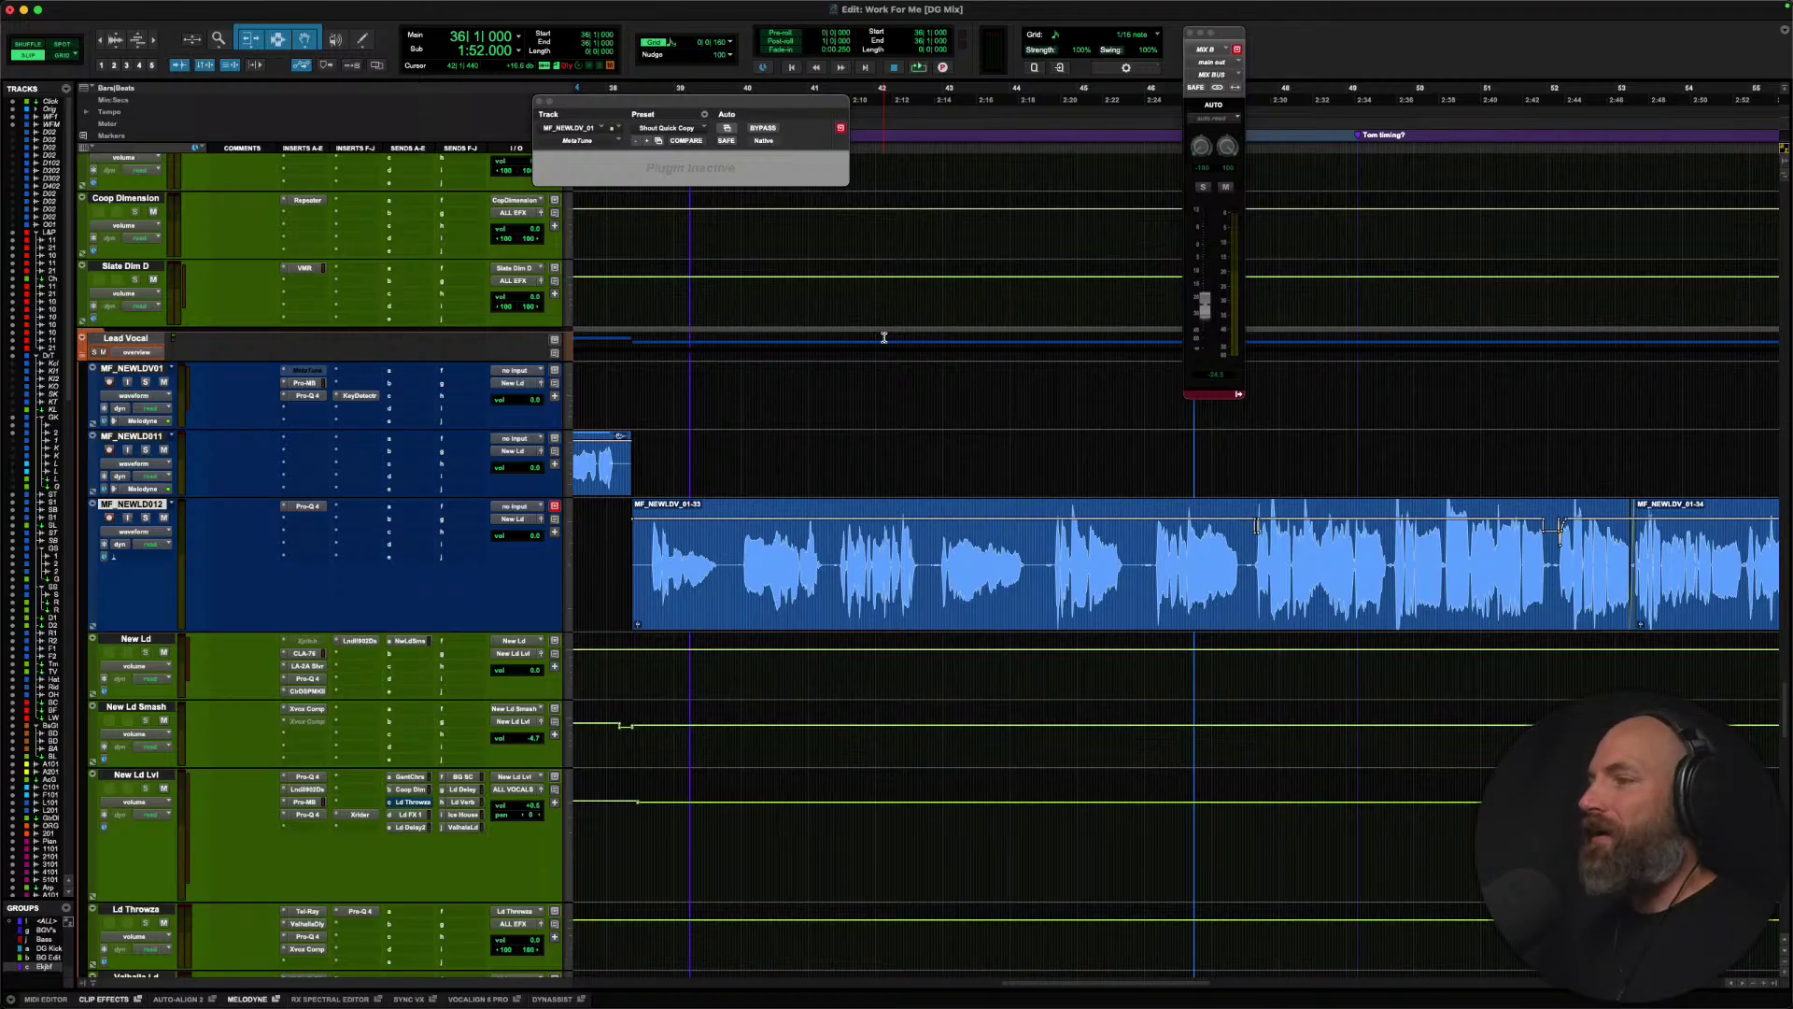
Deactivate the KeyDetect insert on the MF_NEWLDV01 track and play the song from its beginning.
scroll(821, 460, left, 3)
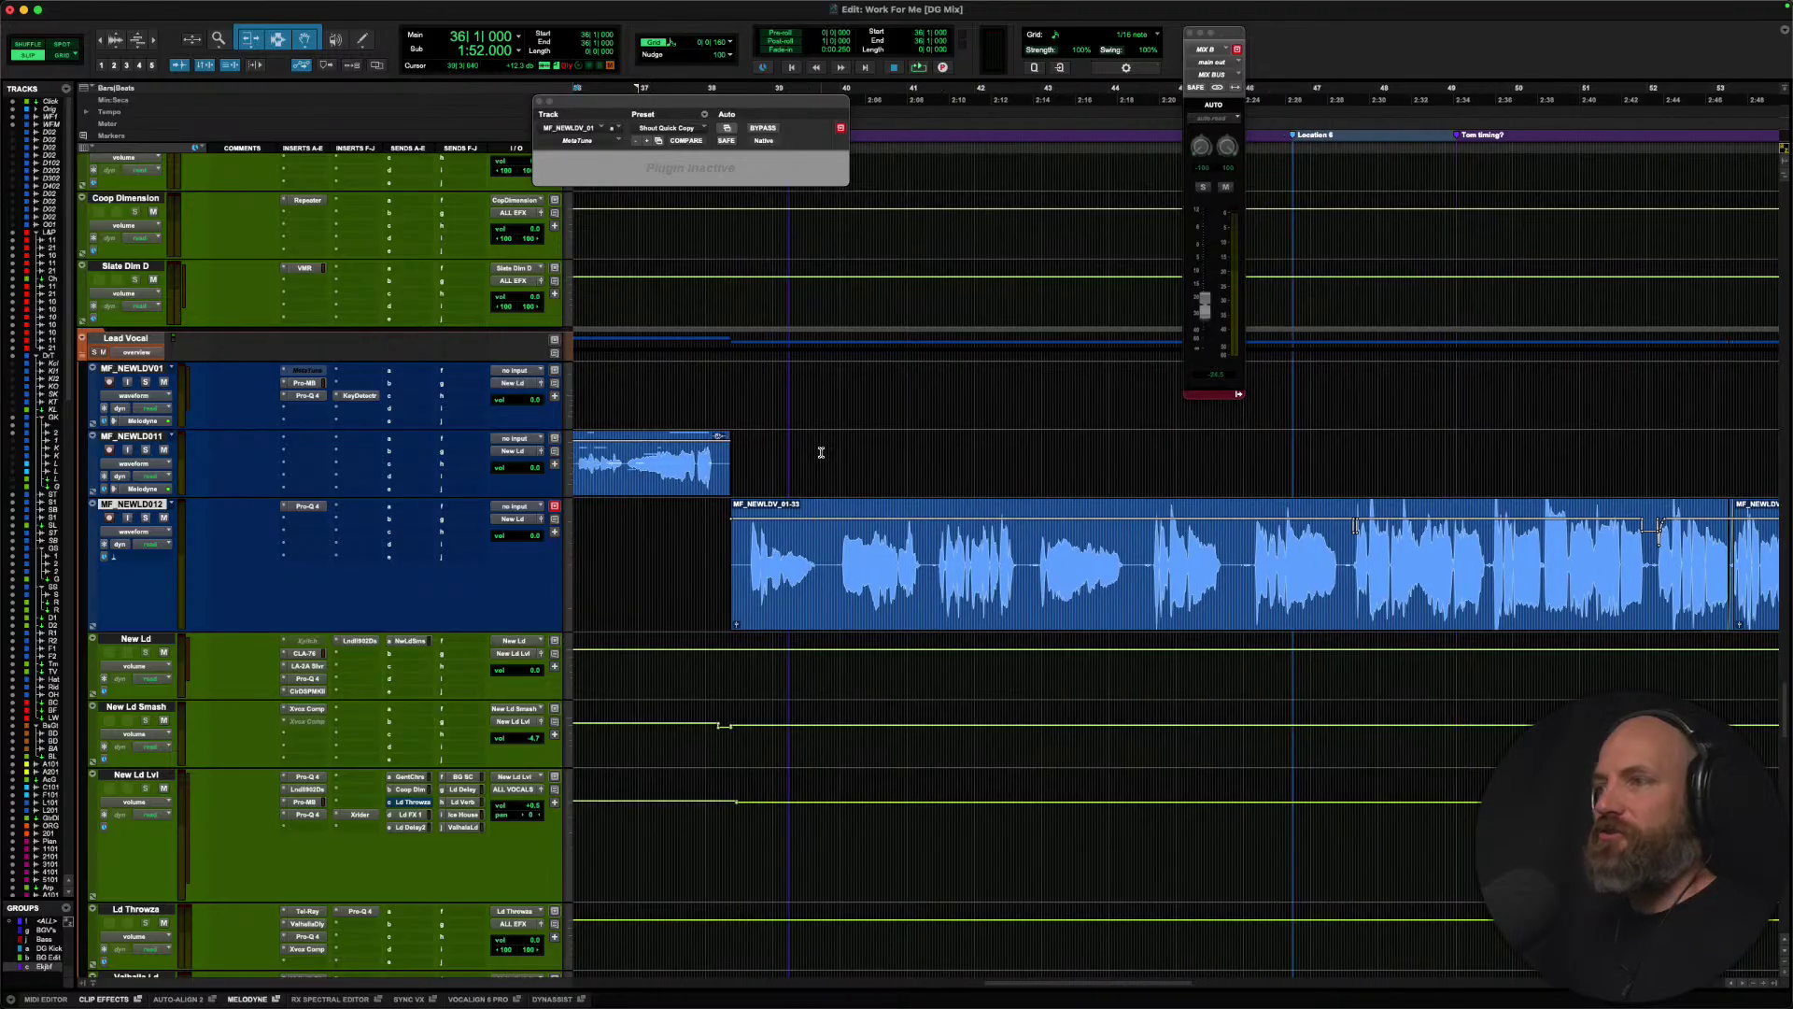
key(super+bracketleft)
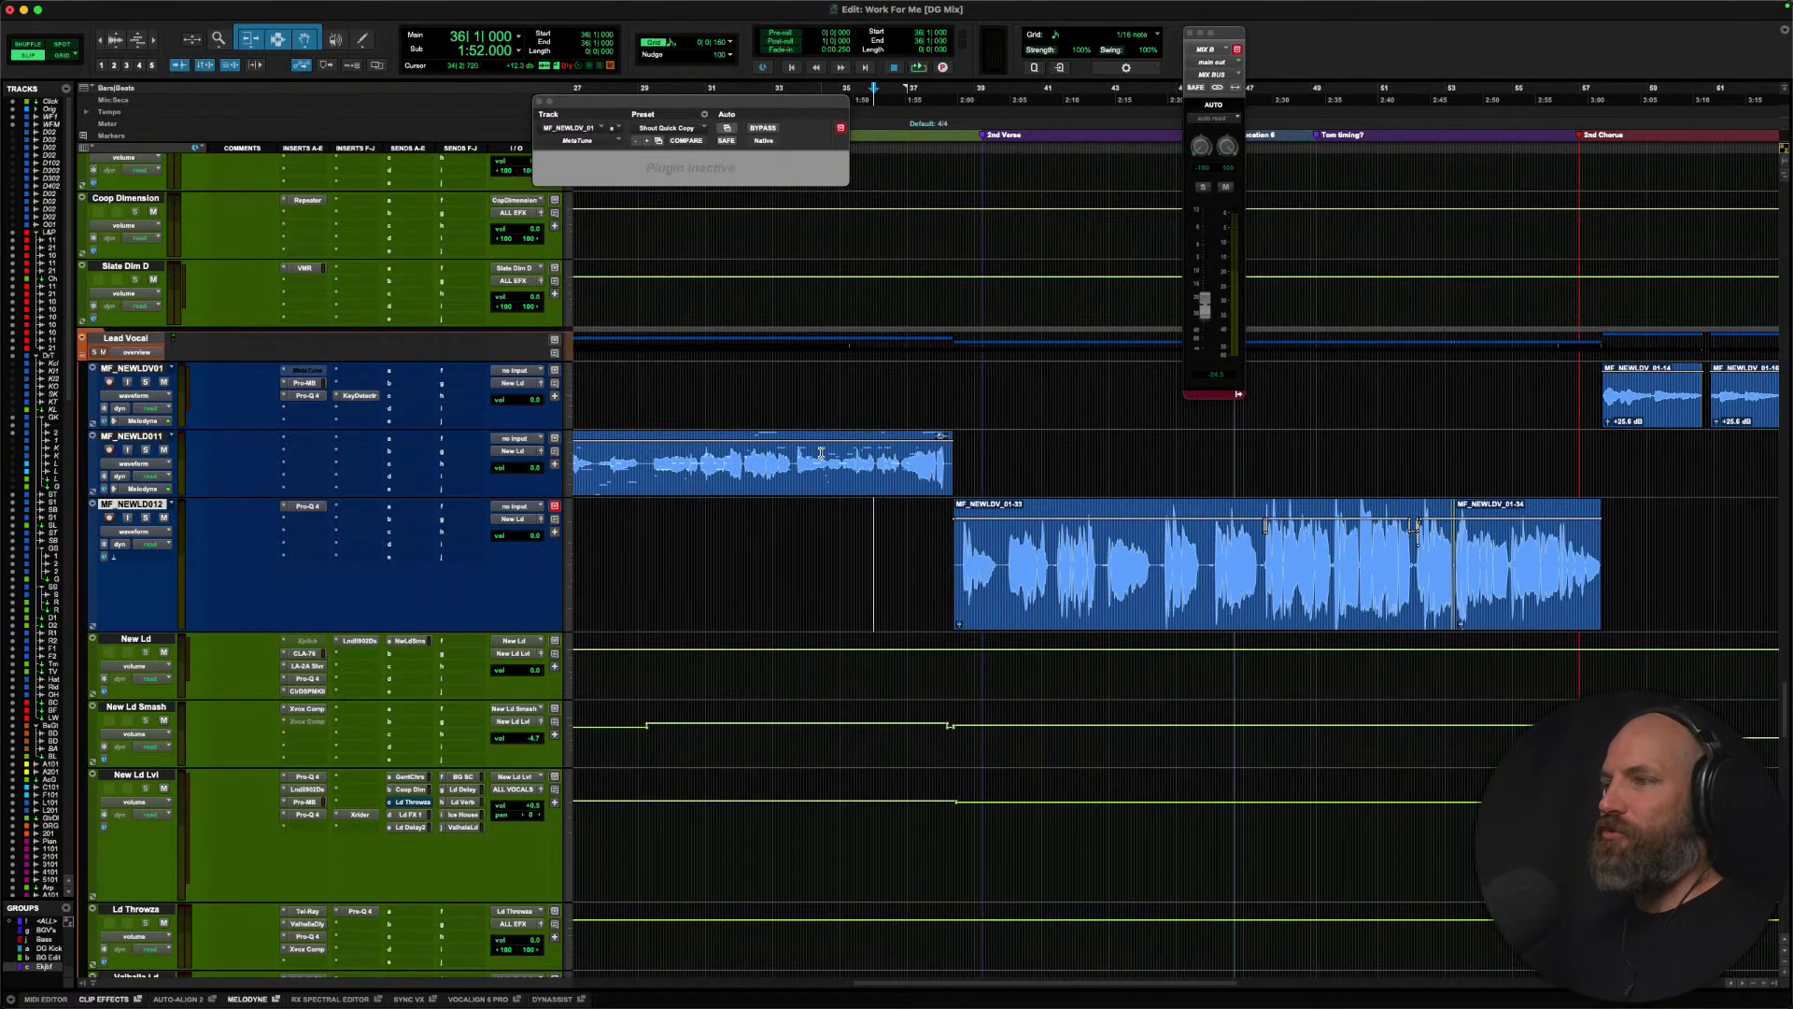
key(super+bracketleft)
key(super+bracketleft)
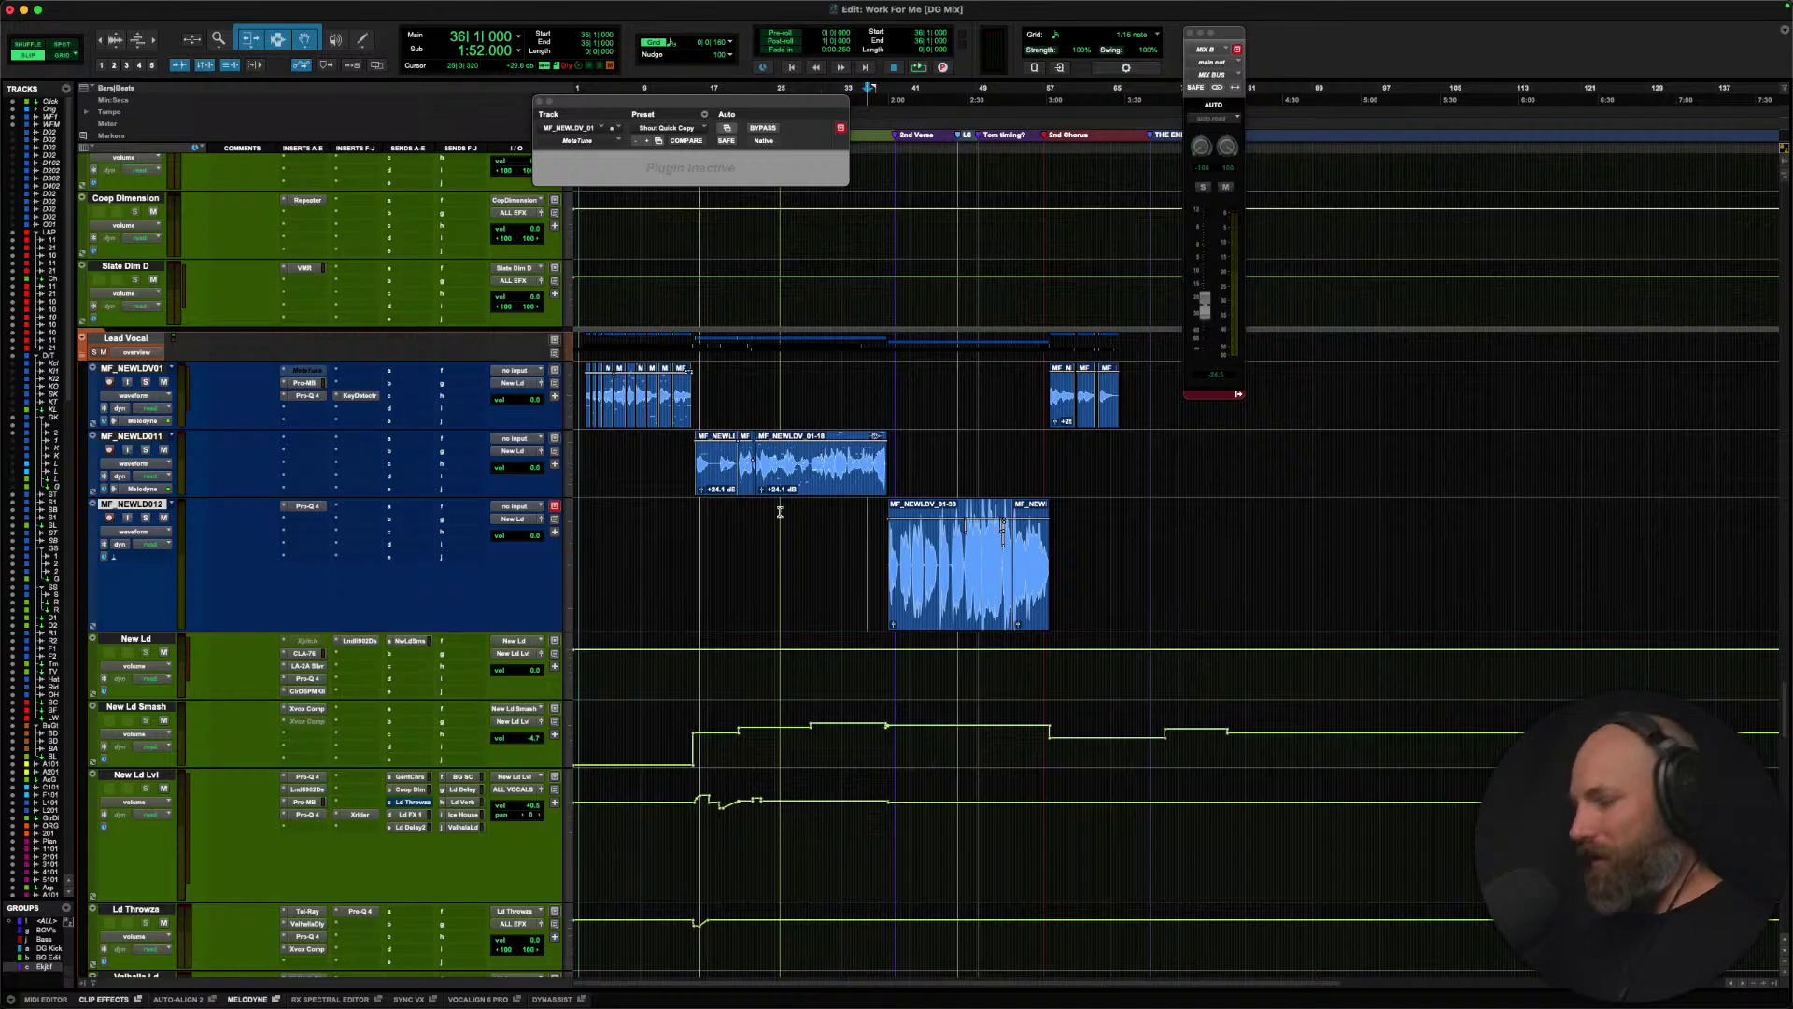
key(Return)
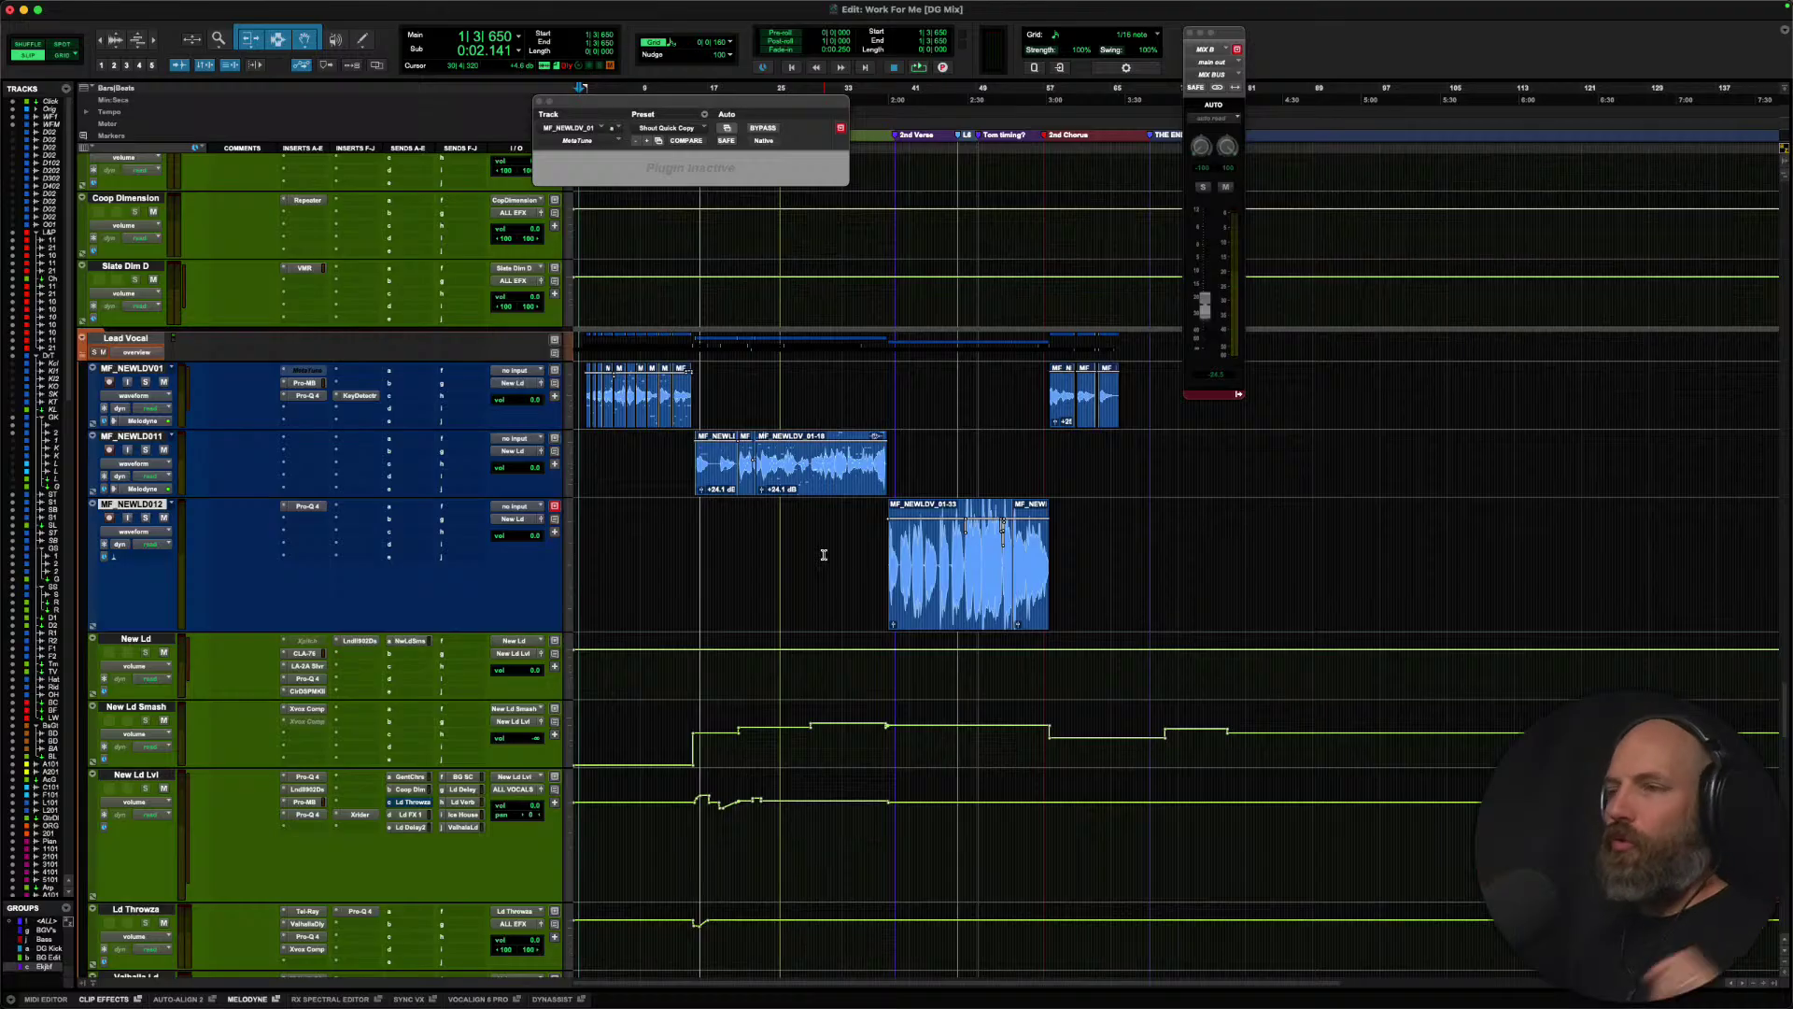
ctrl+super+click(367, 397)
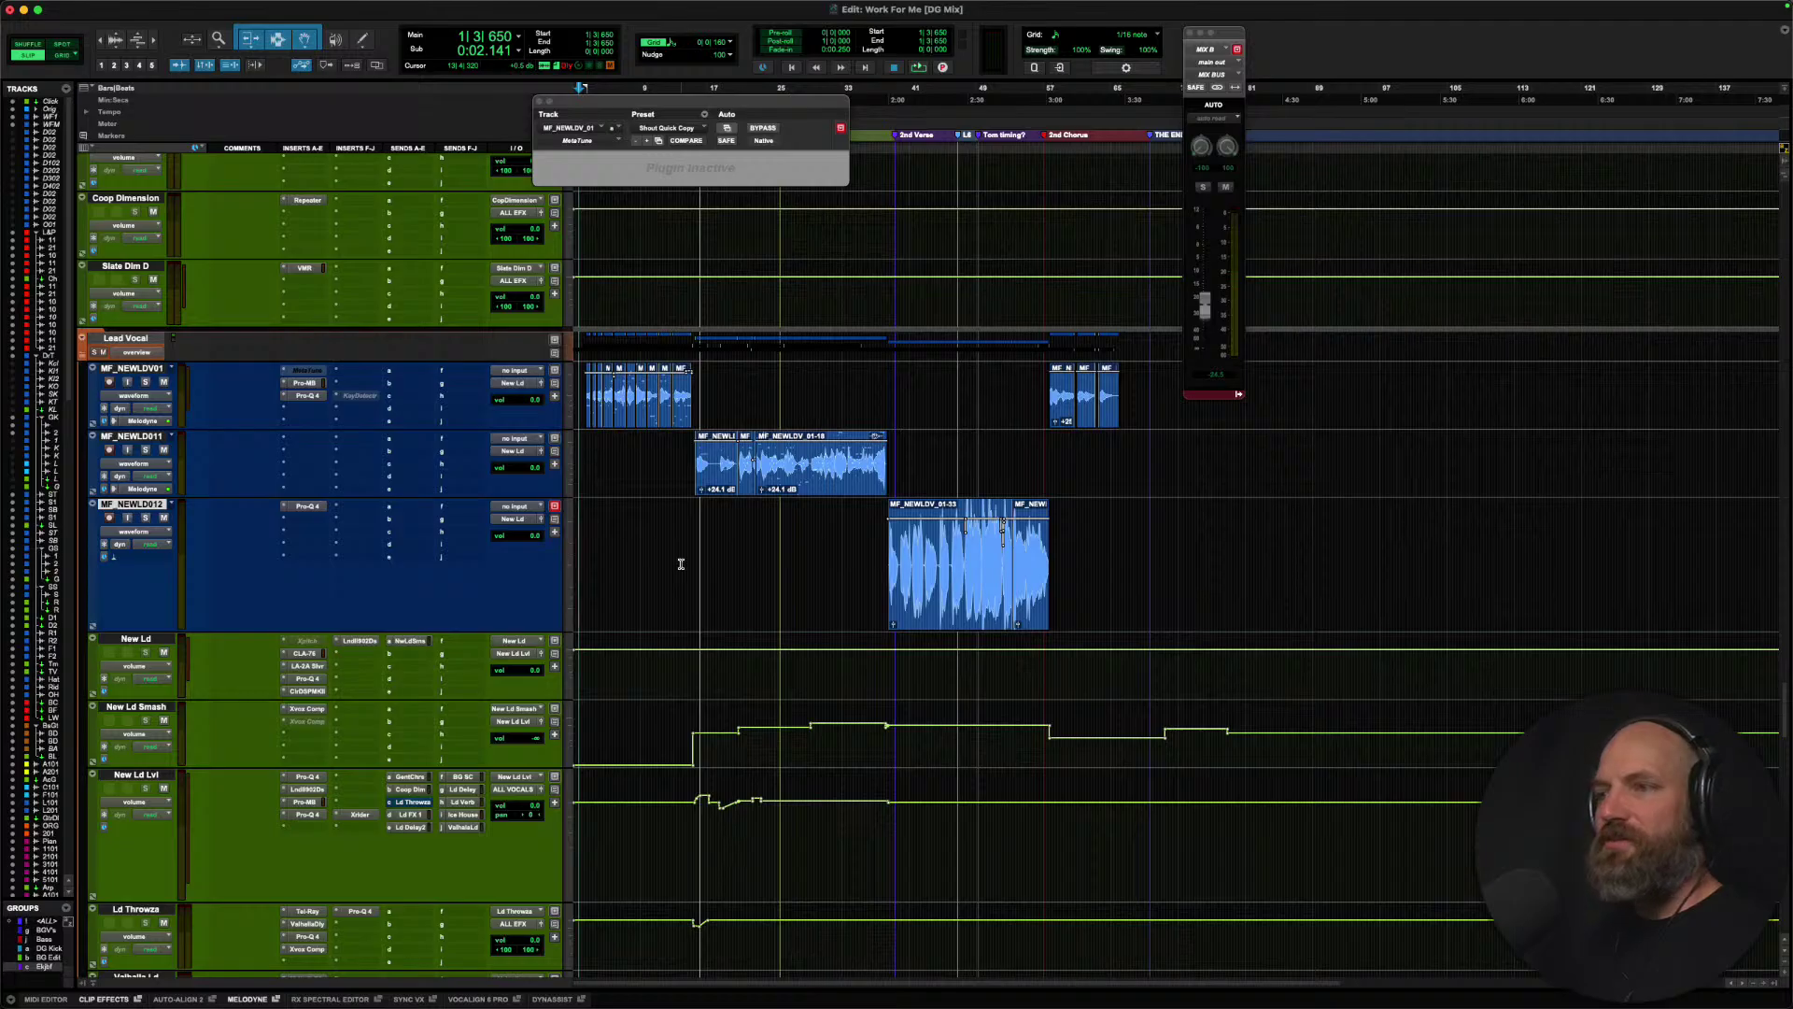
key(space)
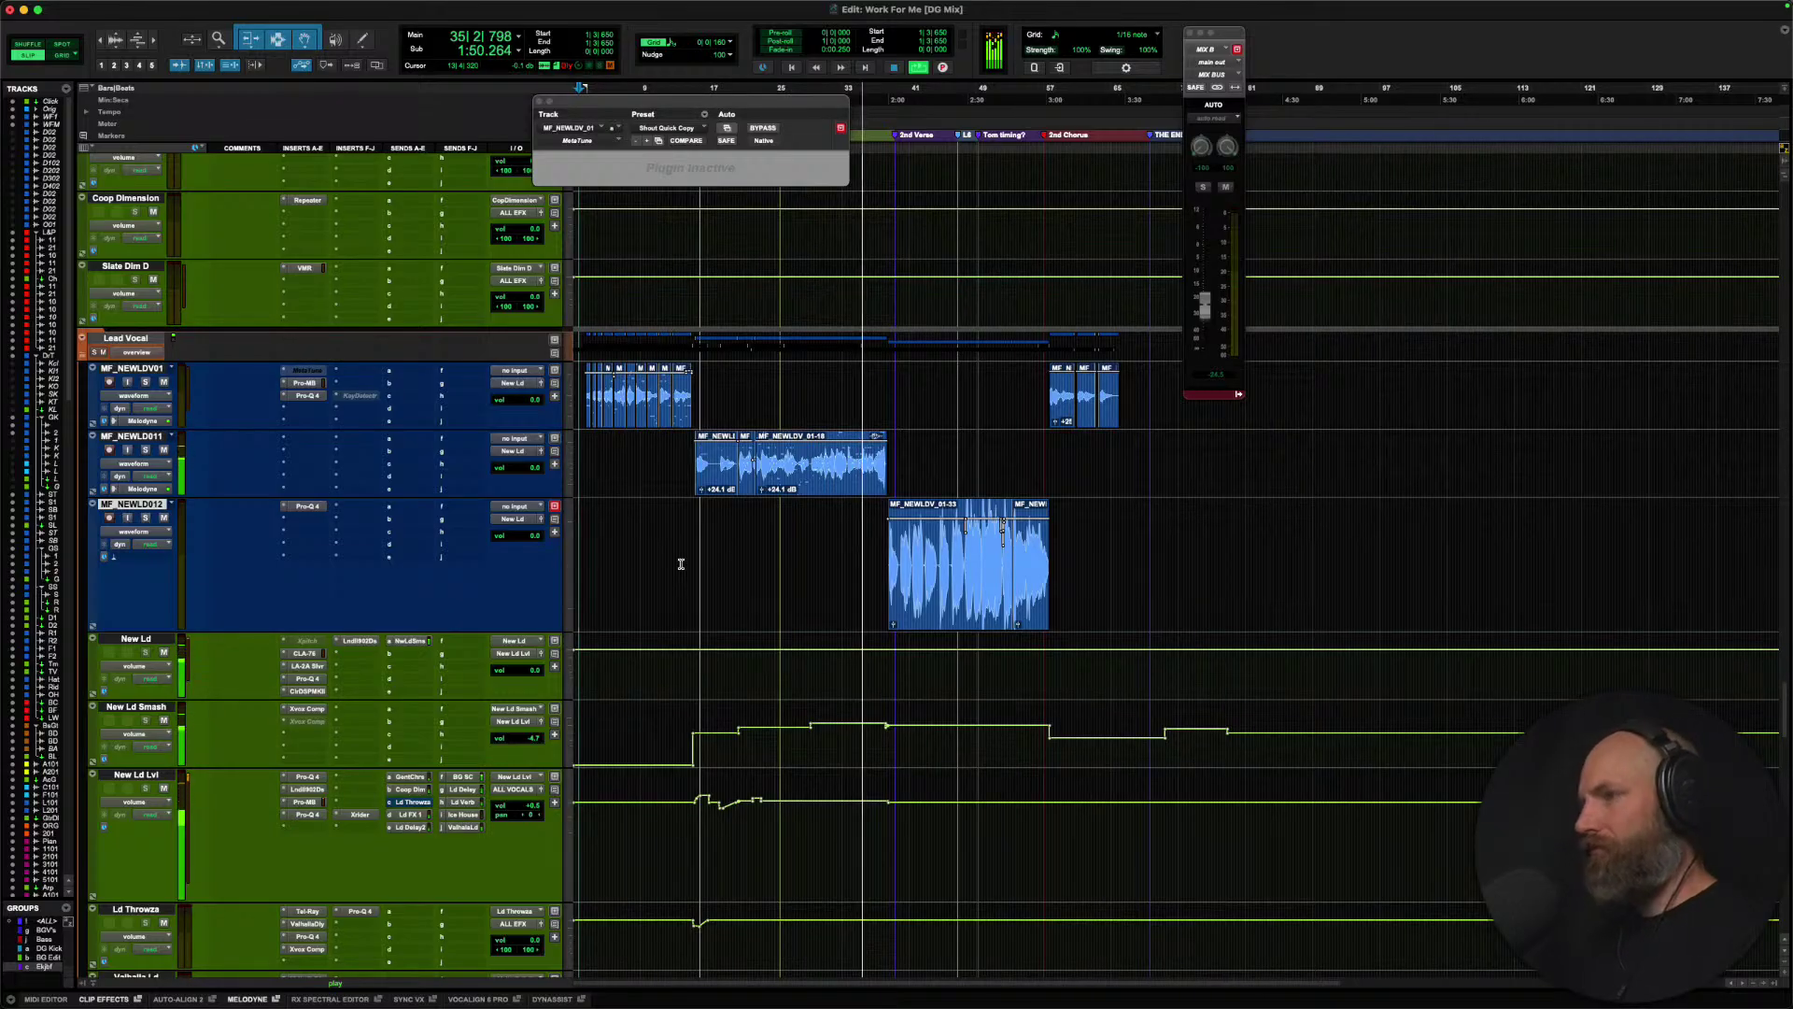
Play from the late part of the MF_NEWLD011 vocal and slightly raise the New Ld Smash volume automation over the first chorus's final section.
click(843, 457)
key(t)
scroll(846, 495, right, 5)
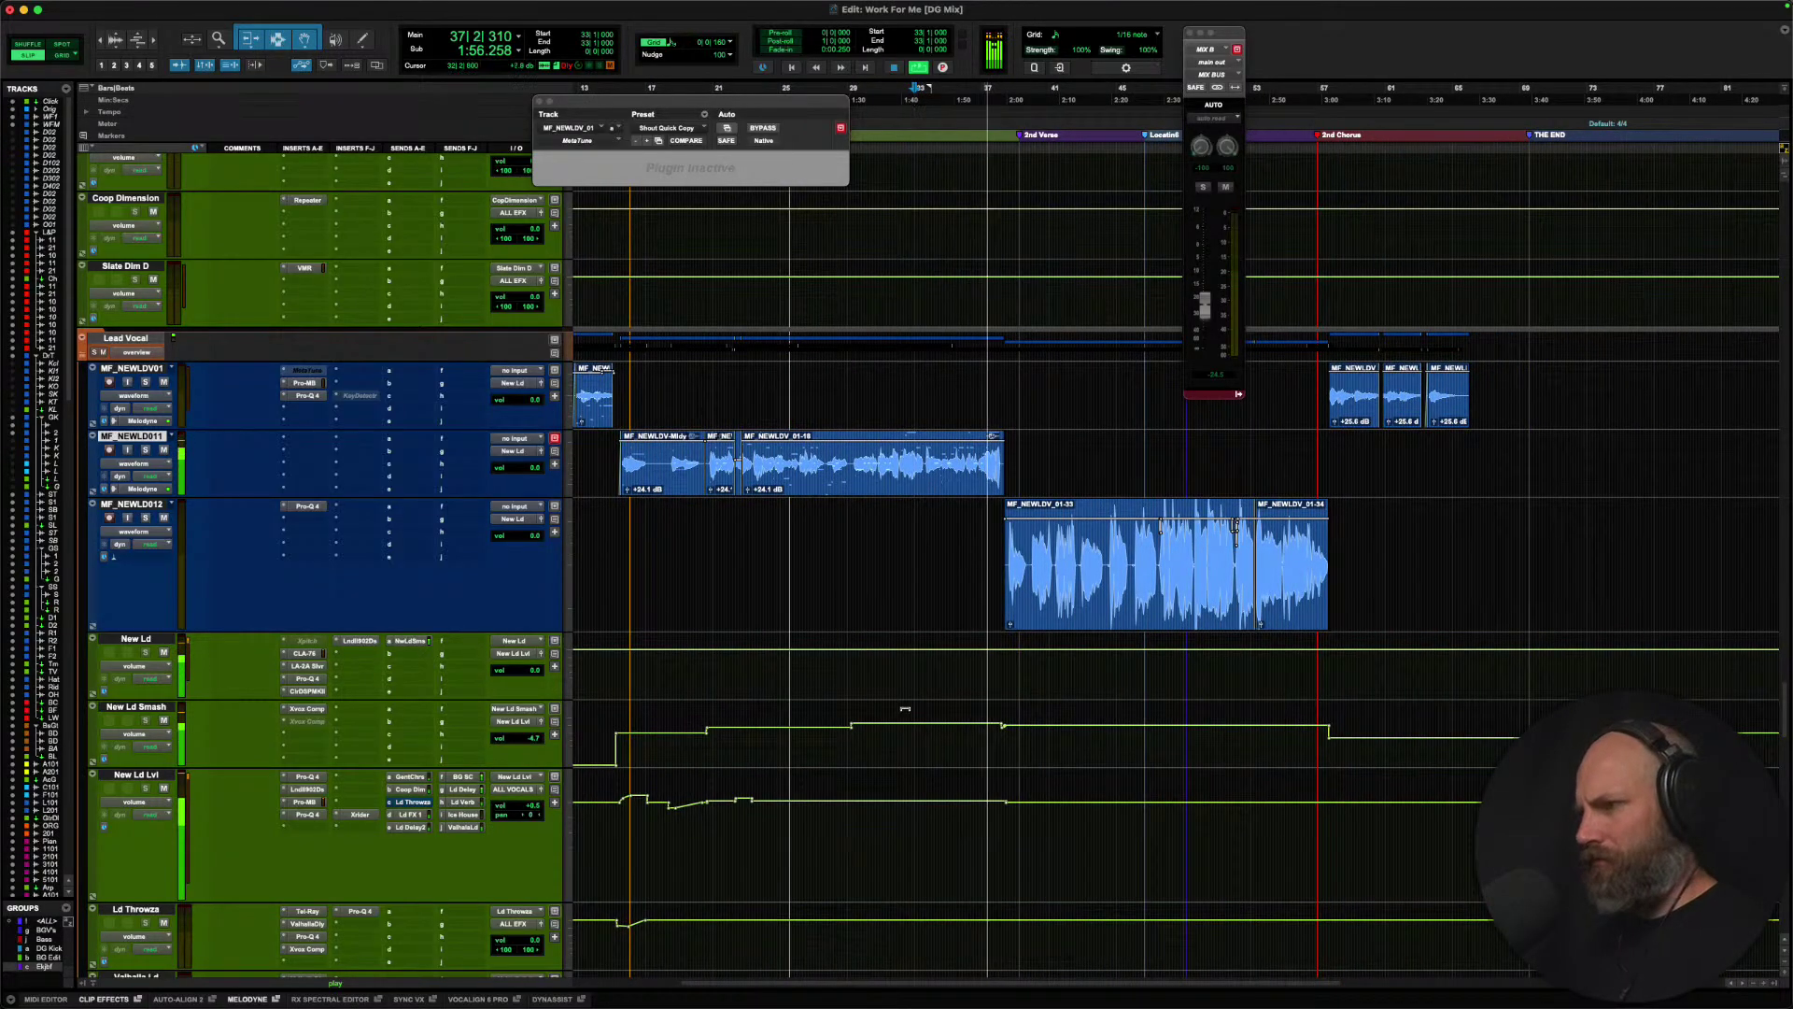
drag(896, 707, 904, 681)
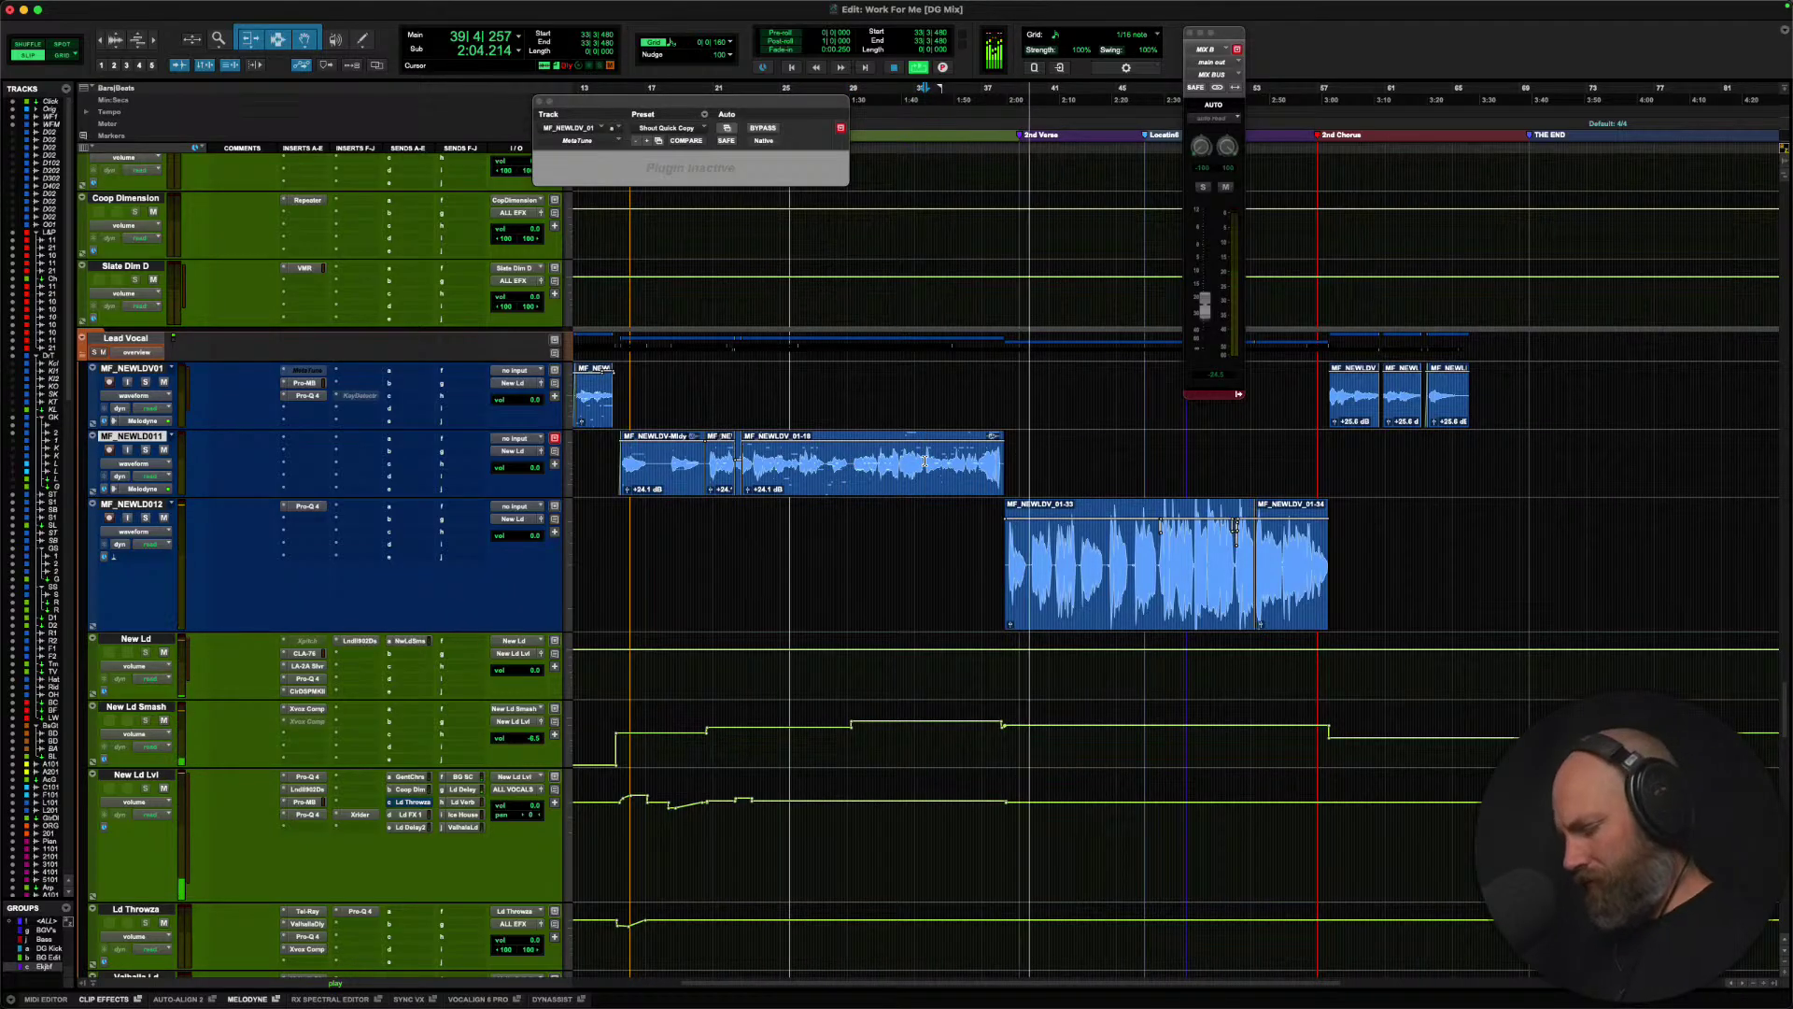
Listen through the second verse vocal on MF_NEWLD012 into the second chorus and stop playback.
key(super+bracketright)
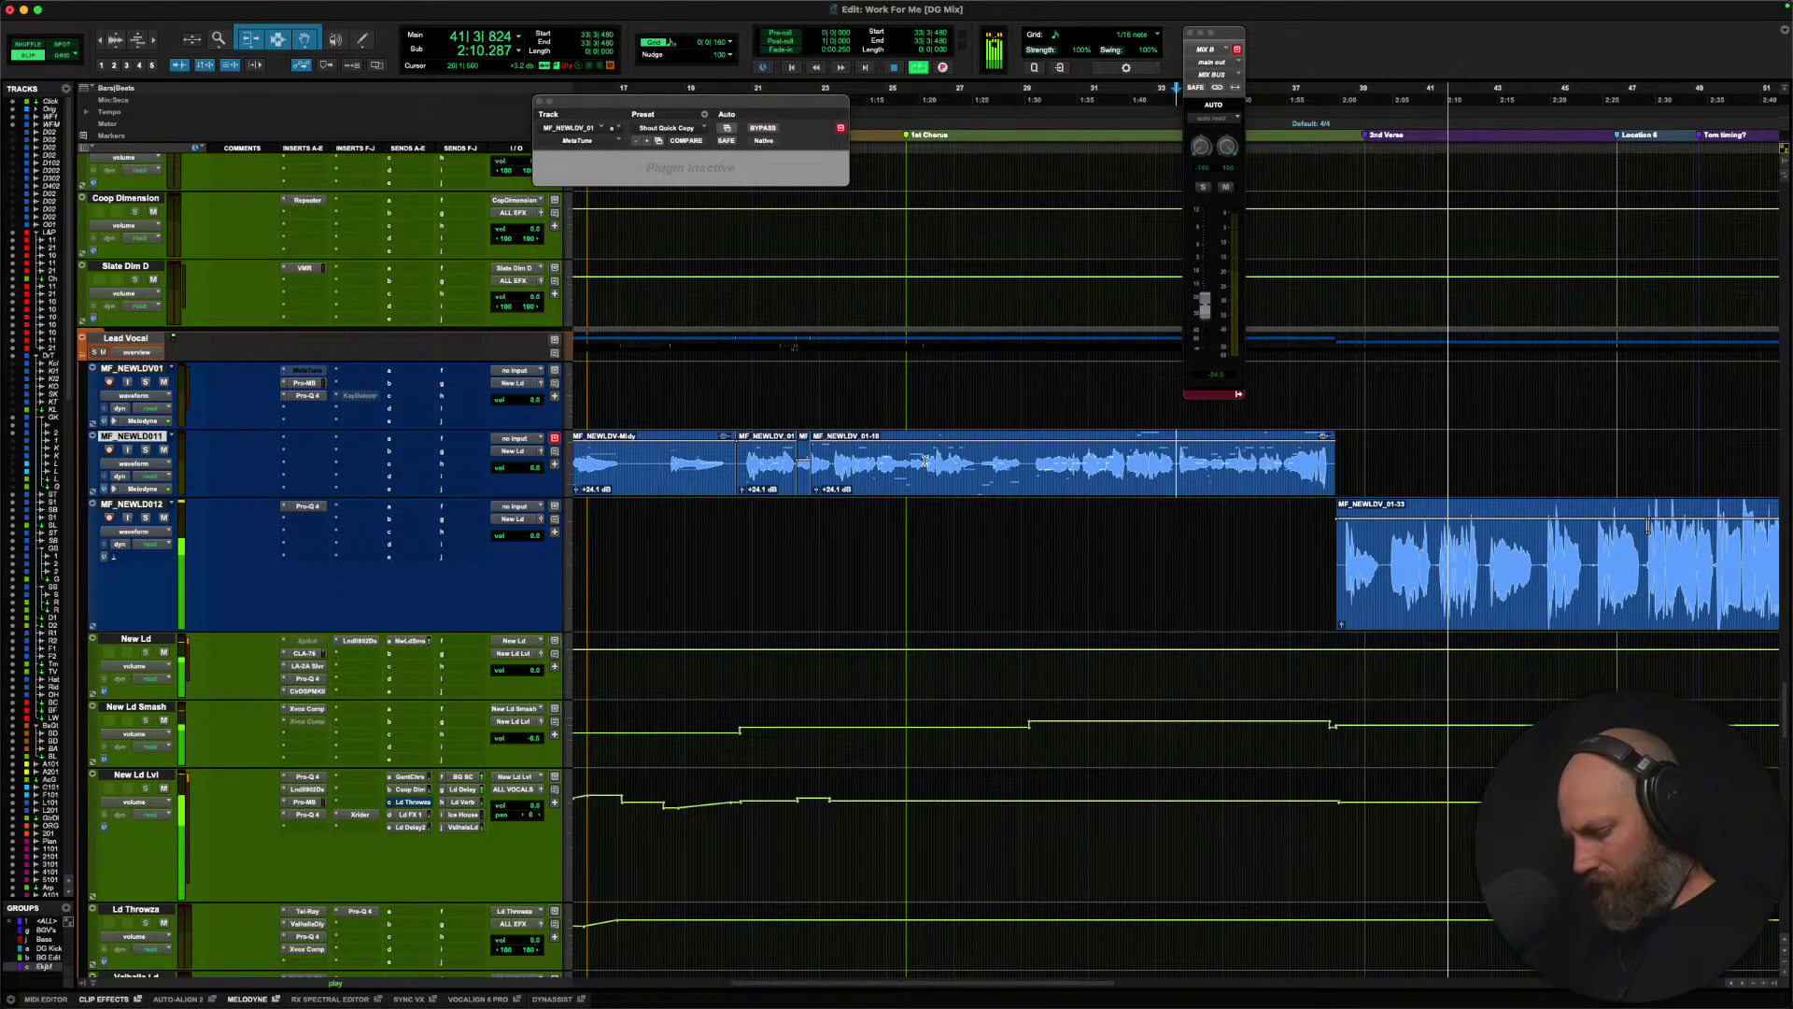
scroll(925, 461, right, 10)
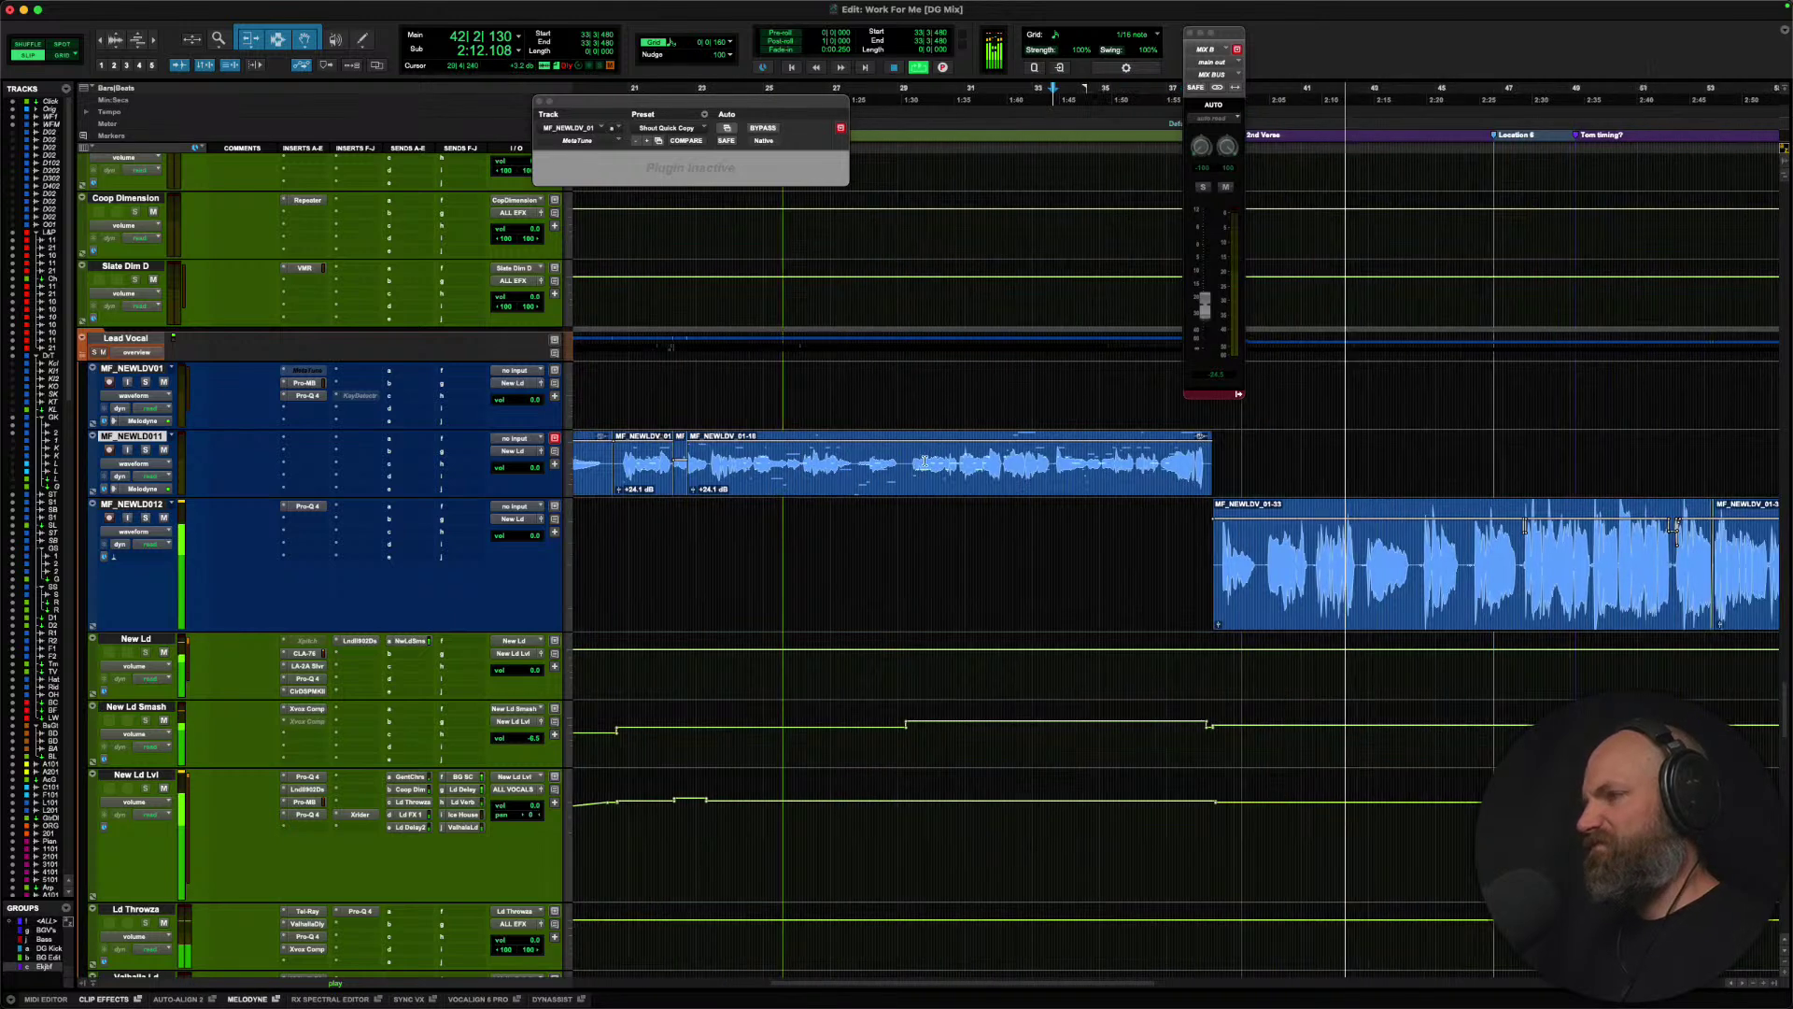
scroll(925, 461, right, 1)
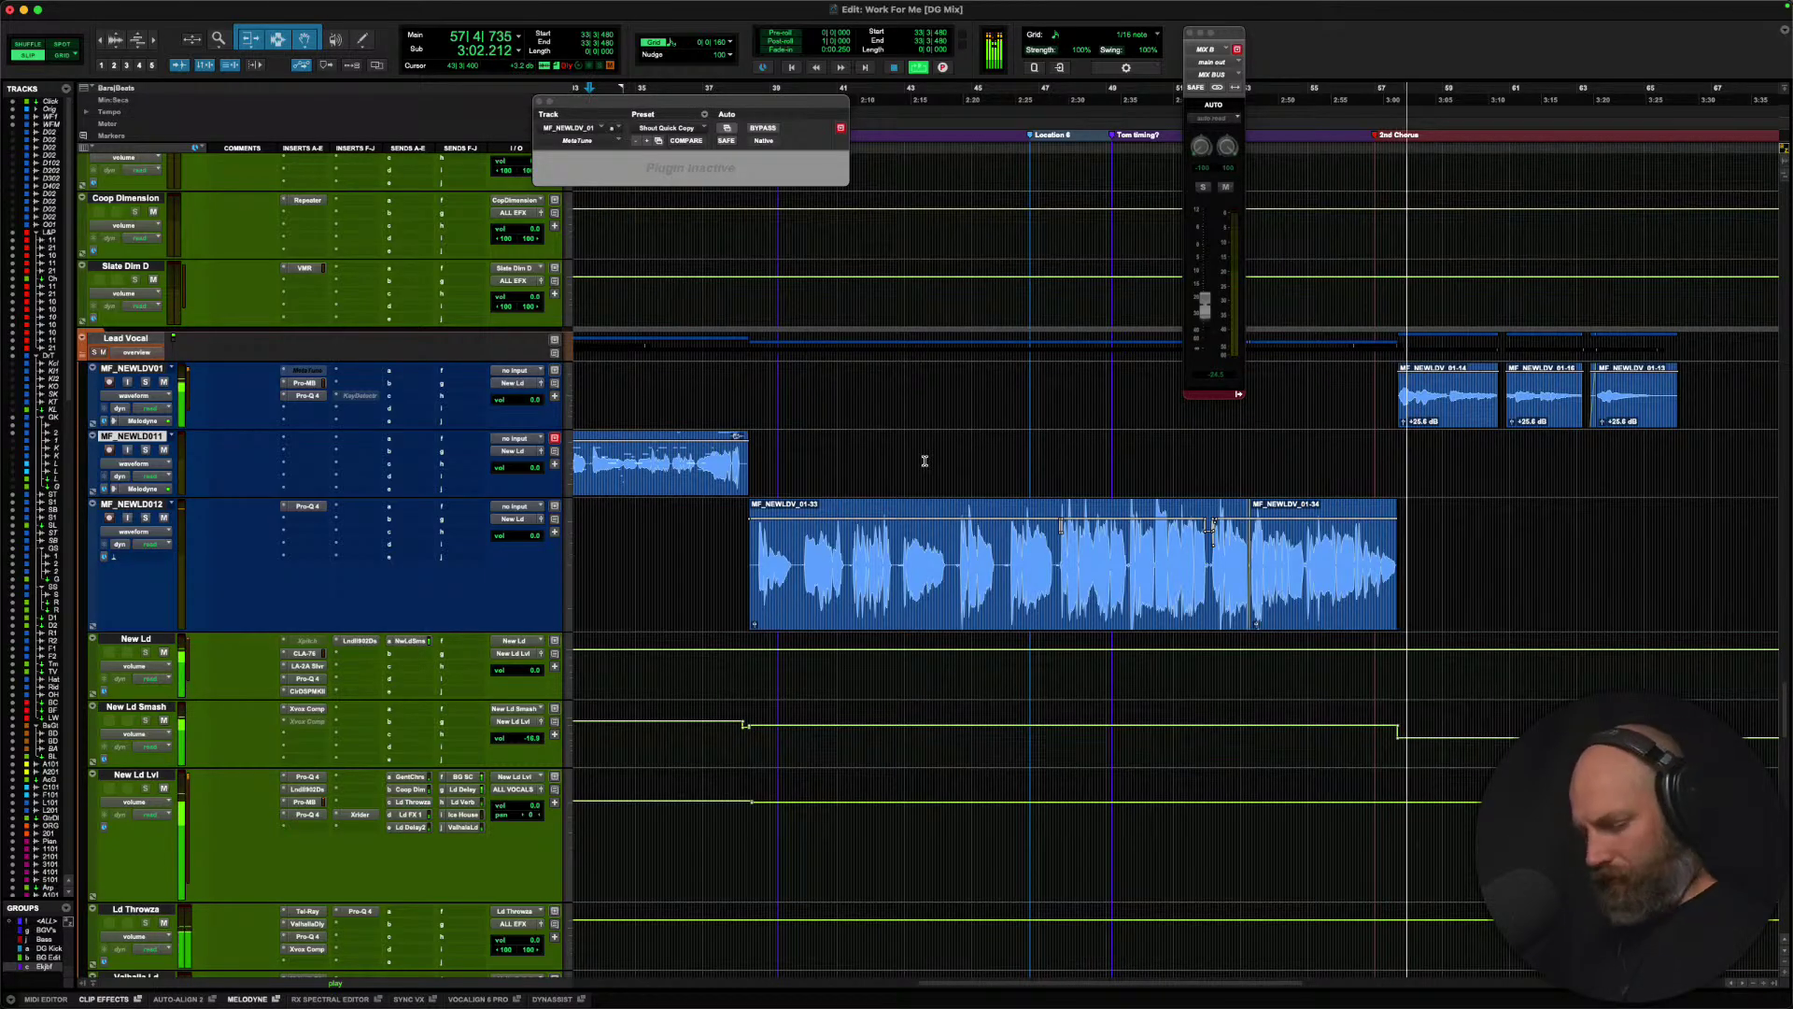
key(space)
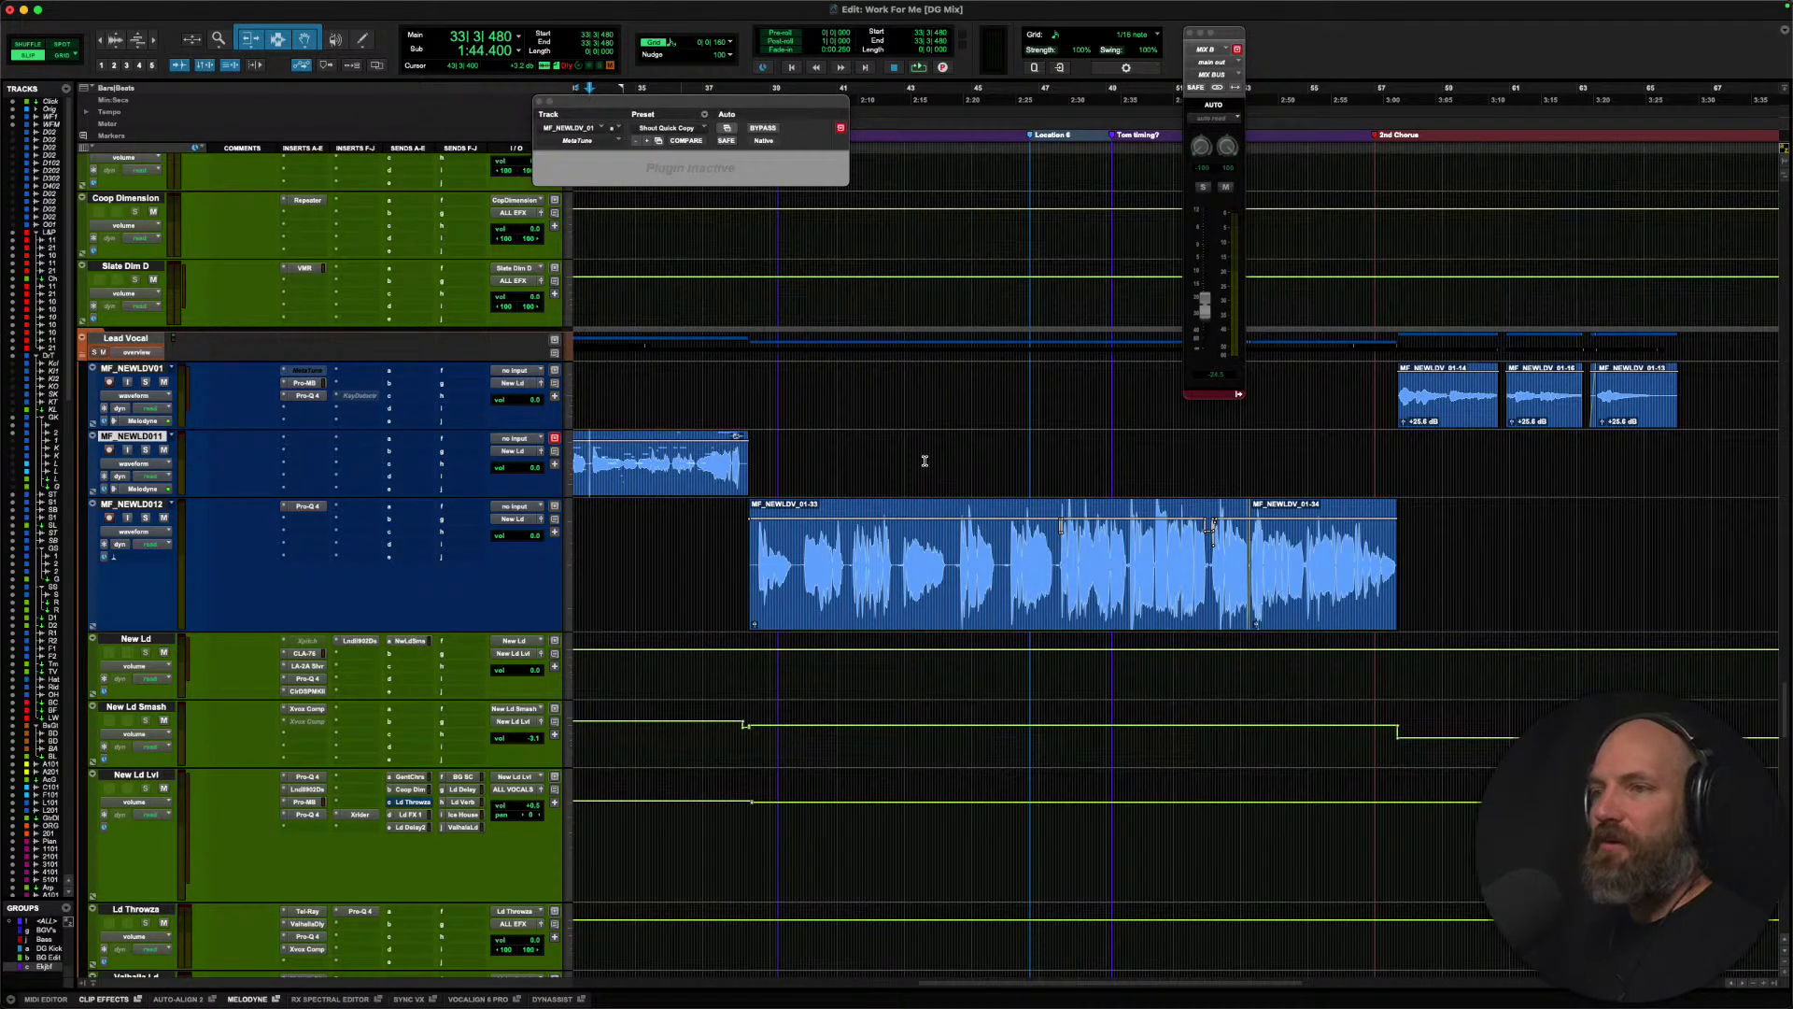
Go from the lead vocal tracks to the master section and select the MIX BUS track.
click(134, 370)
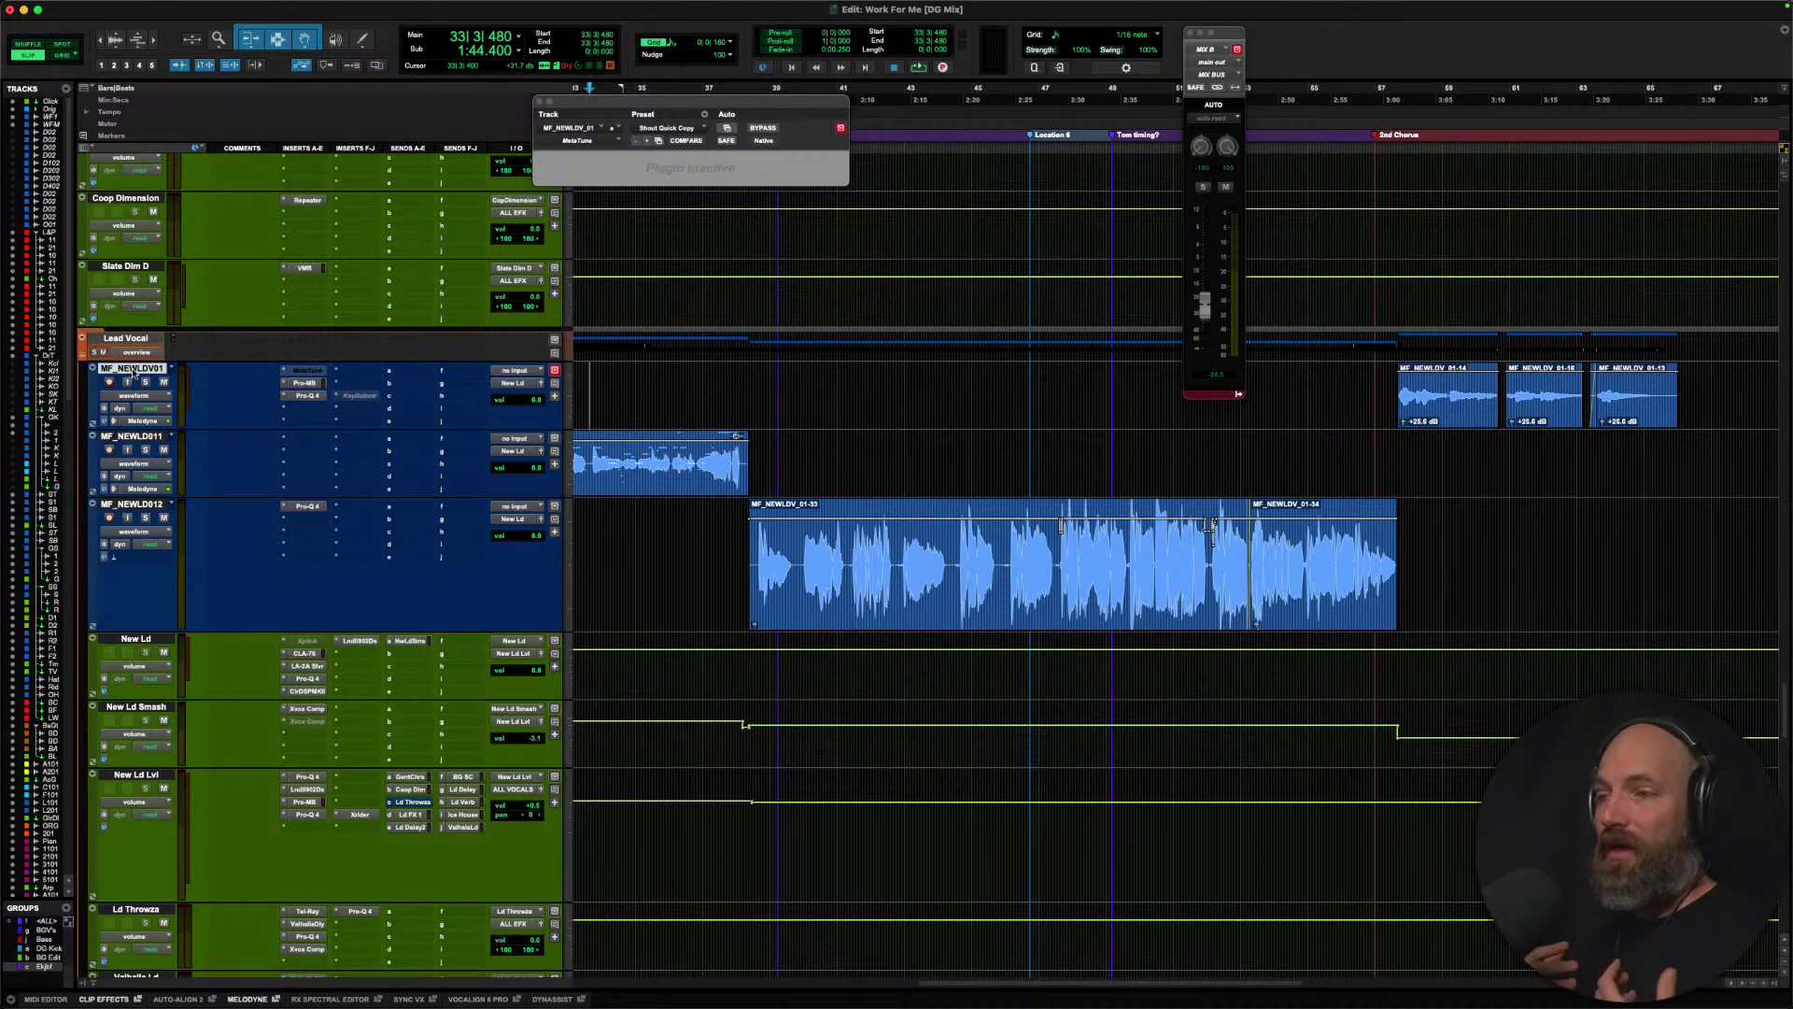
scroll(134, 372, down, 10)
scroll(134, 369, down, 15)
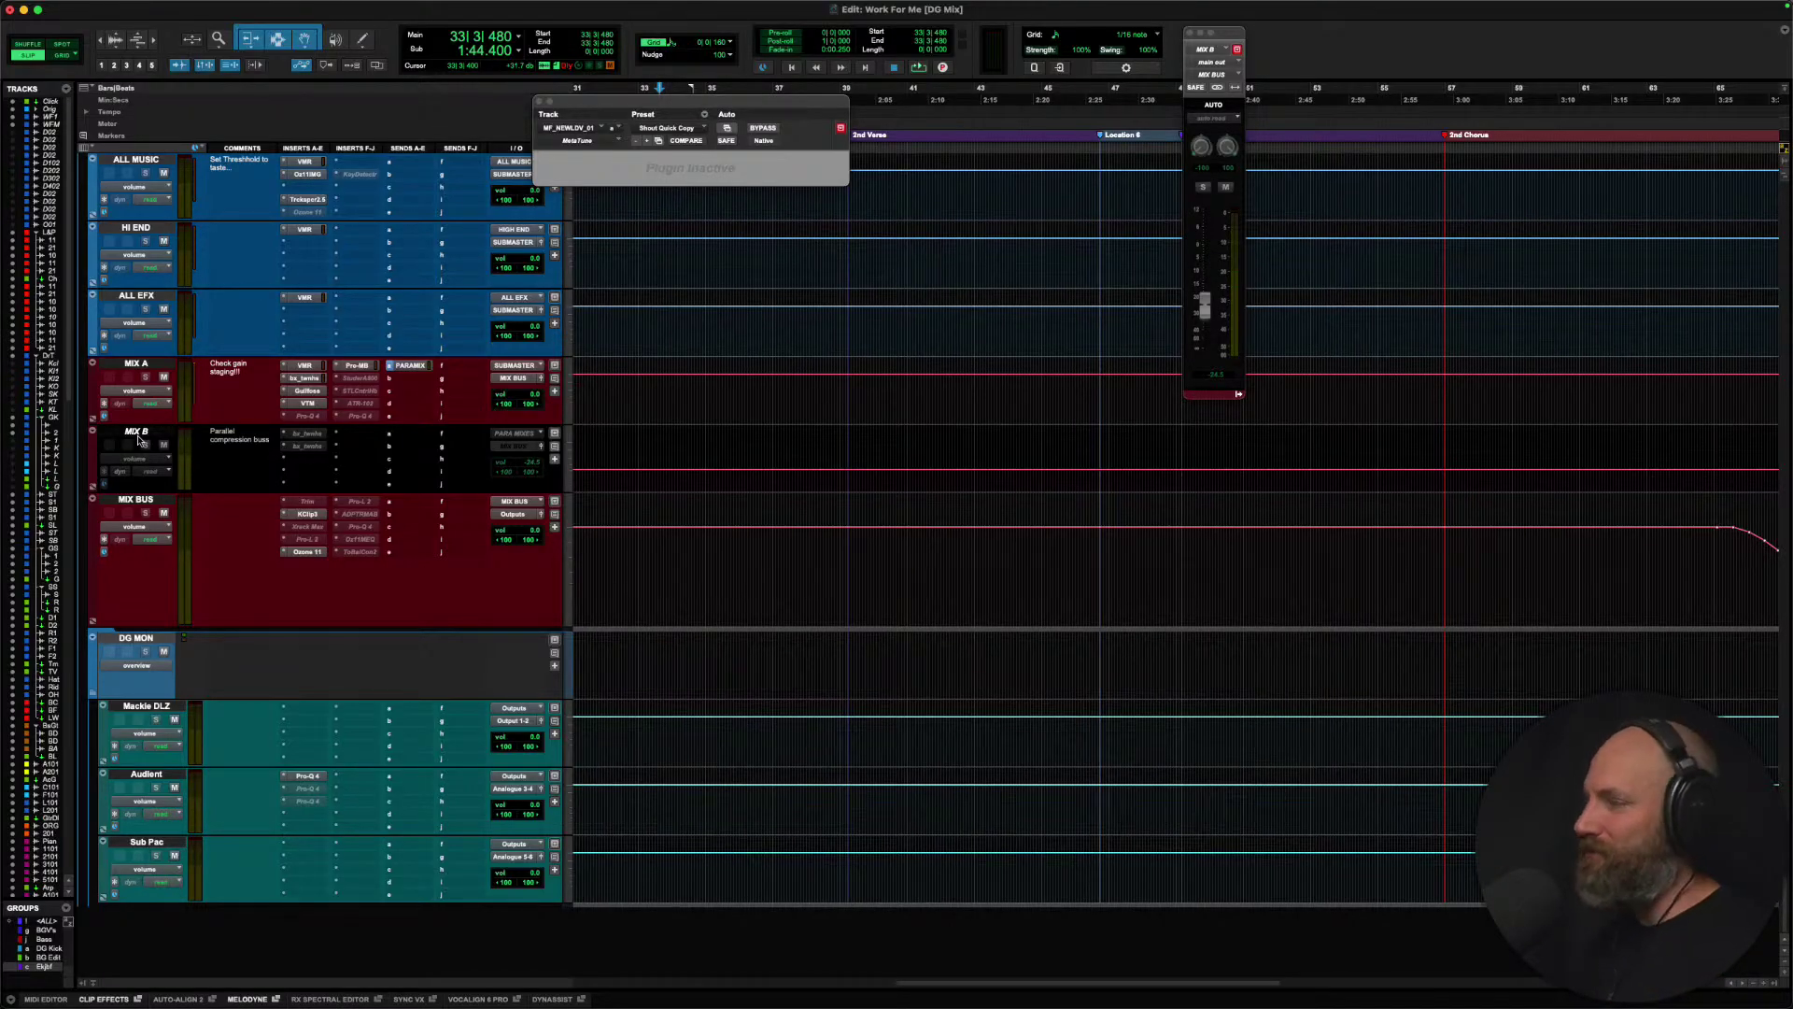
click(140, 499)
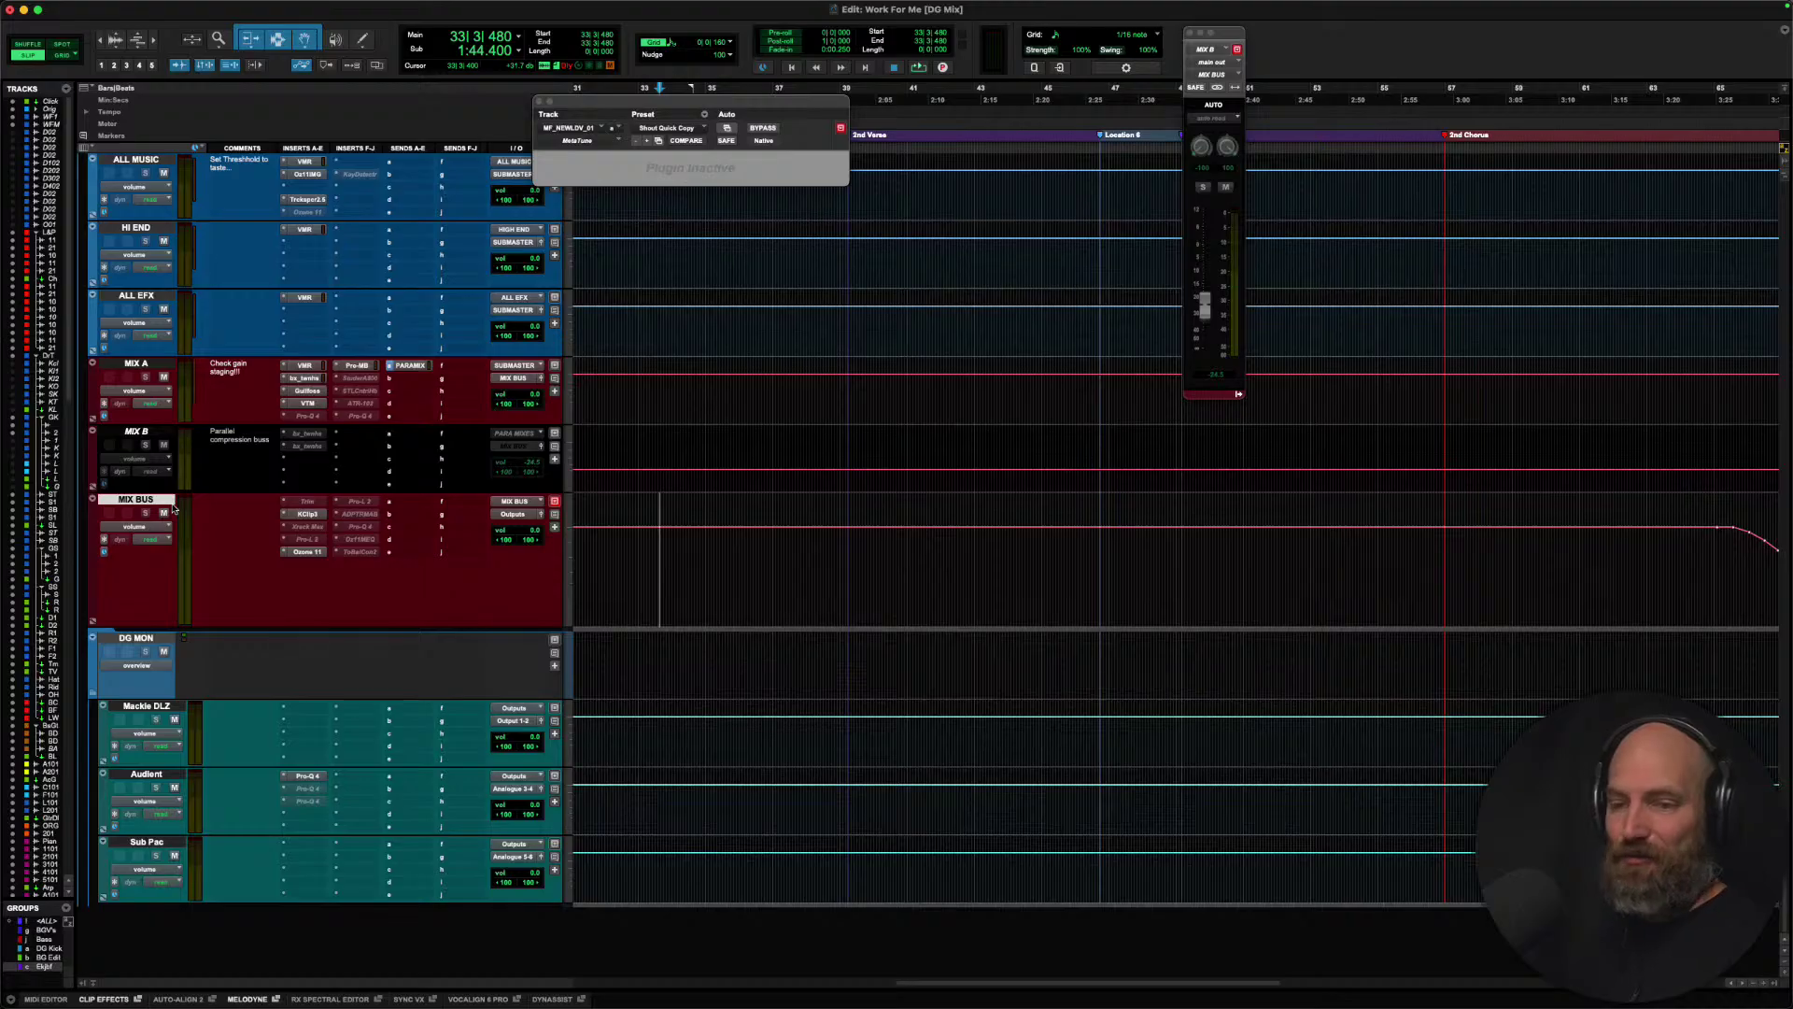
Review the submix tracks between ALL DRUMS and MIX BUS and select the MIX A track.
scroll(250, 514, up, 1)
scroll(250, 514, left, 1)
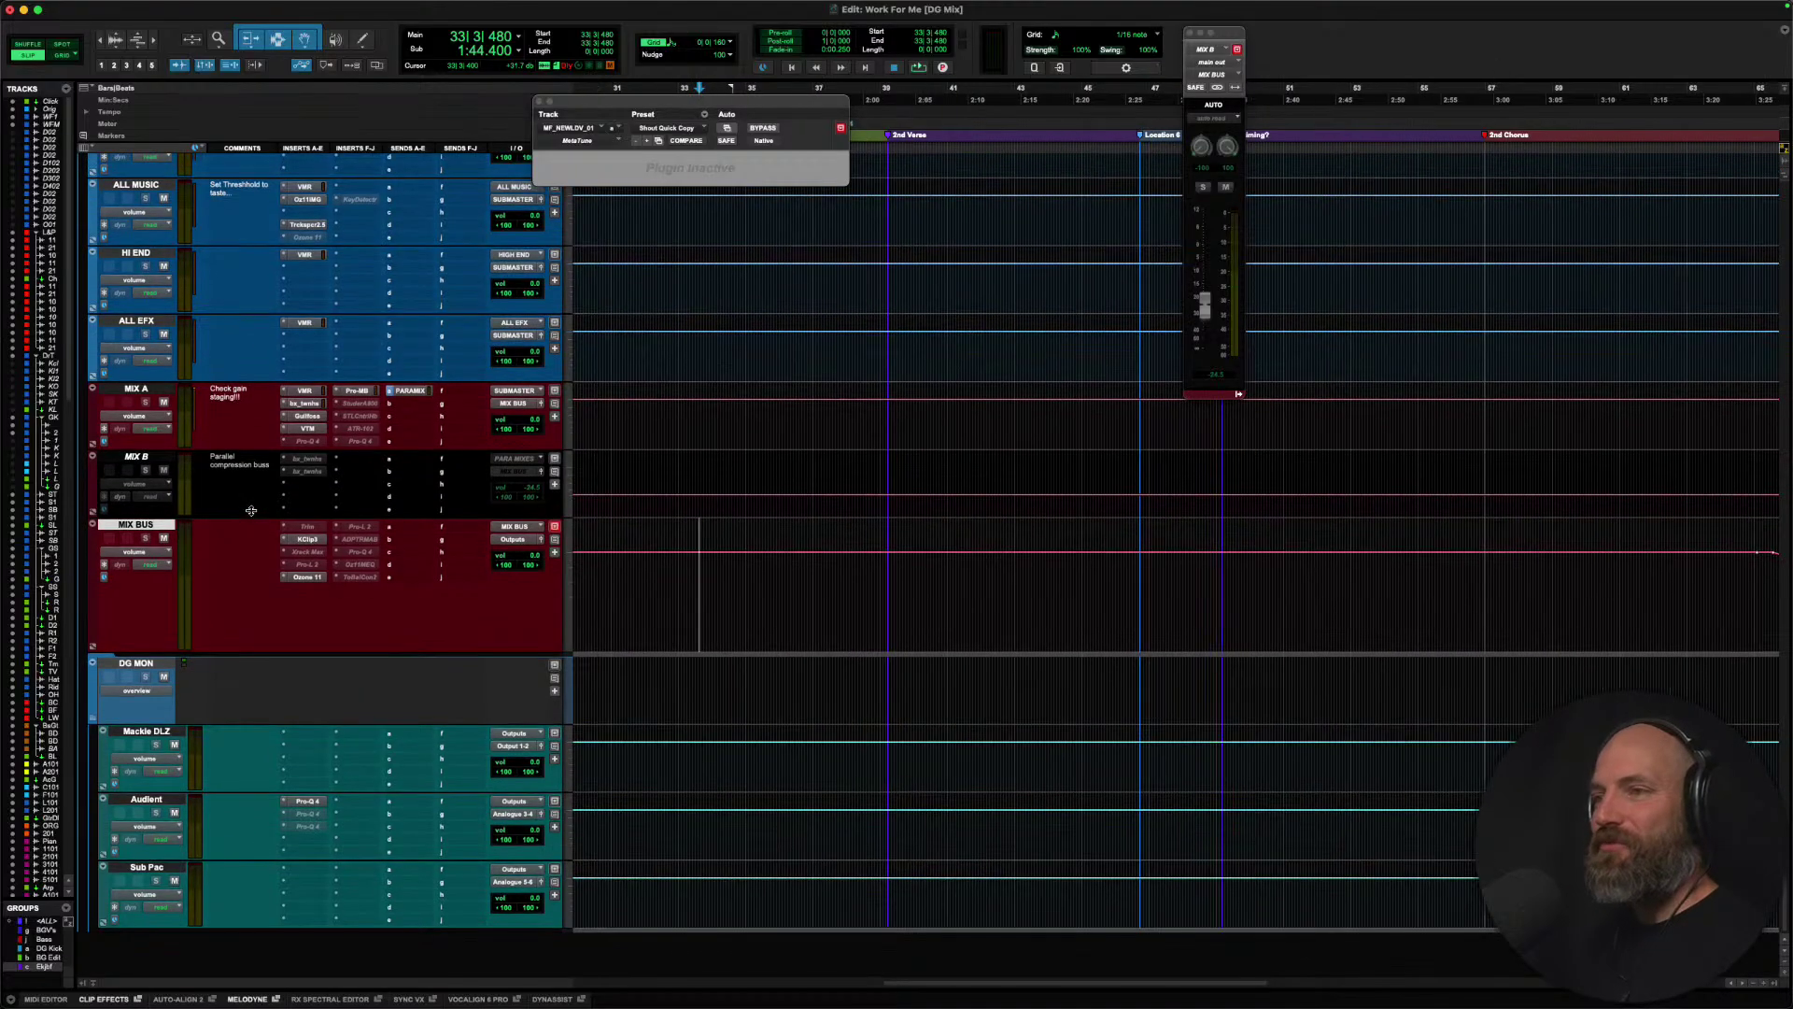
scroll(250, 513, up, 1)
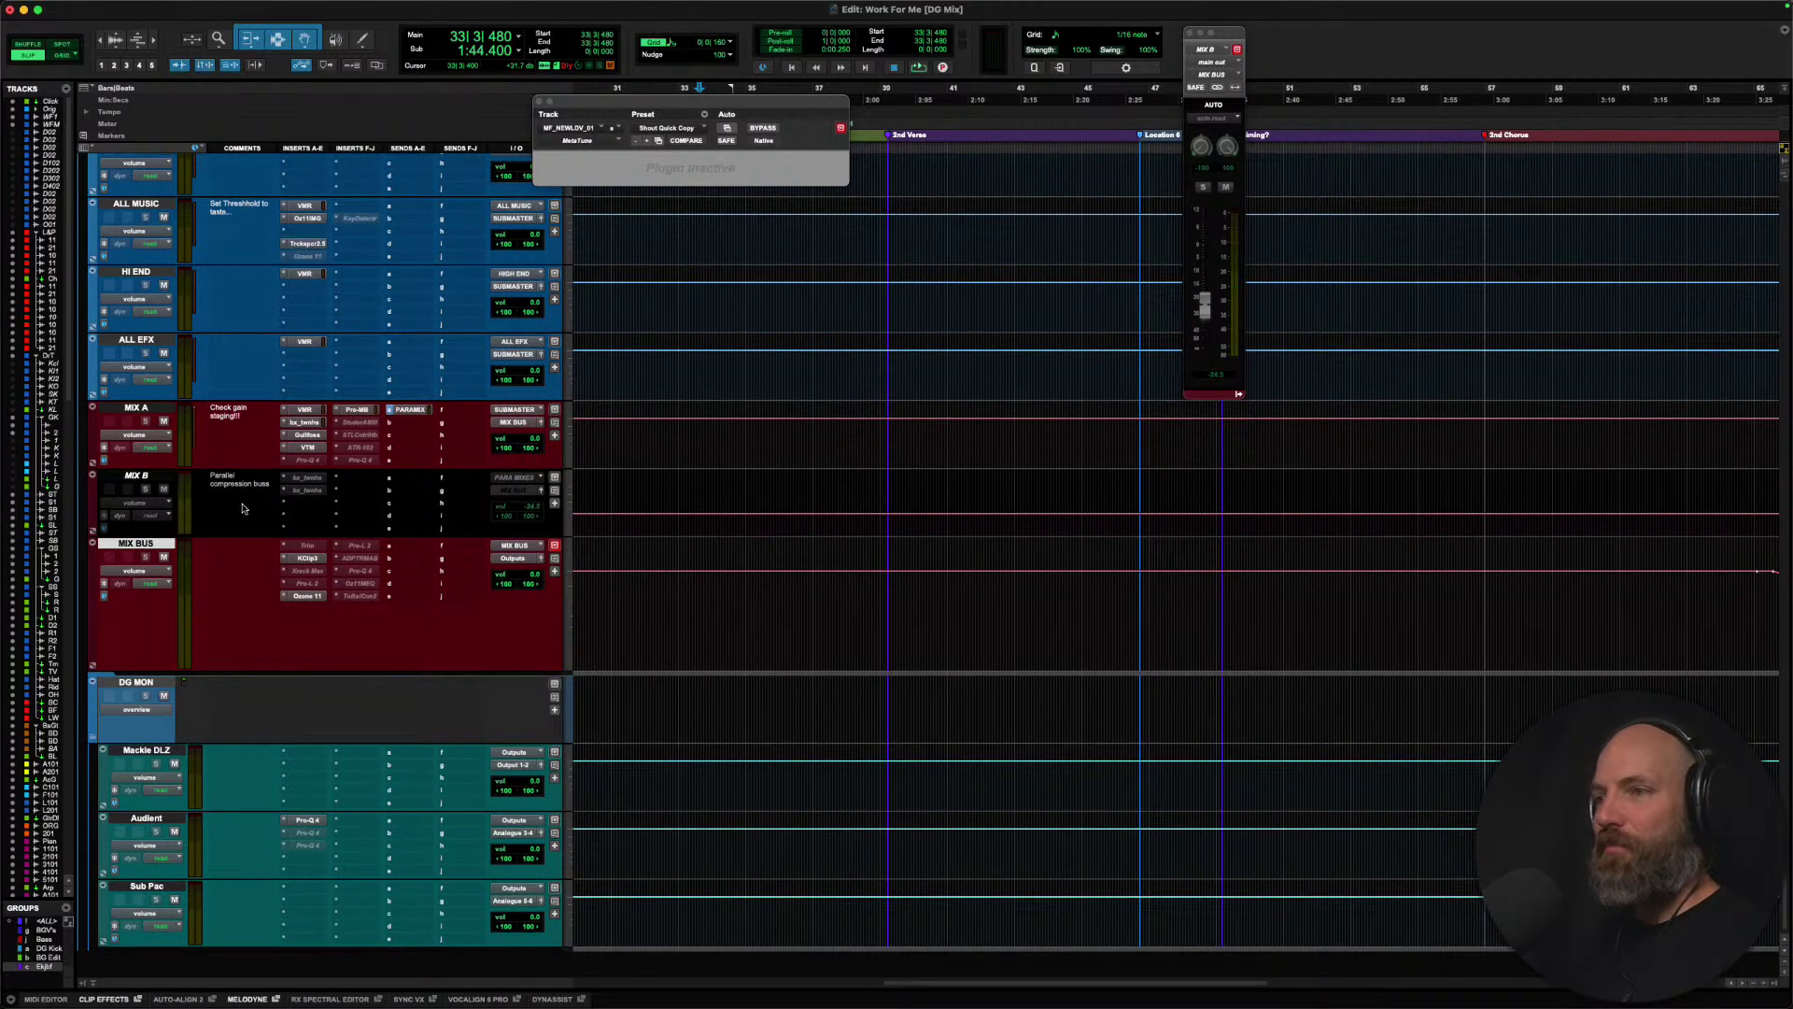
scroll(241, 505, up, 2)
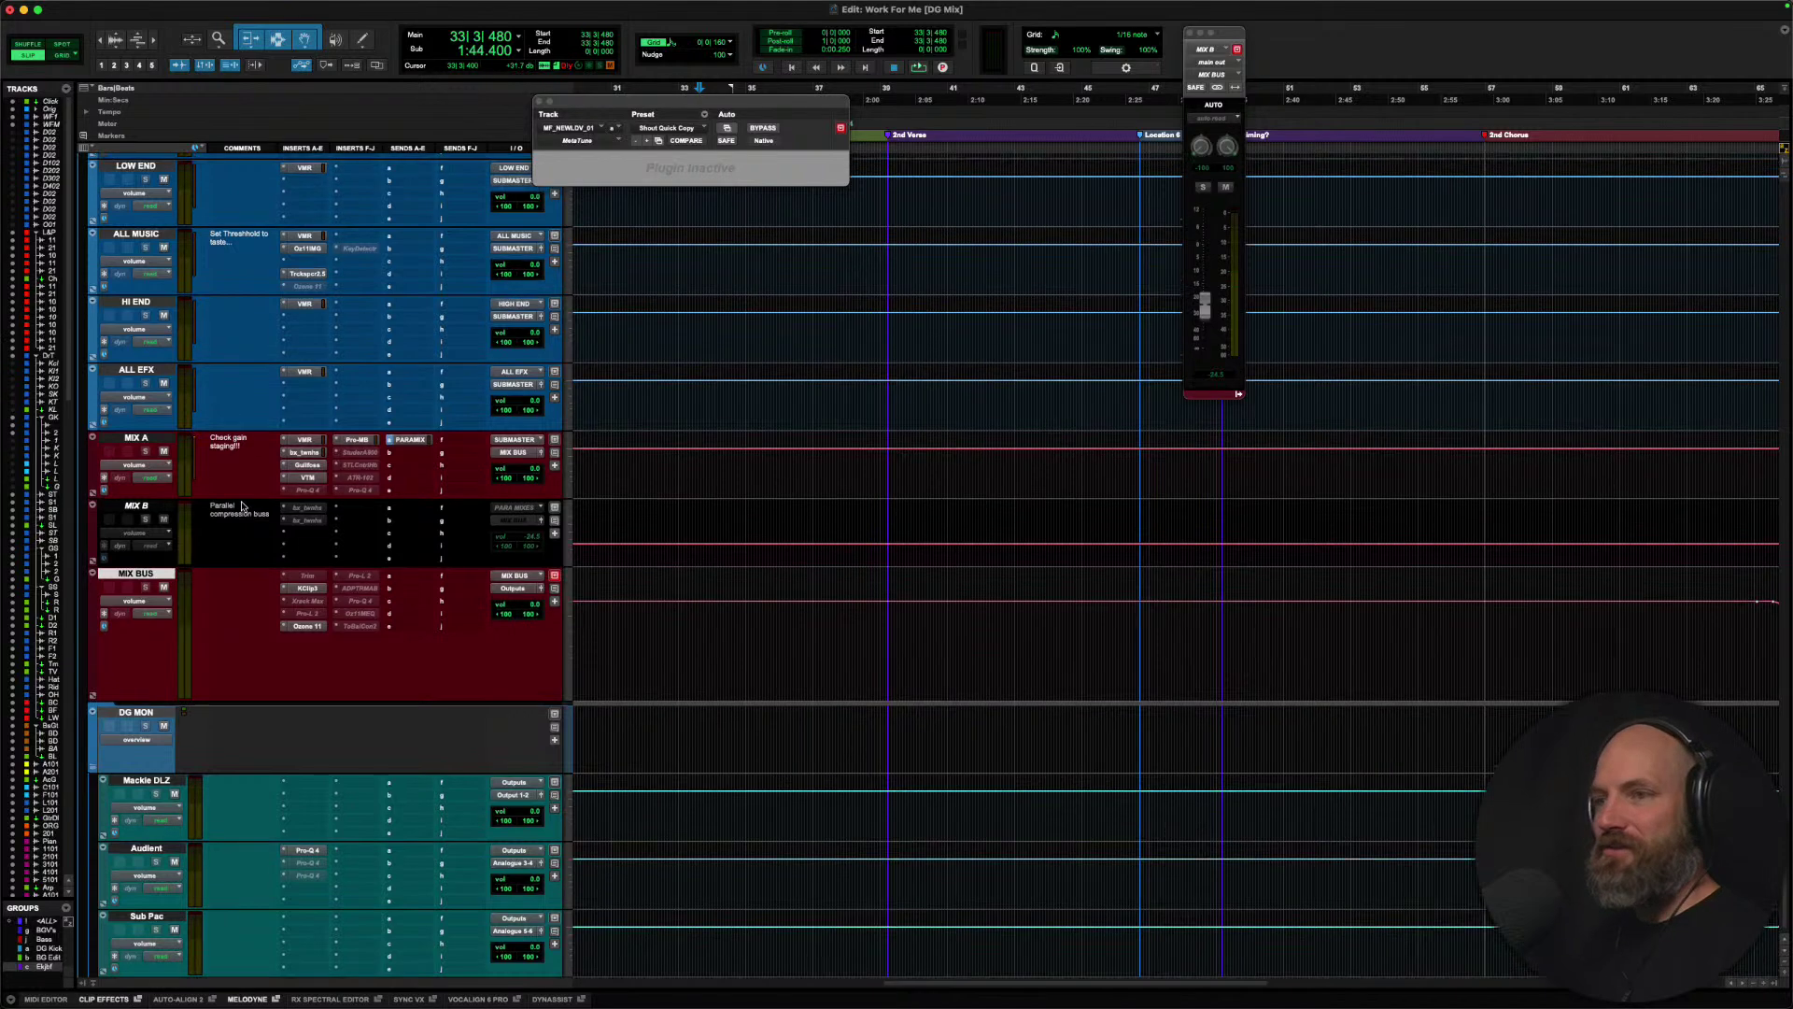
scroll(240, 486, up, 4)
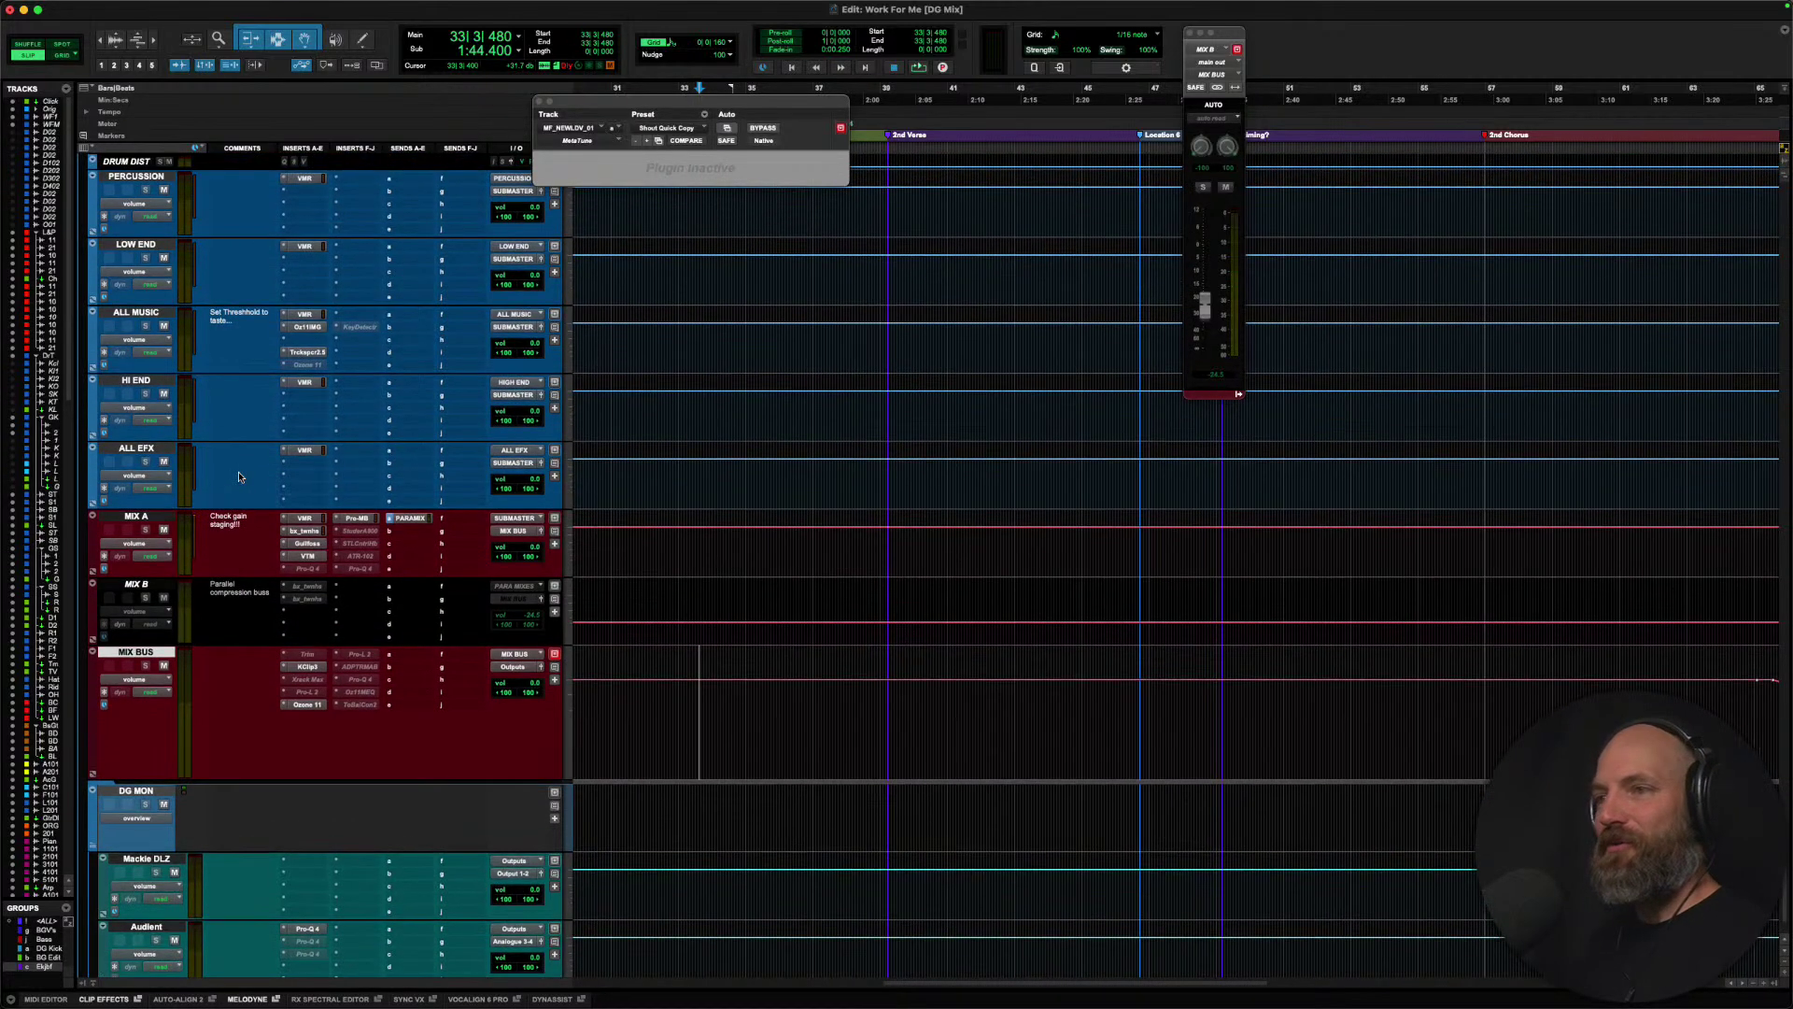
scroll(239, 476, up, 10)
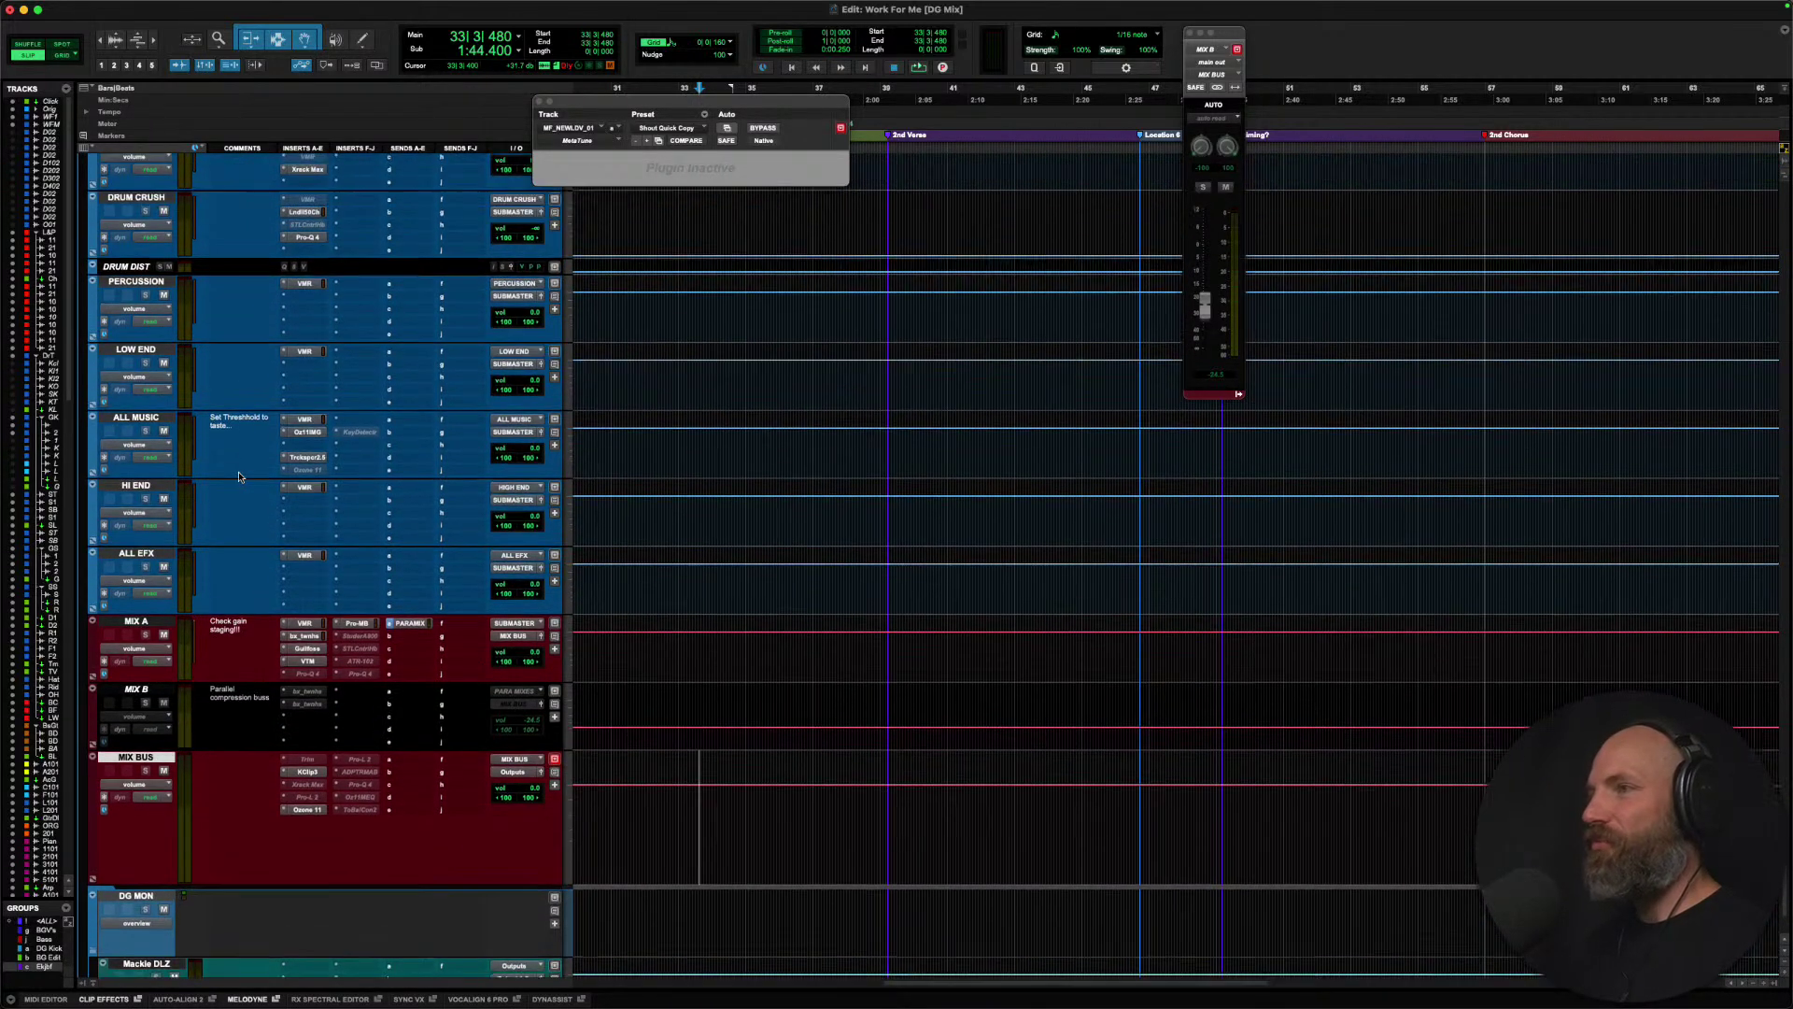
scroll(239, 472, up, 5)
scroll(239, 475, down, 18)
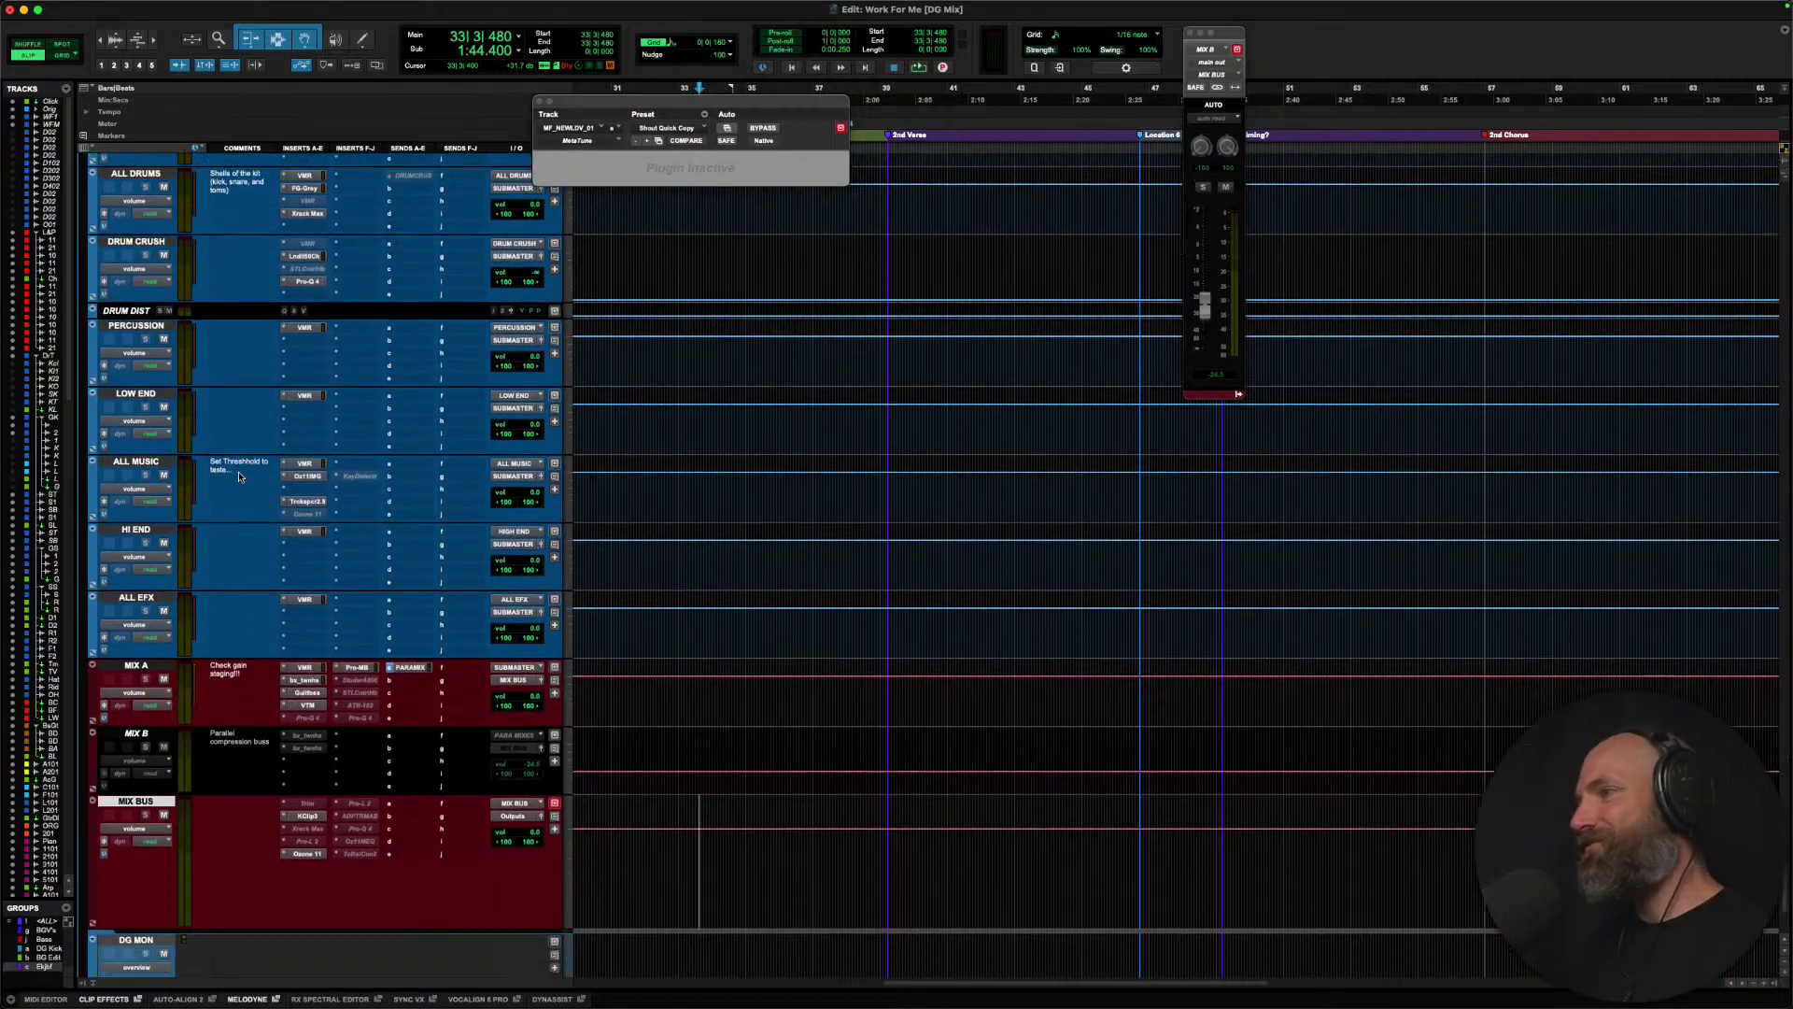
scroll(239, 476, down, 1)
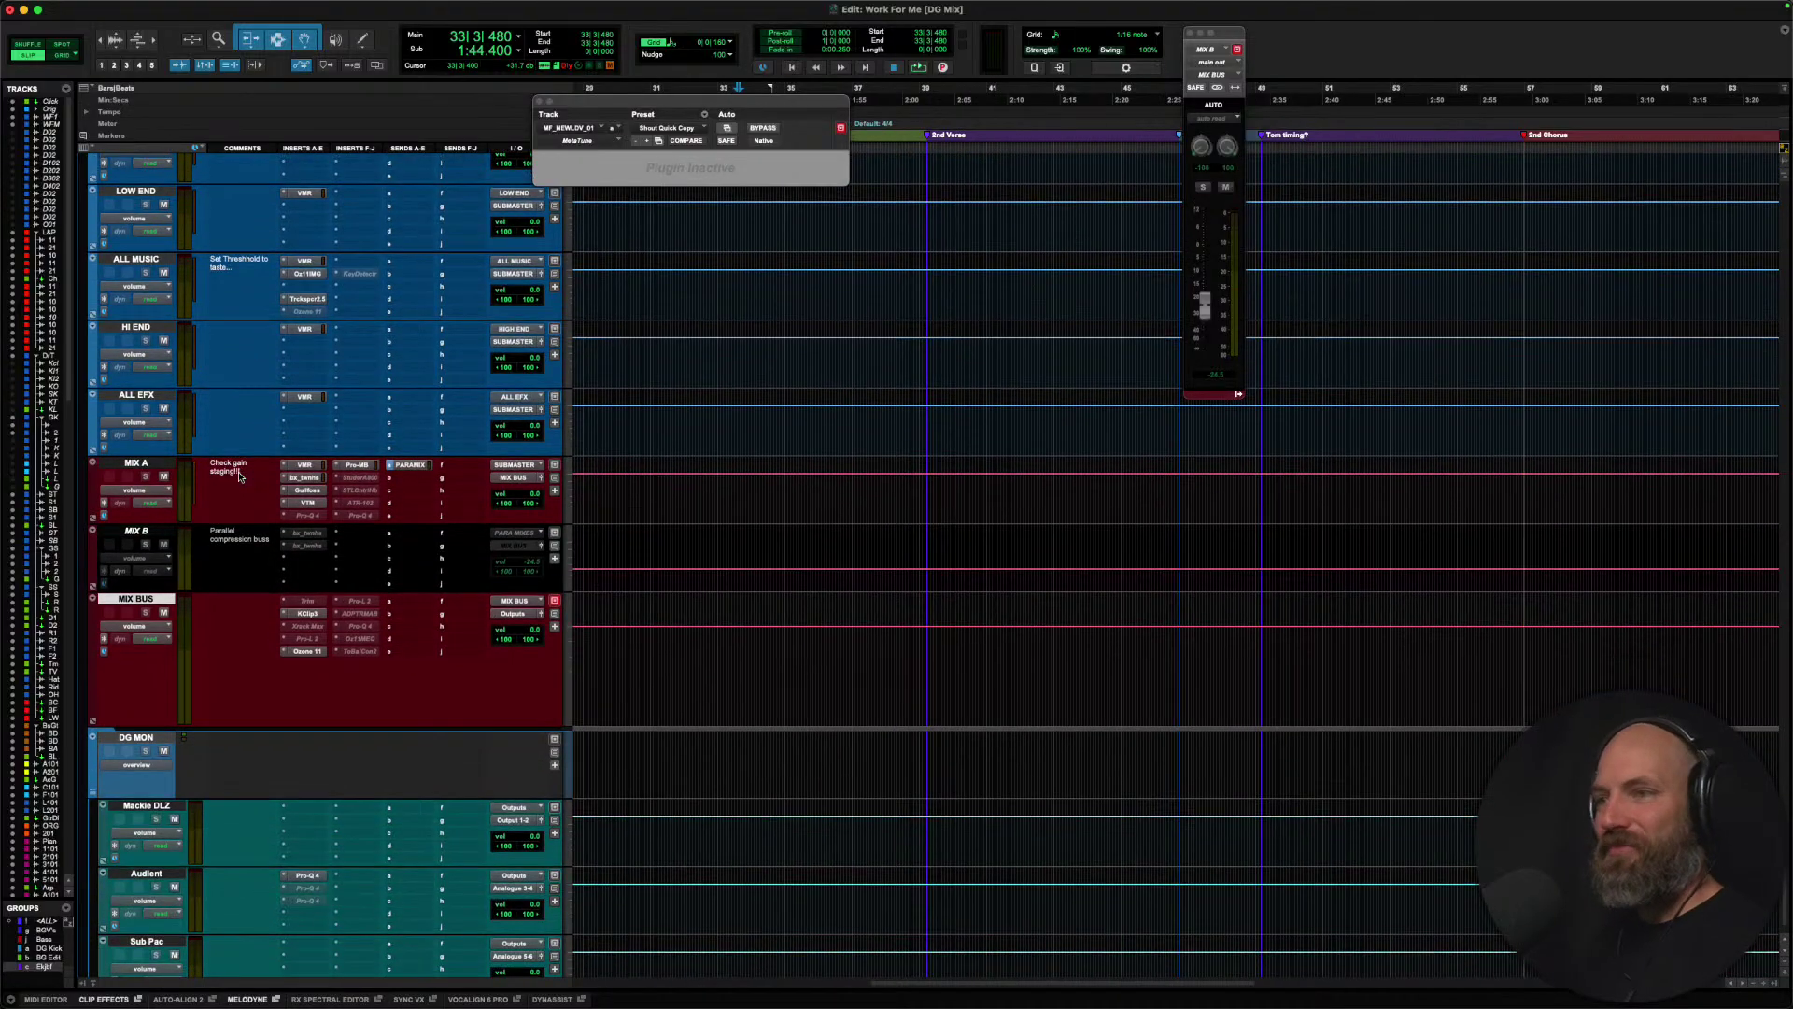
click(135, 466)
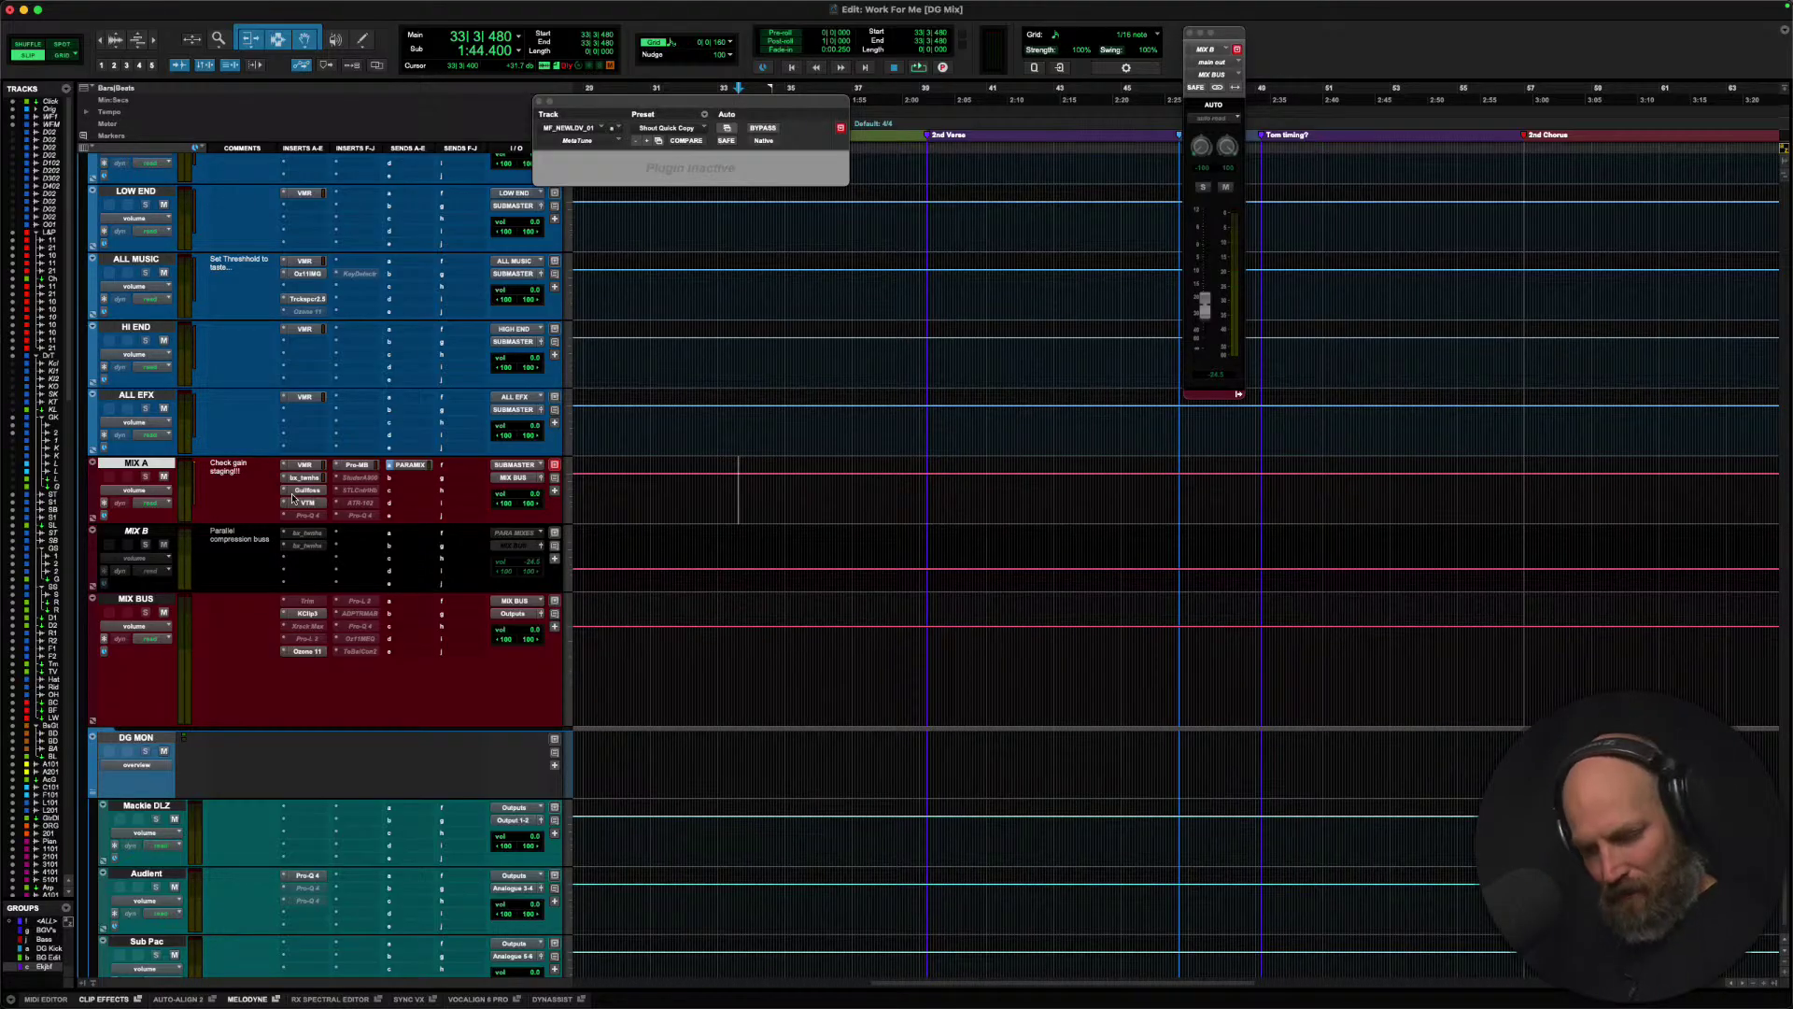
Return to the Lead Vocal tracks and place the edit cursor at the start of the first MF_NEWLD011 clip.
scroll(709, 543, up, 15)
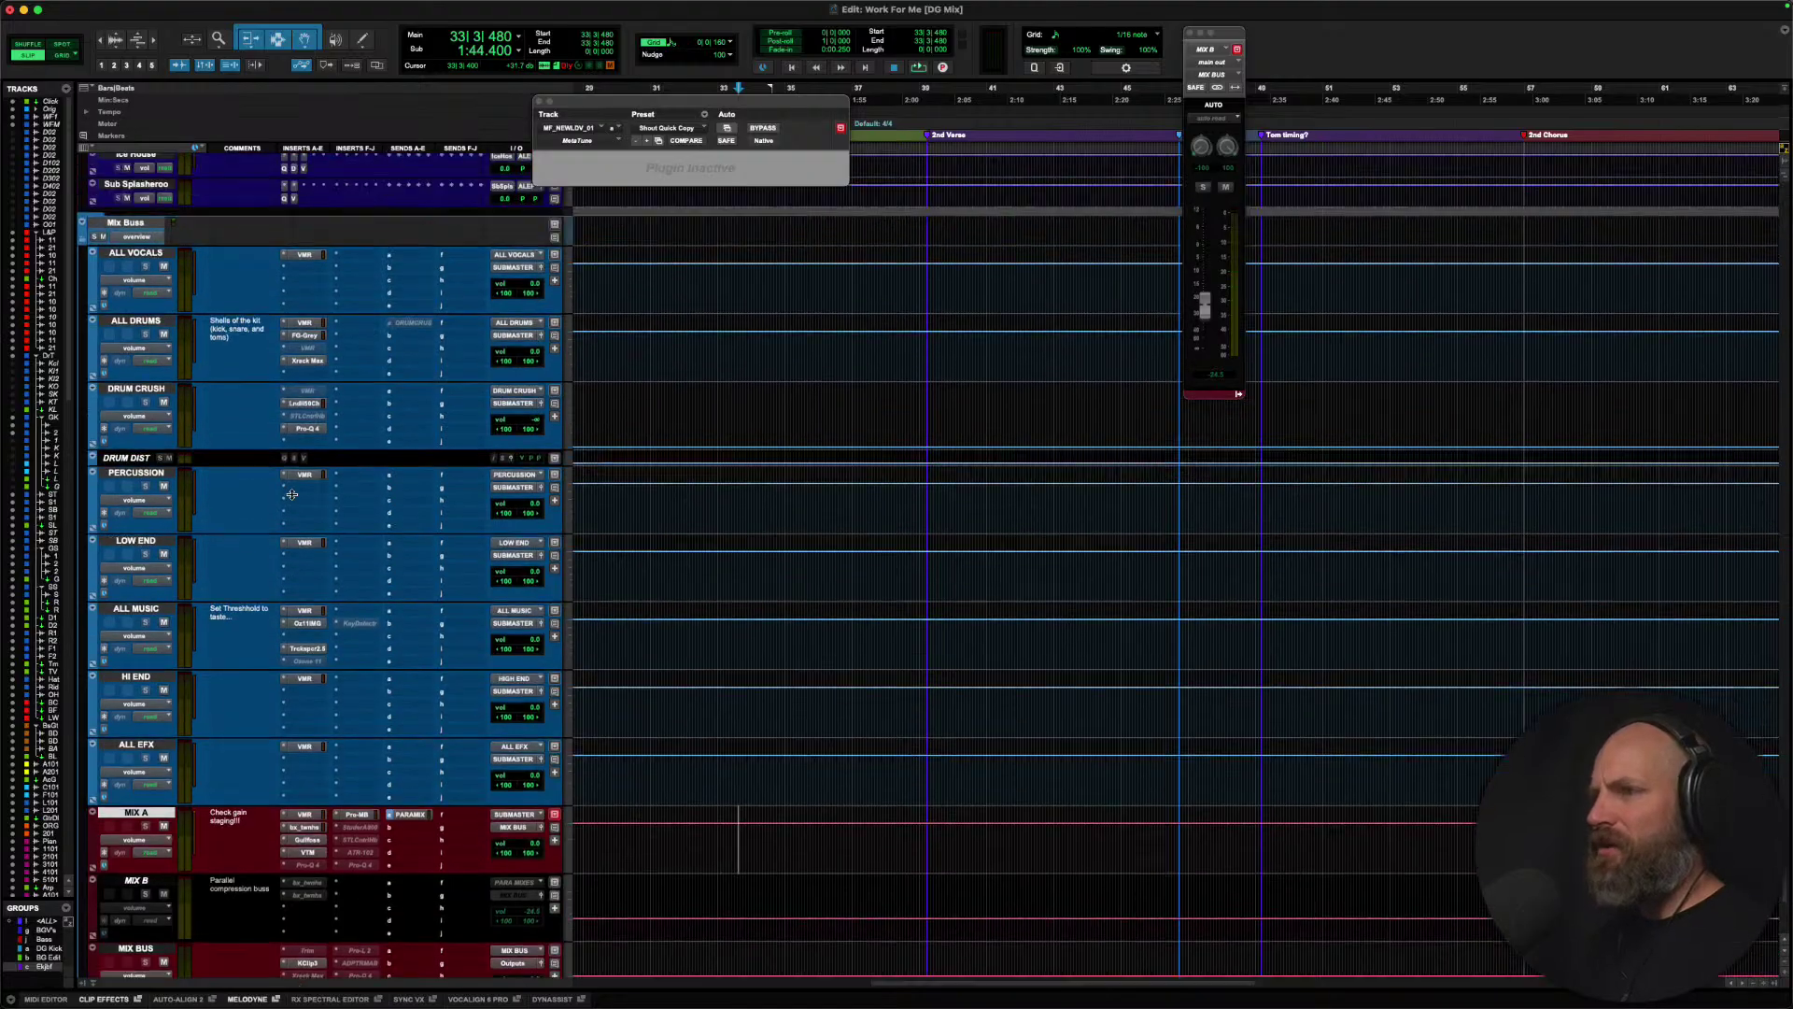
scroll(709, 542, down, 15)
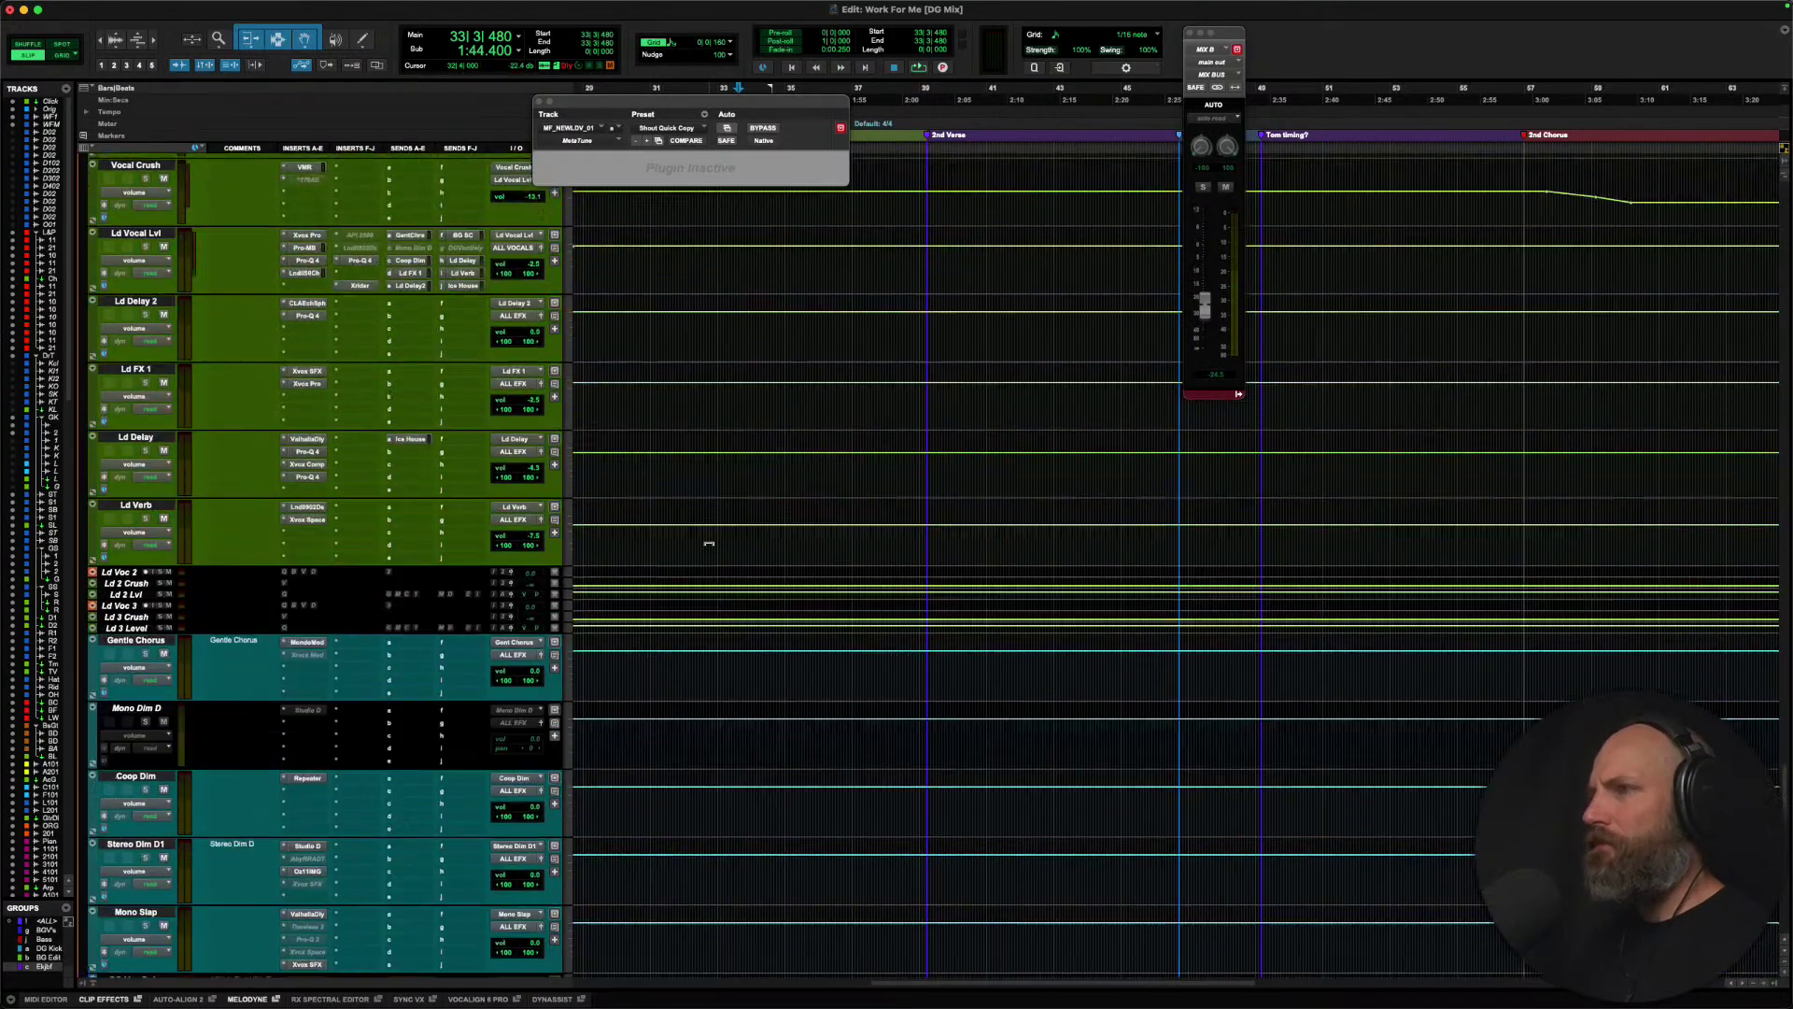
scroll(709, 546, down, 15)
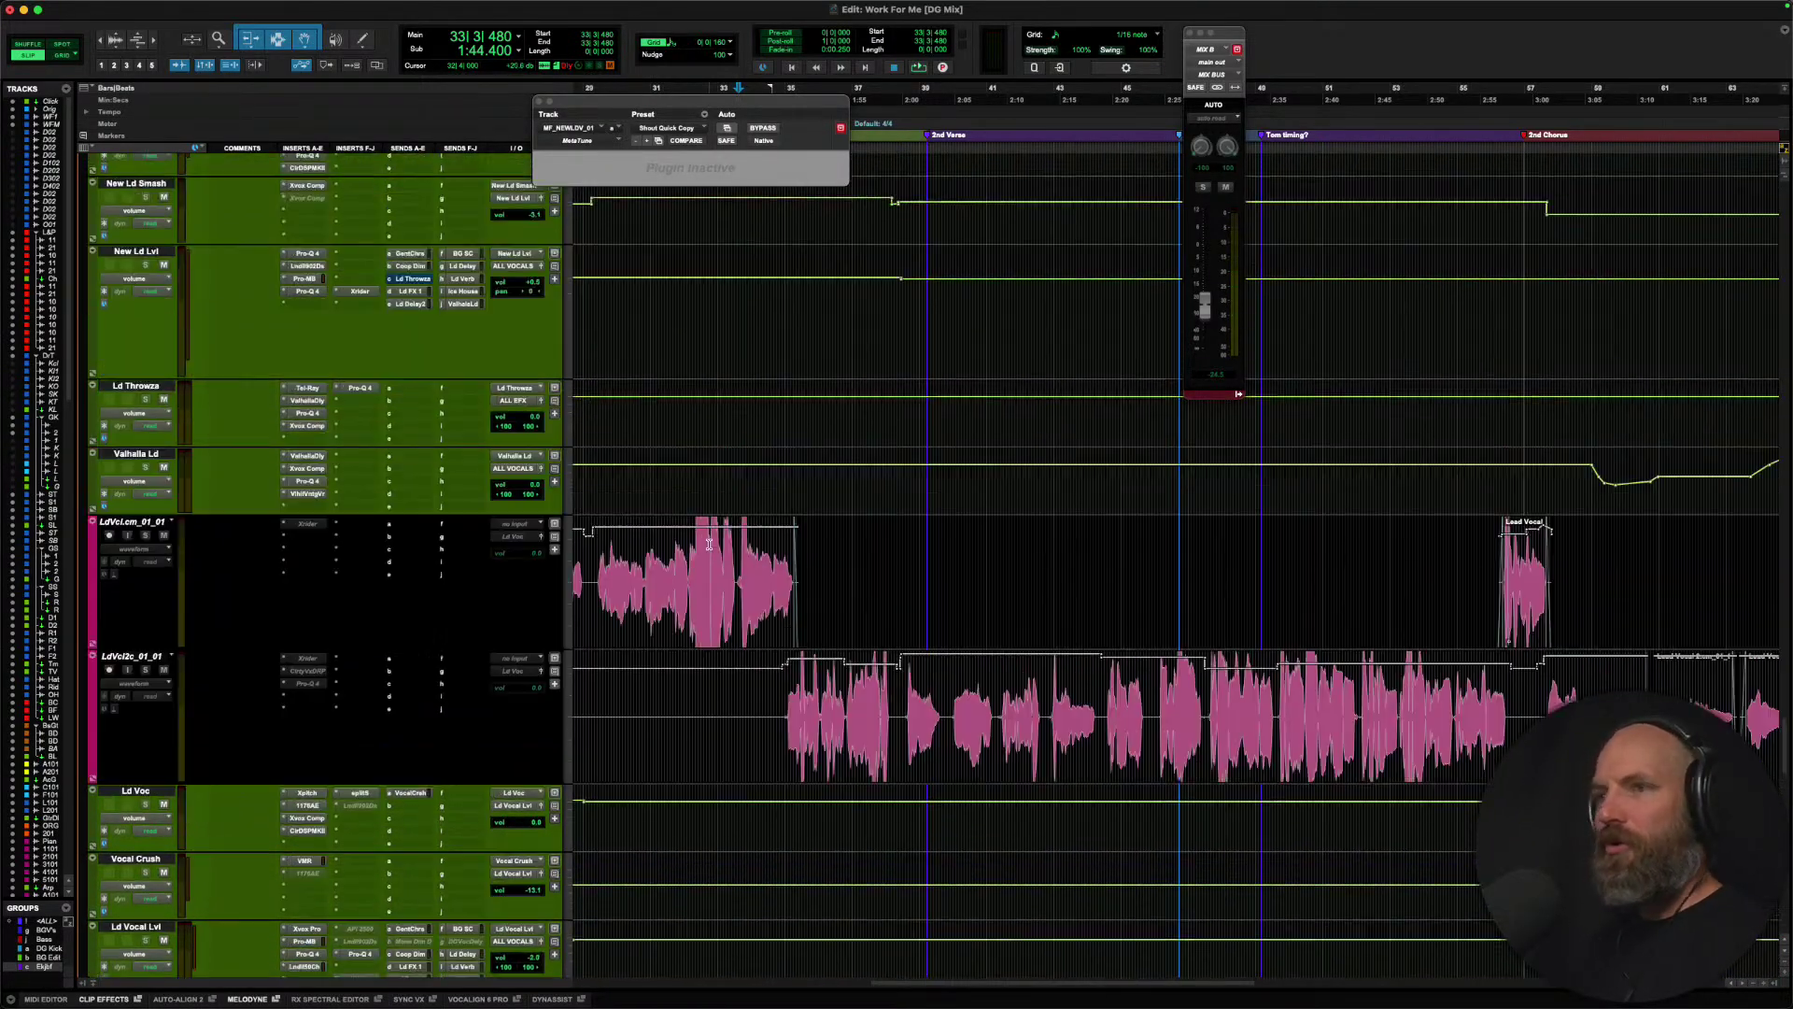
key(r)
key(r)
key(r)
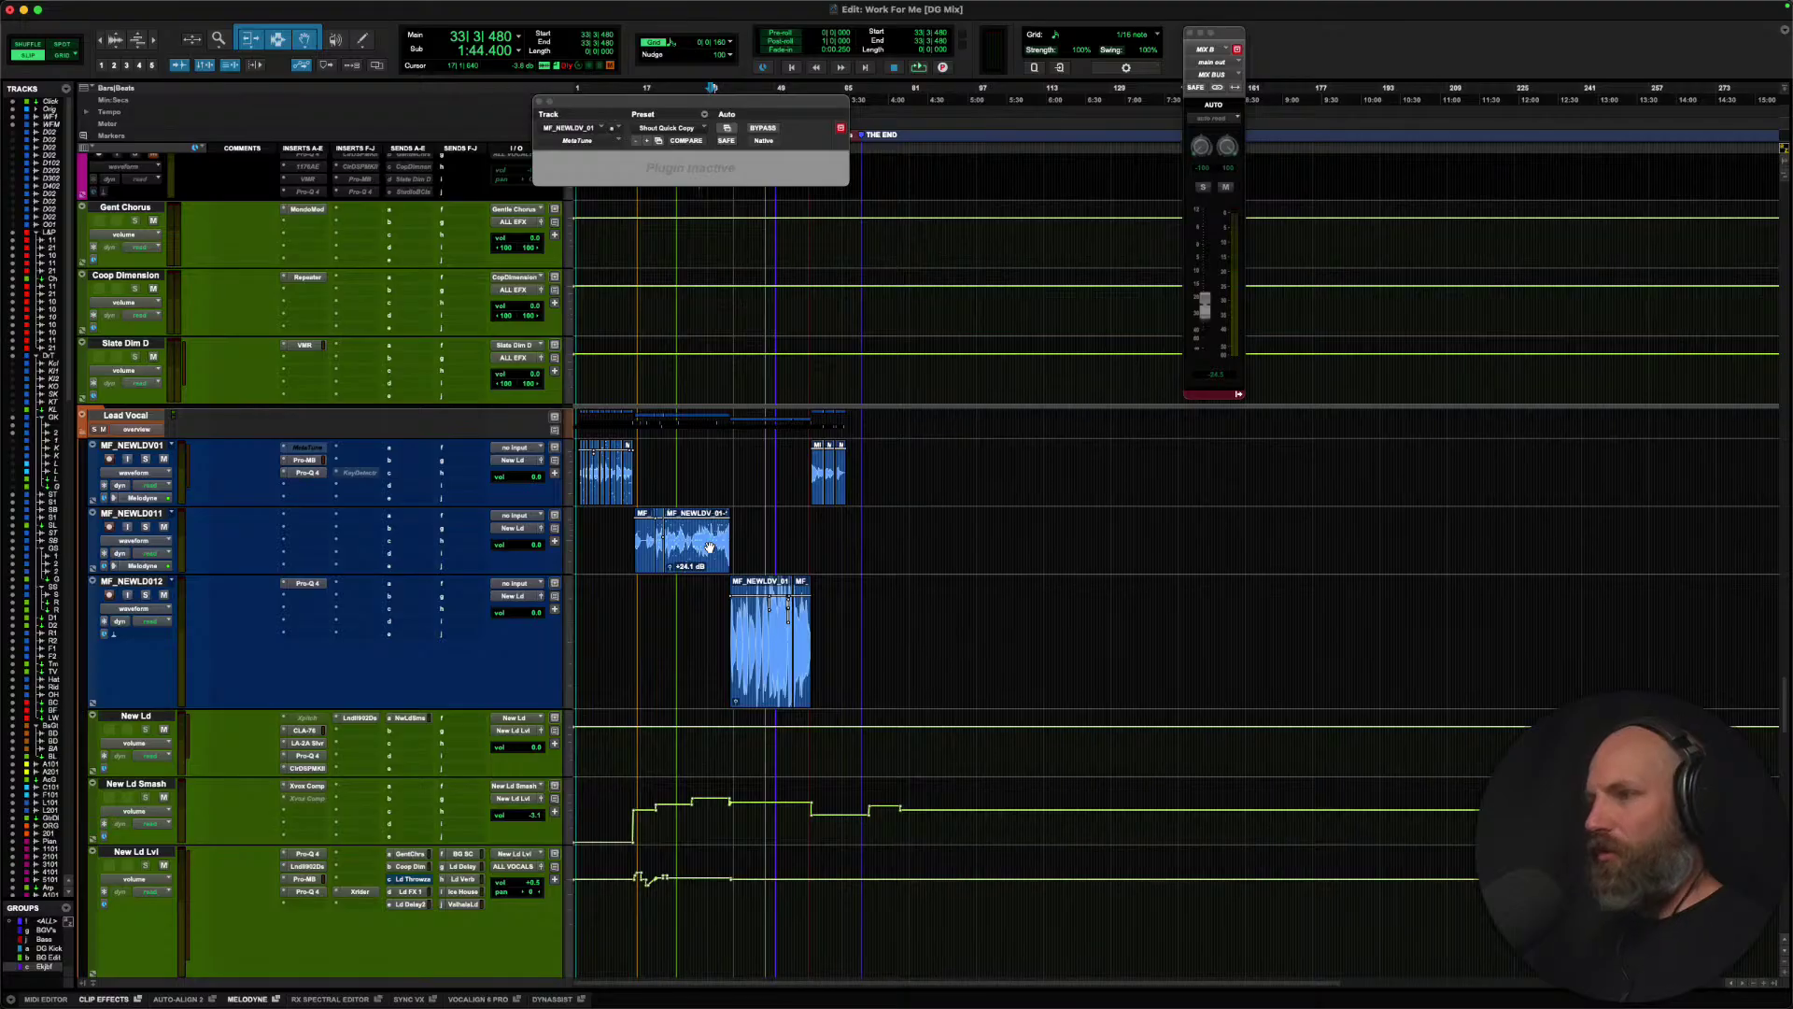
key(t)
click(697, 540)
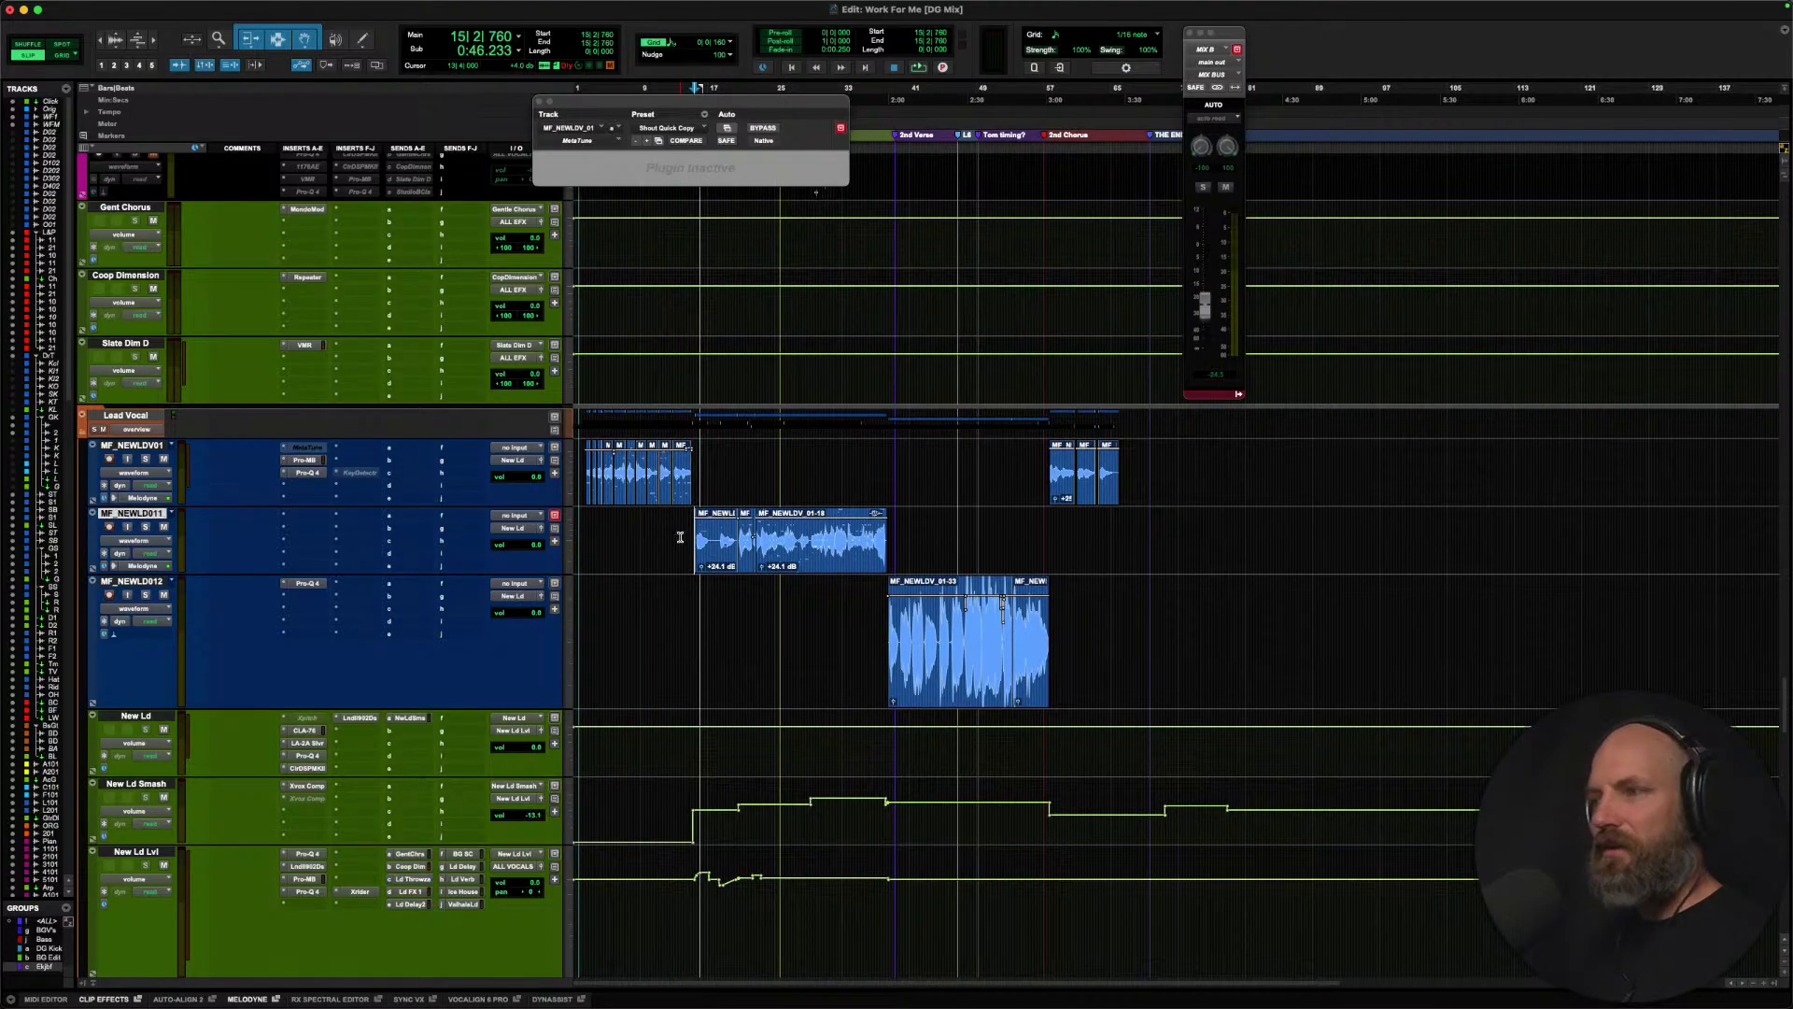
Play the MF_NEWLD011 vocal from 33|3|280, between two phrases near the end of the first chorus.
click(843, 540)
key(t)
key(t)
key(t)
scroll(844, 540, right, 3)
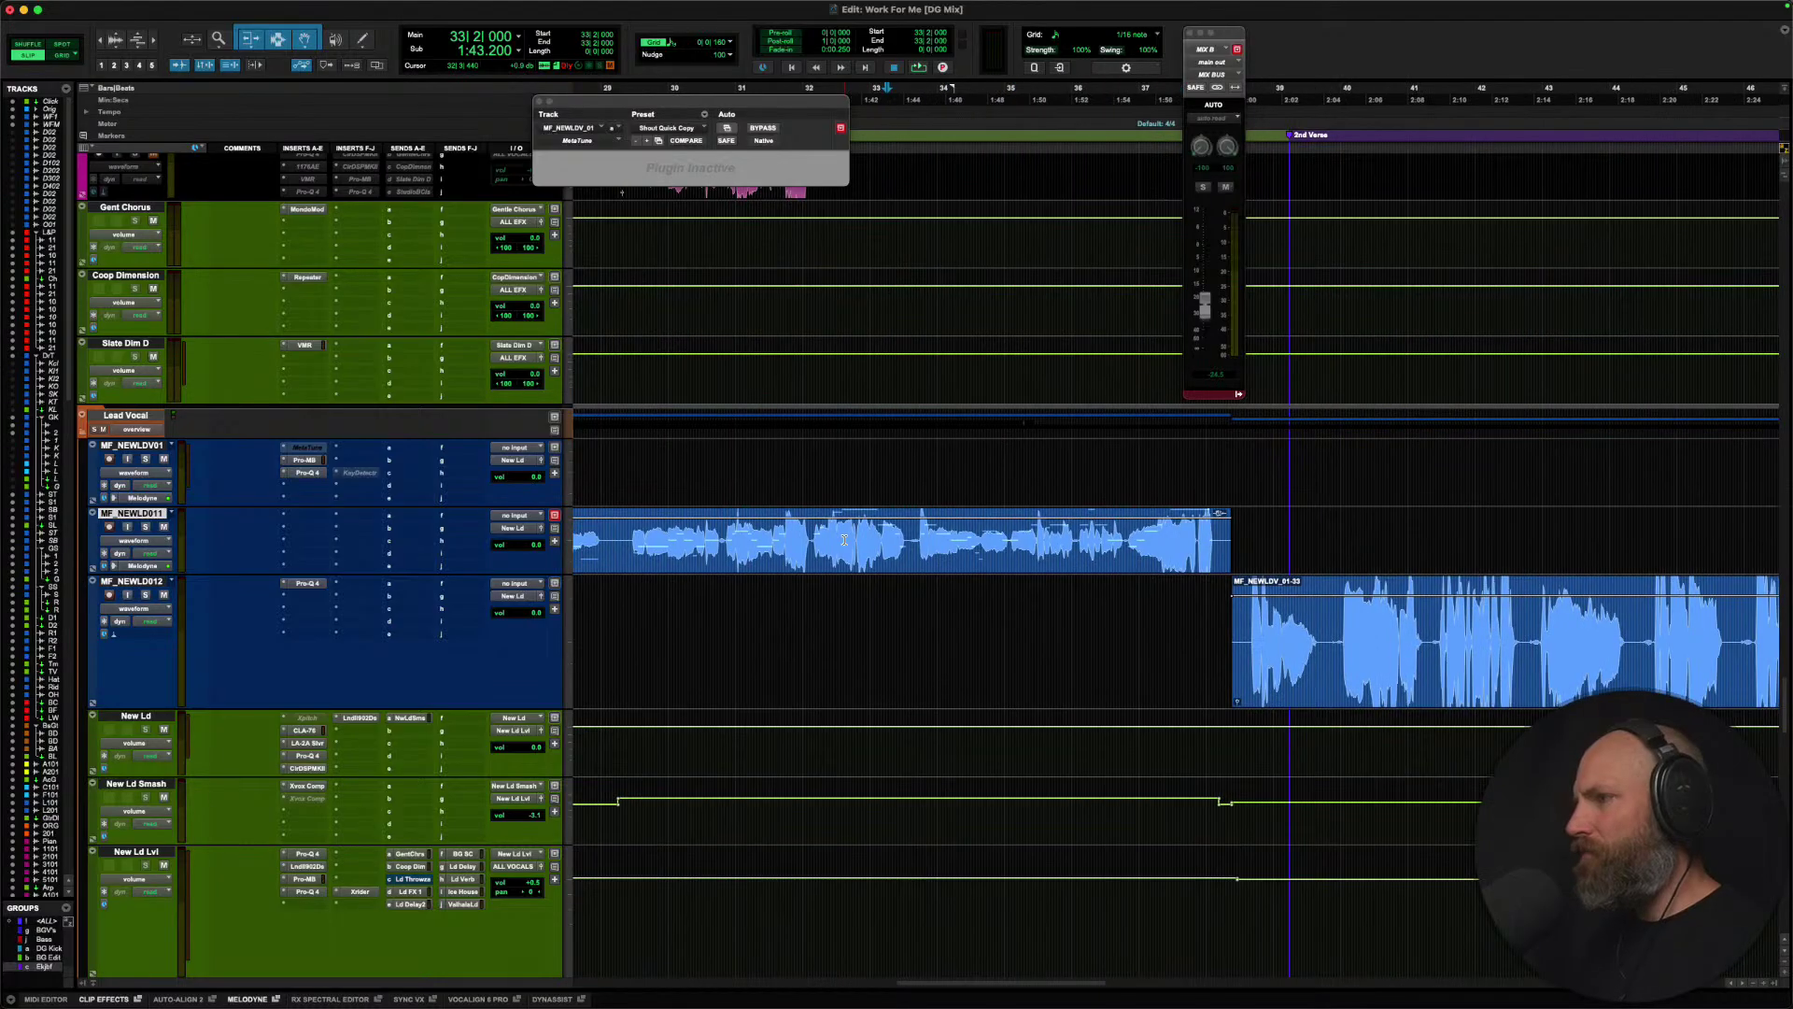
click(909, 540)
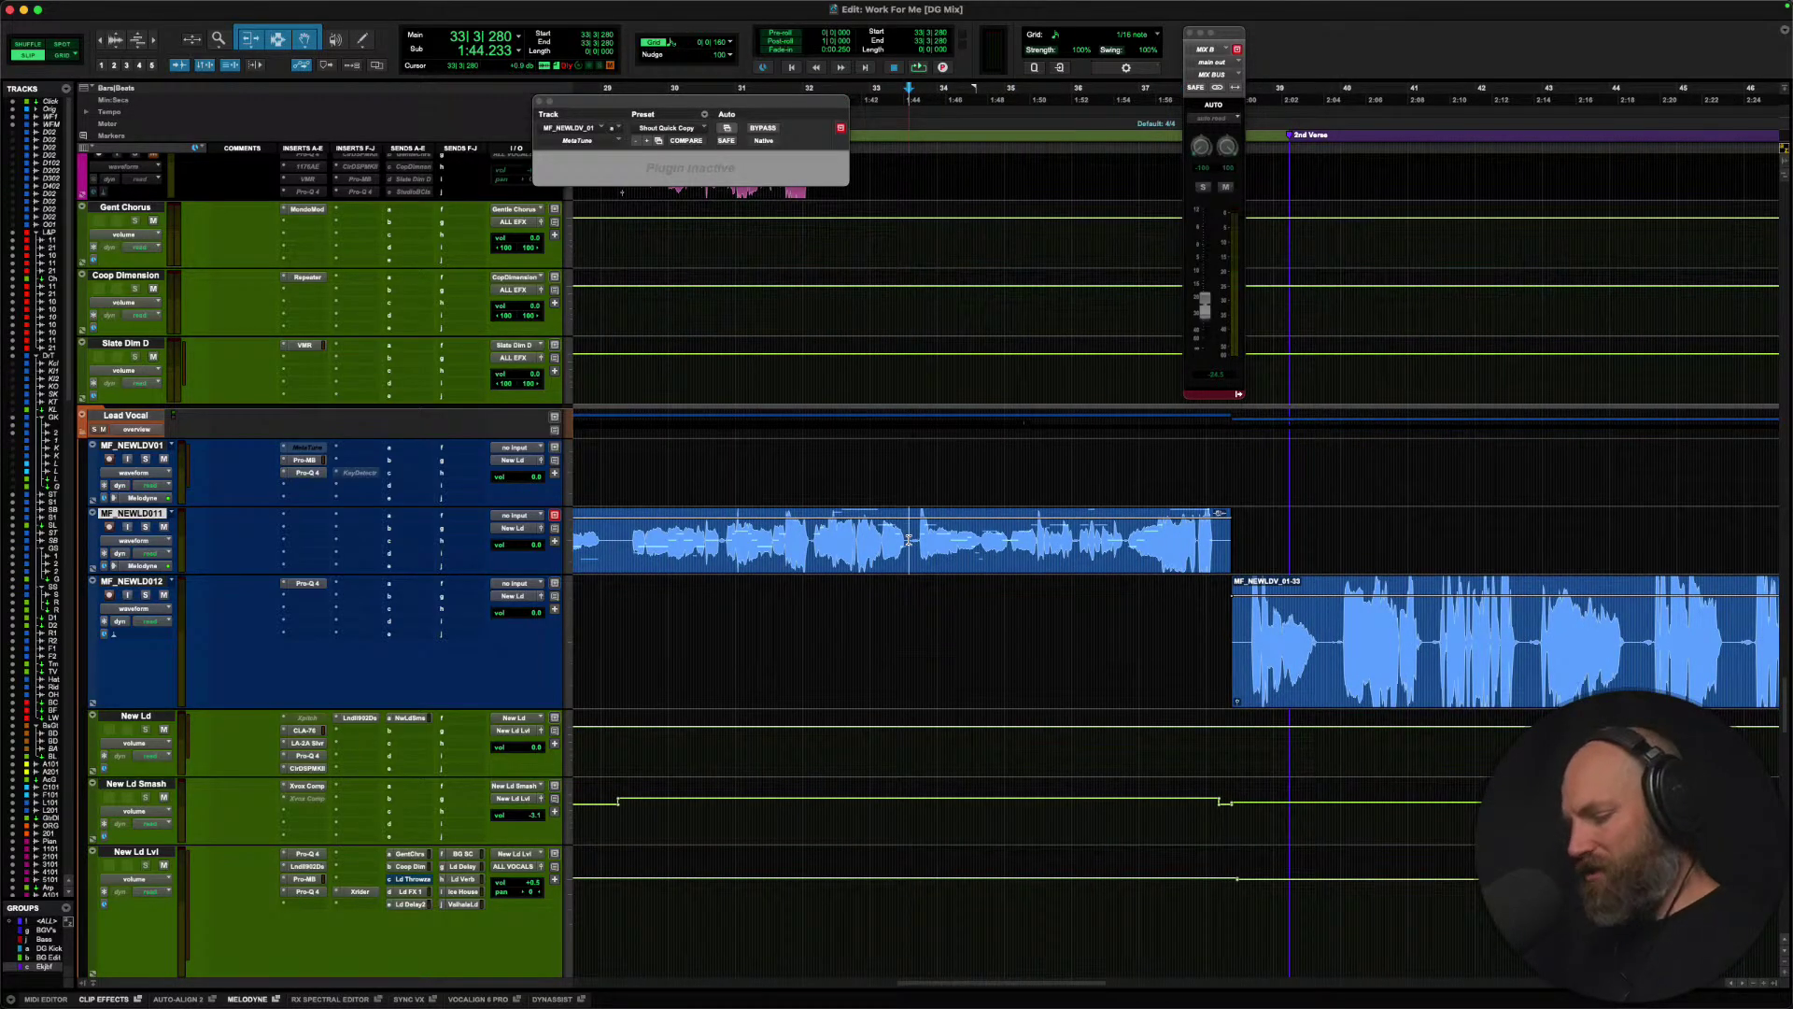
scroll(909, 540, right, 1)
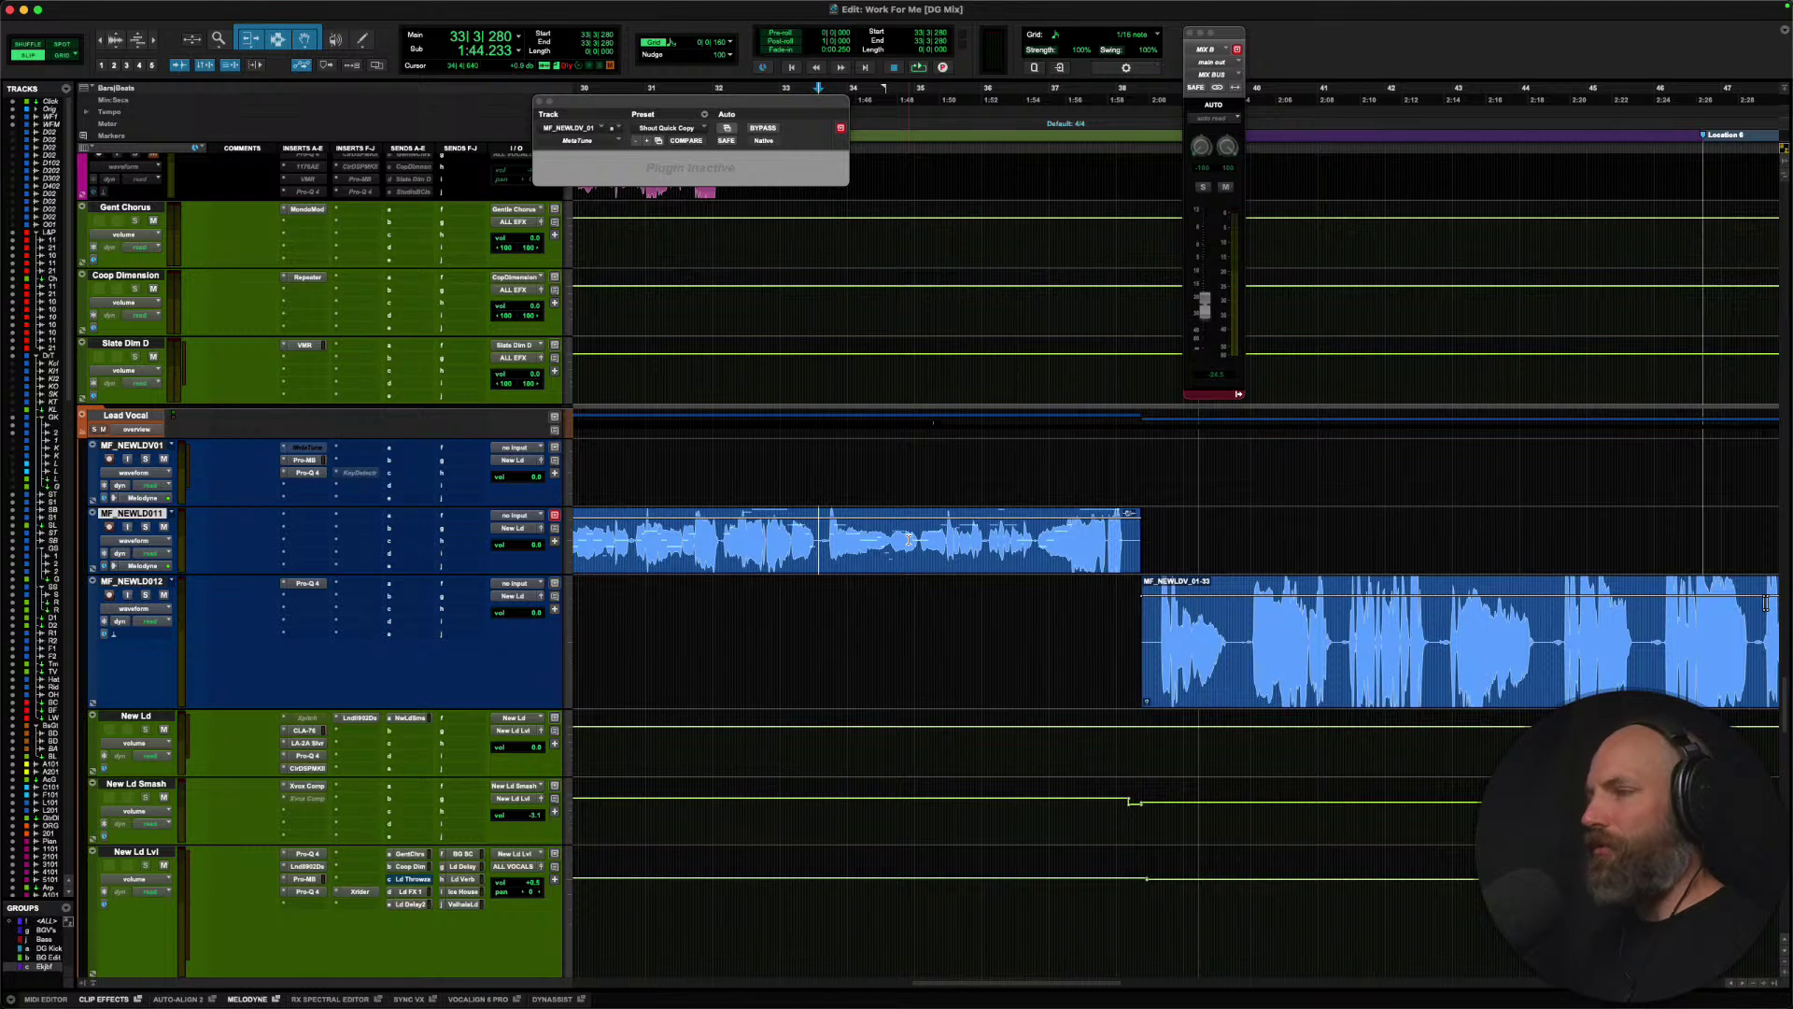
scroll(909, 540, right, 1)
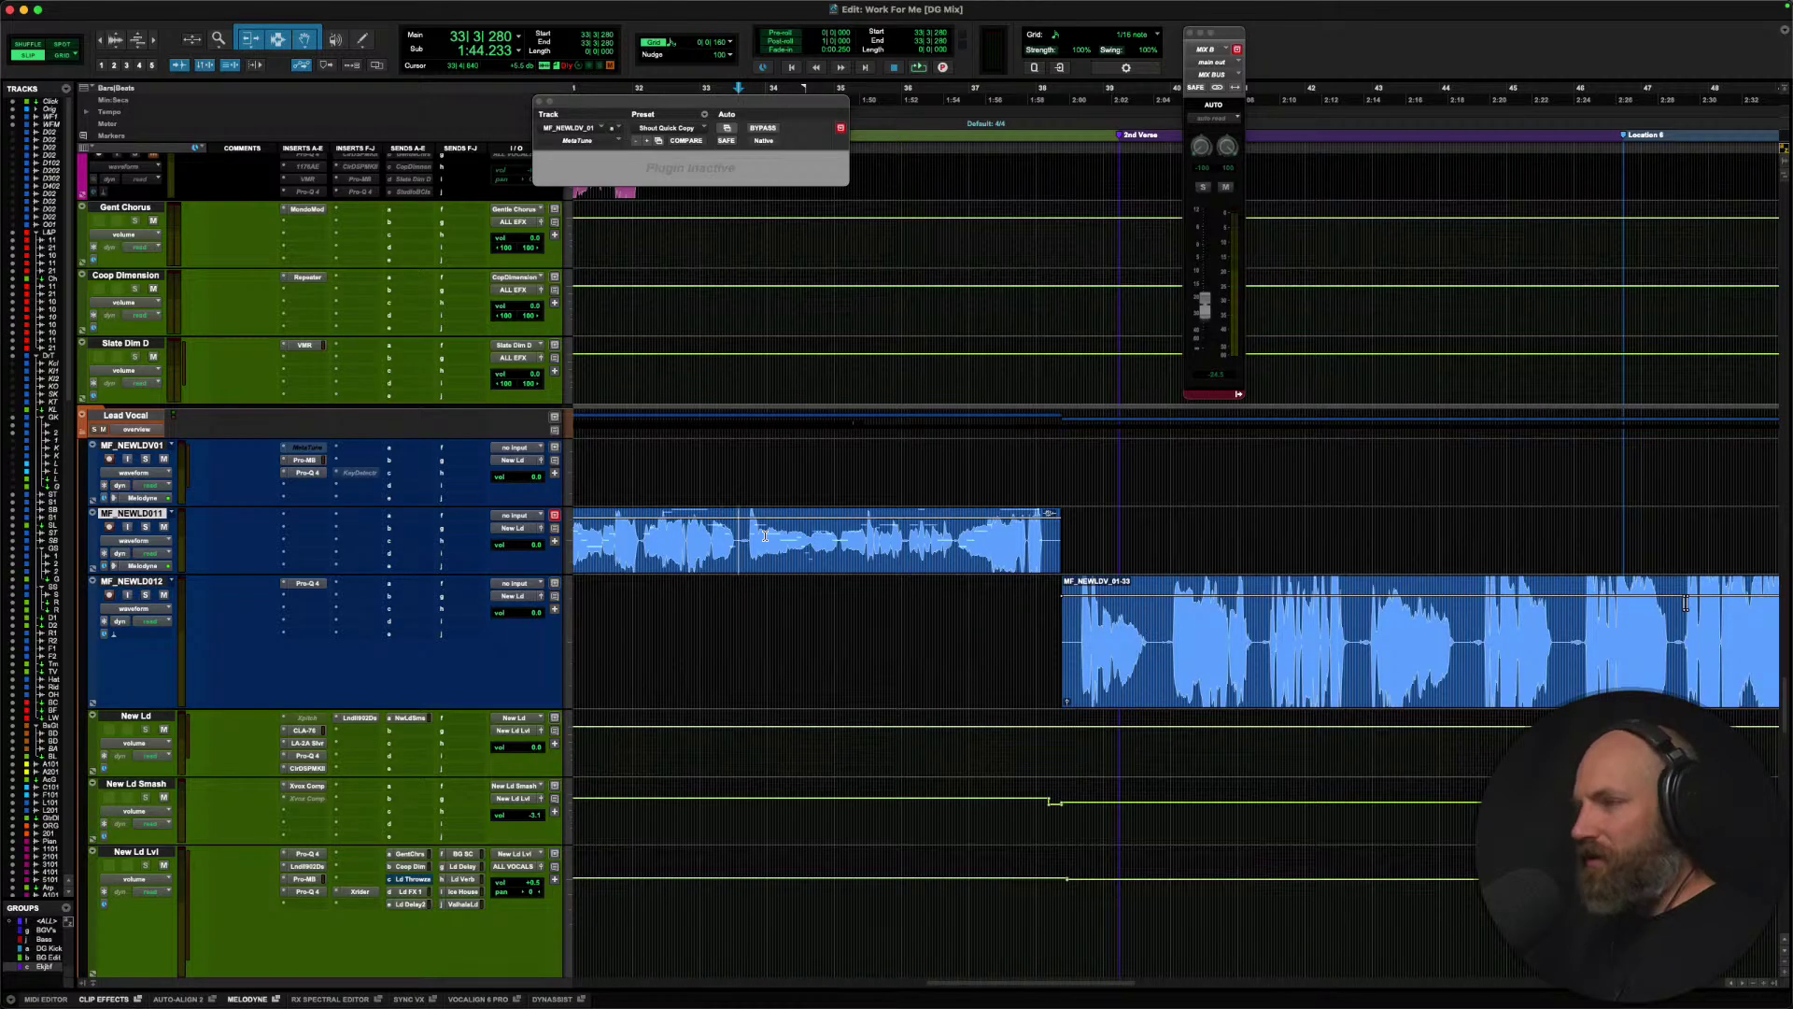
key(space)
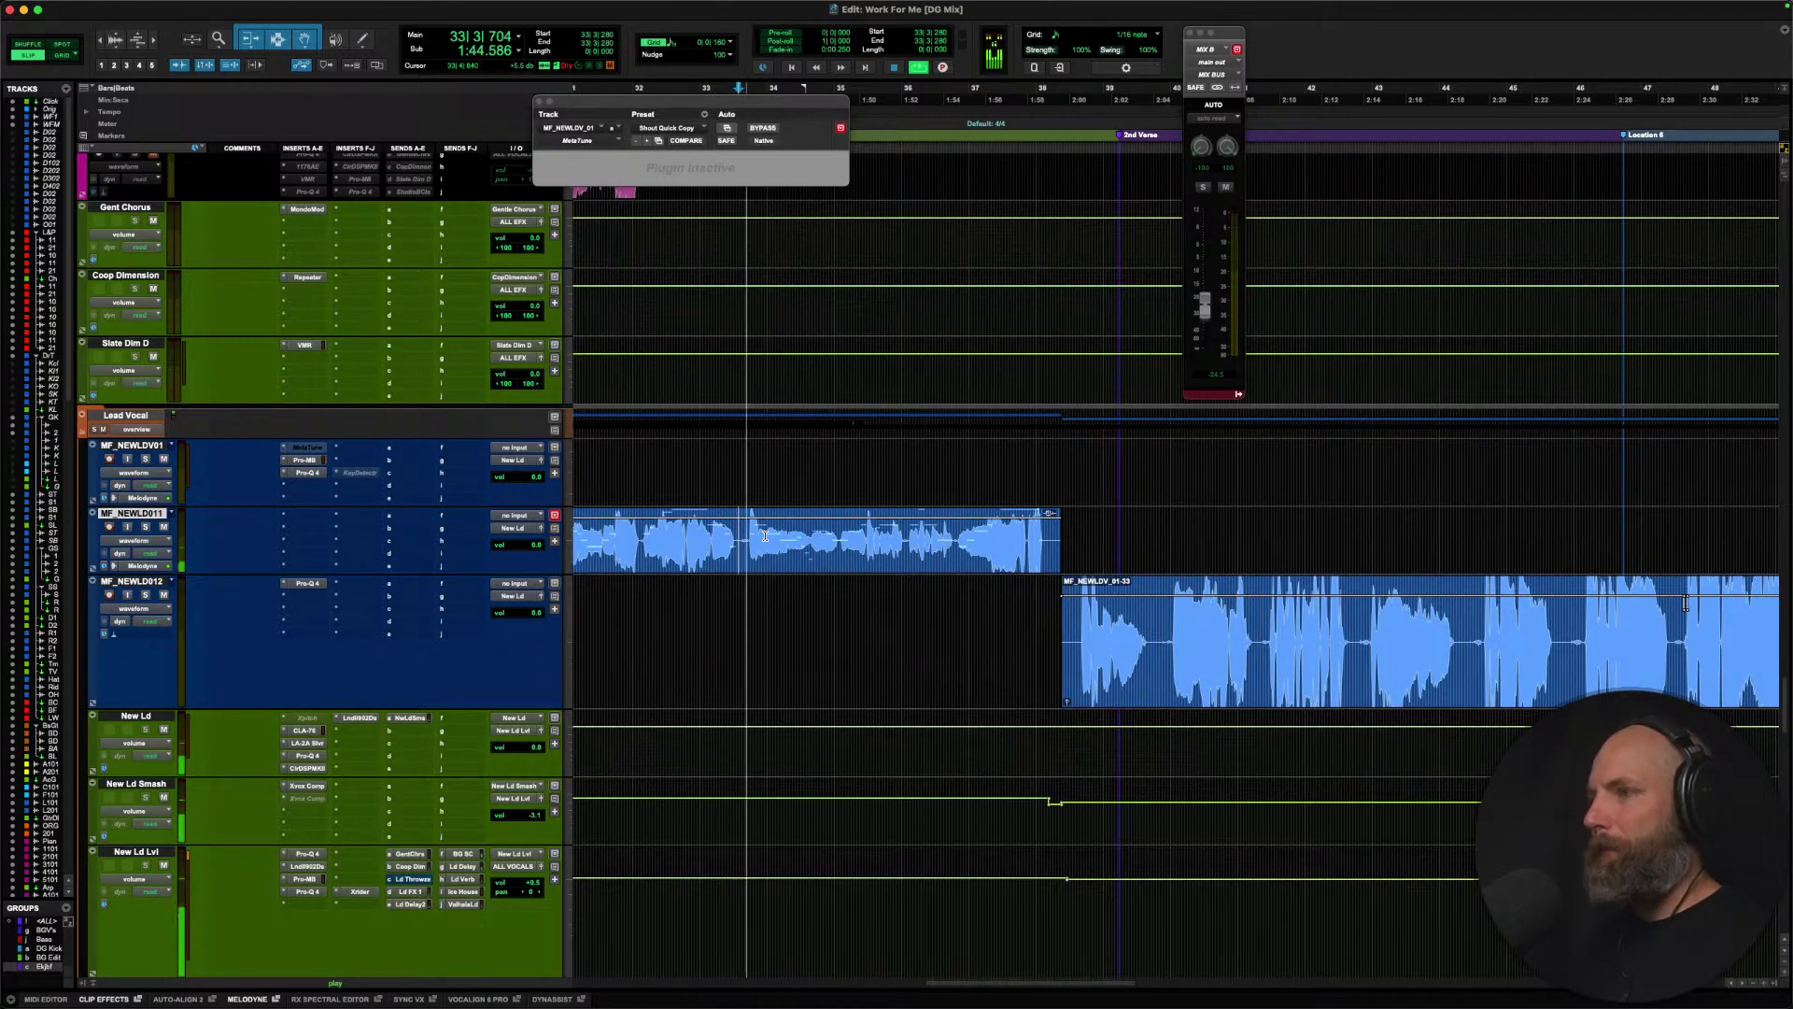
key(t)
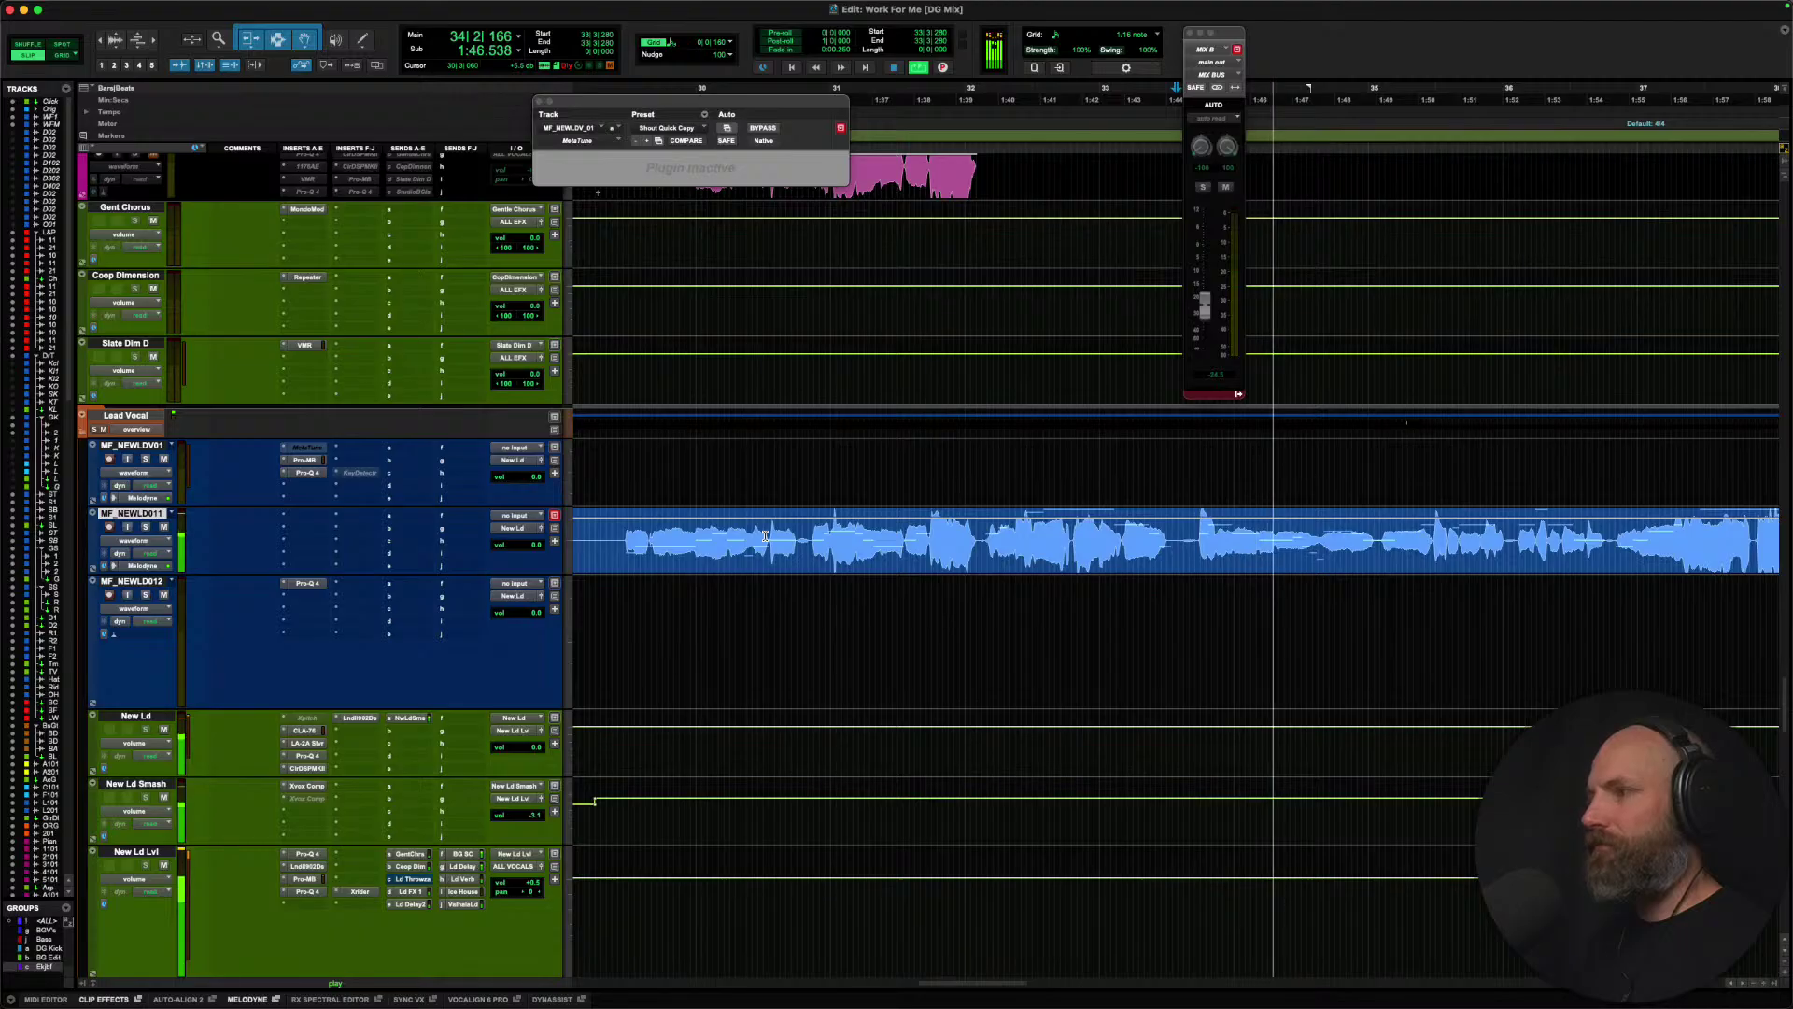
scroll(879, 561, right, 4)
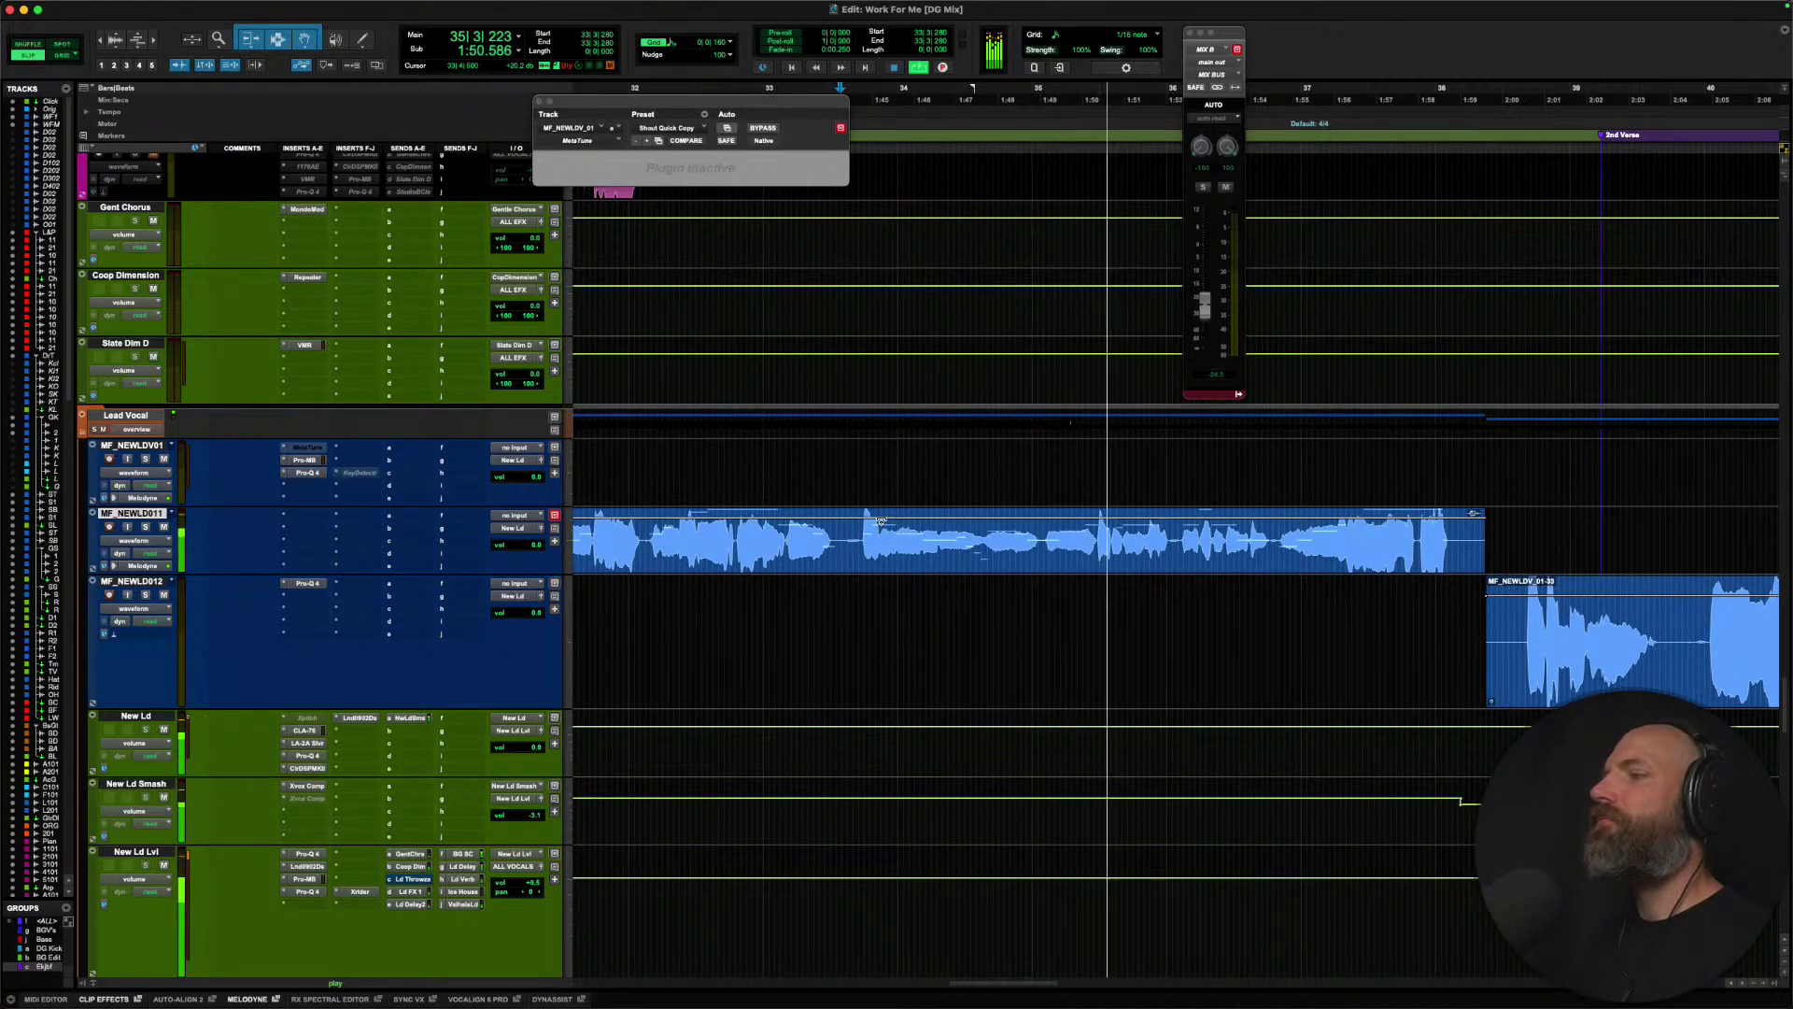
Play the MF_NEWLD011 vocal from 29|1|600 and again from 29|2|080, around the step in the New Ld Smash volume automation.
key(r)
key(r)
key(r)
scroll(881, 521, right, 2)
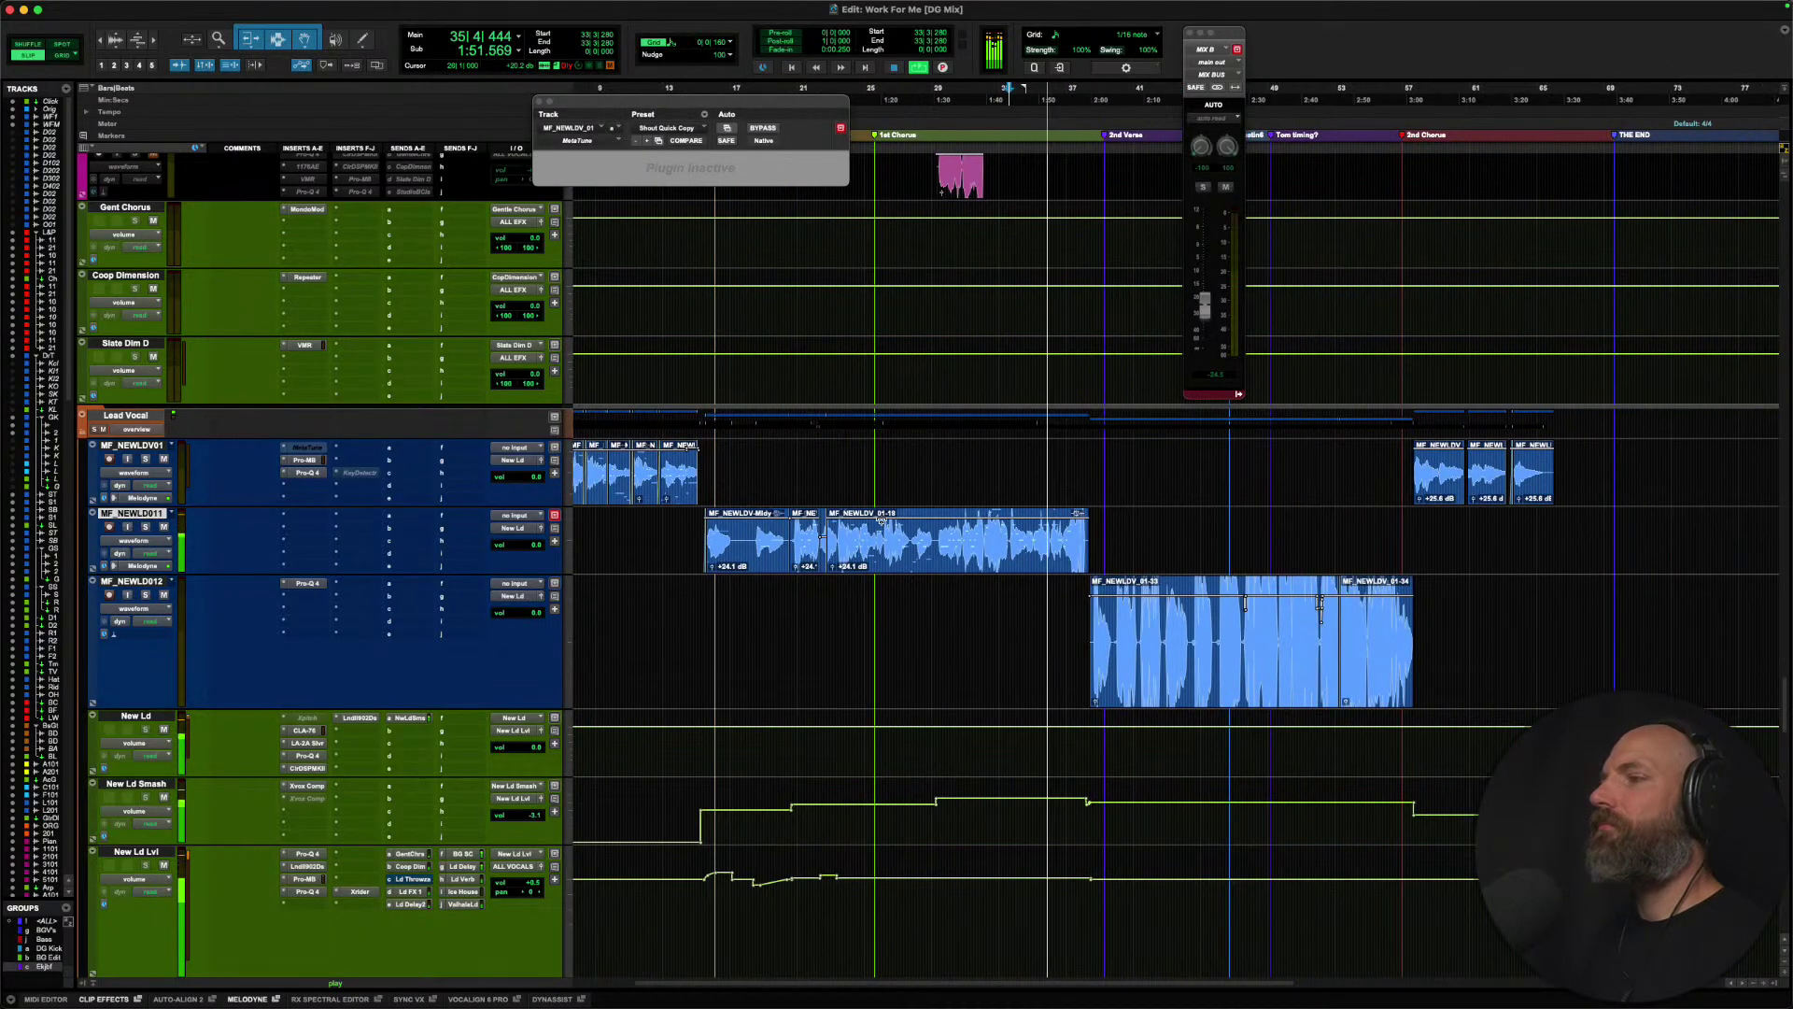
click(935, 537)
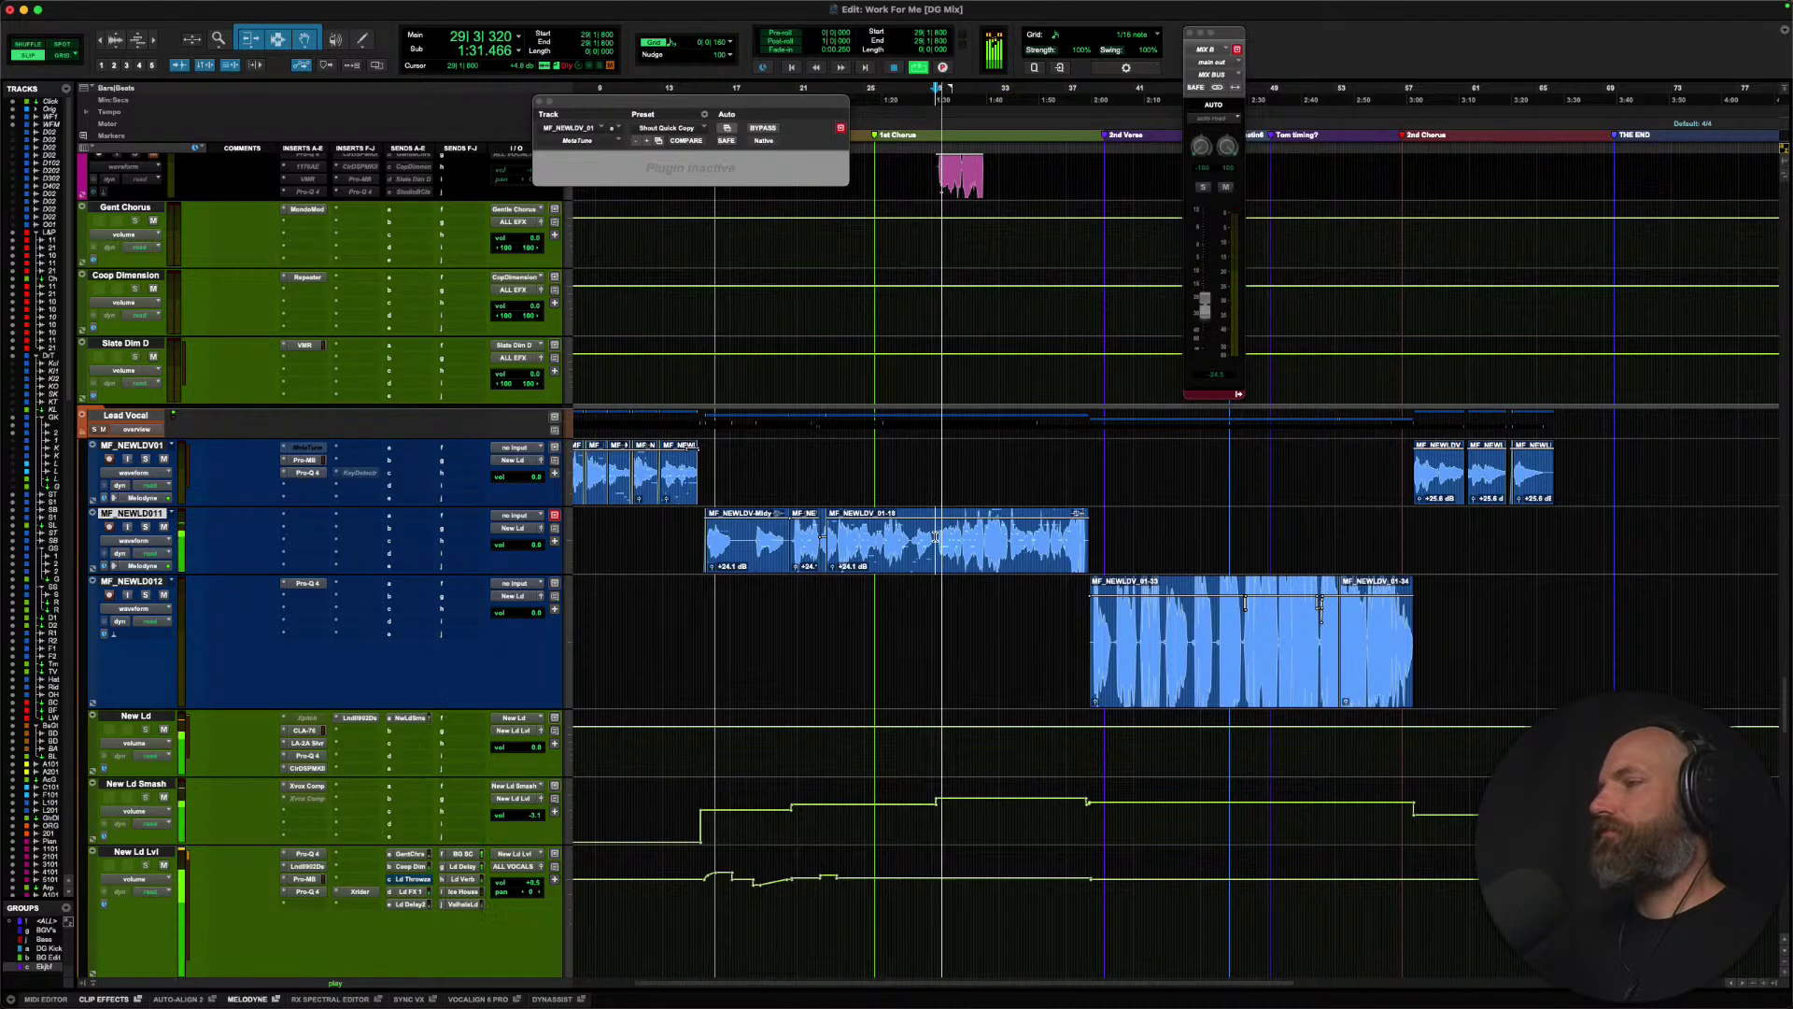
key(t)
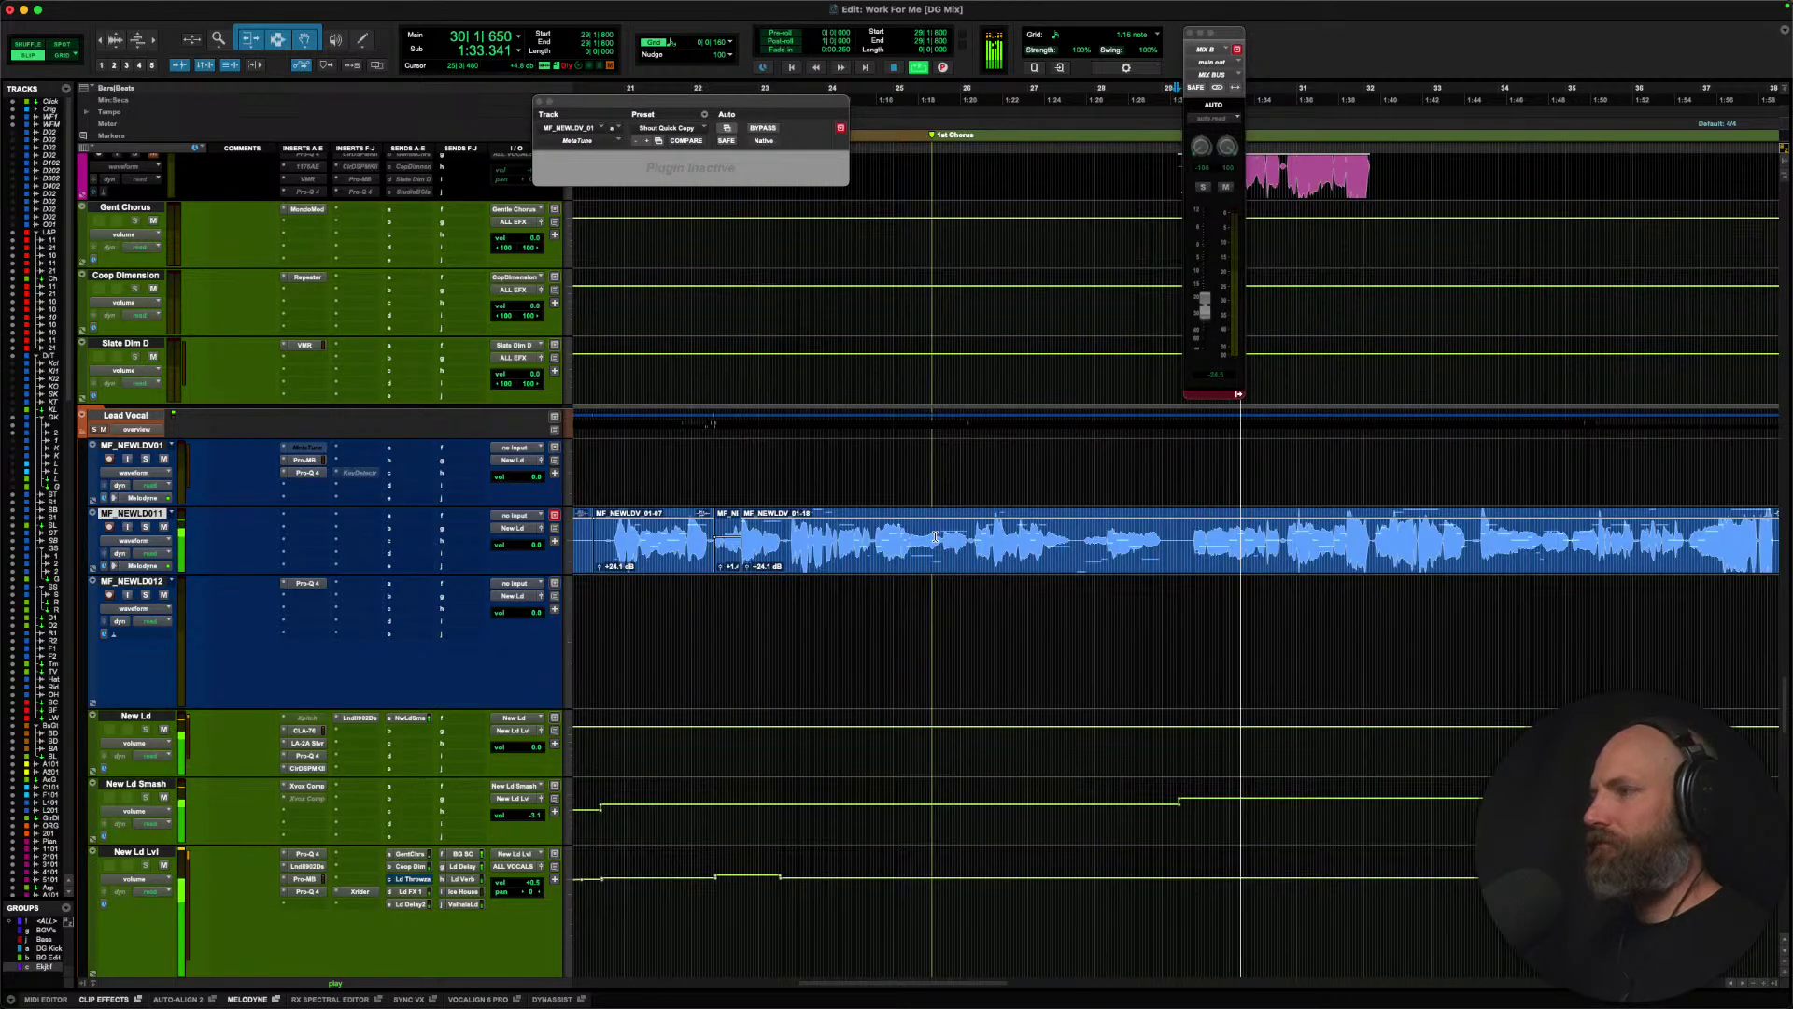
key(t)
scroll(934, 537, right, 5)
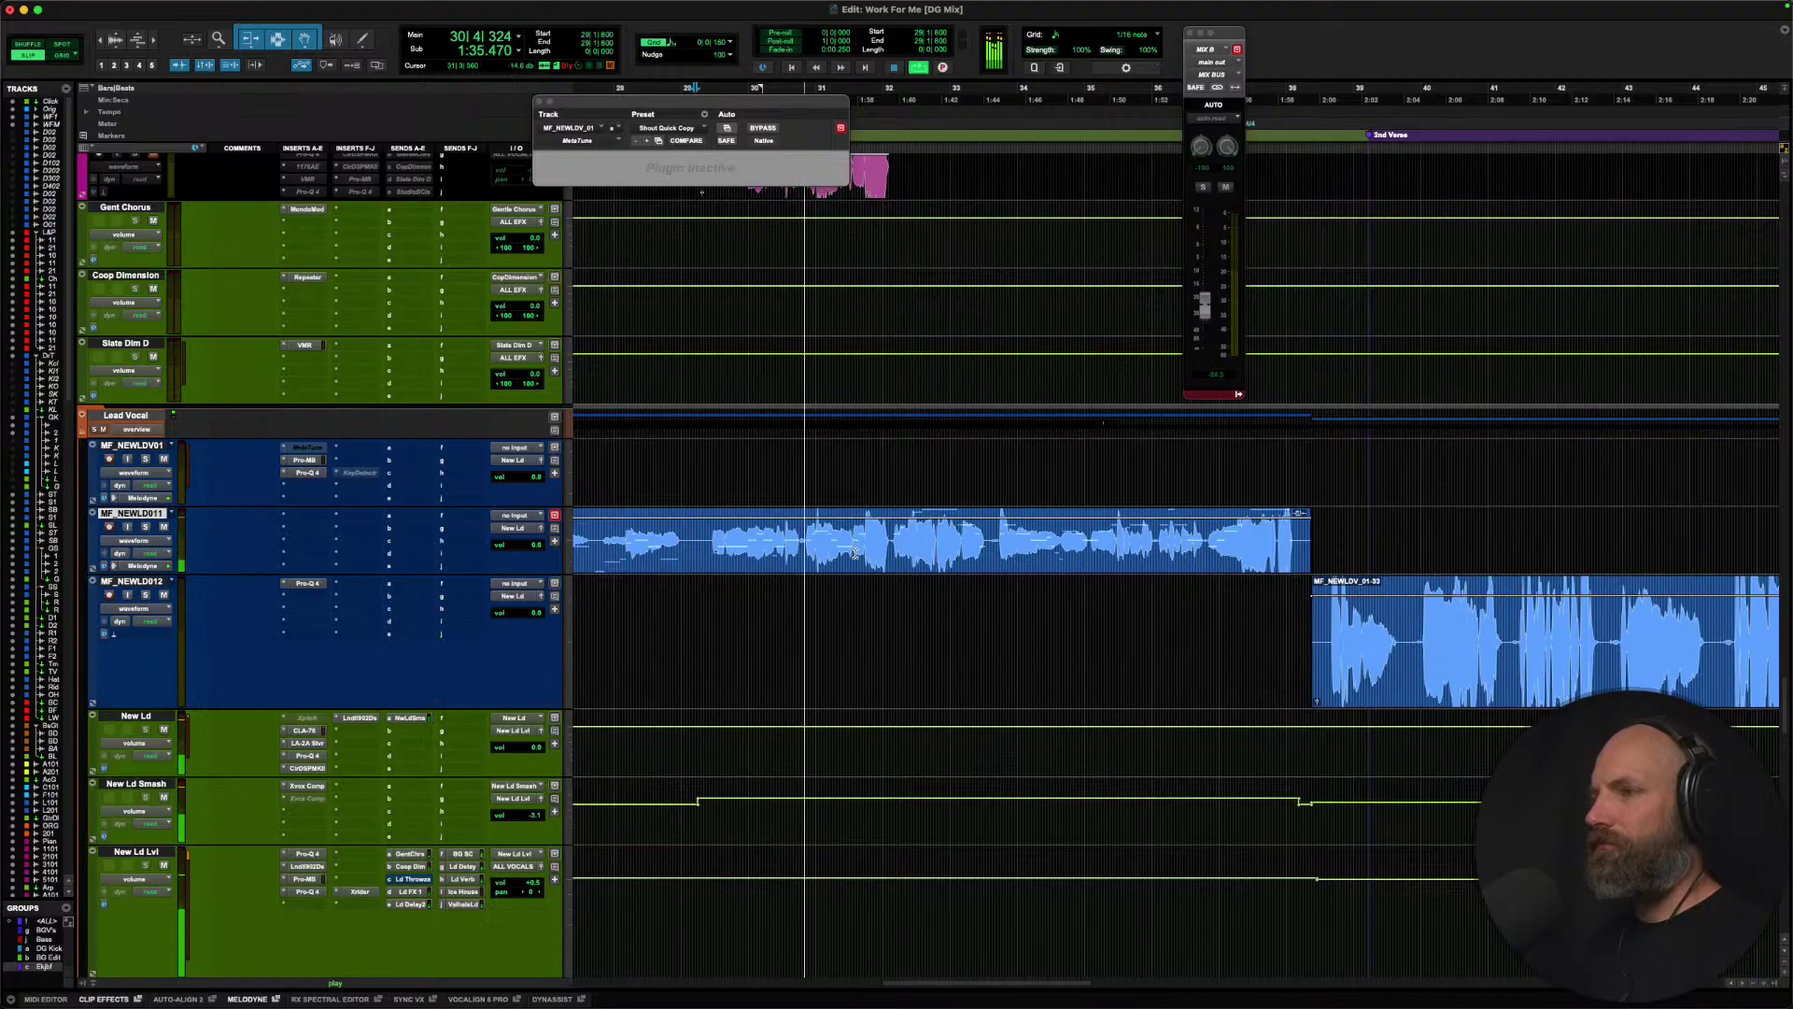
click(699, 539)
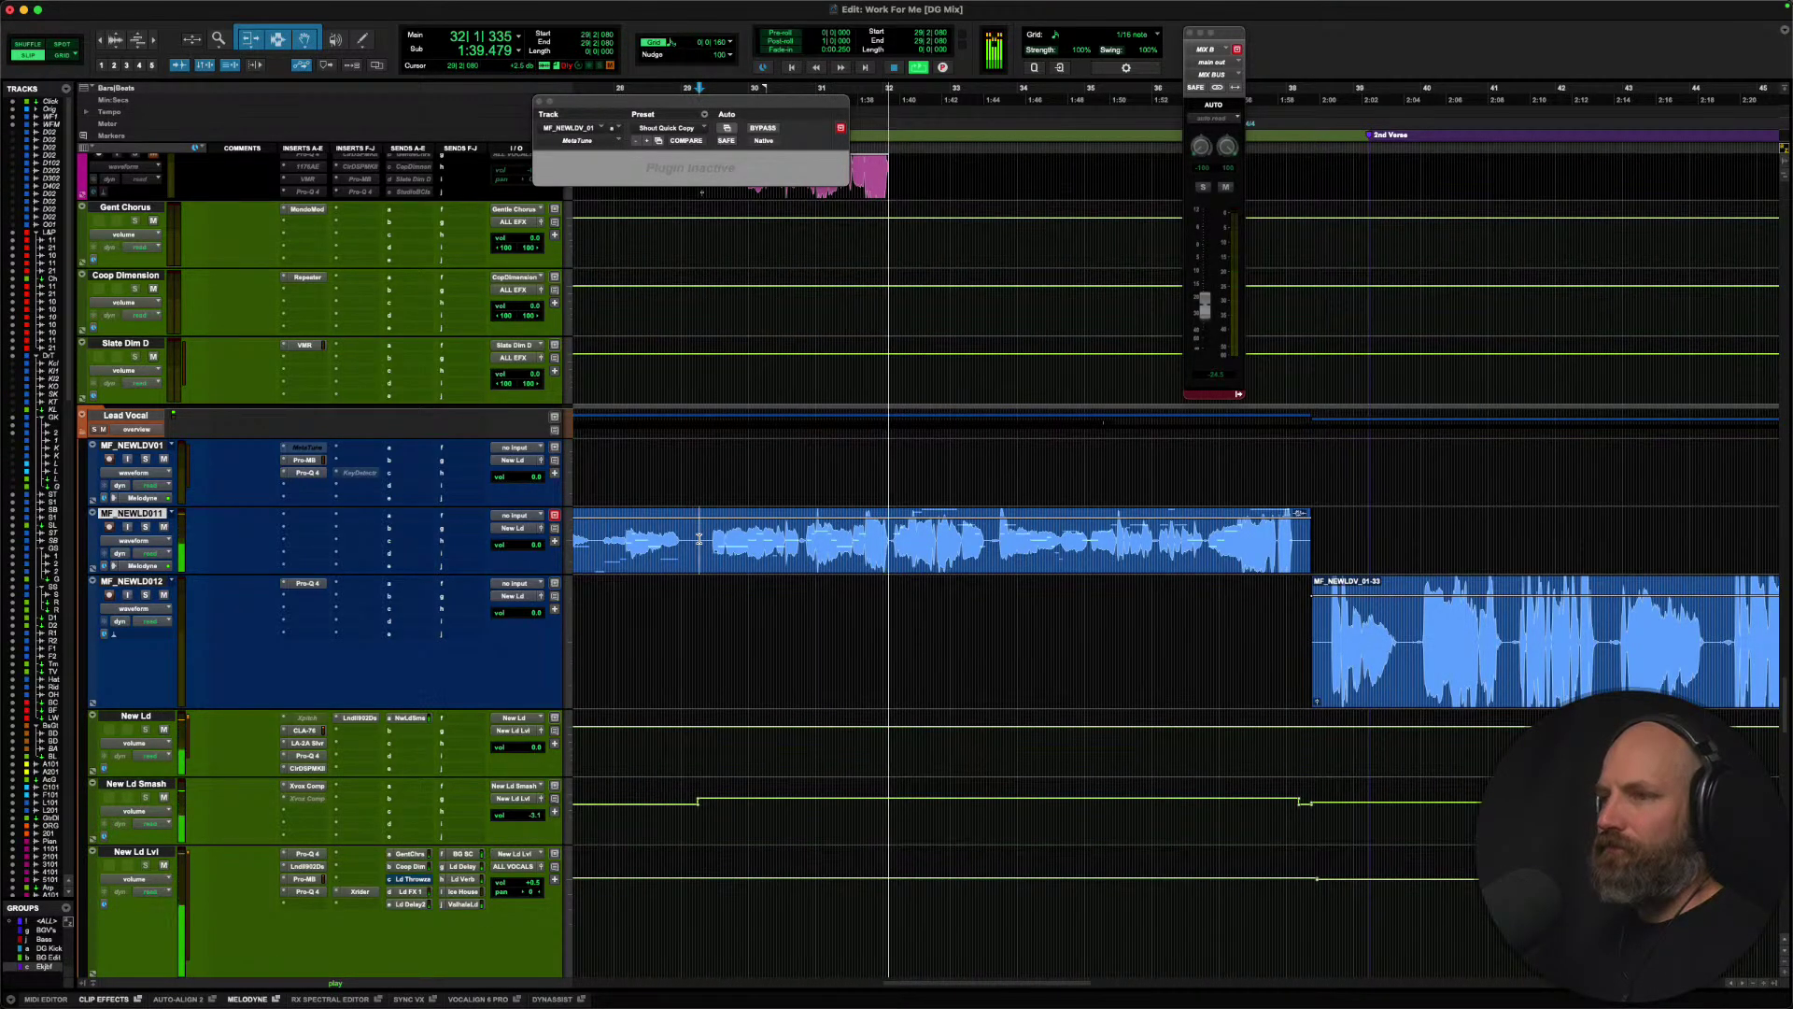
Restart playback of the MF_NEWLD011 vocal from 26|1|440, near the start of the first chorus.
scroll(700, 539, left, 3)
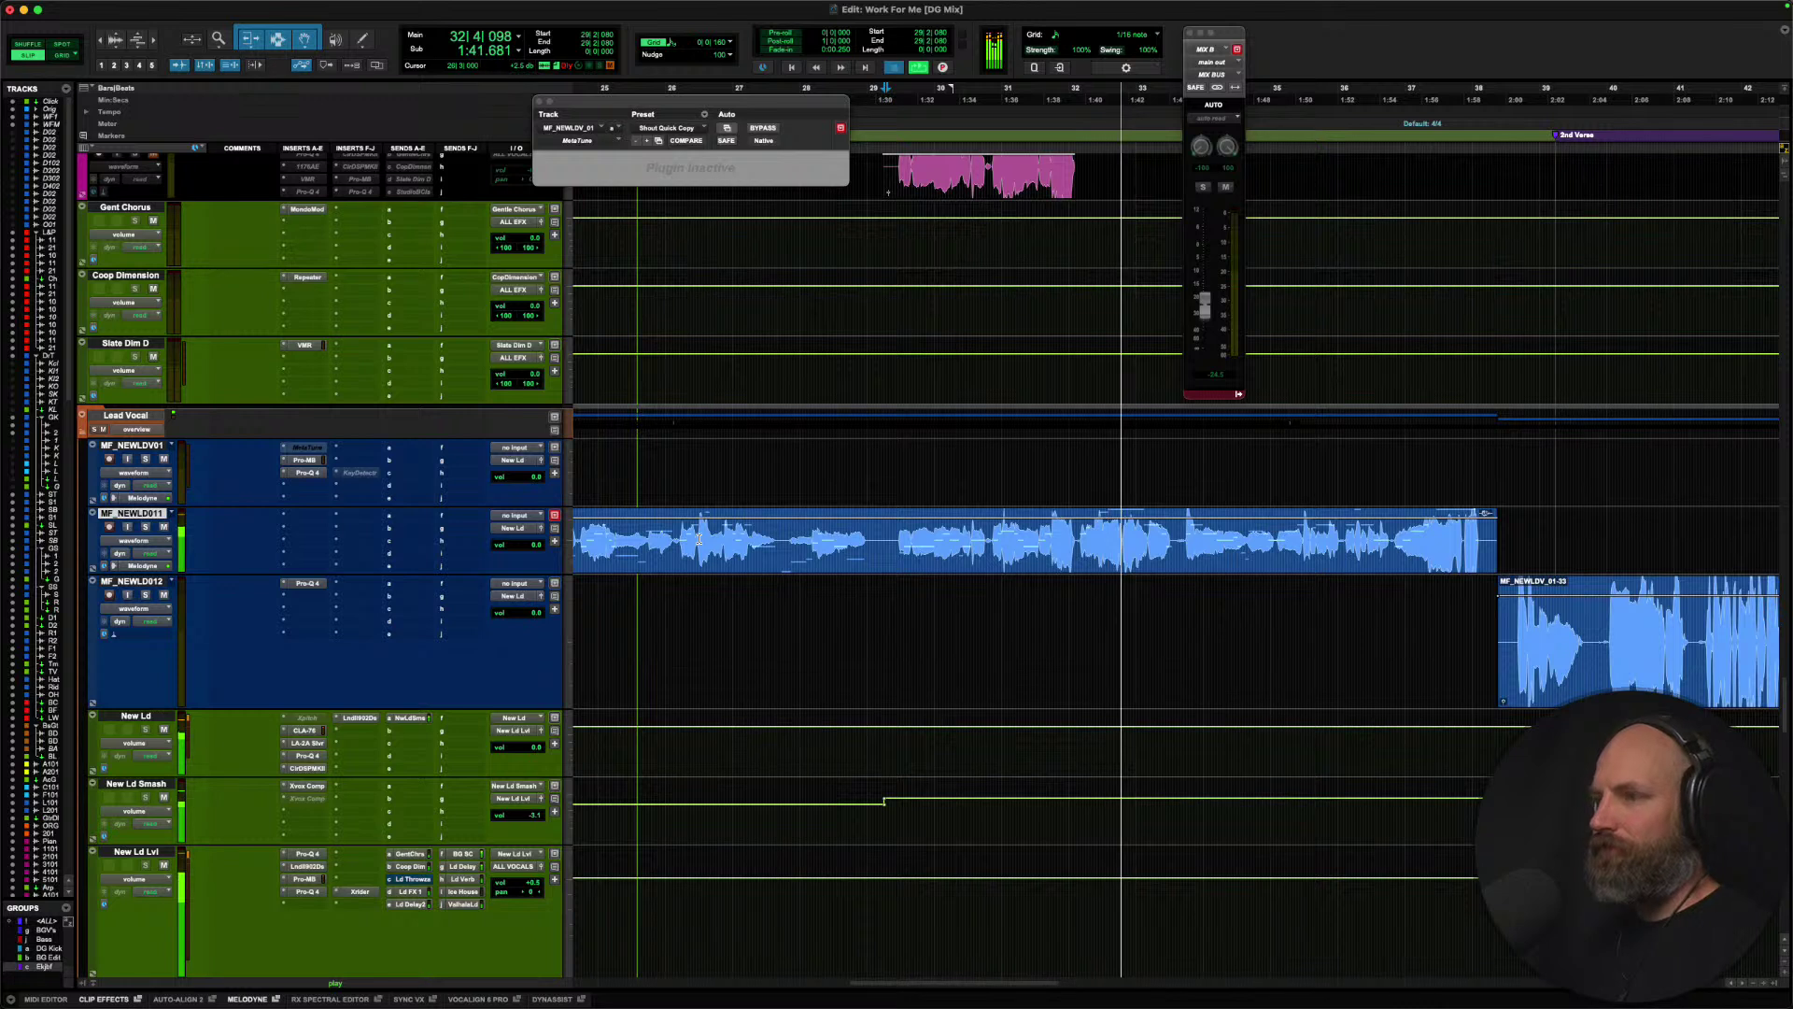
key(space)
click(674, 539)
key(space)
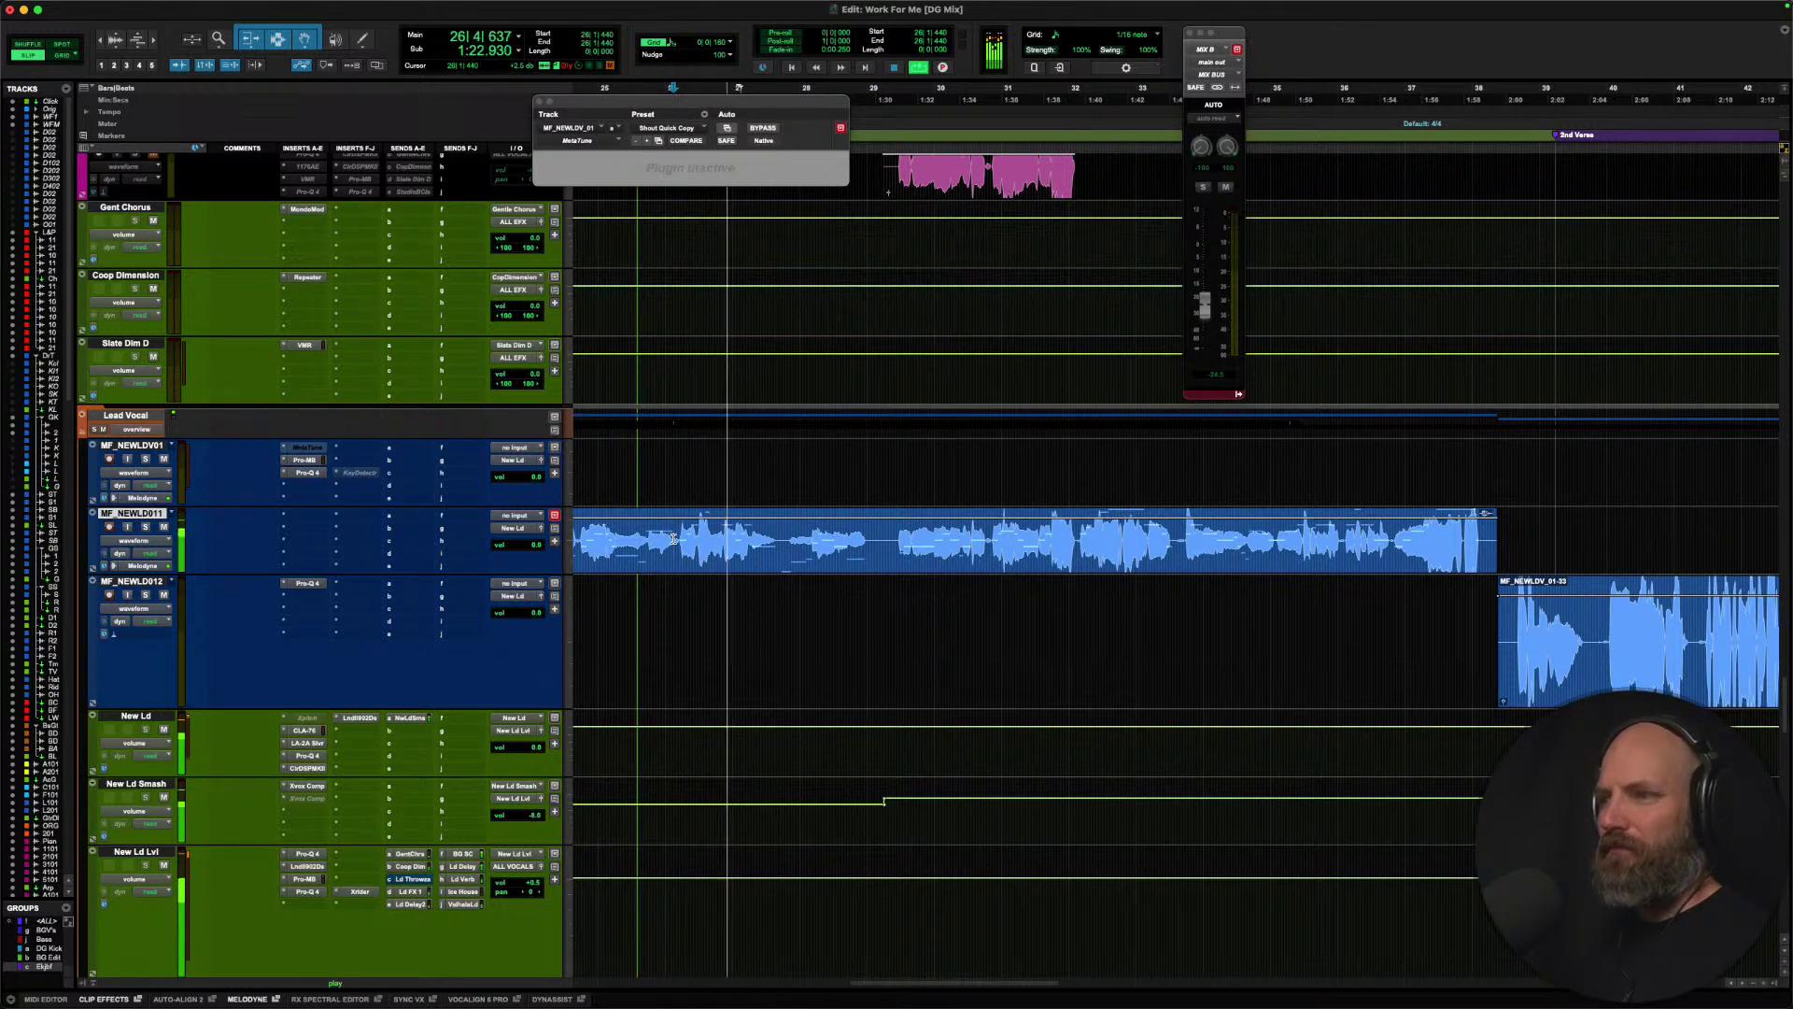
Go to the Mix Buss tracks, stop playback, and briefly inspect the Trackspacer insert on the ALL MUSIC track.
scroll(445, 692, down, 10)
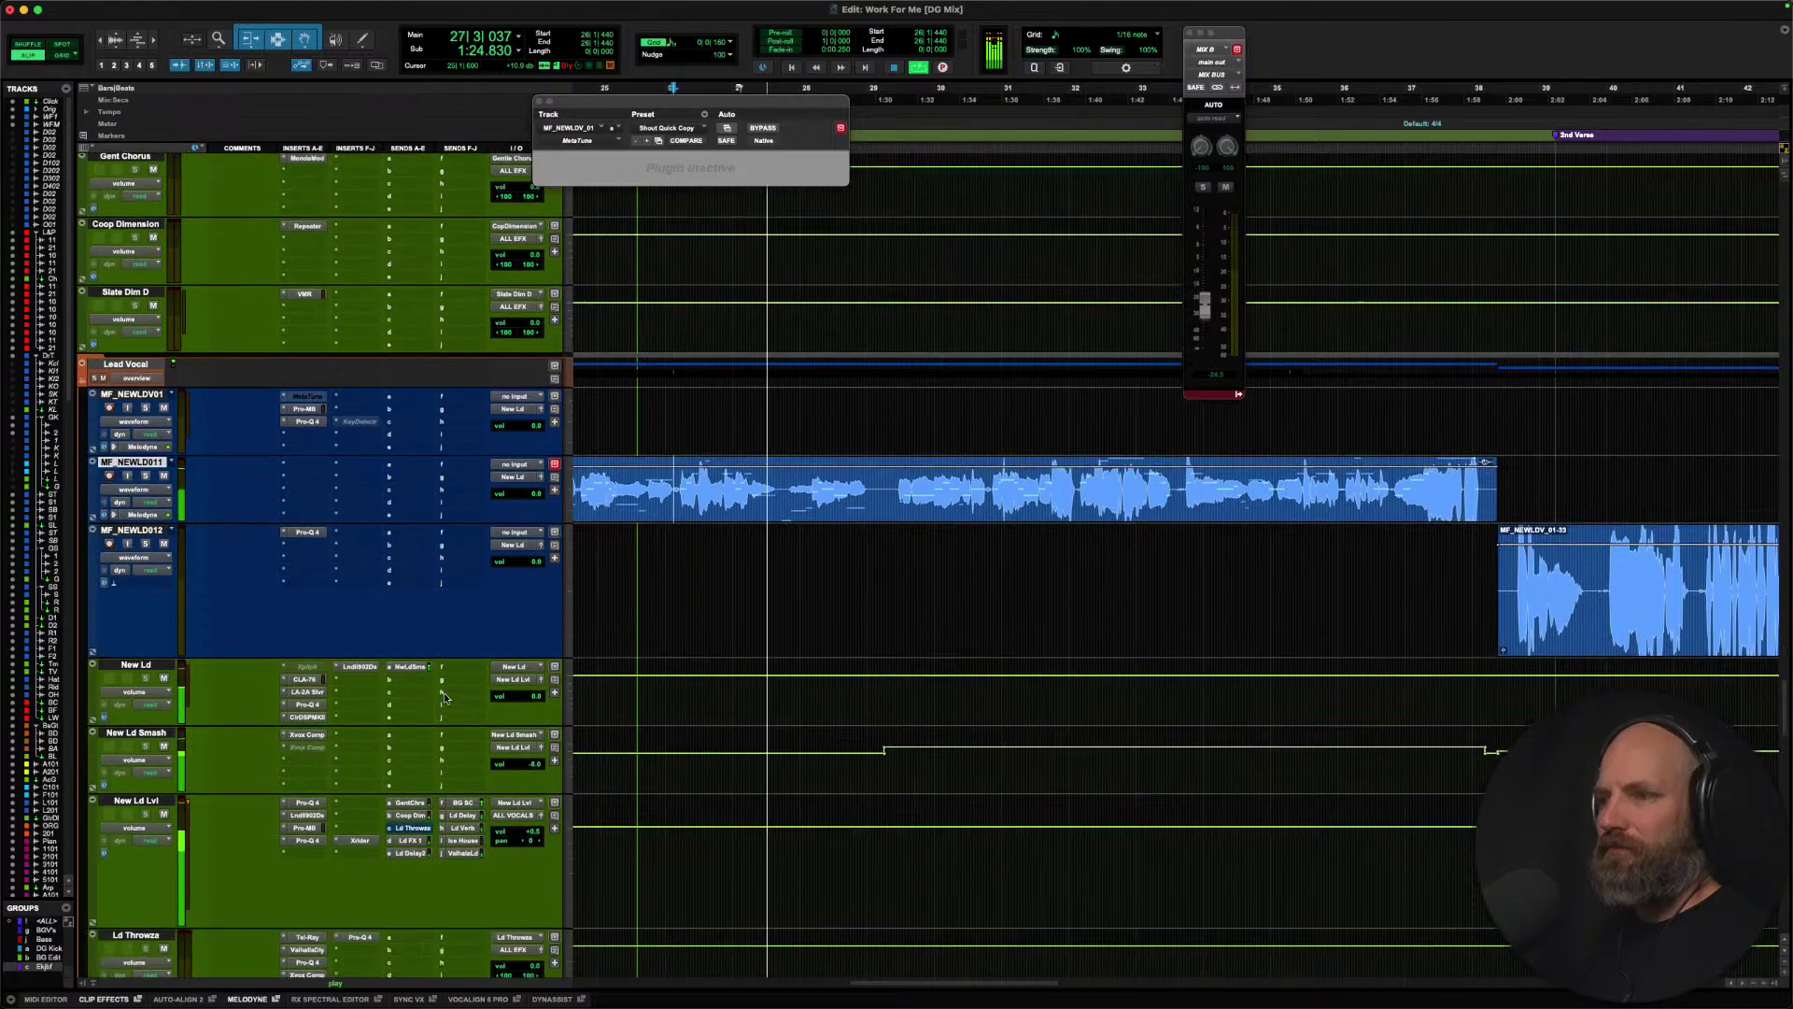
scroll(445, 697, down, 10)
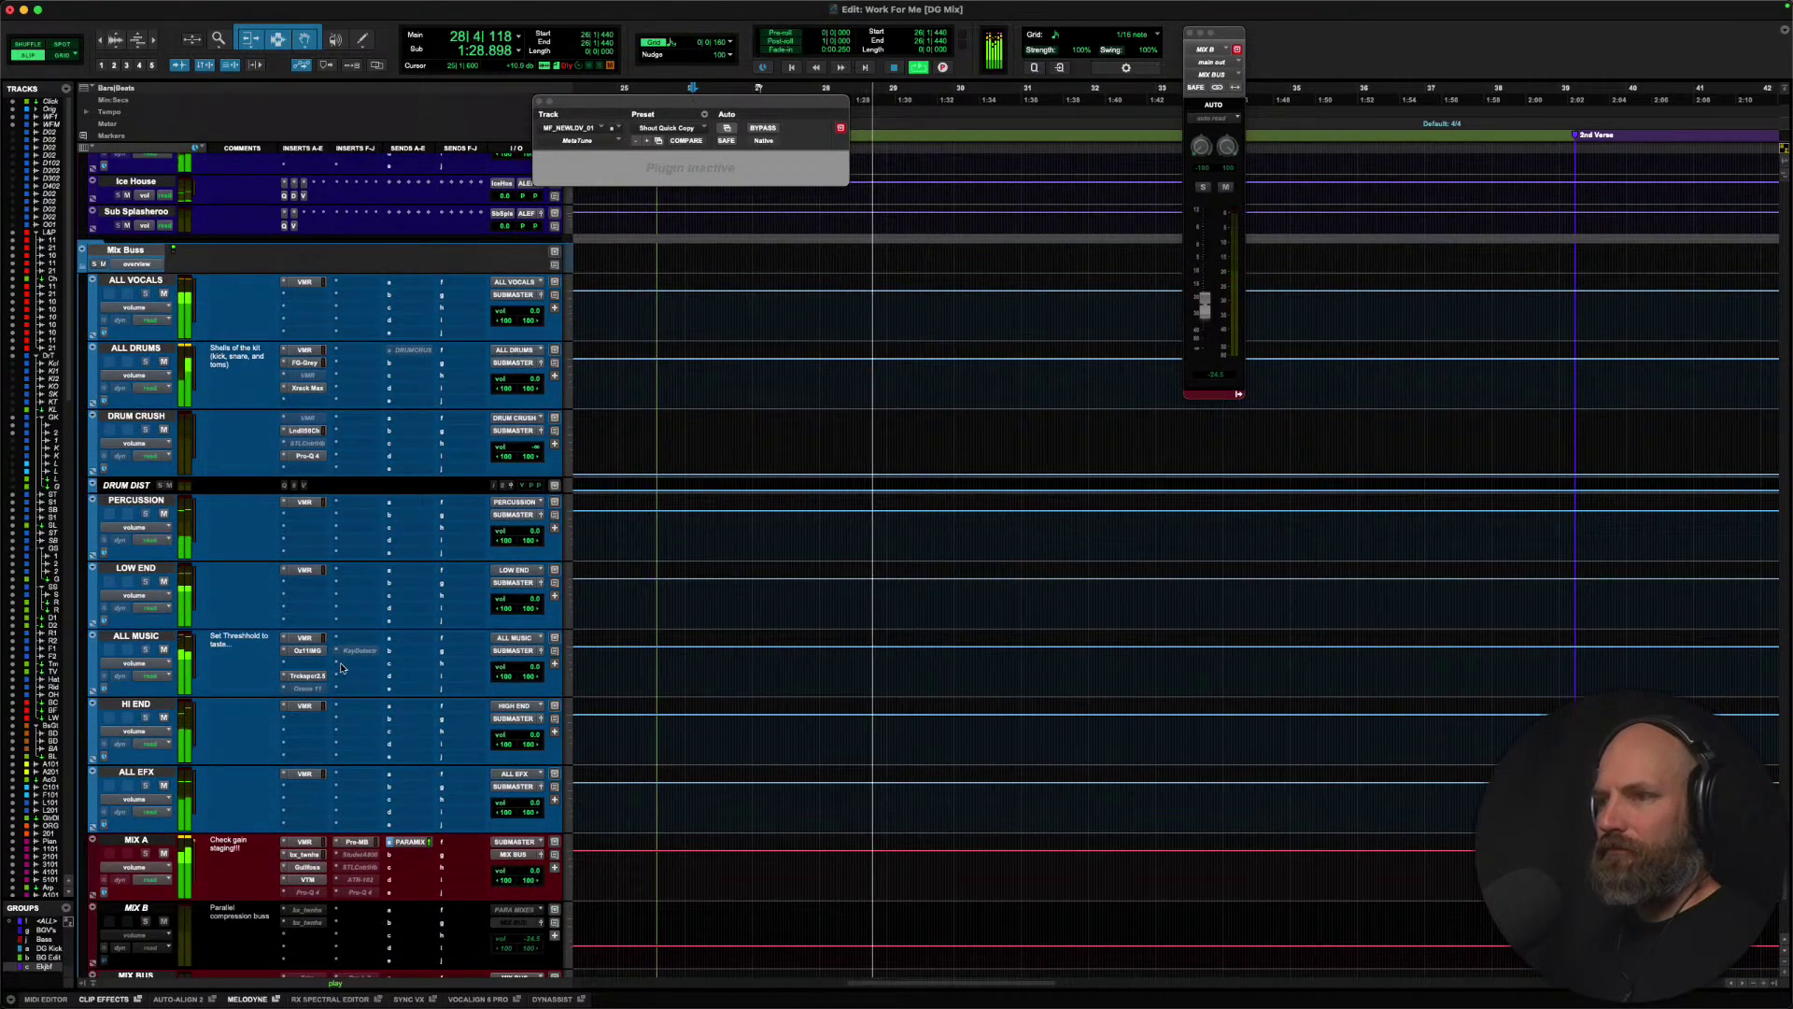
key(space)
click(306, 676)
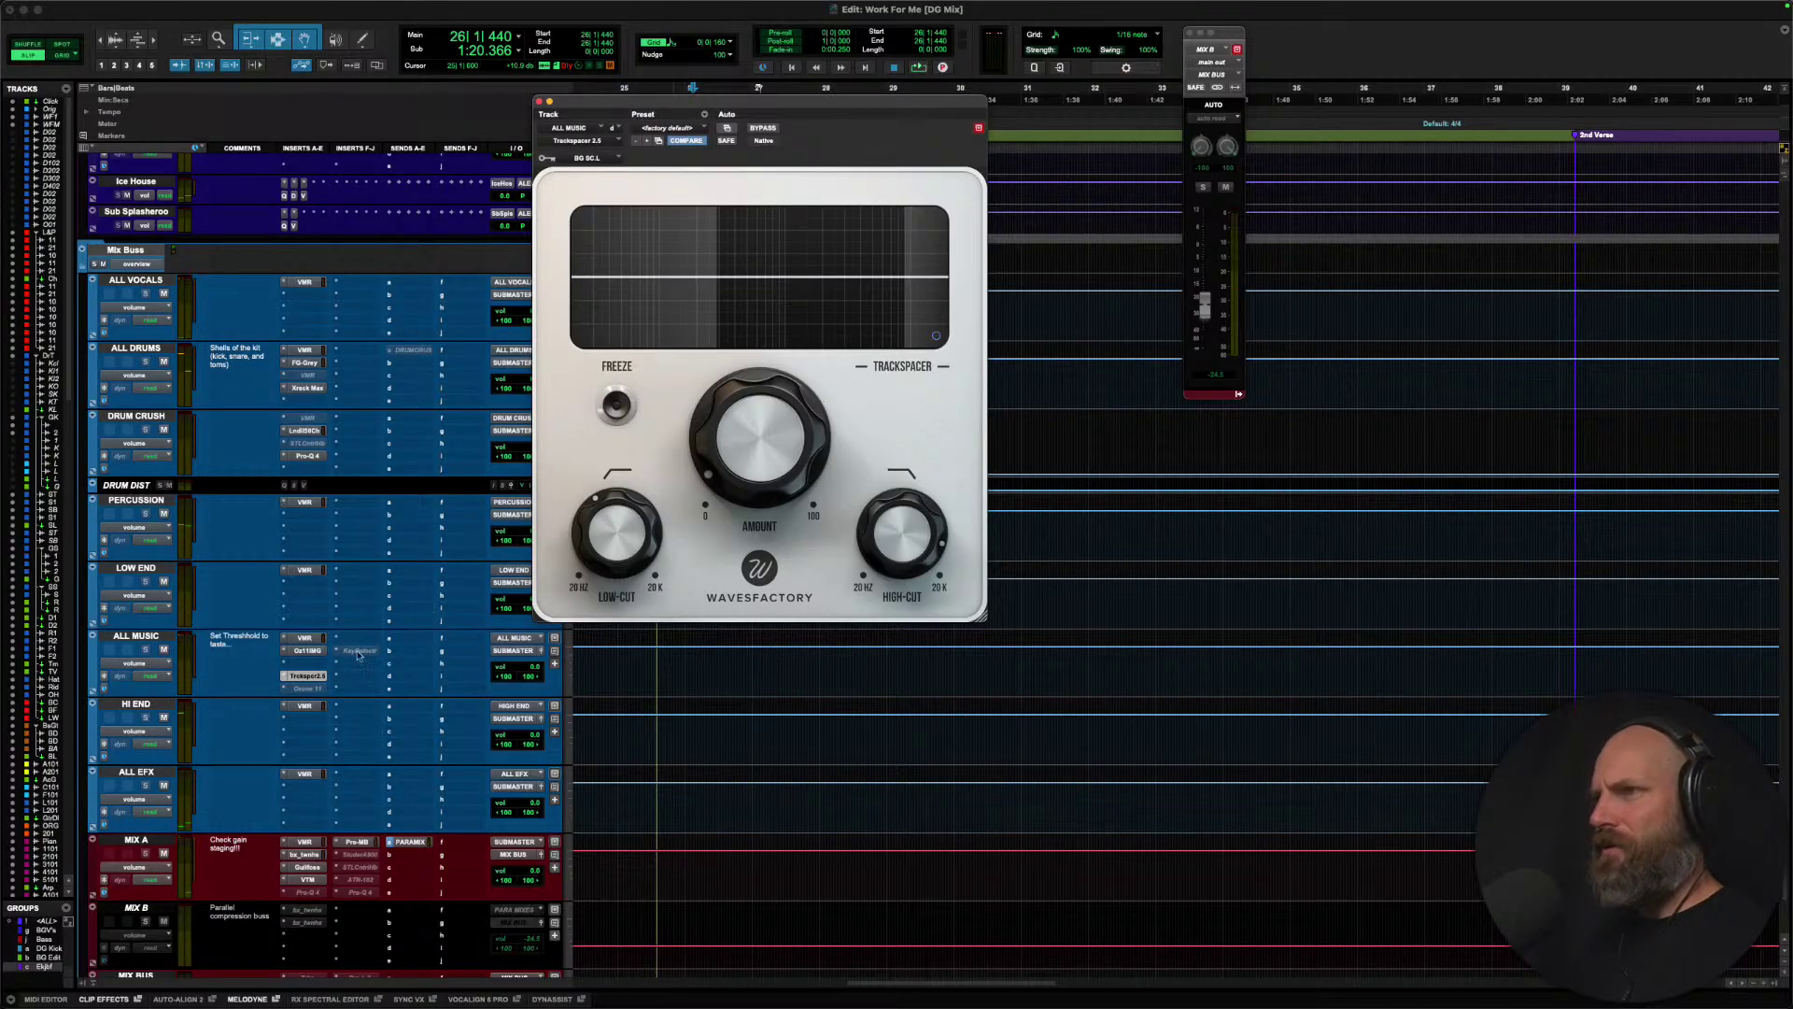
click(313, 679)
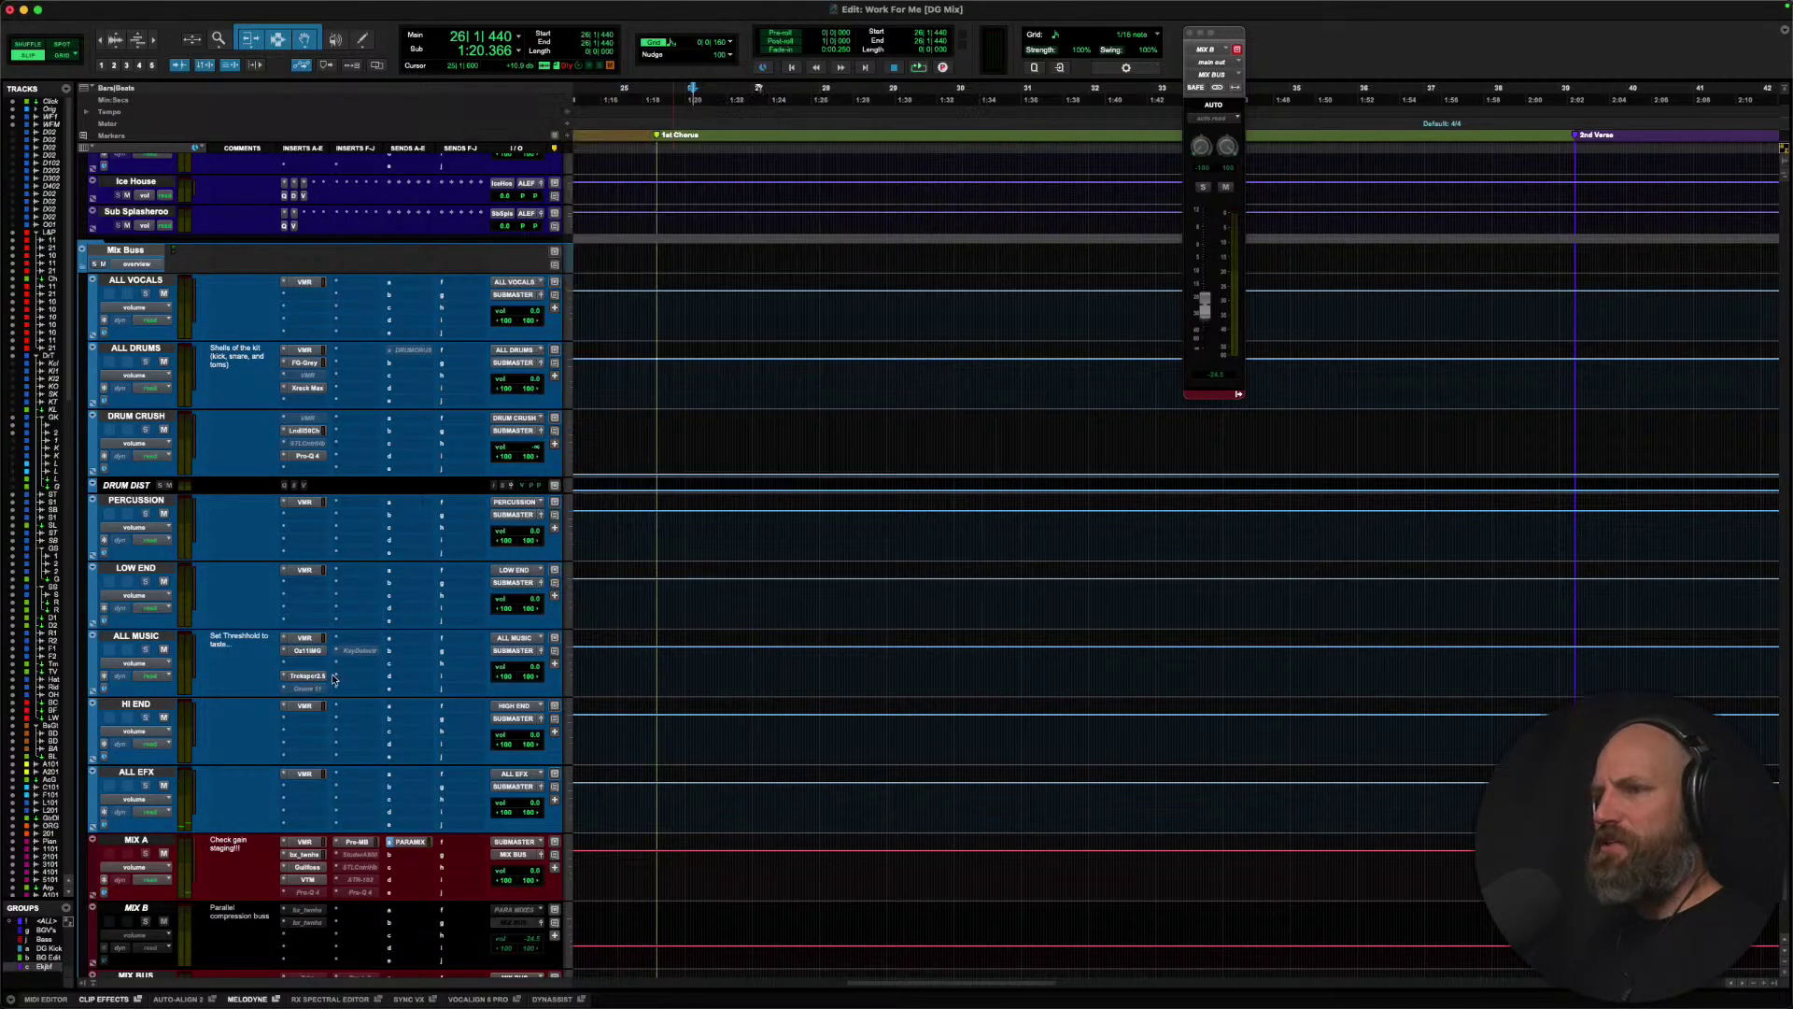
Insert FabFilter Pro-Q 4 on the ALL MUSIC track and add a very shallow bell cut around 1 kHz.
click(340, 663)
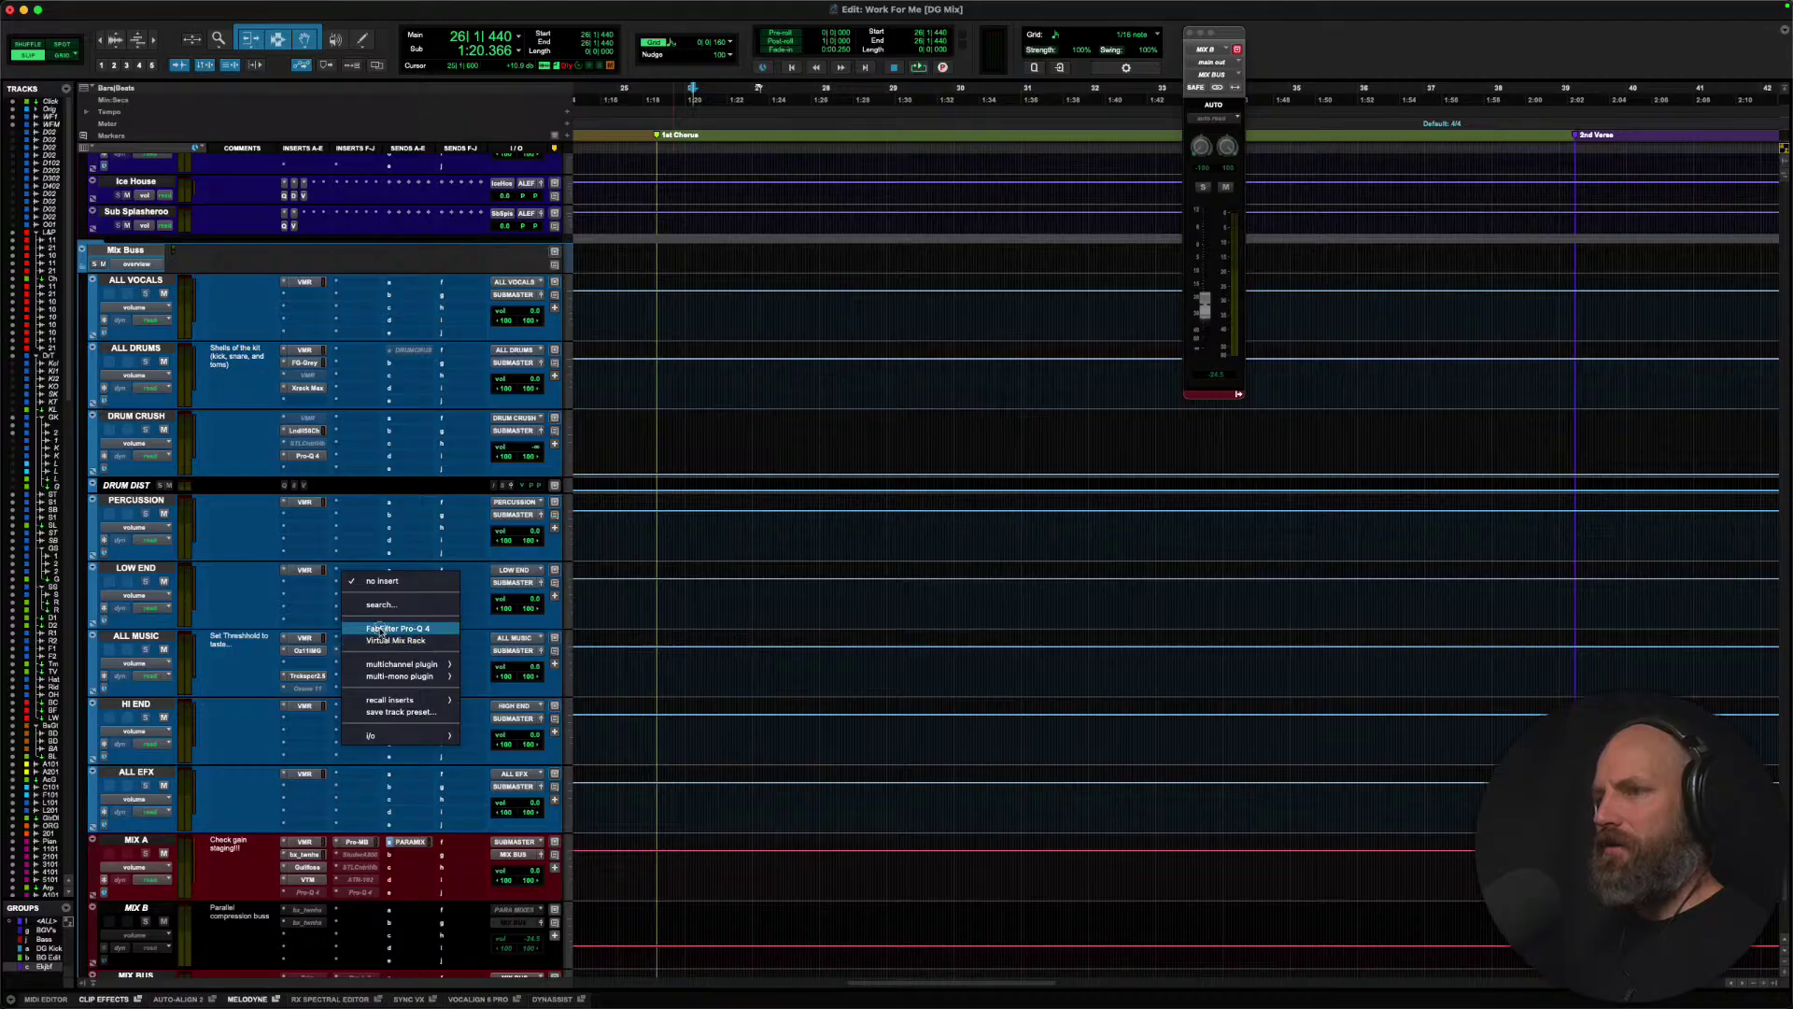
click(379, 628)
double_click(912, 375)
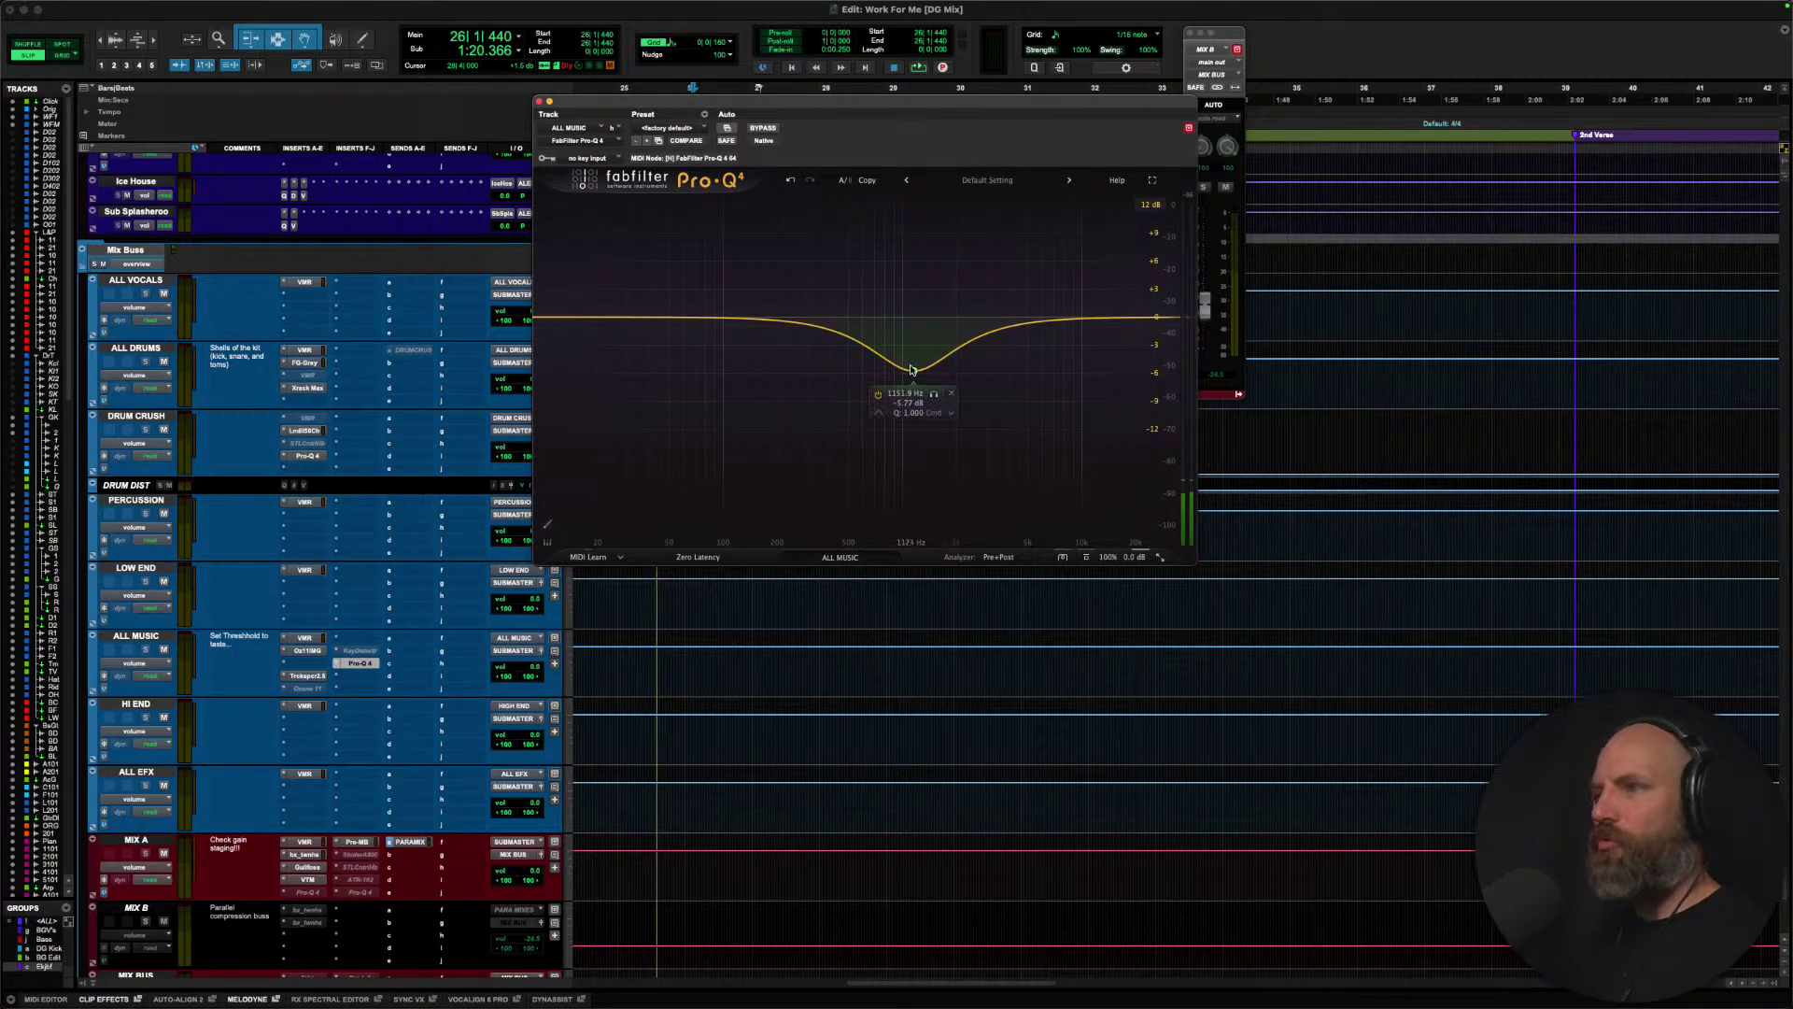
drag(912, 368, 904, 320)
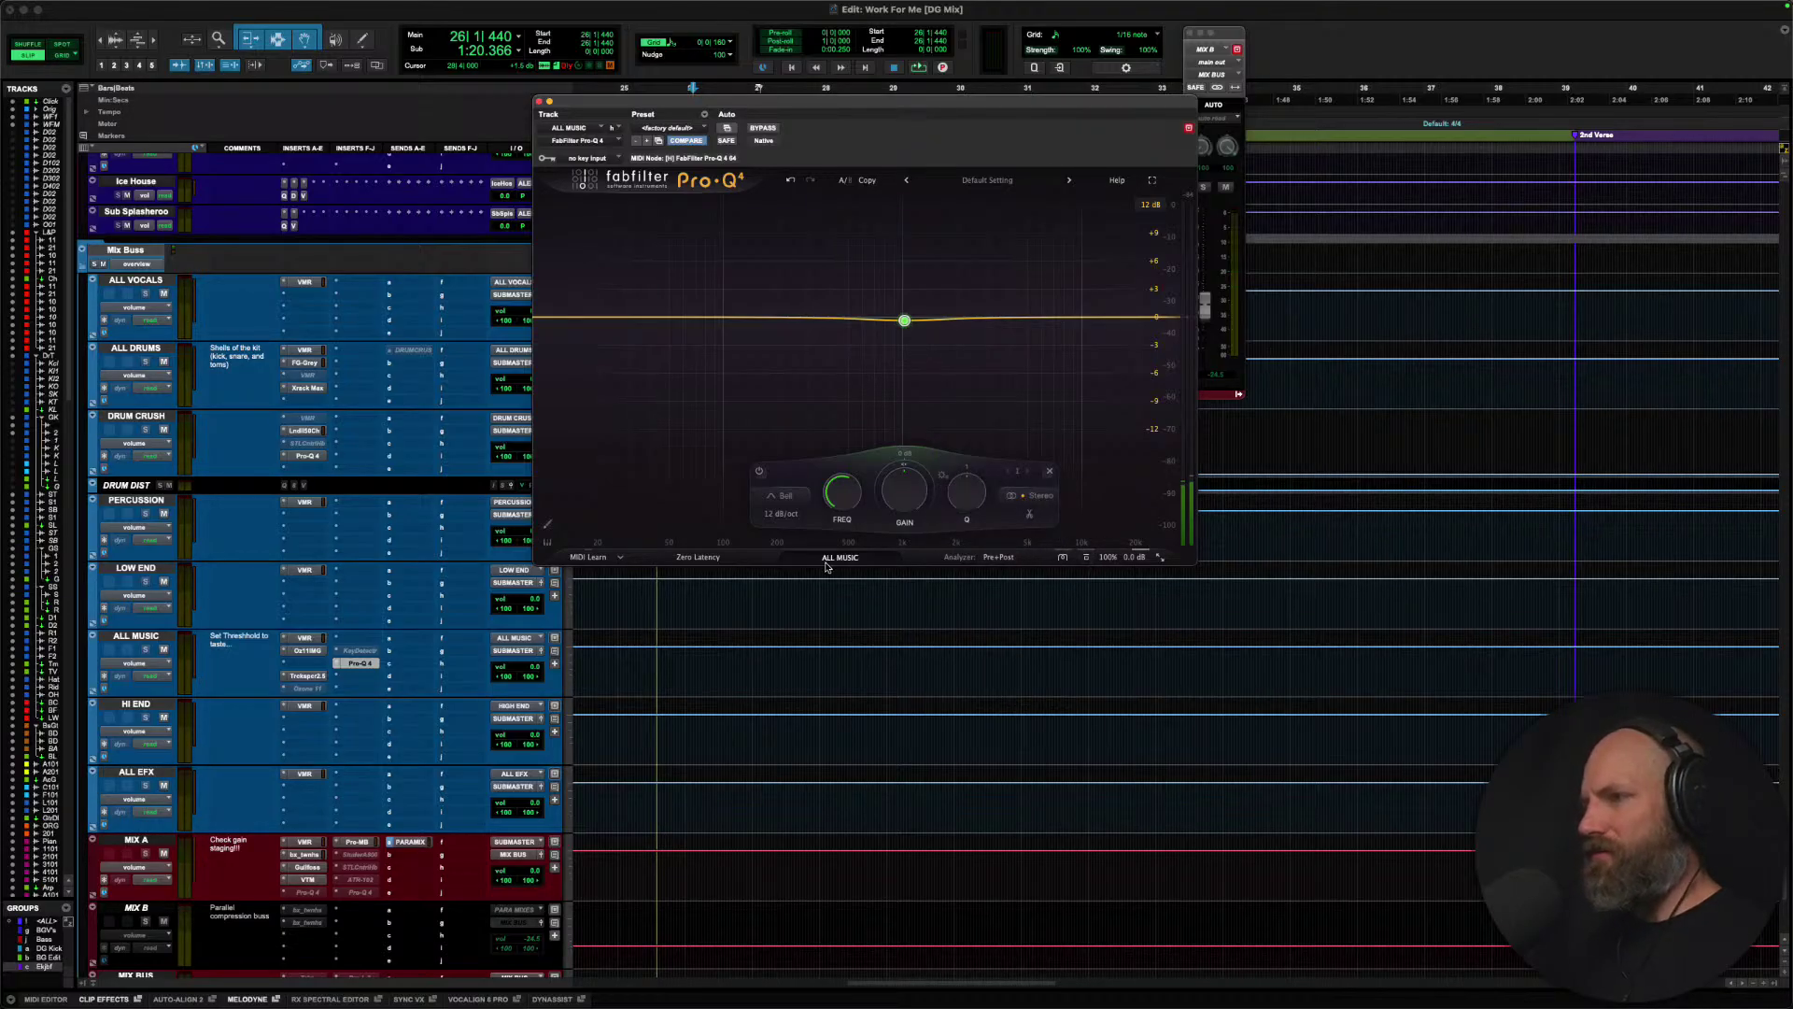
Show the Pro-Q 4 instance list and raise a second bell band on the ALL MUSIC curve.
click(994, 557)
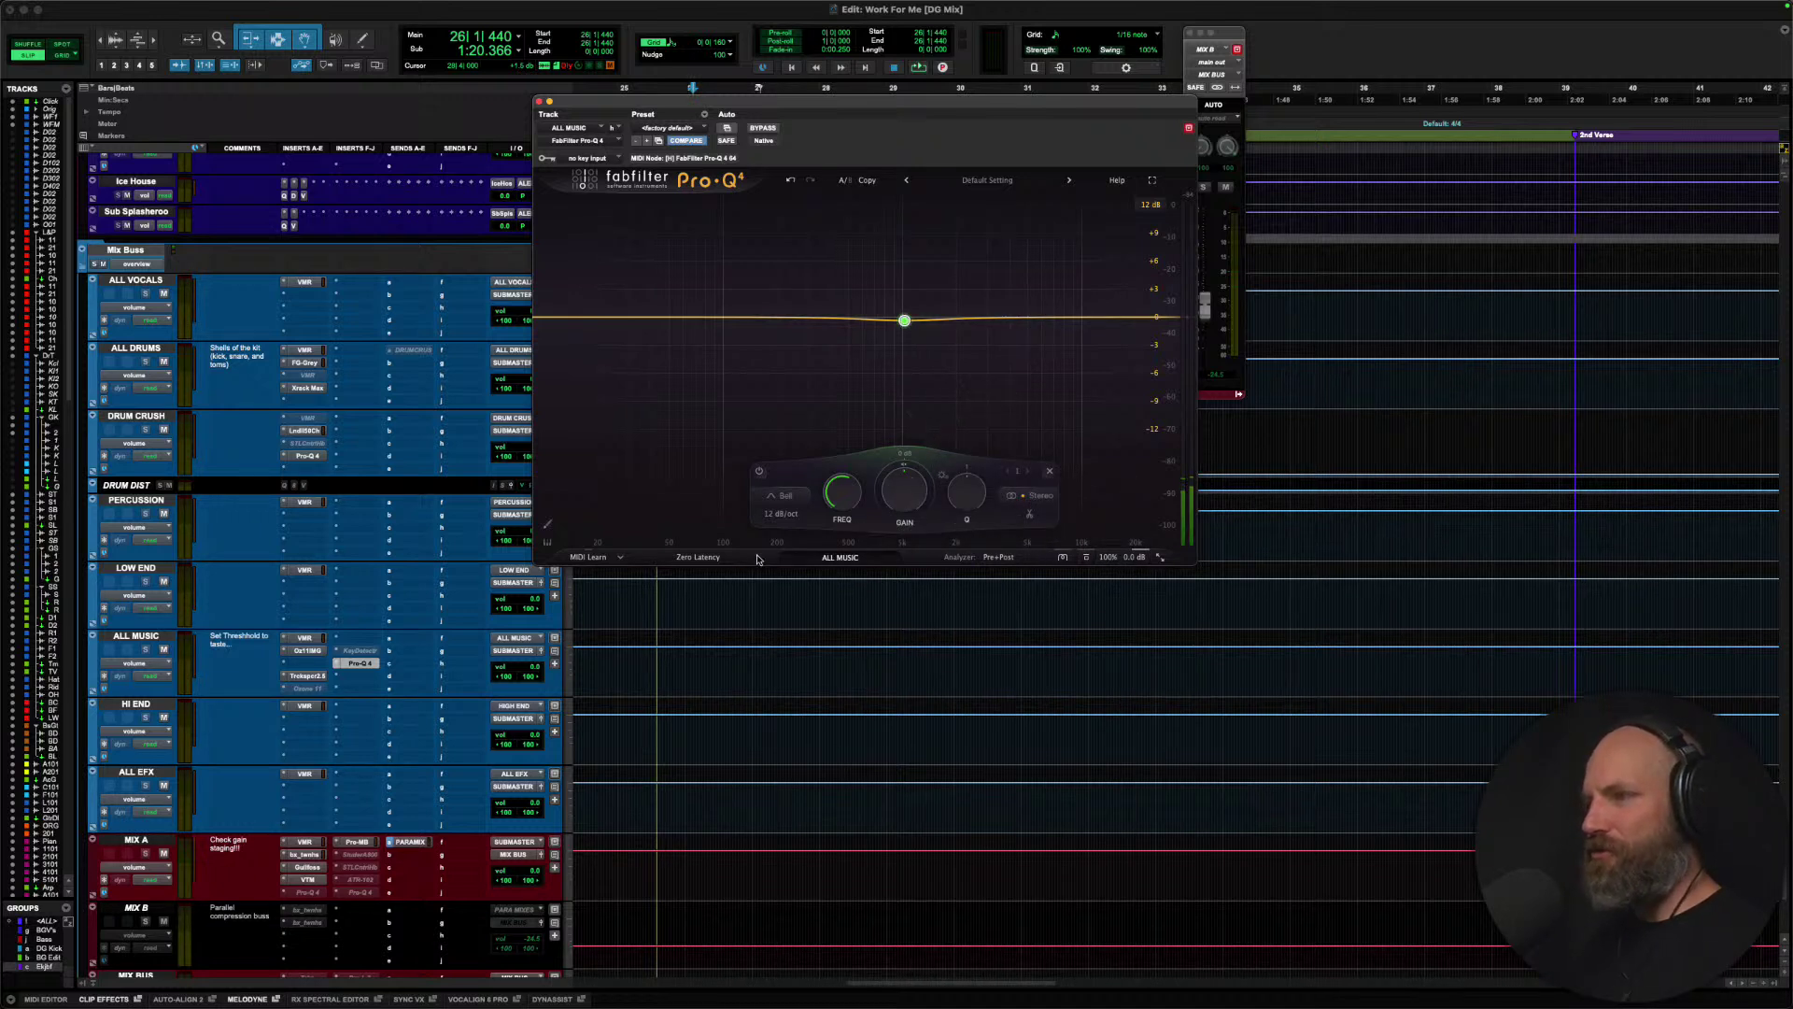
click(856, 559)
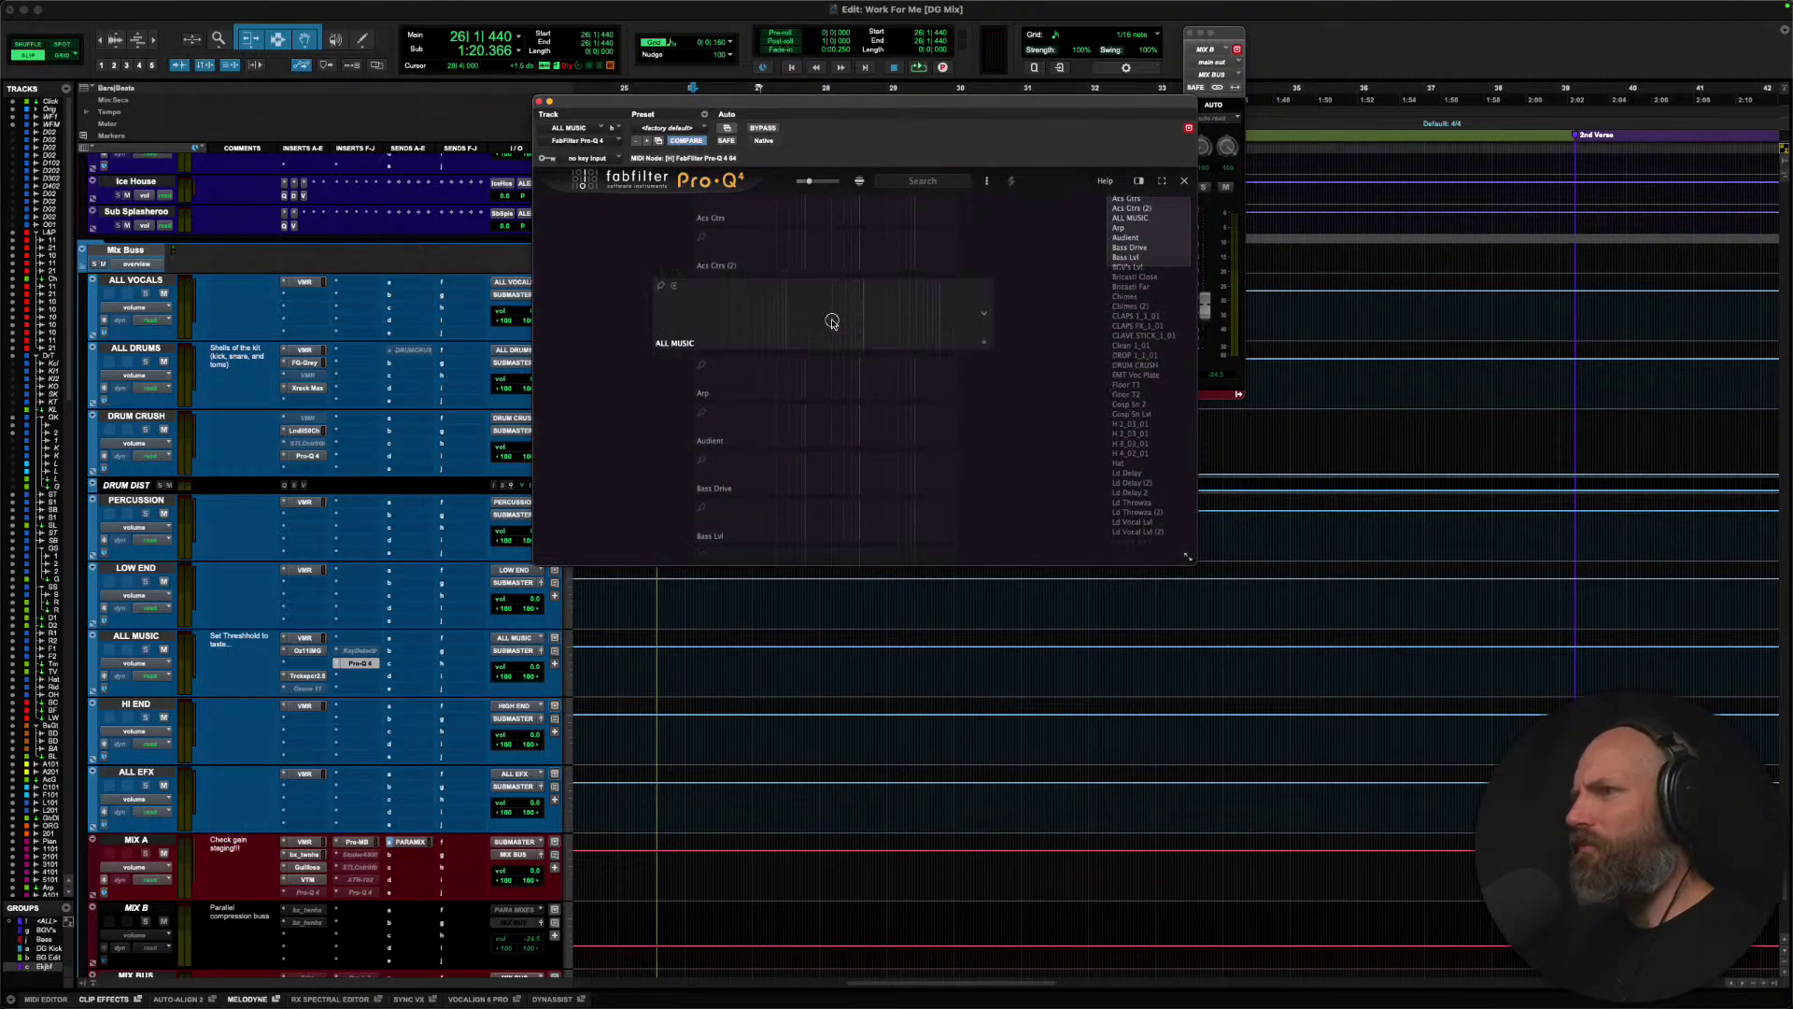
click(833, 324)
click(872, 314)
drag(871, 314, 873, 273)
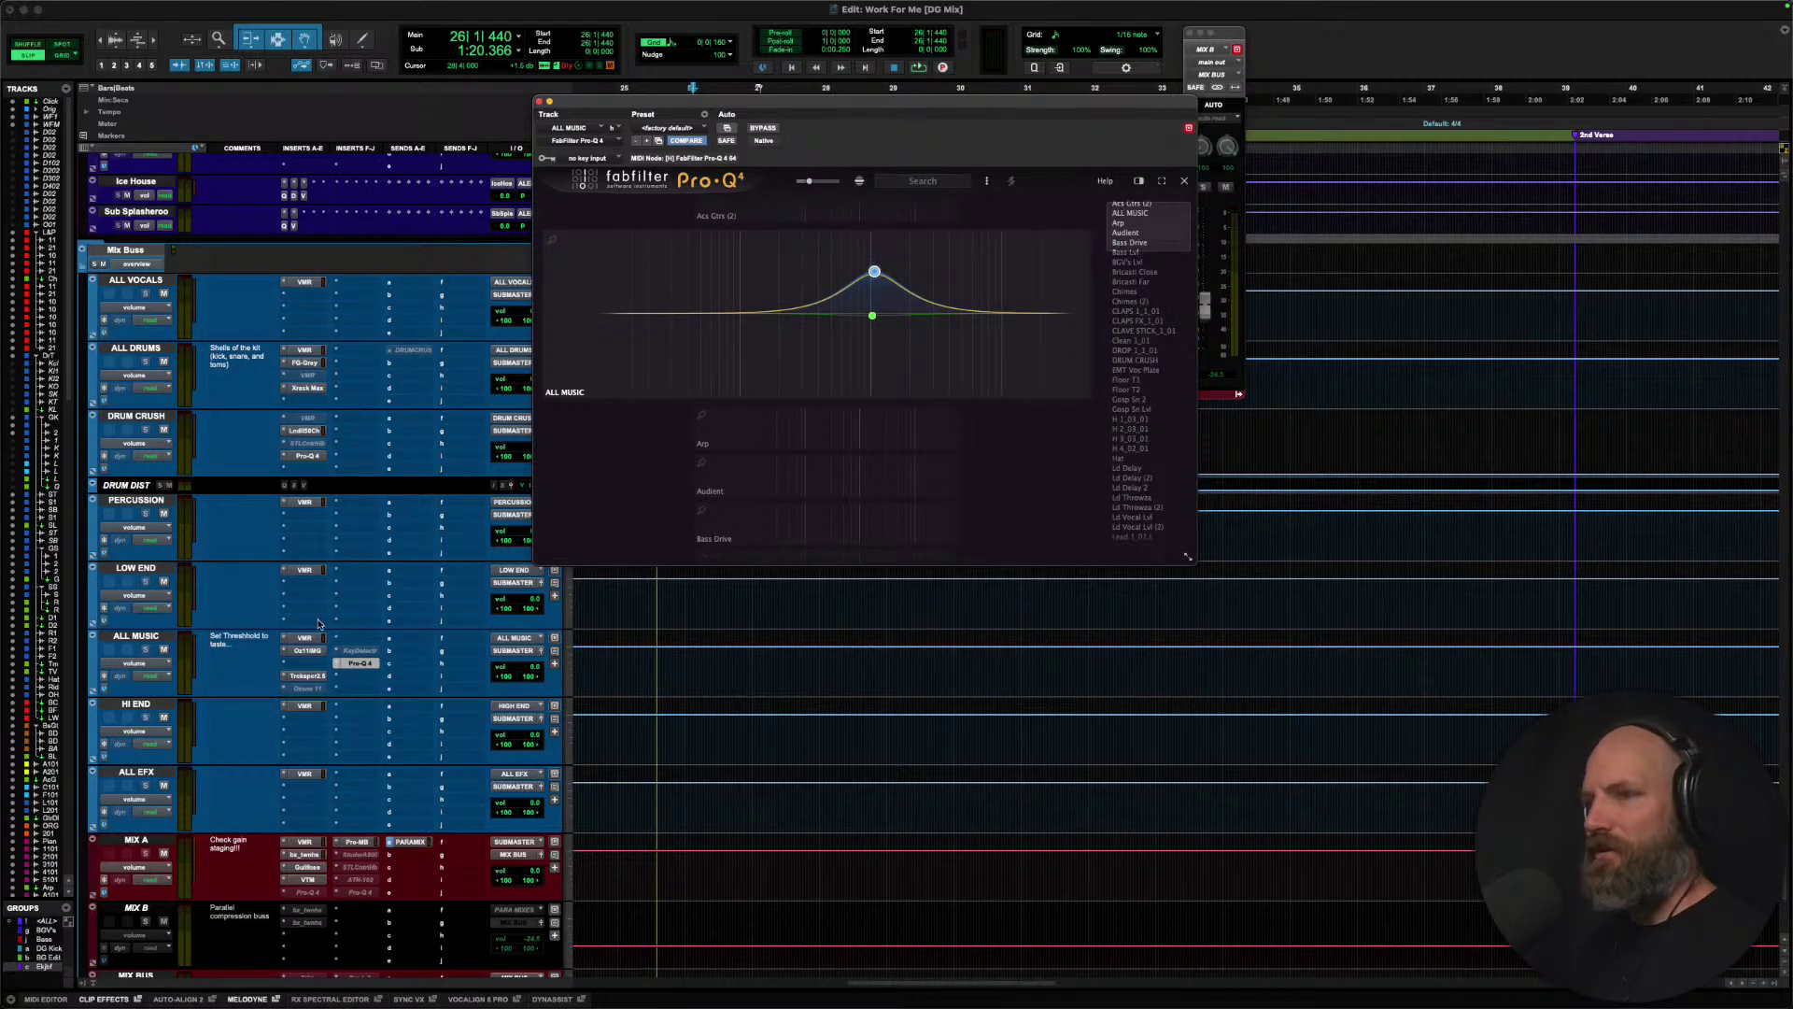
Replace the Pro-Q 4 on the ALL MUSIC track with a fresh FabFilter Pro-Q 4 and reposition its window.
click(333, 664)
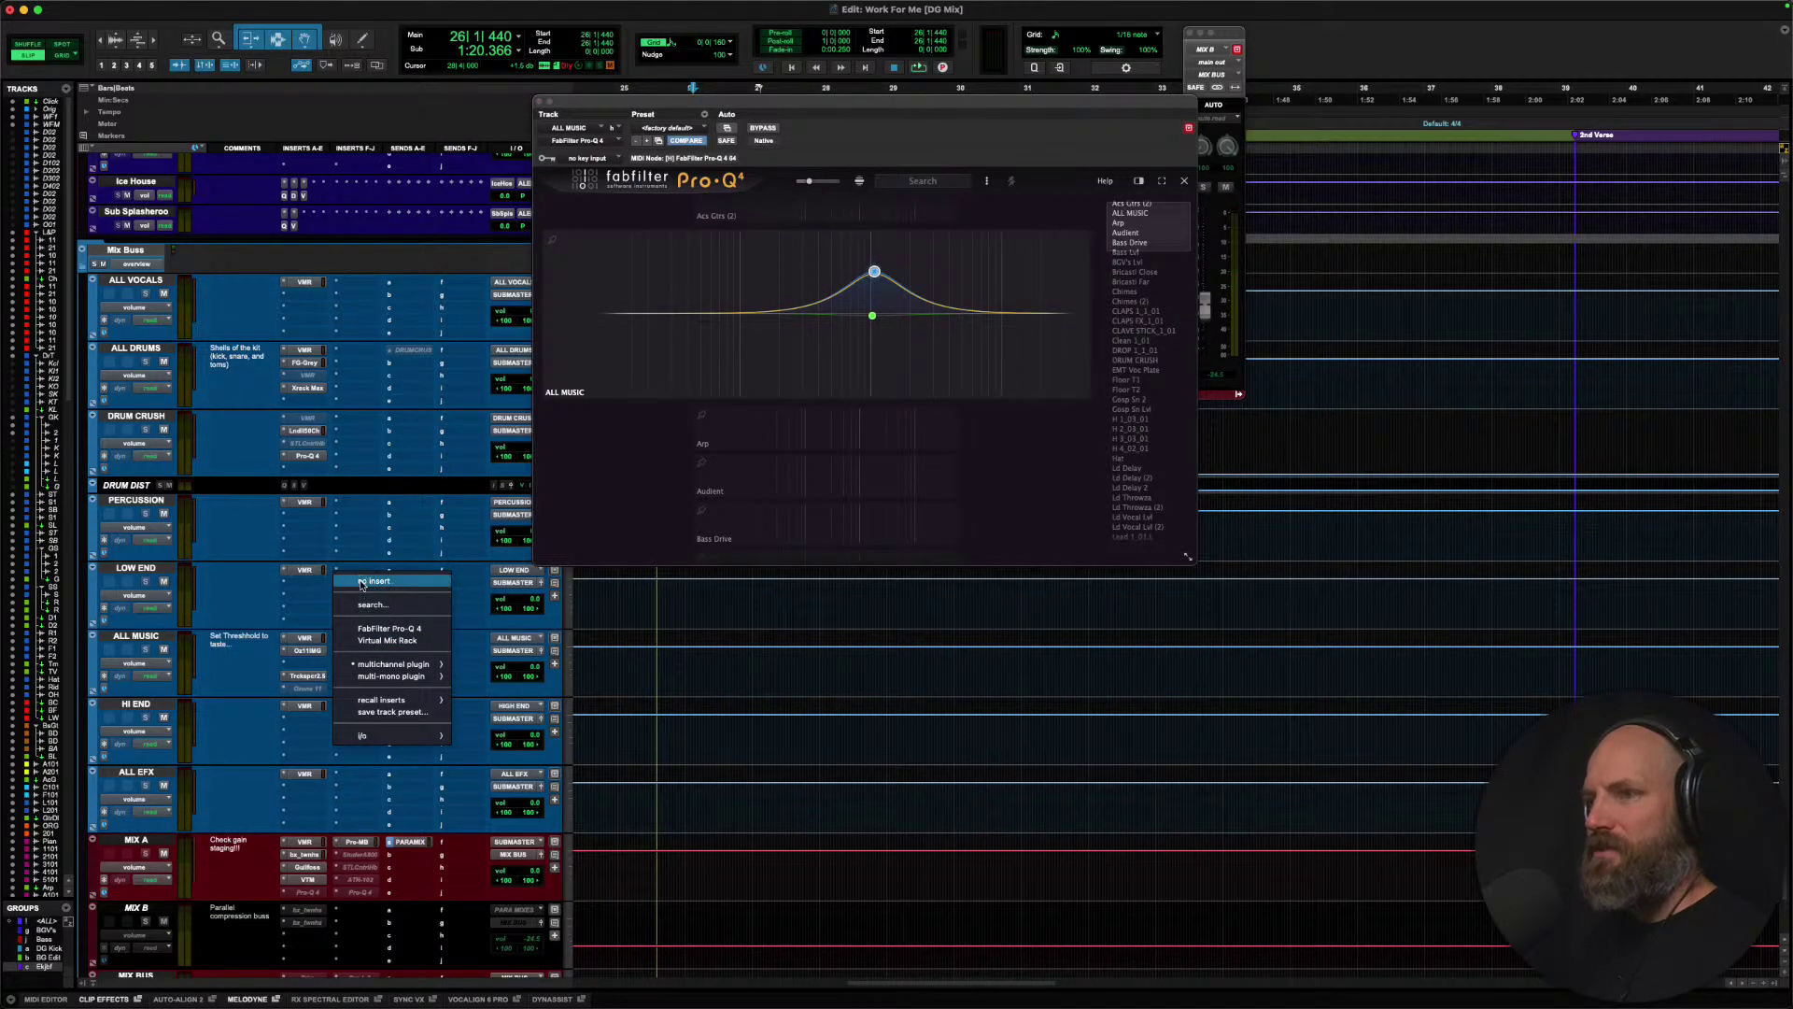
click(373, 583)
click(338, 665)
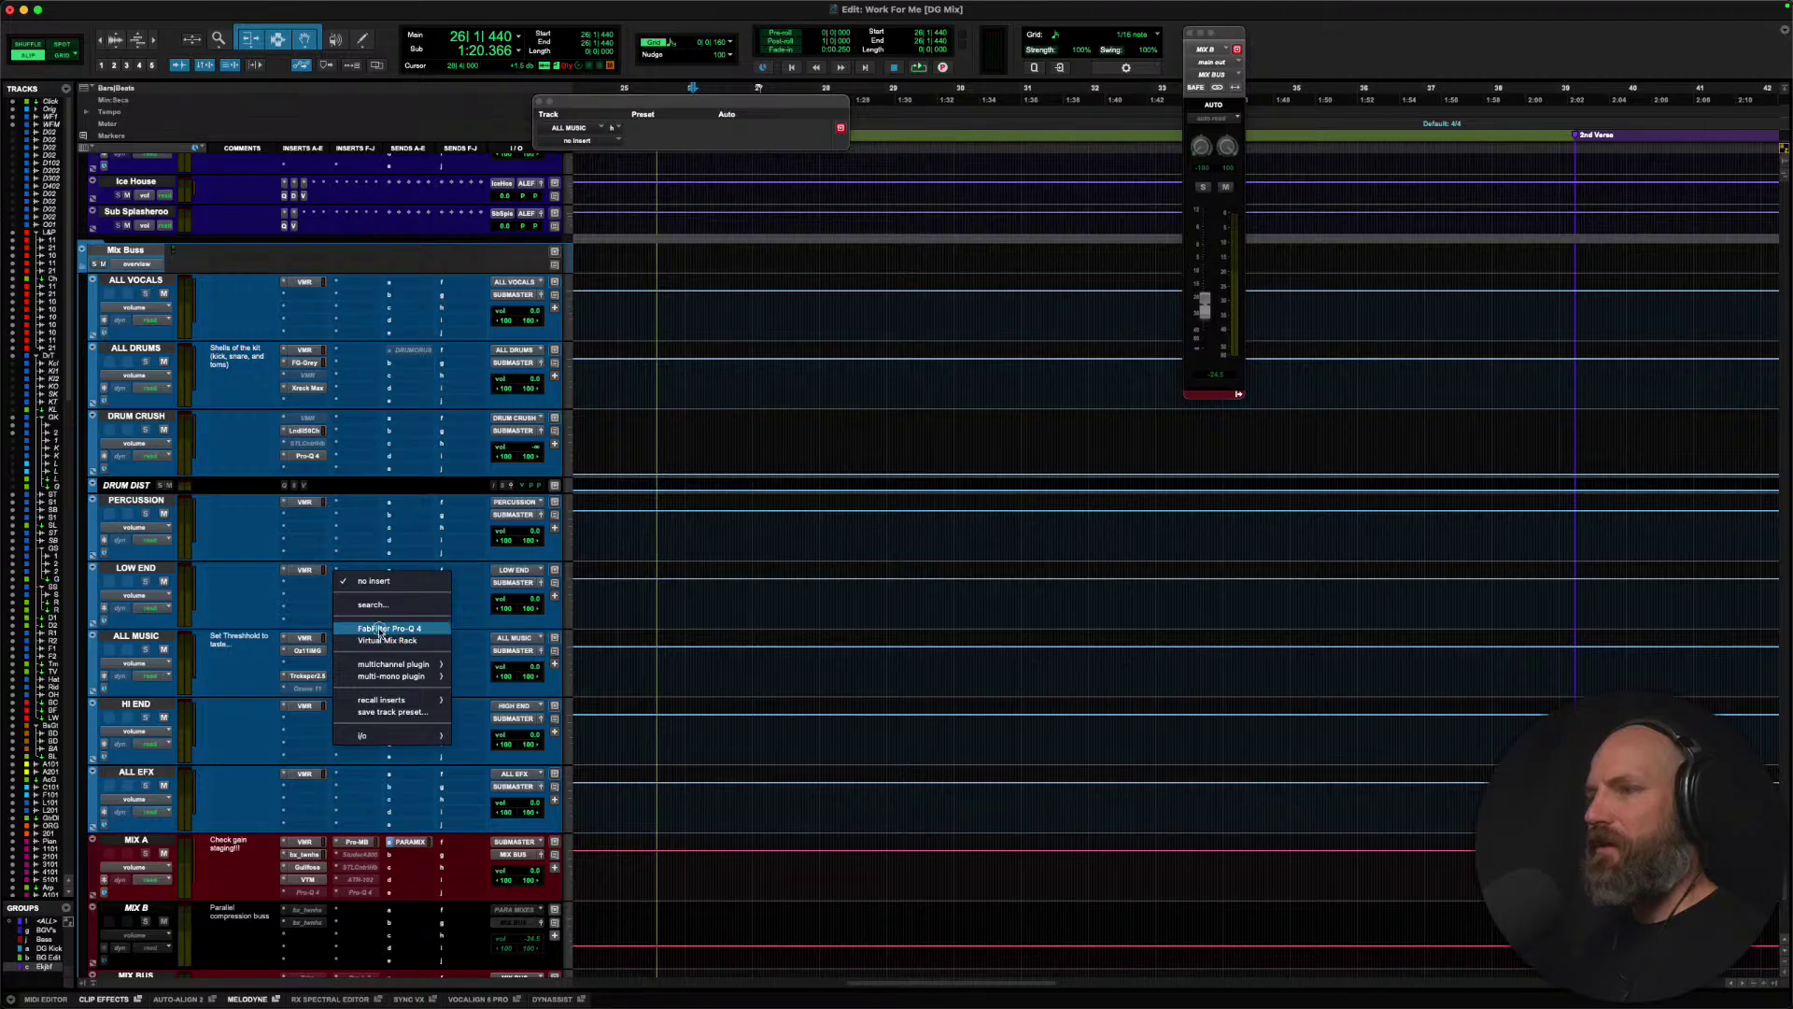
click(387, 632)
drag(939, 110, 933, 186)
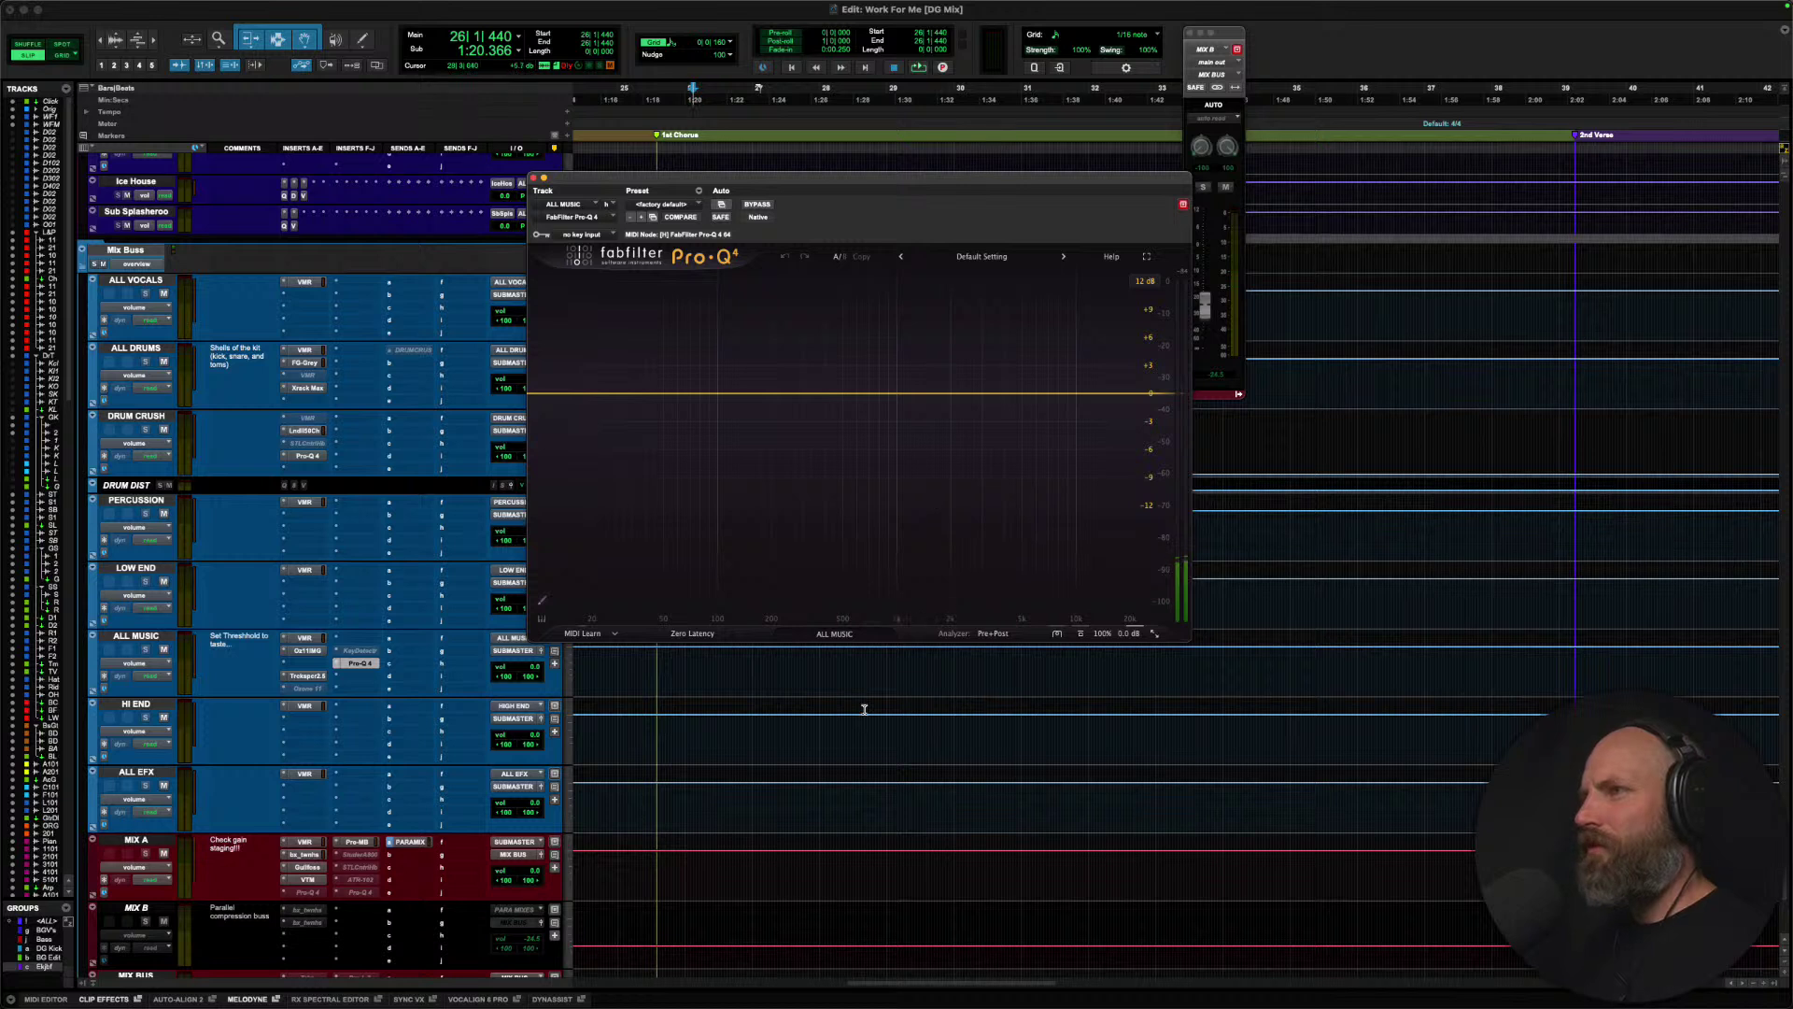
During playback, add a bell cut of about 0.9 dB near 1.93 kHz to ALL MUSIC, comparing the band off and on.
key(space)
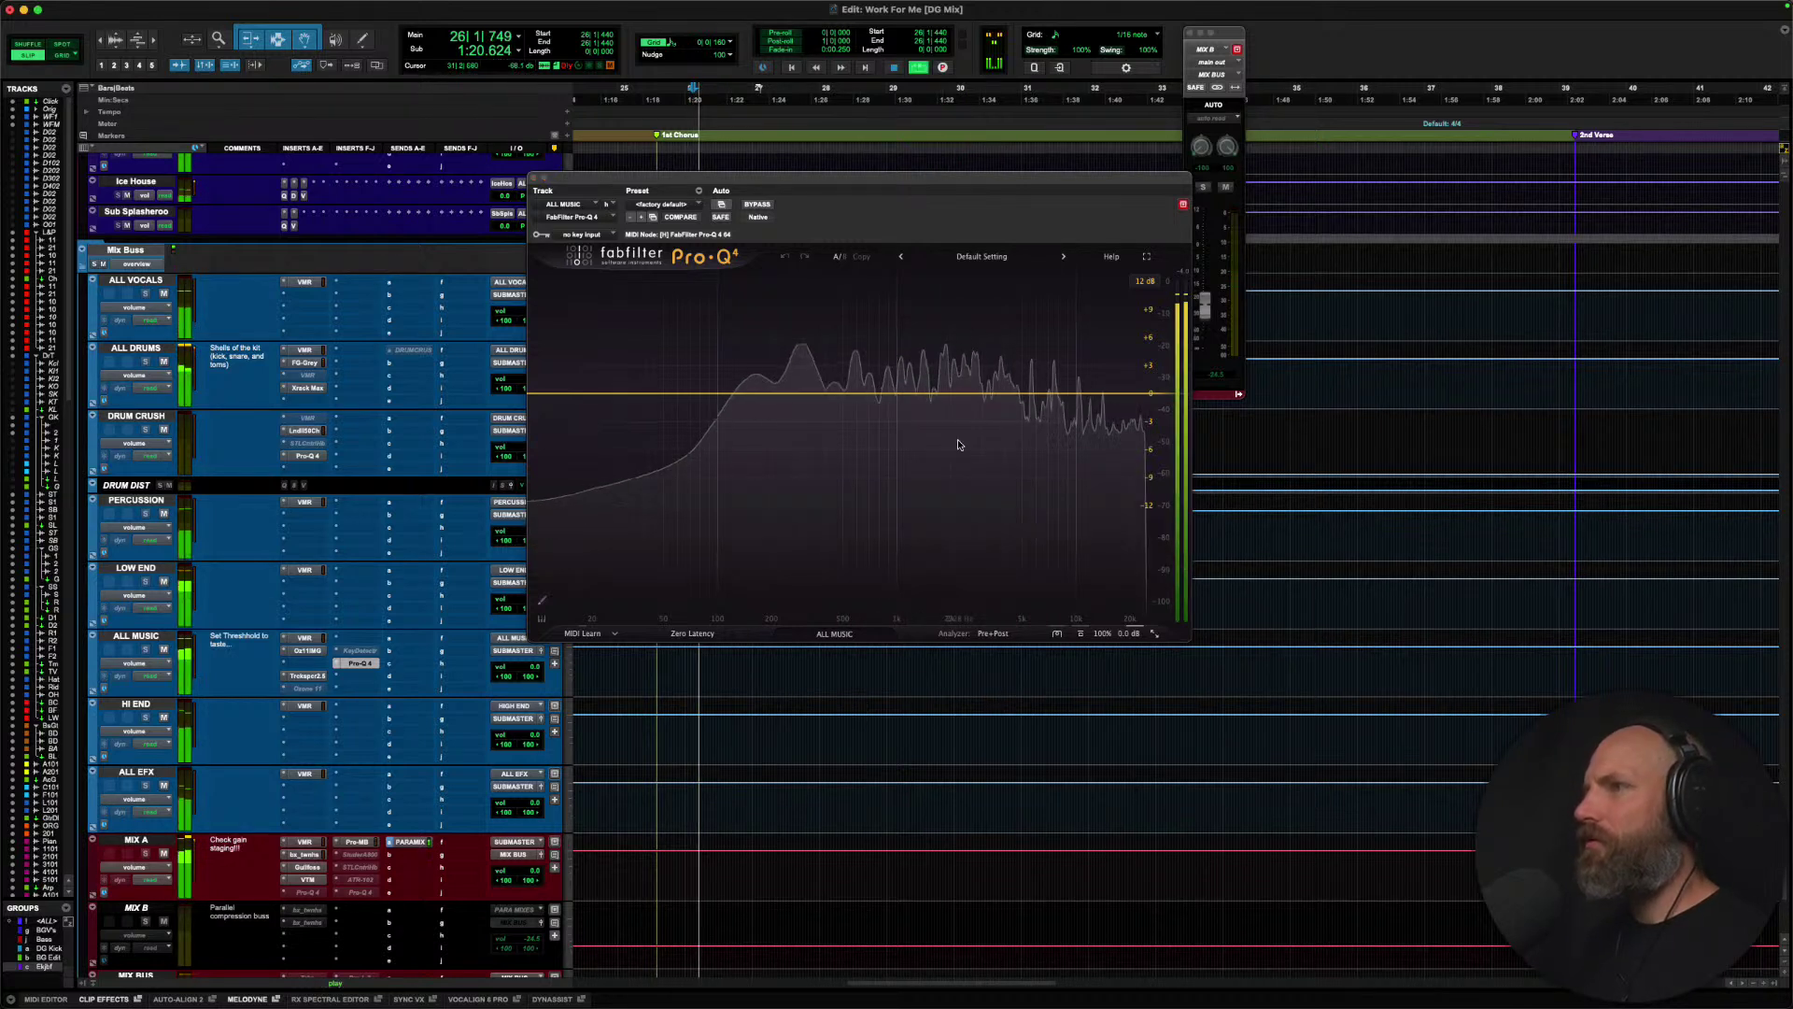
drag(928, 392, 954, 329)
mouse_move(944, 418)
mouse_down()
mouse_move(941, 480)
mouse_move(949, 405)
mouse_up()
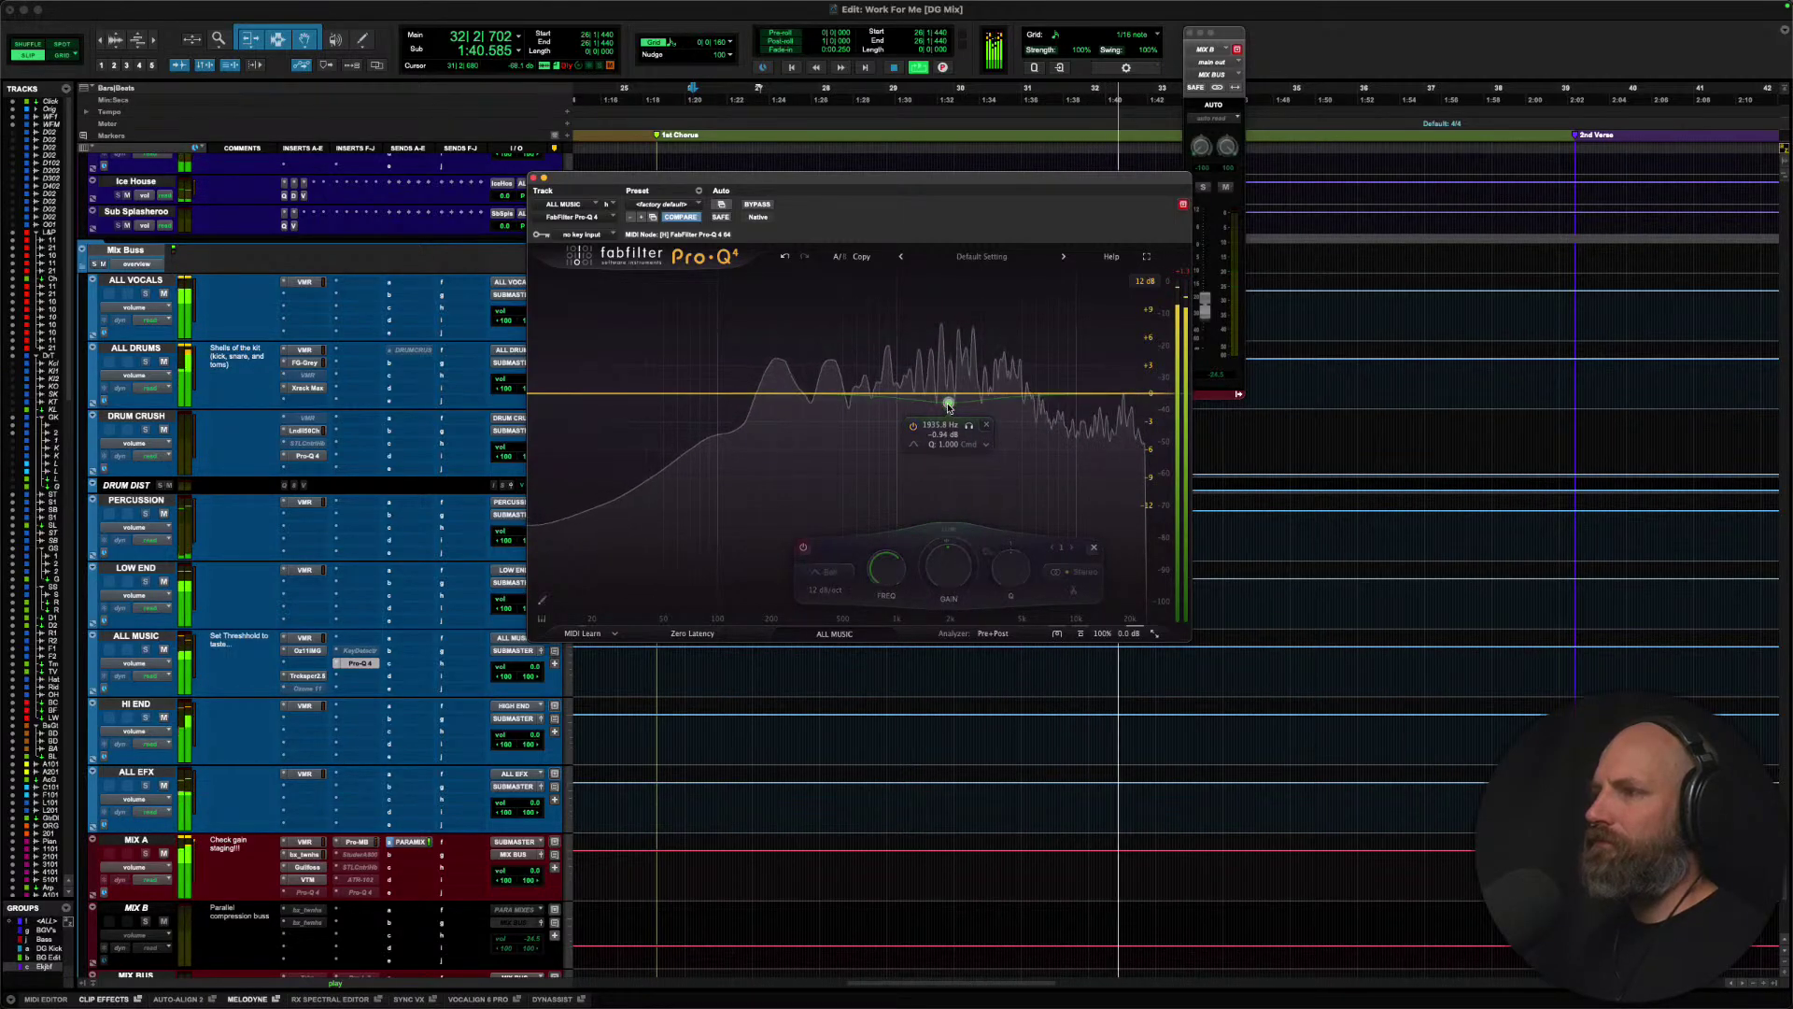
double_click(948, 405)
double_click(949, 405)
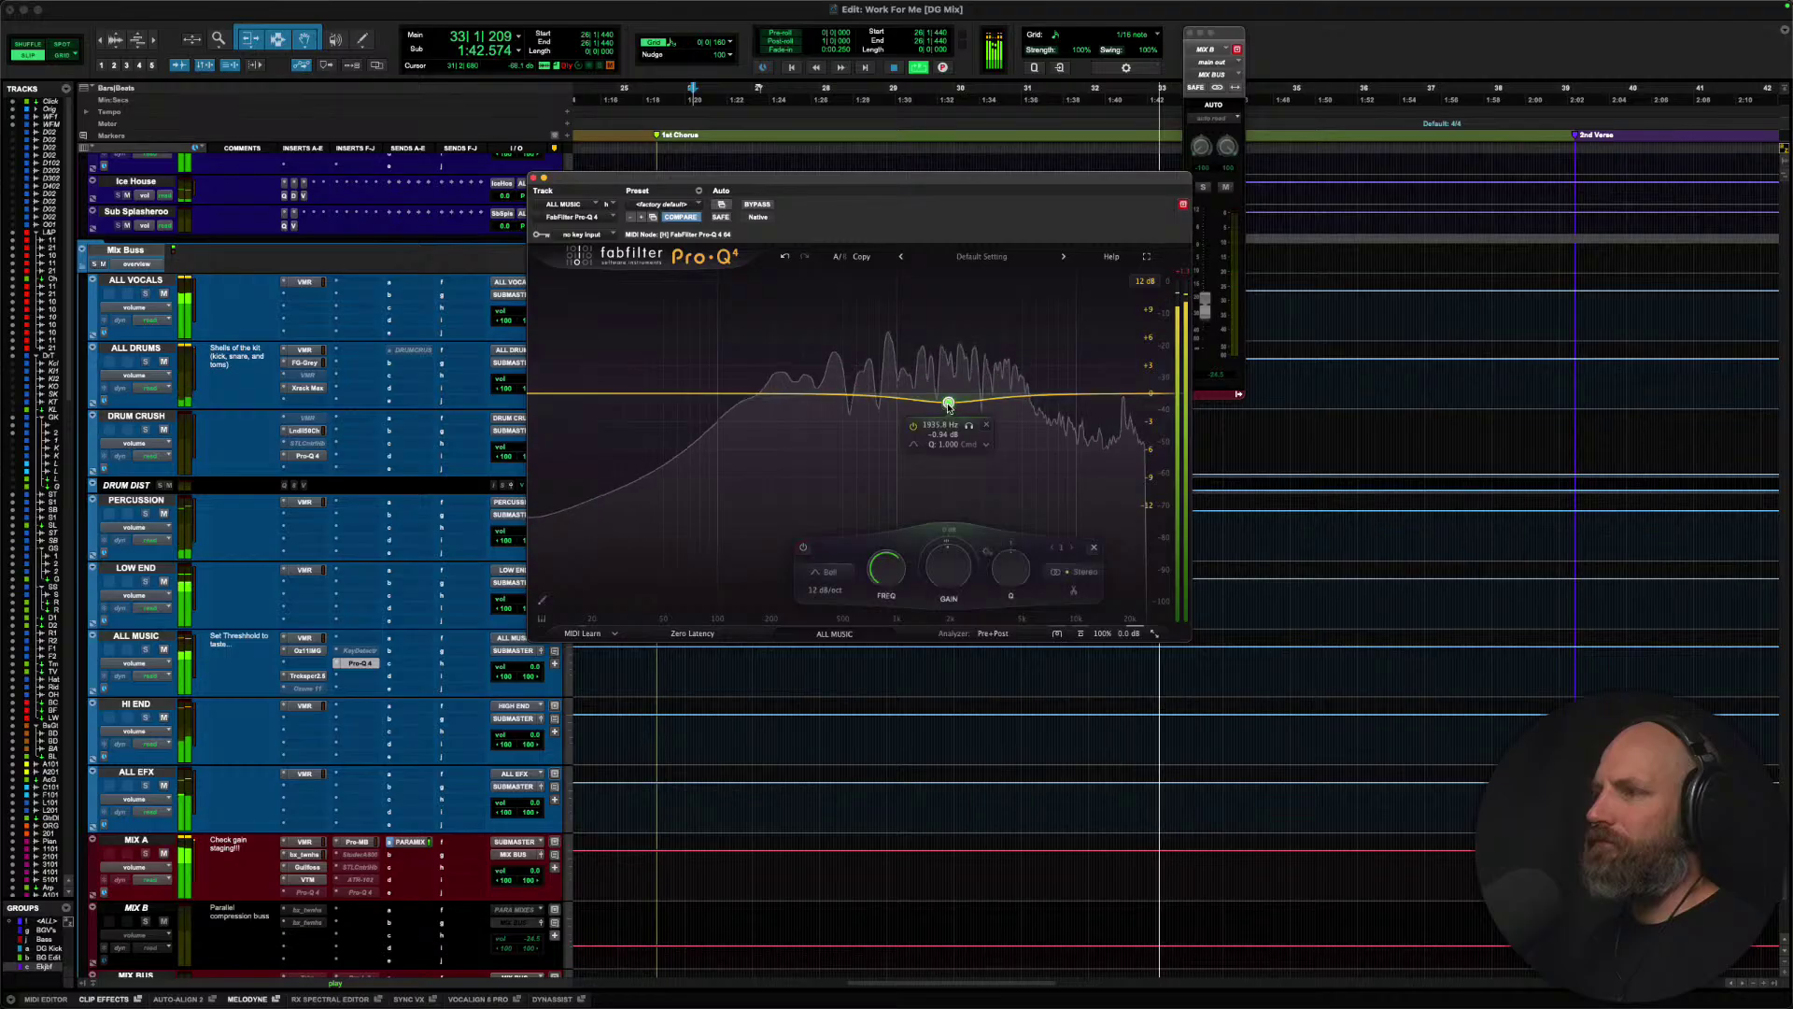
click(533, 177)
key(space)
Return to the Lead Vocal tracks and place the edit cursor at 29|2|480 in the MF_NEWLD011 vocal.
scroll(892, 498, up, 10)
scroll(891, 498, up, 10)
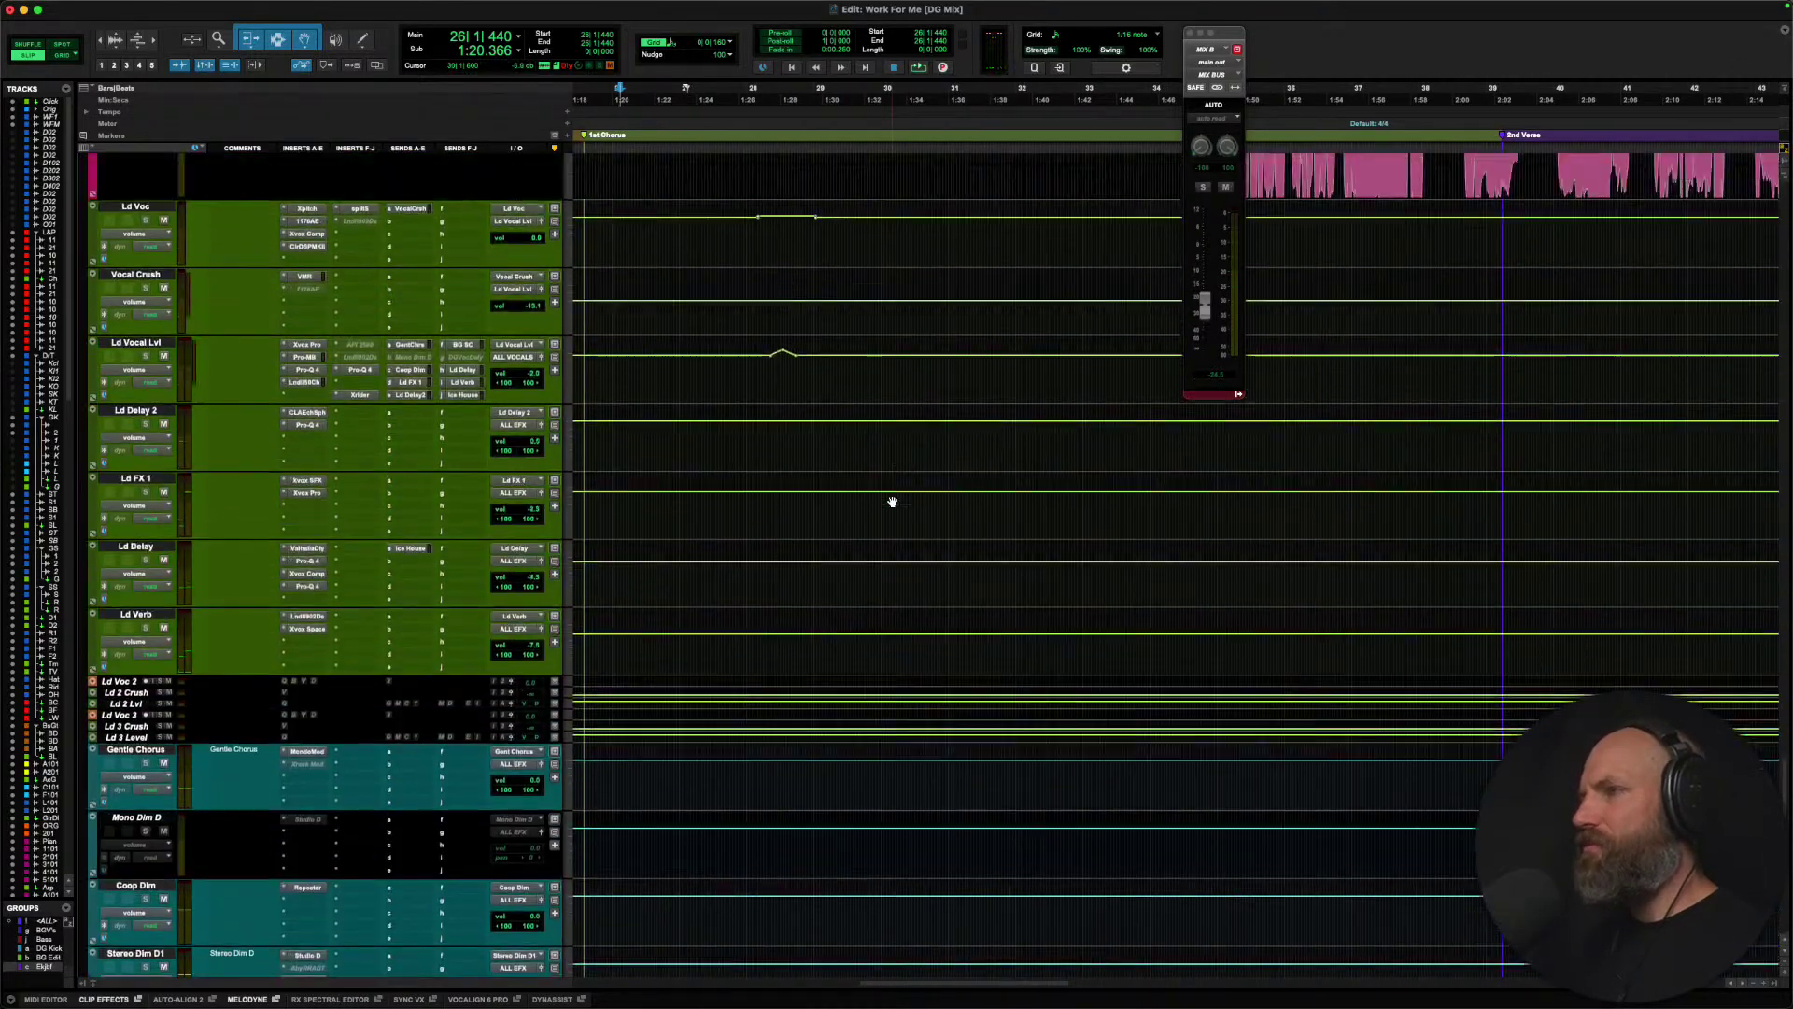
scroll(891, 502, up, 10)
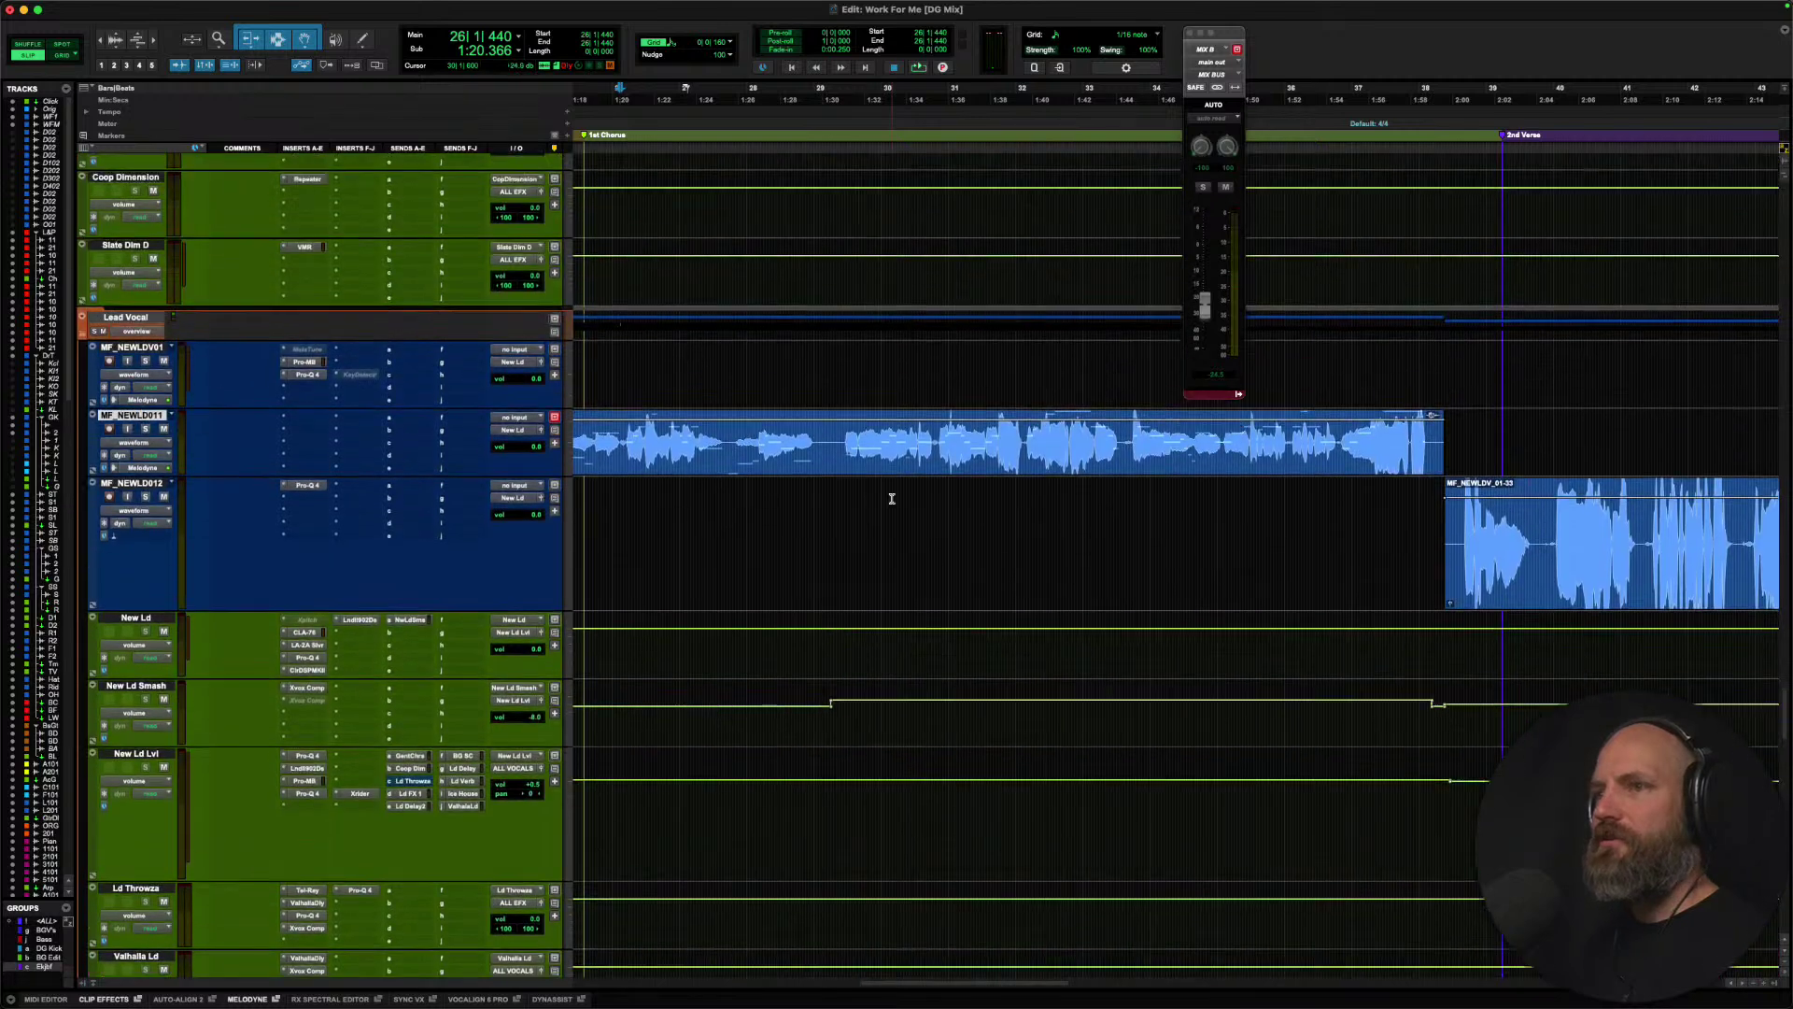
scroll(813, 495, left, 2)
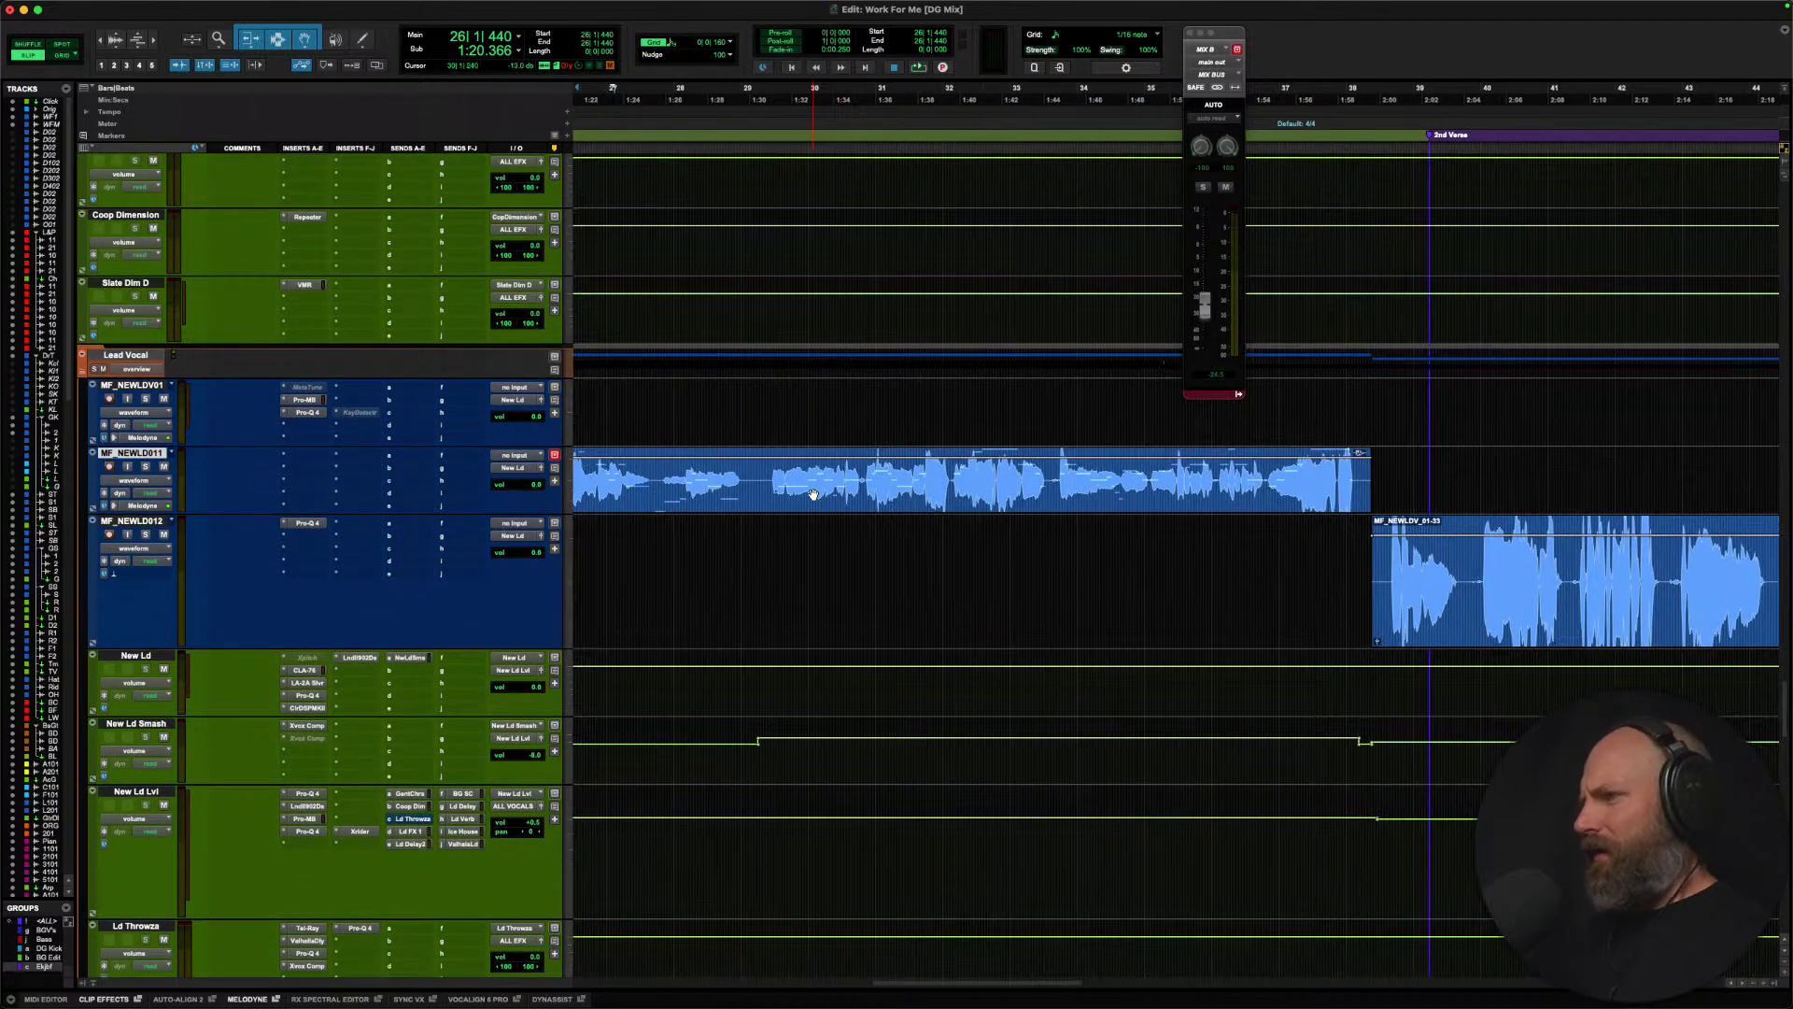
scroll(427, 607, down, 3)
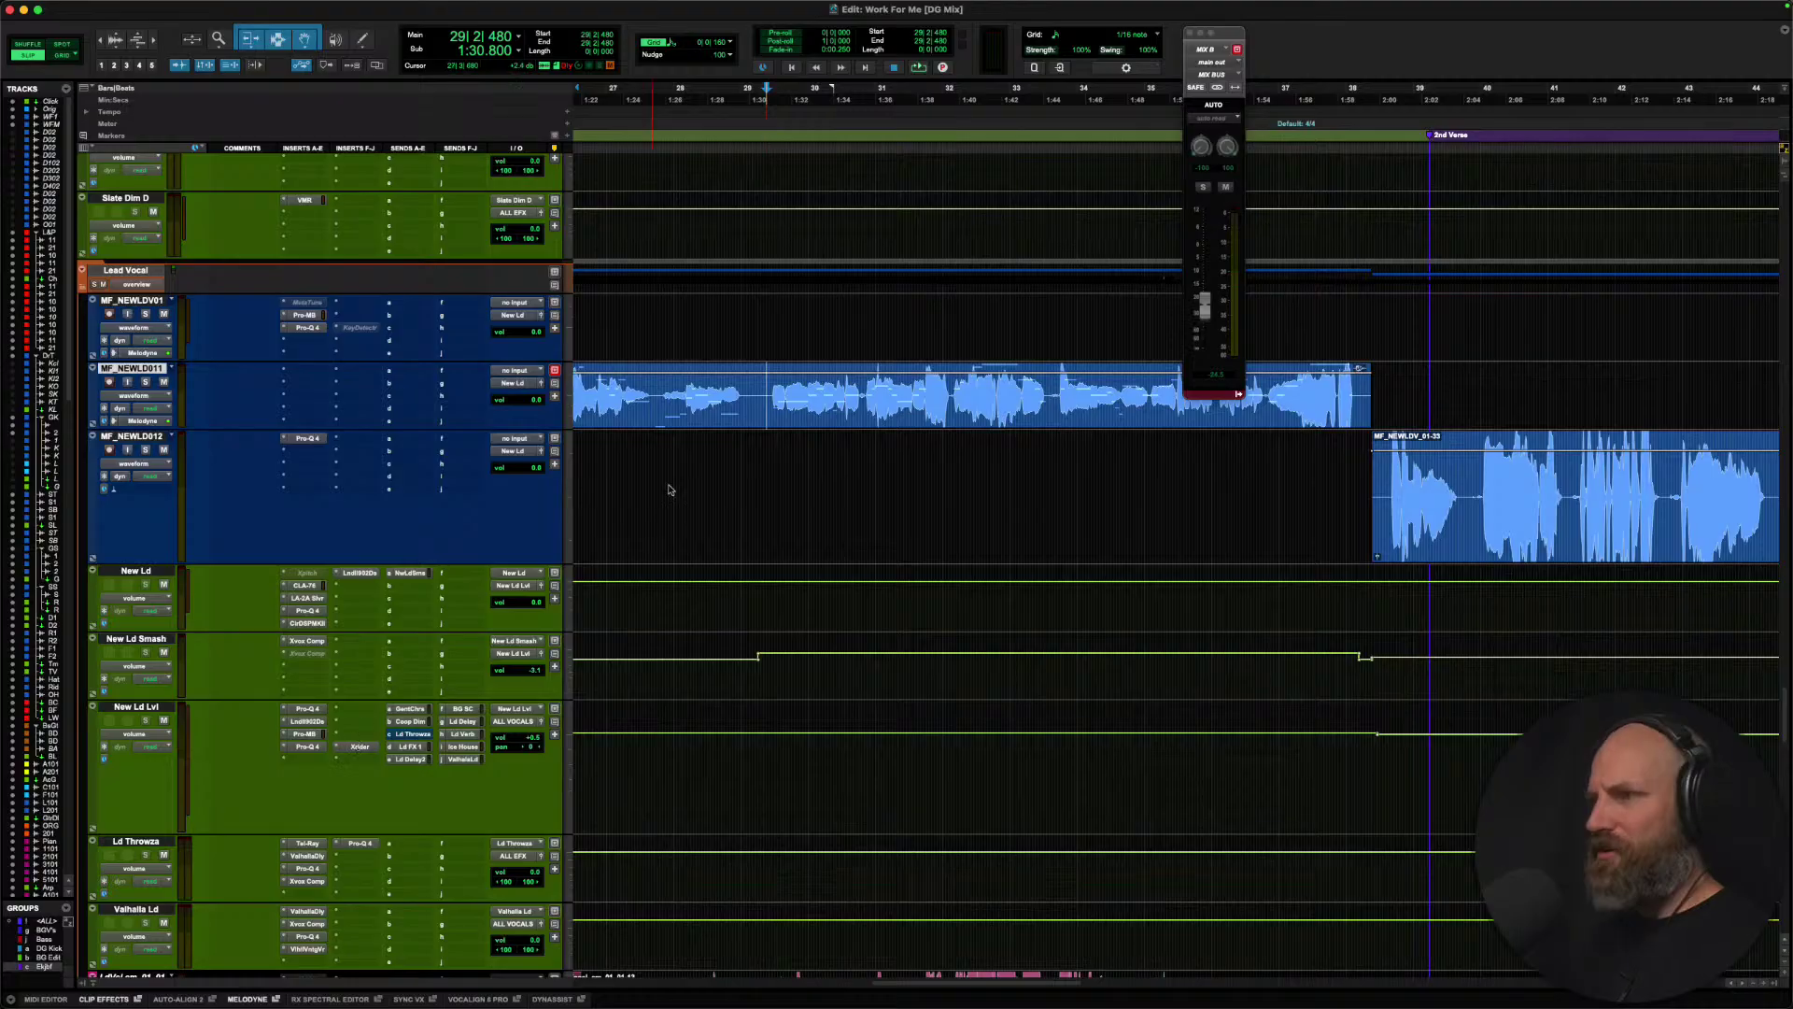
Create a marker at the edit cursor in the middle of the first chorus, keeping its default name.
key(r)
key(r)
key(r)
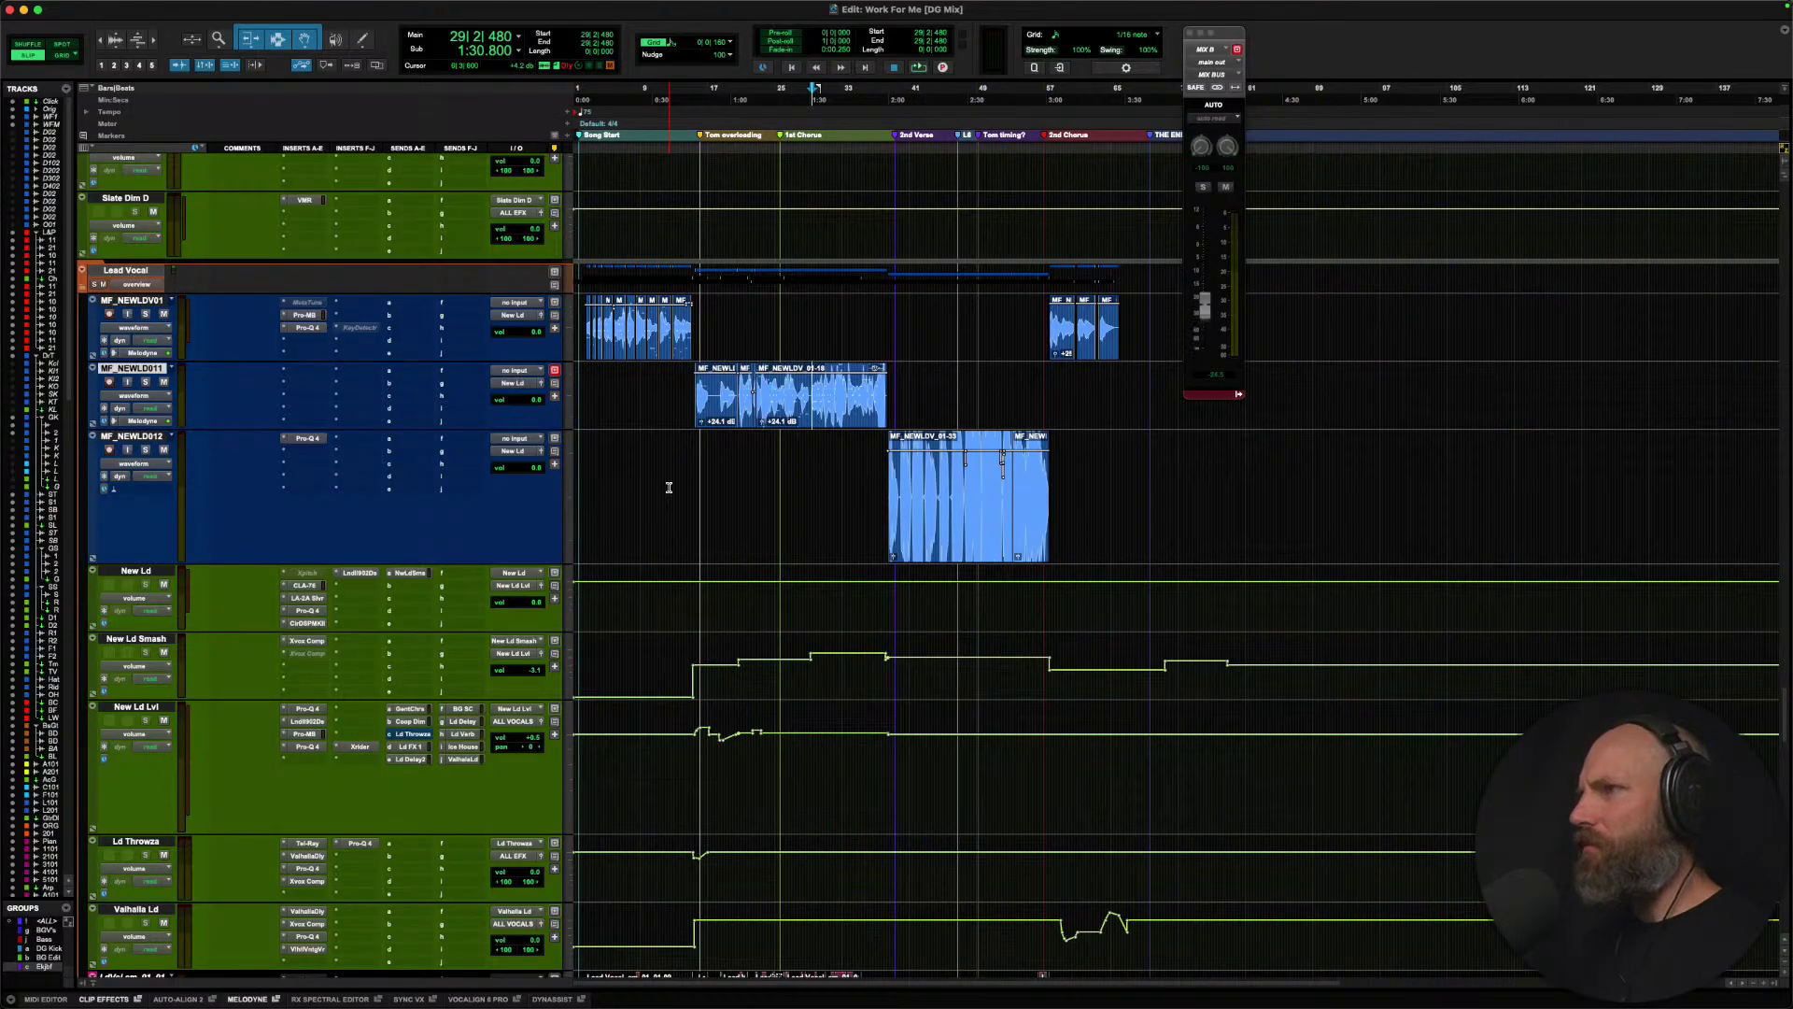
key(KP_Enter)
key(Return)
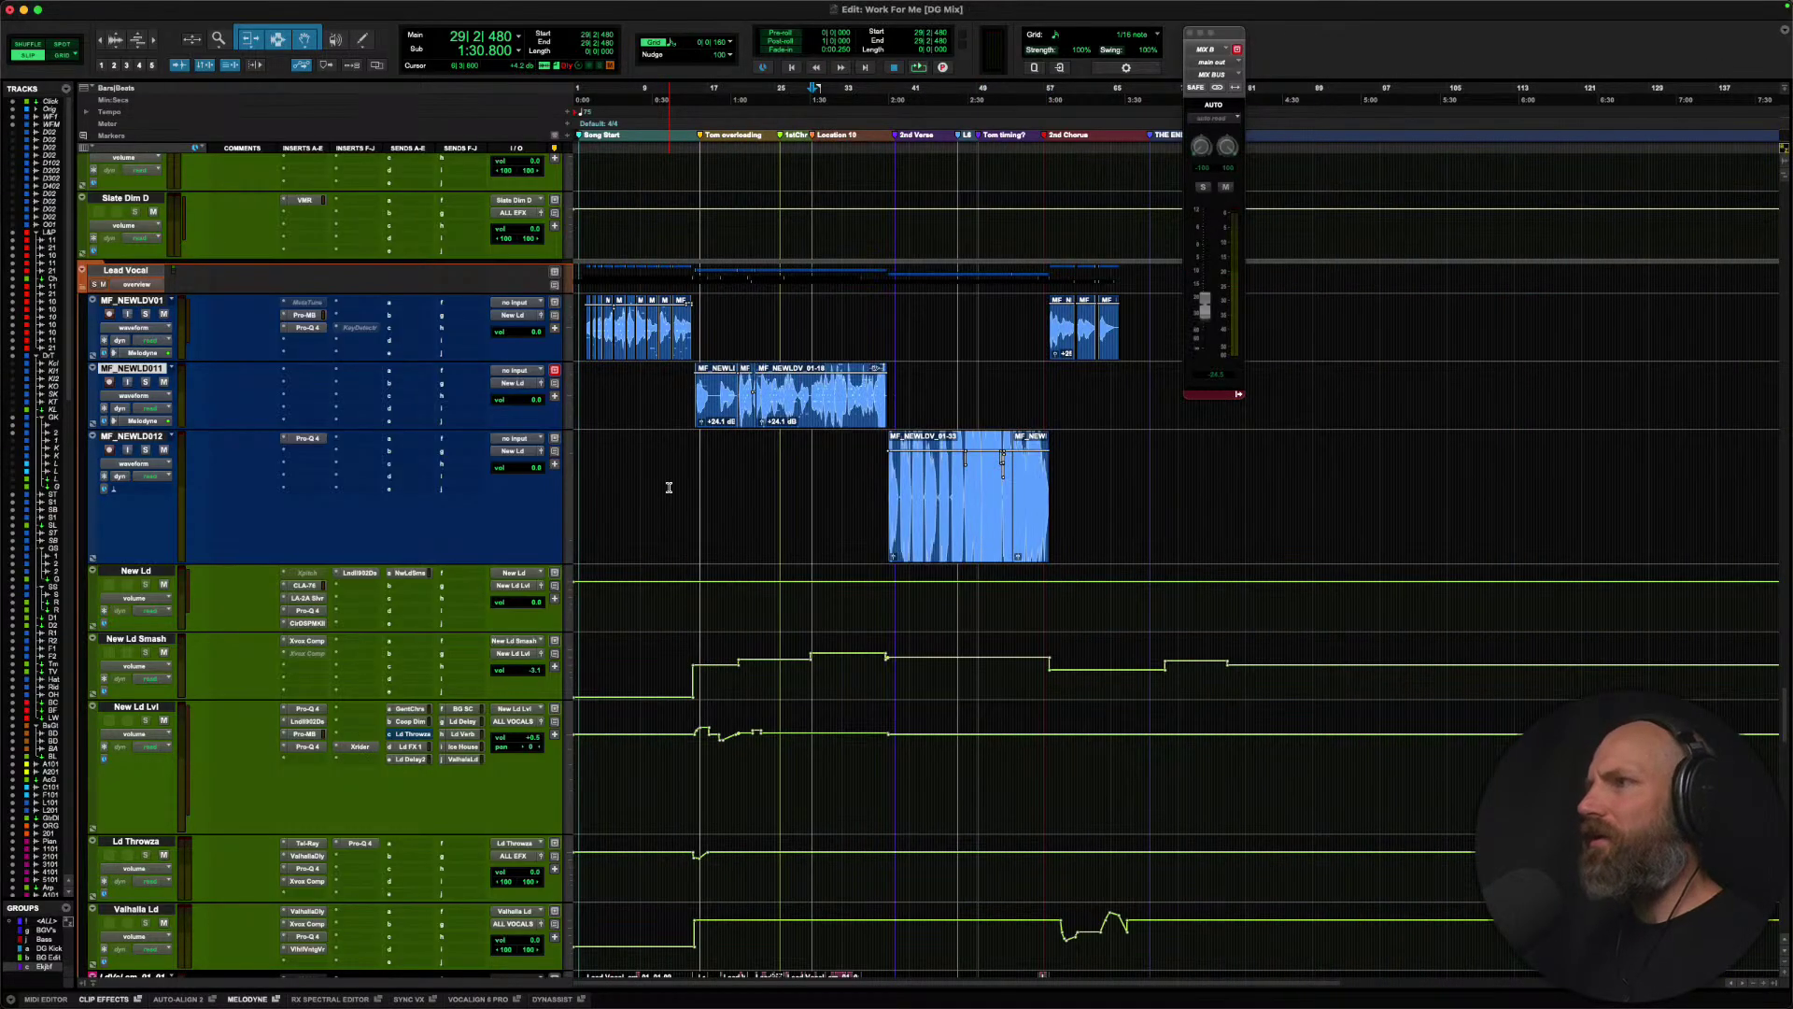
Audition the lead vocal from 6|2|000, from 29|2|000 near the new marker, and from shortly before the first chorus.
click(617, 383)
key(space)
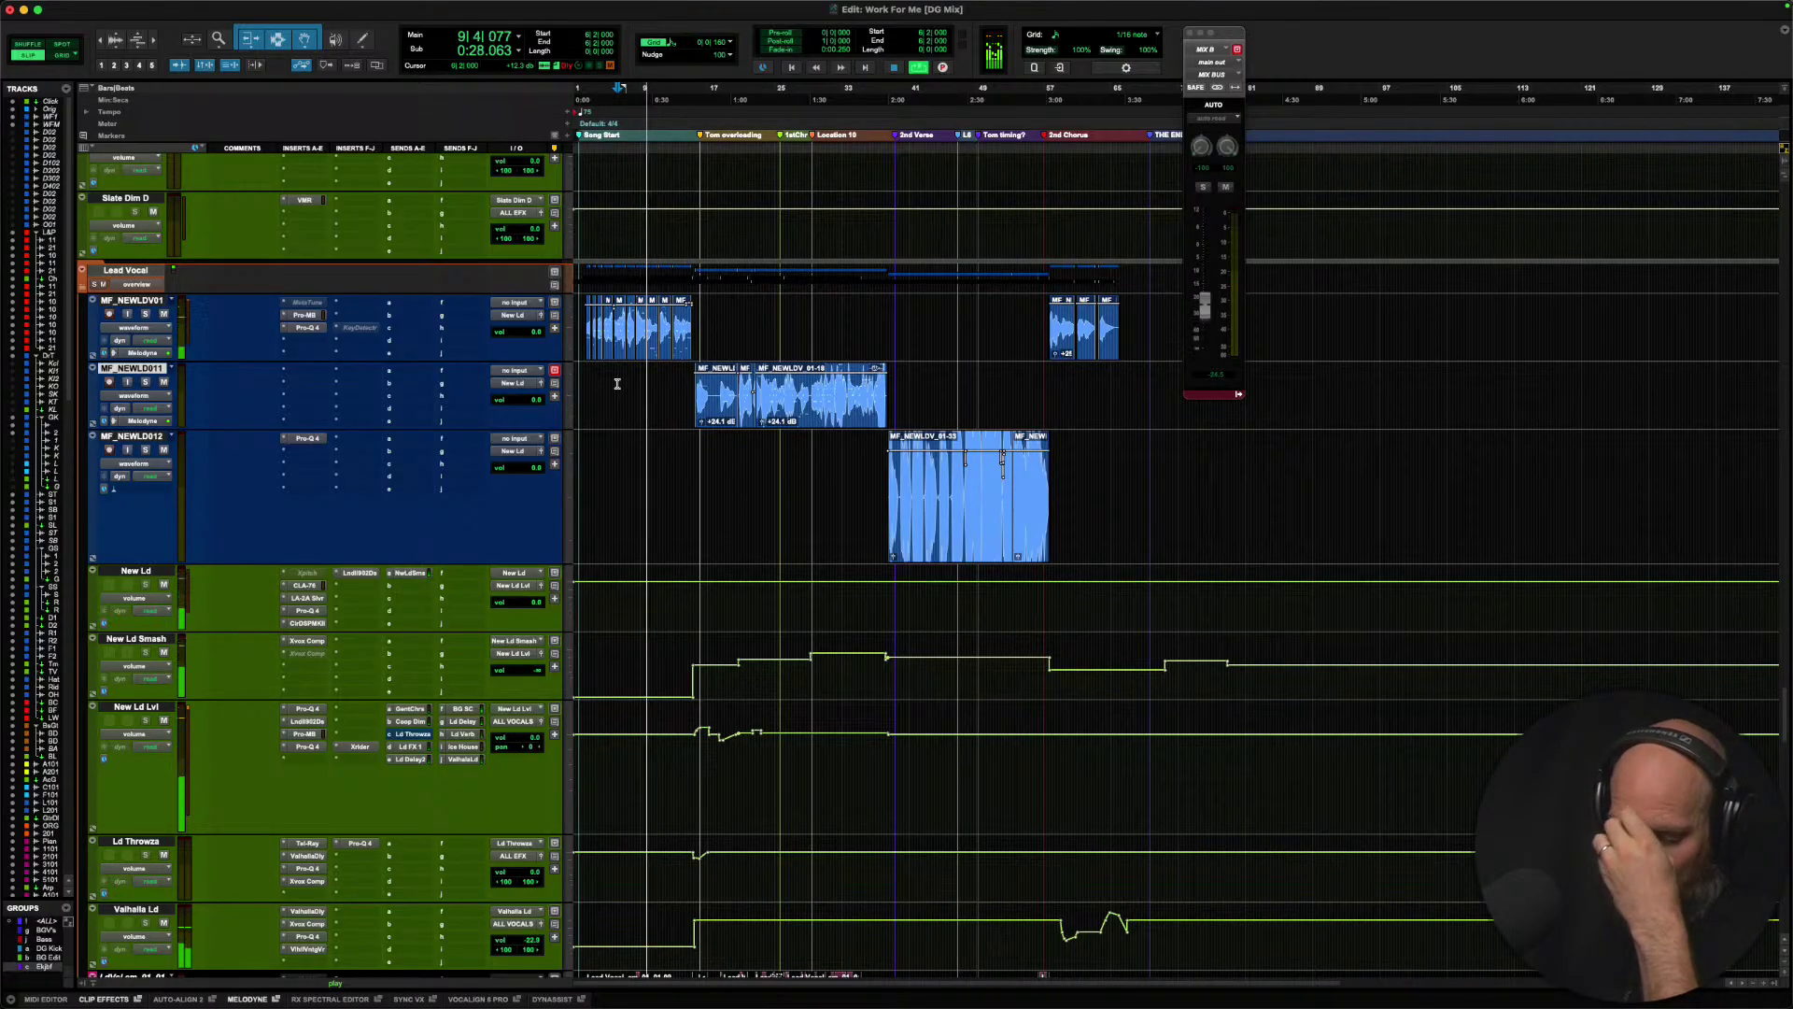
click(811, 464)
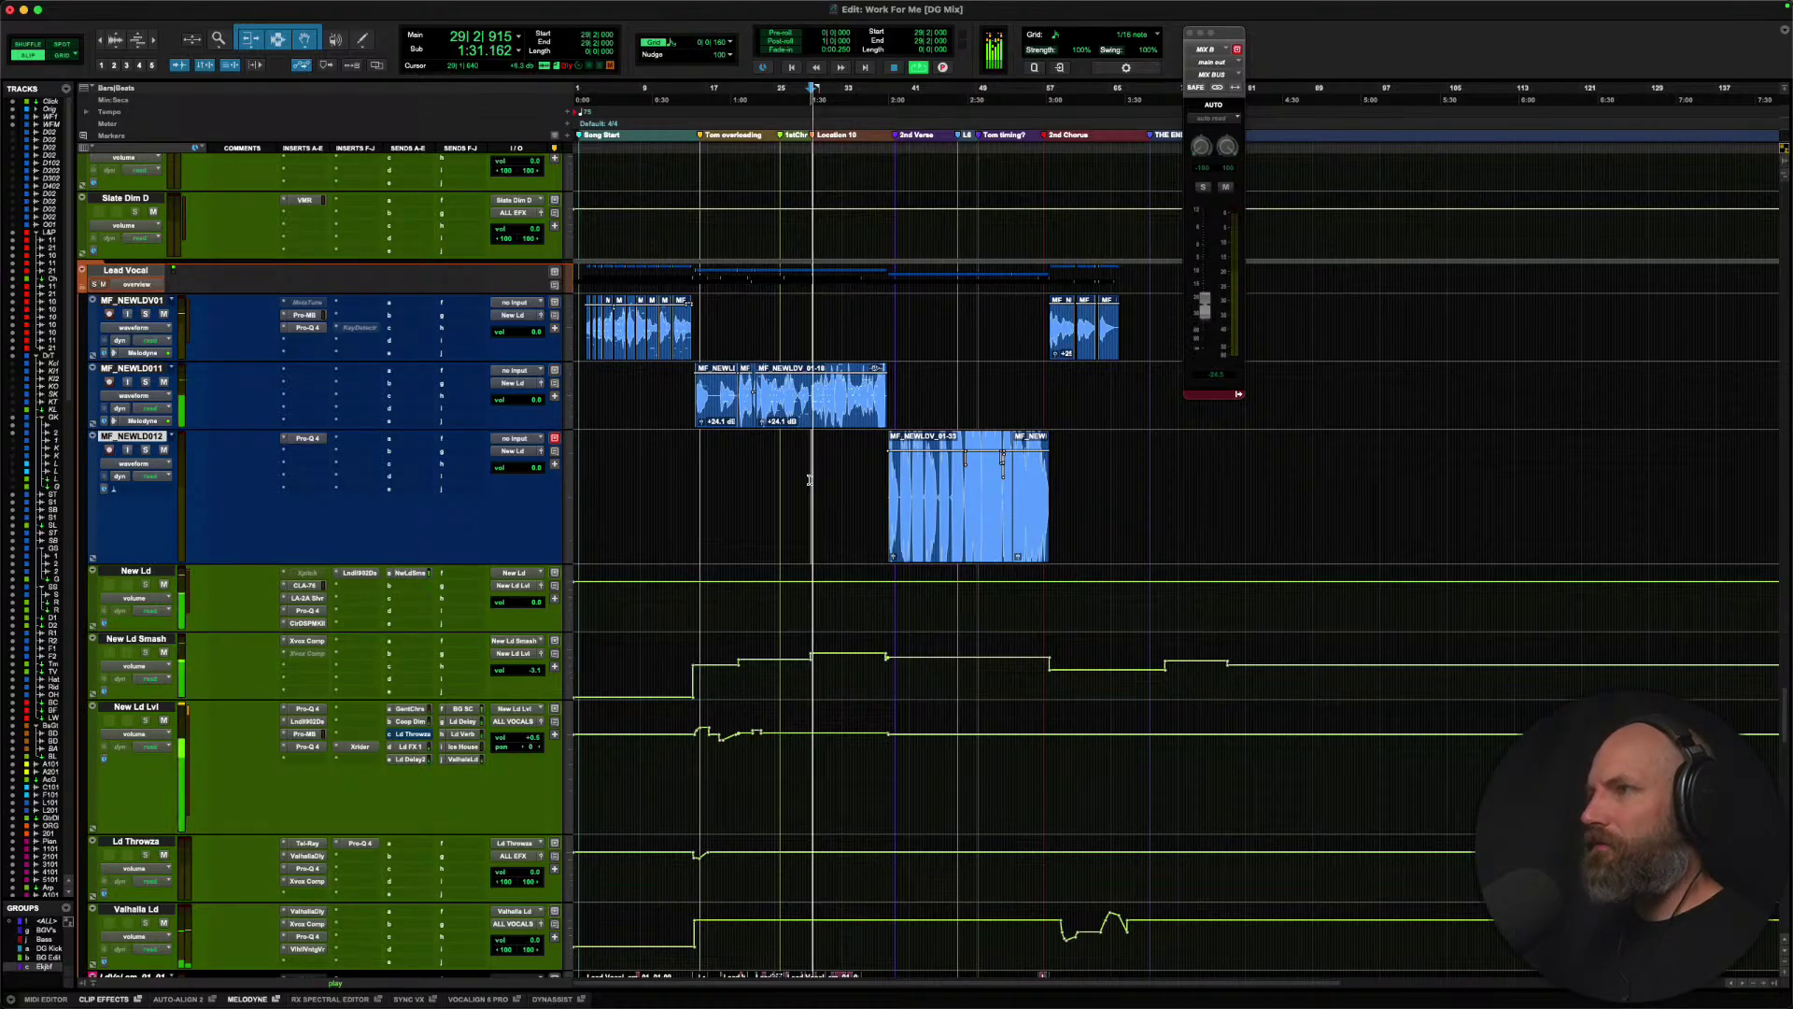
click(758, 478)
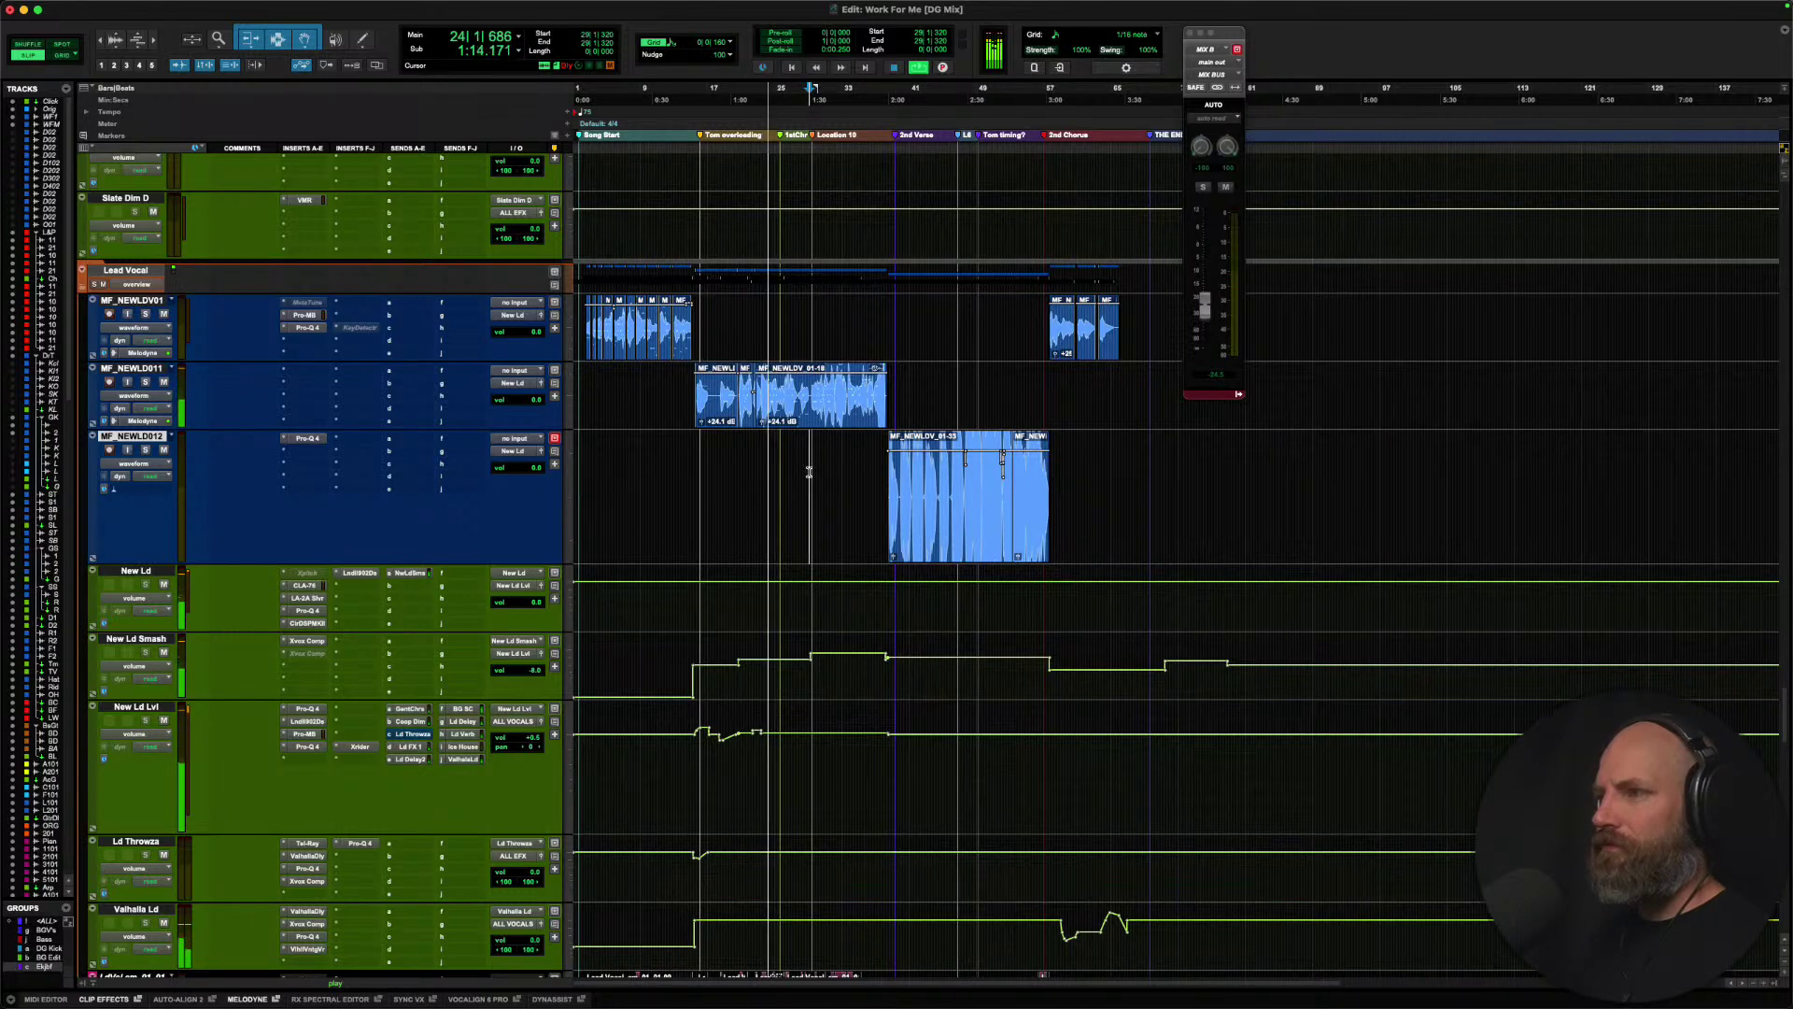
Play the lead vocal from 29|1|320, just before the new marker in the first chorus, and stop playback.
key(super+bracketright)
scroll(810, 473, right, 3)
key(space)
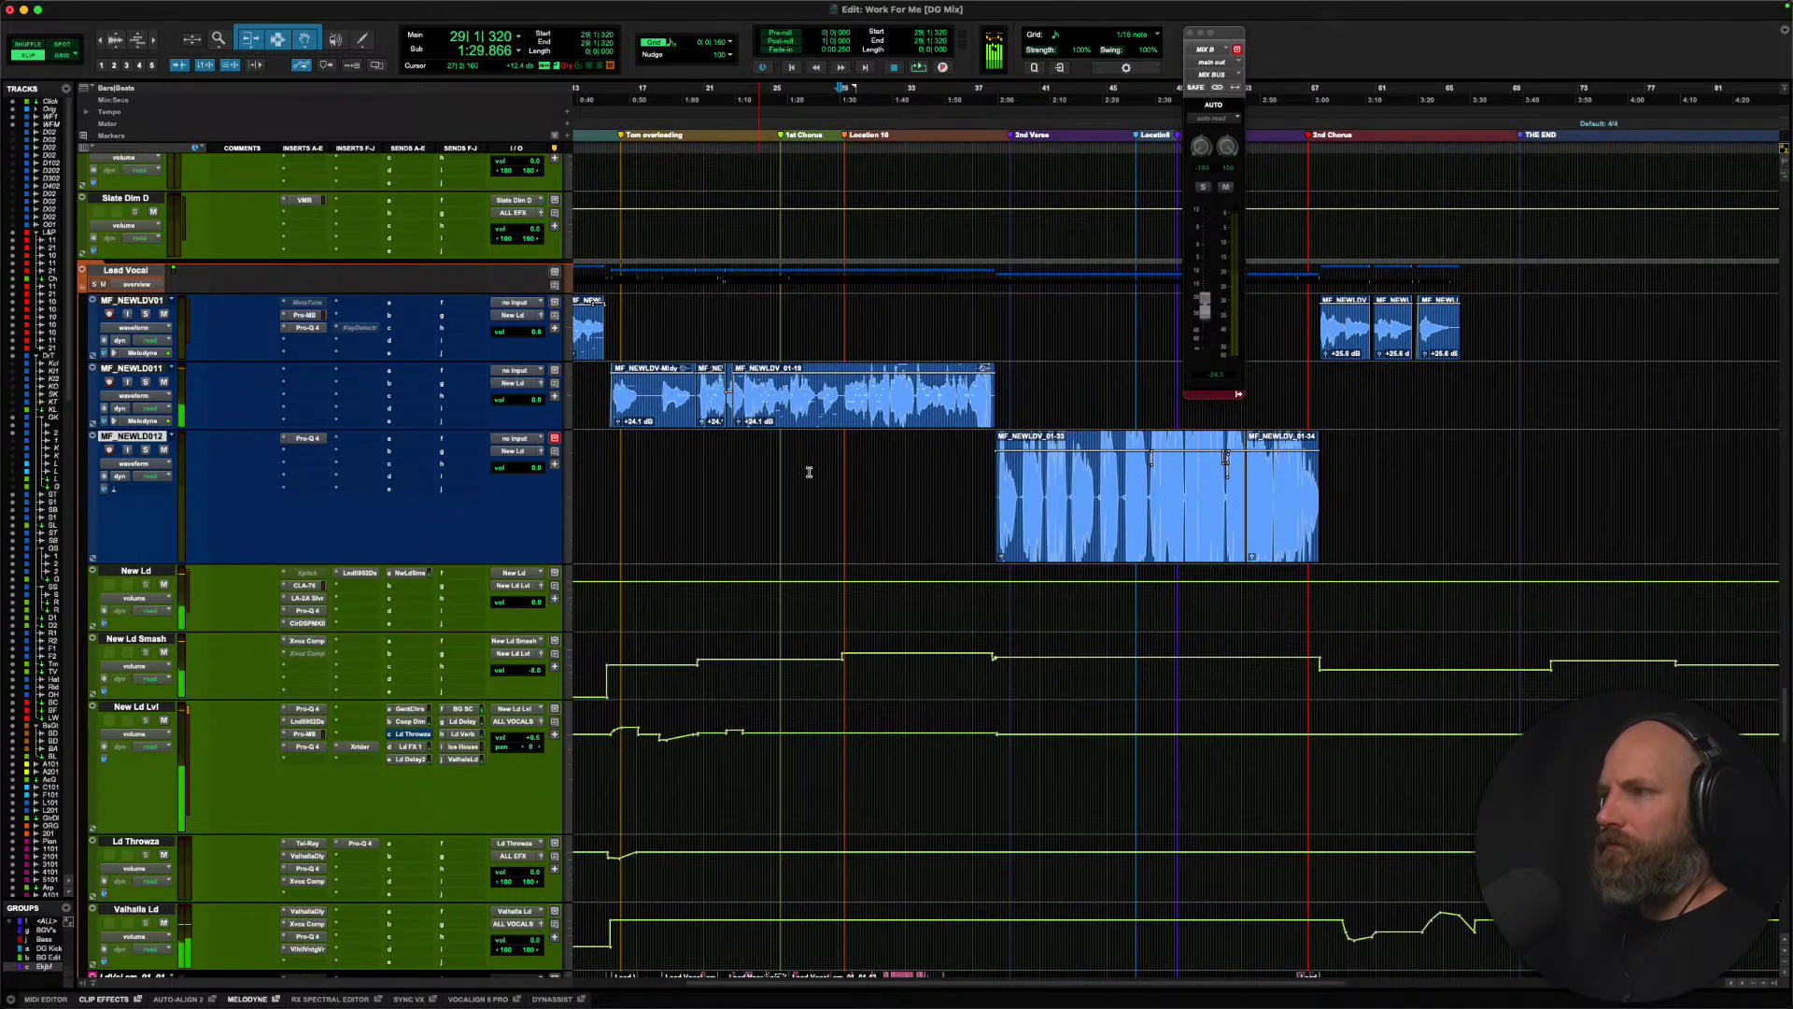
key(space)
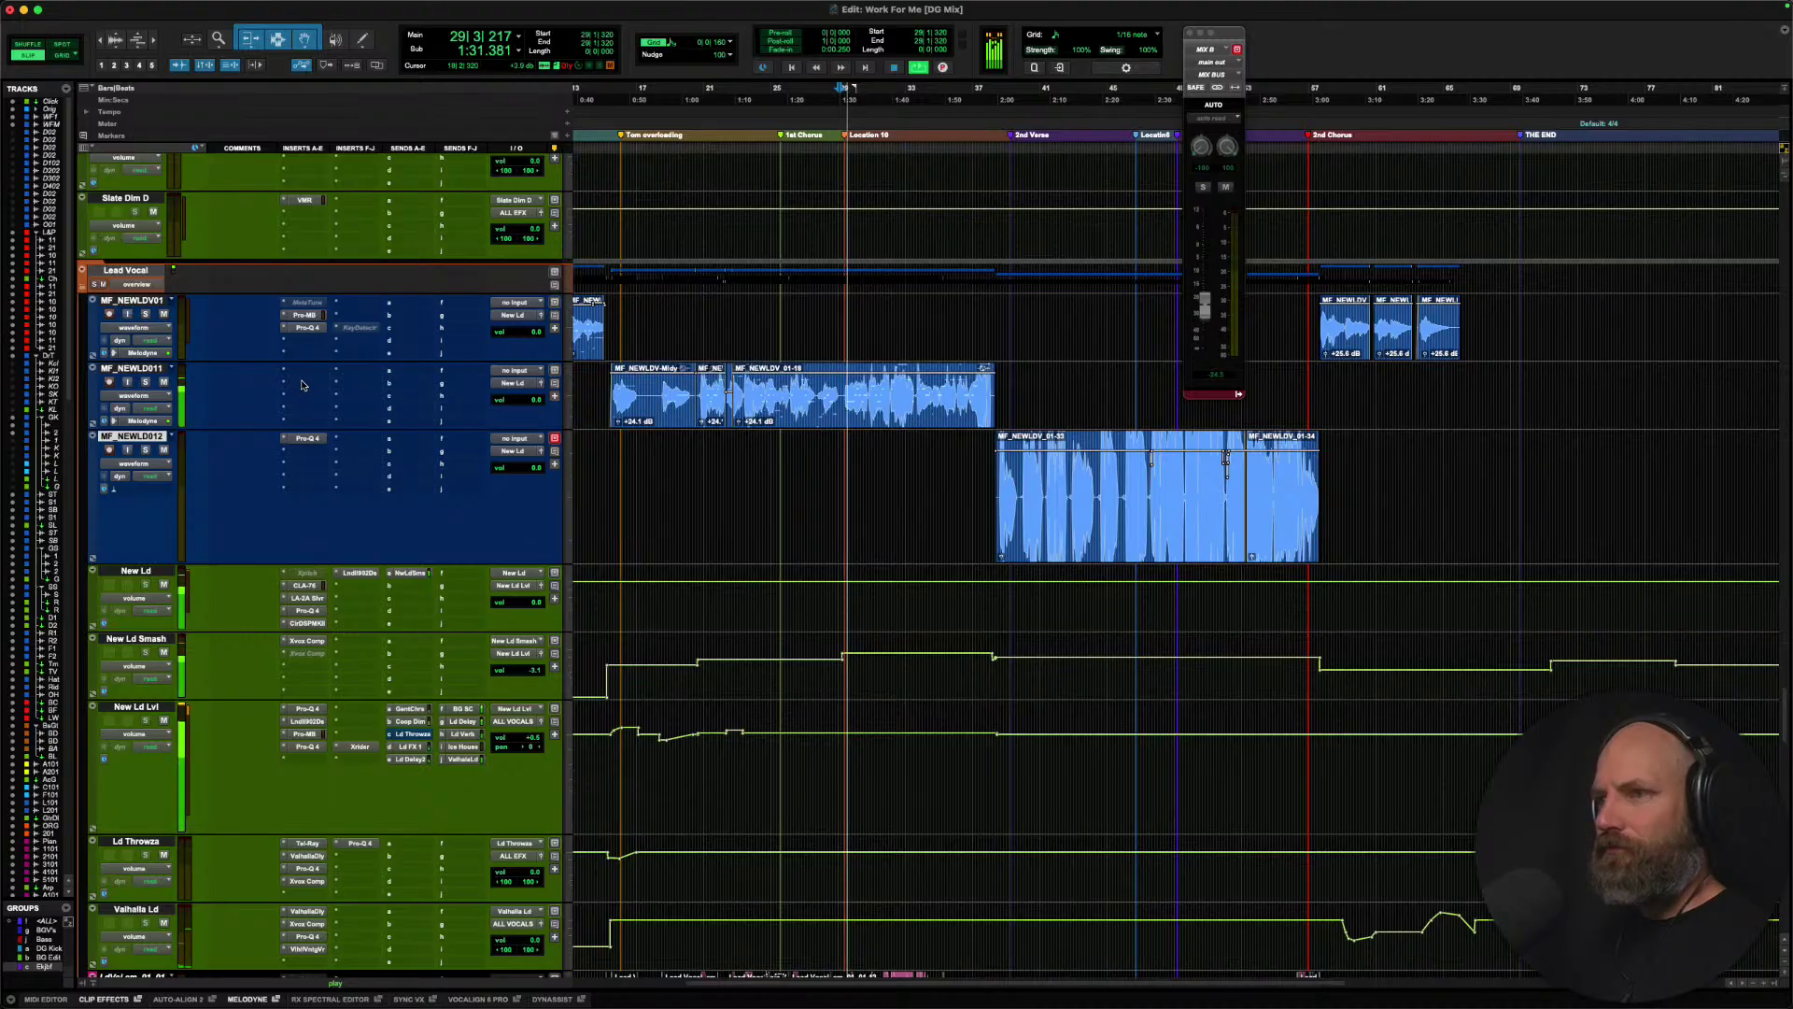
key(space)
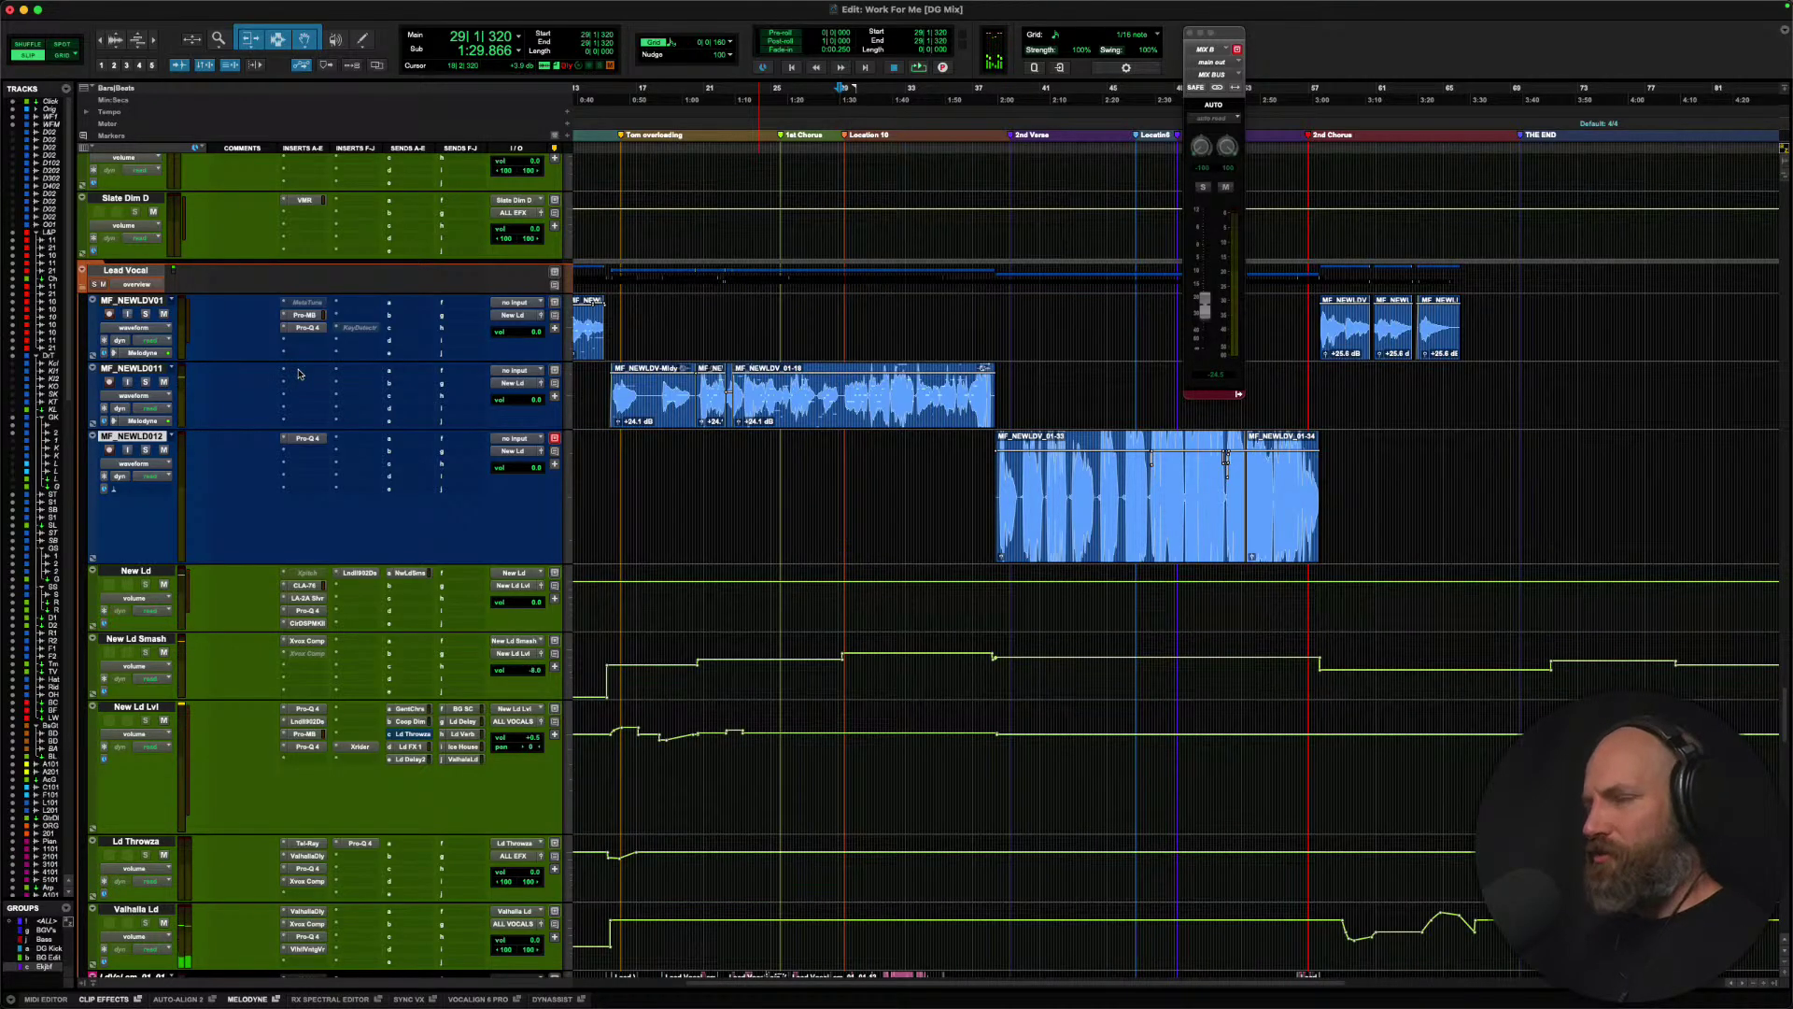
Insert FabFilter Pro-MB in the first insert slot of the MF_NEWLD011 vocal track.
click(299, 374)
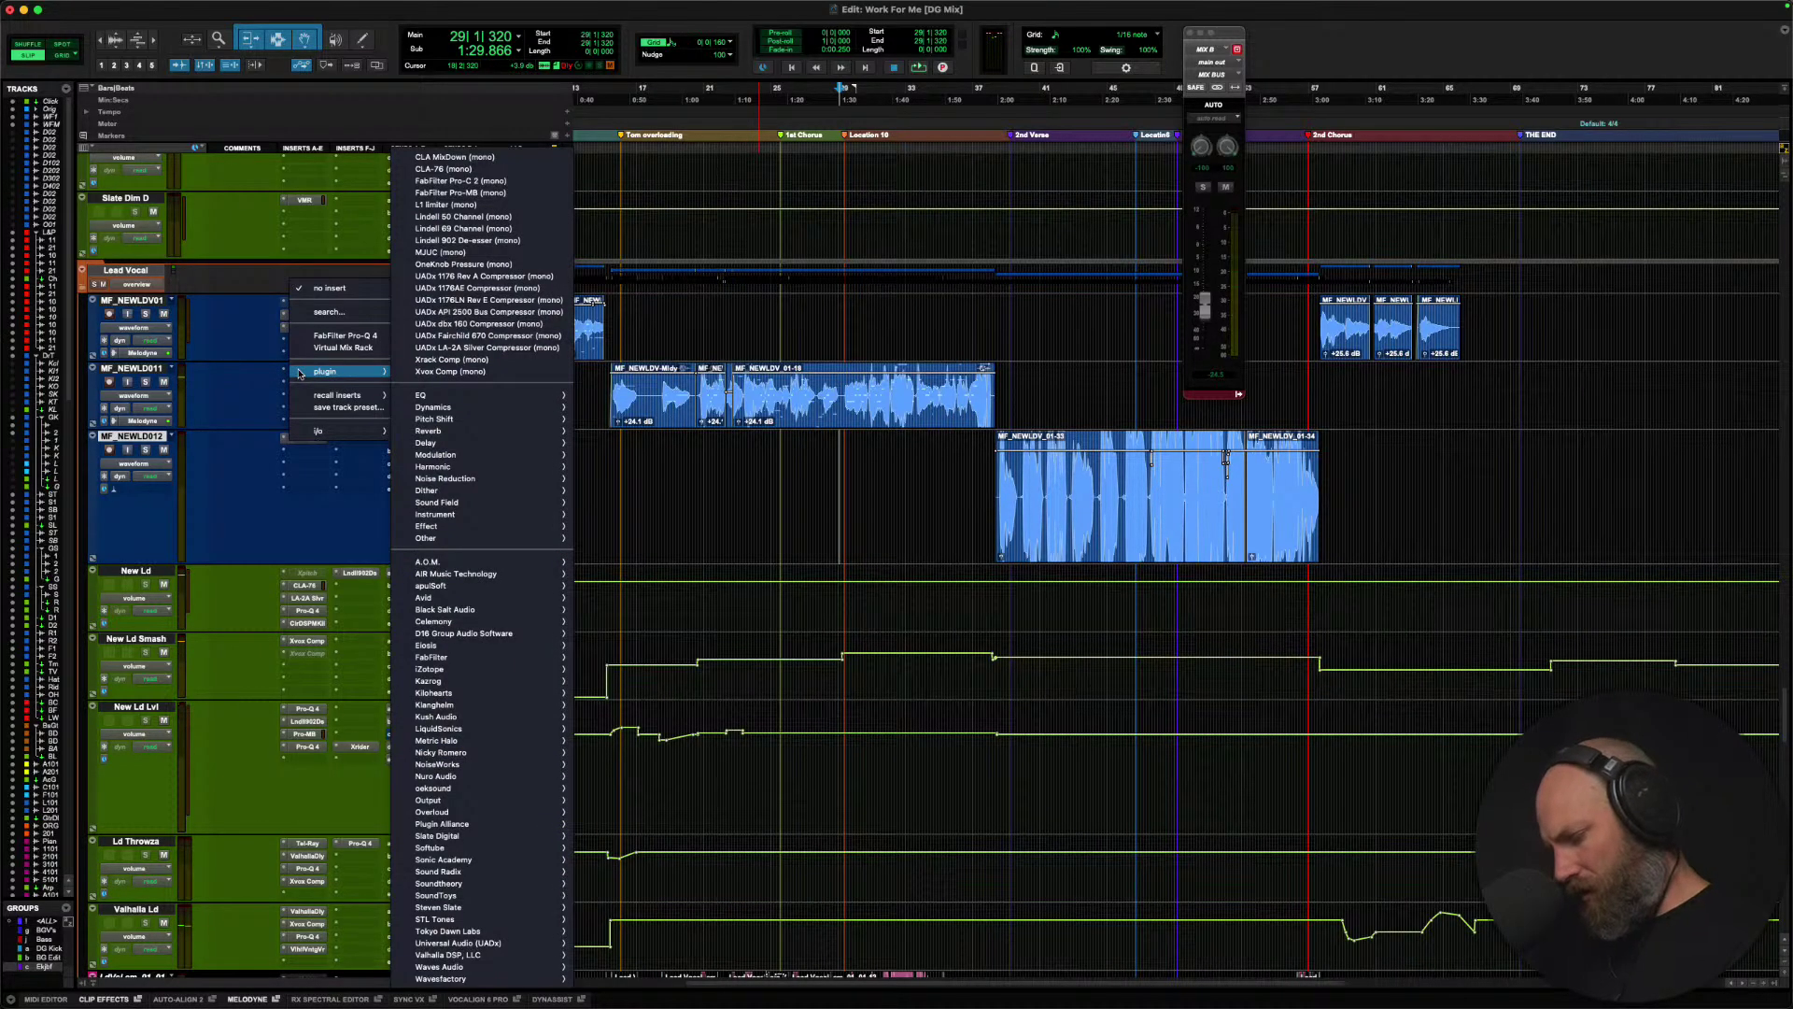
text(mb)
key(Return)
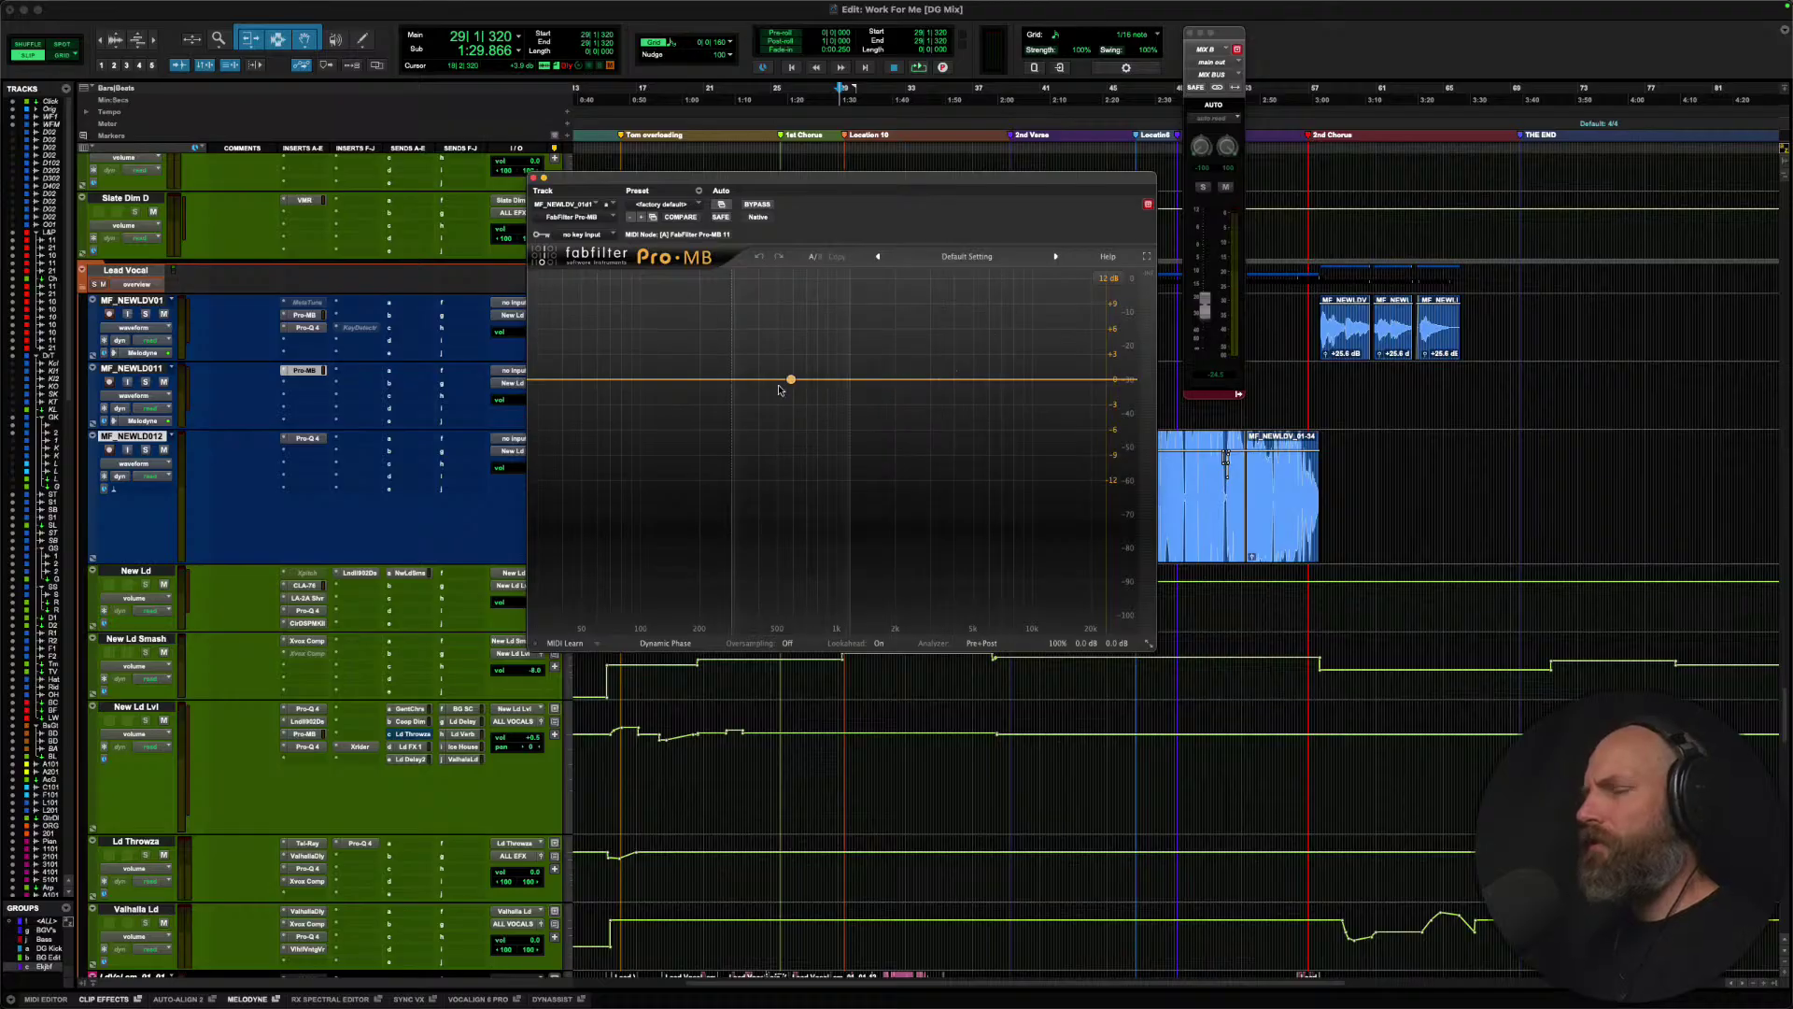
Add a low-mid Pro-MB compression band, raise its high crossover slightly and adjust its threshold during playback.
click(711, 379)
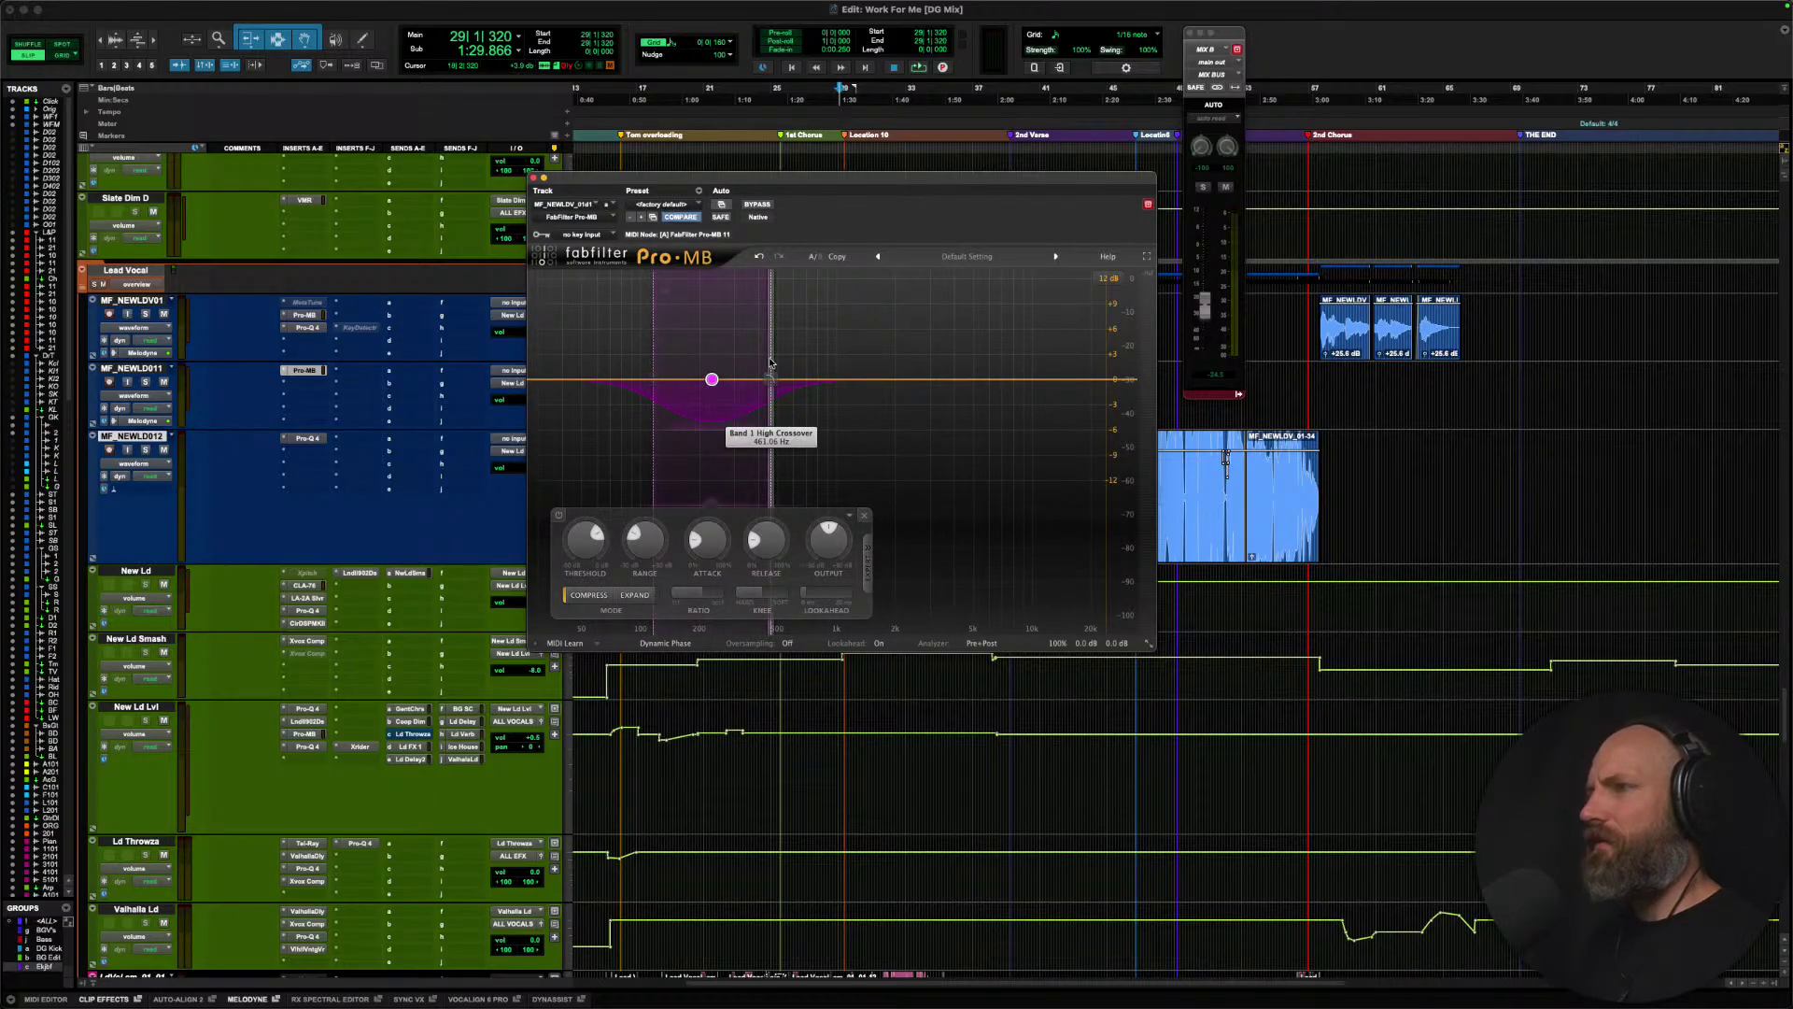
key(space)
drag(770, 363, 786, 358)
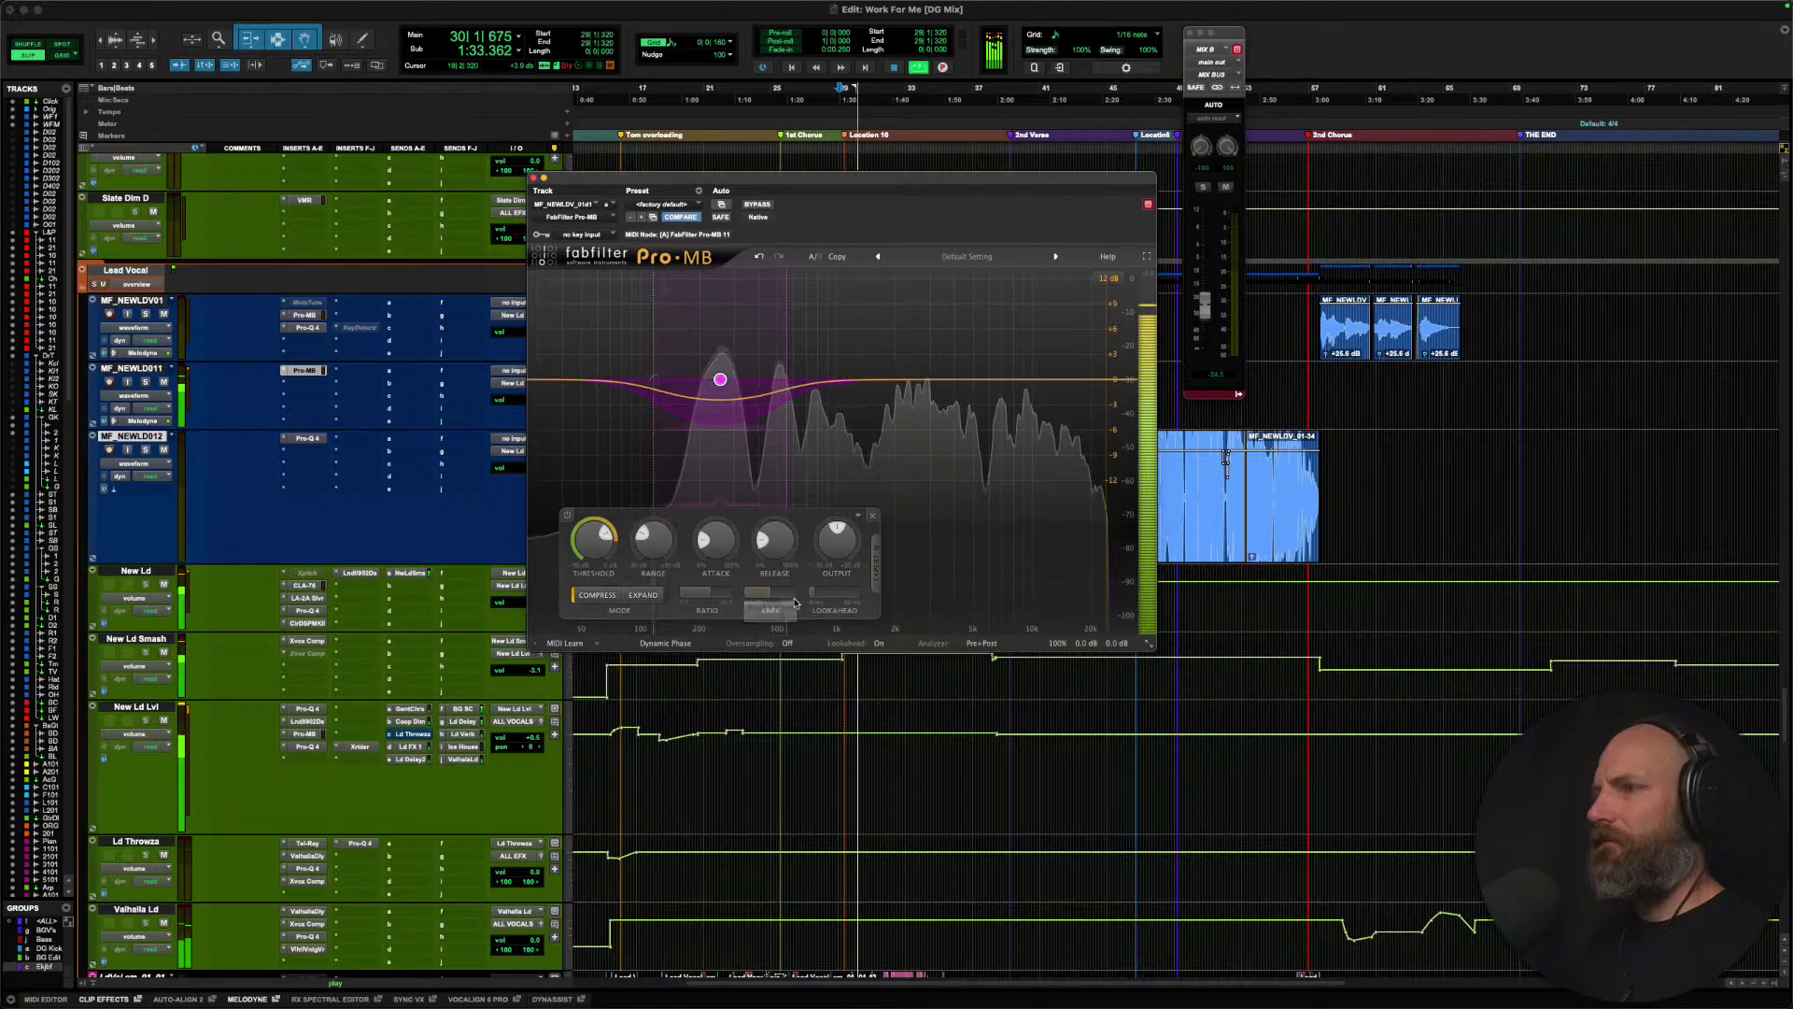
mouse_move(594, 540)
mouse_down()
mouse_move(581, 606)
mouse_move(568, 547)
mouse_up()
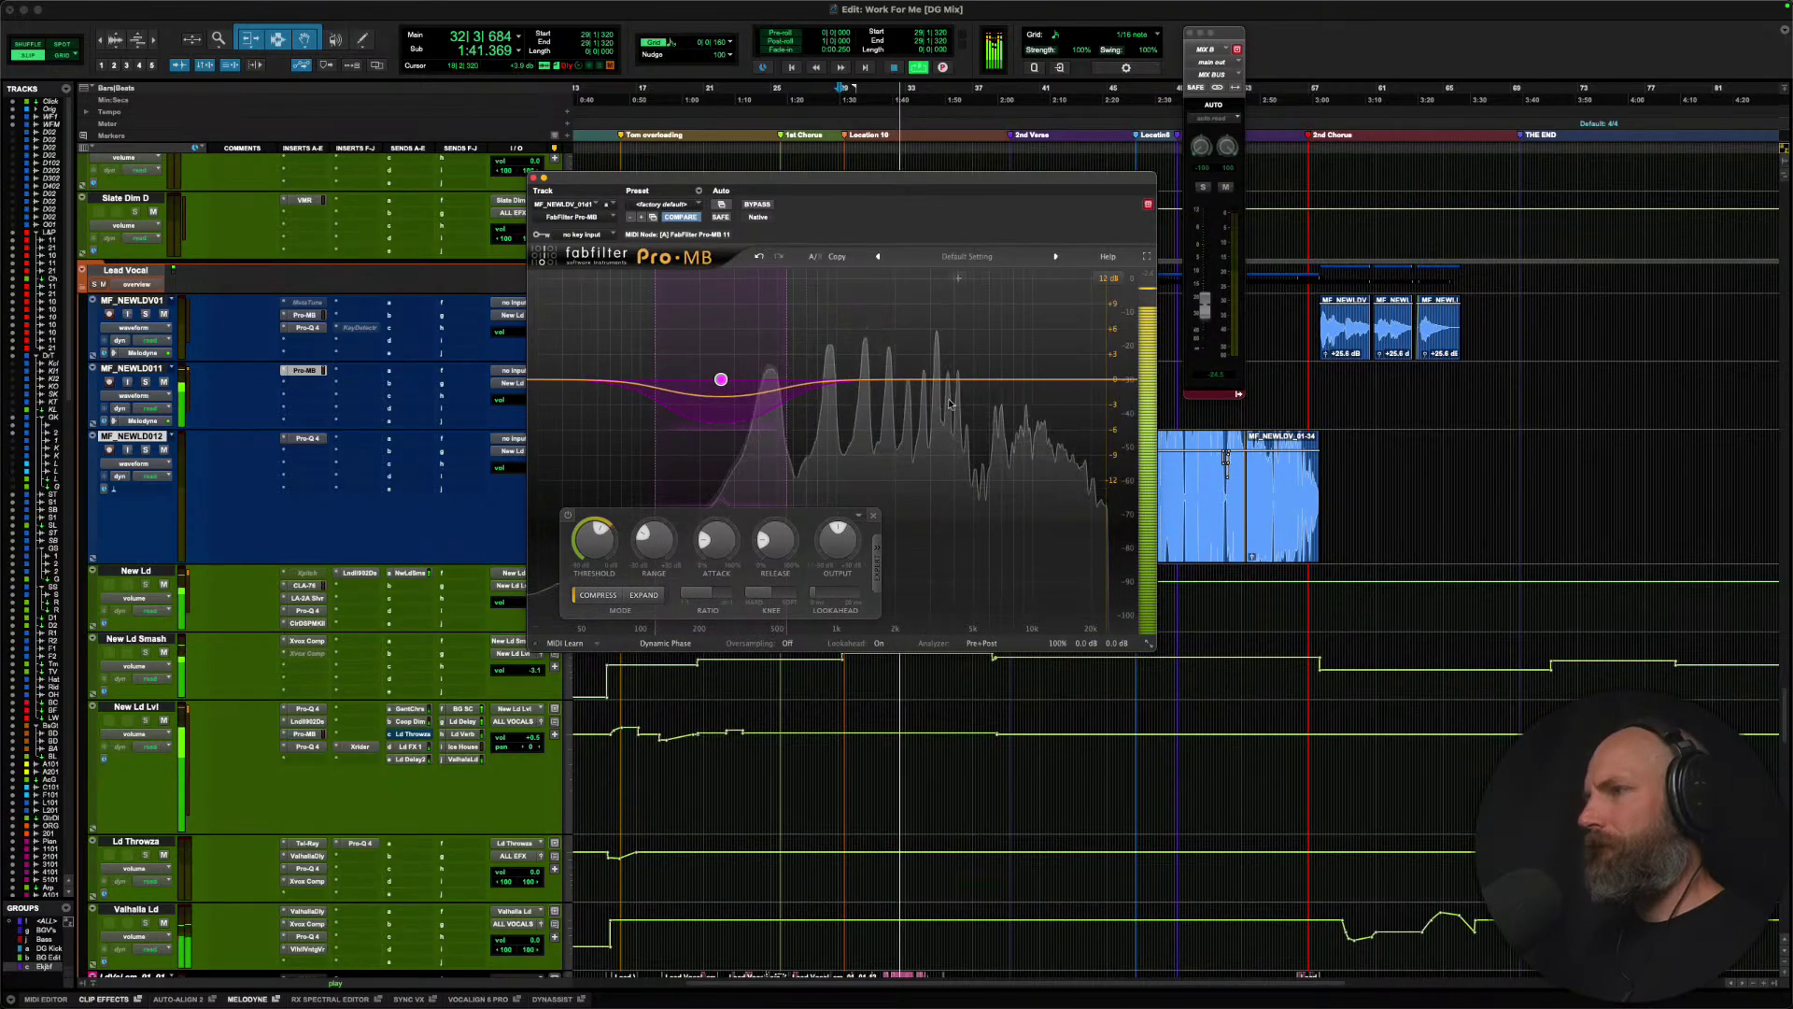
Add a second Pro-MB band in the upper mids and set it to about +1.94 dB at 1780 Hz during playback.
click(886, 383)
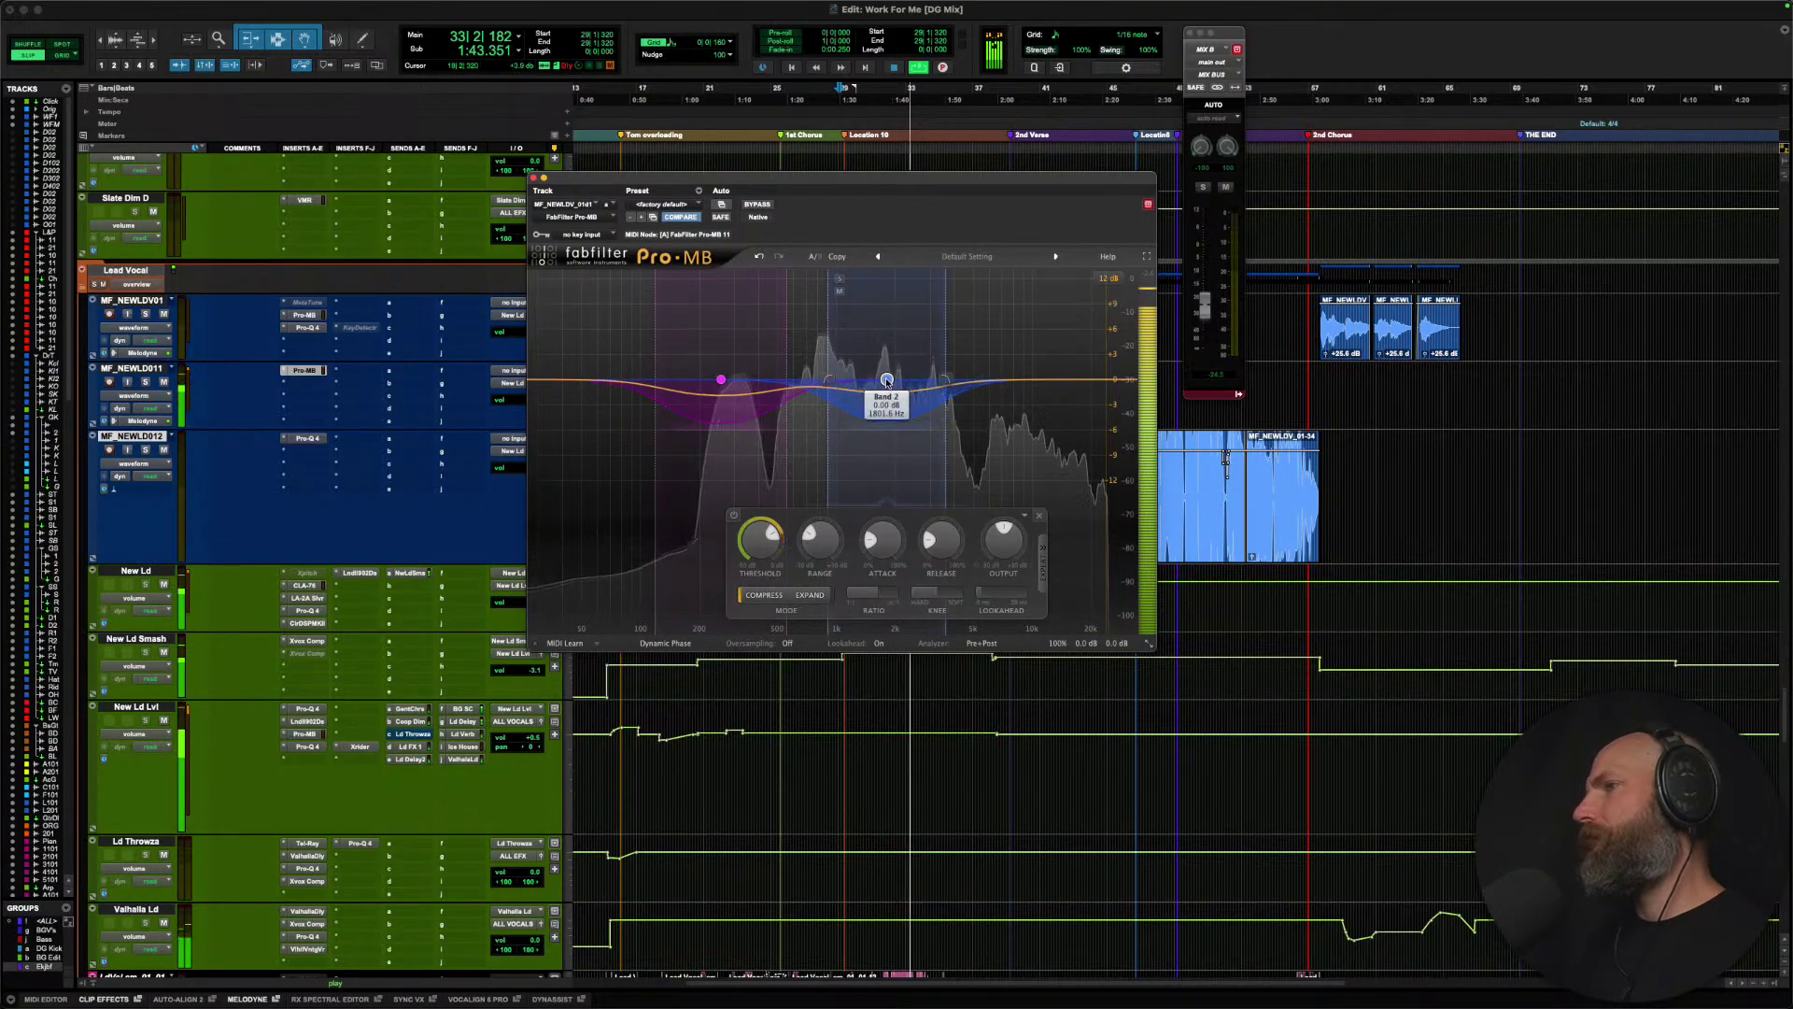
drag(886, 380, 886, 362)
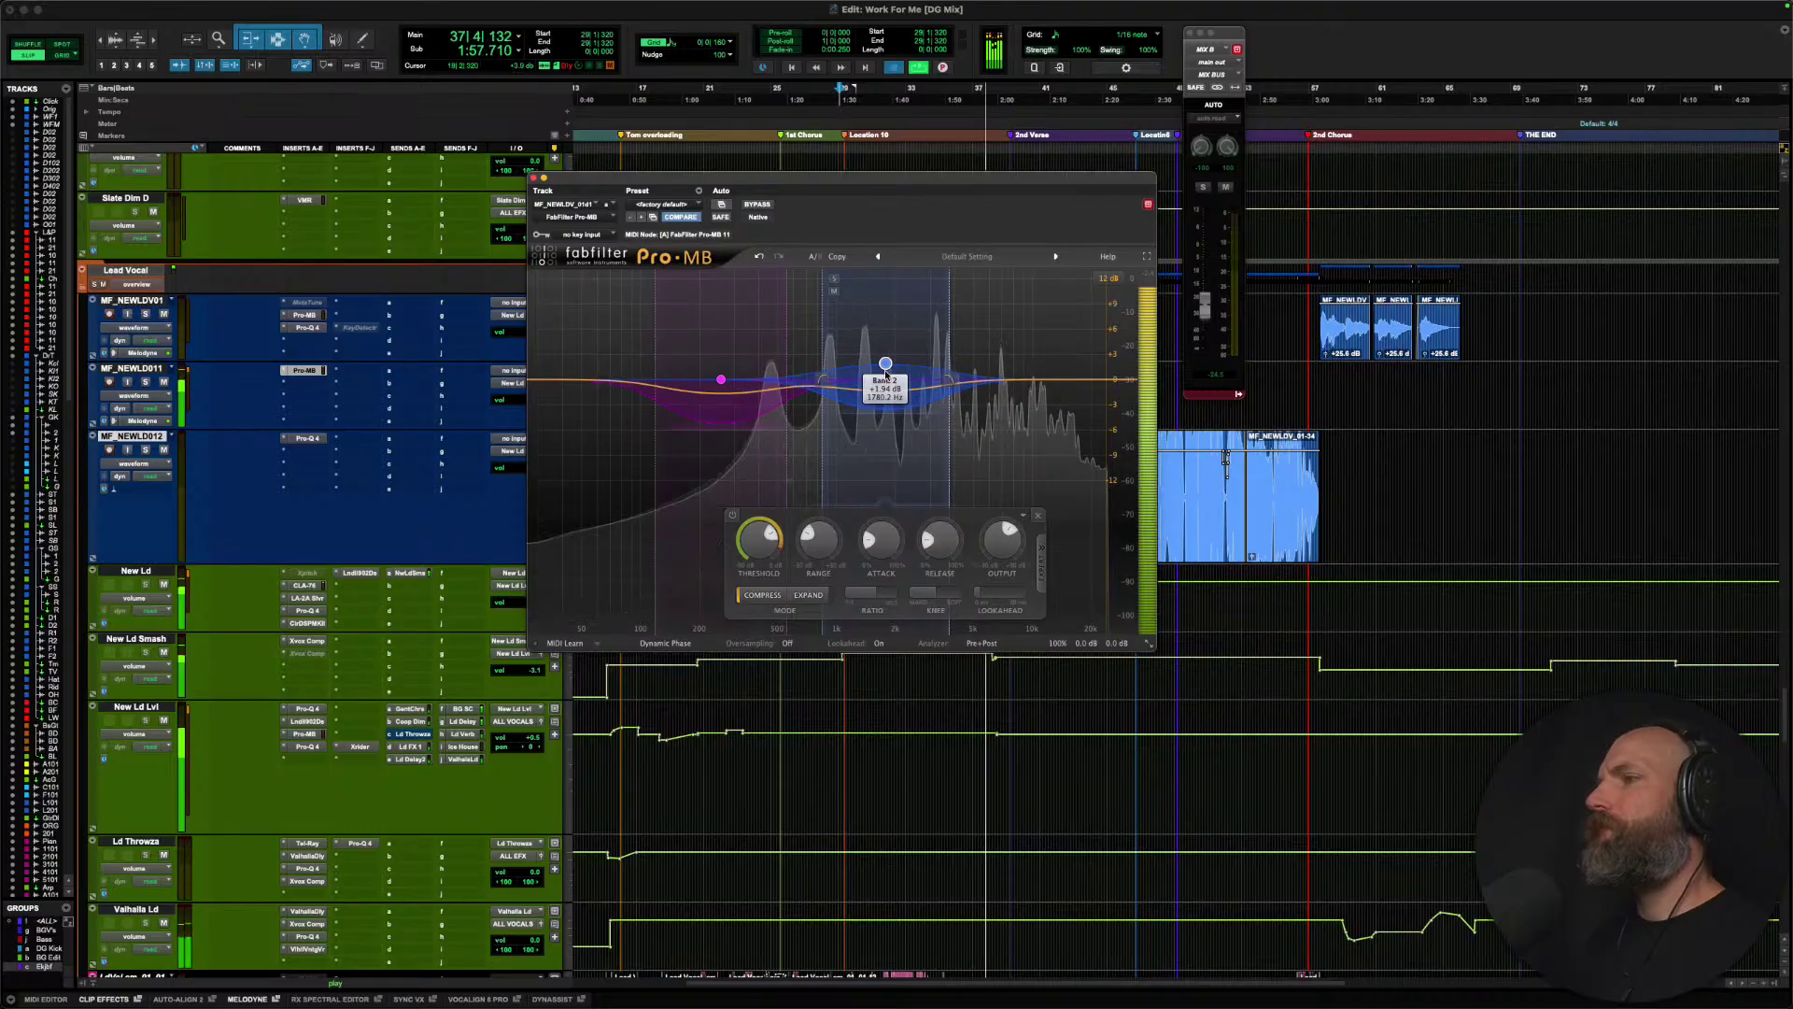
key(space)
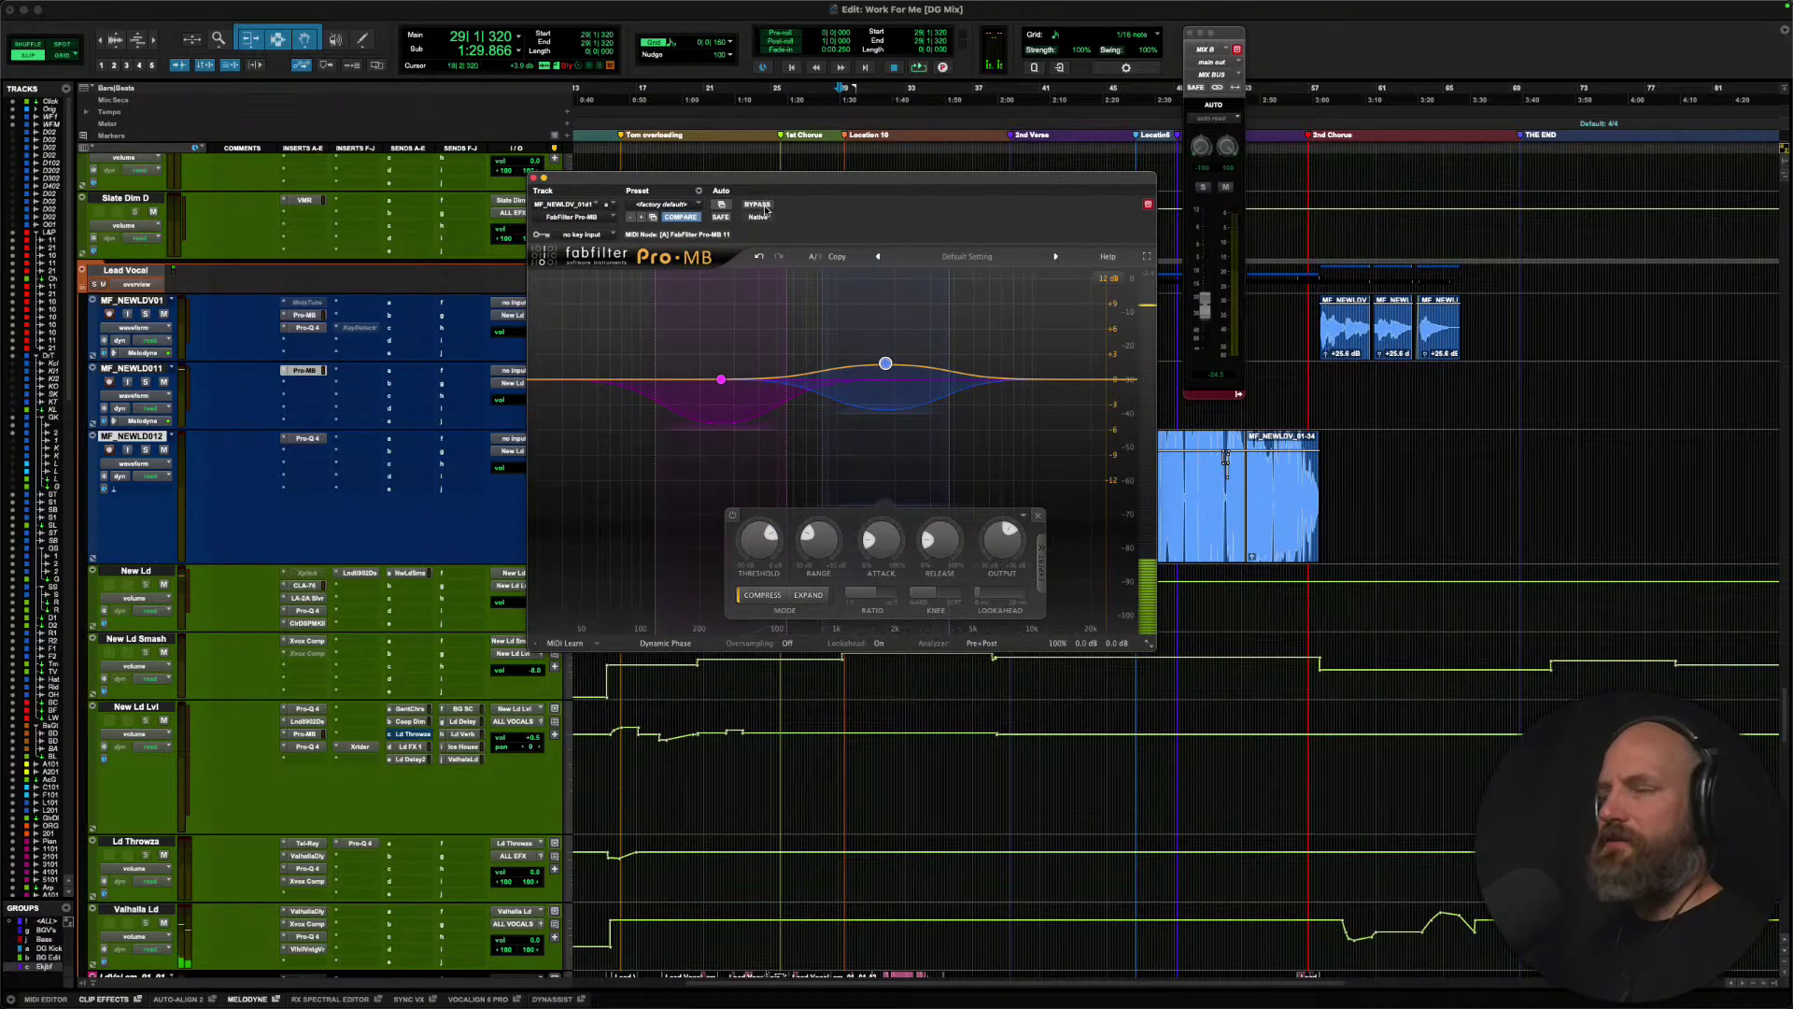
Compare the vocal with Pro-MB bypassed and active, and set Band 2's threshold to about -15.53 dB.
key(space)
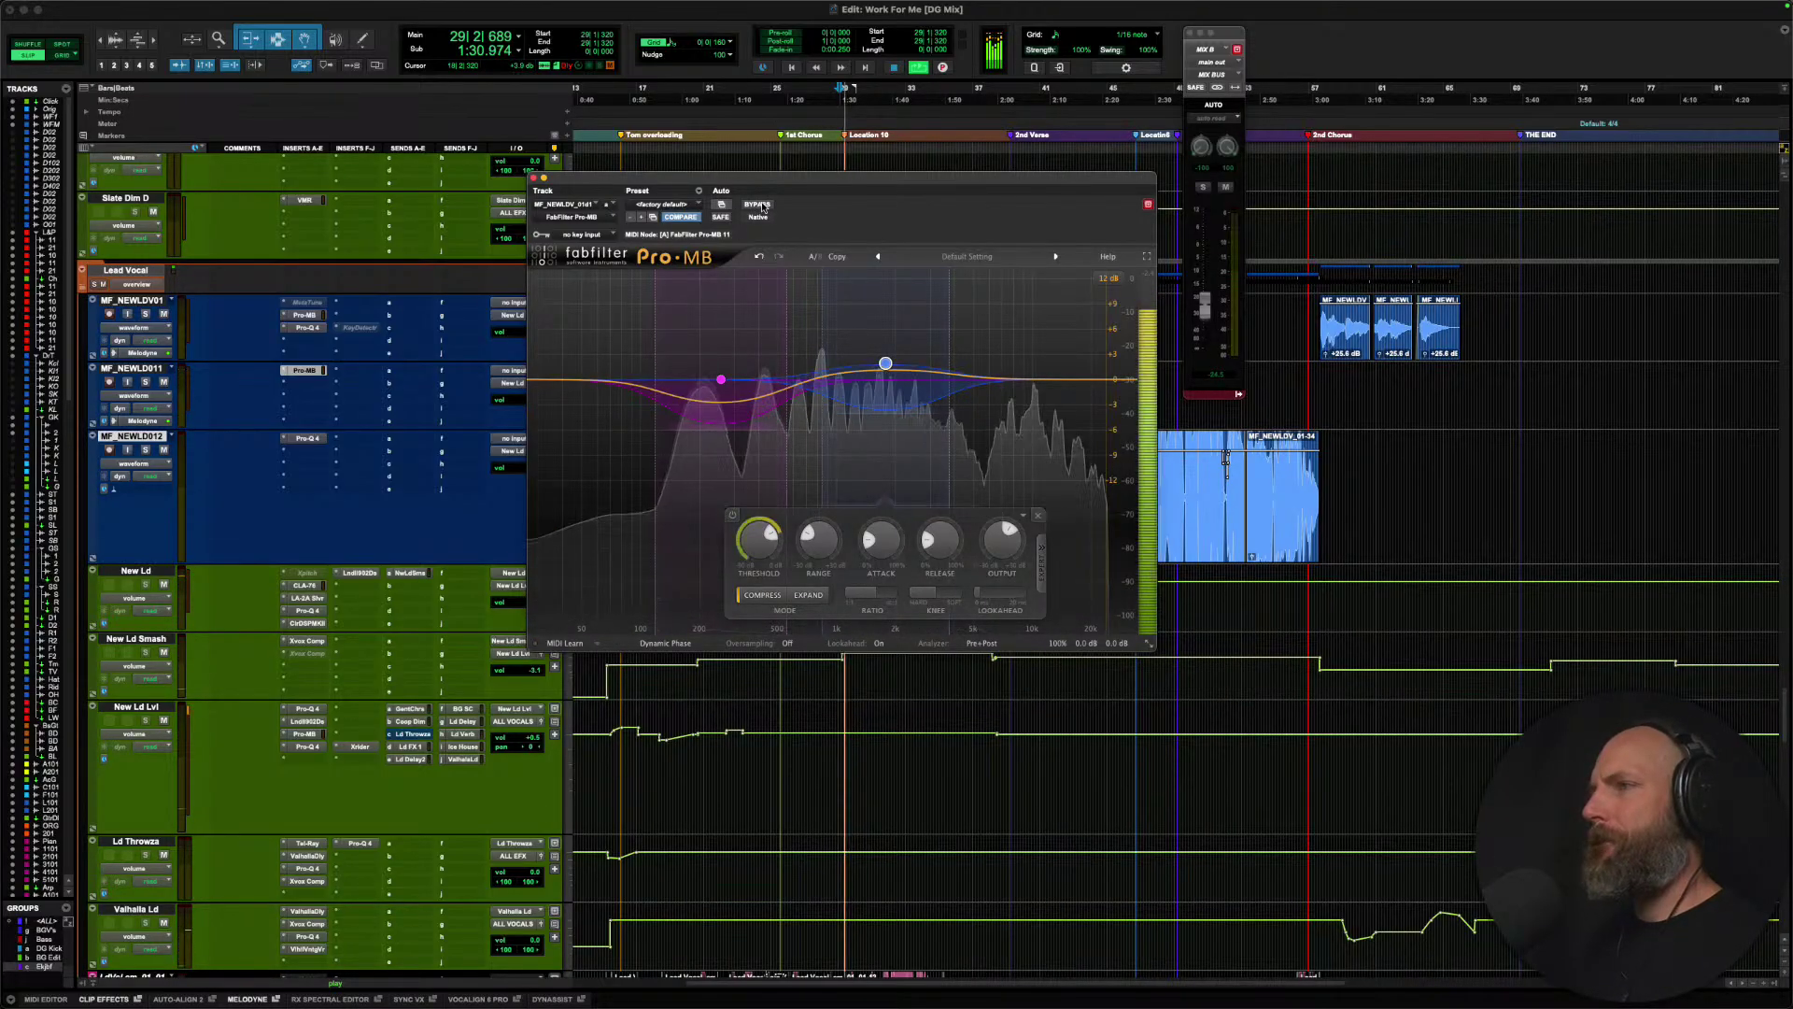
click(762, 206)
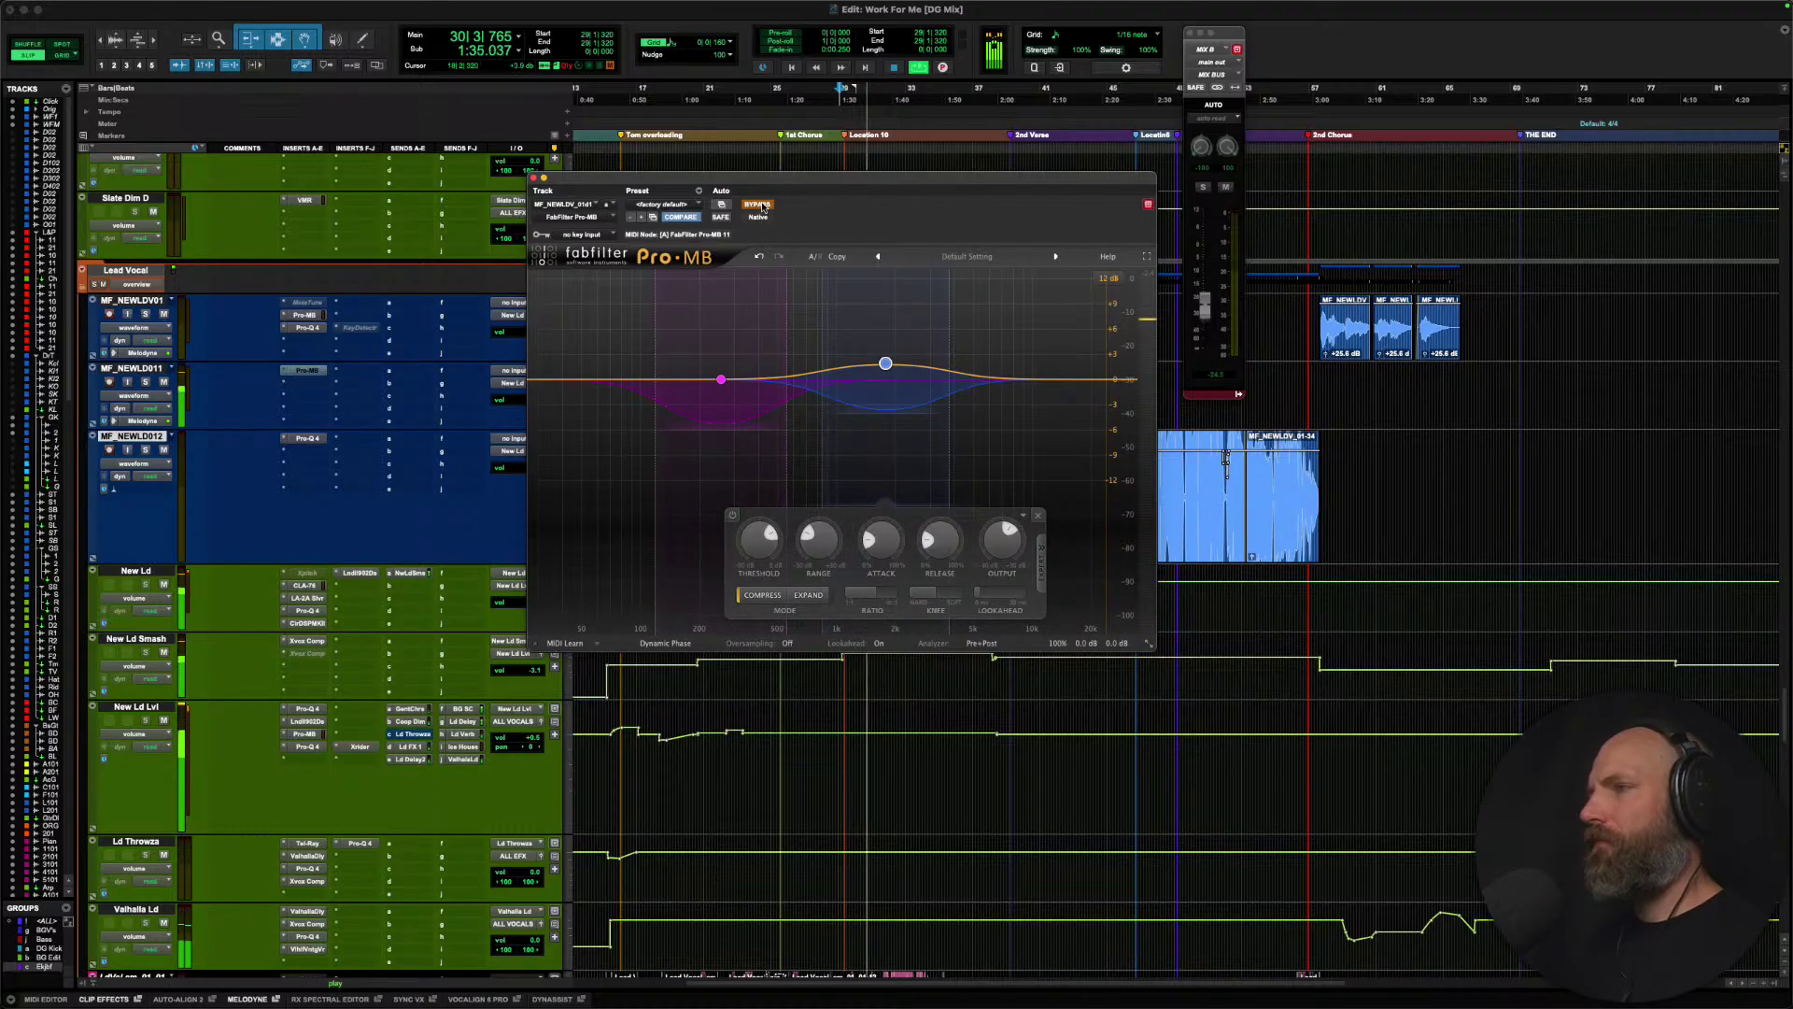
click(762, 206)
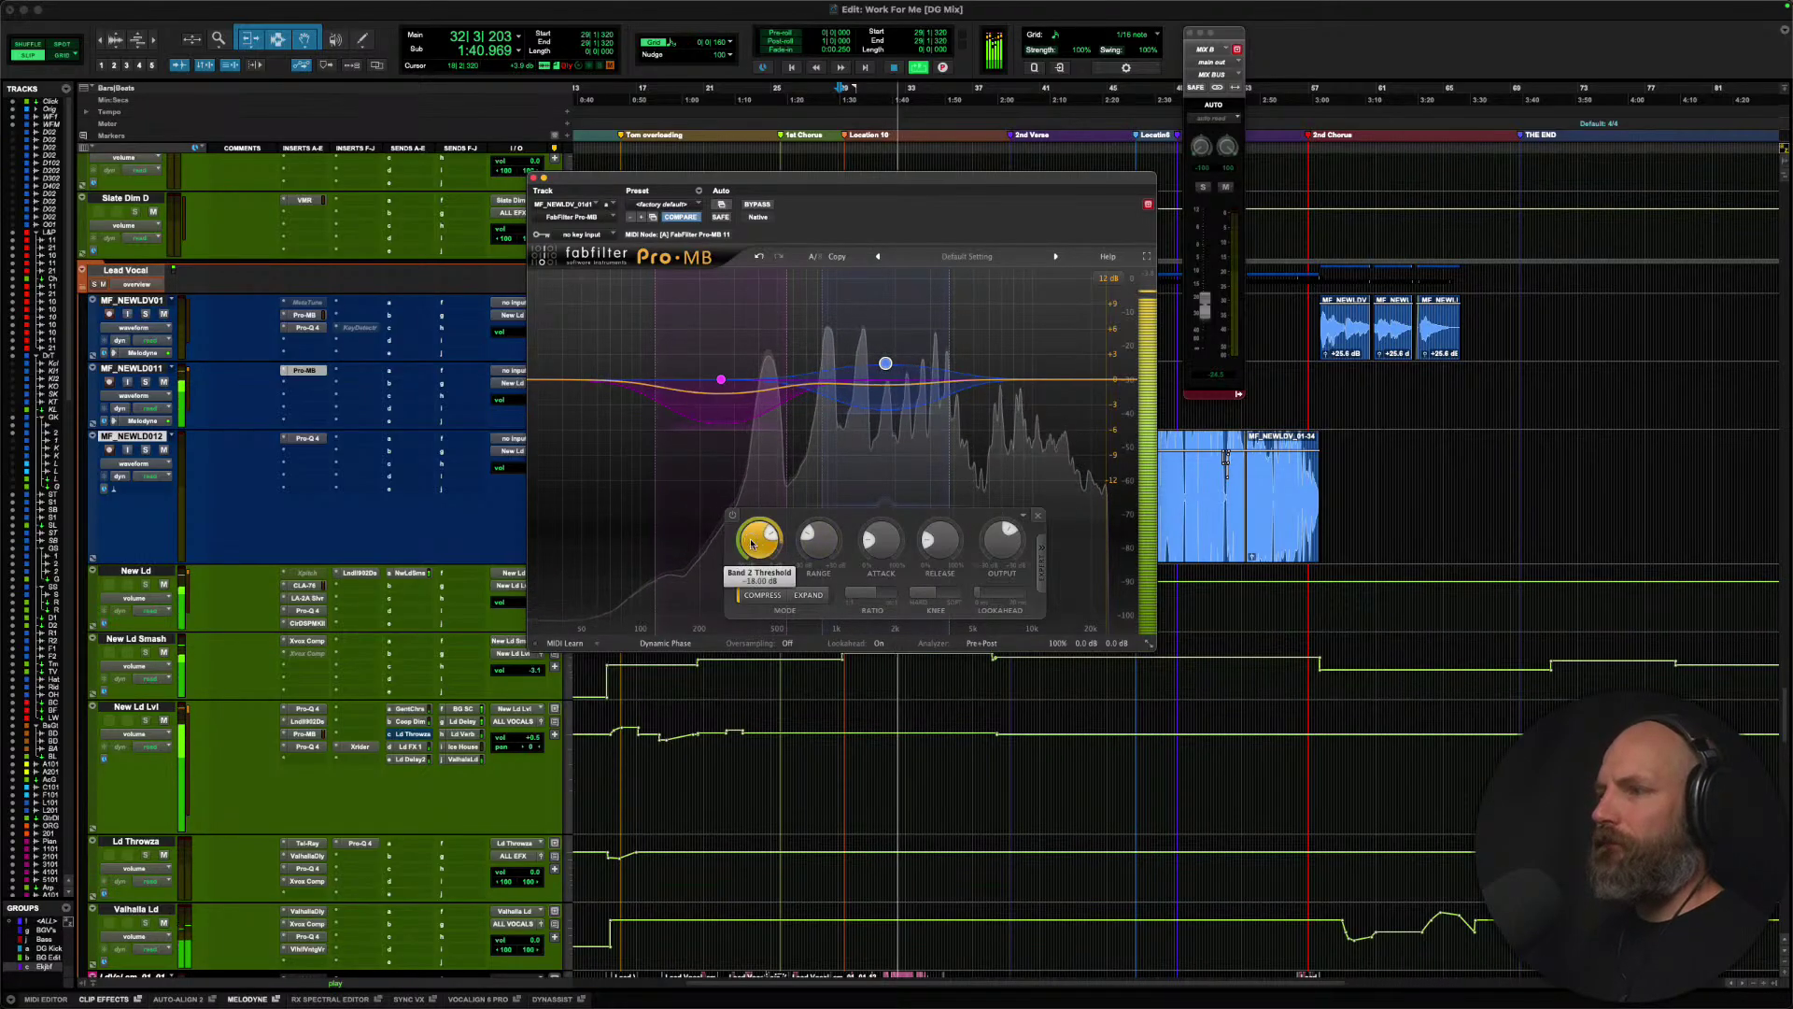
drag(751, 543, 748, 544)
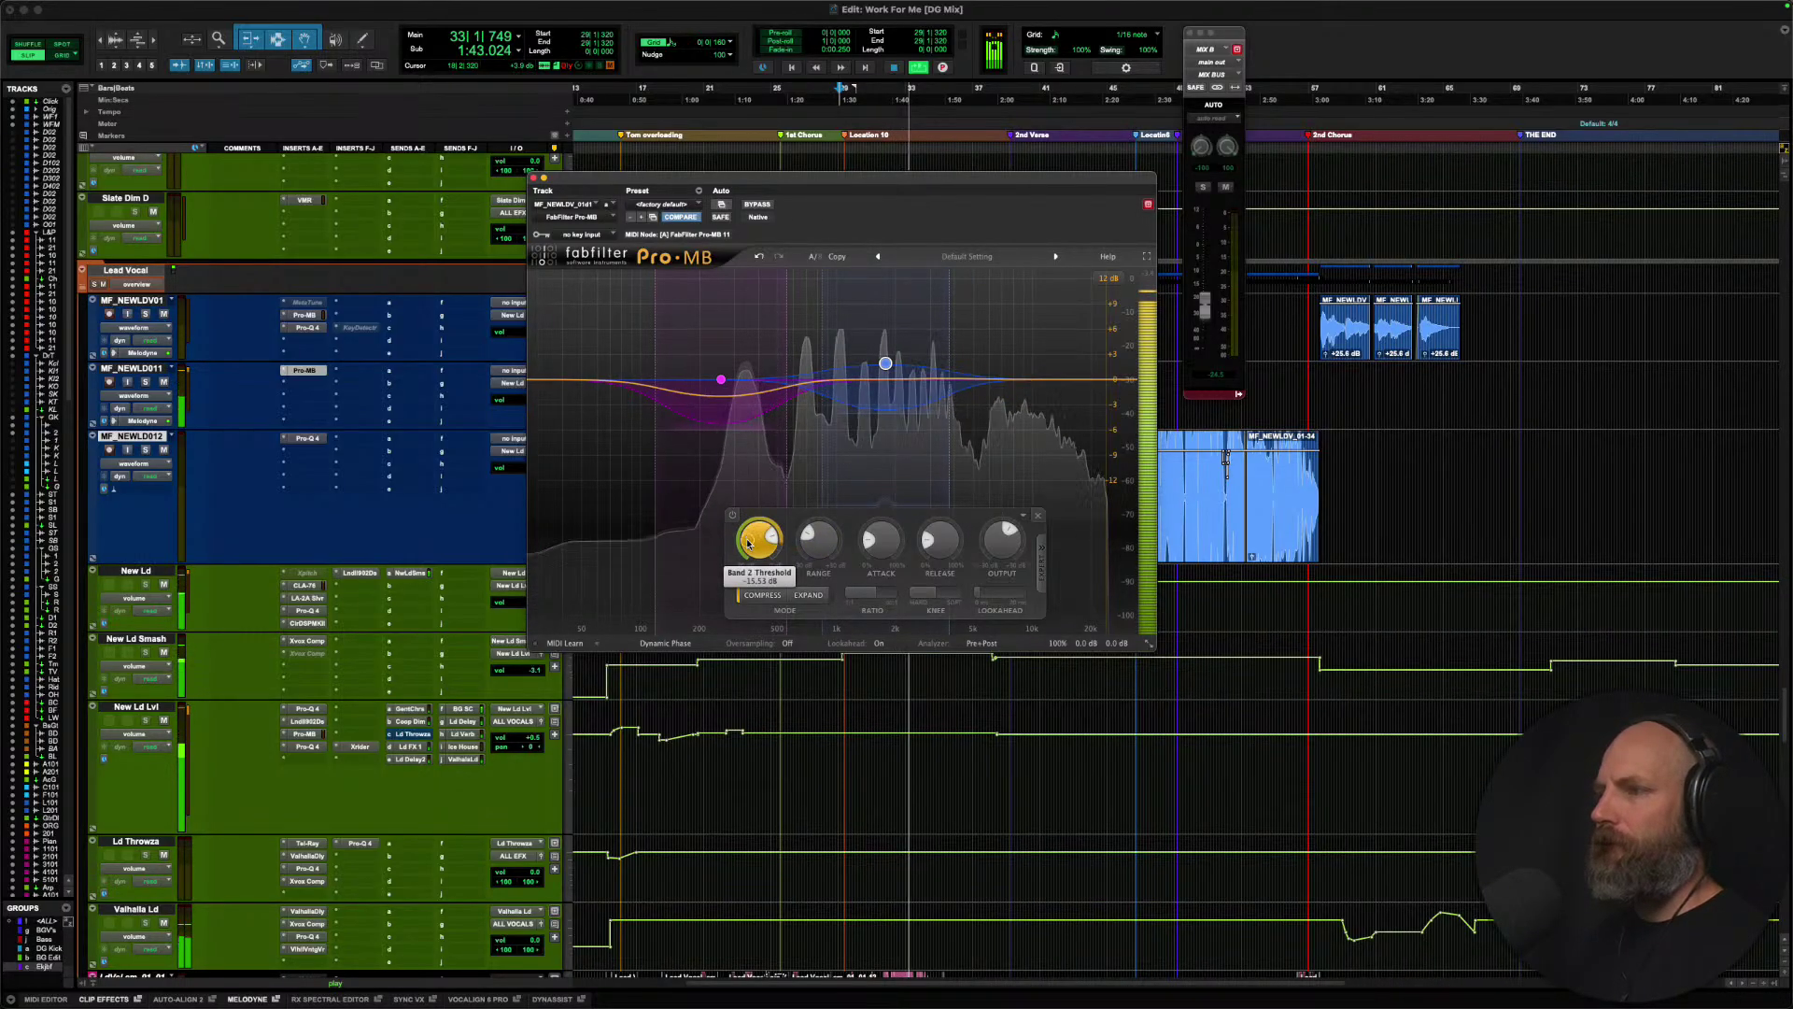
key(space)
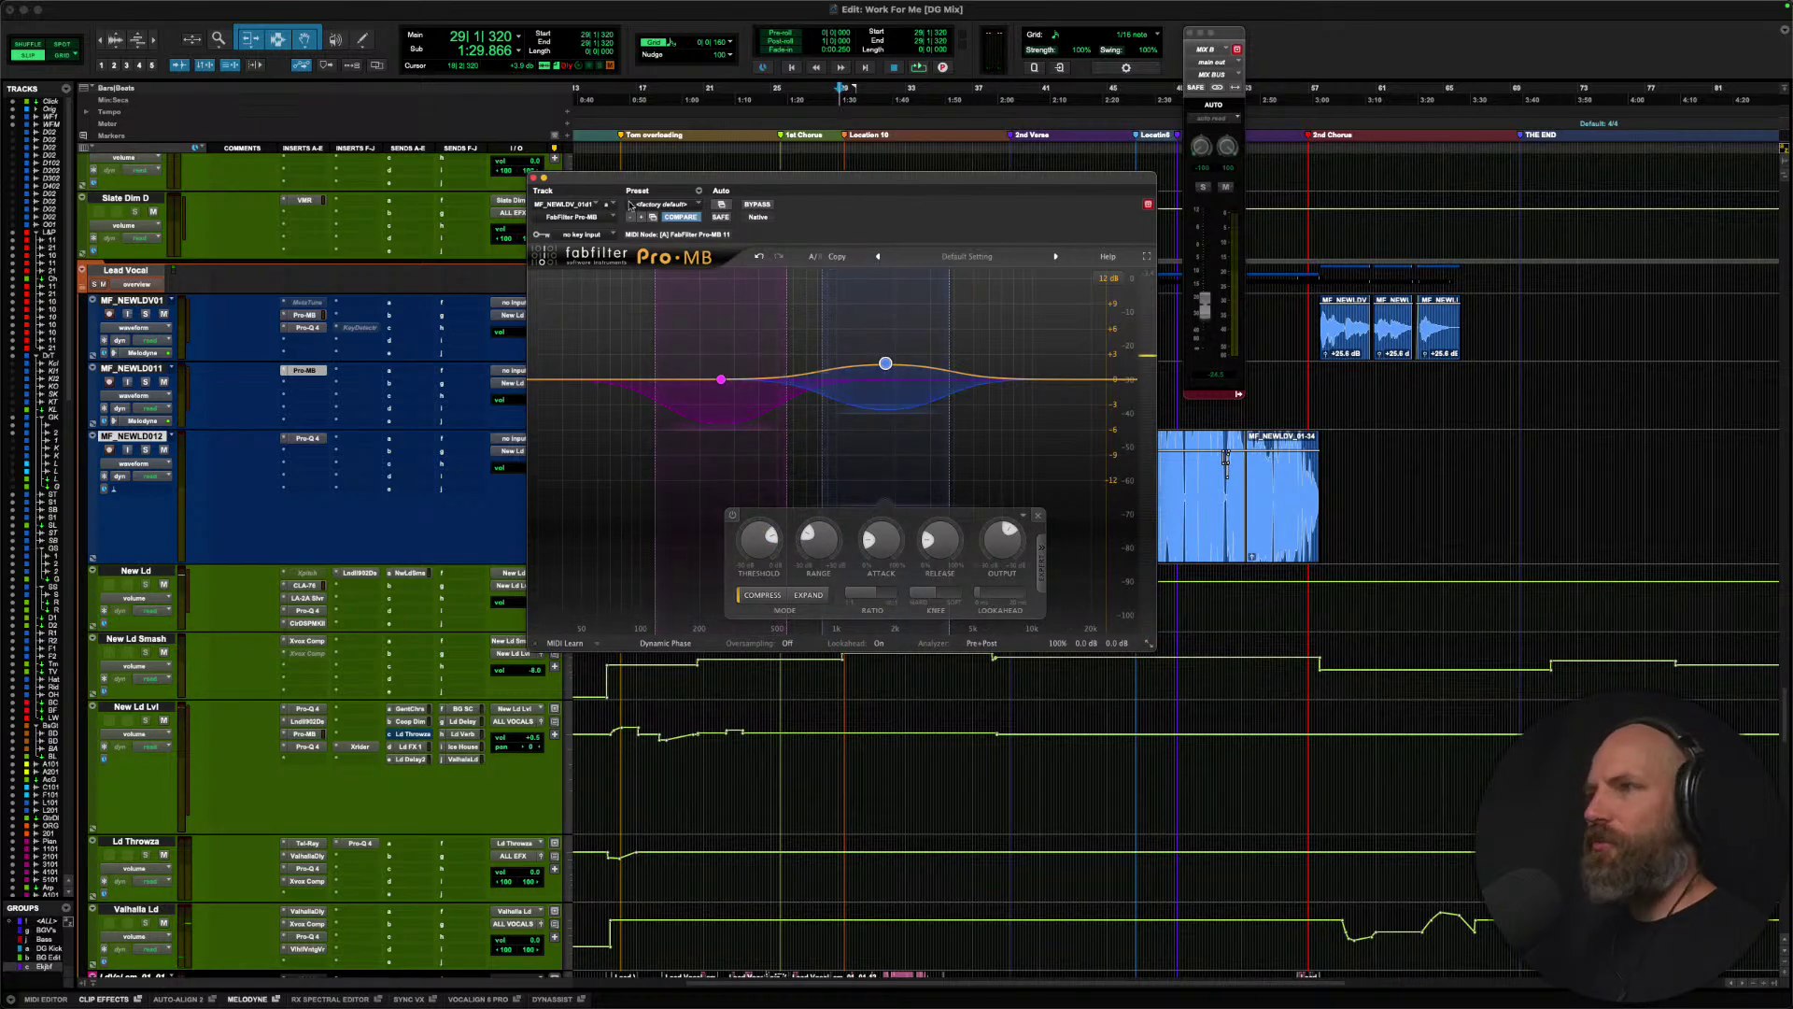
Move the Pro-MB window clear of the MF_NEWLD011 clips and compare the vocal with Pro-MB active and bypassed from 32|1|720.
drag(604, 184, 694, 532)
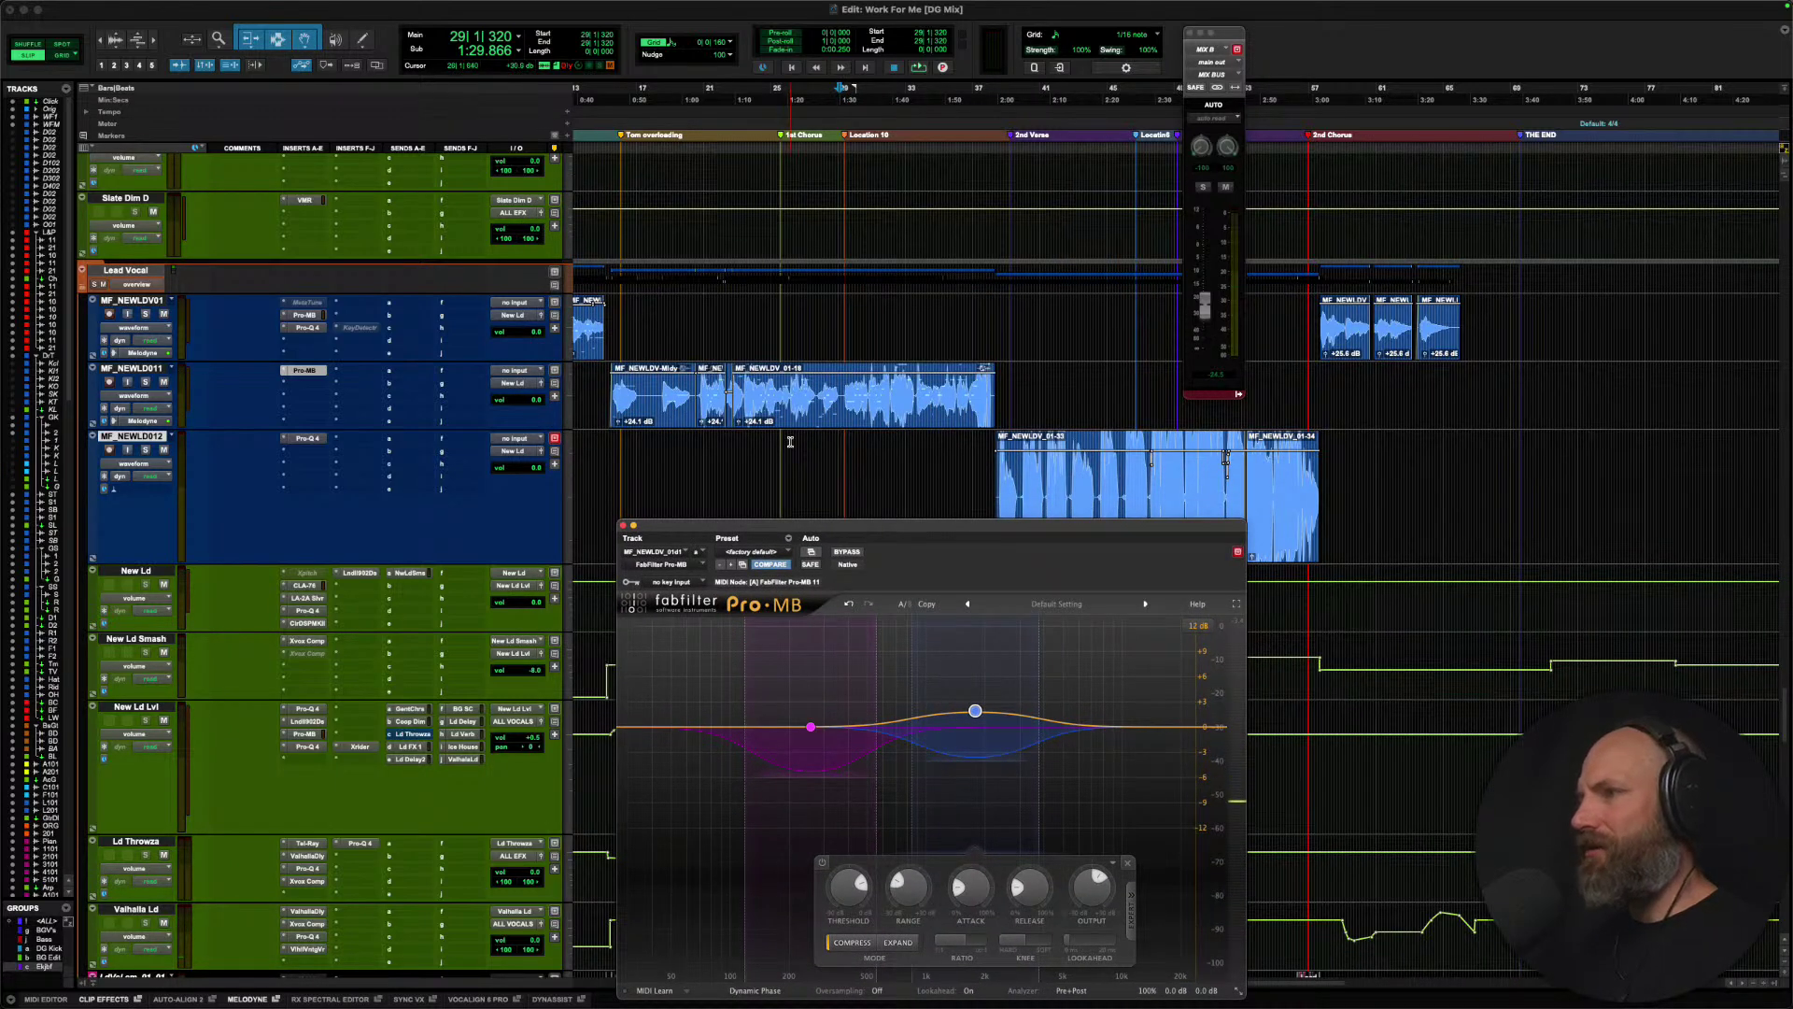
key(super+bracketright)
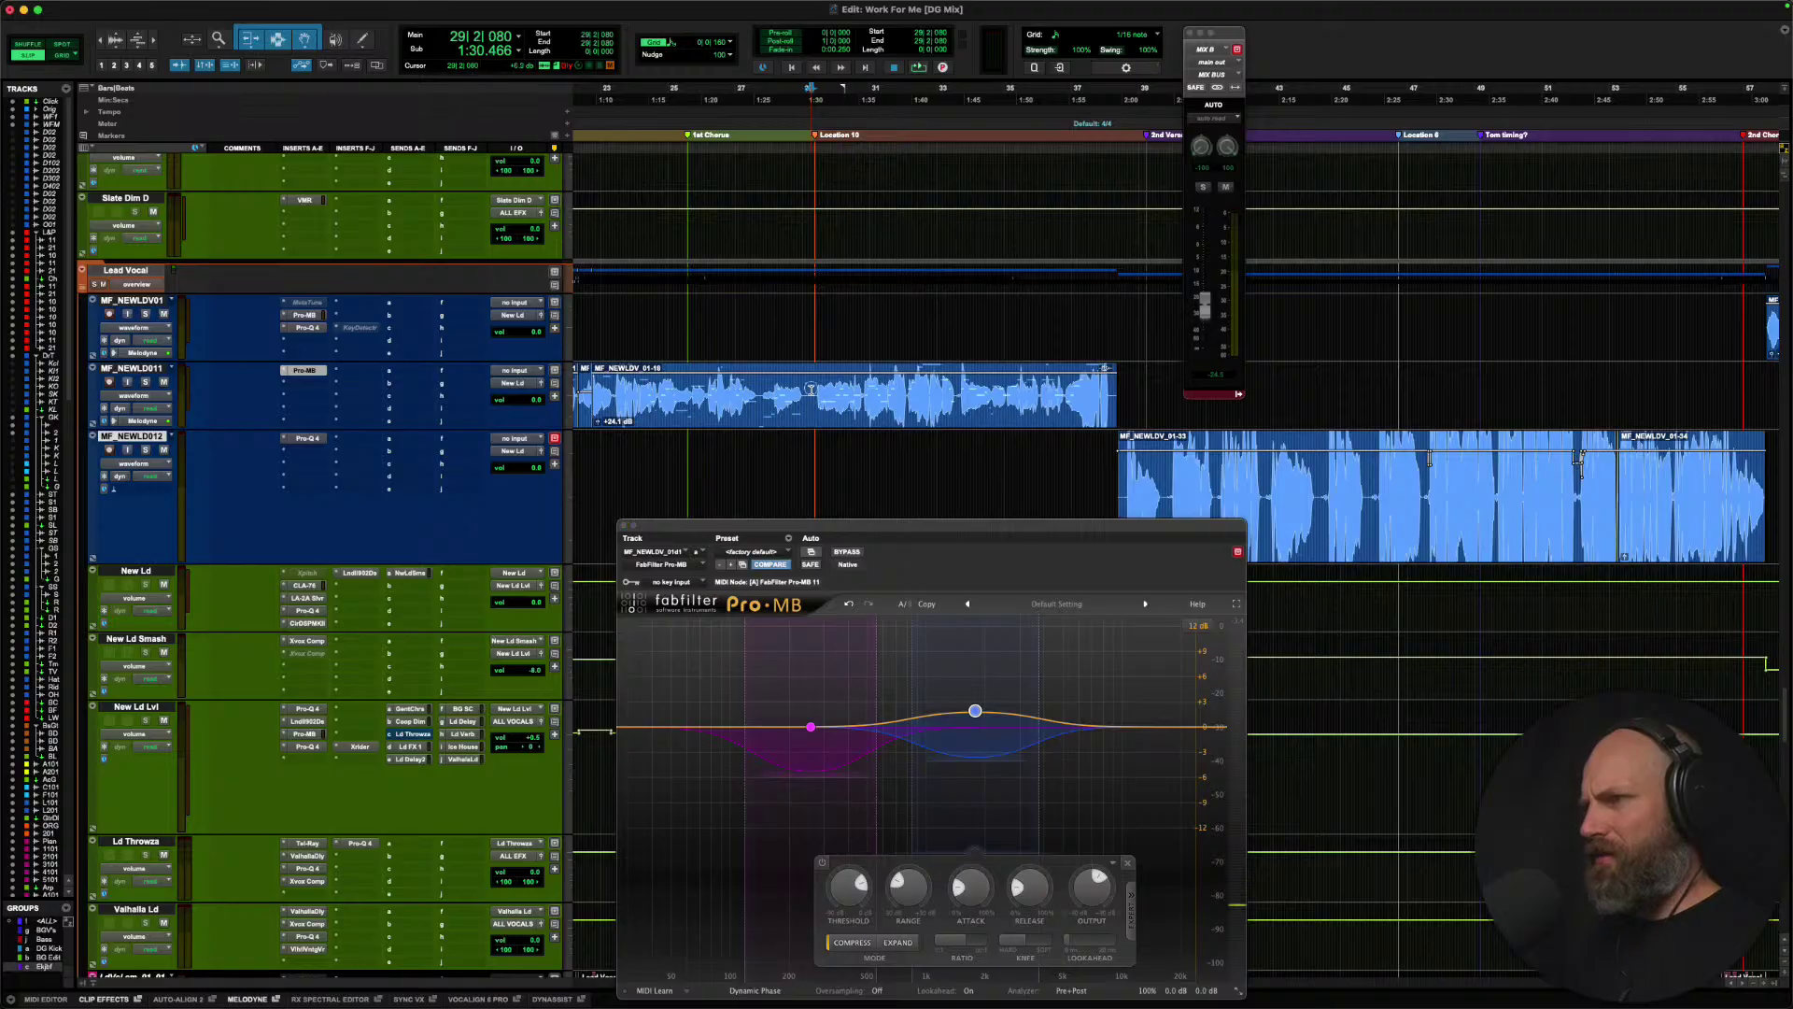
click(865, 392)
key(space)
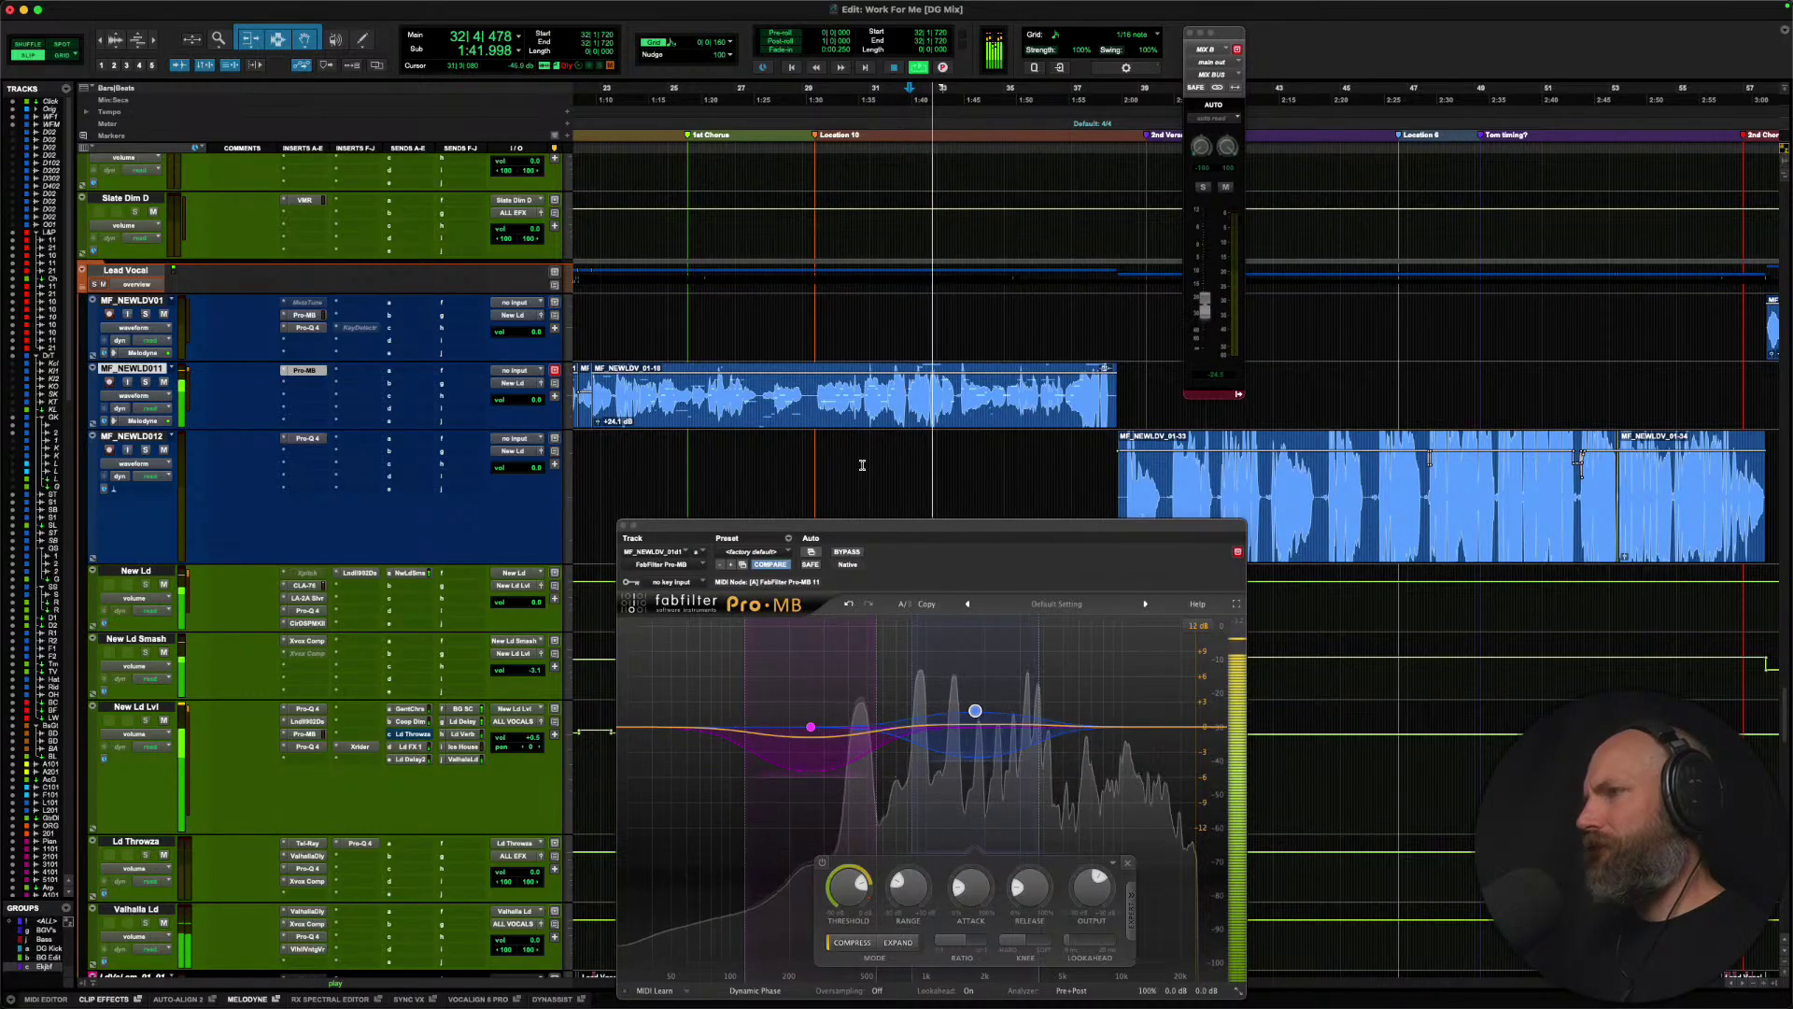
click(848, 552)
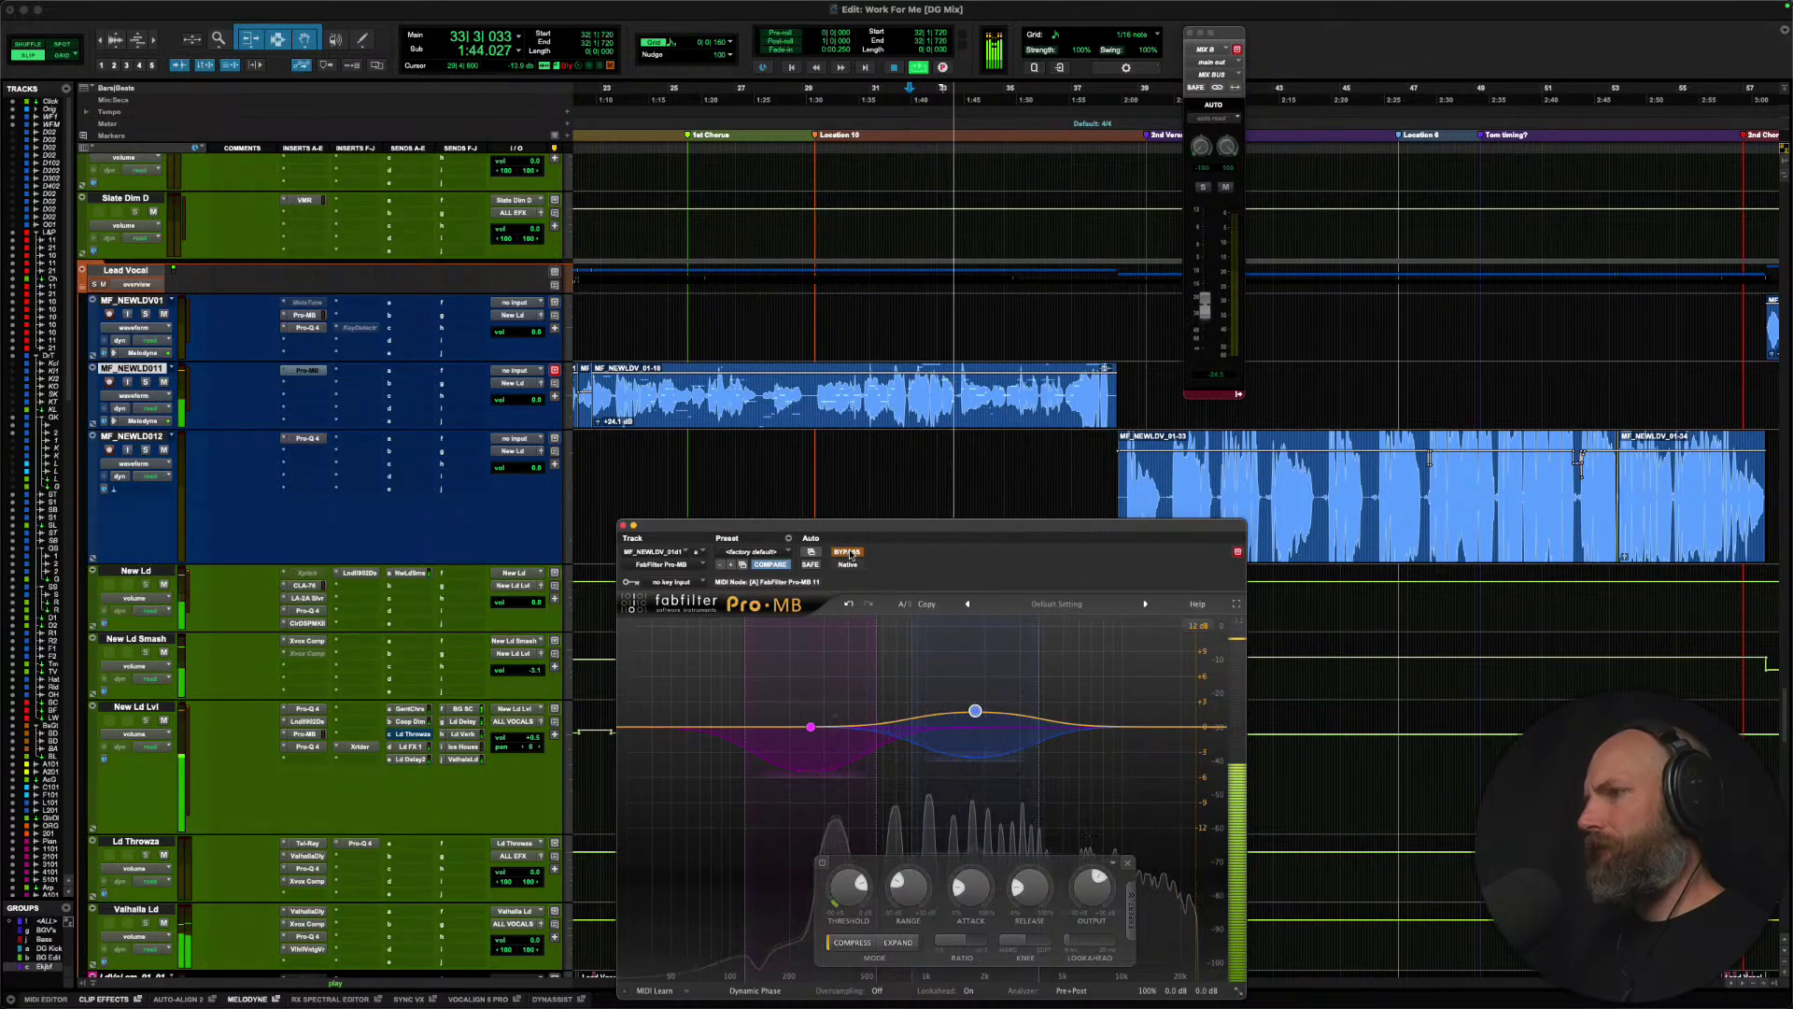
key(space)
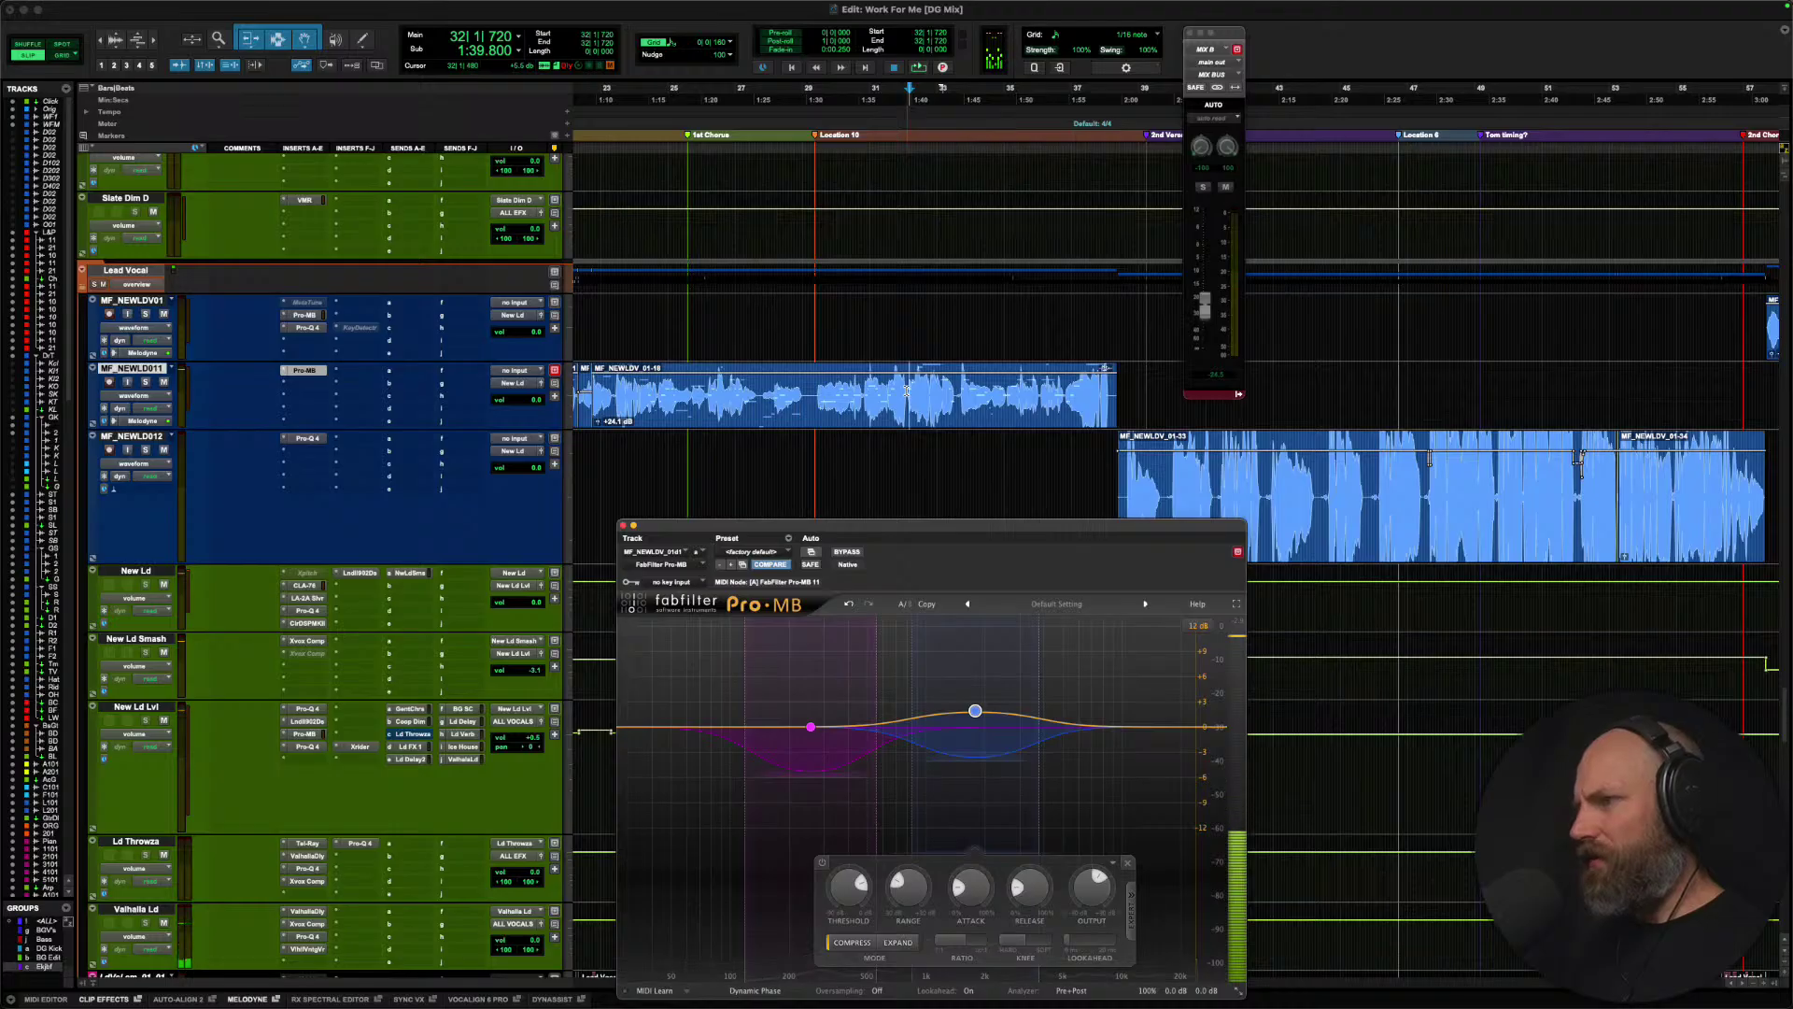
Select the MF_NEWLD011 phrase starting at 29|2|080, enable automation for Pro-MB's Master Bypass and show its automation lane.
drag(907, 390, 818, 414)
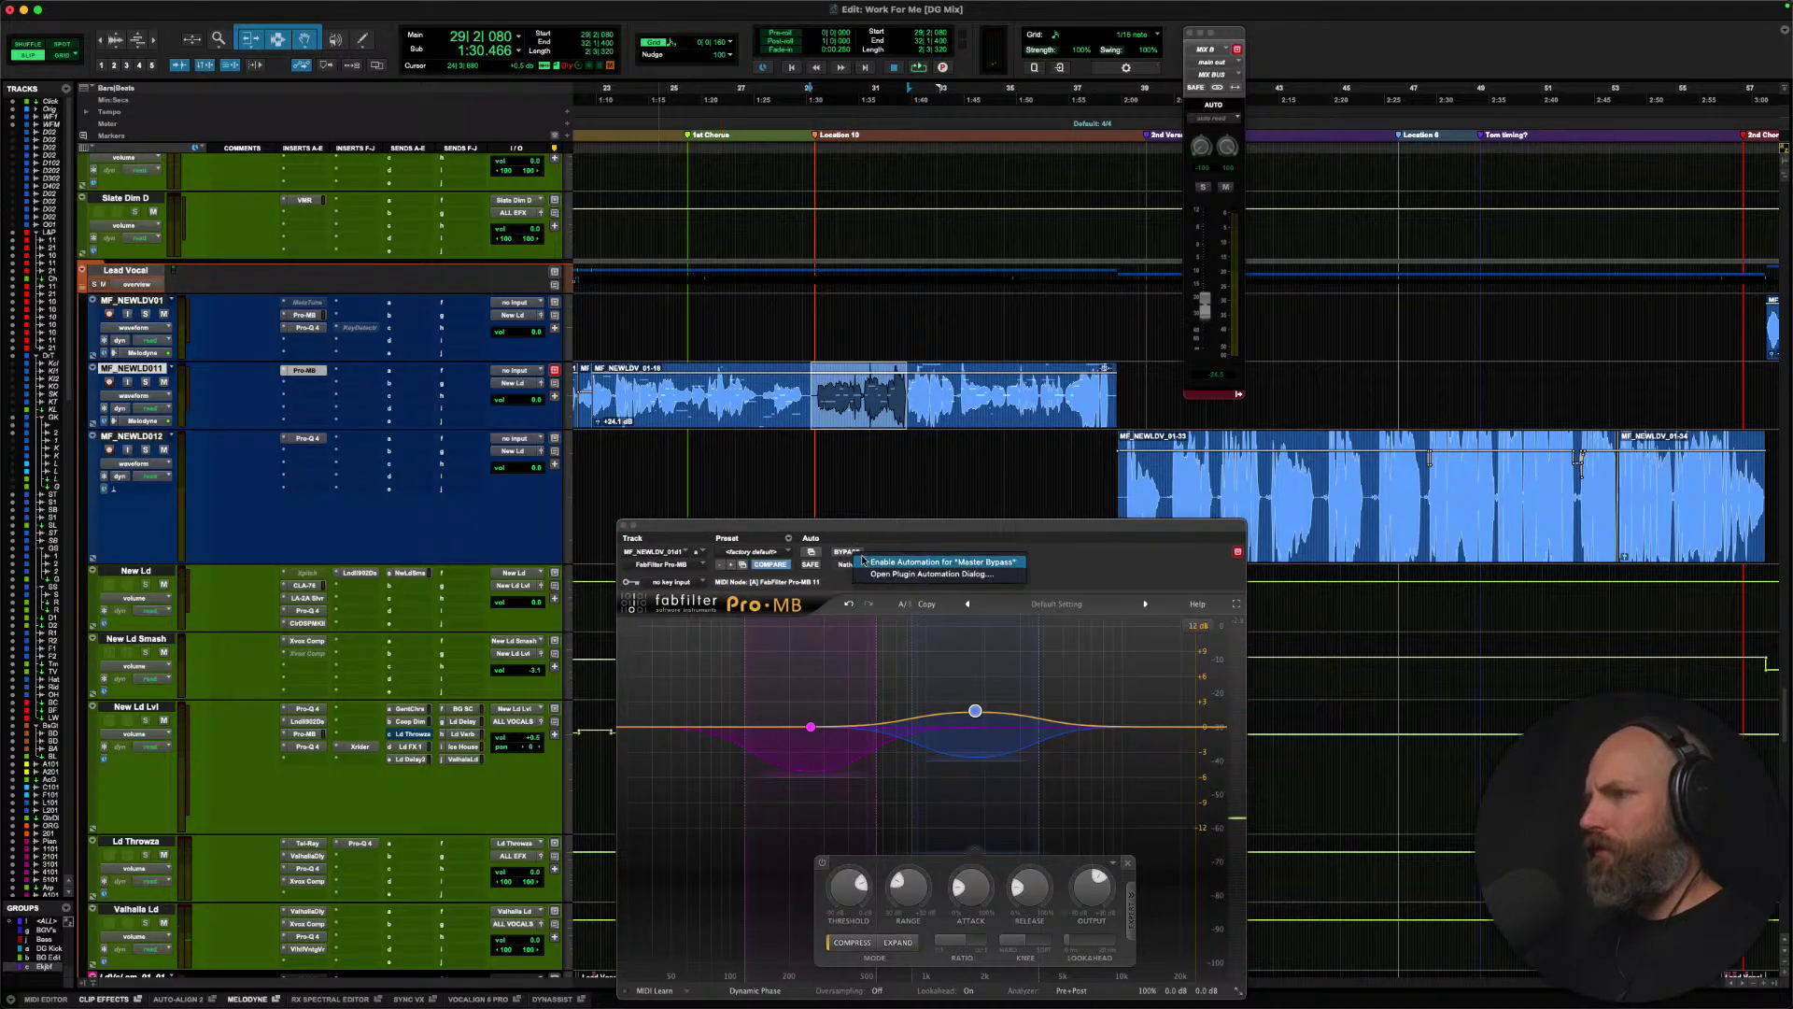
click(858, 556)
ctrl+super+click(853, 556)
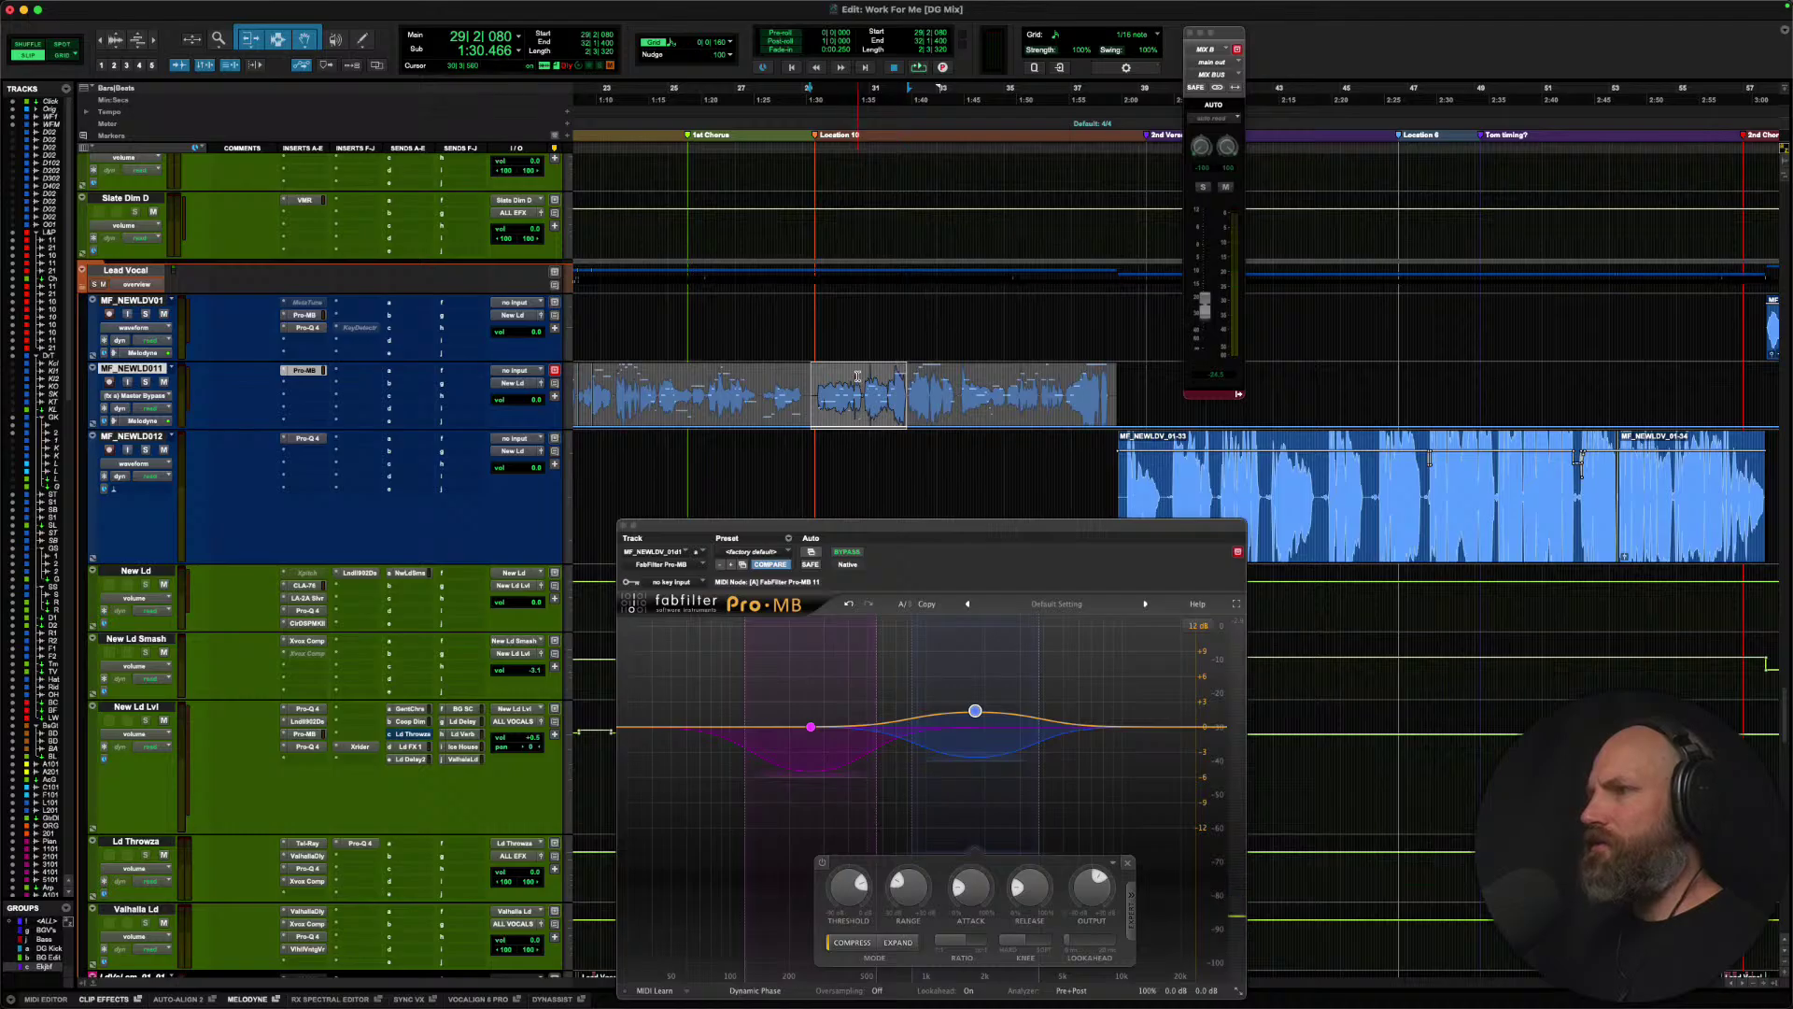
Edit Pro-MB's Master Bypass automation over the first-chorus phrase starting at 29|2|560.
click(761, 389)
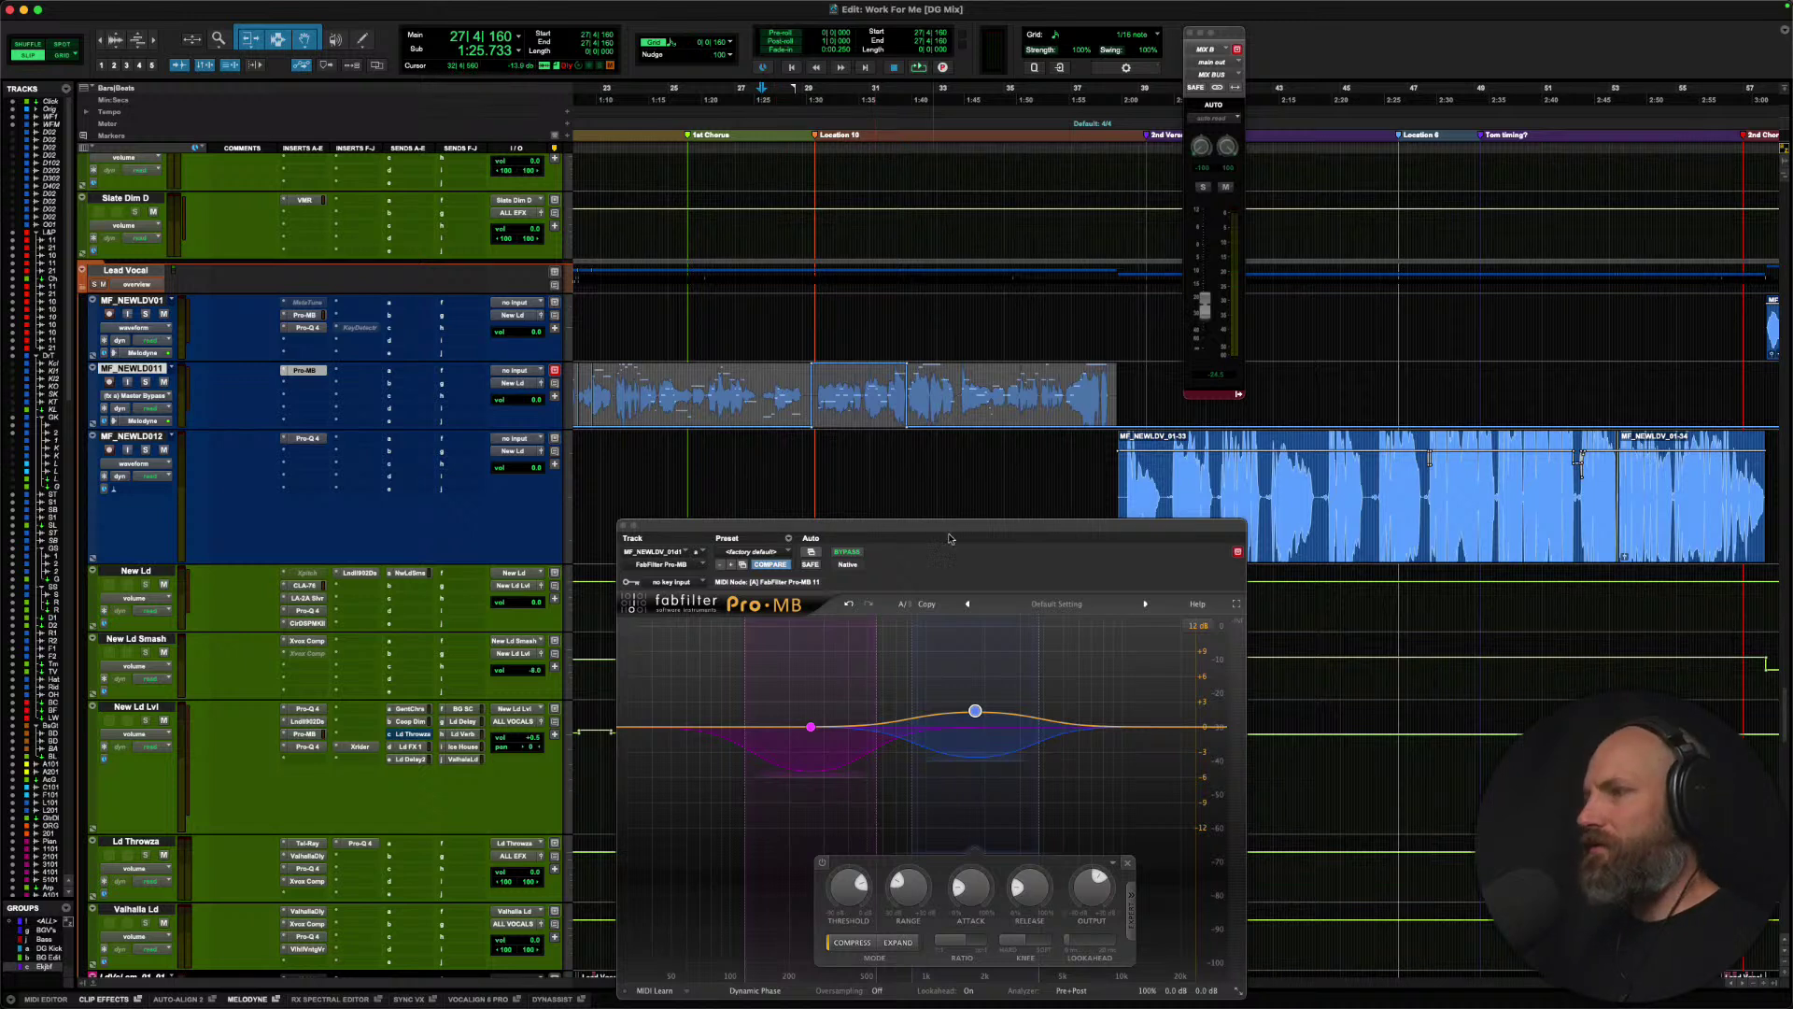
key(super+shift+b)
click(815, 390)
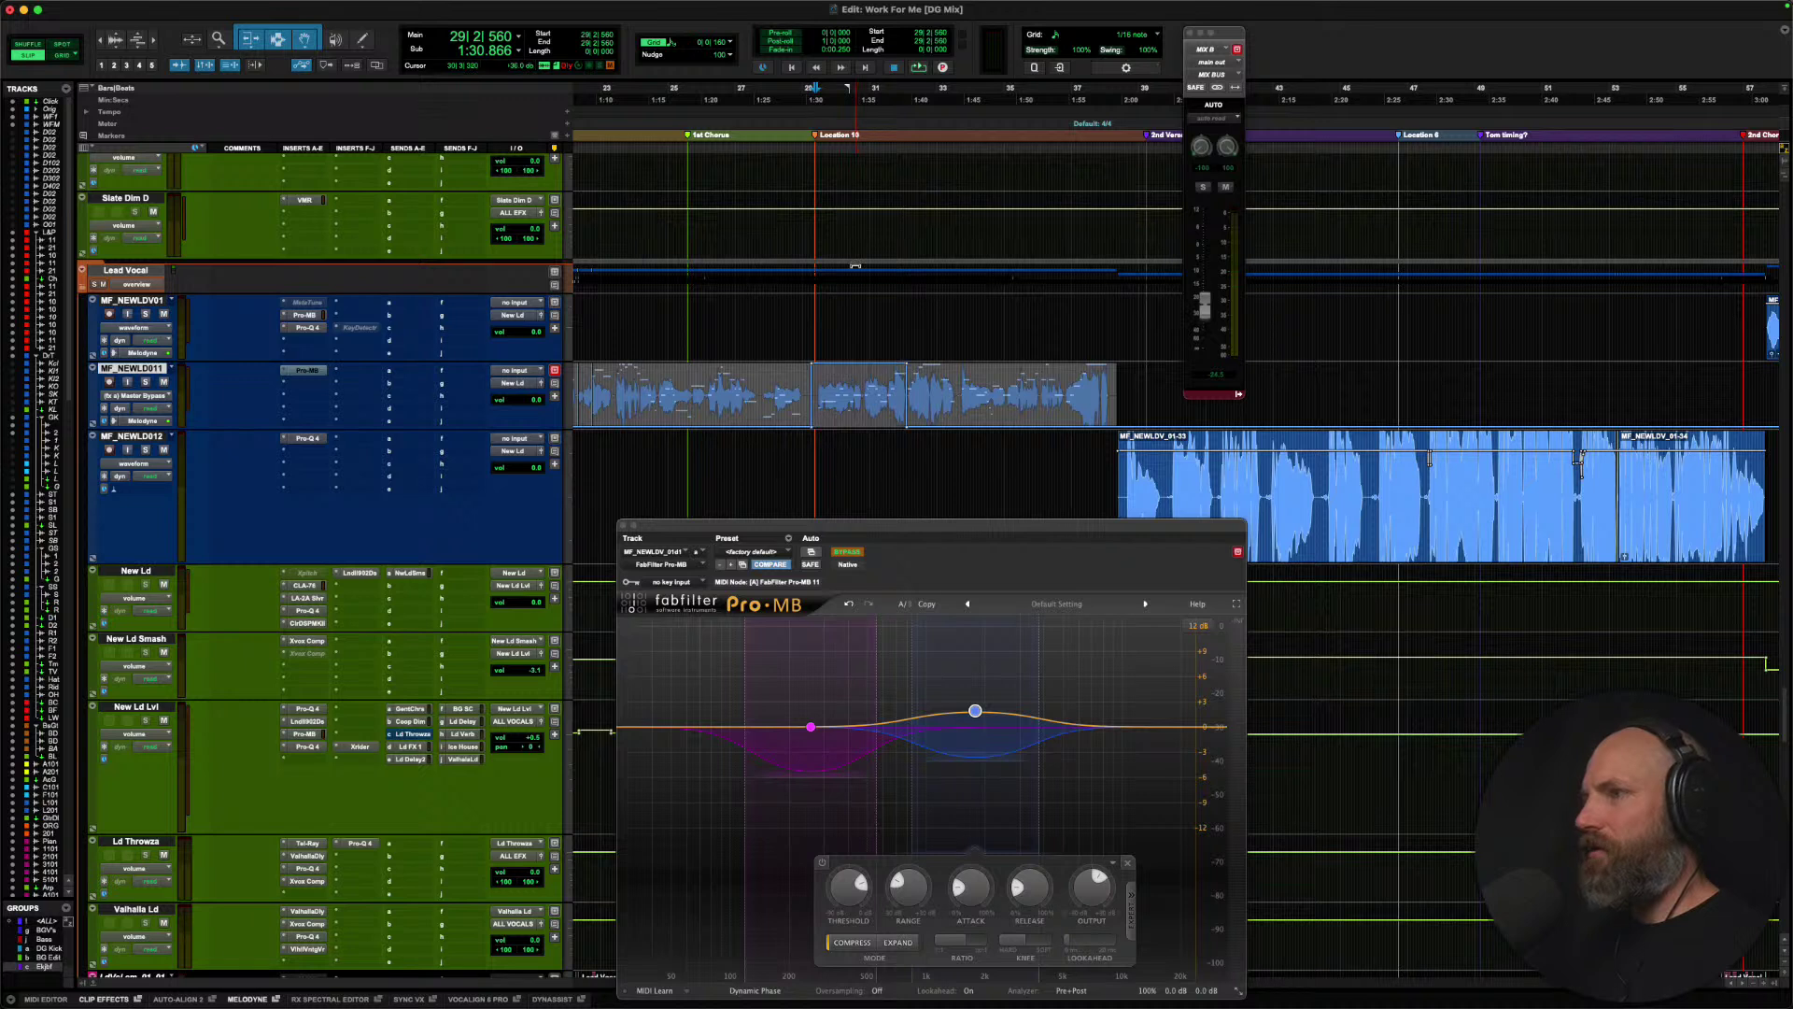
key(space)
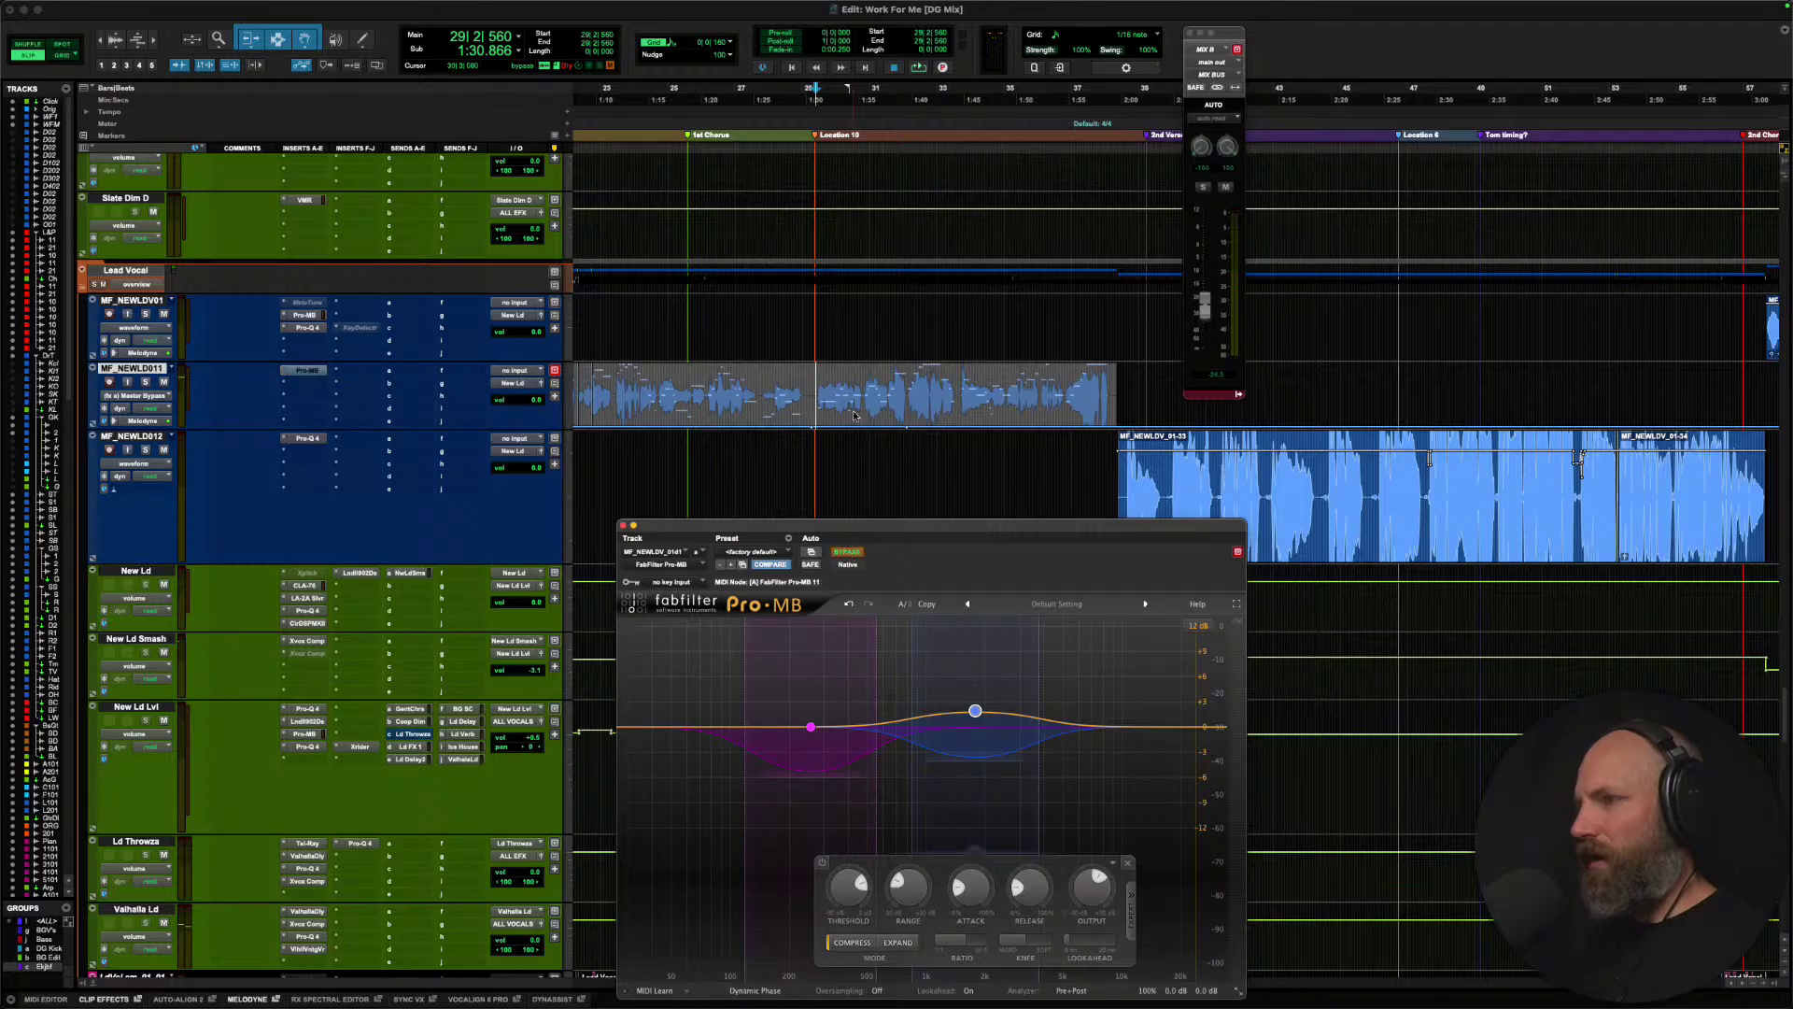
mouse_move(852, 376)
mouse_down()
mouse_move(899, 421)
mouse_move(849, 362)
mouse_up()
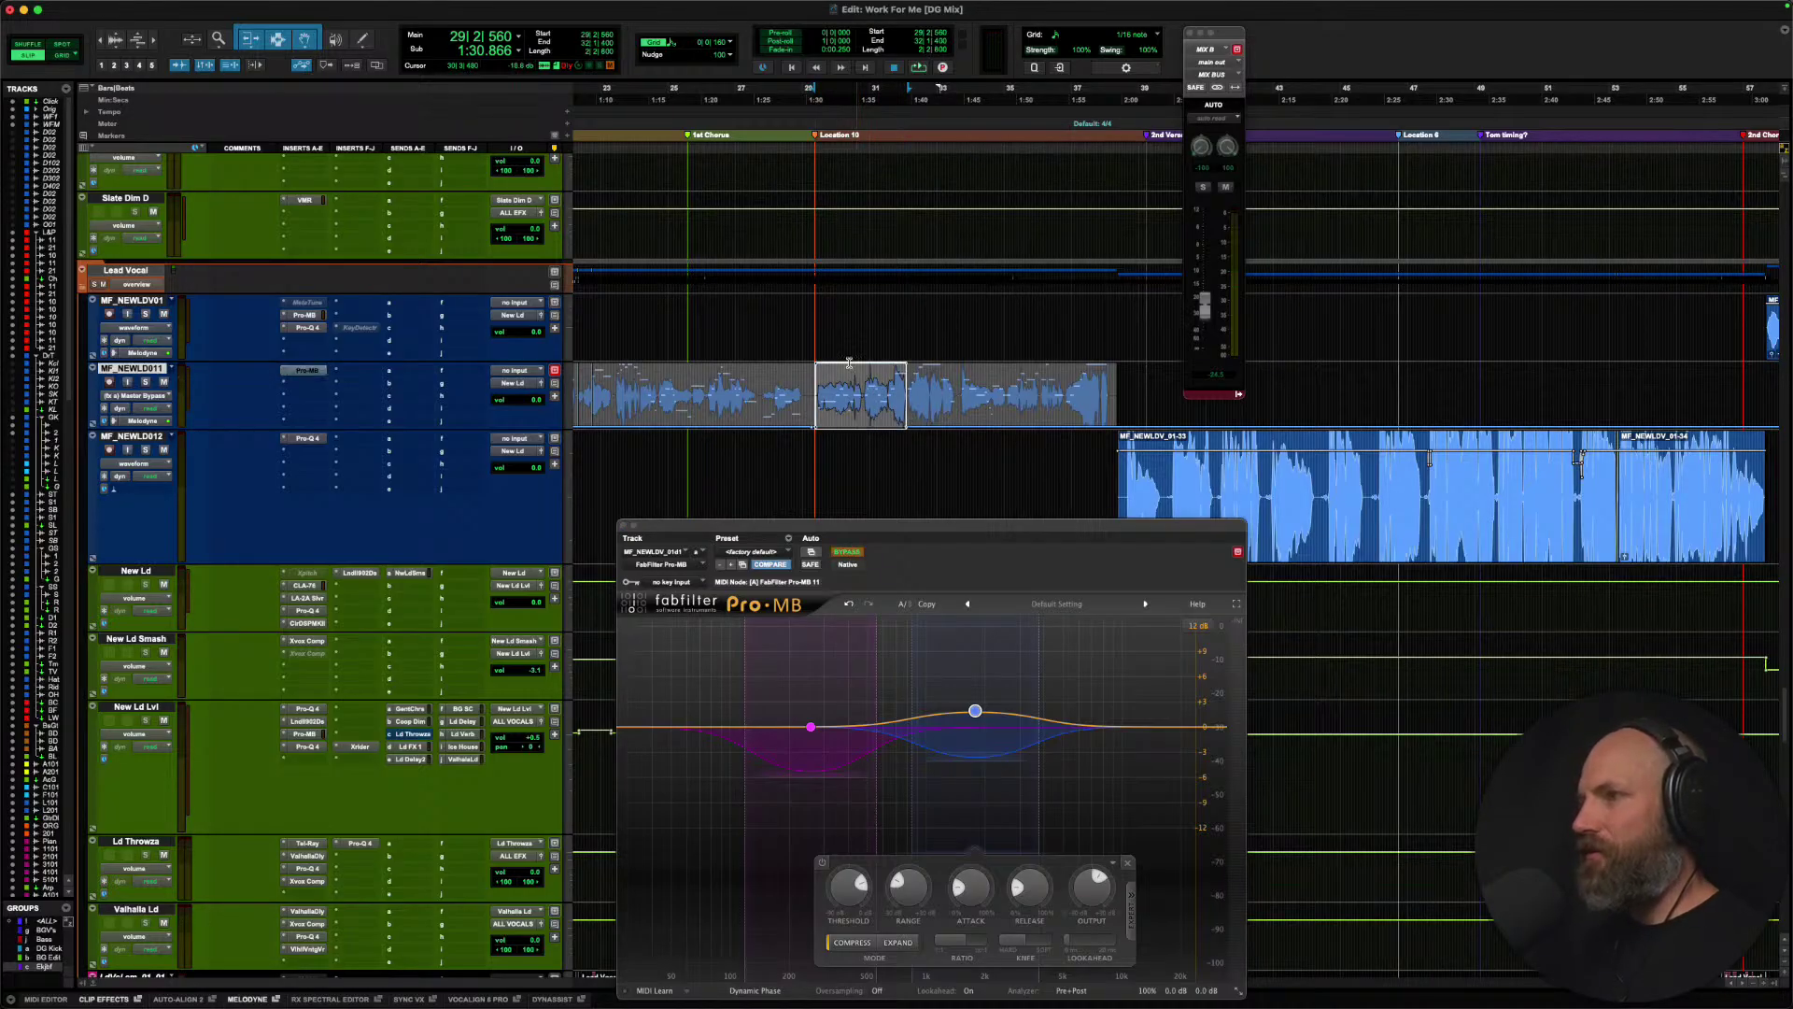
Switch Pro-MB's bypass off while checking the vocal from 28|2|000, and reselect the phrase from 29|2|720 in the Master Bypass automation.
click(829, 411)
key(space)
click(824, 420)
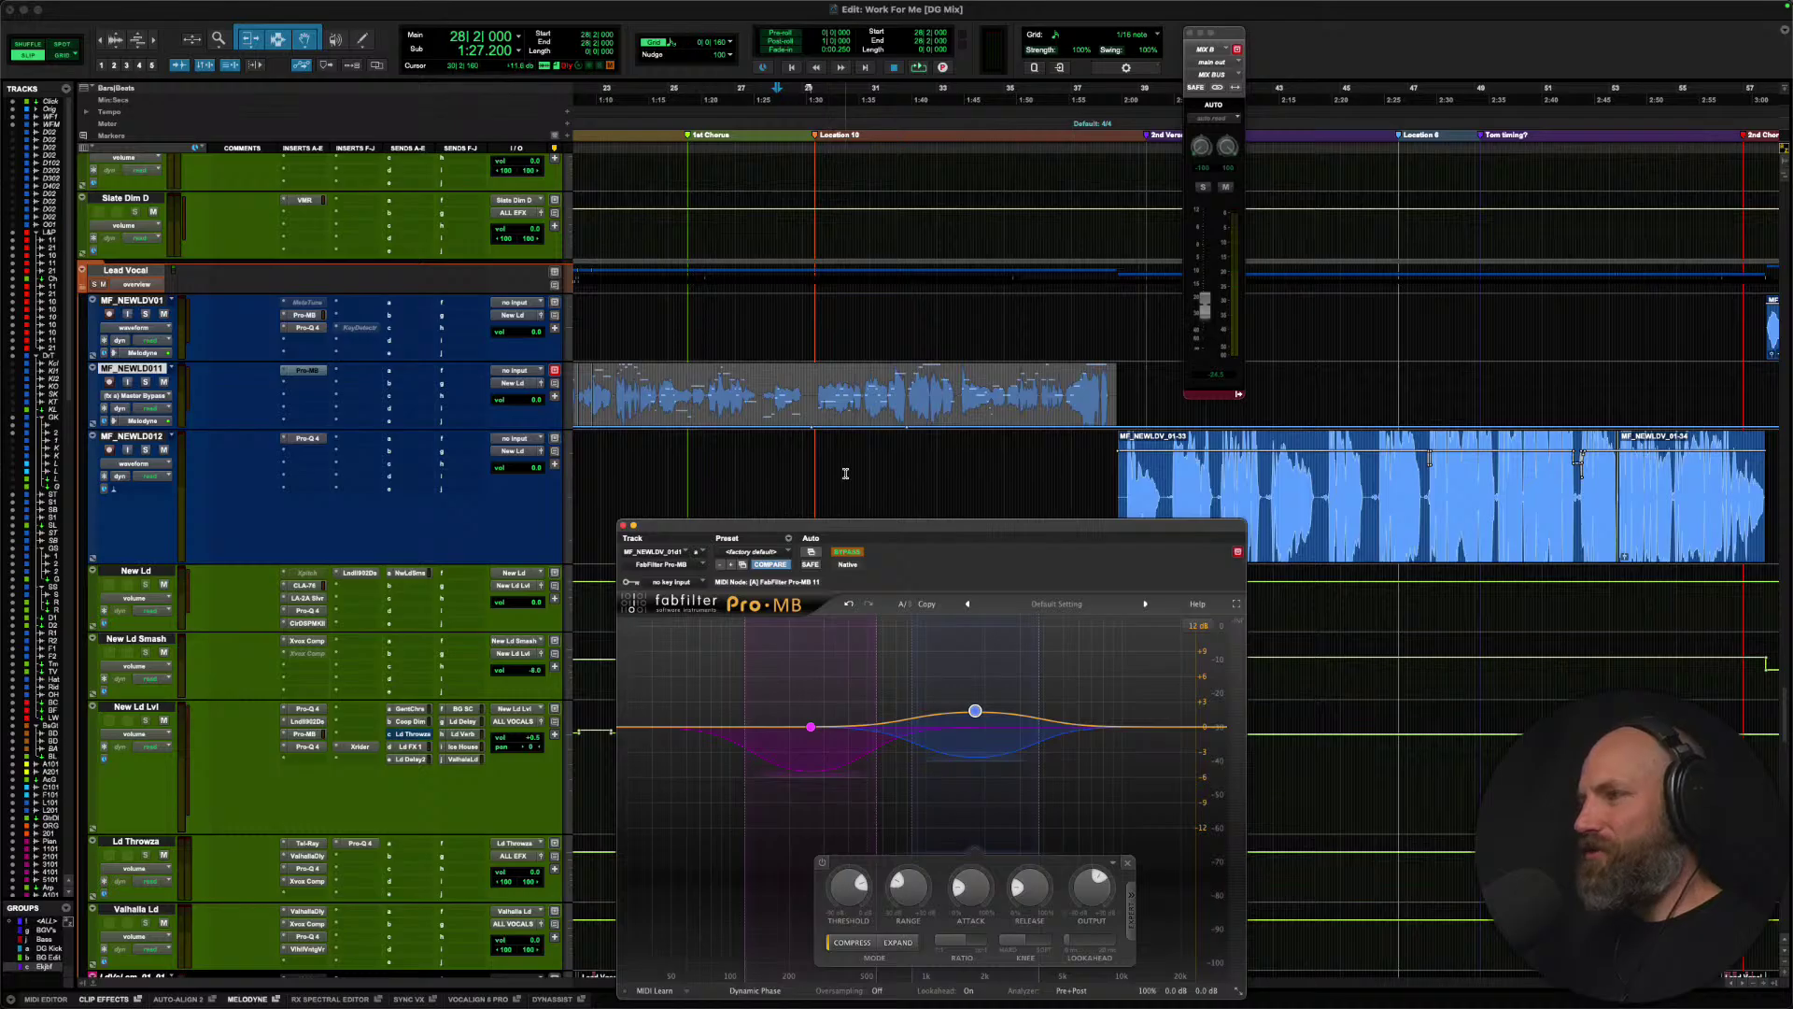
click(847, 552)
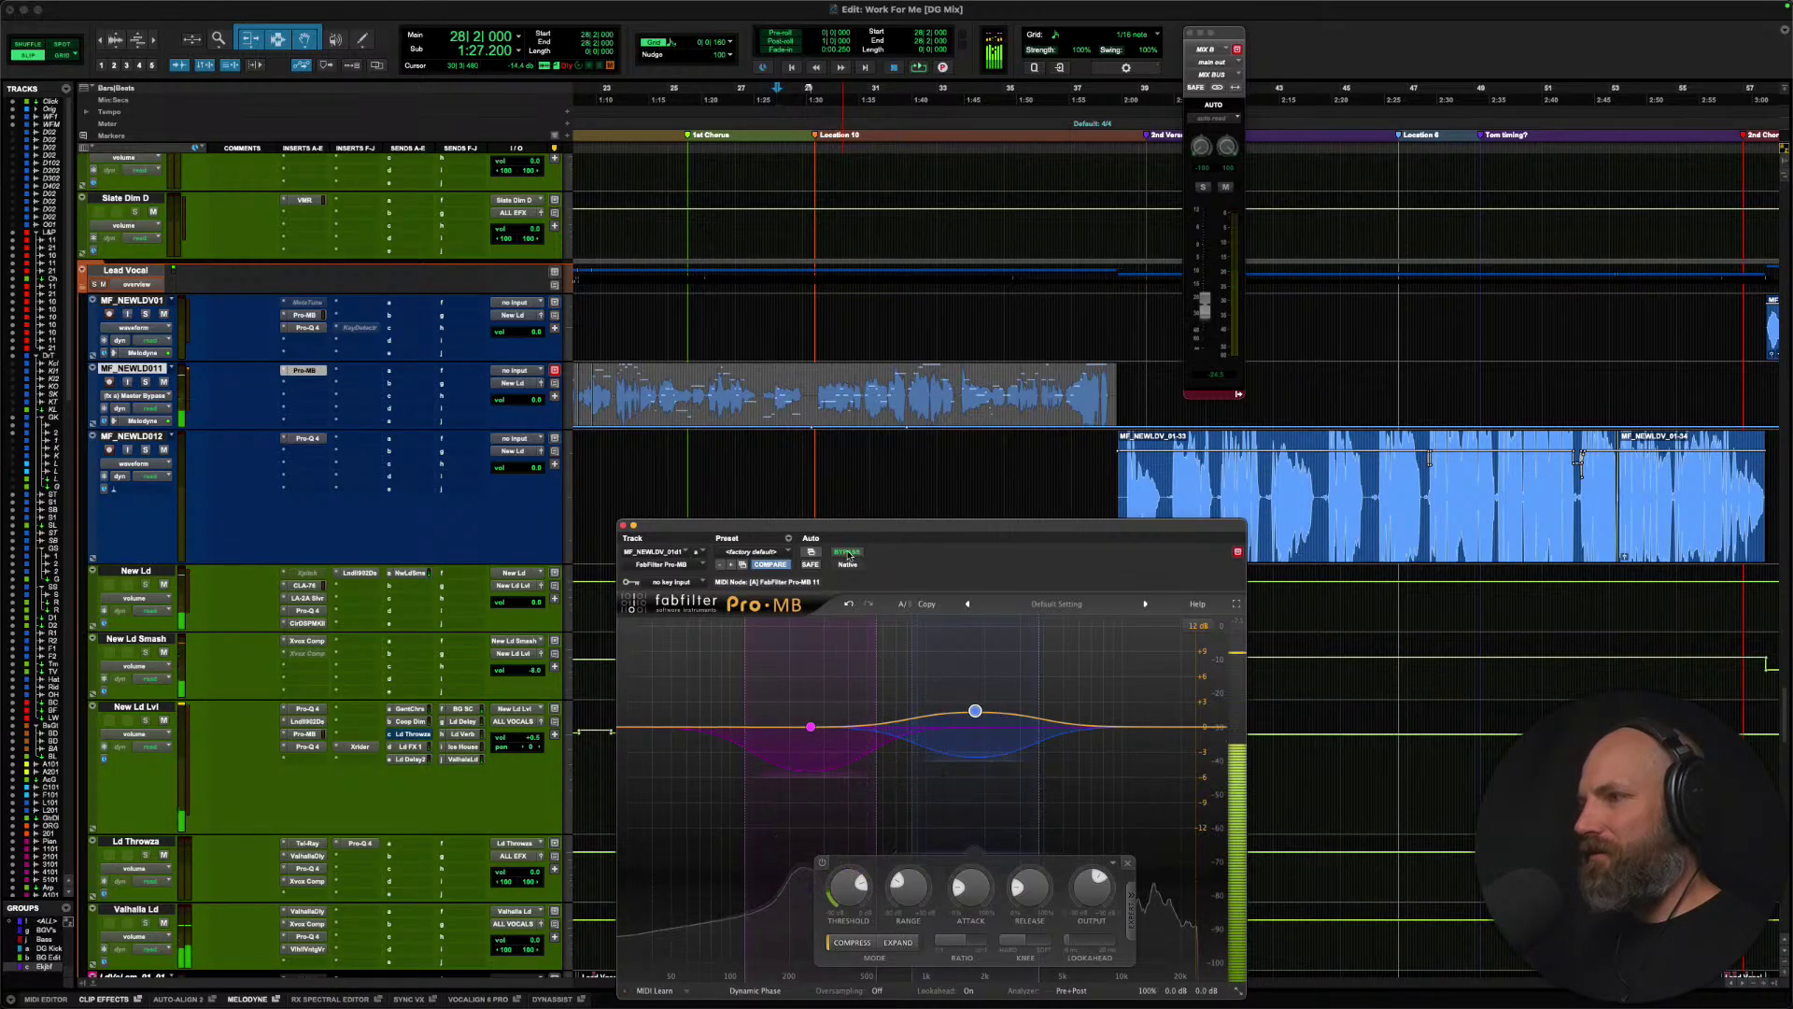
key(space)
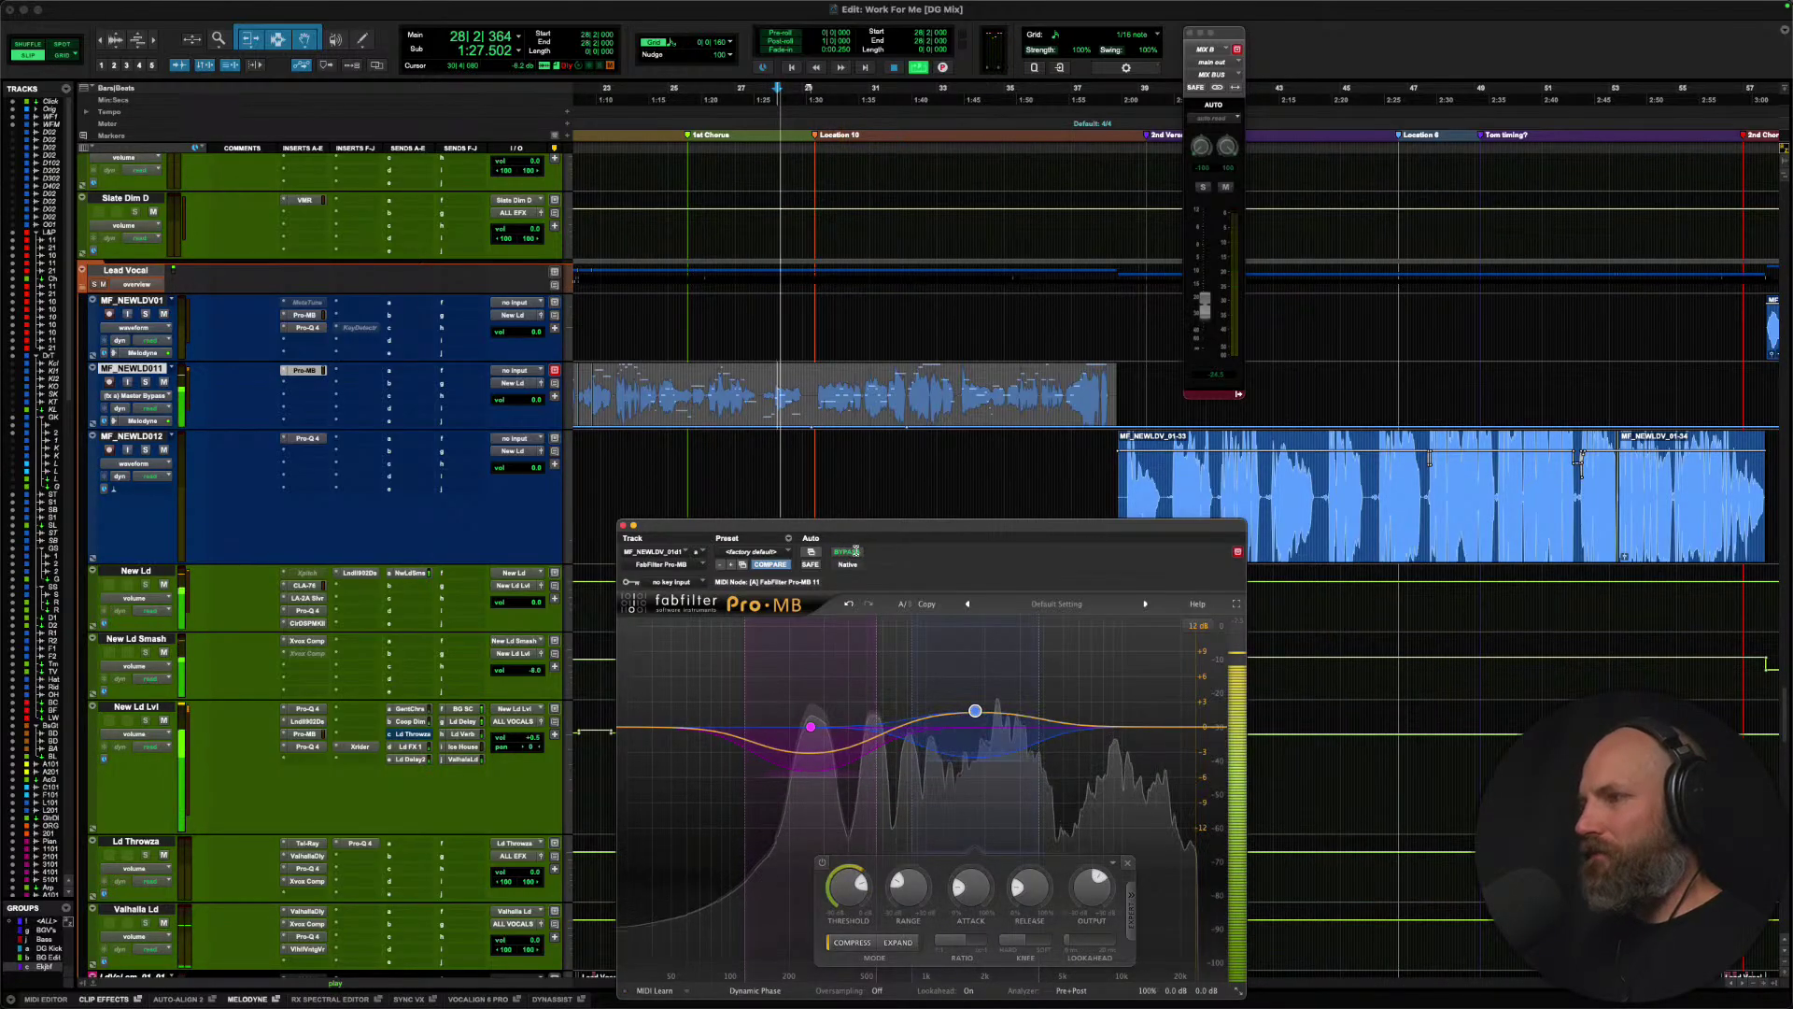
key(space)
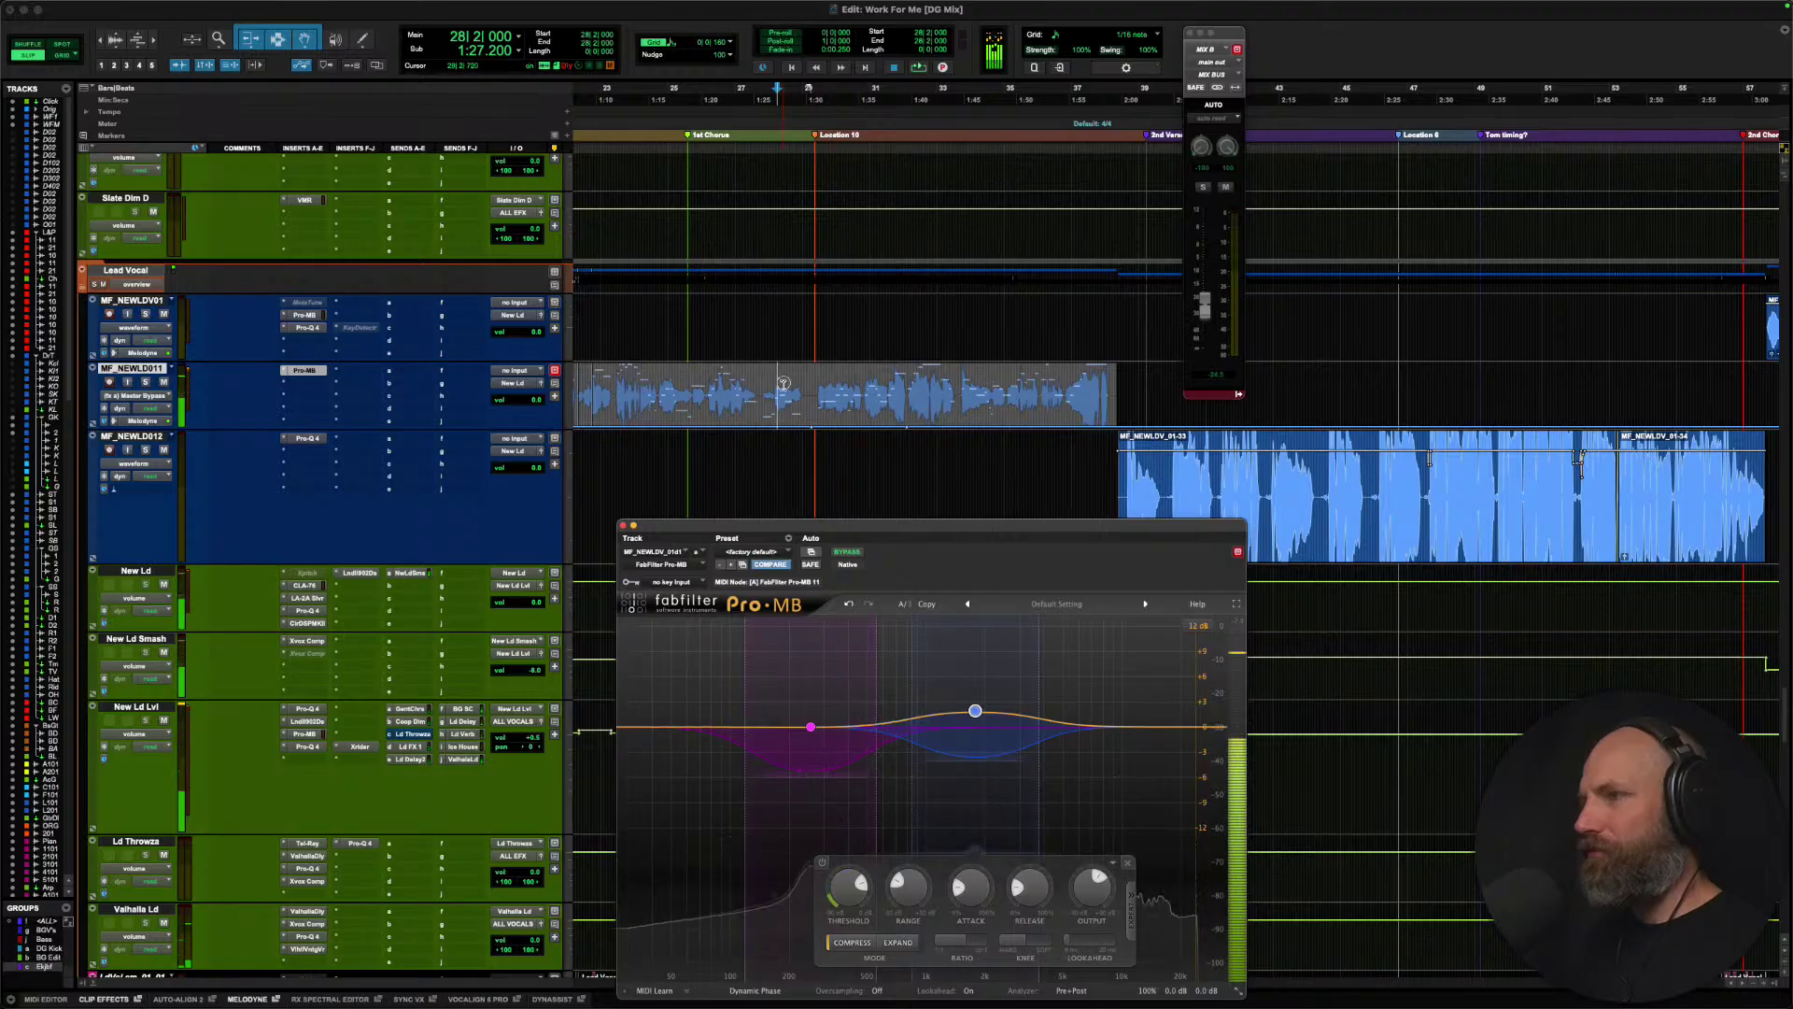
drag(783, 383, 966, 408)
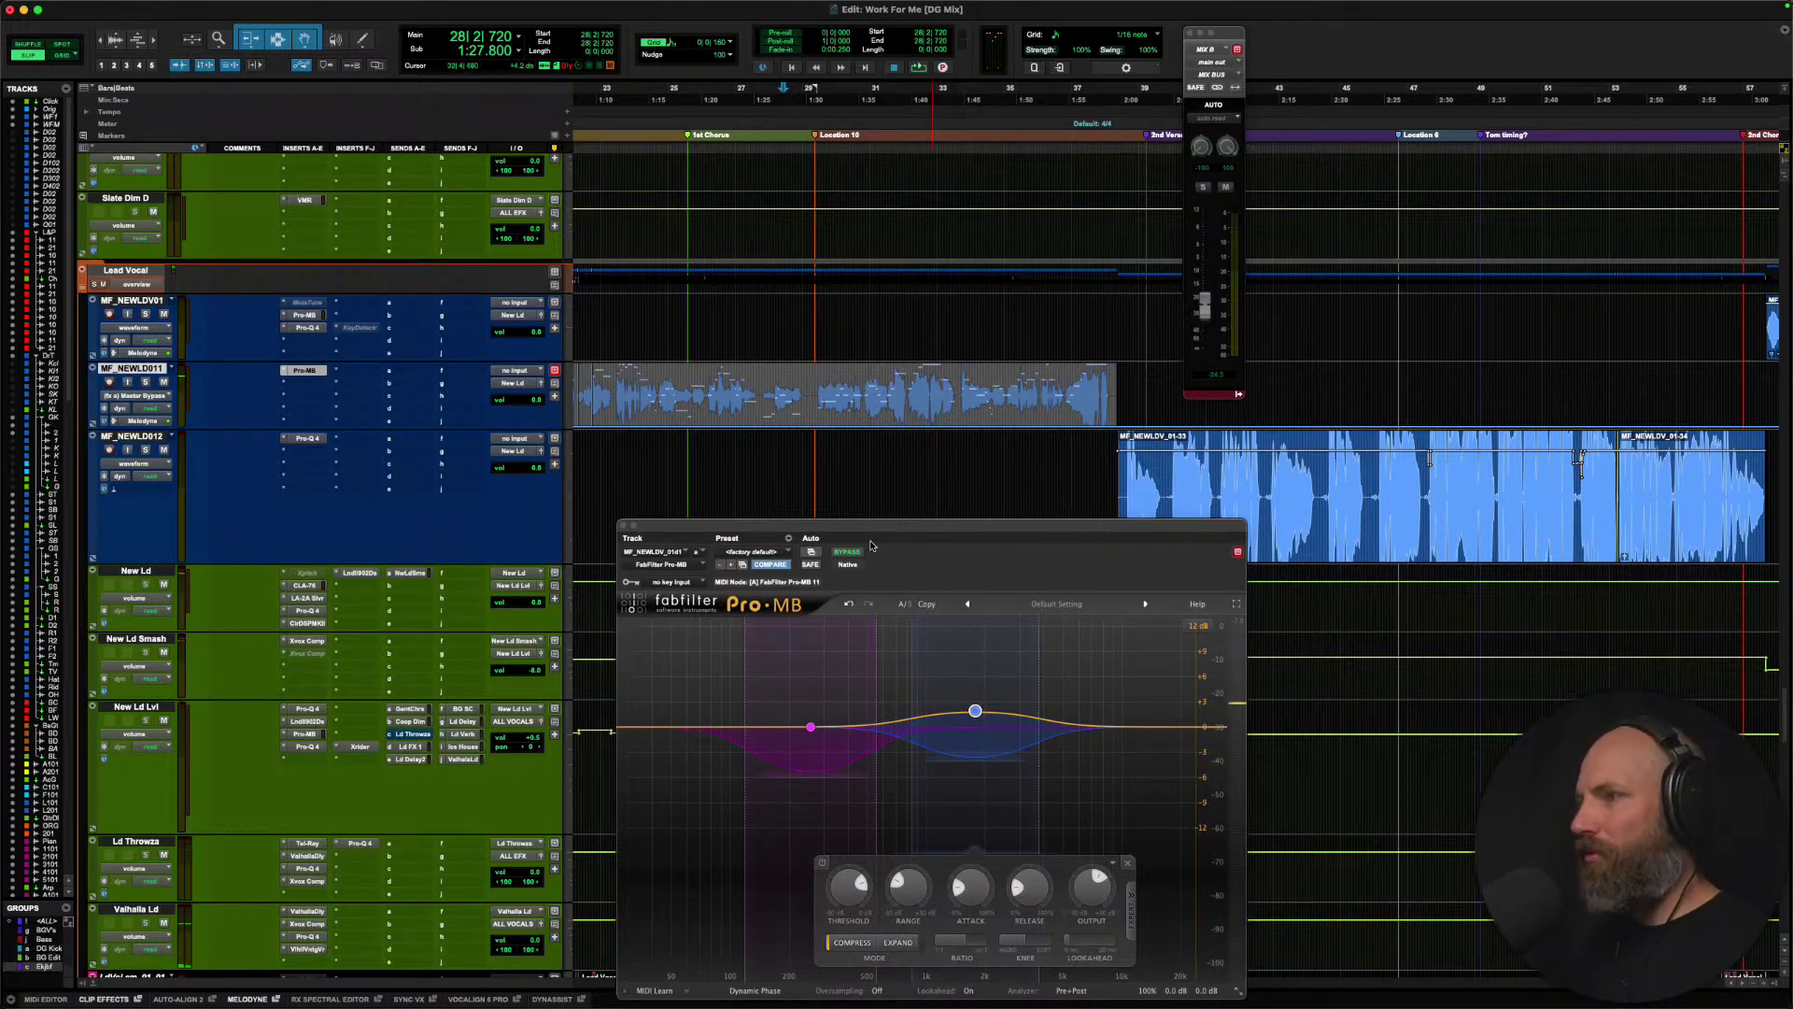
key(space)
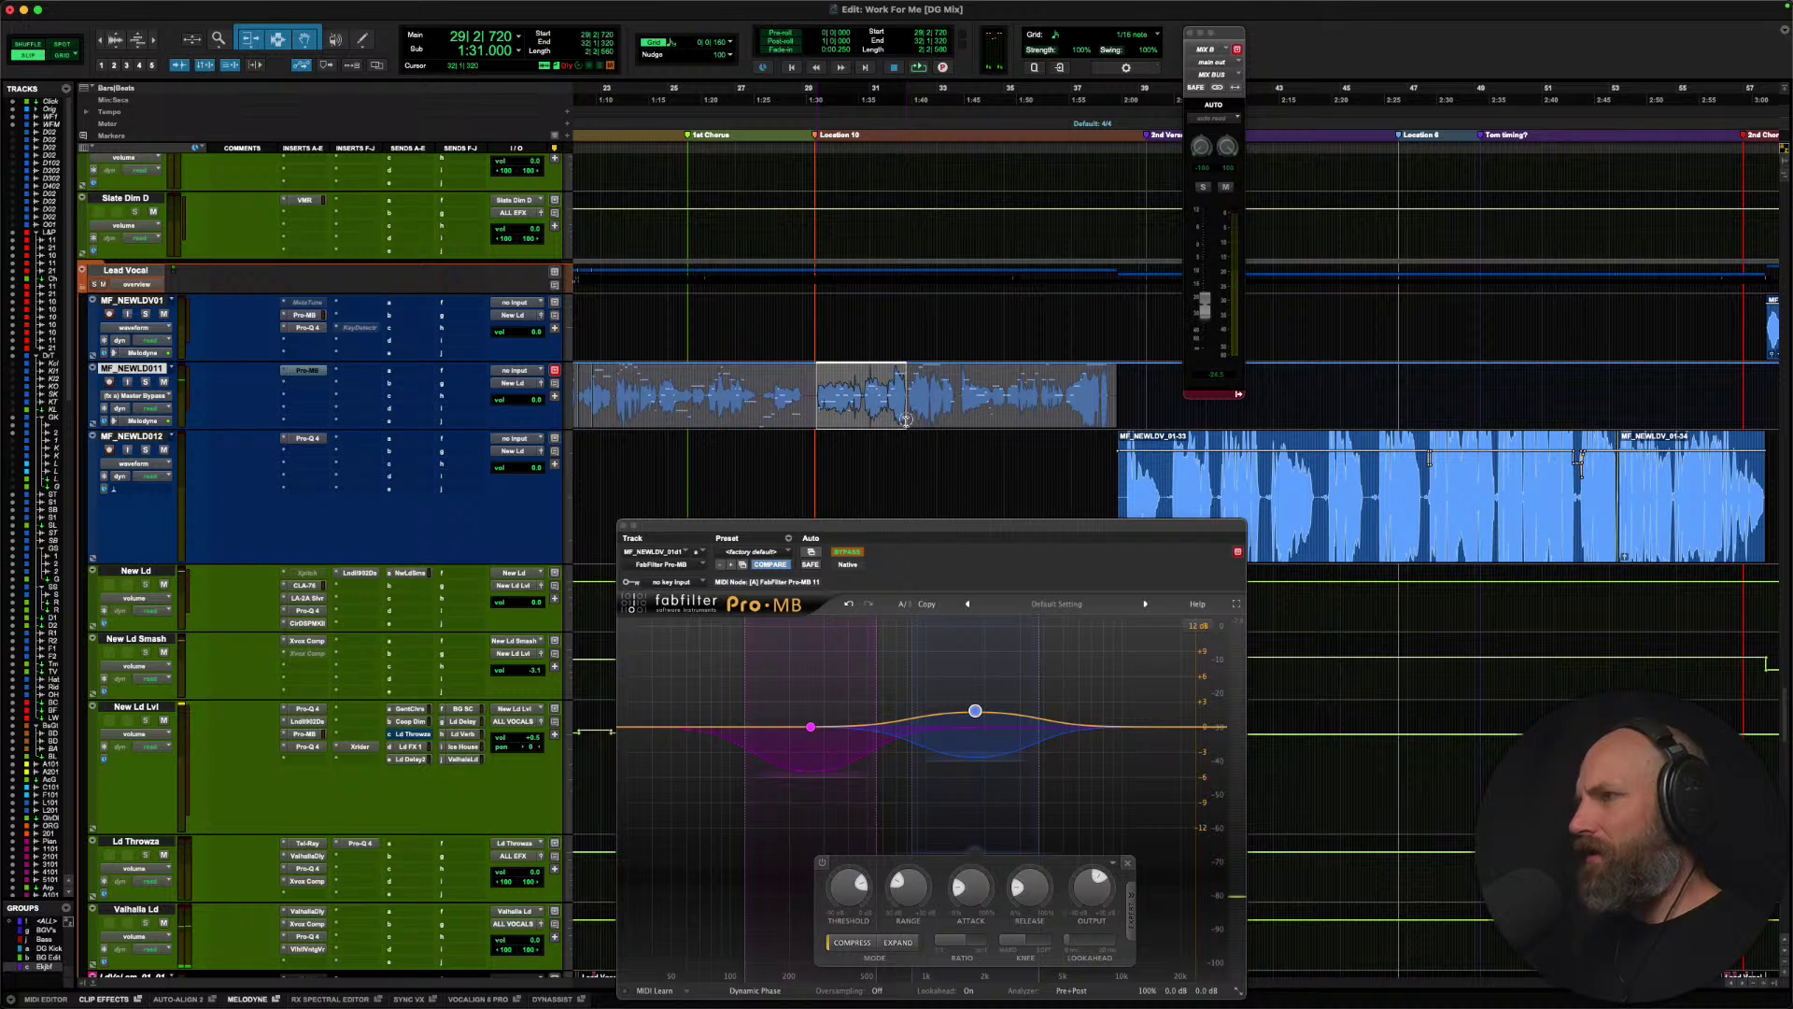
Play the vocal from 27|4|480 through the automated phrase and return the MF_NEWLD011 track to waveform view.
click(764, 393)
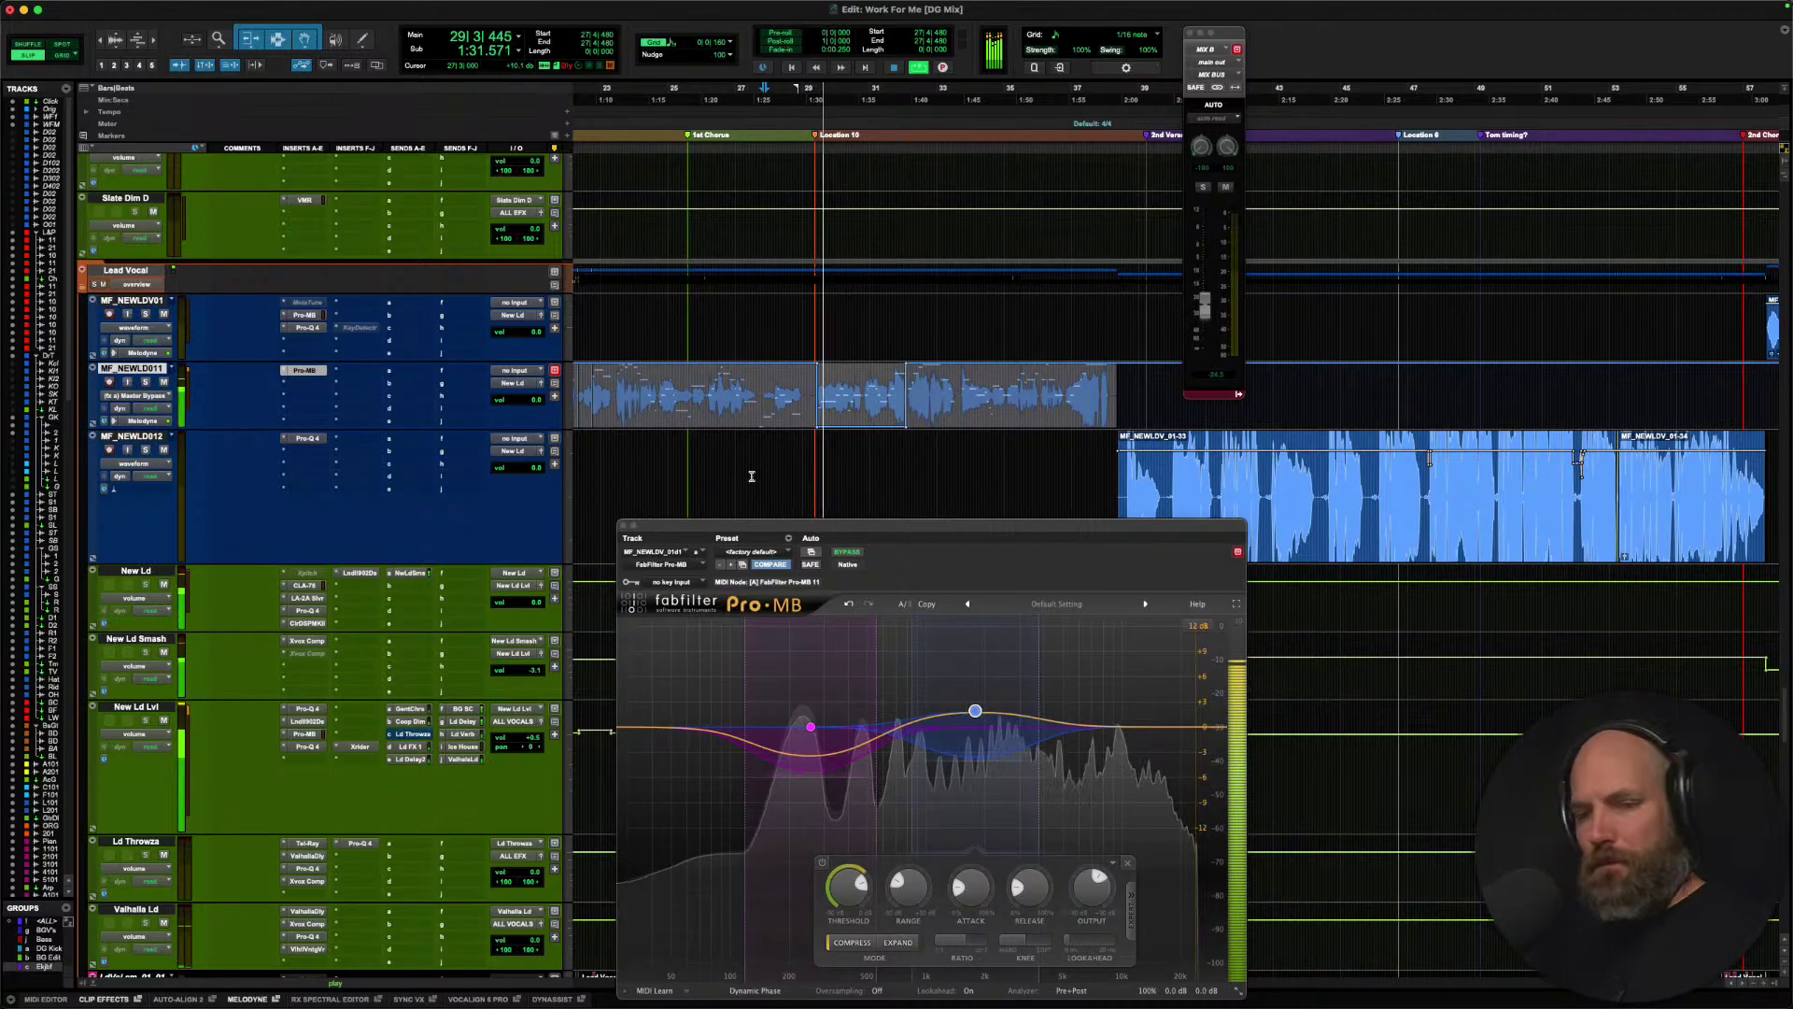
key(super+Tab)
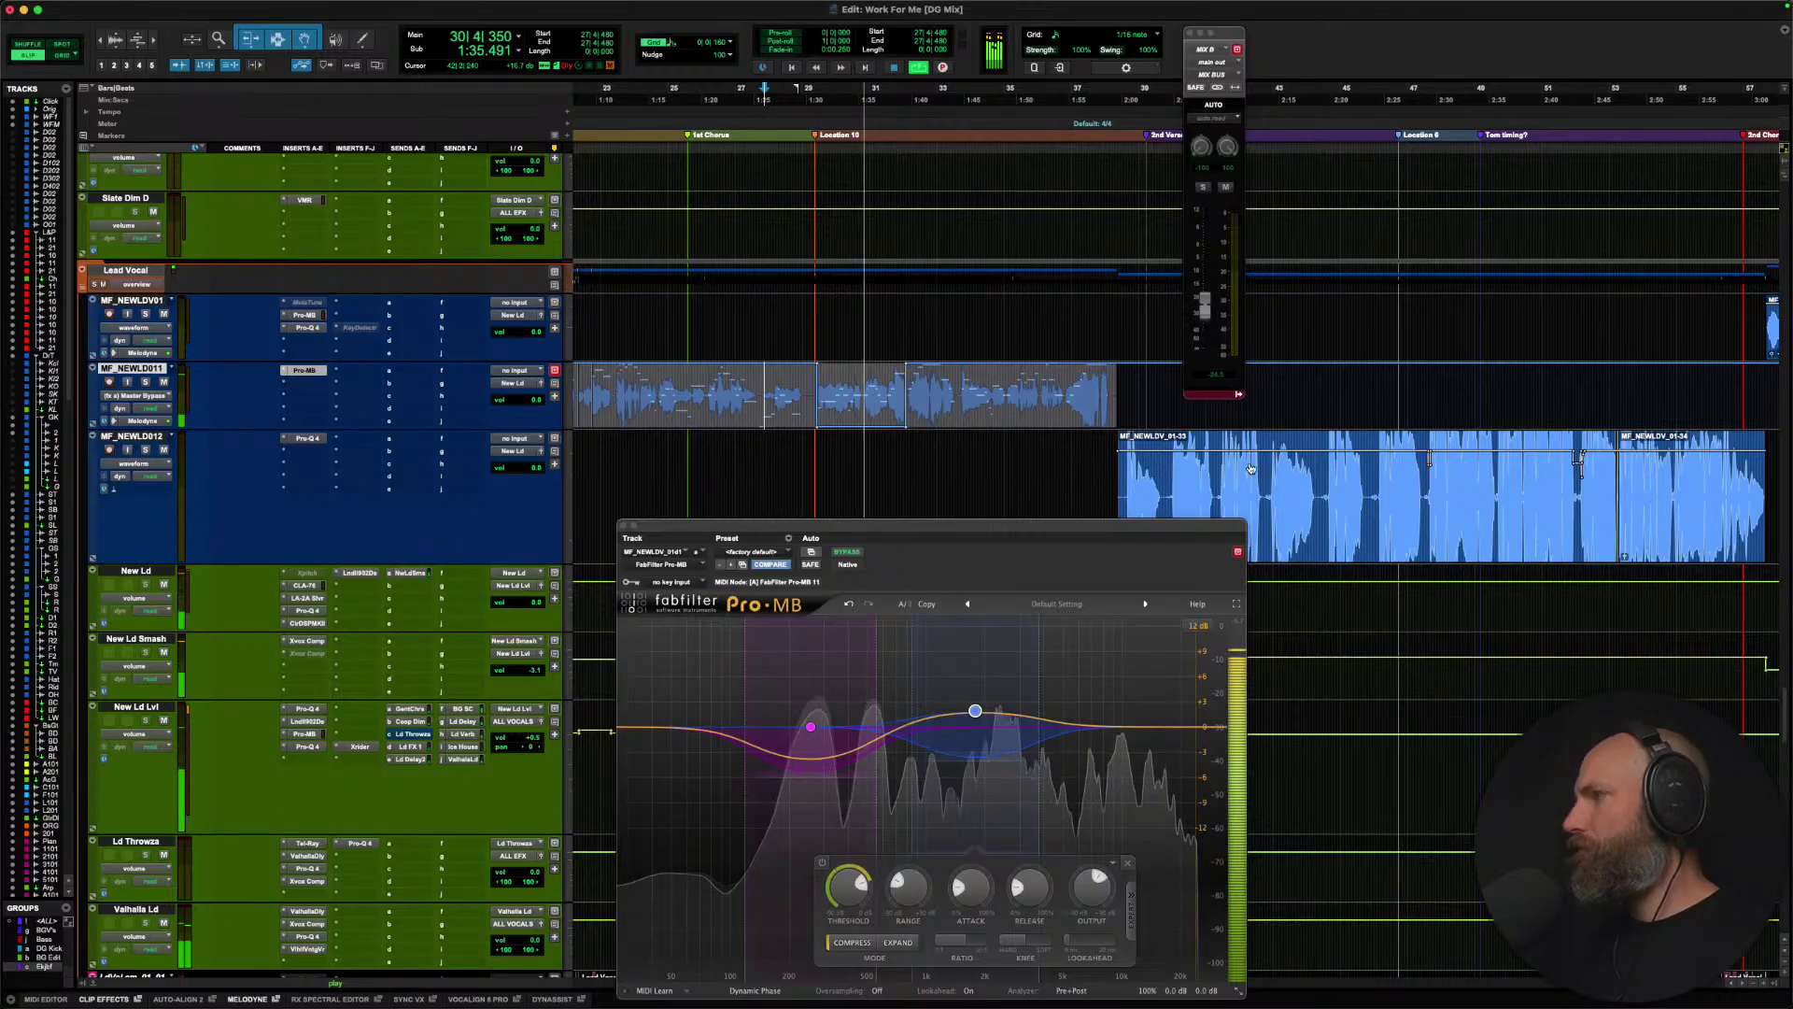
click(956, 532)
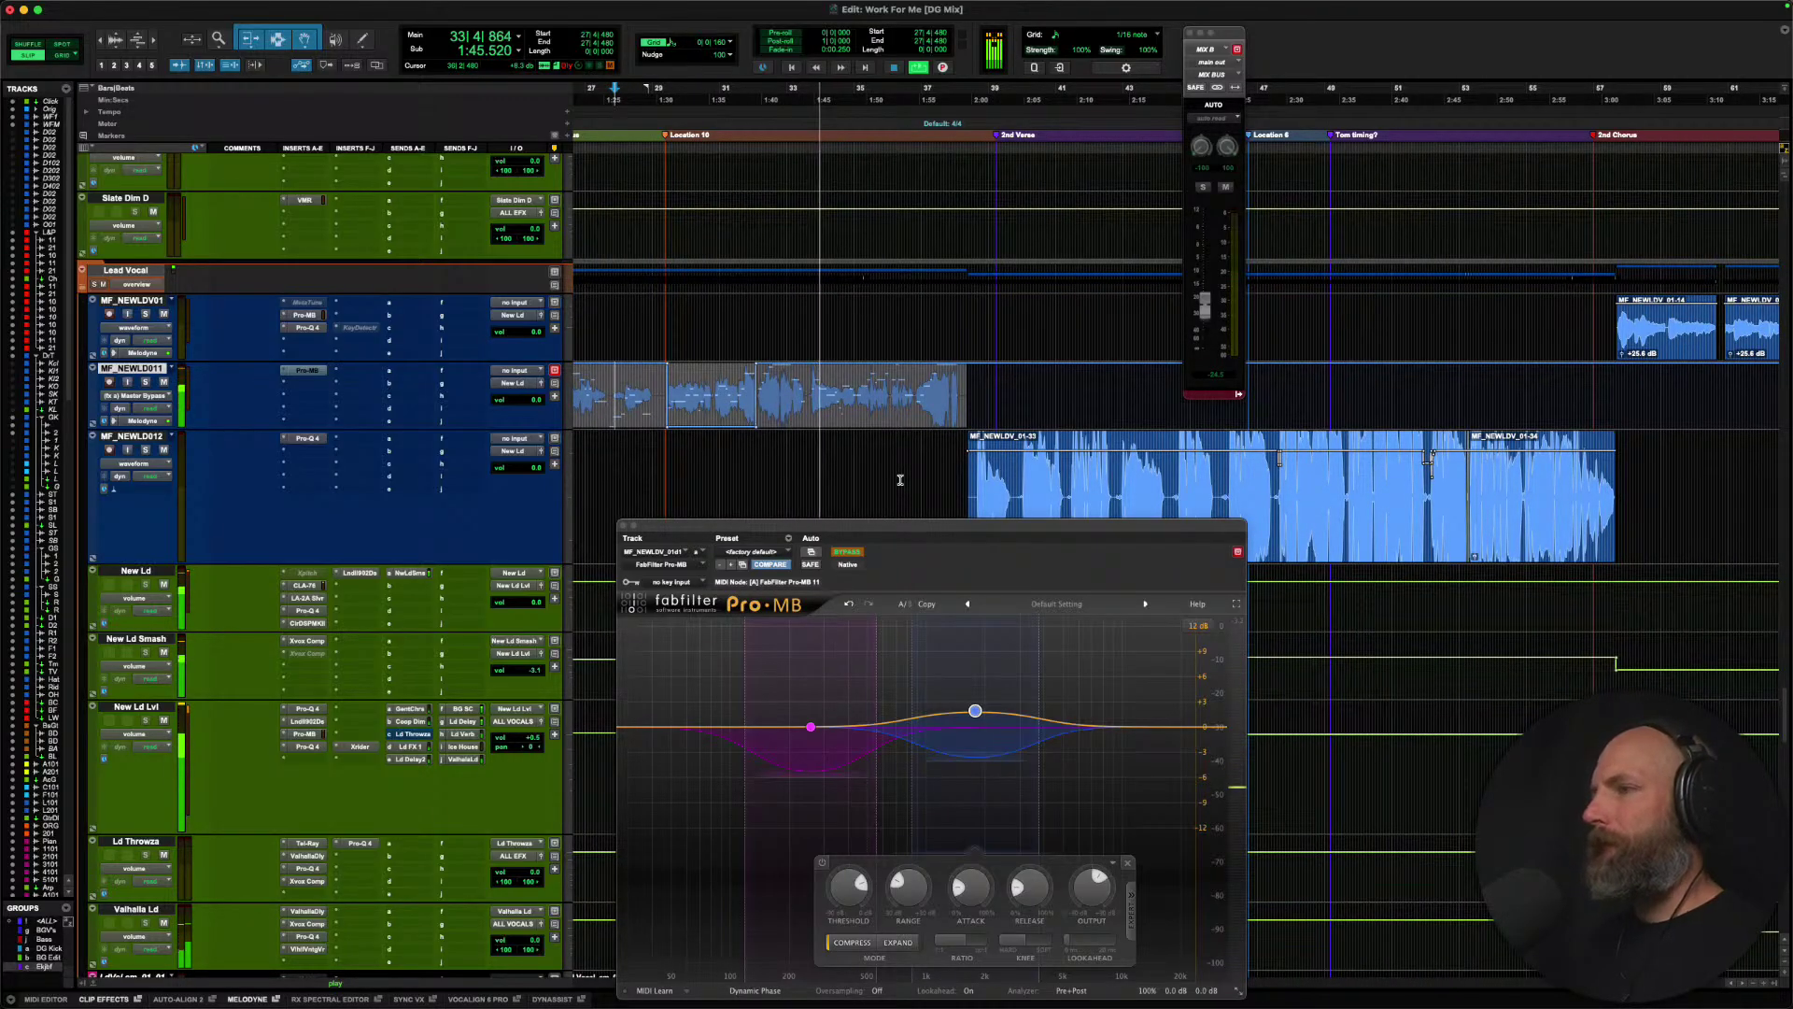
click(811, 381)
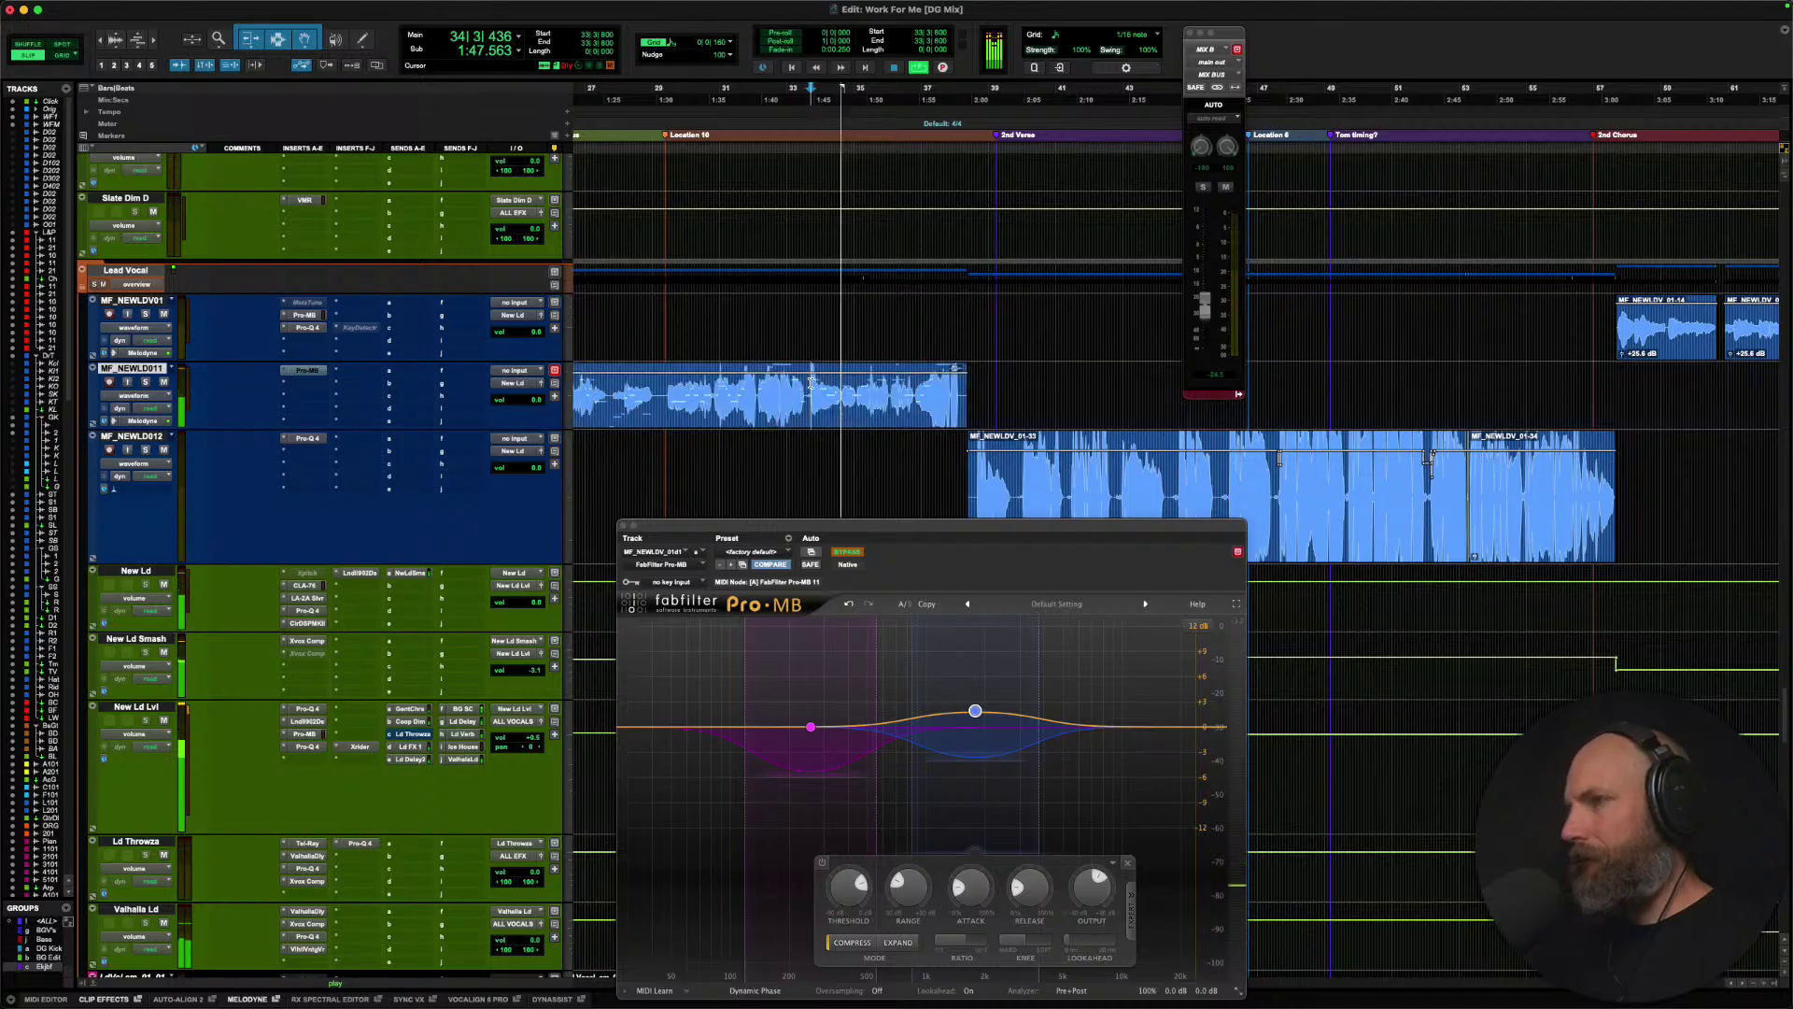
key(ctrl+shift+minus)
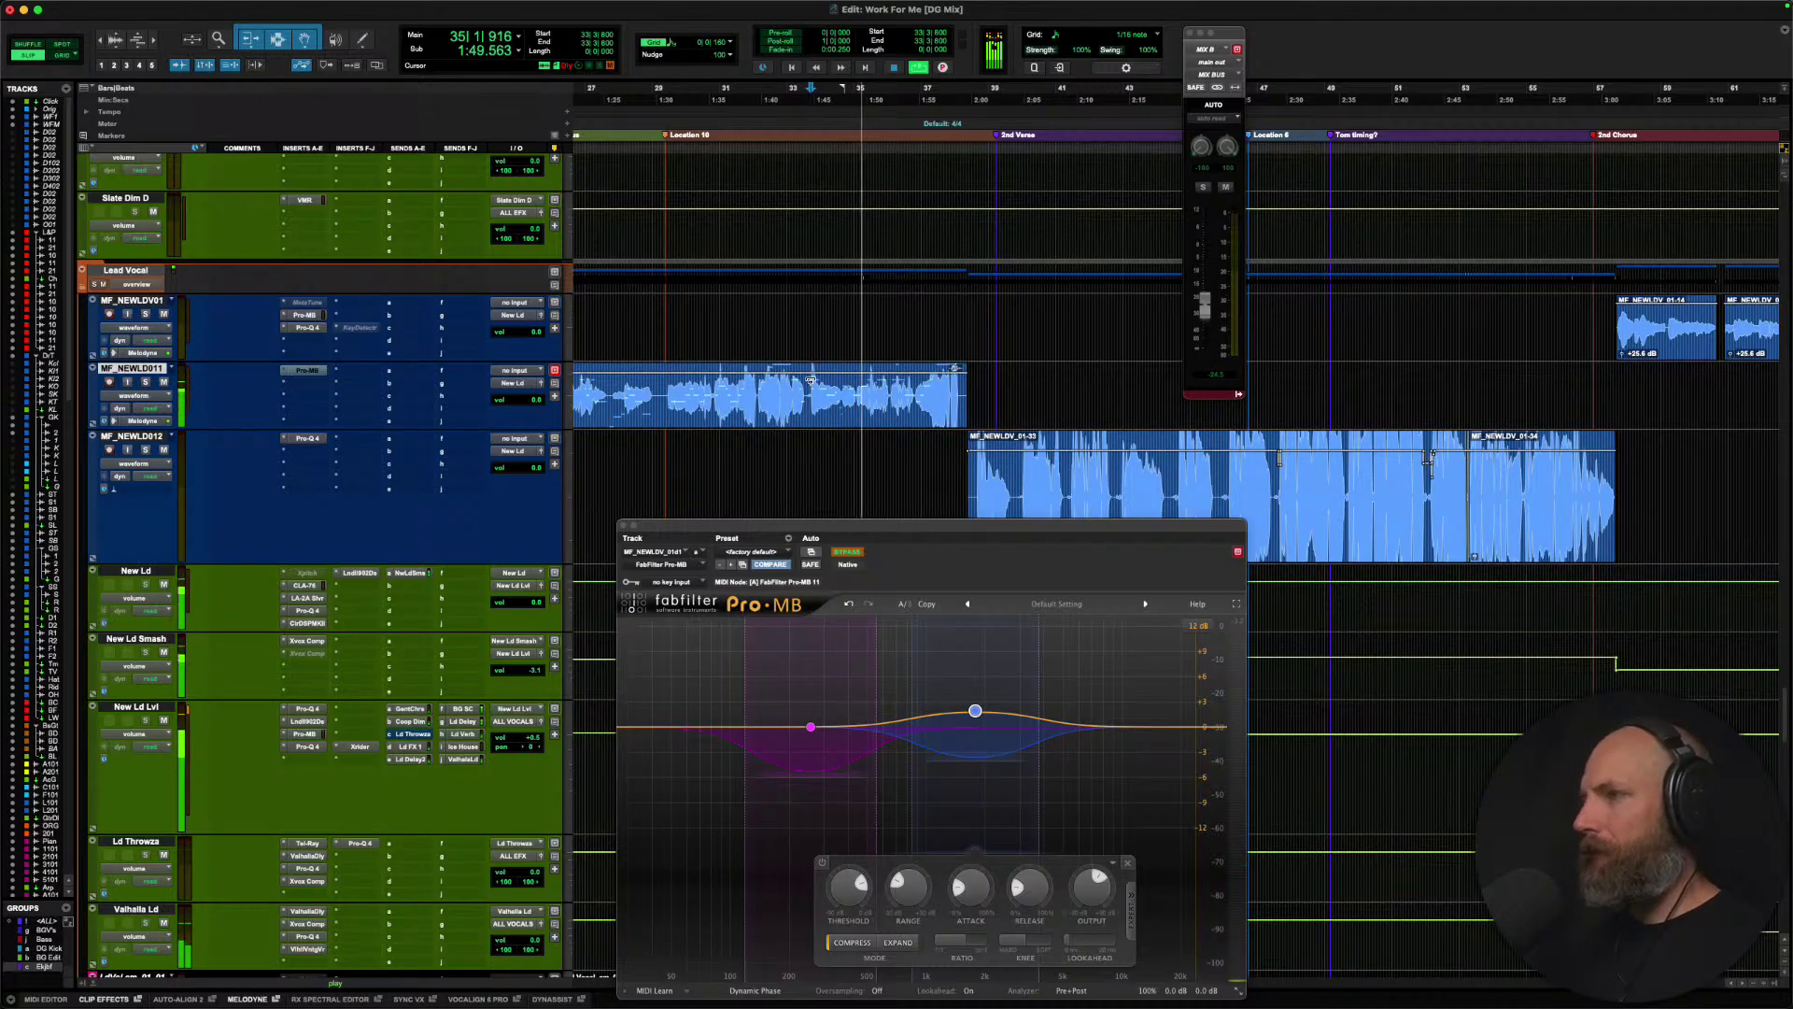
Close Pro-MB and raise New Ld Smash's volume automation across the final first-chorus vocal phrase starting at 33|3|240.
key(super+bracketright)
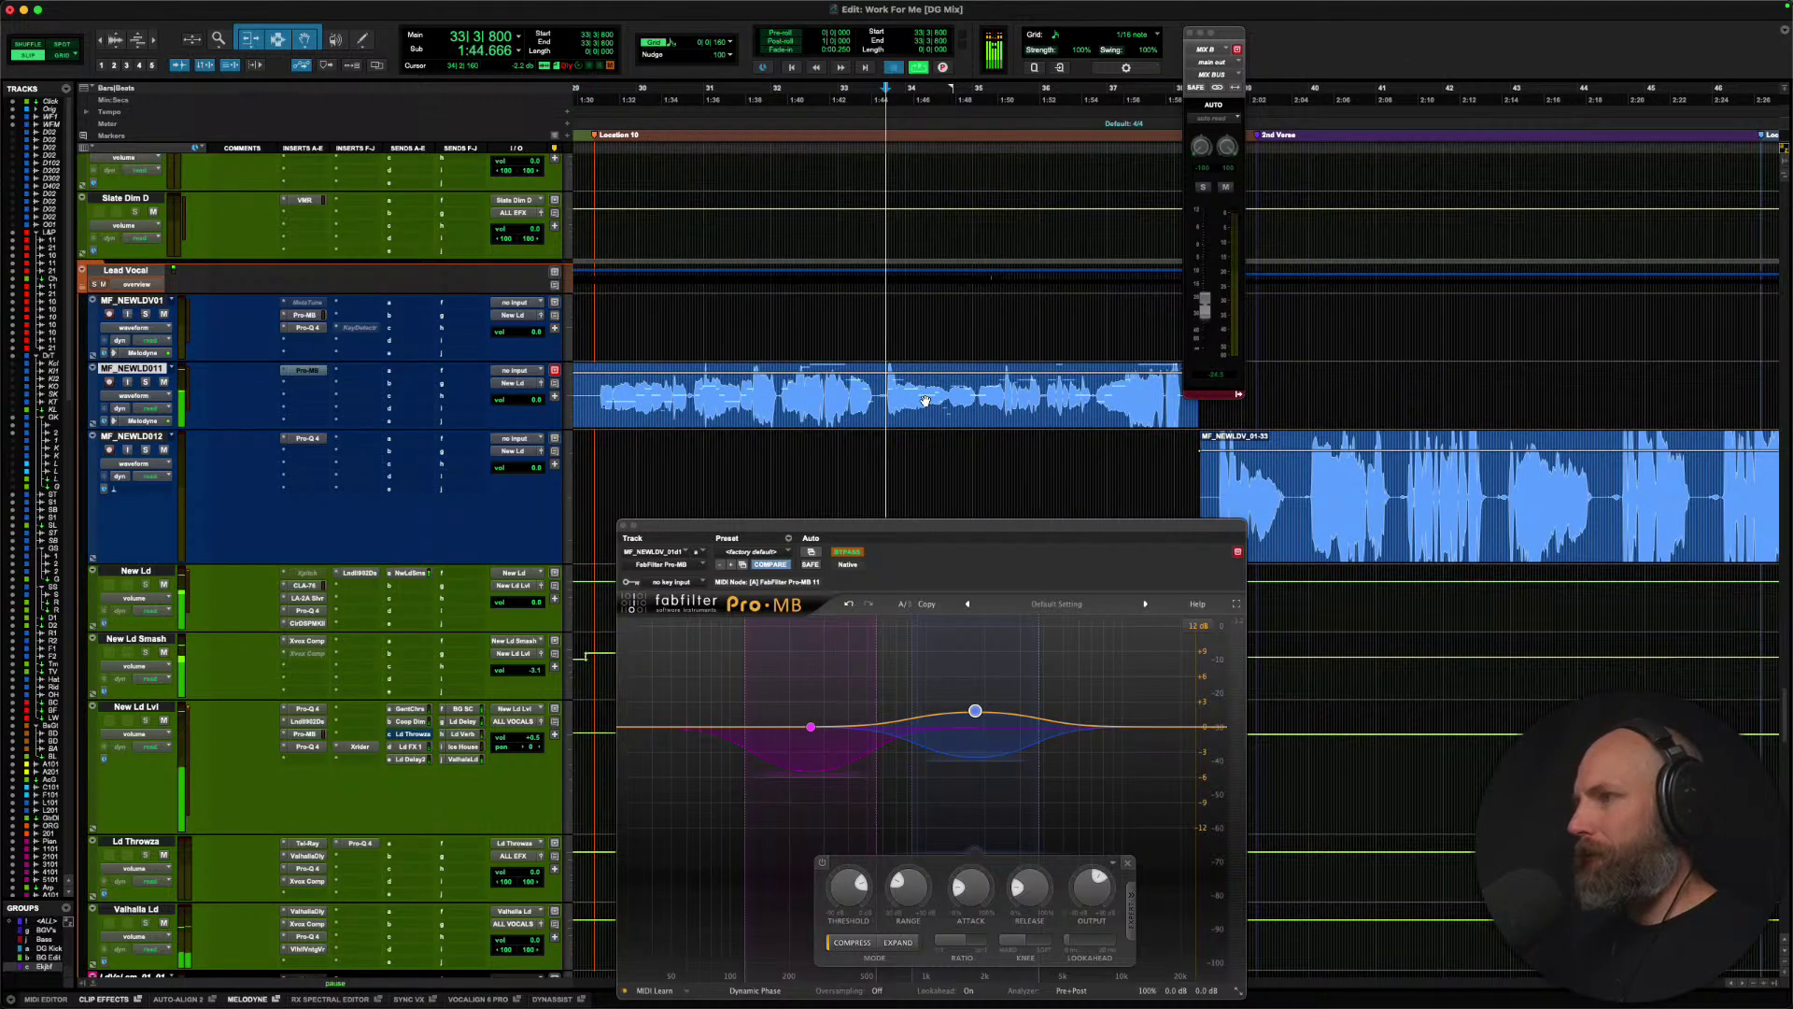
key(super+bracketright)
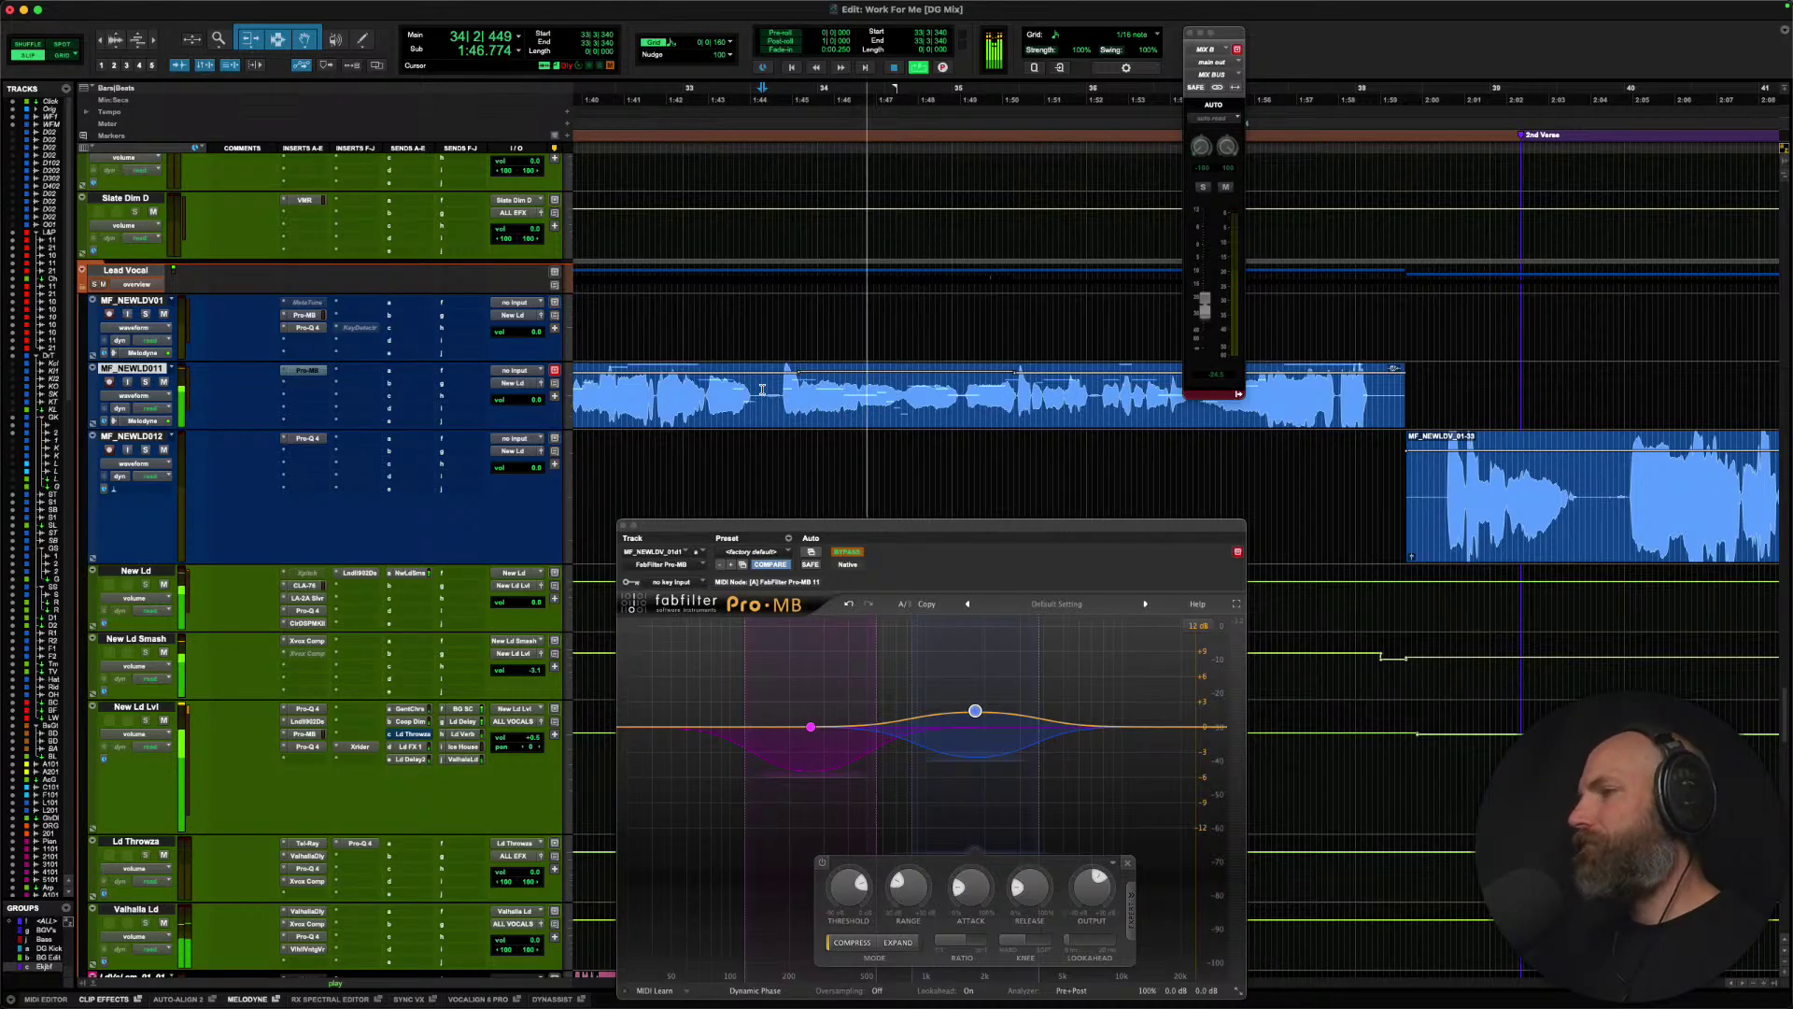
scroll(854, 393, down, 3)
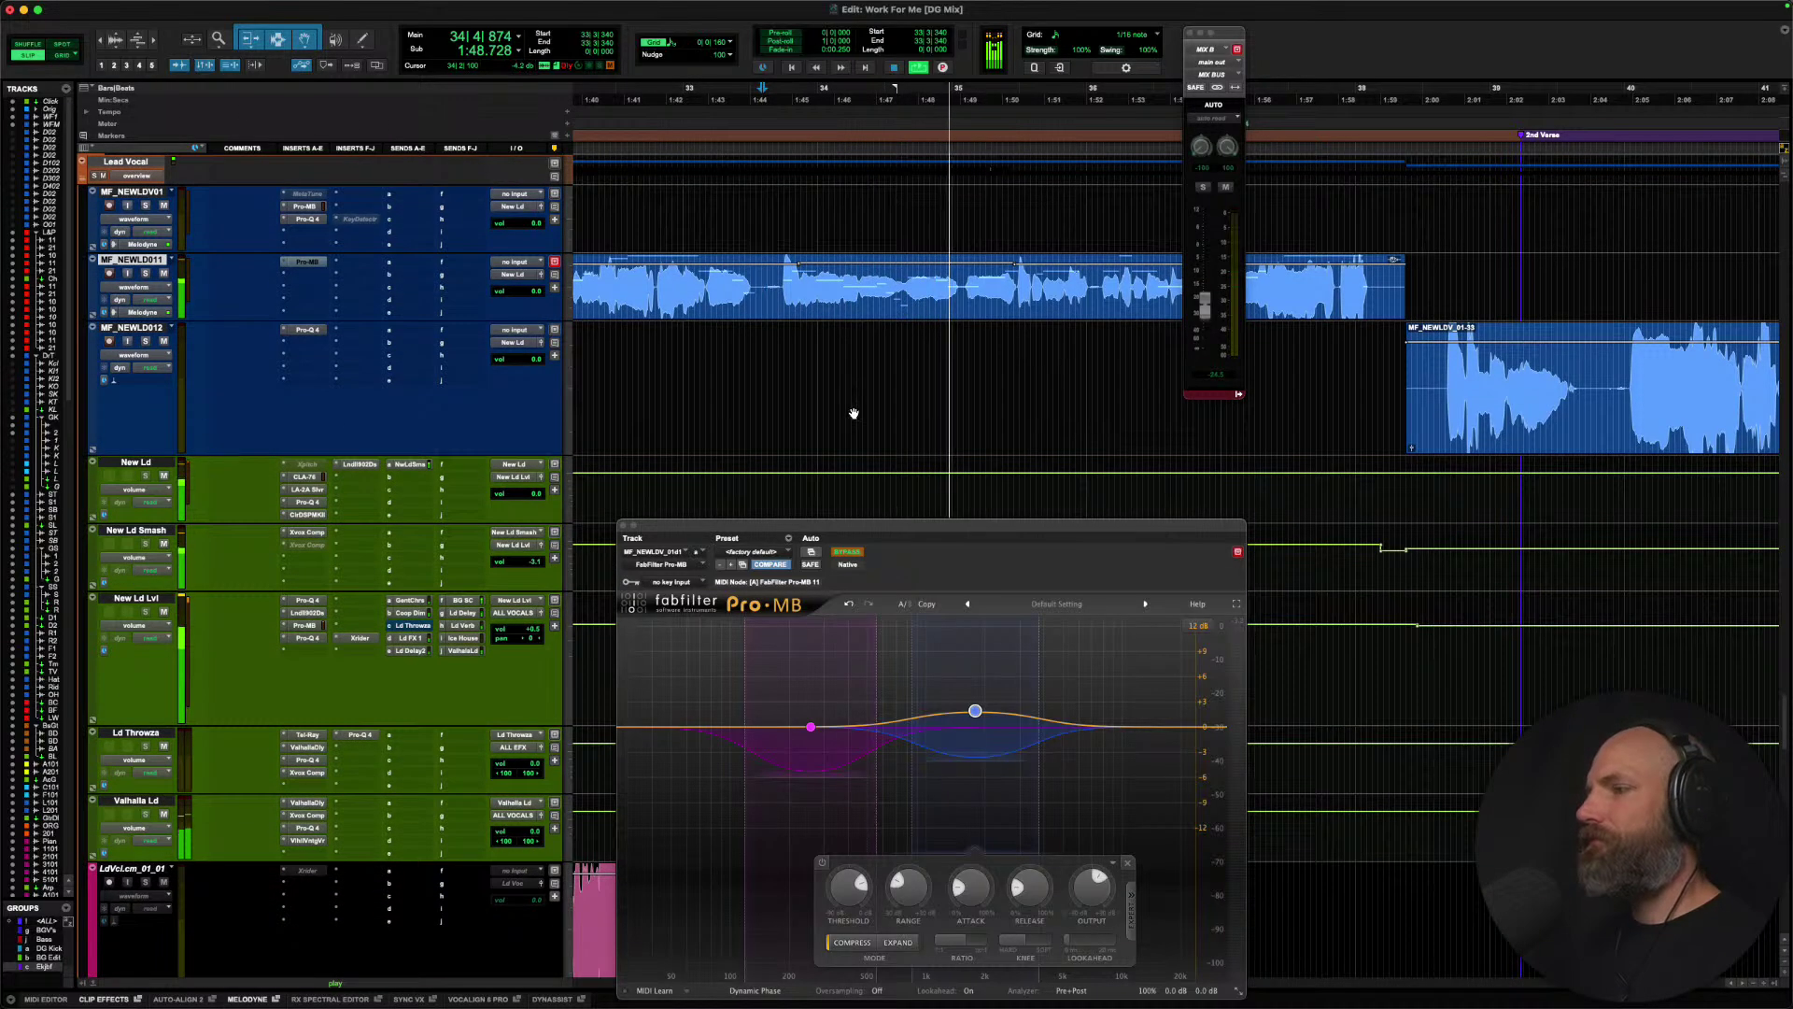
click(629, 529)
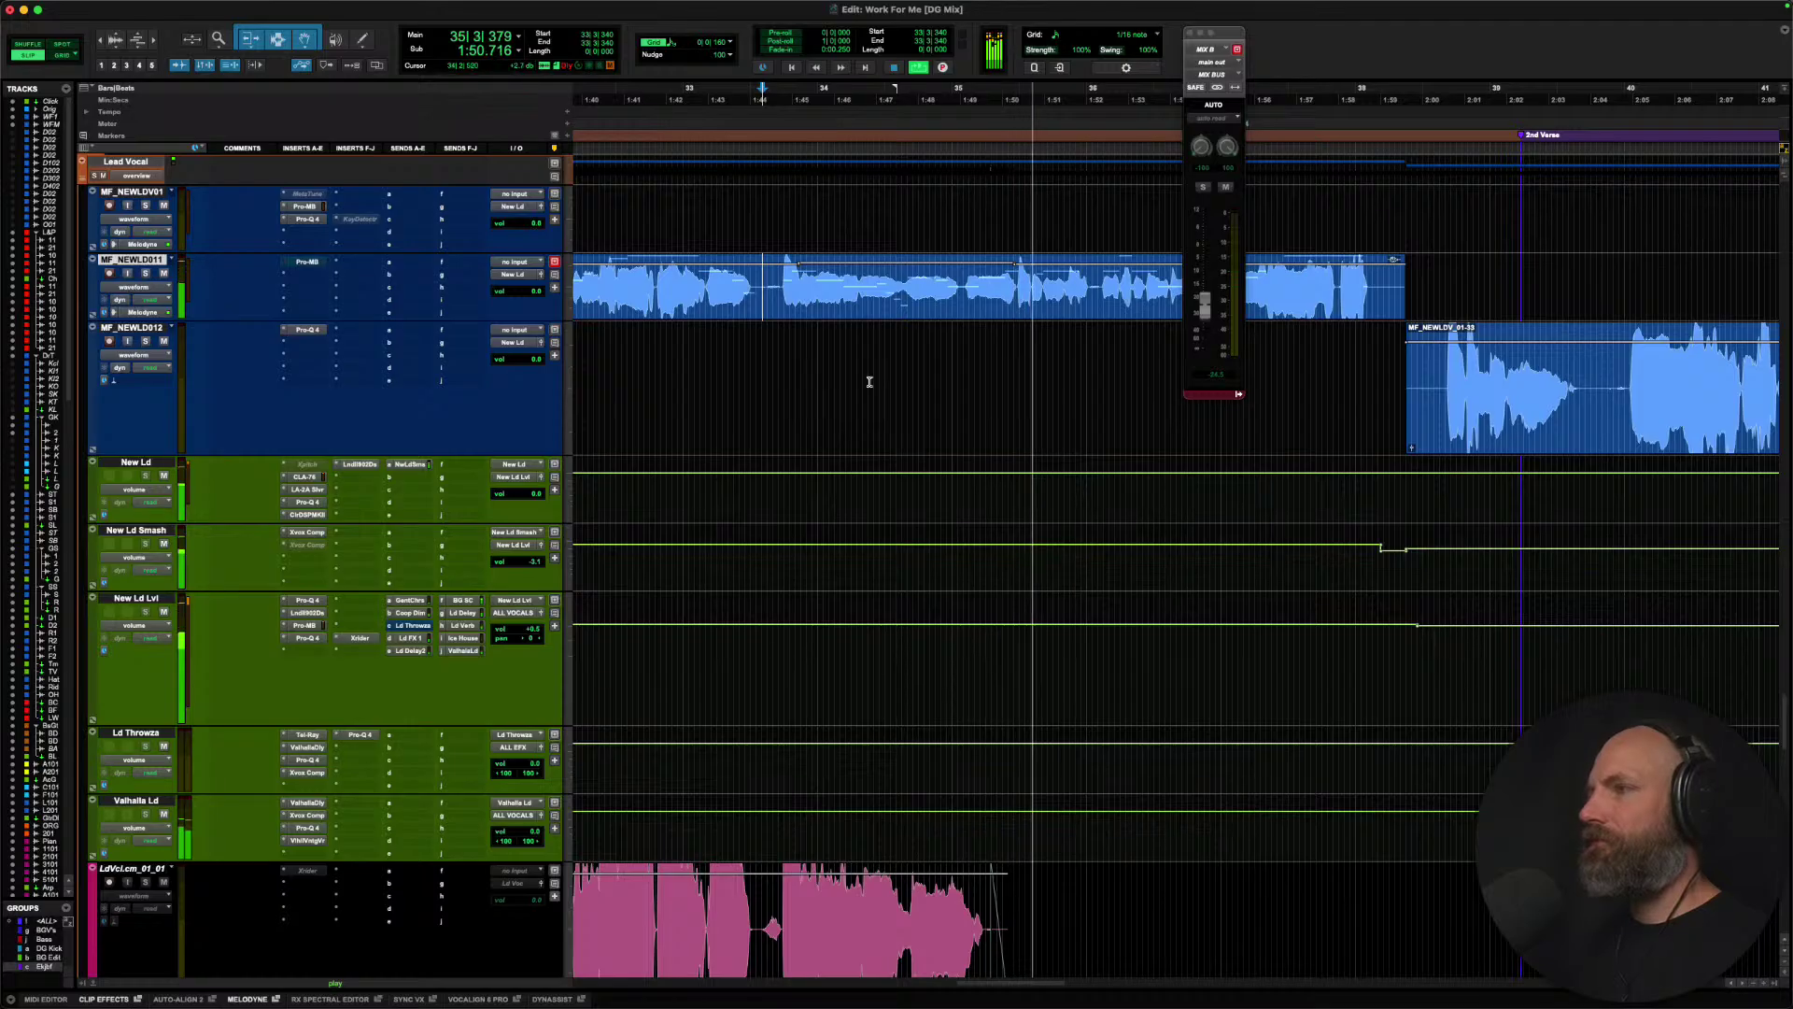
key(r)
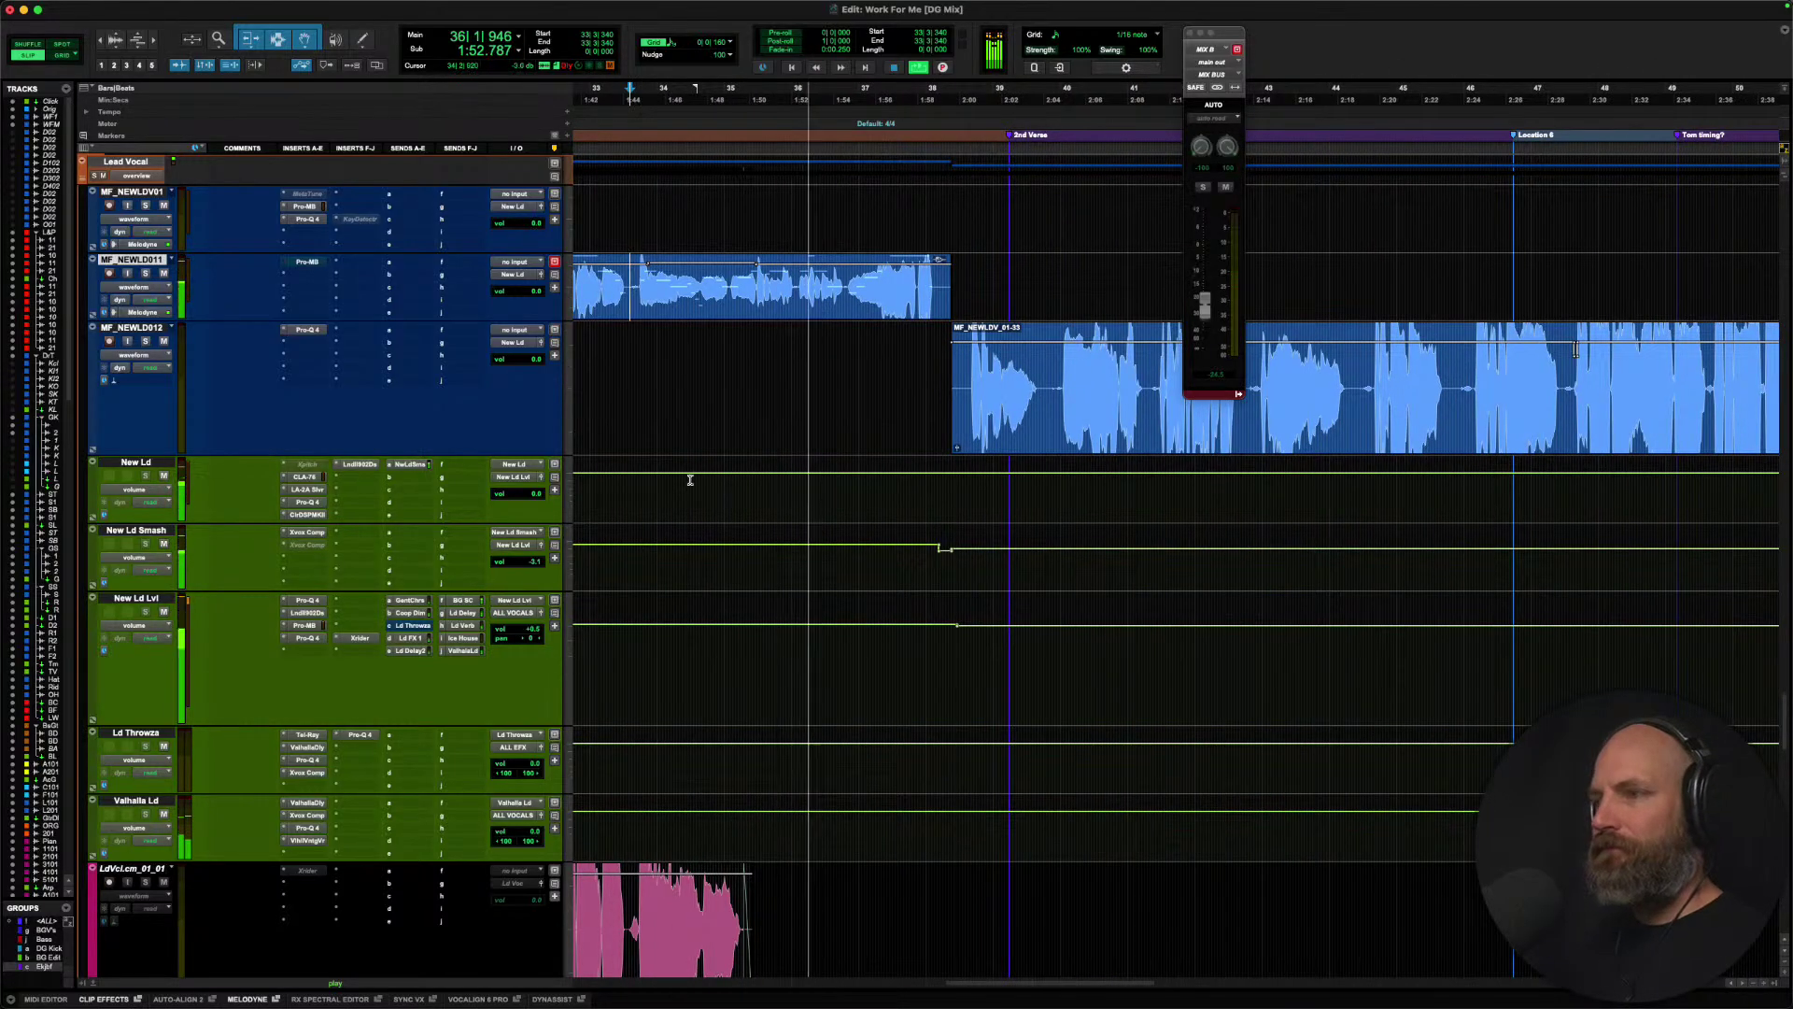
drag(627, 281, 941, 319)
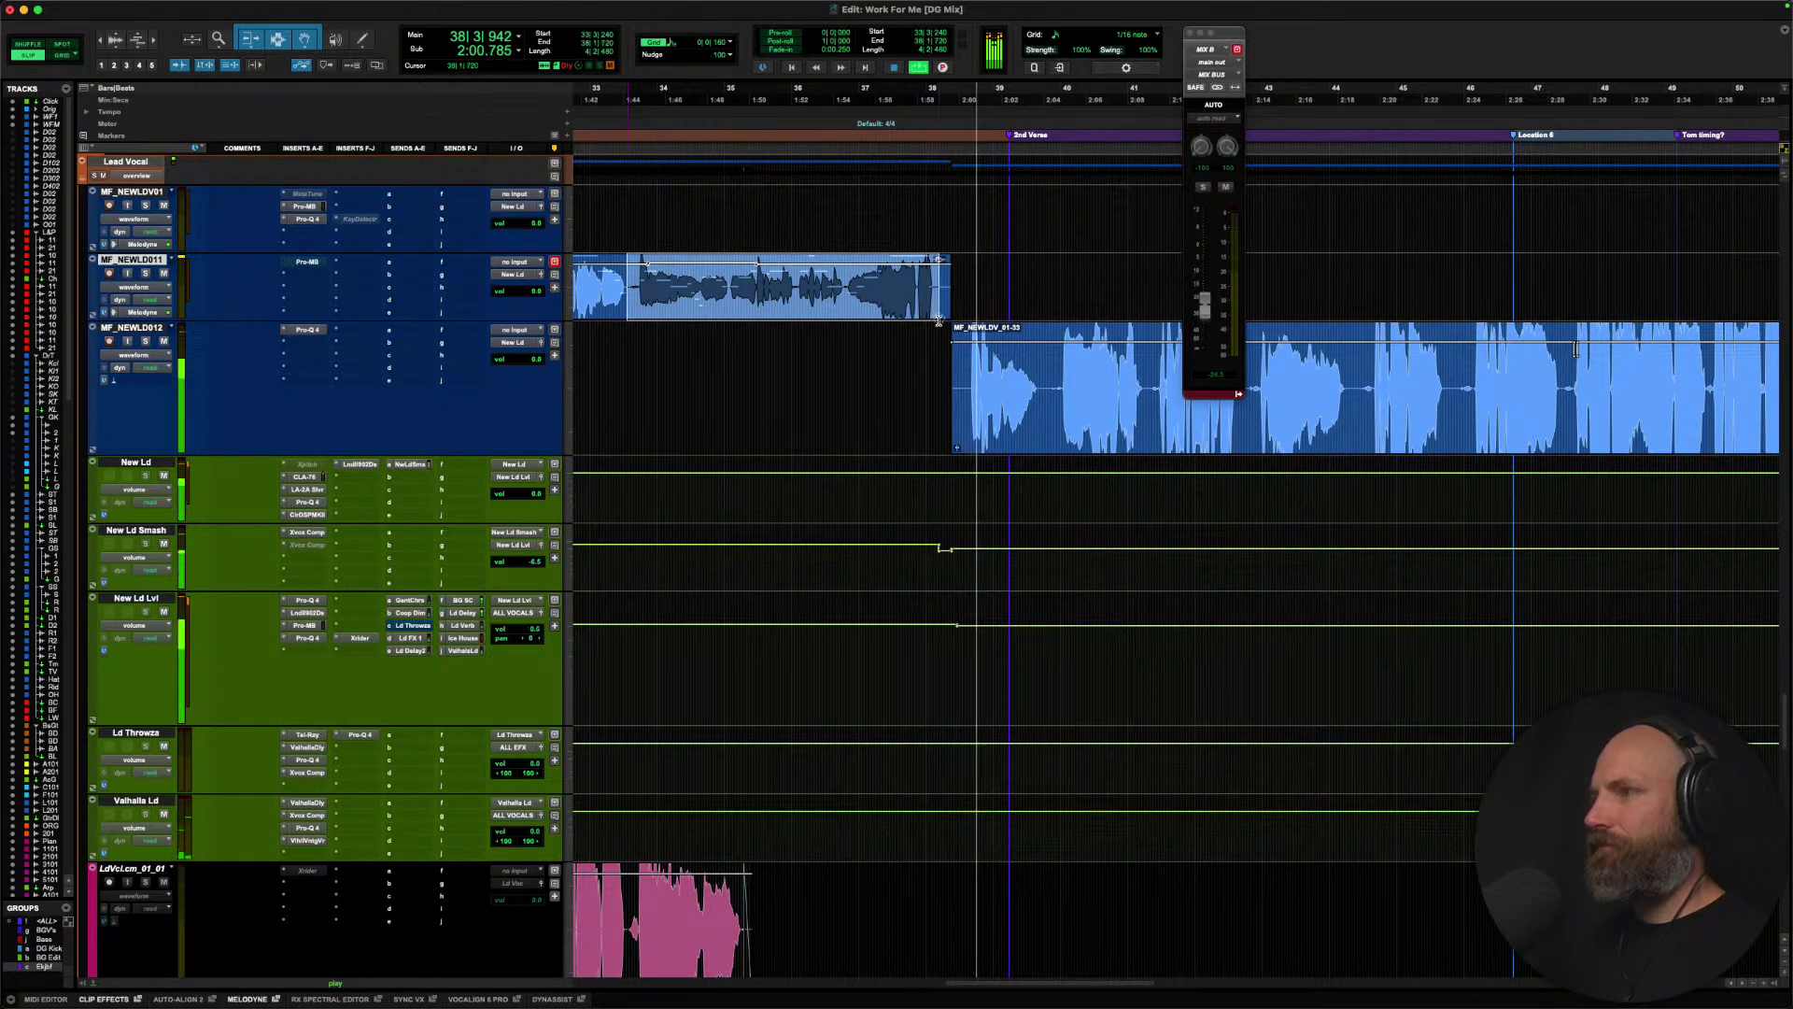
click(137, 530)
key(space)
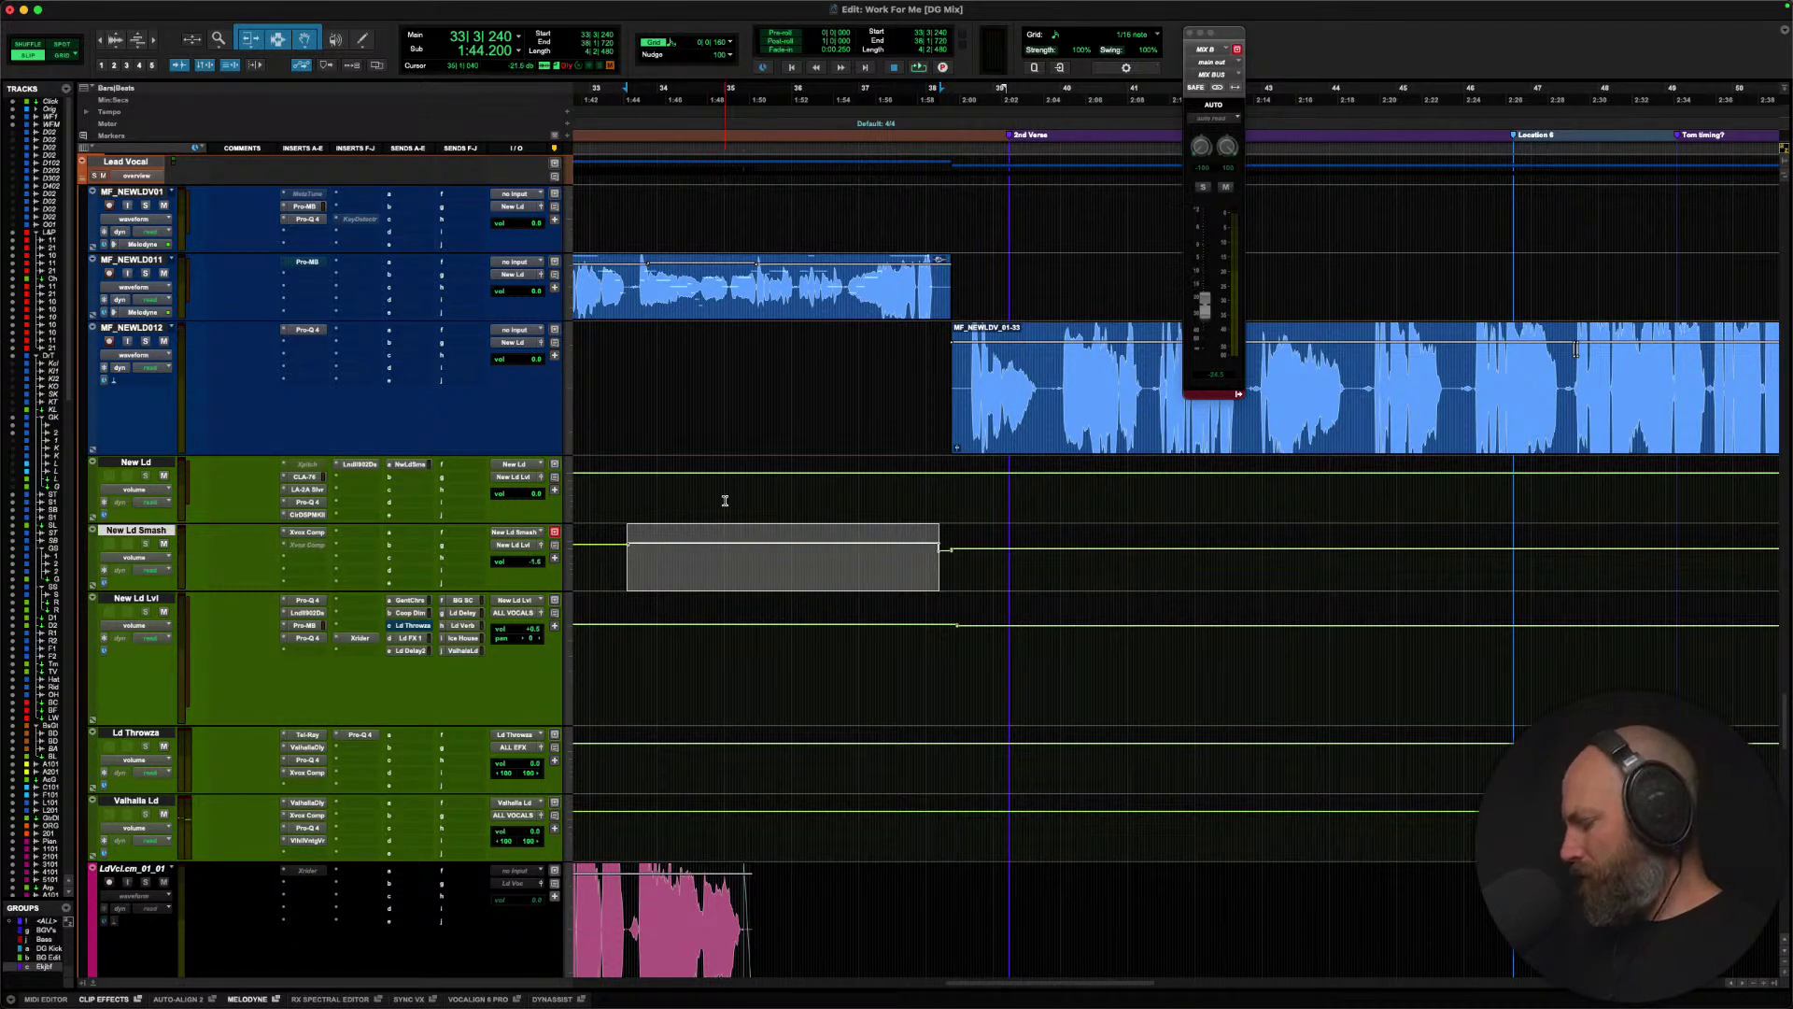
Raise New Ld Smash's volume automation by 1.0 dB over the preceding MF_NEWLD011 phrase starting at 32|1|520.
key(space)
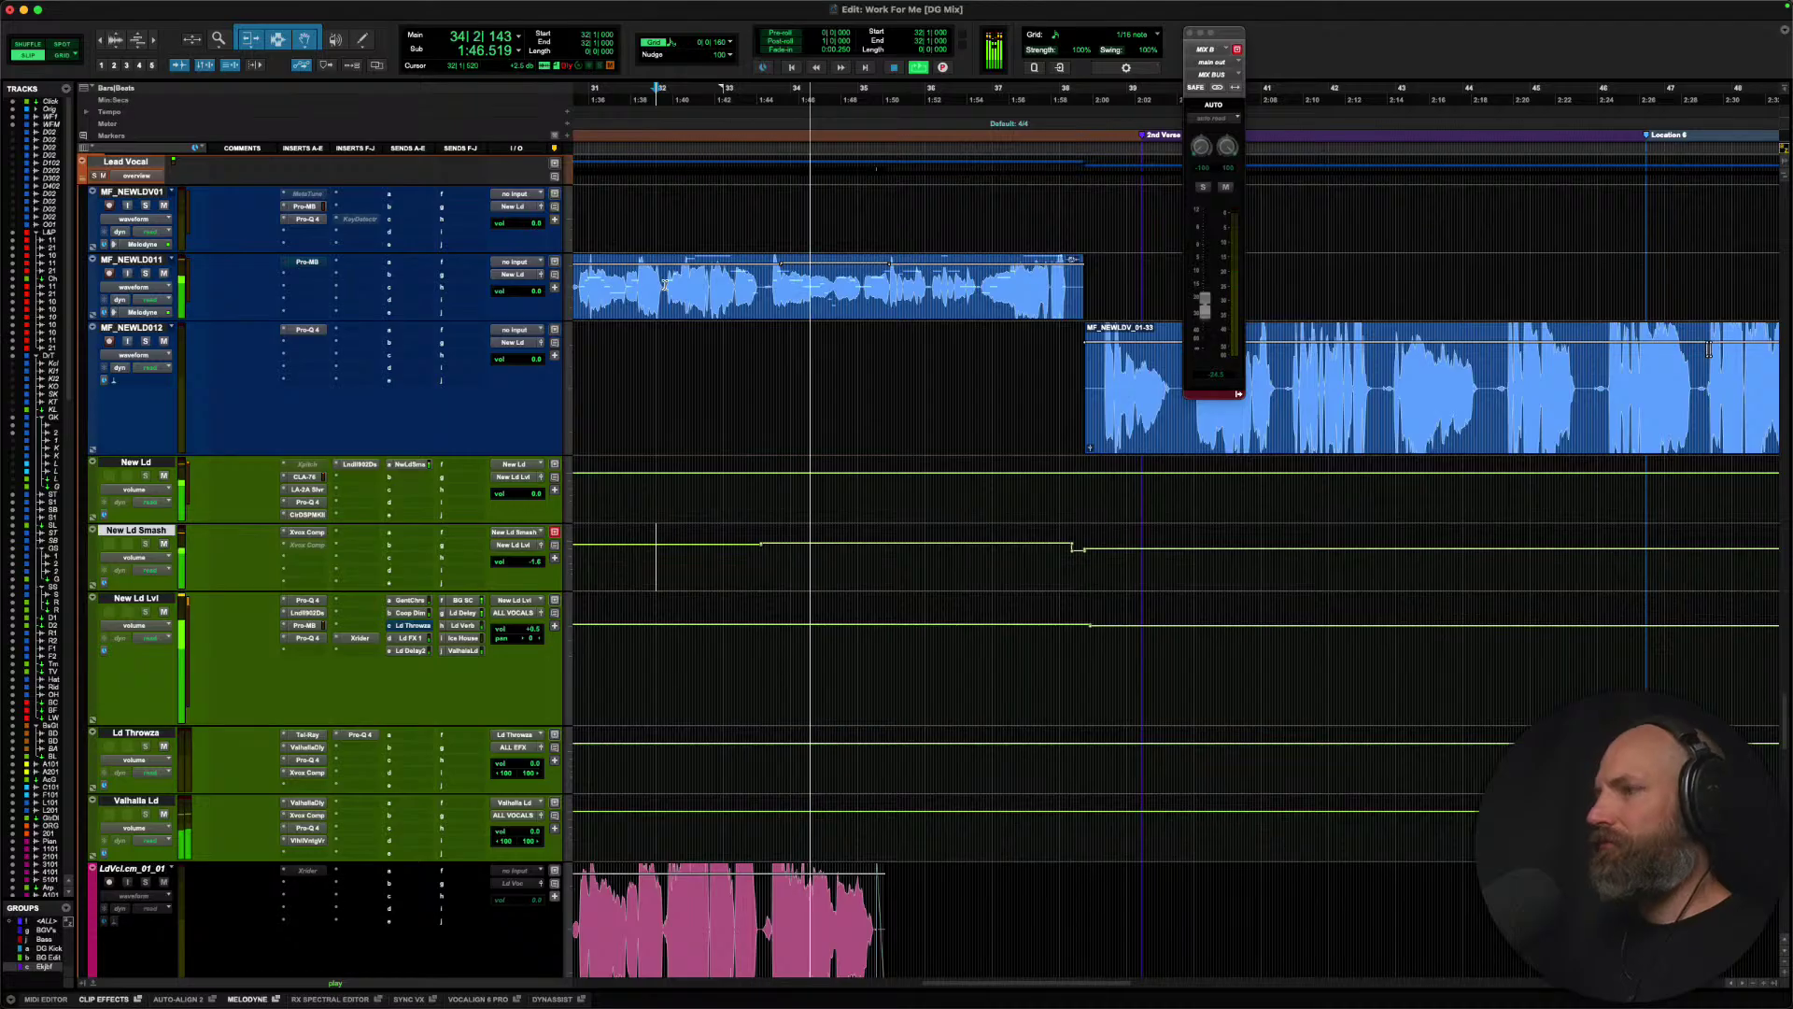
drag(665, 284, 759, 308)
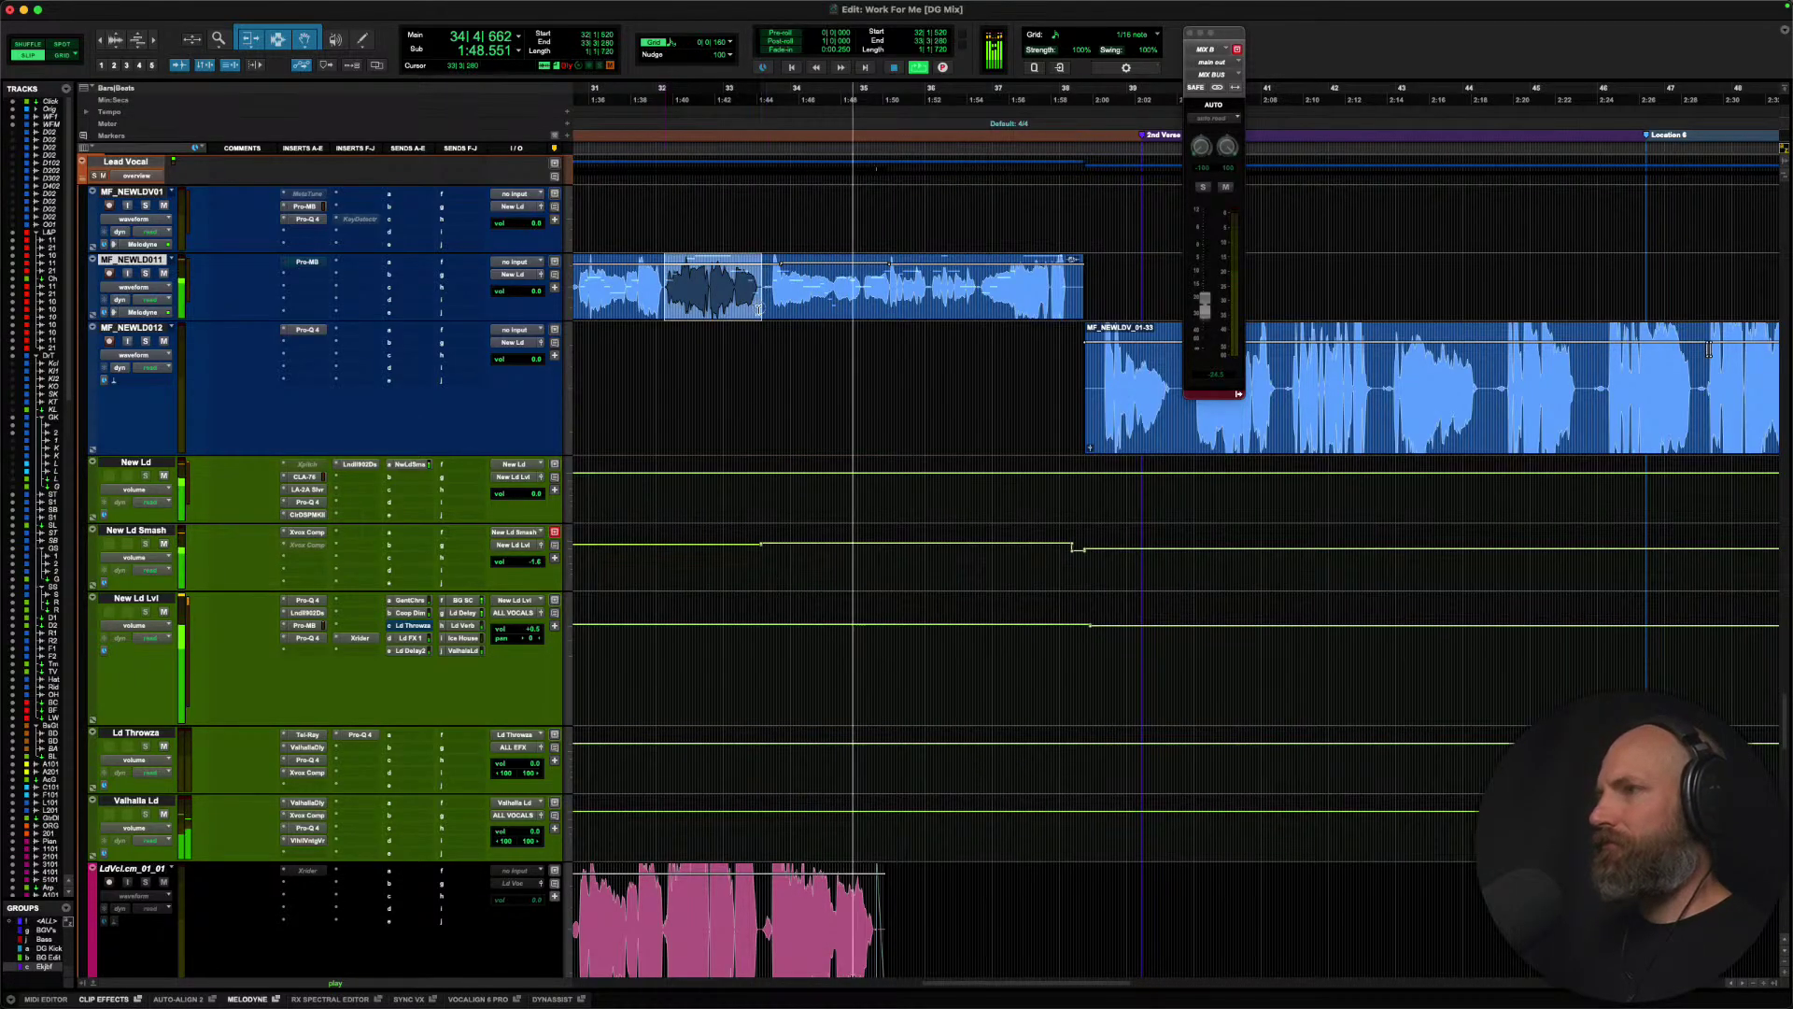
click(137, 533)
drag(719, 540, 721, 510)
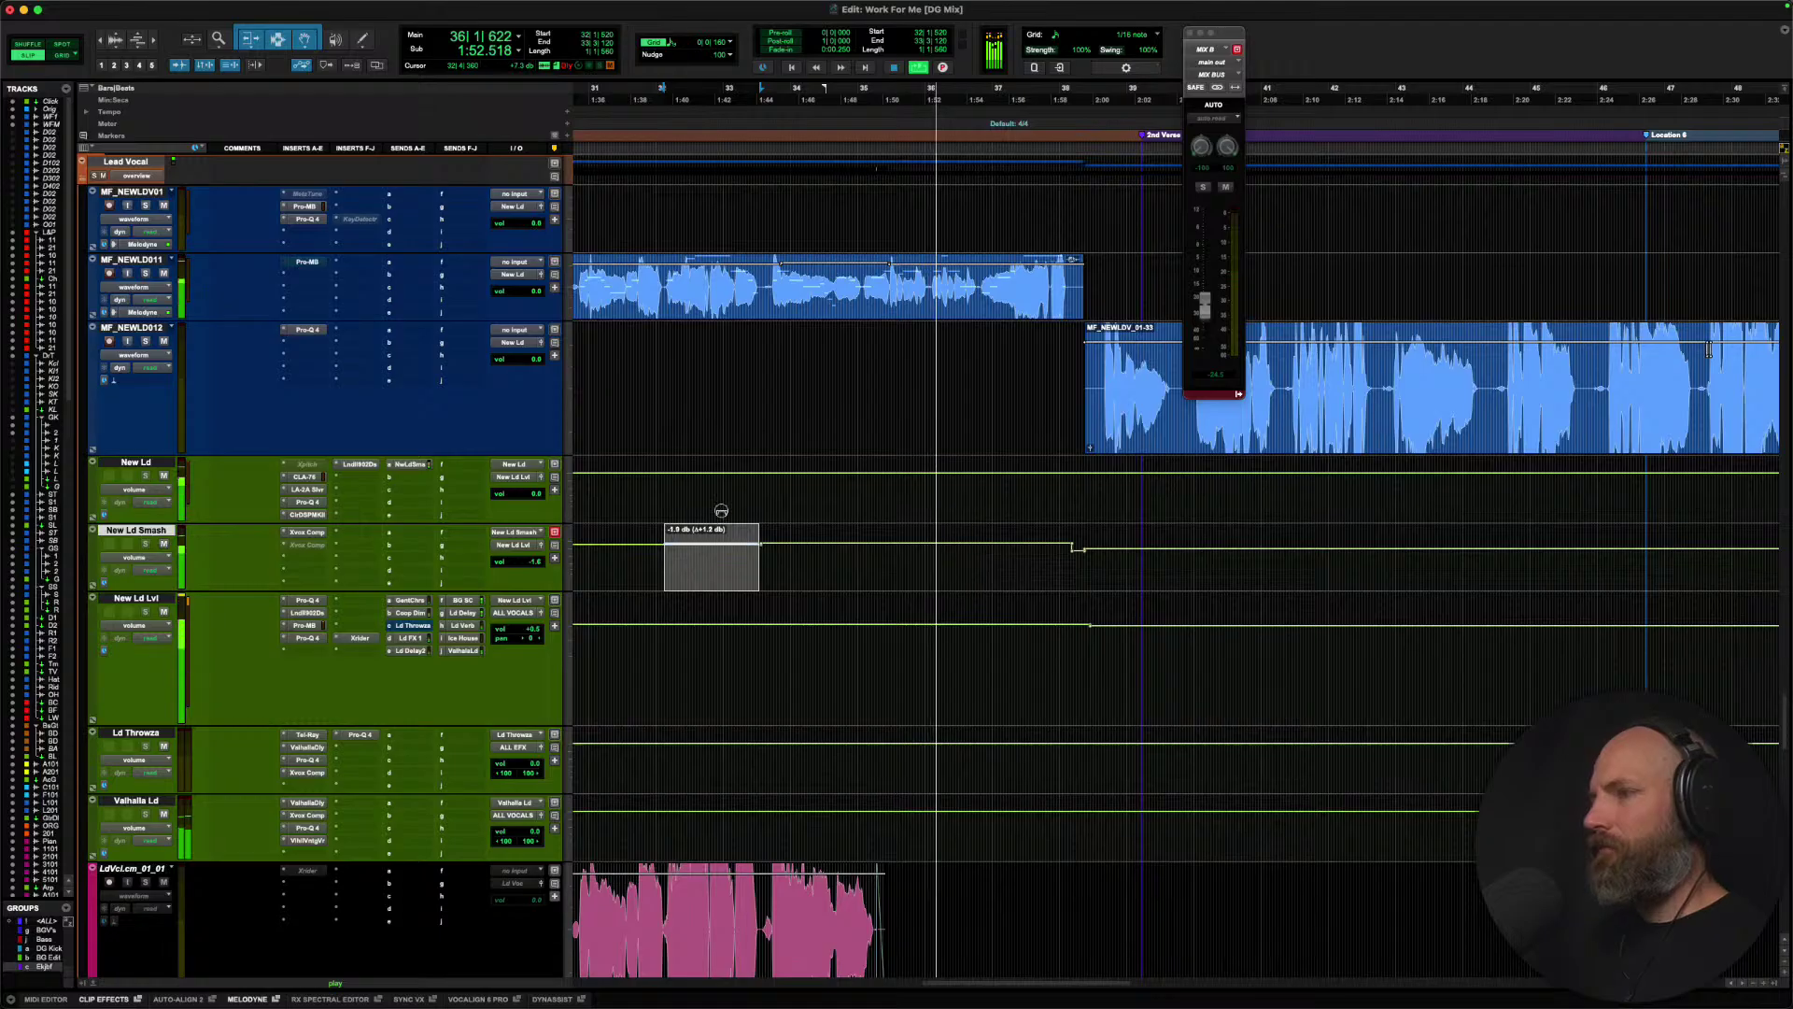
Play from 31|1|520 and slightly boost the band near 1 kHz in New Ld Lvl's Pro-Q 4.
click(598, 553)
key(space)
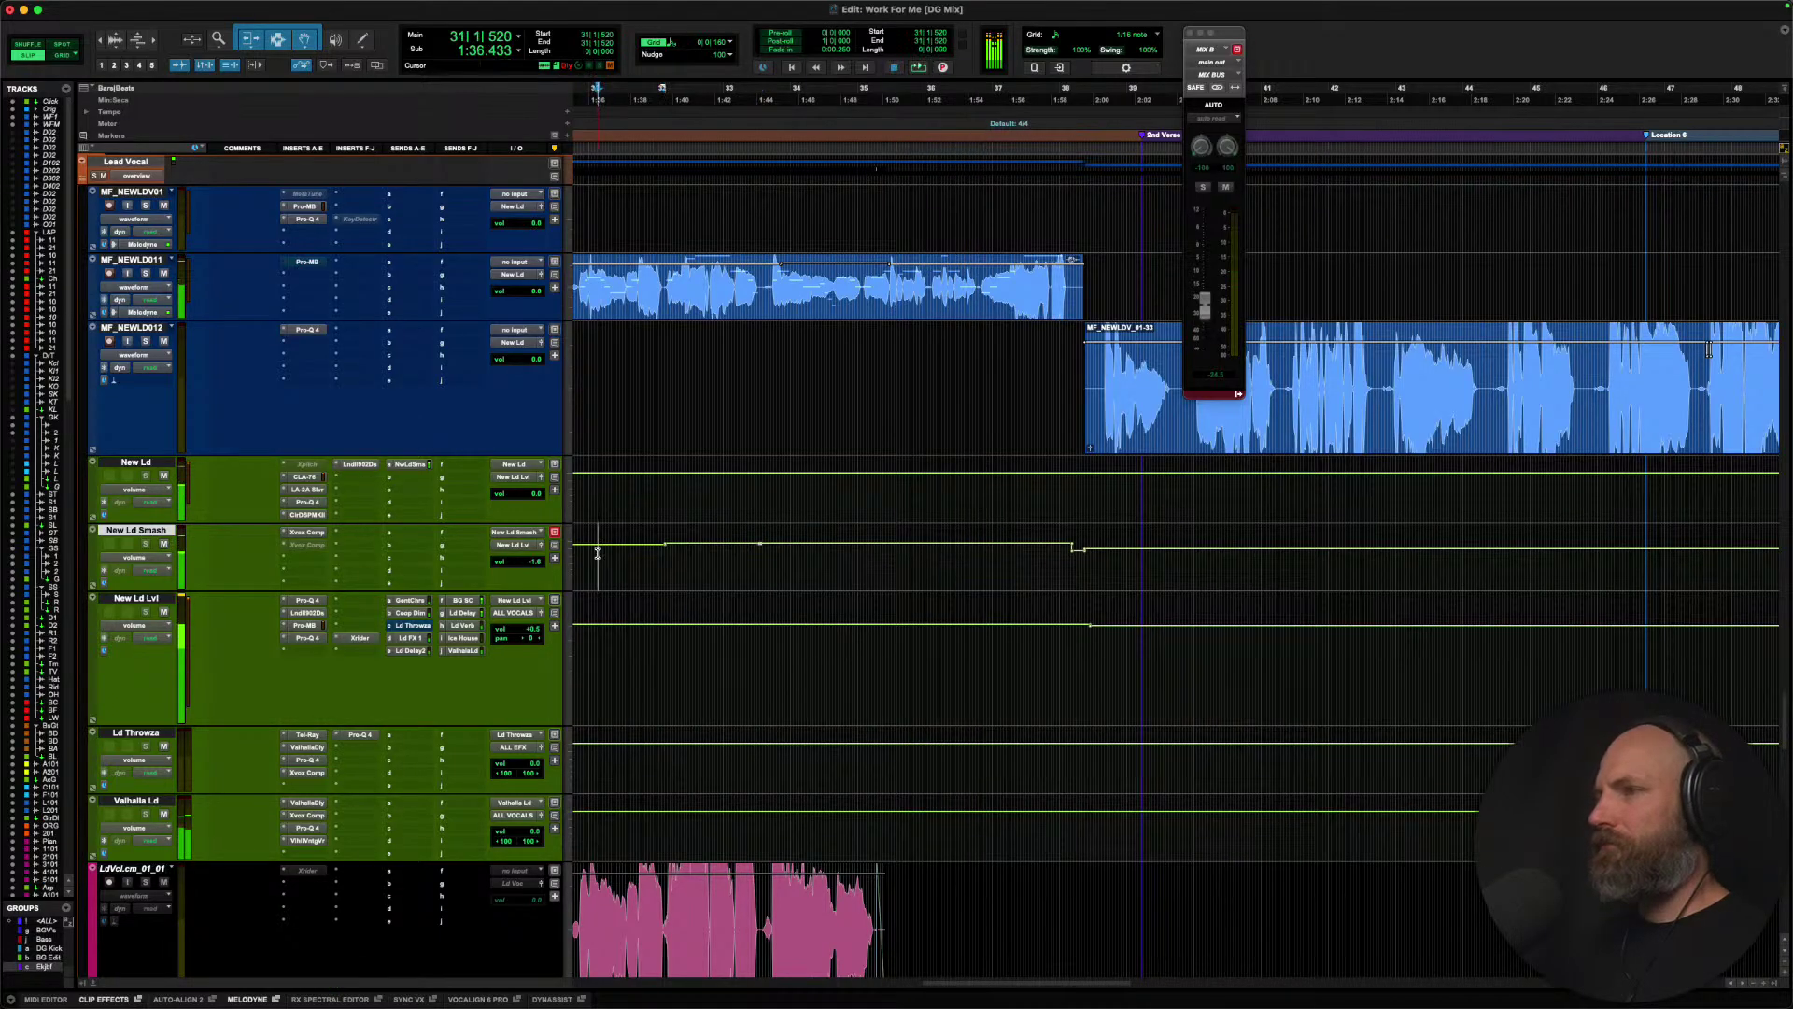
key(space)
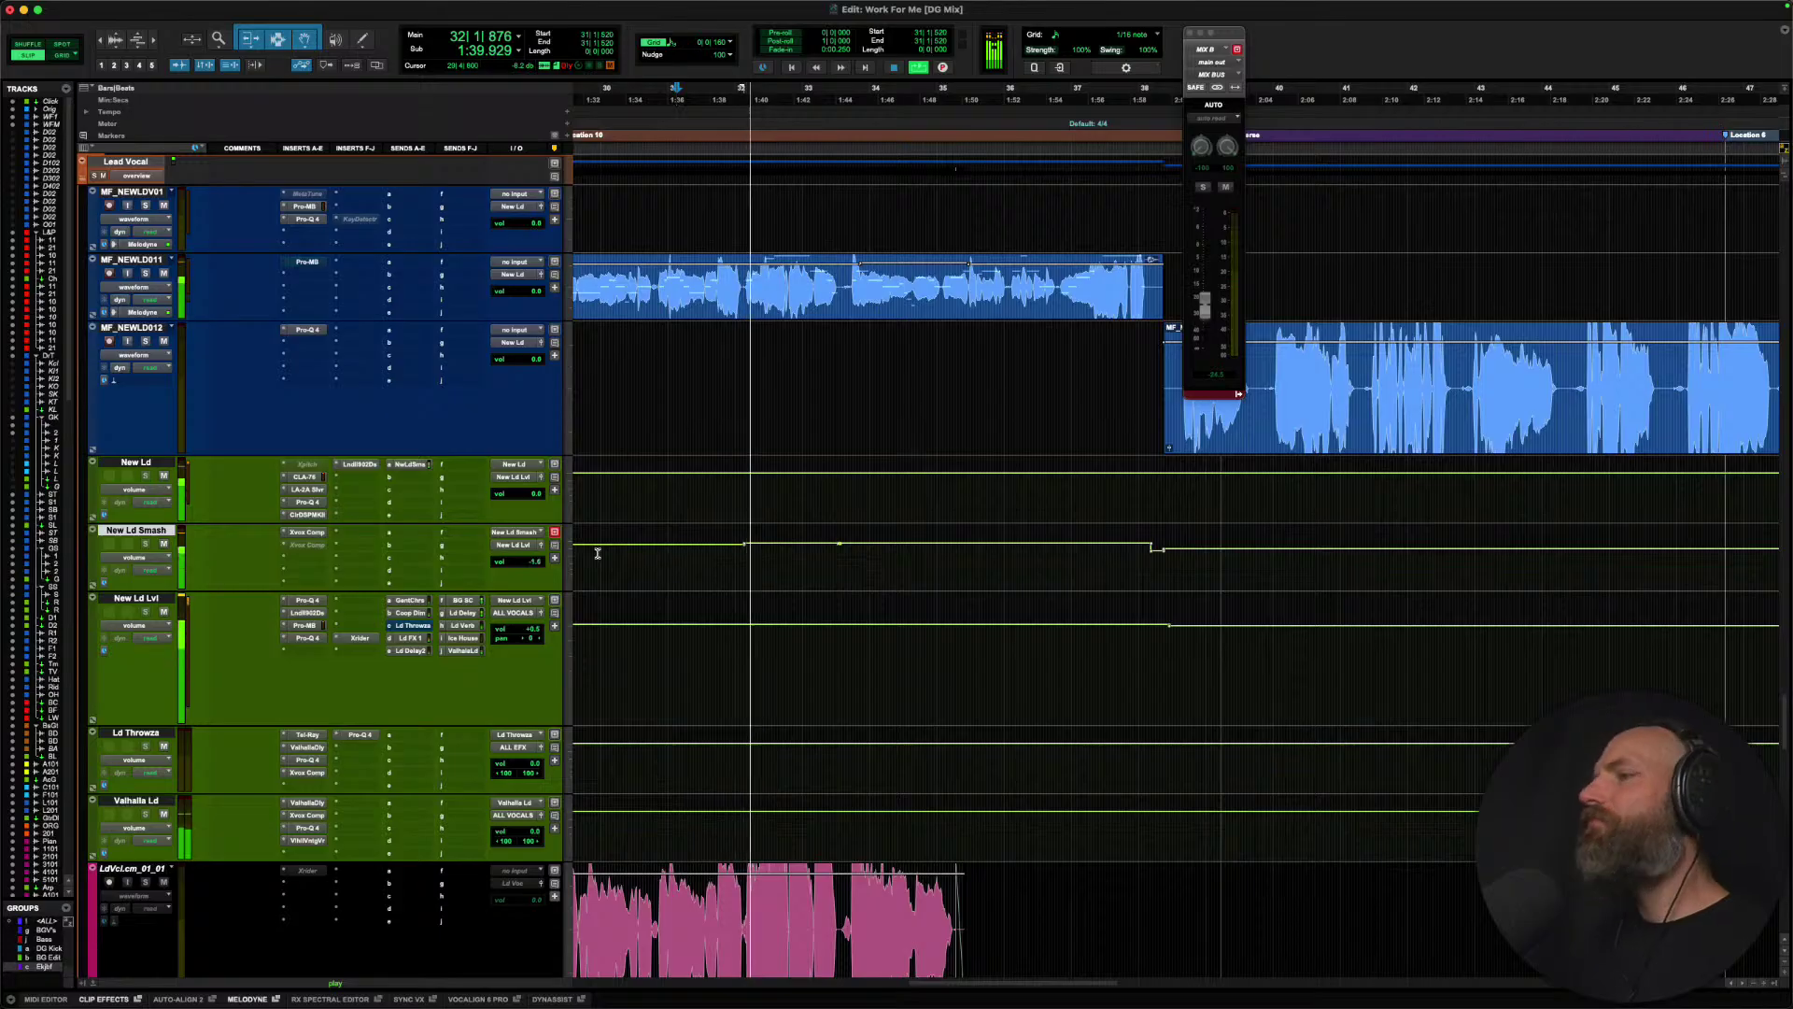
click(307, 639)
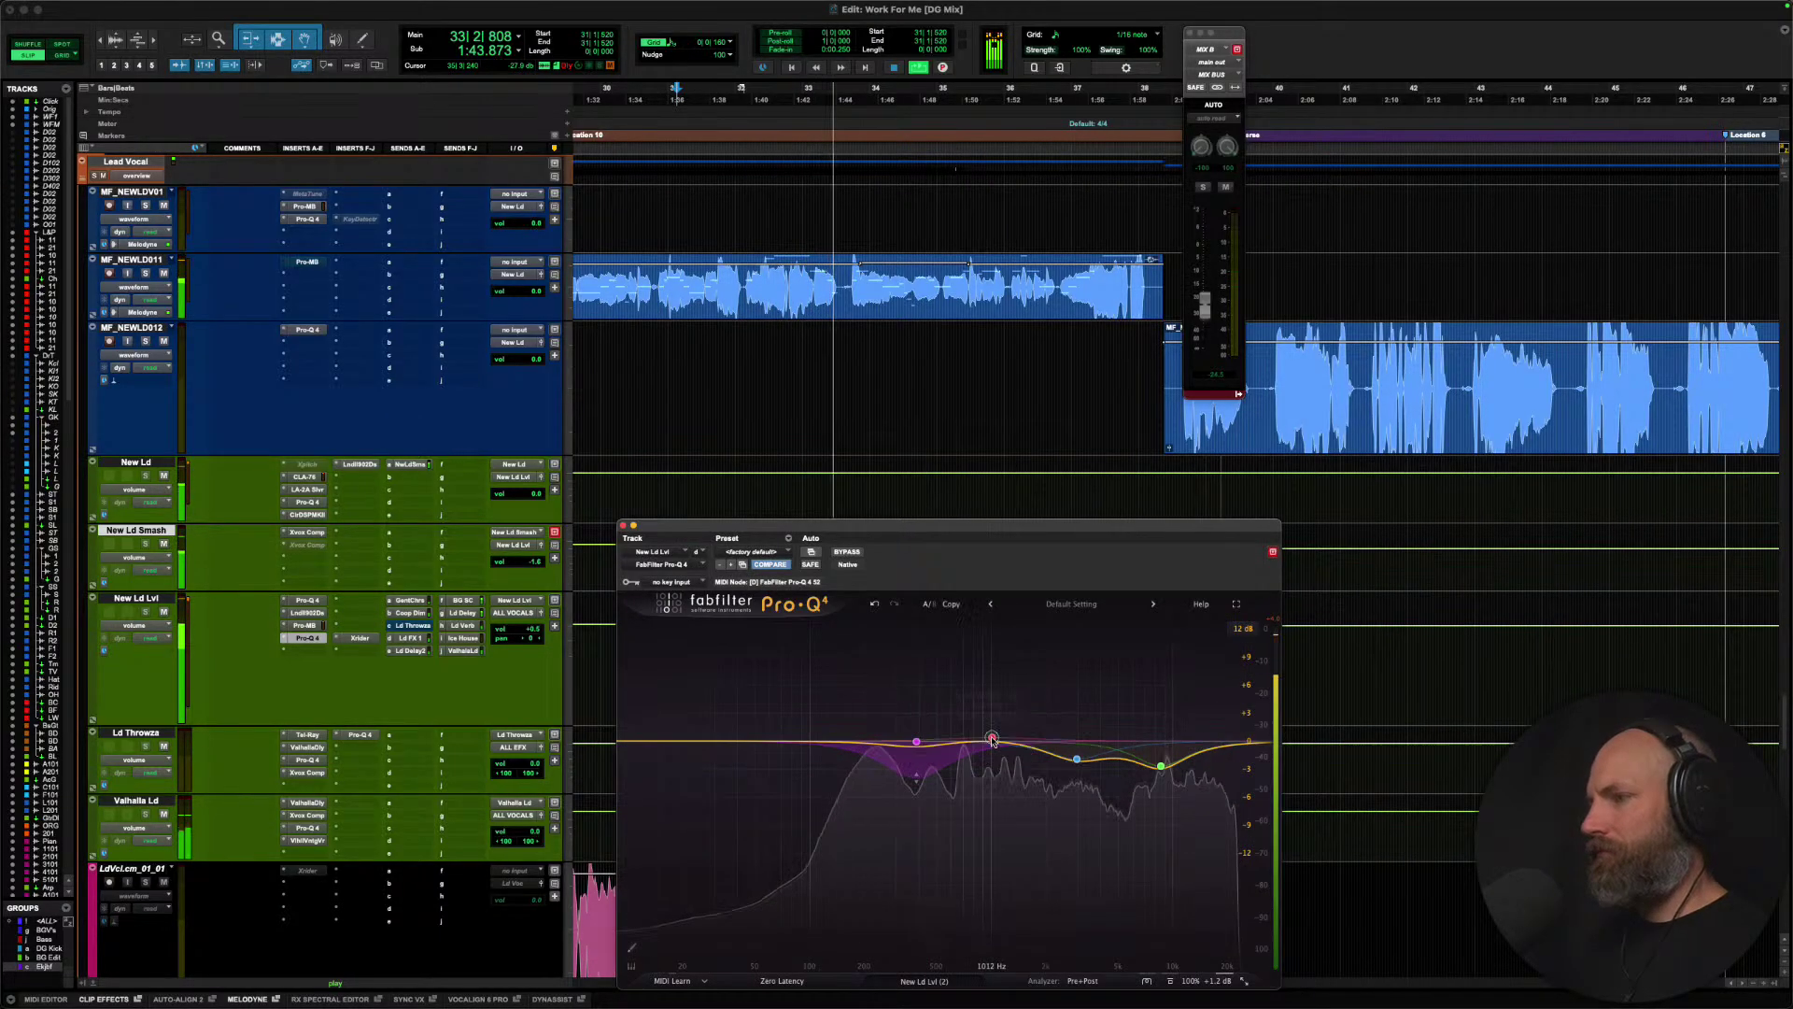
drag(992, 739, 1002, 670)
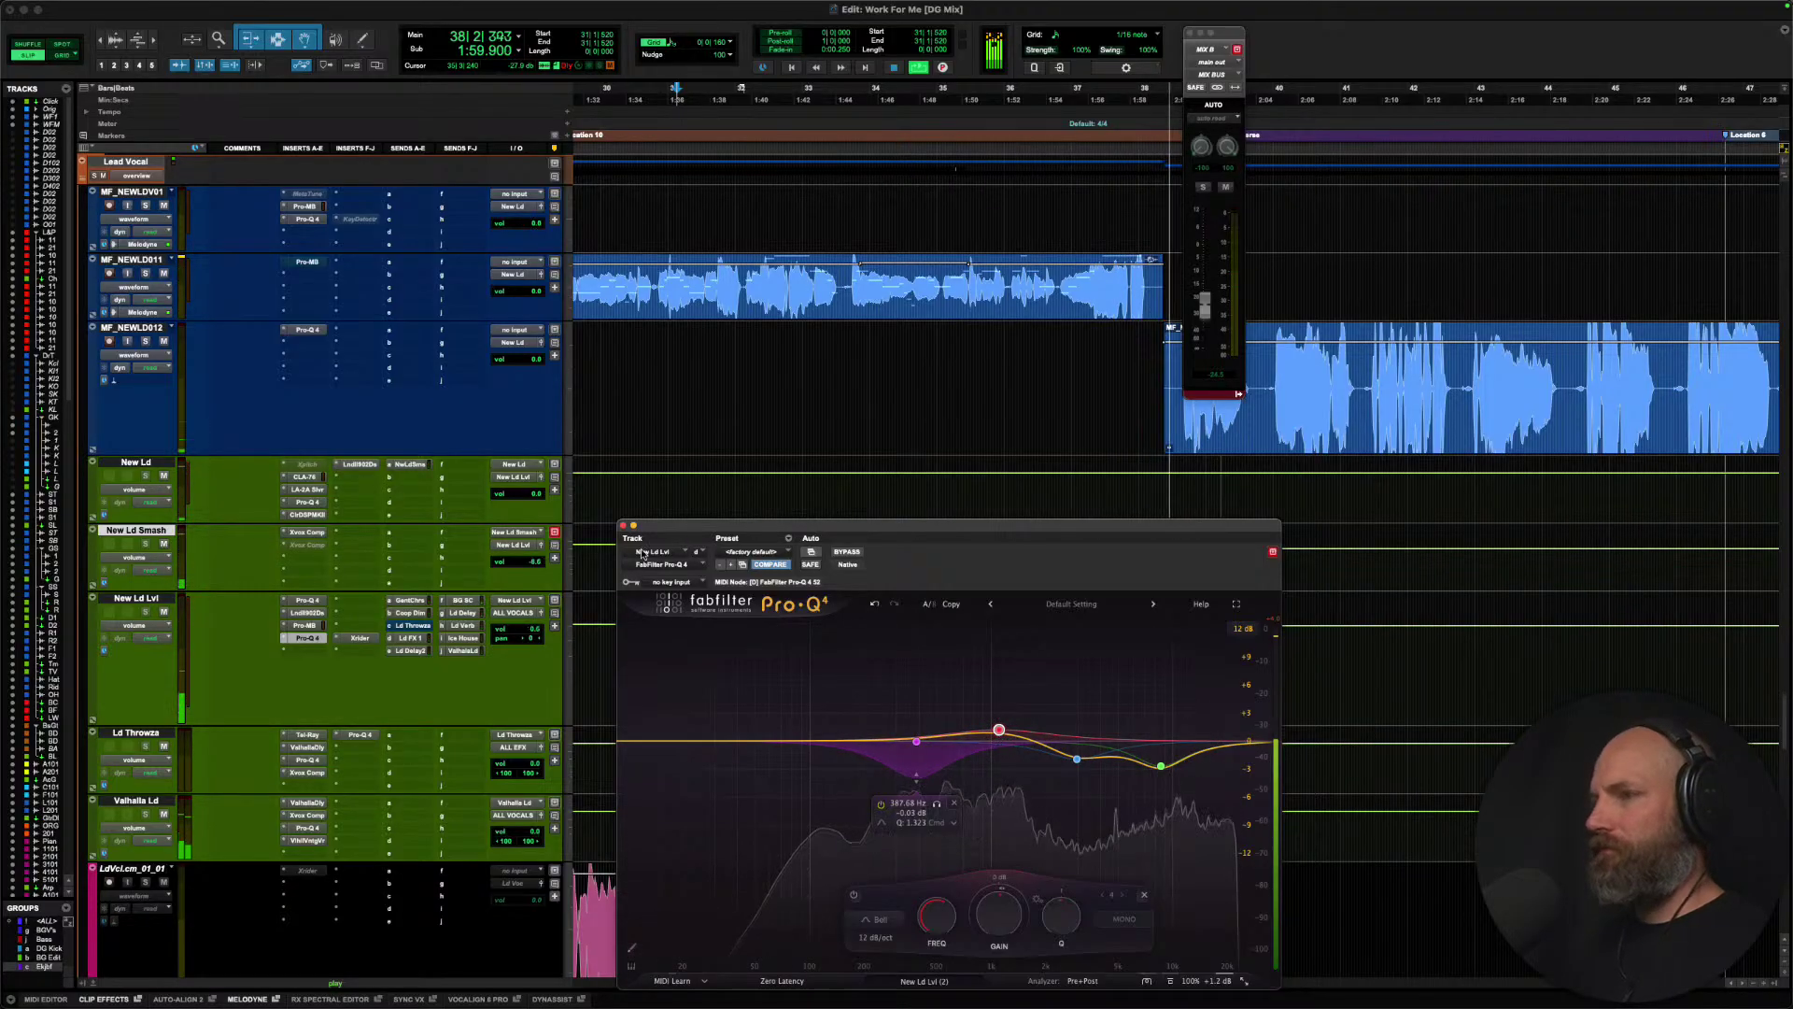
click(623, 527)
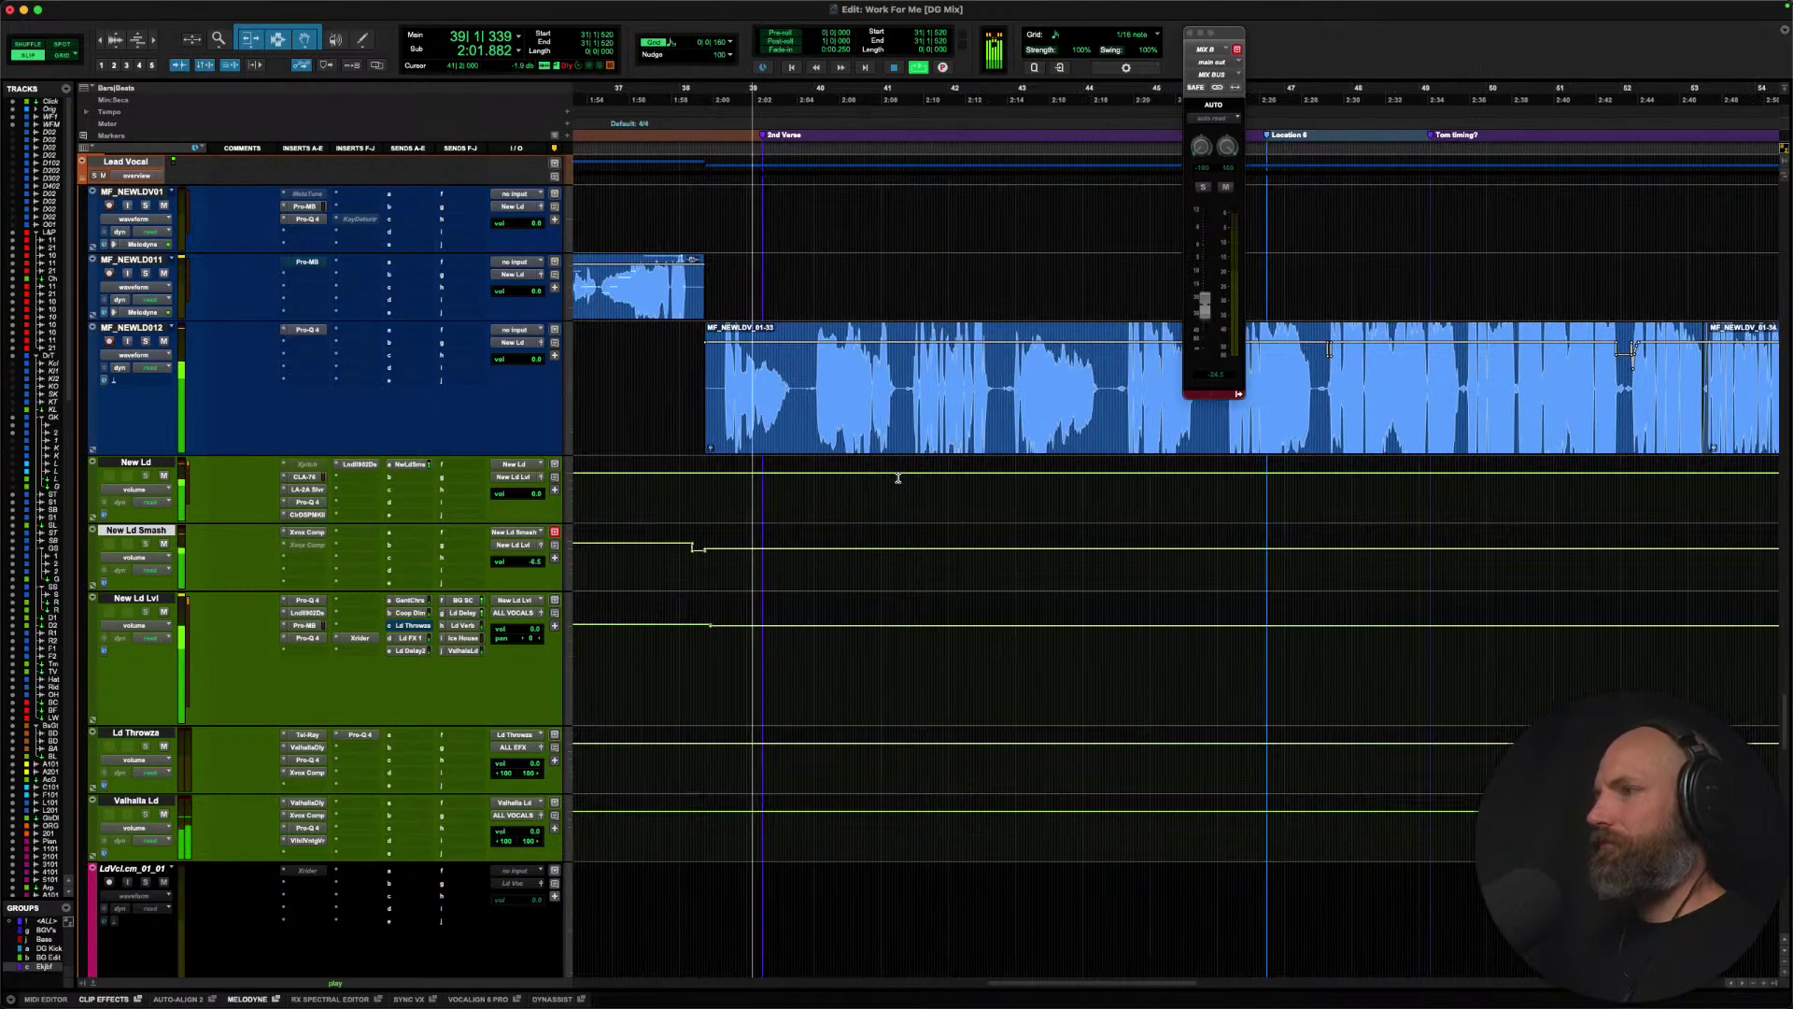
Select the opening 2nd Verse phrase on MF_NEWLD012 and audition the vocal from the start of the clip.
click(699, 558)
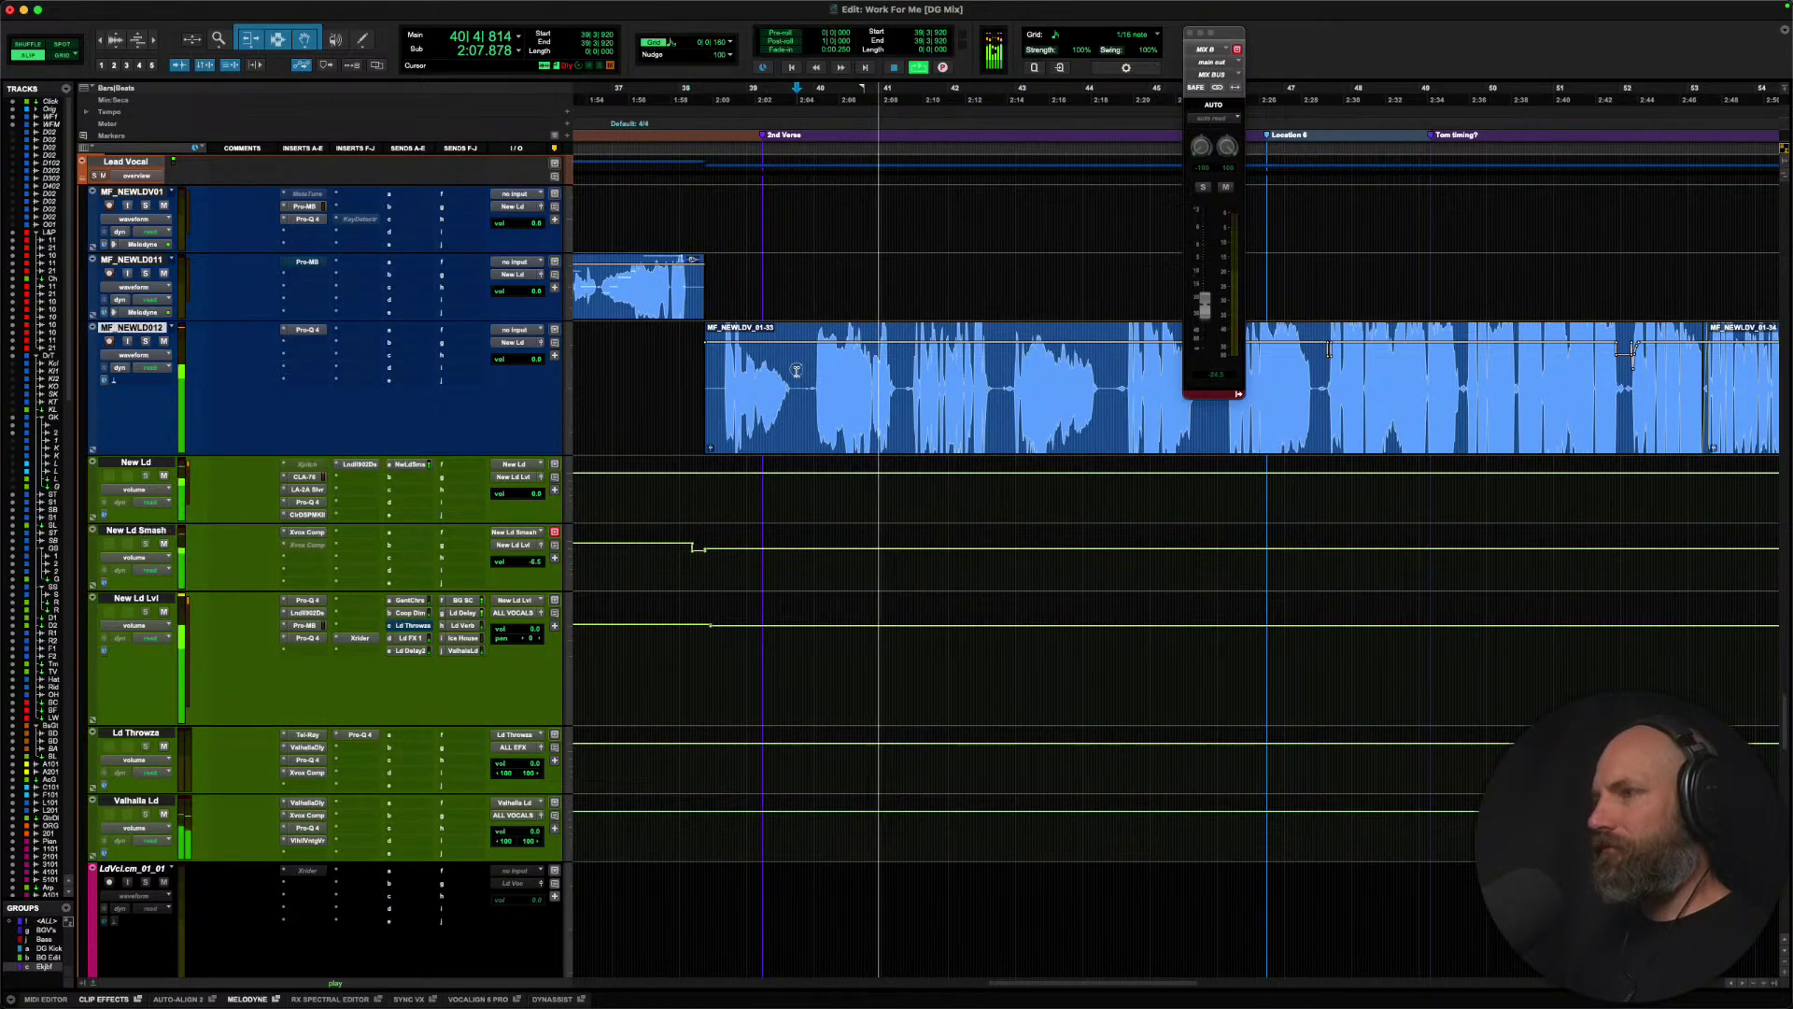
drag(797, 408, 710, 408)
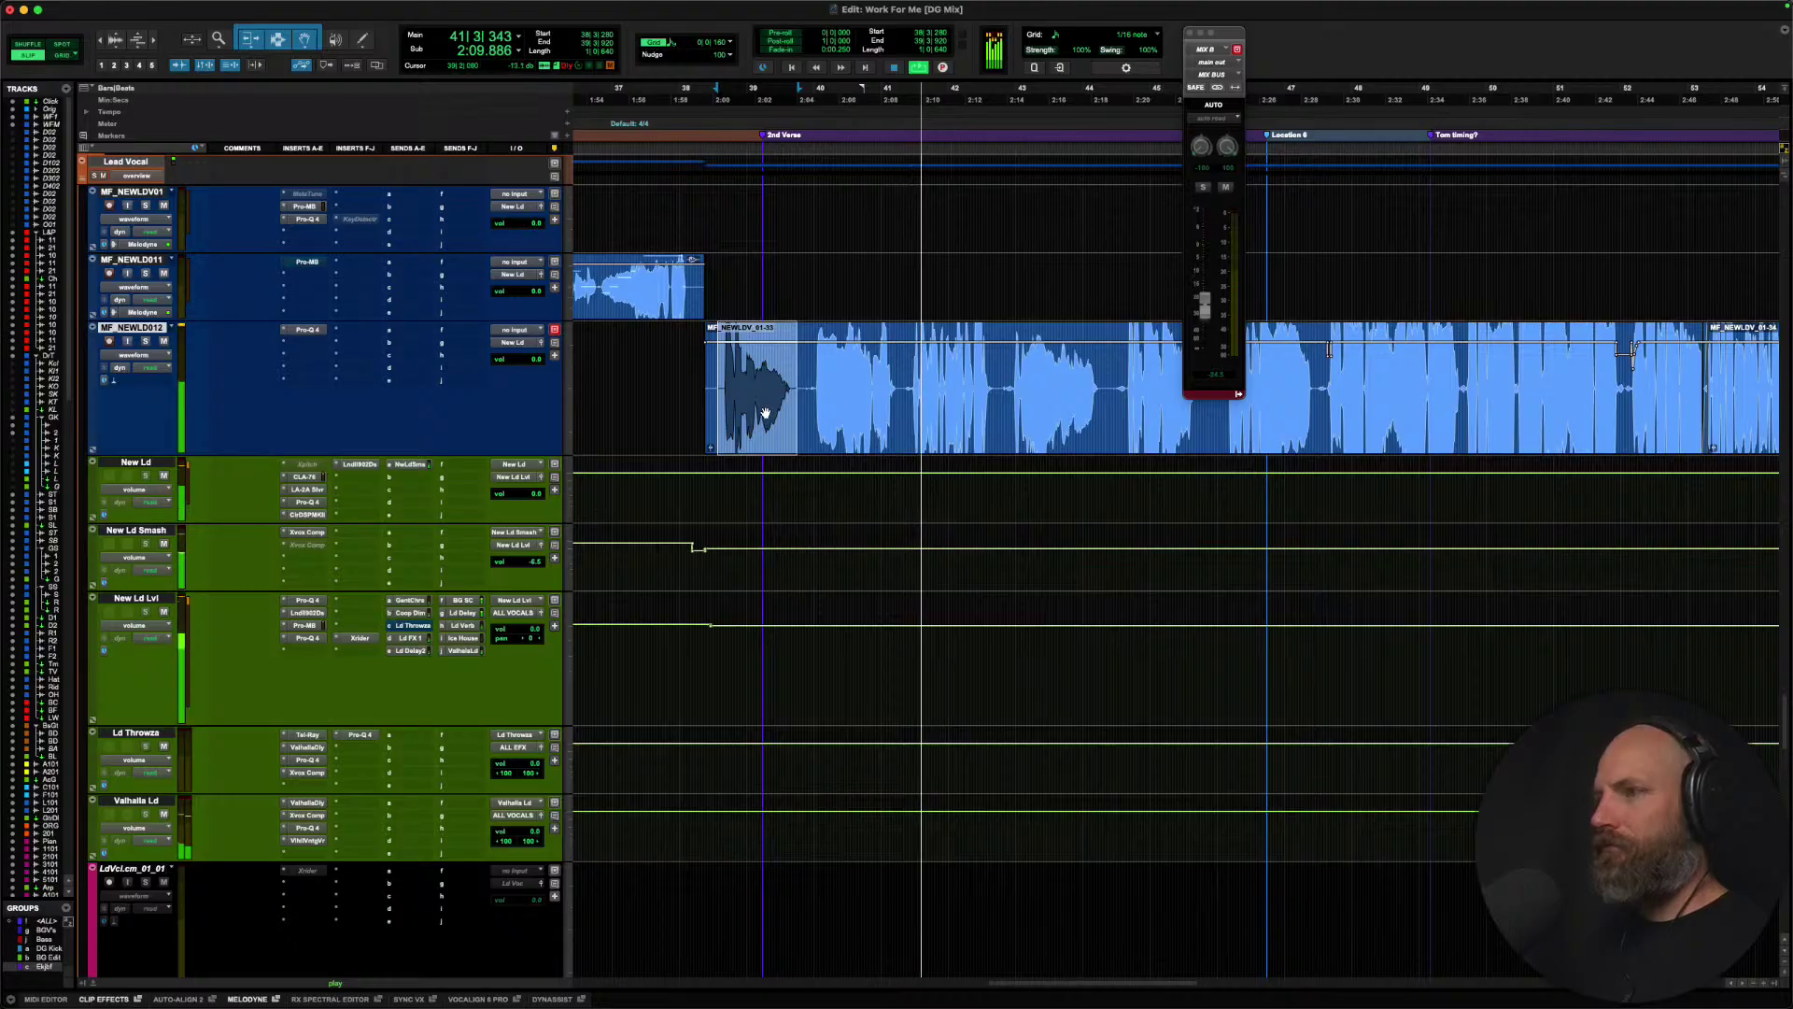
key(space)
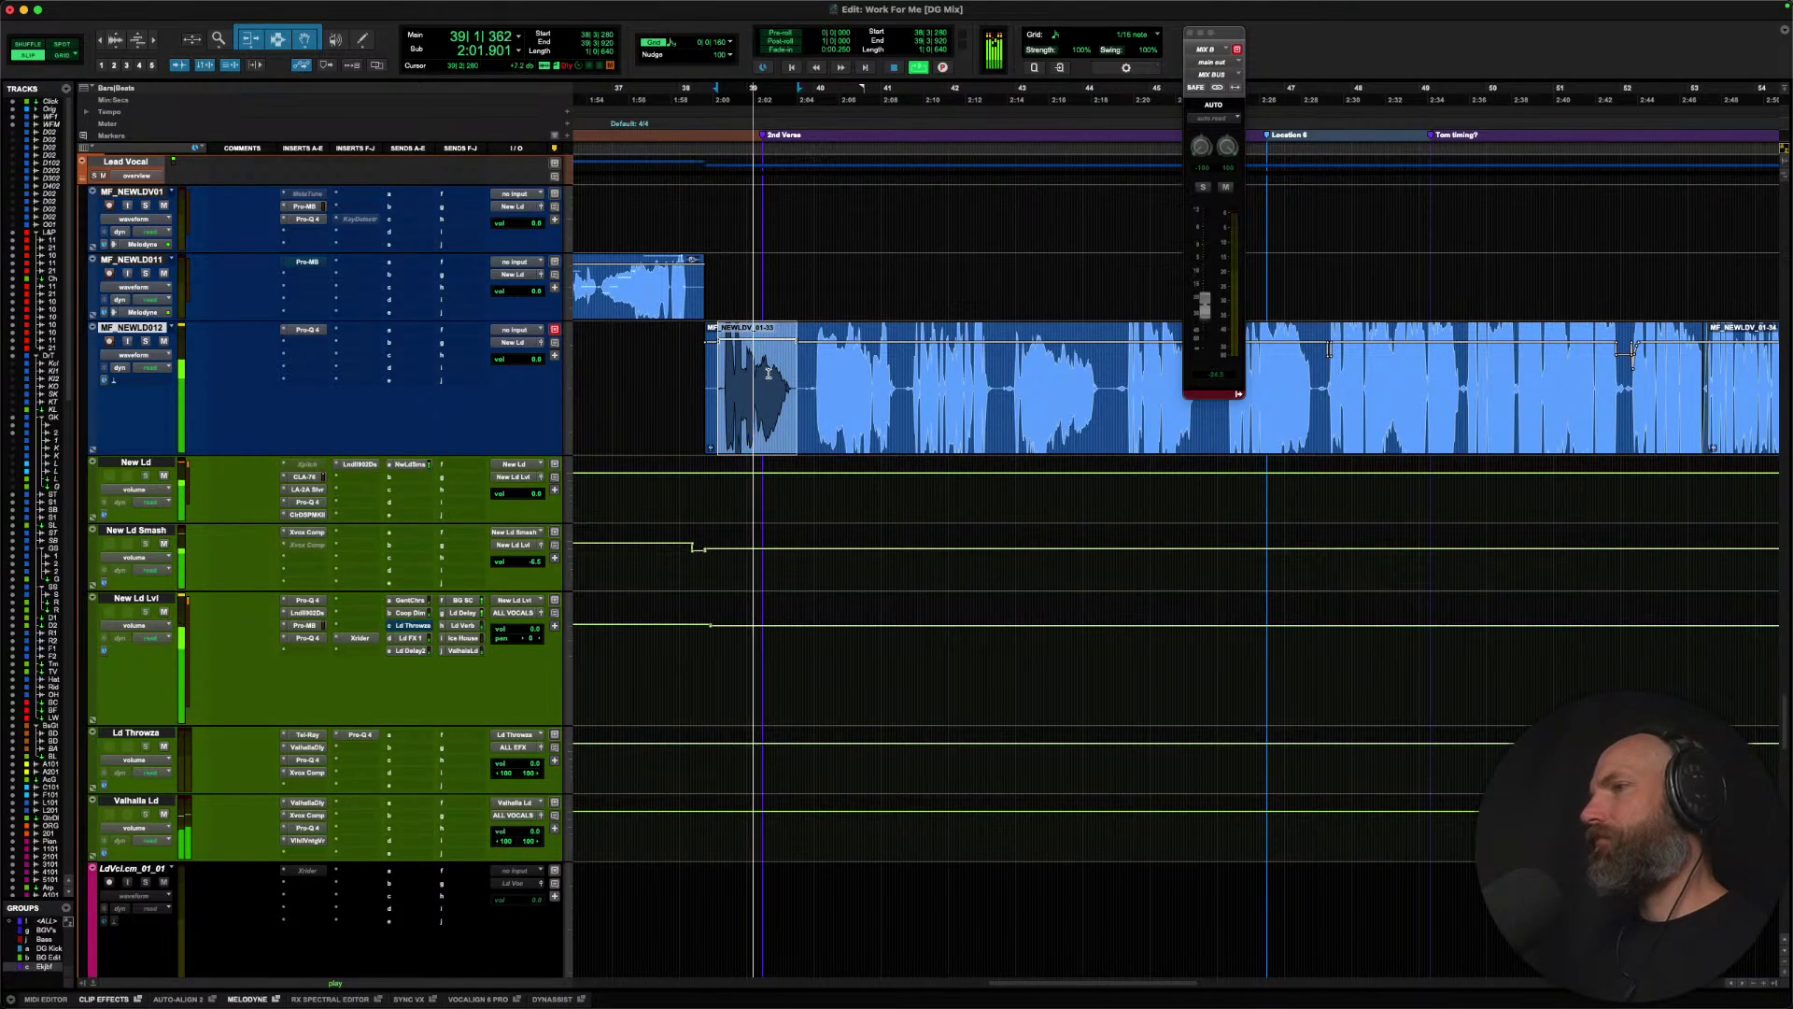
click(706, 381)
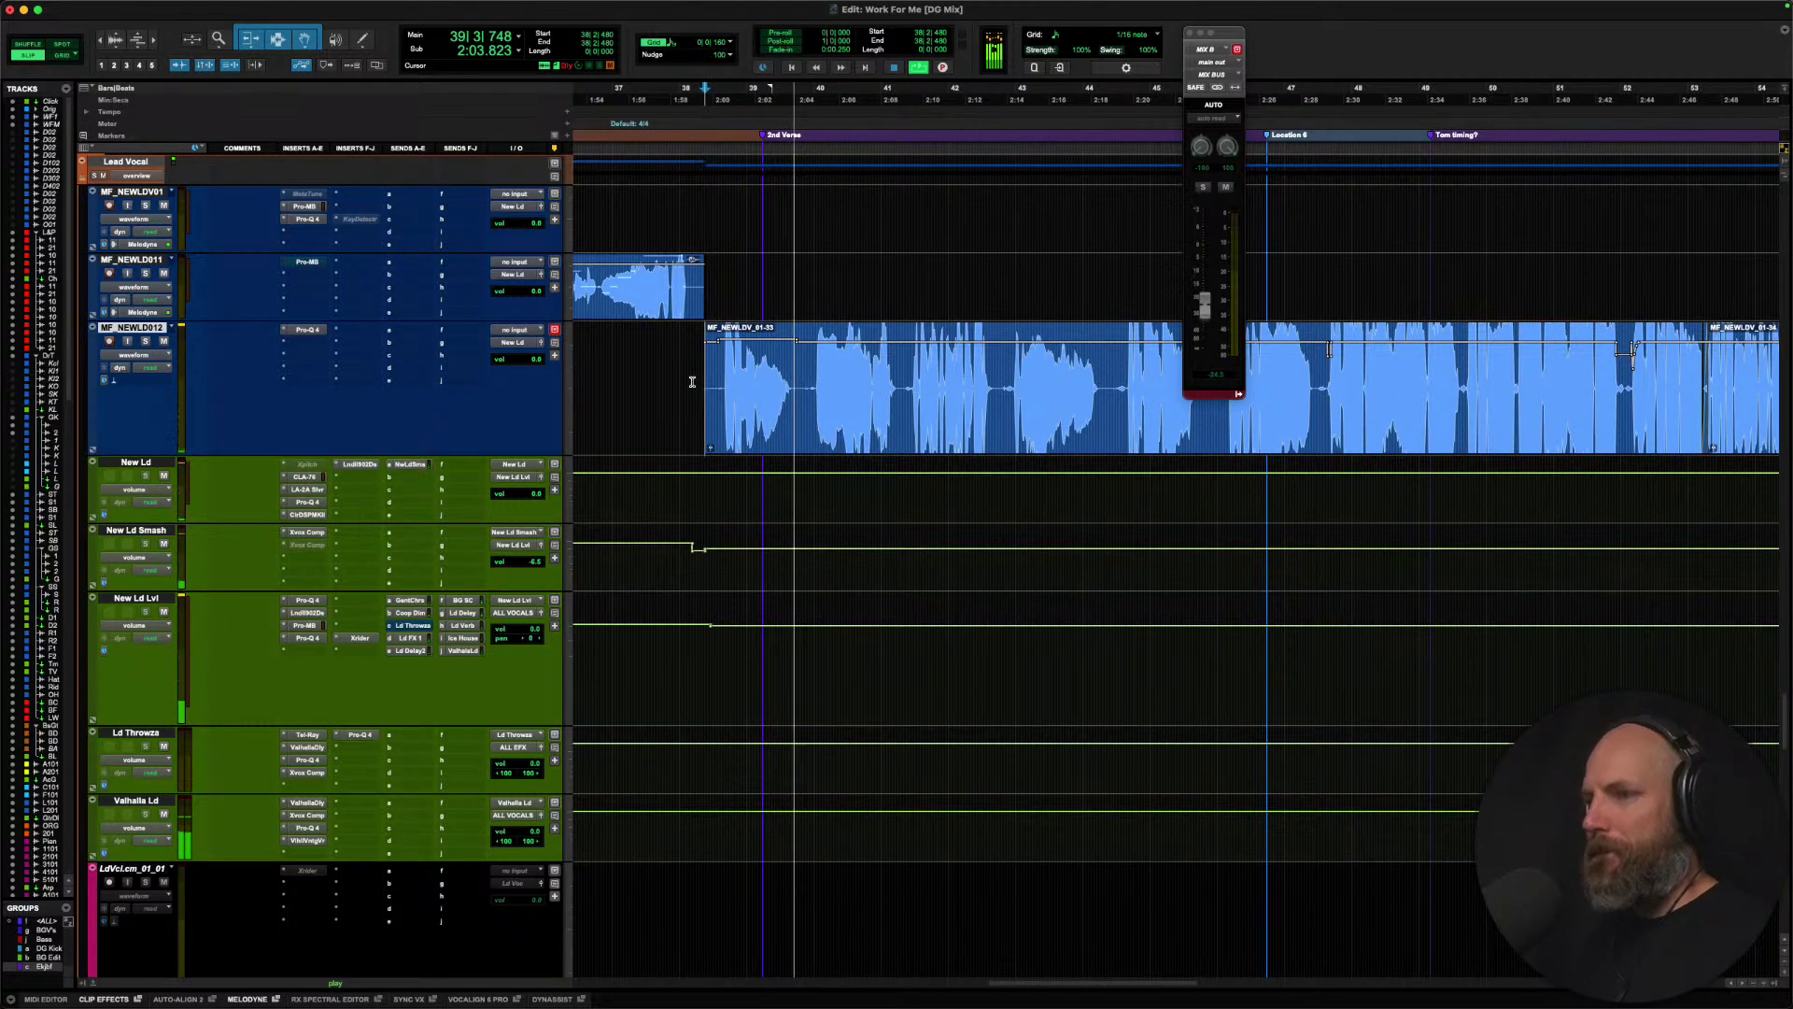
click(796, 386)
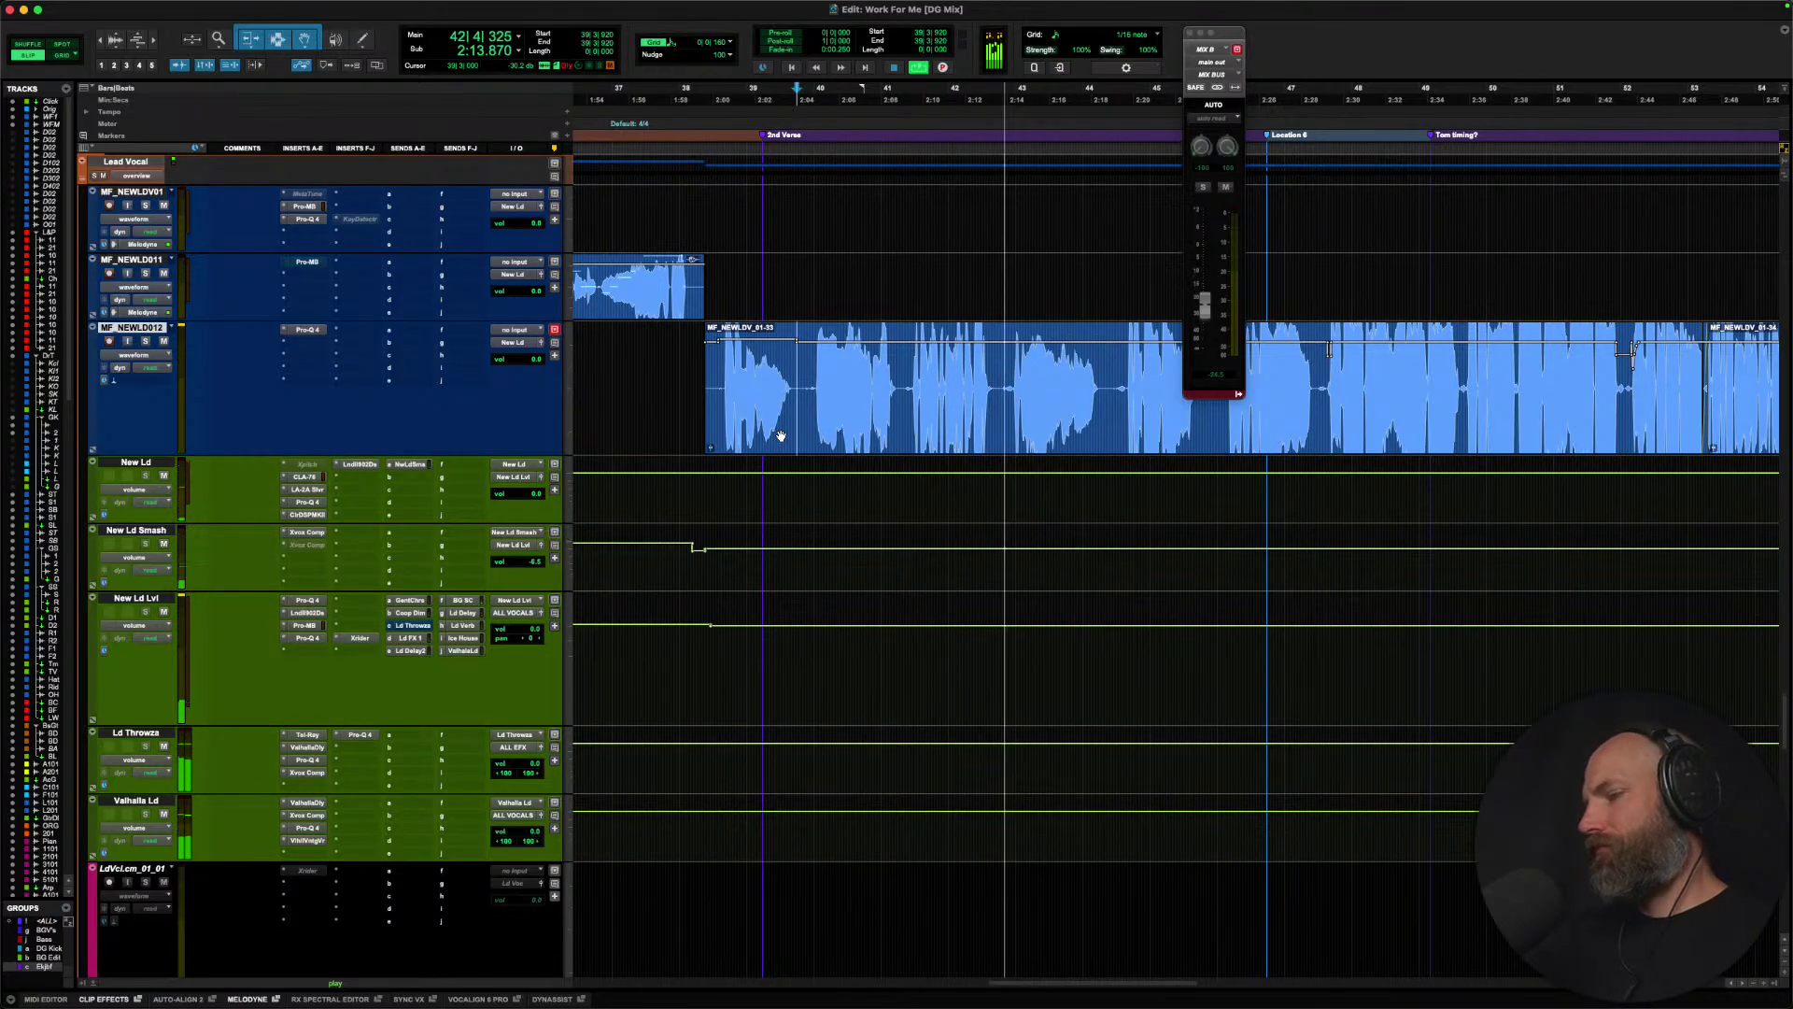
key(space)
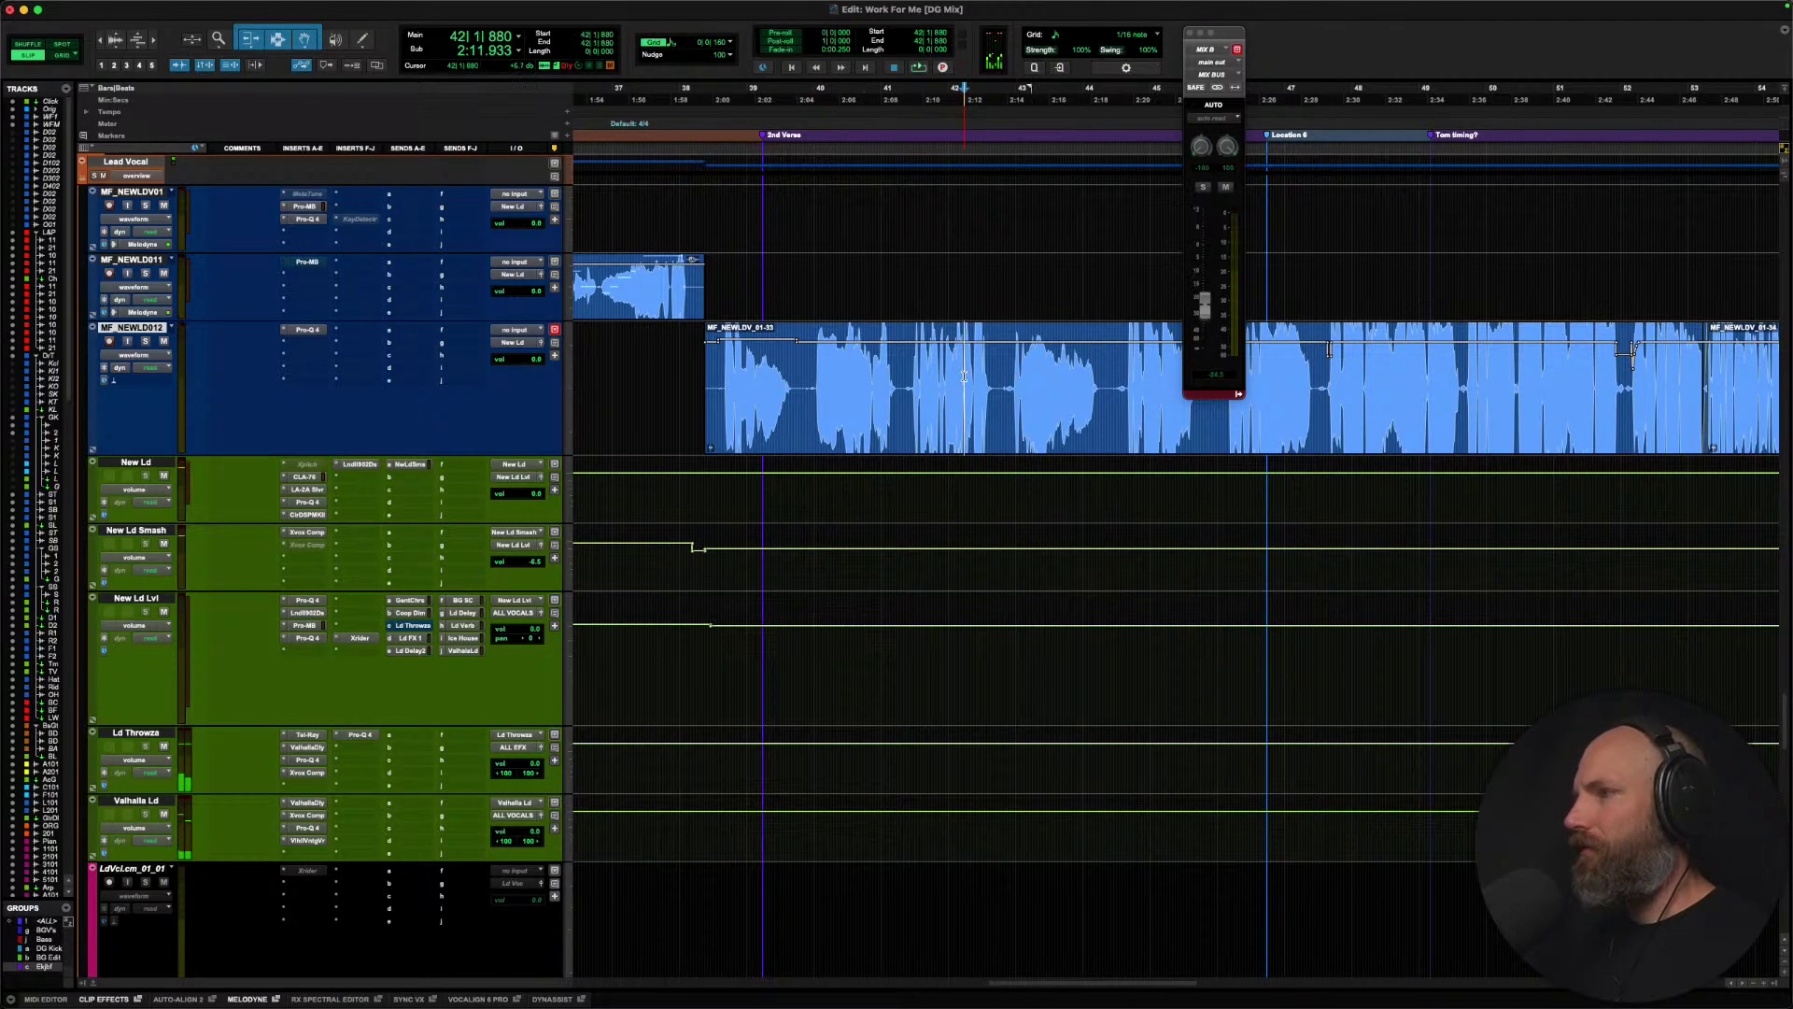
Zoom in on the 2nd Verse vocal at 42|1|880 and play it to check the Ld Throwza effect.
key(super+bracketright)
key(super+bracketright)
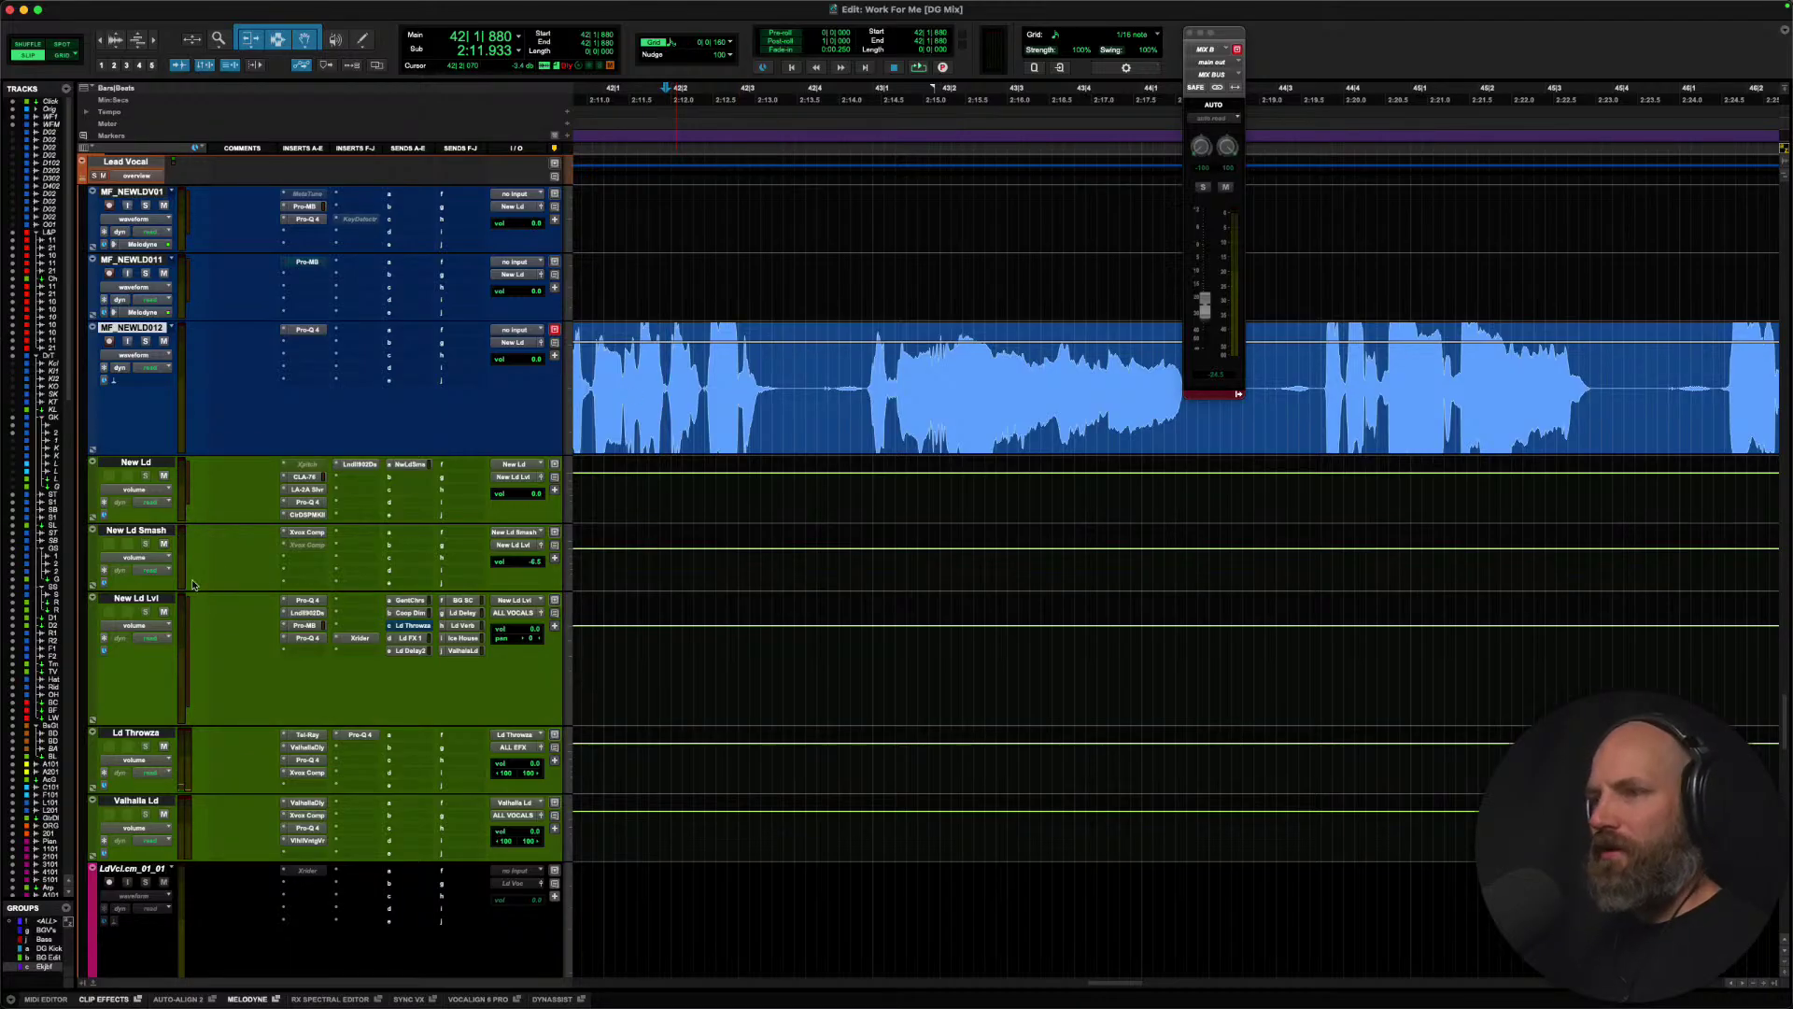
key(space)
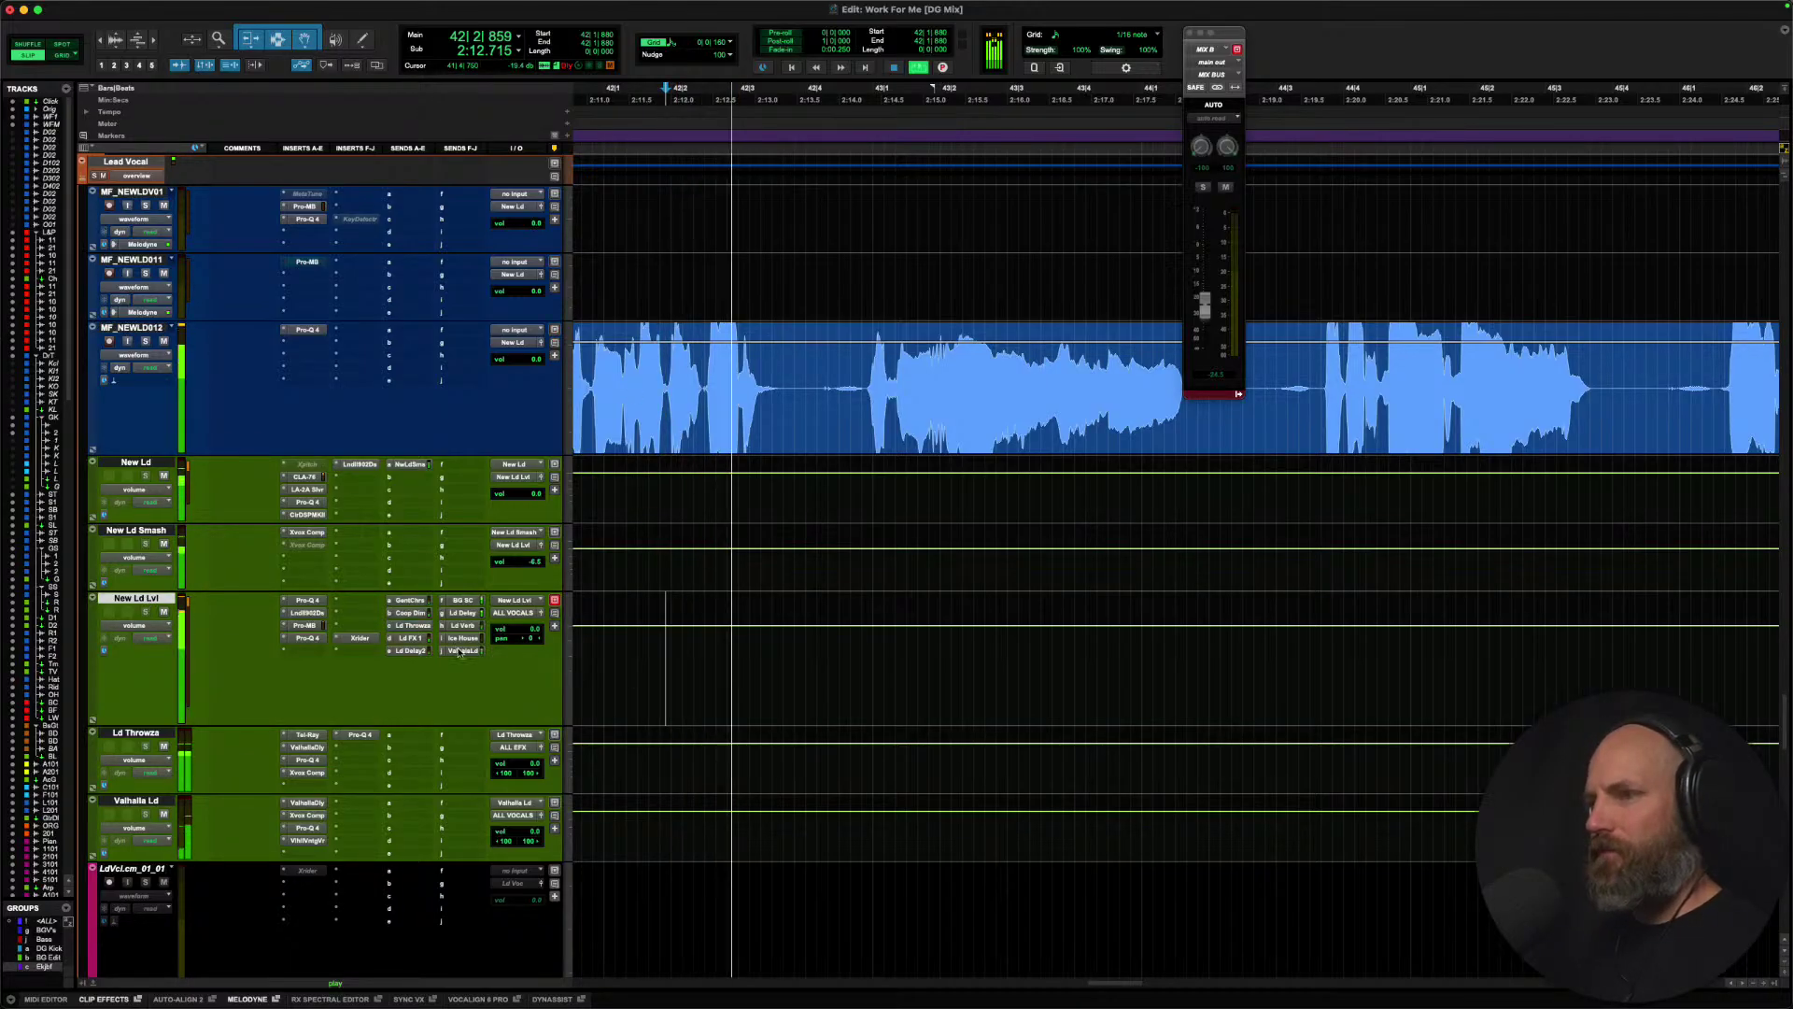
key(space)
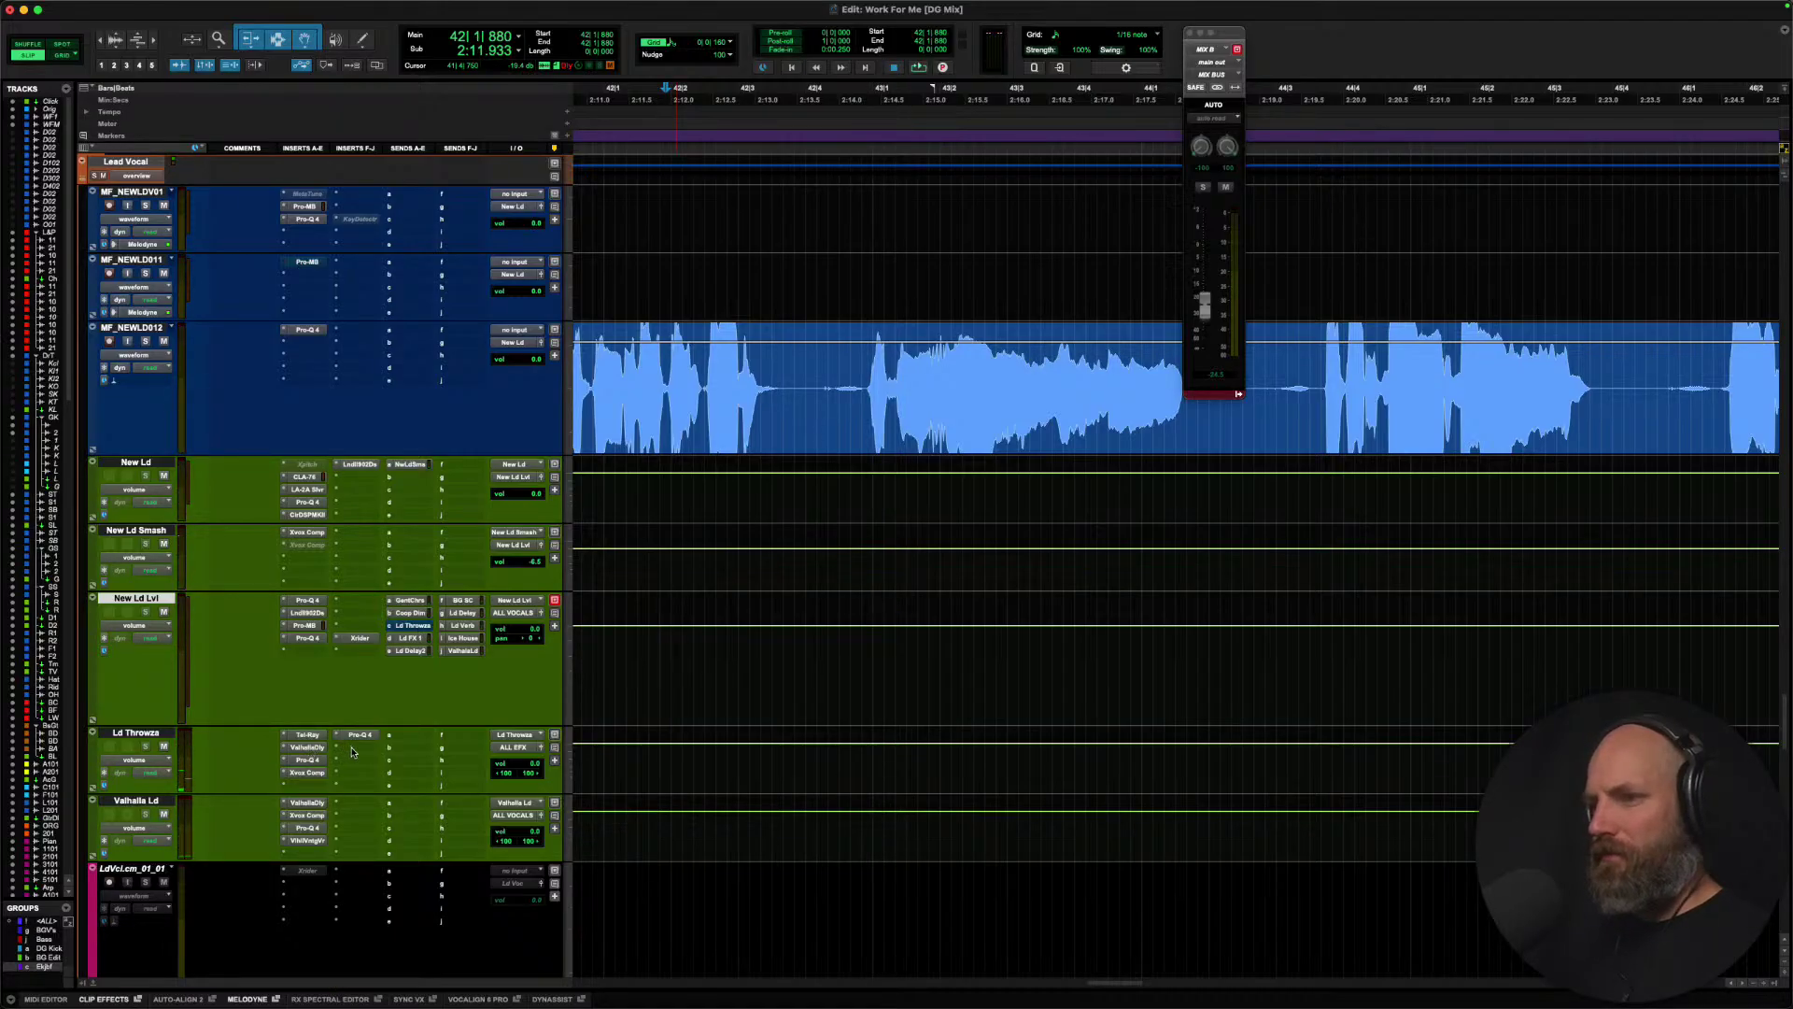
Inspect the Tel-Ray Delay and ValhallaDelay settings on the Ld Throwza track.
click(307, 735)
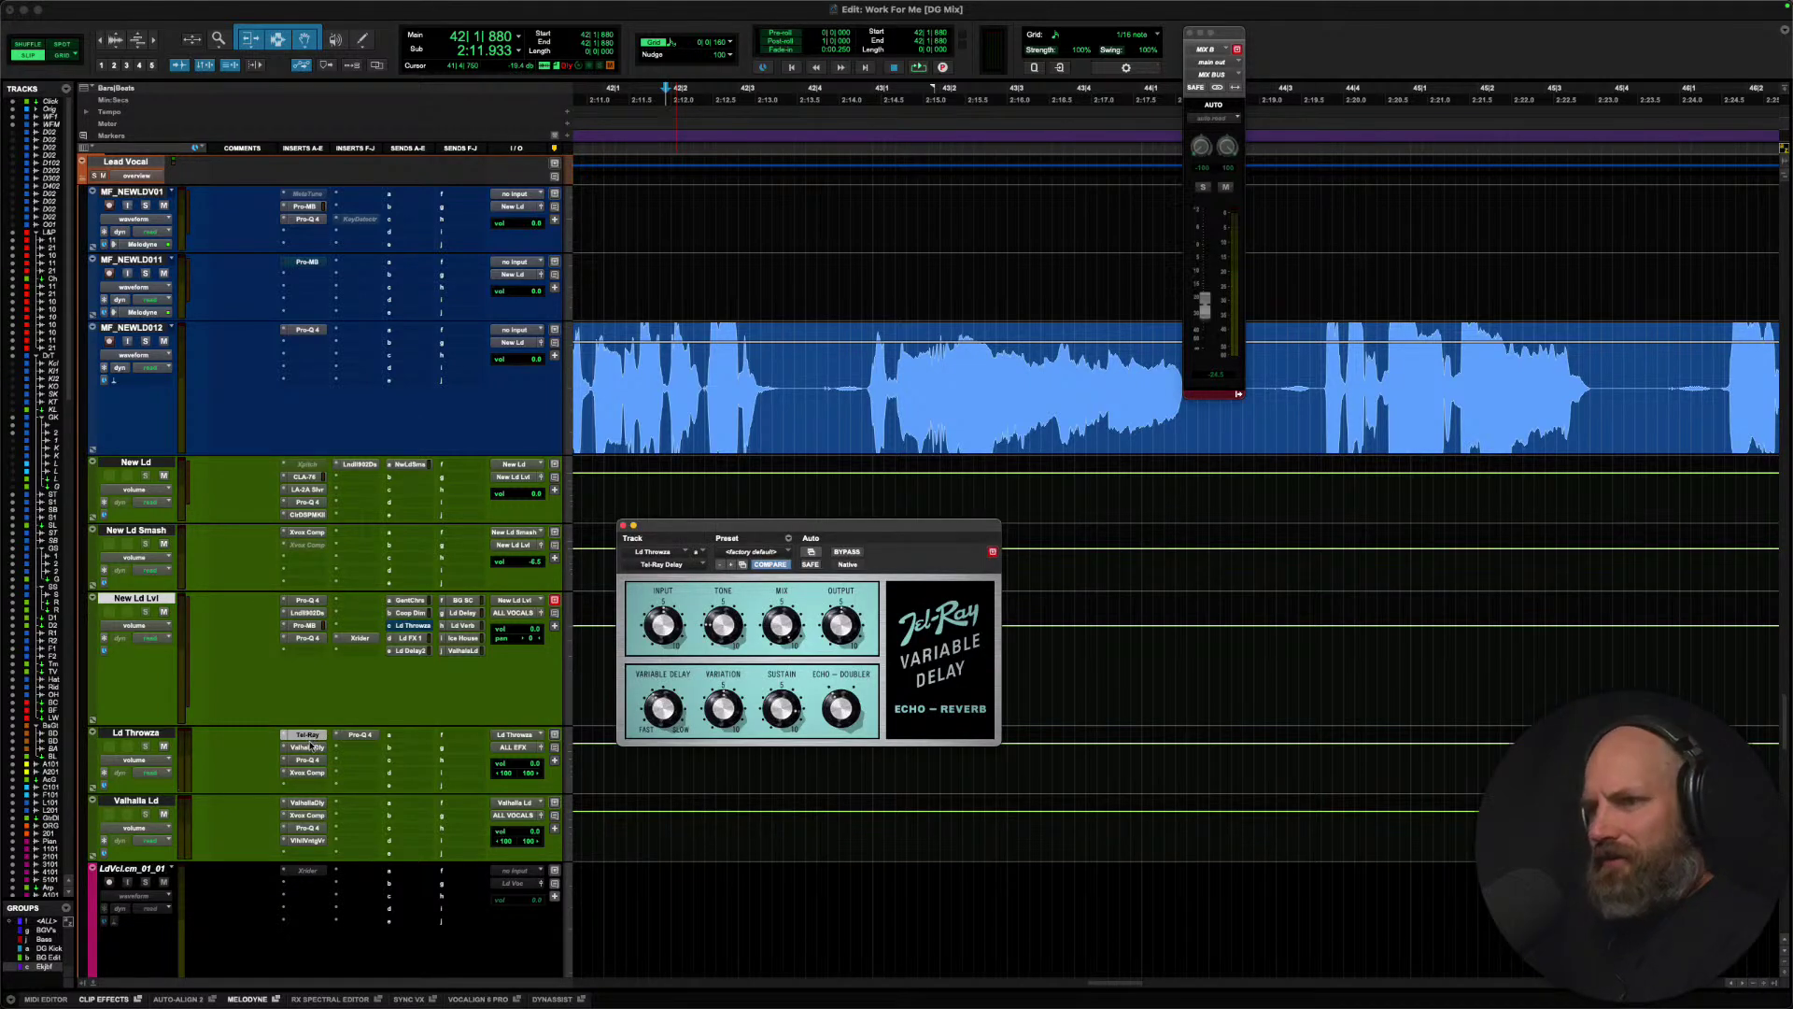
click(307, 748)
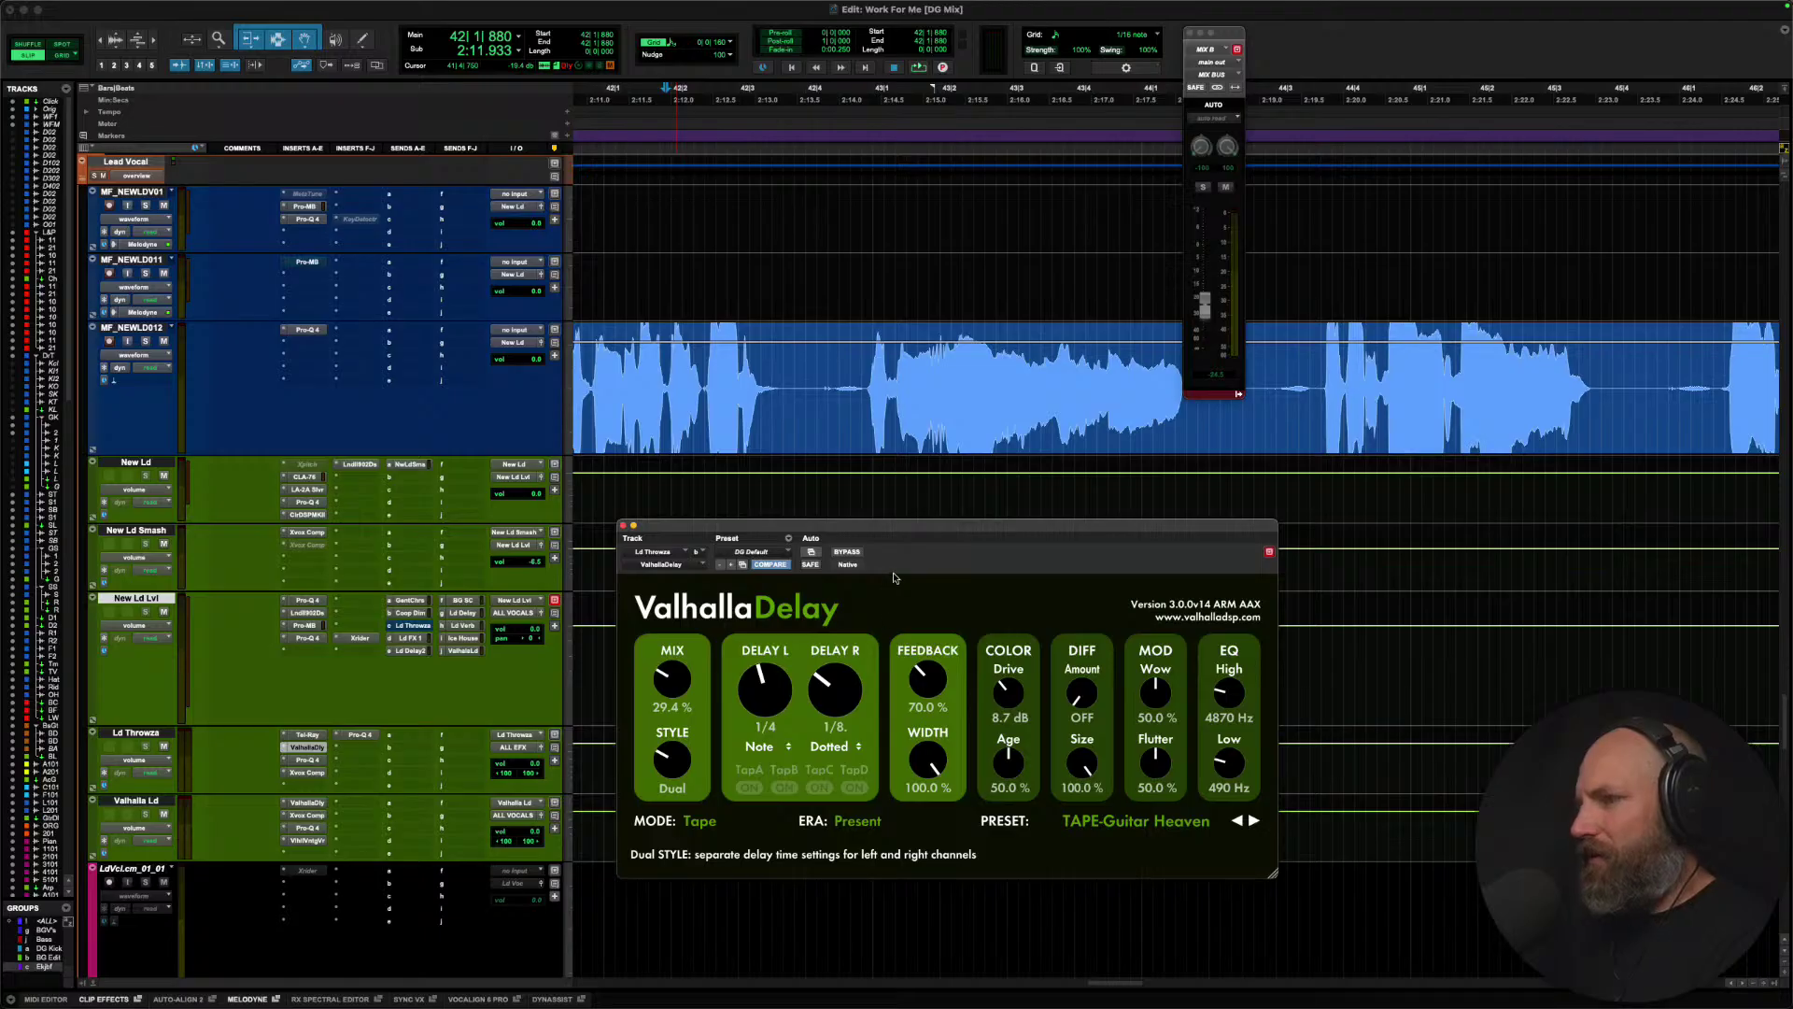
drag(899, 532, 825, 273)
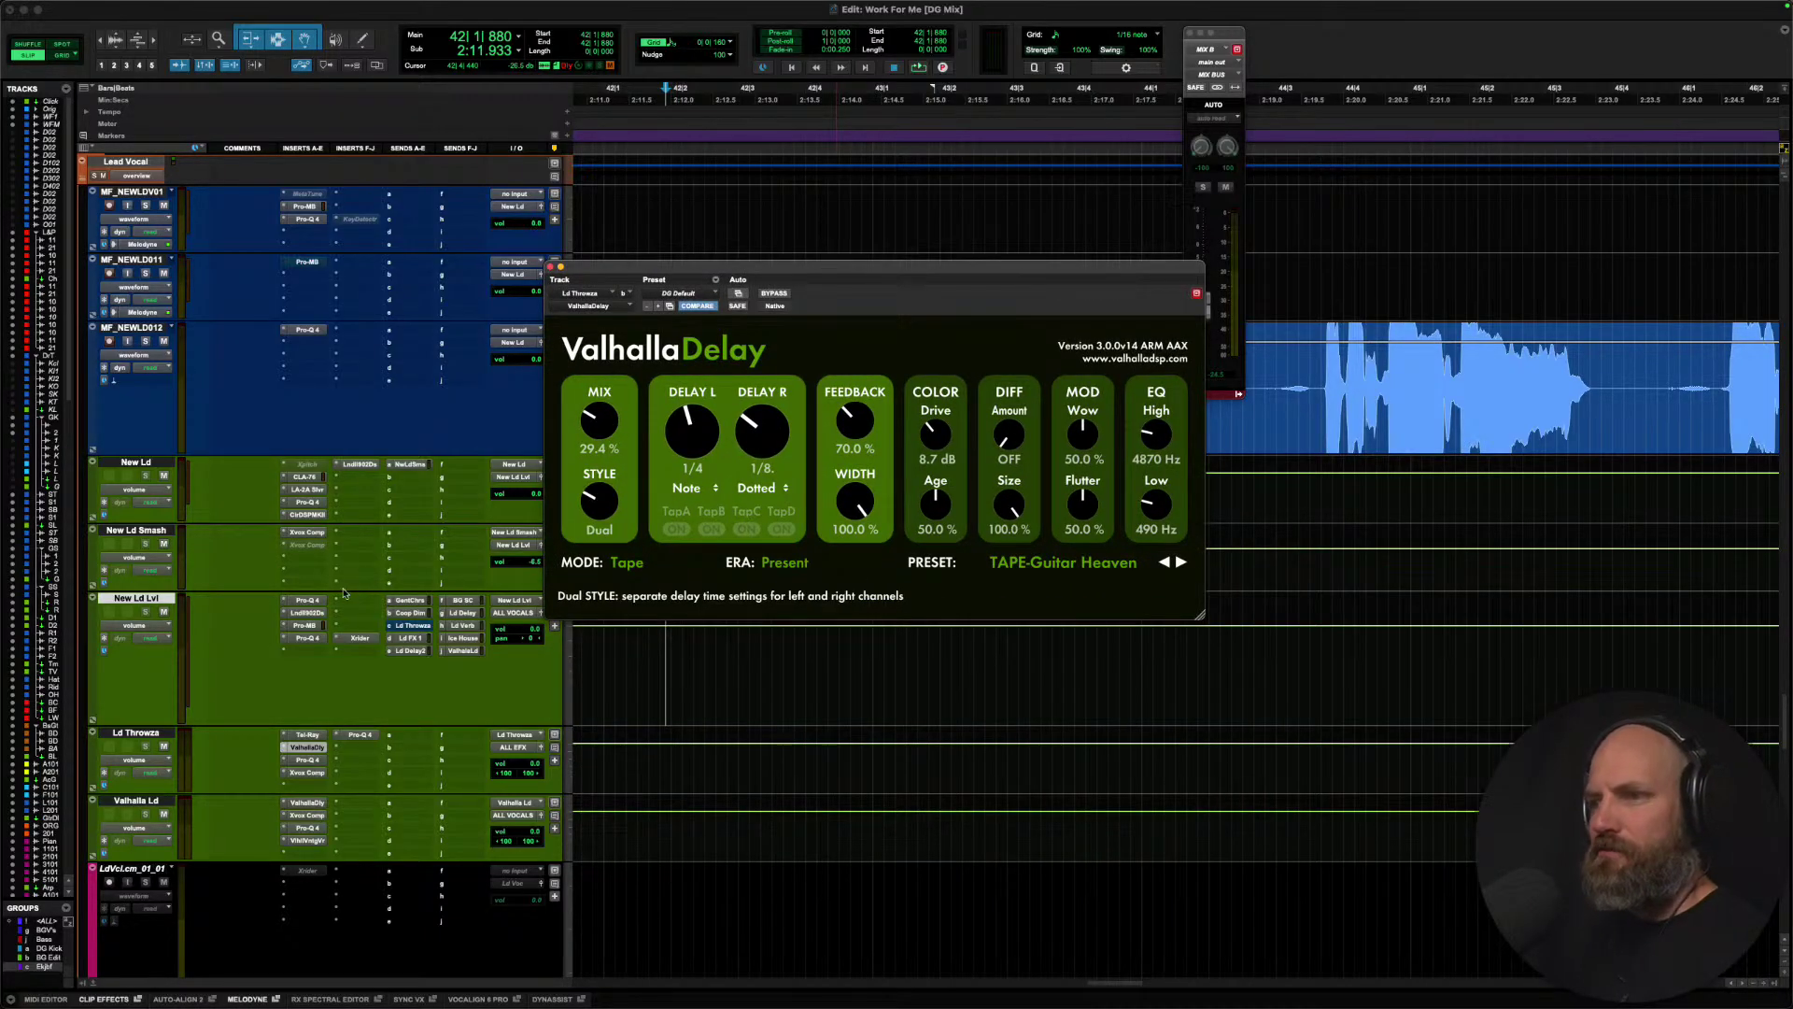
click(307, 750)
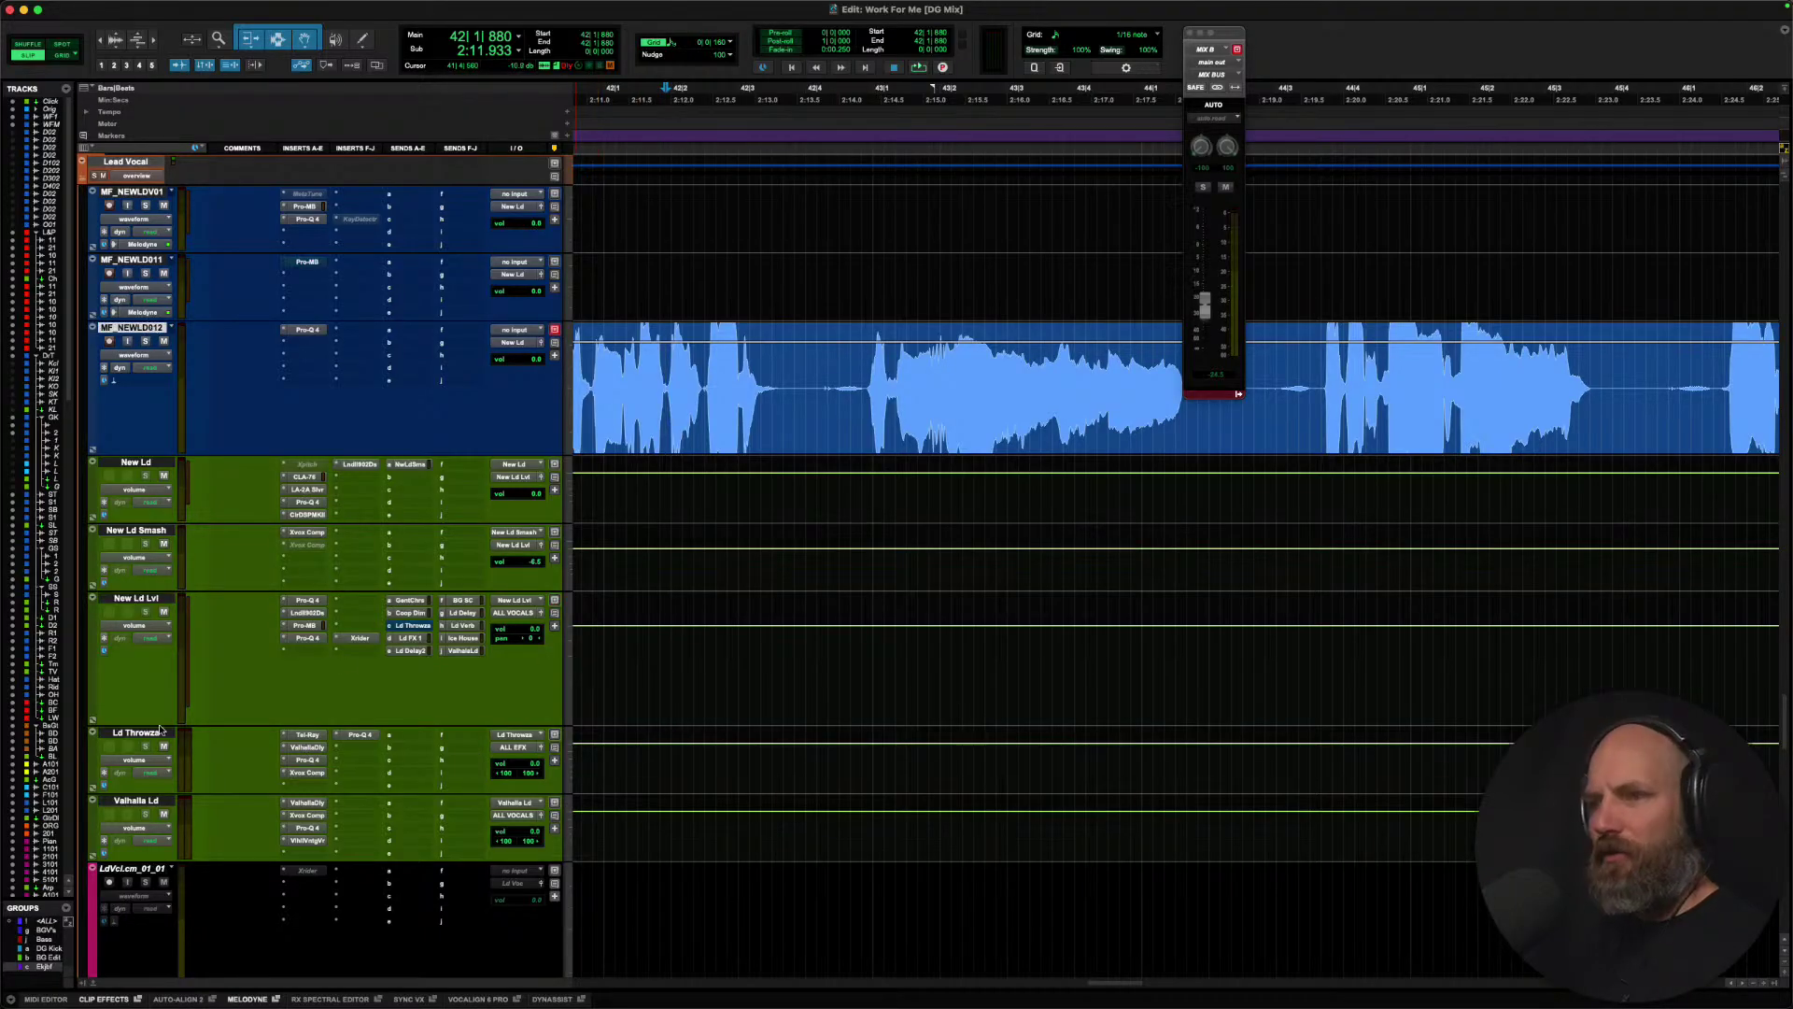
Play from 41|1|000 and raise the output level of the Pro-Q 4 on the Ld Throwza track.
drag(665, 751, 829, 764)
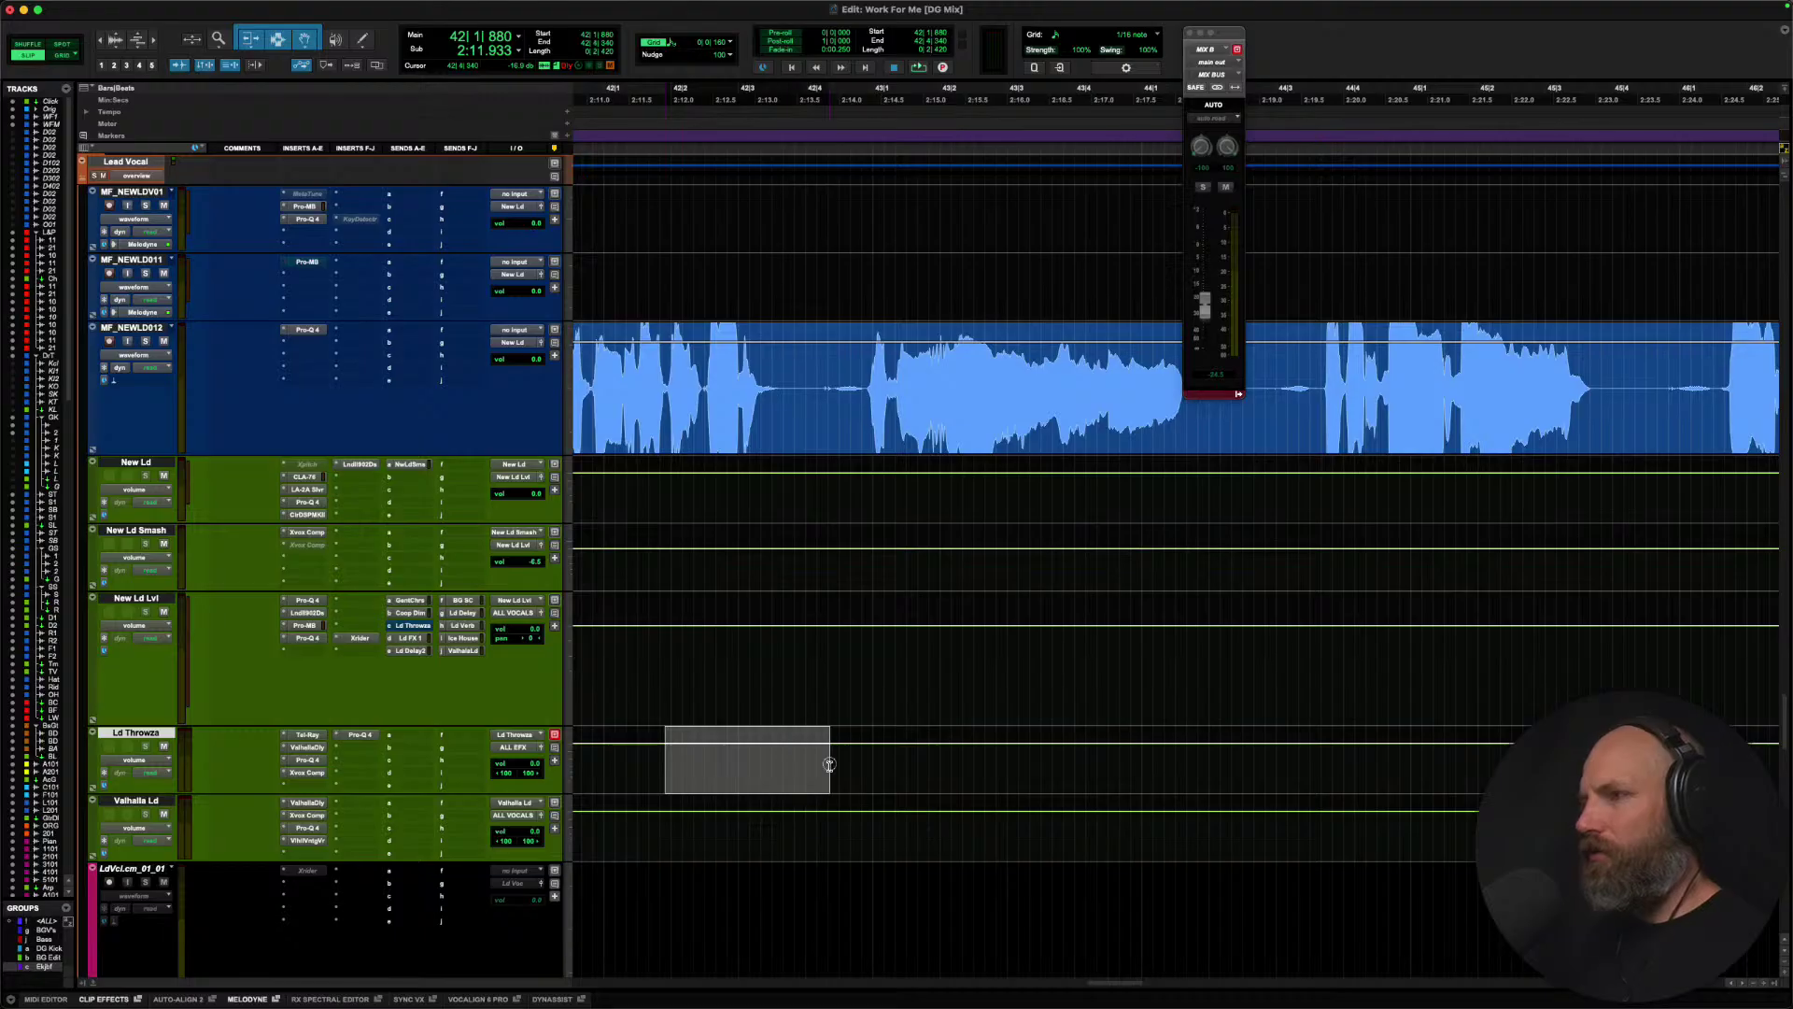
click(679, 764)
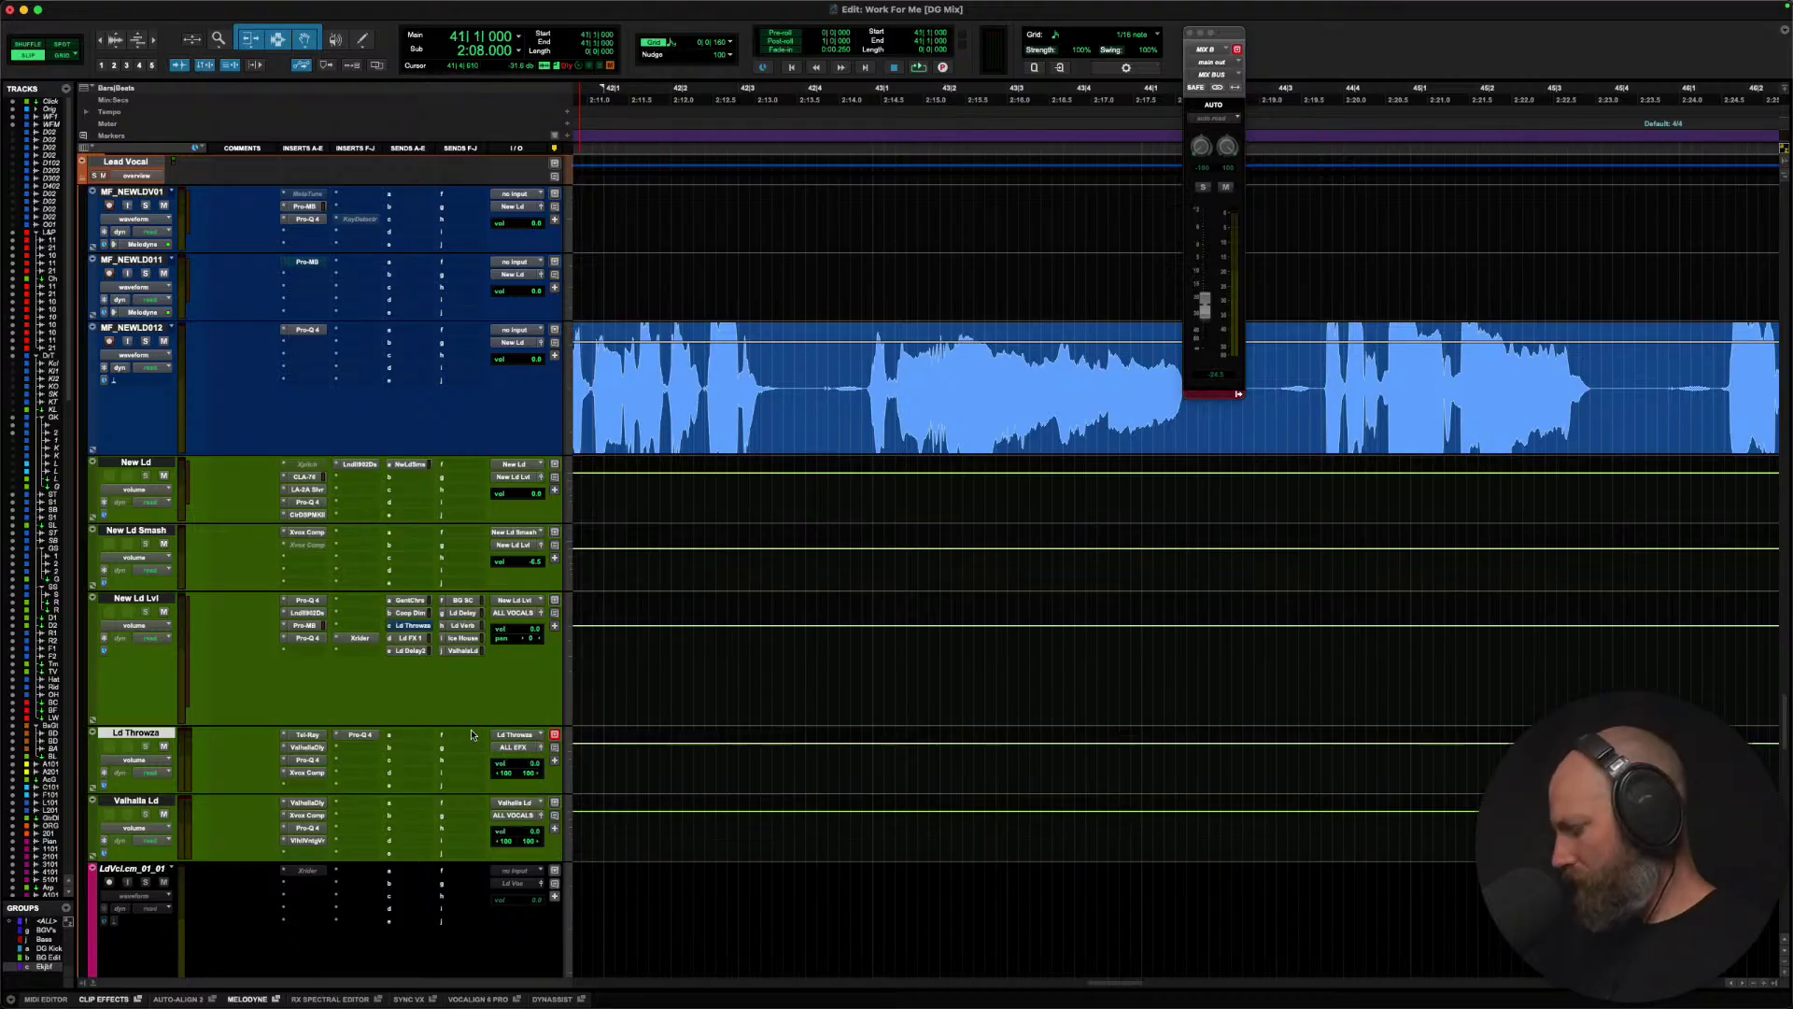
key(space)
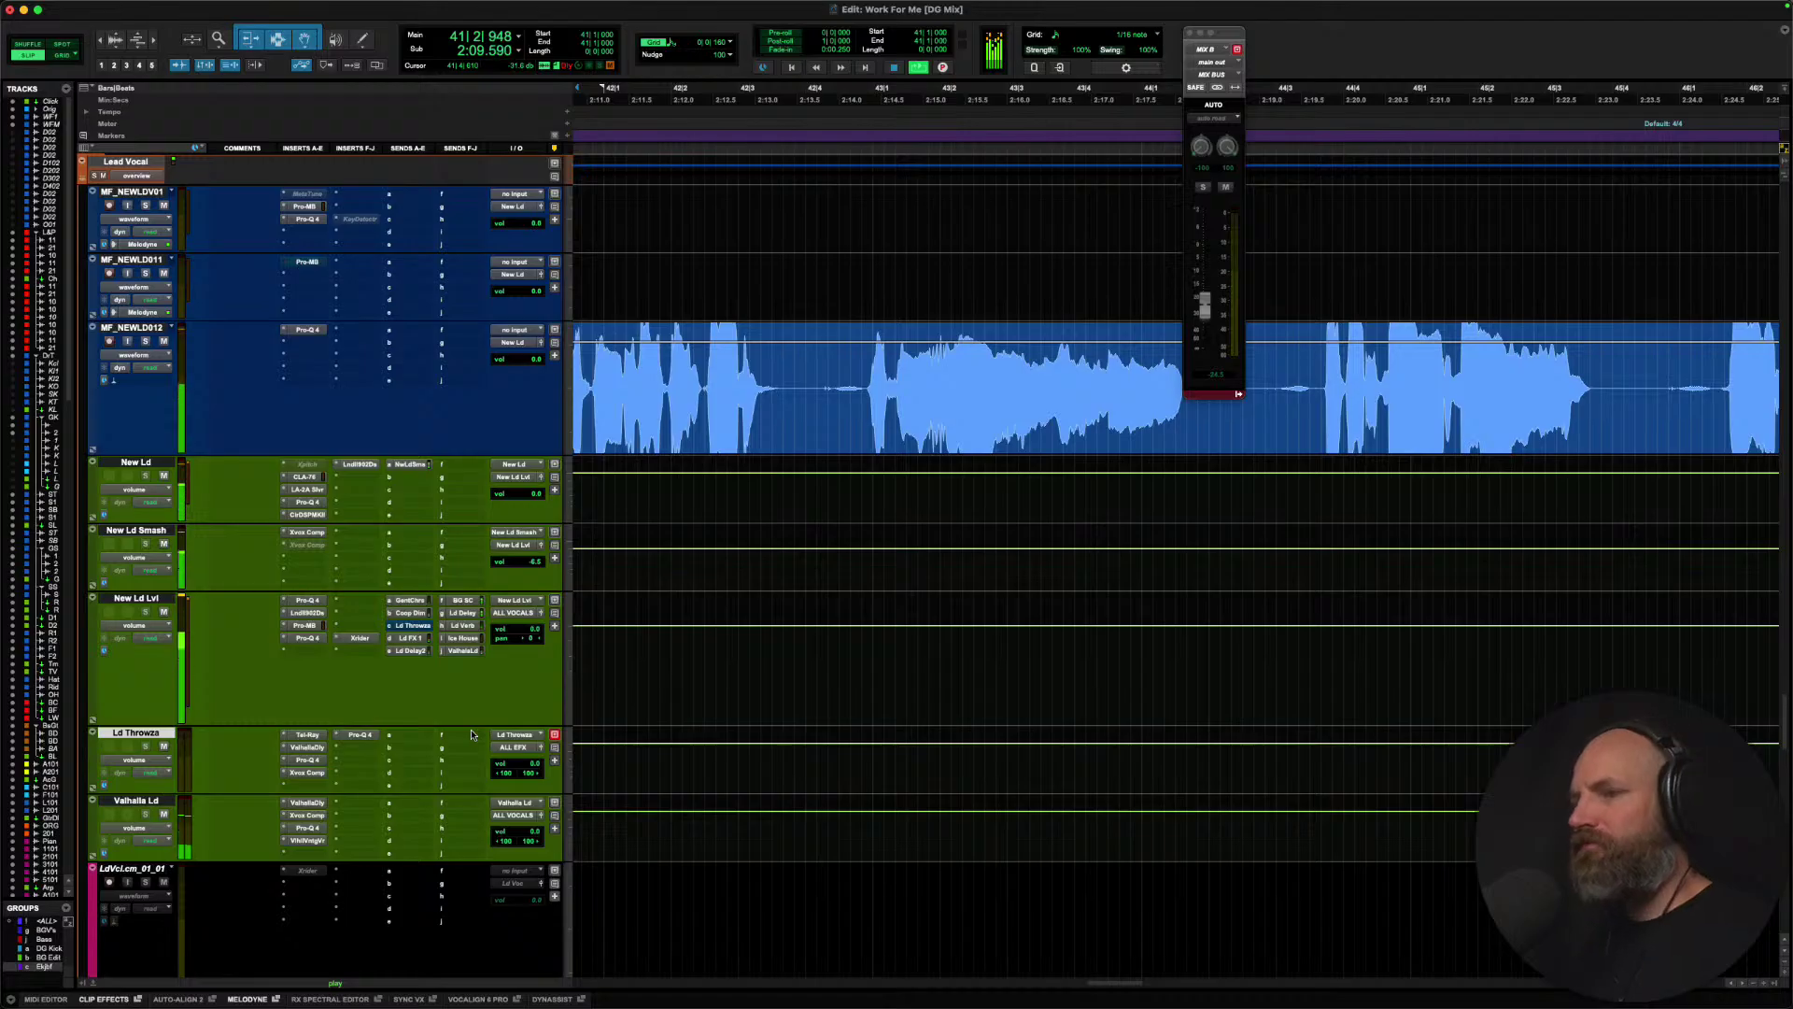
click(360, 735)
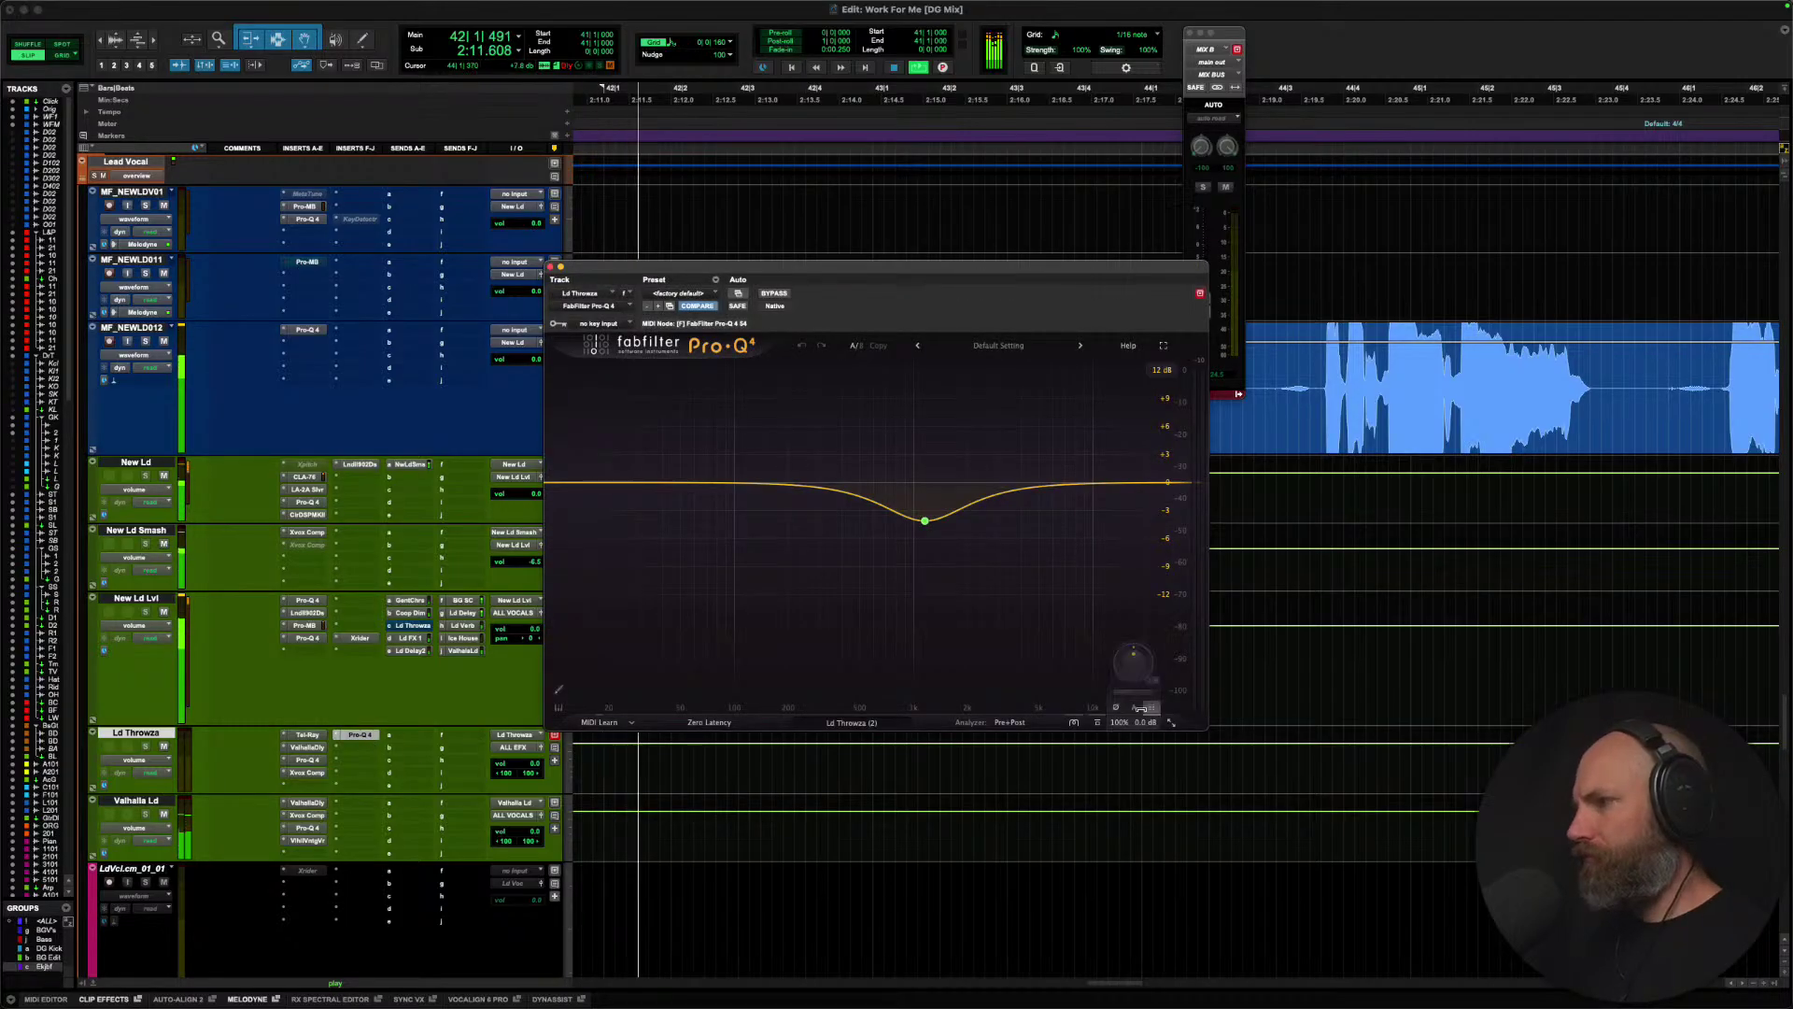
drag(1129, 649, 1128, 632)
click(550, 267)
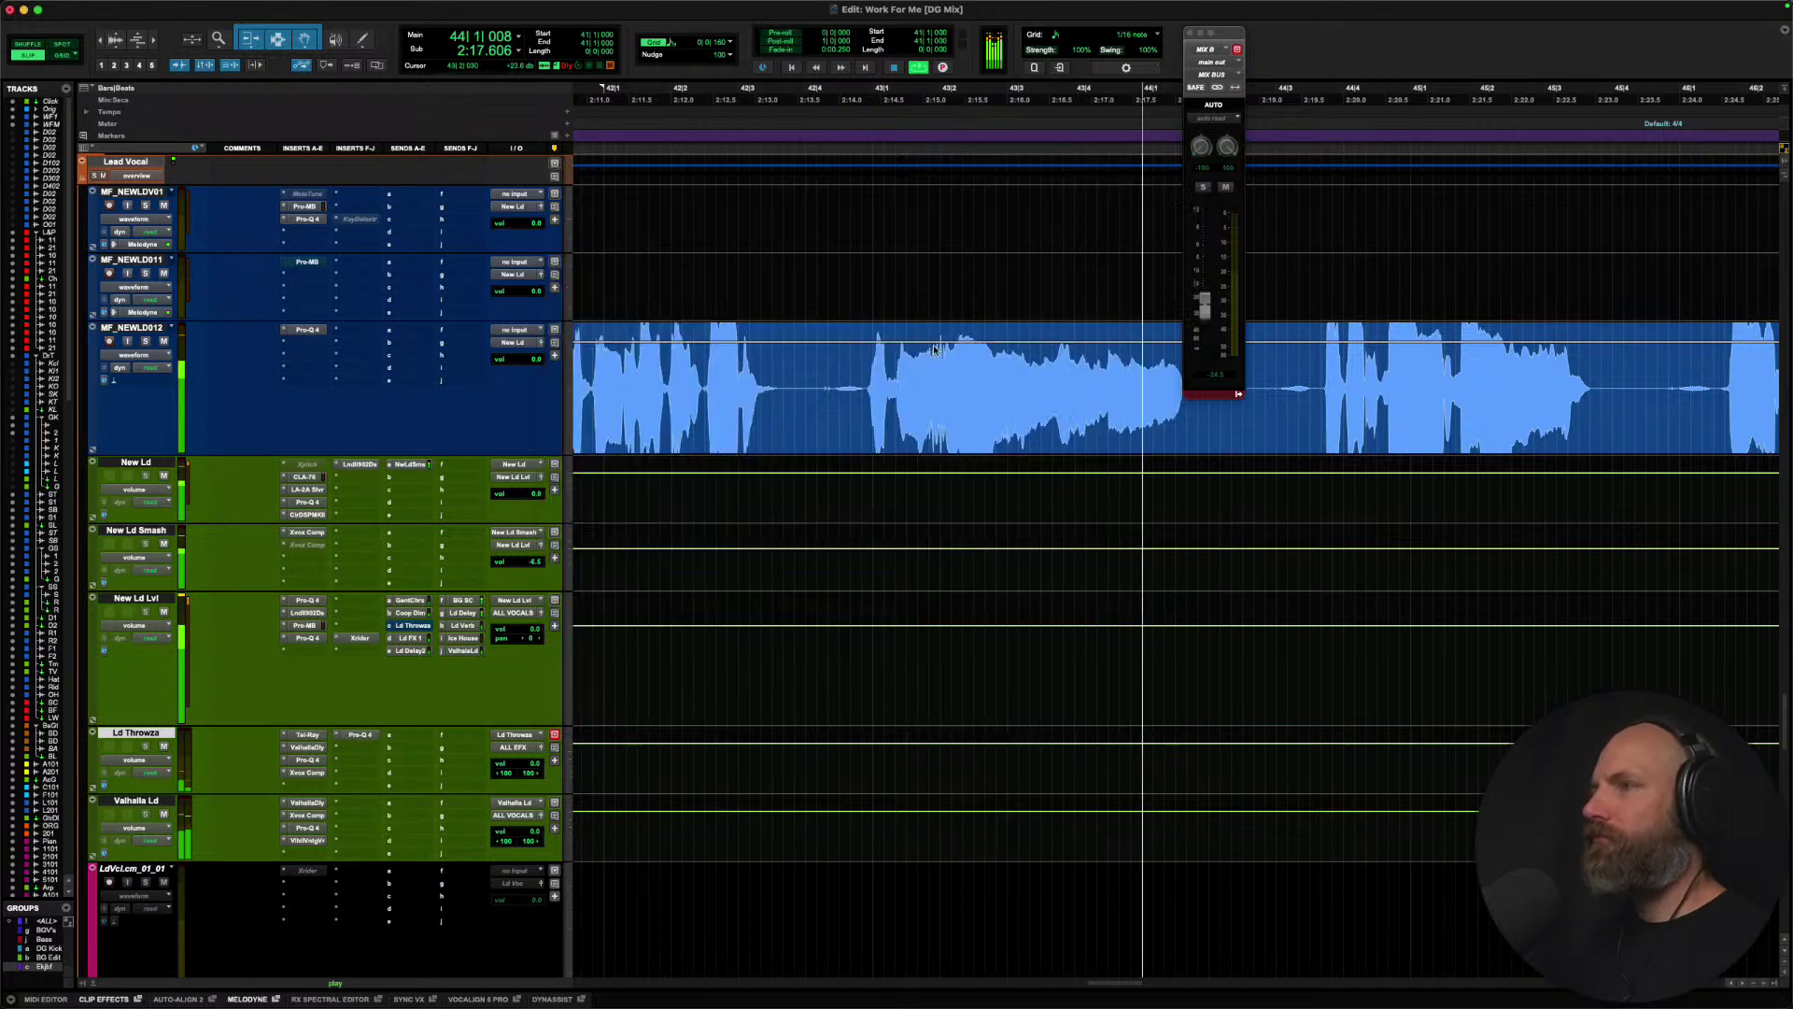
Show the rest of the 2nd Verse up to the 2nd Chorus and reduce the displayed waveform height.
scroll(932, 346, right, 3)
key(r)
key(r)
scroll(932, 346, right, 6)
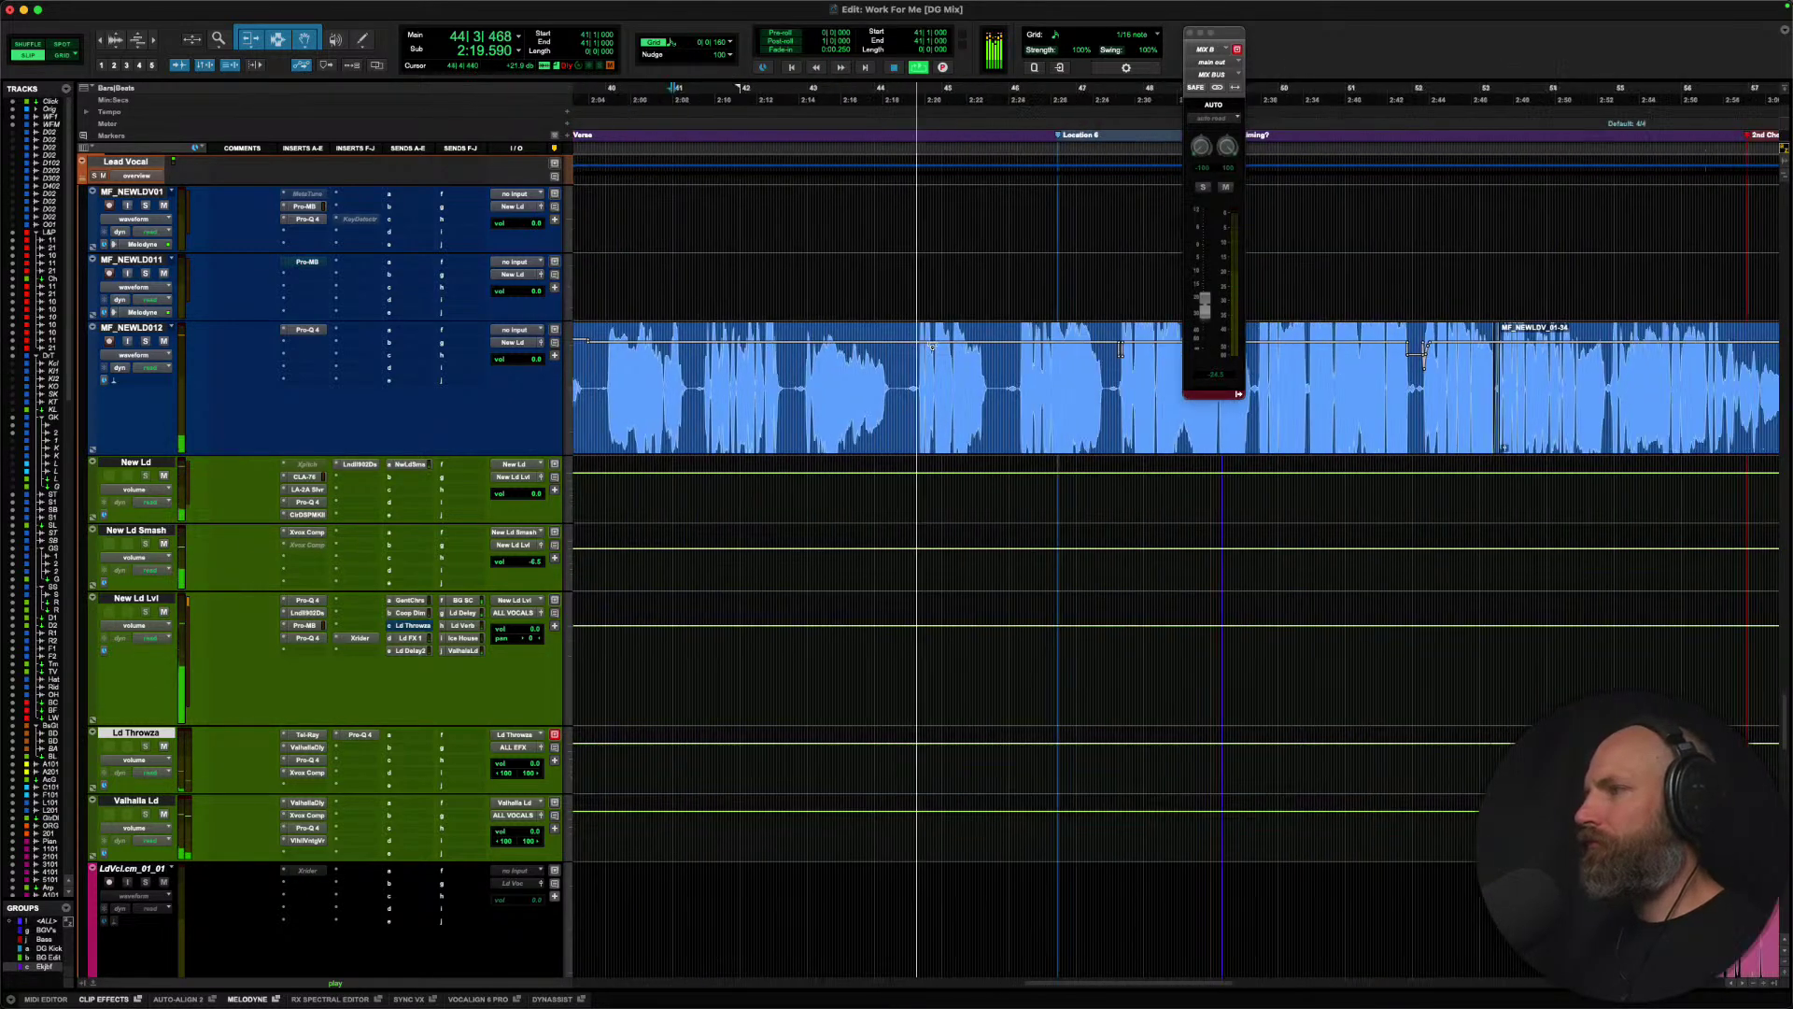
key(super+alt+[)
key(super+alt+])
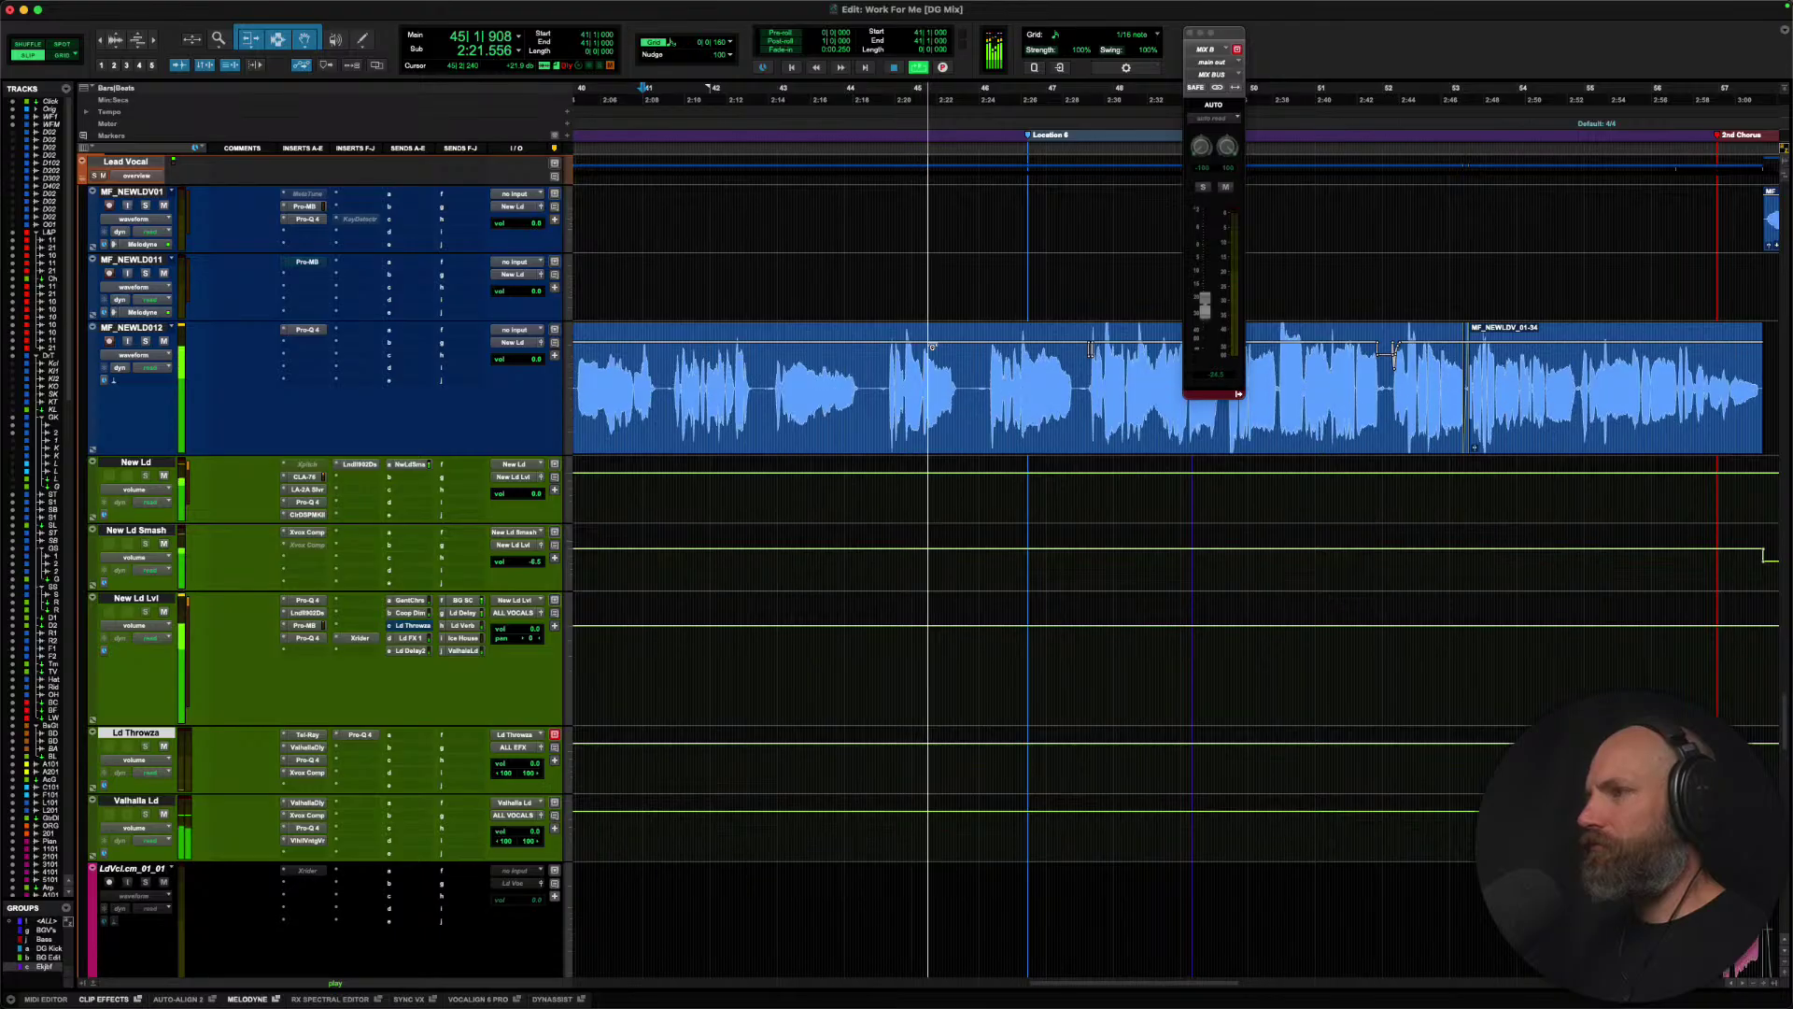
Play the MF_NEWLD012 vocal through the rest of the 2nd Verse, restarting at several phrases to check the level and effects.
scroll(924, 355, right, 3)
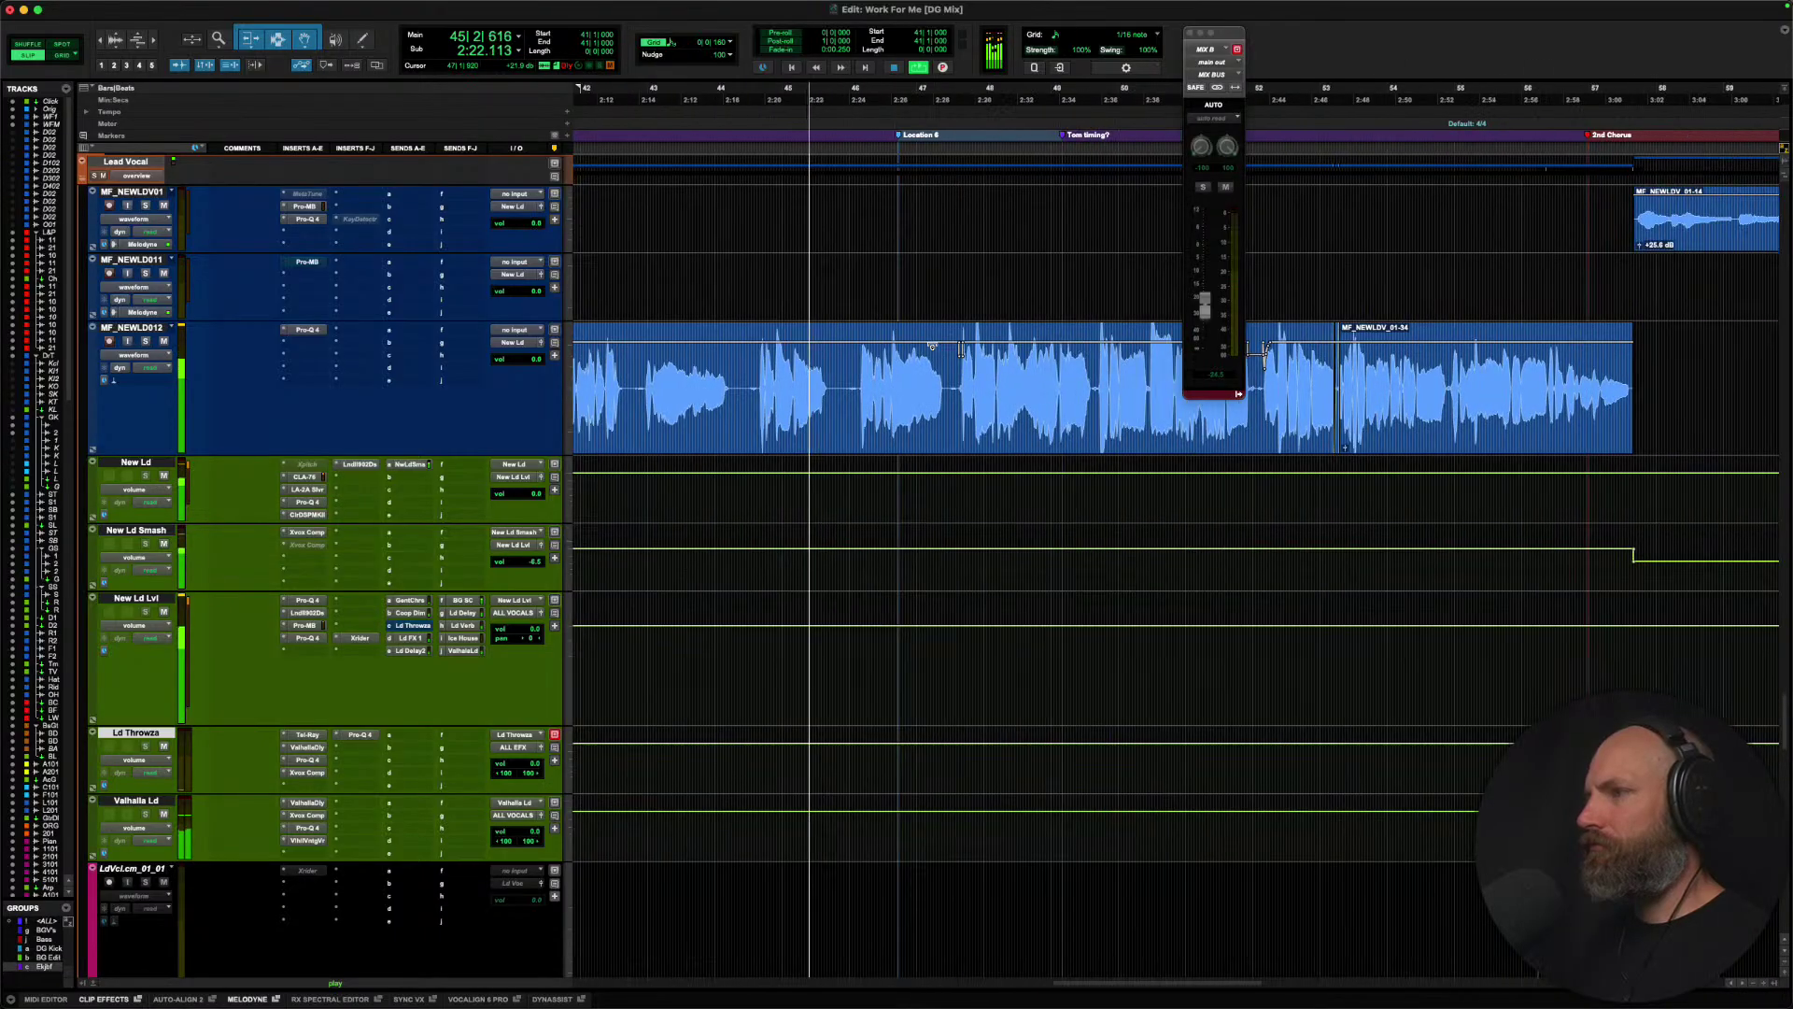
click(836, 382)
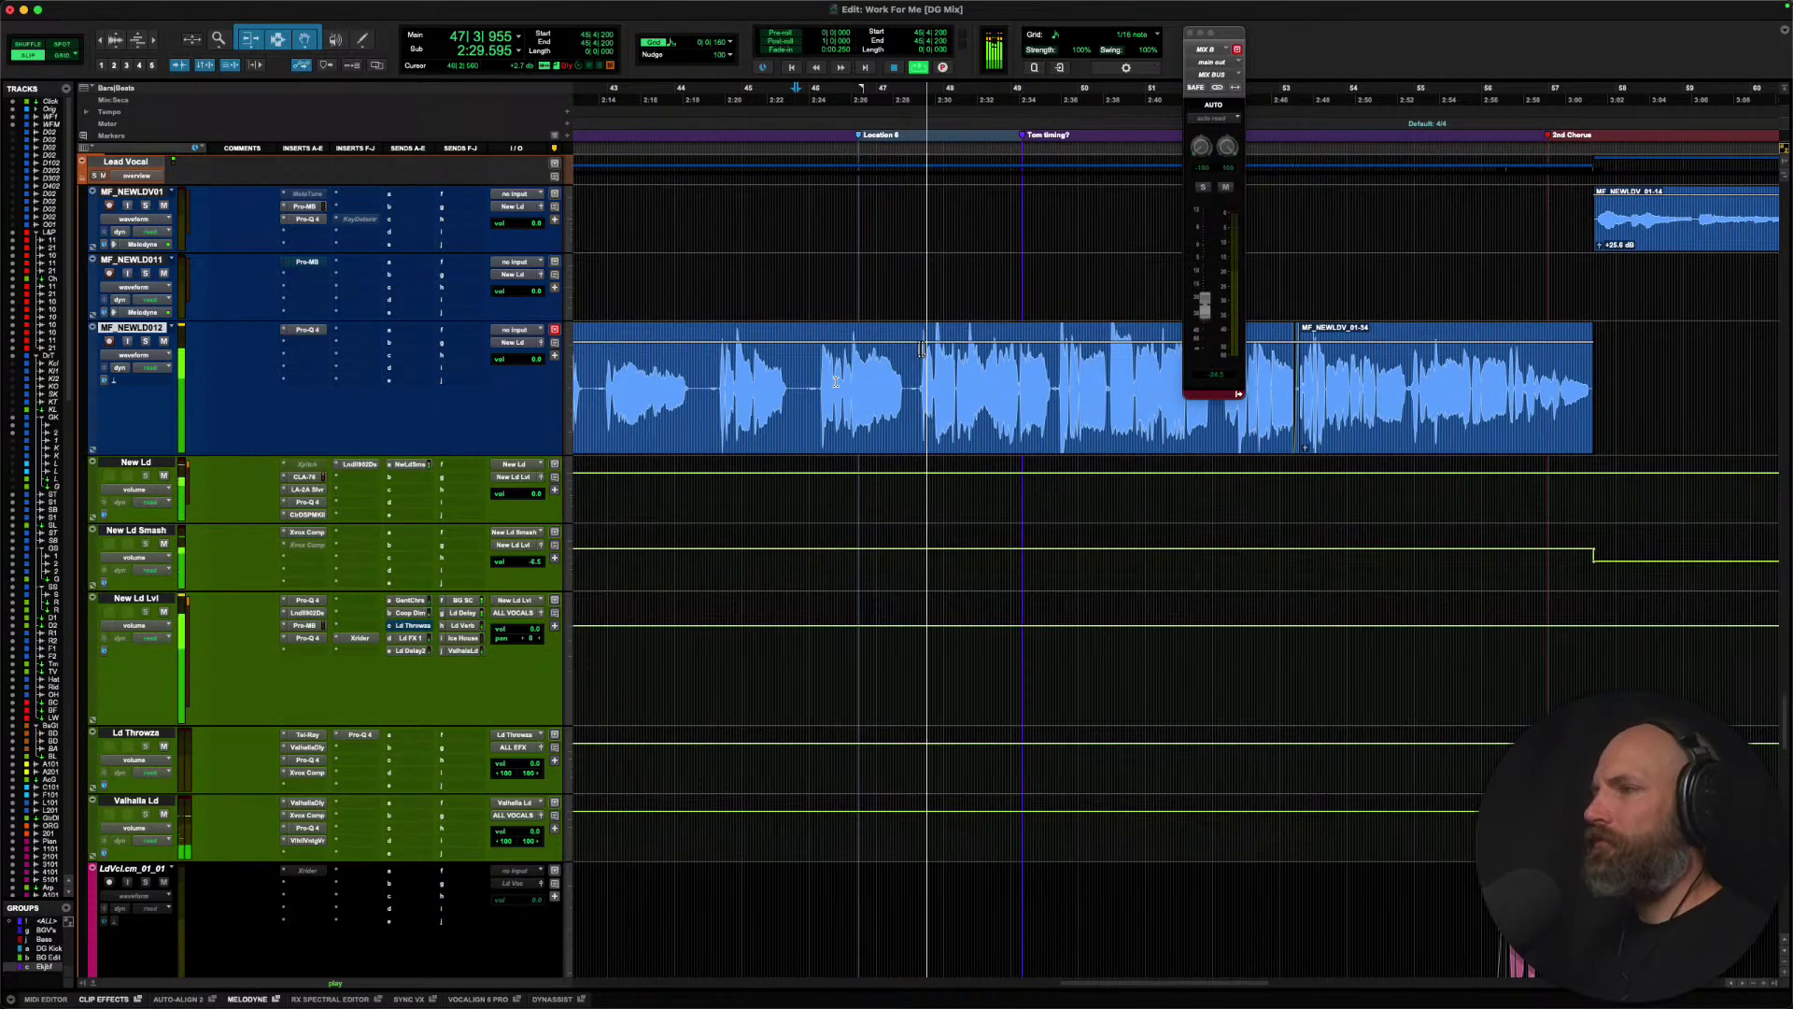
click(922, 381)
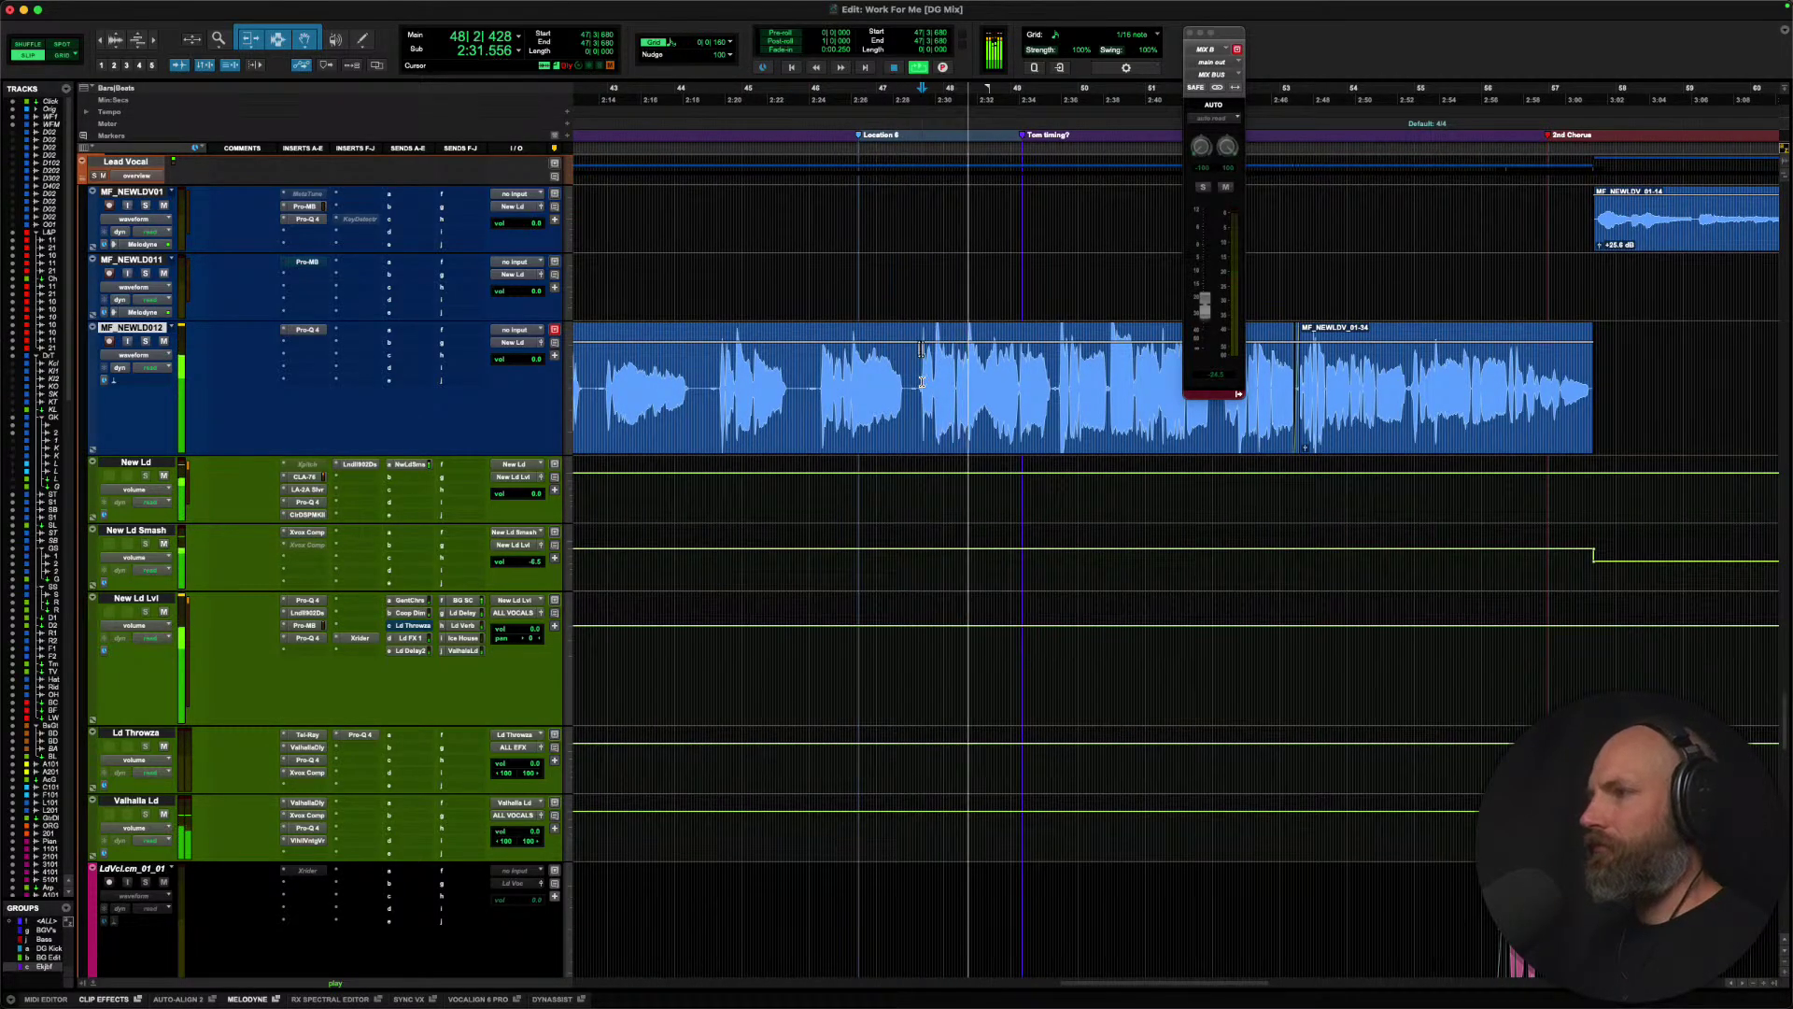
key(t)
key(t)
scroll(1070, 352, right, 3)
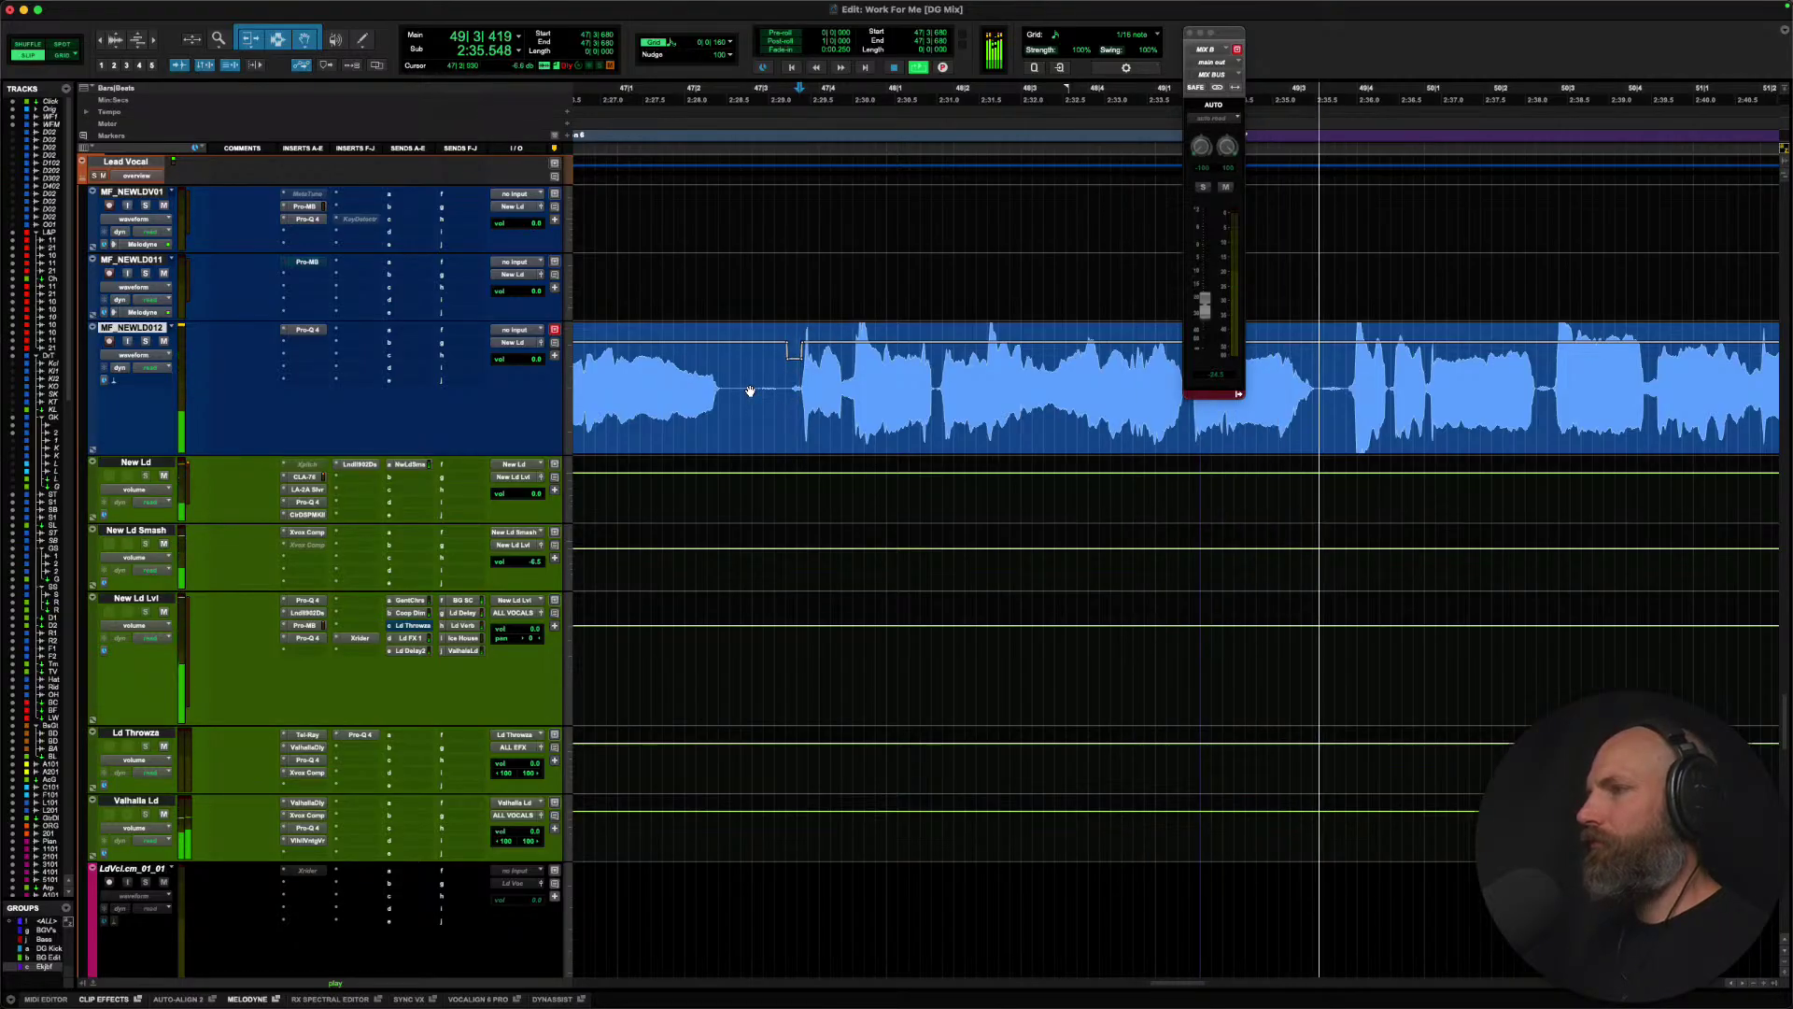
scroll(749, 387, right, 5)
scroll(749, 388, right, 4)
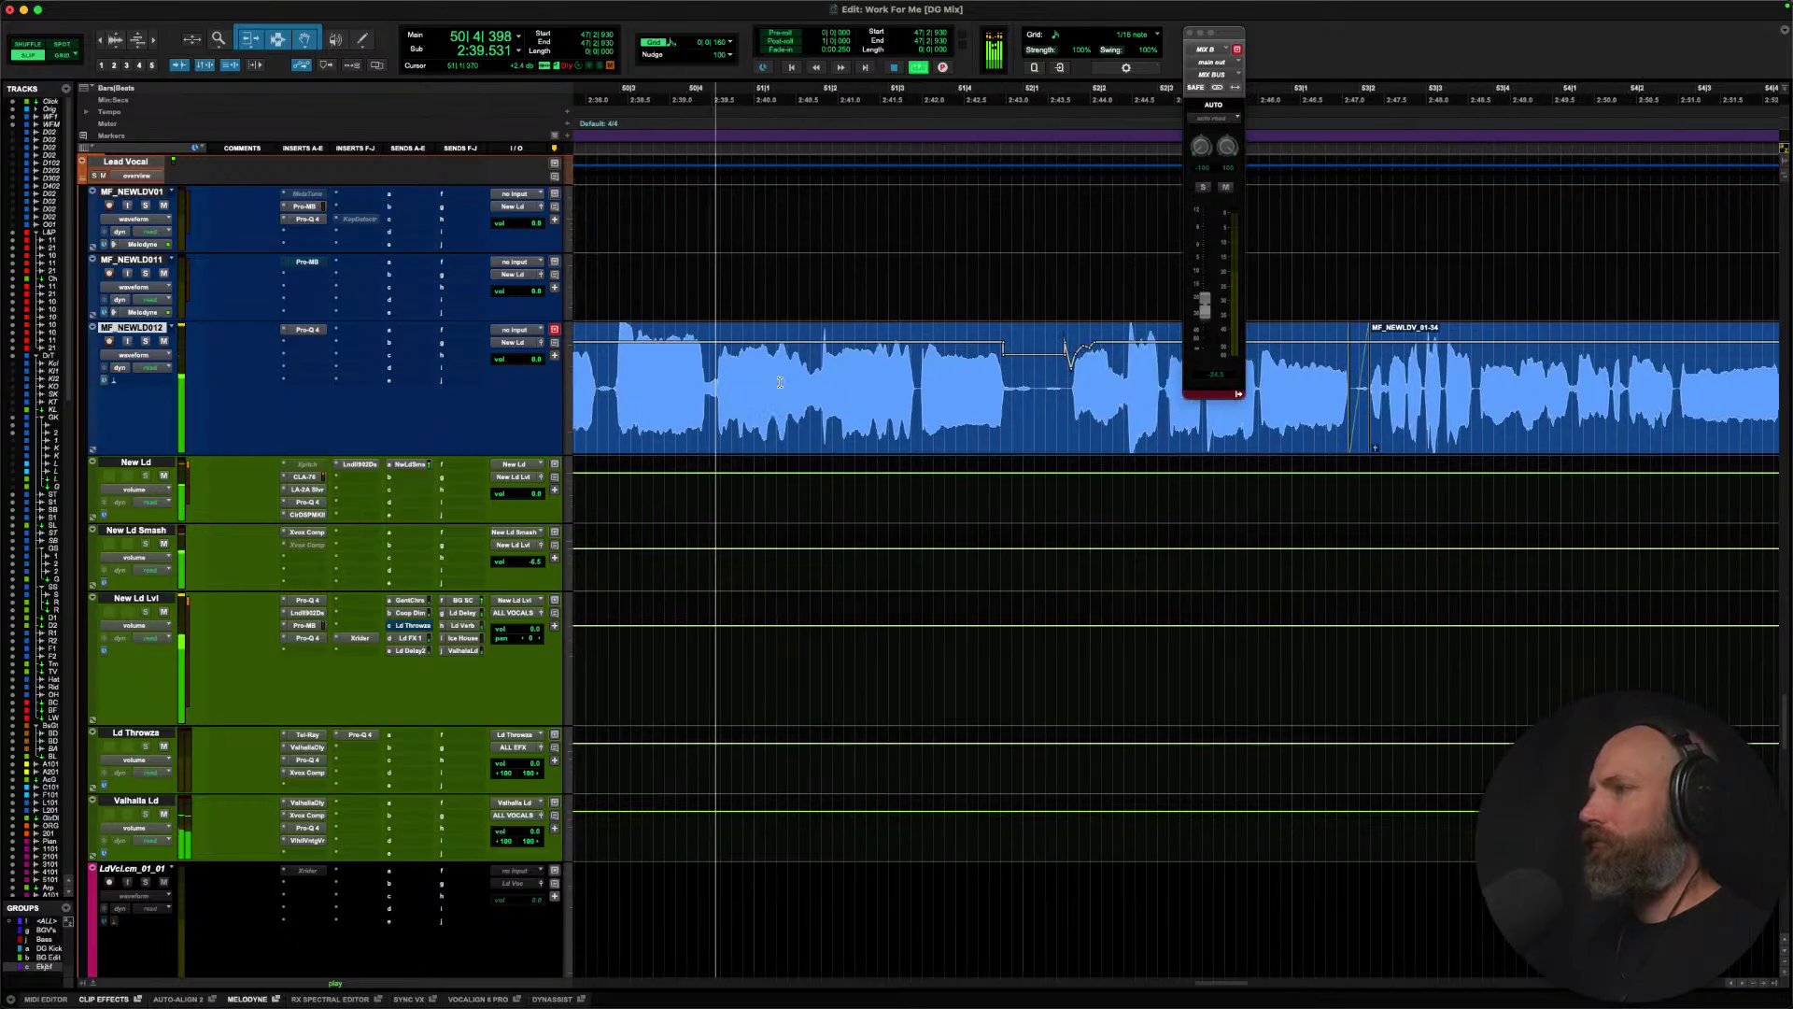
scroll(780, 383, right, 2)
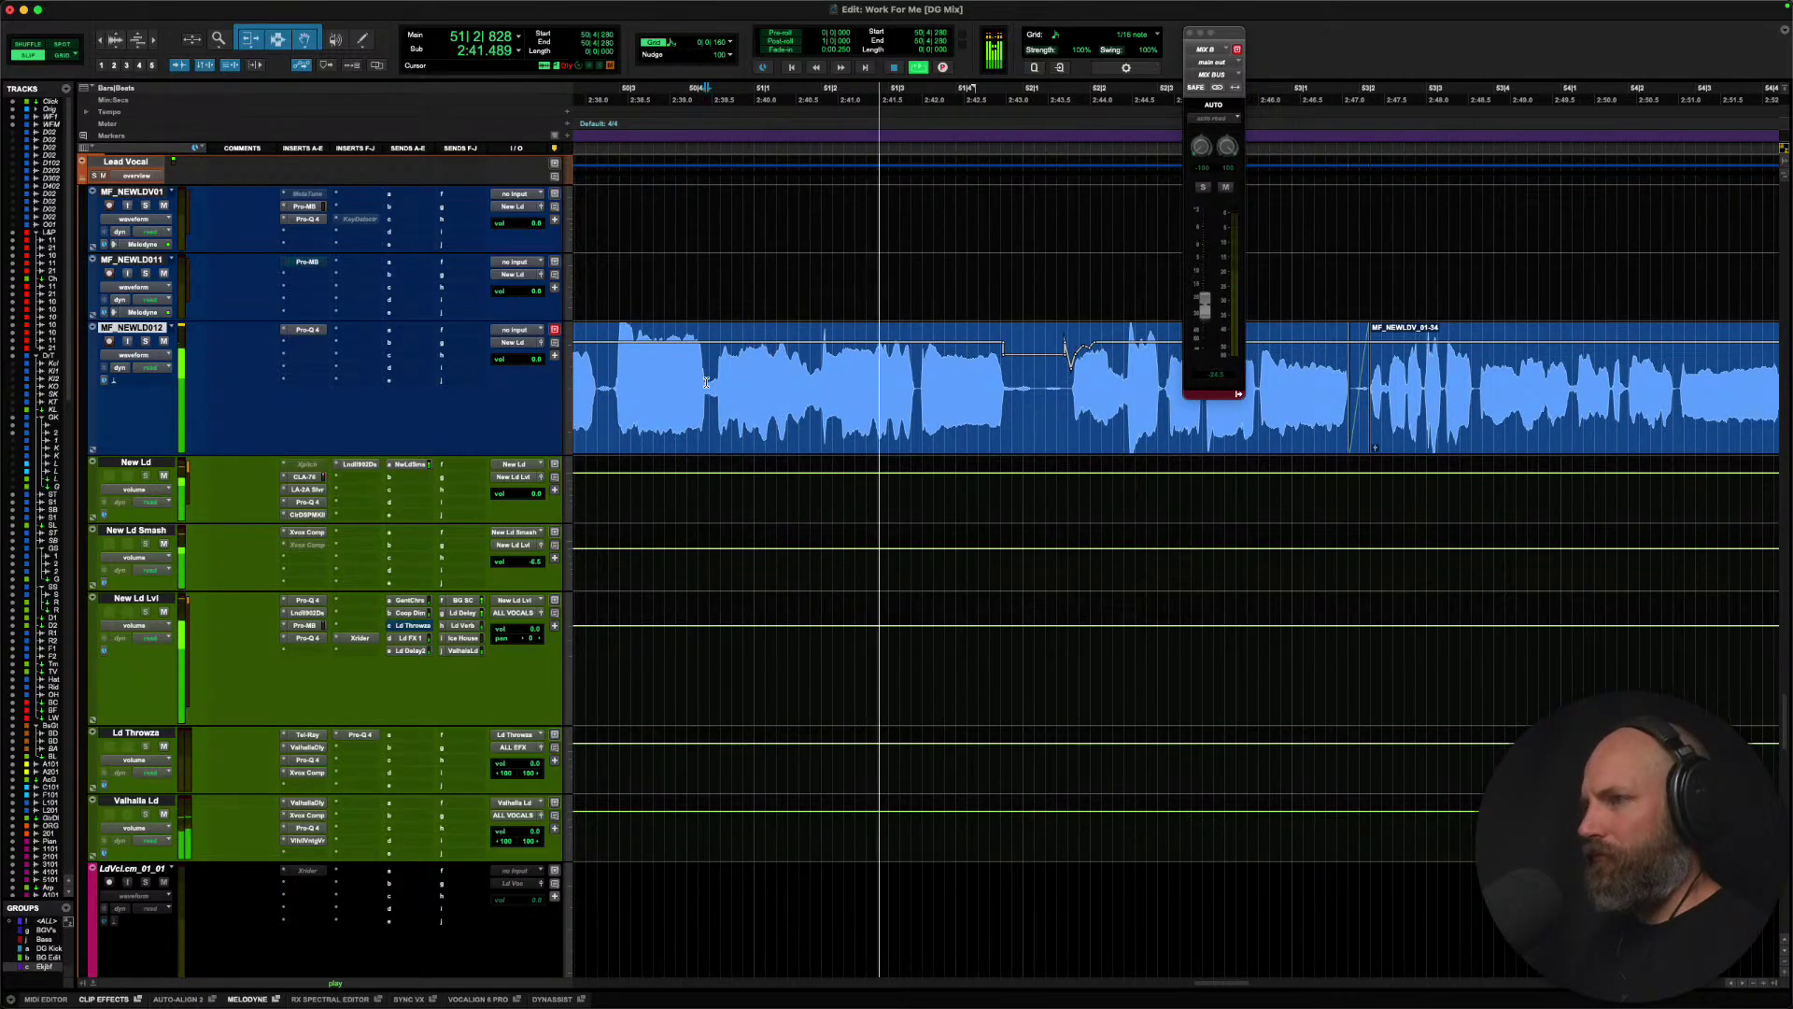
scroll(738, 382, down, 2)
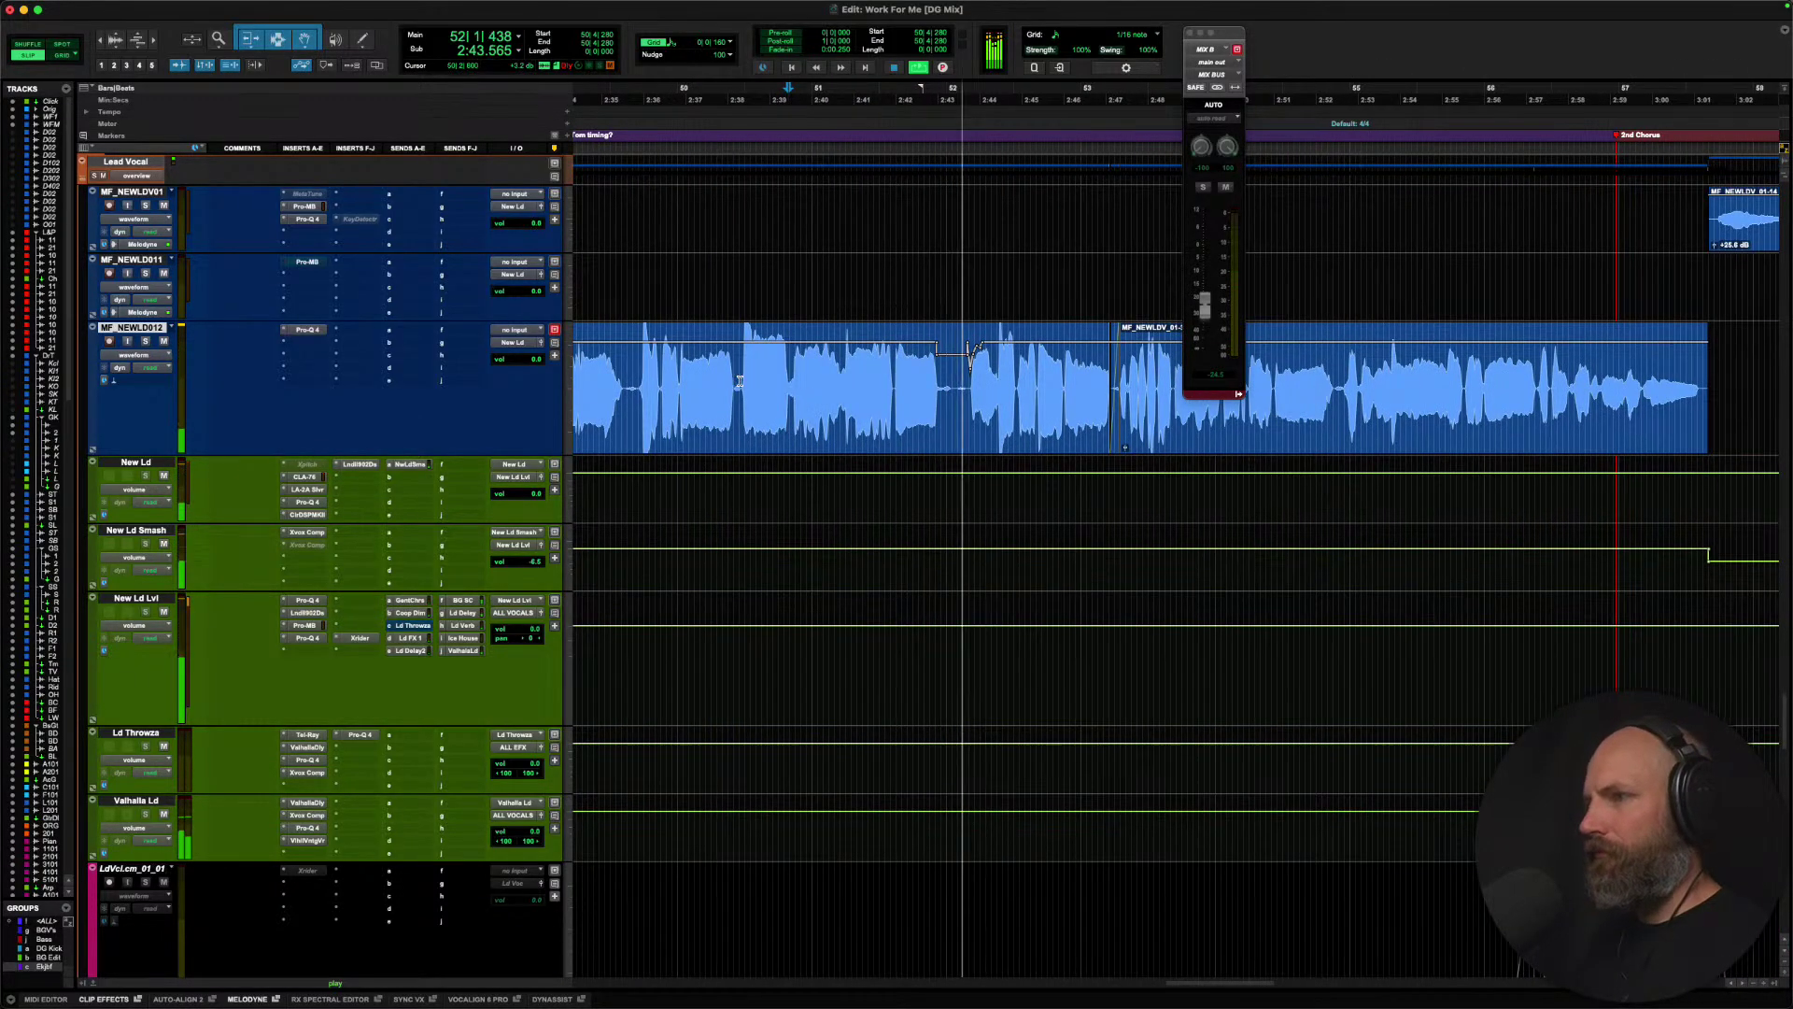
Select the closing vocal phrases from 50|2|840 to the end of the clip, and shift the selection to the New Ld Lvl track.
drag(741, 384, 1709, 430)
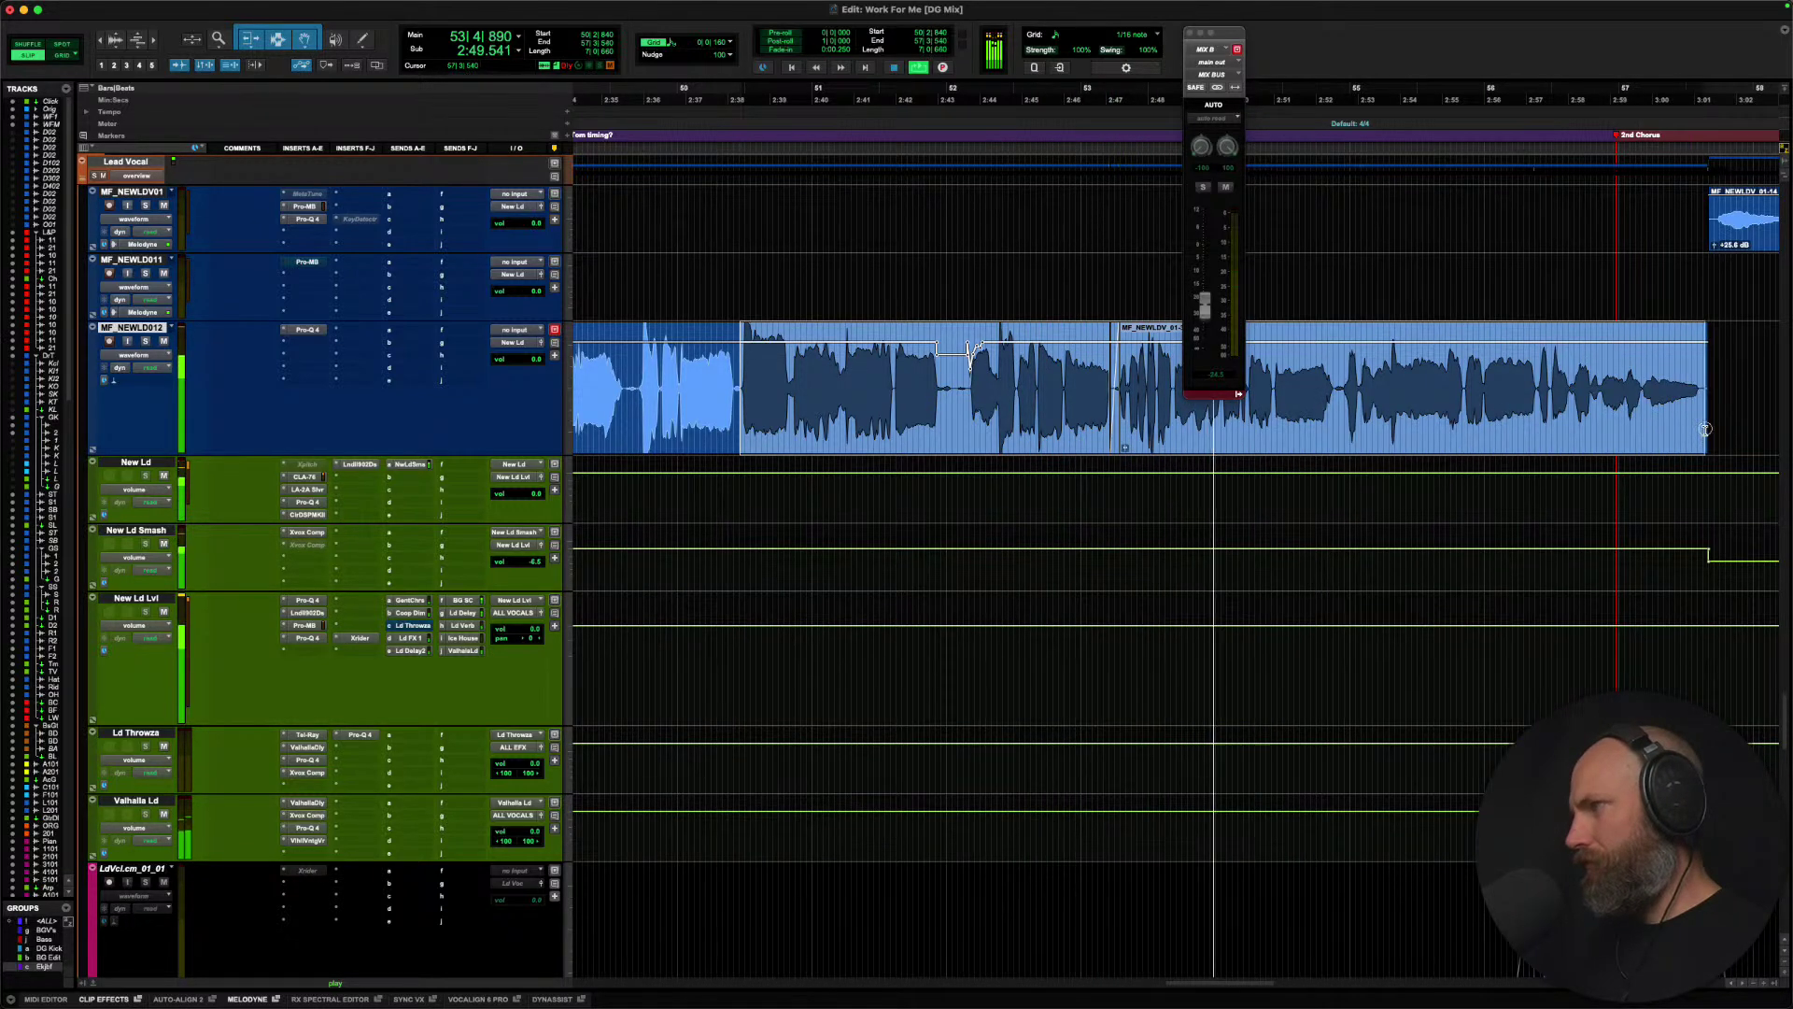
key(super+bracketleft)
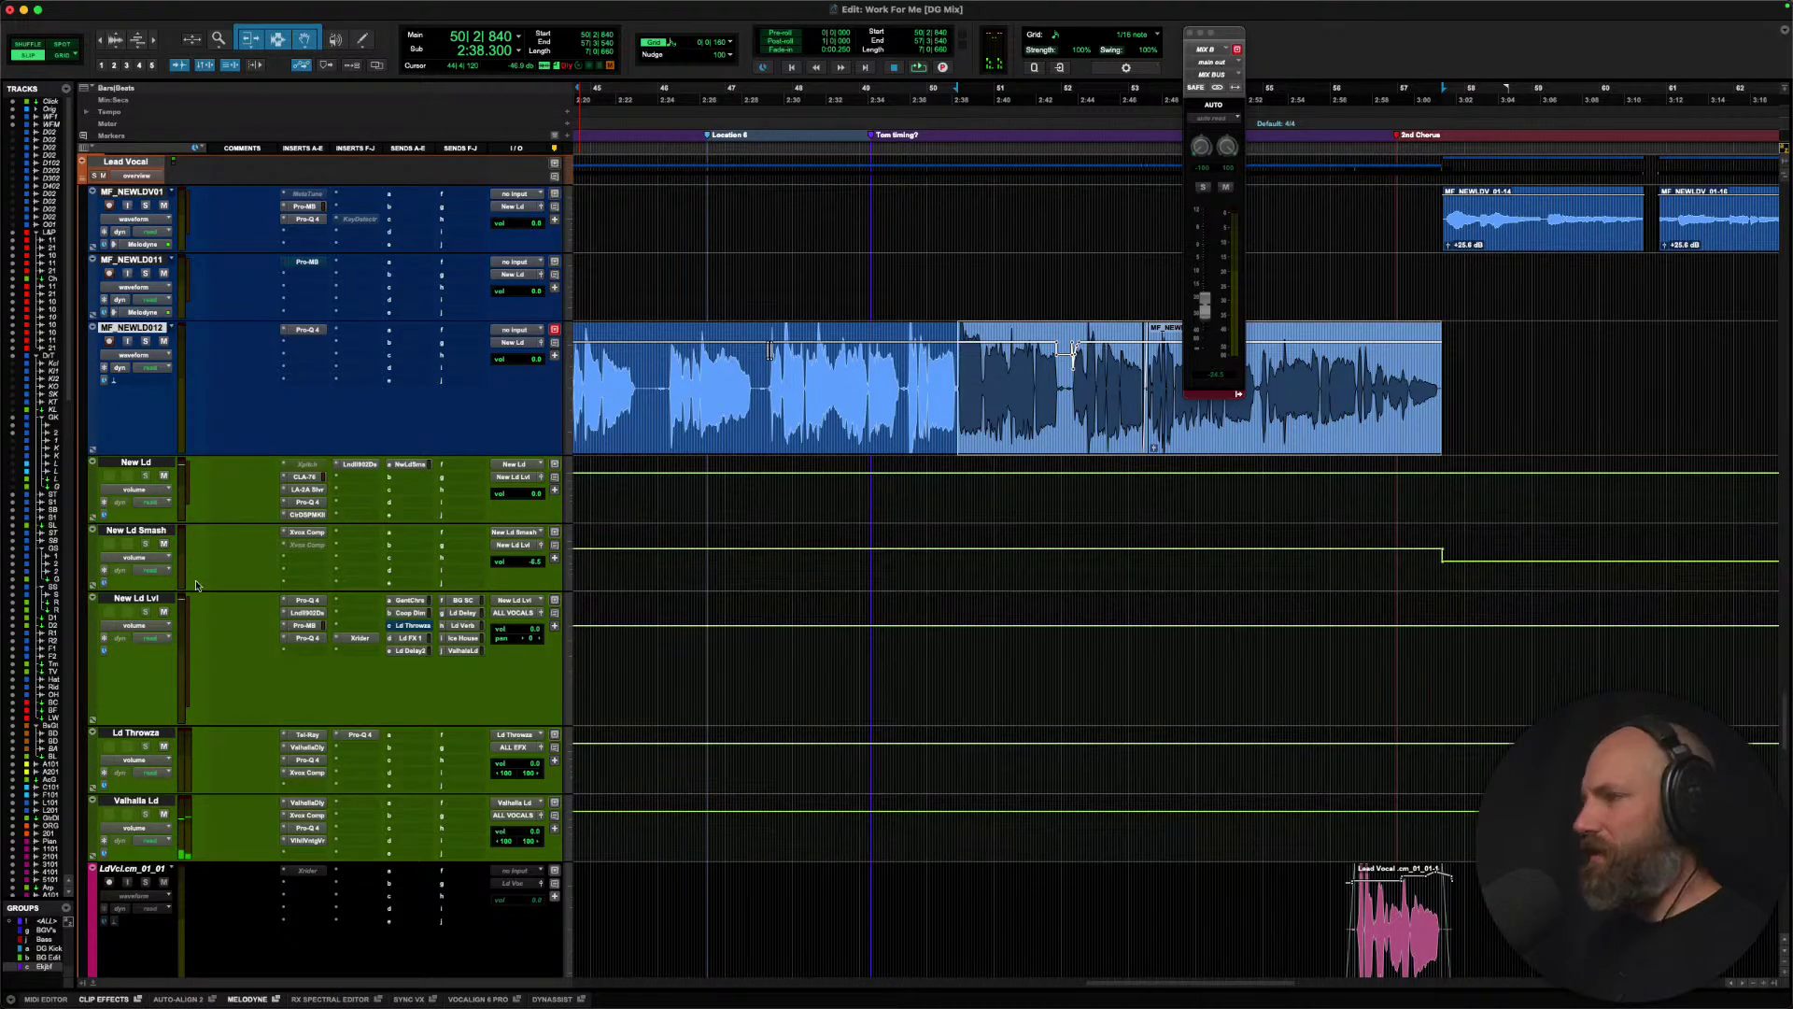
click(153, 602)
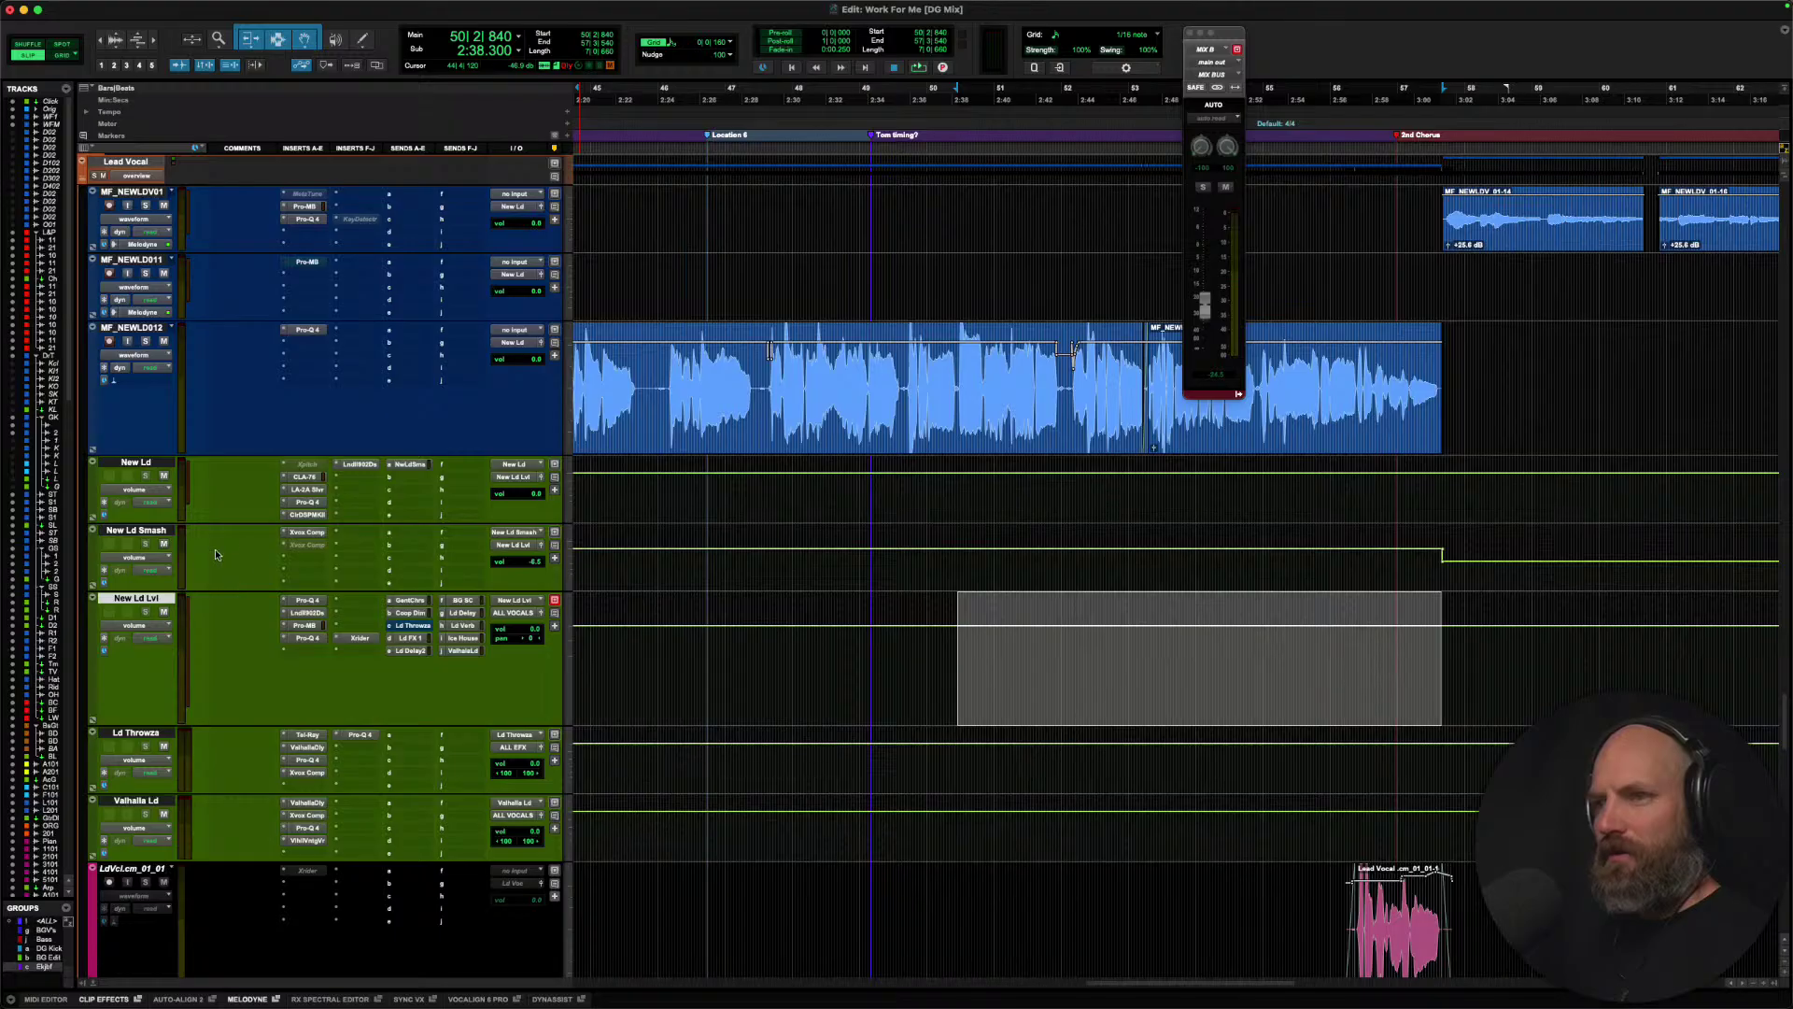
Create a stereo aux input track named Waves Harm fed by a send from New Ld Smash, and enlarge its track height.
click(398, 536)
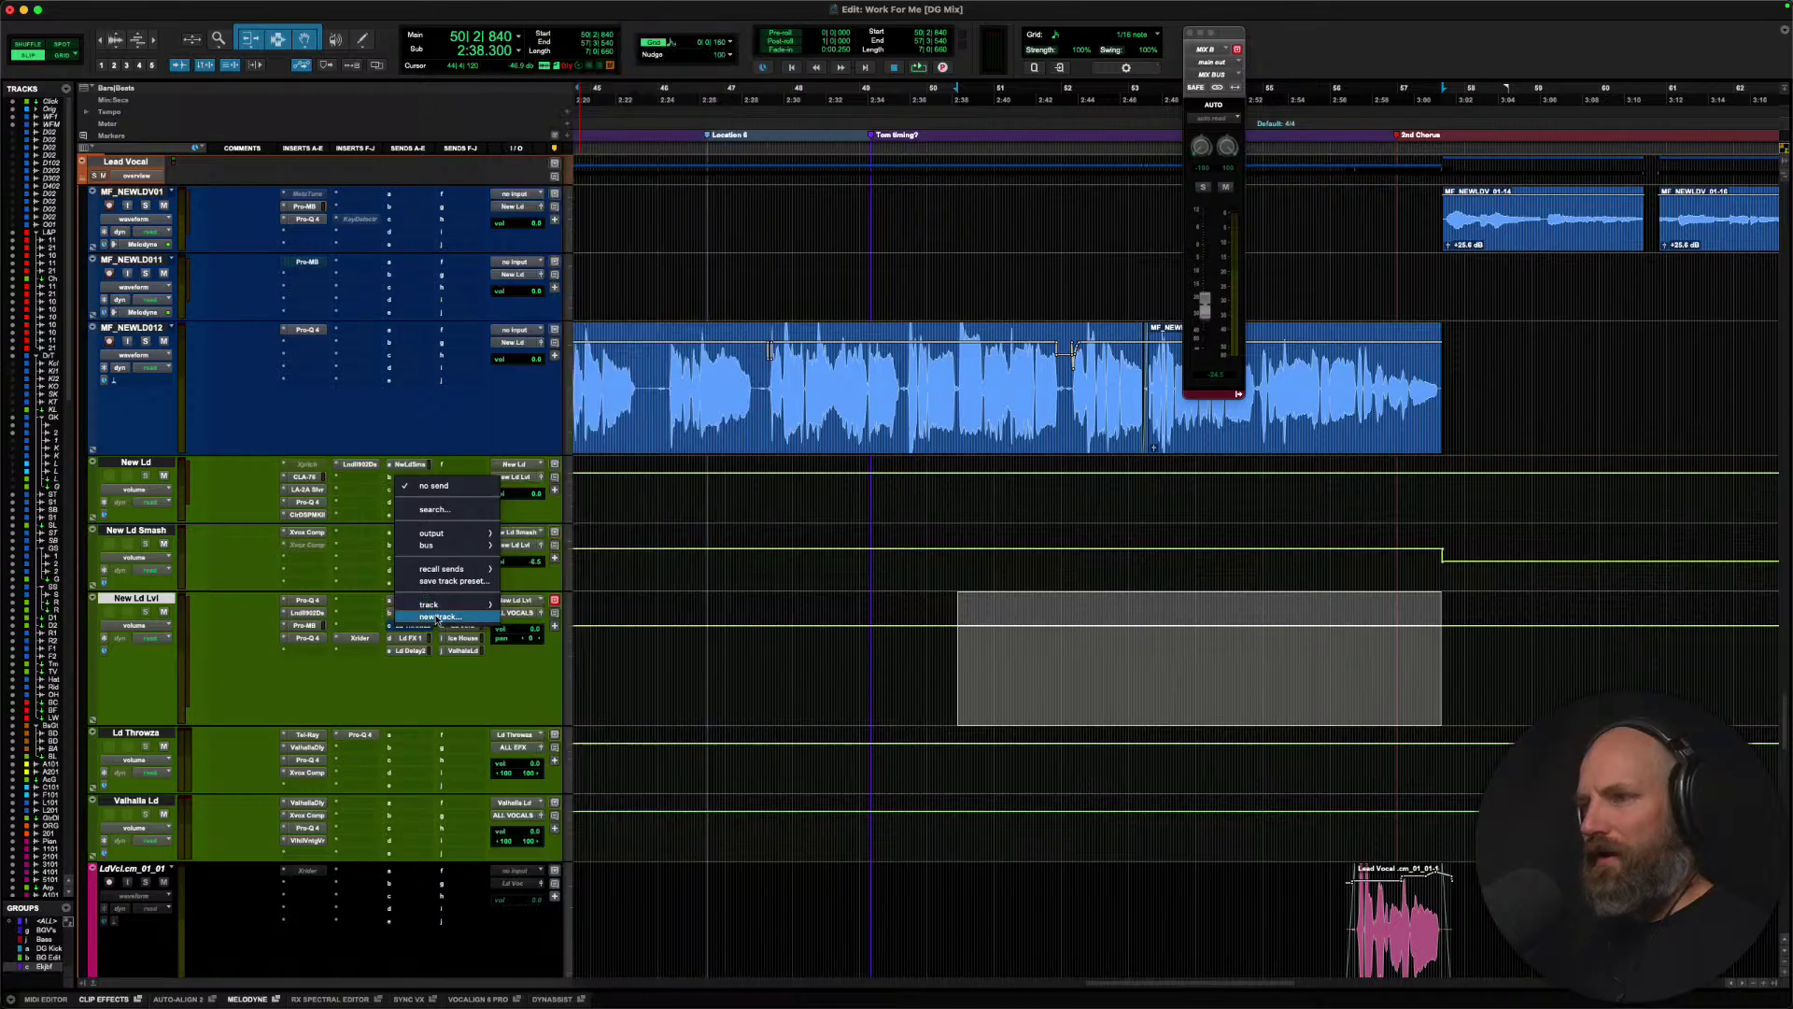
click(437, 617)
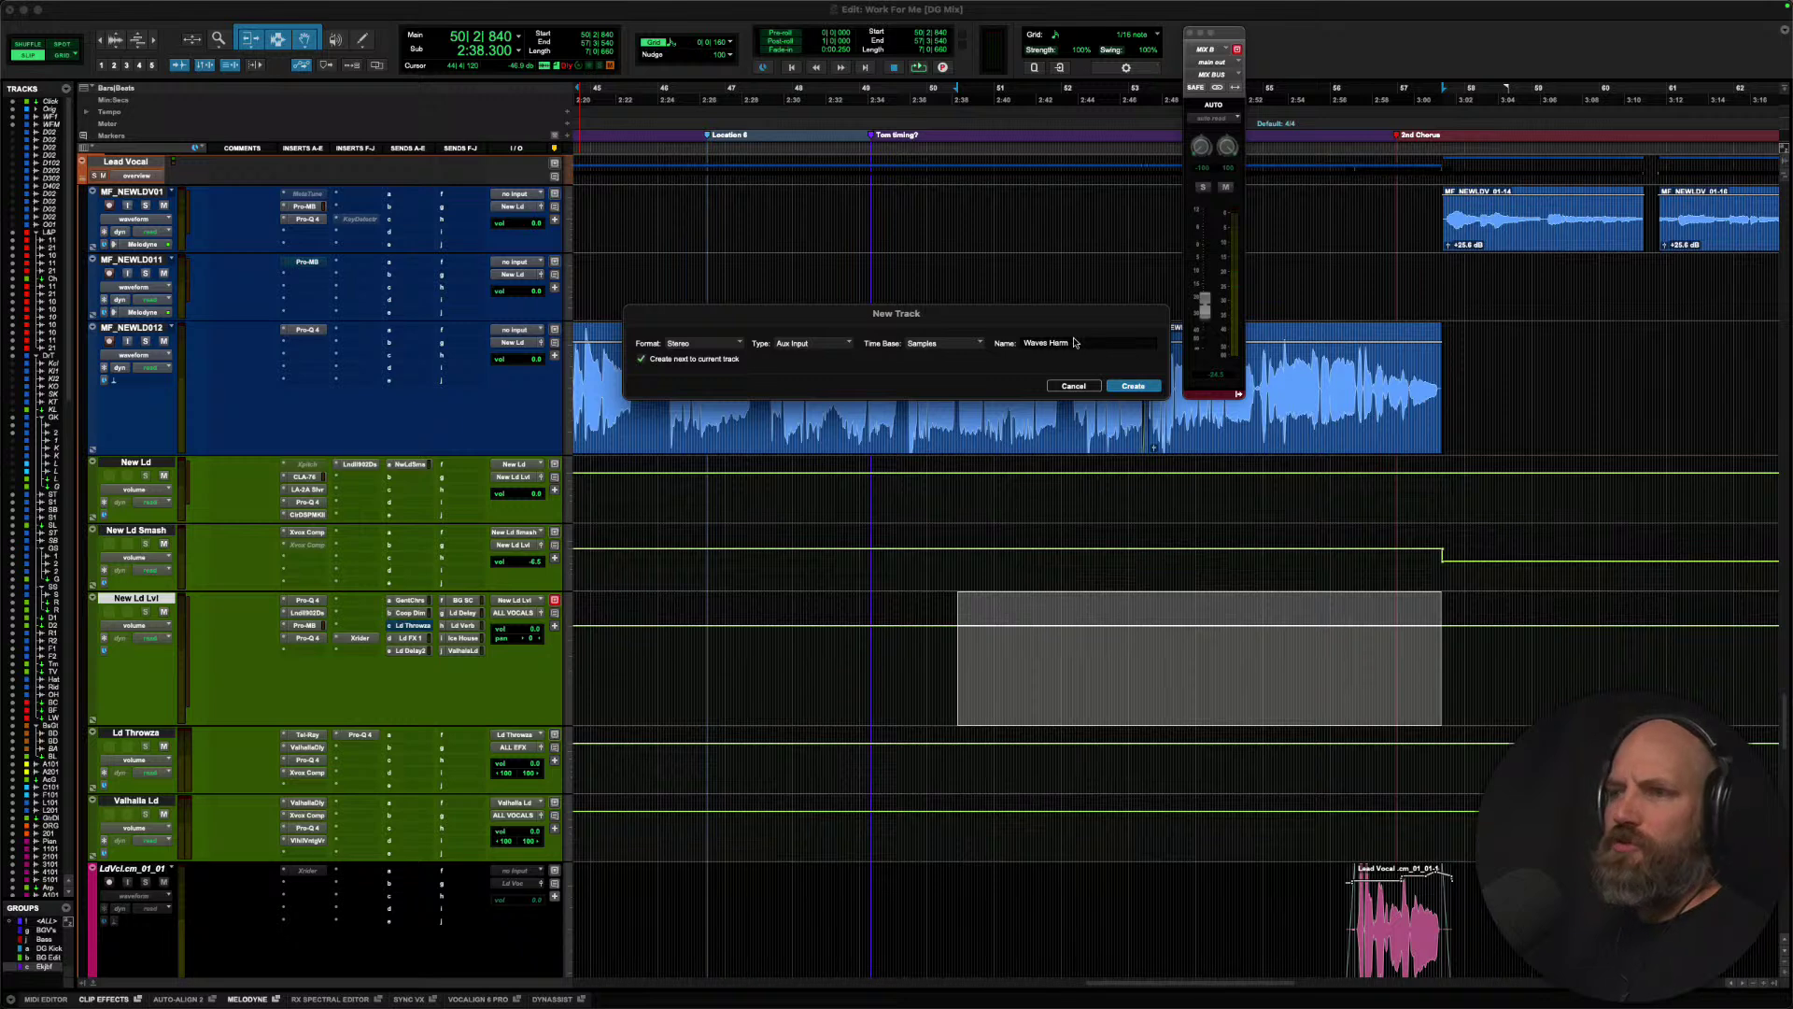
key(Return)
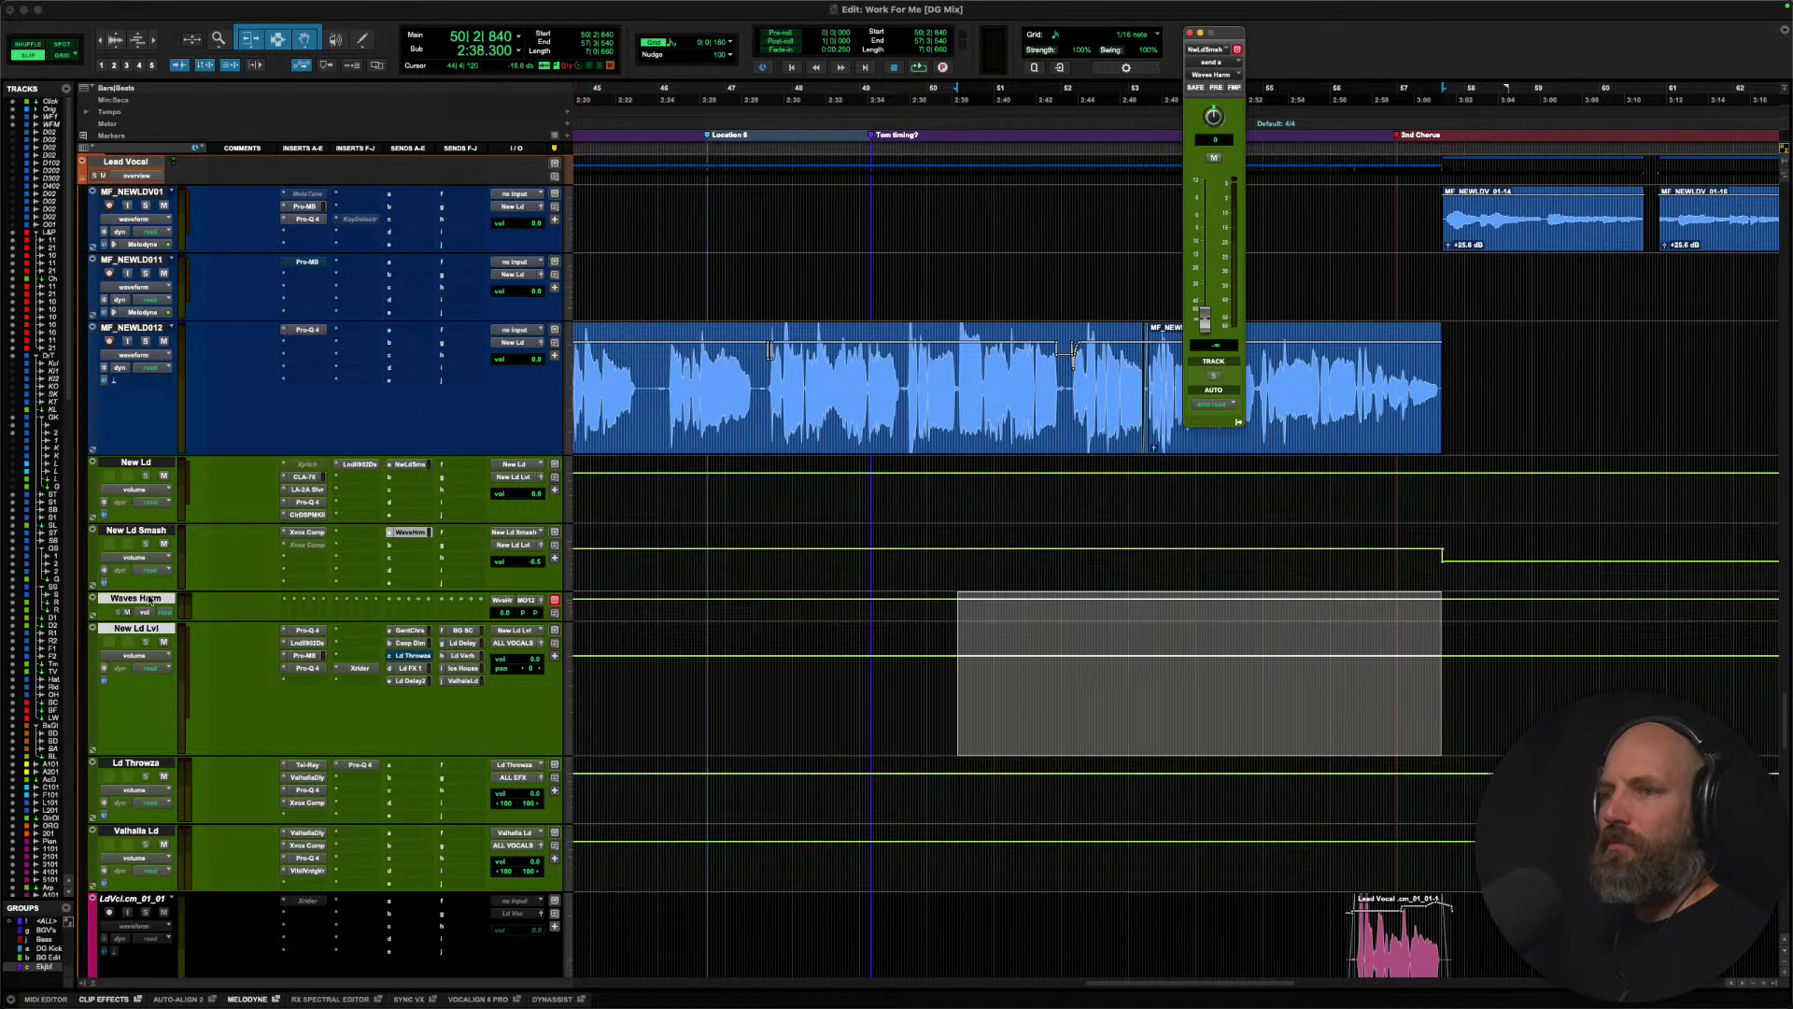
click(147, 599)
key(ctrl+Up)
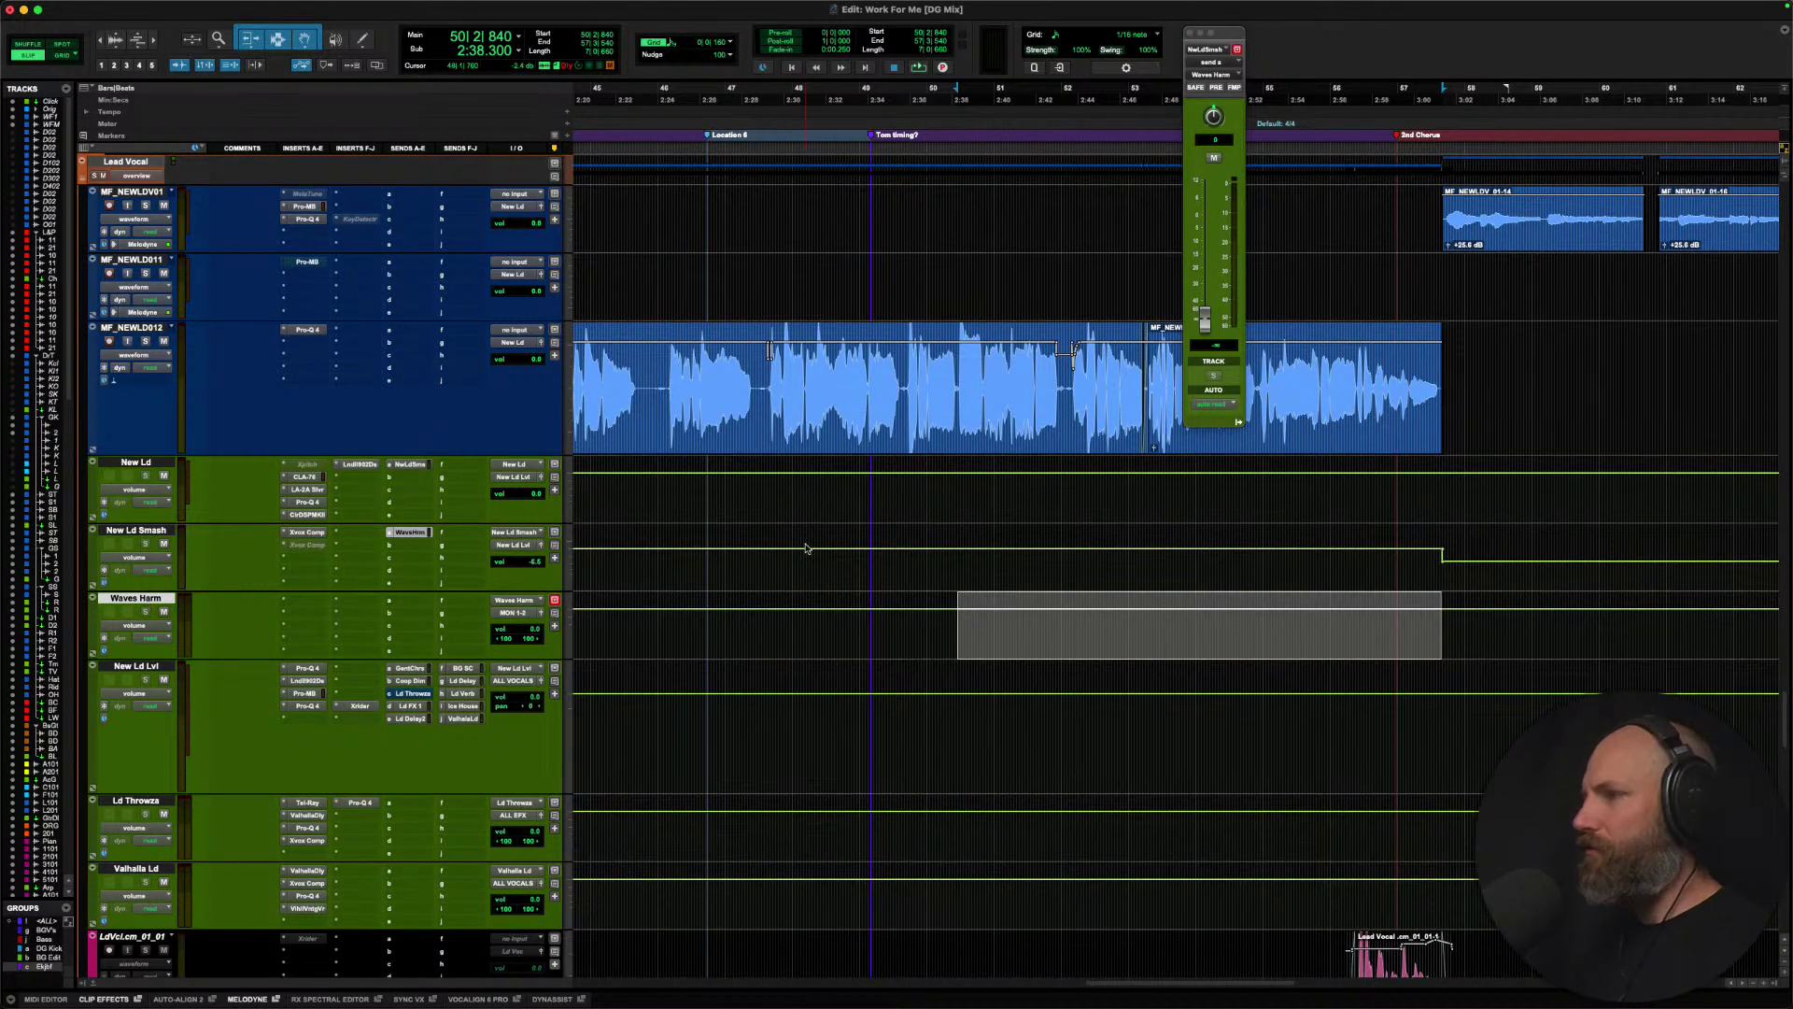
Route the Waves Harm track's output to ALL EFX.
scroll(806, 548, right, 5)
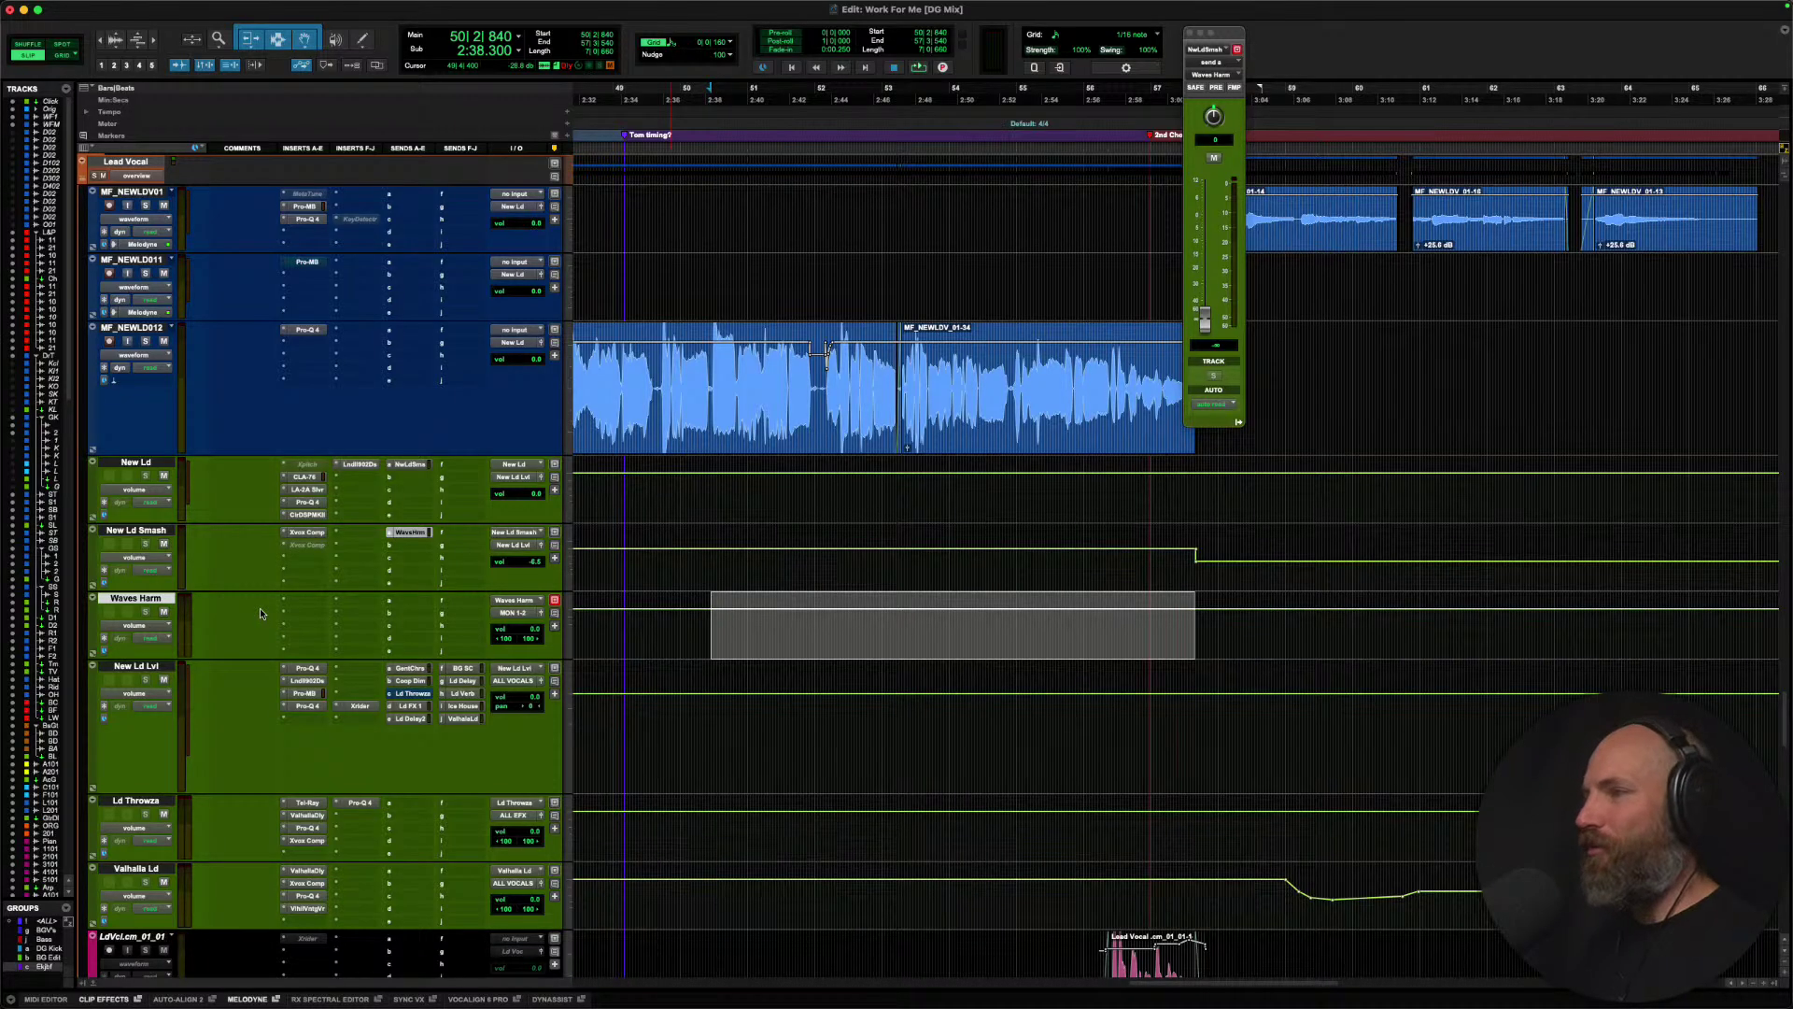
click(514, 615)
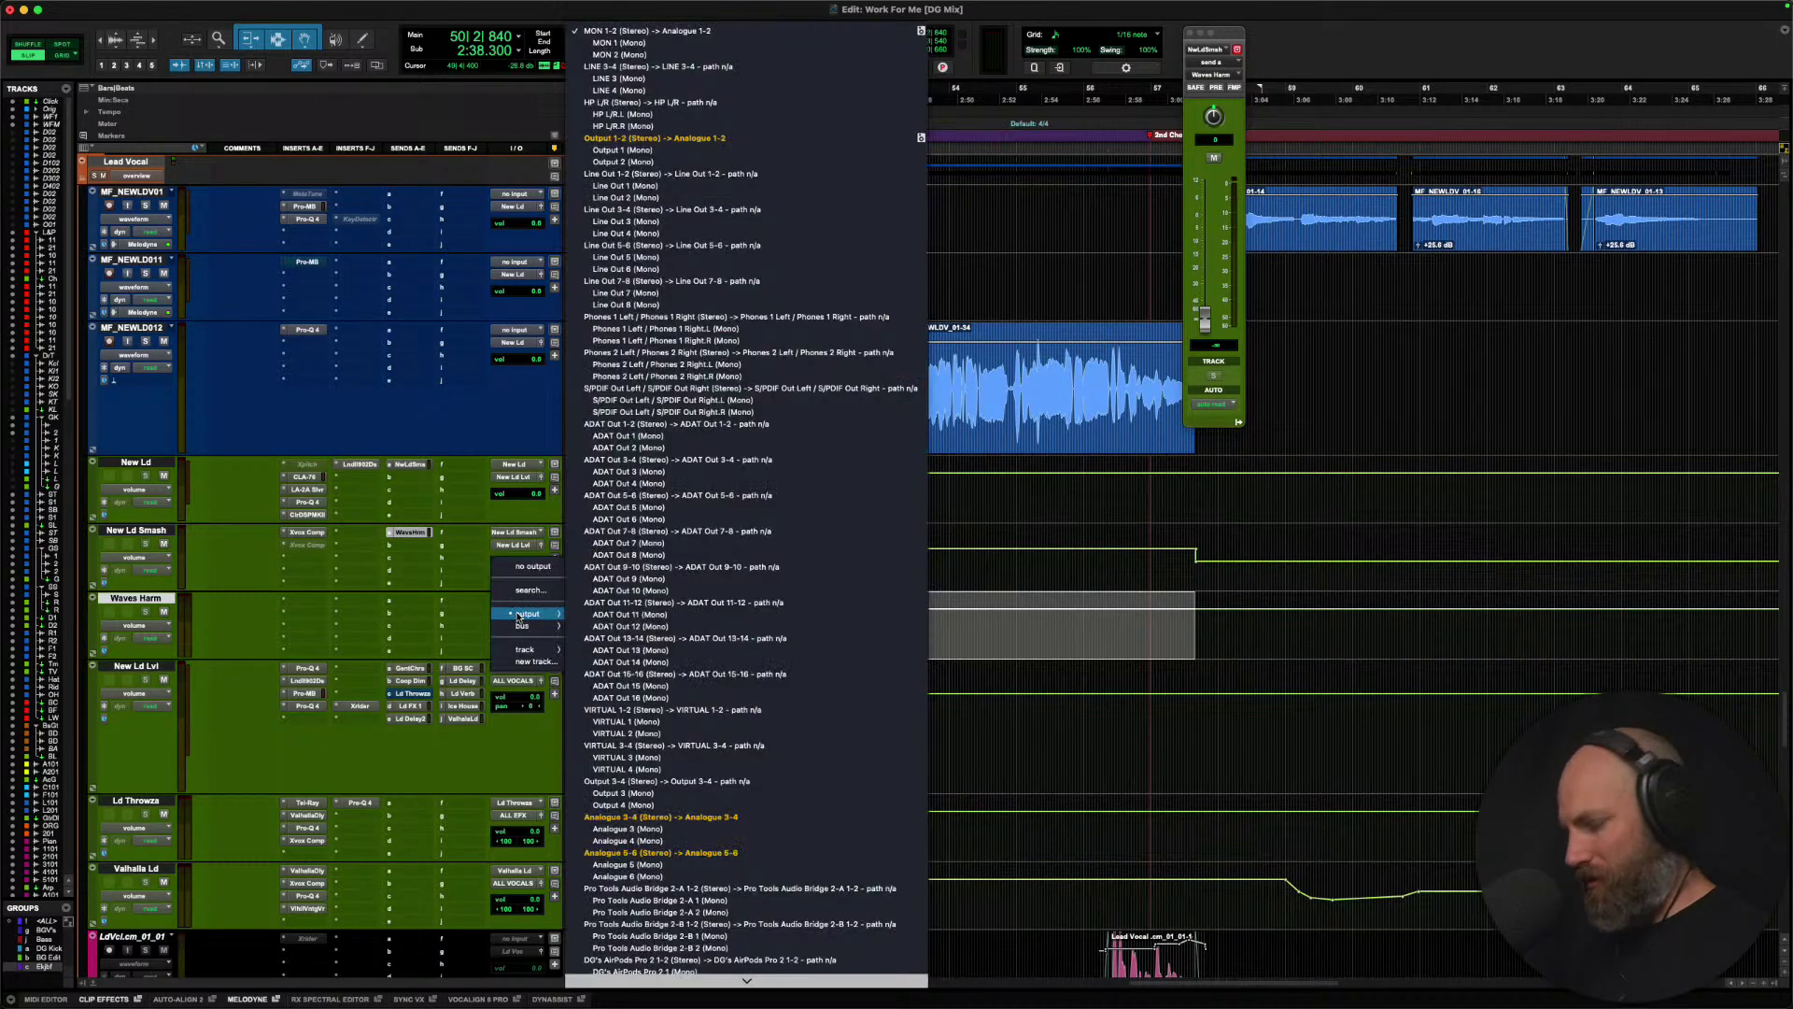
text(all efx)
key(Return)
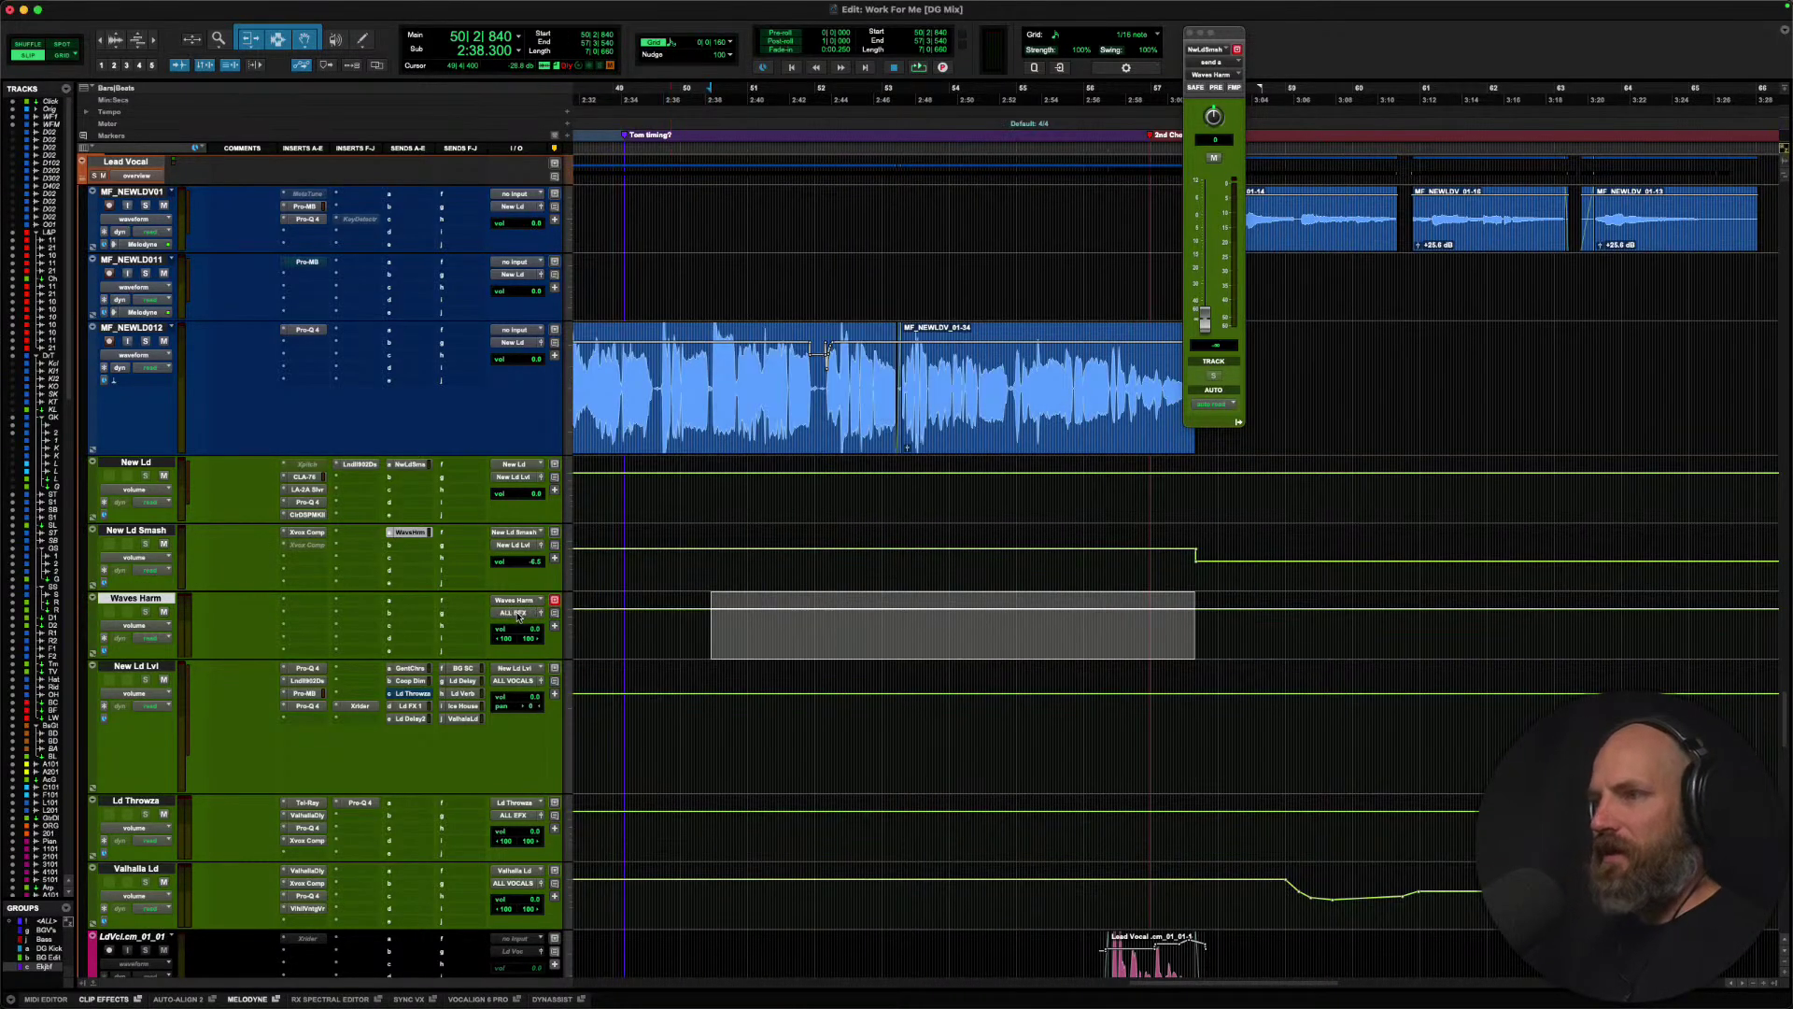
Insert the Waves Harmony plug-in on the Waves Harm track and move its window clear of the display edge.
click(296, 604)
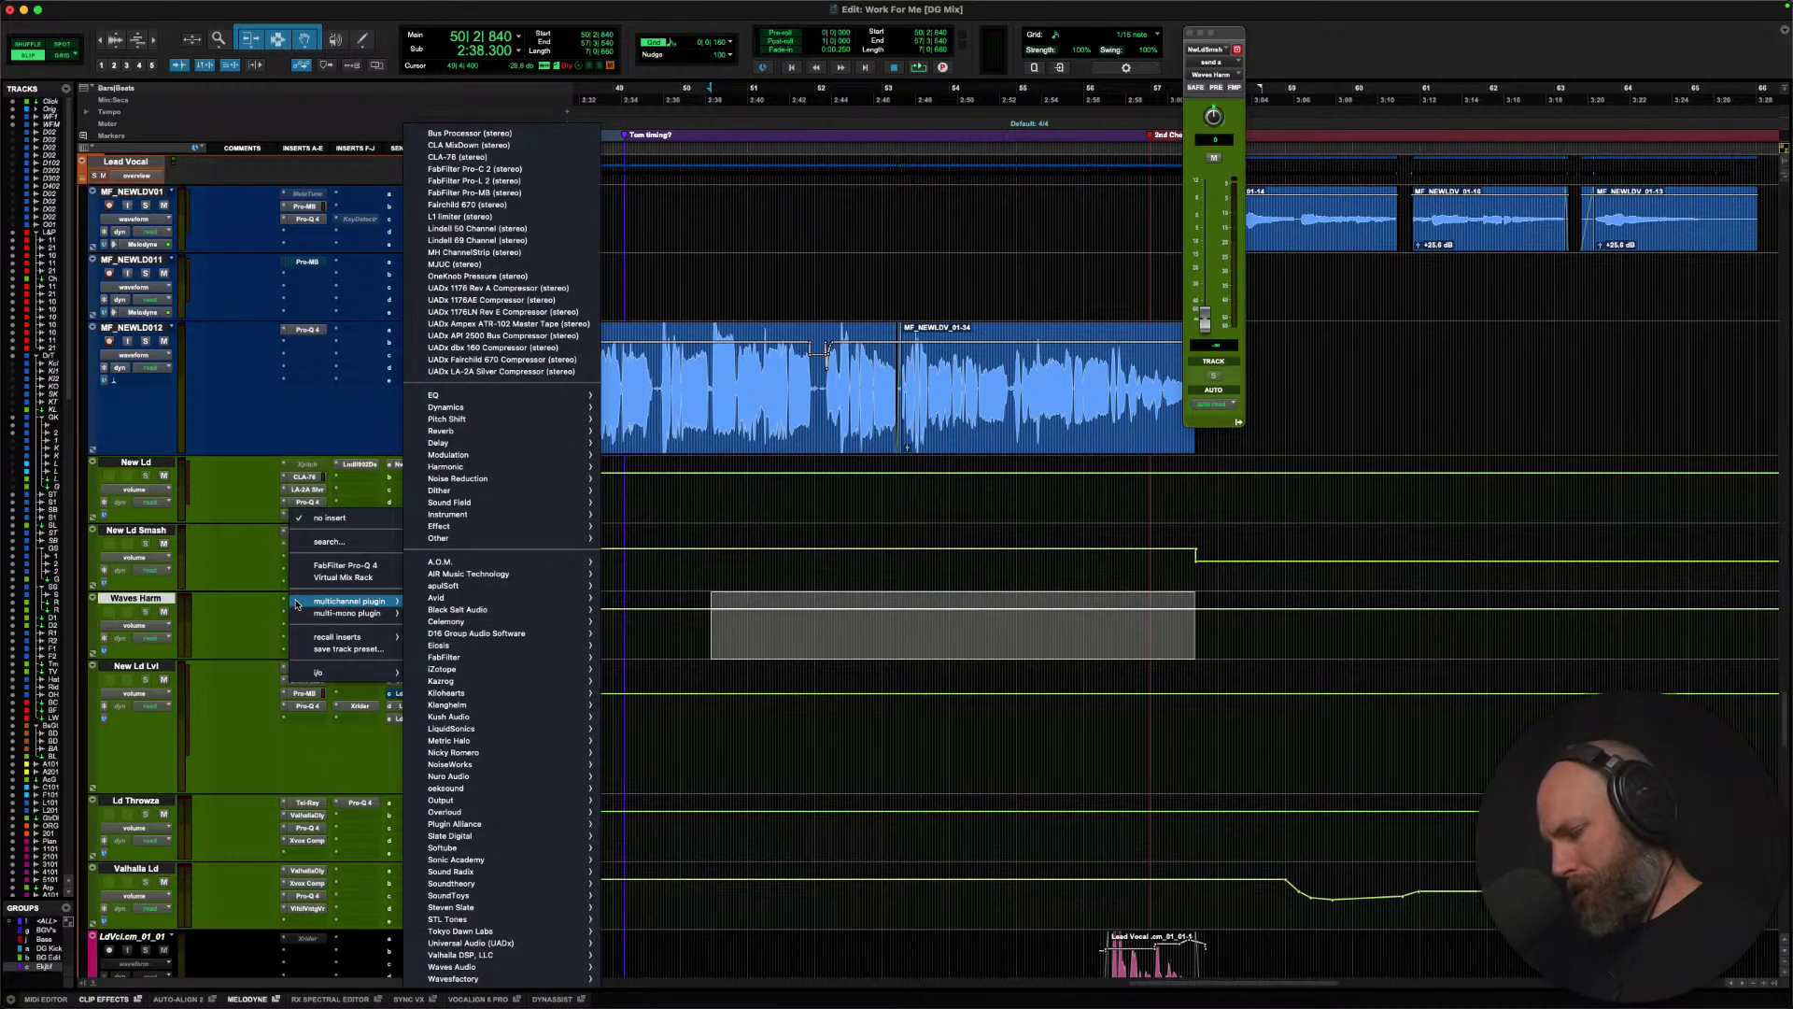
text(waves harm)
key(Return)
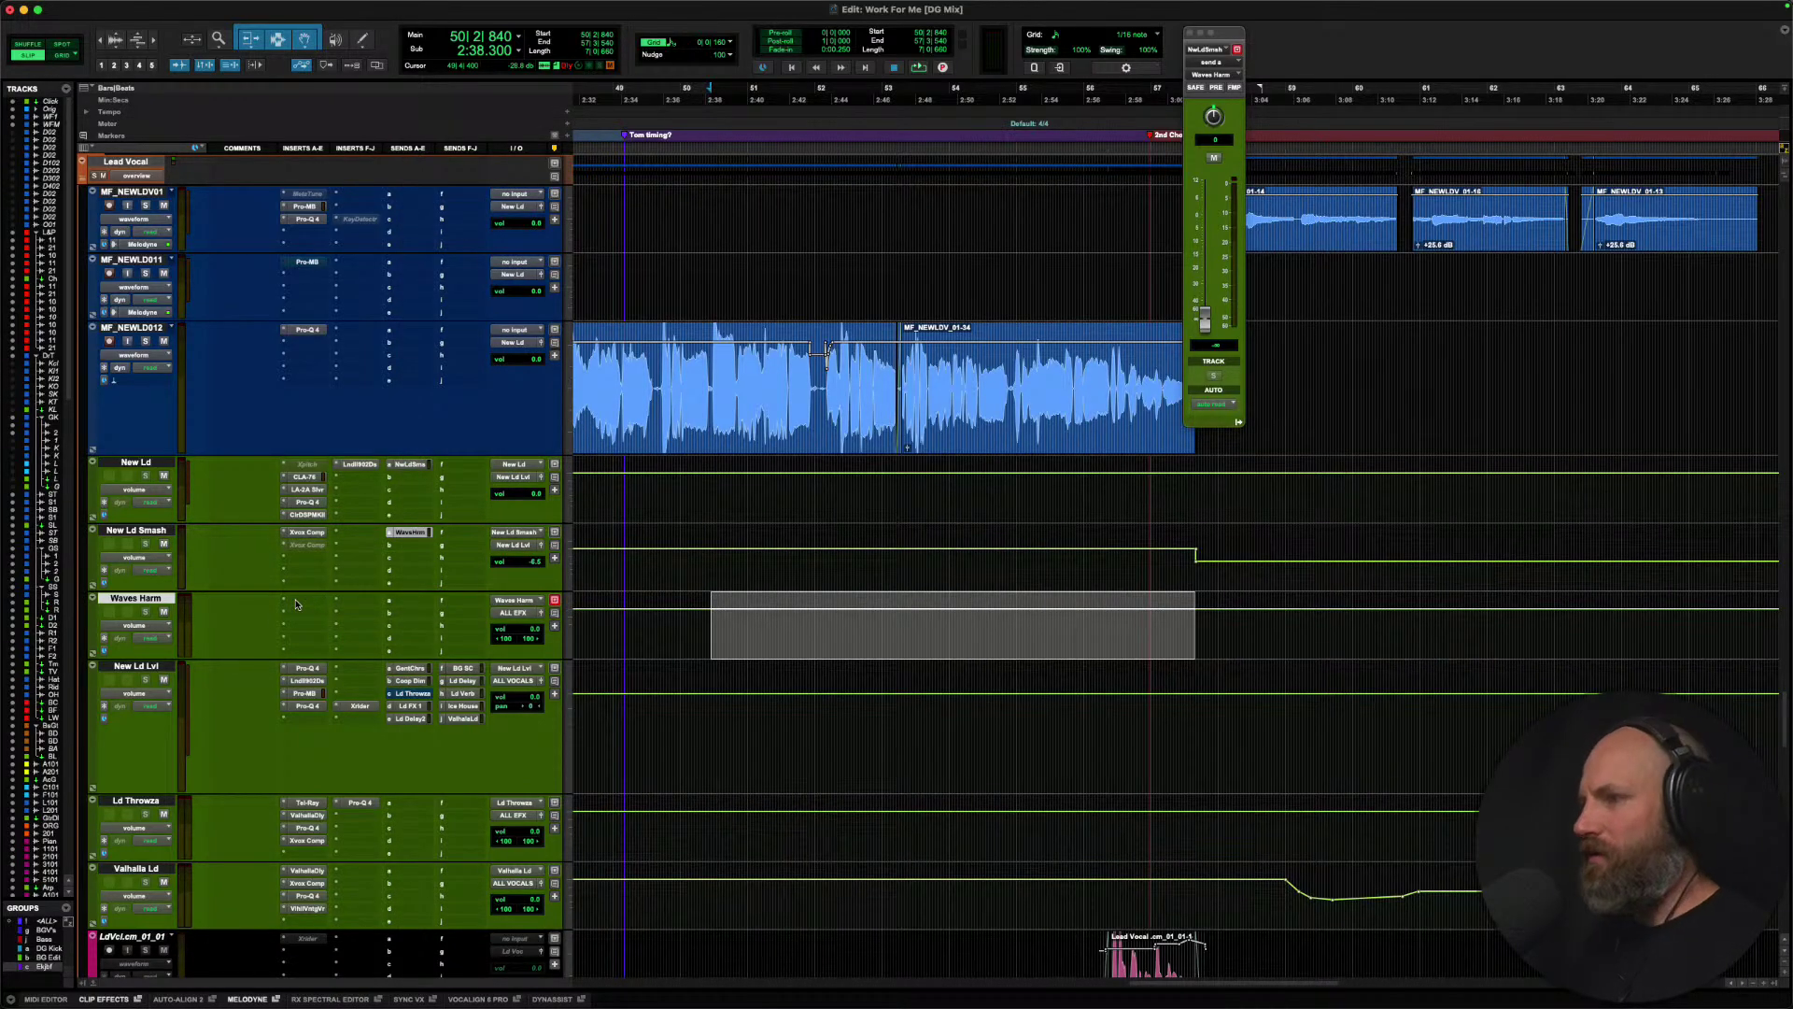
drag(831, 272, 823, 170)
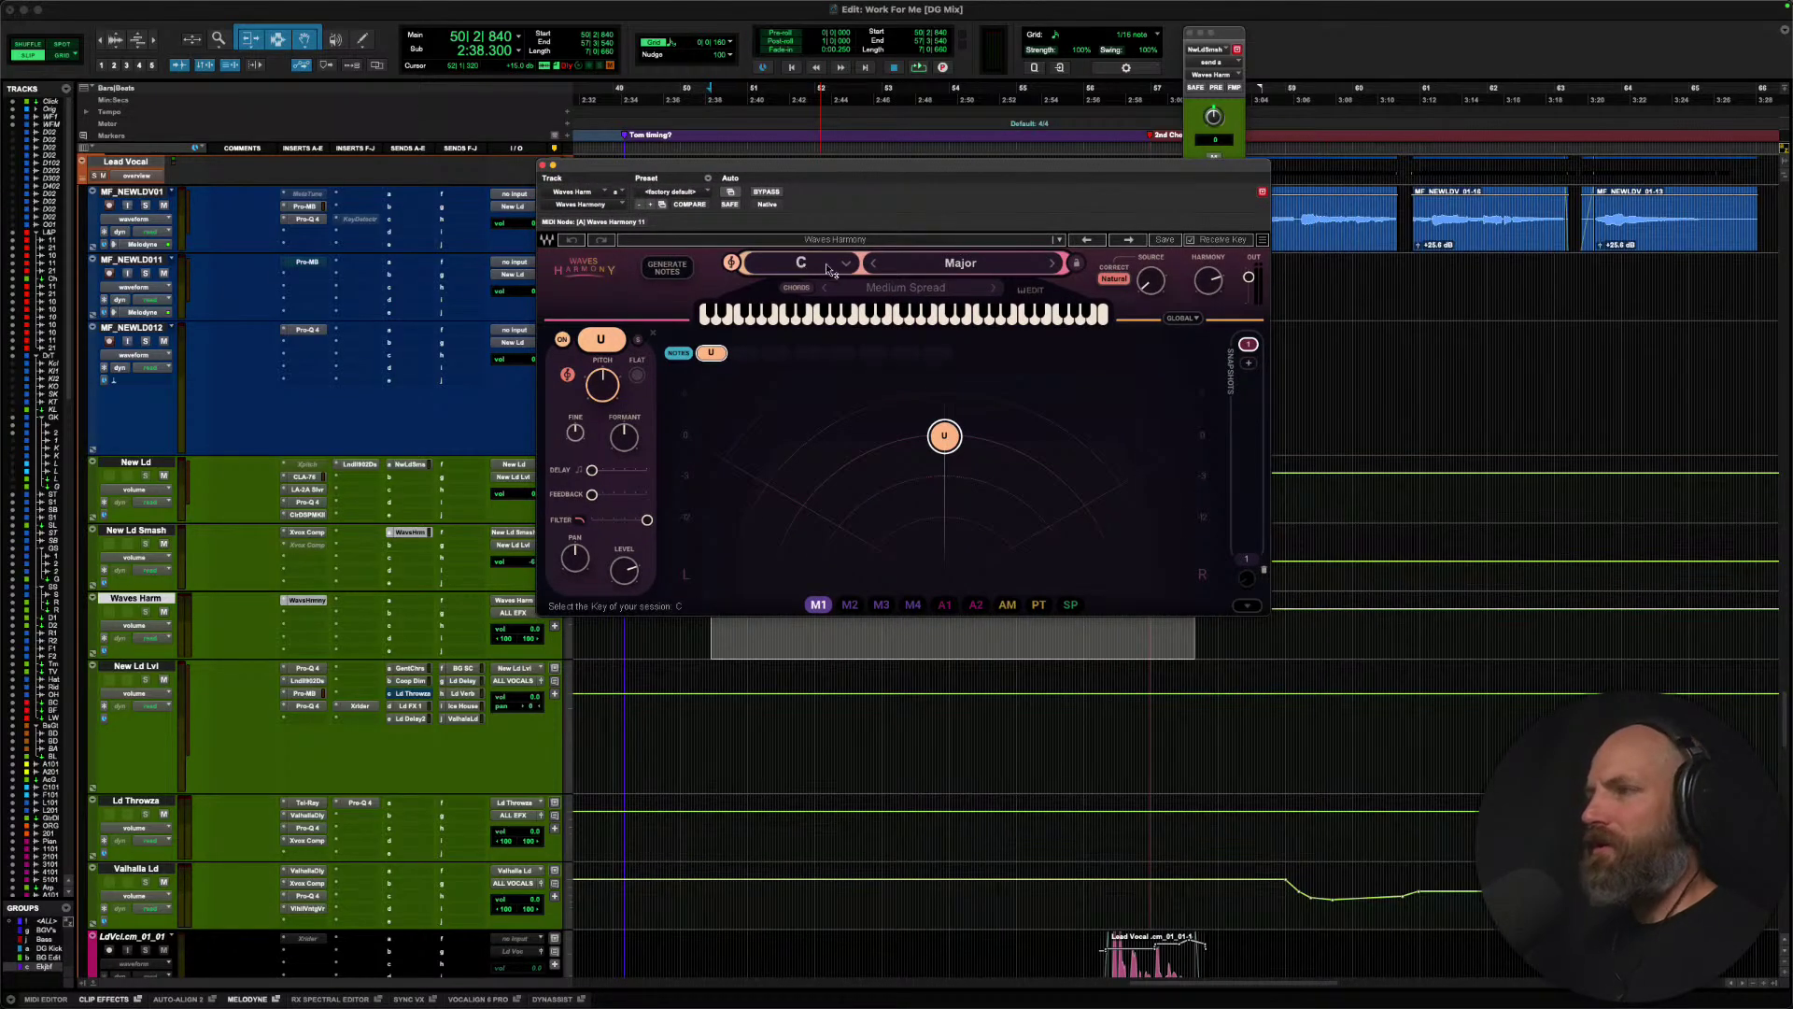
Set the Waves Harmony key to A#/Bb and its scale to Minor.
click(847, 268)
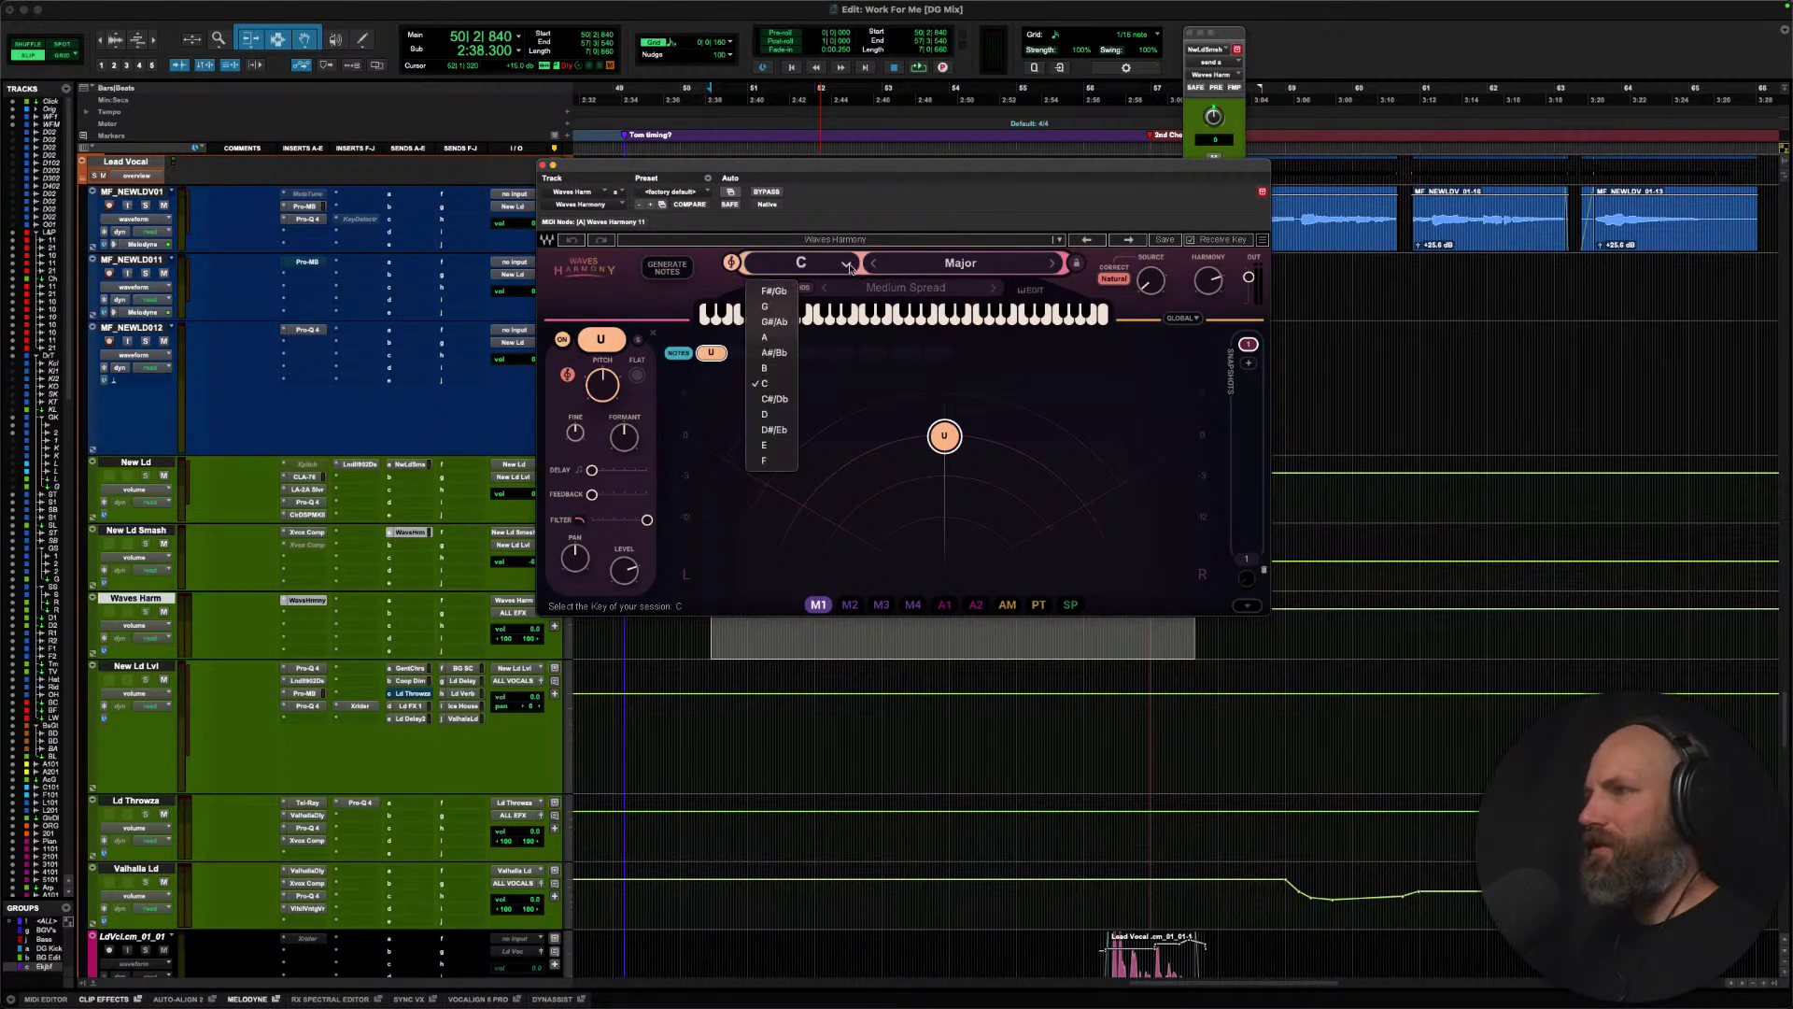
click(774, 353)
click(954, 266)
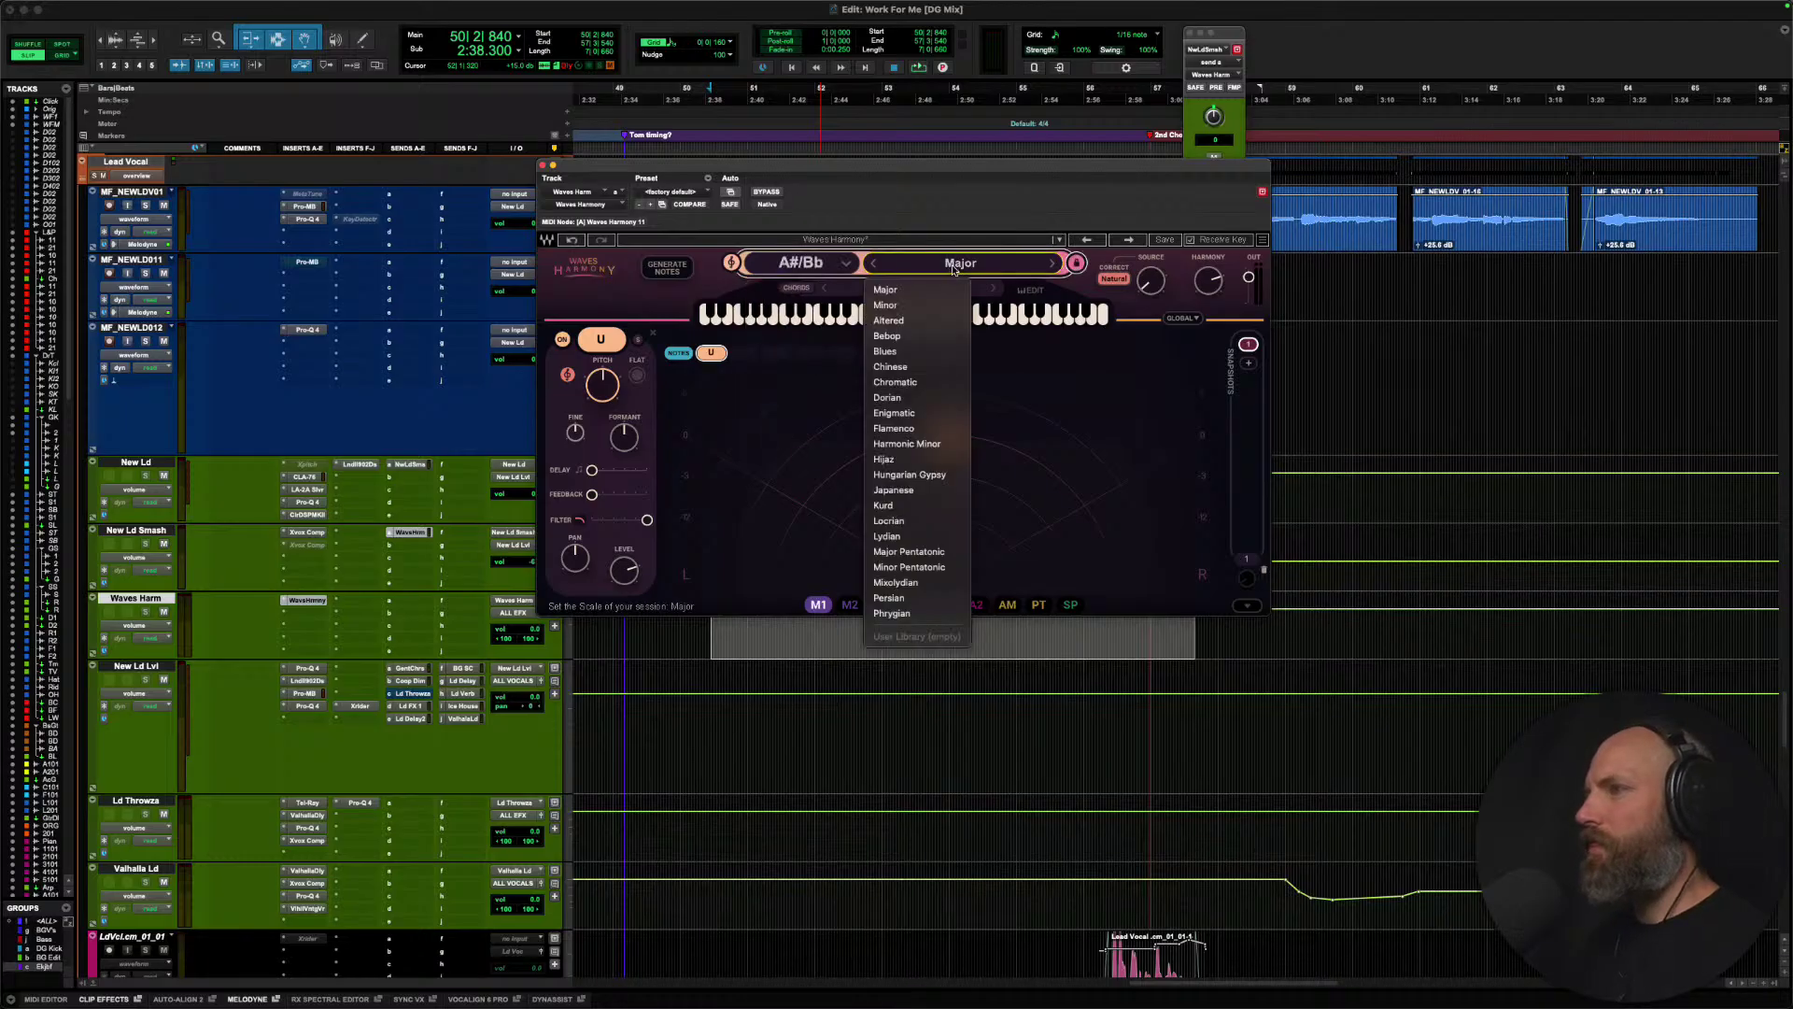
click(926, 306)
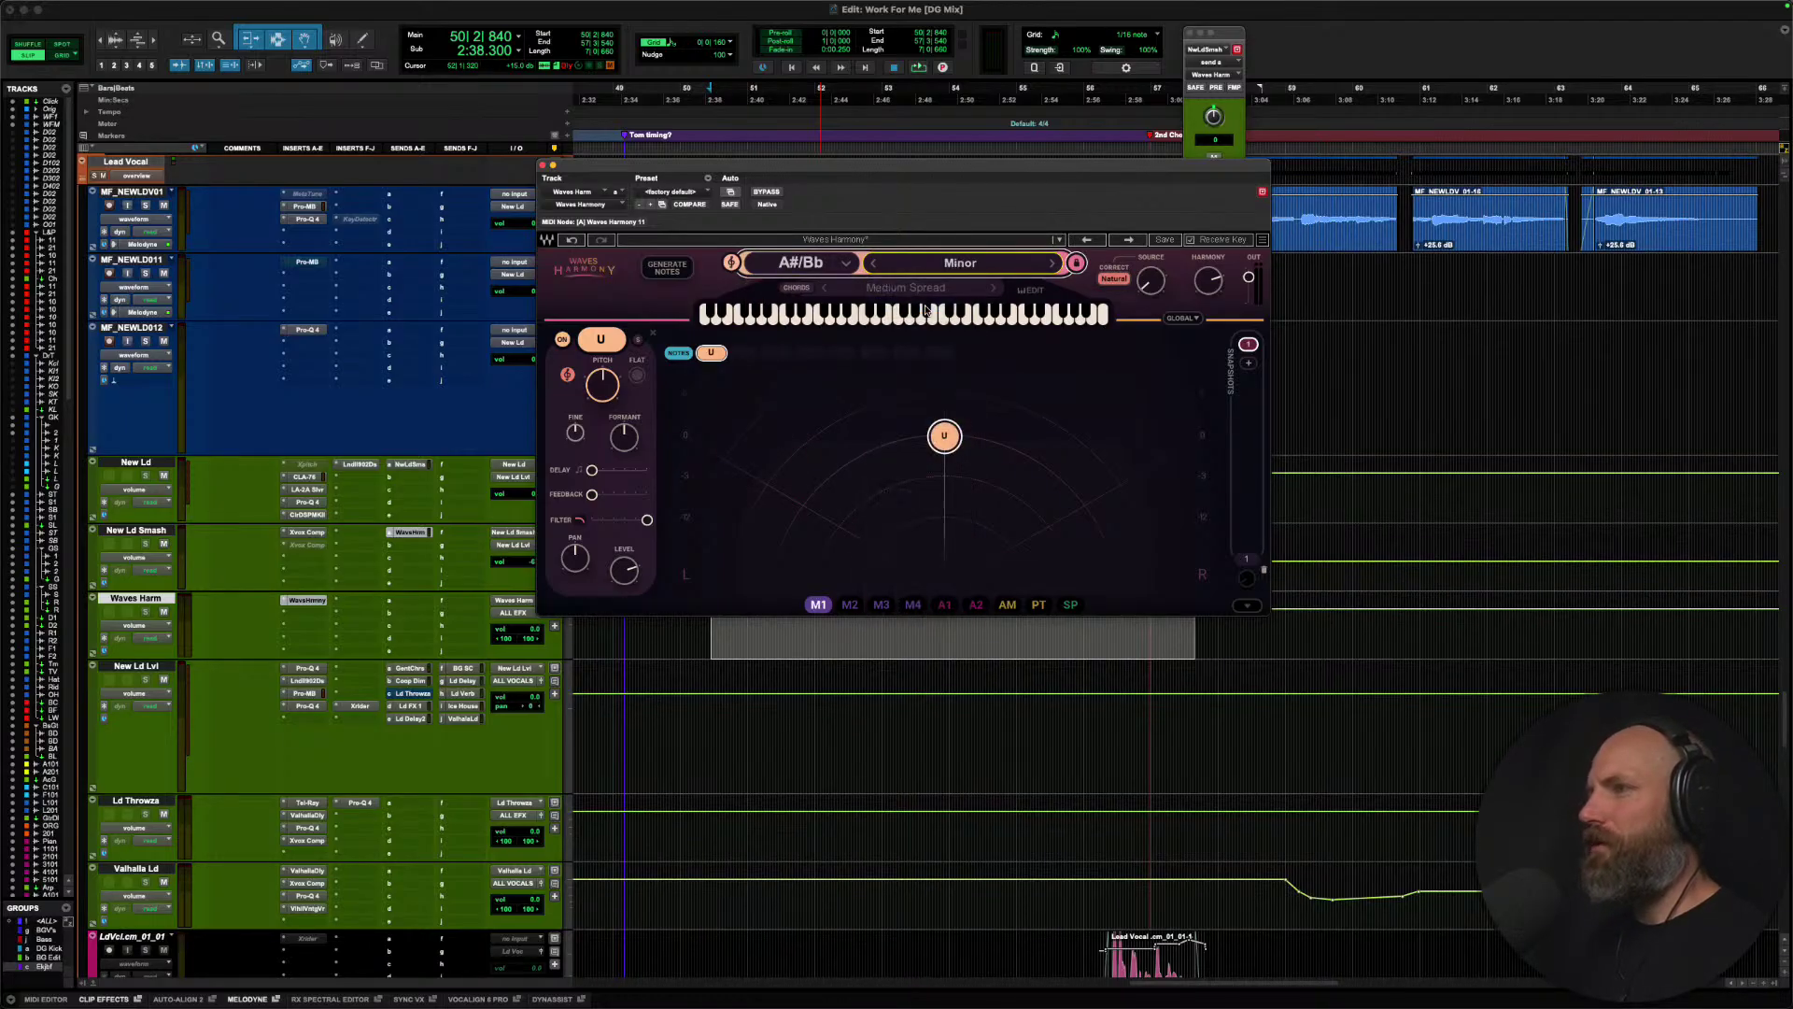
Load the Doubler preset 6V Spread in Waves Harmony and move the plug-in window off the vocal tracks.
click(953, 240)
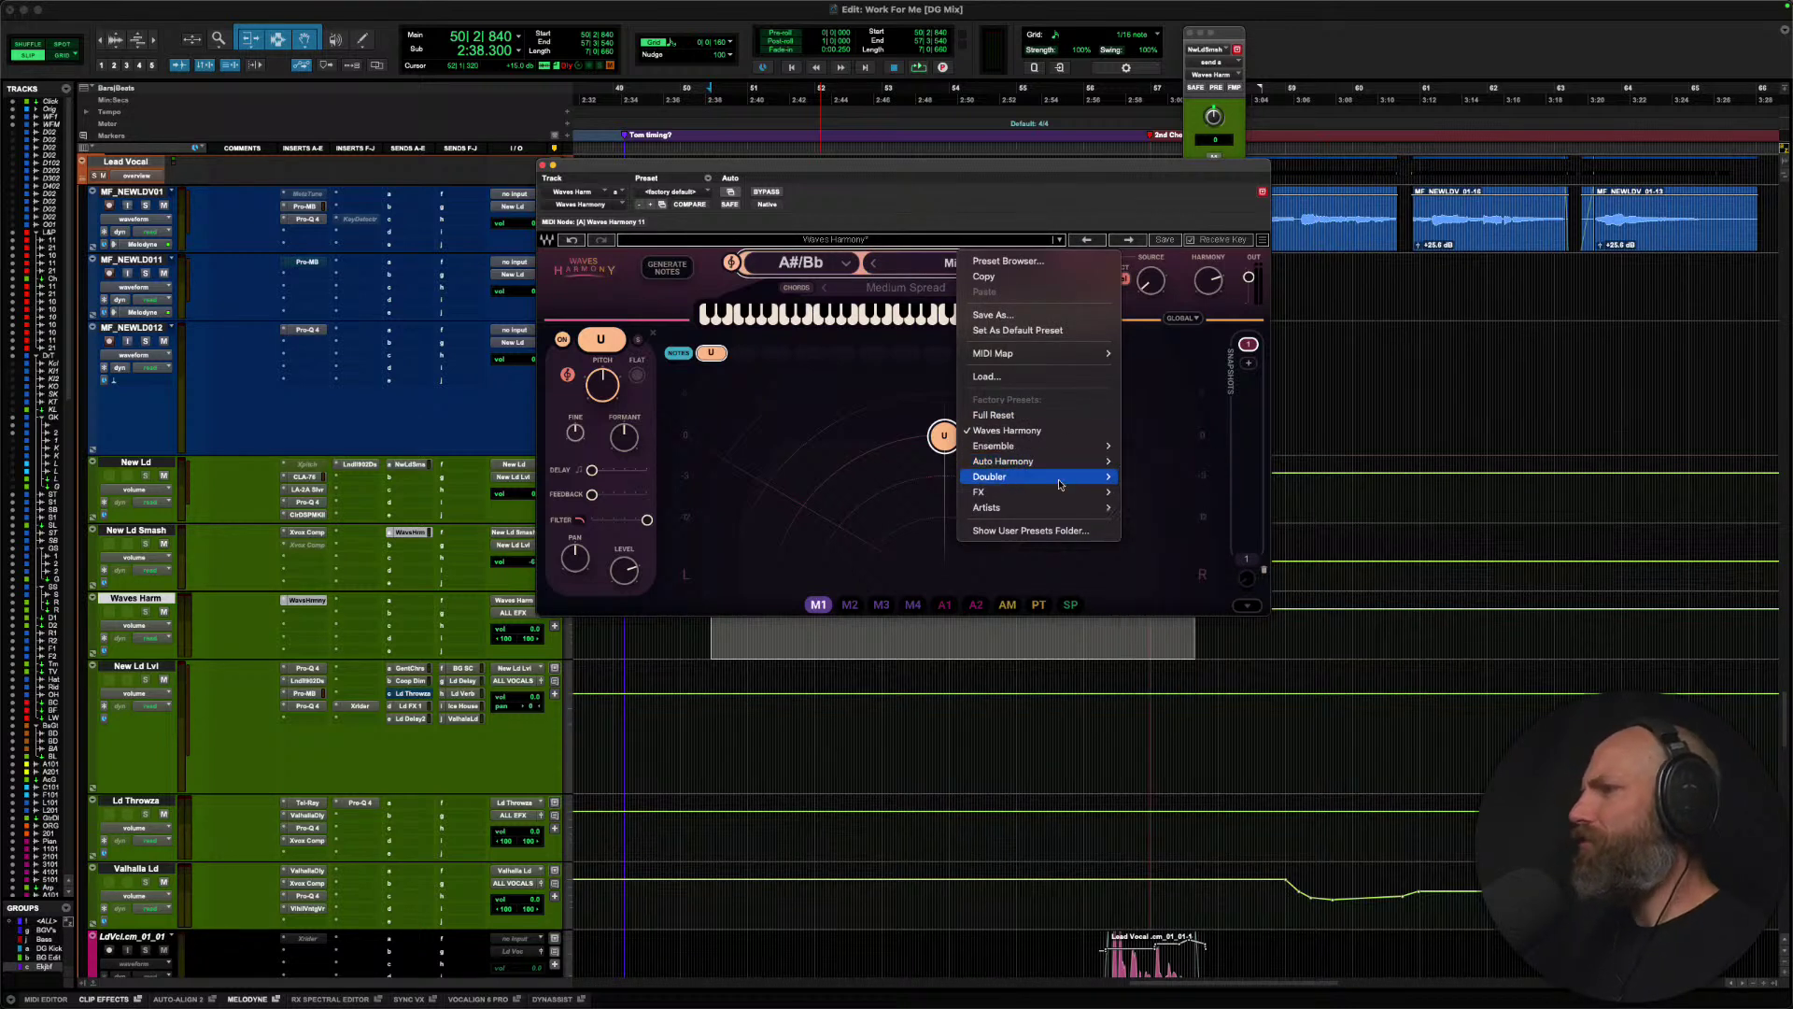
mouse_move(1080, 486)
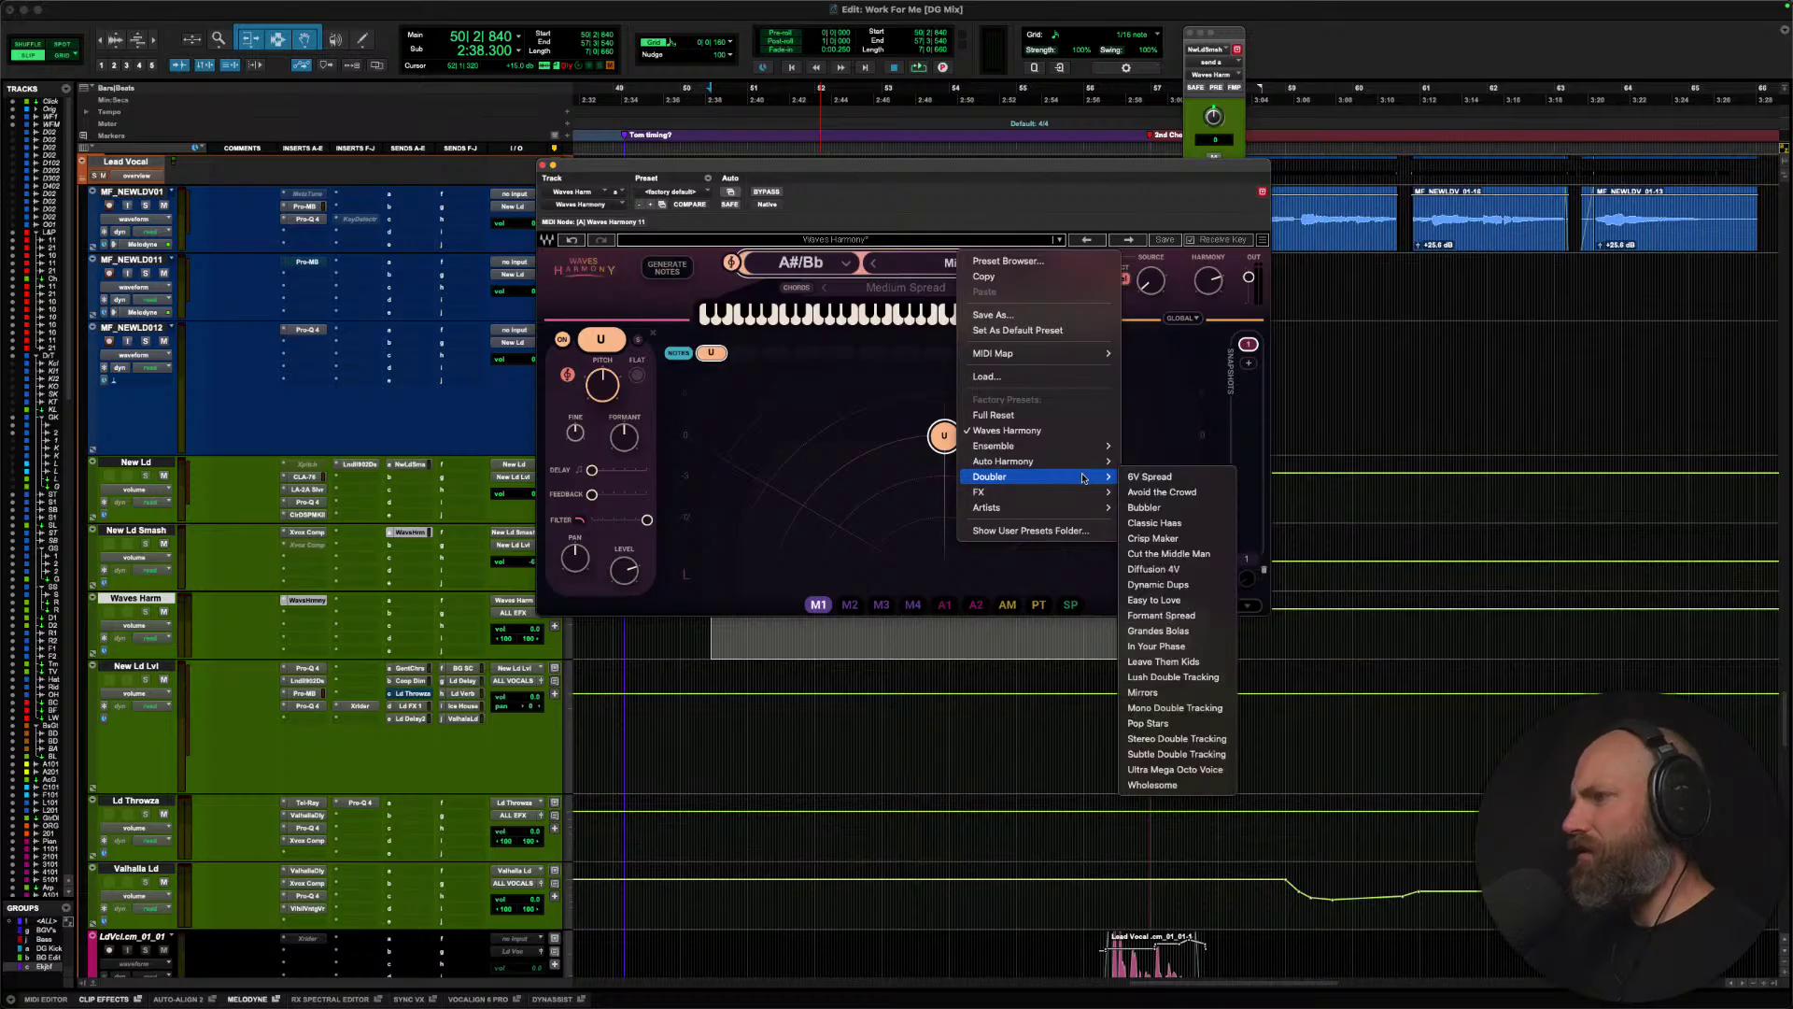
click(1180, 478)
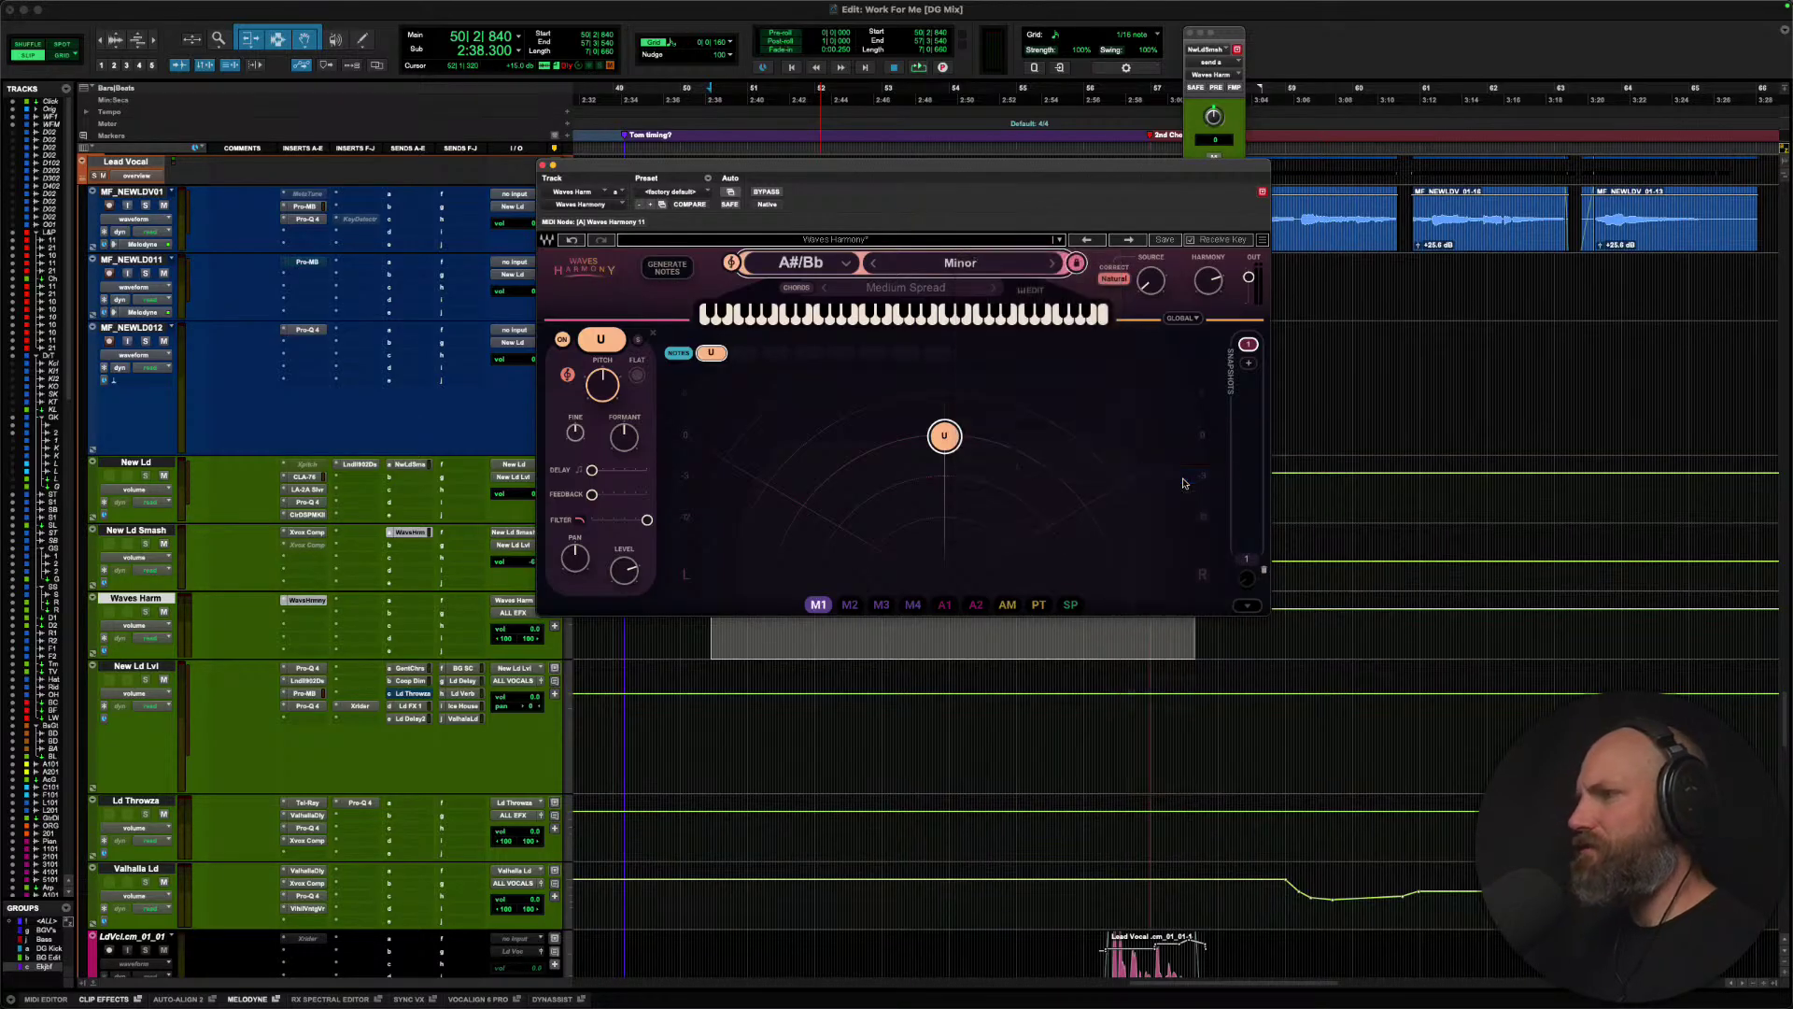
drag(875, 168, 863, 792)
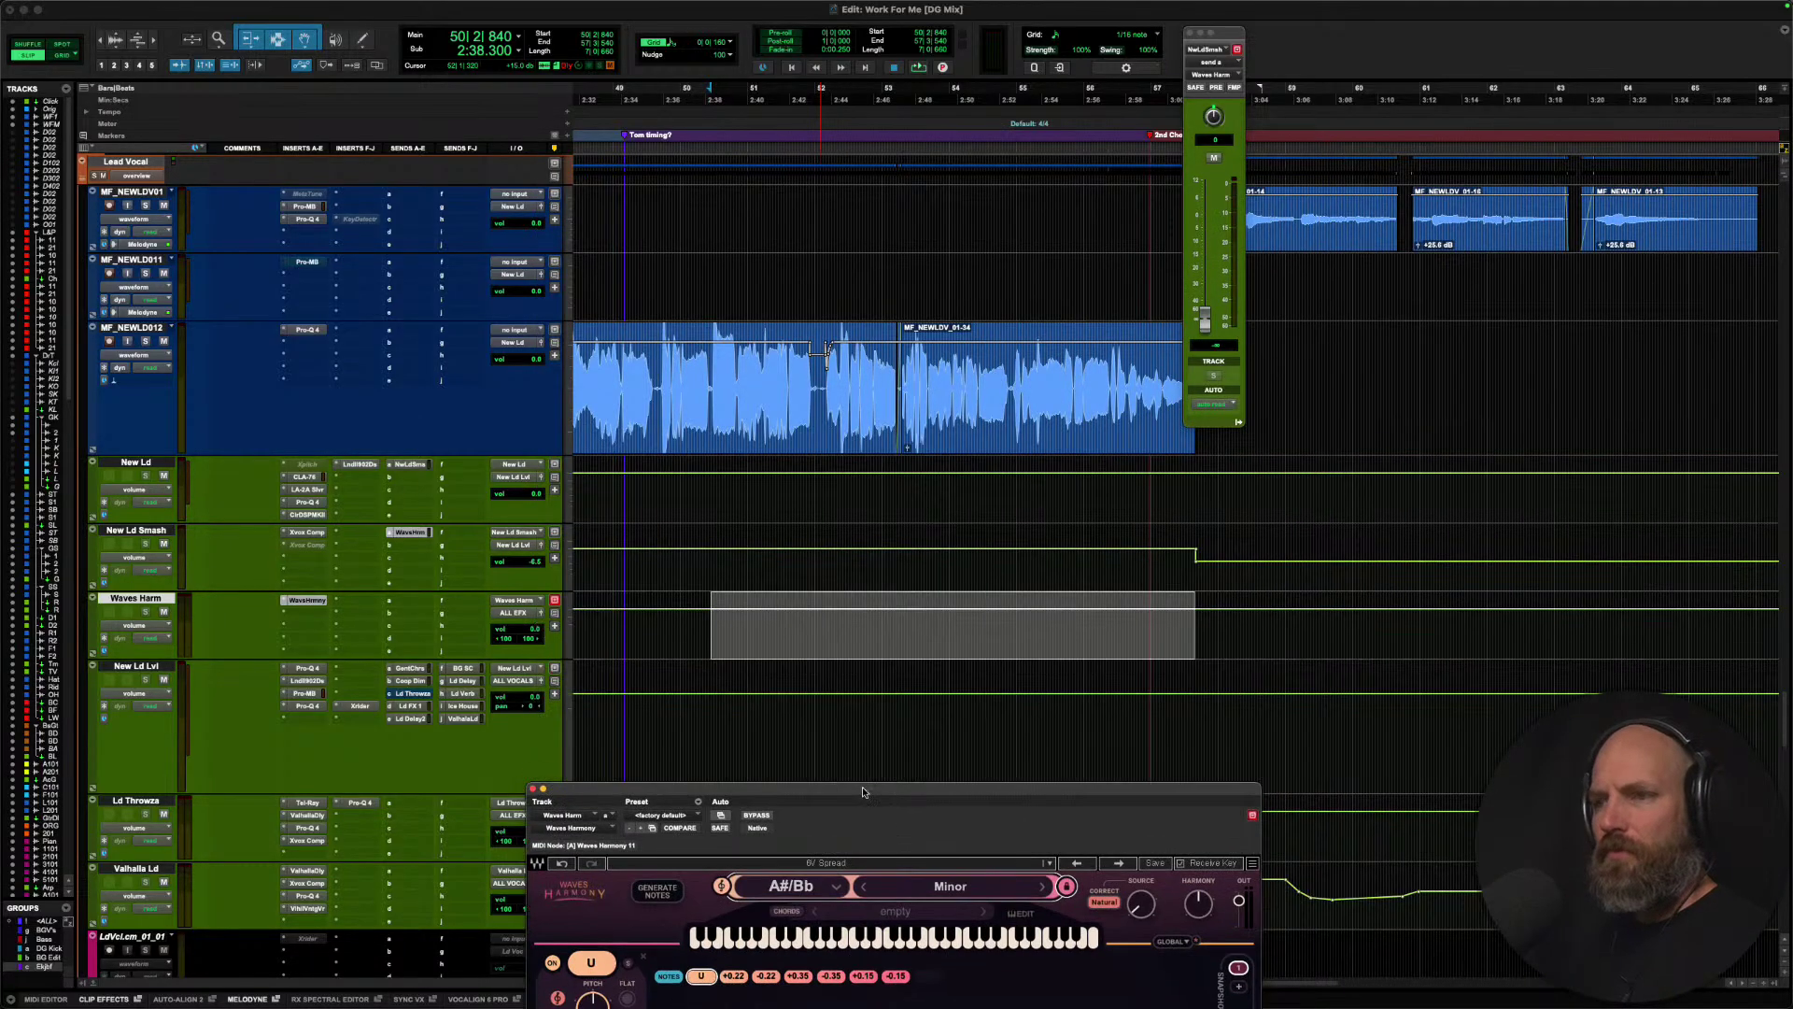
Solo MF_NEWLD012, set the New Ld Smash send to Waves Harm to 0.0 and play the selected phrases.
click(136, 328)
key(shift+s)
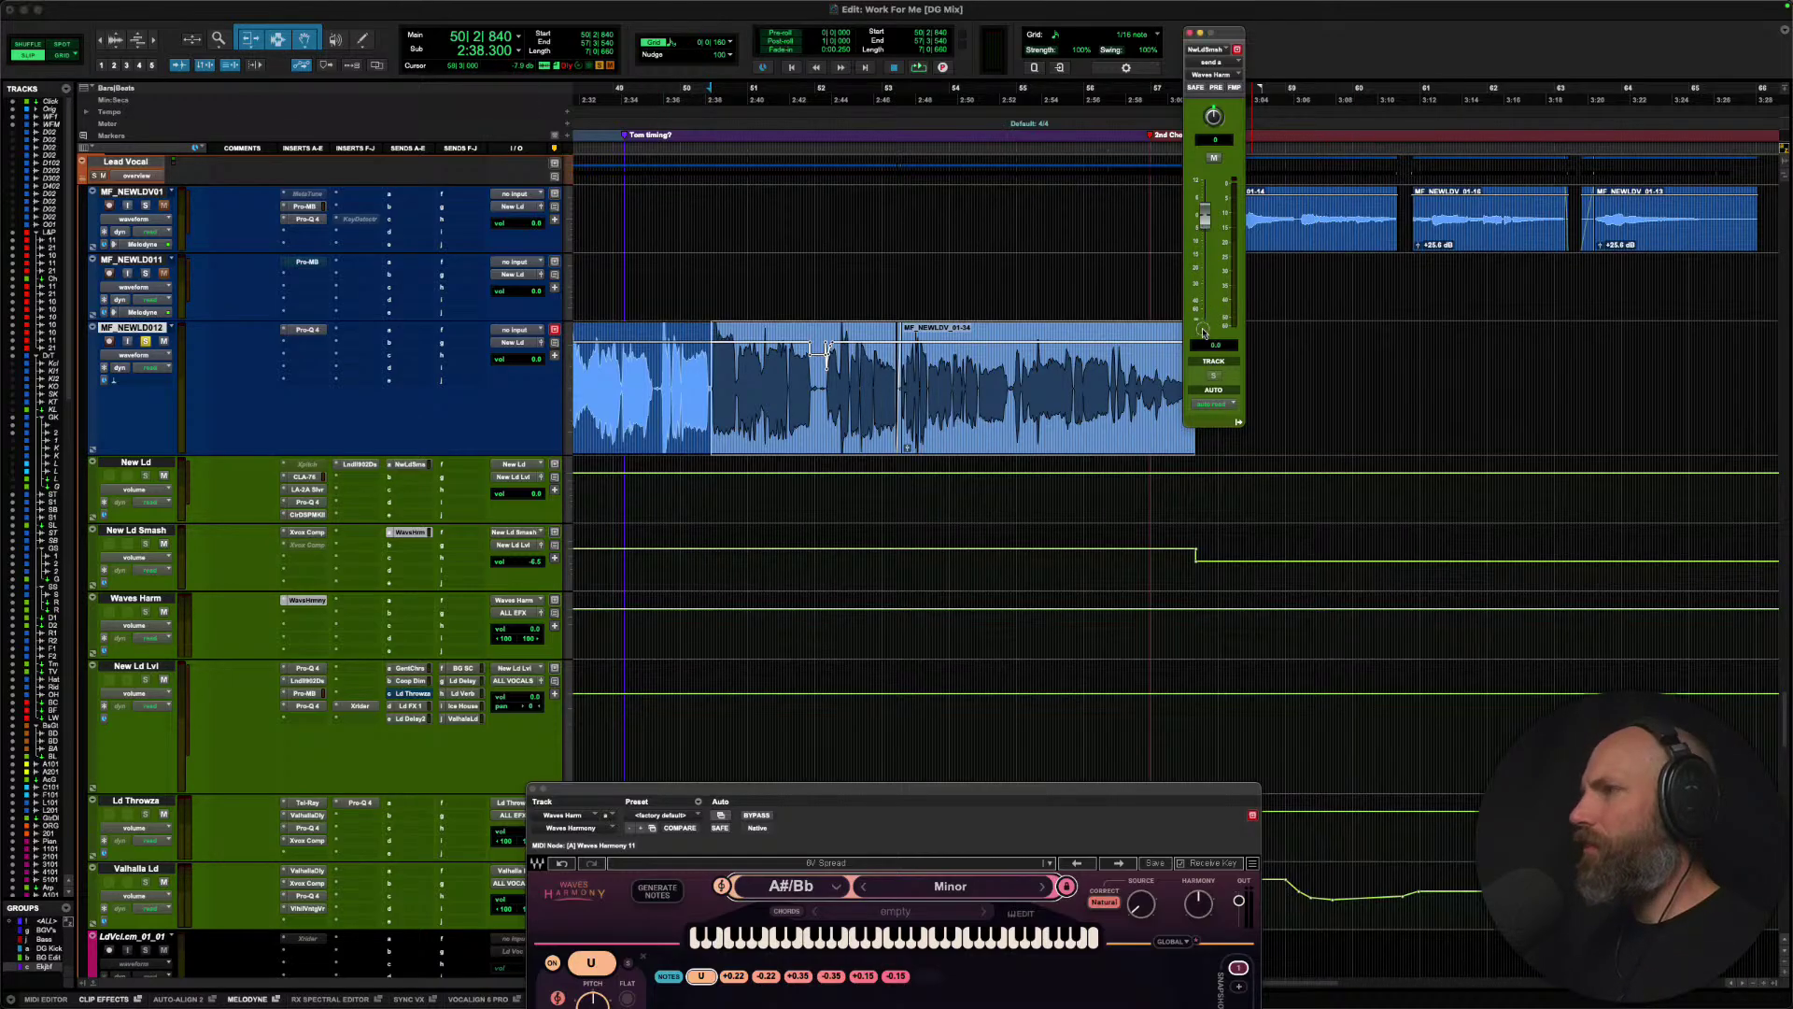
key(space)
Bring the whole Waves Harmony window into view and try the Waves Harm track volume at +4.2 during playback.
drag(971, 793, 1019, 458)
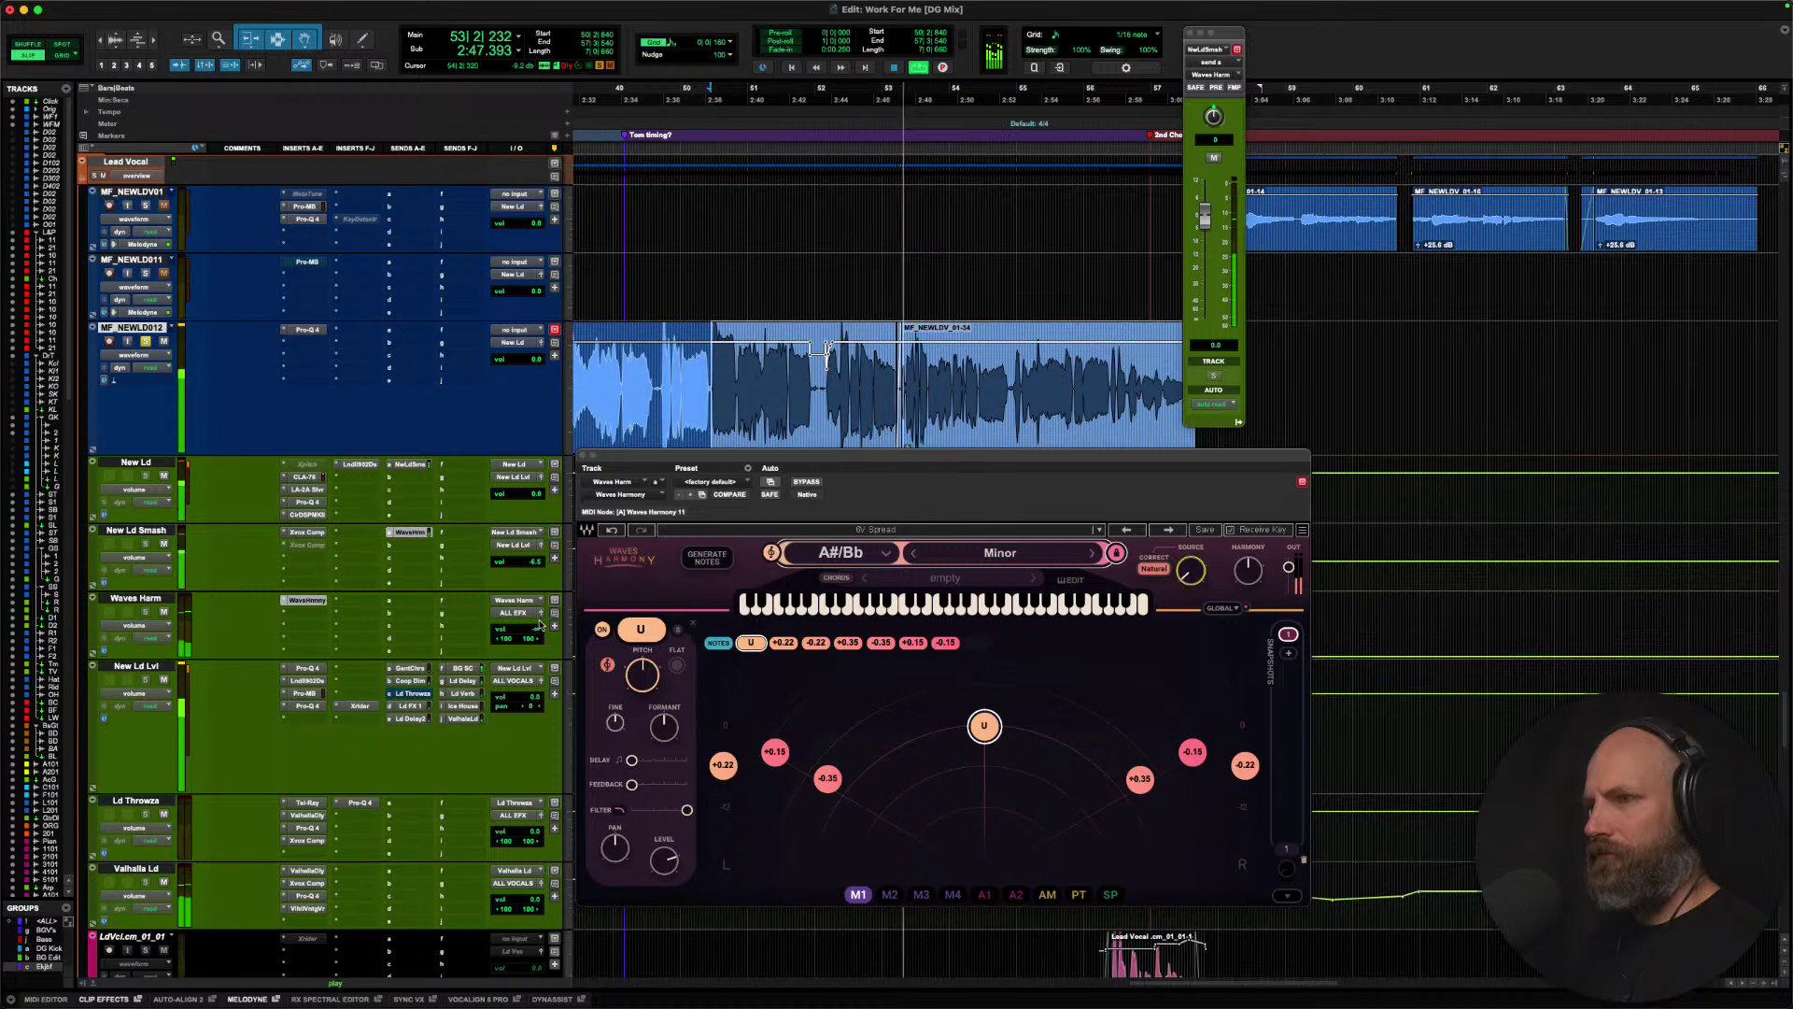
click(521, 631)
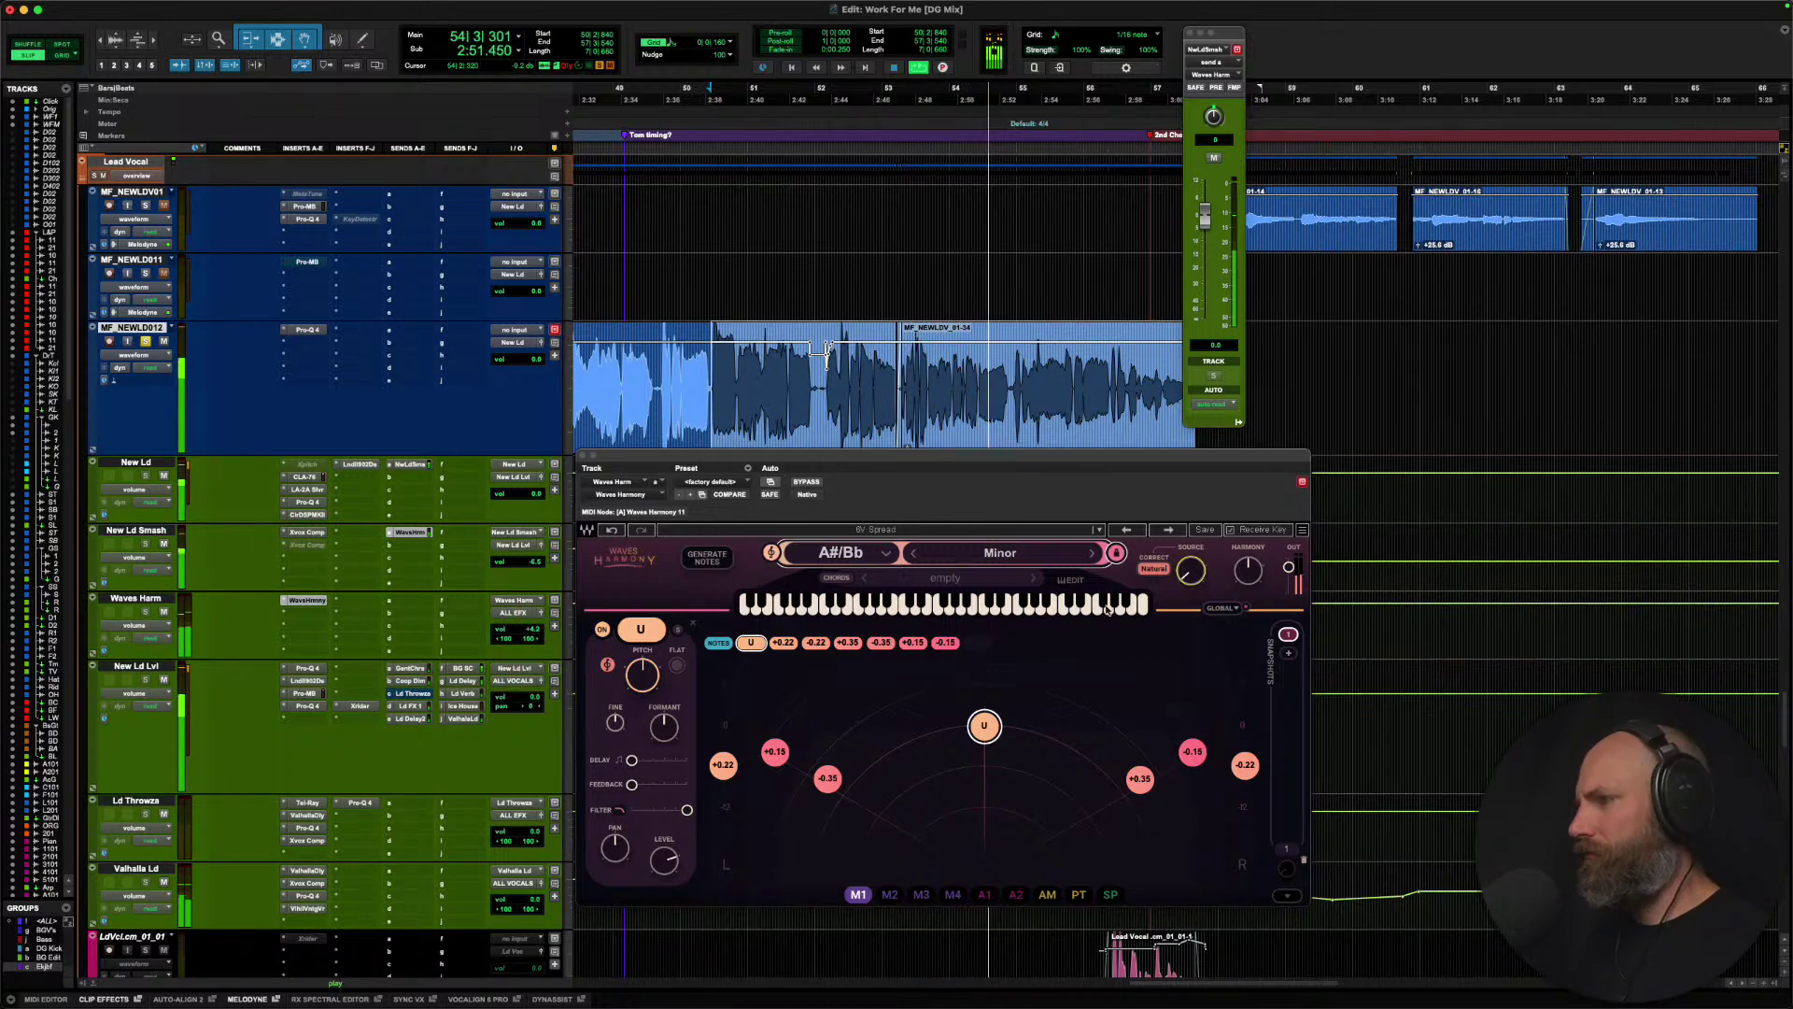
key(space)
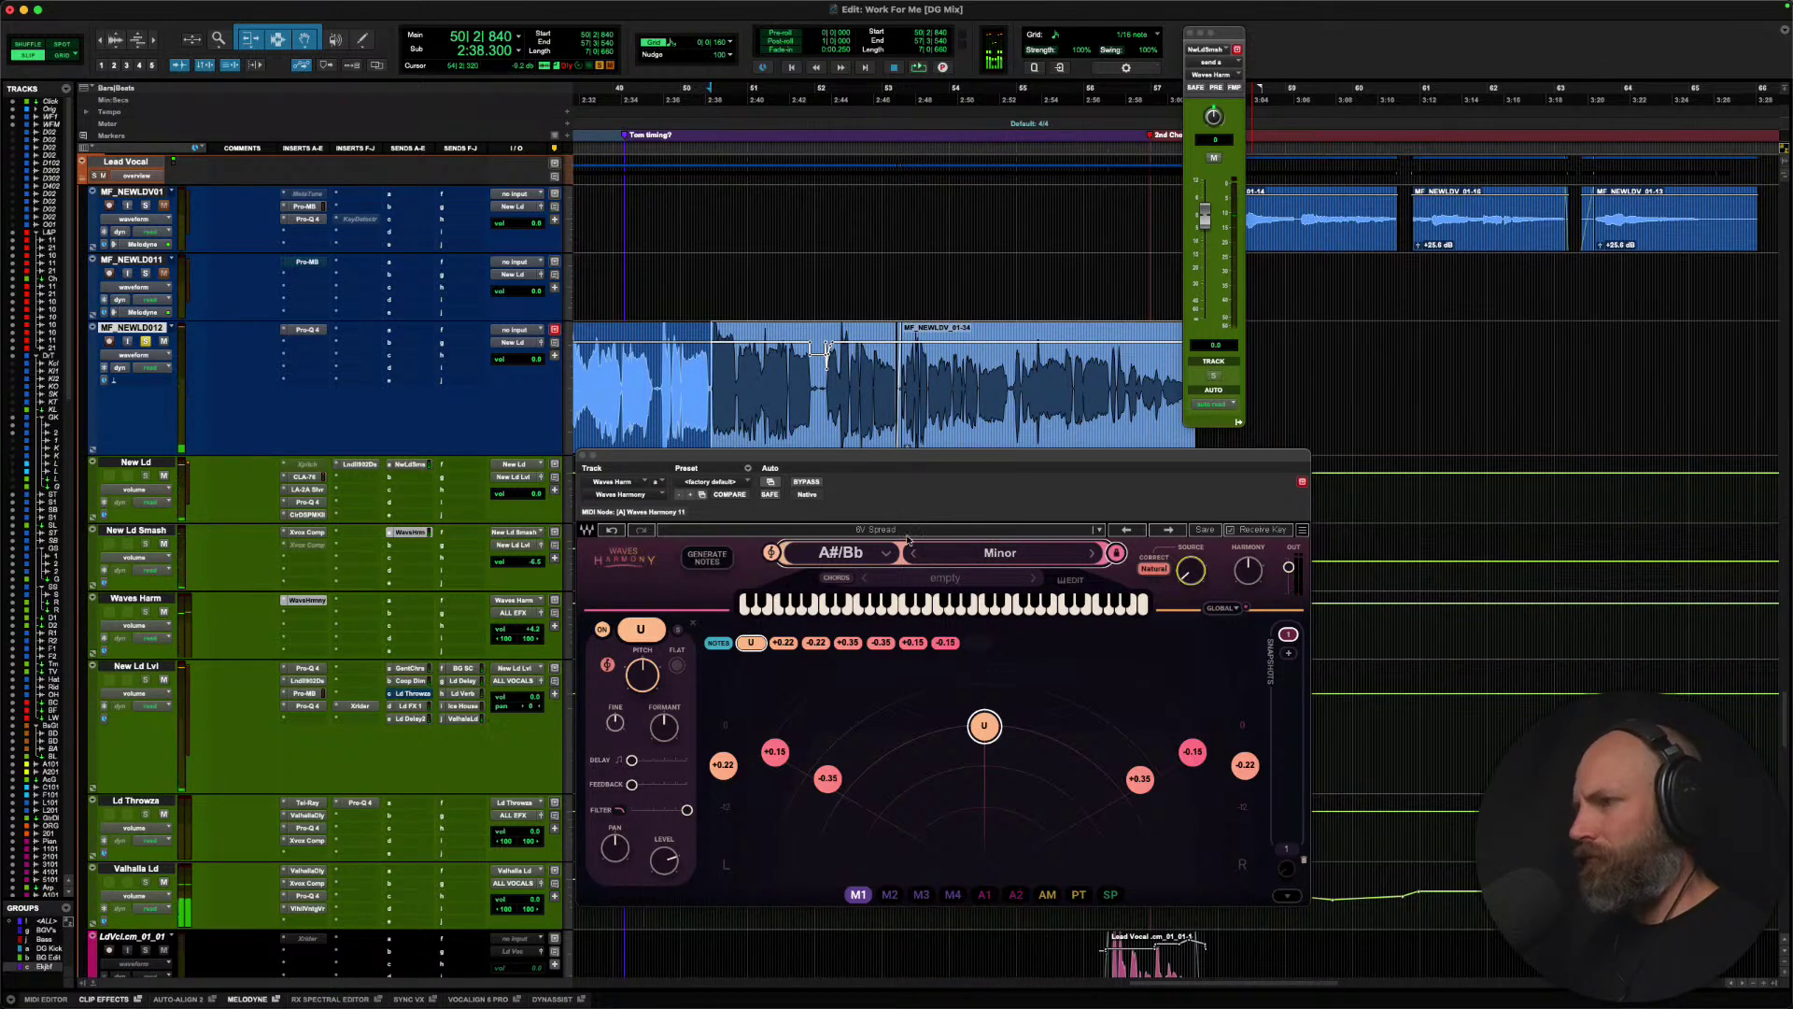
Audition the next Doubler presets, Avoid the Crowd and Bubbler, on the selected vocal, keep Bubbler and close the plug-in window.
click(1167, 530)
key(space)
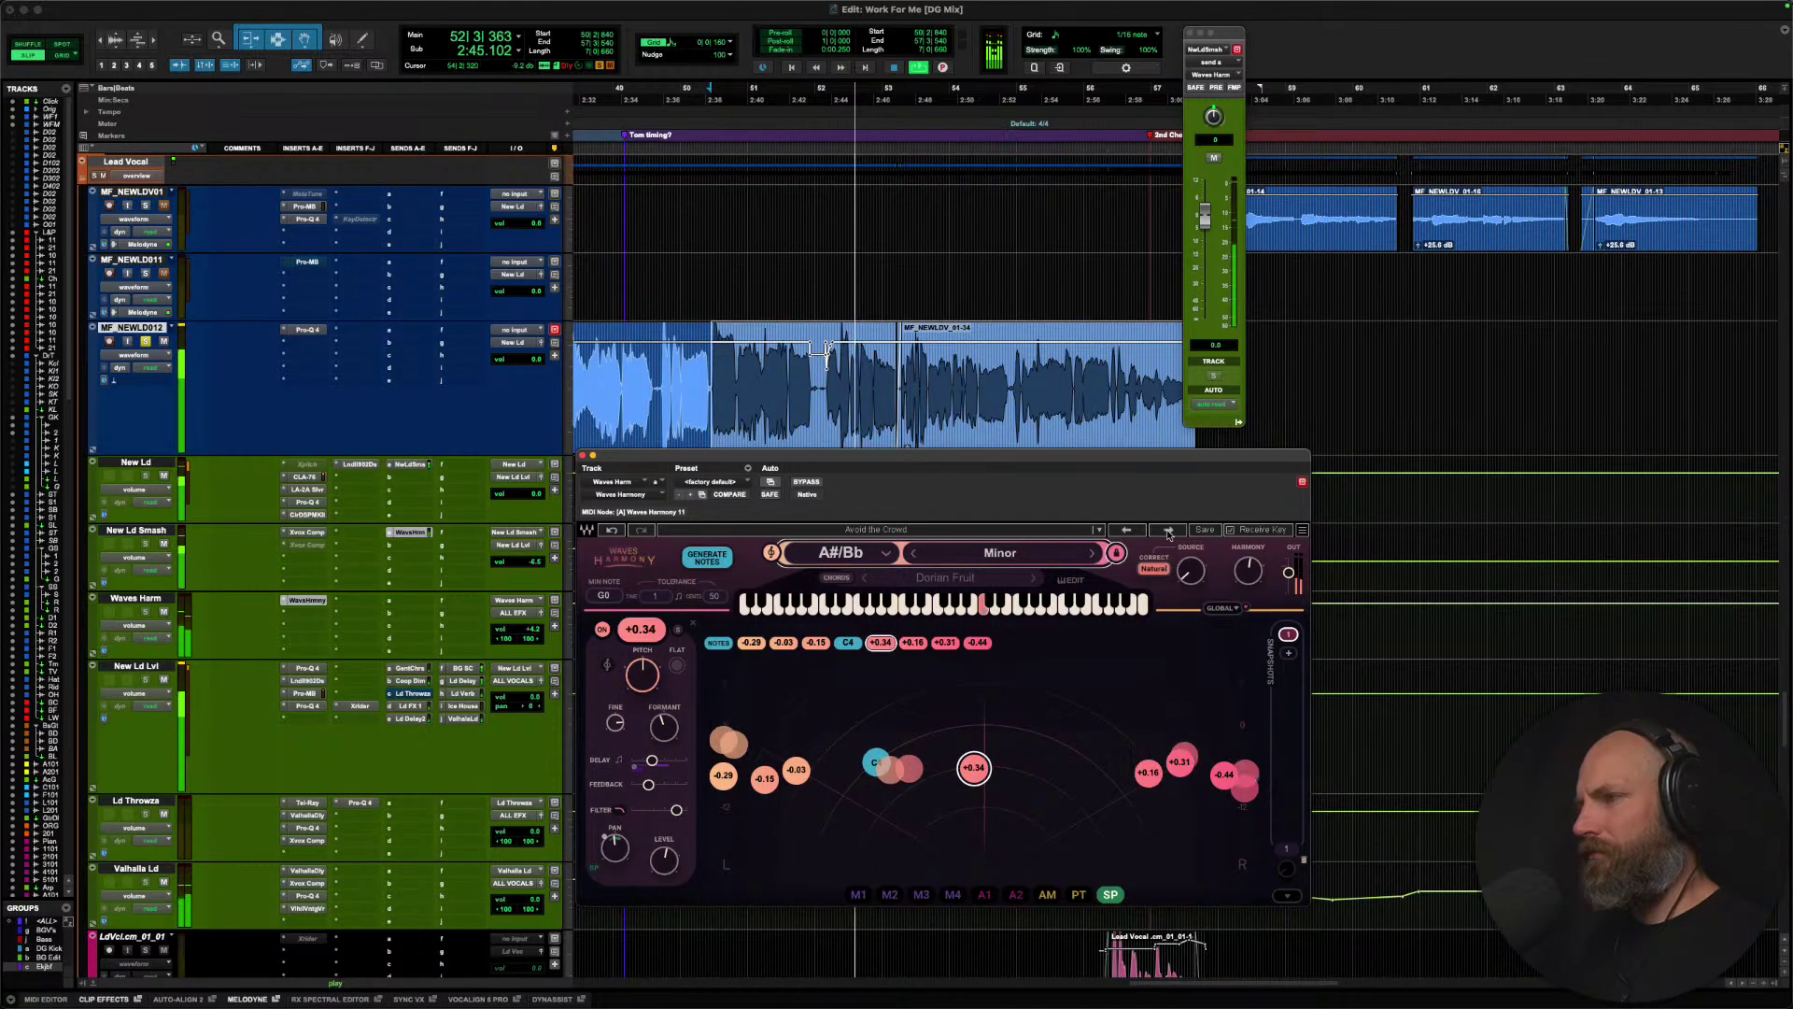
click(1168, 531)
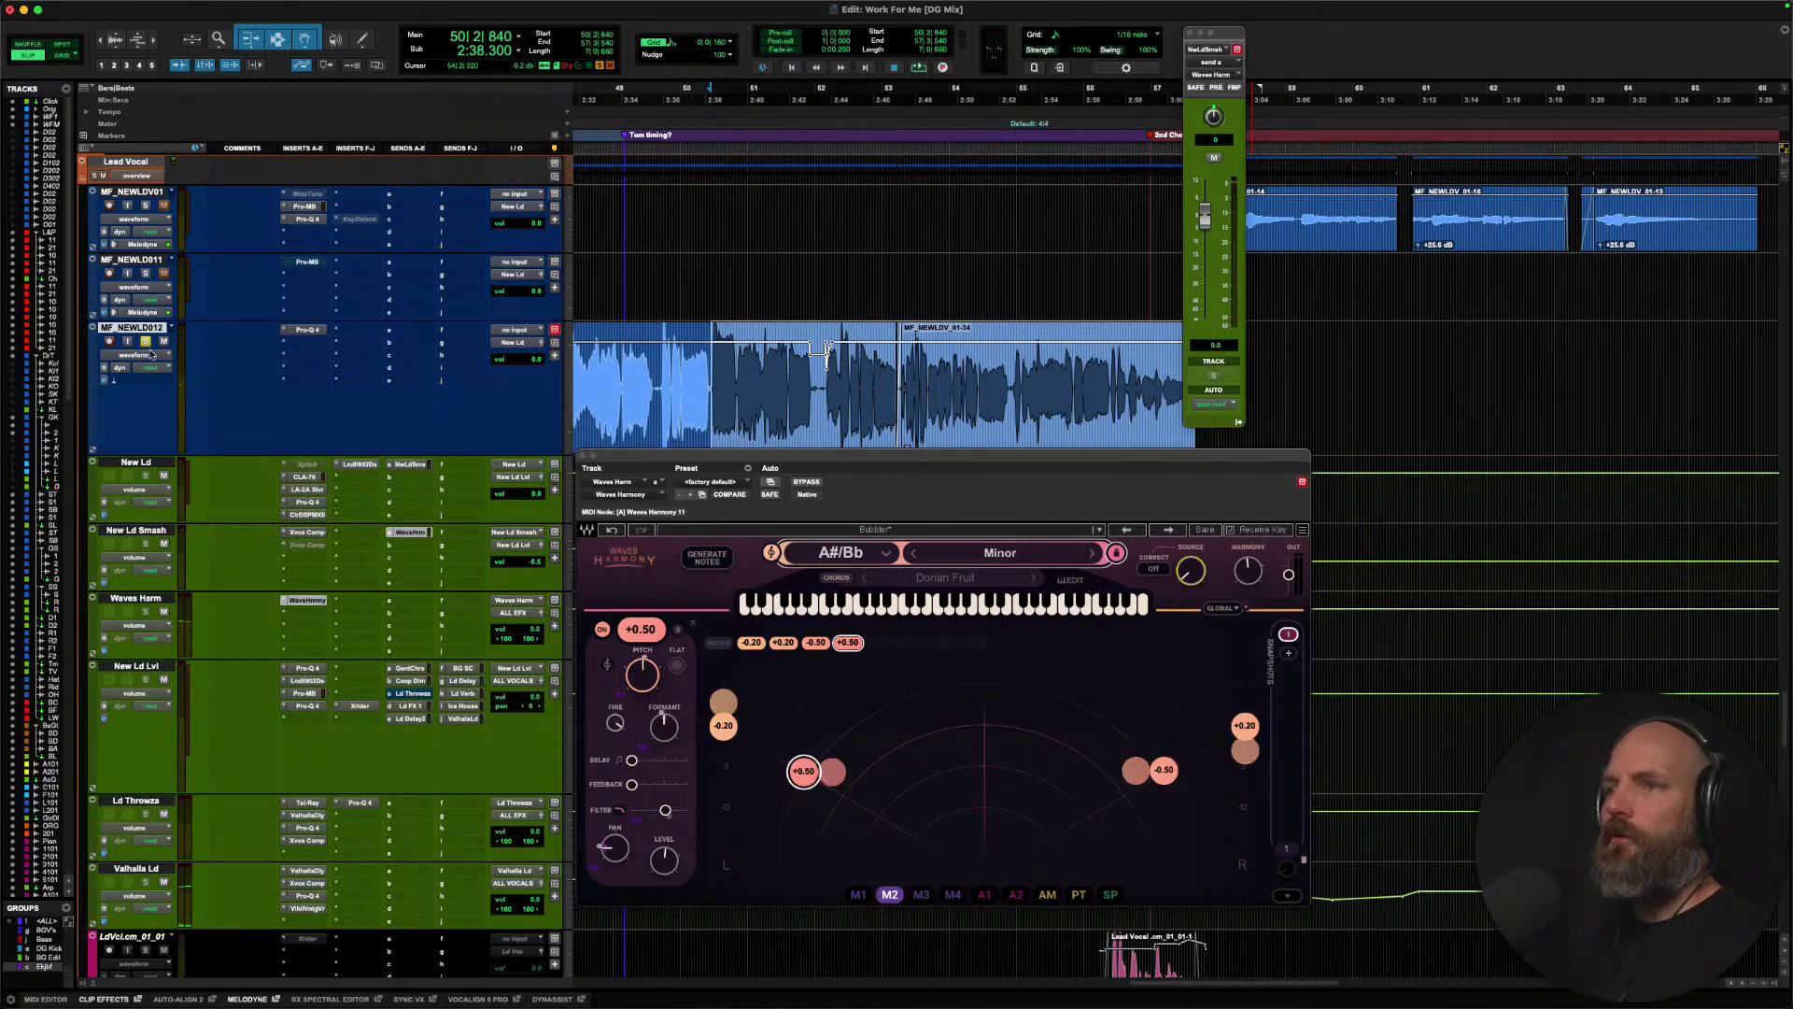
click(580, 456)
Play the vocal from about bar 49 in the full mix, raise the Waves Harm track volume and compare with the track muted.
click(659, 376)
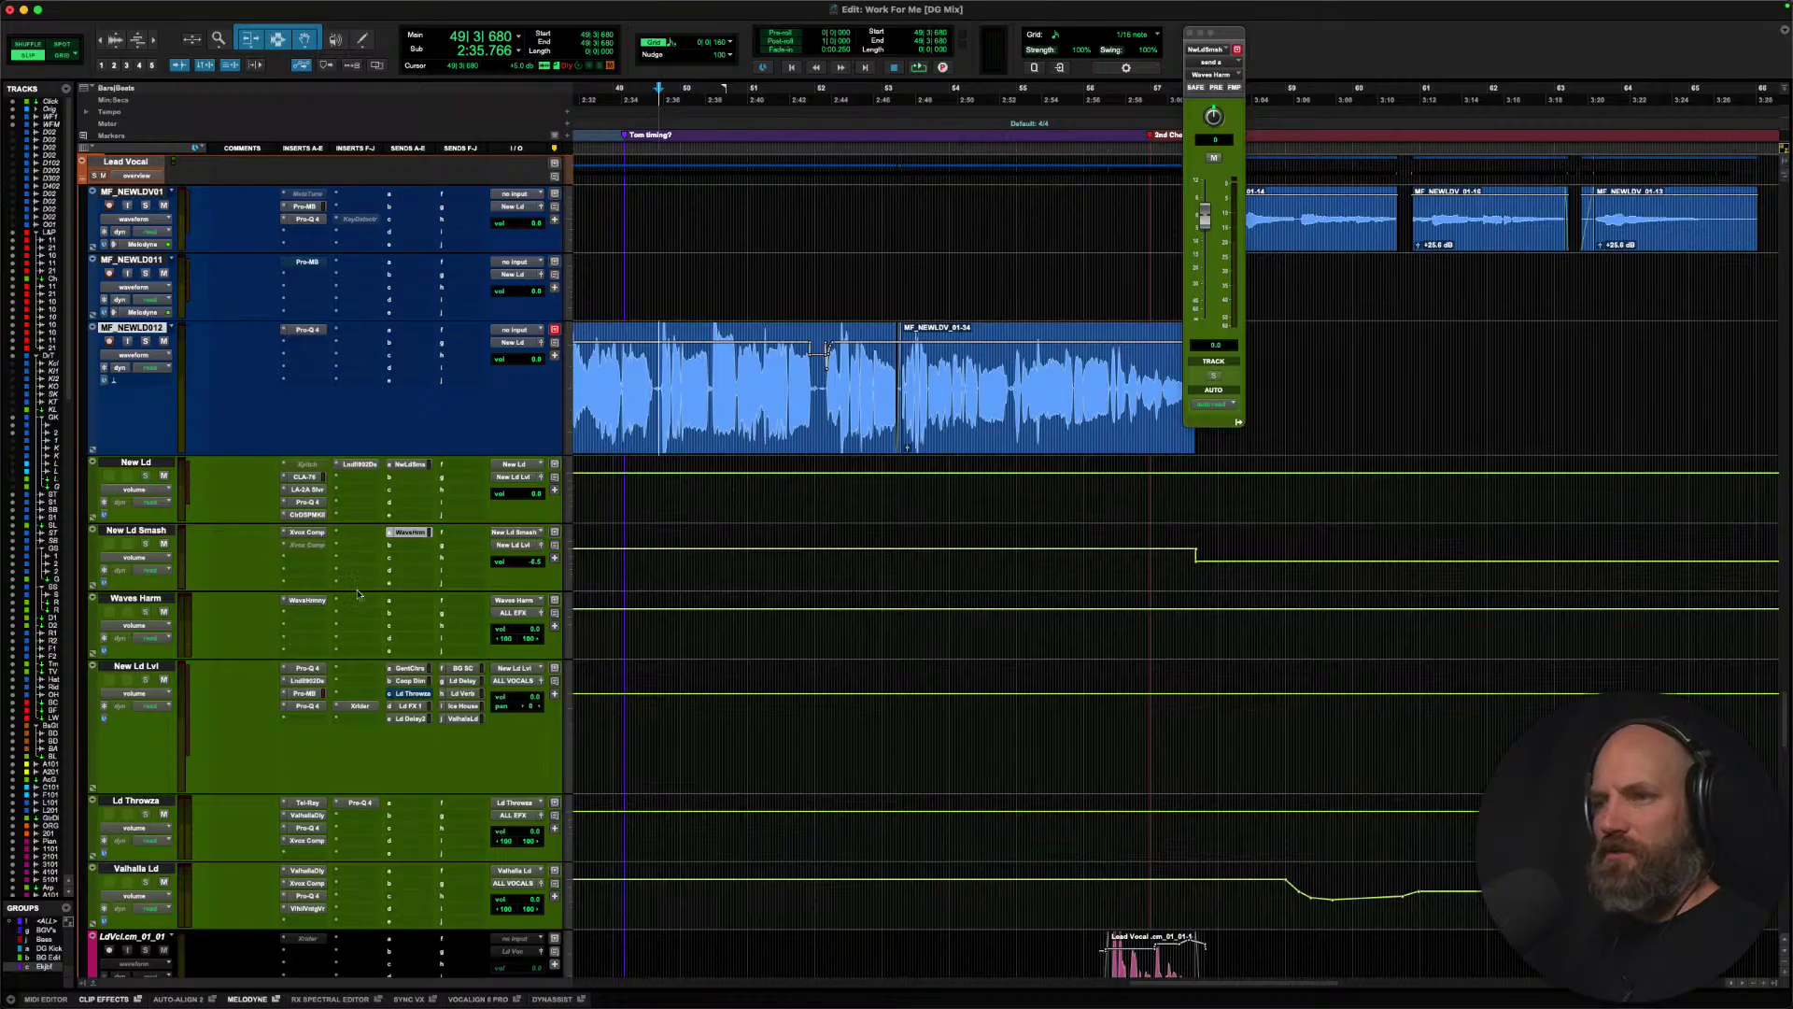
click(555, 613)
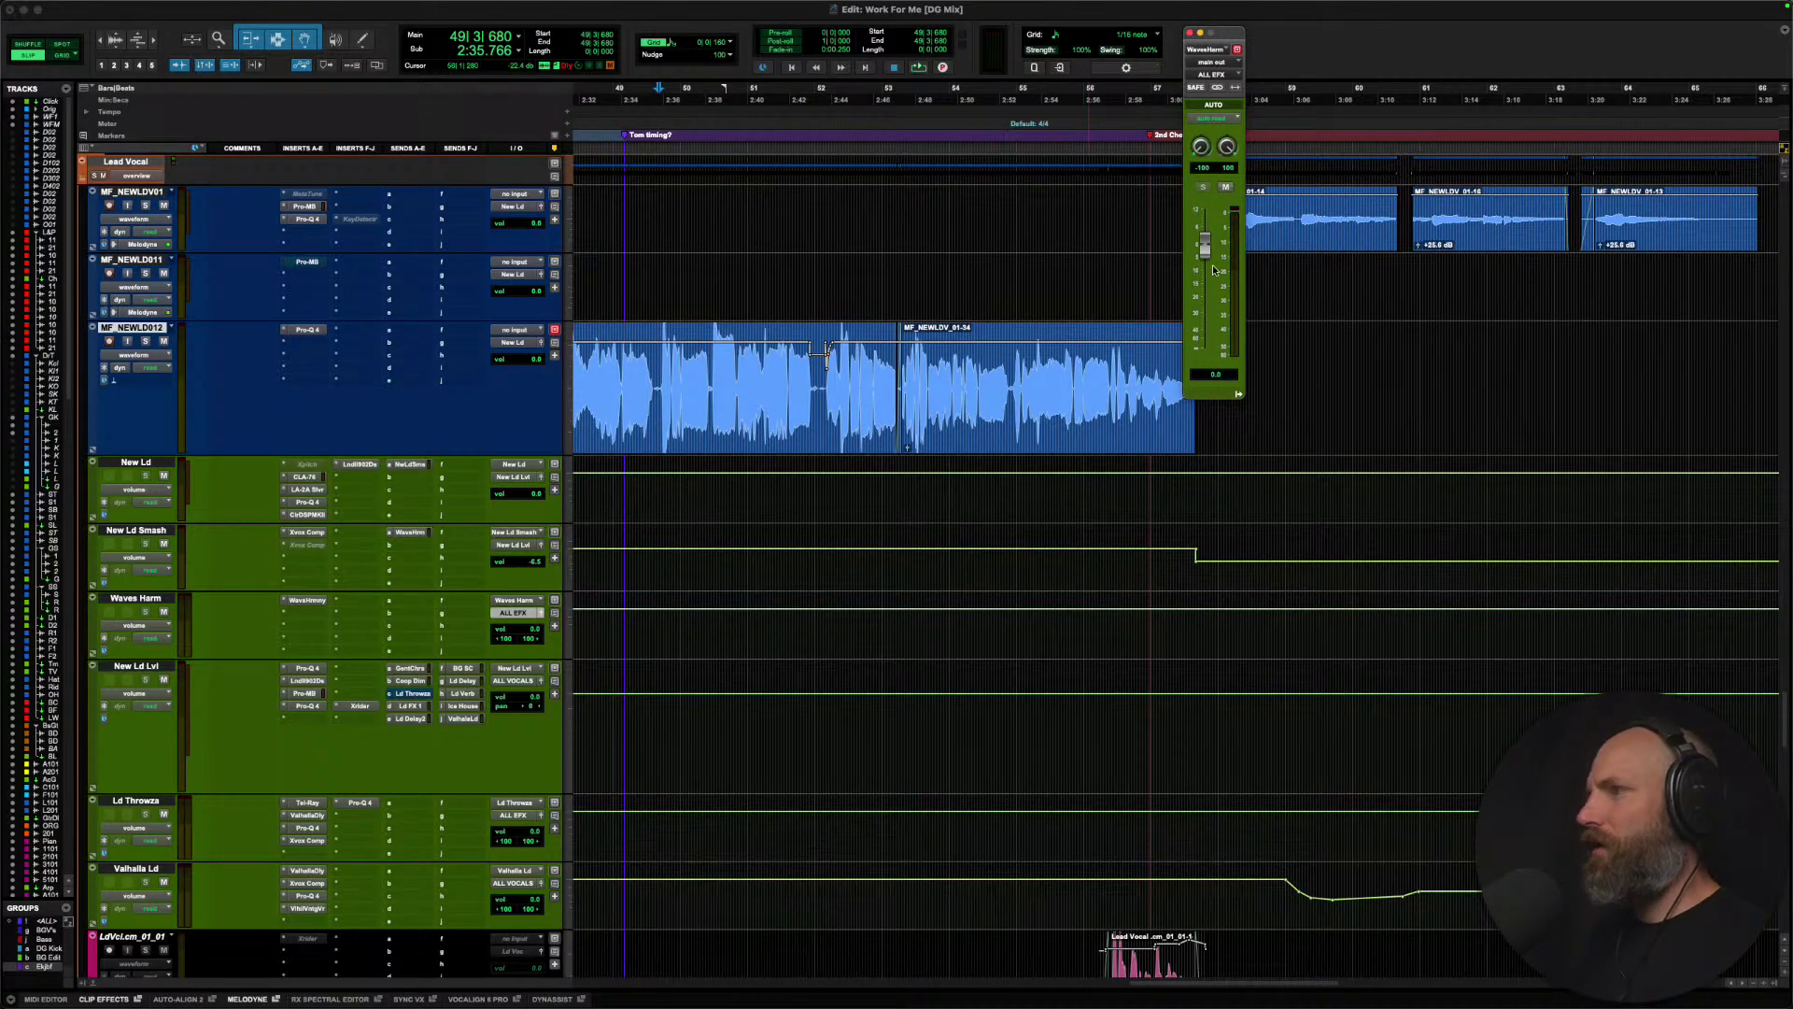
key(space)
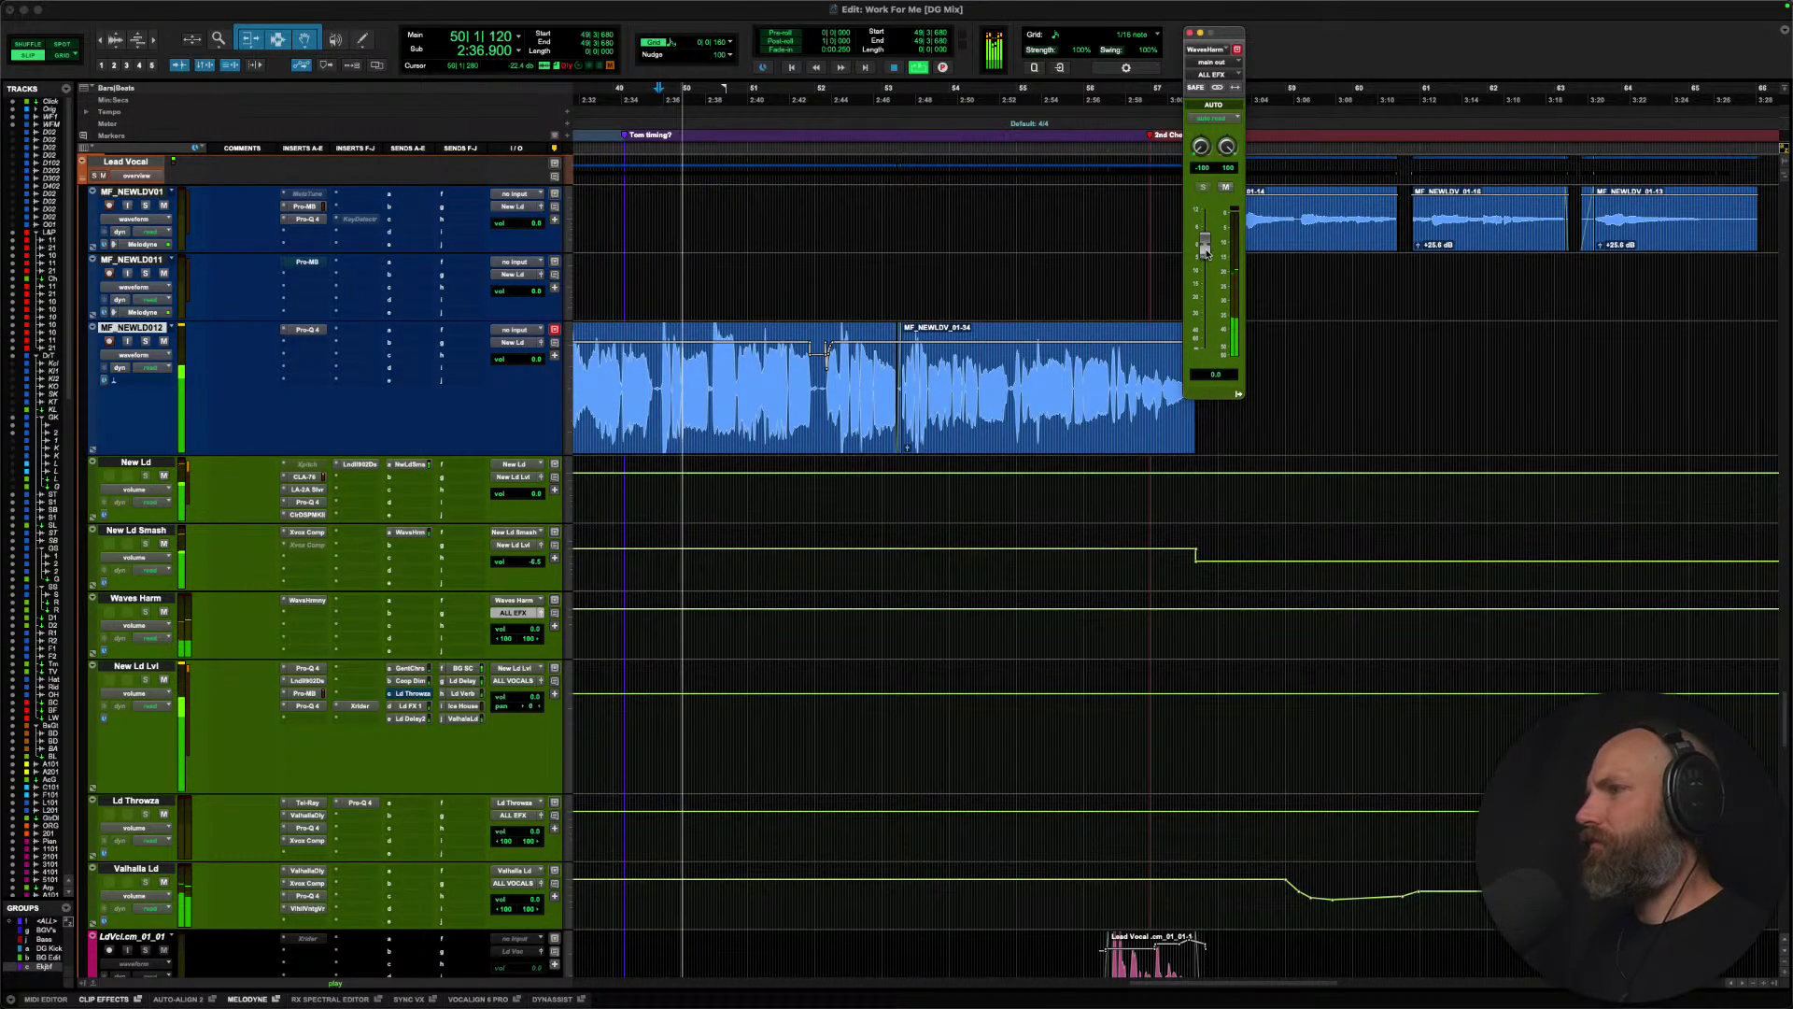
mouse_move(1204, 250)
mouse_down()
mouse_move(1205, 355)
mouse_move(1203, 244)
mouse_up()
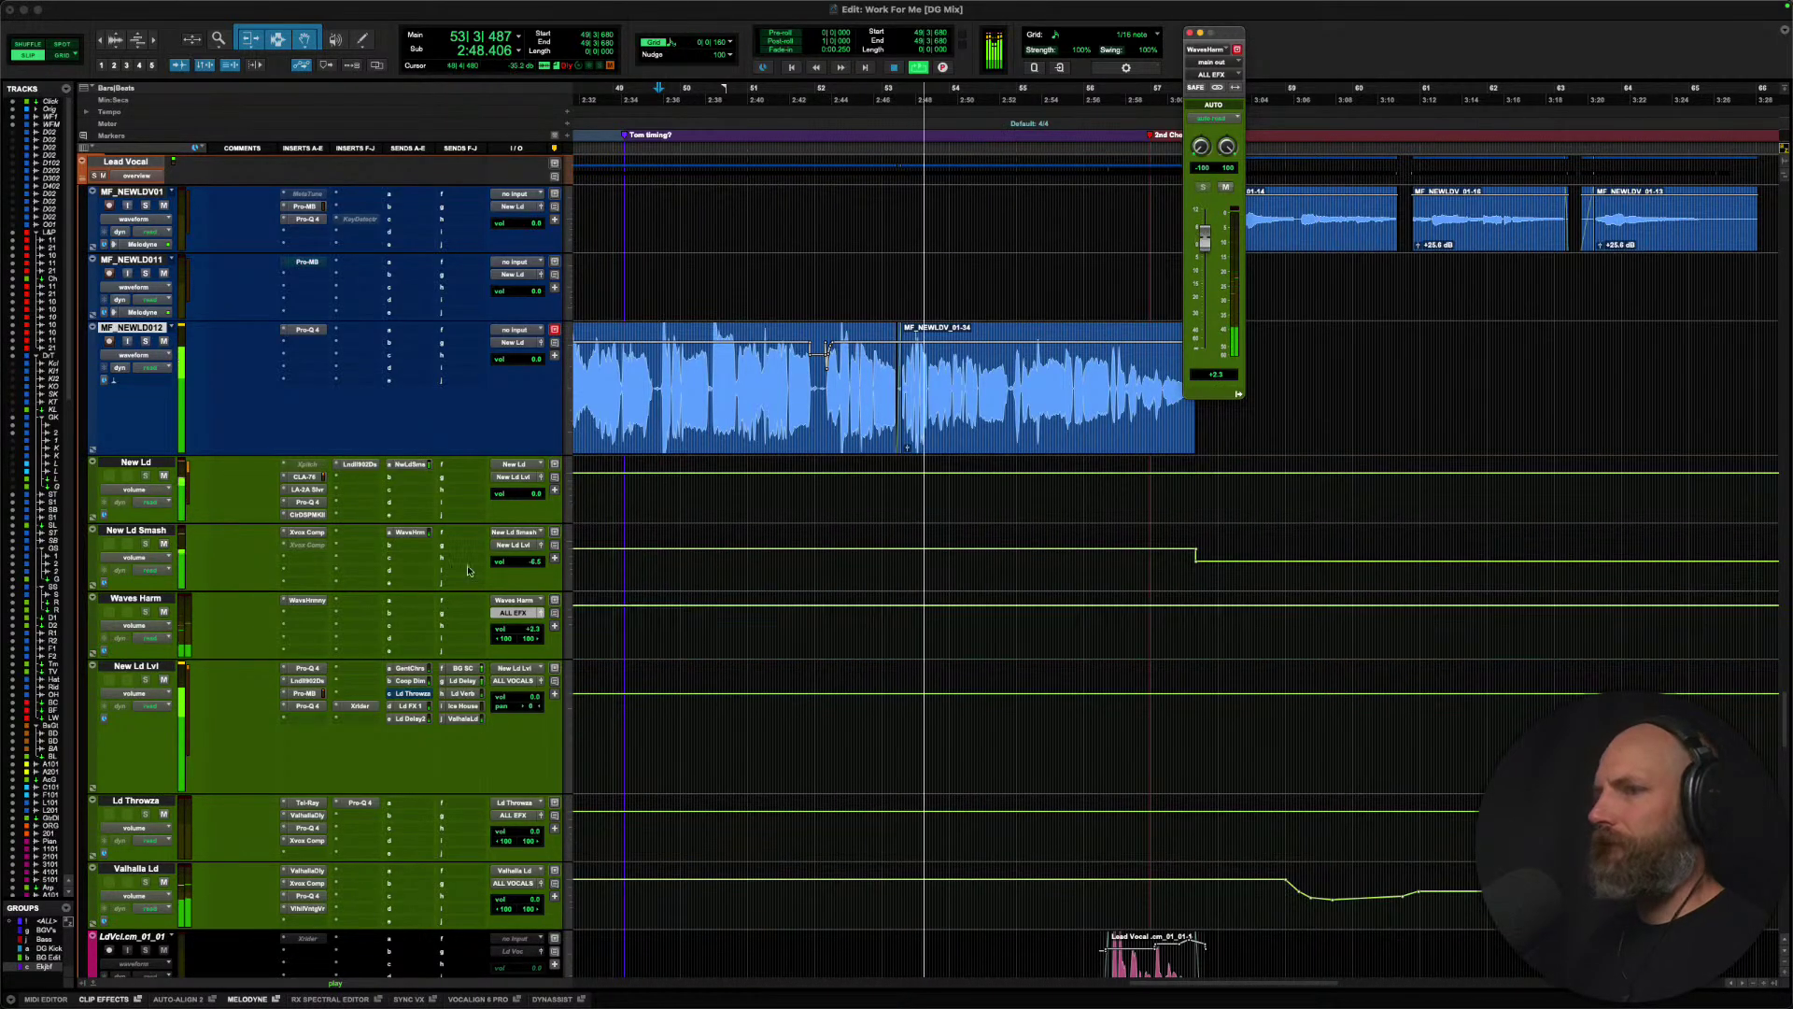
click(164, 617)
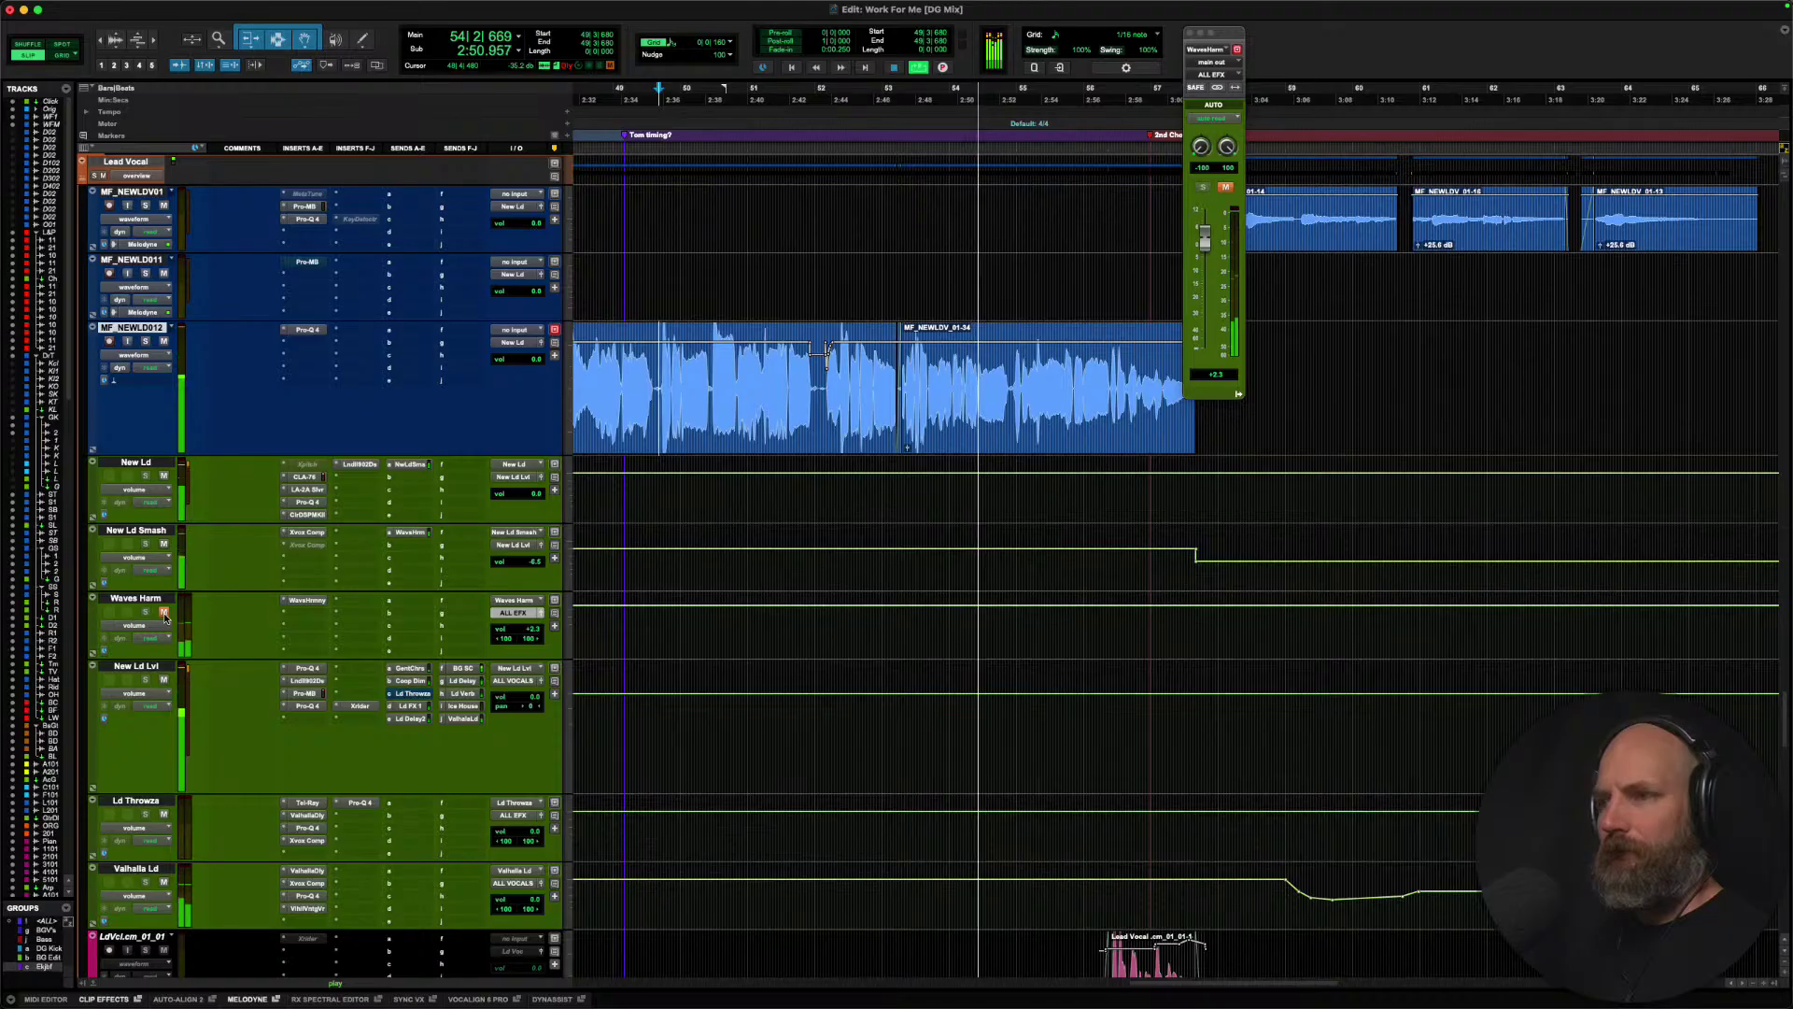
key(space)
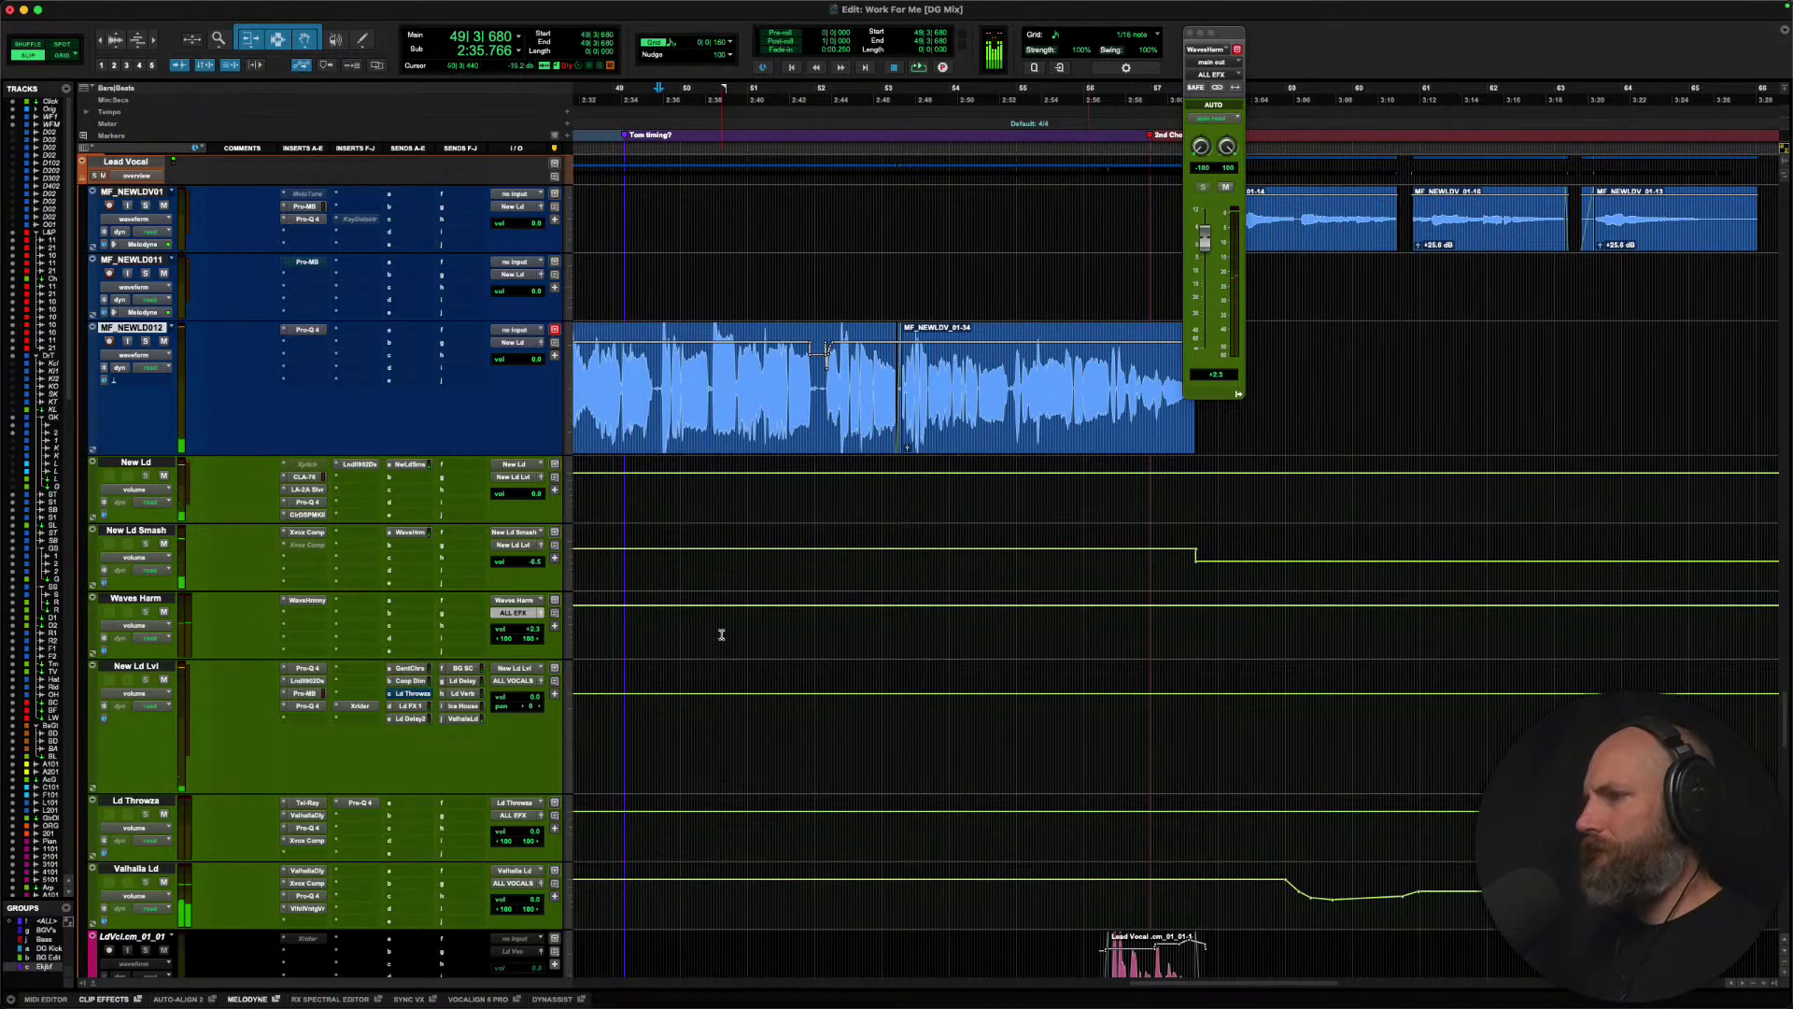
Turn Source down and Harmony up in Waves Harmony, then set the Waves Harm track volume to +6.1 during playback.
click(311, 601)
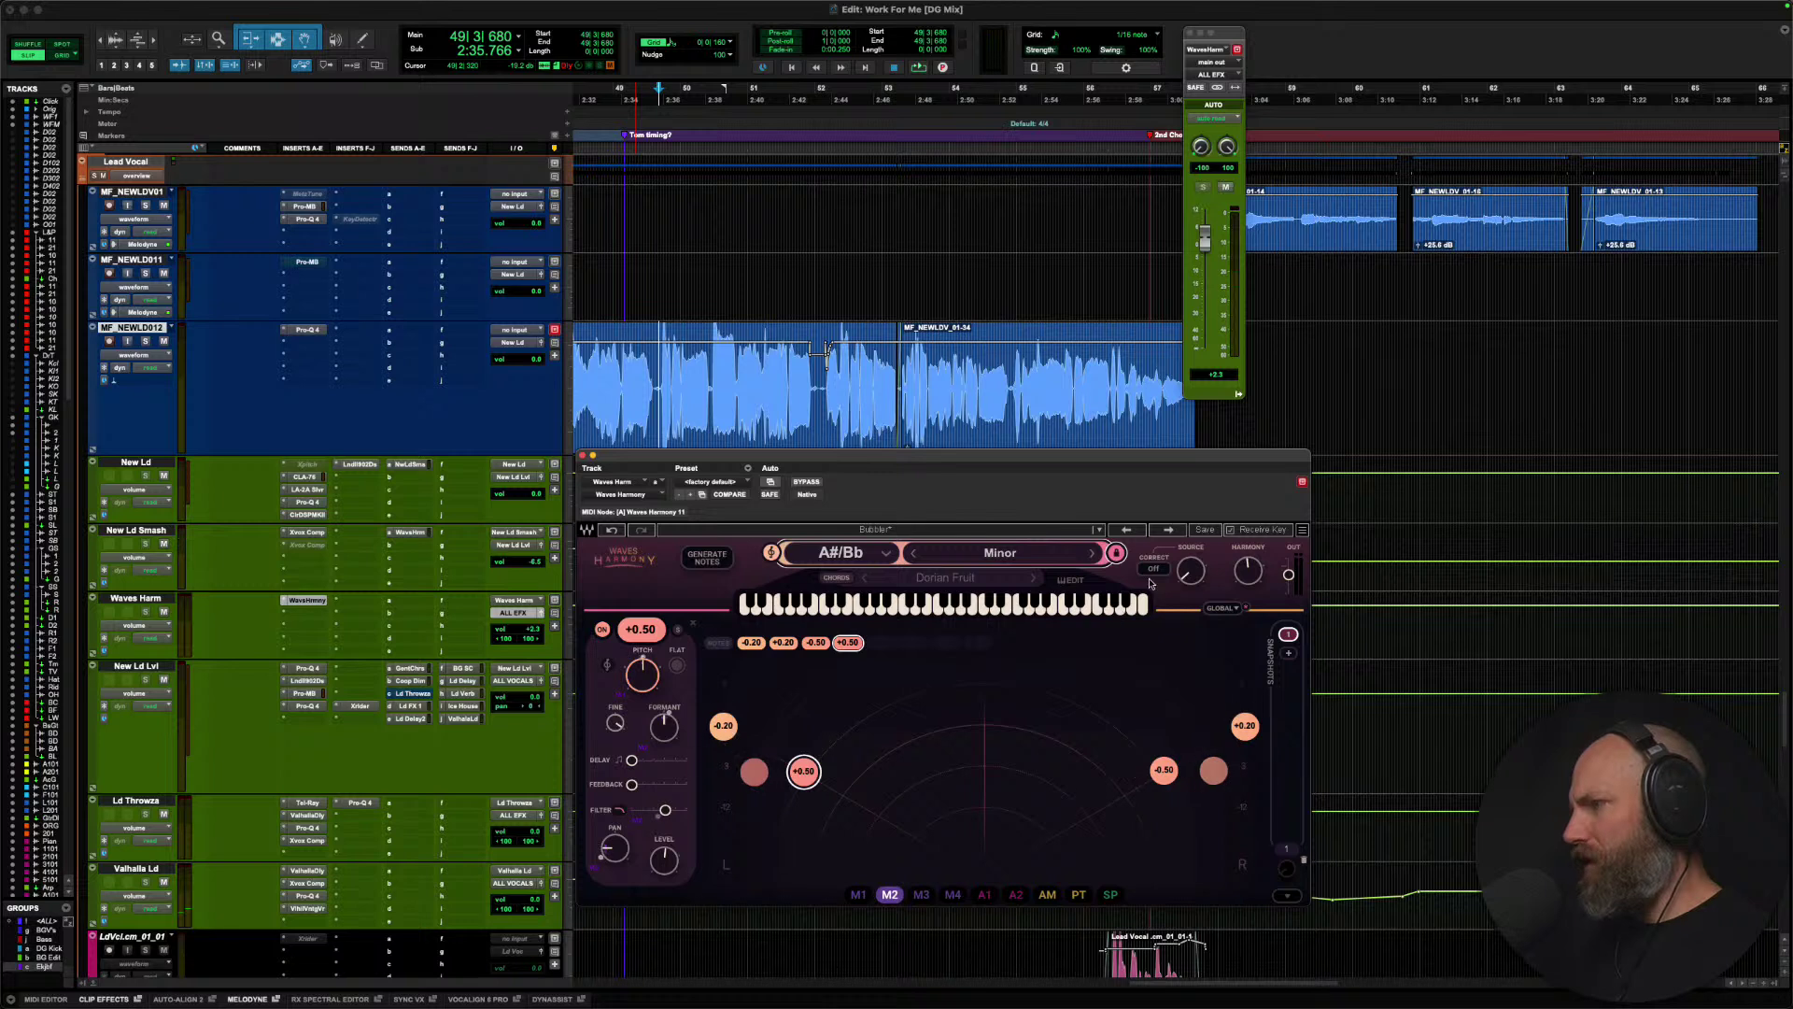
key(space)
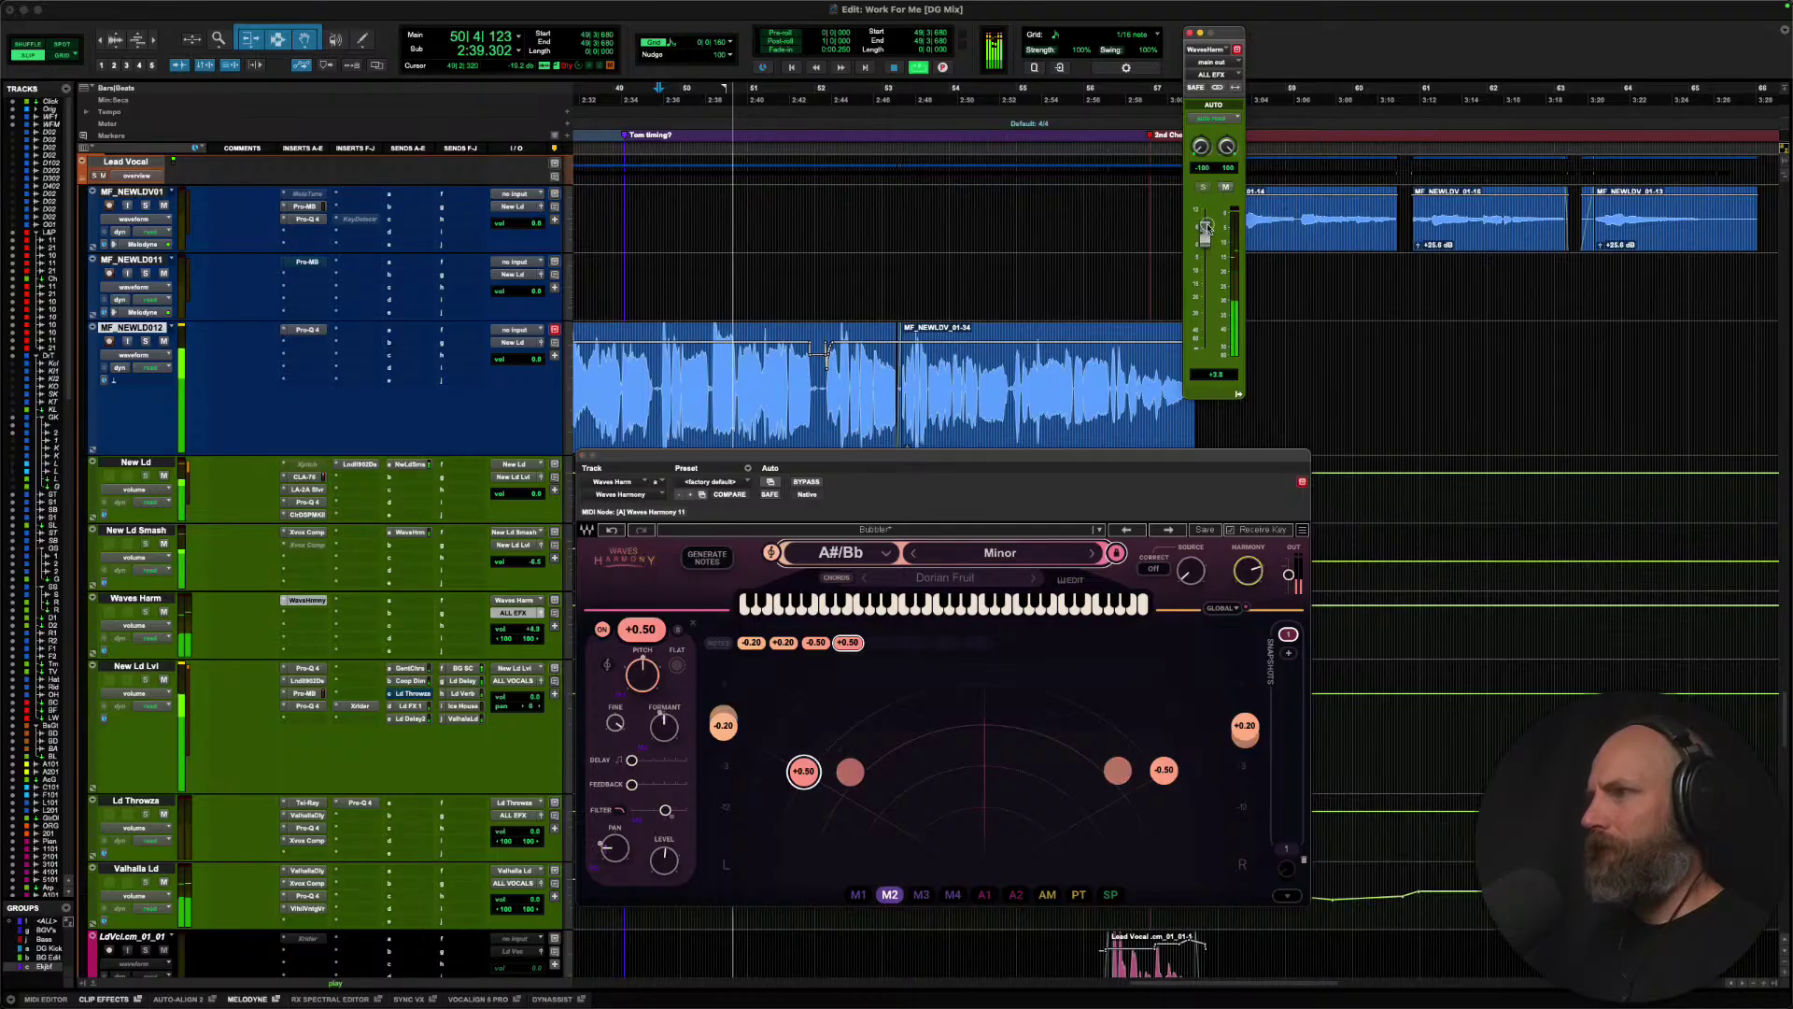
mouse_move(1207, 243)
mouse_down()
mouse_move(1209, 212)
mouse_move(1204, 231)
mouse_up()
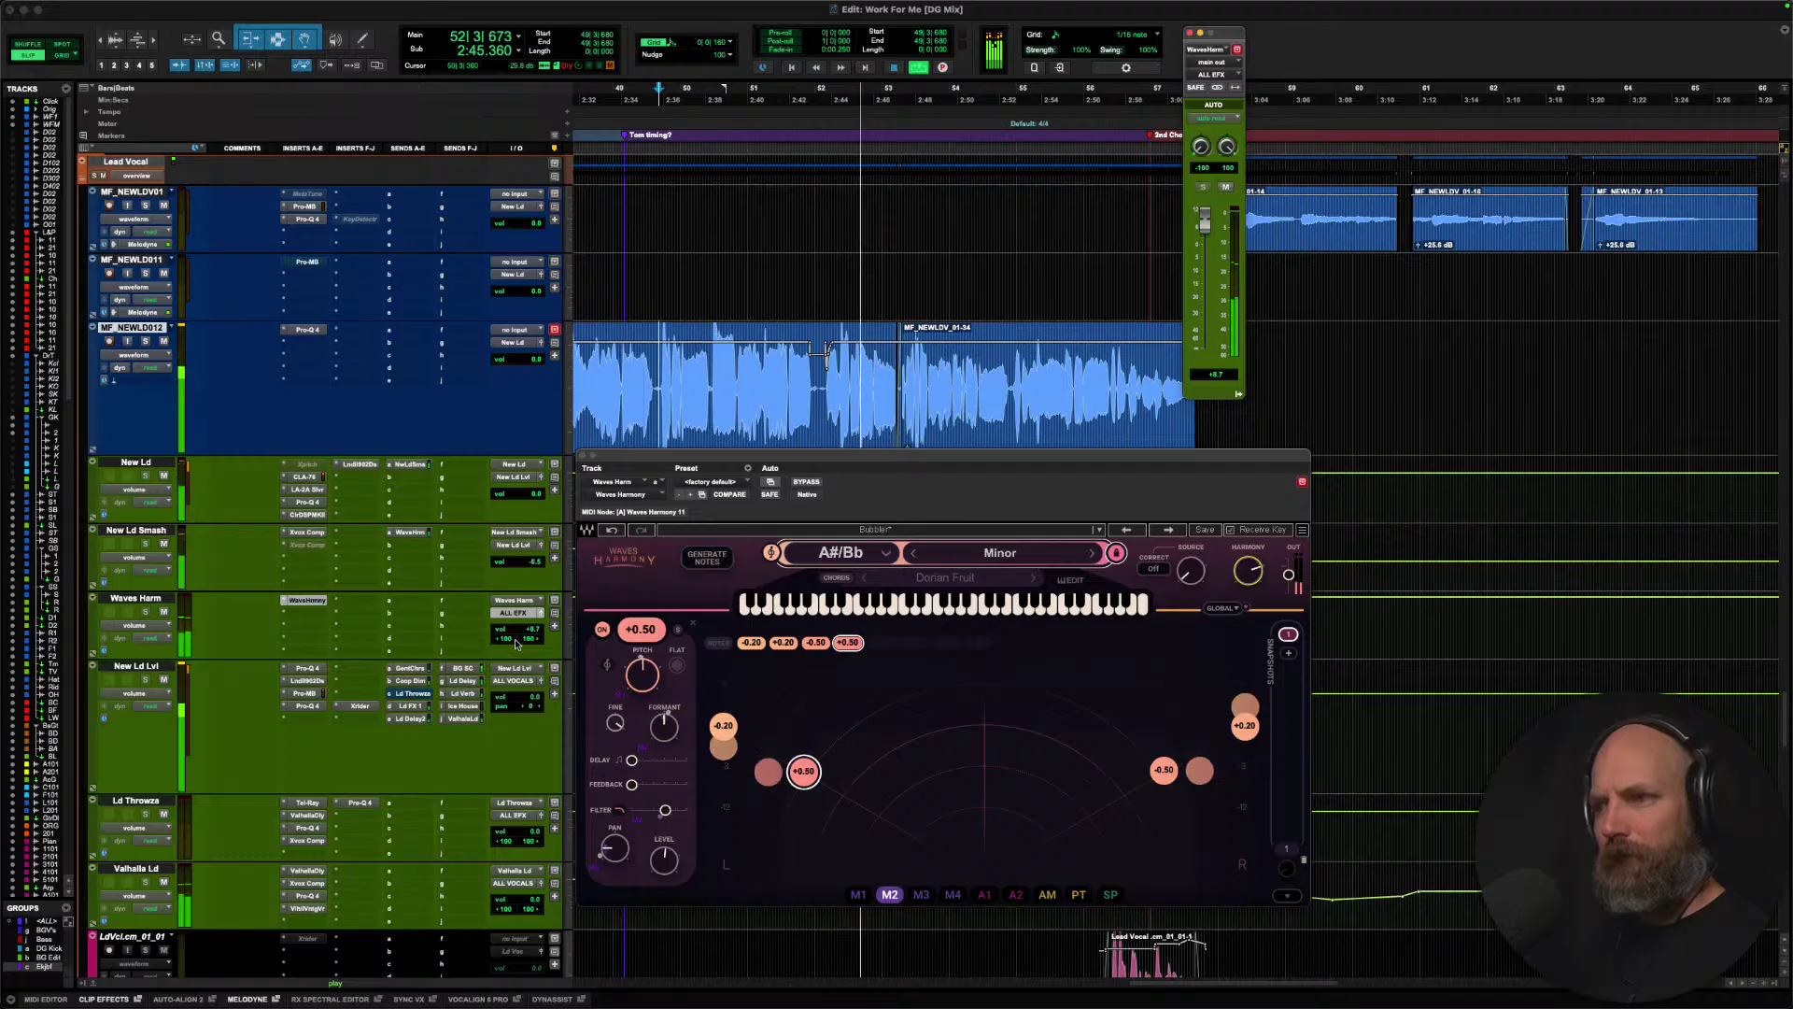
drag(506, 632, 511, 657)
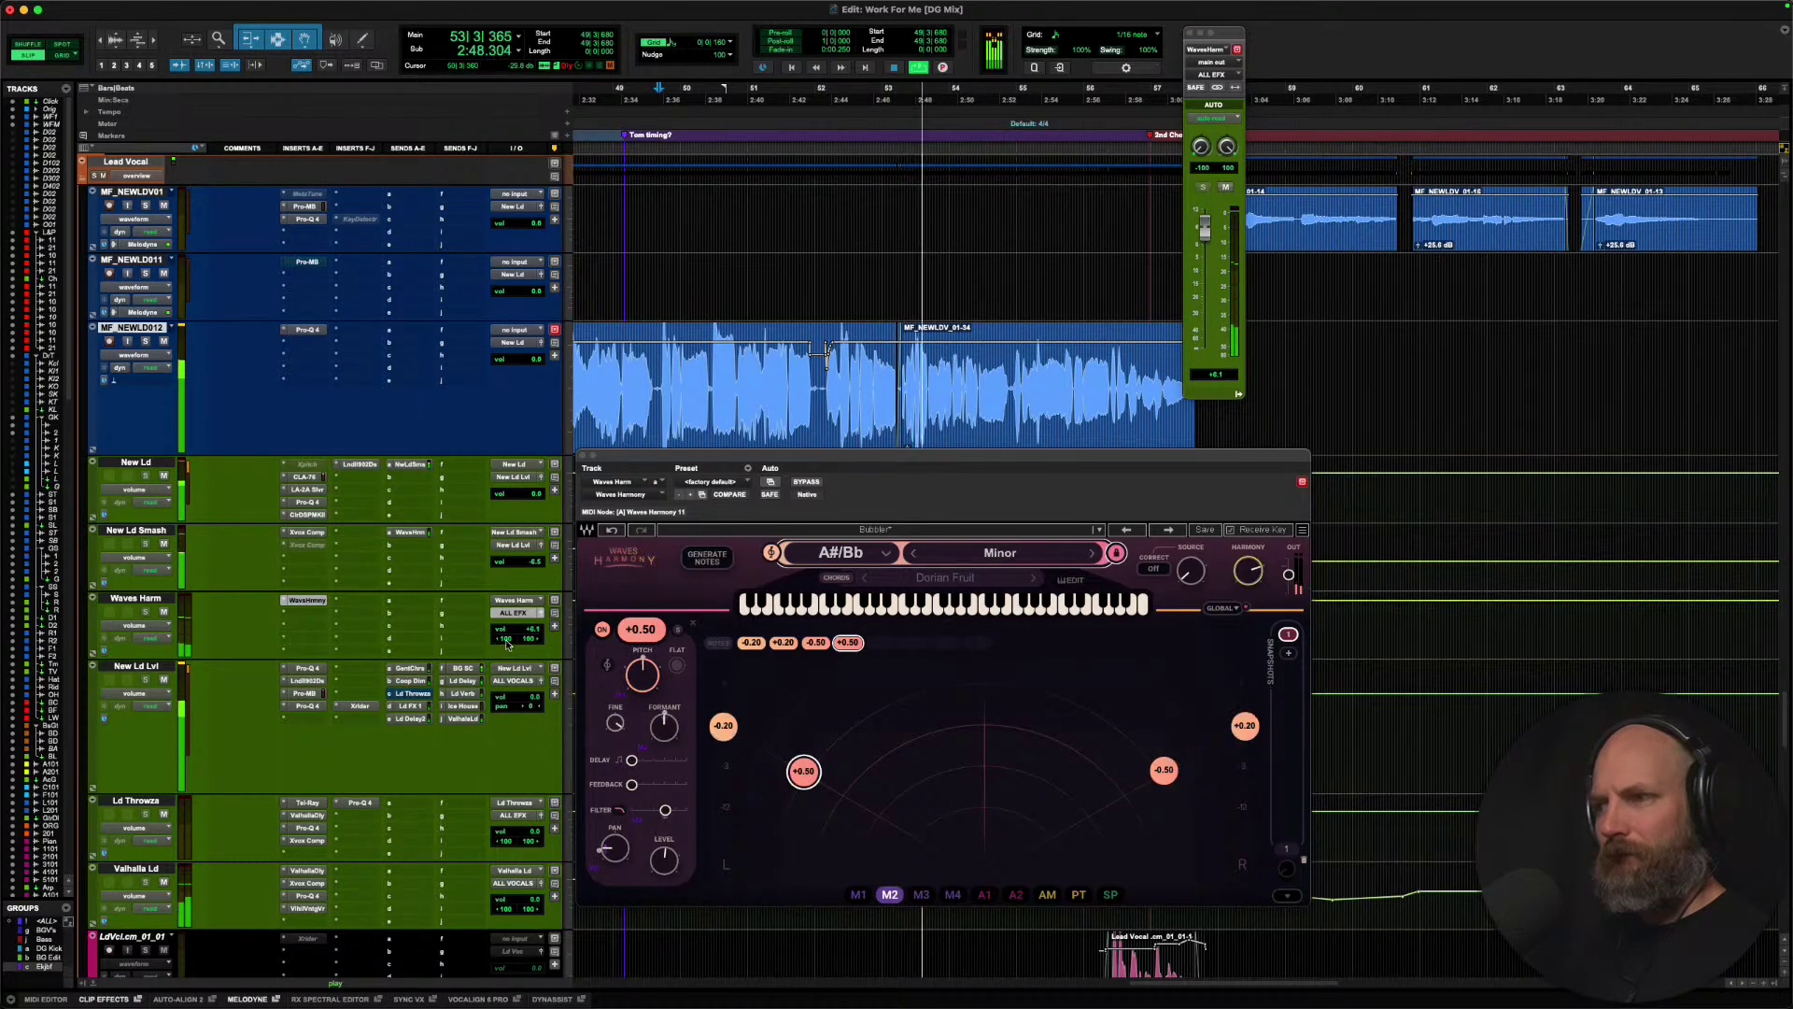
click(165, 612)
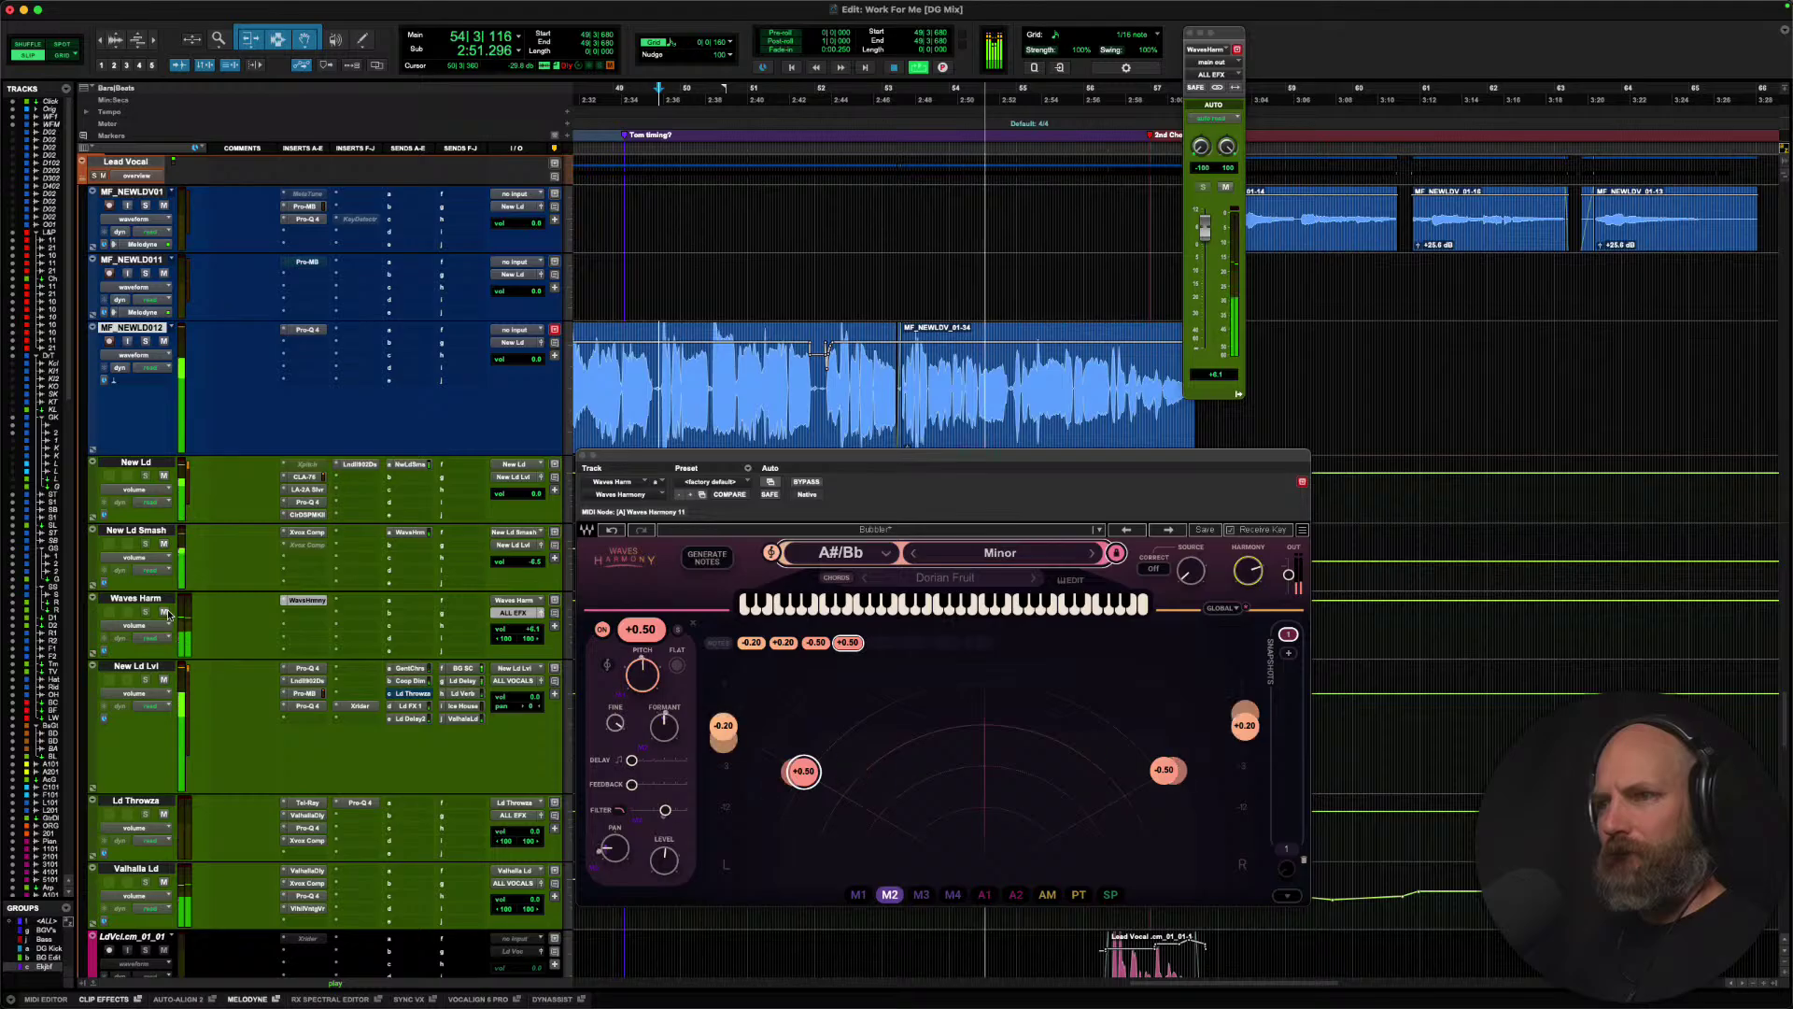
key(space)
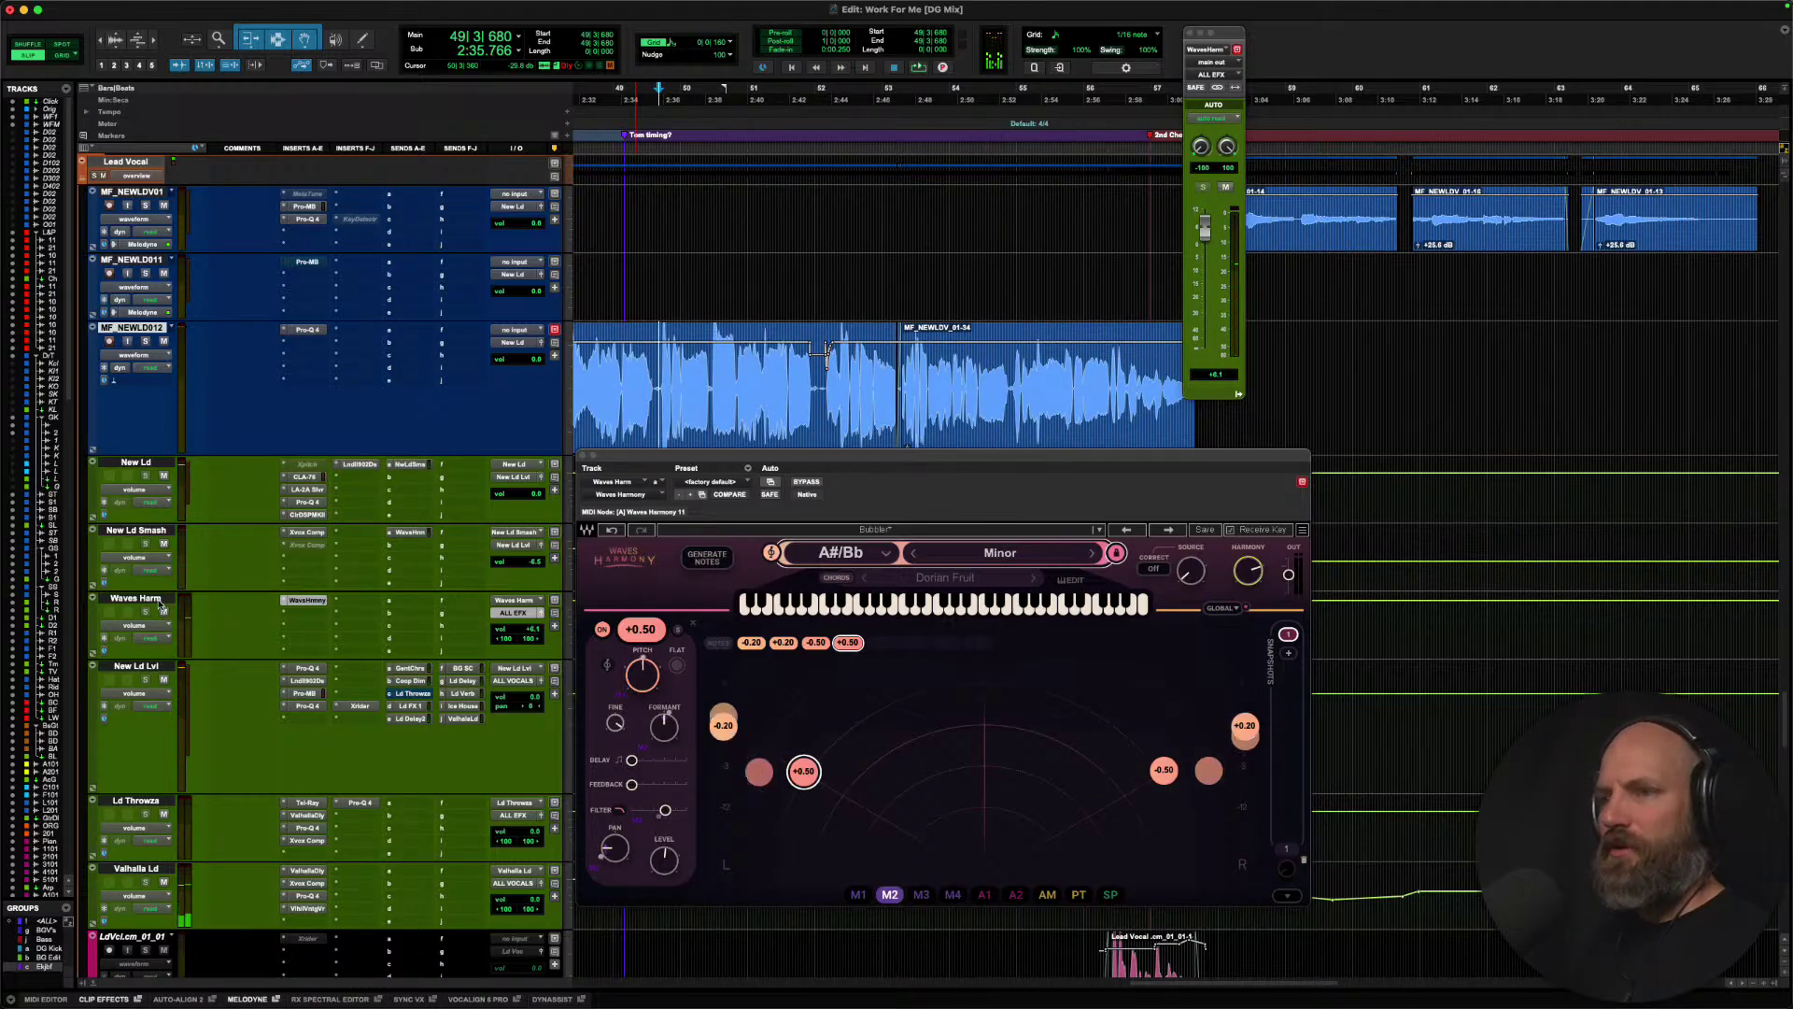
Mute the Waves Harm track, close its plug-in window and show the track's mute automation.
click(140, 597)
click(164, 612)
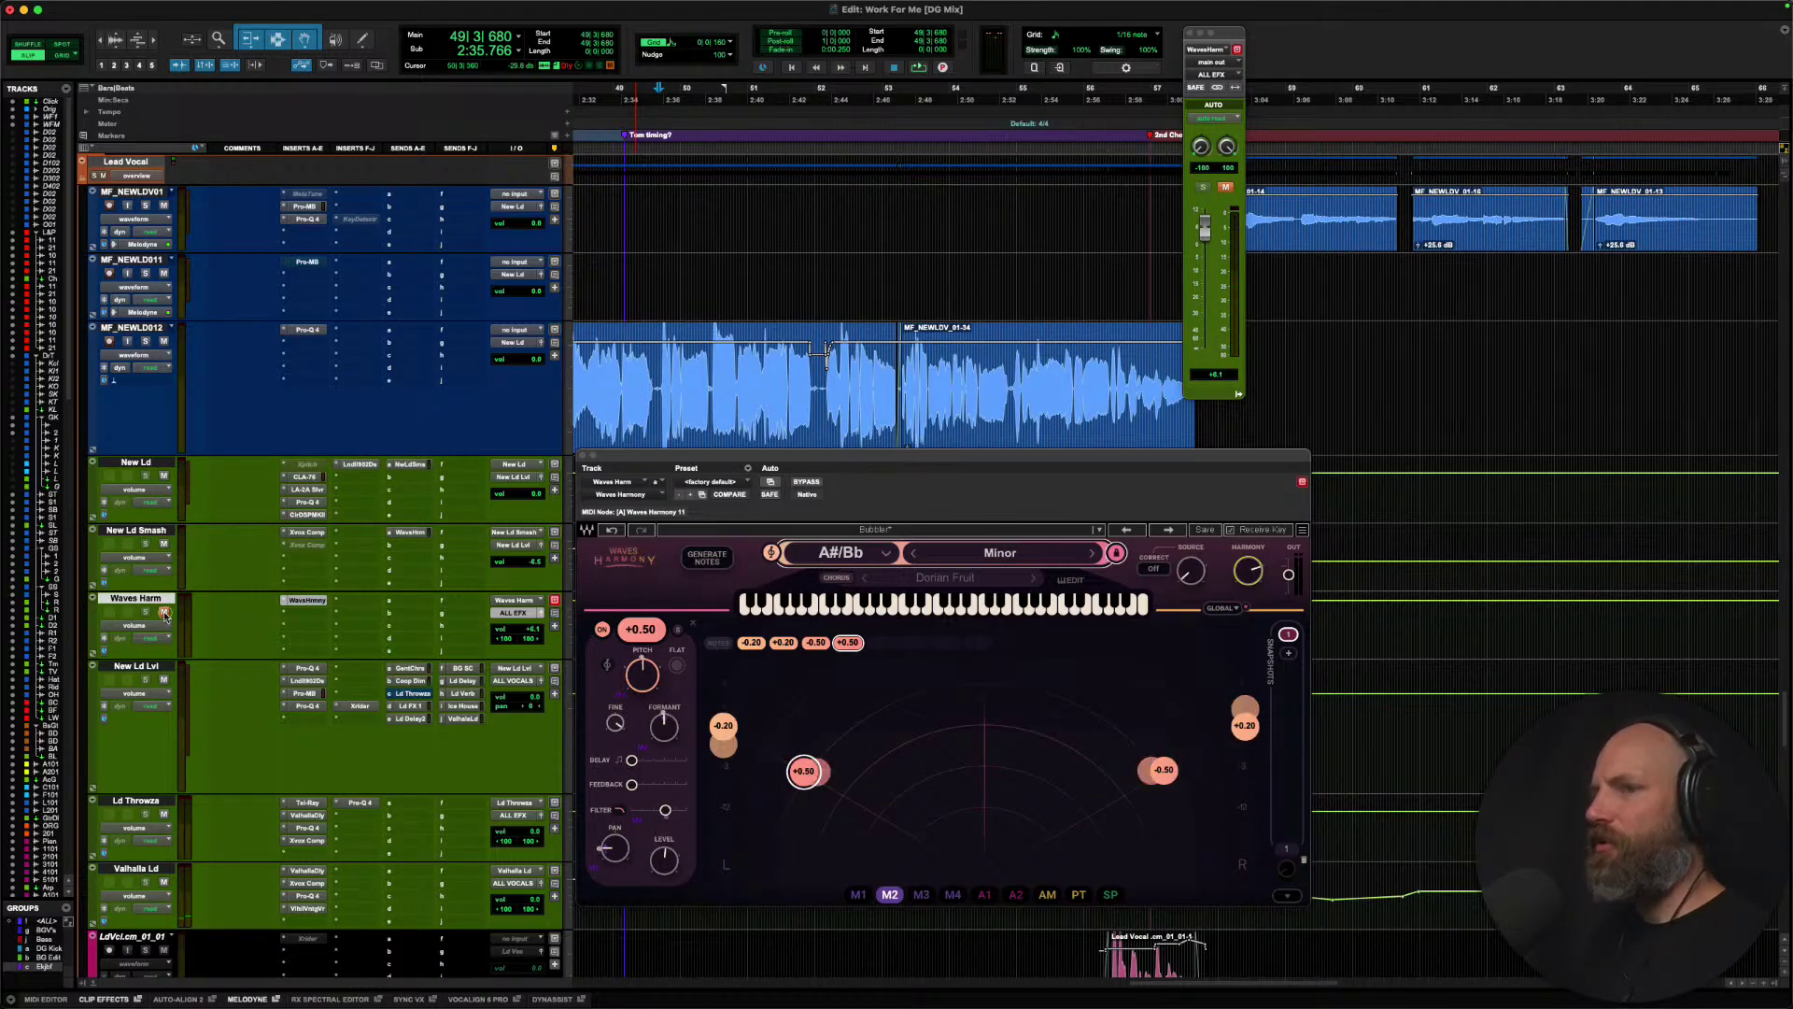
click(582, 456)
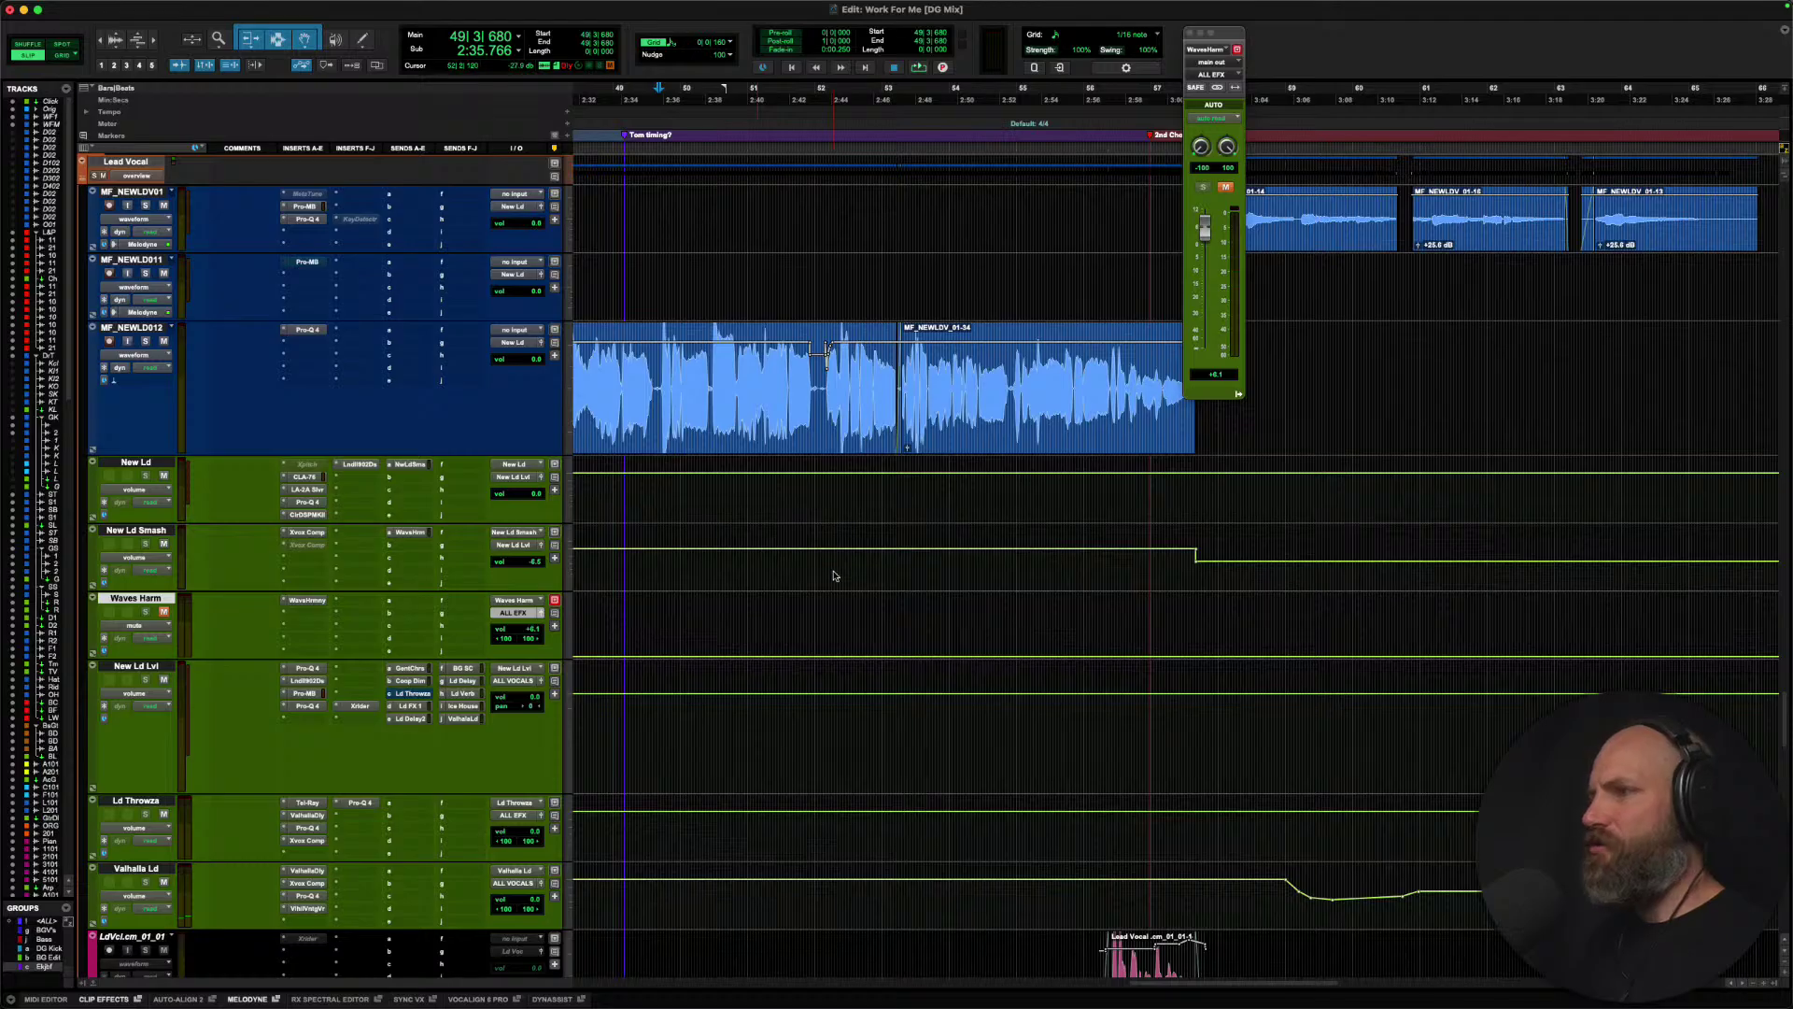
Unmute Waves Harm by automation only from bar 49|3|640 to the end of the MF_NEWLD012 vocal clip.
click(658, 486)
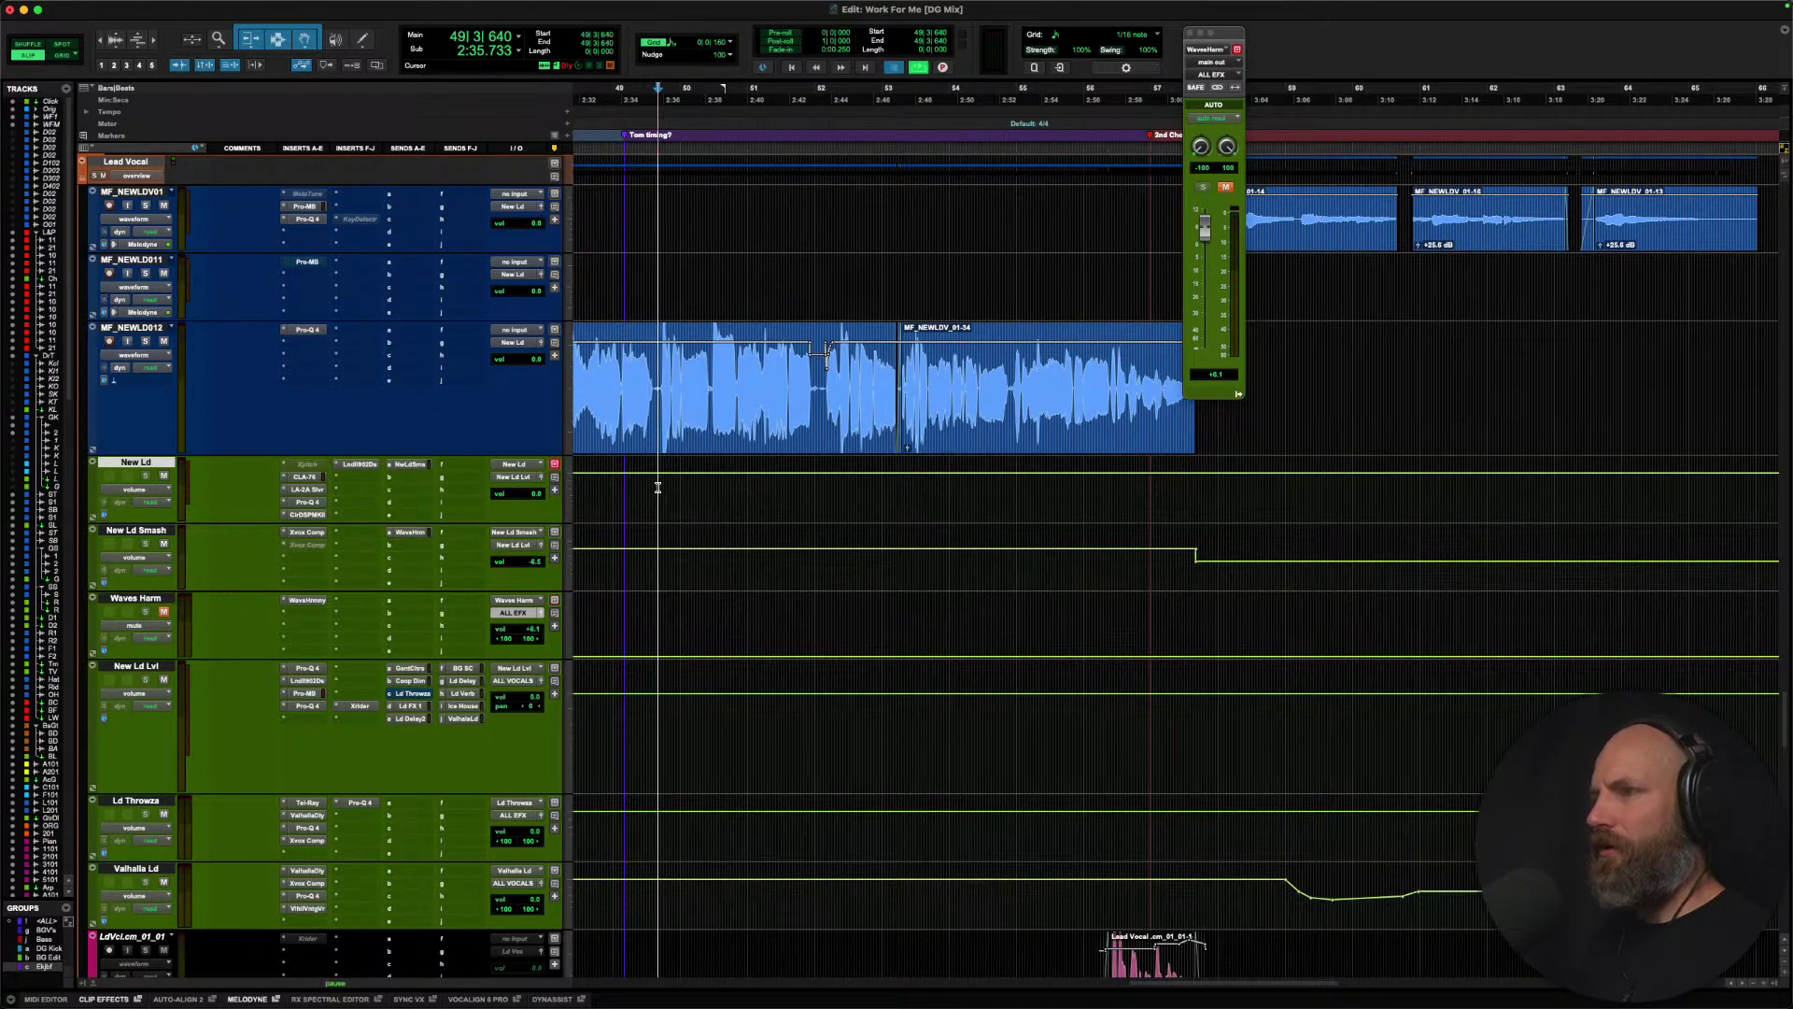
key(space)
drag(658, 487, 1193, 491)
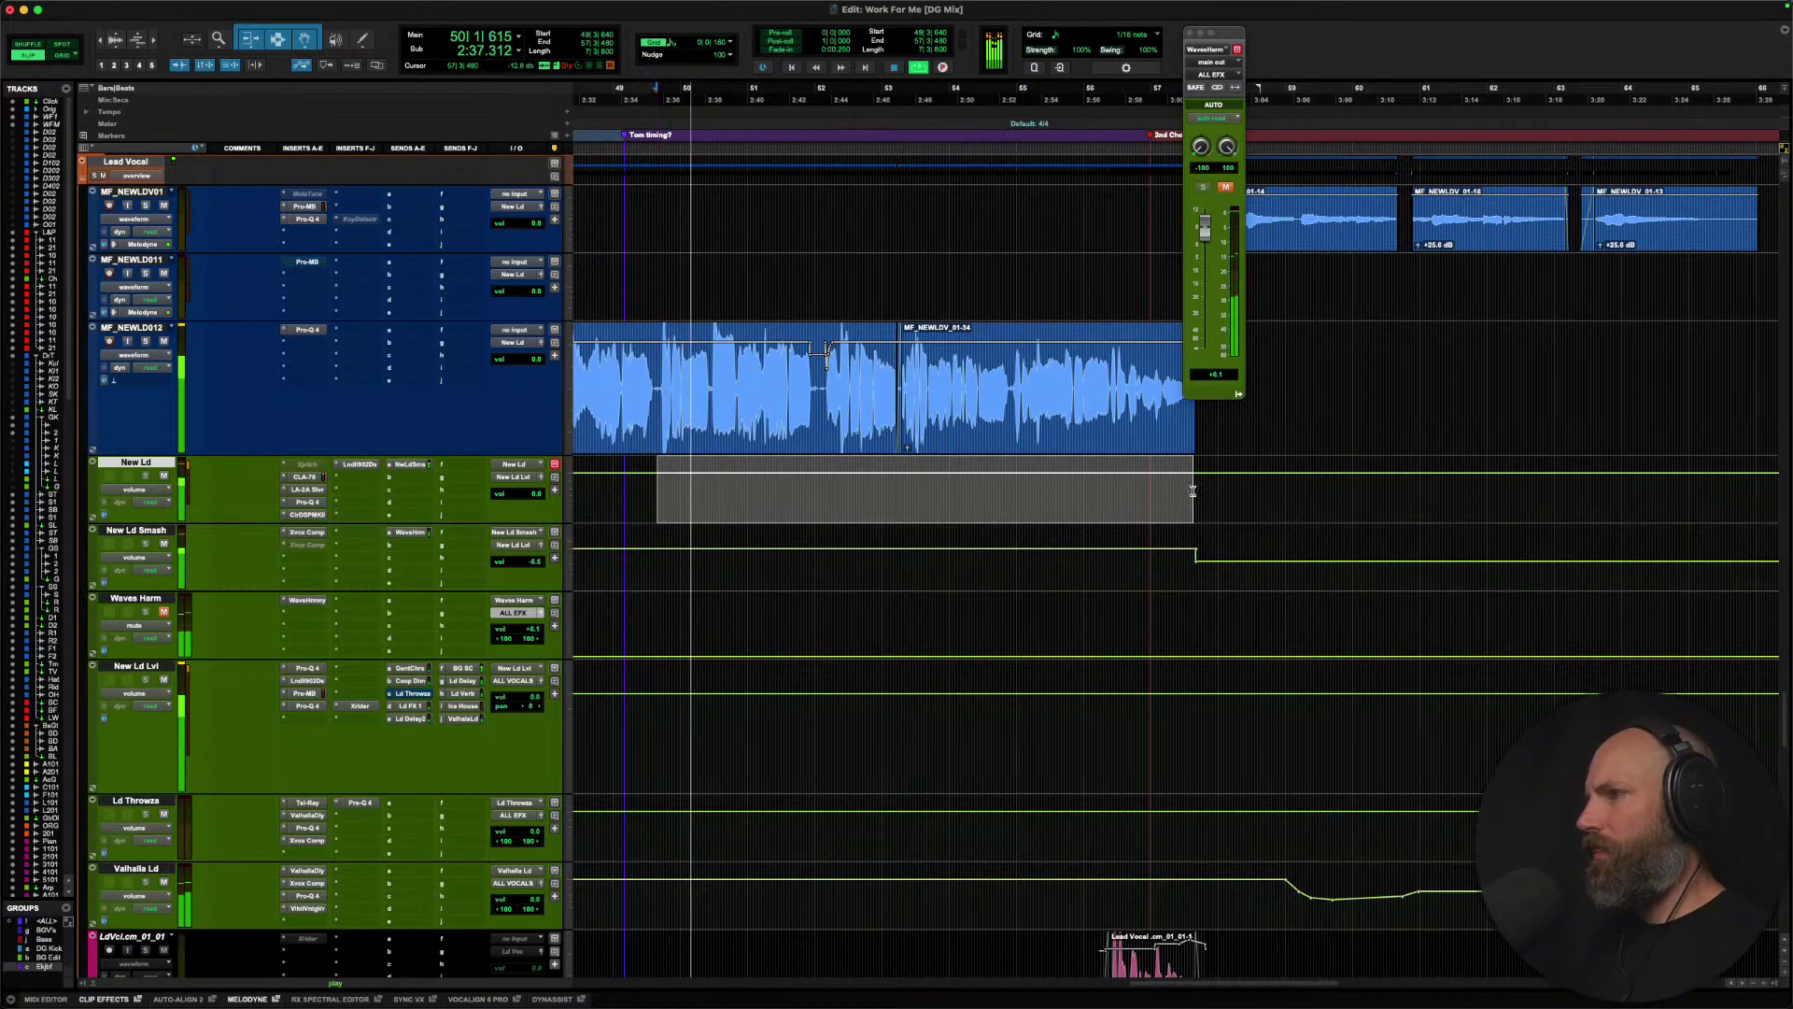
click(136, 599)
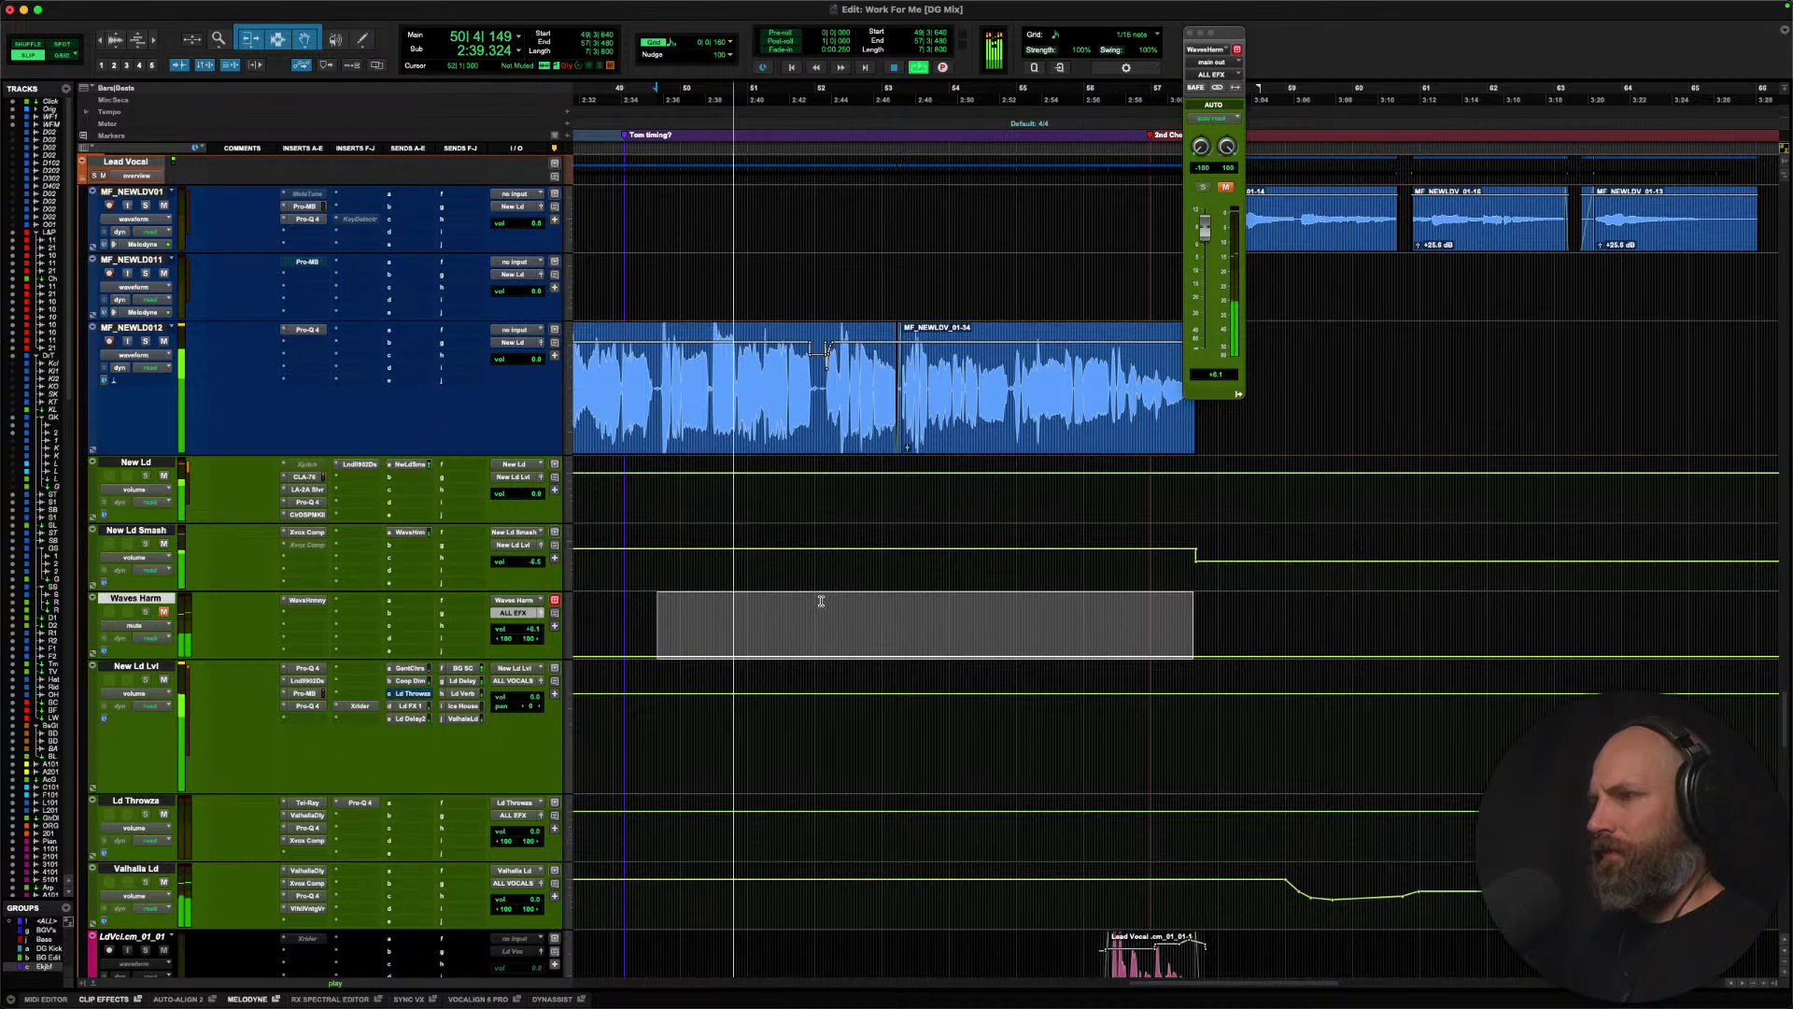
drag(821, 602, 864, 504)
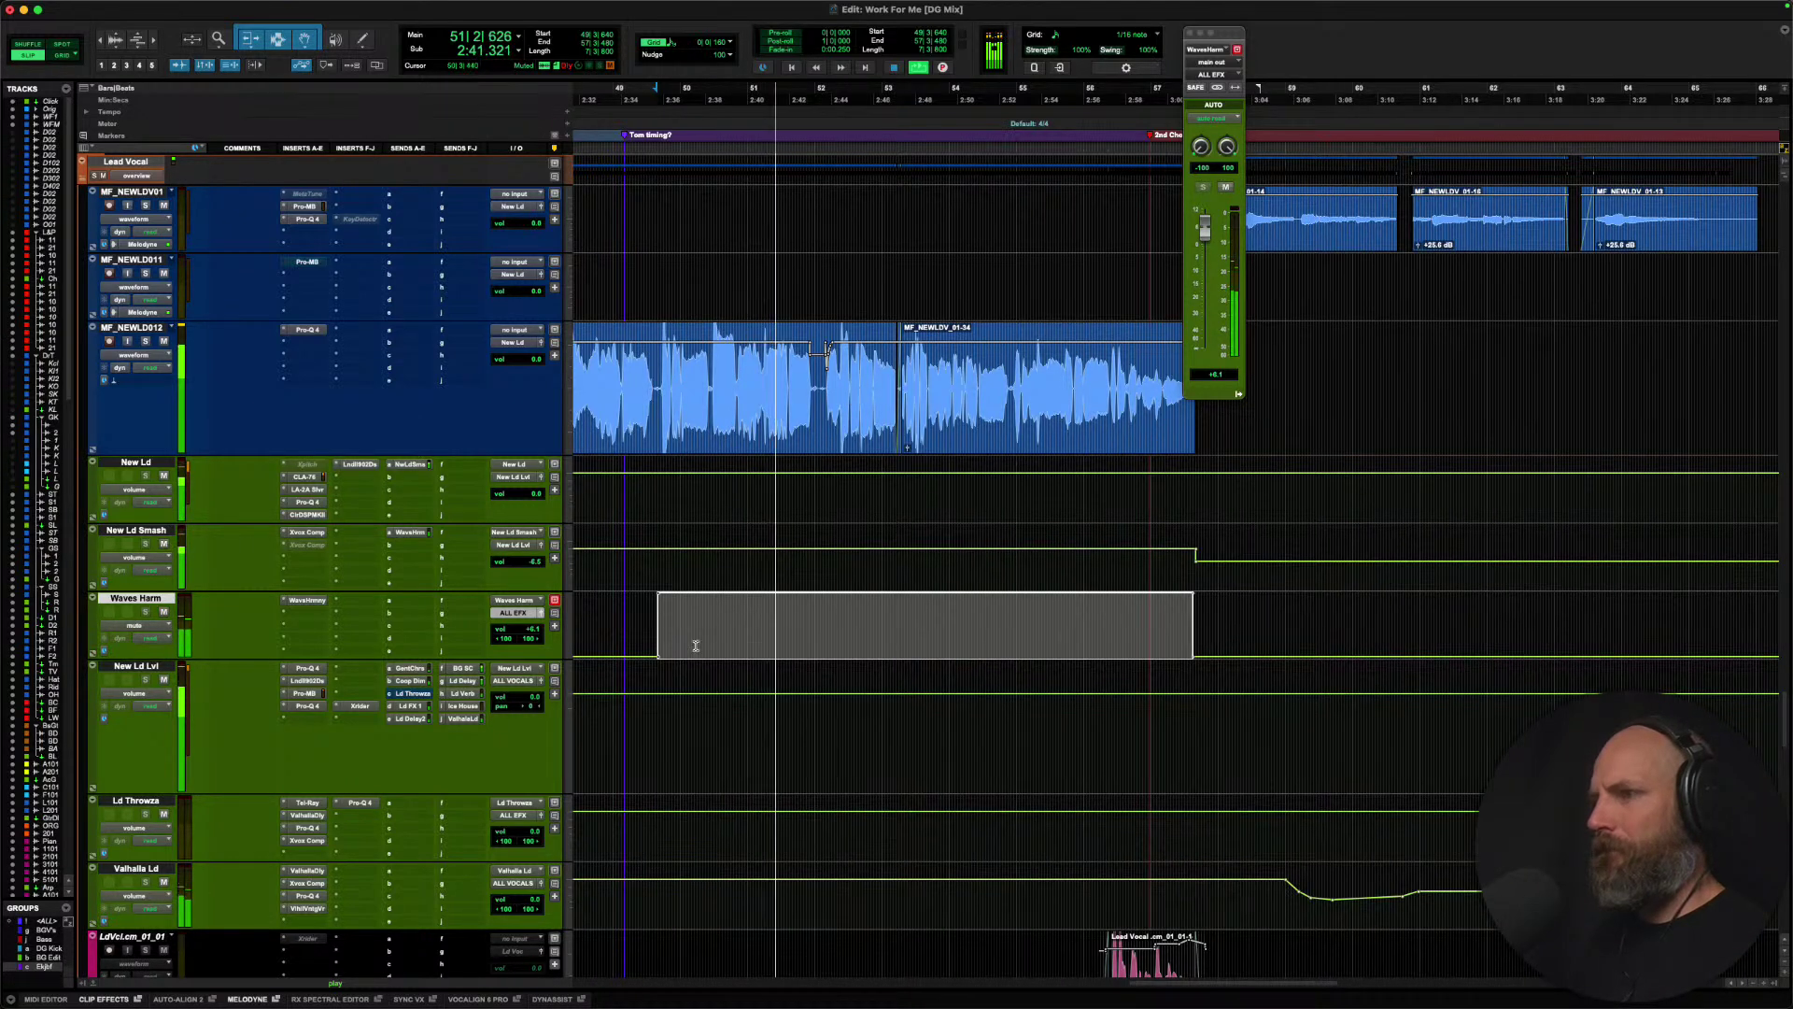
key(space)
Play the passage from bar 48, briefly soloing MF_NEWLD012 and briefly muting Waves Harm to judge the doubler effect.
click(585, 619)
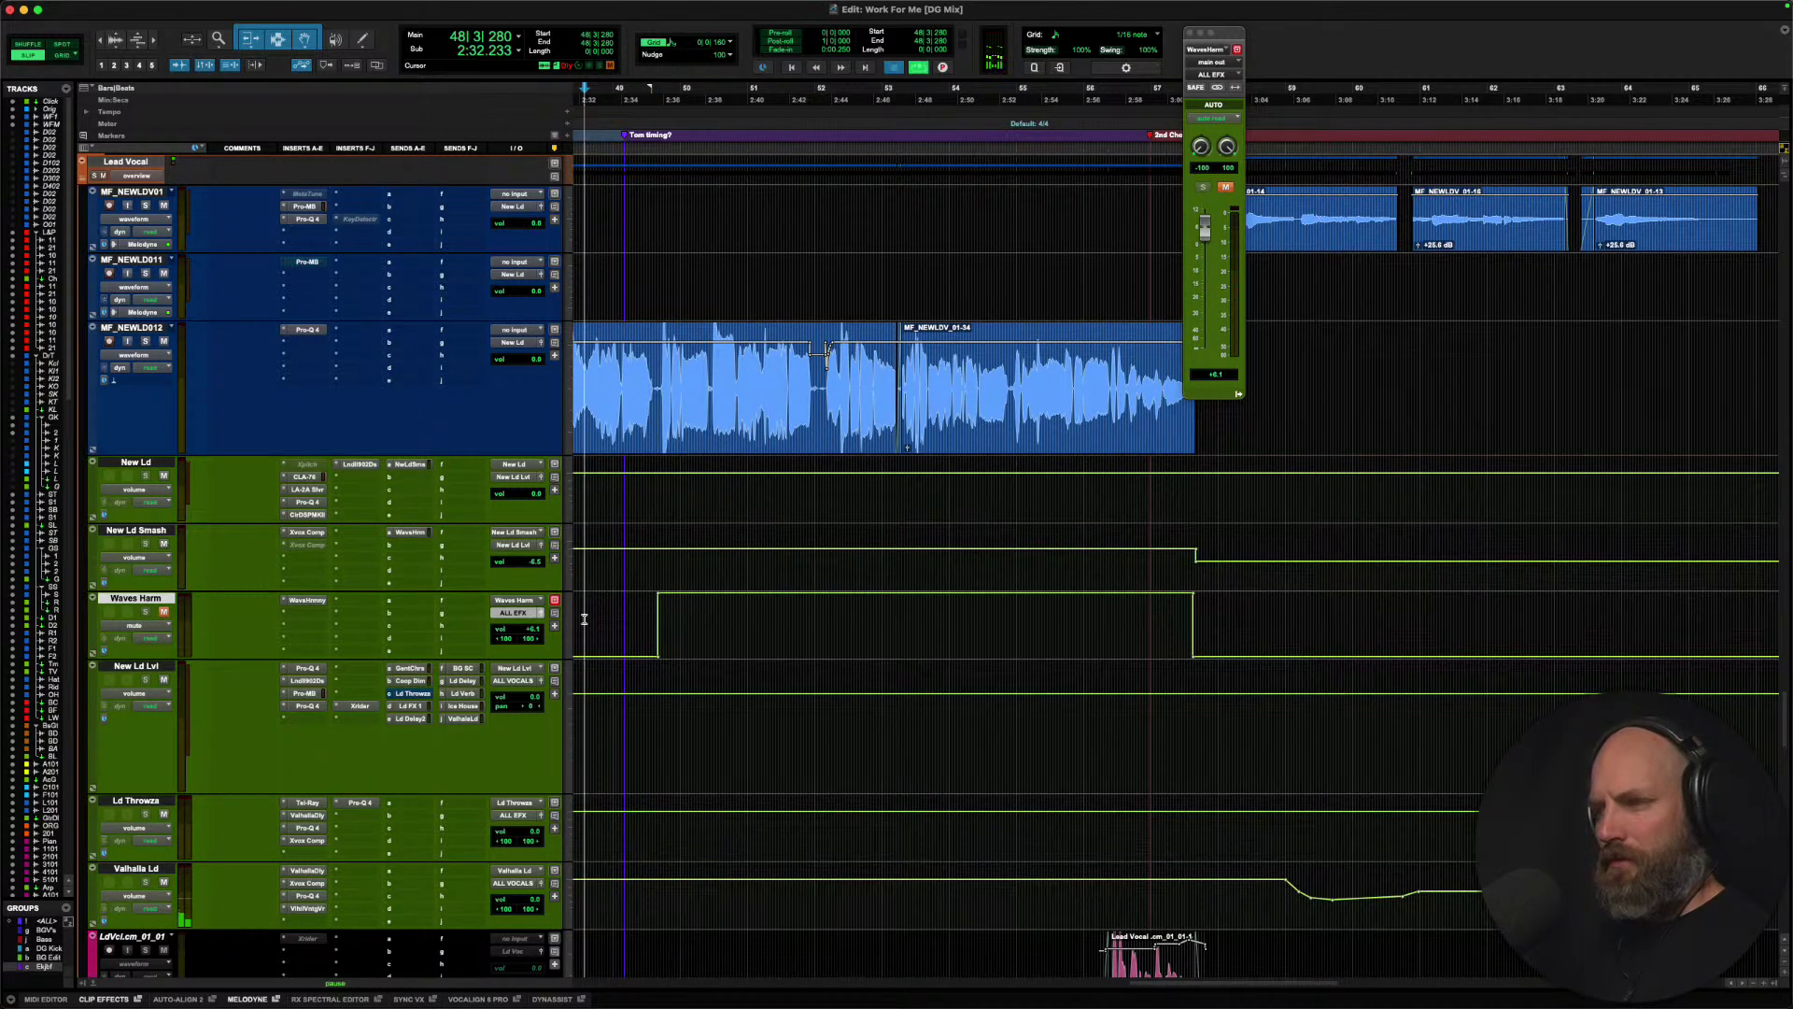
key(space)
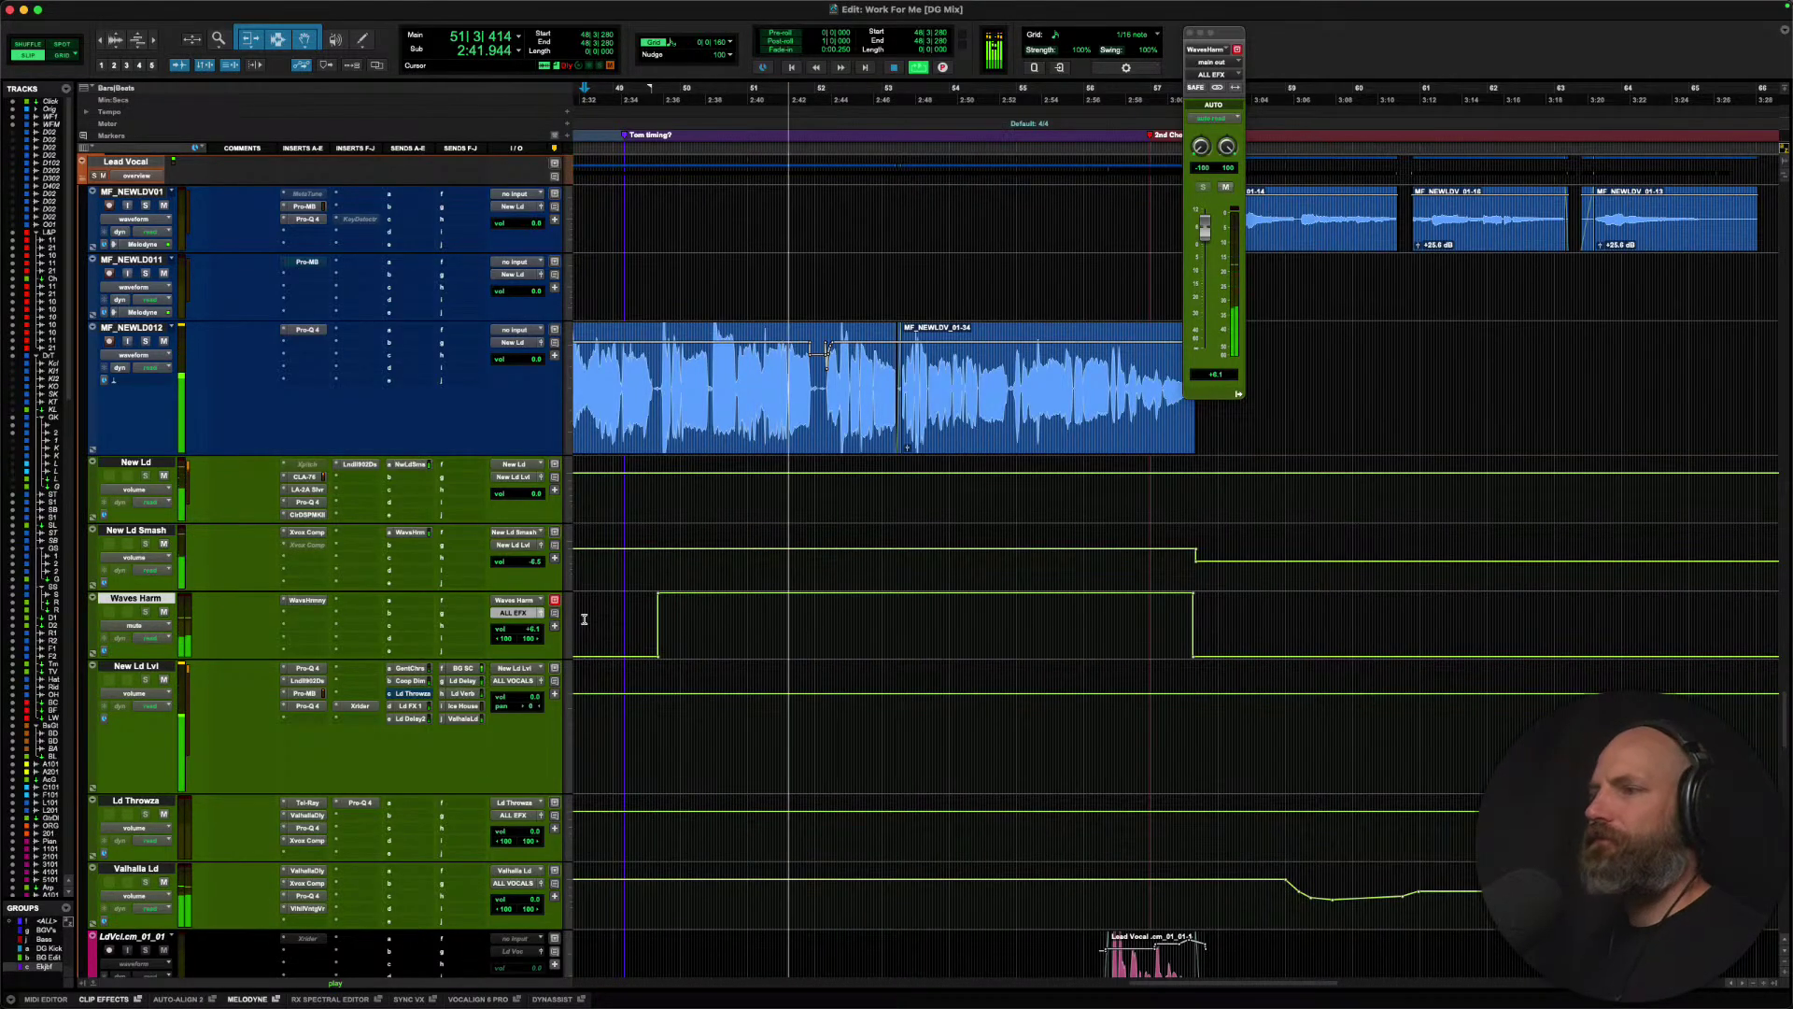
click(146, 341)
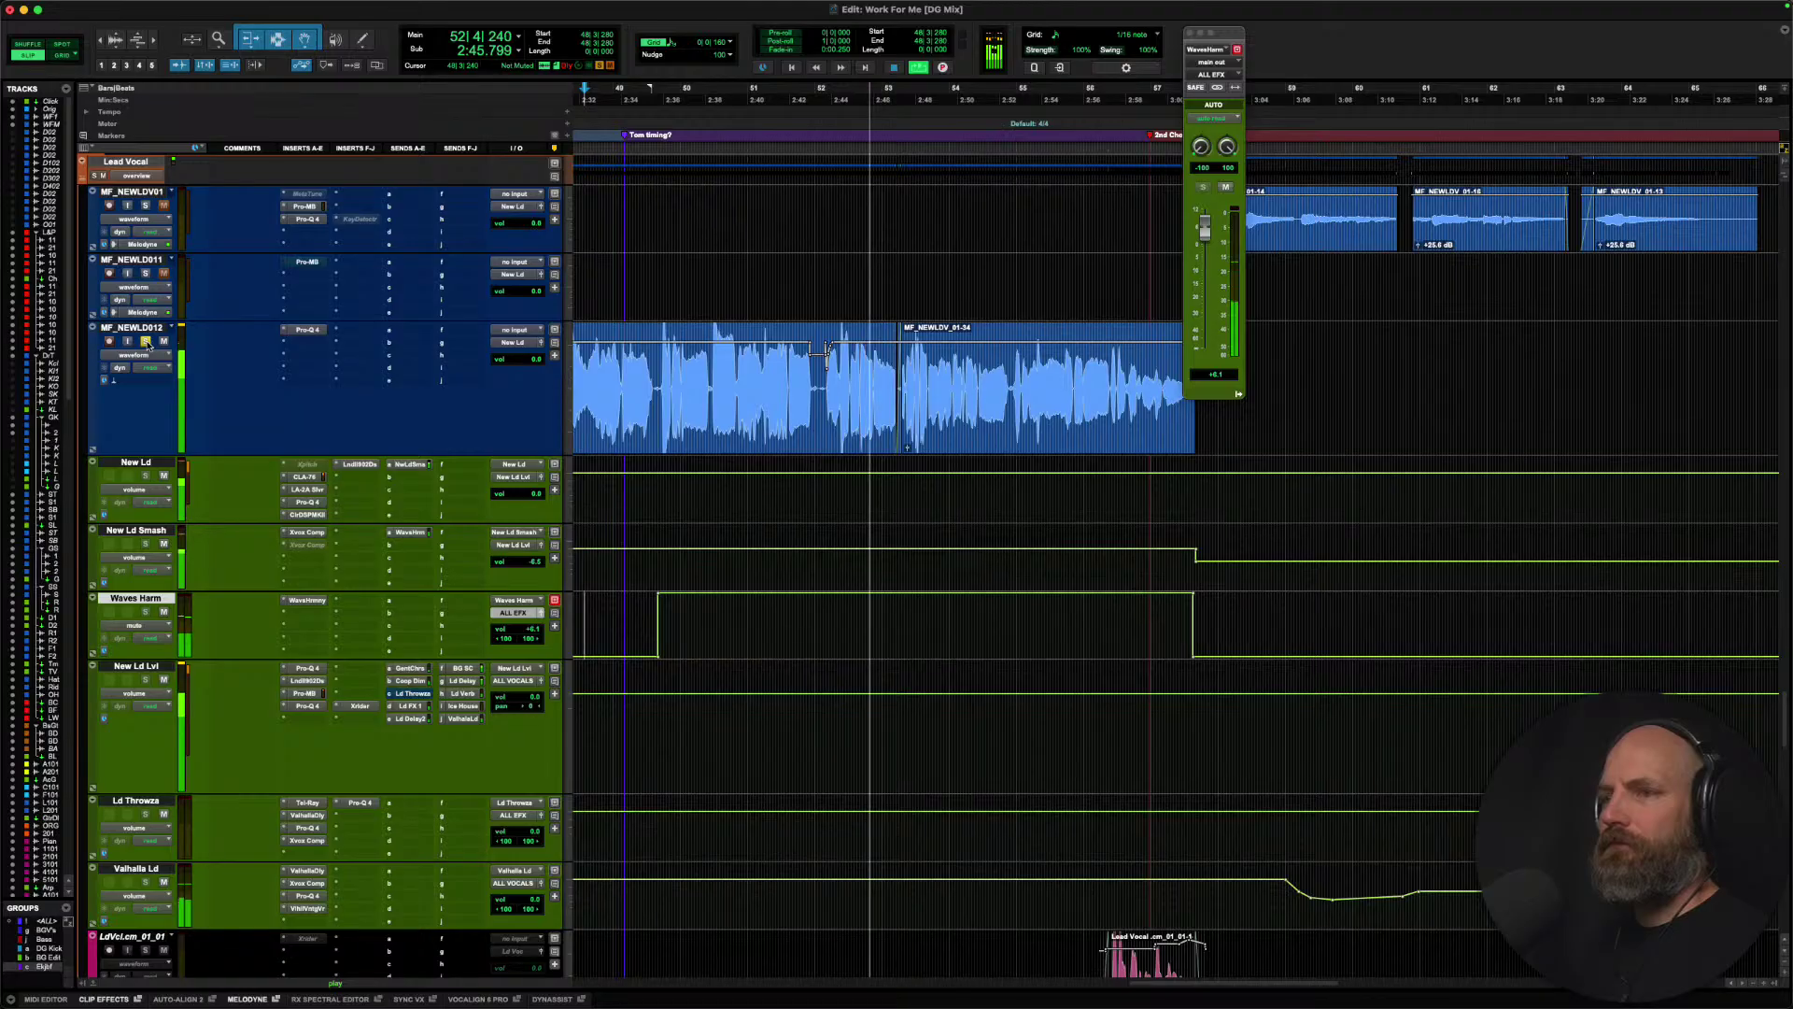
click(146, 342)
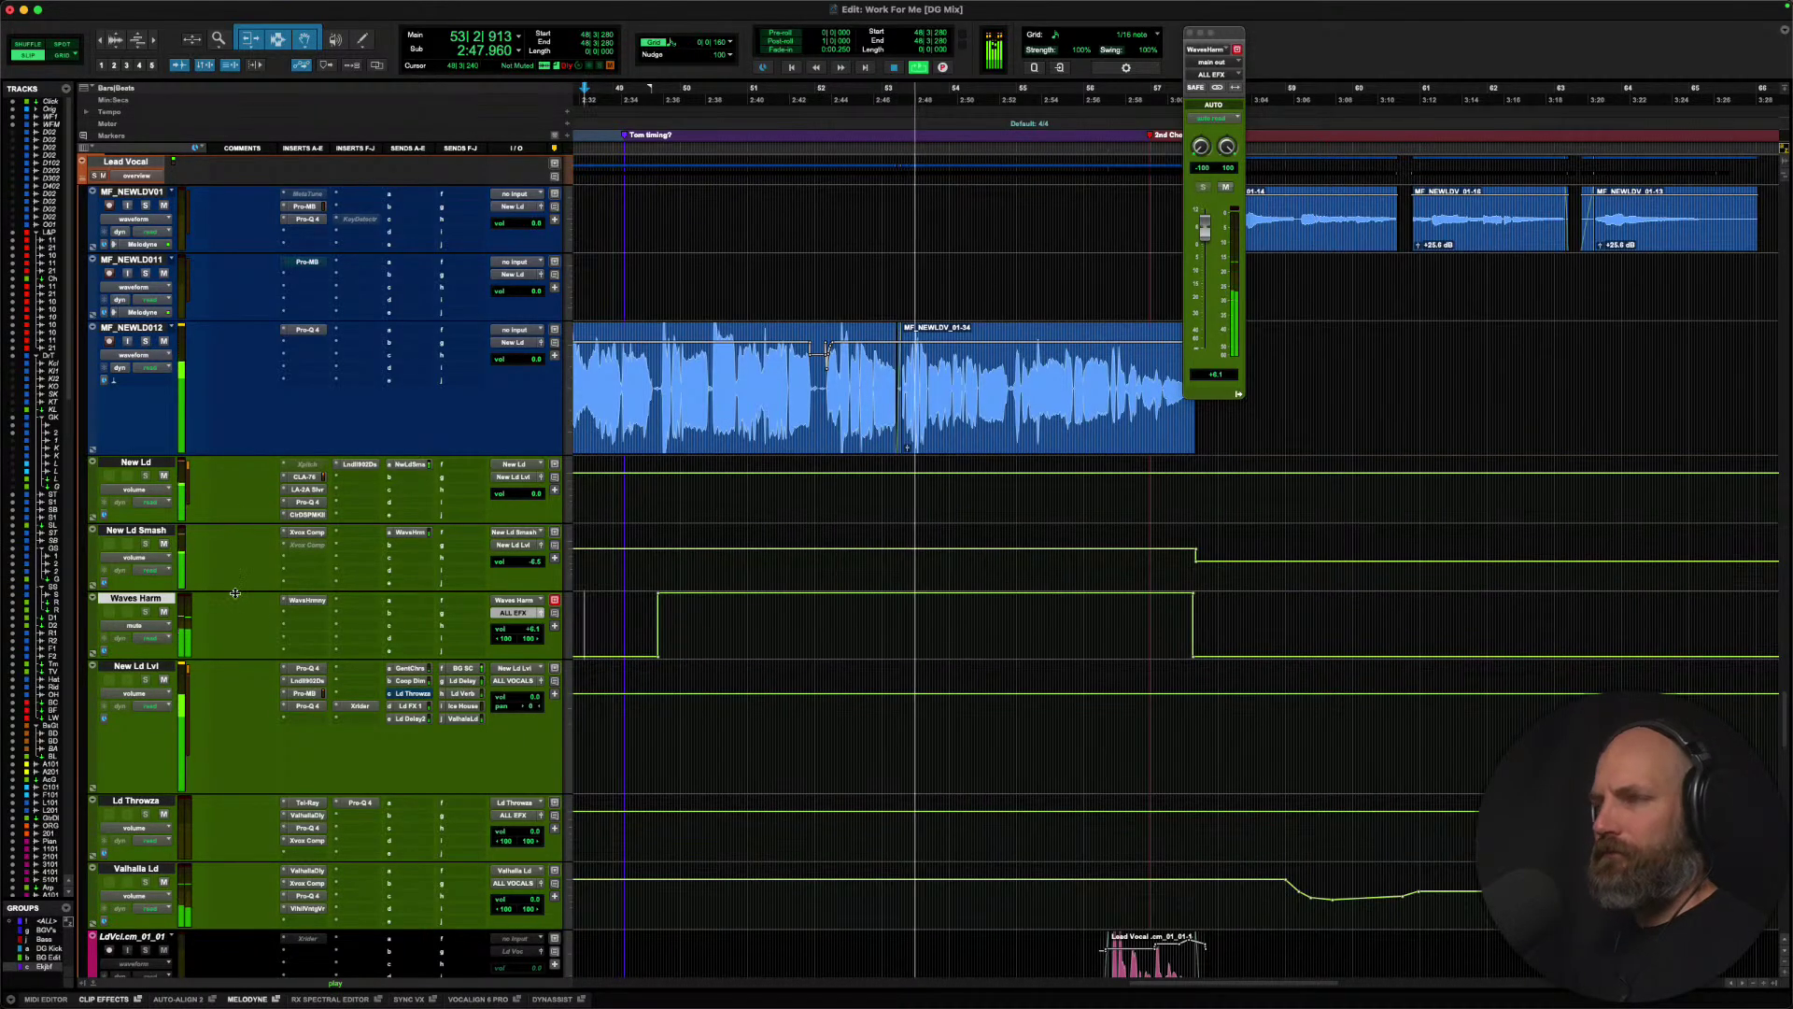
click(164, 612)
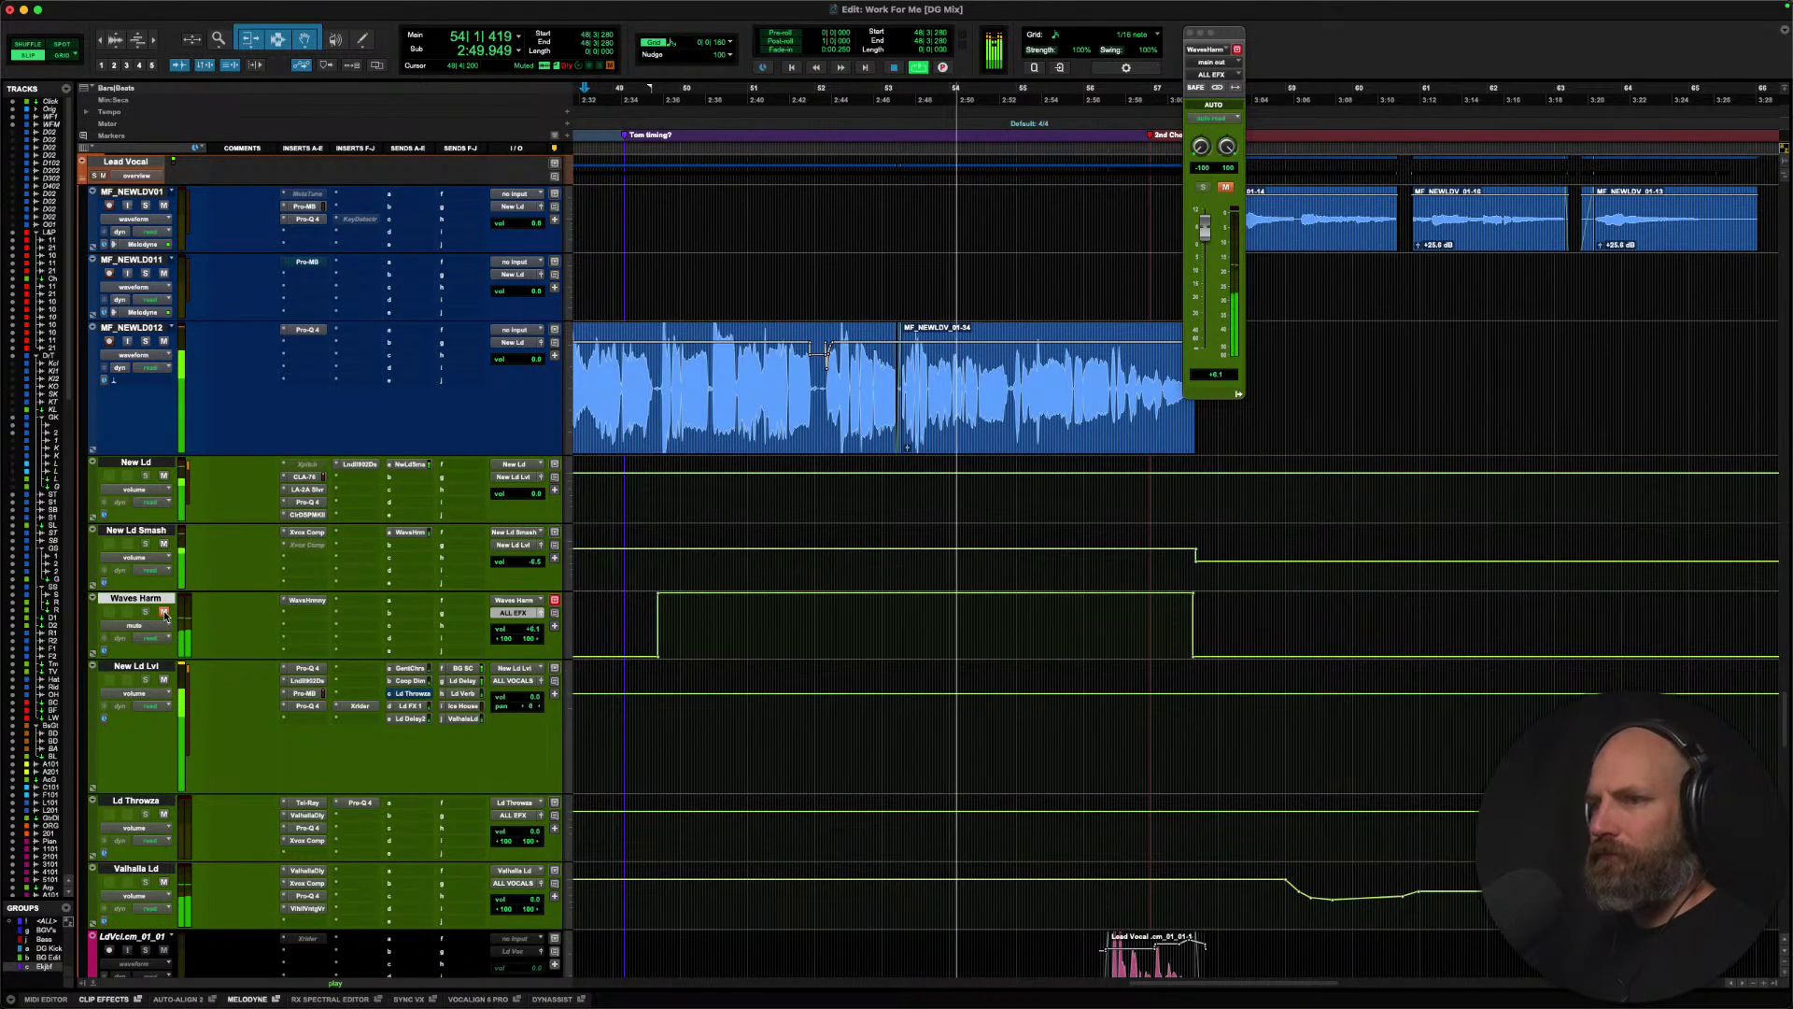
click(165, 612)
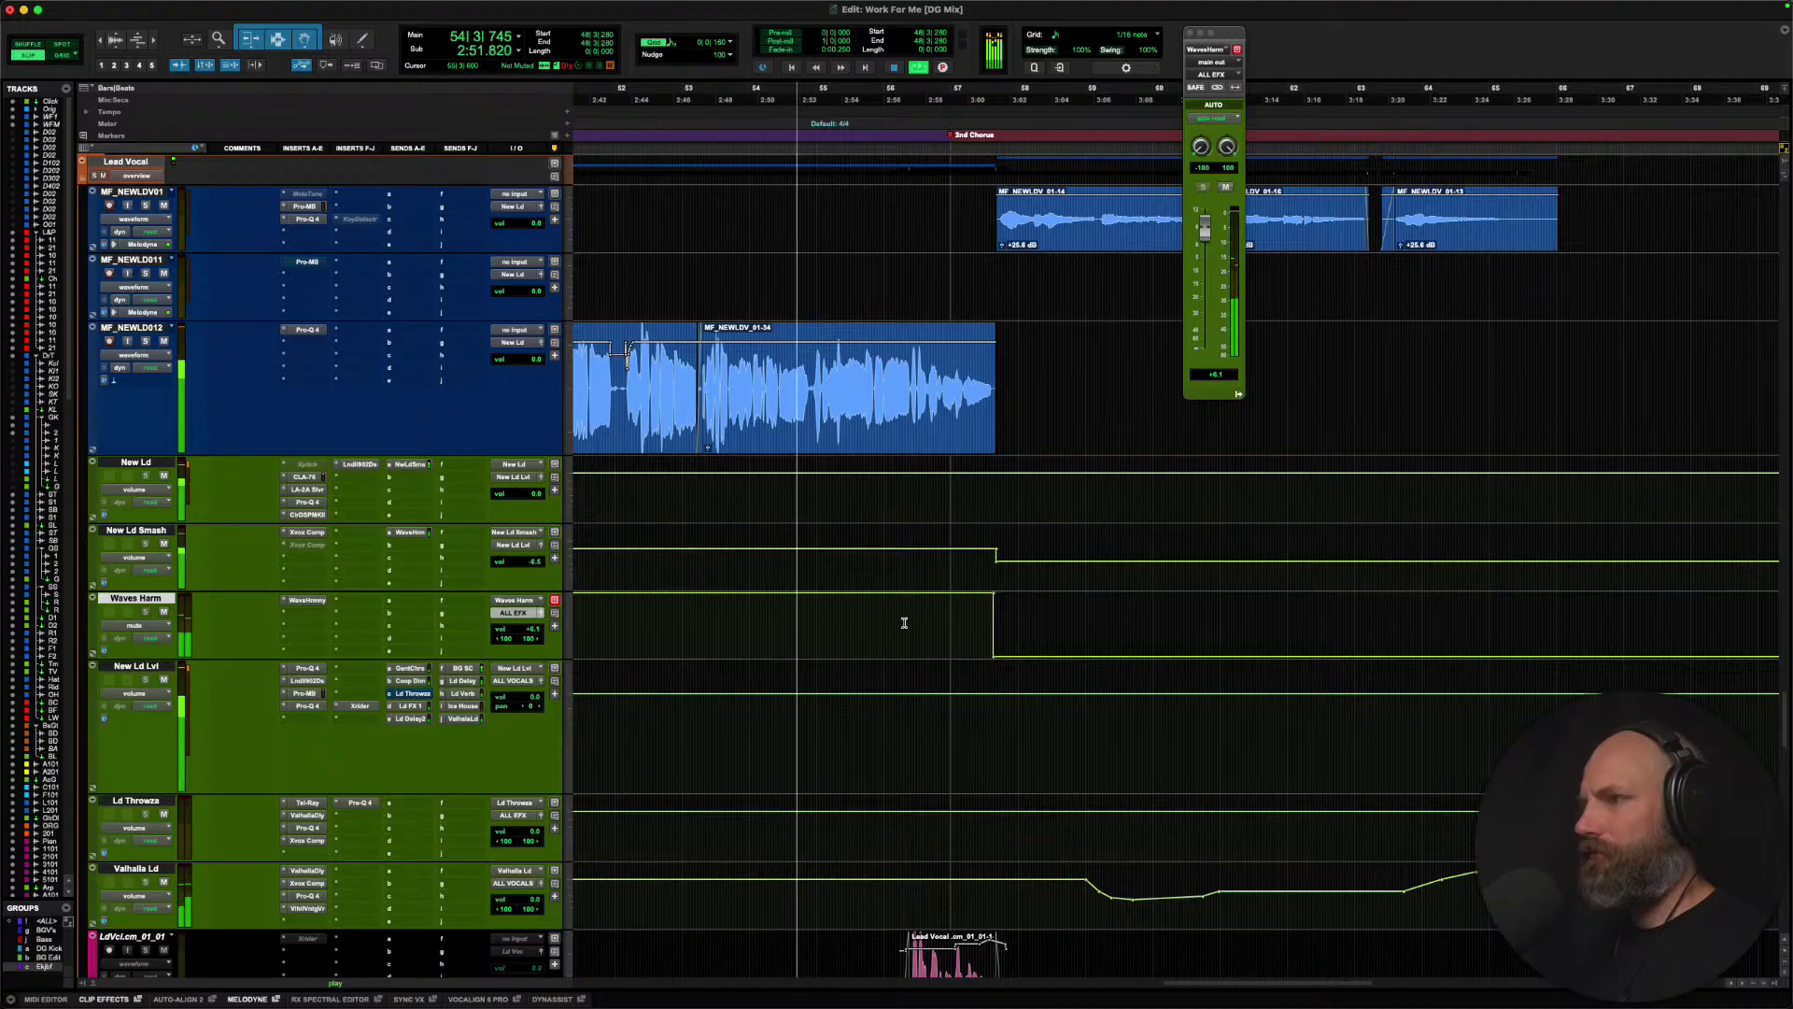
Play the transition from the closing verse phrase into the 2nd Chorus to check the lead vocal.
click(939, 618)
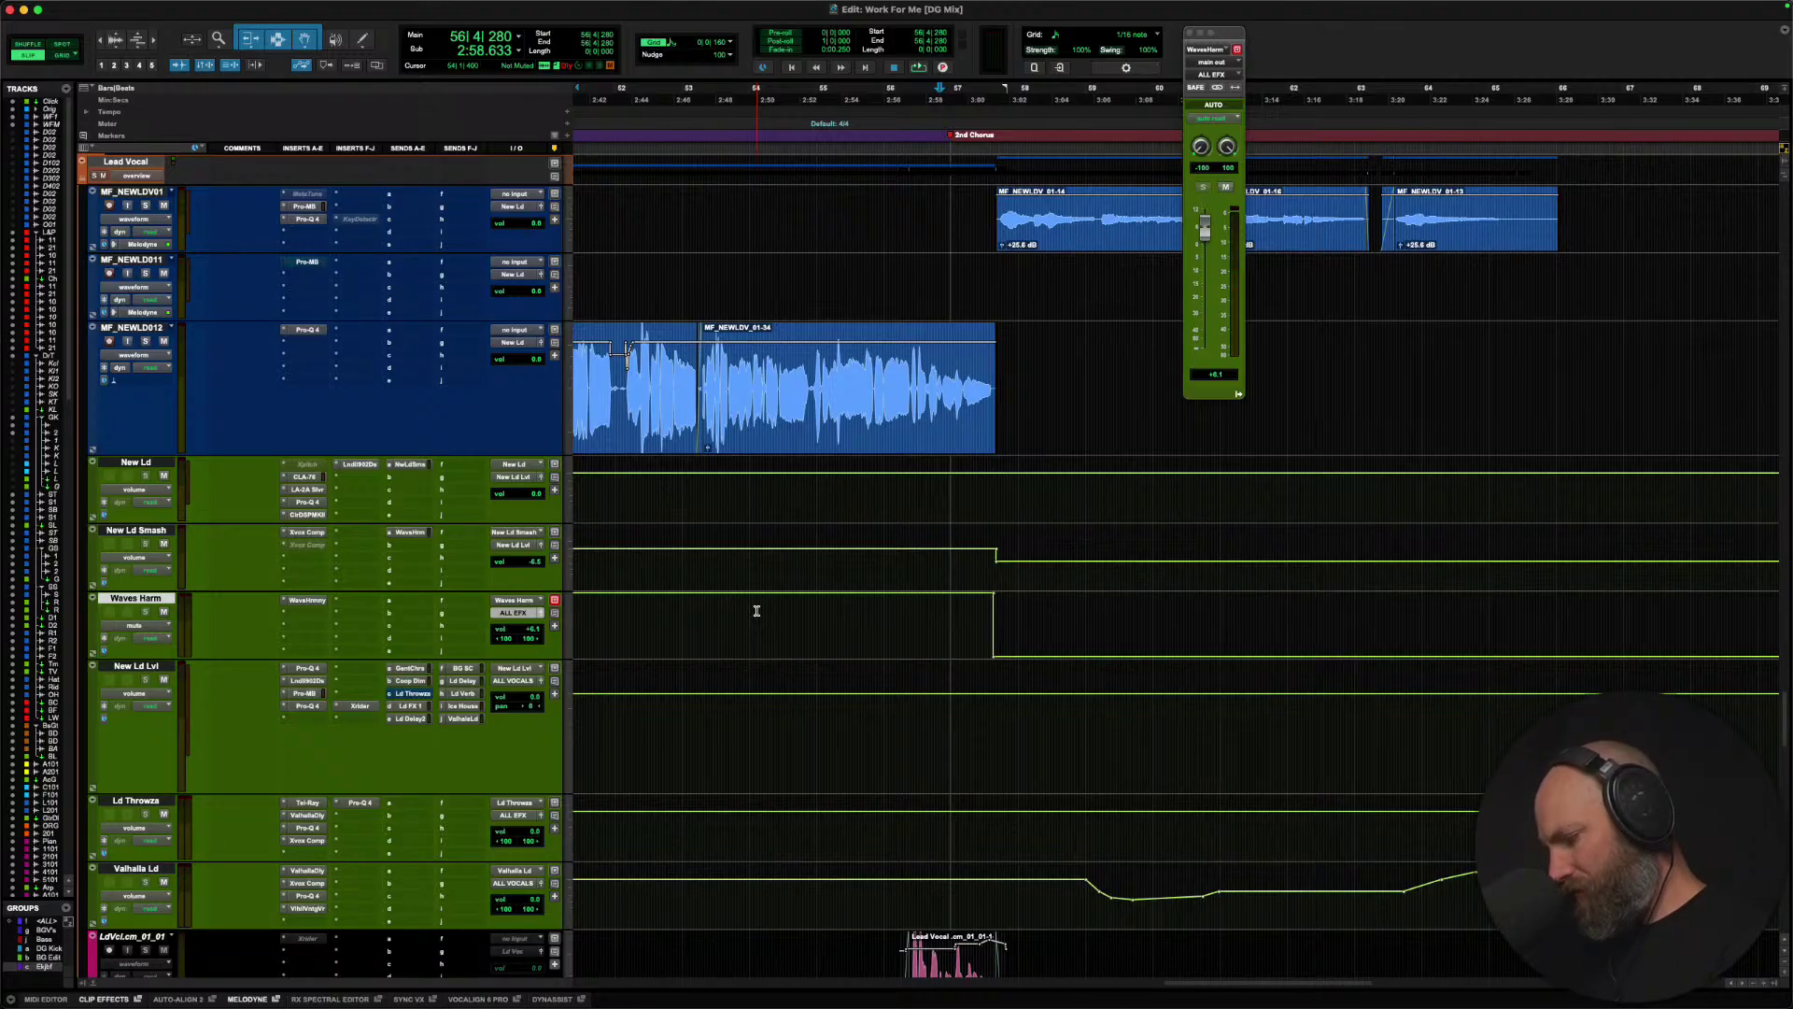
scroll(756, 611, right, 5)
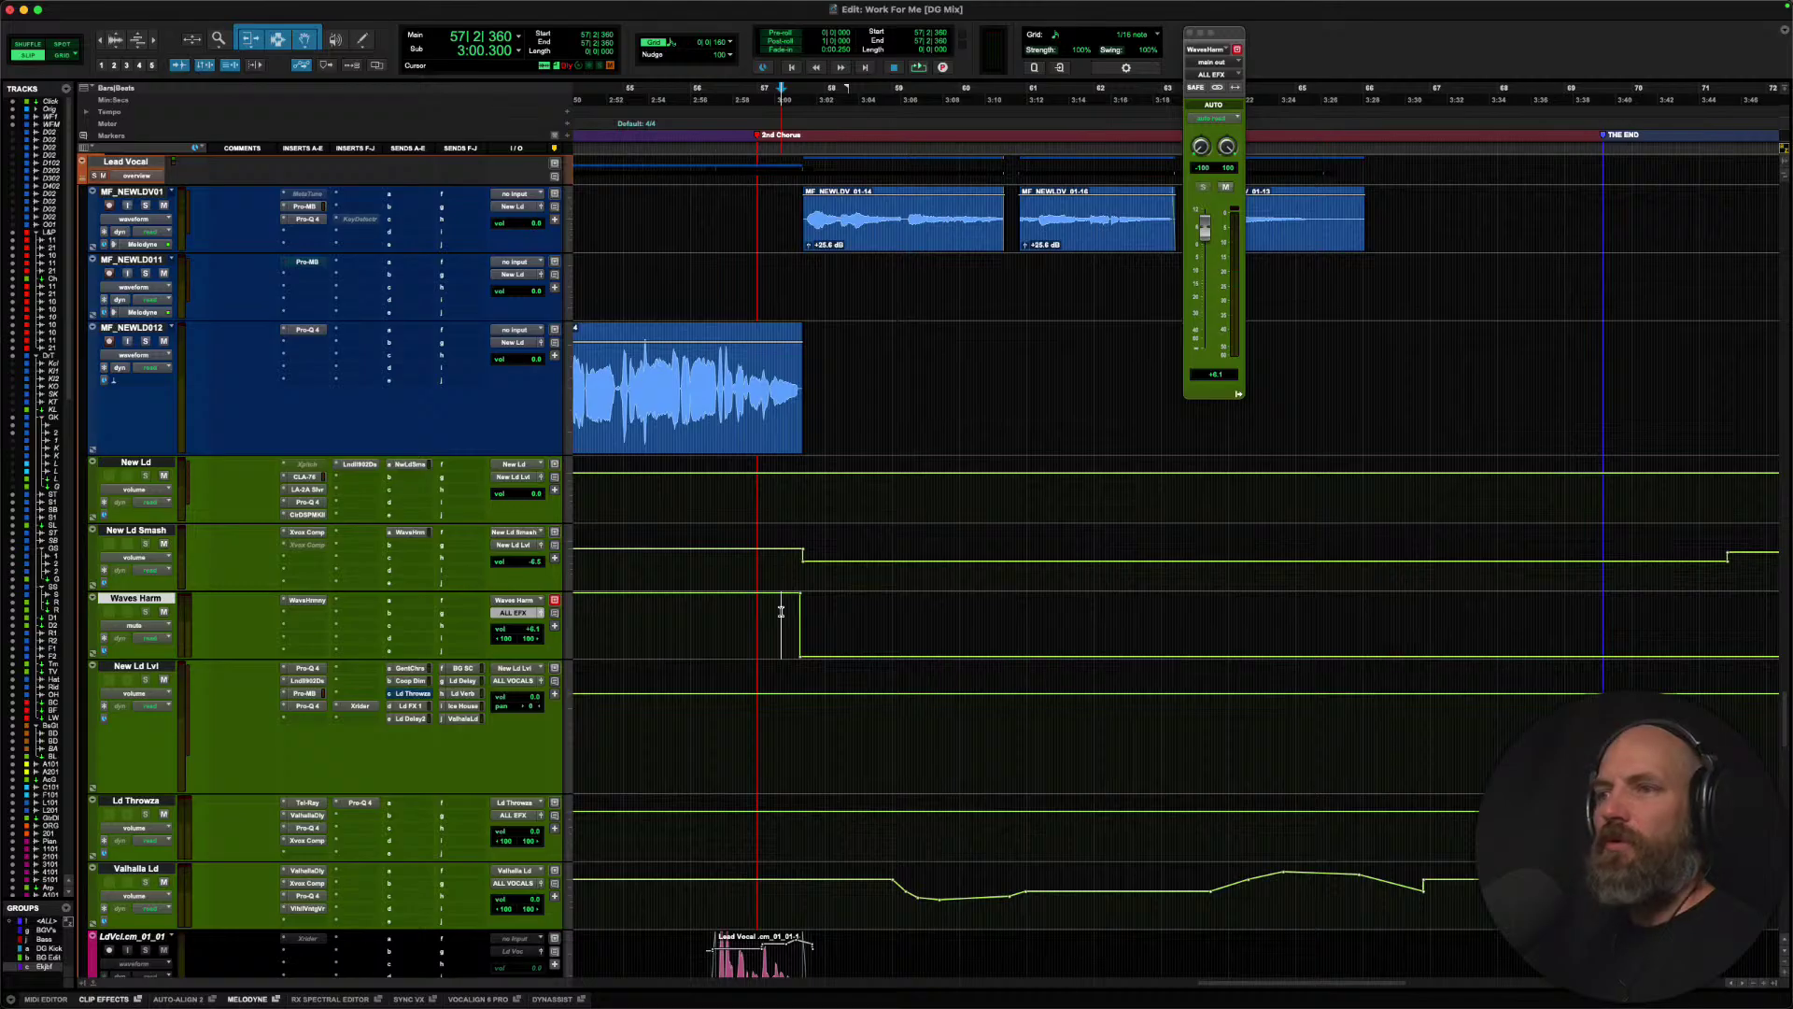
key(space)
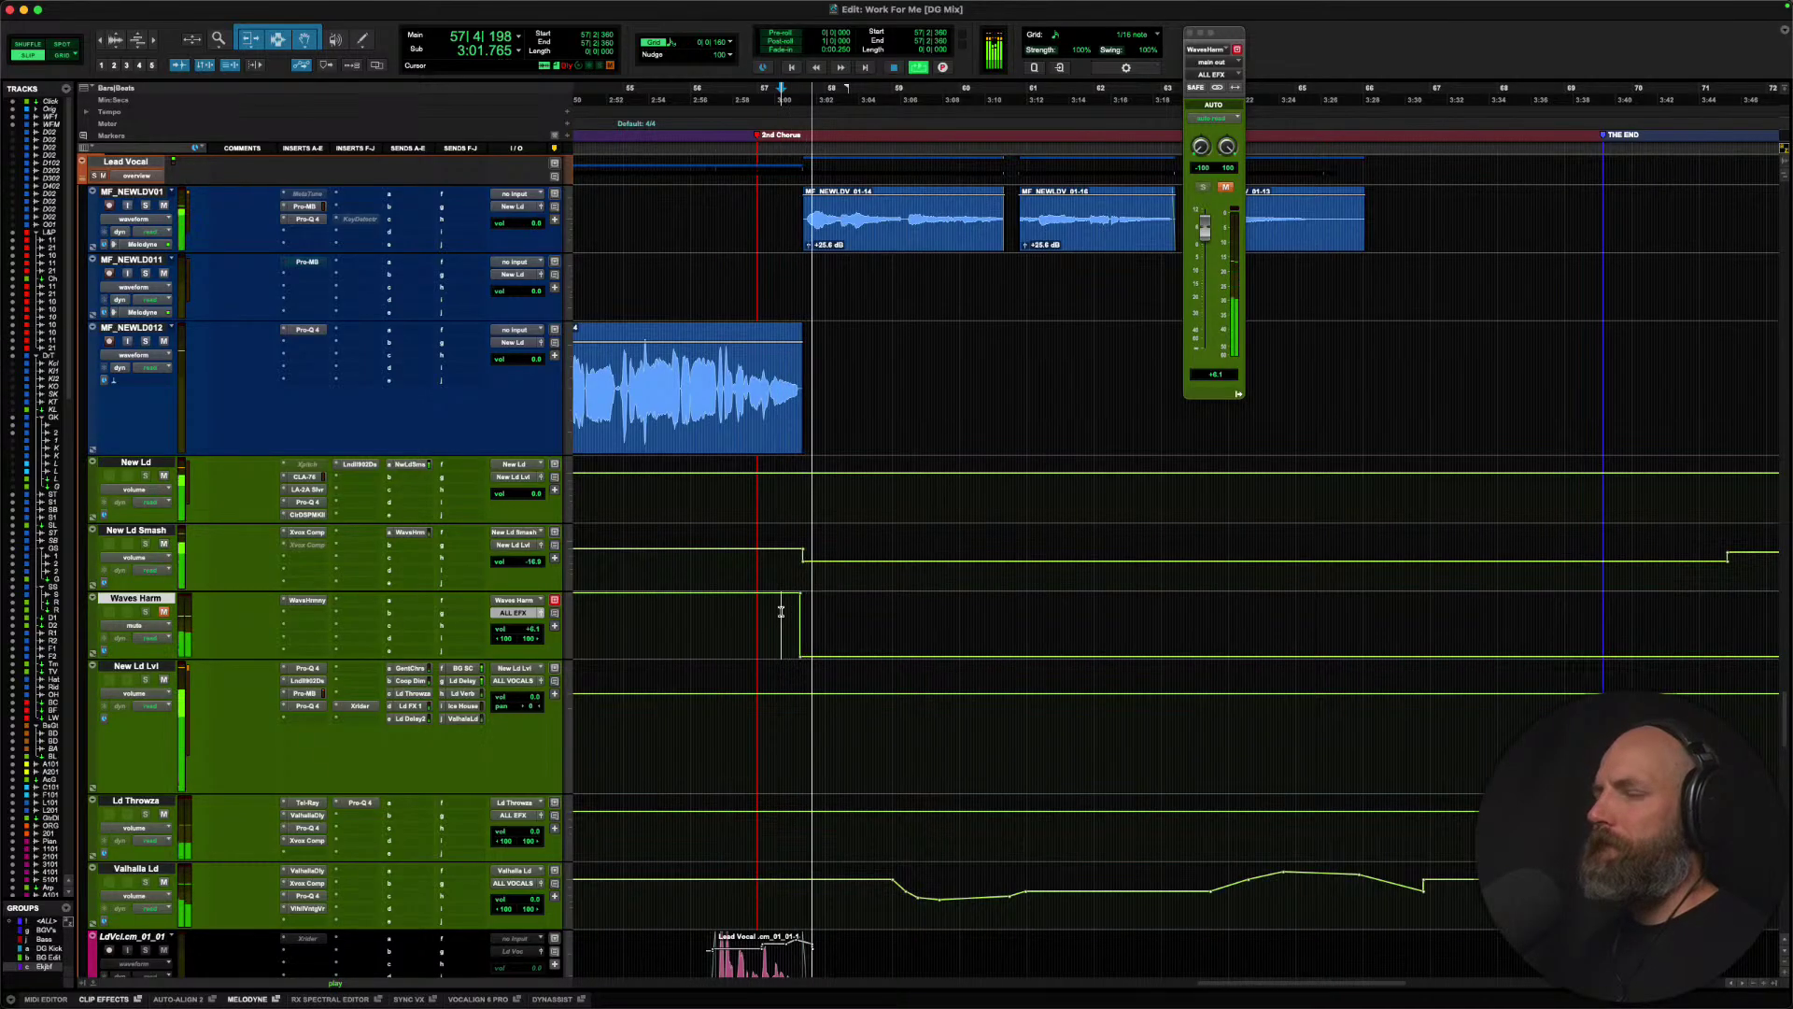
click(781, 610)
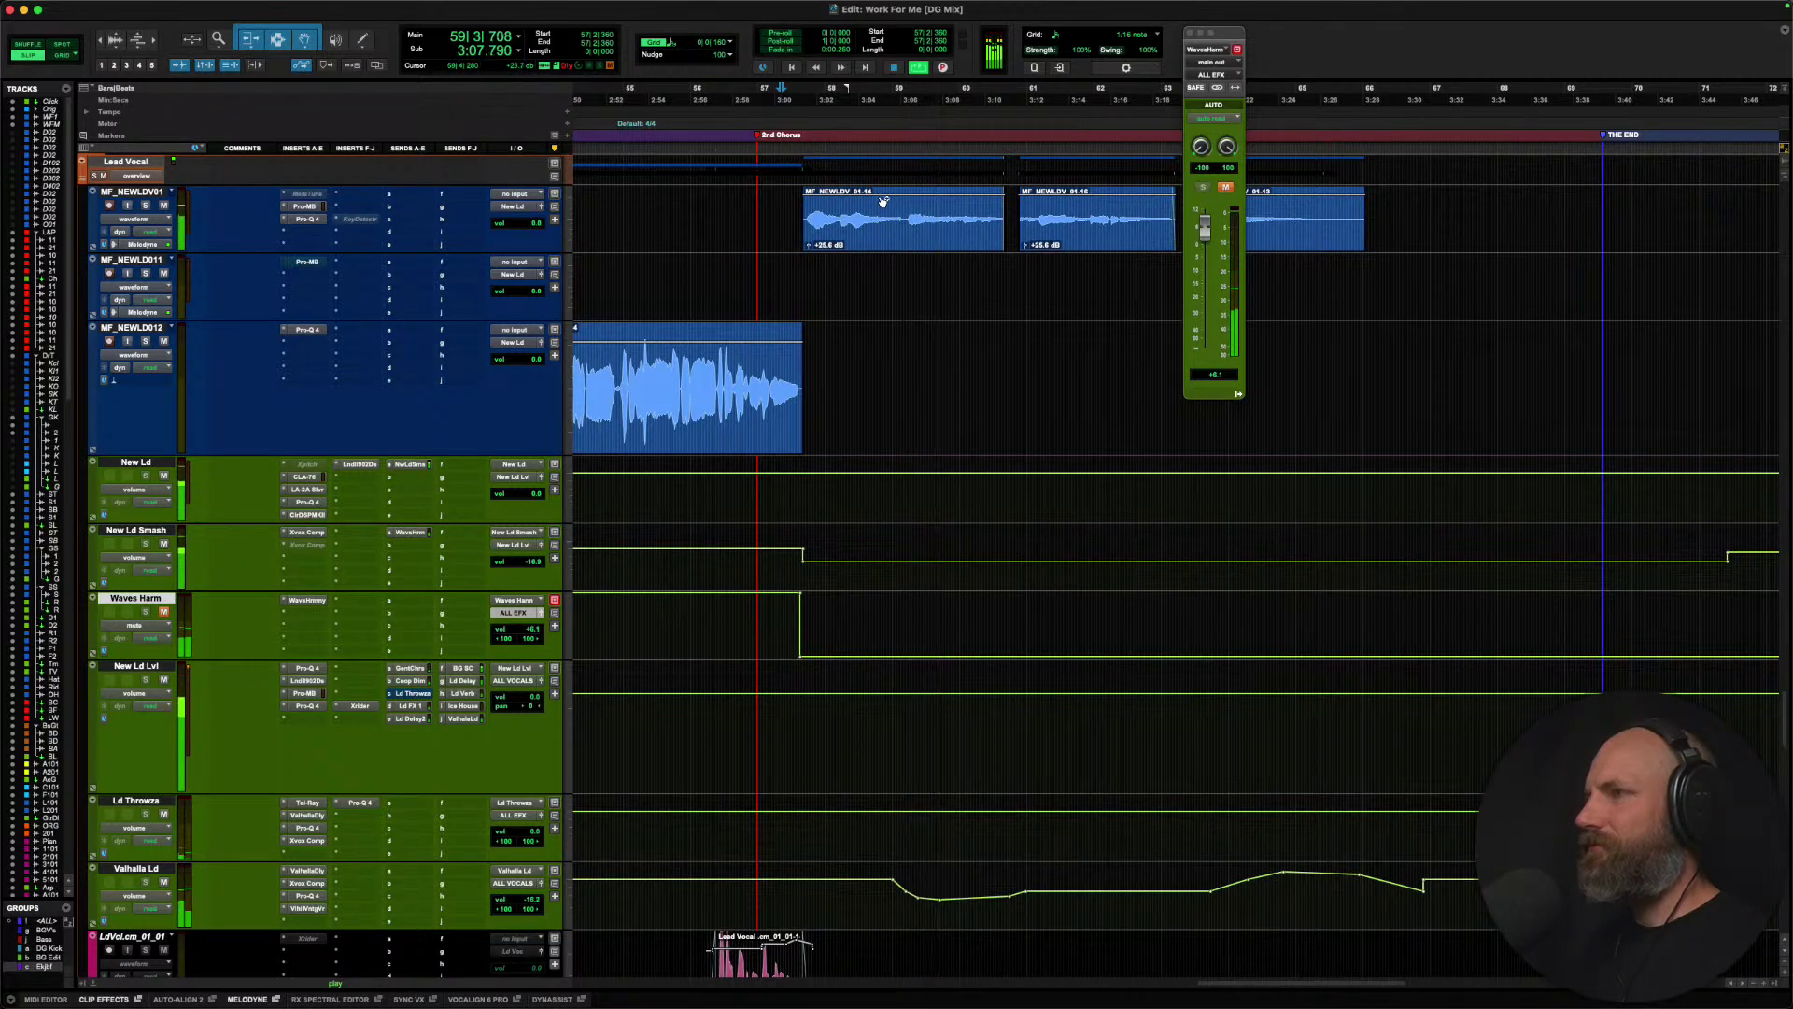
Enlarge the MF_NEWLDV01 track and raise the clip gain at the start of MF_NEWLDV_01-14, ramping down over its first phrase.
click(831, 206)
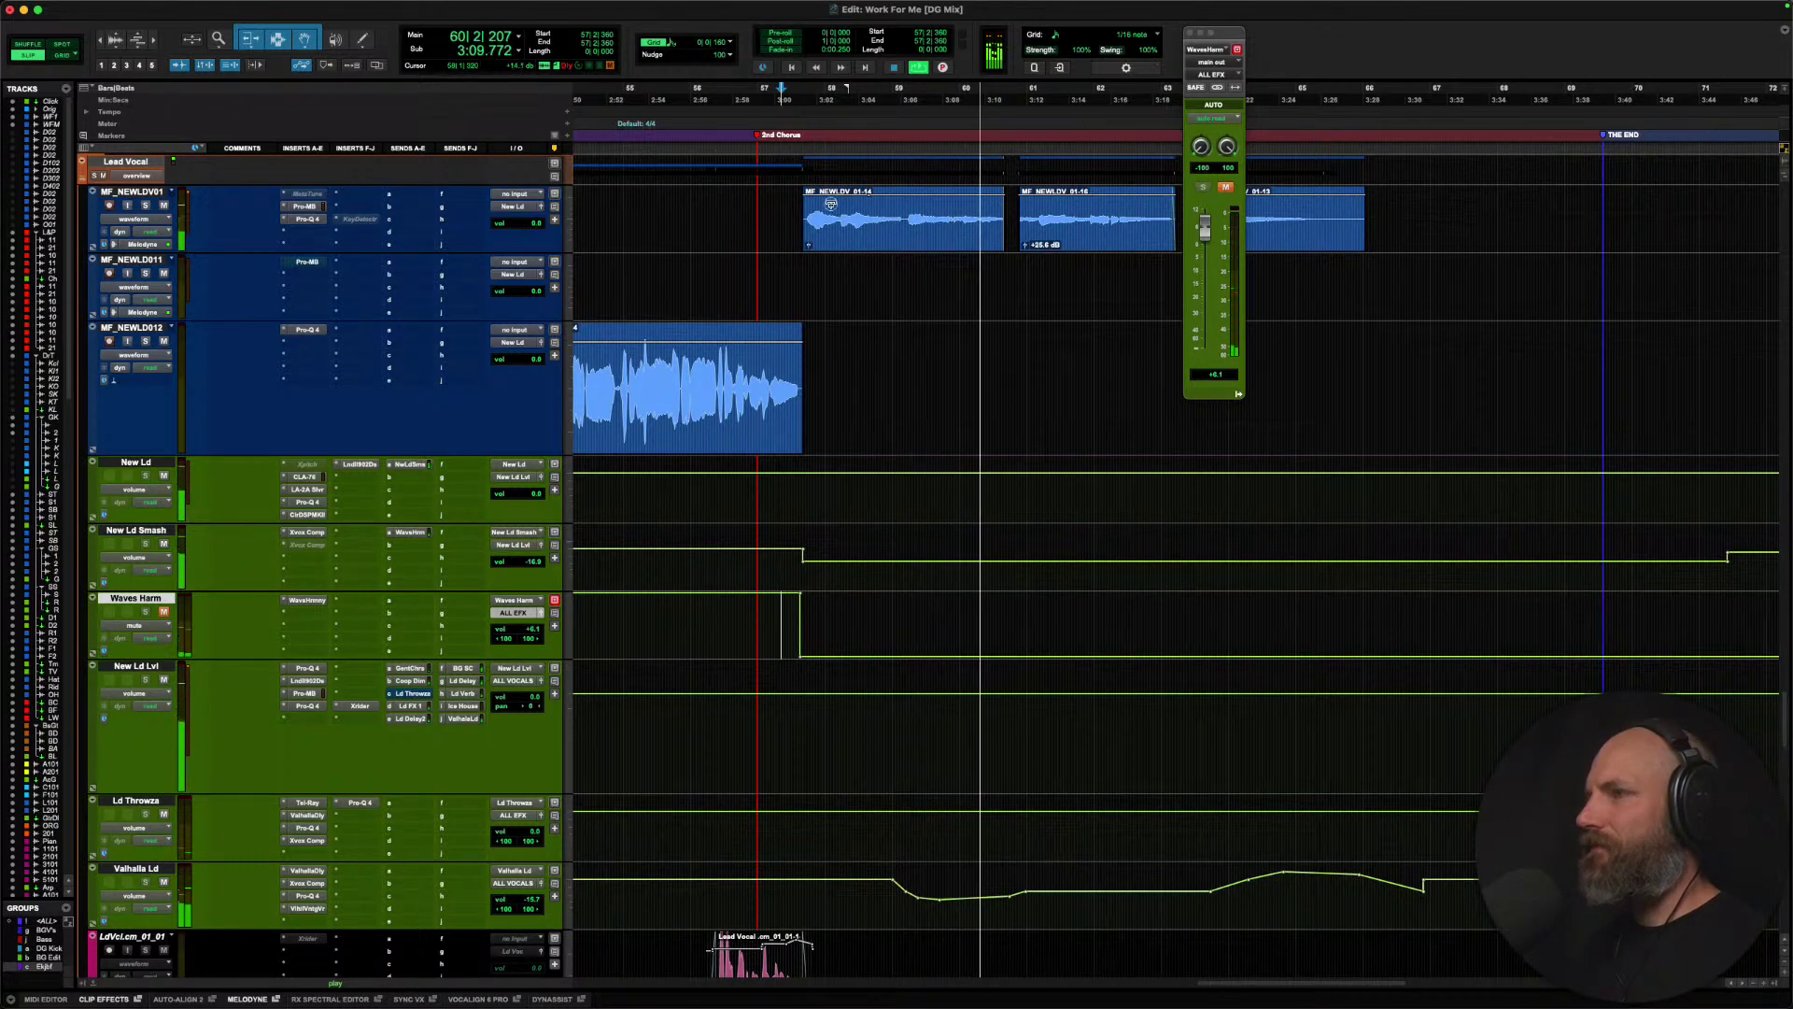
key(space)
key(ctrl+Up)
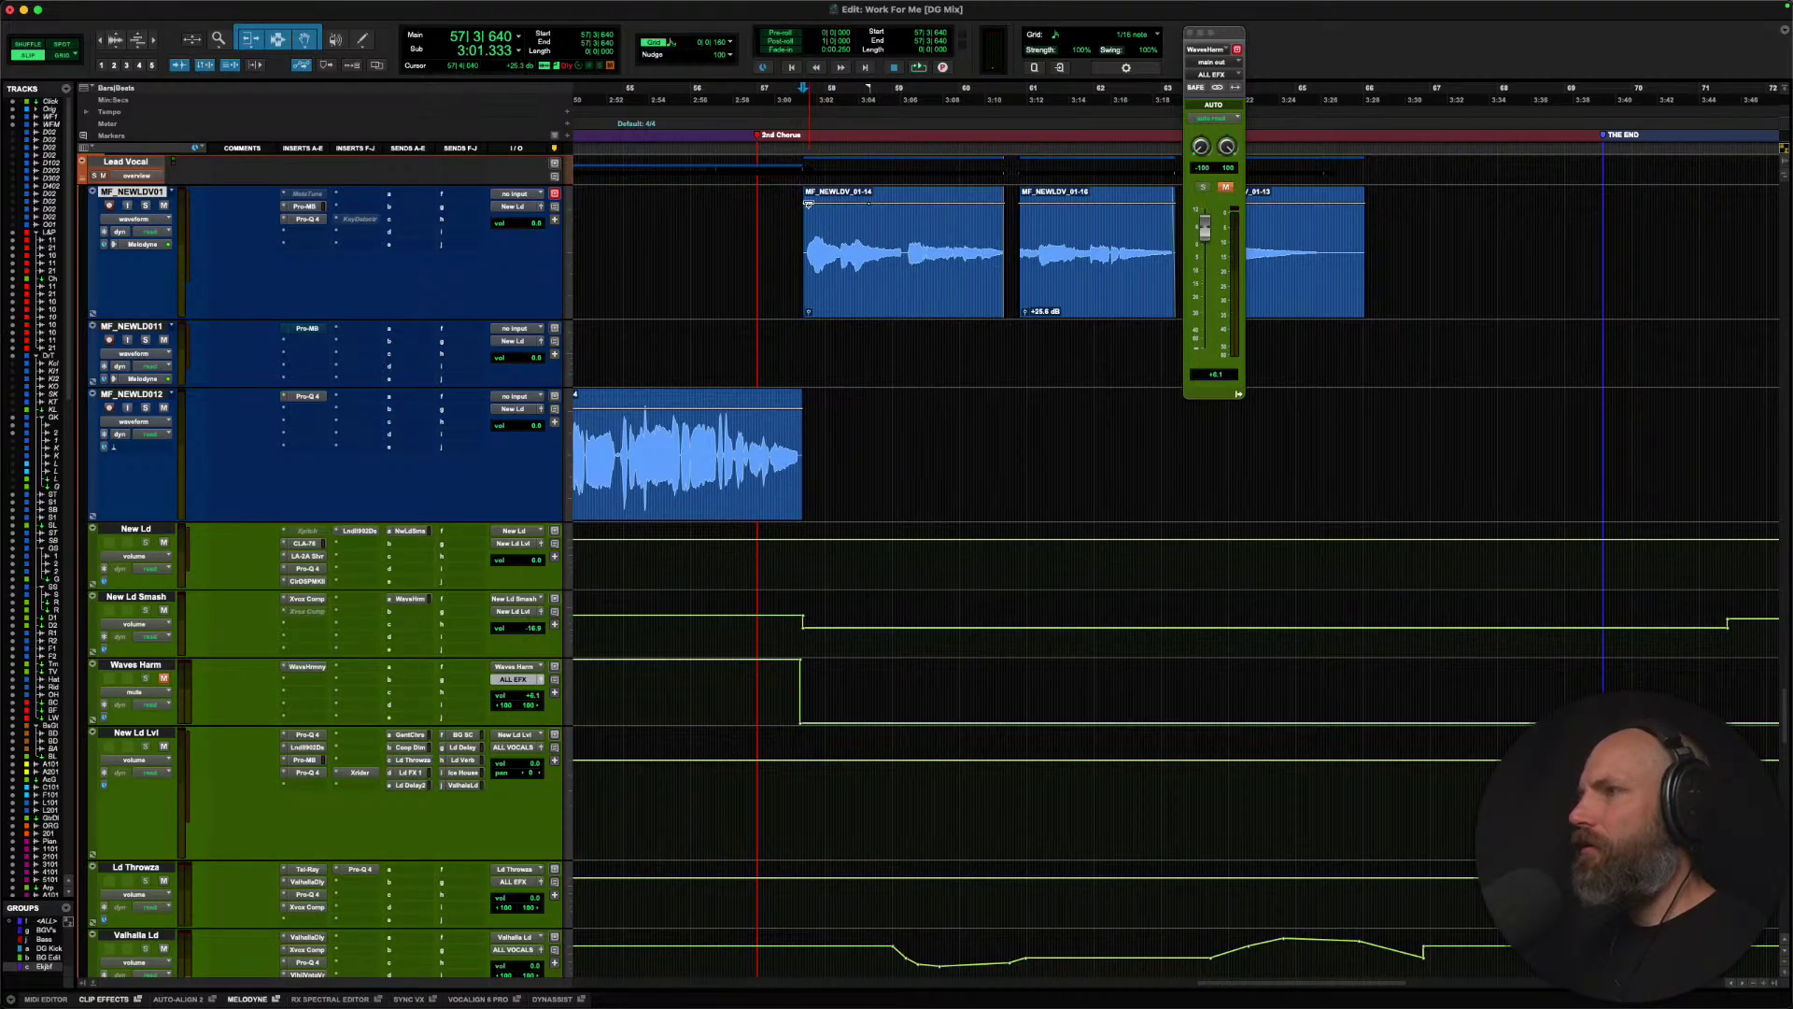
scroll(809, 209, up, 10)
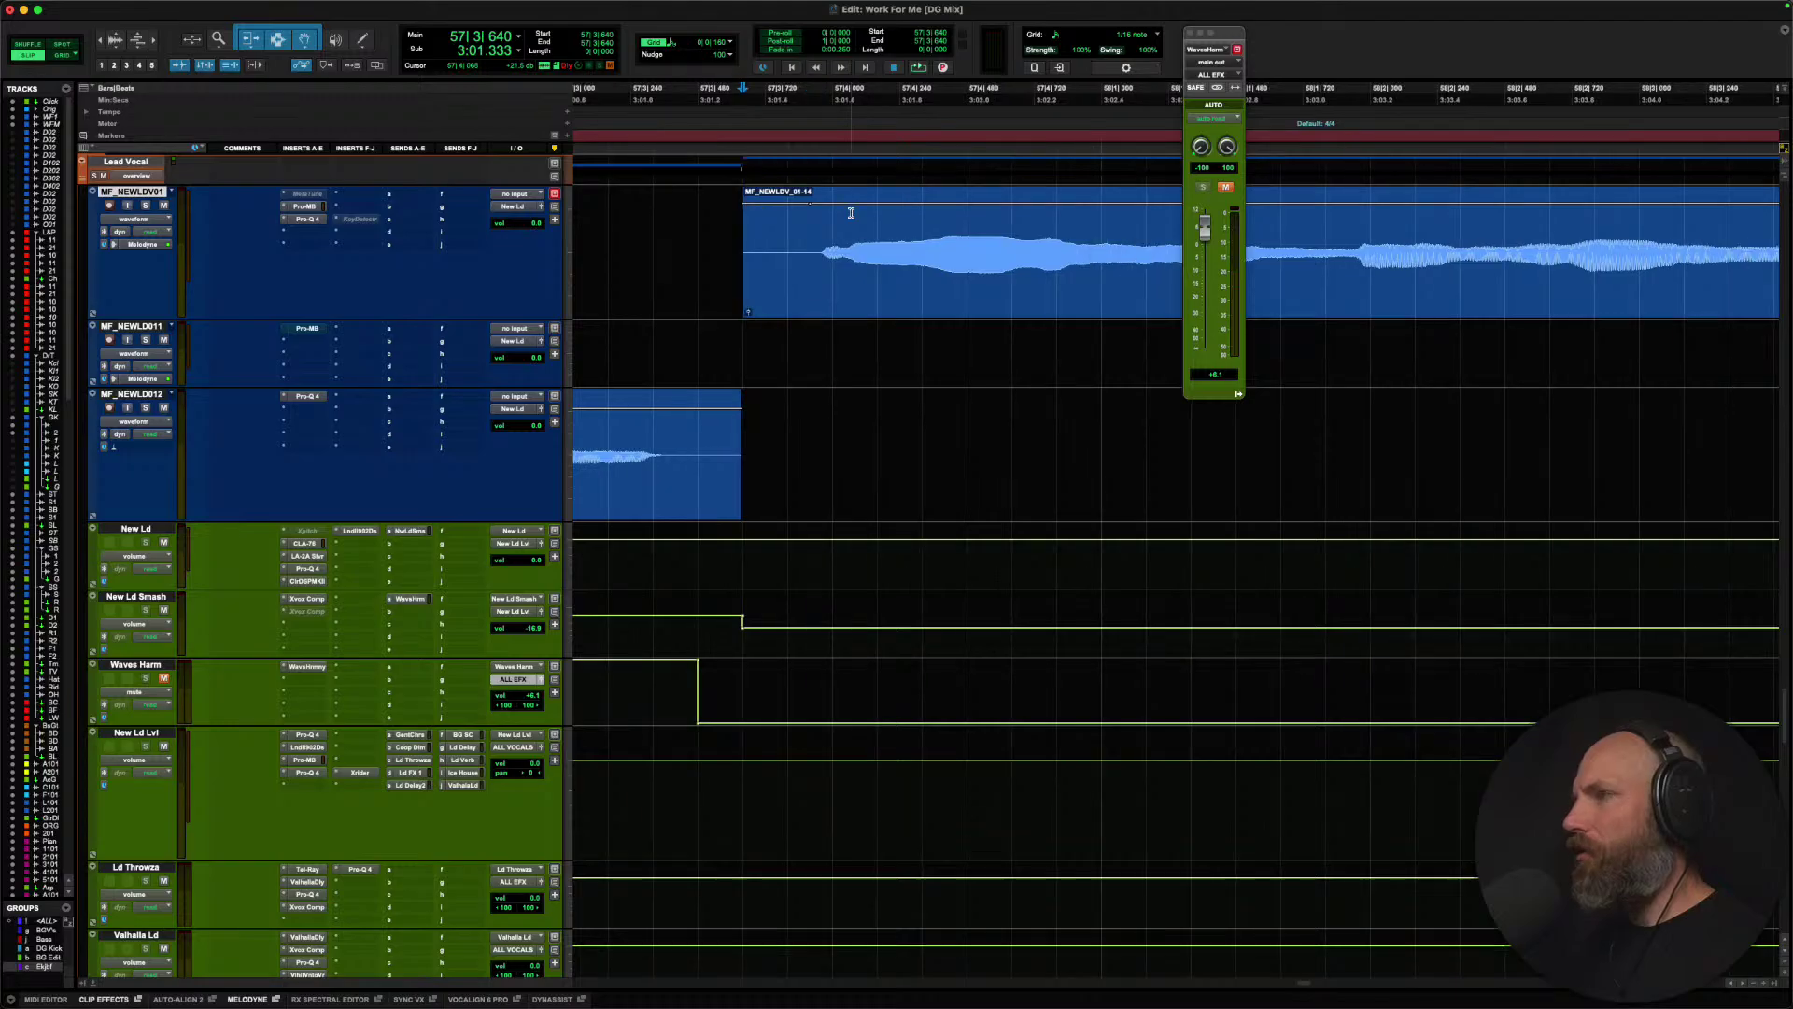
scroll(851, 211, down, 2)
scroll(850, 213, right, 3)
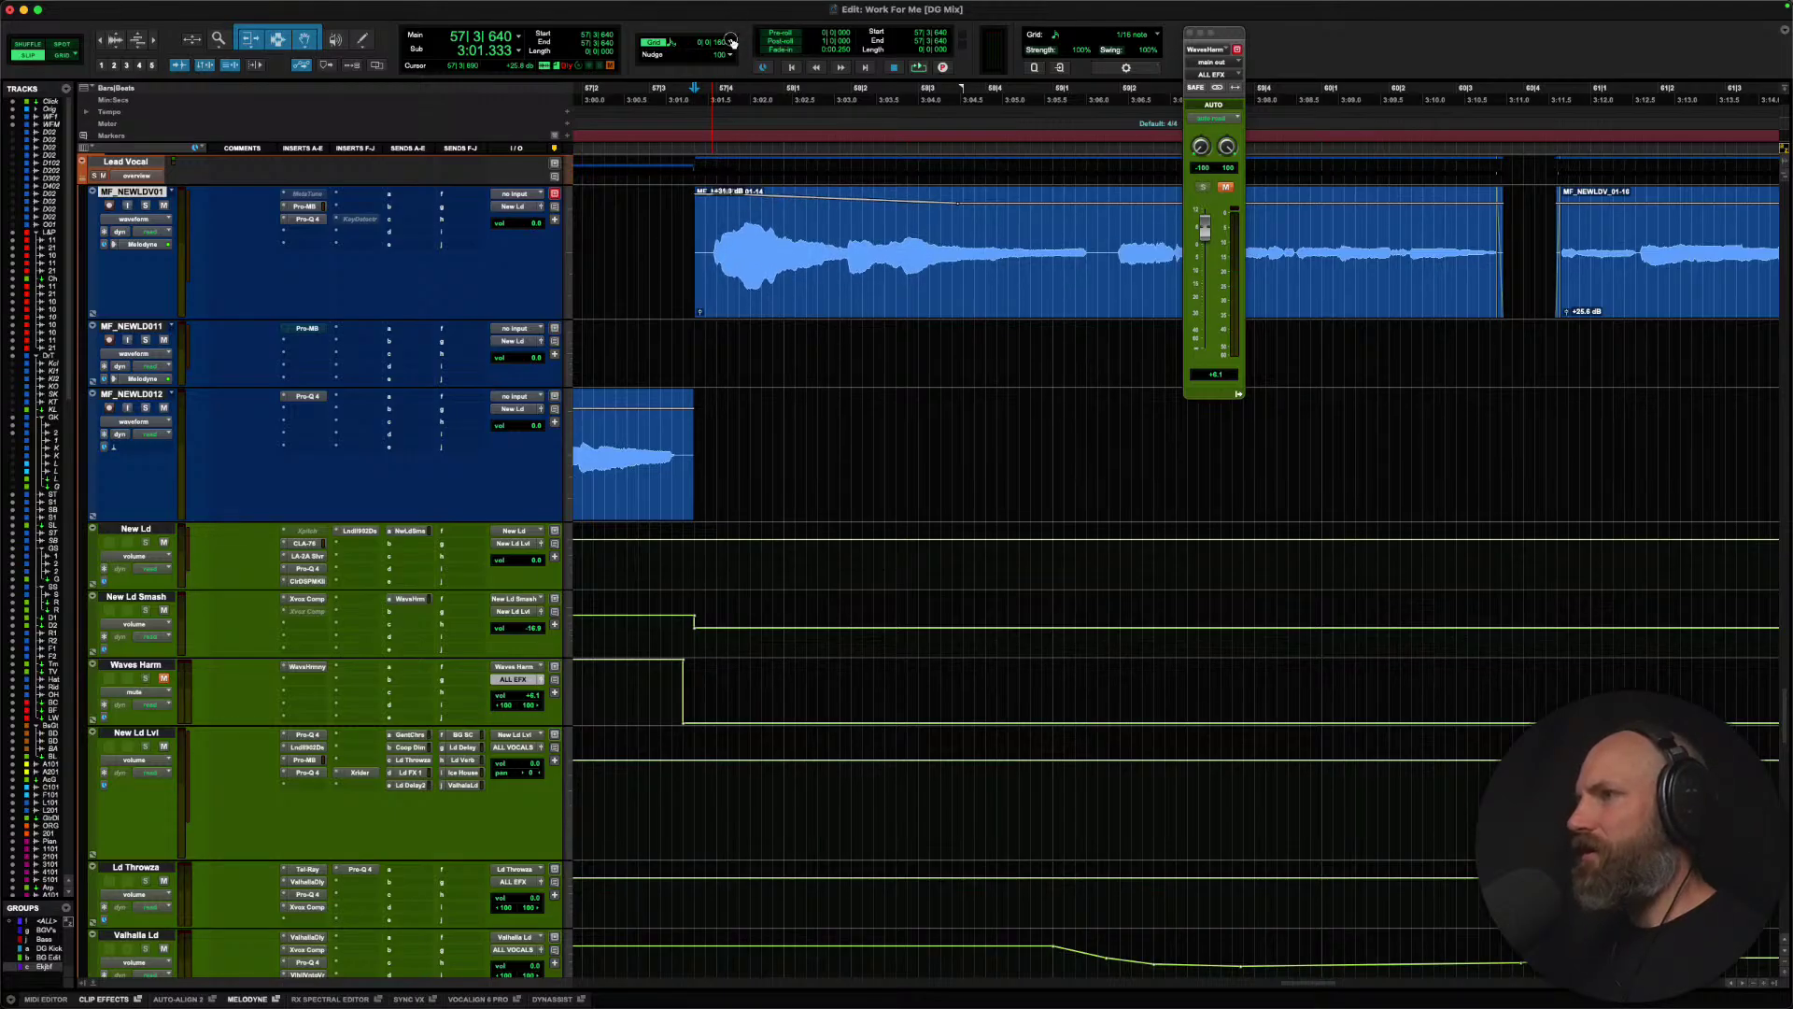
Raise the clip gain from the second phrase of MF_NEWLDV_01-14 through the last 2nd Chorus vocal clip, bringing the following clips to +30.6 dB.
key(space)
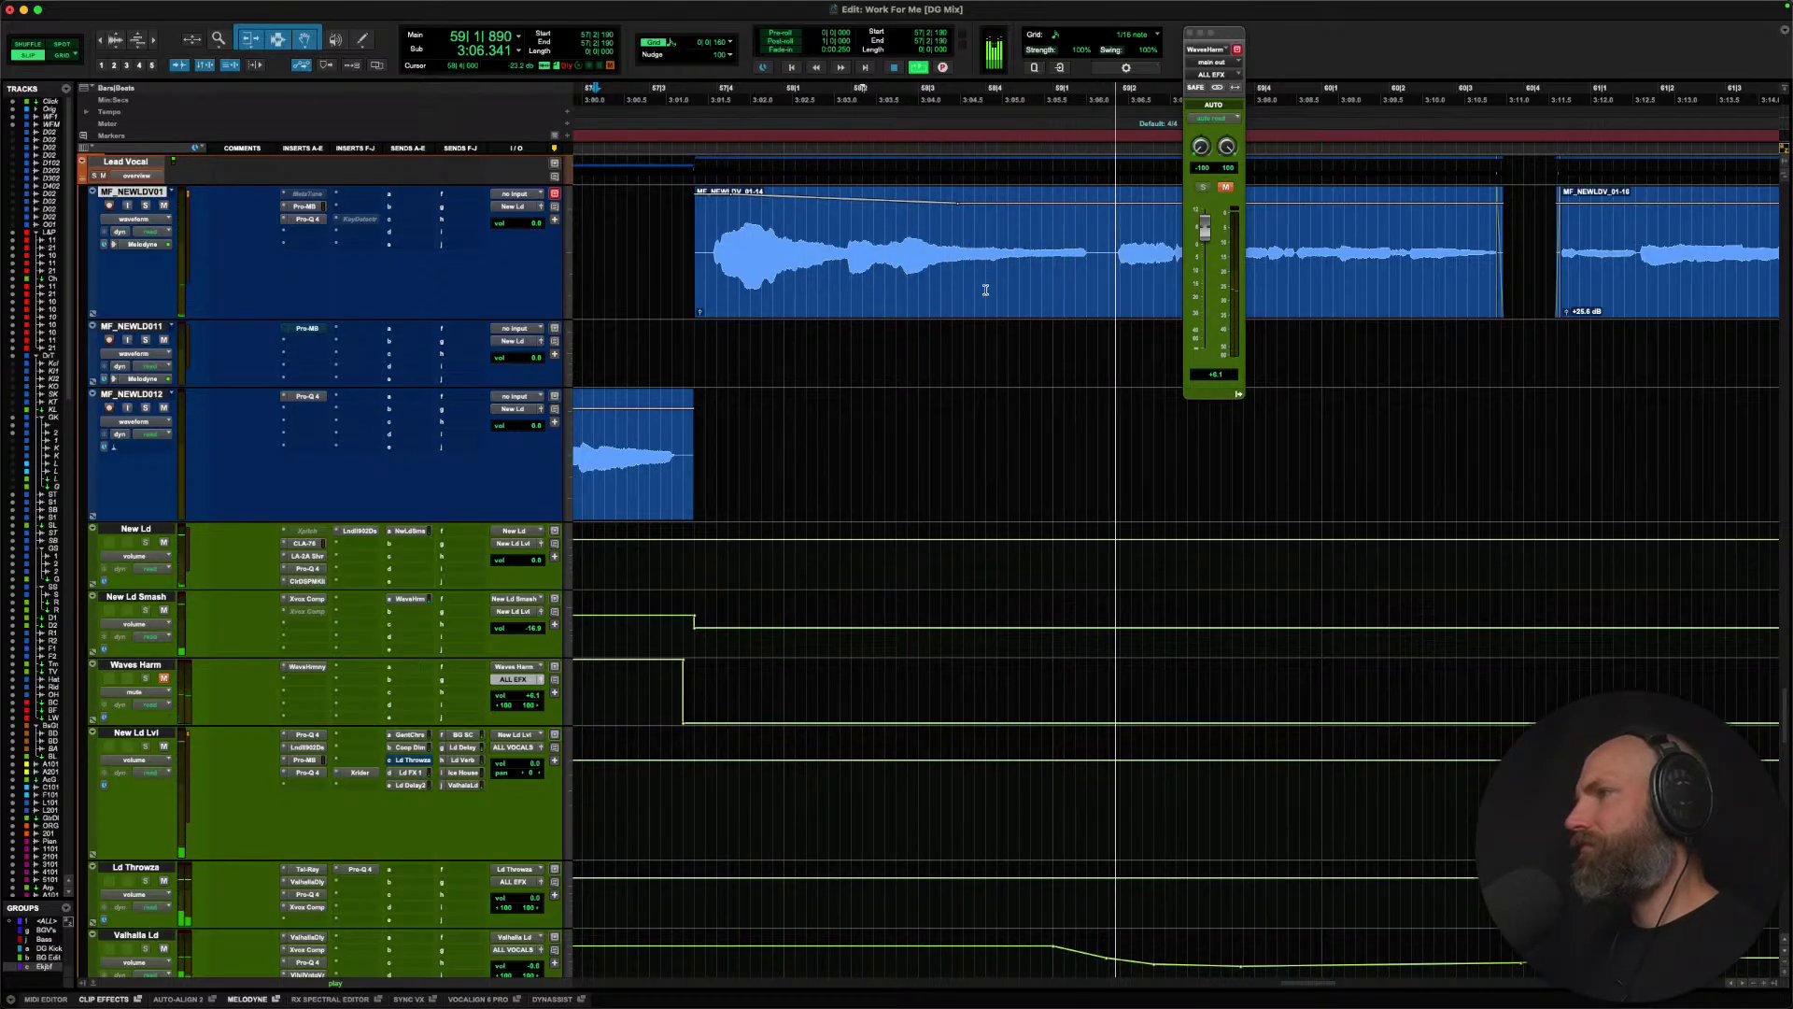
click(1106, 205)
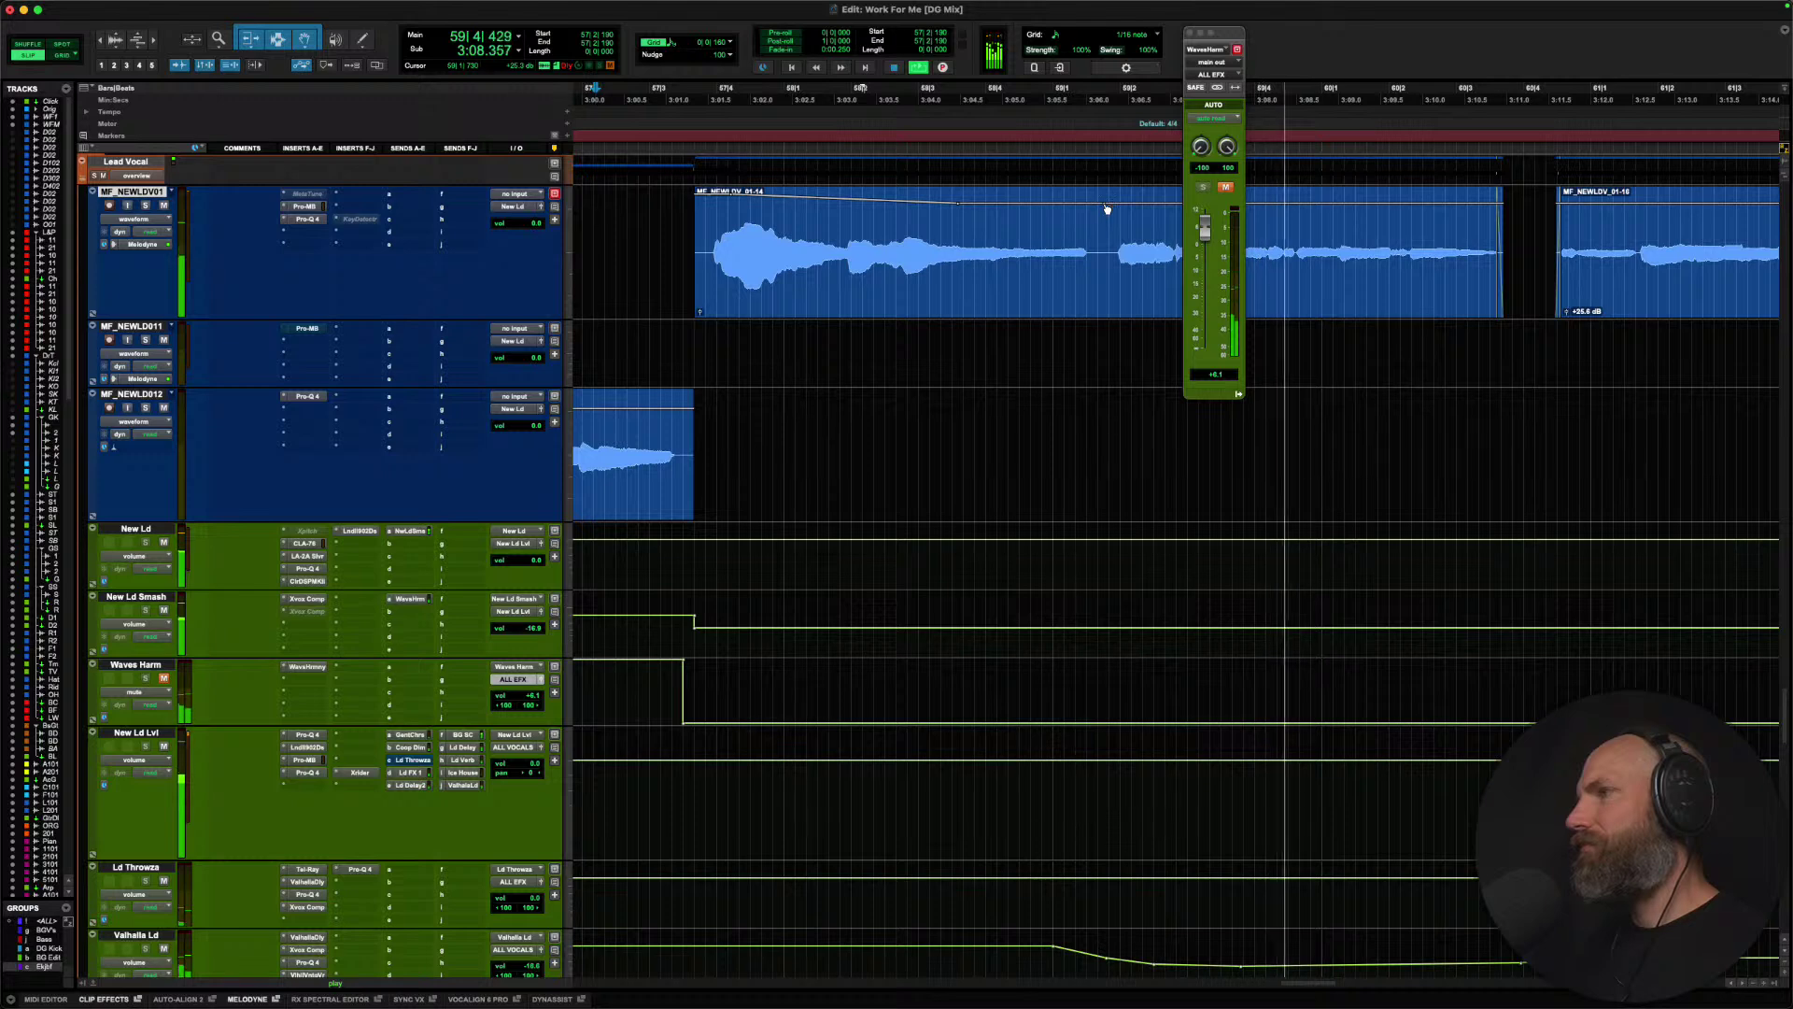
key(r)
scroll(915, 240, right, 5)
key(r)
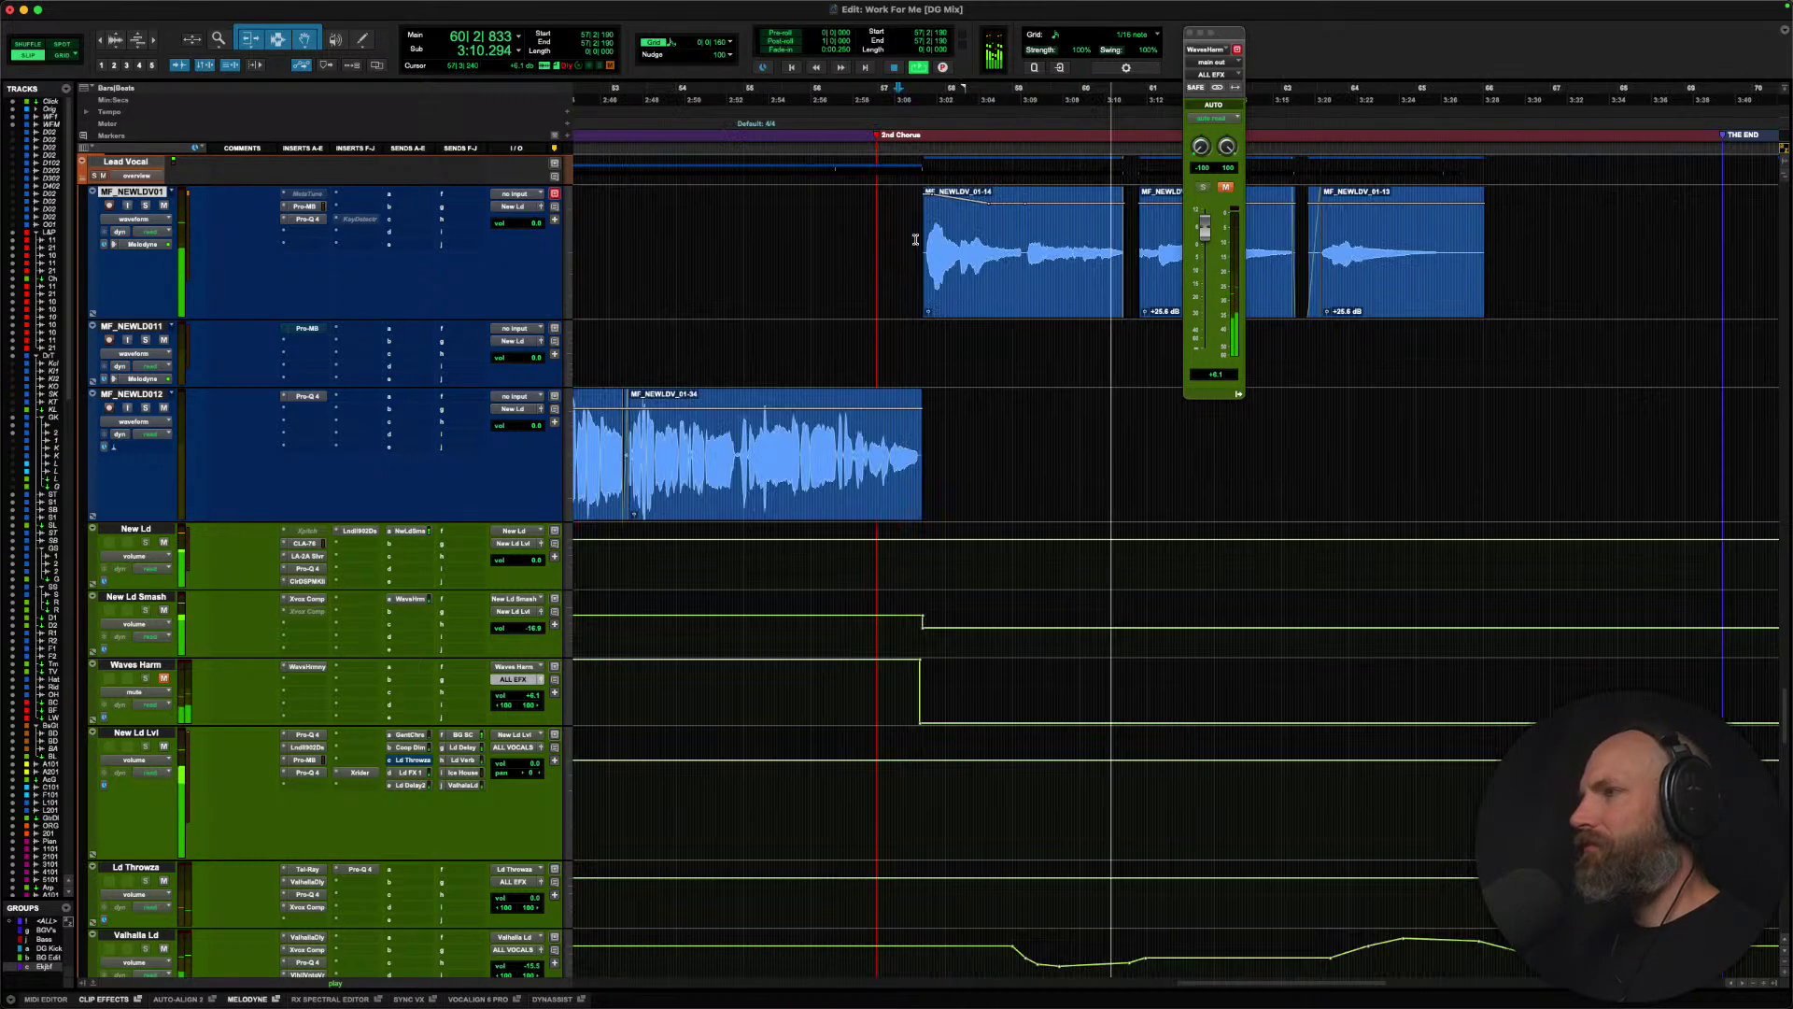
scroll(657, 251, right, 5)
drag(657, 251, 1158, 265)
key(ctrl+shift+Up)
key(ctrl+shift+Up)
key(ctrl+shift+Up)
key(ctrl+shift+Up)
key(ctrl+shift+Up)
key(ctrl+shift+Up)
key(ctrl+shift+Up)
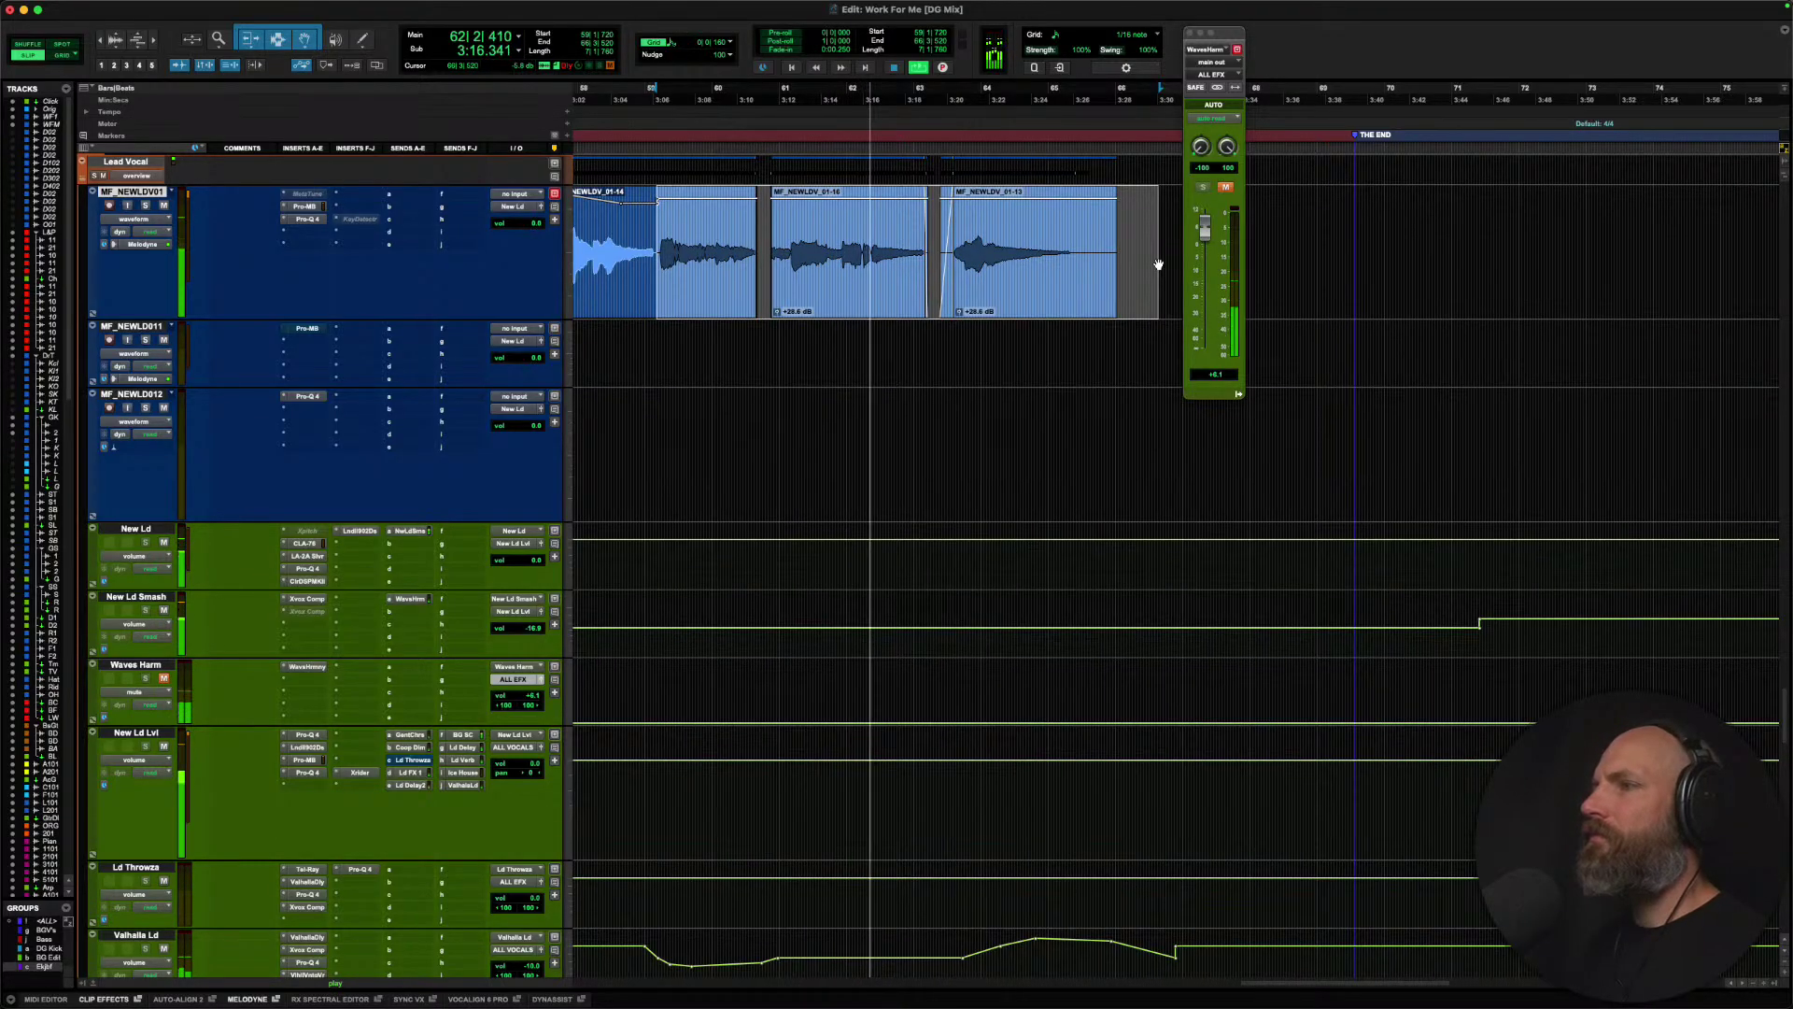
key(ctrl+shift+Up)
key(ctrl+shift+Up)
key(ctrl+shift+Up)
key(ctrl+shift+Up)
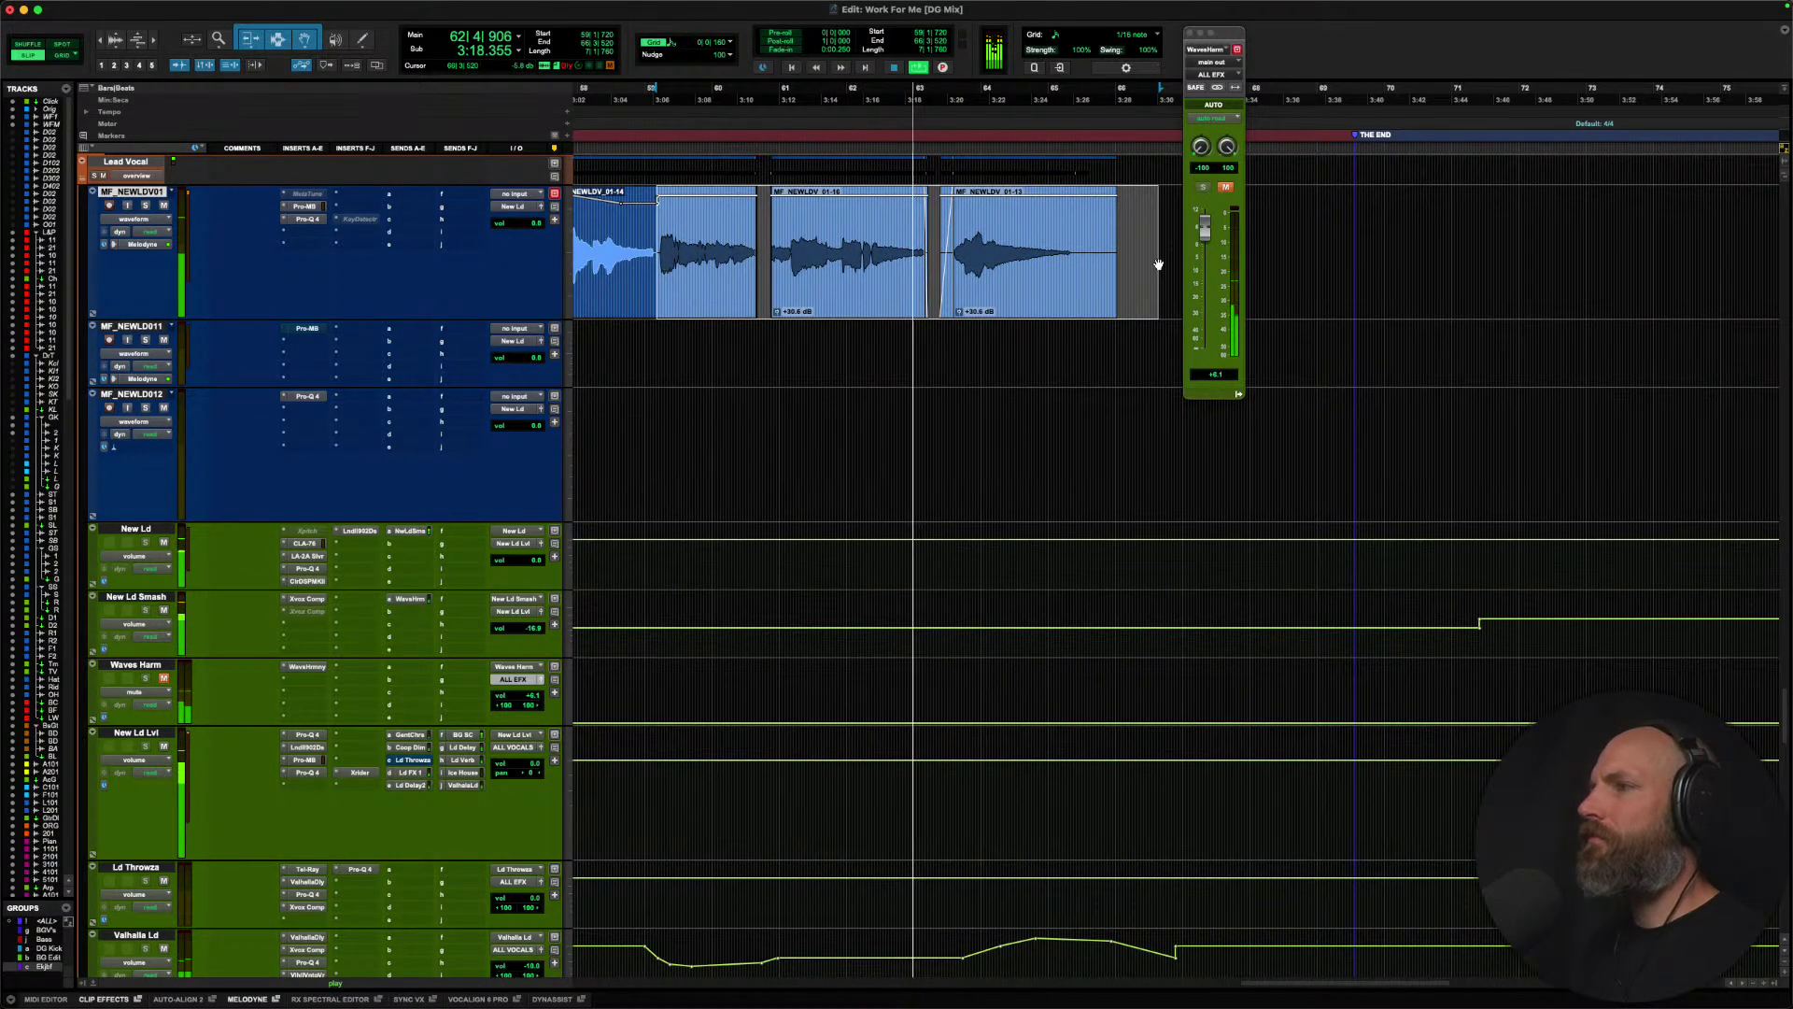
key(space)
key(space)
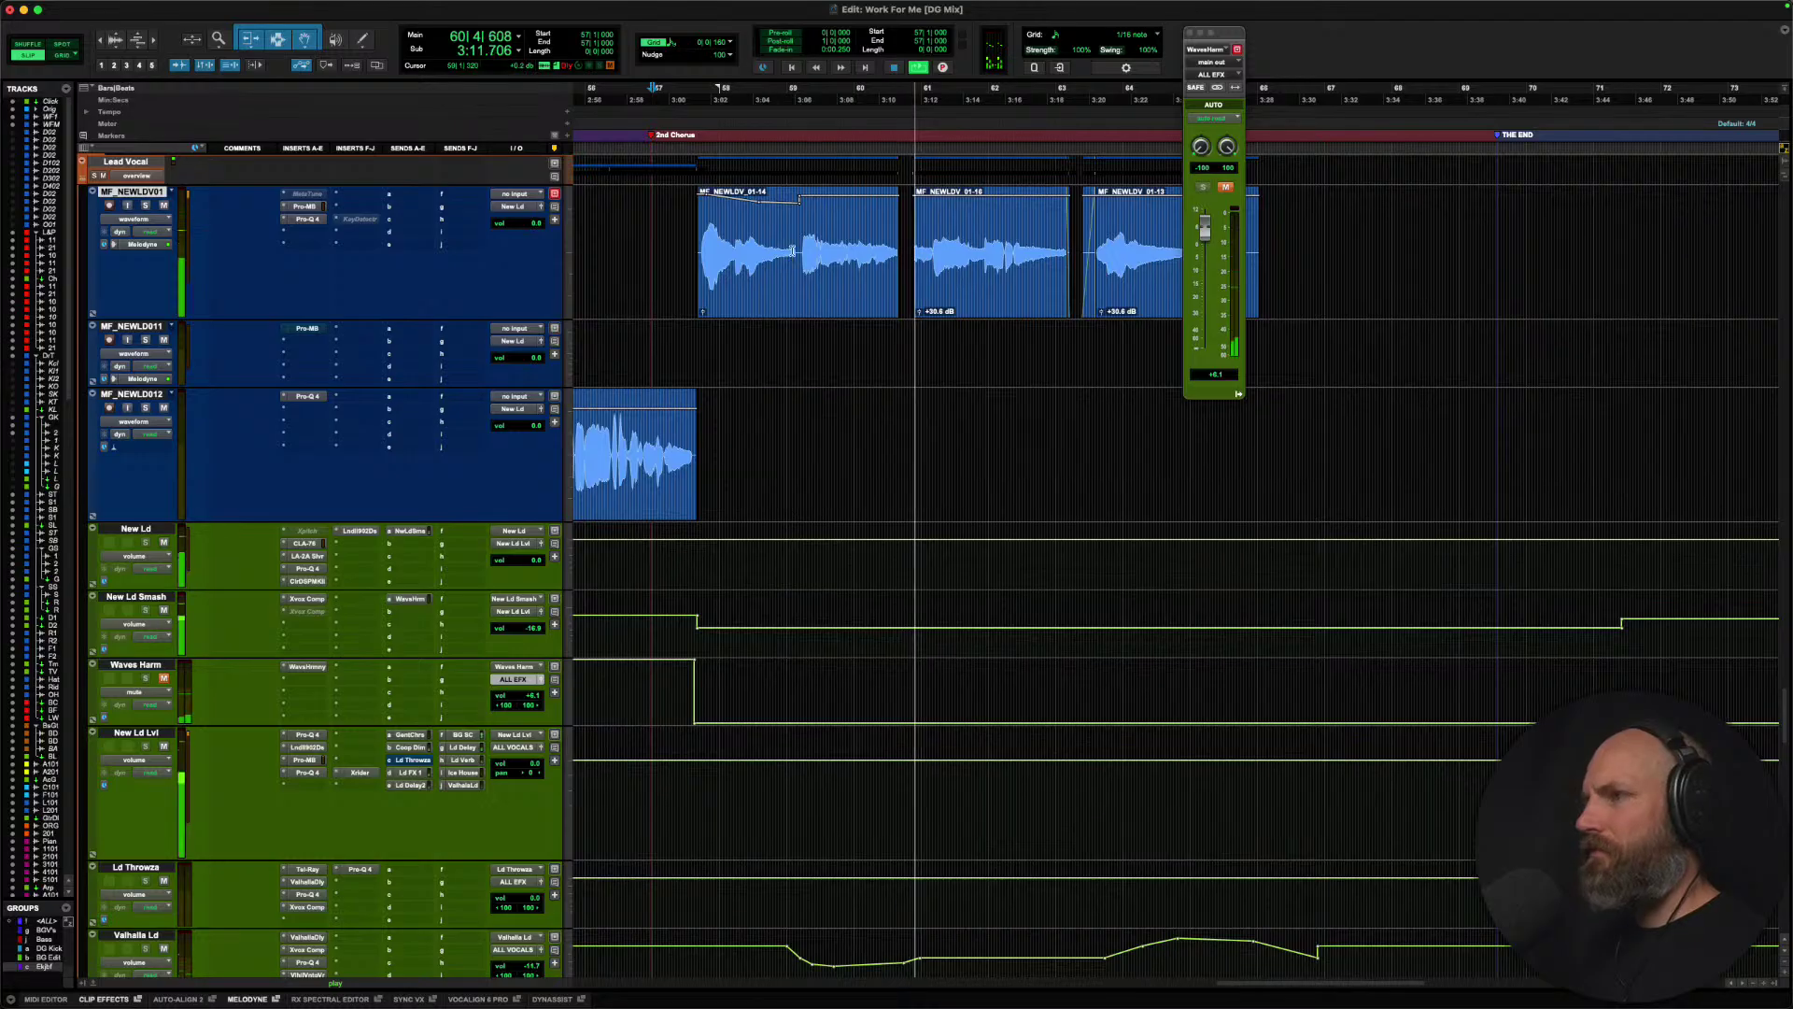
Lower the New Ld Smash volume automation to -21.0 dB from the chorus's second phrase past the last vocal clip, and play it back.
drag(801, 262, 1345, 269)
click(140, 602)
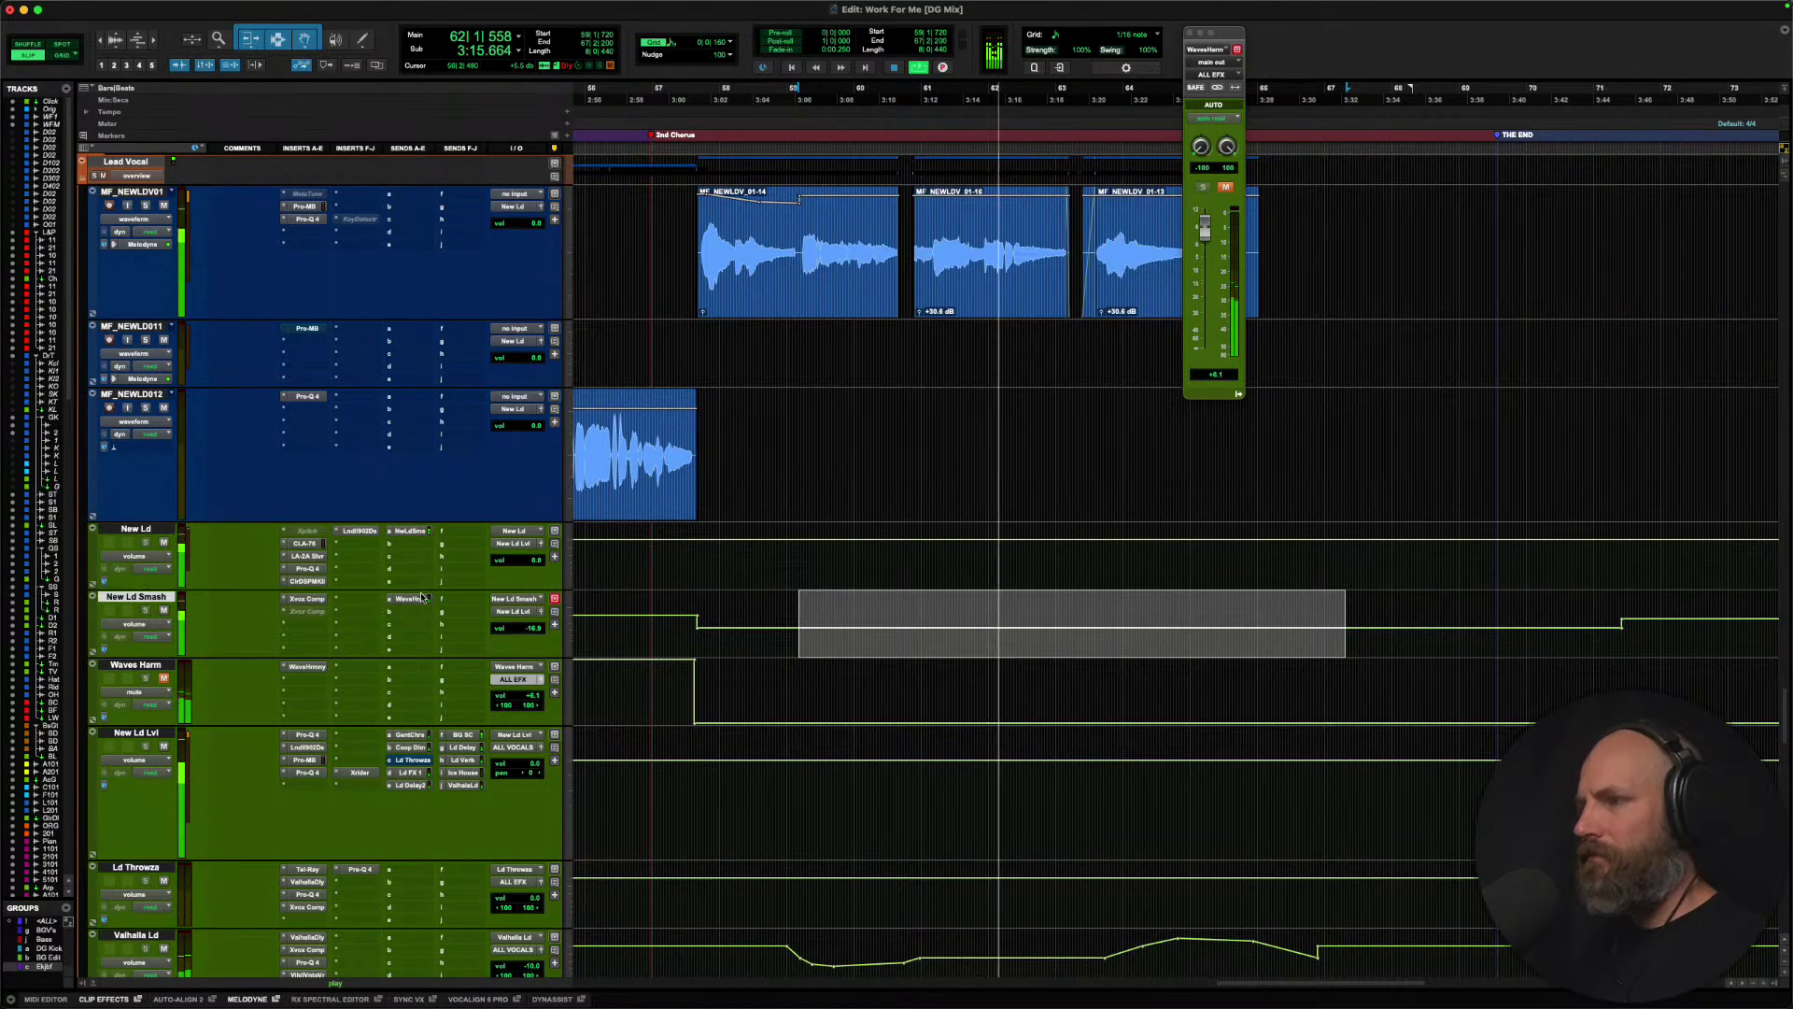
drag(989, 608, 973, 653)
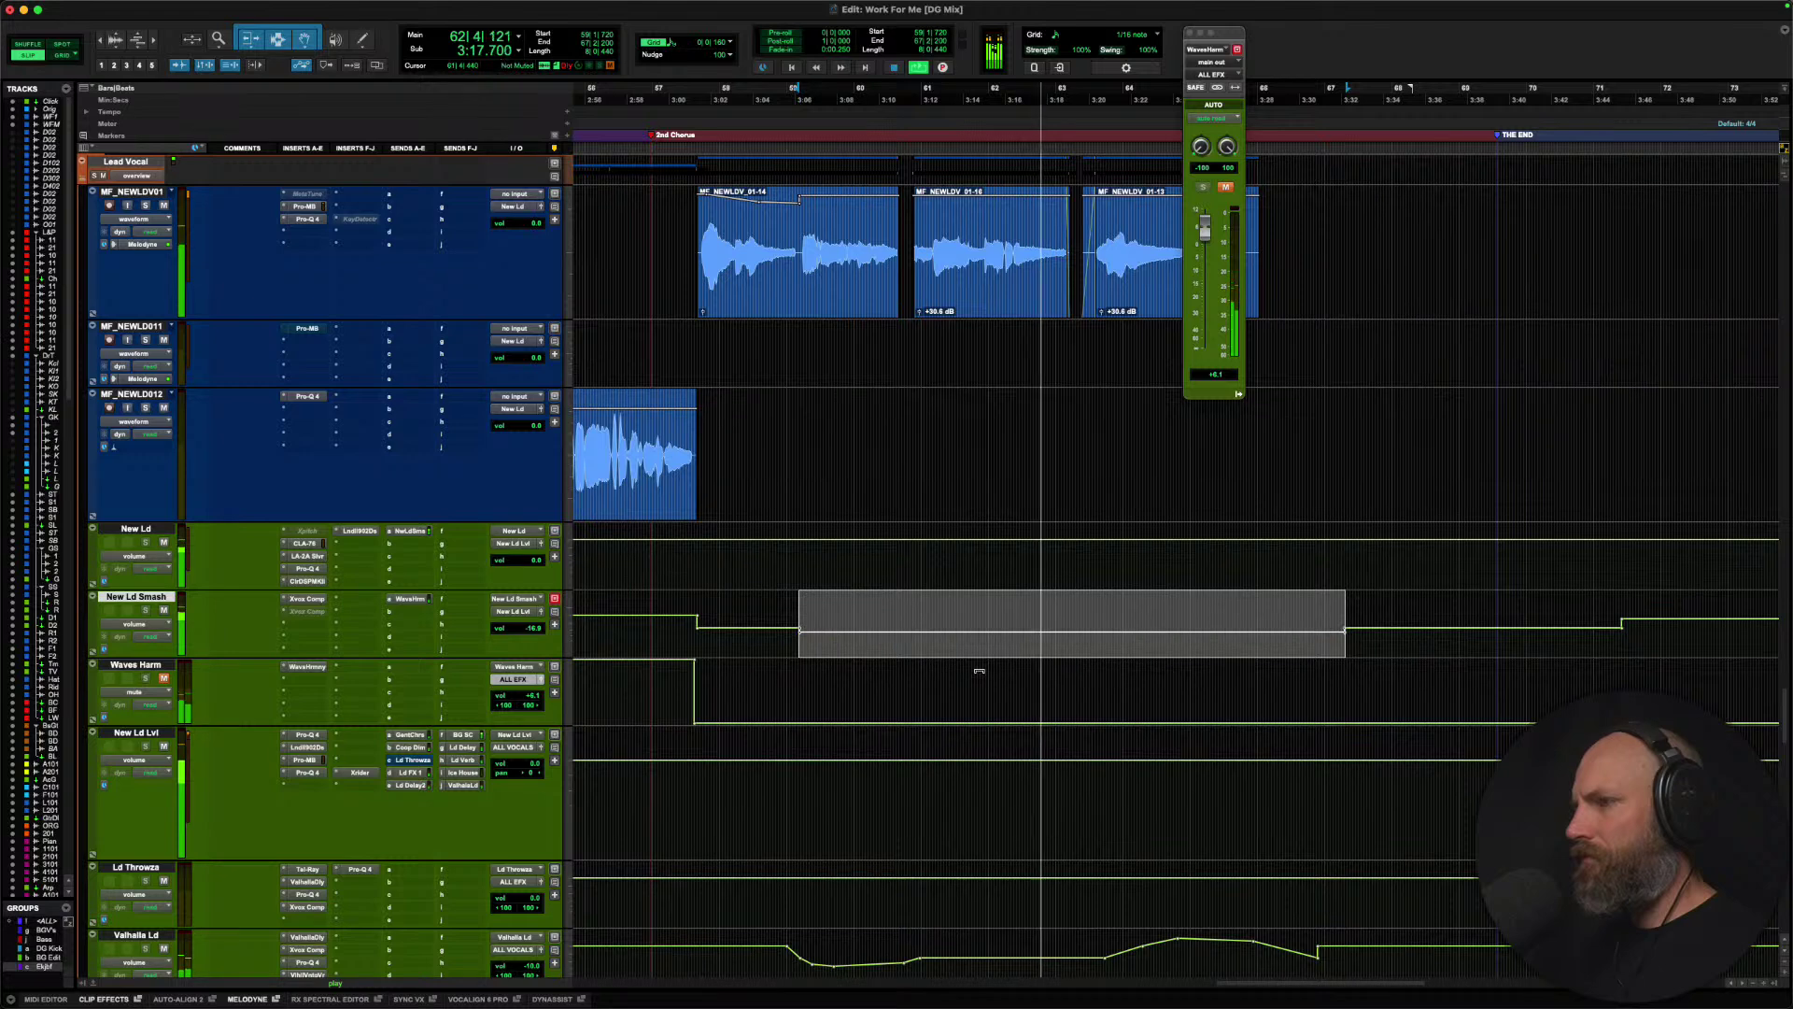
key(space)
key(space)
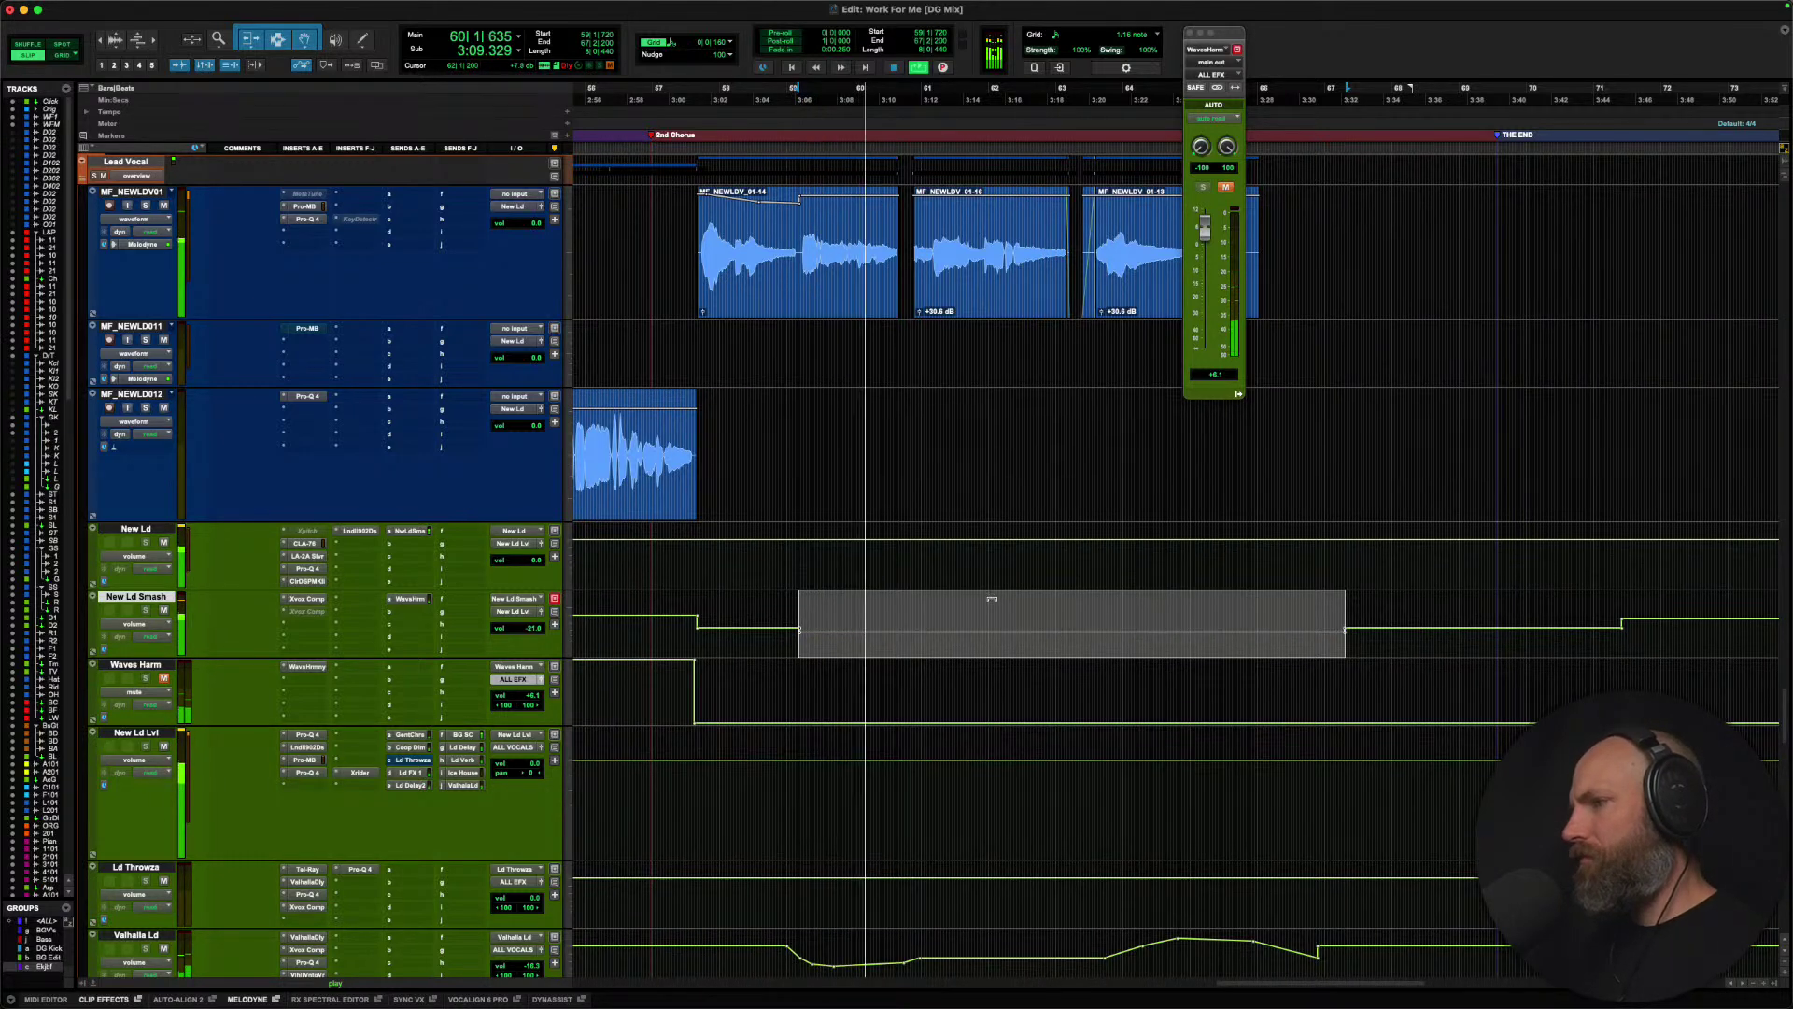
scroll(988, 597, down, 2)
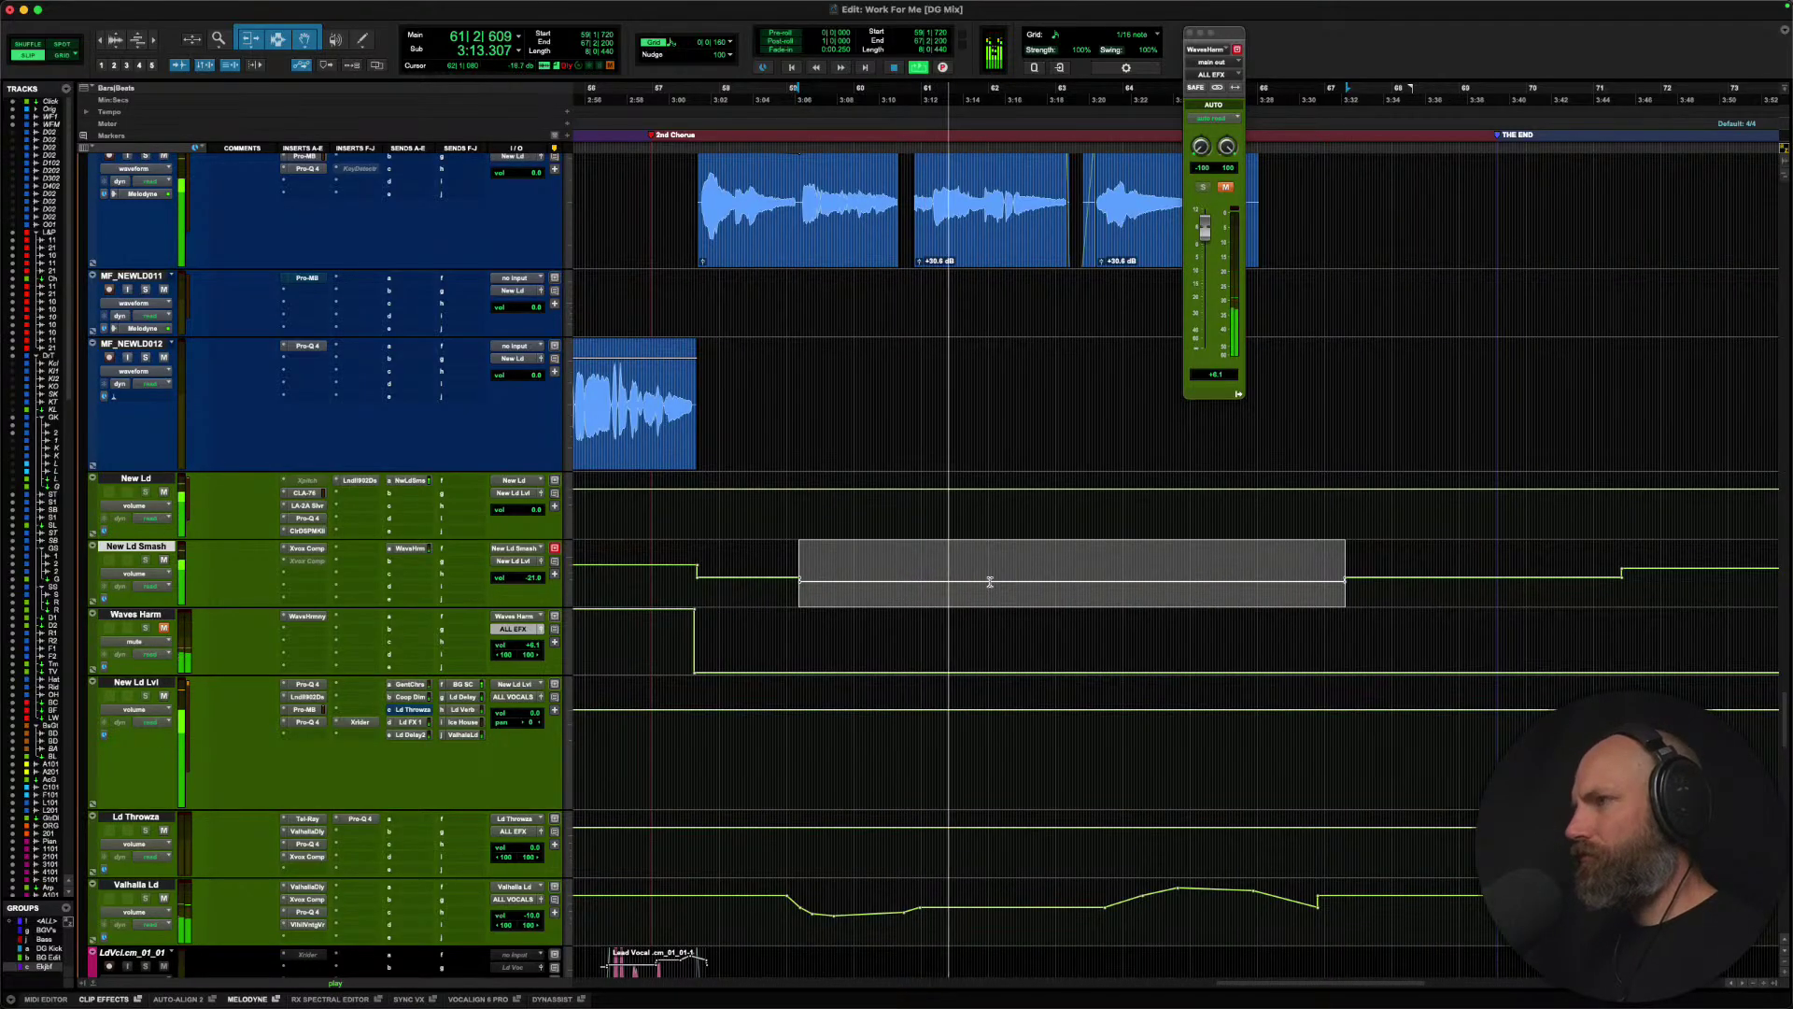
Examine the start and fade-in of the second 2nd Chorus vocal clip up close while playing the phrase.
click(906, 197)
key(t)
key(t)
key(t)
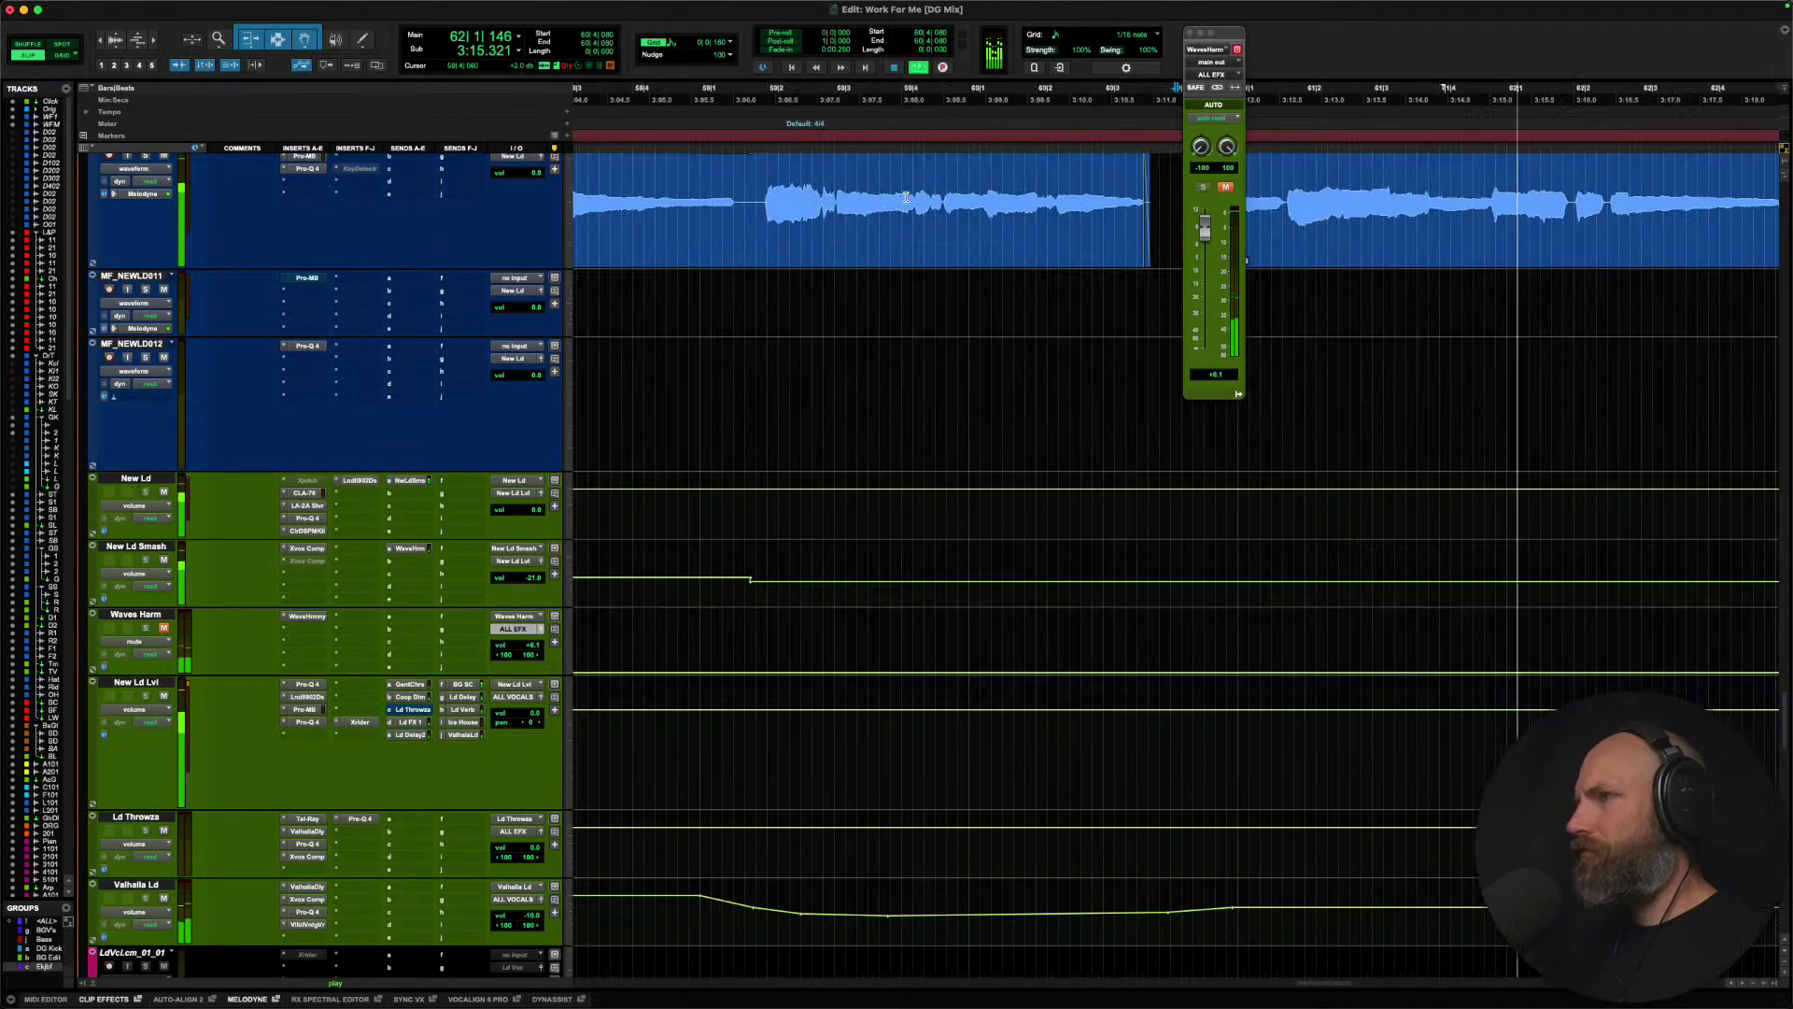
key(t)
key(t)
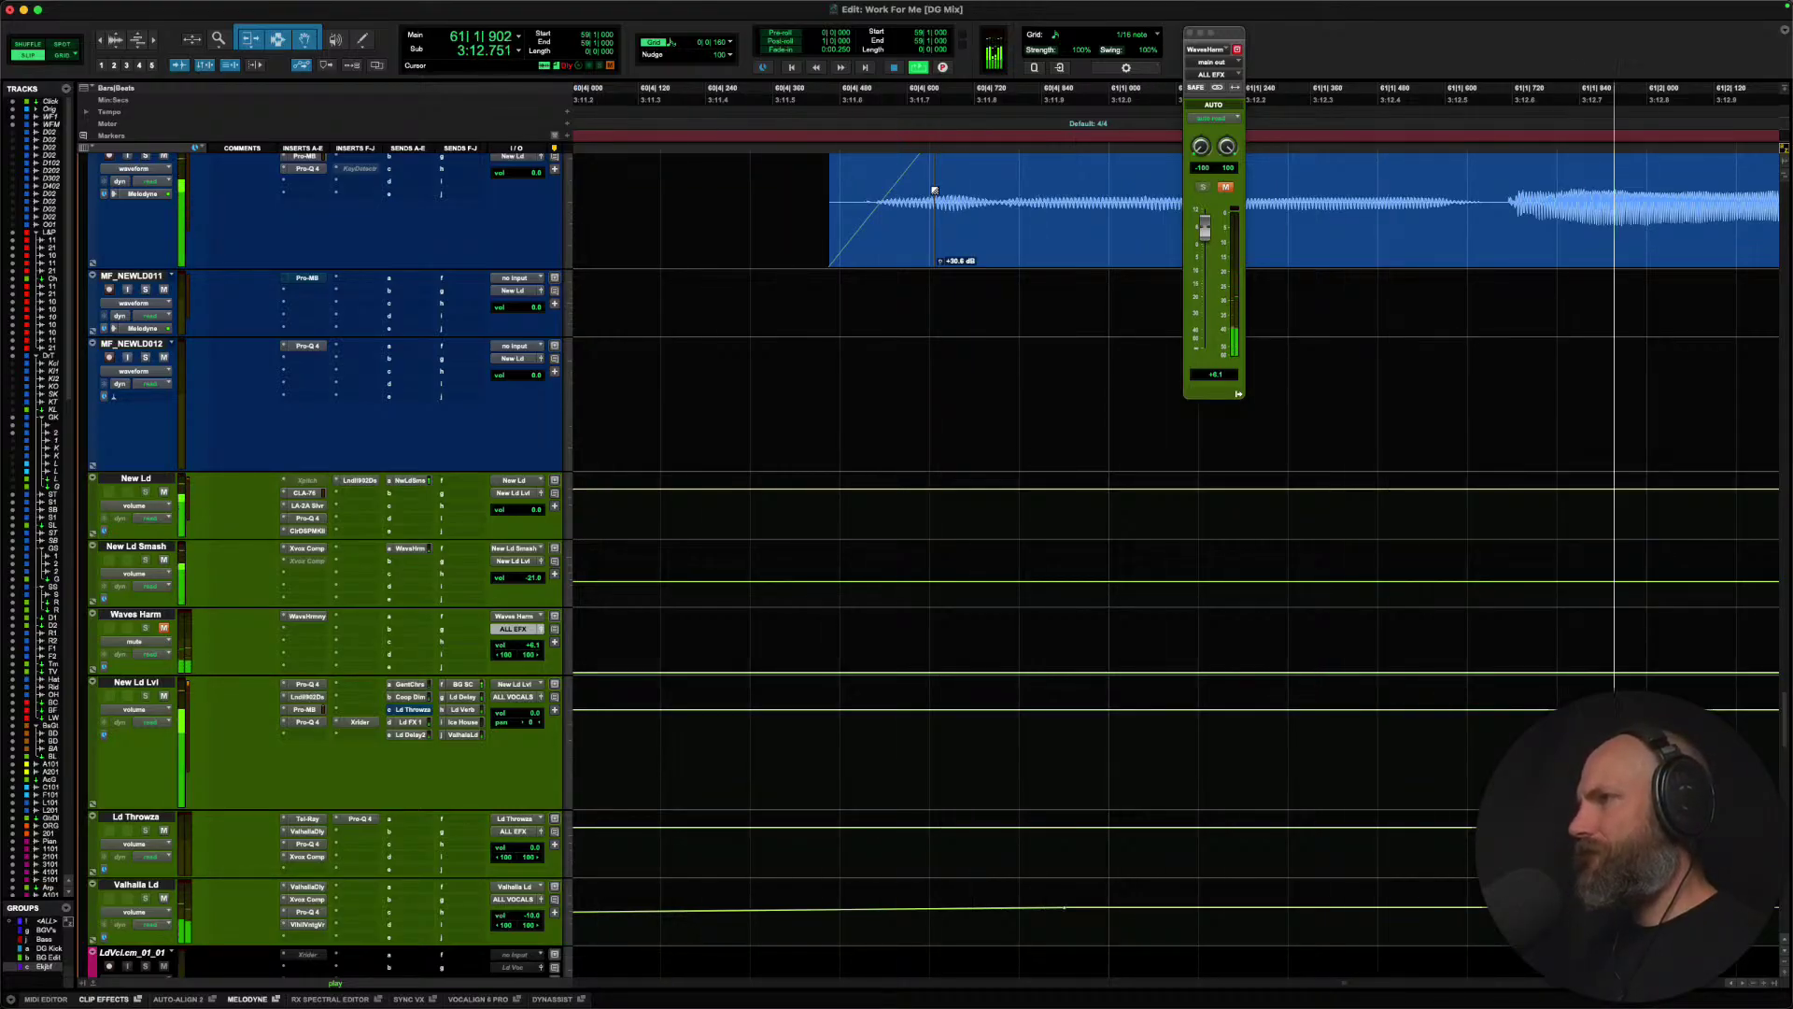
key(r)
key(r)
key(r)
key(r)
key(r)
key(r)
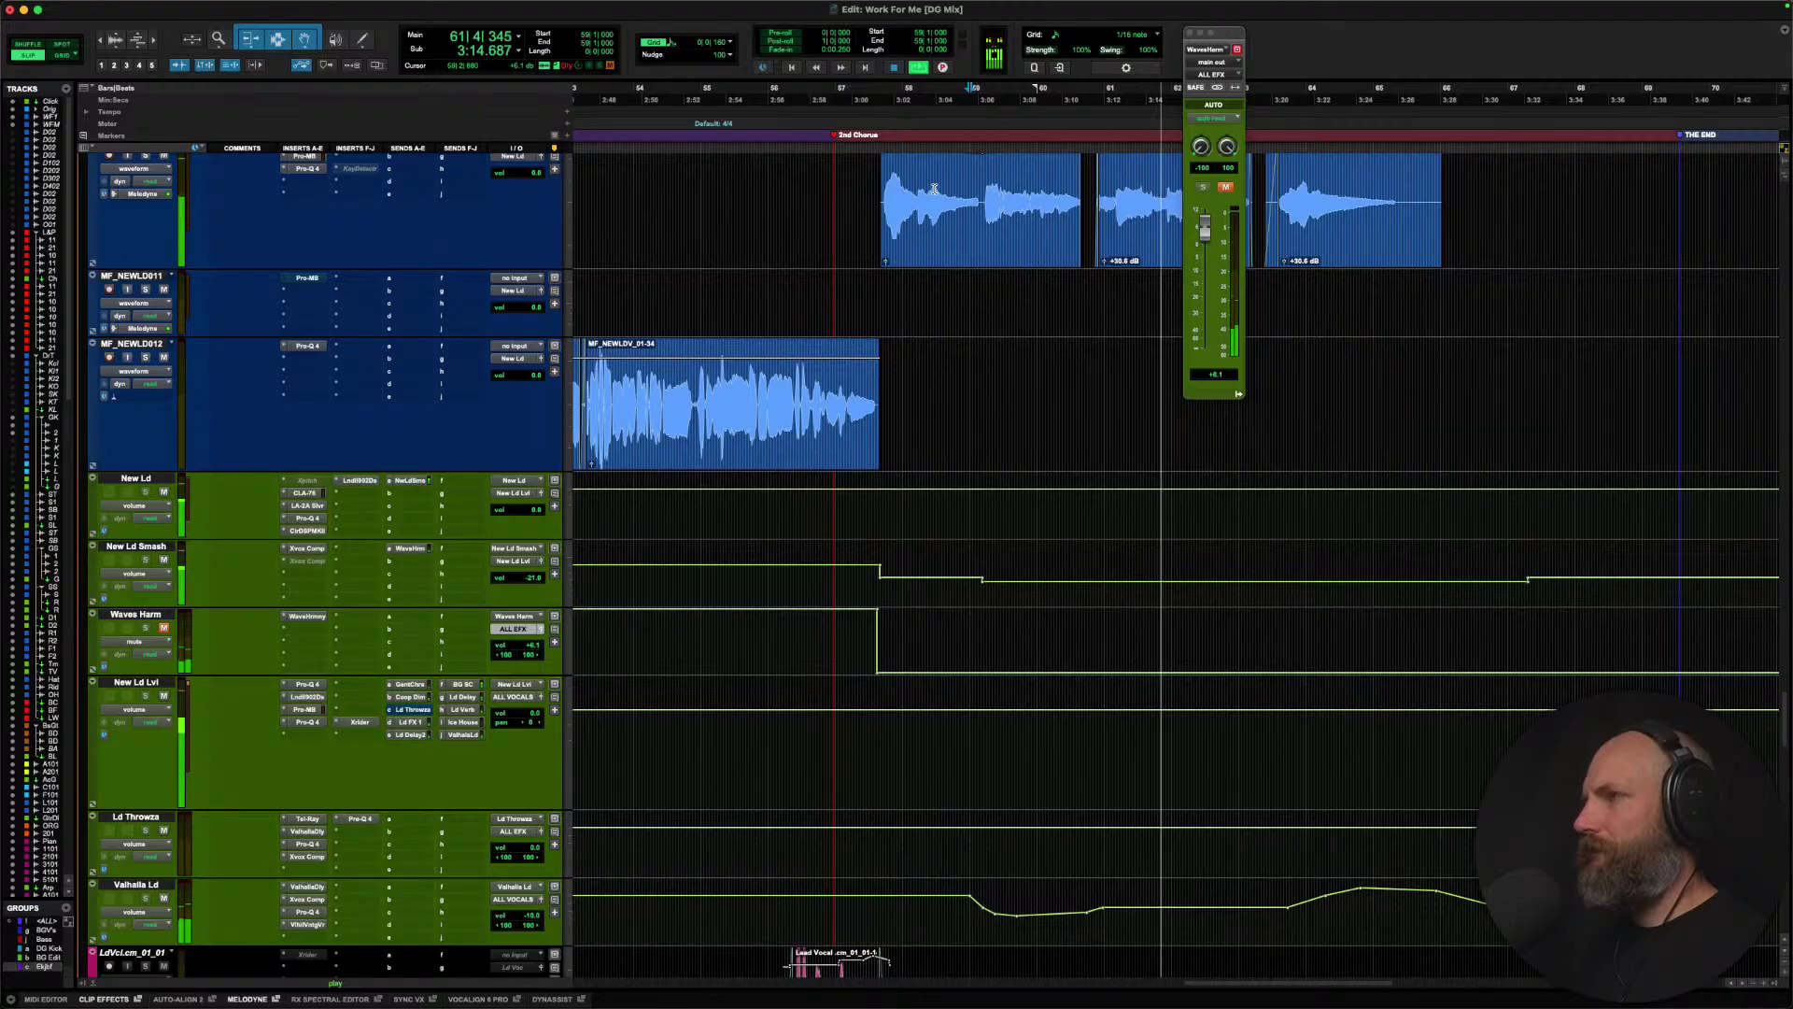
scroll(934, 189, right, 5)
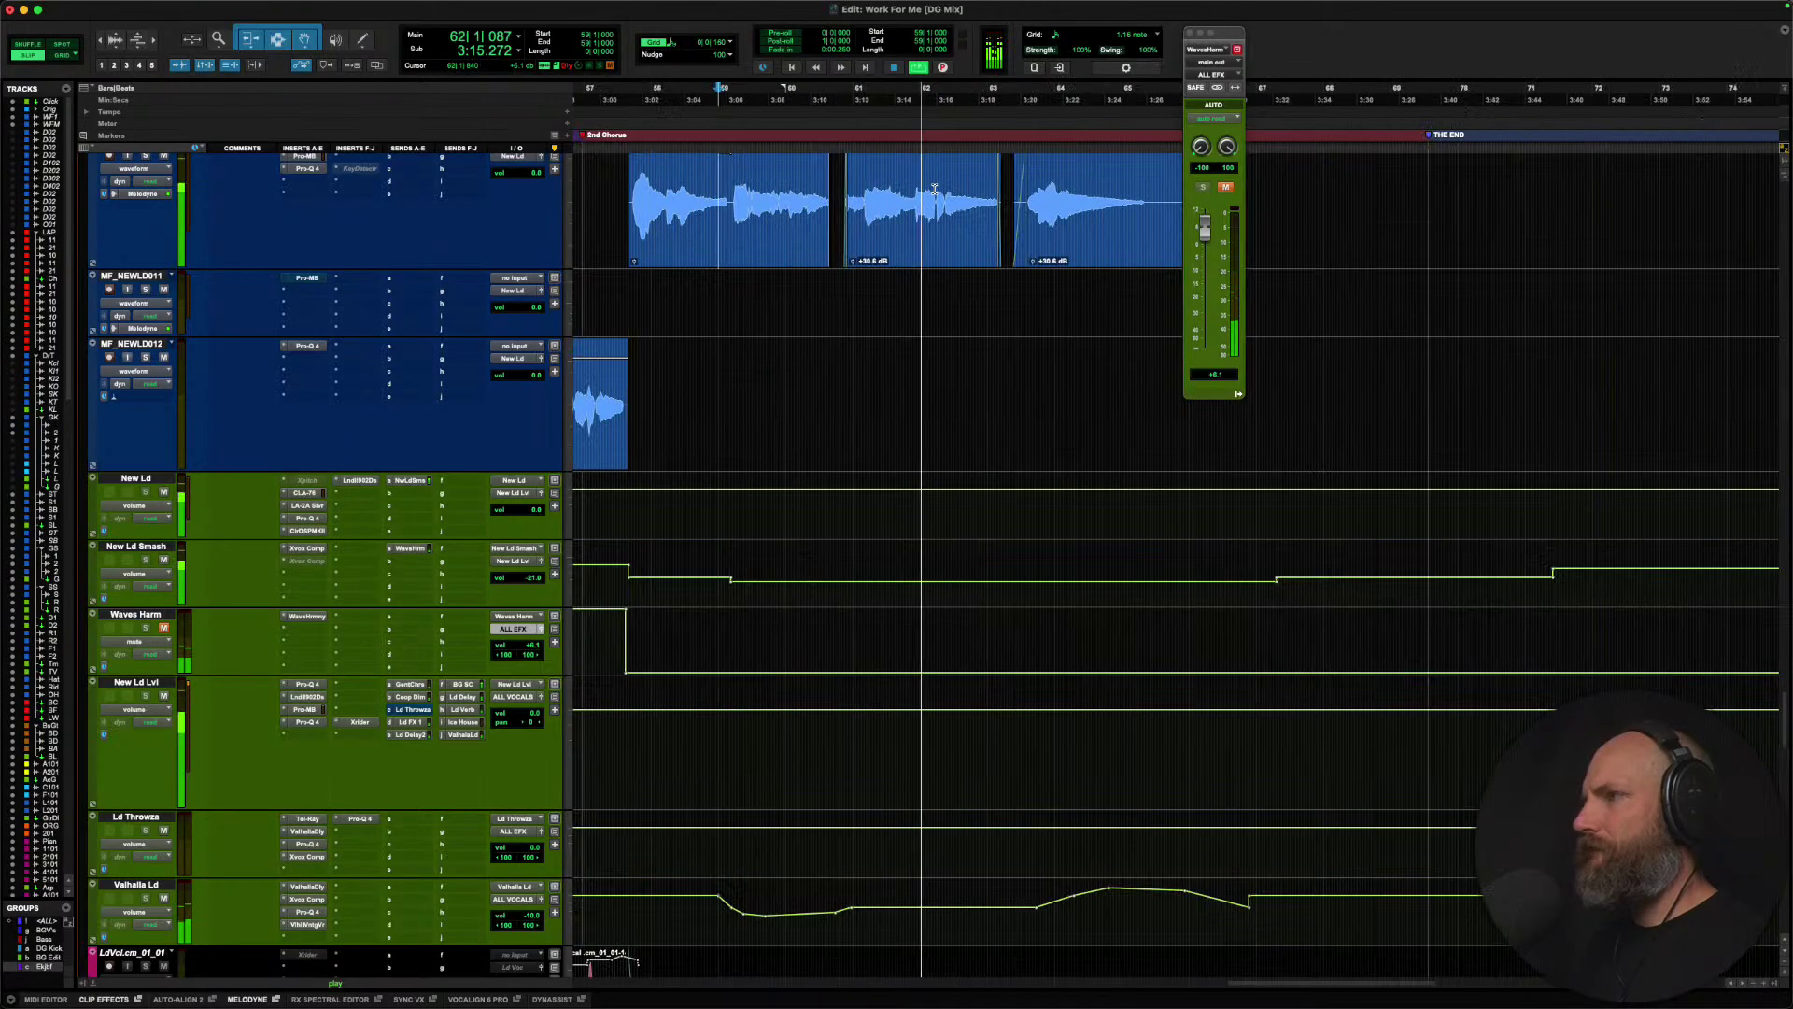
Show the whole song's lead vocal clips and enlarge the MF_NEWLD011 track to match the other vocal tracks.
key(space)
click(867, 184)
key(Return)
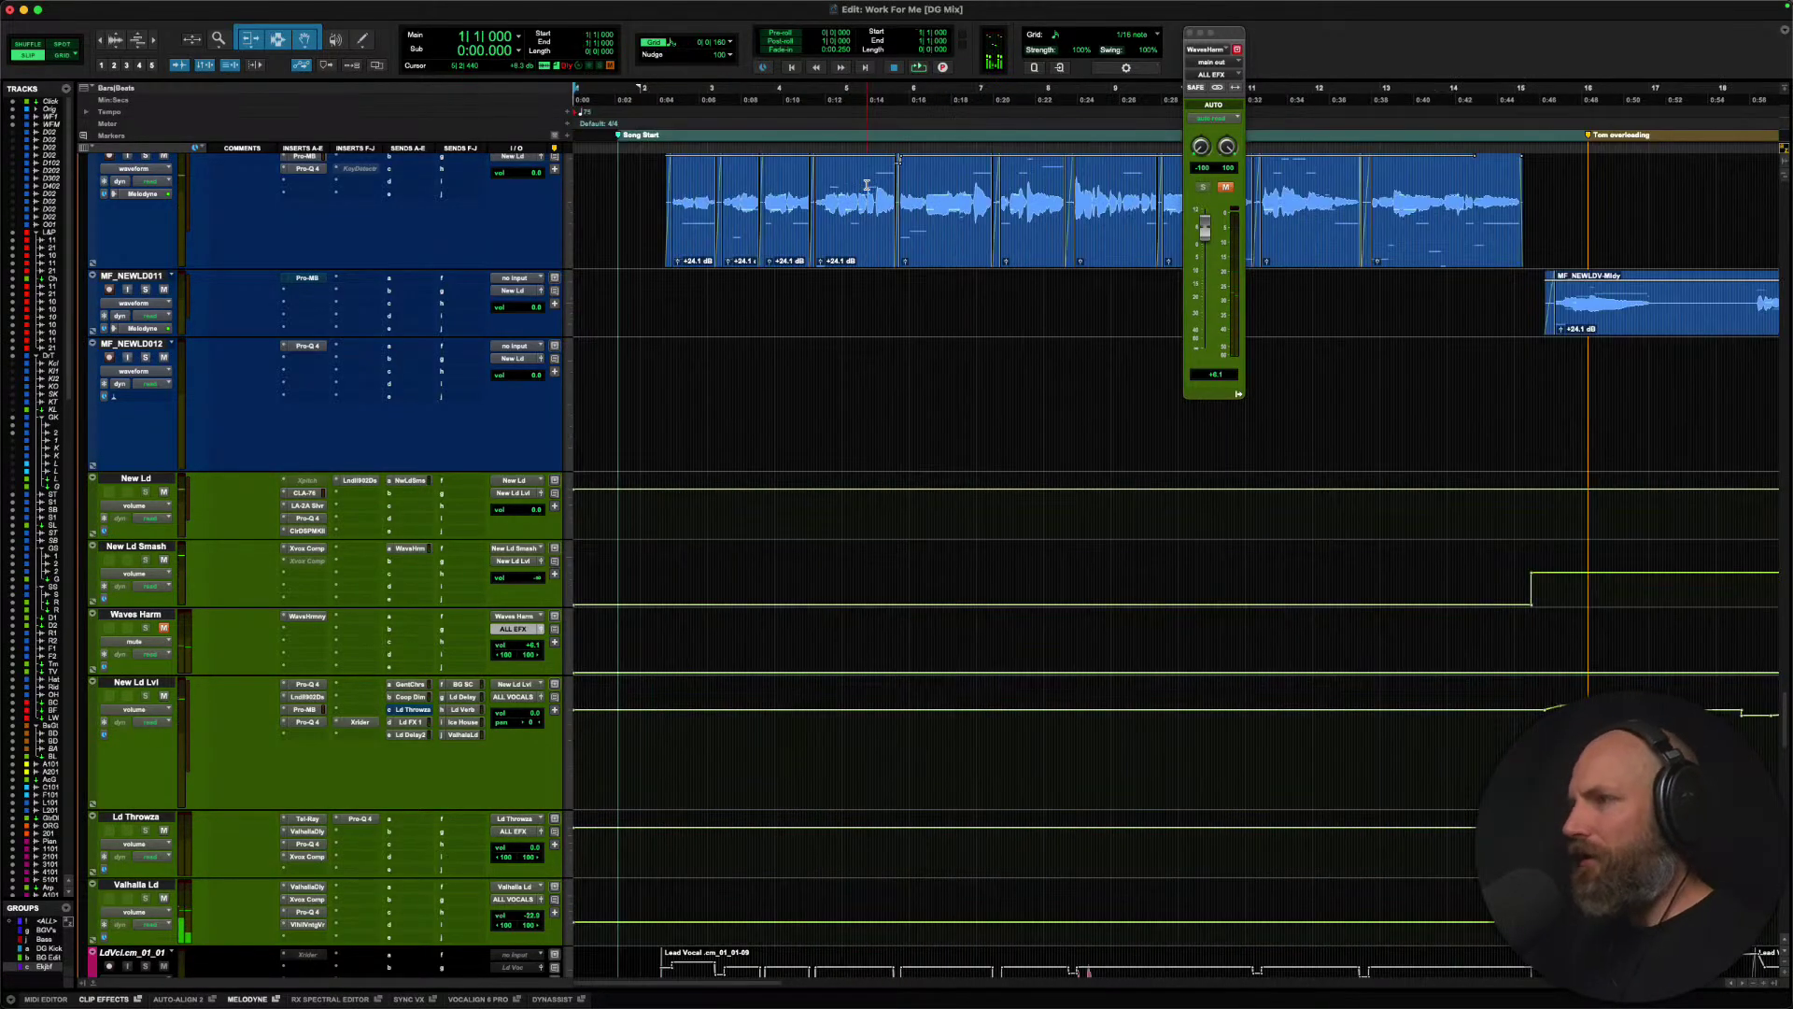
scroll(684, 310, right, 14)
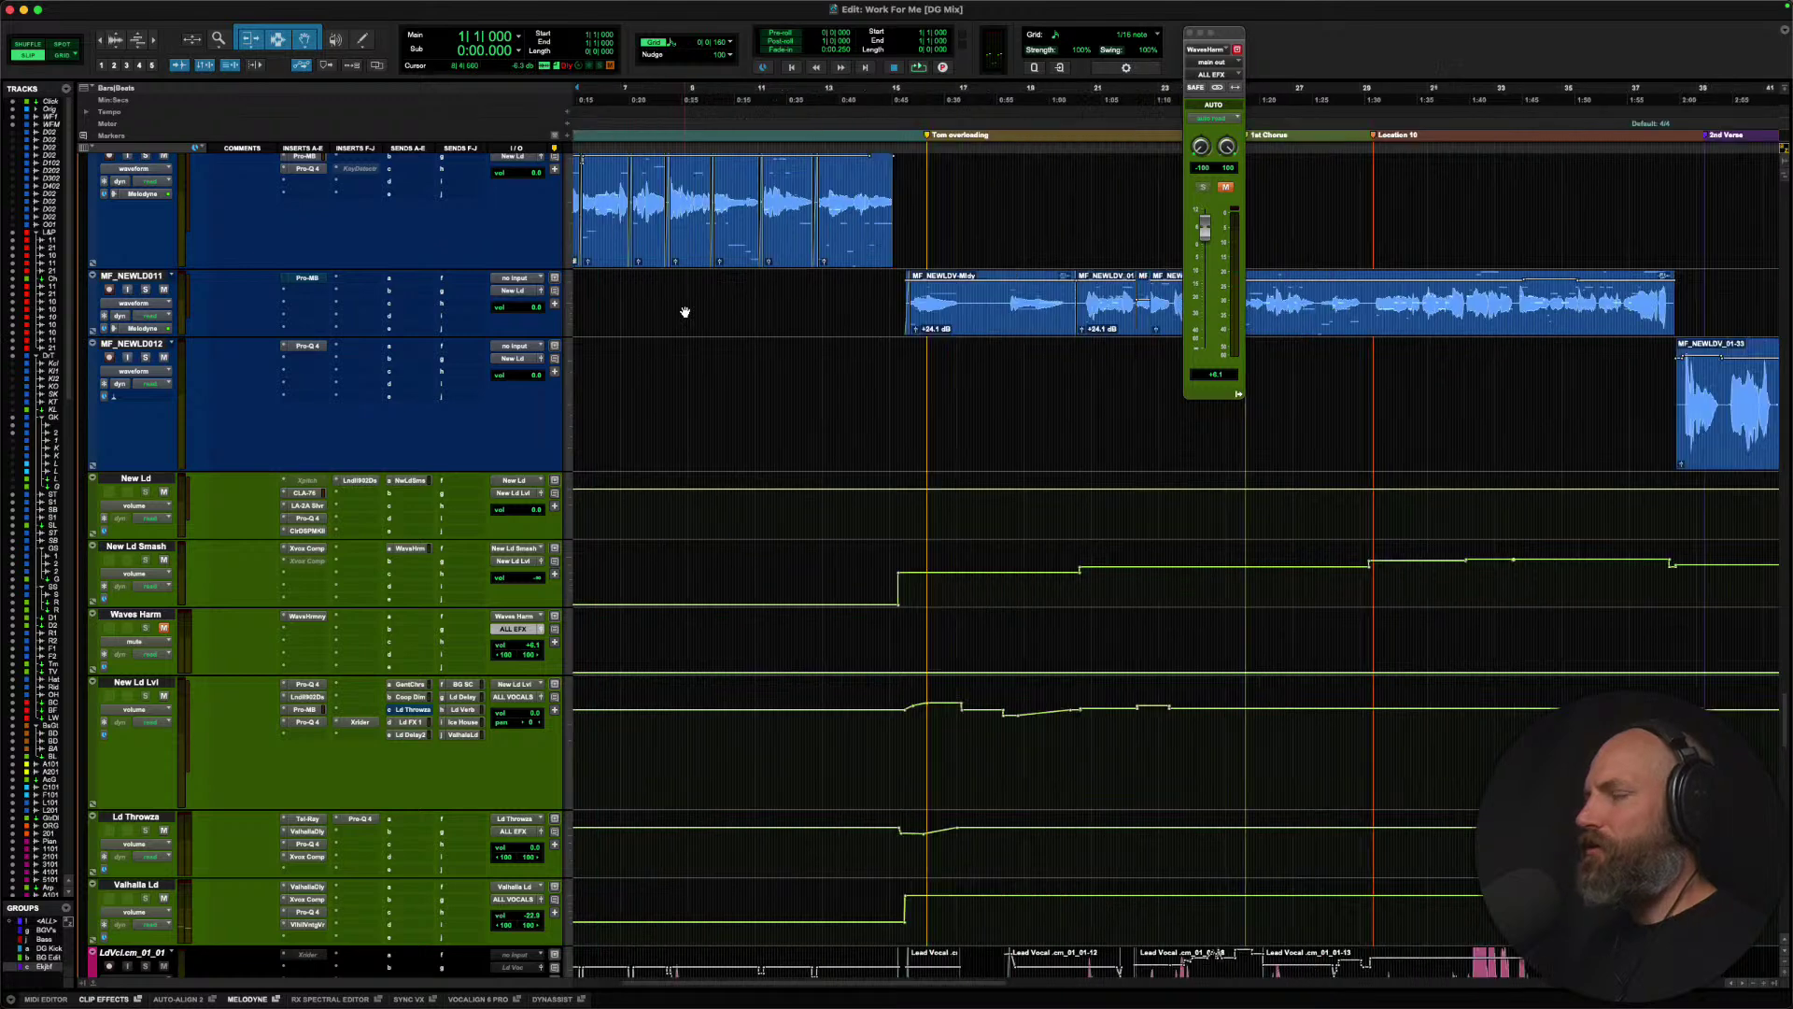
key(r)
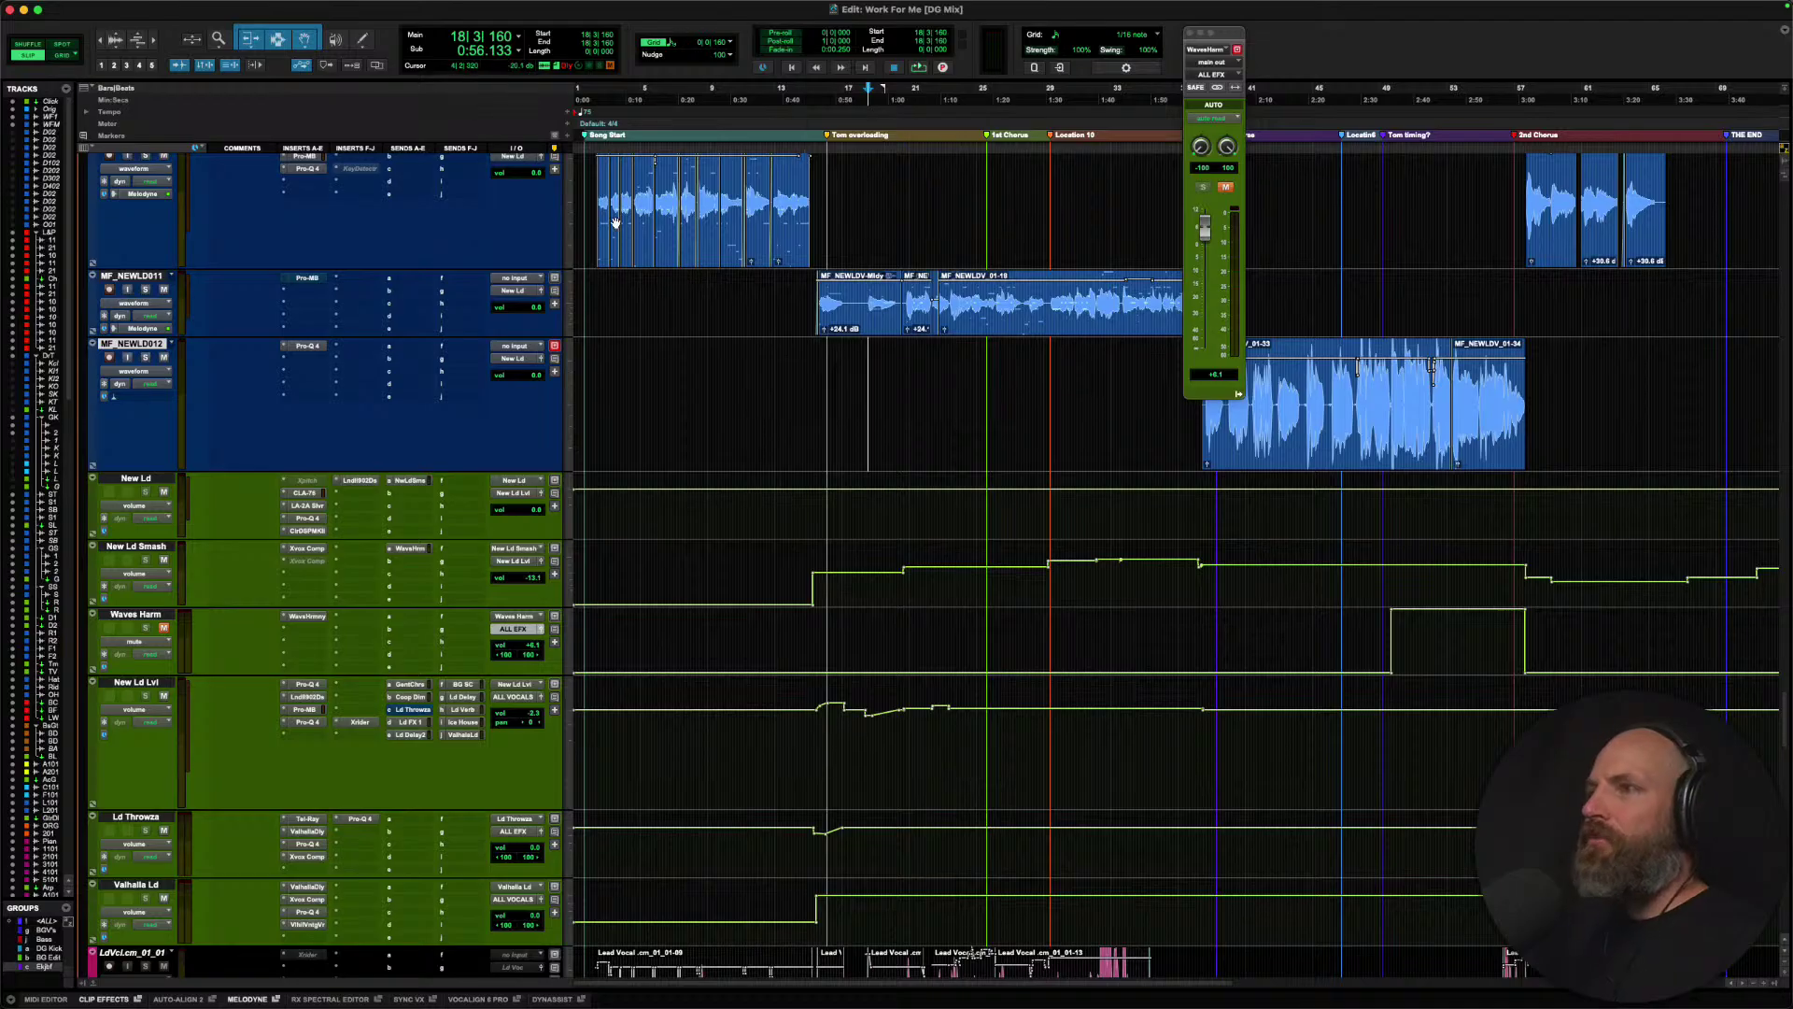
scroll(587, 189, up, 5)
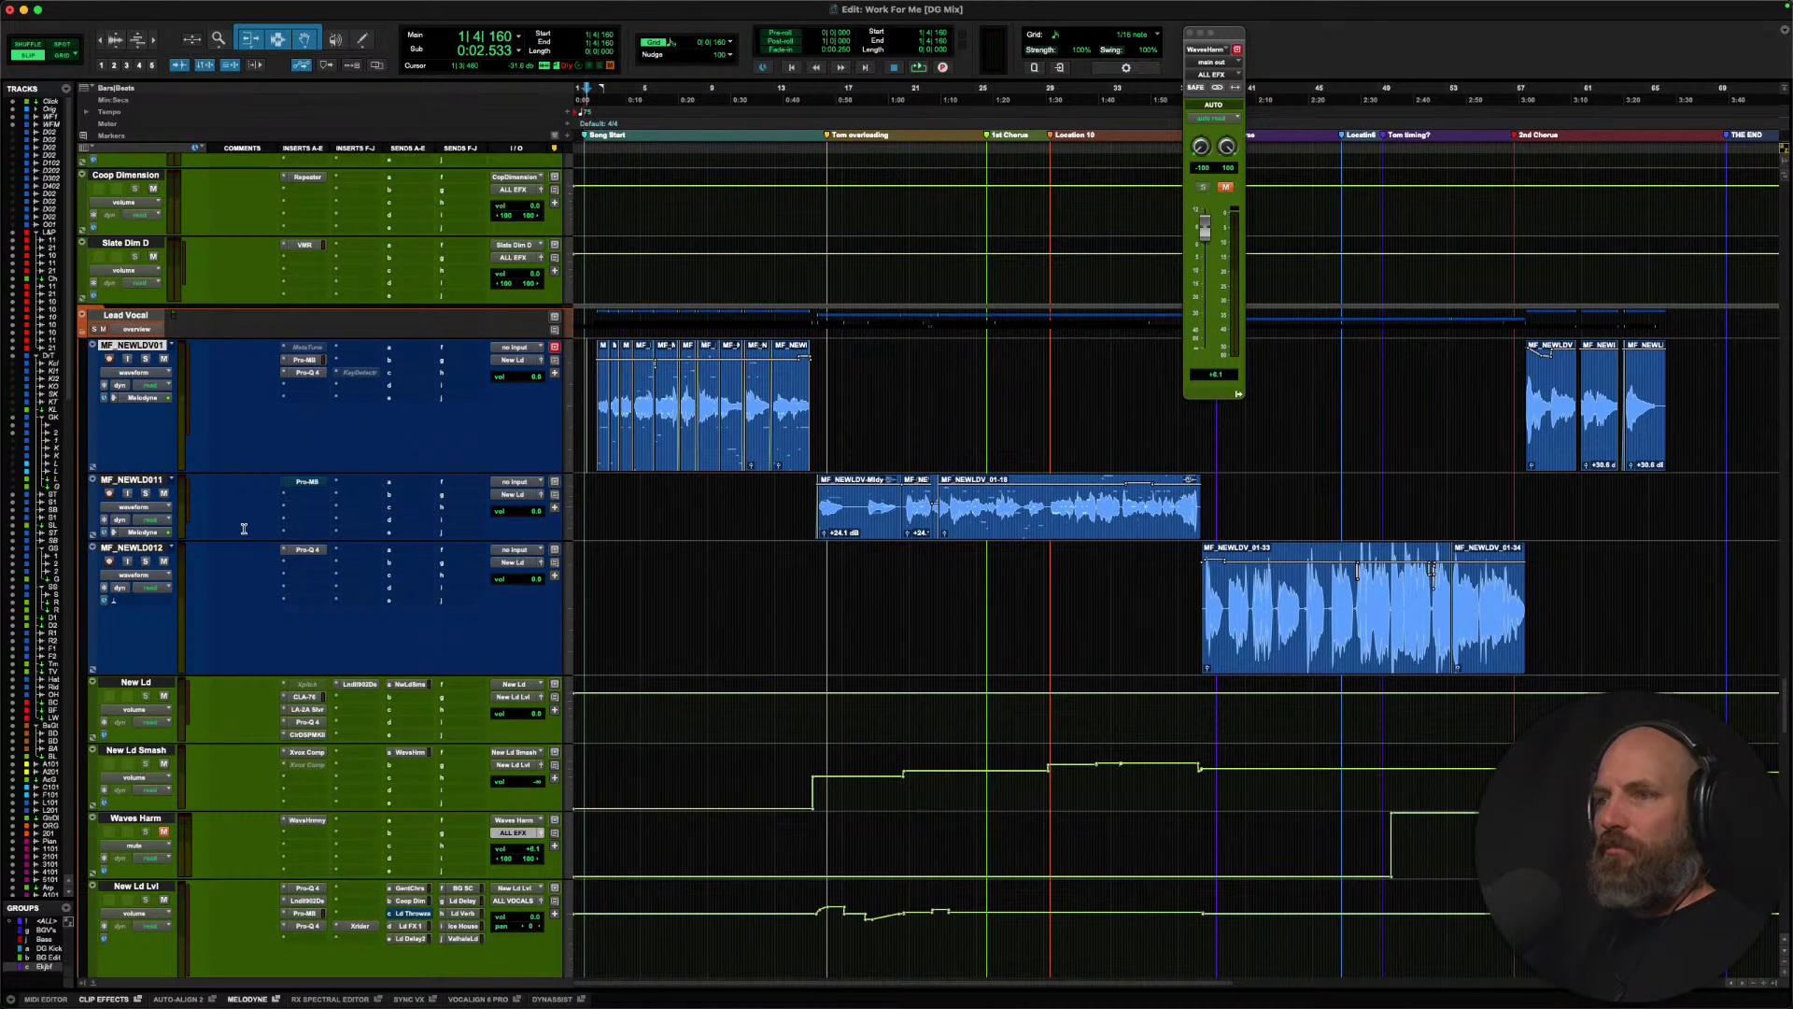
key(ctrl+Up)
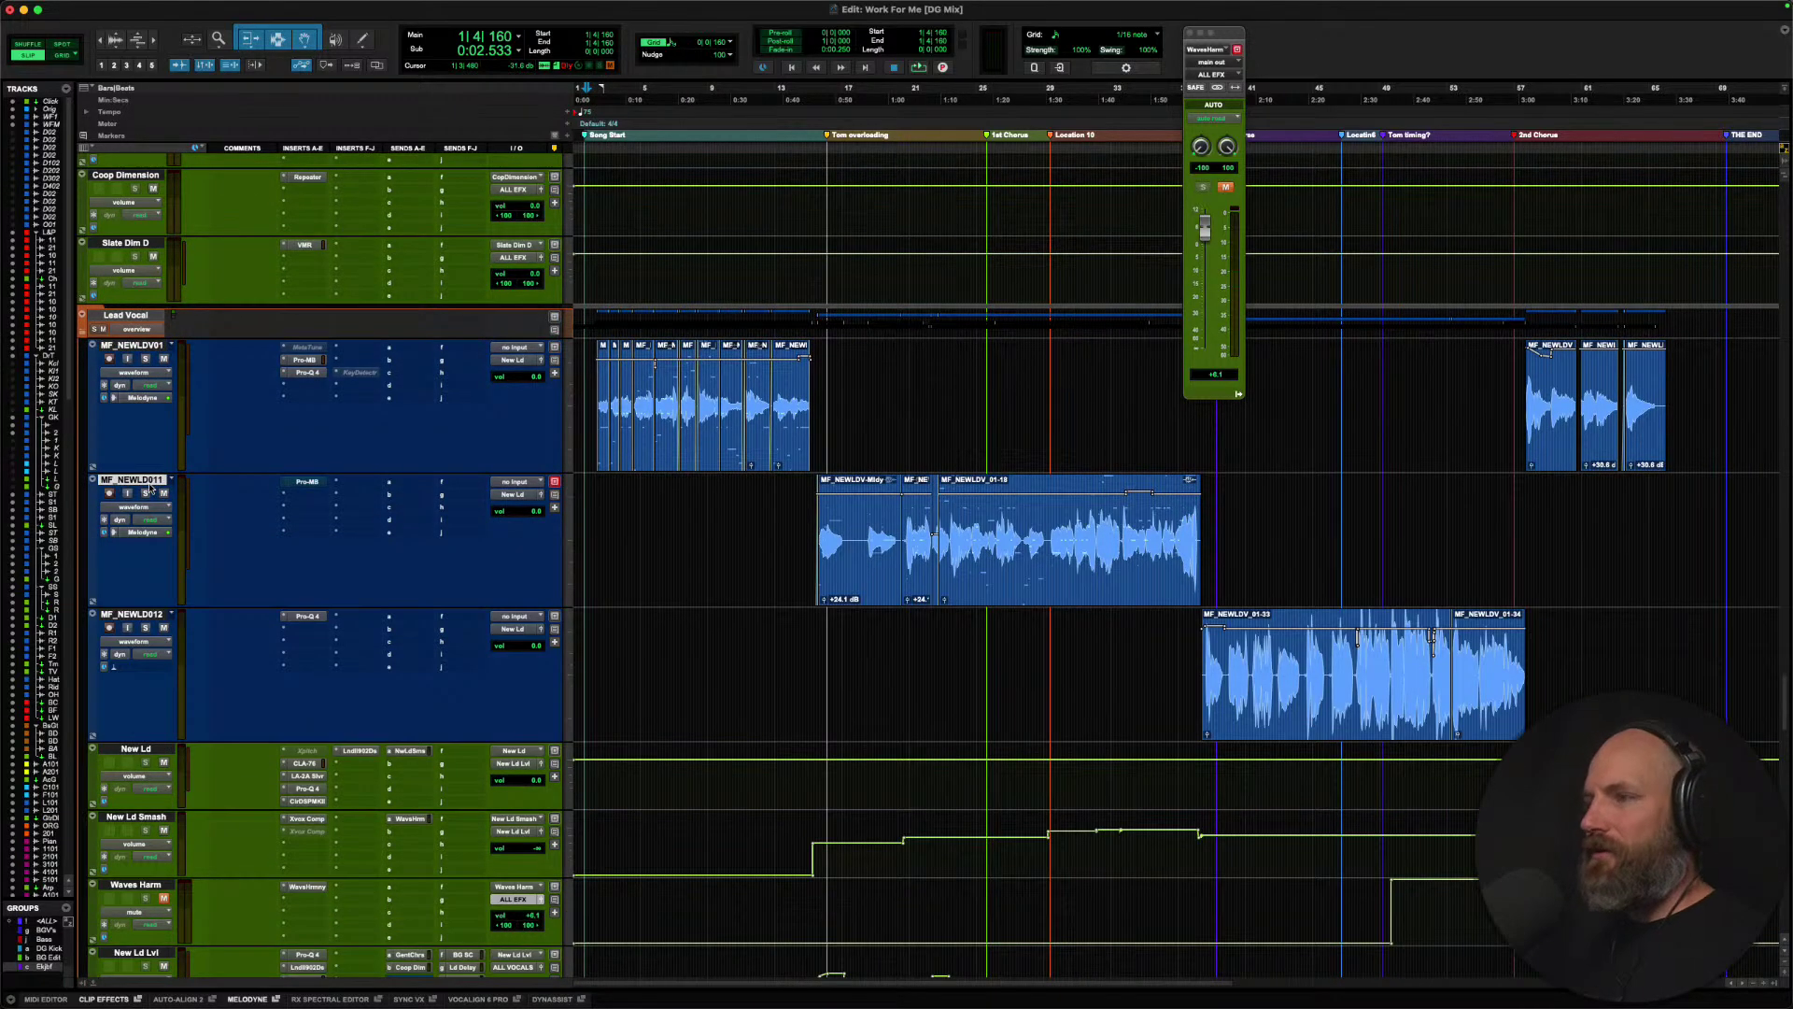
Return to the song start, enlarge the waveform display and open the MF_NEWLDV01 vocal in Melodyne.
key(Return)
key(super+bracketright)
key(super+bracketright)
key(super+bracketright)
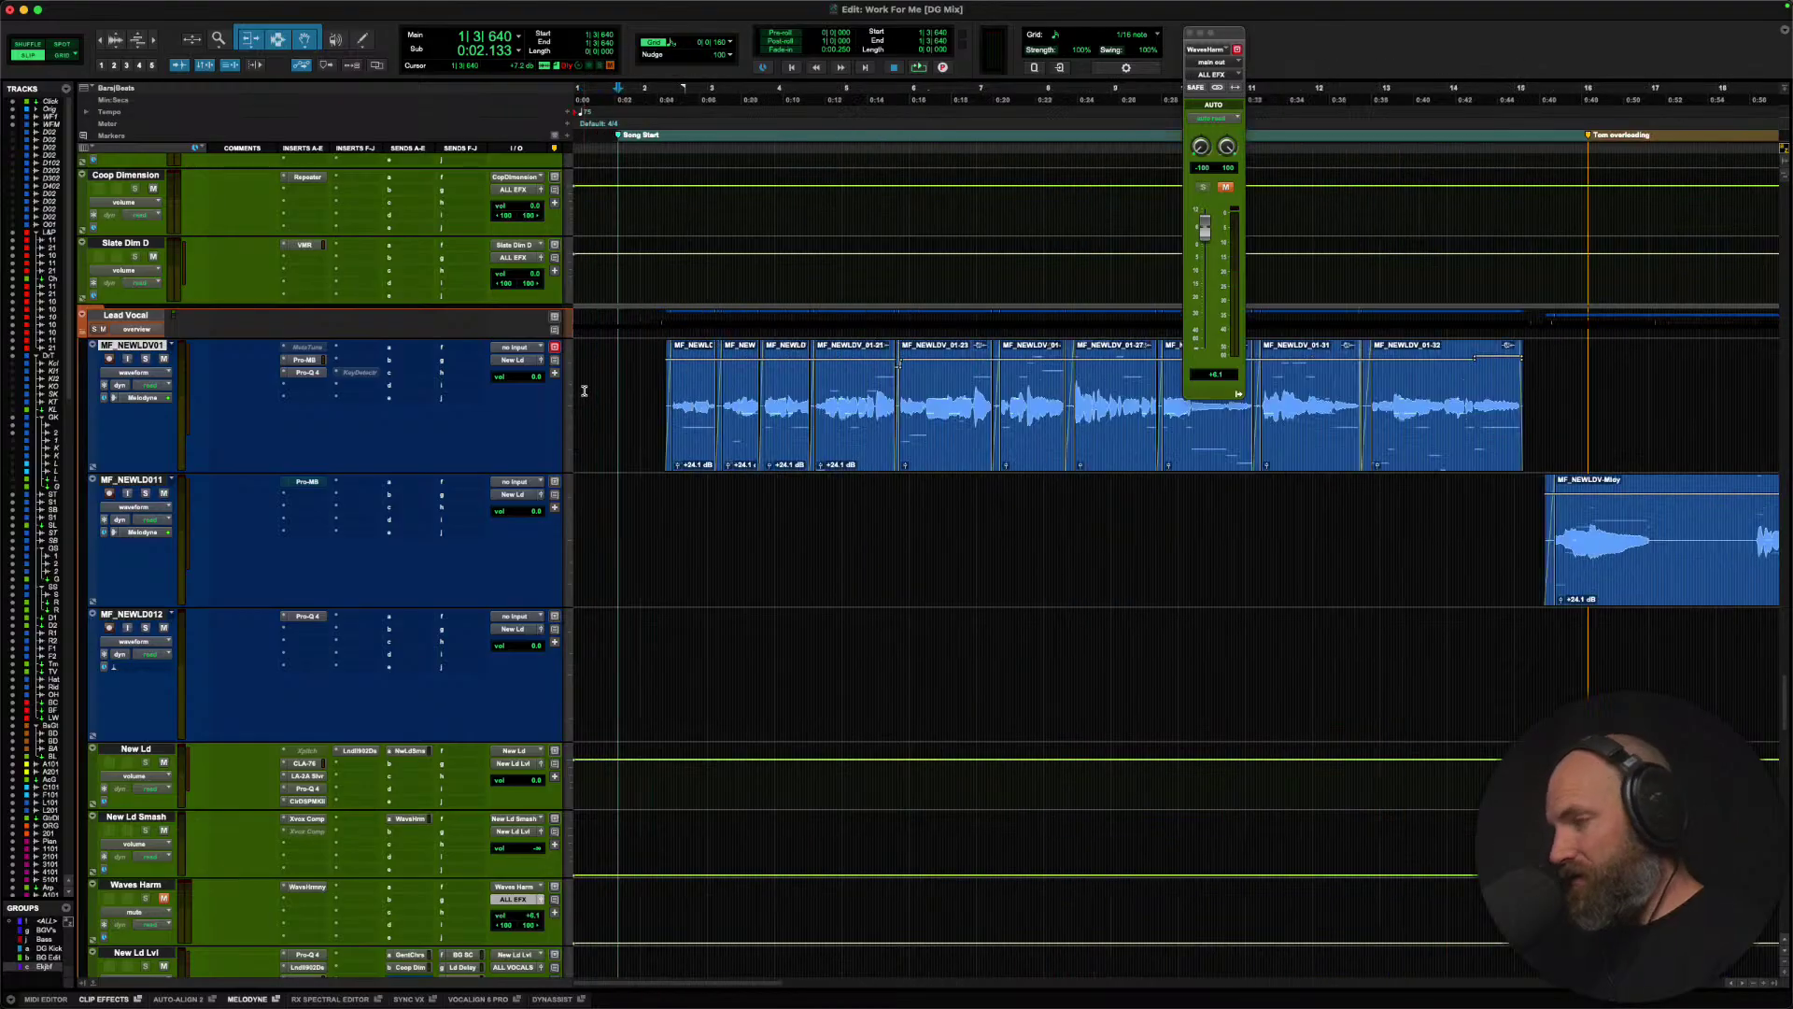
click(142, 398)
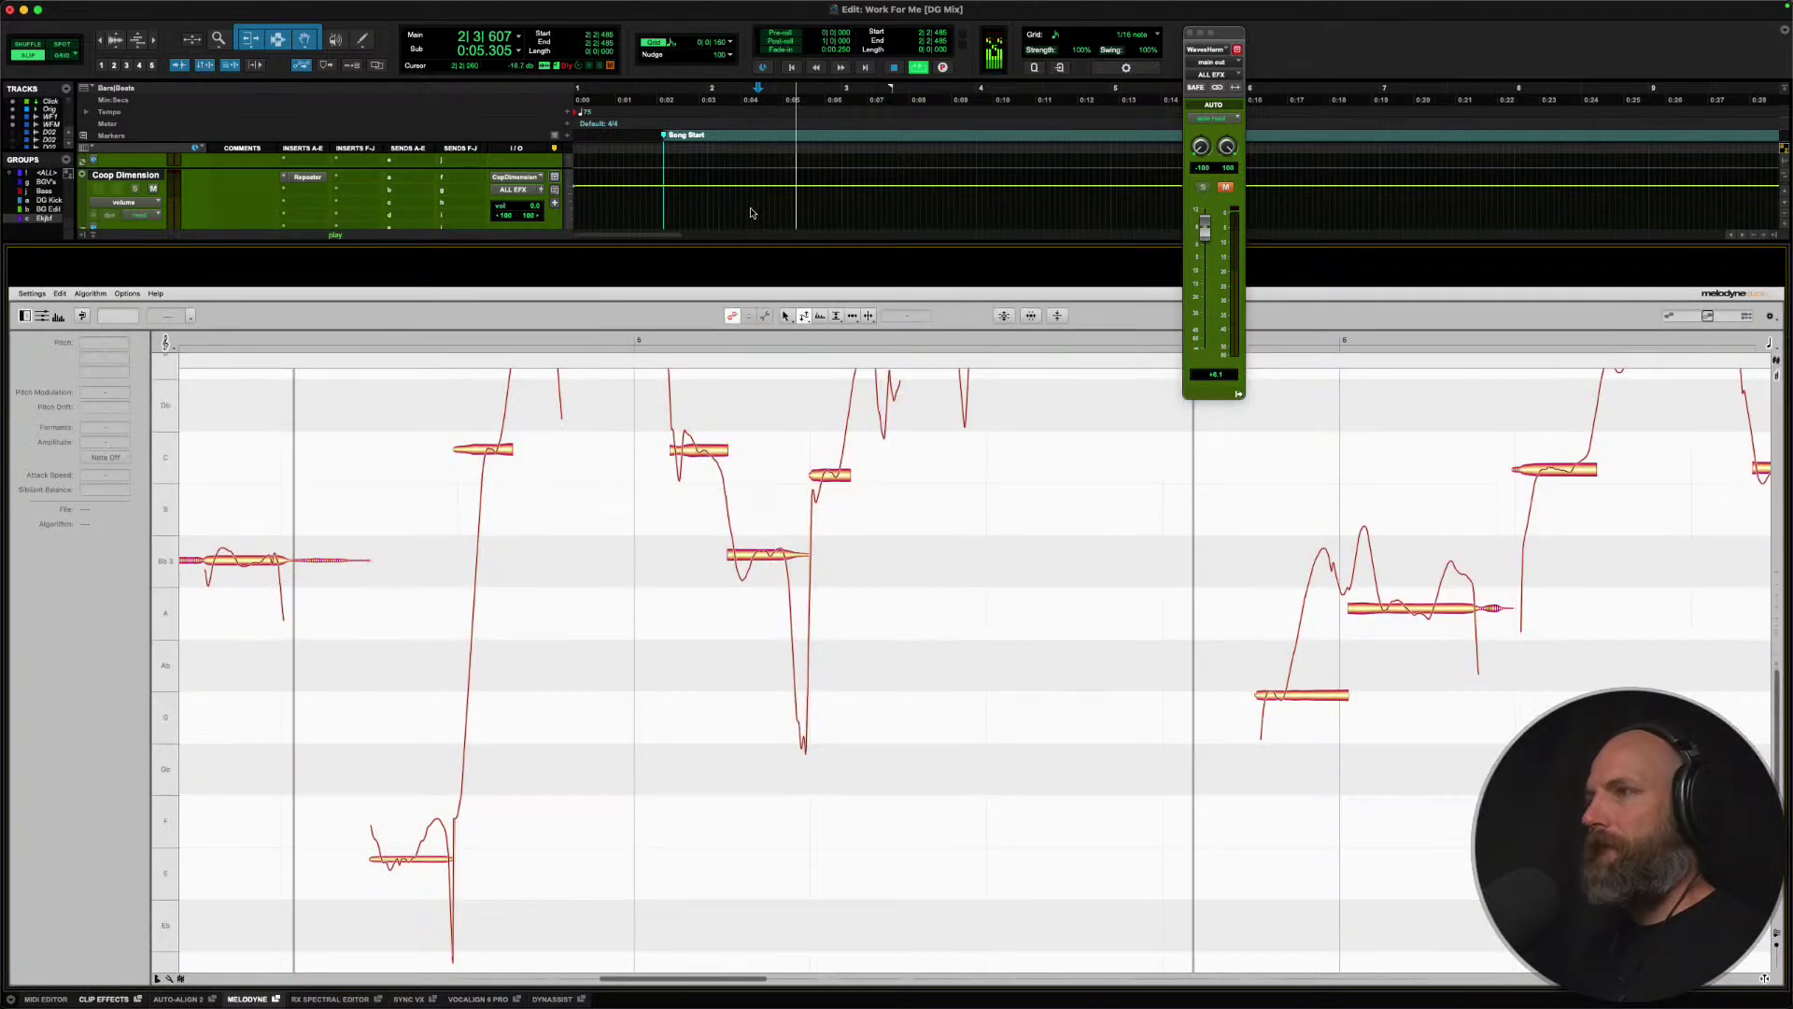
Play the opening vocal phrases from bar 2 and again from 3|2|920 to check the tuning.
scroll(751, 213, down, 1)
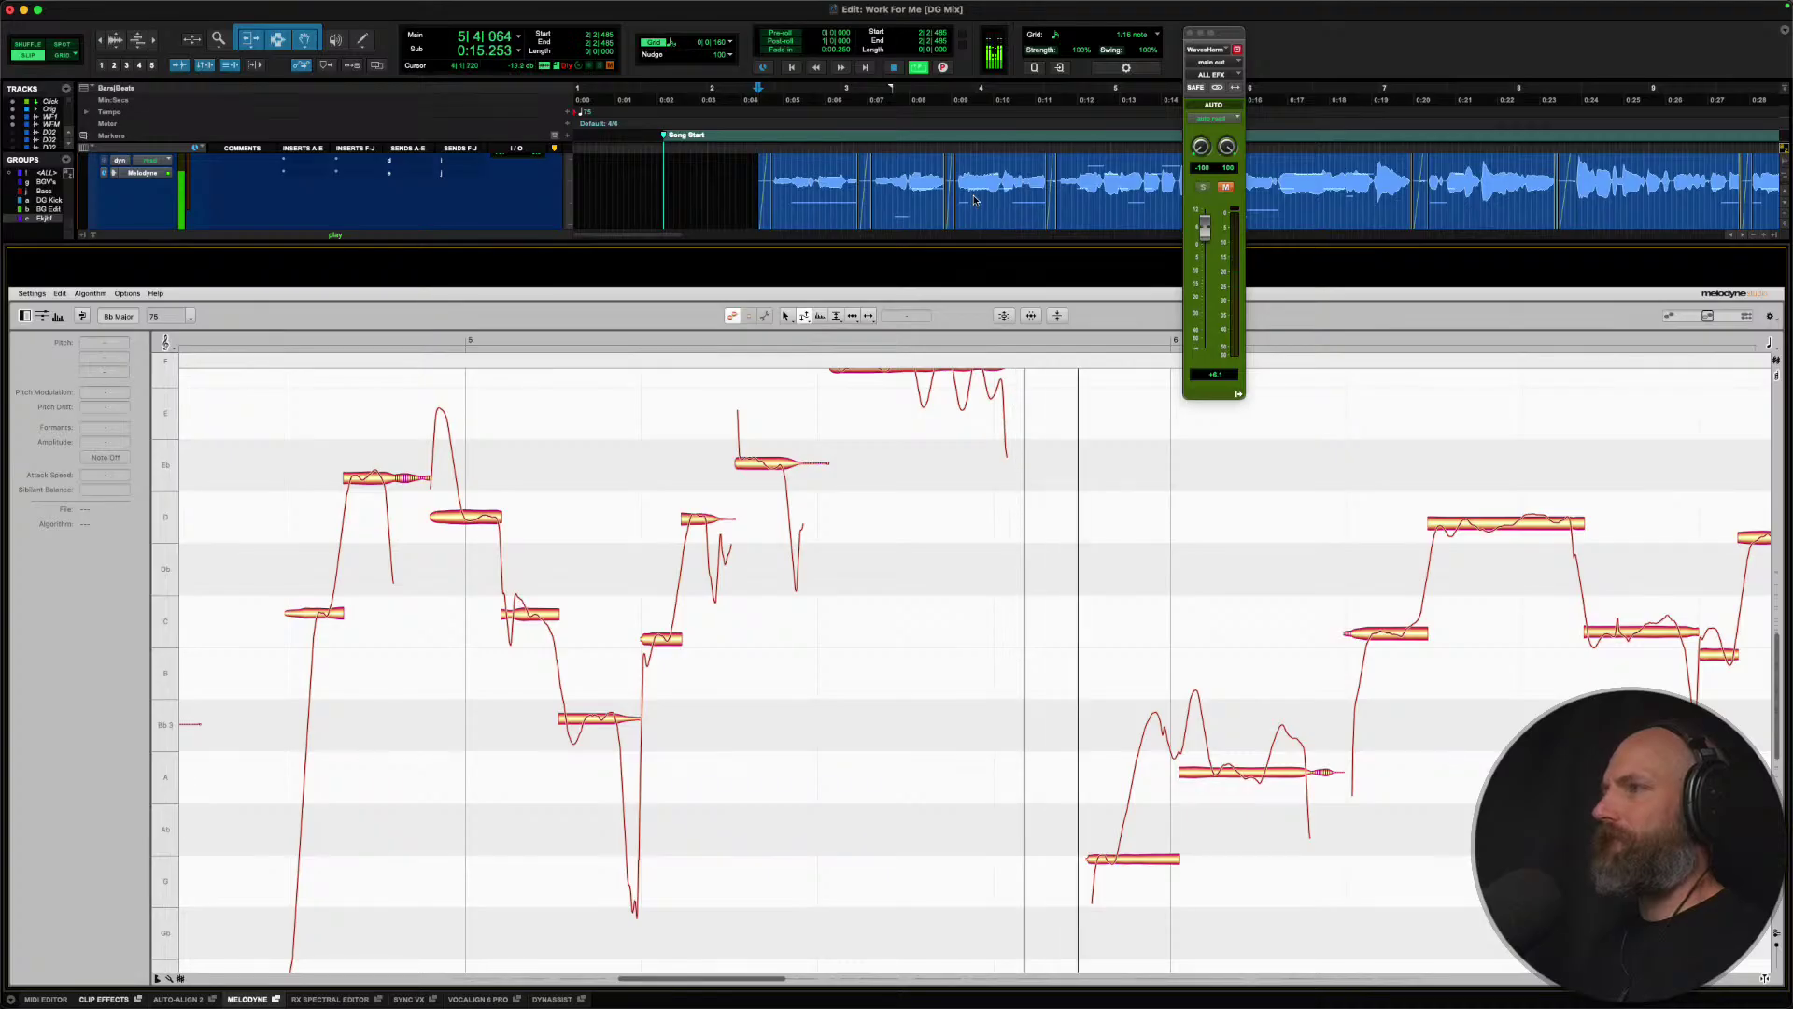
key(space)
key(space)
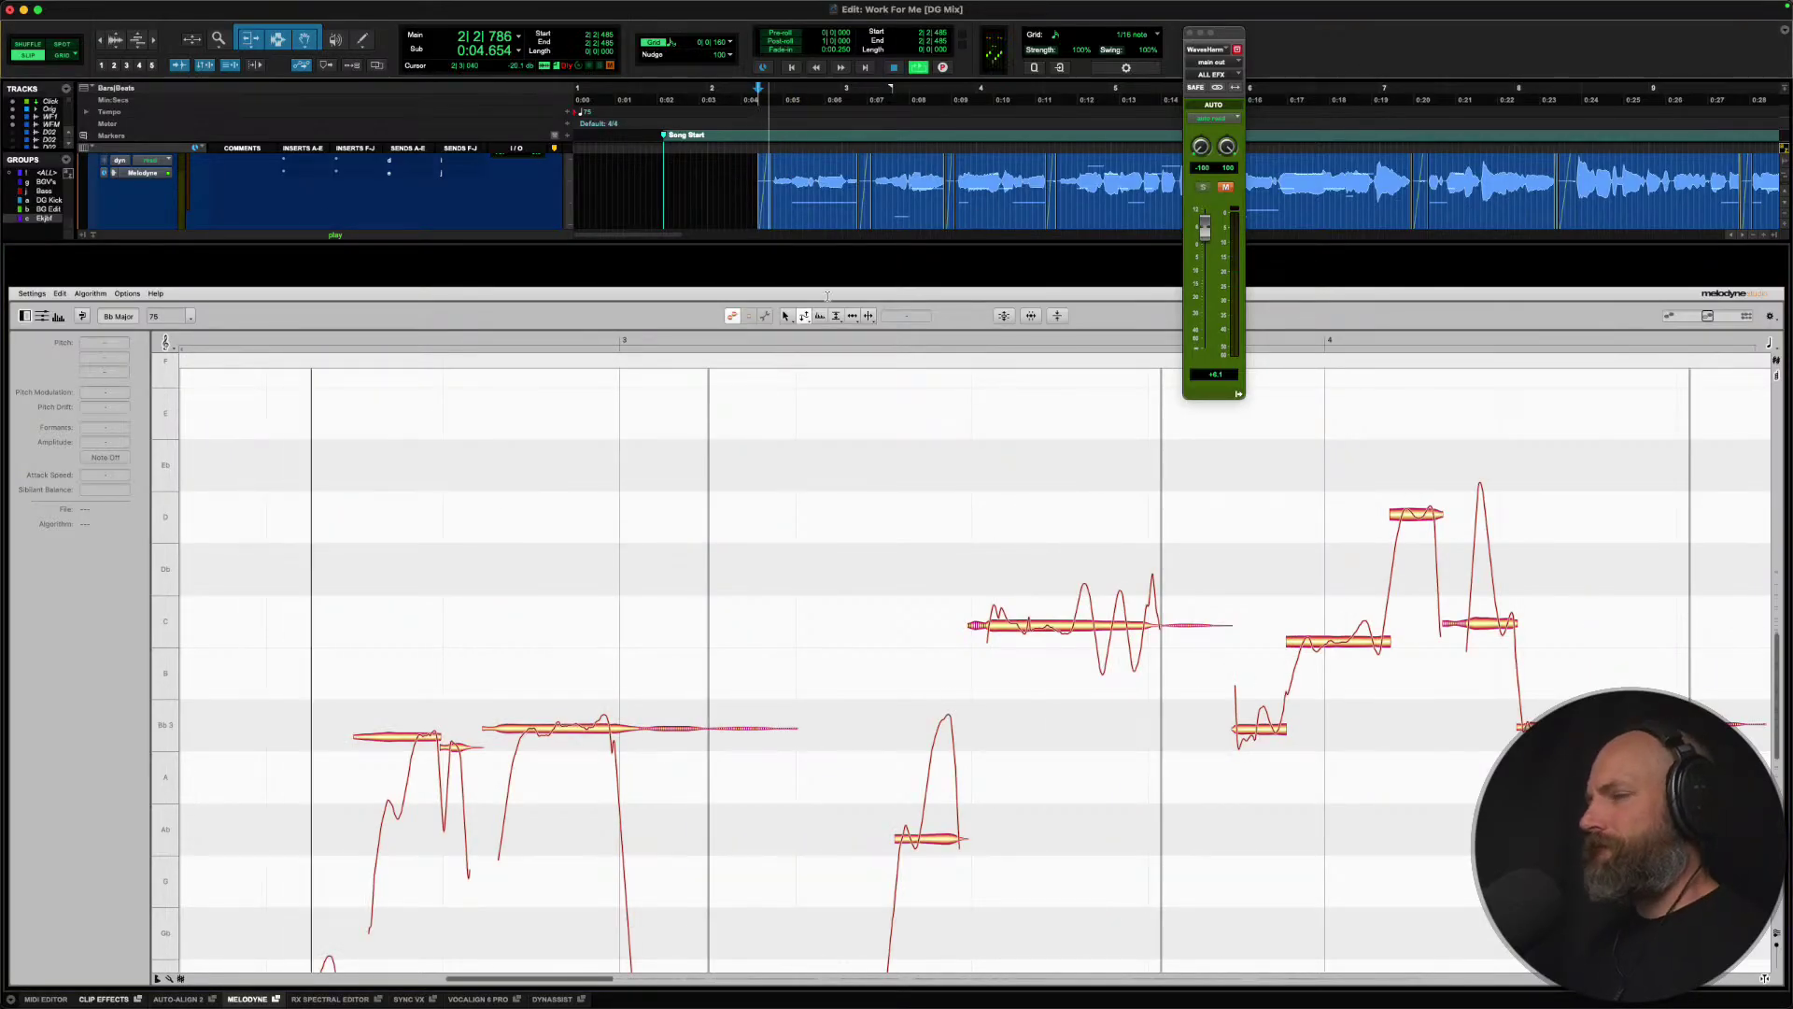
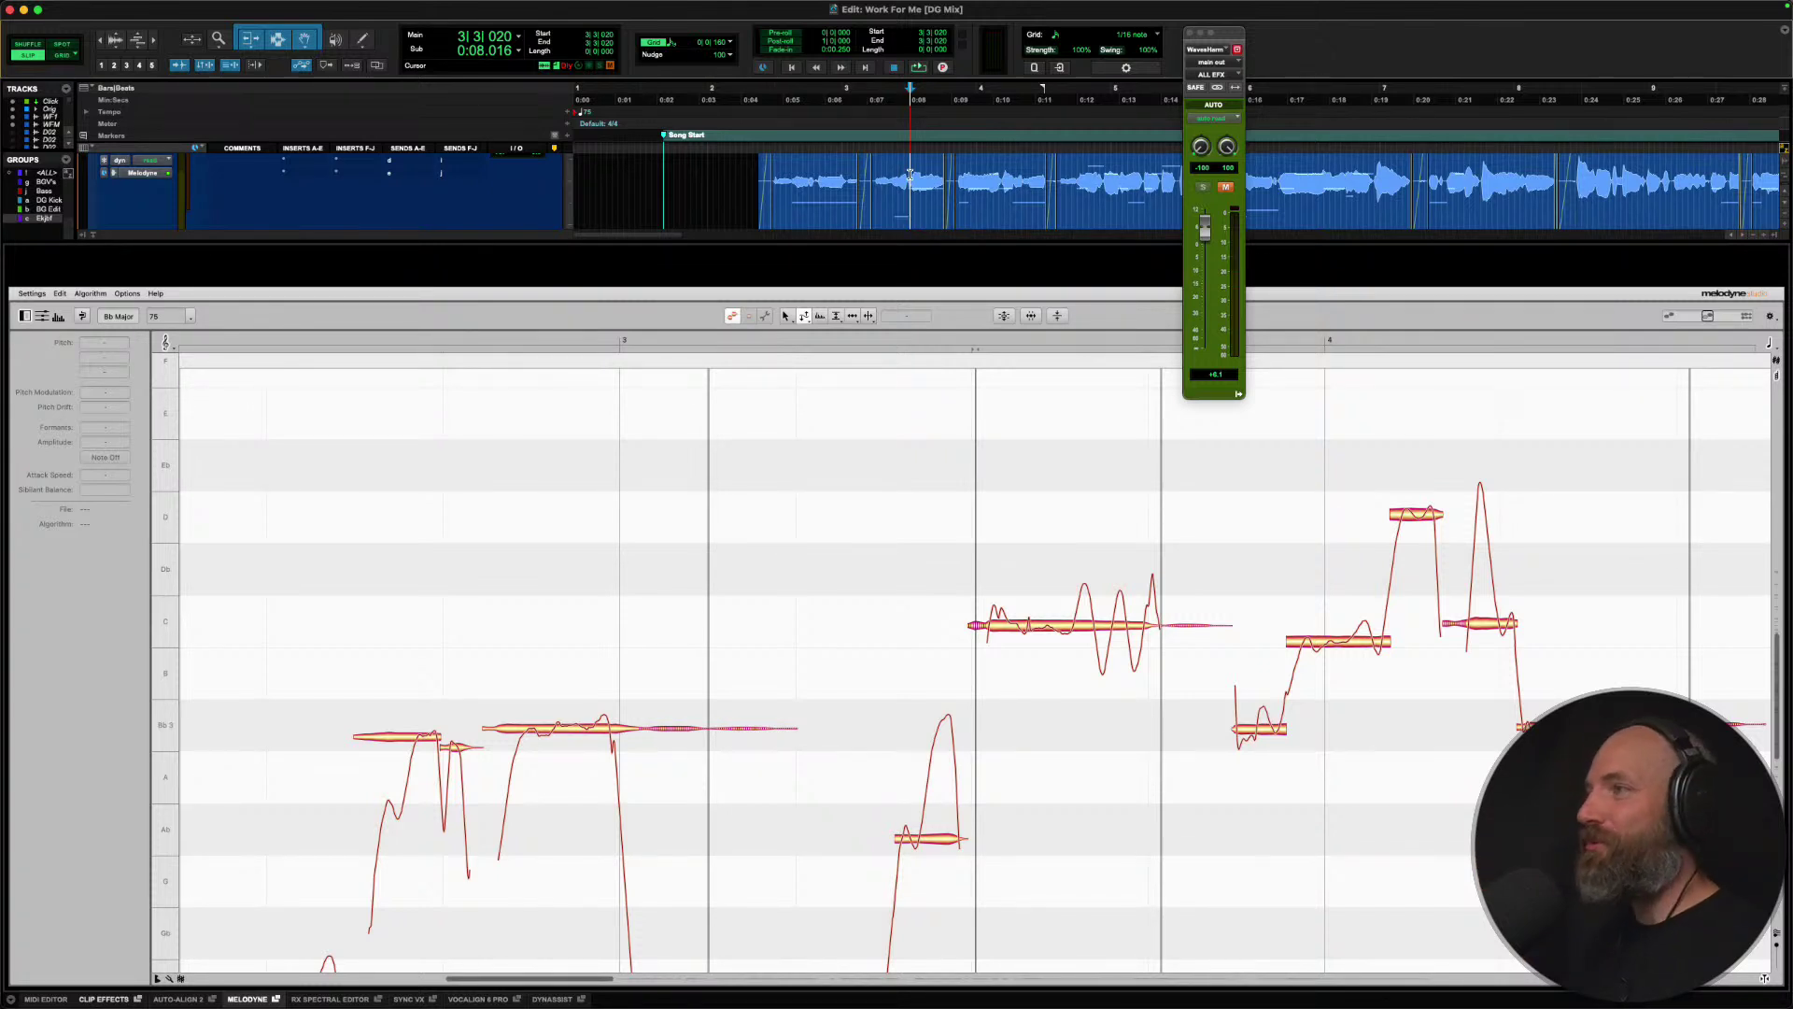
click(908, 175)
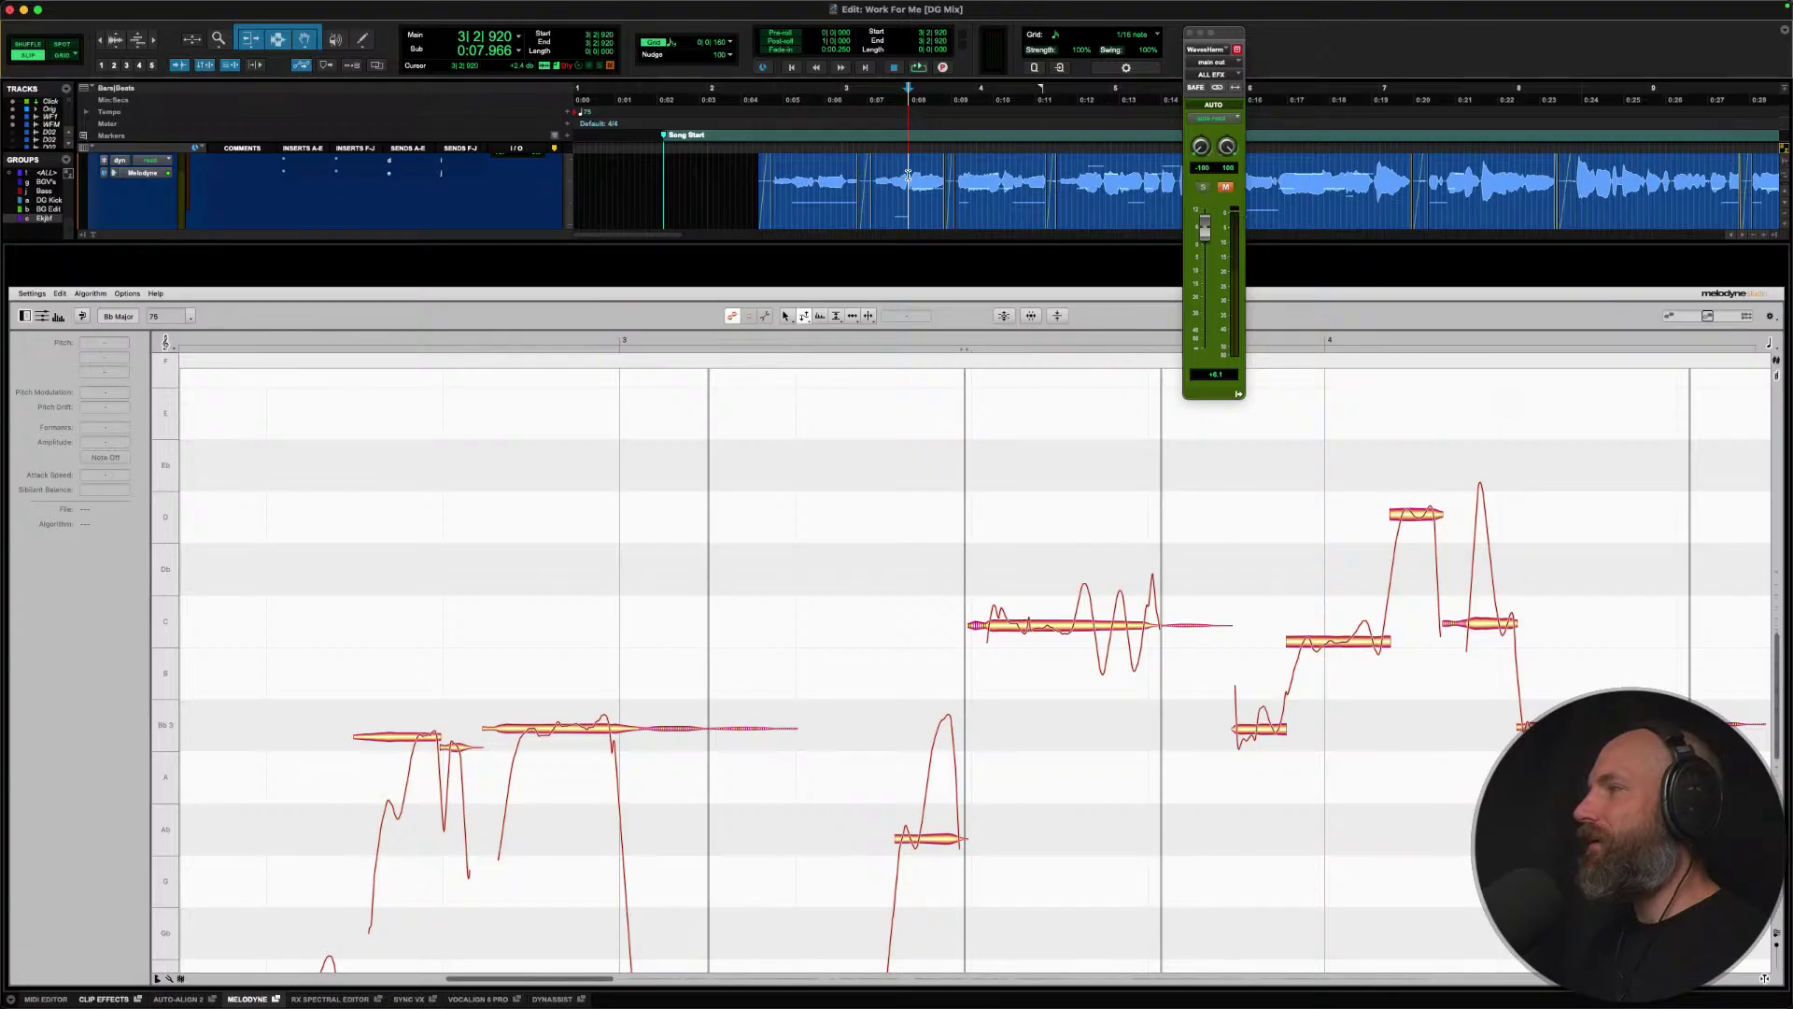
key(space)
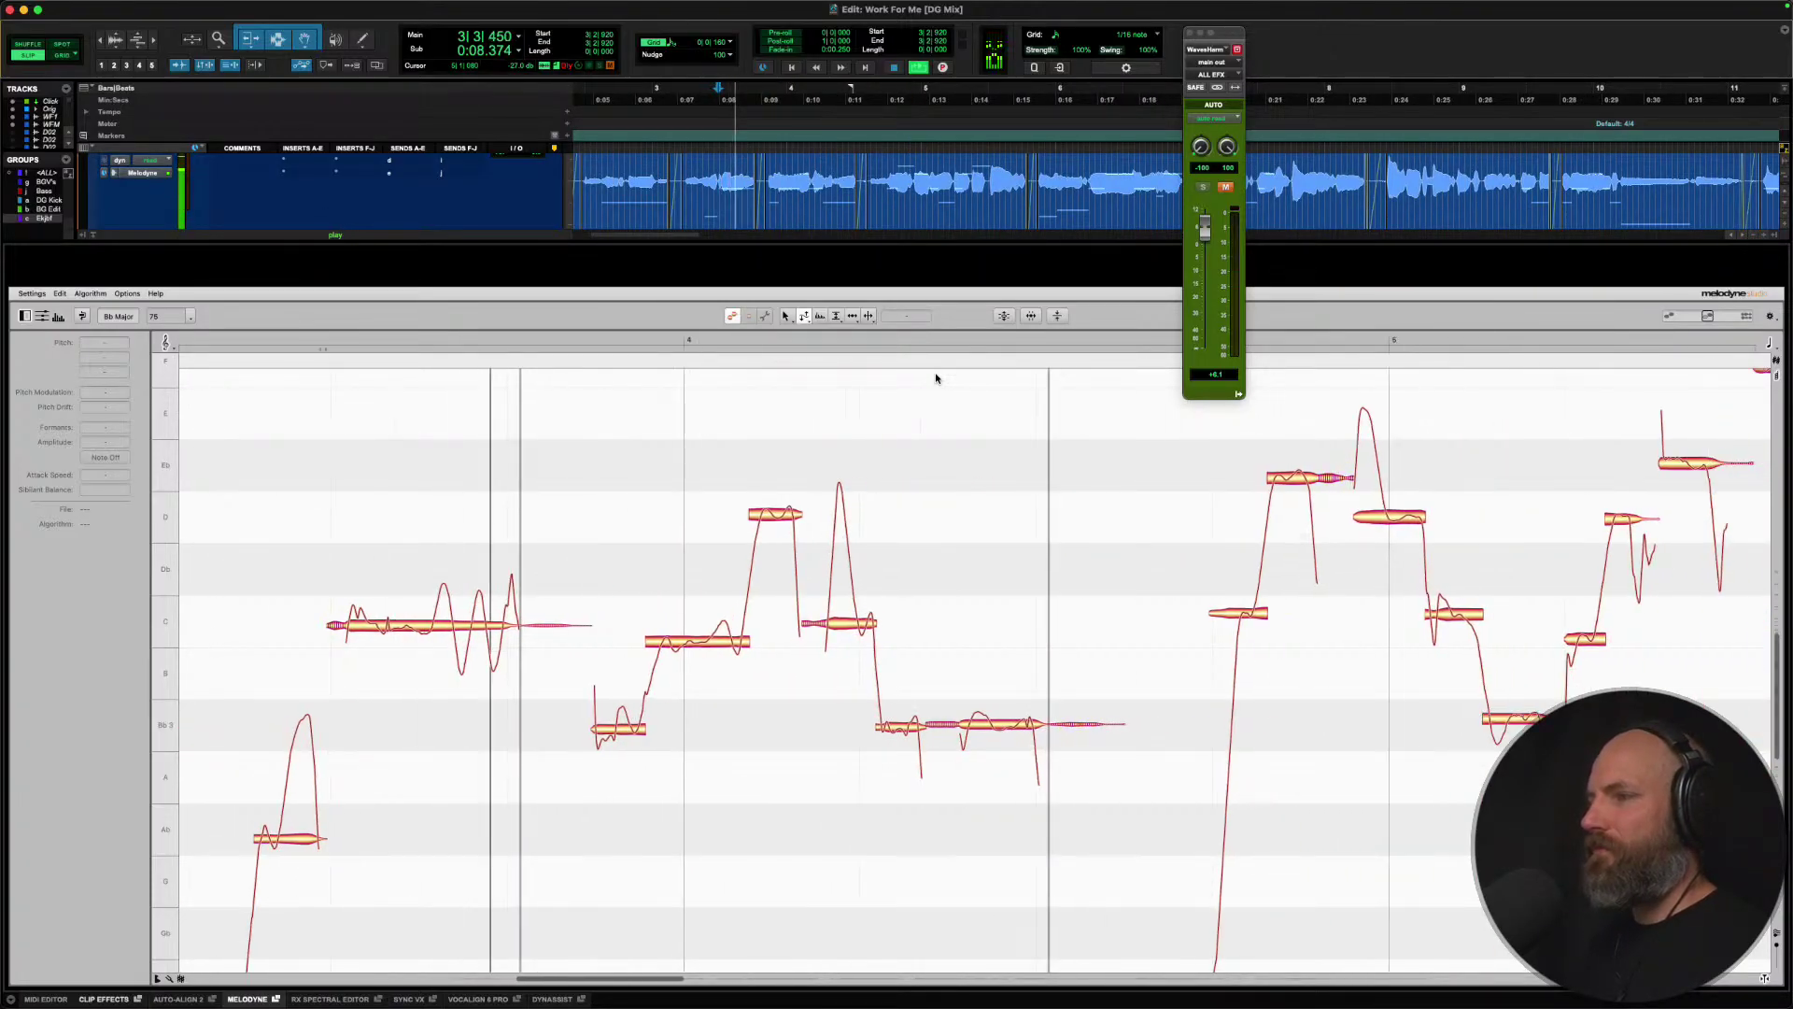
key(space)
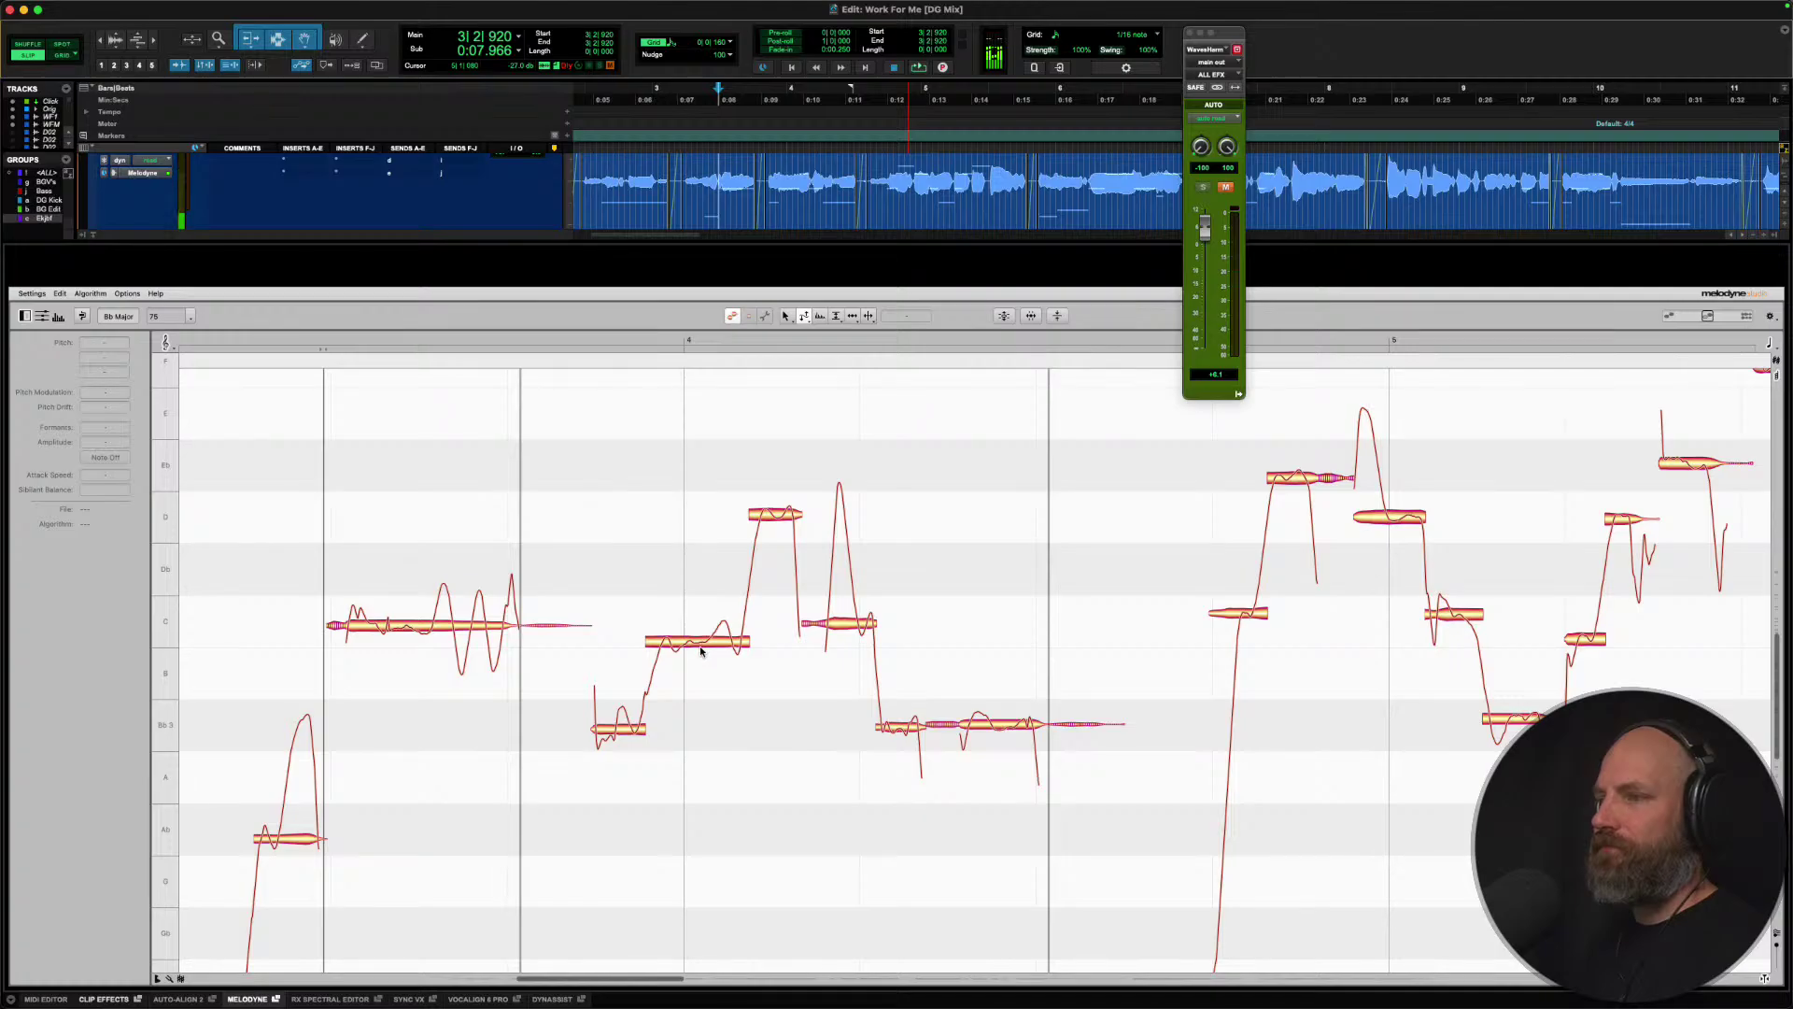
Split the note crossing the start of bar 4 in two and snap its first part to the centre of C 4.
right_click(721, 652)
click(765, 615)
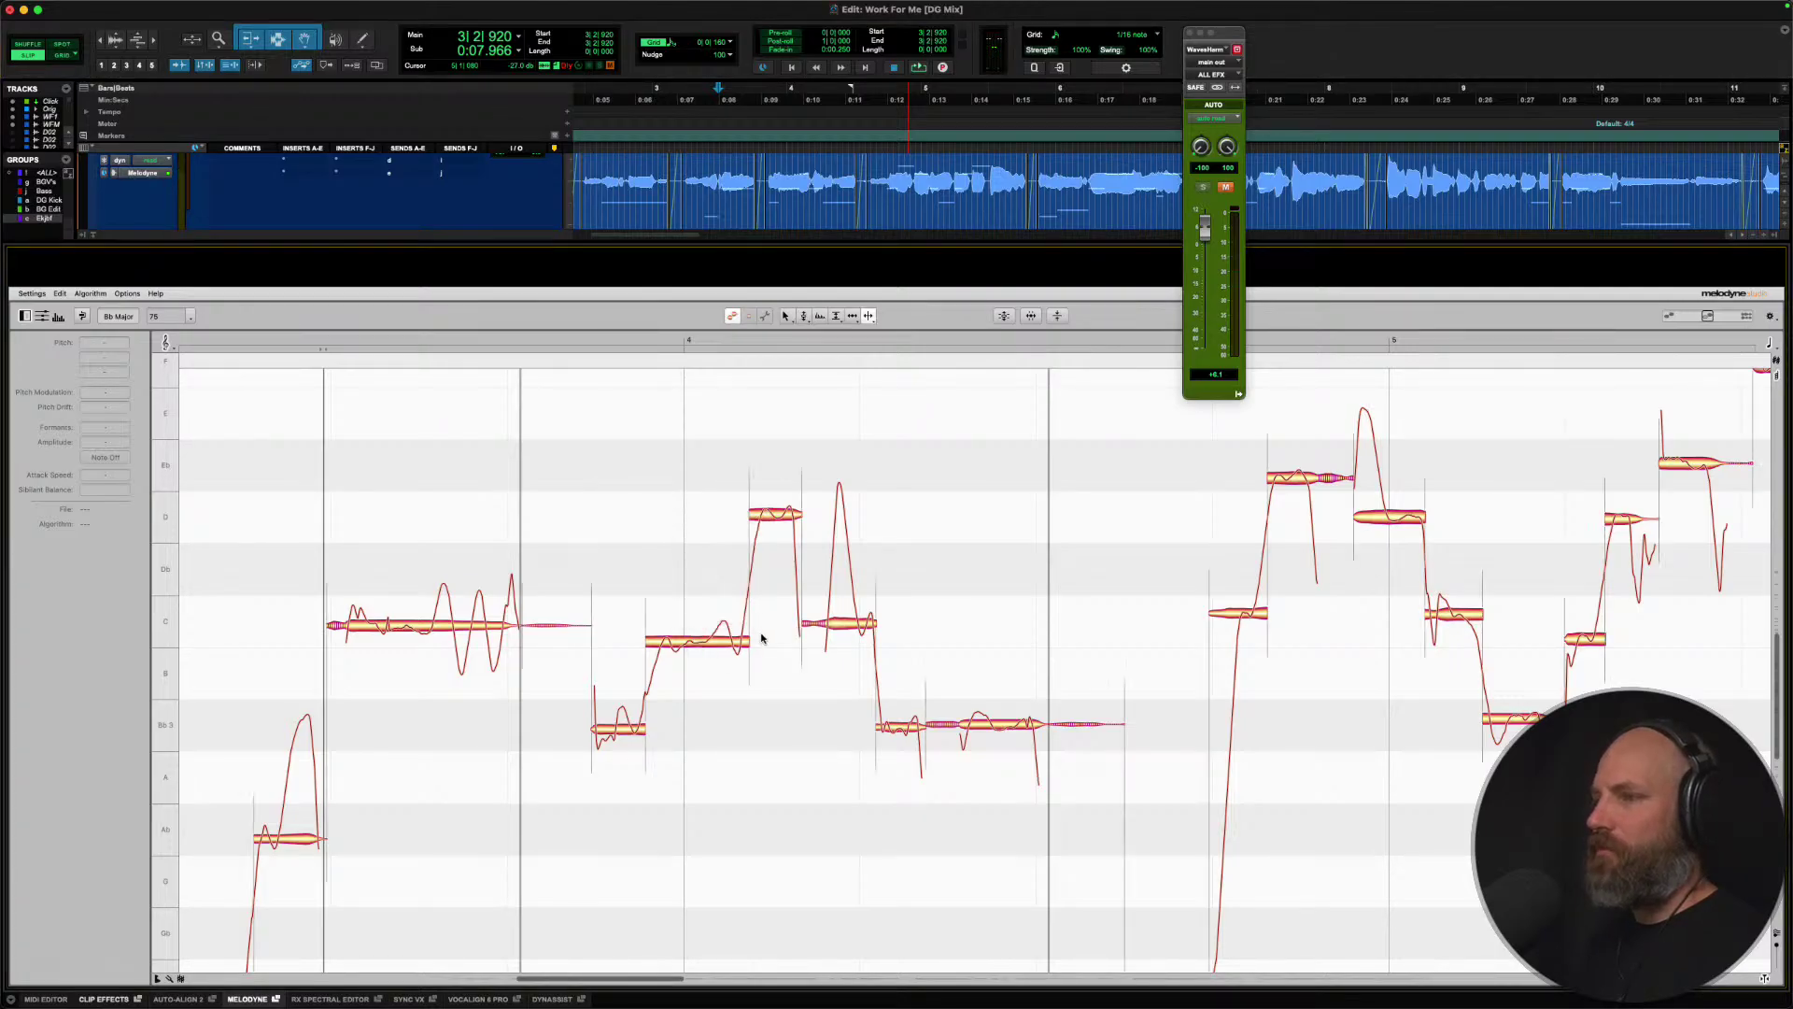
click(706, 643)
right_click(683, 645)
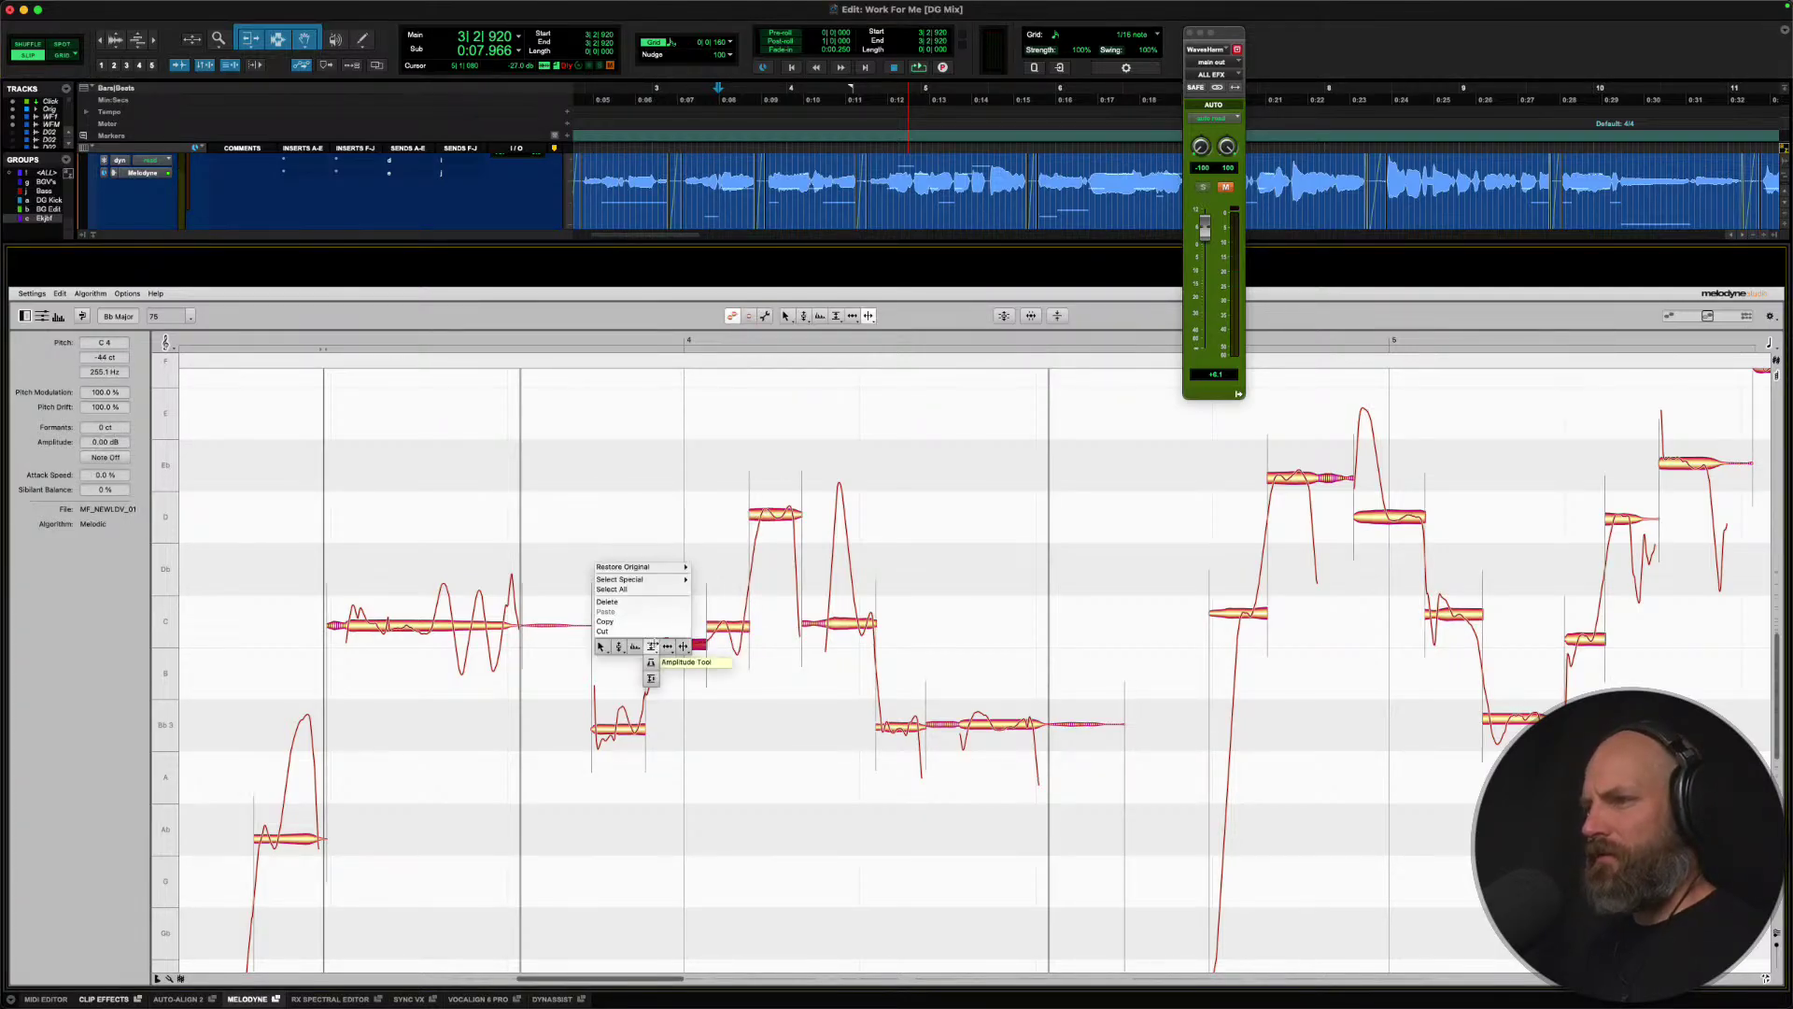
click(621, 646)
double_click(691, 641)
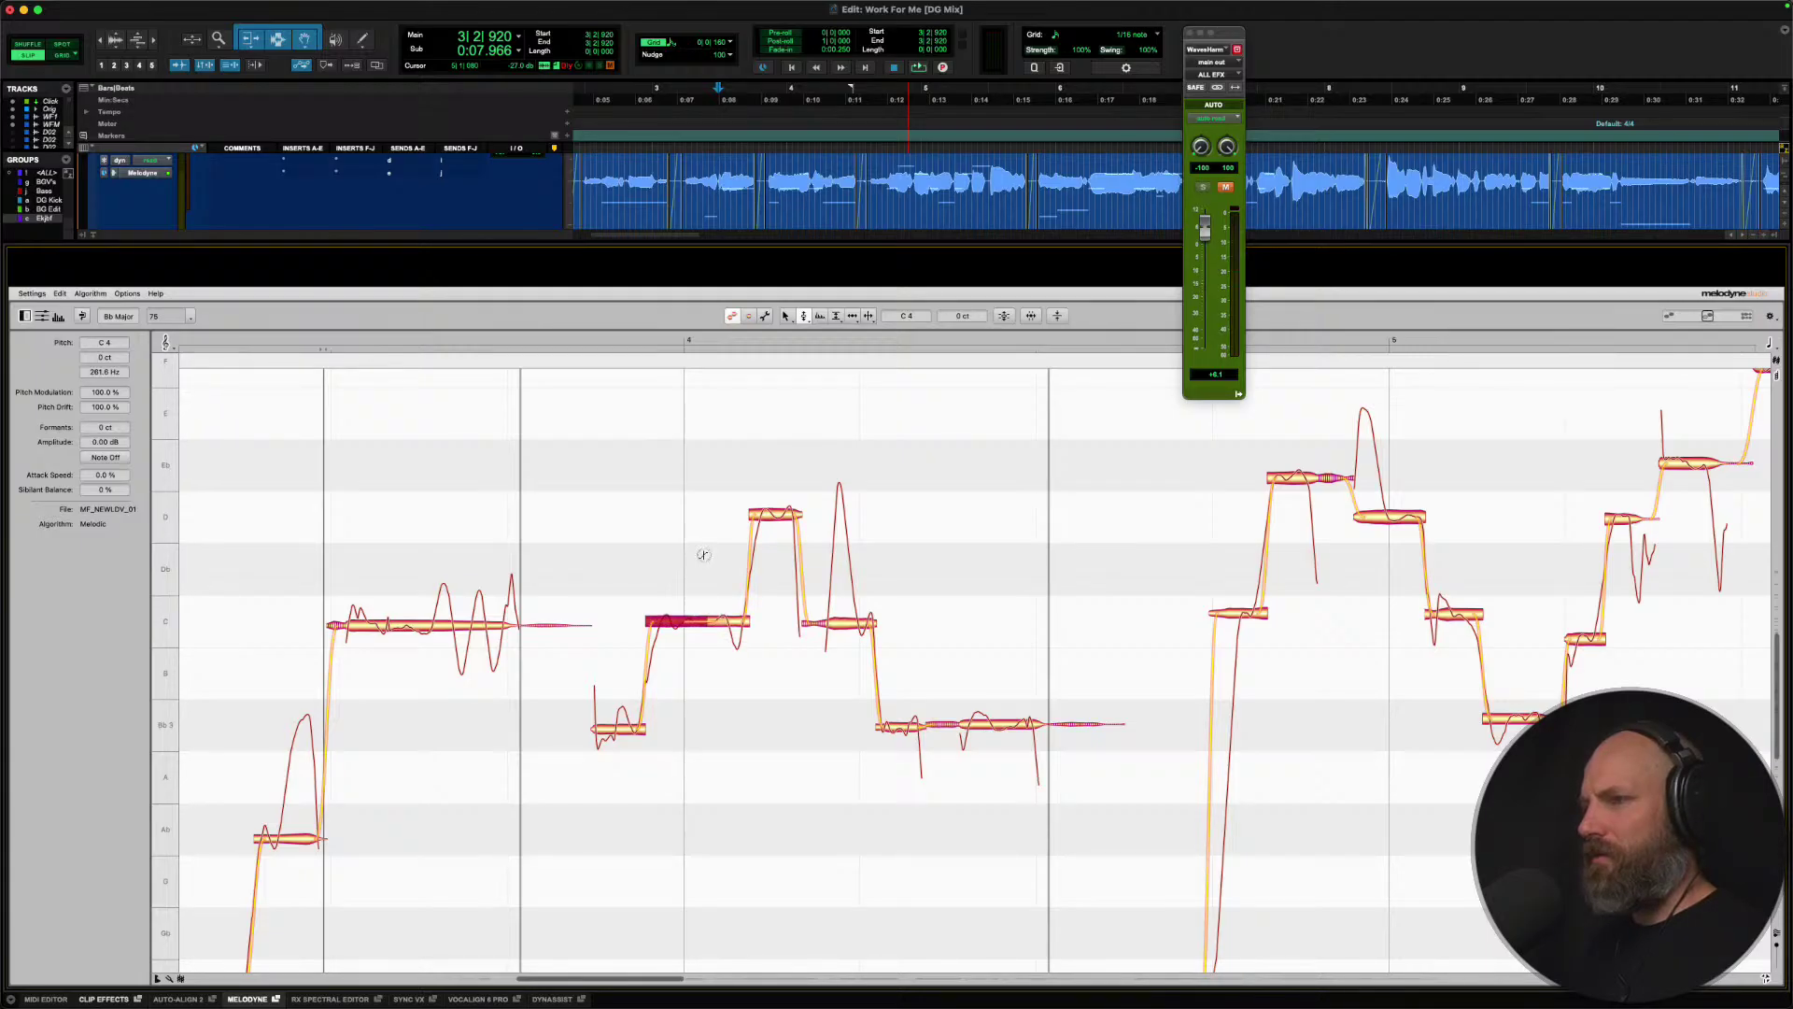
Play the vocal from 3|2|920 and then from 4|1|760 to judge the corrected note and the following phrase.
key(space)
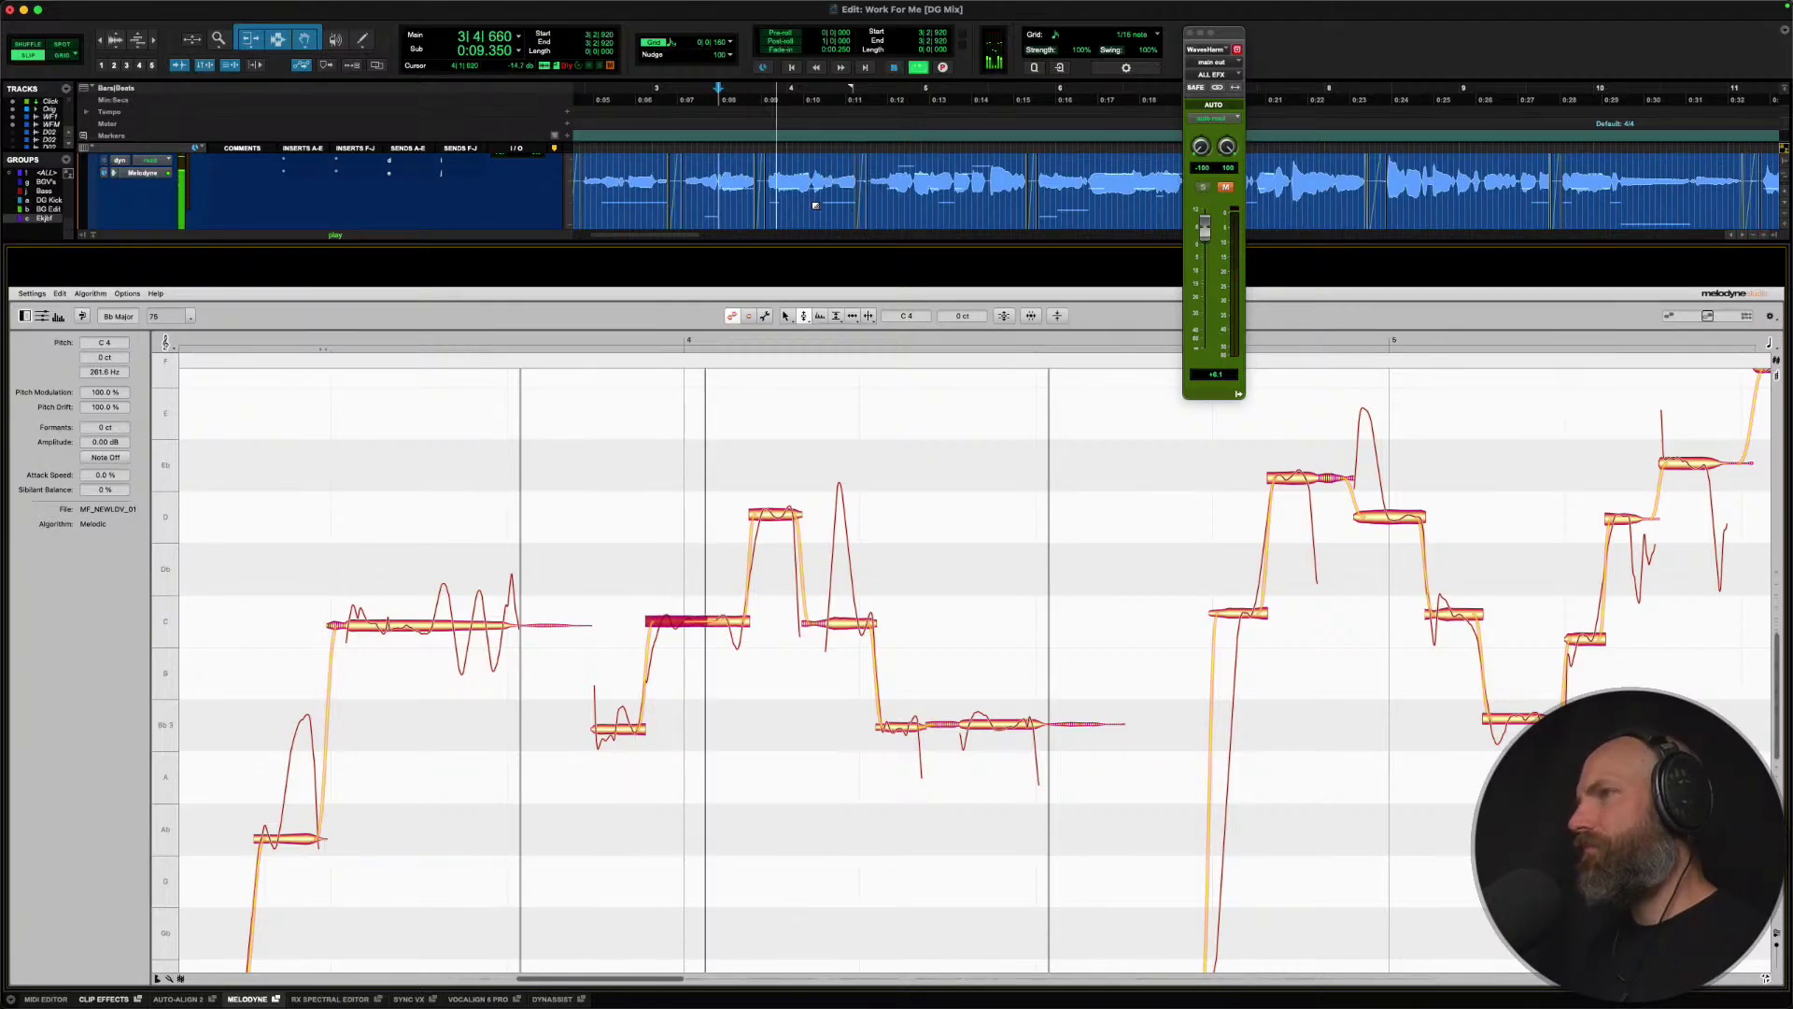
key(space)
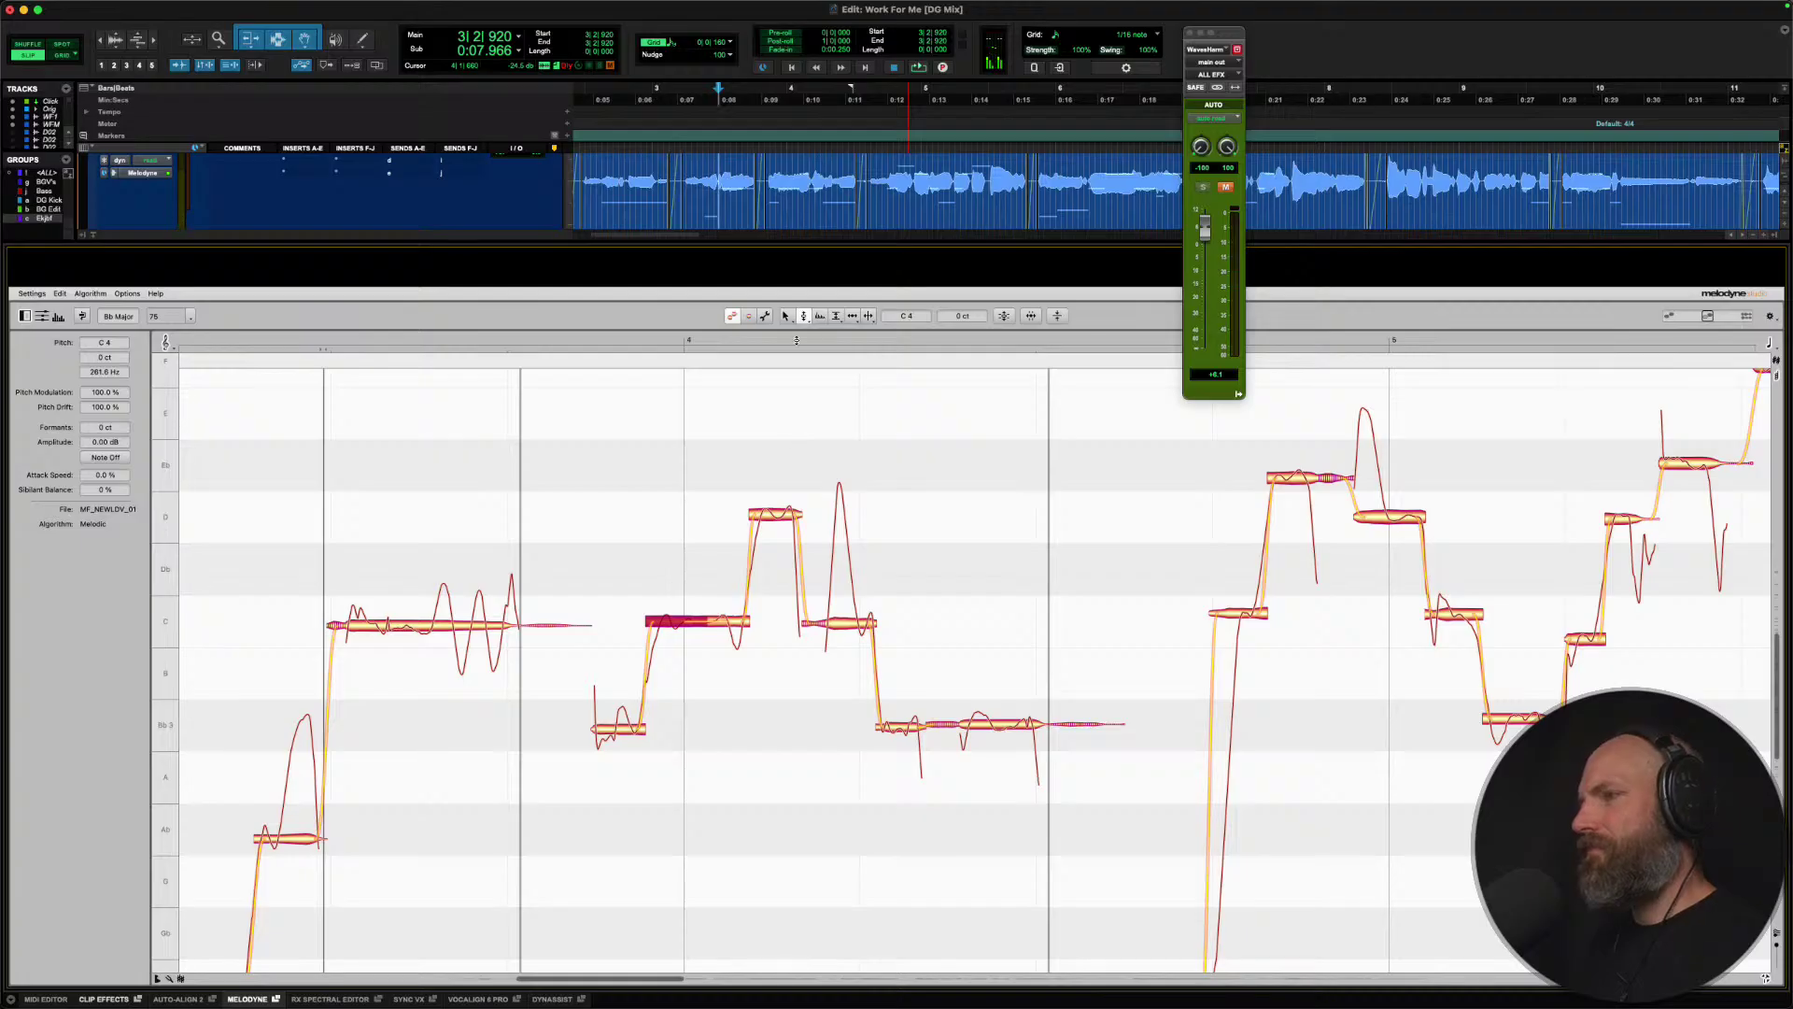
key(space)
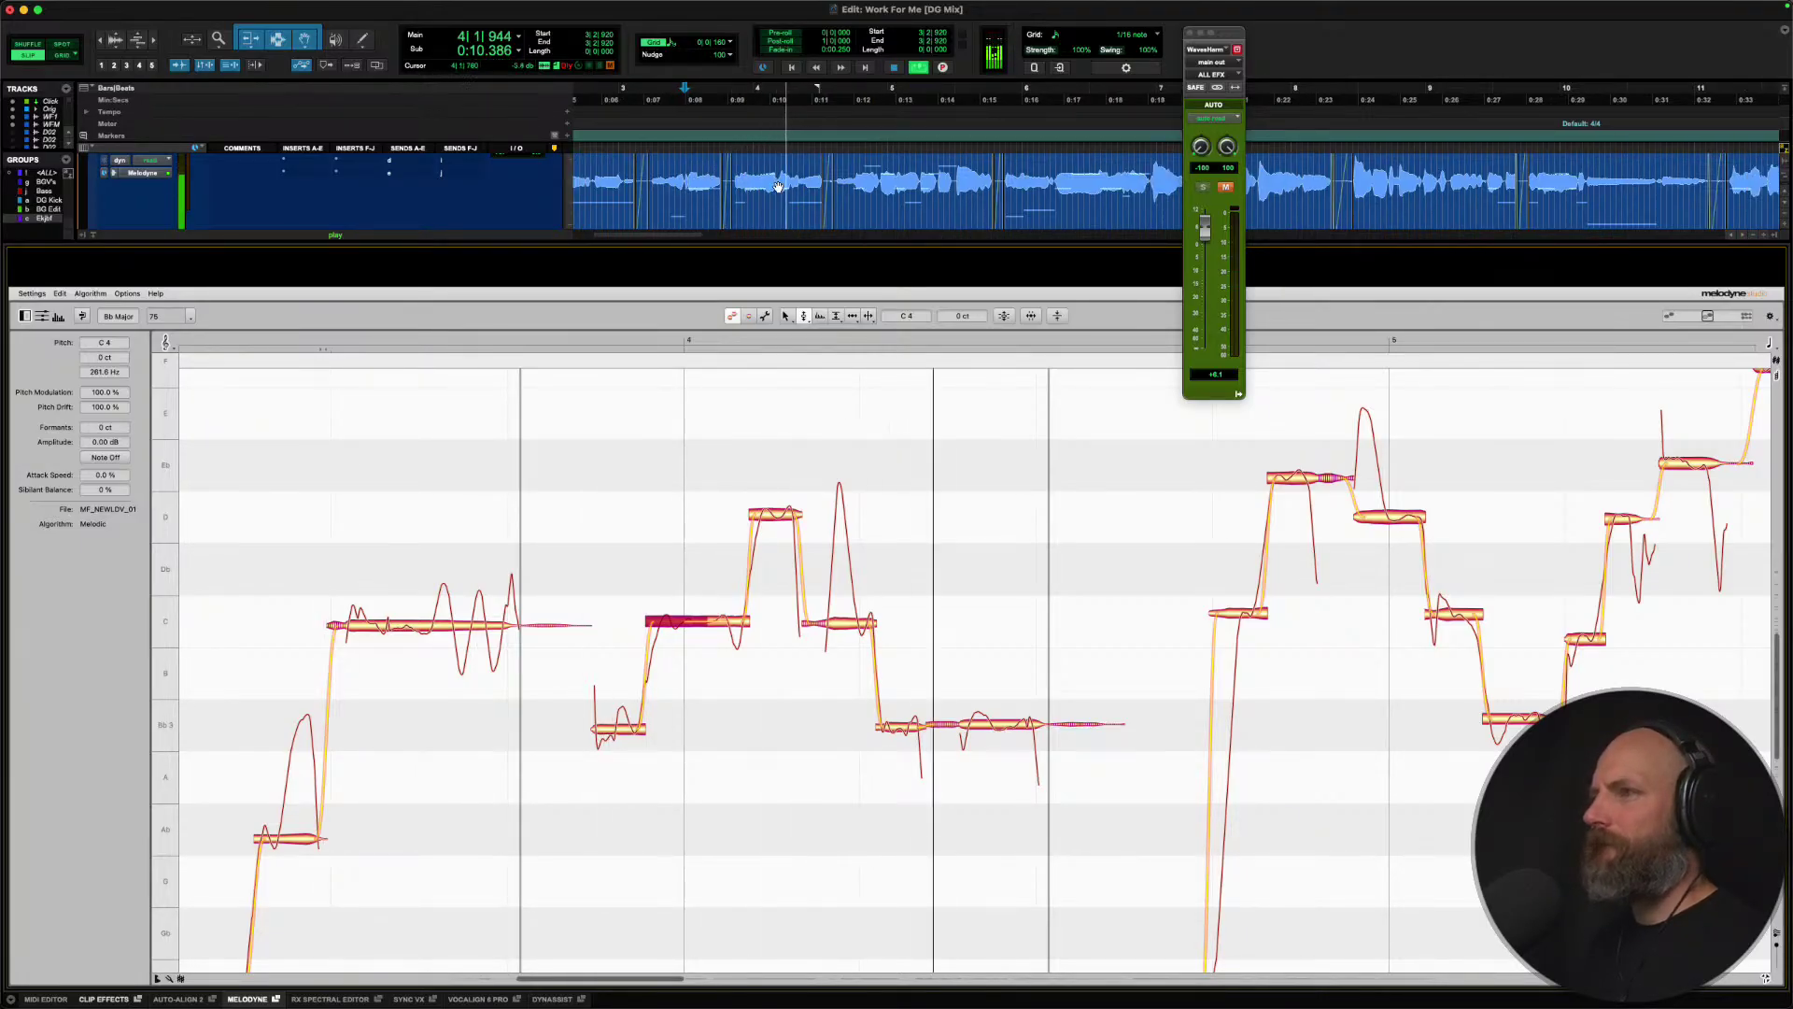
click(781, 176)
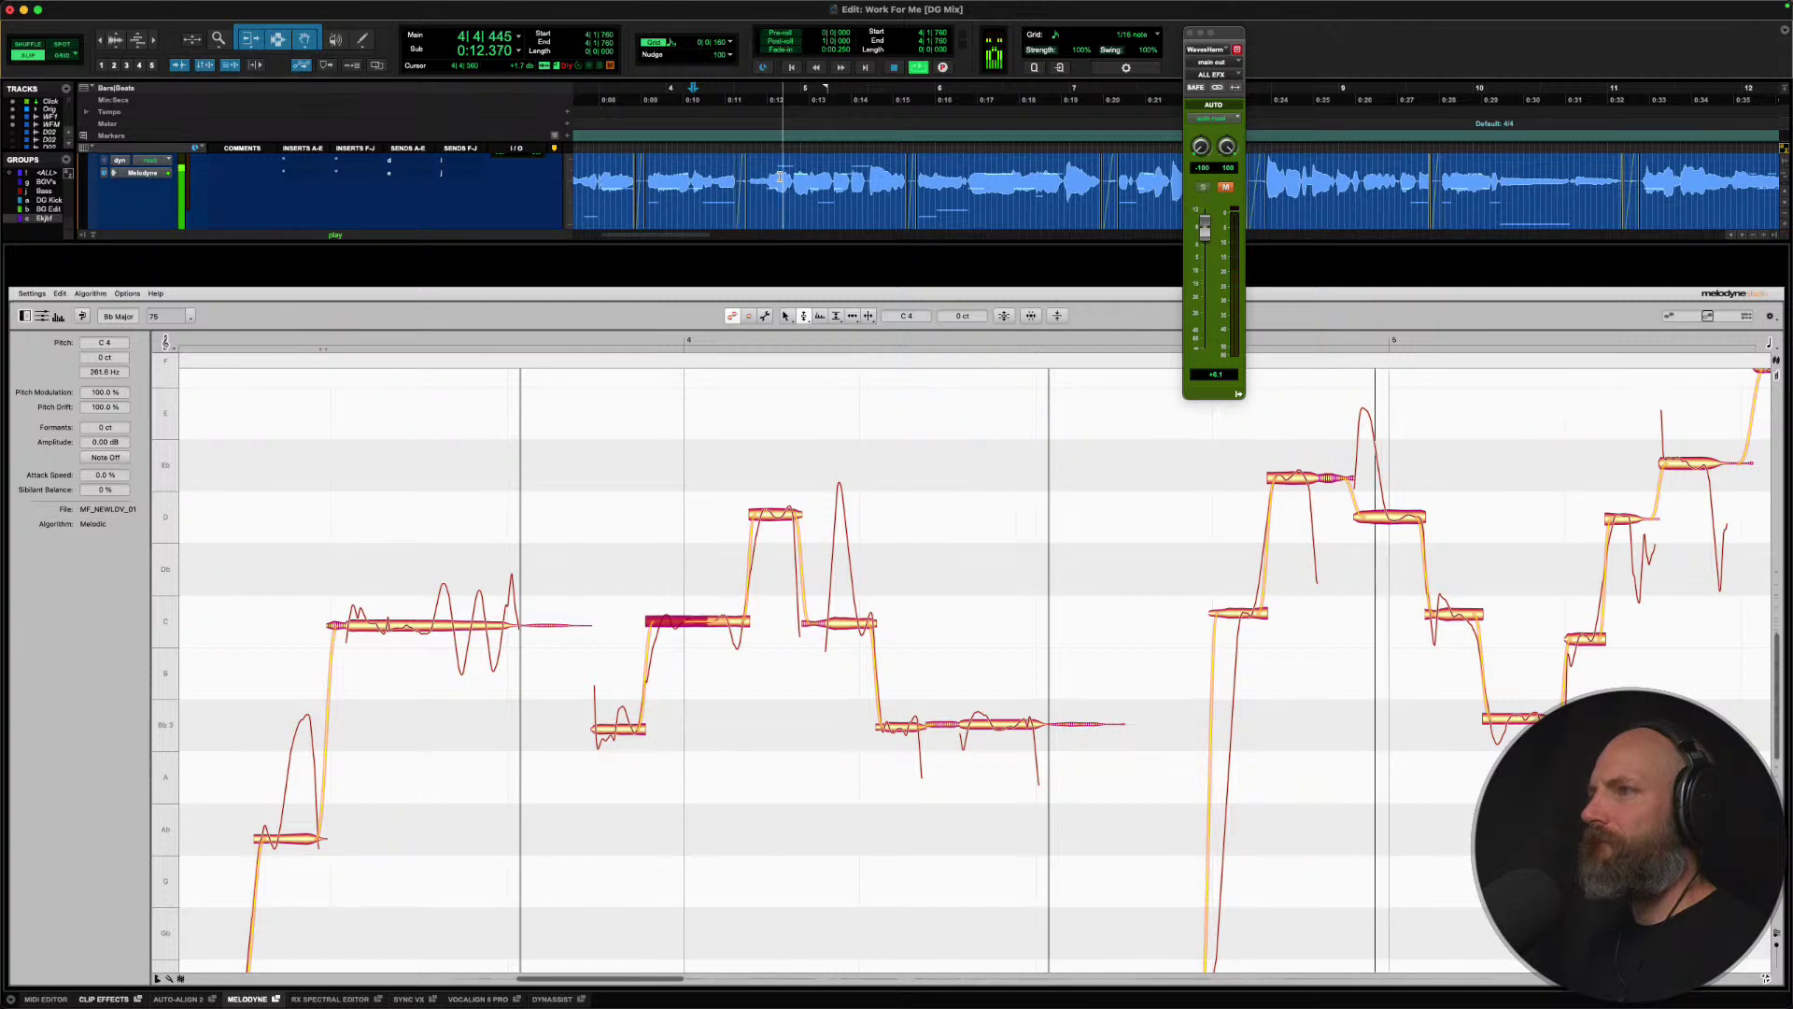
key(space)
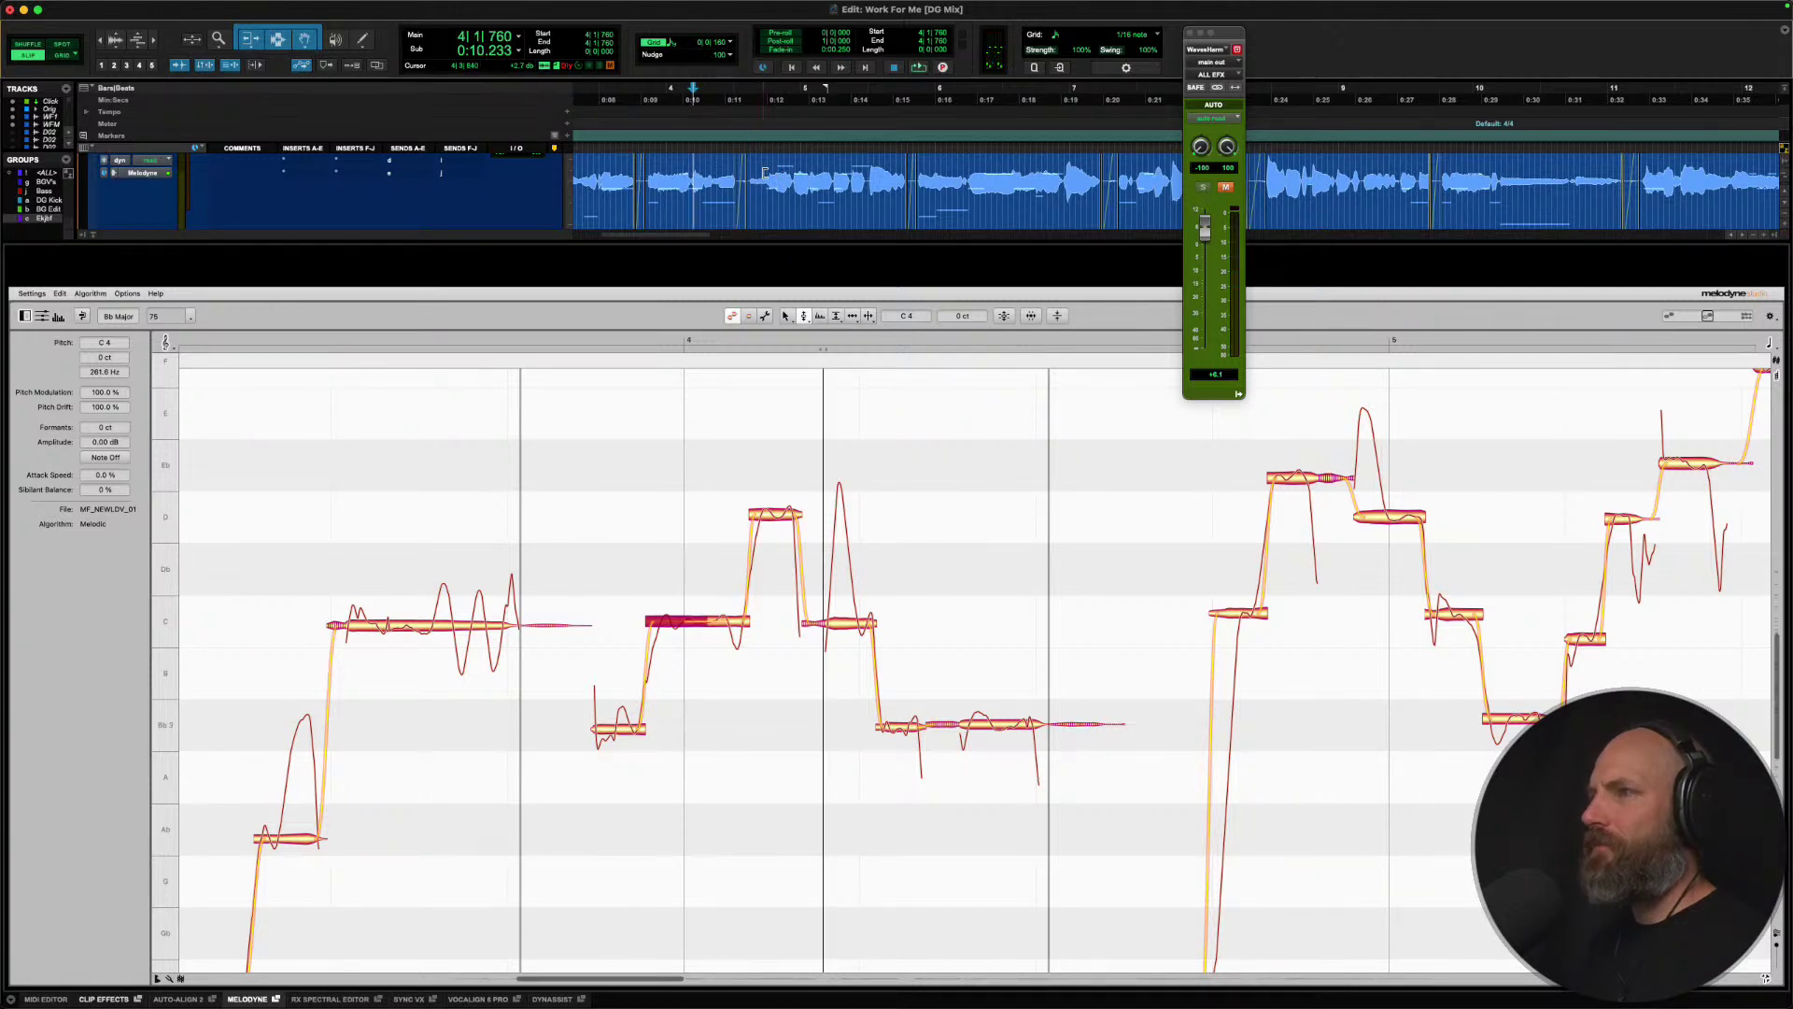
Set the playback start to 4|3|940 and snap the phrase's first three notes to C 4, Eb 4 and D 4.
click(766, 174)
key(space)
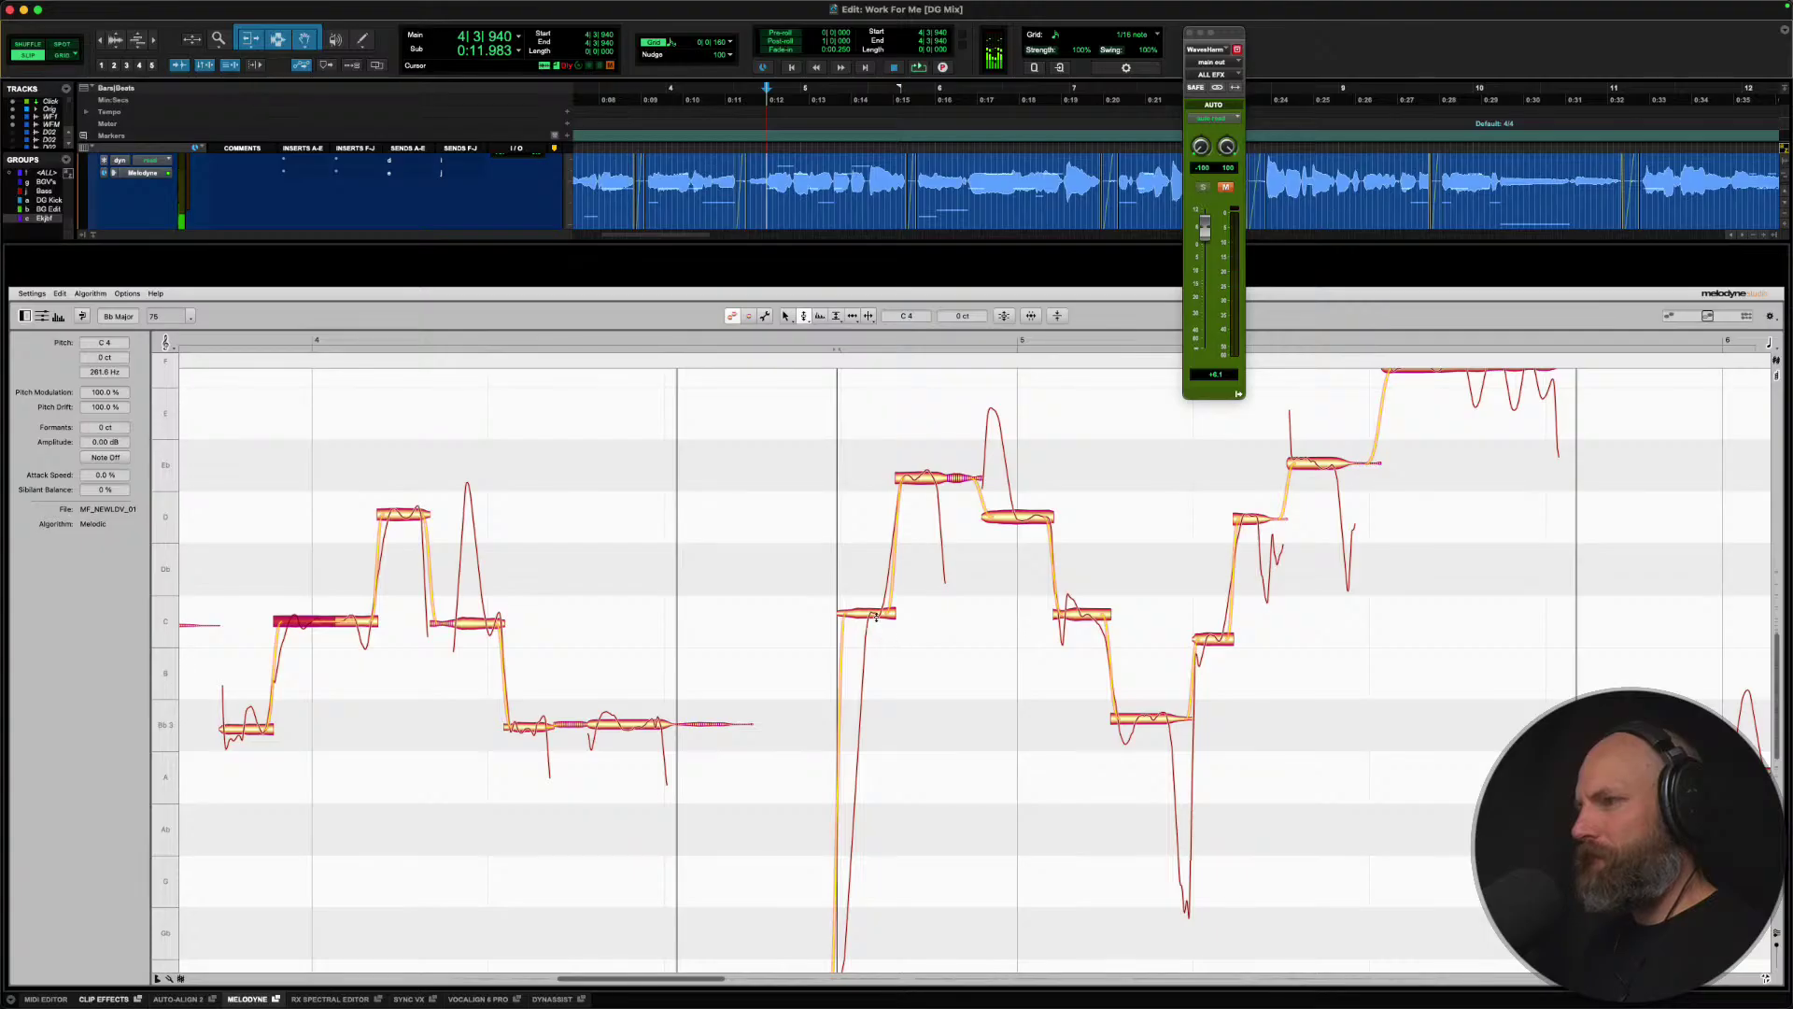
click(876, 616)
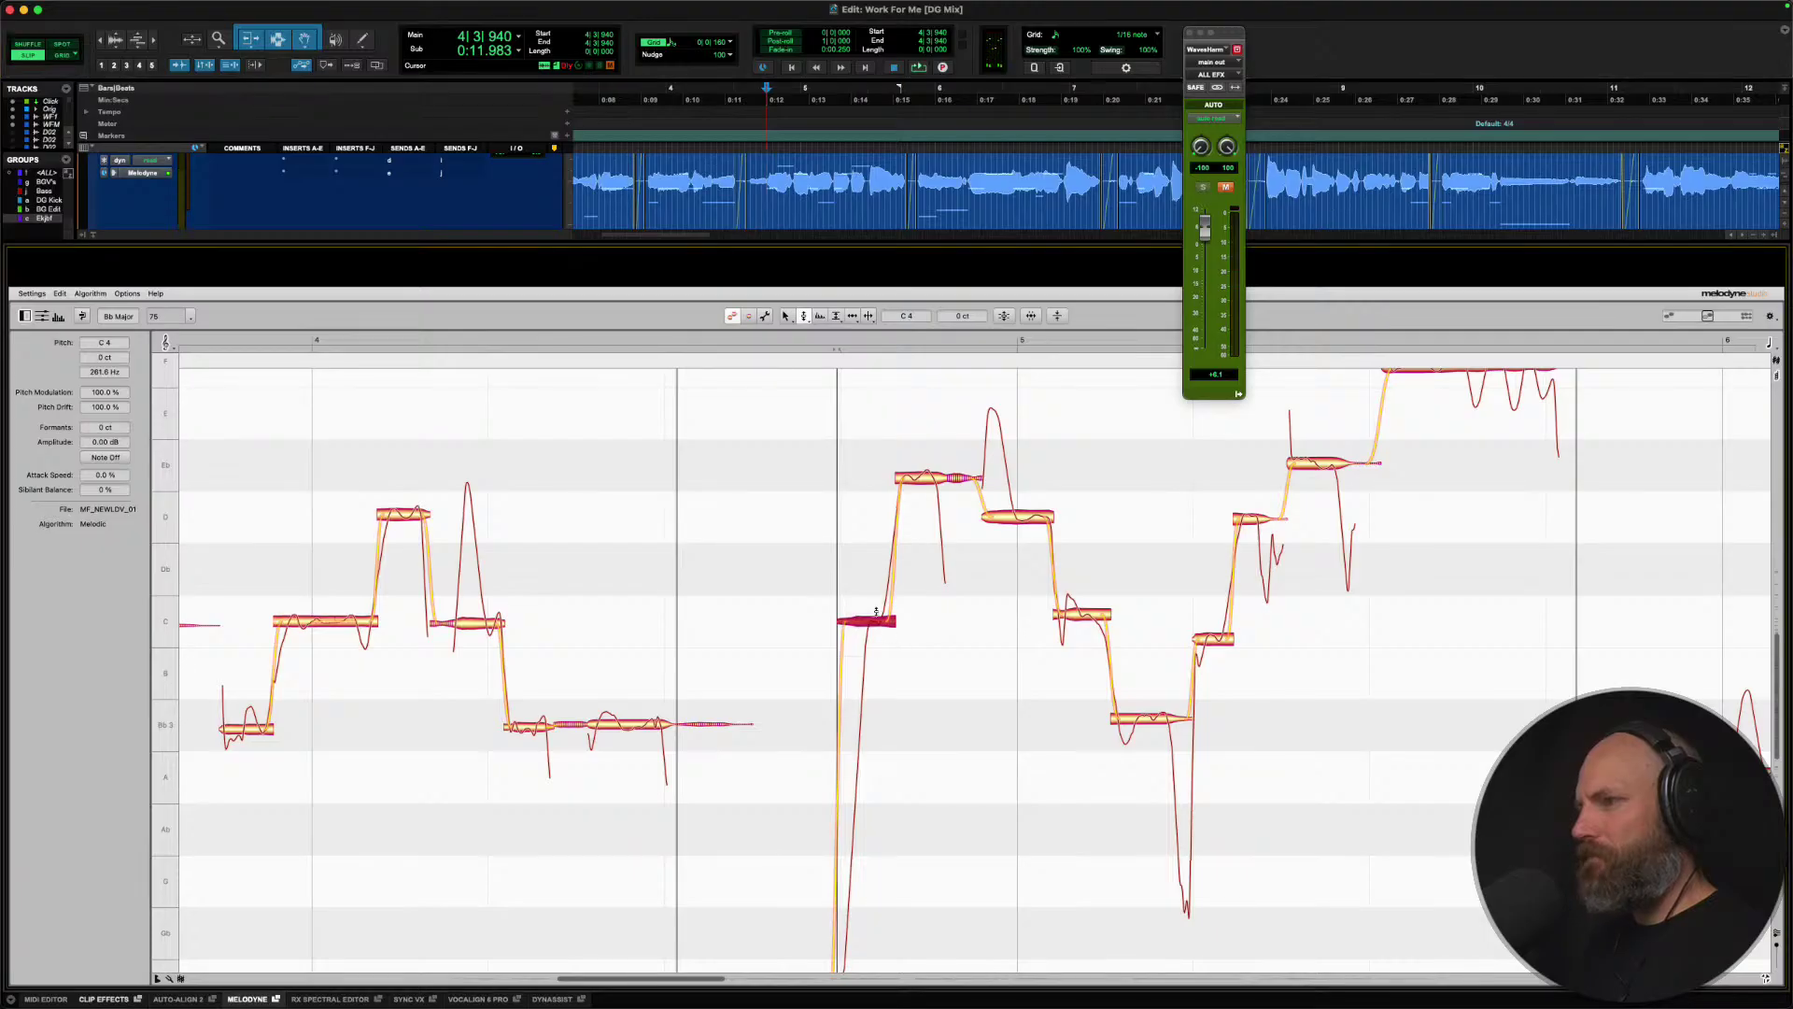
double_click(920, 483)
key(space)
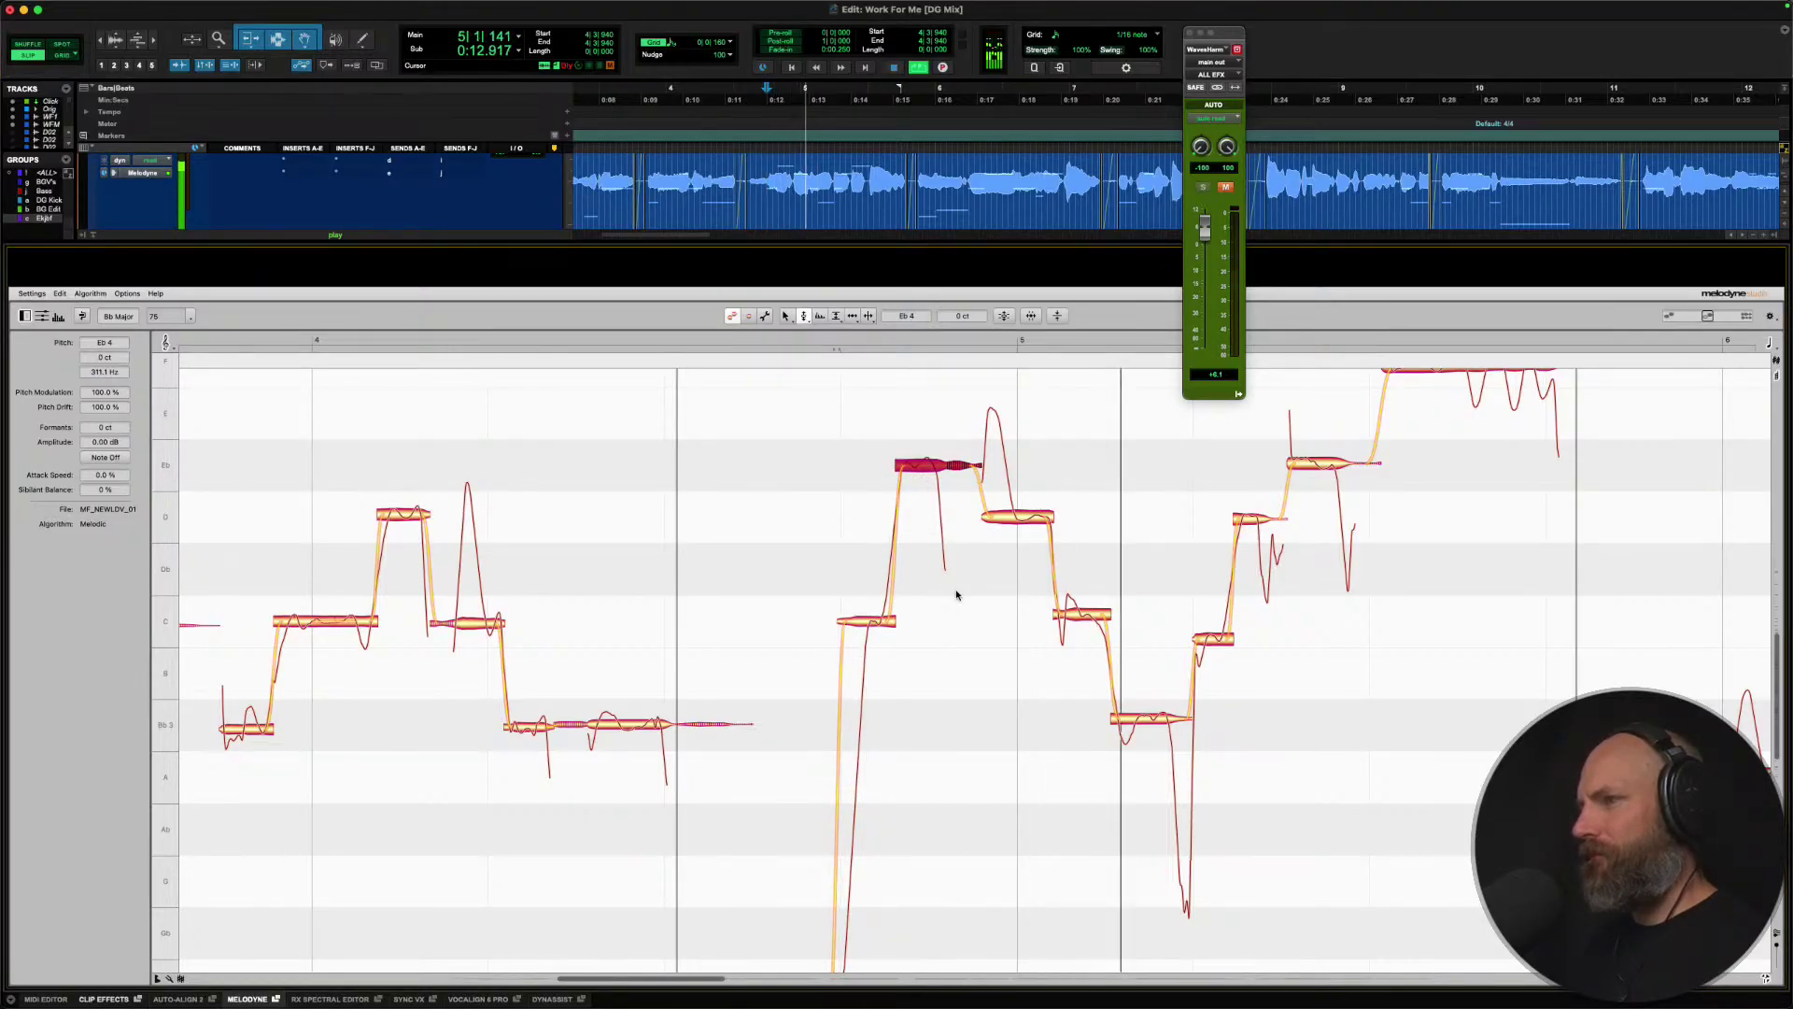
key(space)
double_click(1016, 518)
key(space)
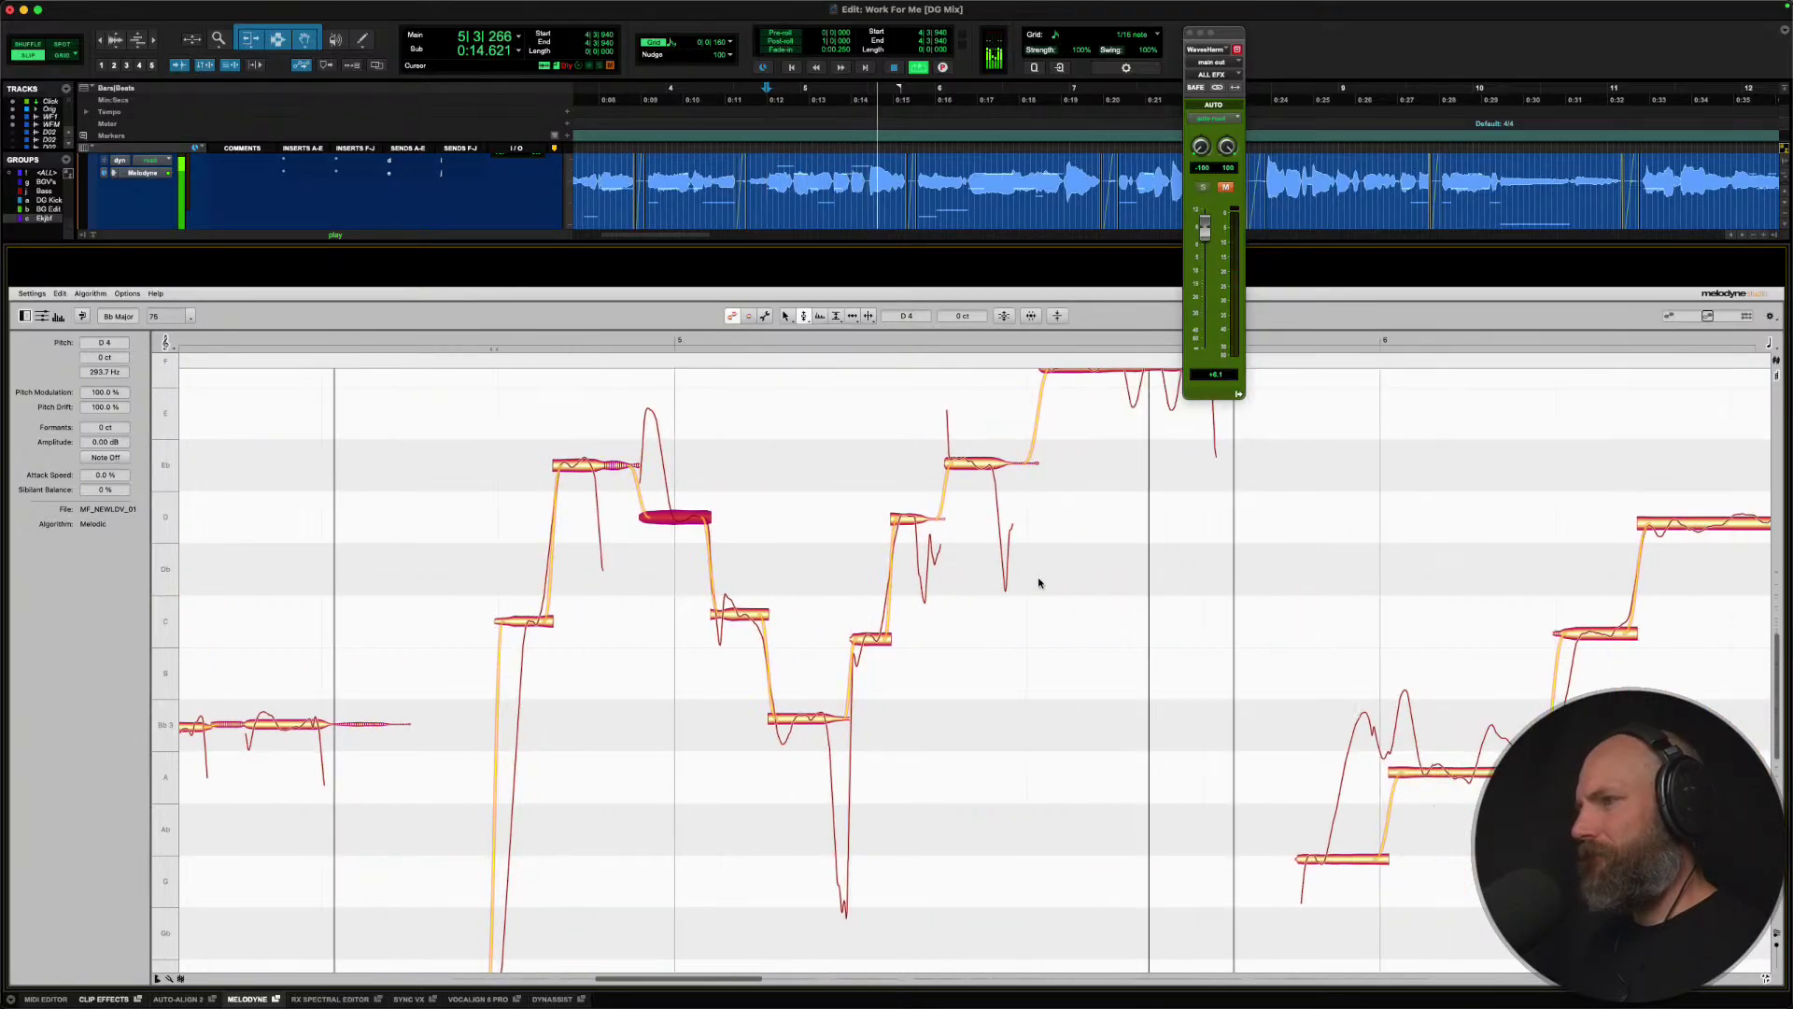
key(space)
Snap the phrase's lowest note to Bb 3 and the rising note after it to C 4, checking both by playback.
key(space)
double_click(868, 639)
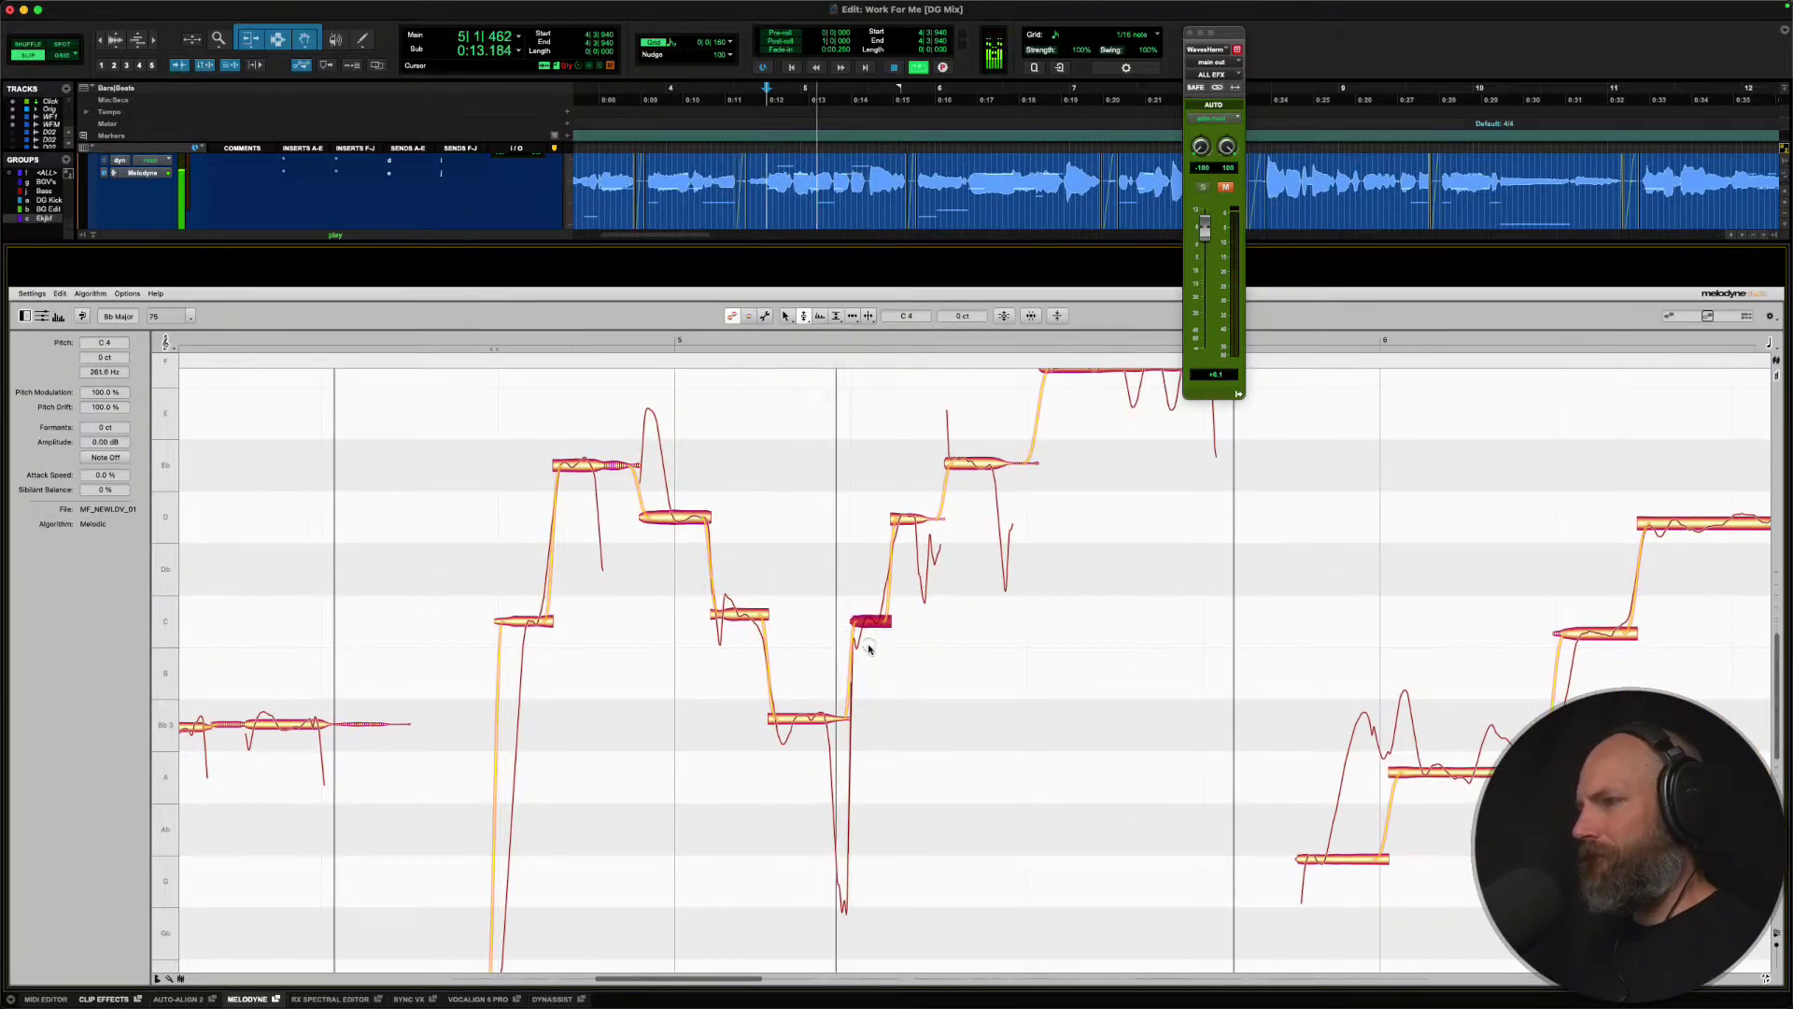
key(space)
double_click(809, 723)
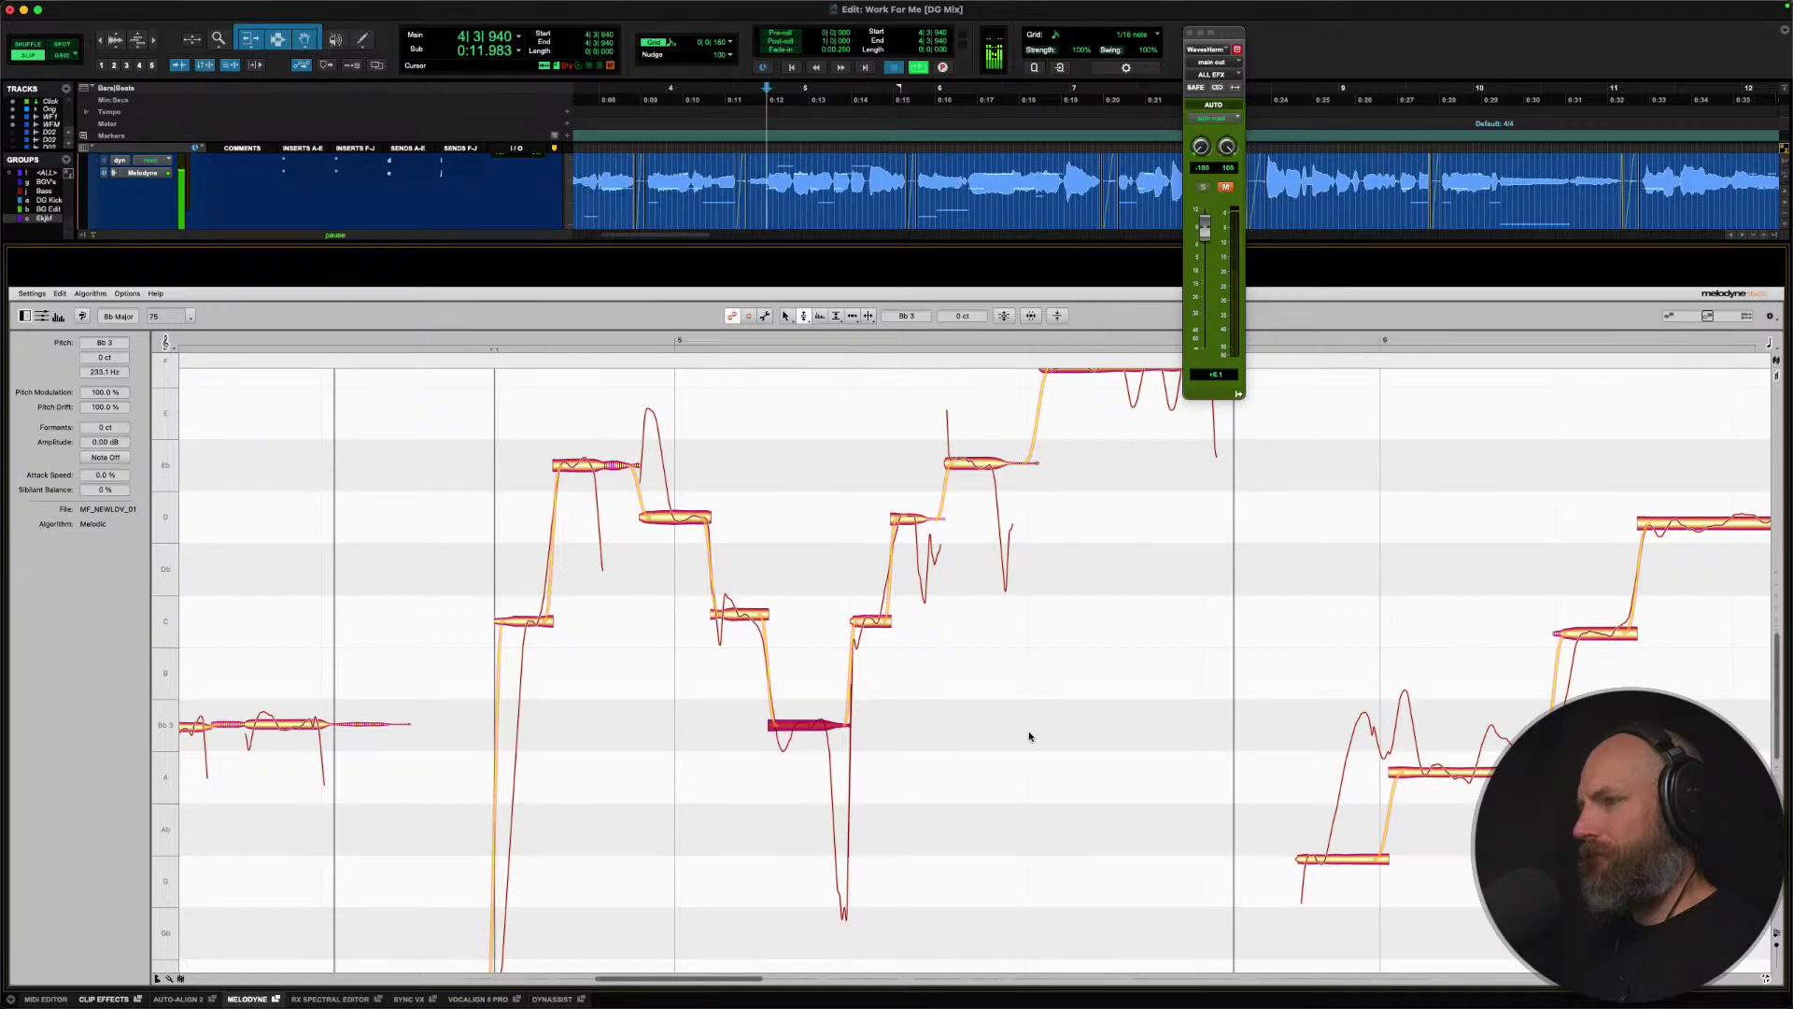
key(space)
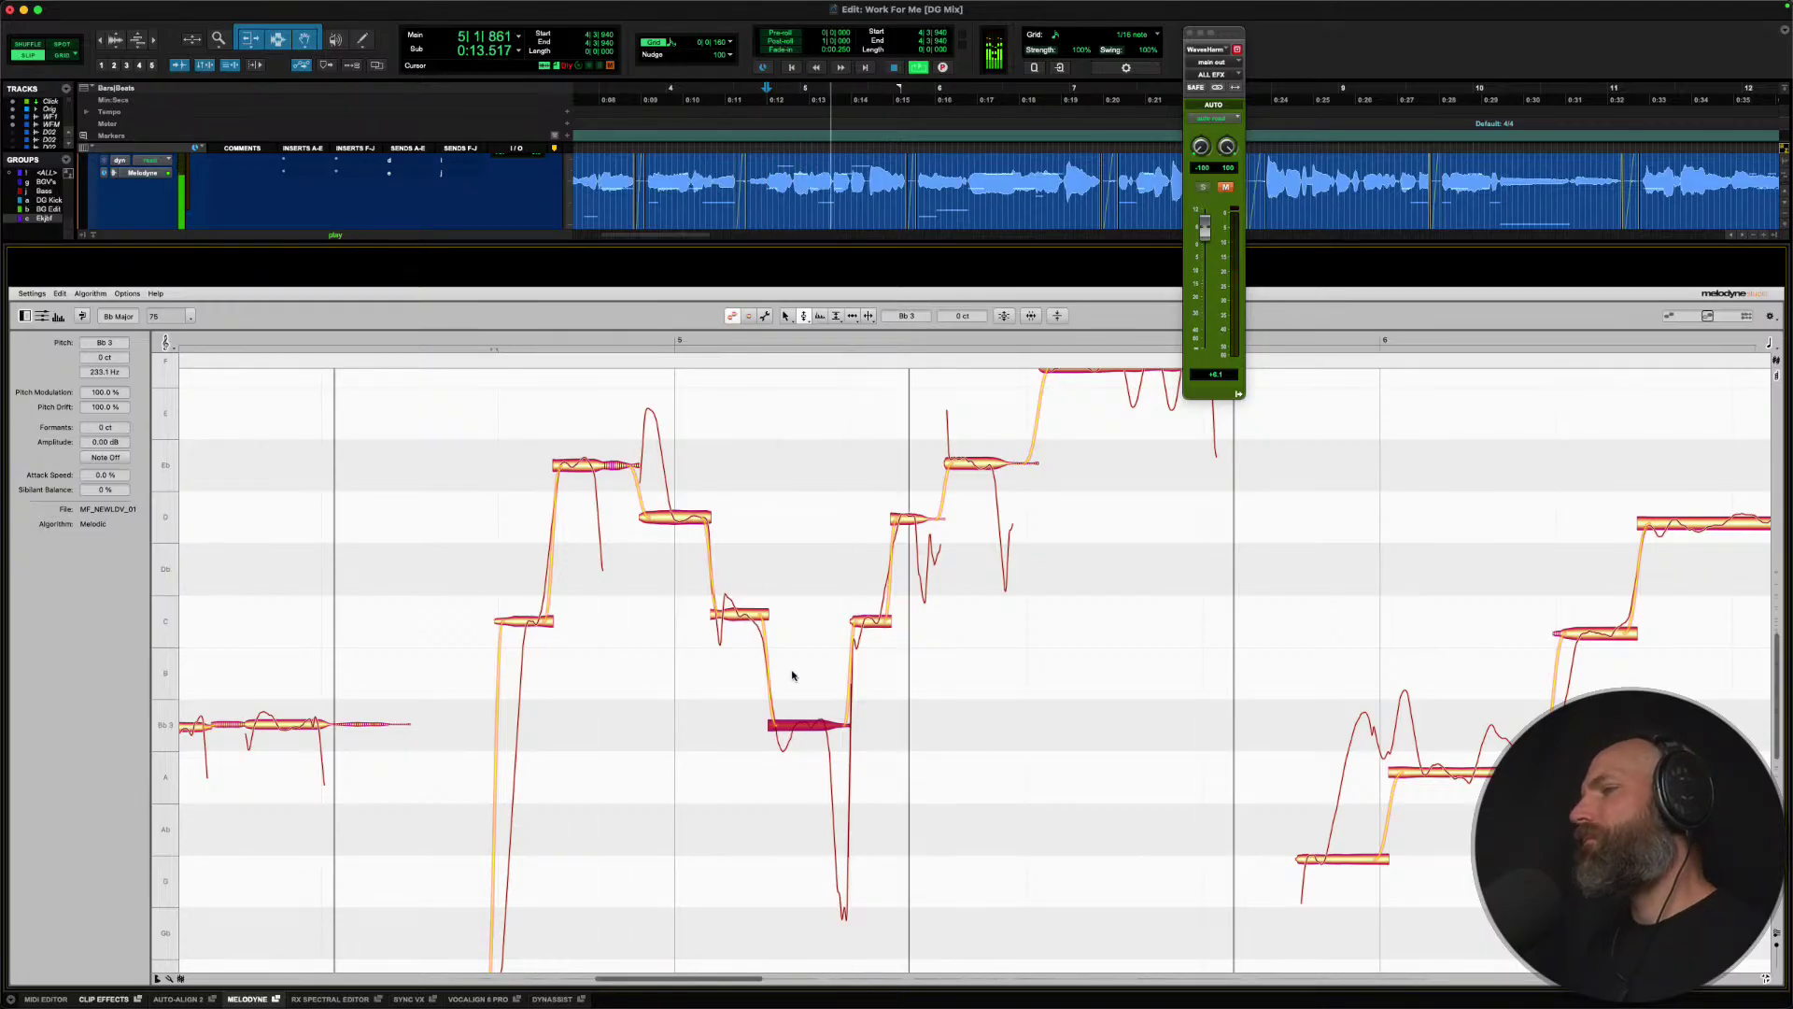
key(space)
Split the note following the D 4 after the start of bar 5, snap its parts to C 4 and play the phrase.
double_click(742, 615)
key(space)
right_click(738, 620)
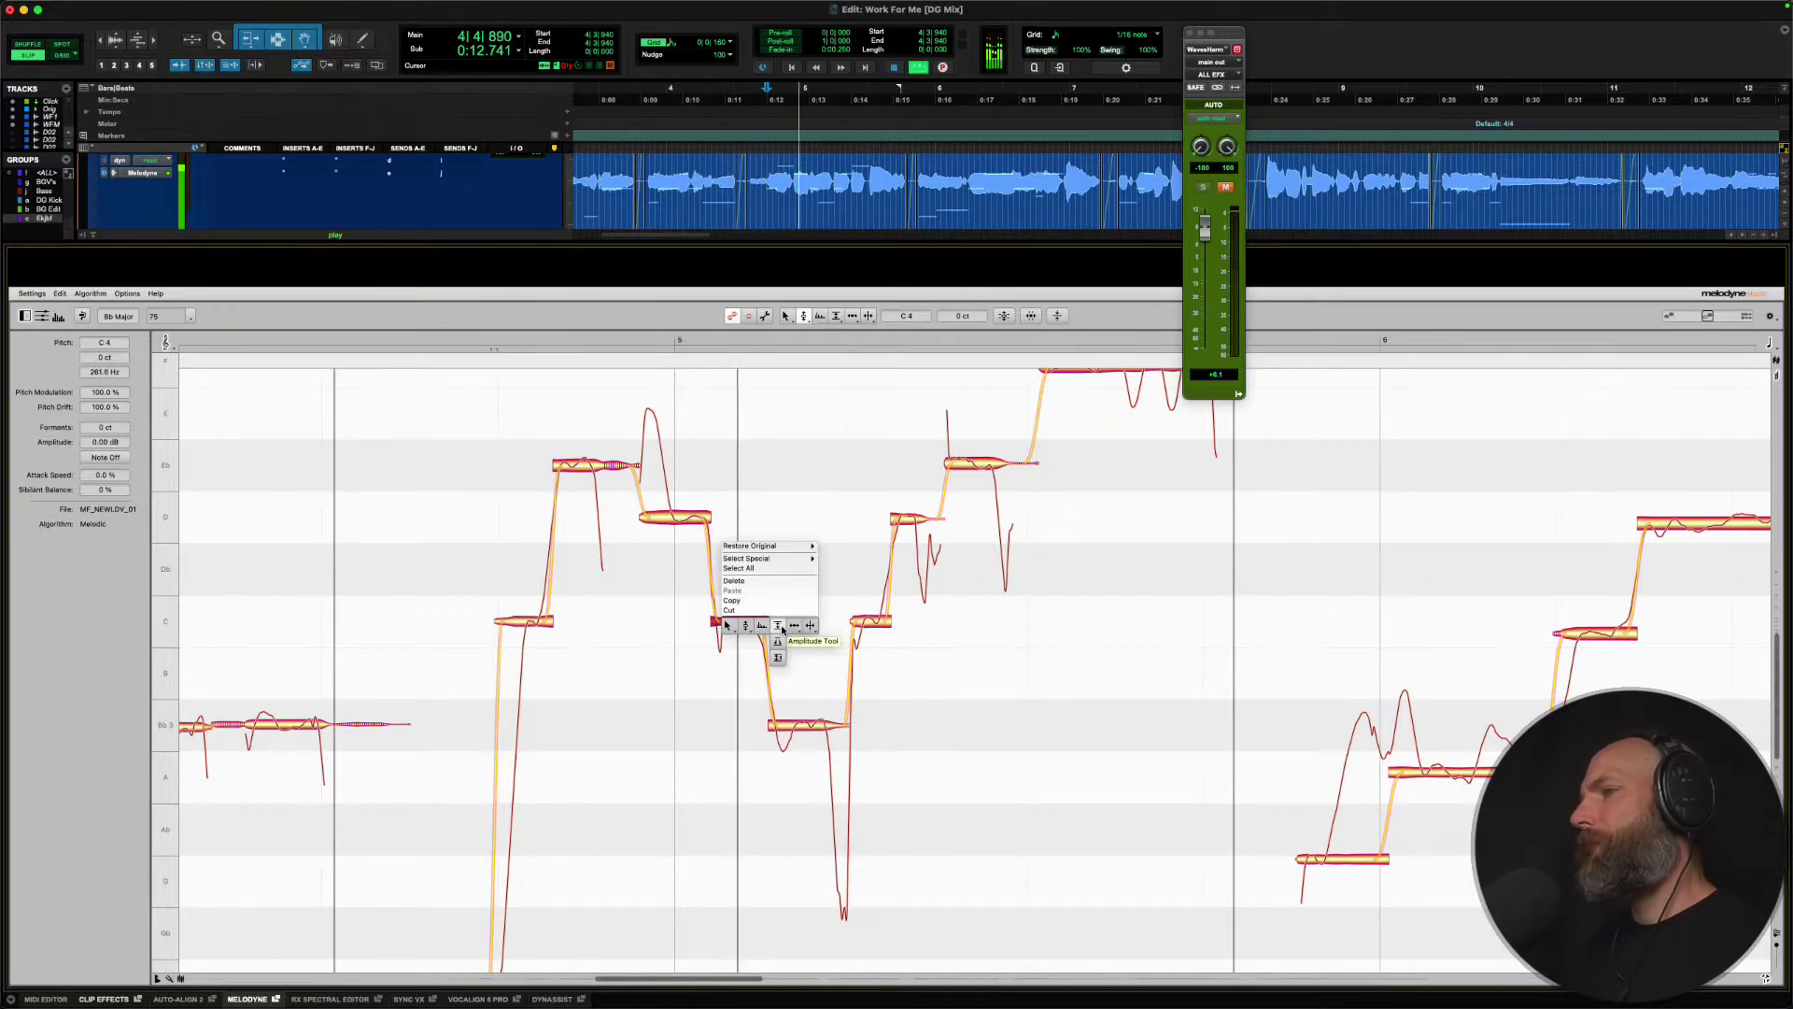
click(782, 629)
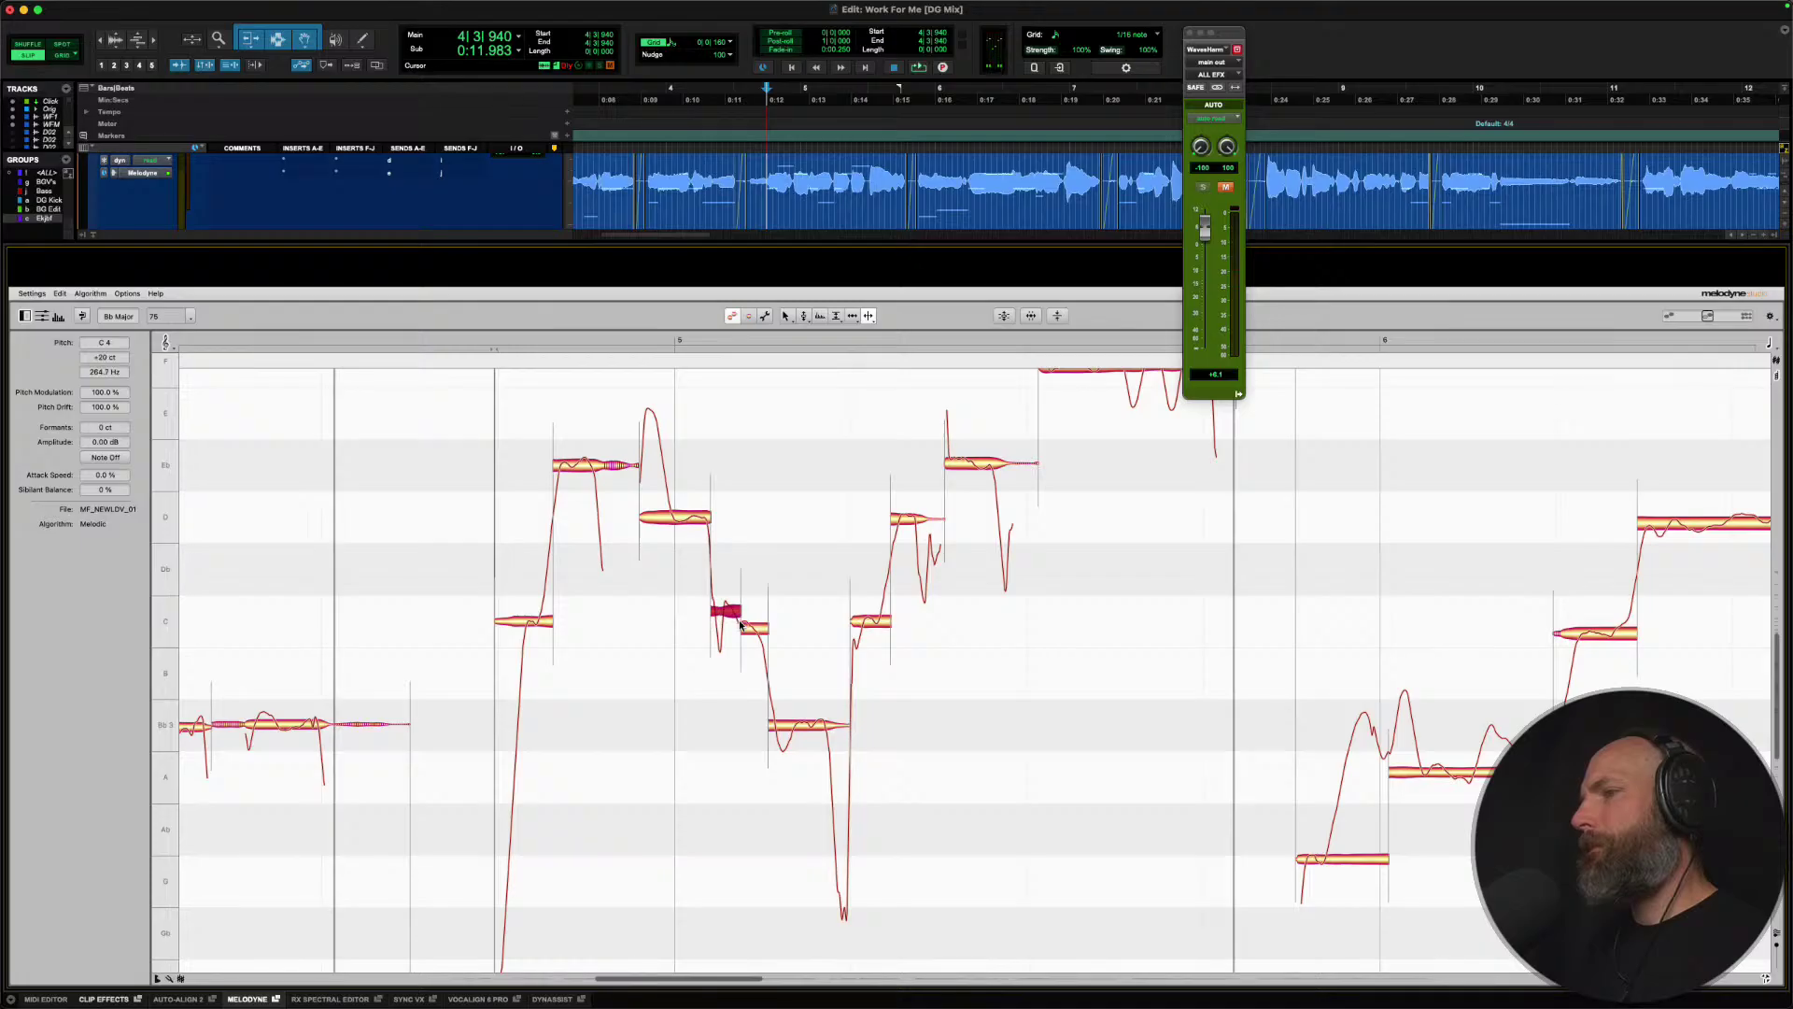
right_click(696, 621)
click(689, 619)
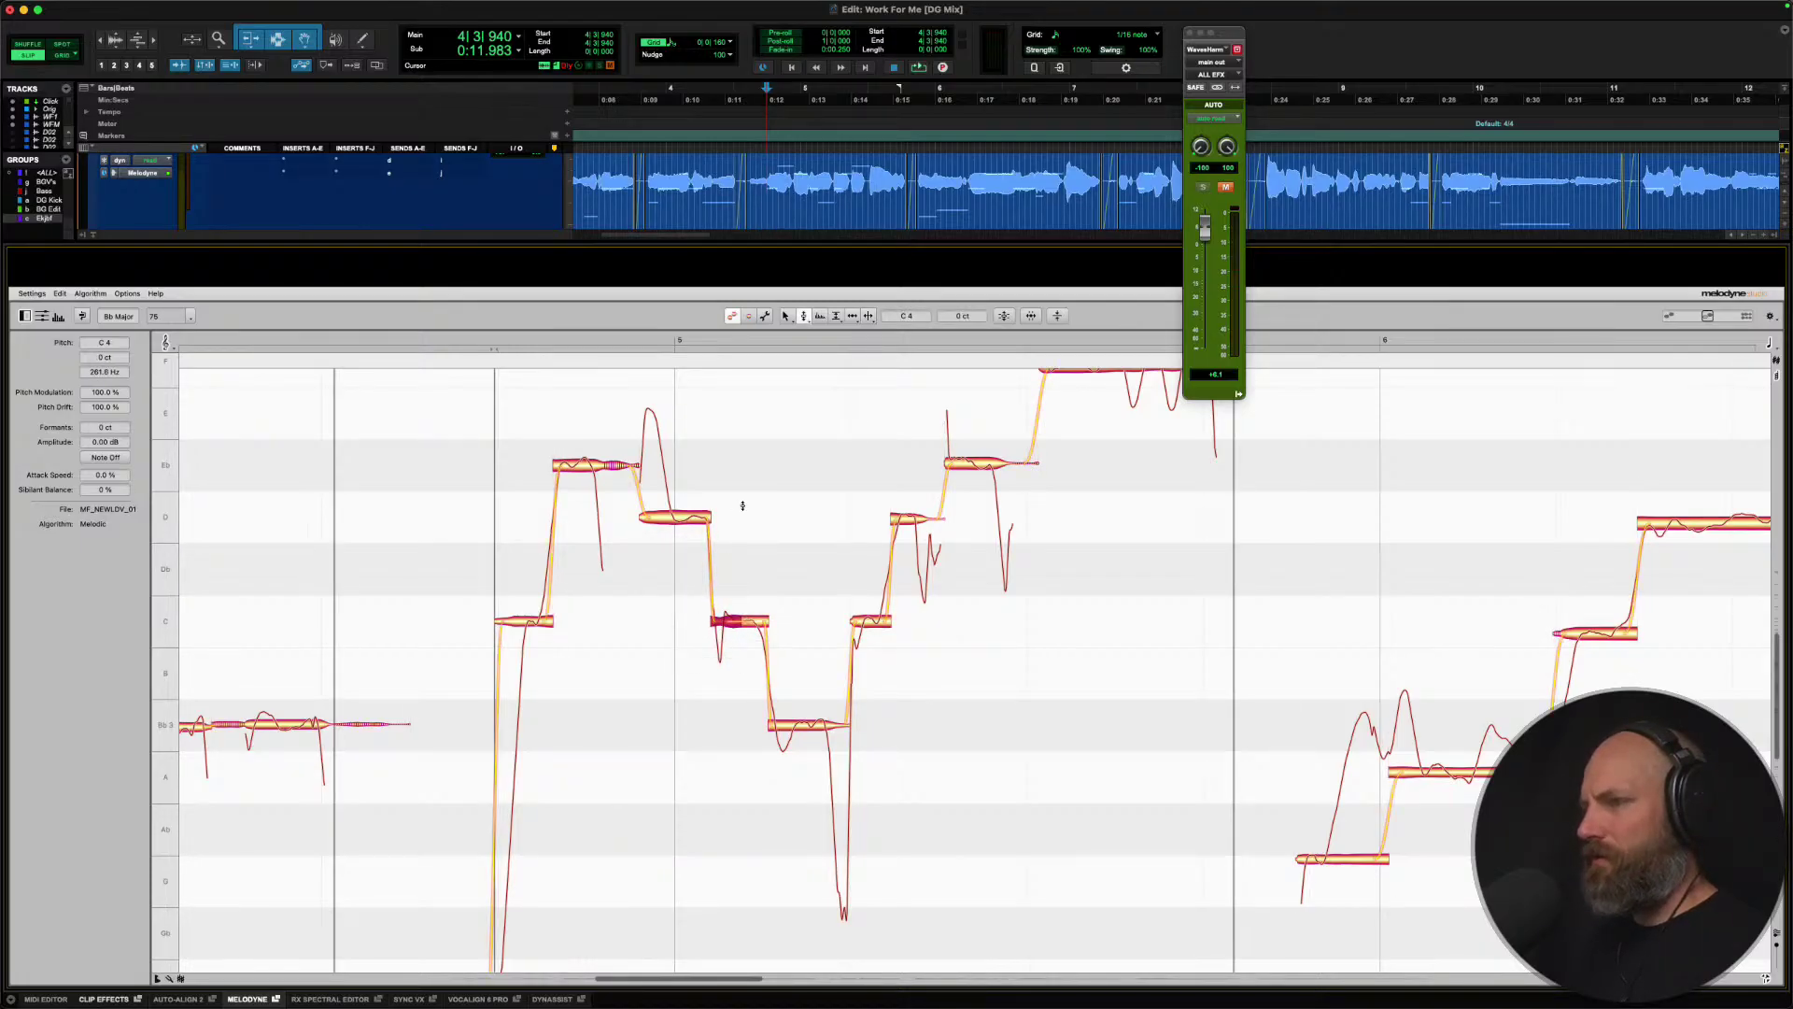
key(space)
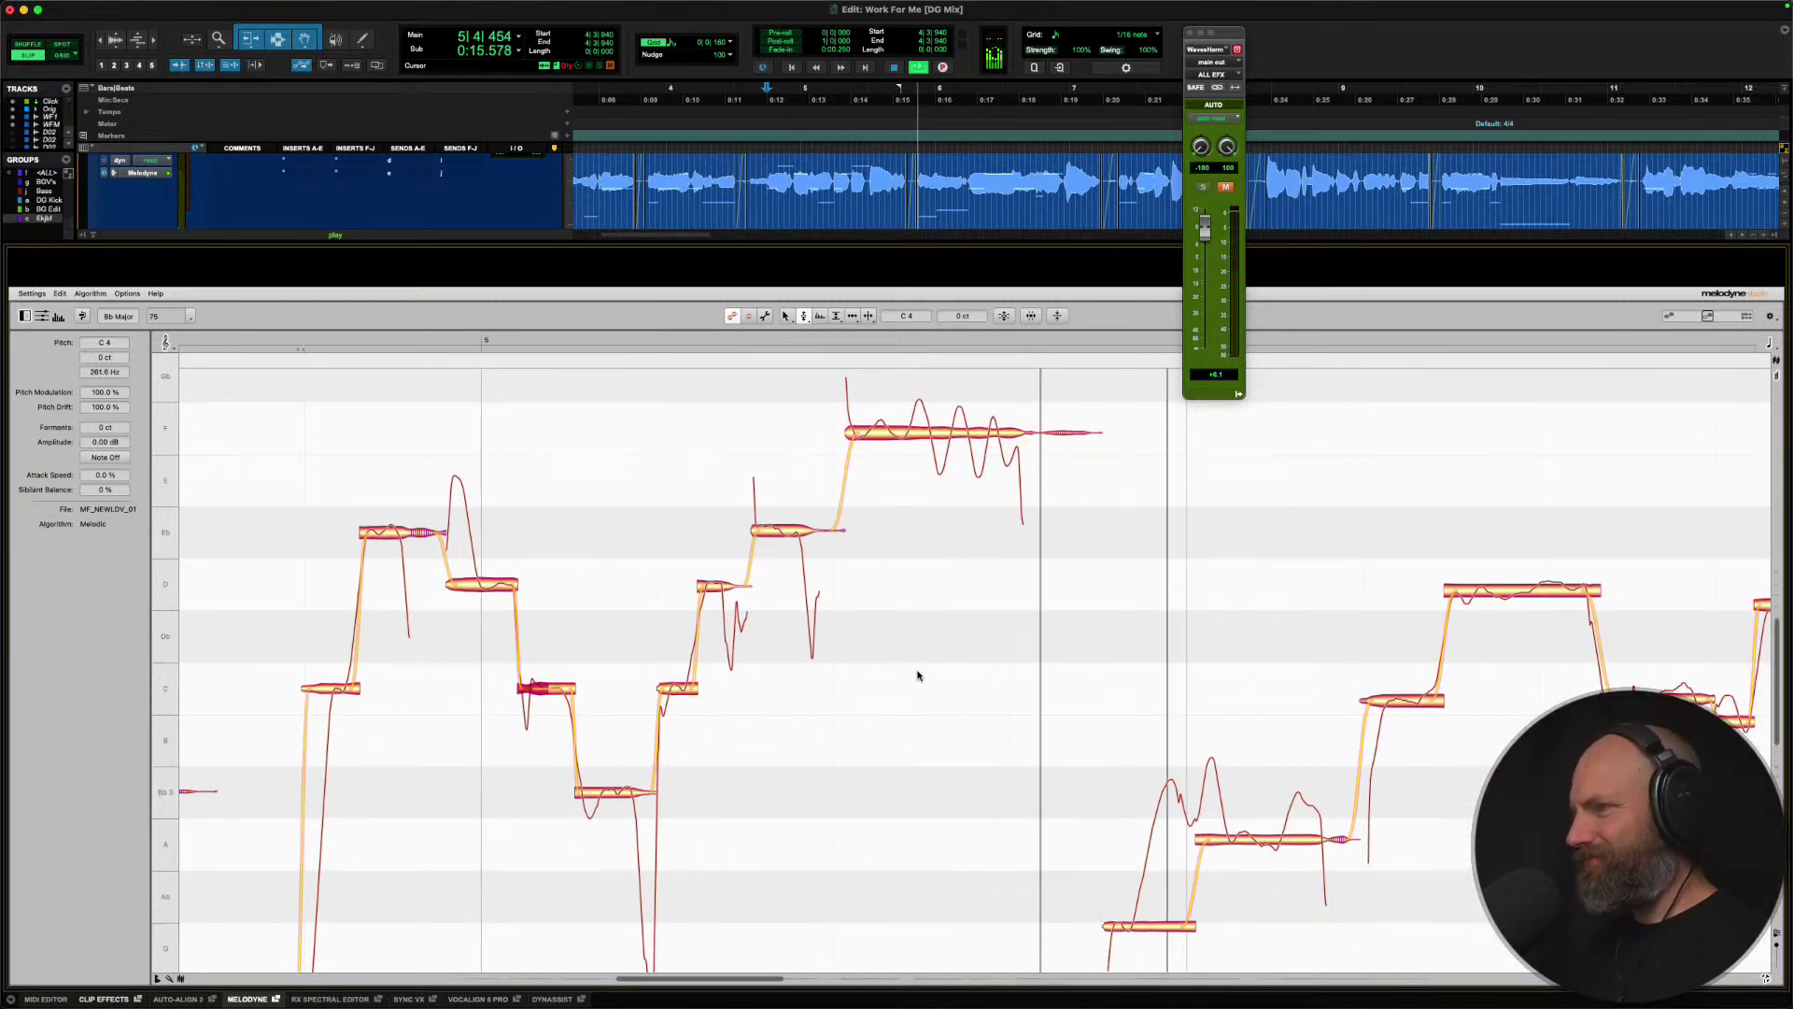
key(space)
Split the long F 4 note ending the phrase before bar 6 and snap its parts to the centre of F 4.
right_click(913, 440)
click(949, 444)
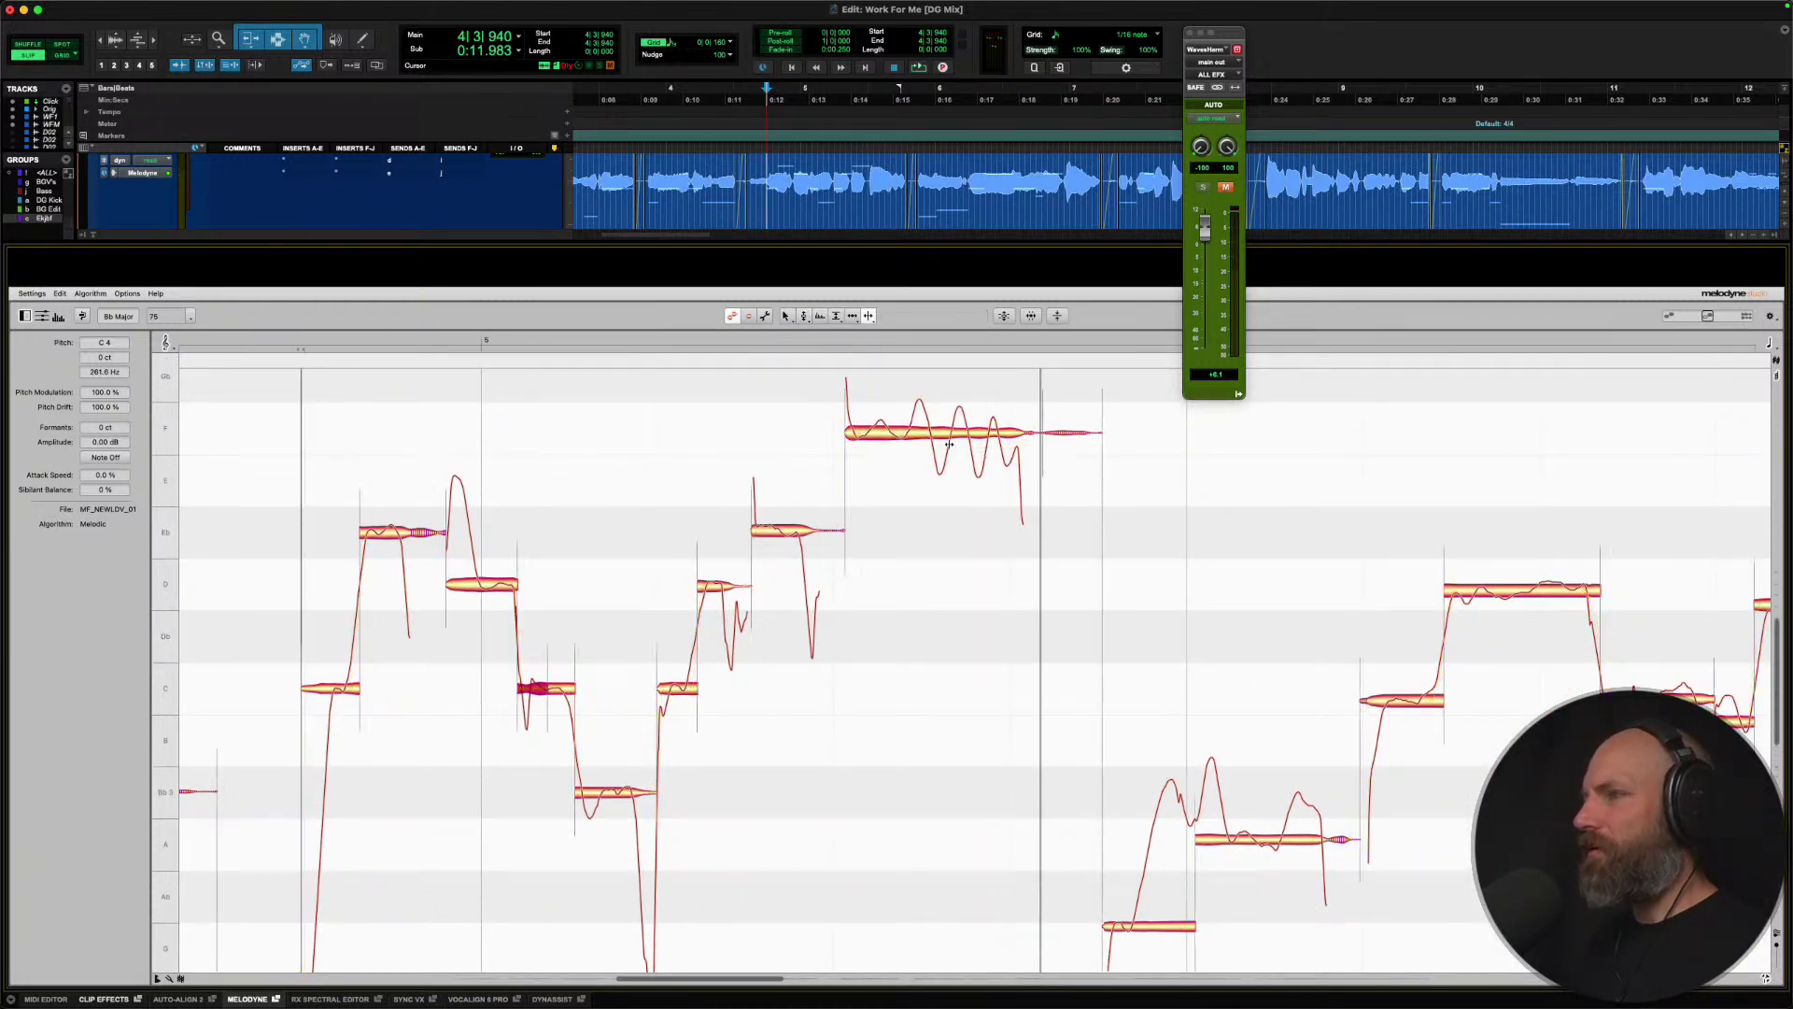
double_click(902, 434)
right_click(902, 434)
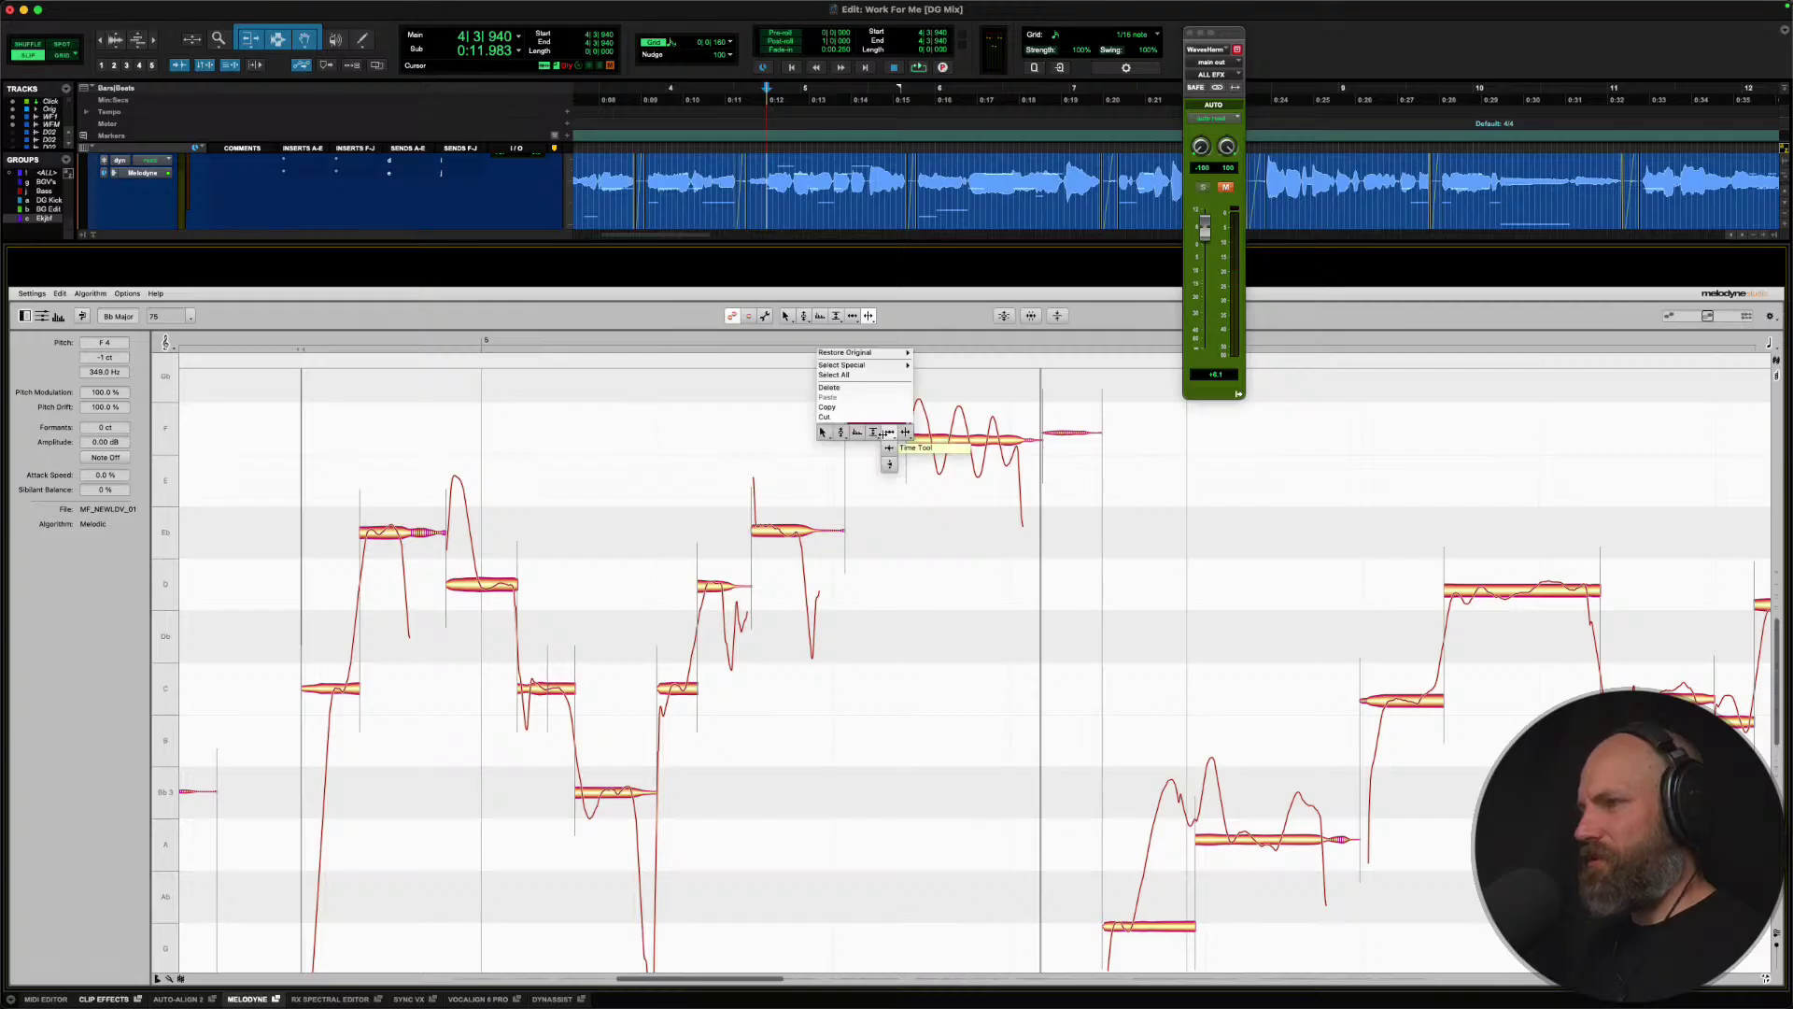
click(841, 432)
double_click(915, 442)
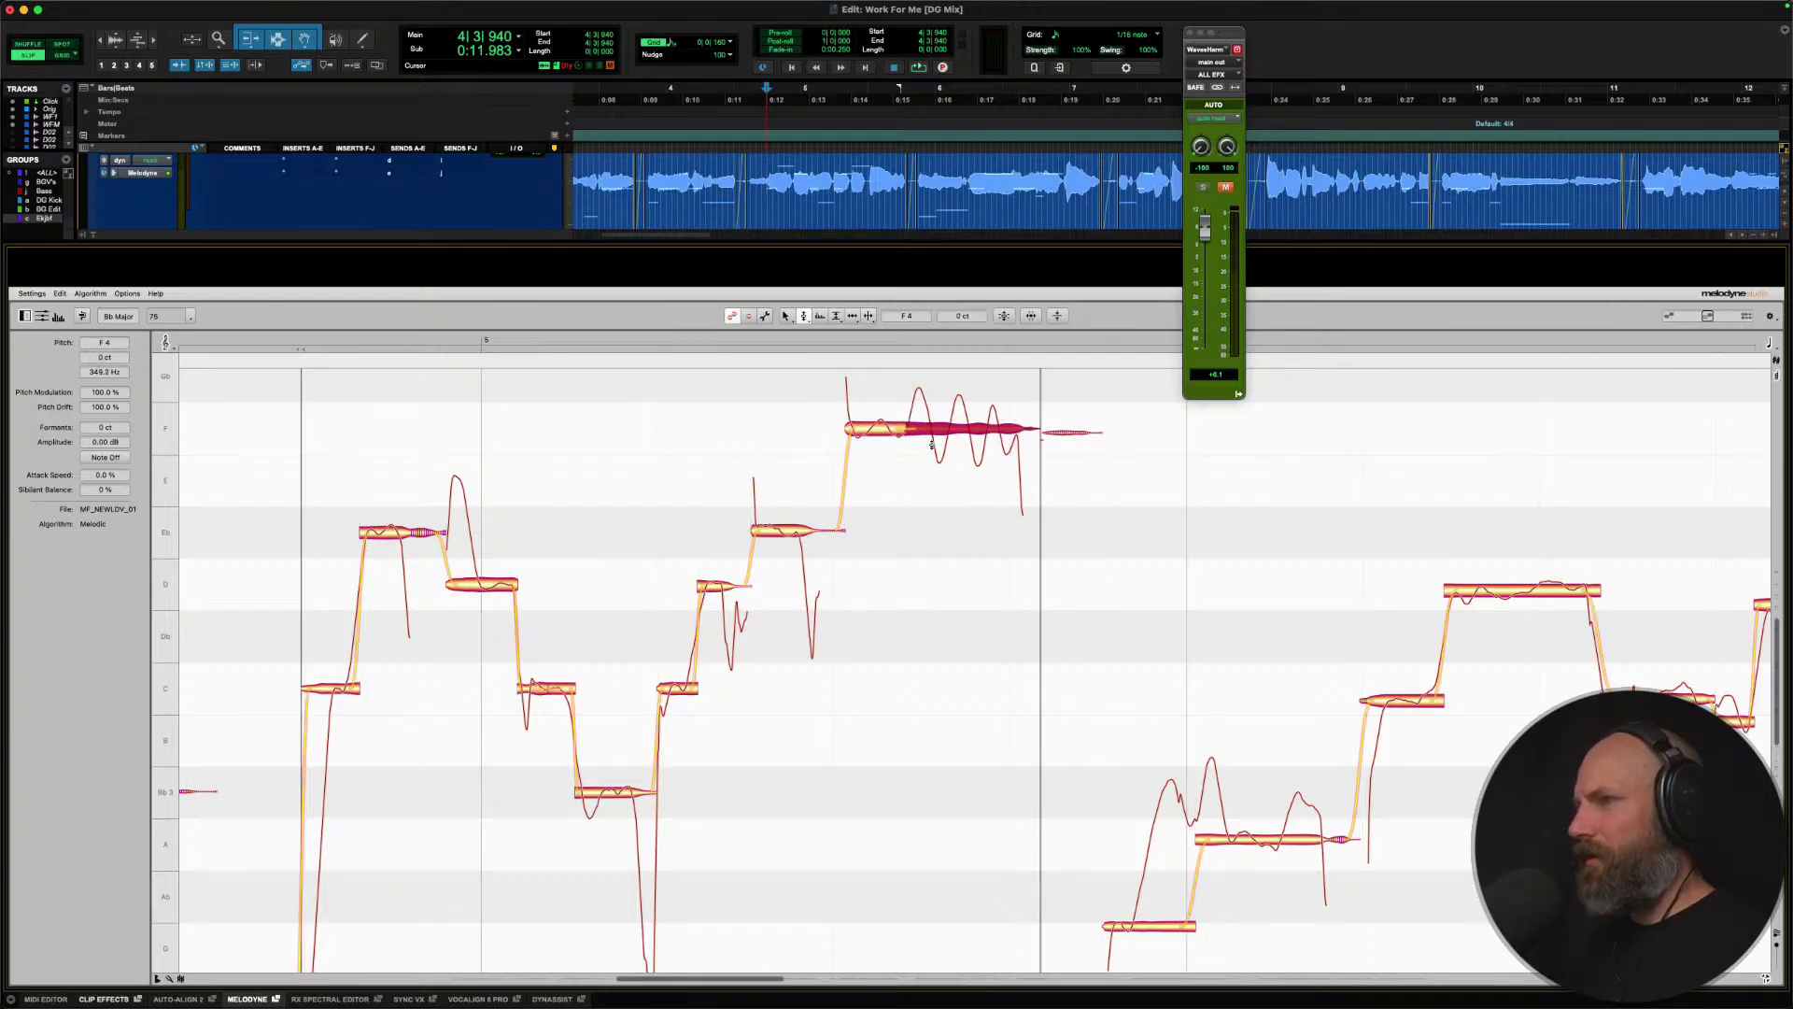
Set the pitch drift of the long F 4 note's second part to -107.0 % and play the phrase.
right_click(930, 429)
click(926, 469)
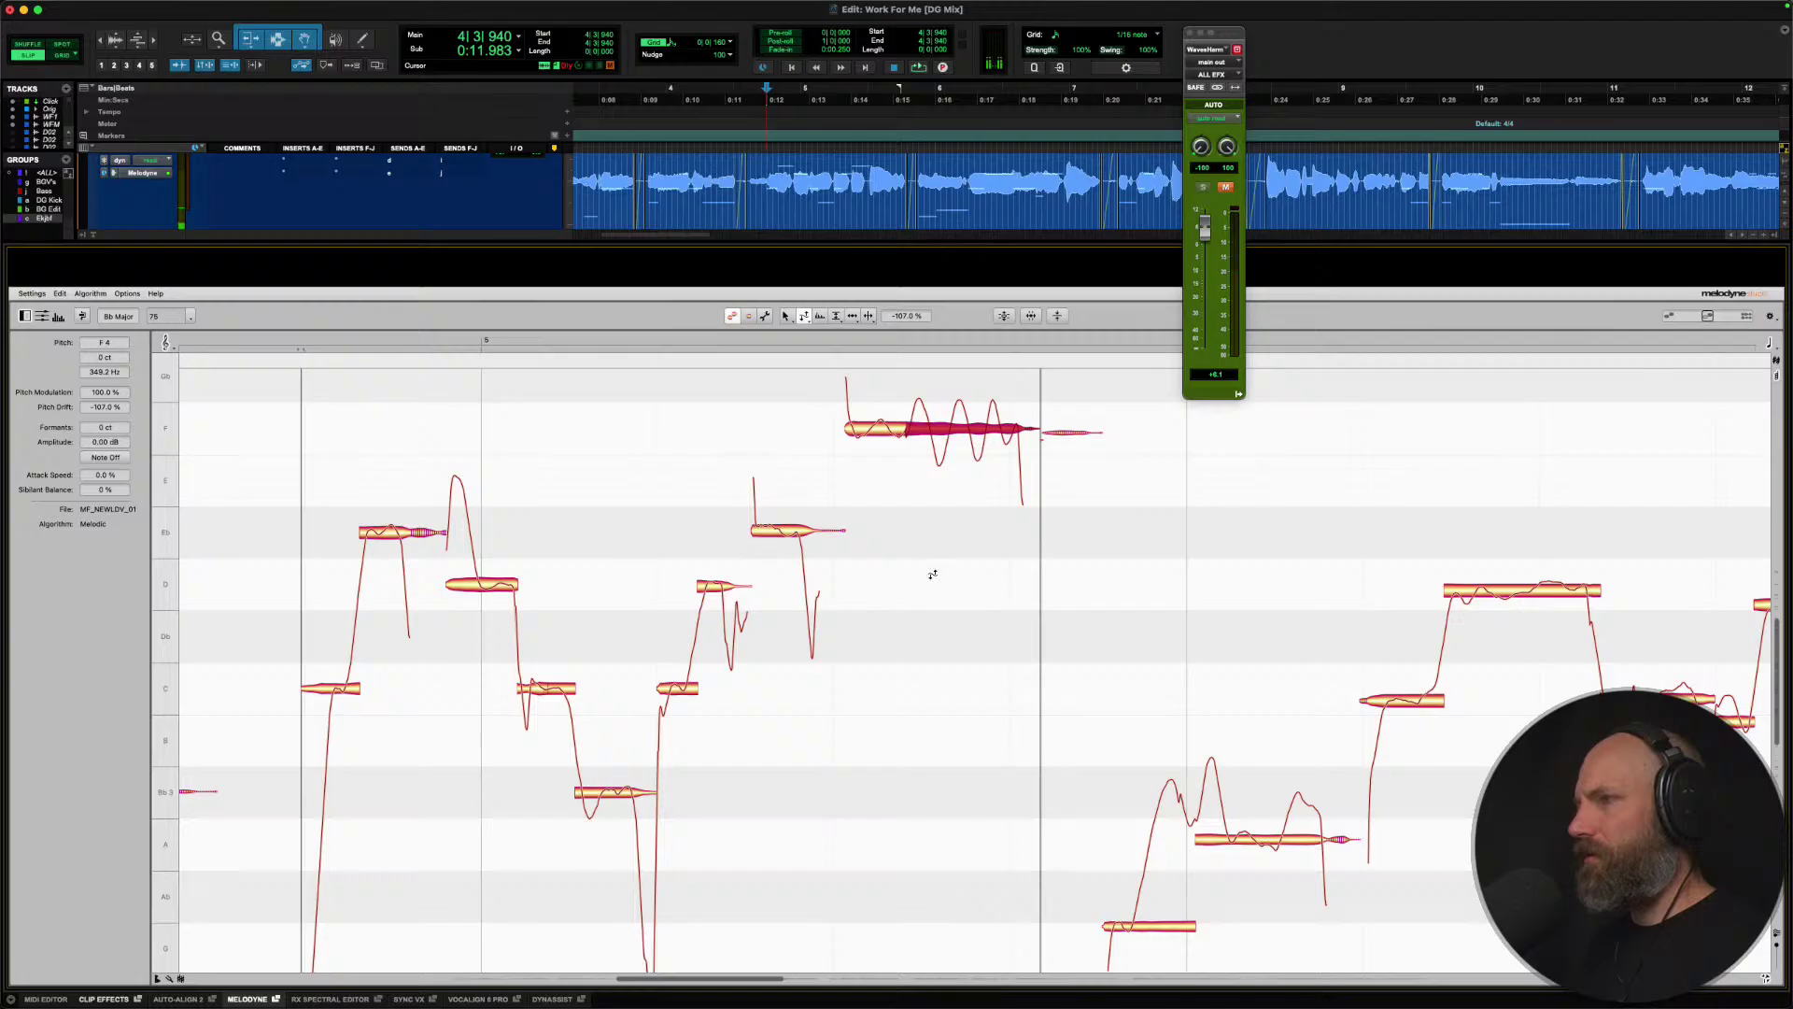
key(space)
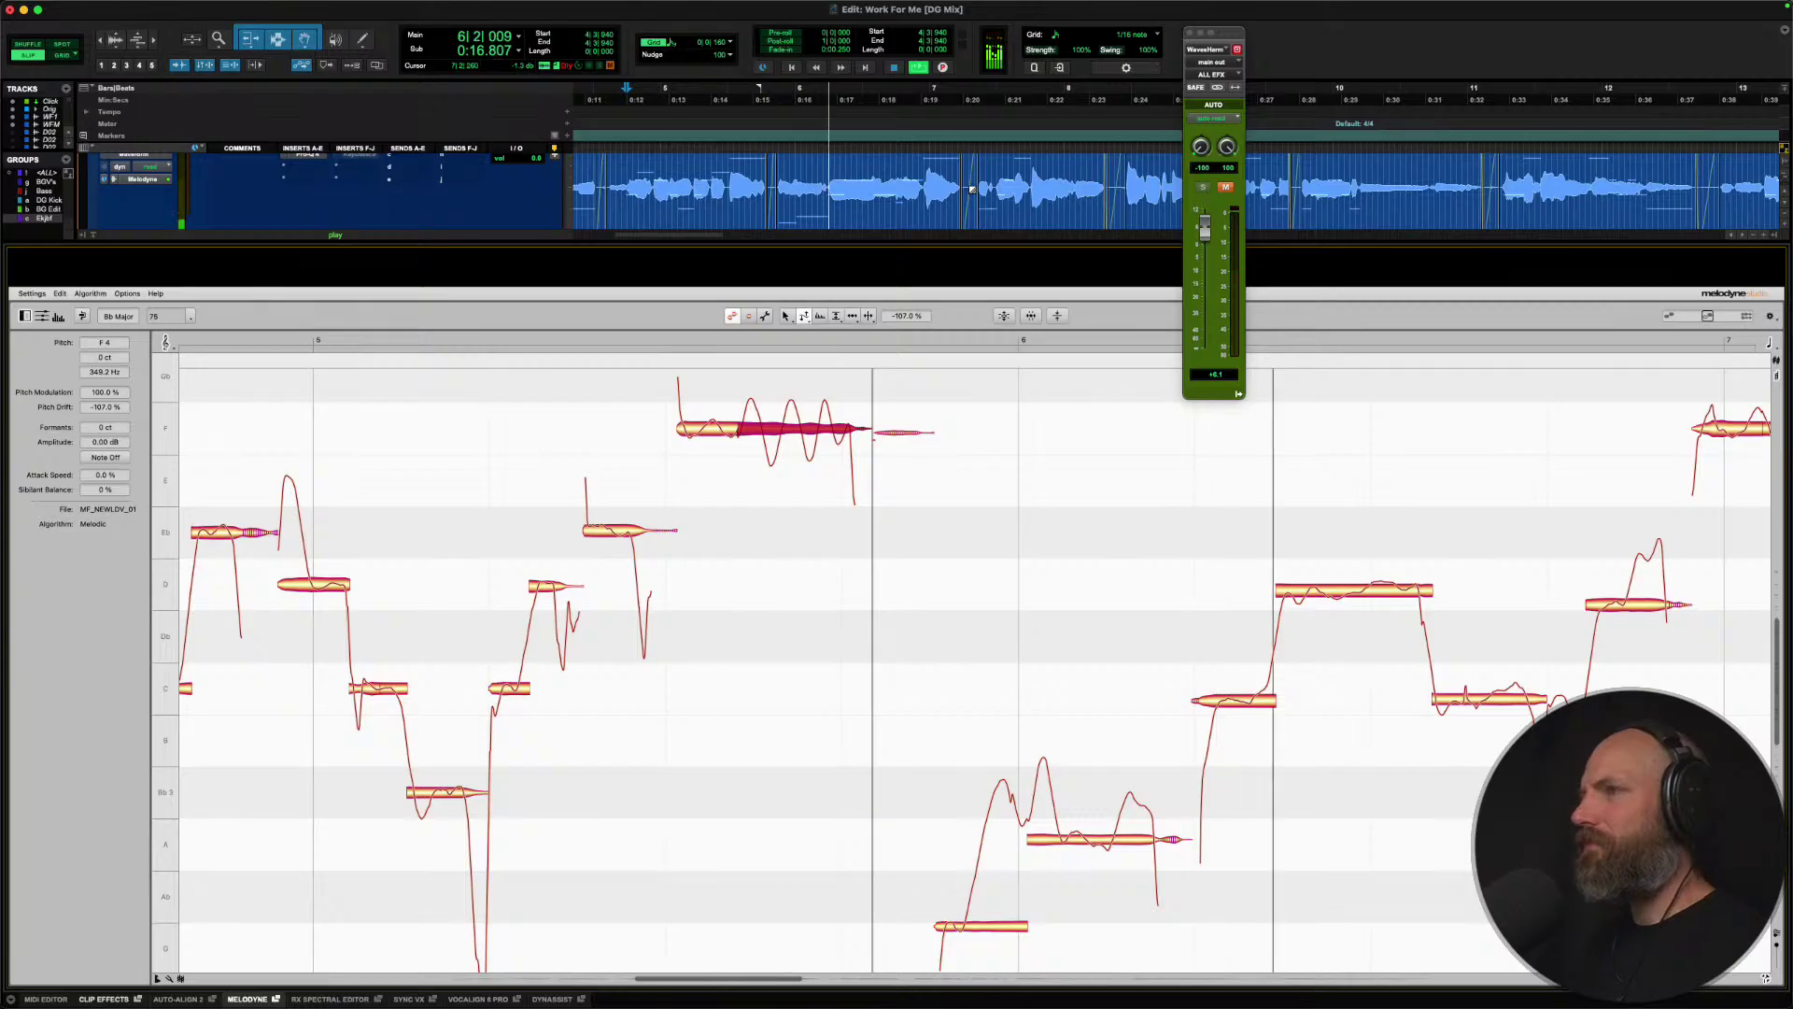
key(space)
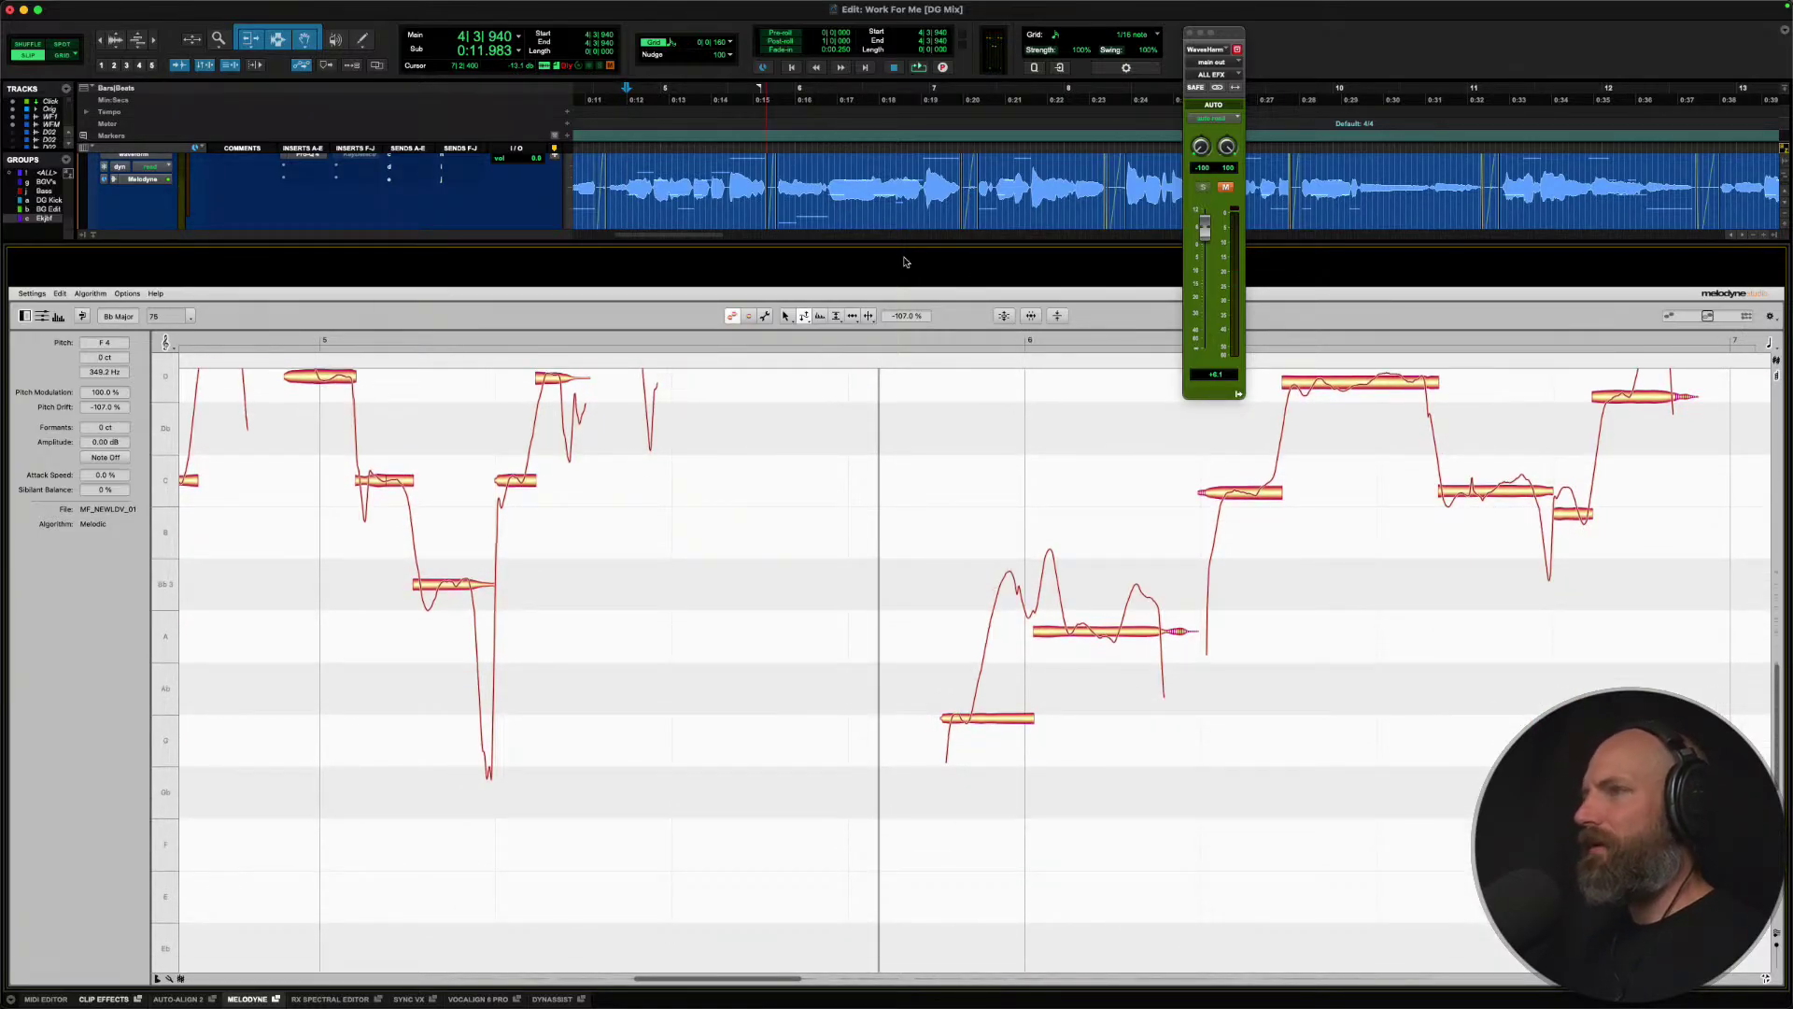
Set the playback start to 5|4|110 and tune the next phrase's first two notes to Ab 3 and A 3.
click(741, 175)
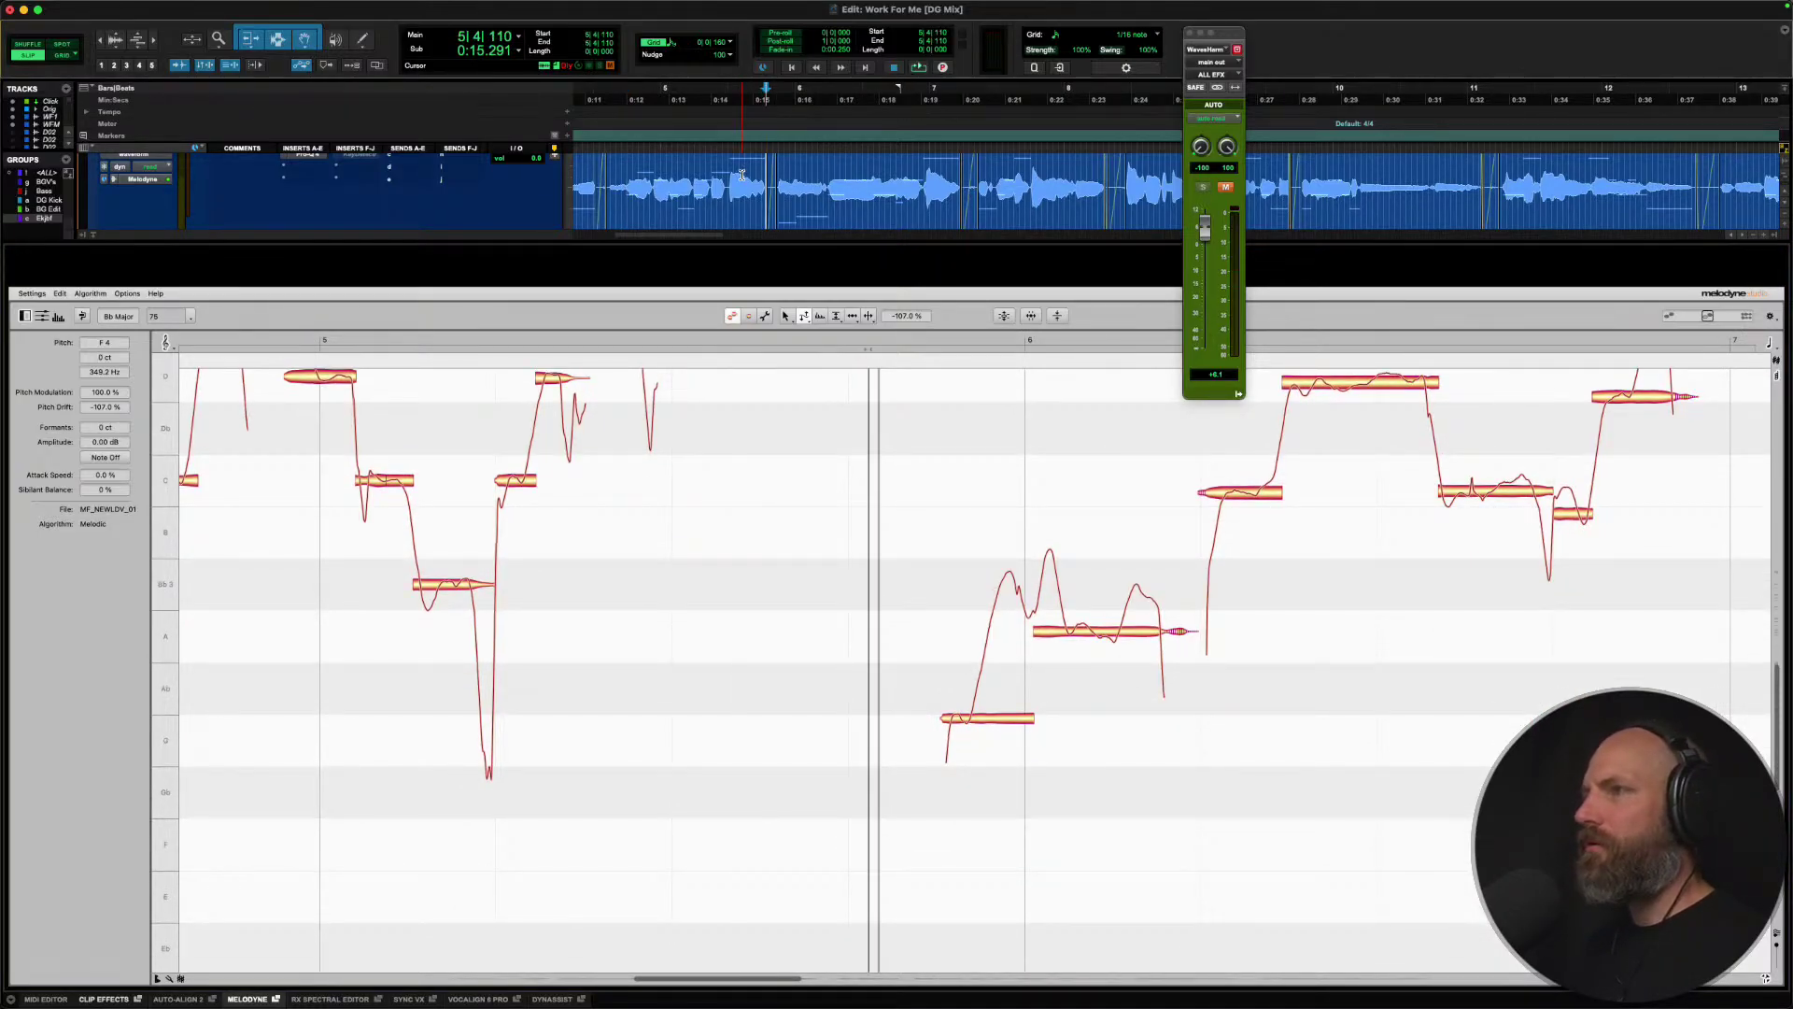
scroll(1067, 727, right, 5)
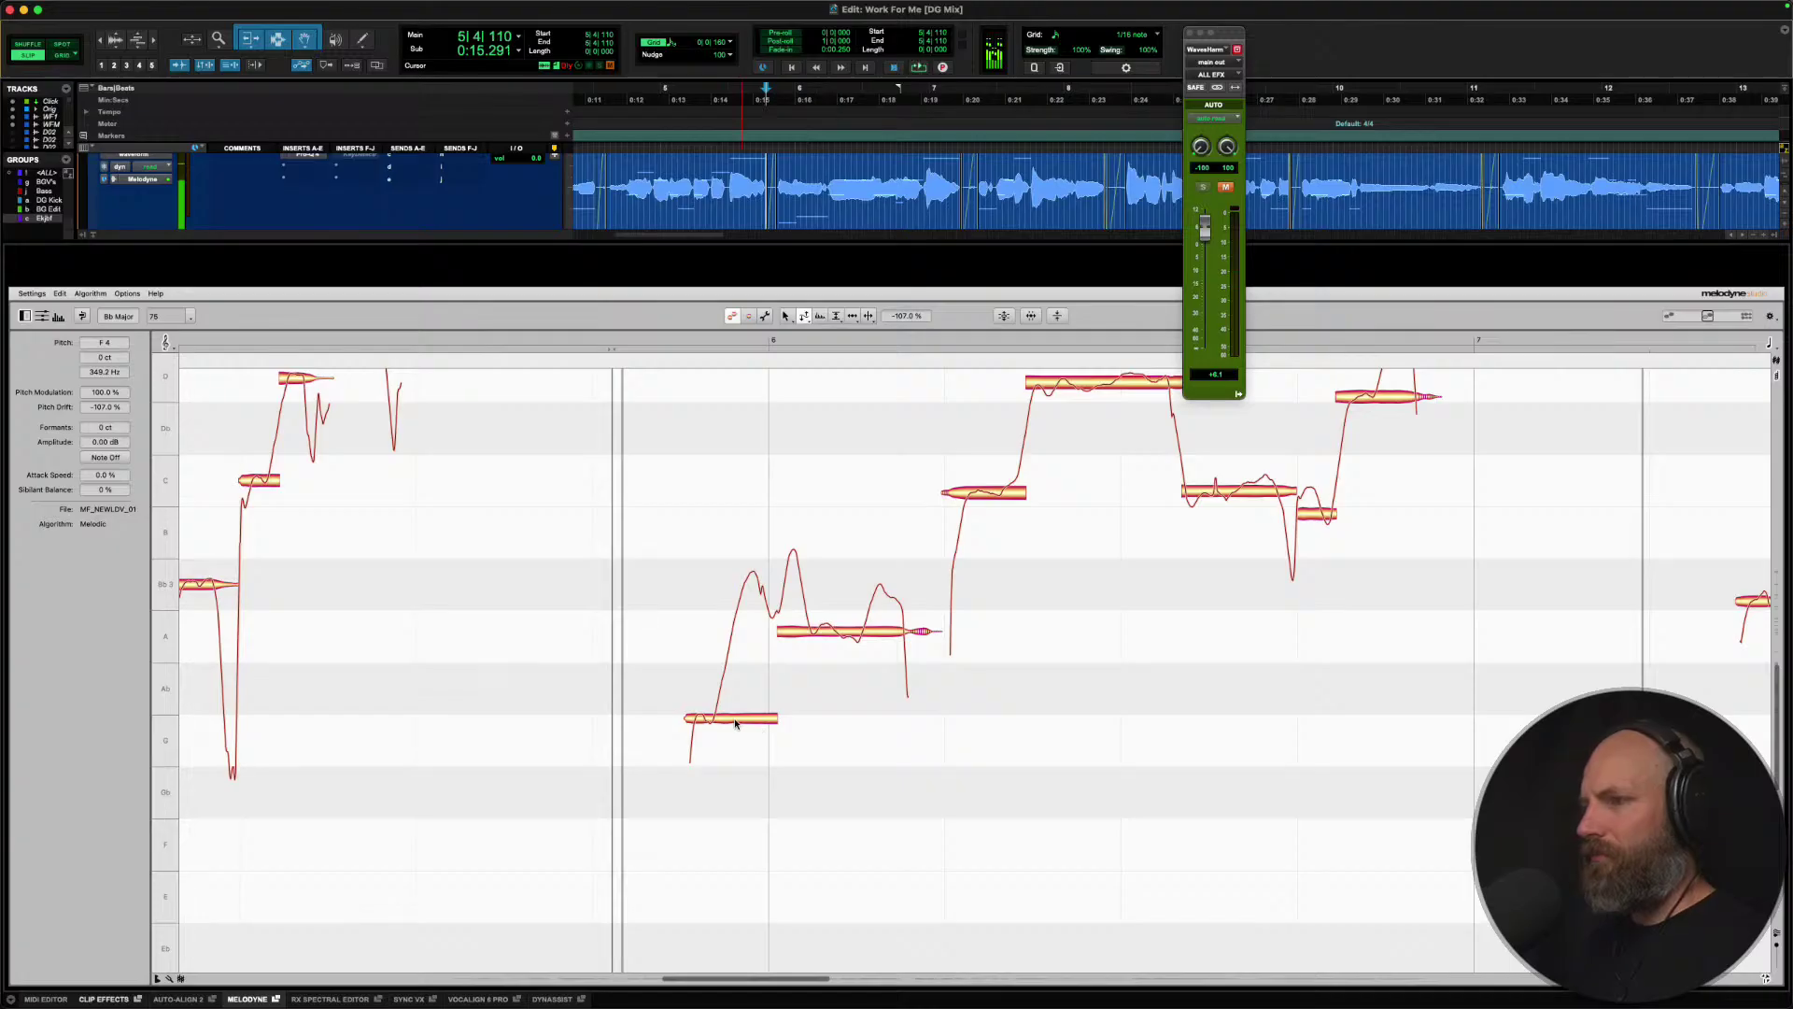
right_click(735, 723)
click(736, 689)
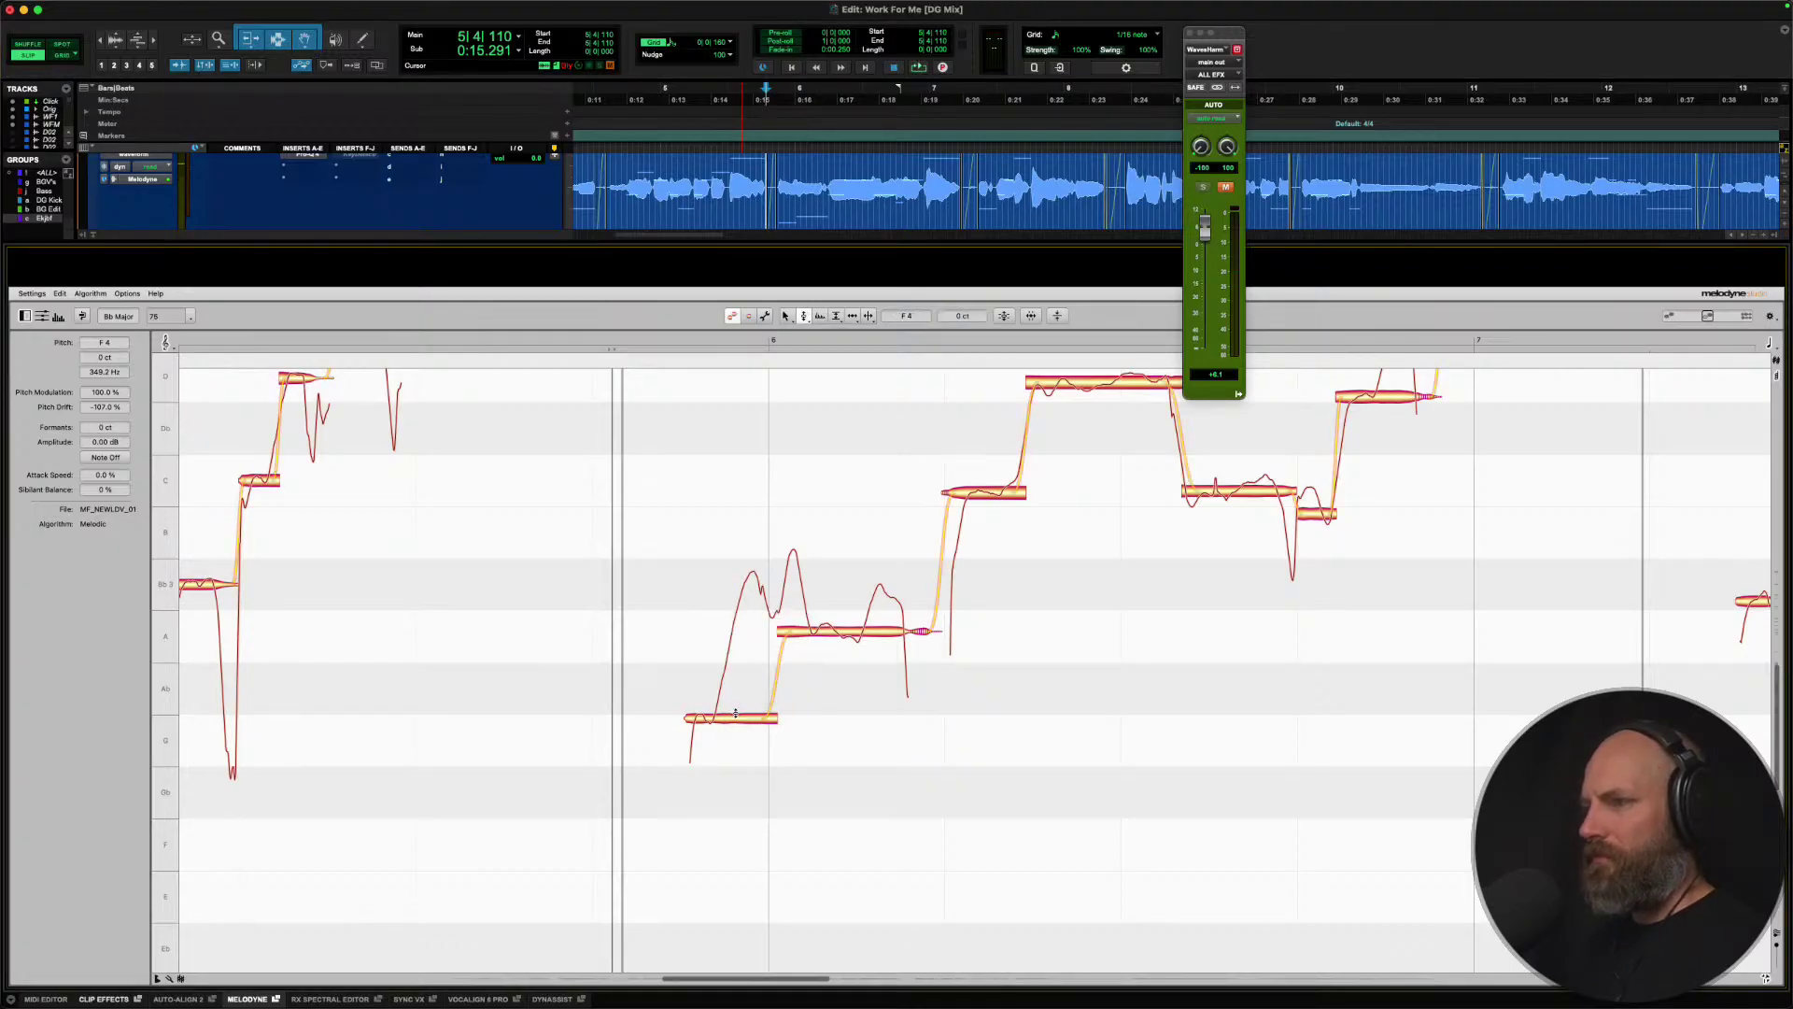
drag(734, 720, 734, 714)
click(820, 633)
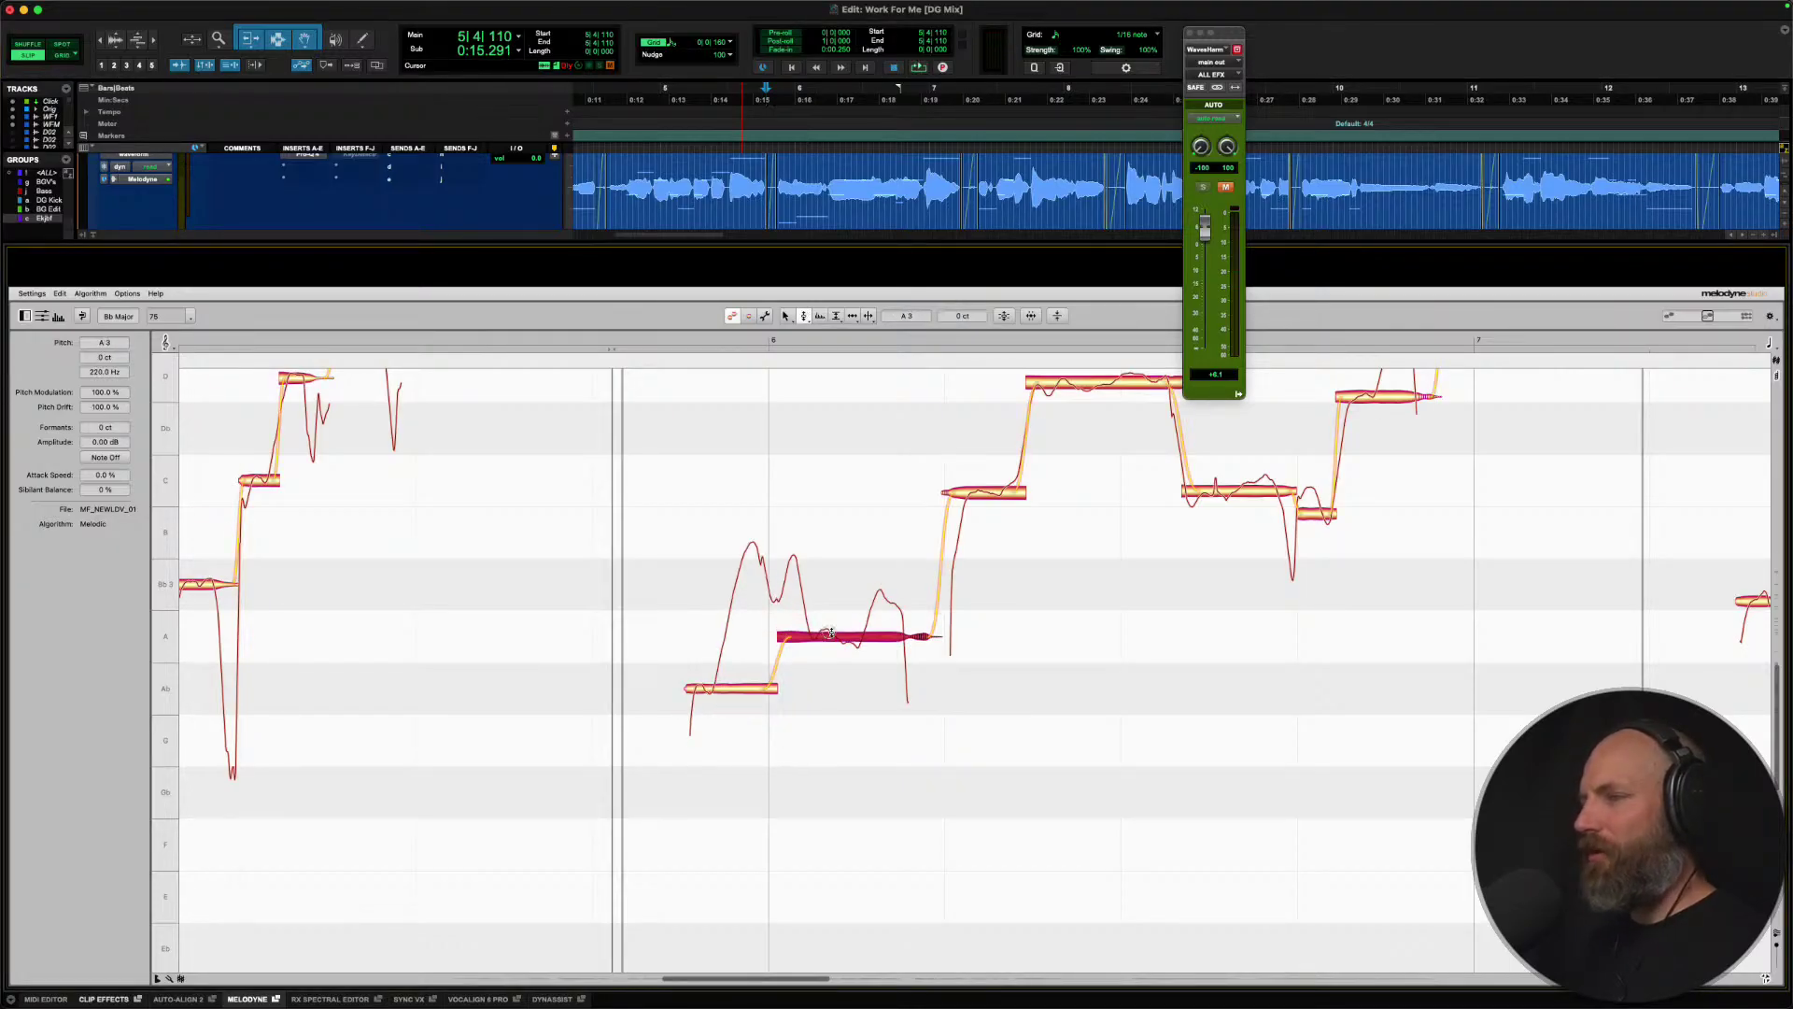
key(space)
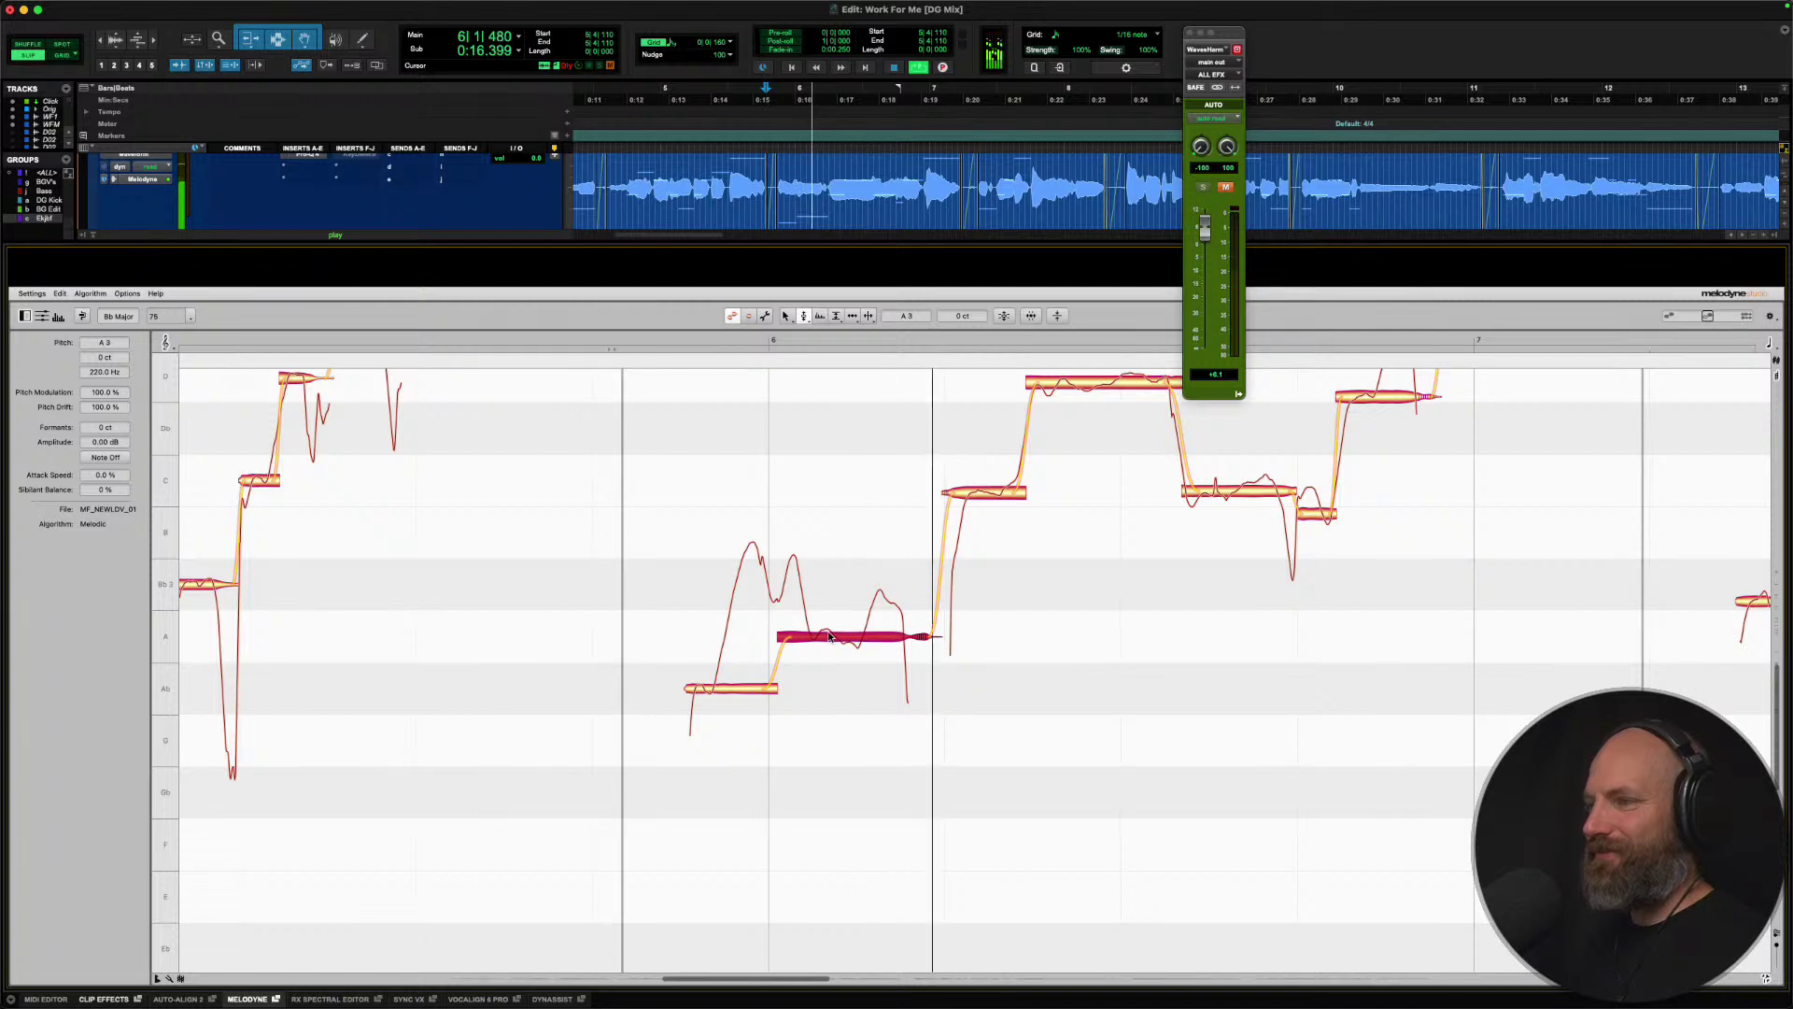
Split the A 3 note at the start of bar 6 and the Ab 3 note before it into two parts each.
right_click(828, 643)
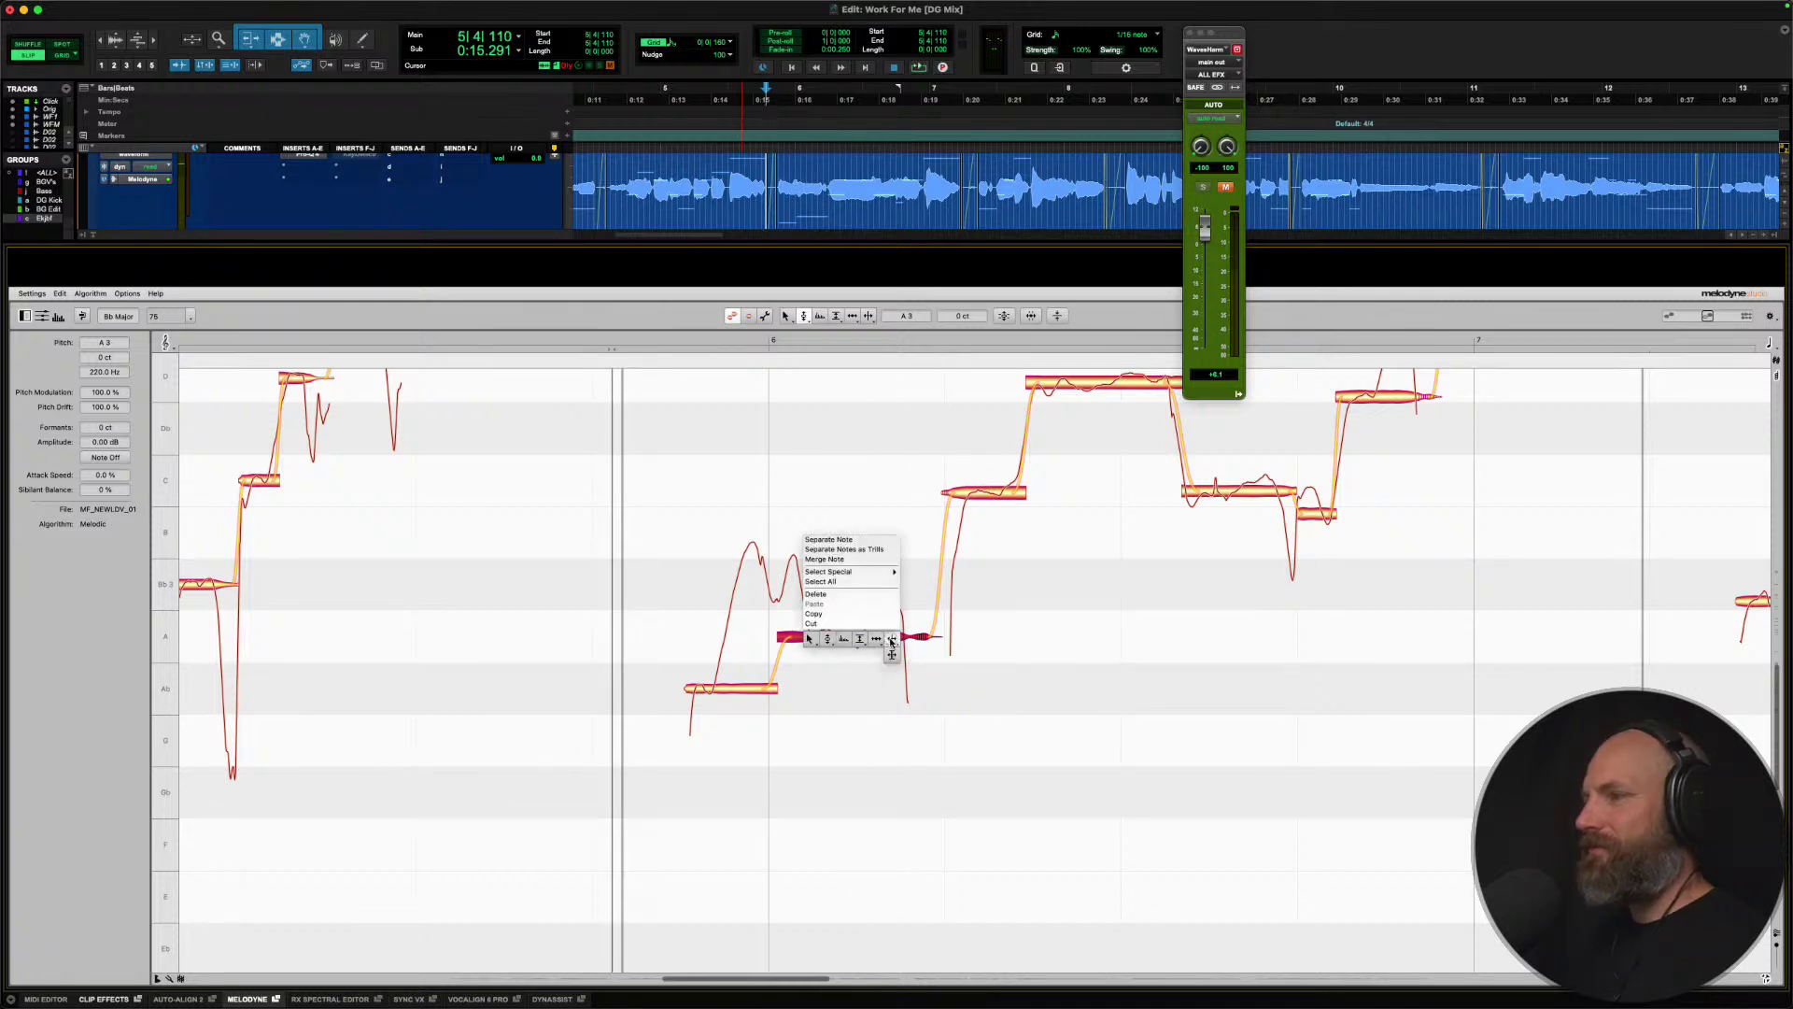
click(824, 638)
double_click(812, 636)
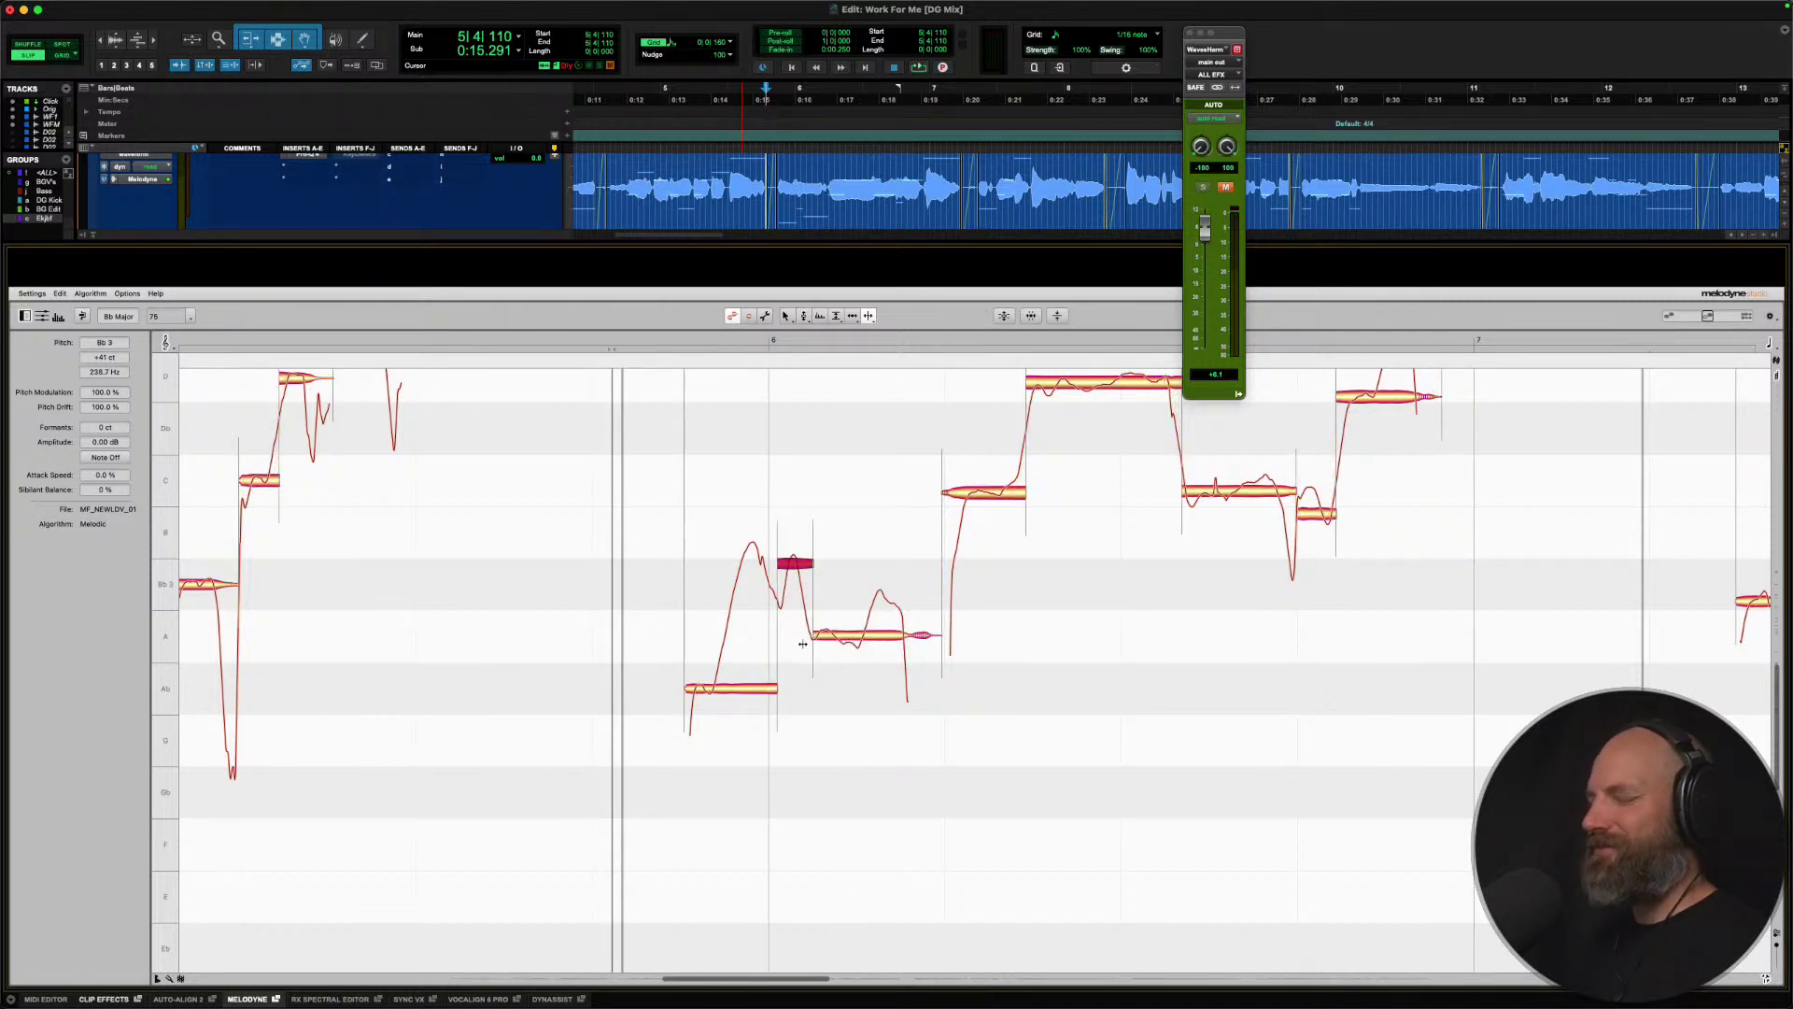
double_click(713, 690)
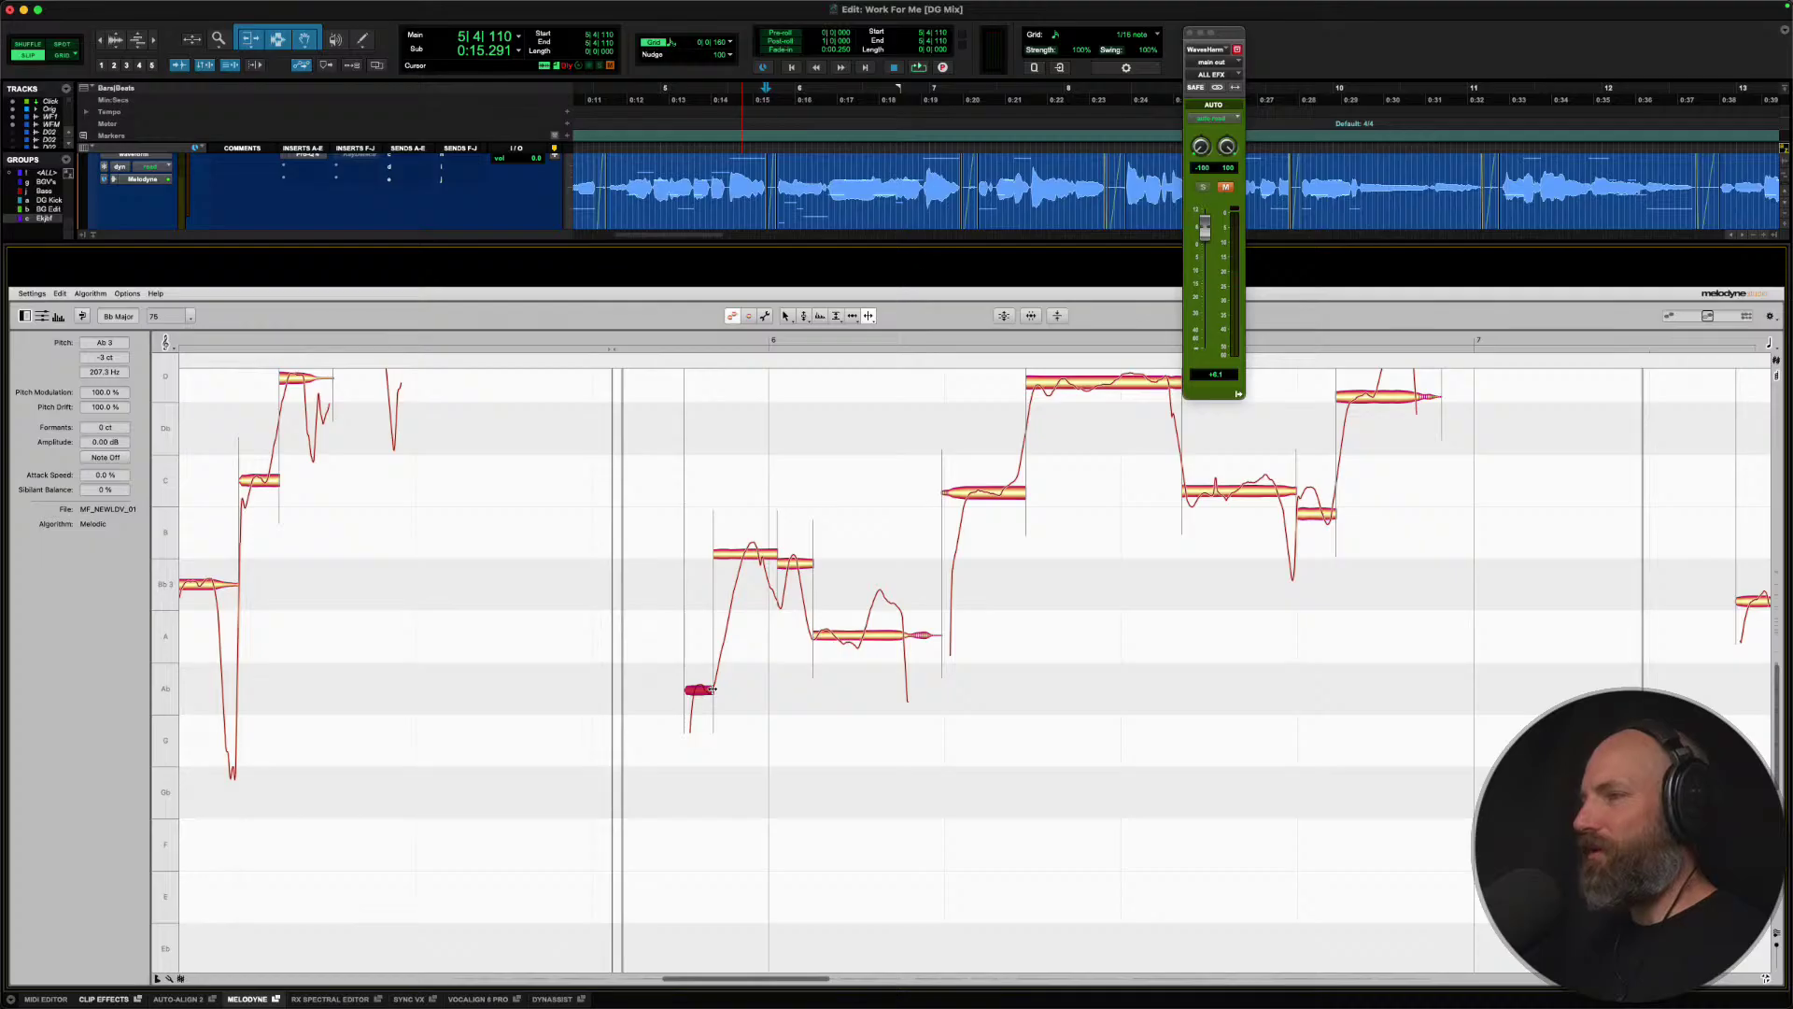
Snap the separated notes around the start of bar 6 to B 3, Bb 3 and A 3, then play them.
right_click(737, 558)
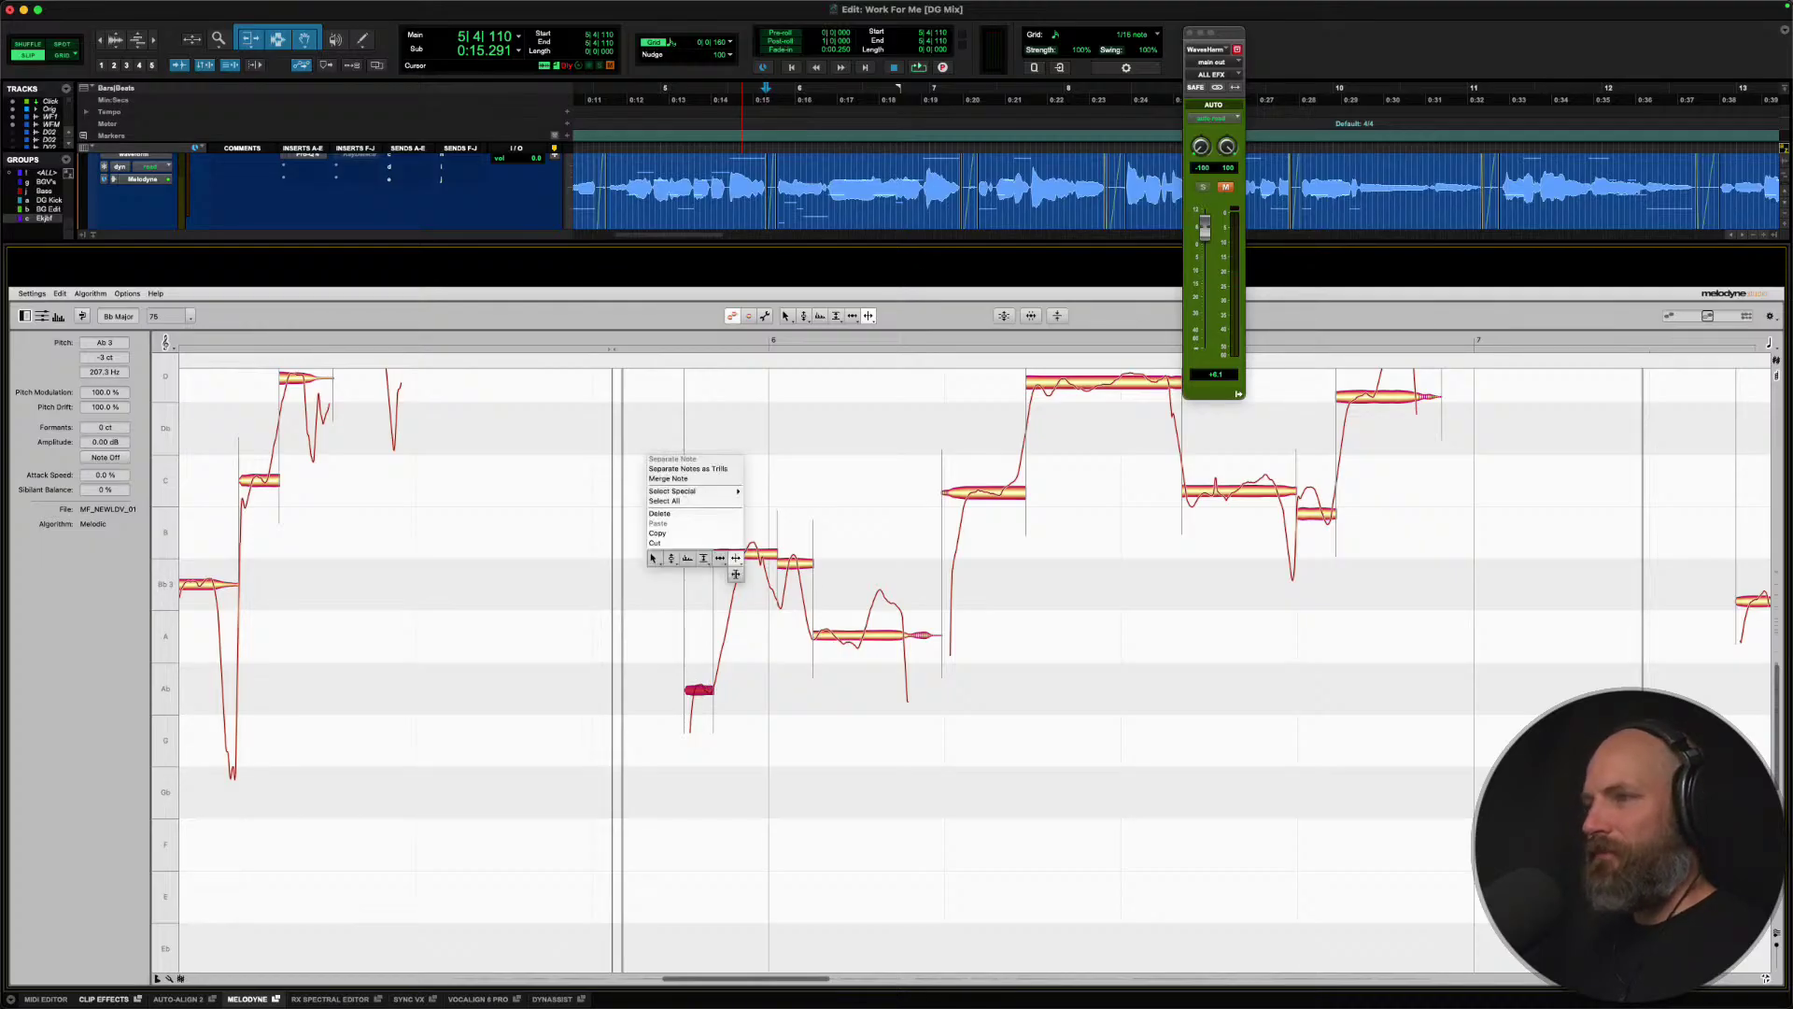
click(673, 556)
double_click(744, 557)
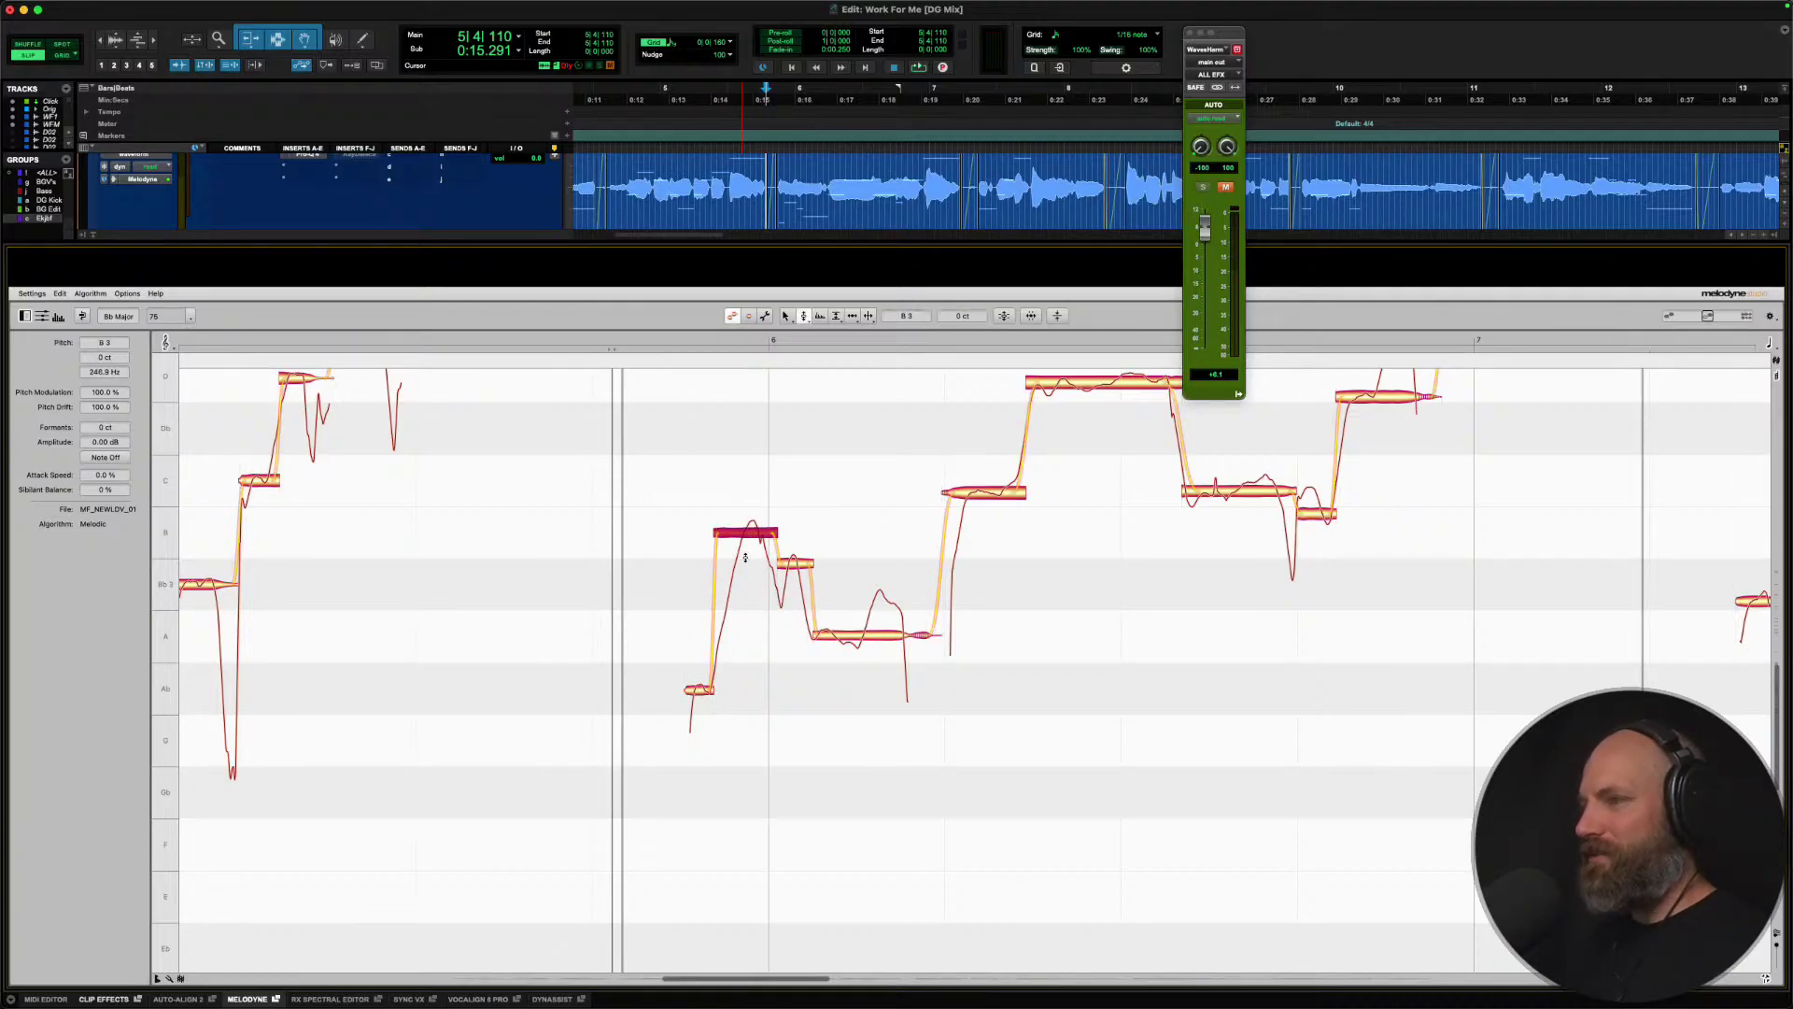
double_click(796, 564)
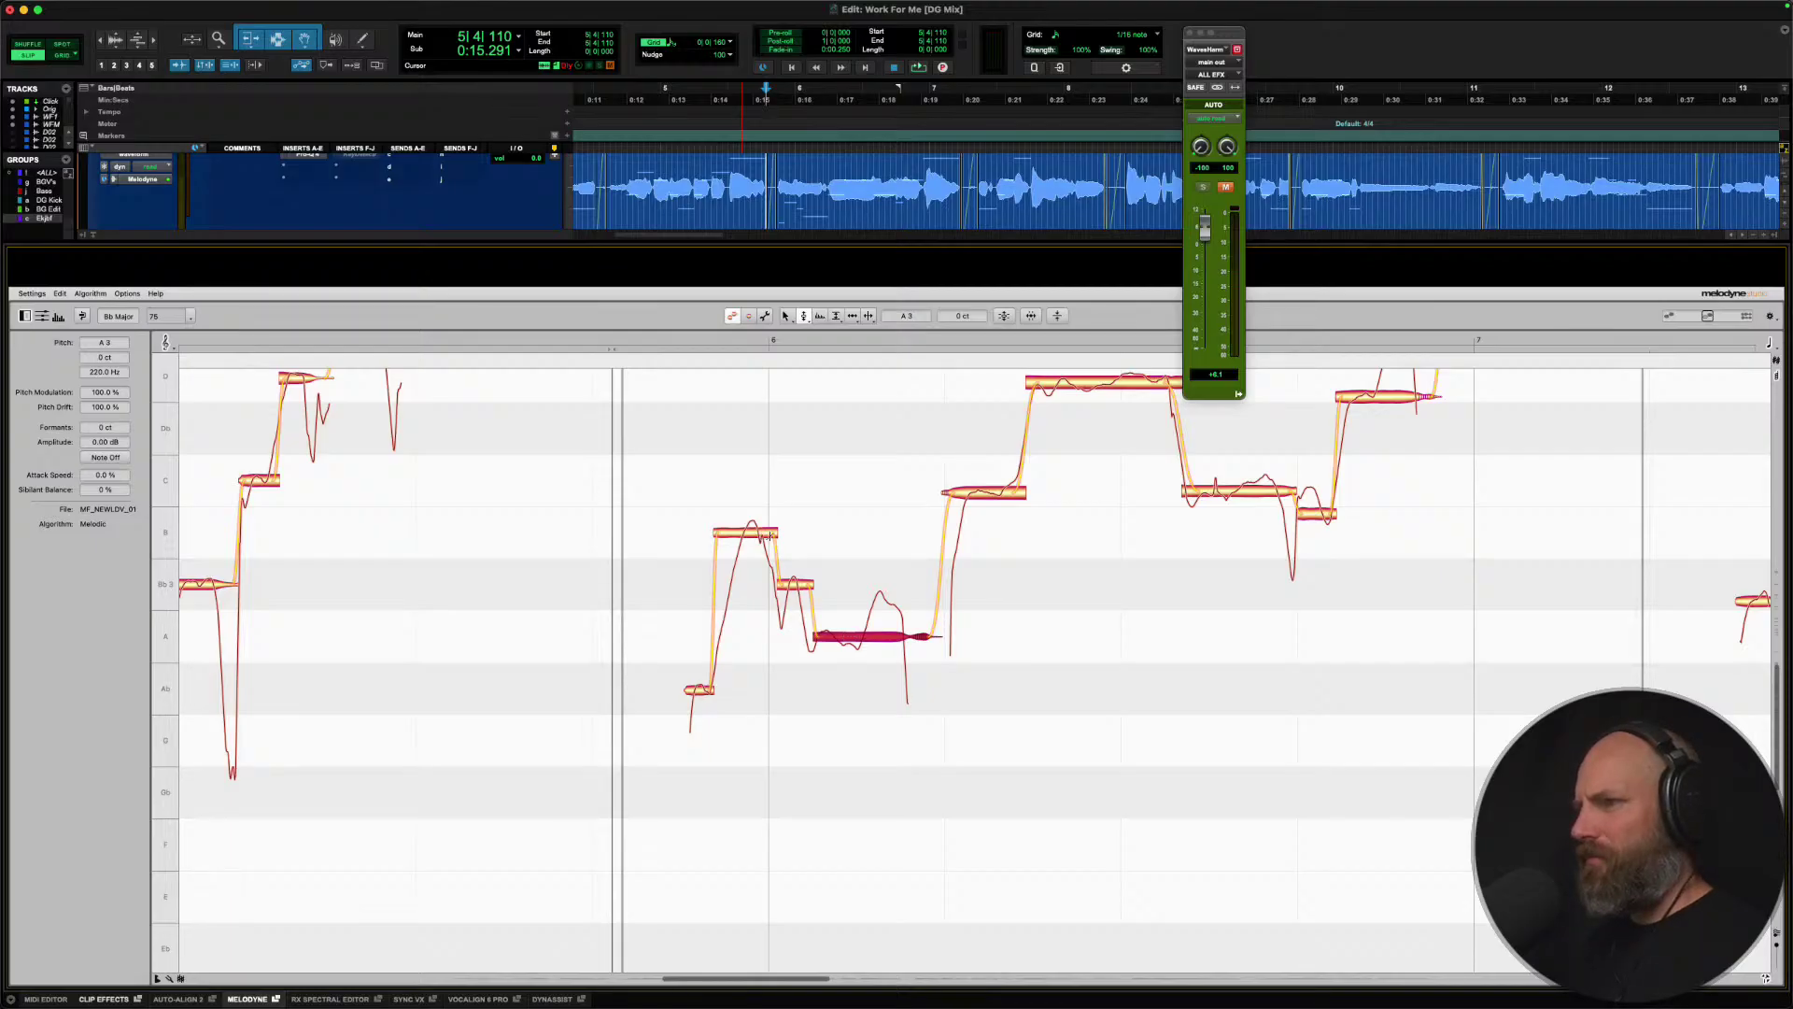
key(space)
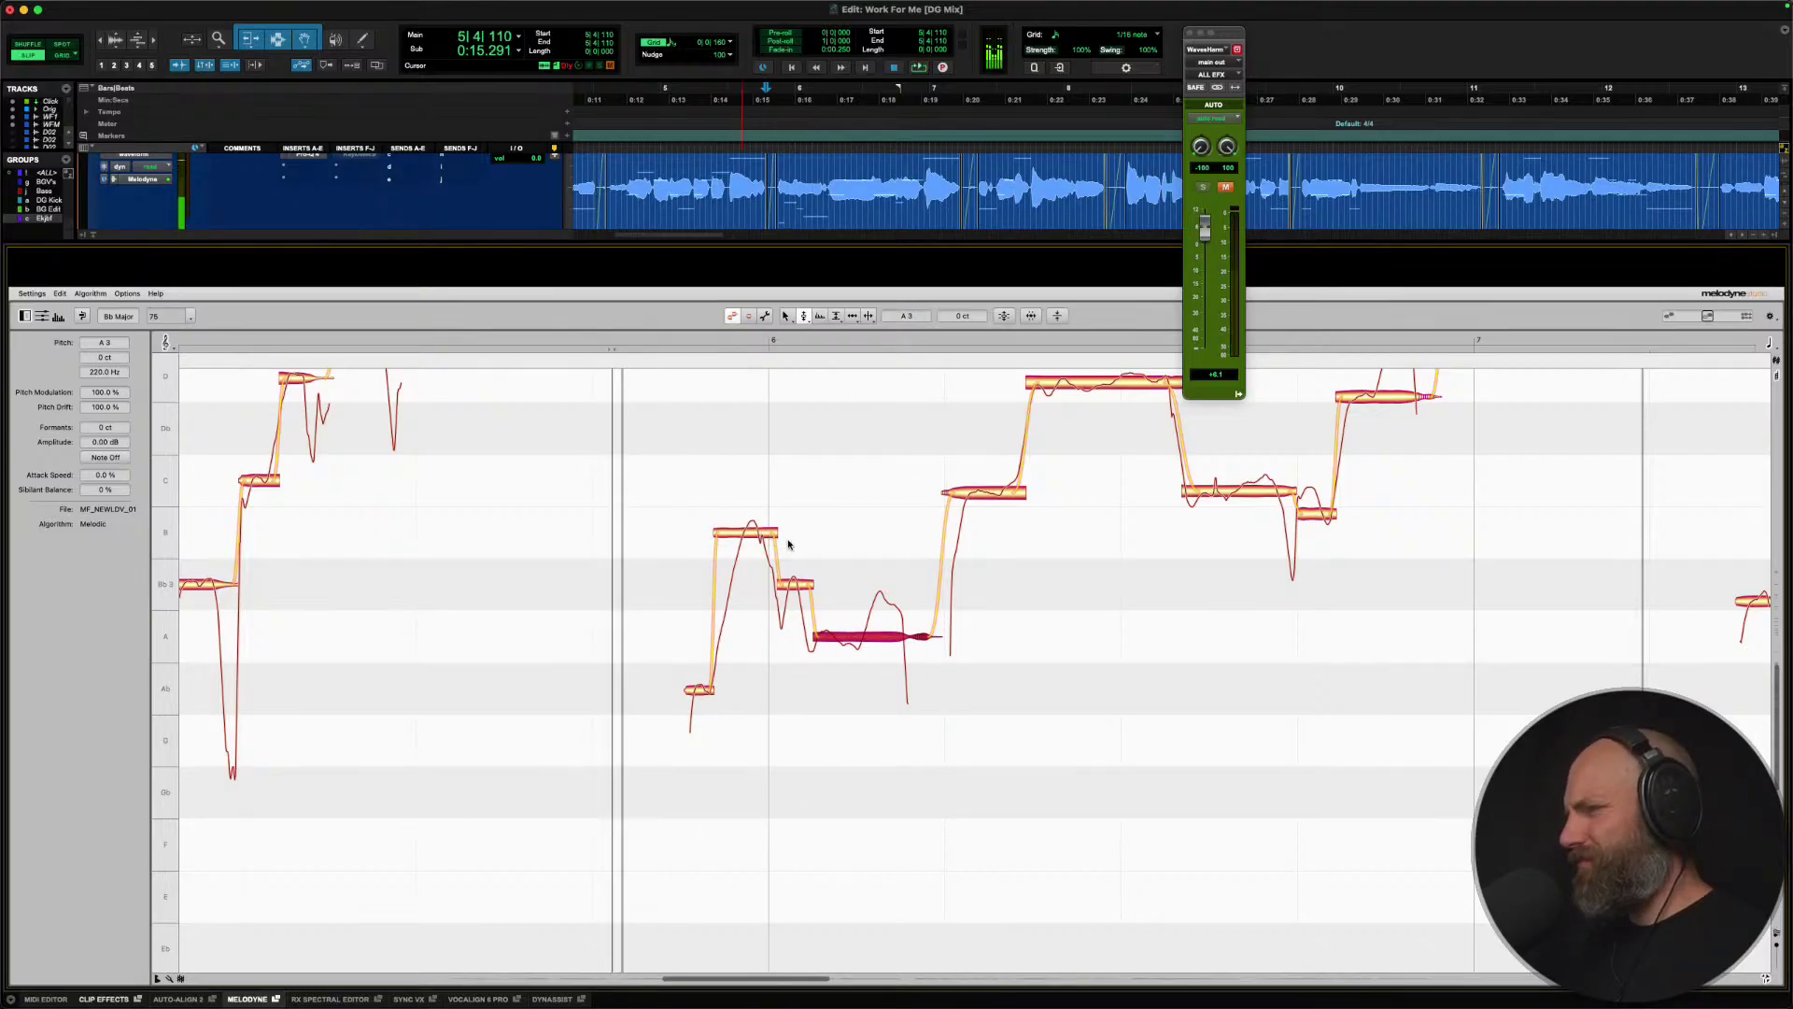
Lower the B 3 note just before bar 6 to Bb 3 and play the phrase.
drag(753, 538, 753, 586)
key(space)
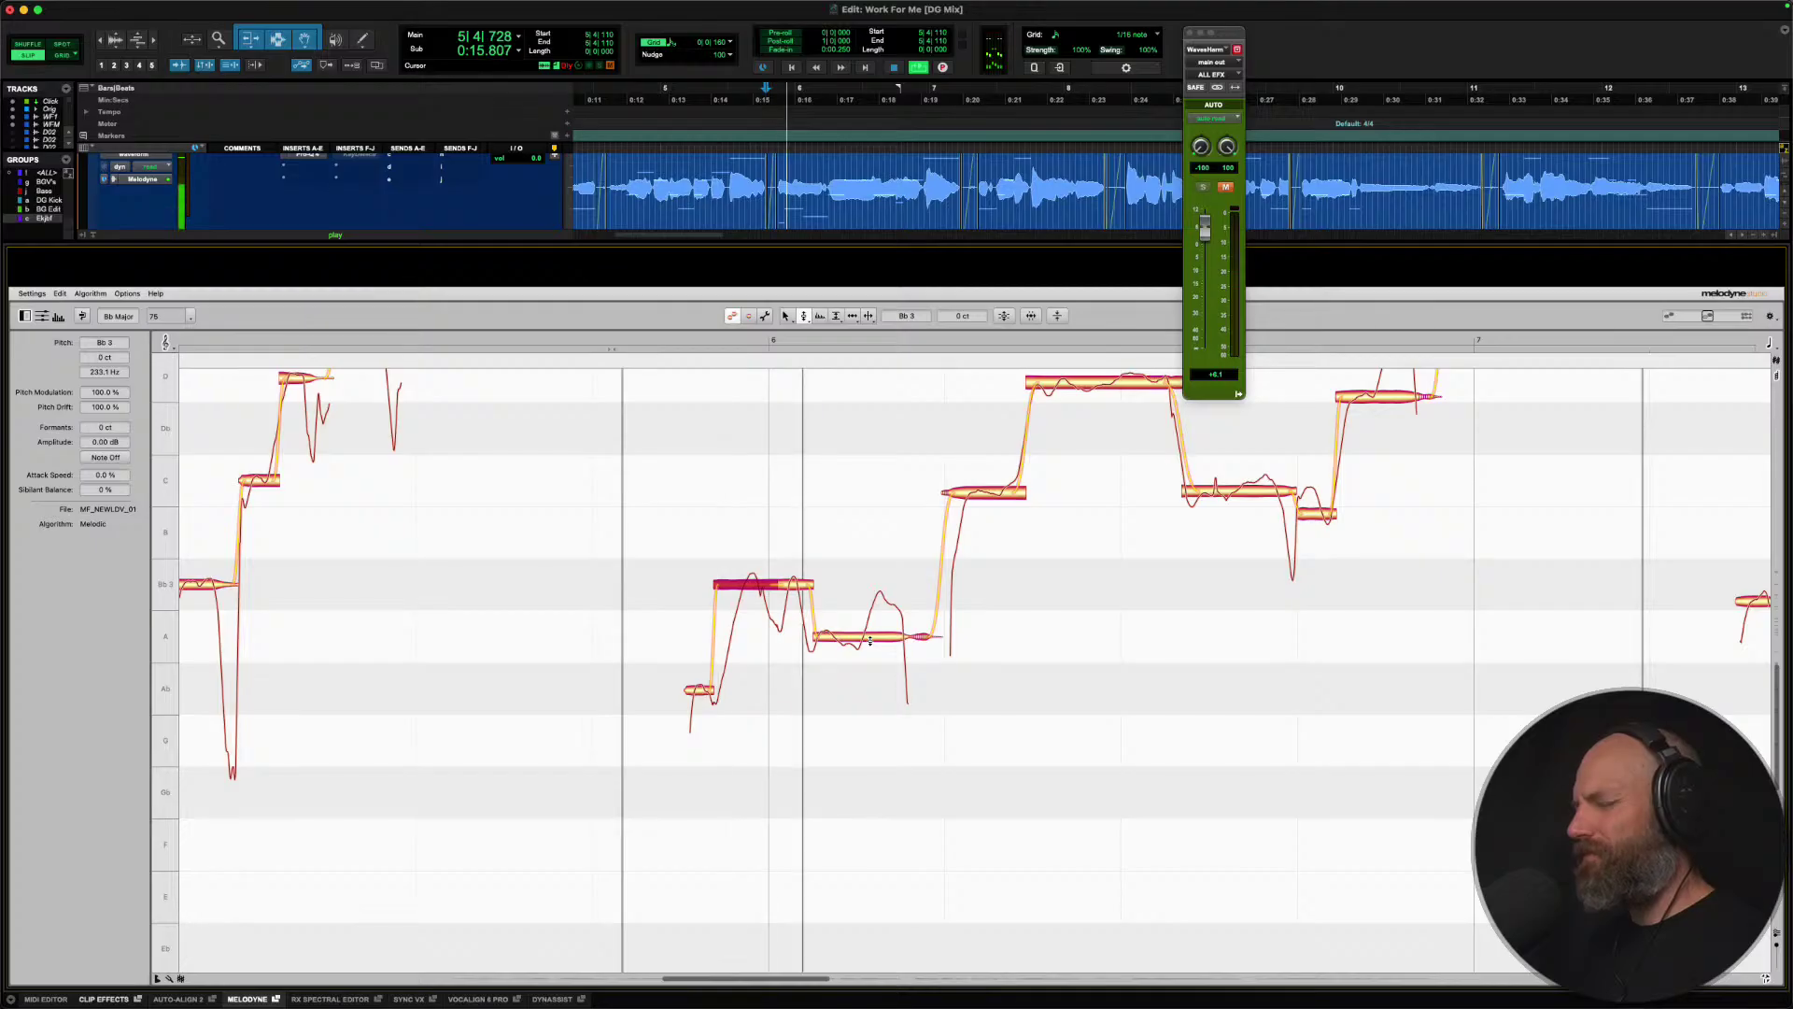
key(space)
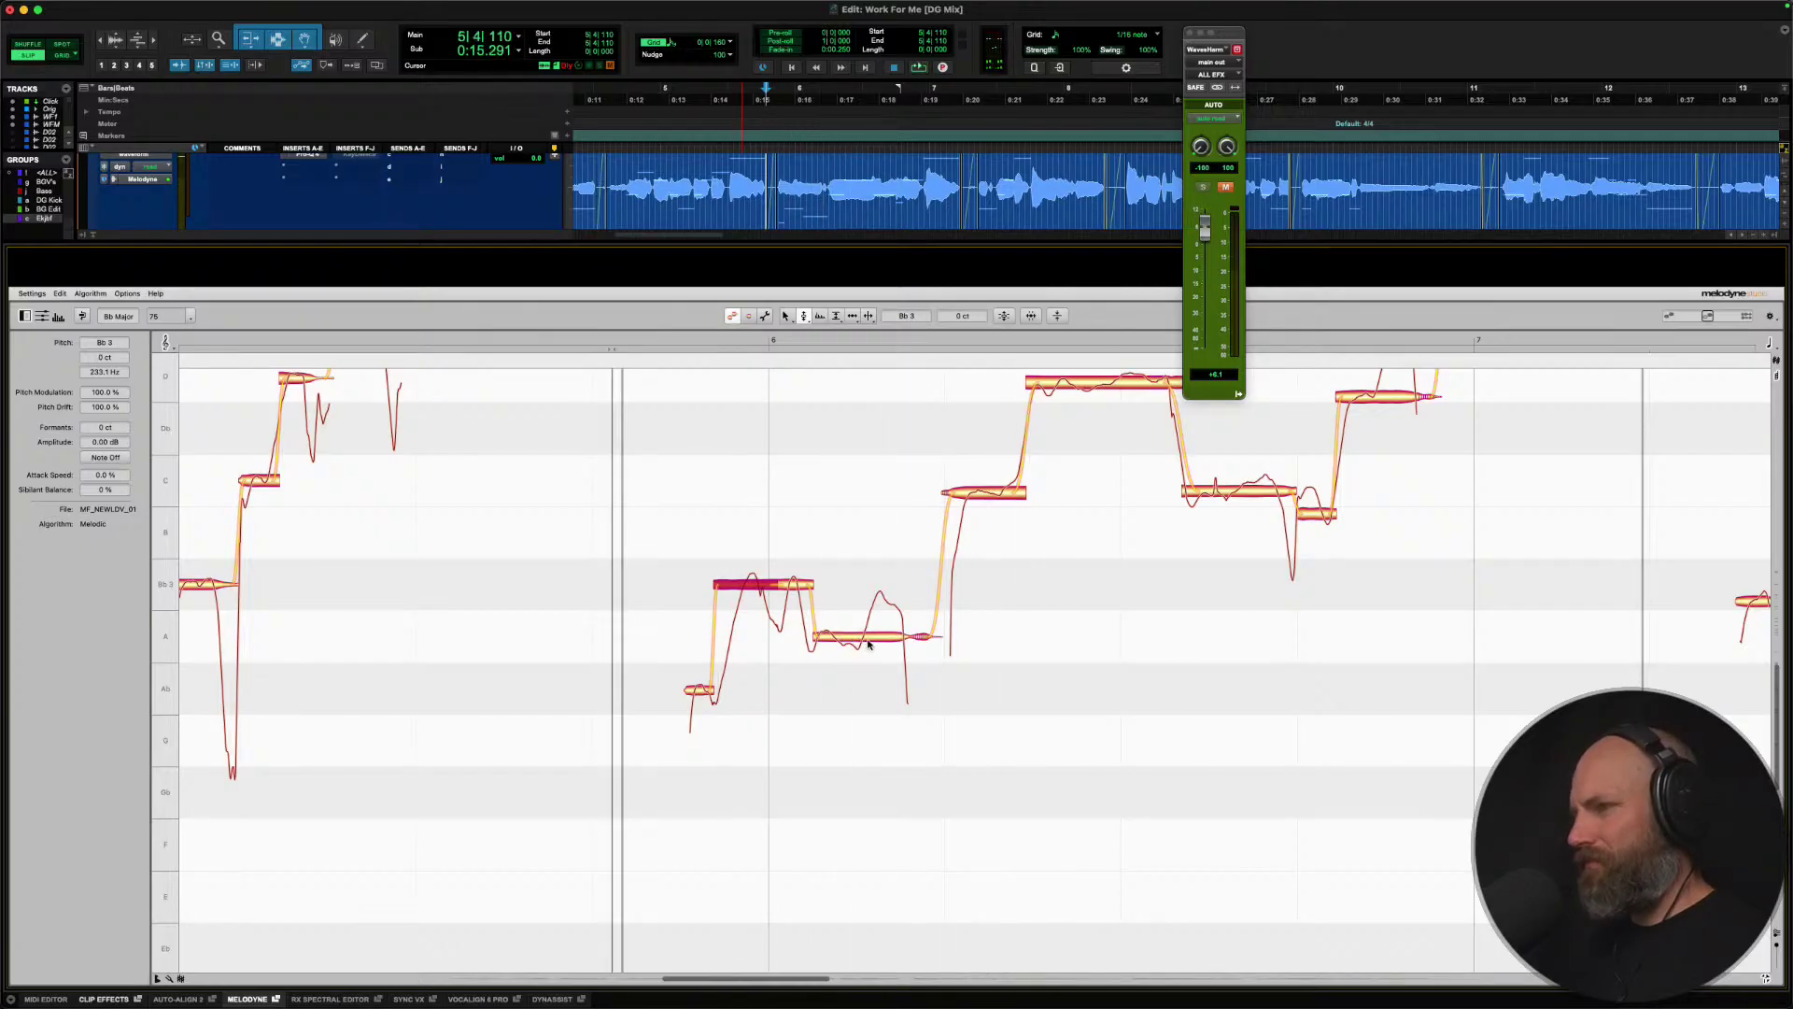
Split the A 3 note after the start of bar 6 in two and snap its parts to A 3 and Bb 3.
right_click(869, 644)
click(892, 651)
click(861, 635)
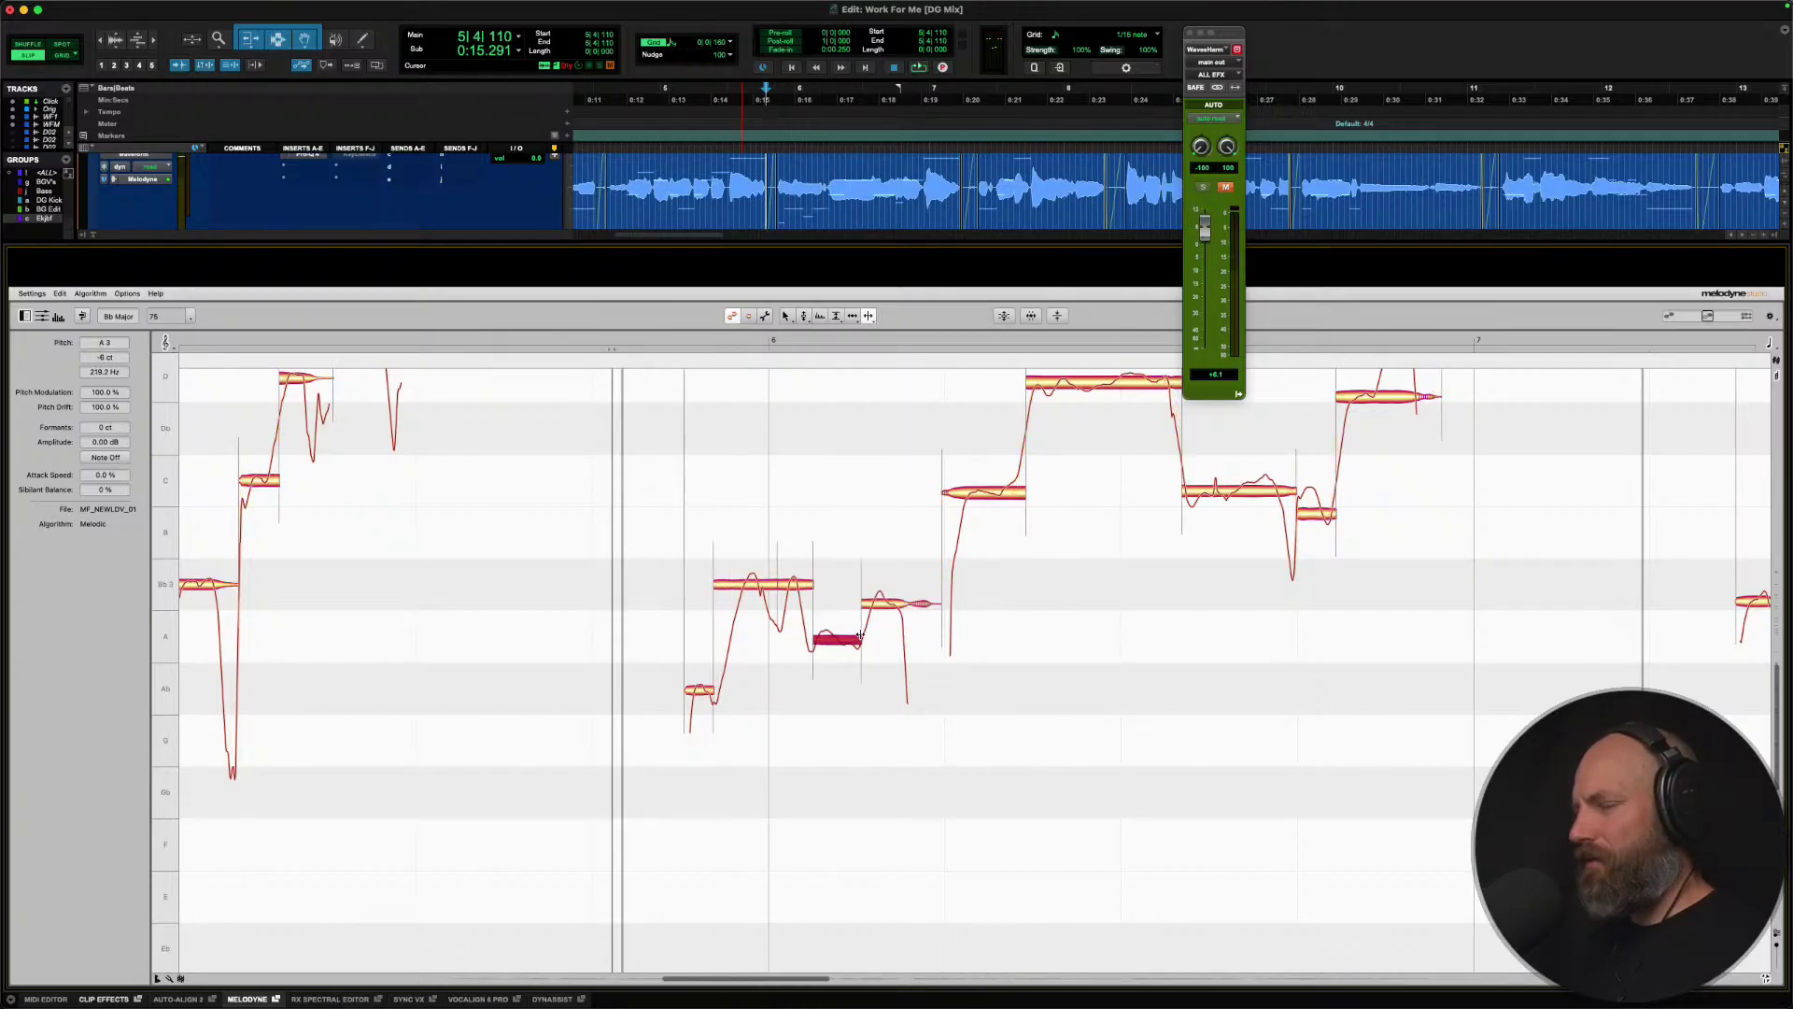
right_click(832, 643)
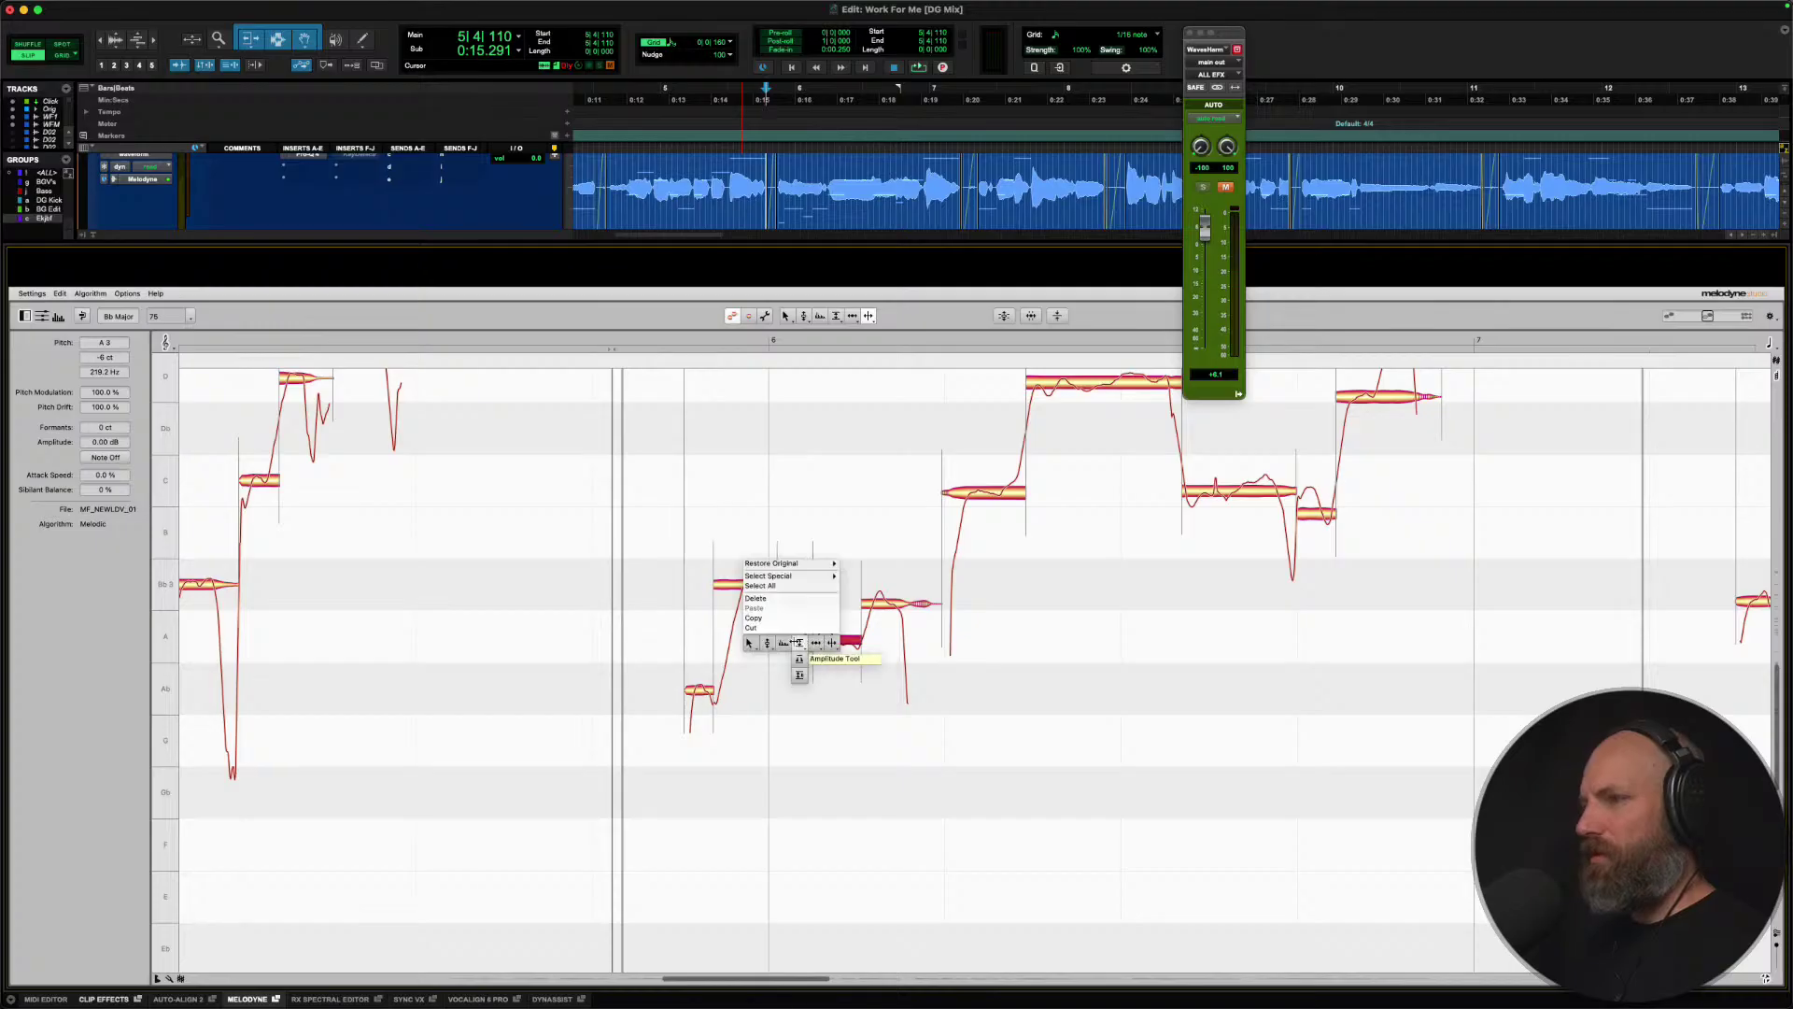
click(770, 641)
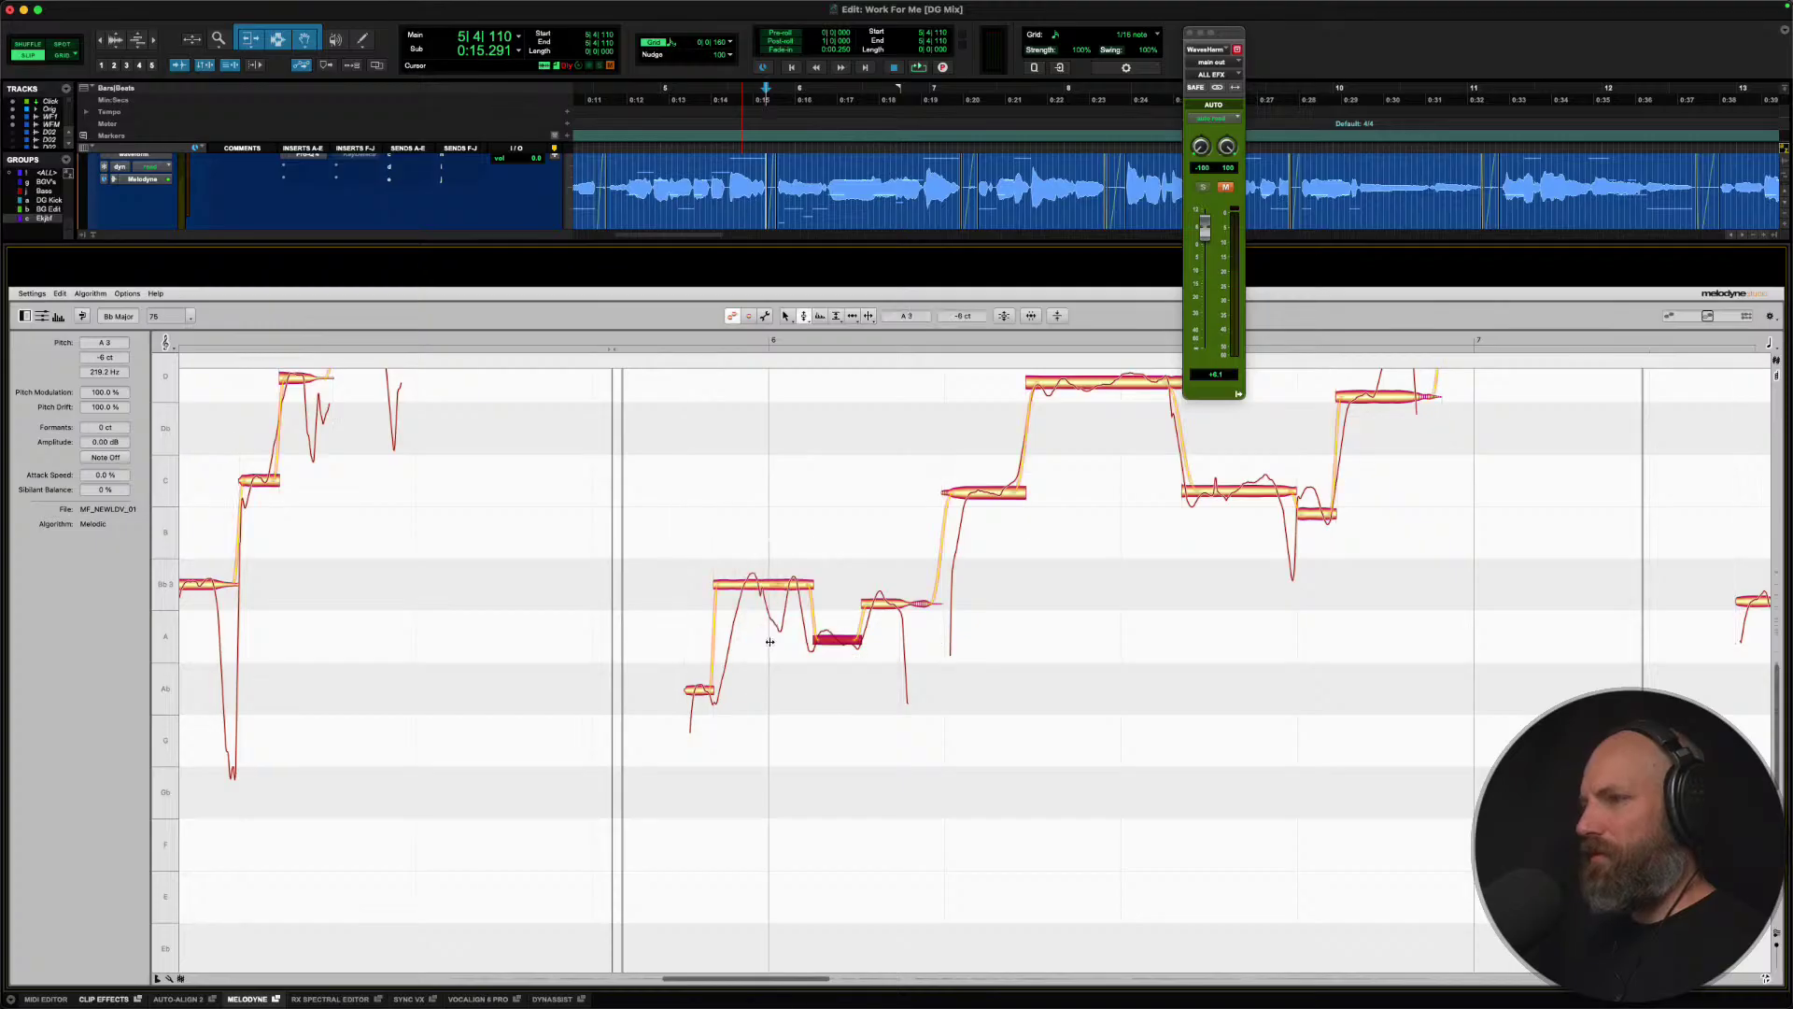
double_click(879, 607)
key(space)
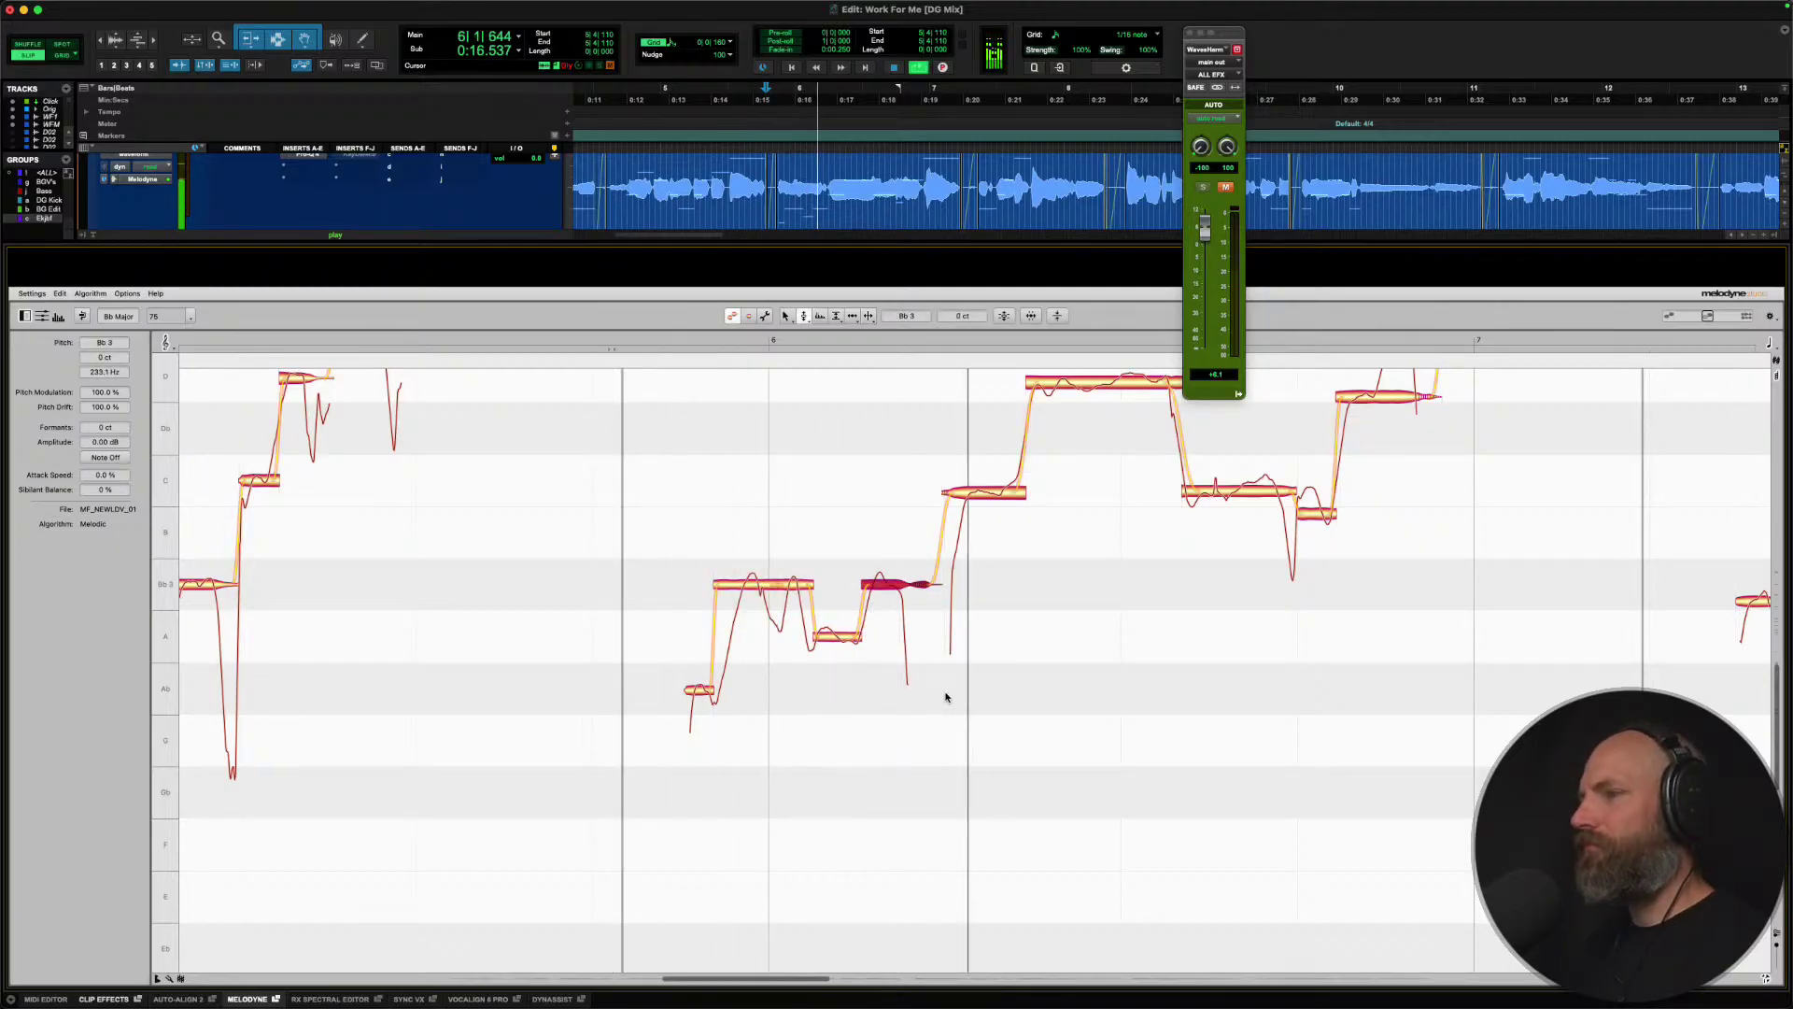
Snap the first C 4 note in bar 6 and the long note after it to C 4 and D 4, then play the phrase.
scroll(964, 614, up, 1)
key(space)
scroll(952, 605, right, 3)
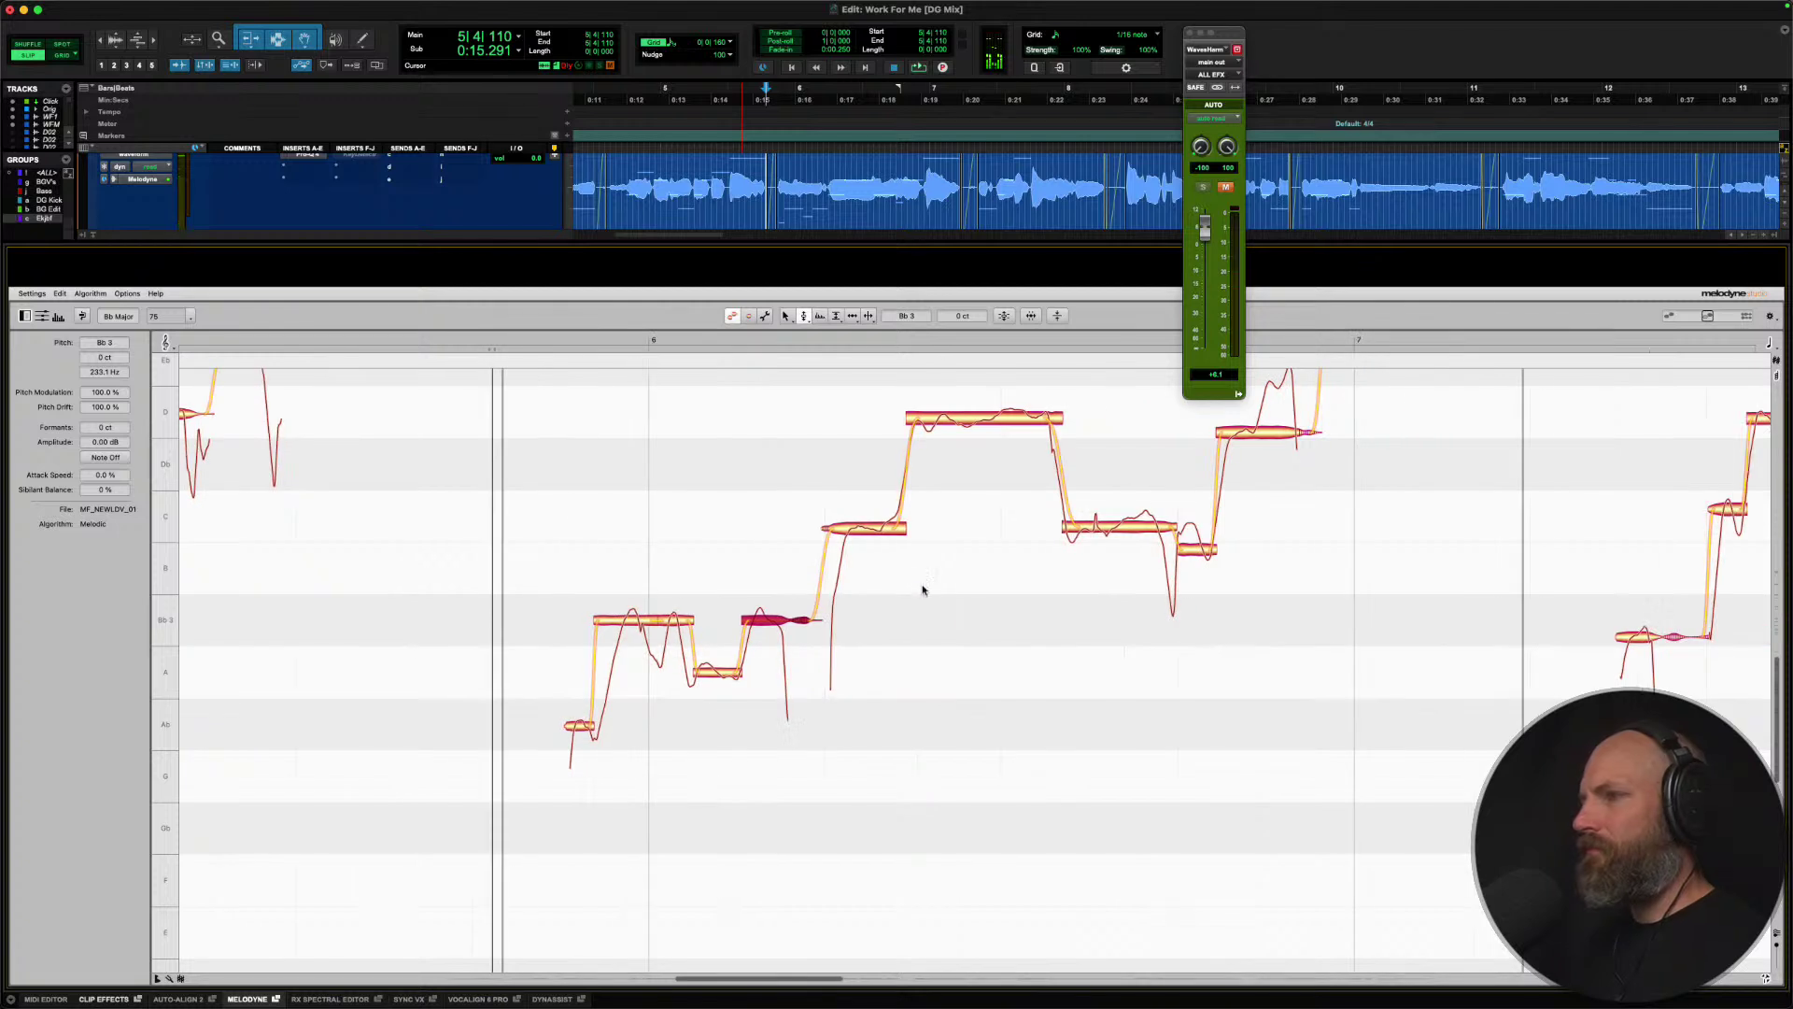
key(Tab)
scroll(962, 559, up, 1)
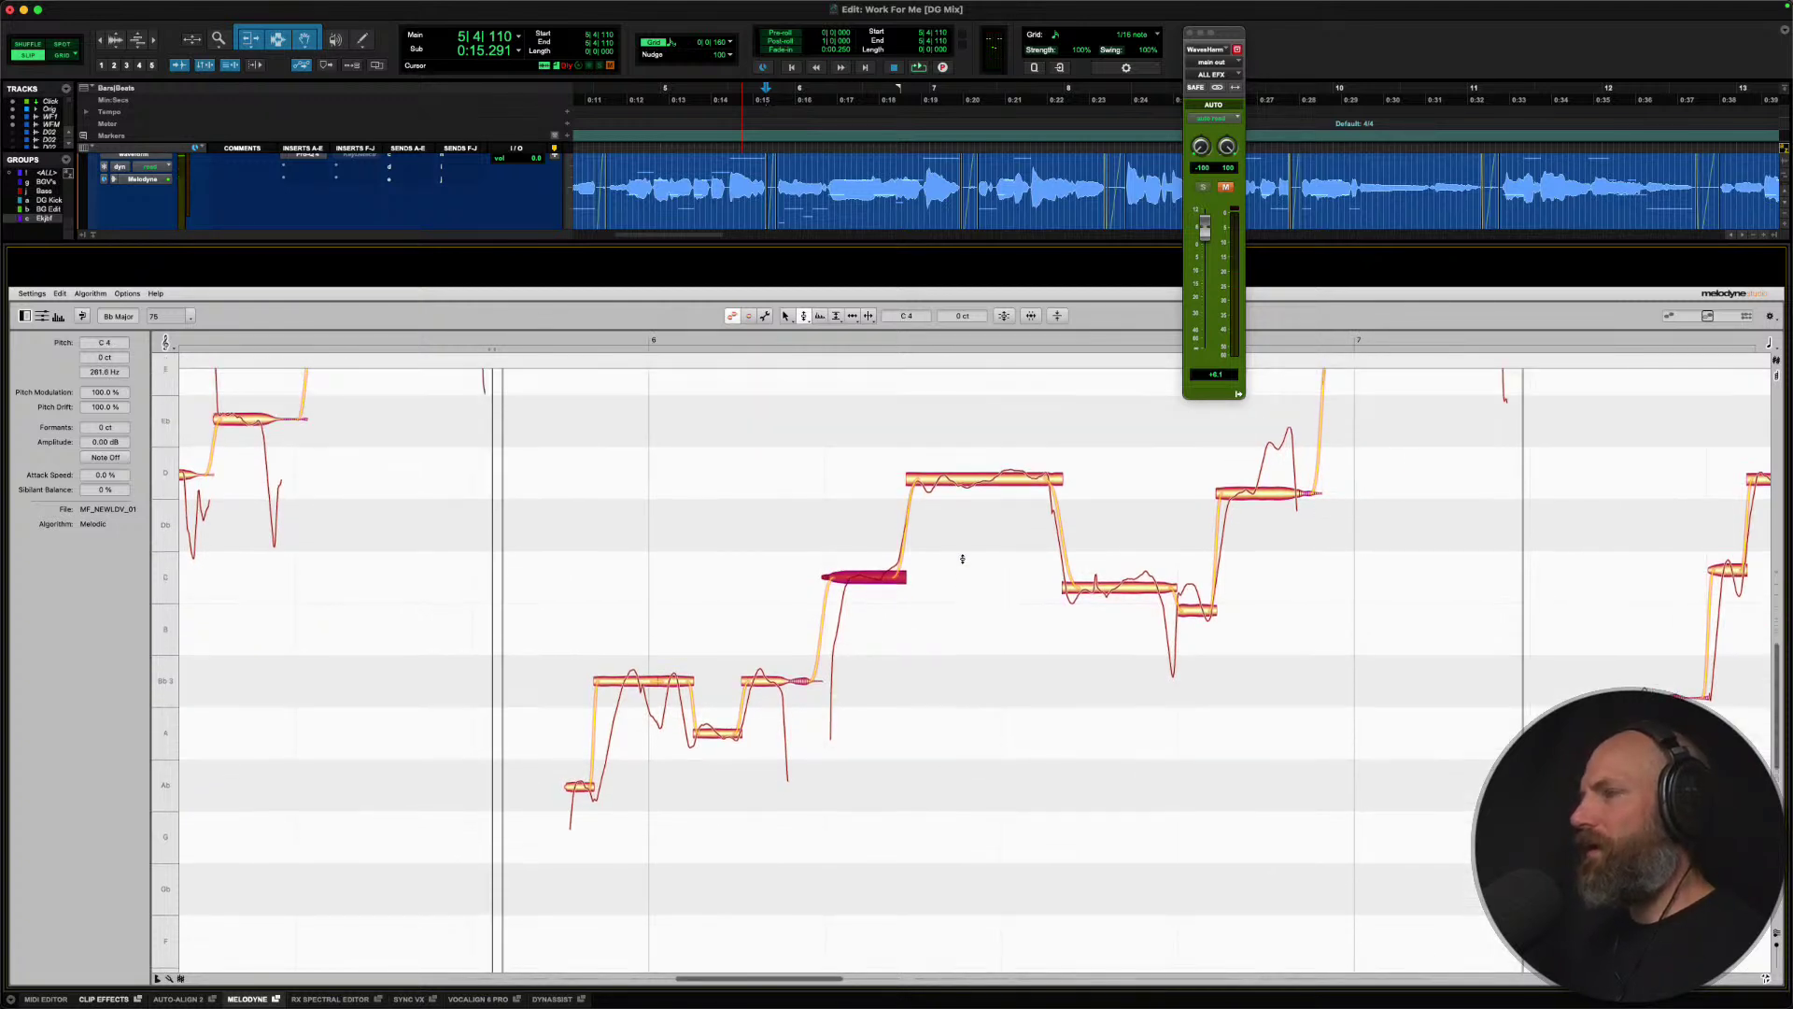
click(967, 476)
key(space)
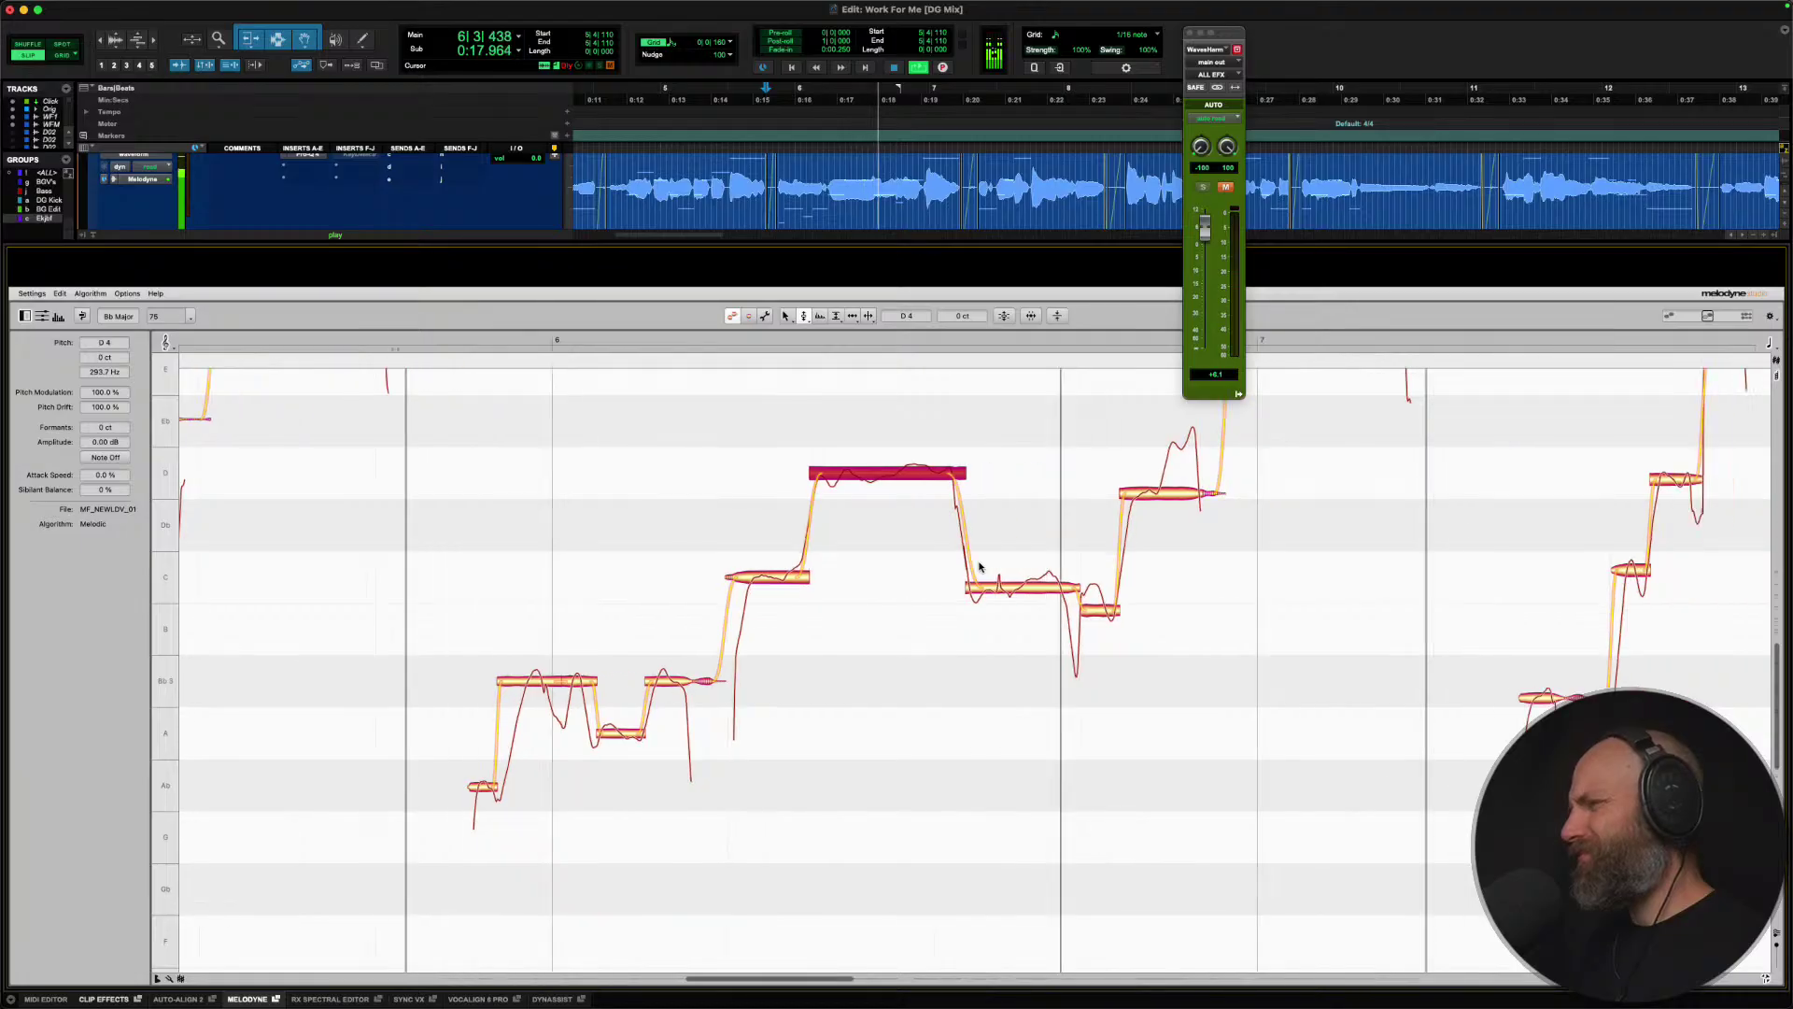
Snap the three notes after the long D 4 in bar 6 to C 4, B 3 and D 4.
key(space)
key(Tab)
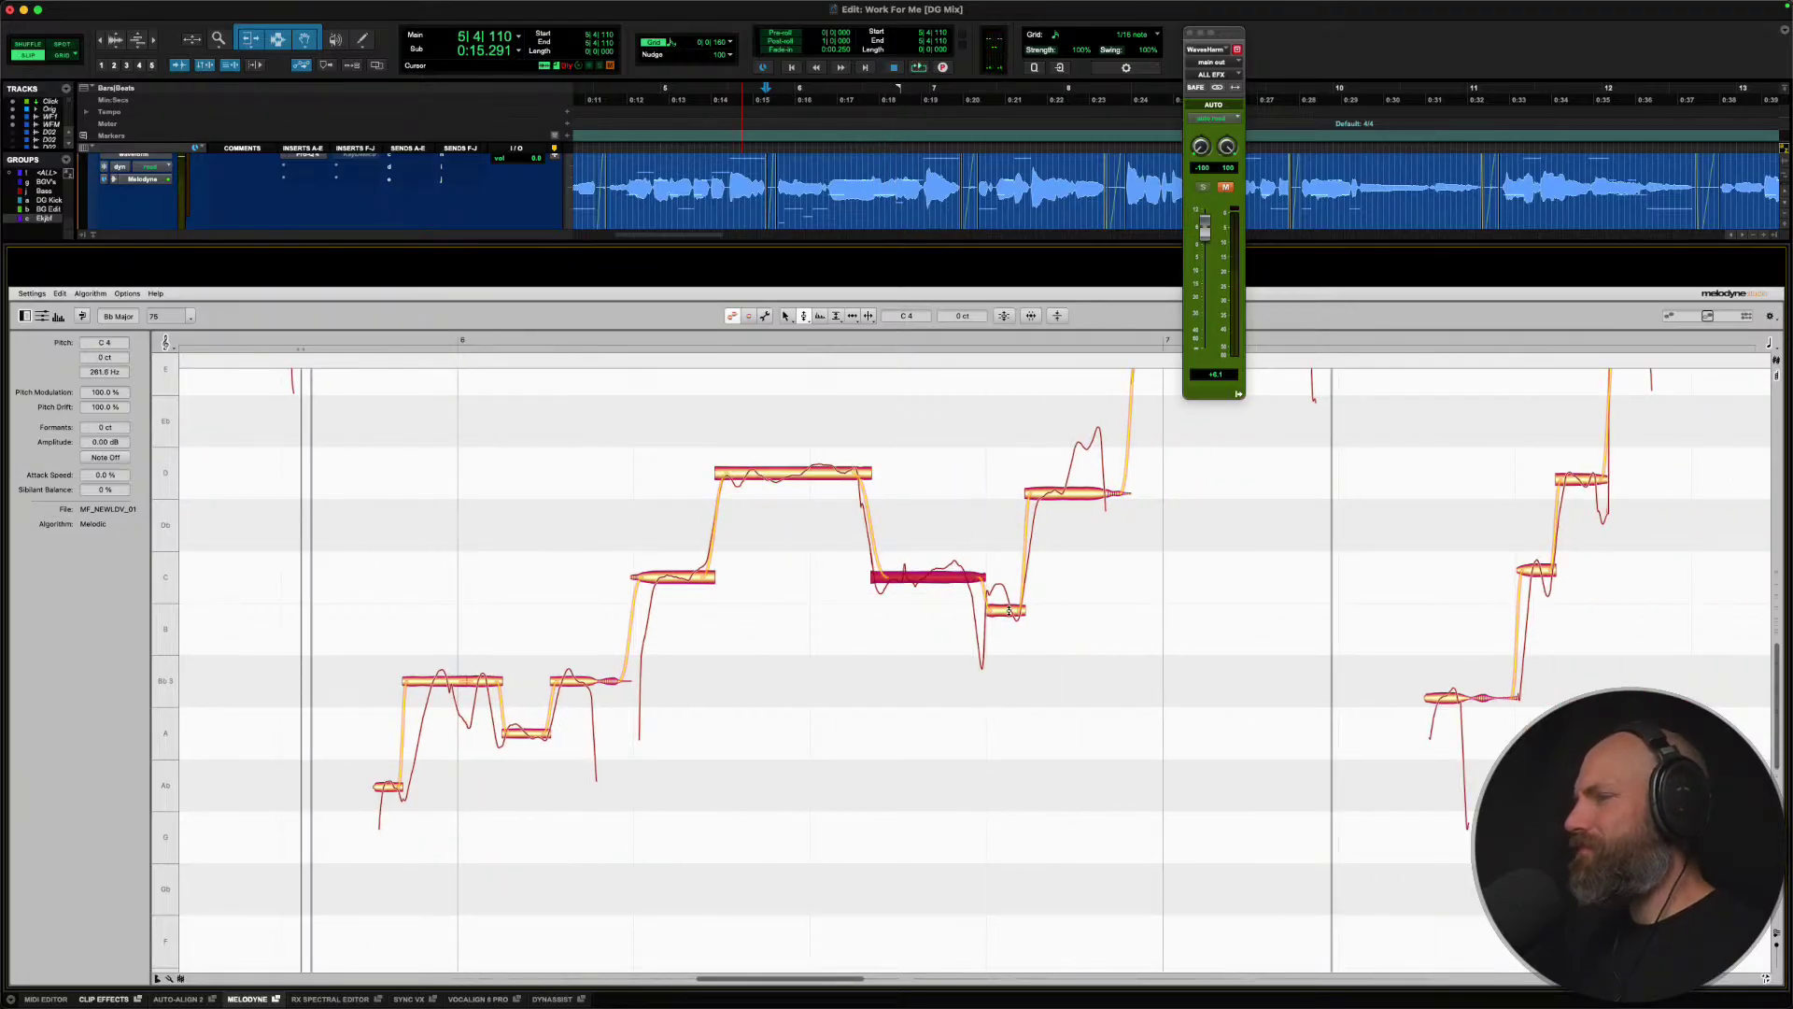
double_click(1009, 612)
double_click(1062, 488)
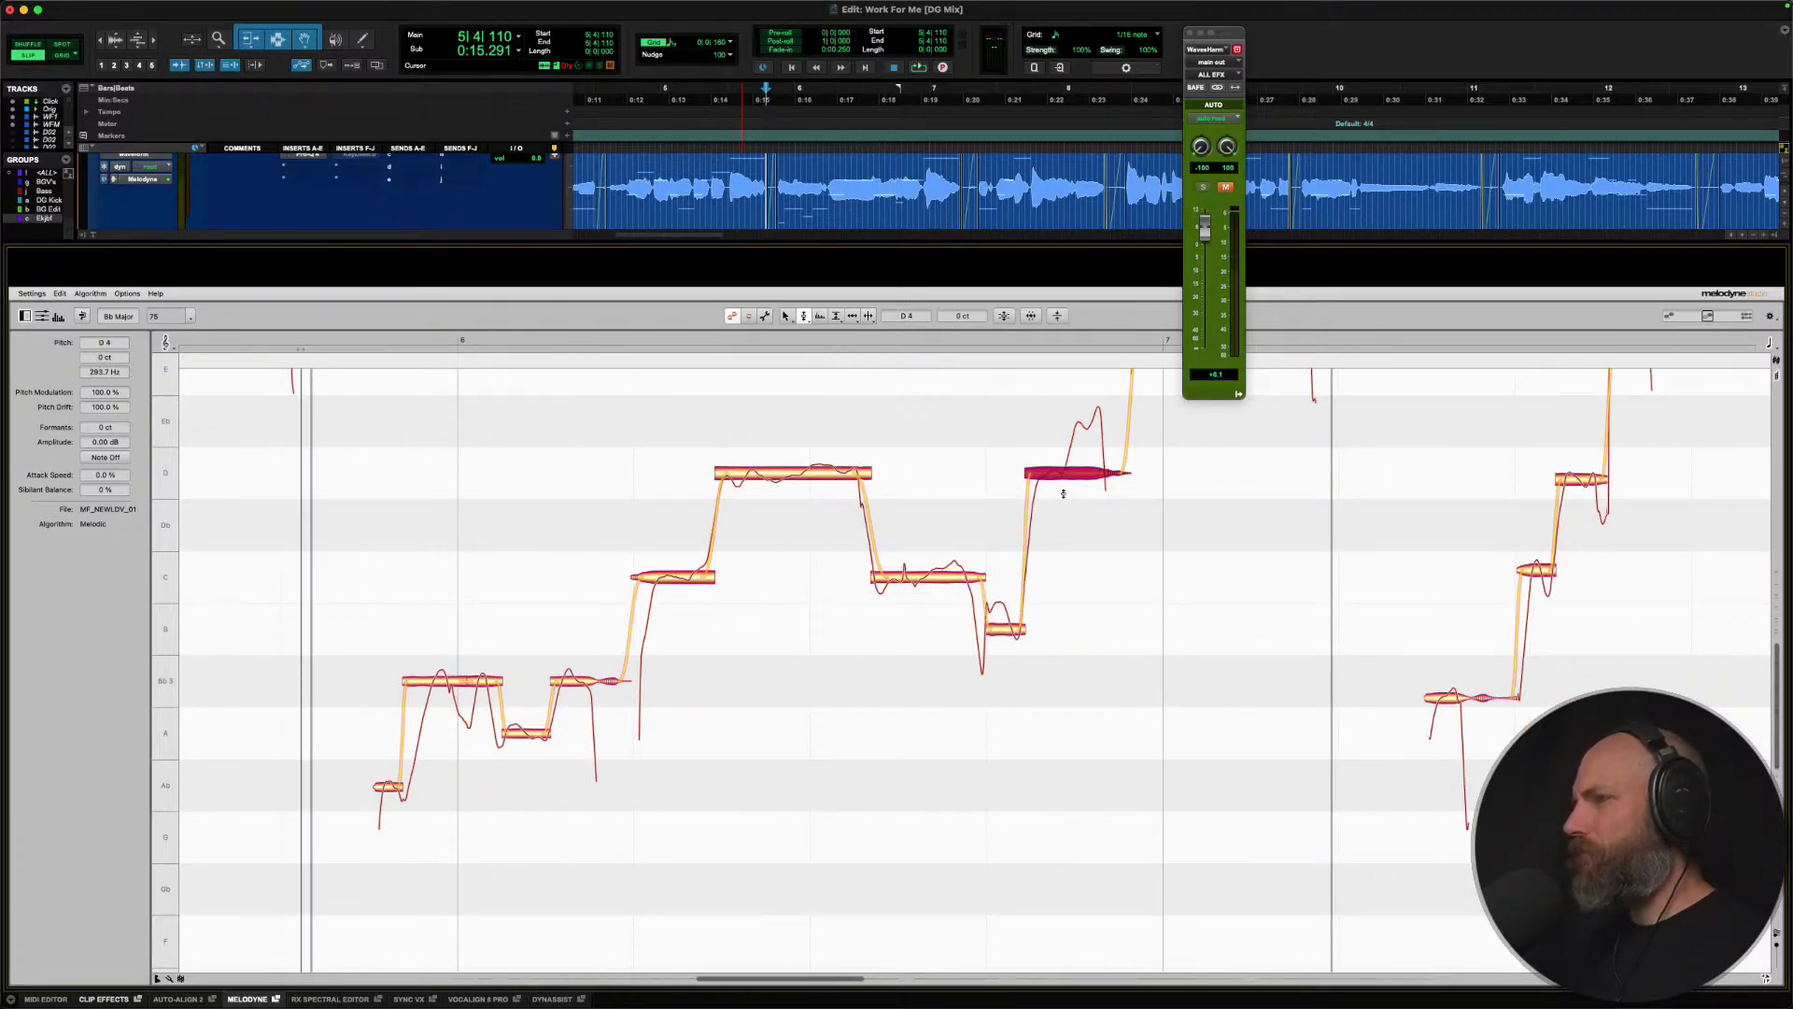
Split the D 4 note just before bar 7 into a D 4 and an Eb 4 part, then select the preceding B 3 note.
right_click(1055, 478)
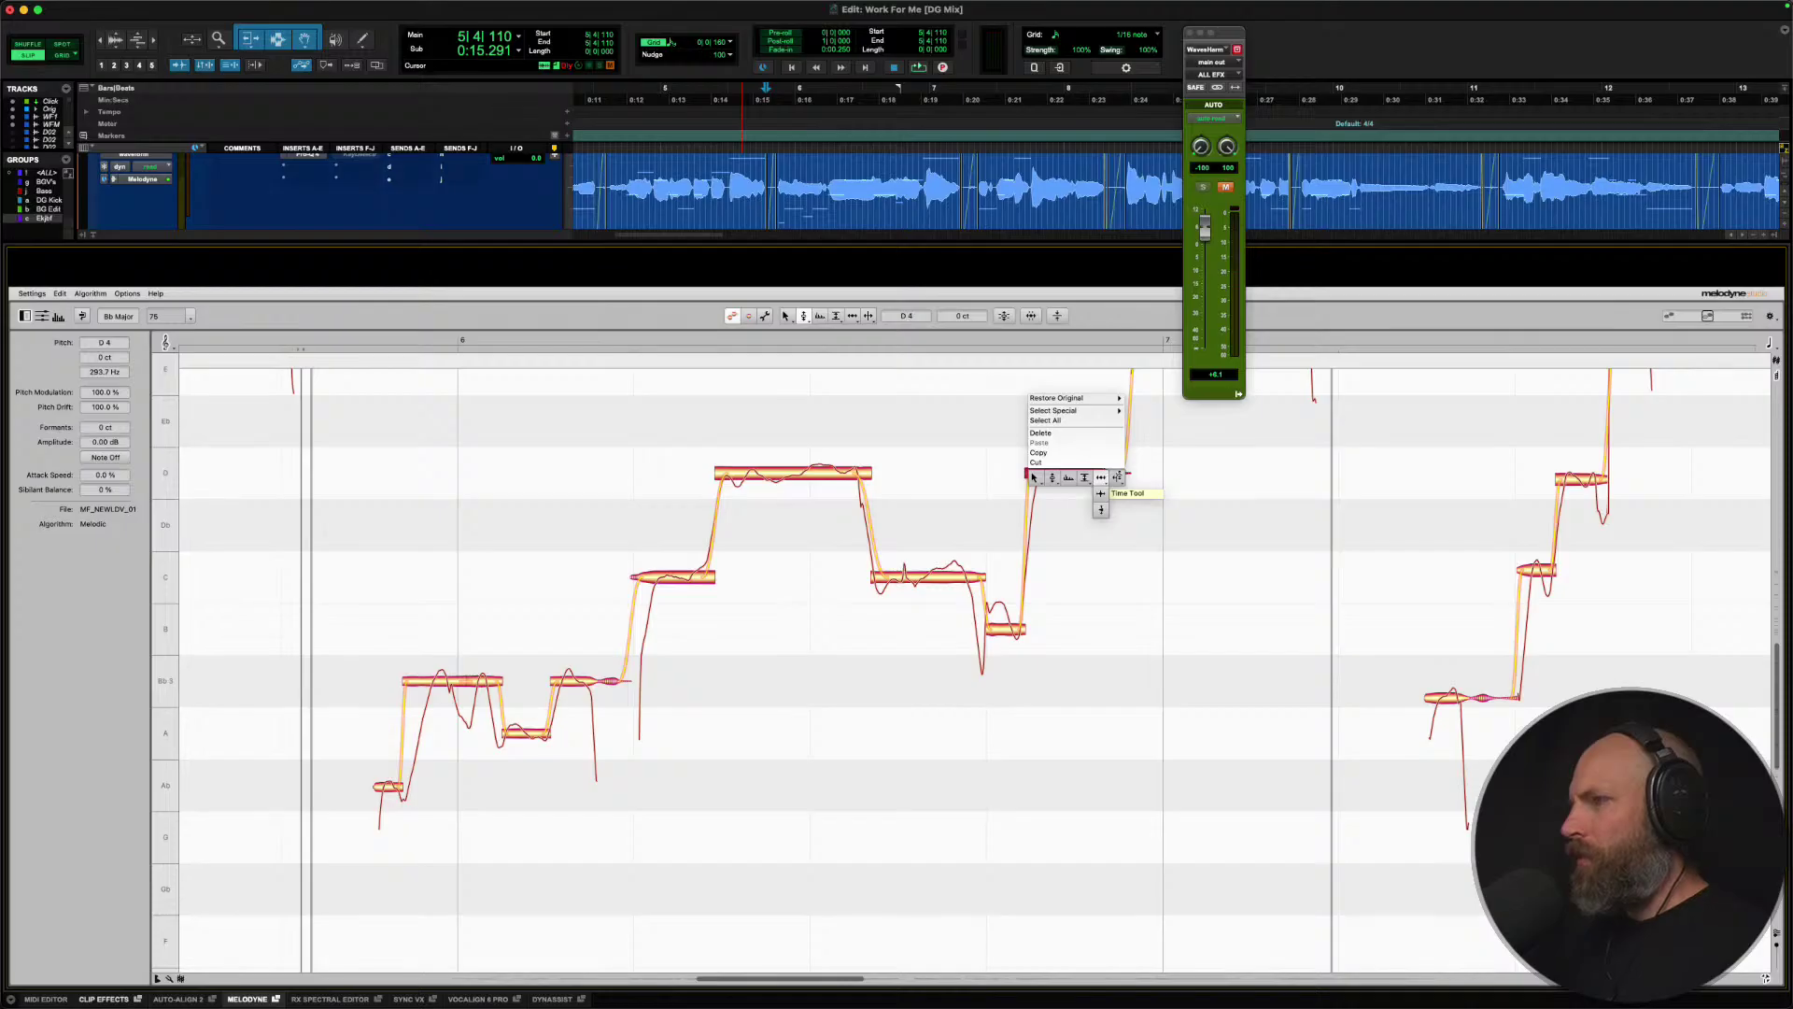
click(1118, 479)
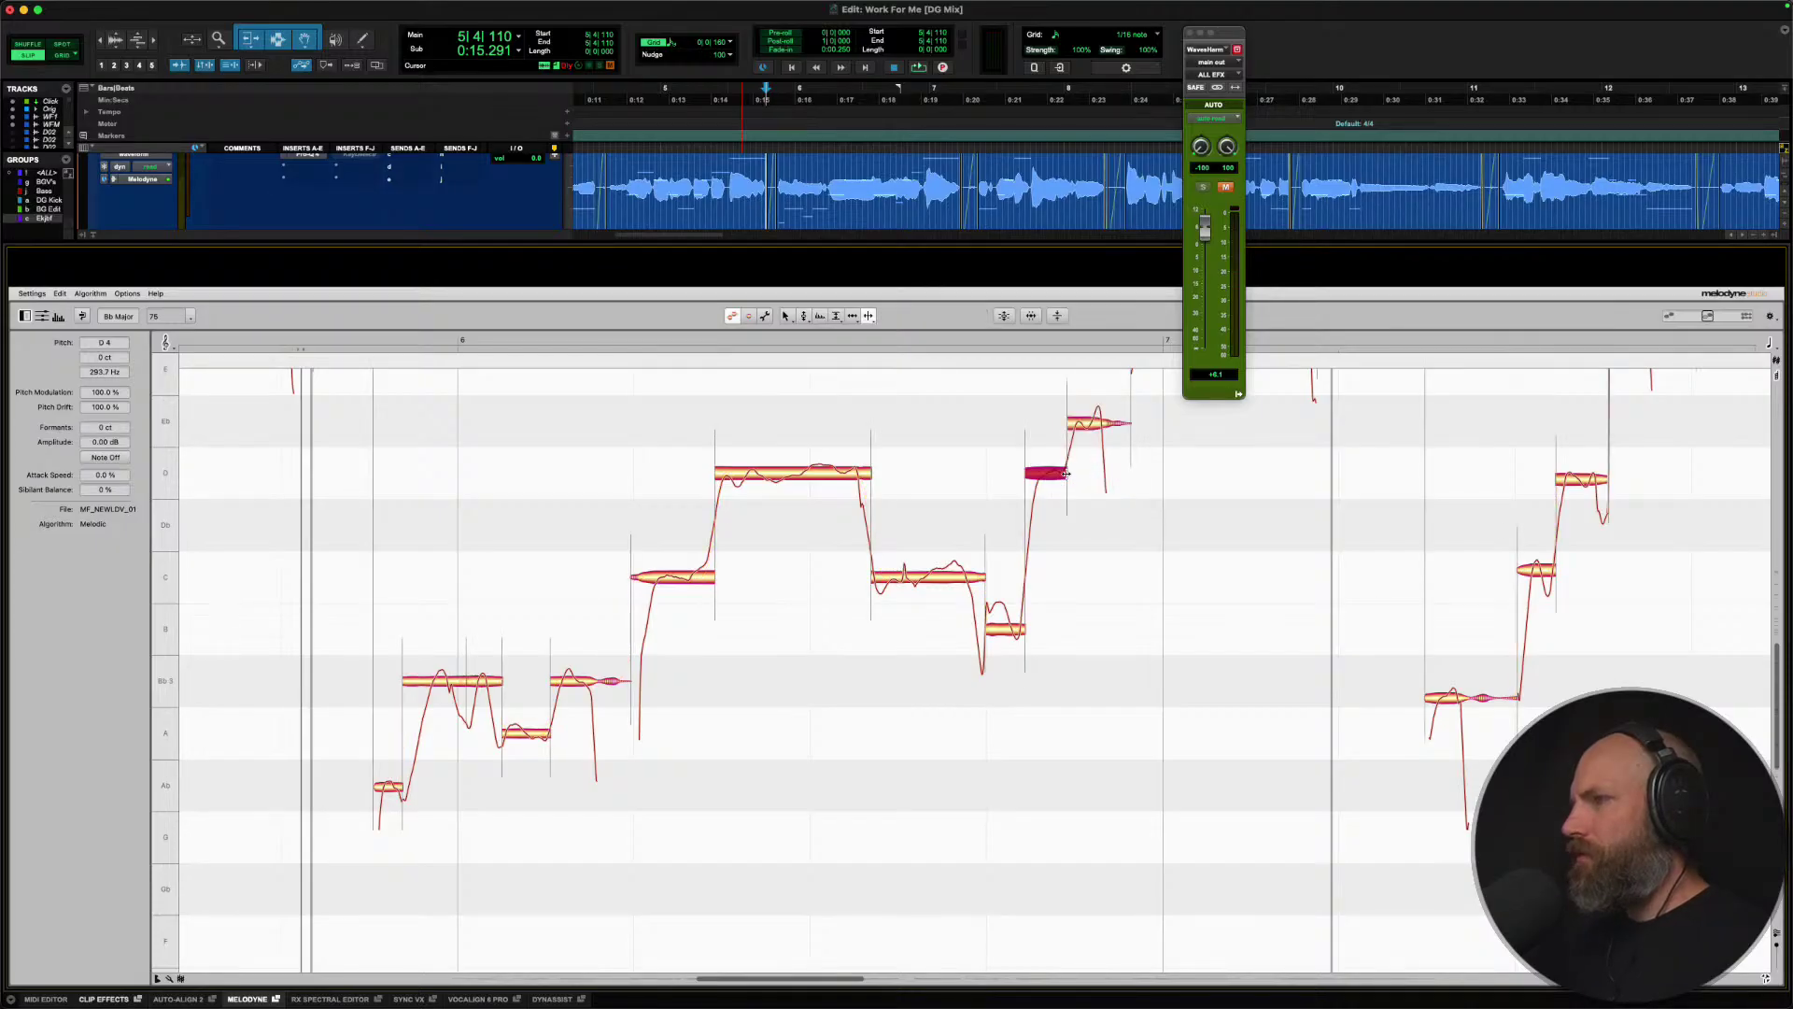
right_click(1063, 475)
click(1009, 476)
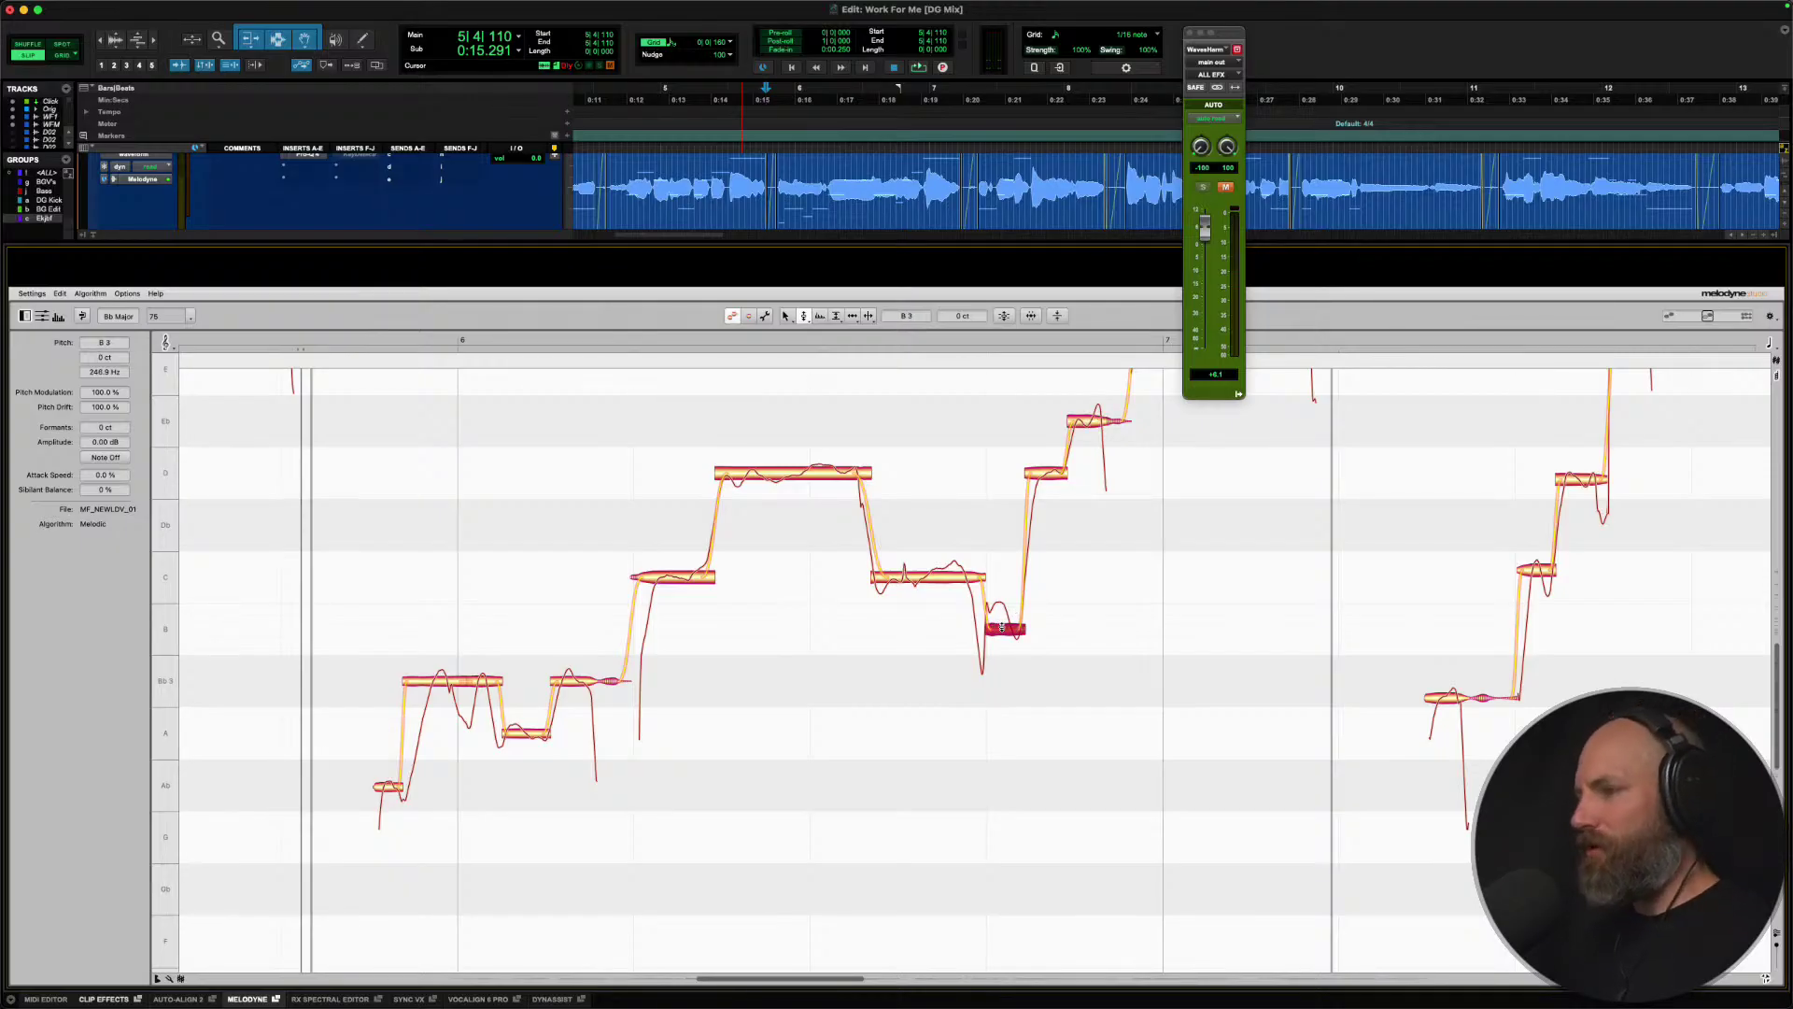
Set the pitch drift of the C 4 note following the long D 4 in bar 6 to about -356 % and play the phrase.
right_click(927, 578)
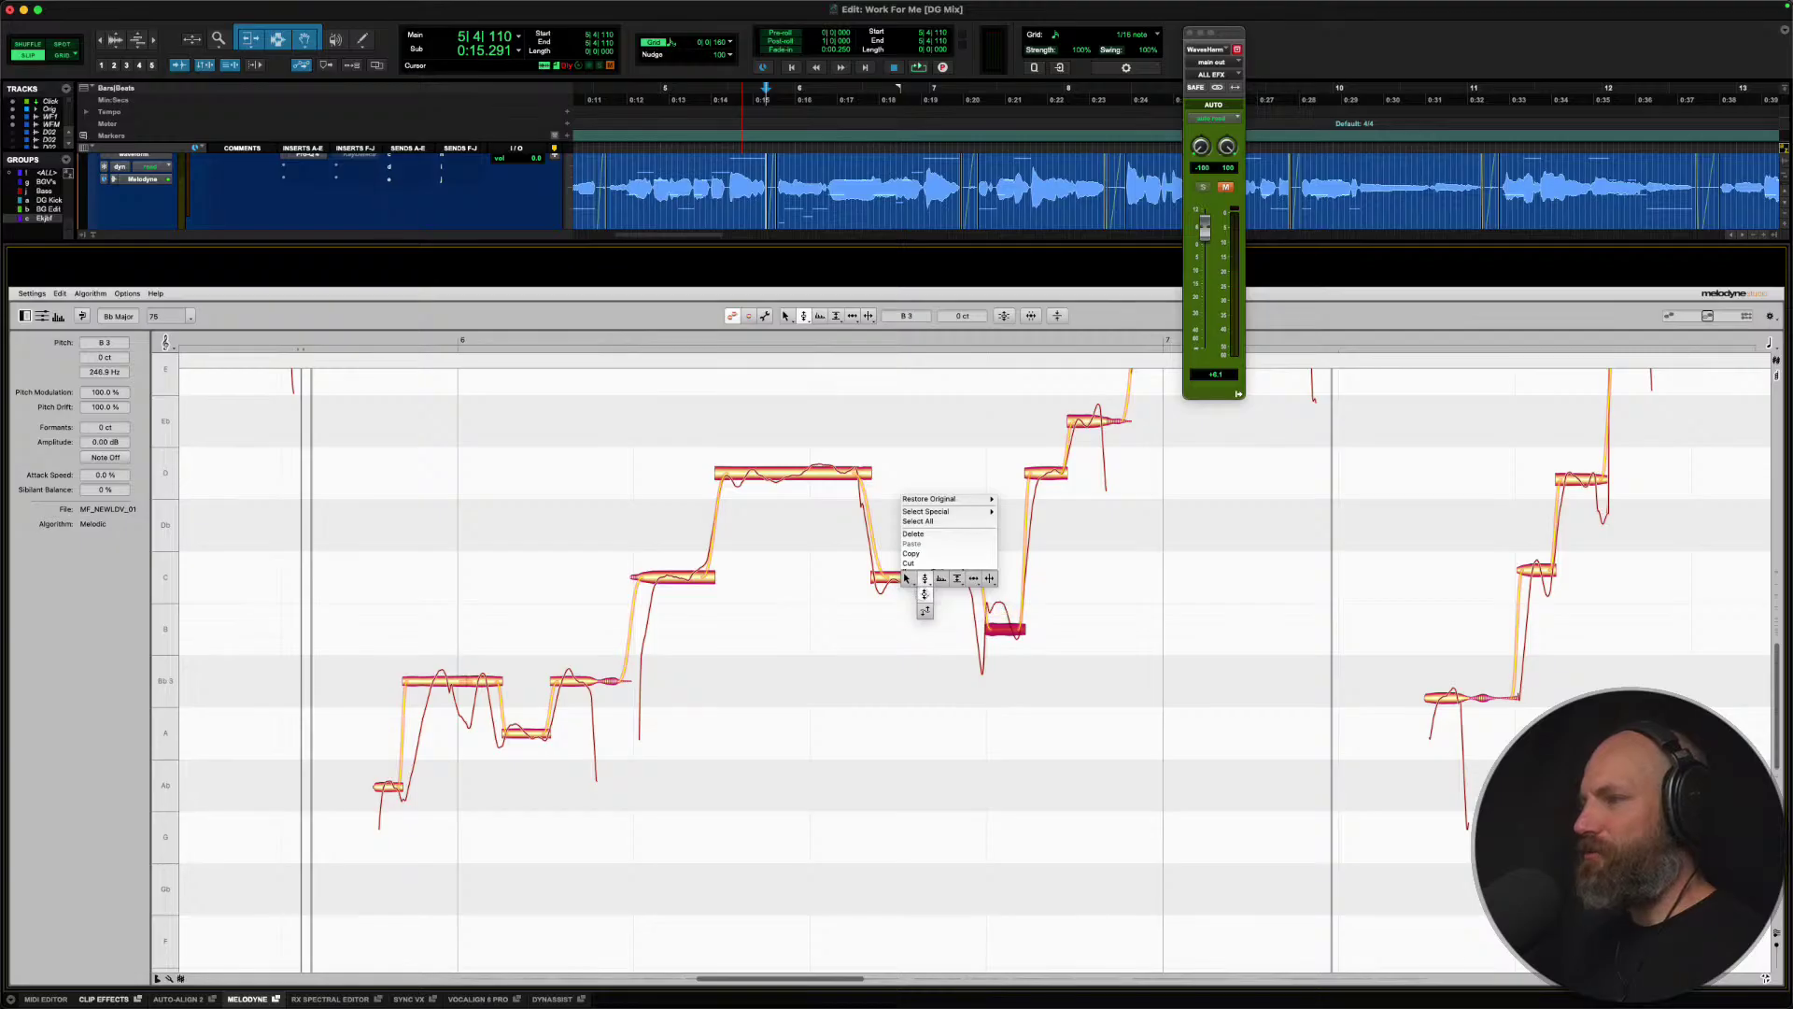
click(923, 590)
right_click(921, 582)
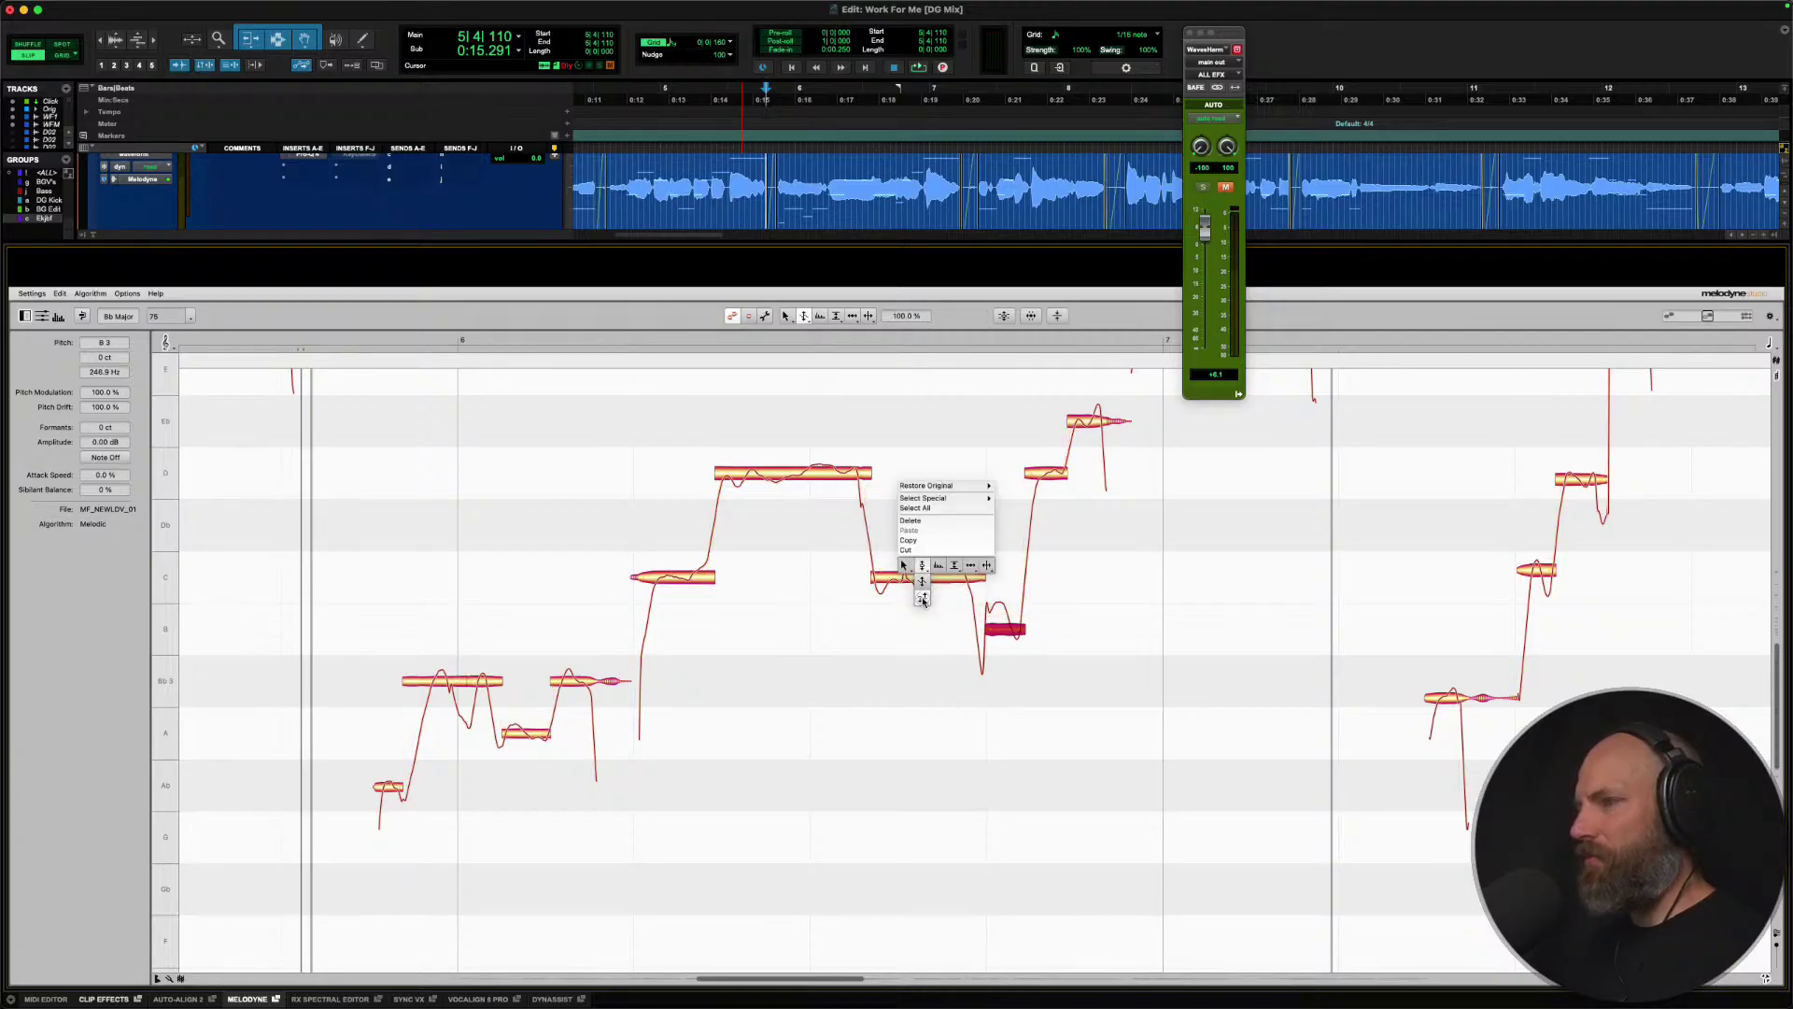
click(923, 584)
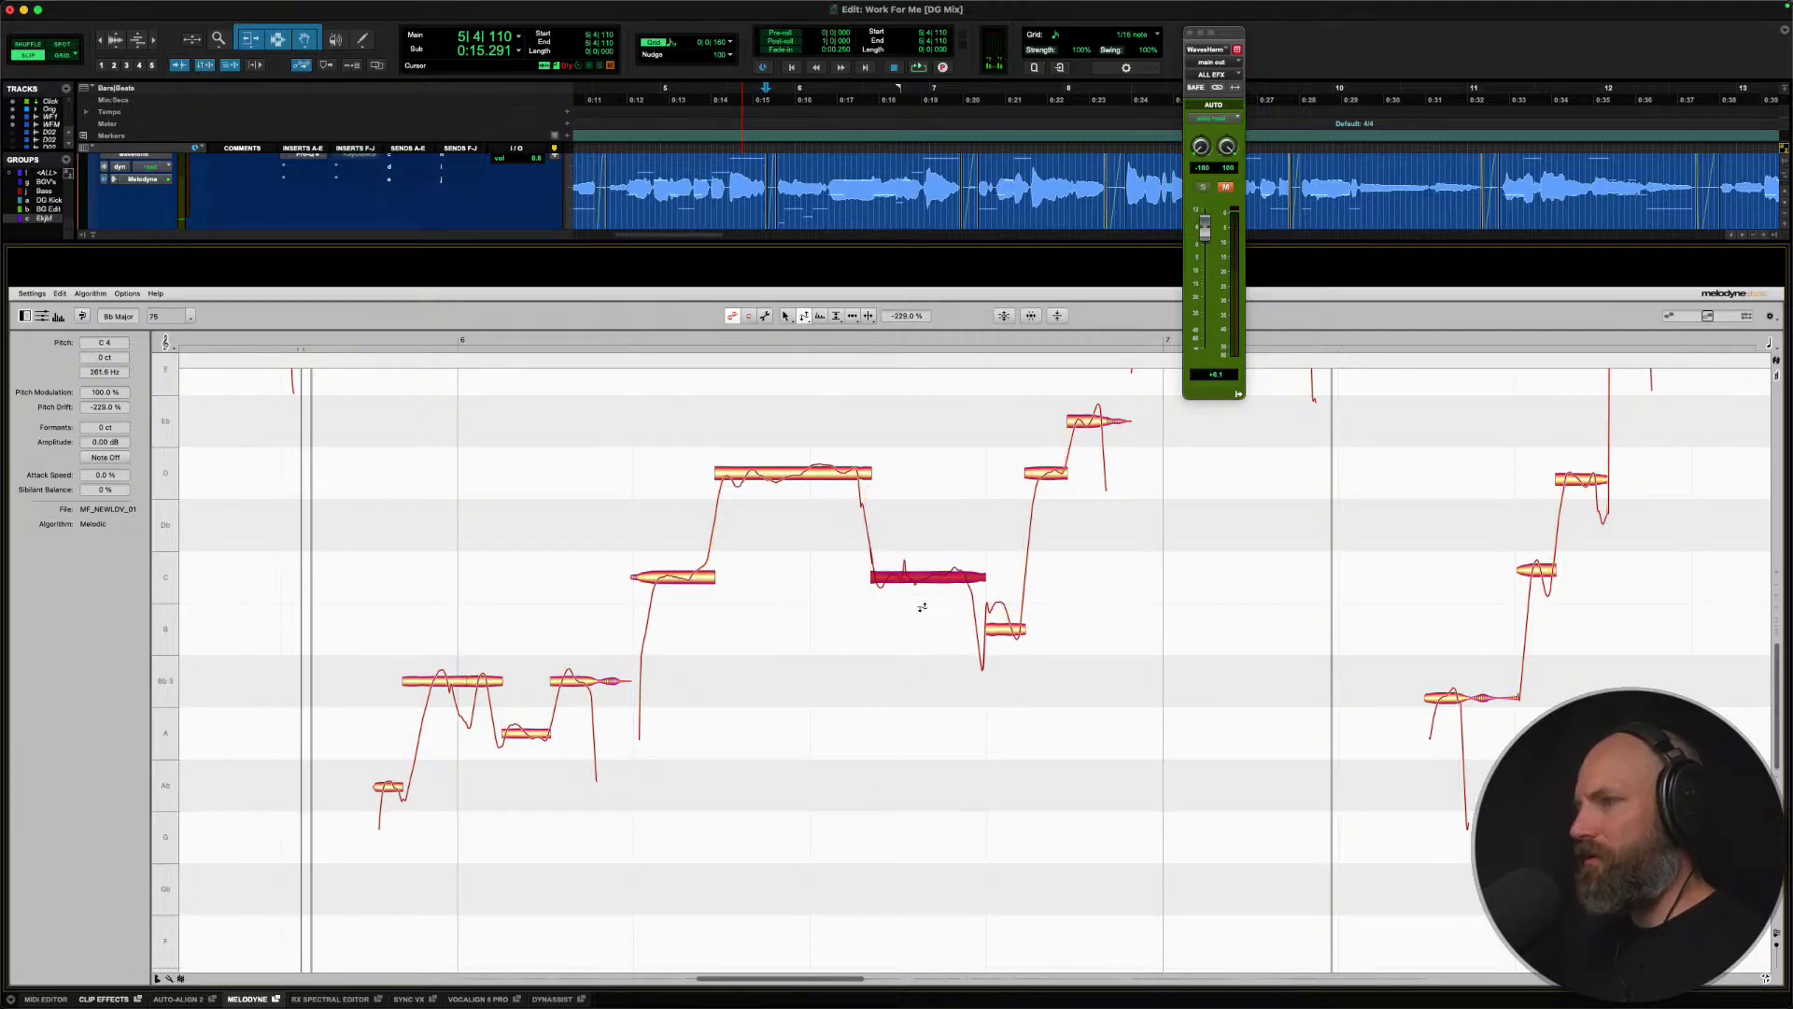
key(space)
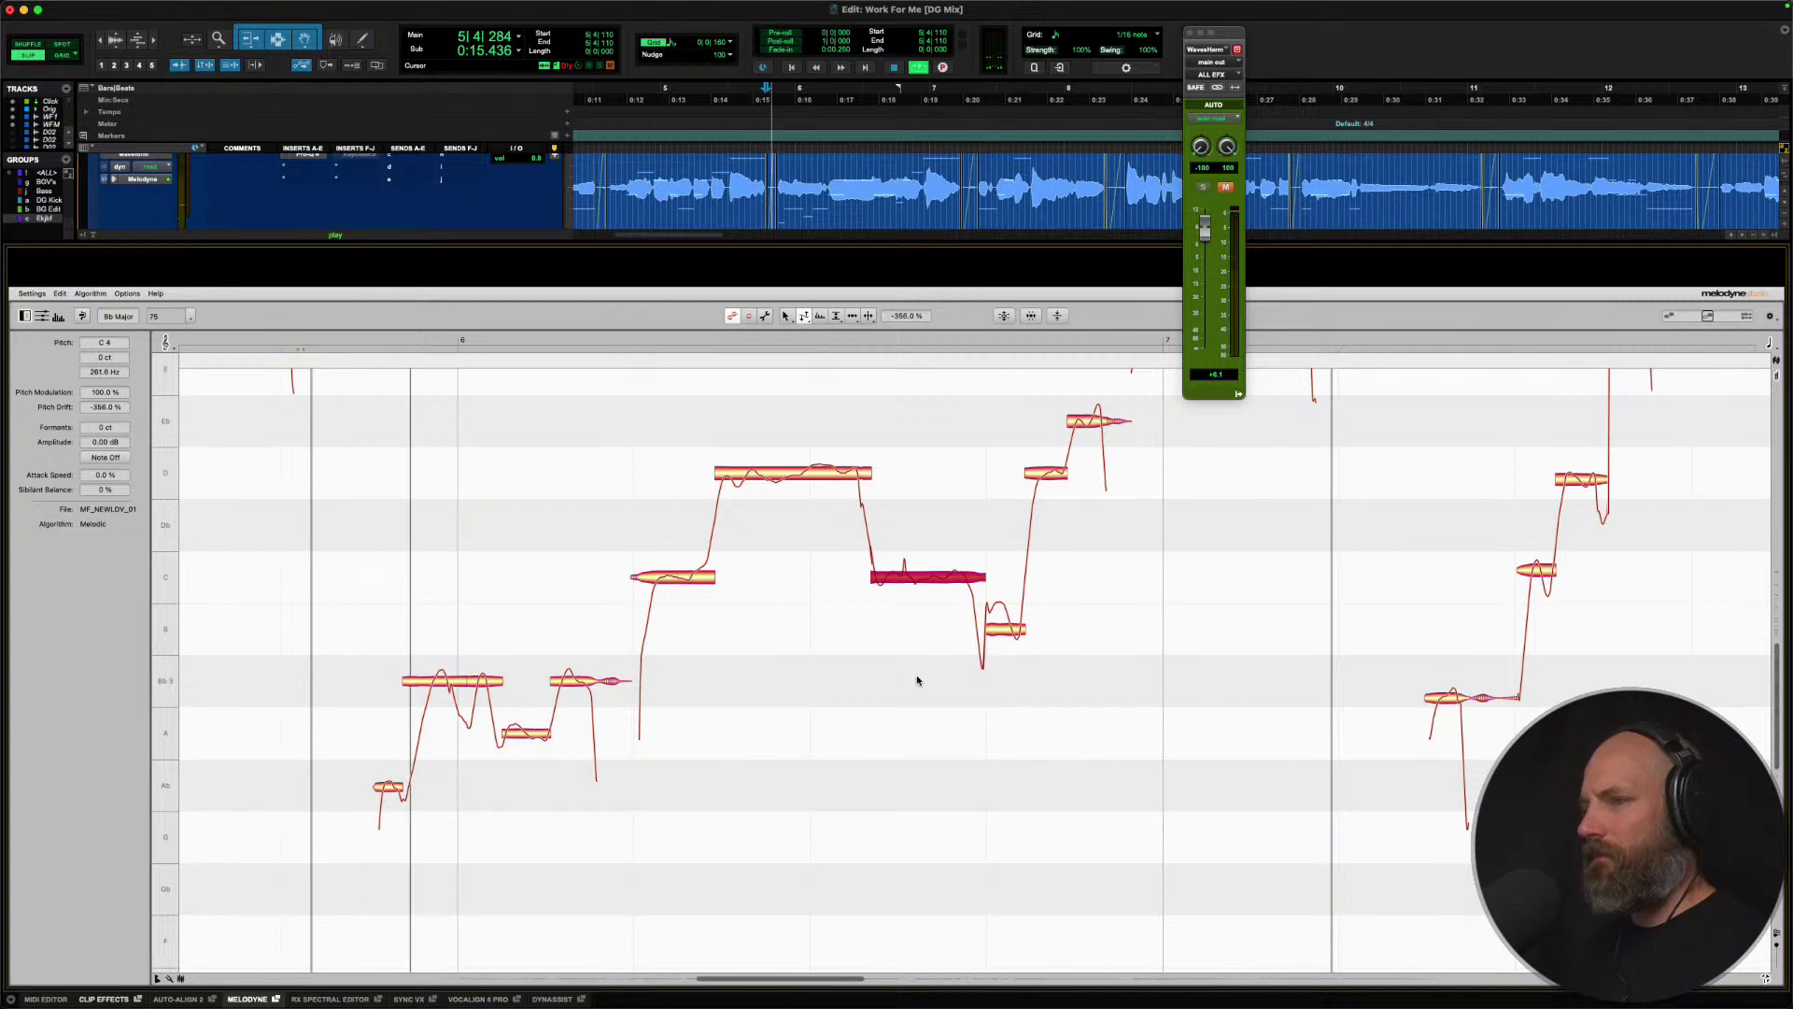
key(space)
key(space)
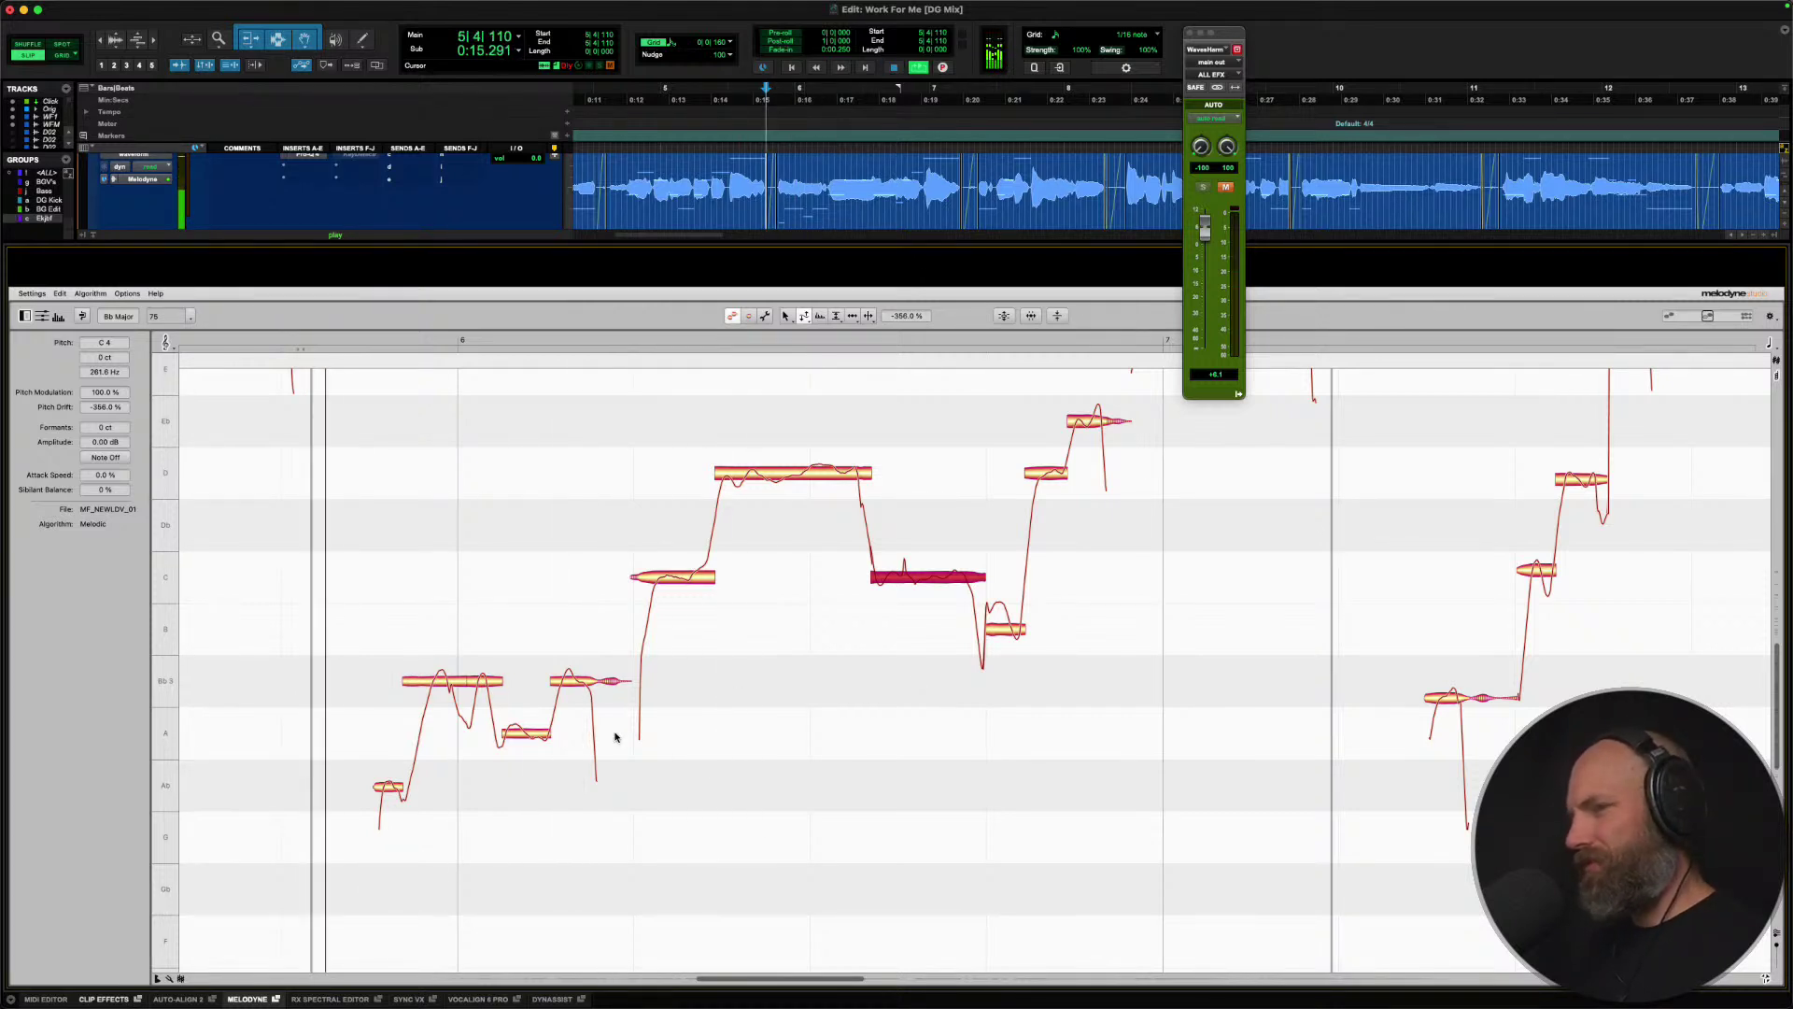
key(space)
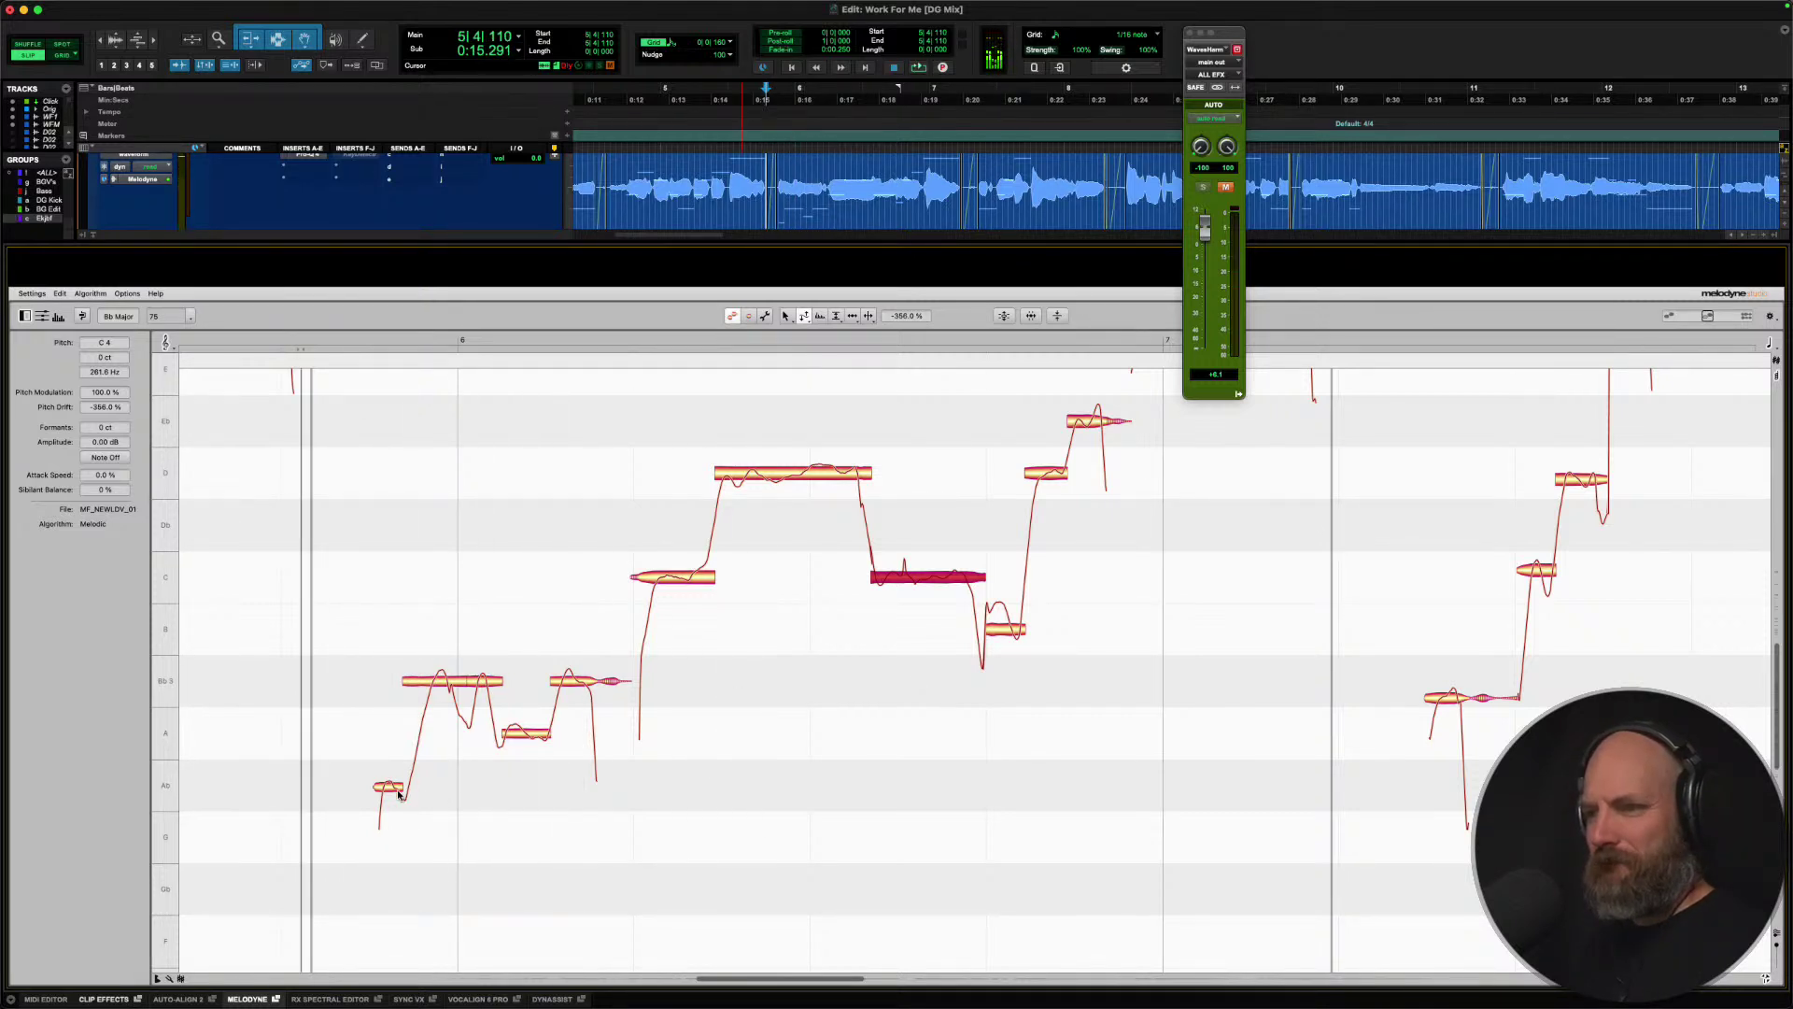
Split the Bb 3 note just before bar 6, snap its first part to Bb 3 and play the result.
right_click(399, 792)
click(462, 758)
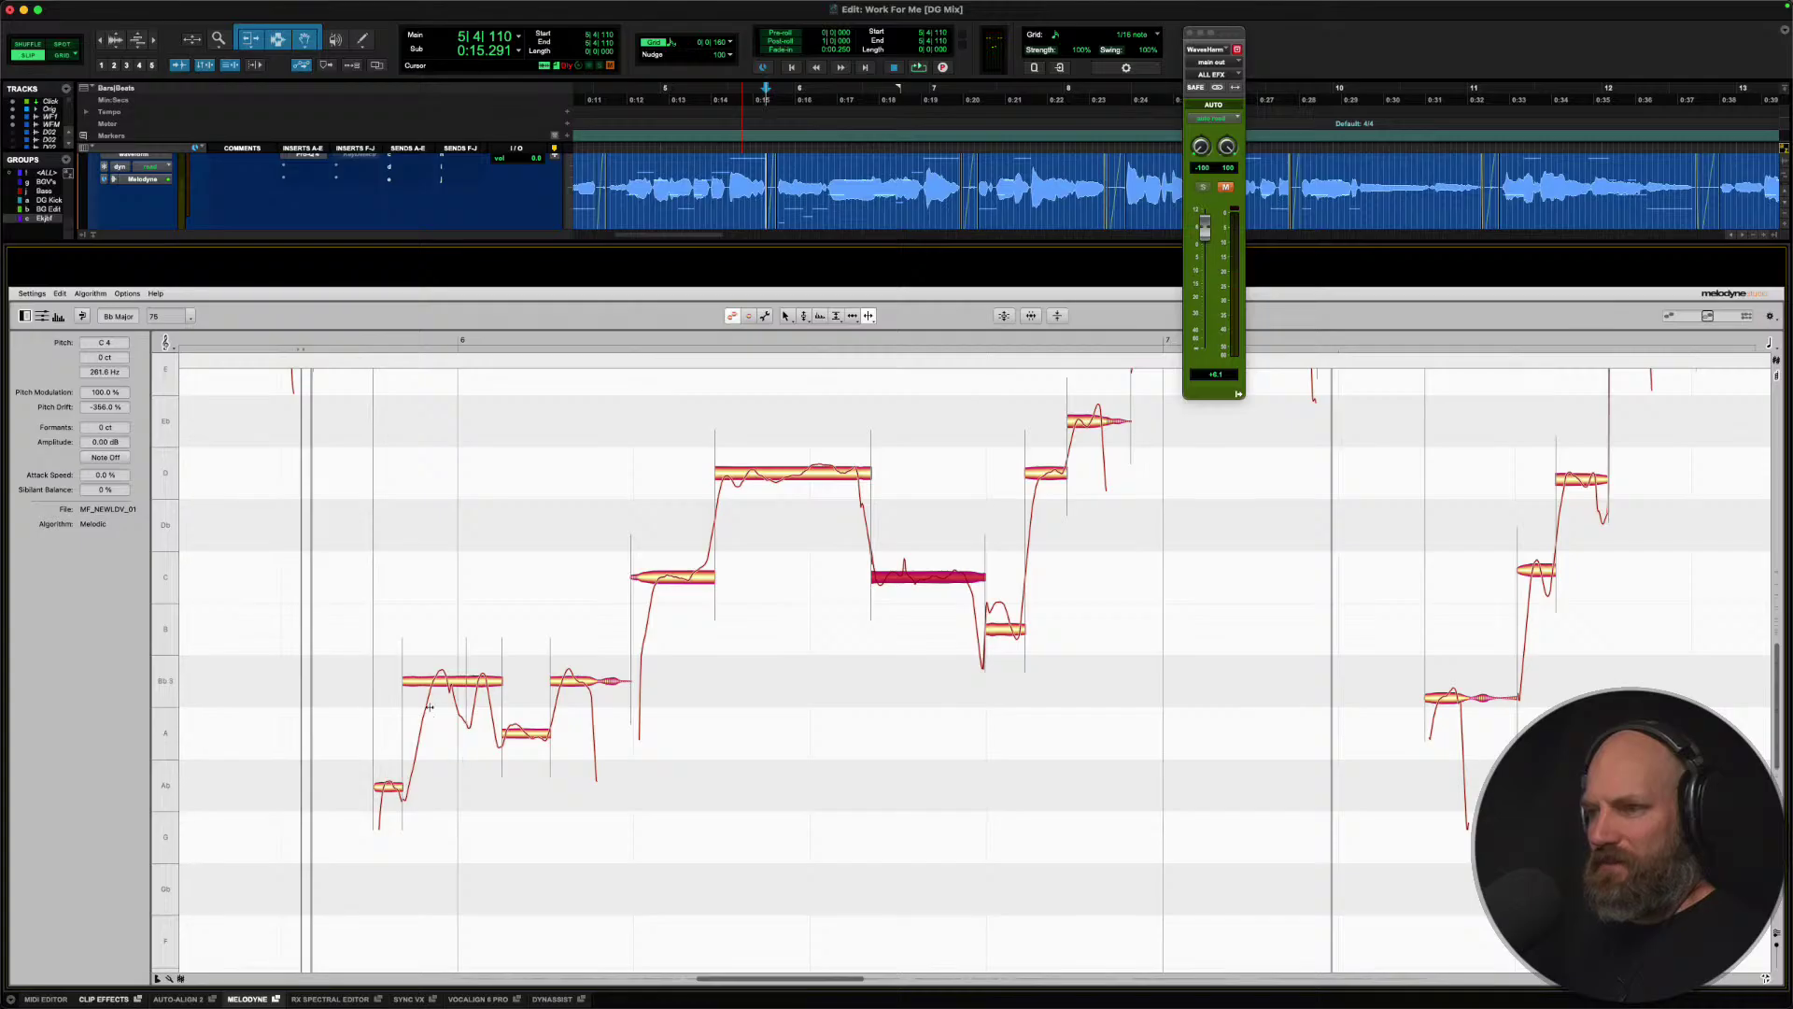
click(431, 681)
right_click(371, 682)
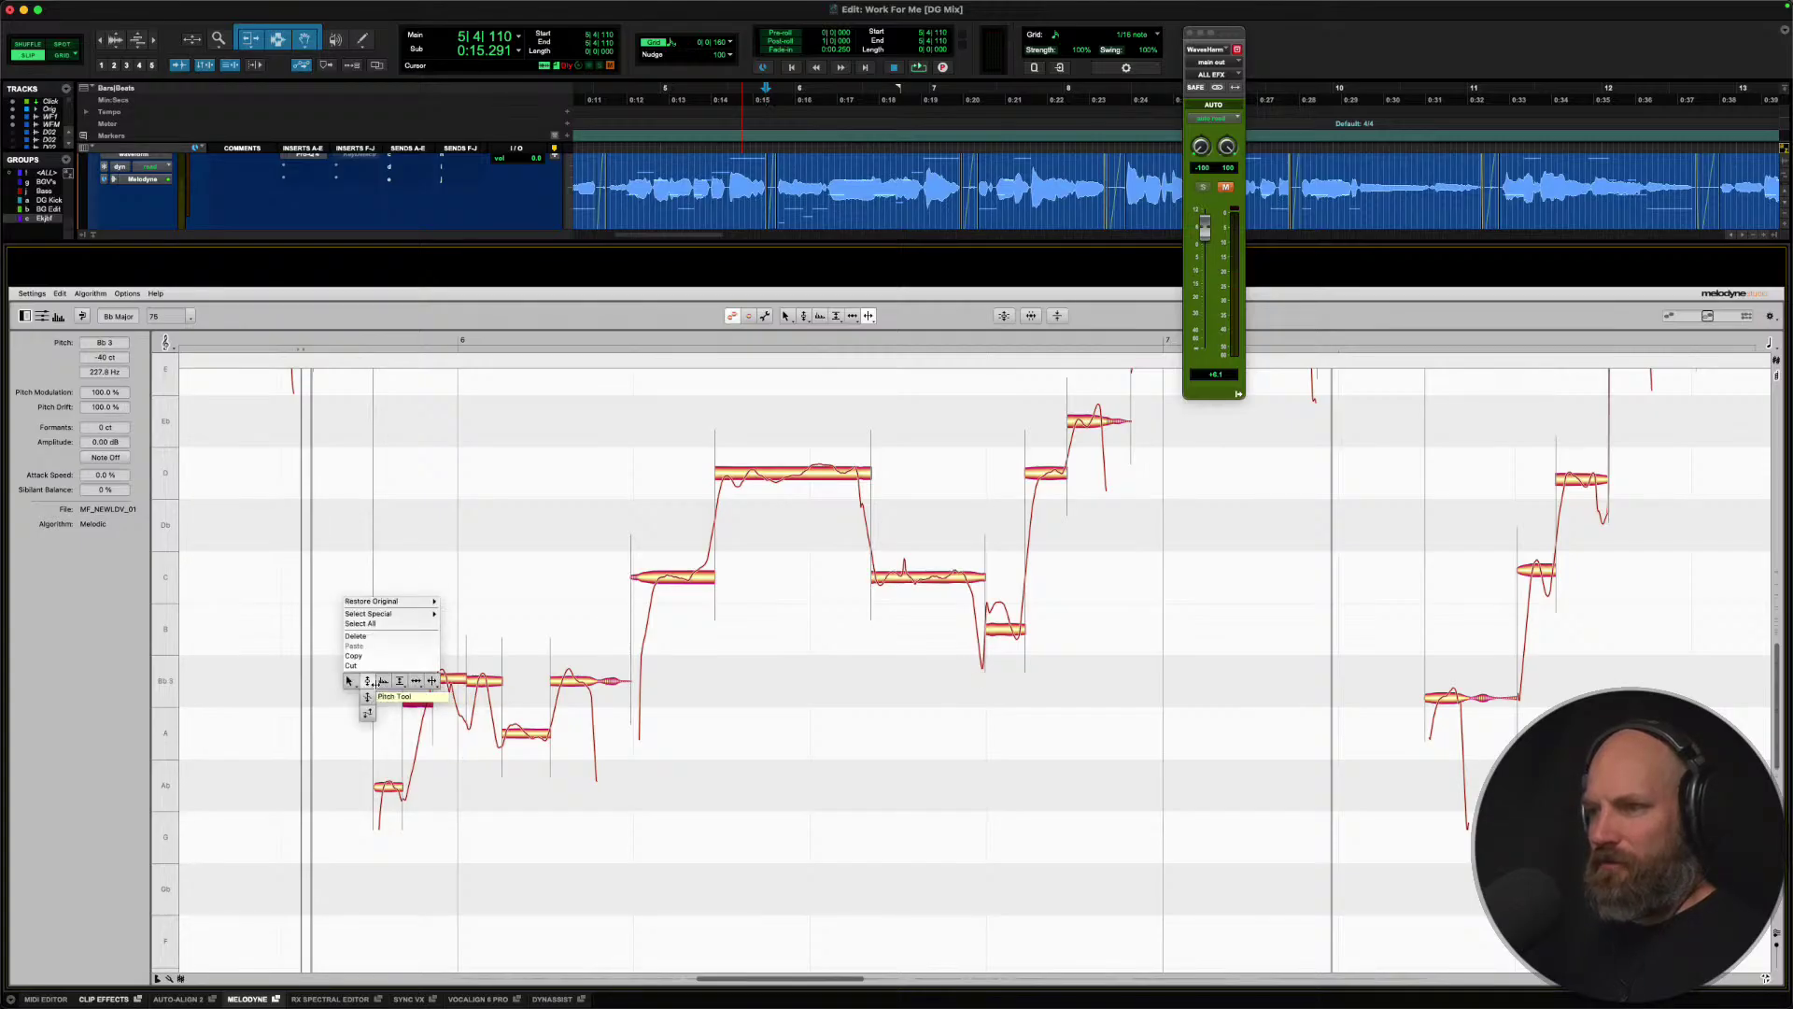
click(371, 683)
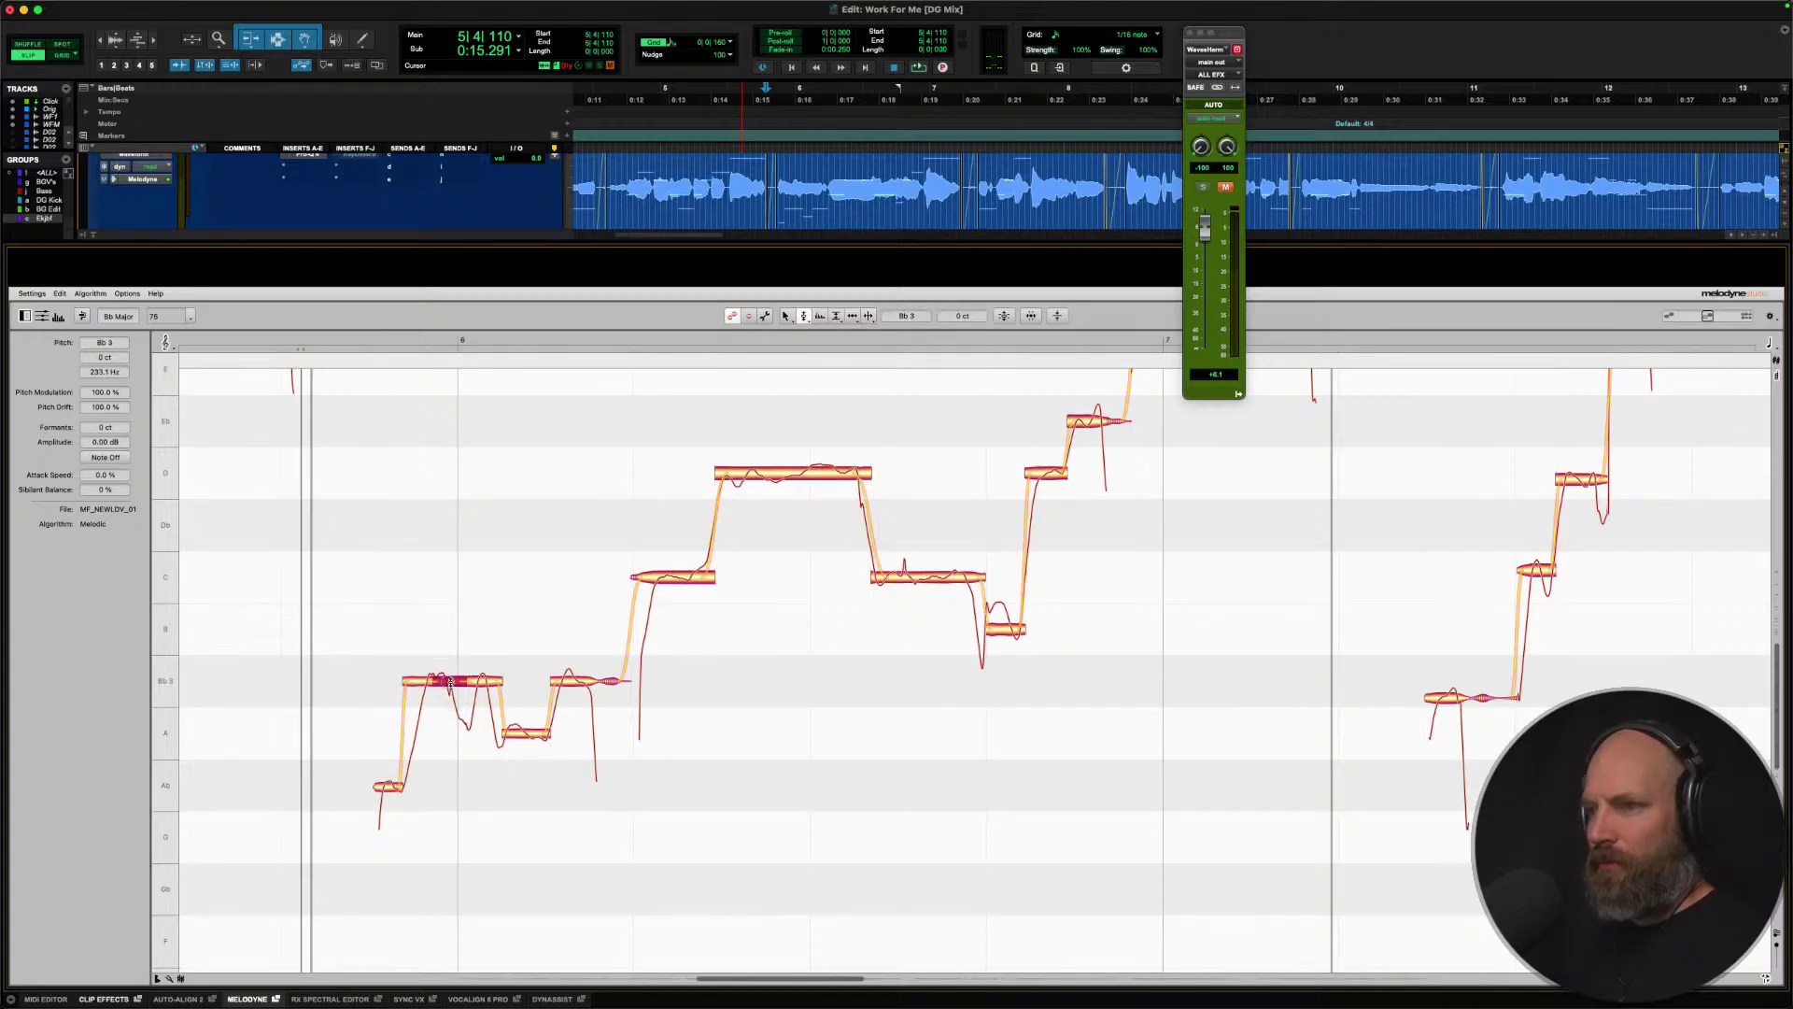
key(space)
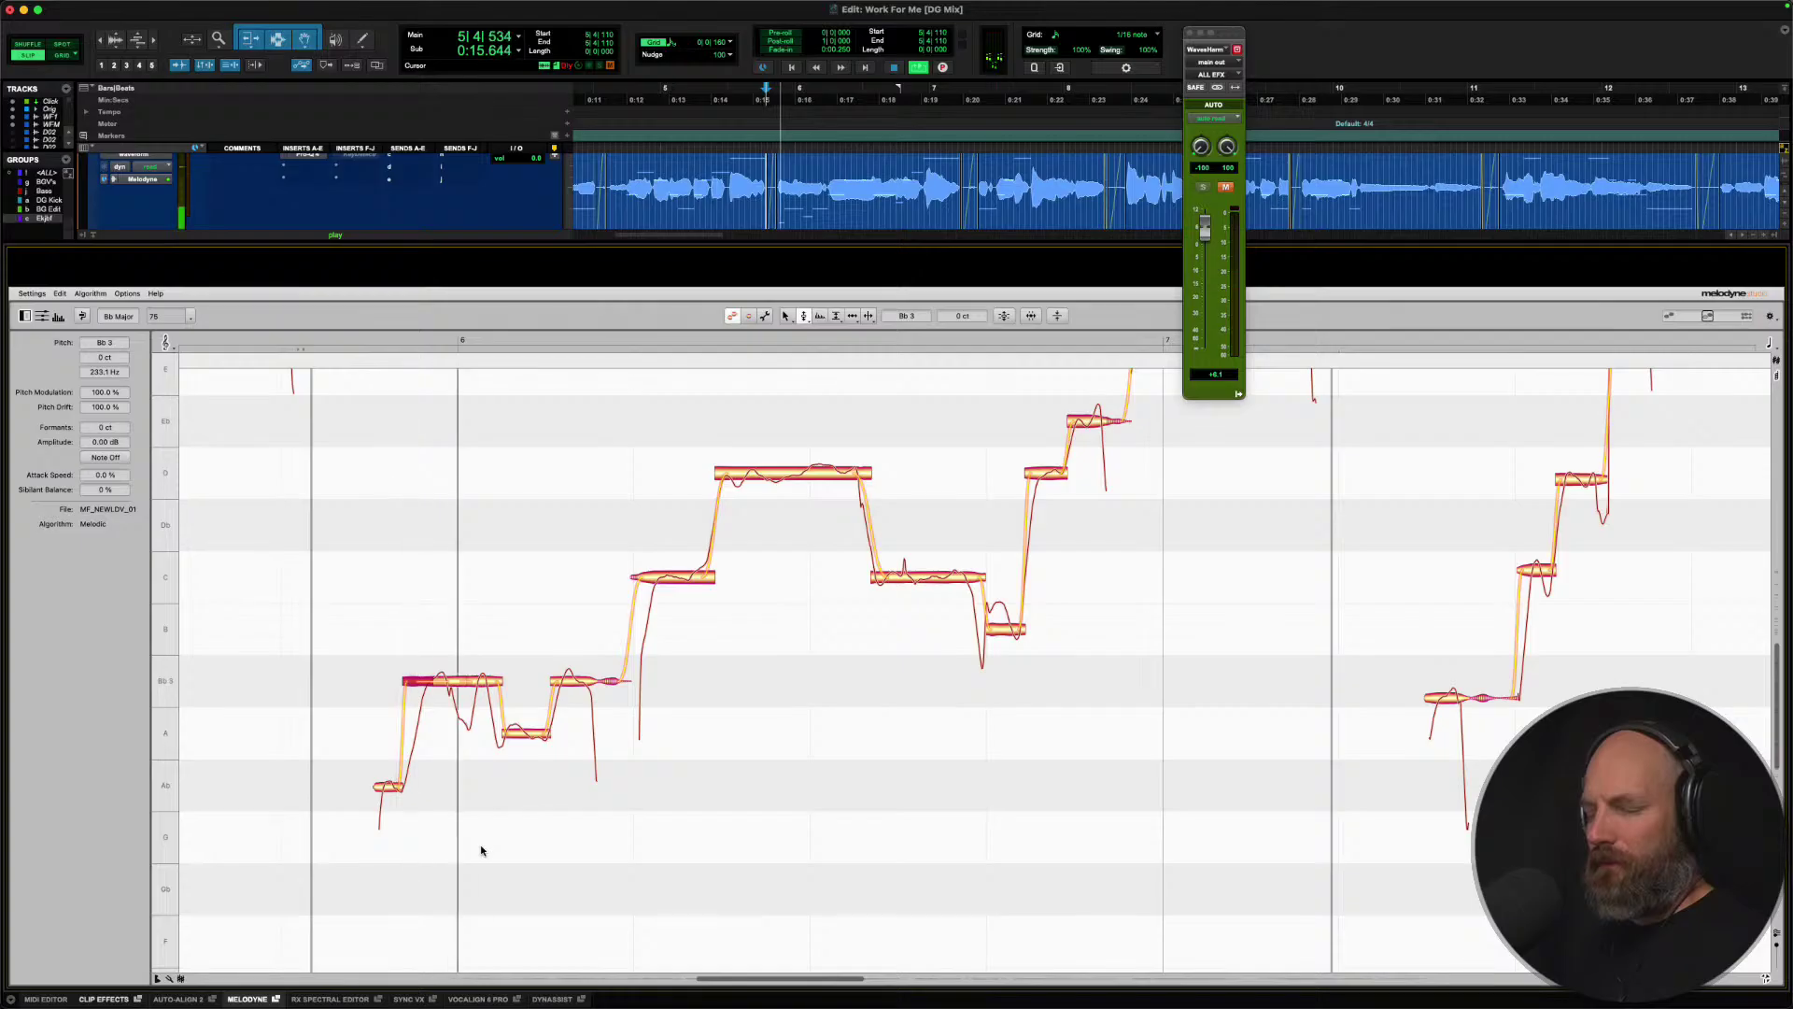
Raise the Ab 3 pickup note before bar 6 to A 3 and play the phrase.
key(space)
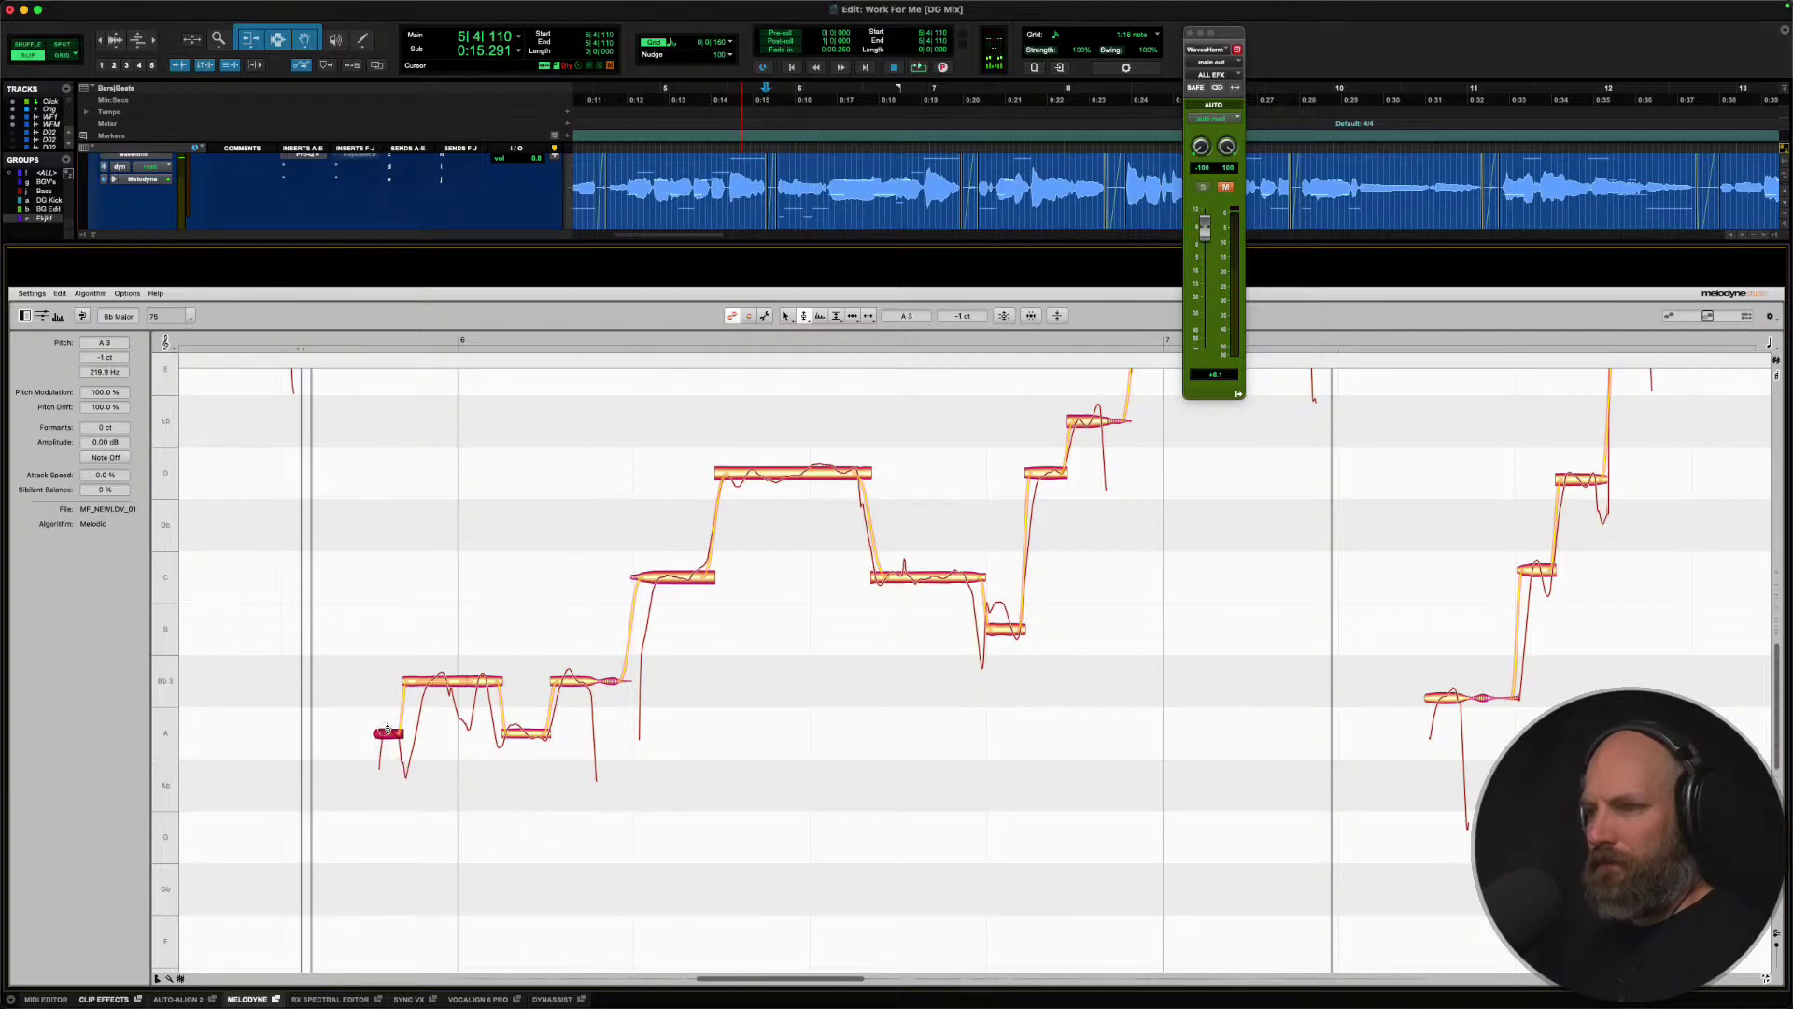
key(space)
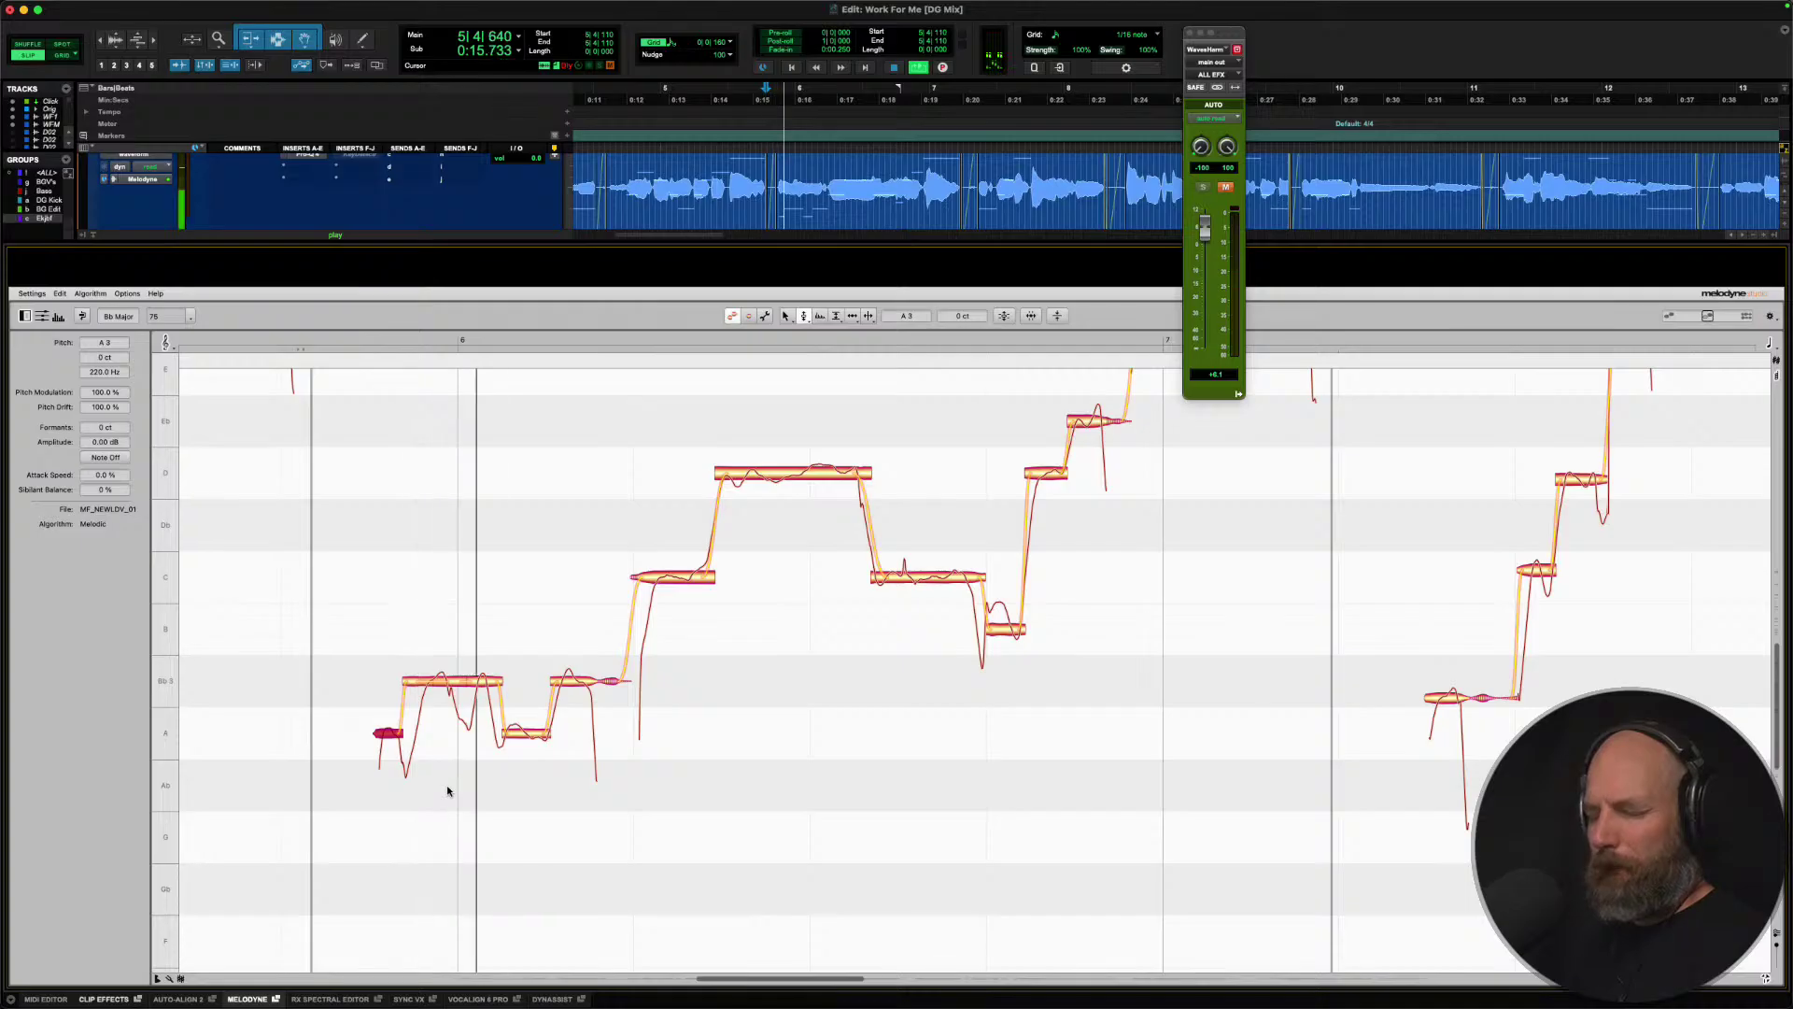
scroll(636, 739, right, 5)
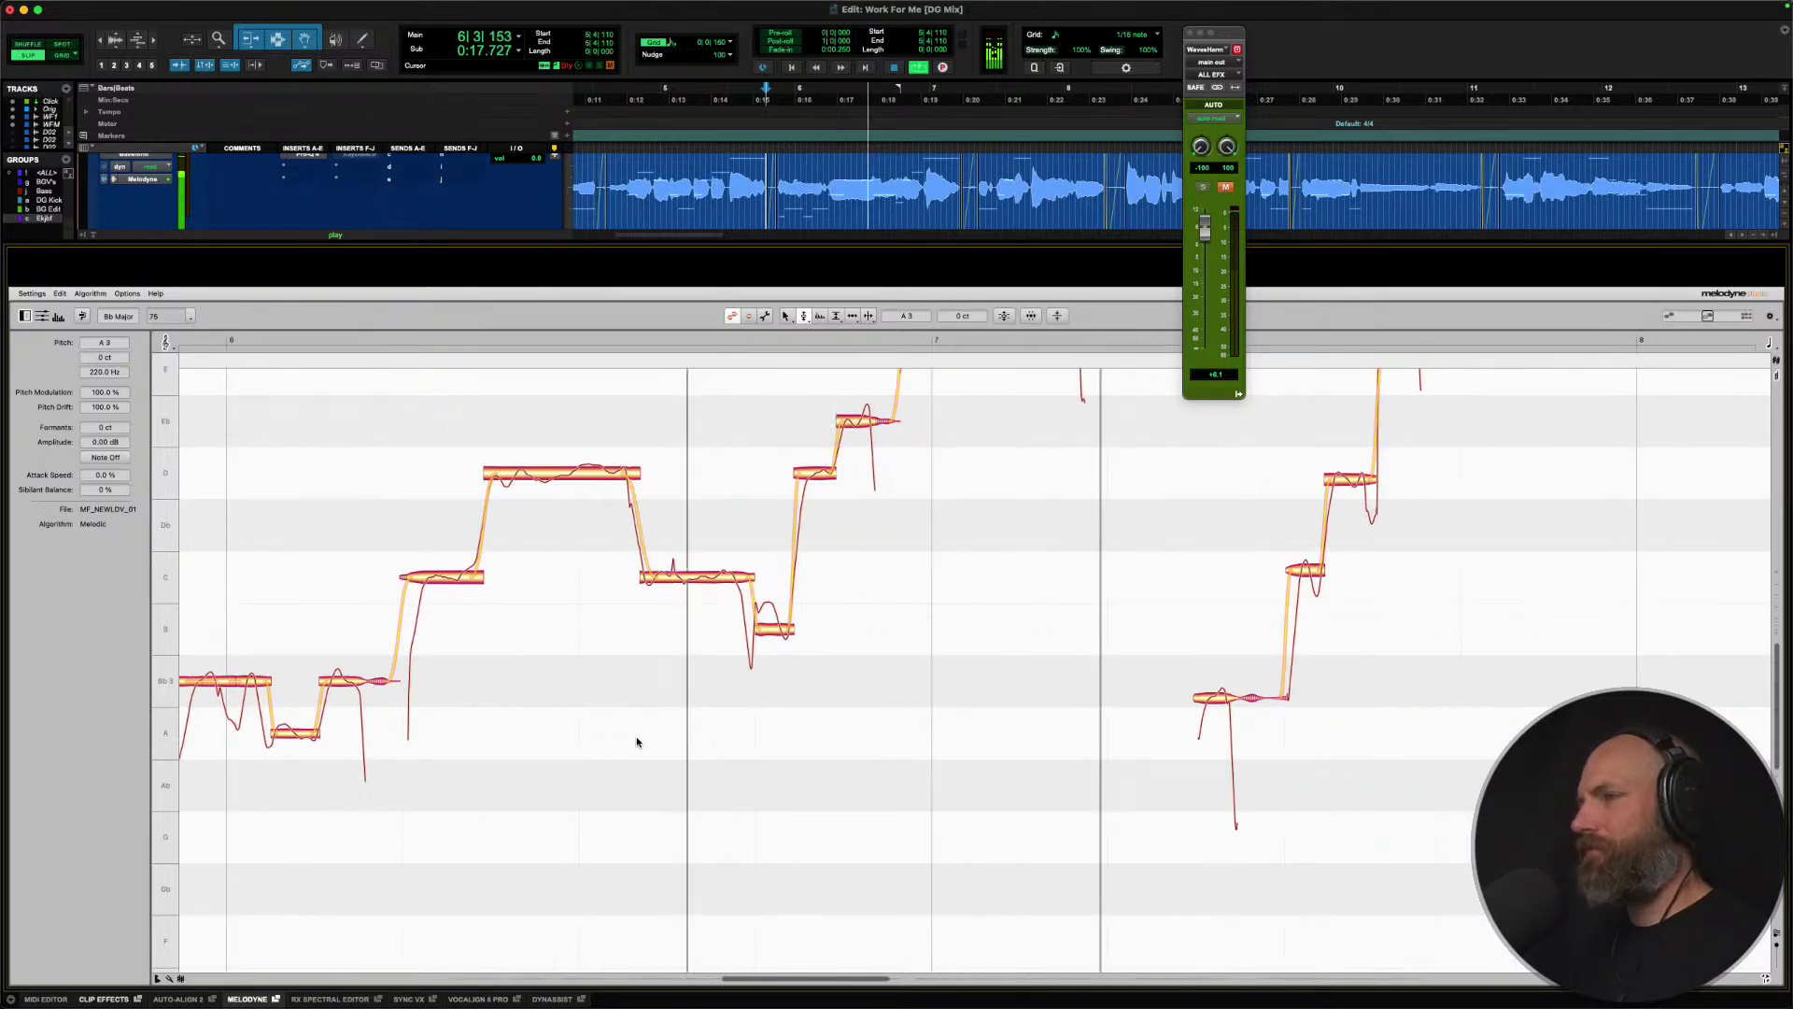
key(space)
Split the long D 4 note in bar 6 in two, snap both parts to D 4 and play the phrase.
right_click(533, 475)
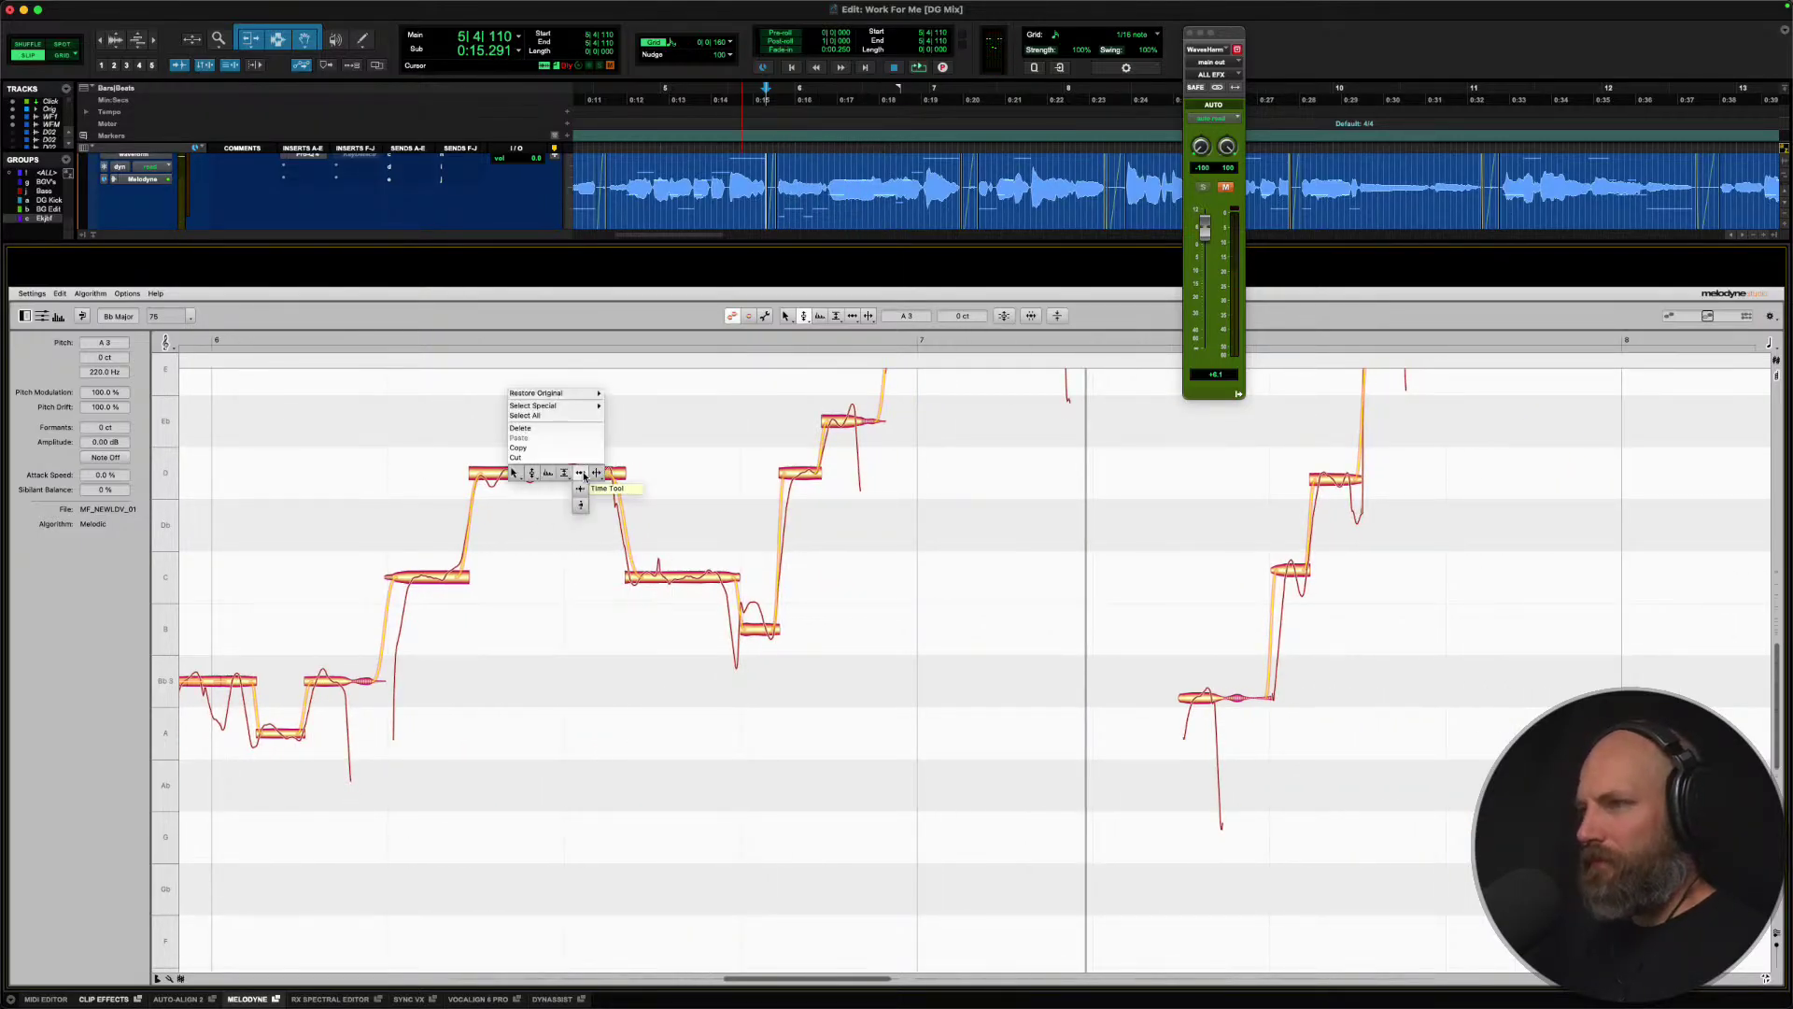
click(594, 474)
click(554, 476)
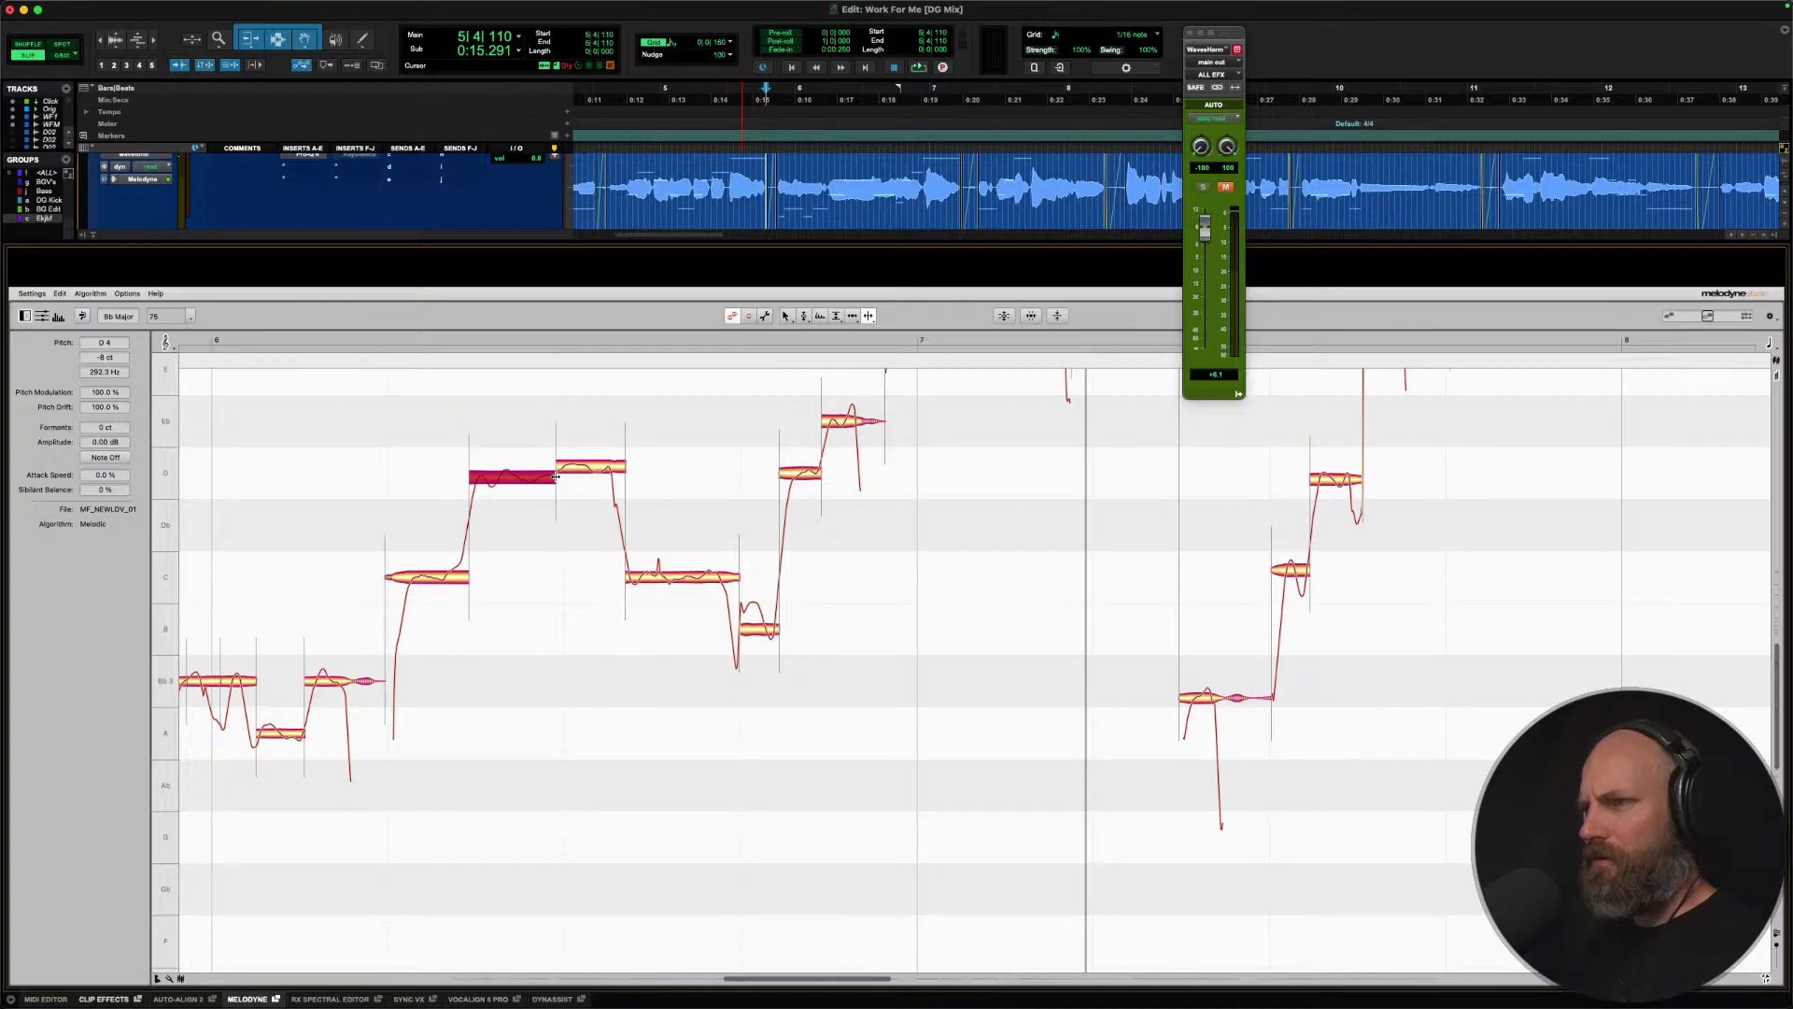
right_click(554, 476)
click(496, 477)
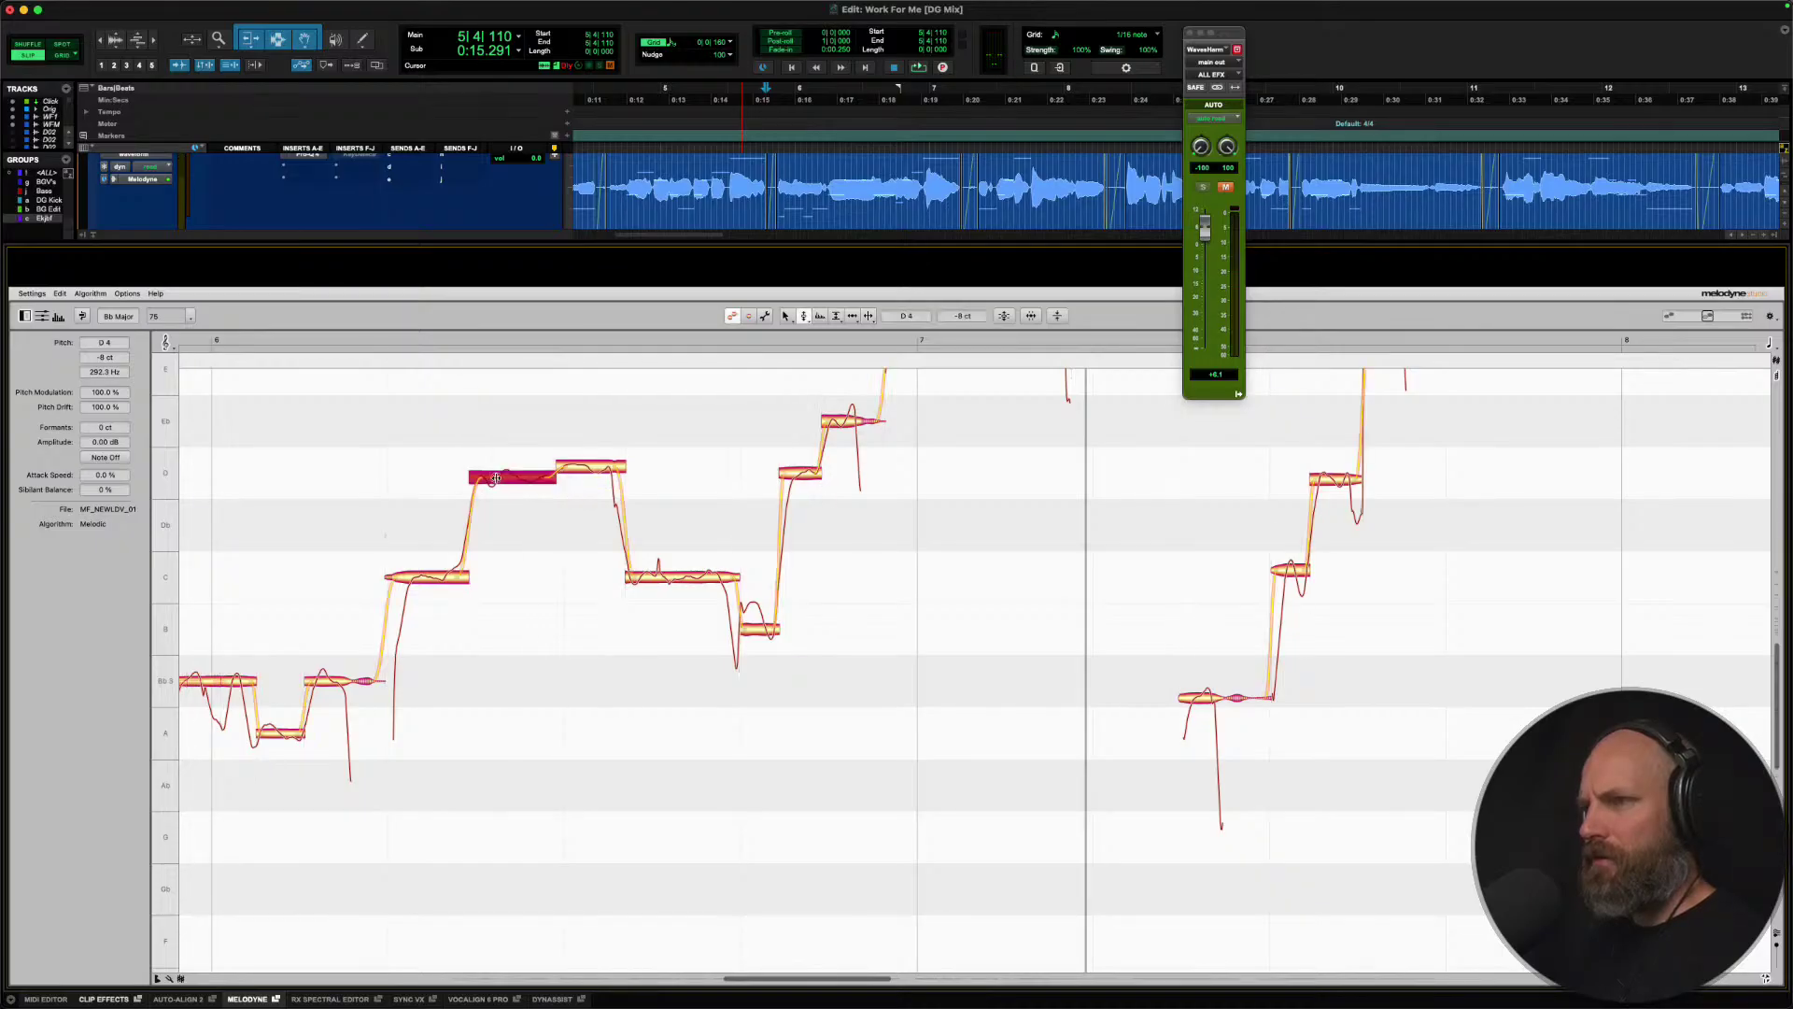
double_click(571, 473)
click(547, 474)
scroll(605, 564, up, 5)
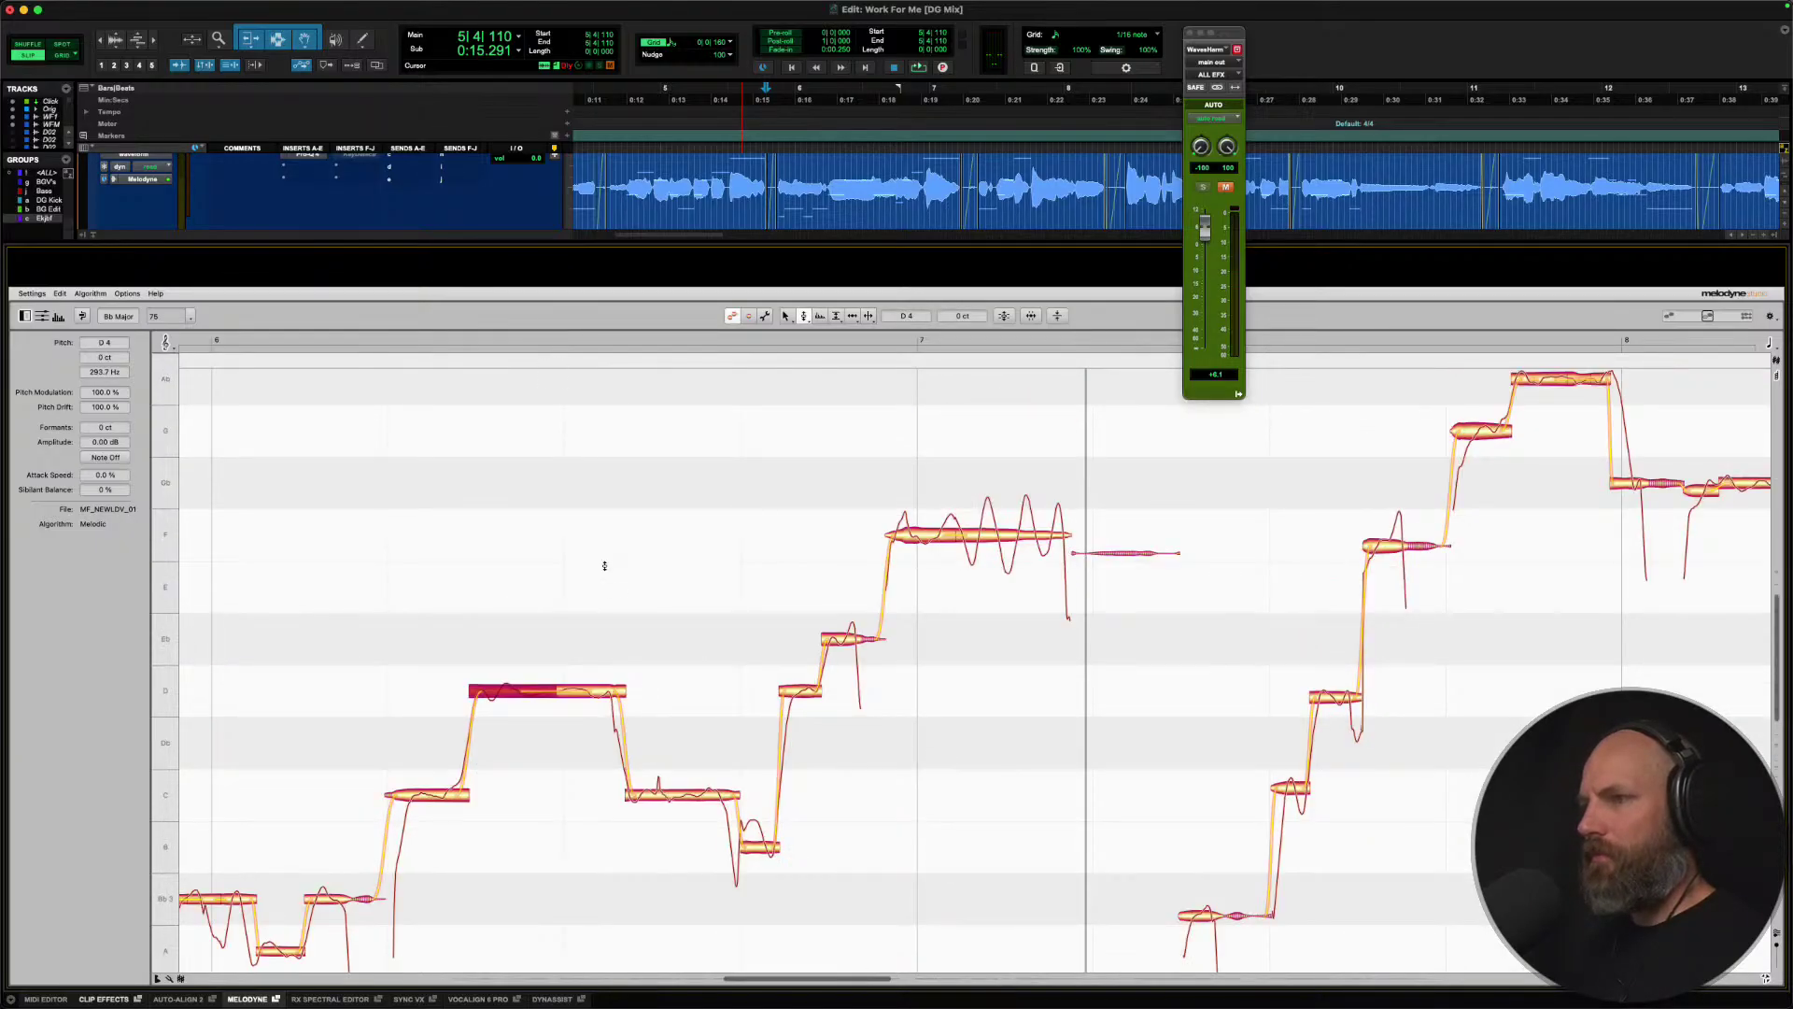
scroll(604, 592, down, 4)
scroll(601, 598, up, 1)
key(space)
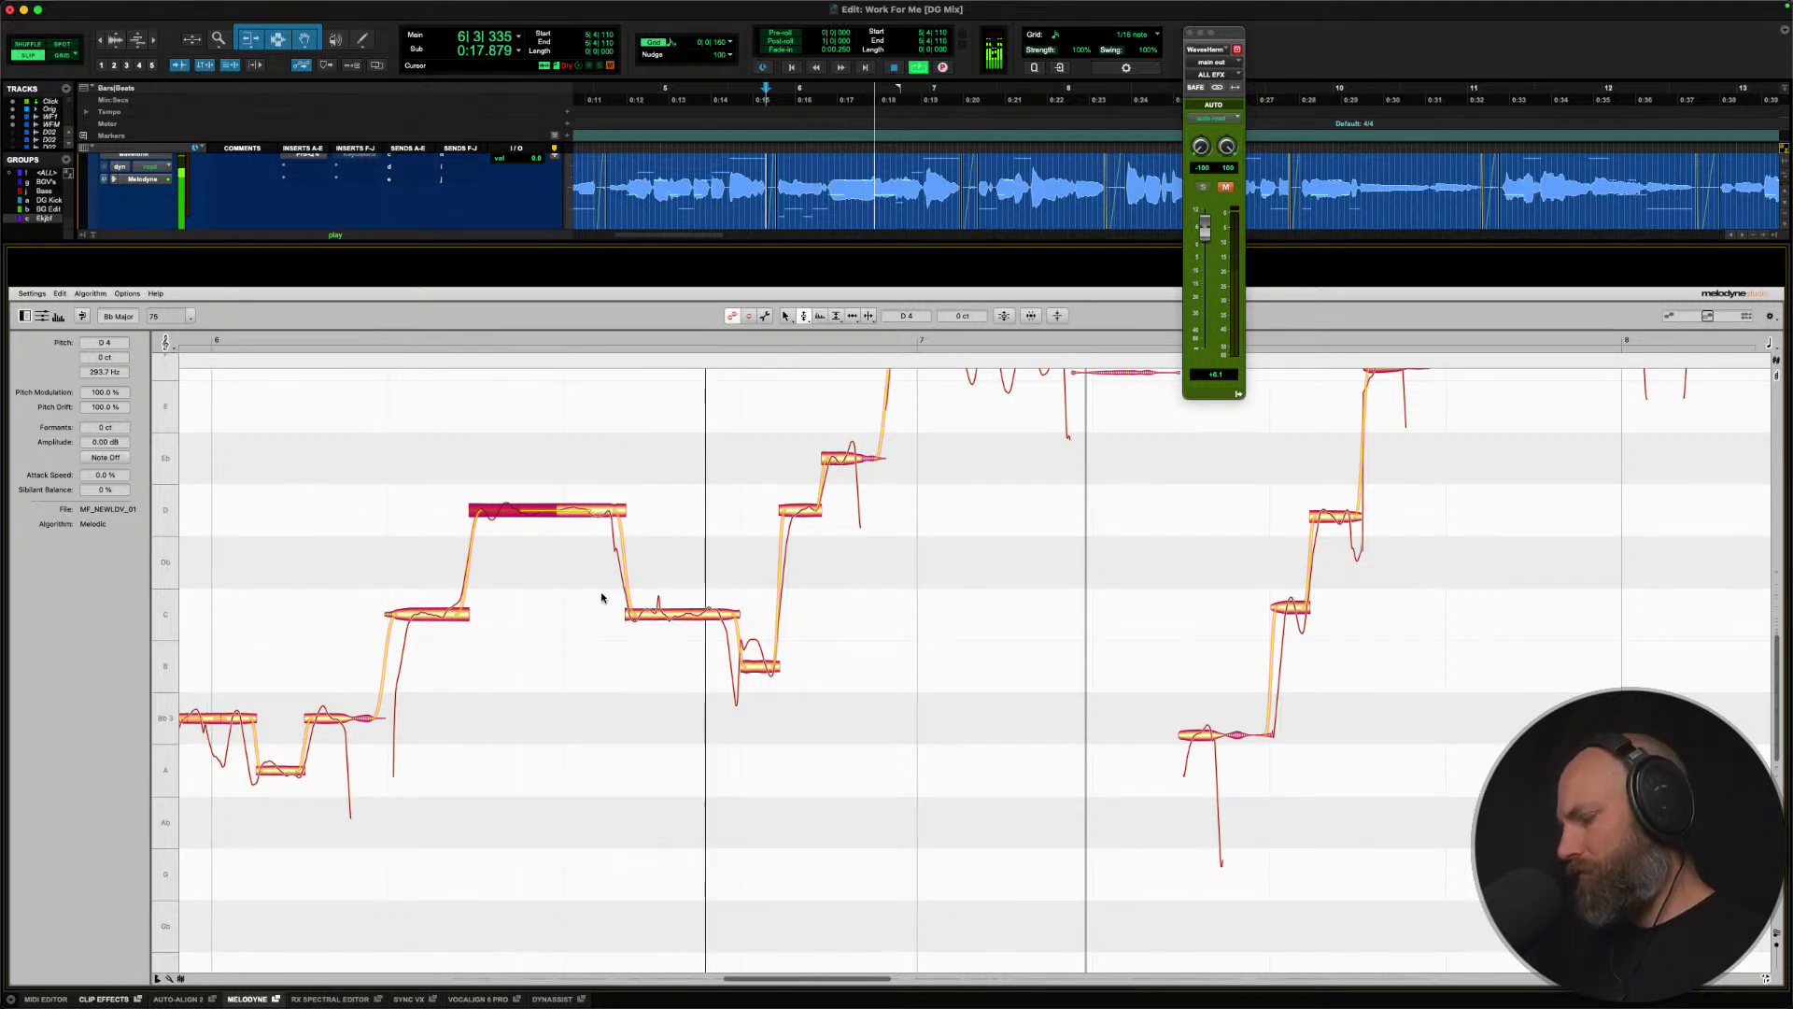
key(space)
Raise the short D 4 note shortly before bar 7 to Eb 4.
scroll(703, 557, up, 2)
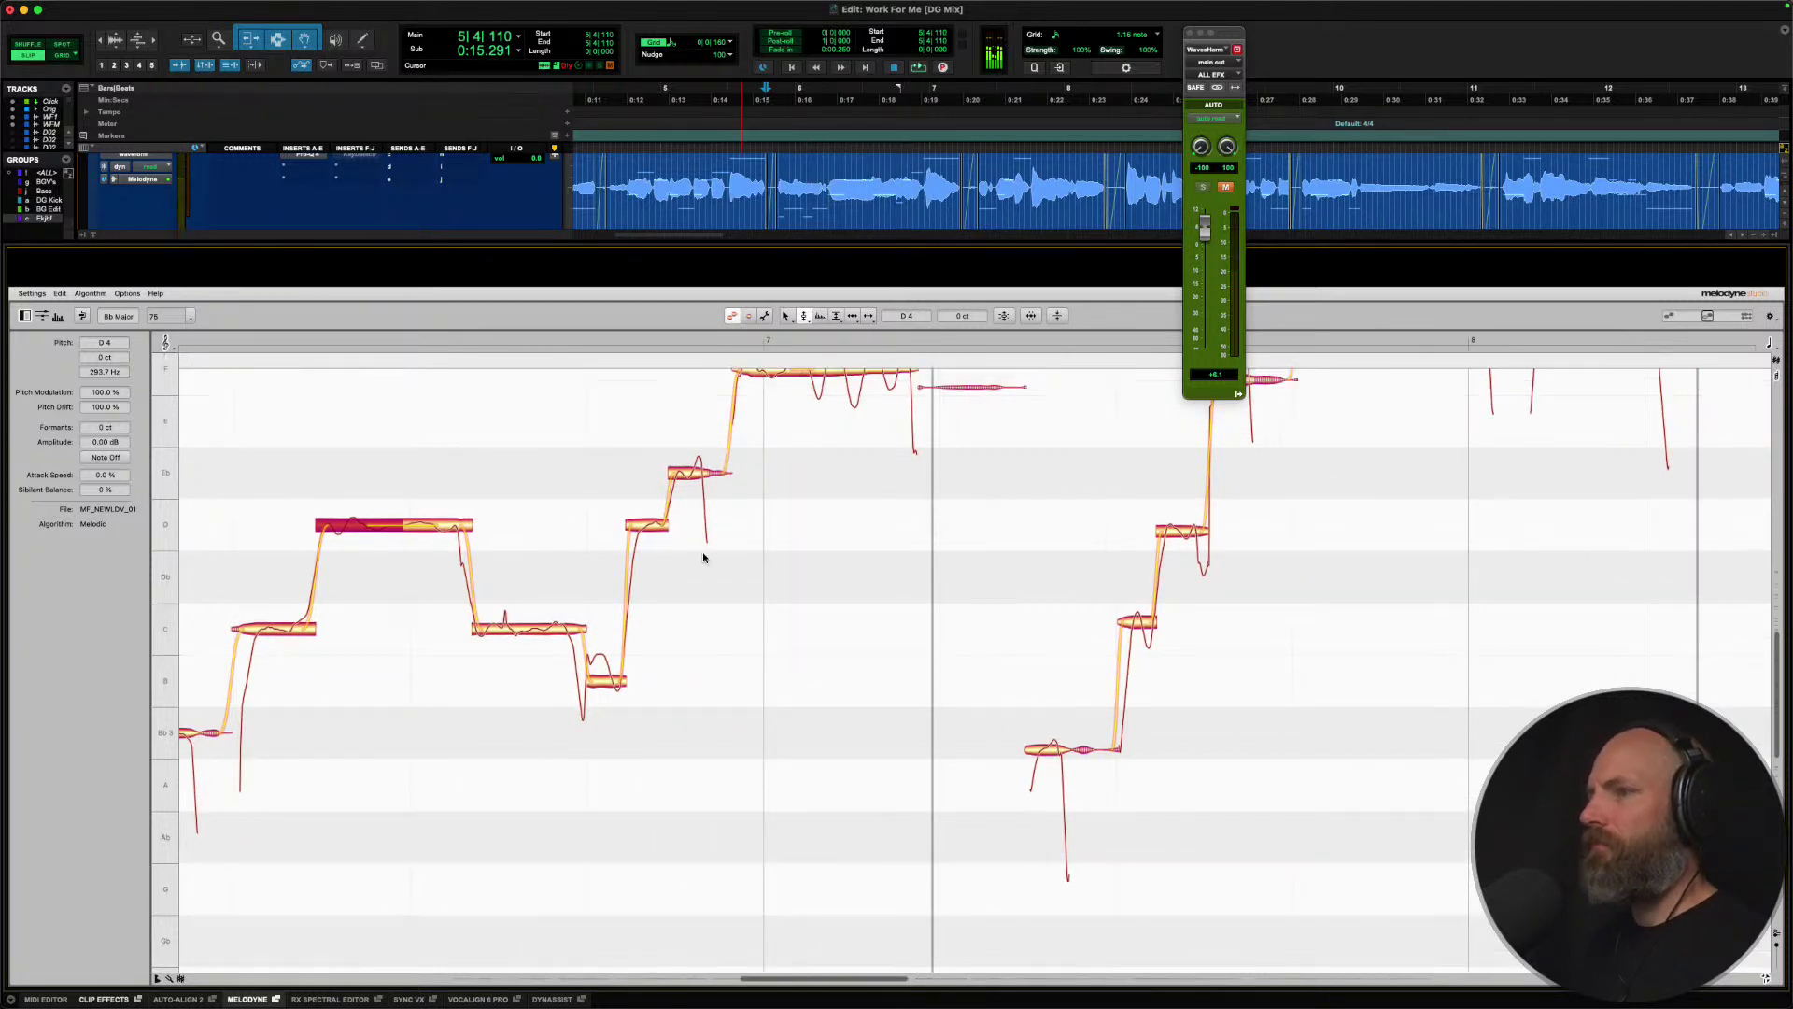
drag(648, 570, 648, 535)
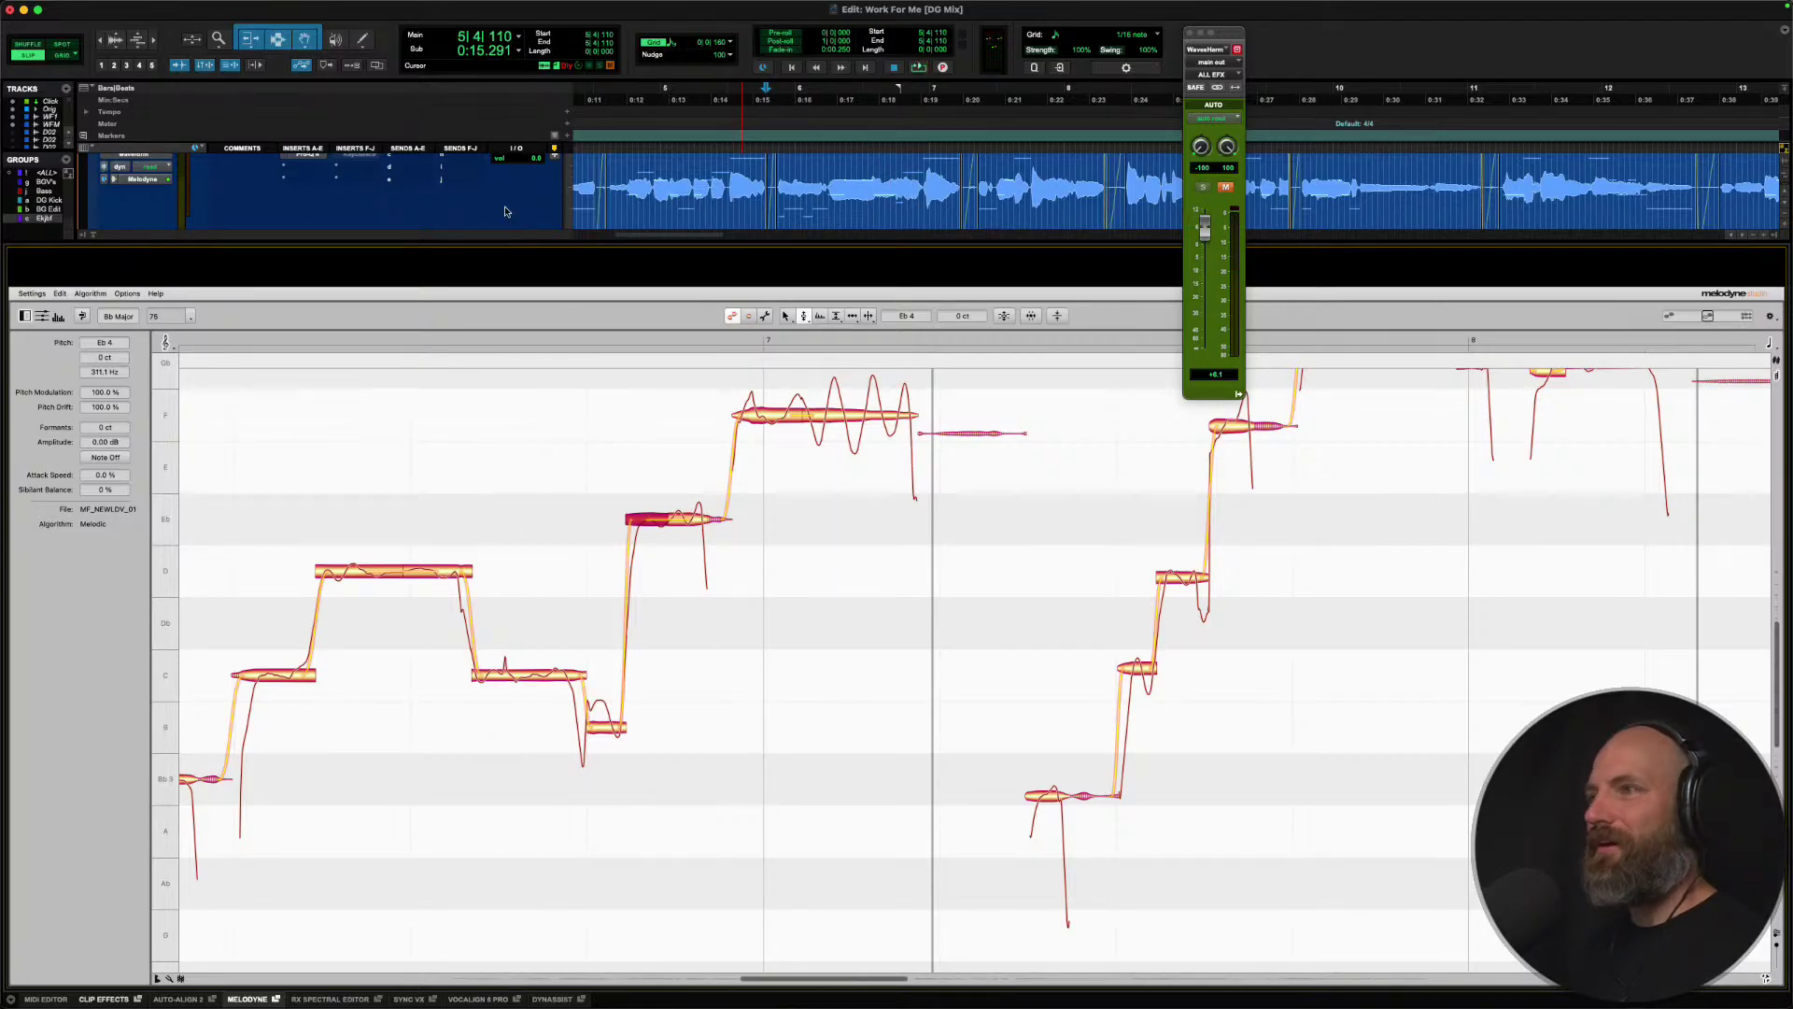
scroll(508, 212, up, 3)
scroll(506, 211, down, 3)
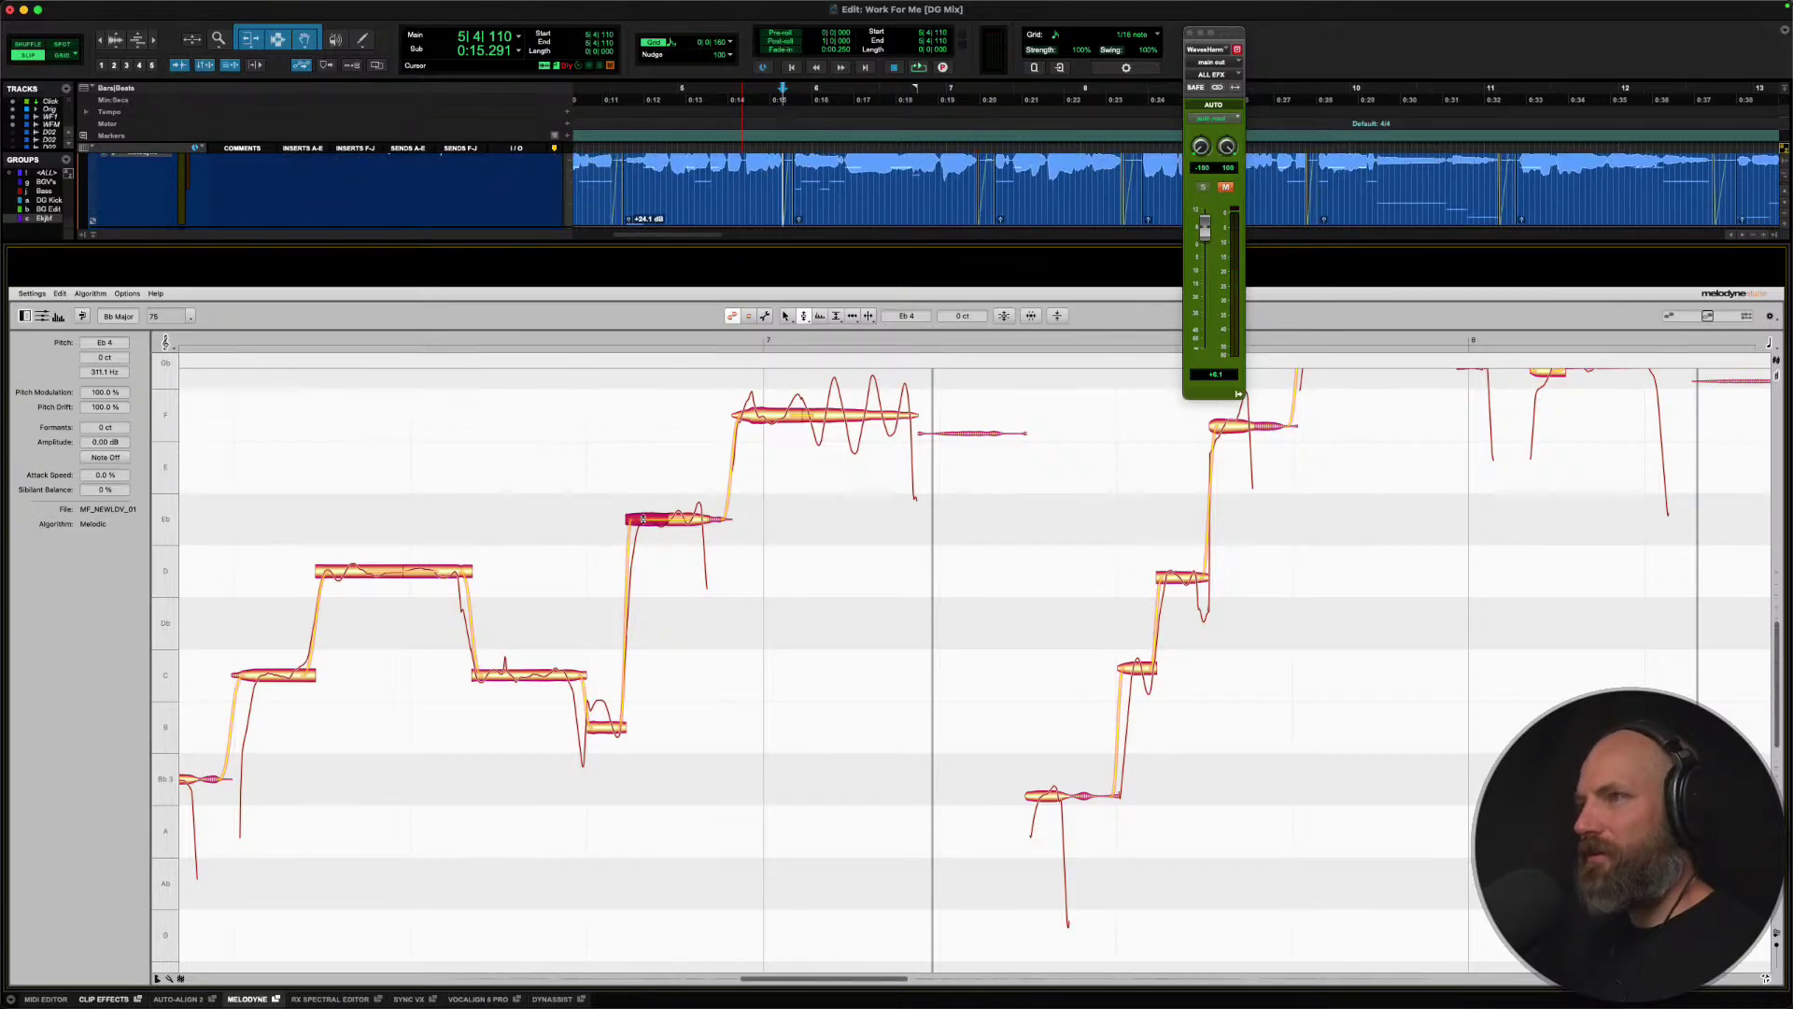
Lower the two adjacent Eb 4 notes just before bar 7 to D 4 and play them from late in bar 6.
double_click(669, 523)
drag(645, 519, 689, 574)
click(688, 521)
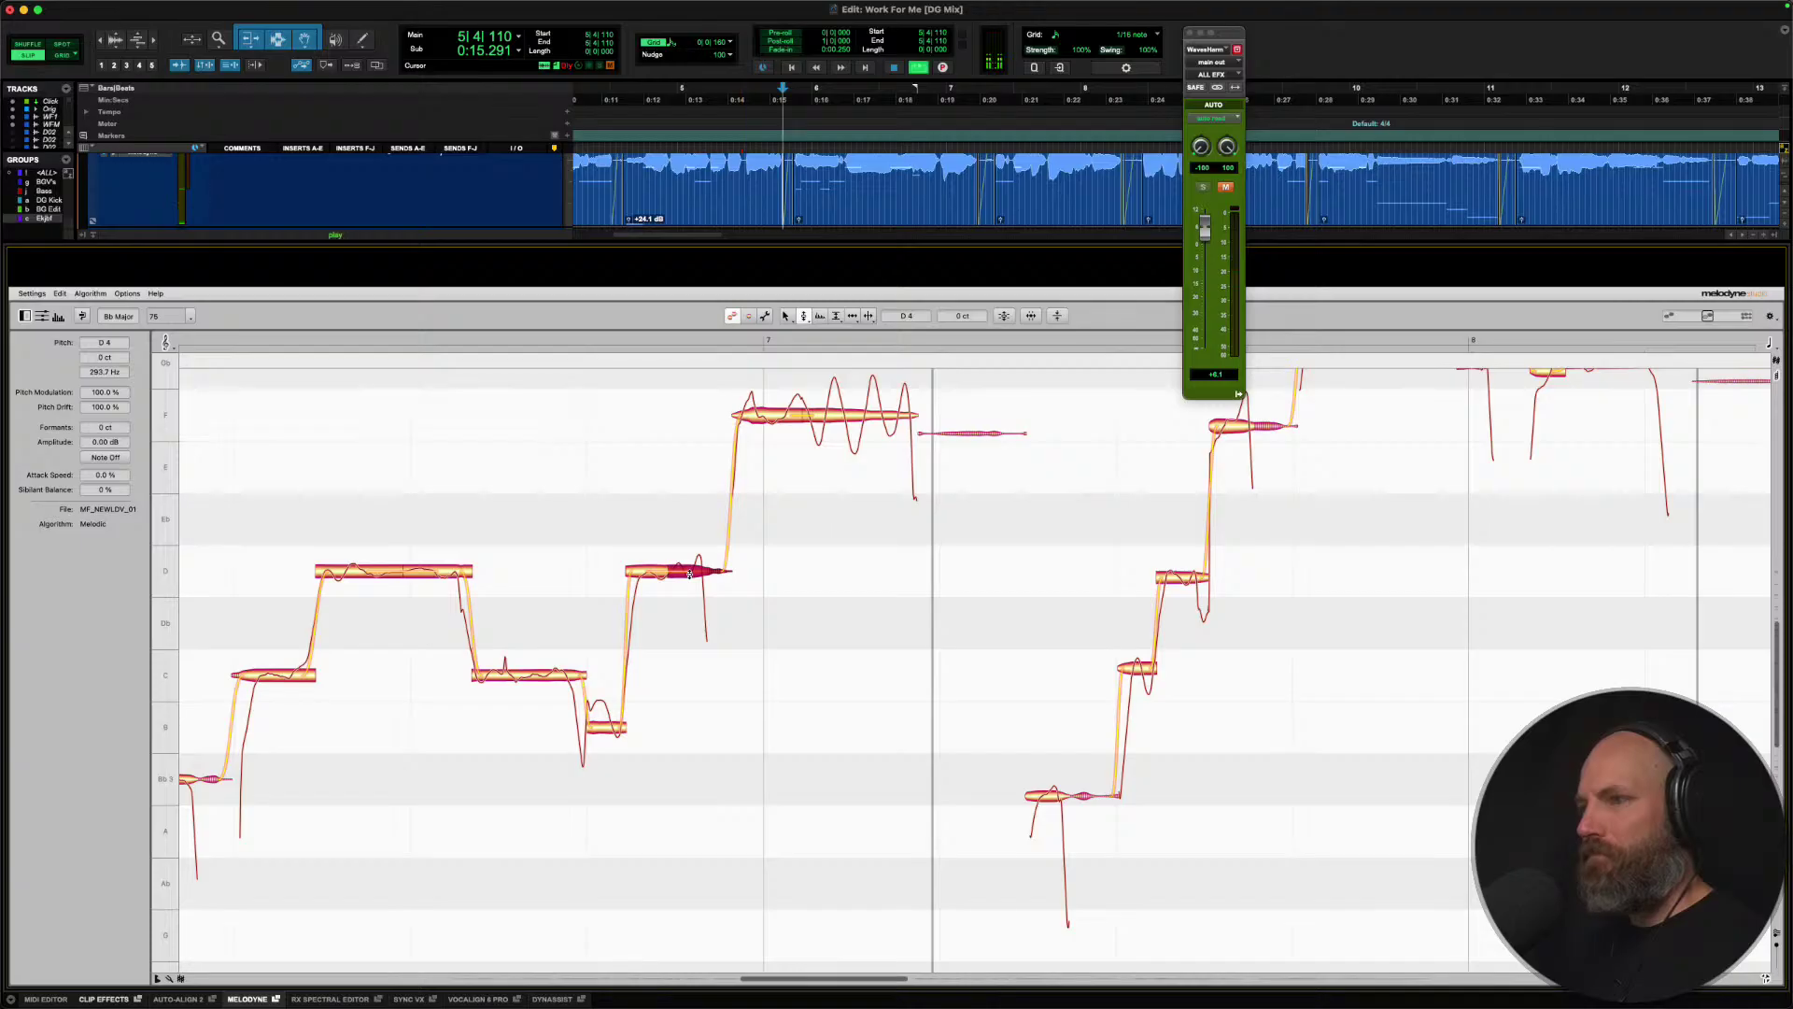
key(space)
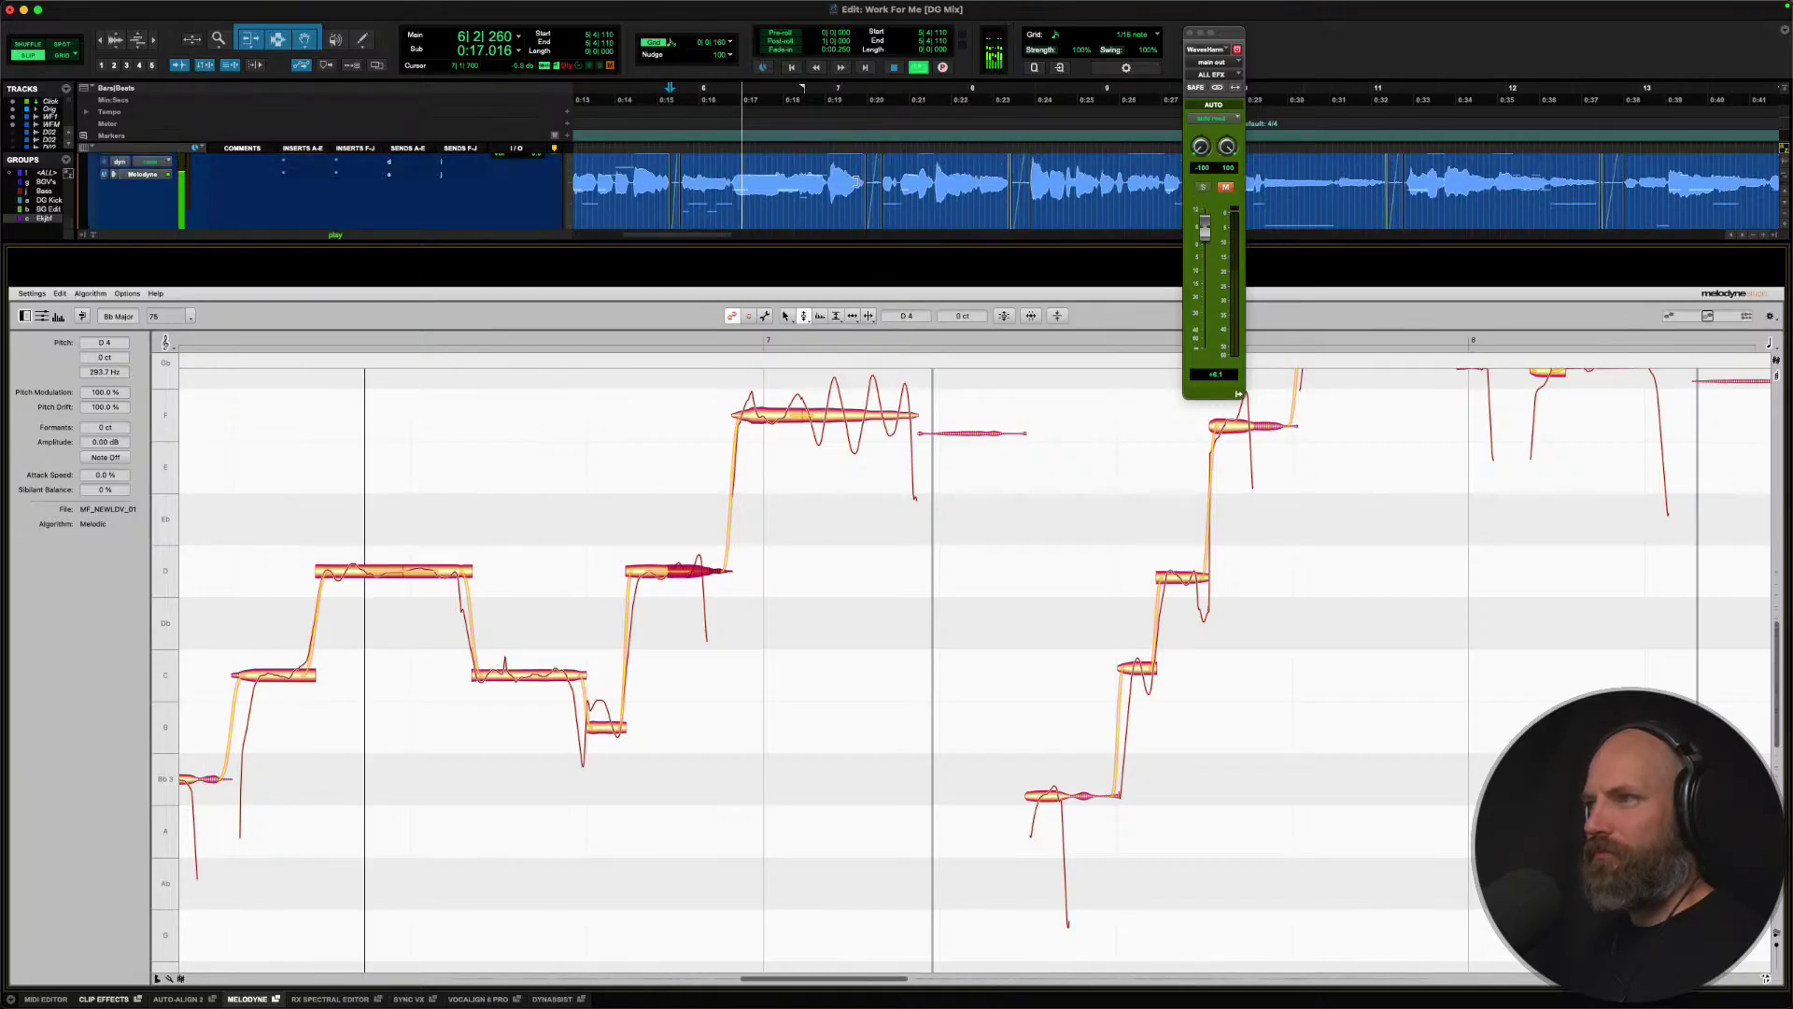
click(801, 183)
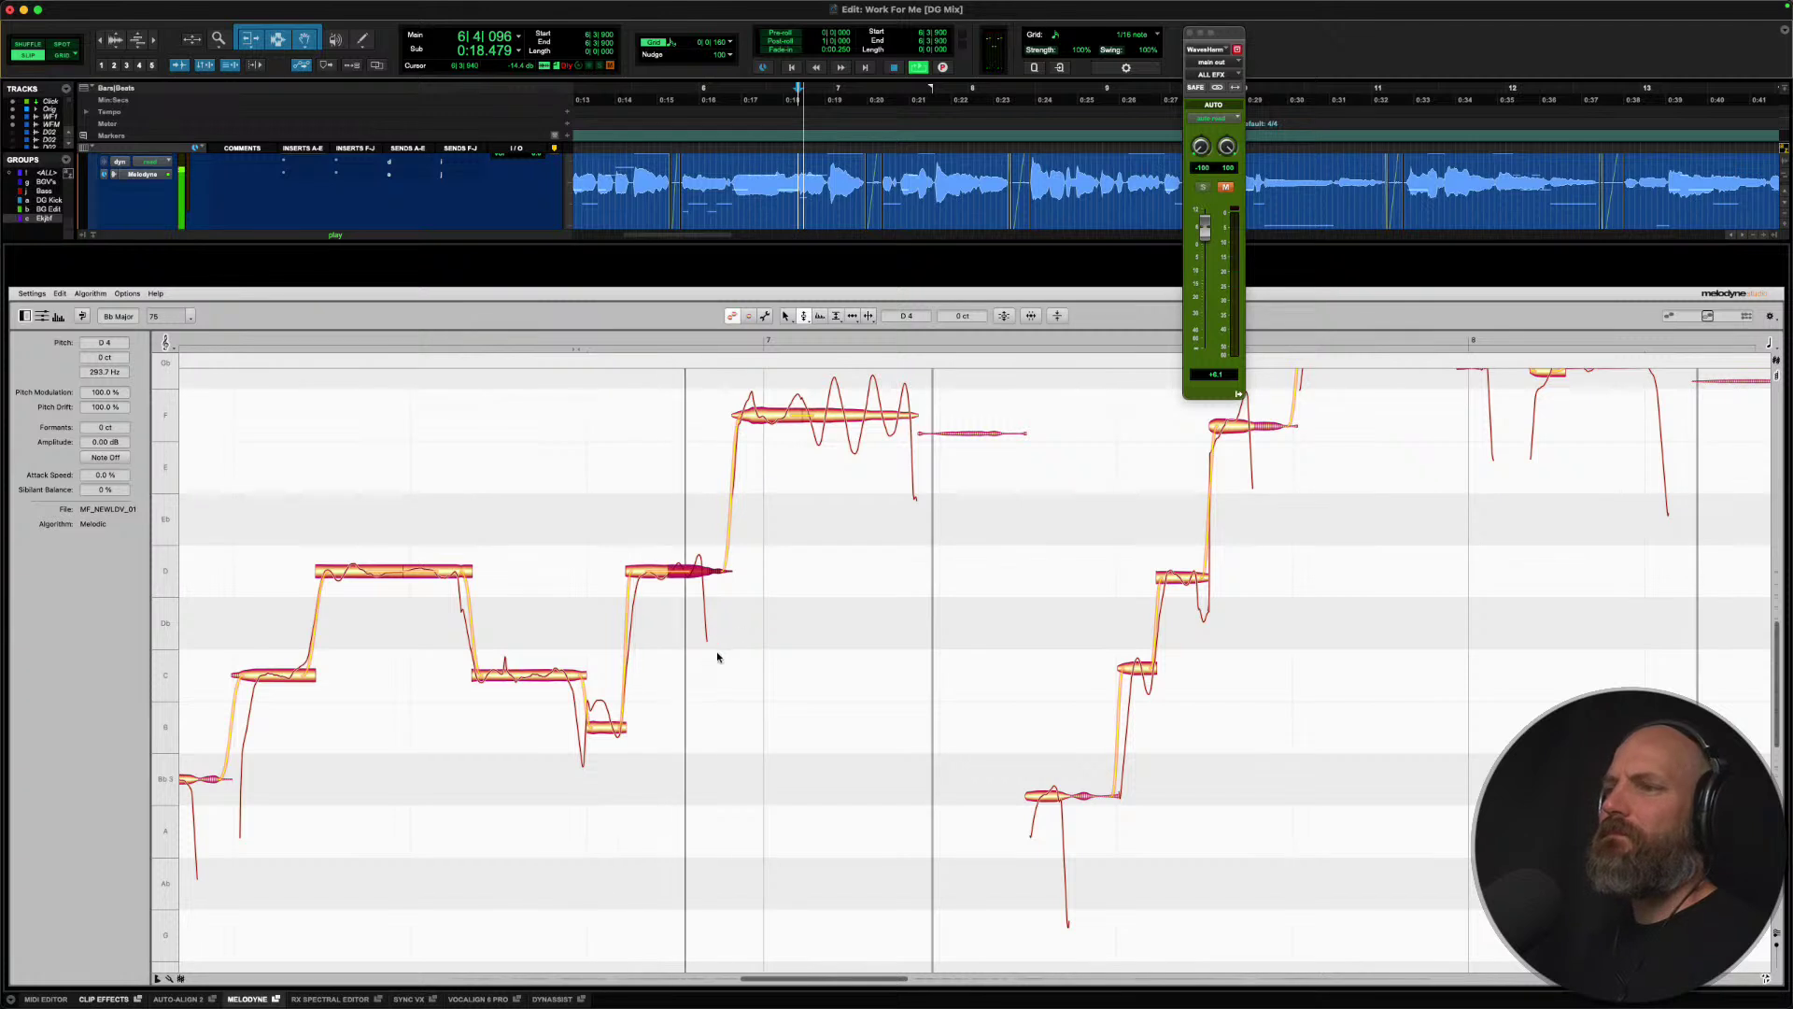
Raise the second short D 4 note just before bar 7 to Eb 4, then select the start of the following F 4 note and play.
click(646, 571)
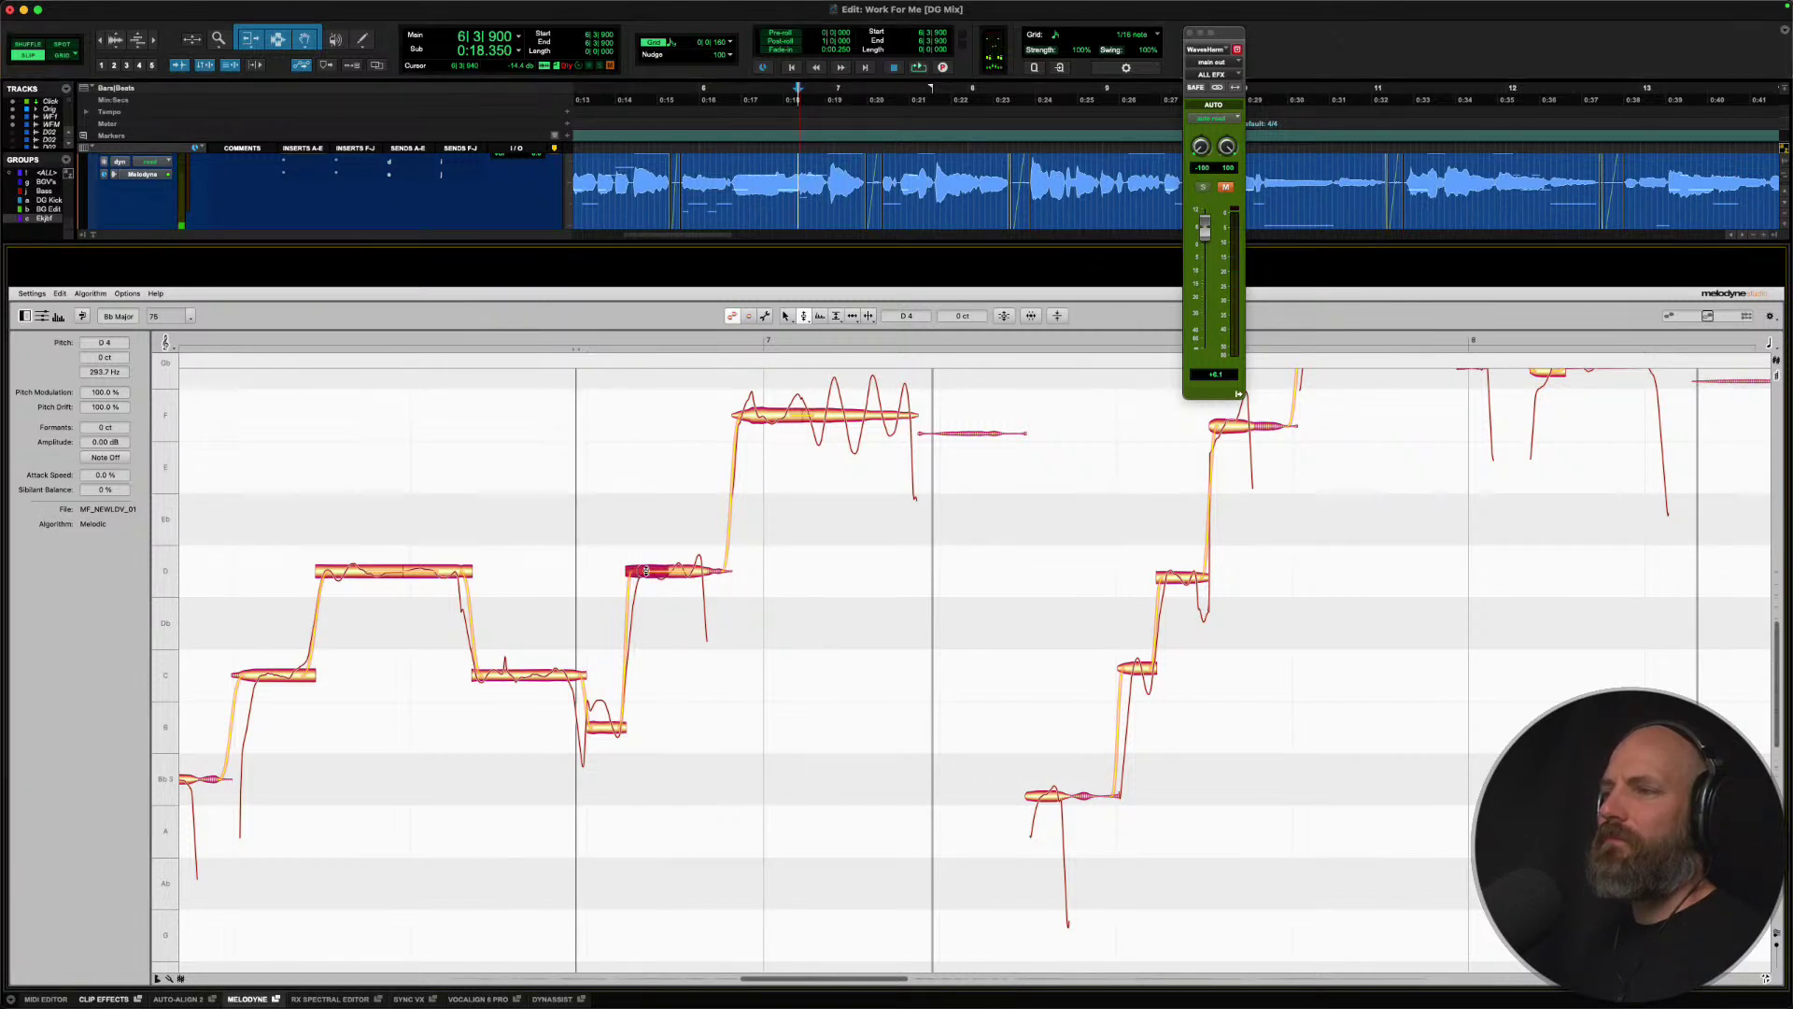
drag(696, 561, 693, 523)
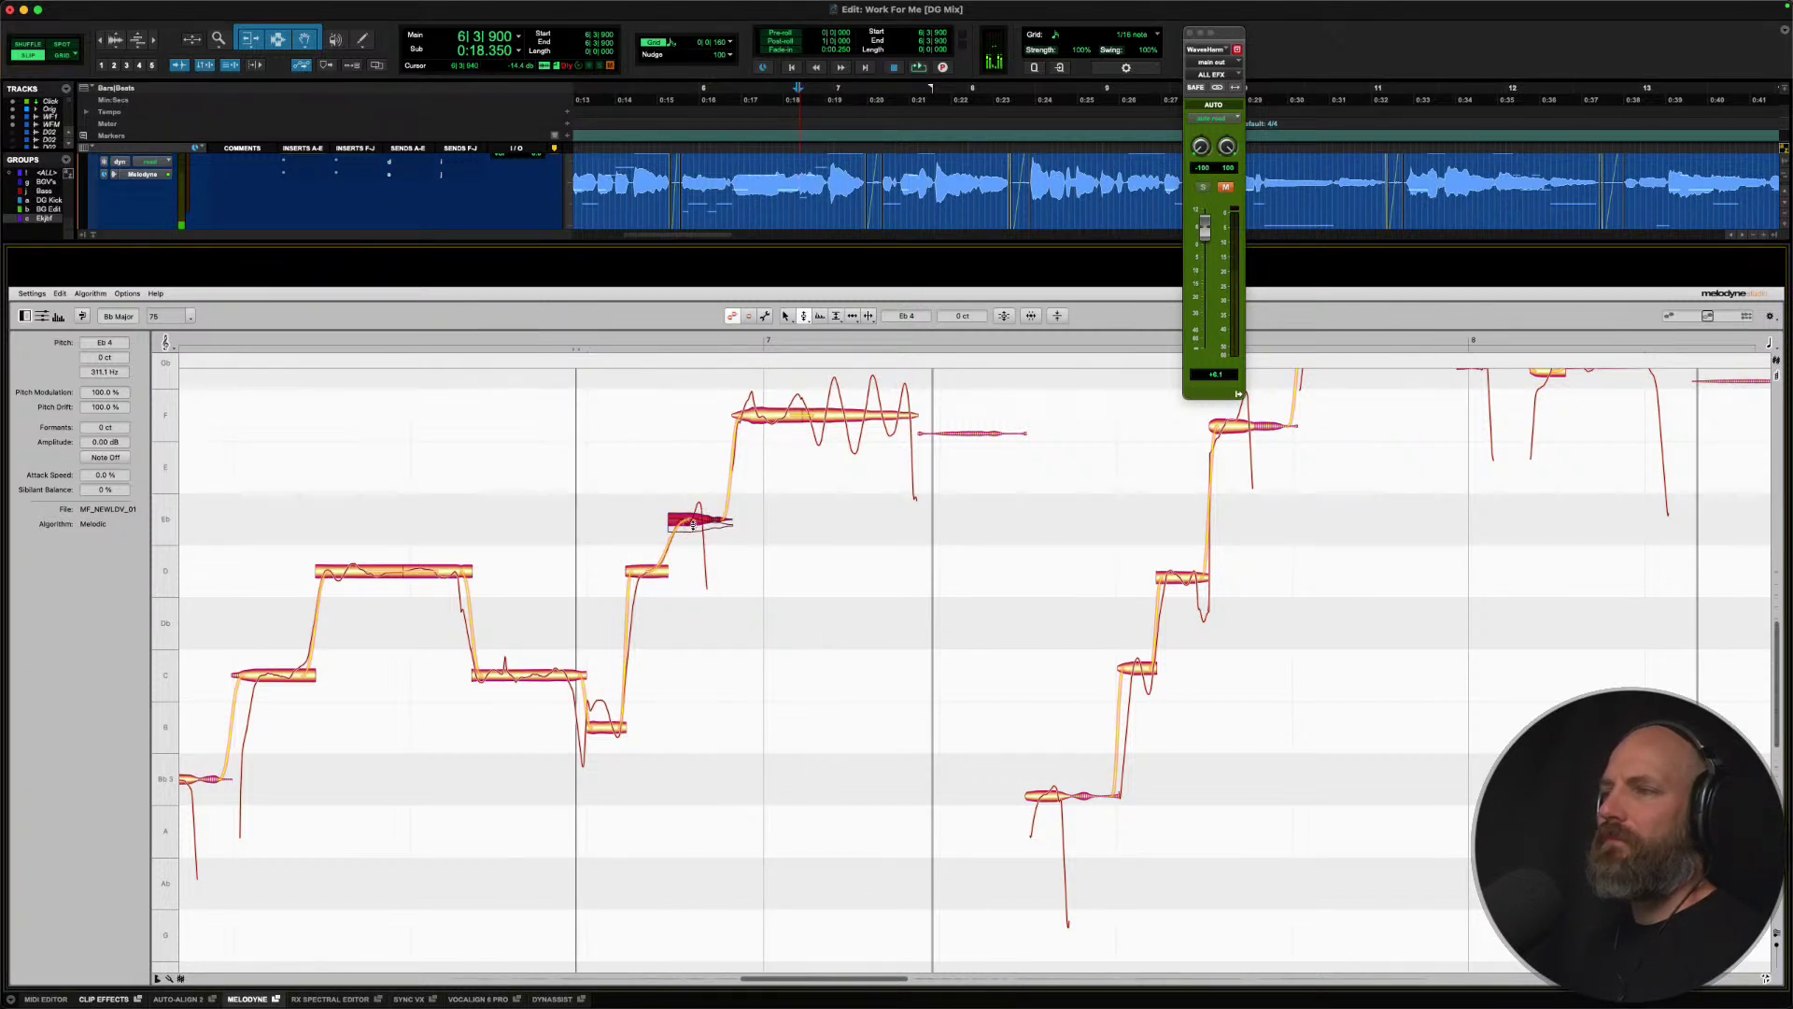
click(760, 431)
key(space)
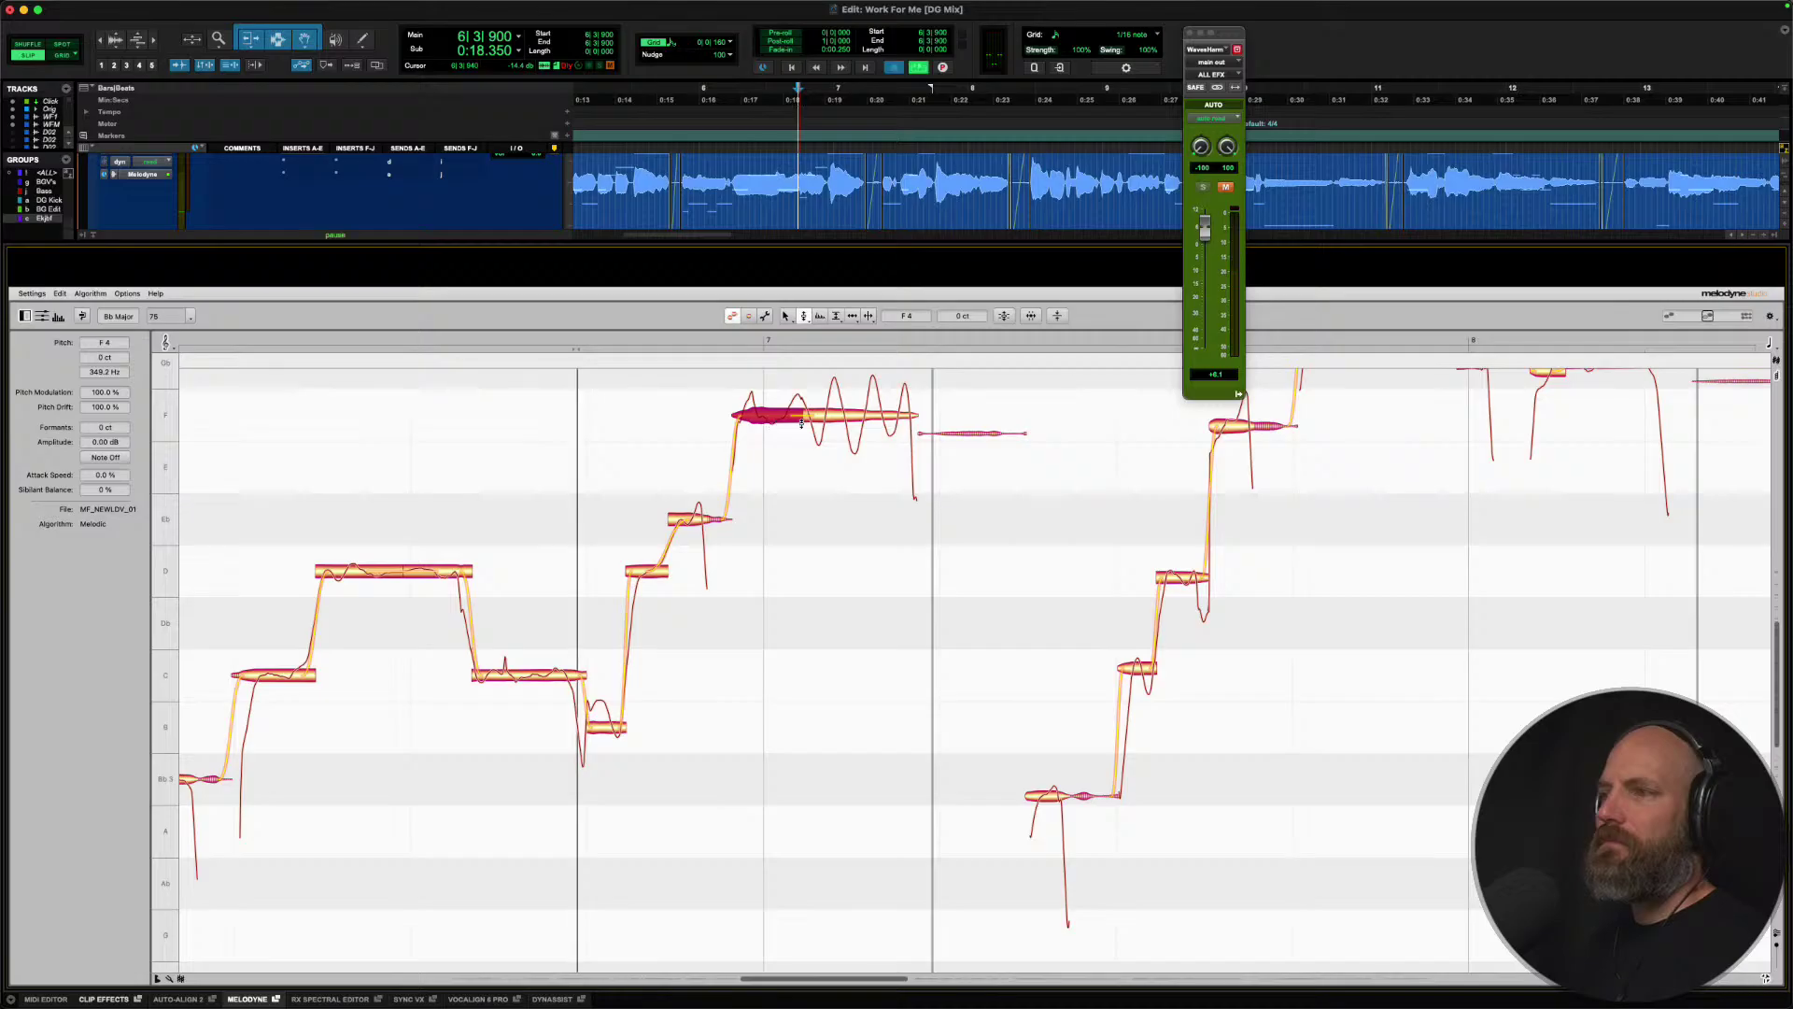
Try lowering the short D 4 note shortly before bar 7 to C 4, play the phrase and return the note to D 4.
key(space)
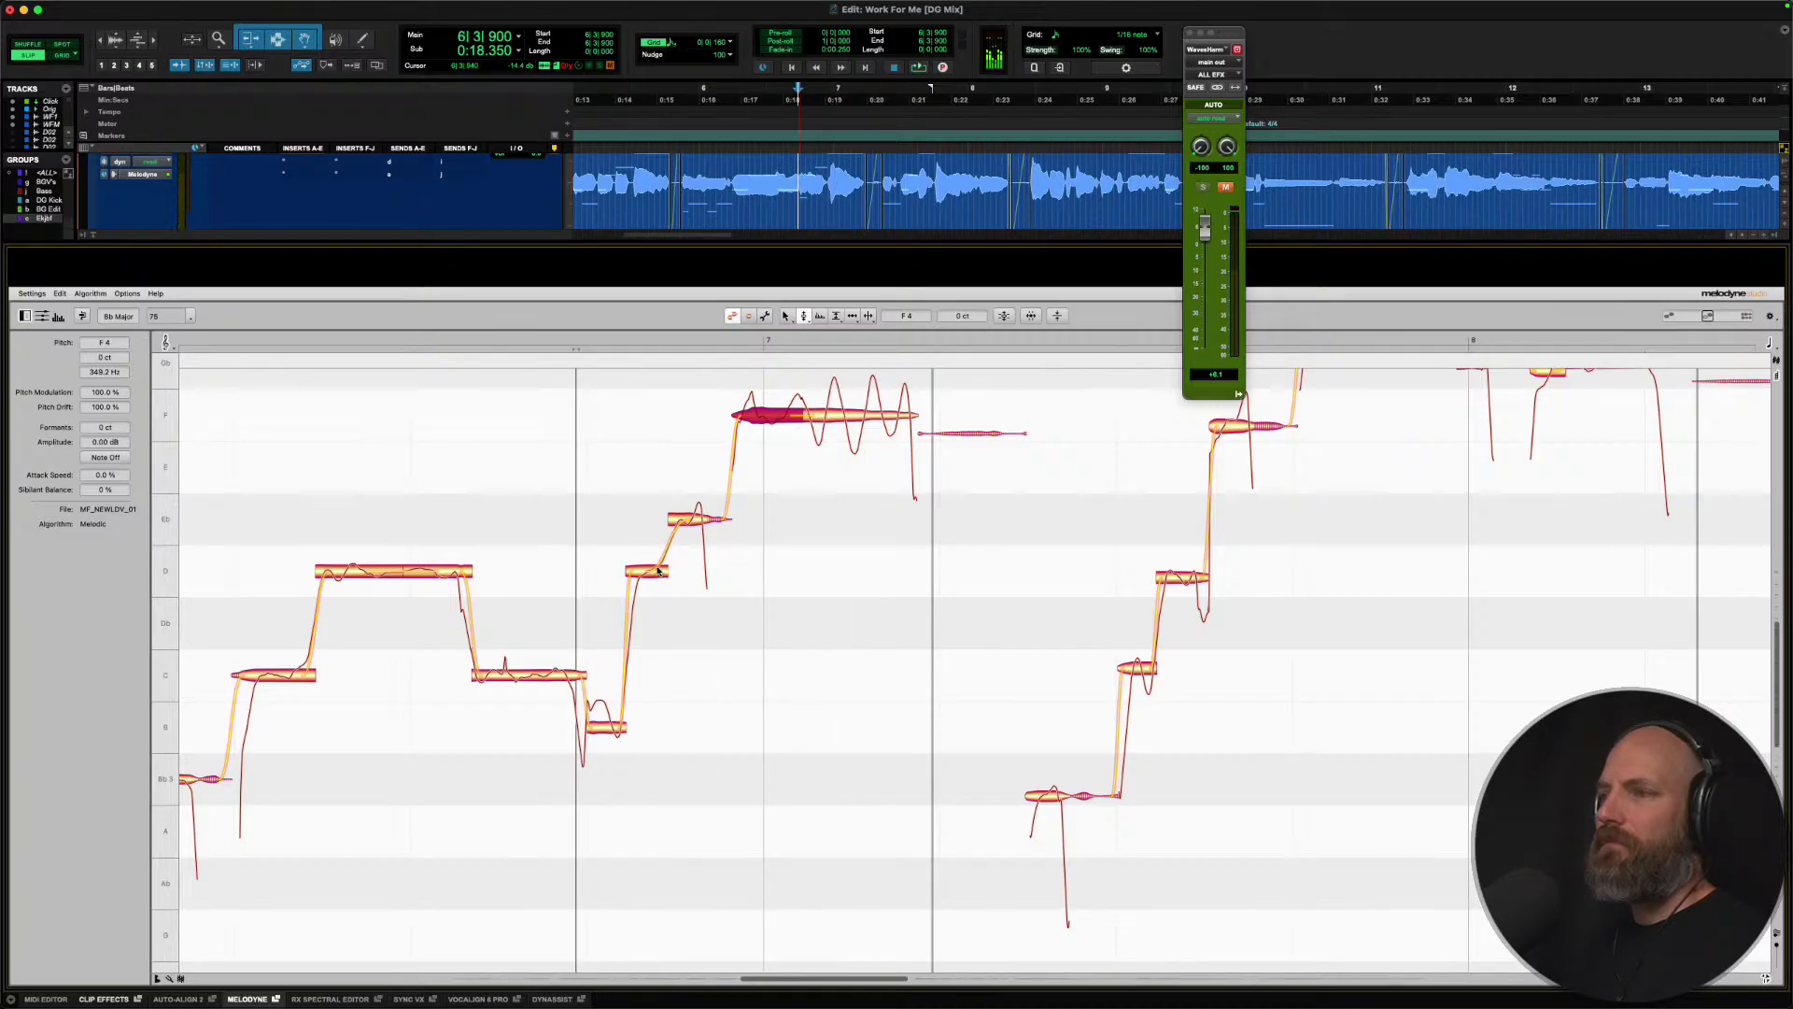
click(658, 569)
drag(651, 581, 649, 657)
key(space)
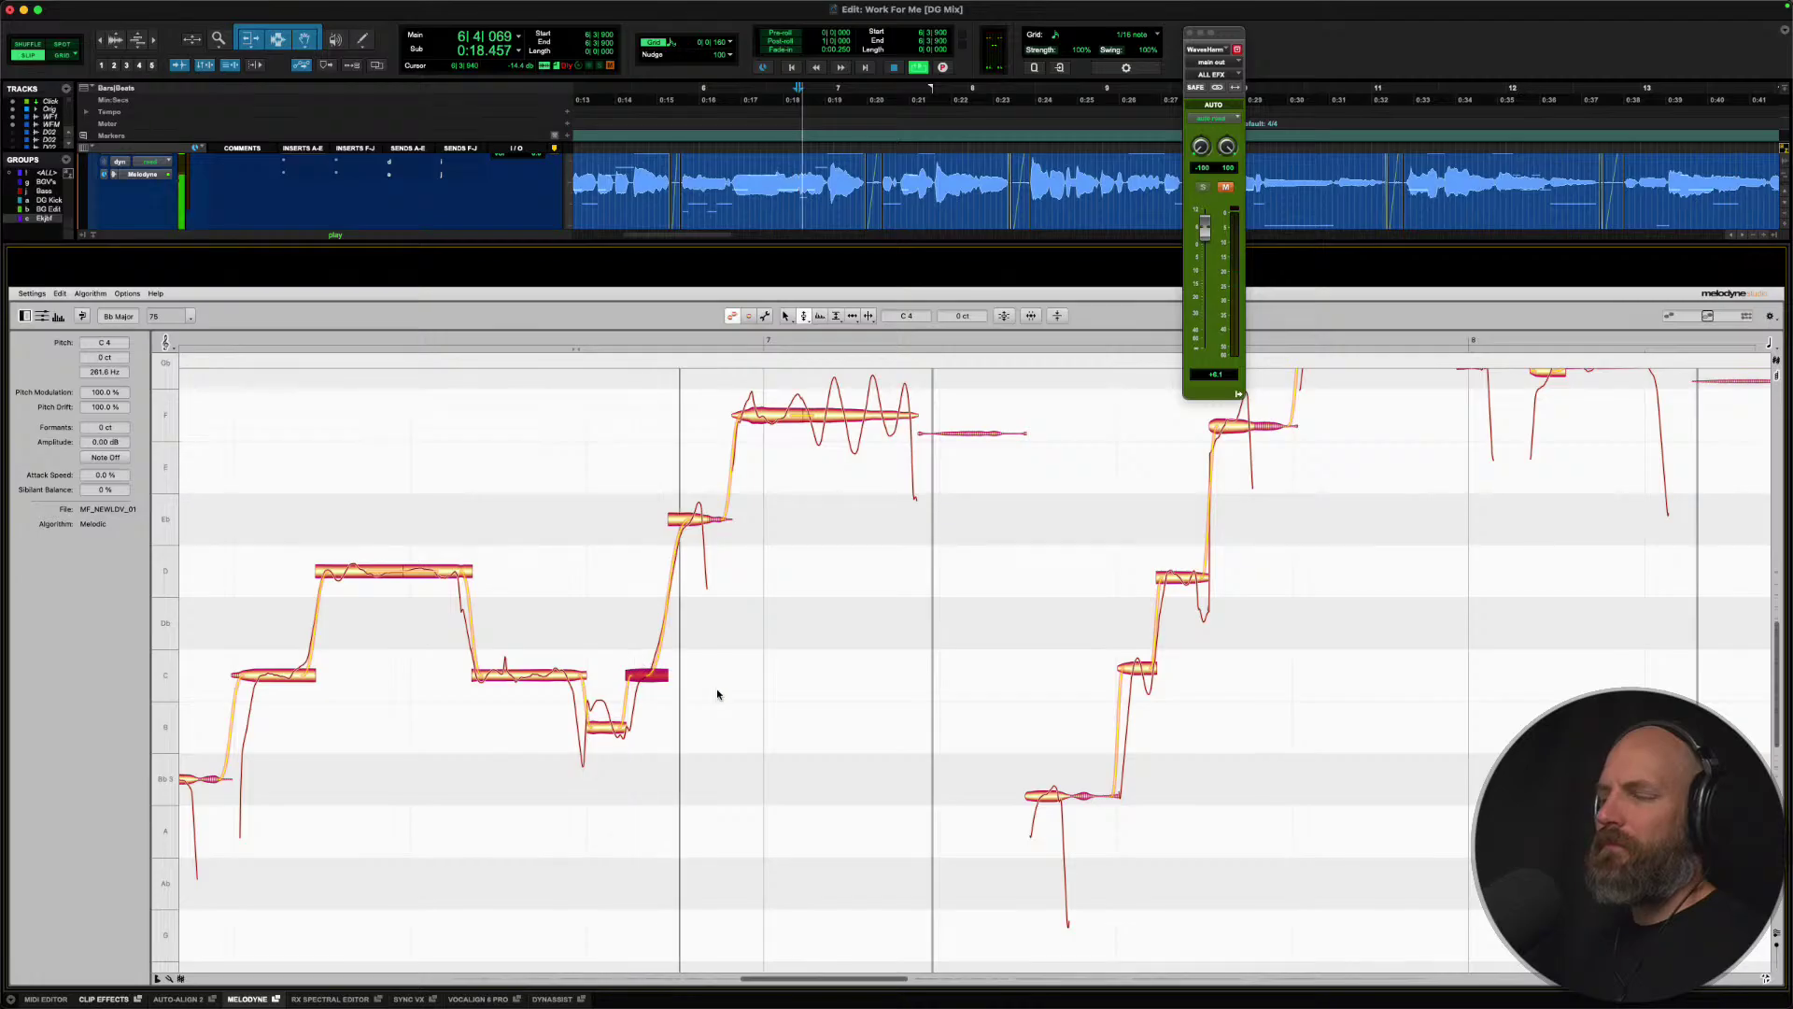
key(space)
key(Up)
key(Up)
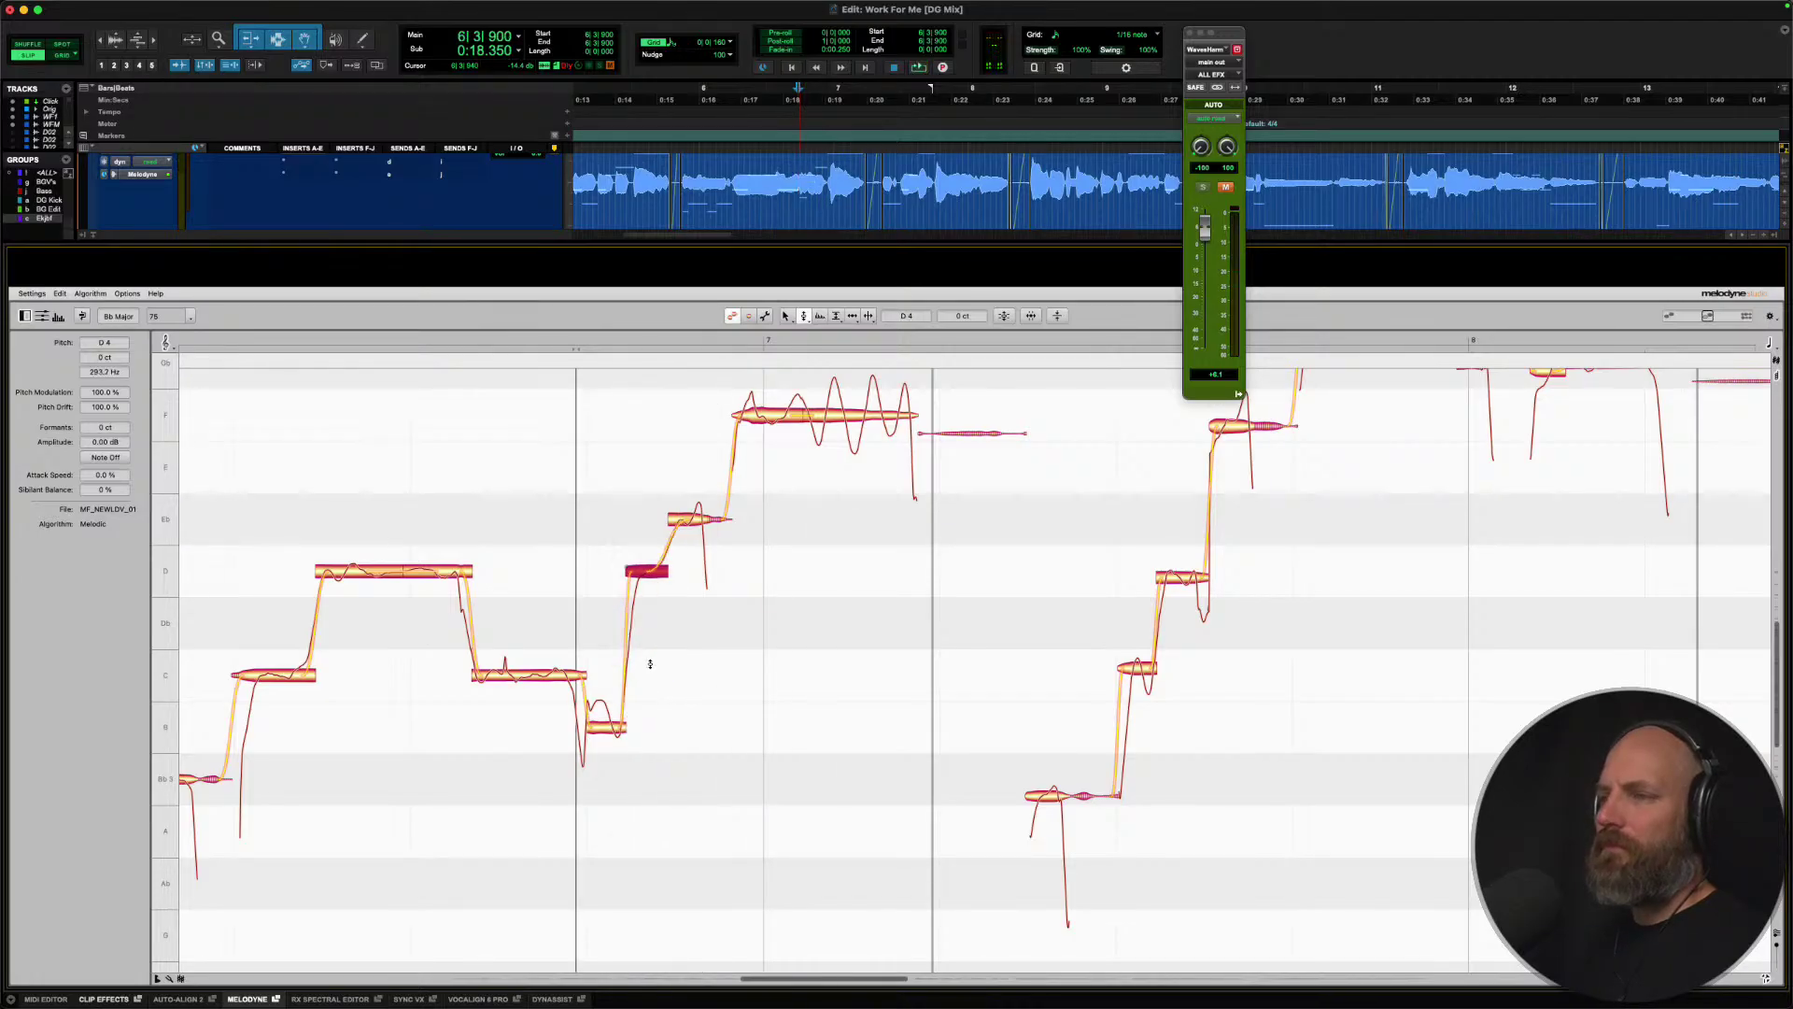
Play the phrase, then restore the short D 4 and Eb 4 notes just before bar 7 to their originals, undoing all changes.
key(space)
key(space)
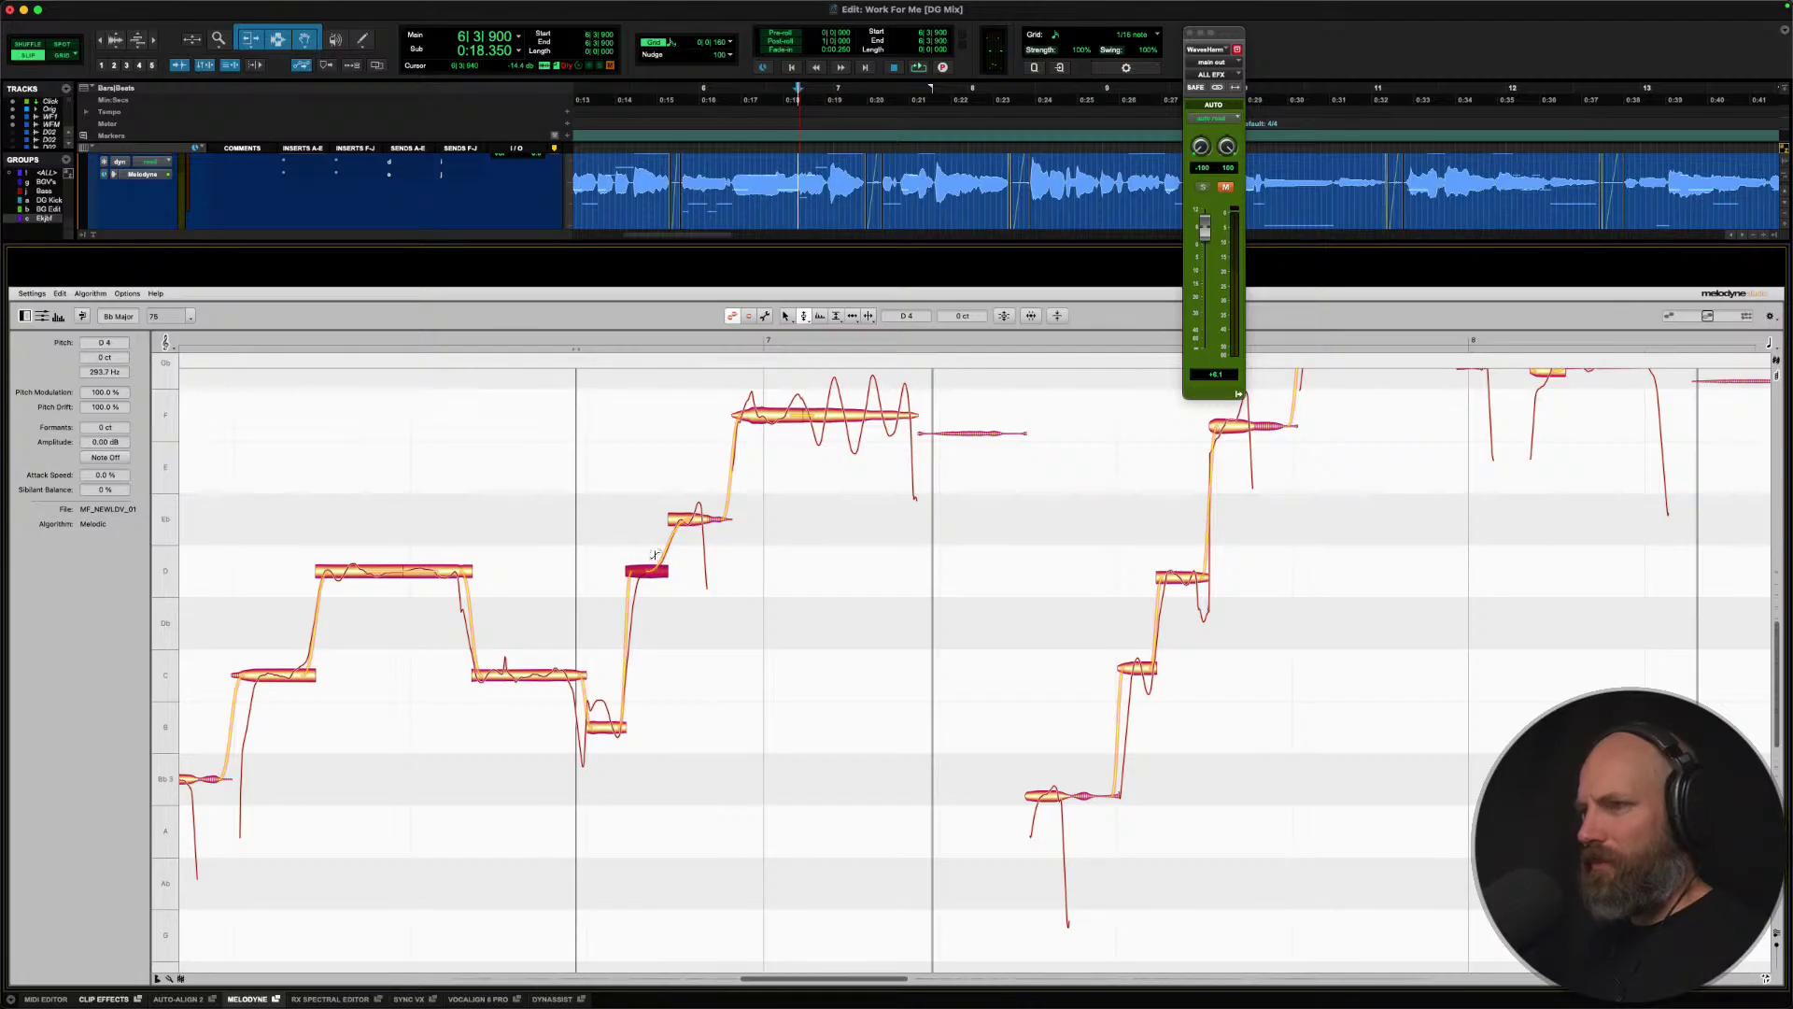
key(space)
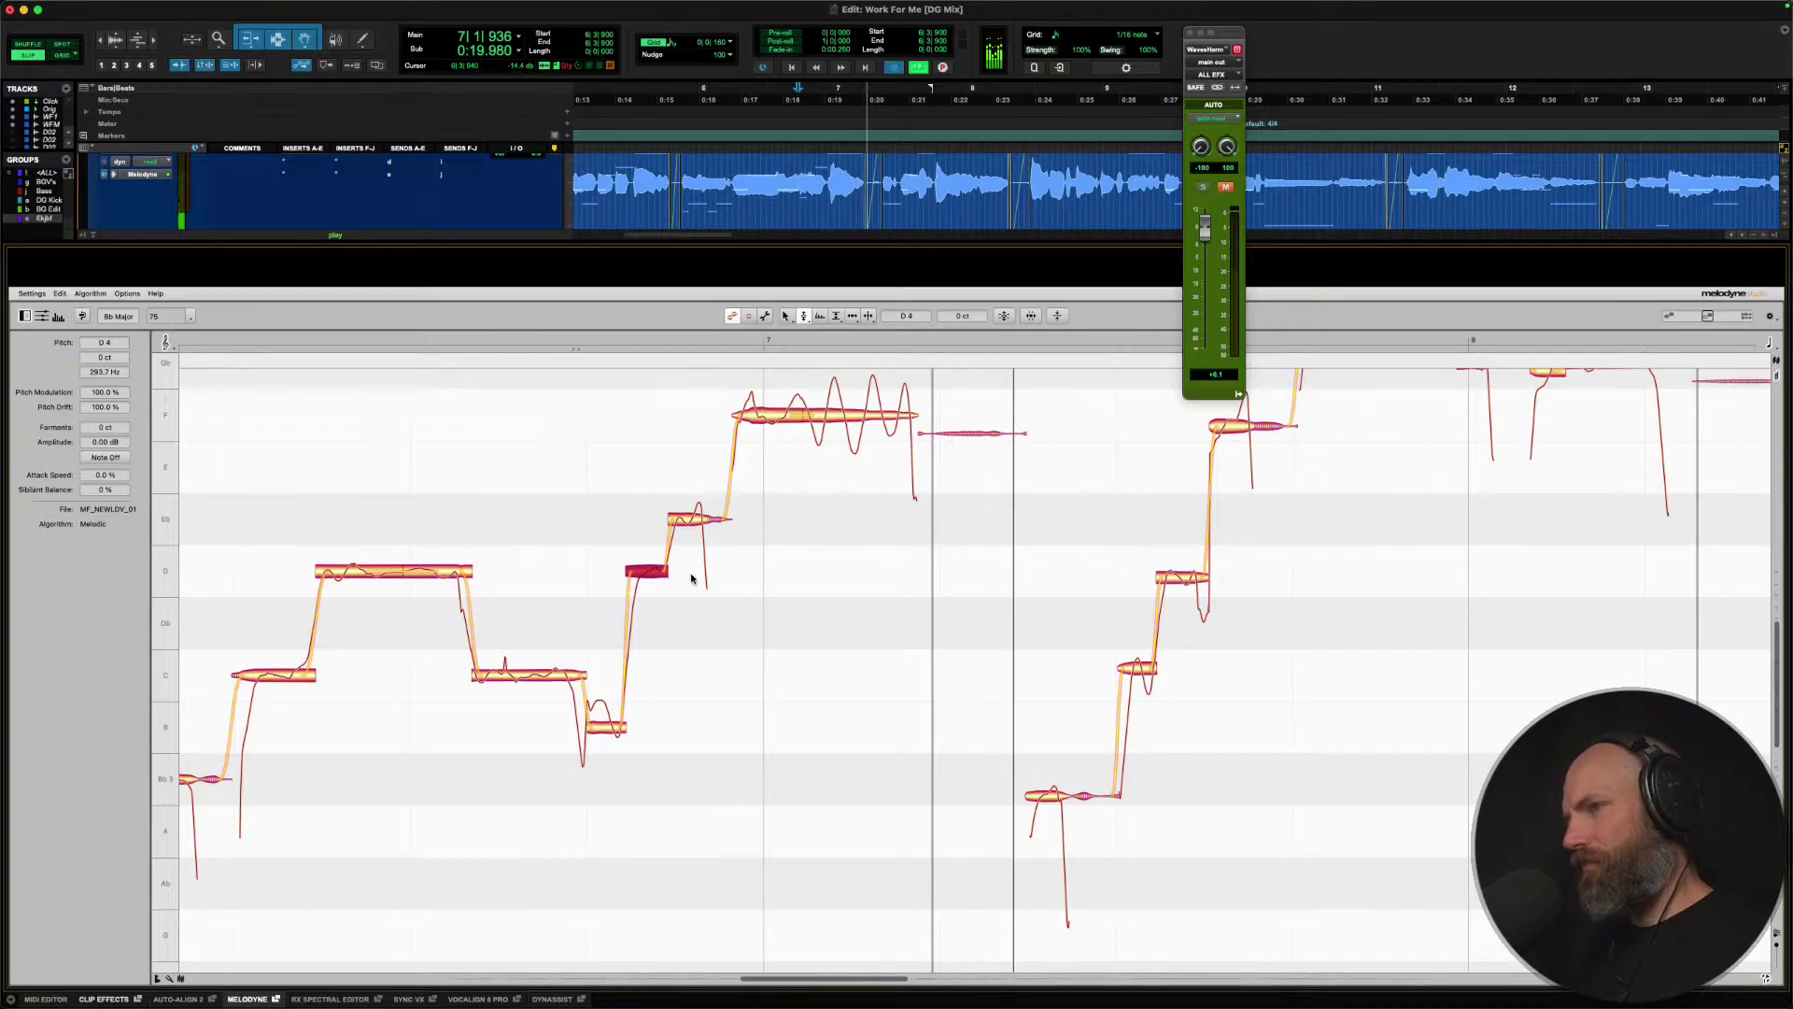
key(space)
drag(635, 463, 720, 620)
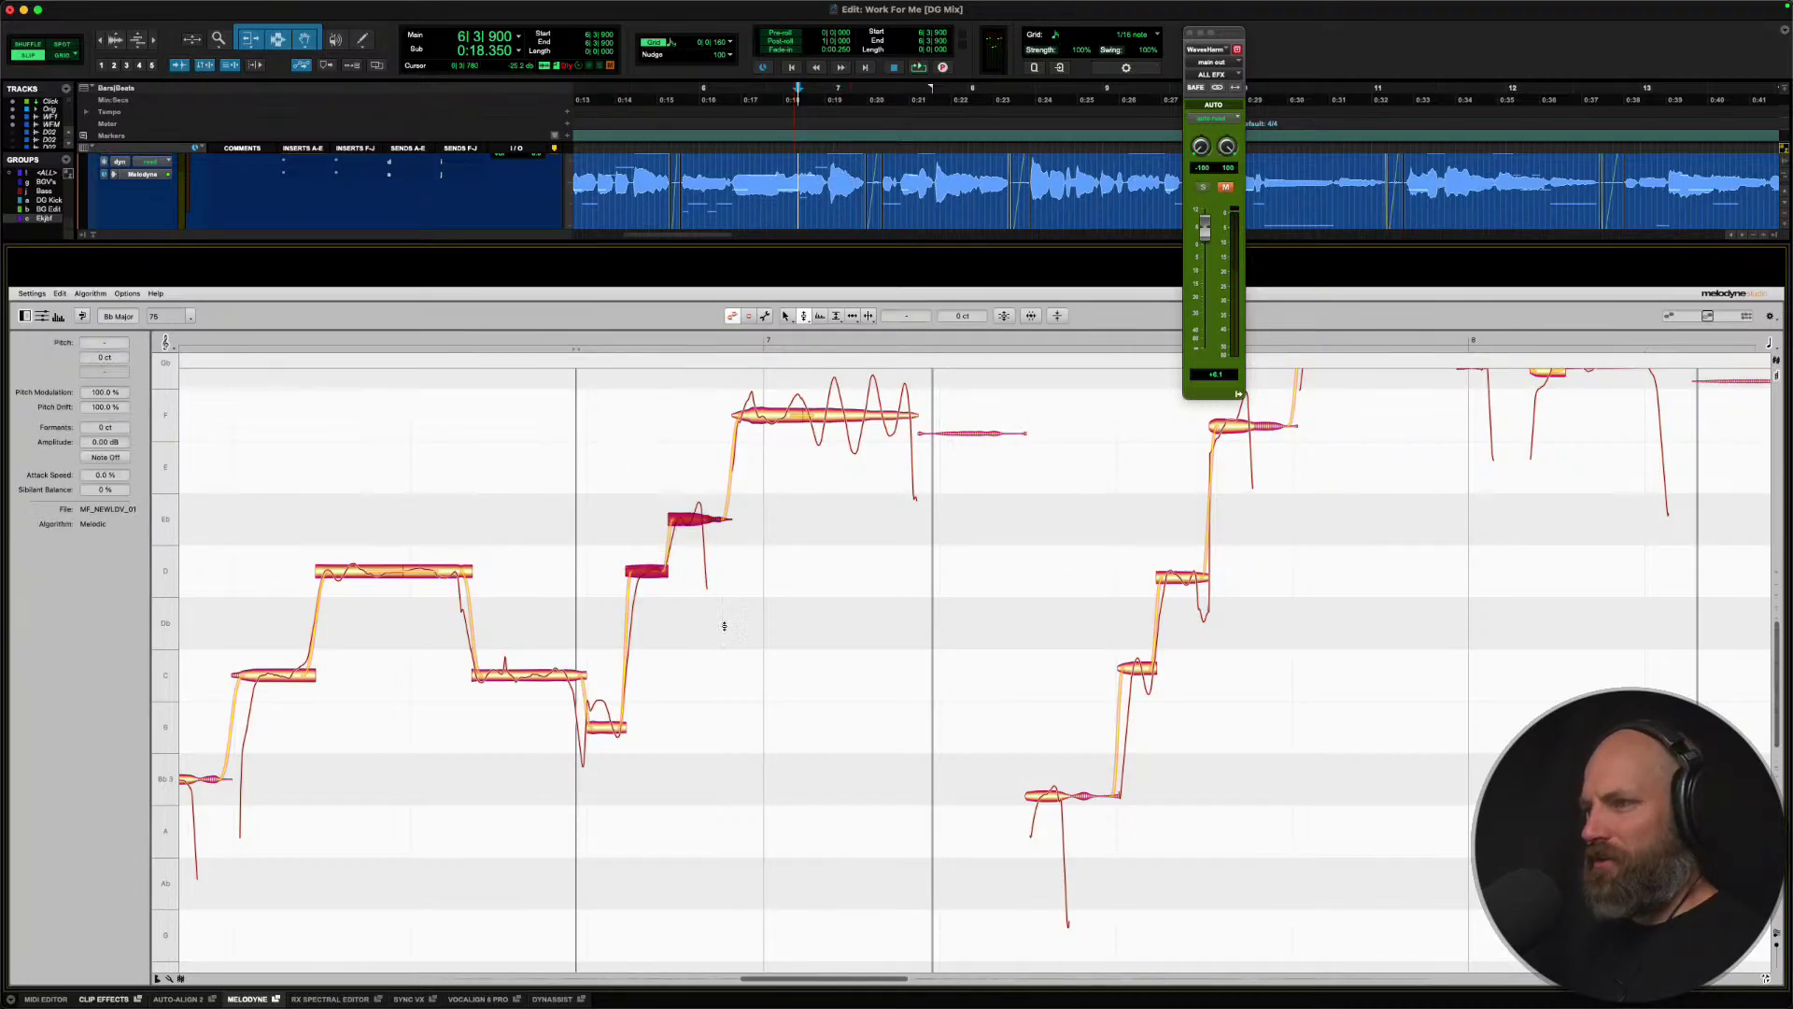
click(60, 294)
mouse_move(112, 368)
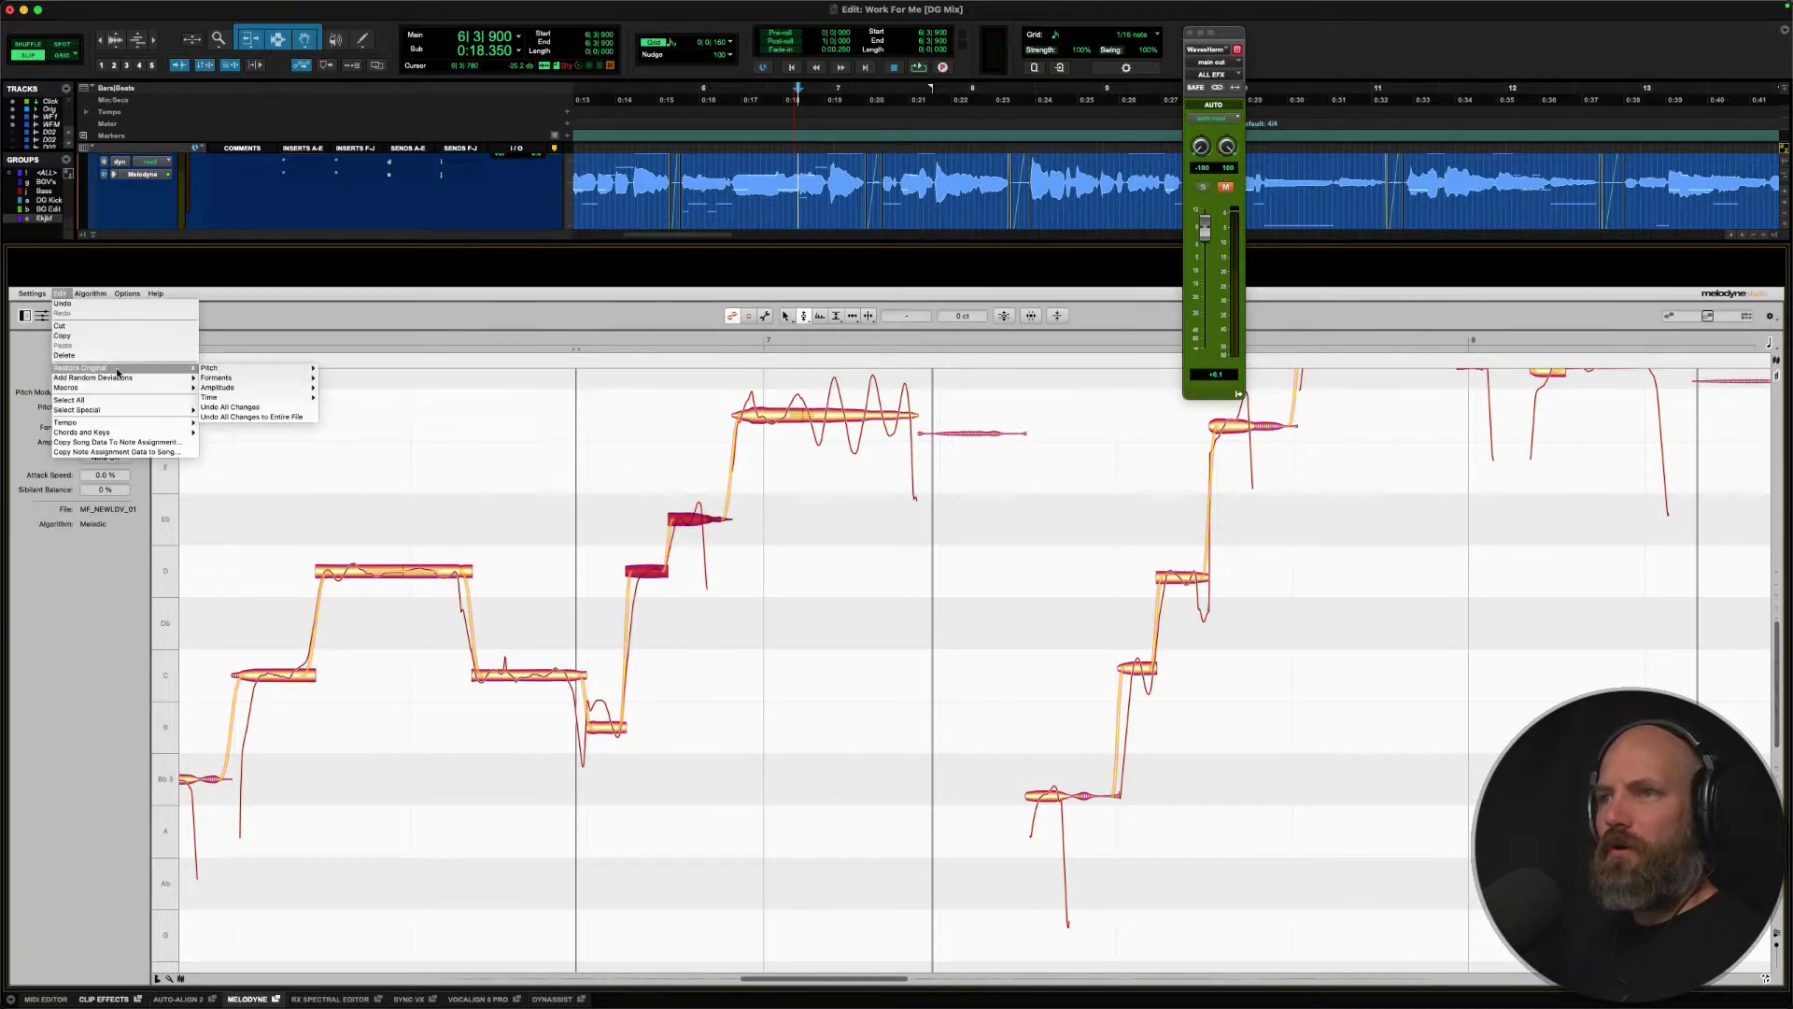
click(282, 418)
click(711, 620)
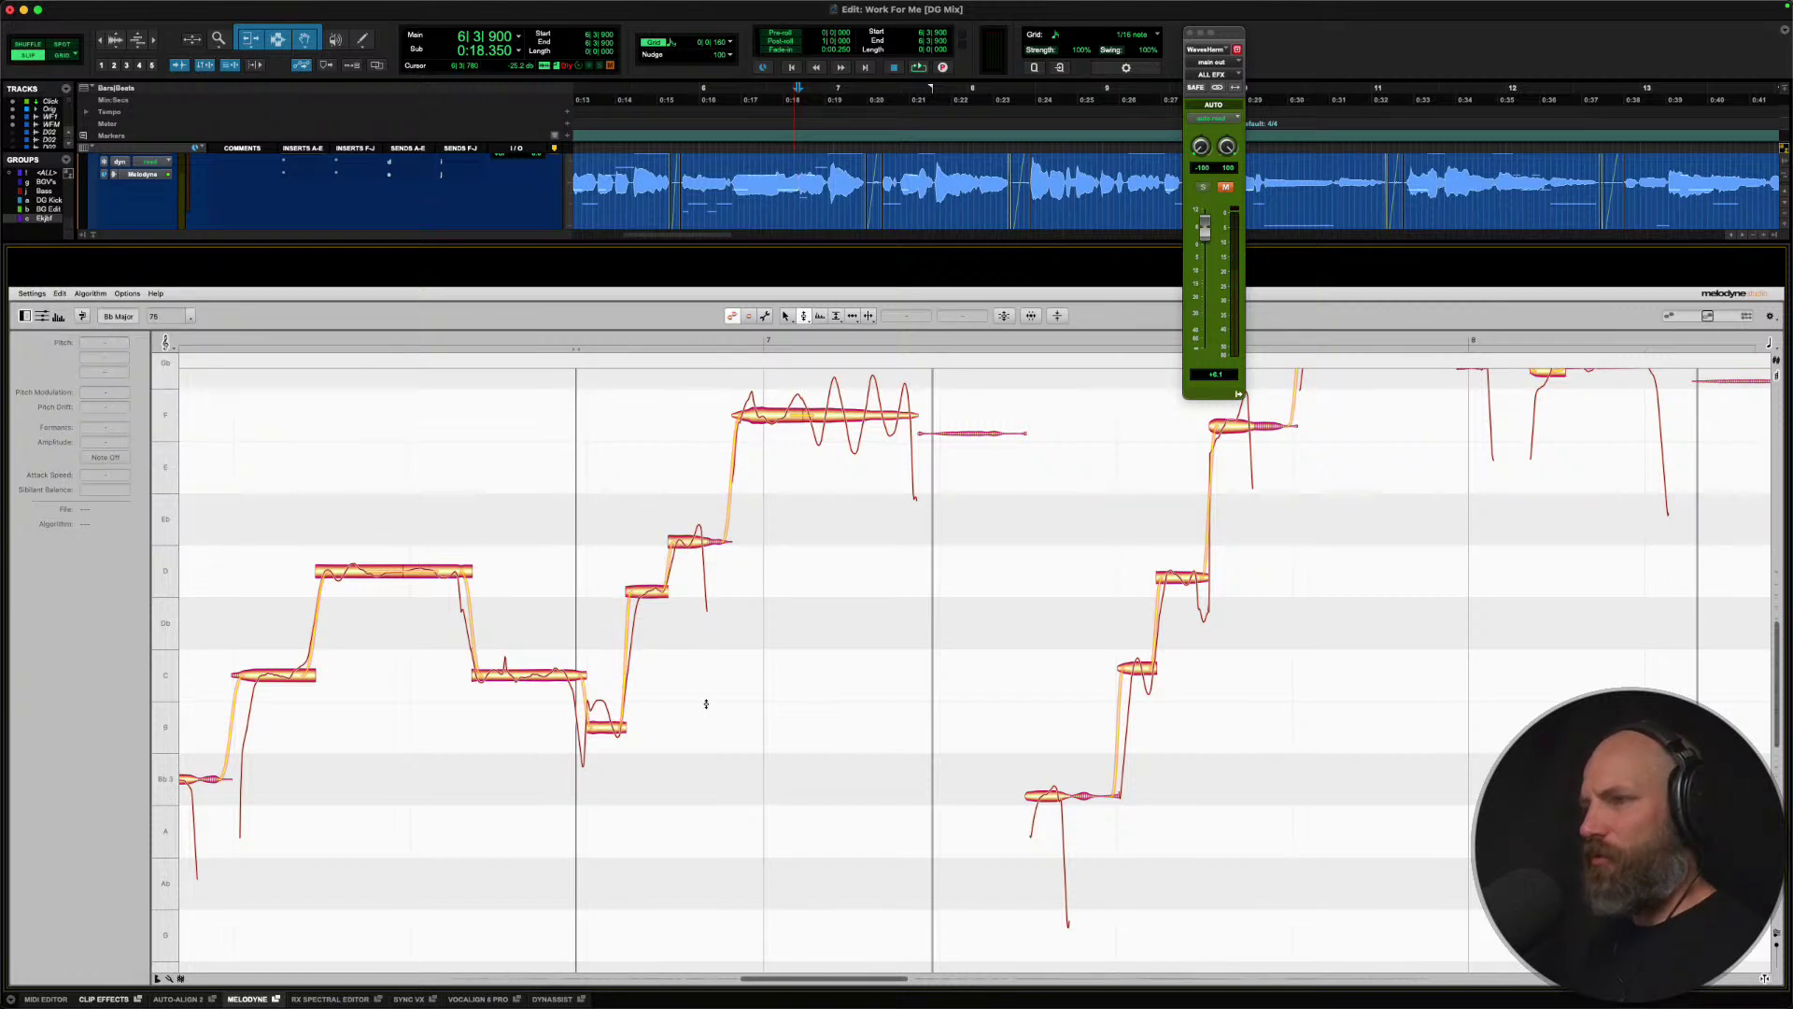
Snap the last restored note before bar 7 to Eb 4 and split off its tail.
double_click(691, 544)
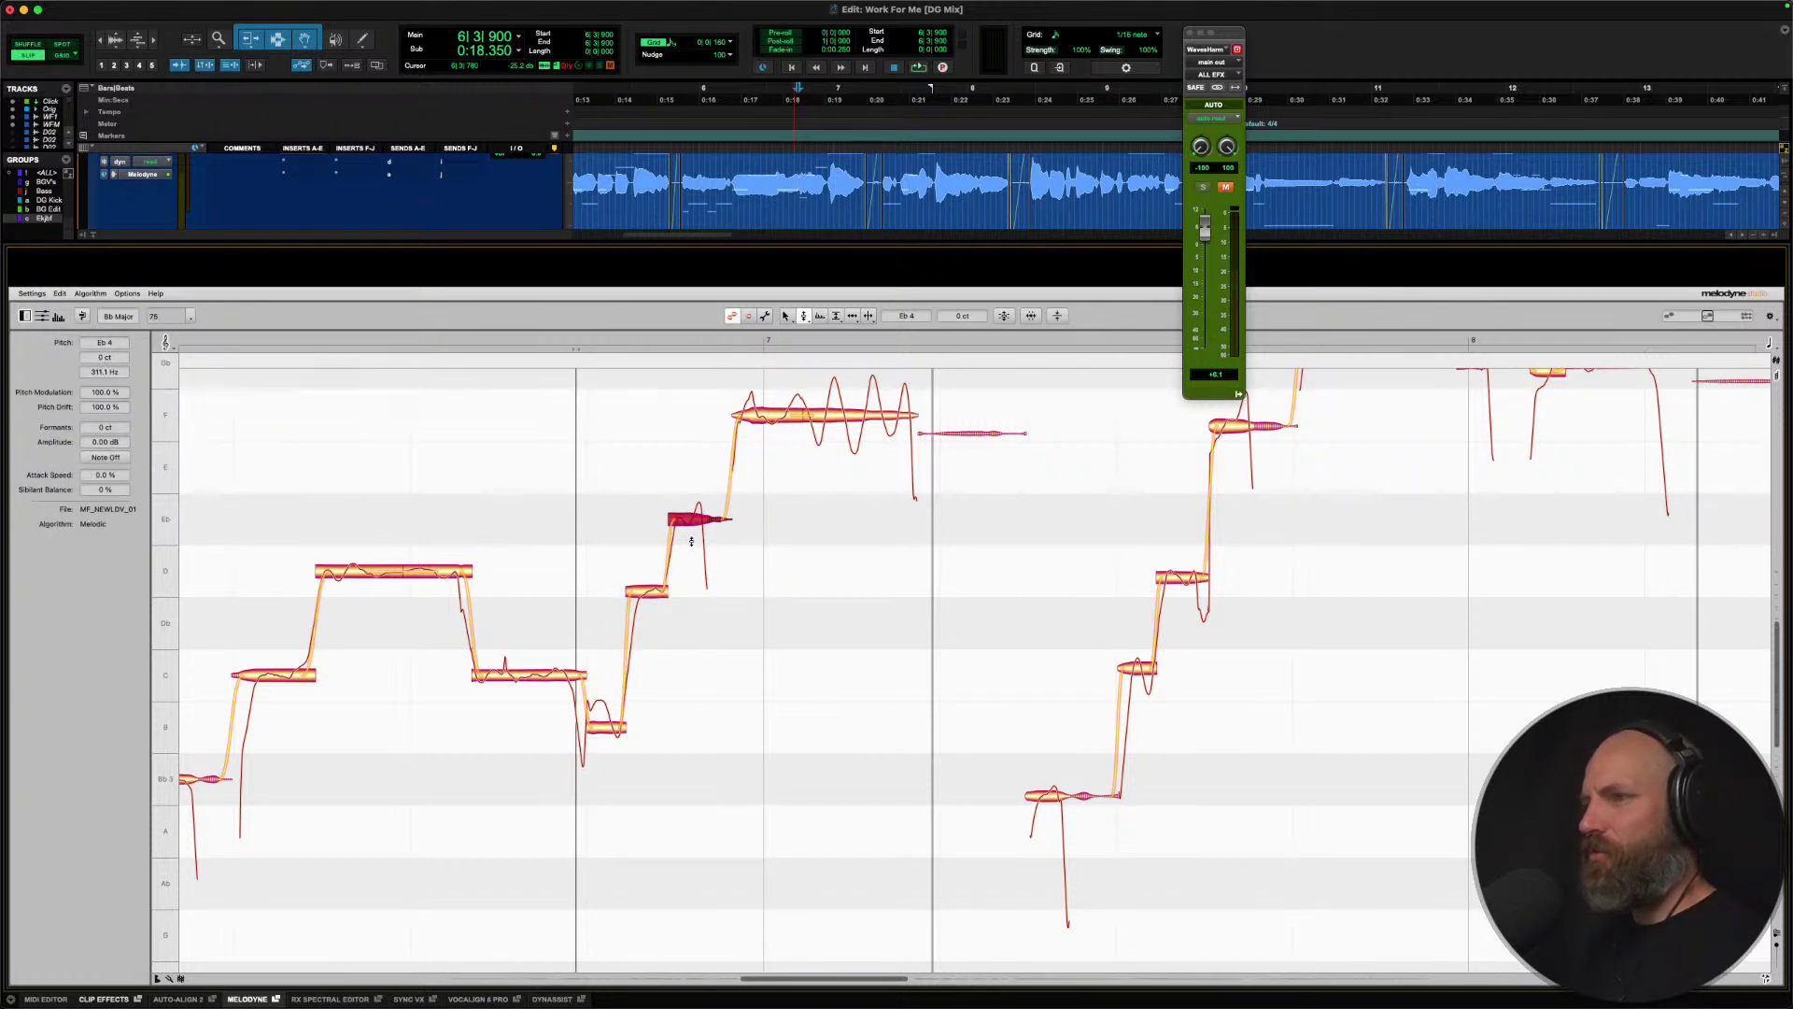
right_click(688, 525)
click(737, 528)
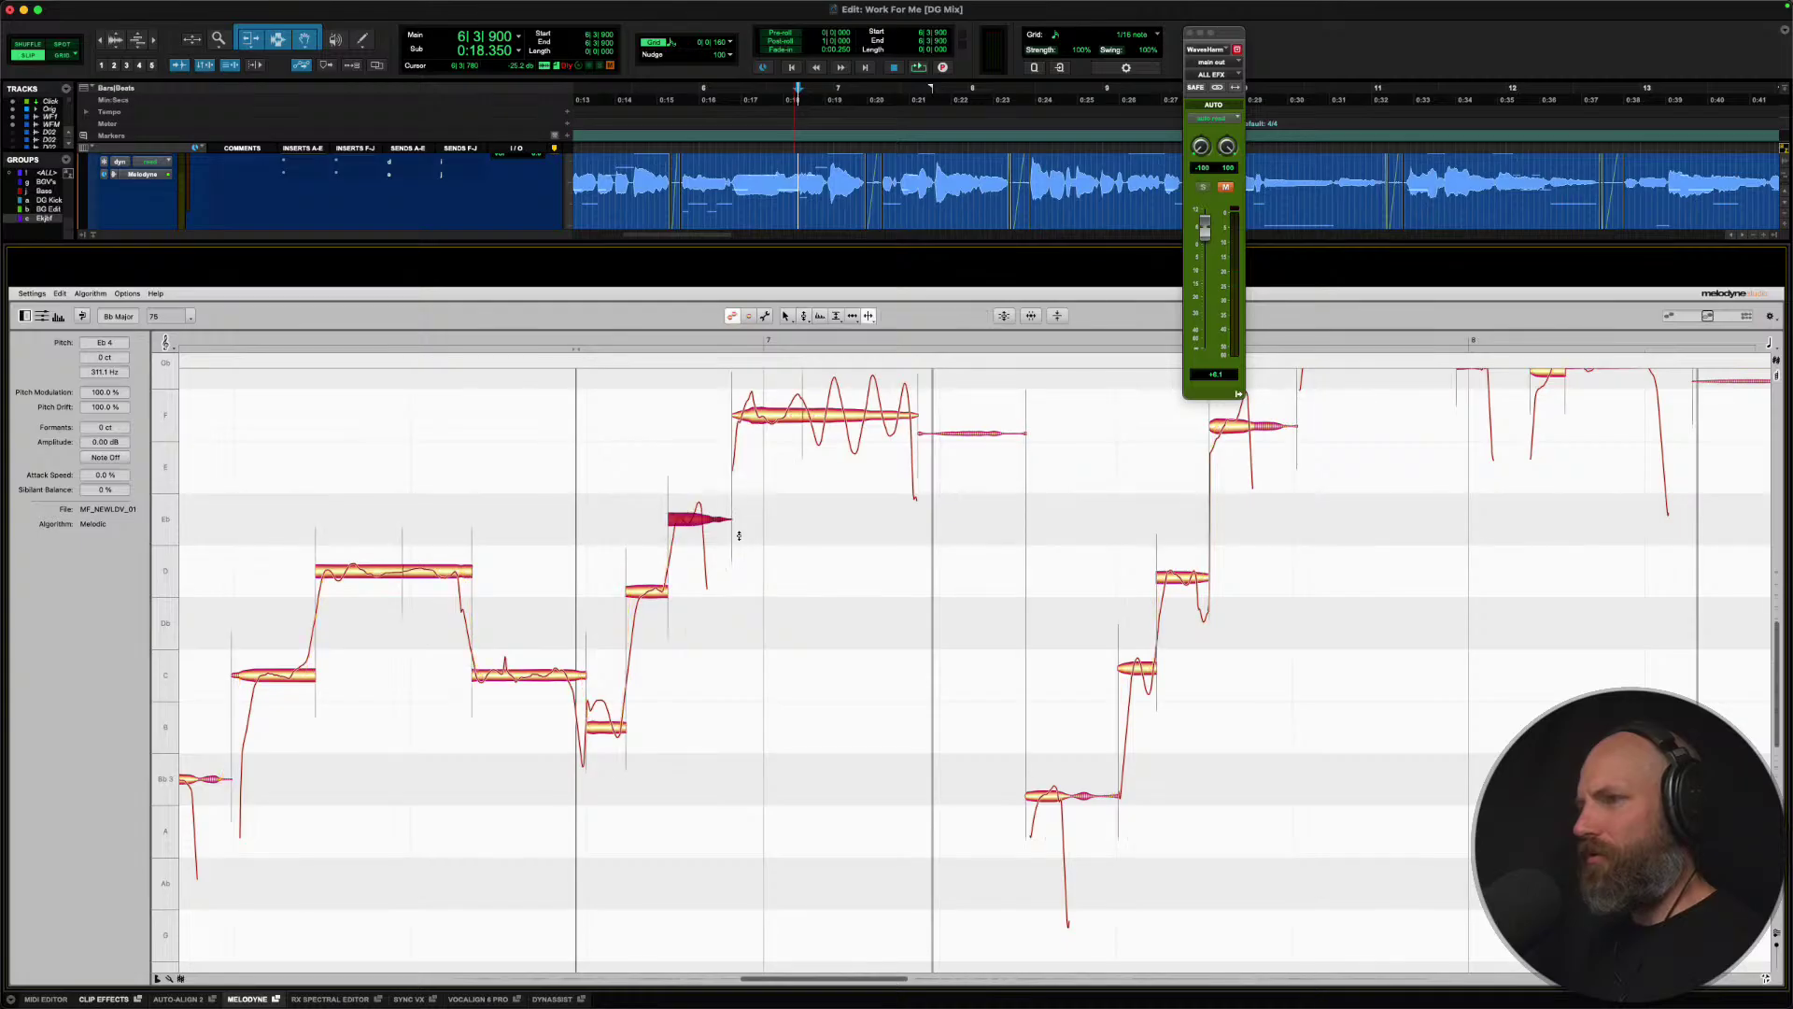
click(726, 545)
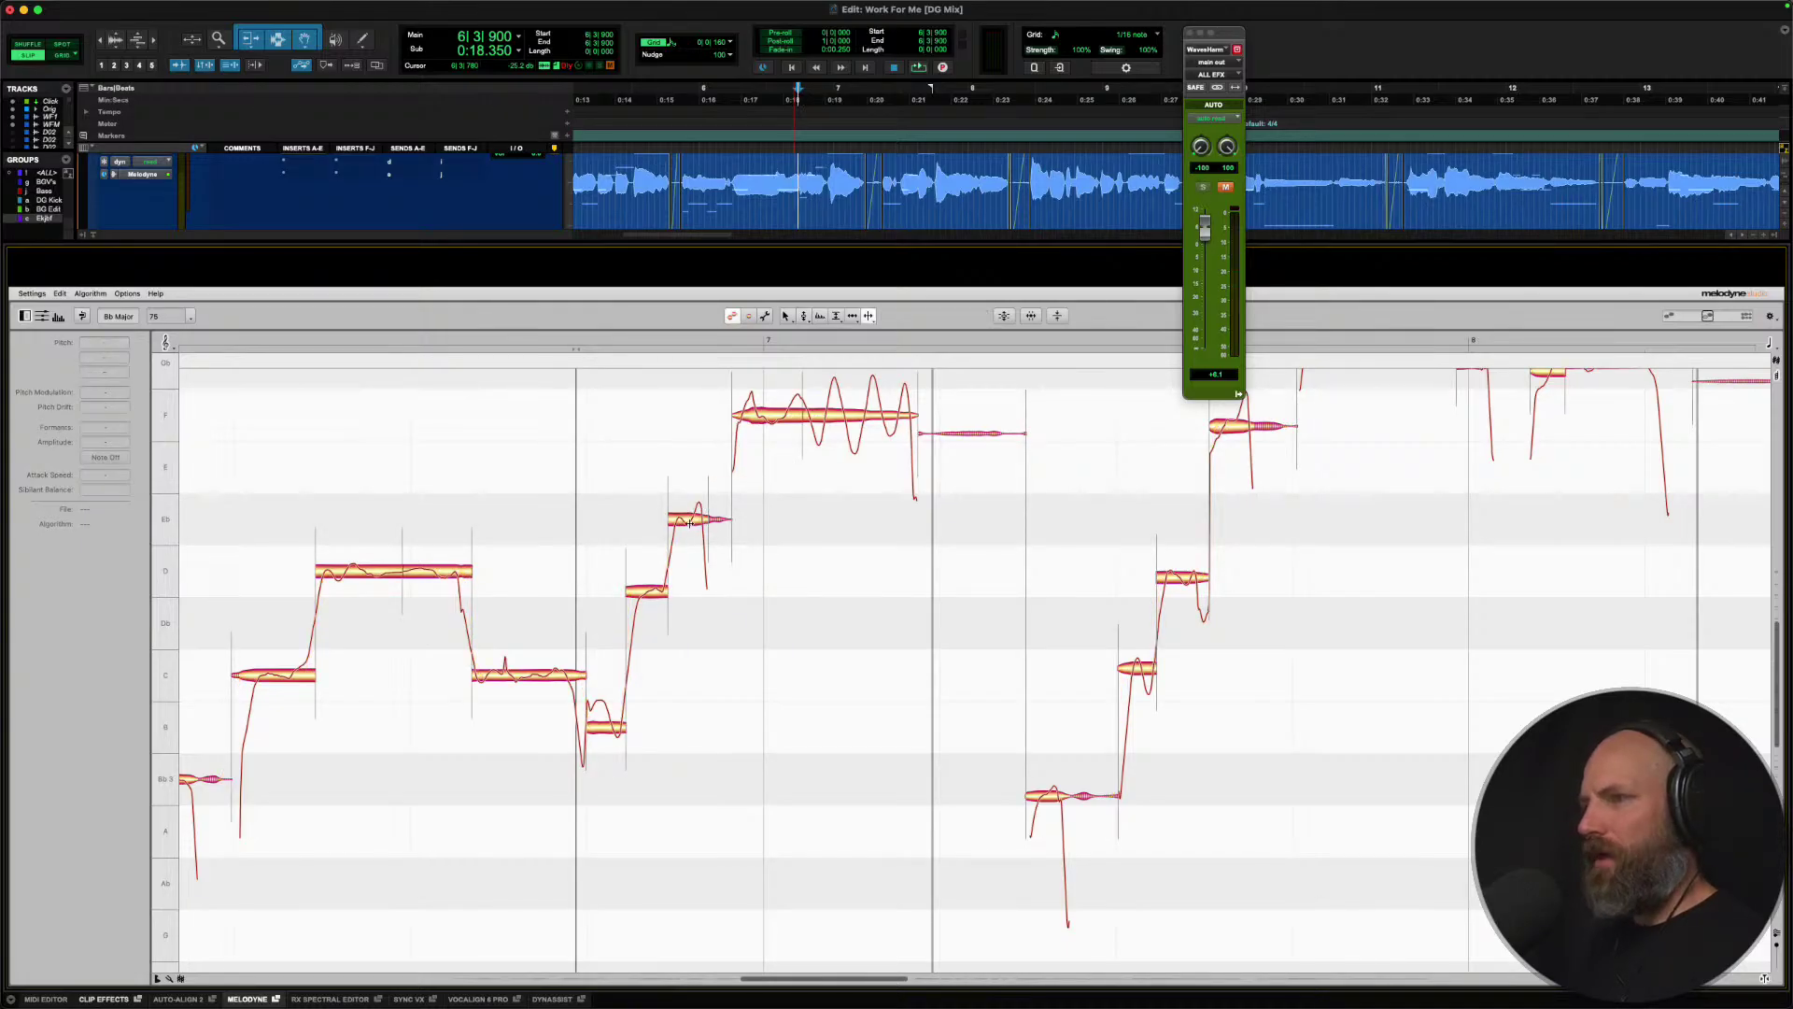
Reduce the pitch modulation of the main part of the Eb 4 note before bar 7 to 44%.
click(691, 522)
right_click(691, 522)
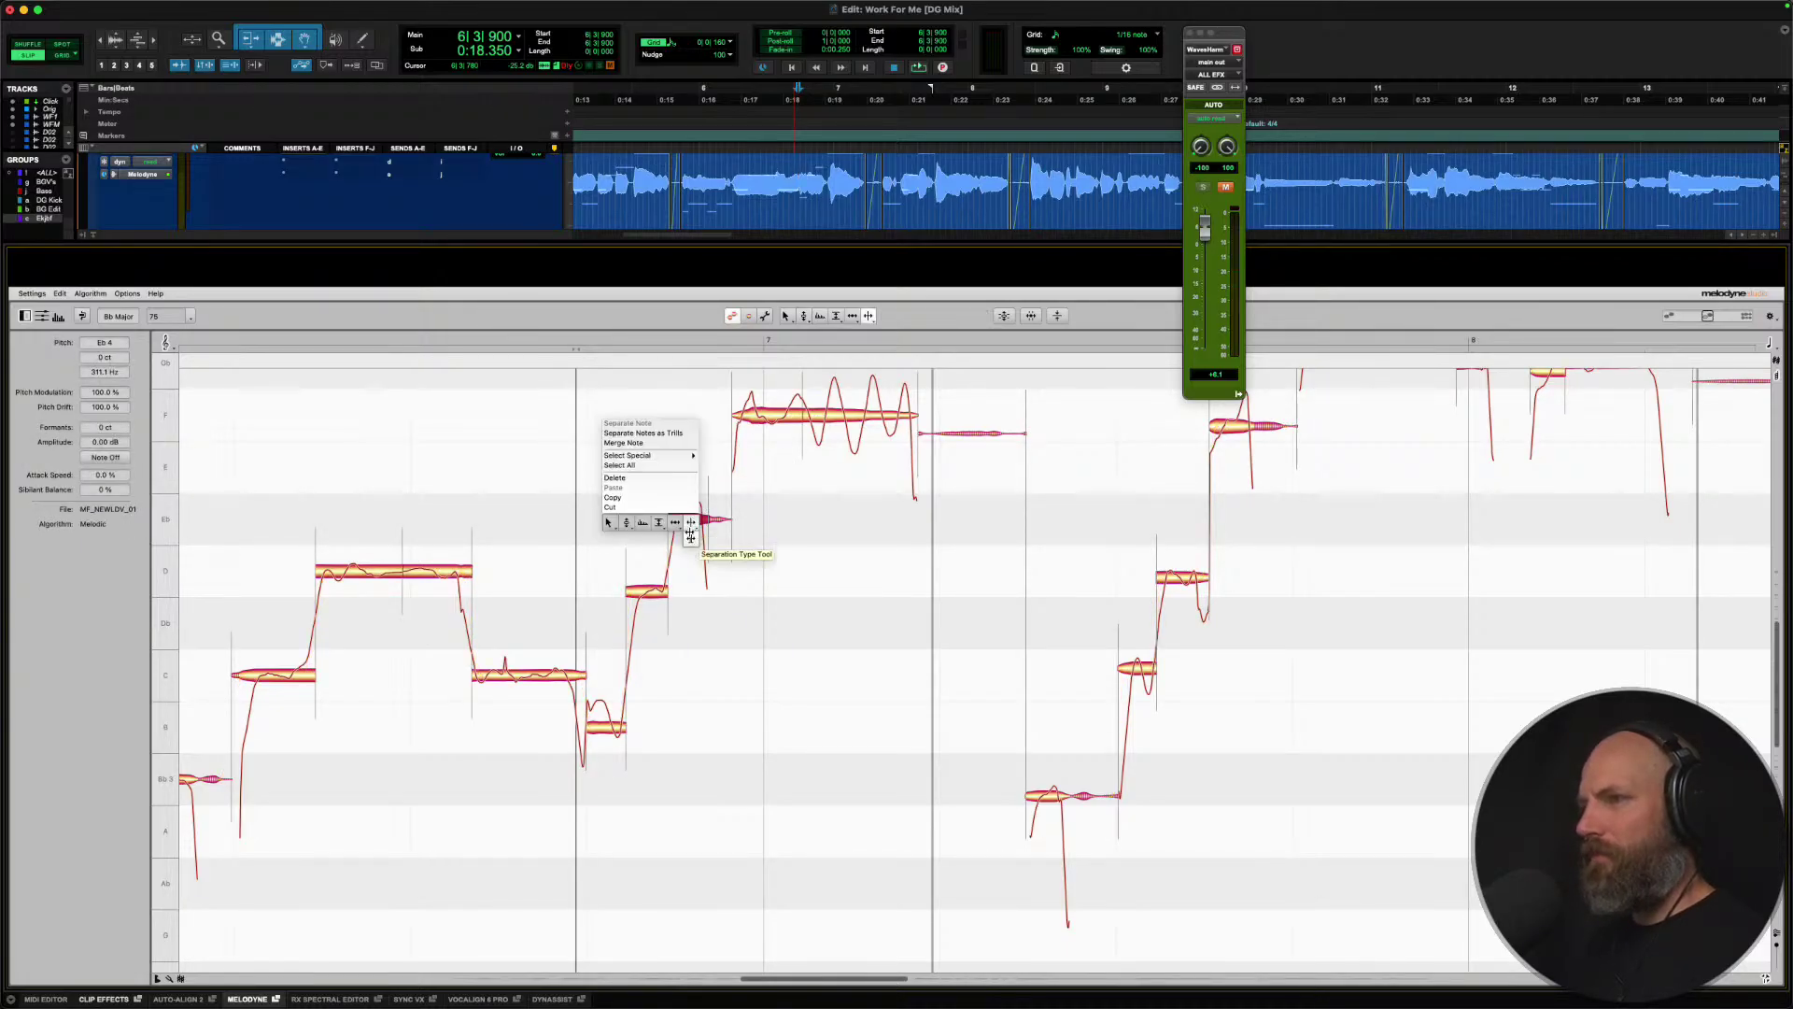
click(626, 522)
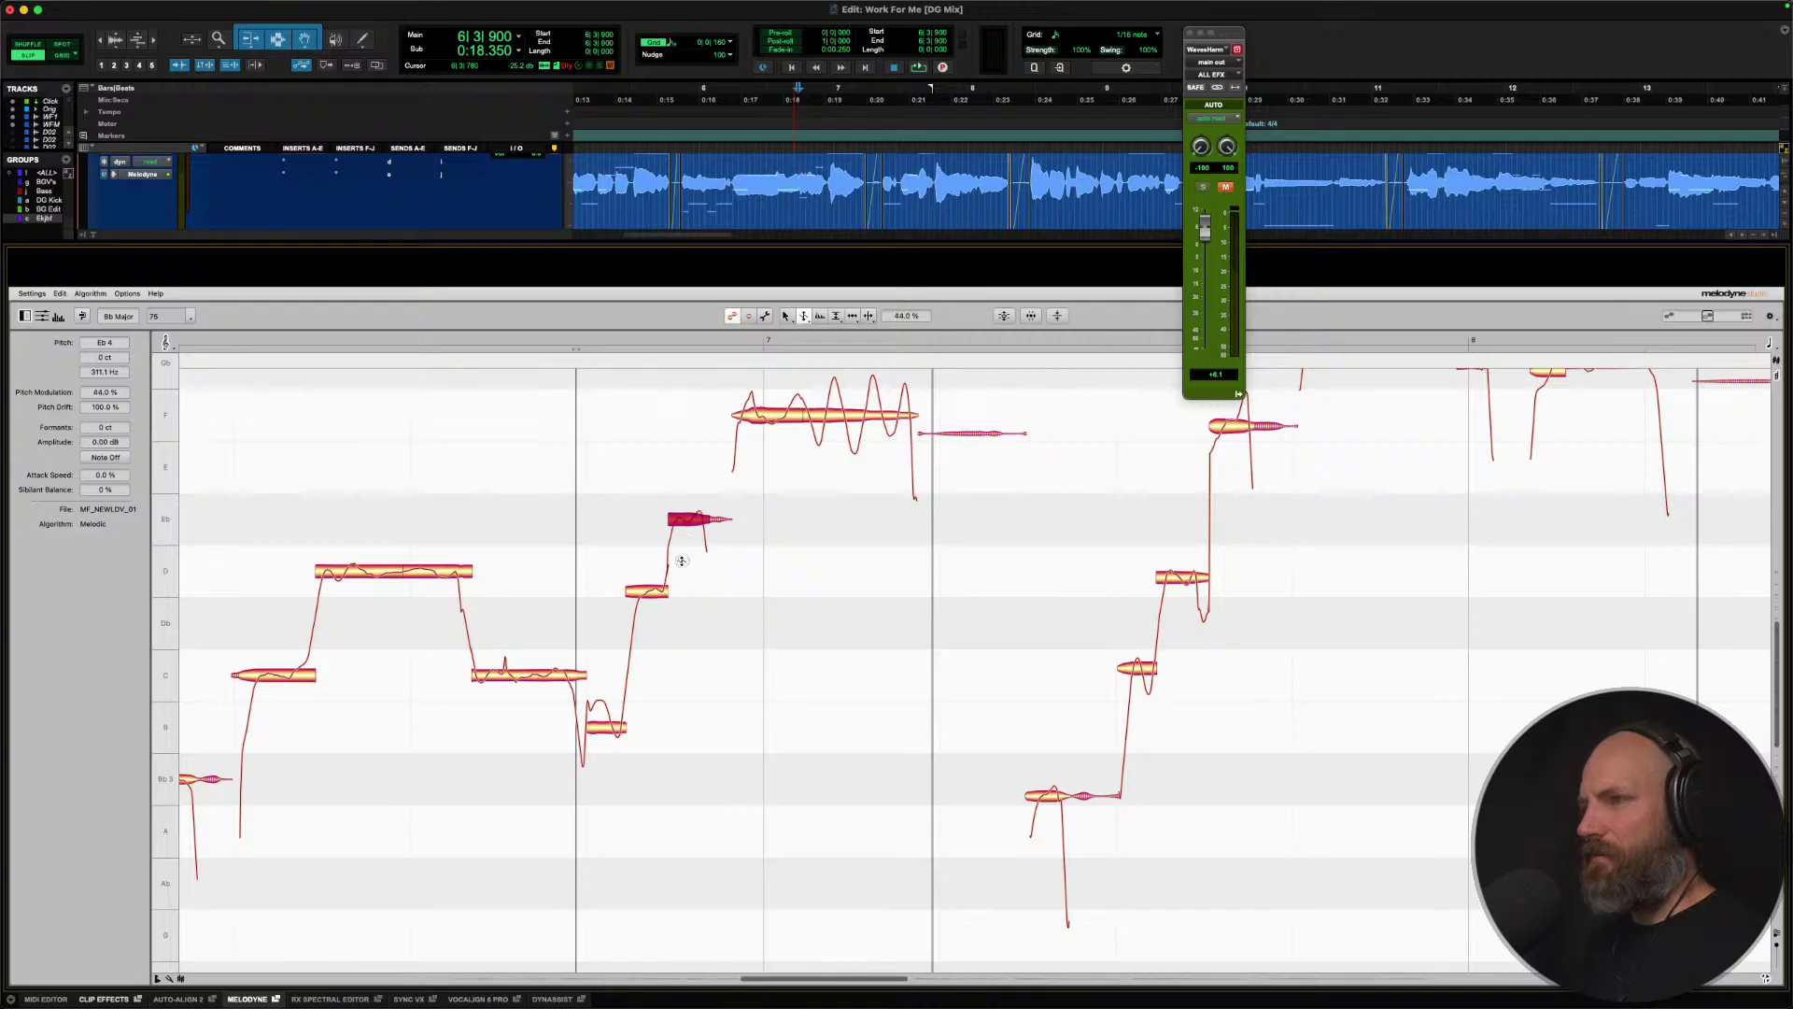
Snap the short note directly before the Eb 4 note to D 4 and play the phrase.
right_click(644, 590)
click(627, 575)
double_click(652, 590)
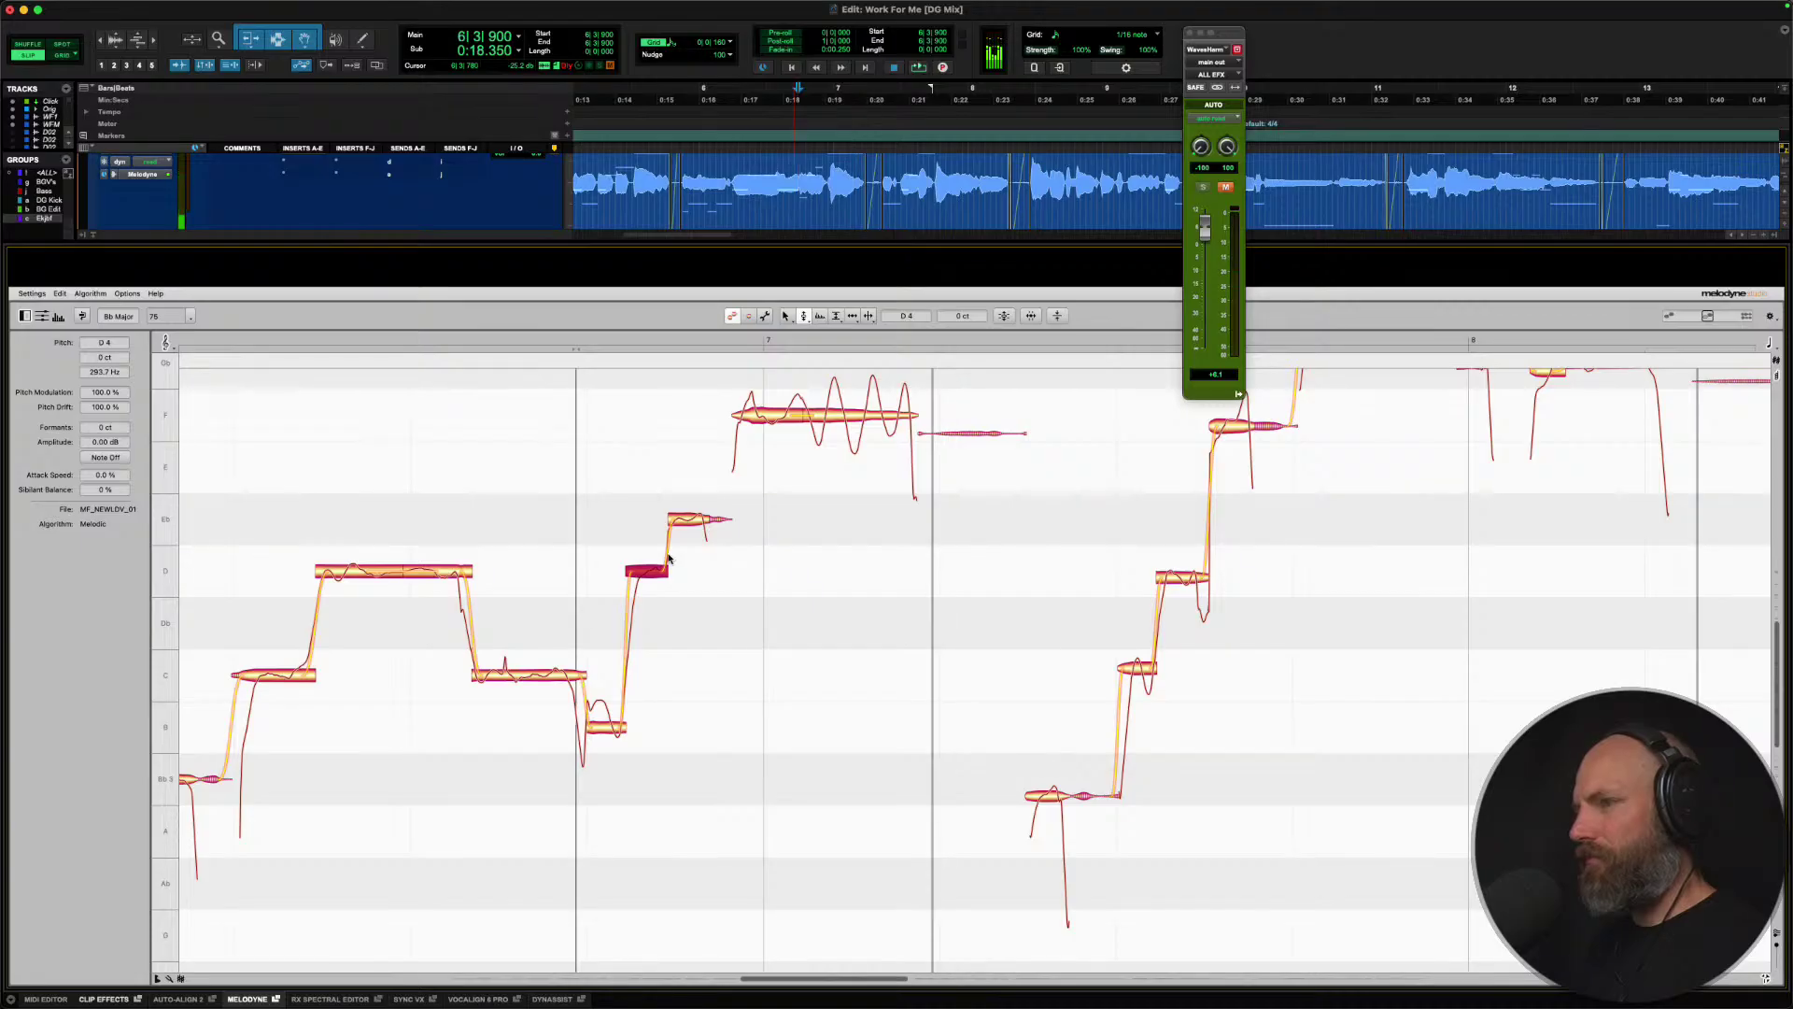
key(space)
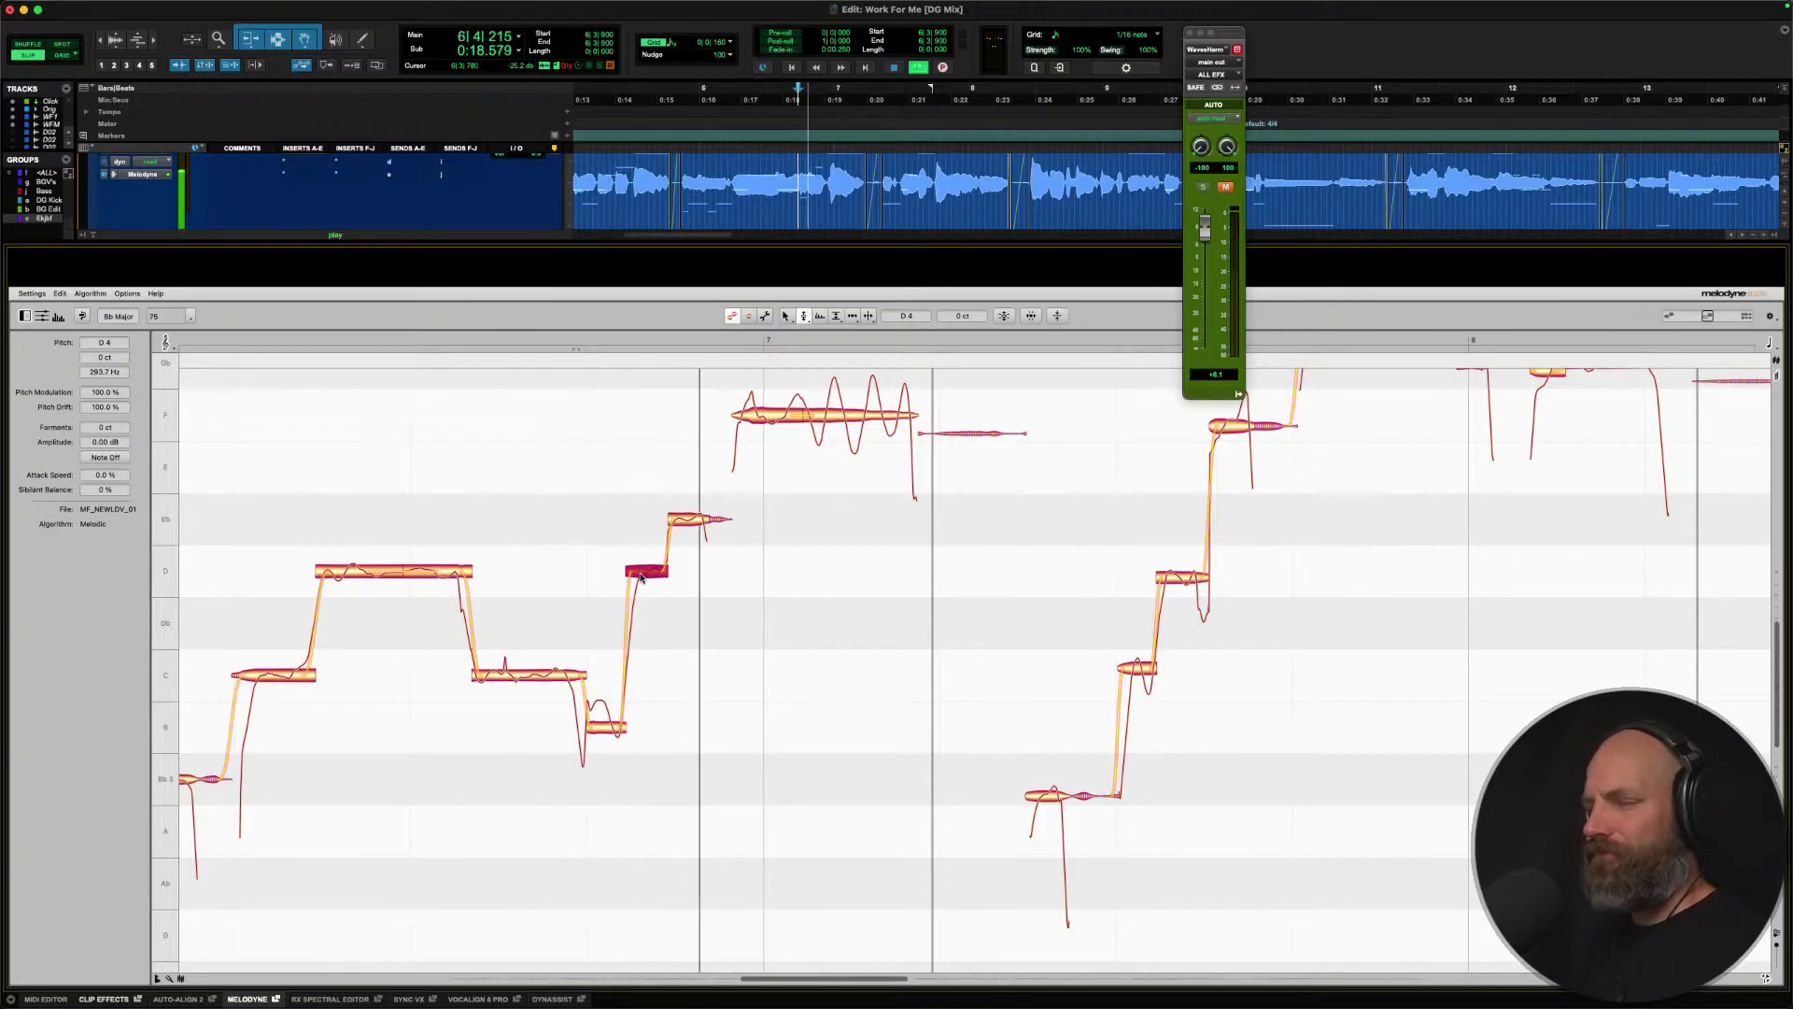
key(space)
Raise the short B note before the D 4 note to C 4 at -31 ct and play it.
click(611, 728)
drag(604, 726, 603, 704)
key(space)
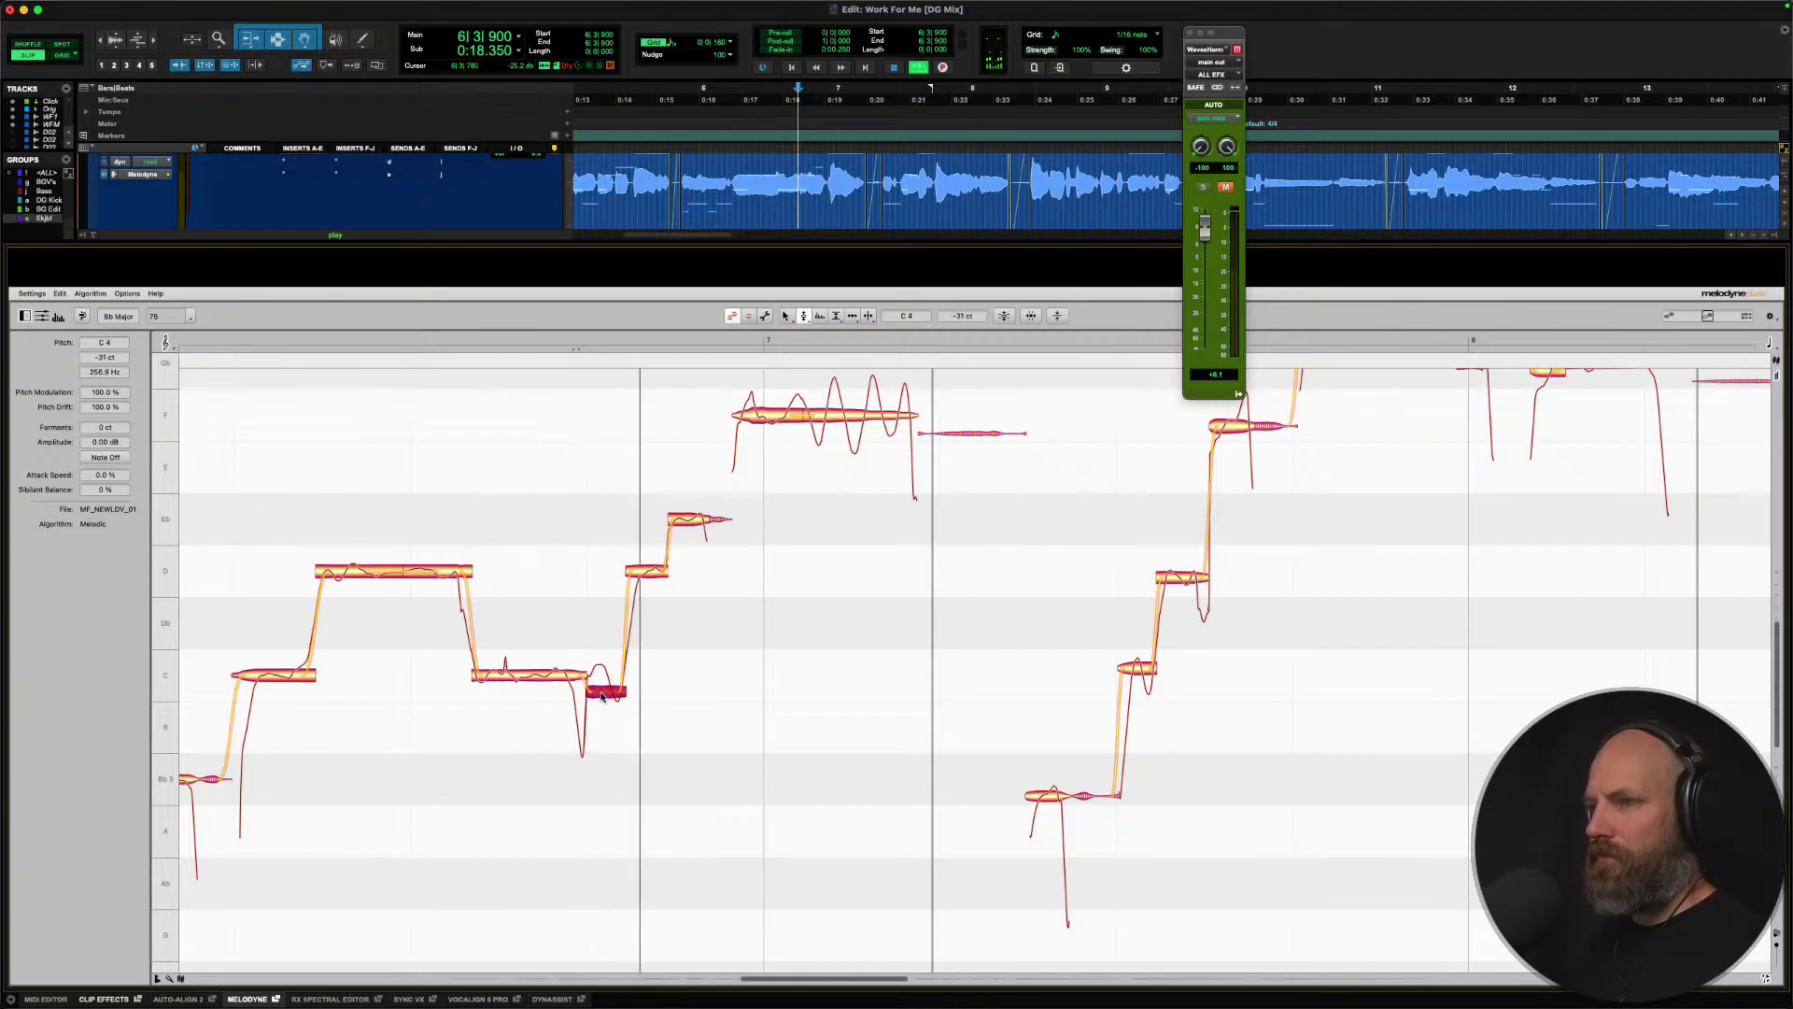
key(space)
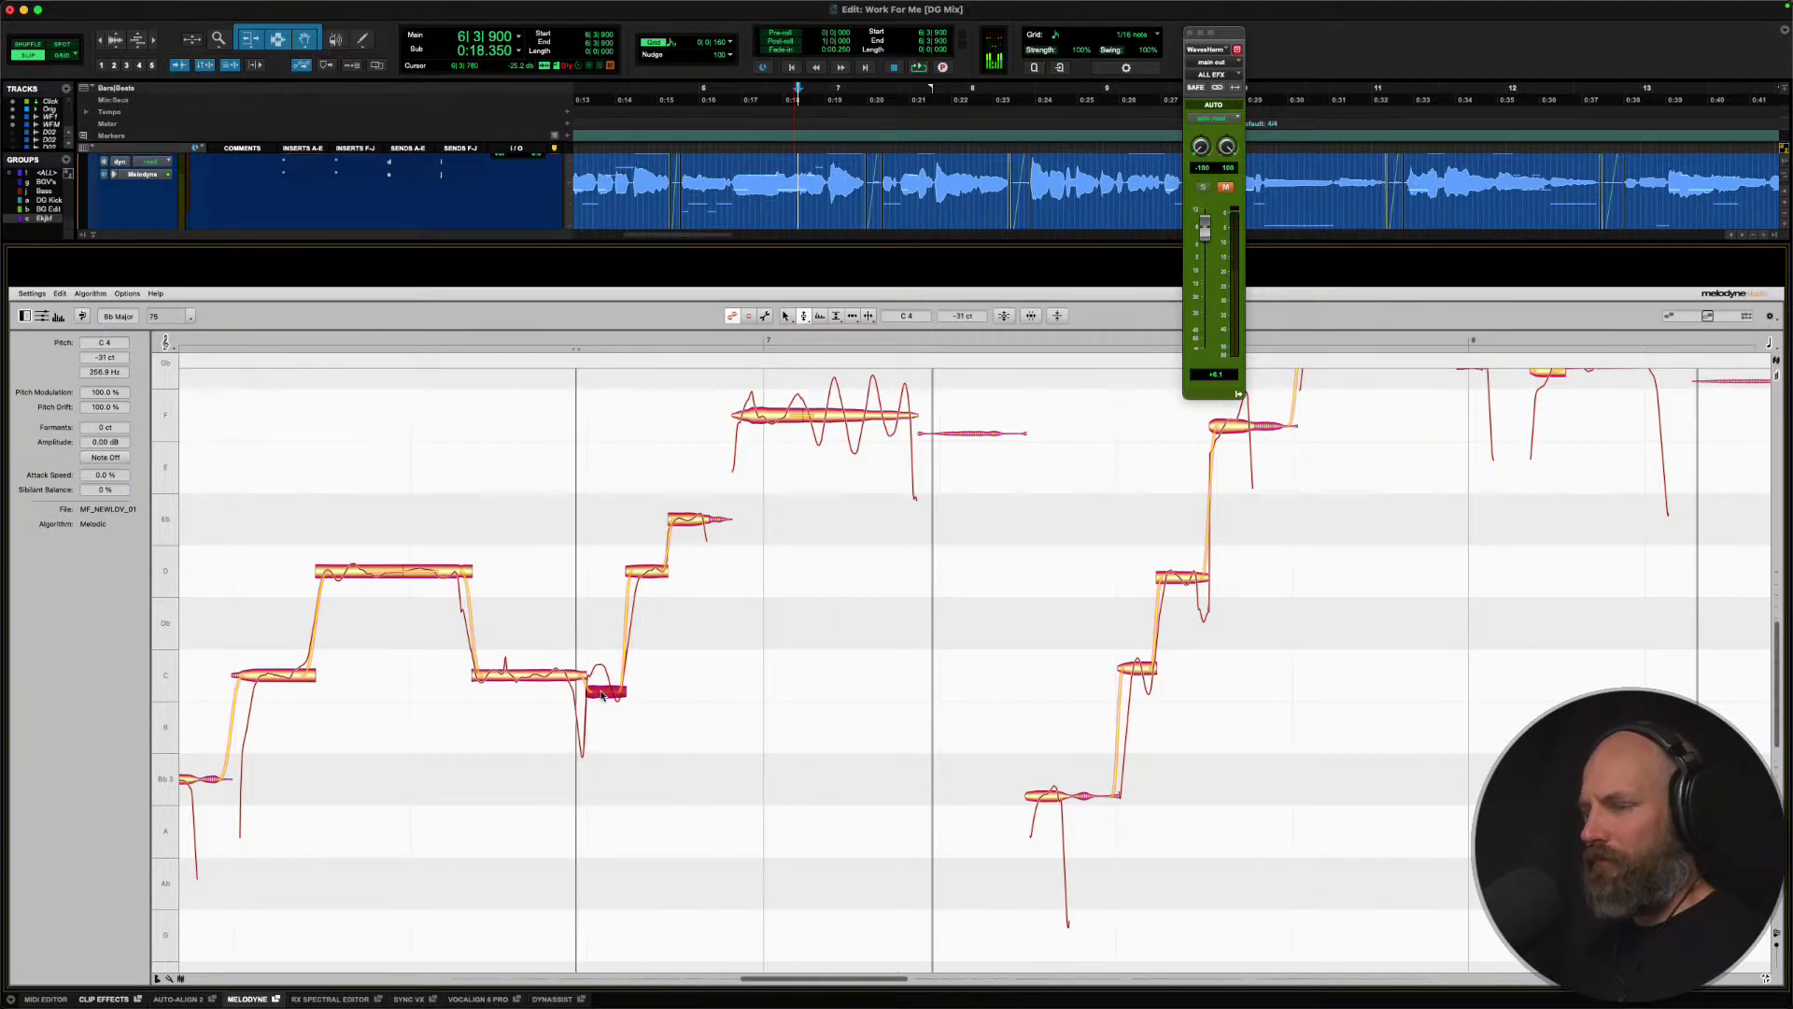
Split the short -31 ct C 4 note in two, snap both parts to C 4 and play the phrase.
right_click(605, 696)
click(613, 710)
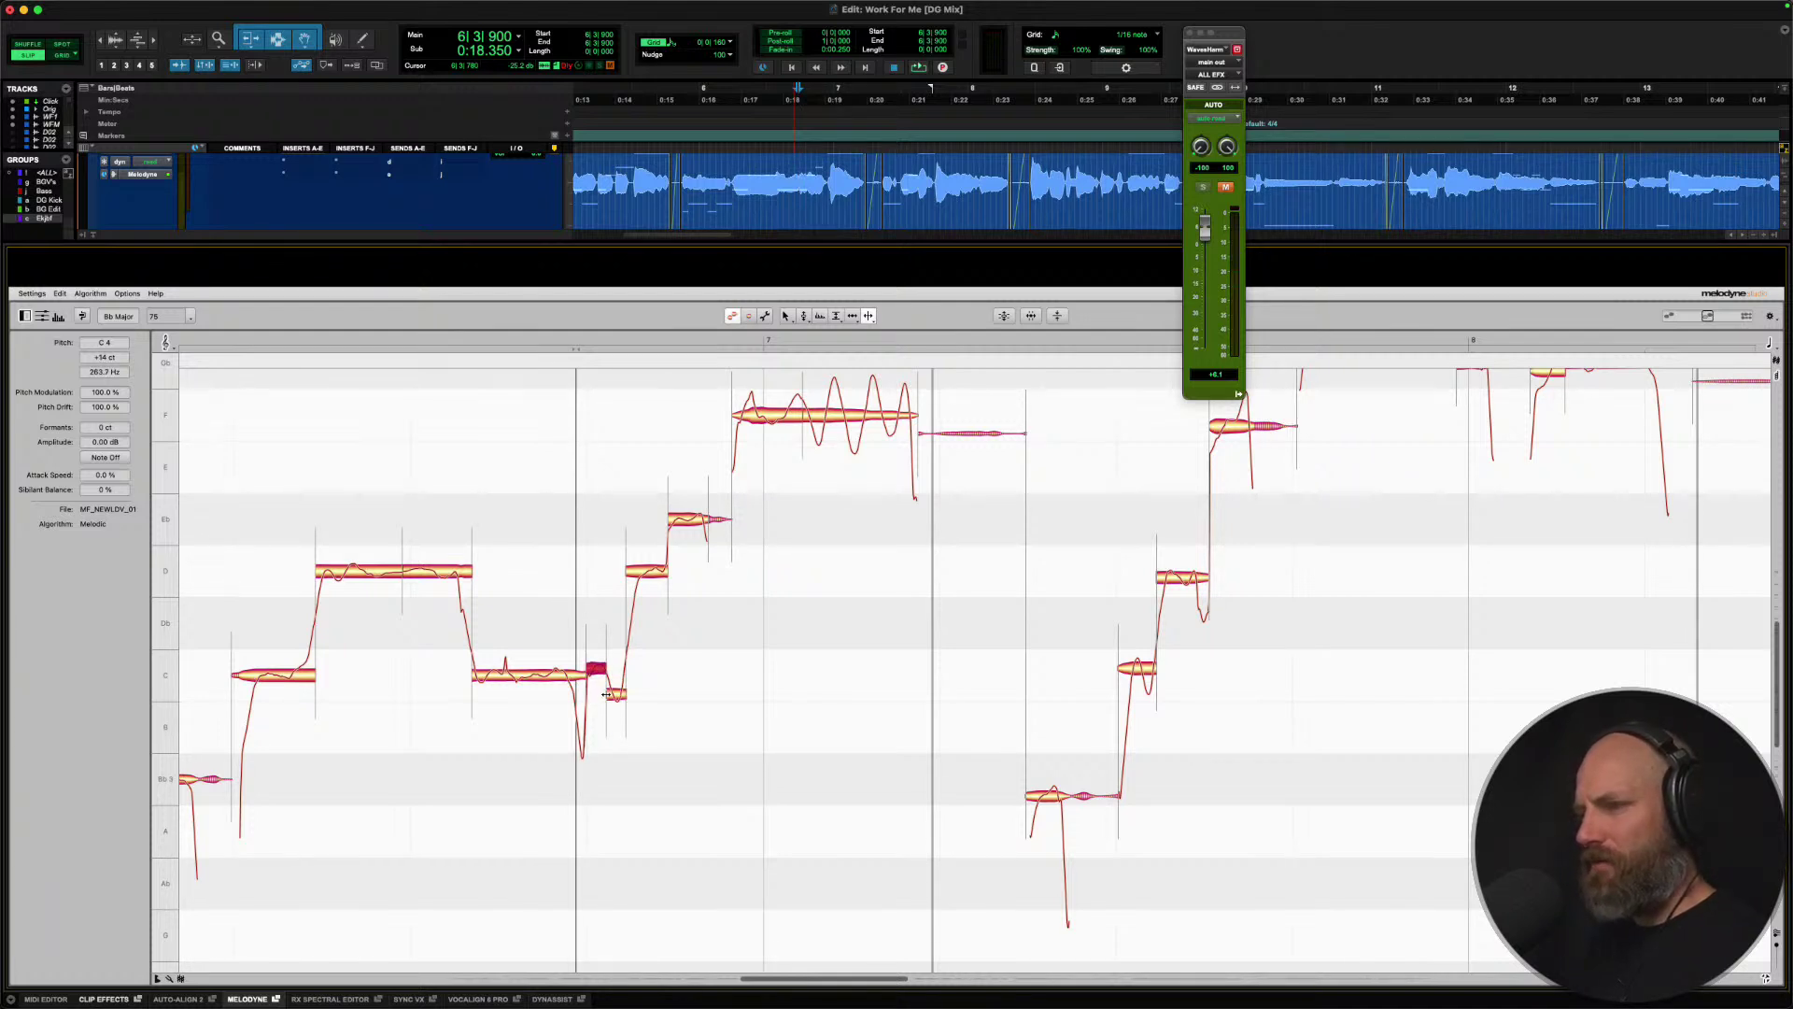
right_click(606, 693)
click(578, 685)
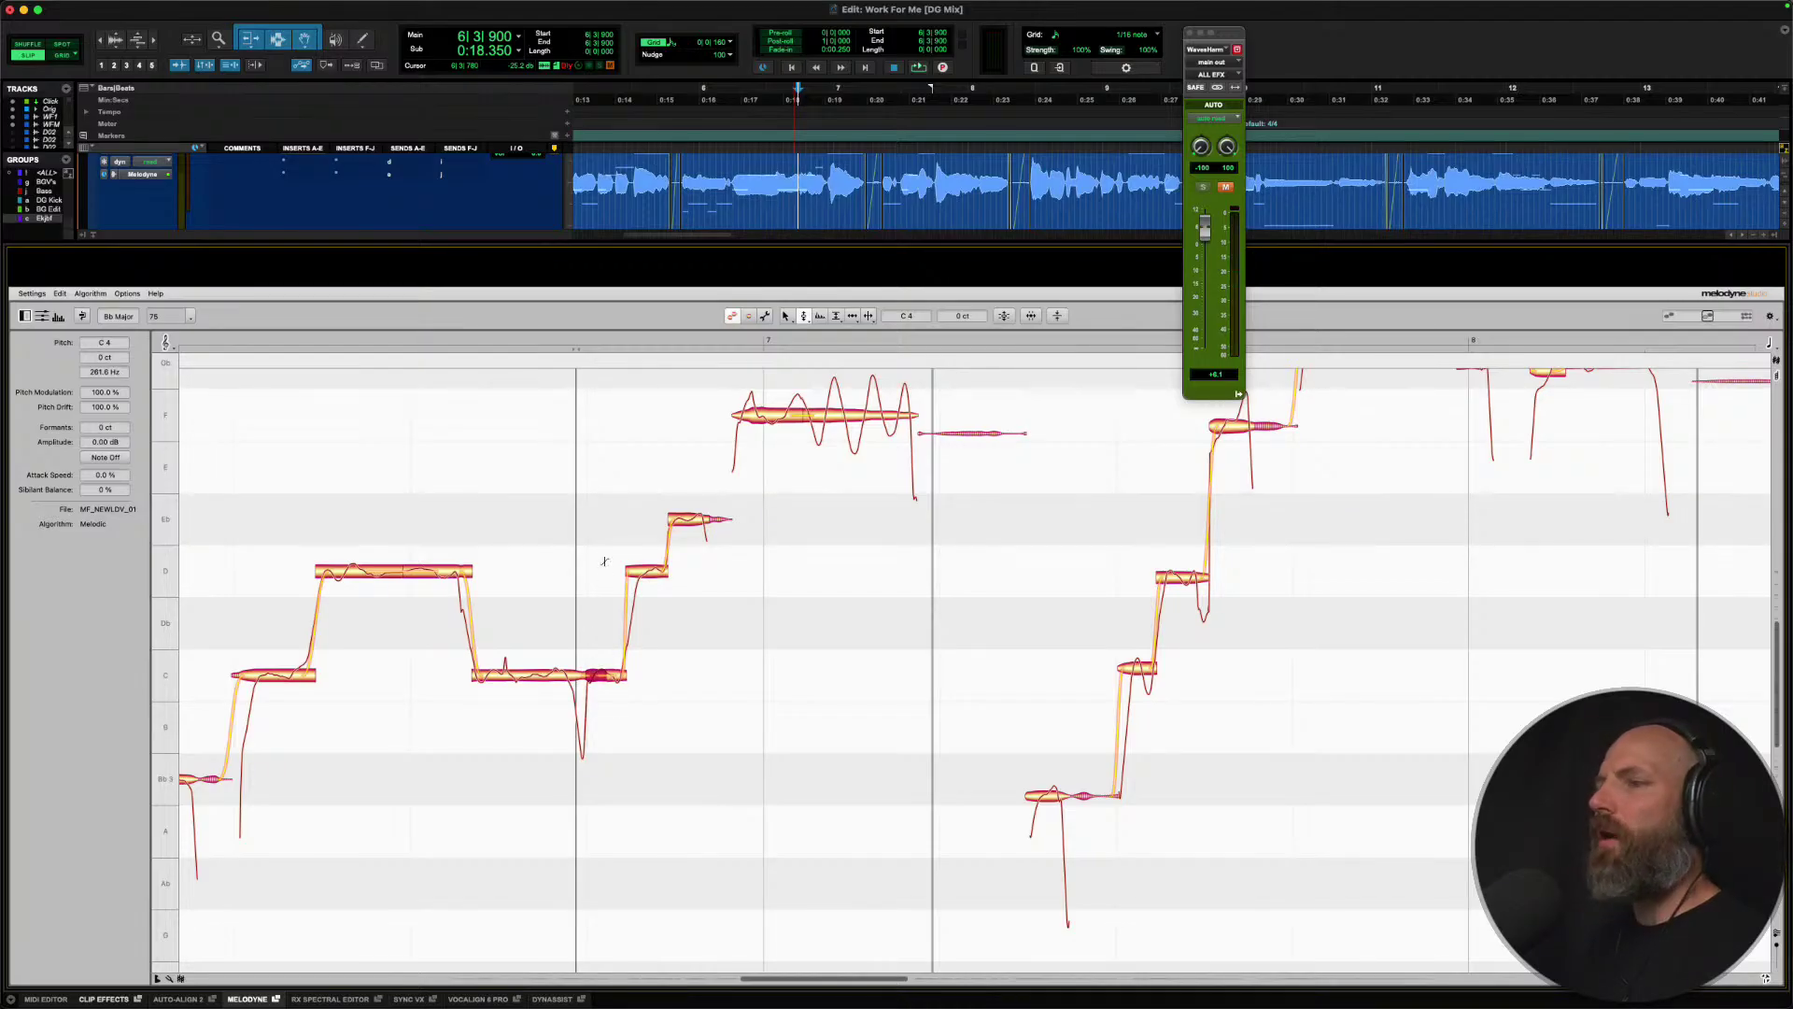
key(space)
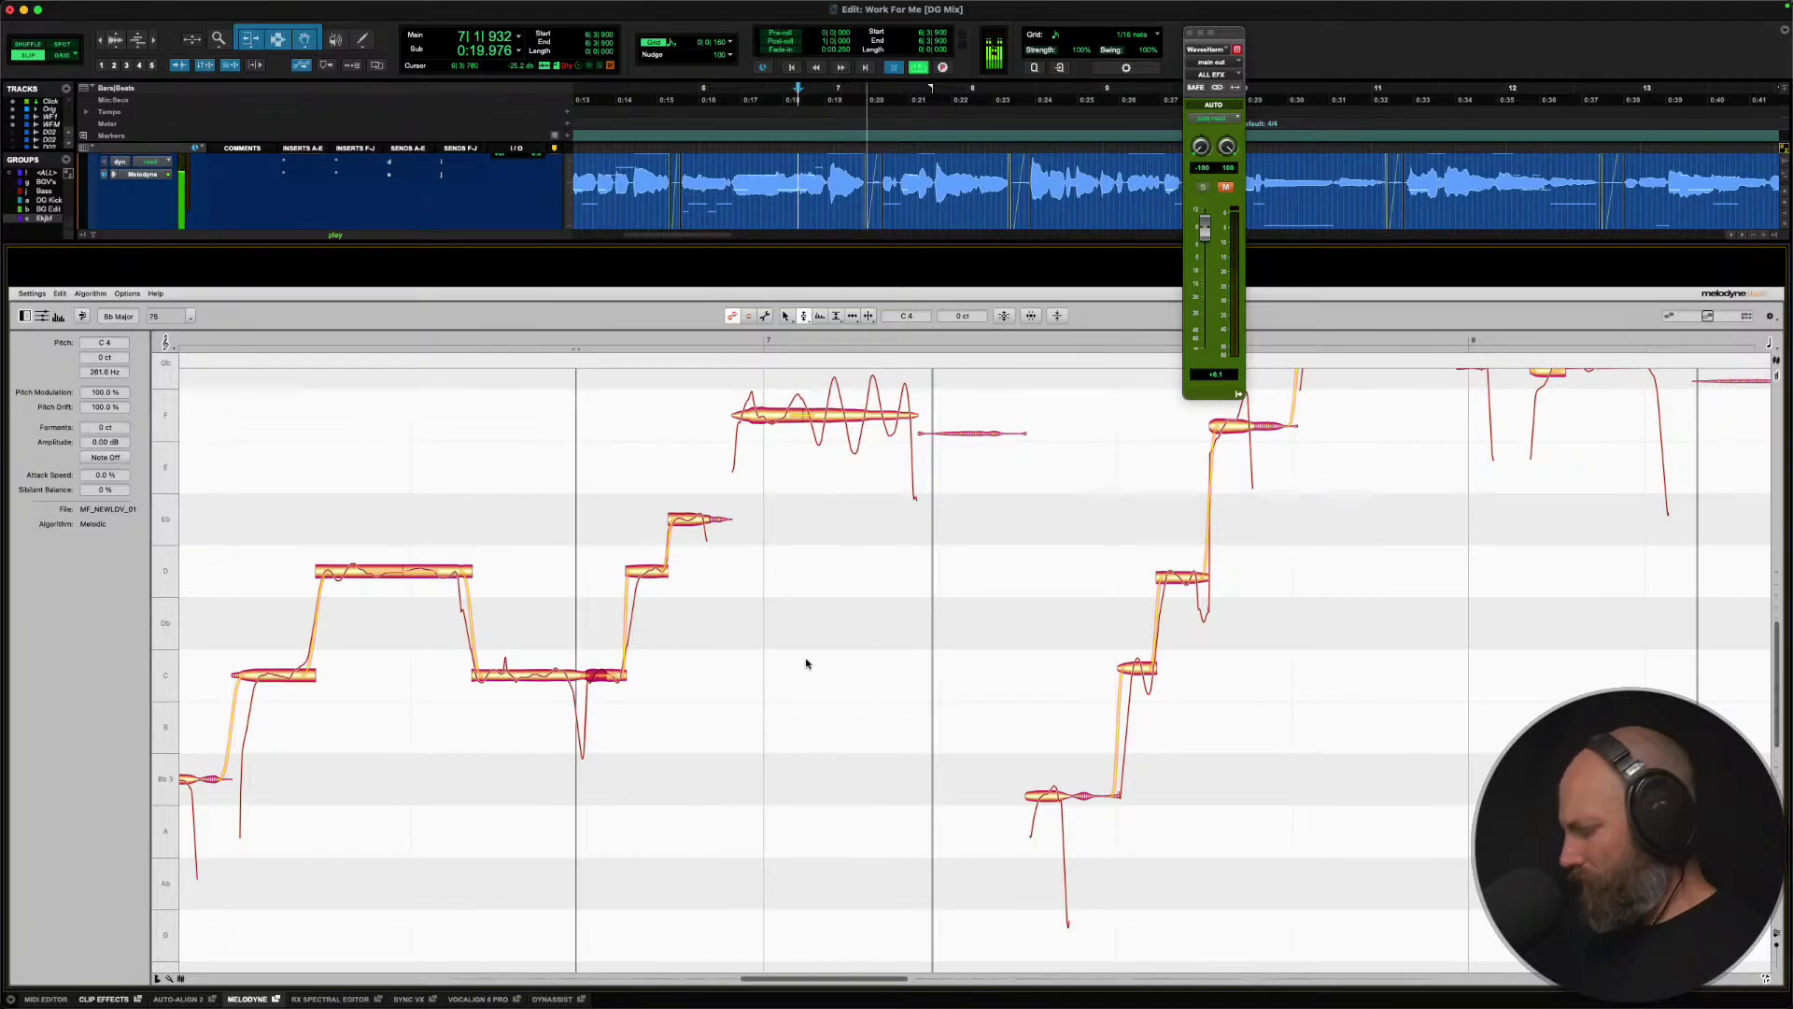
key(space)
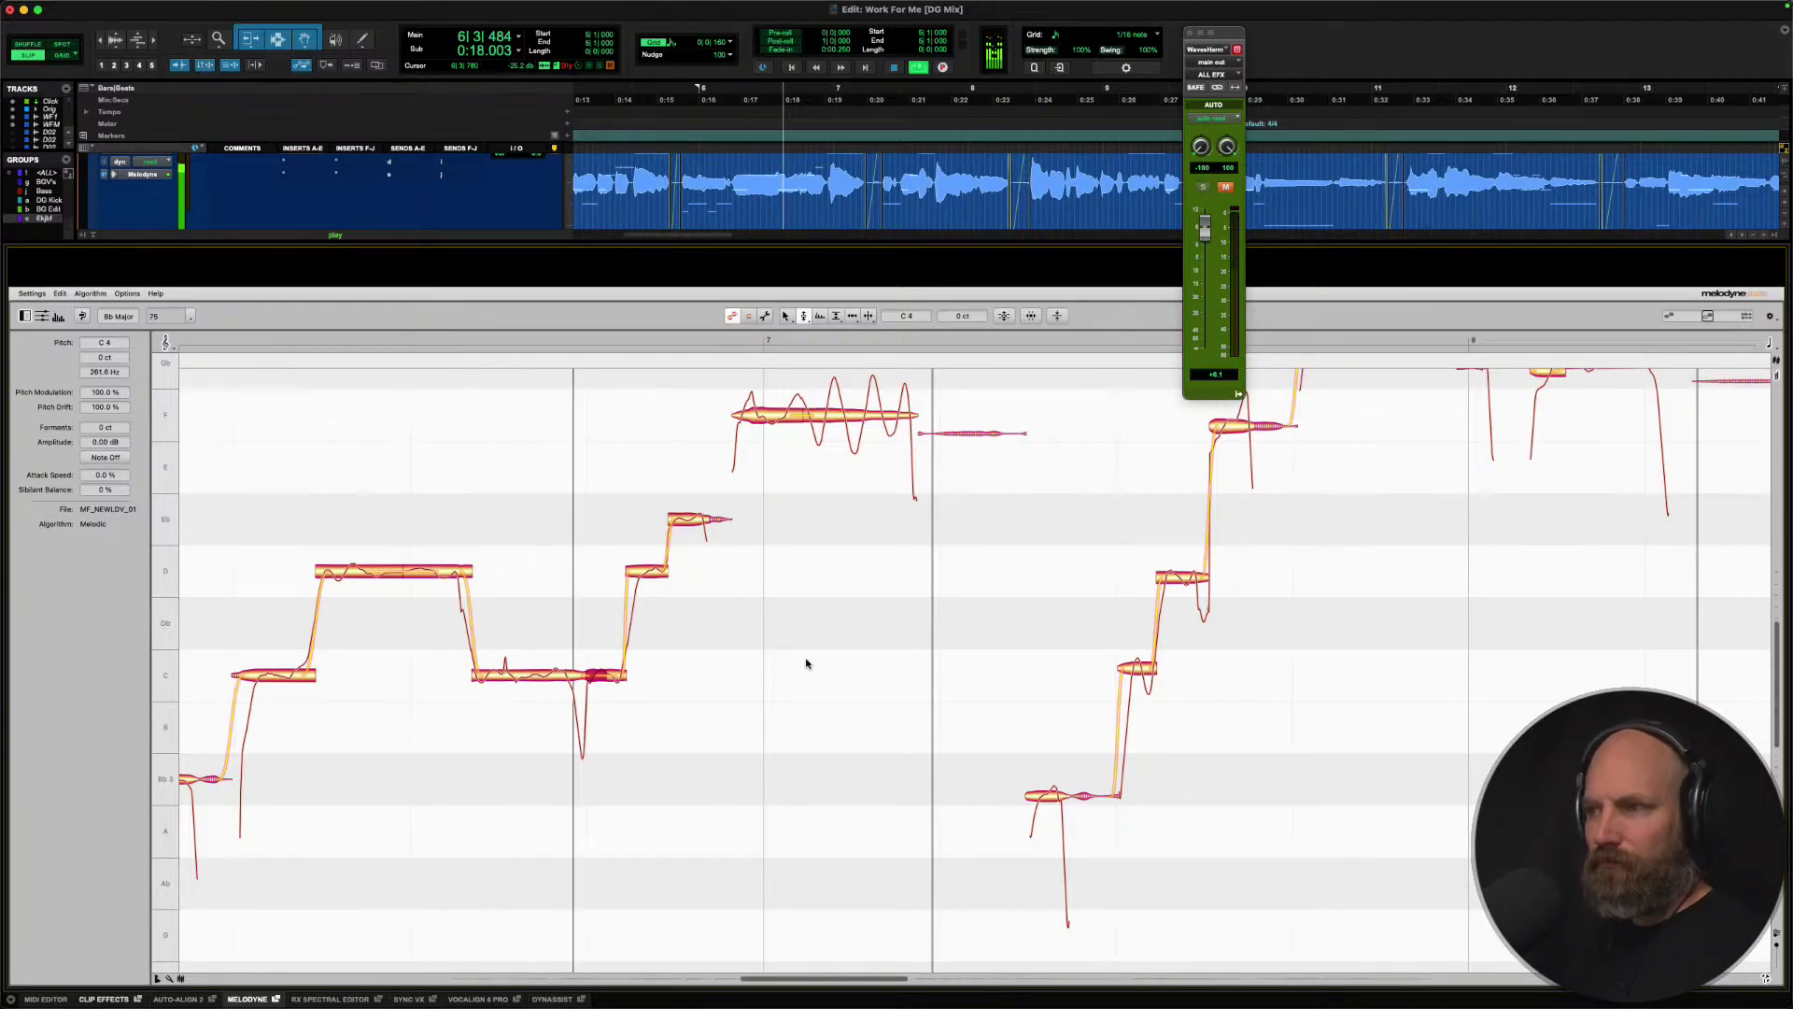
key(space)
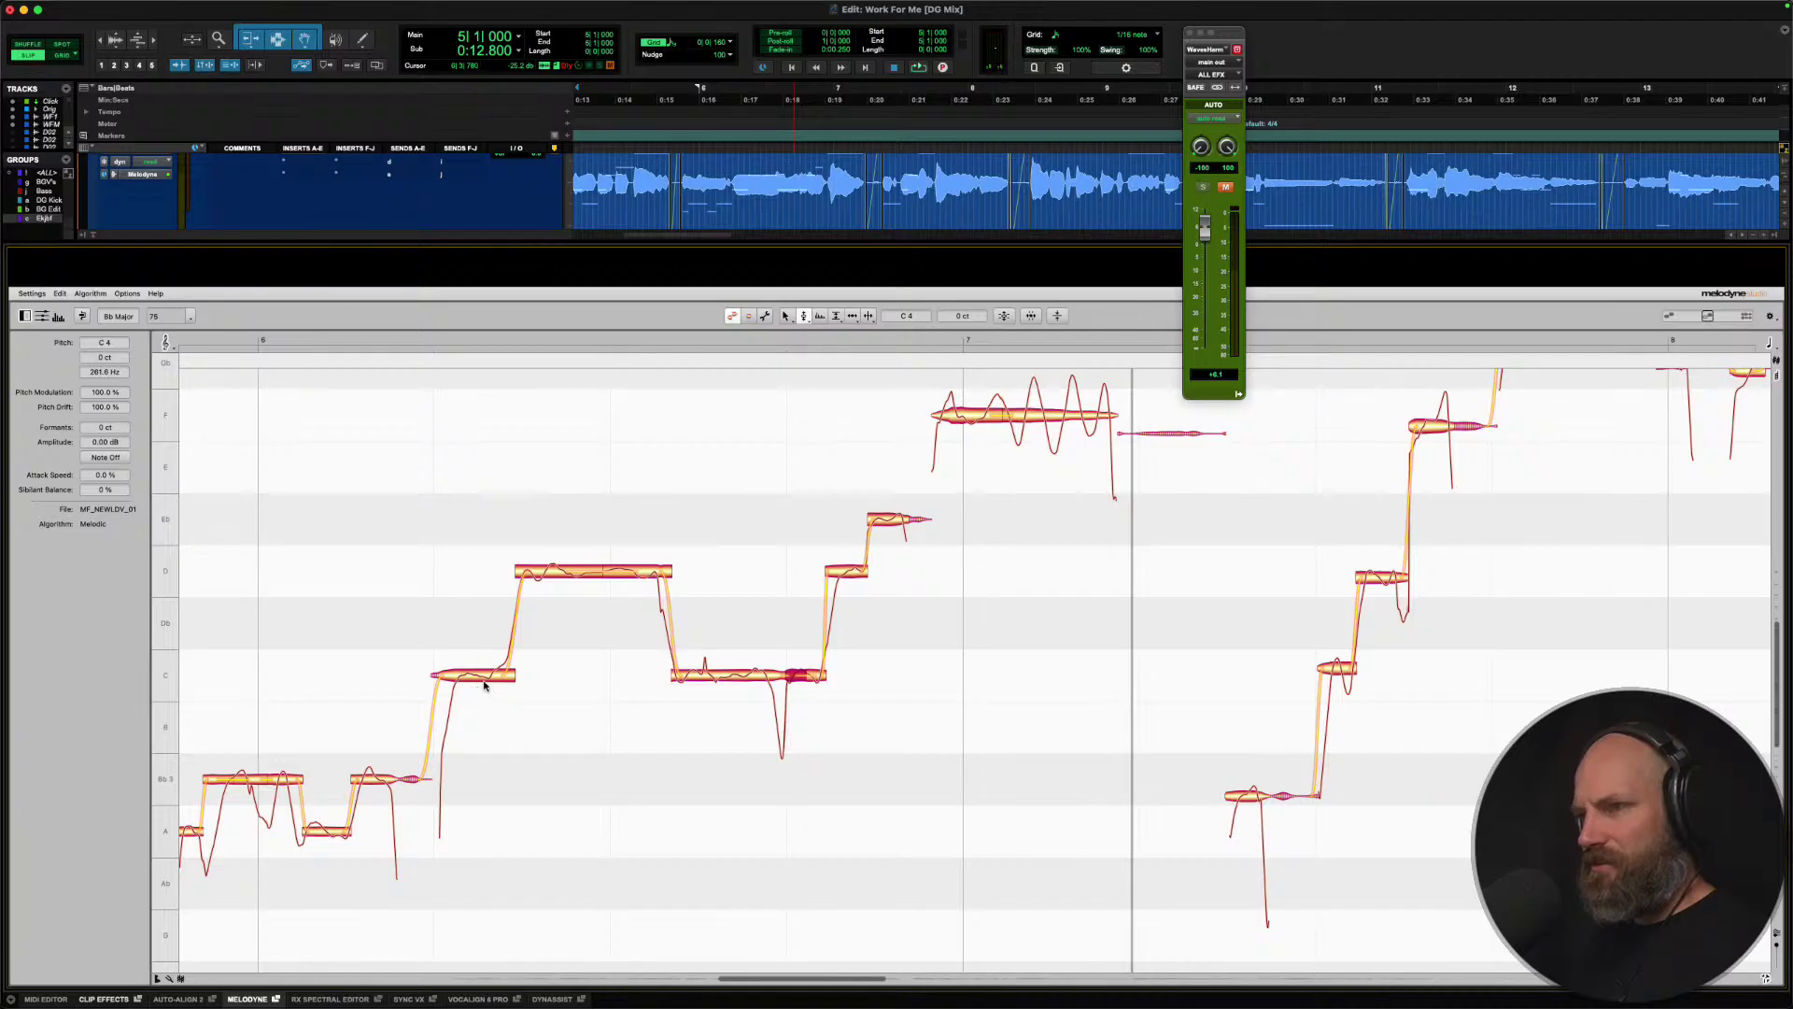
Split the C 4 note in the first half of bar 6 near its end and snap both parts to C 4.
right_click(484, 684)
click(545, 688)
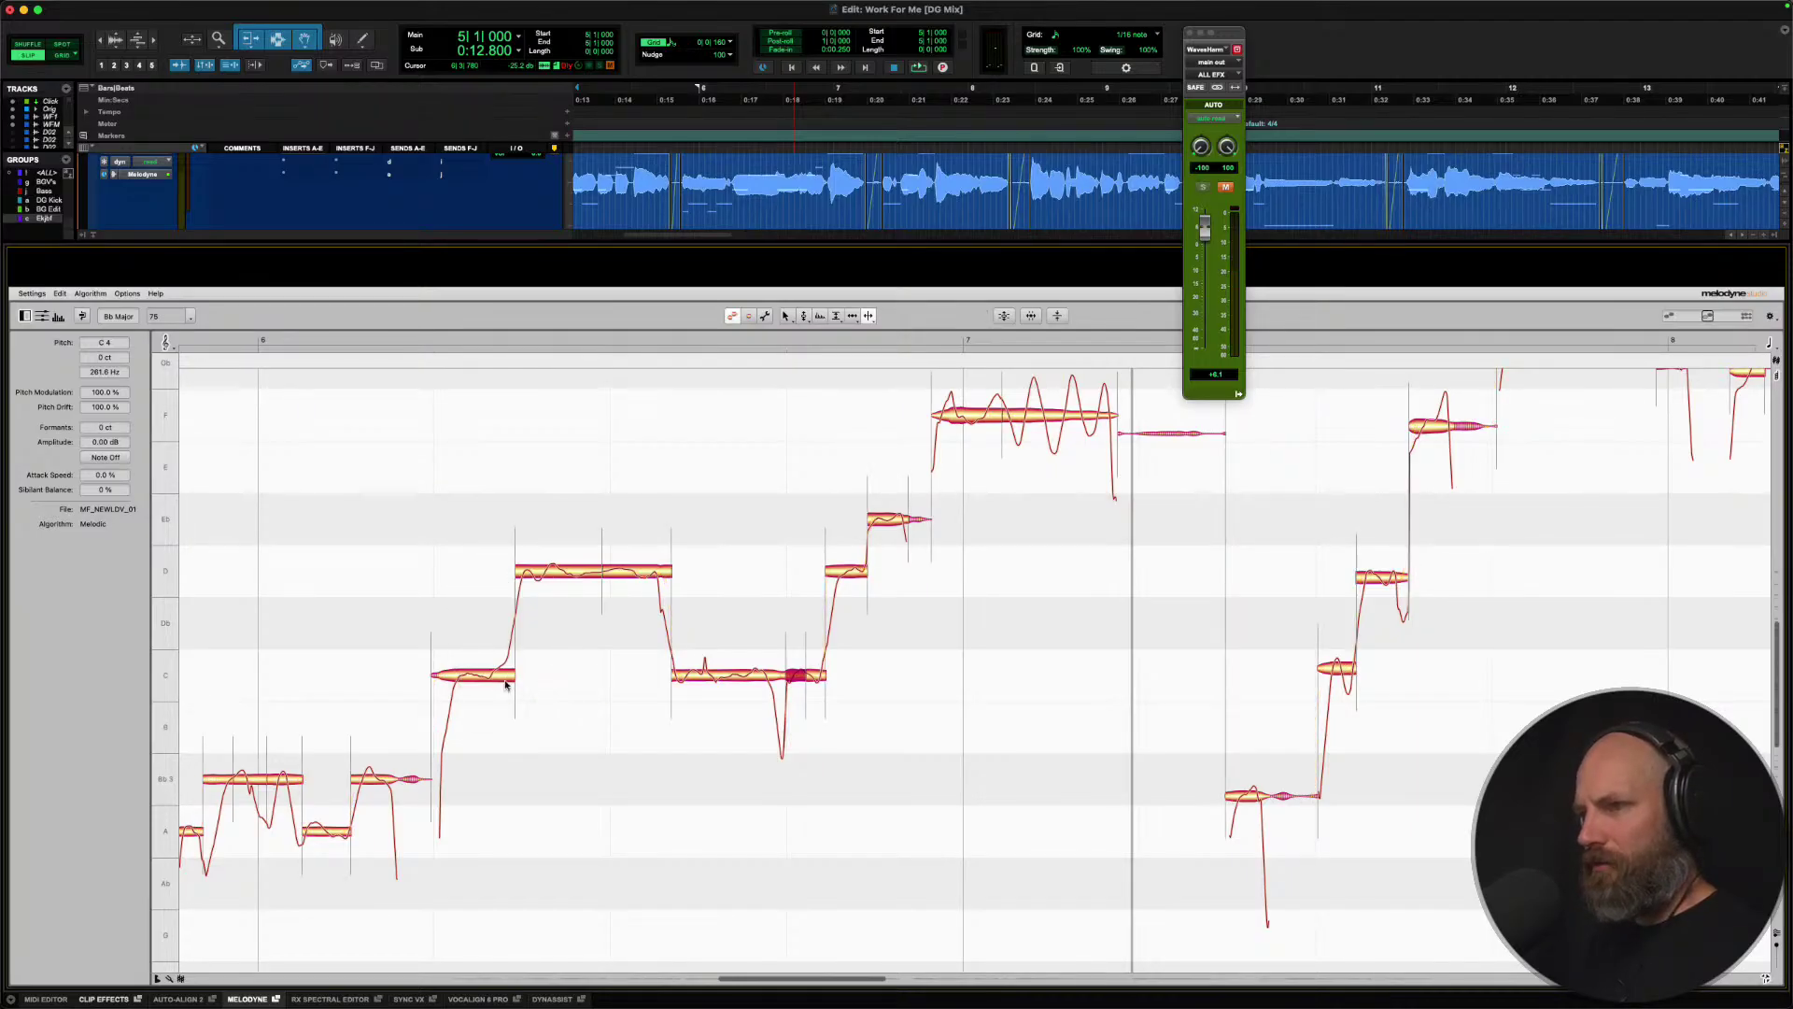
click(491, 675)
right_click(491, 675)
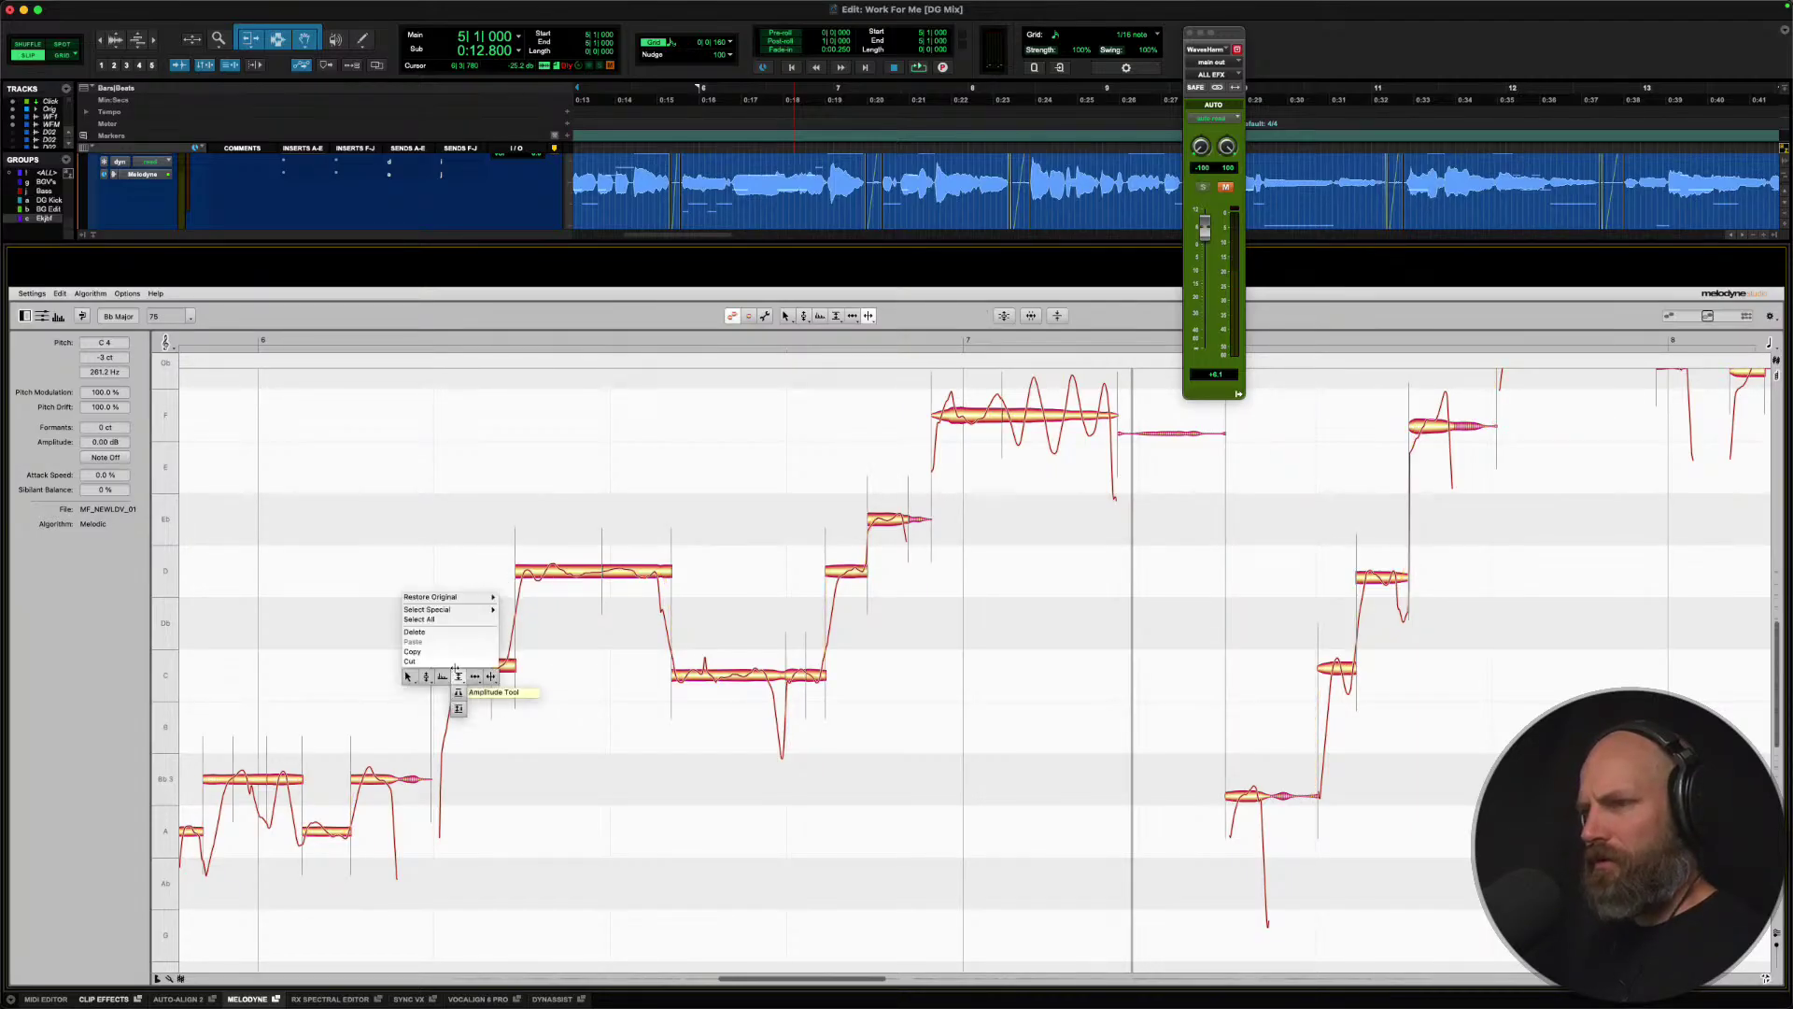
click(451, 677)
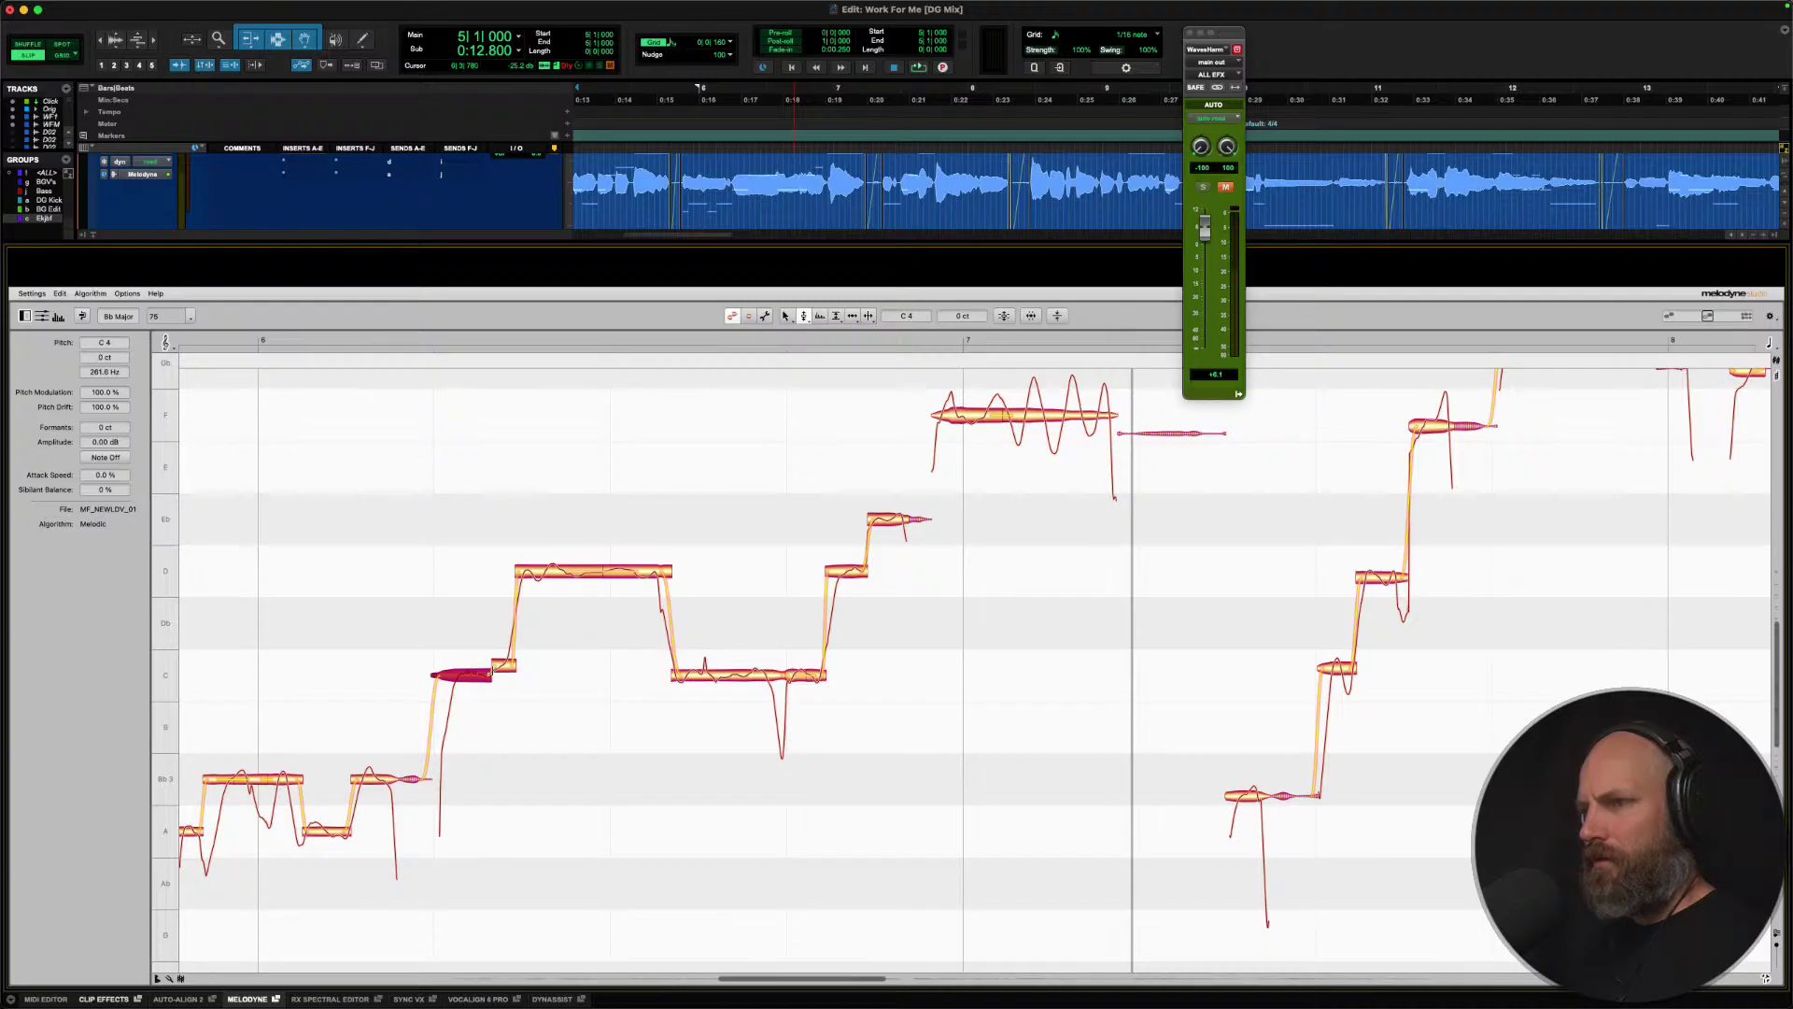
double_click(505, 670)
Switch to the Time tool and play the phrase from bar 5 into the end of bar 6.
right_click(527, 572)
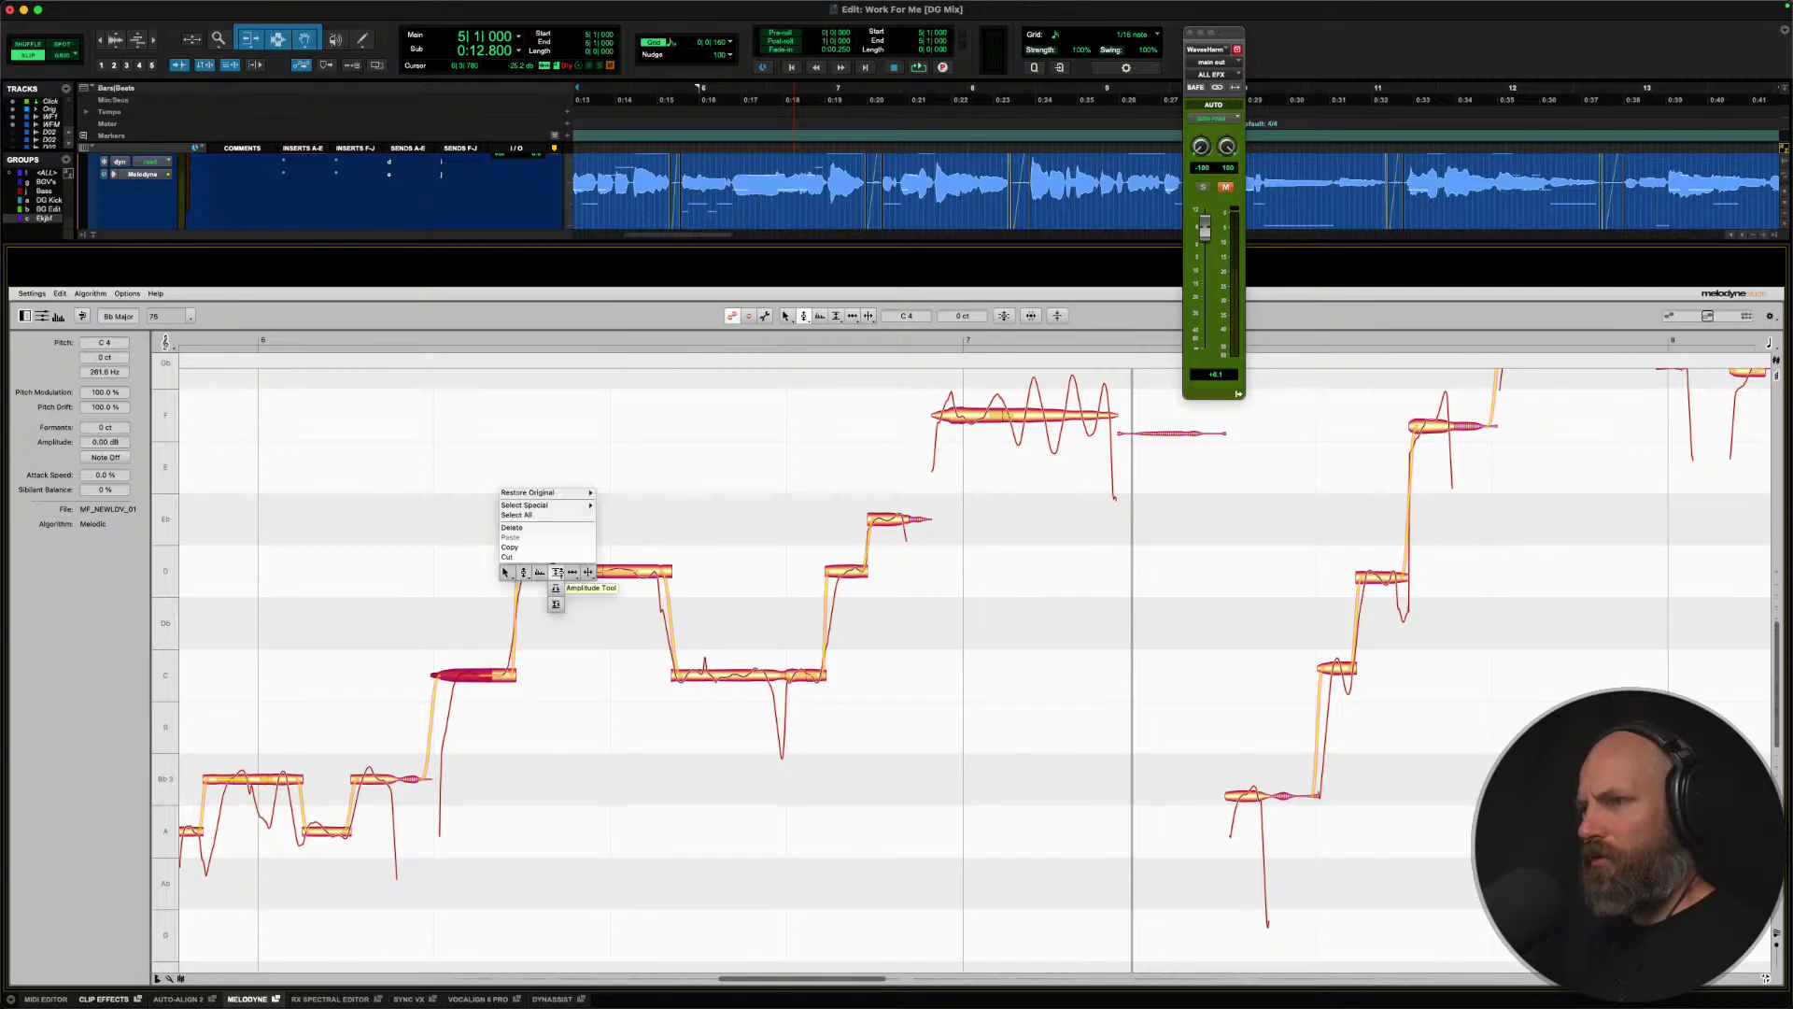
click(569, 572)
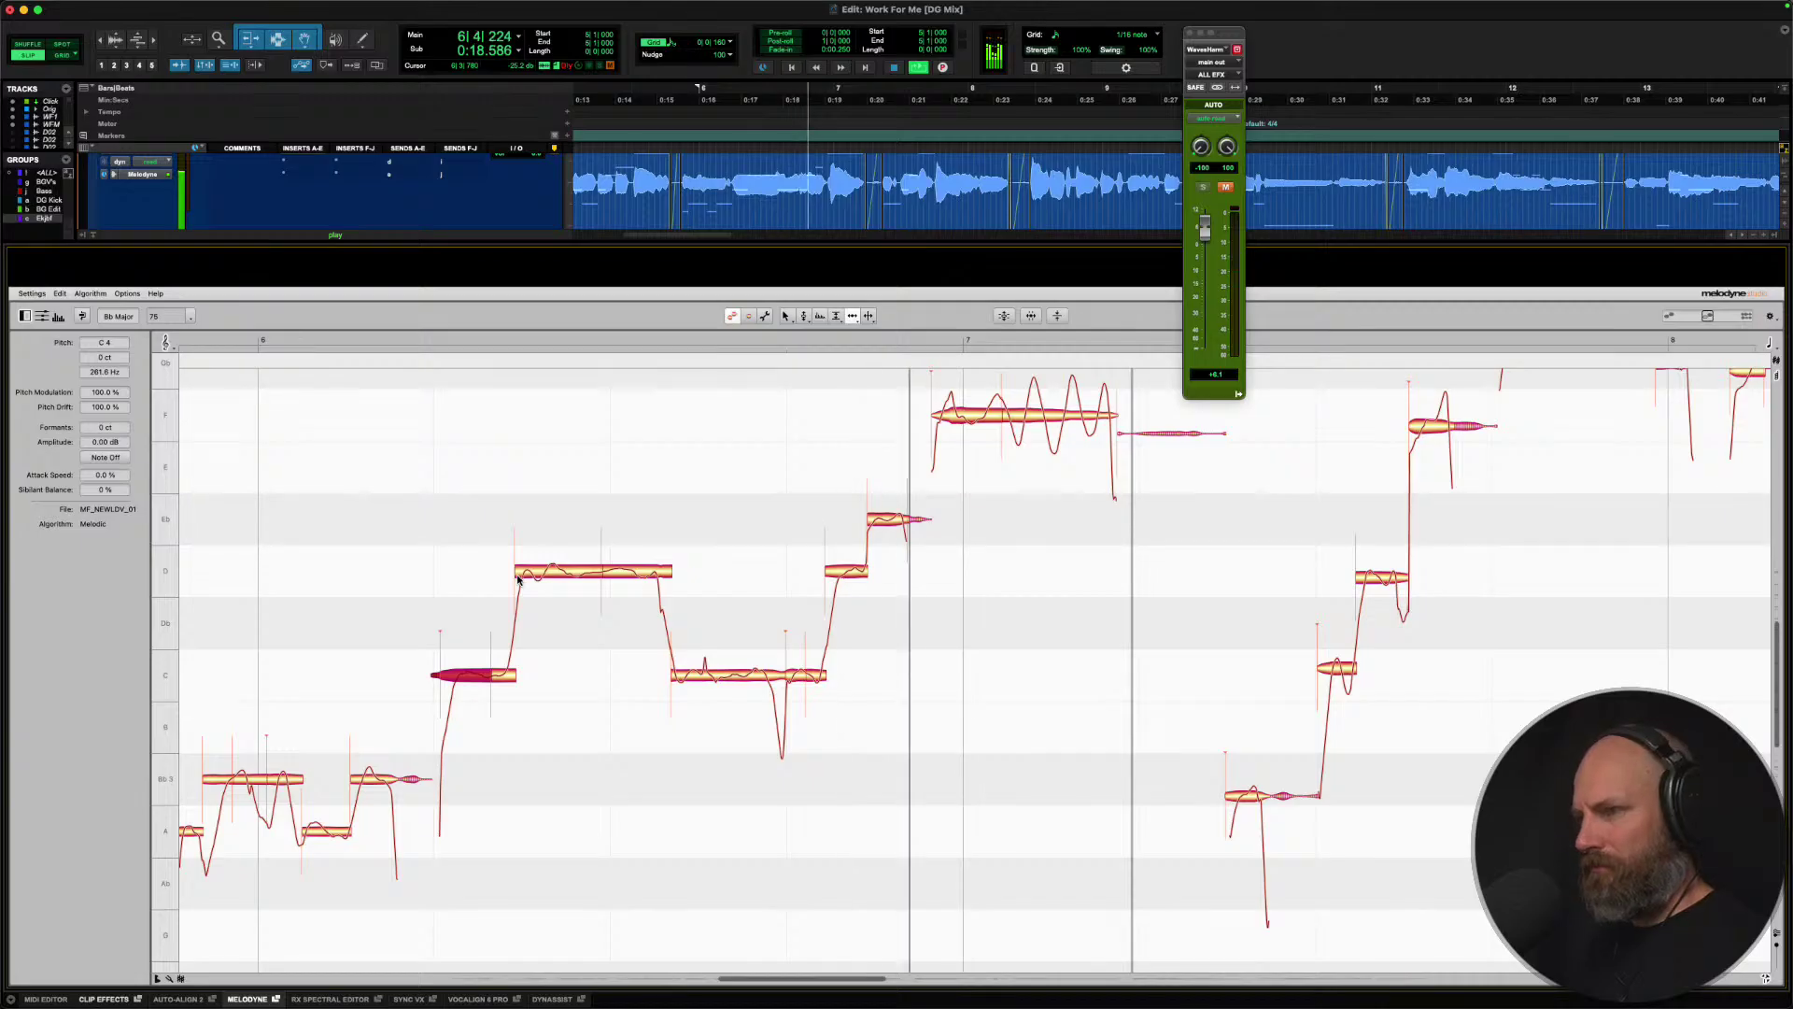
key(space)
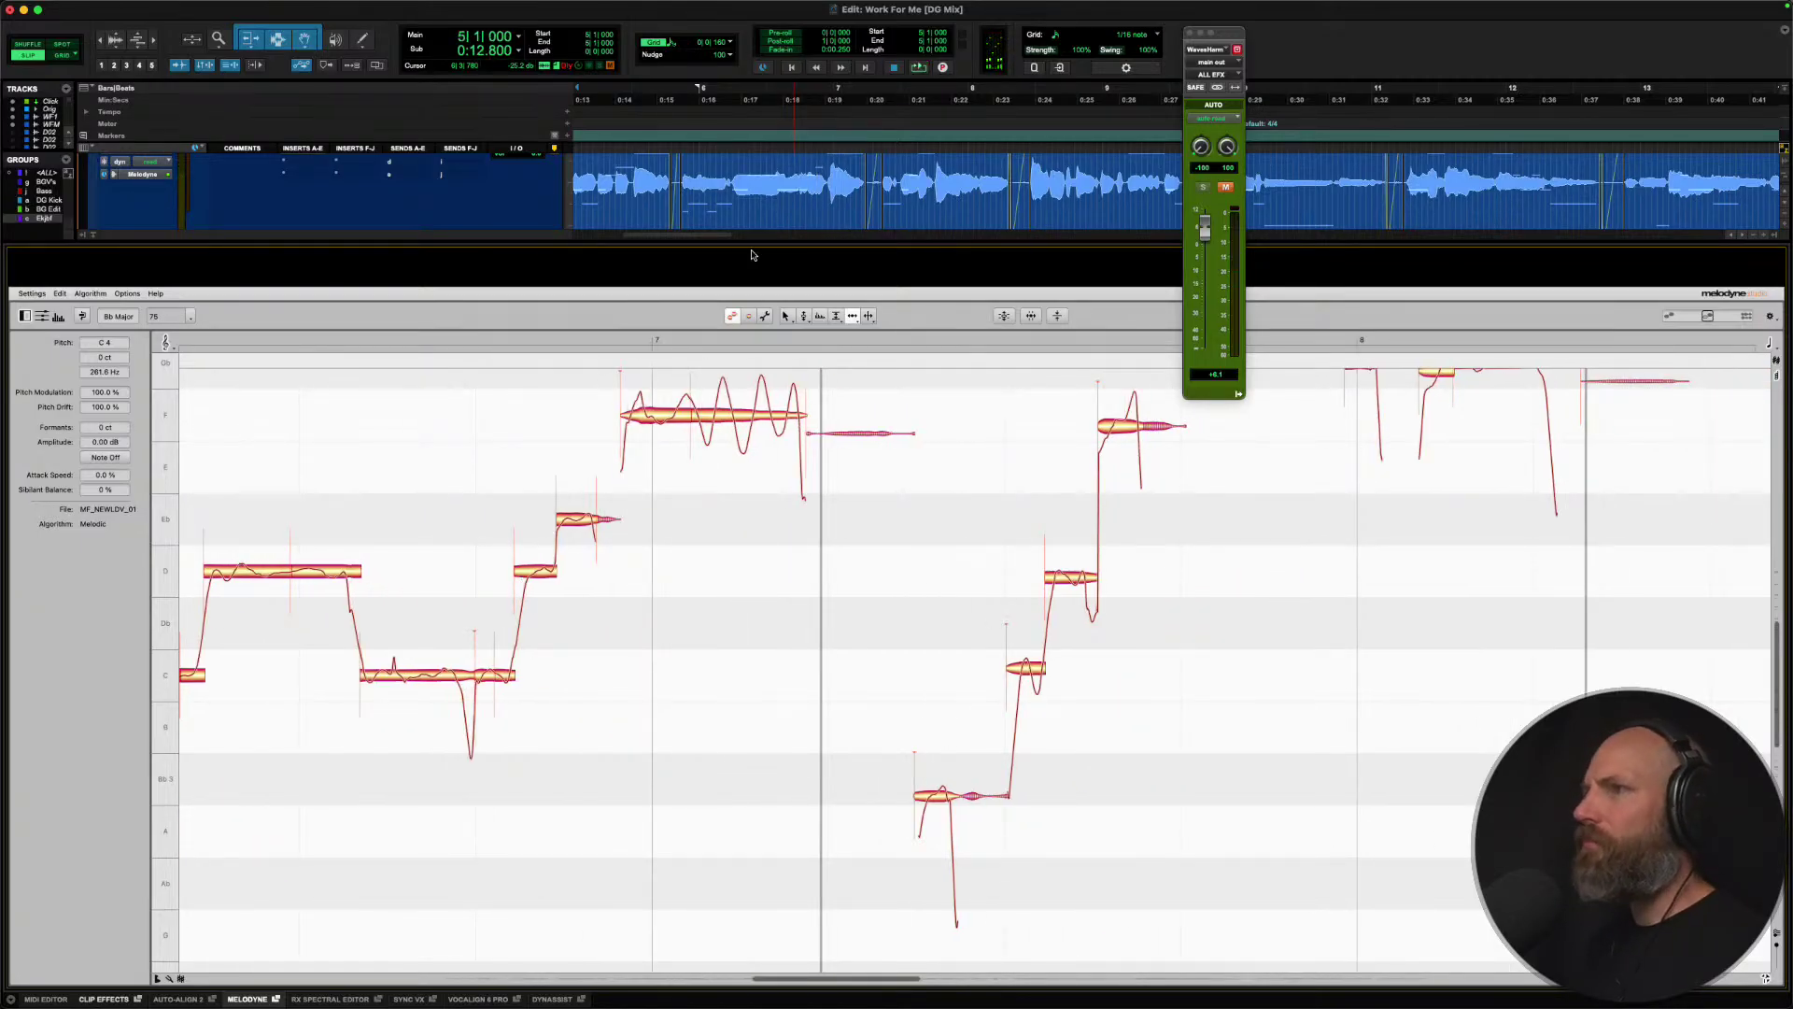
Play the vocal from just before bar 7, then again from early in bar 6.
click(822, 184)
key(space)
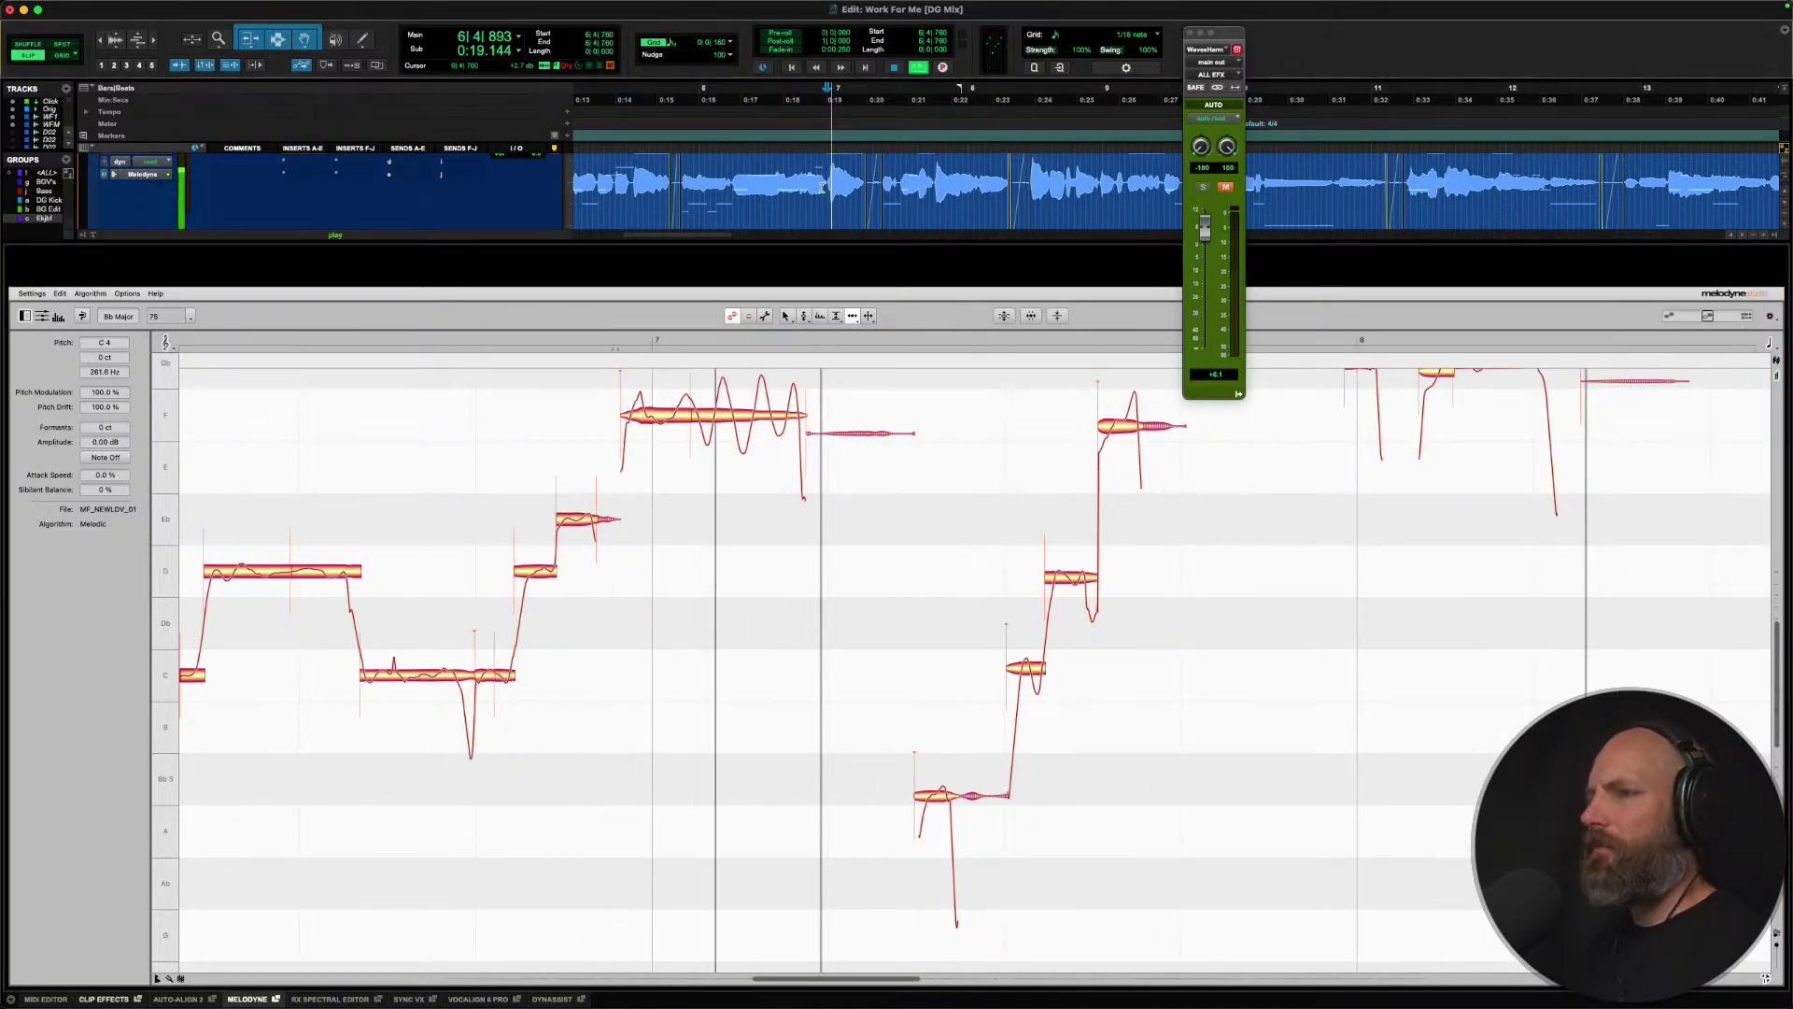
key(space)
click(723, 177)
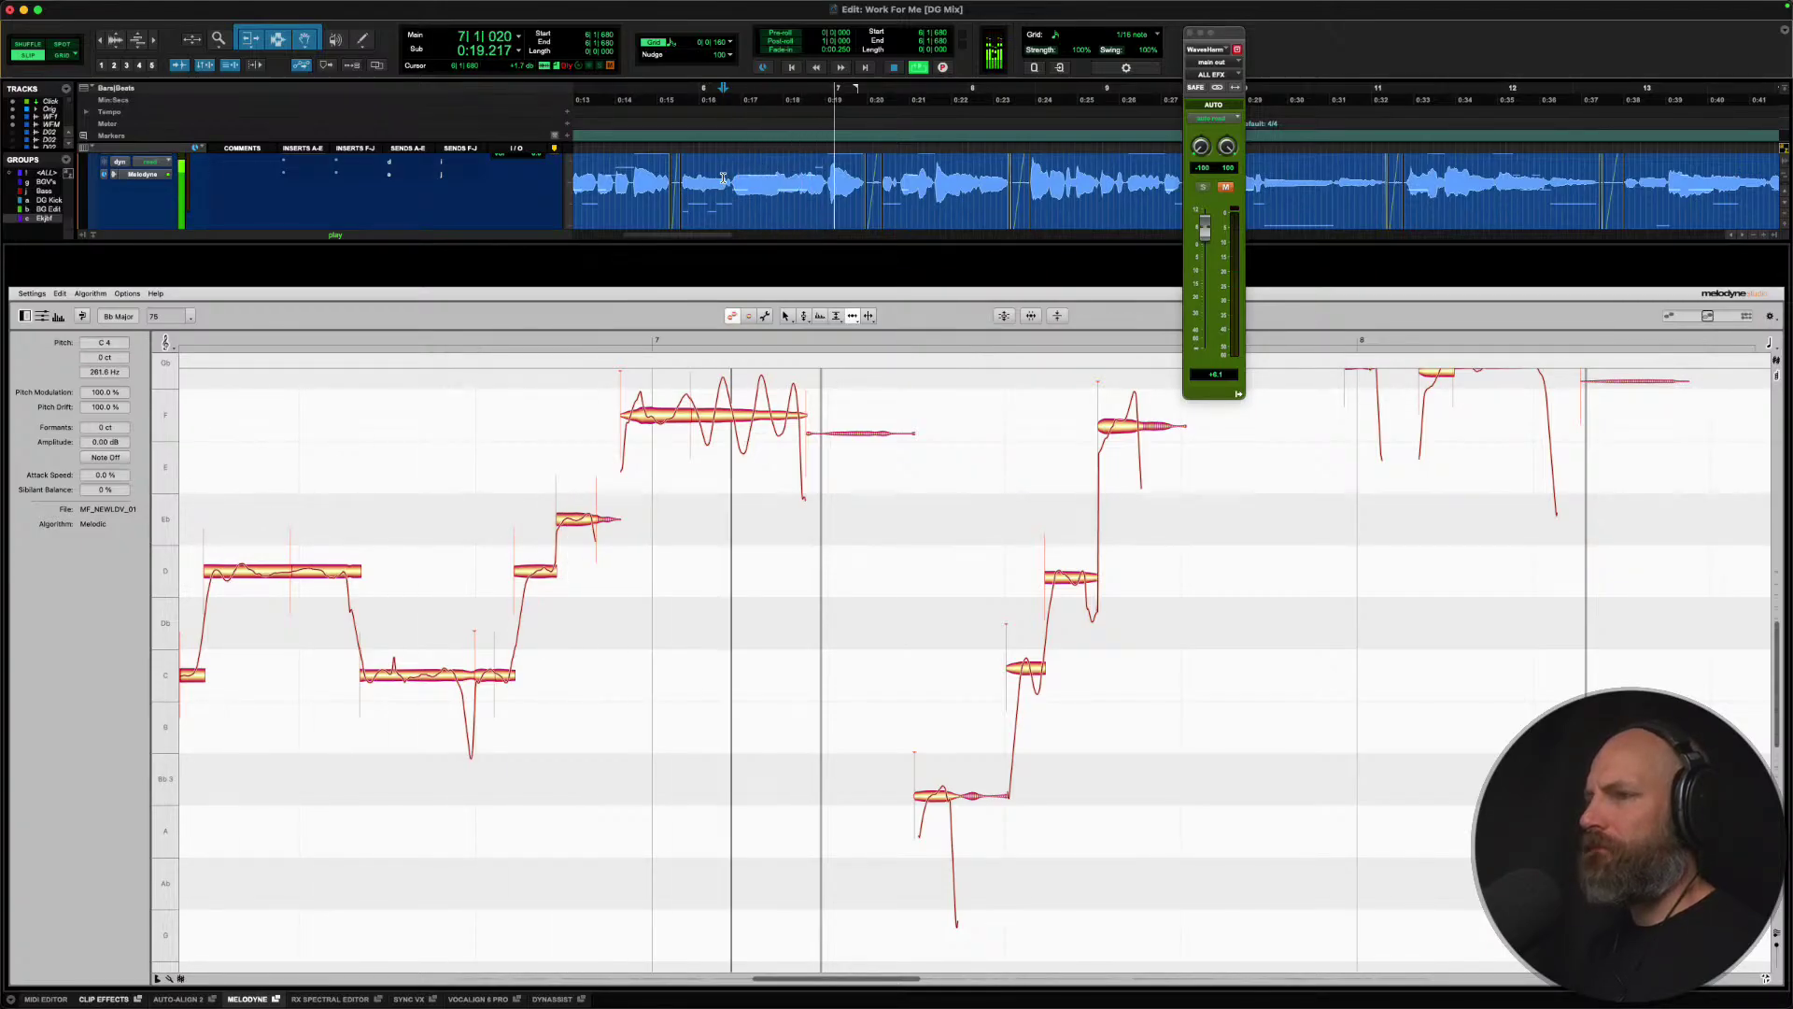
key(space)
Split the first F 4 note around the start of bar 7 just before its existing separation and snap the first part to F 4.
scroll(677, 458, up, 1)
scroll(677, 458, up, 1)
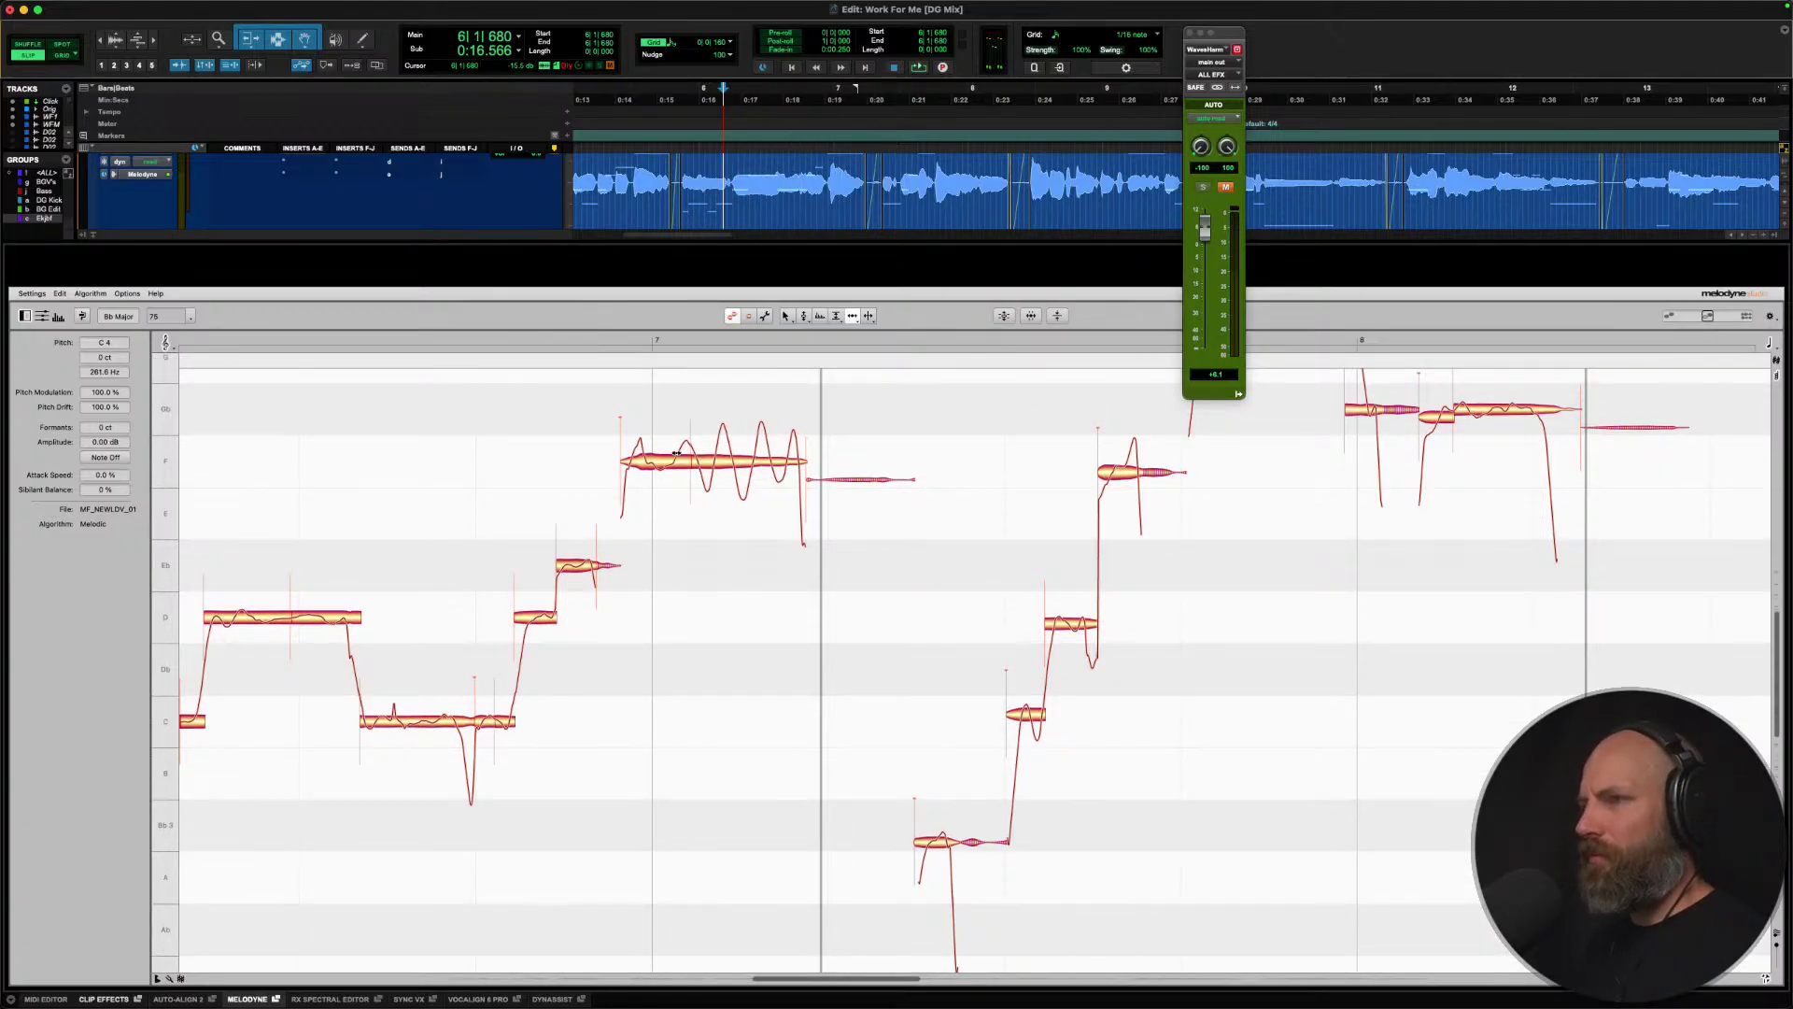
right_click(671, 459)
click(692, 459)
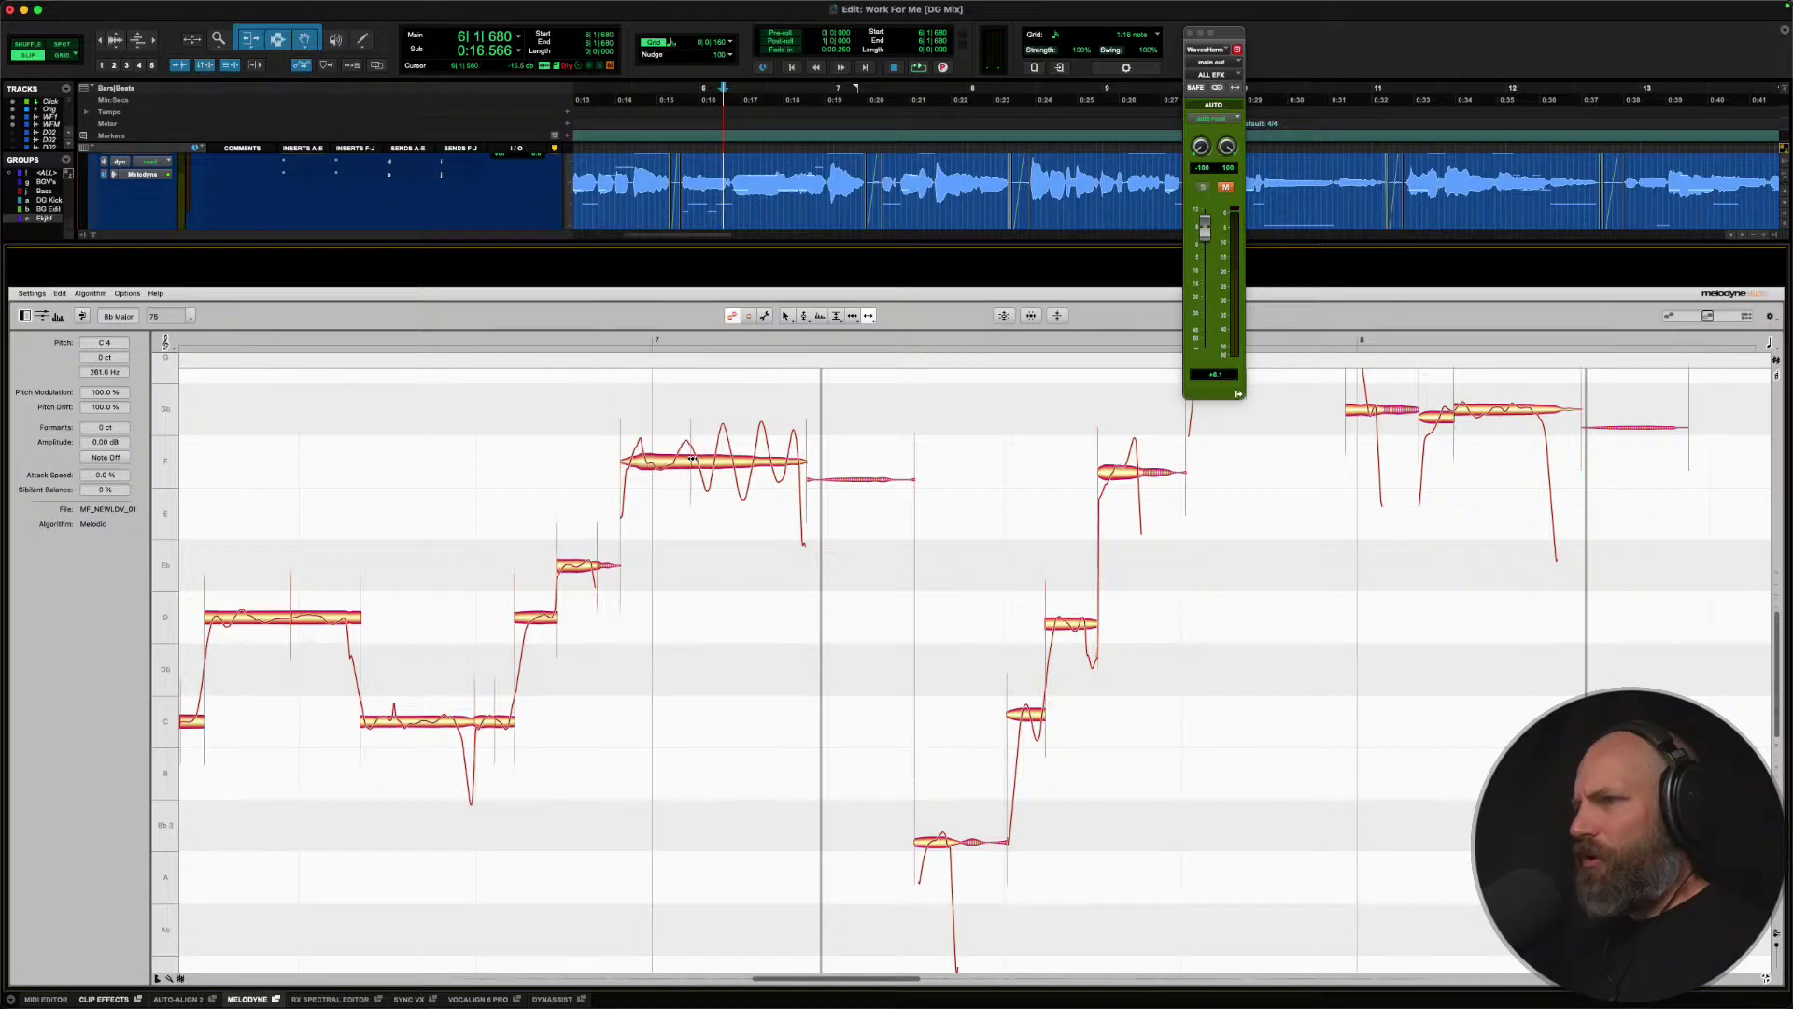
double_click(672, 464)
right_click(671, 464)
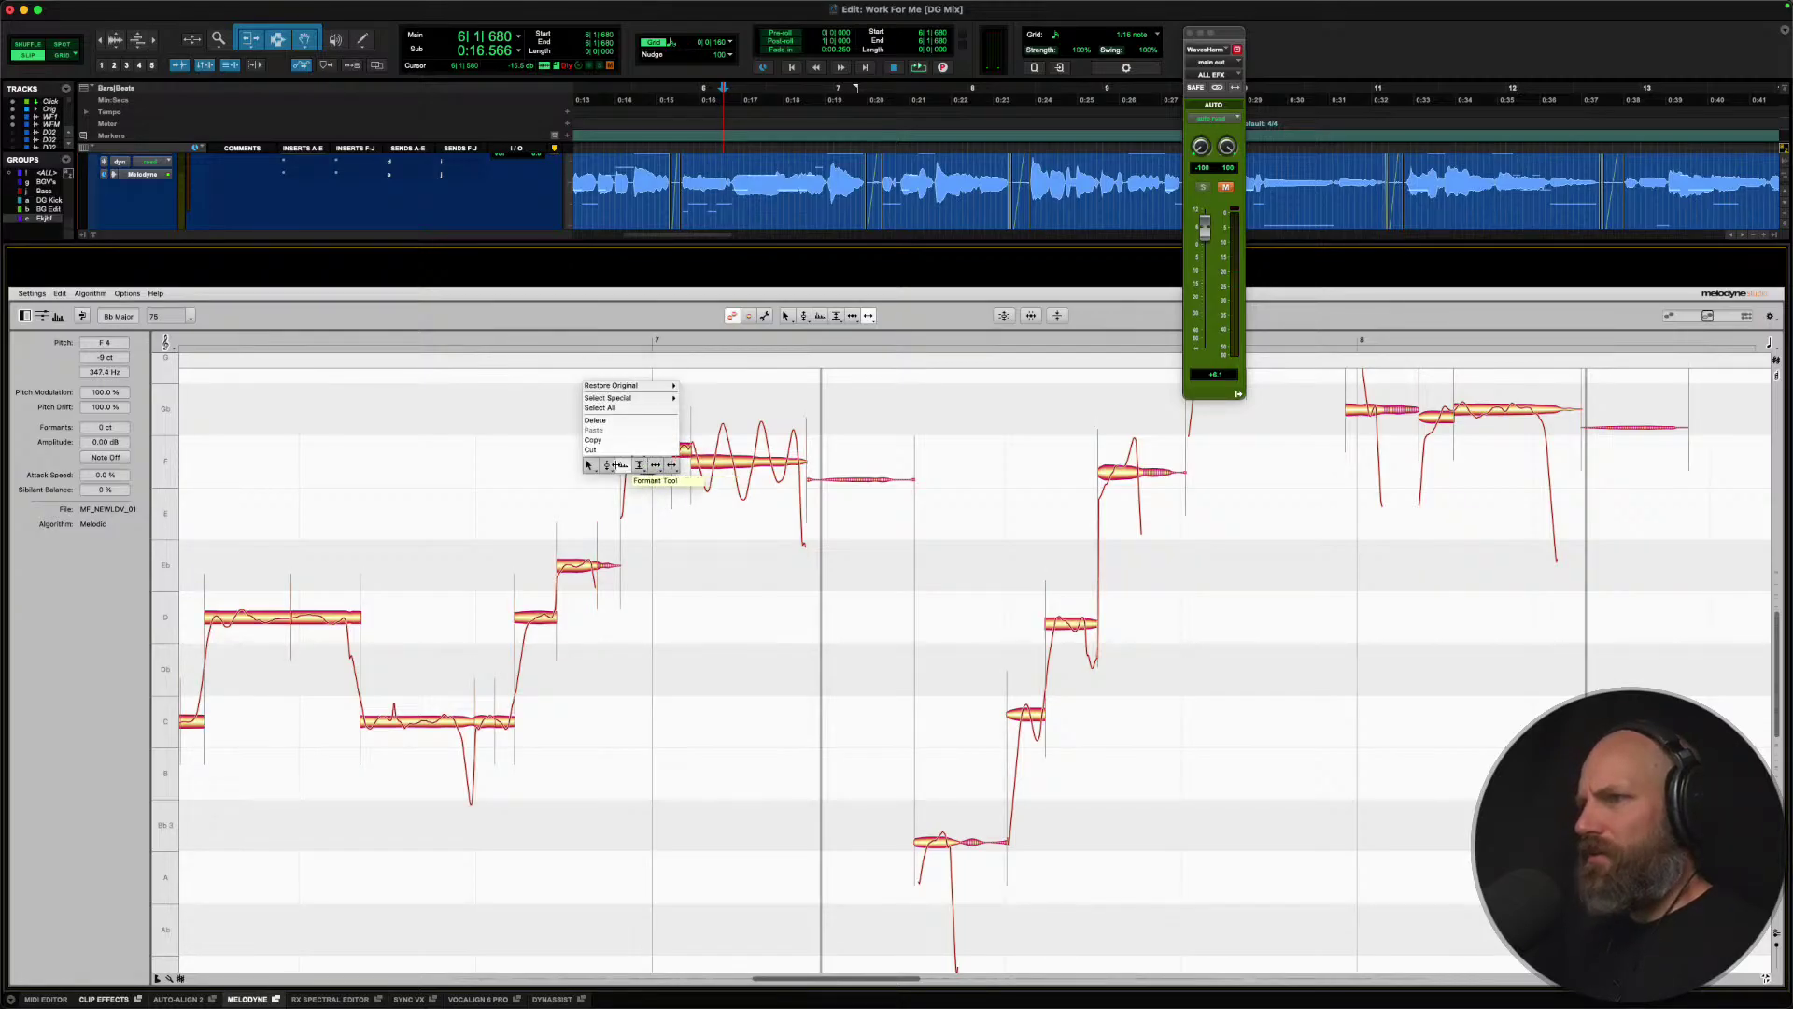
click(606, 464)
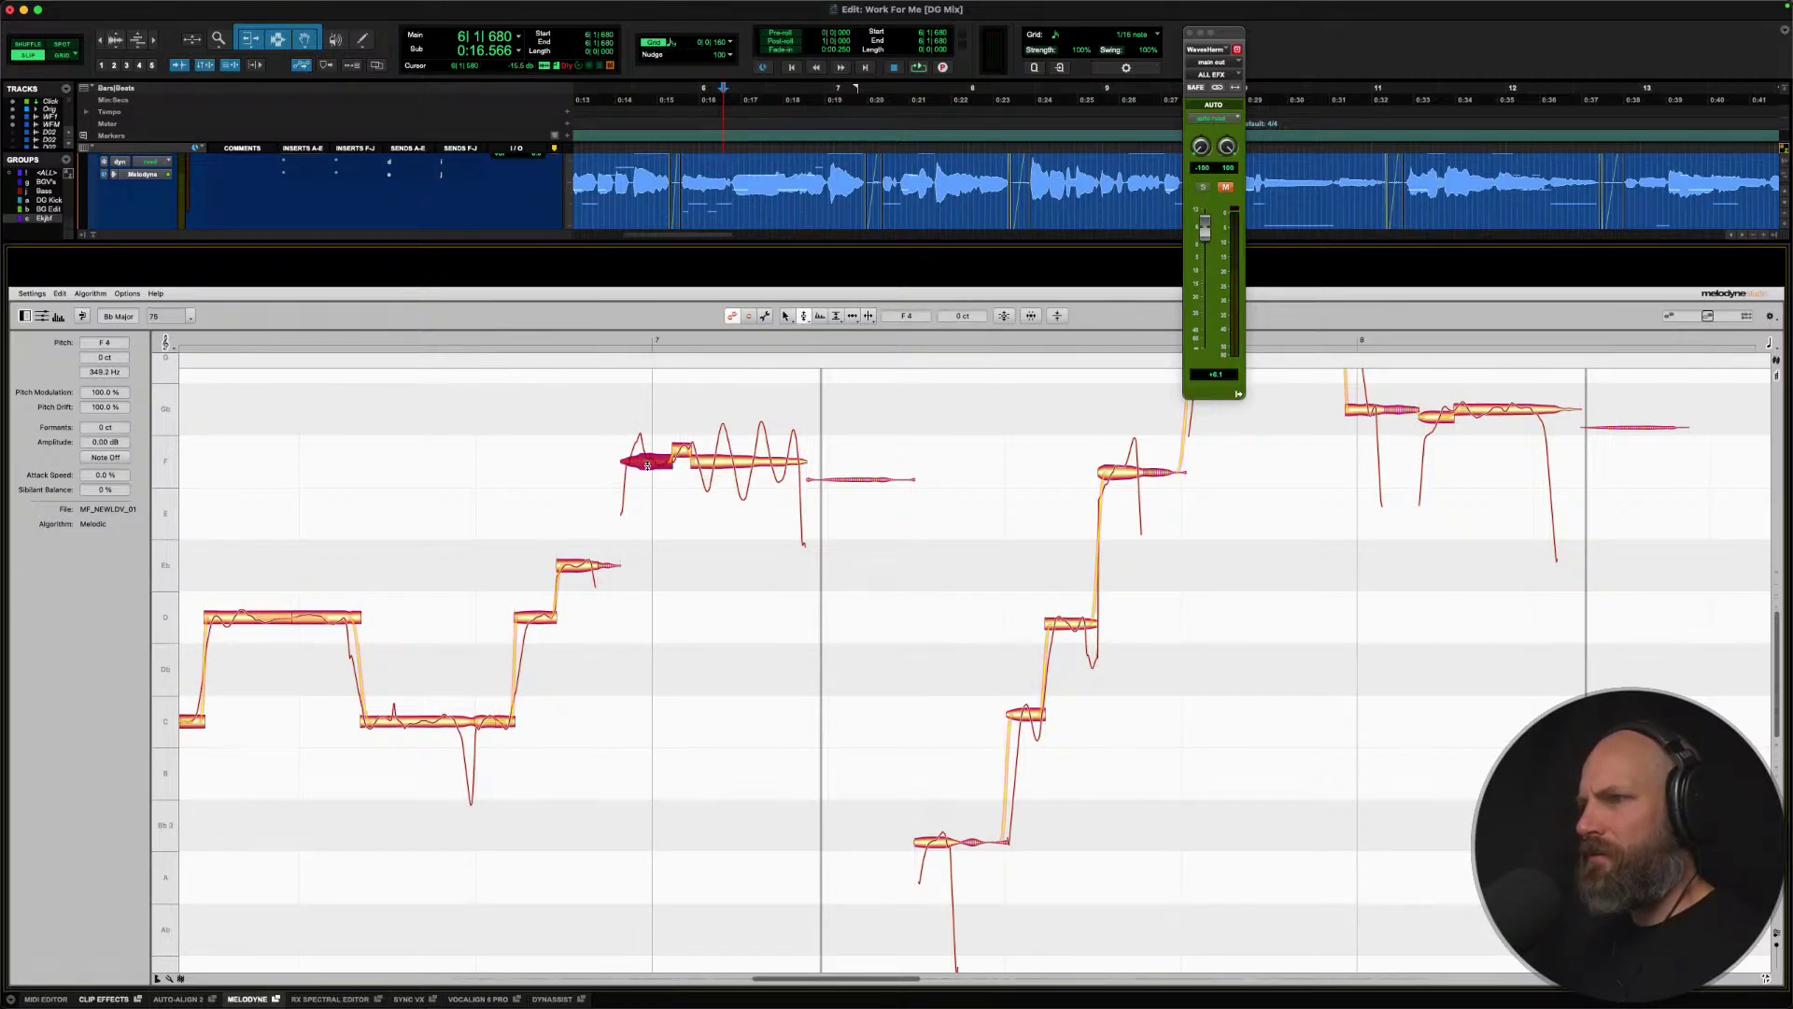
Split the first F 4 note around the start of bar 7 near its middle and snap its first part to F 4.
right_click(647, 465)
click(692, 465)
click(706, 464)
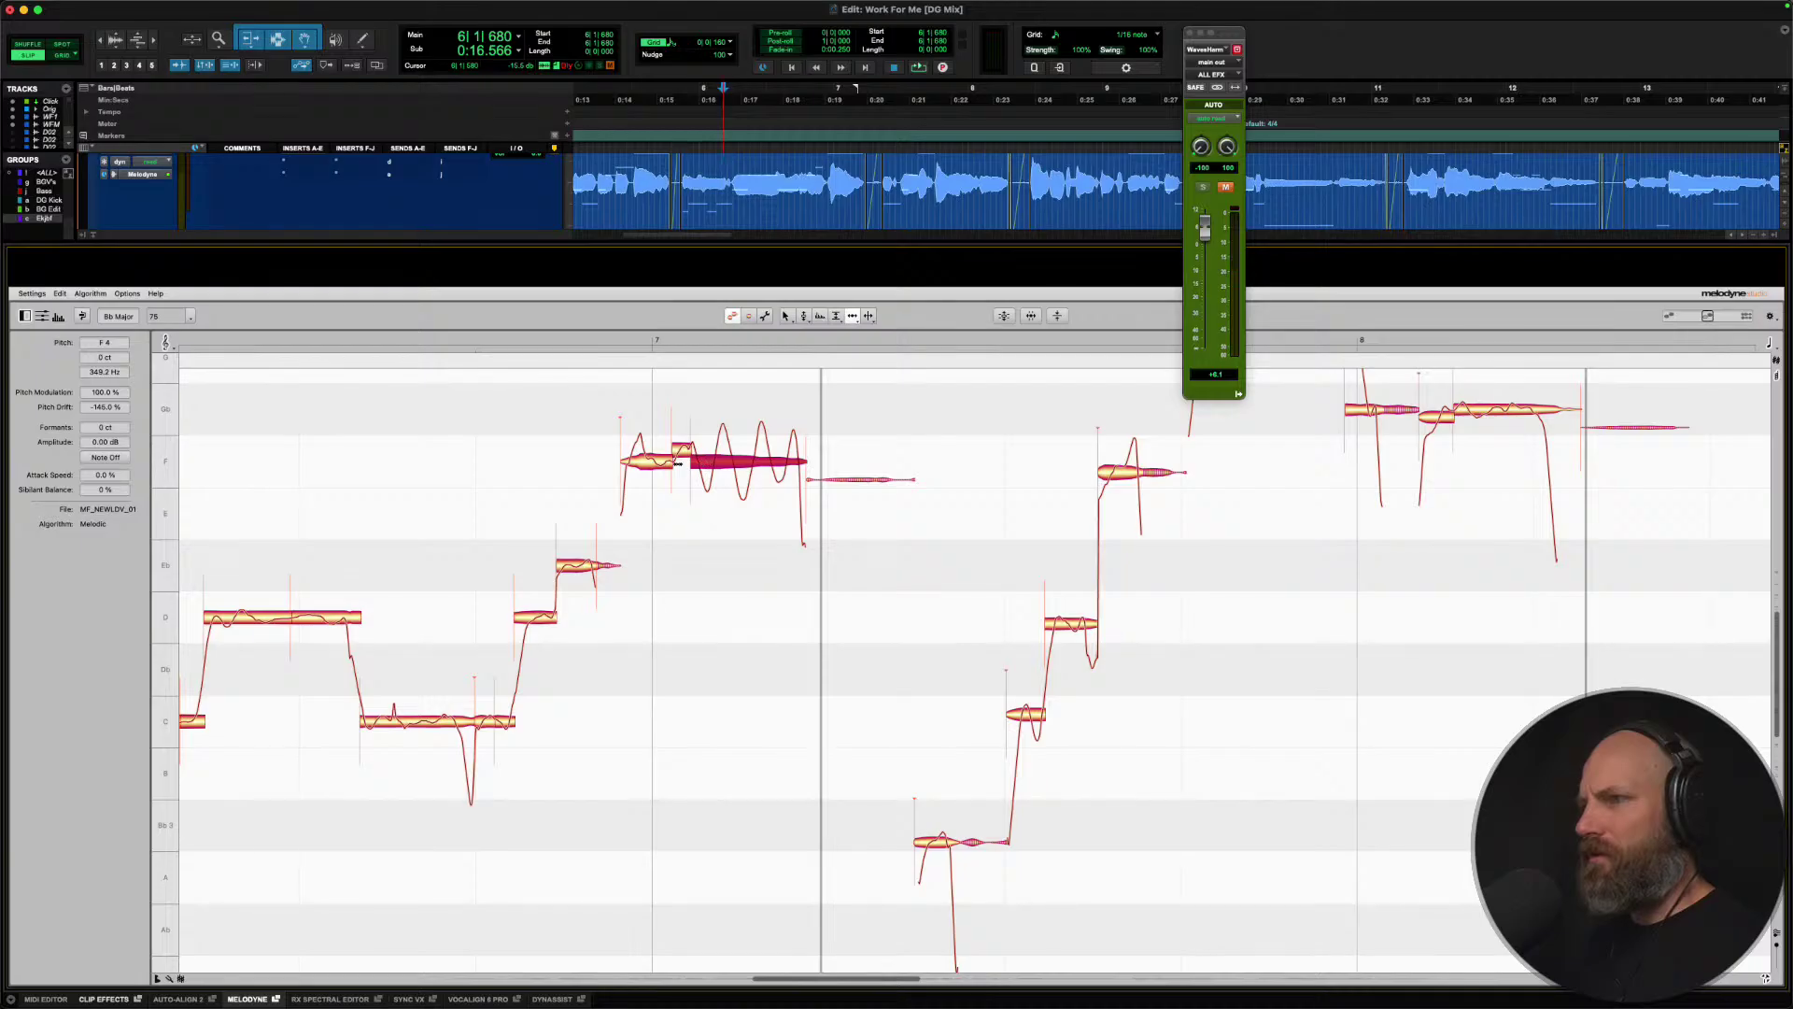
right_click(658, 463)
click(658, 465)
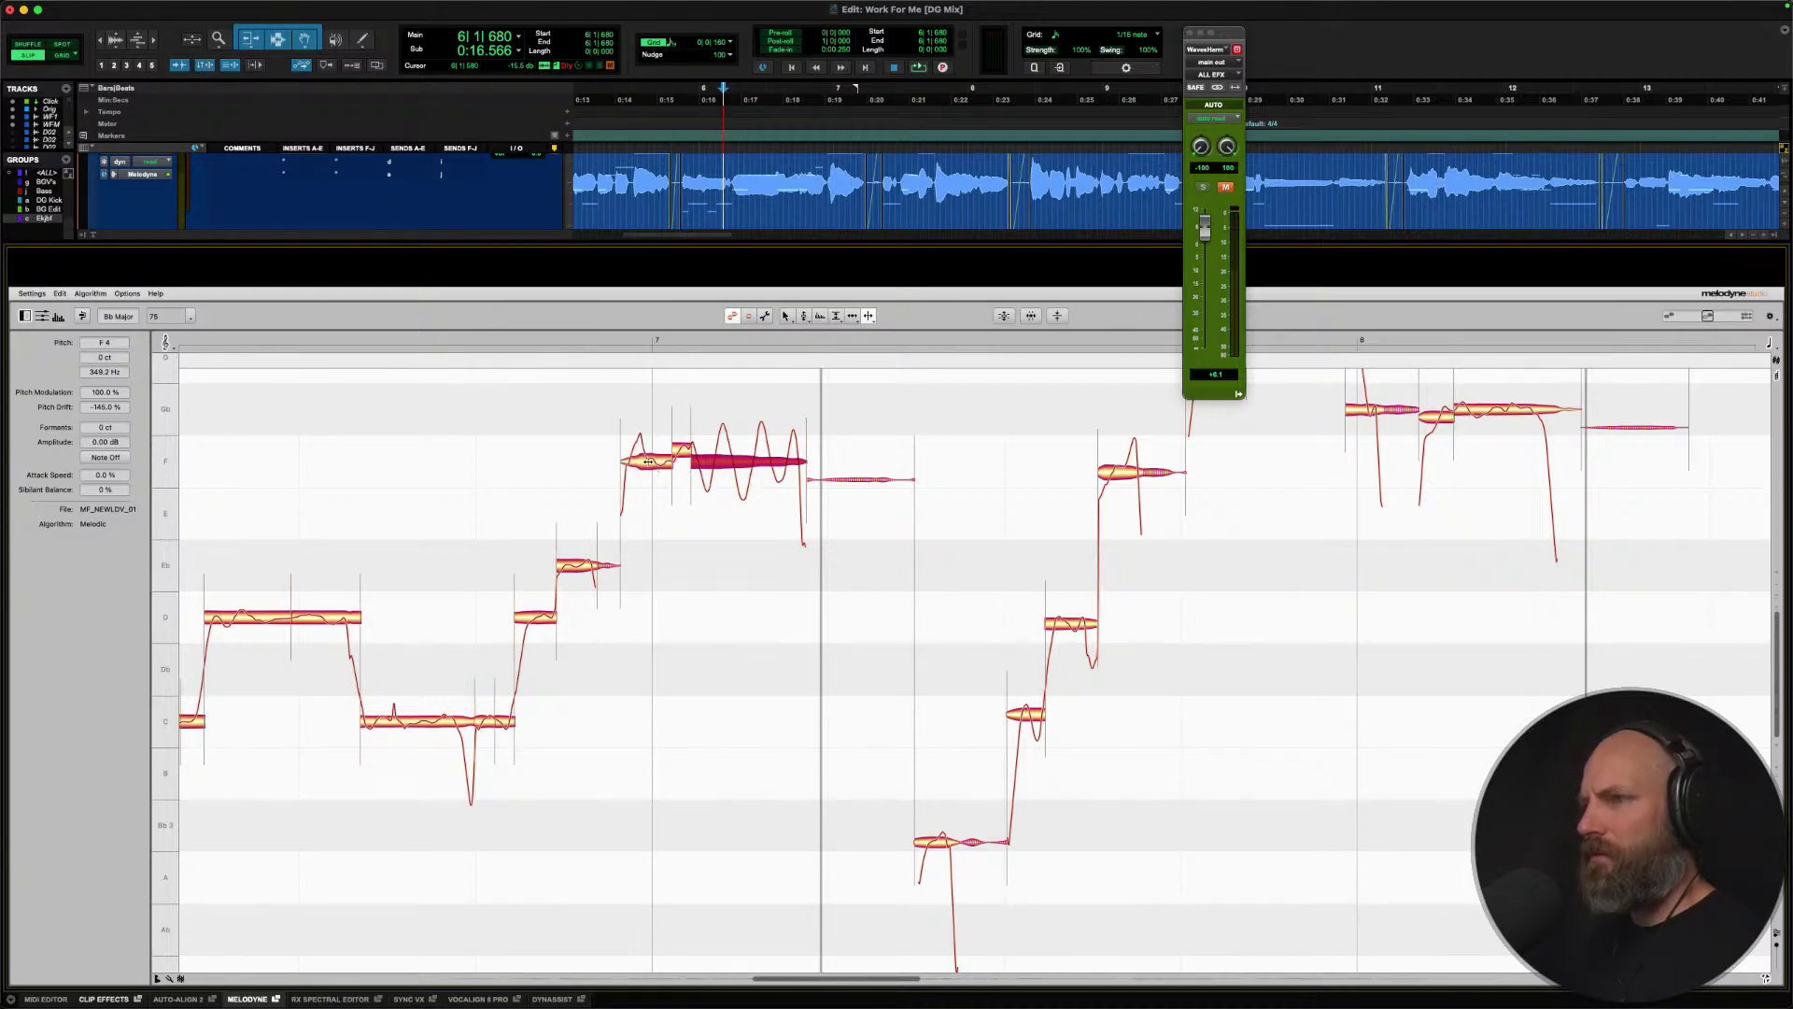
click(648, 462)
right_click(618, 459)
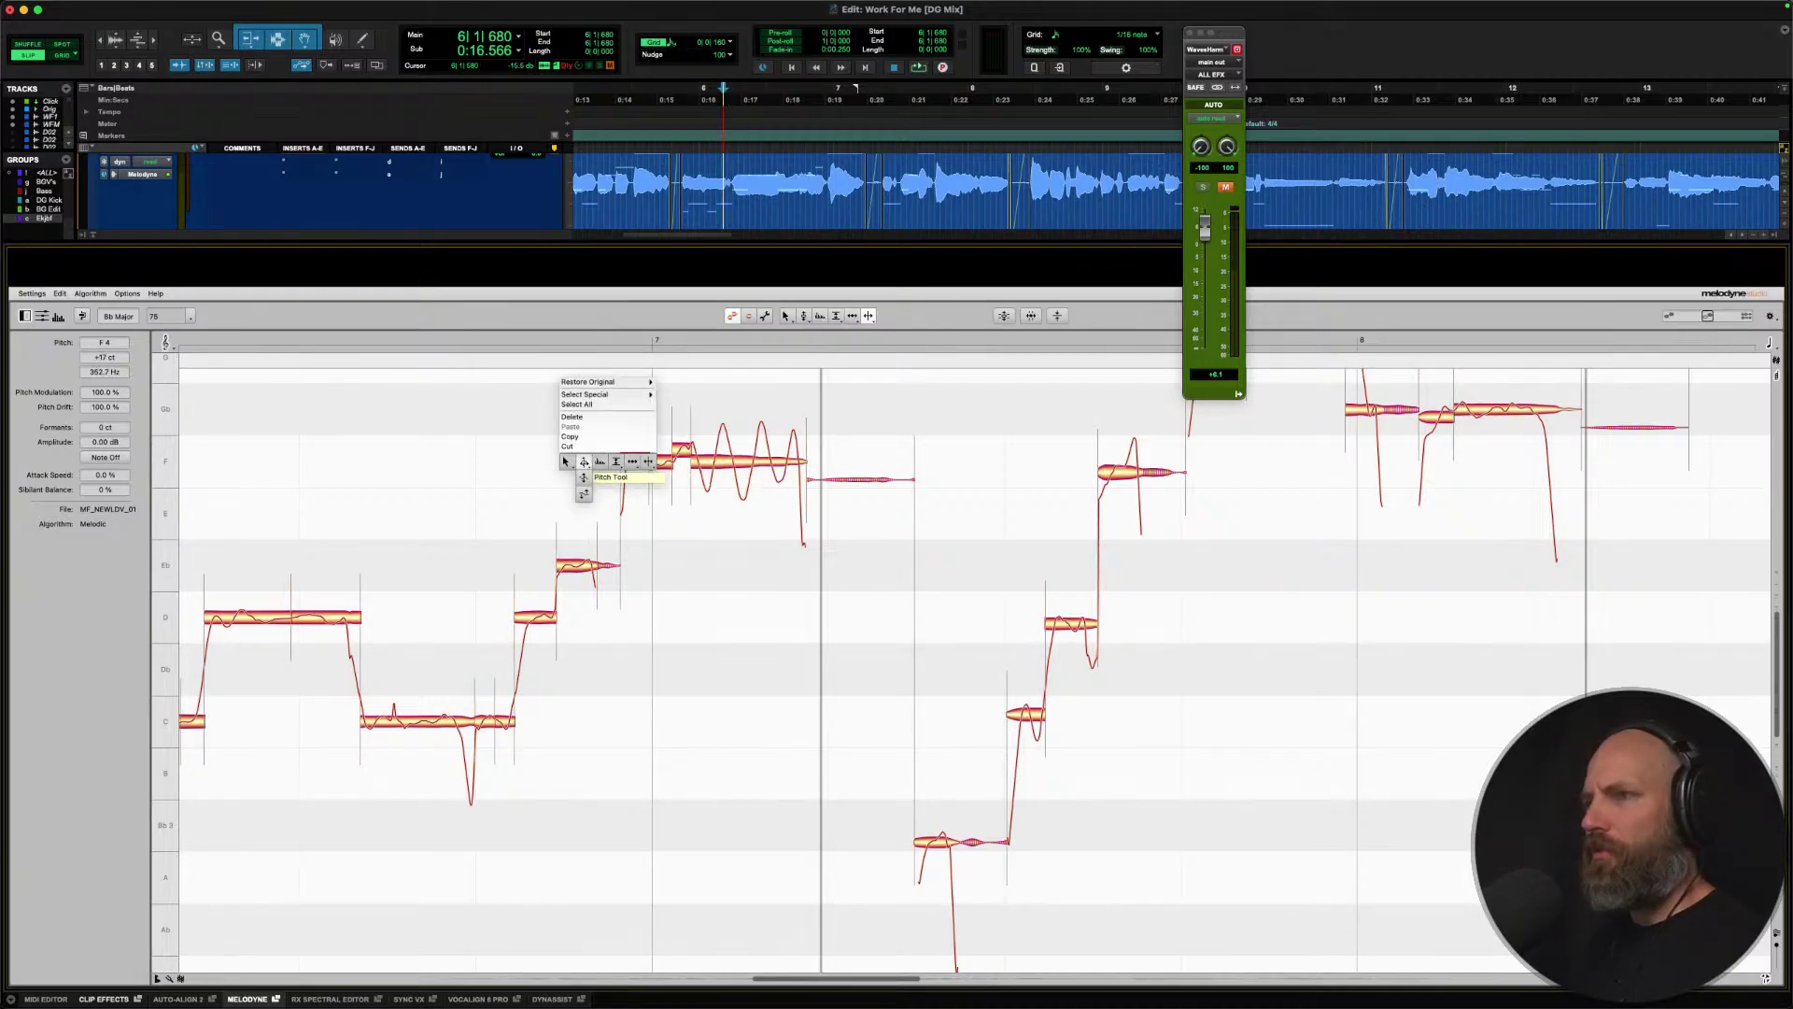
click(618, 460)
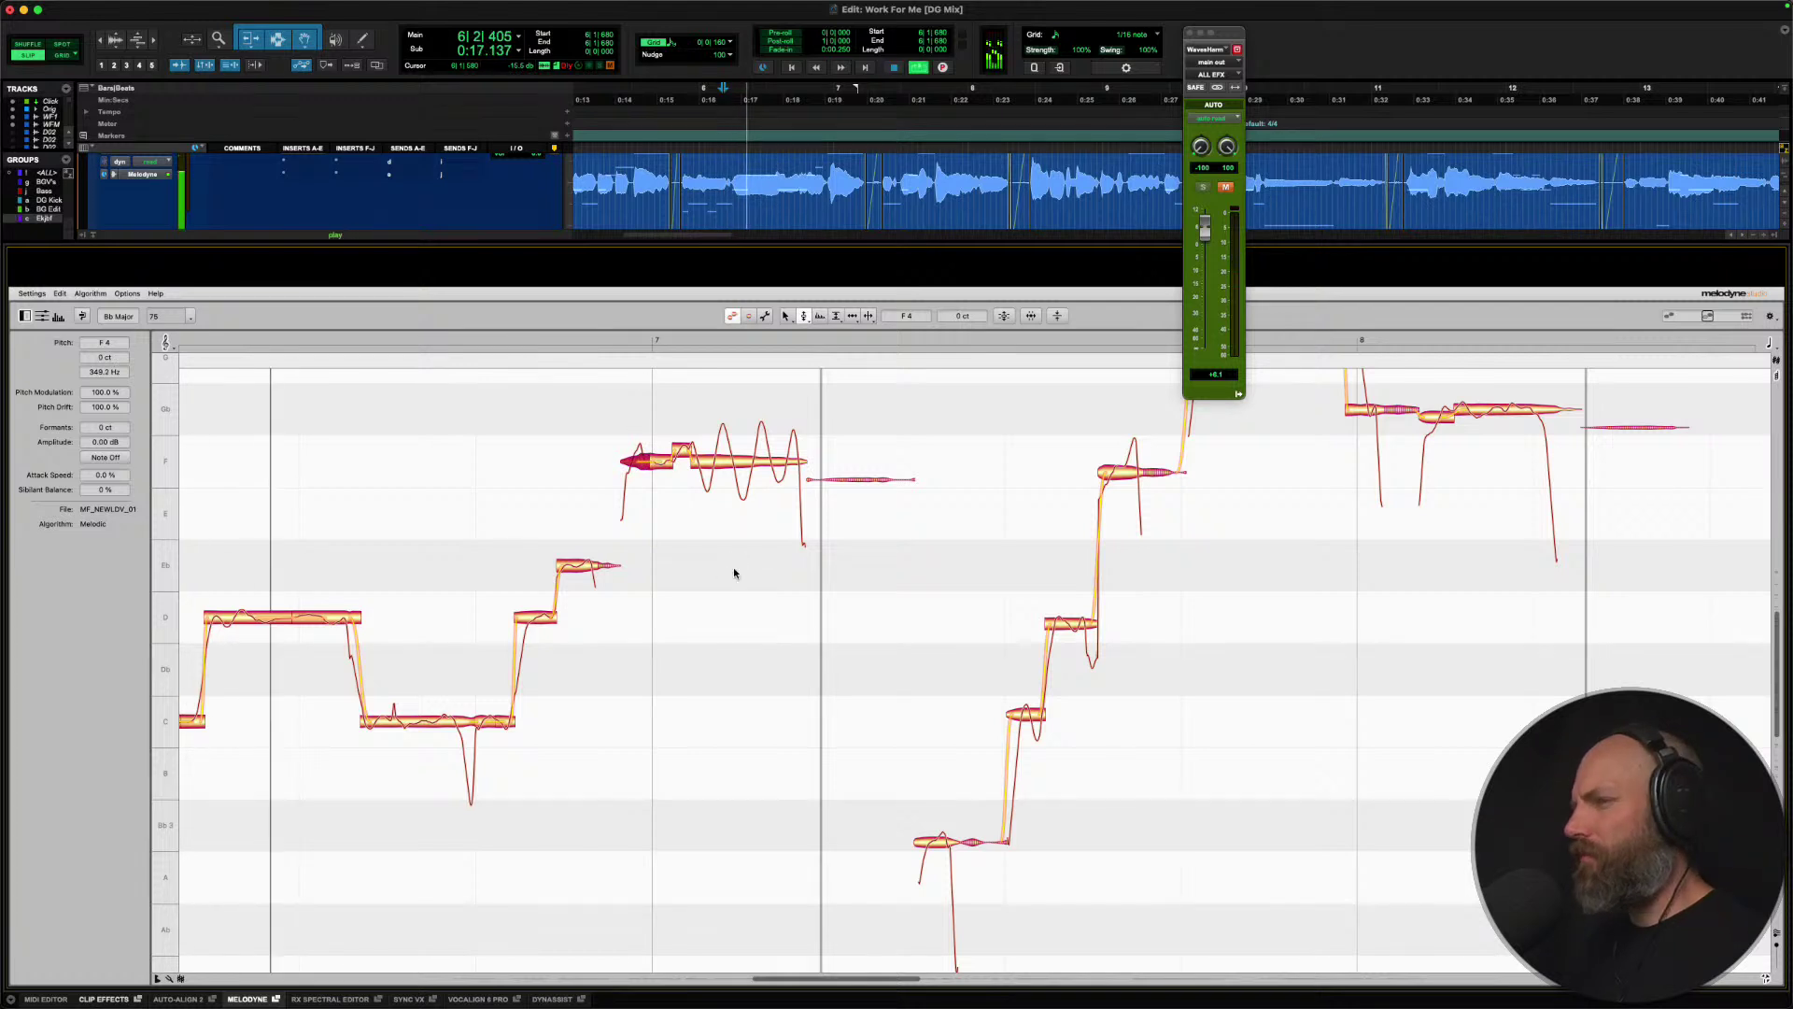
Snap the short raised note just after the start of bar 7 to F 4 and play the phrase from early in bar 6.
key(space)
click(691, 463)
mouse_move(691, 462)
mouse_down()
mouse_move(693, 409)
mouse_move(693, 459)
mouse_up()
click(686, 463)
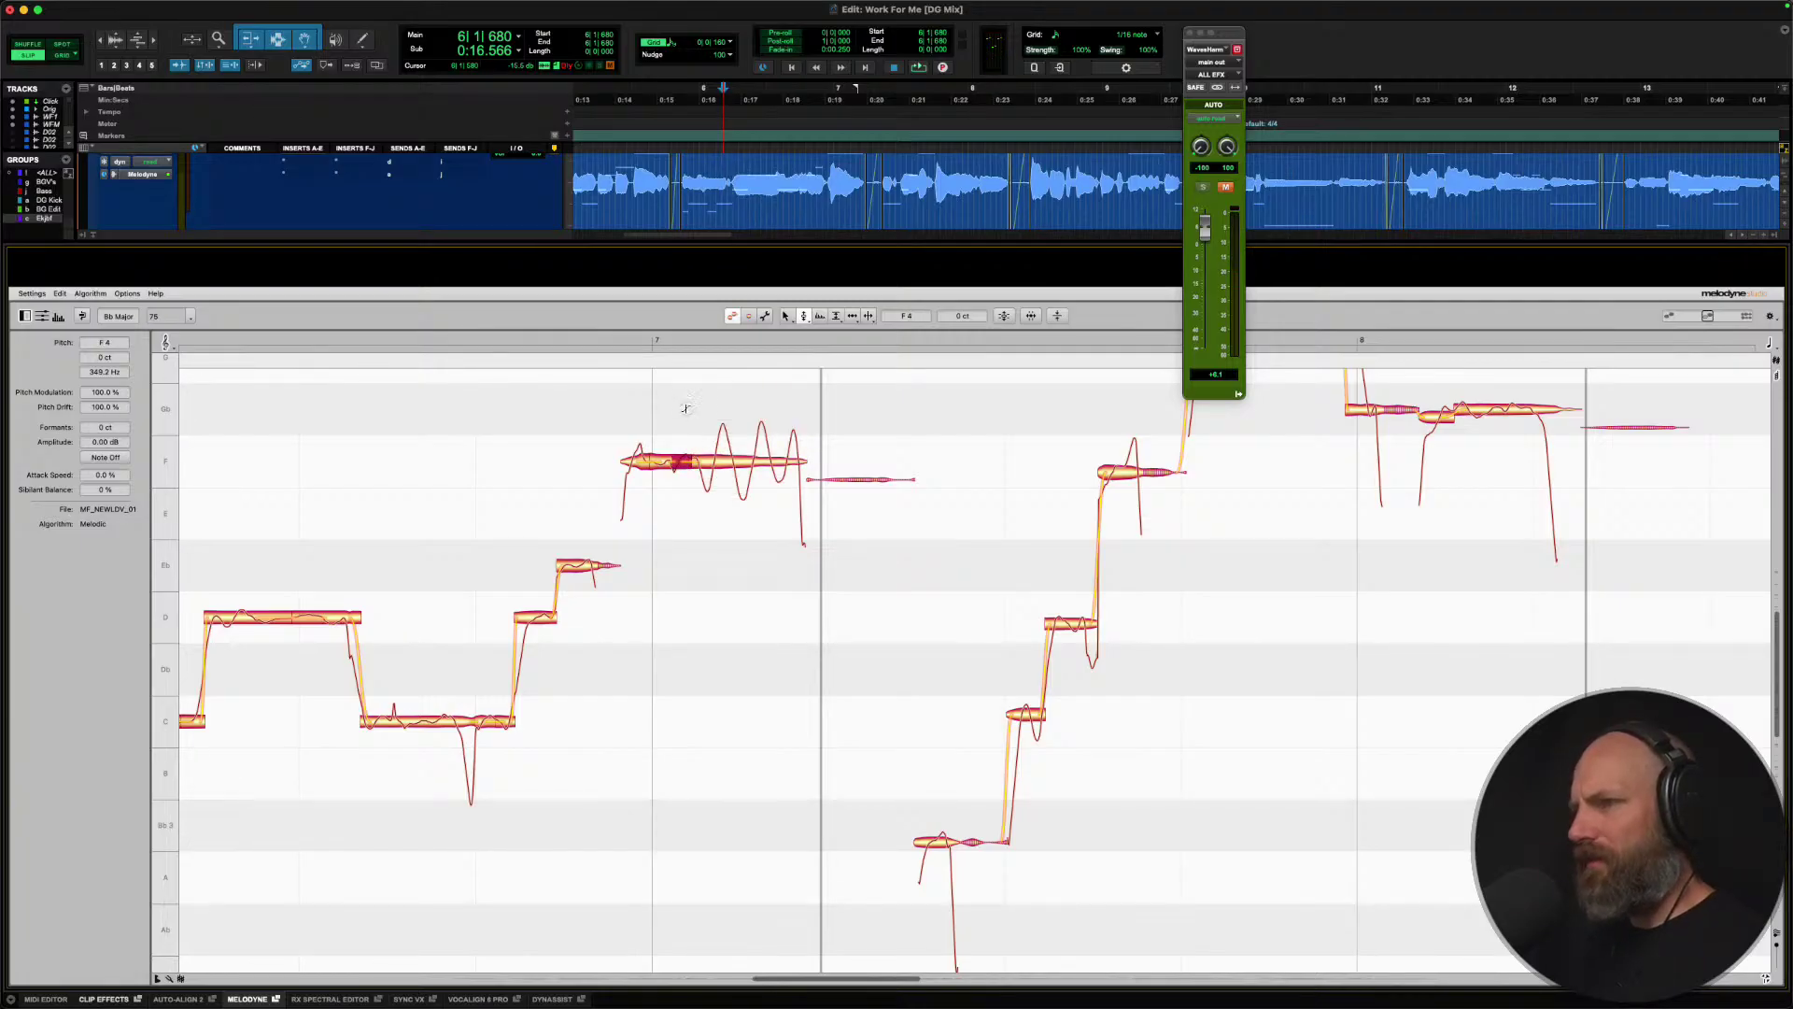
key(space)
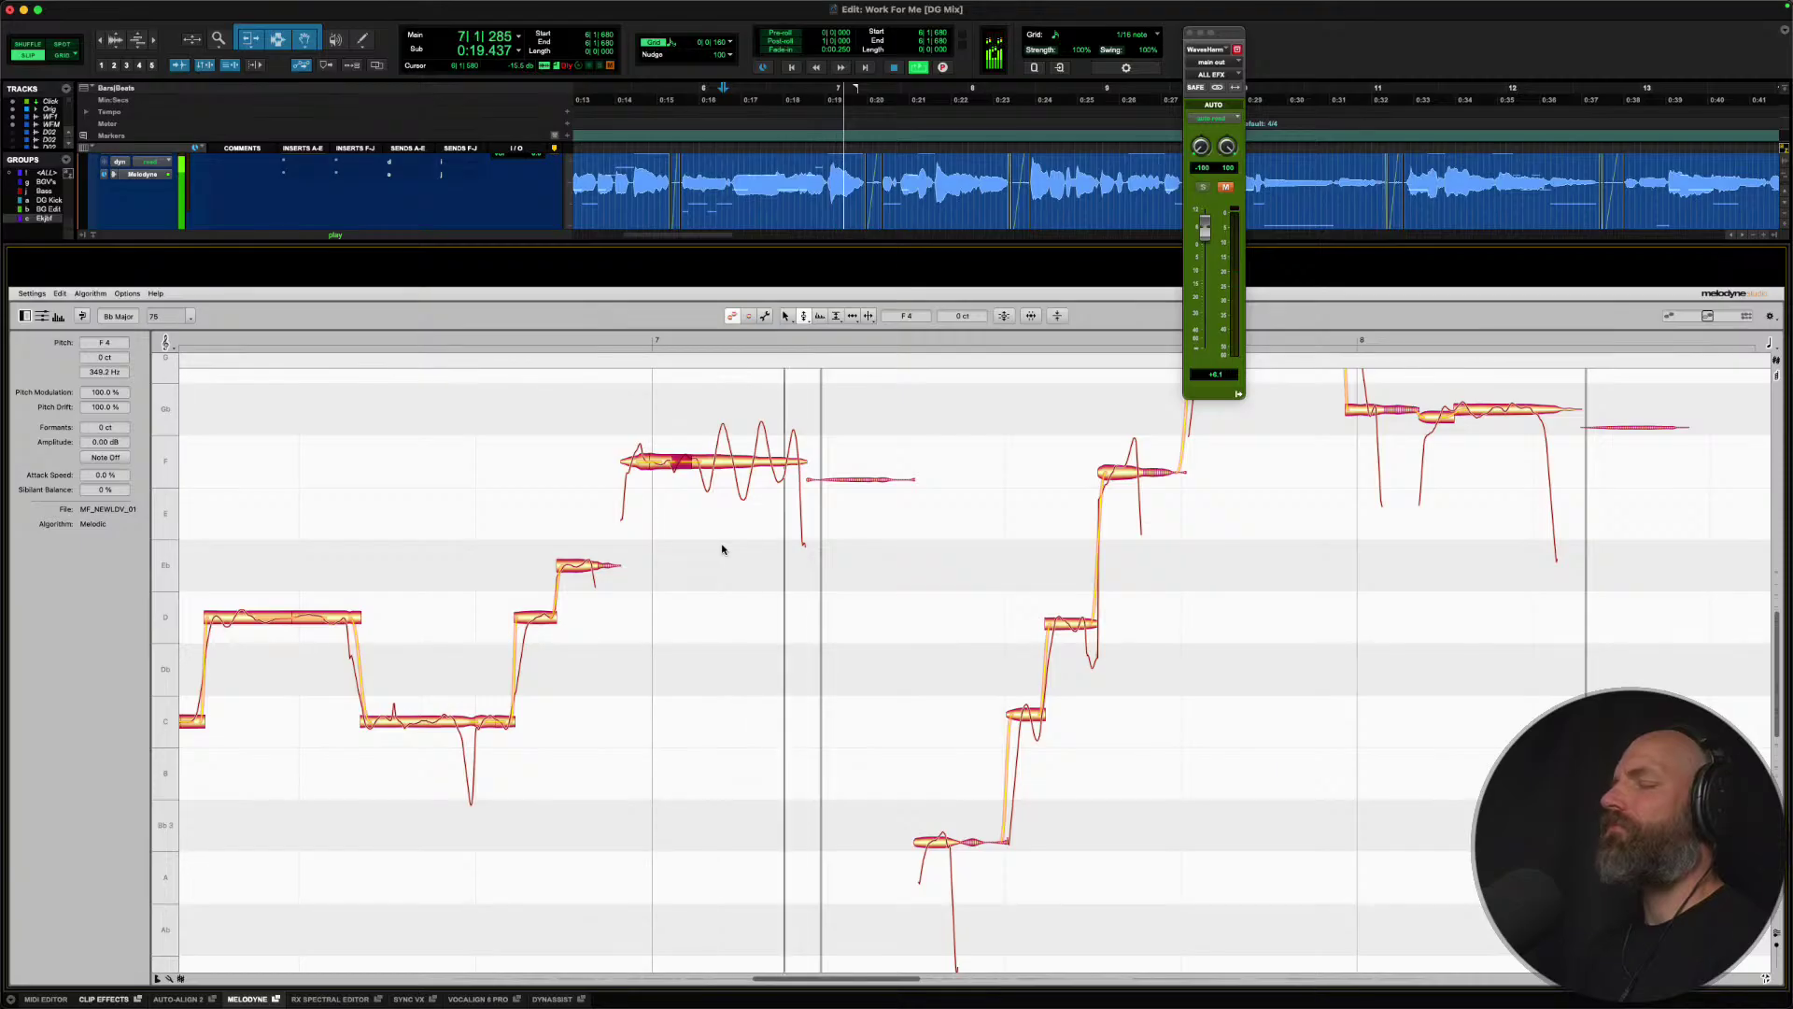
key(space)
scroll(722, 549, left, 1)
scroll(722, 549, up, 1)
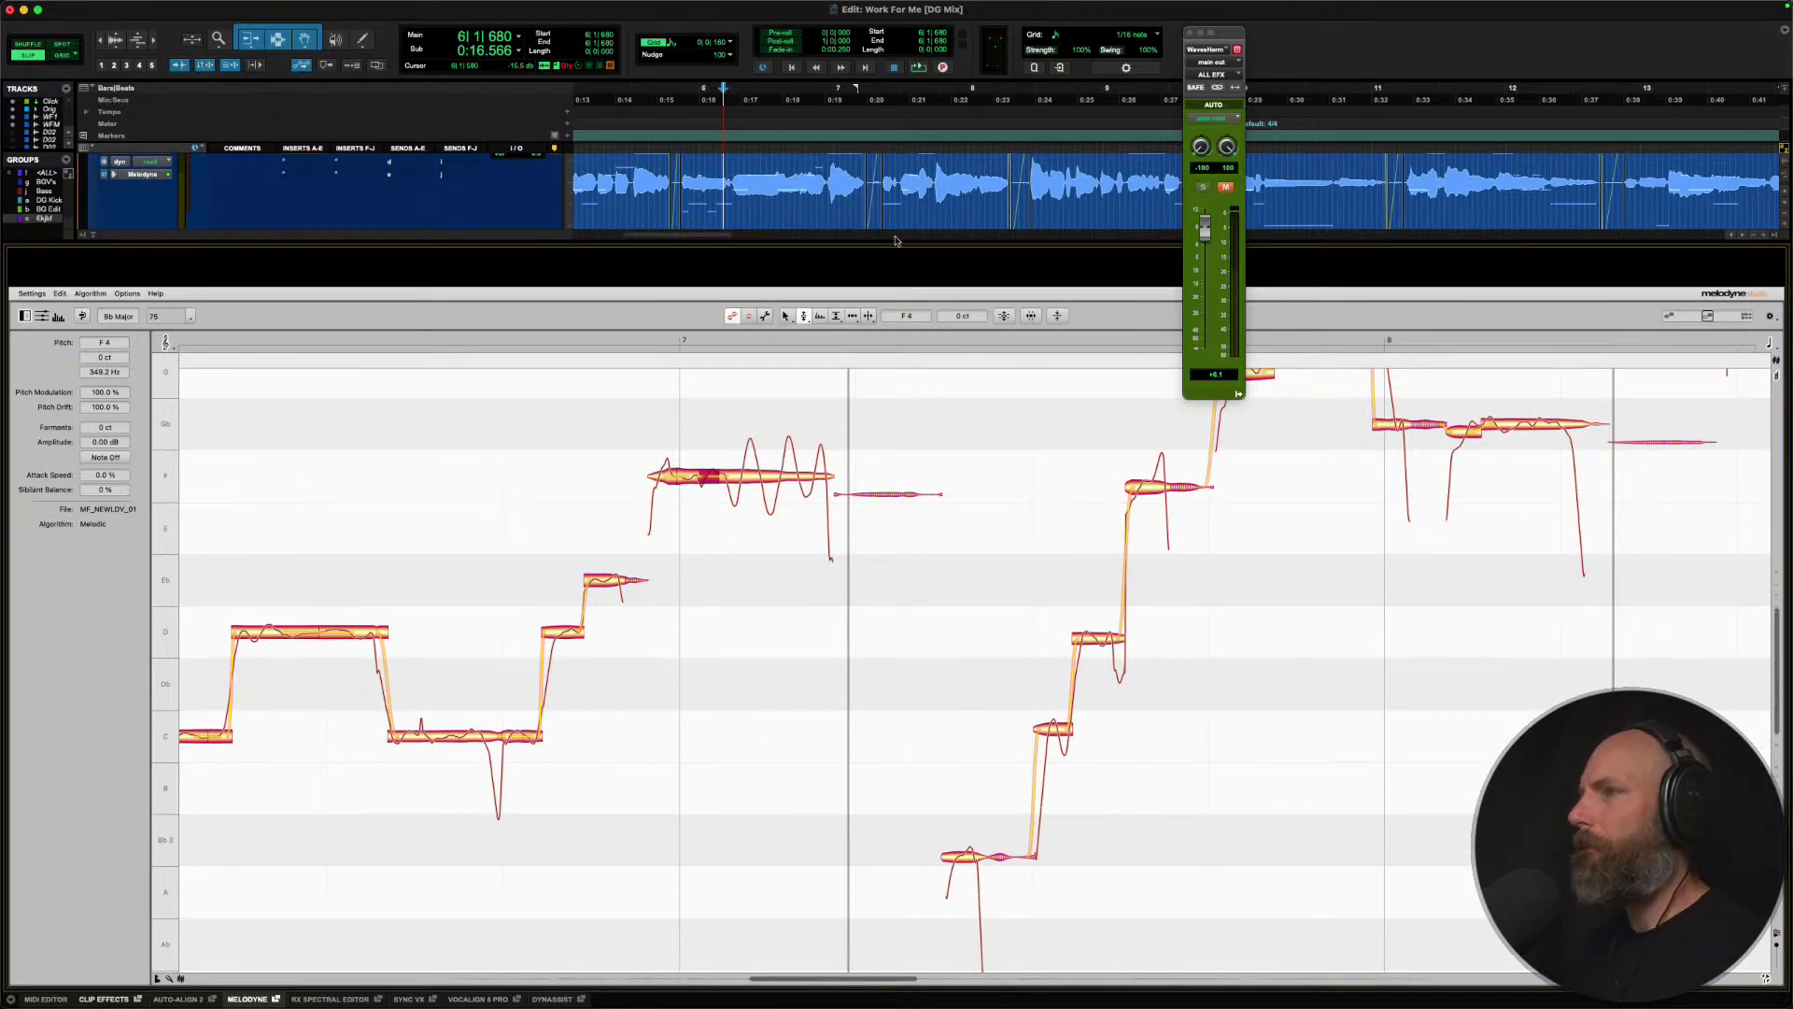
Play the vocal from just before bar 7 into bar 8.
click(824, 173)
key(space)
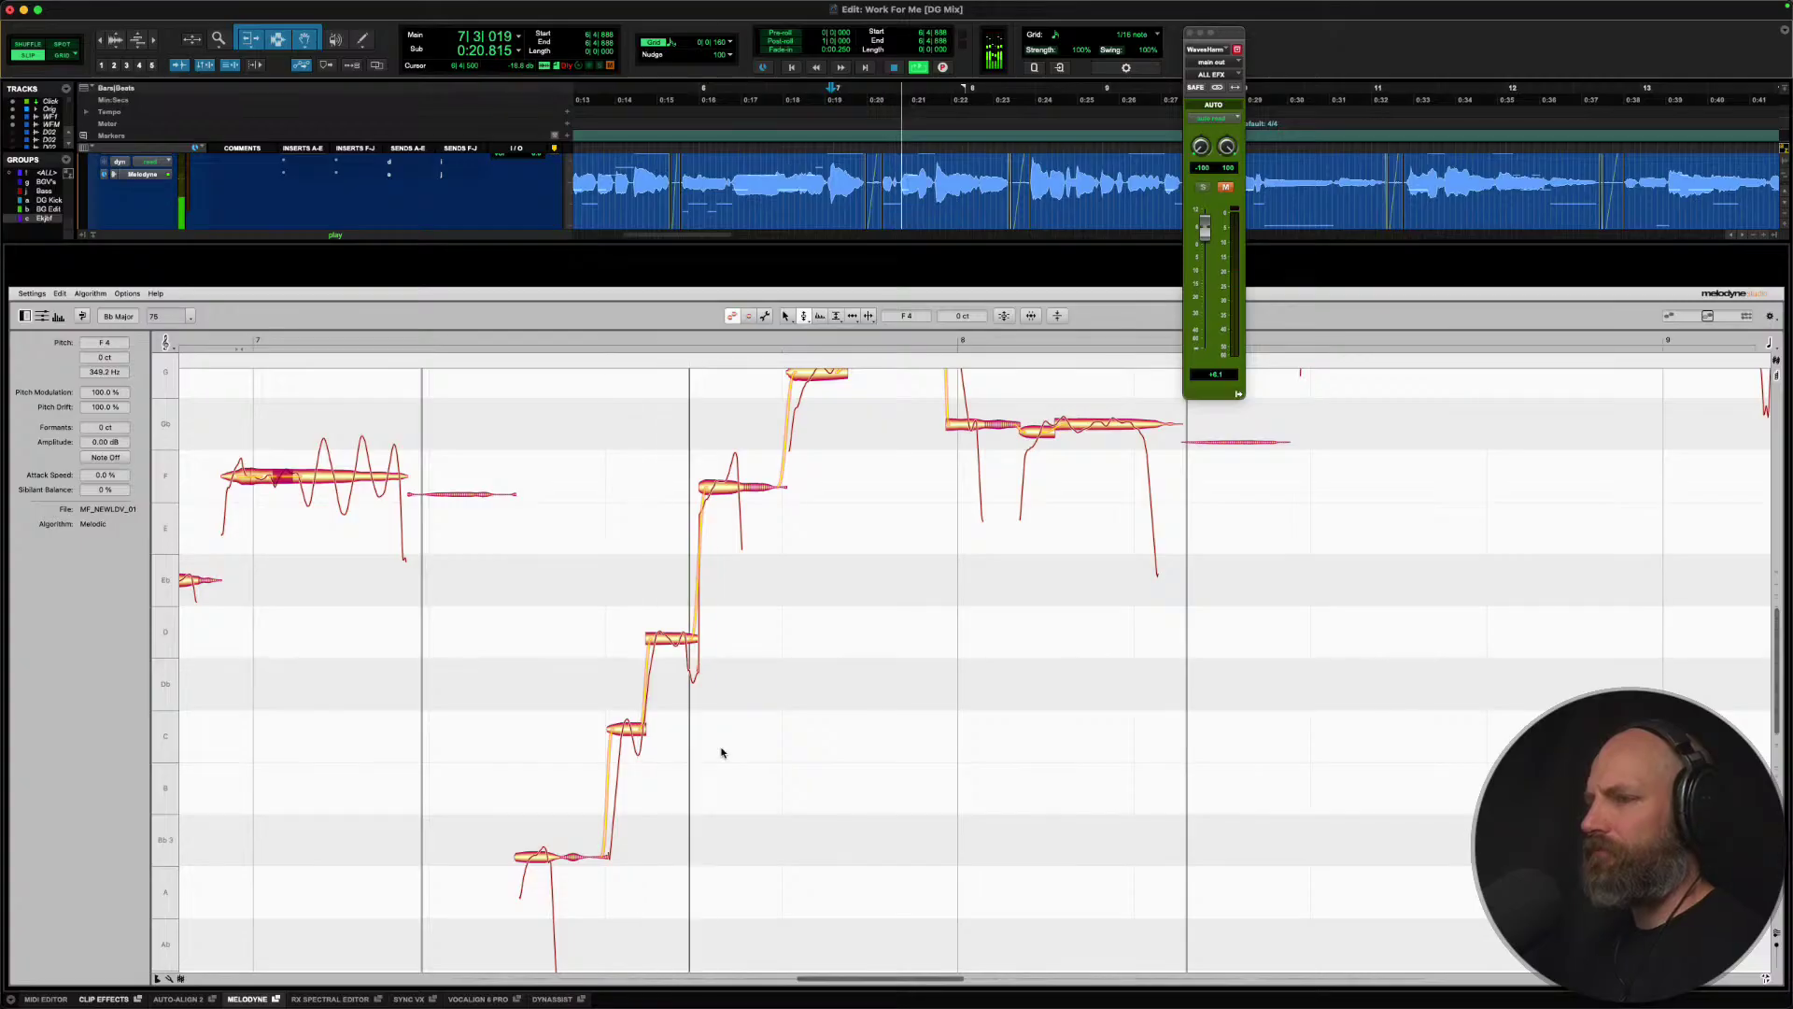
scroll(721, 751, up, 5)
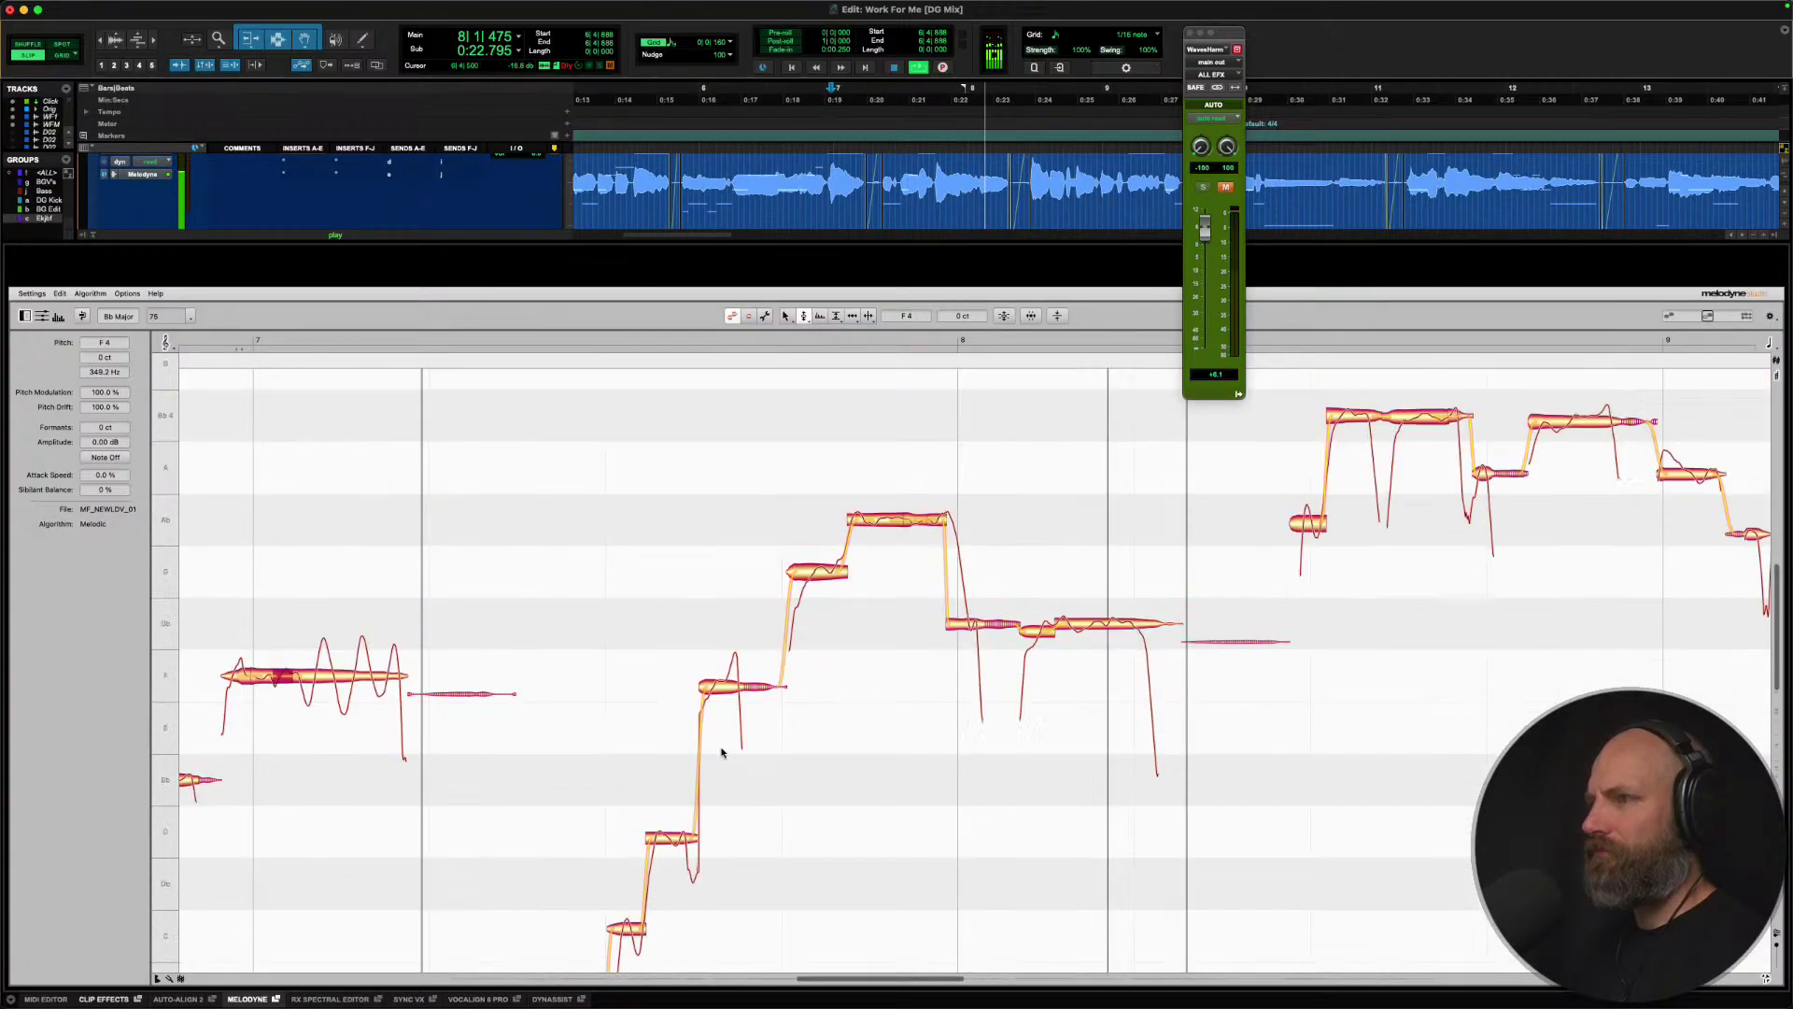
key(space)
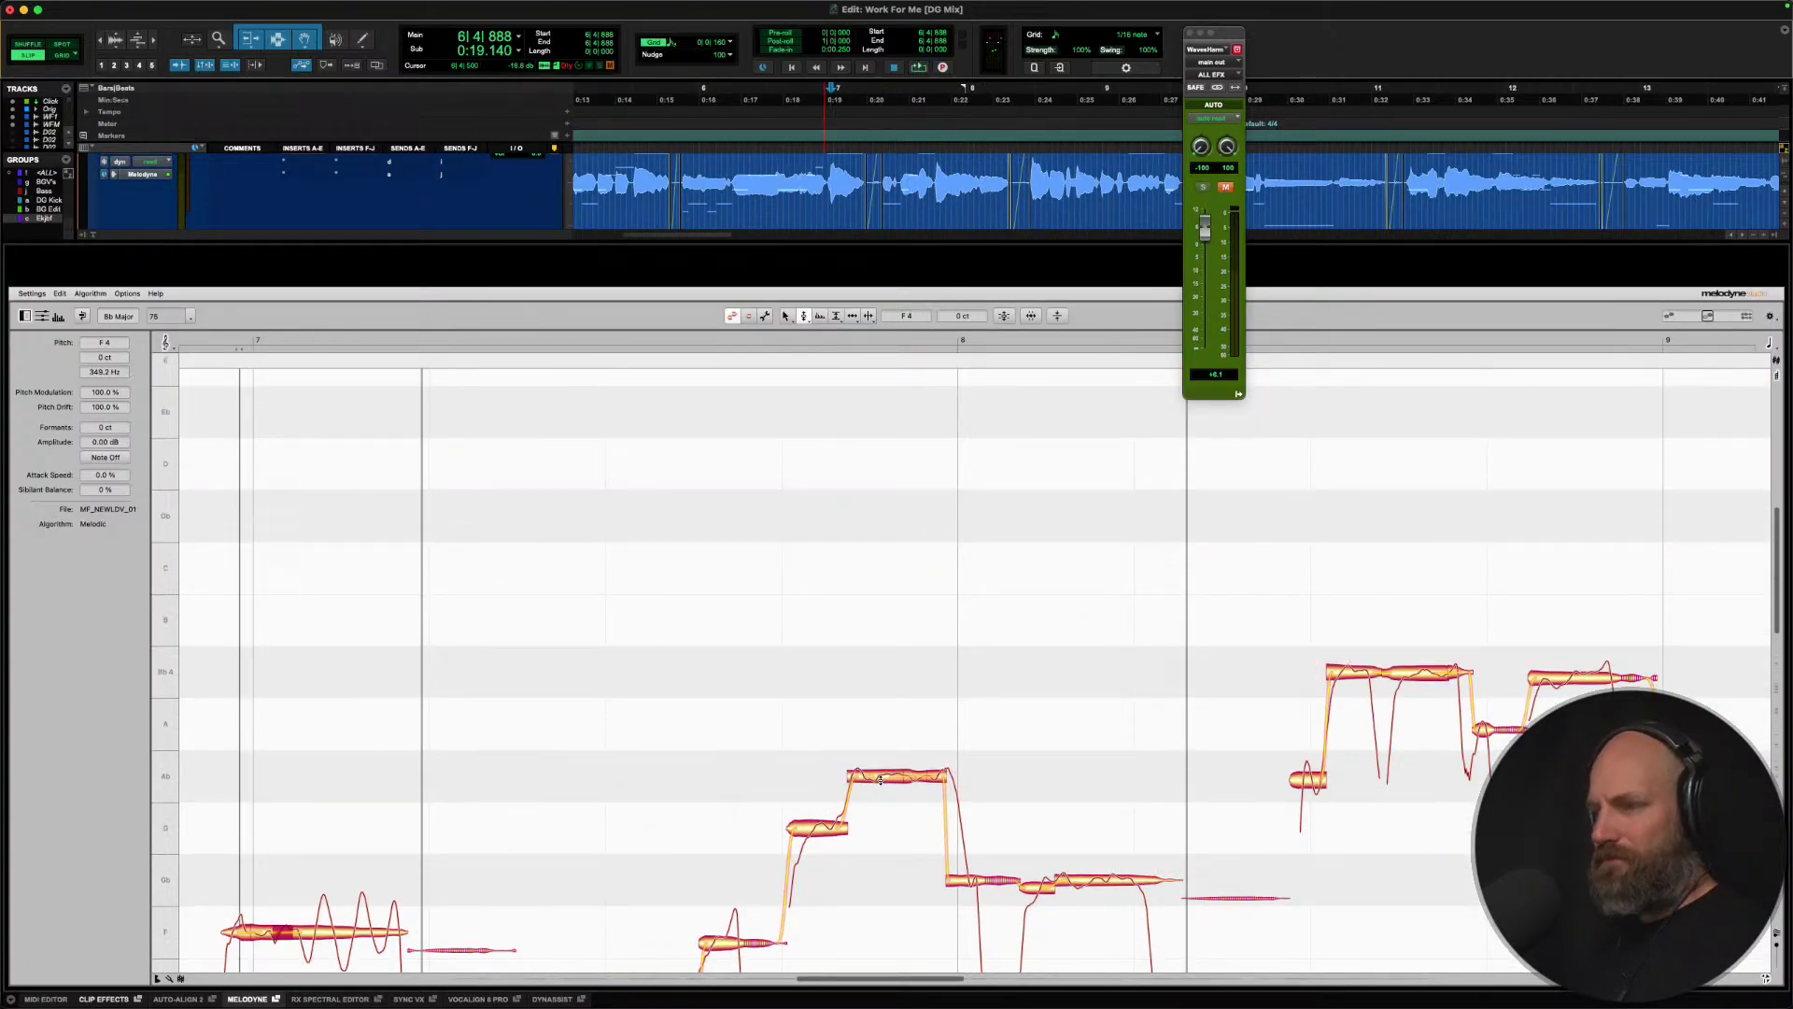
Select the Ab 4 note just before bar 8 and replay the phrase from just before bar 7.
click(892, 775)
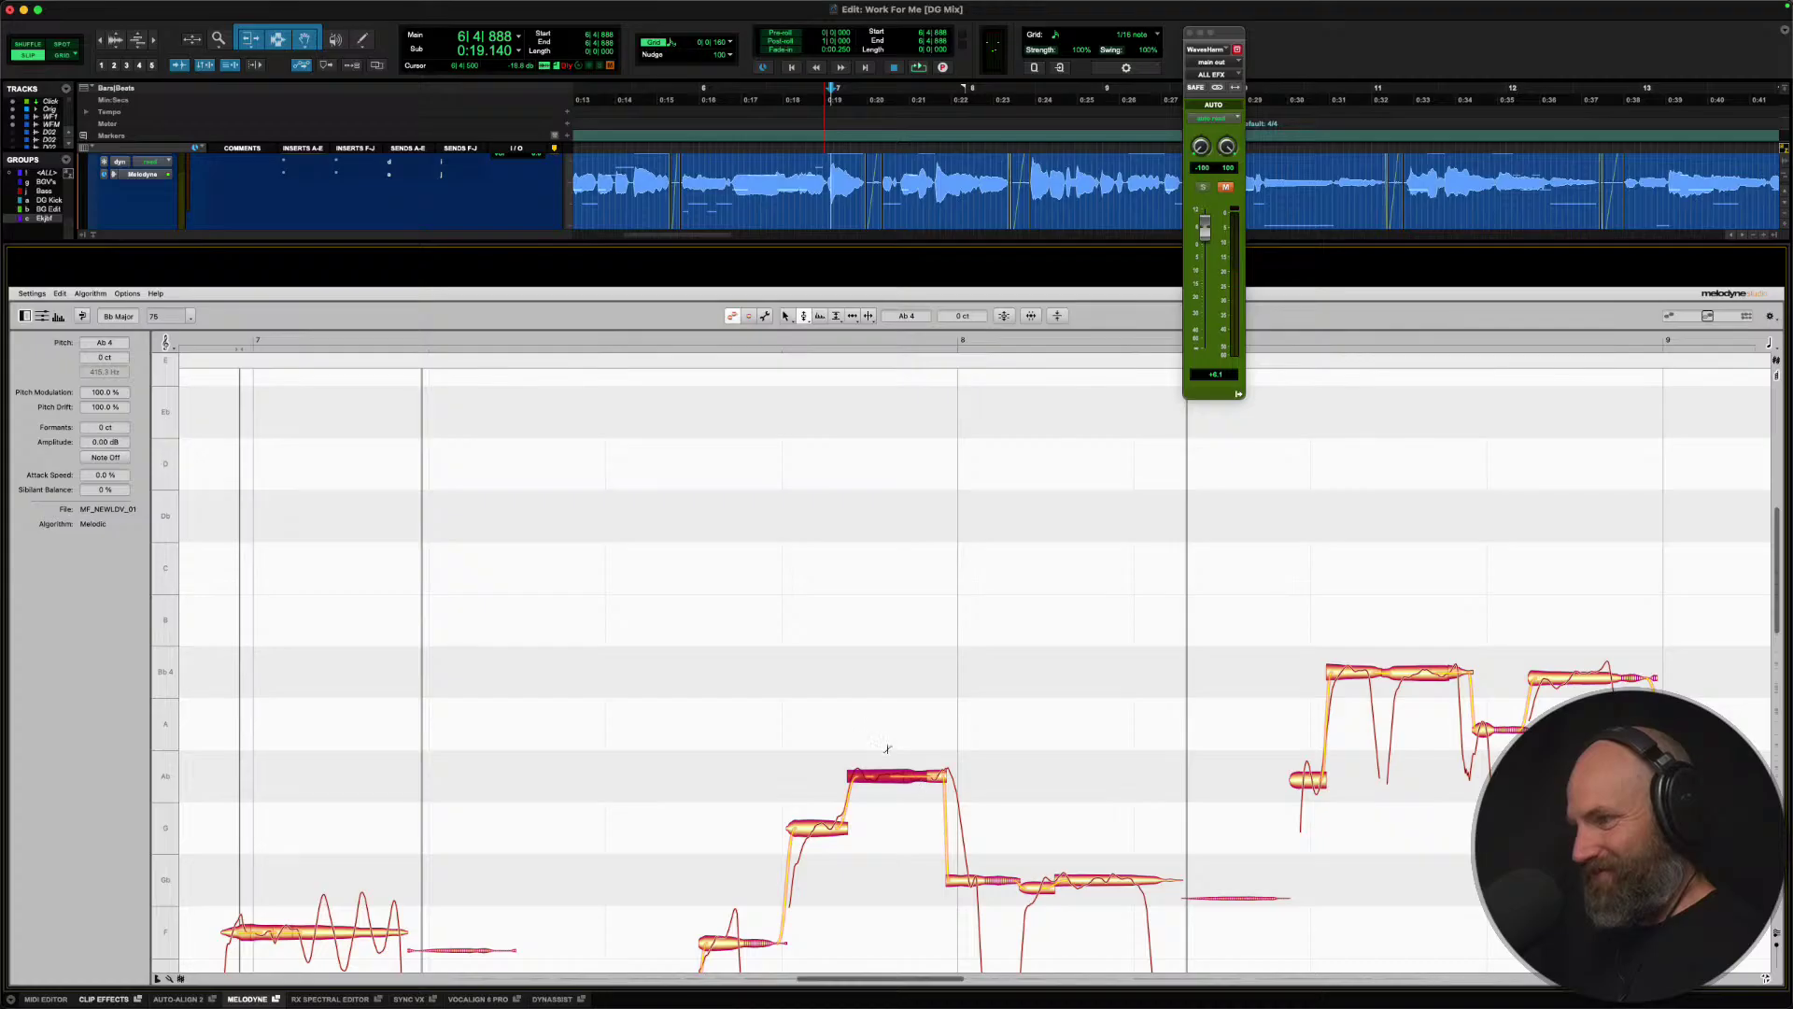
key(space)
scroll(901, 831, down, 3)
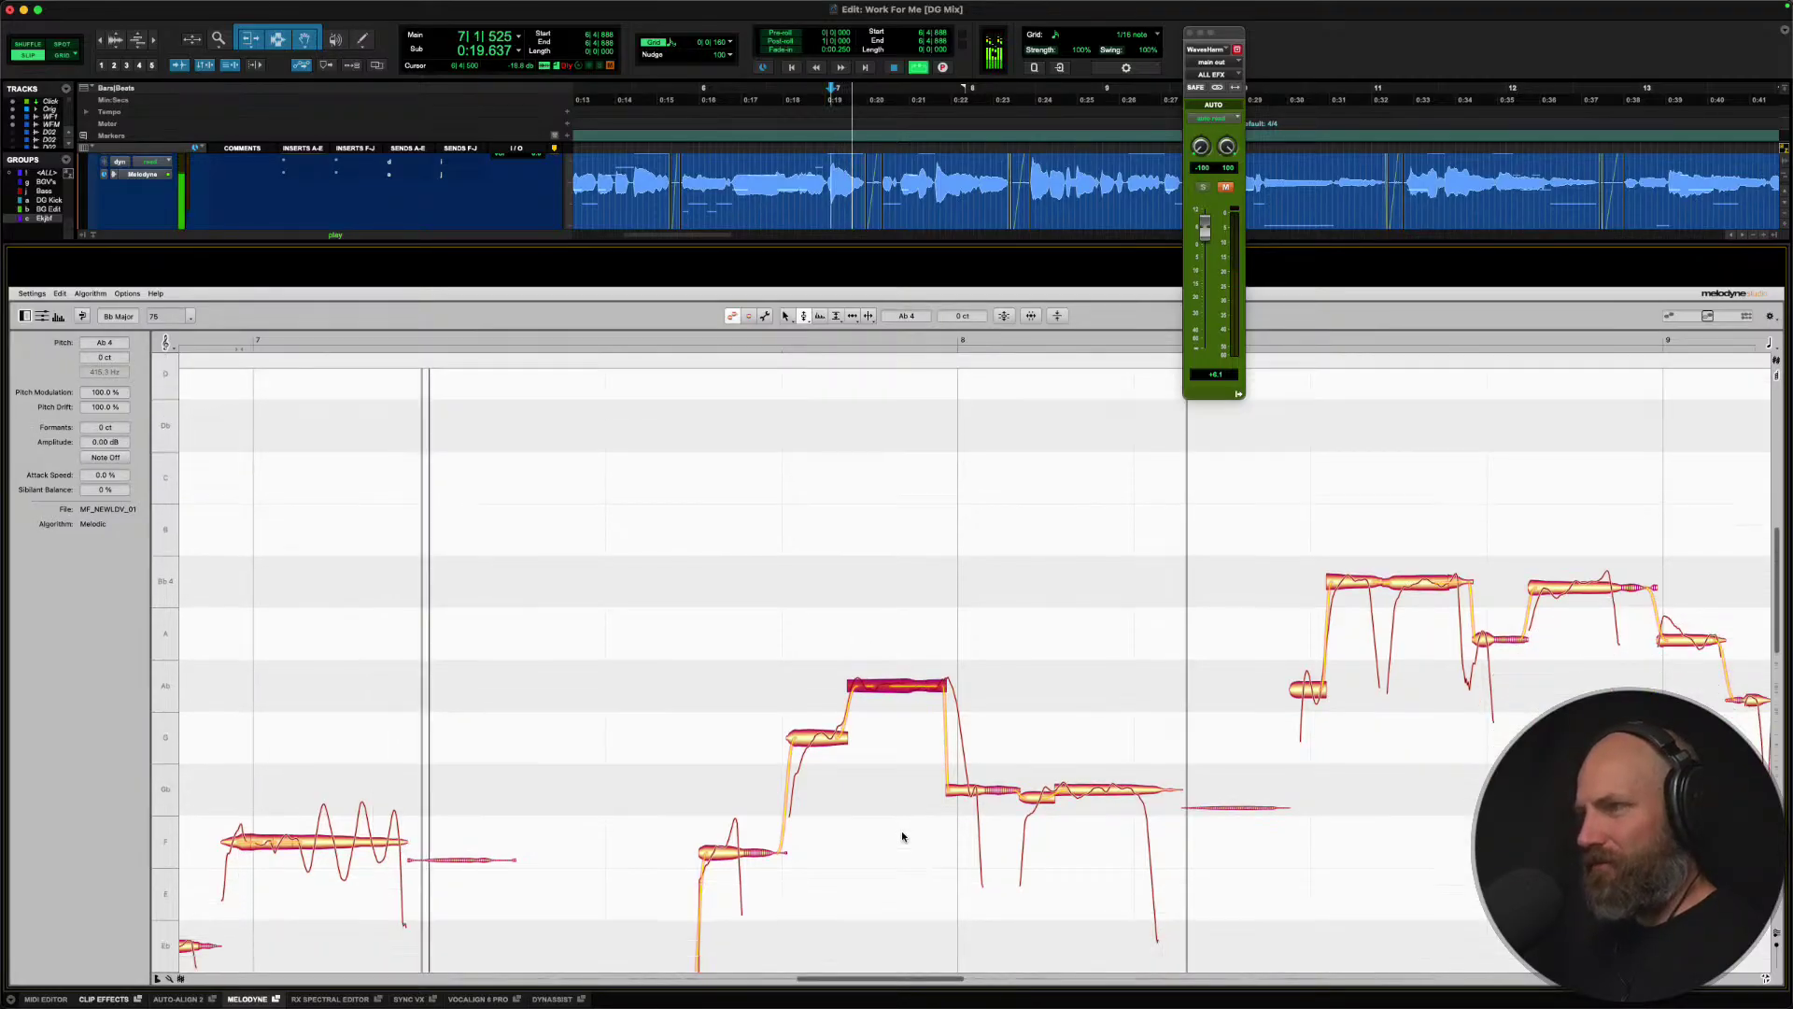
scroll(900, 834, down, 2)
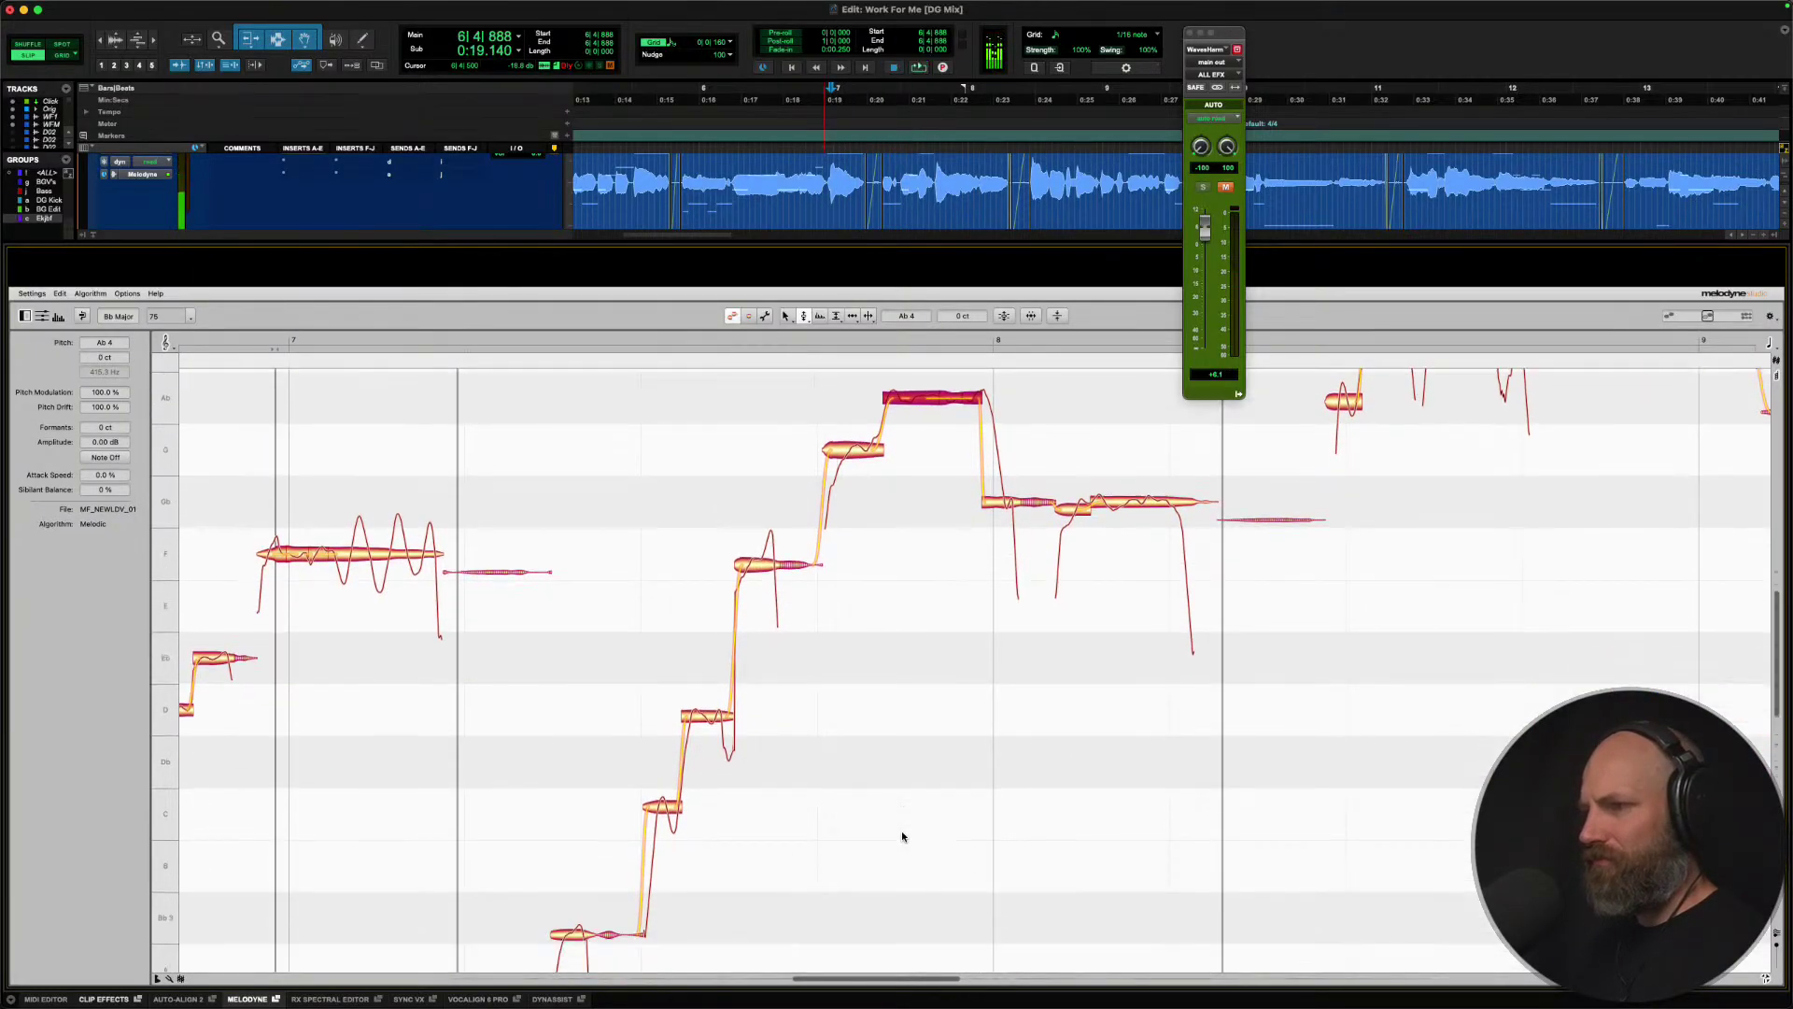
key(space)
Snap the D 4 note in the rising phrase of bar 7 to D 4 and select the C 4 note before it.
click(709, 651)
click(662, 739)
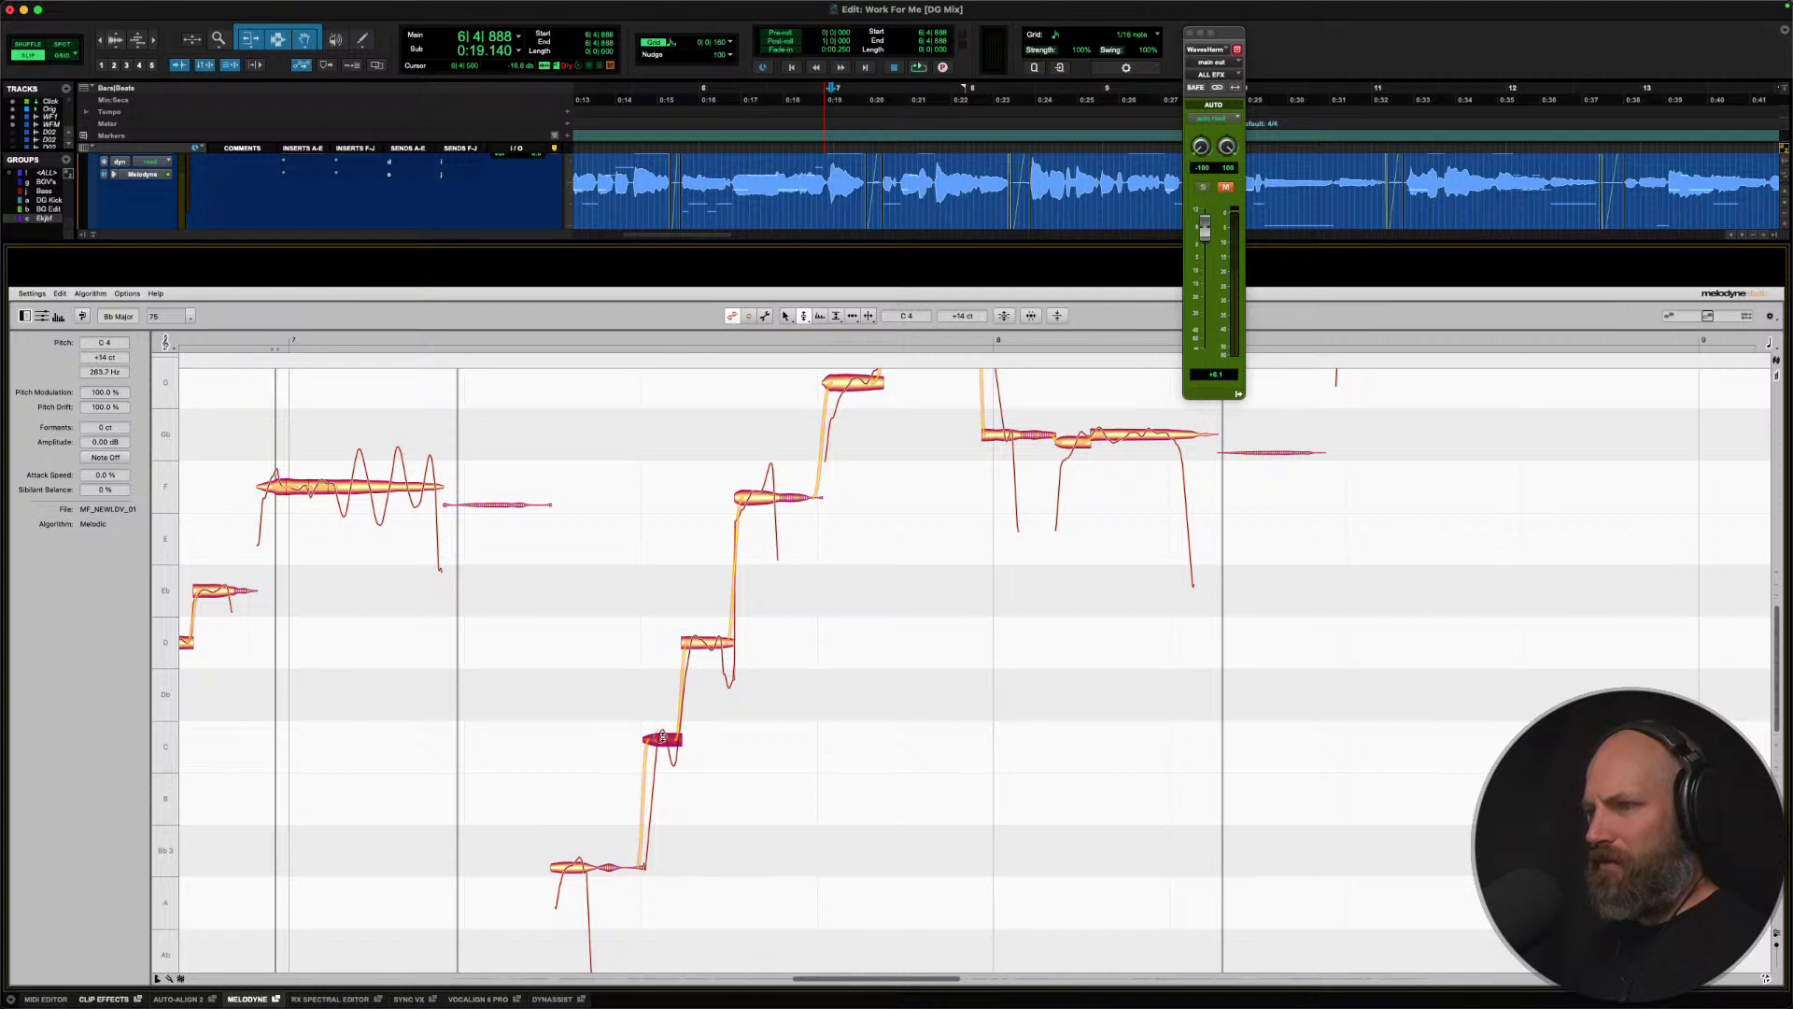
Centre the low note starting the rising run after bar 7 on Bb 3 at 0 ct and audition the run.
click(579, 860)
key(space)
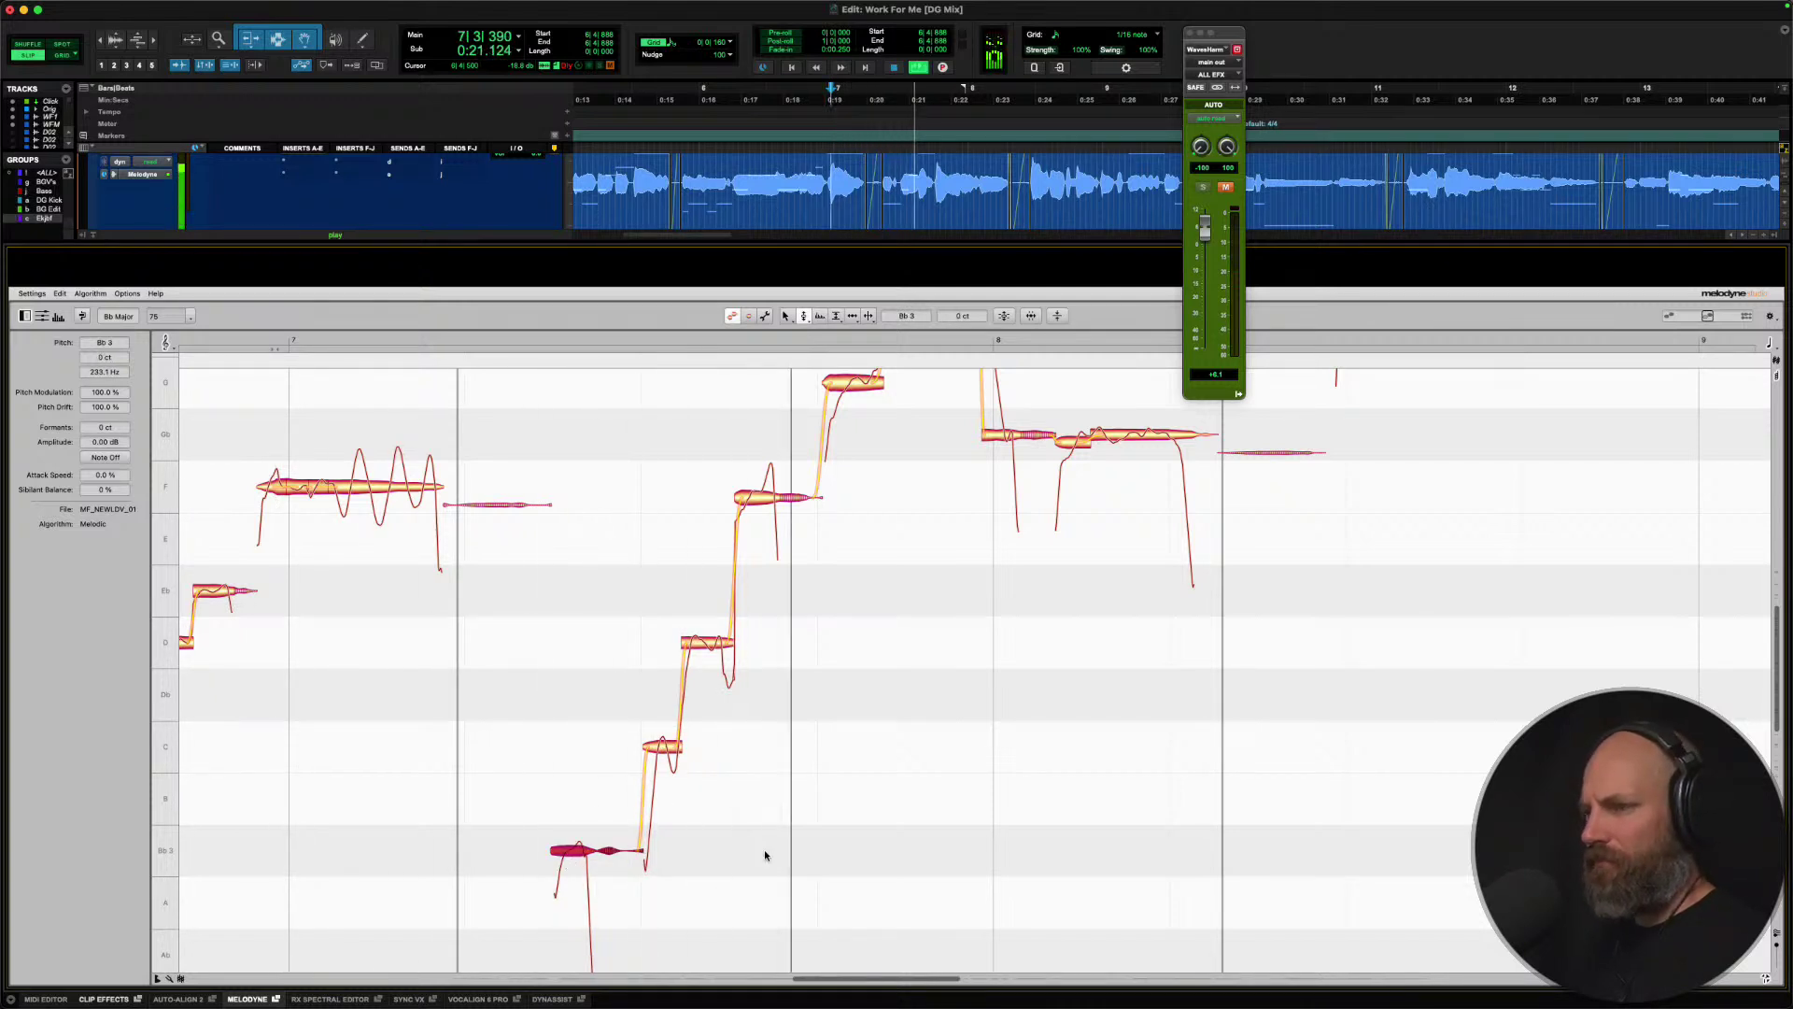
scroll(764, 855, up, 1)
key(space)
Use the Time tool to shift the start of the Ab 4 note before bar 8 slightly earlier, and audition the change.
scroll(903, 623, up, 2)
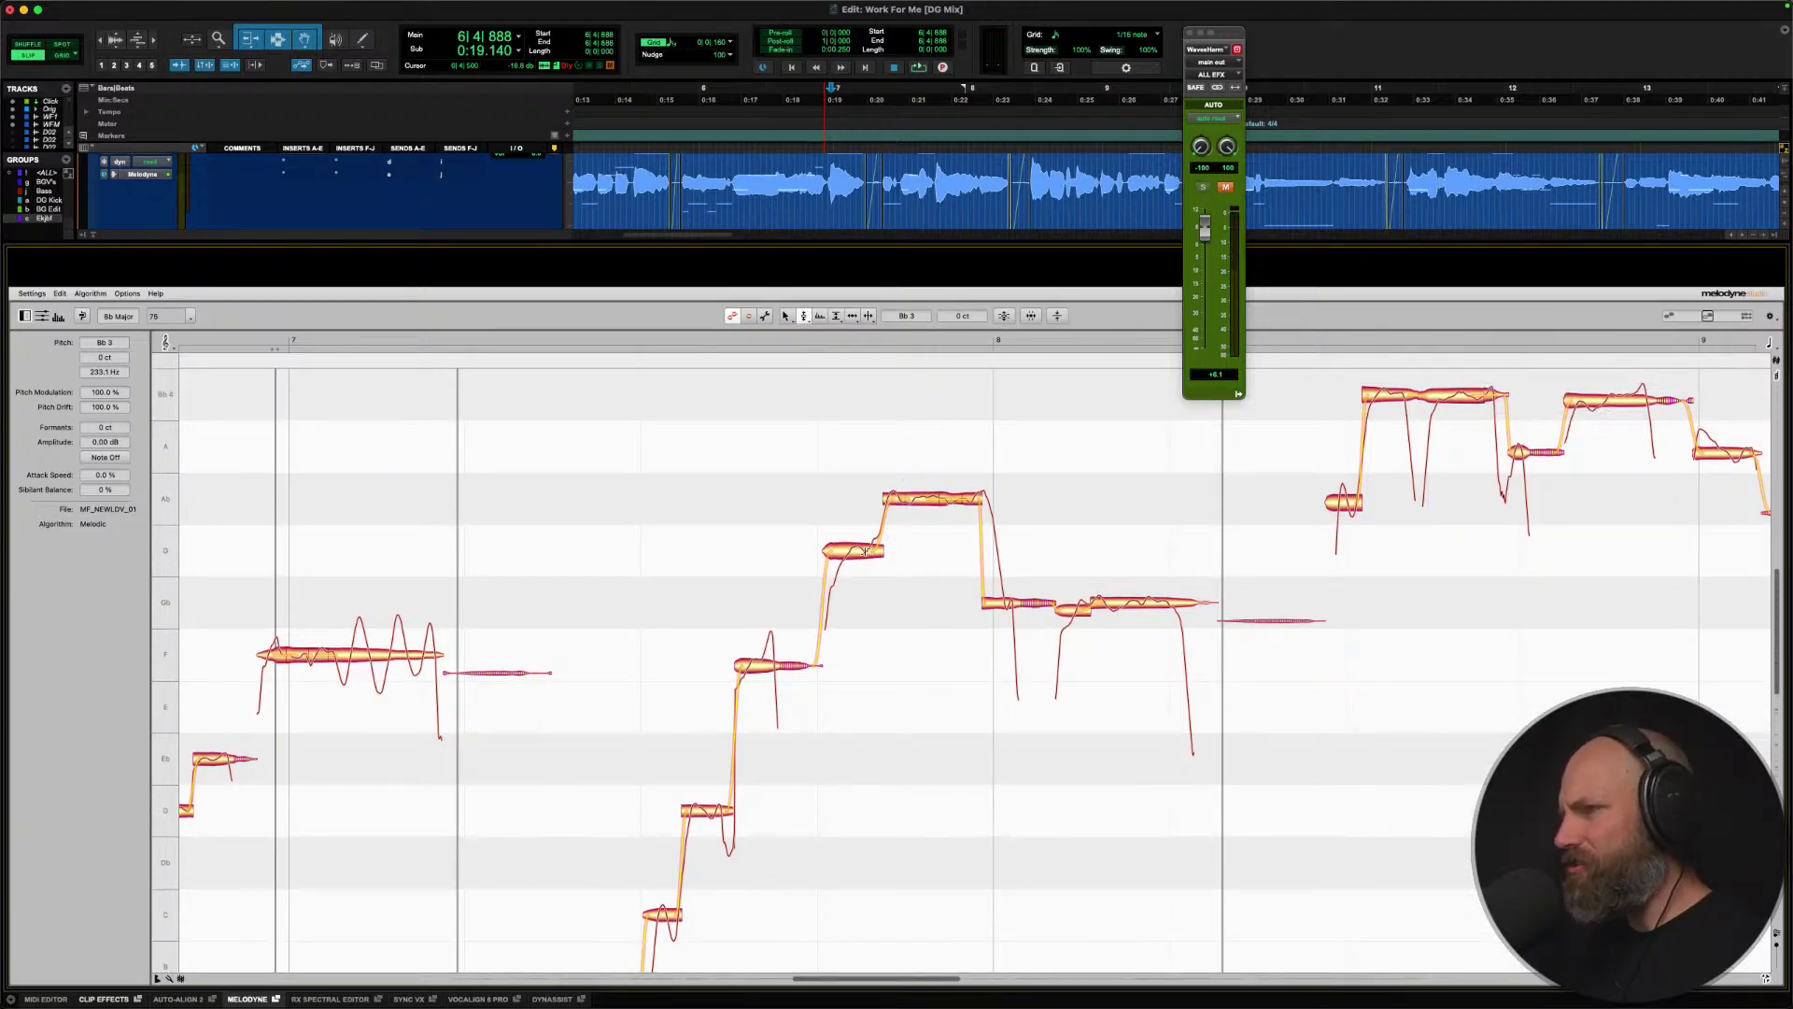
right_click(868, 551)
click(910, 549)
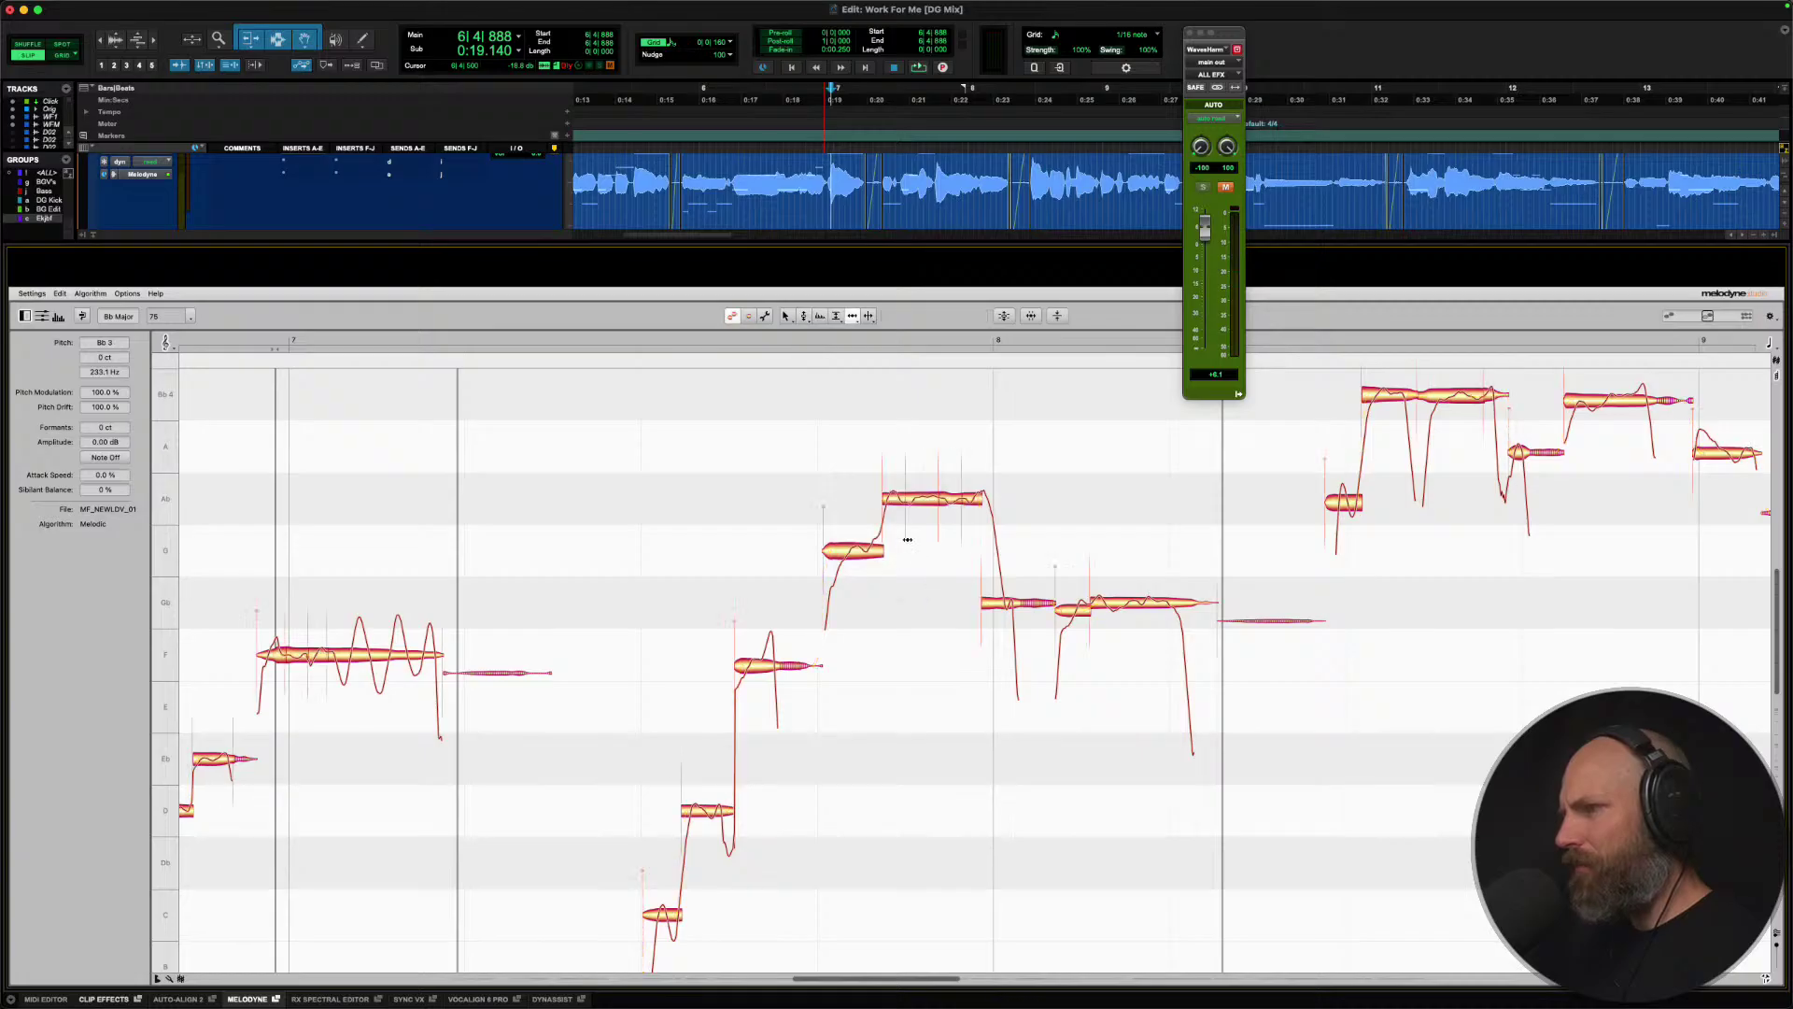
click(885, 498)
key(space)
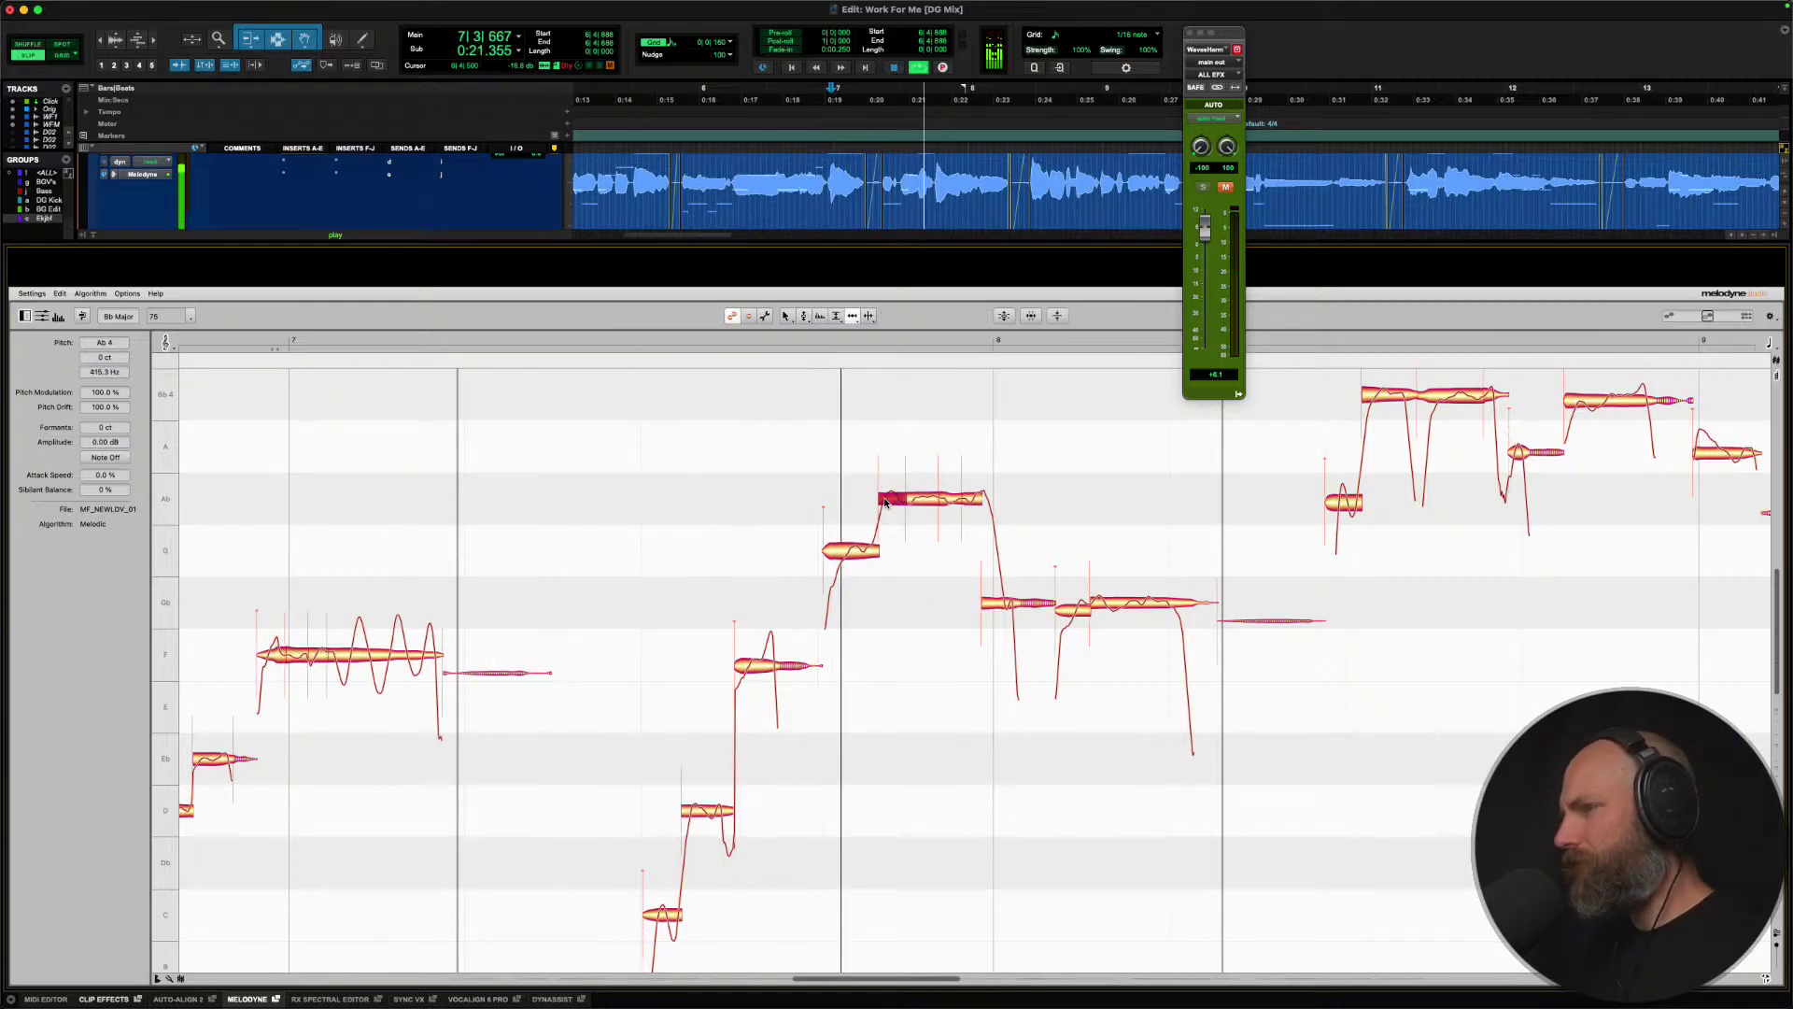
key(space)
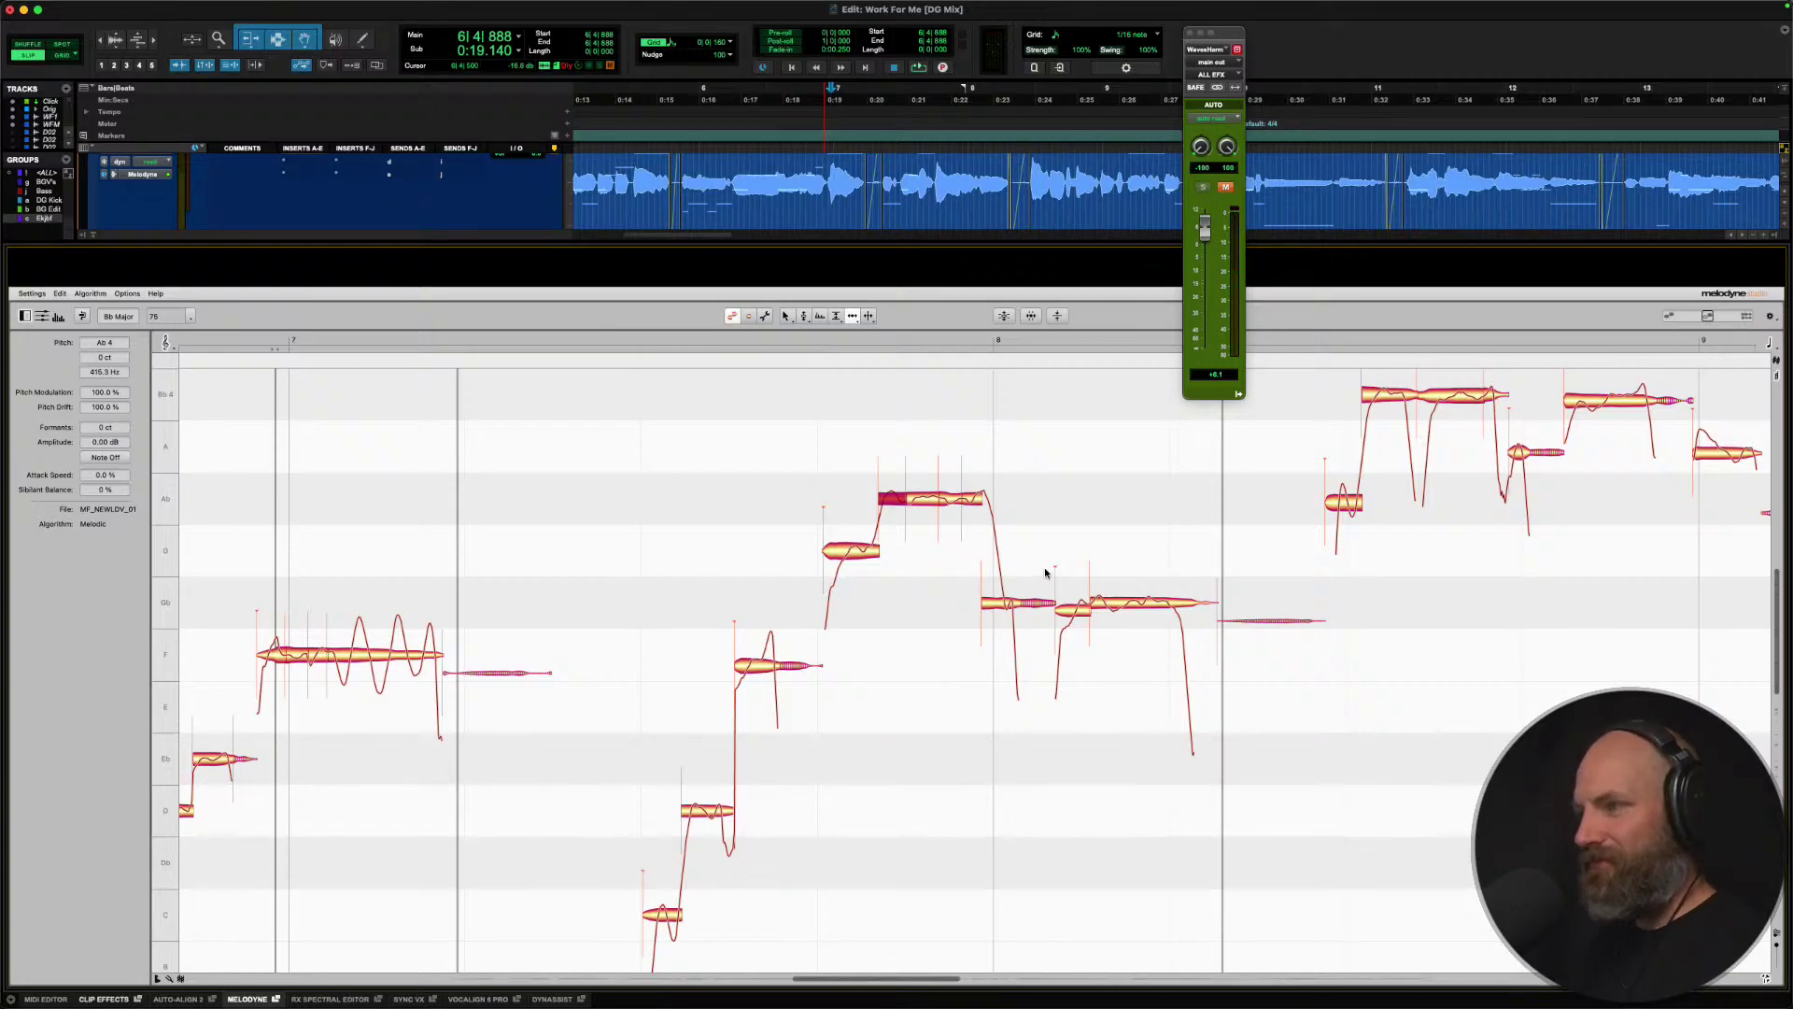
Use the Pitch tool to centre the off-pitch Gb 4 note just after bar 8 at 0 ct and play it back.
right_click(973, 482)
click(999, 569)
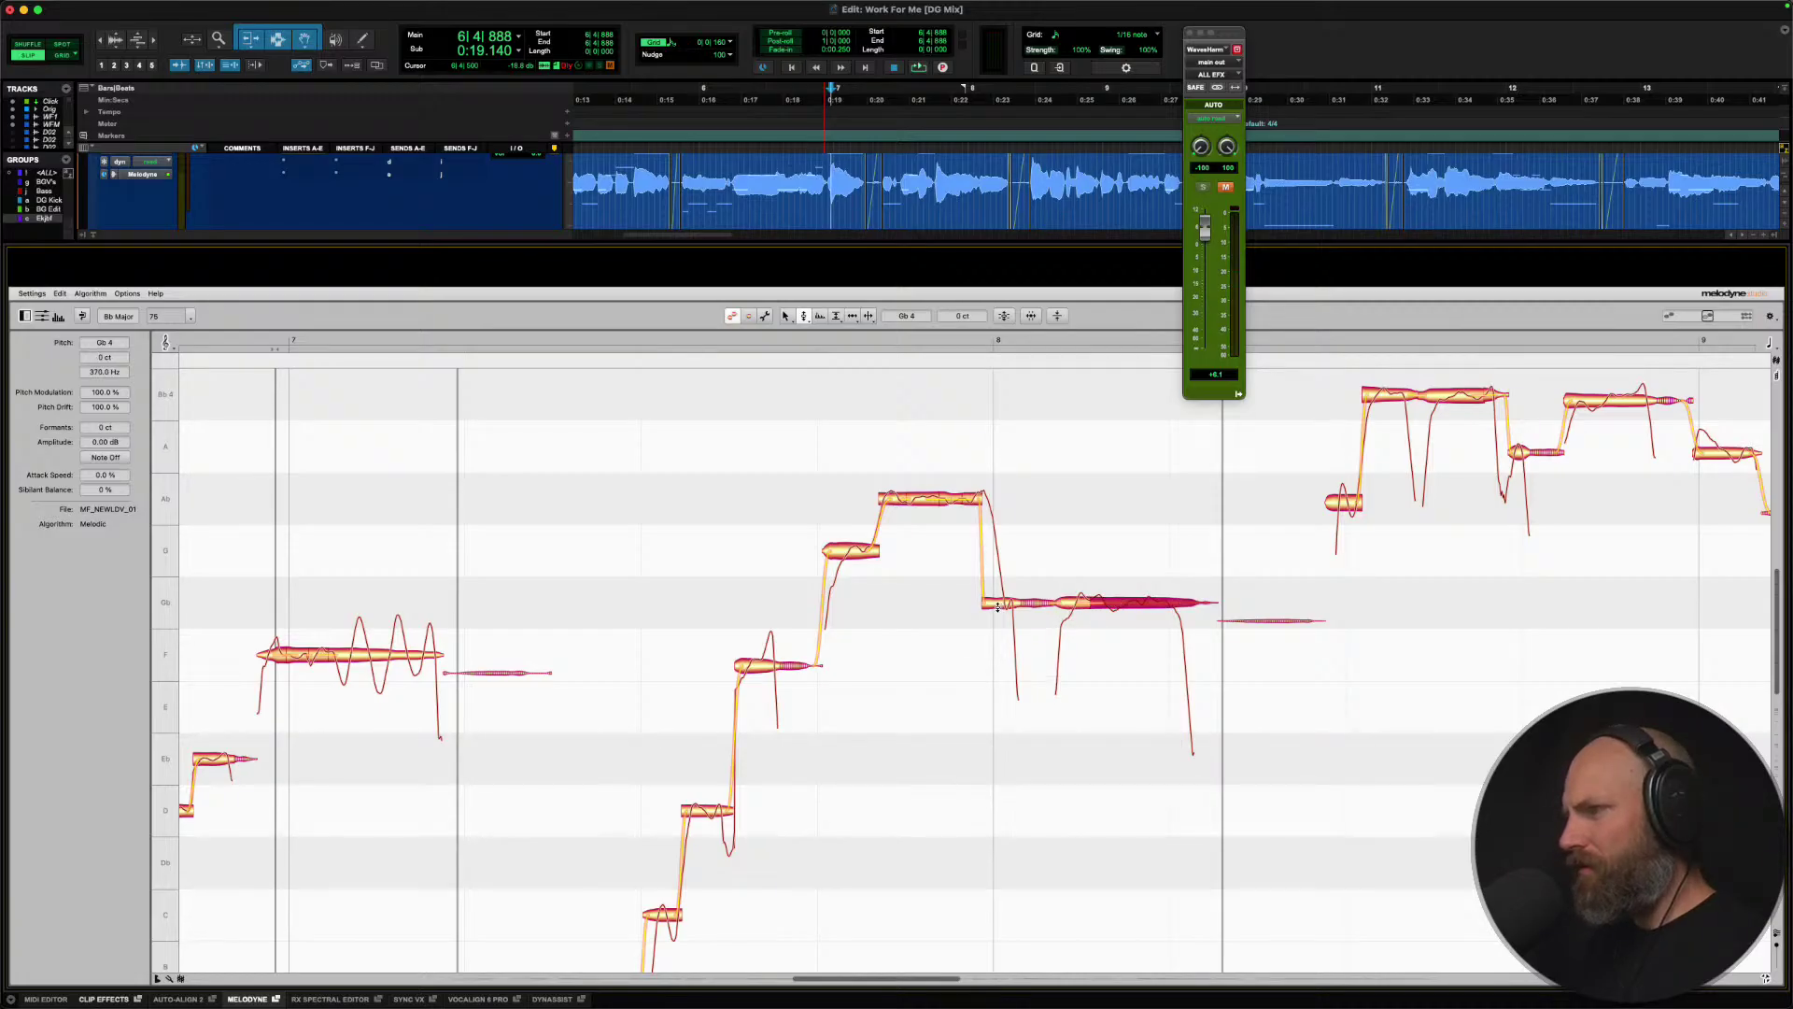
key(space)
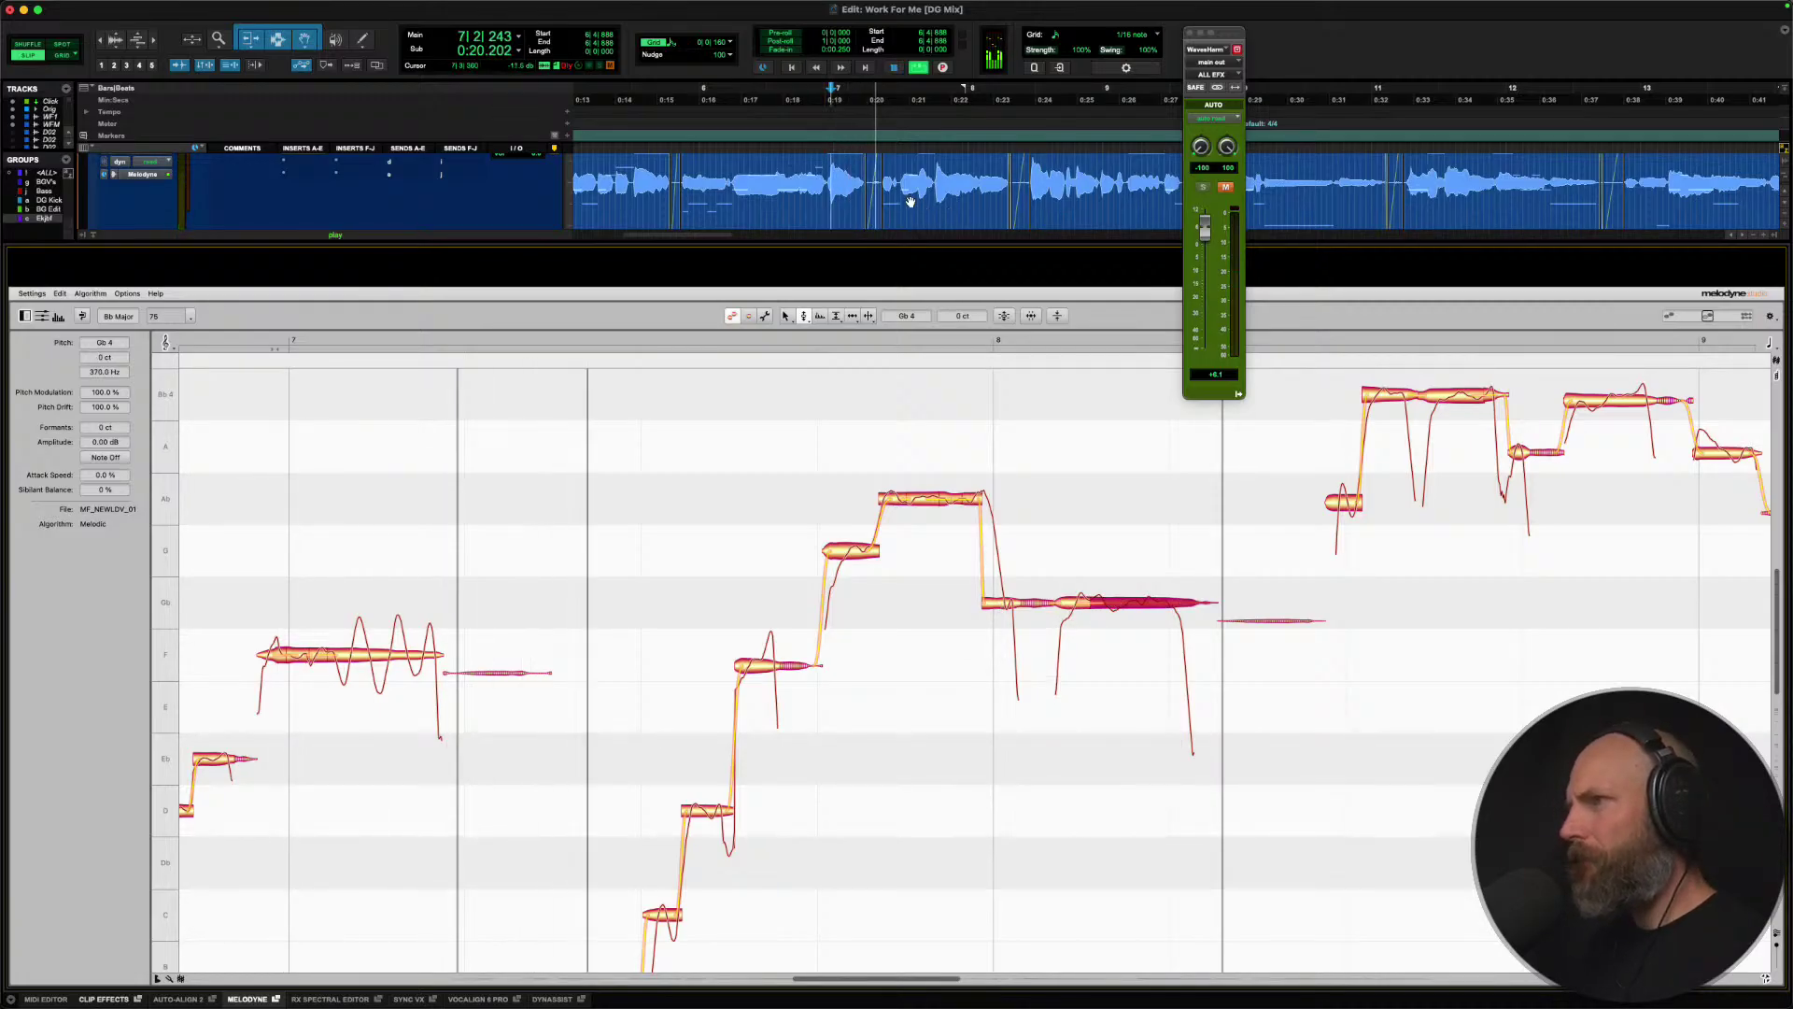
key(space)
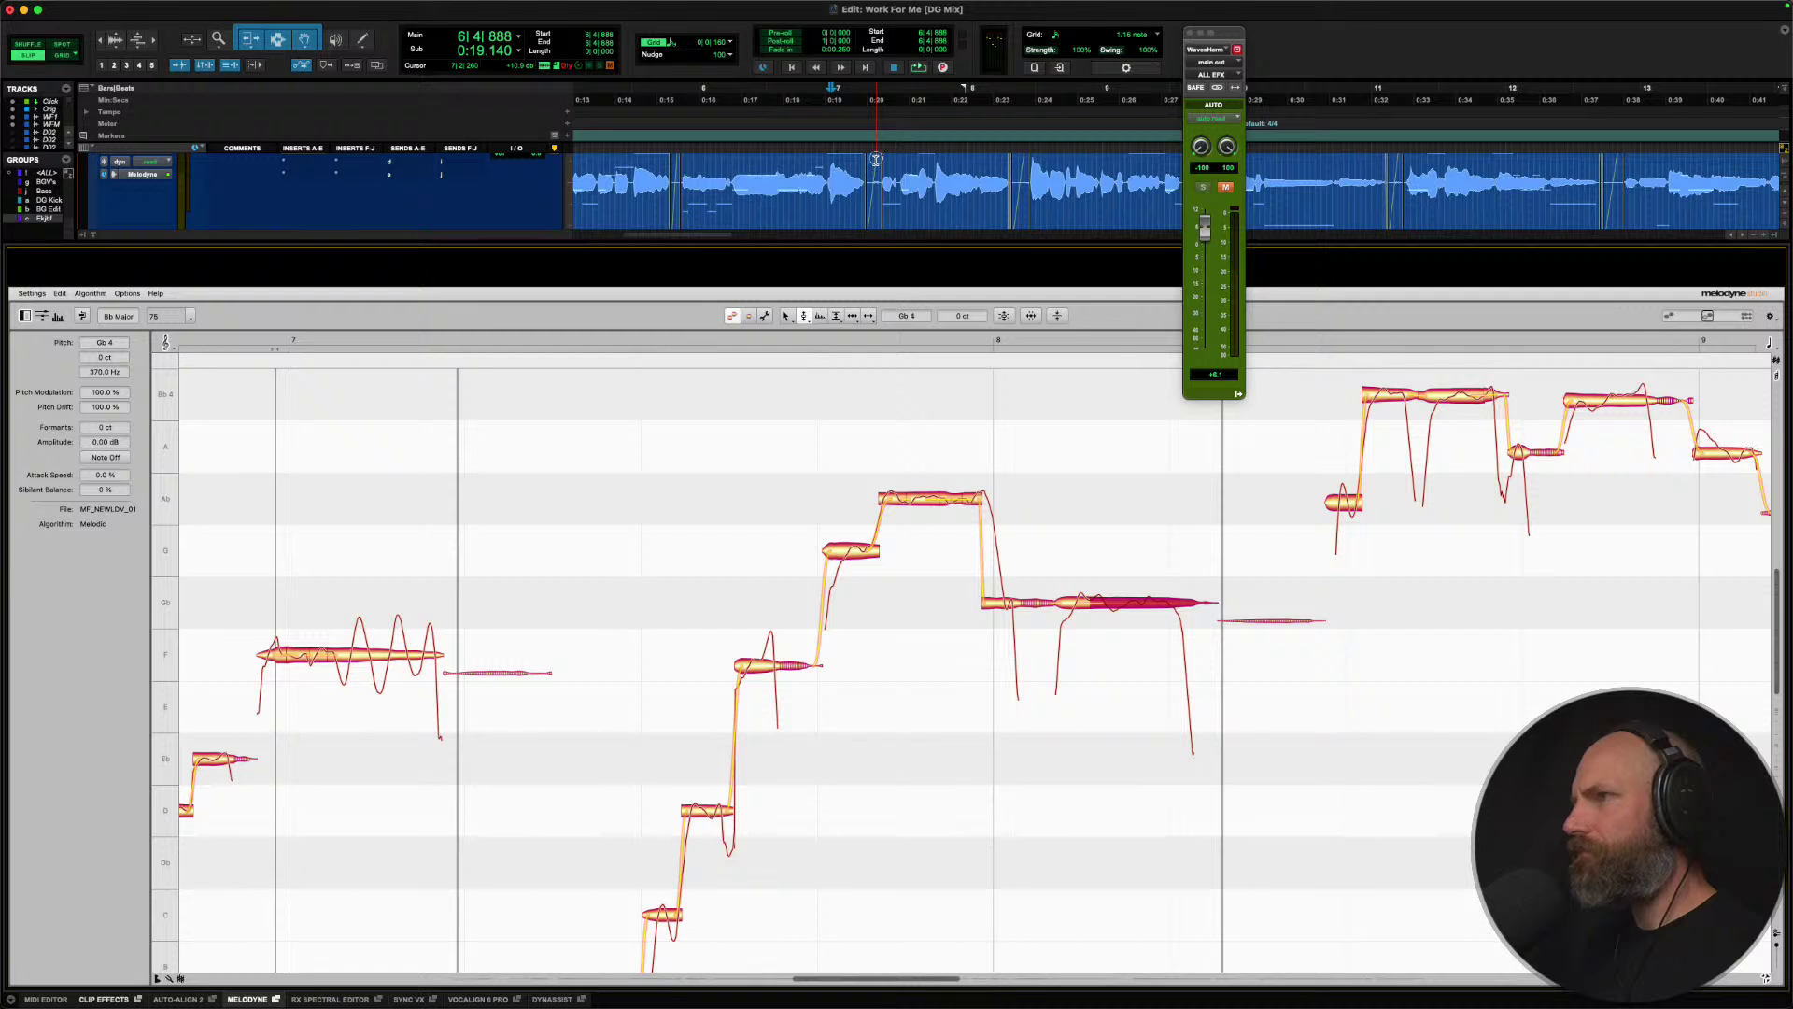
Audition the phrase repeatedly from 7|2|240, checking the held Ab 4 note and the Gb 4 notes after bar 8.
click(876, 159)
key(space)
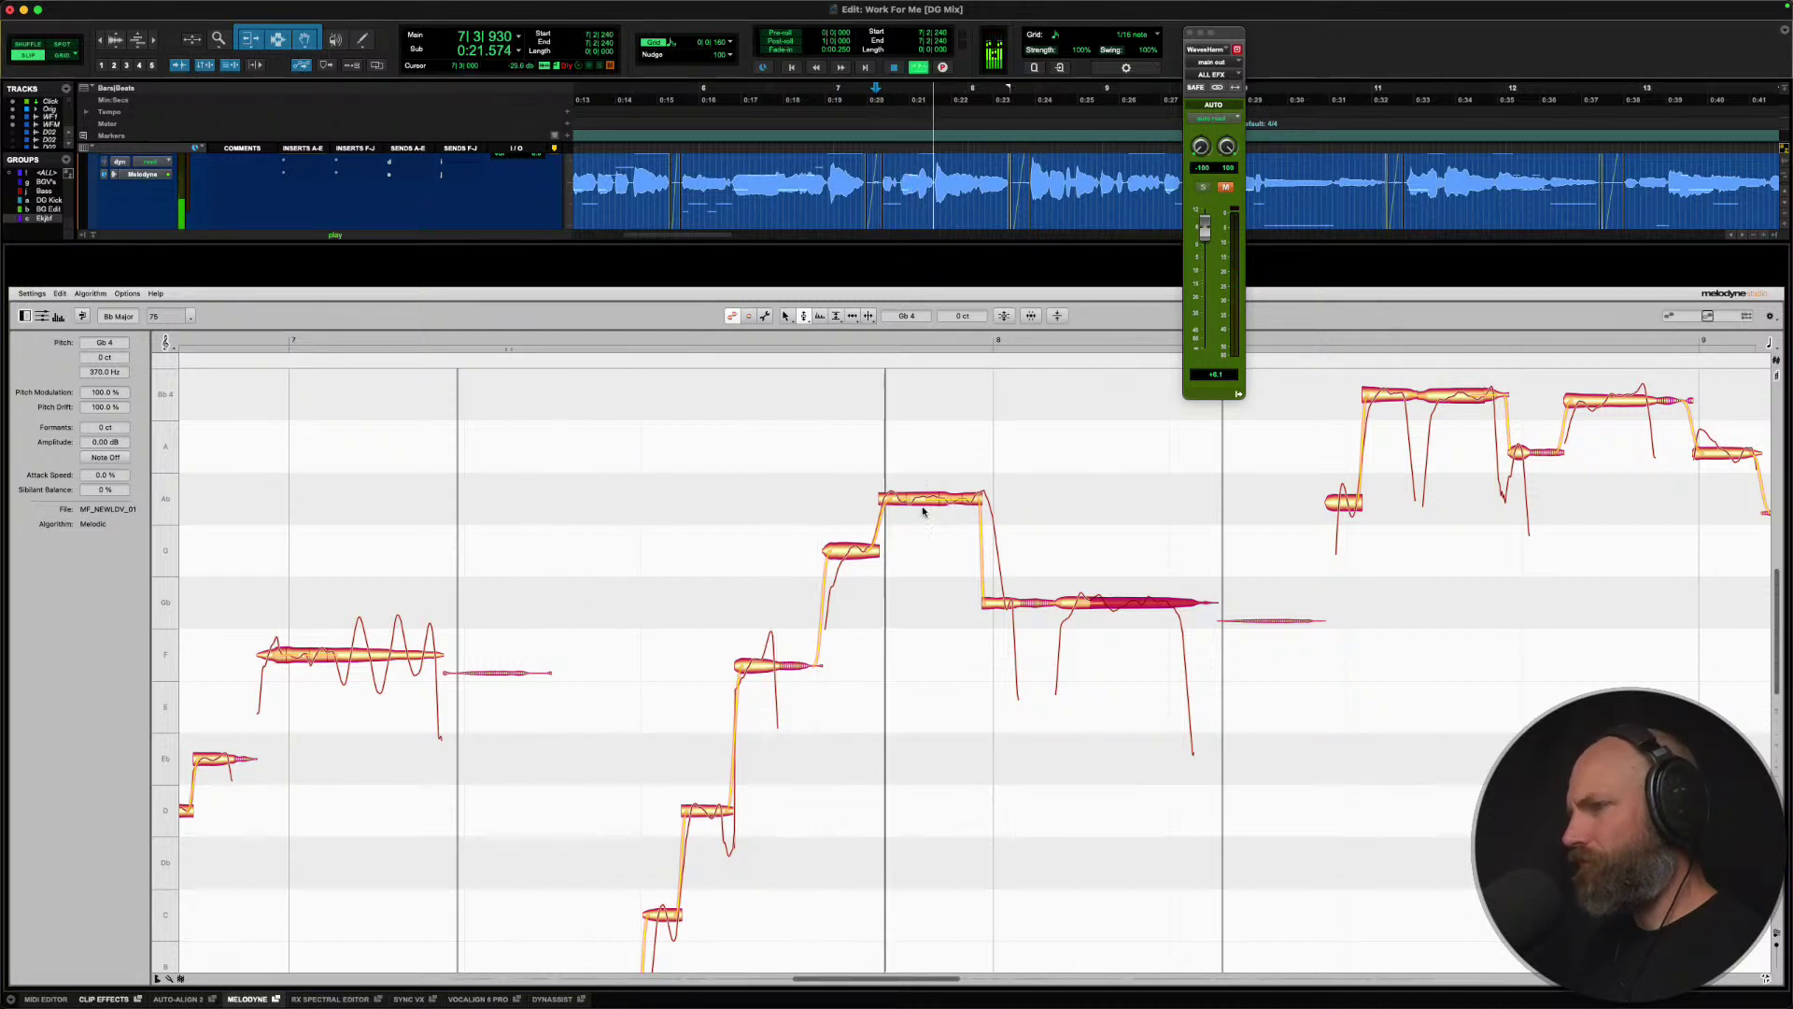
key(space)
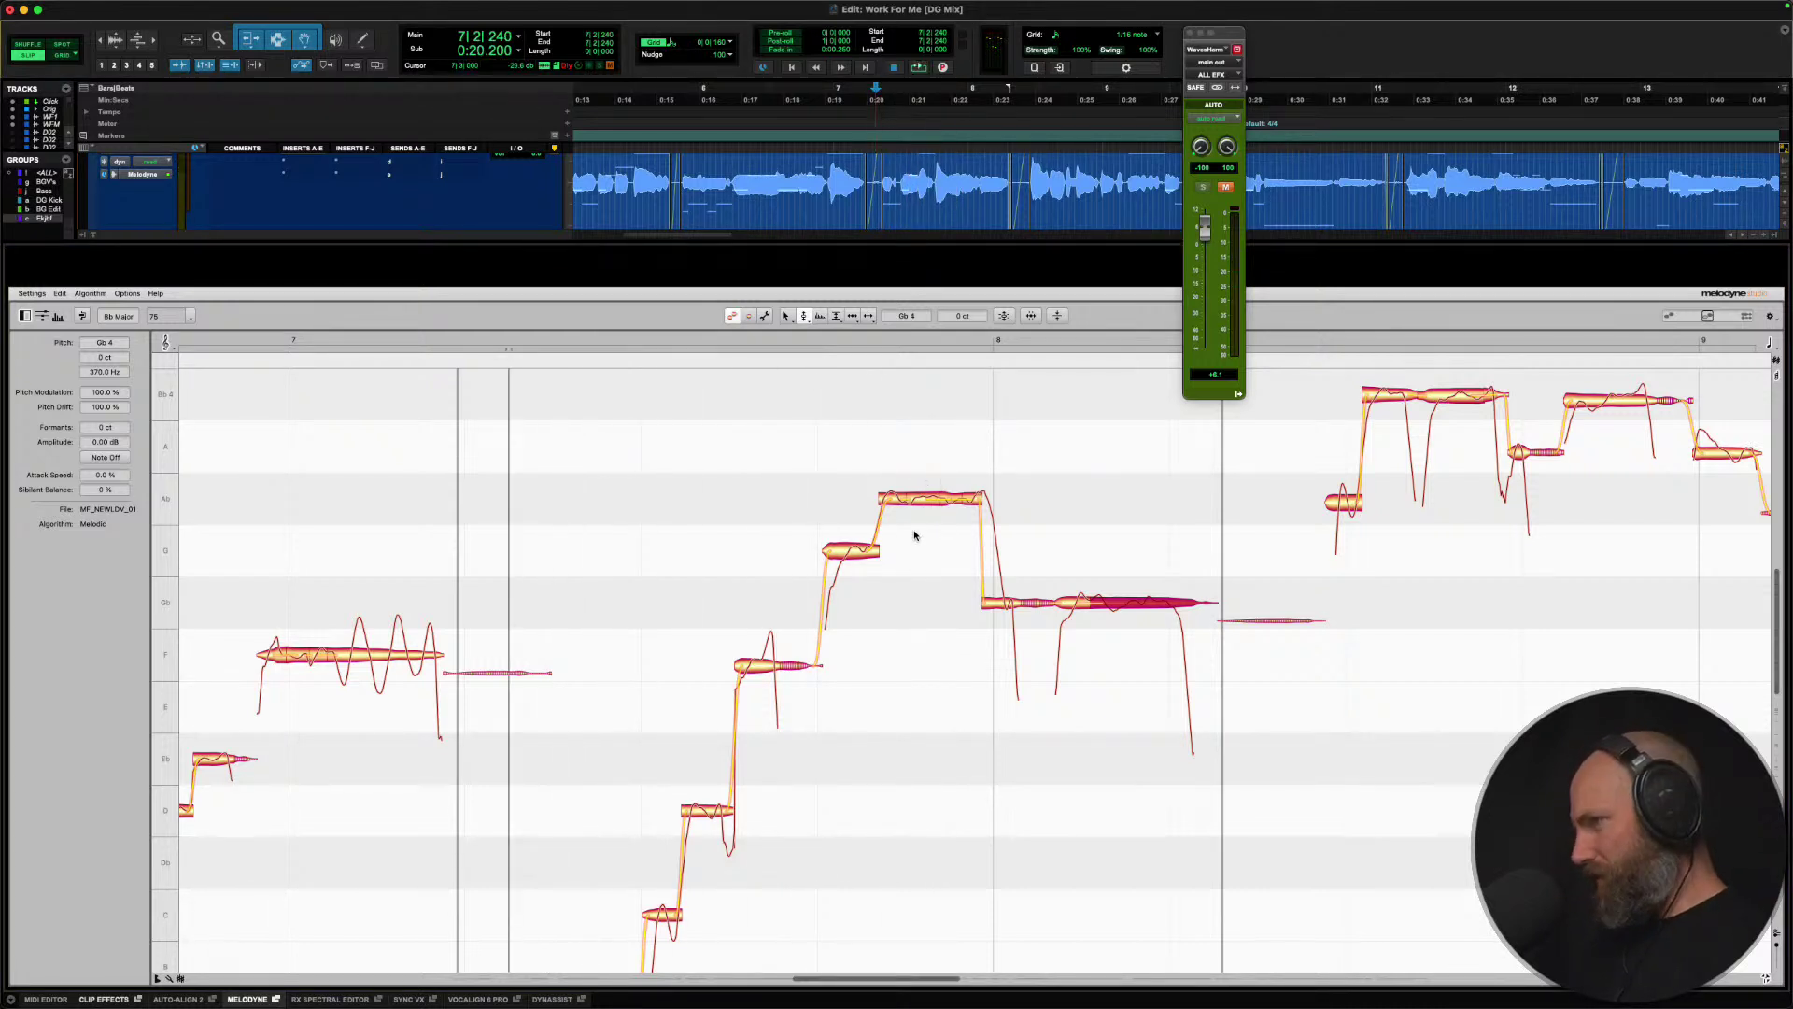
key(space)
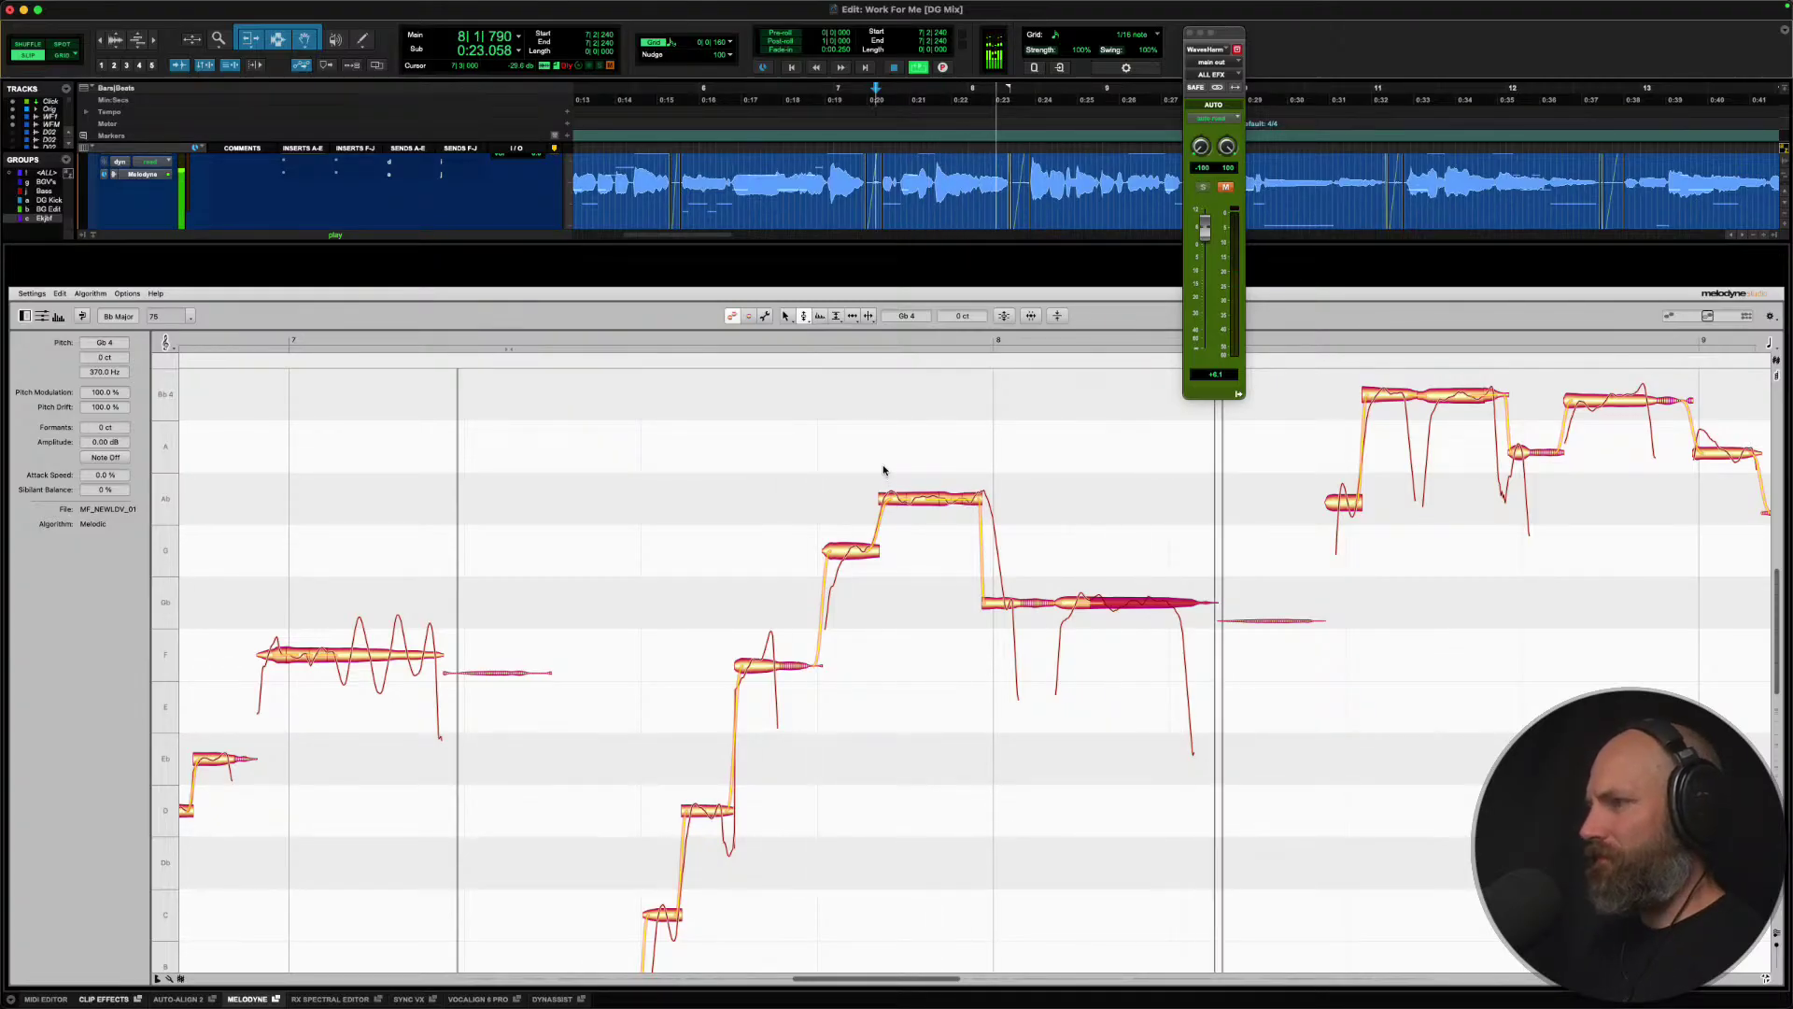
key(space)
click(932, 499)
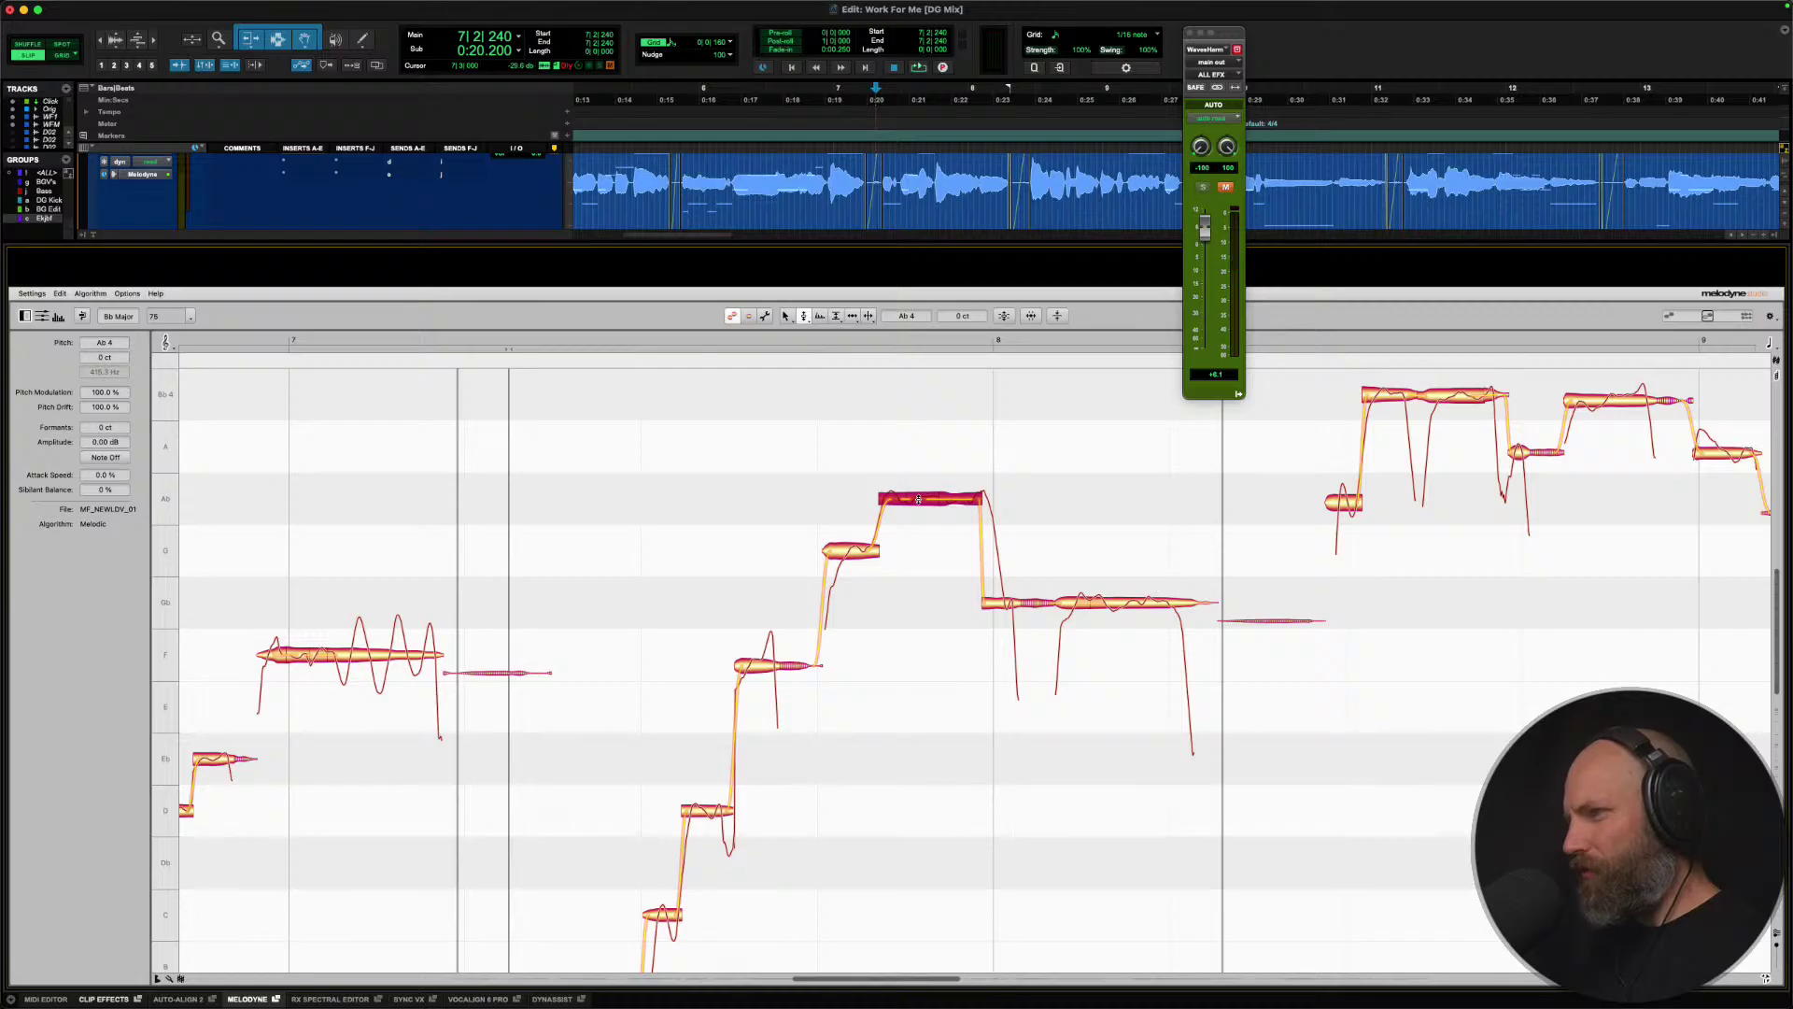
click(913, 556)
key(space)
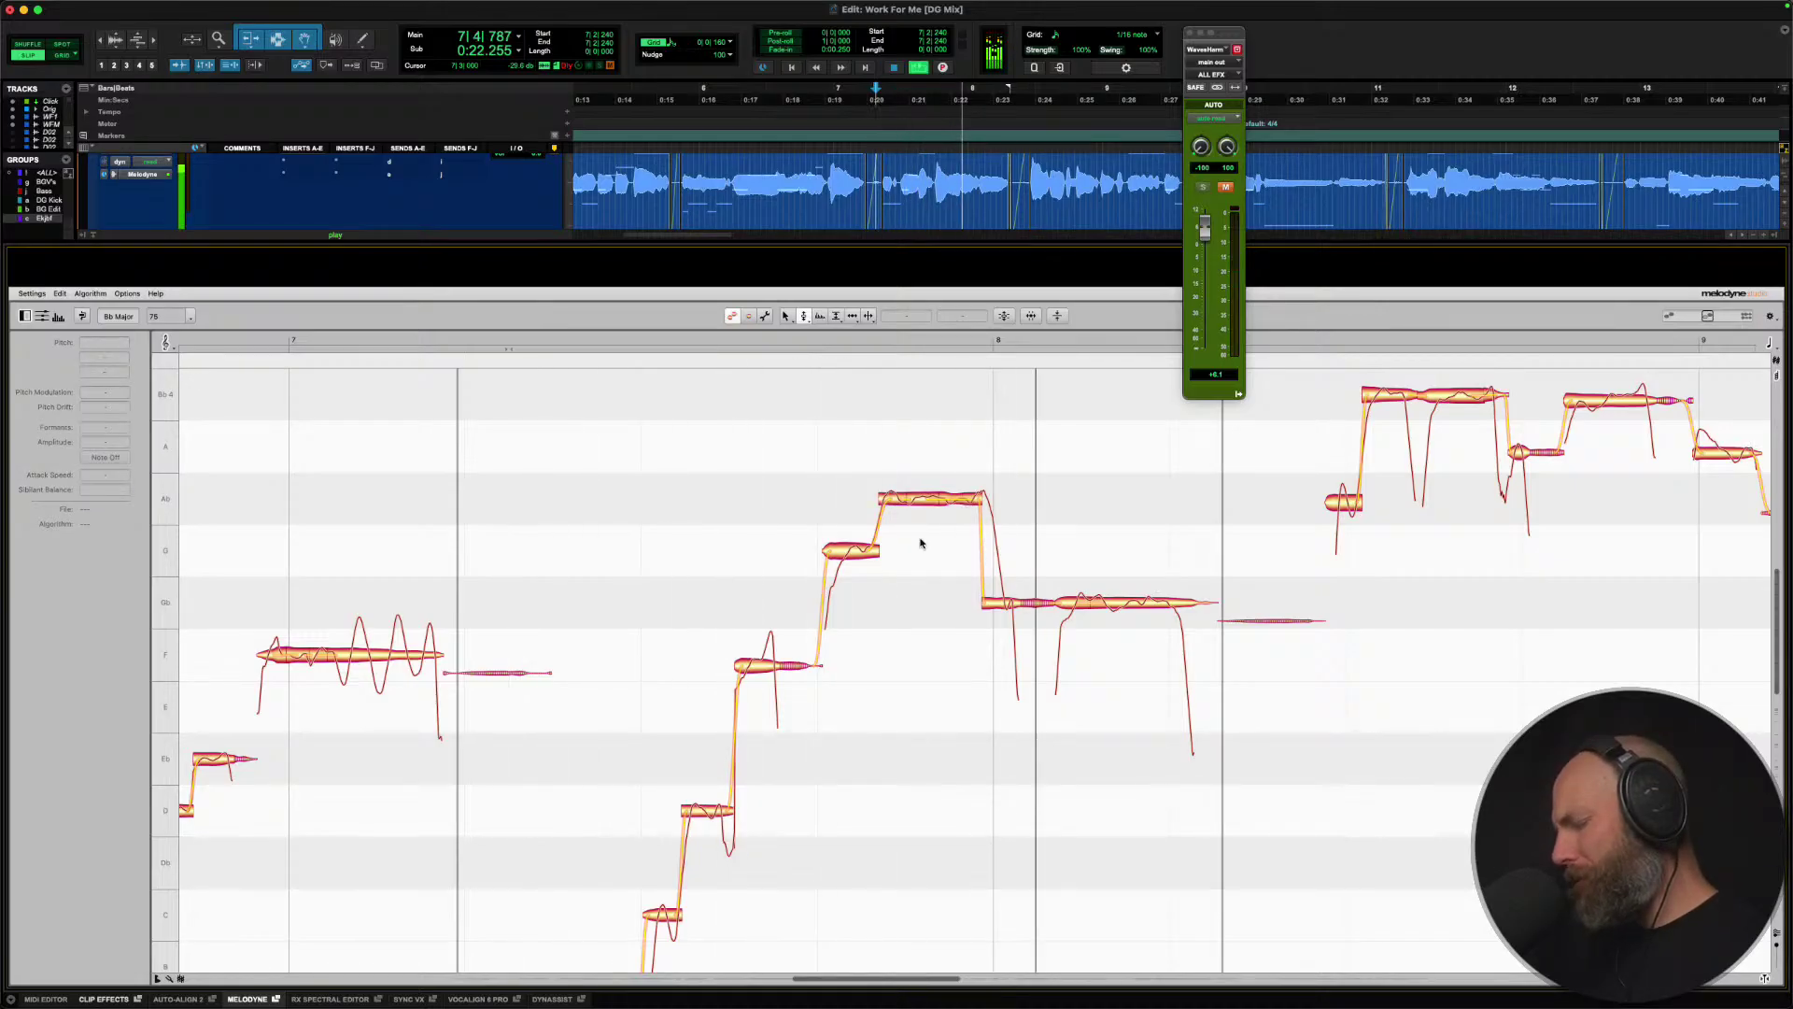
key(space)
Separate a short segment from the held Gb 4 note after bar 8 and centre that segment at 0 ct.
scroll(920, 542, right, 5)
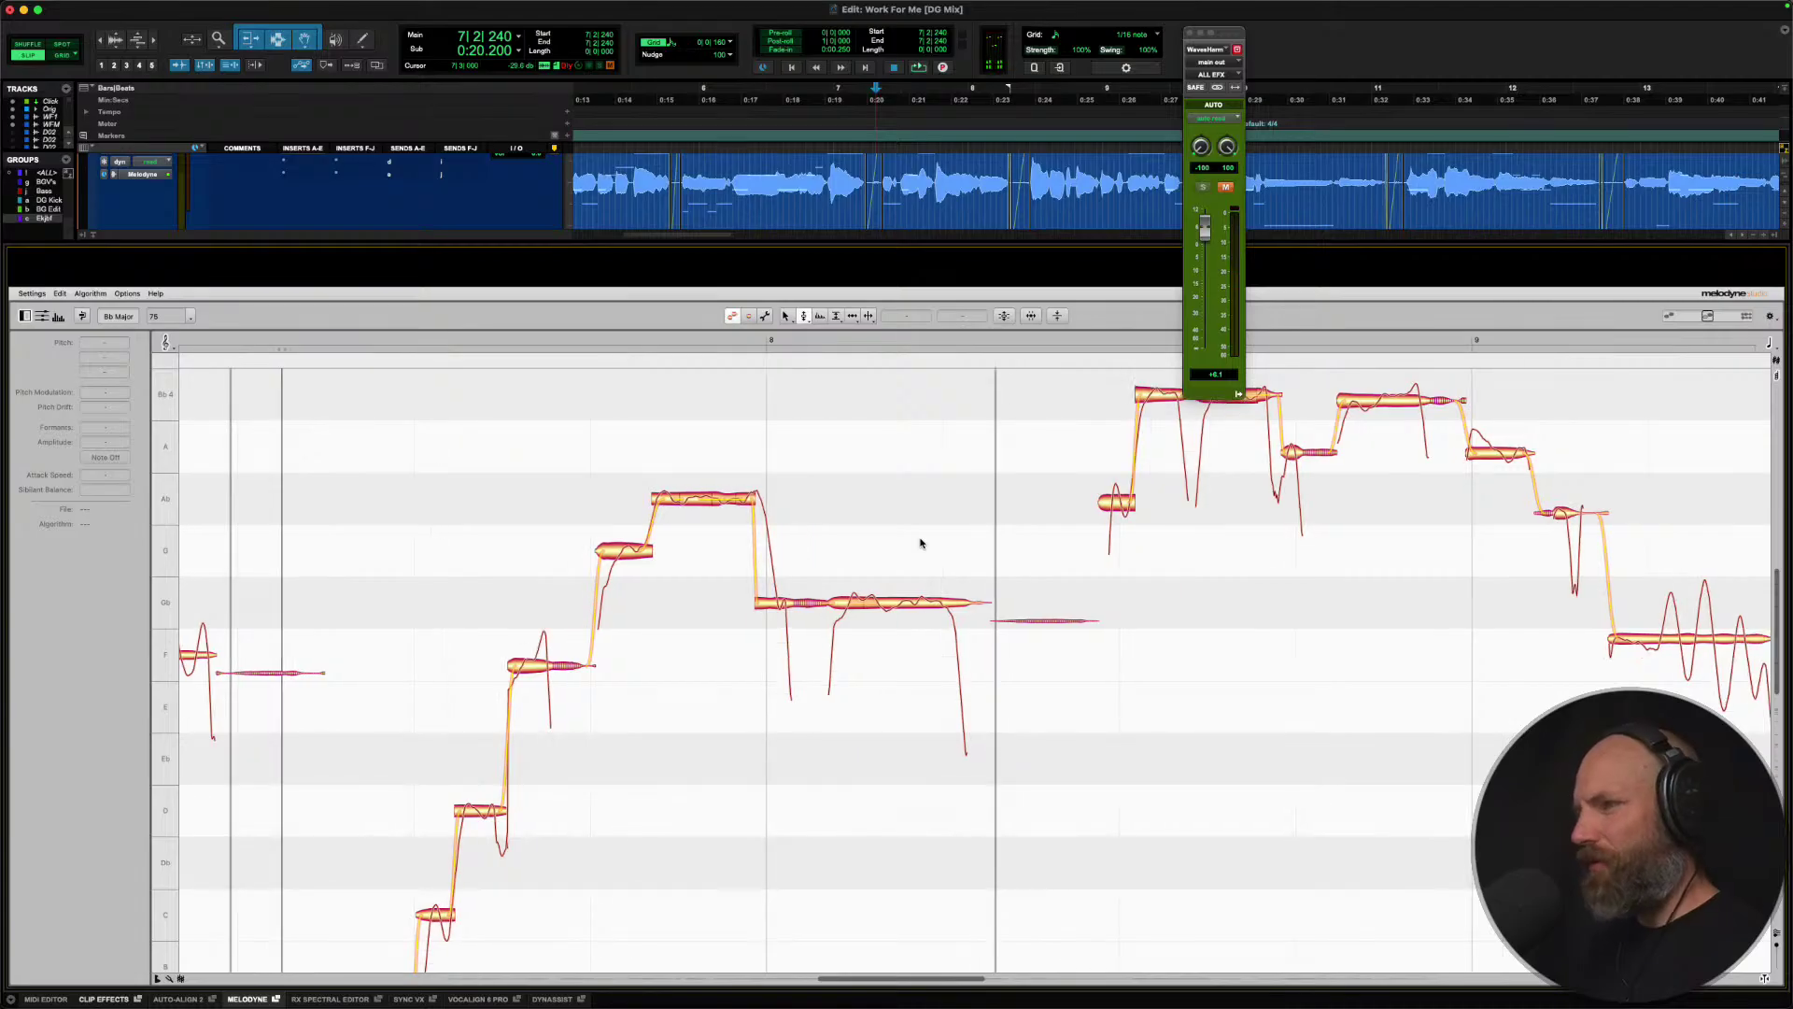
right_click(887, 605)
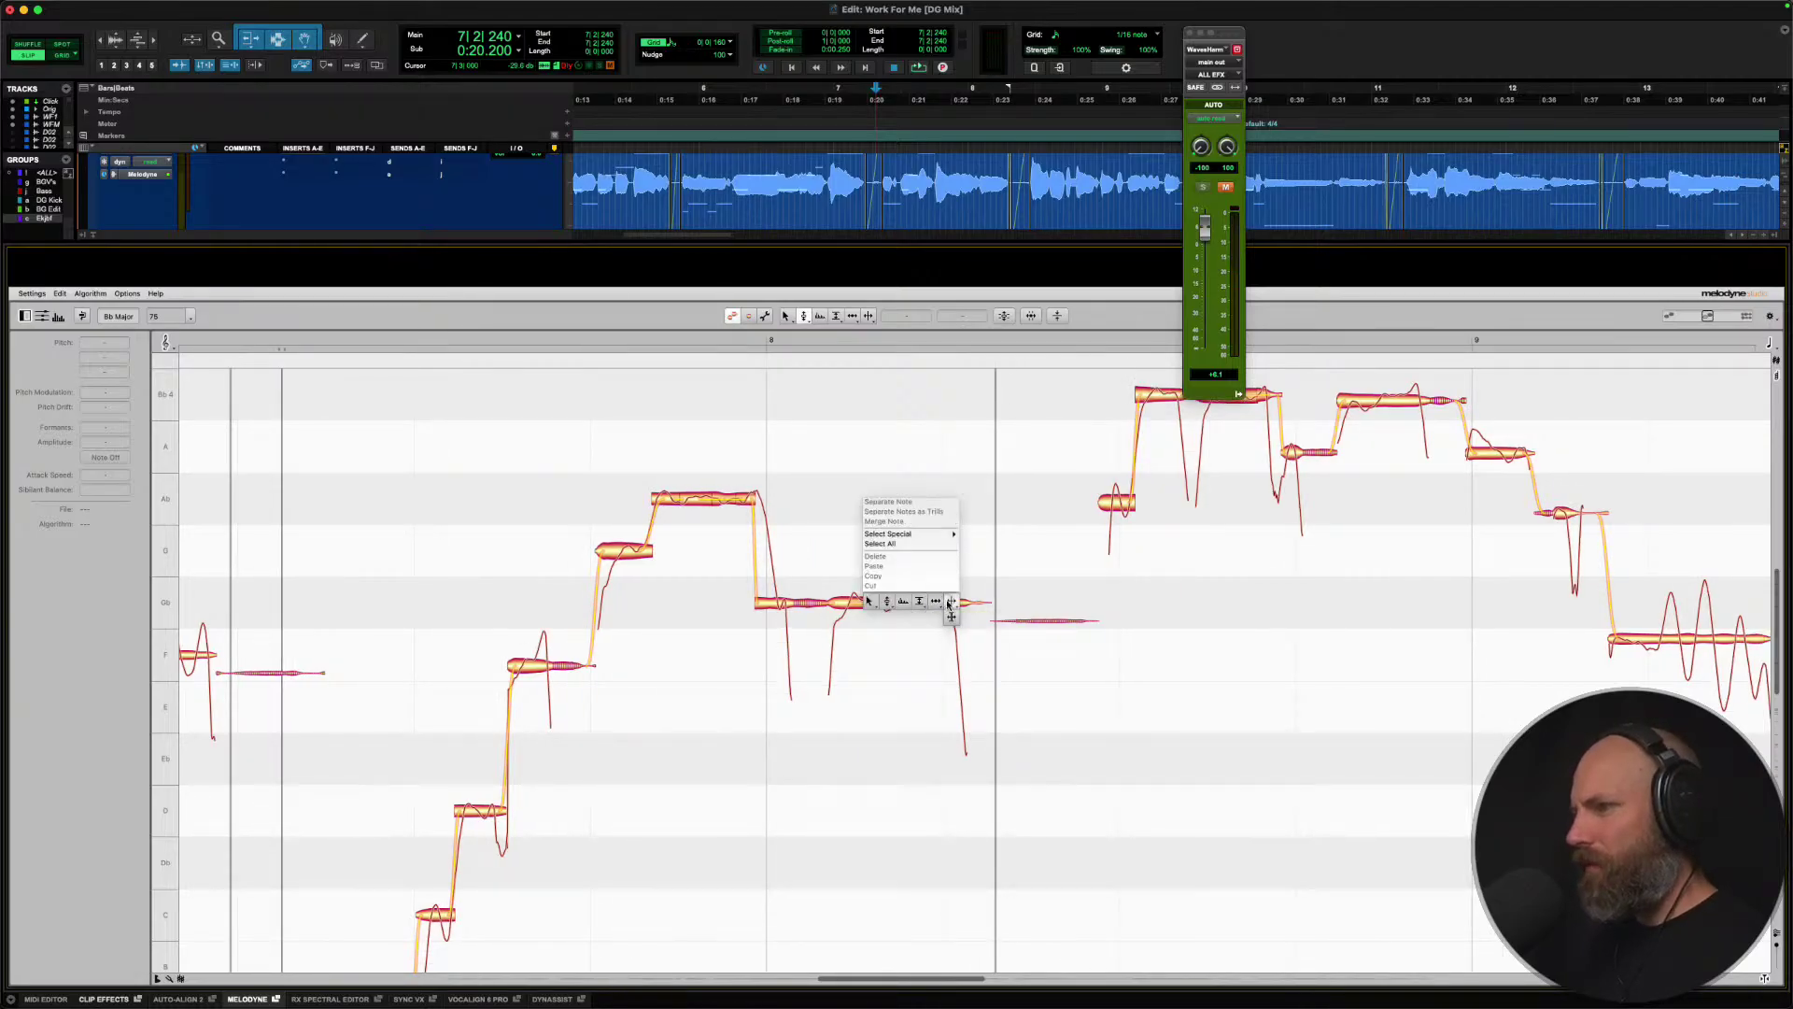
click(945, 609)
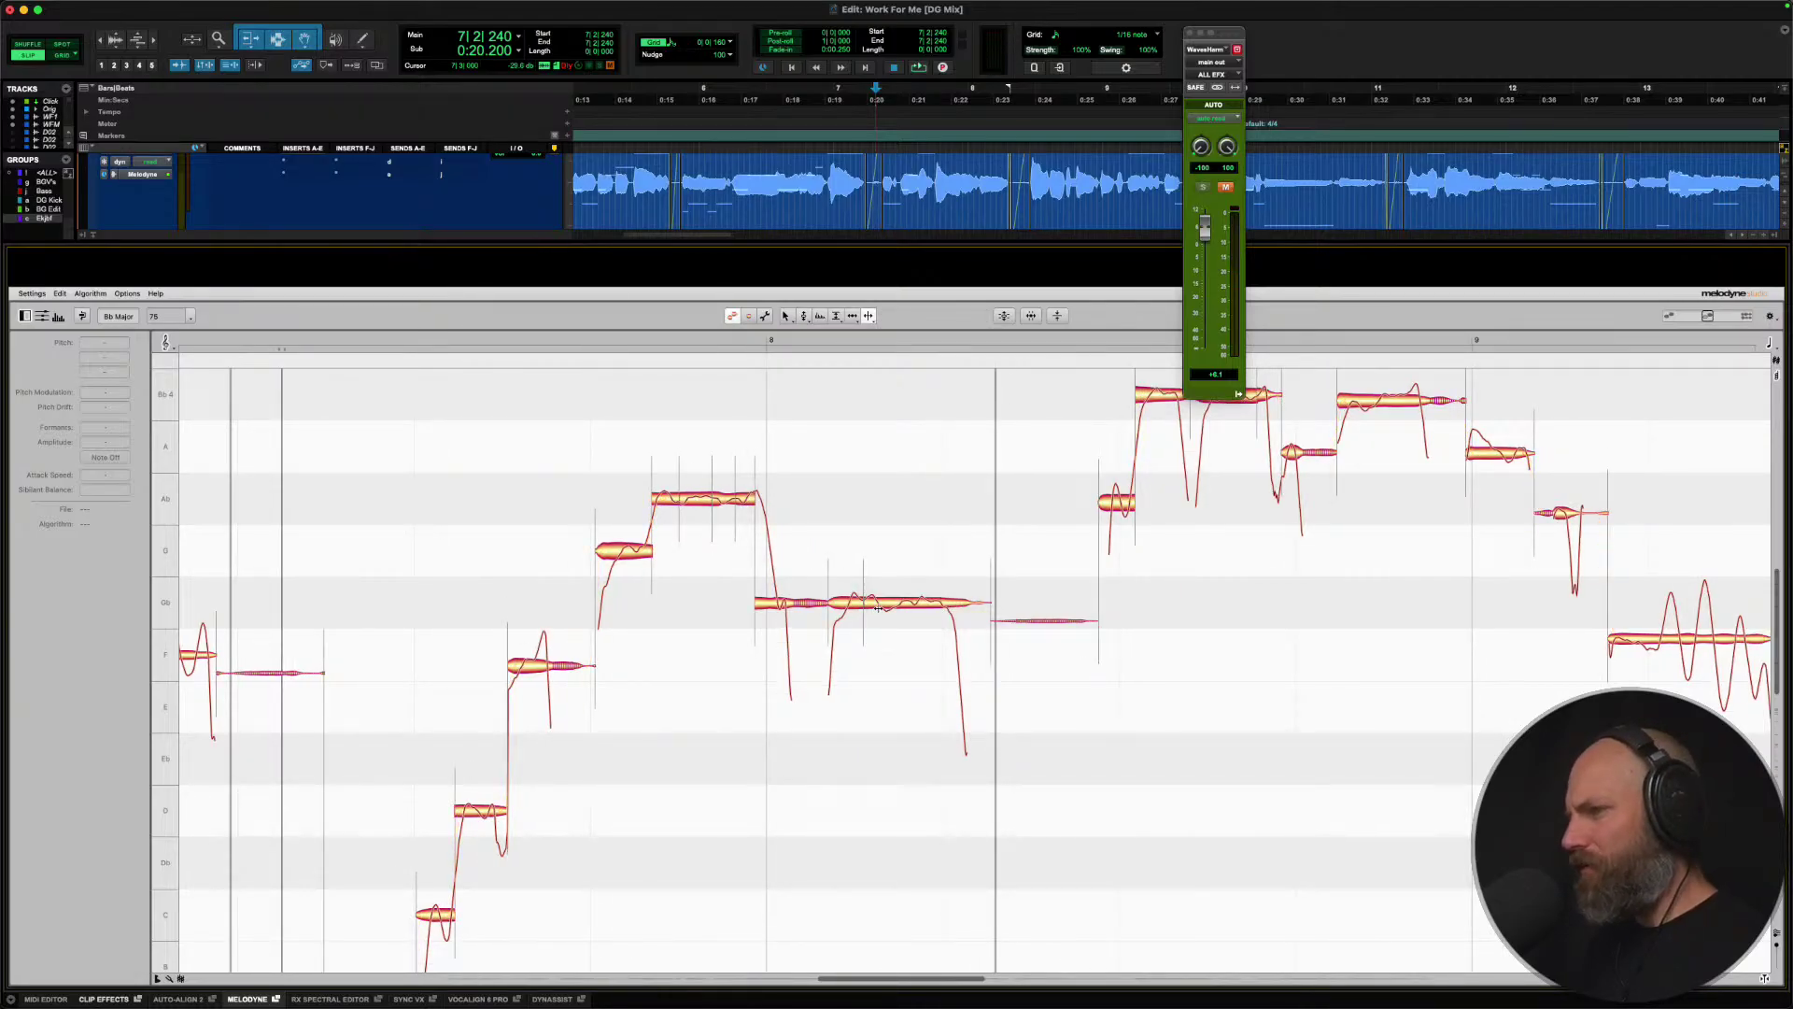
double_click(881, 607)
right_click(881, 607)
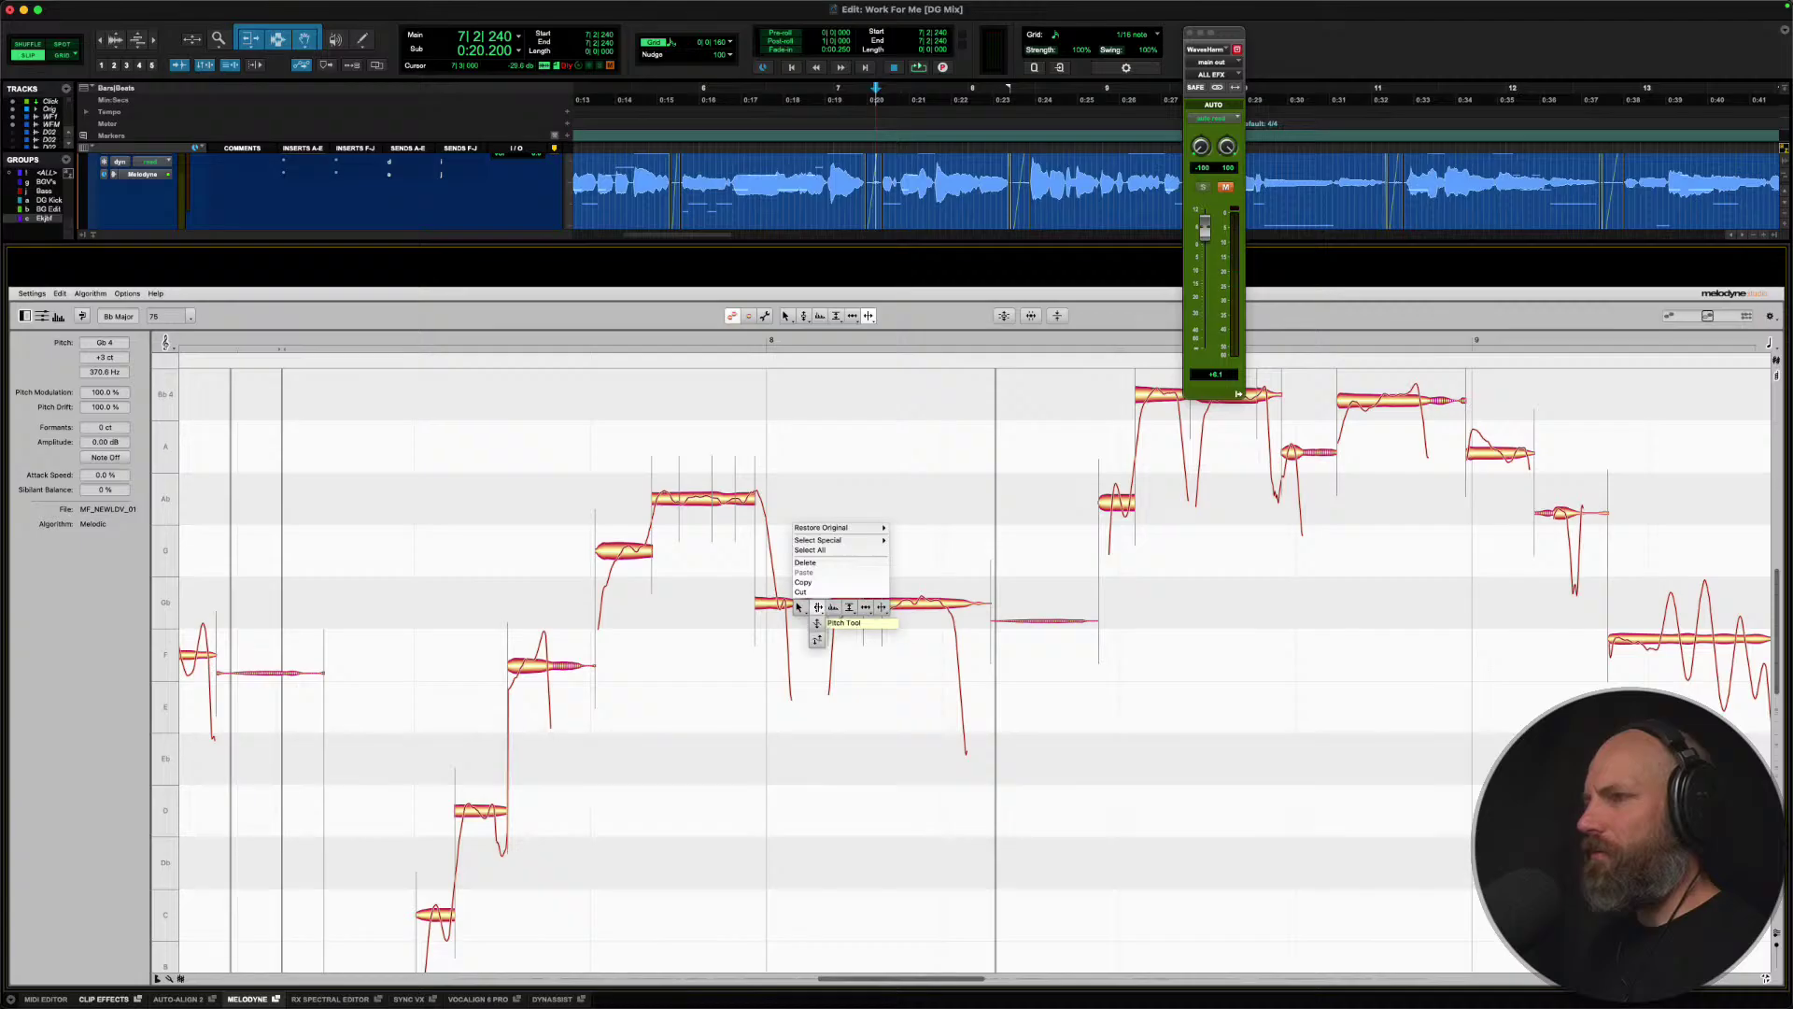
click(826, 608)
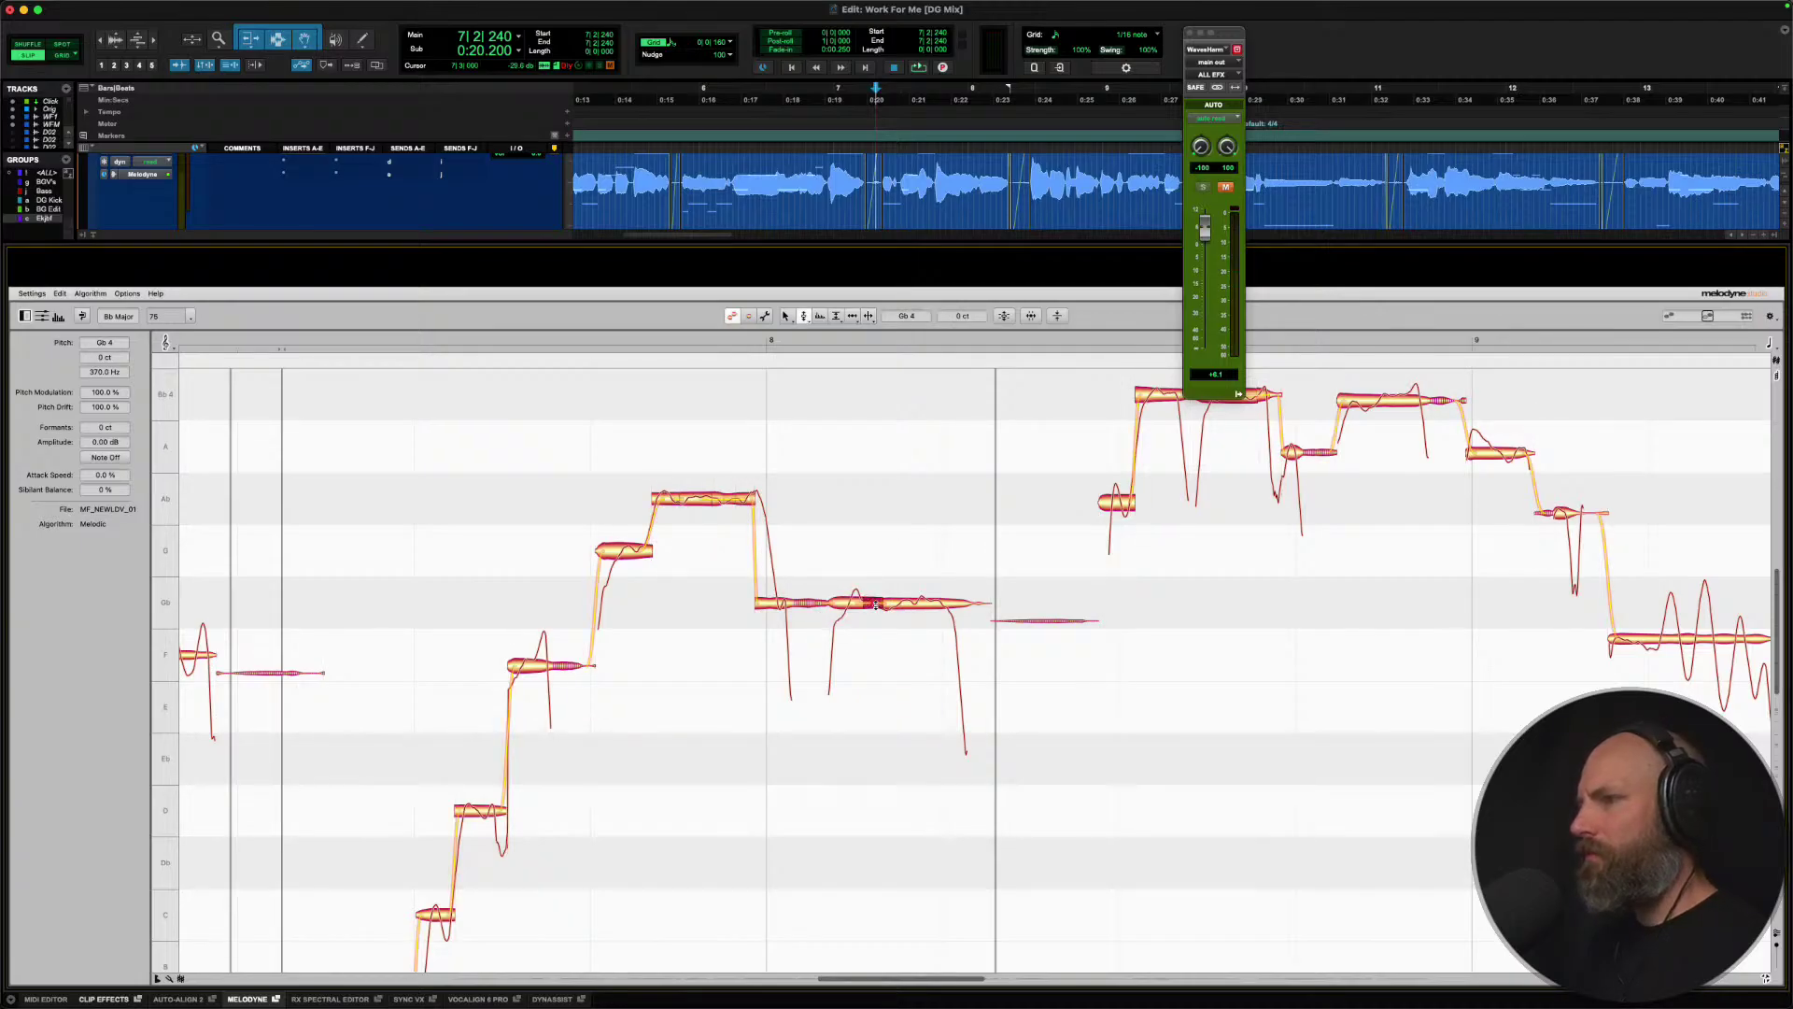
Lower the opening segment of the held Gb 4 note to -15 ct and play the phrase back.
key(space)
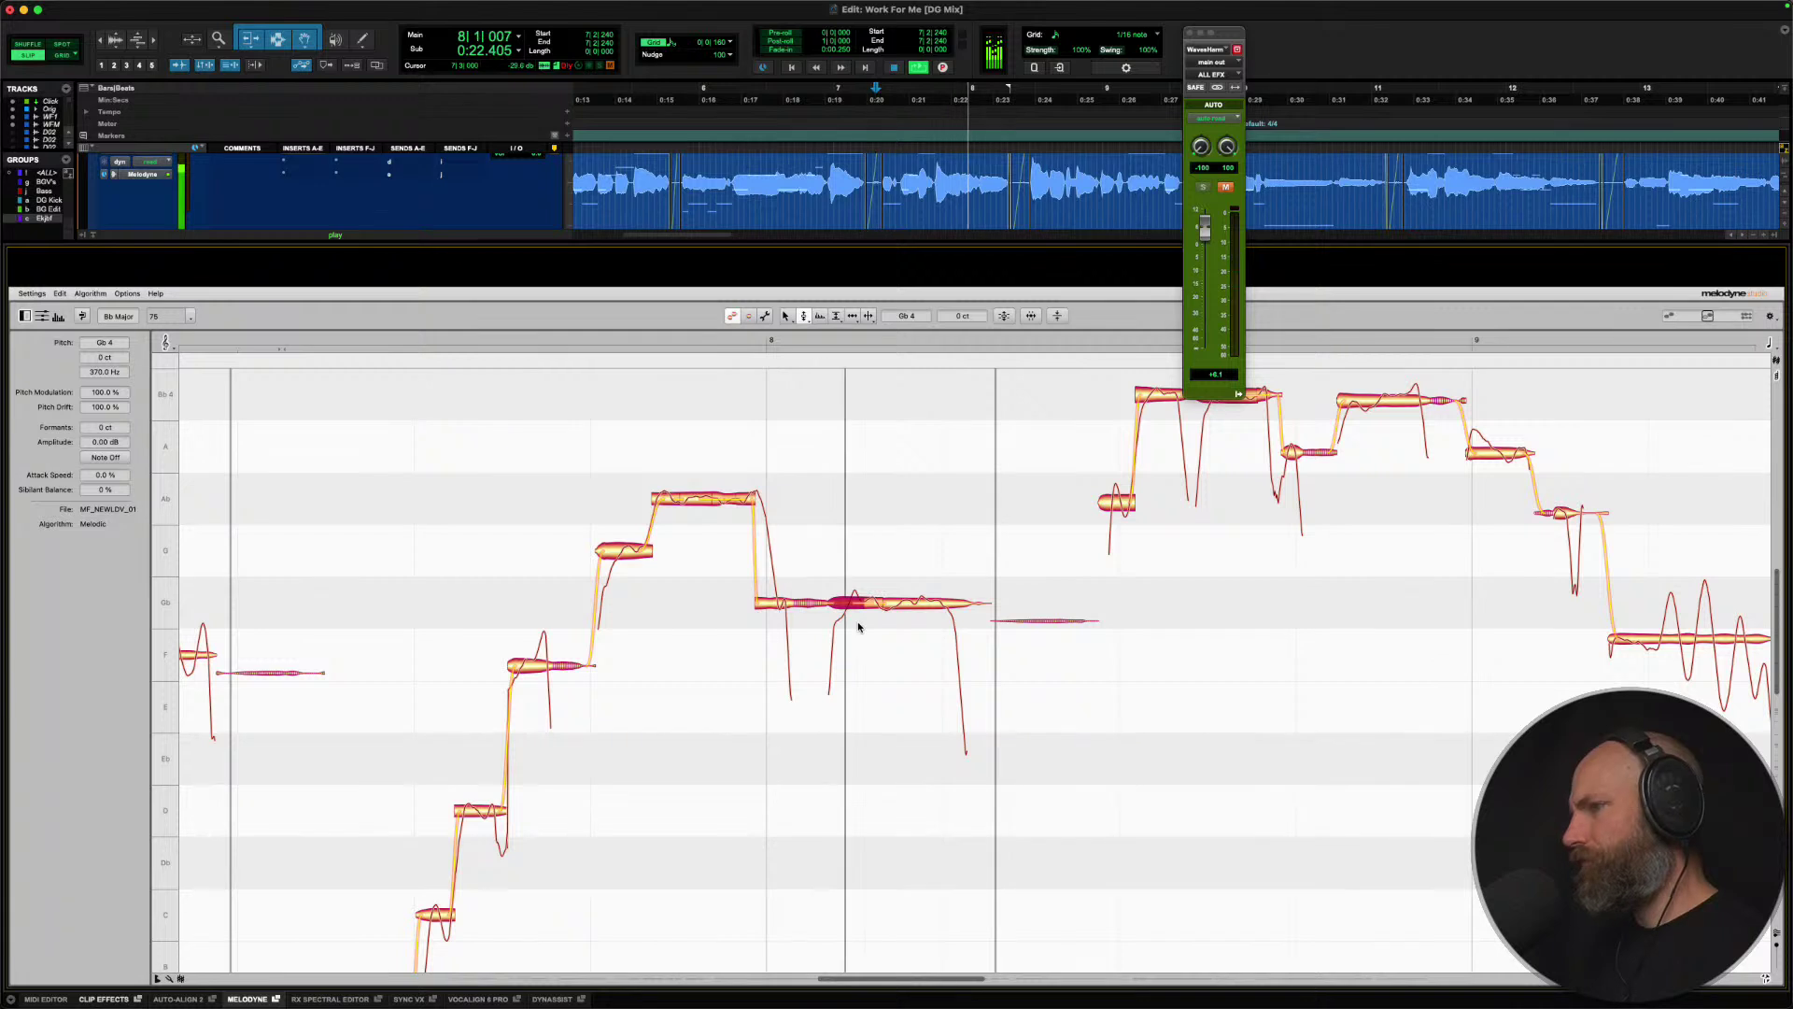
key(space)
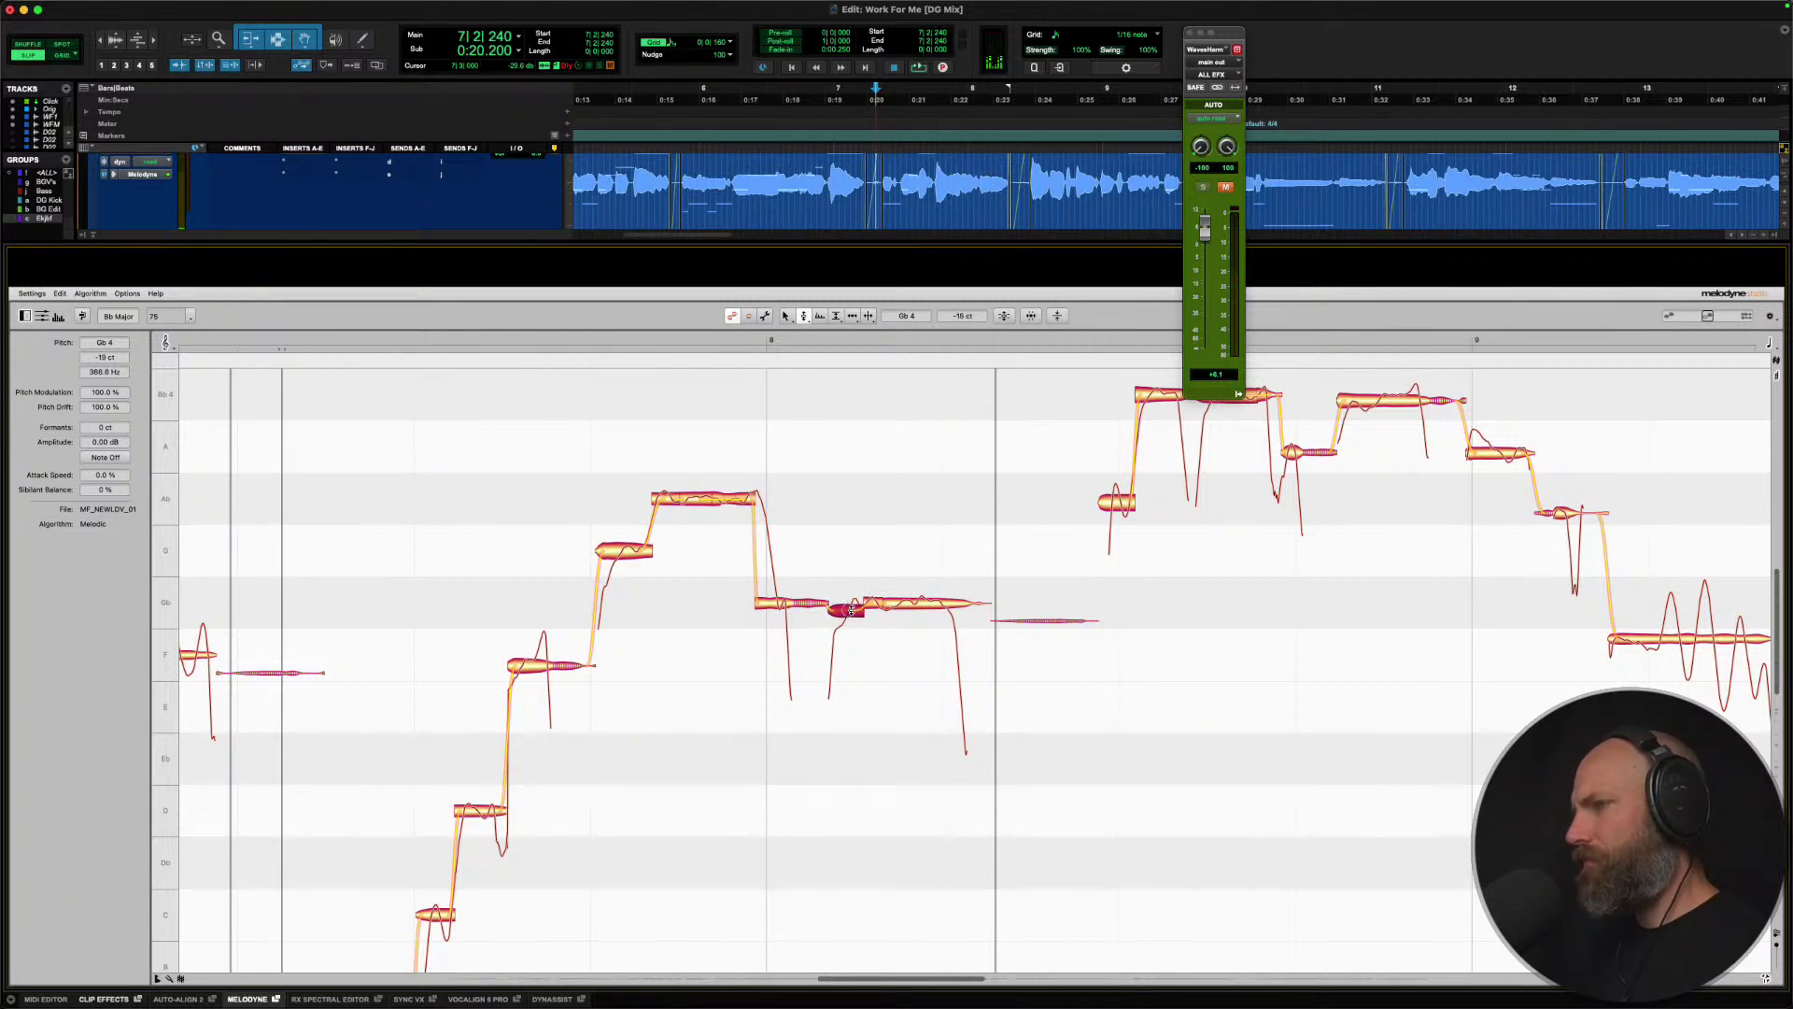
key(space)
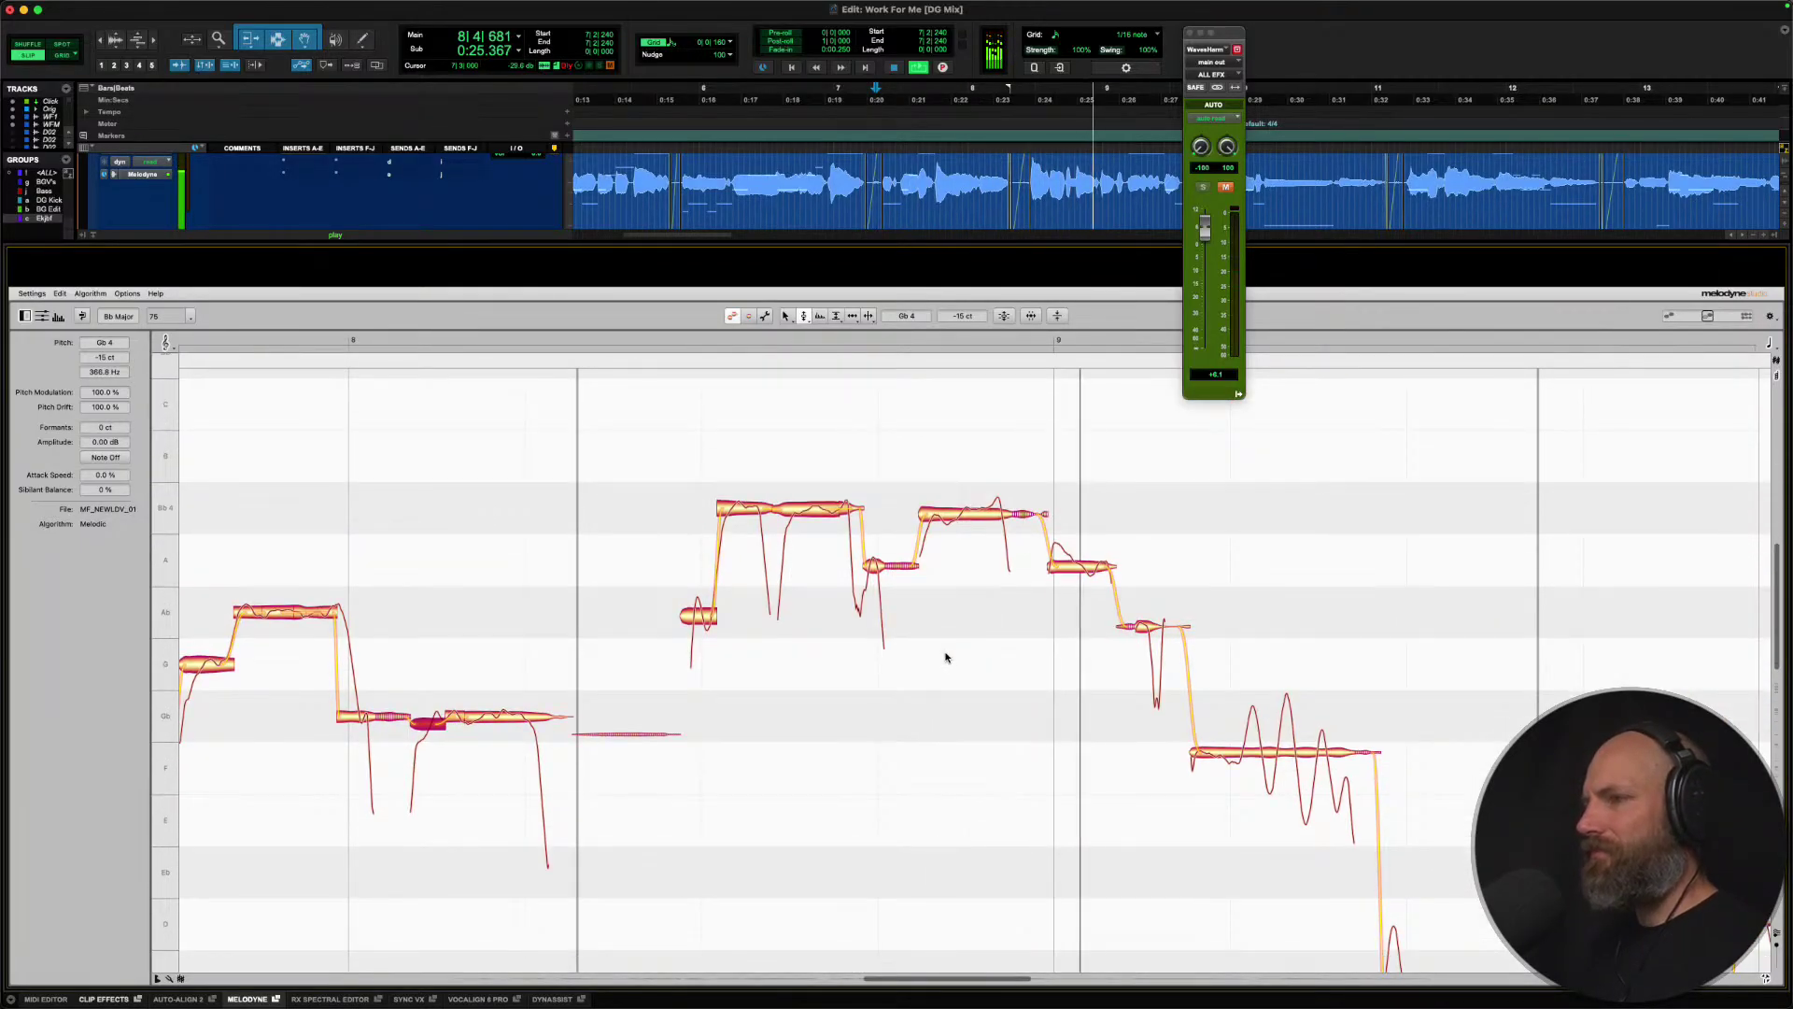
key(space)
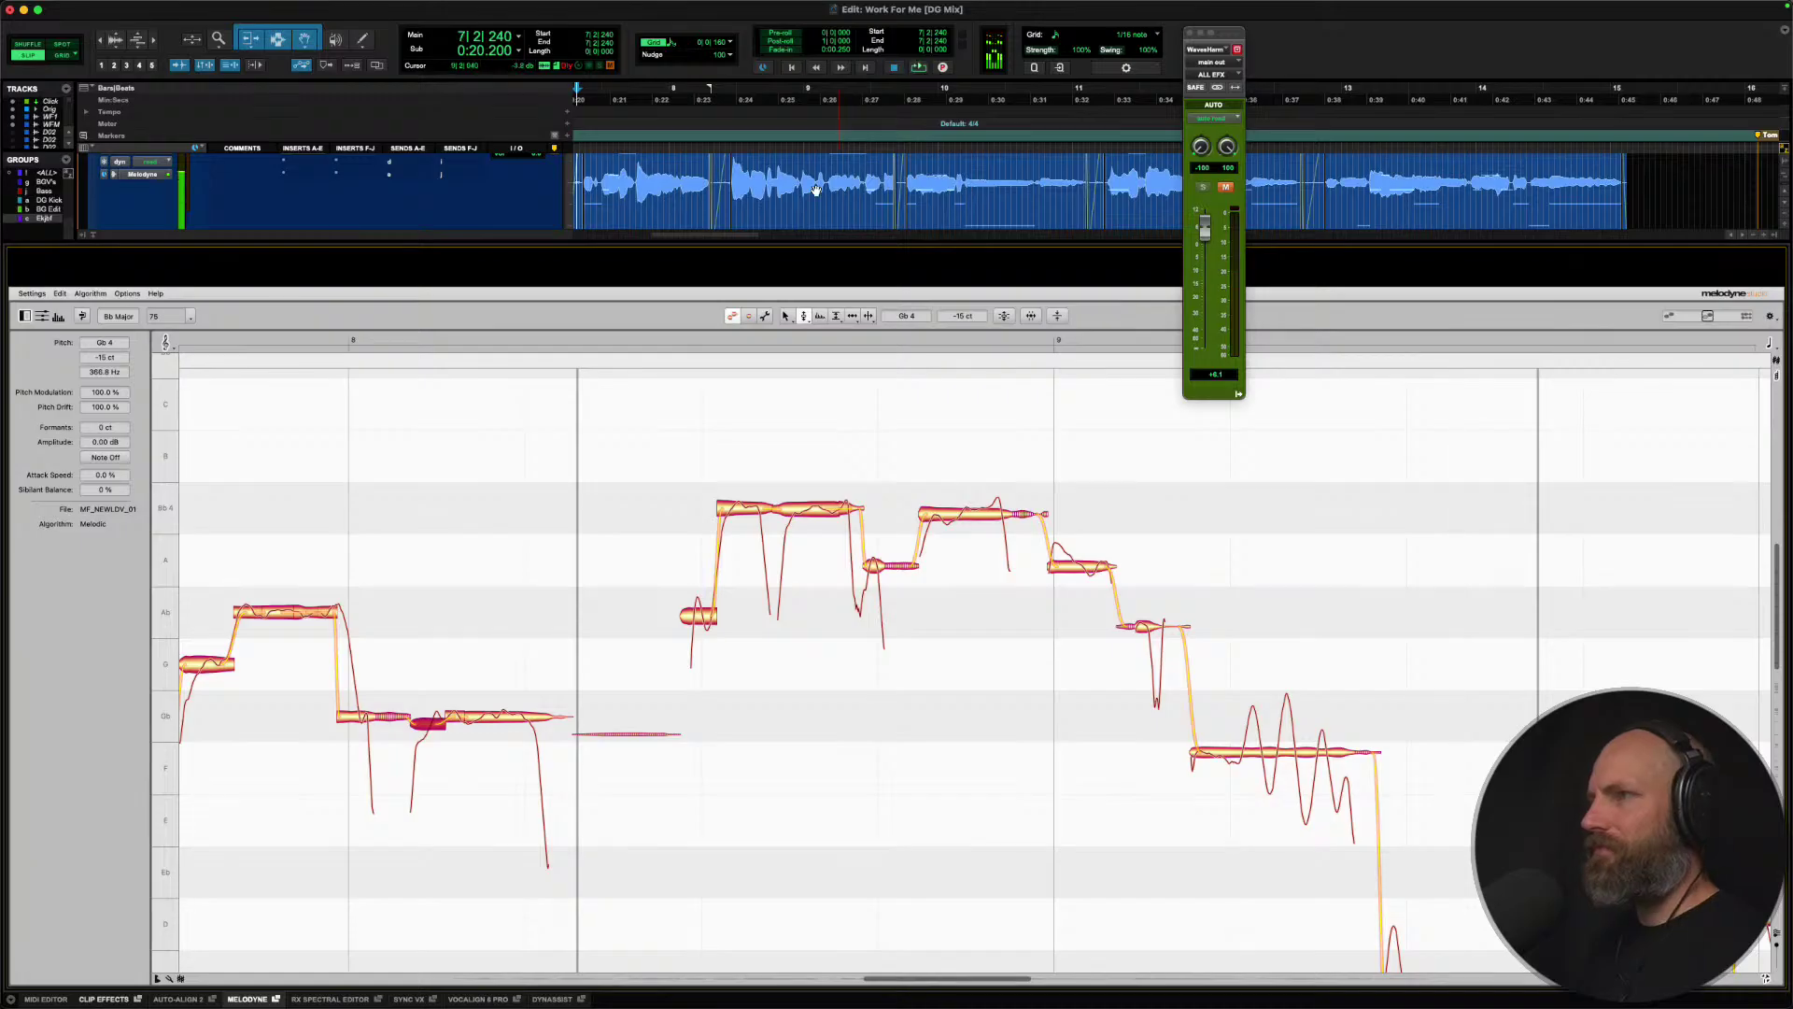
Set the playback start to 8|2|540 and audition the descending phrase around bar 9.
click(721, 160)
key(space)
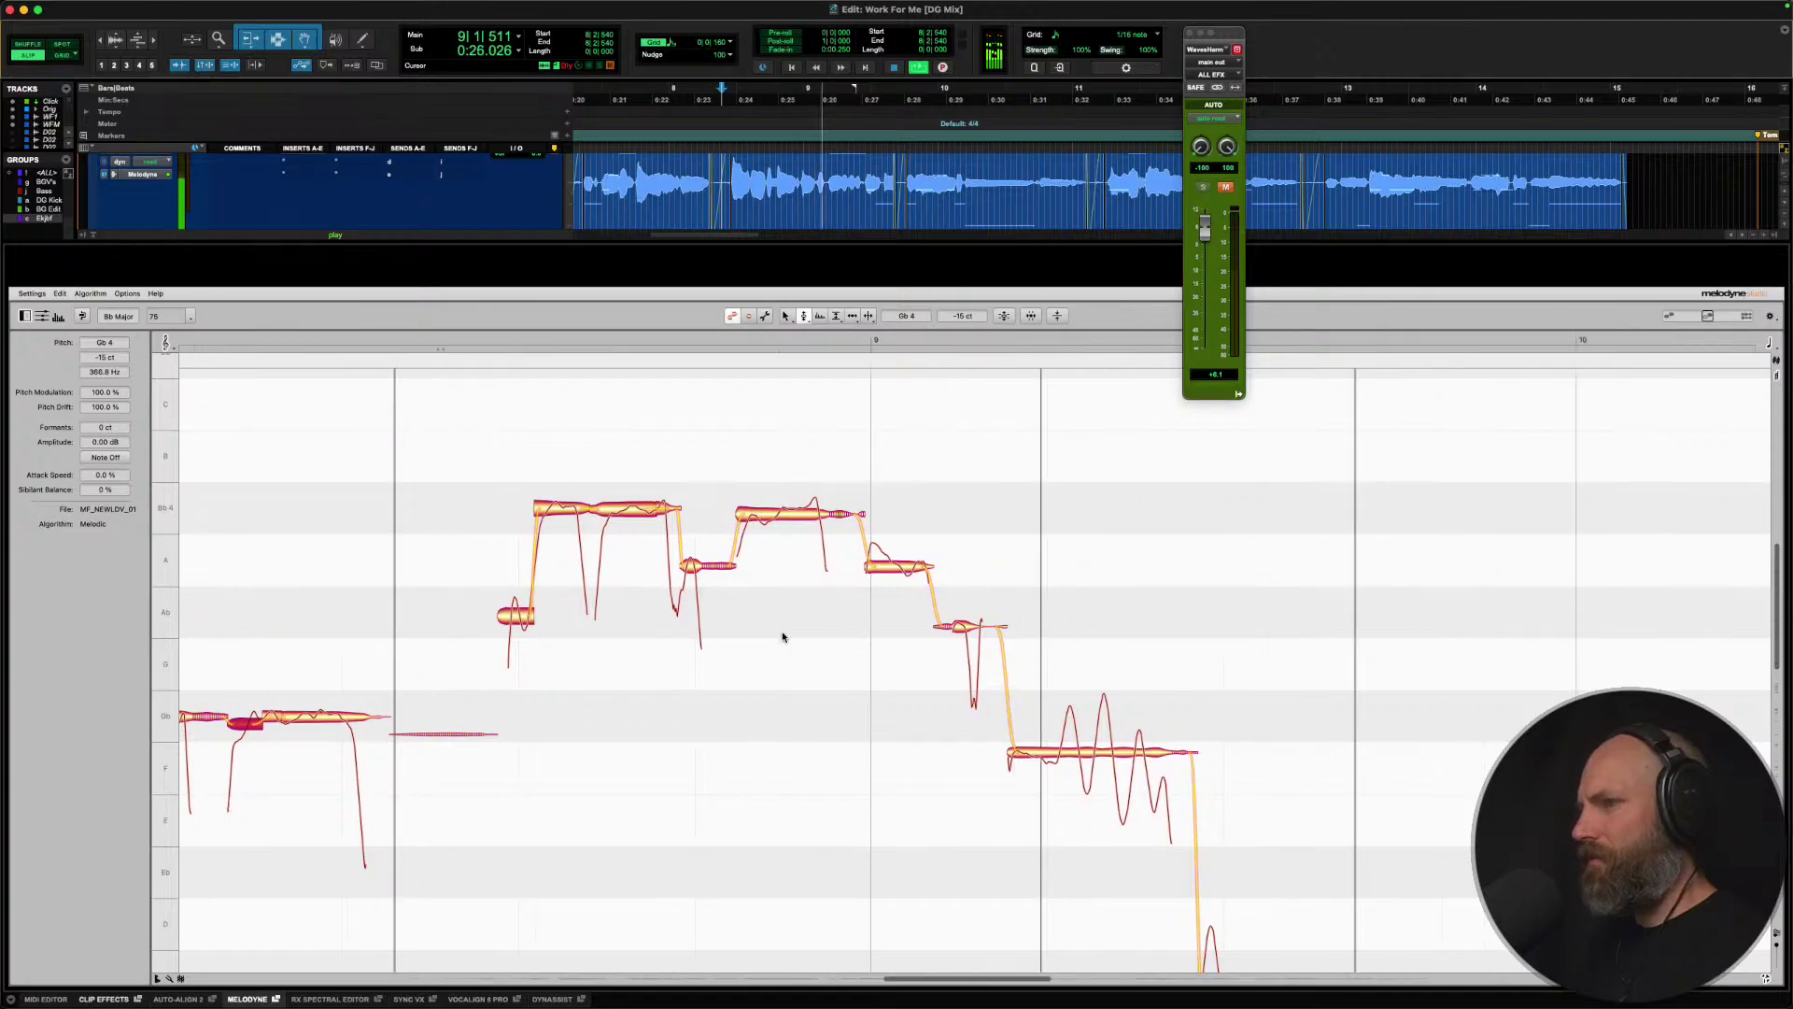
key(space)
key(space)
scroll(785, 637, down, 1)
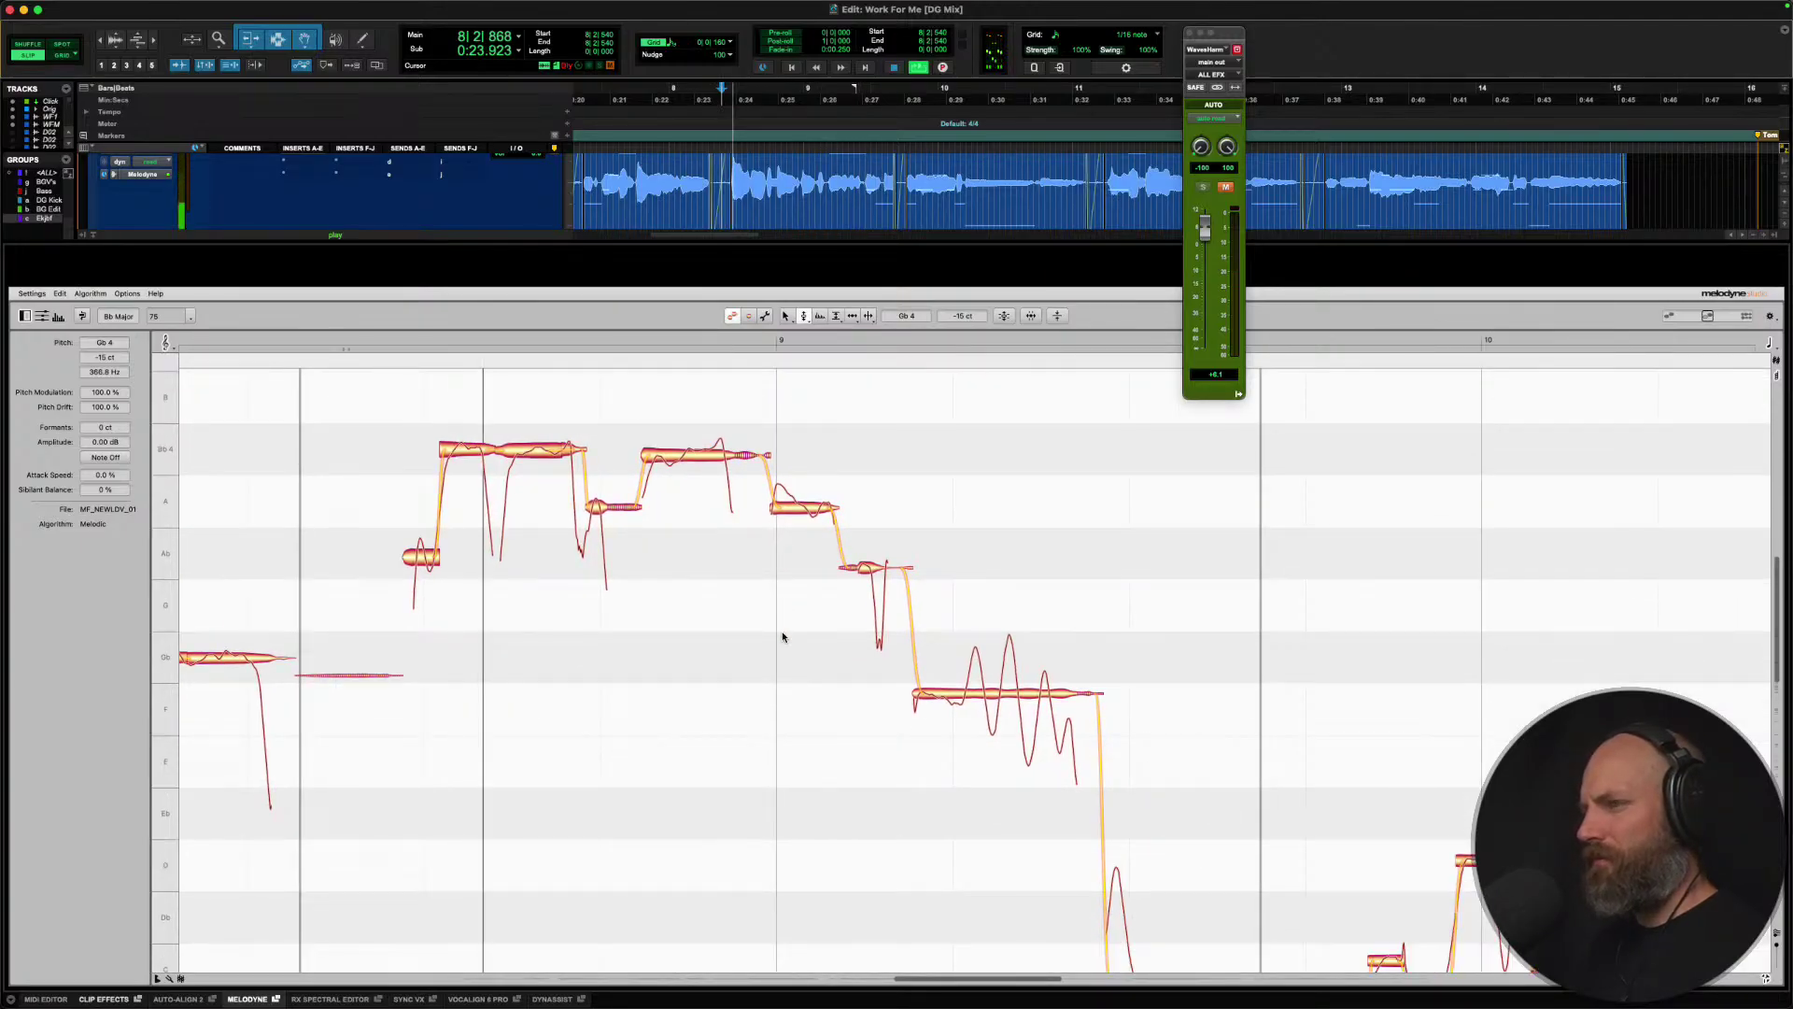
key(space)
Split the A 4 note at bar 9 in two, centre its first part at 0 ct, and audition the phrase.
right_click(790, 516)
click(853, 516)
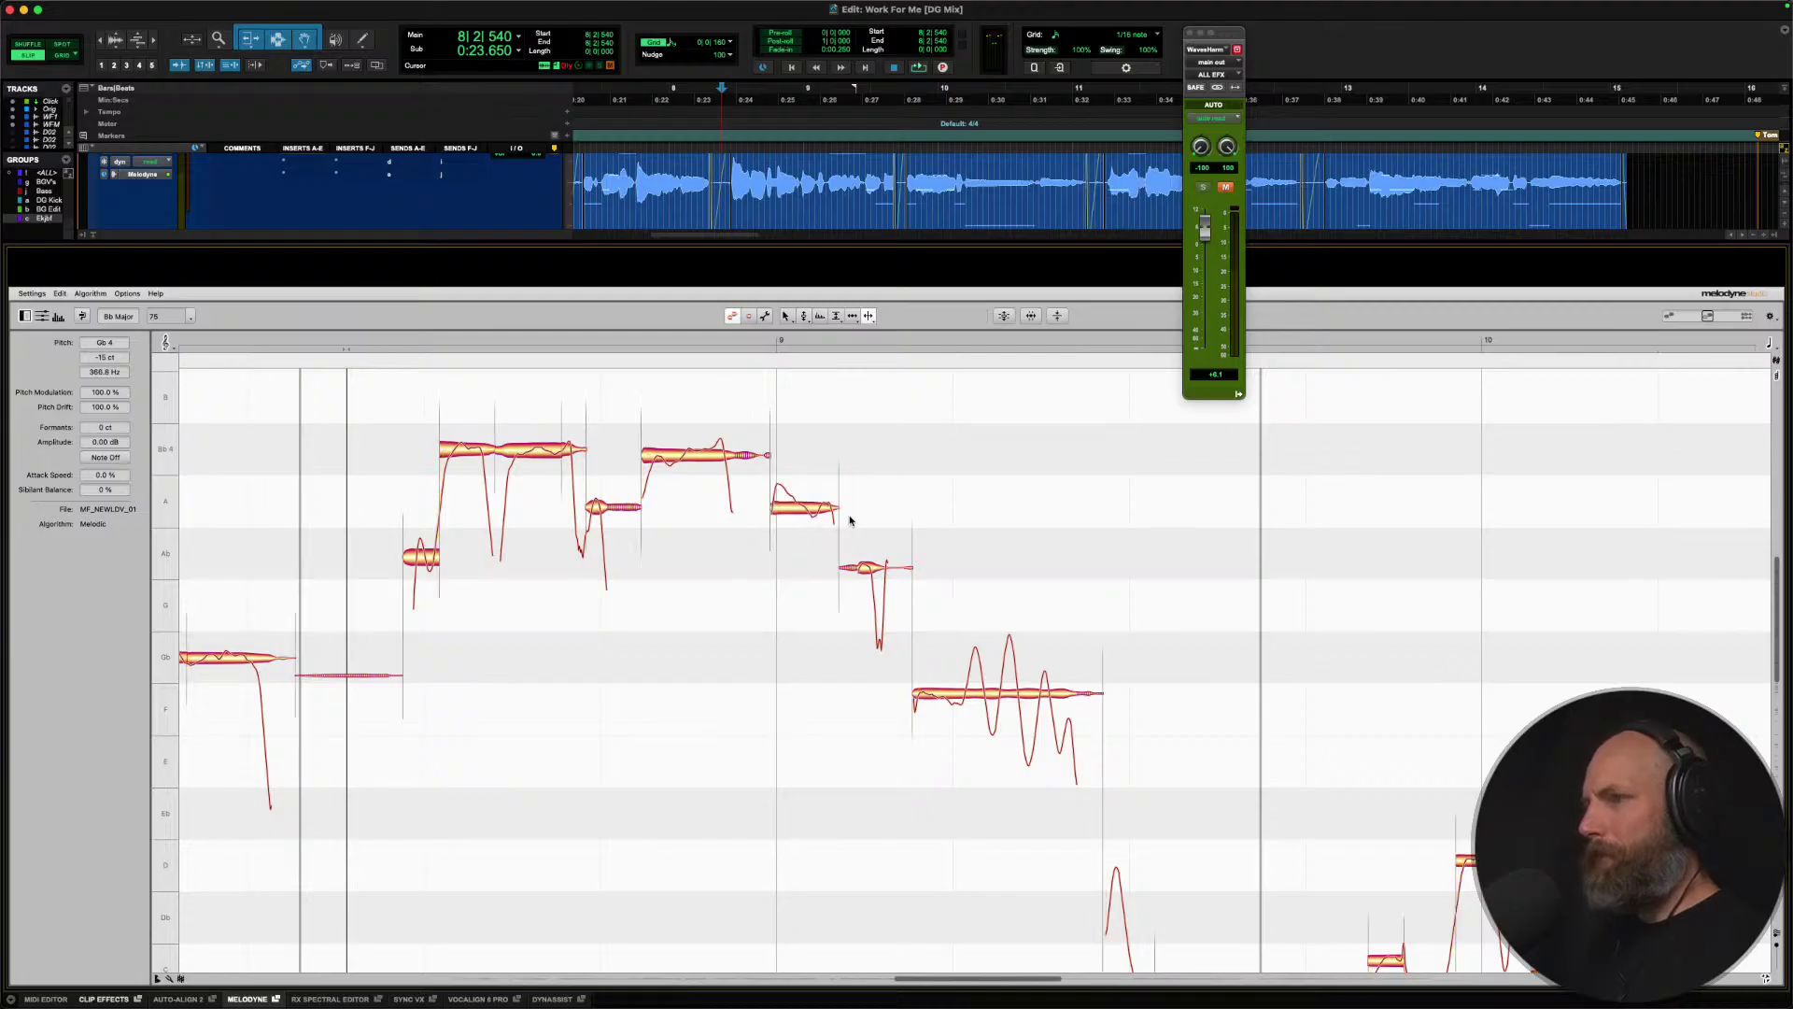
double_click(796, 510)
right_click(797, 512)
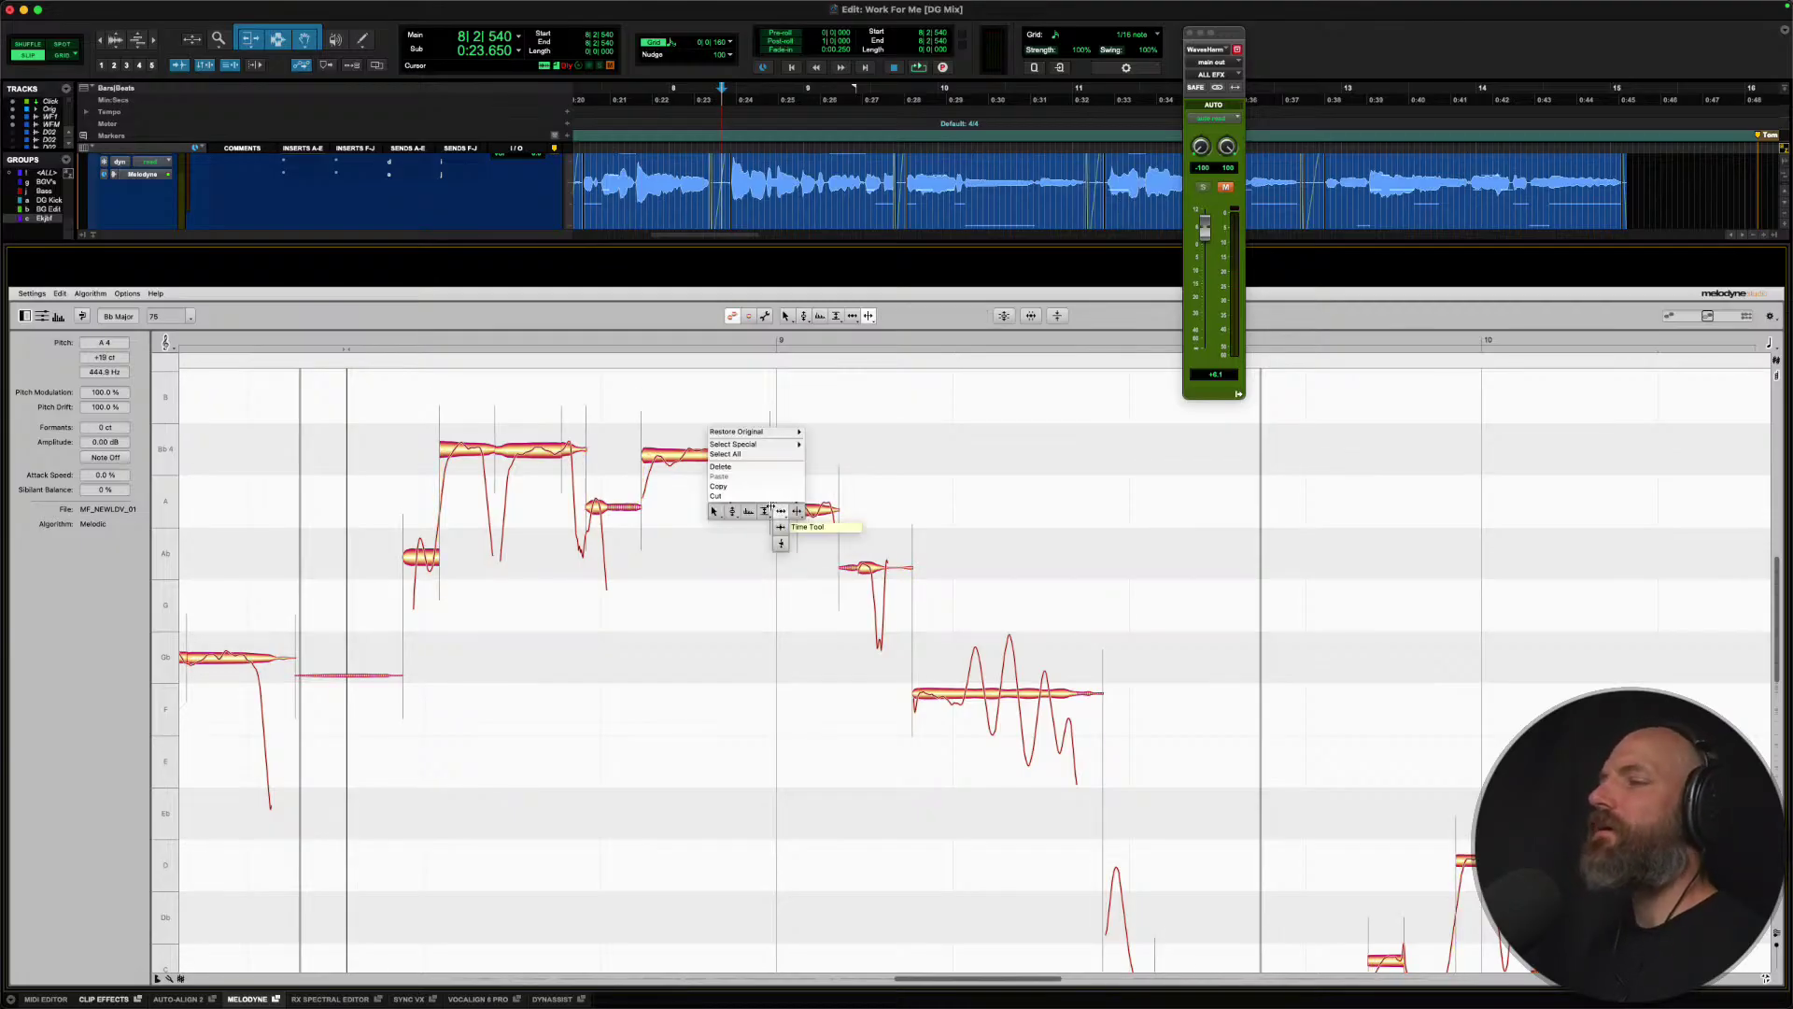
click(749, 515)
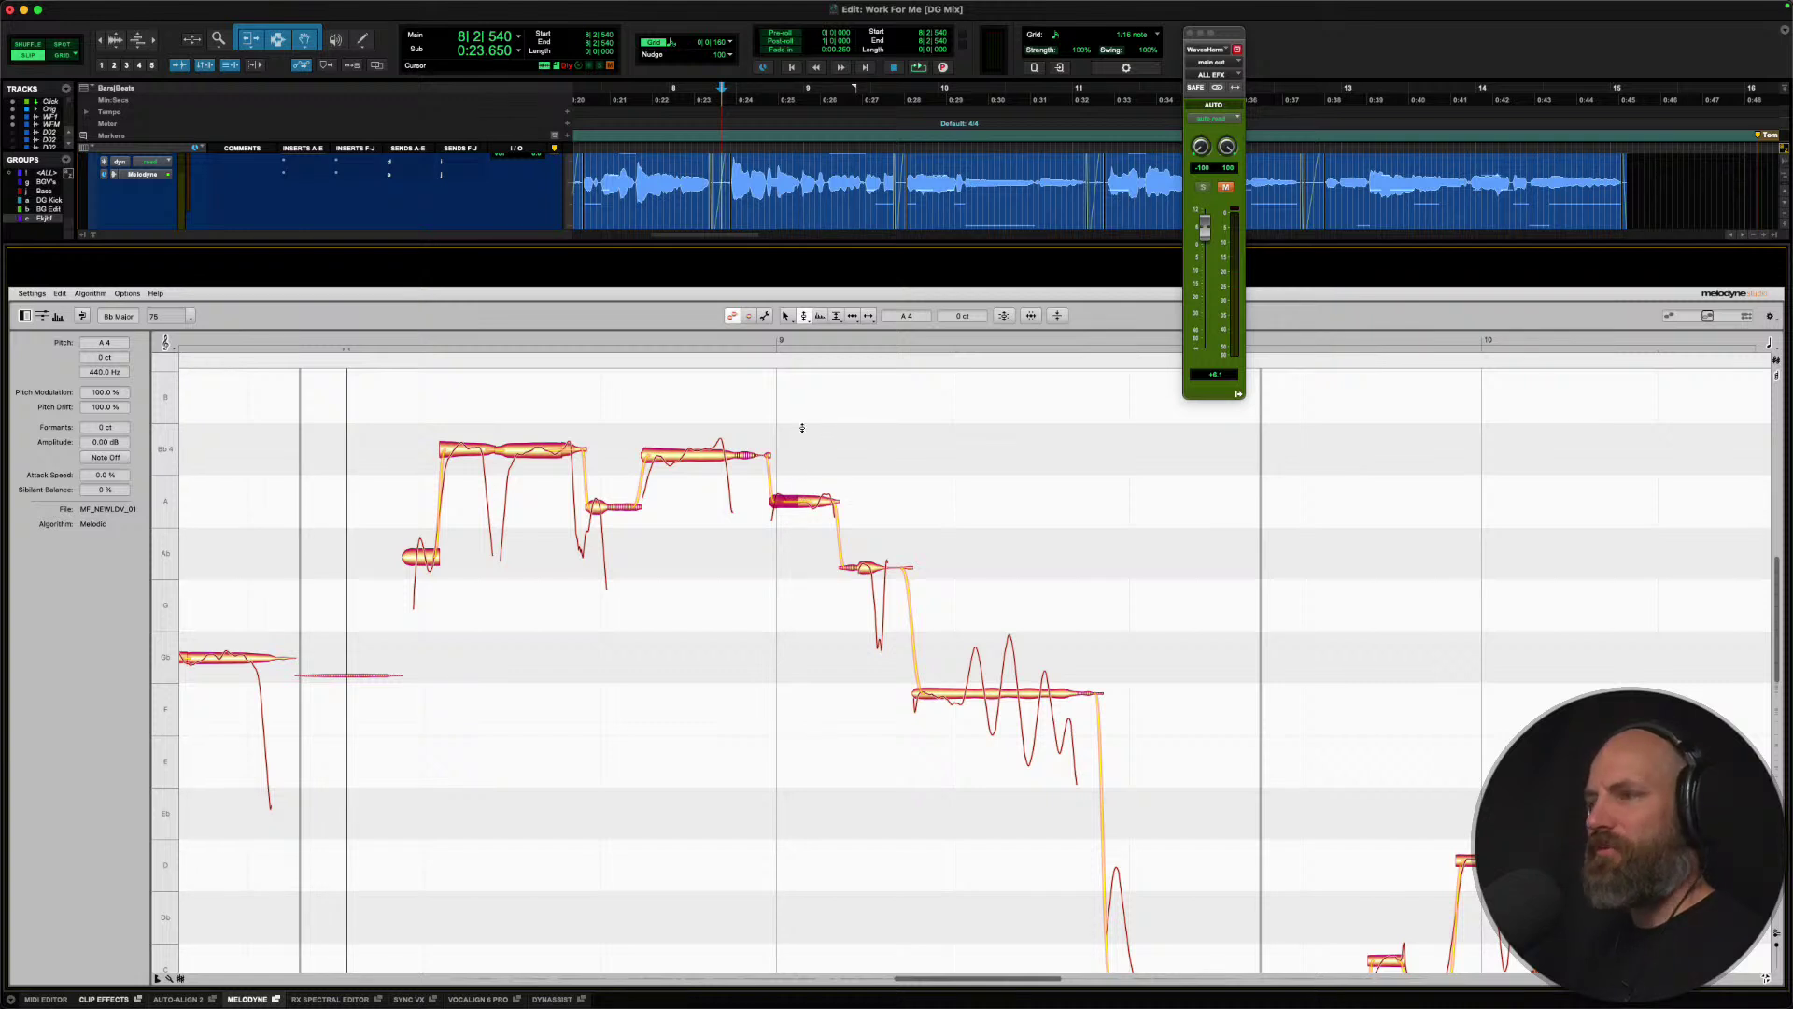
key(space)
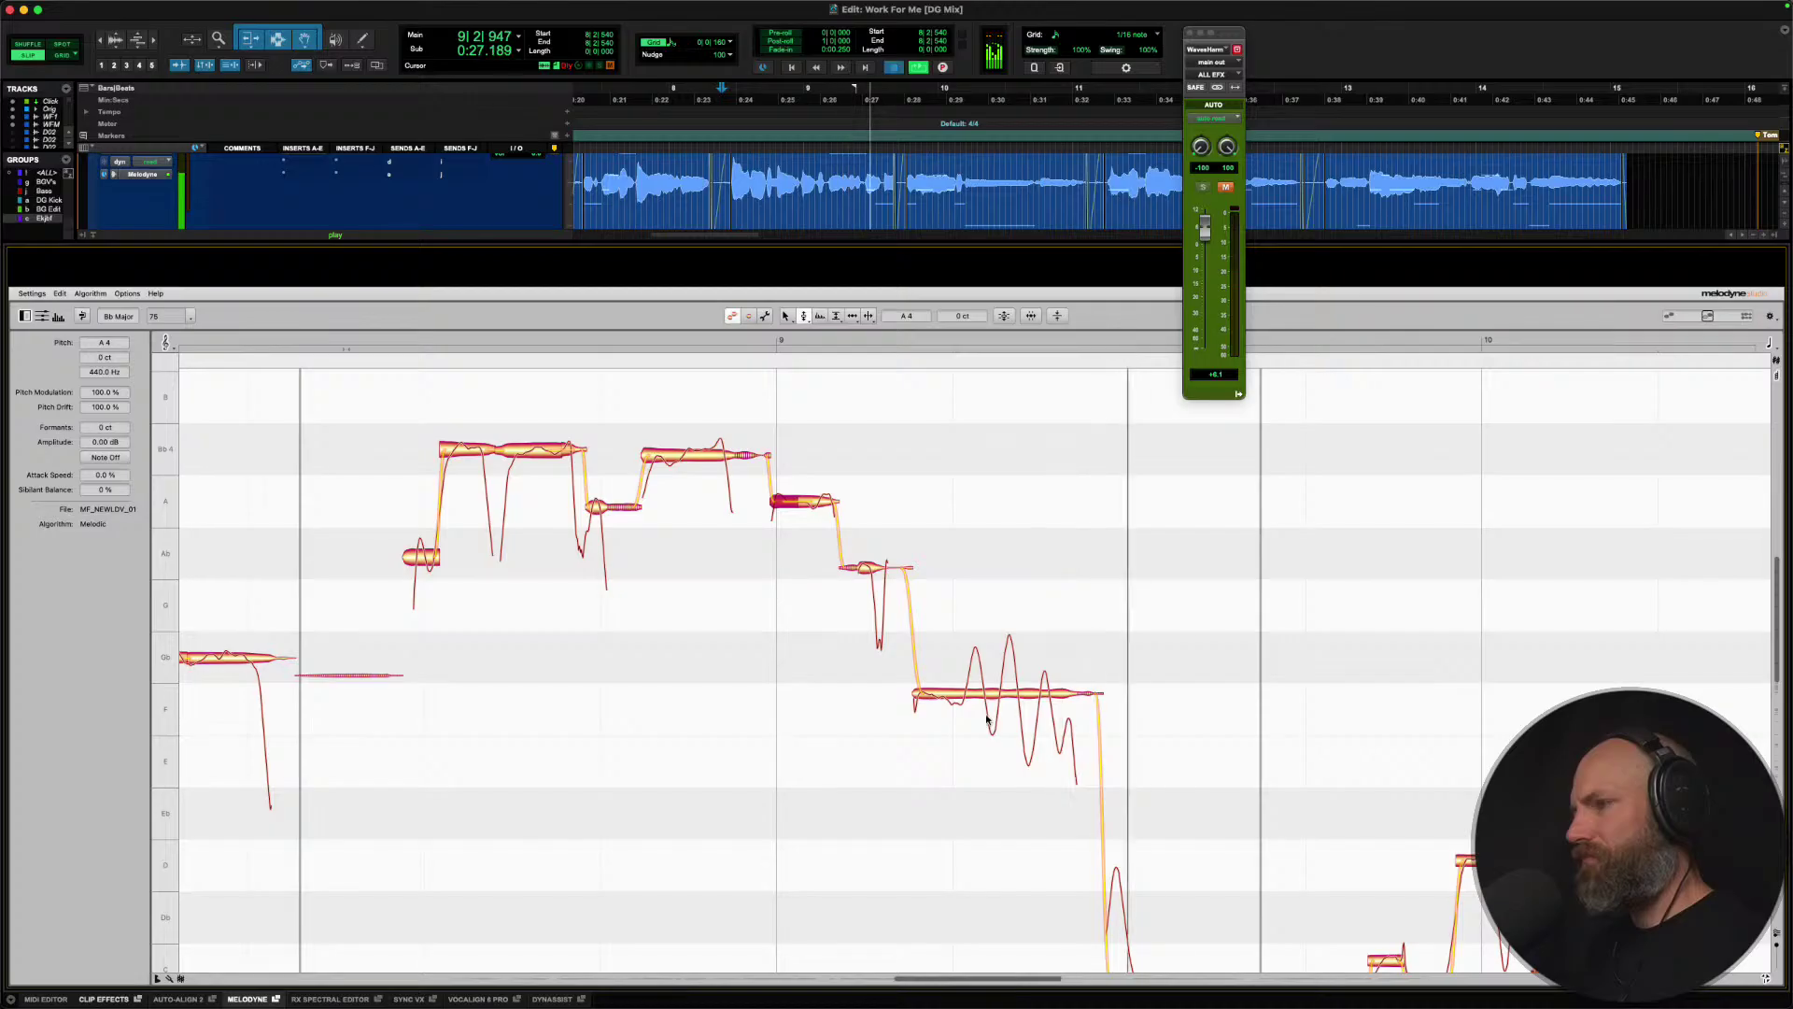
key(space)
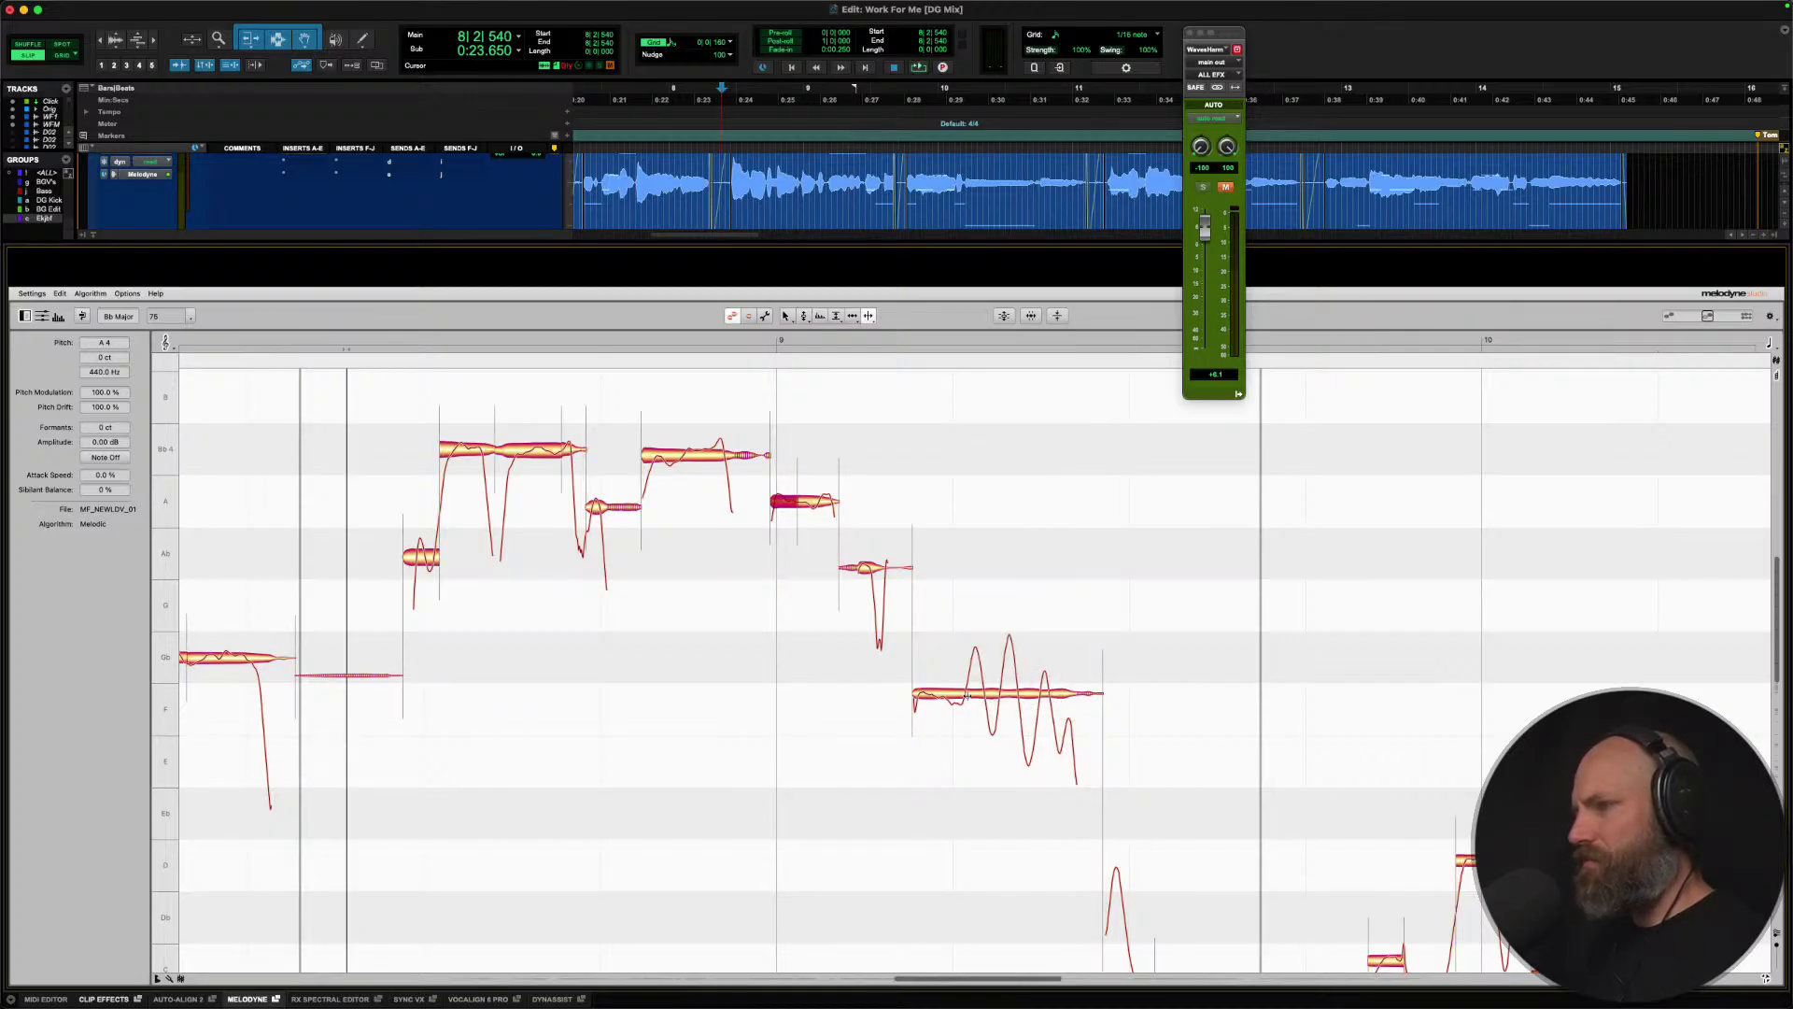
Split the long F 4 note after bar 9 where its vibrato begins and centre both parts on F 4 at 0 ct.
double_click(960, 693)
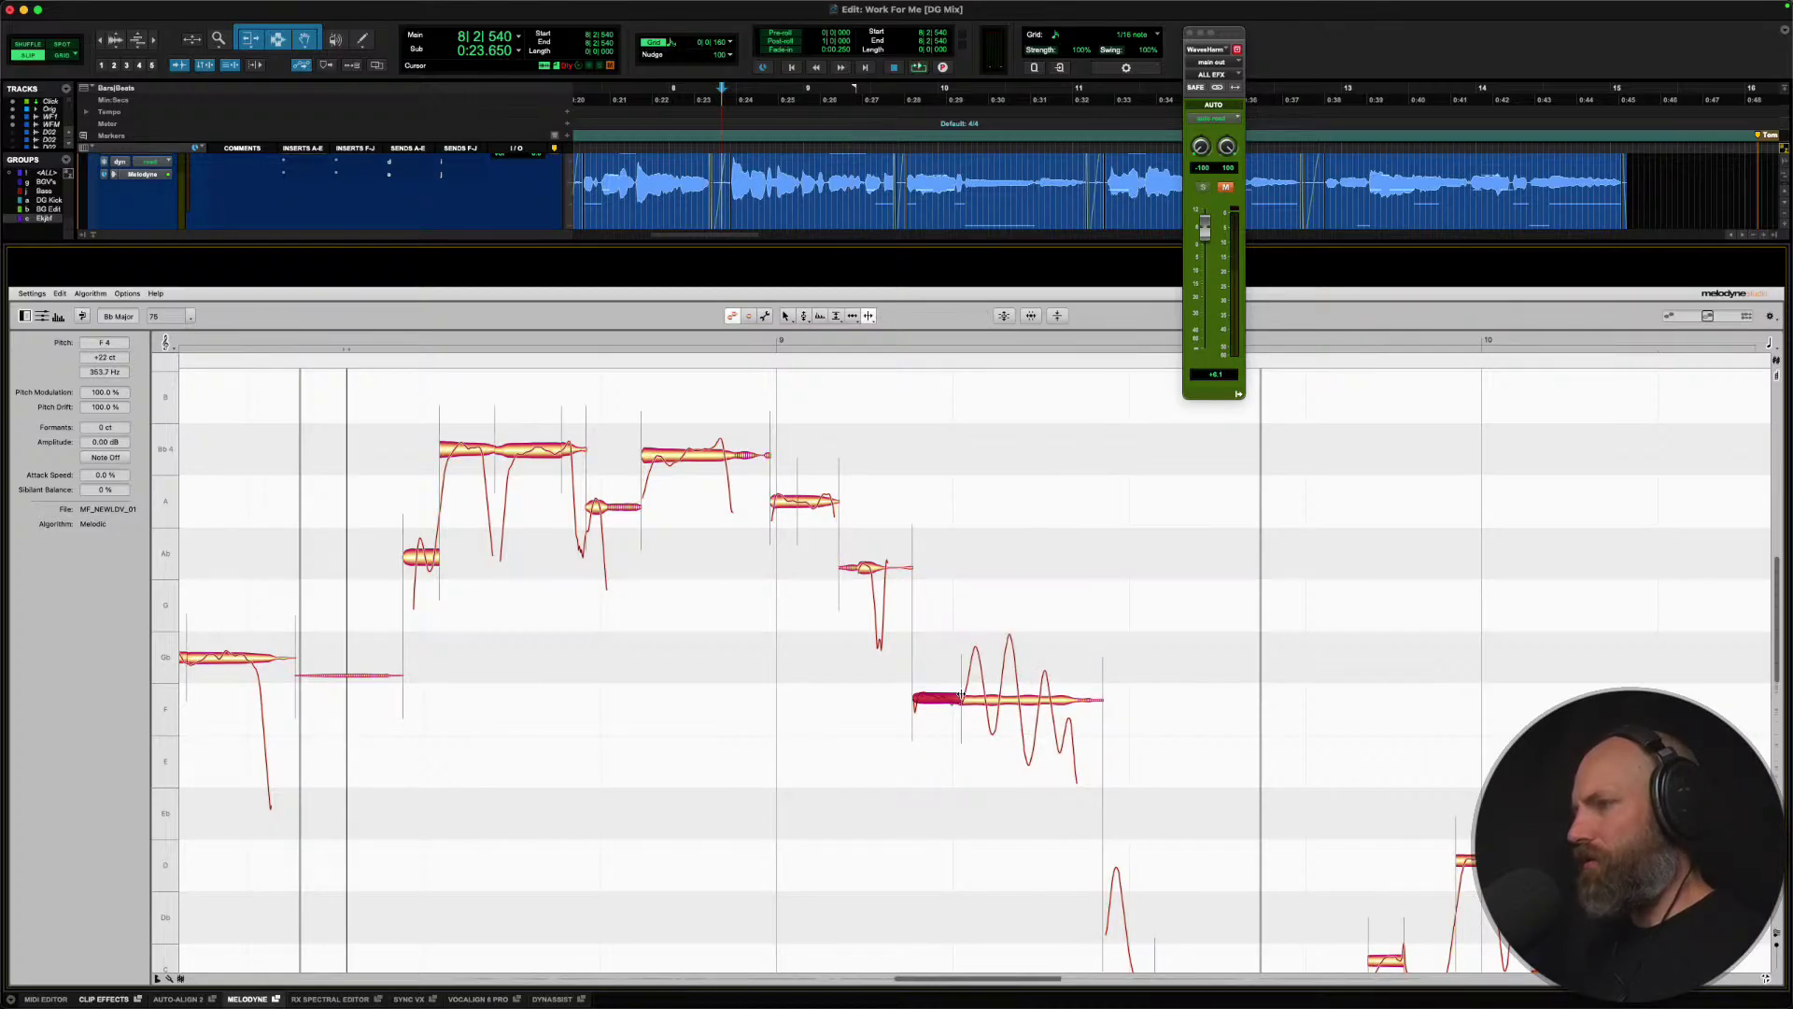
right_click(961, 695)
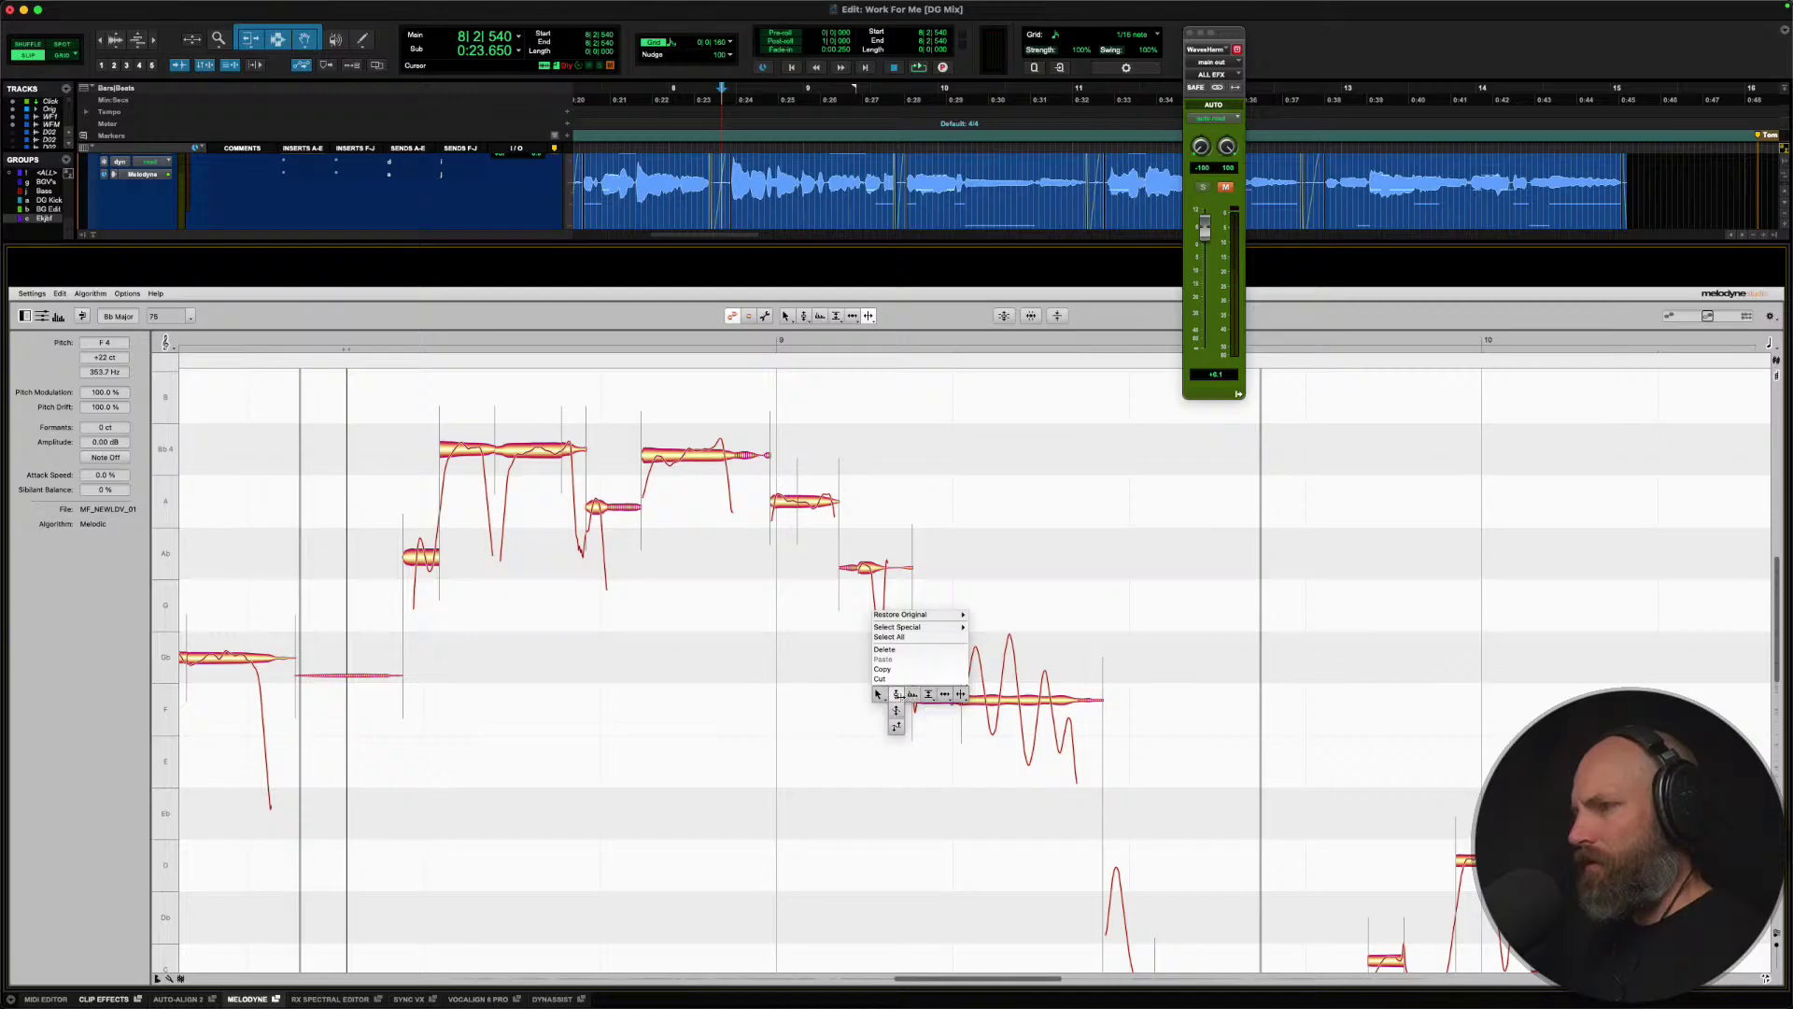
click(895, 694)
click(986, 699)
Use the Pitch Drift tool to push the vibrato part of the F 4 note to a strongly negative drift, and play it back.
drag(986, 699, 974, 953)
right_click(990, 711)
click(1003, 711)
key(space)
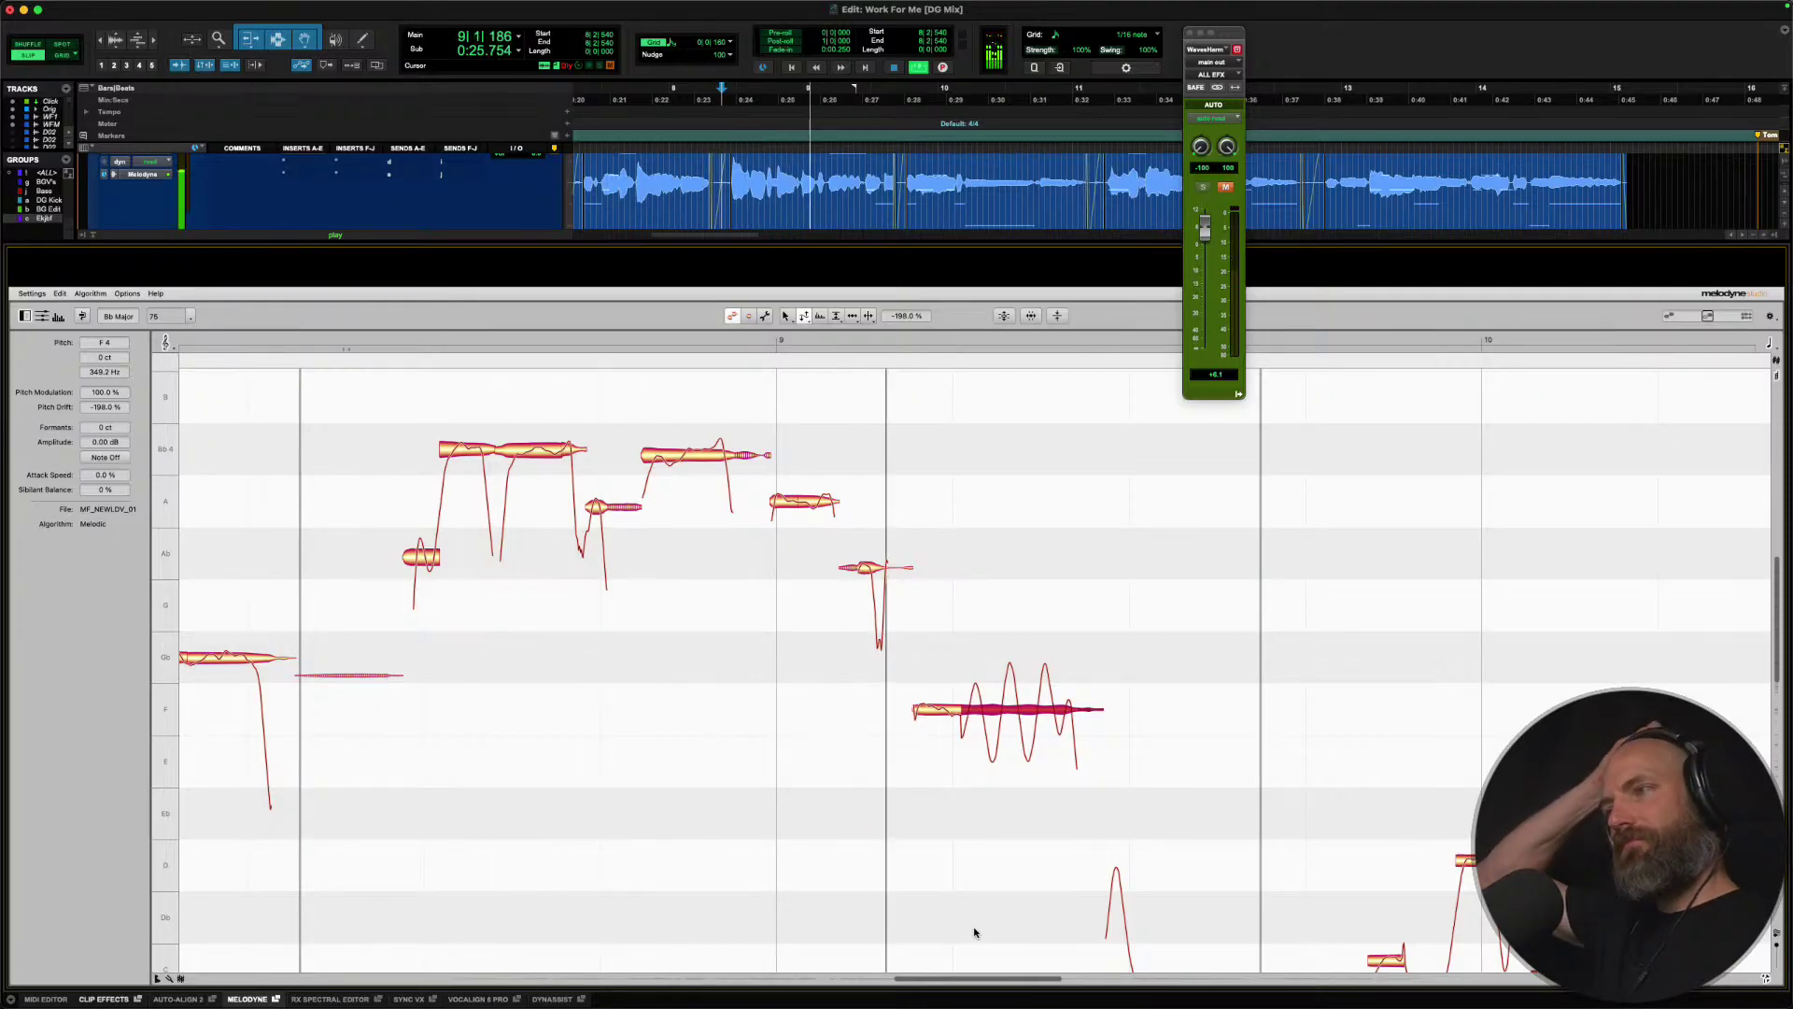
key(space)
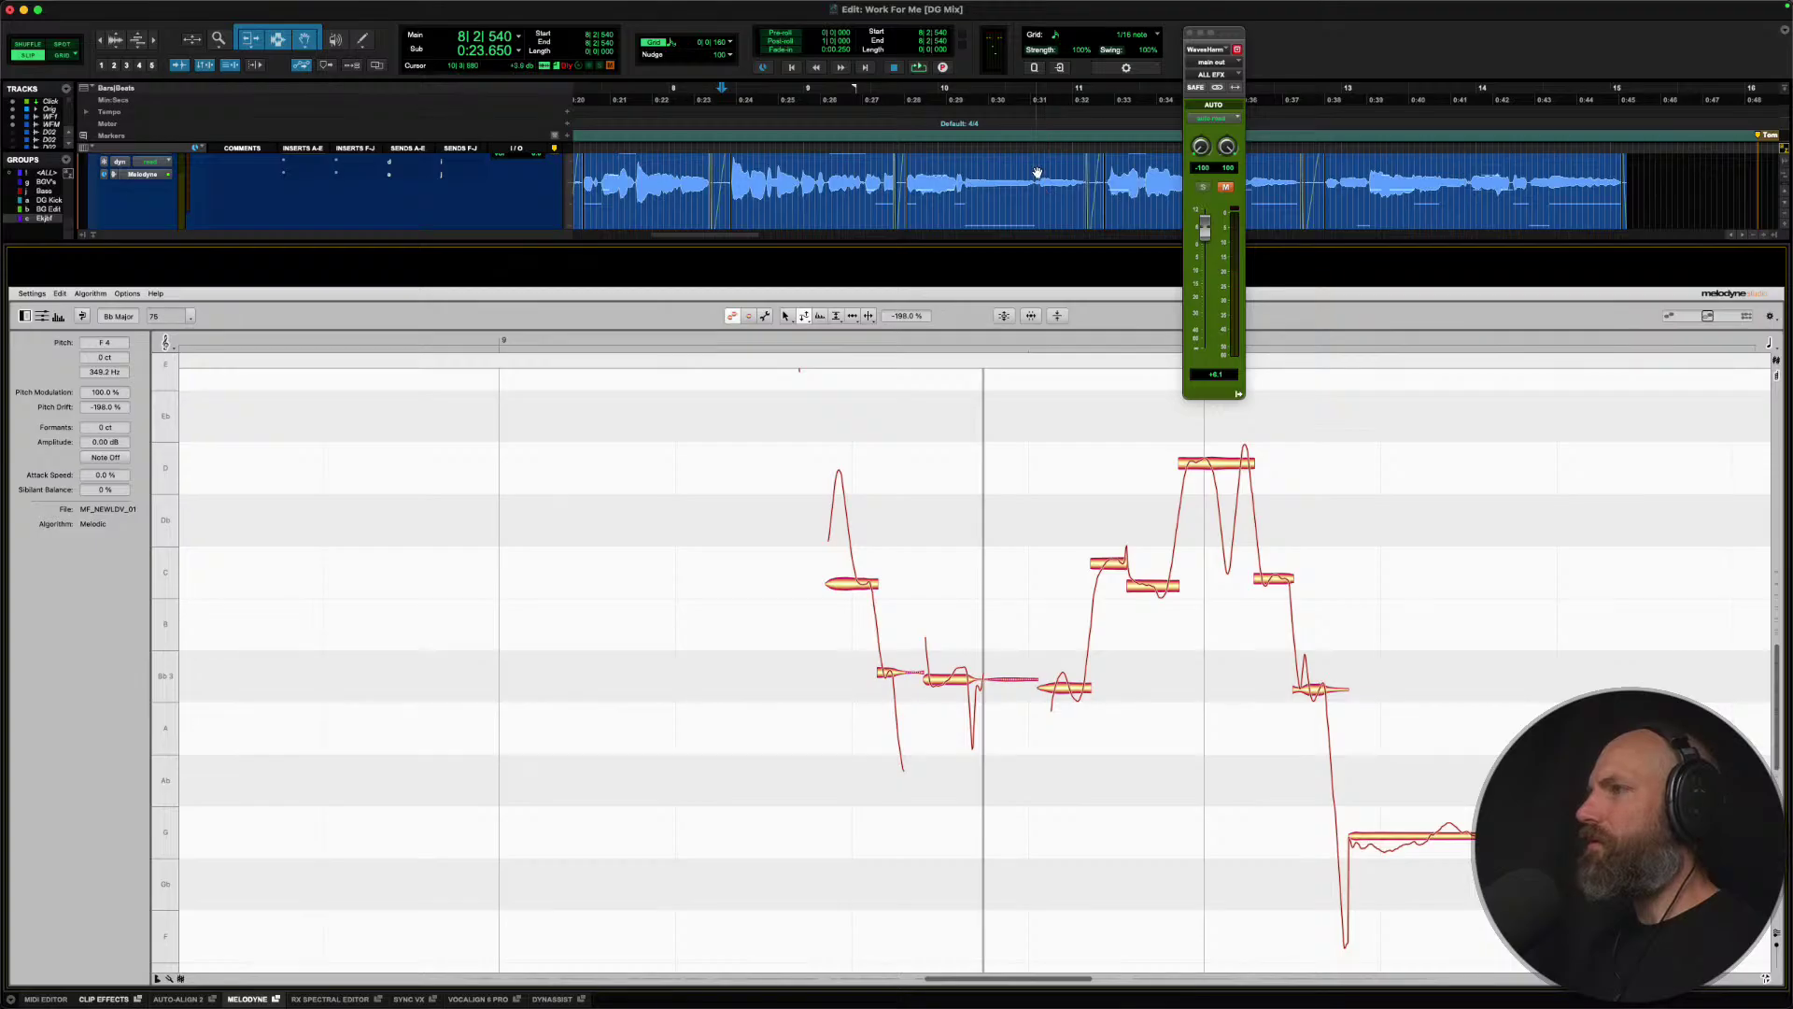
Set the playback start to 9|1|040 and audition the phrase leading into bar 10.
click(805, 170)
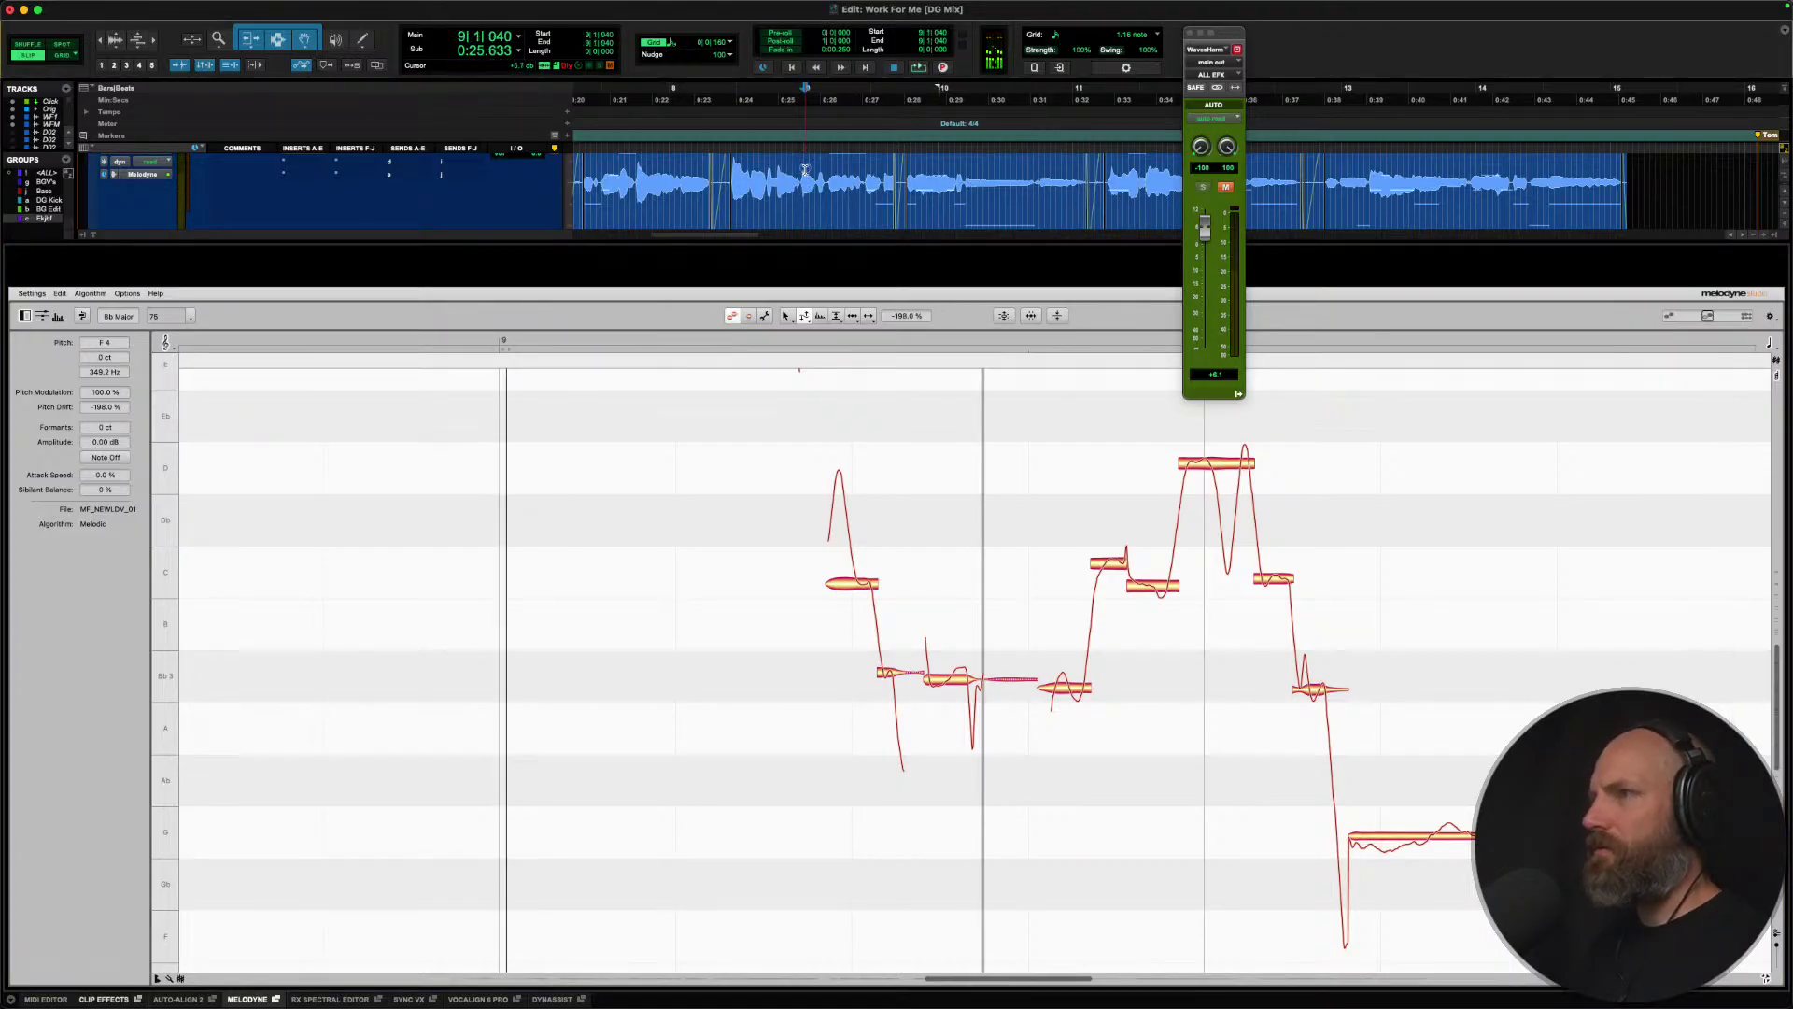
key(space)
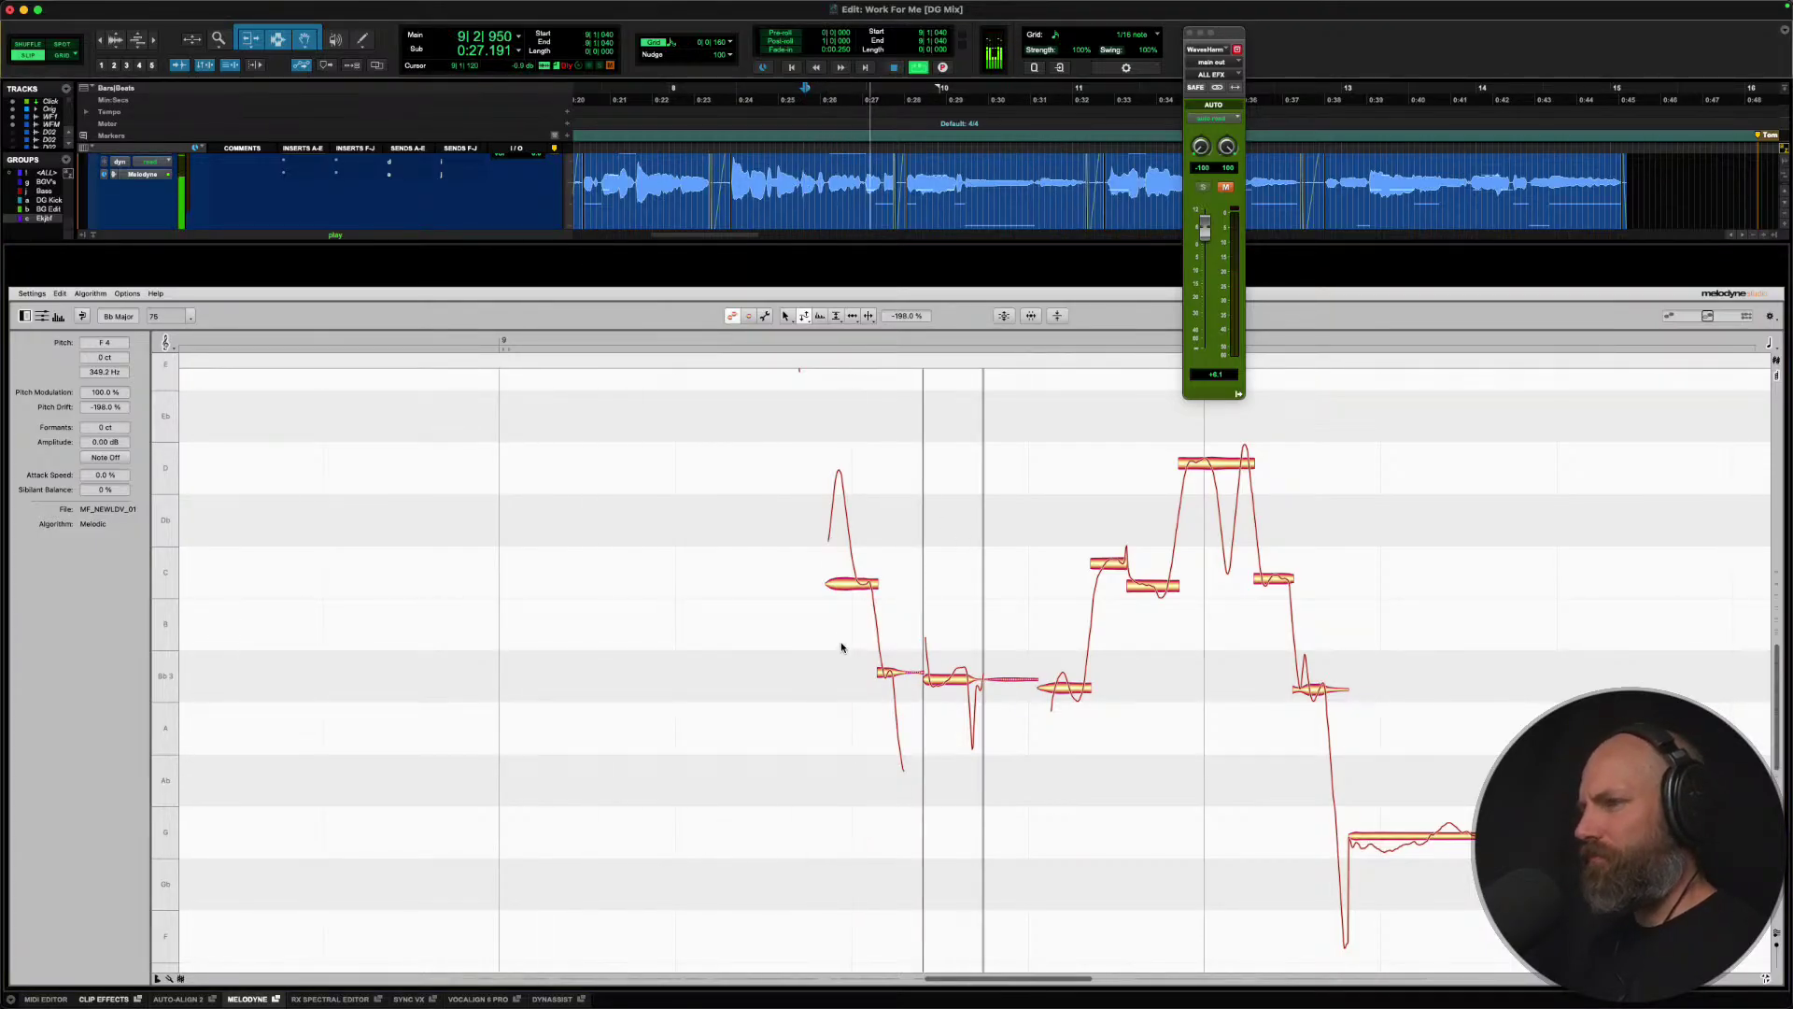
key(space)
Centre the C 4 note following the long F 4 at 0 ct and split it into a D 4 part and a C 4 part.
right_click(849, 584)
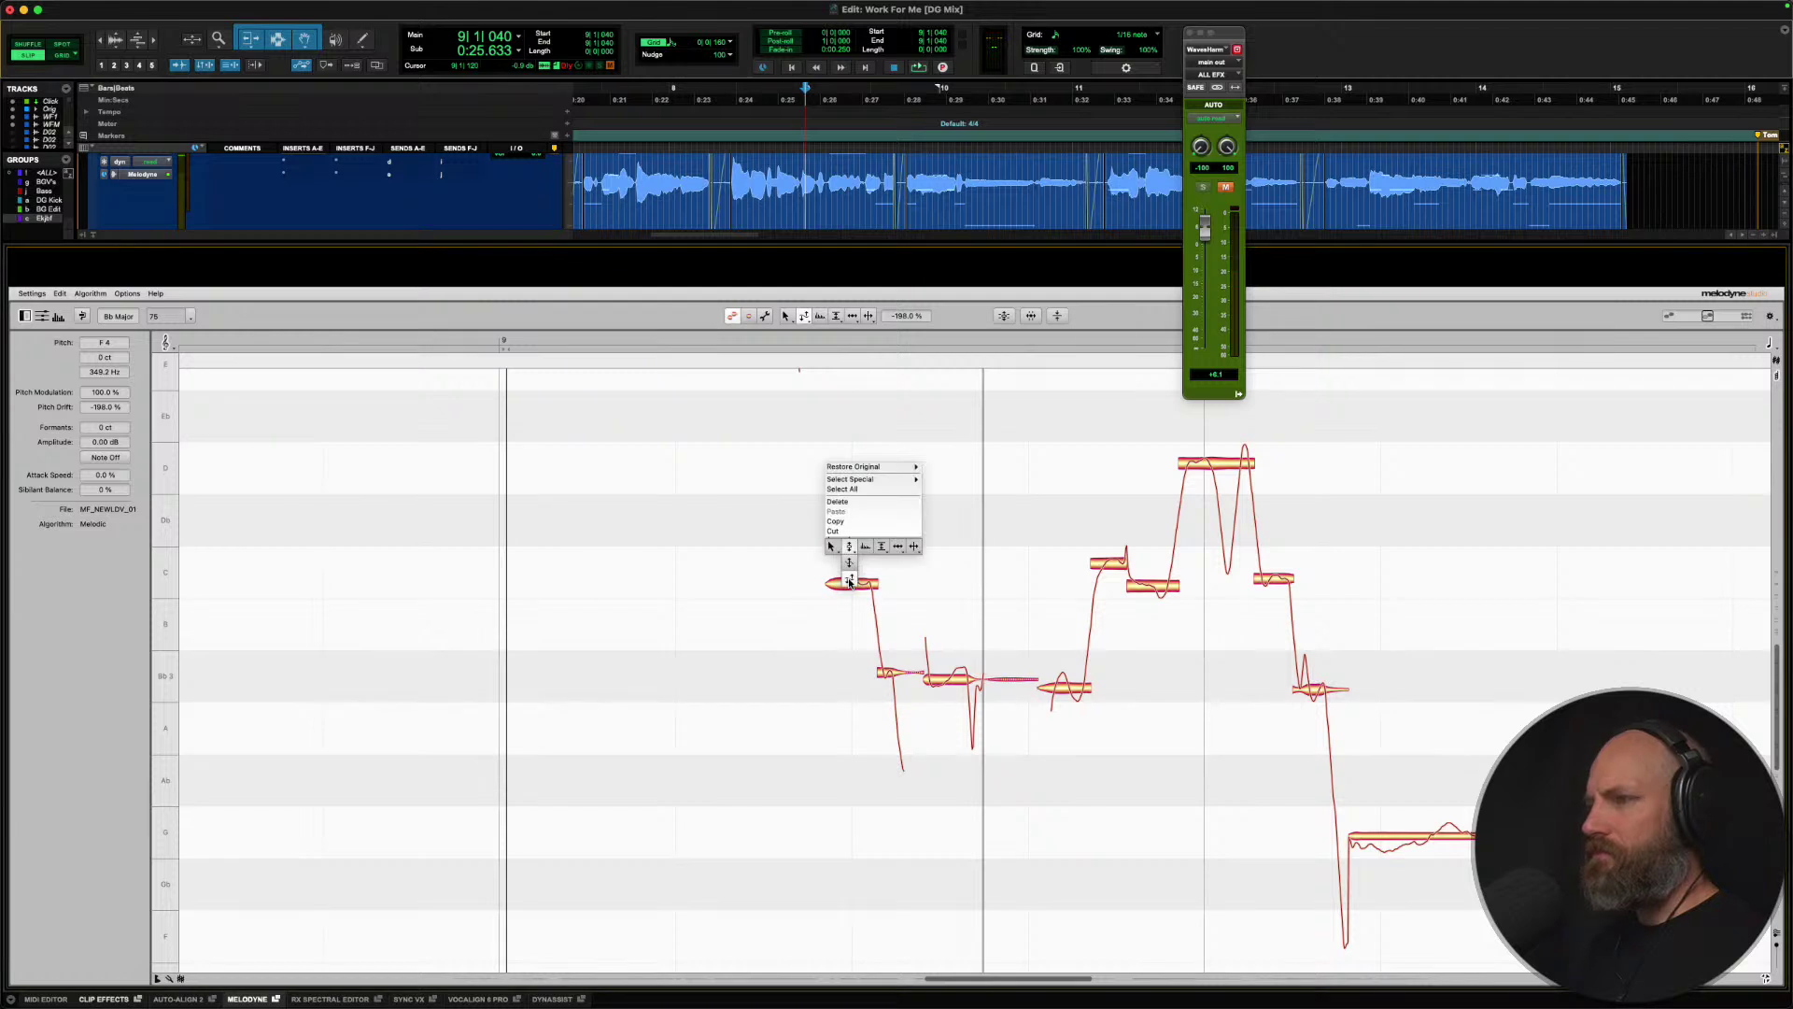
click(848, 551)
double_click(850, 582)
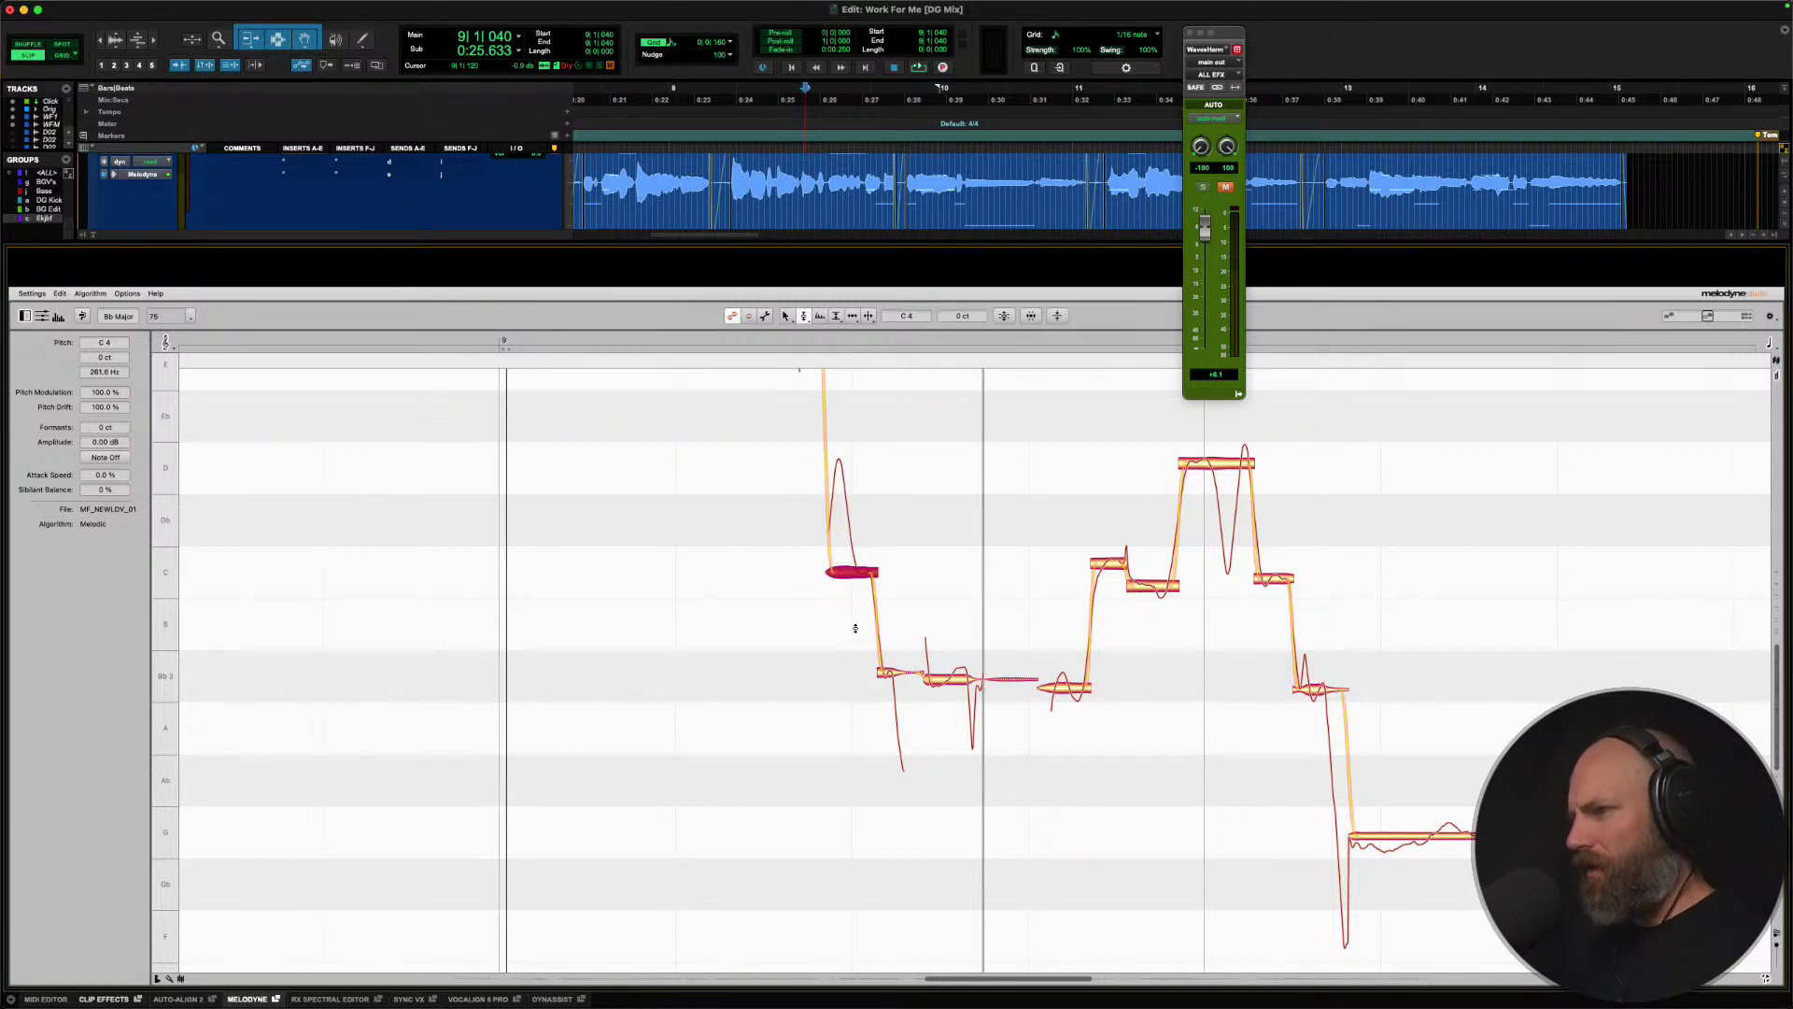
right_click(844, 560)
click(895, 569)
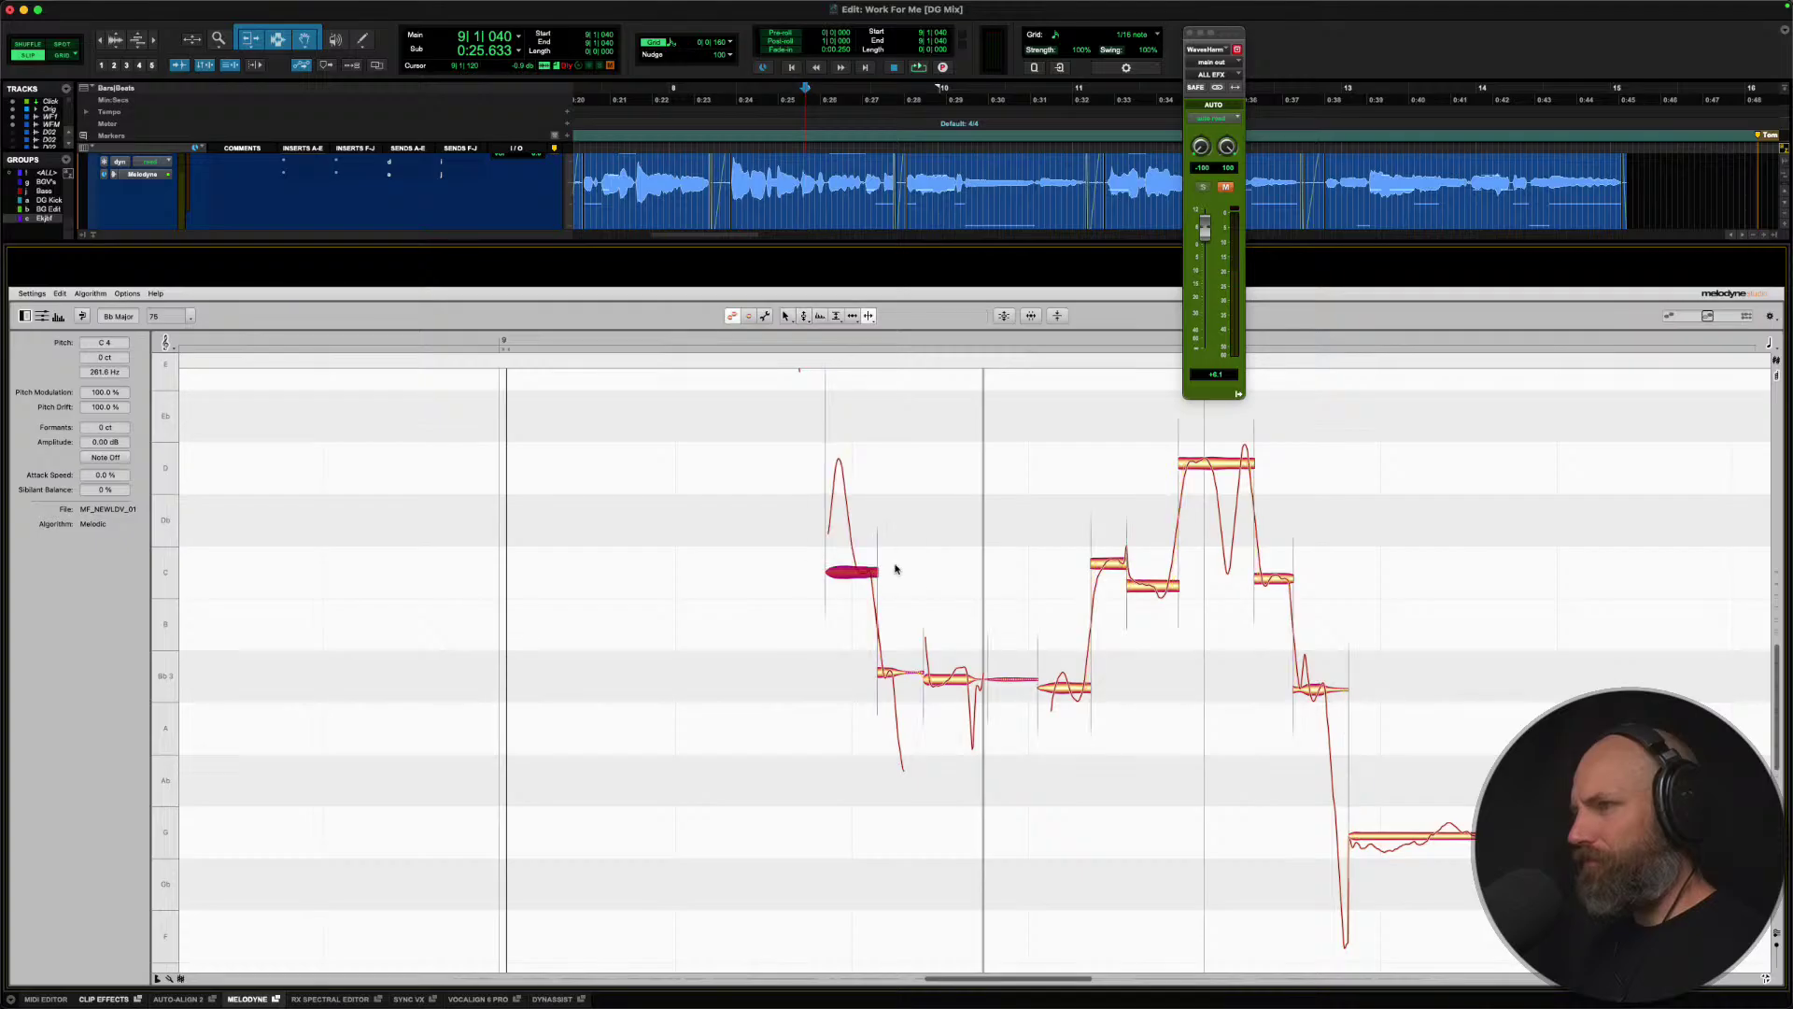
double_click(852, 572)
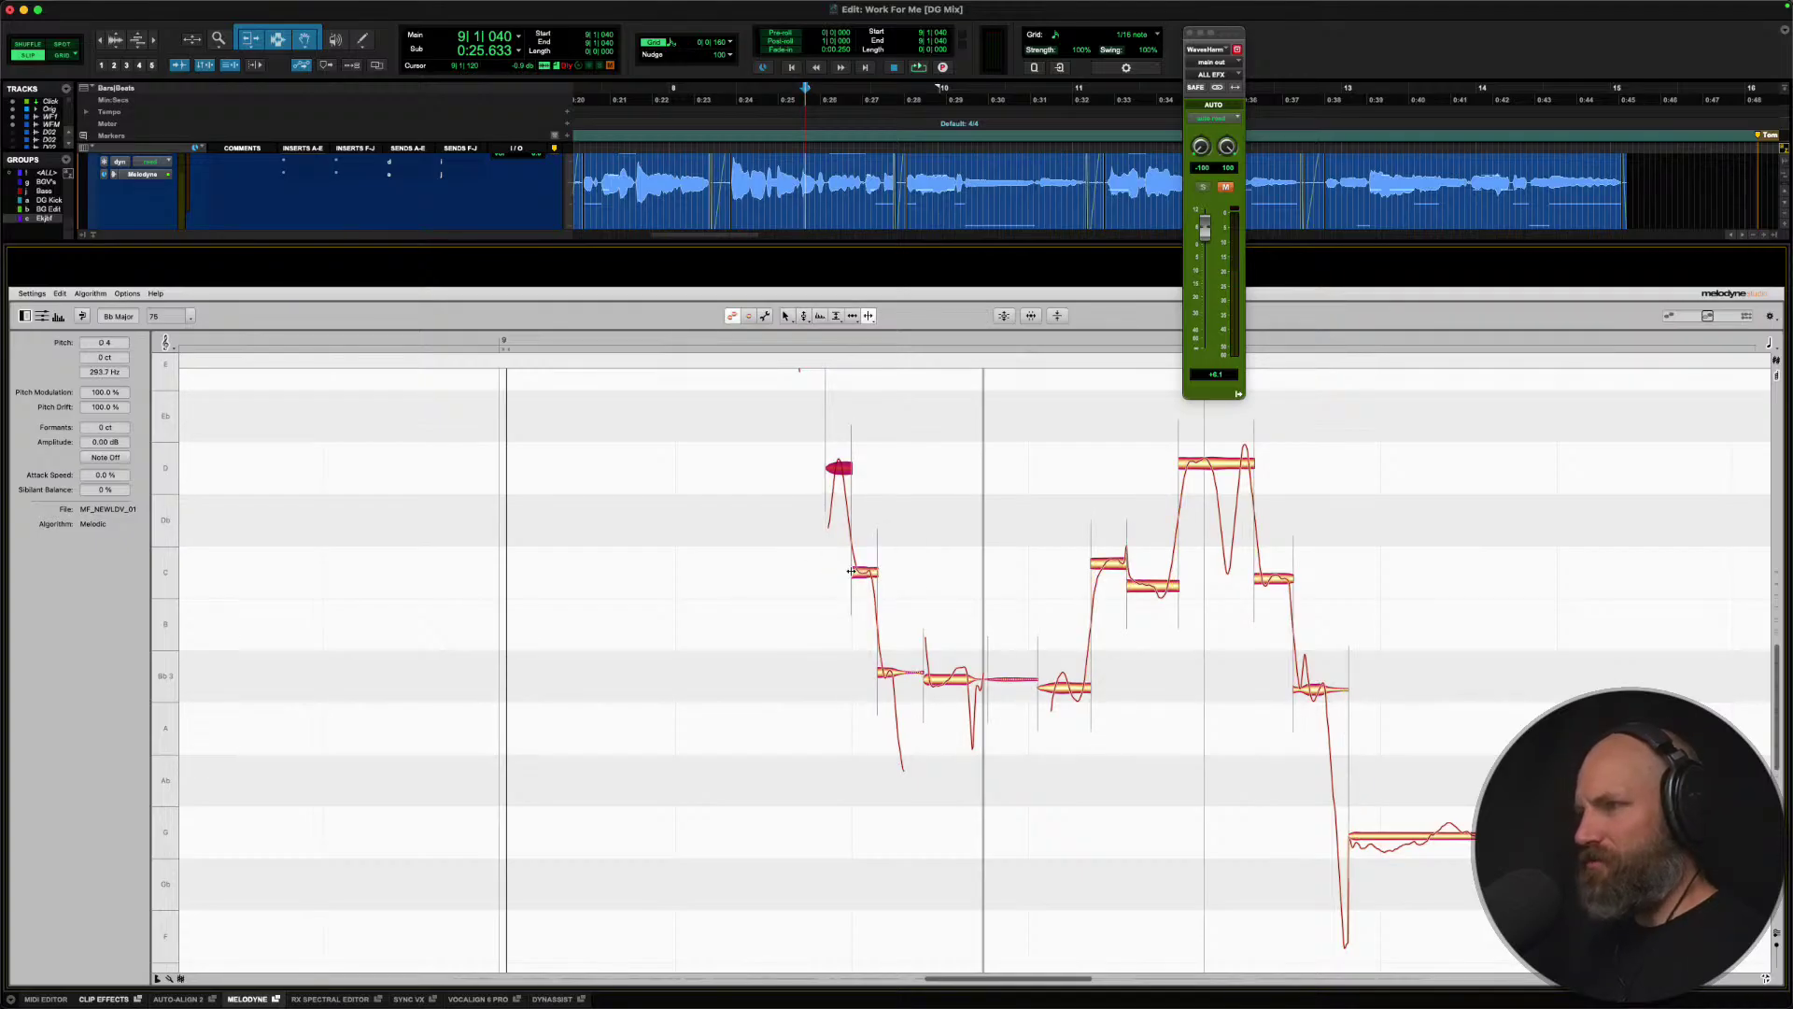
right_click(852, 571)
click(787, 572)
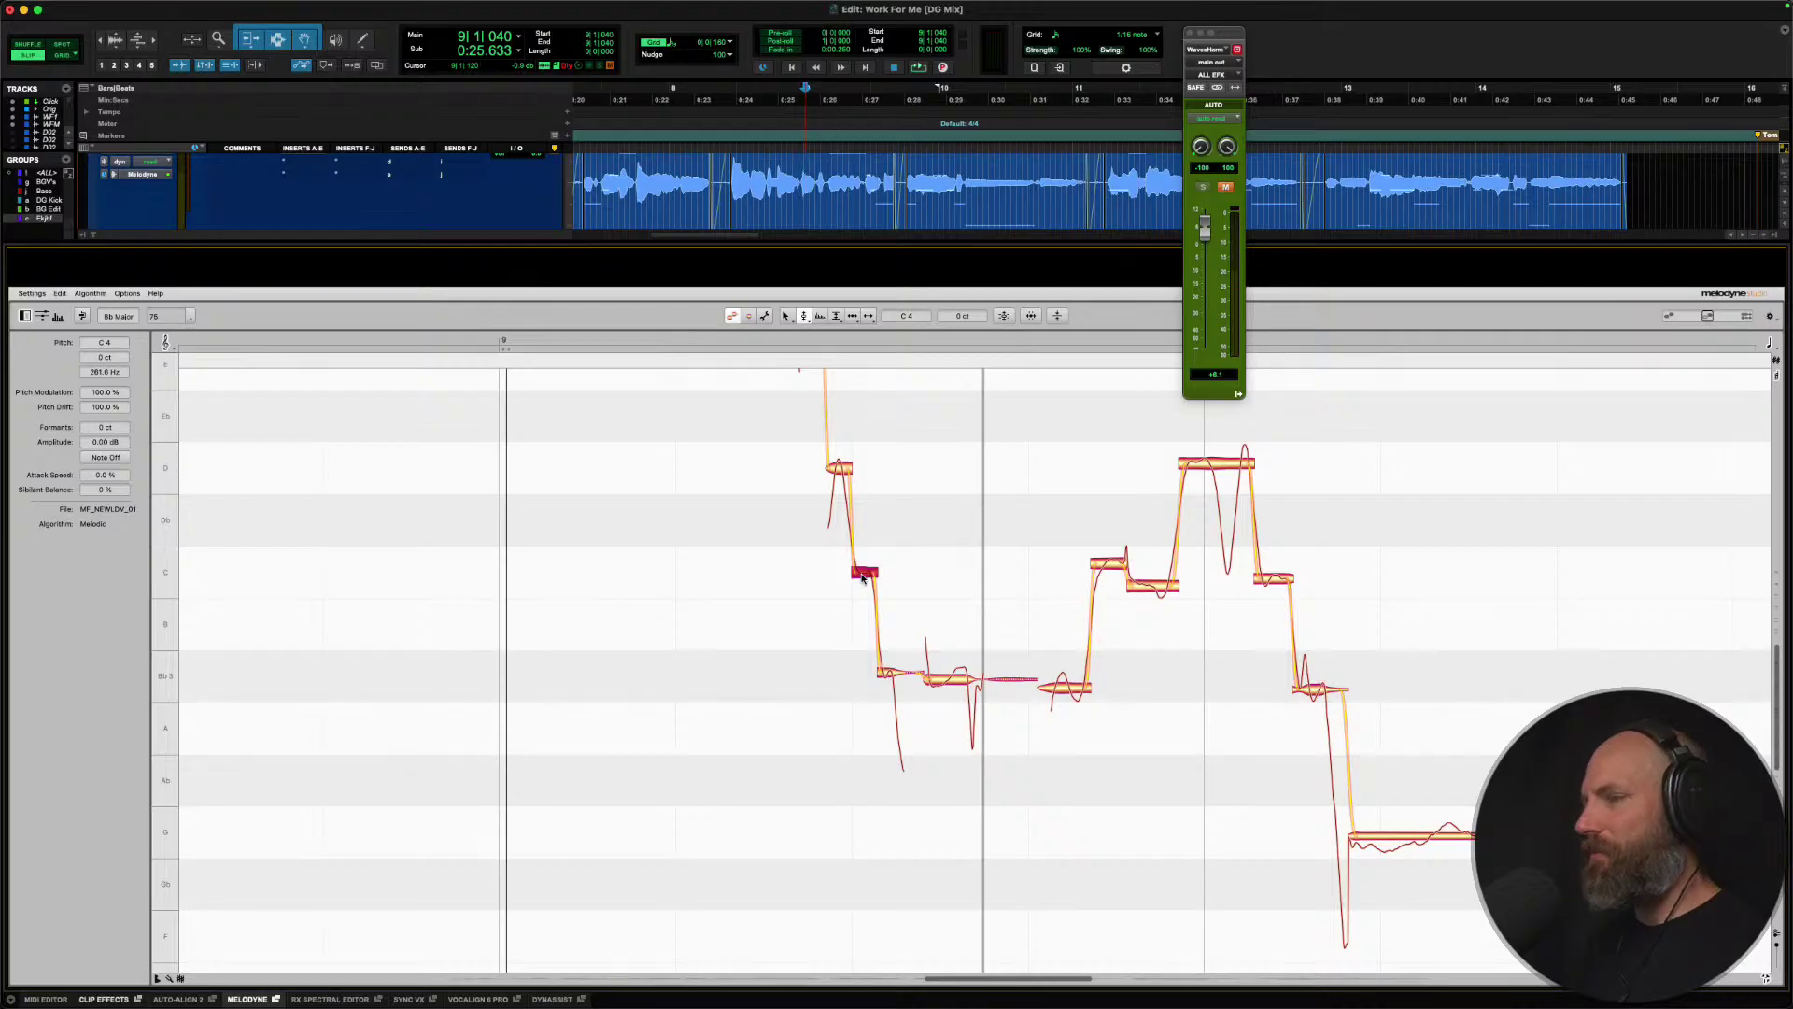
Centre the D 4 note at bar 10 and the last two Bb 3 notes of the preceding low passage at 0 ct.
scroll(862, 584, right, 3)
scroll(862, 583, up, 2)
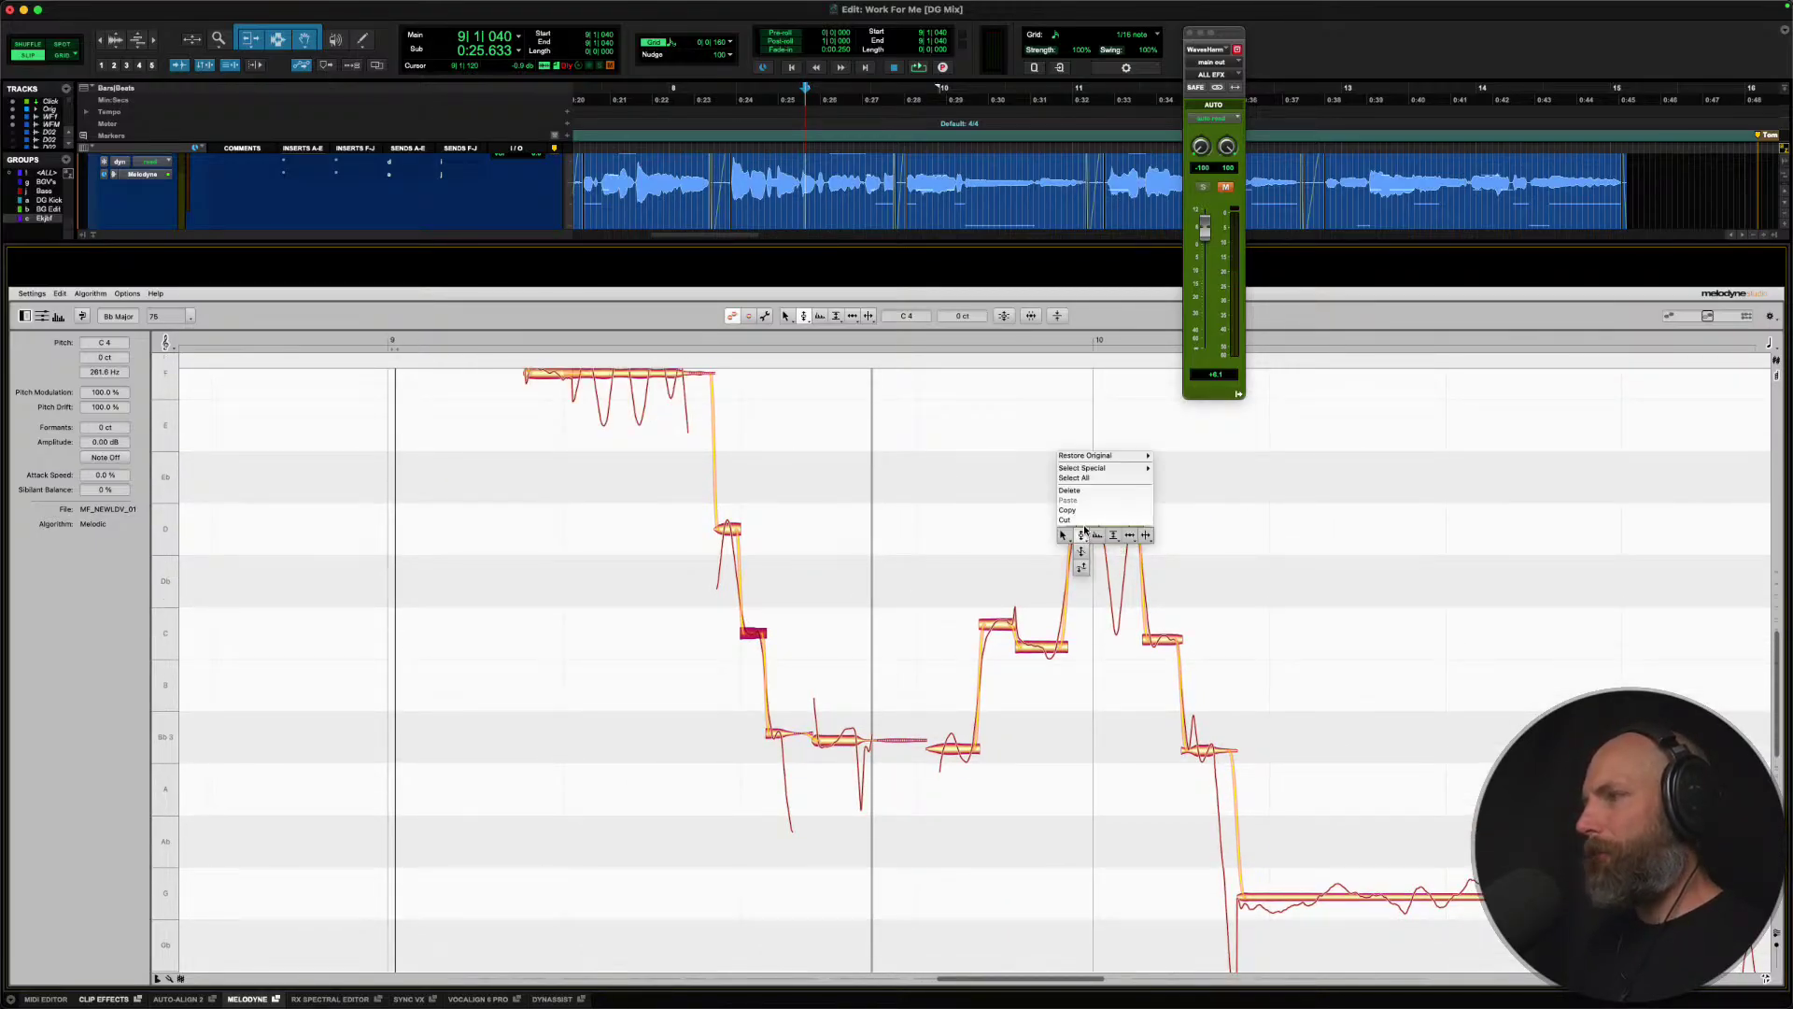
click(1104, 528)
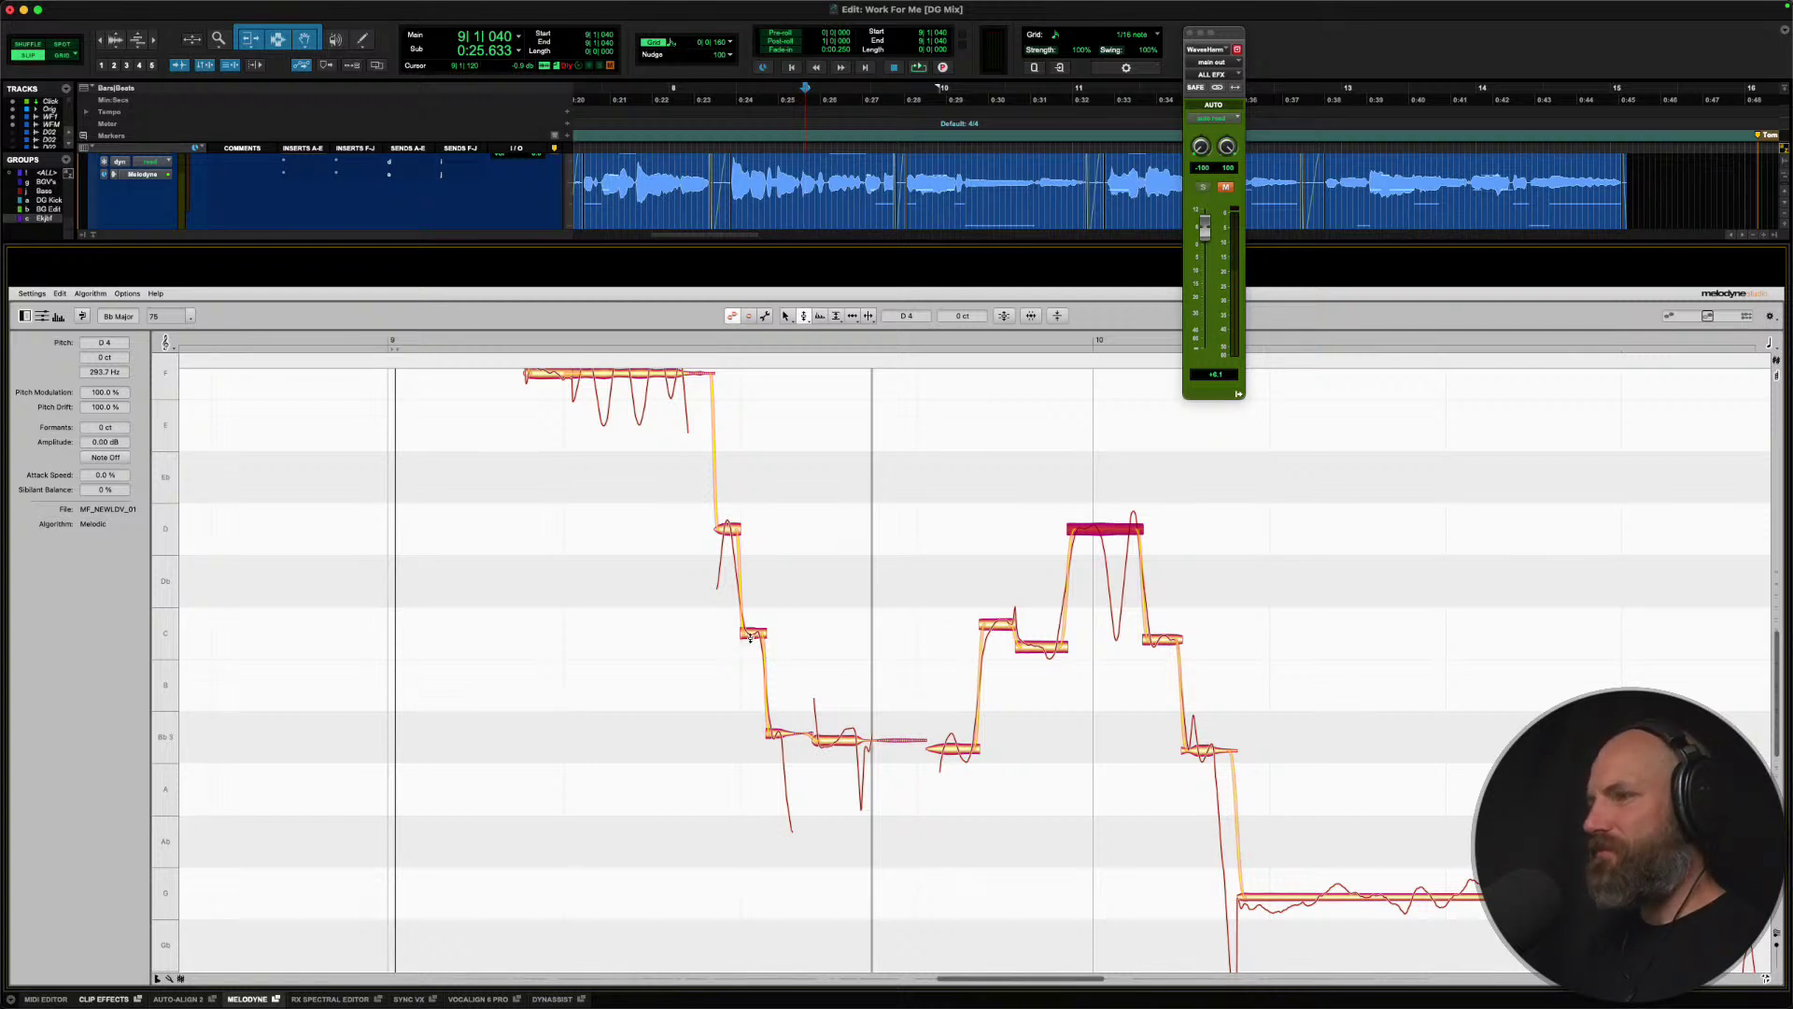
click(833, 737)
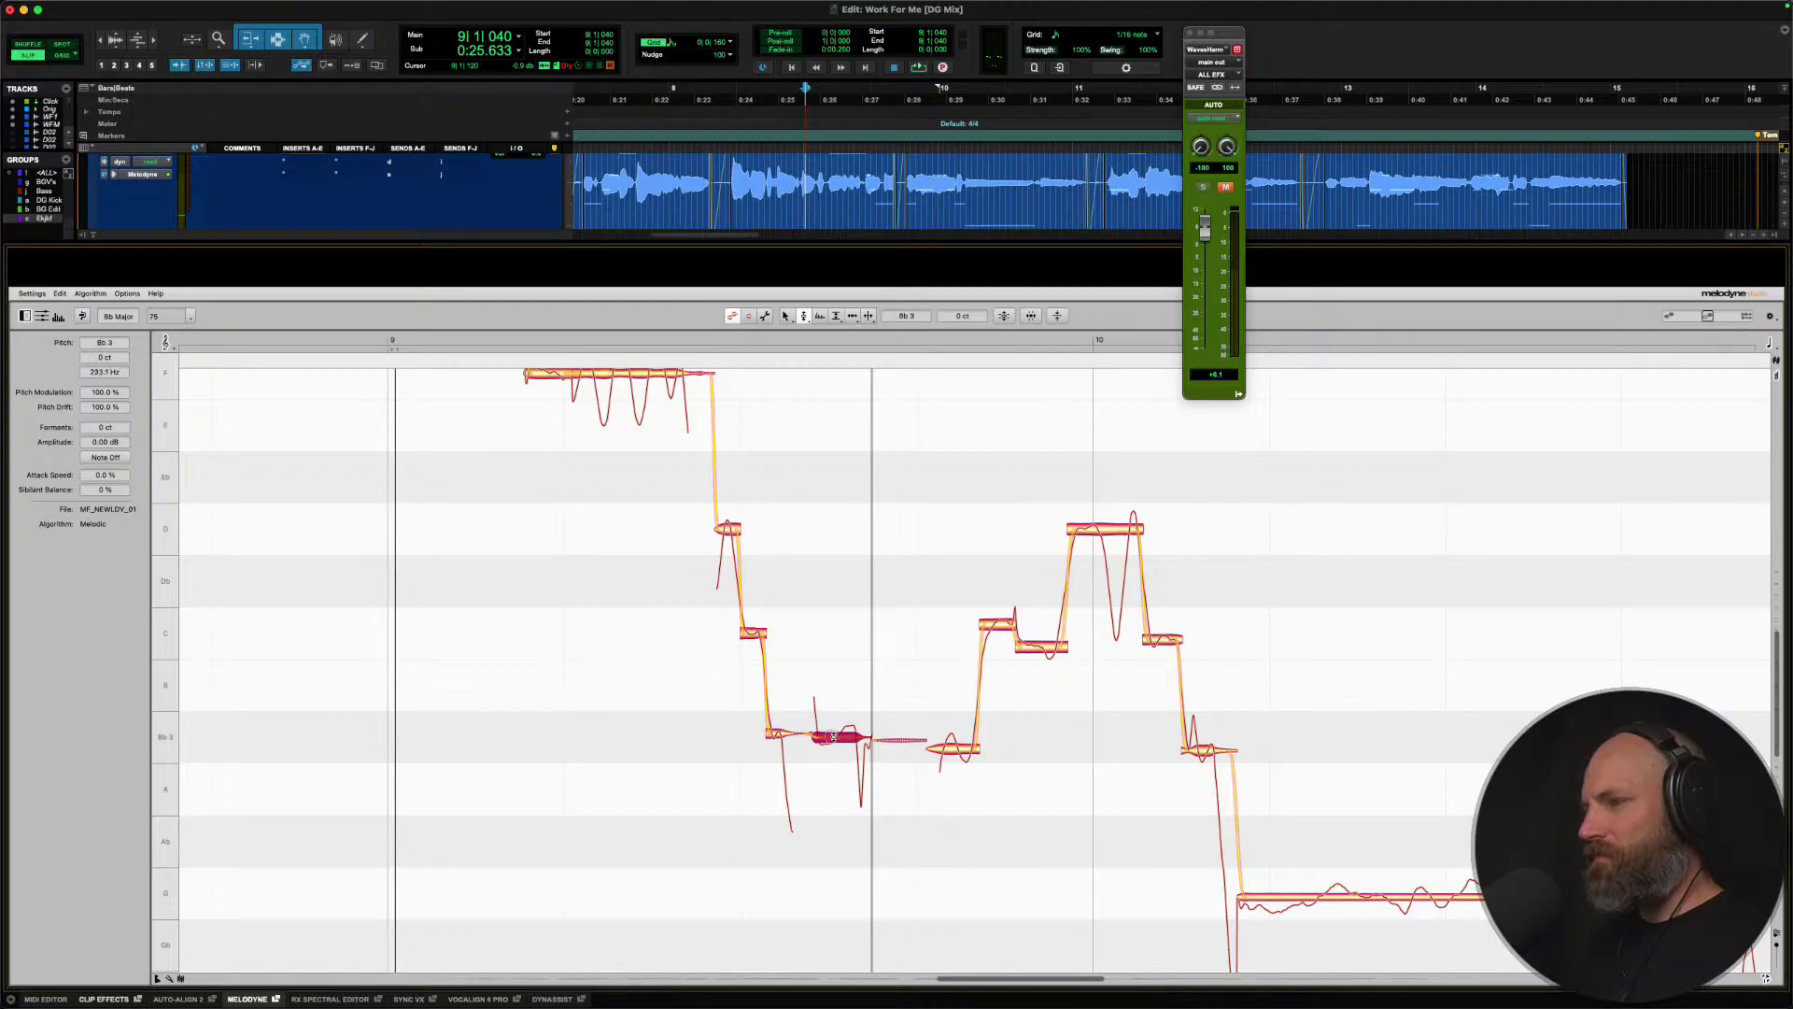
double_click(953, 743)
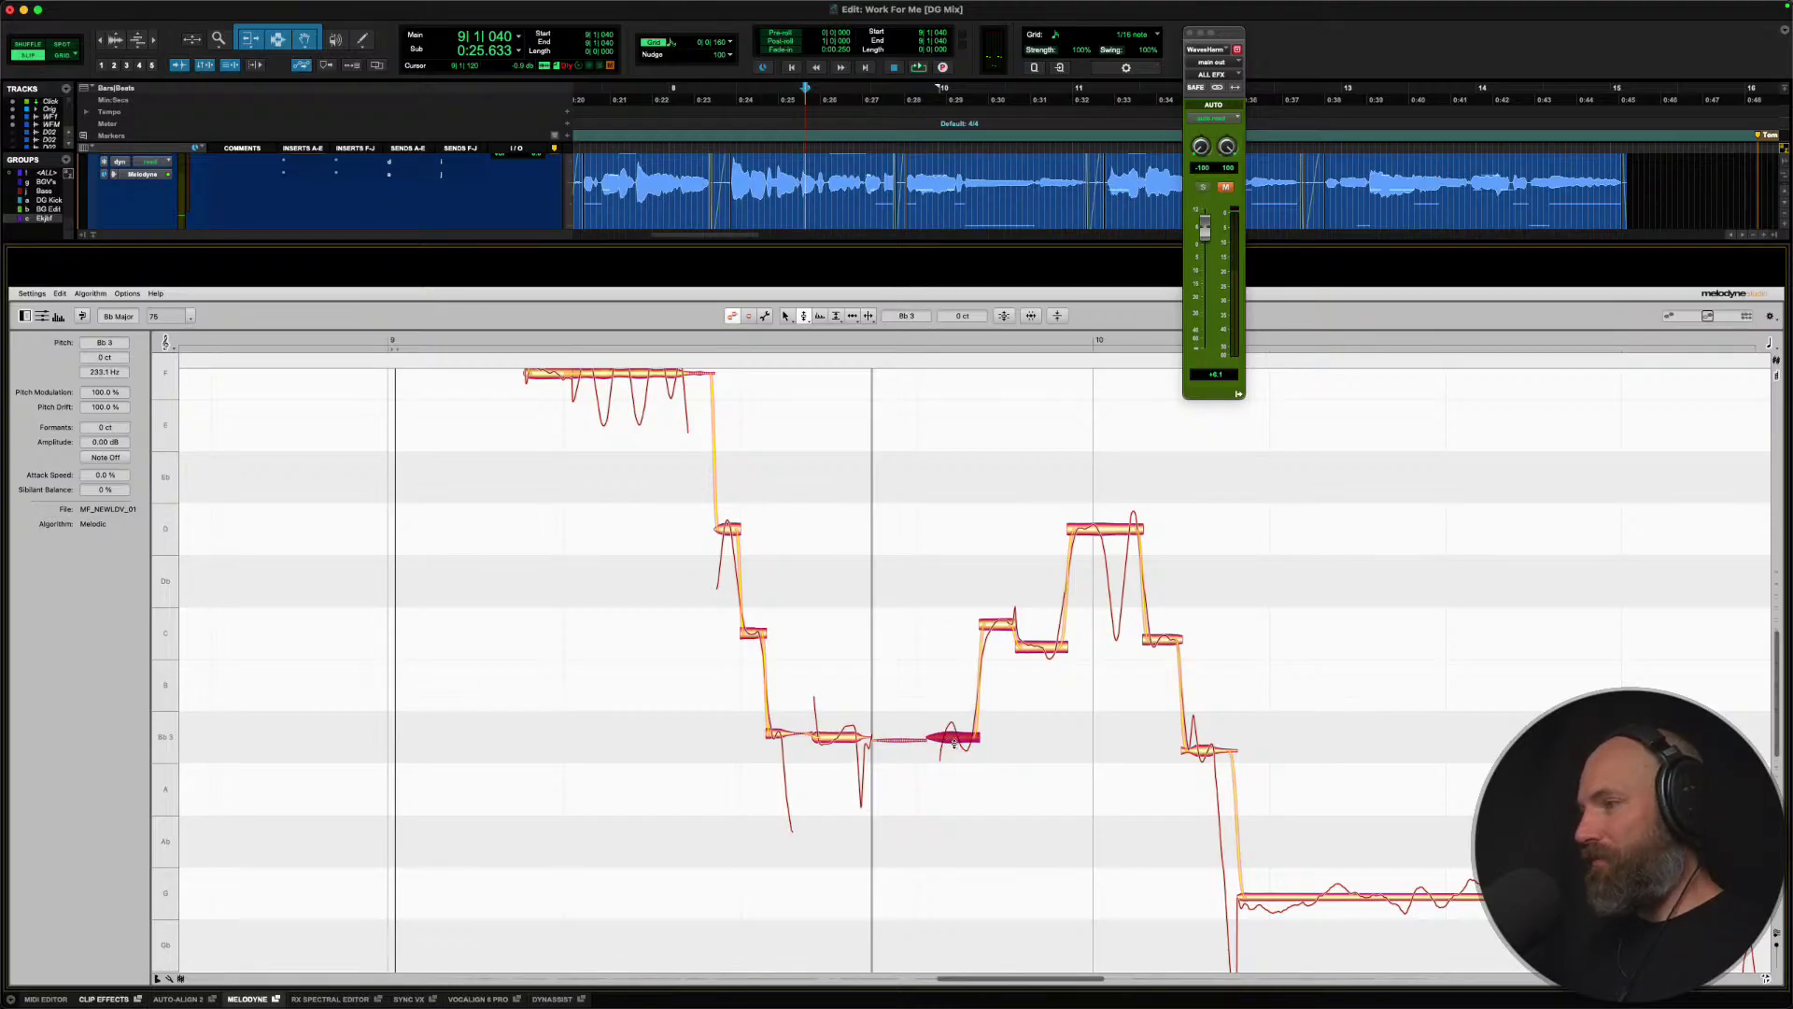
Try centring the two adjoining C 4 notes before bar 10 at 0 ct.
double_click(990, 635)
double_click(1038, 643)
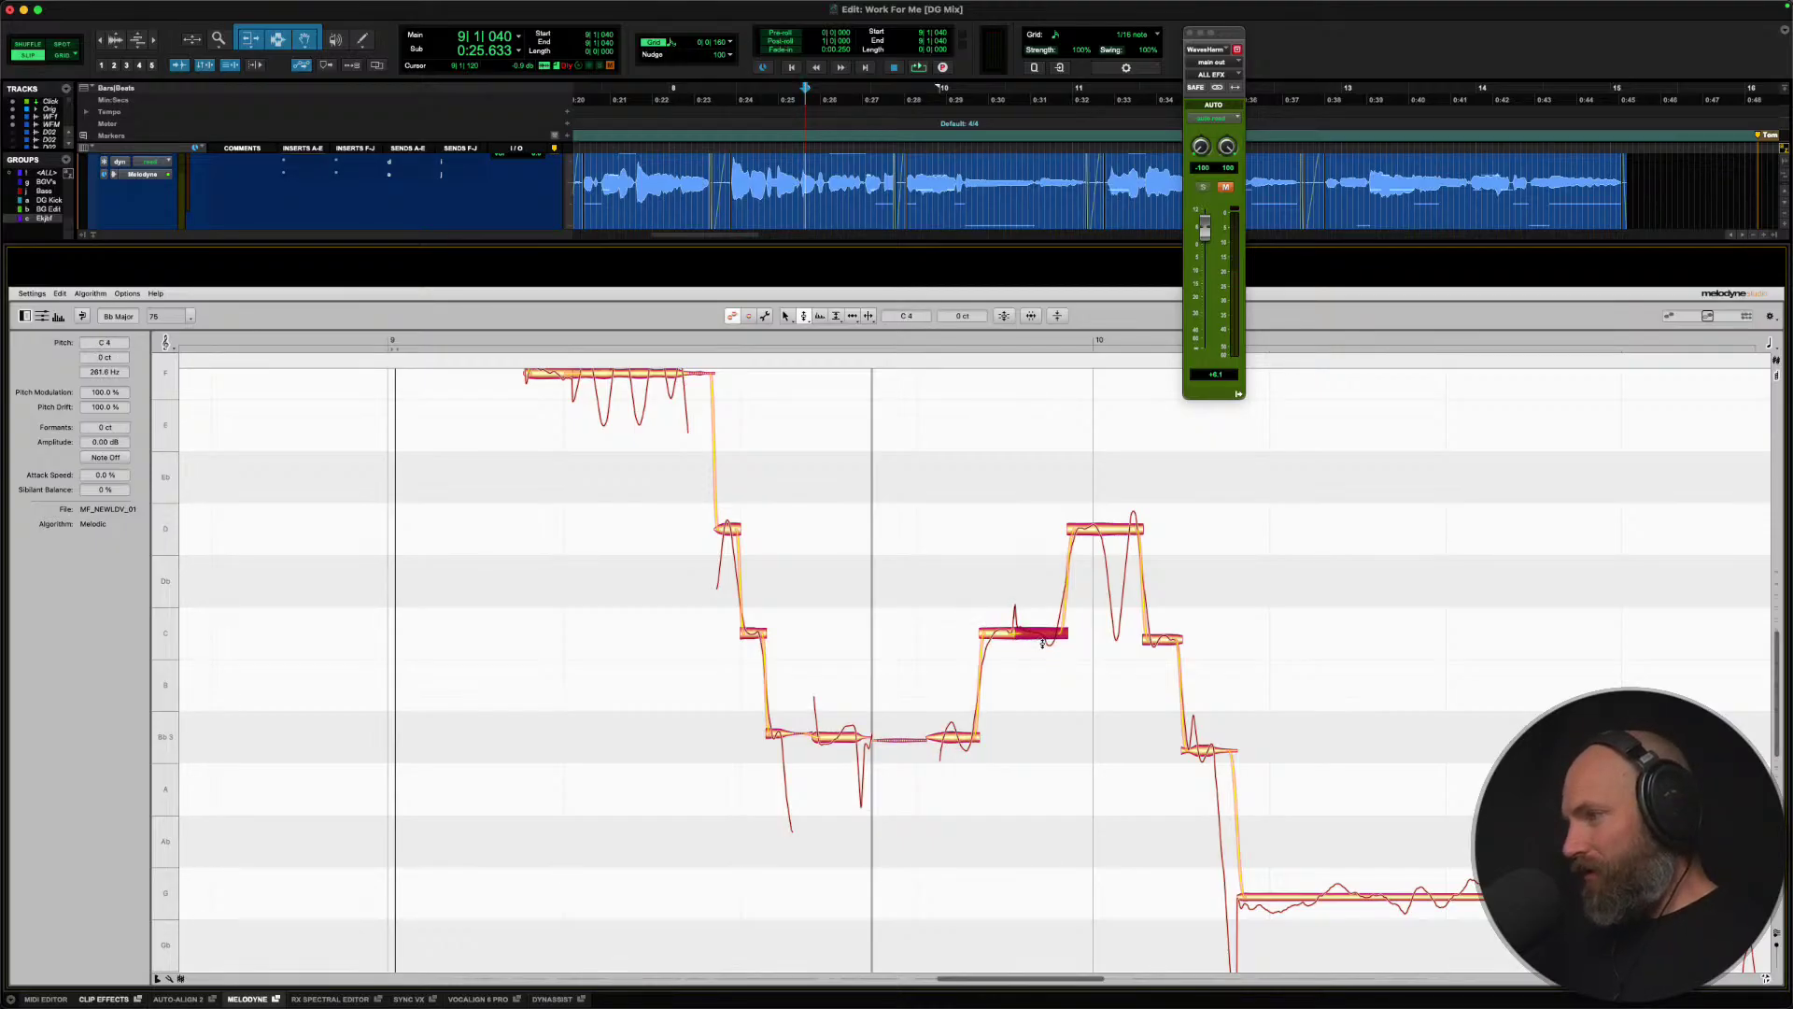
double_click(1037, 638)
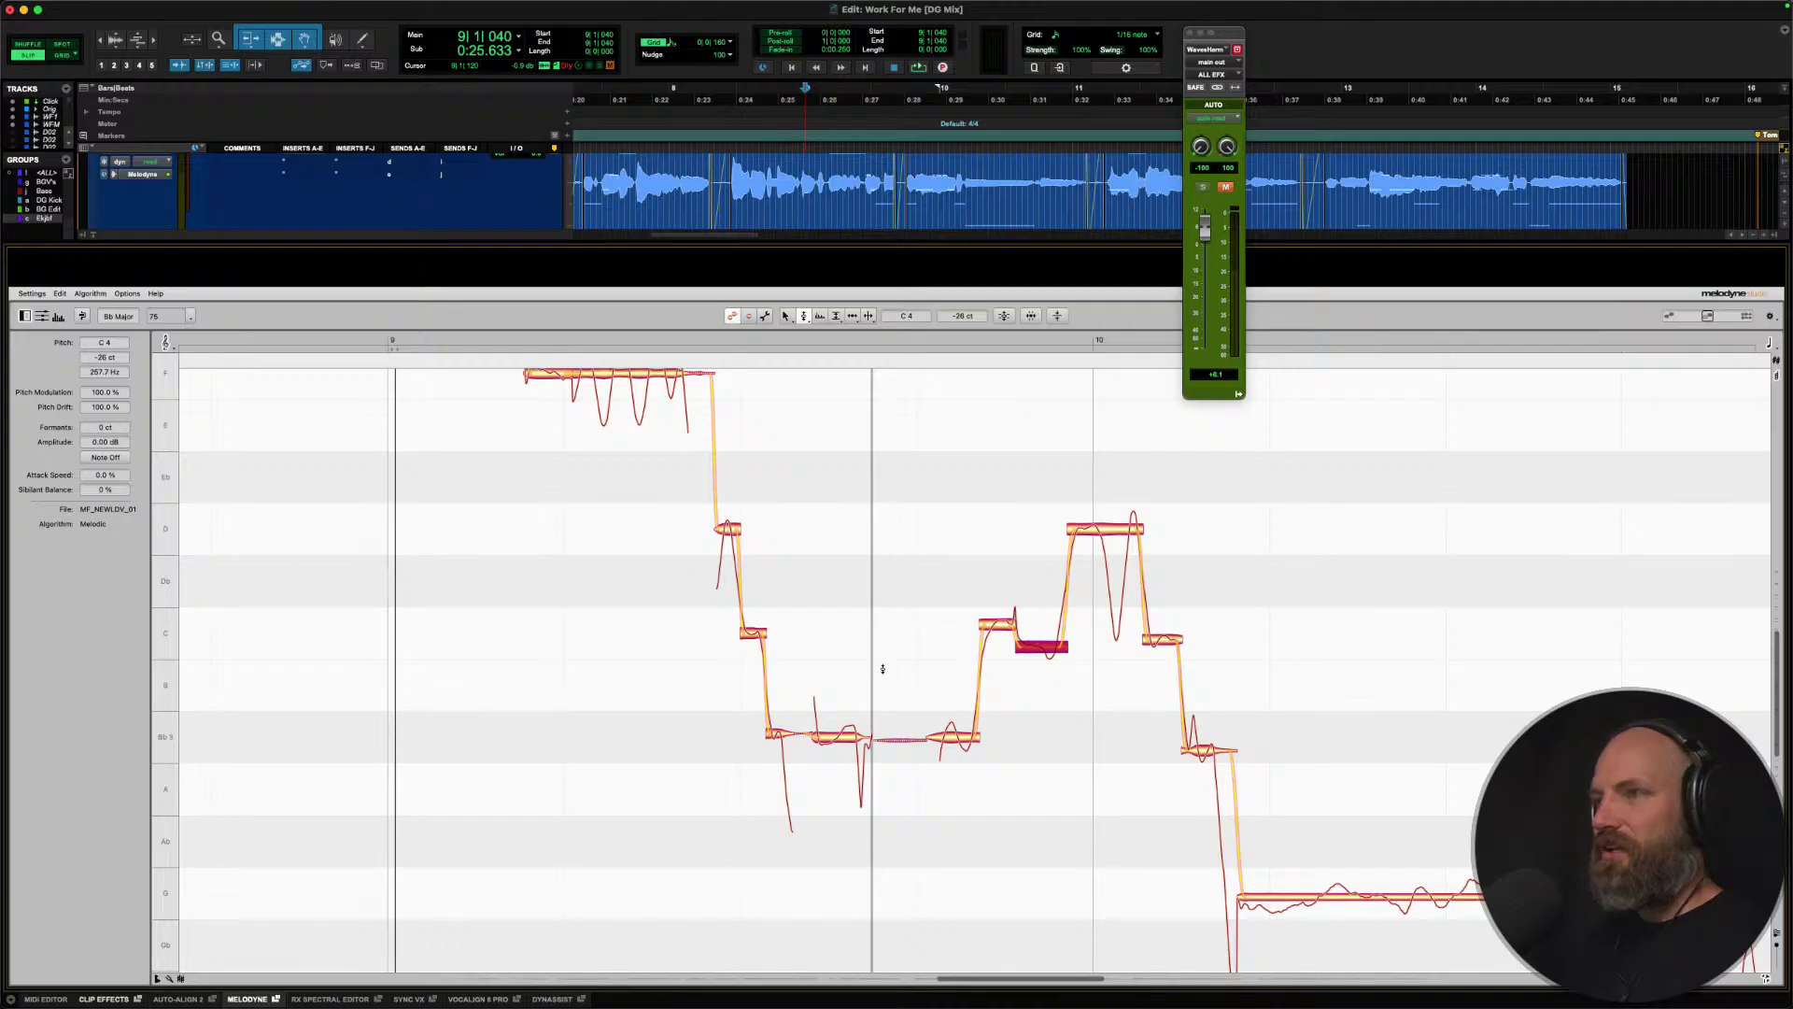
Audition the phrase from 9|1|040, centre the first Bb 3 note at 0 ct, and play the phrase again.
key(space)
scroll(873, 667, up, 2)
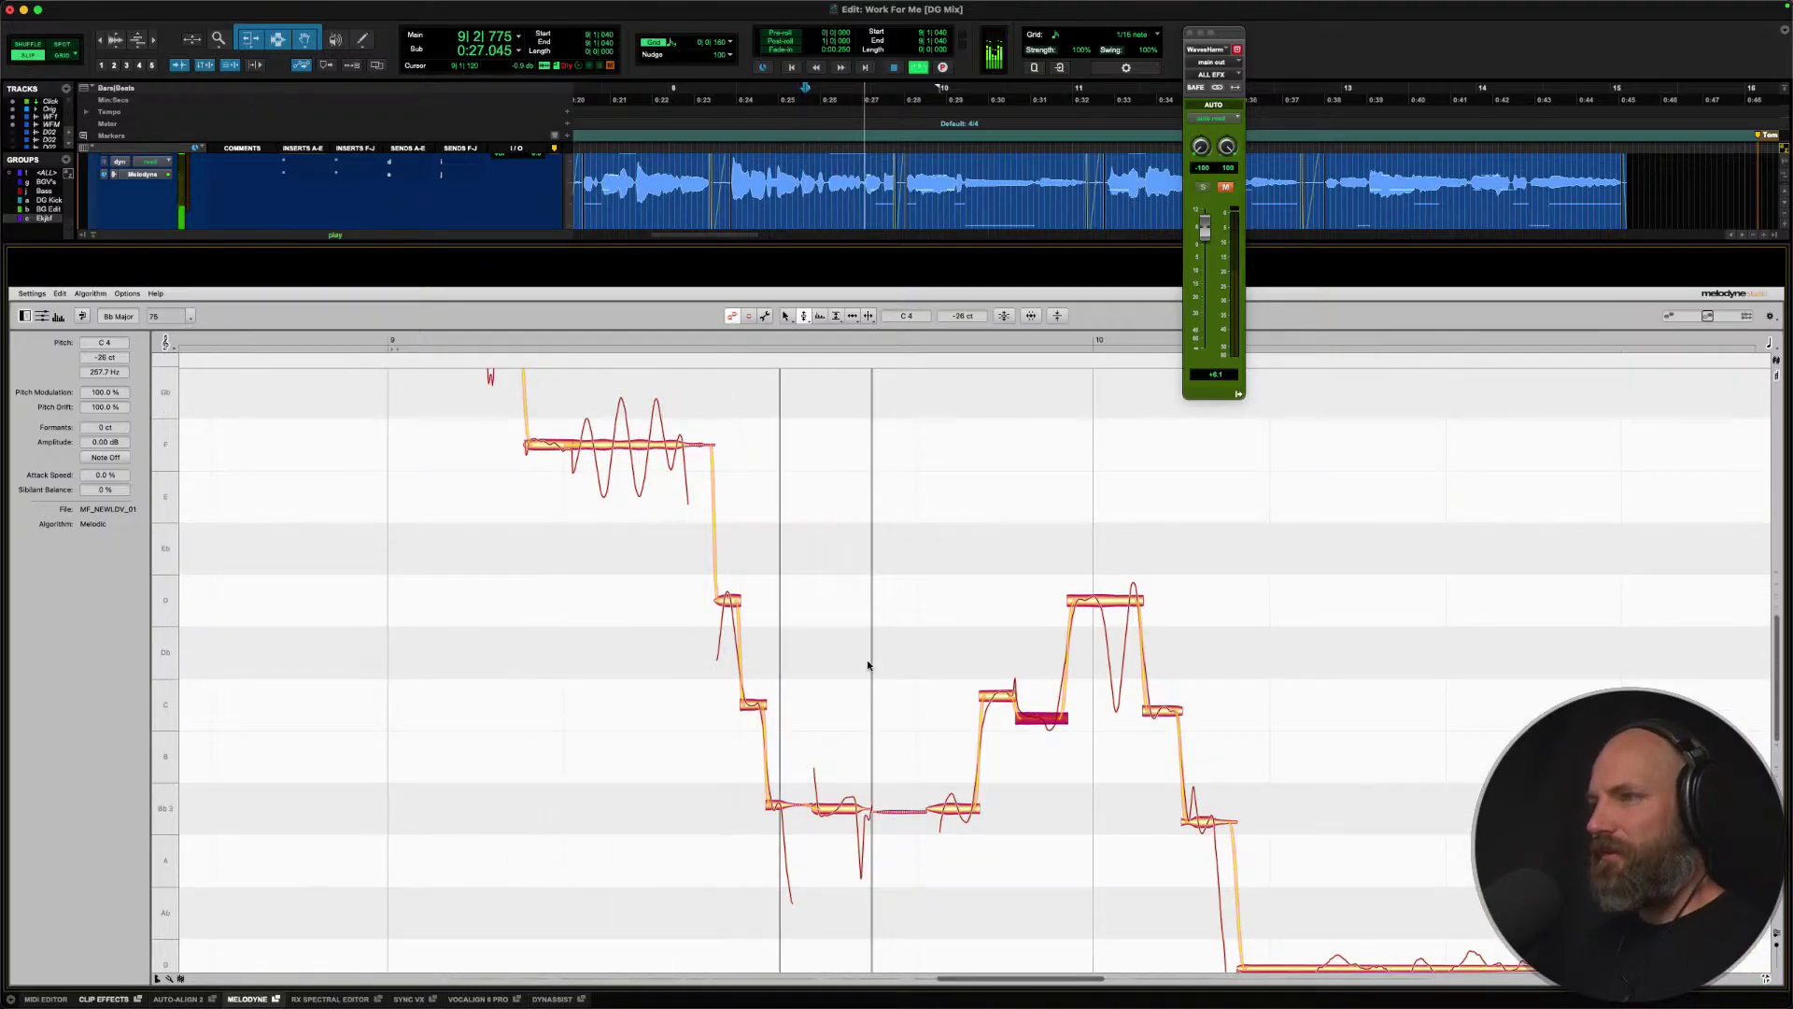
key(space)
scroll(832, 680, down, 2)
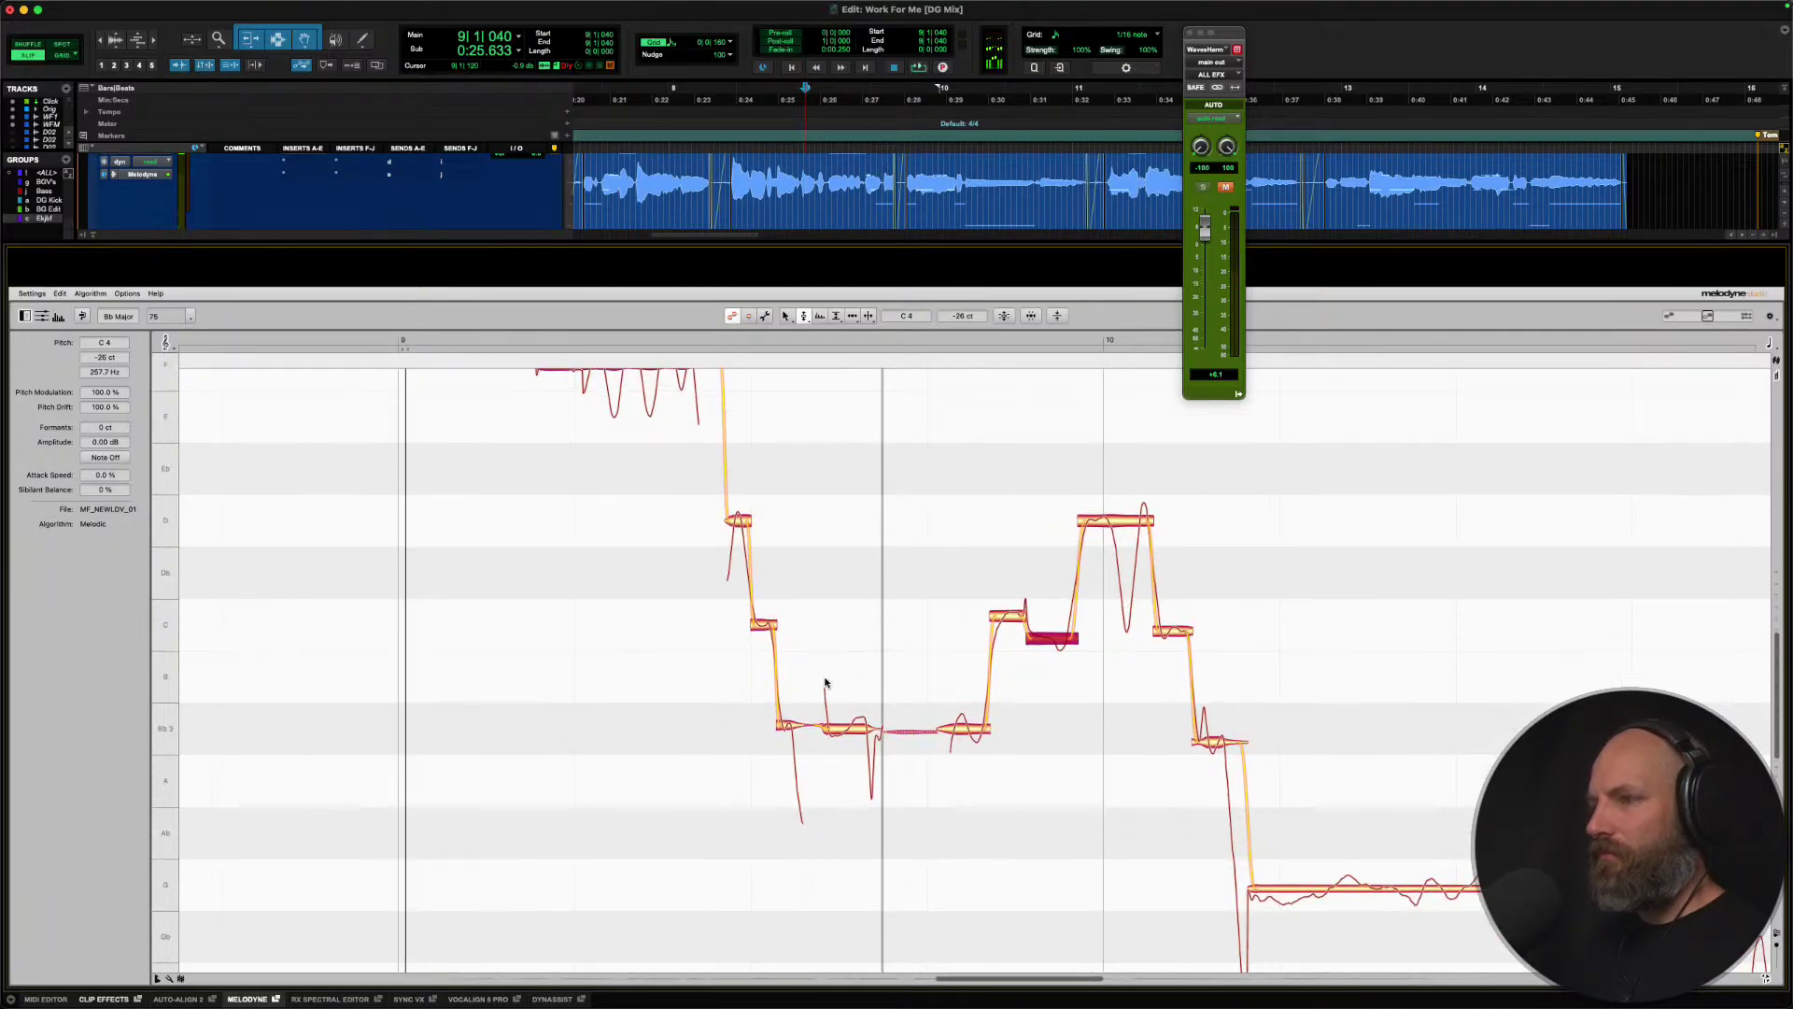
click(789, 726)
key(space)
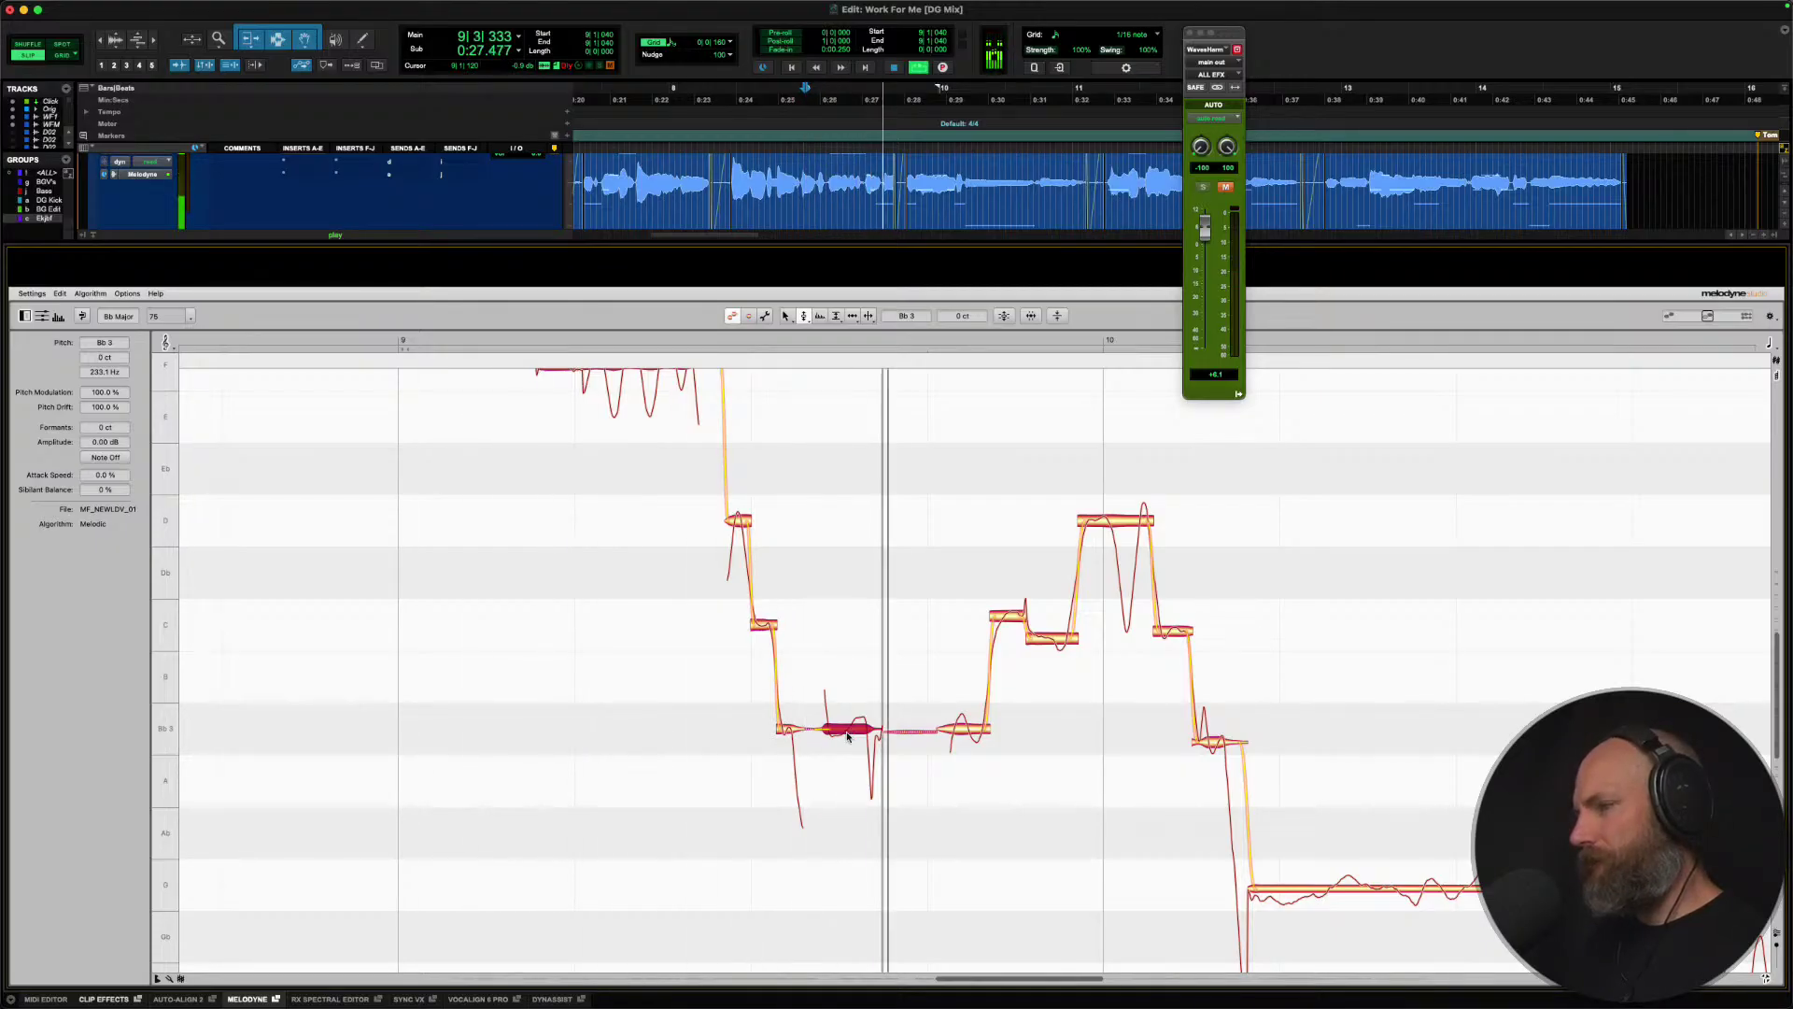
key(space)
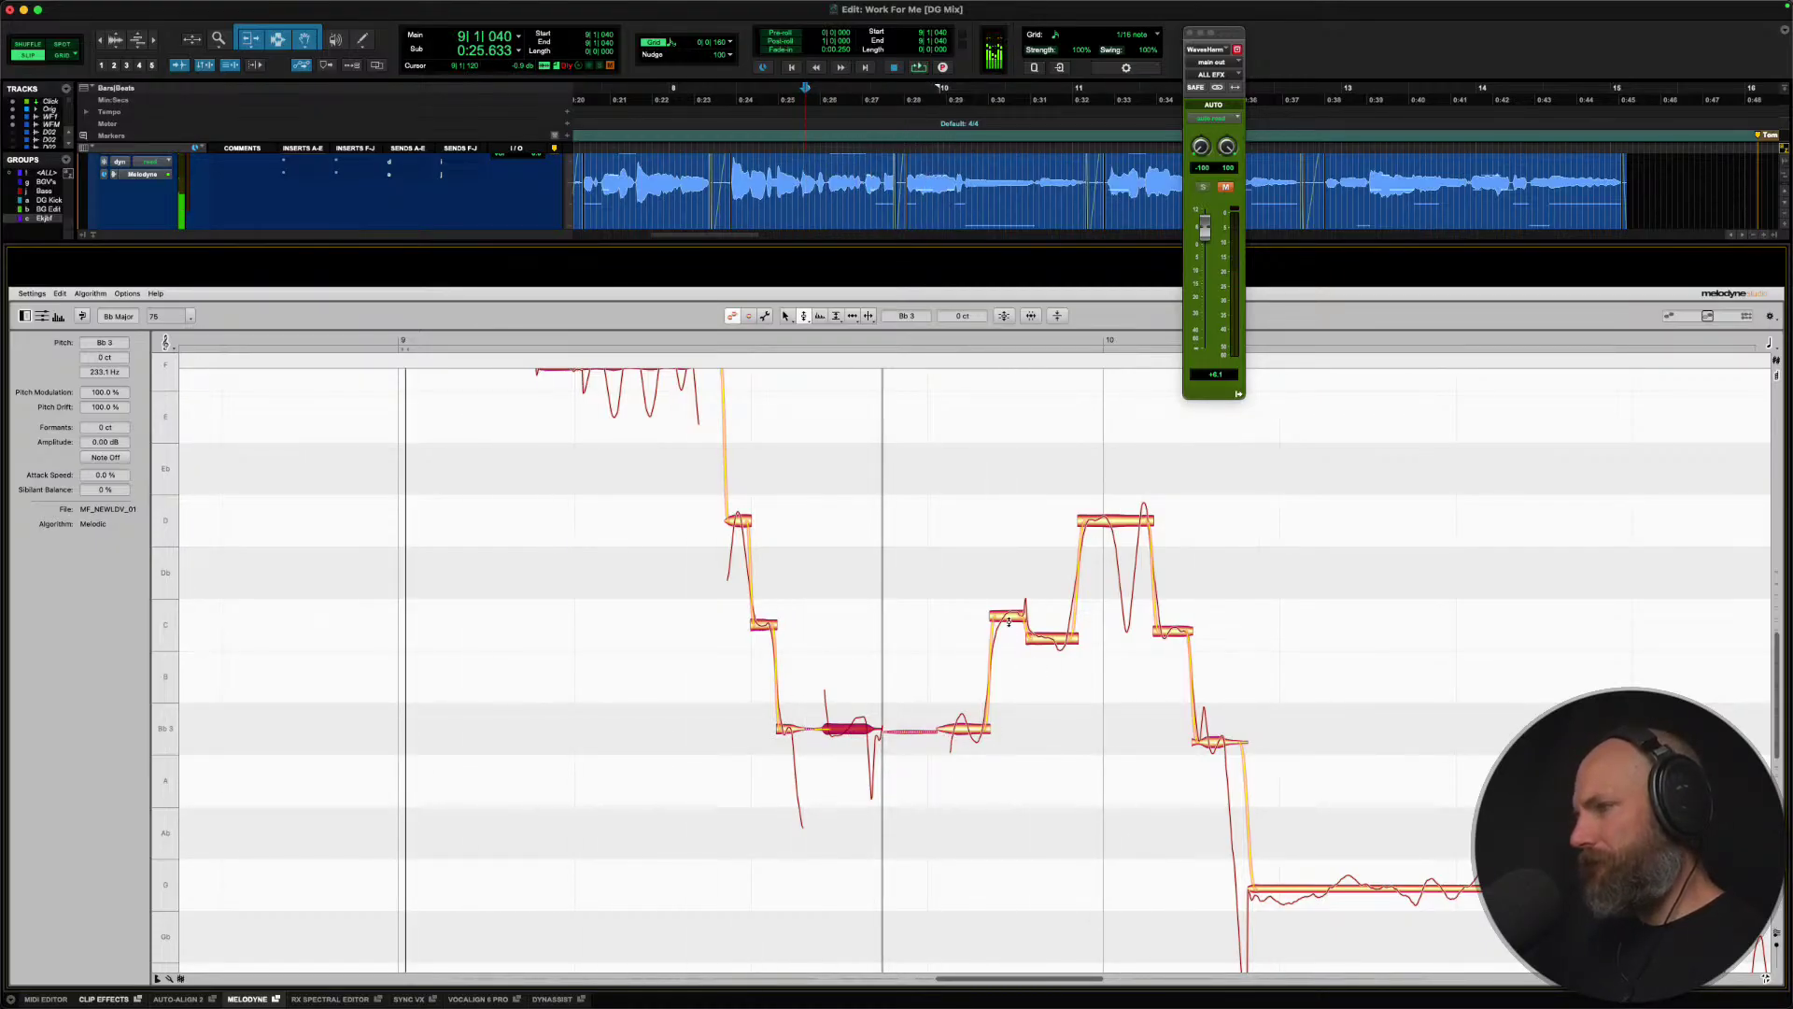
Centre the two C 4 notes before bar 10 and the C 4 after it at 0 ct while auditioning the phrase.
click(1005, 621)
drag(1049, 640, 1029, 632)
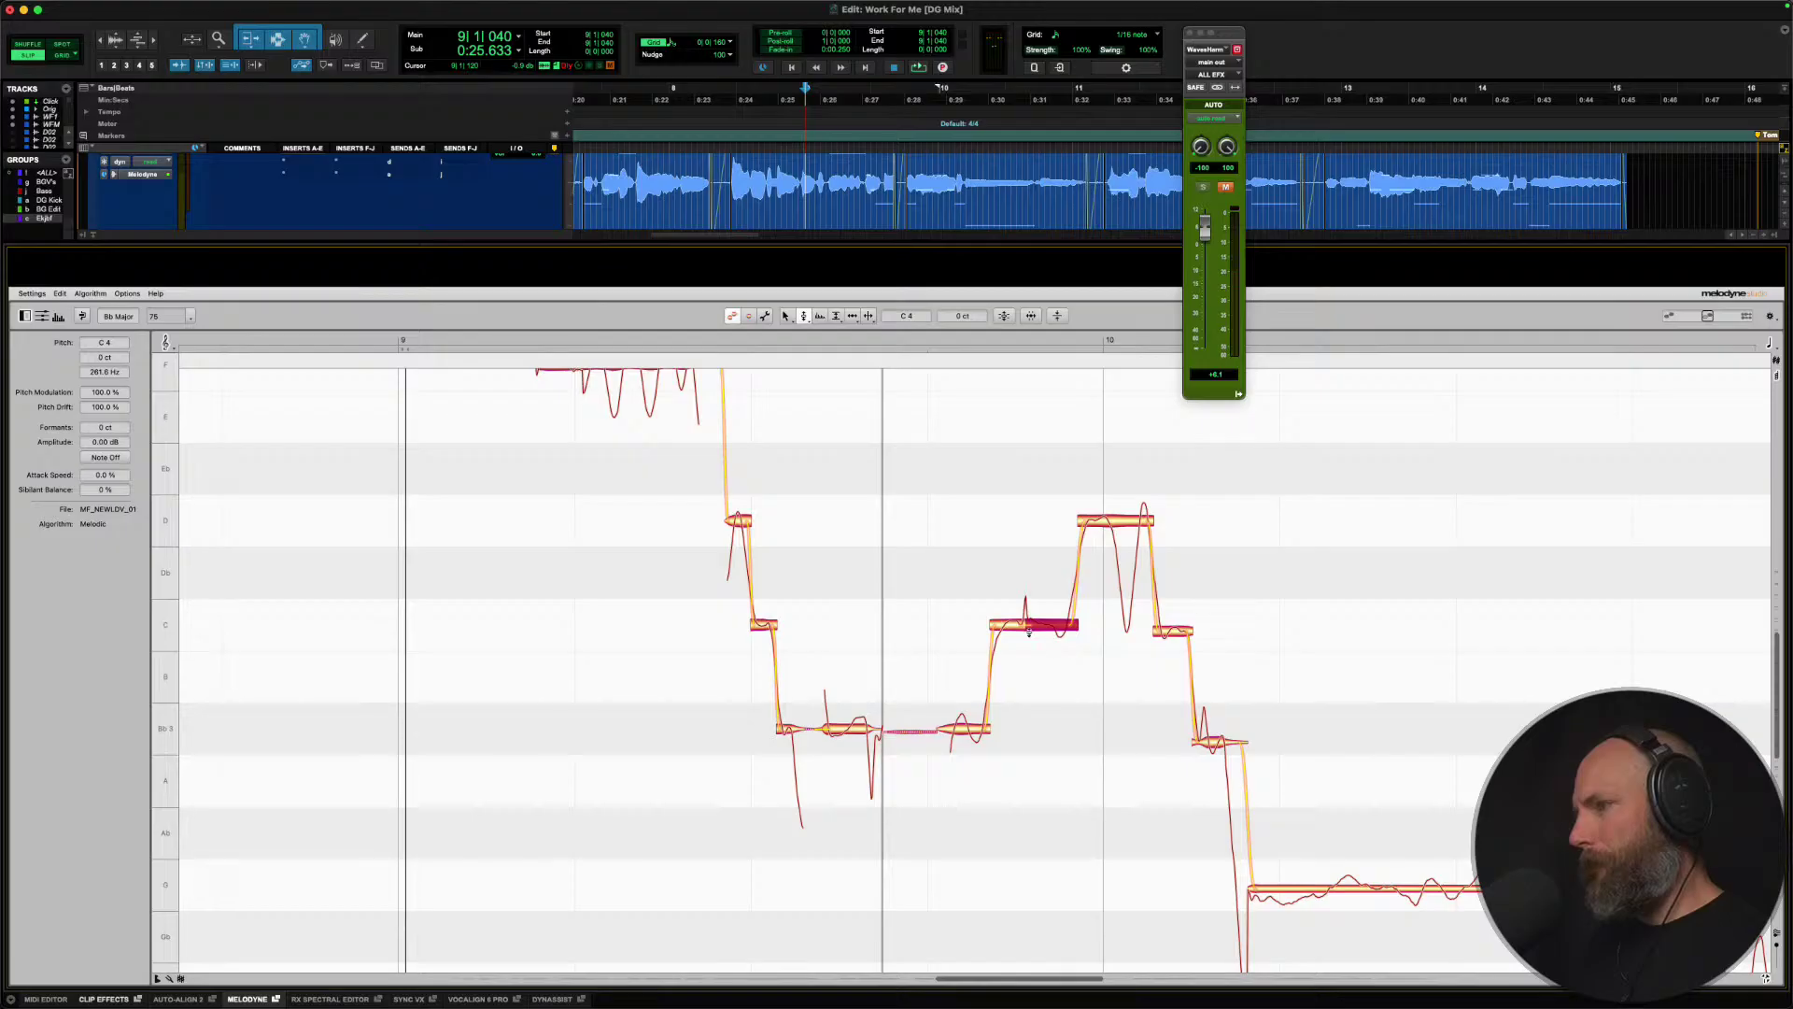
key(space)
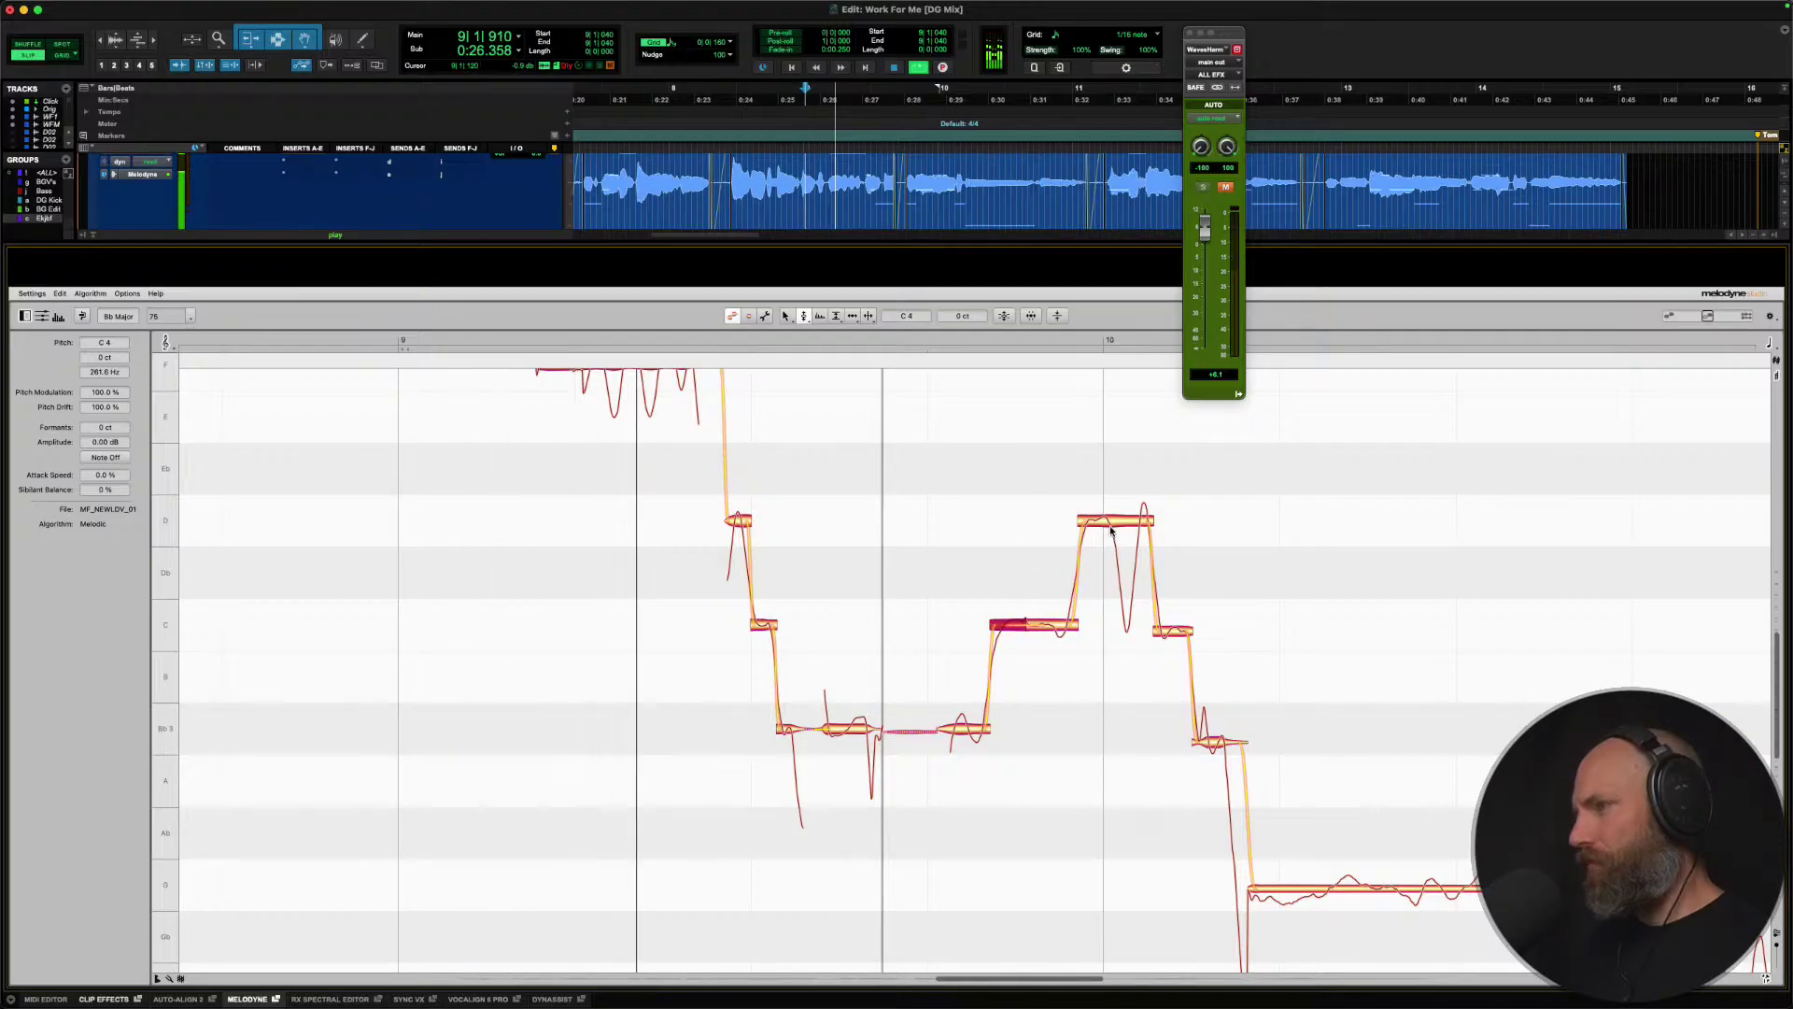
click(1111, 523)
drag(1169, 638, 1169, 633)
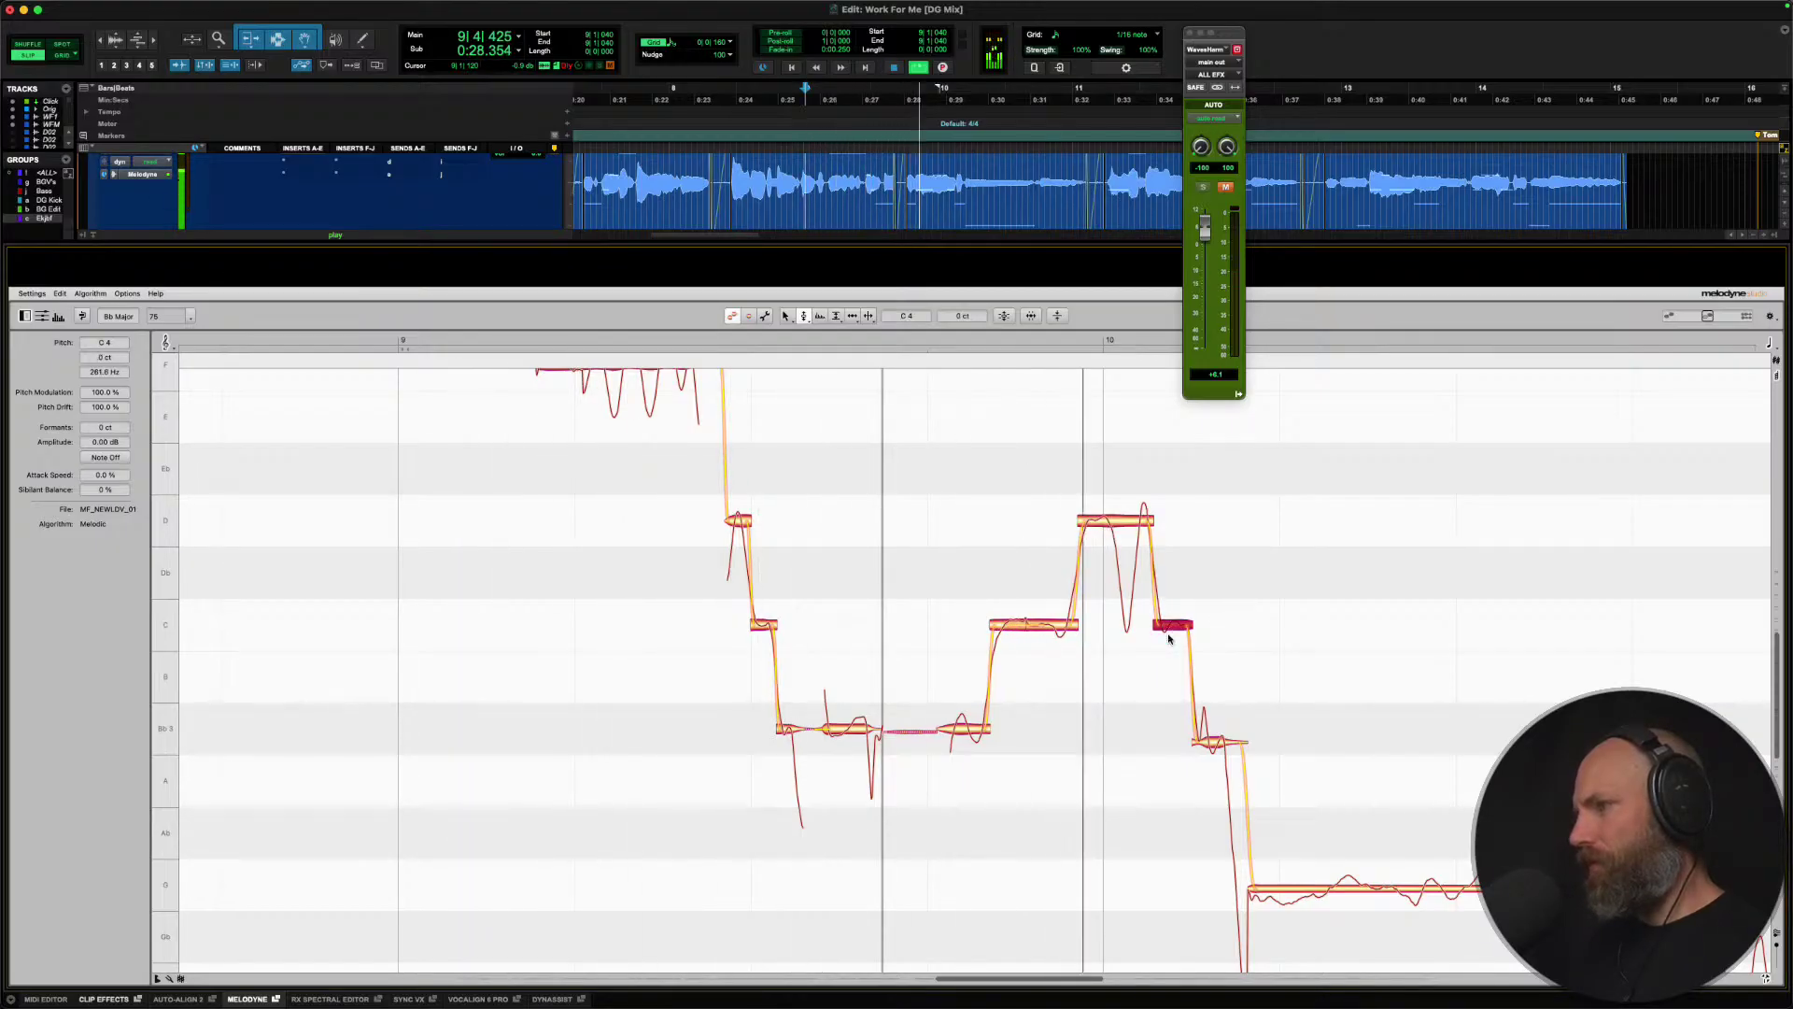
scroll(1168, 639, right, 5)
scroll(1167, 640, down, 5)
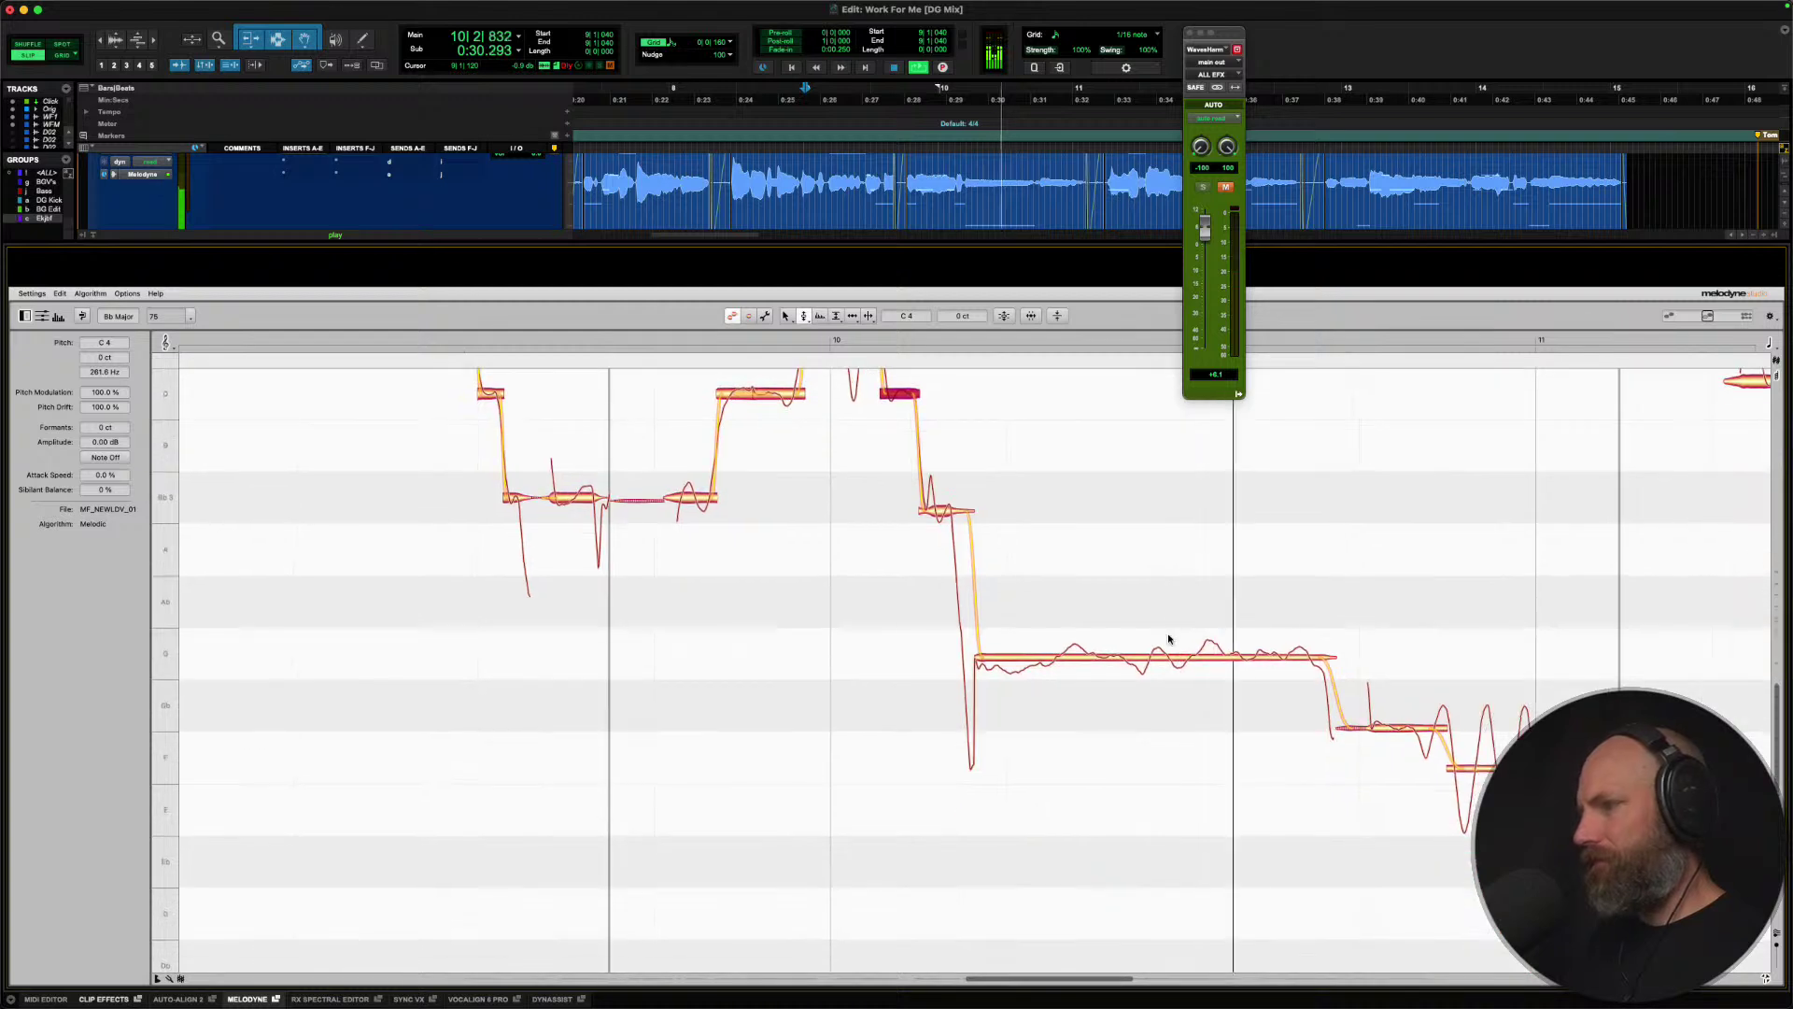
key(space)
Centre the Bb 3 note after bar 10 at 0 ct, reduce its pitch modulation to 59.0 %, and play it back.
click(941, 510)
scroll(933, 505, right, 3)
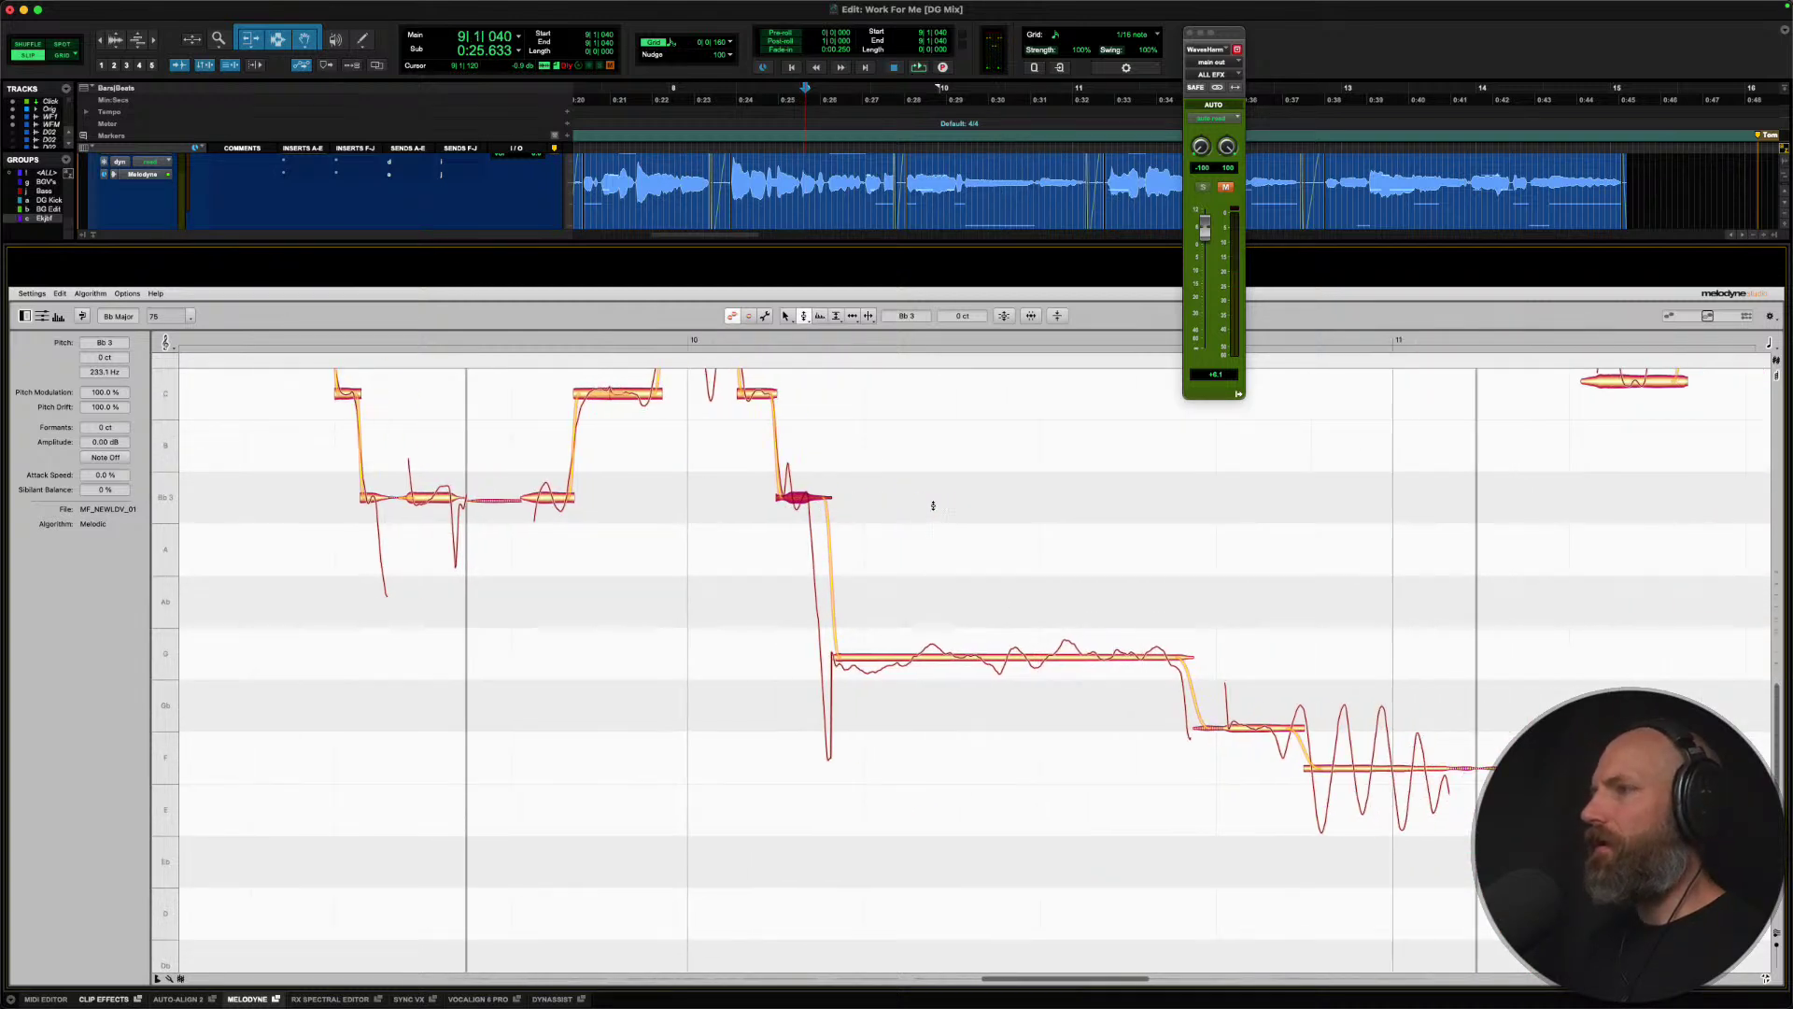
right_click(789, 496)
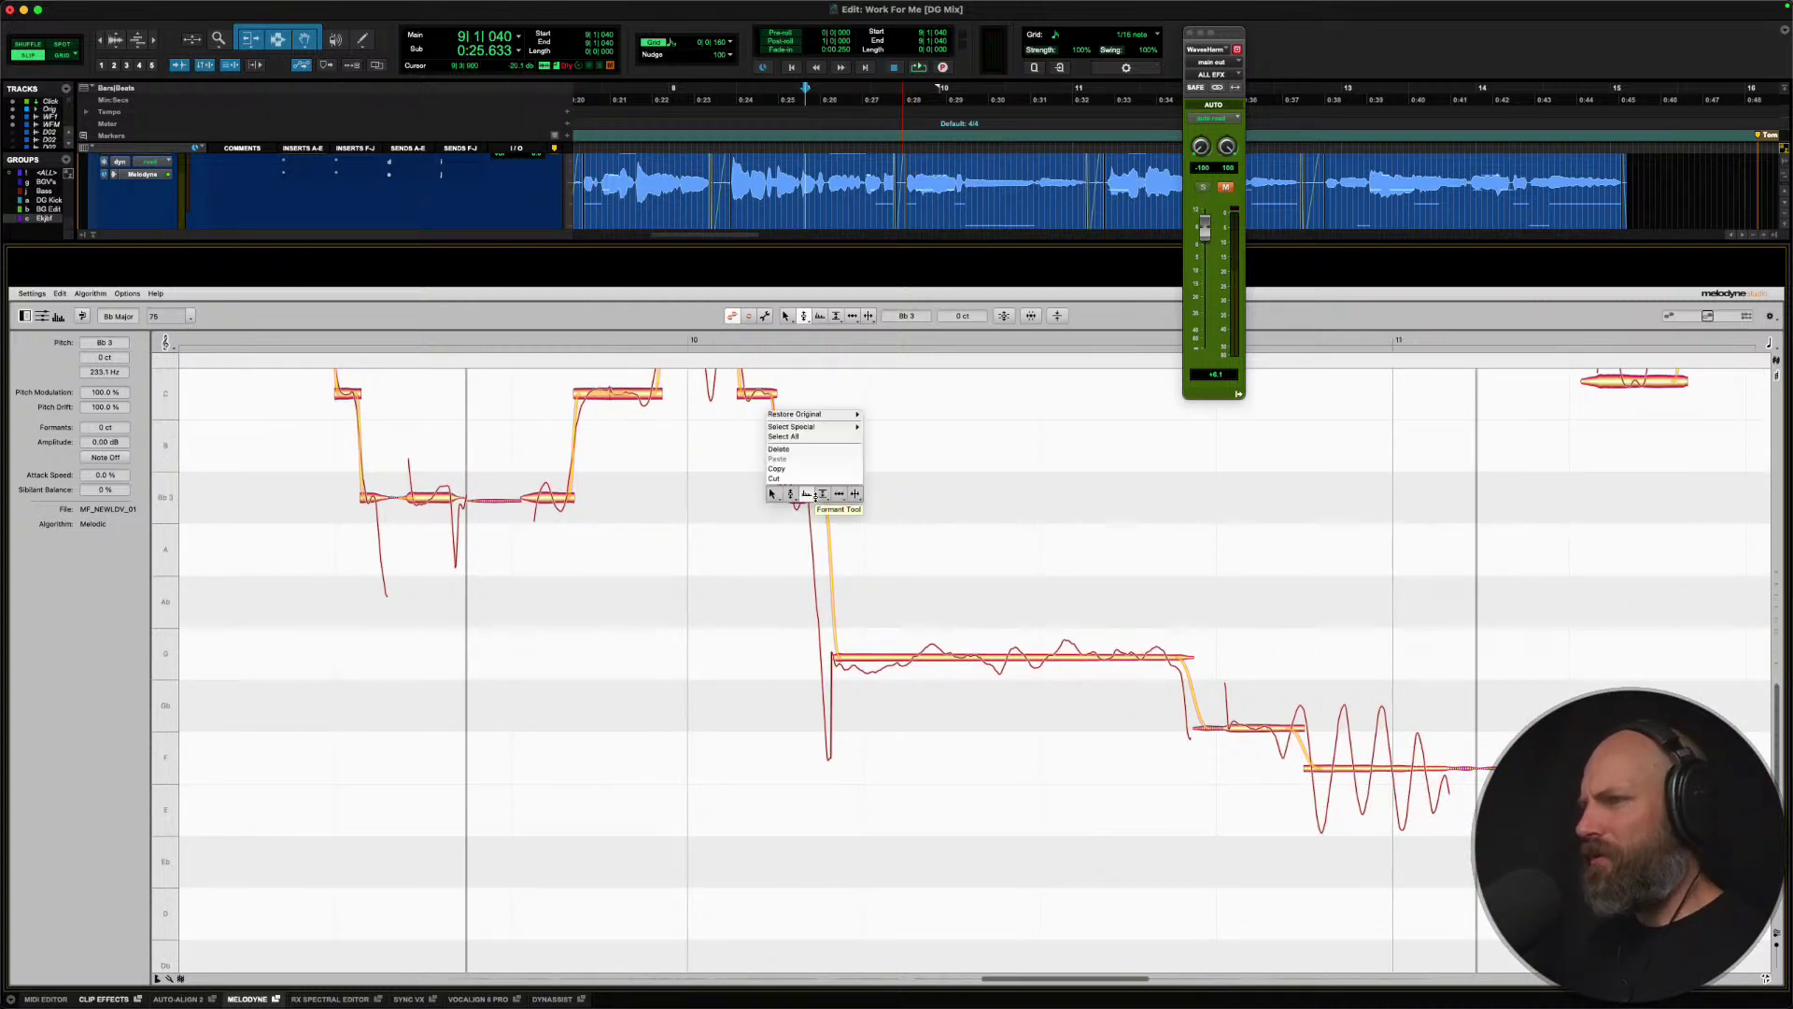
click(790, 509)
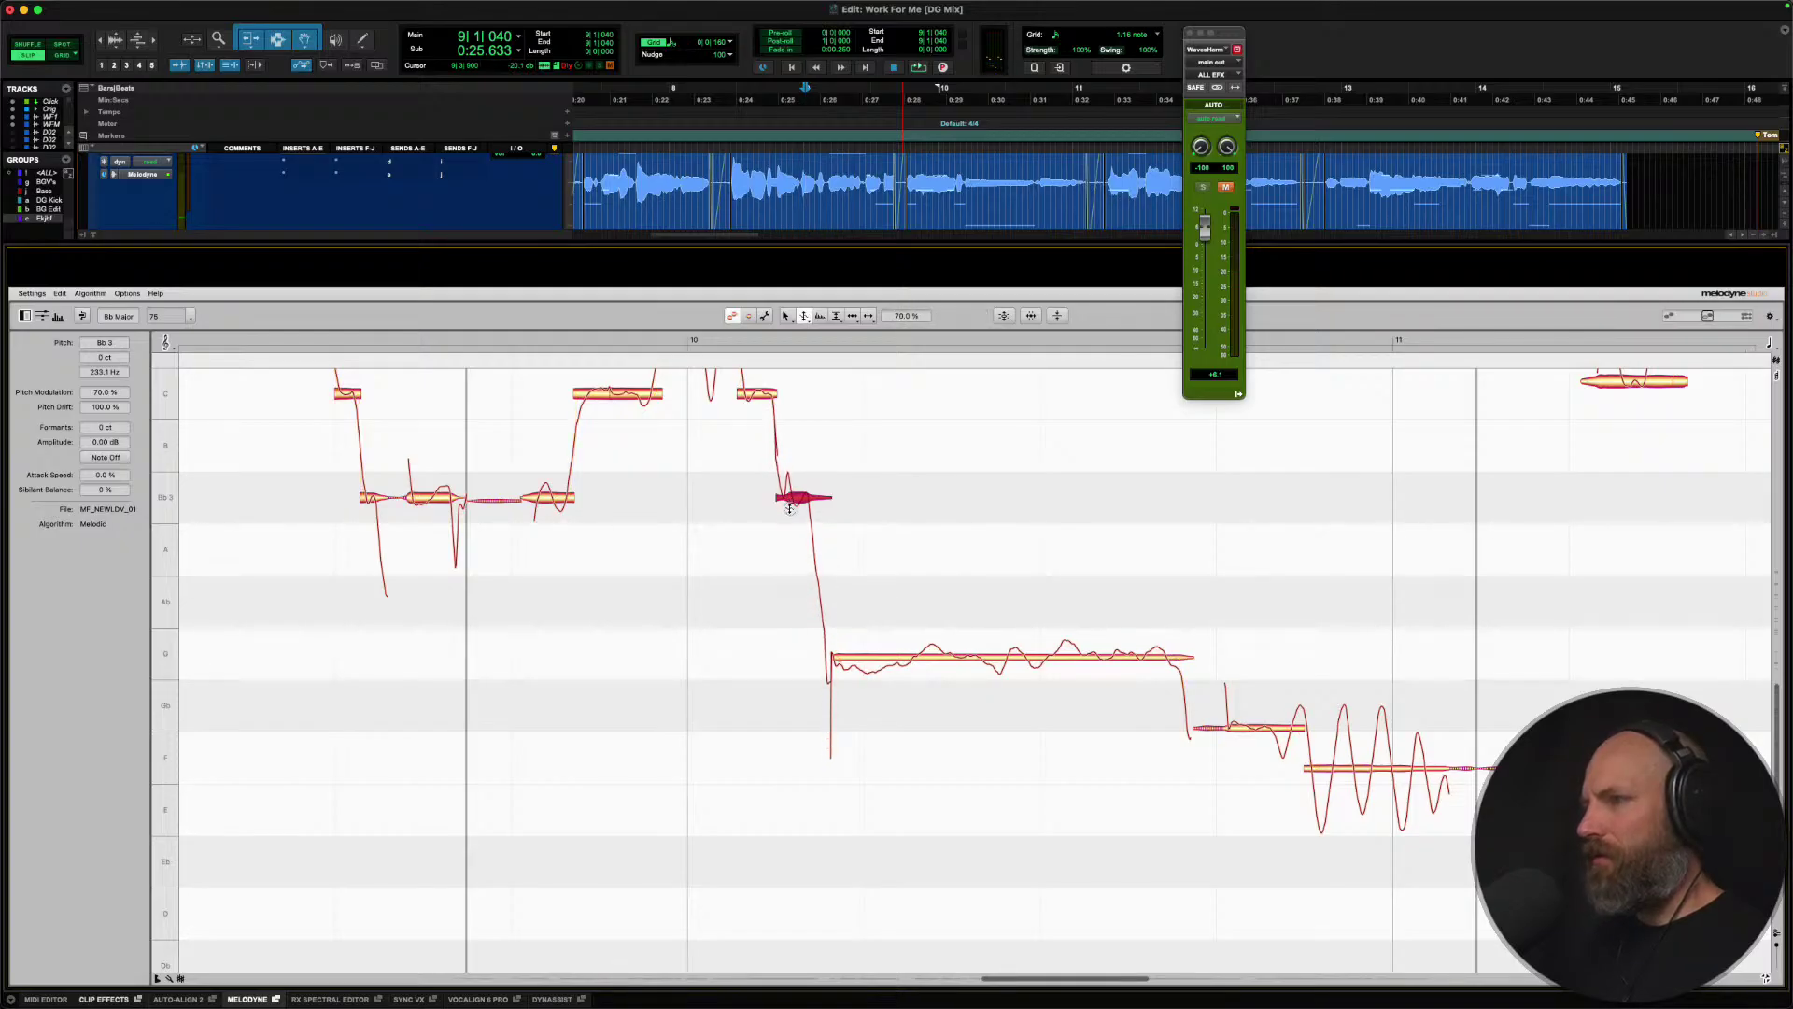
key(space)
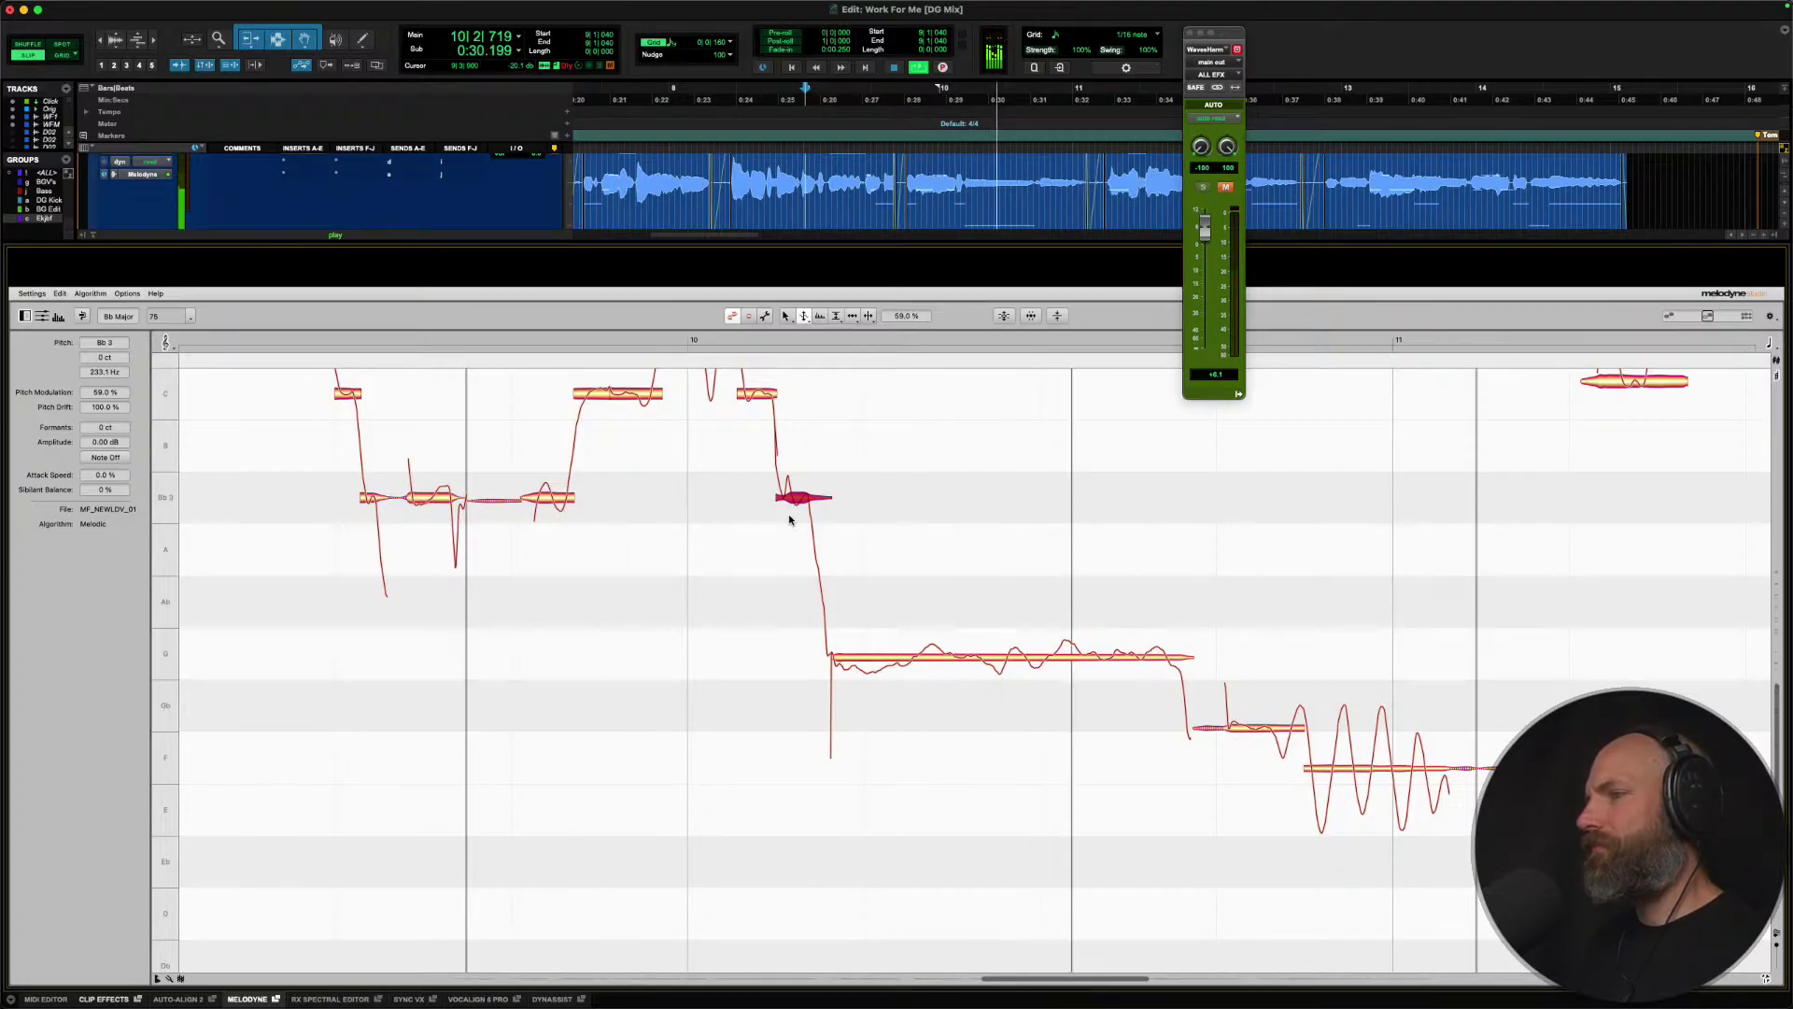
key(space)
Split the long G 3 note after bar 10 into four parts where its pitch curve wavers.
right_click(979, 654)
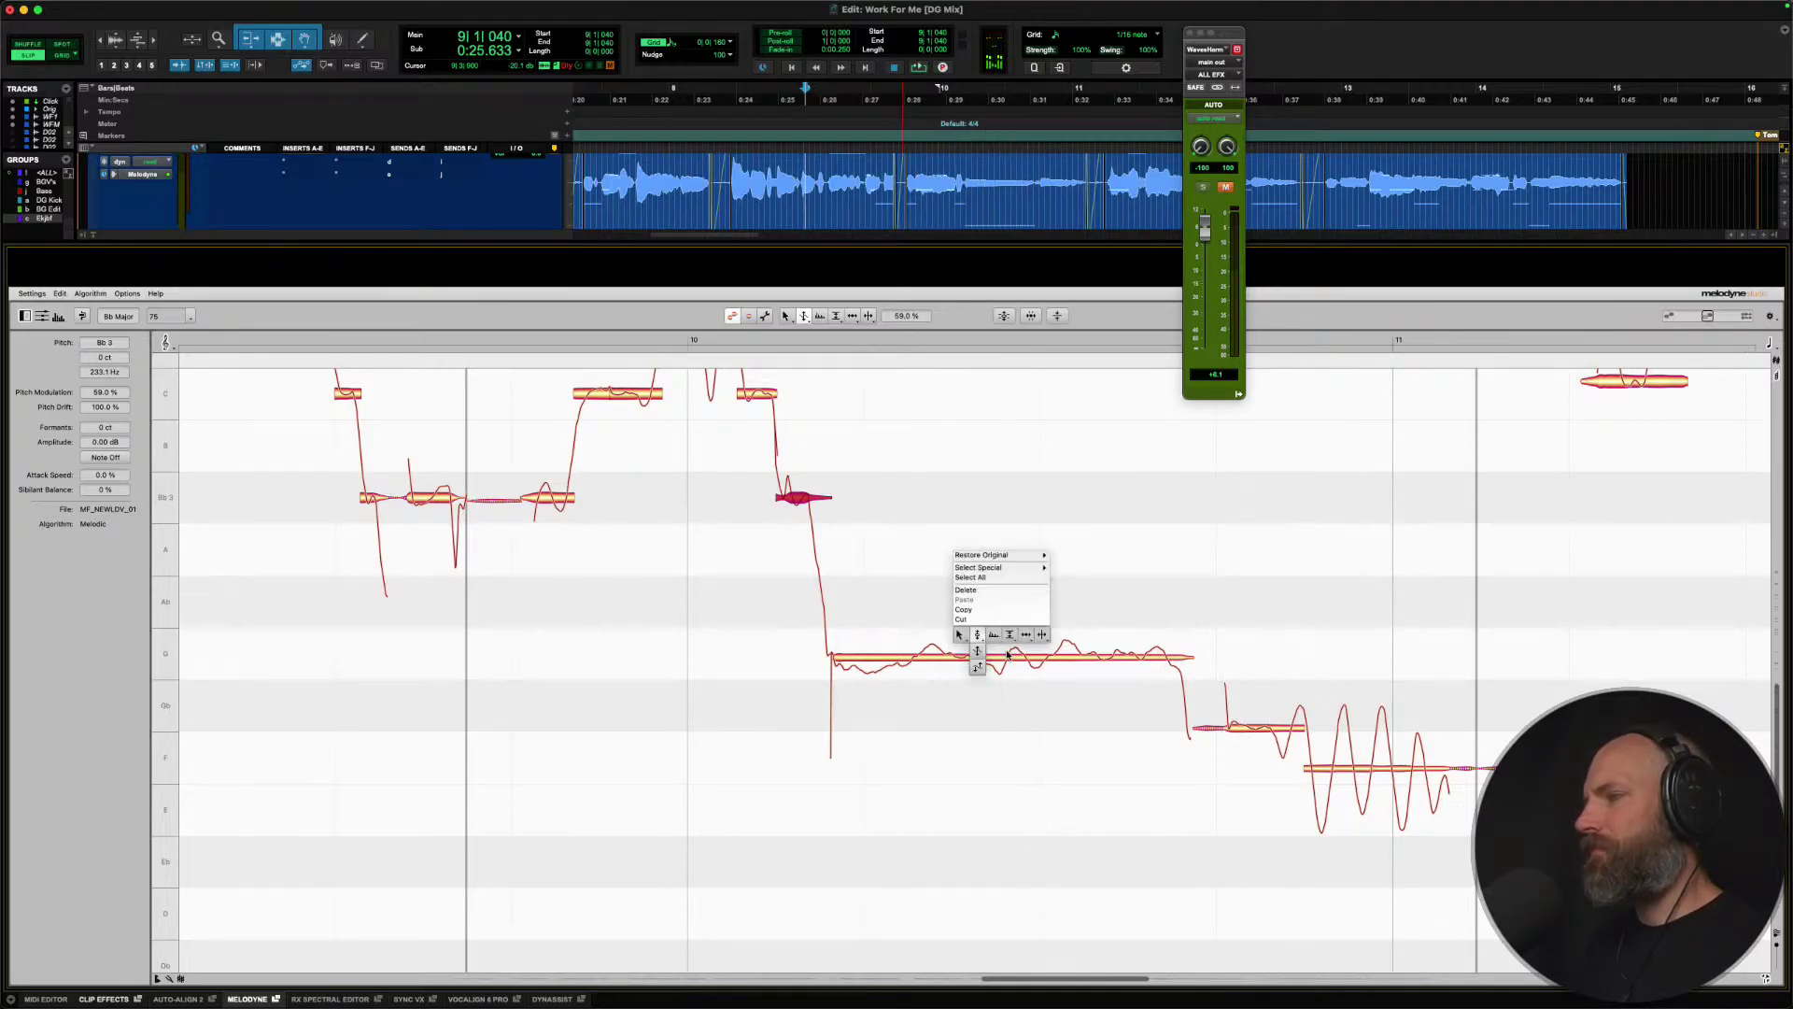
click(1040, 635)
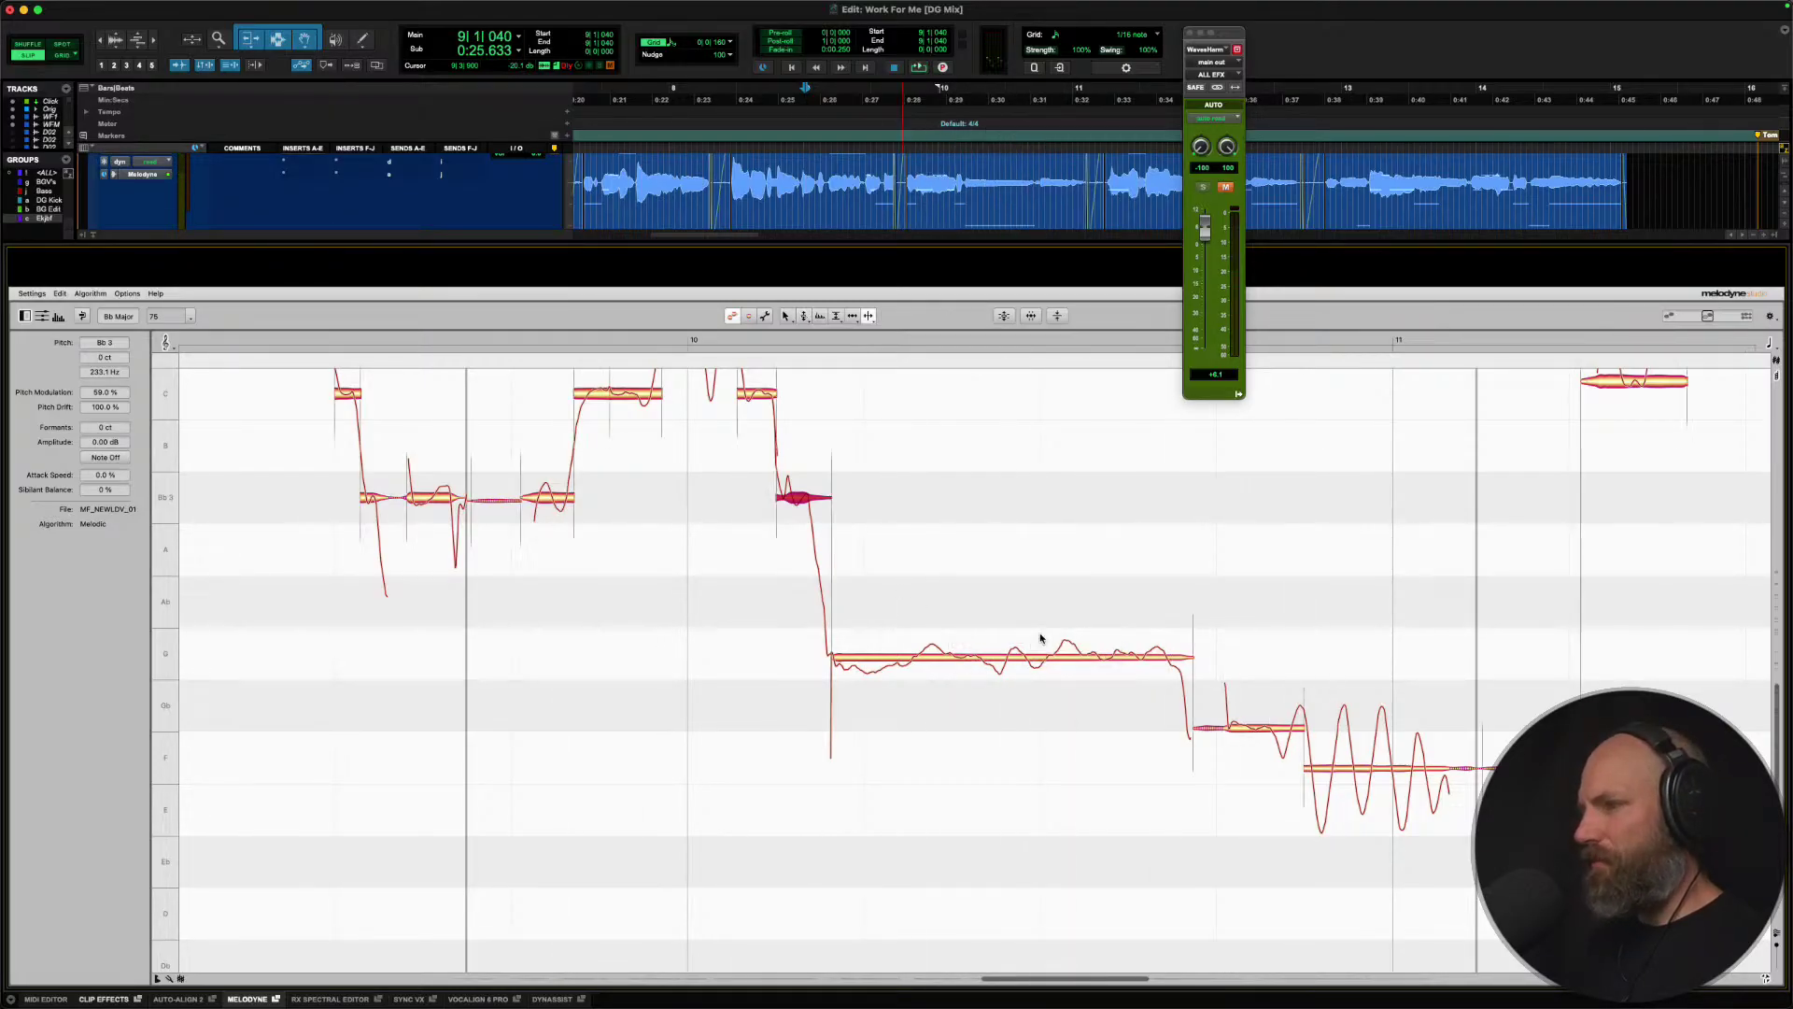
double_click(911, 659)
double_click(976, 658)
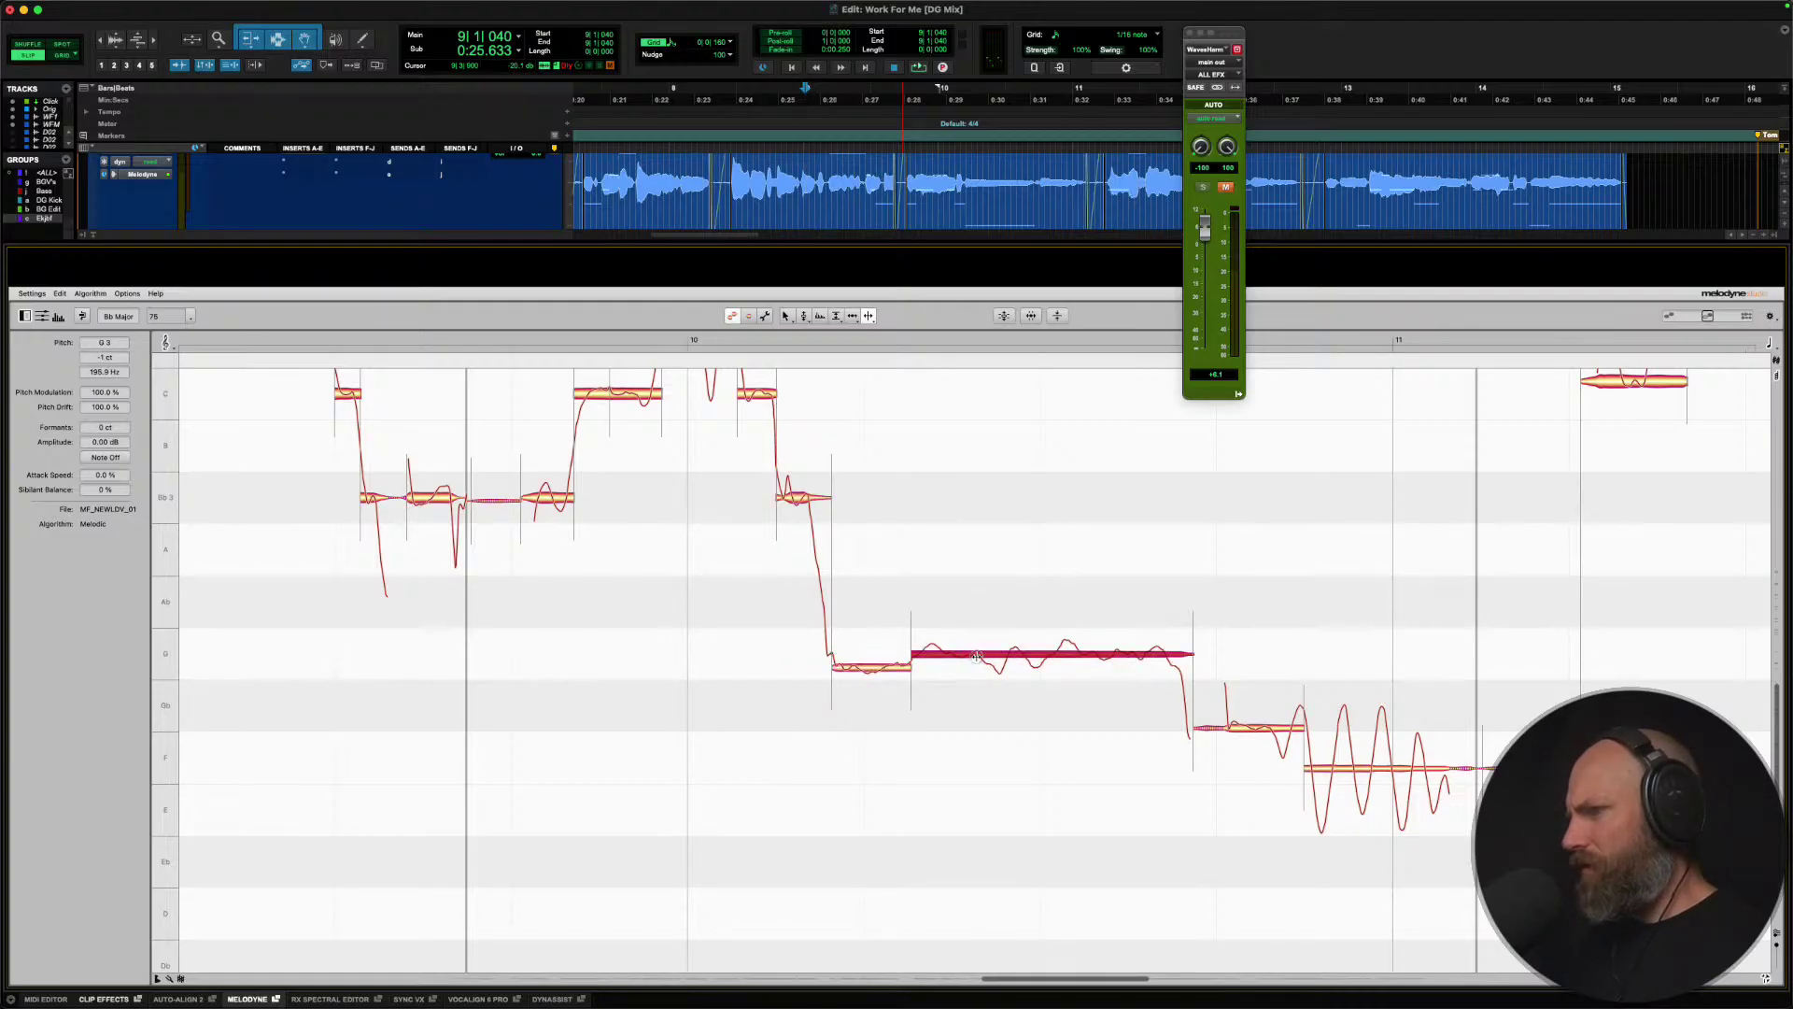
double_click(1058, 656)
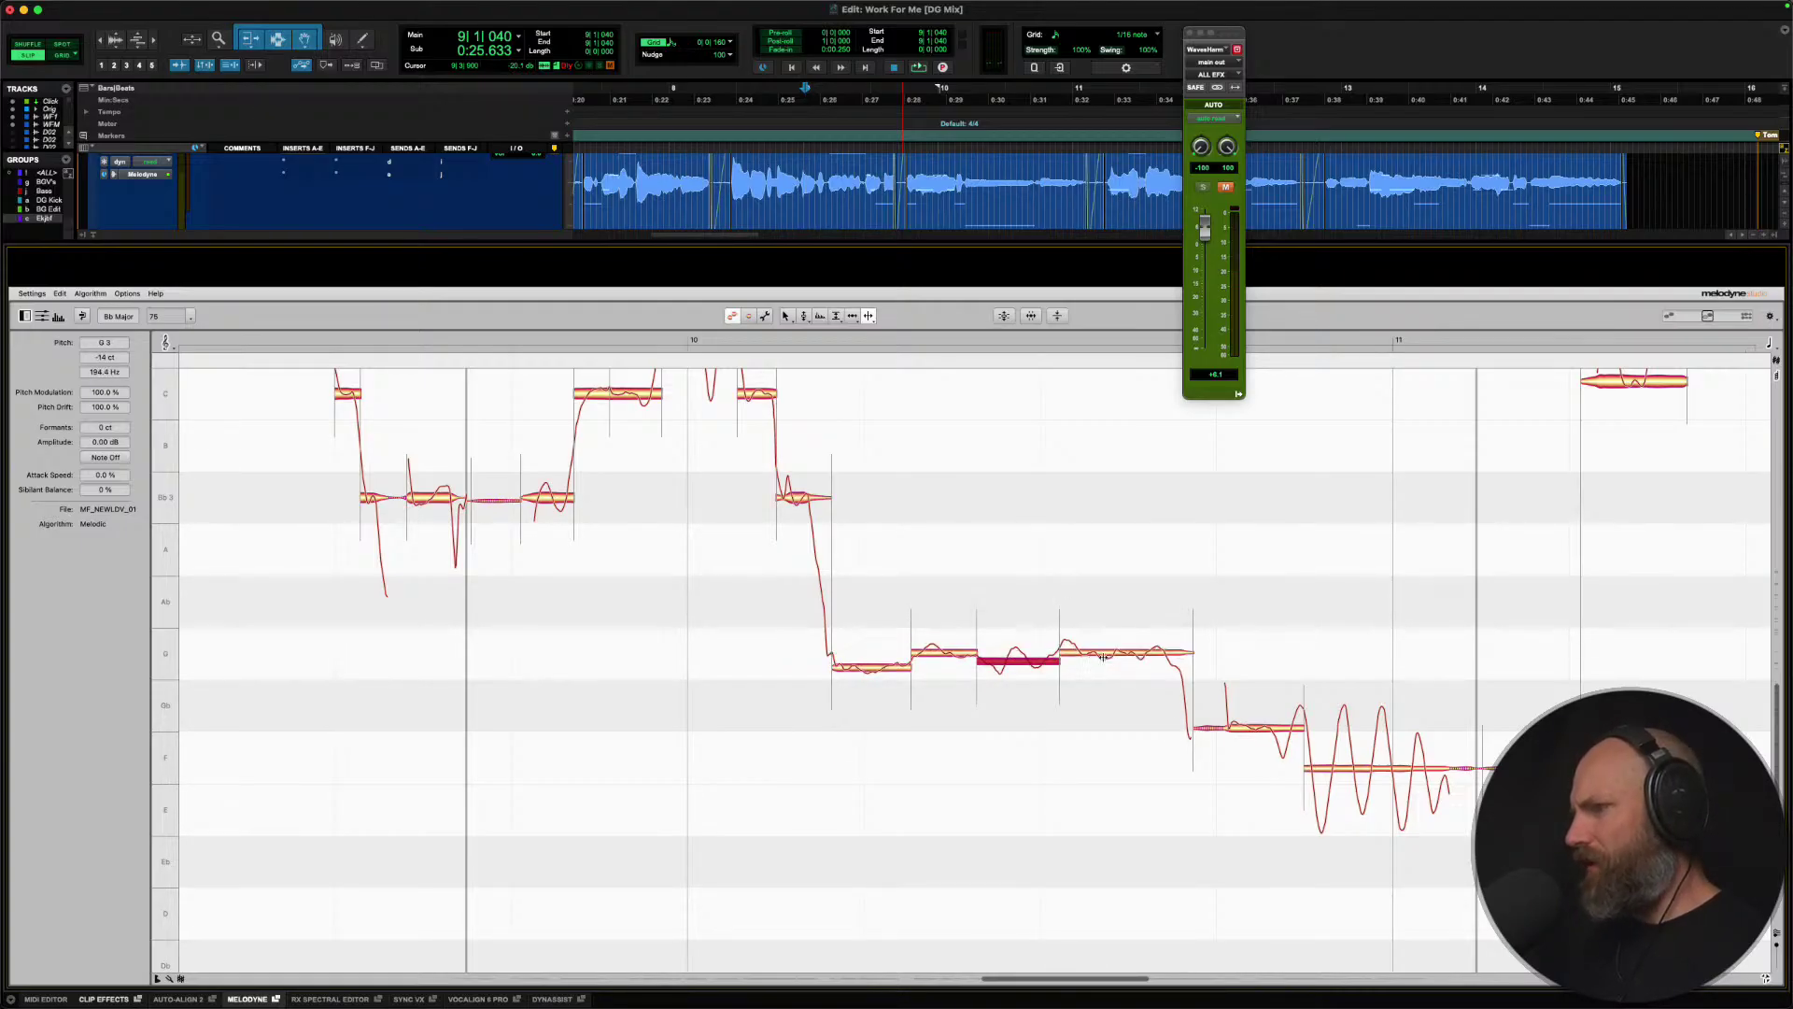
Use the Pitch Drift tool to push the last part of the split G 3 note to a strongly negative drift.
right_click(1100, 657)
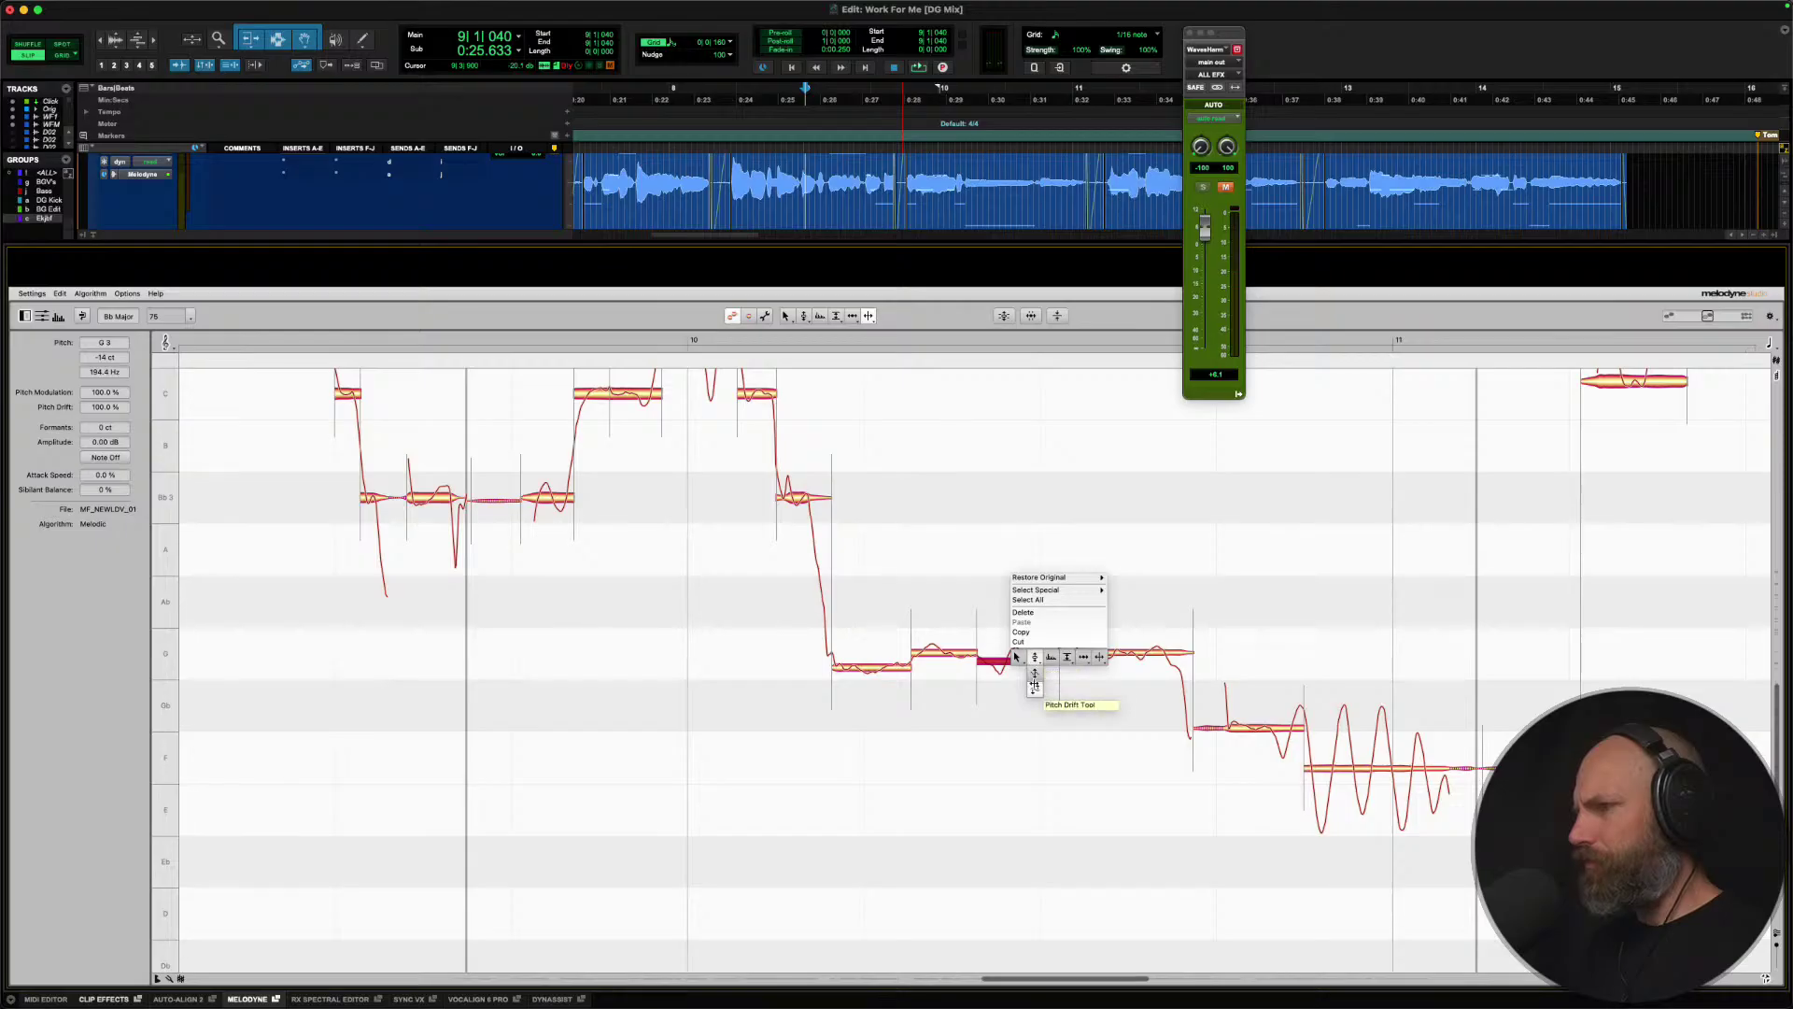
click(1059, 682)
click(1089, 680)
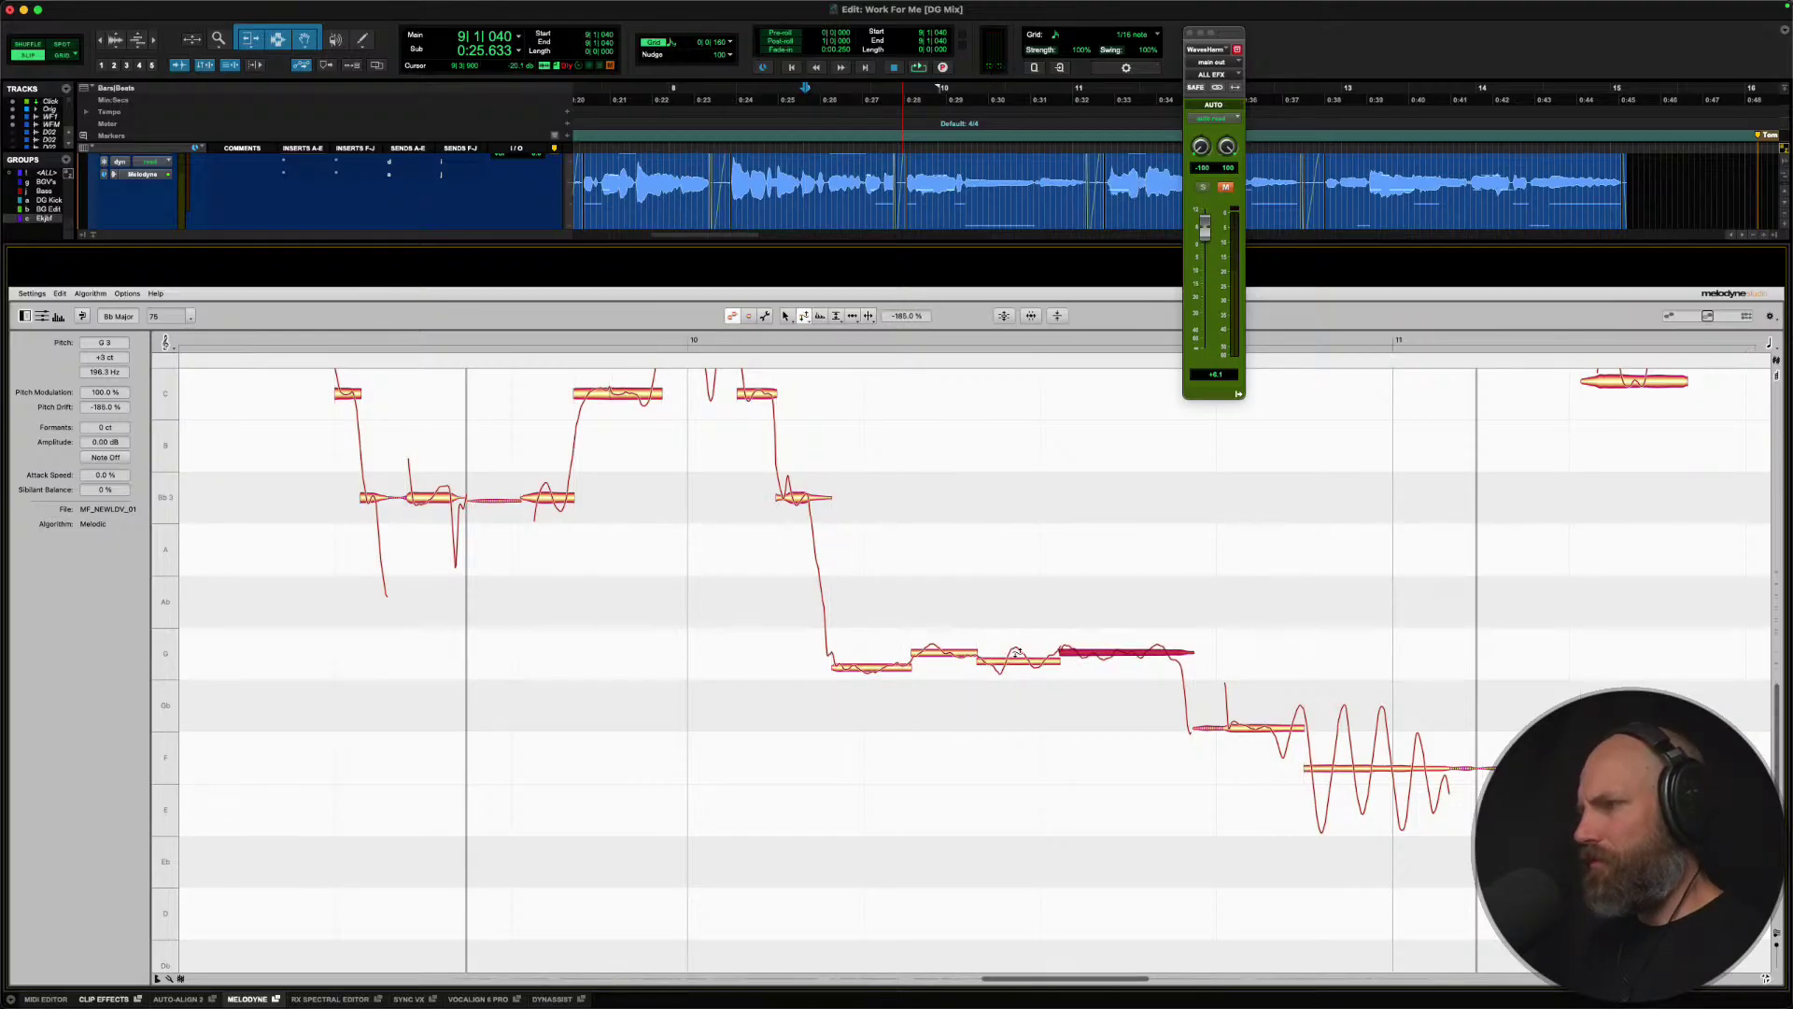
Centre the first three parts of the split G 3 note at 0 ct and audition the phrase.
right_click(990, 654)
click(1017, 640)
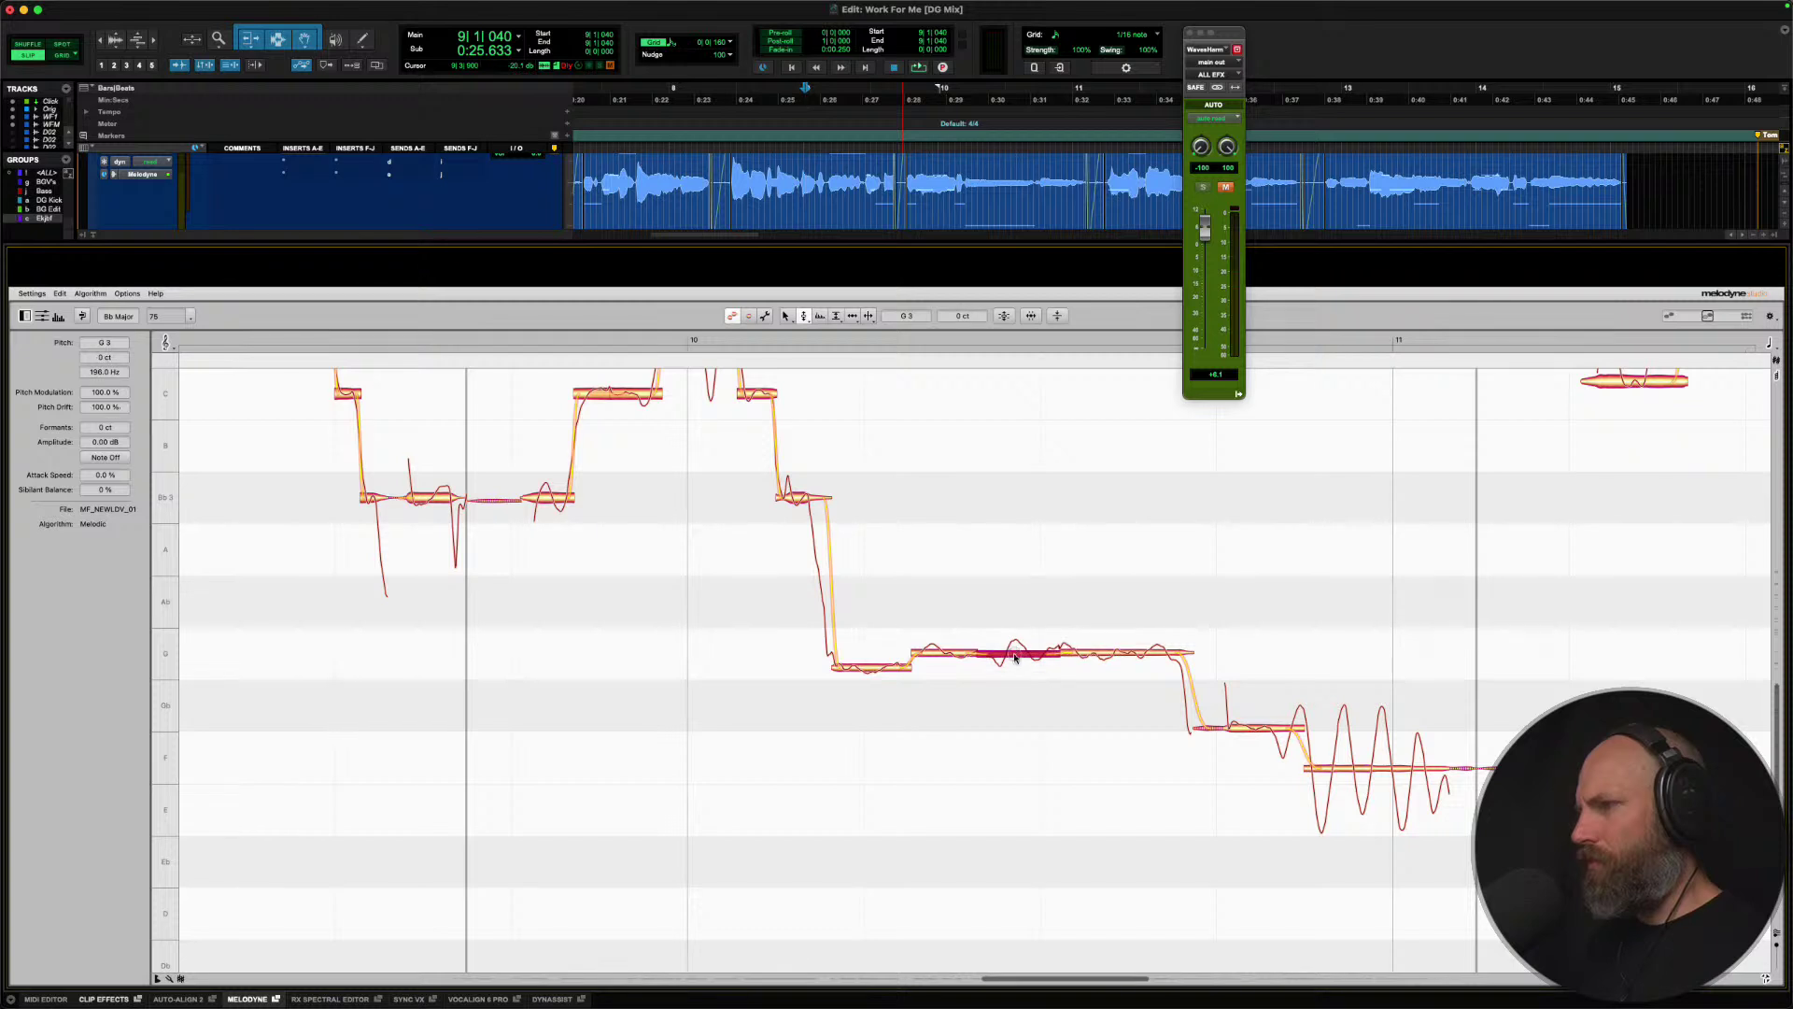
click(945, 654)
drag(912, 665, 912, 655)
key(space)
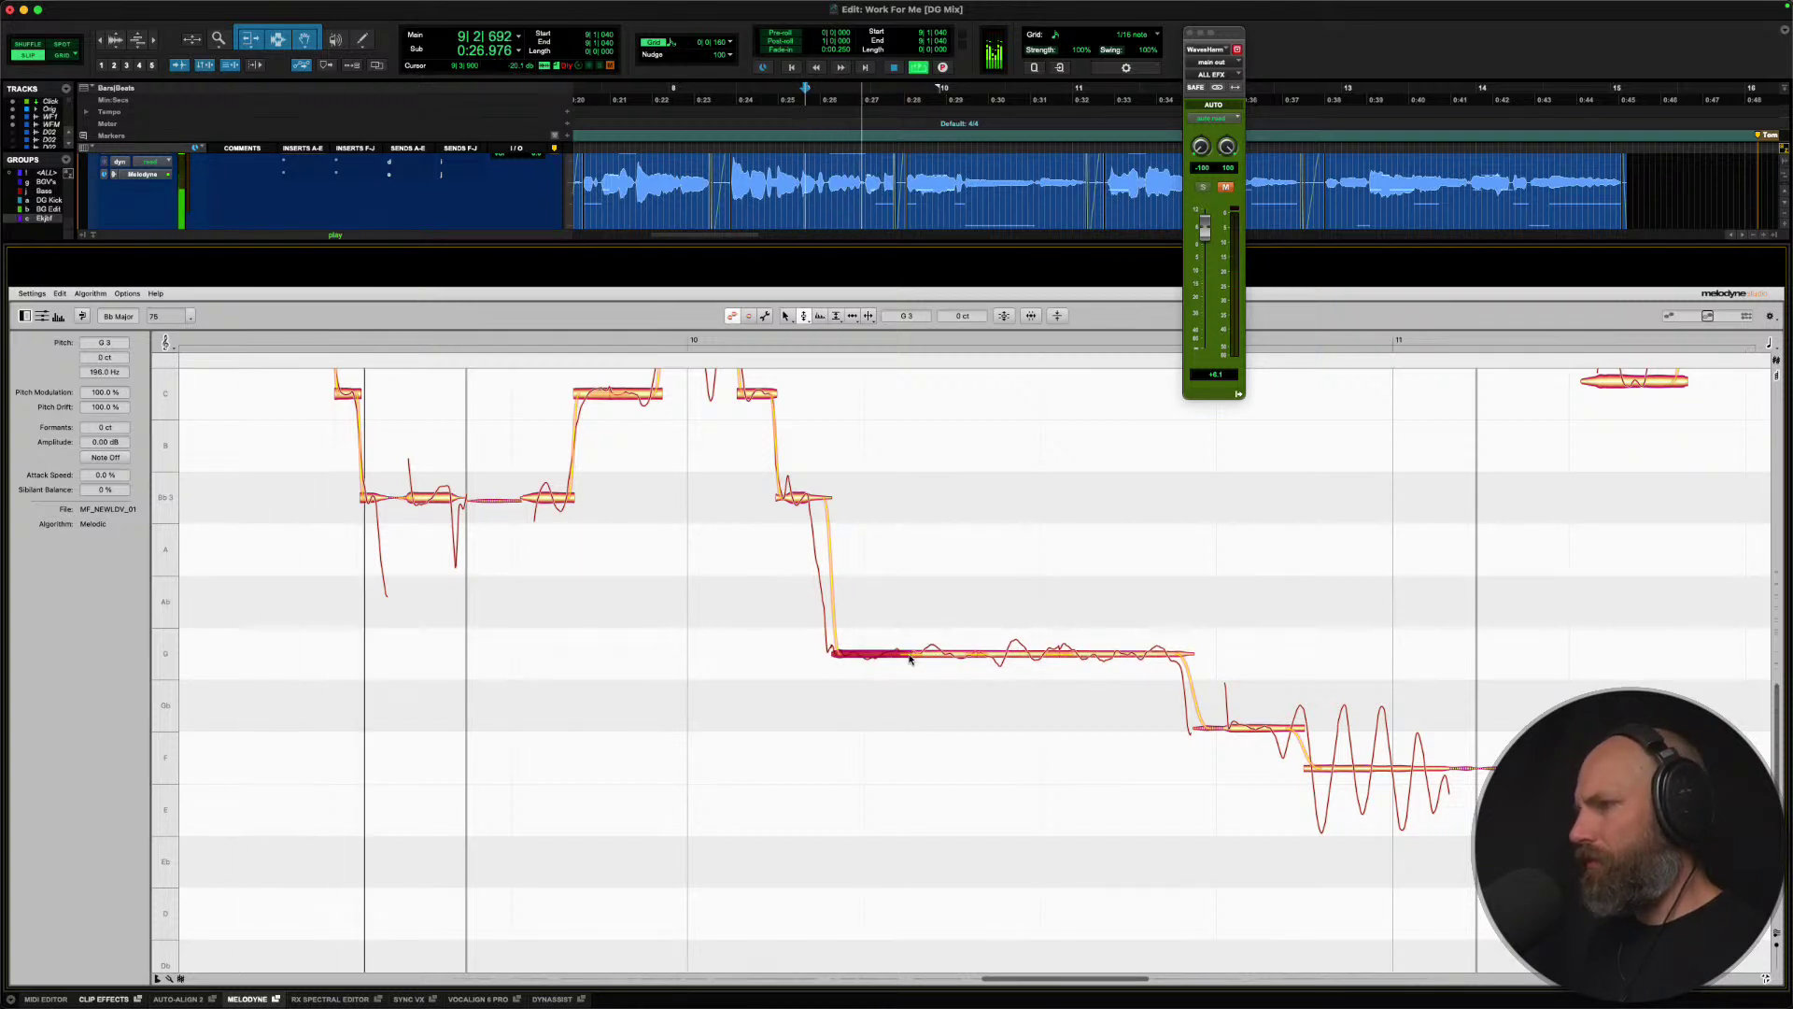
drag(915, 794, 929, 713)
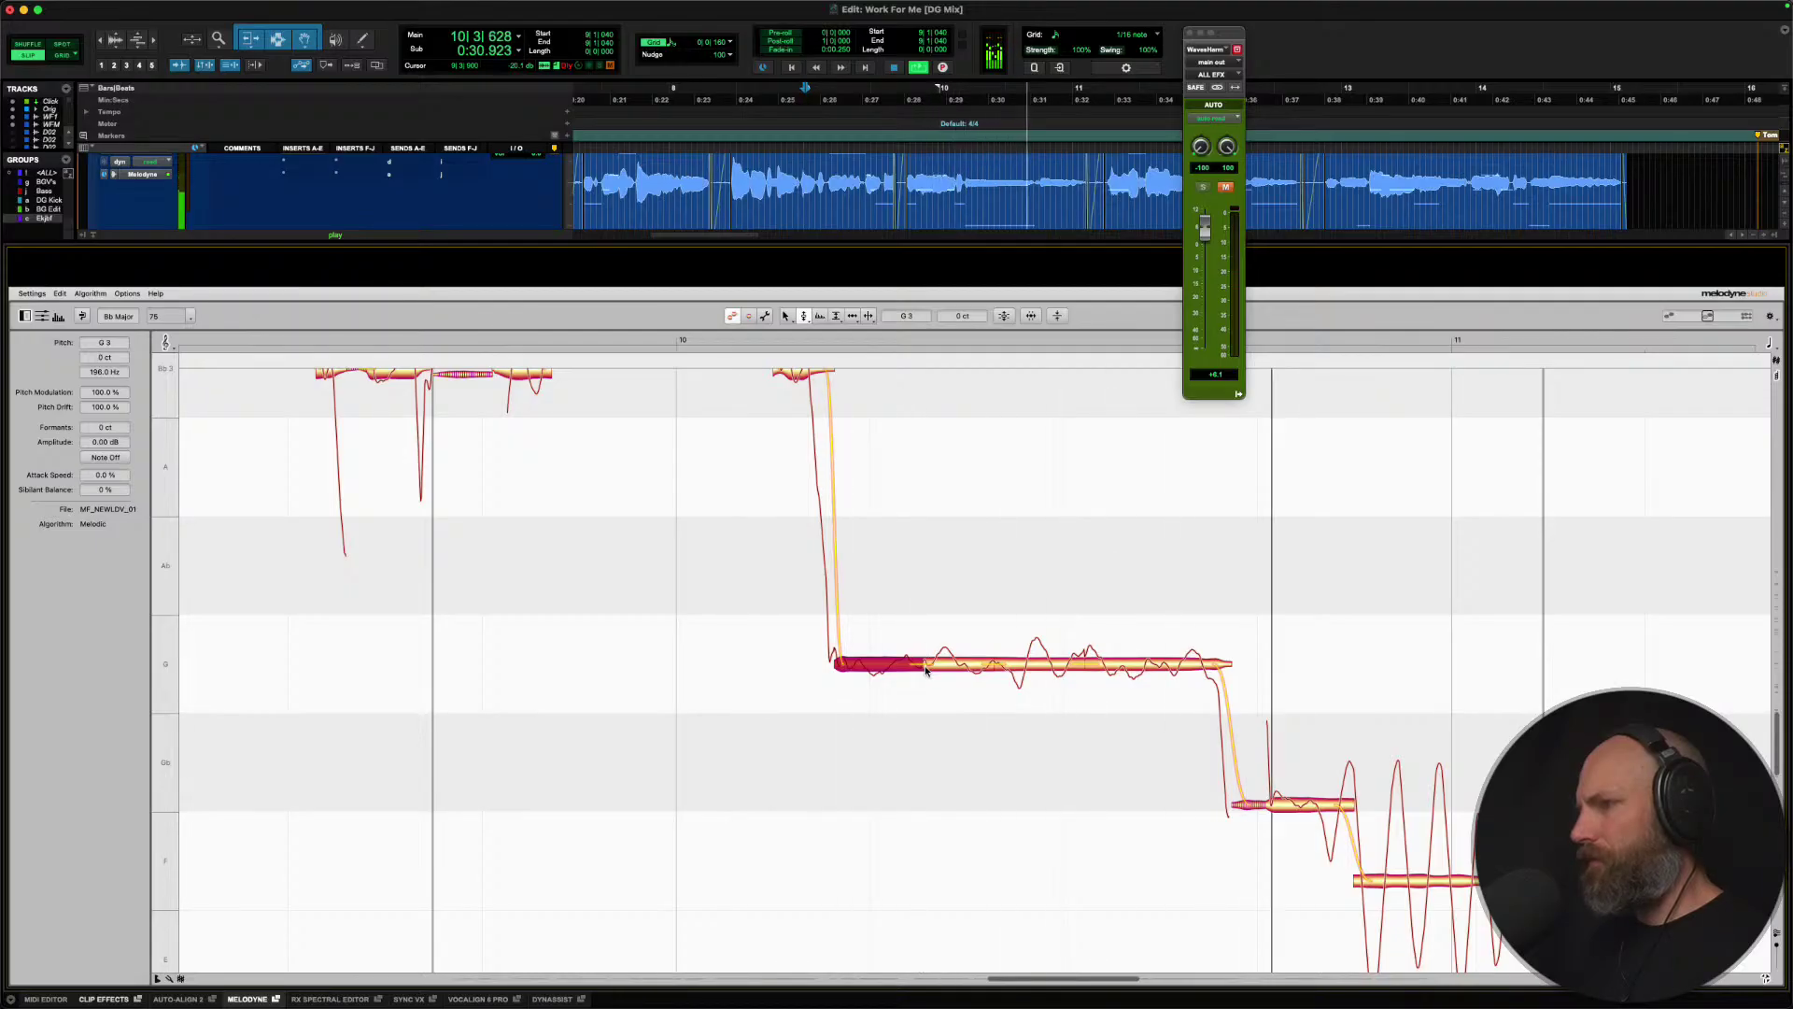
key(space)
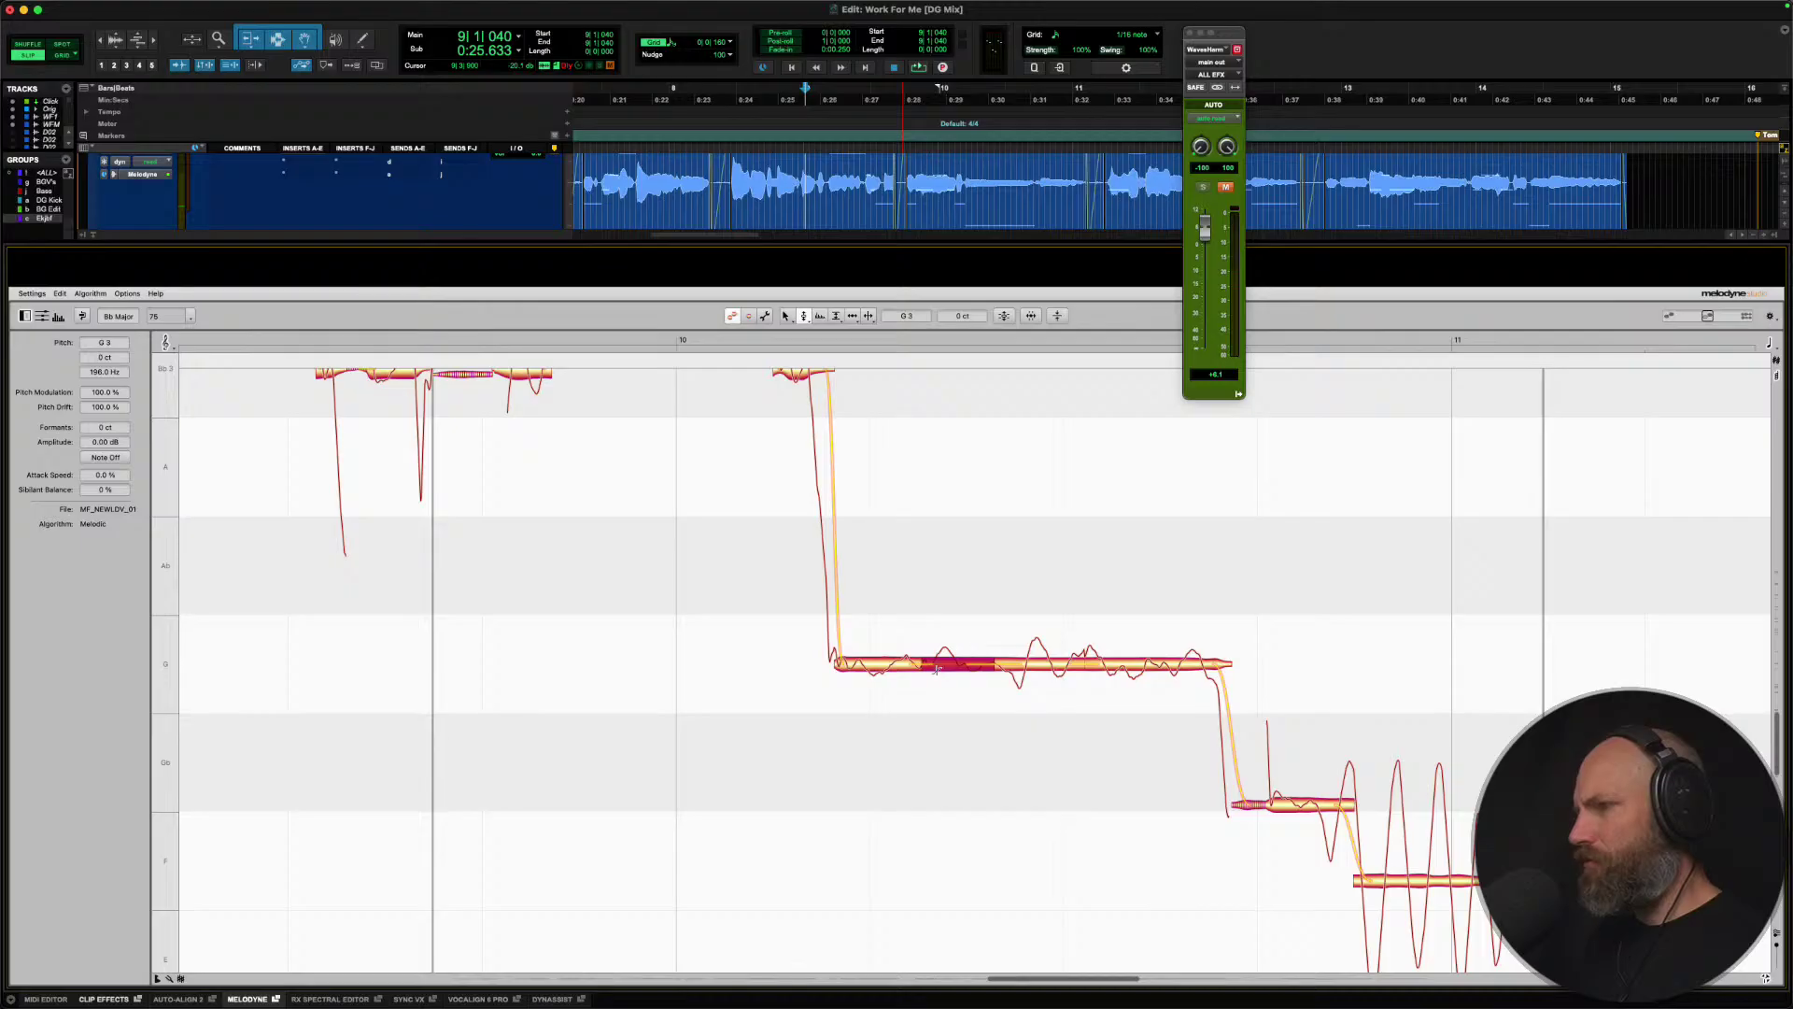
Smooth the pitch transitions between the split parts of the G 3 note after bar 10 and play the phrase.
click(918, 662)
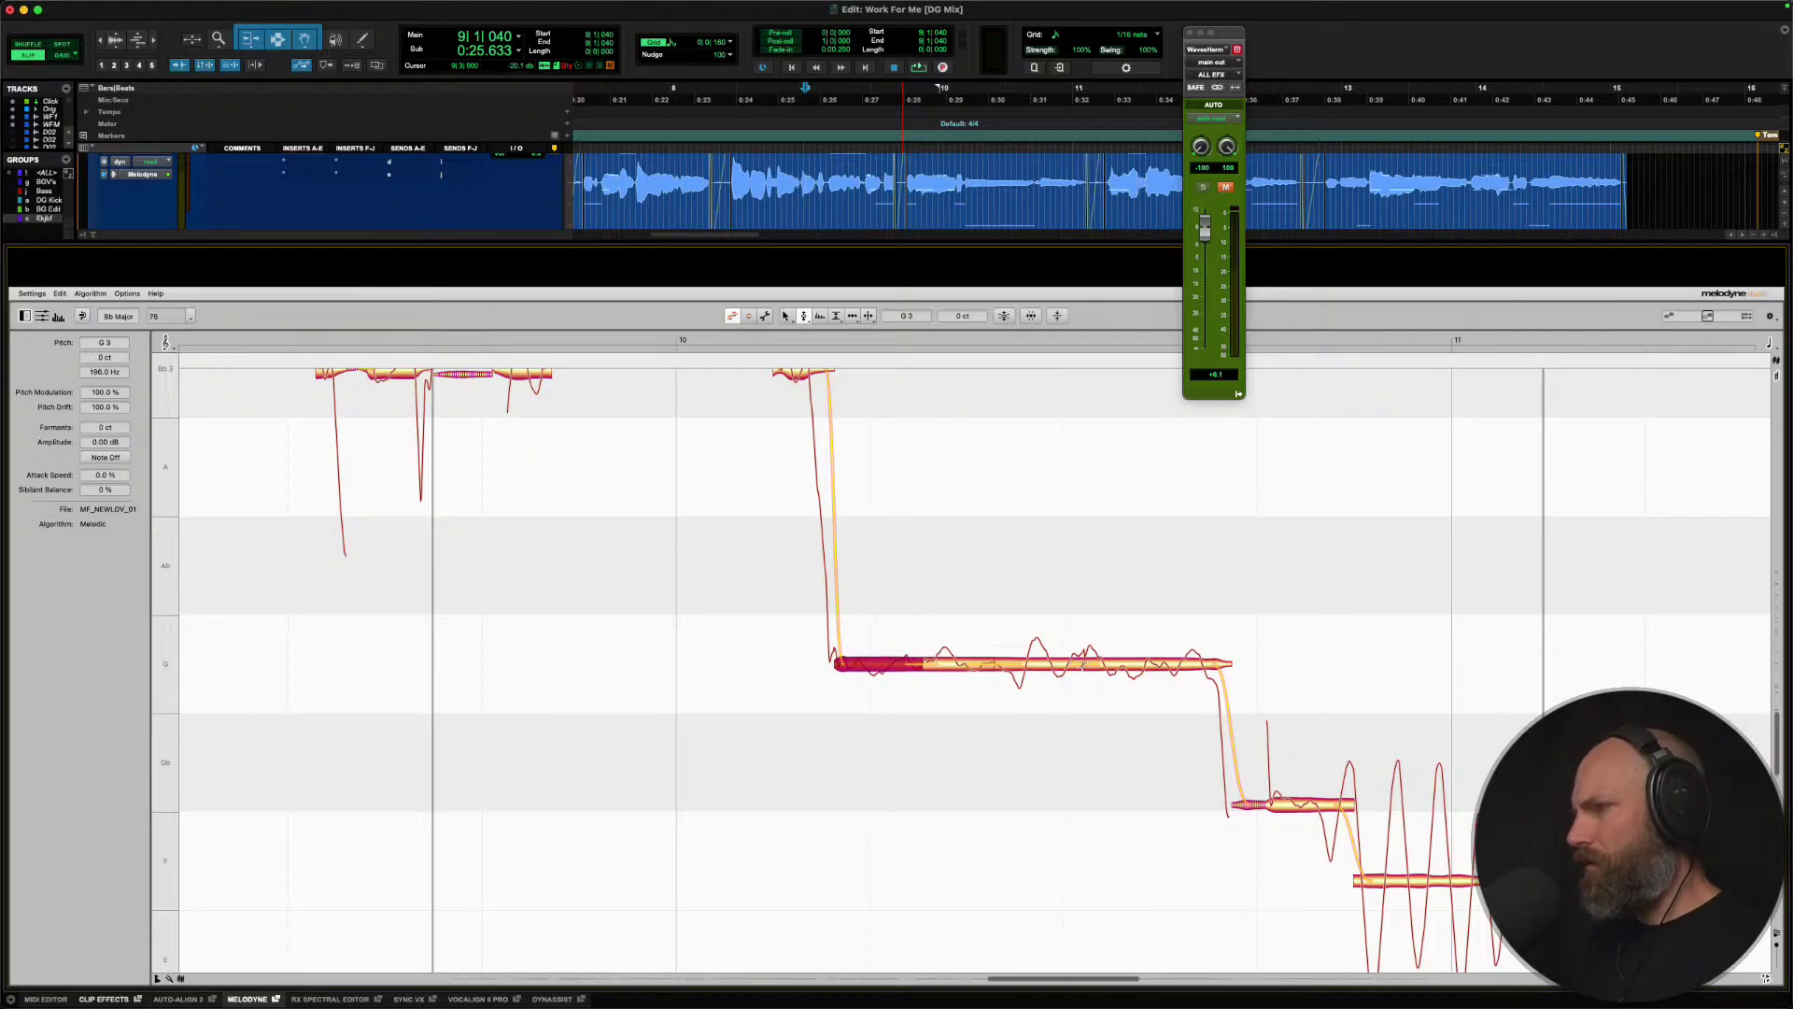
click(1083, 654)
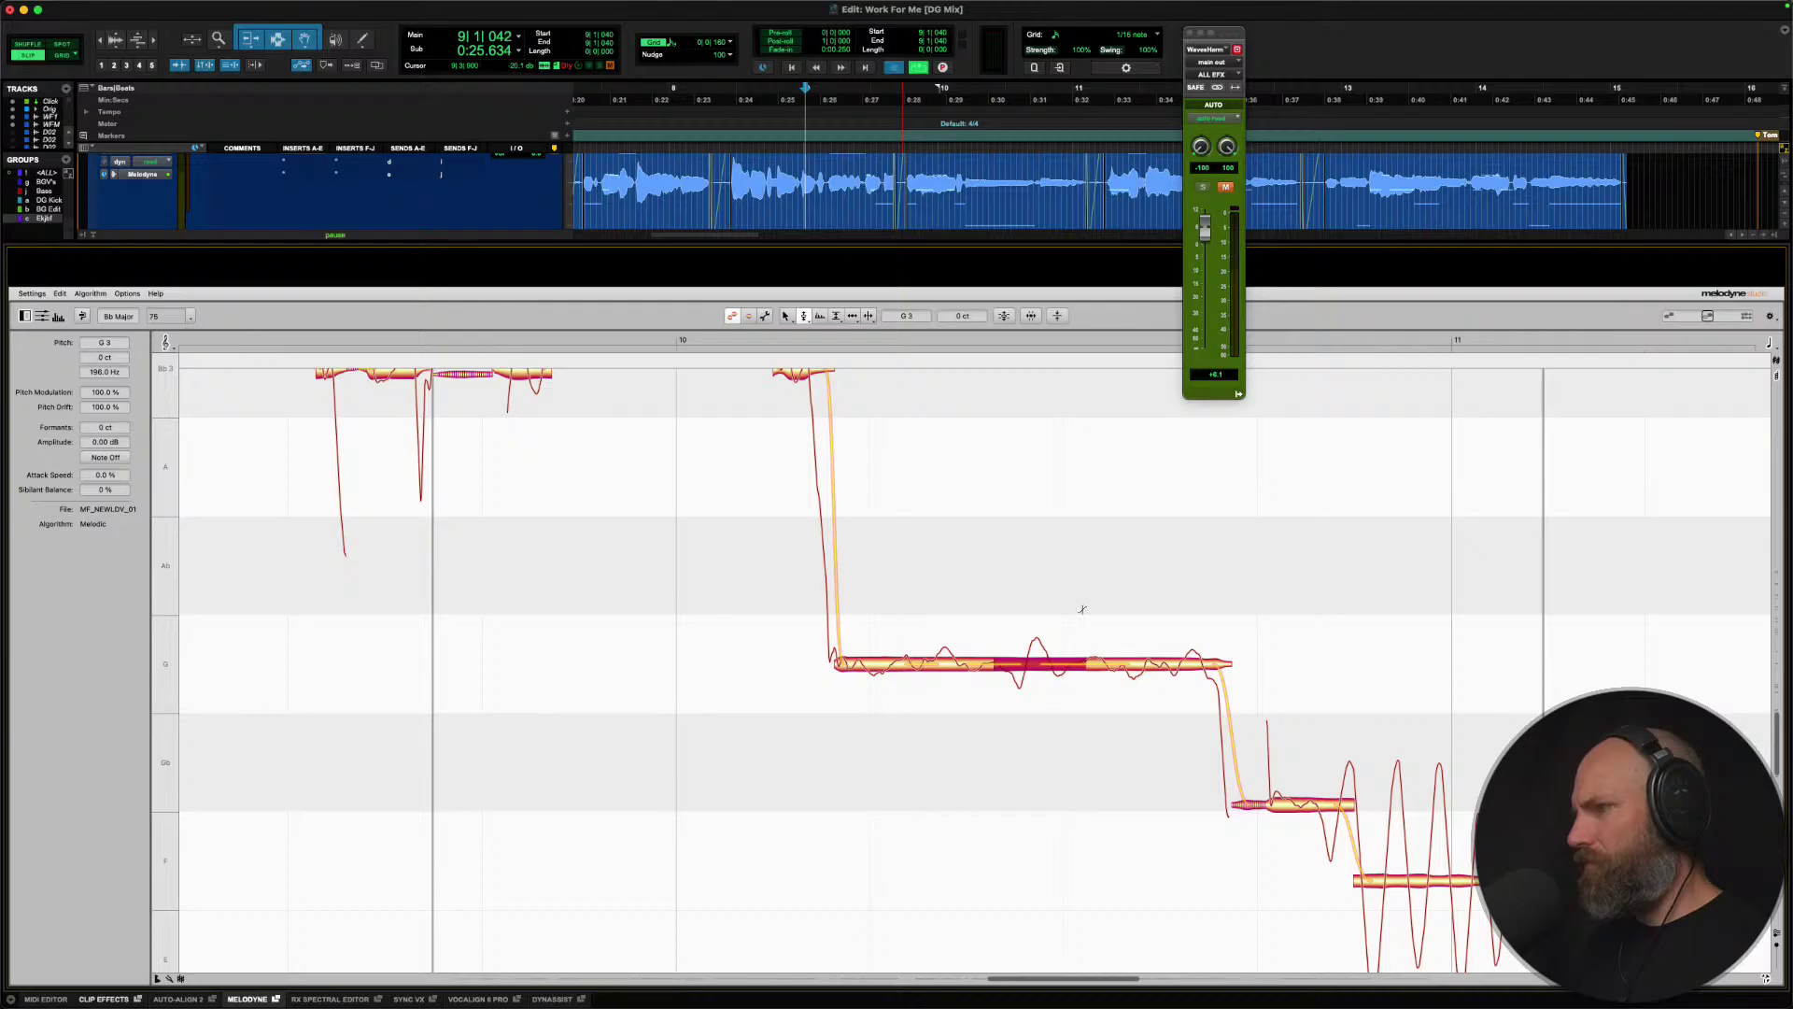
key(space)
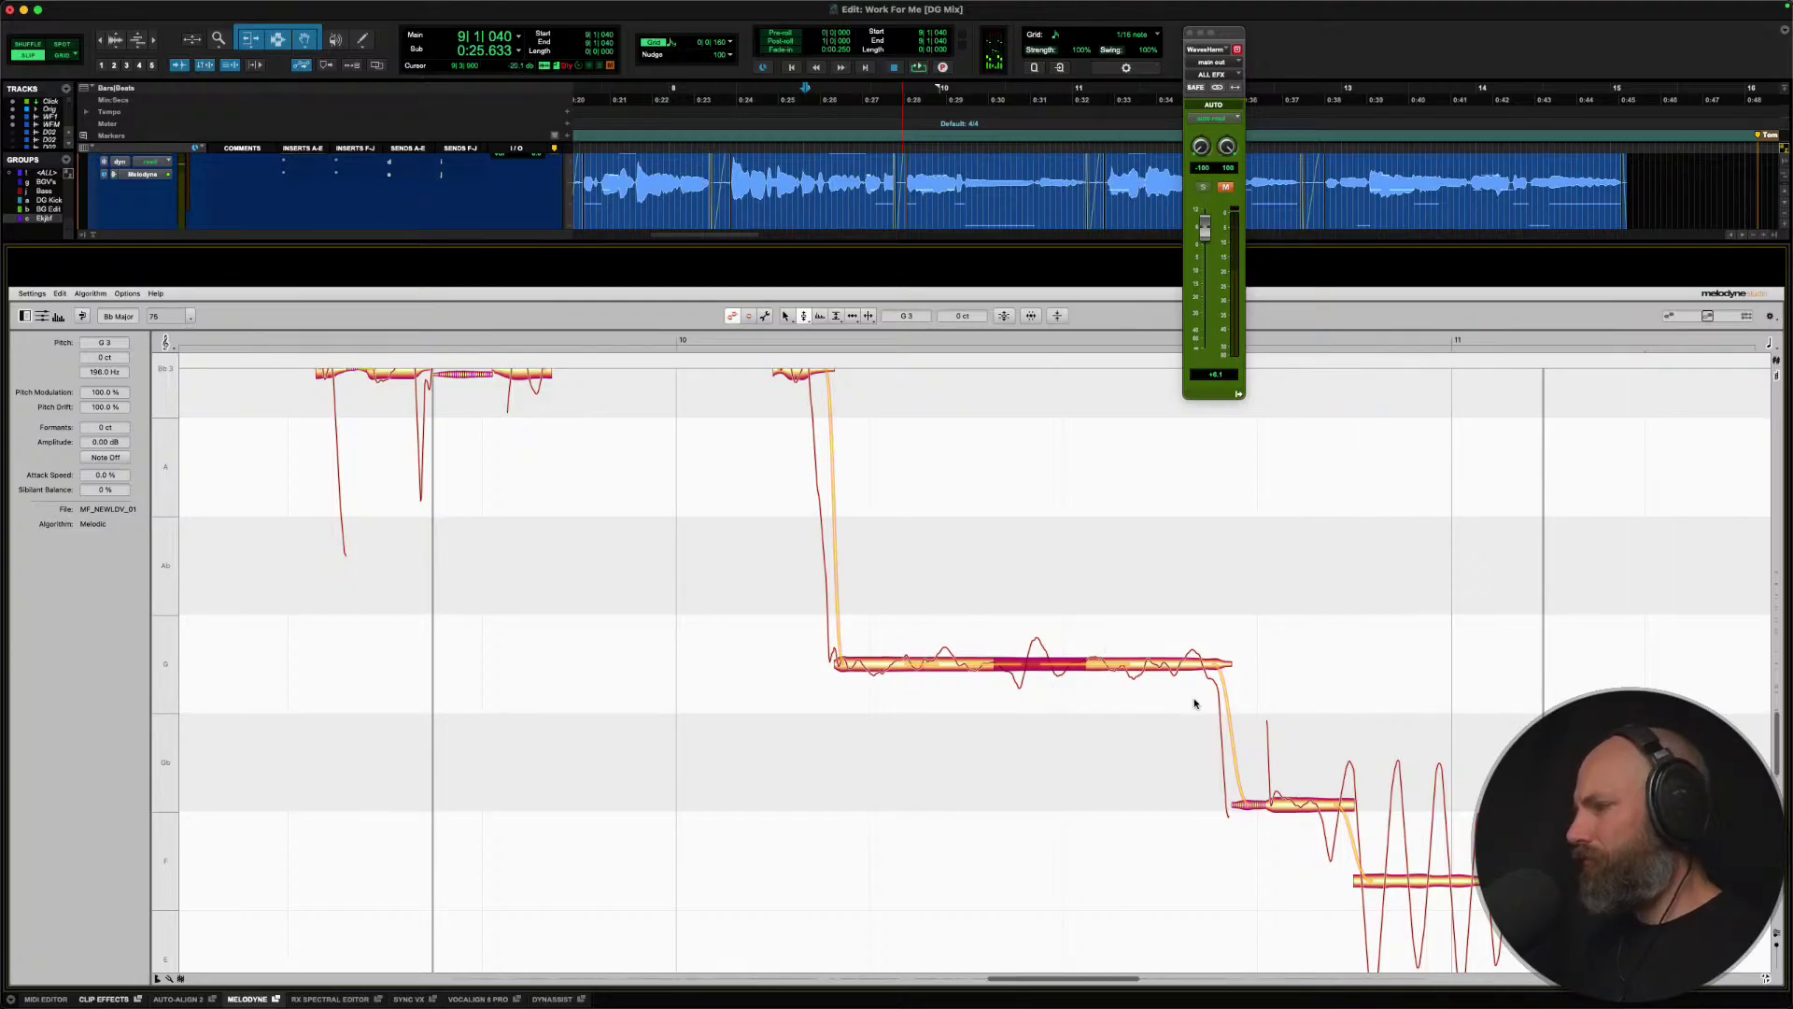
Centre the short note after the split G 3 on Gb 3 and the following vibrato note on F 3 at 0 ct, and audition them.
drag(1282, 717, 1229, 658)
drag(1333, 710, 864, 551)
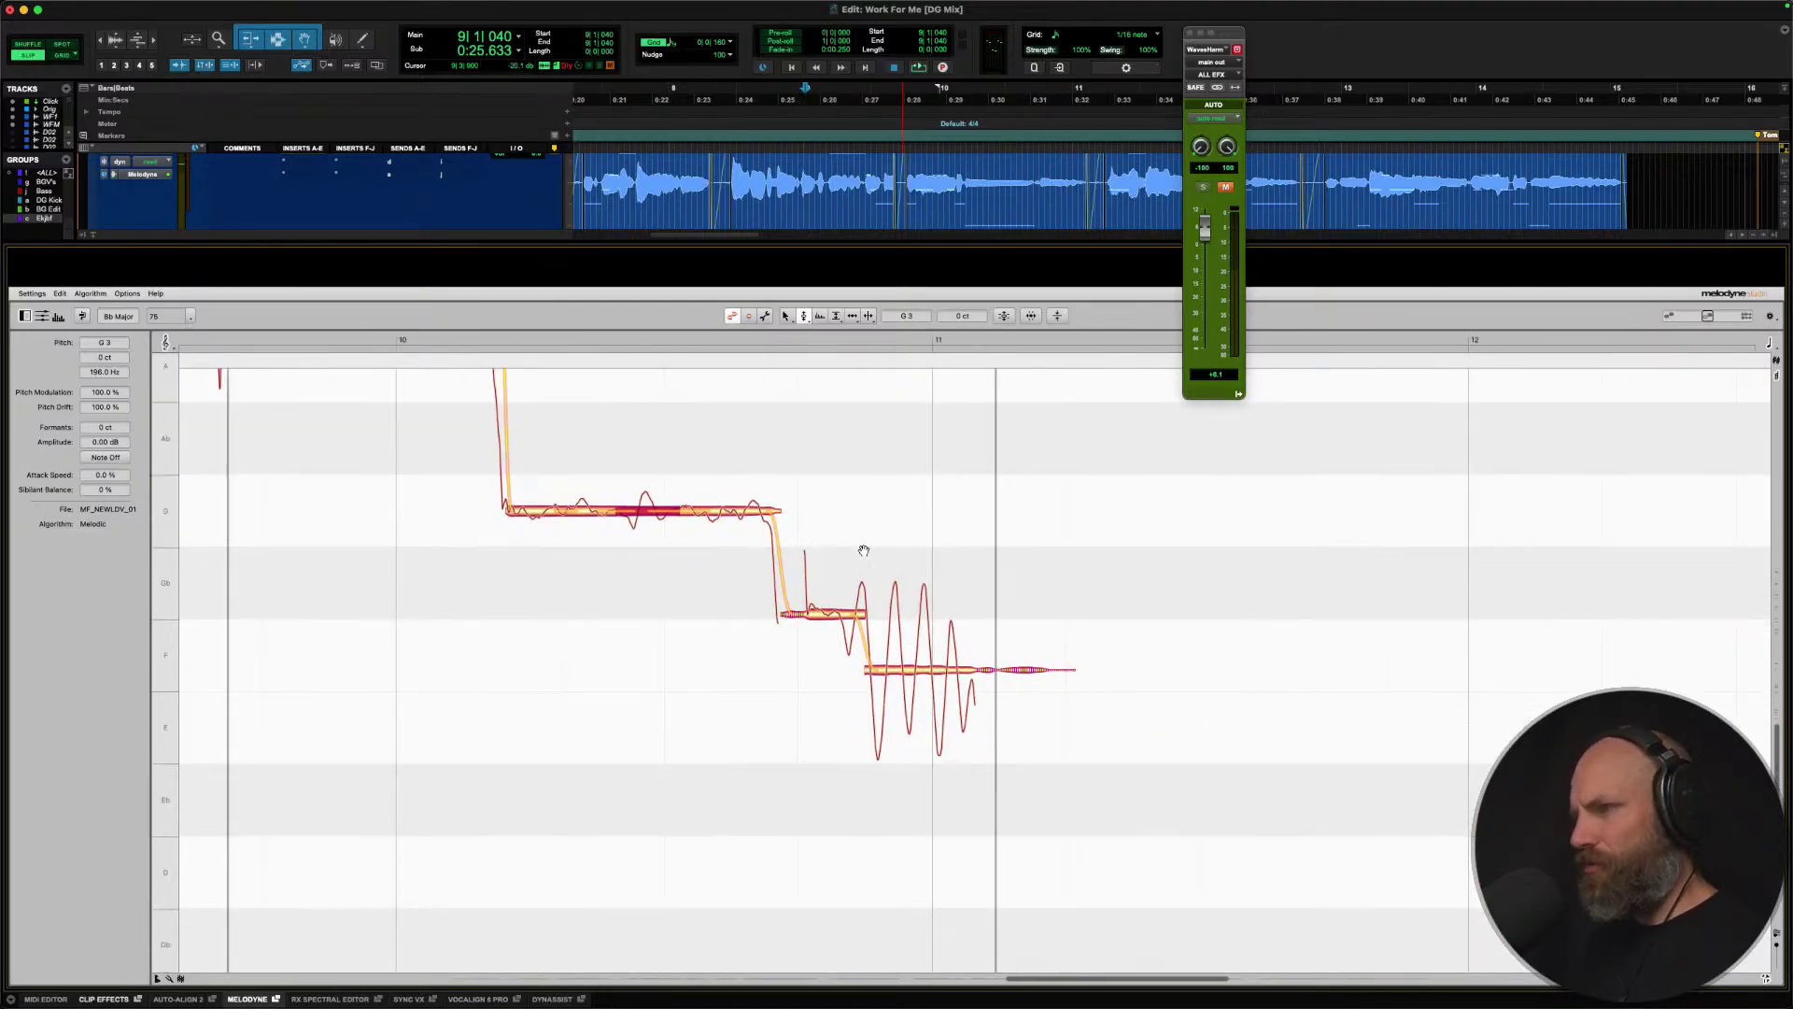
right_click(819, 605)
click(834, 603)
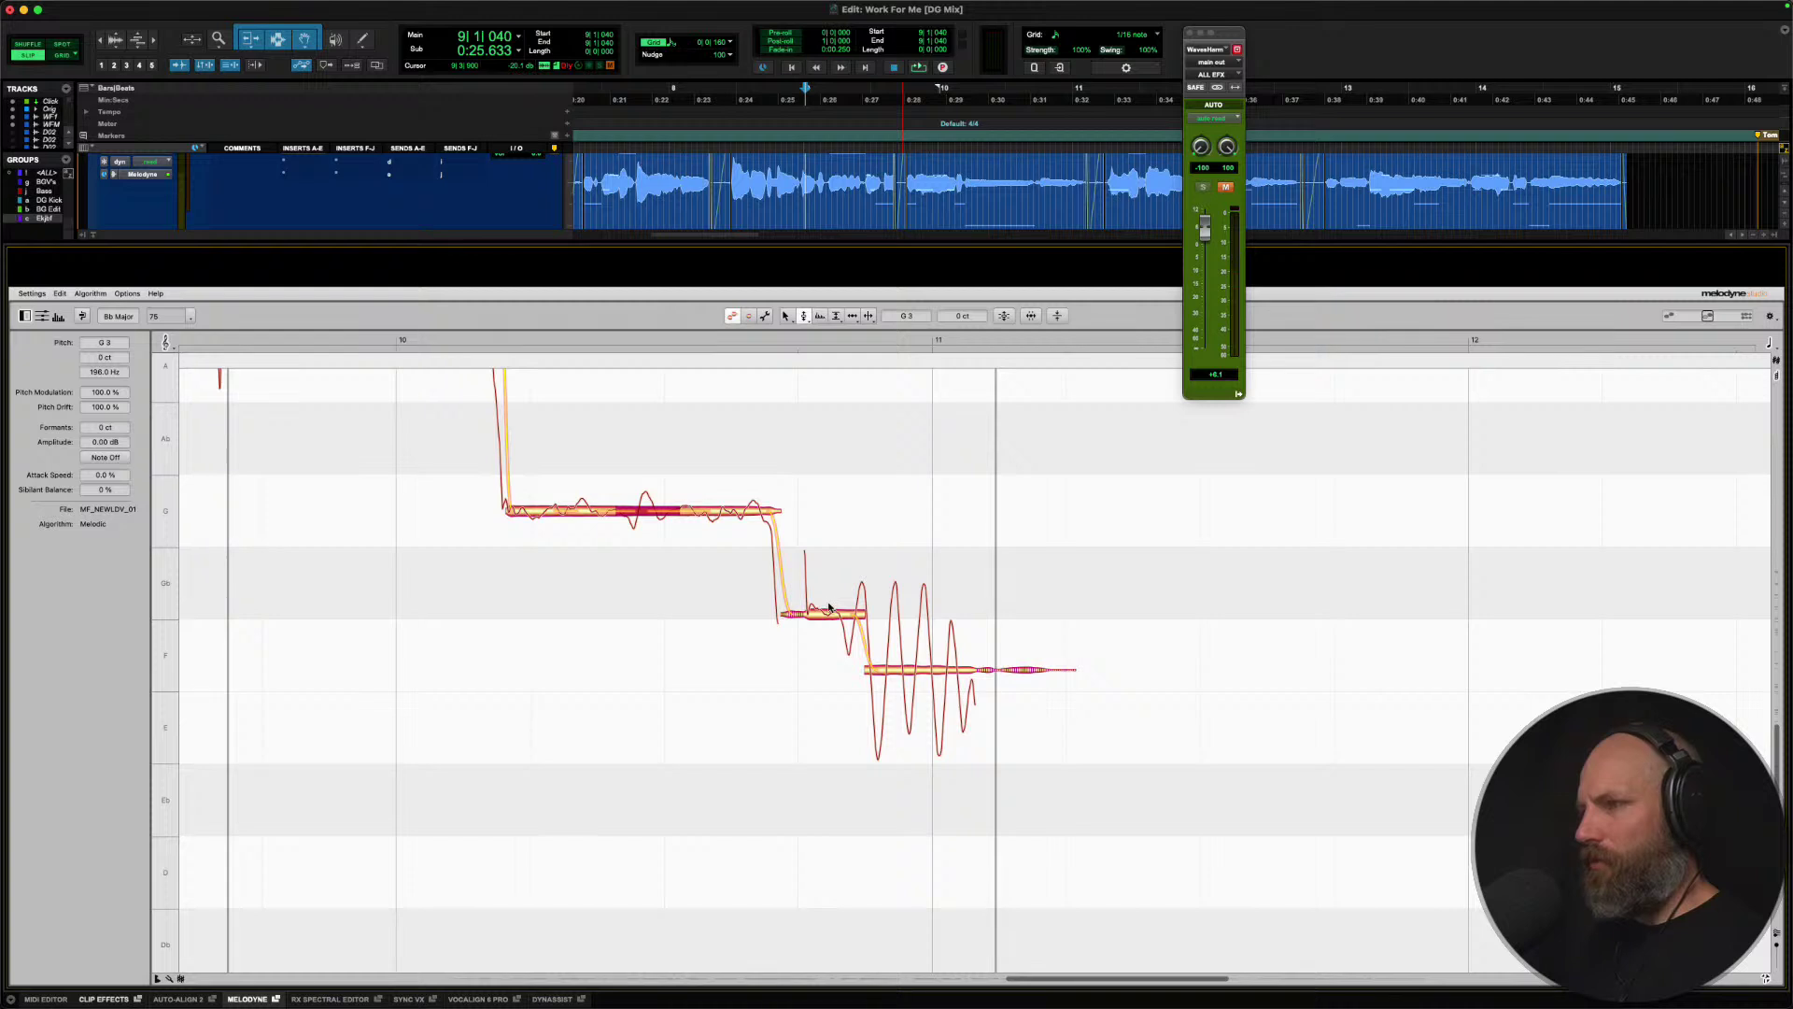
double_click(825, 608)
double_click(912, 670)
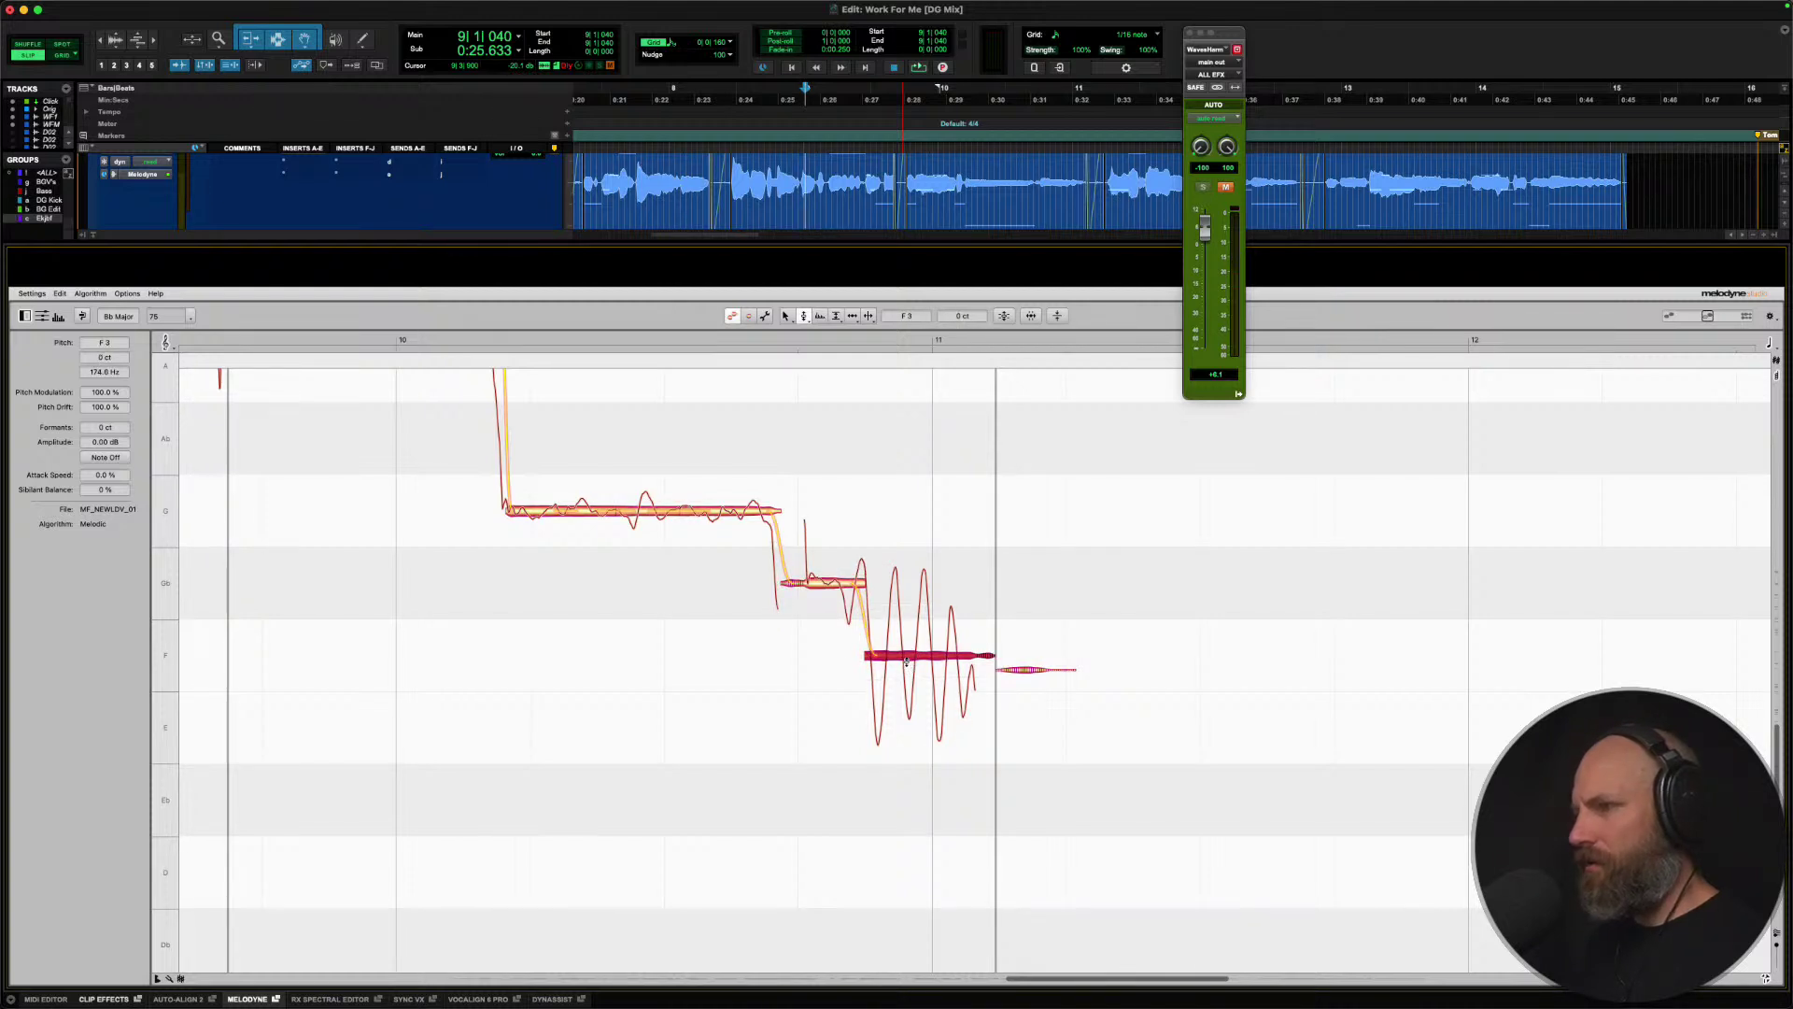
right_click(906, 660)
click(902, 665)
key(space)
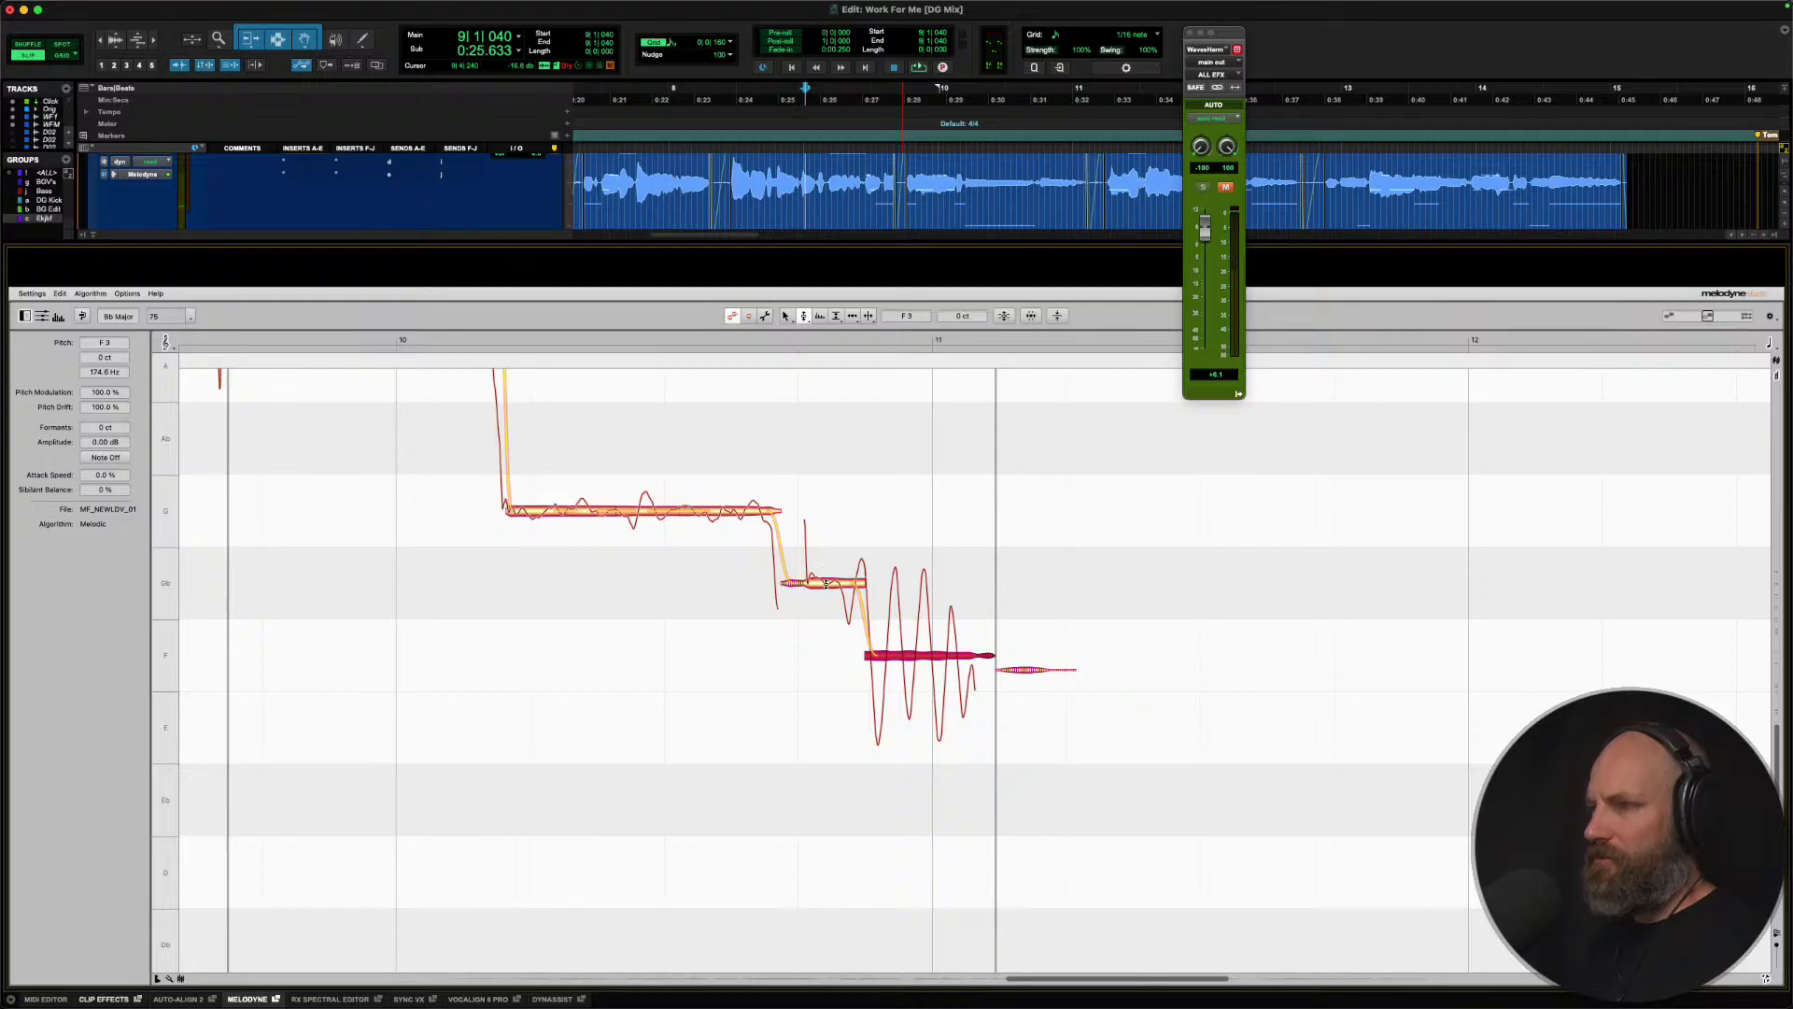
Lower the short Gb 3 note to F 3, smooth its pitch transition into the following F 3 note, and play the phrase.
drag(825, 583, 818, 653)
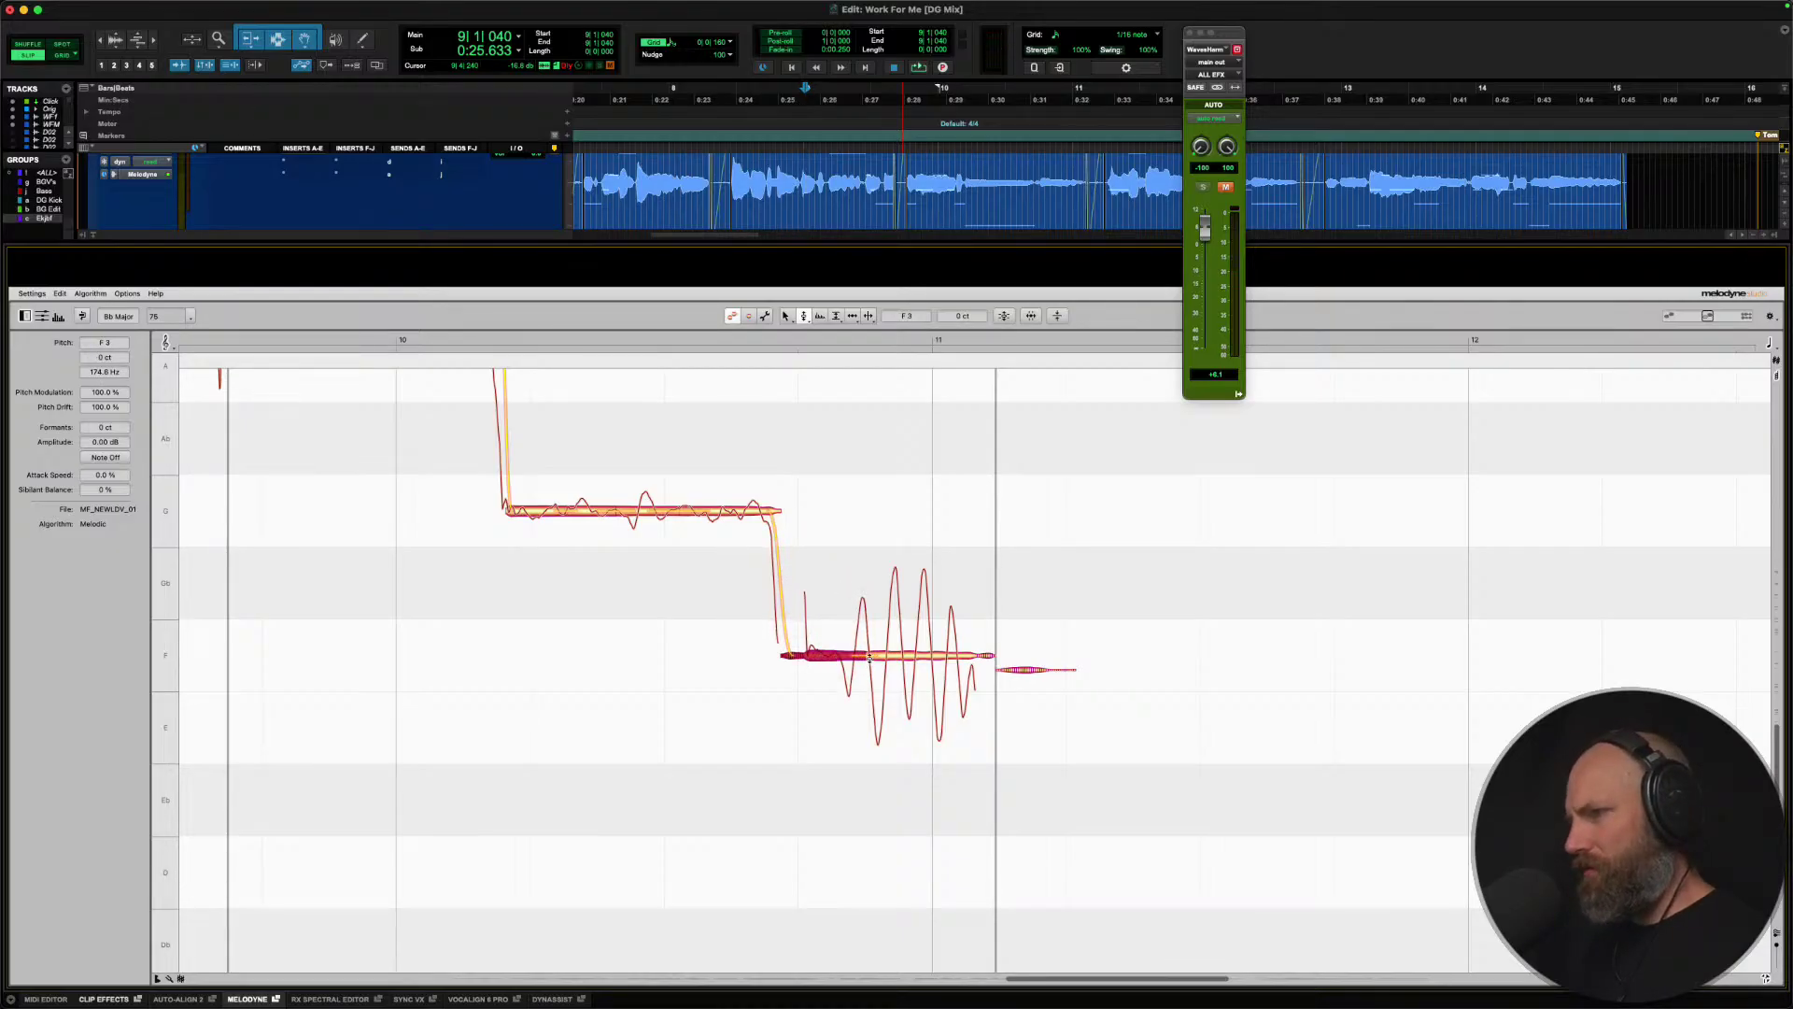
drag(863, 638, 866, 600)
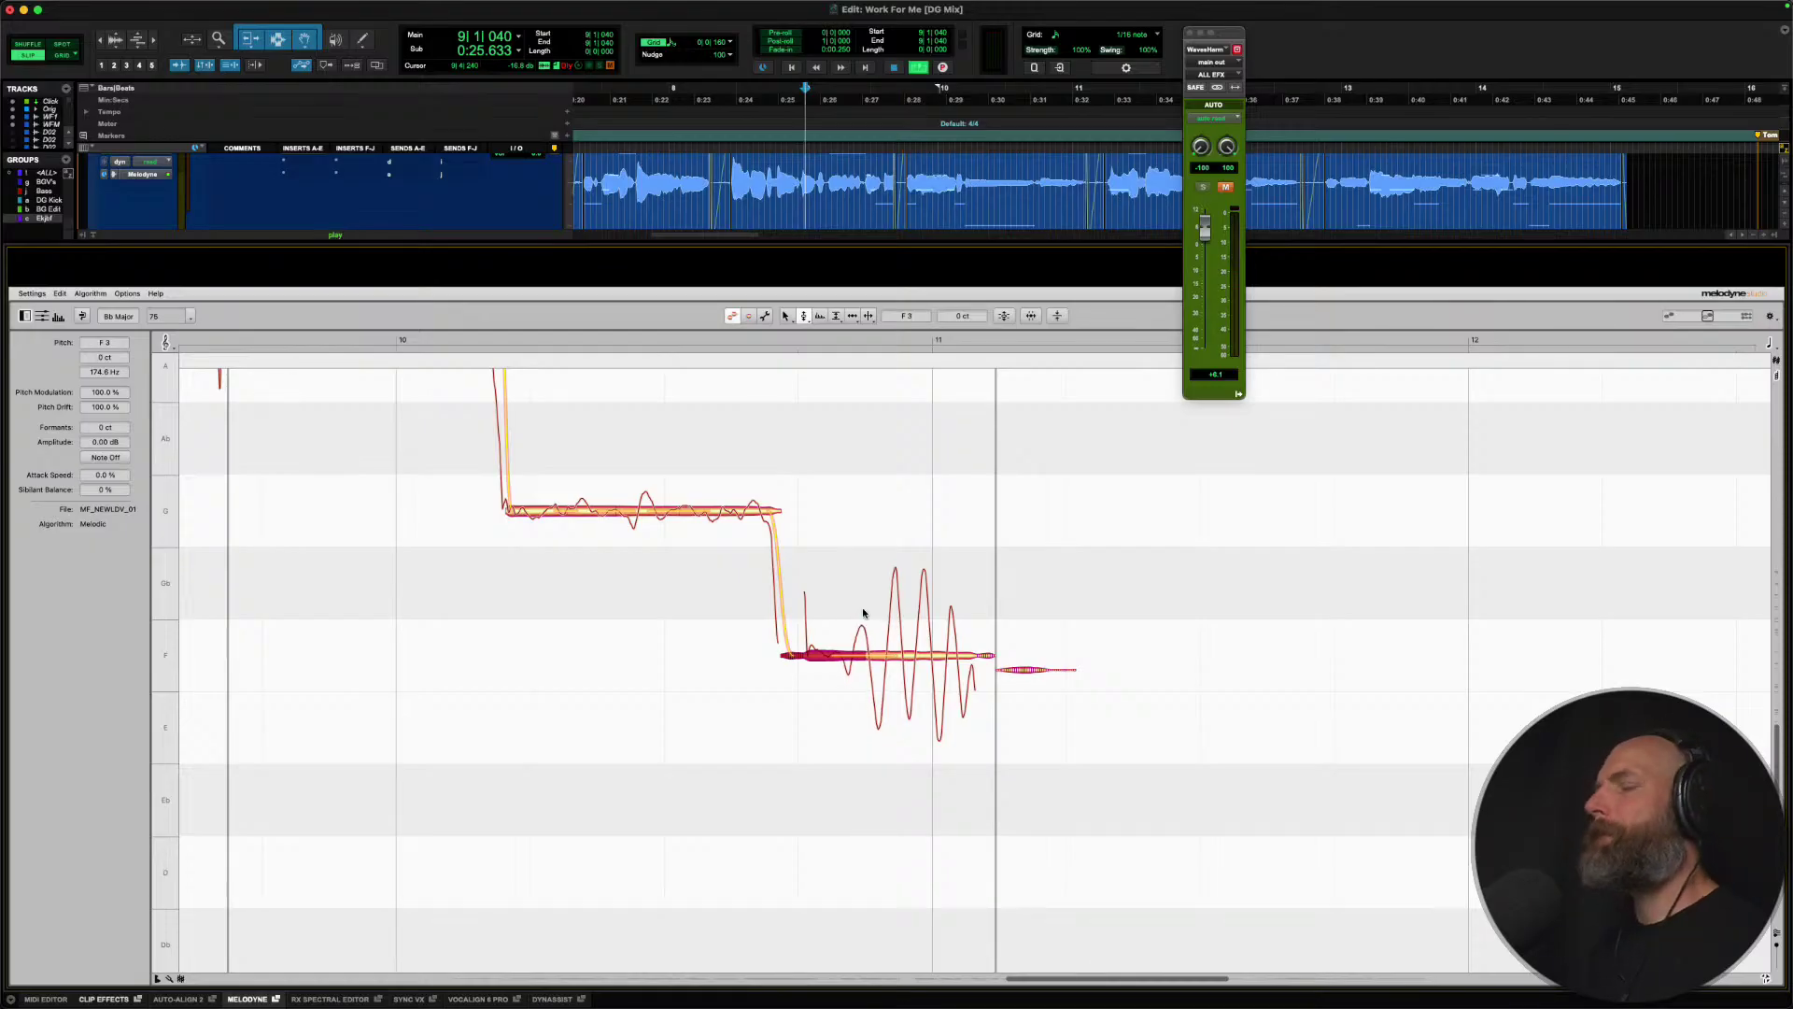
key(space)
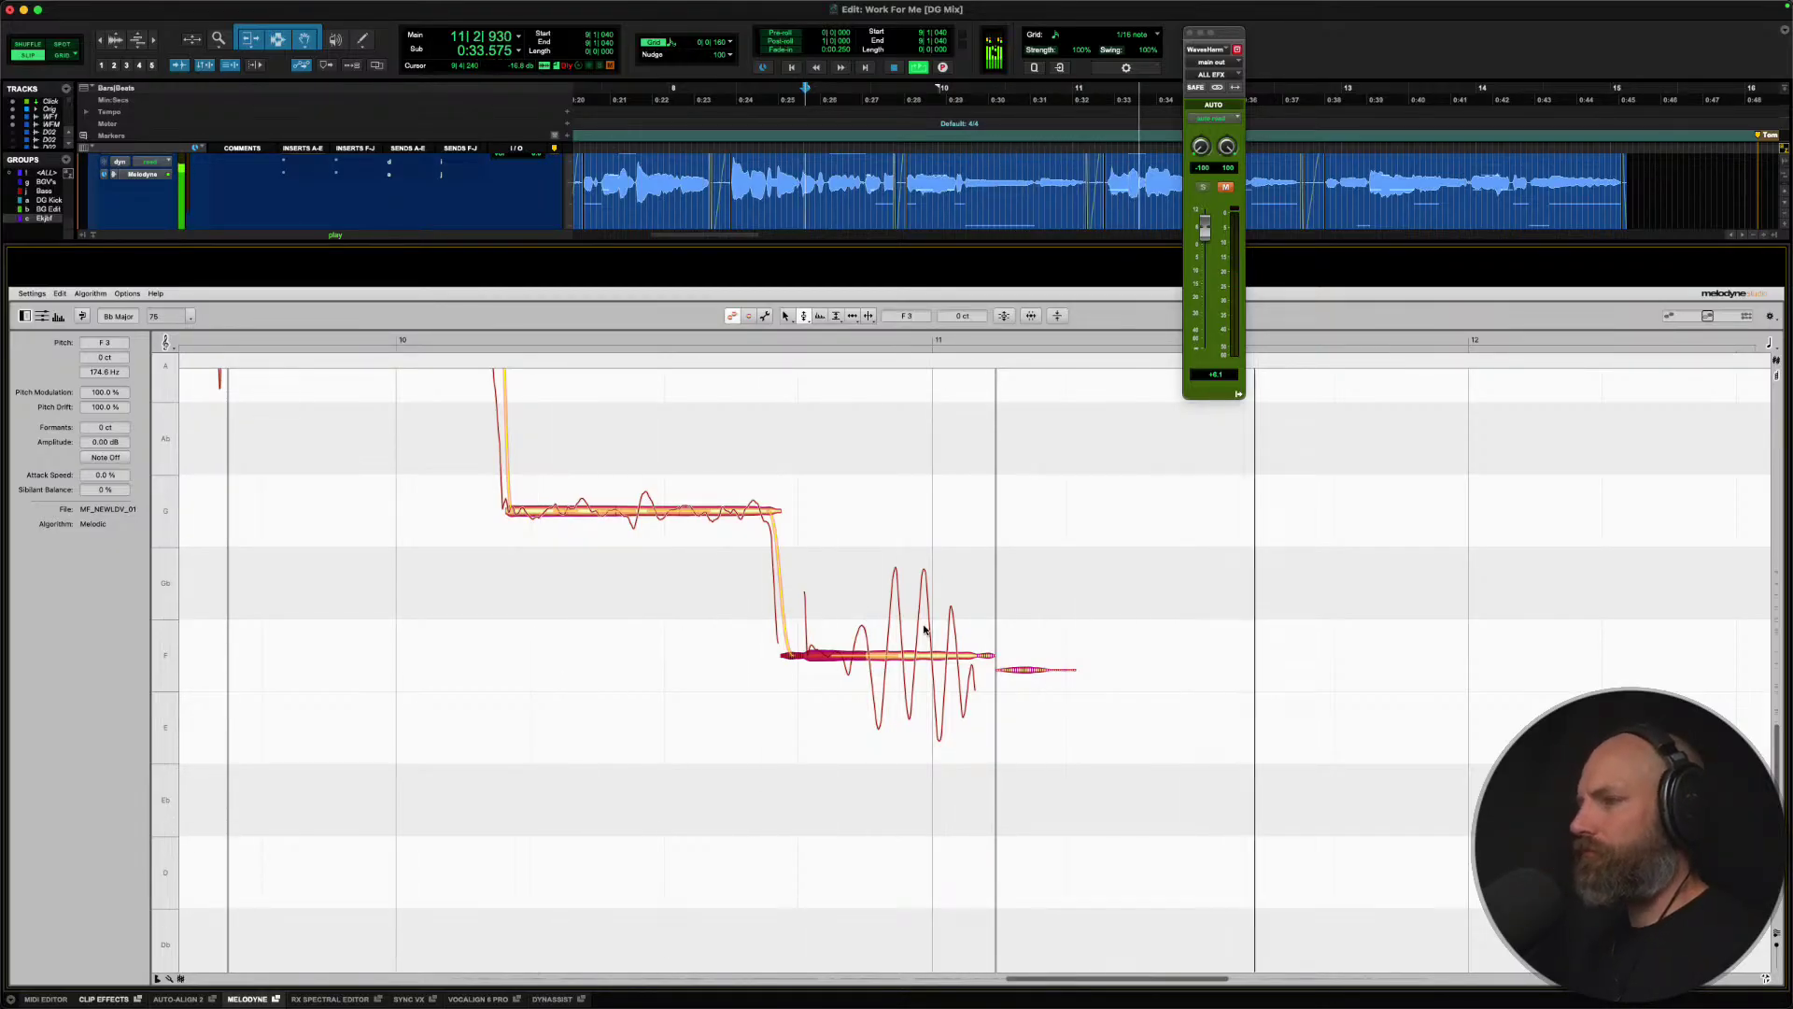
key(space)
Play the next phrase from 11|1|395 and centre its opening C 4 and F 4 notes at 0 ct.
scroll(923, 629, right, 3)
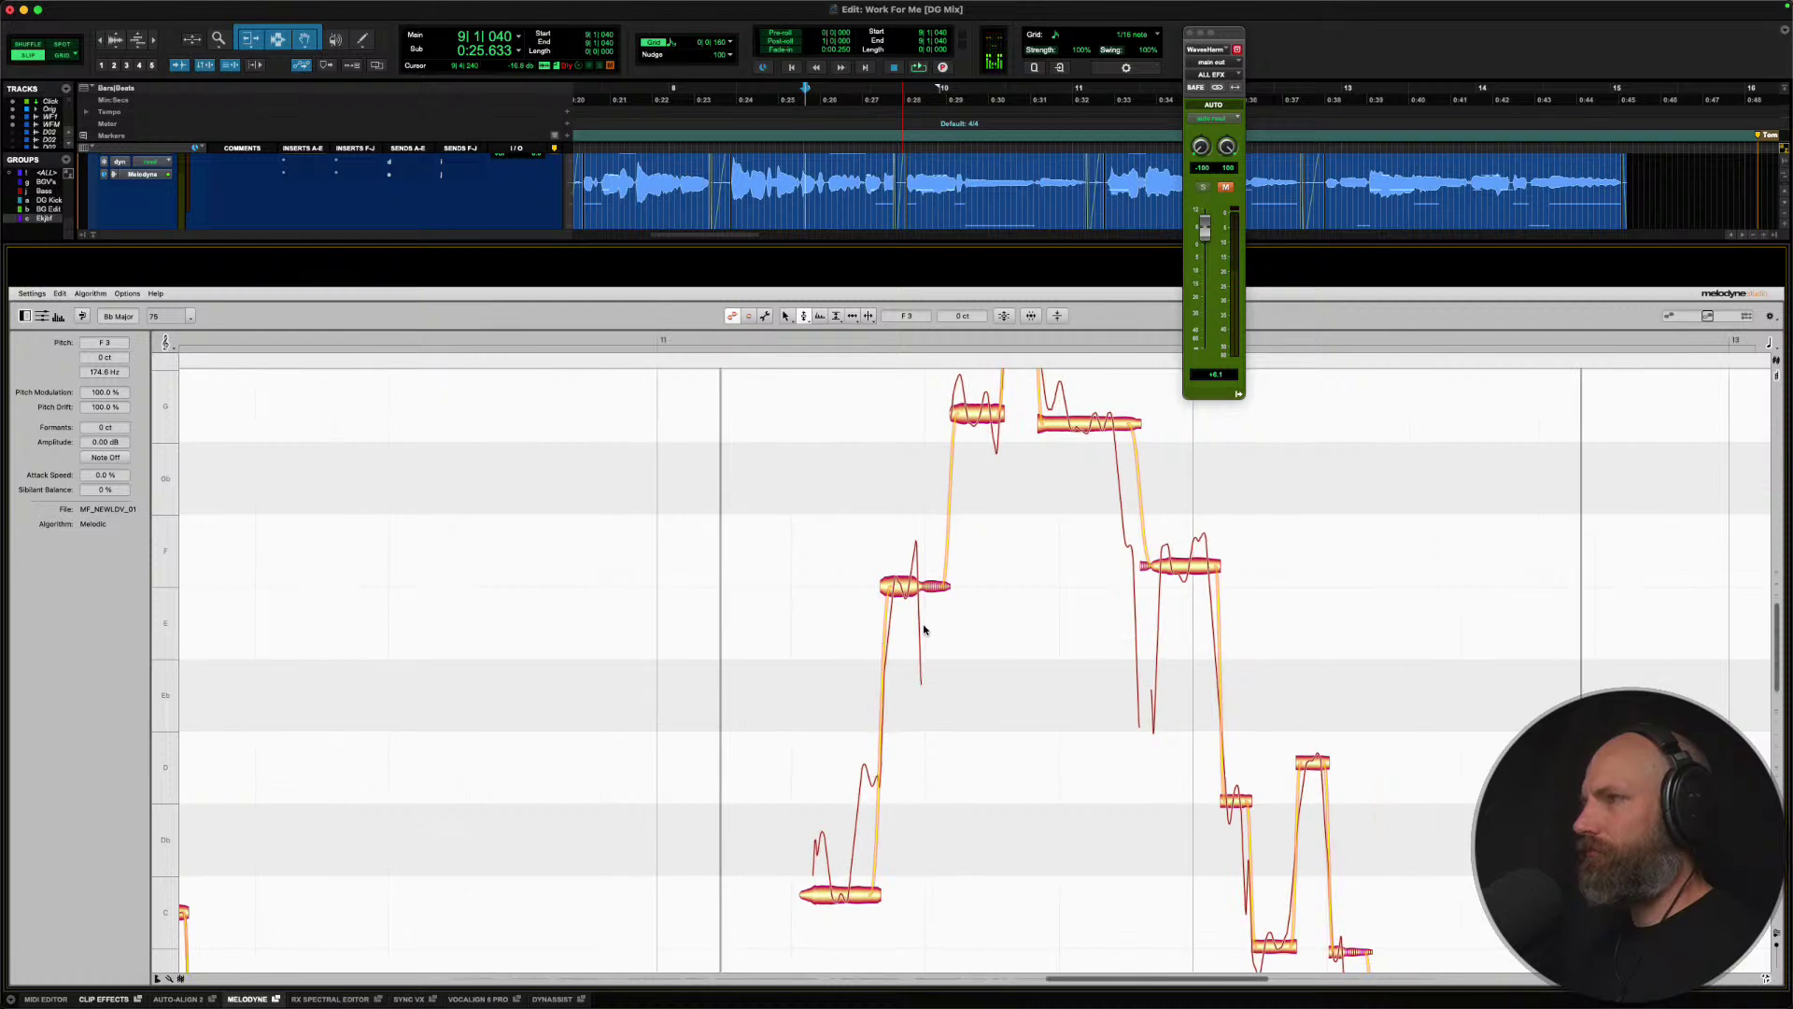
click(1068, 177)
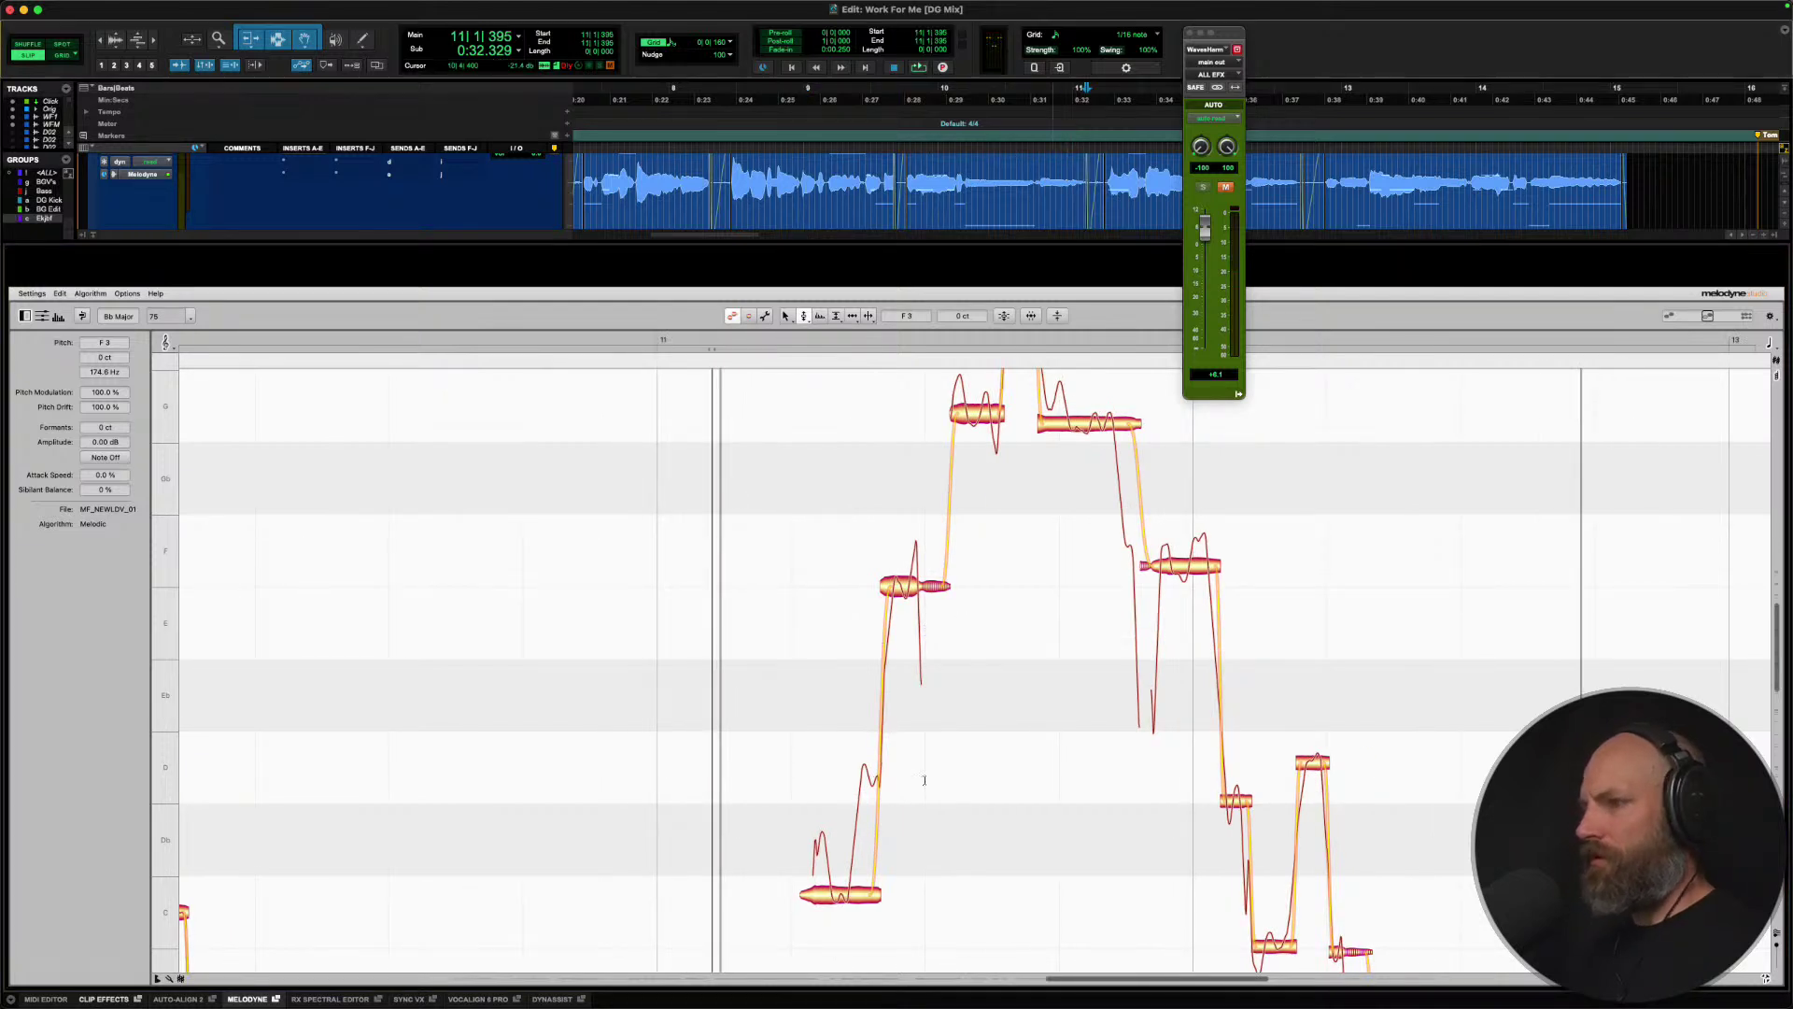
scroll(928, 778, down, 2)
double_click(840, 810)
key(space)
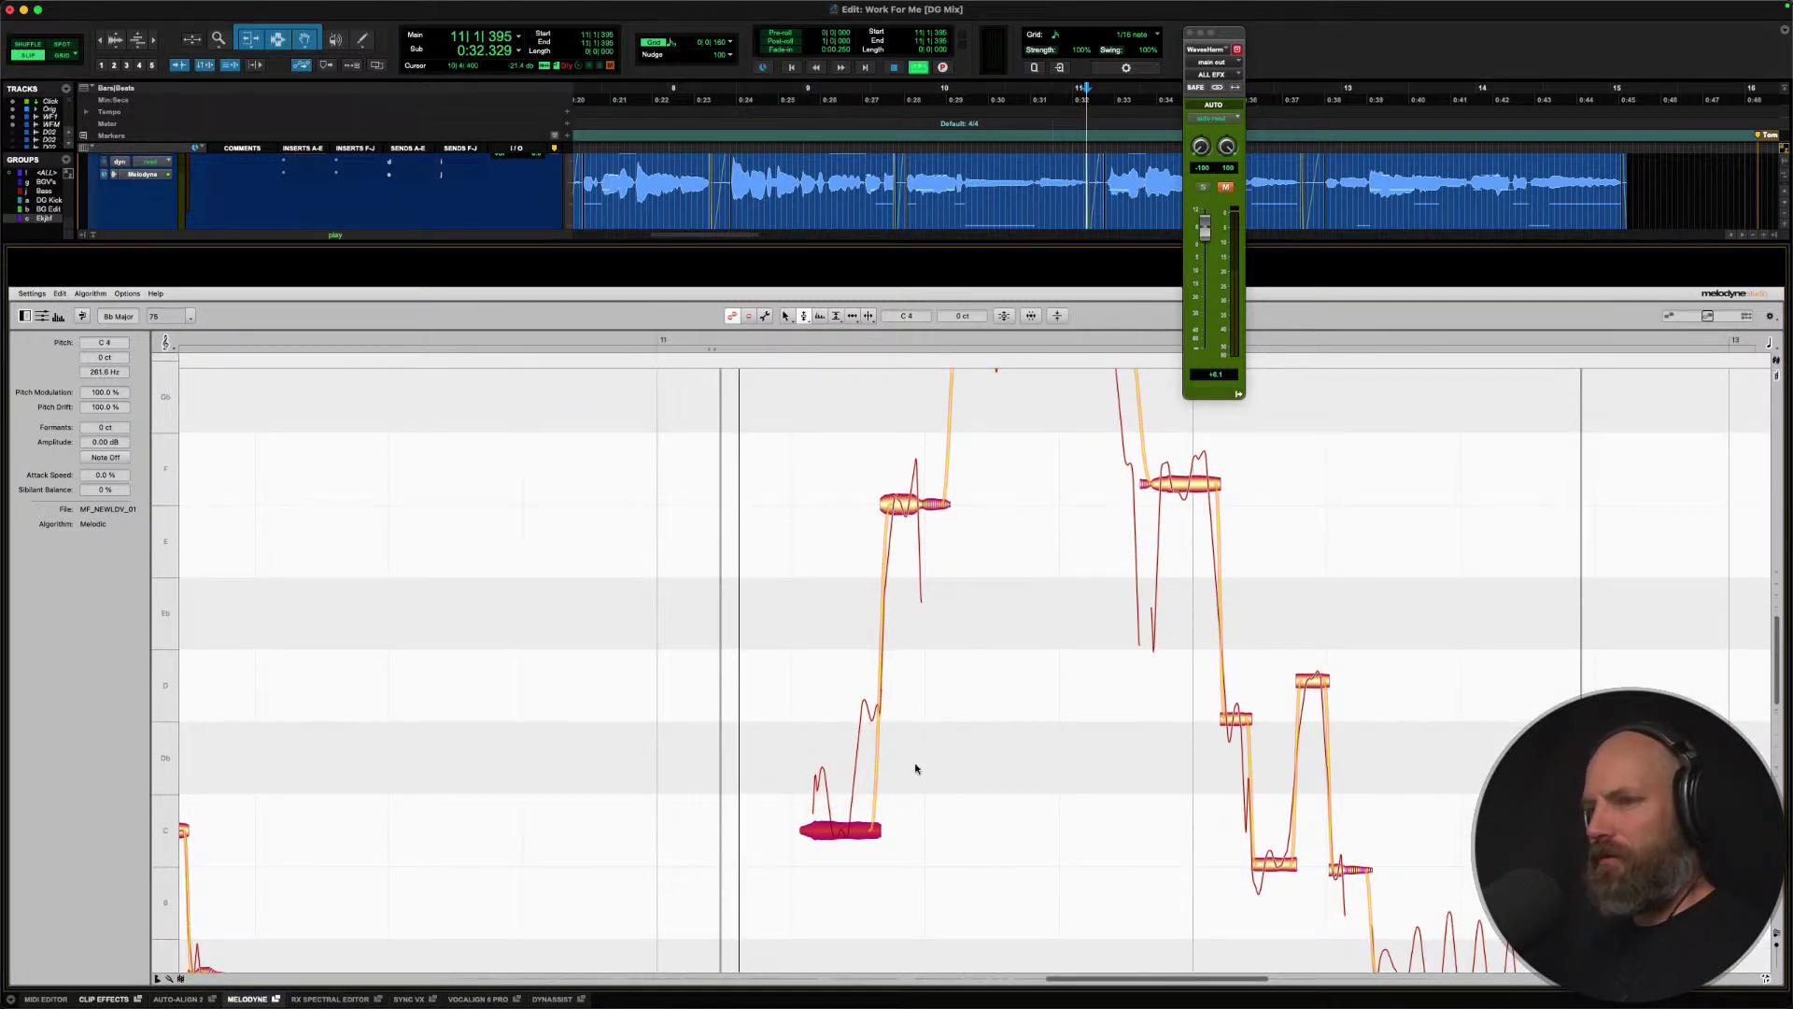
click(901, 504)
double_click(901, 505)
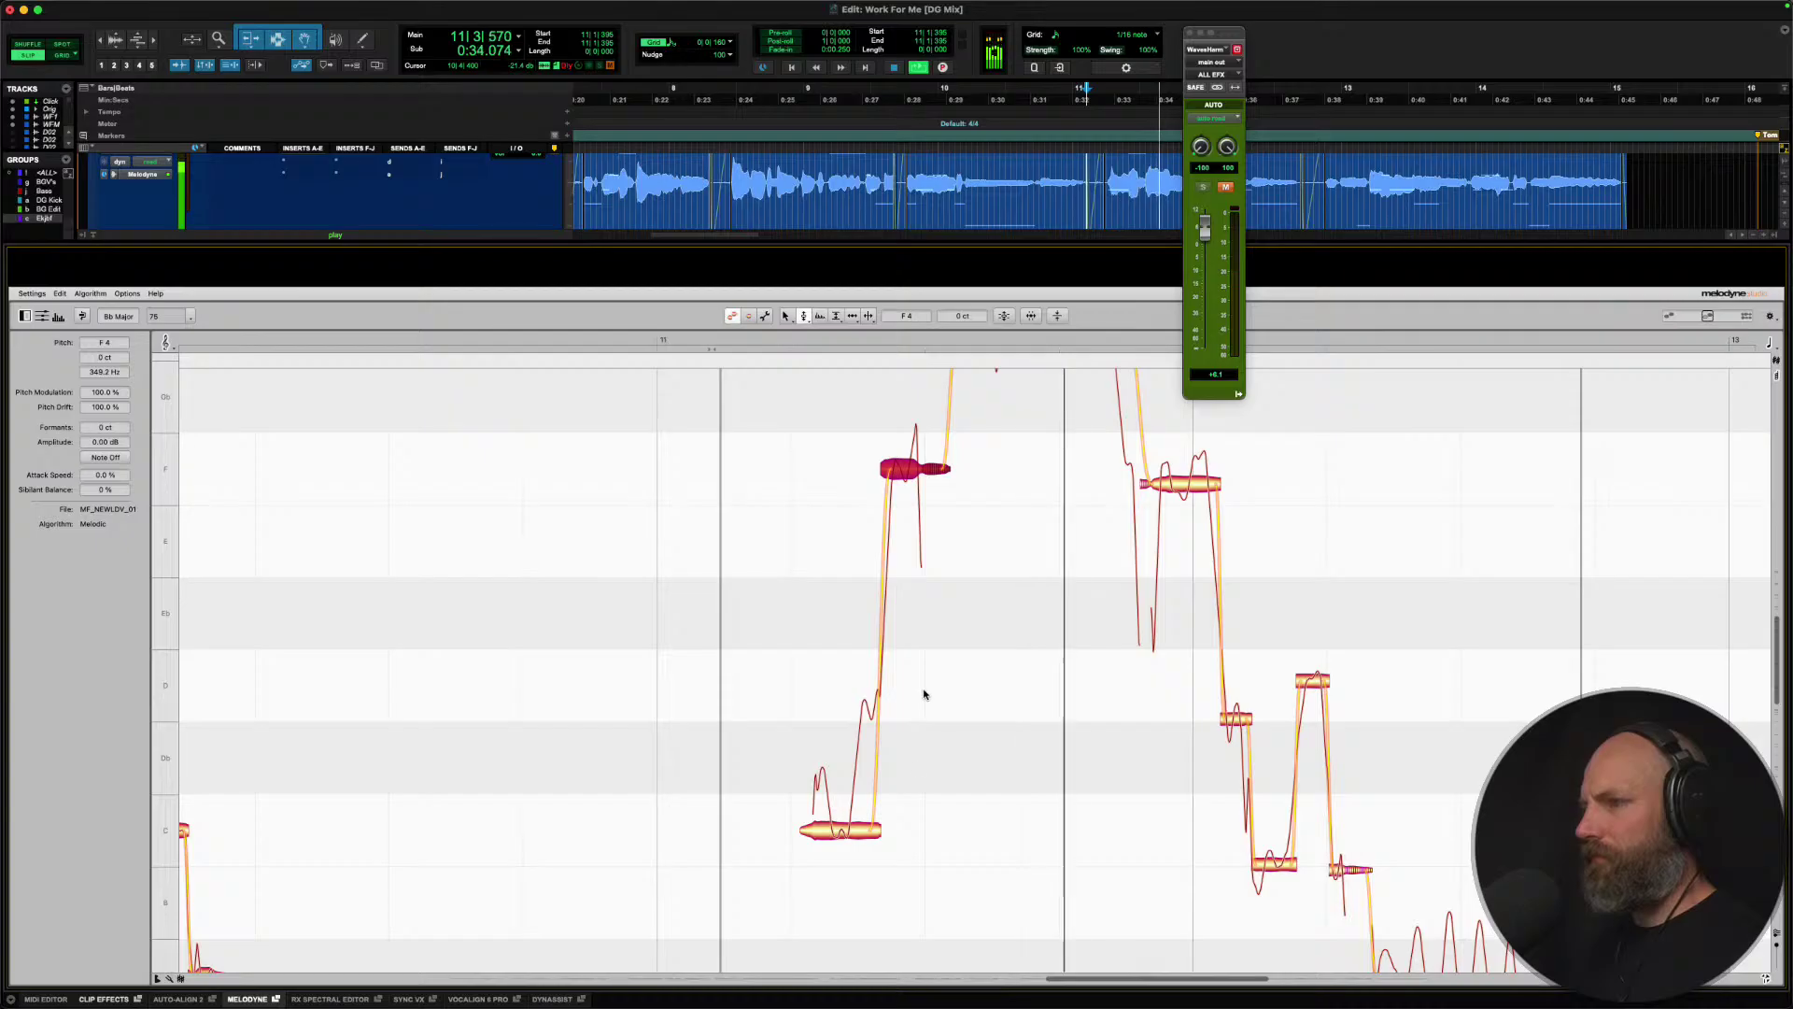
Split the opening C 4 note after bar 11 into three parts where its pitch curve changes.
right_click(848, 825)
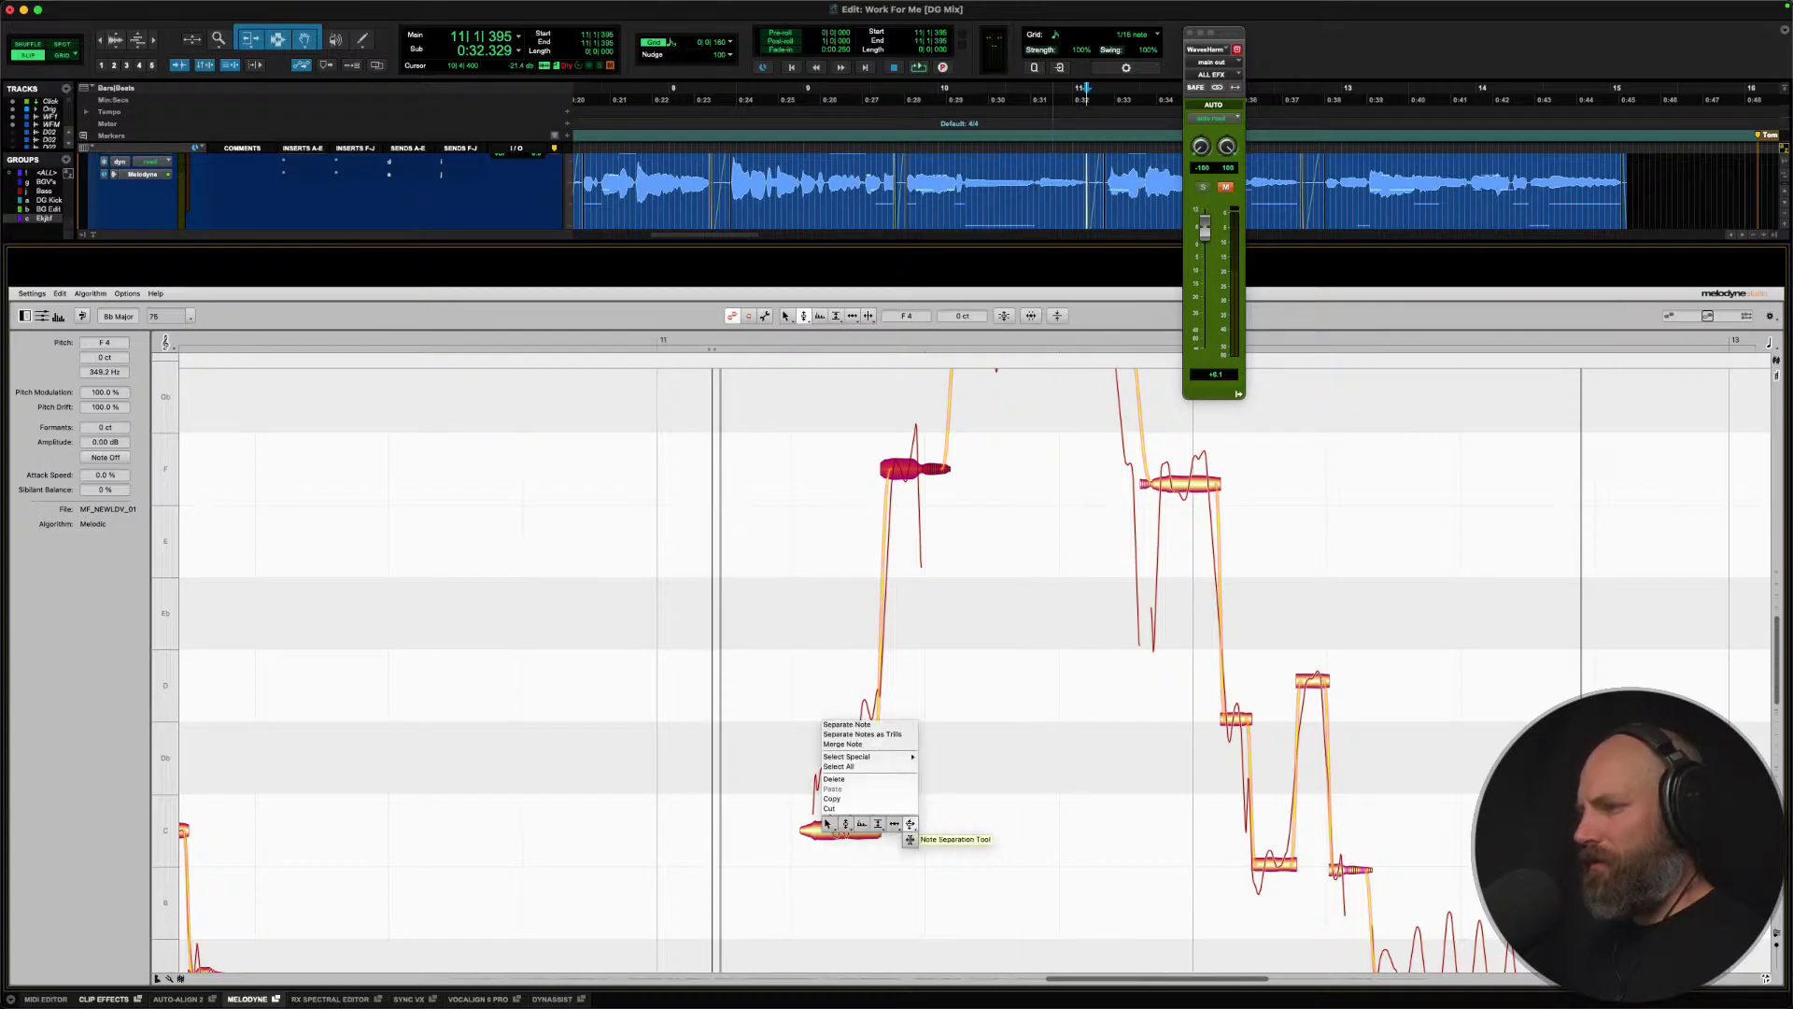
key(Escape)
click(834, 831)
double_click(833, 831)
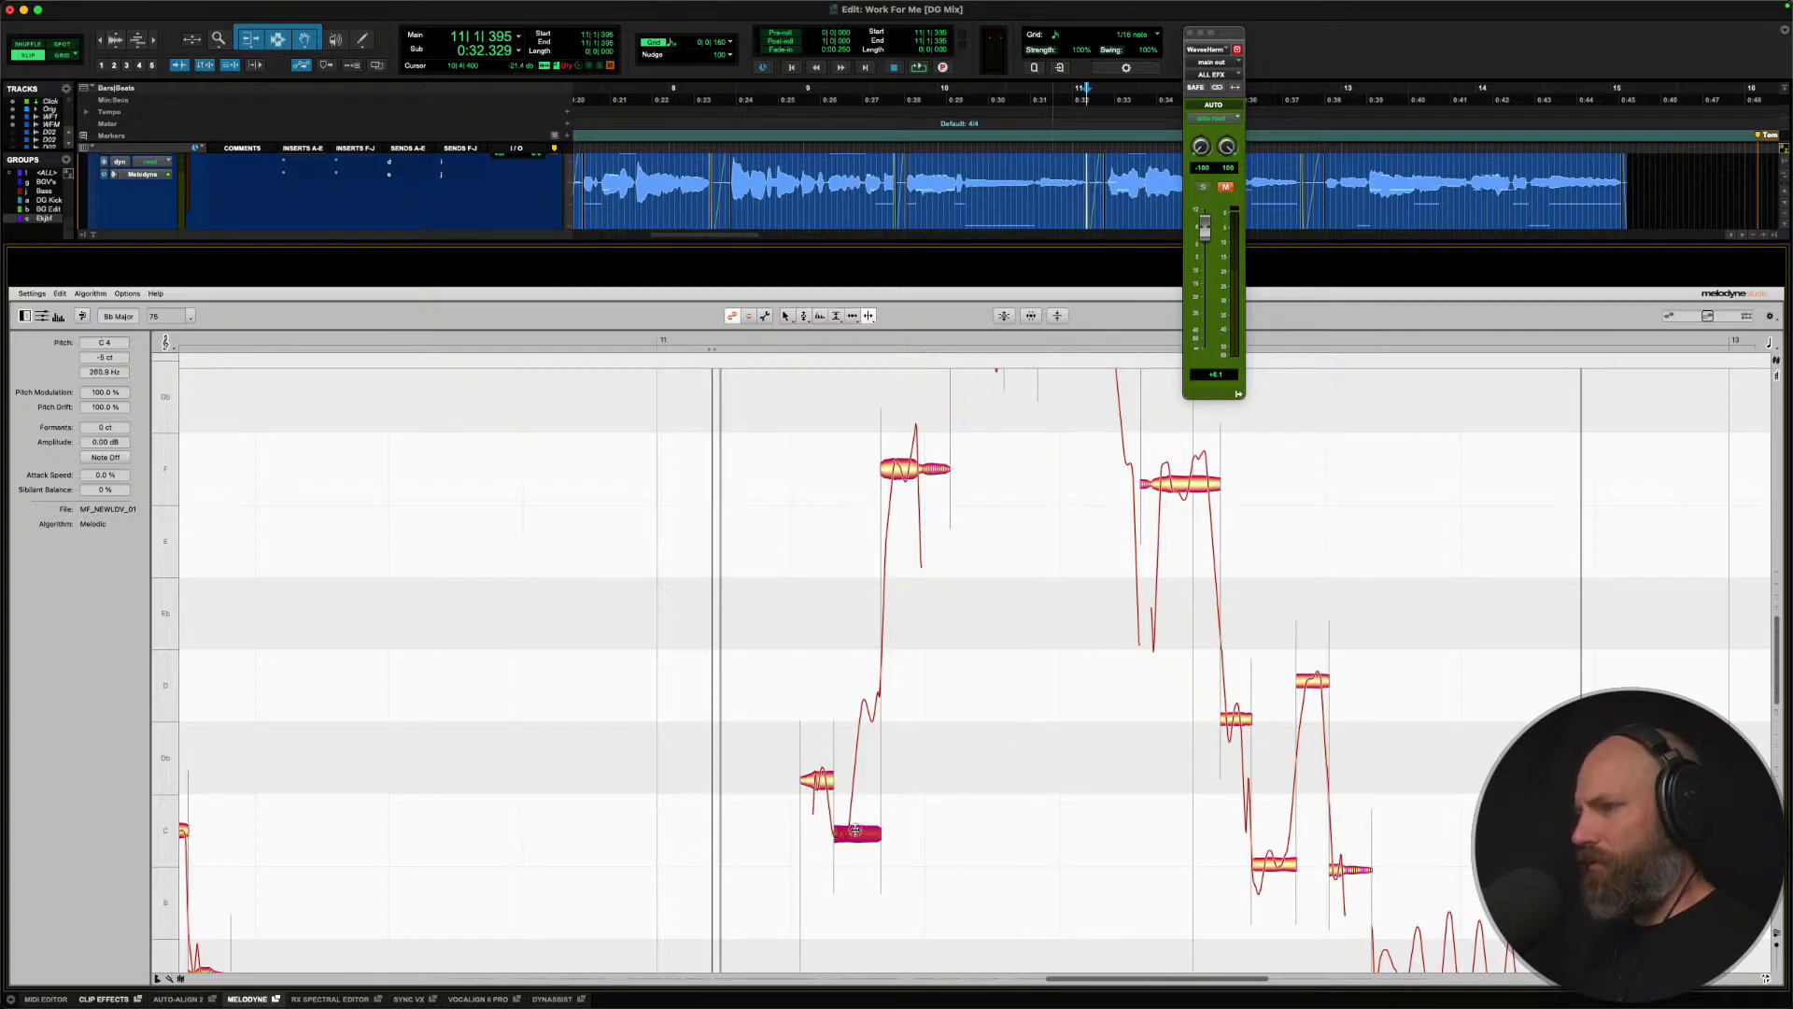
right_click(856, 829)
click(811, 790)
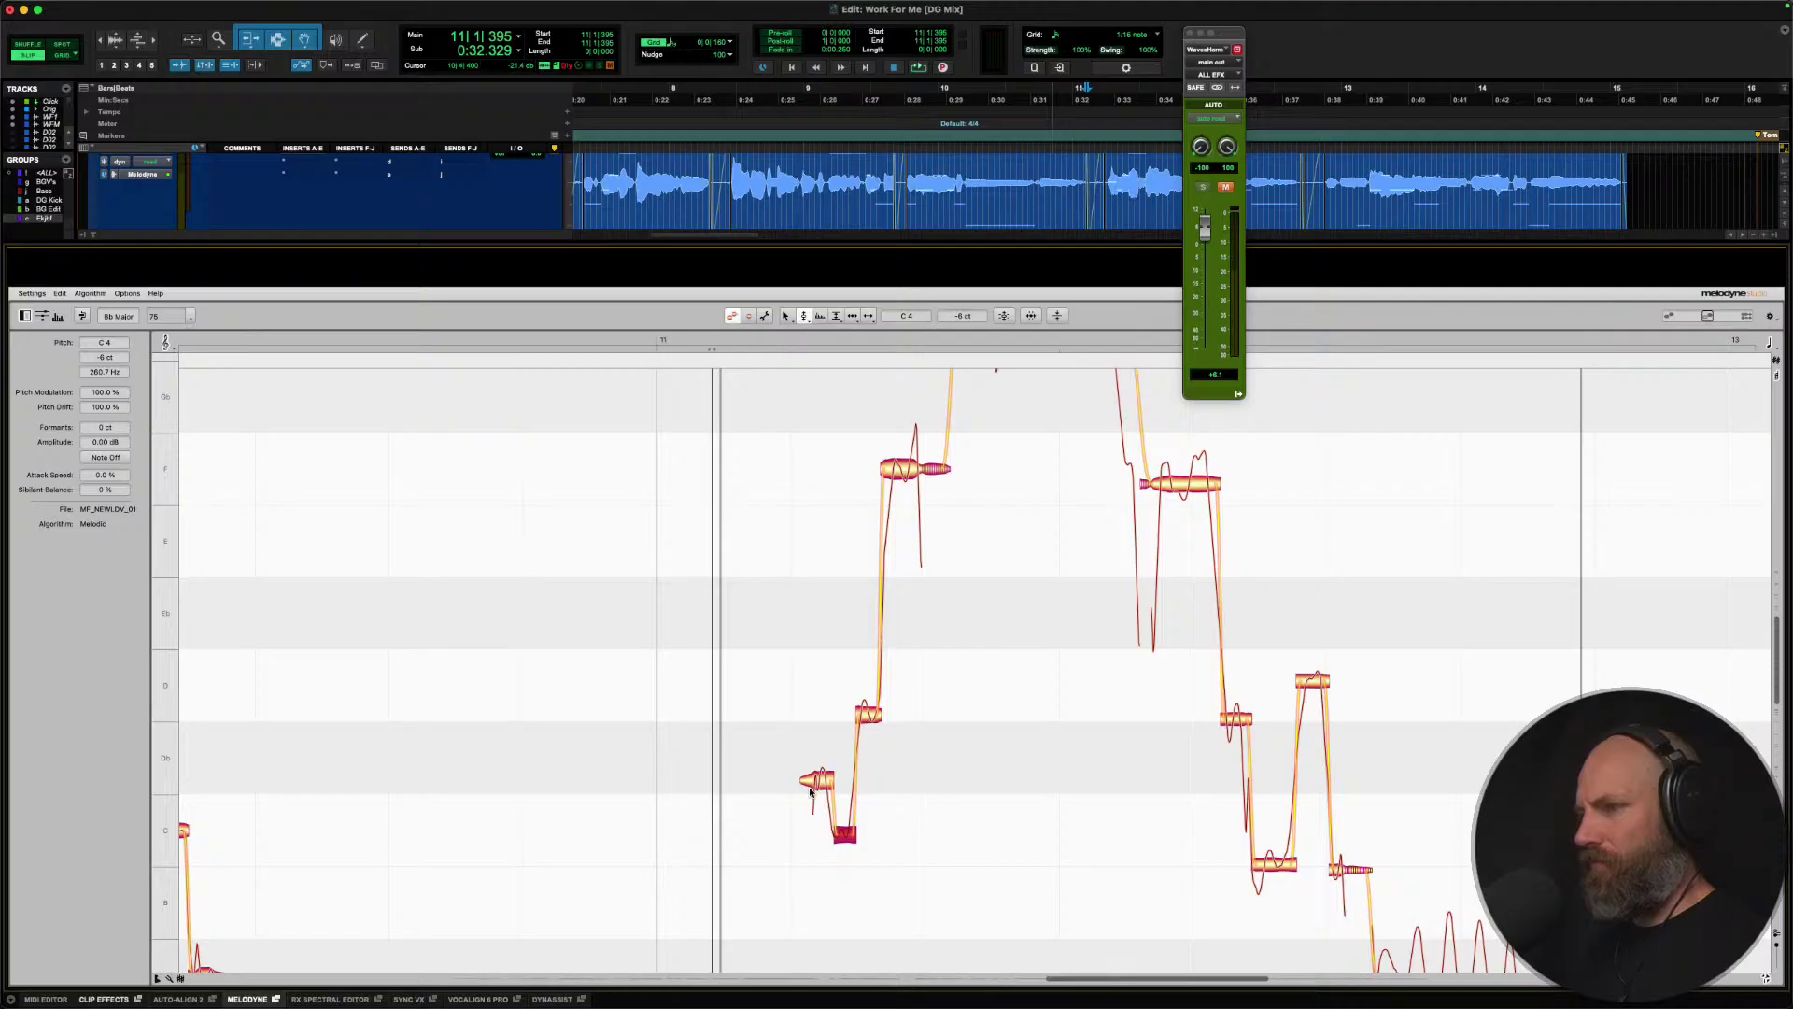
Centre the three split parts at 0 ct on Db 4, C 4 and D 4 while auditioning the phrase.
drag(811, 790, 817, 783)
key(space)
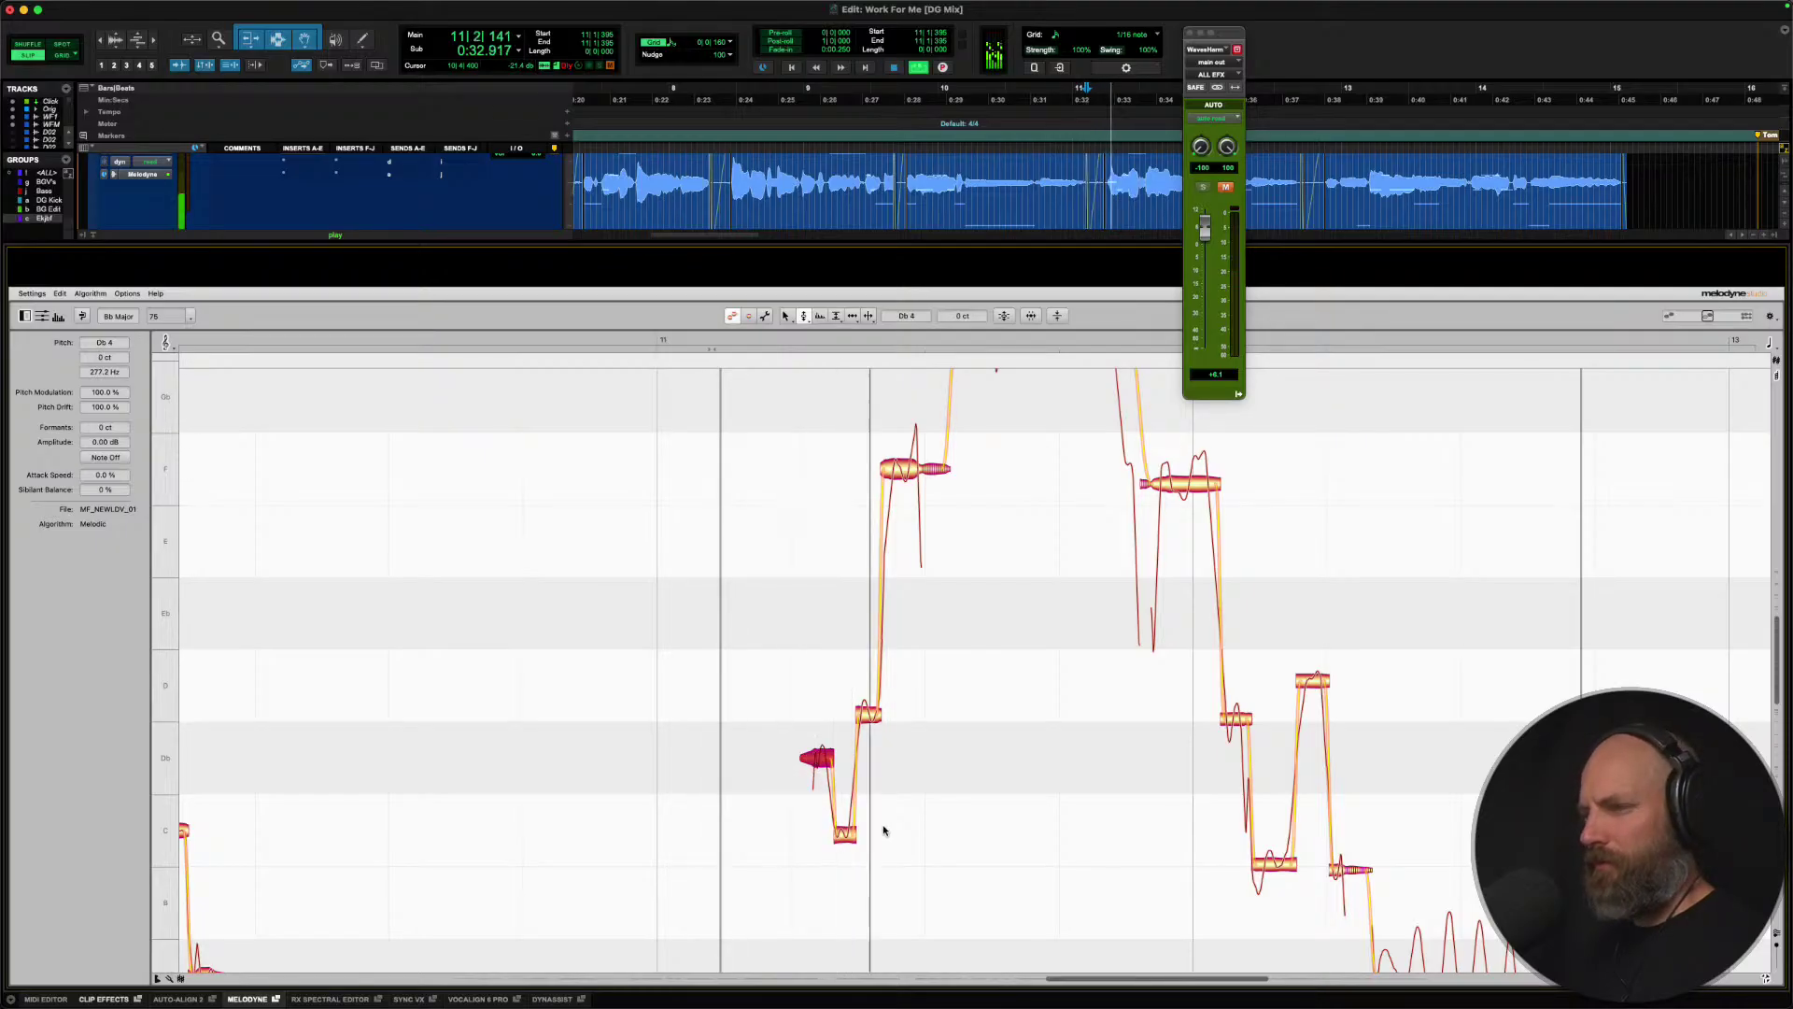
key(space)
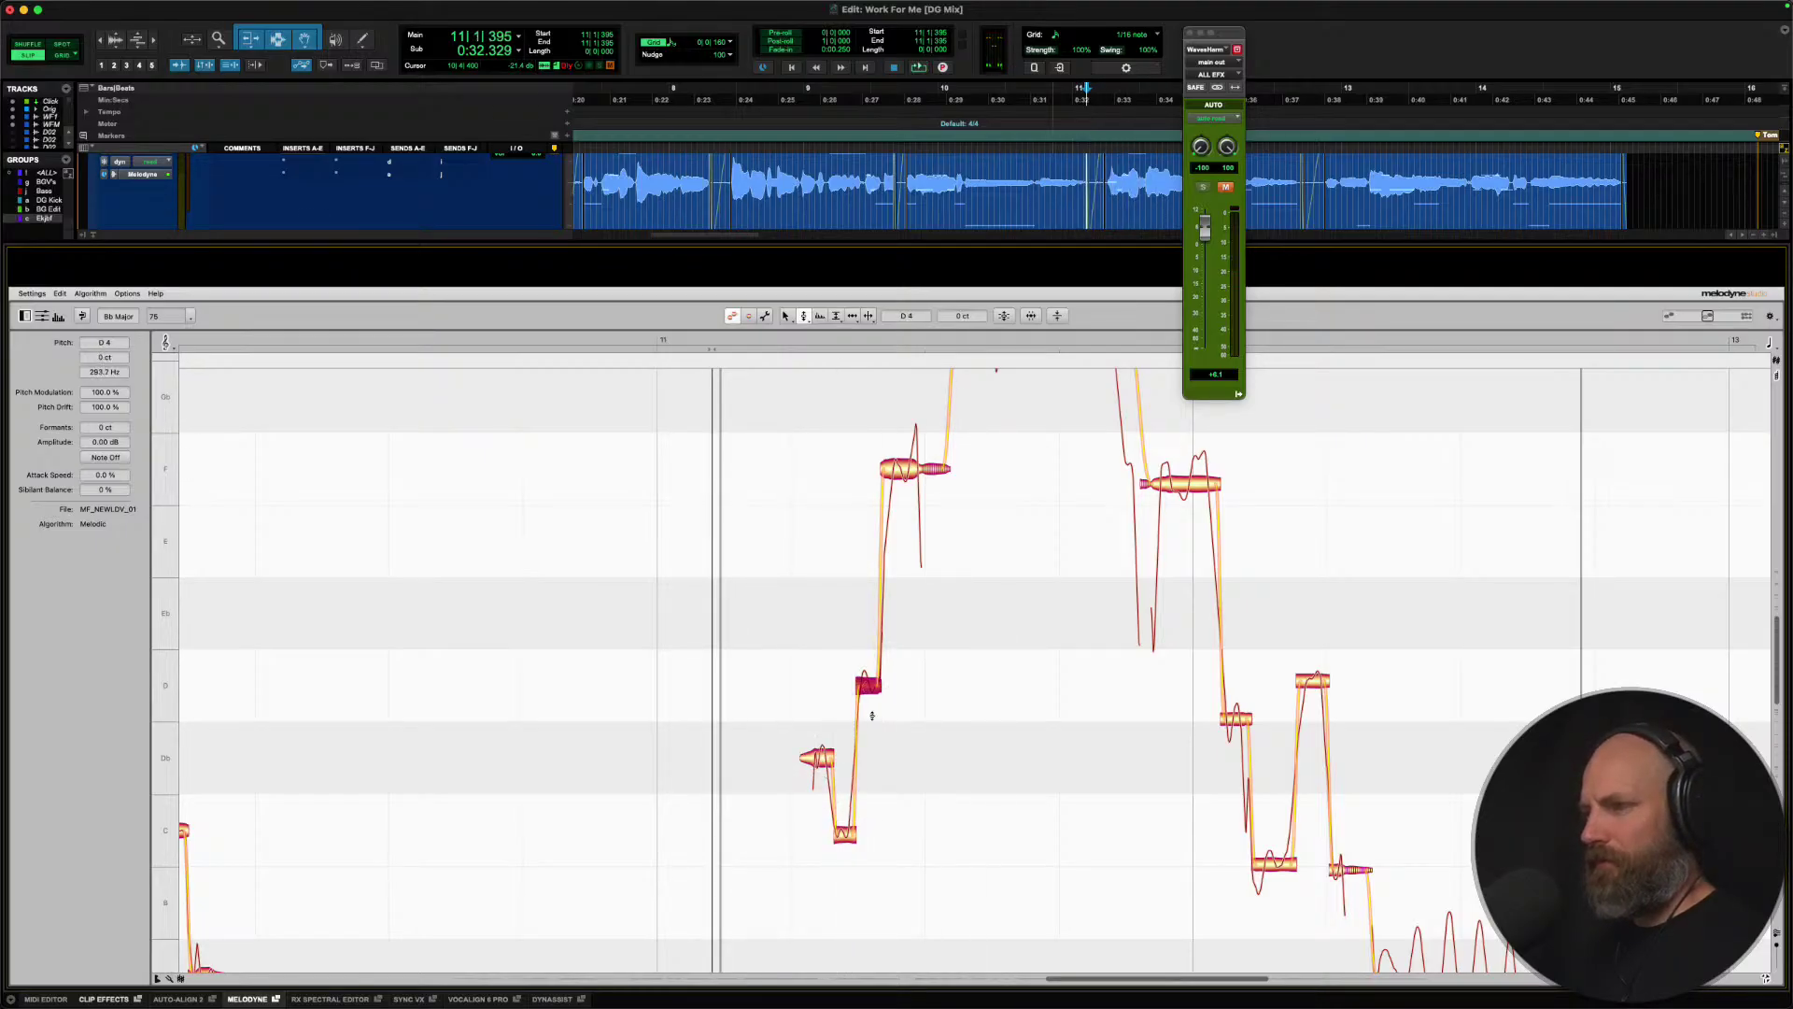
key(space)
click(846, 838)
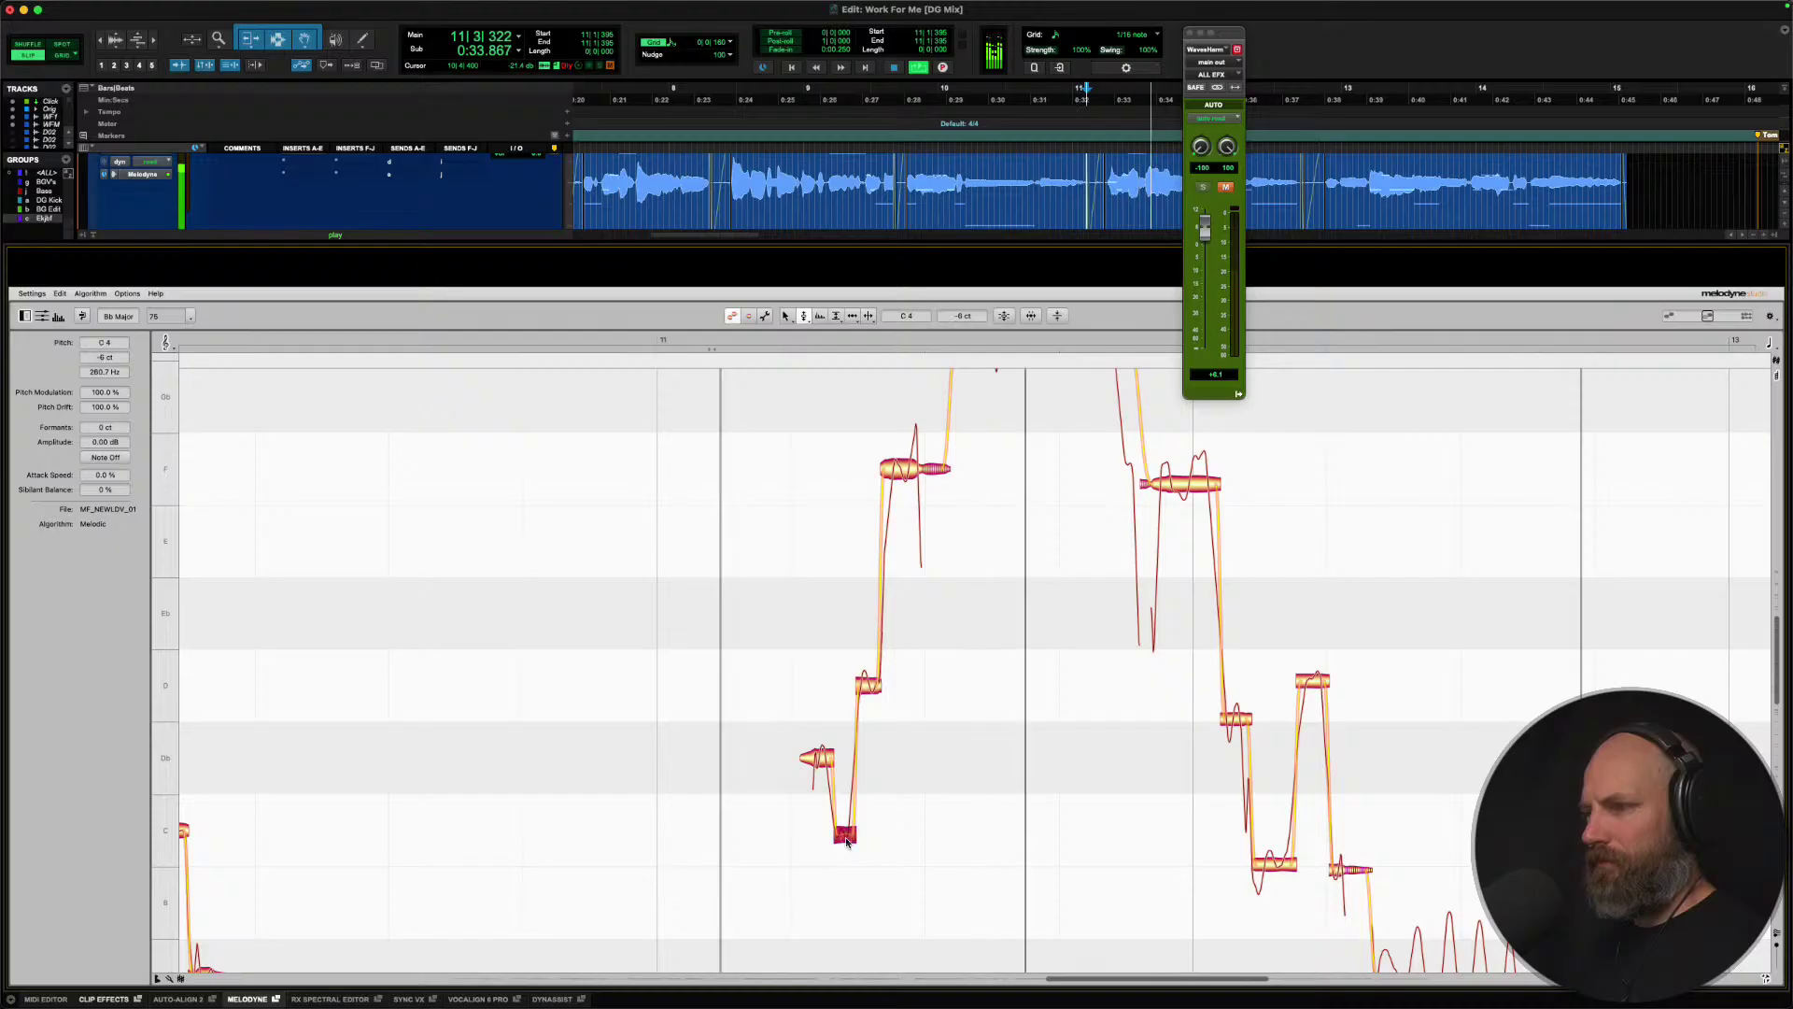
double_click(846, 838)
key(space)
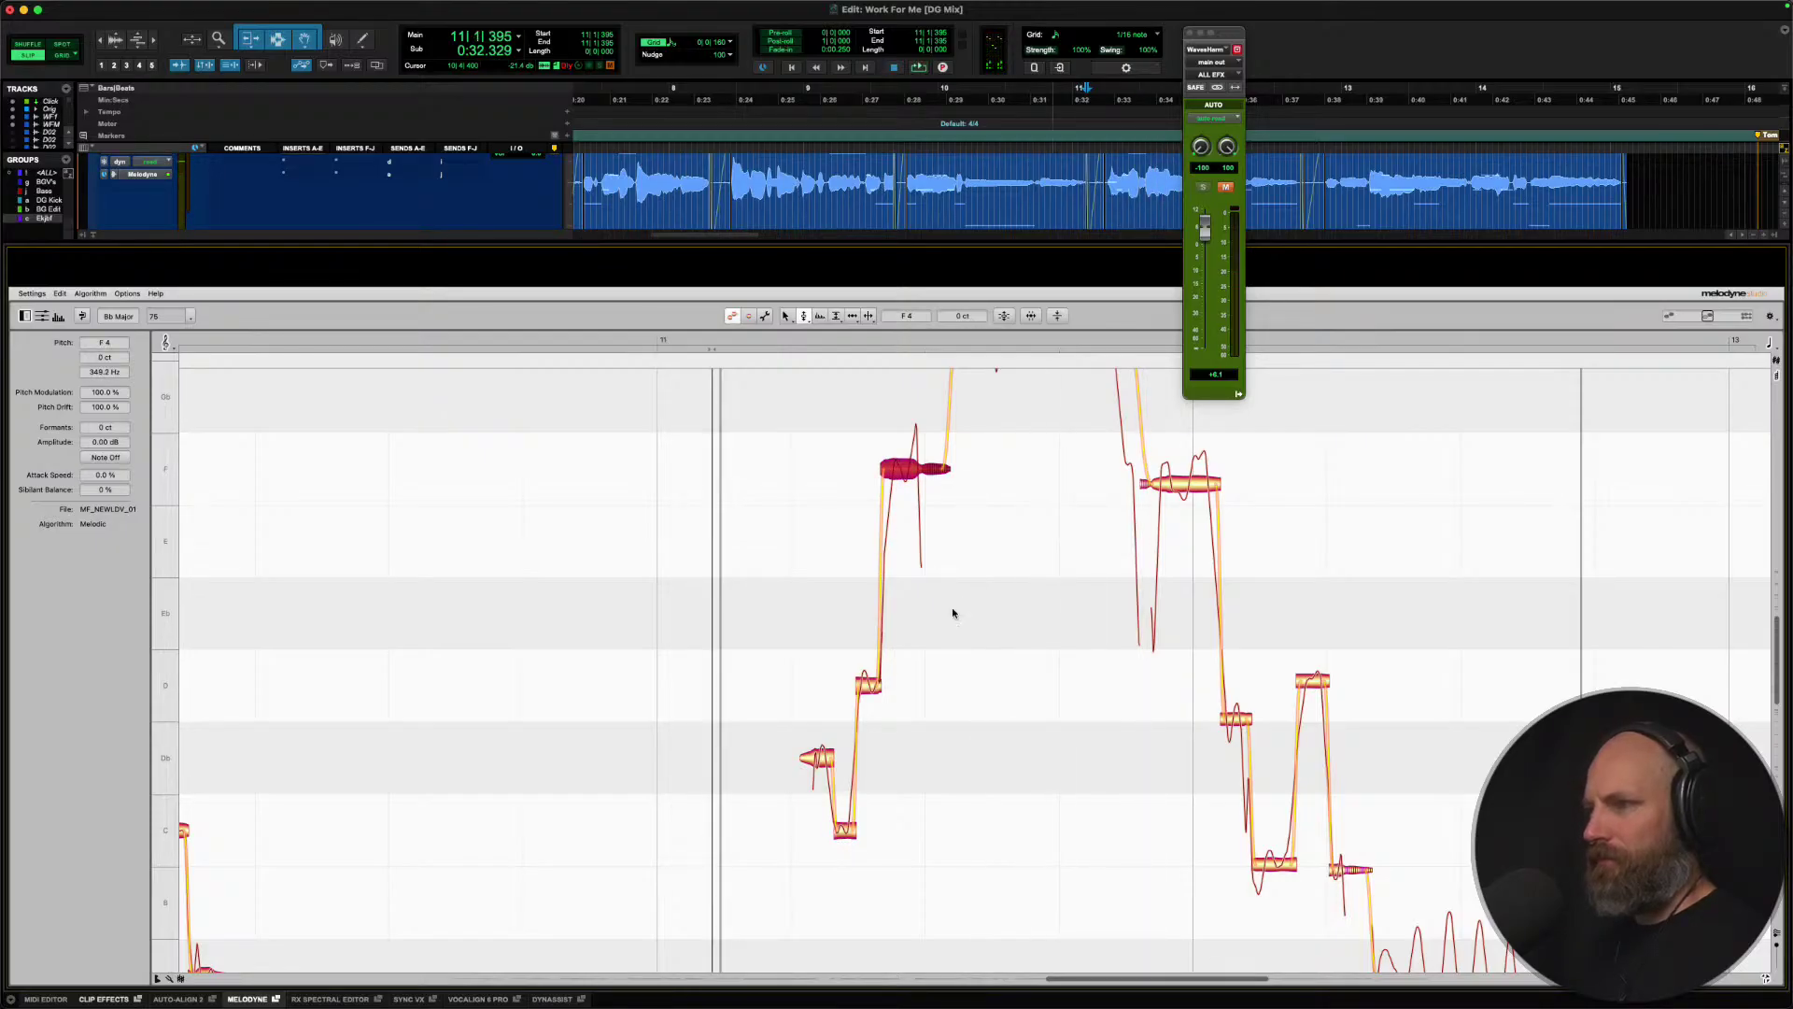
Centre the G 4 note following the F 4 note at 0 ct and play the phrase.
scroll(951, 607, up, 3)
scroll(999, 476, up, 2)
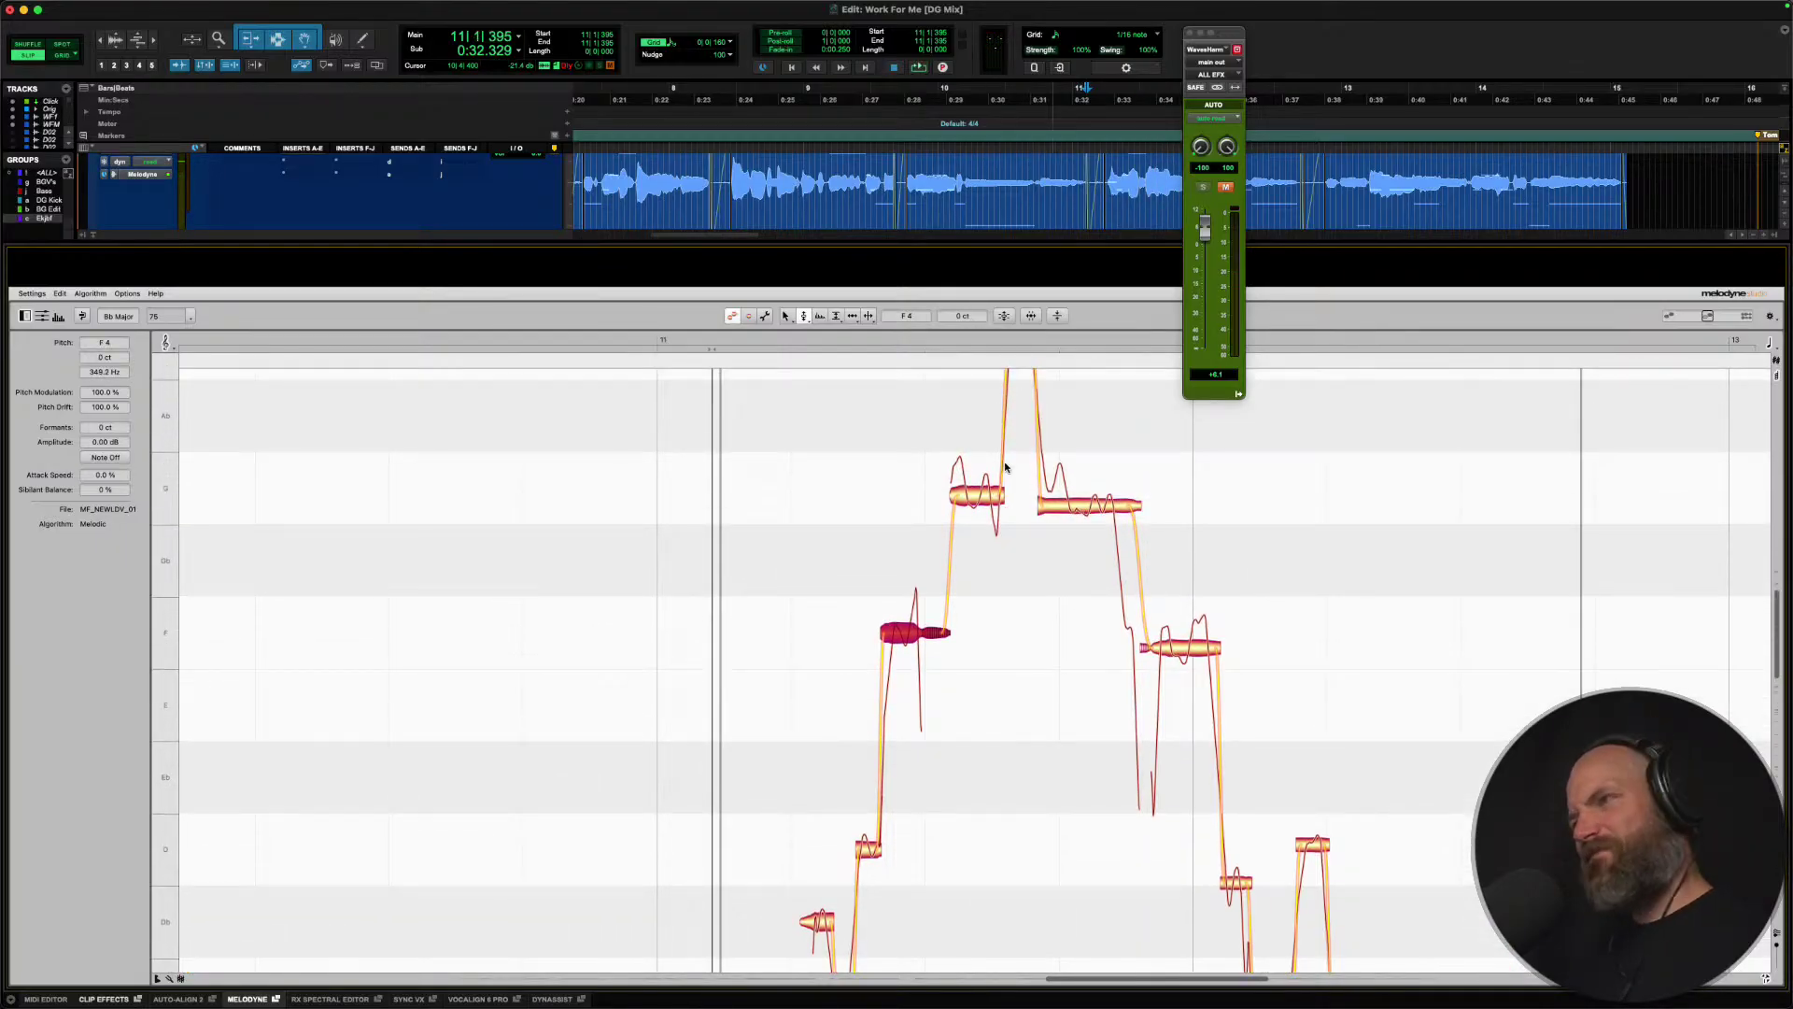
click(979, 493)
key(space)
scroll(1028, 635, up, 2)
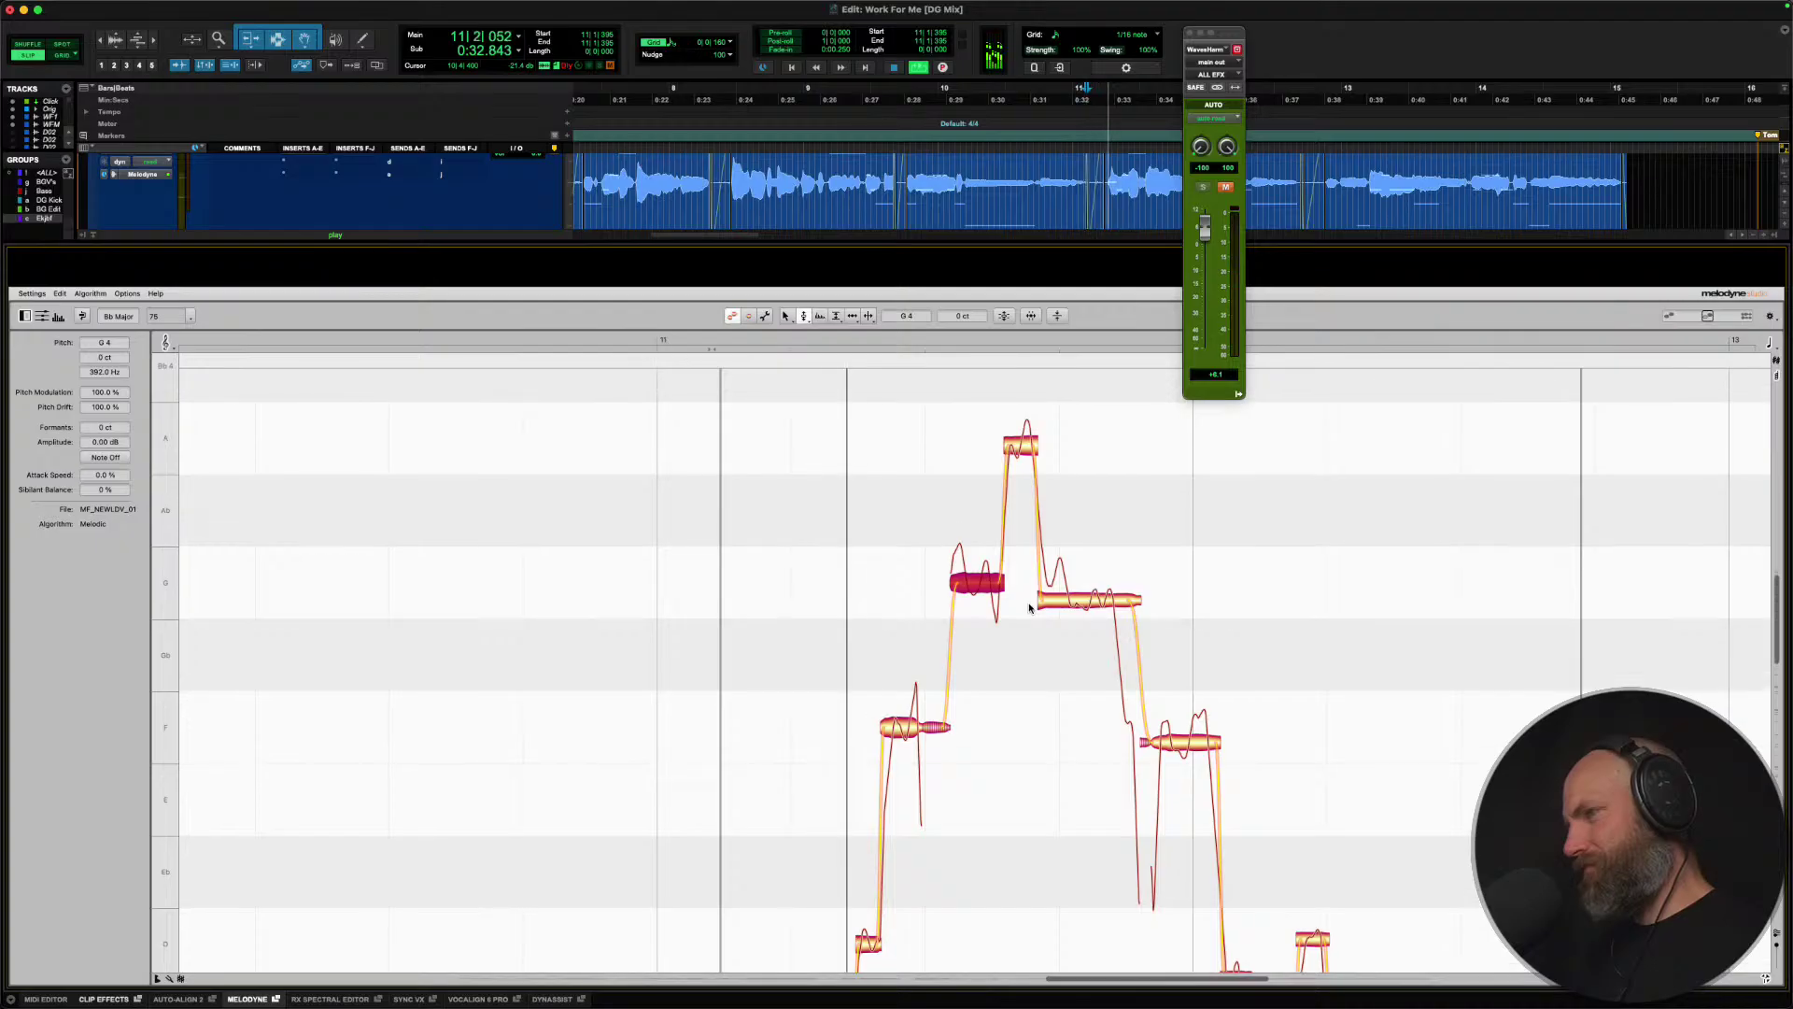
key(space)
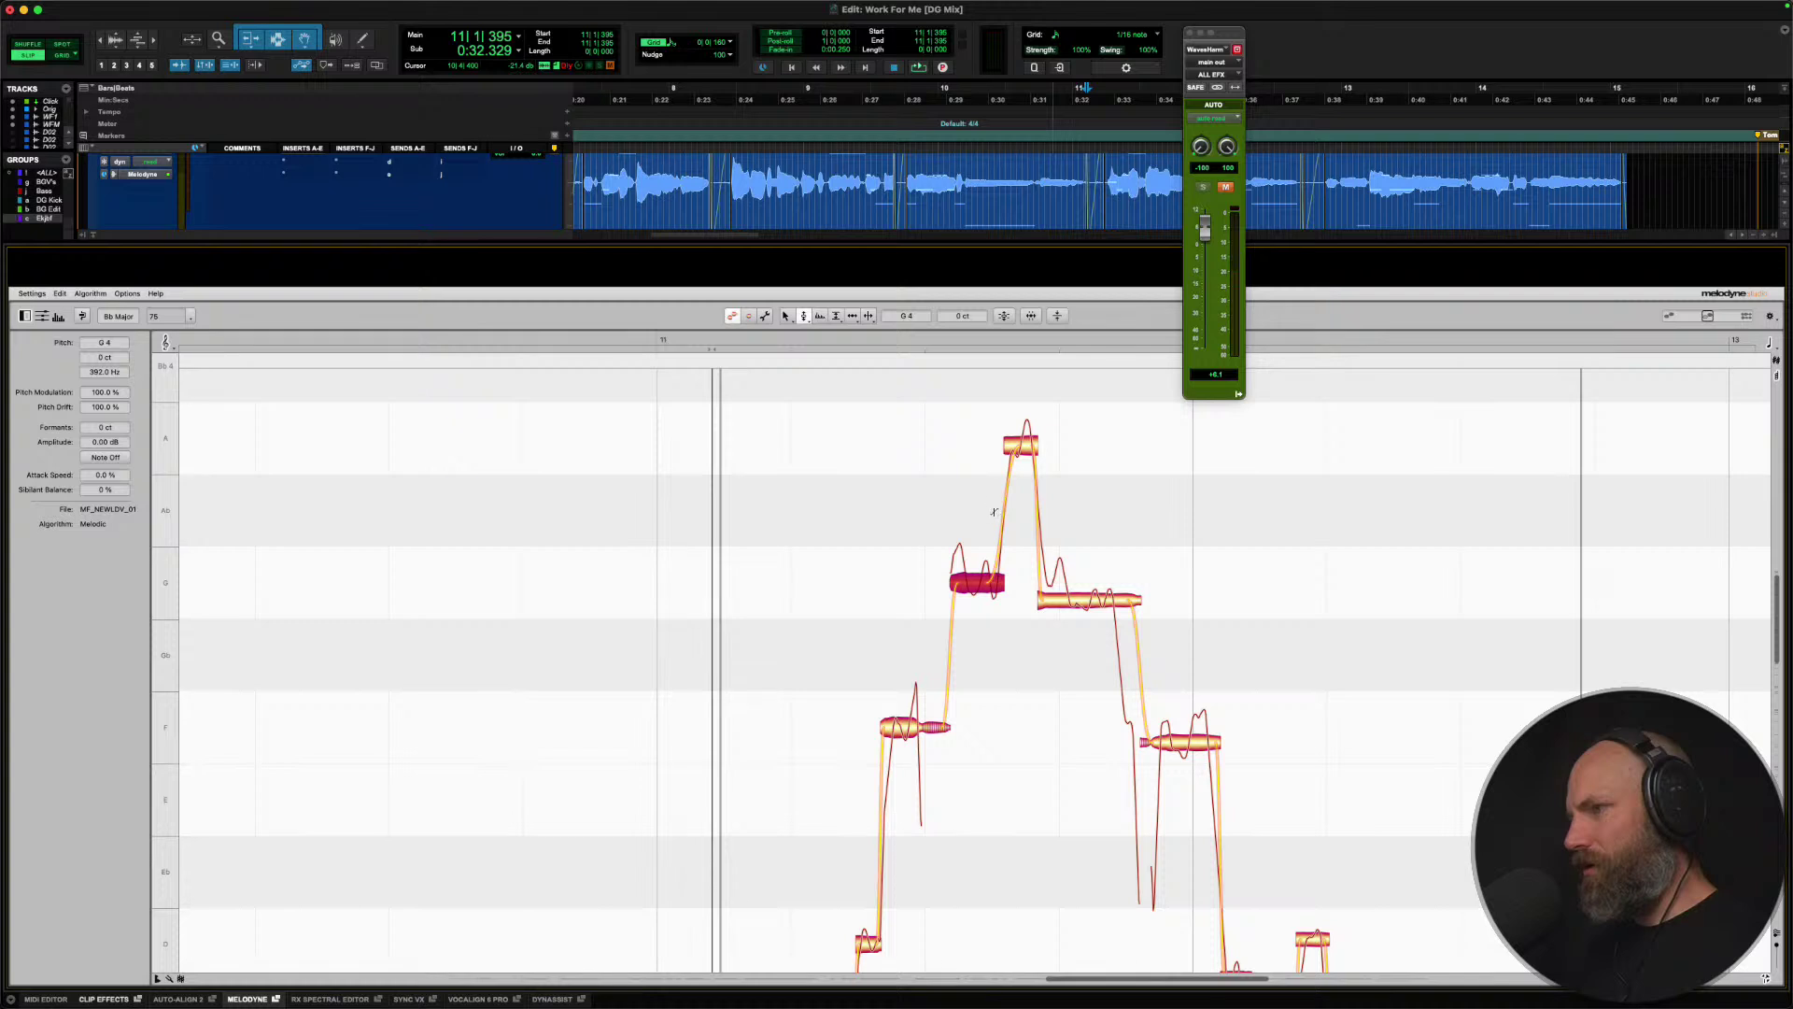
Centre the phrase's highest note on A 4 and split it into two parts where its pitch curve rises.
right_click(1019, 441)
click(1021, 449)
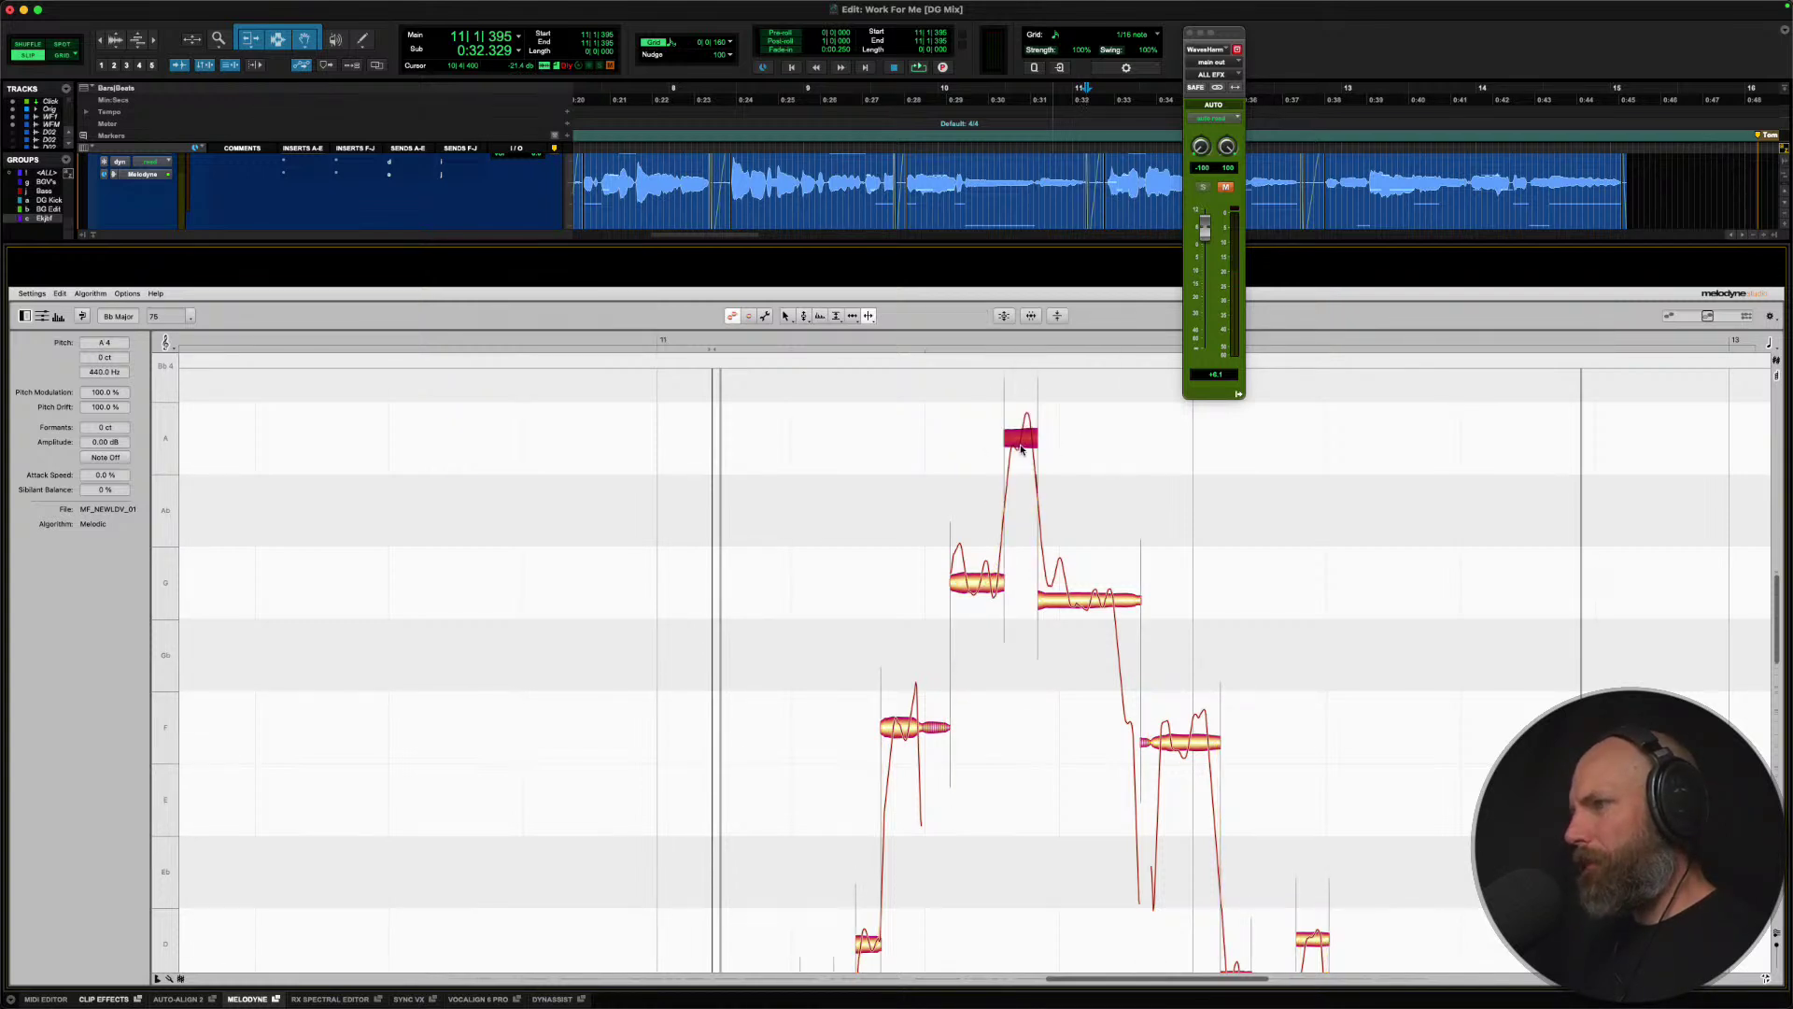
right_click(1020, 441)
click(973, 448)
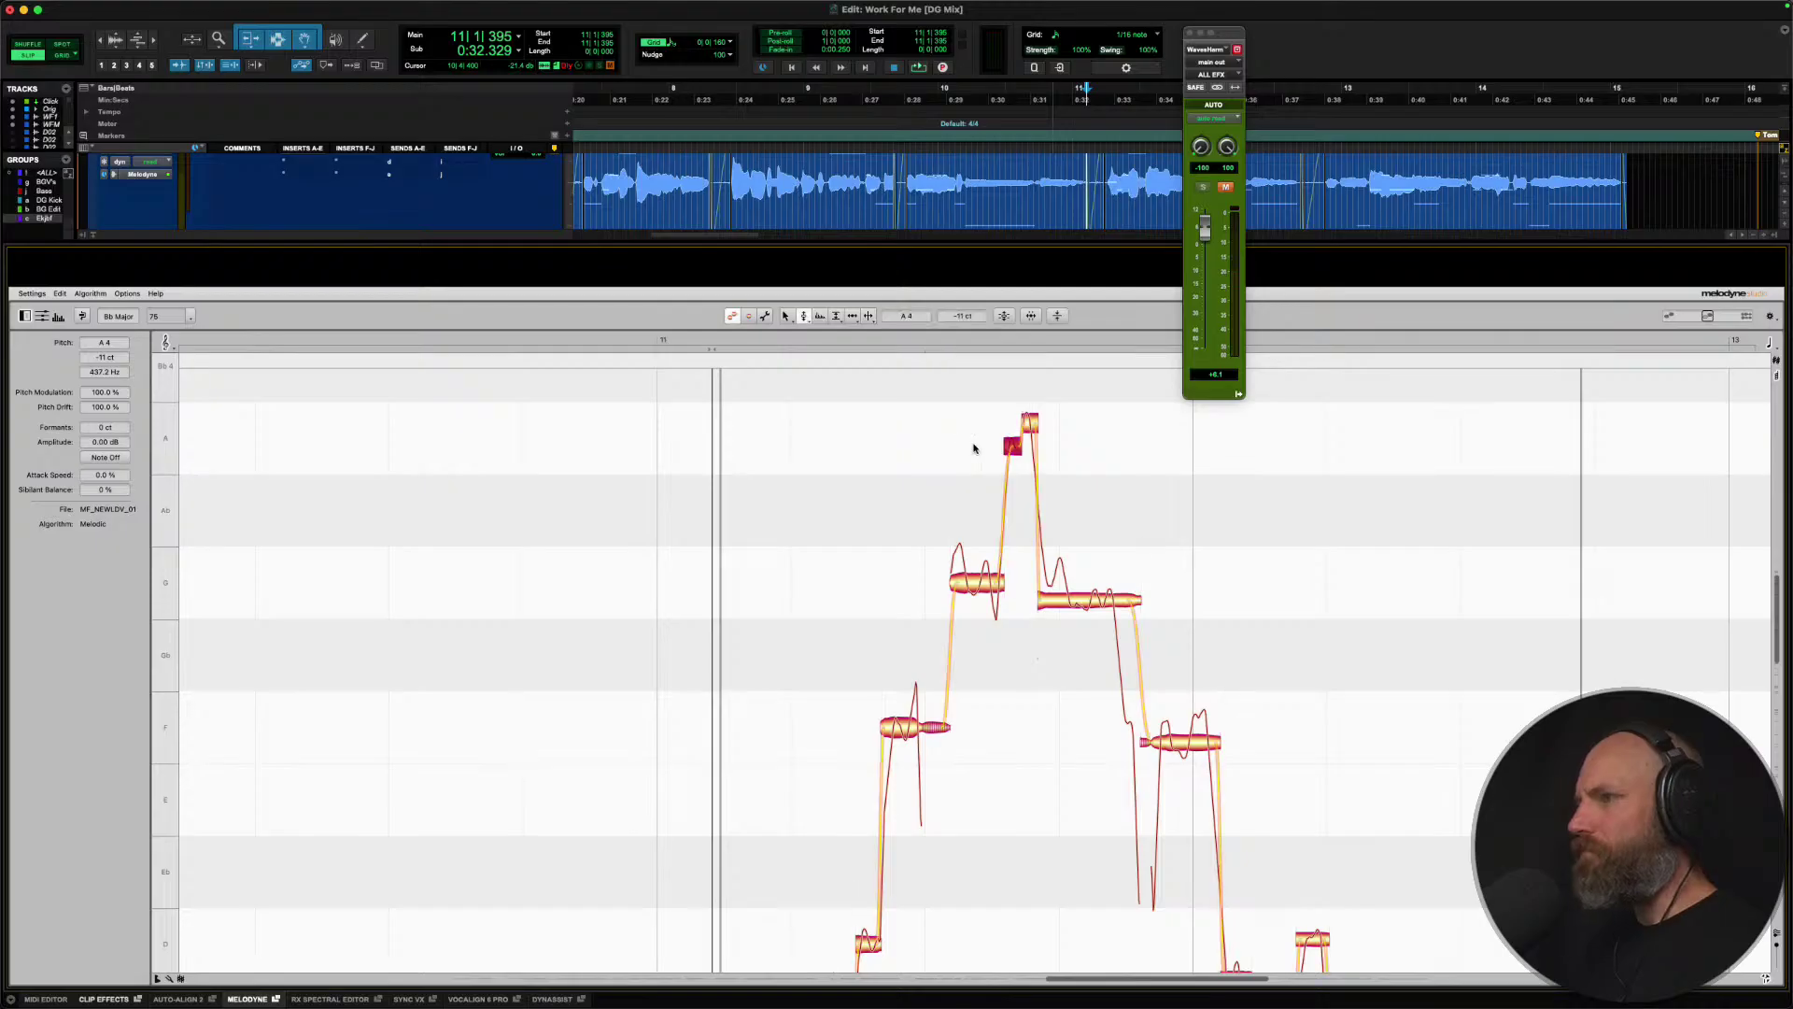
Centre both parts of the split A 4 note at 0 ct.
scroll(1014, 439, up, 5)
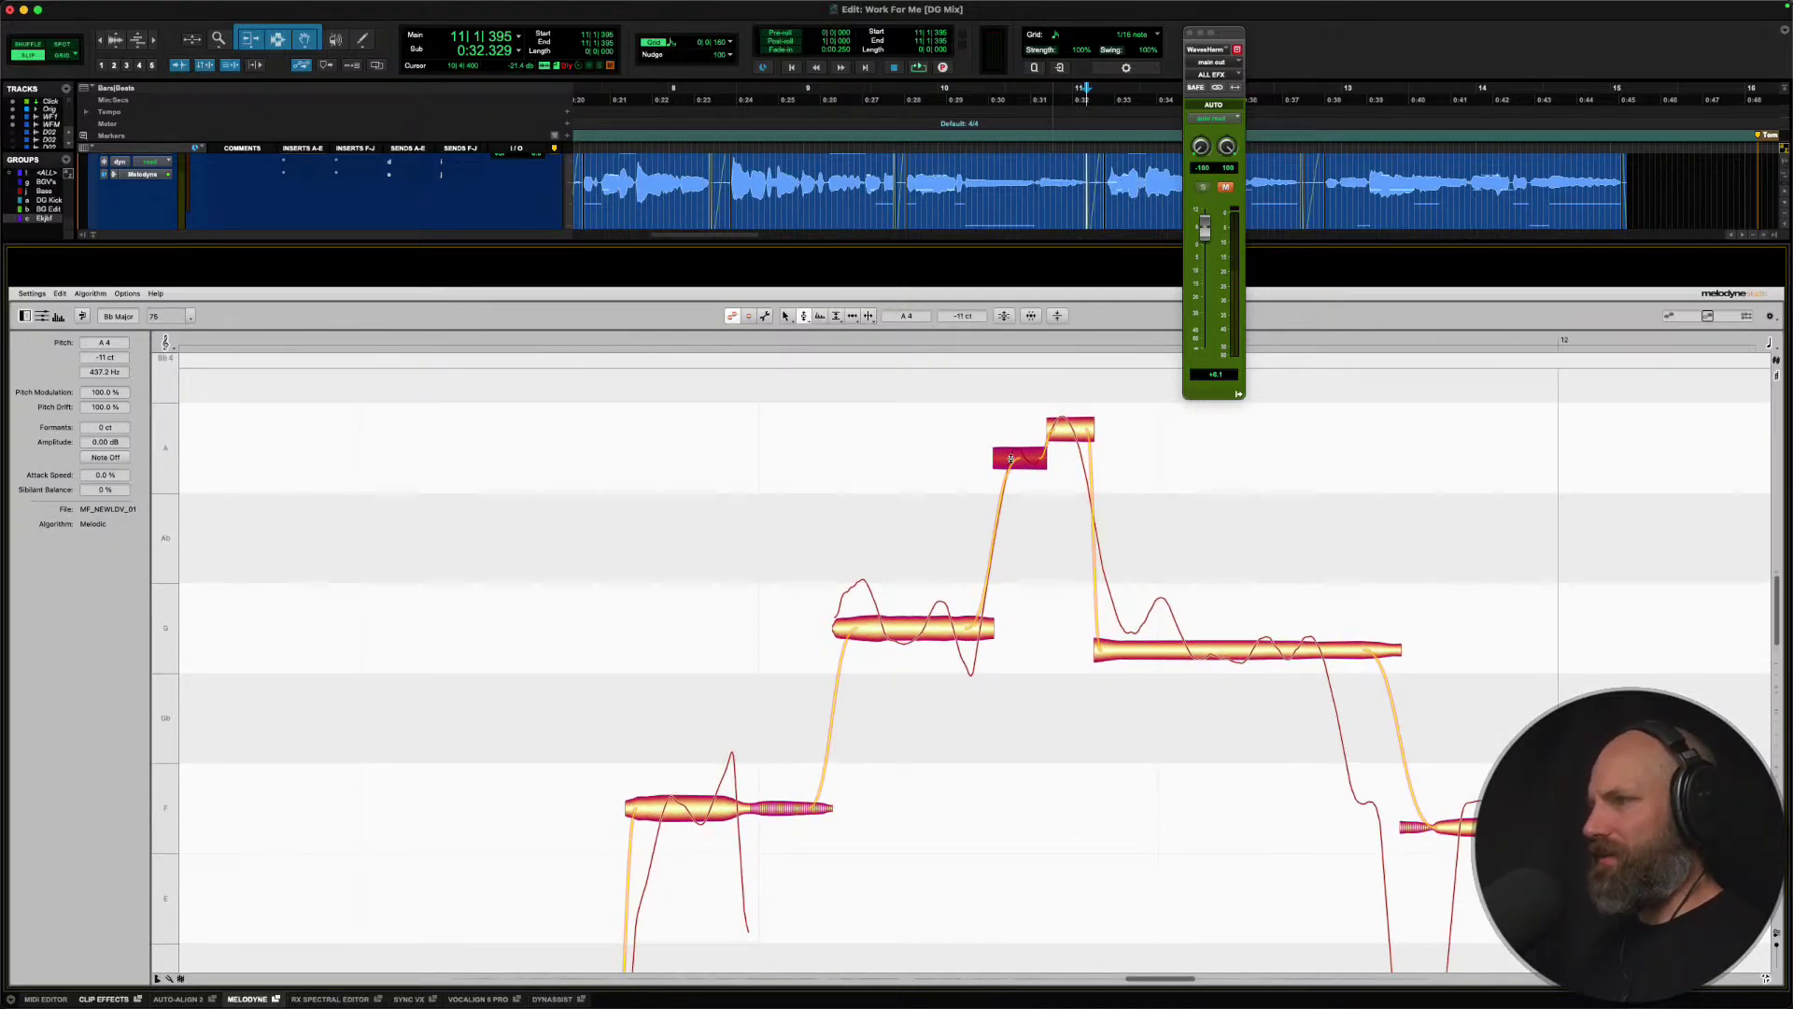
double_click(1019, 454)
double_click(1069, 434)
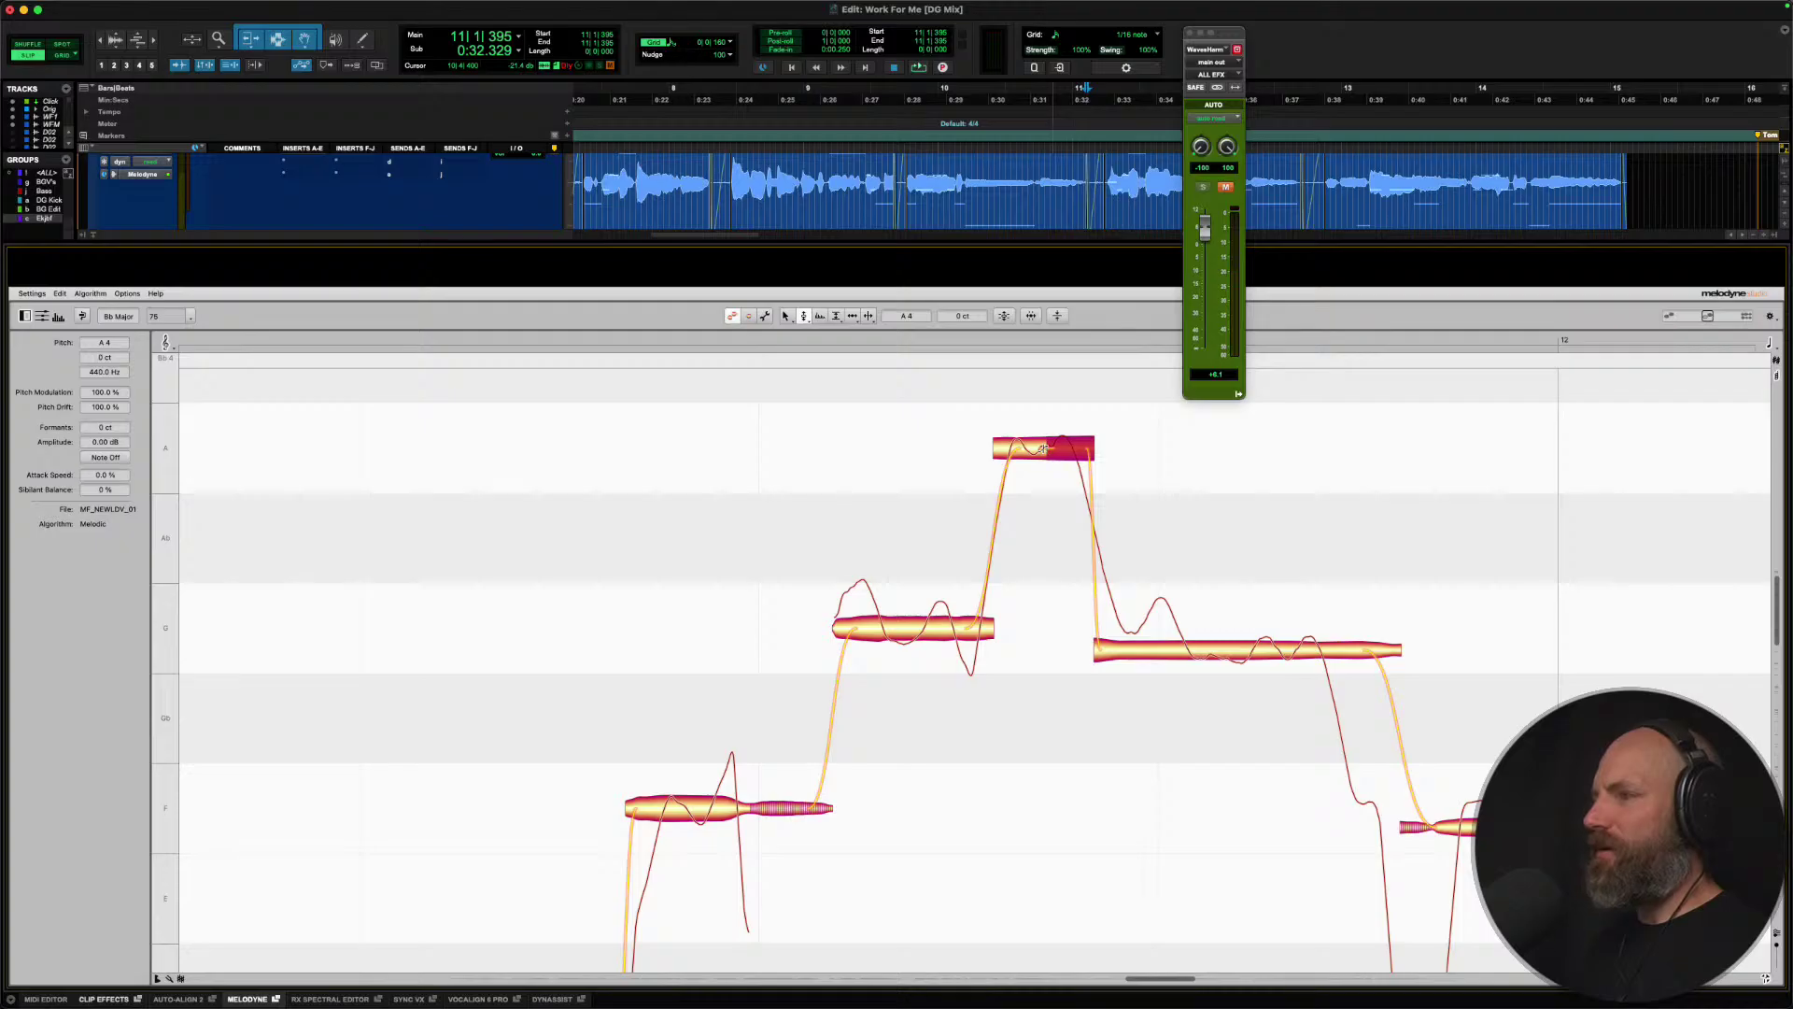
scroll(1035, 560, up, 10)
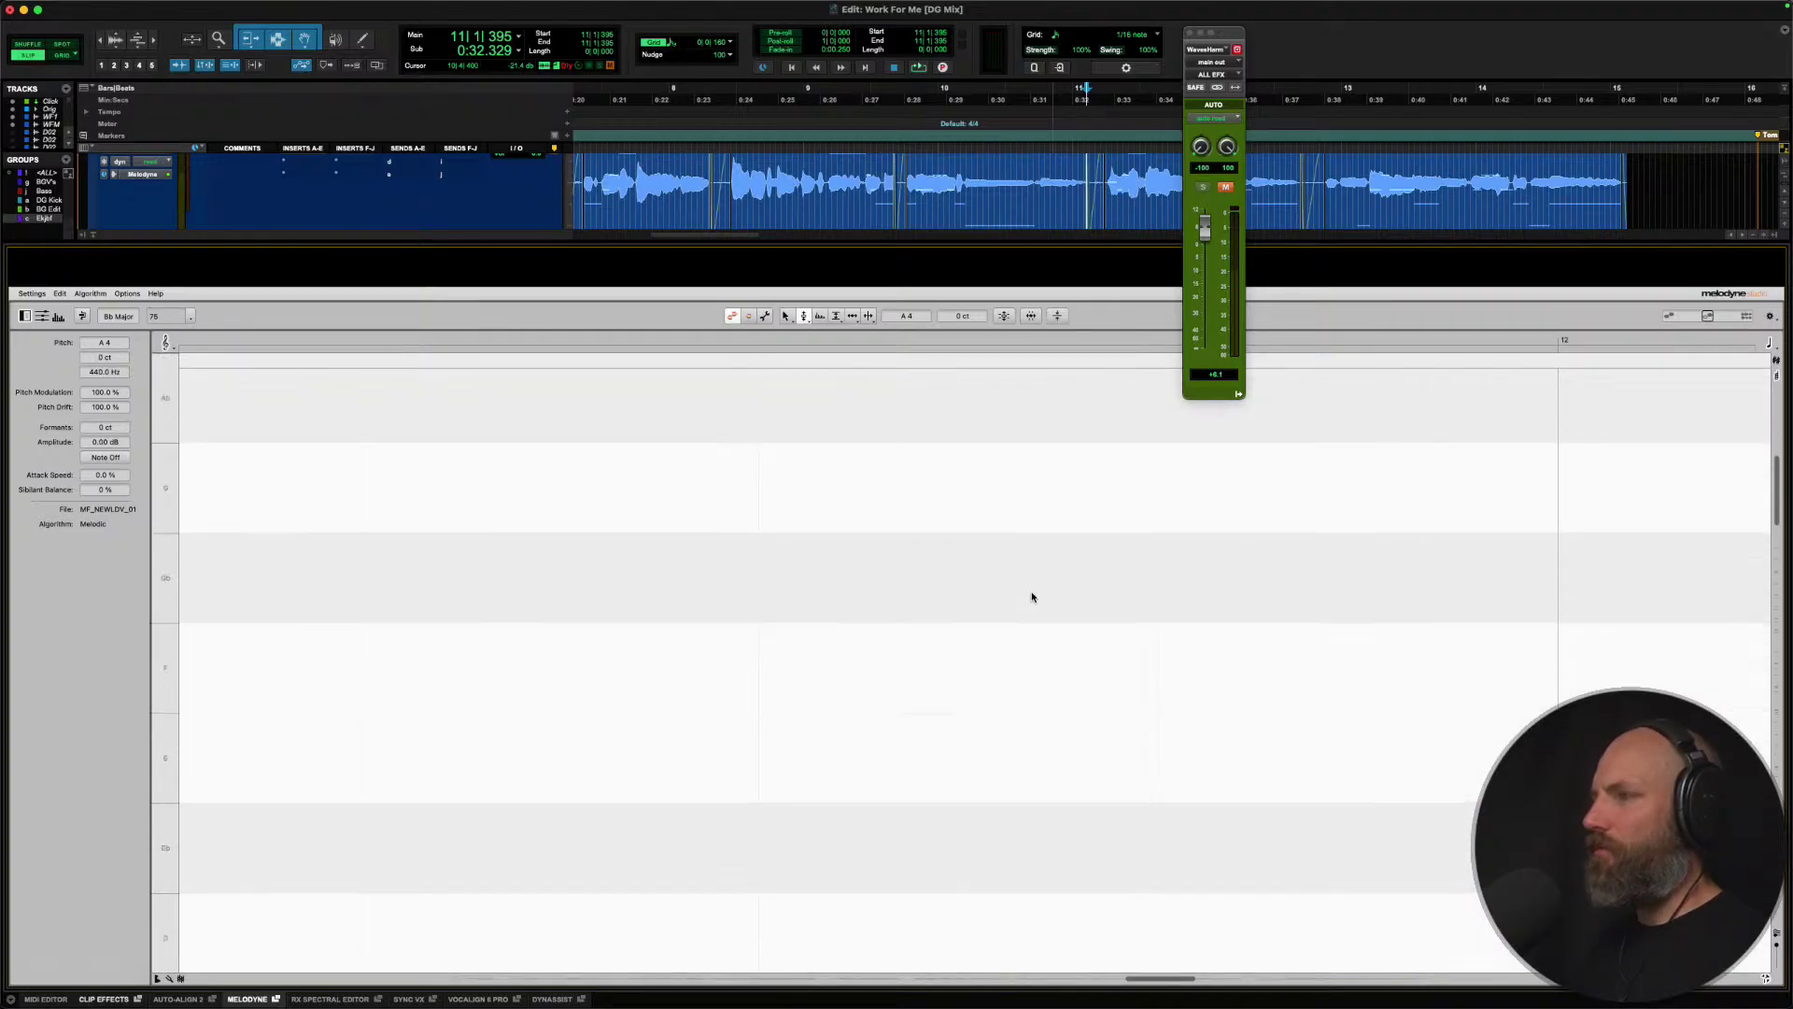
scroll(1032, 596, down, 10)
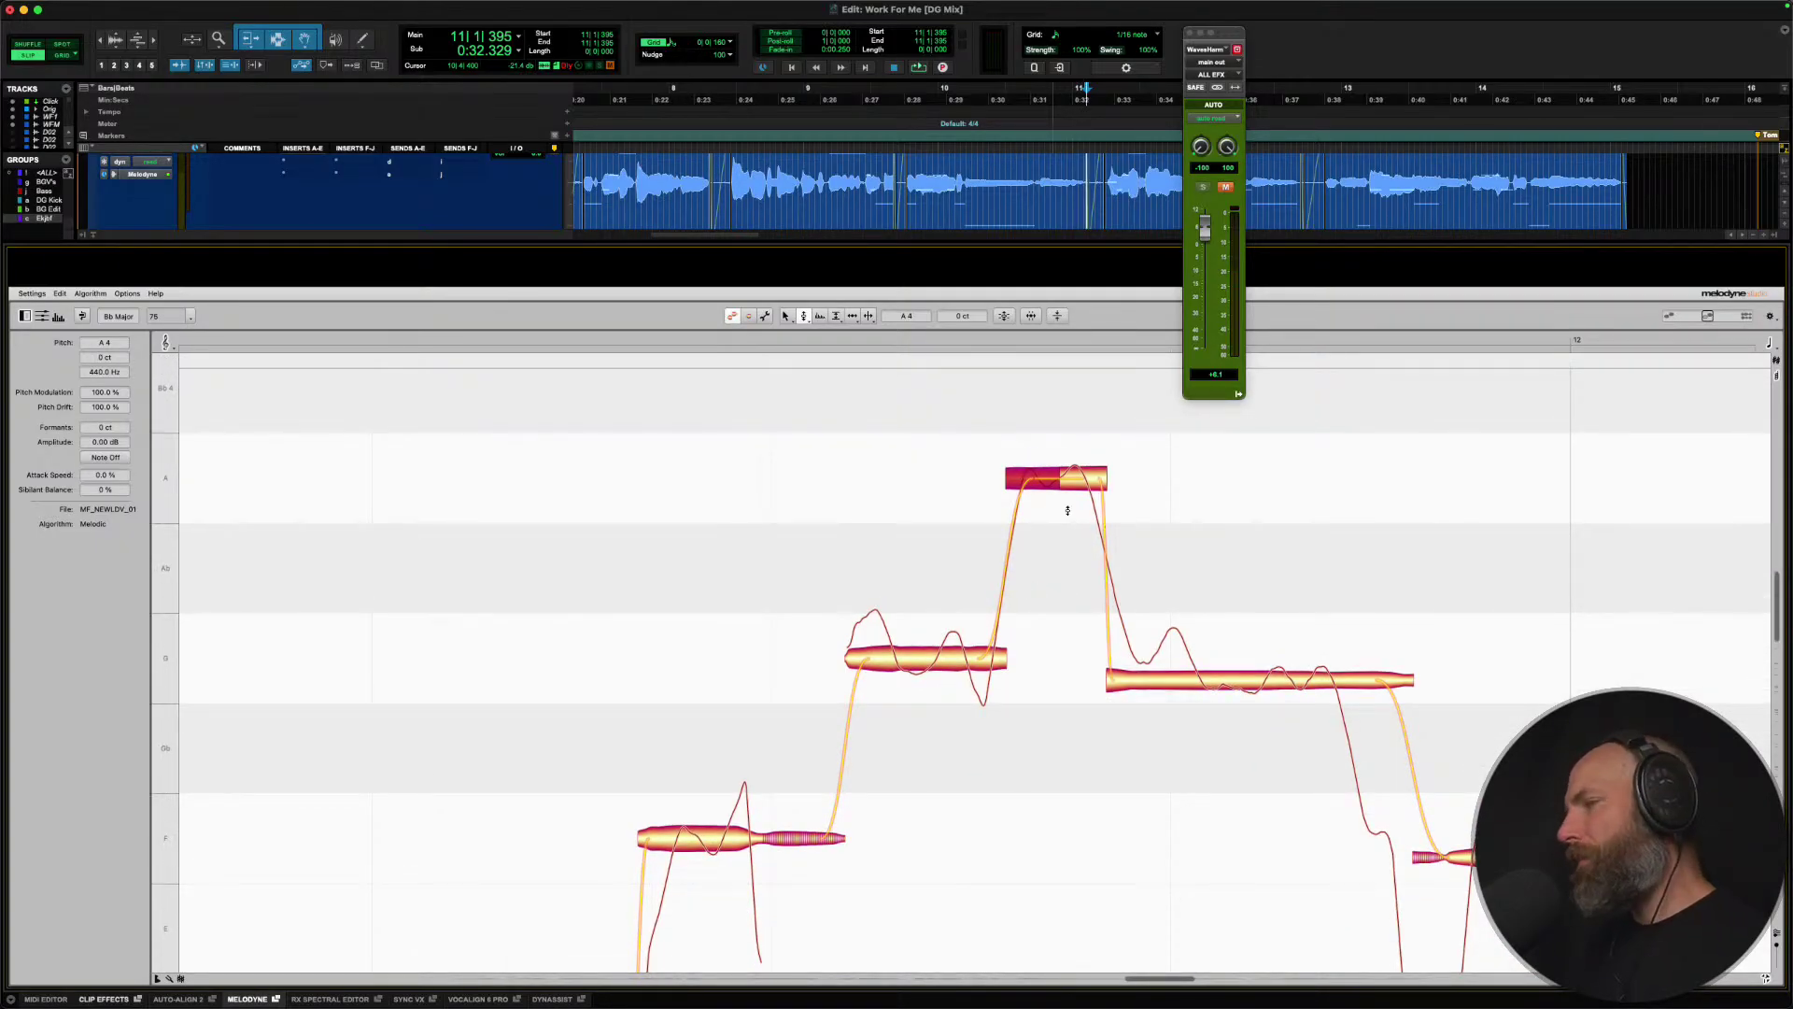
Smooth the pitch transition between the two A 4 parts and audition the phrase.
click(988, 651)
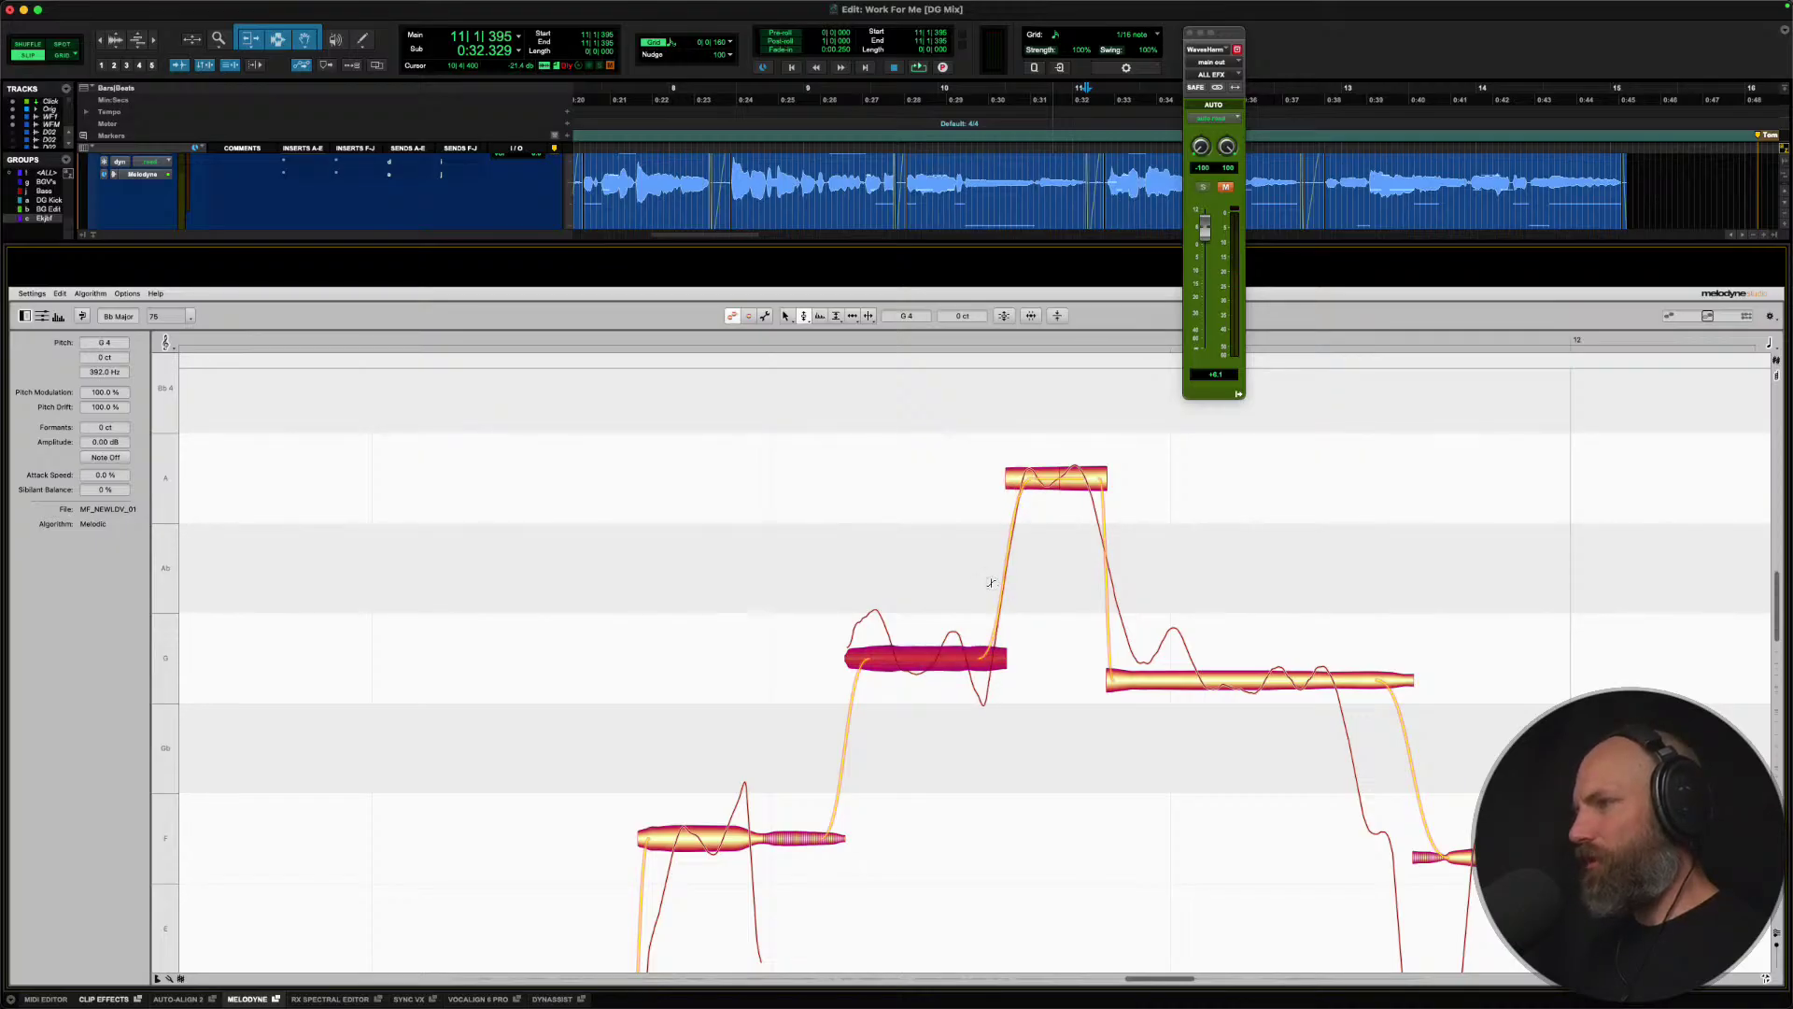
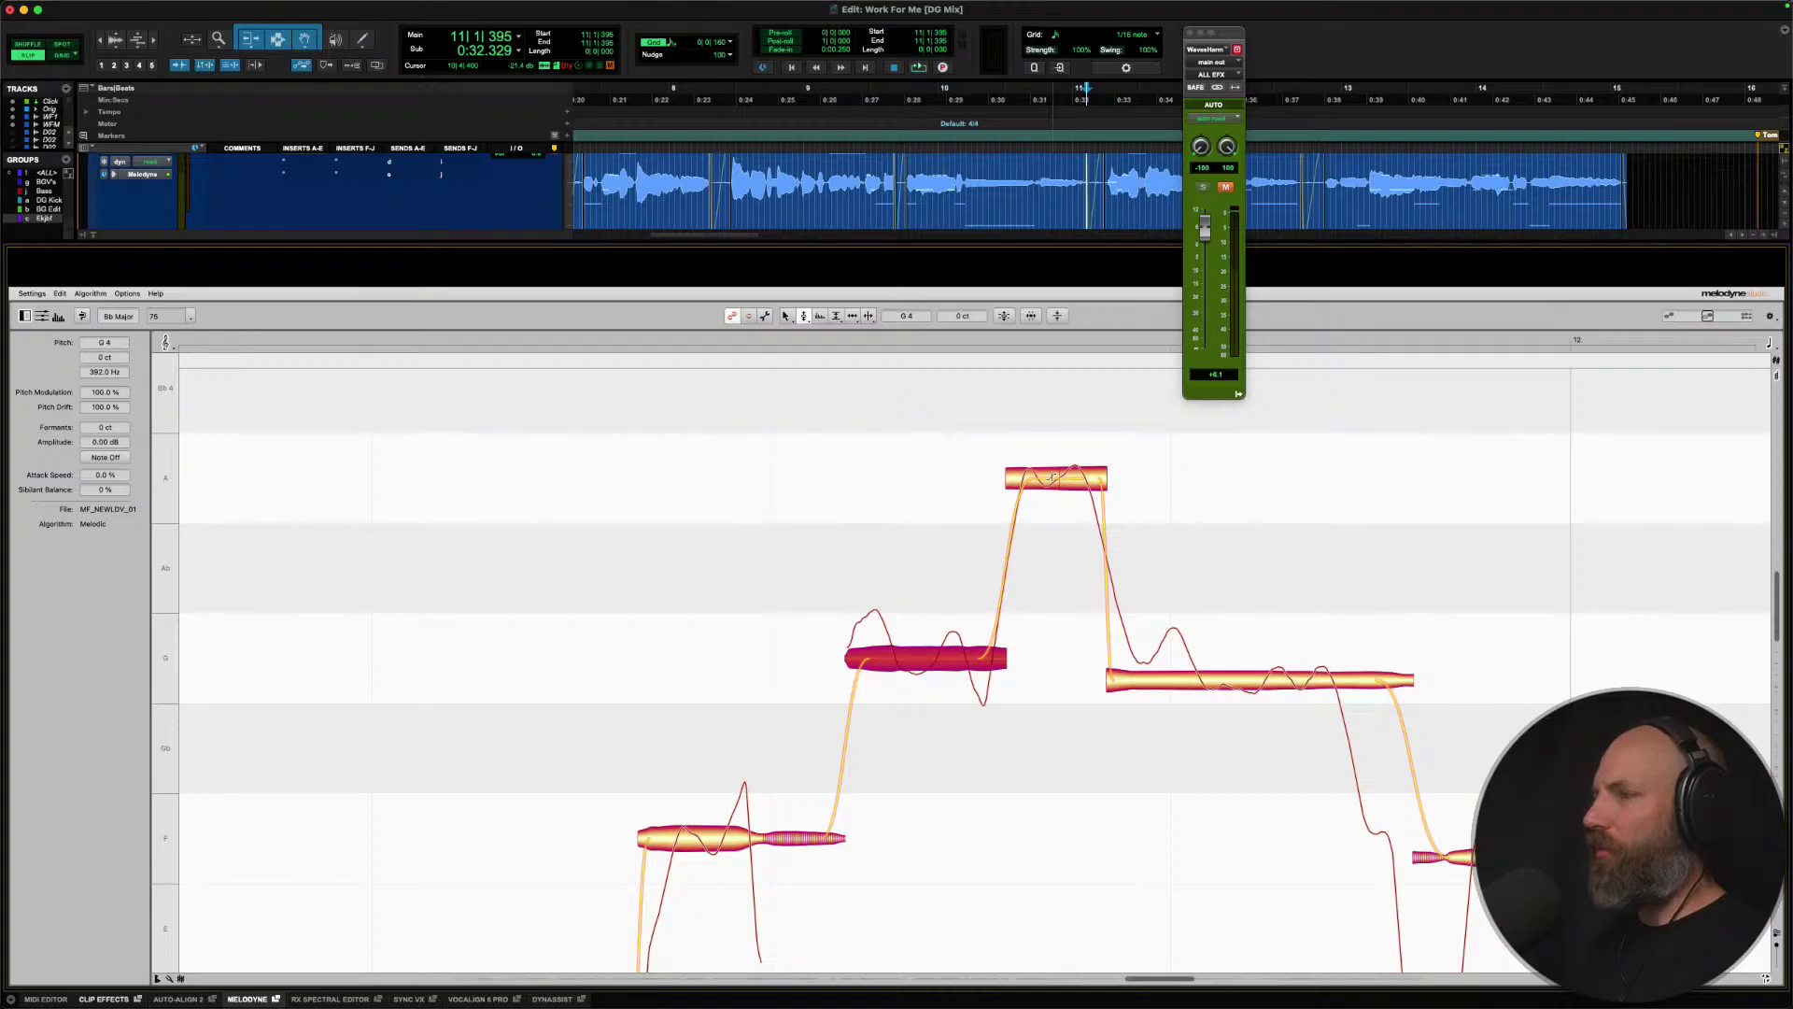
click(1055, 480)
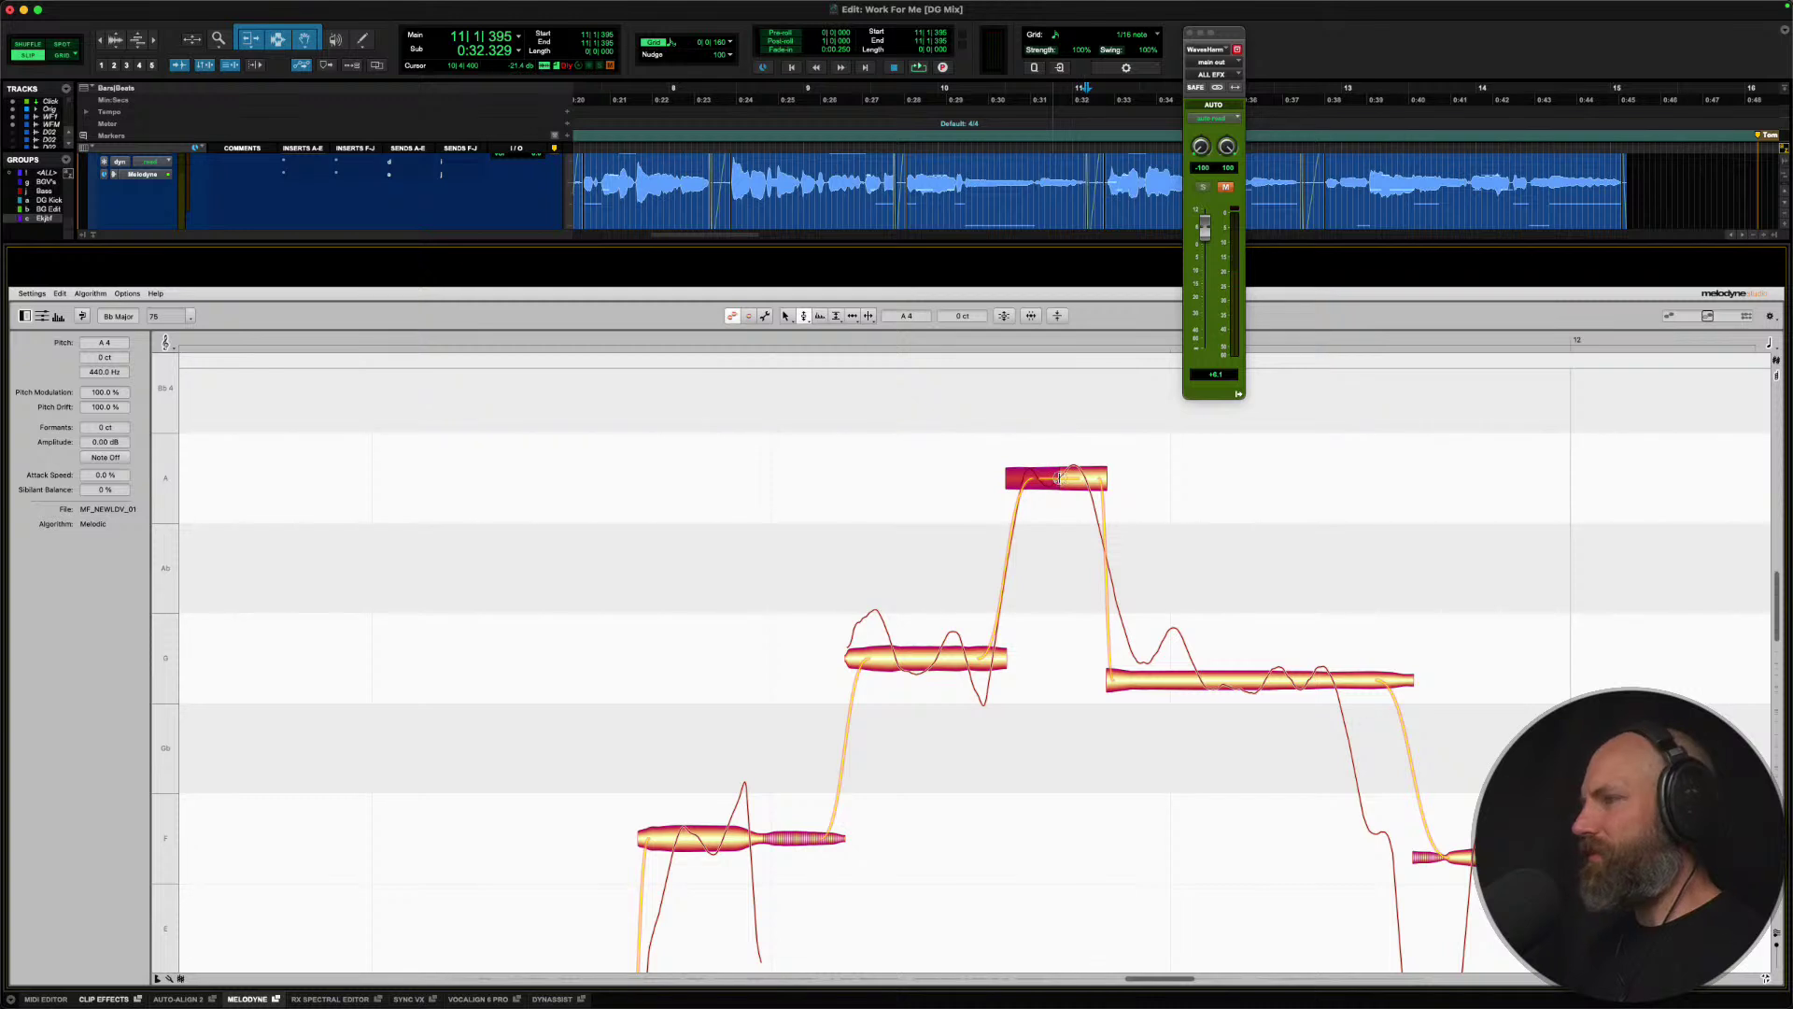
key(space)
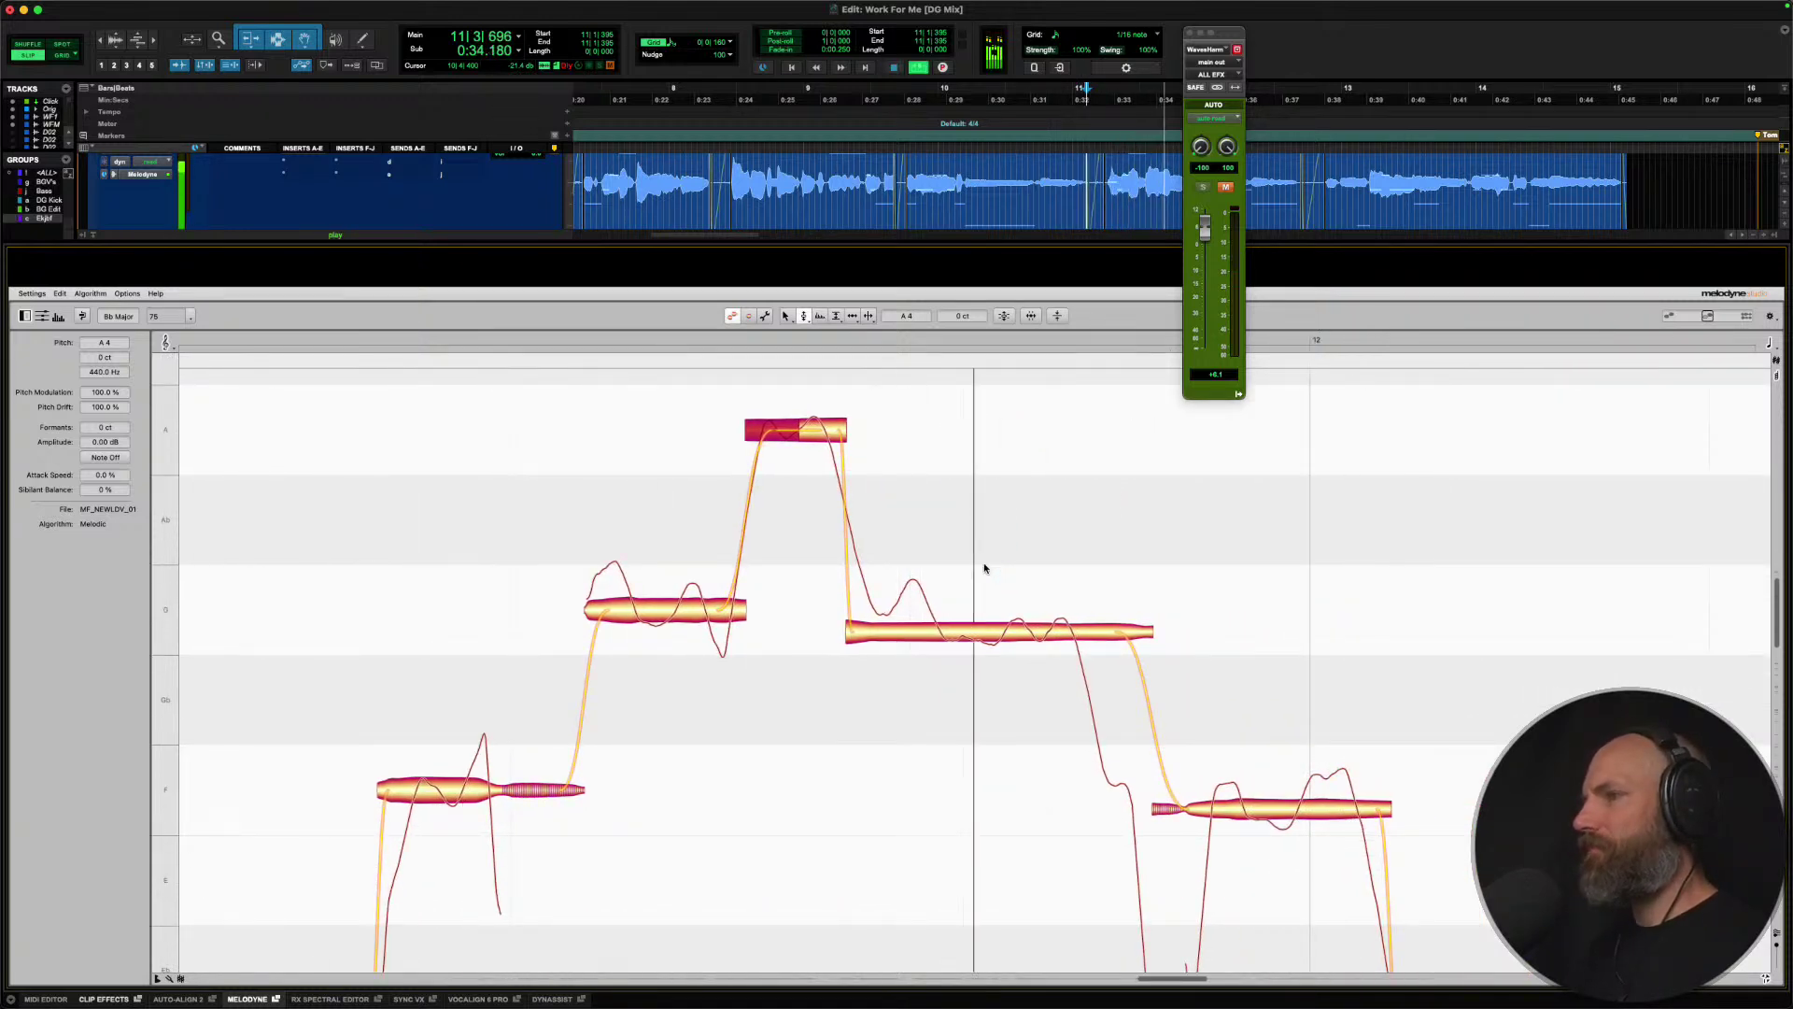
key(space)
Split the long G 4 note following the A 4 peak about a third of the way into it.
right_click(913, 624)
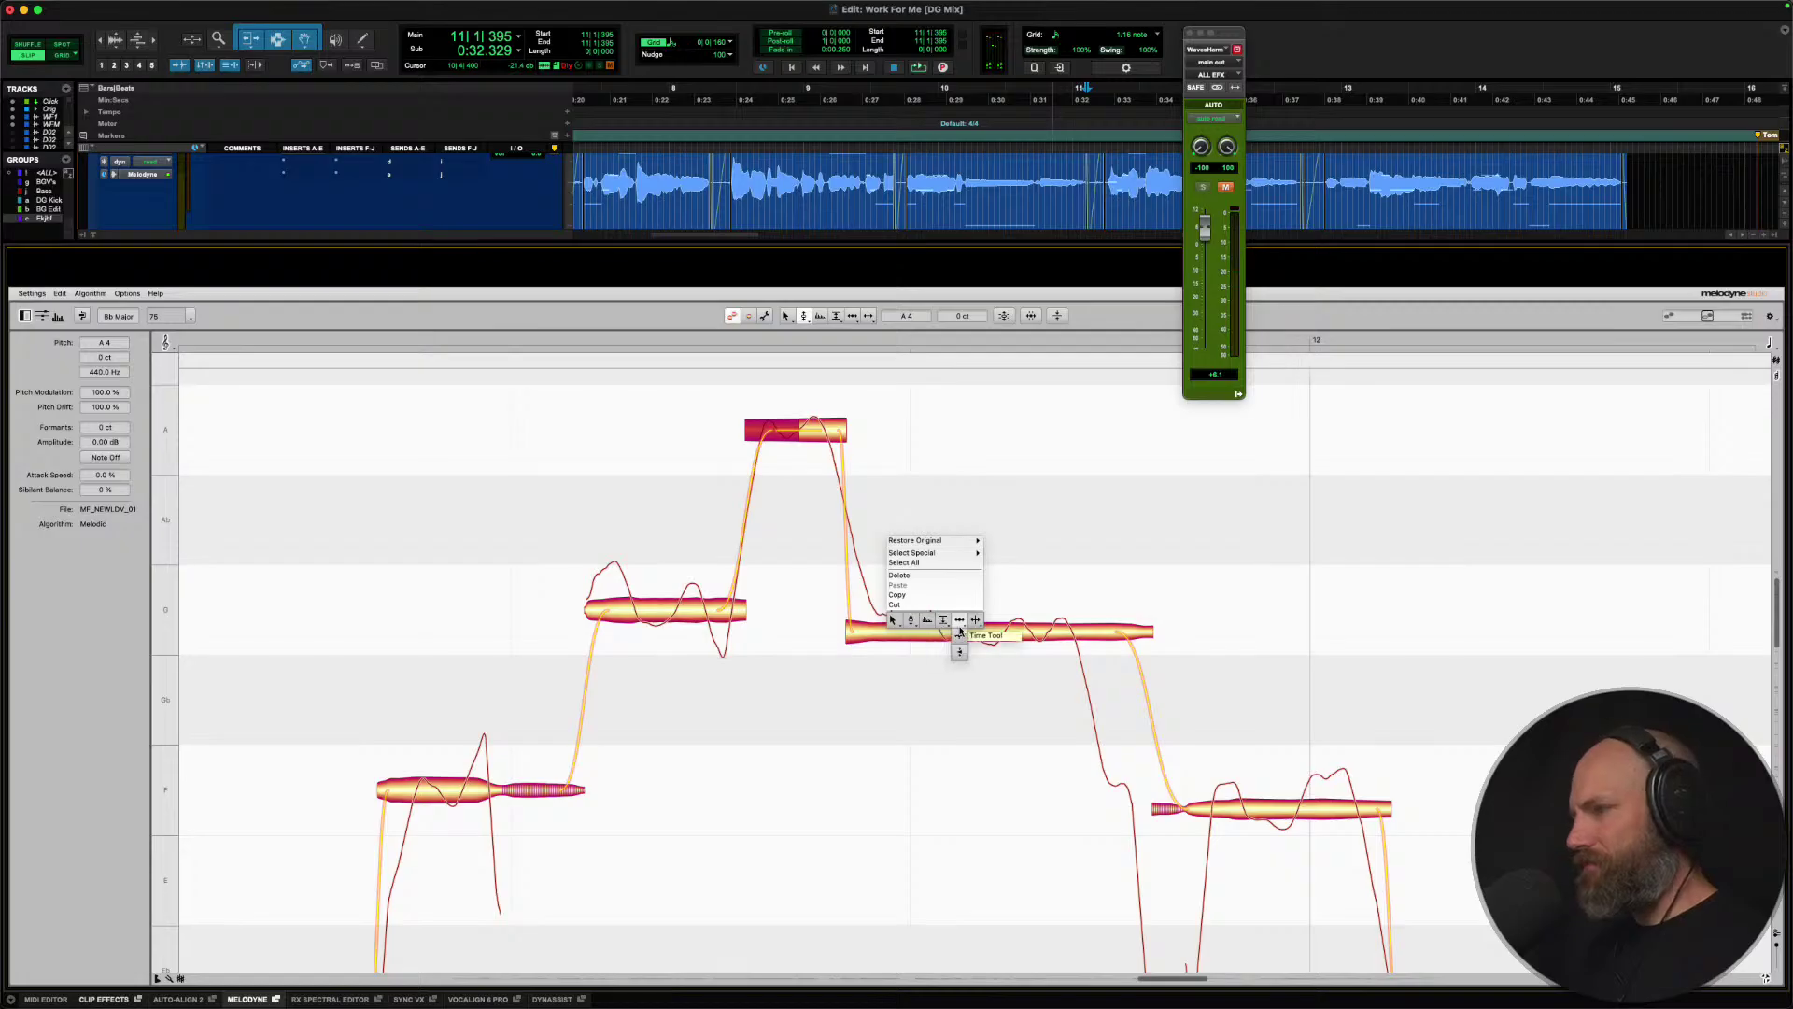
click(973, 633)
click(946, 637)
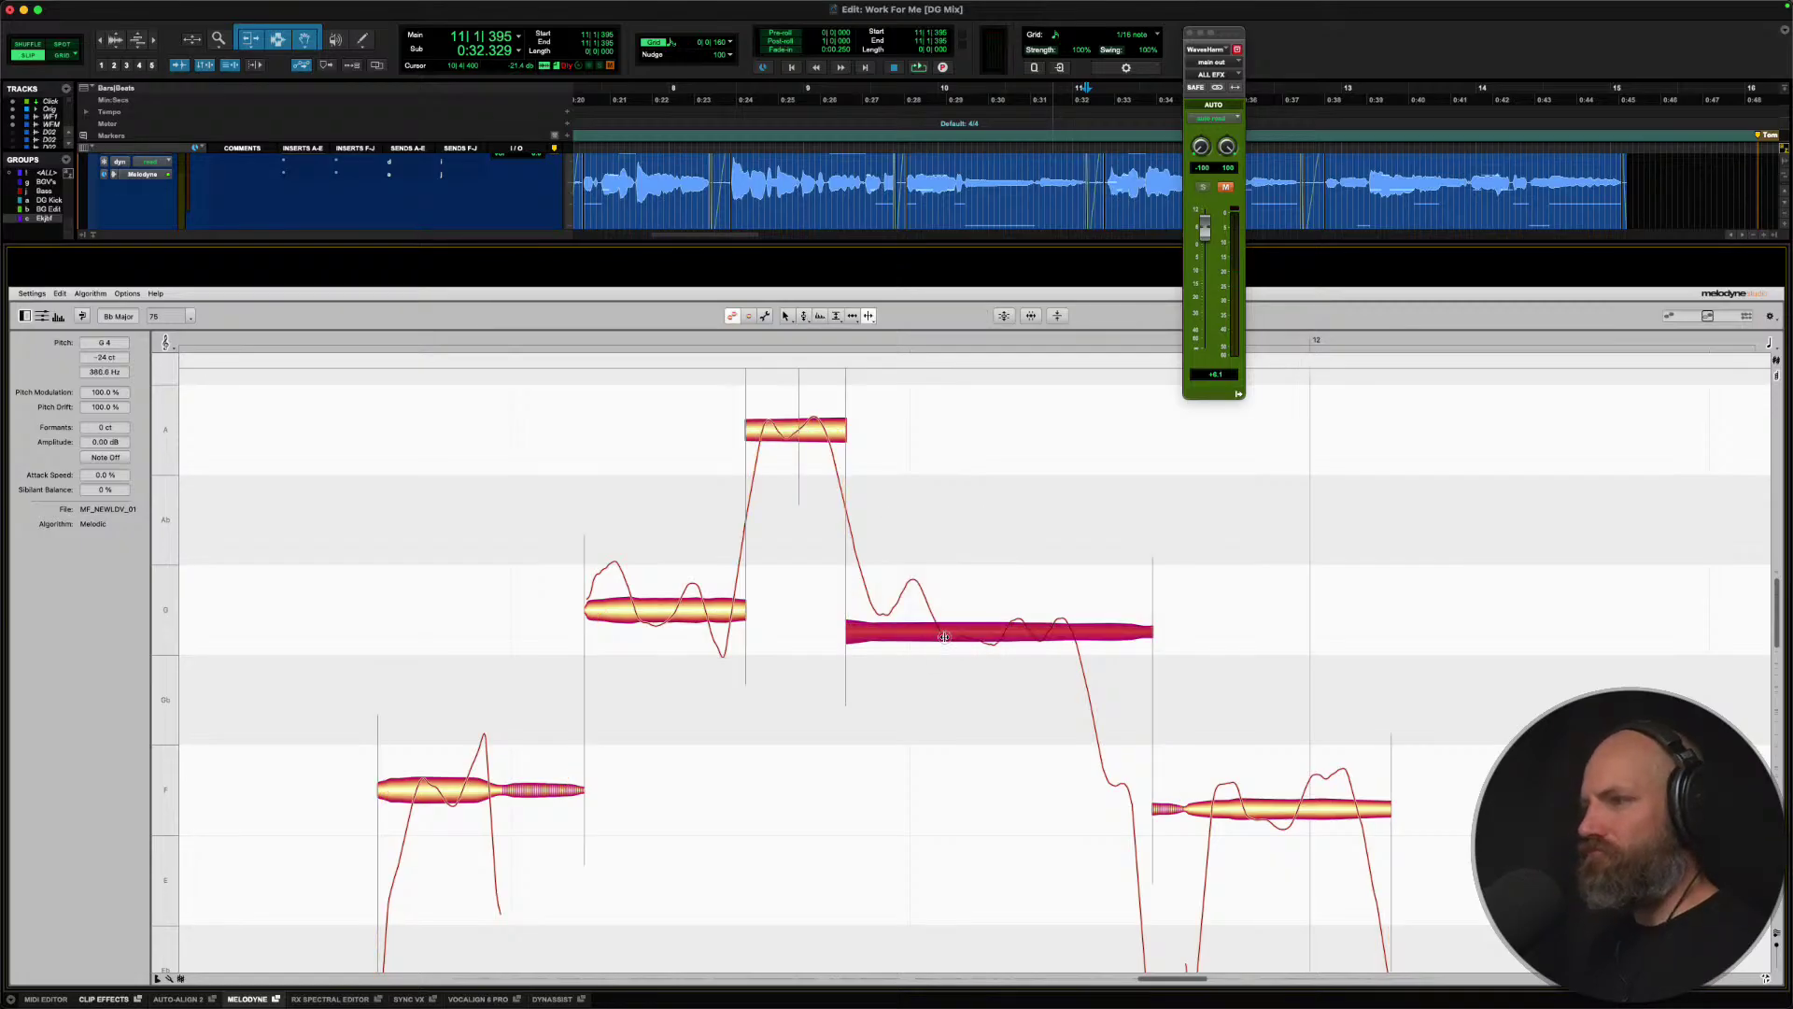
Centre both parts of the split long G 4 note at 0 ct and smooth the pitch transition between them.
right_click(898, 602)
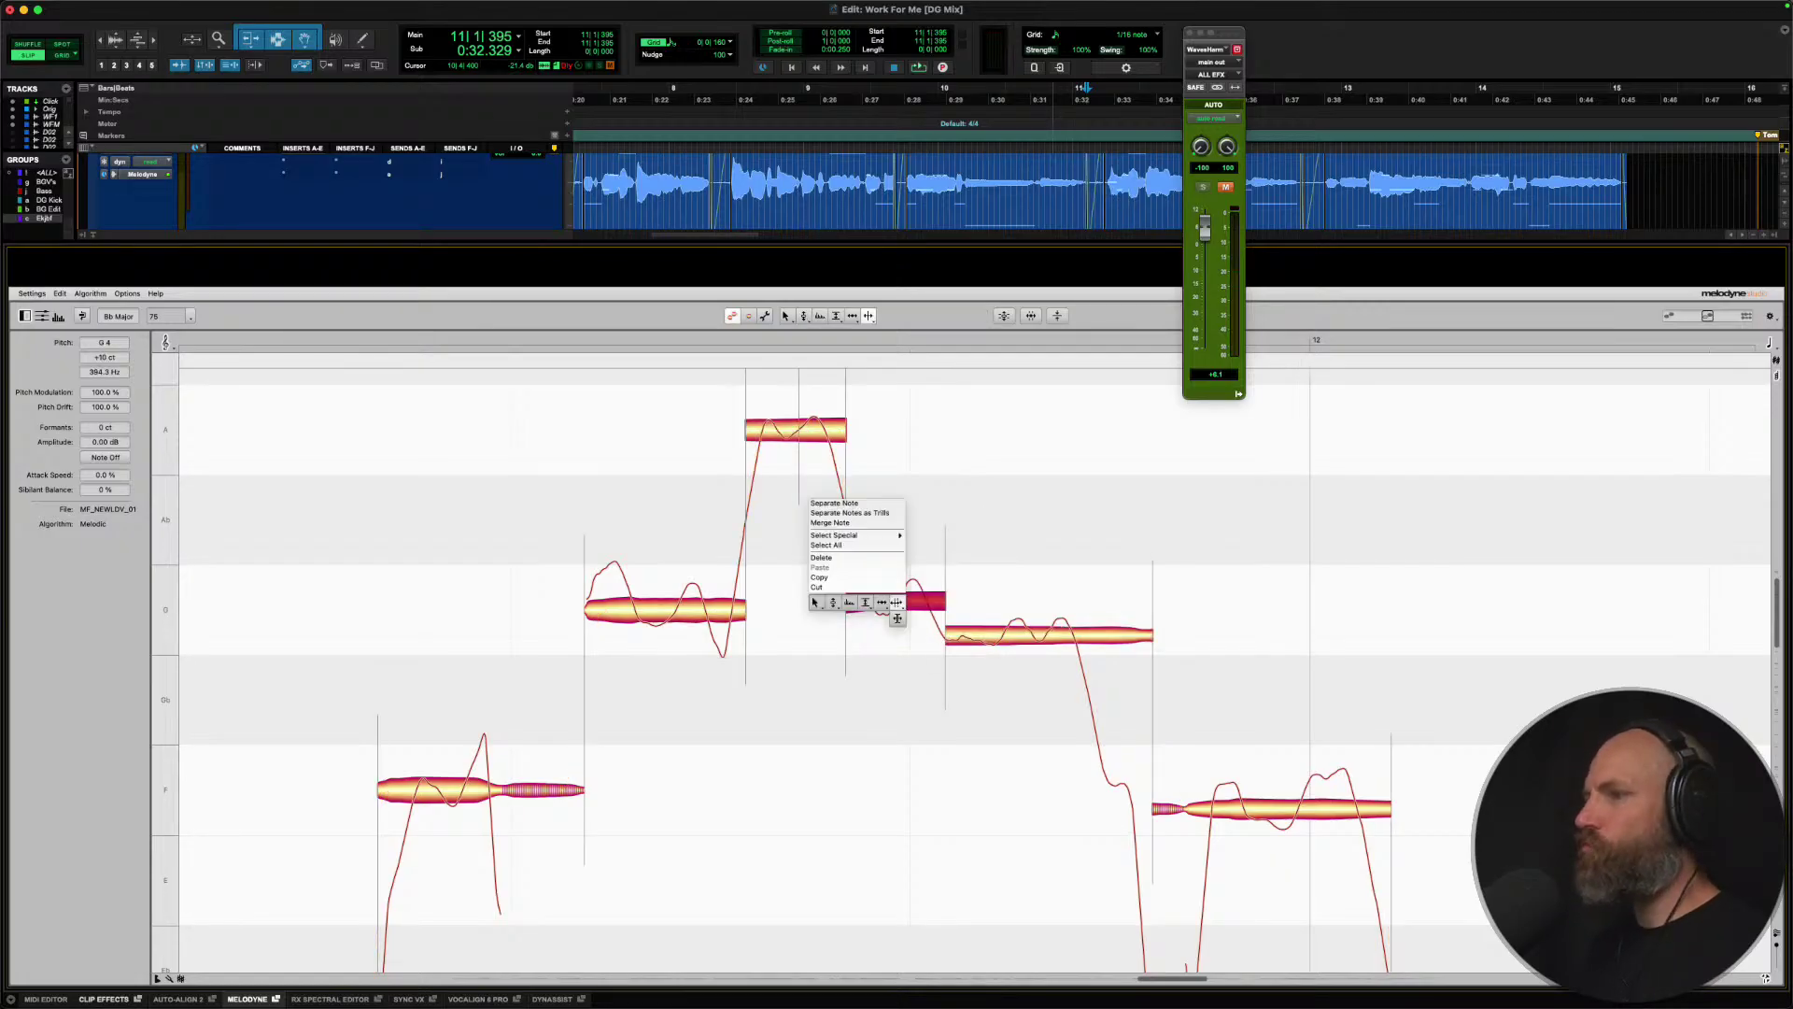
click(889, 601)
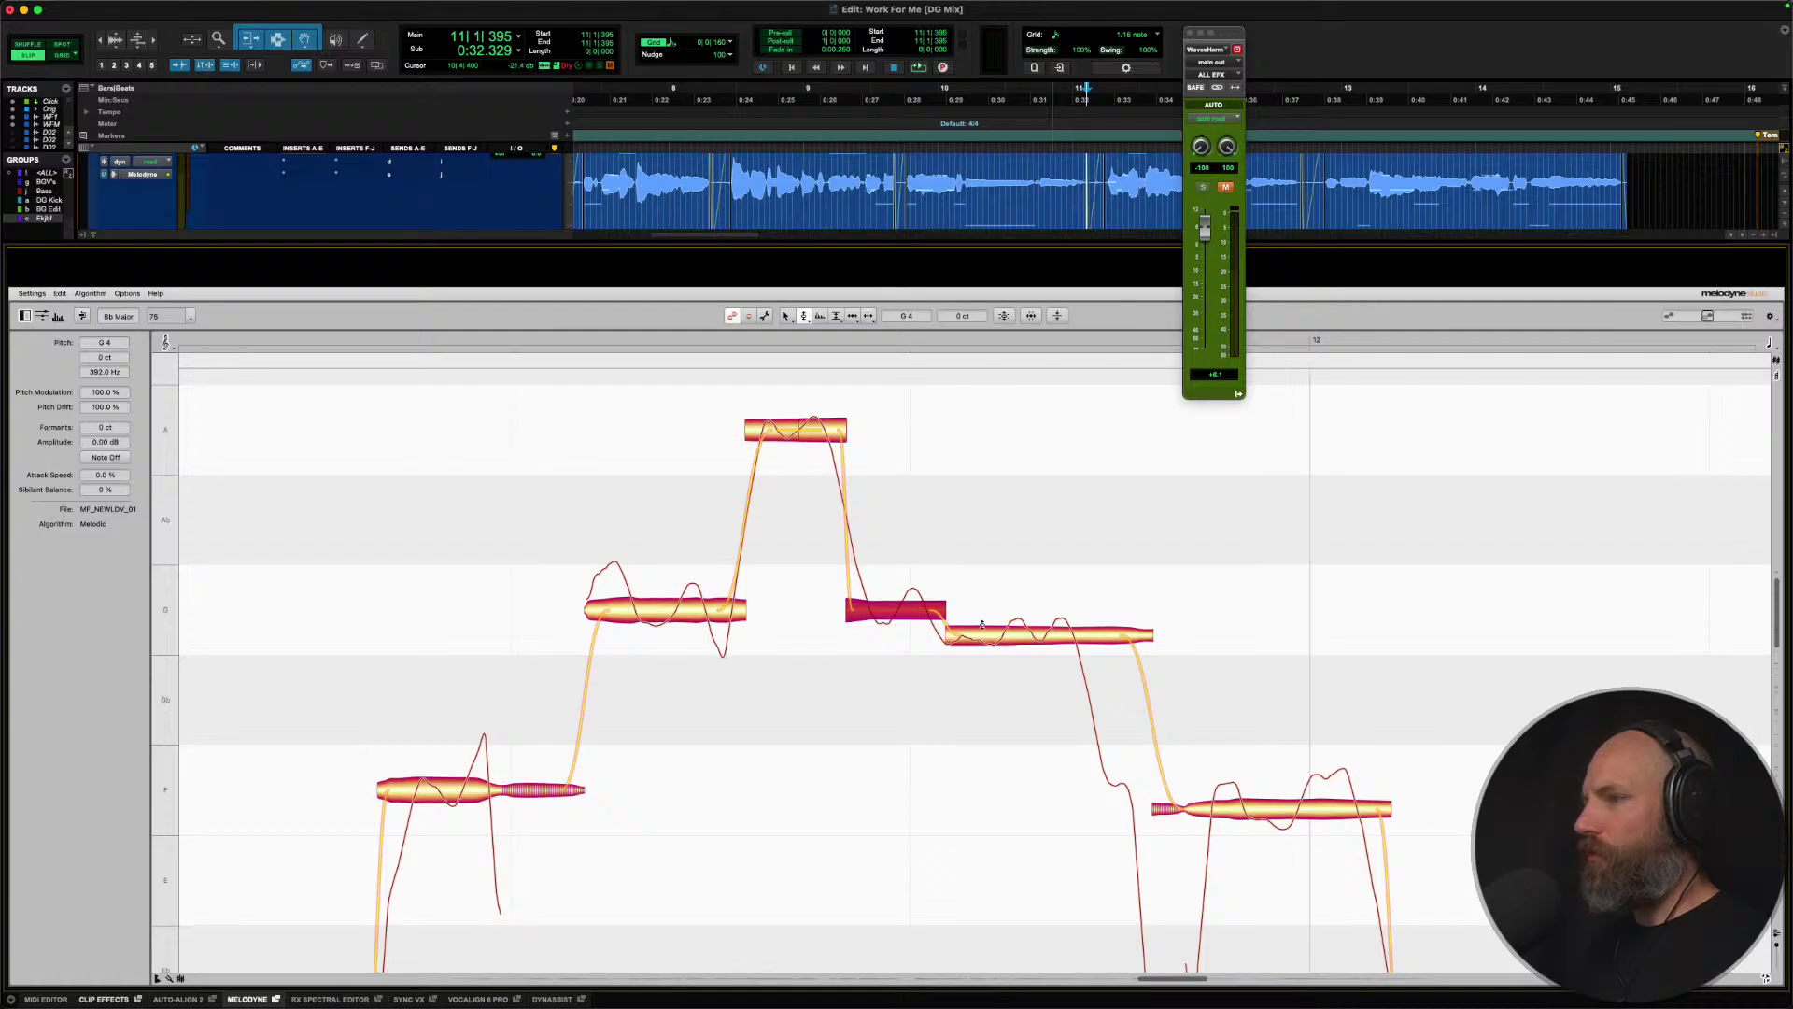
double_click(982, 624)
click(941, 609)
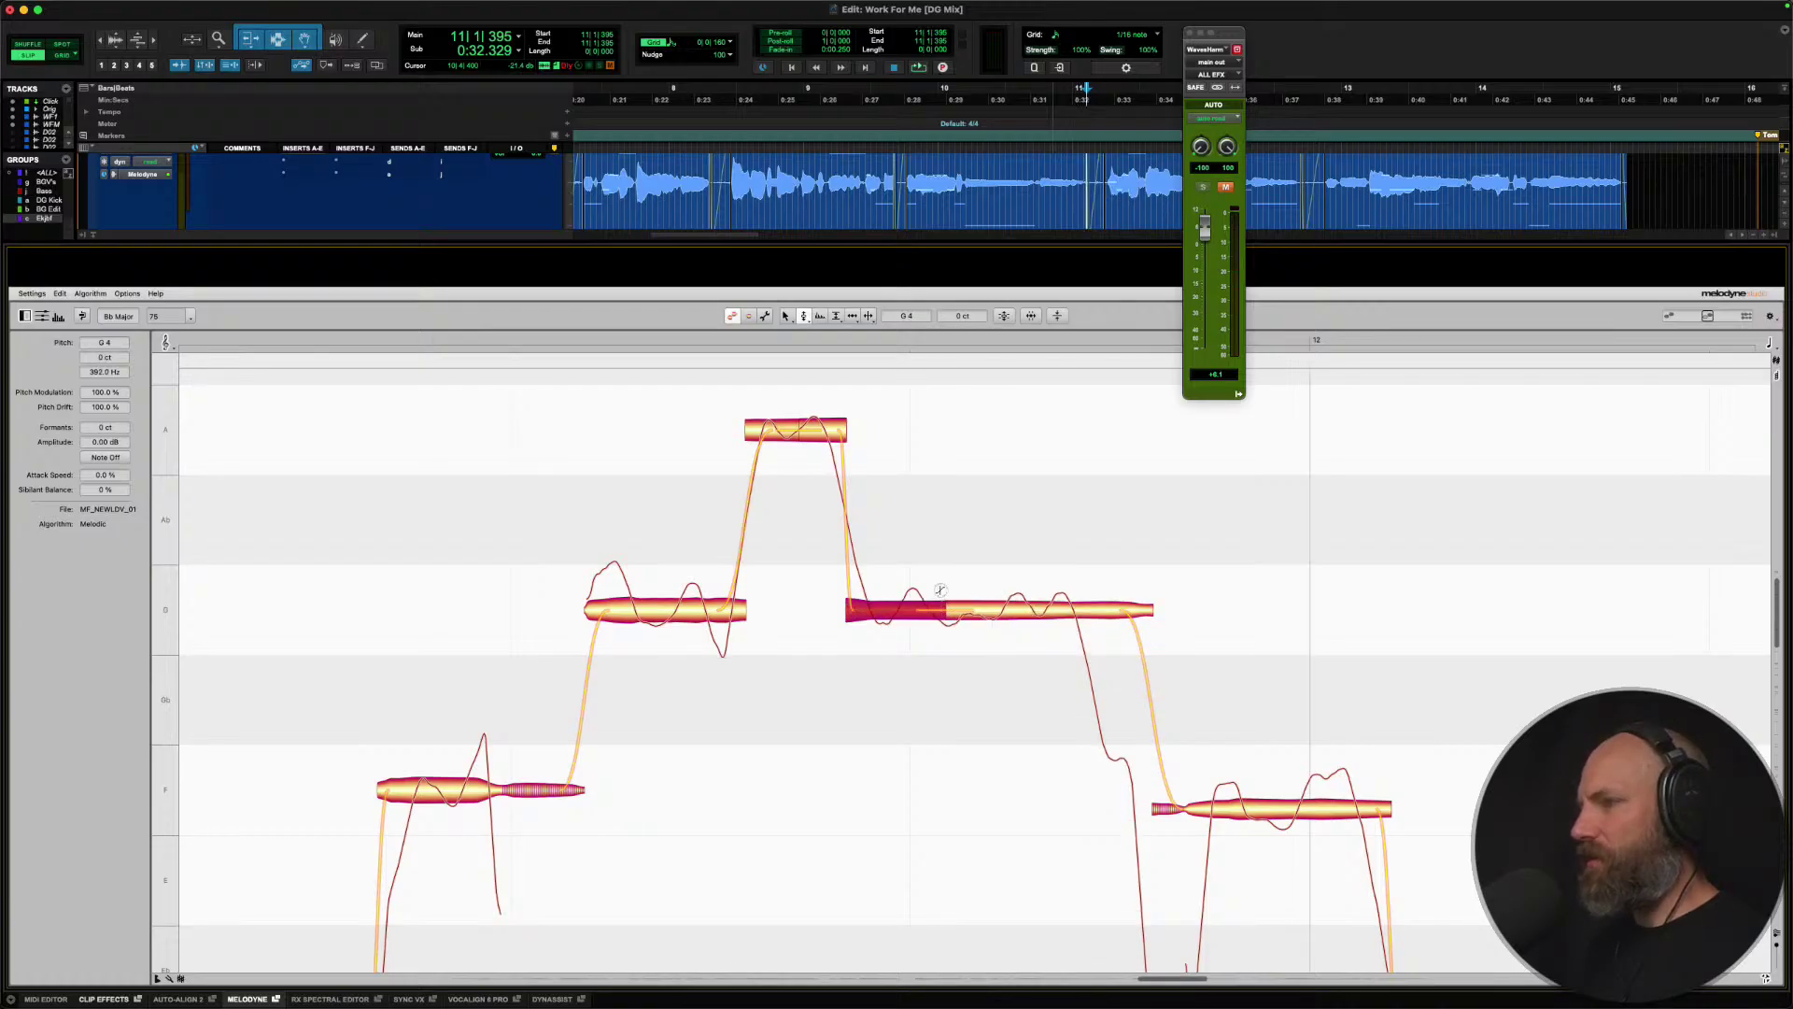
key(space)
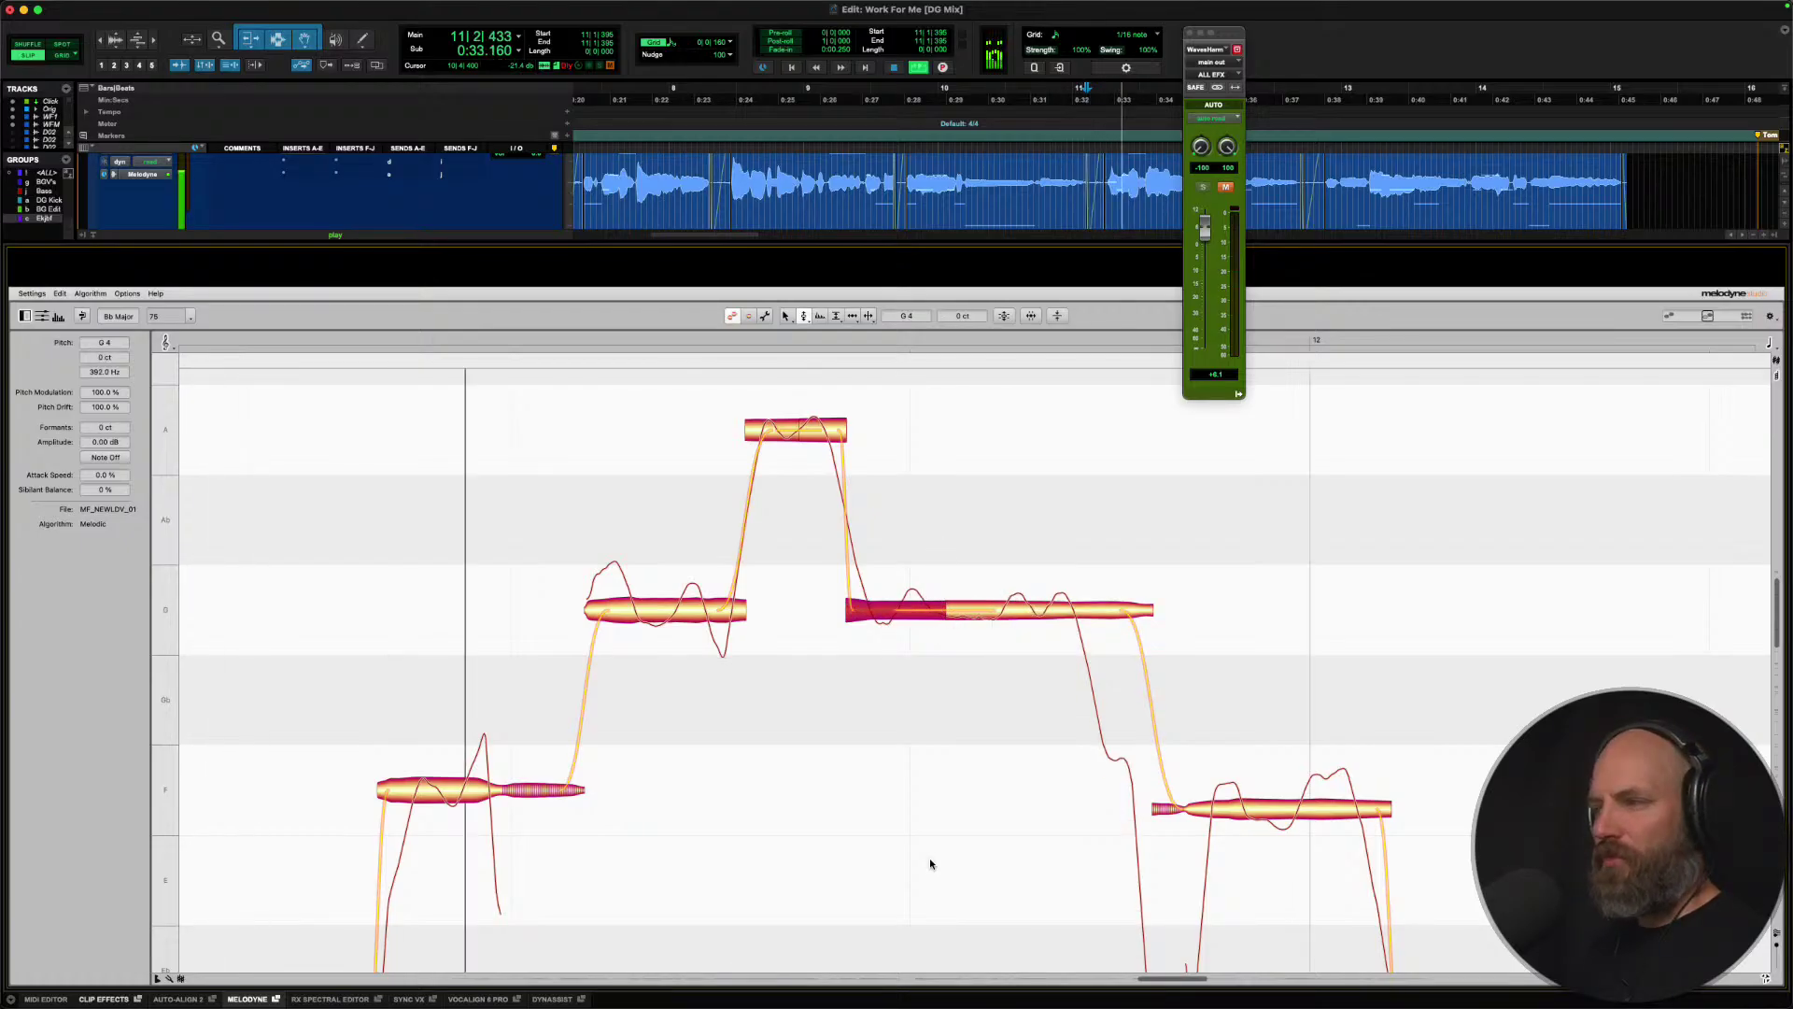
Split the G 4 note before the A 4 peak just after its initial pitch rise.
right_click(654, 620)
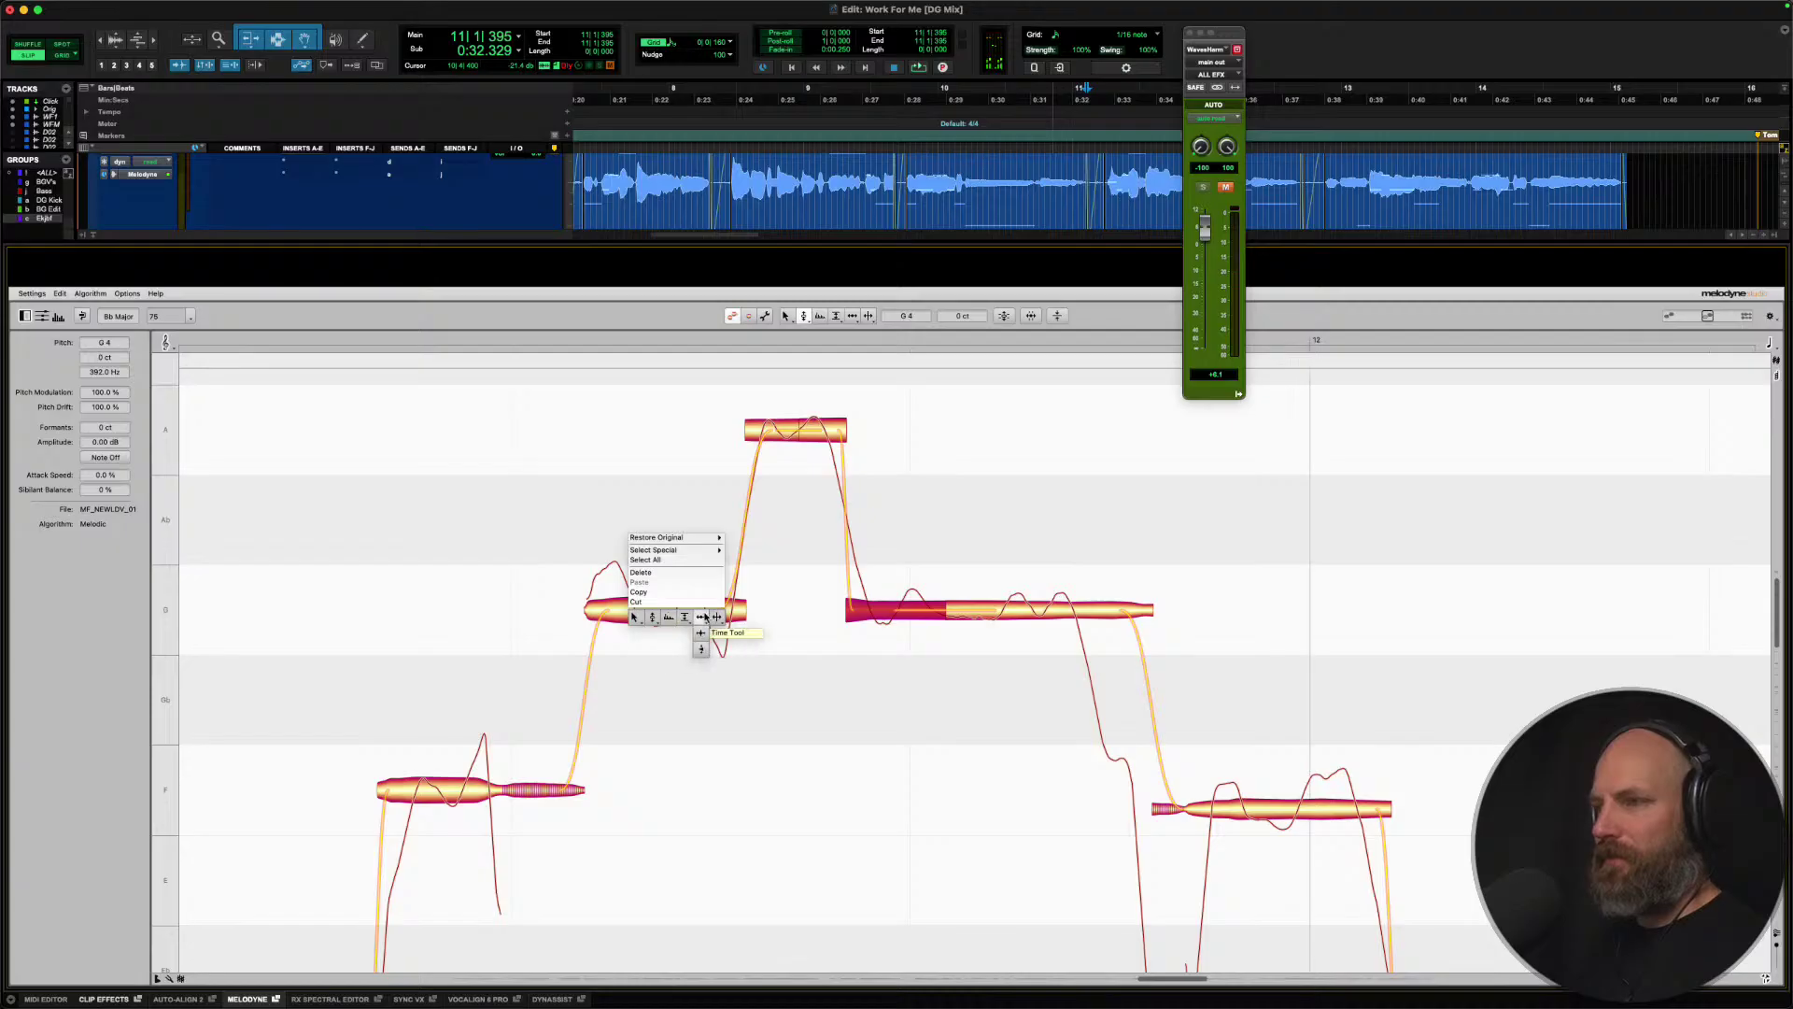
click(709, 616)
double_click(635, 610)
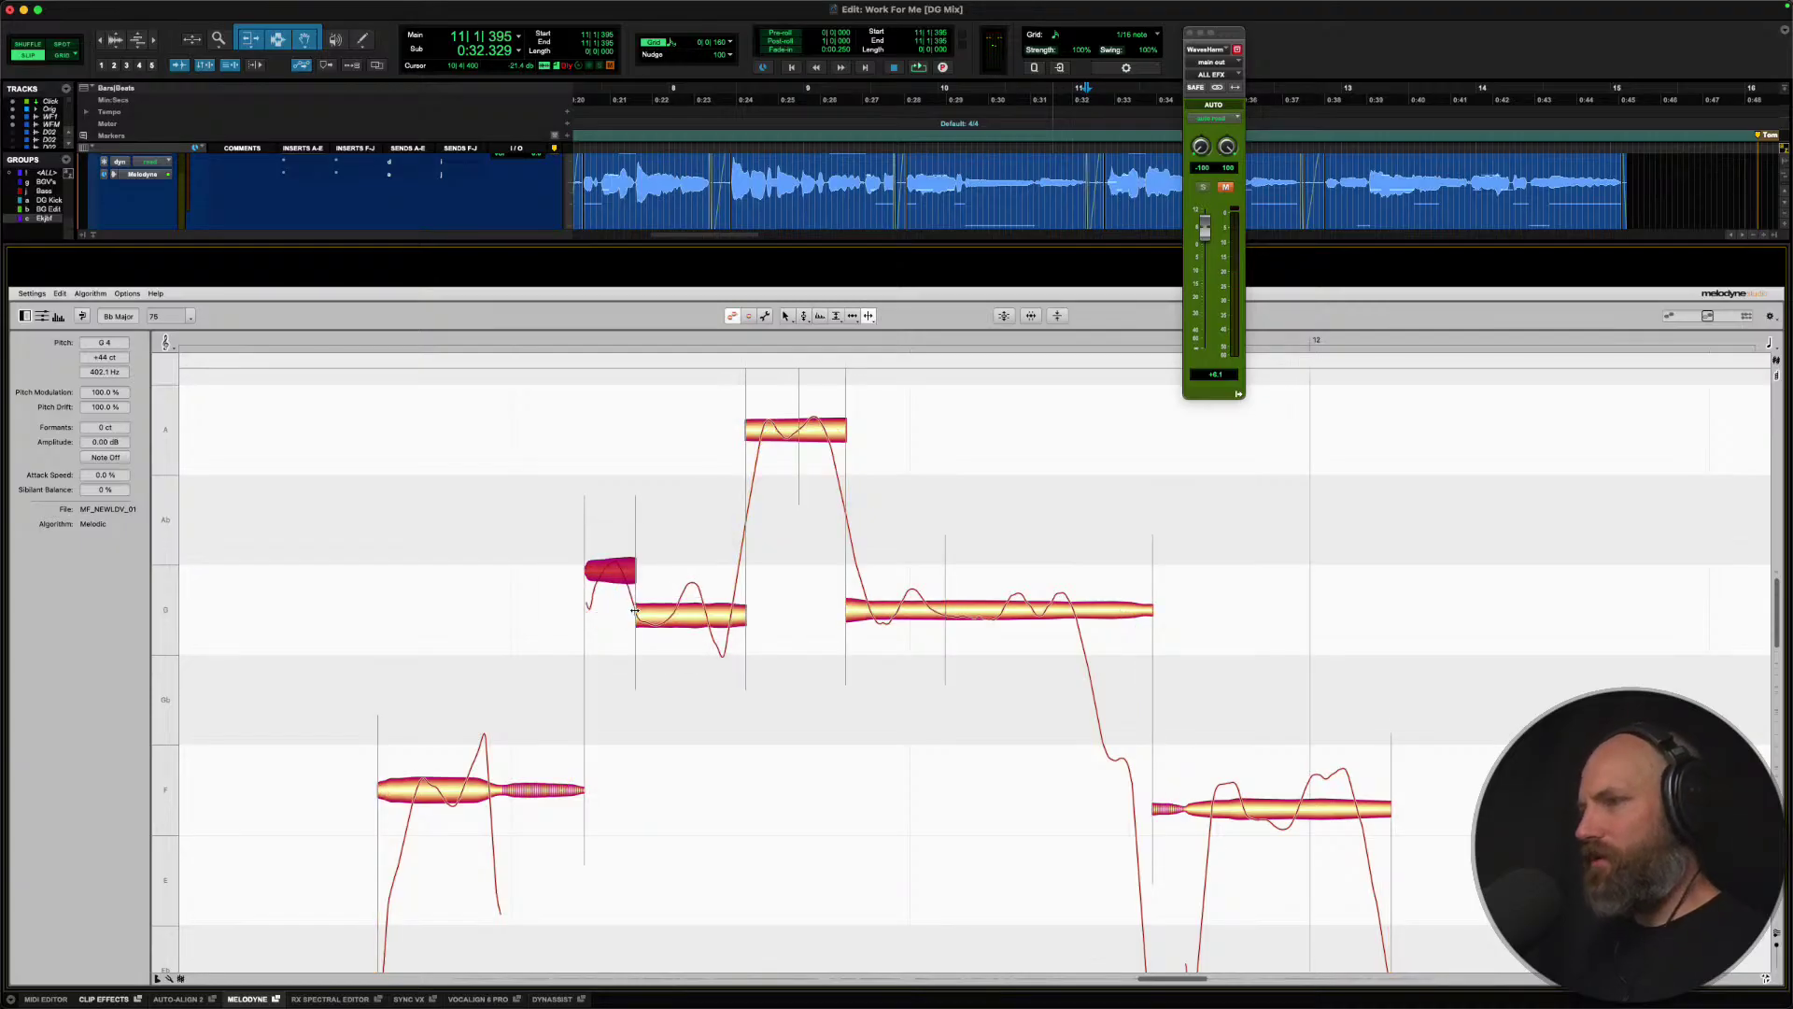
Centre both parts of the G 4 note before the peak at 0 ct and smooth the transition between them.
right_click(635, 610)
click(611, 609)
double_click(604, 582)
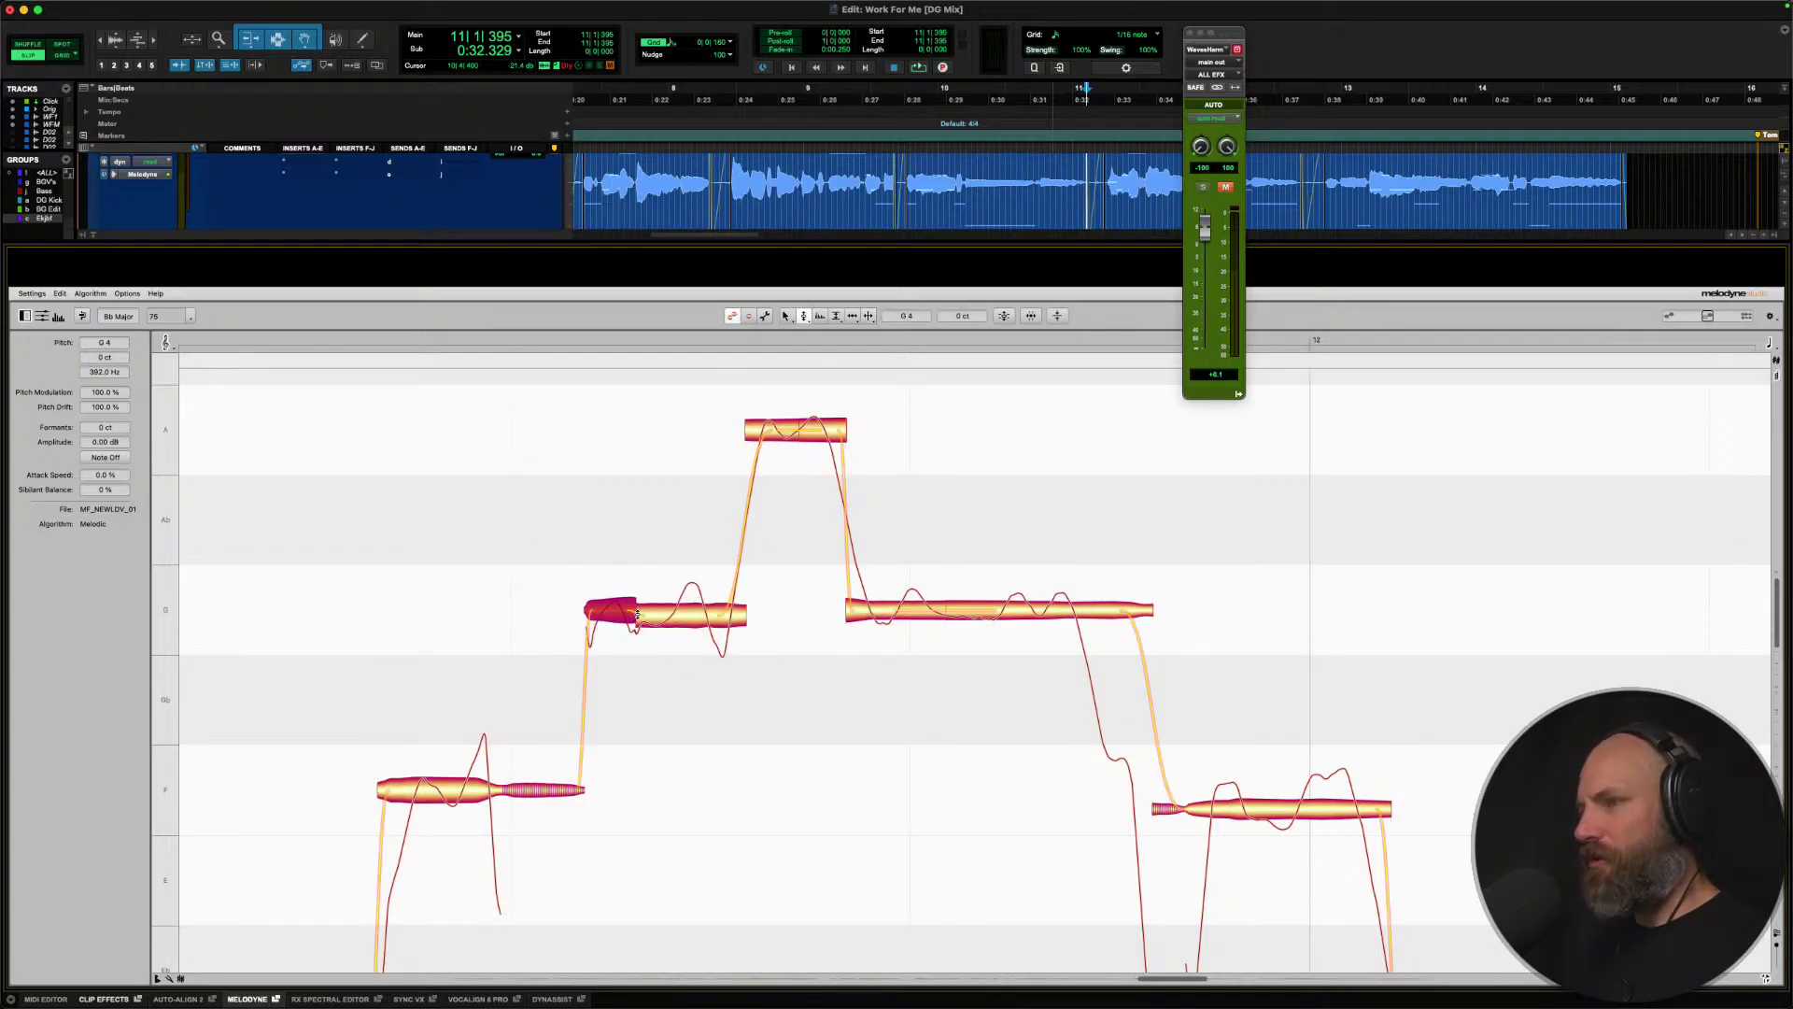
click(638, 614)
double_click(664, 613)
click(631, 610)
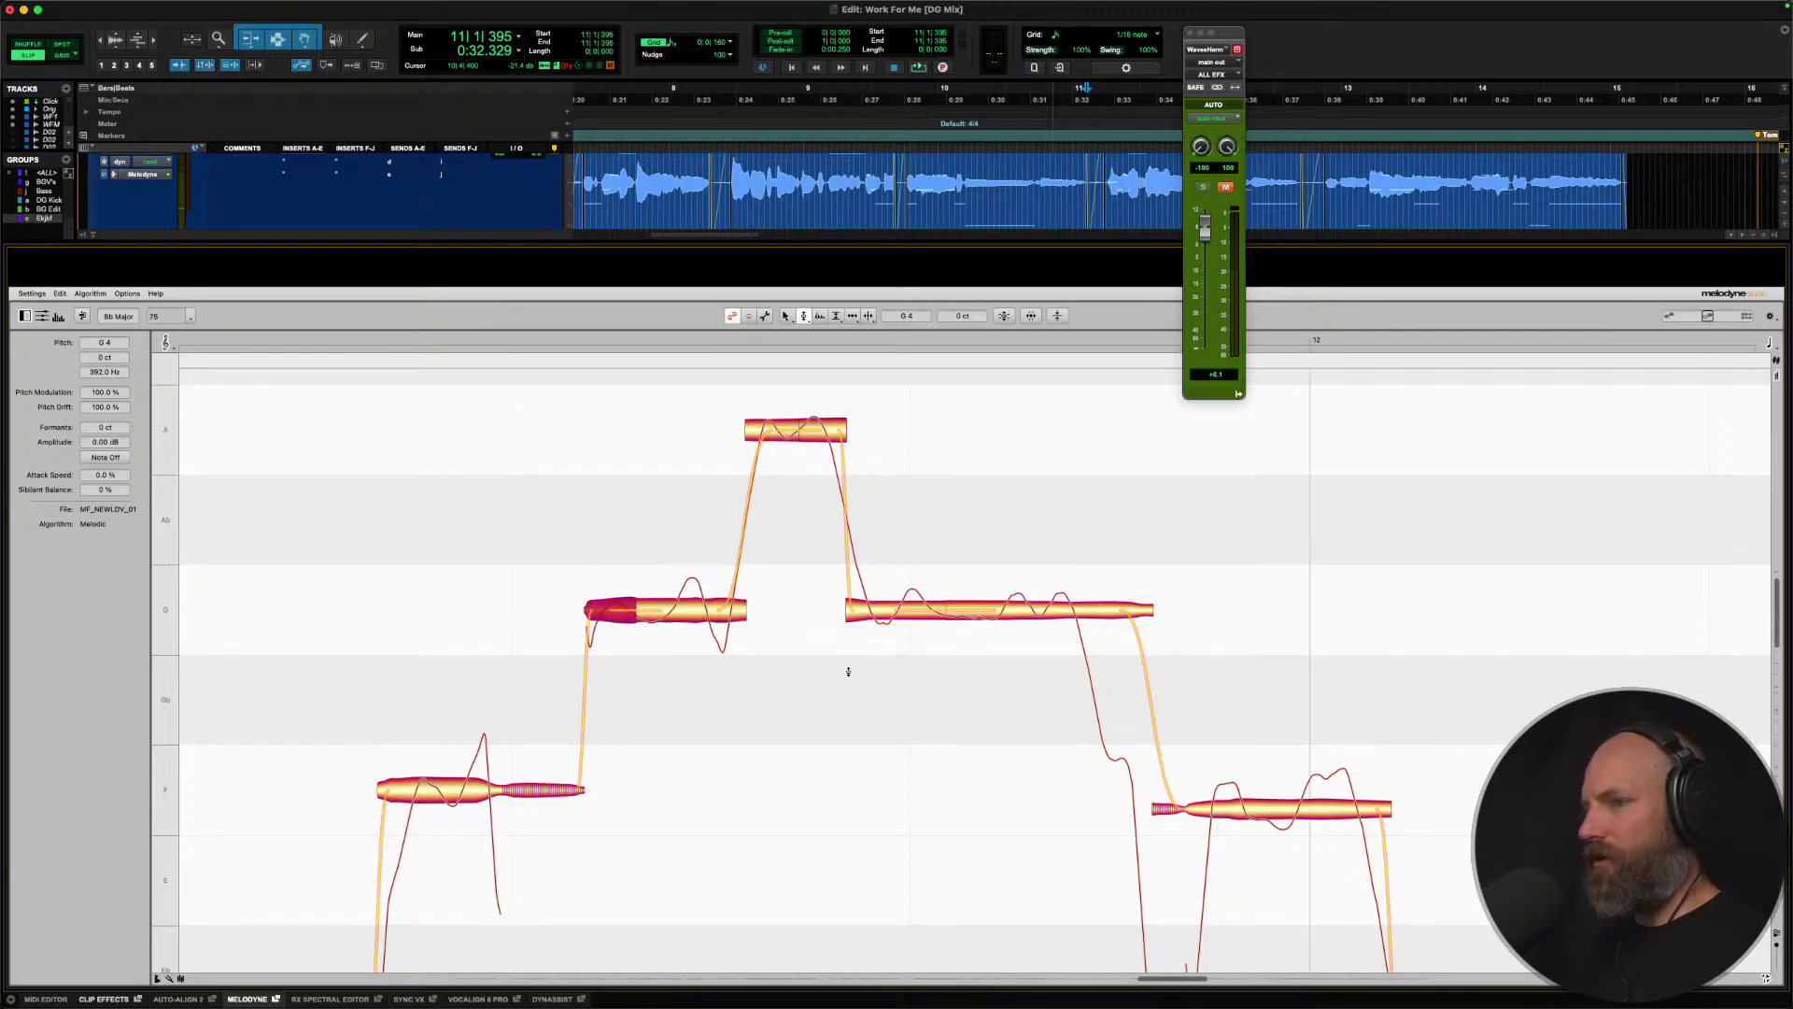
Audition the whole phrase to check the recentred notes around the A 4 peak.
scroll(848, 671, down, 5)
scroll(869, 677, up, 2)
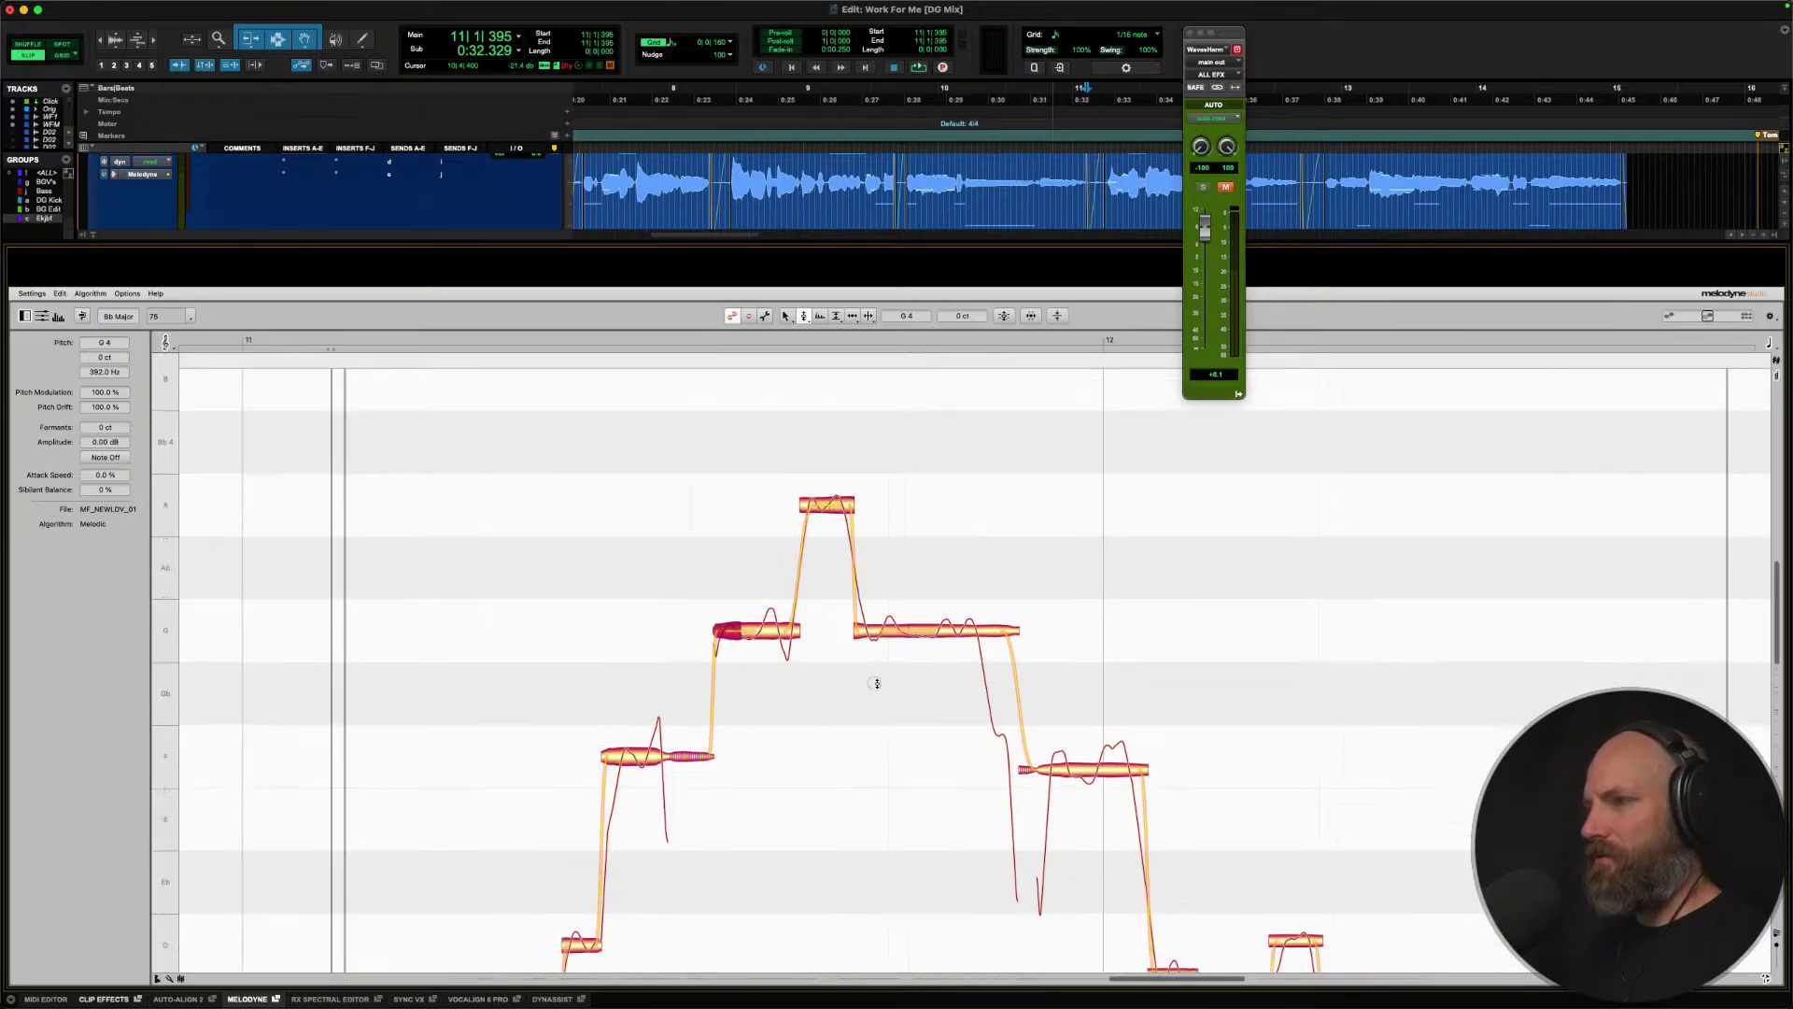
drag(876, 683, 881, 593)
key(space)
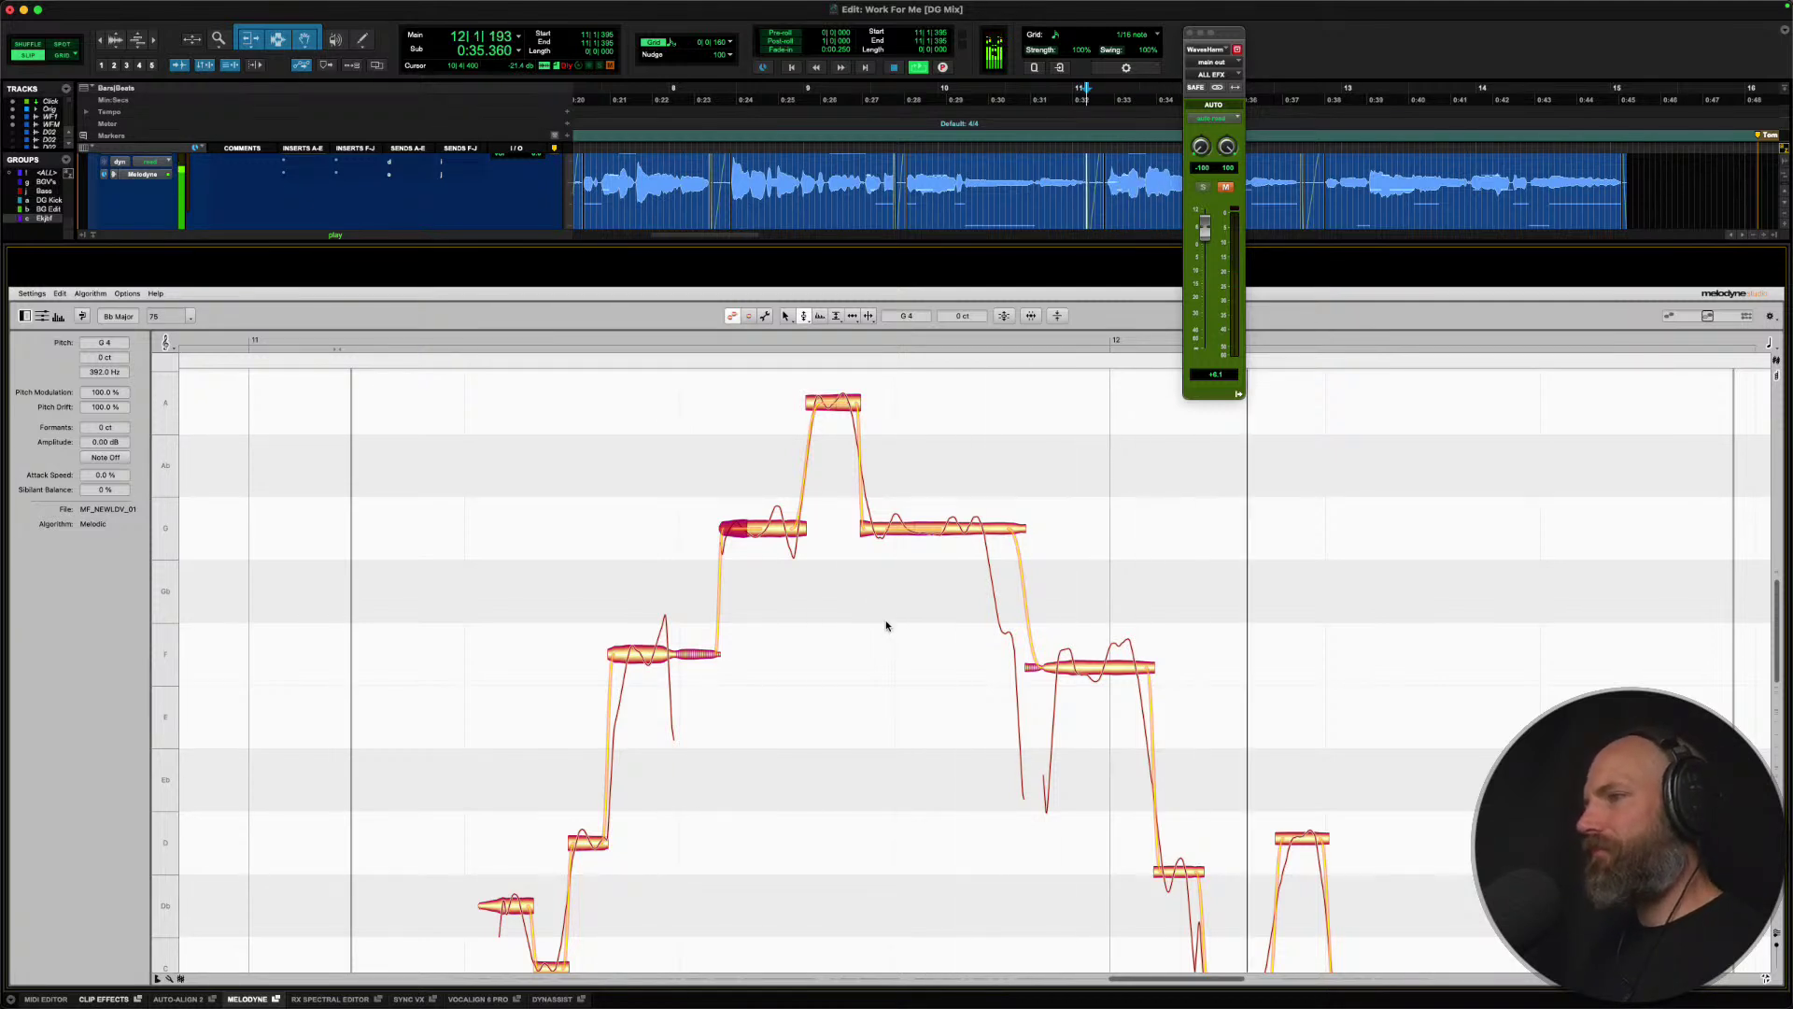
key(space)
right_click(824, 405)
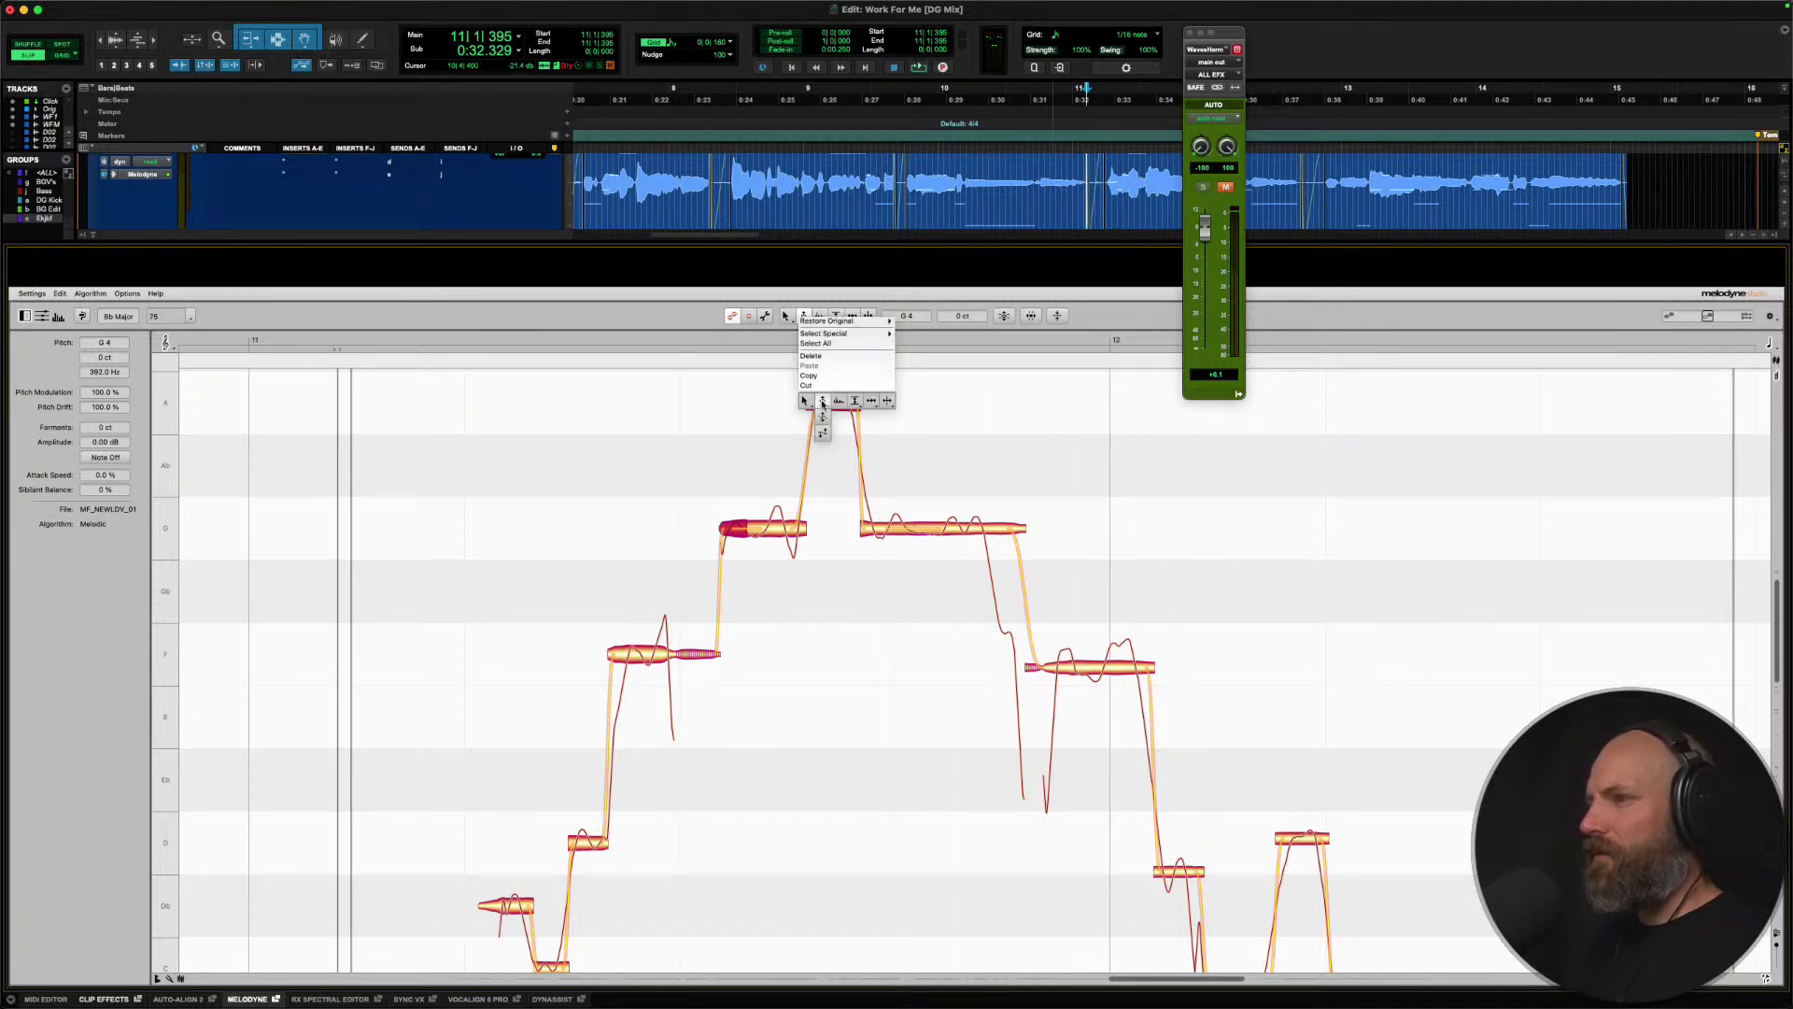
click(824, 404)
key(space)
key(space)
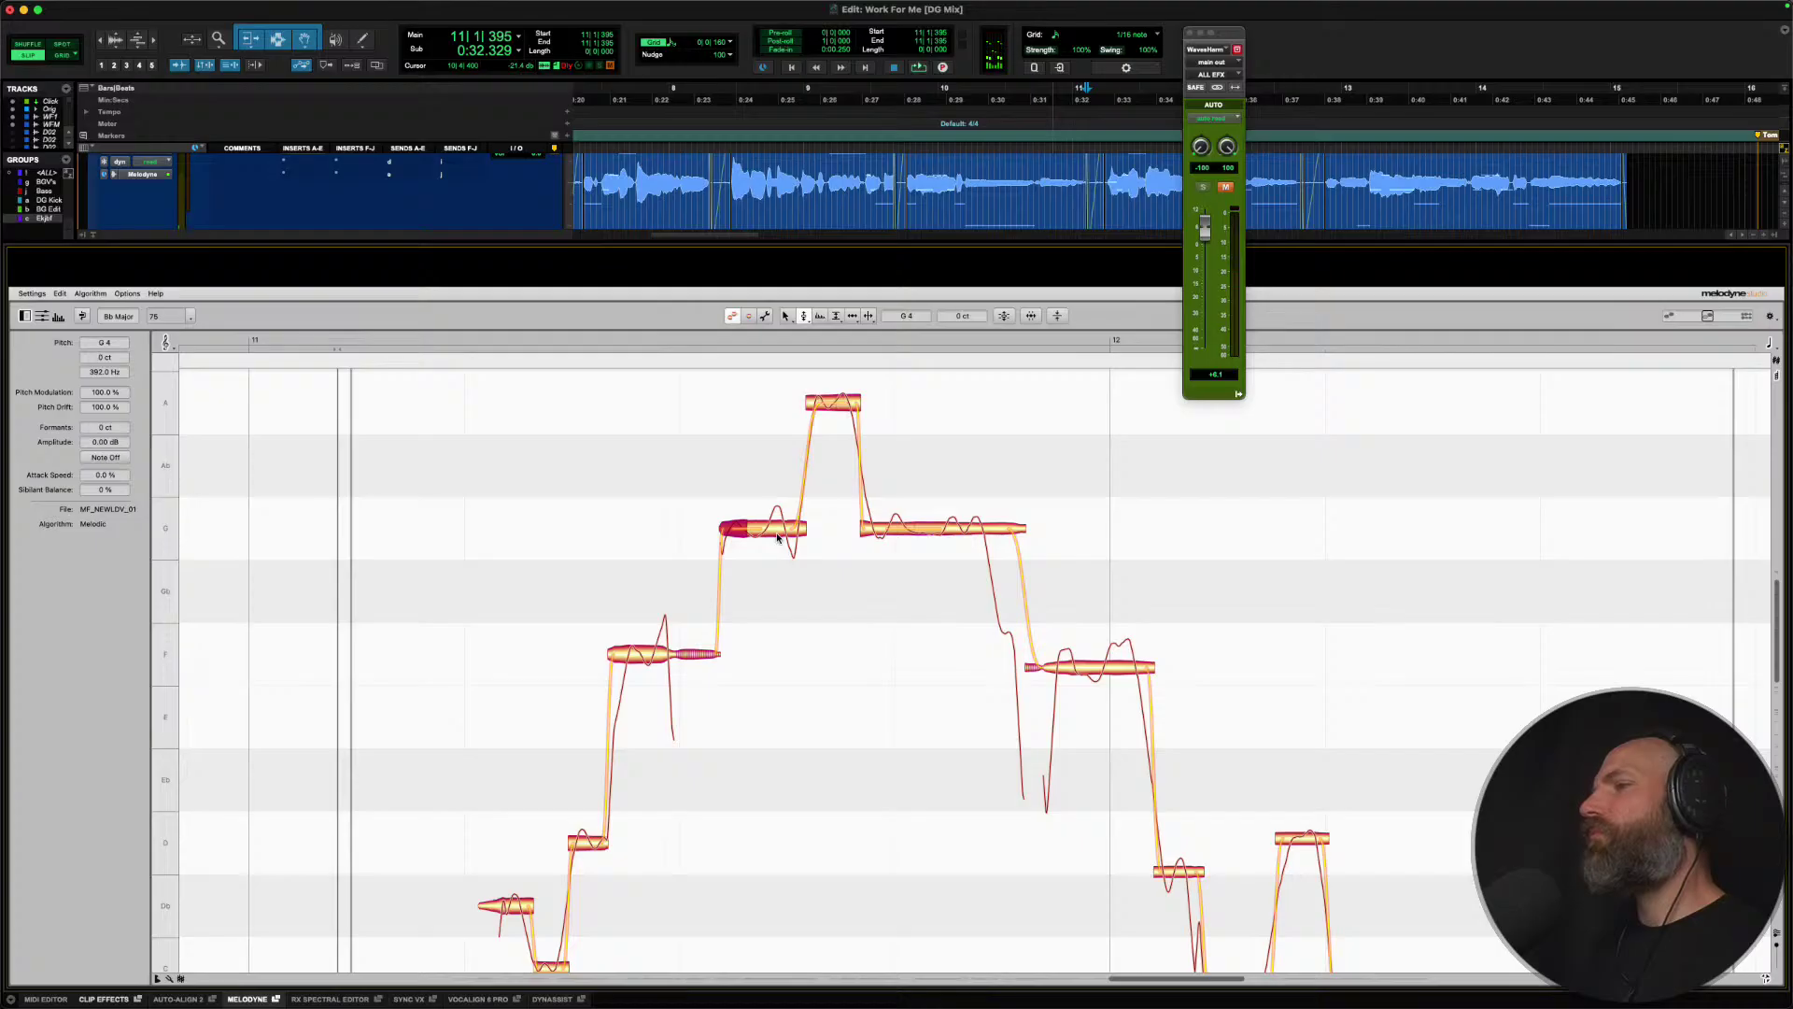
Reduce the pitch modulation of the second G 4 part before the A 4 peak to 38% and play the phrase.
right_click(777, 537)
click(775, 521)
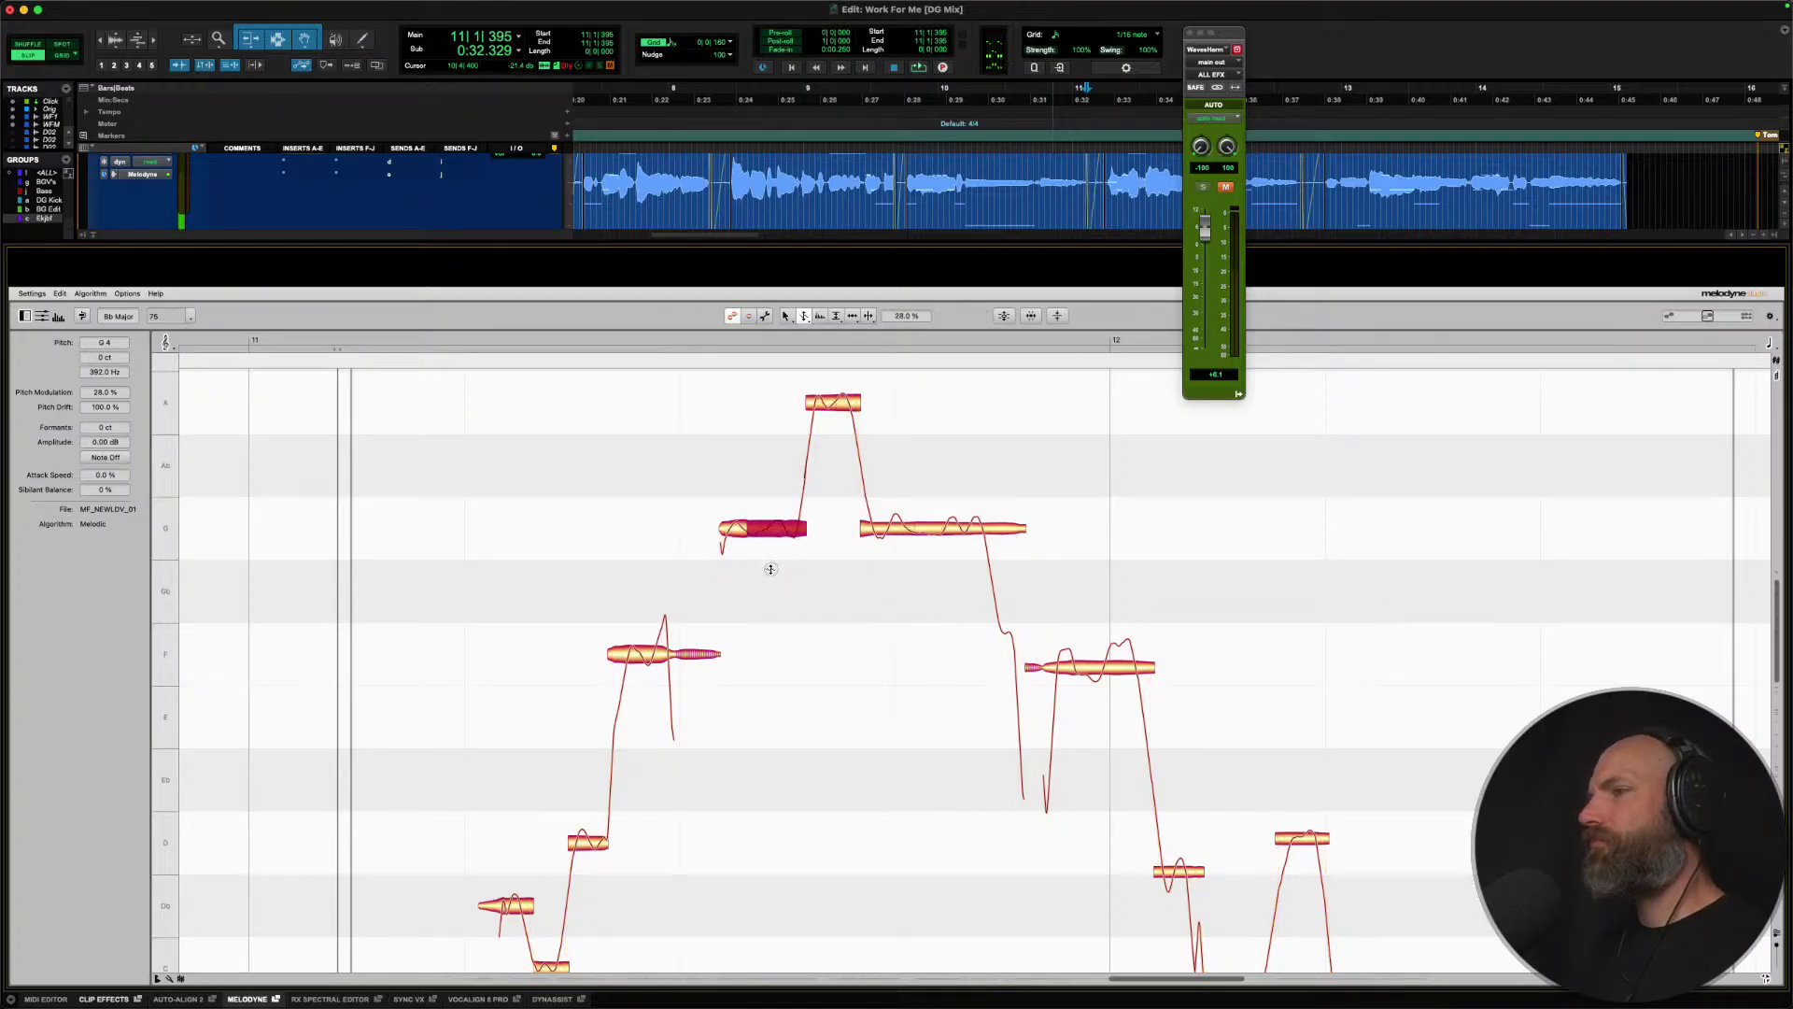
drag(770, 569, 771, 565)
key(space)
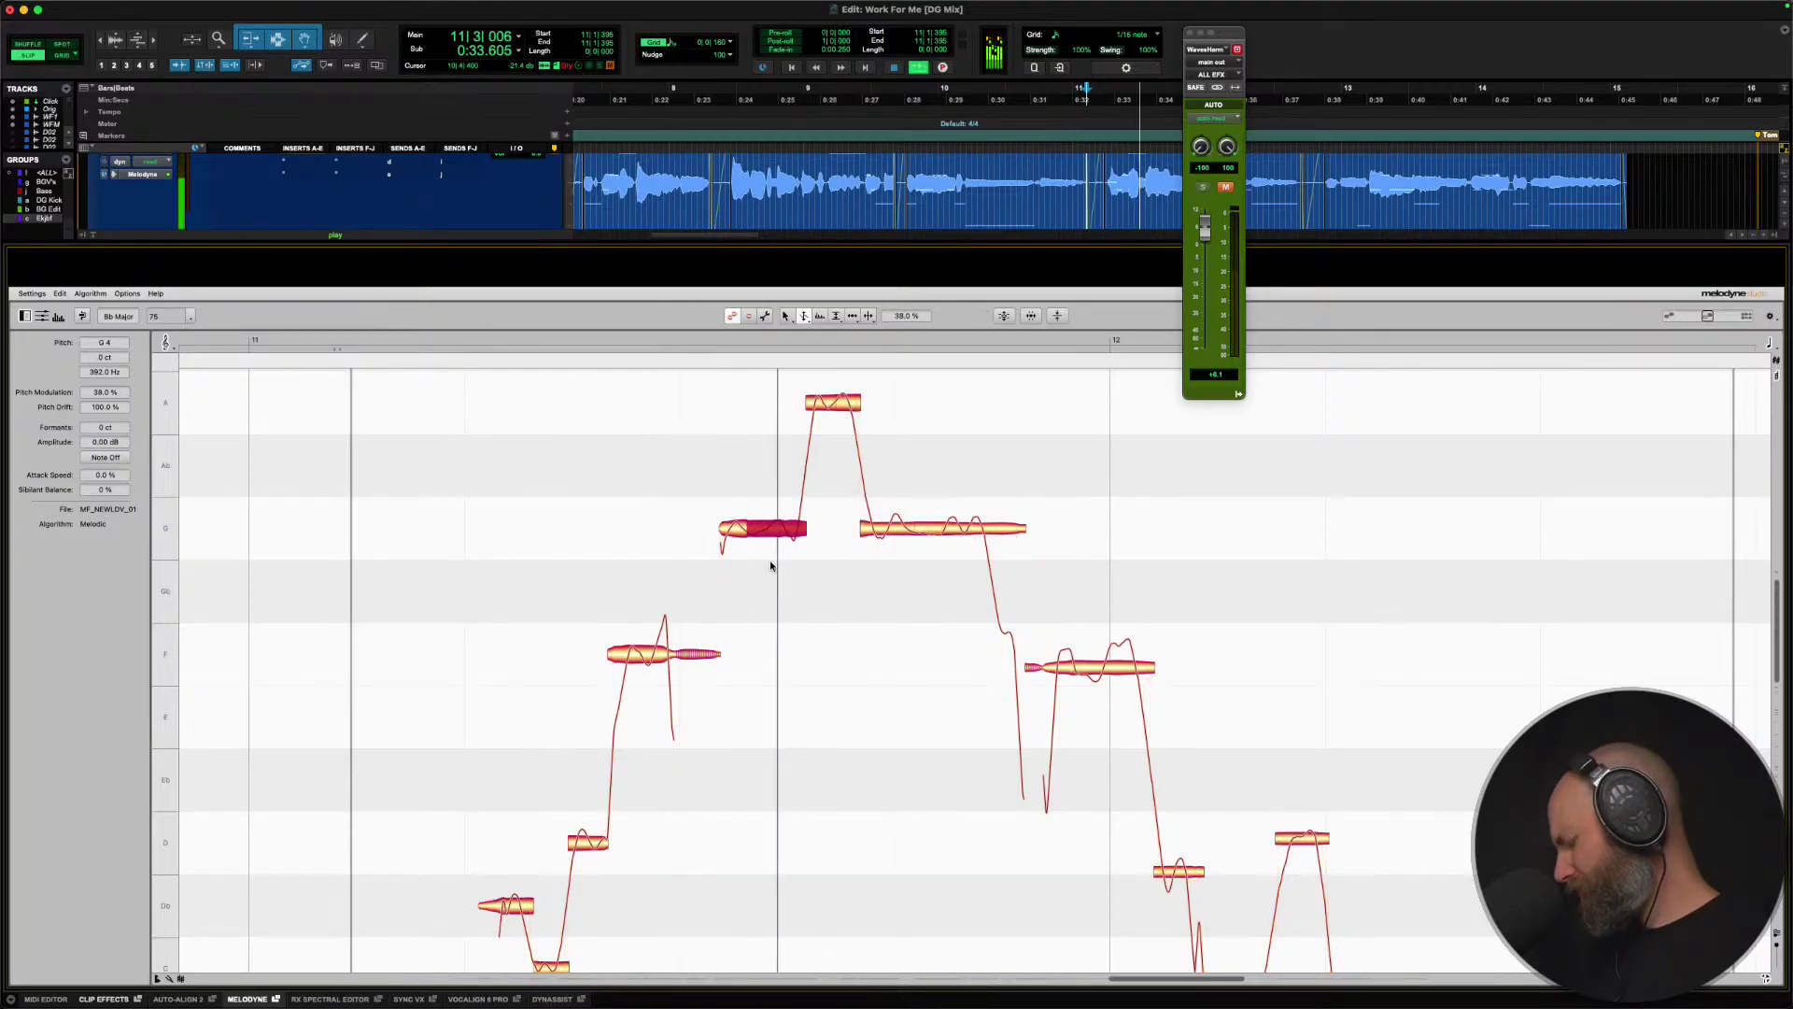
key(space)
Try raising the short C 4 note near the phrase's start to Db 4 and audition it.
scroll(760, 618, down, 3)
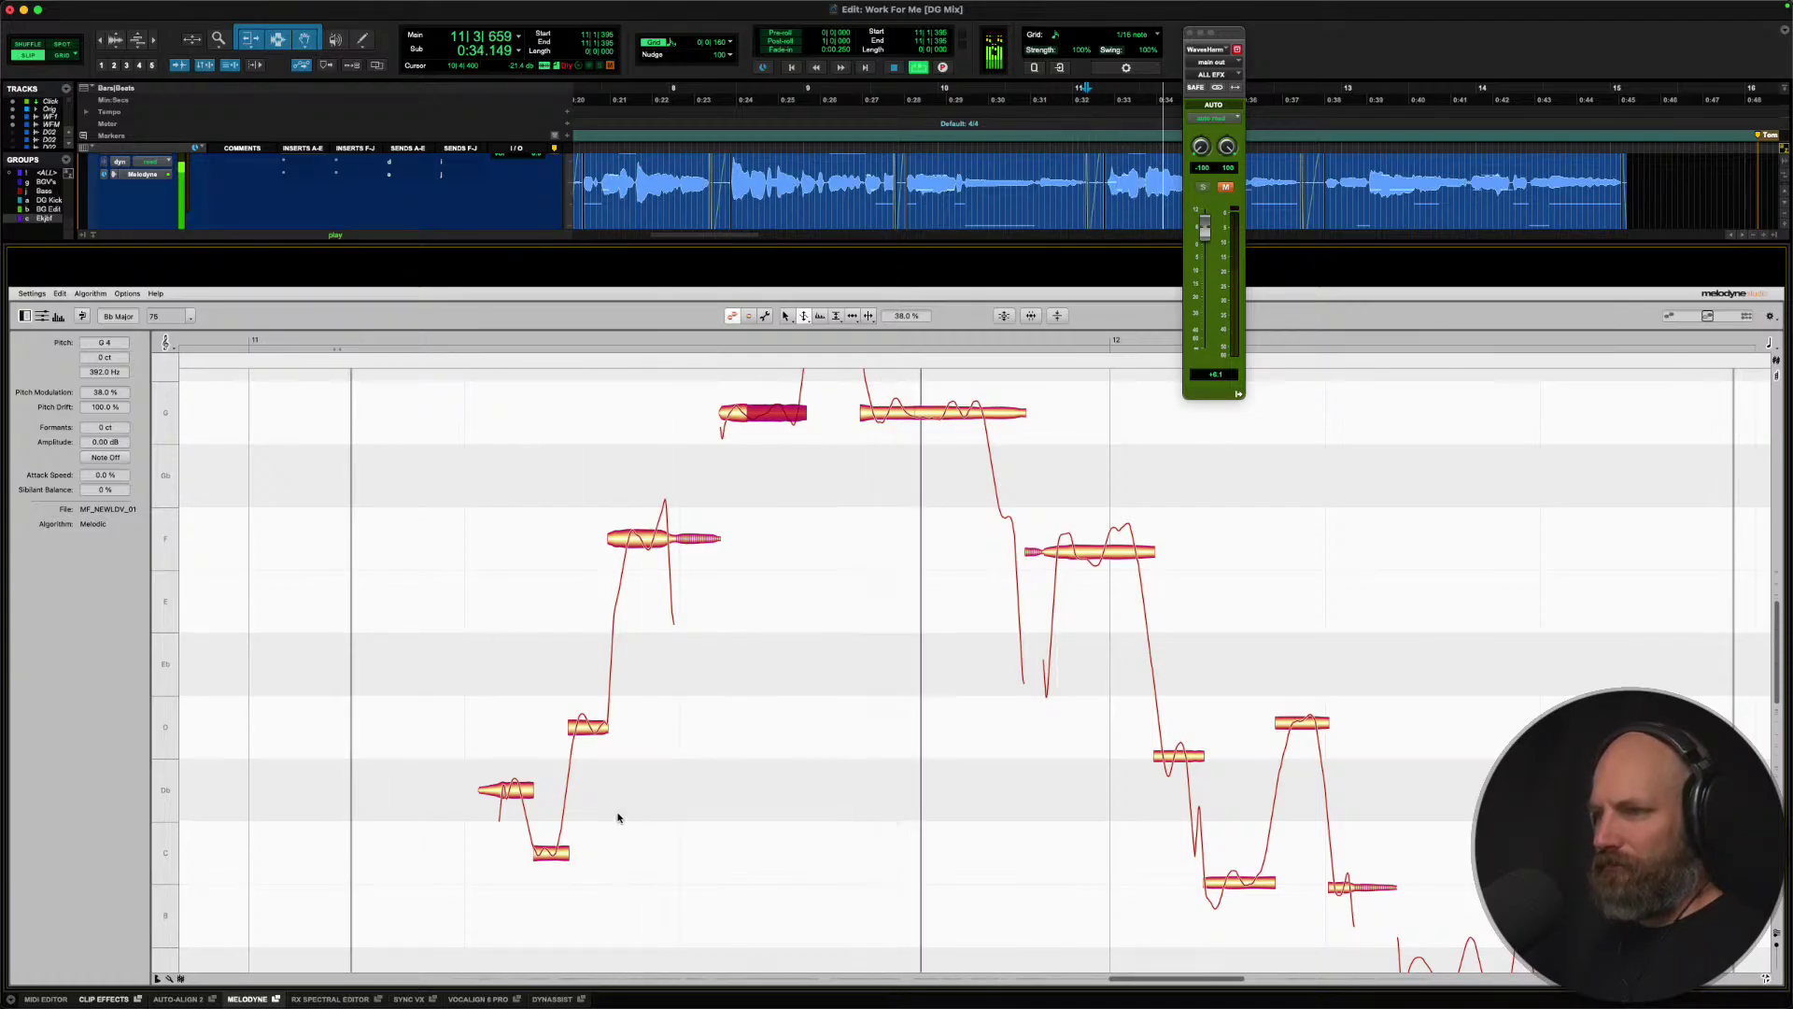
key(space)
right_click(551, 852)
click(552, 844)
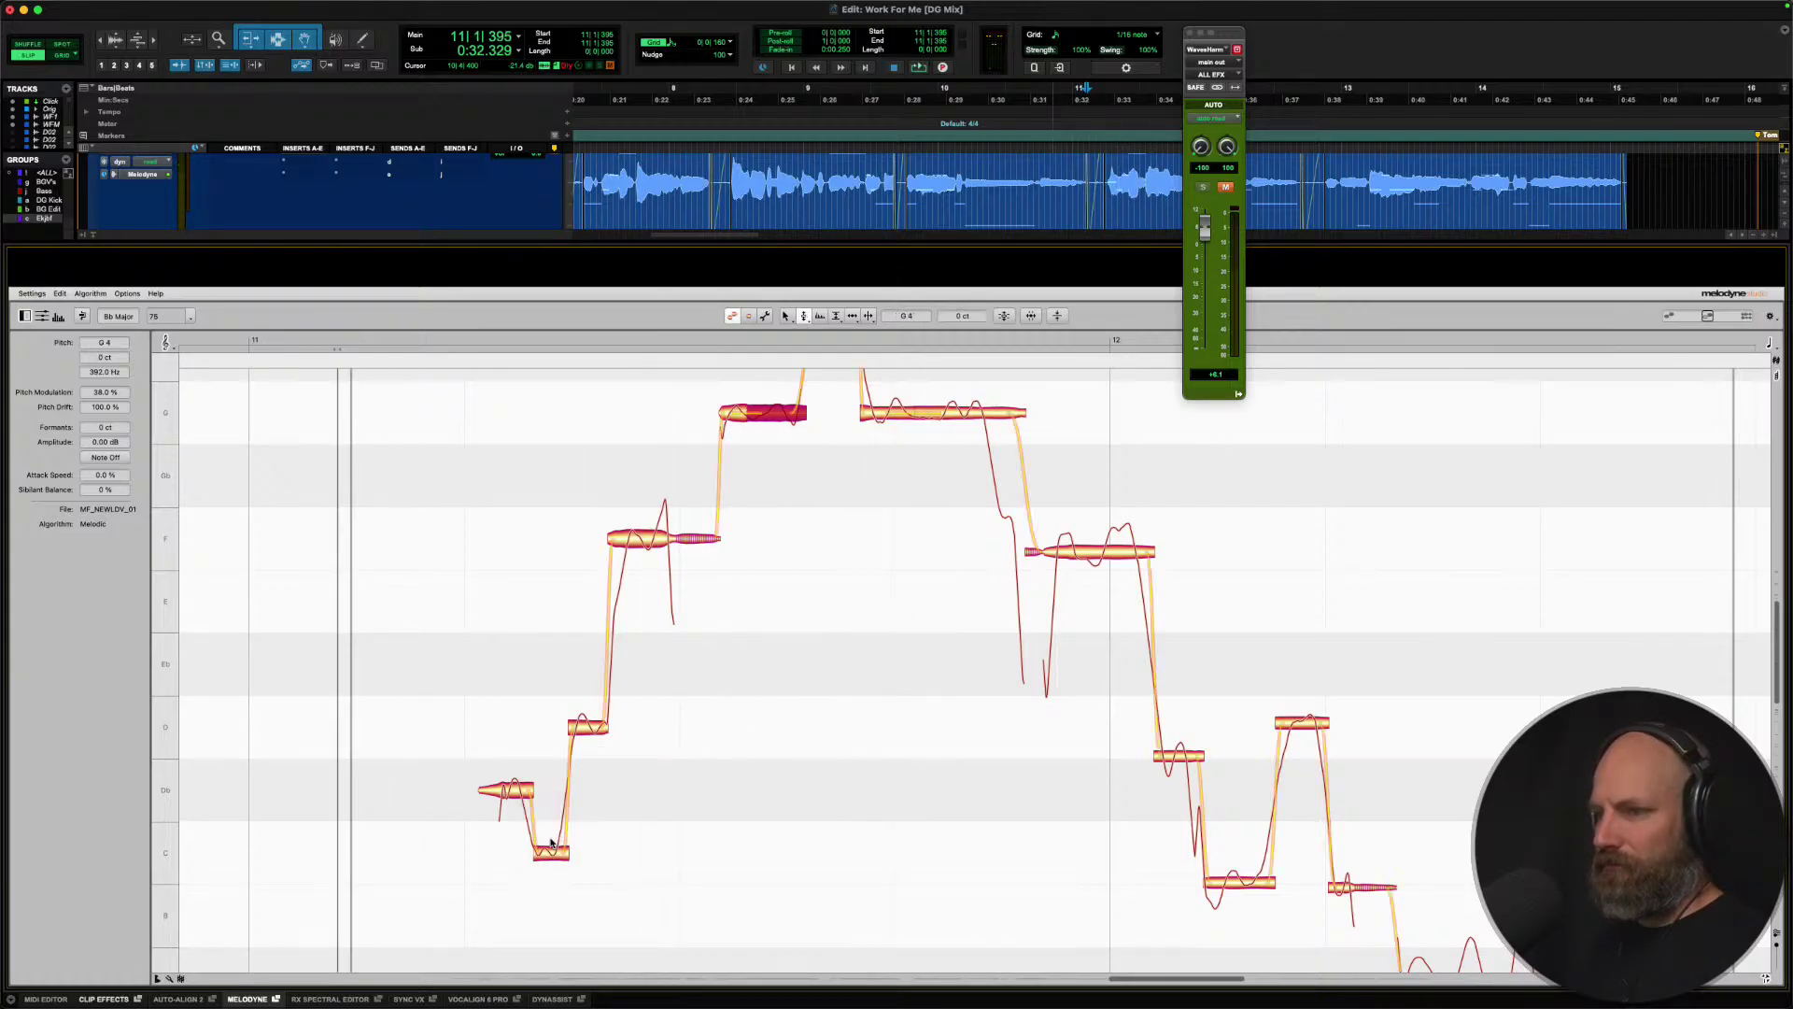
drag(552, 847, 551, 794)
key(space)
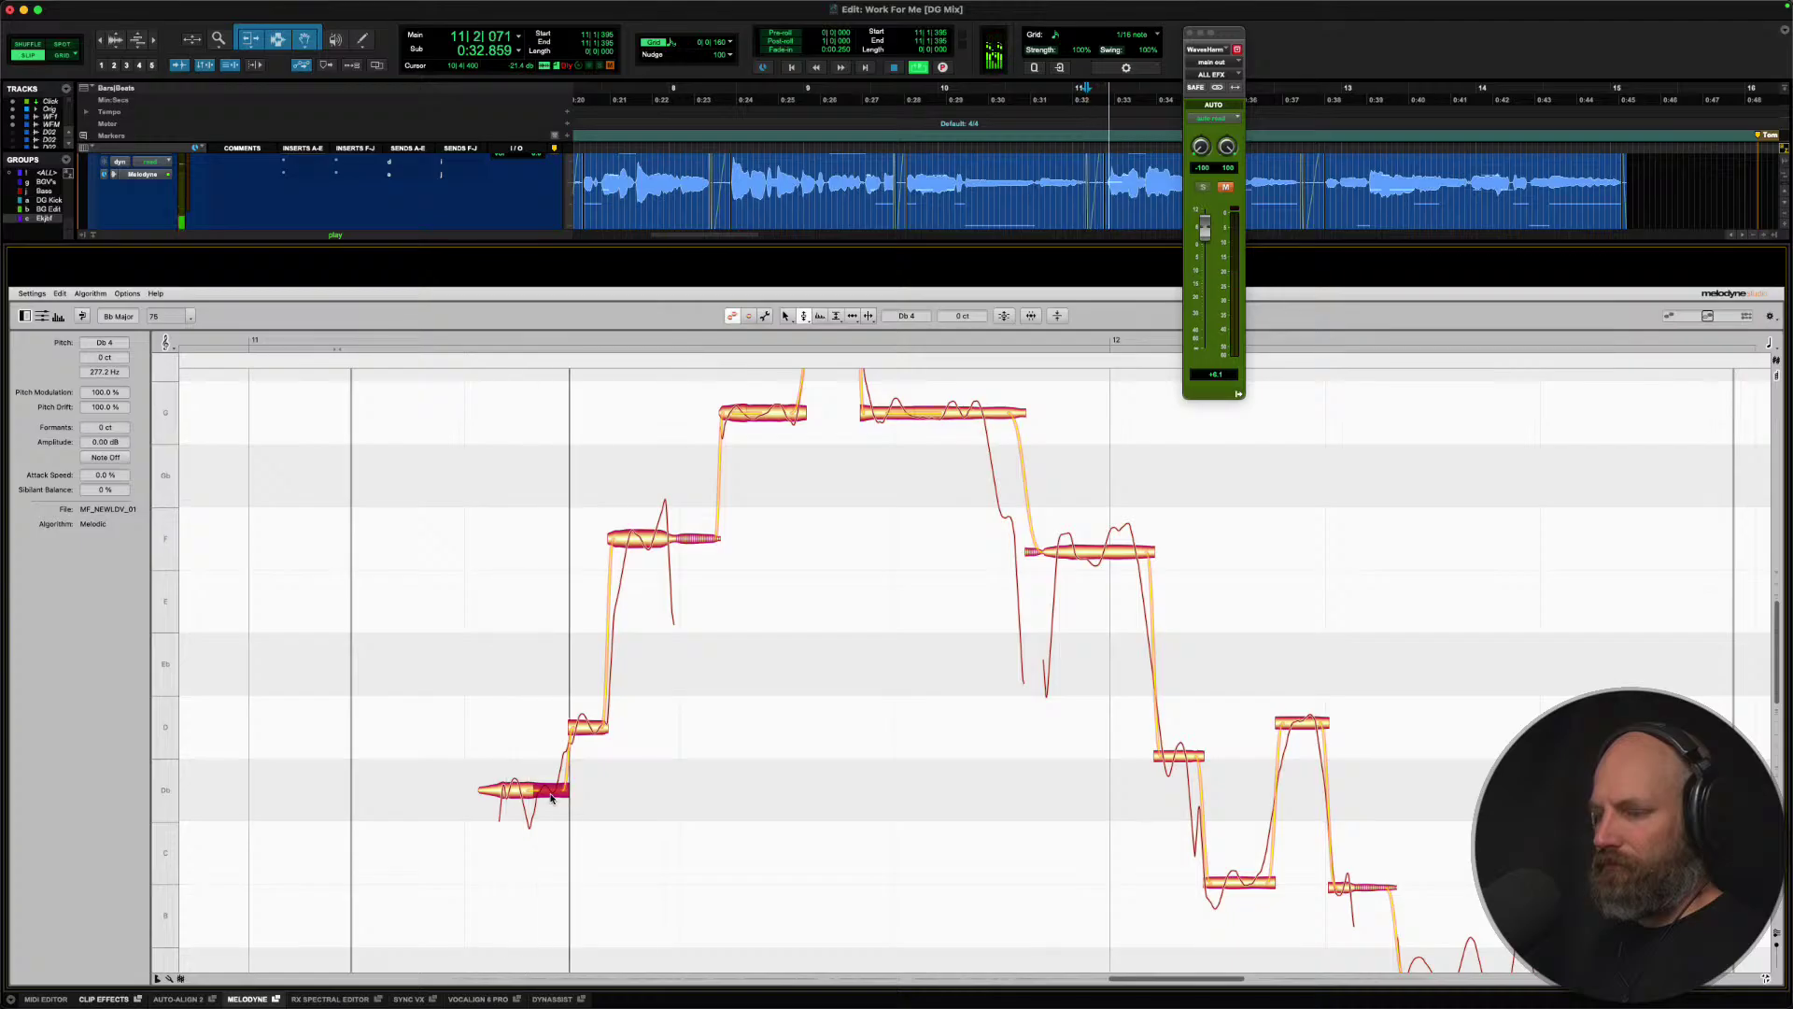
key(space)
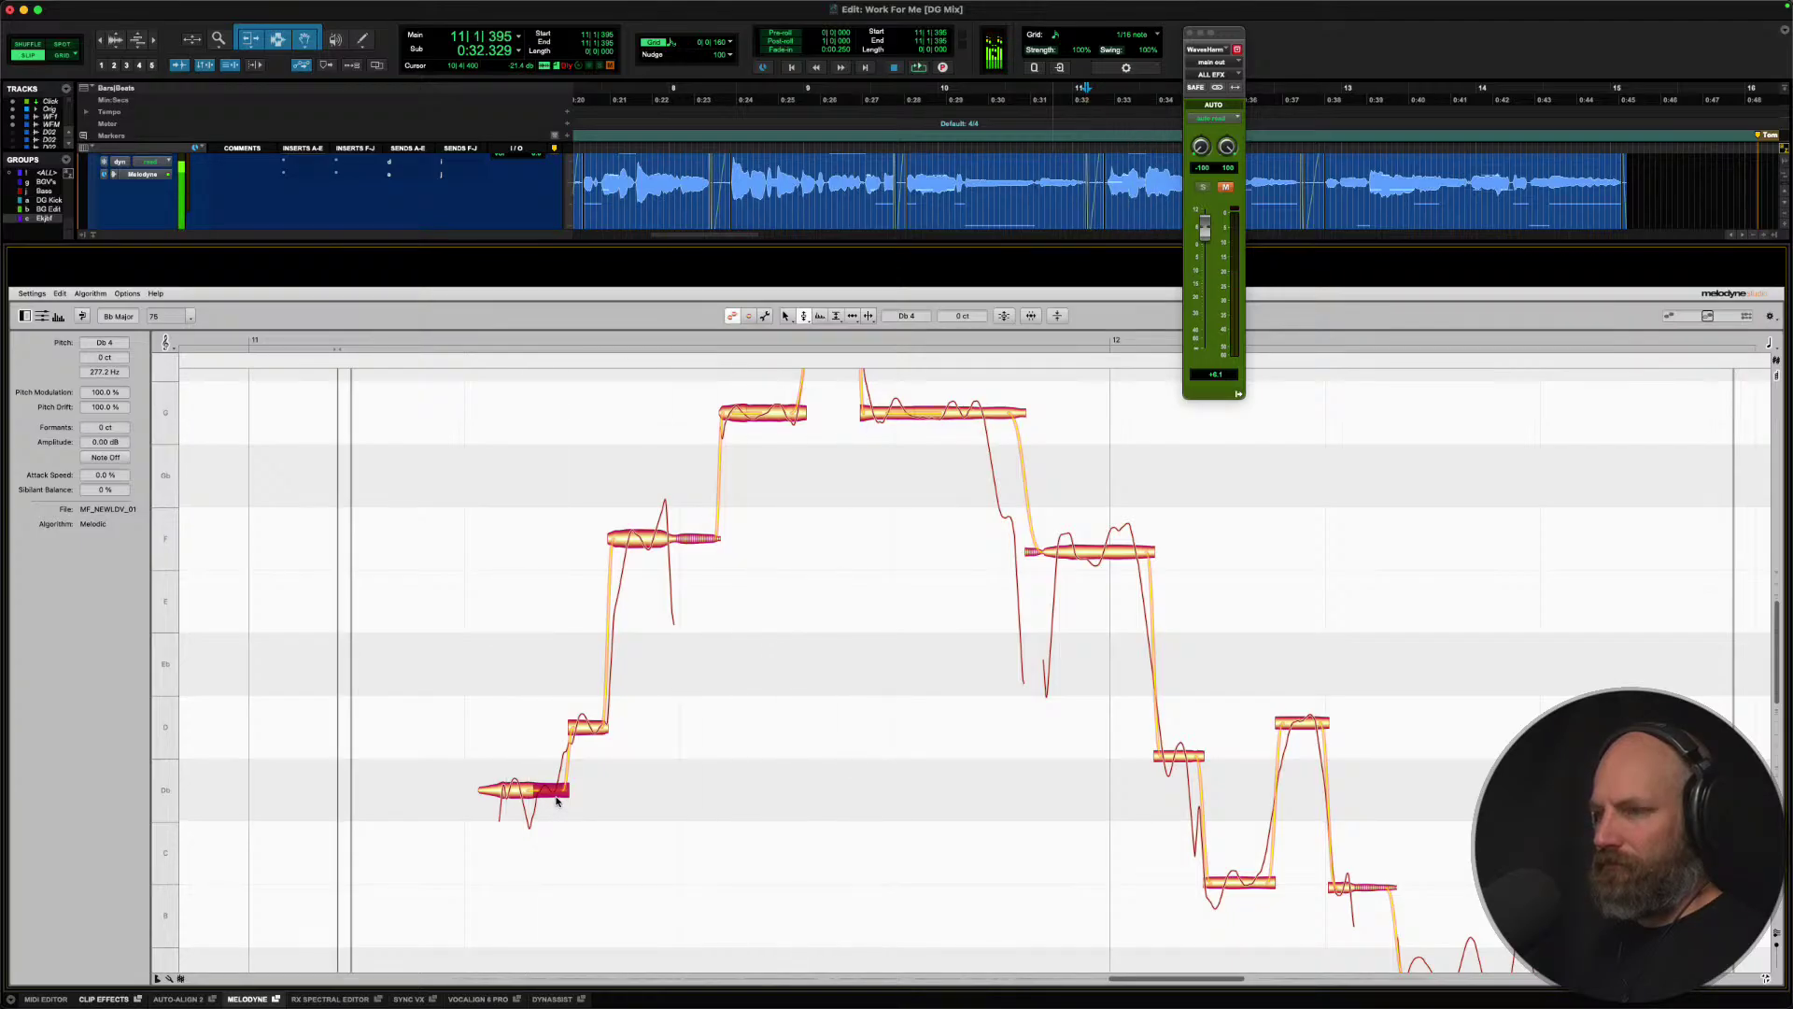
Undo the move of the short note to Db 4 and play the phrase.
key(super+z)
key(space)
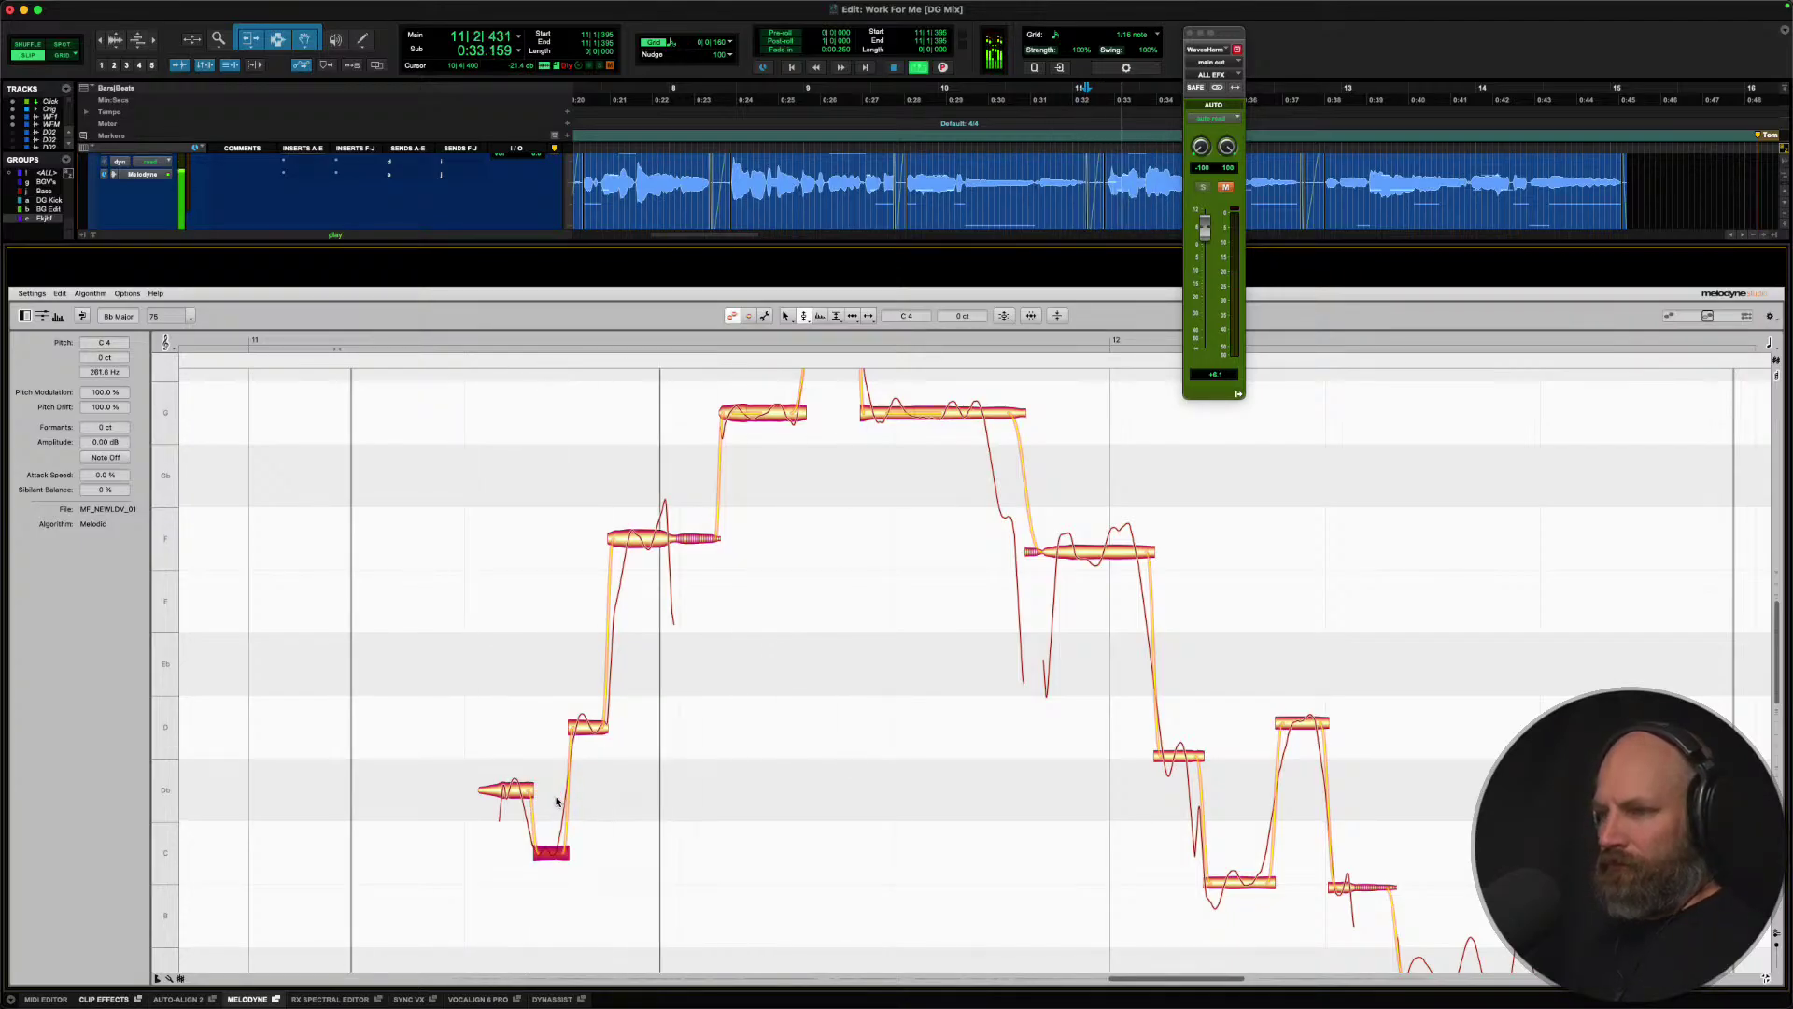
key(space)
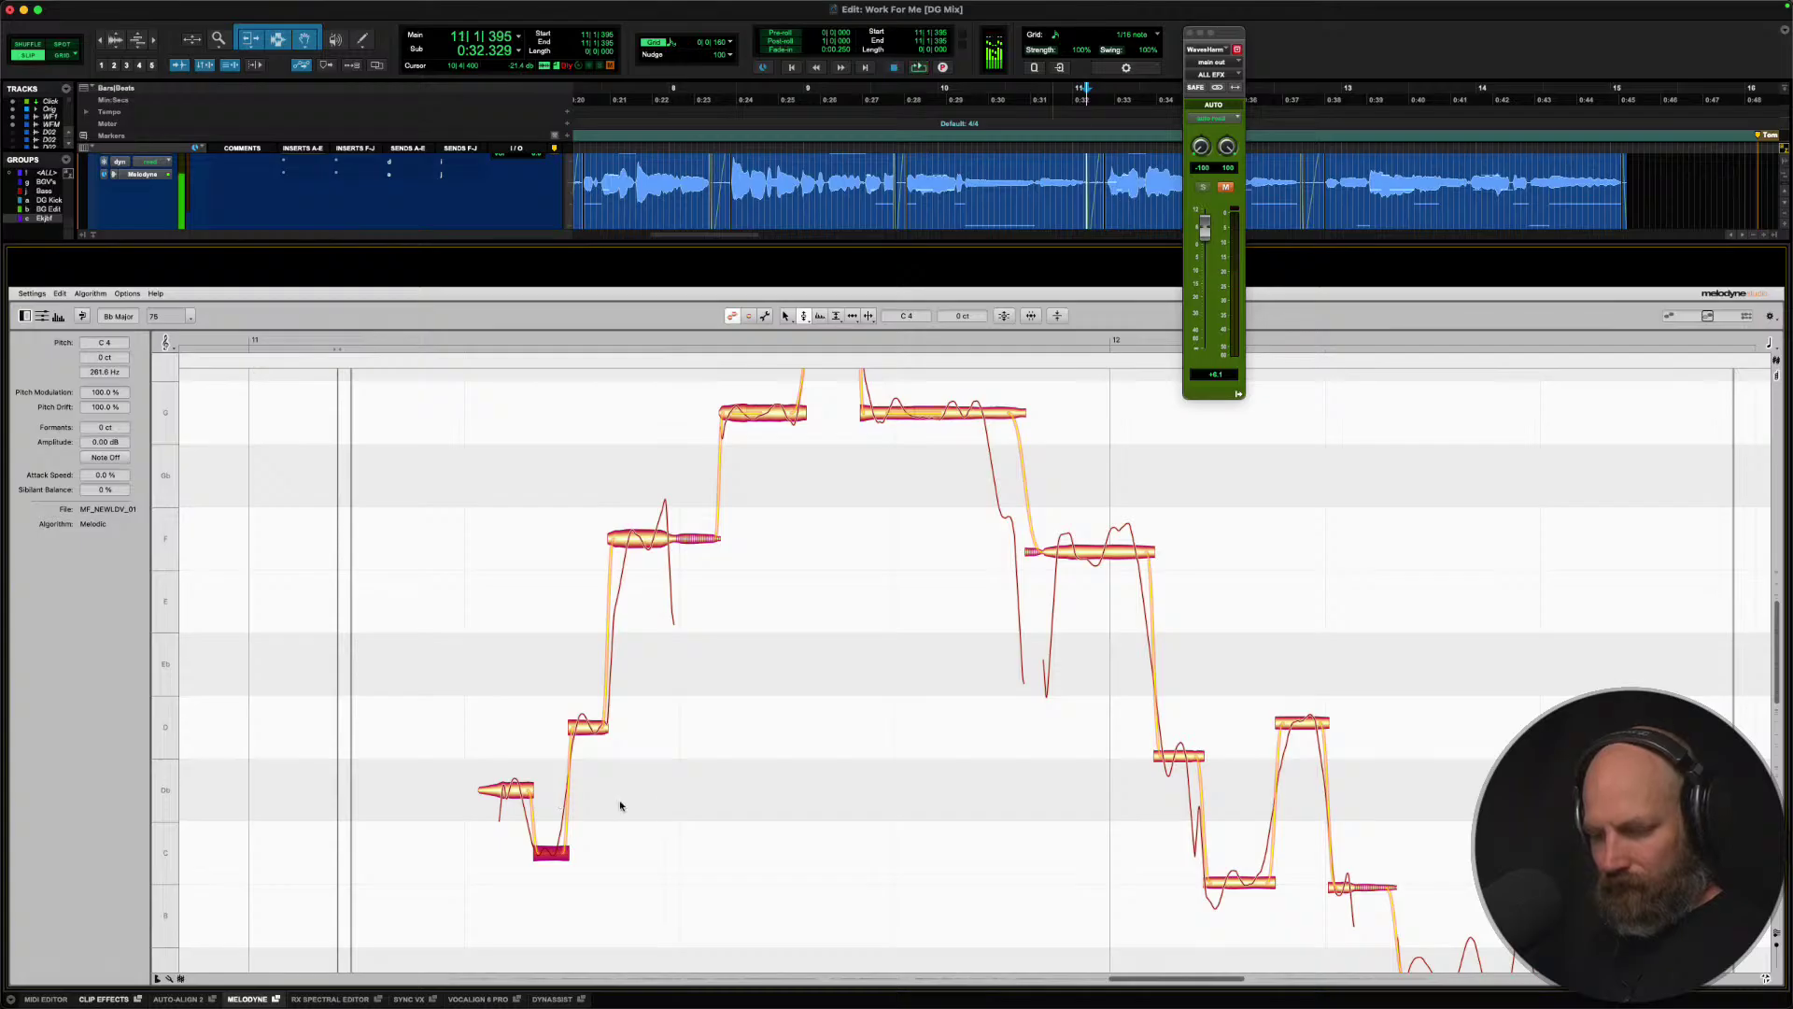
Audition the phrase repeatedly from the low opening notes through the A 4 peak and the long G 4.
key(space)
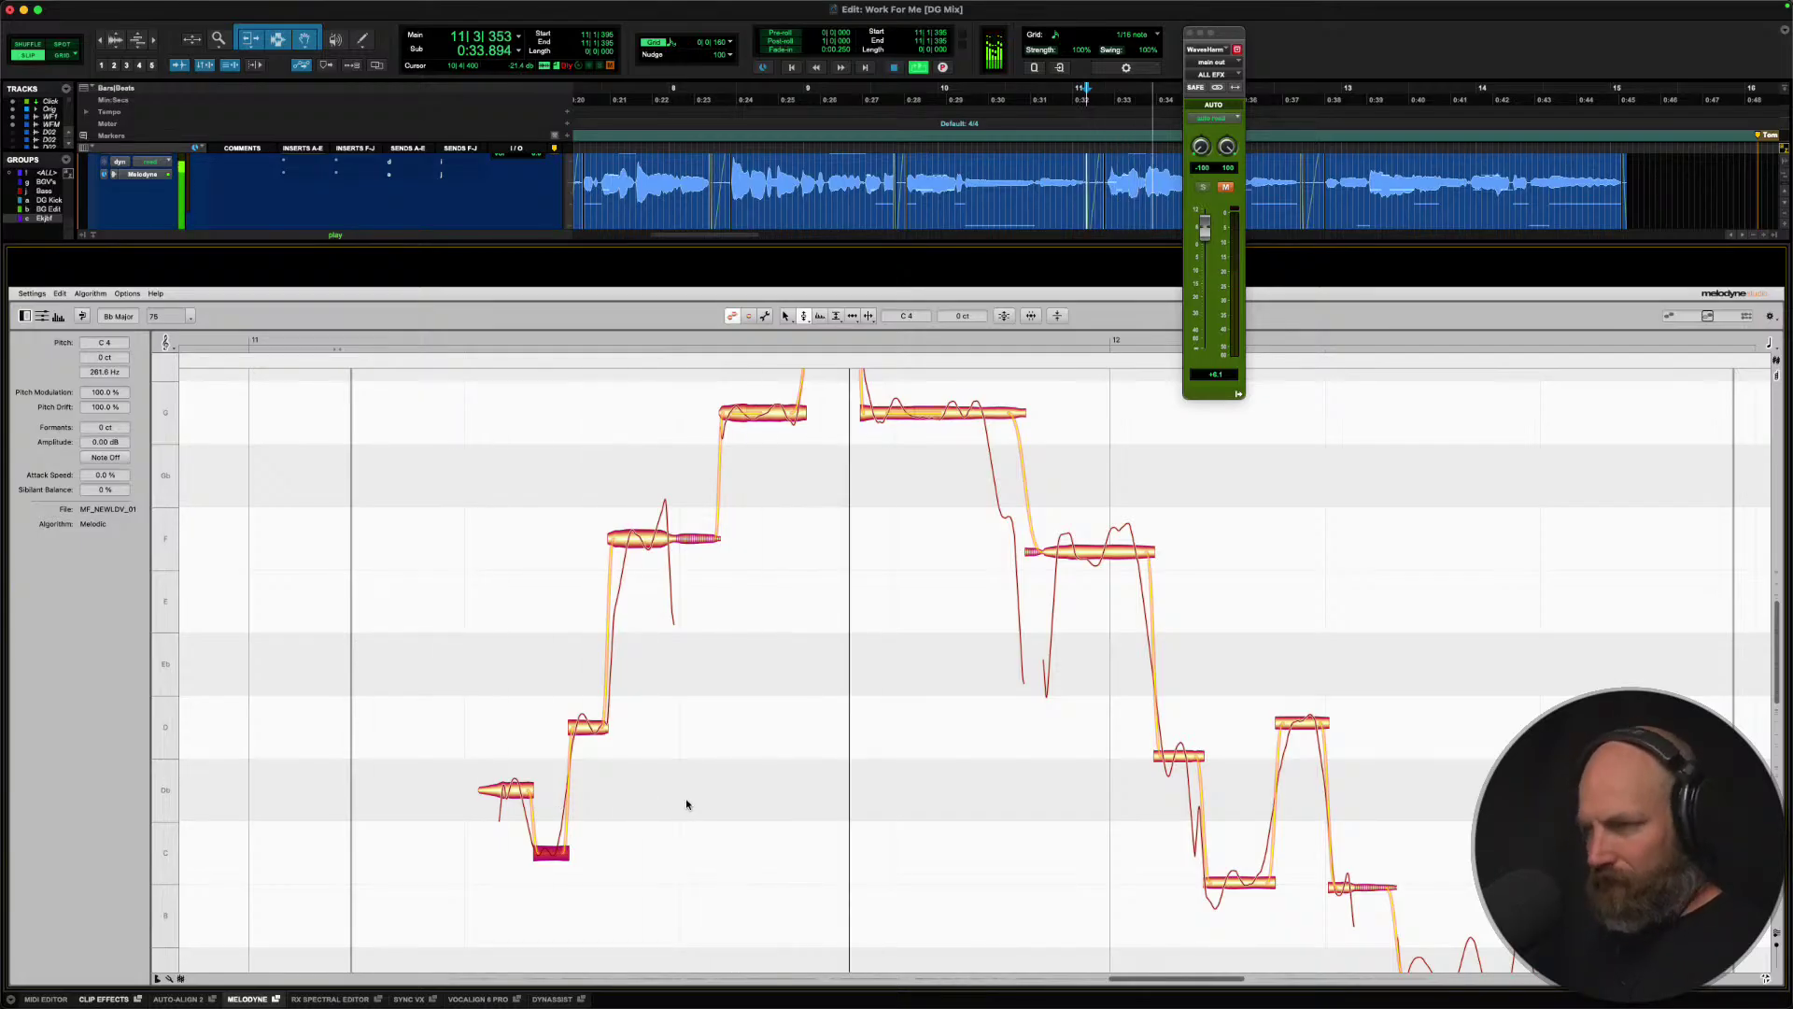
scroll(861, 612, up, 3)
key(space)
key(space)
scroll(861, 612, up, 2)
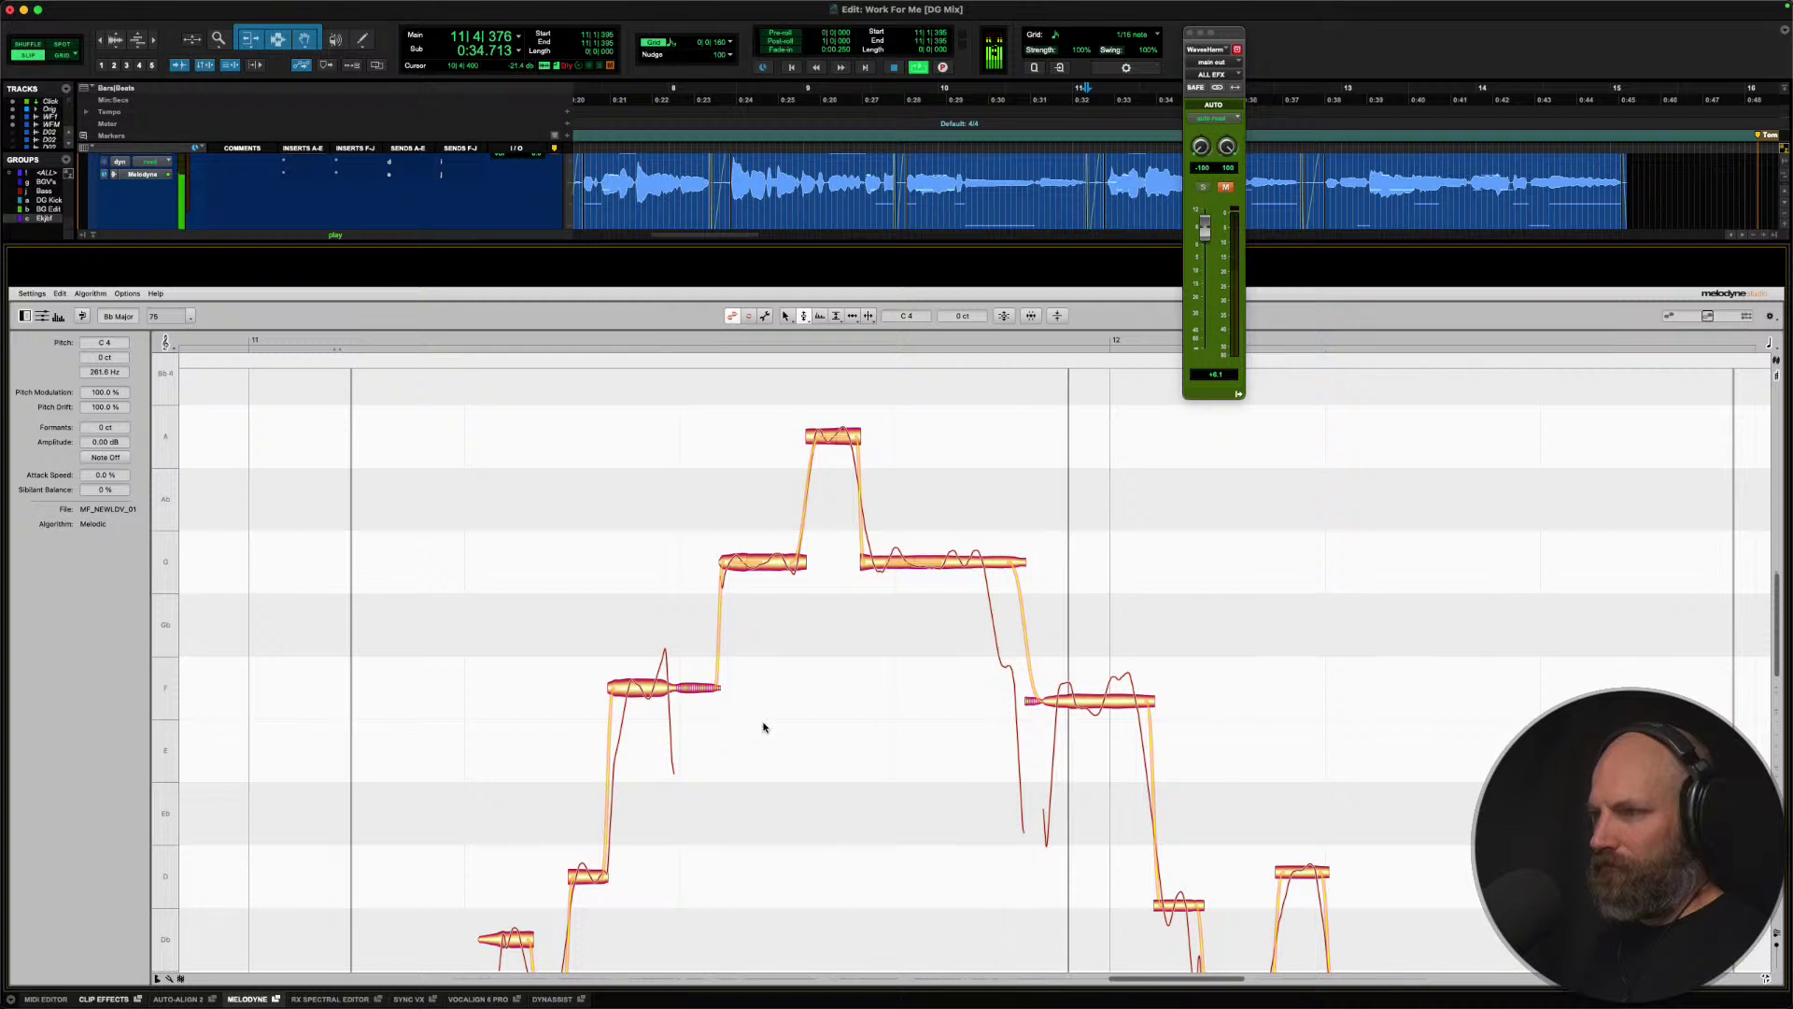
key(space)
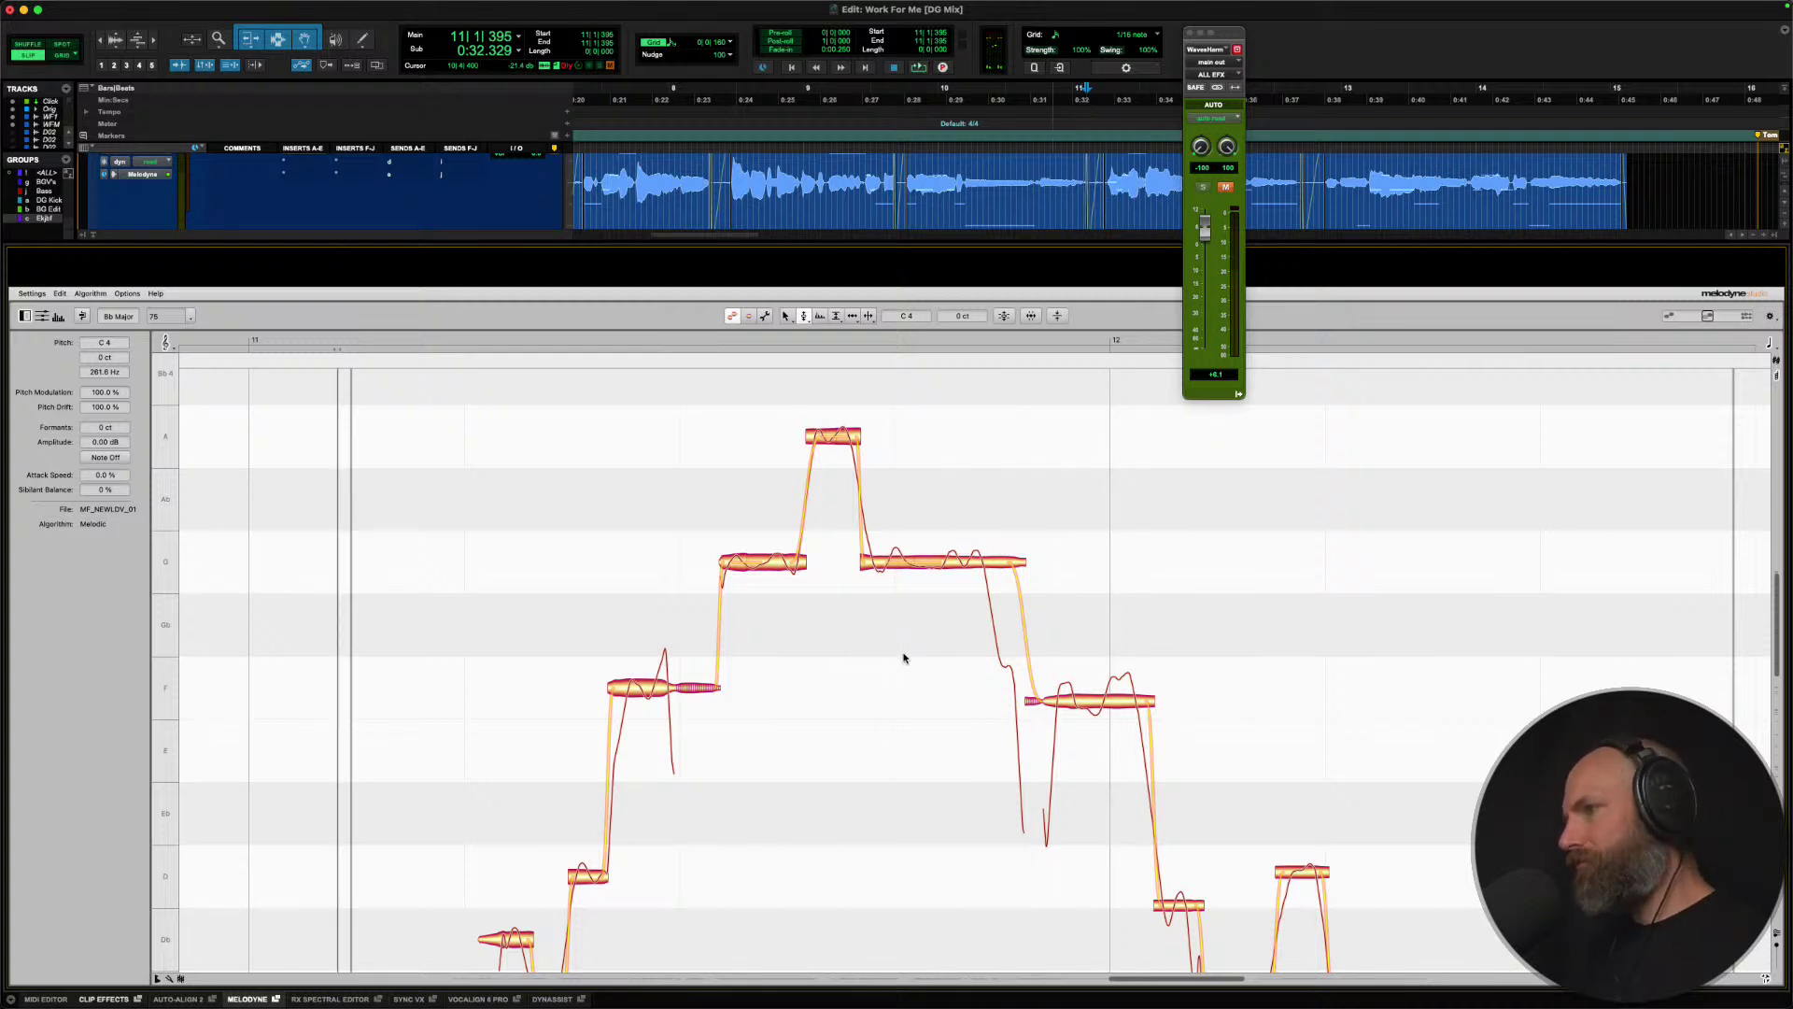
Centre the F 4 note following the long G 4 note at 0 ct.
scroll(900, 677, right, 3)
scroll(900, 677, down, 3)
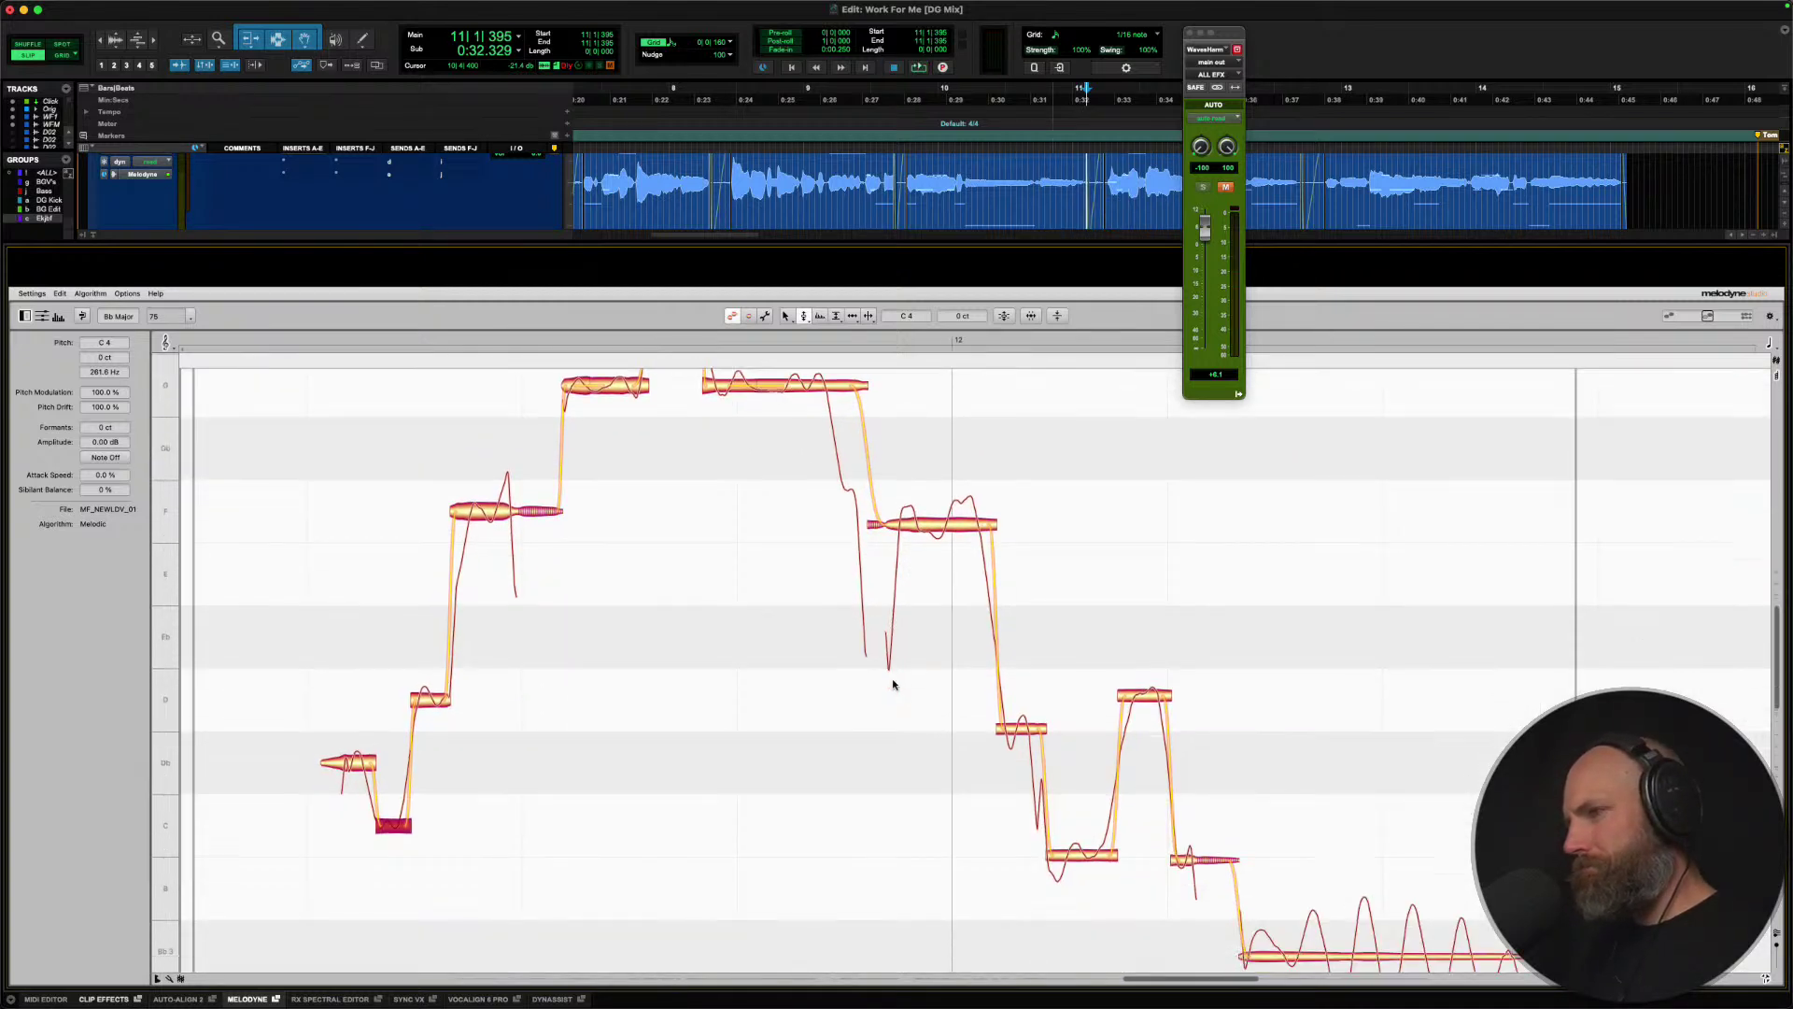
key(space)
drag(846, 524, 847, 516)
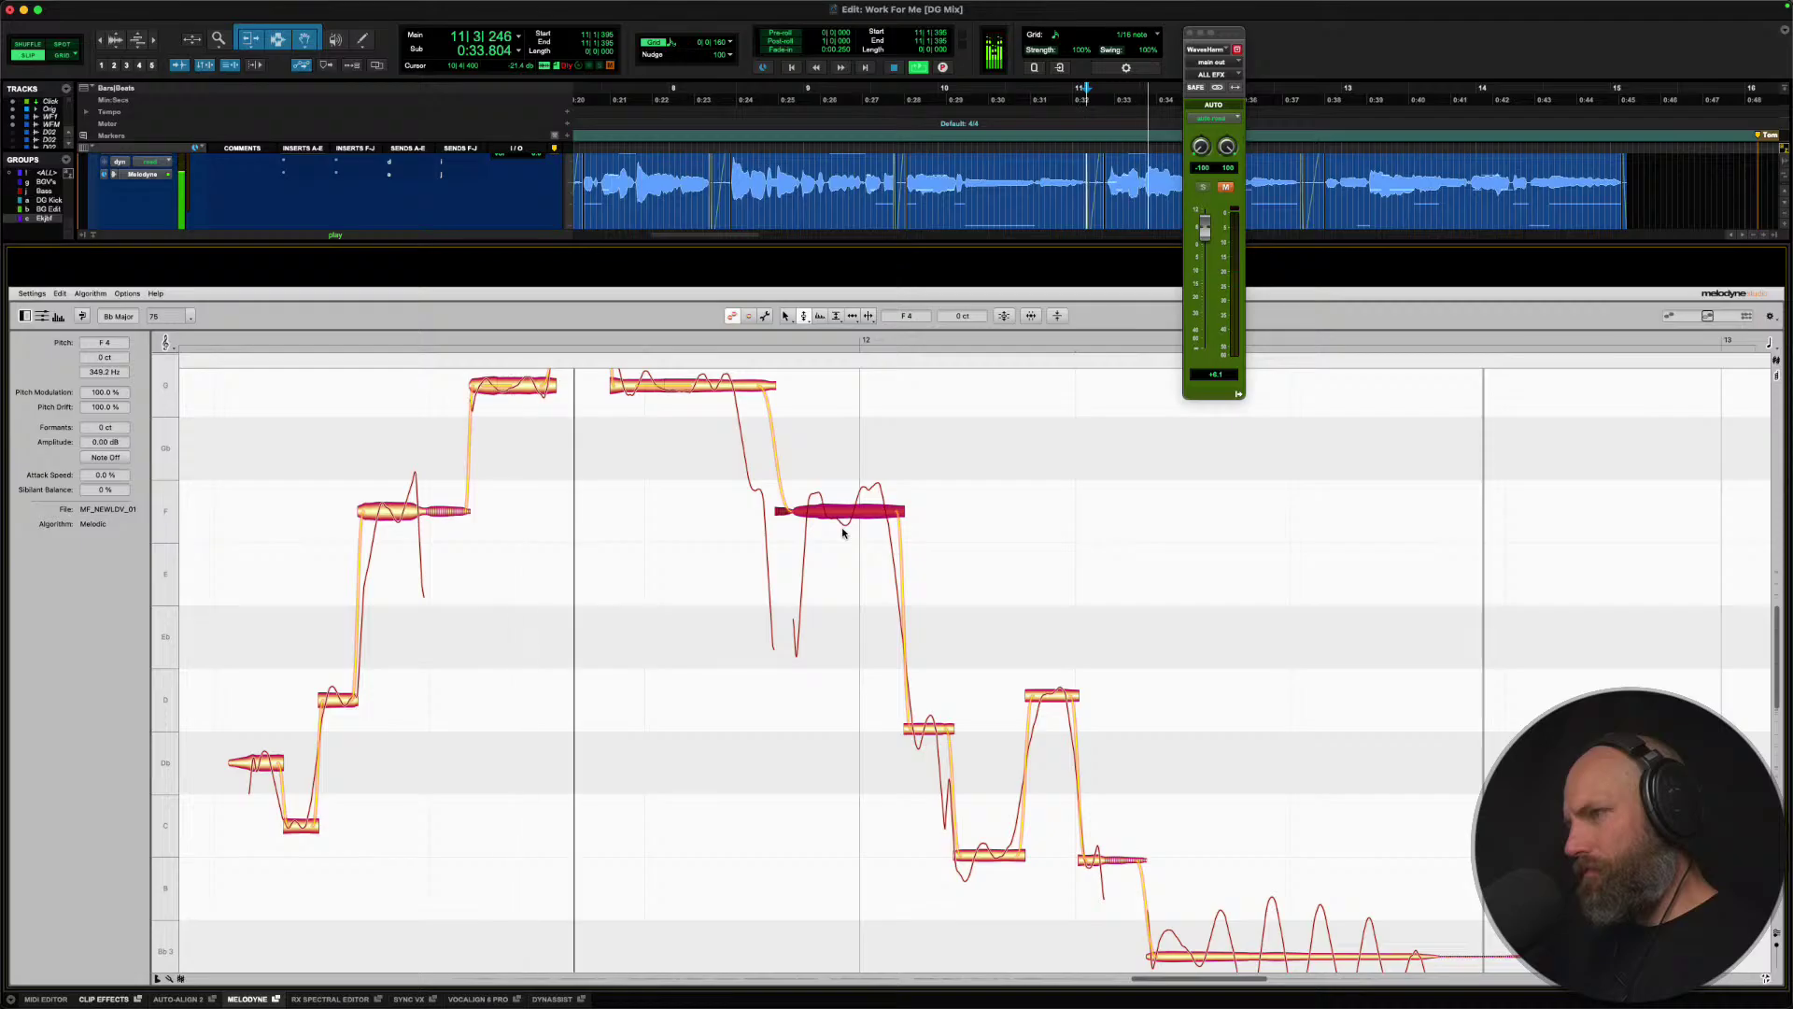
Split the F 4 note following the long G 4 into three parts where its pitch curve wavers.
right_click(847, 516)
click(878, 514)
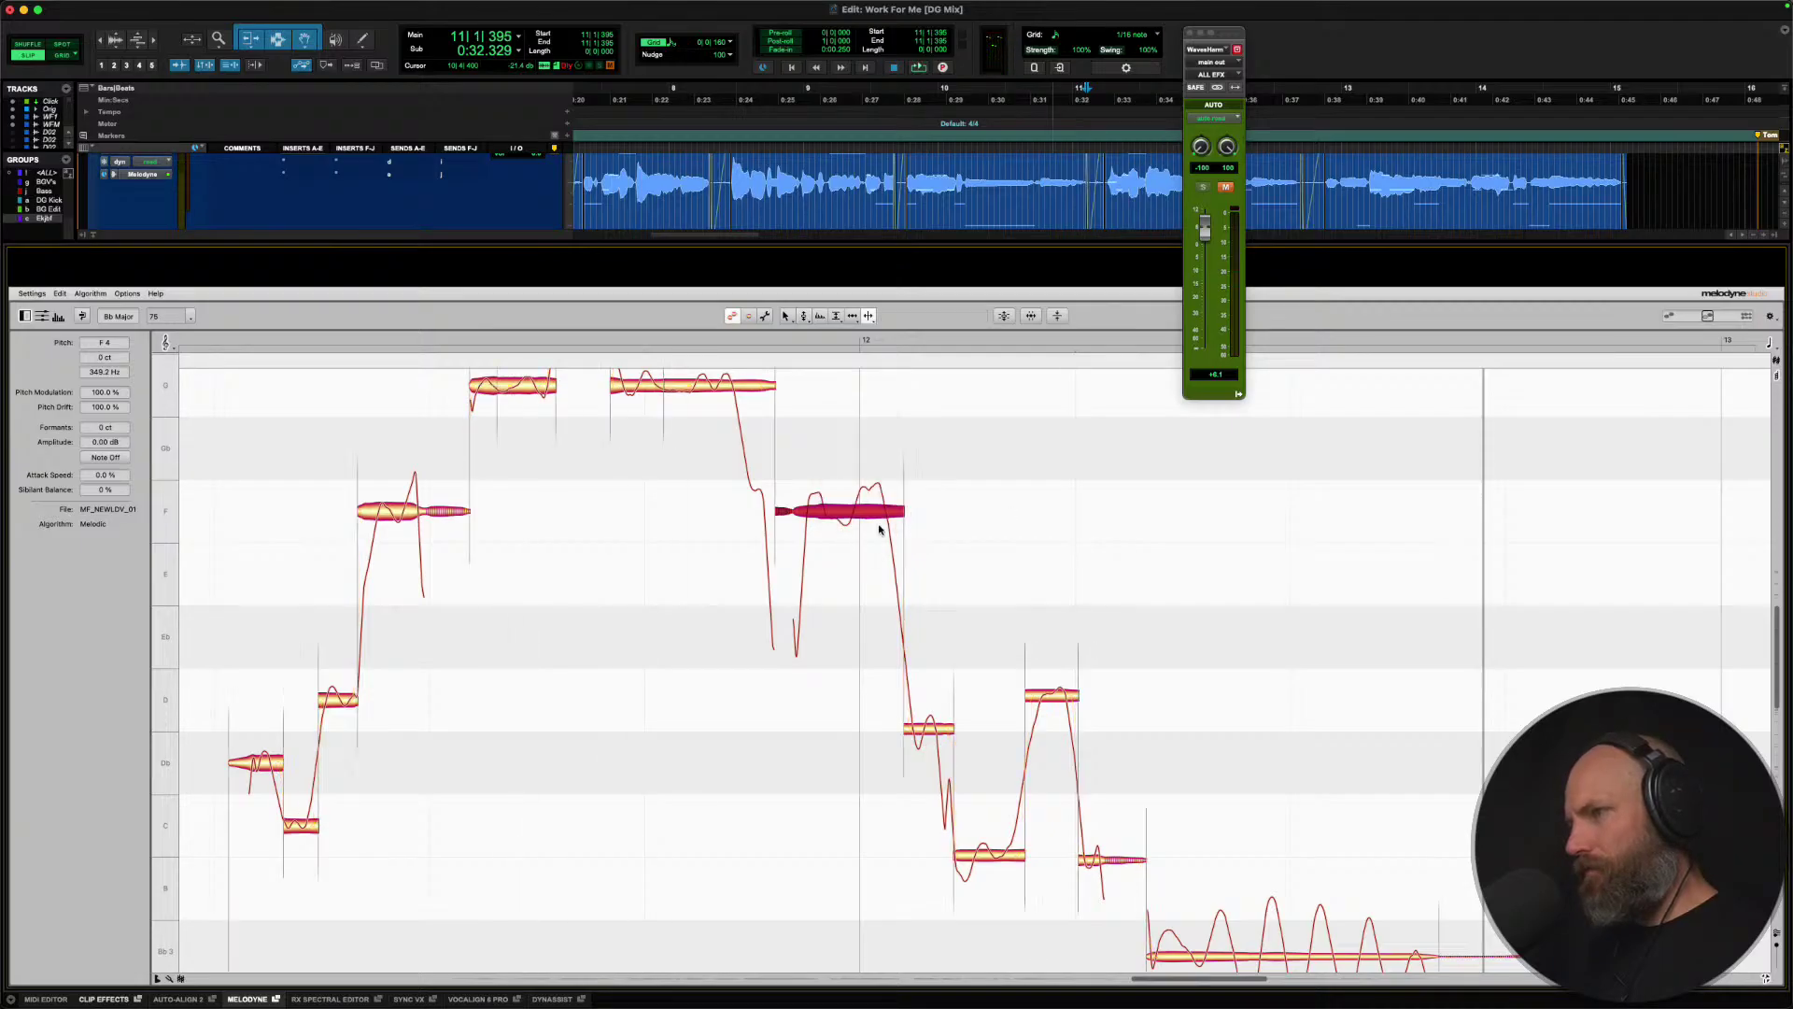
double_click(857, 514)
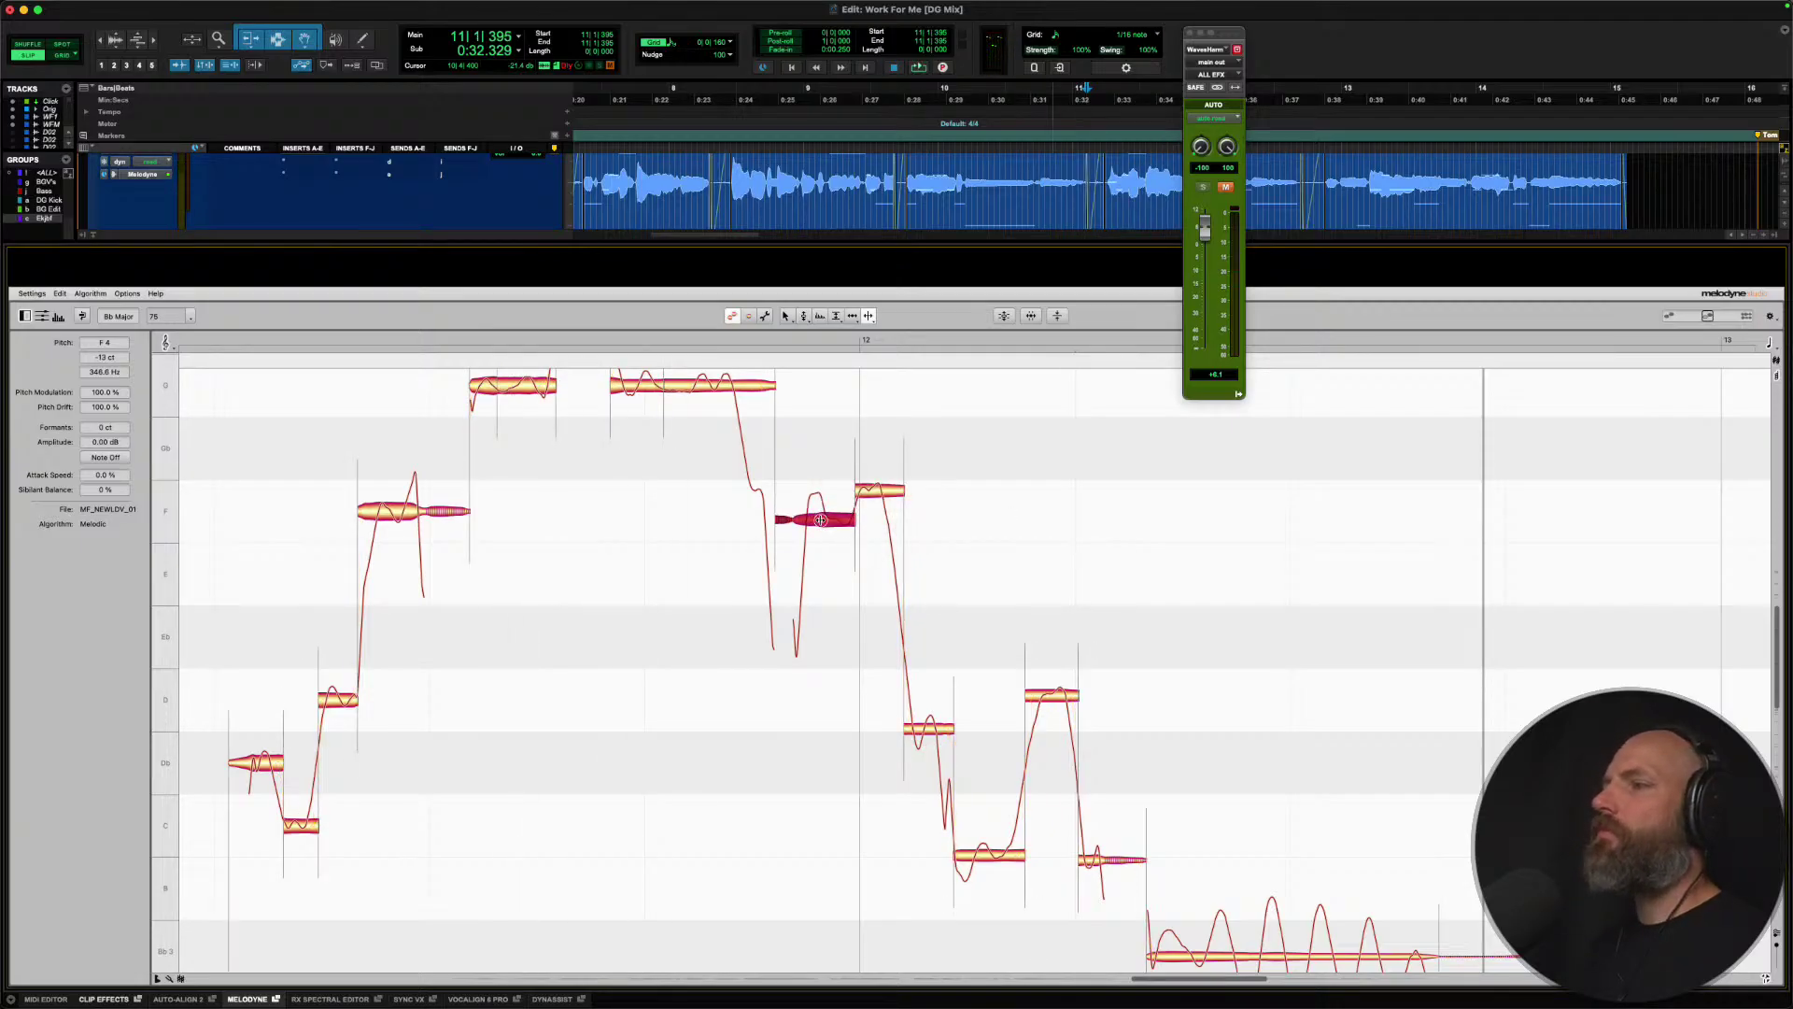
double_click(820, 520)
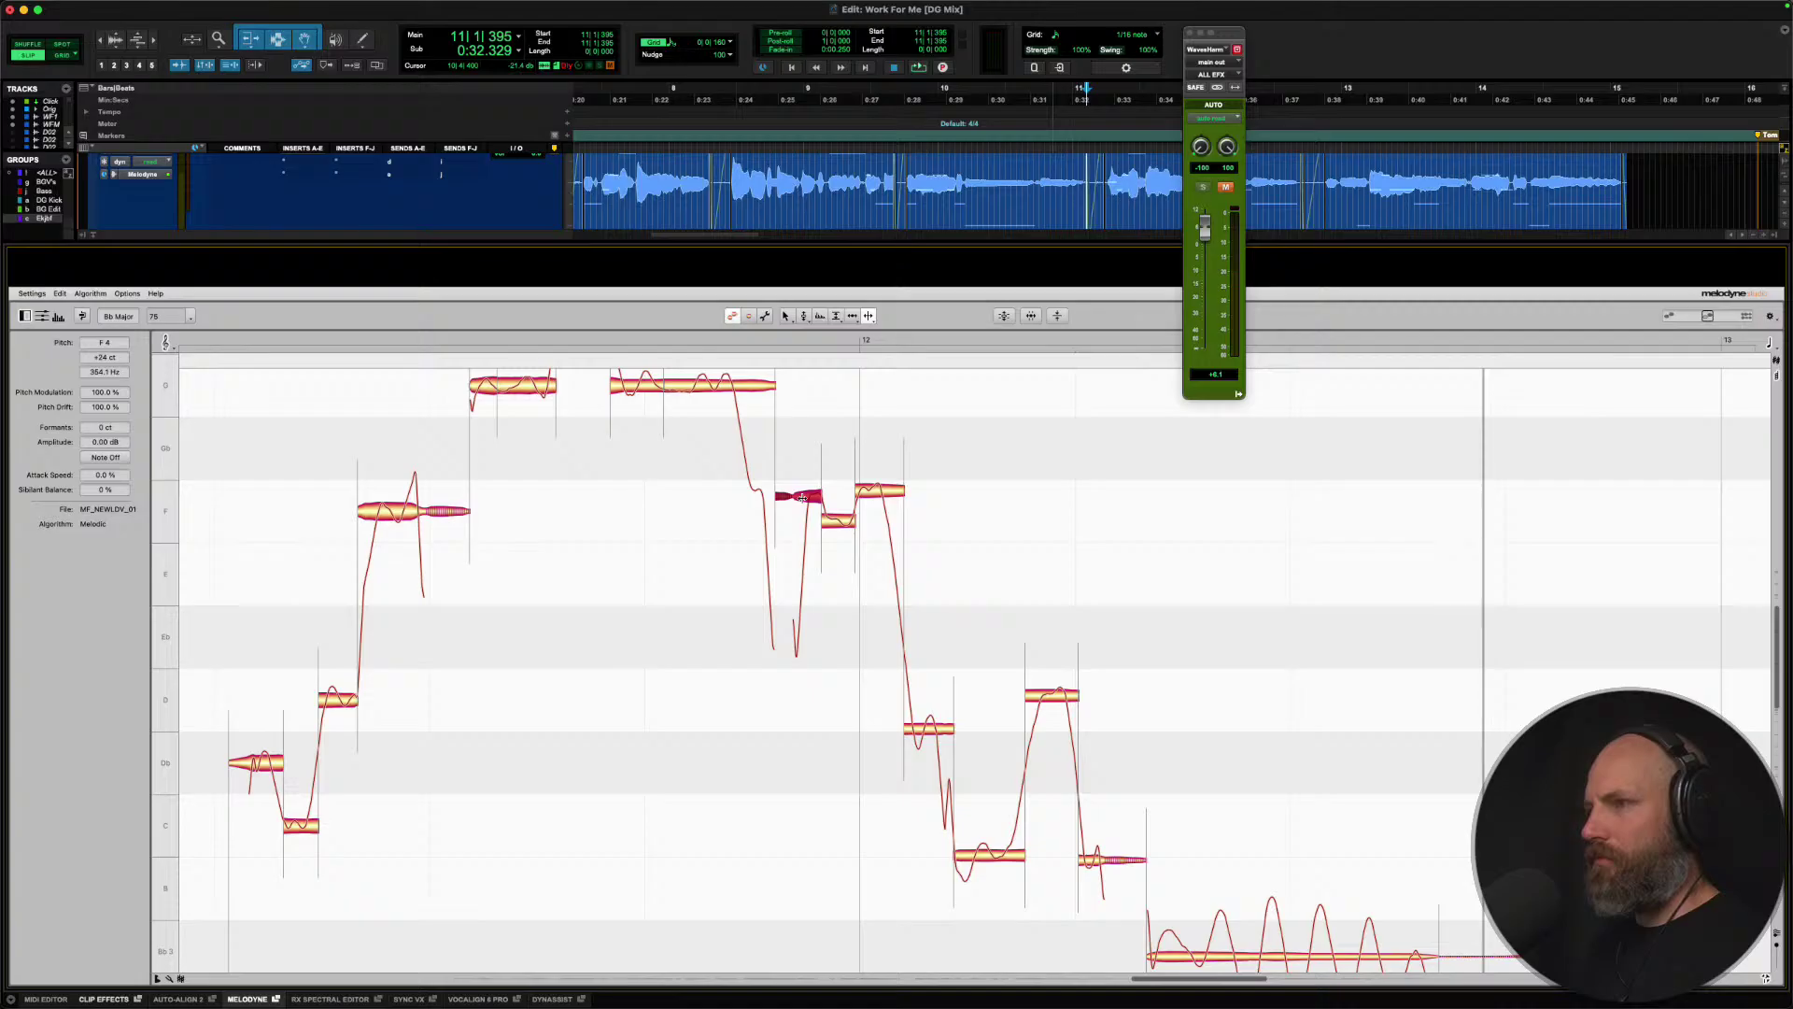
Centre all three parts of the split F 4 note at 0 ct and smooth the transitions between them.
right_click(803, 497)
click(804, 497)
double_click(803, 496)
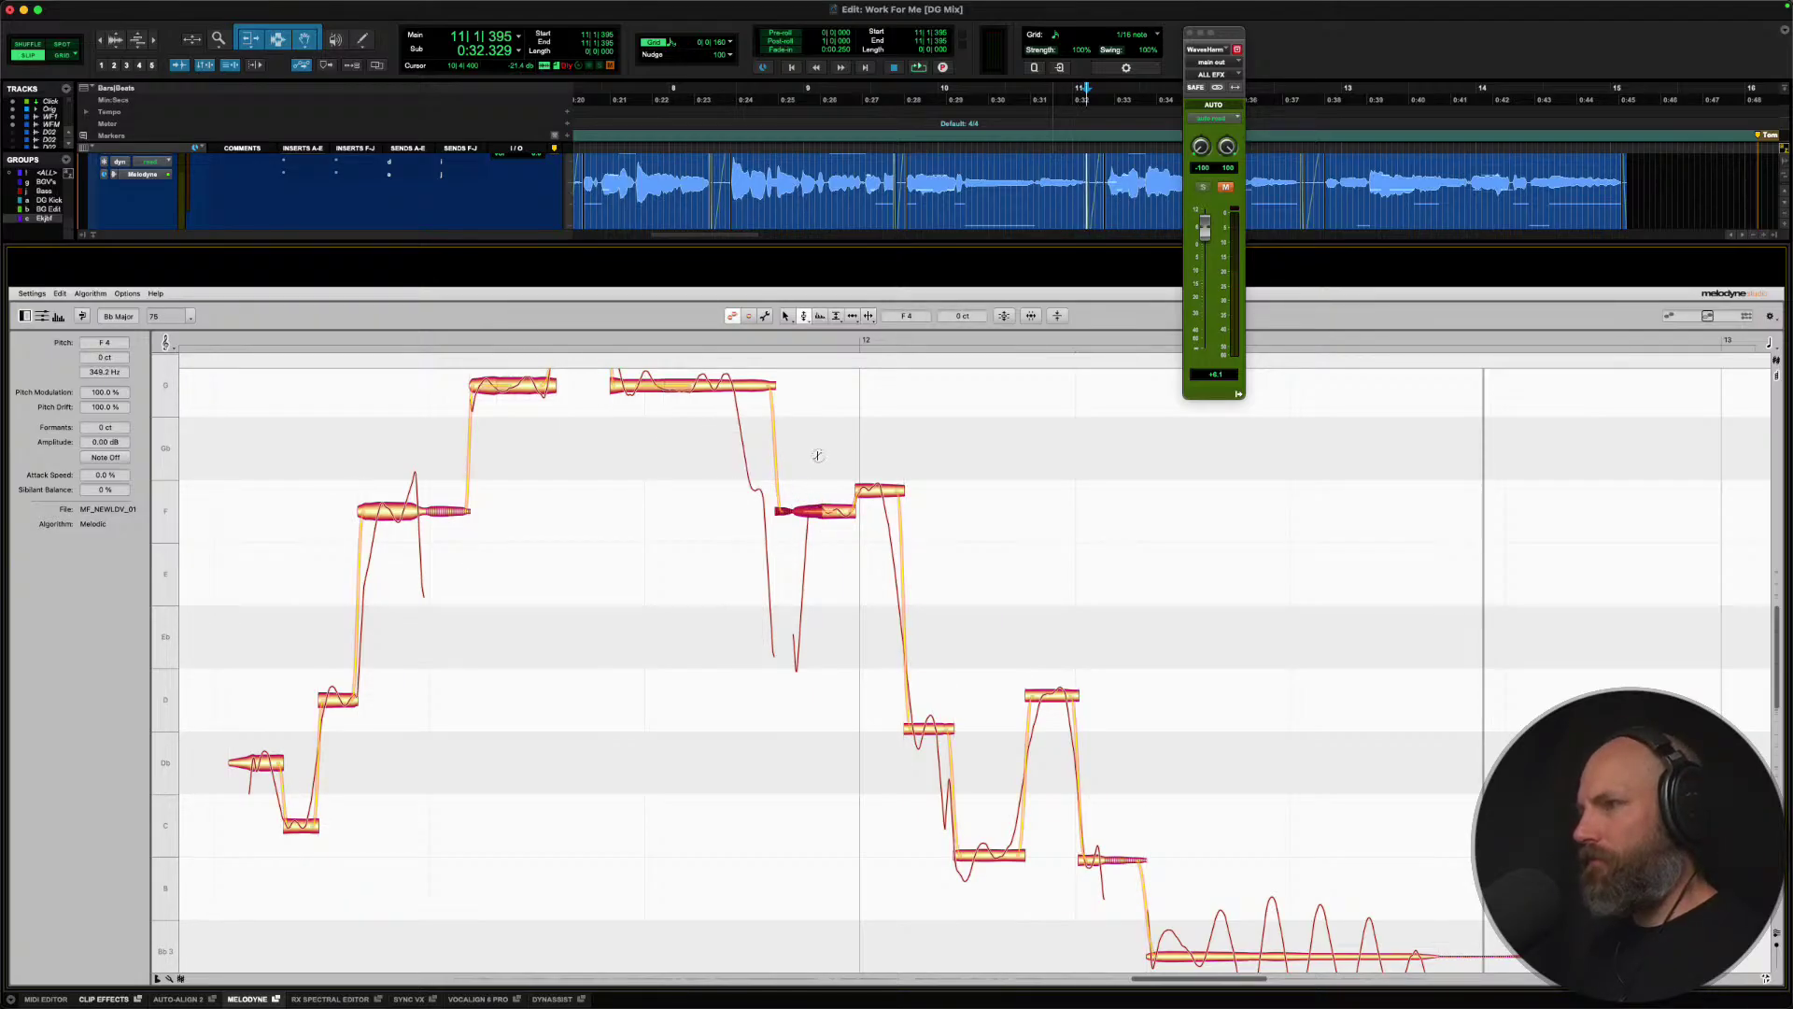
drag(874, 492, 861, 512)
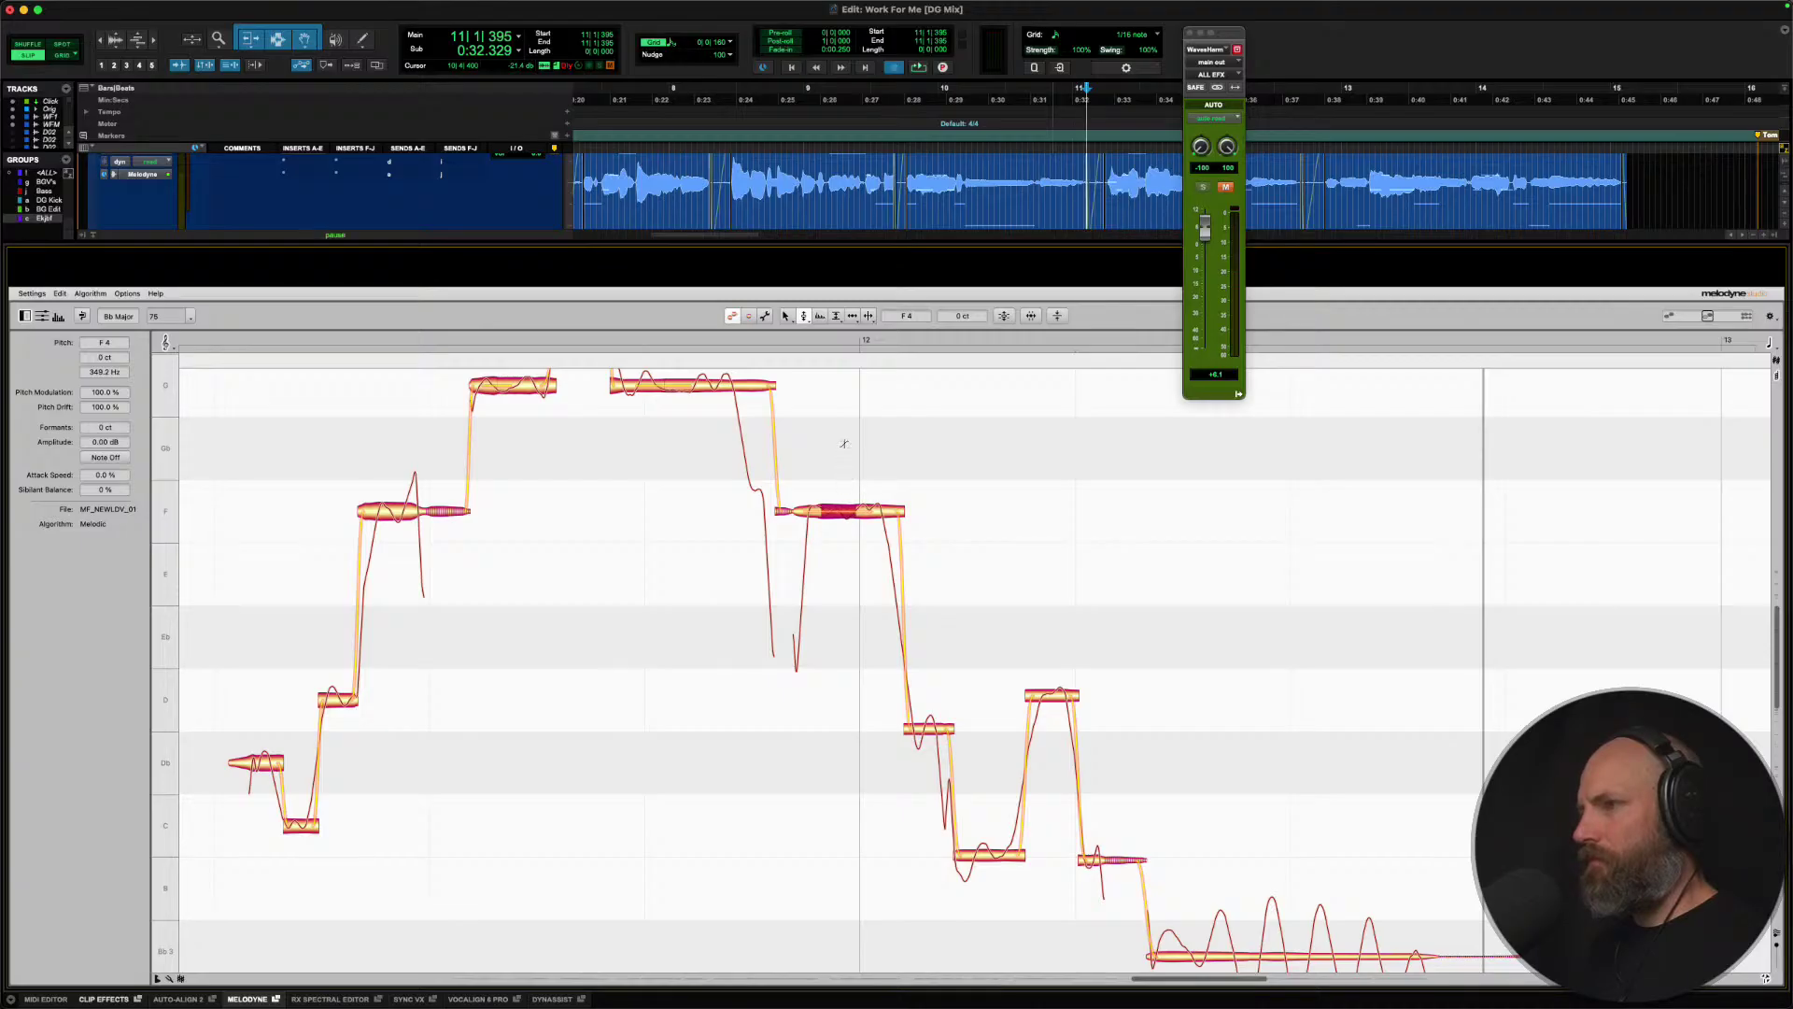
Audition the phrase through the split F 4 note and the descending notes after it.
key(space)
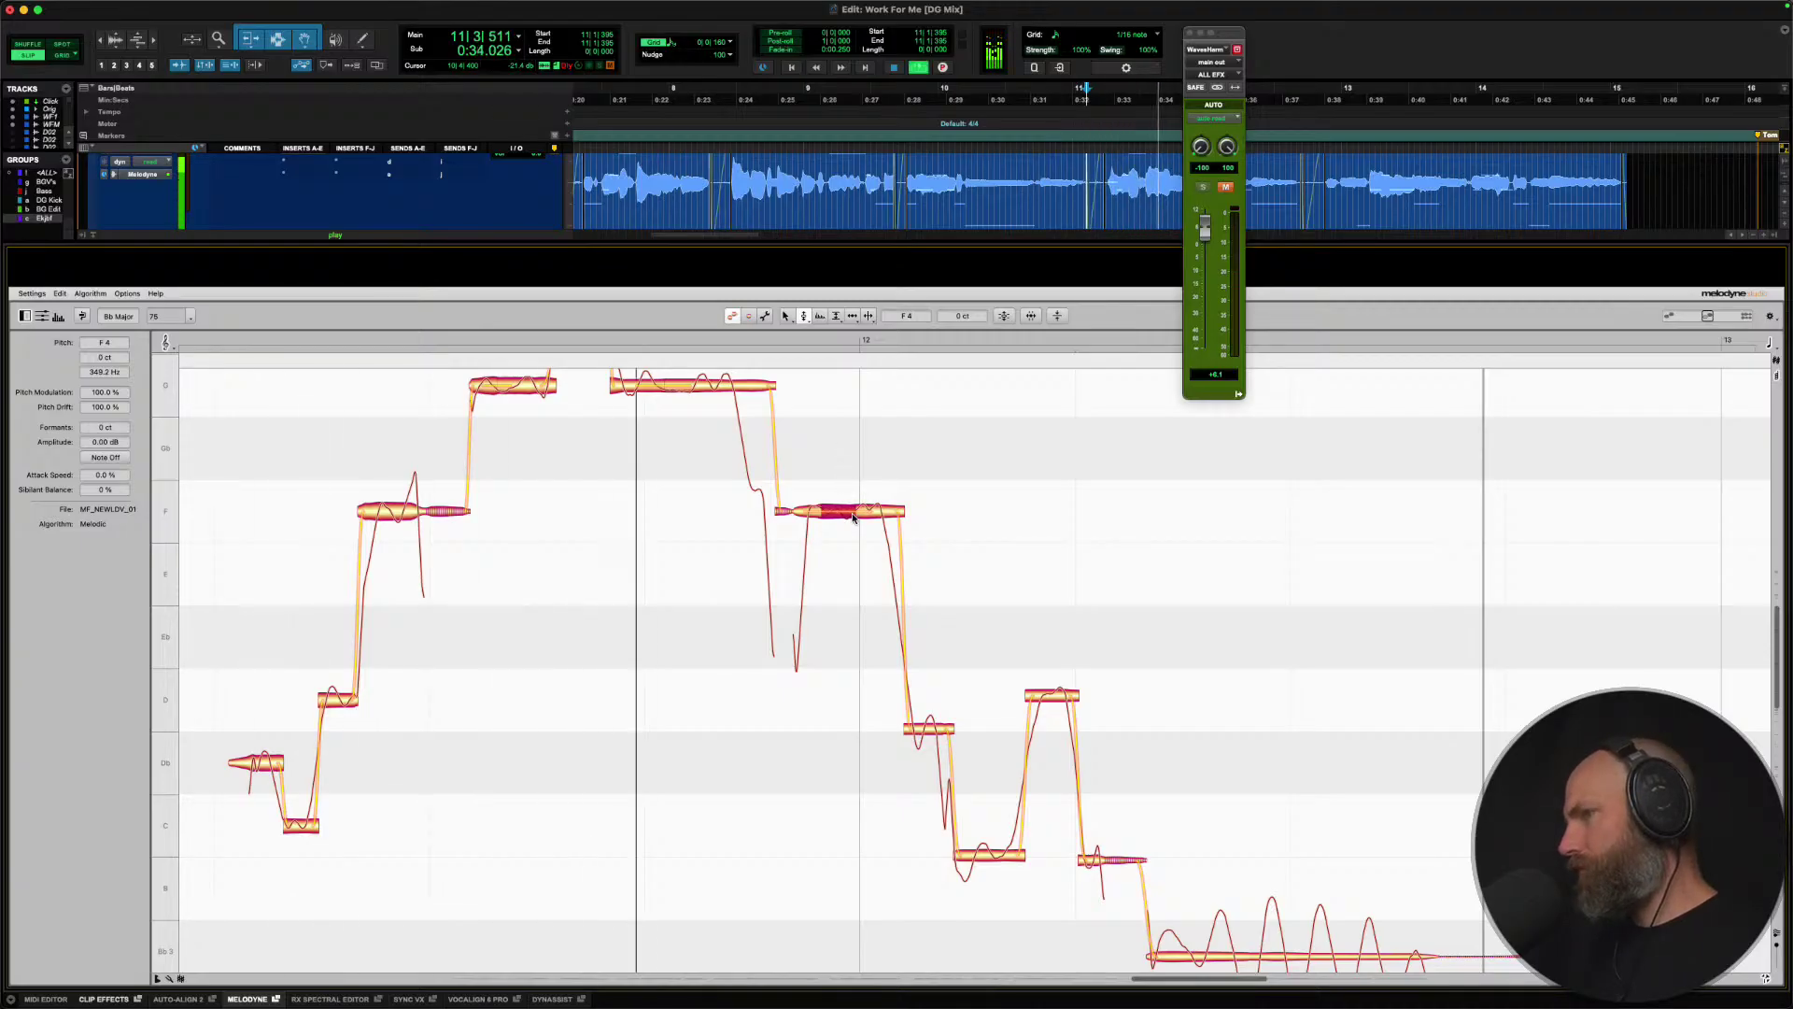
key(space)
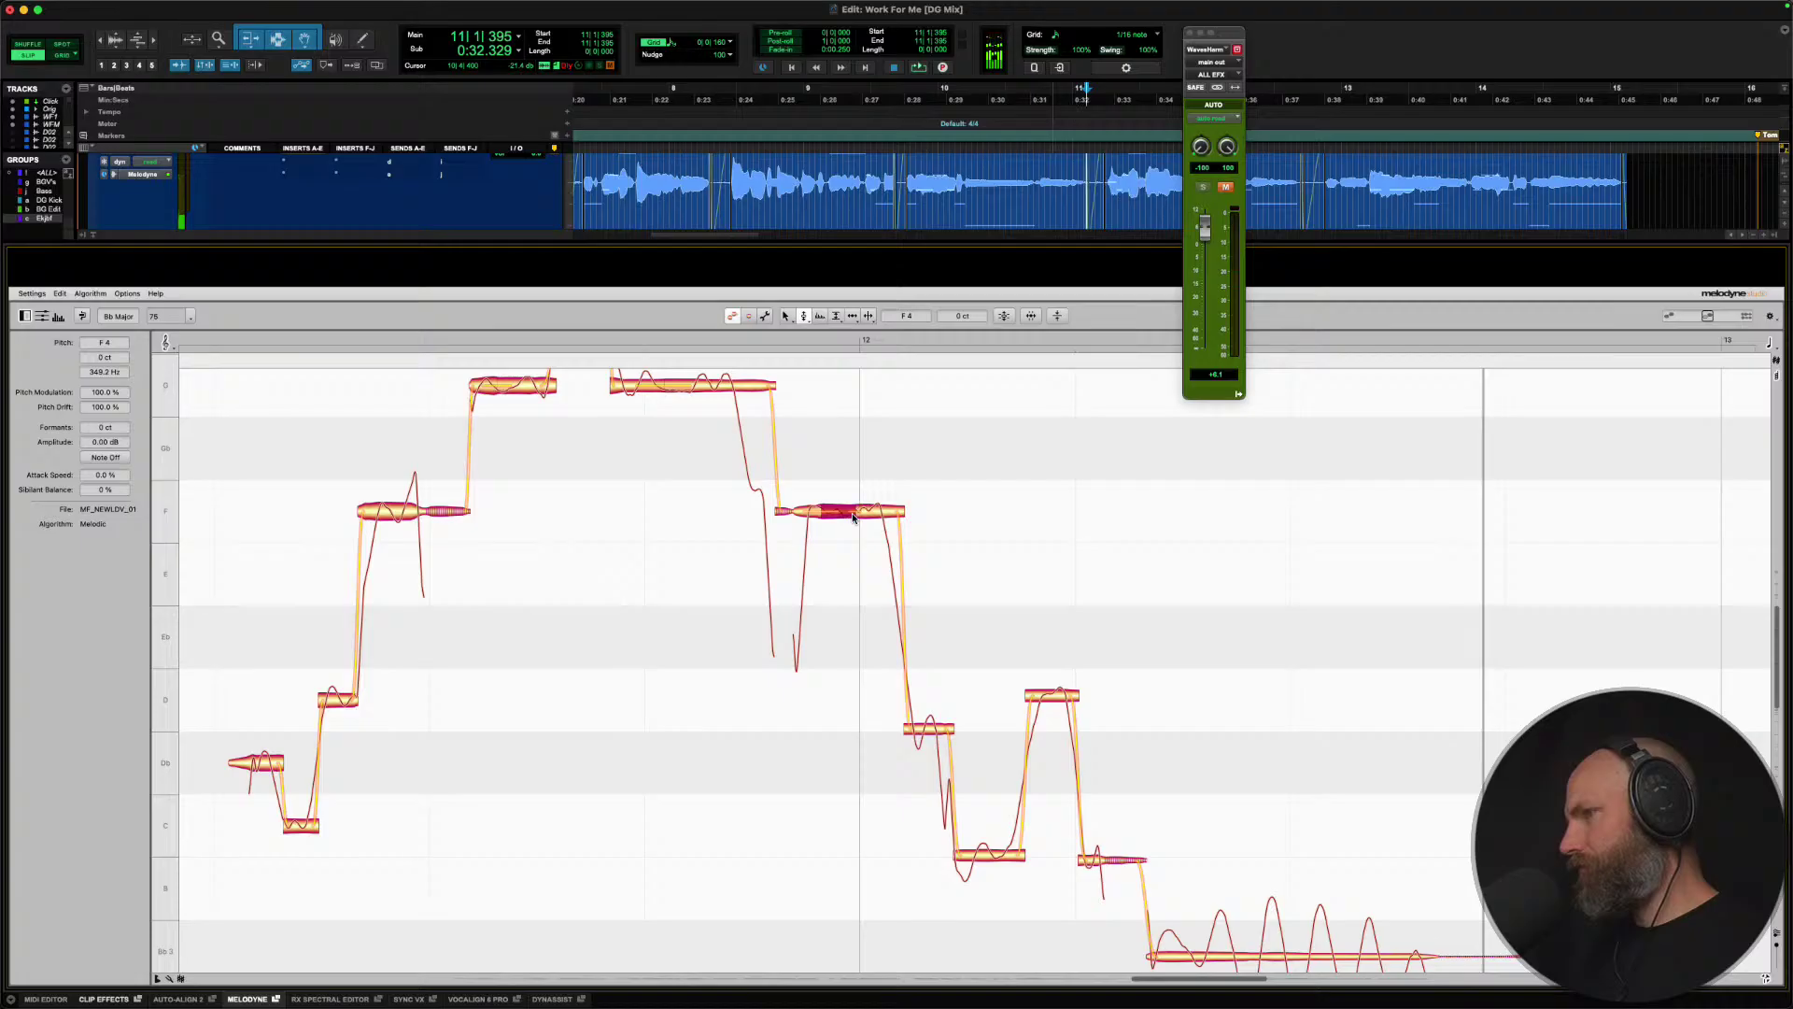
key(space)
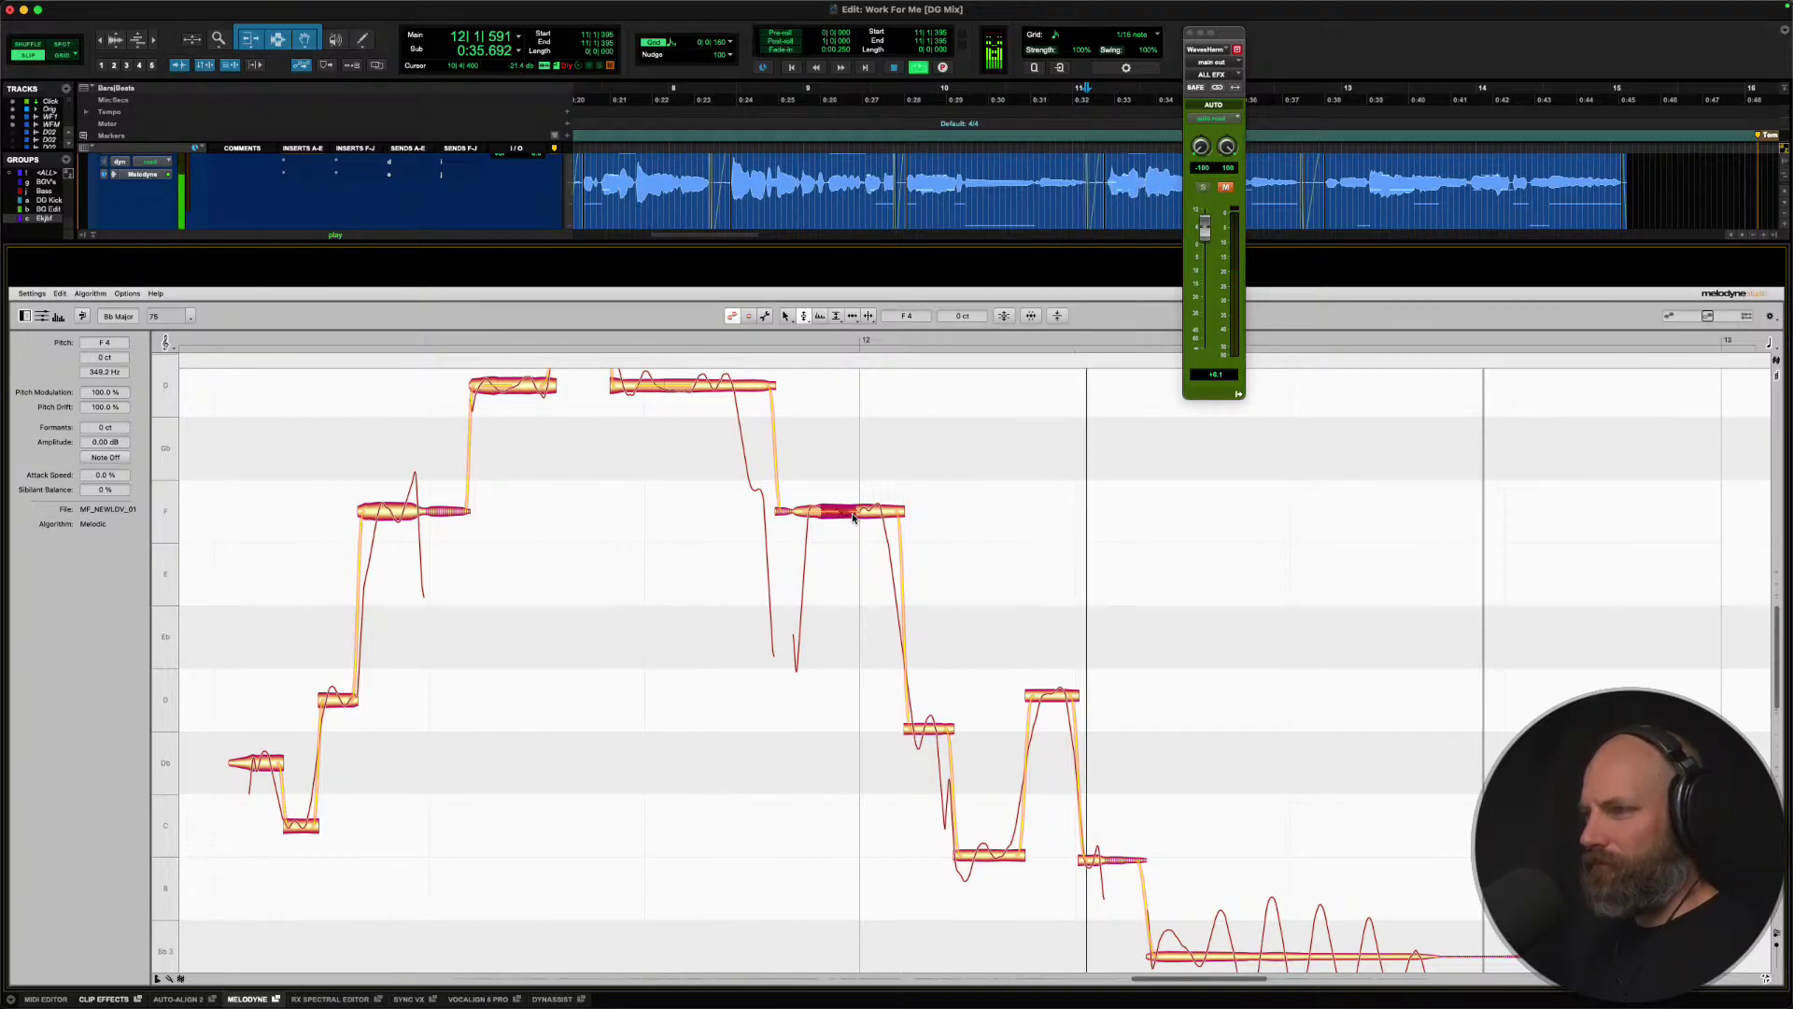
Centre the four descending notes after the split F 4 at D 4, C 4, D 4 and C 4.
scroll(991, 653, down, 2)
scroll(991, 653, down, 4)
key(space)
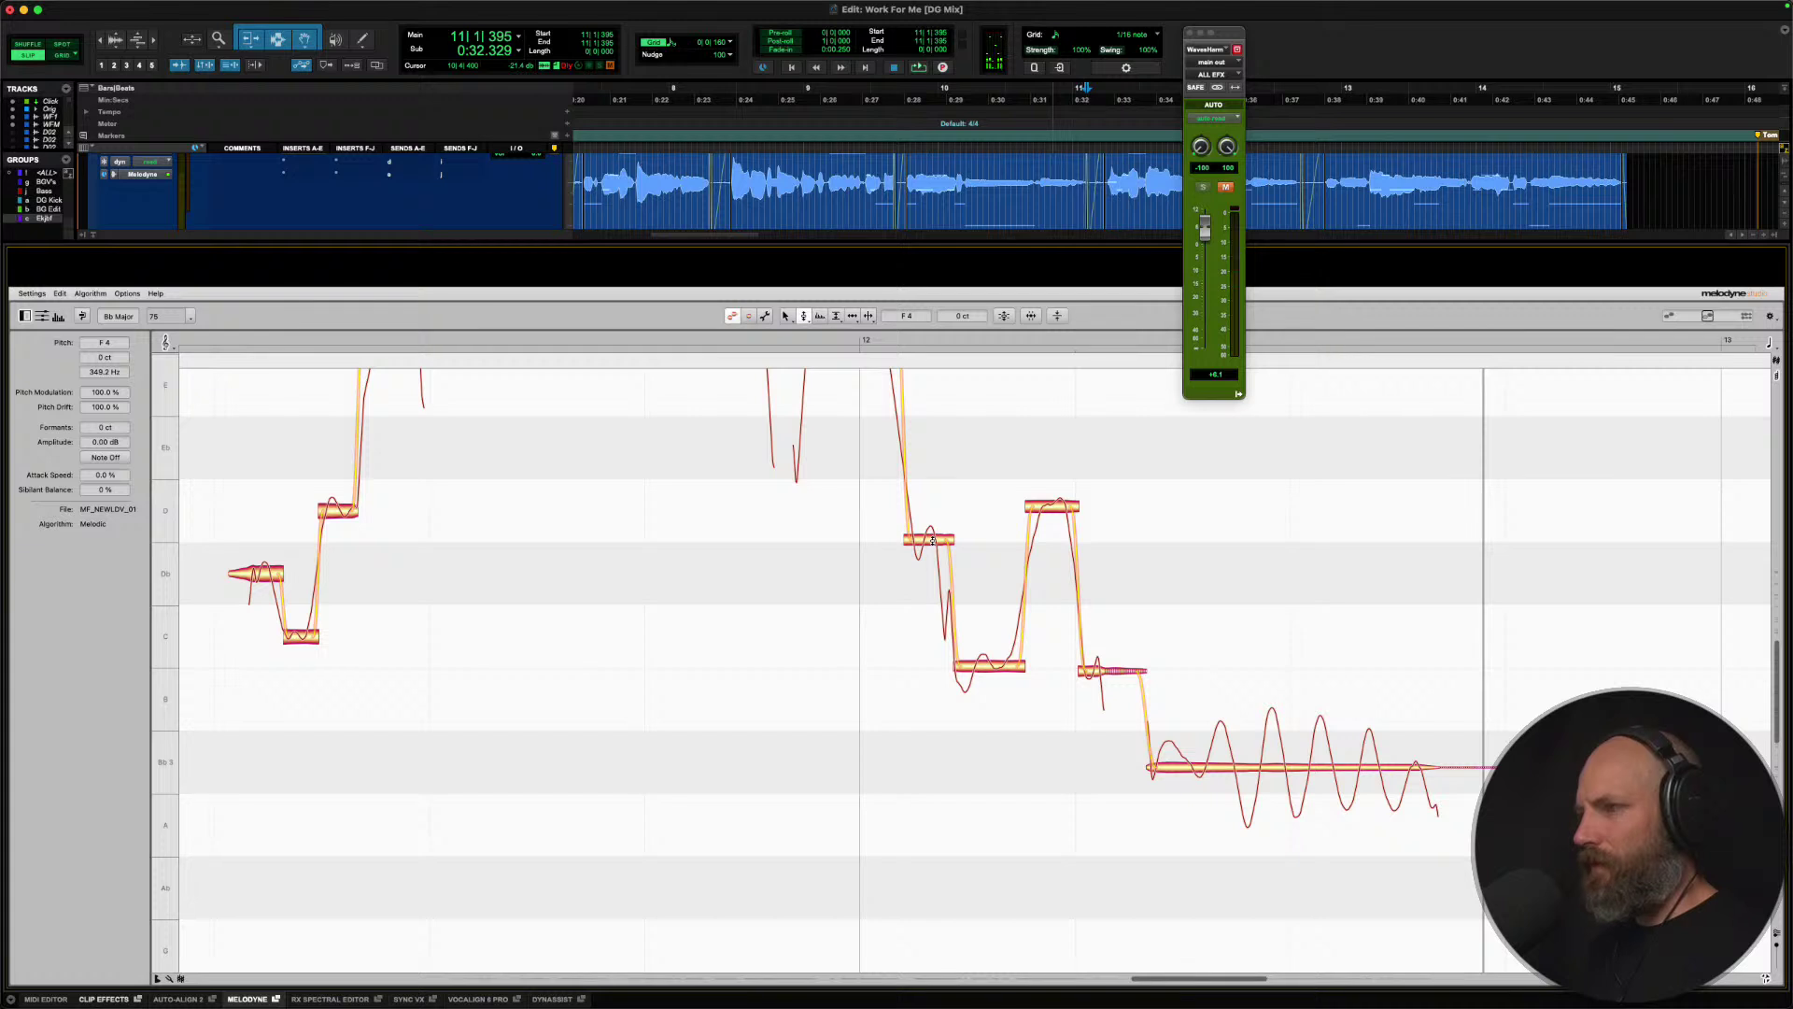
right_click(932, 540)
click(937, 539)
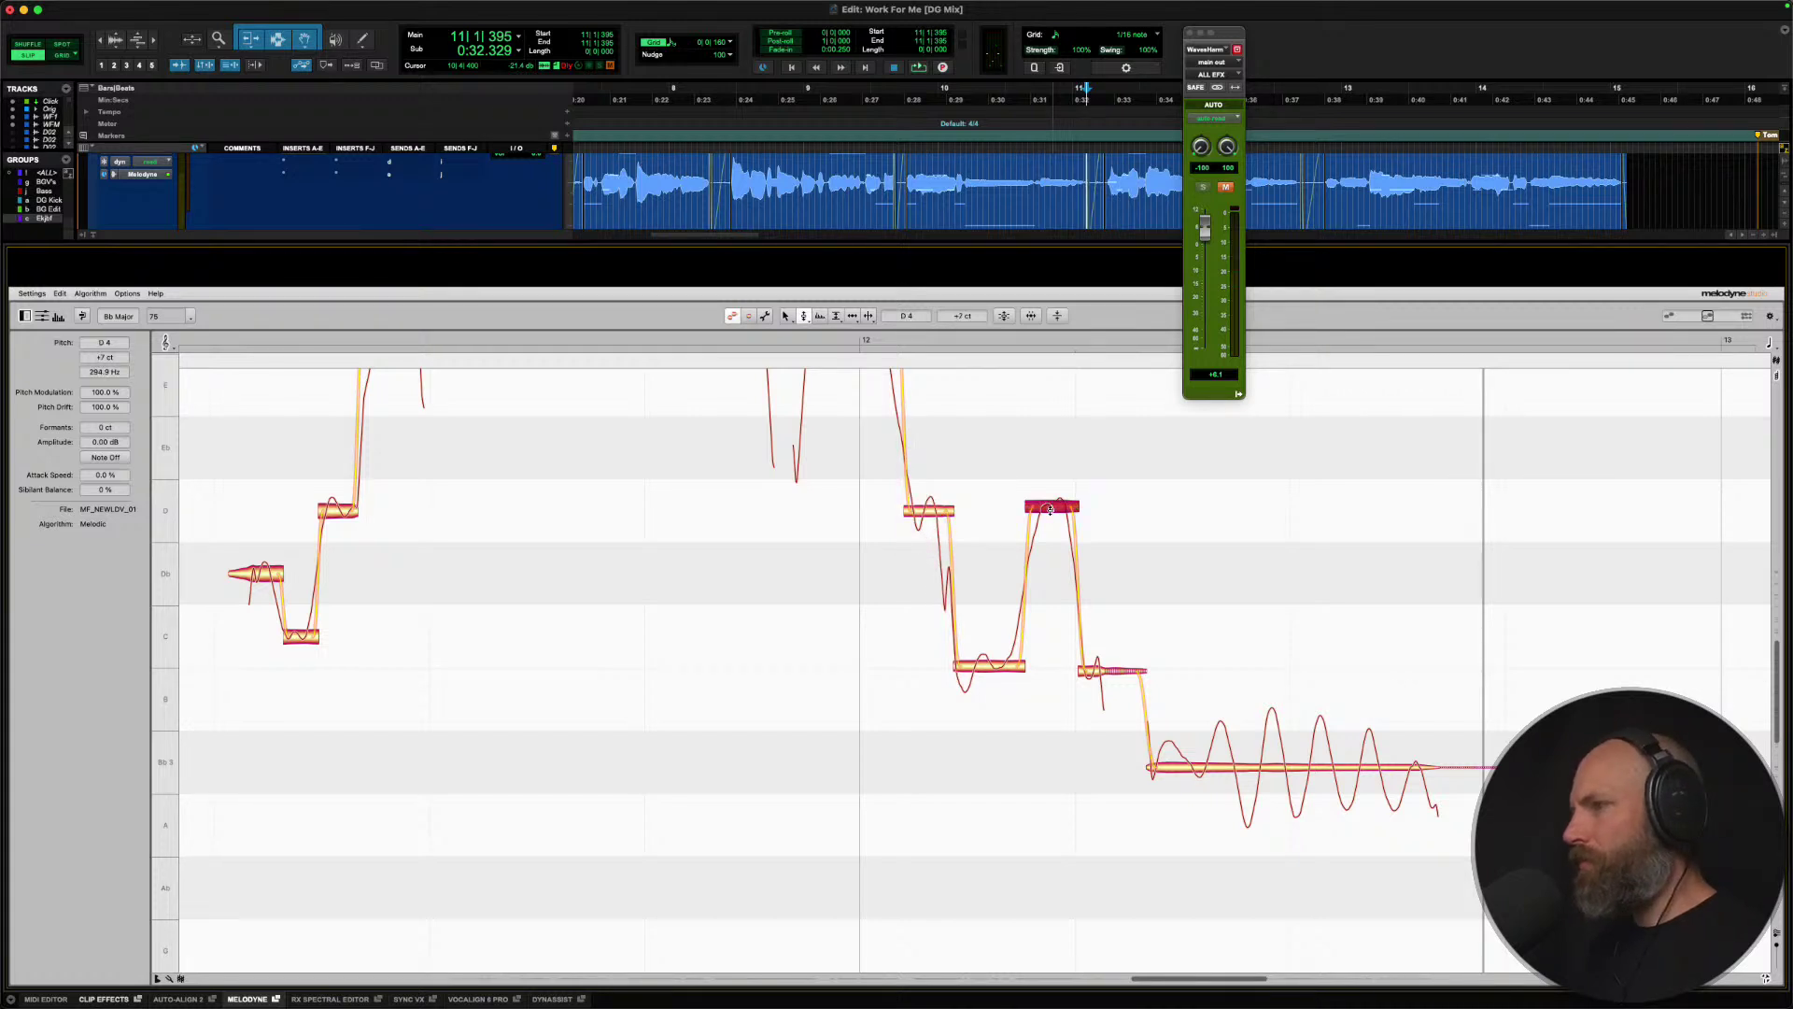
drag(989, 666, 989, 636)
right_click(1065, 583)
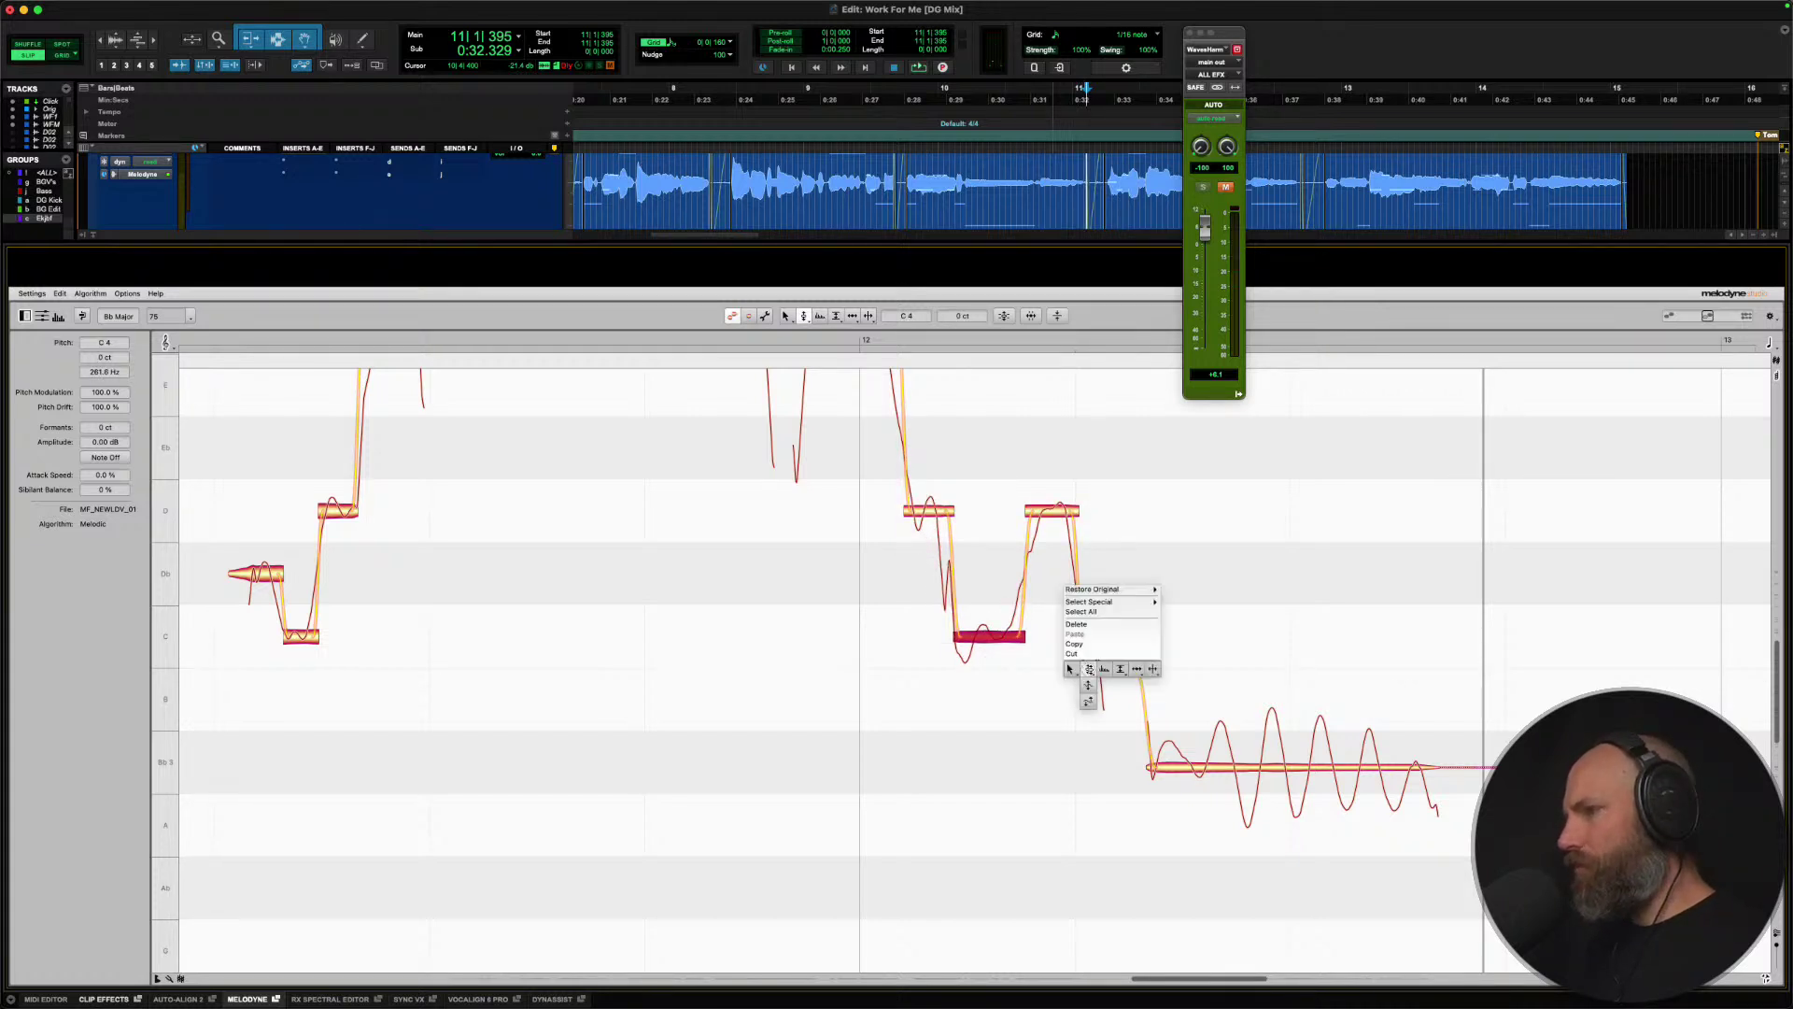
click(1093, 672)
double_click(1092, 673)
Centre the long Bb 3 note at 0 ct and audition the descending phrase from just before bar 12.
double_click(1200, 761)
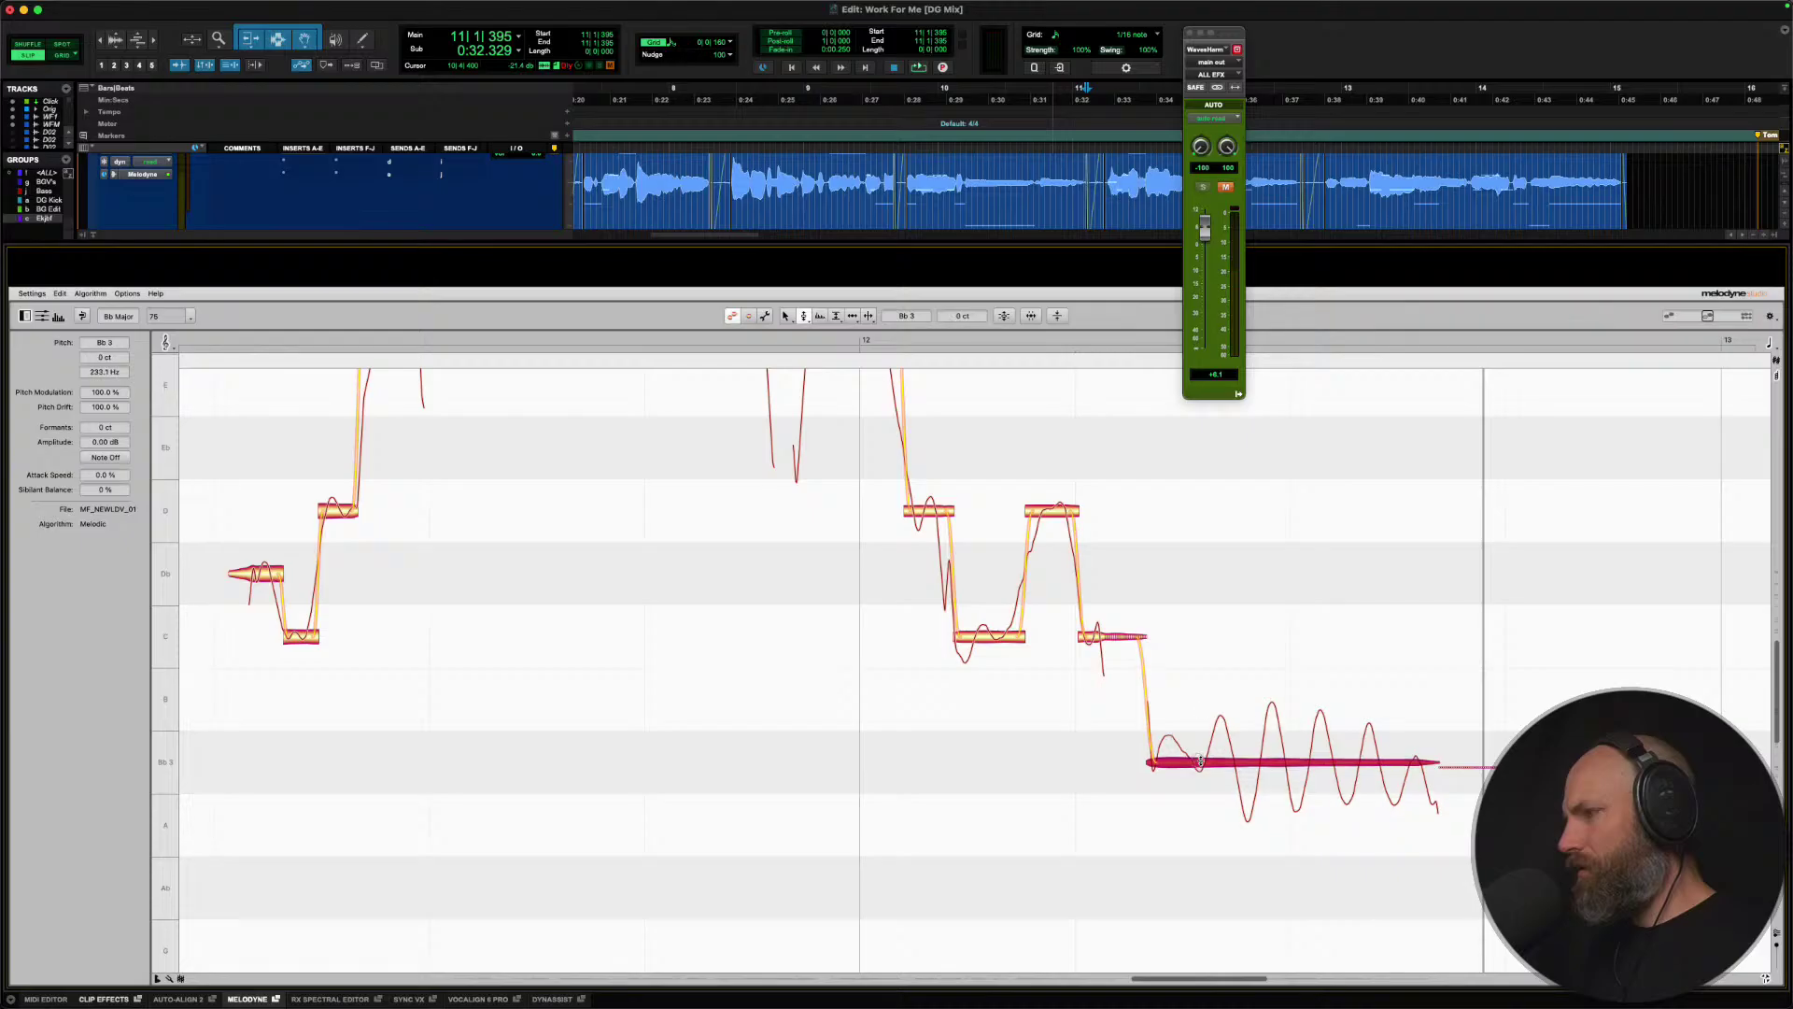
key(space)
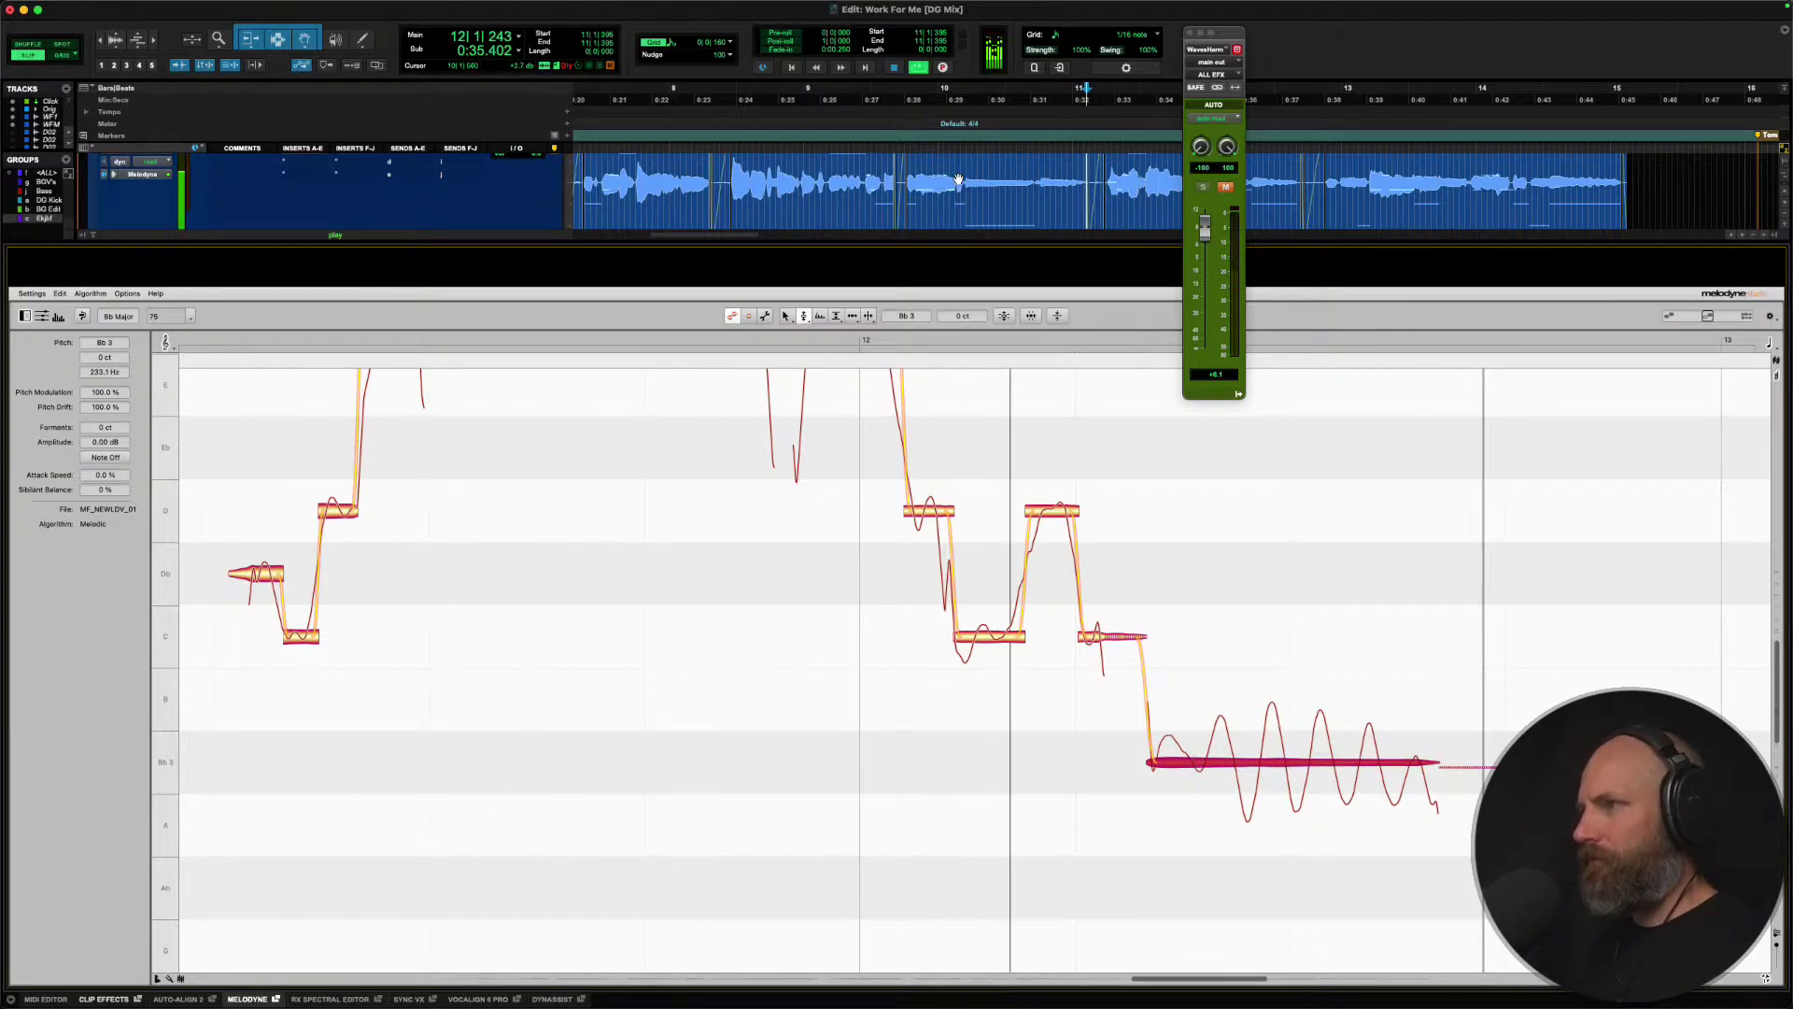
key(space)
click(809, 182)
key(space)
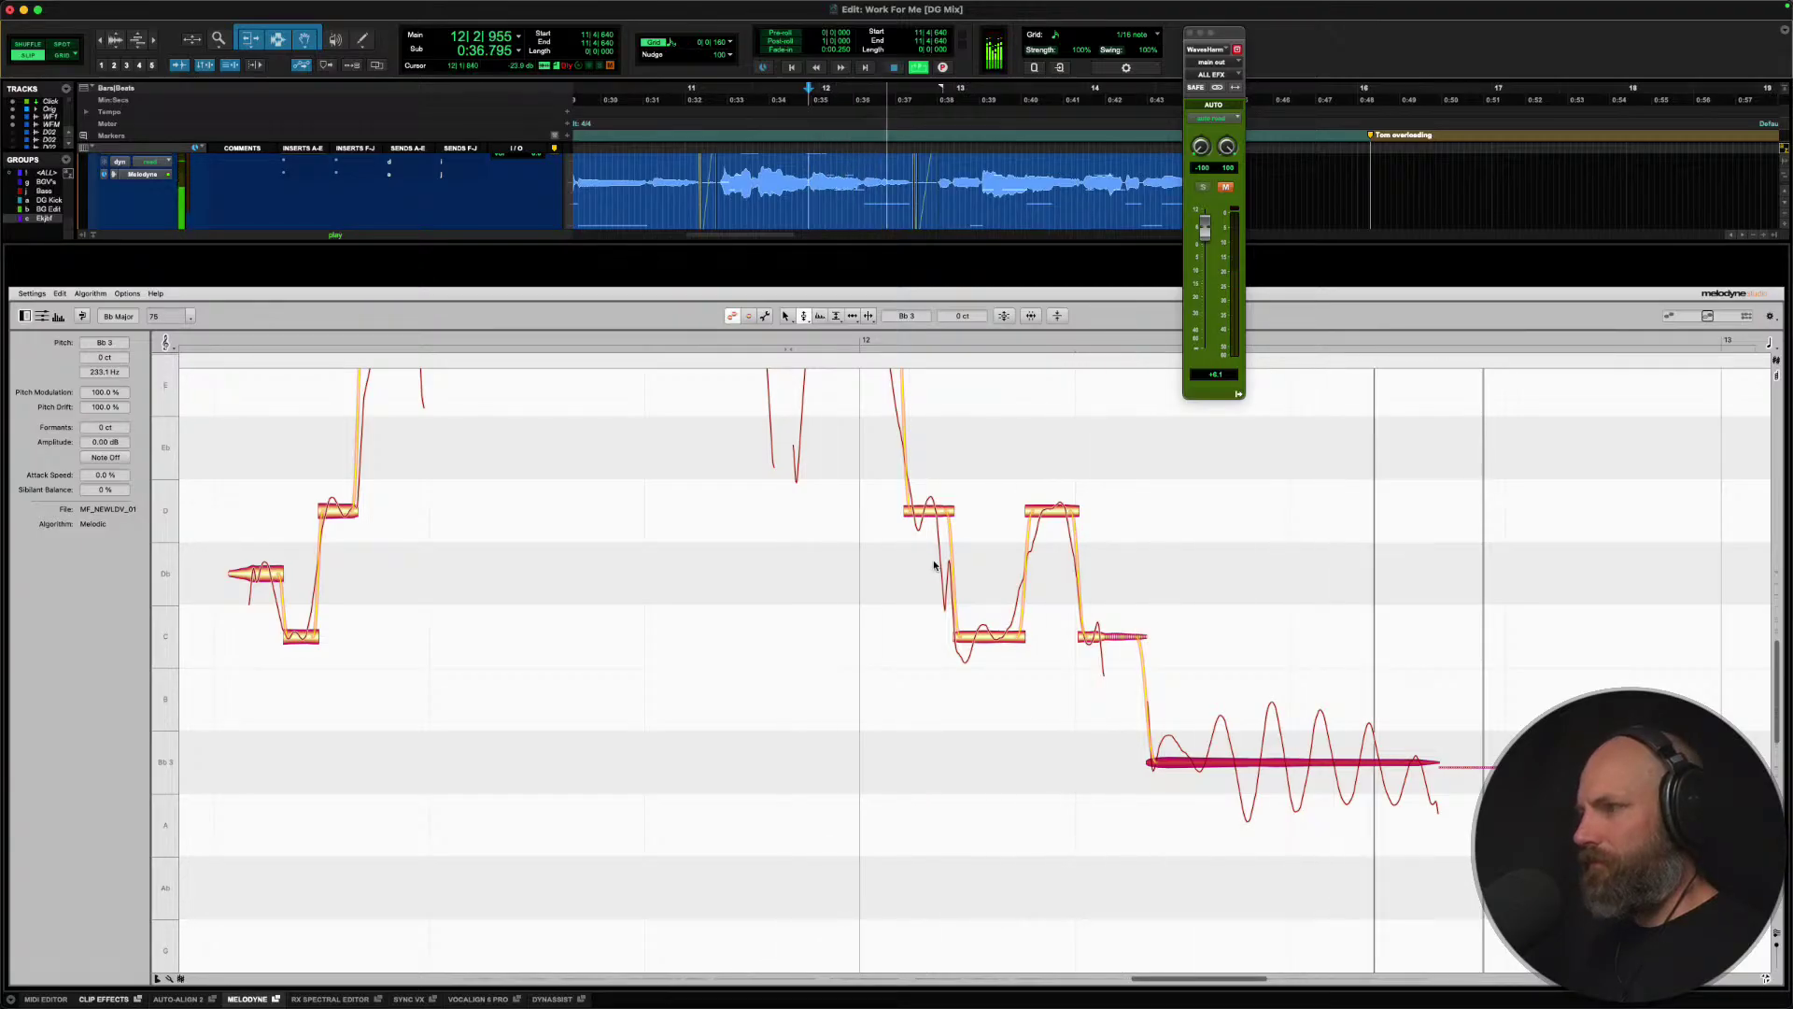
key(space)
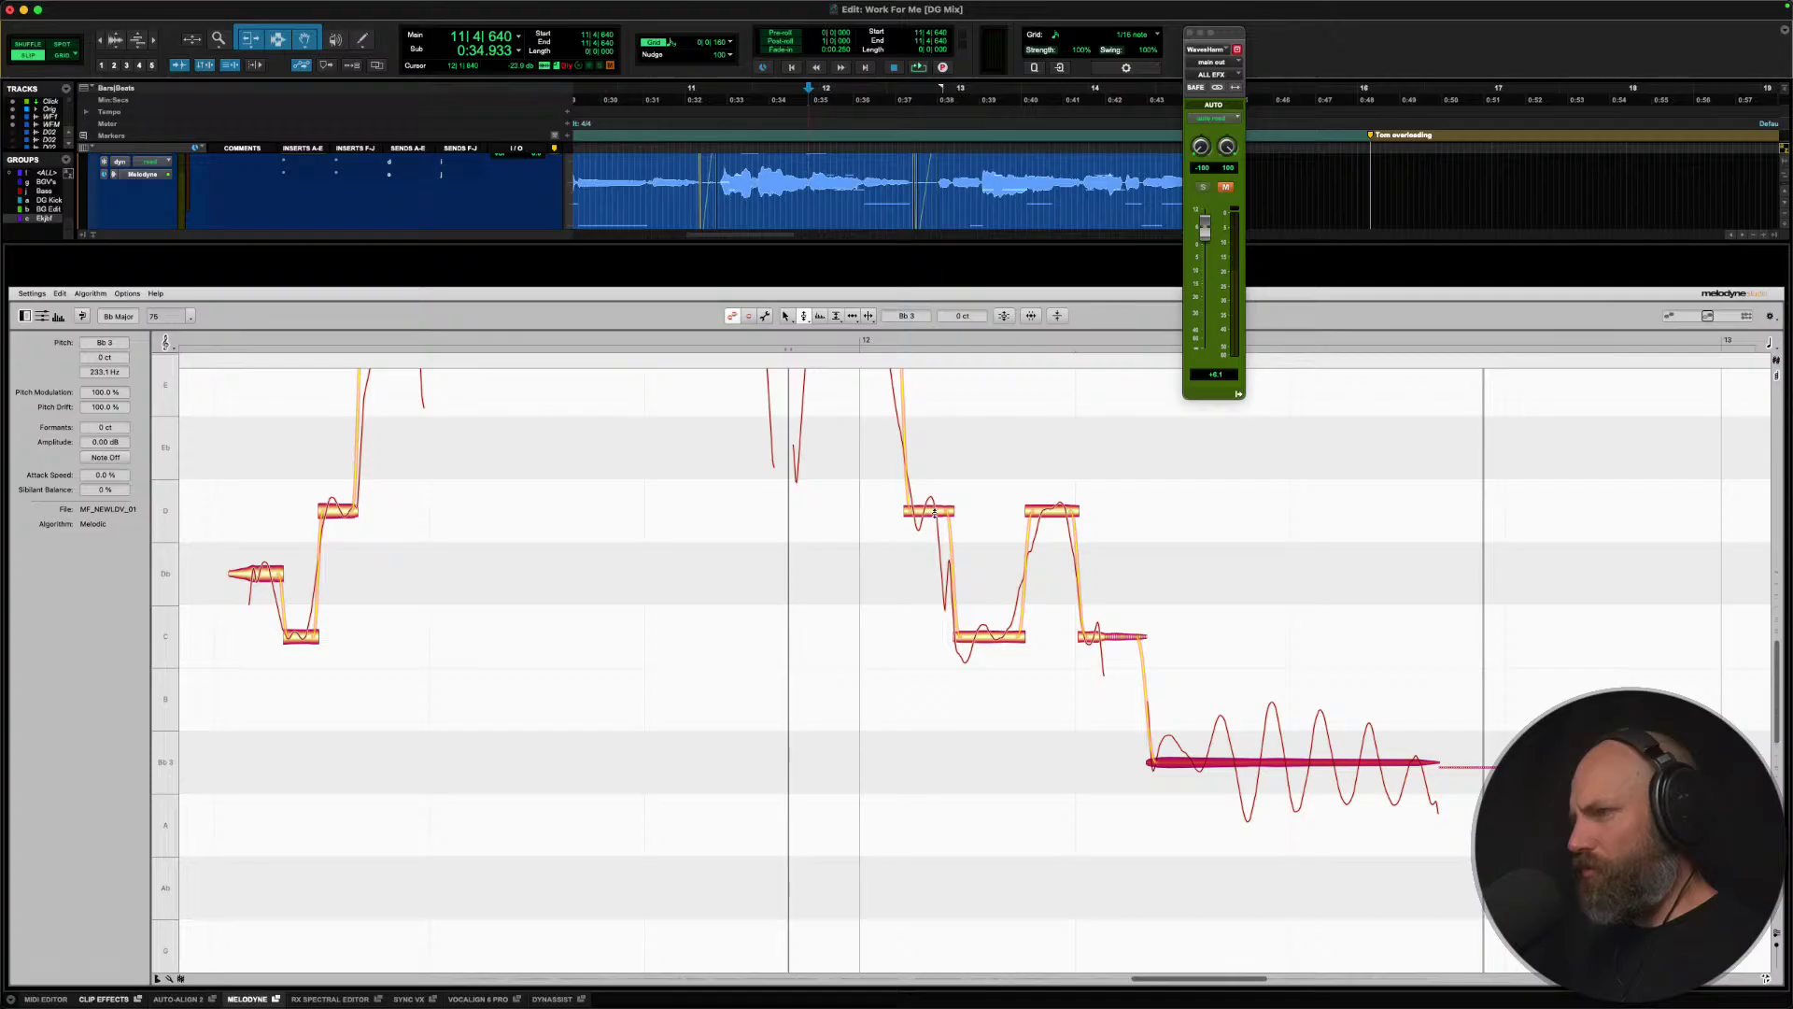
Try Db 4 for the first descending note, return it to D 4, and try Db 4 for the following note while auditioning.
drag(934, 513, 926, 582)
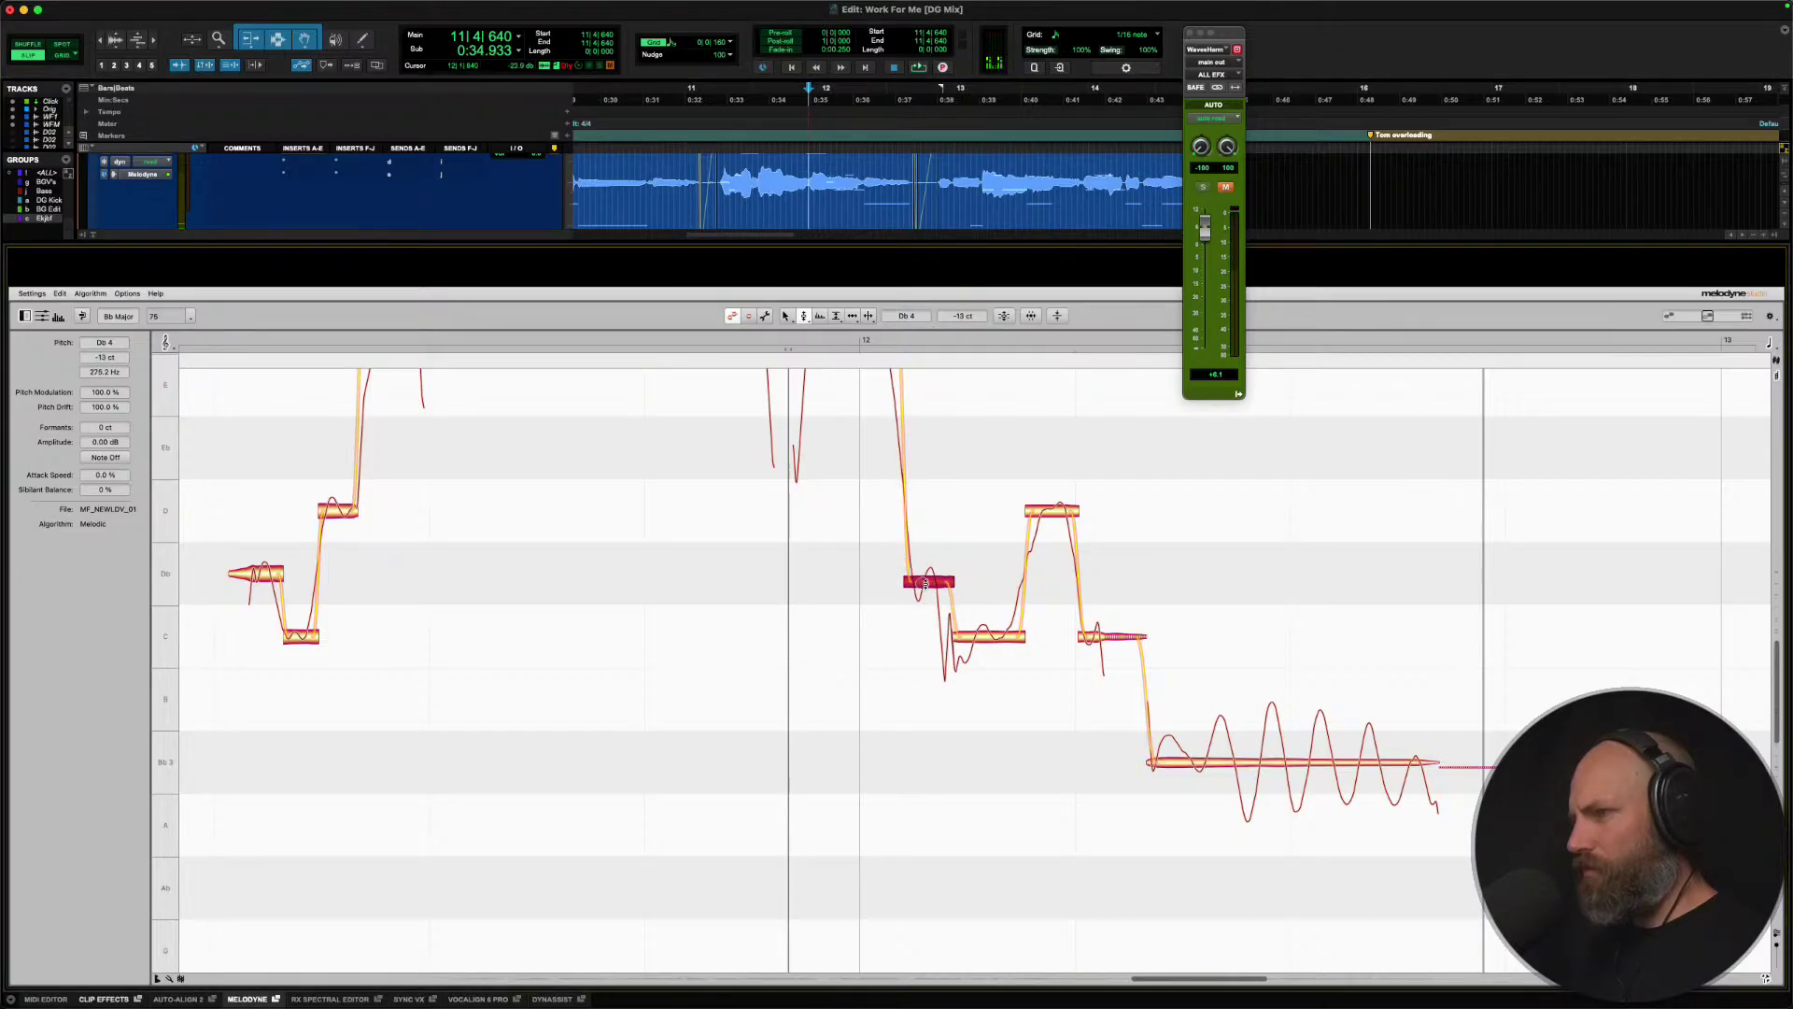
key(space)
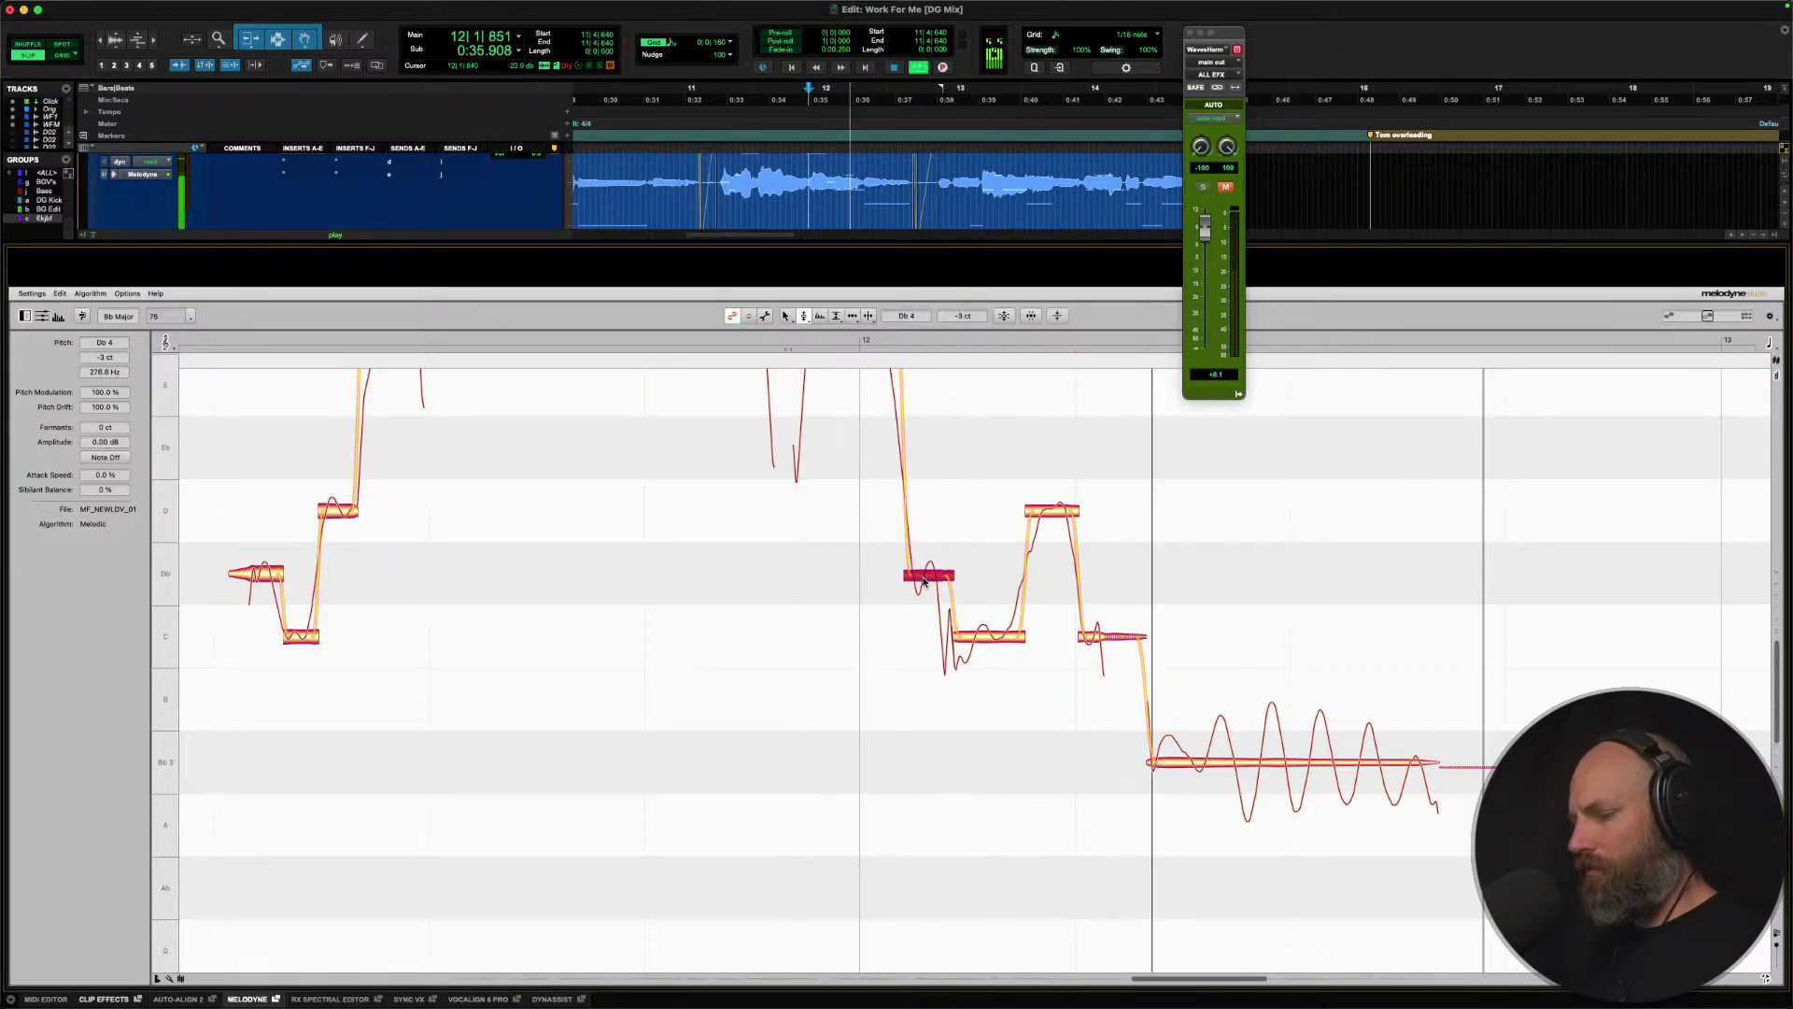
drag(916, 567, 920, 513)
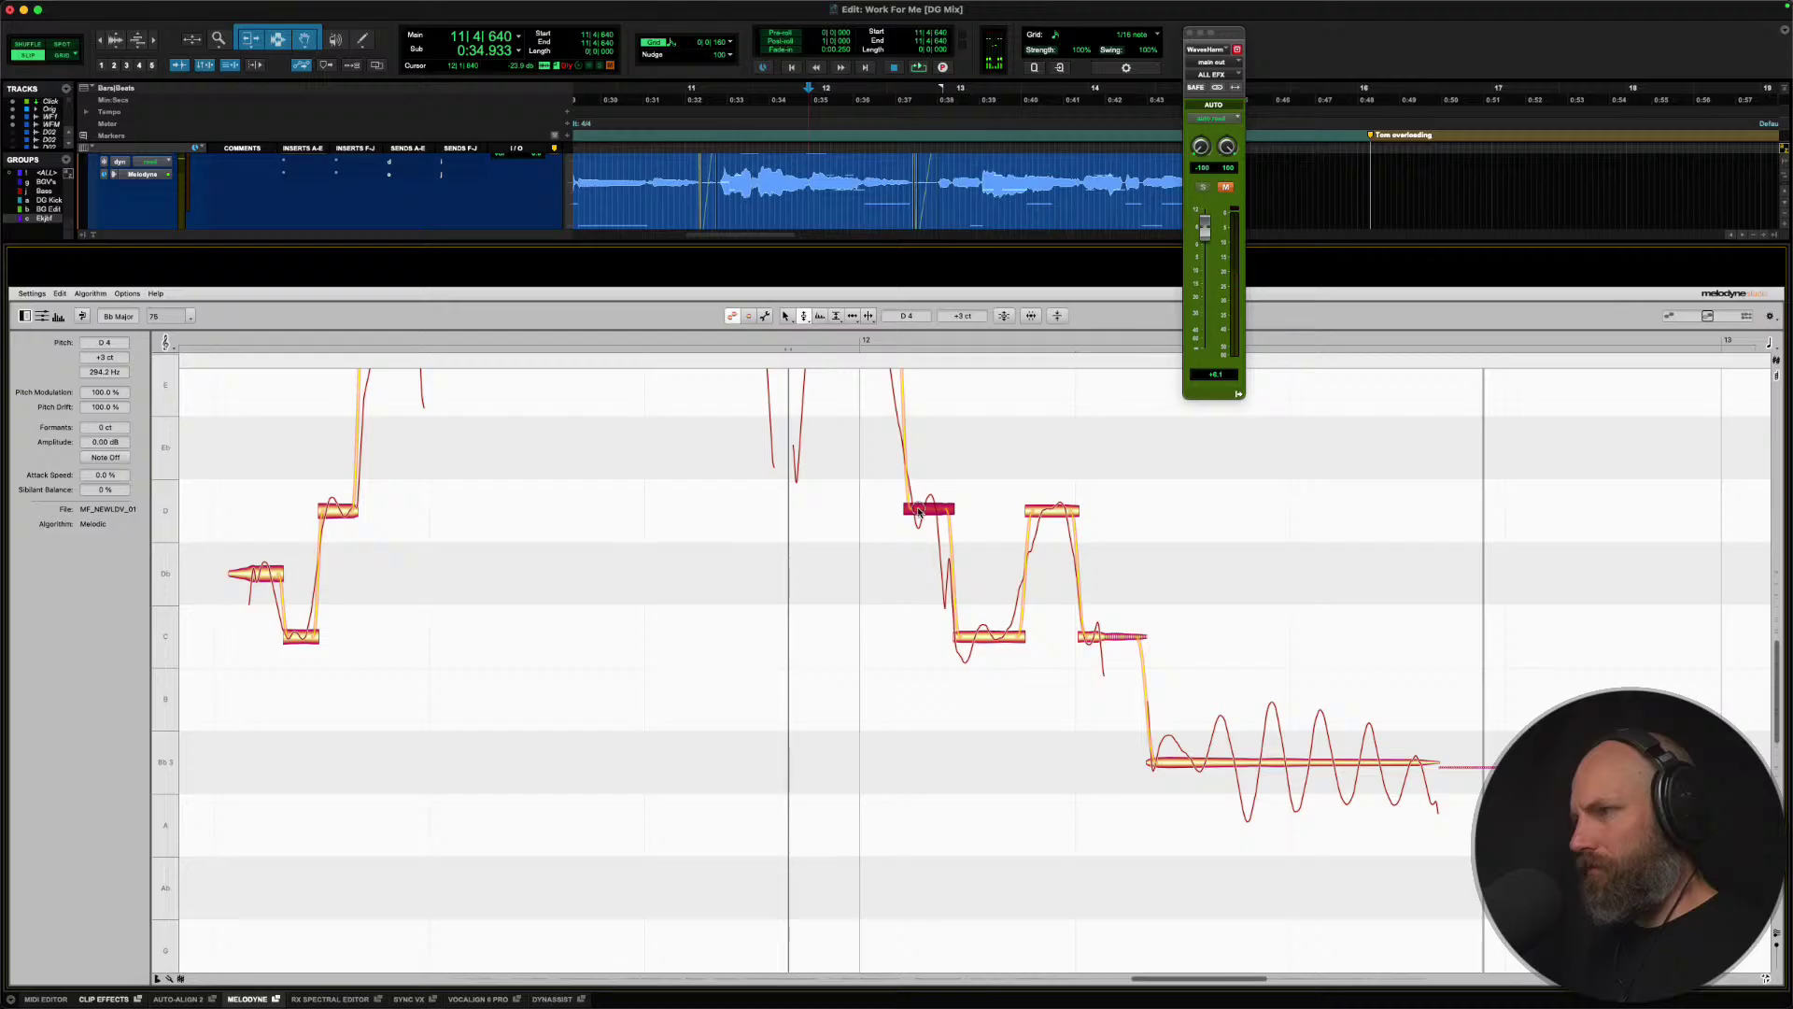
drag(992, 636, 992, 572)
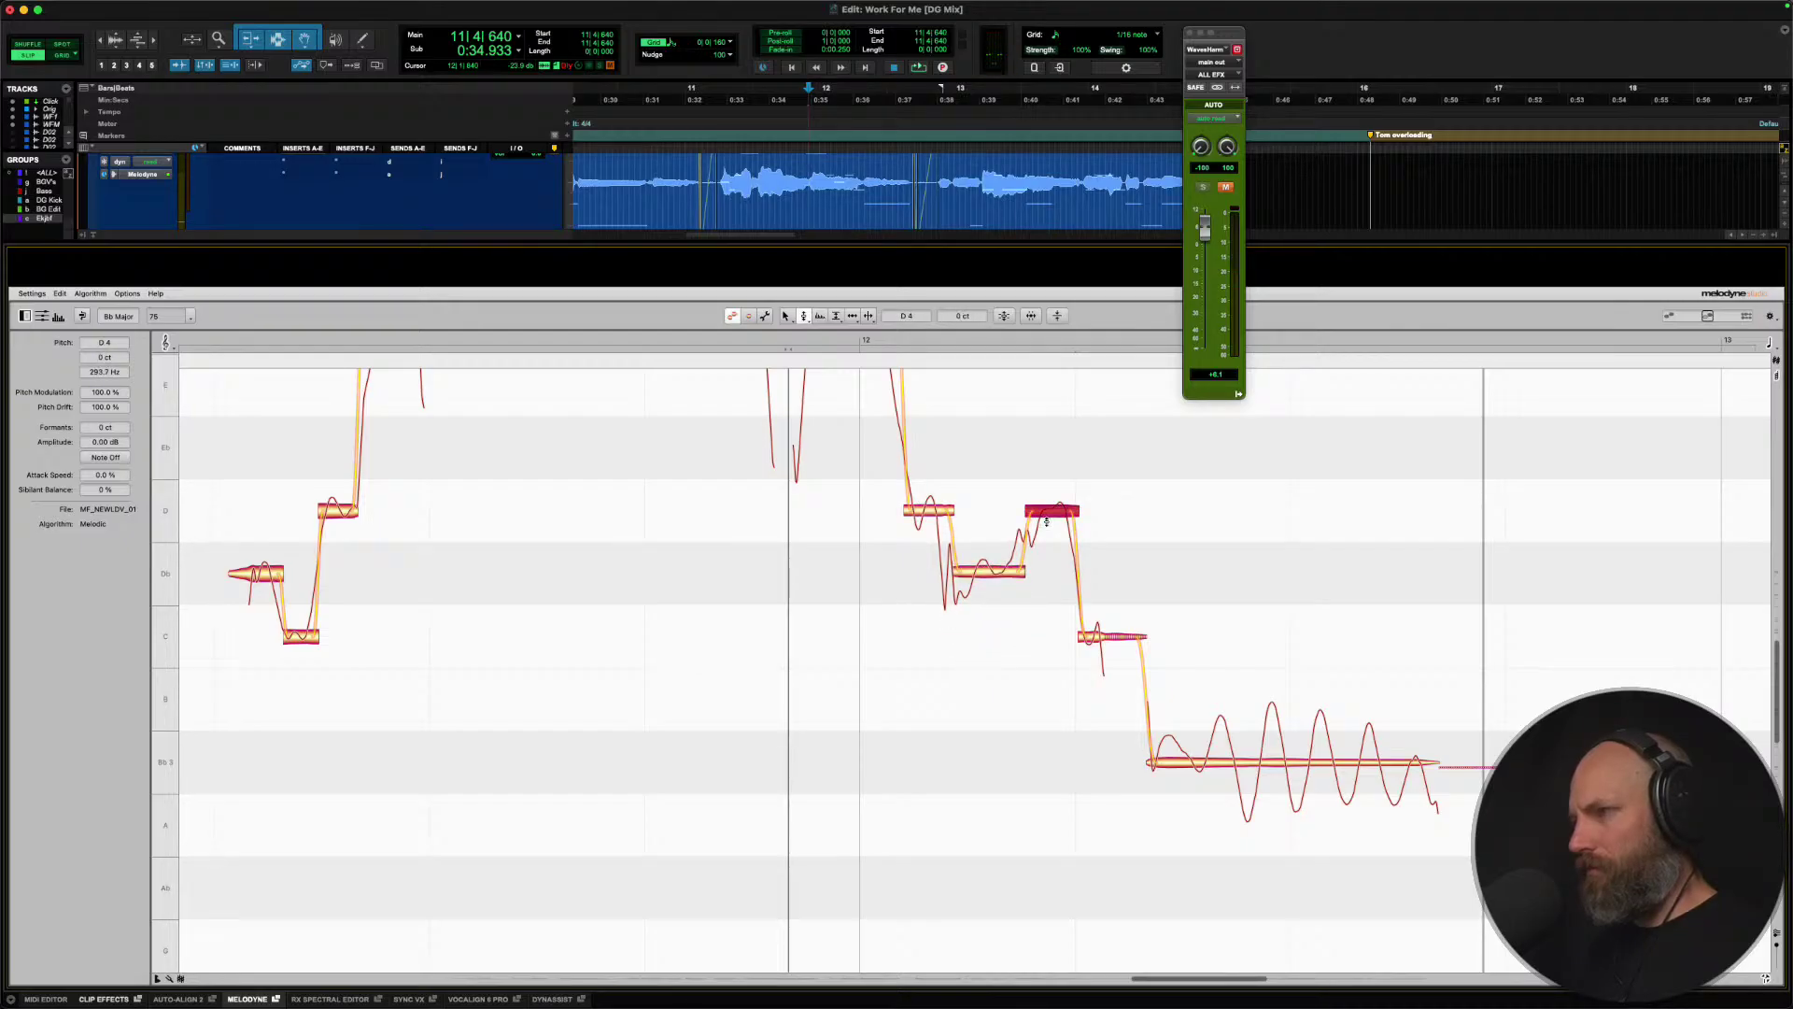
key(space)
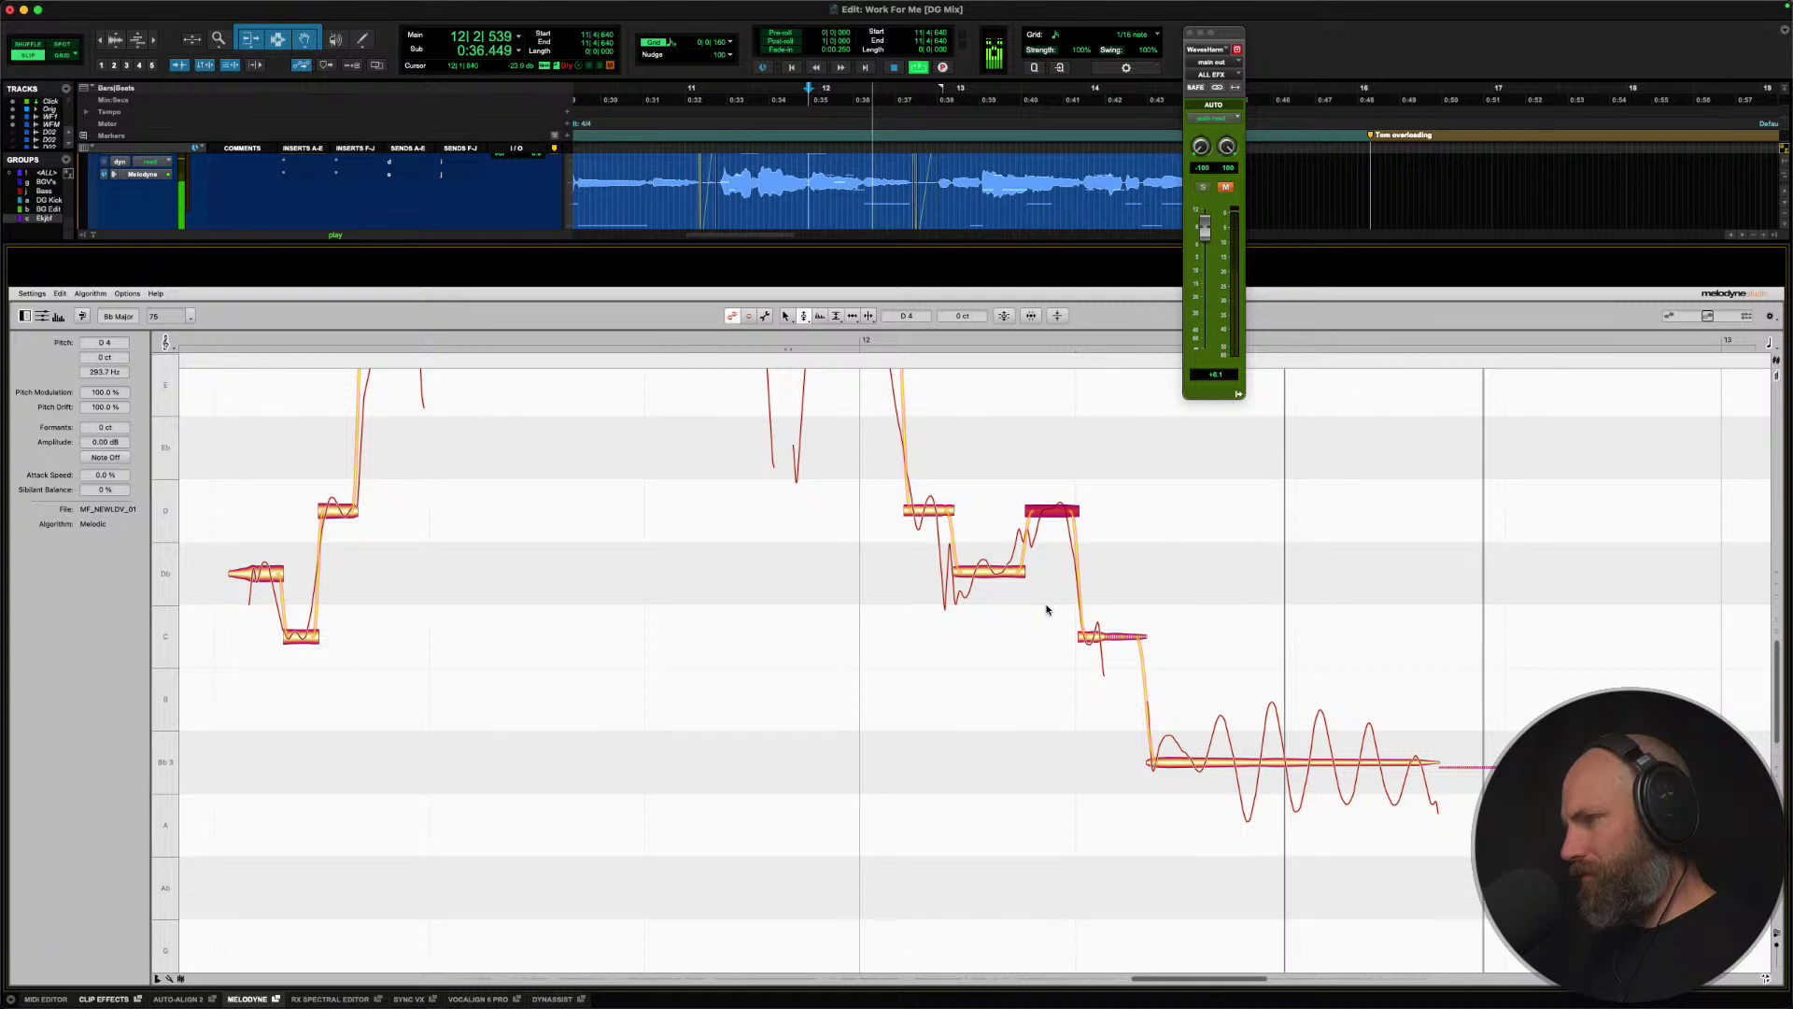
key(space)
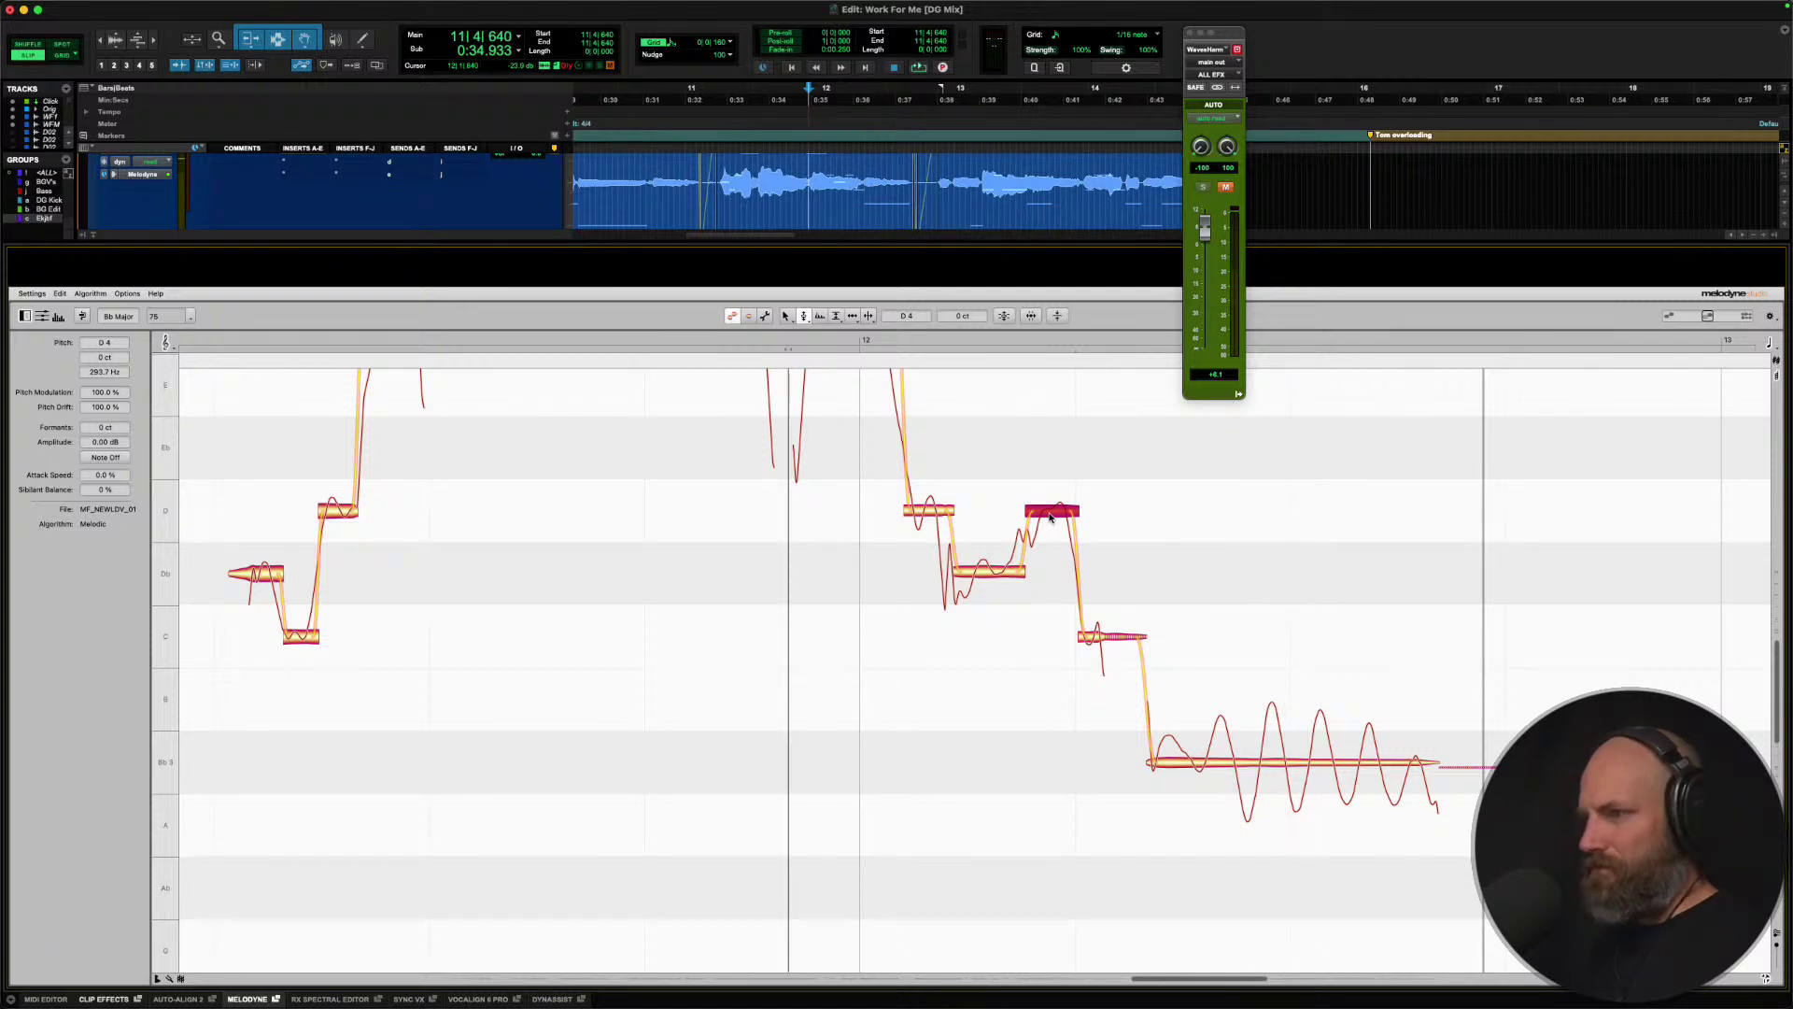
Restore the four descending notes before the long Bb 3 to their original state and audition the unedited phrase.
drag(933, 461, 1071, 657)
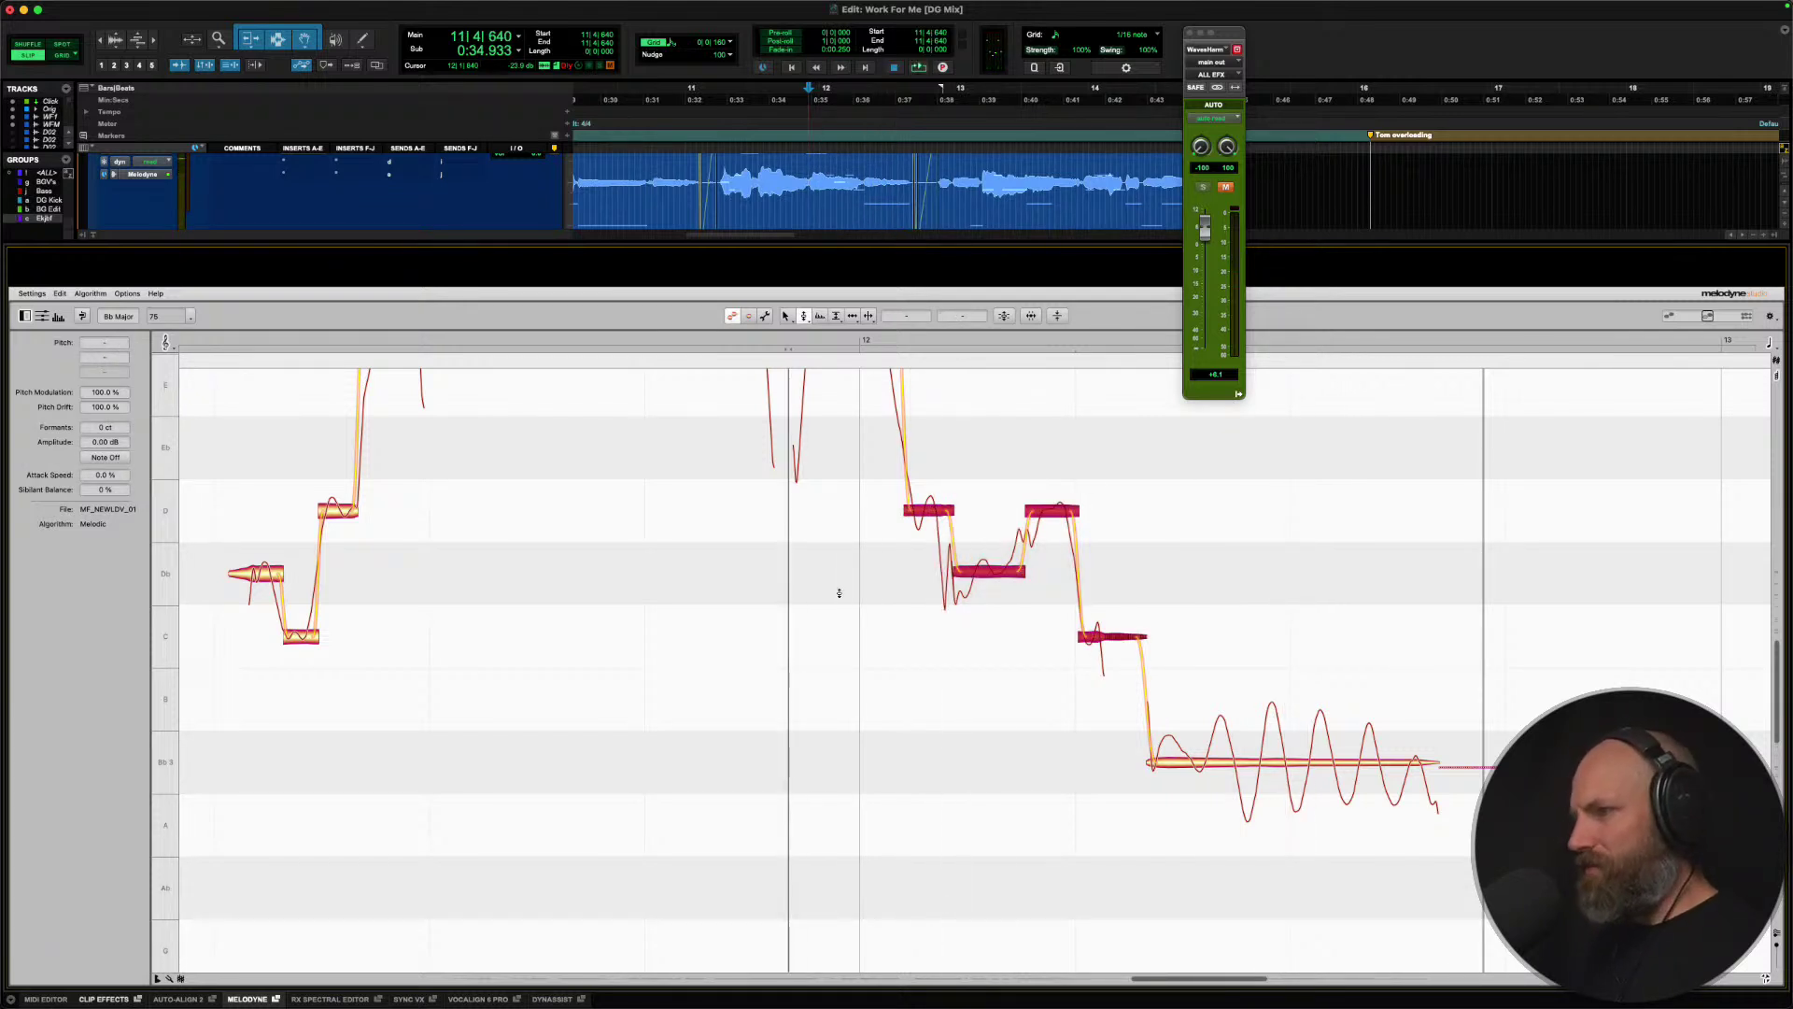
click(60, 293)
mouse_move(114, 369)
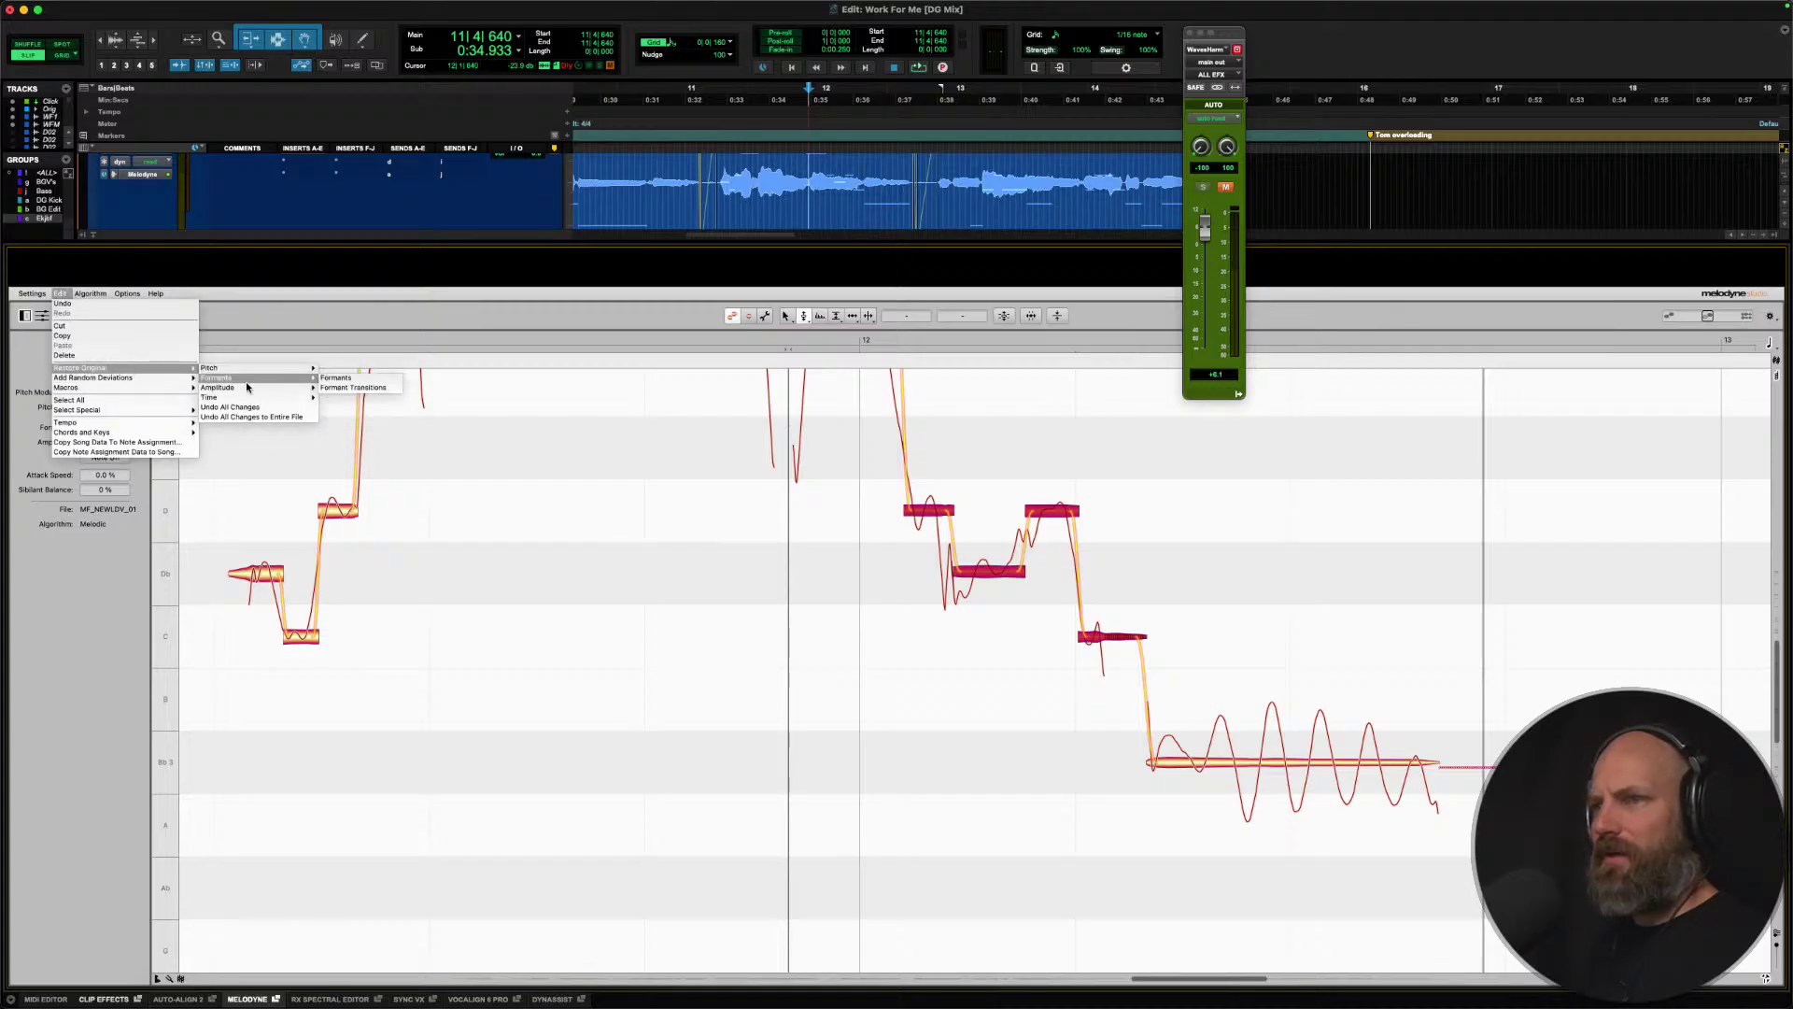
click(266, 407)
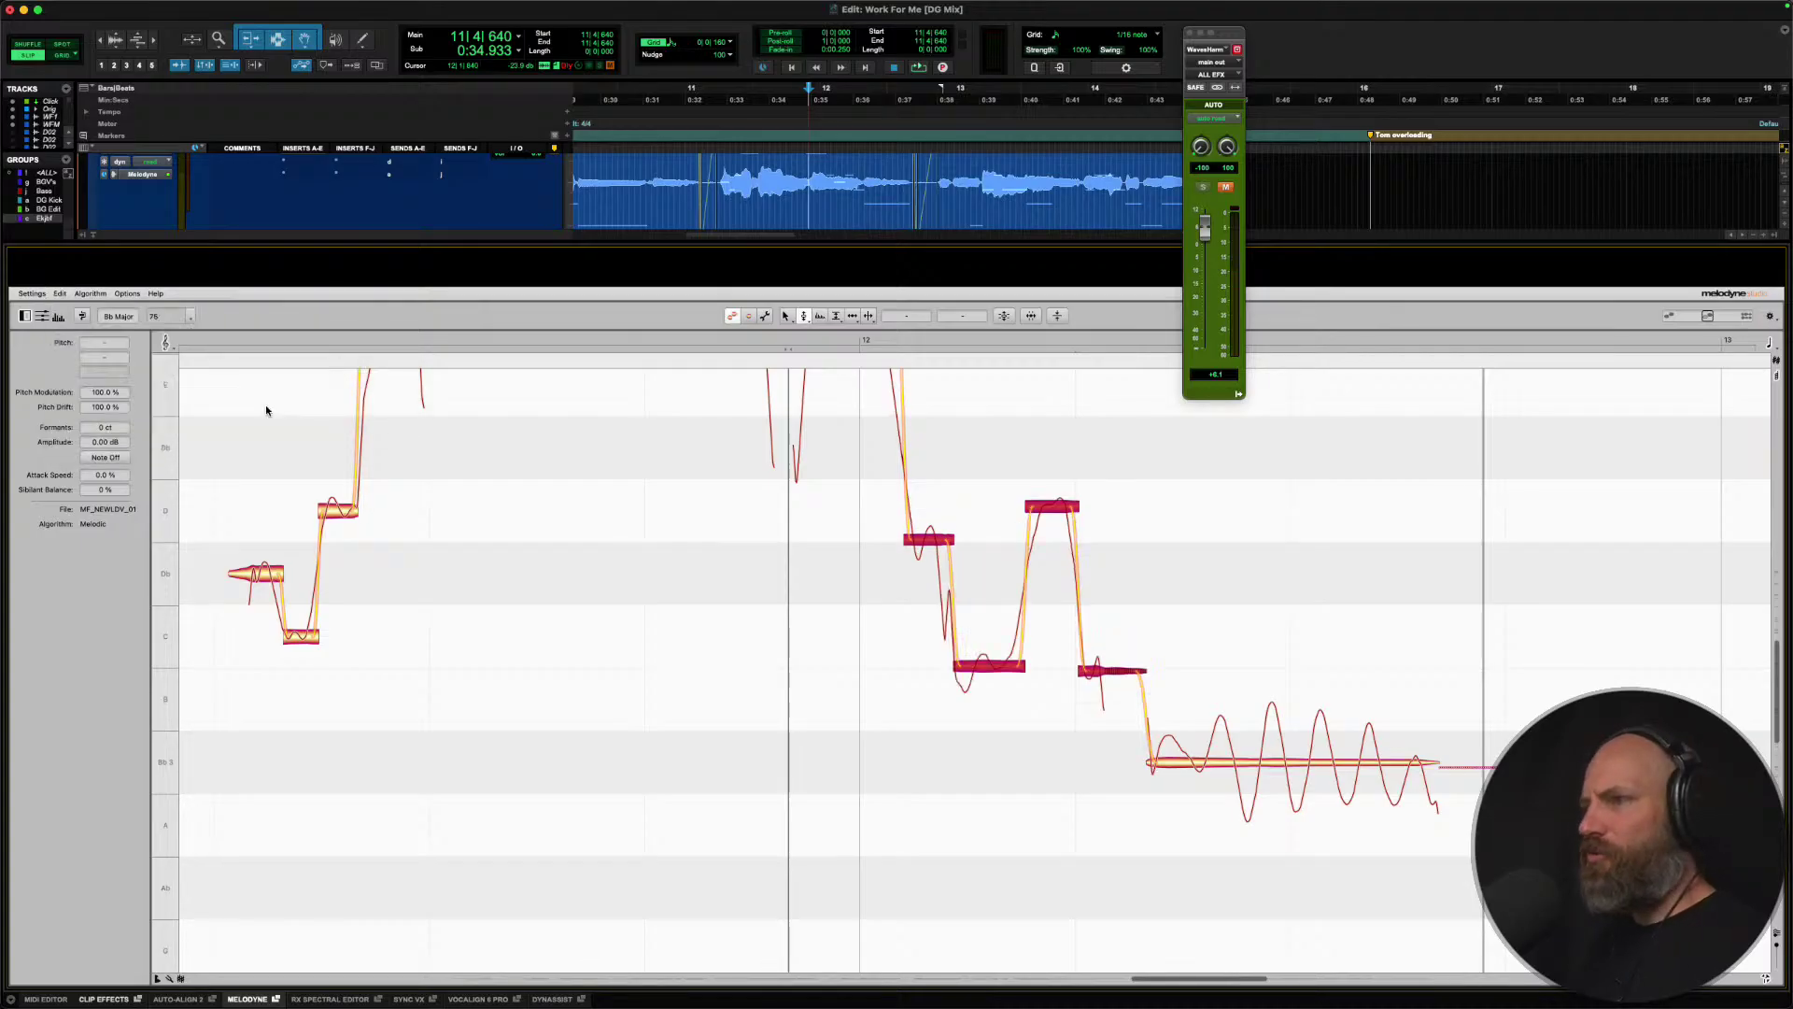
click(919, 729)
key(space)
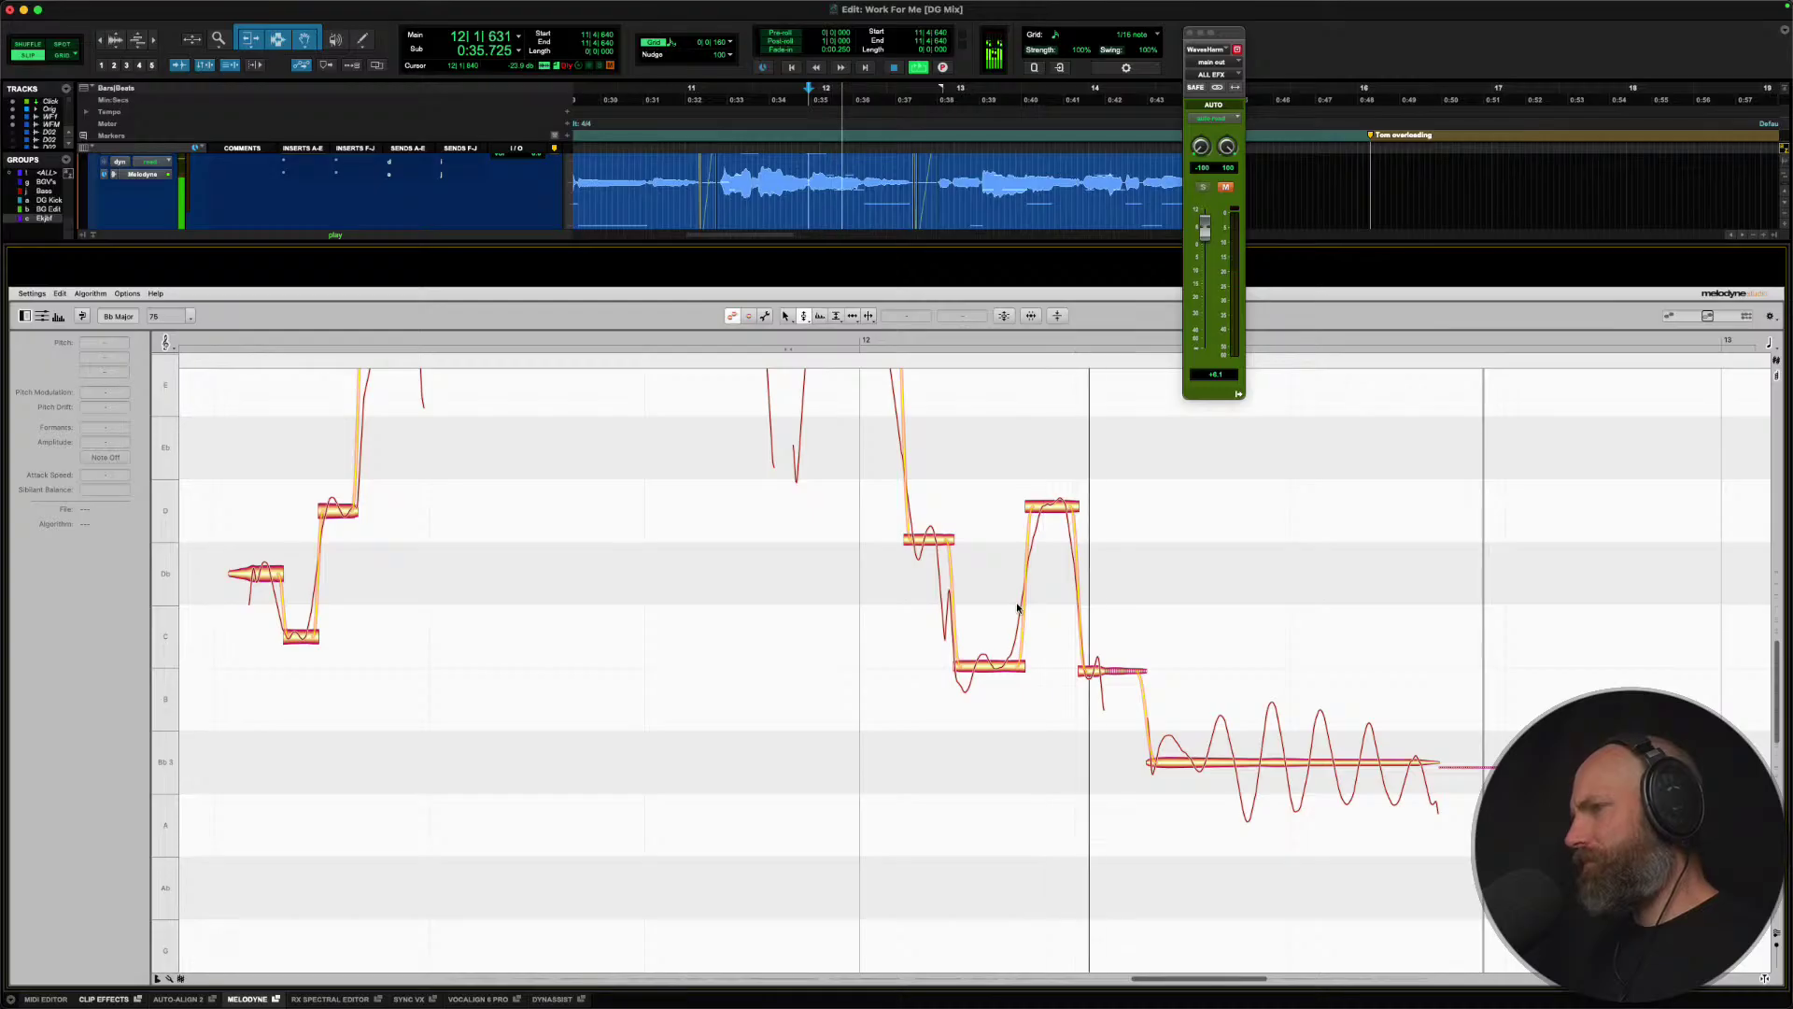
key(space)
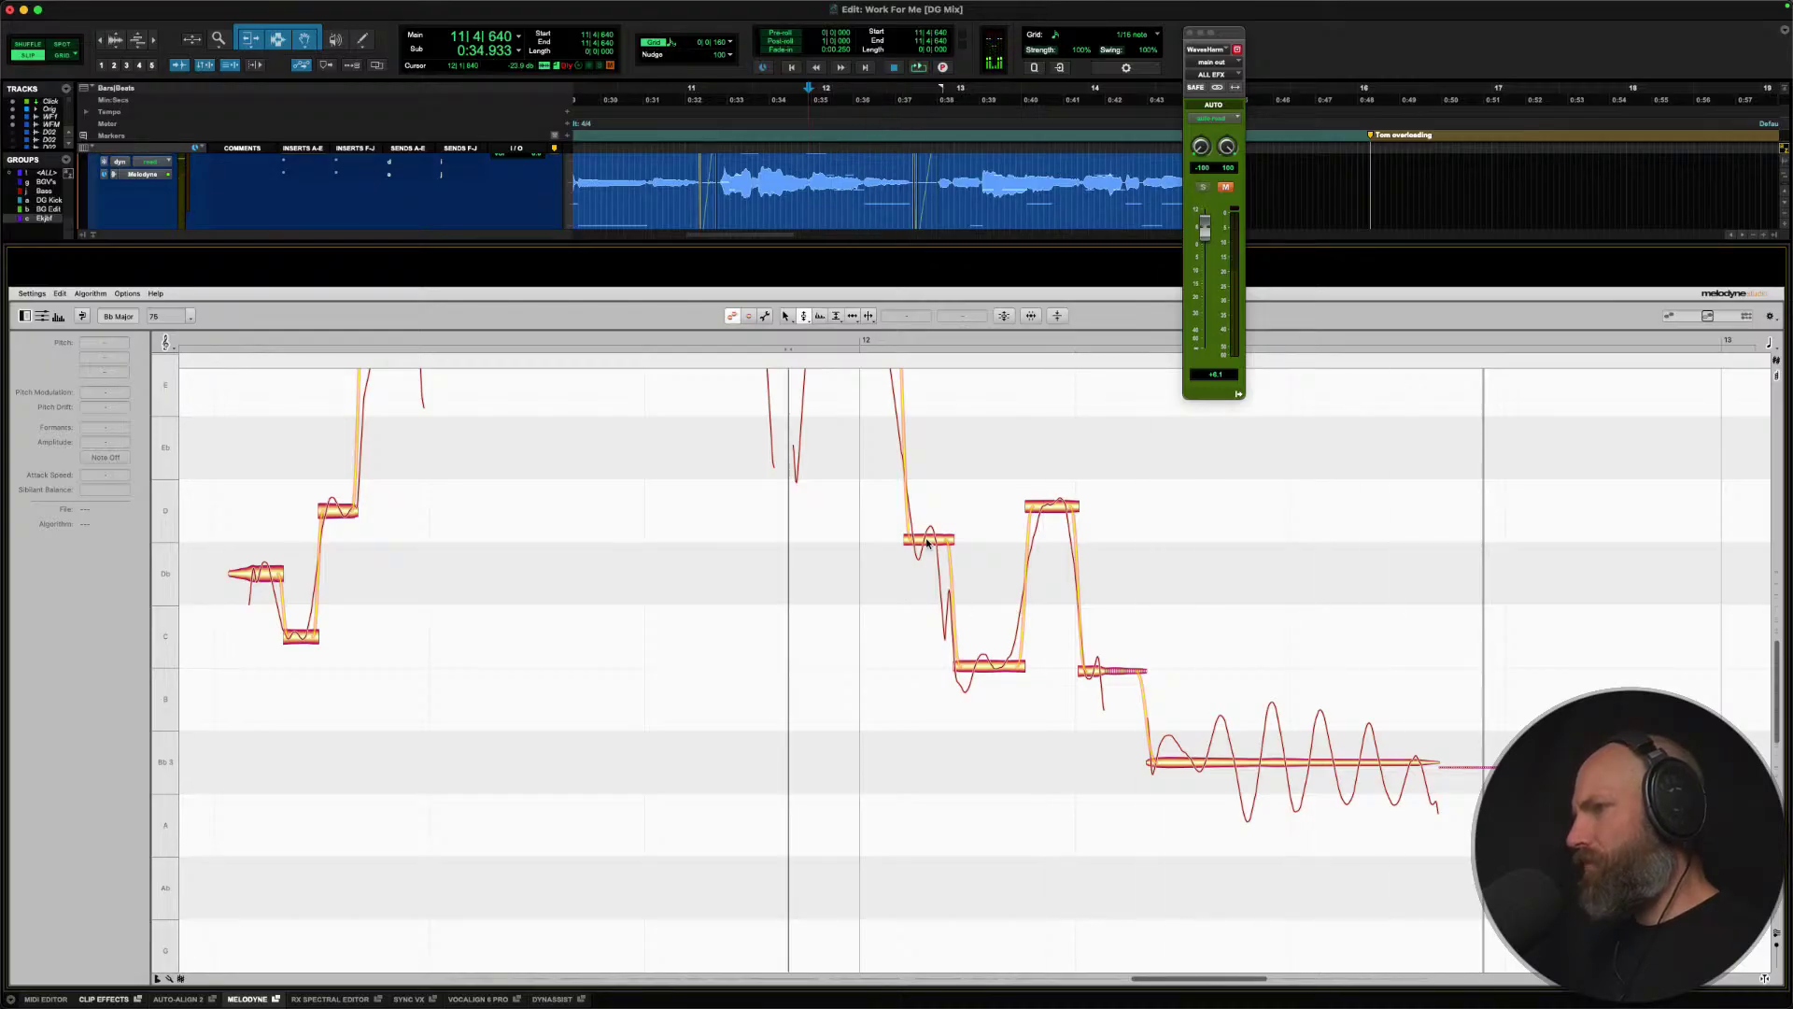
Centre both D 4 notes and the short C 4 note before the long Bb 3 at 0 ct, auditioning after each correction.
double_click(920, 543)
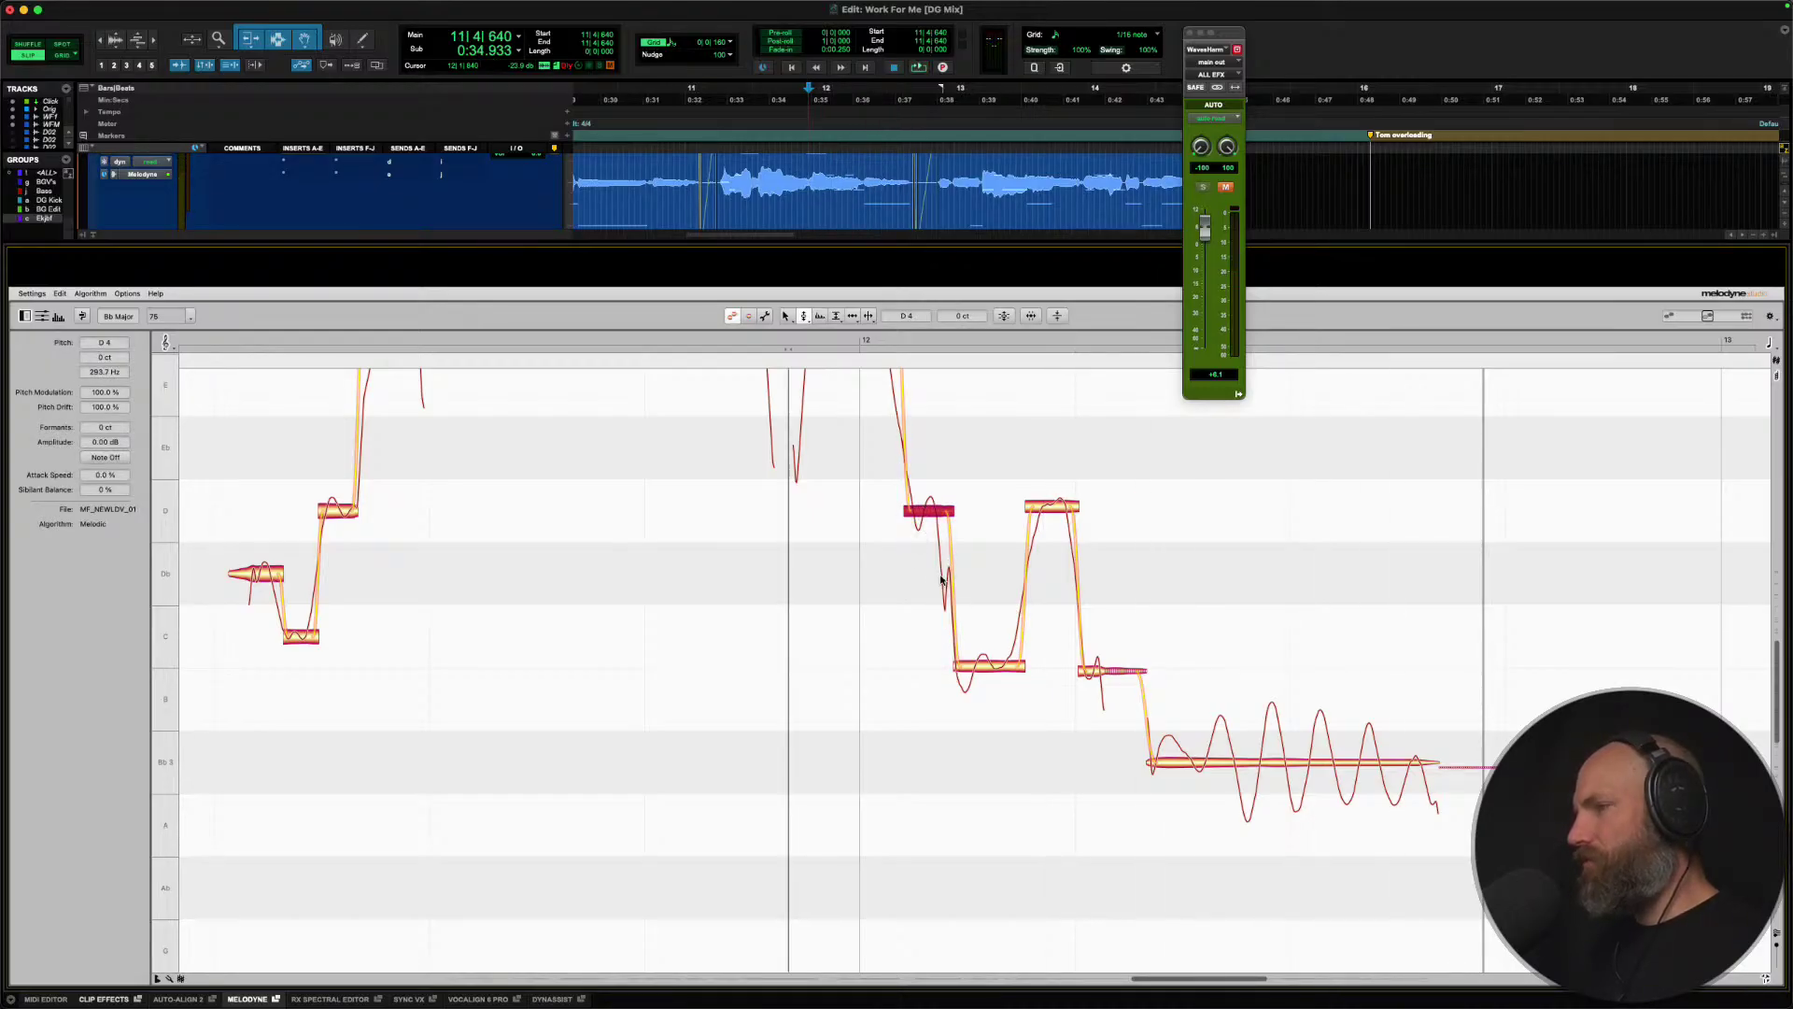
key(space)
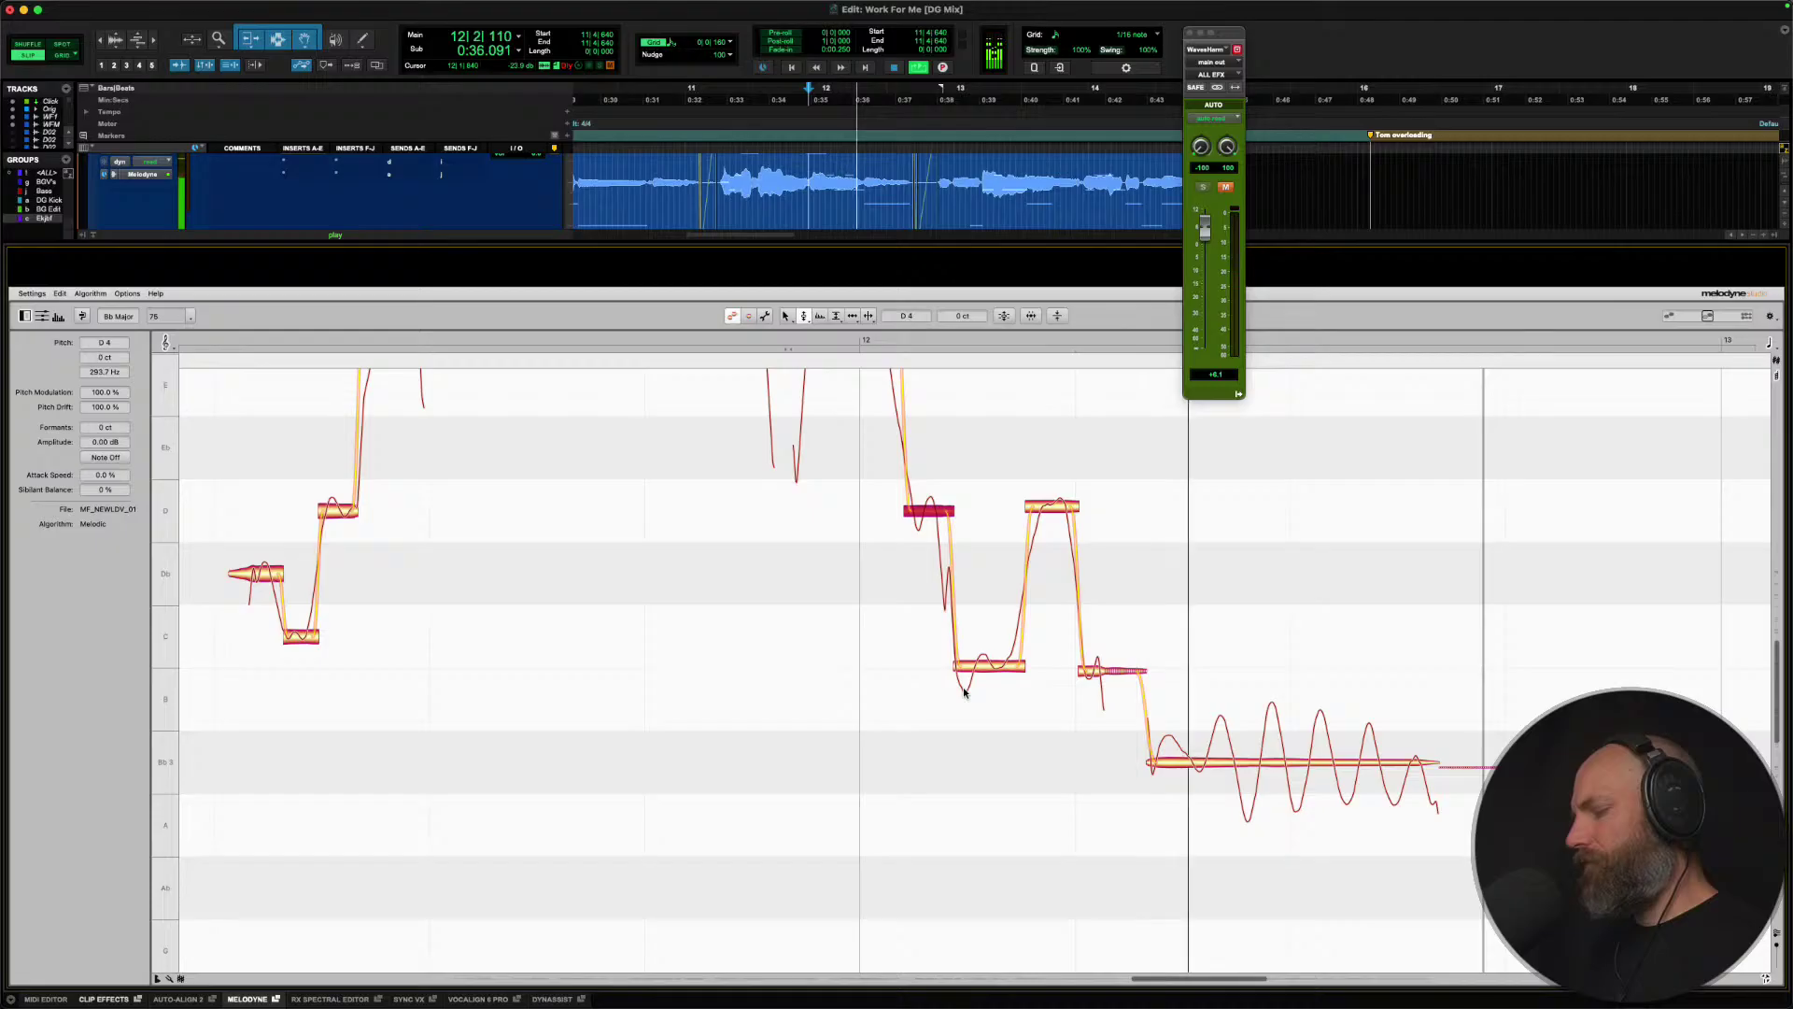
key(space)
double_click(1047, 511)
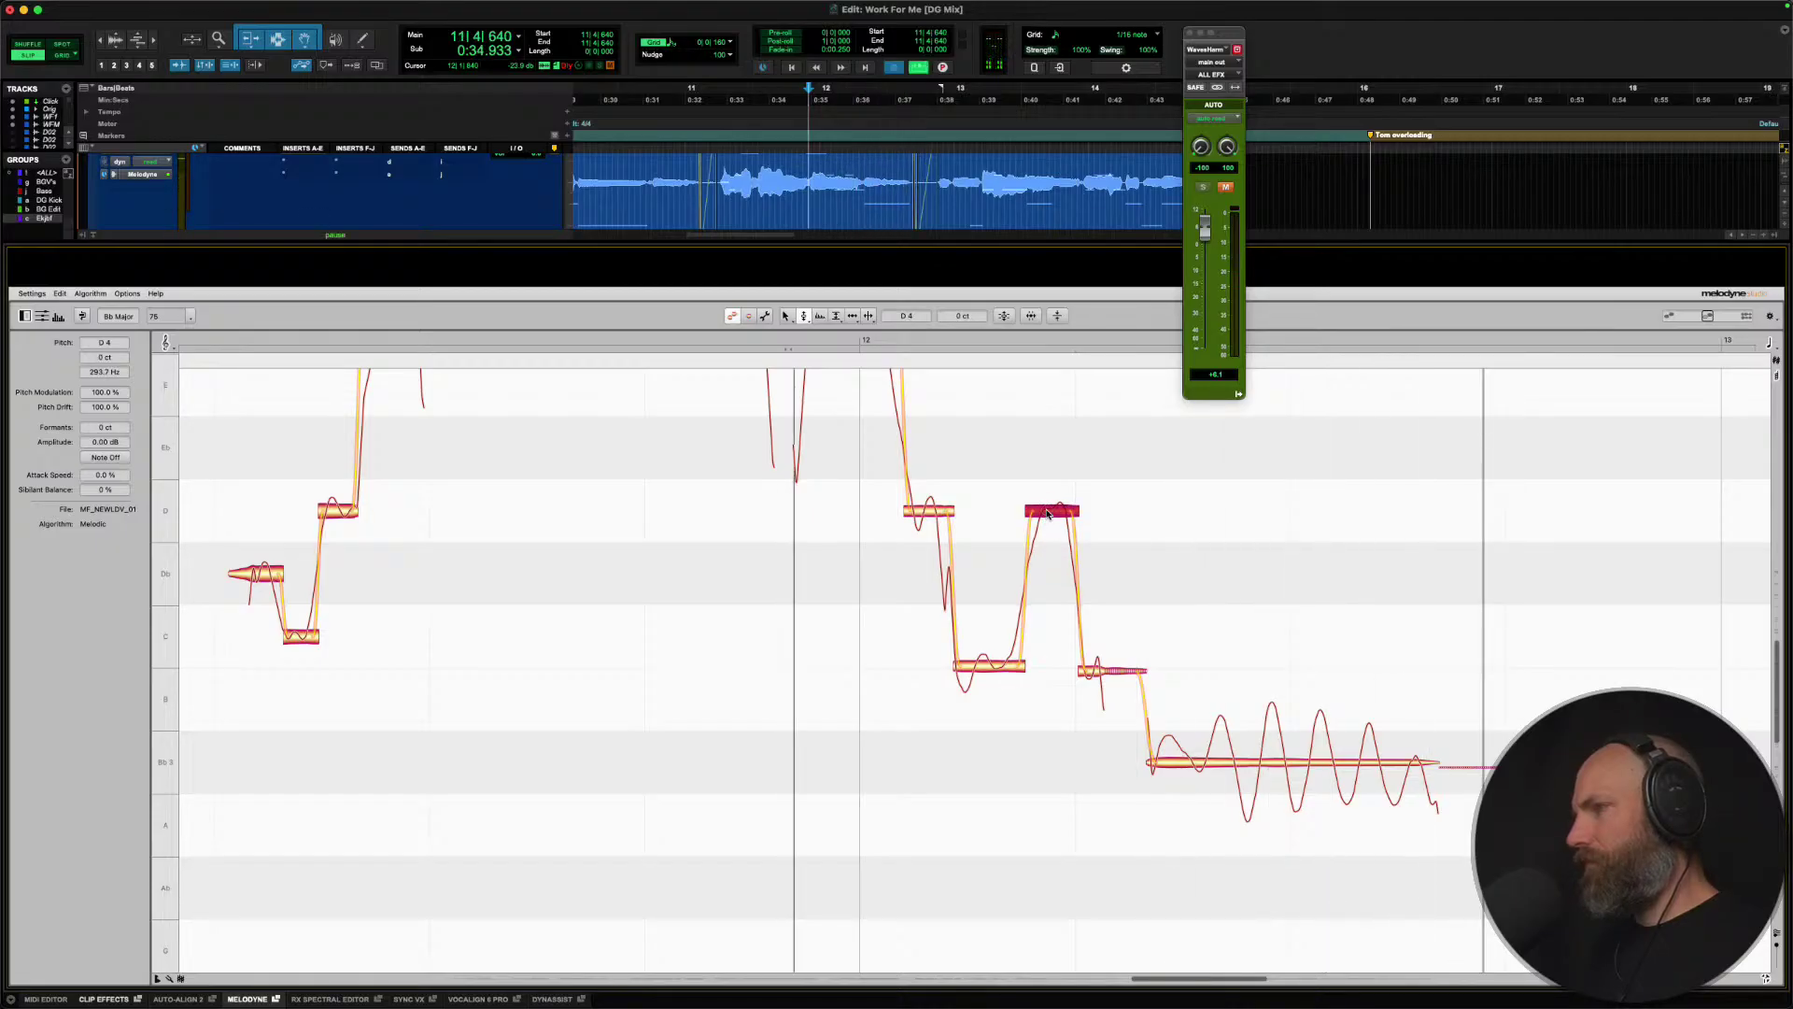
key(space)
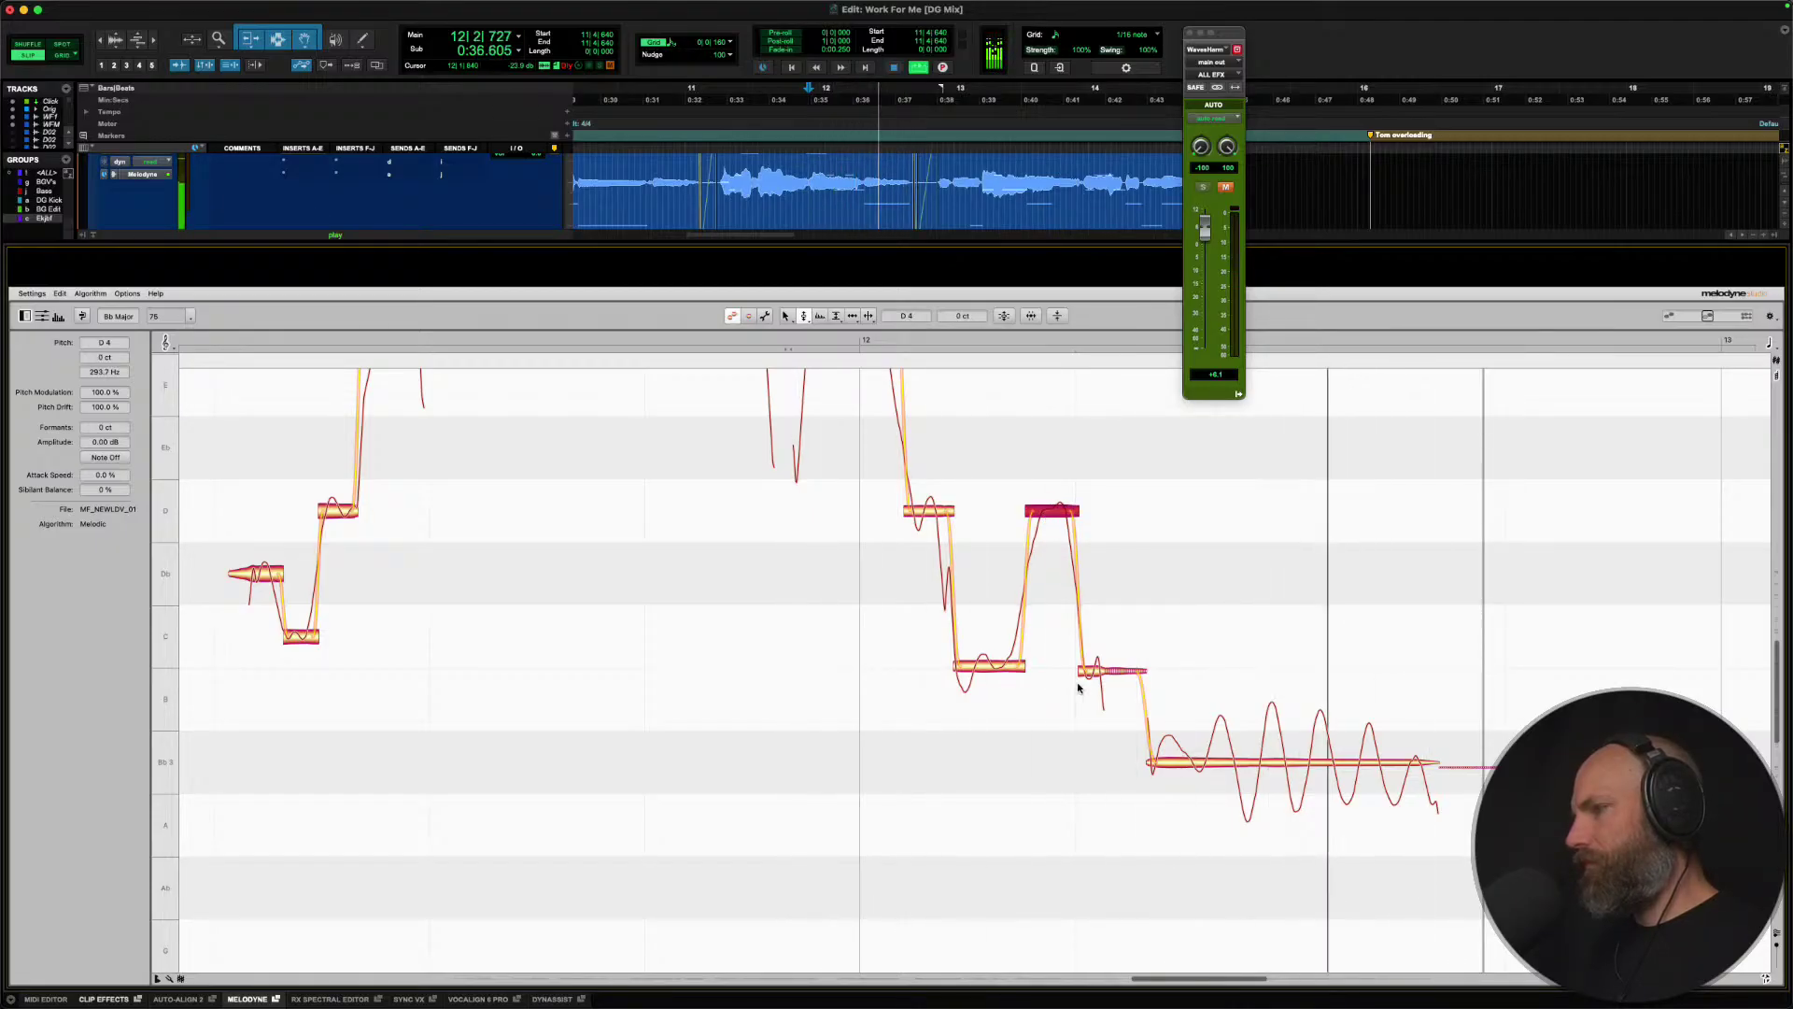
key(space)
double_click(1089, 670)
key(space)
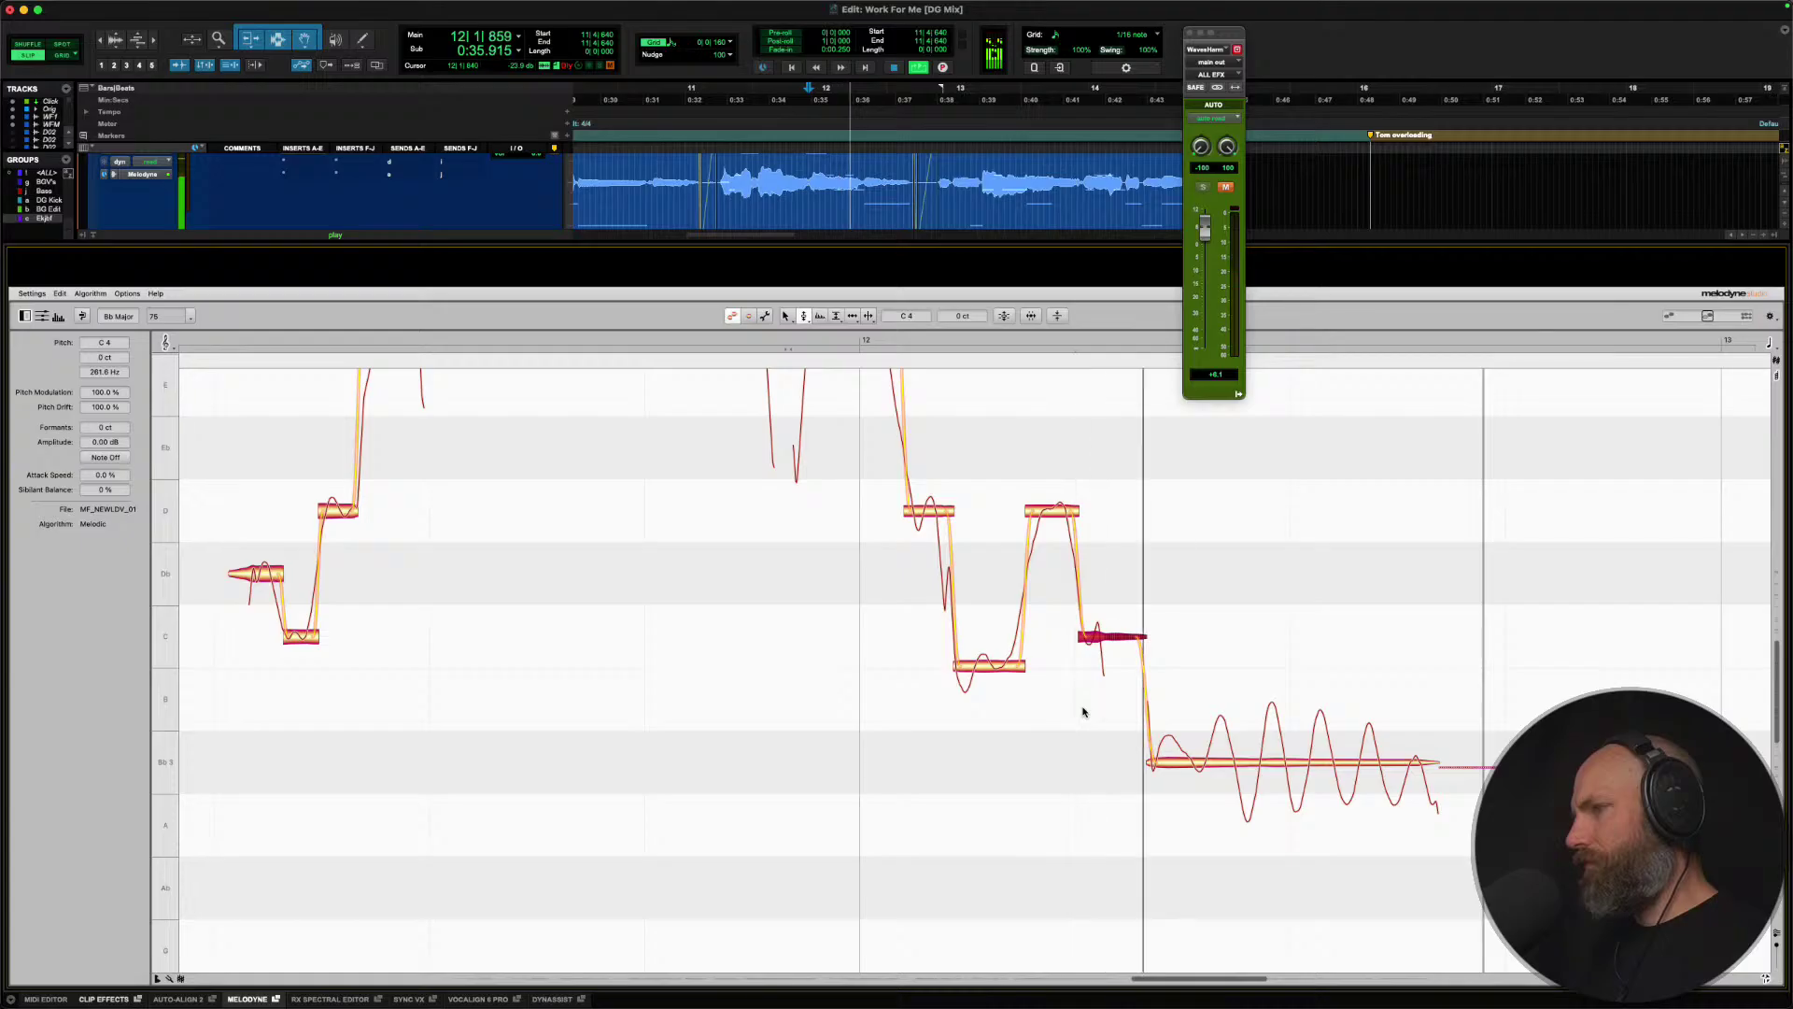
key(space)
Split the long Bb 3 note near its start, just before the wide vibrato begins.
click(1189, 768)
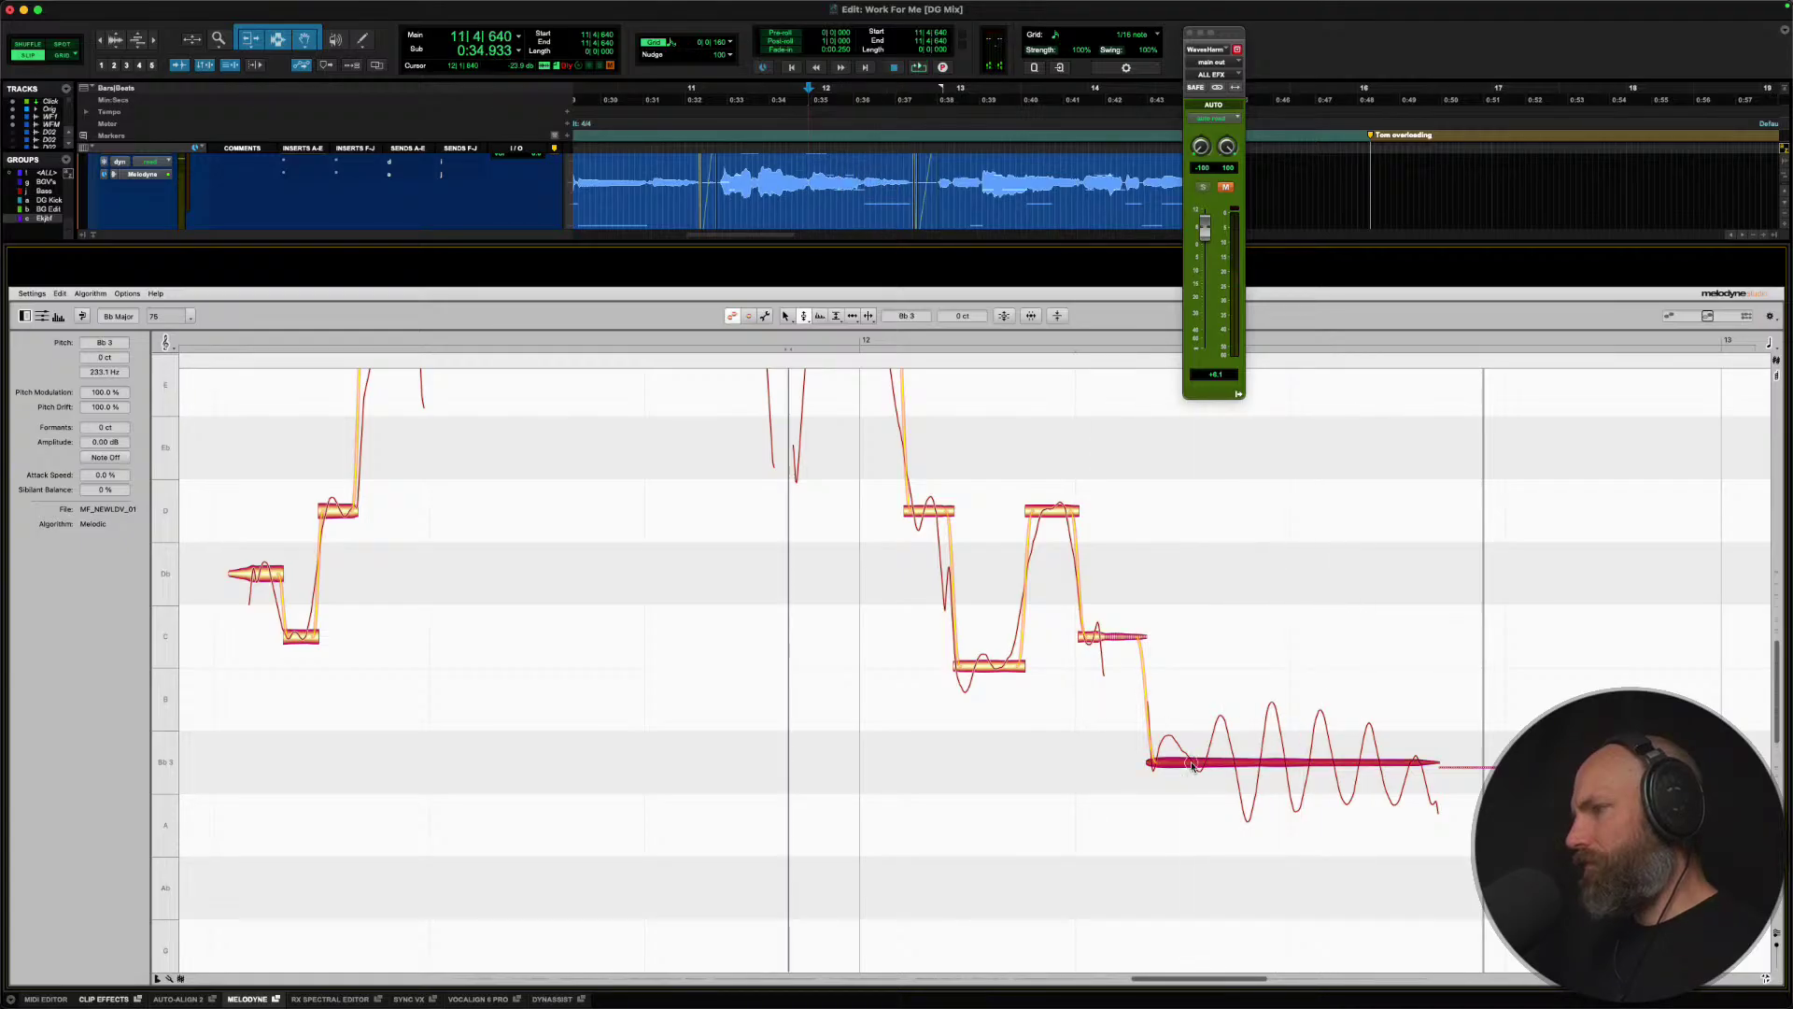
right_click(1191, 766)
click(1208, 764)
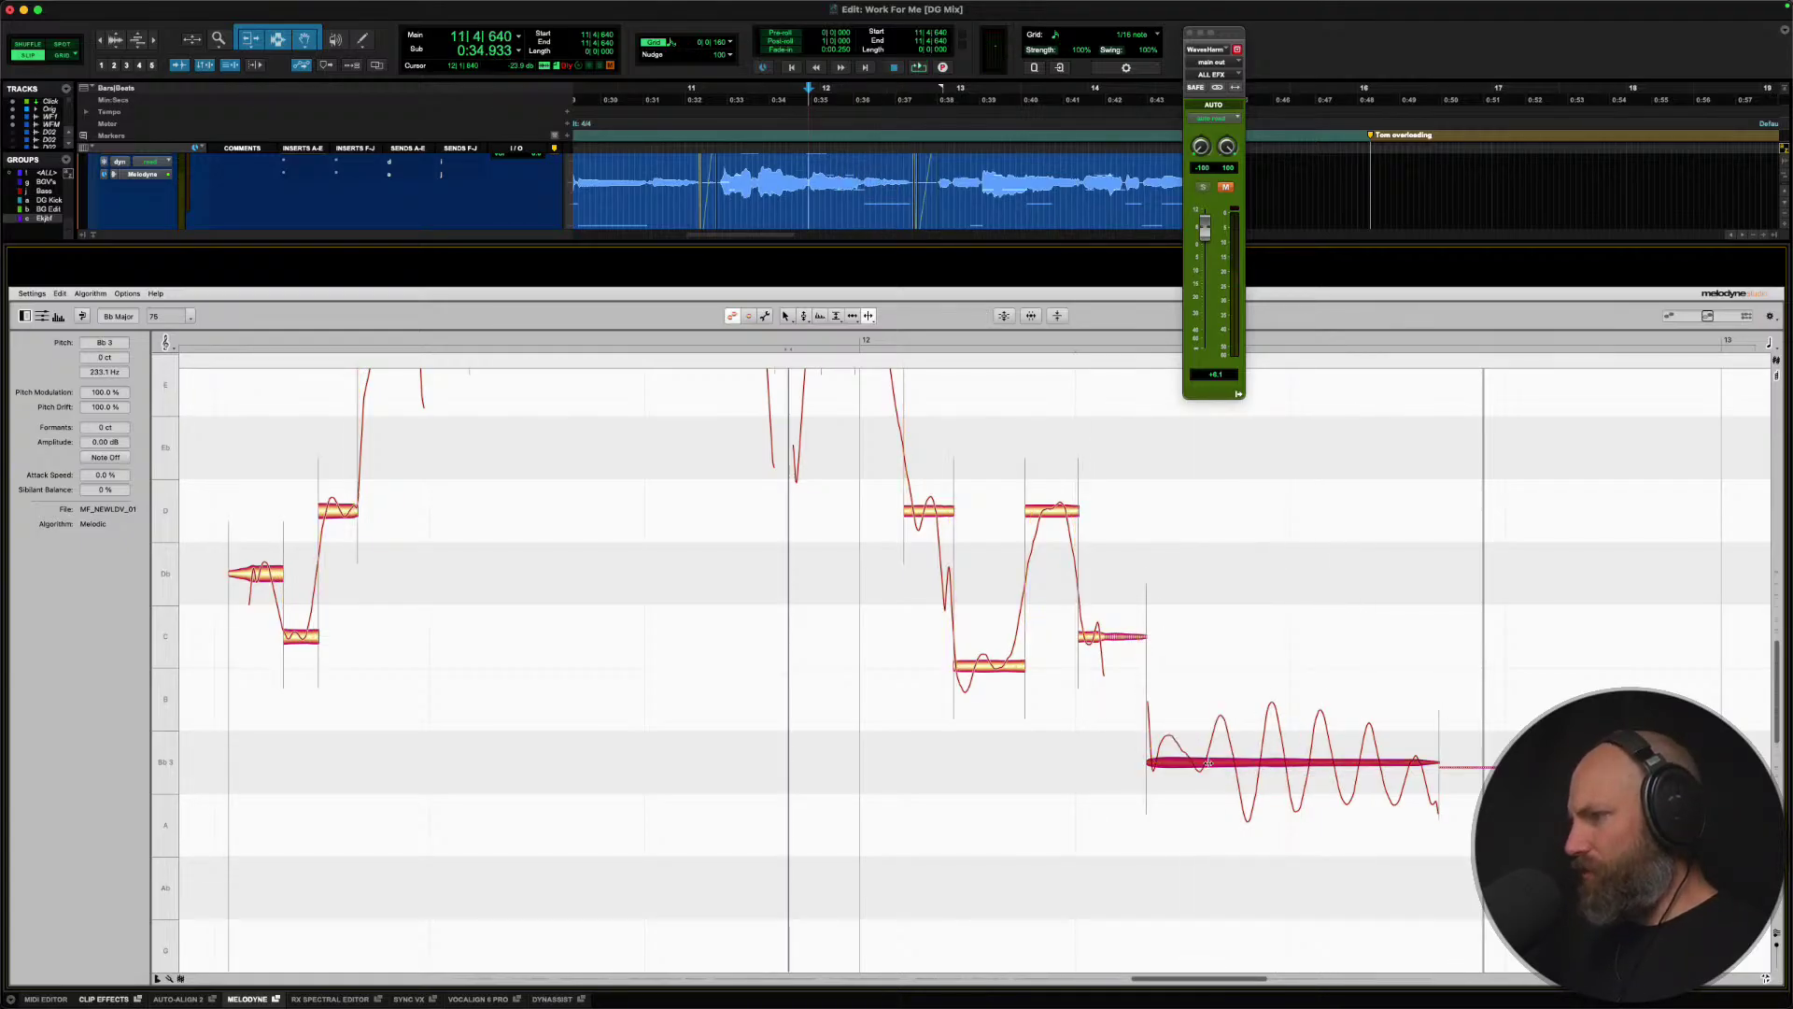
click(1204, 764)
Centre both parts of the split Bb 3 note at 0 ct and audition the phrase.
right_click(1172, 764)
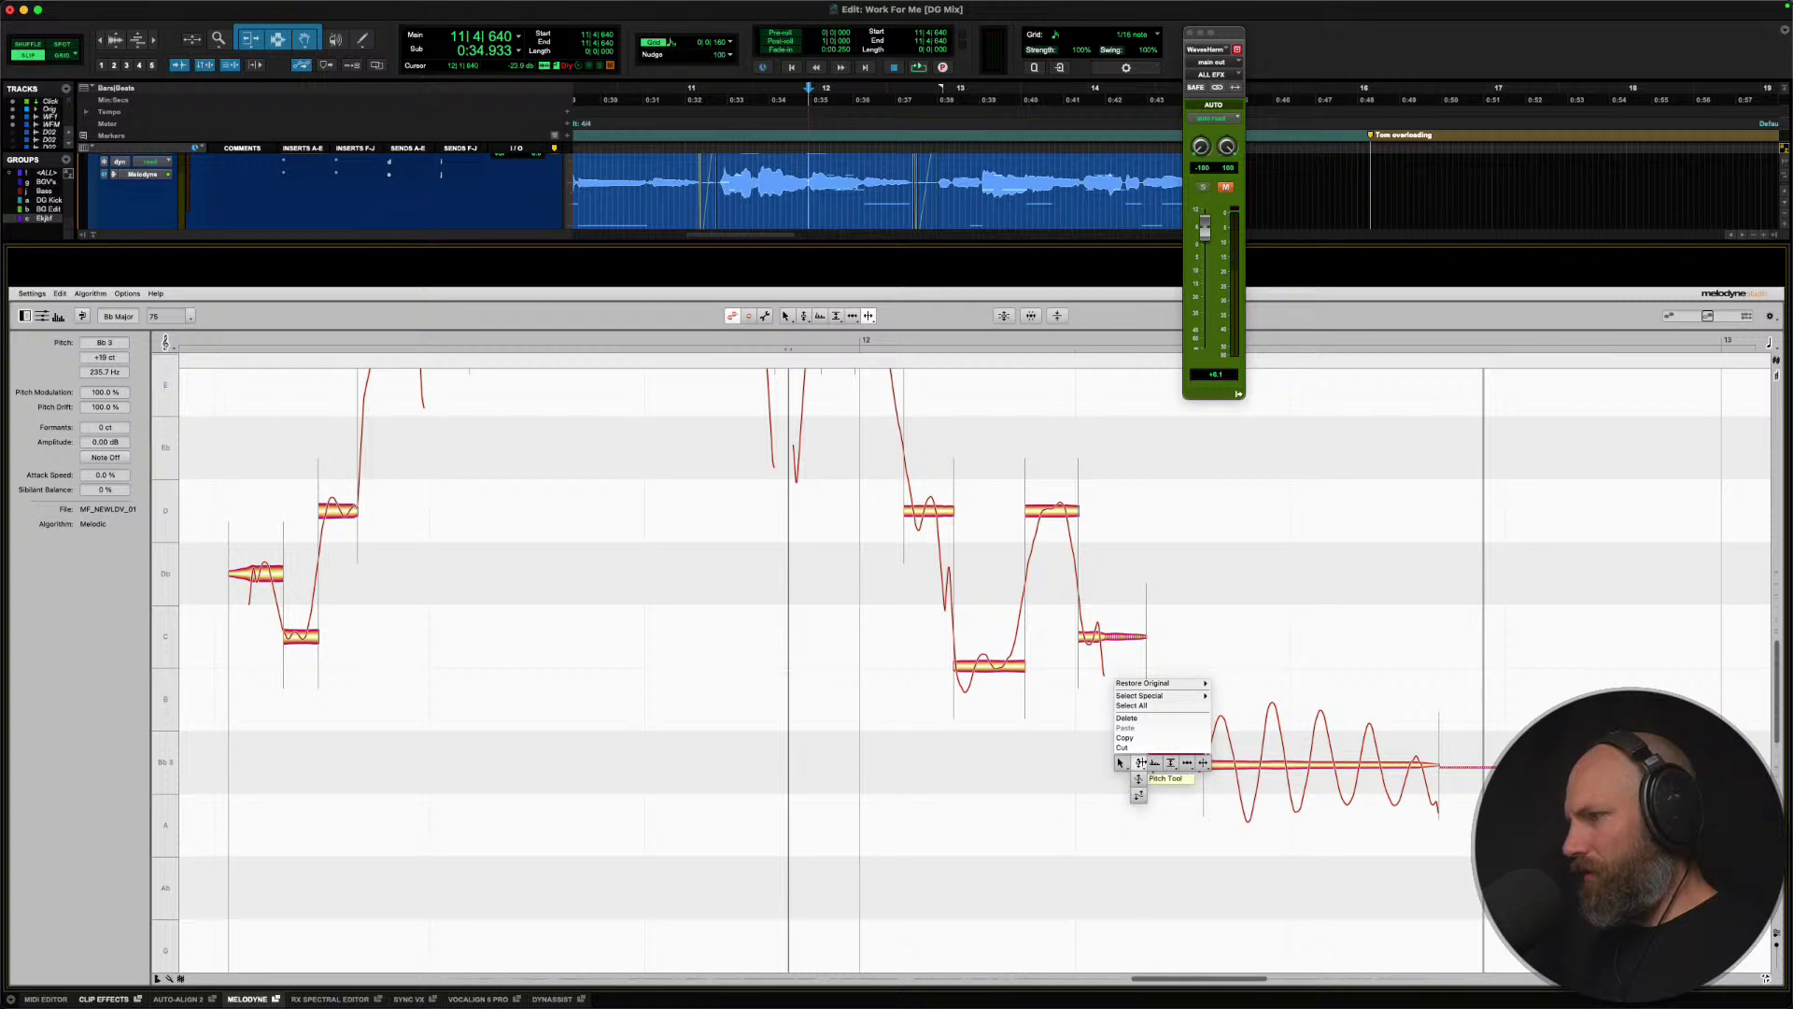
click(1168, 762)
click(1223, 764)
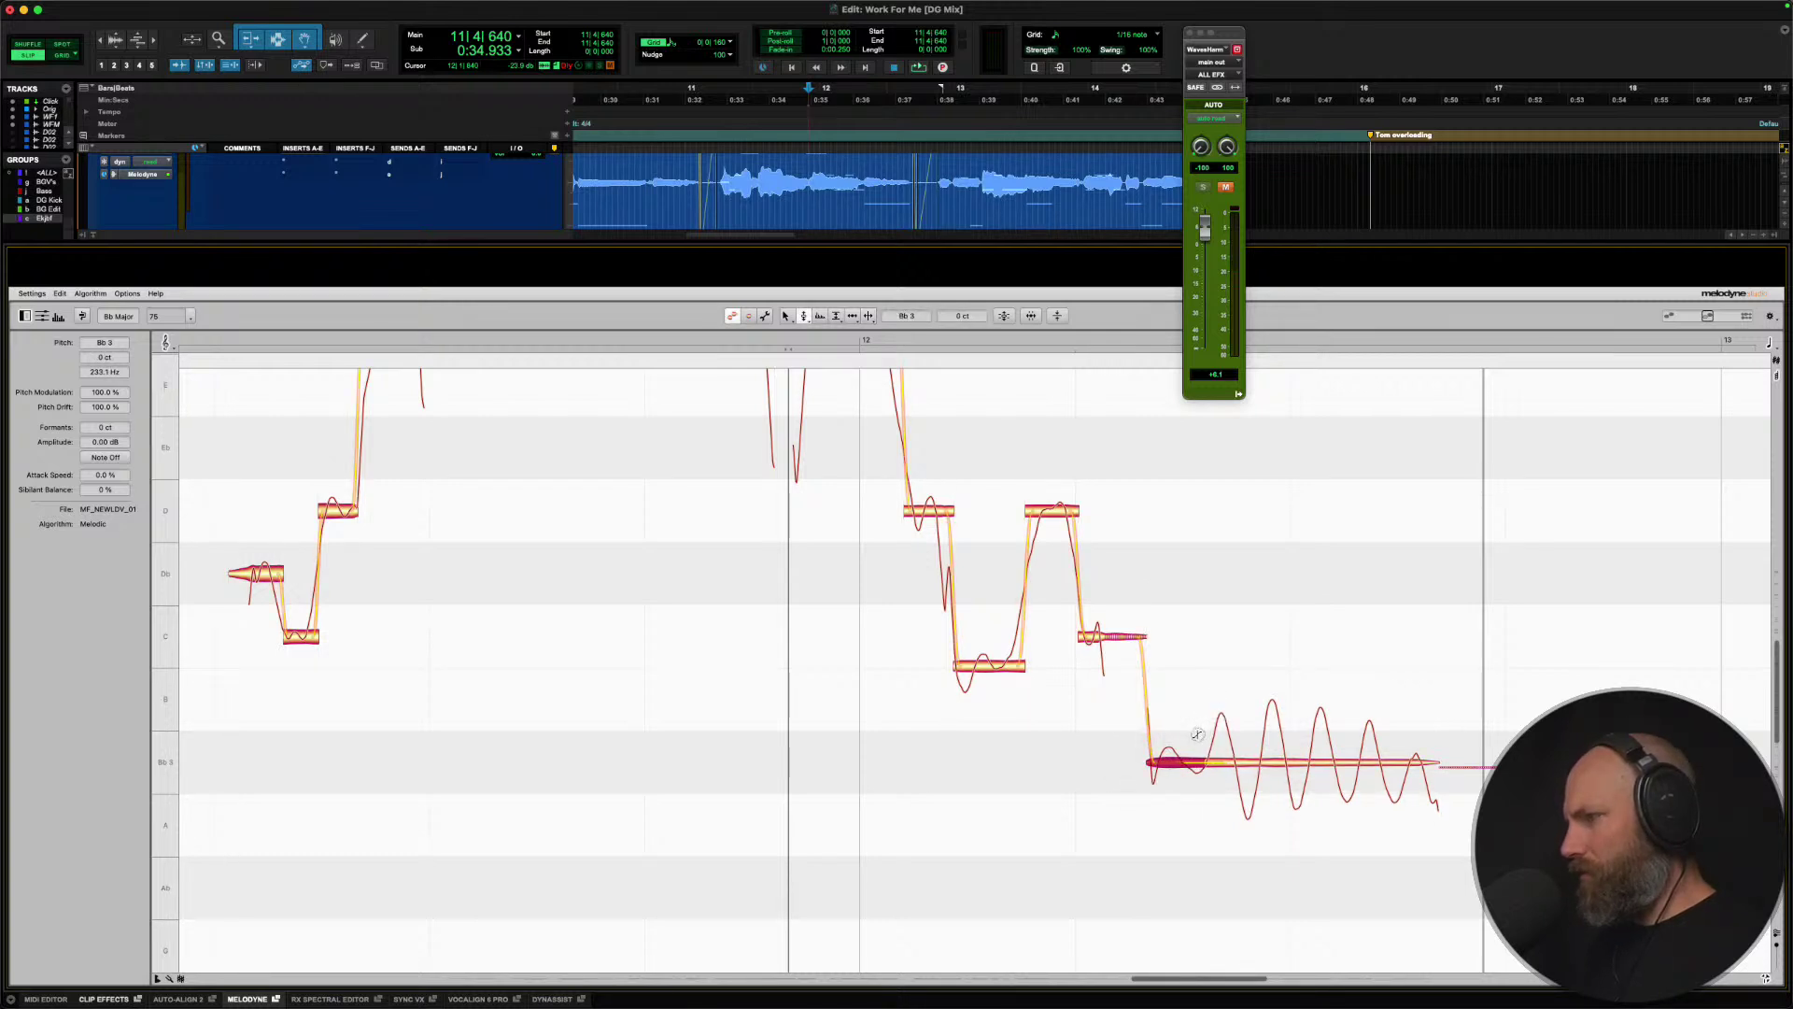
key(space)
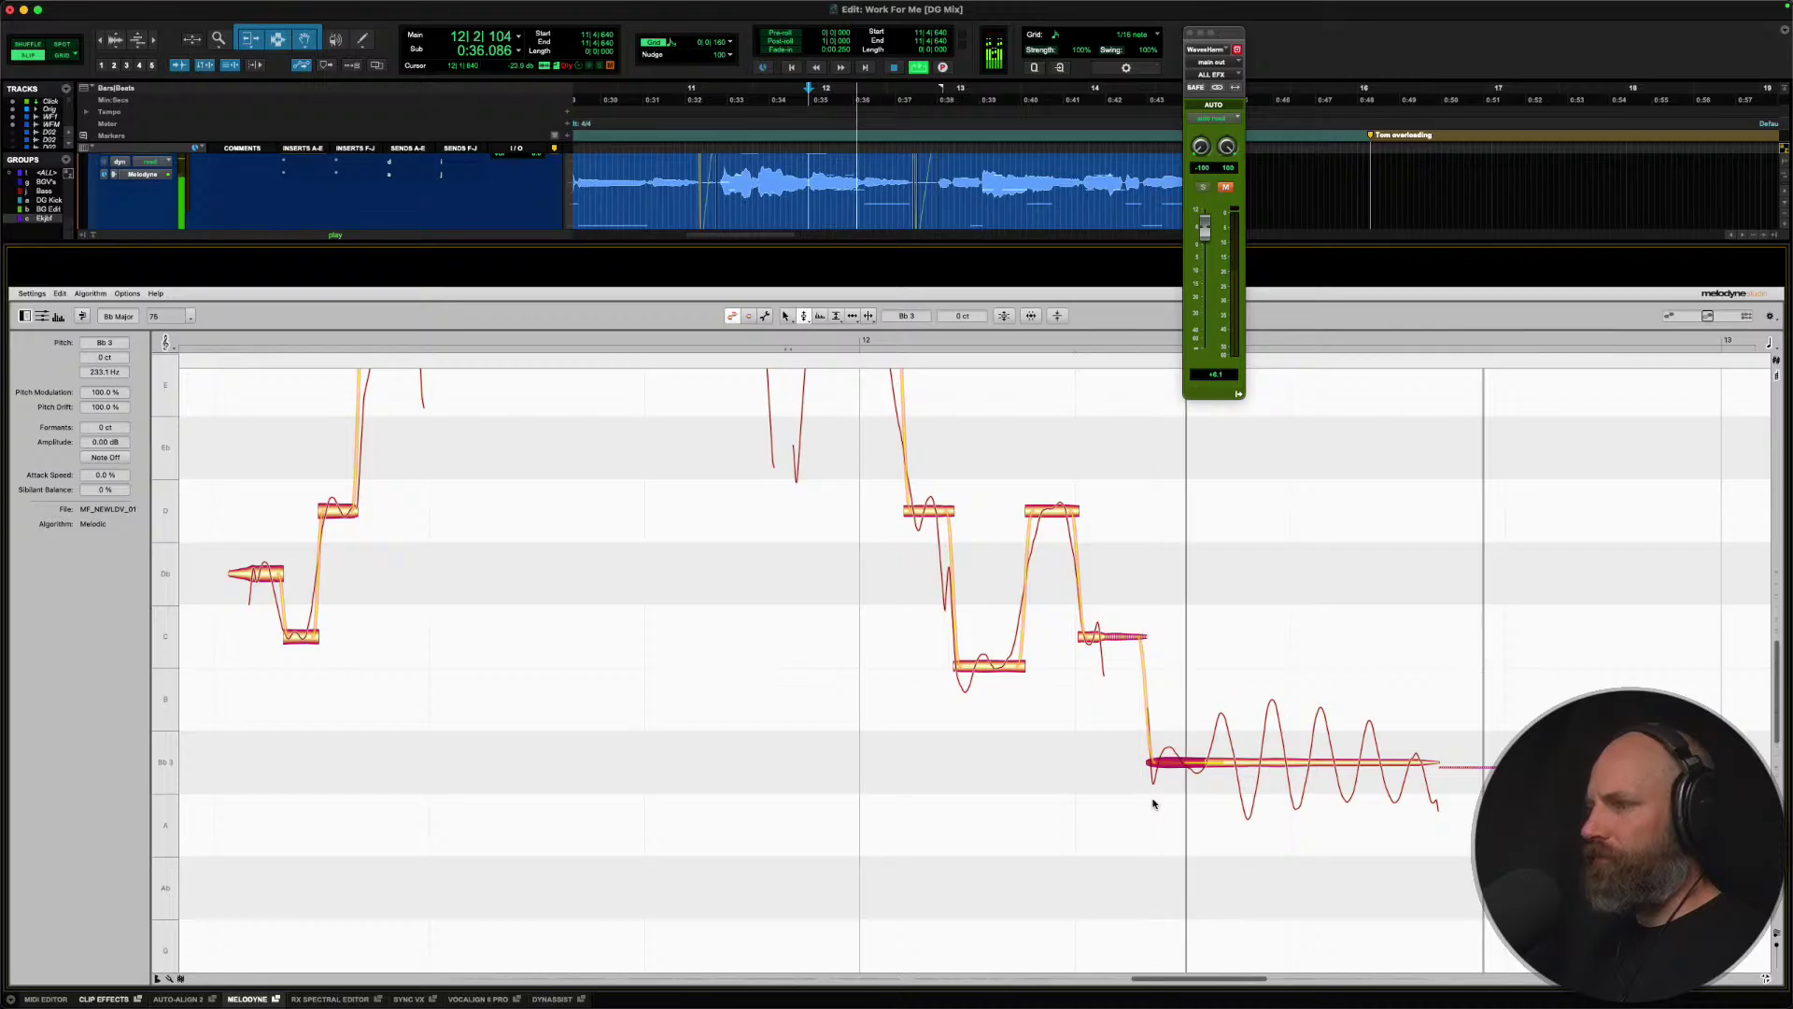
key(space)
key(space)
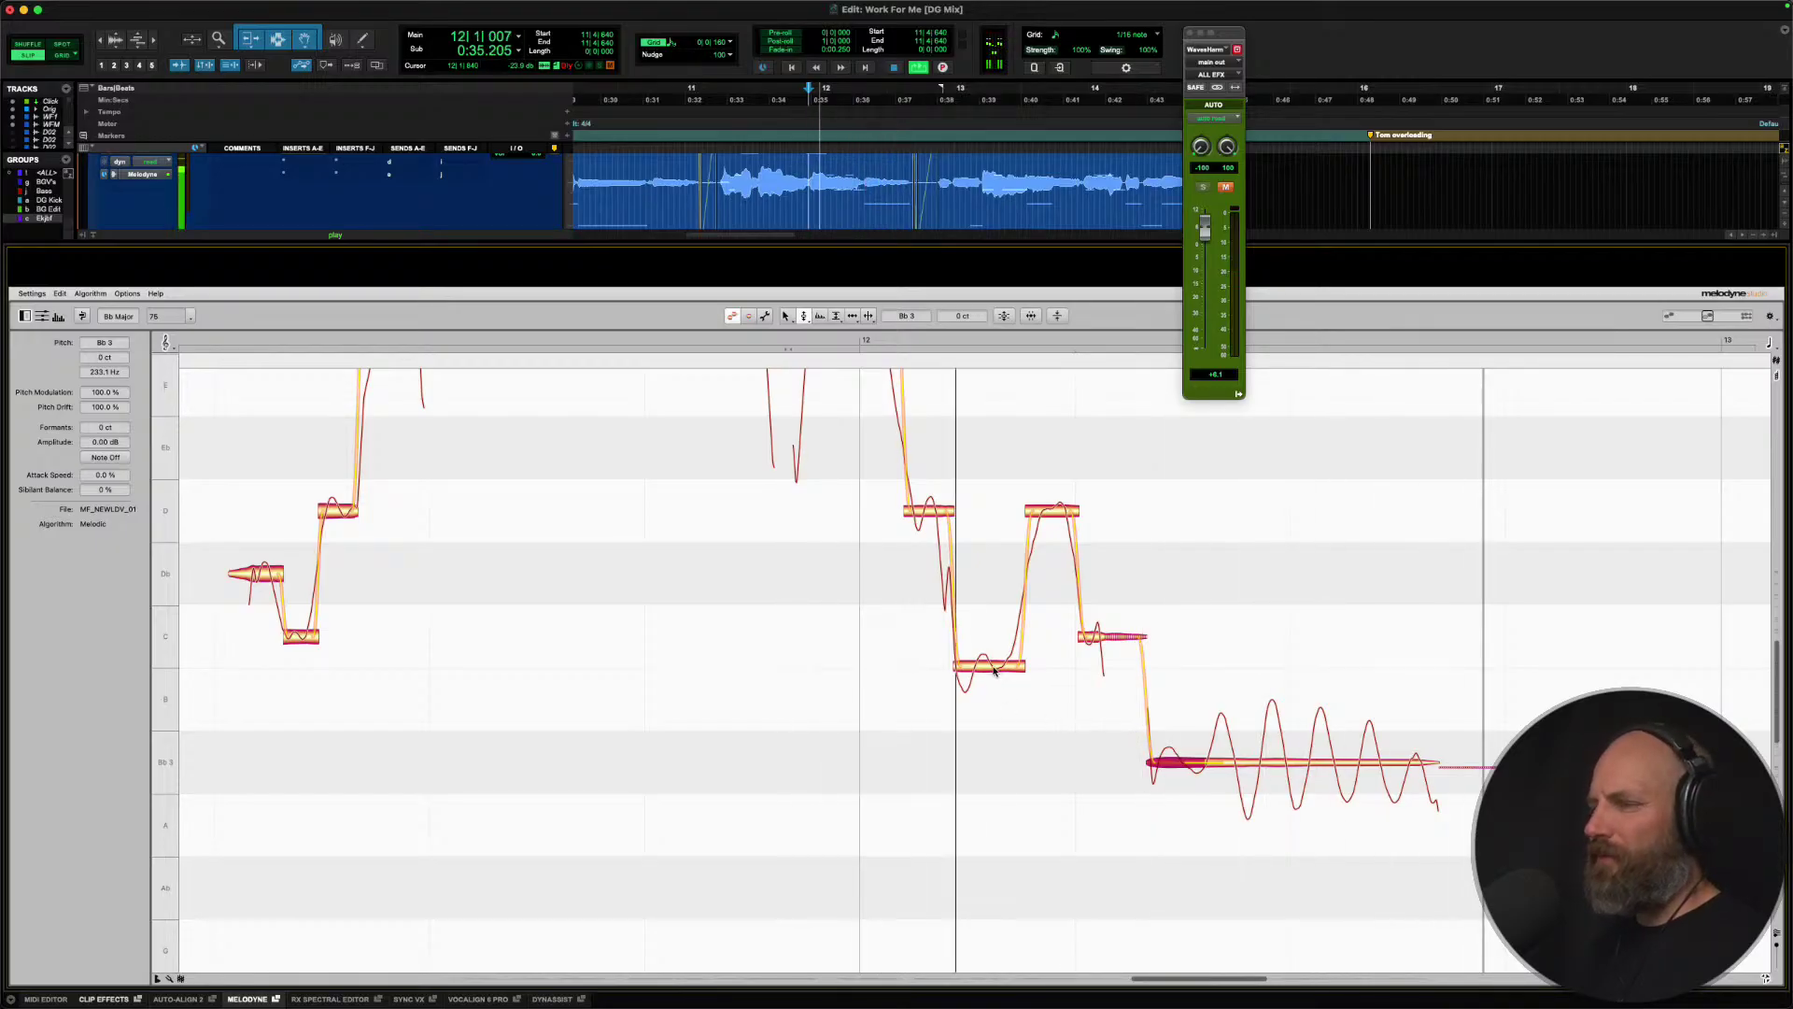
key(space)
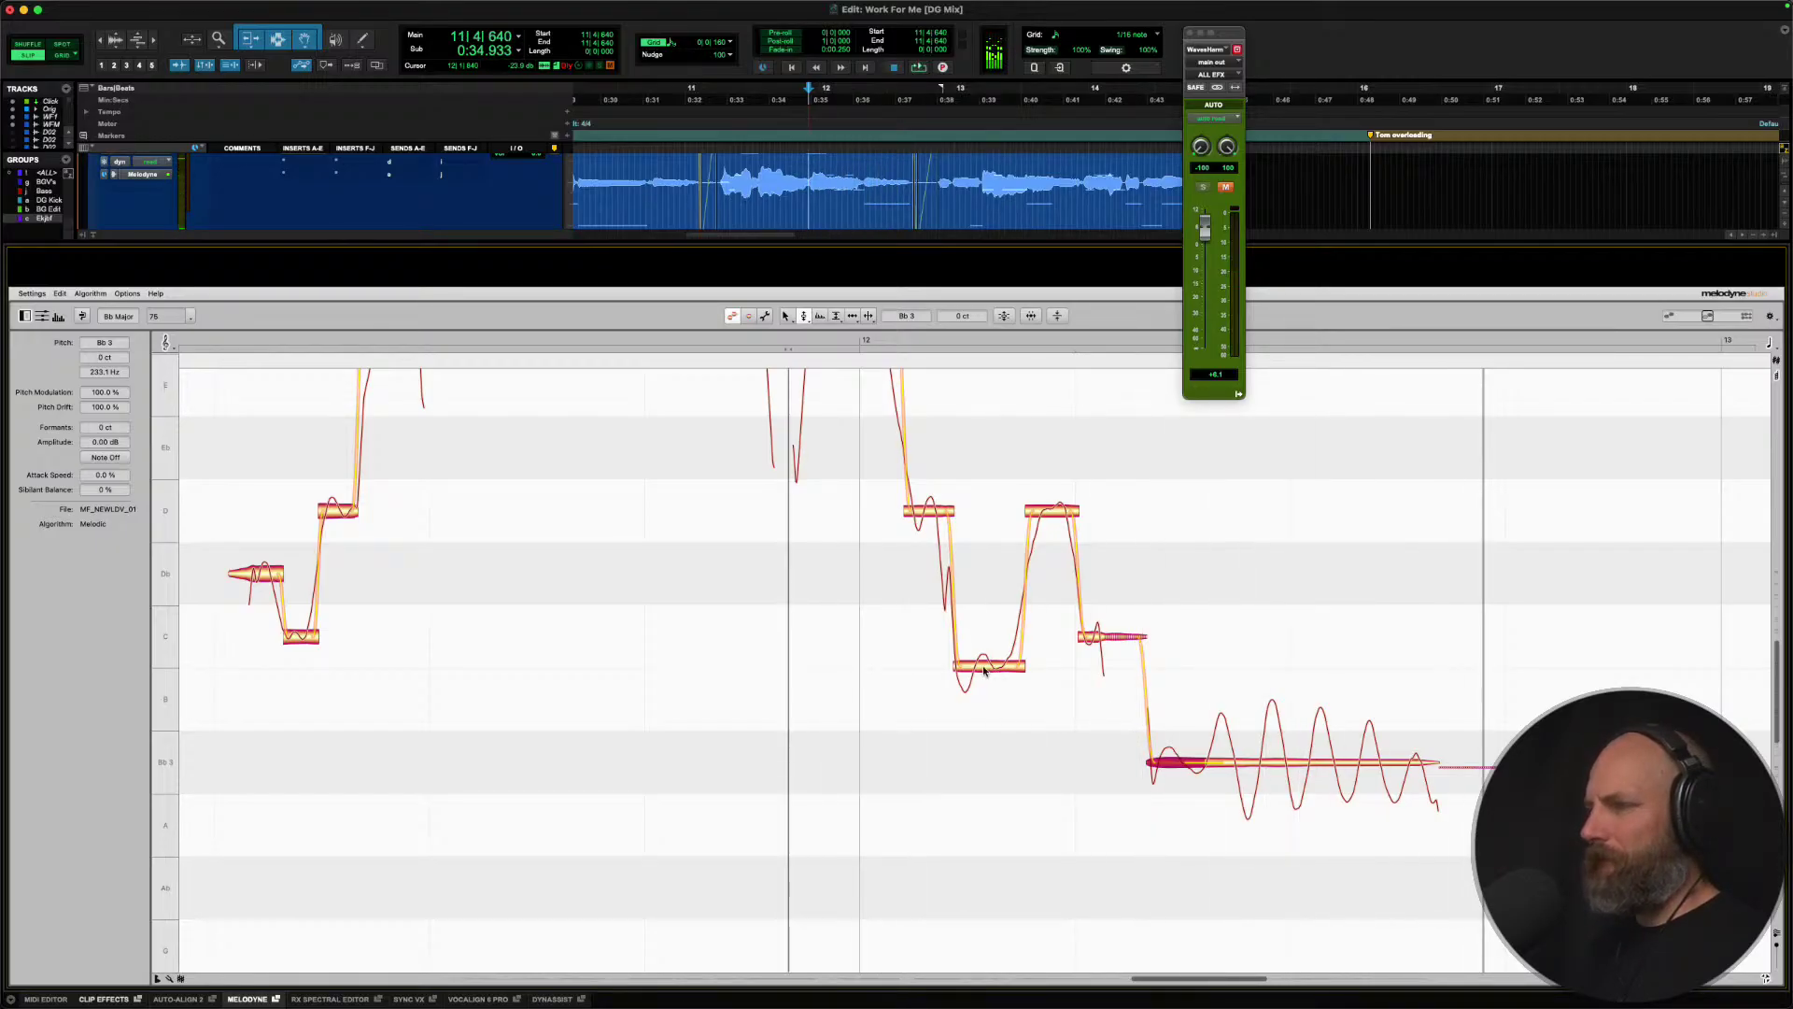
Raise the low note between the two D 4 notes to C 4, centre it at 0 ct, and audition the phrase.
drag(984, 669, 984, 648)
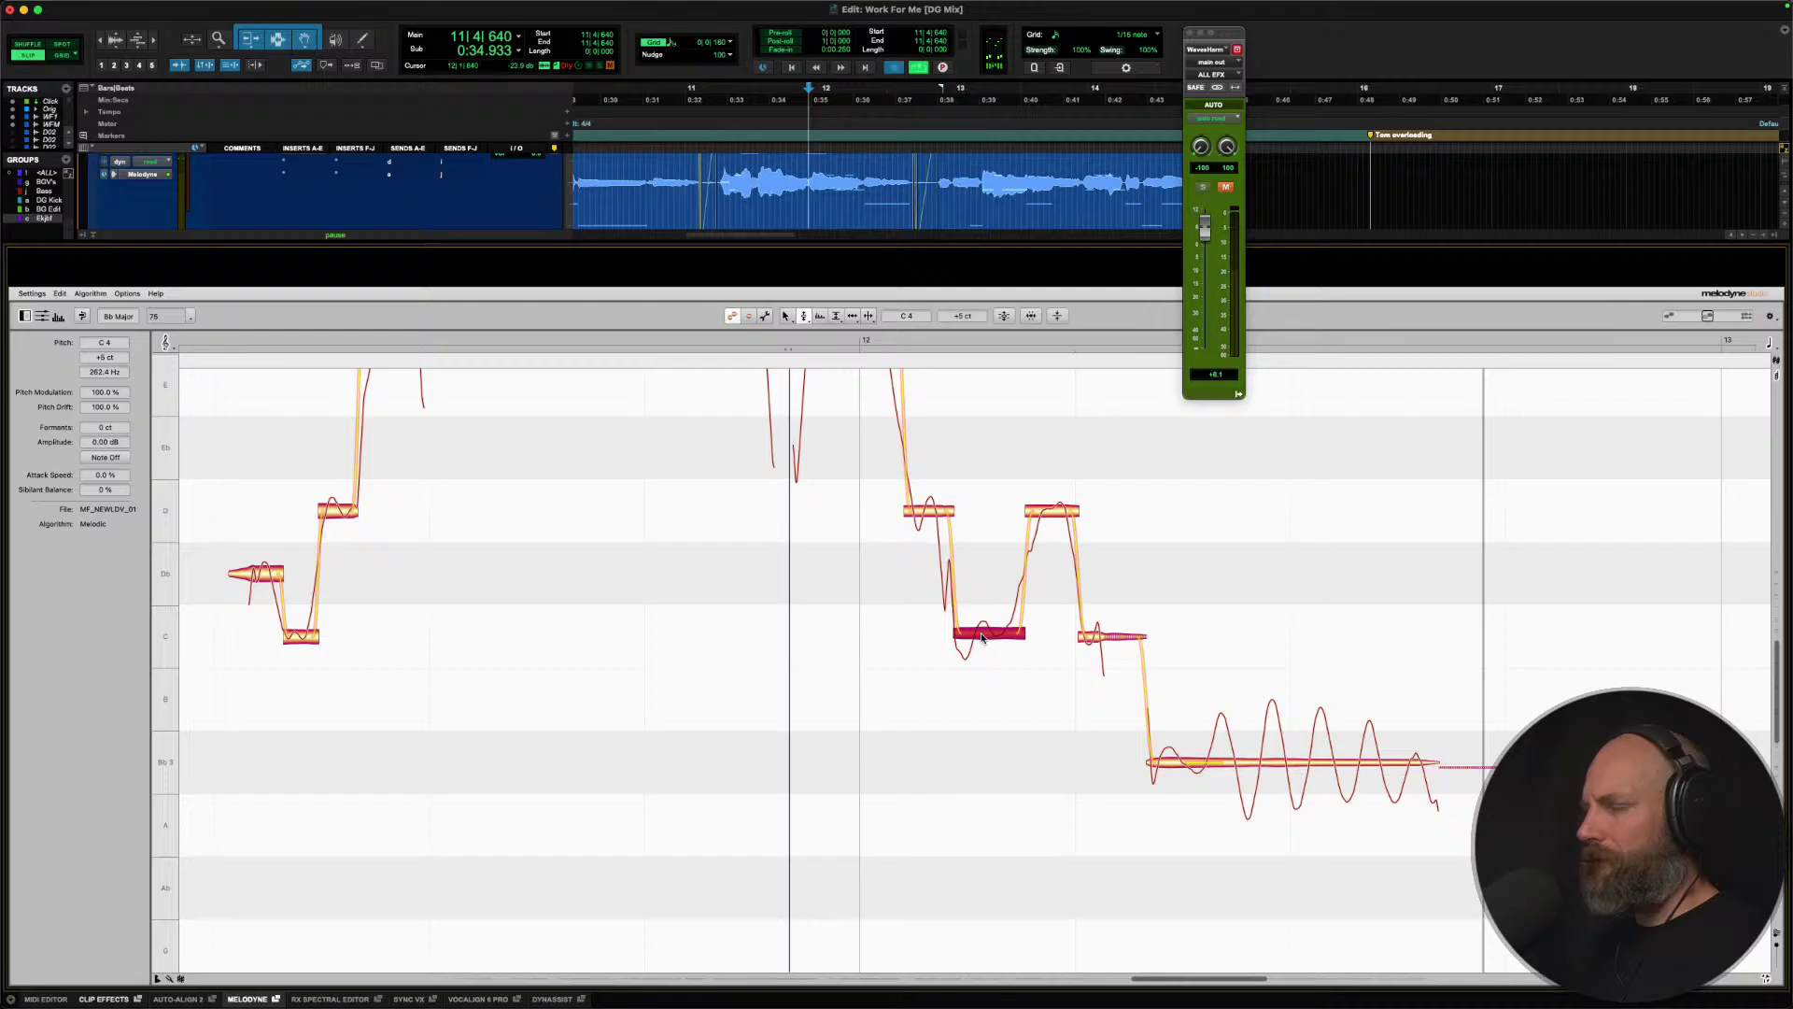
key(space)
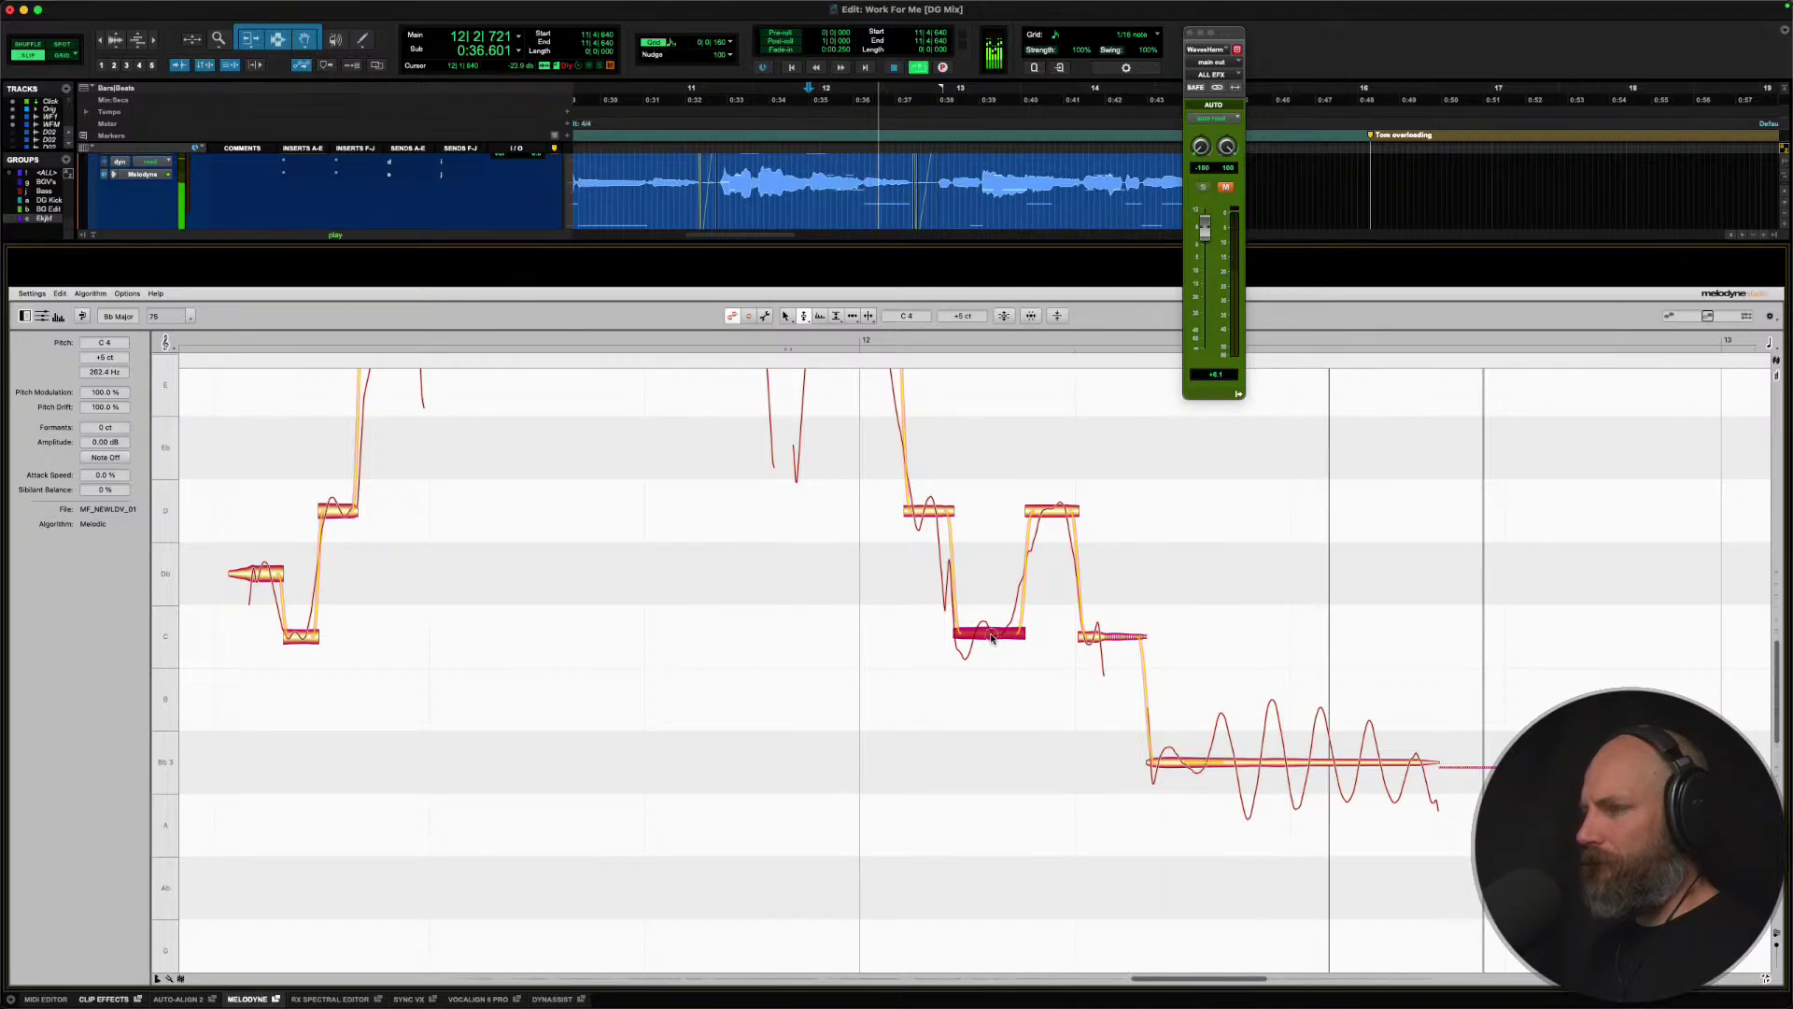
double_click(991, 638)
key(space)
key(space)
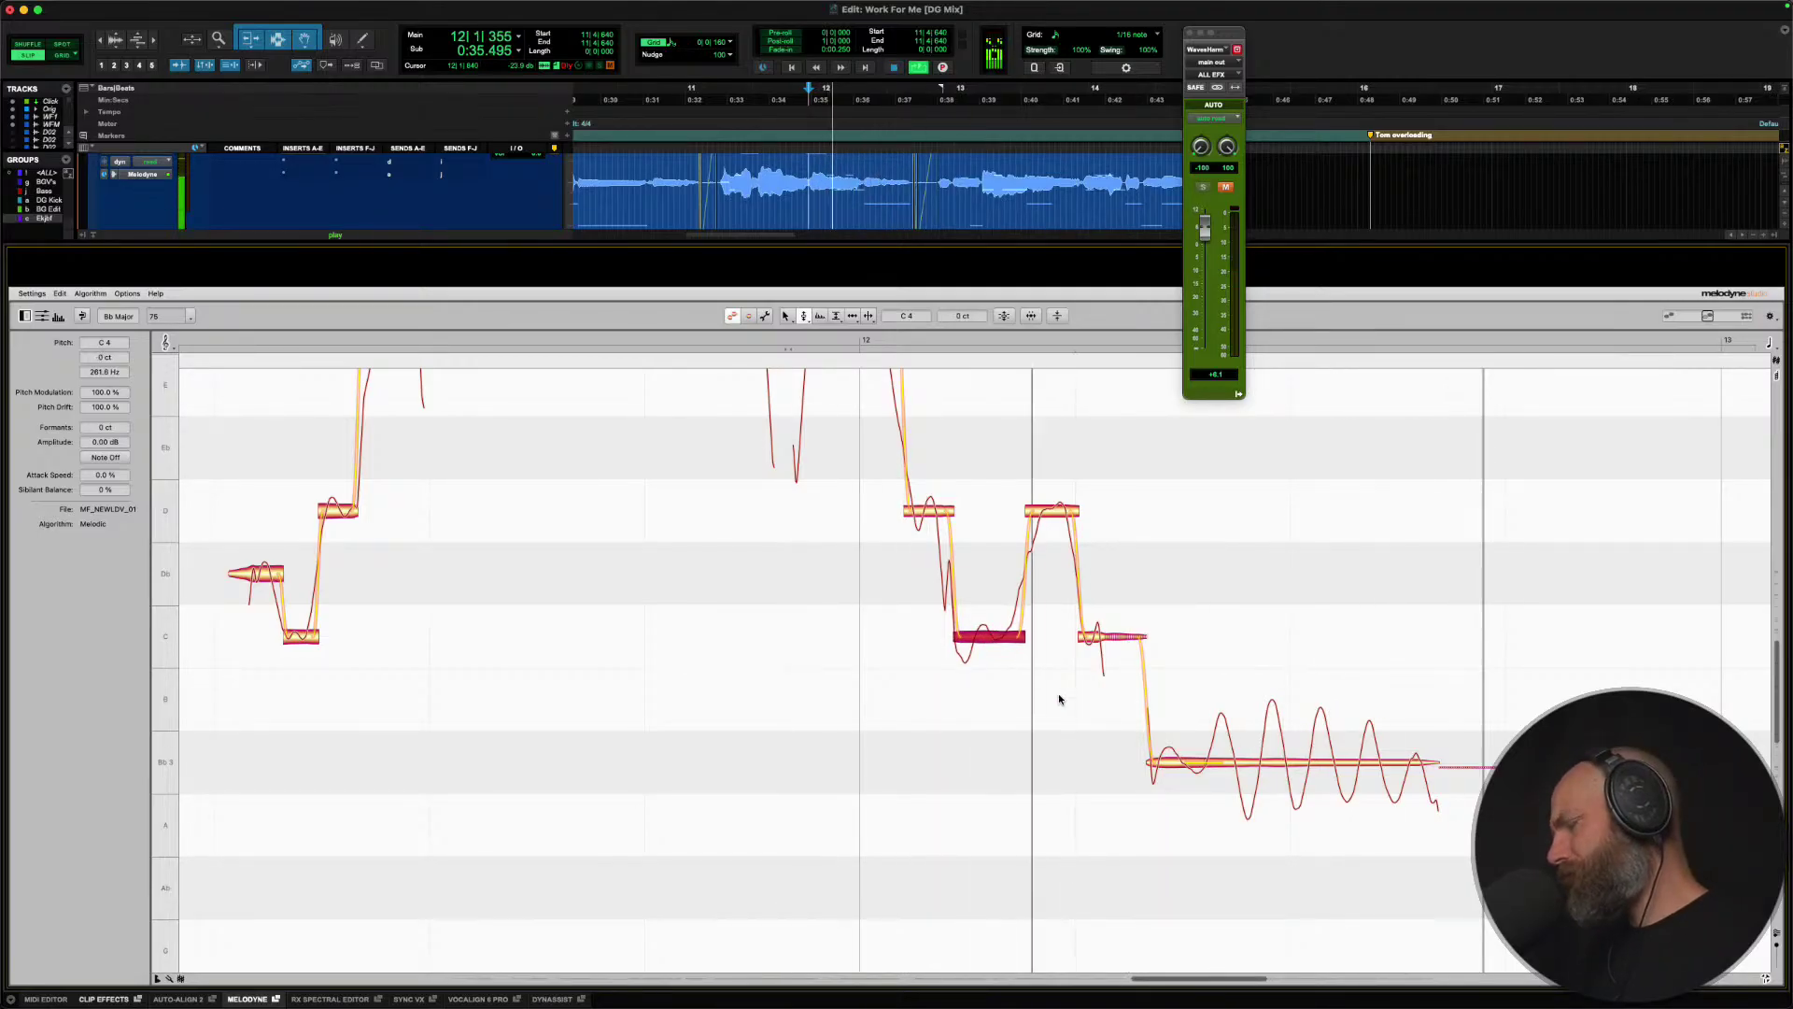
key(space)
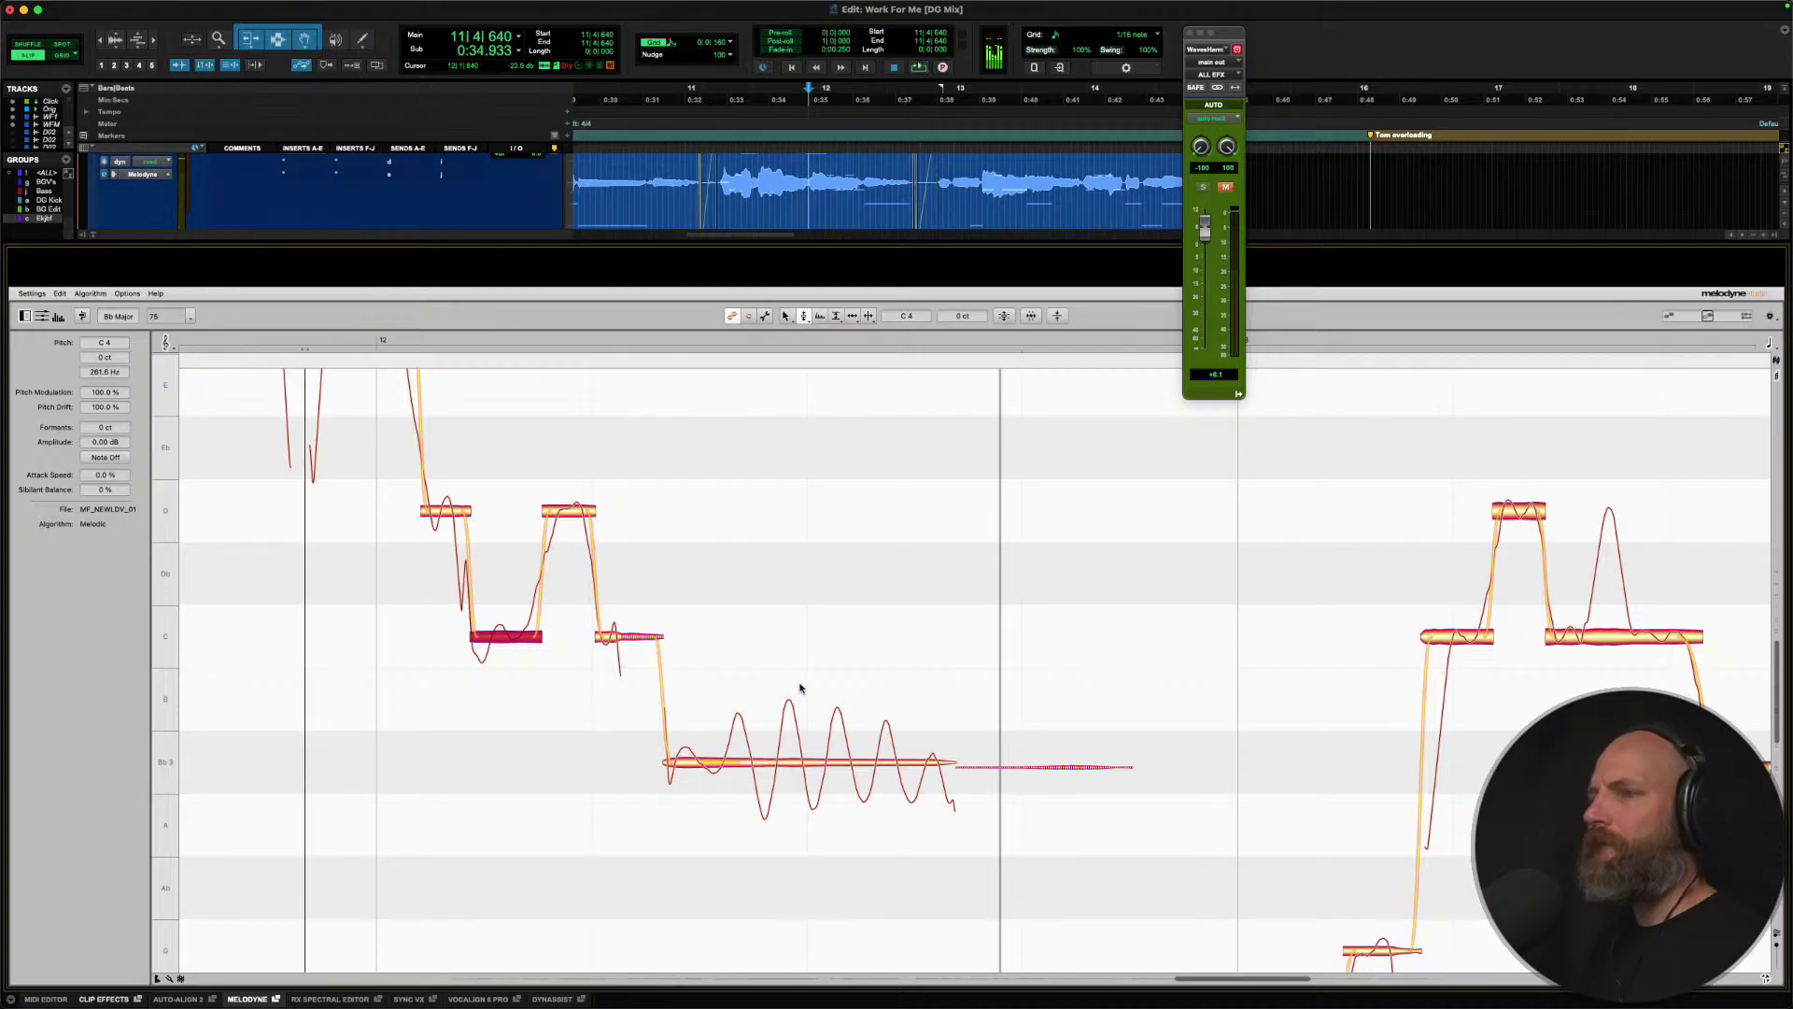
Reduce the pitch modulation of the D 4 note between the two C 4 notes to 24%.
right_click(566, 518)
click(563, 517)
click(561, 510)
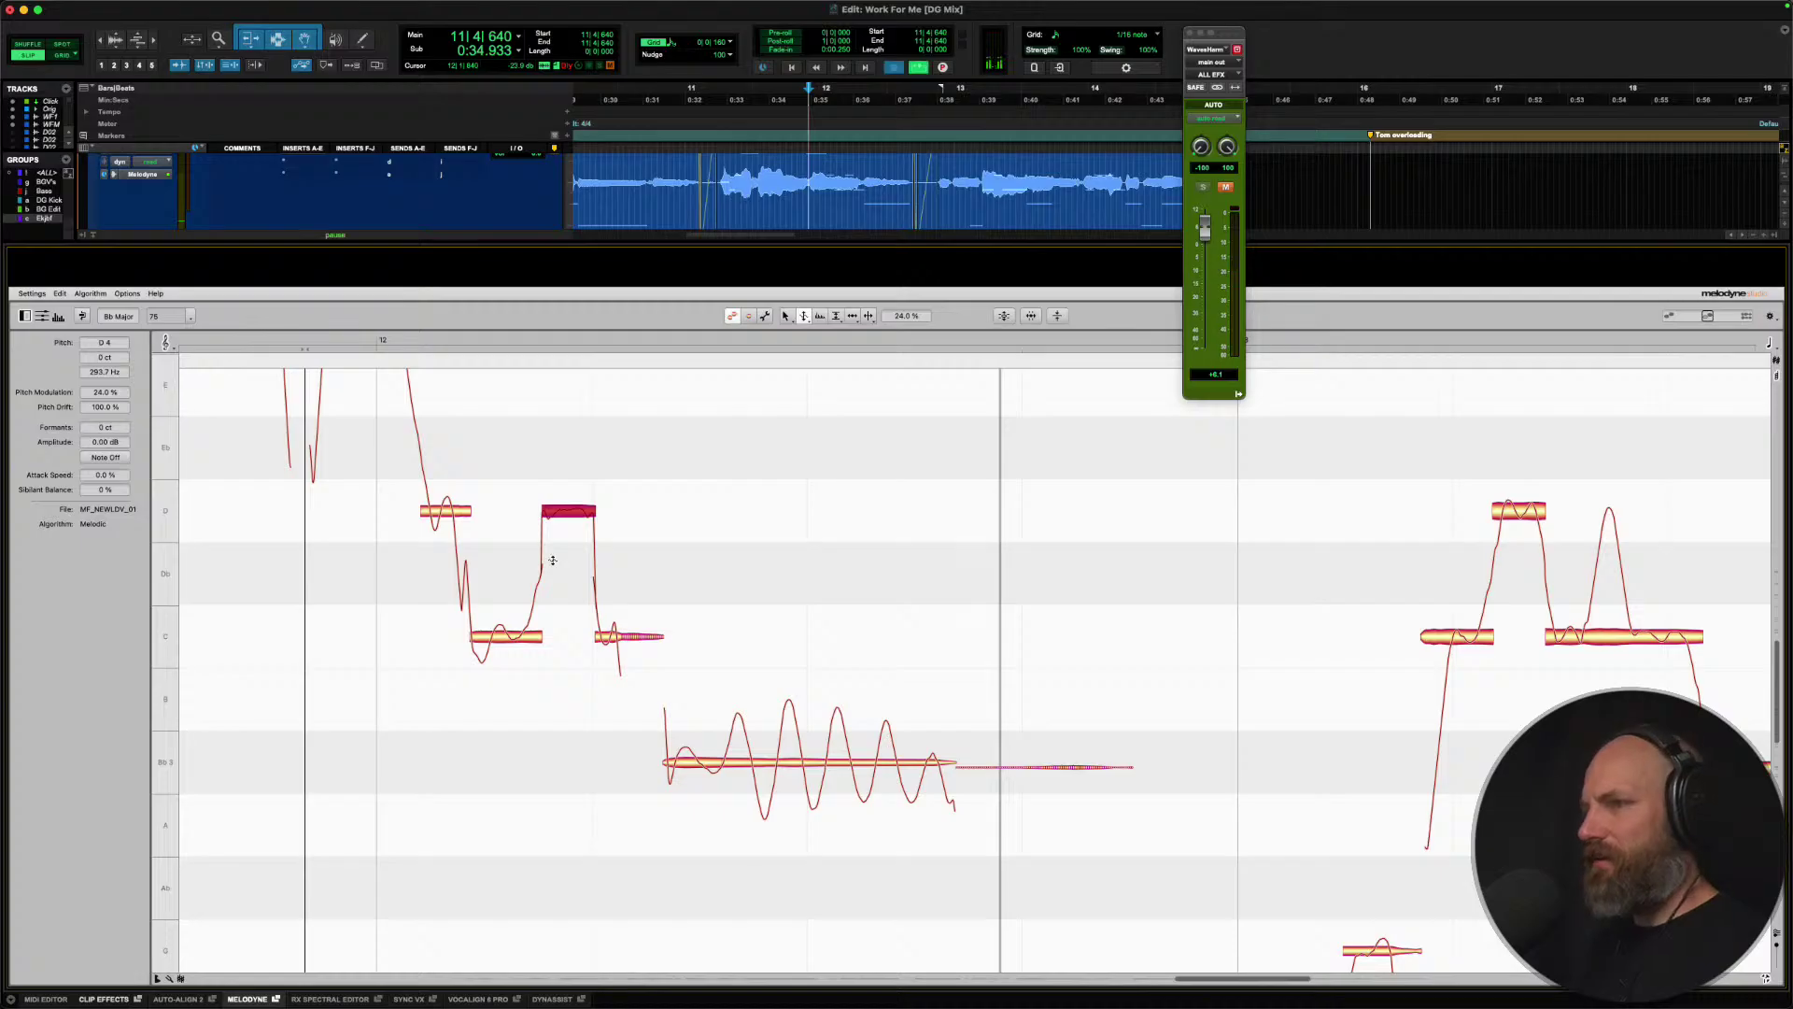
Restore the pitch modulation of the D 4 note between the two C 4 notes to 100% and audition the phrase.
key(space)
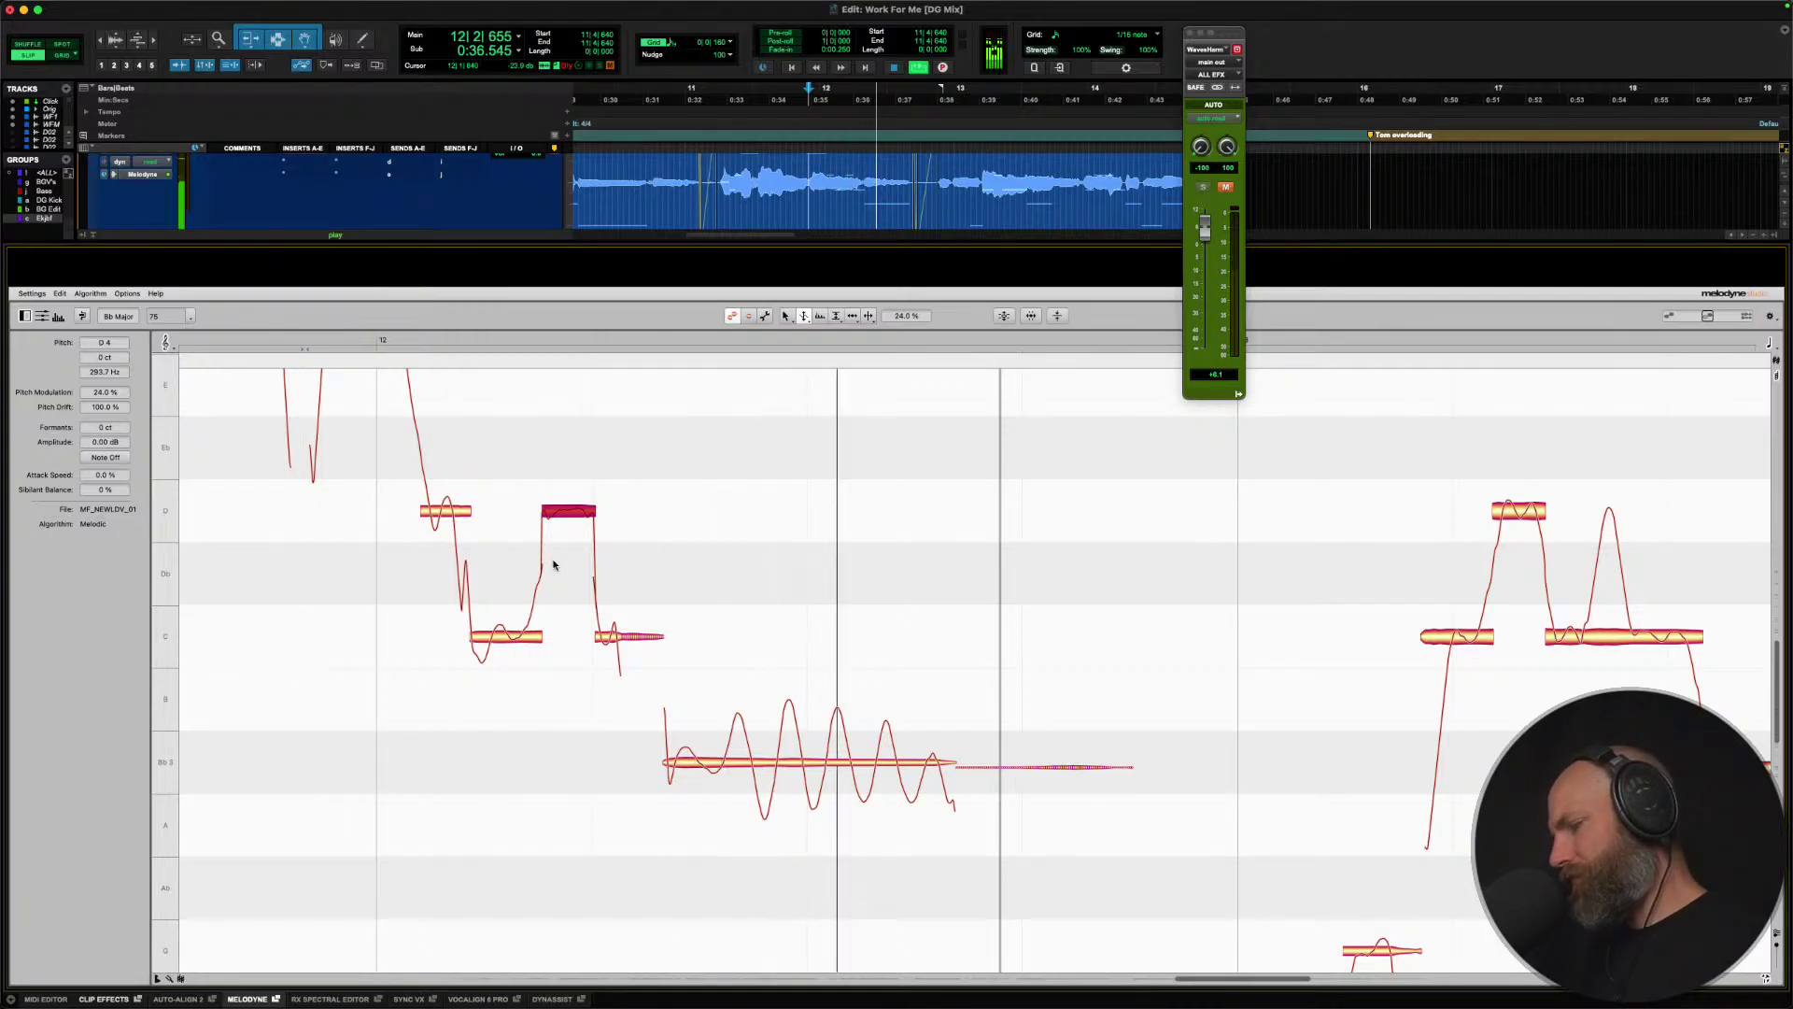
key(space)
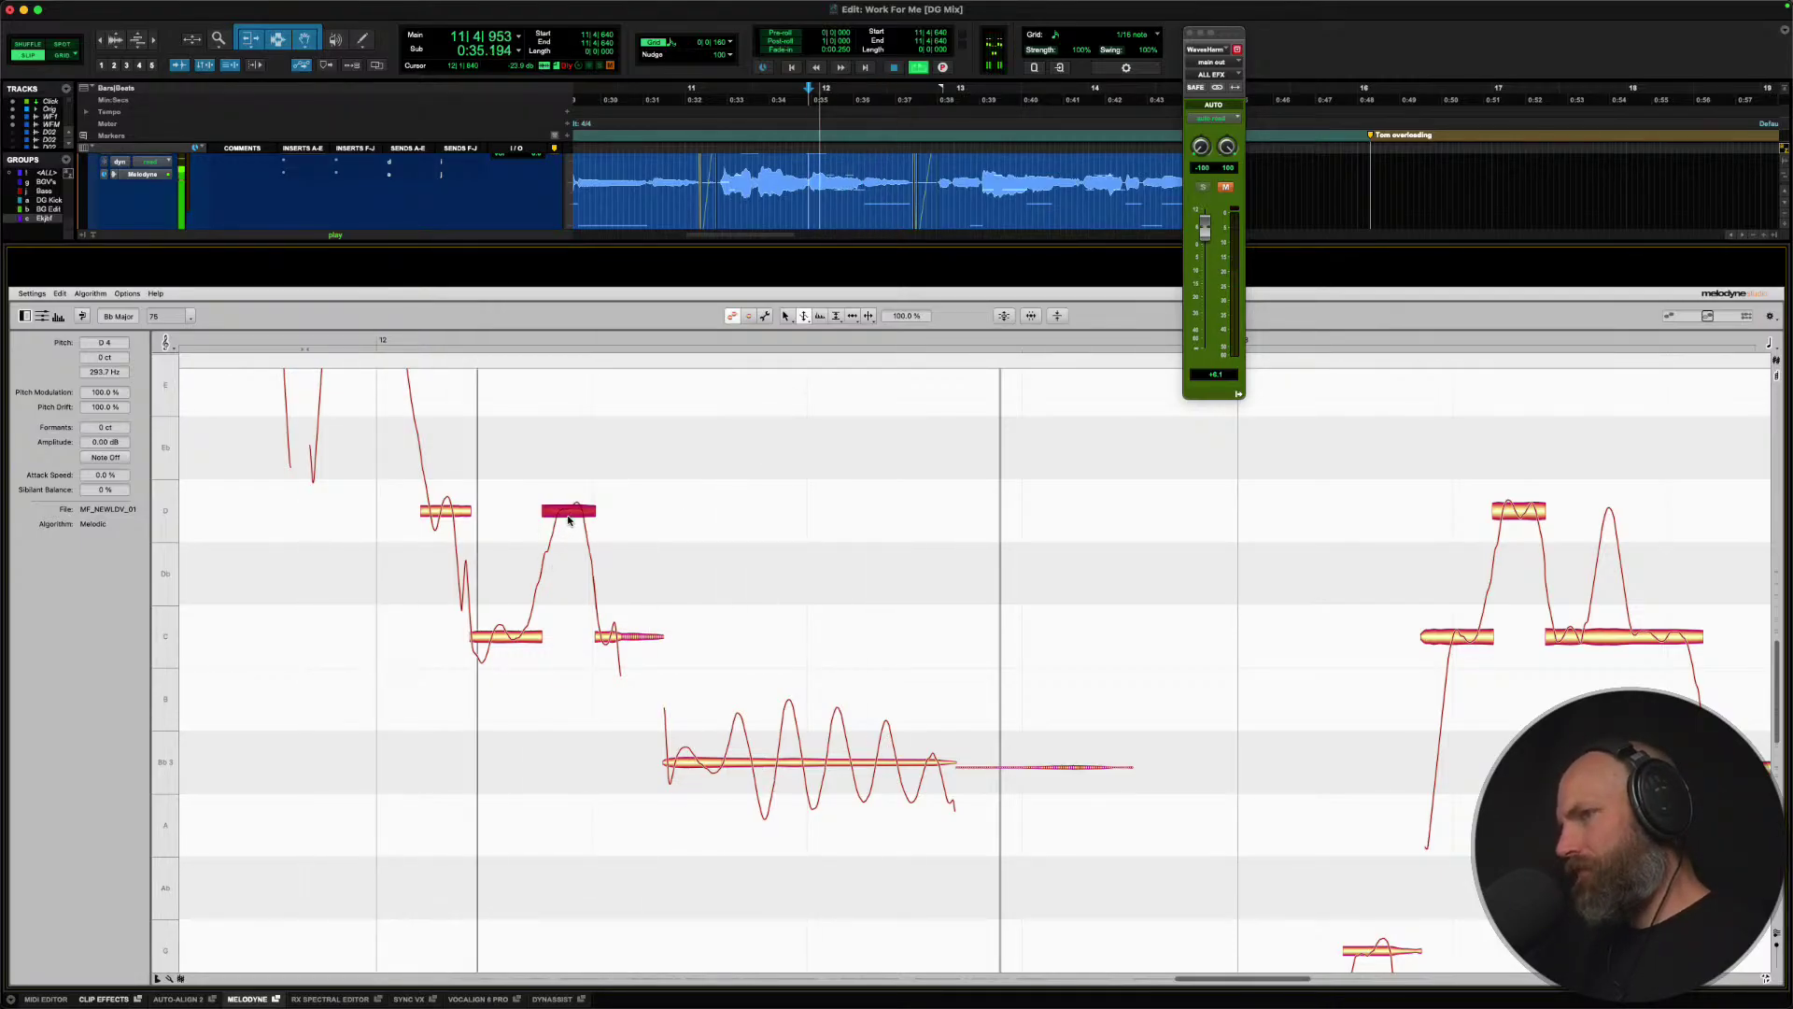
key(space)
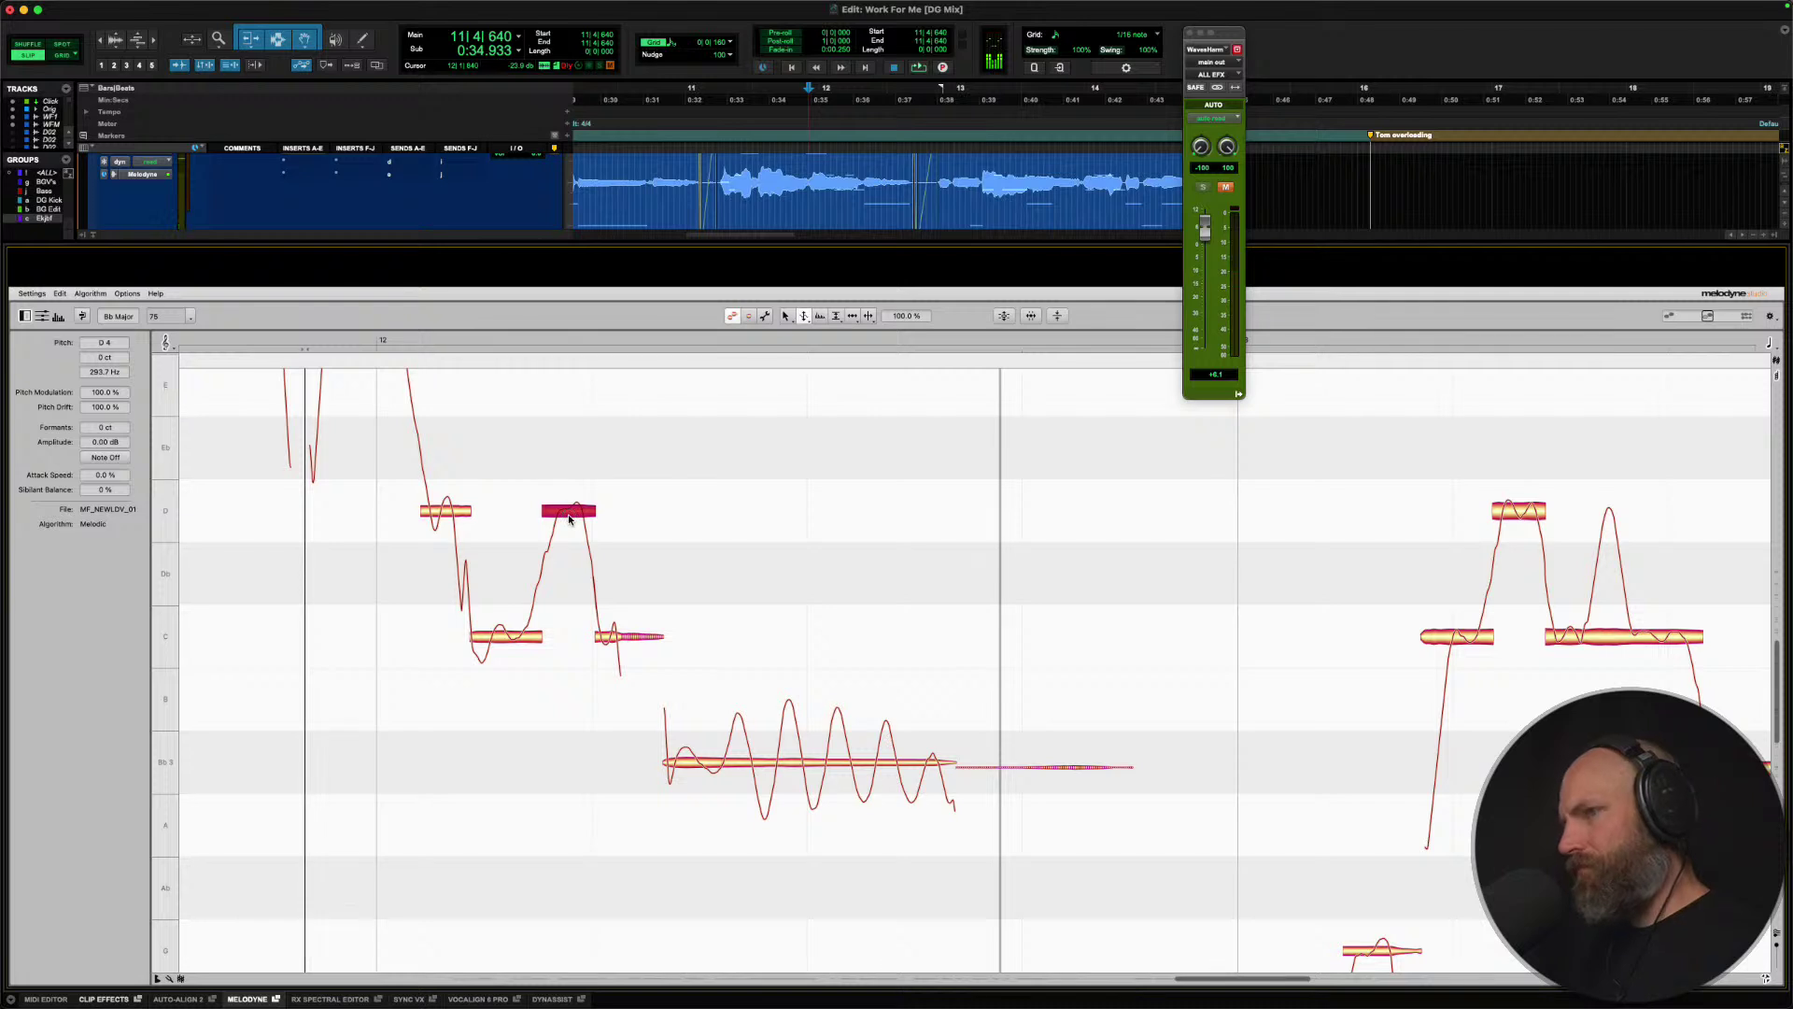
key(space)
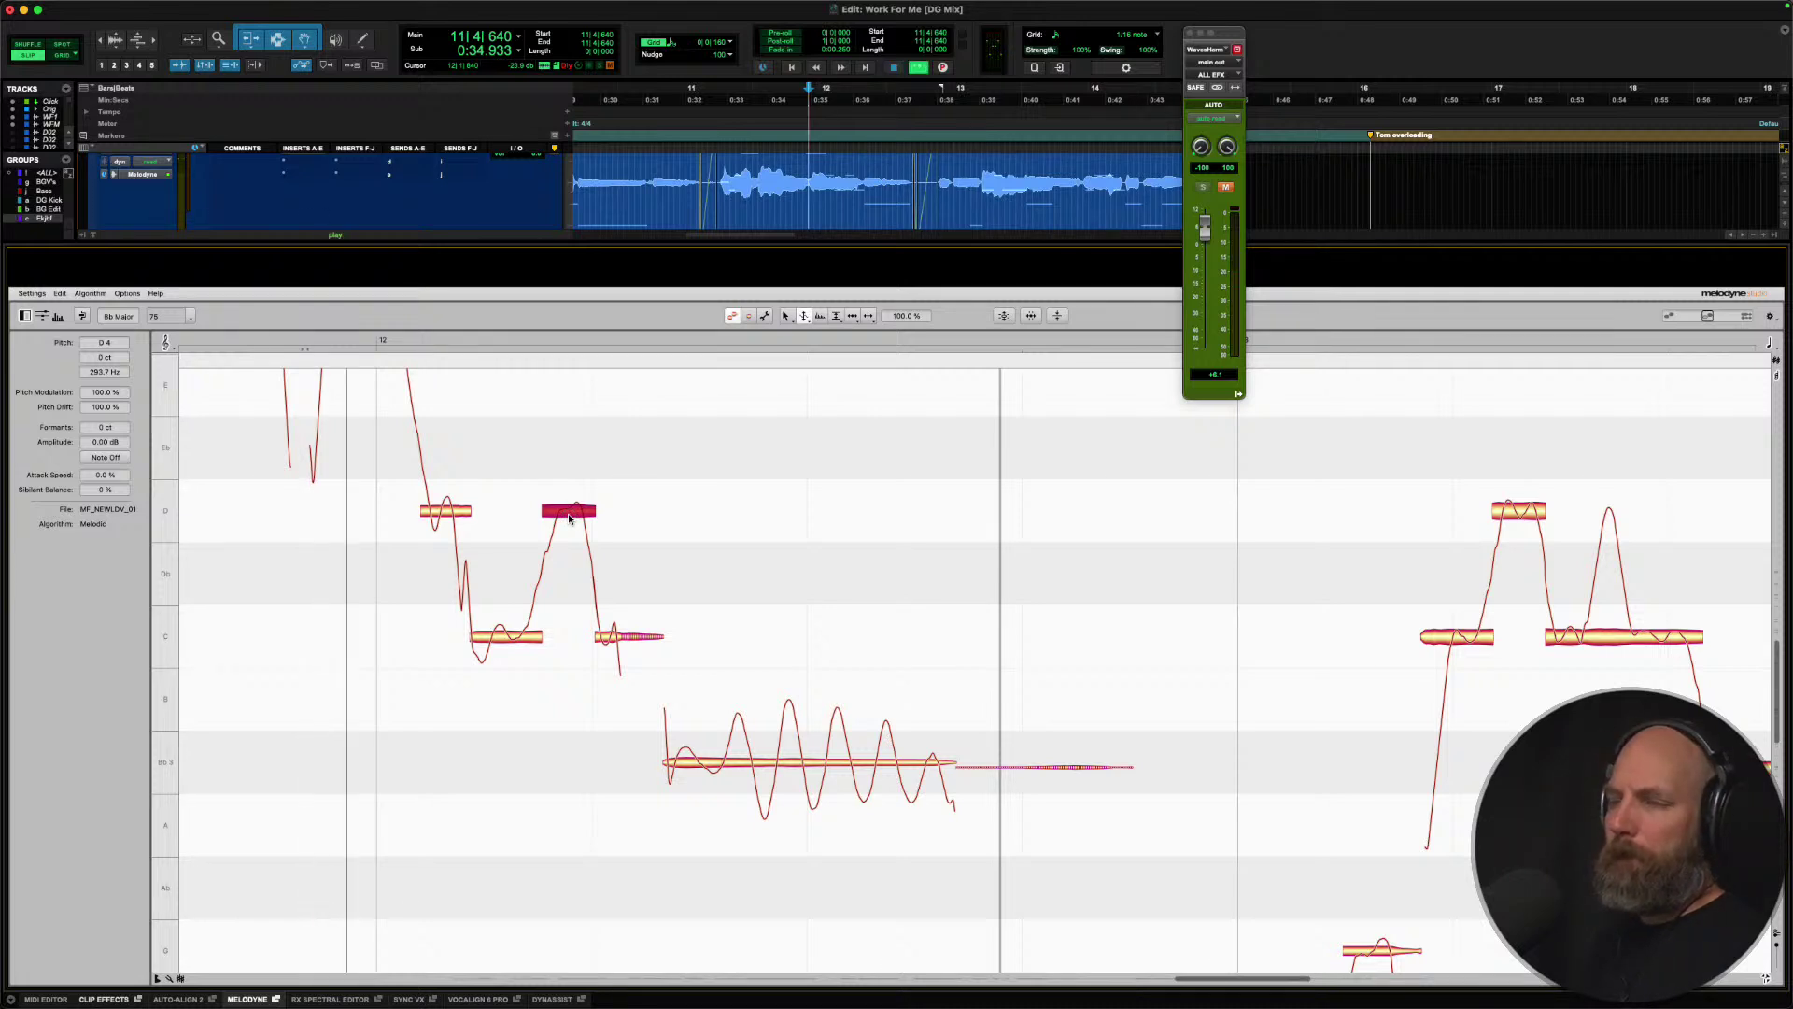
key(space)
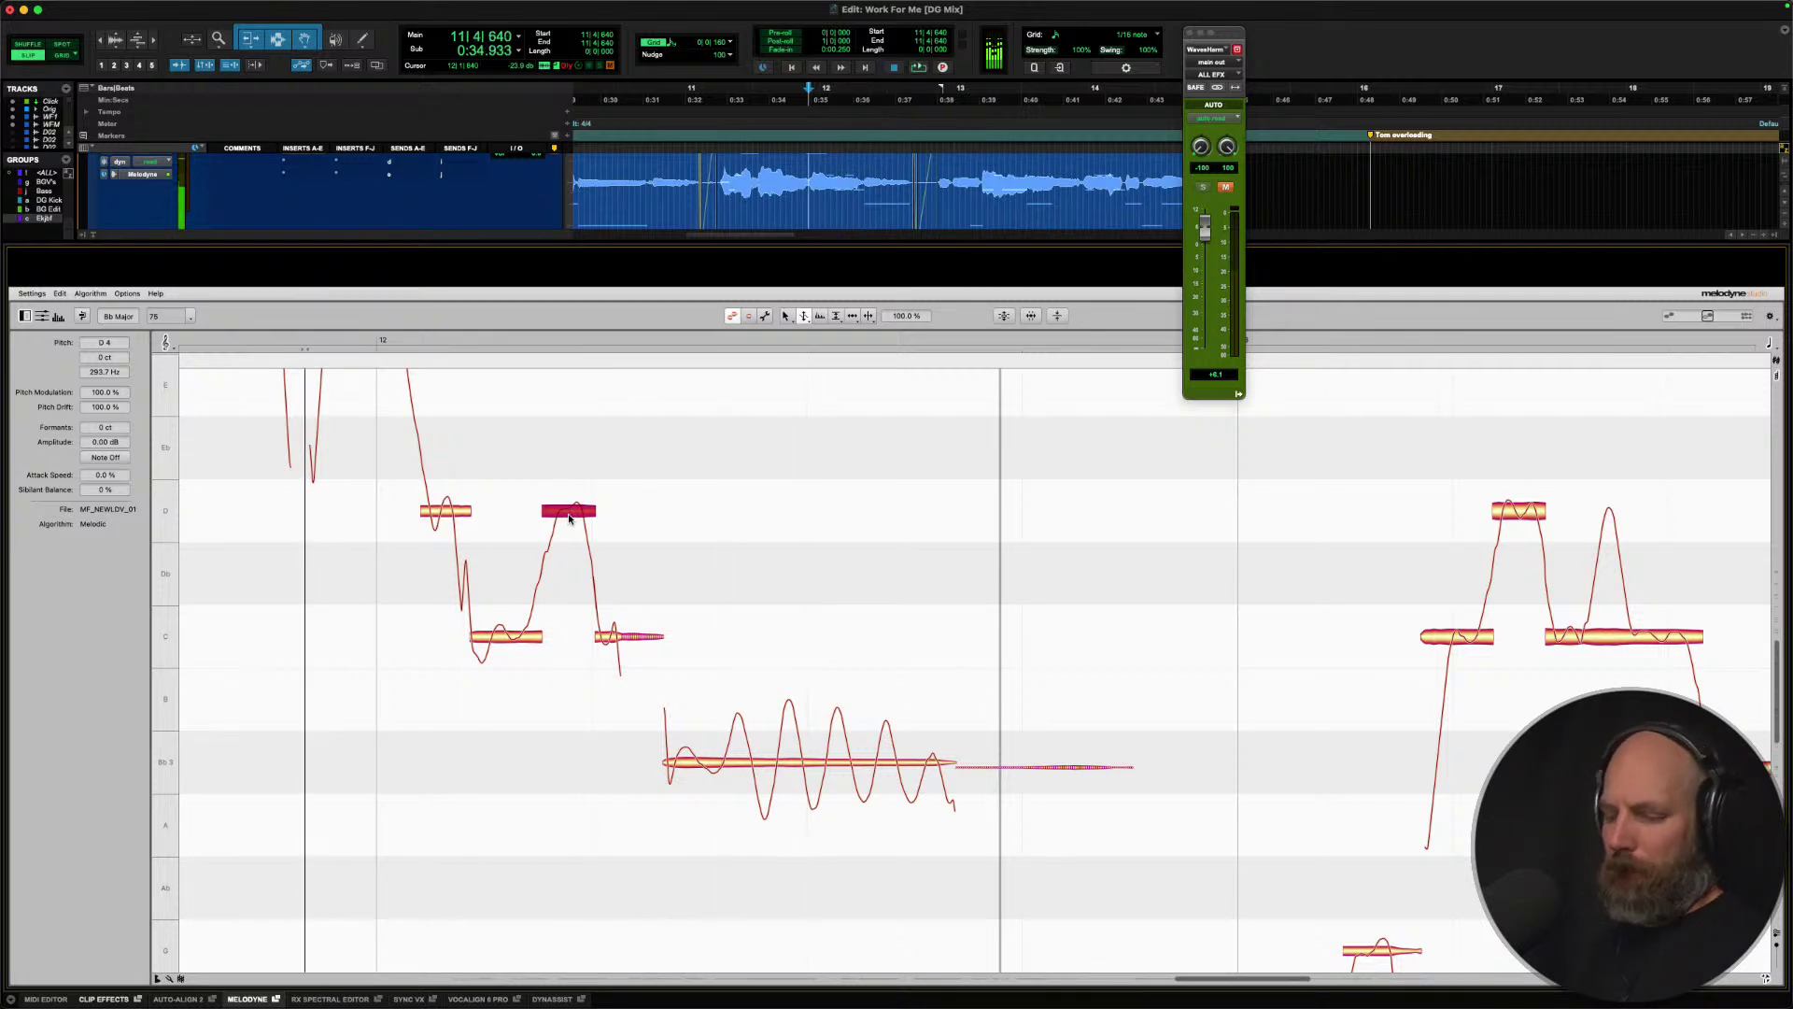
Split the D 4 note between the two C 4 notes near its start and centre the first part at 0 ct.
right_click(569, 517)
click(595, 517)
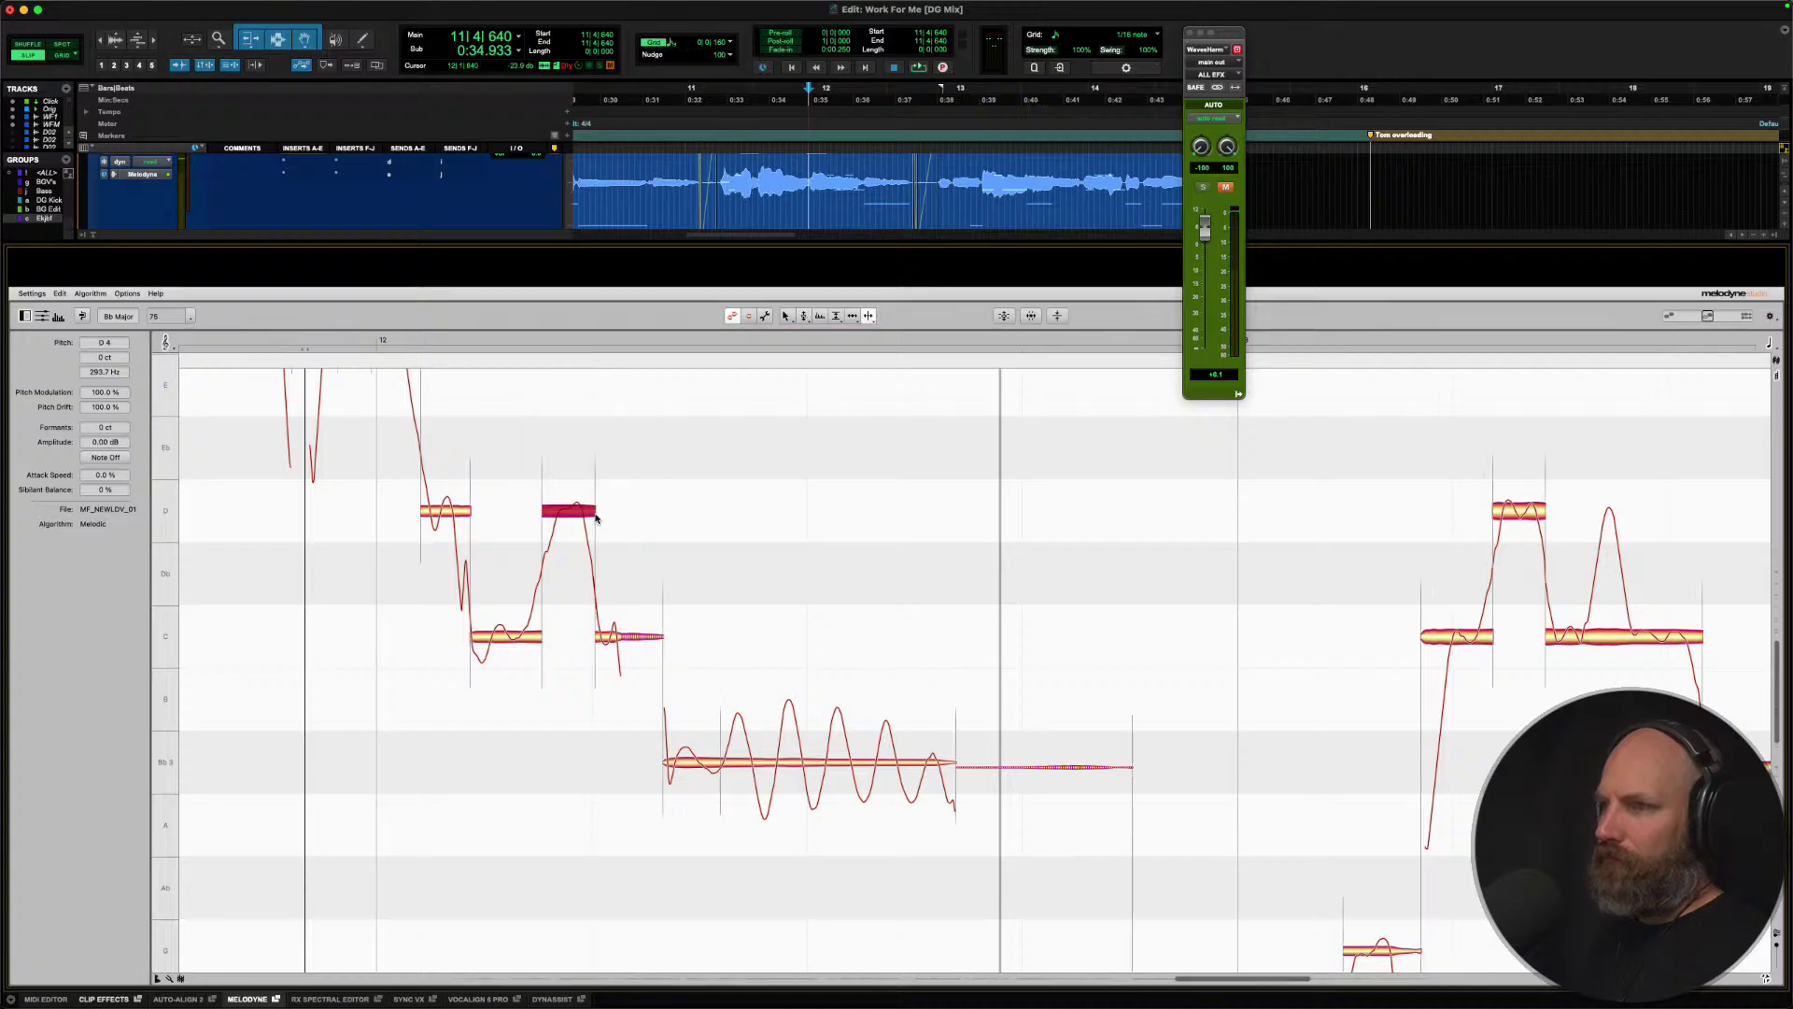
right_click(558, 513)
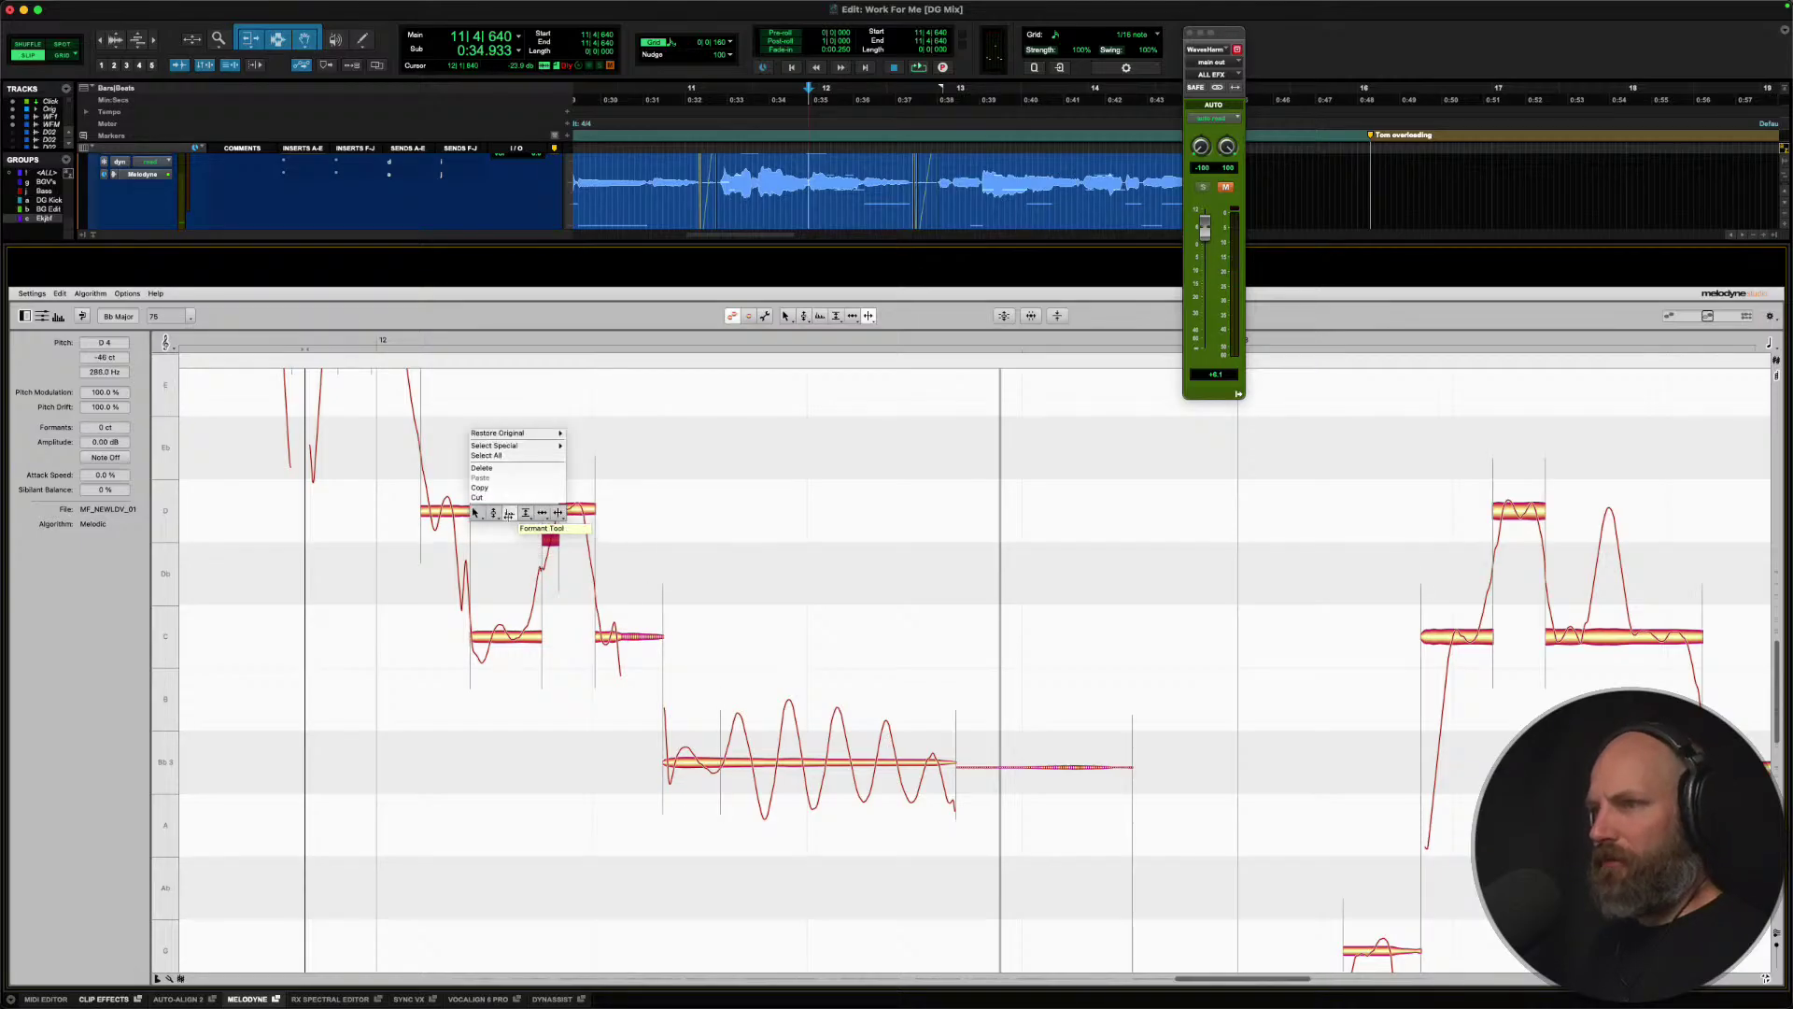
click(495, 513)
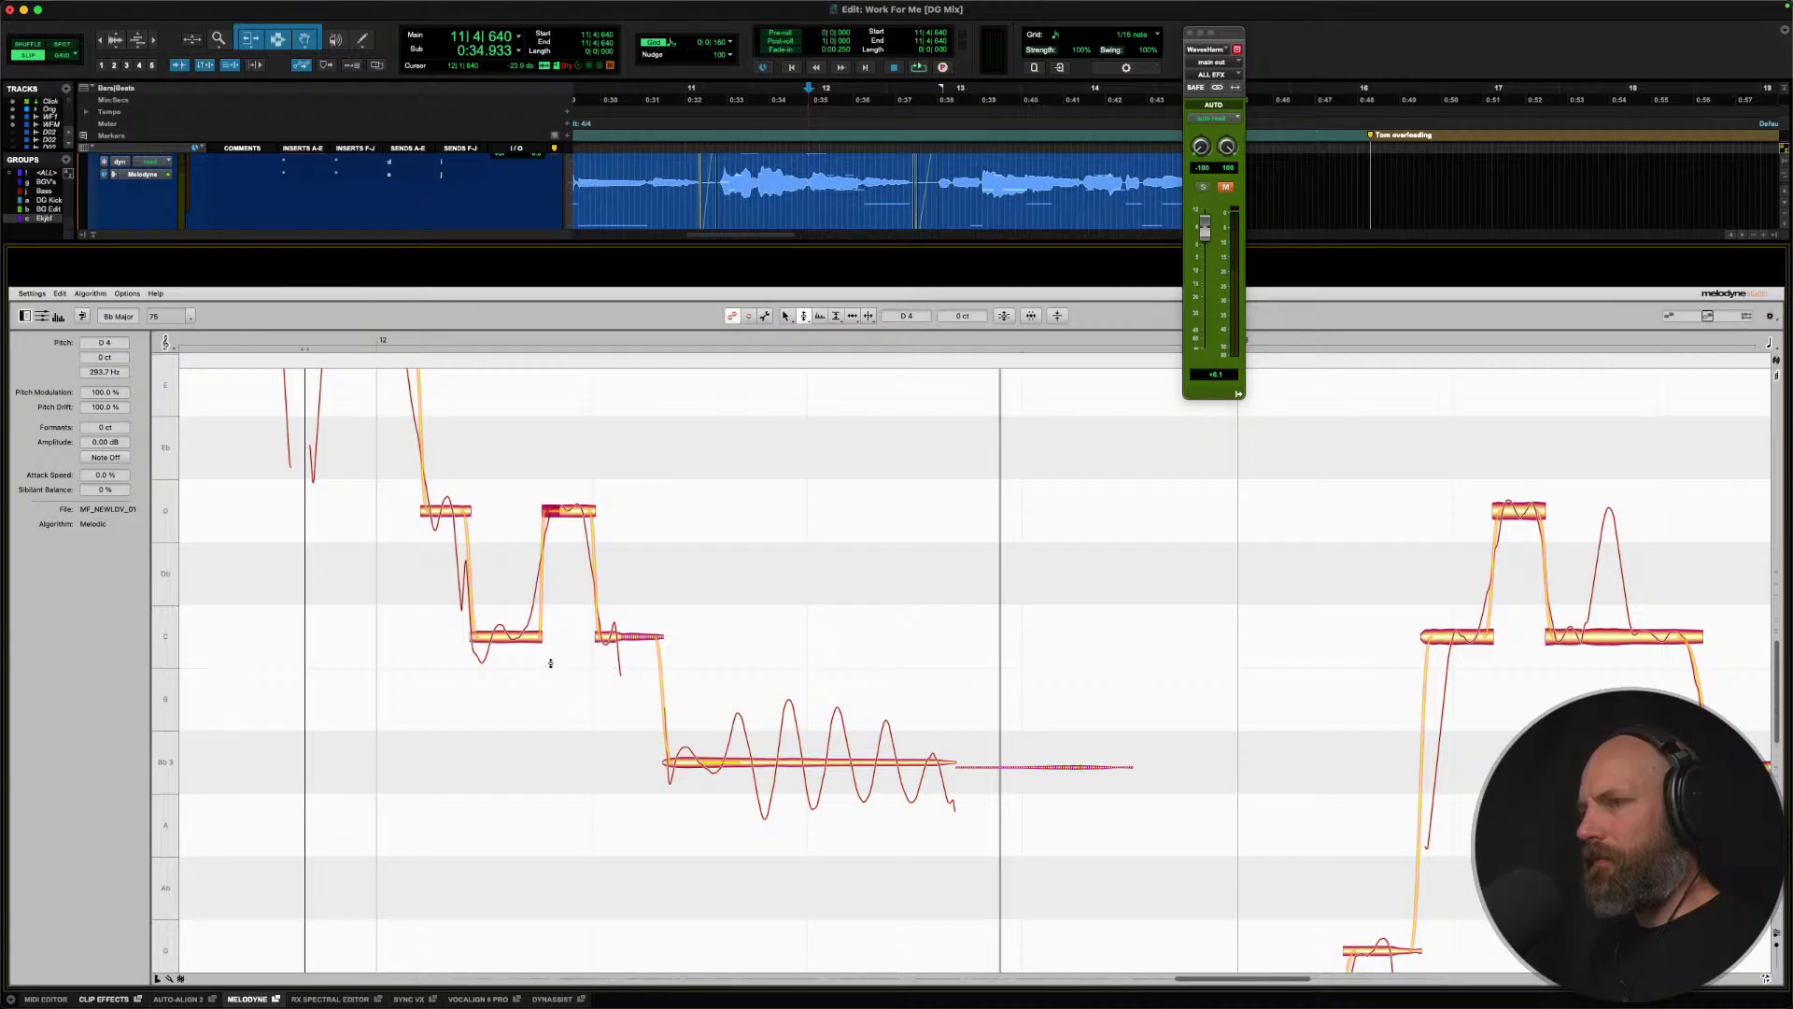
Split the C 4 note before that D 4 note, centre both parts at 0 ct, and audition the phrase.
right_click(501, 640)
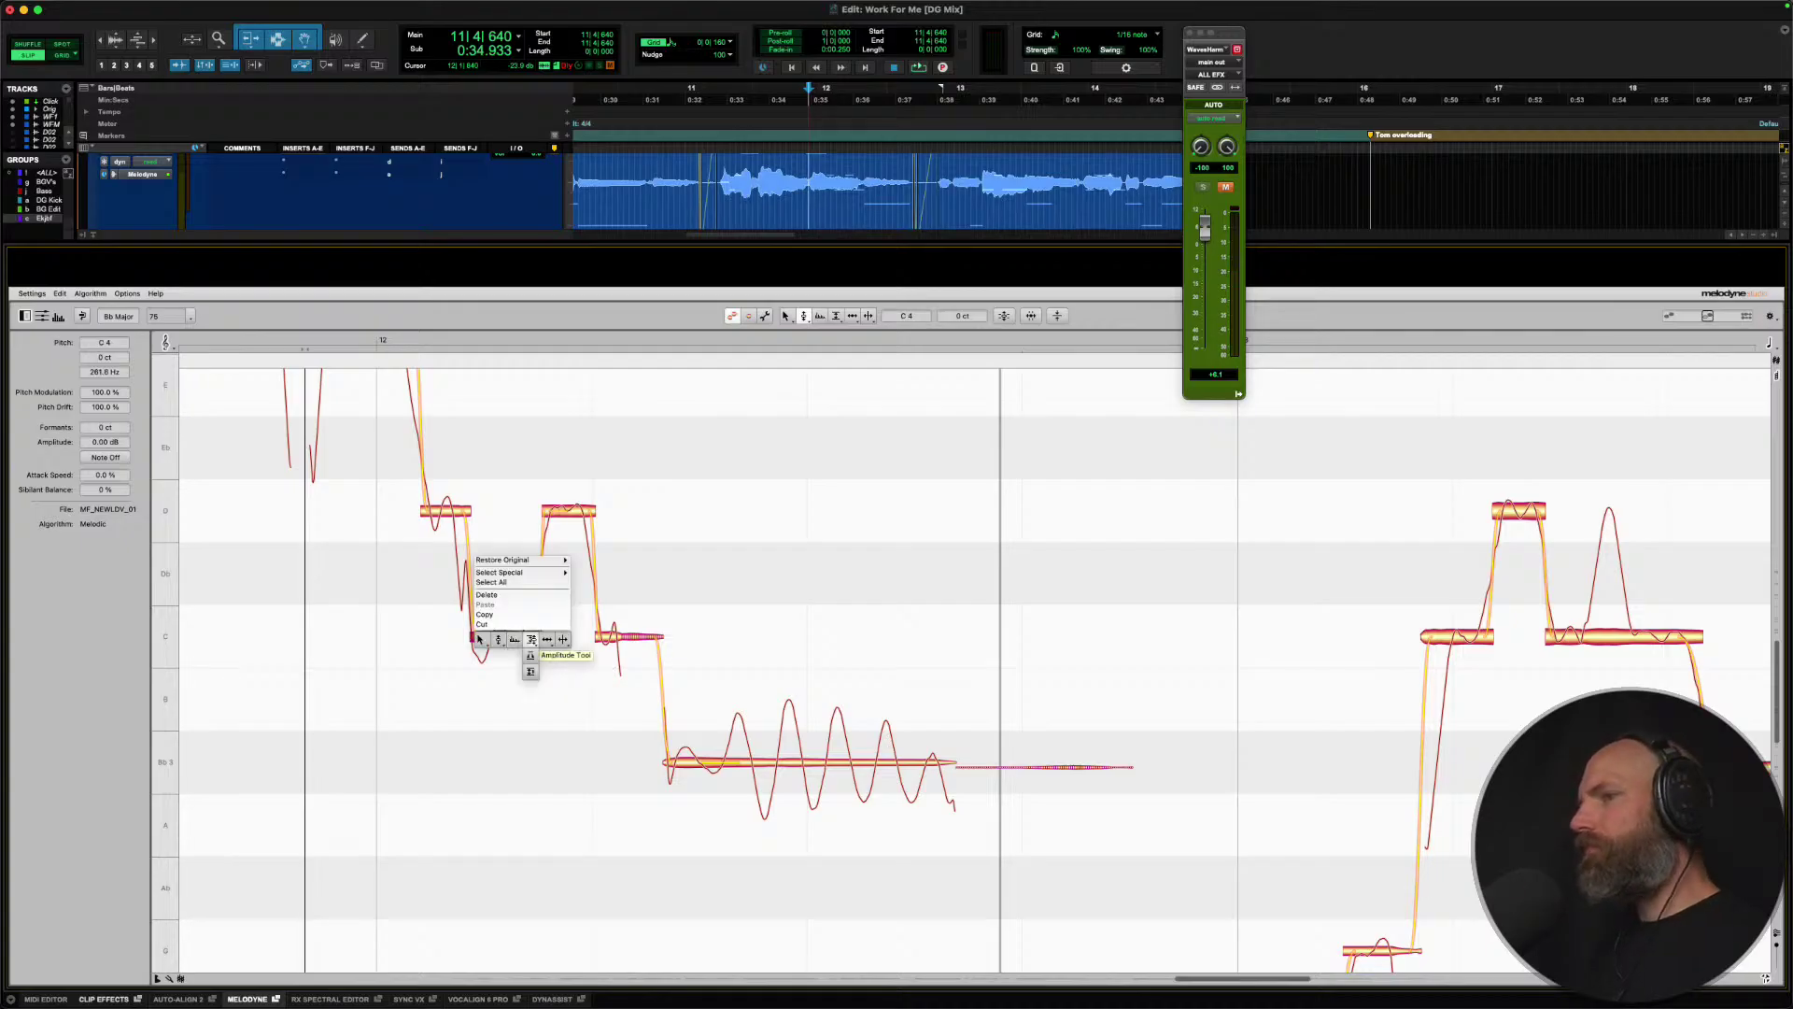
click(564, 640)
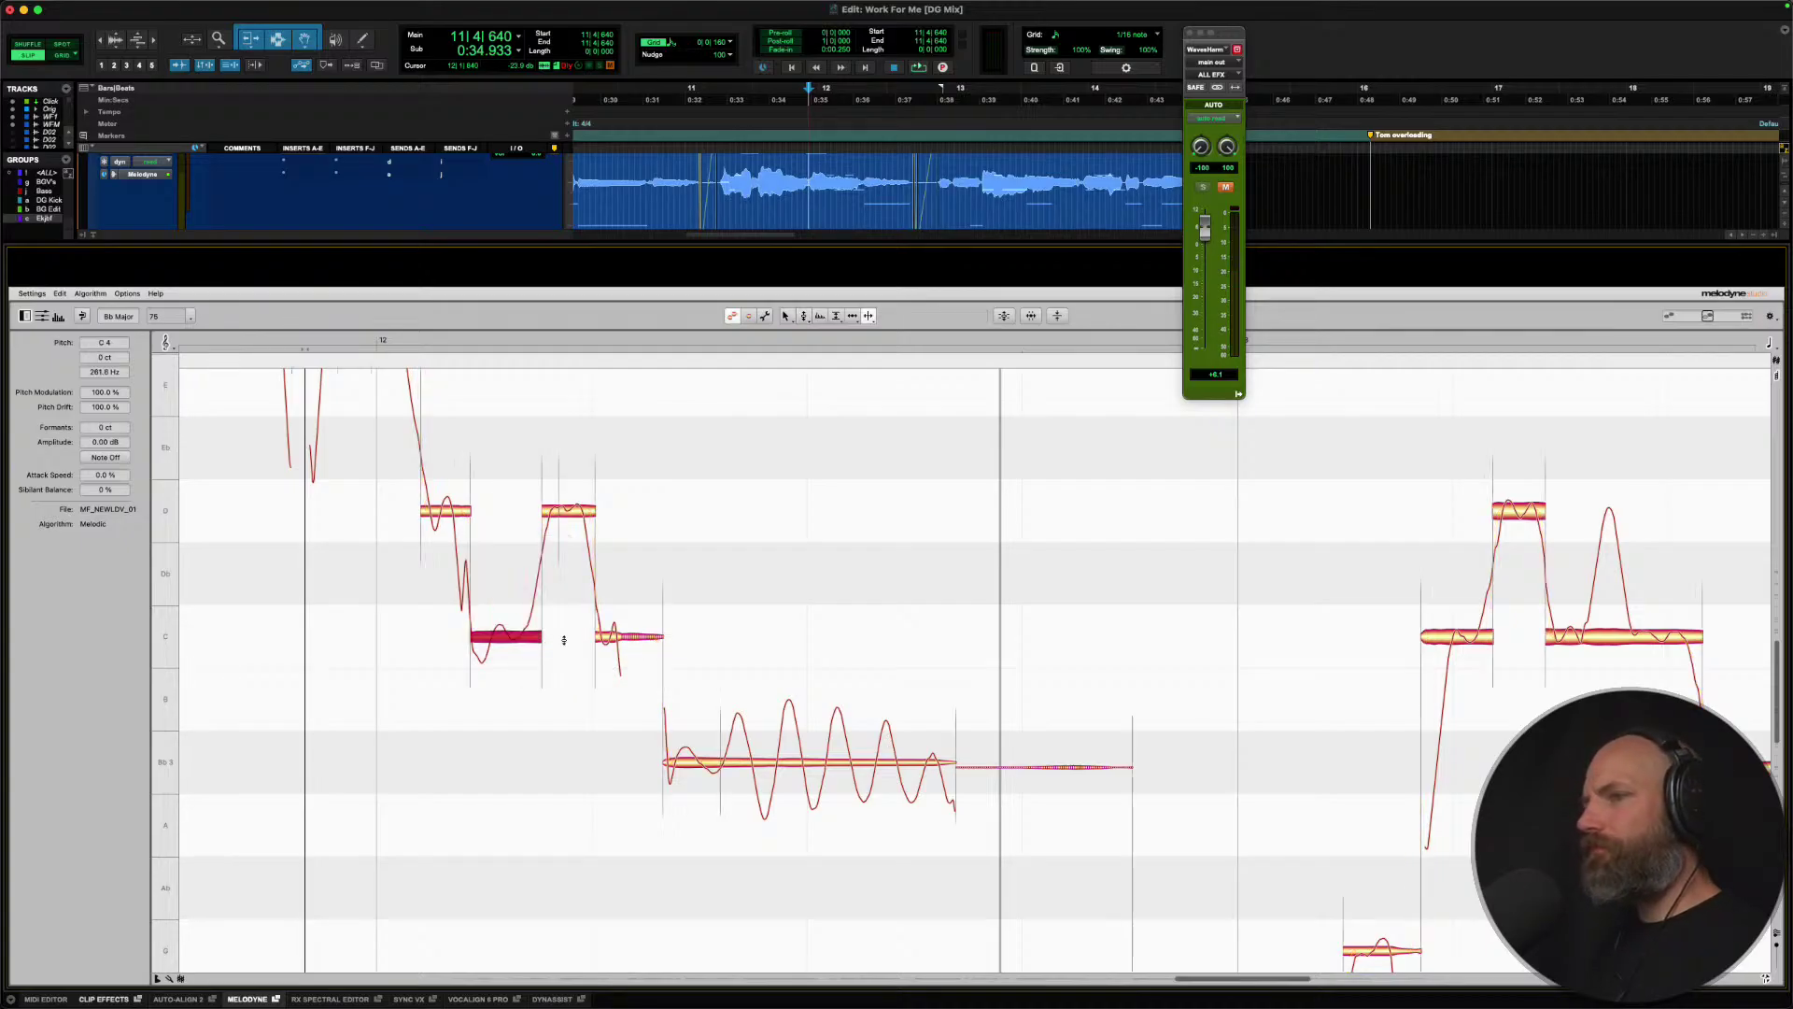
right_click(503, 633)
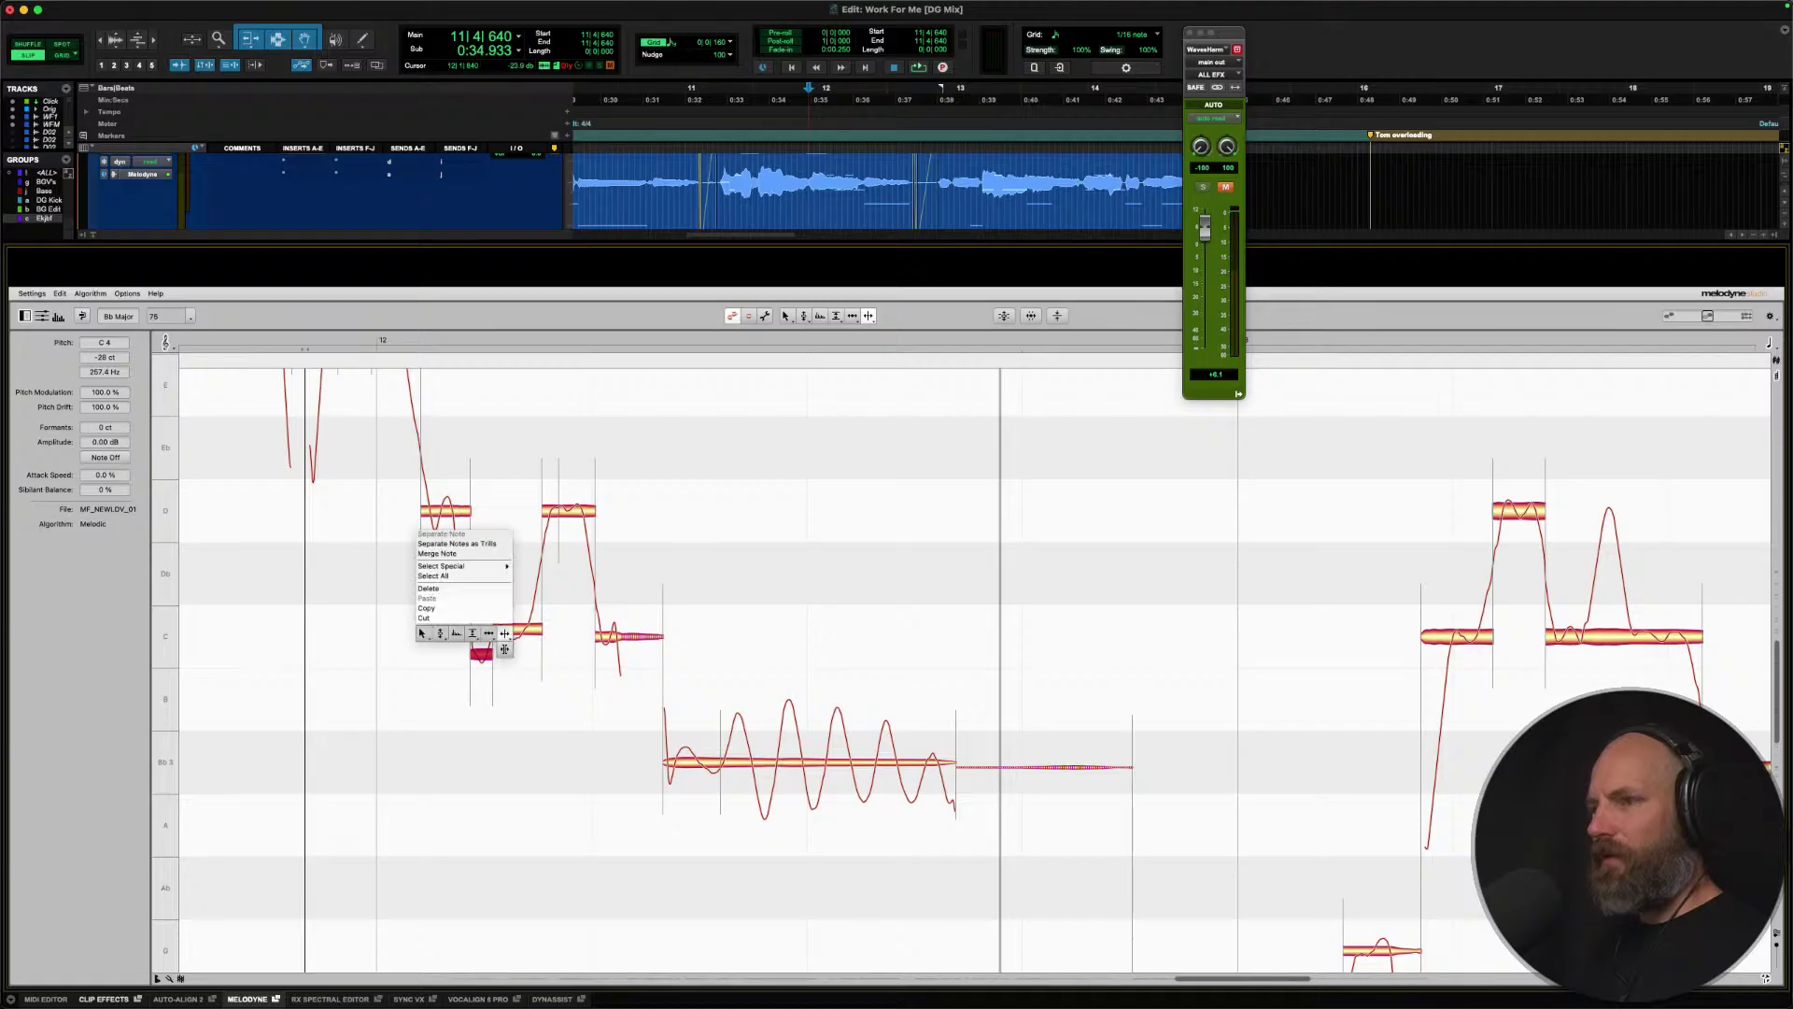
click(471, 632)
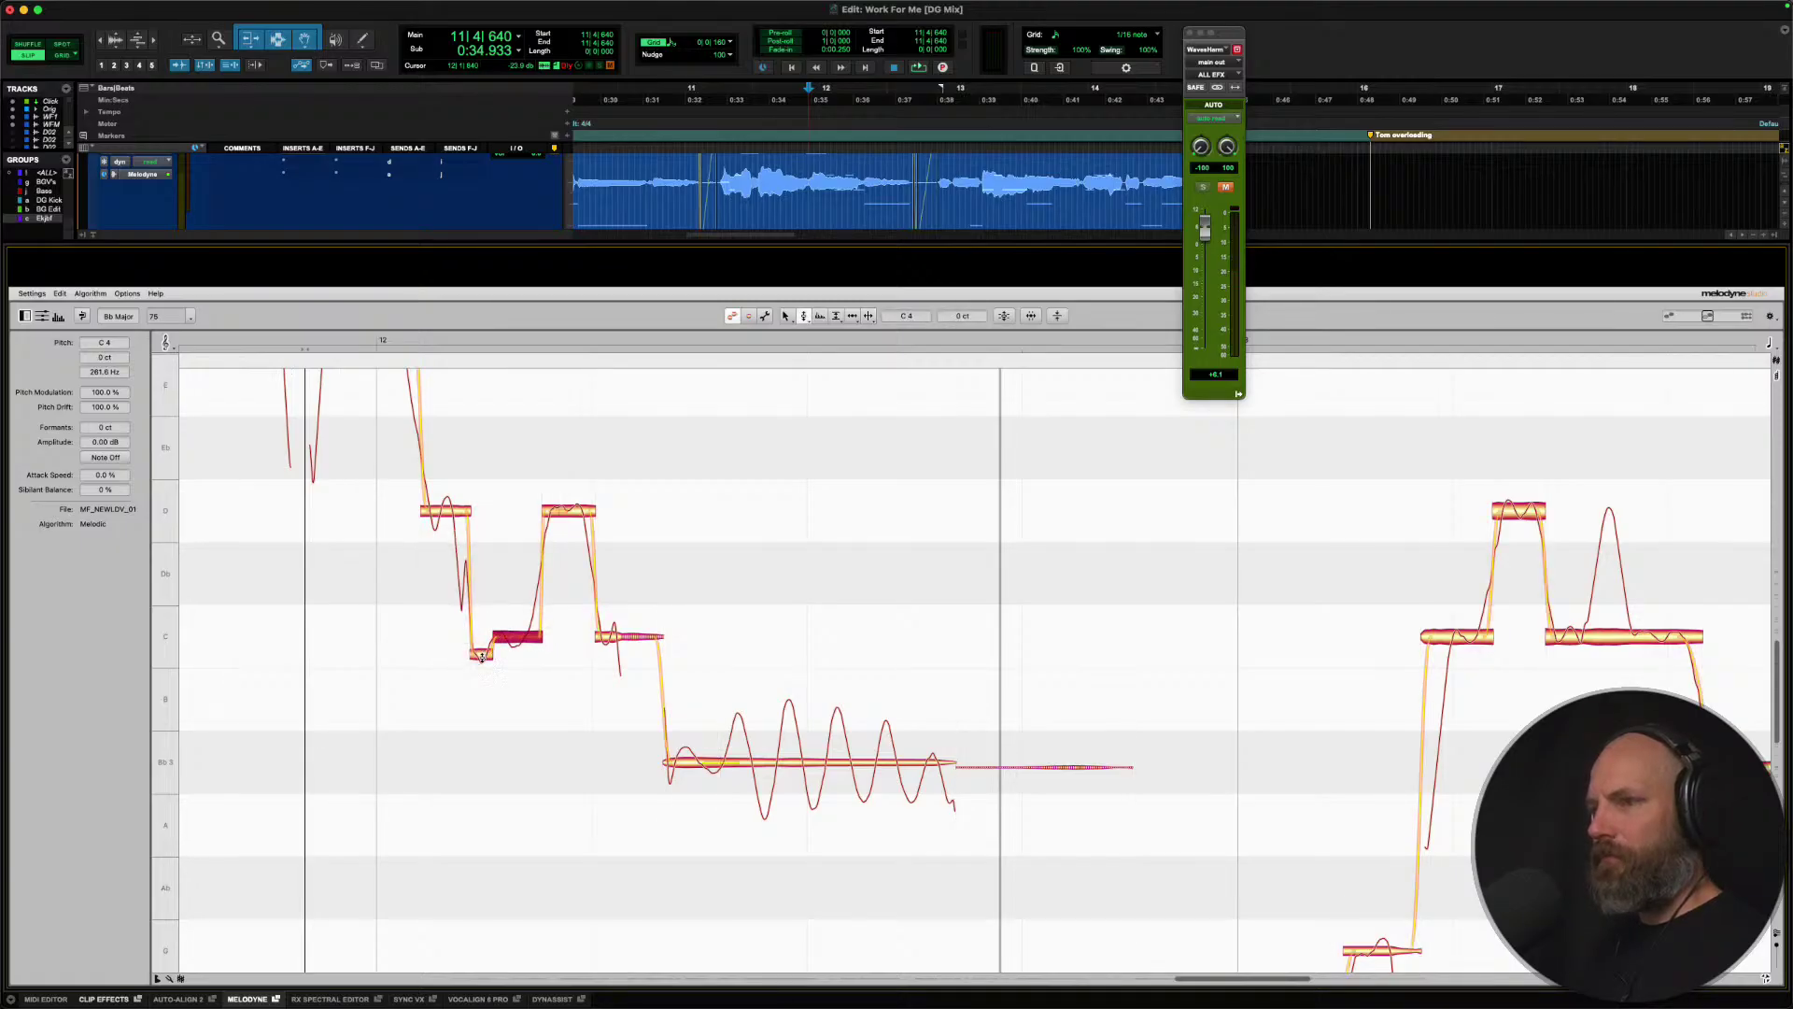
key(space)
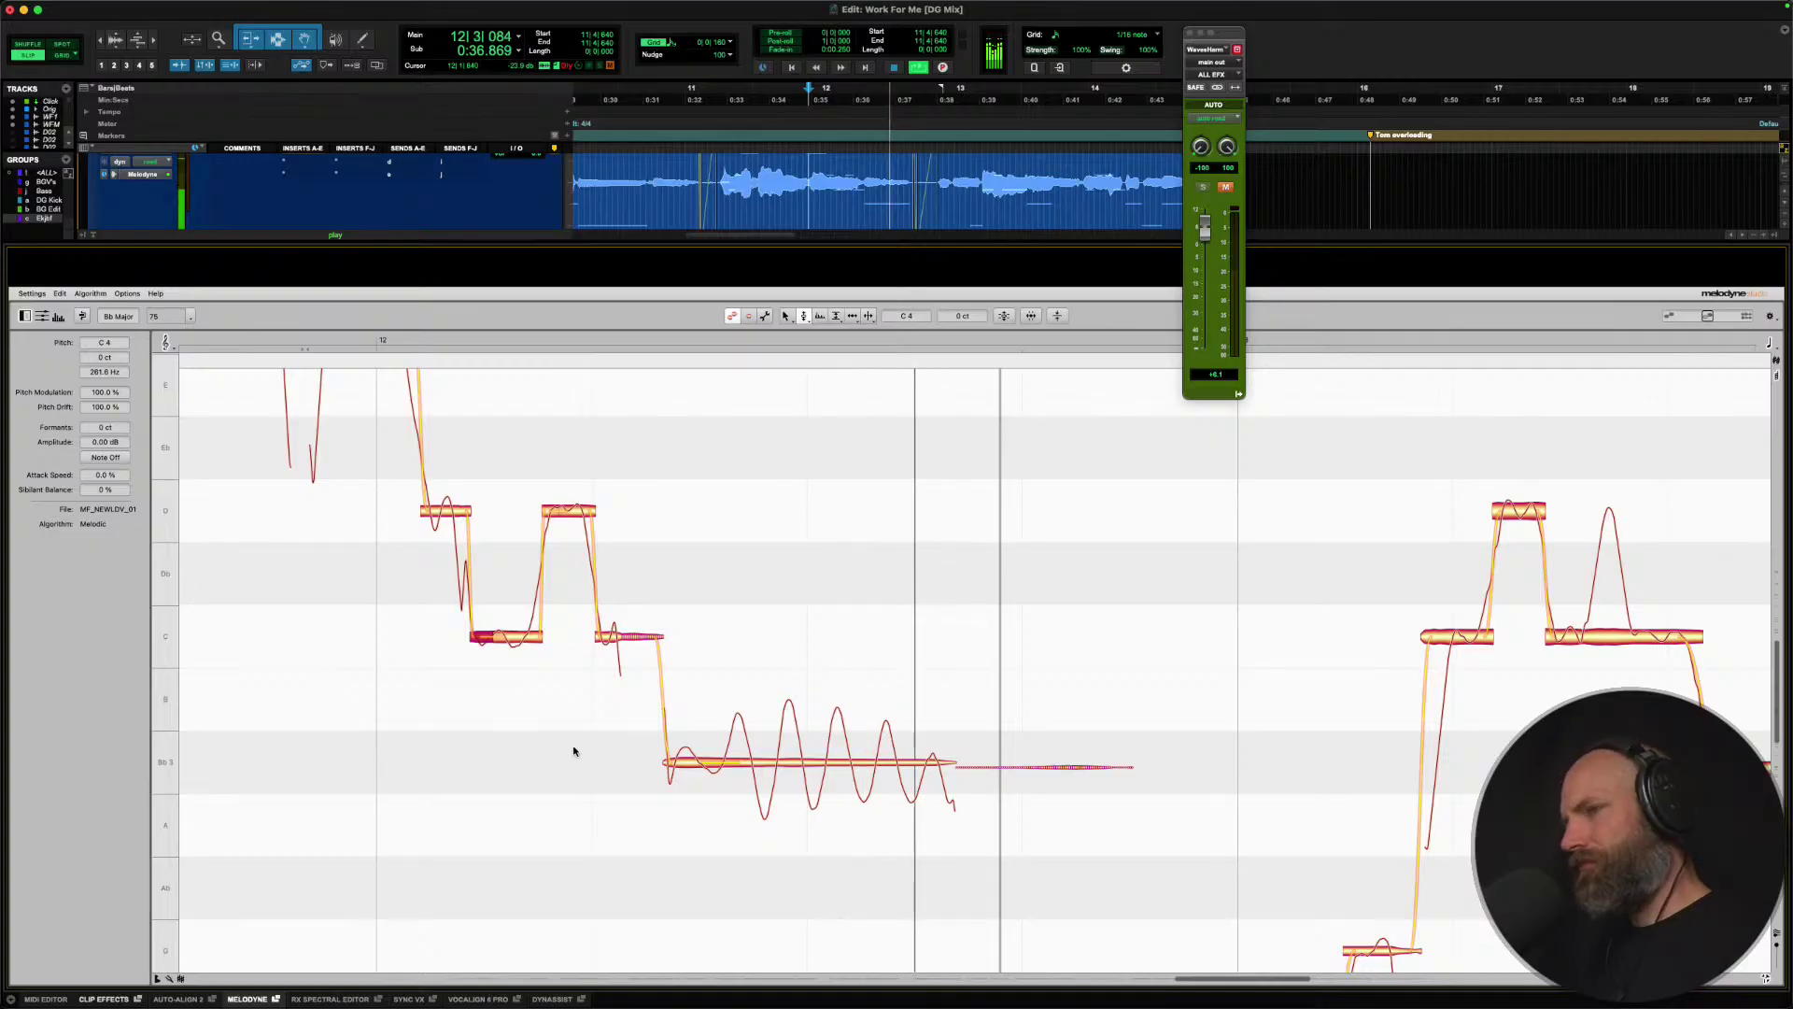
key(space)
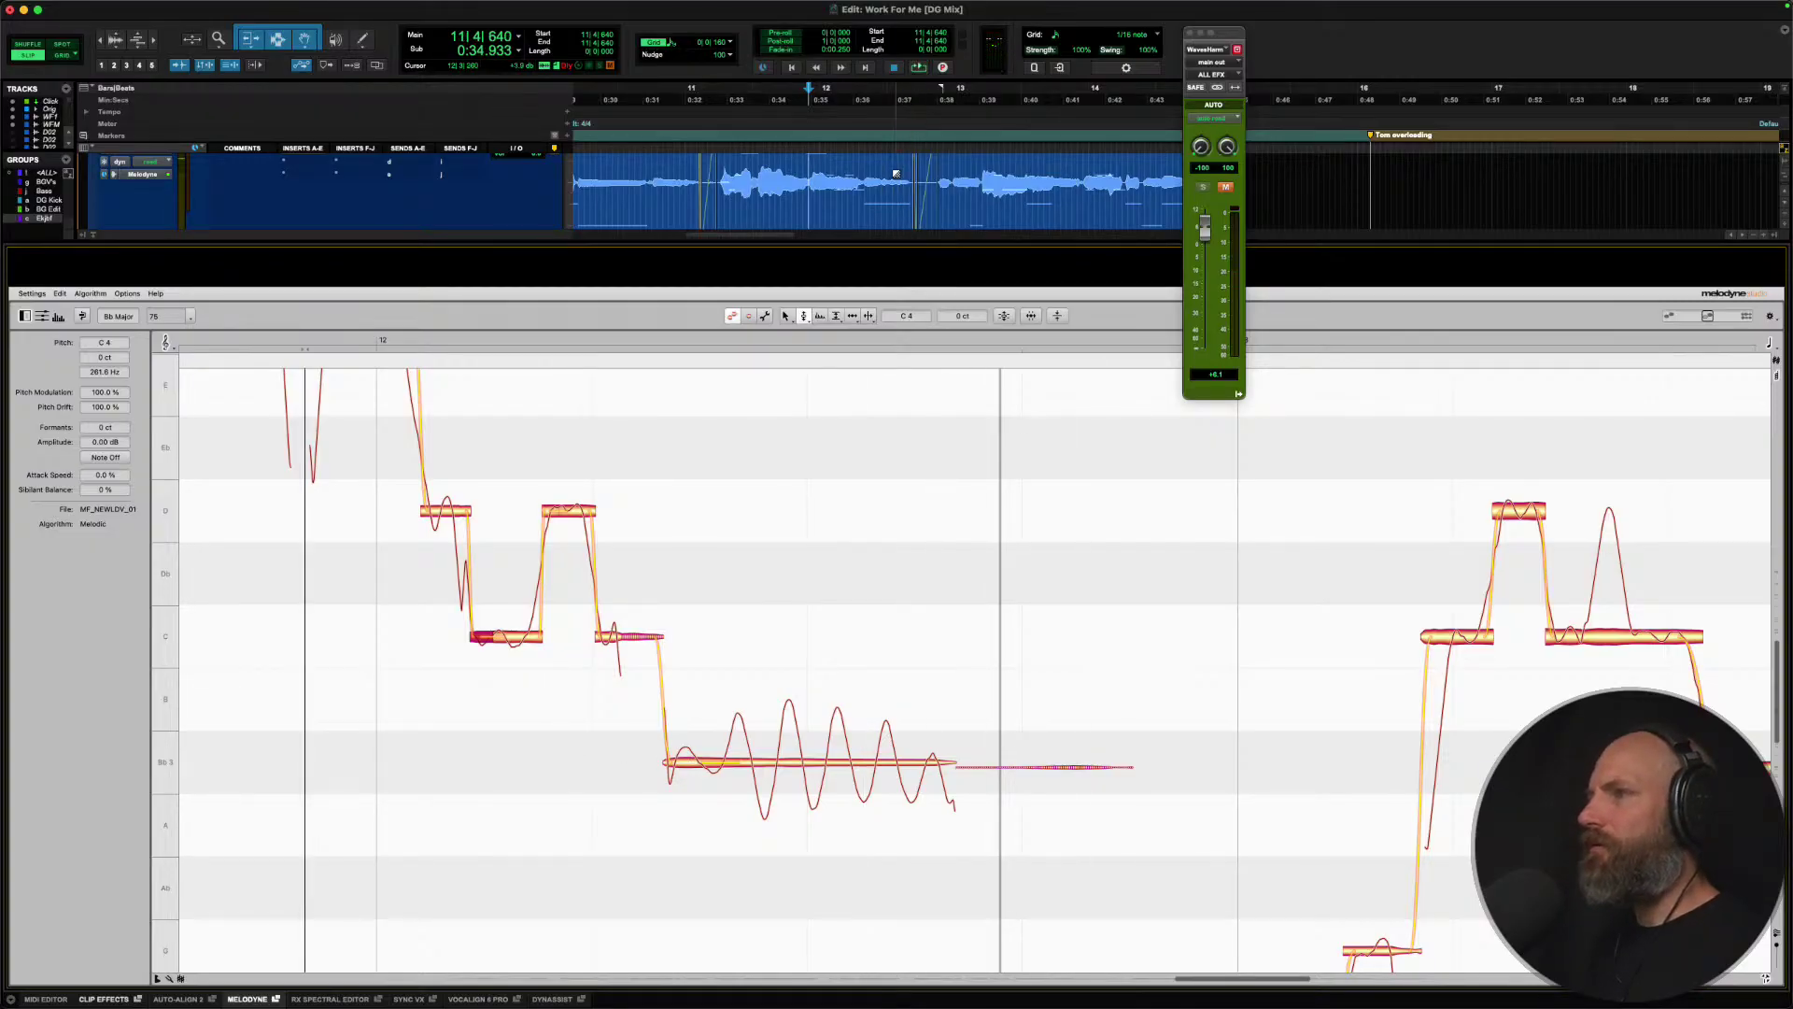
Centre the later part of the F 3 note that opens the next phrase at 0 ct and audition the phrase.
key(space)
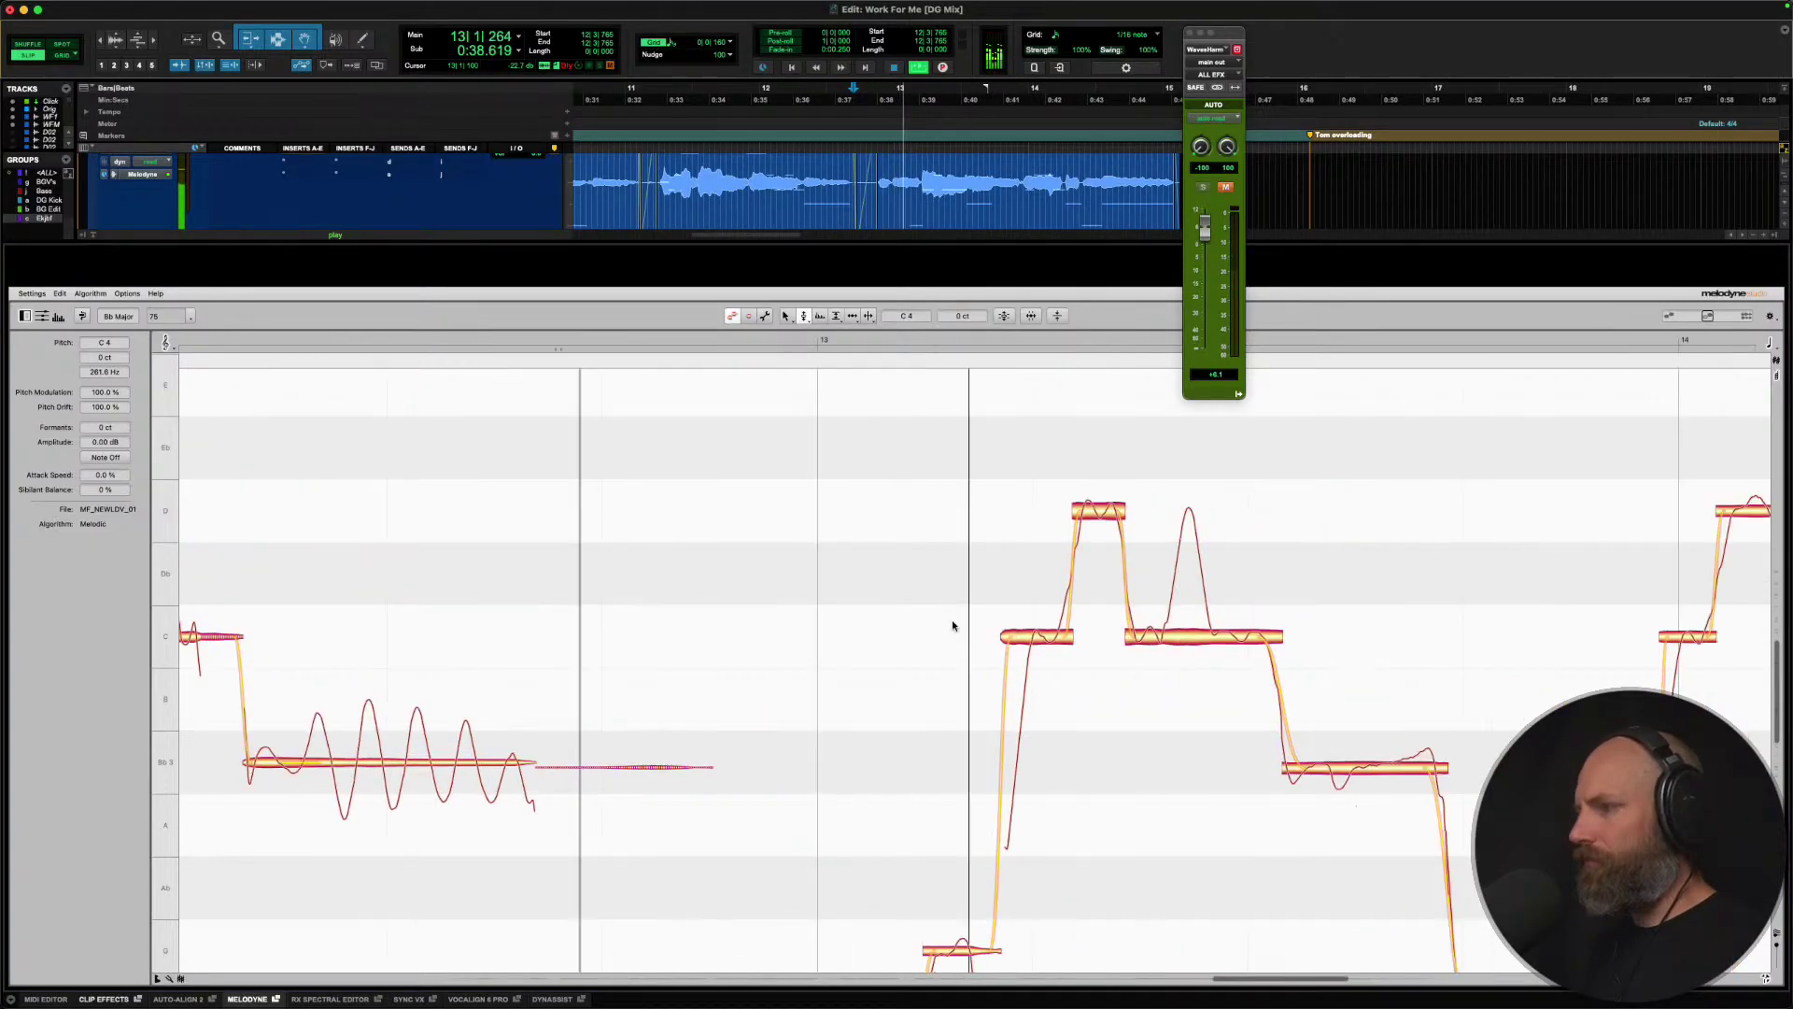
key(space)
scroll(973, 768, down, 3)
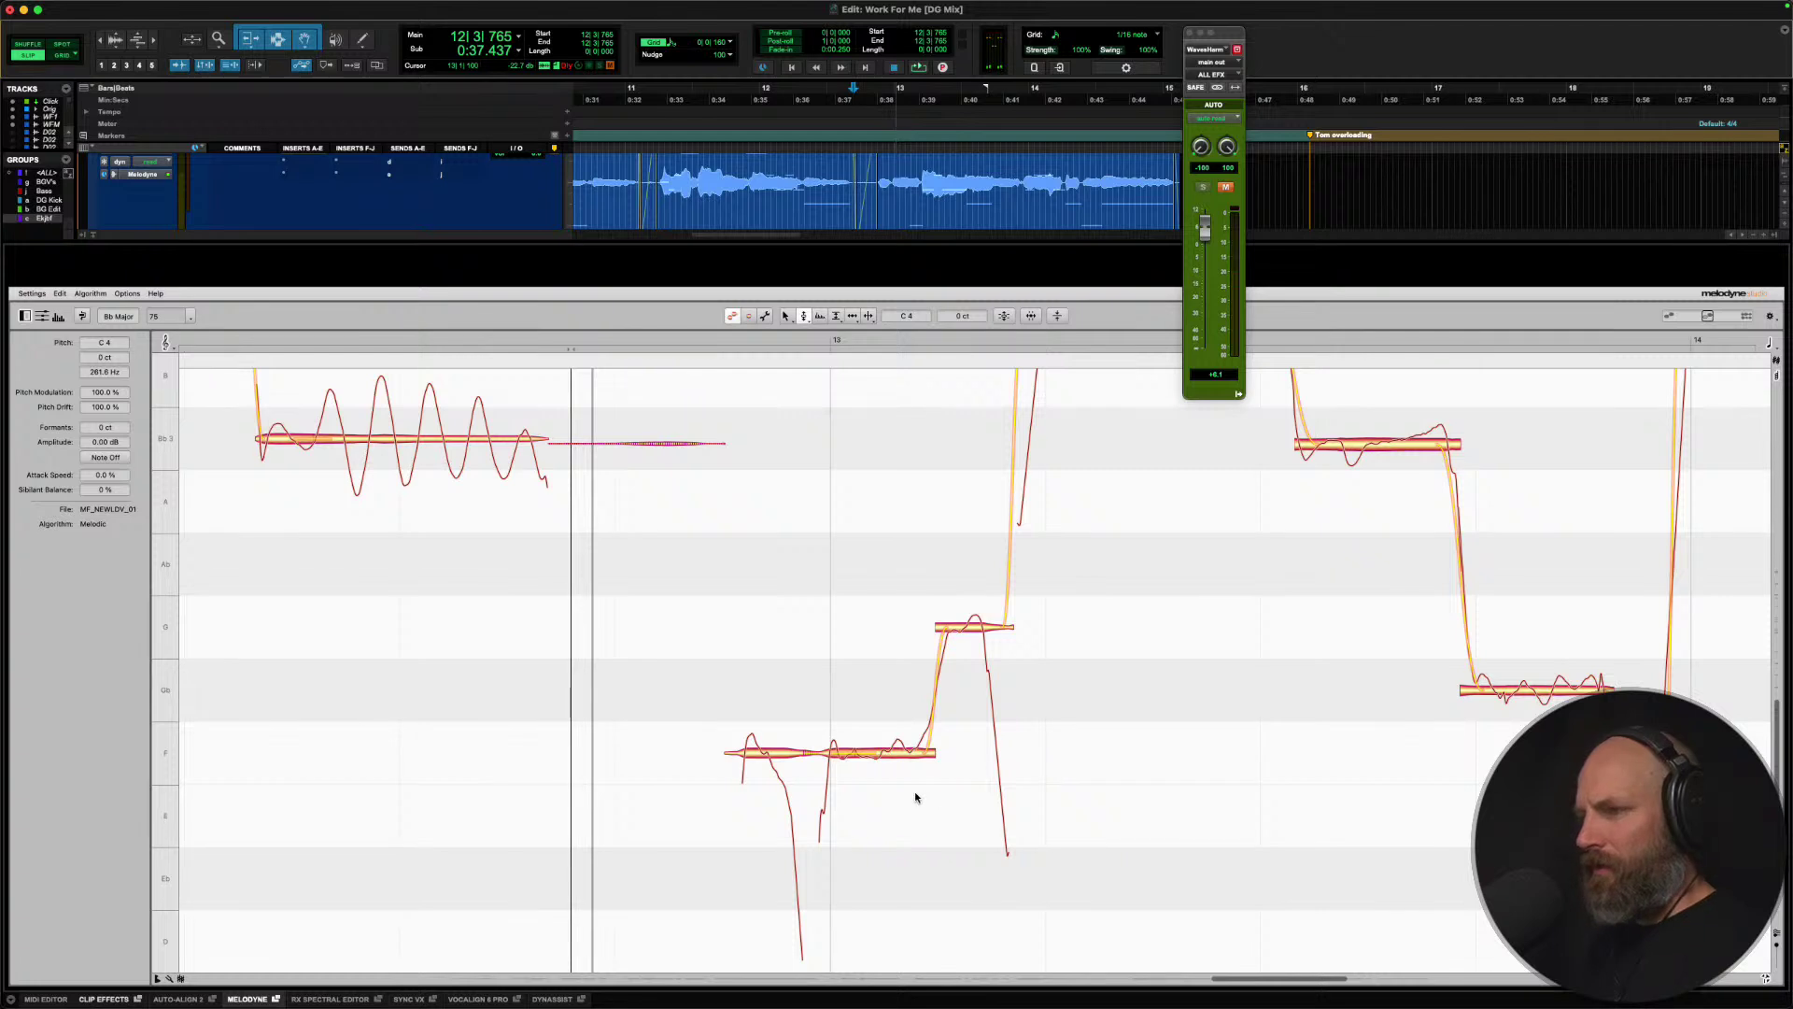
right_click(883, 758)
click(886, 757)
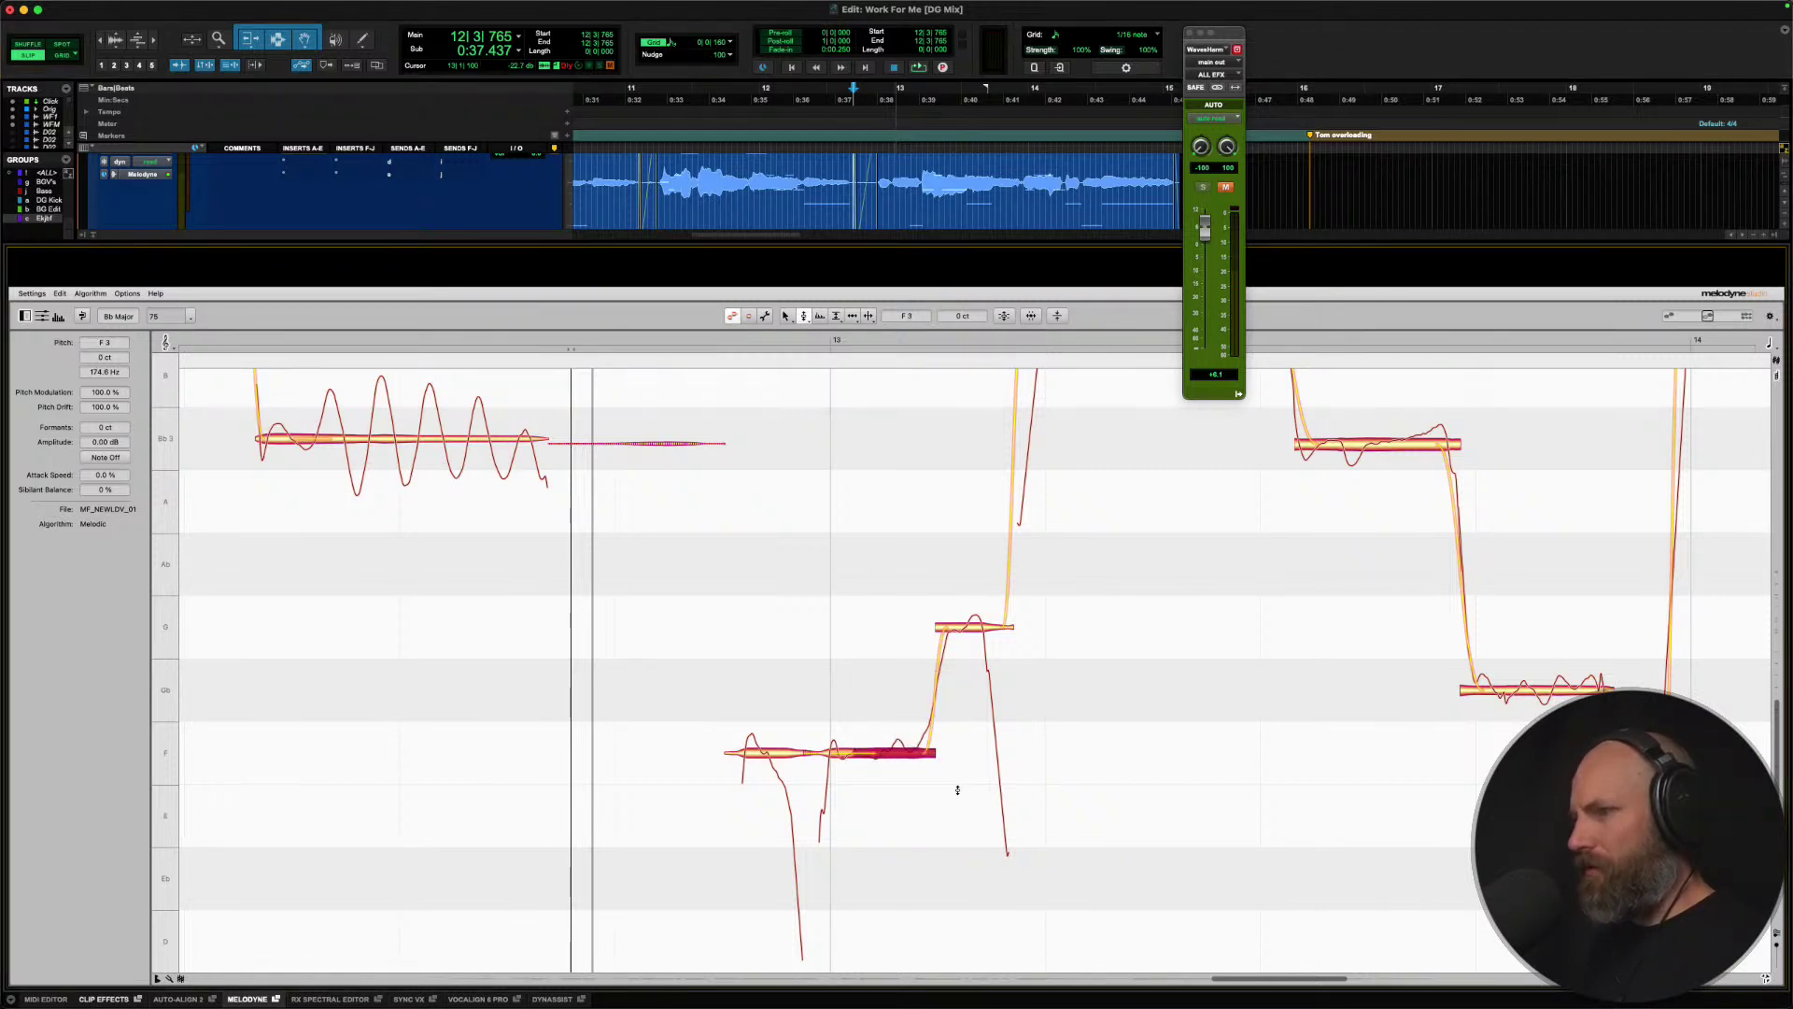
key(space)
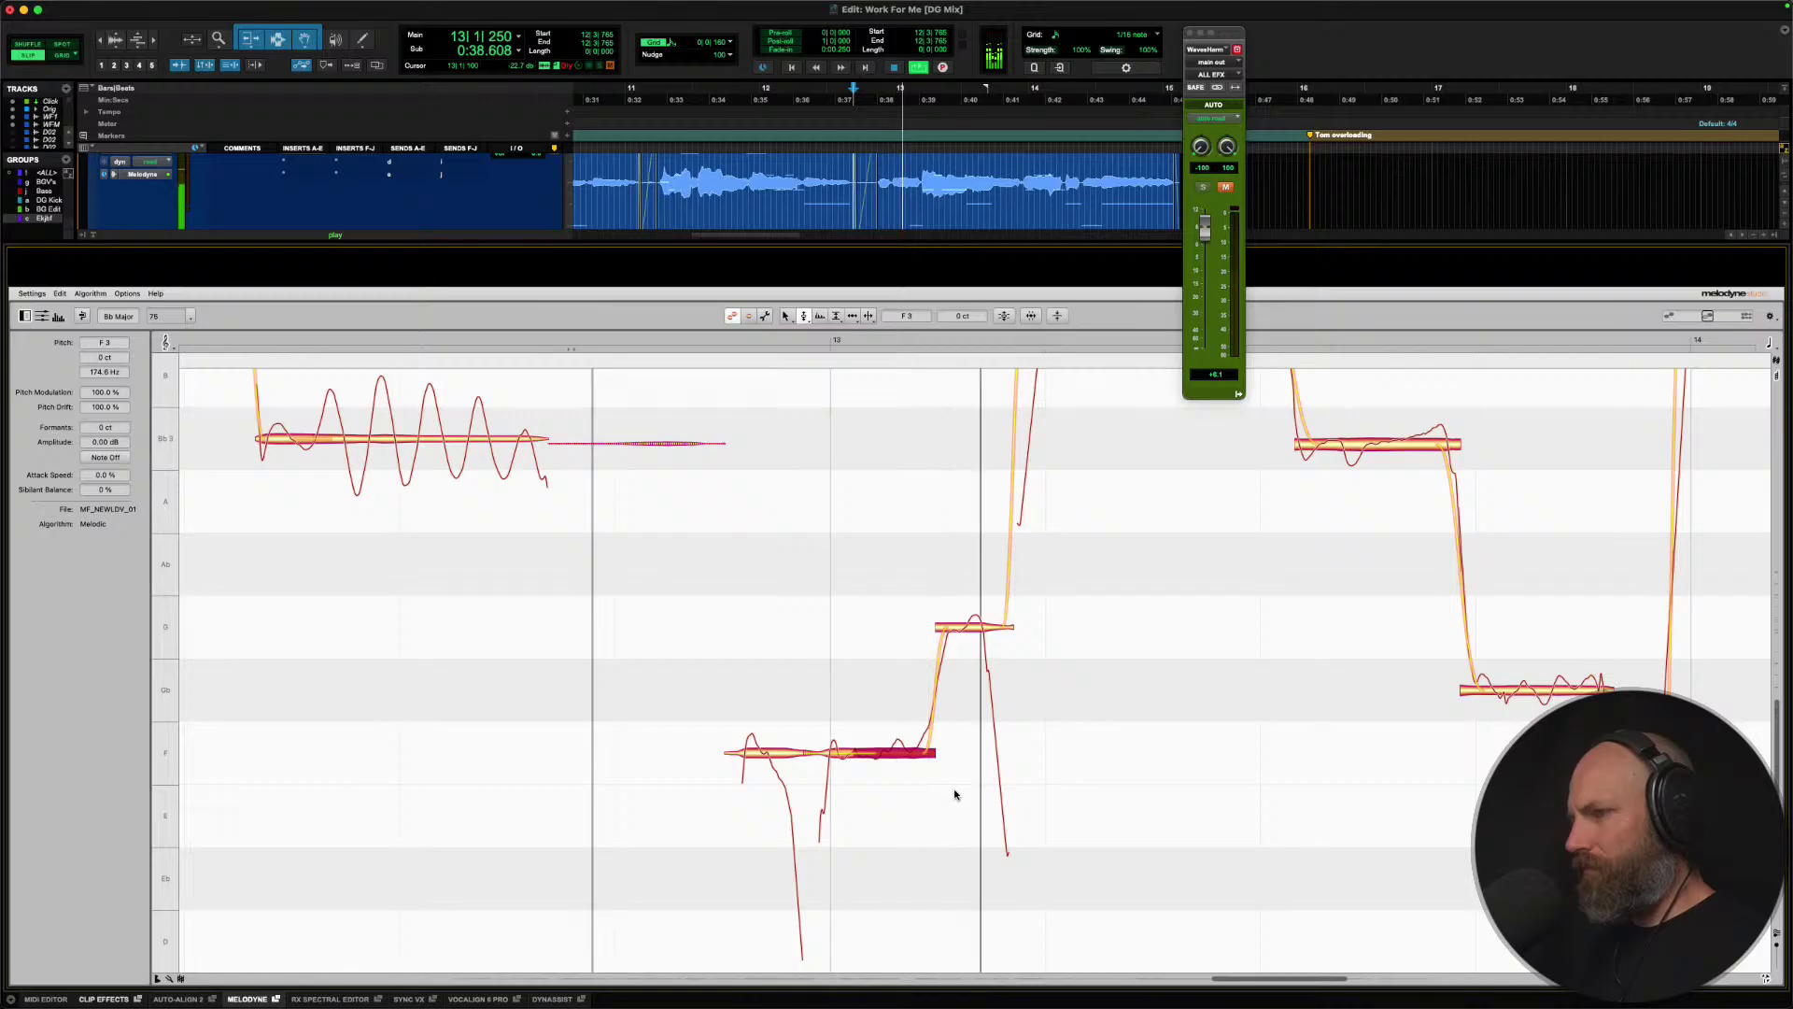
key(space)
scroll(957, 803, up, 3)
key(space)
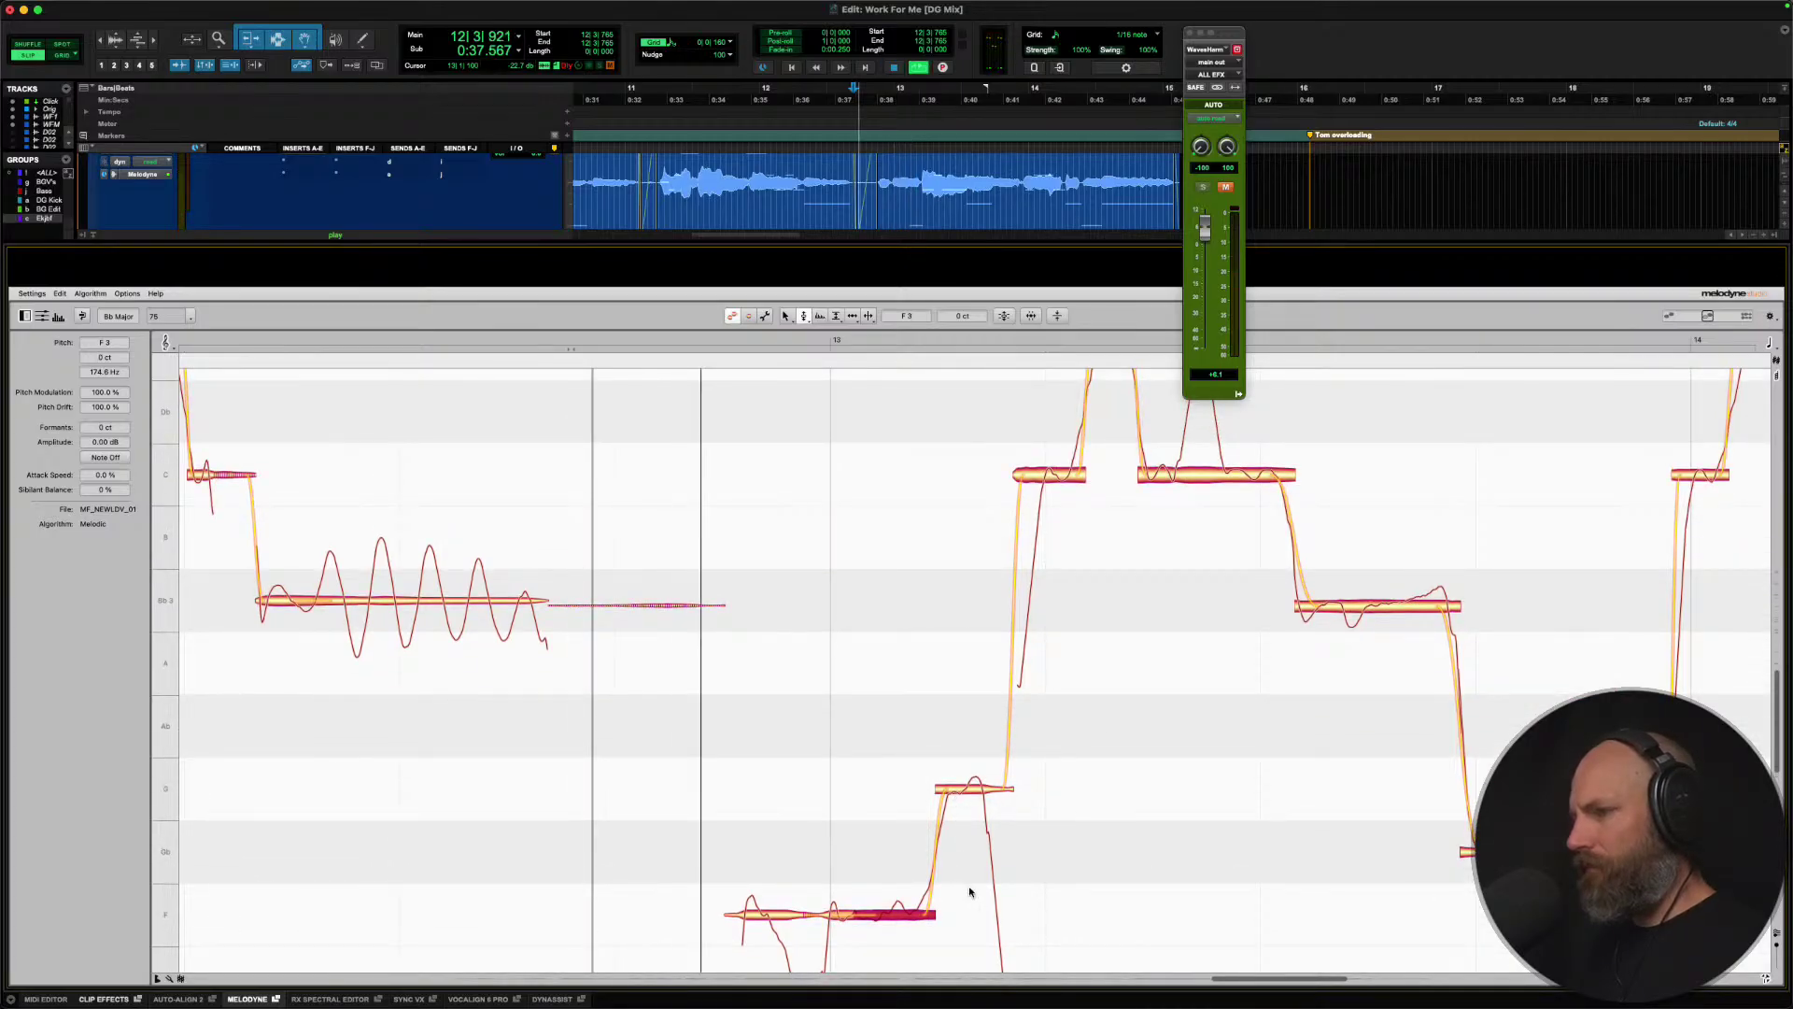
key(space)
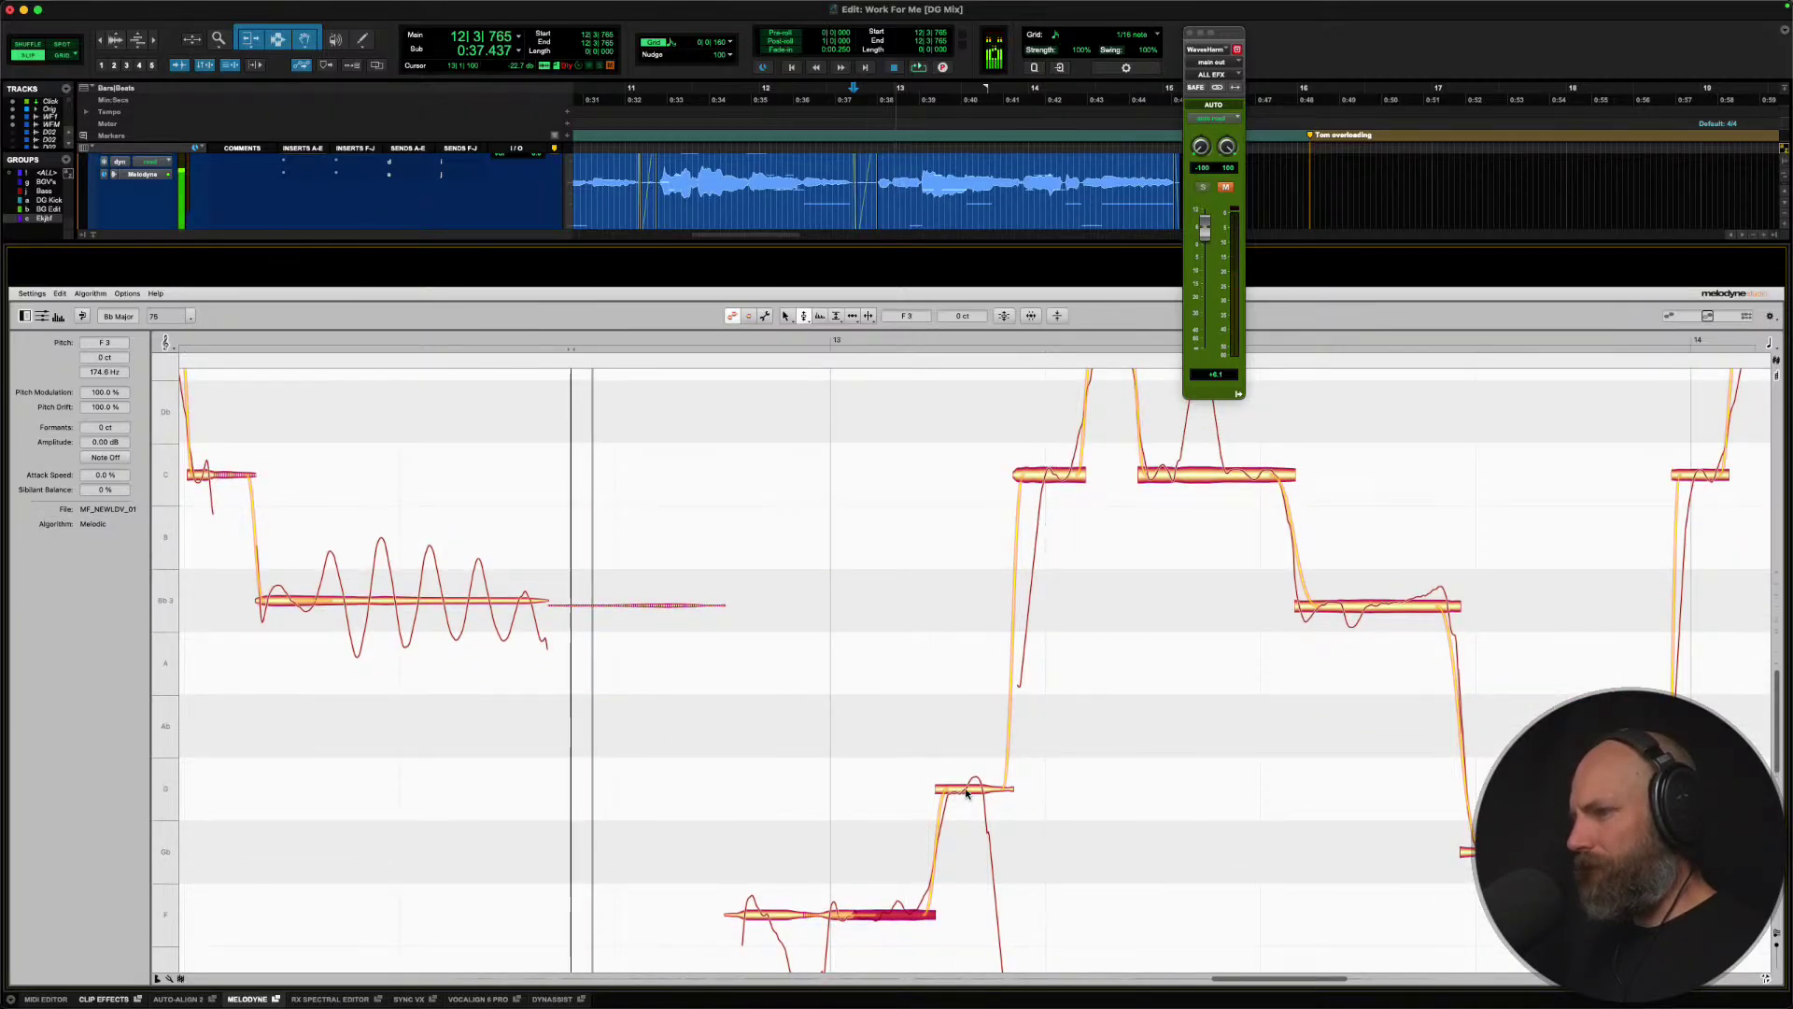
Split the short G 3 note after the F 3 notes near its middle and centre both parts on G 3.
right_click(966, 793)
click(995, 795)
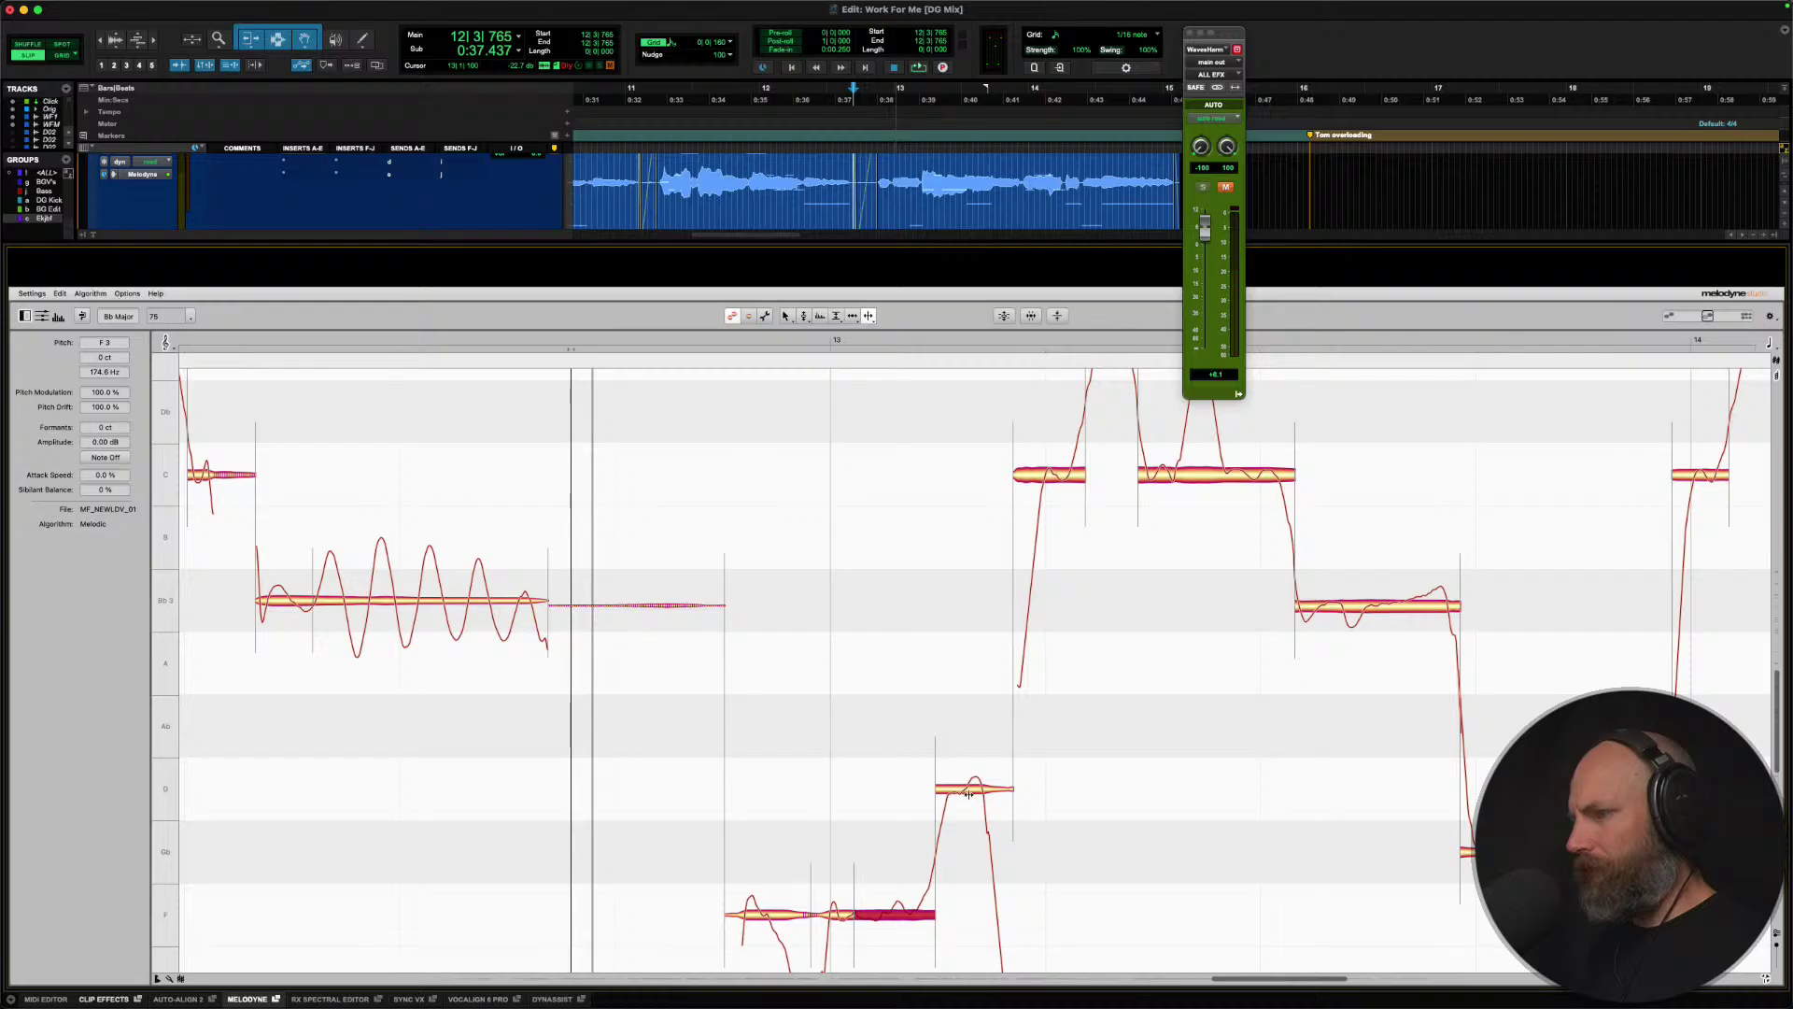
right_click(967, 792)
click(938, 792)
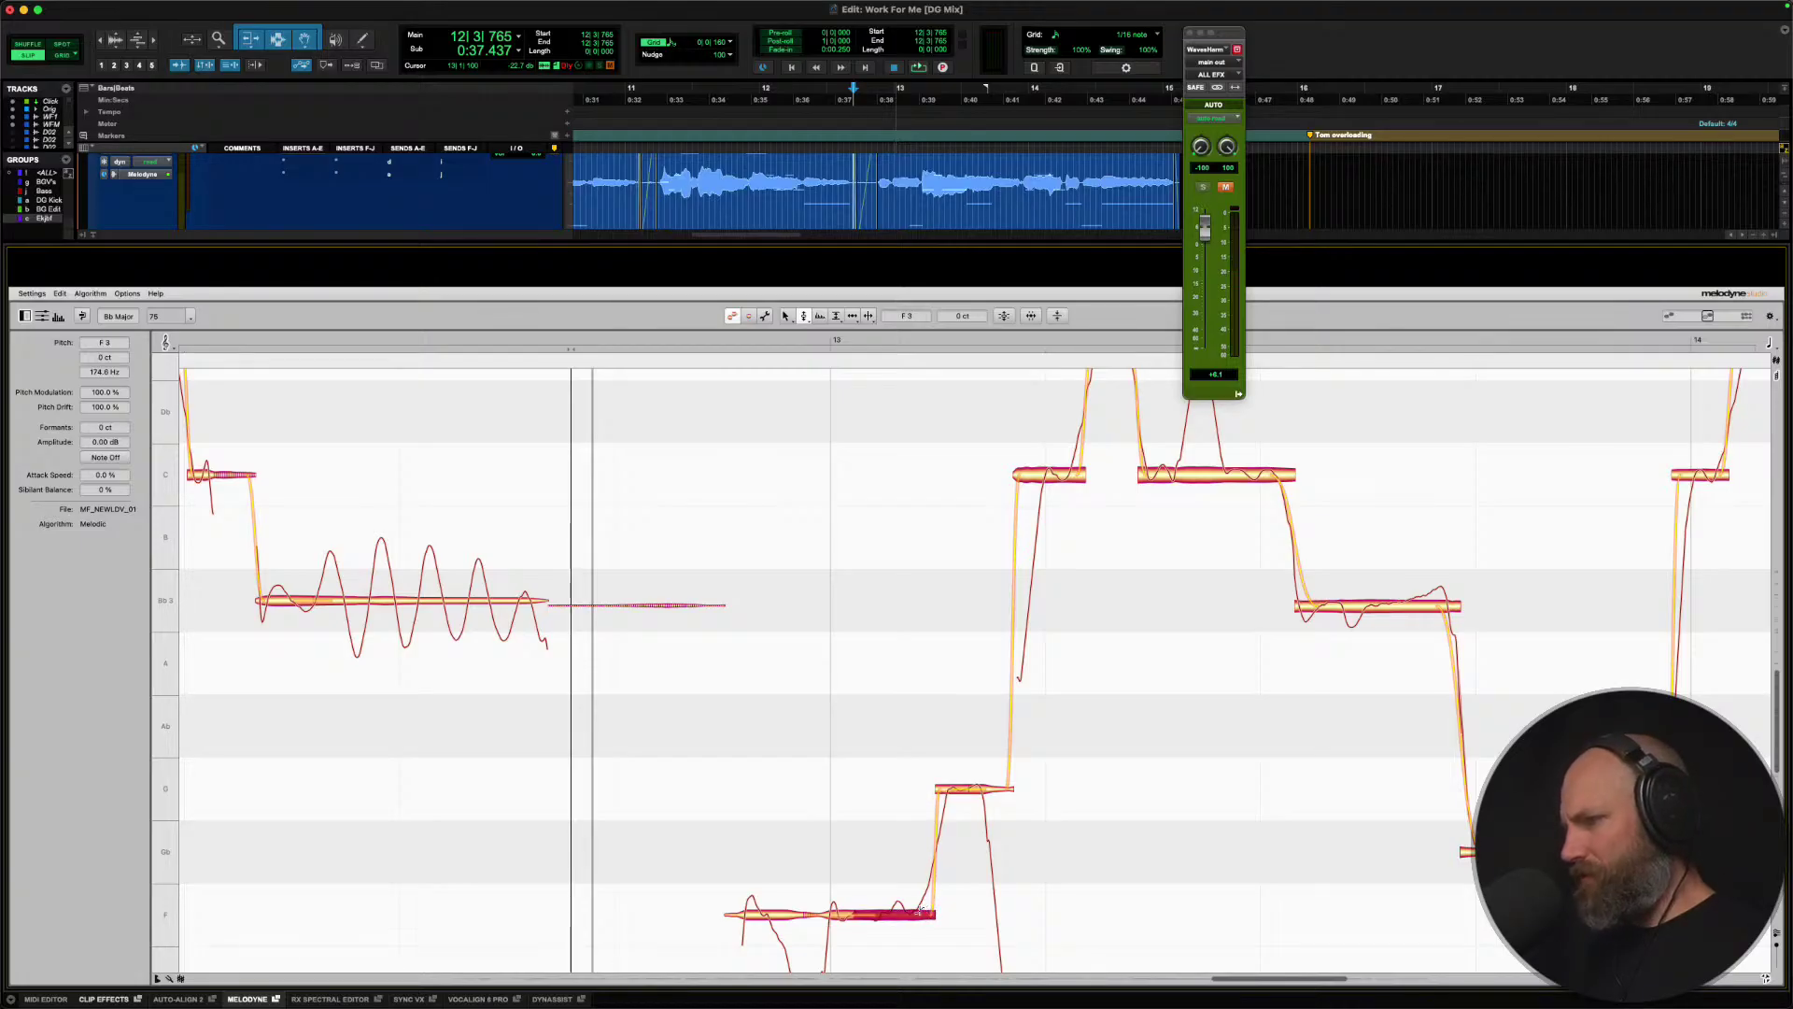
Split off the rising tail of the F 3 note before G 3 and centre the remaining main part at 0 ct.
right_click(908, 913)
click(948, 929)
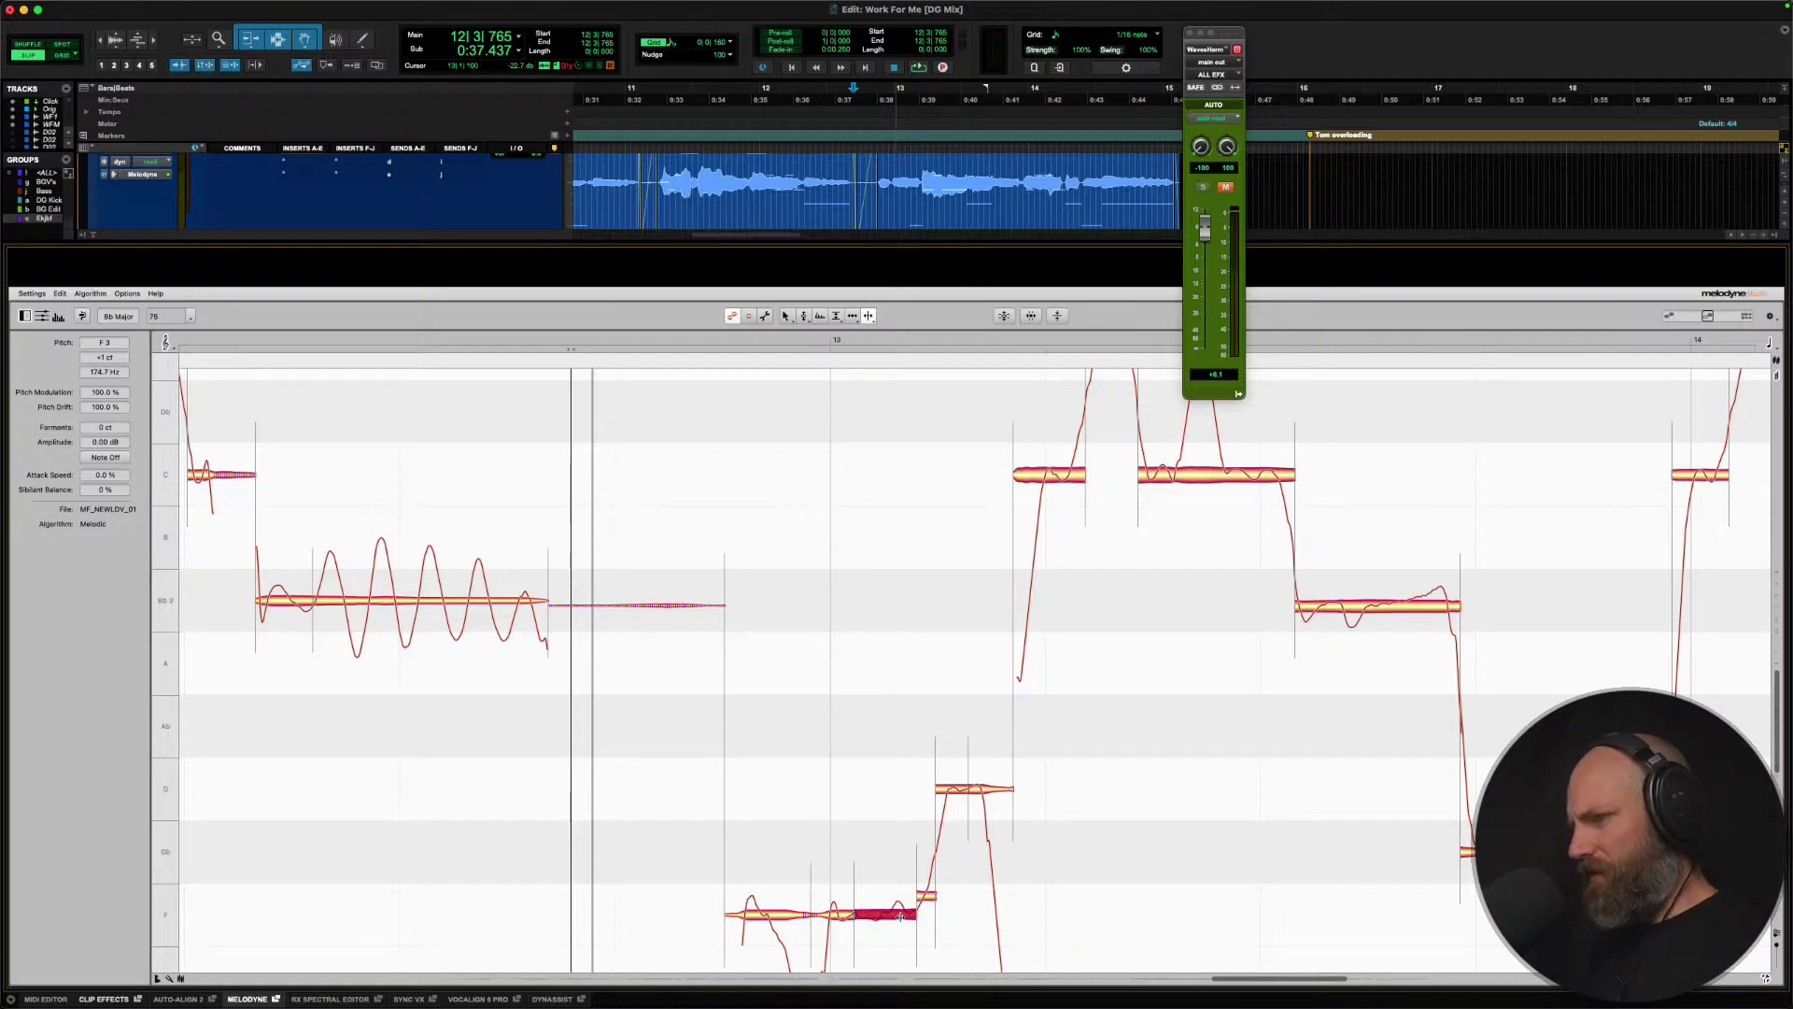
right_click(841, 915)
click(840, 914)
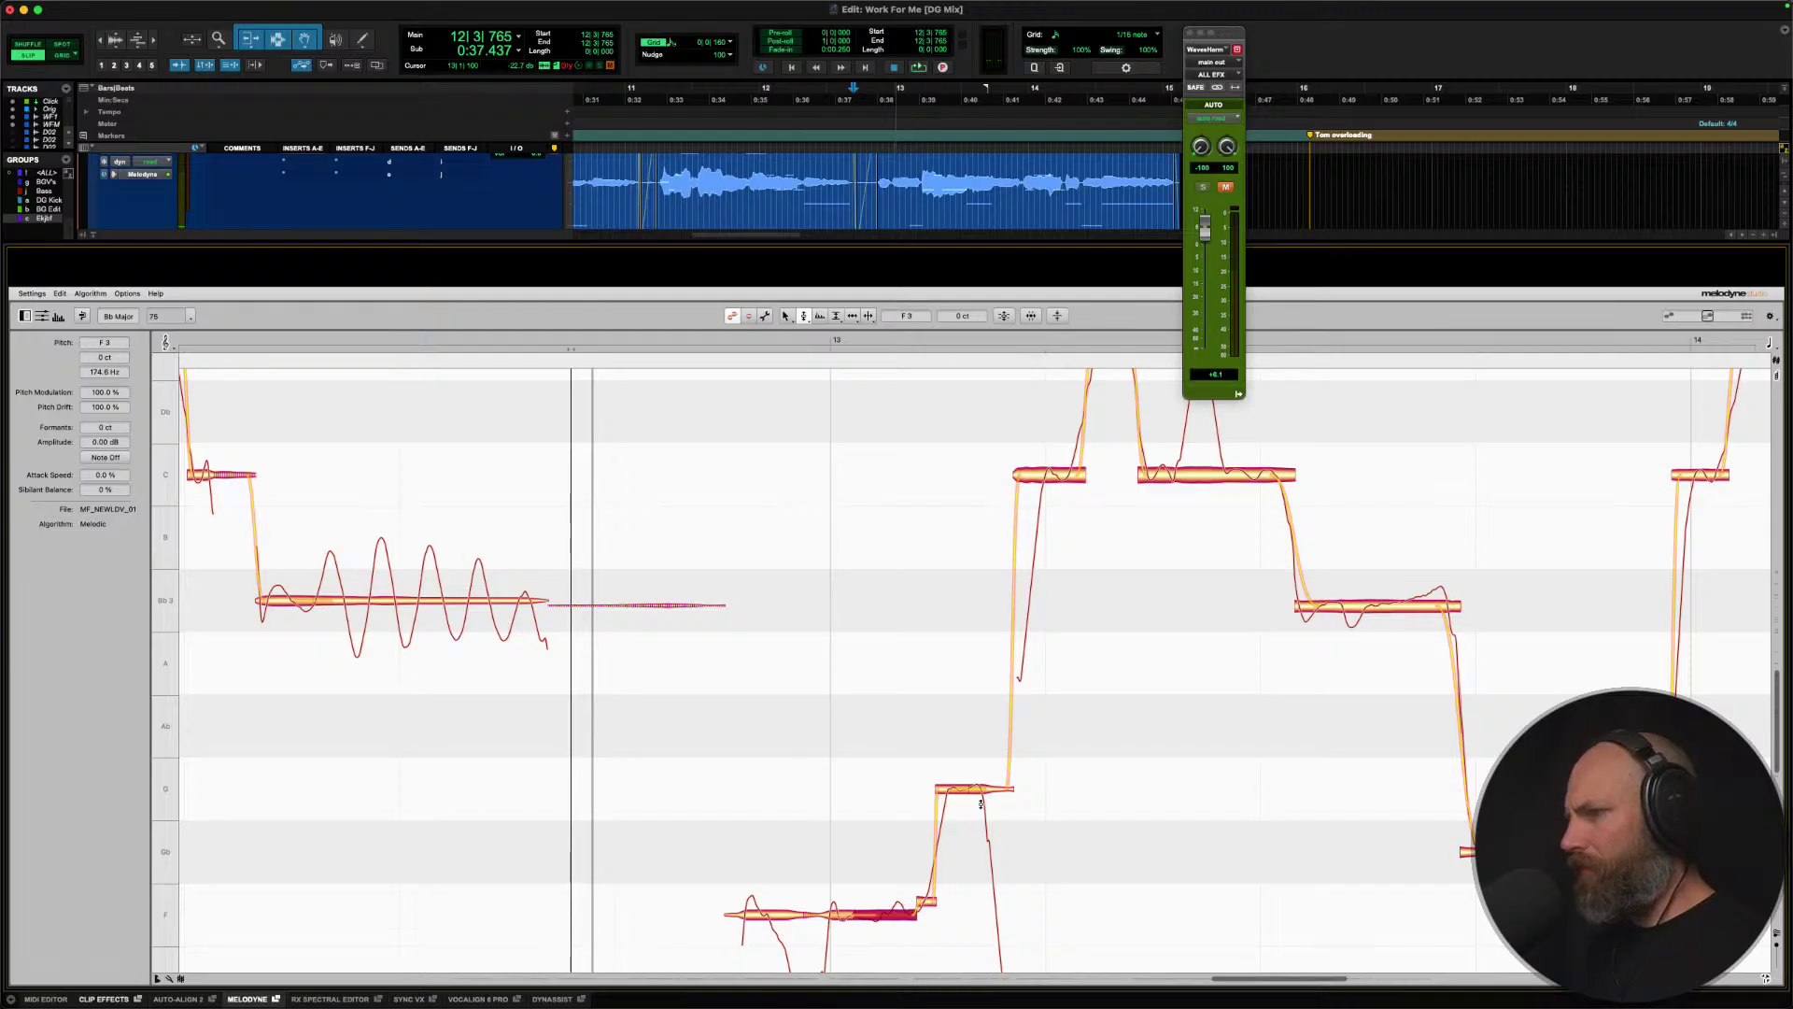
Split the G 3 note near its start, centre the new first part at 0 ct, and audition the phrase.
right_click(950, 792)
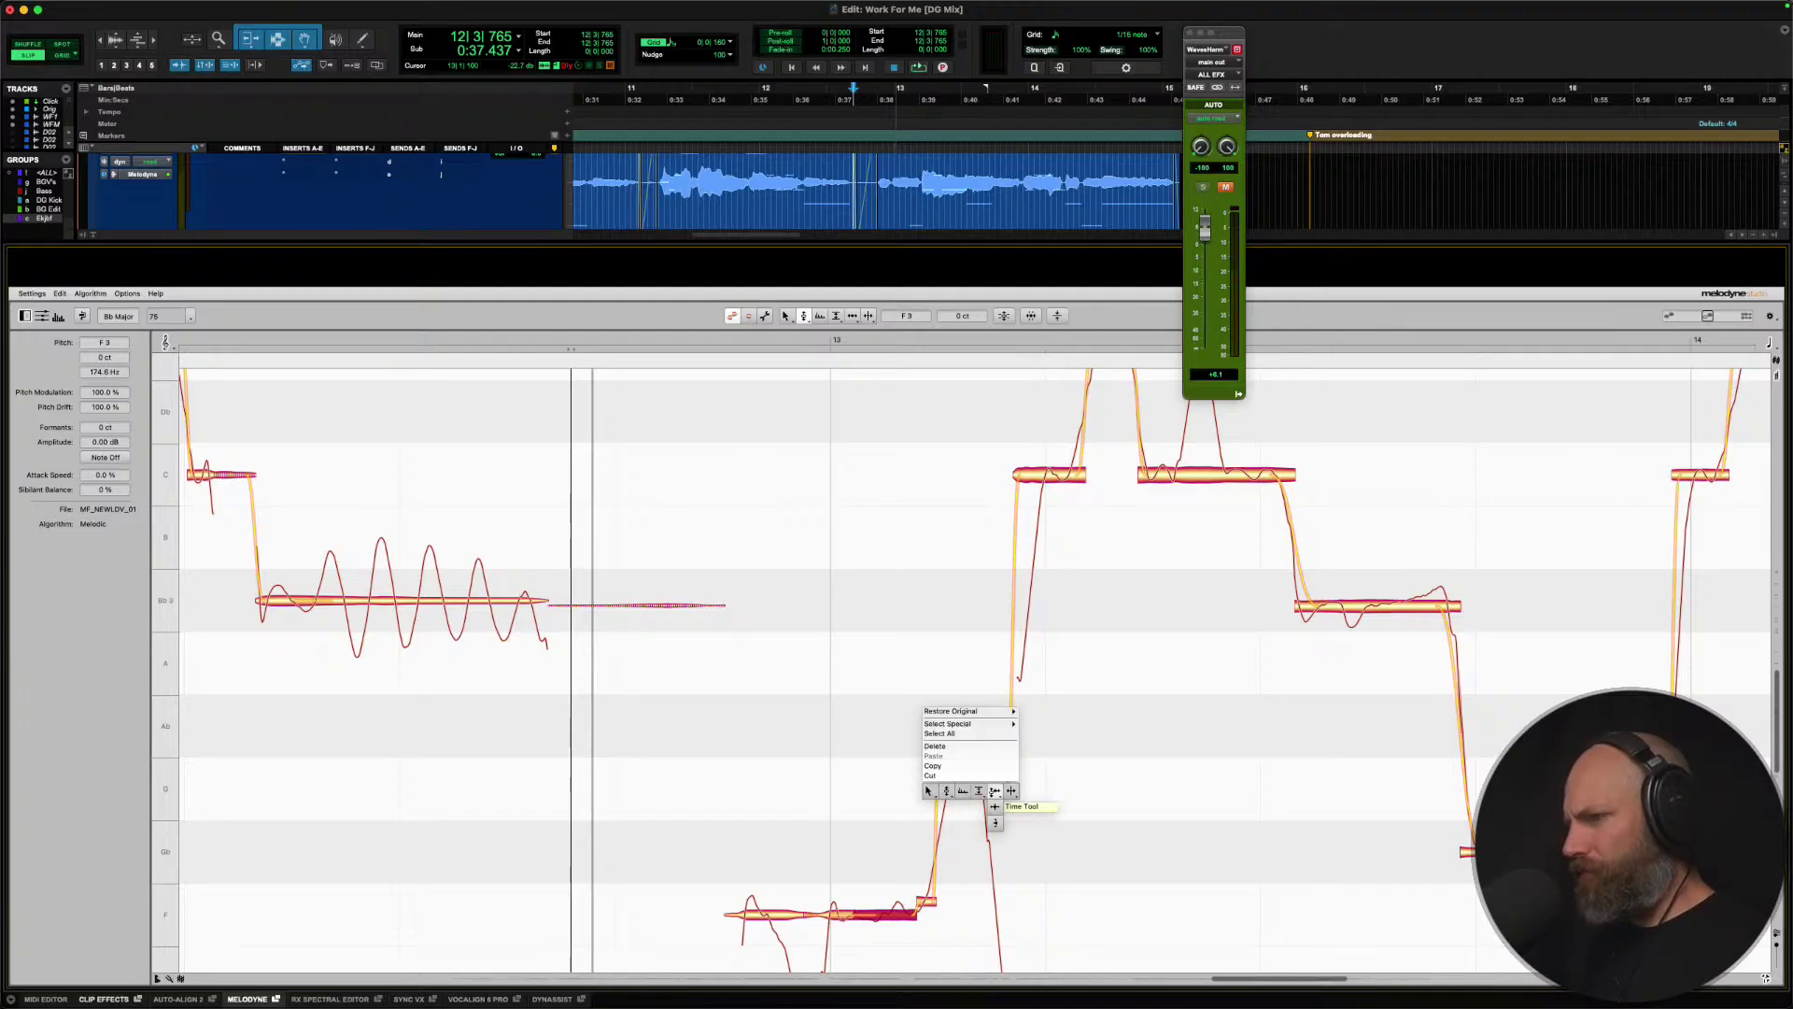
click(955, 795)
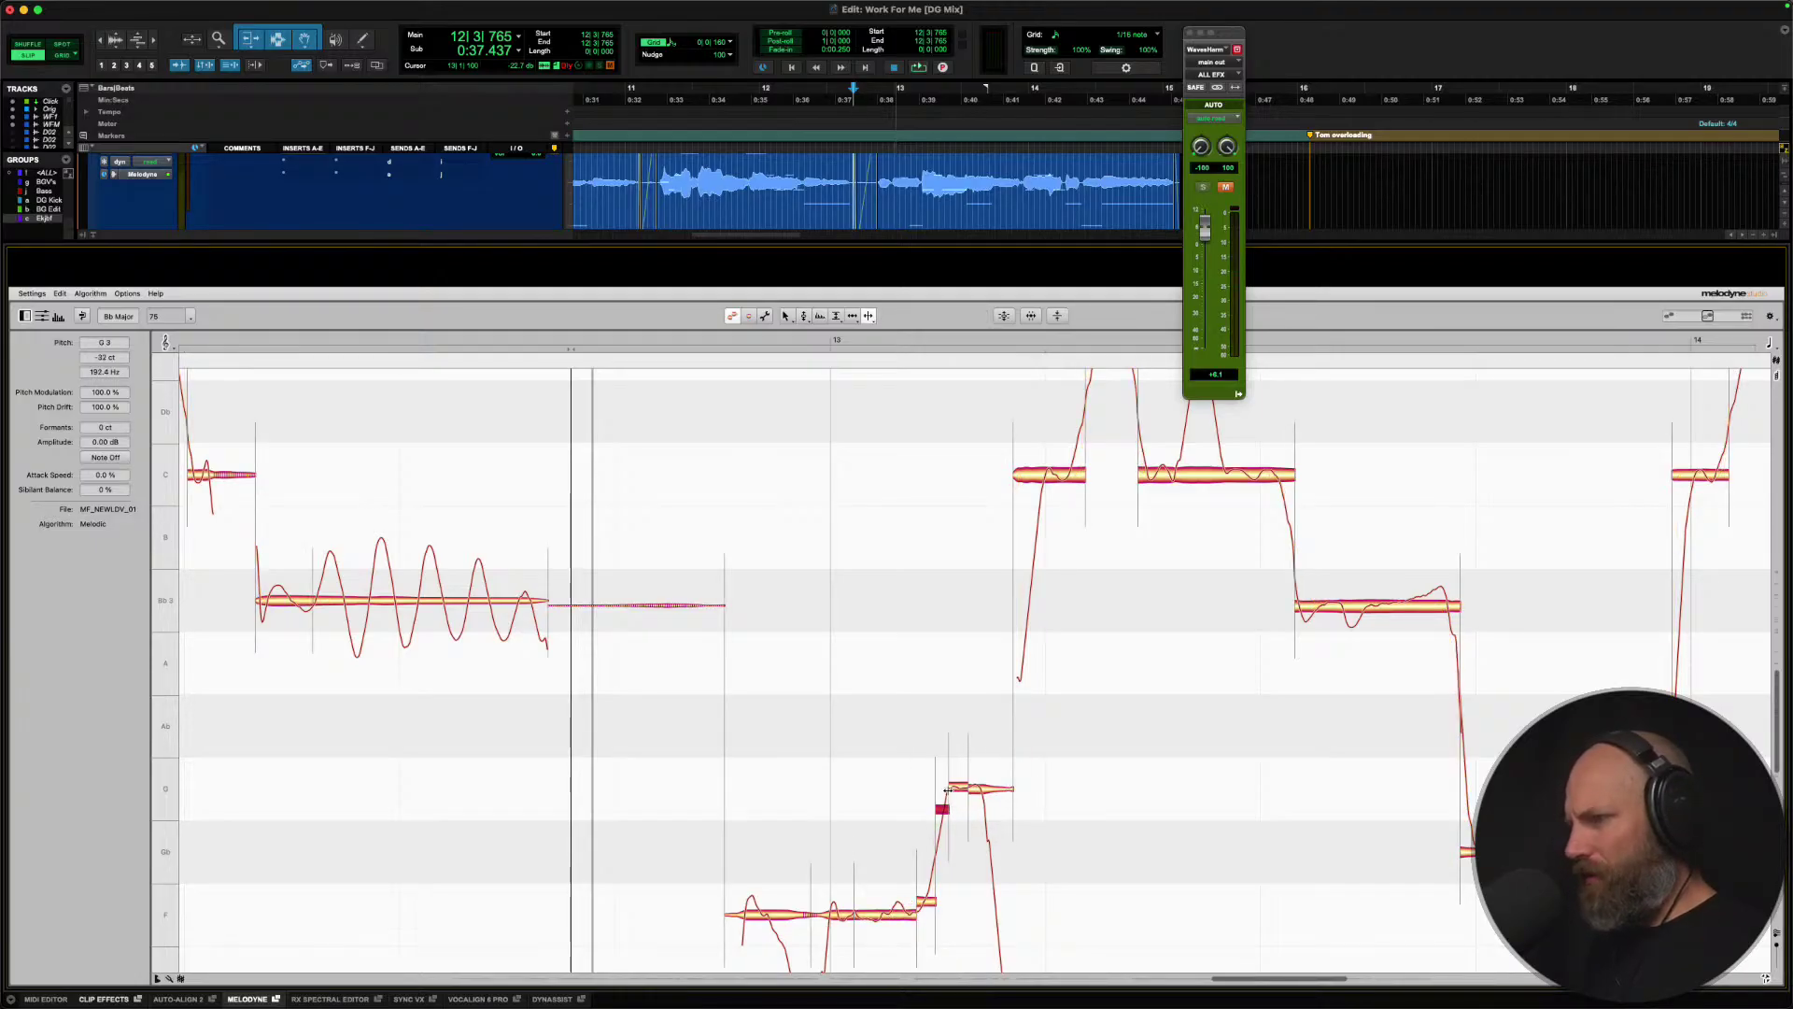
right_click(948, 791)
click(911, 798)
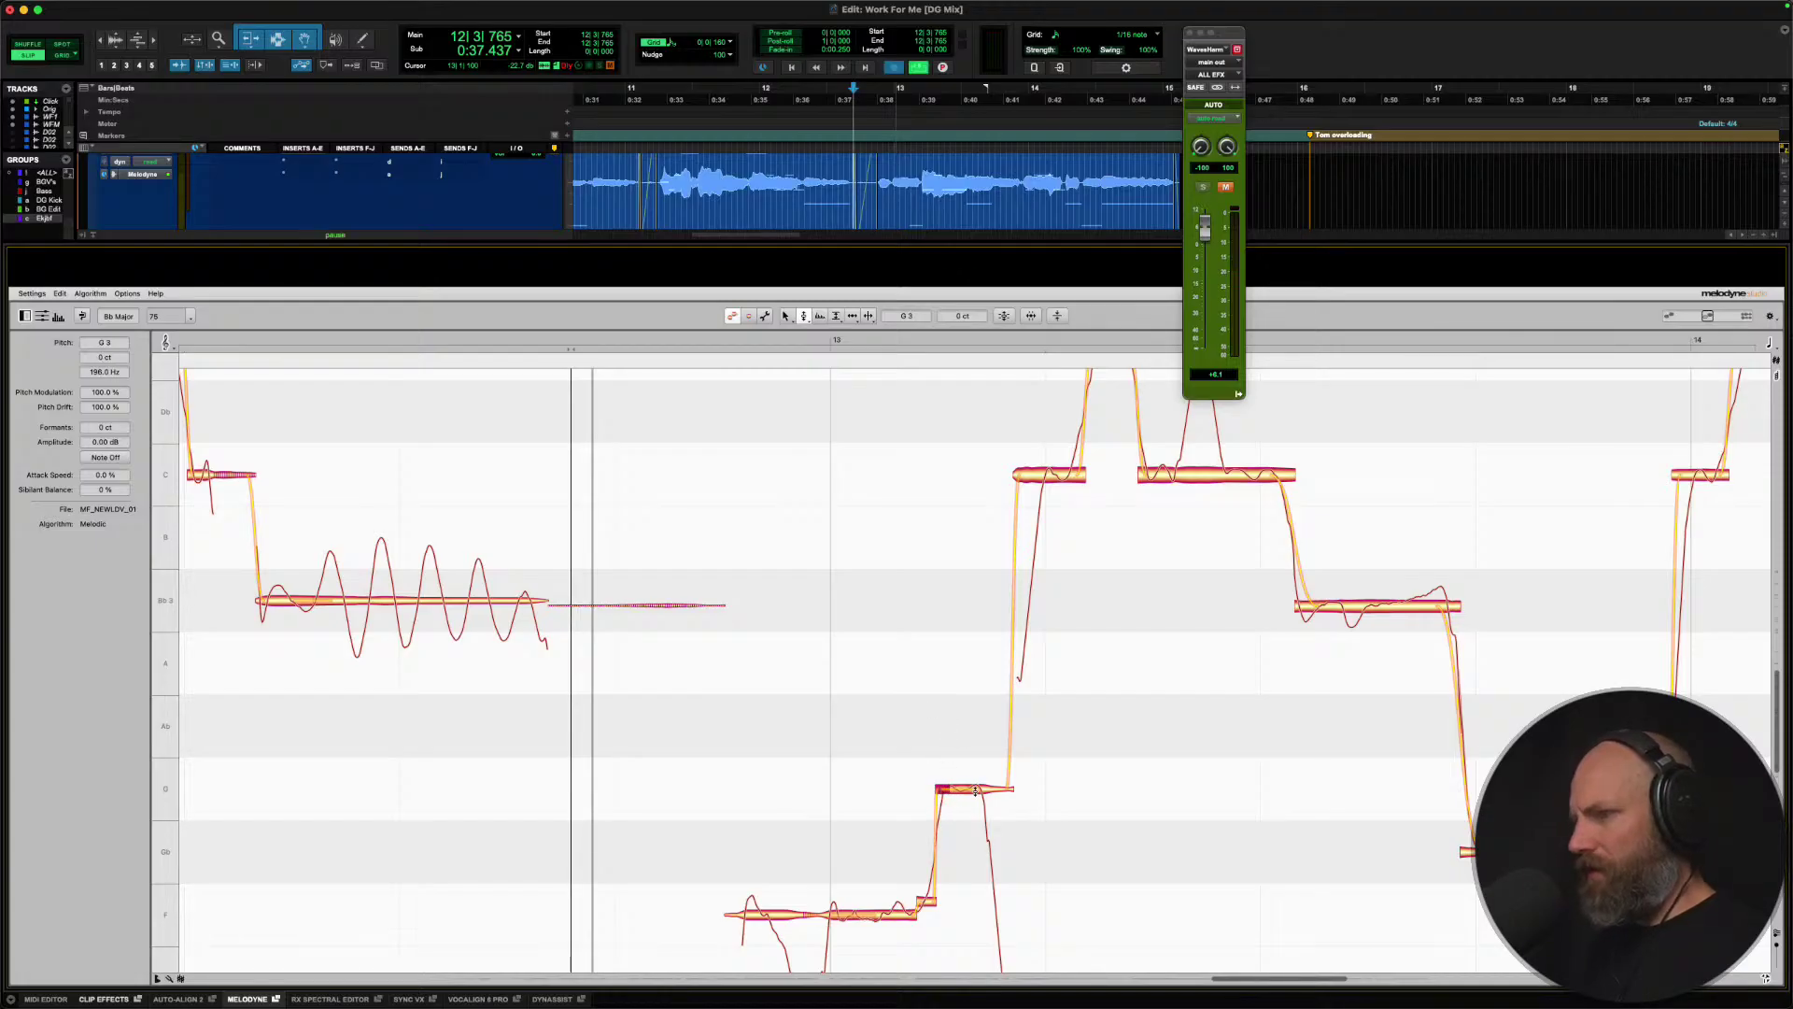
key(space)
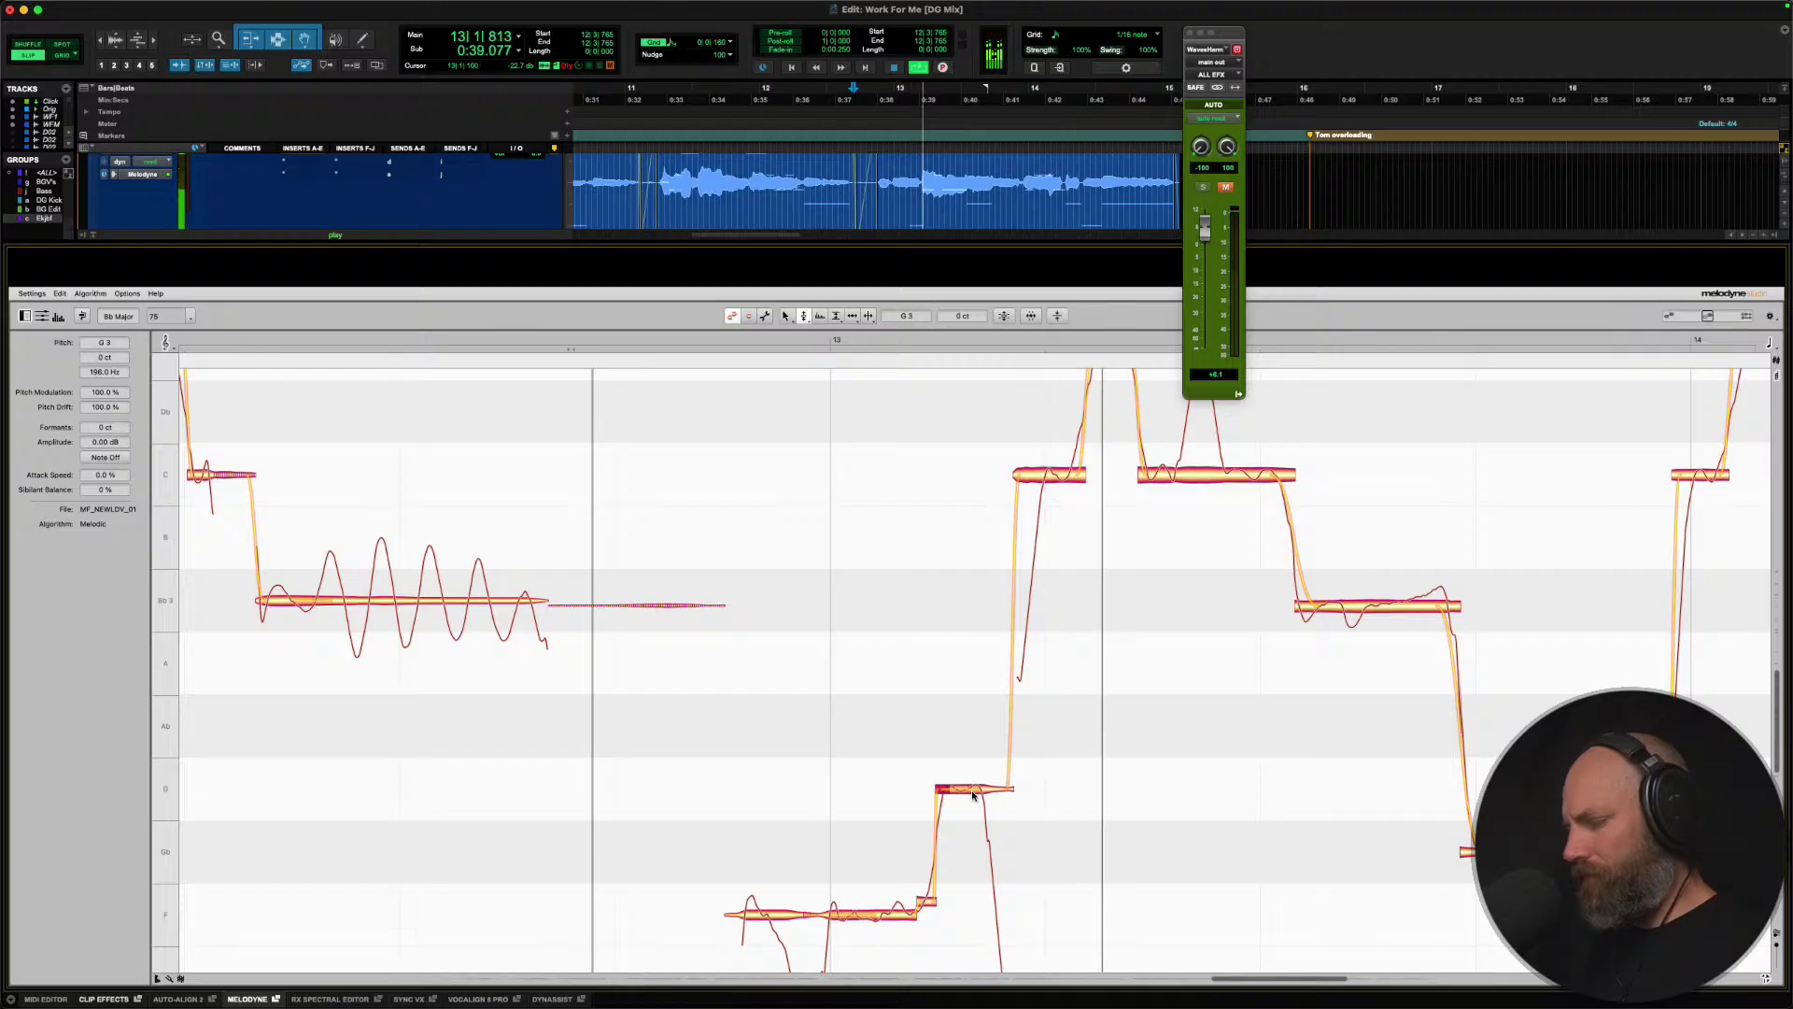
key(space)
Audition the phrase and split the C 4 note with the tall pitch spike into three notes, isolating the spike.
key(space)
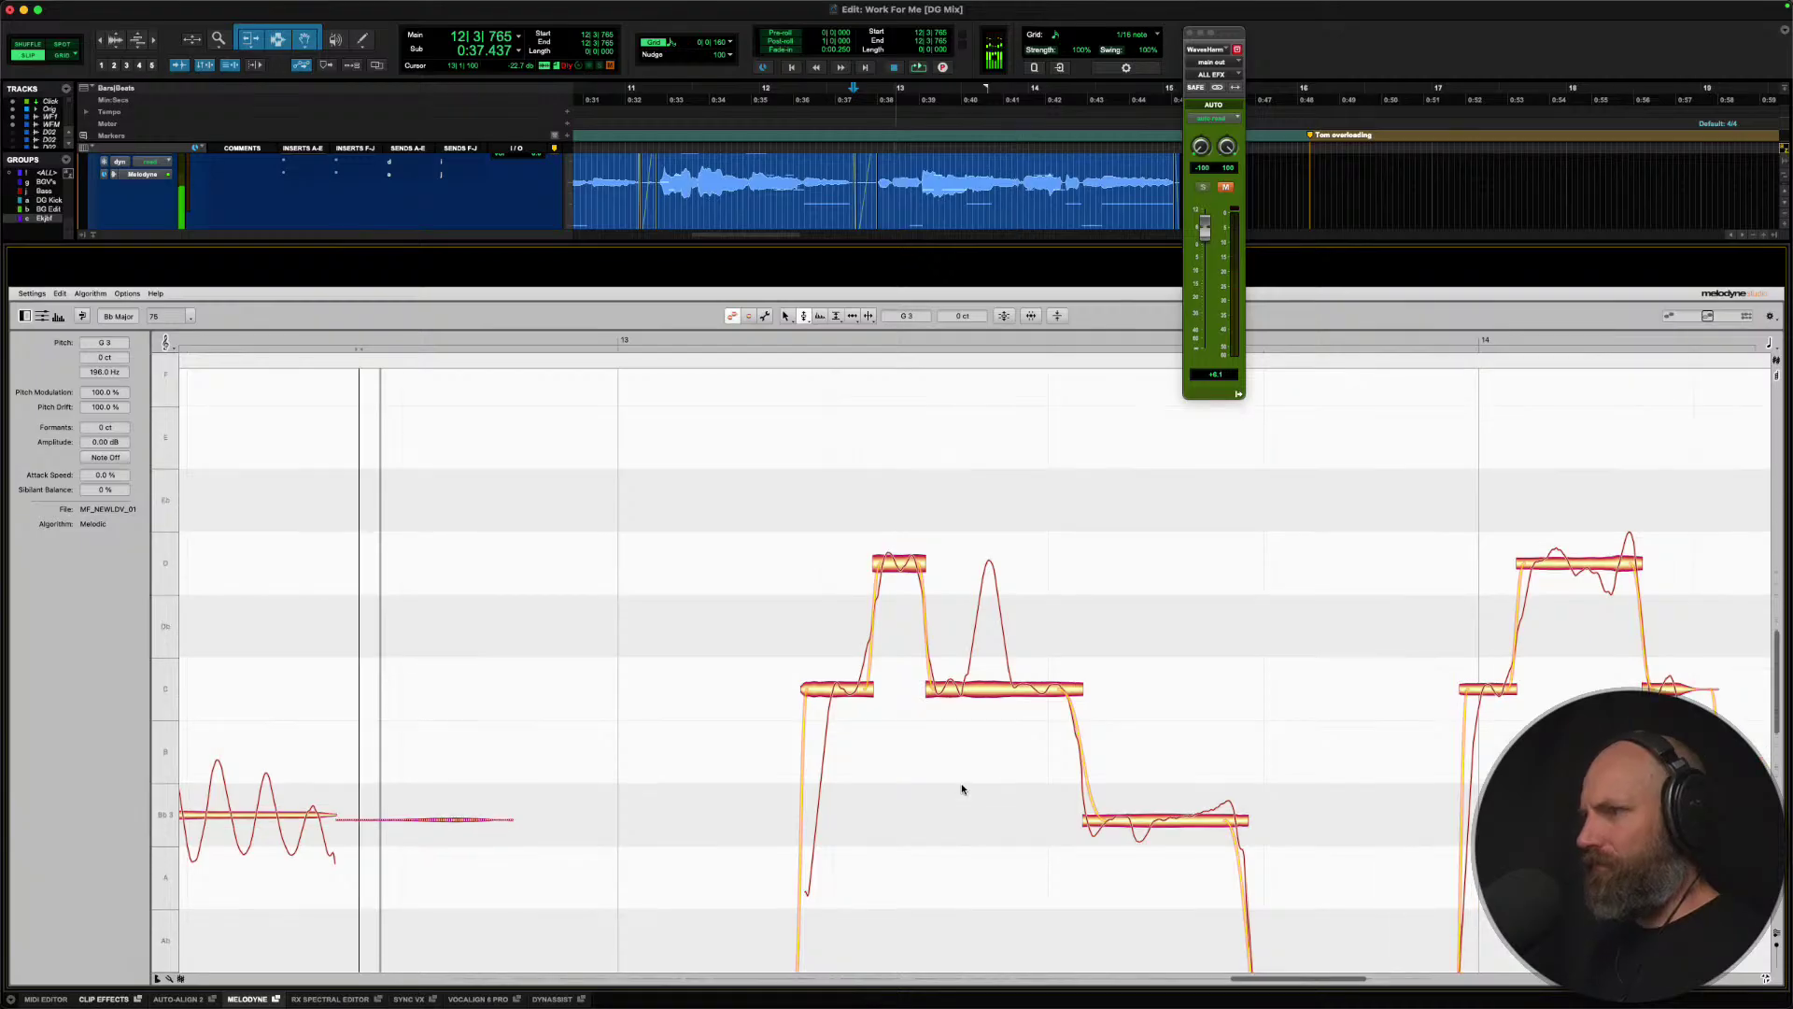
key(space)
key(space)
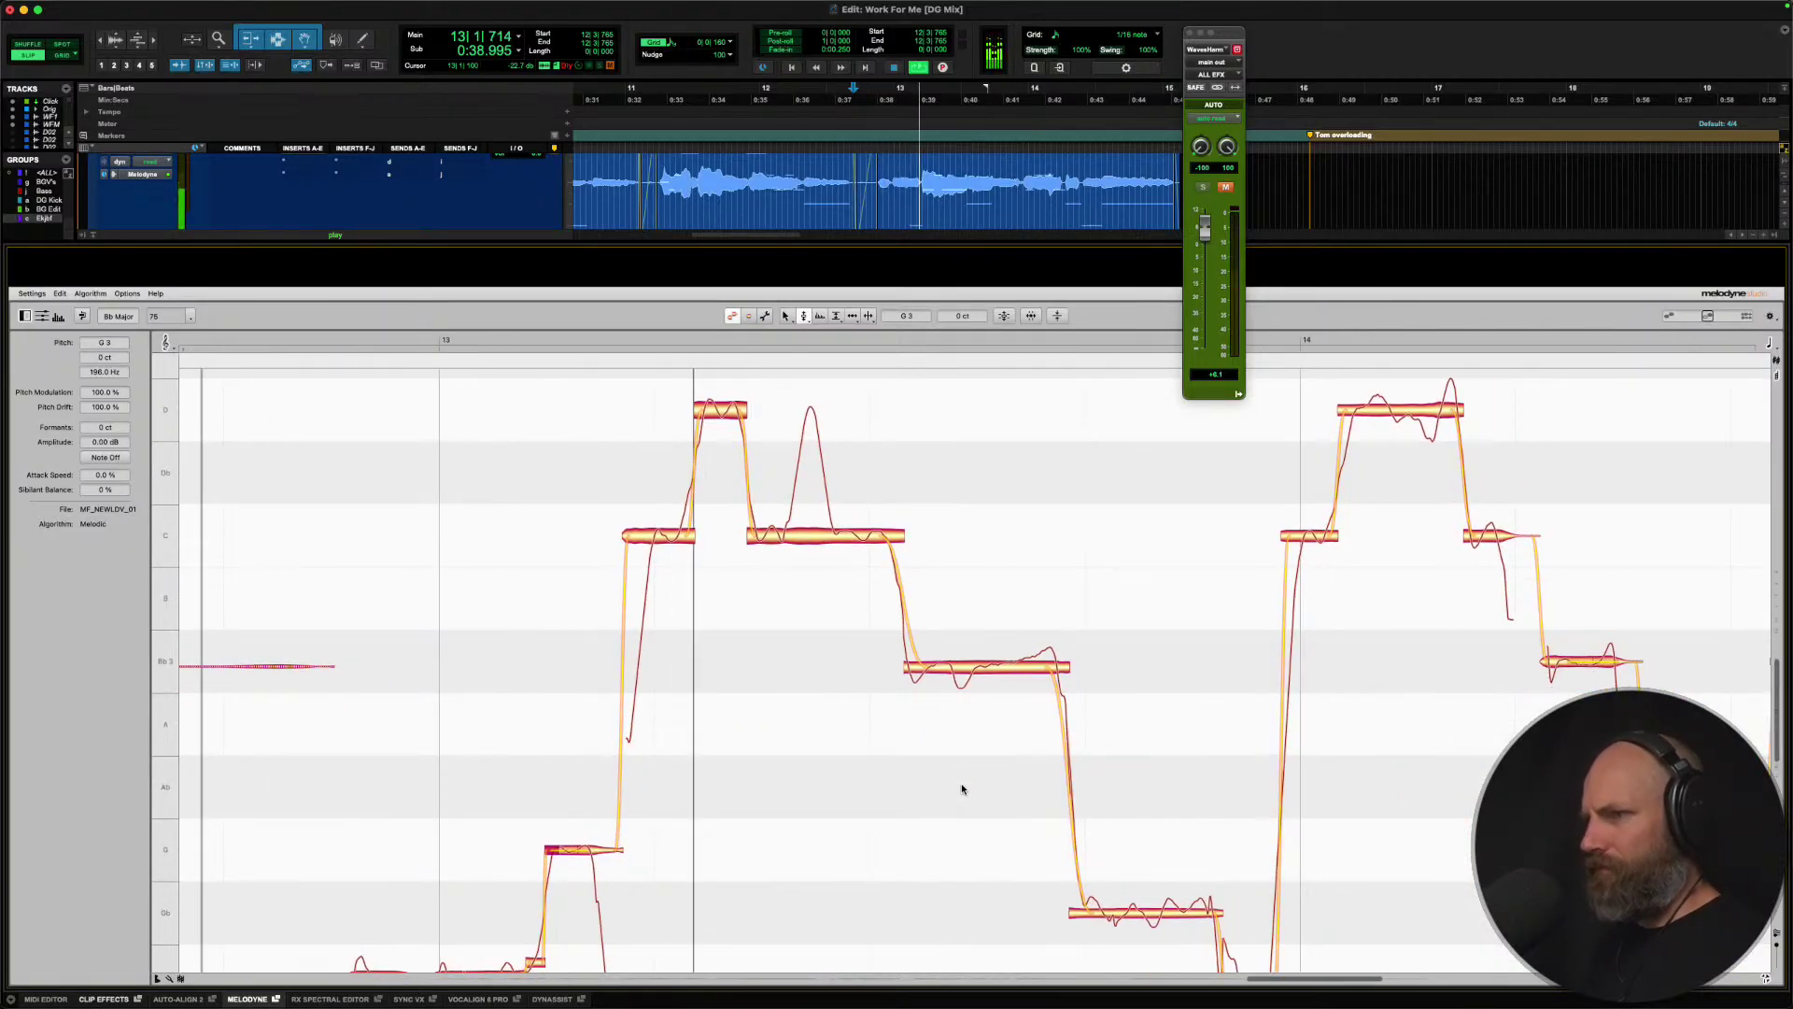
key(space)
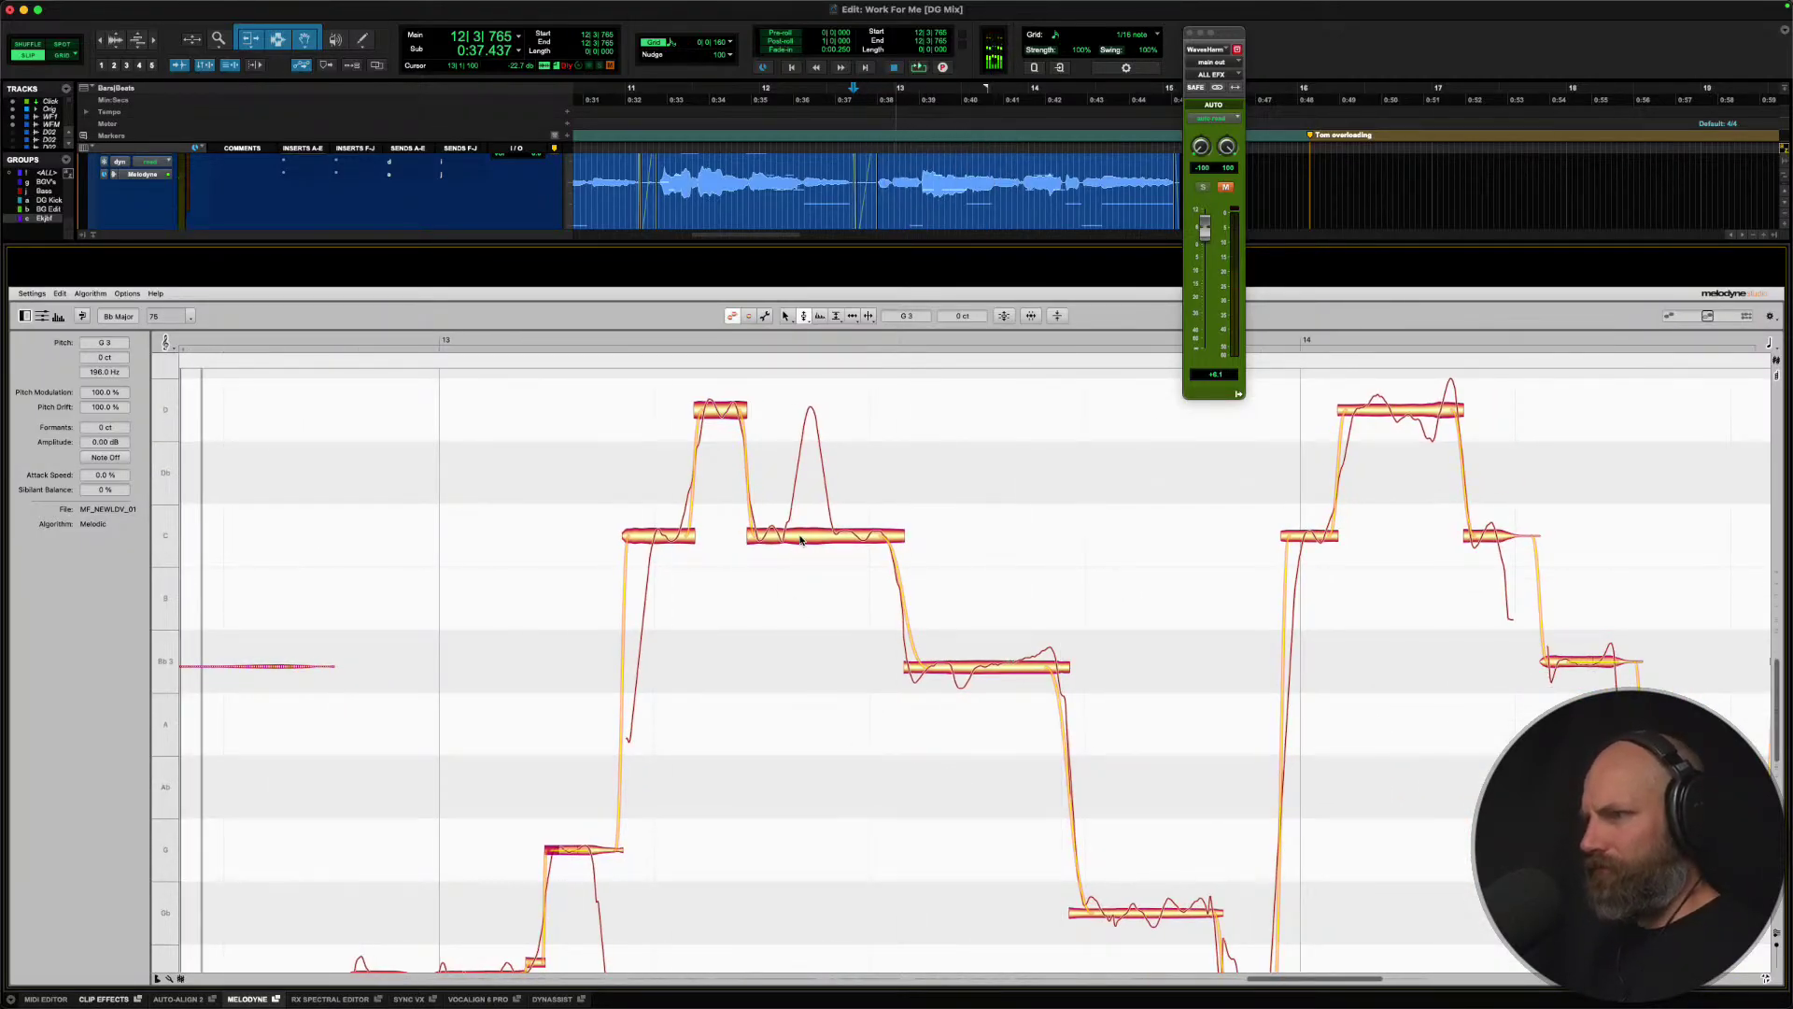
double_click(834, 533)
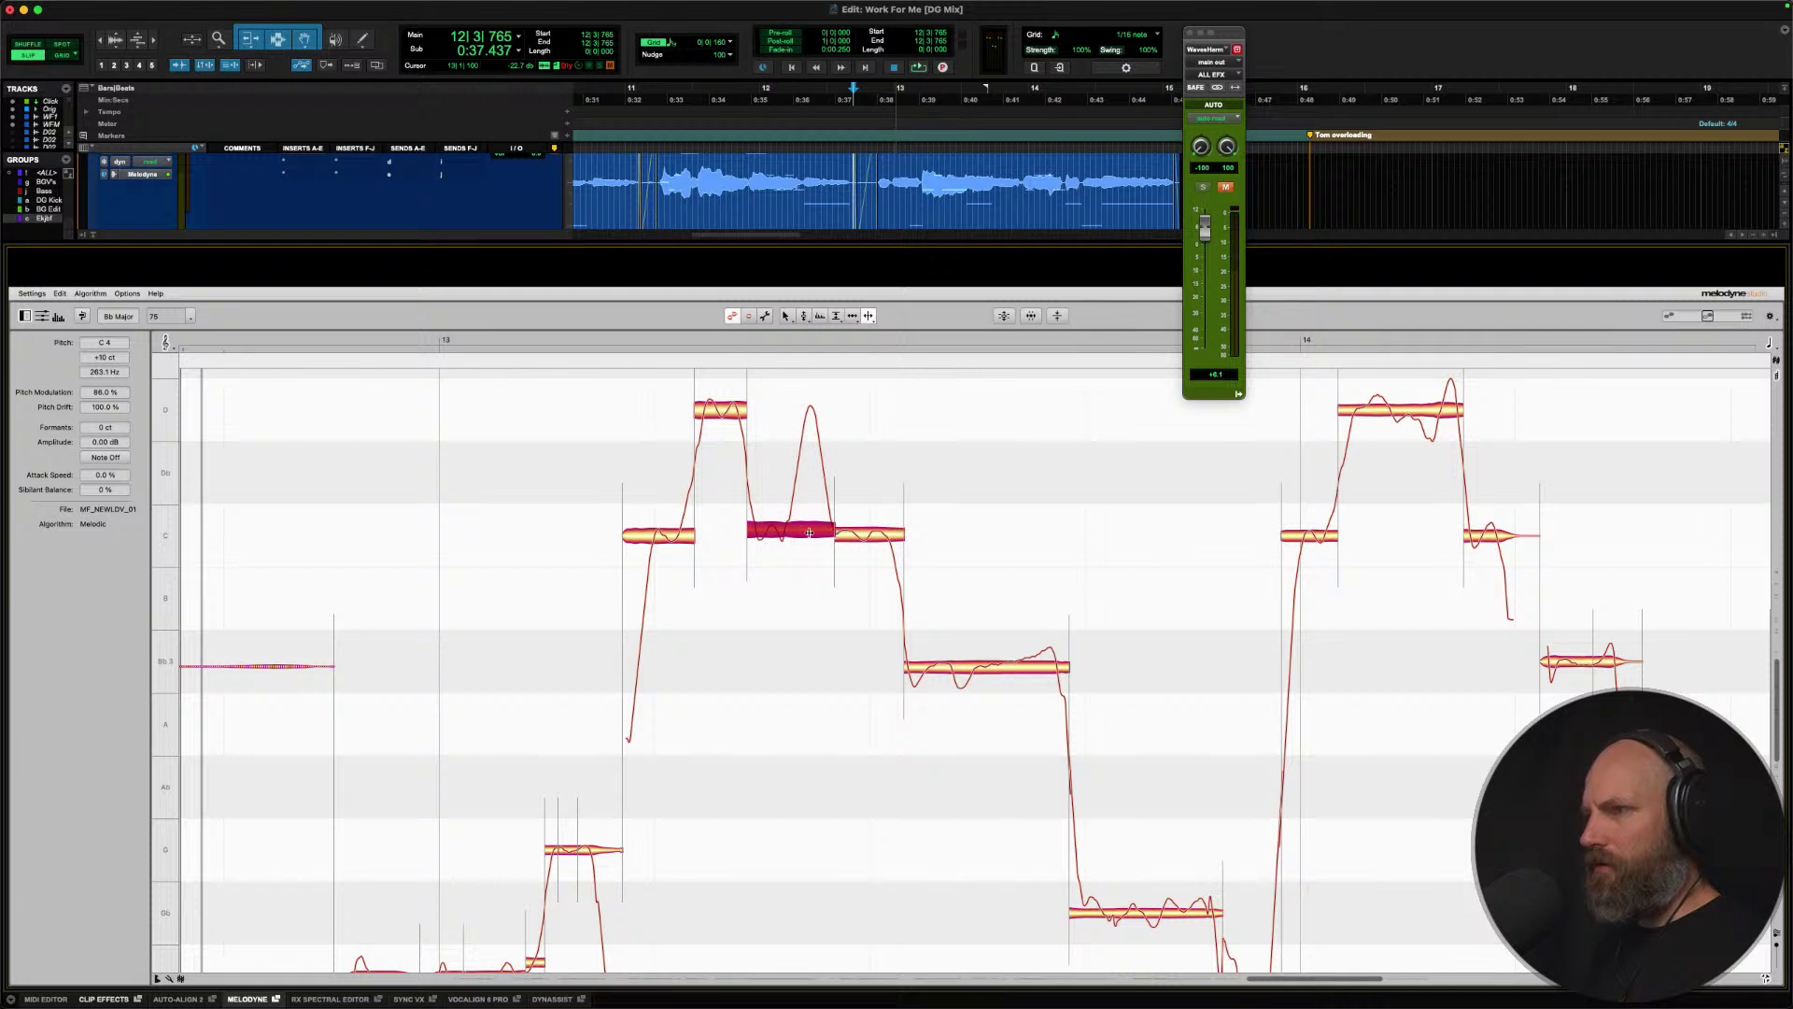
double_click(786, 532)
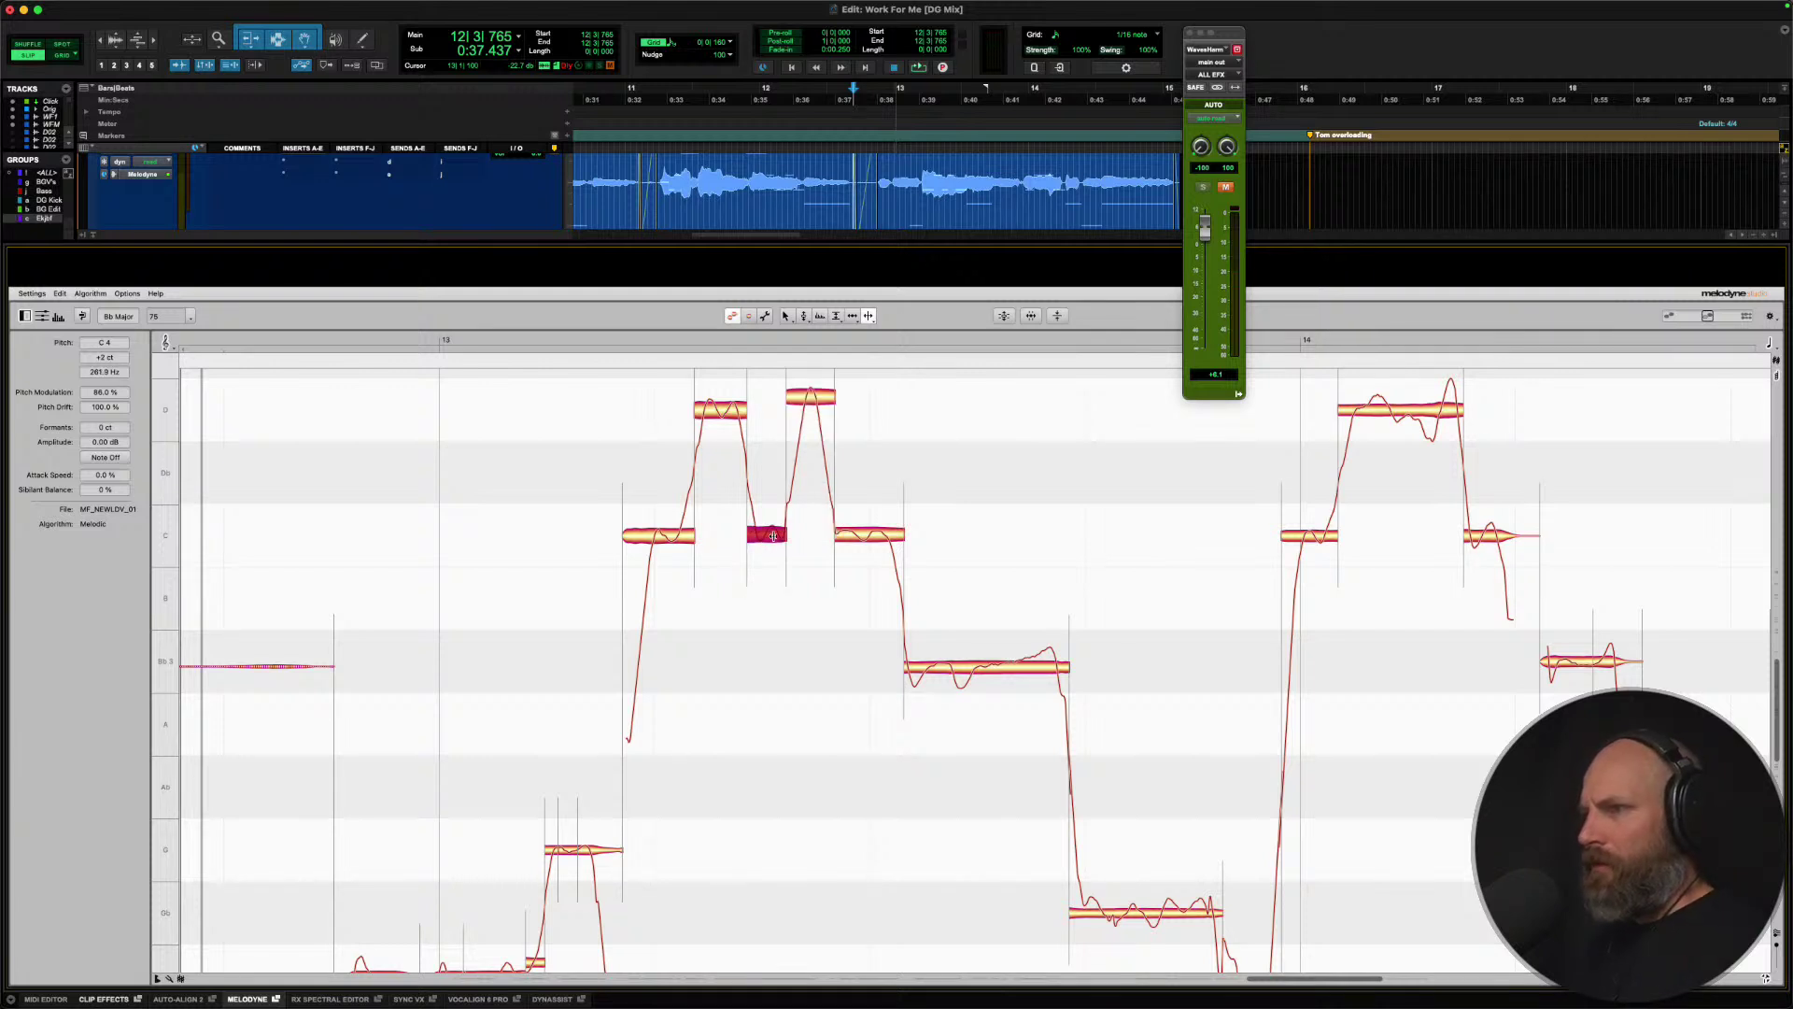
Centre the isolated spike note on D 4 and the short note before it on C 4 at 0 ct.
right_click(773, 536)
click(691, 536)
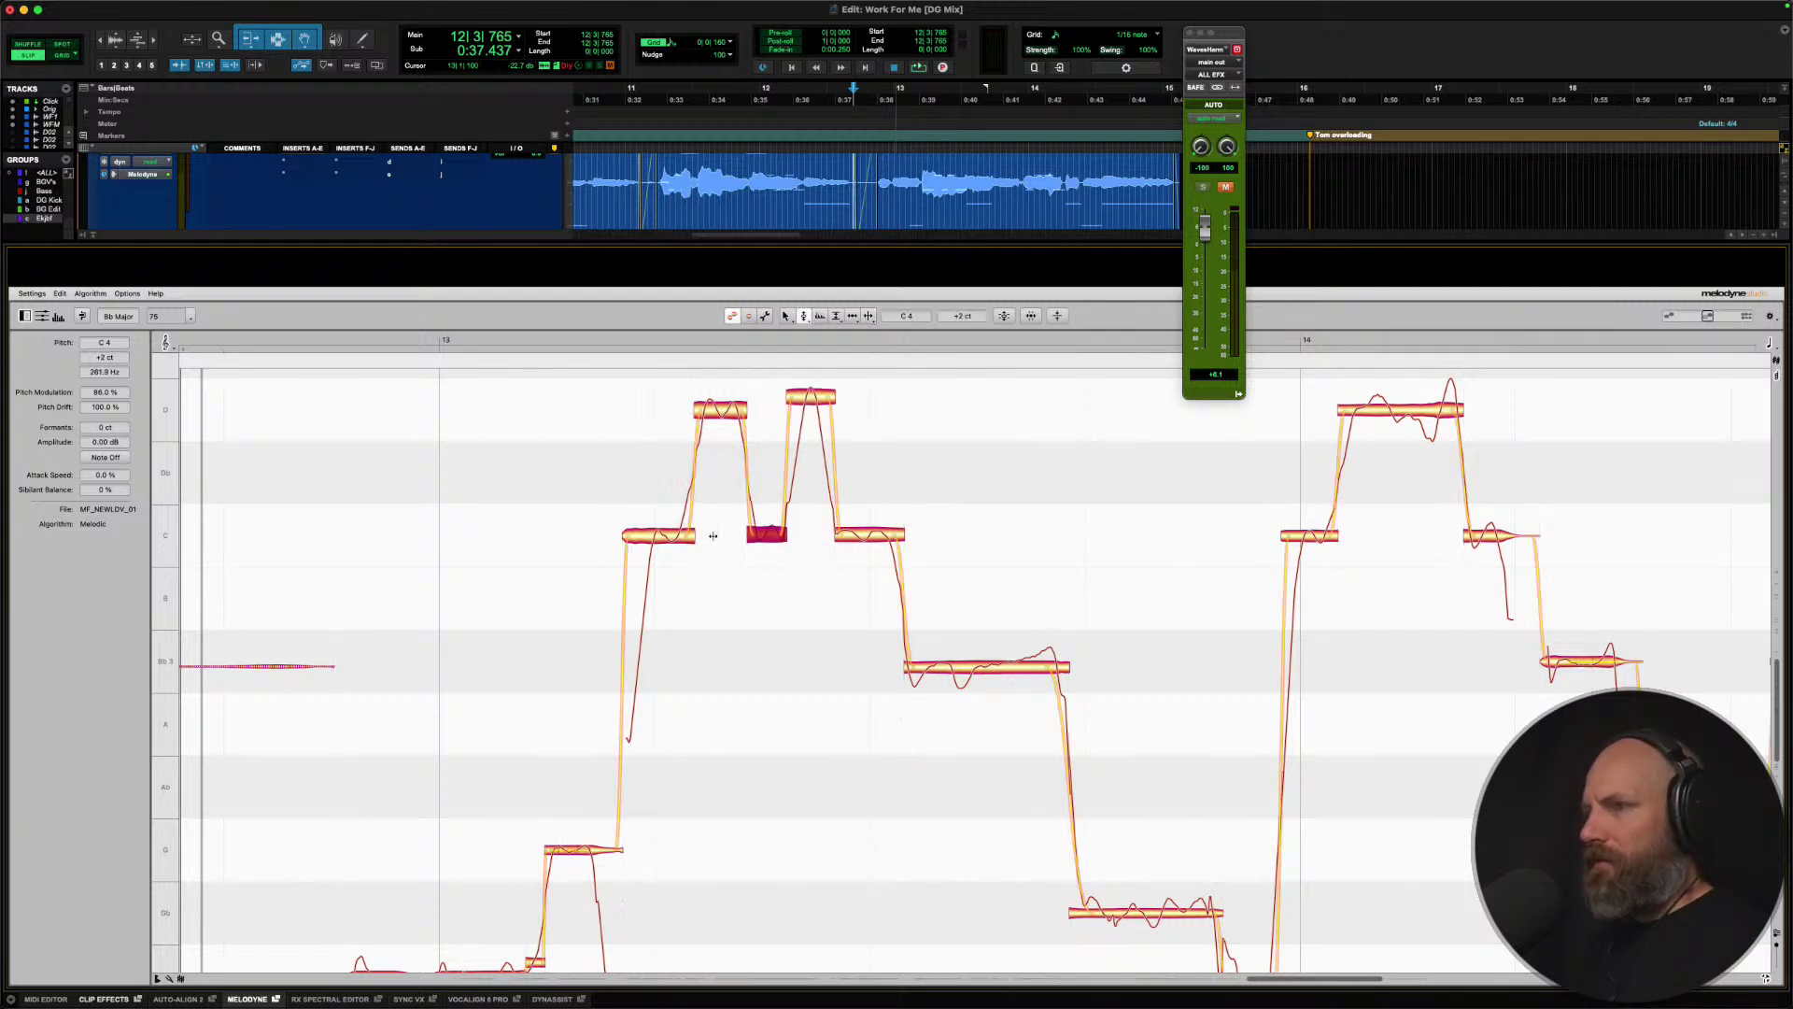
double_click(807, 406)
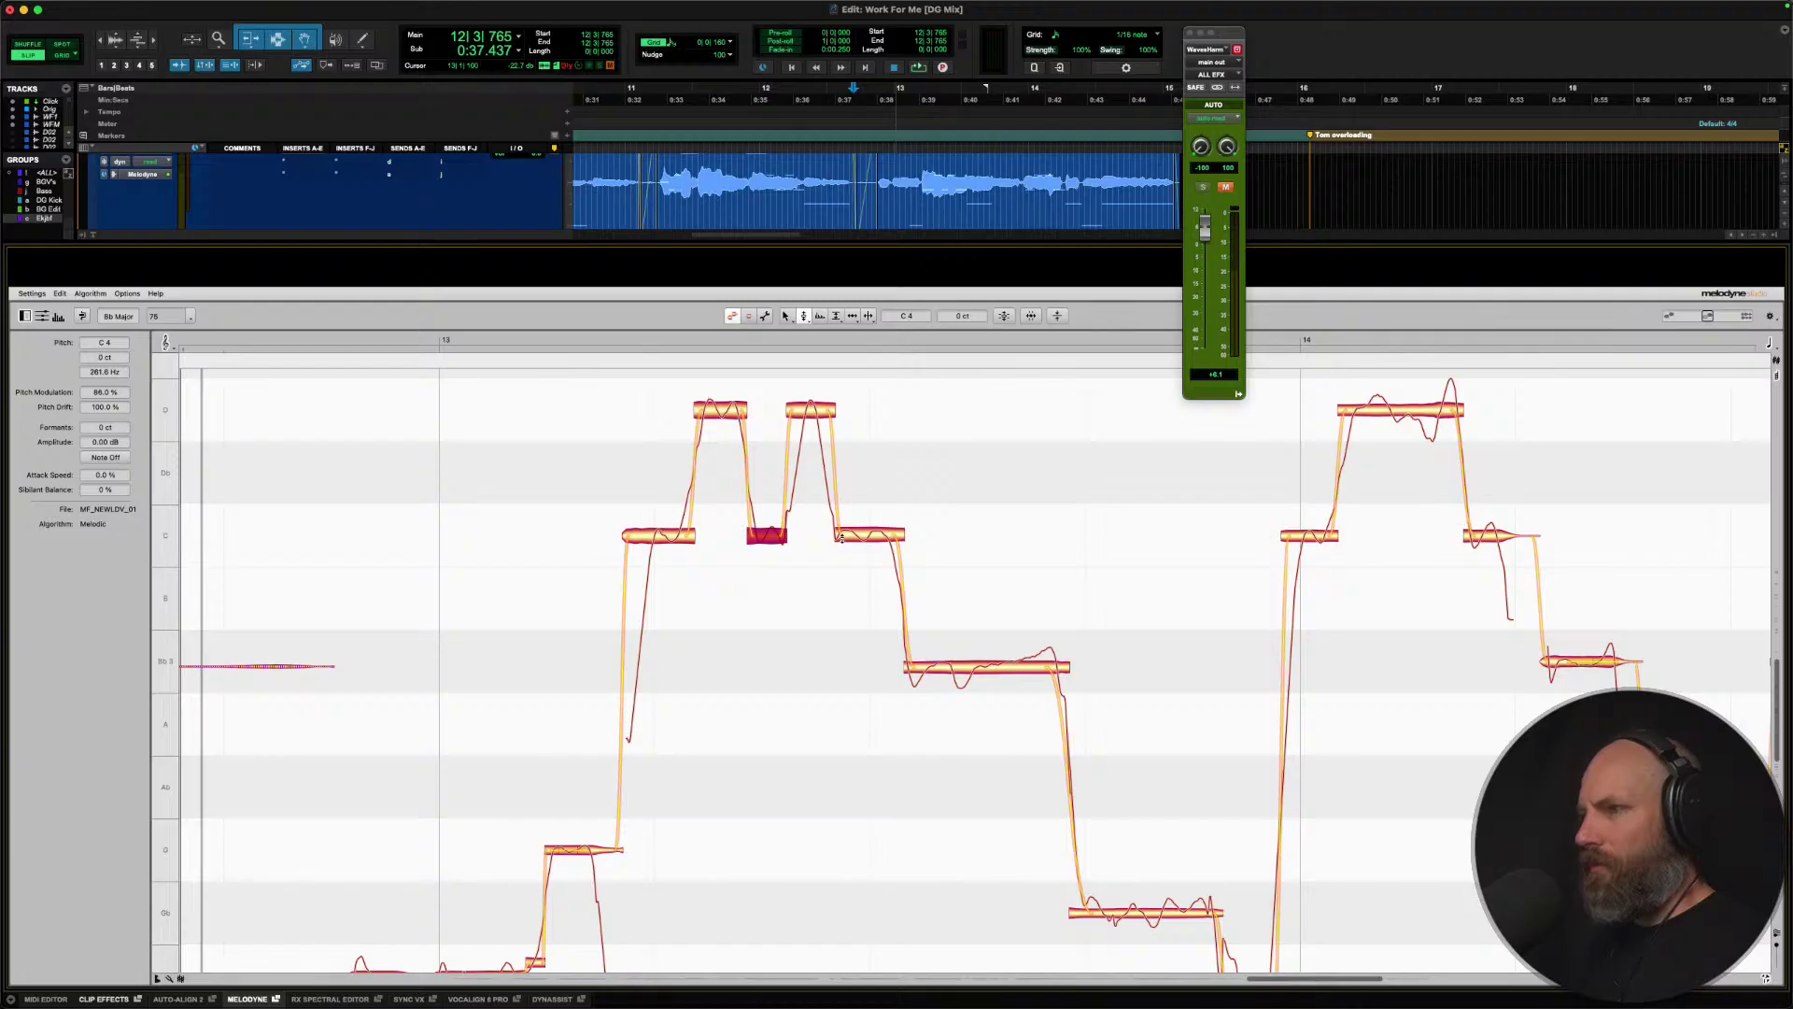
Audition the phrase, centre the lowest note before bar 14 on E 3 at 0 ct, and replay from 13|3|260.
key(space)
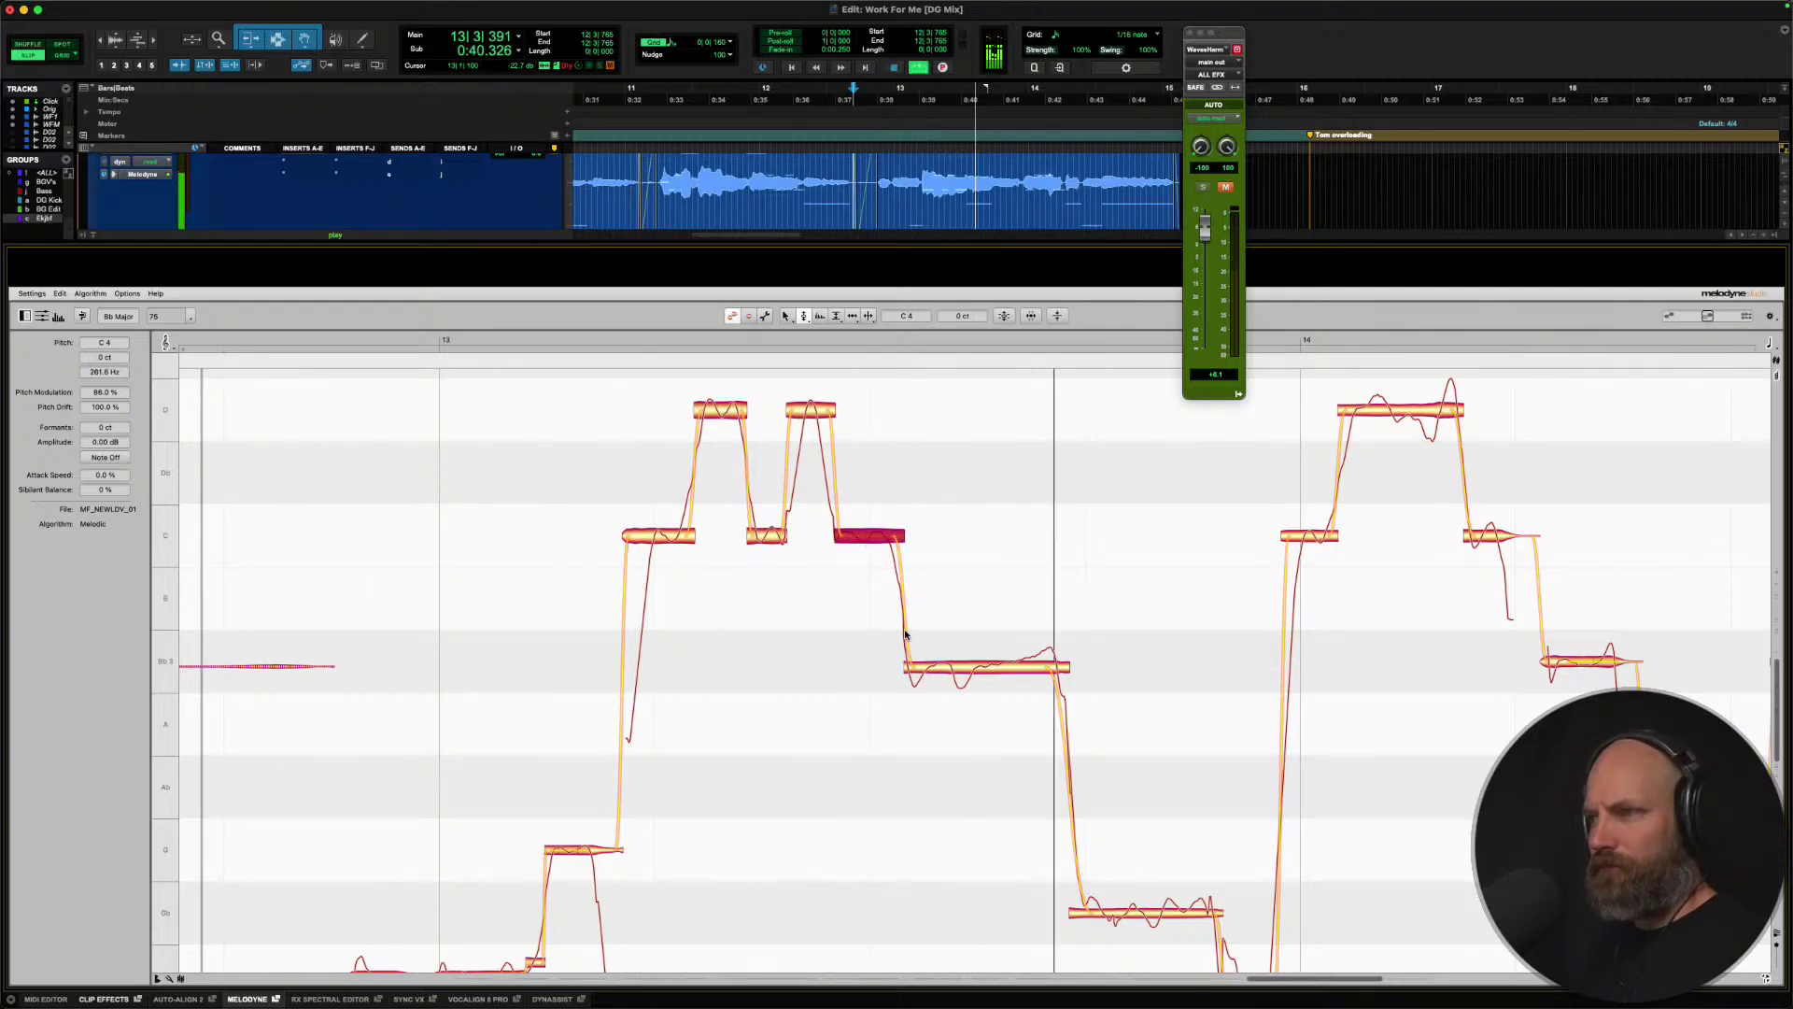
key(space)
key(space)
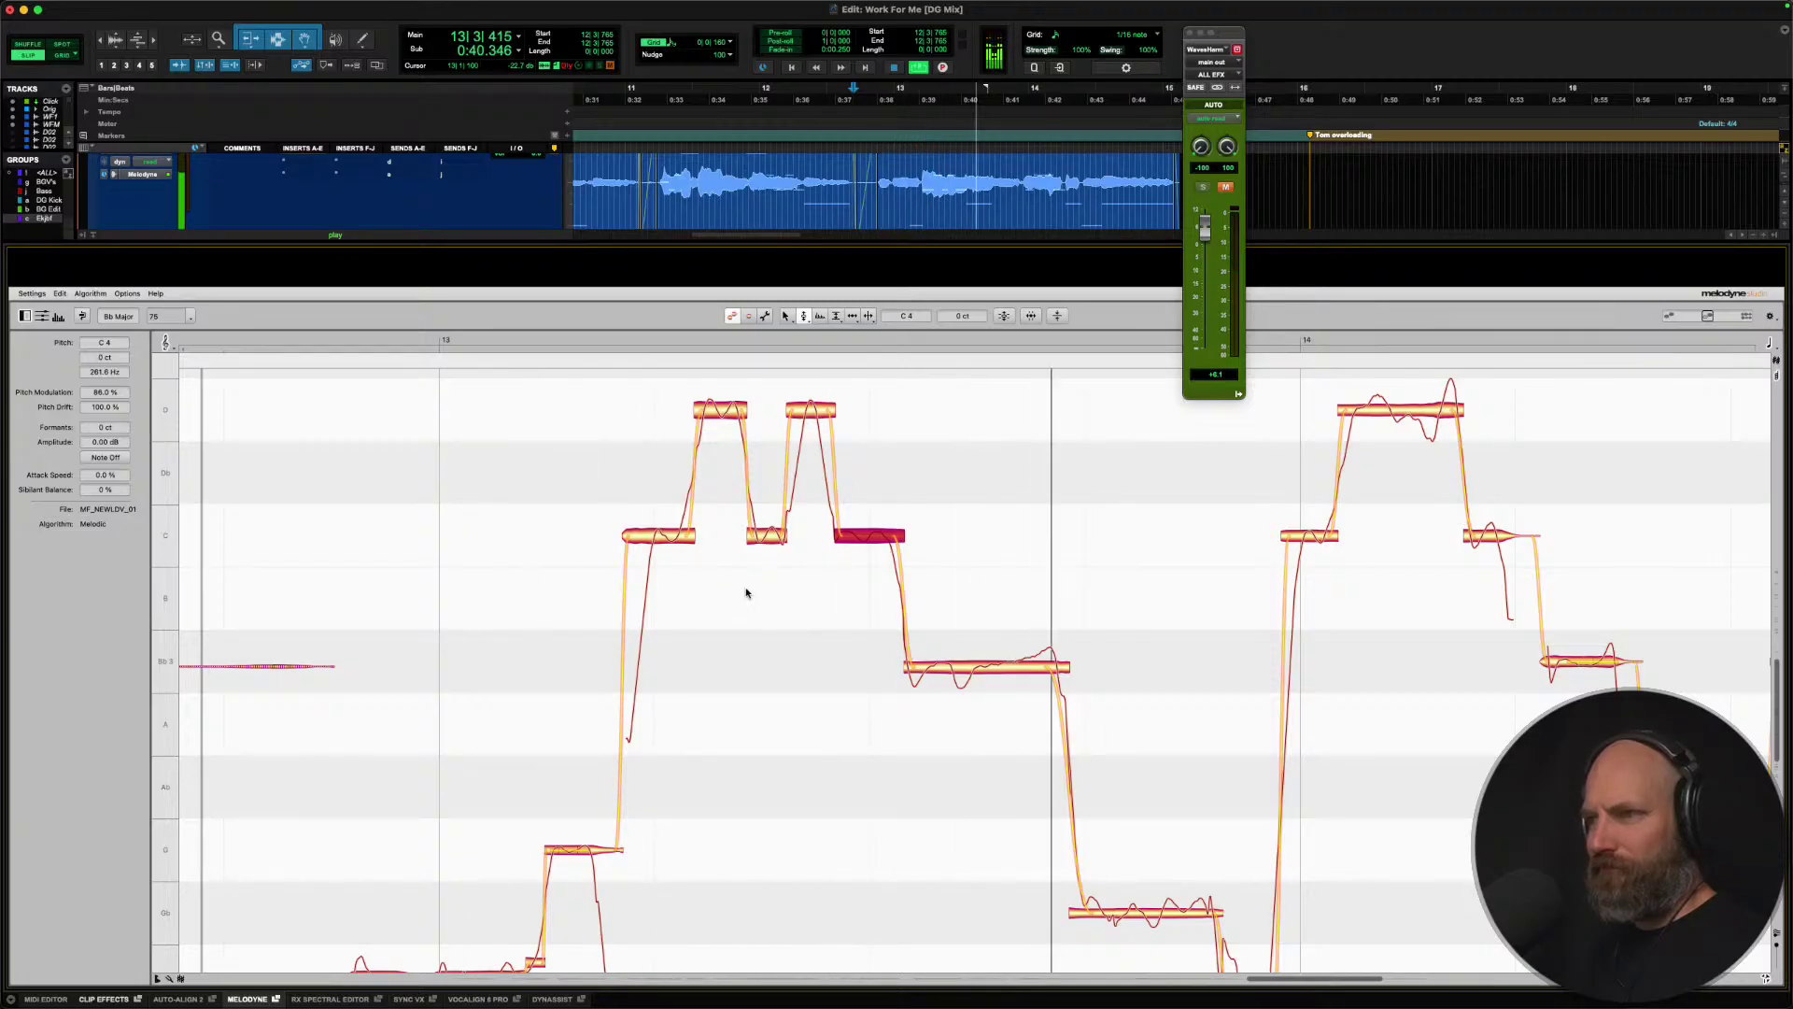
key(space)
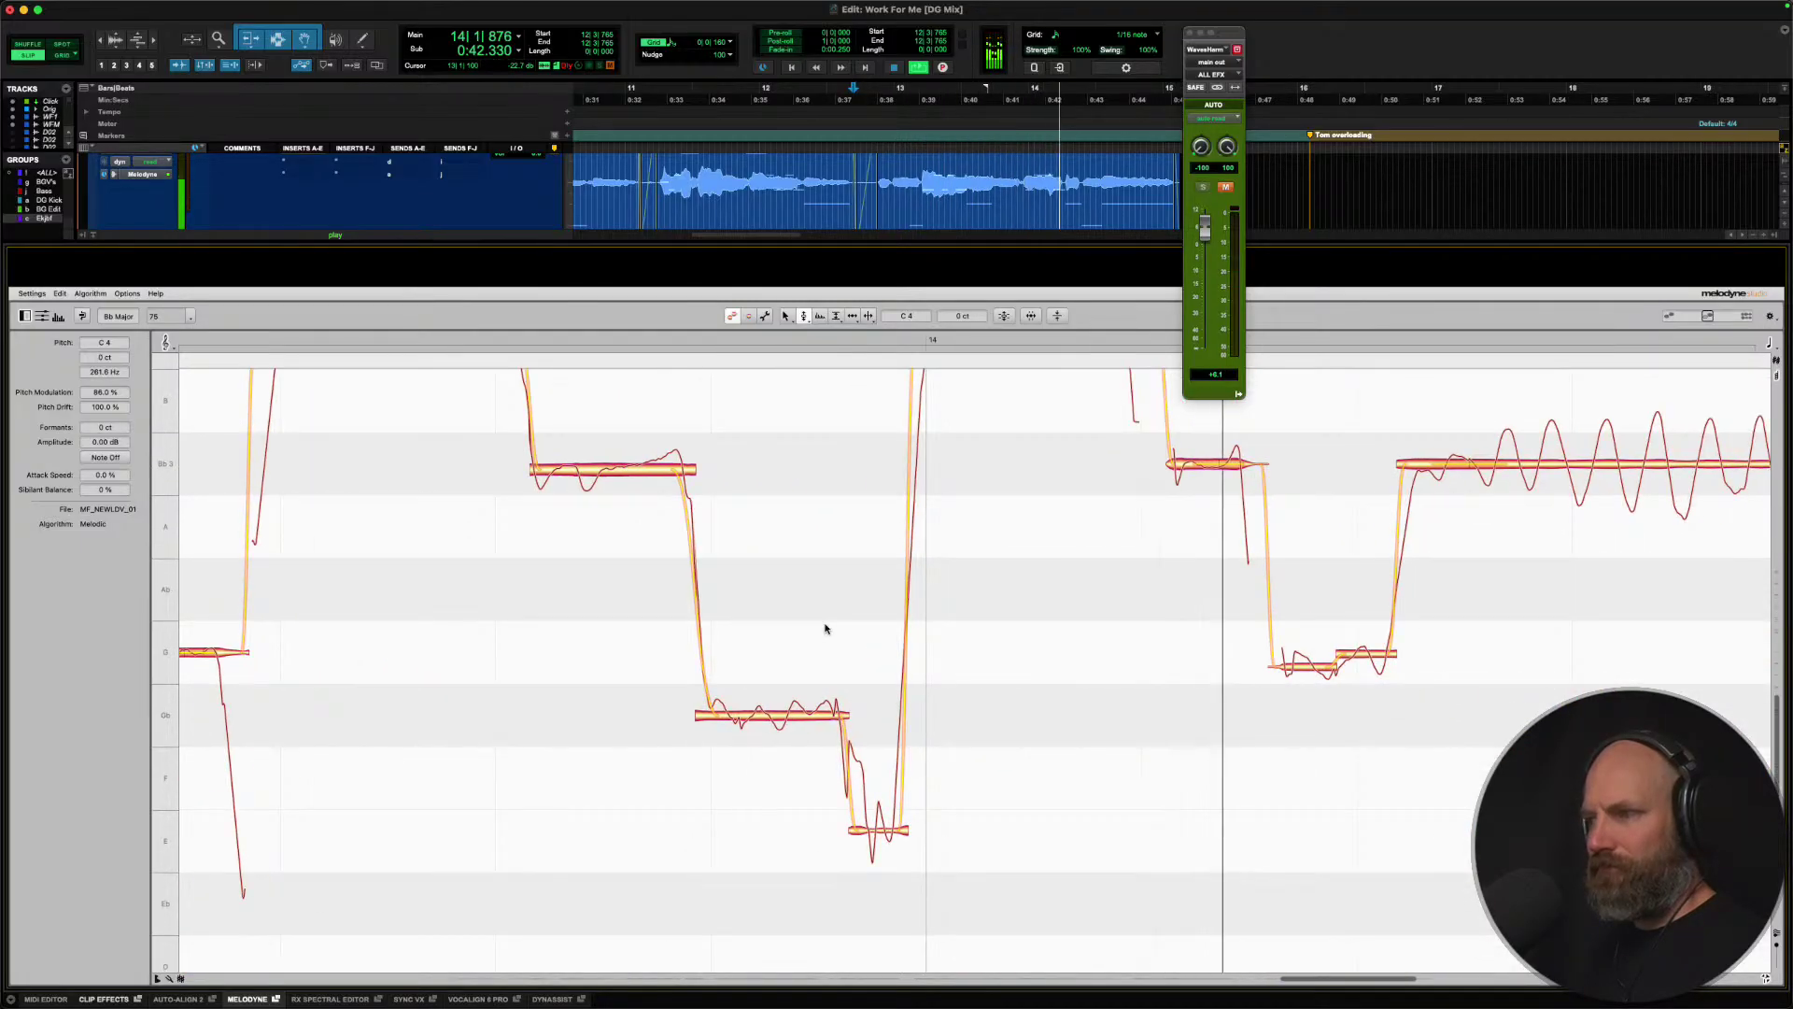
click(785, 714)
double_click(870, 831)
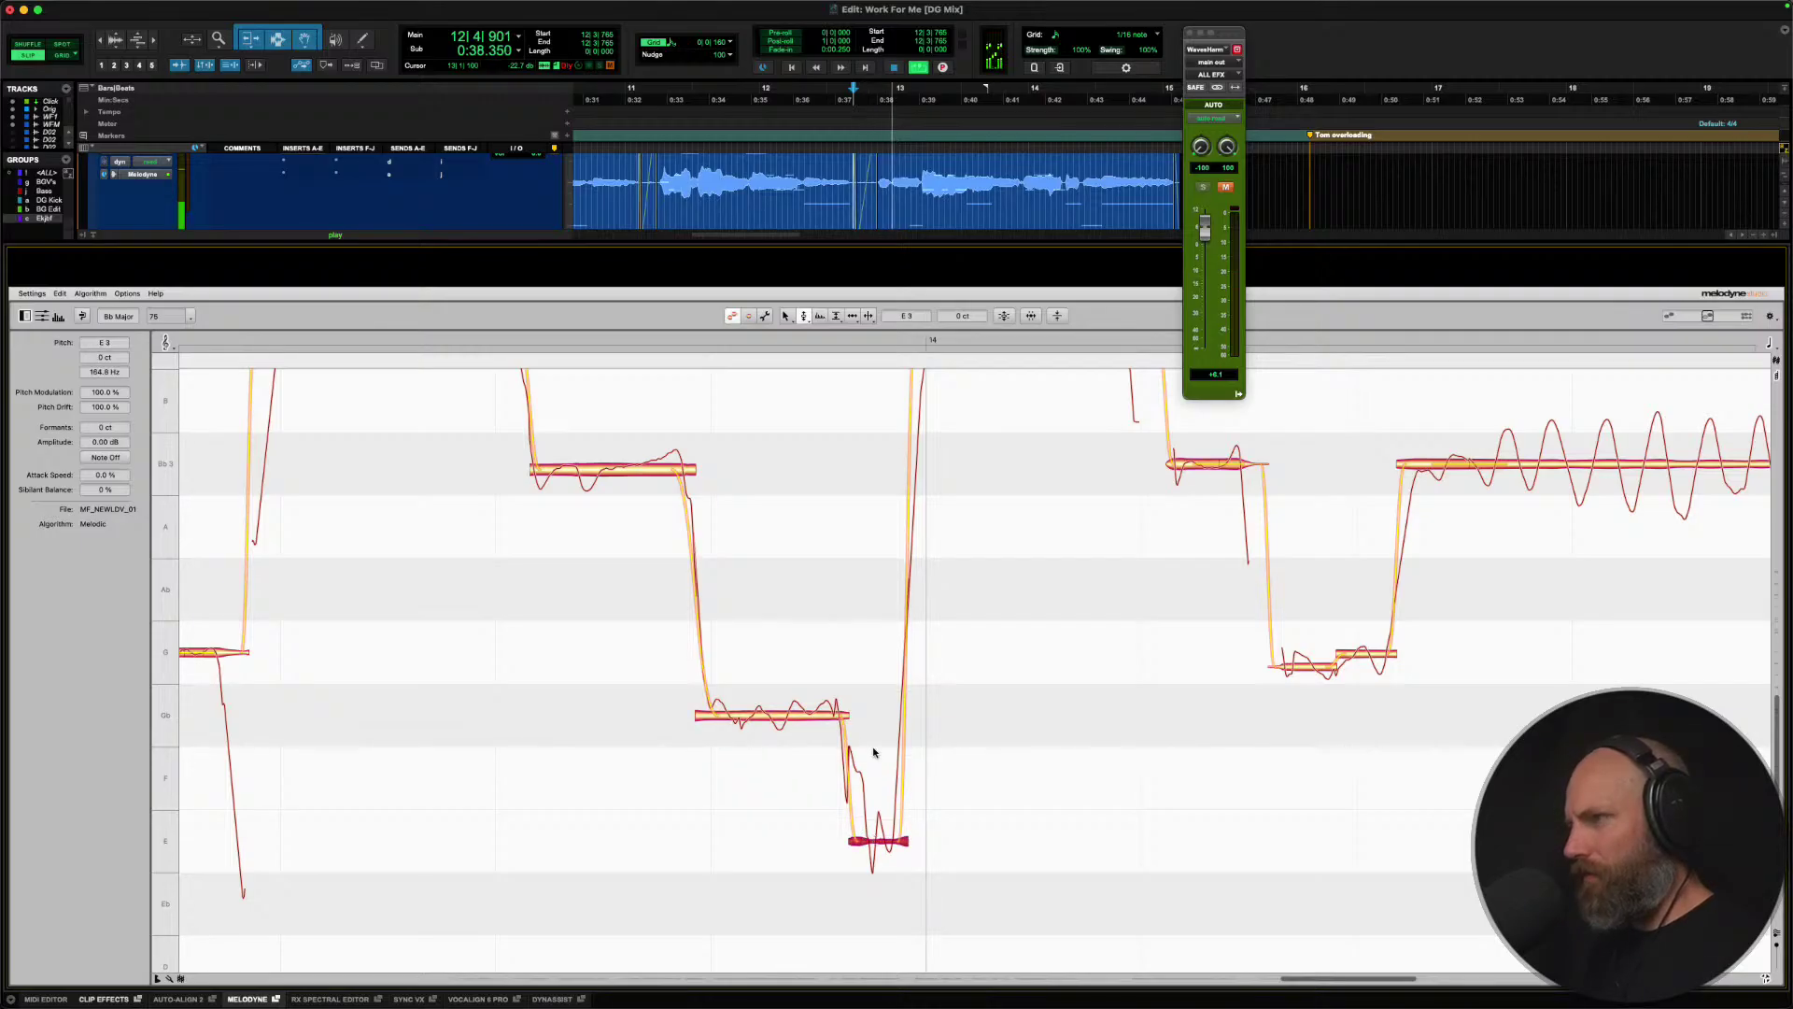
key(space)
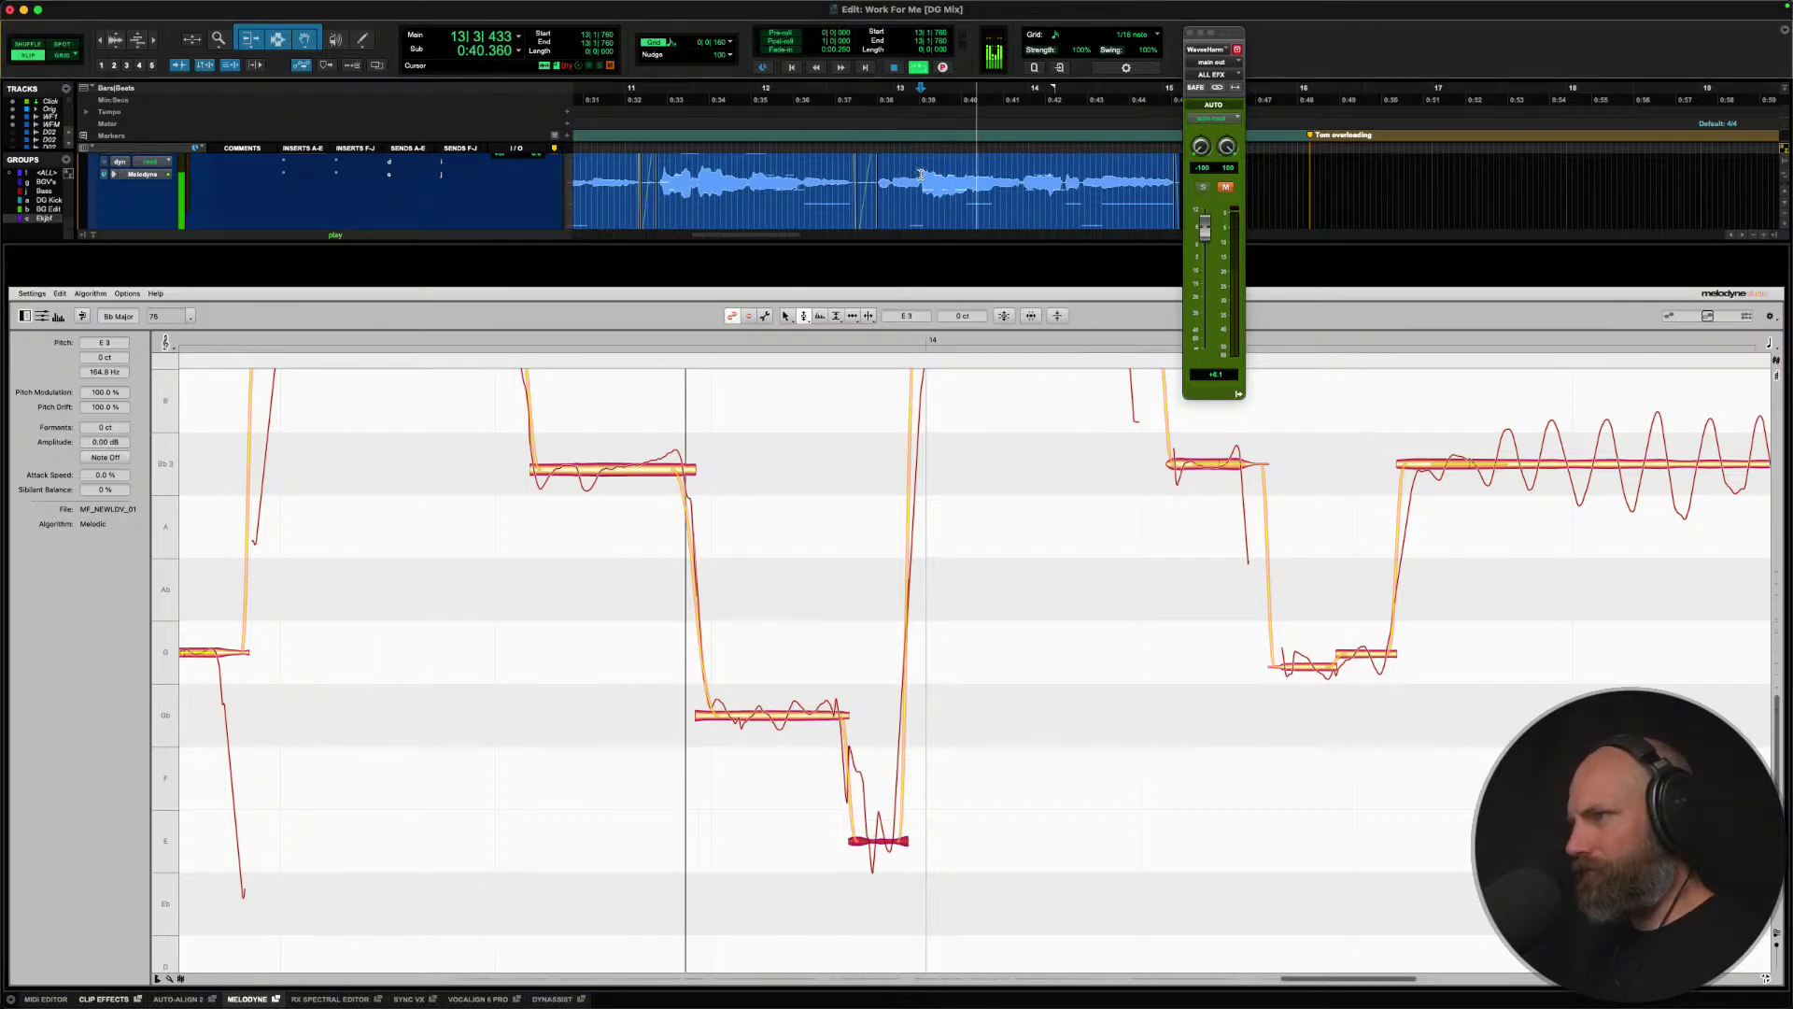
click(971, 174)
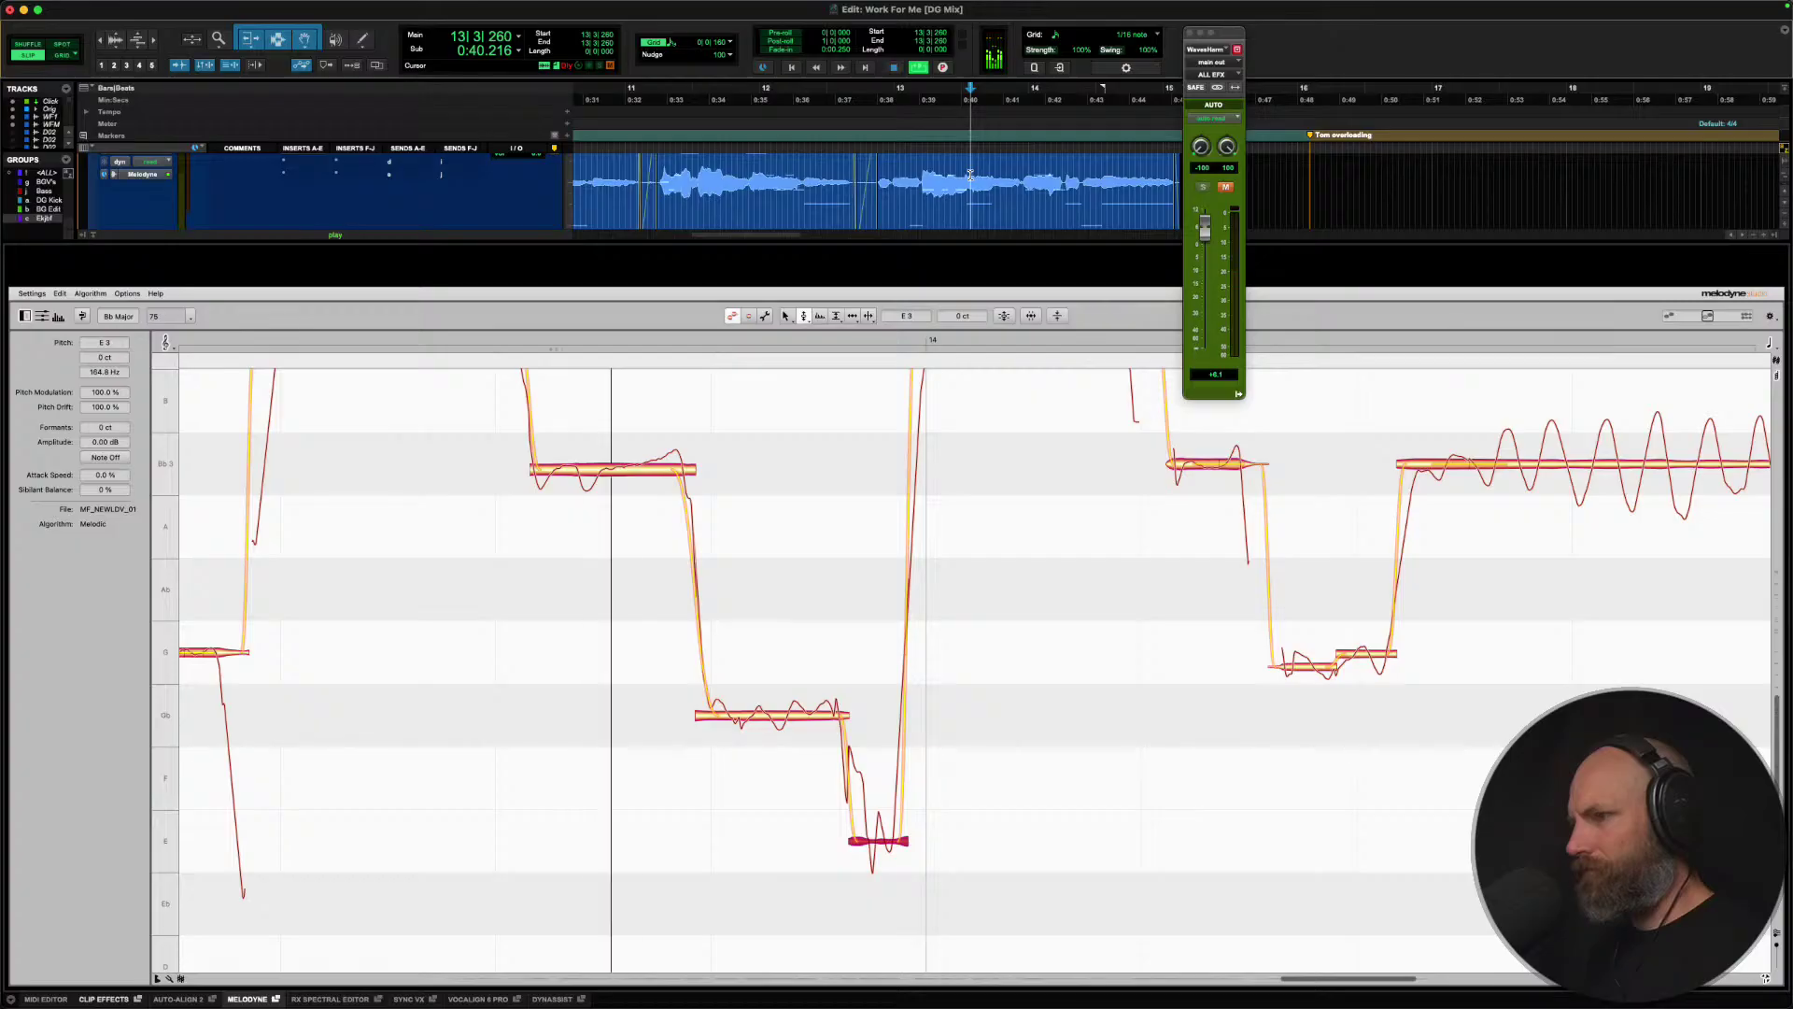
key(space)
Audition the phrase and split the high D 4 note just after bar 14 into four notes at its pitch bends.
scroll(921, 609, up, 5)
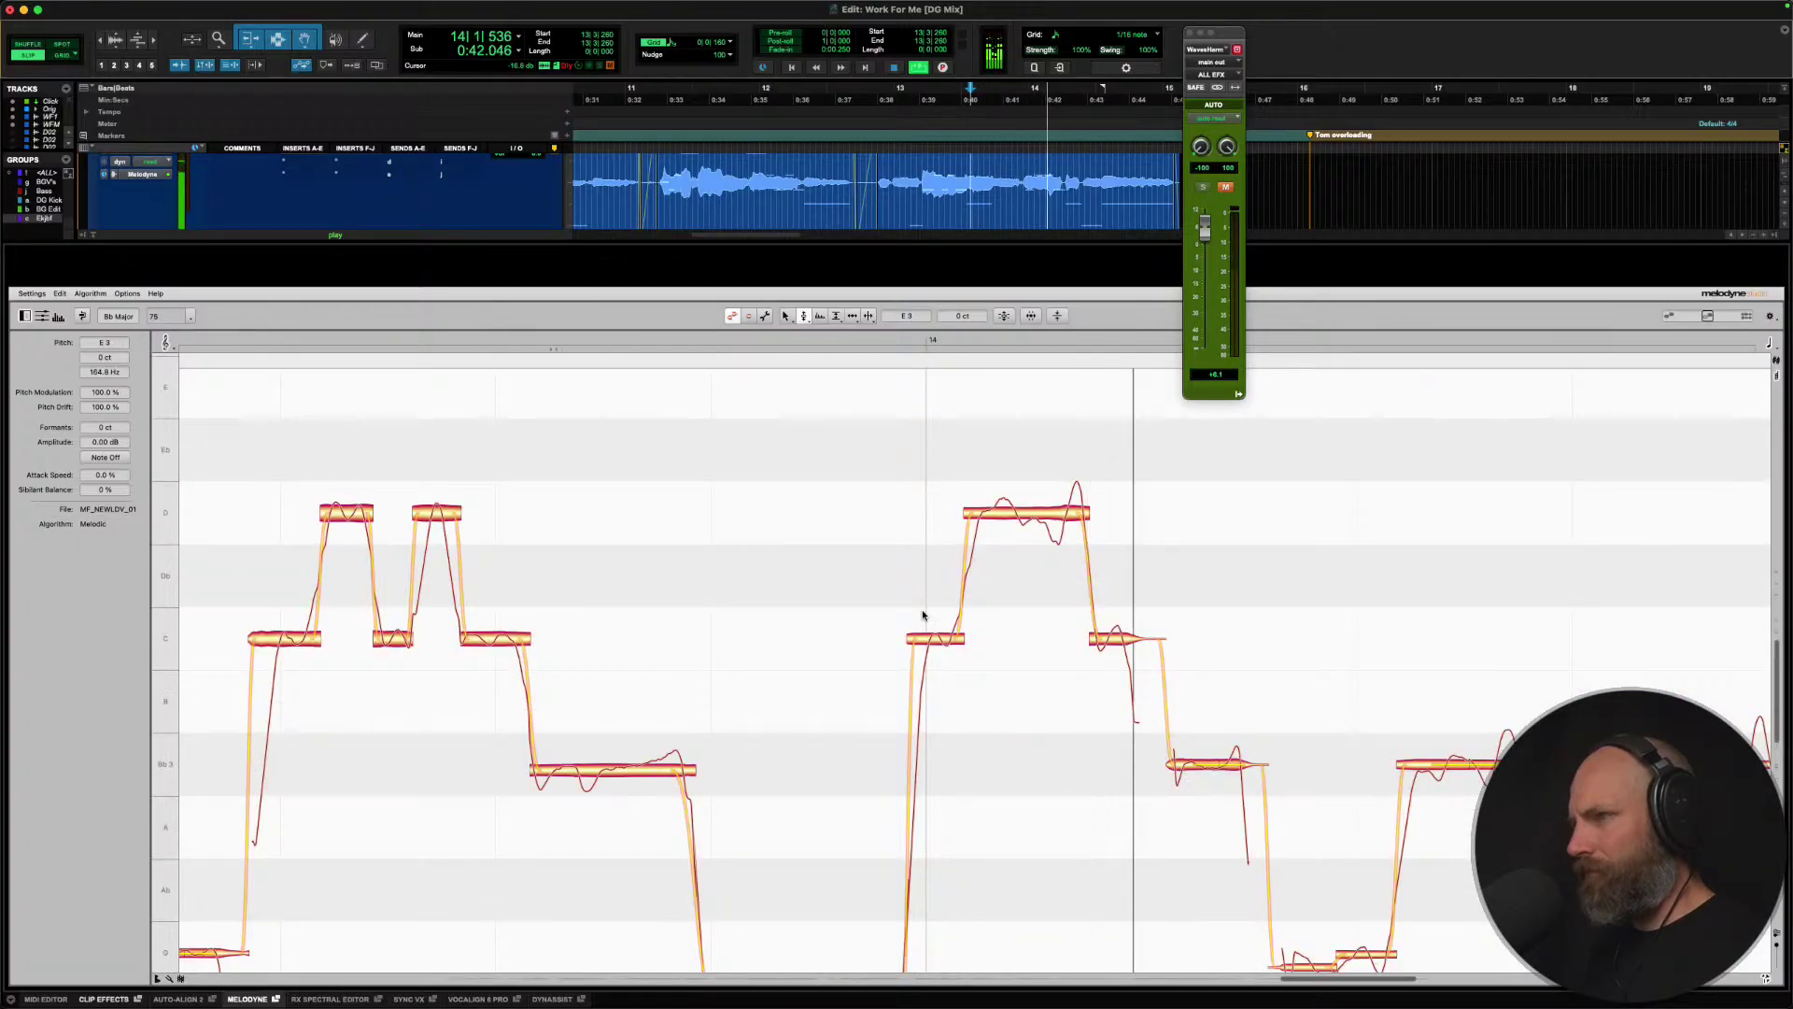
key(space)
key(space)
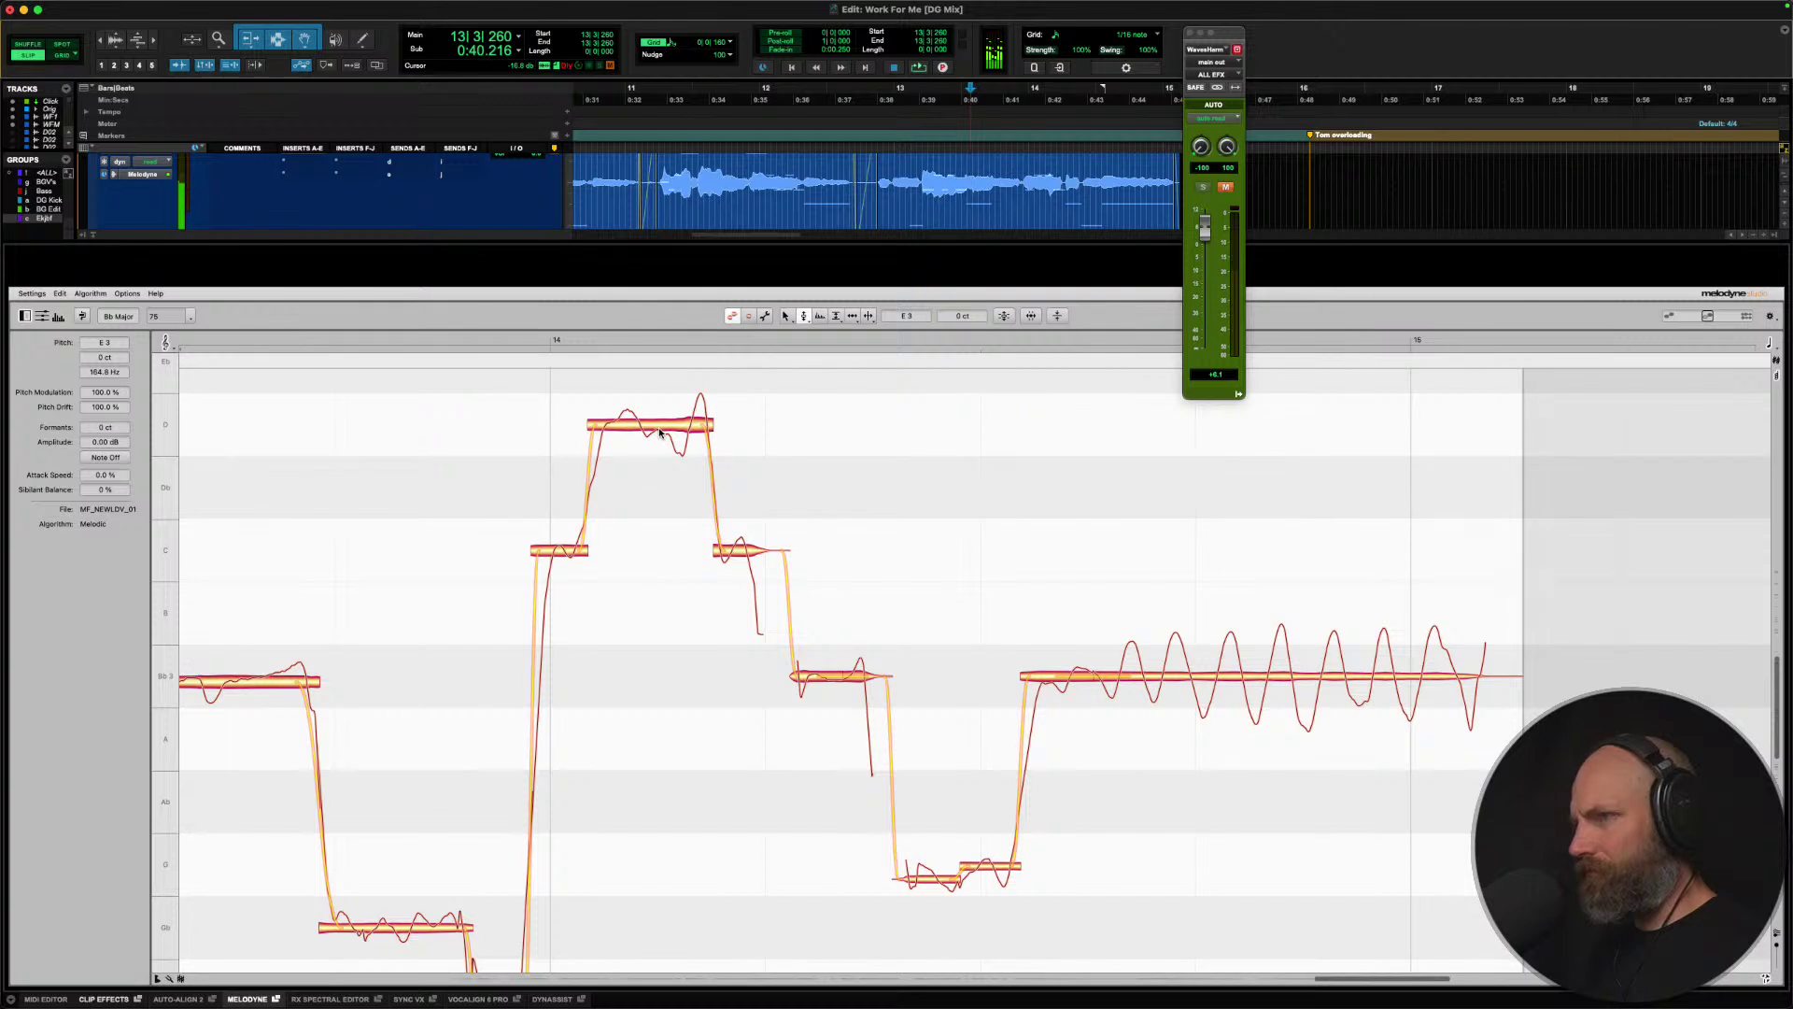
right_click(641, 427)
key(space)
click(724, 429)
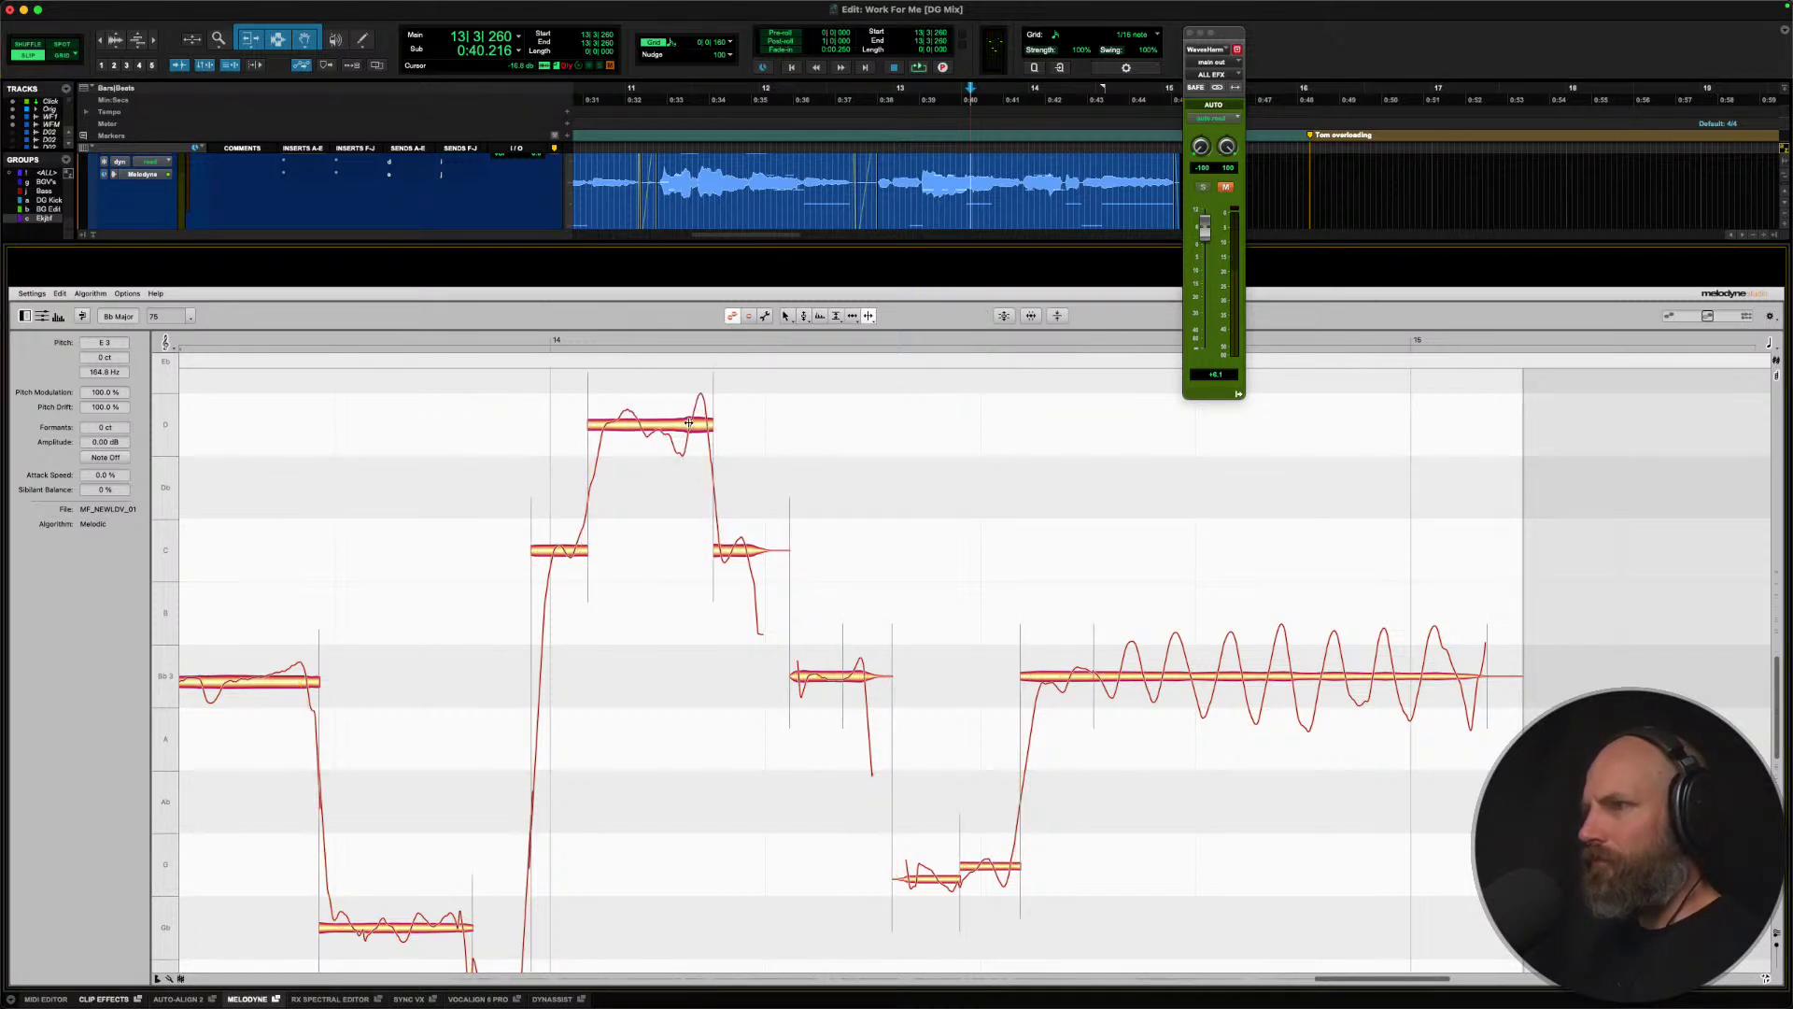
click(689, 423)
click(640, 435)
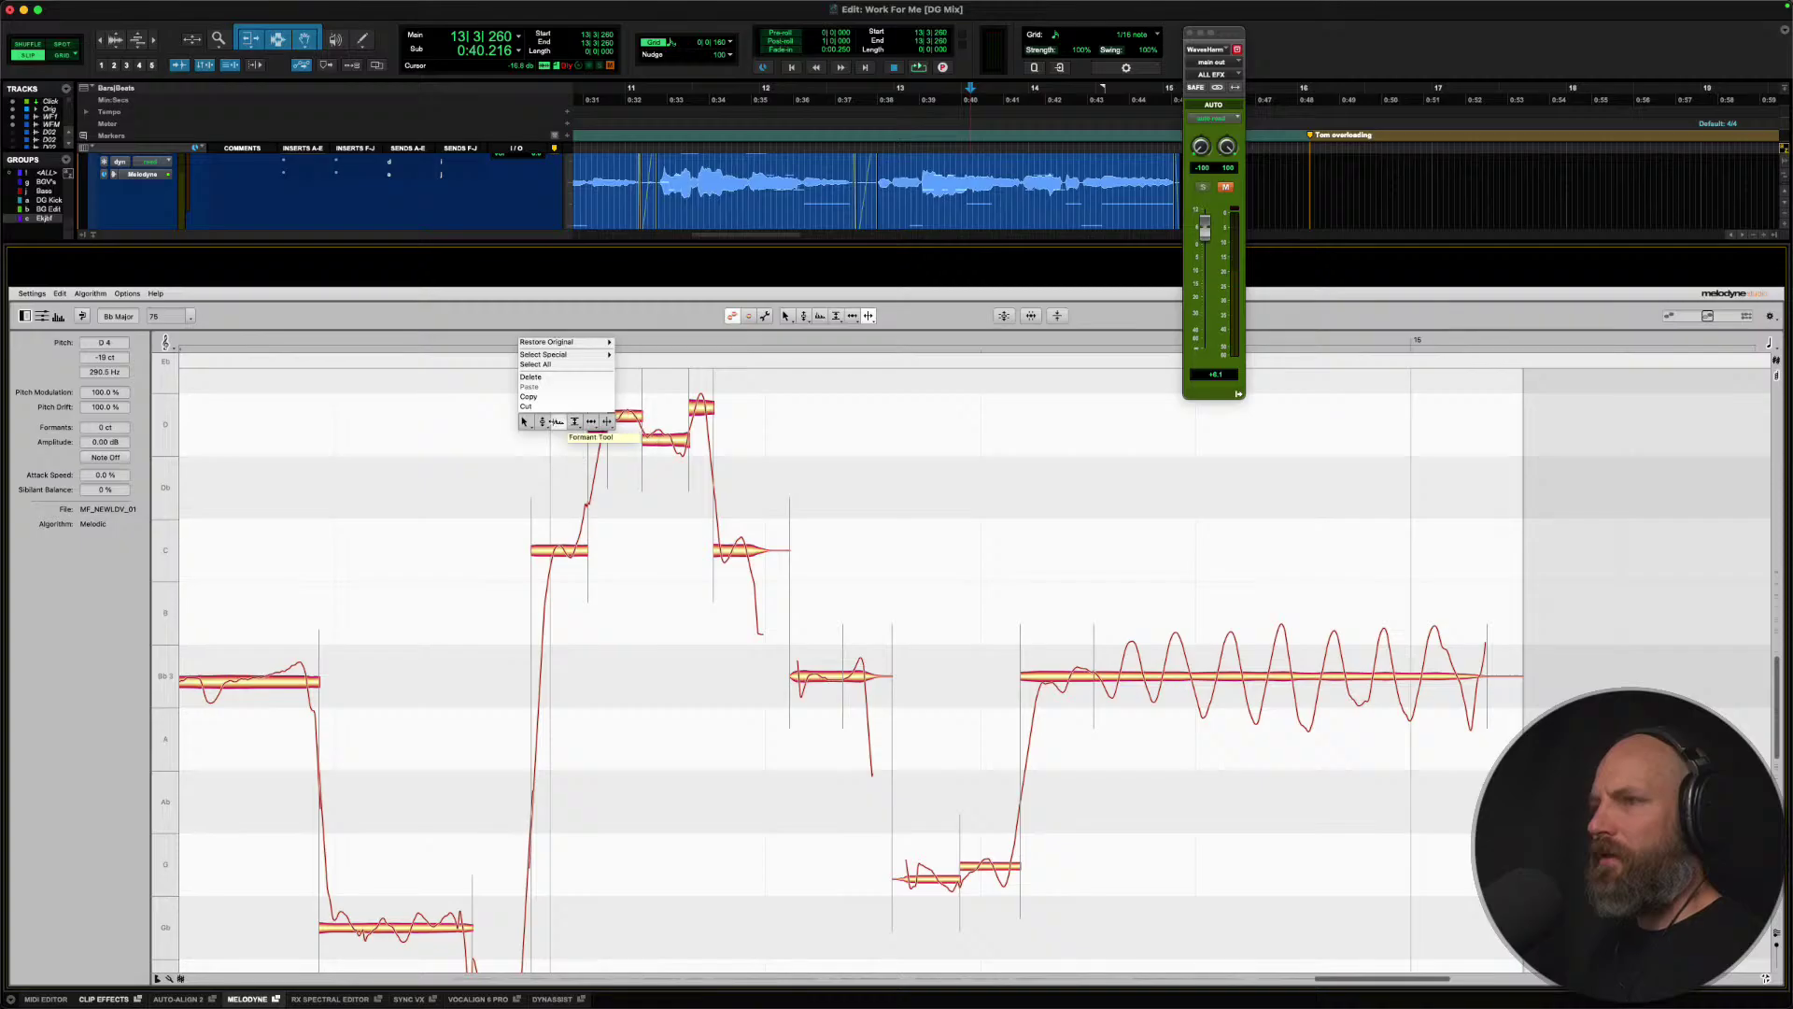
Centre the split D 4 parts at 0 ct and audition the phrase through the final sustained Bb 3 note.
click(543, 421)
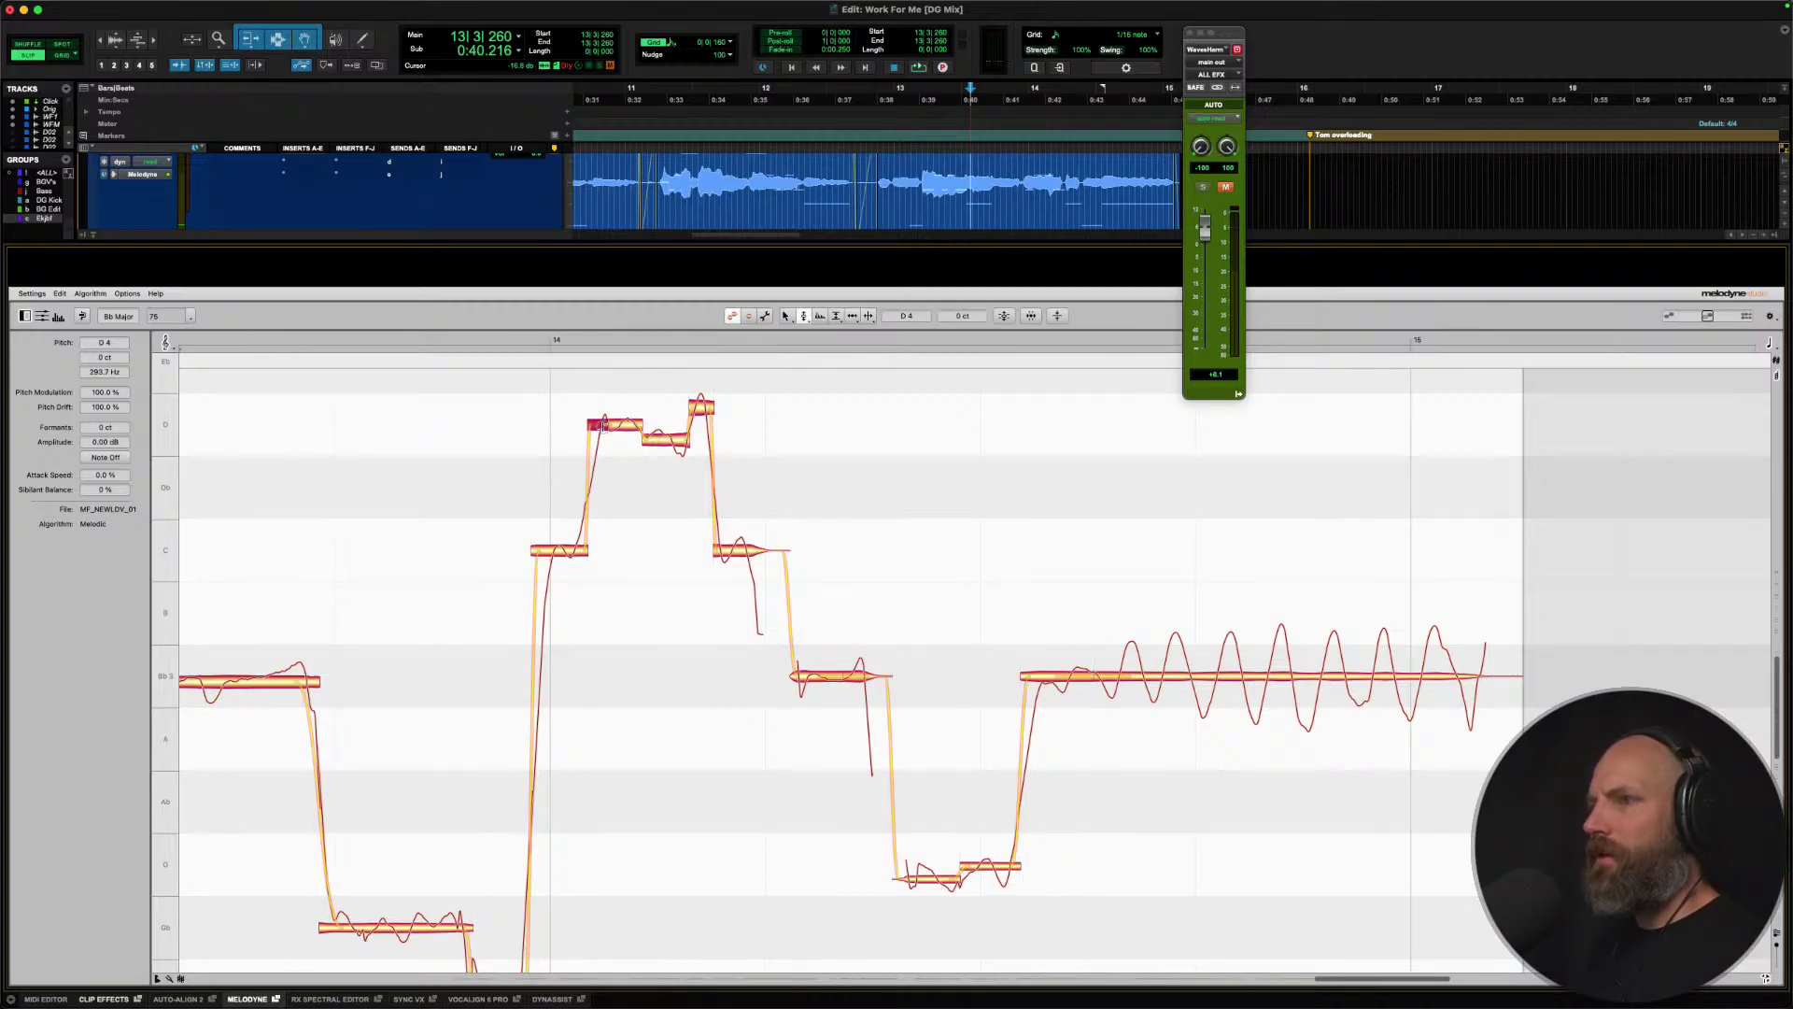
scroll(608, 377, up, 5)
scroll(641, 412, down, 3)
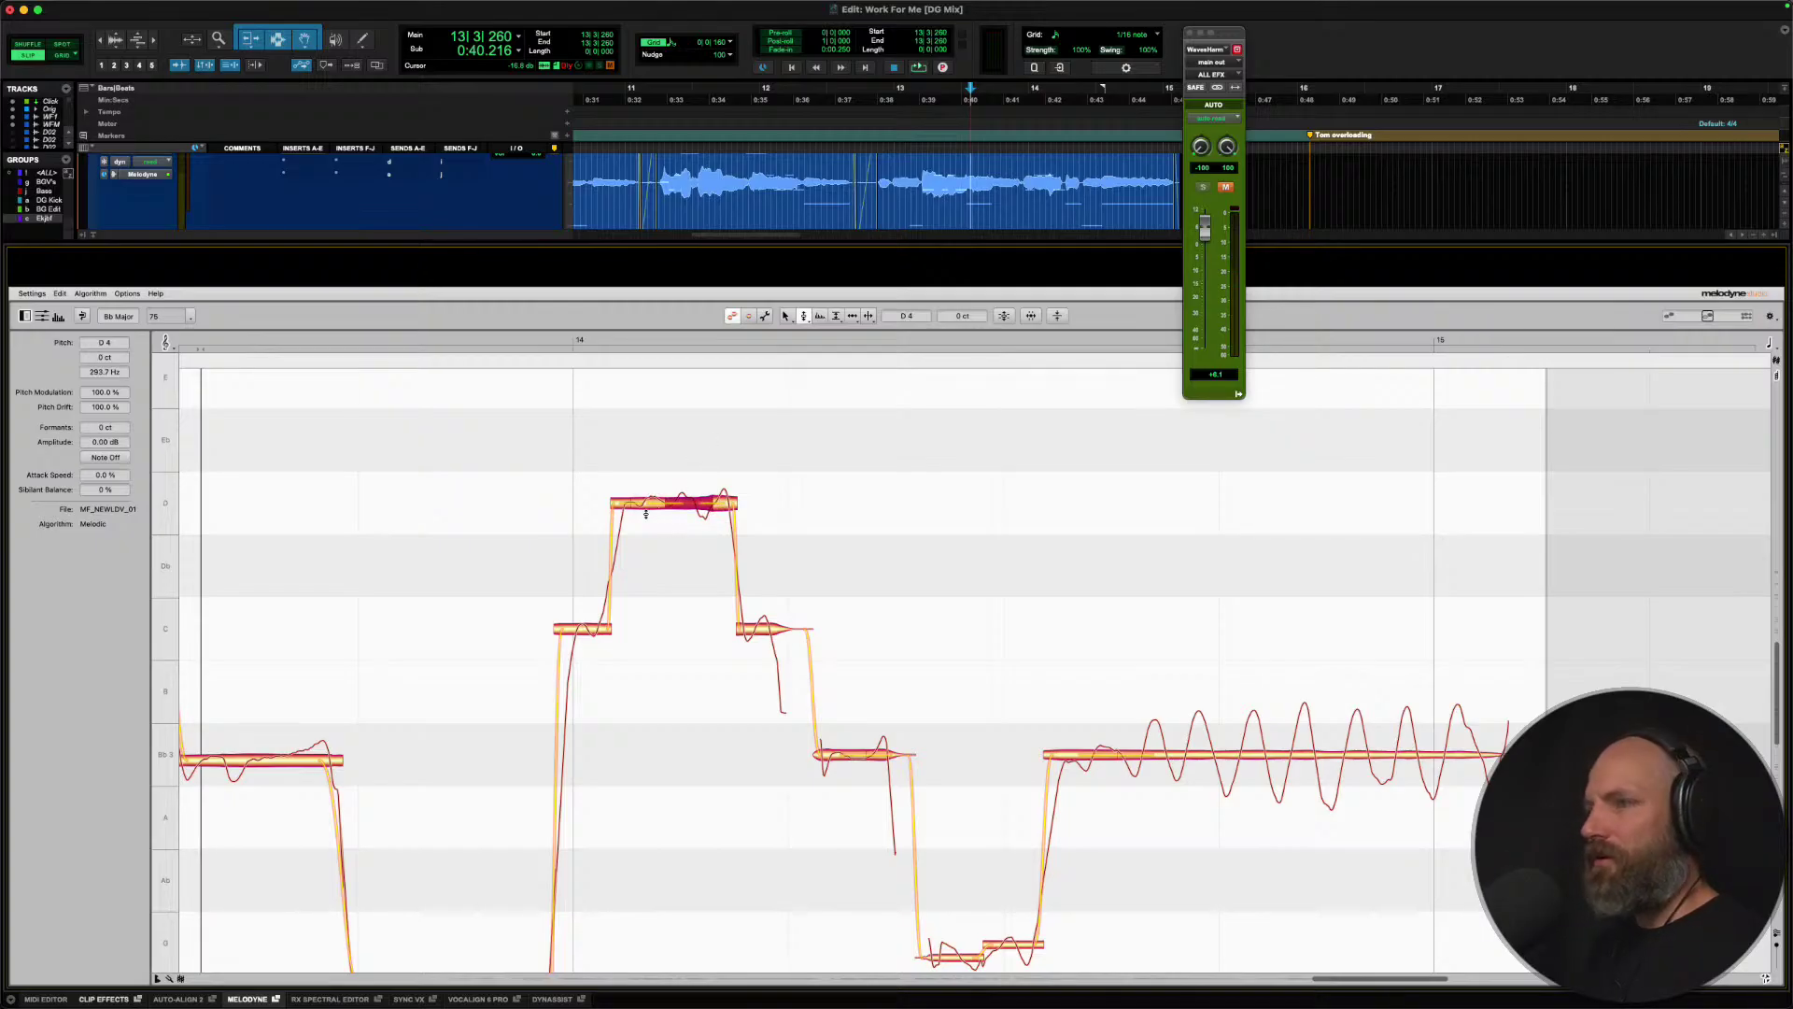
key(space)
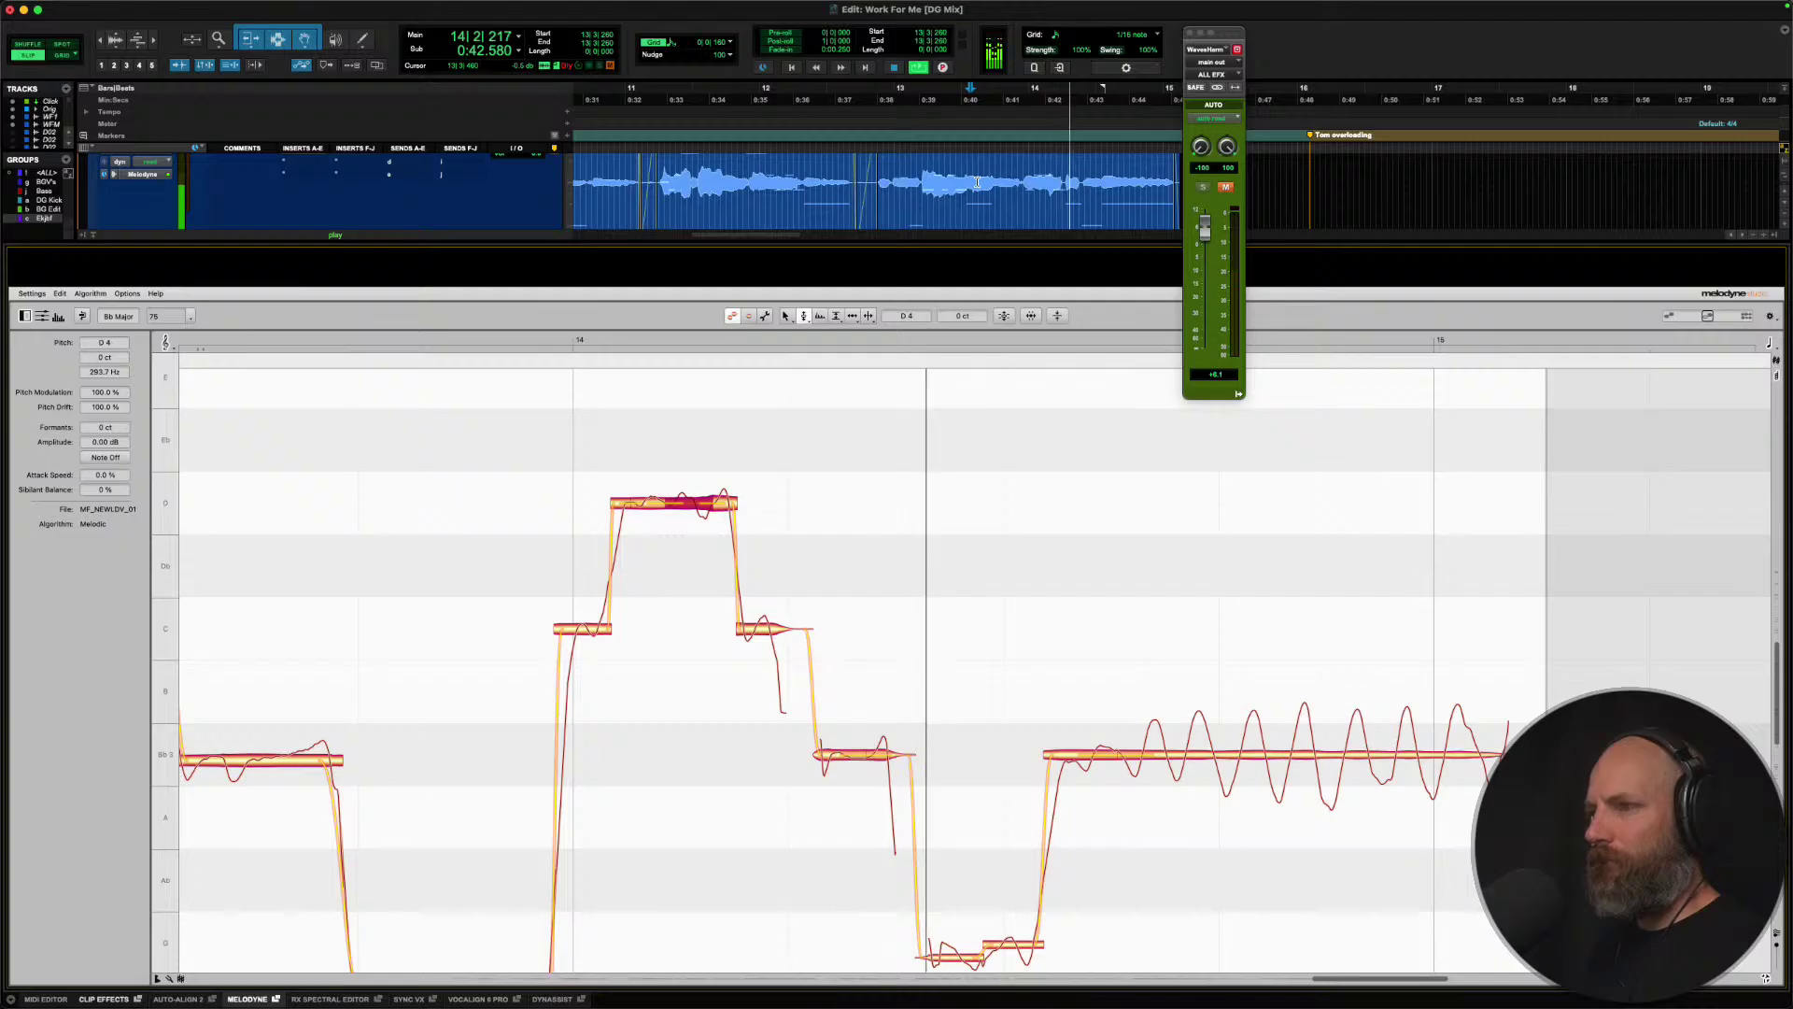
scroll(735, 534, down, 3)
scroll(733, 534, right, 3)
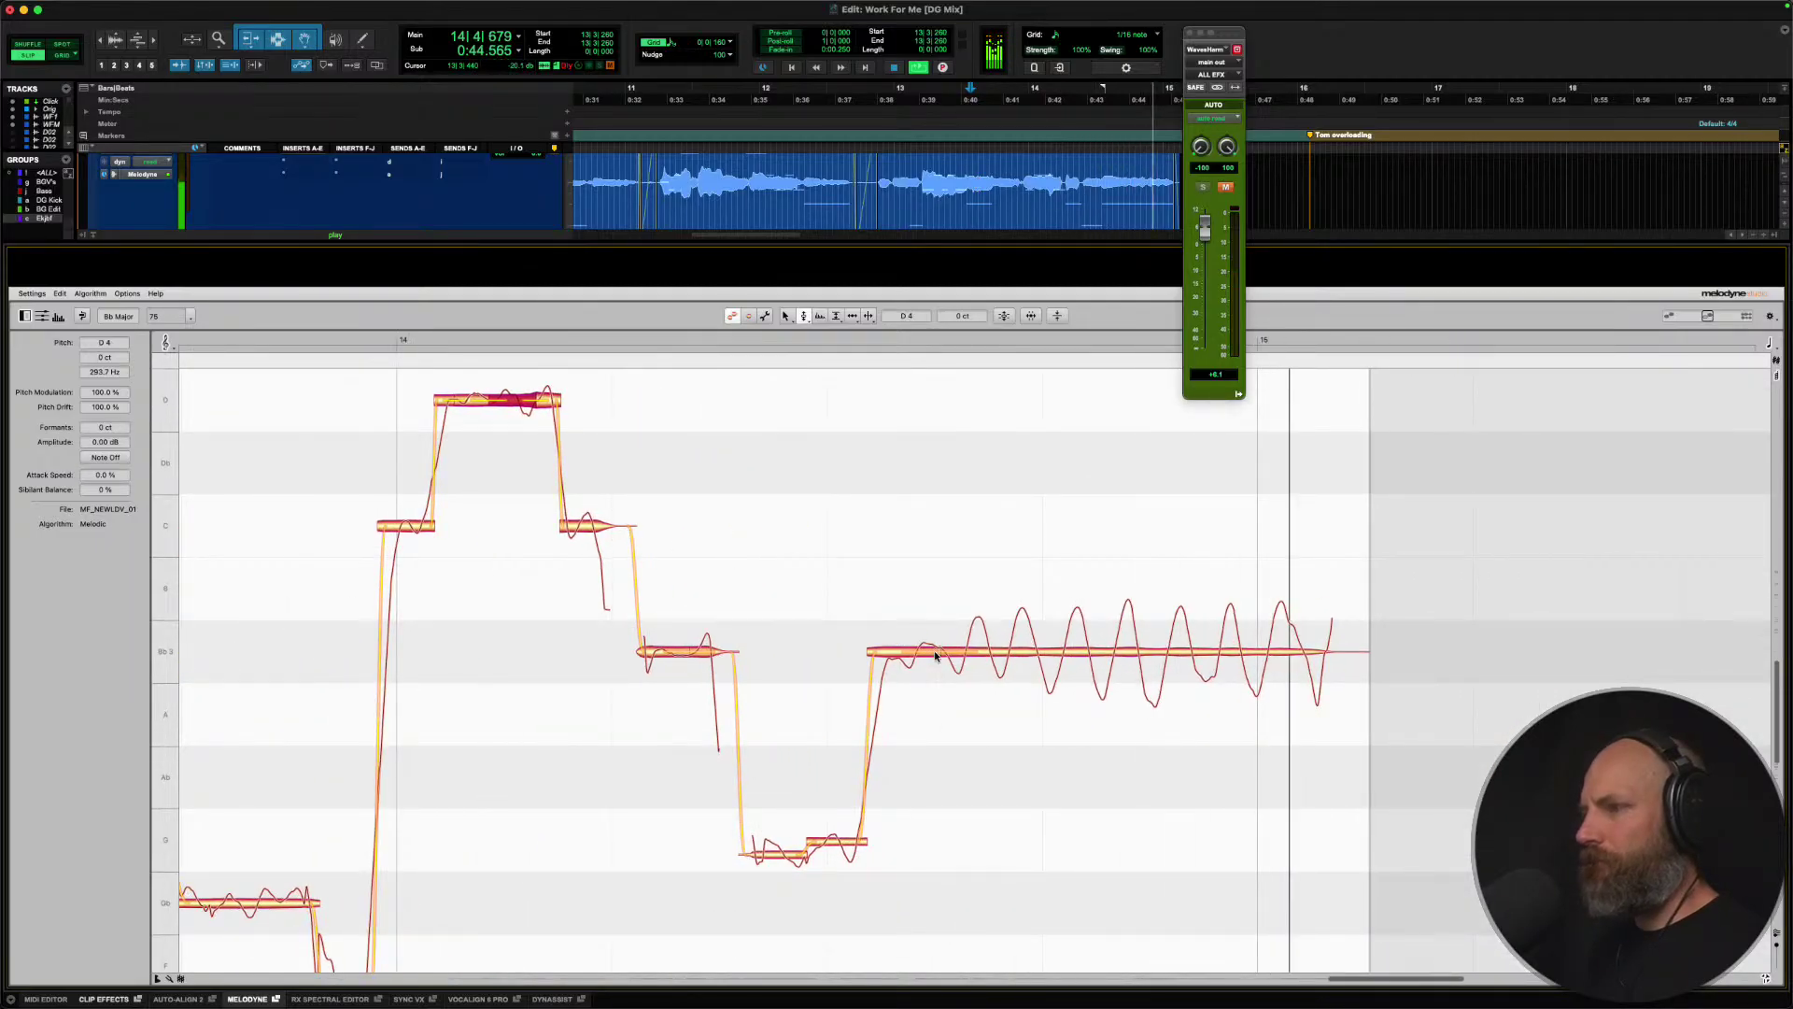
key(space)
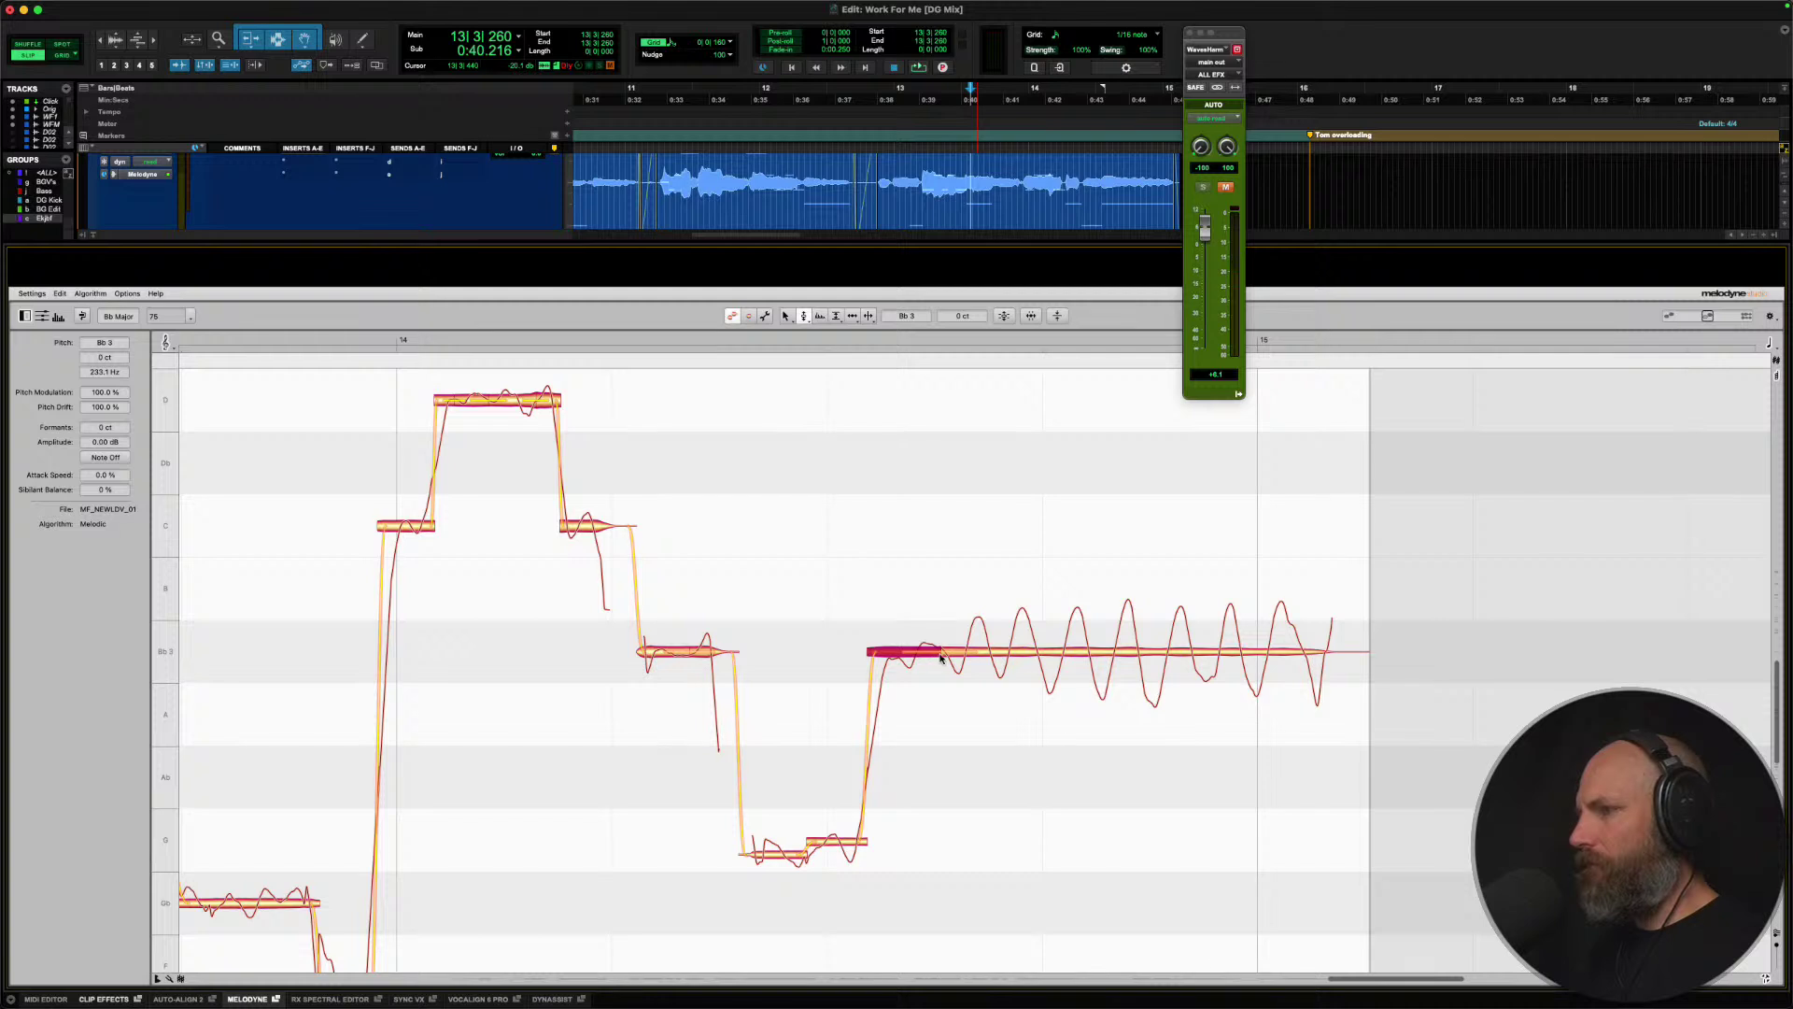
right_click(943, 654)
click(973, 676)
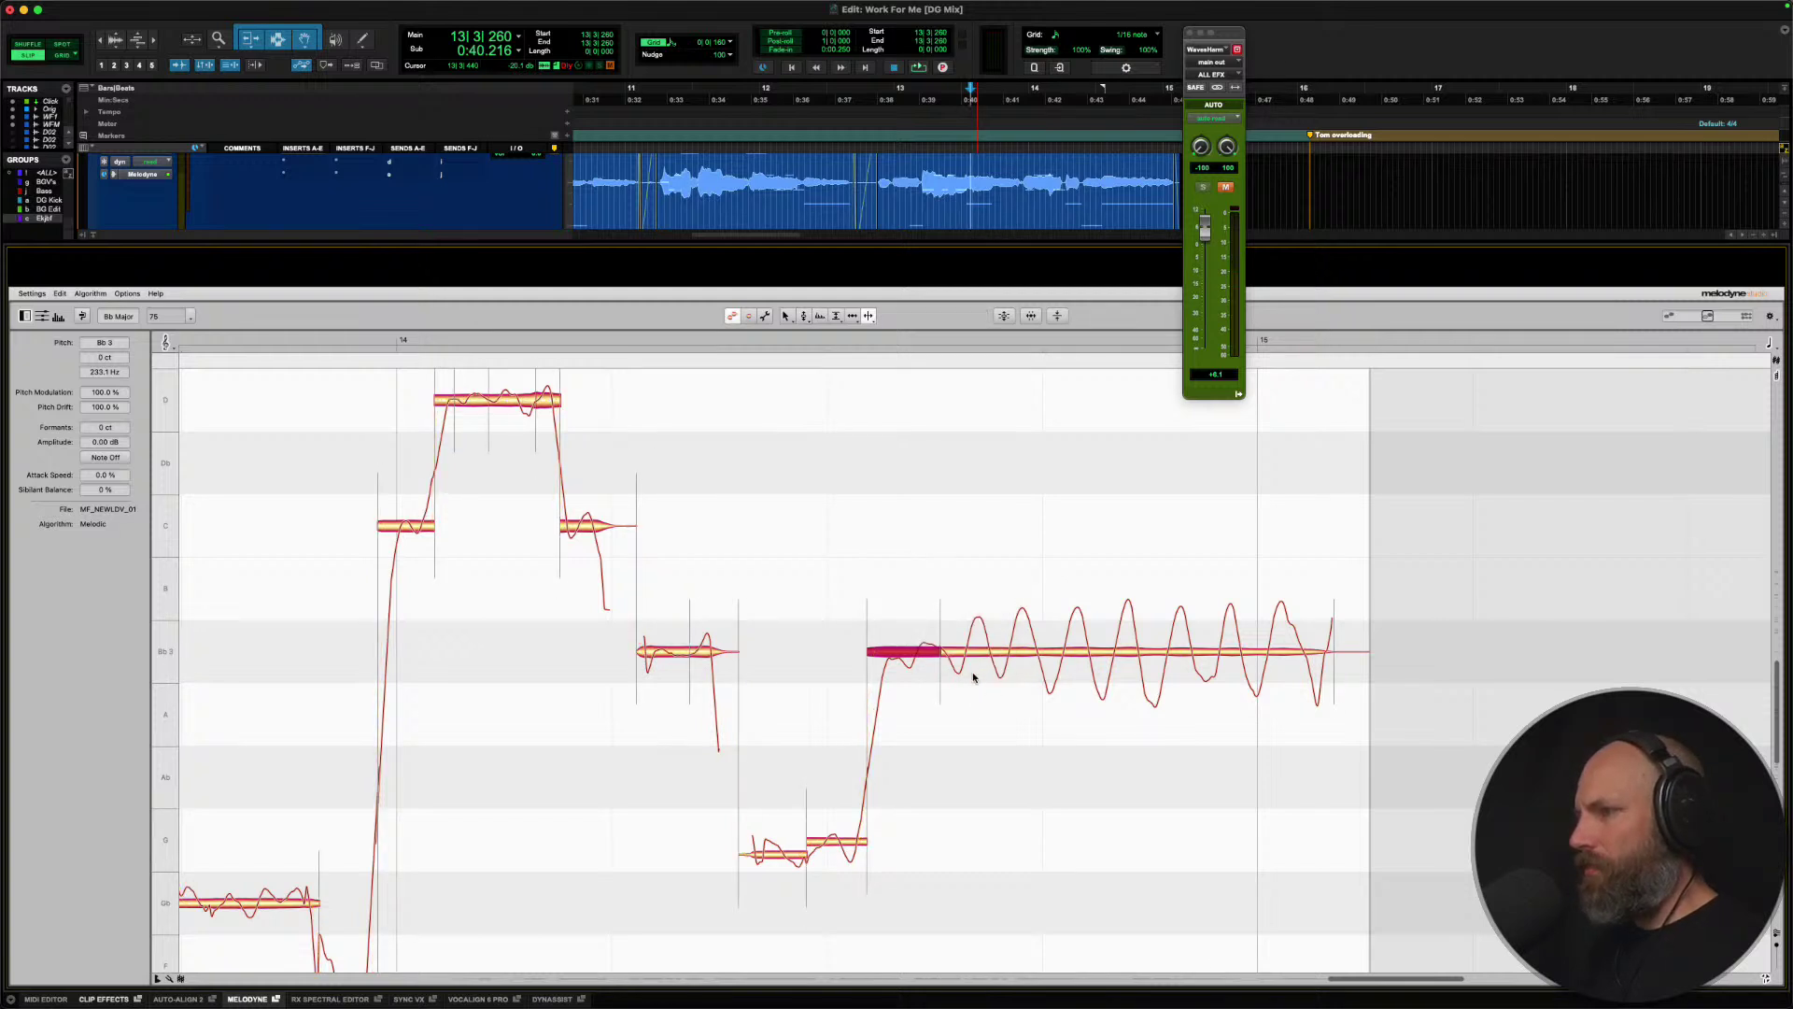
right_click(929, 644)
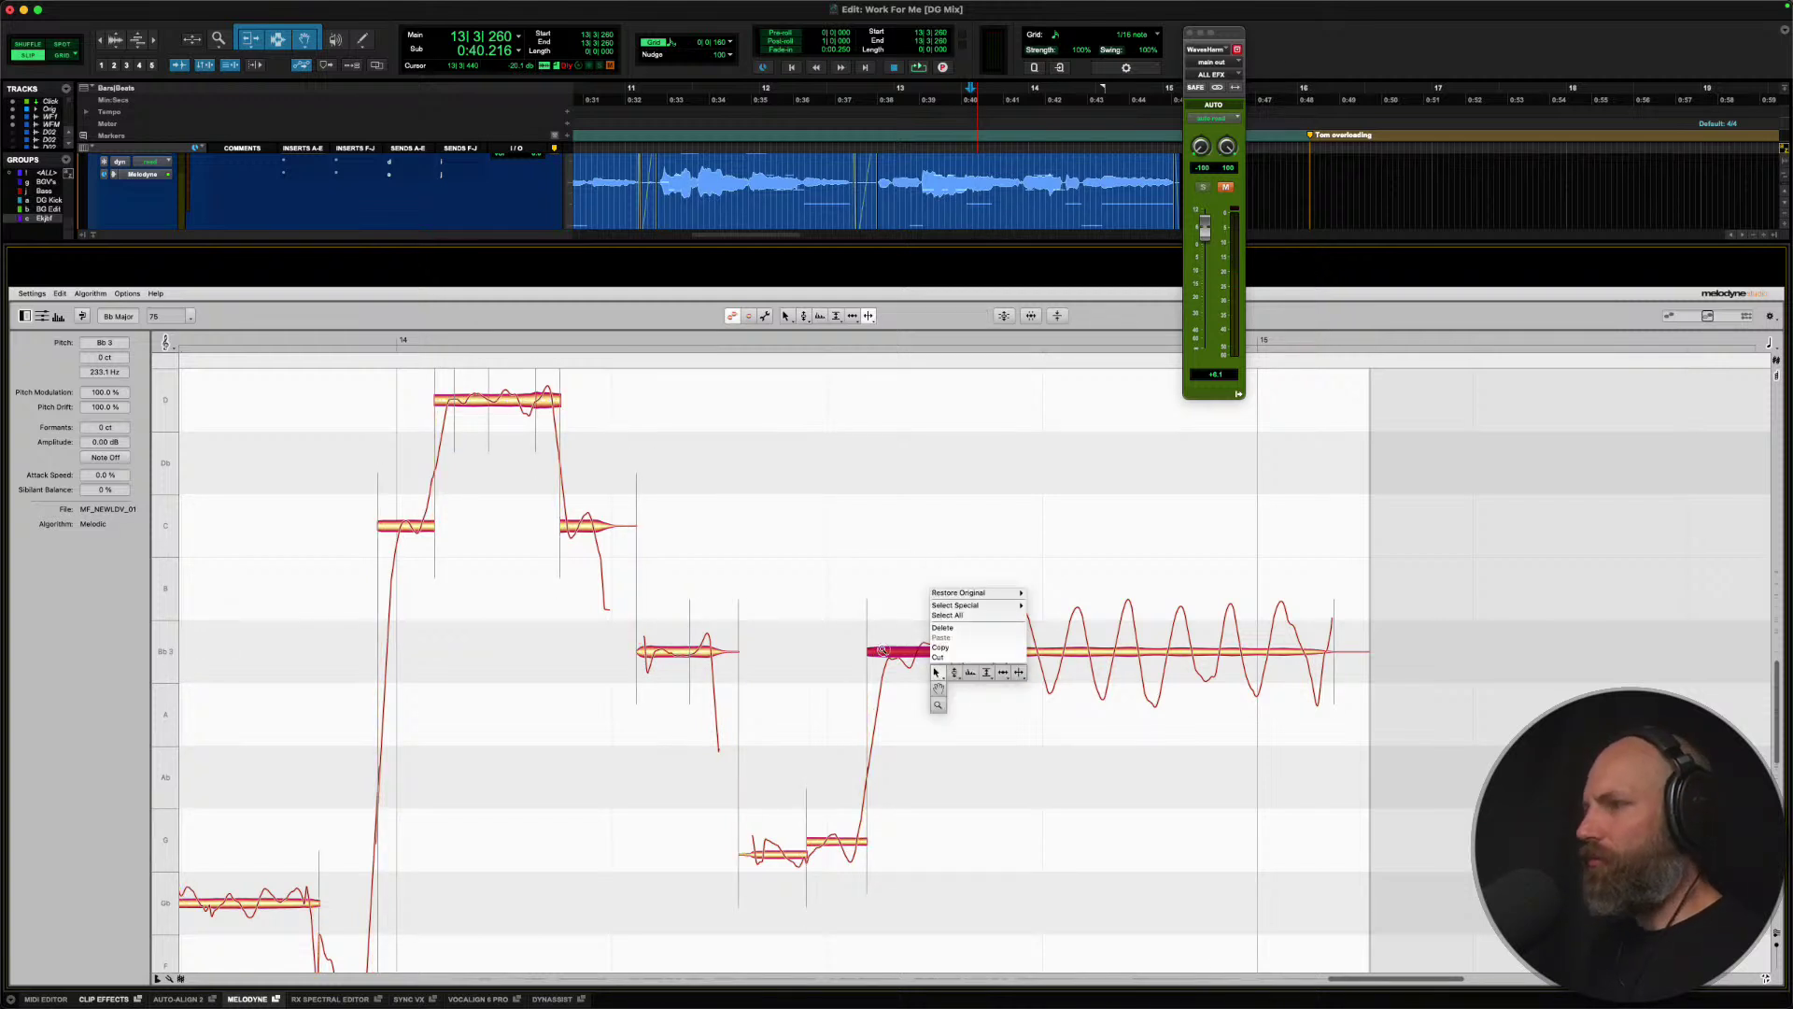
click(937, 654)
right_click(977, 697)
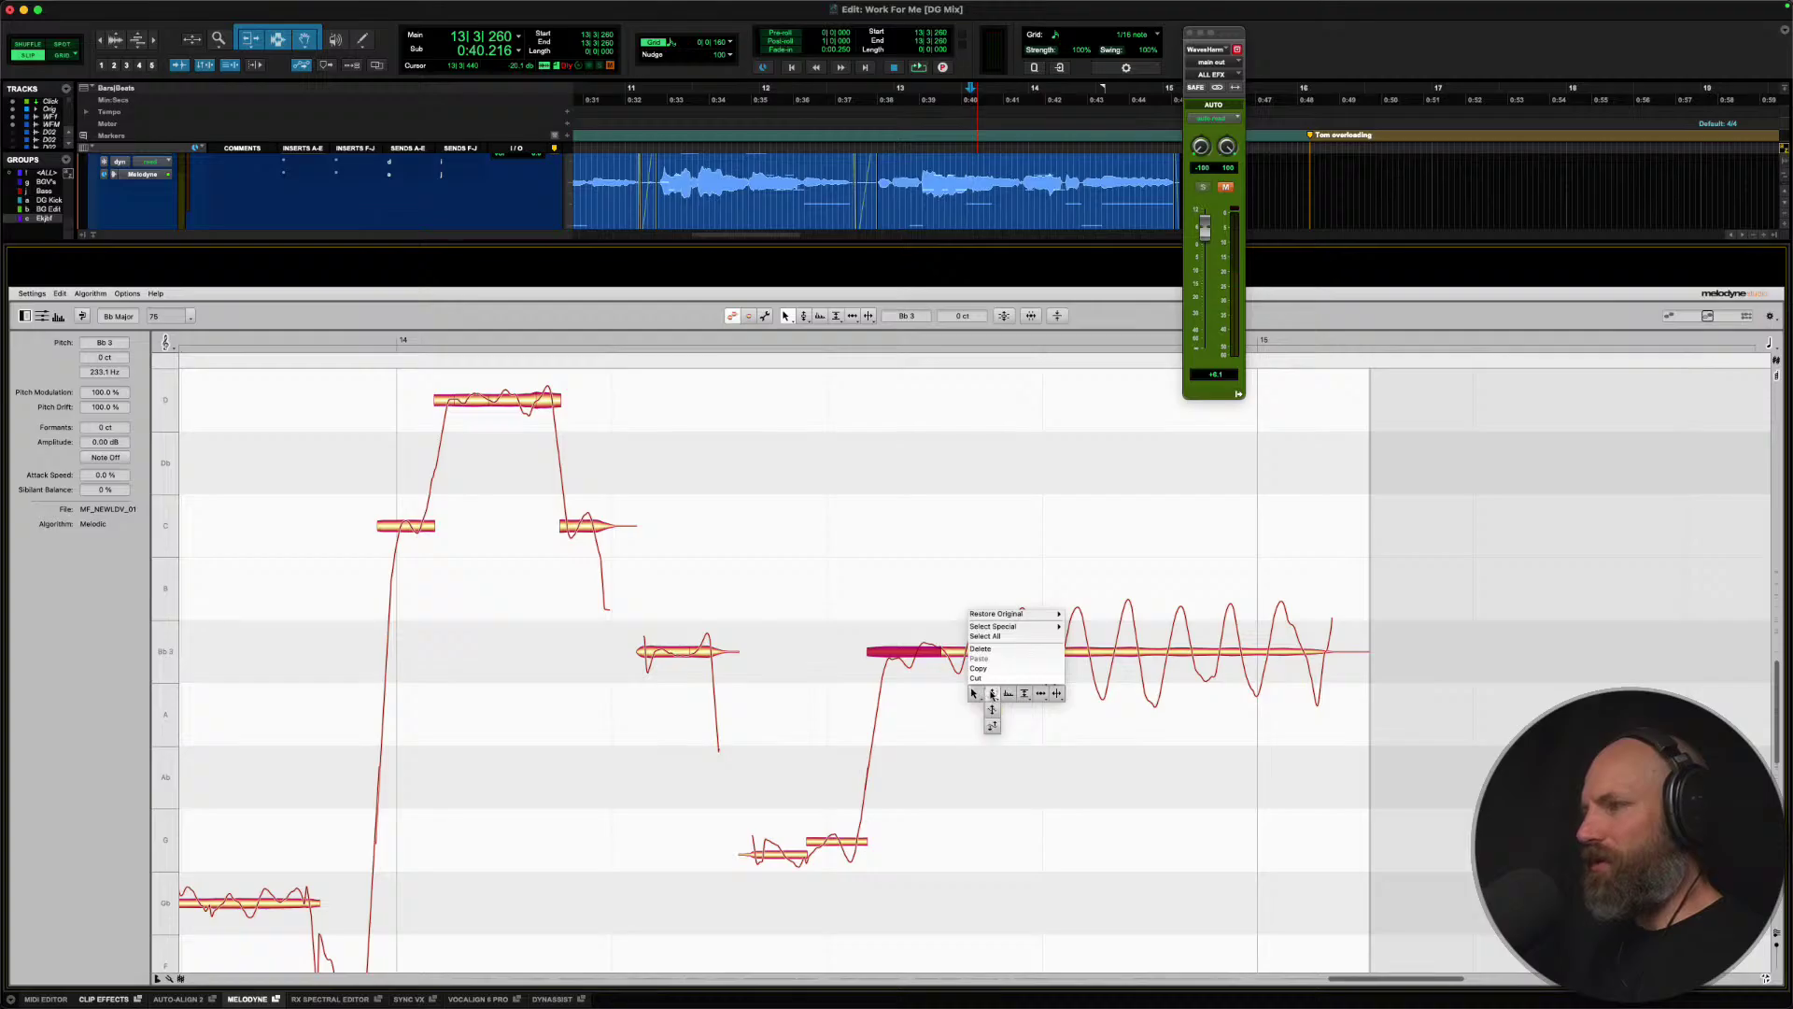
click(992, 694)
Show the whole vocal clip and play the tuned performance from just before its first phrase.
drag(1047, 712, 816, 597)
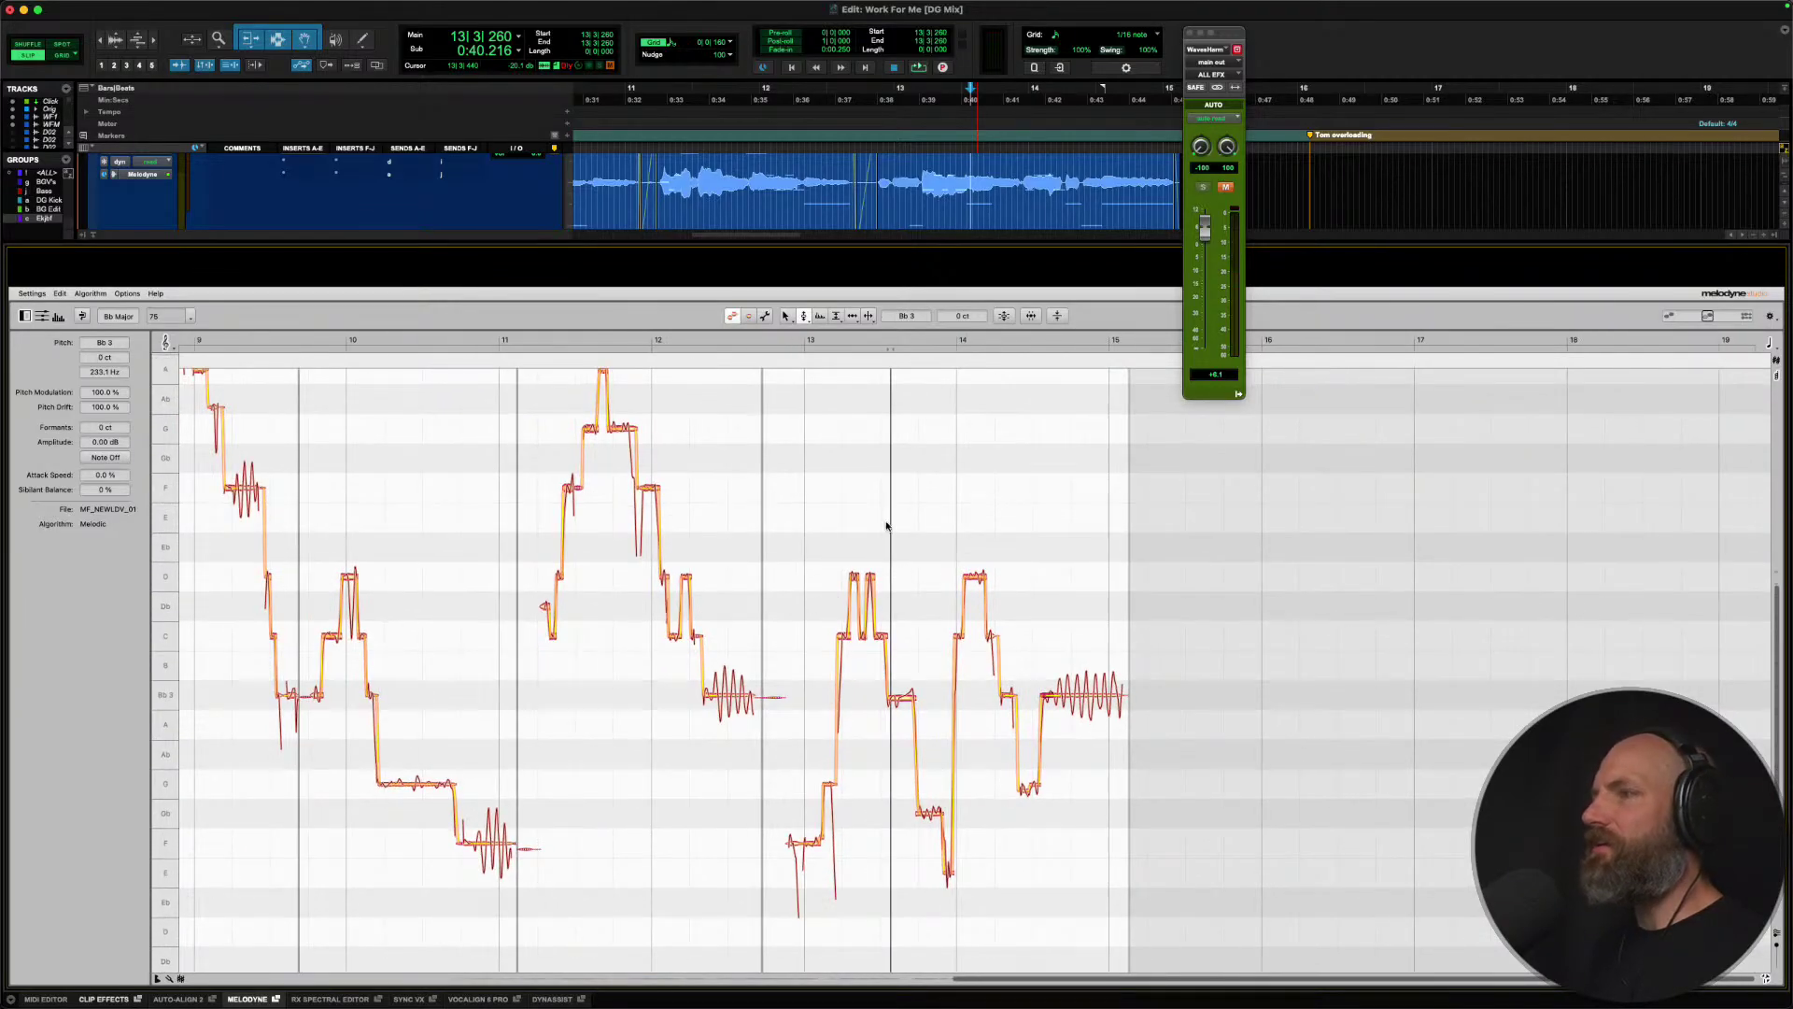
drag(886, 526, 939, 260)
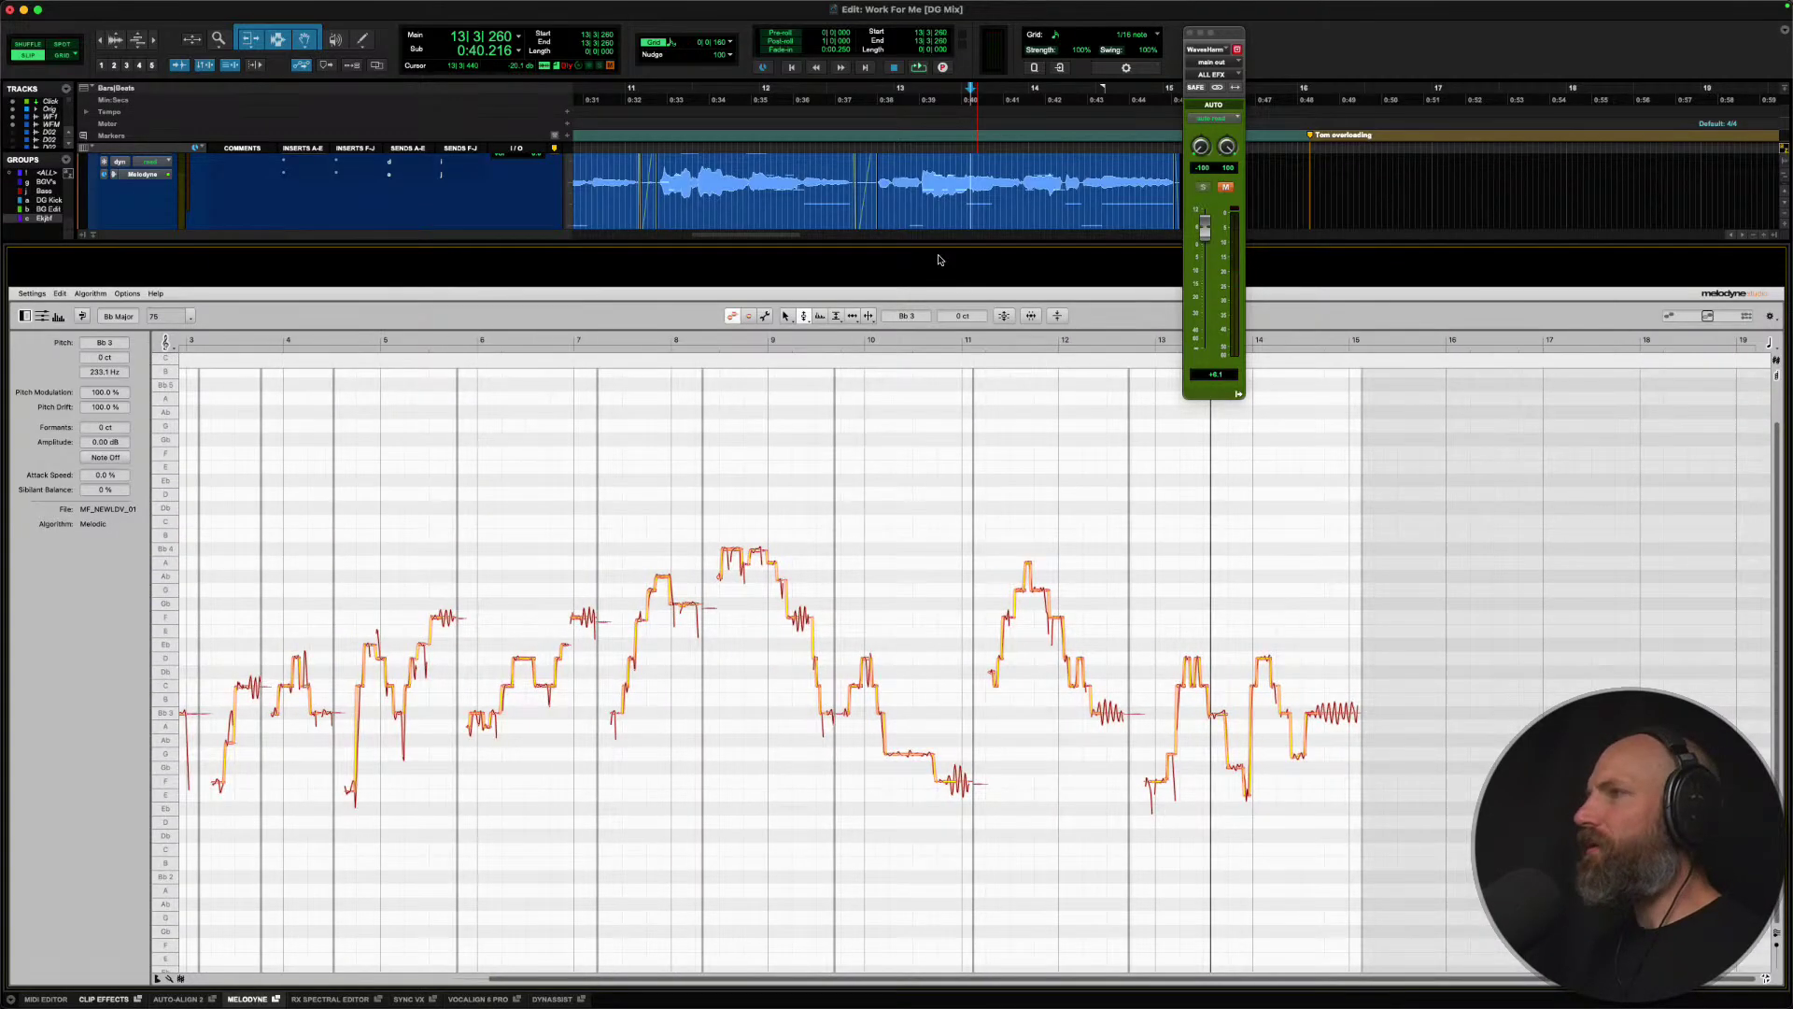
key(super+bracketleft)
key(super+bracketleft)
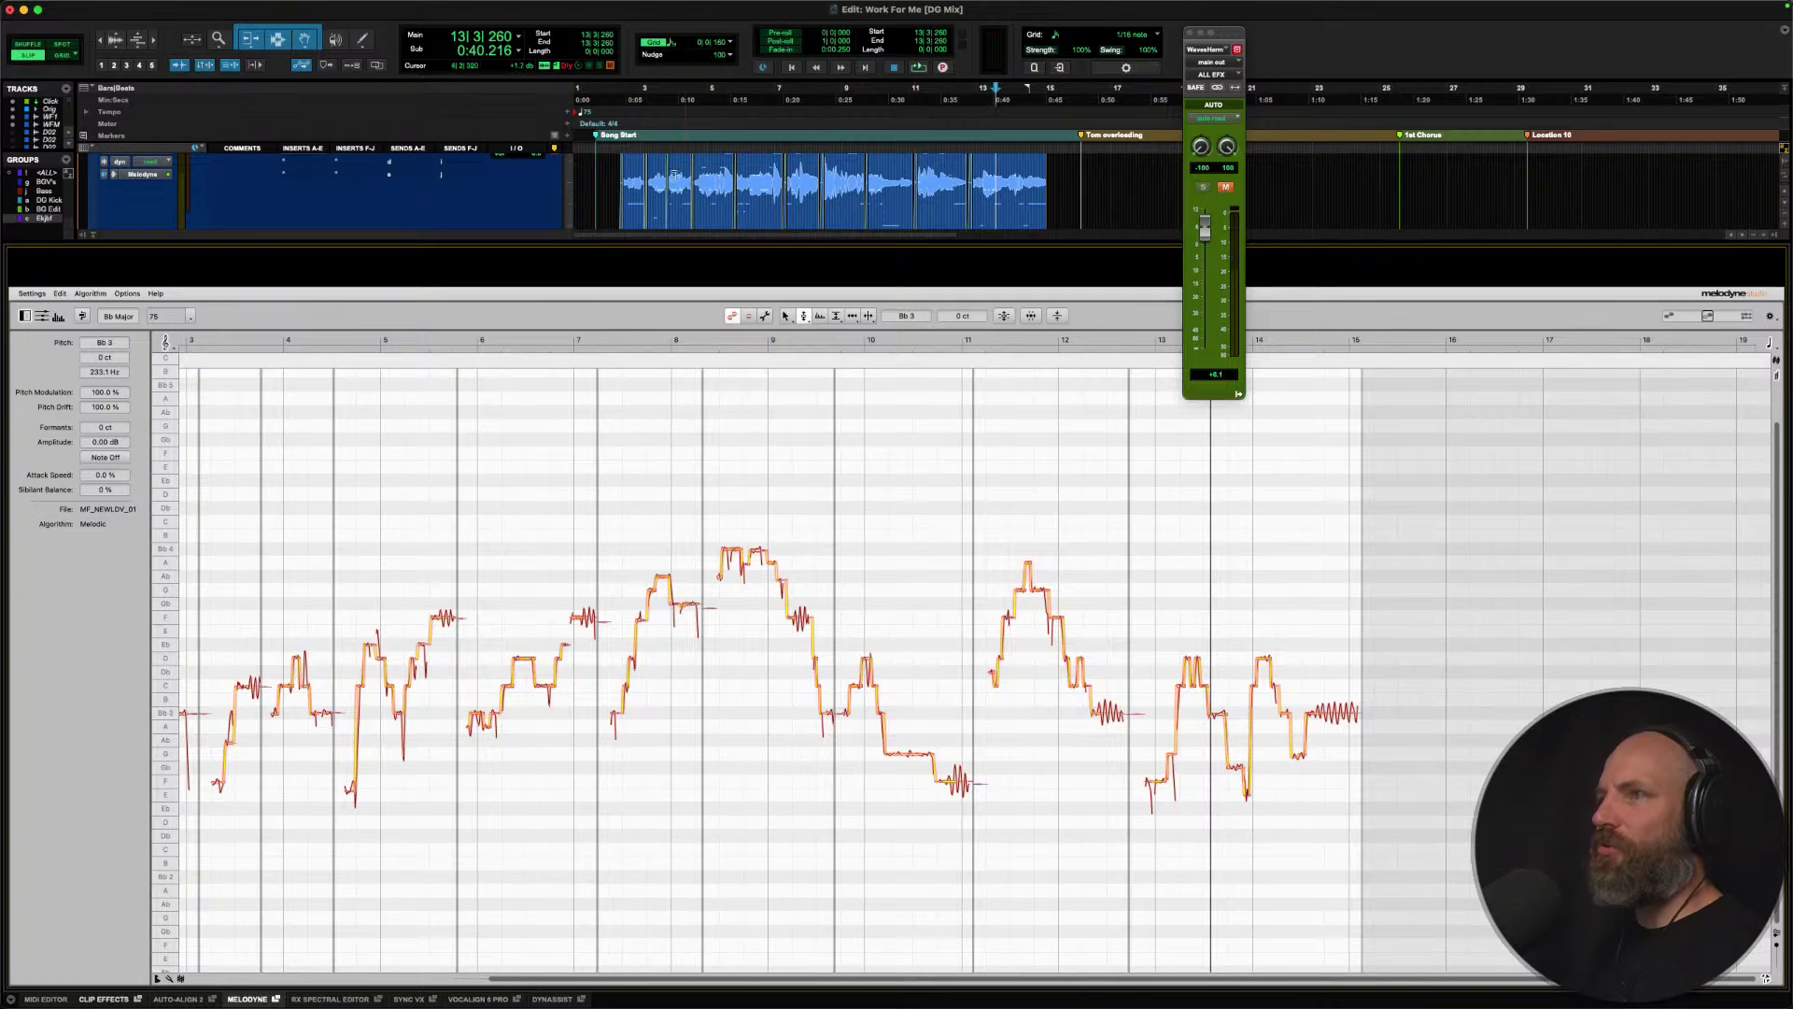
click(614, 173)
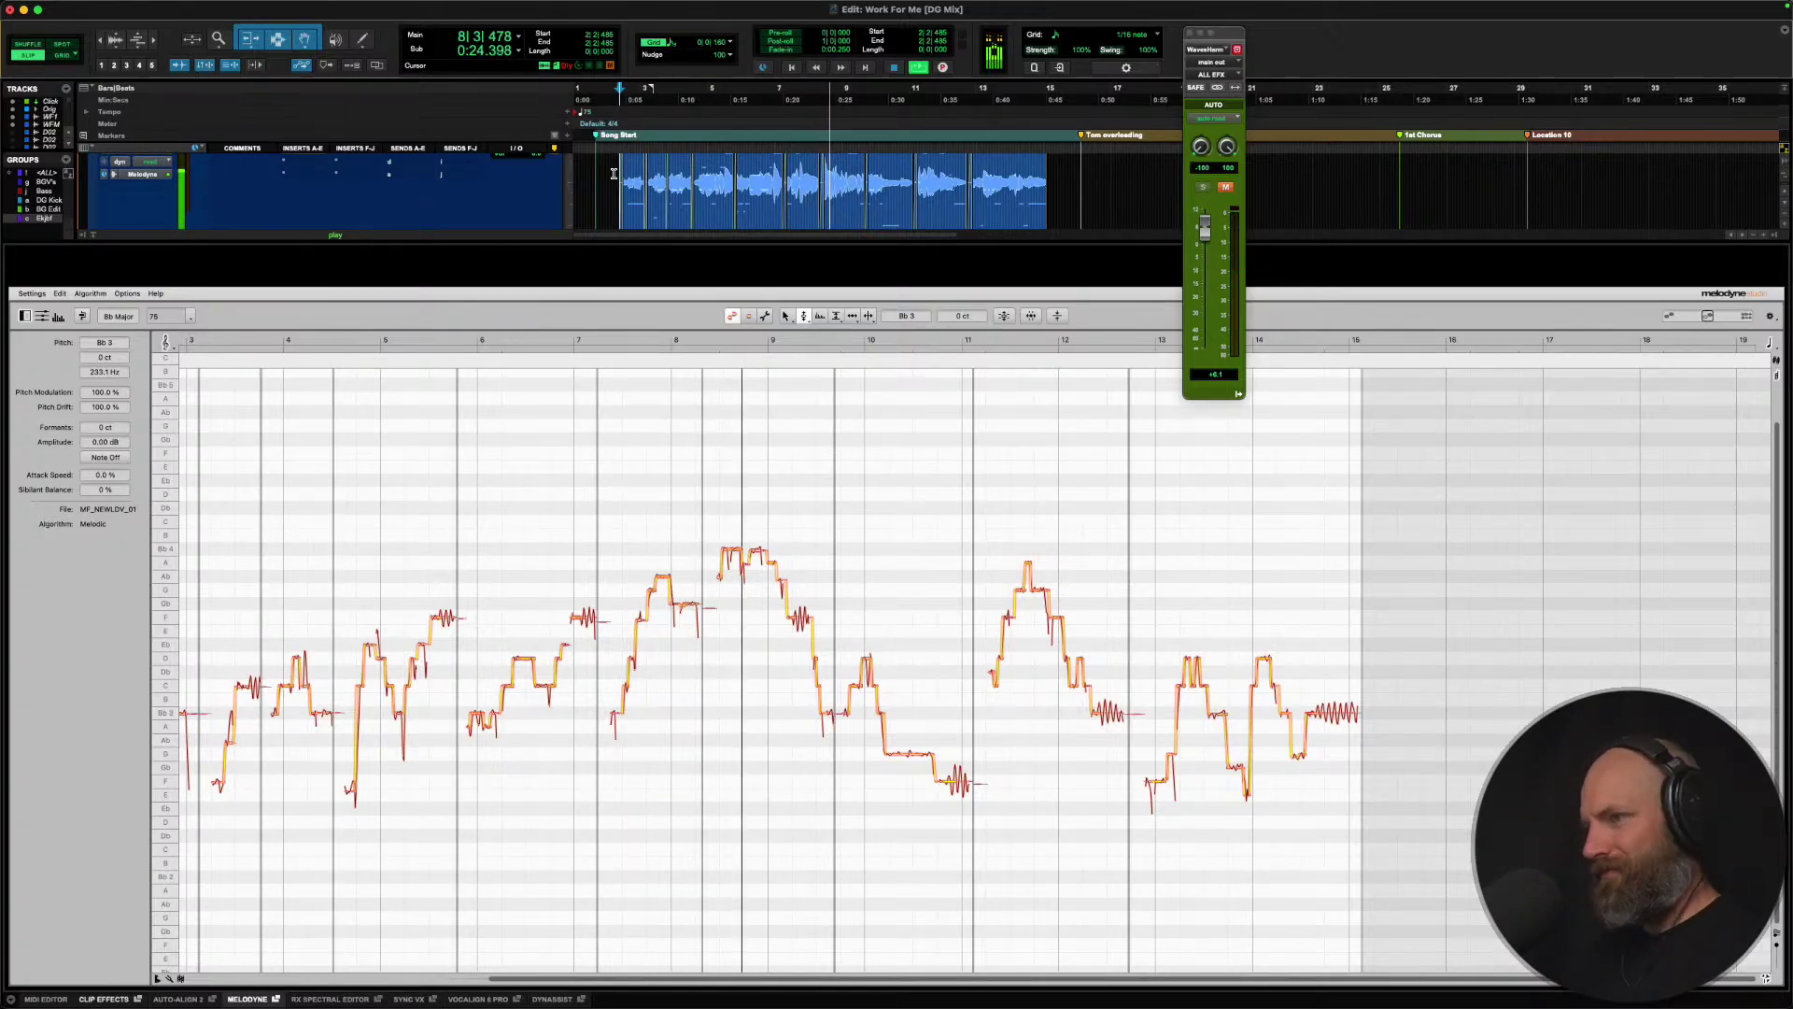
key(space)
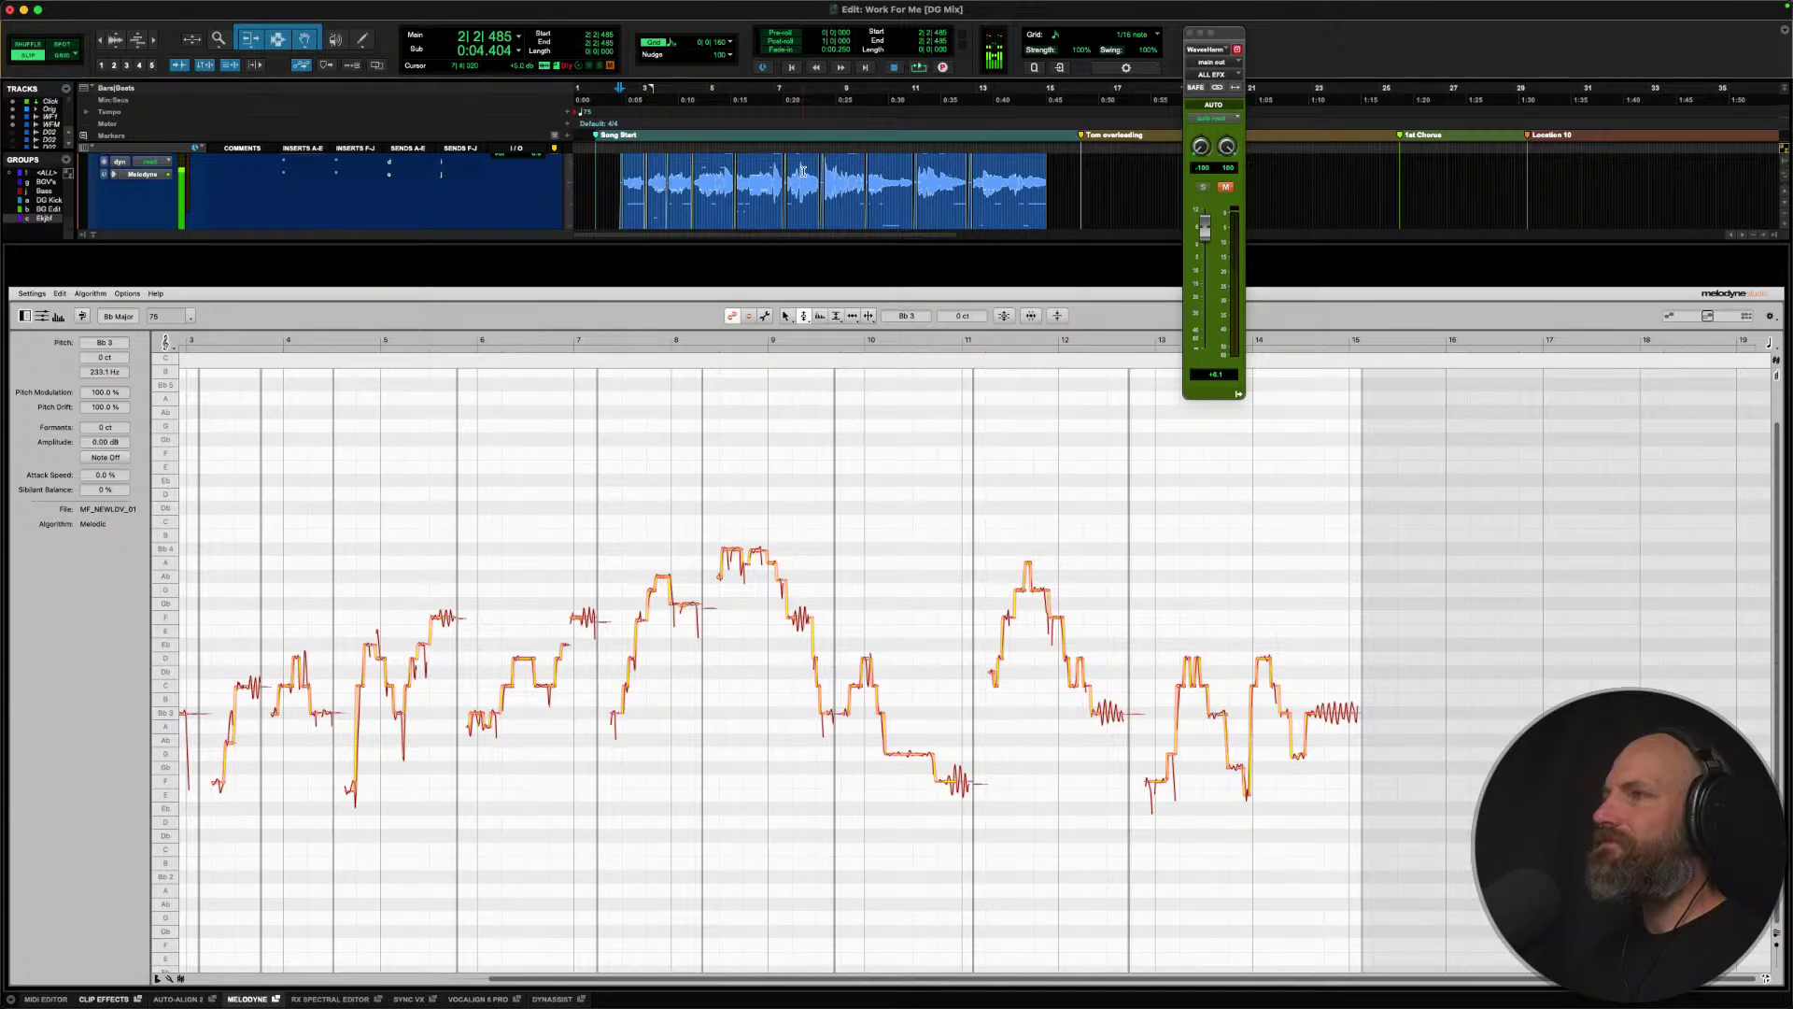
Audition the rising phrase after bar 7 from 6|4|740, checking the G 4 note before the Ab 4 peak.
scroll(803, 171, up, 3)
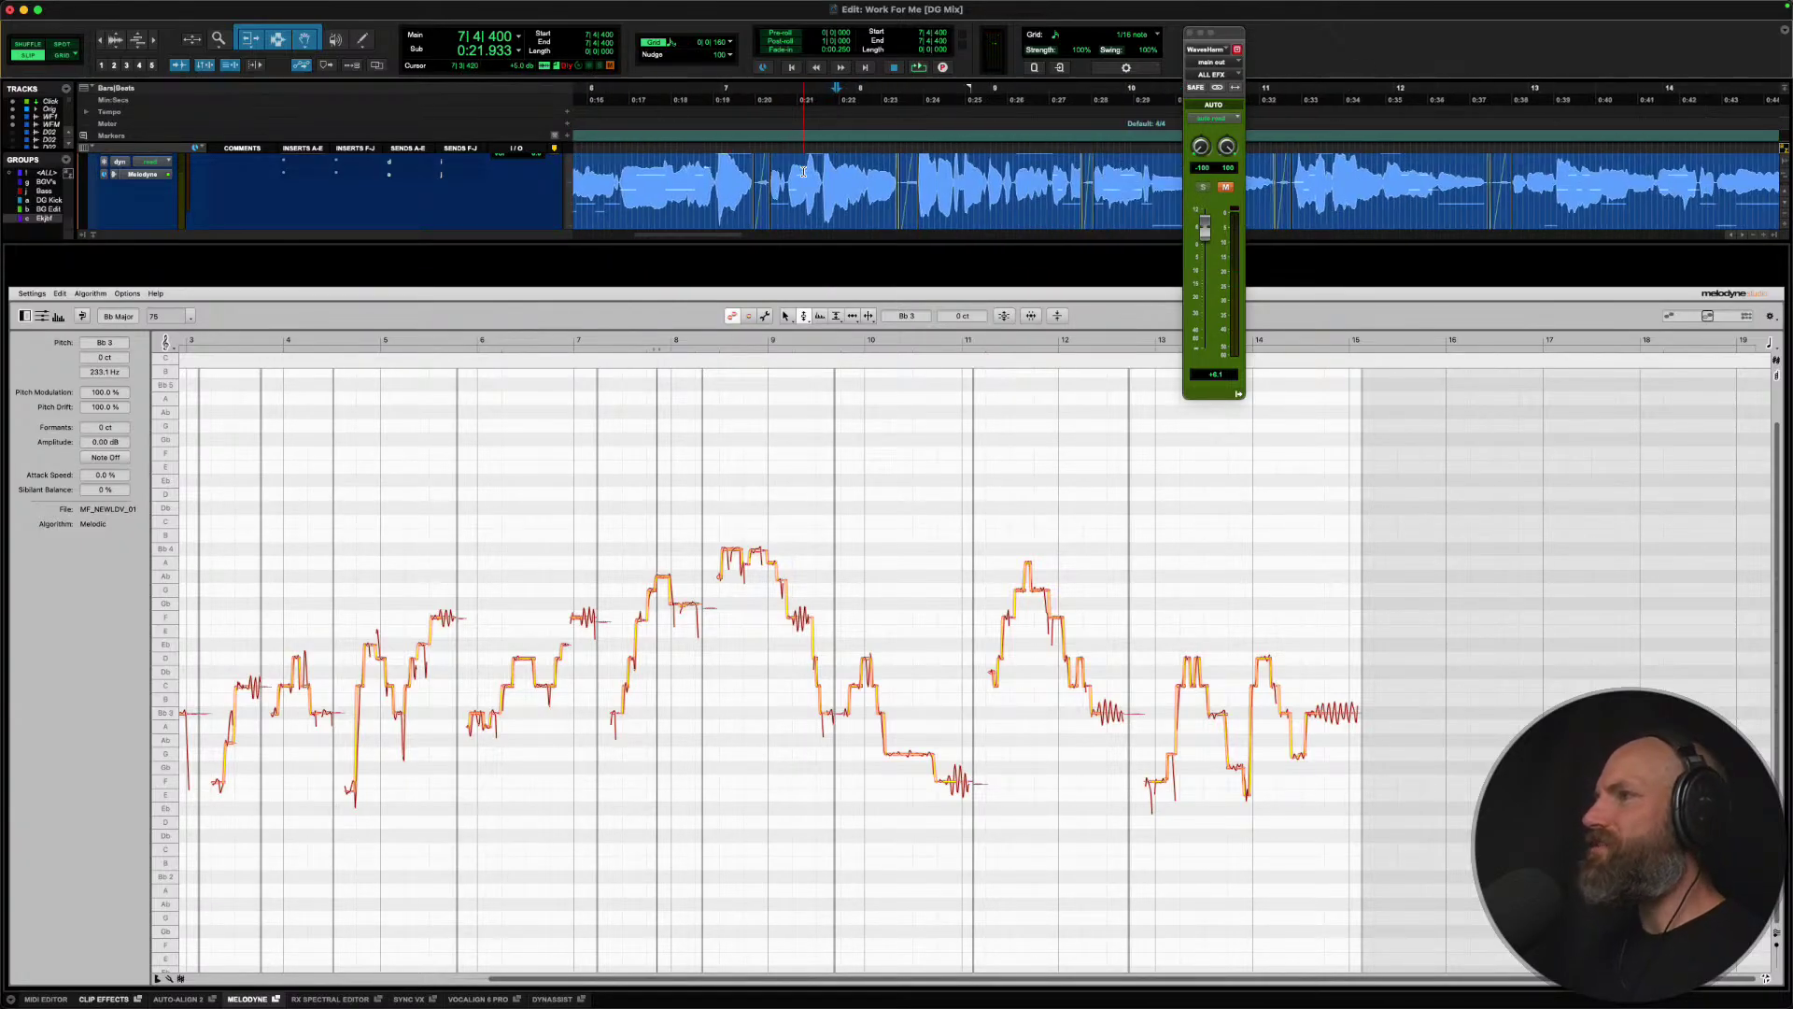
click(714, 170)
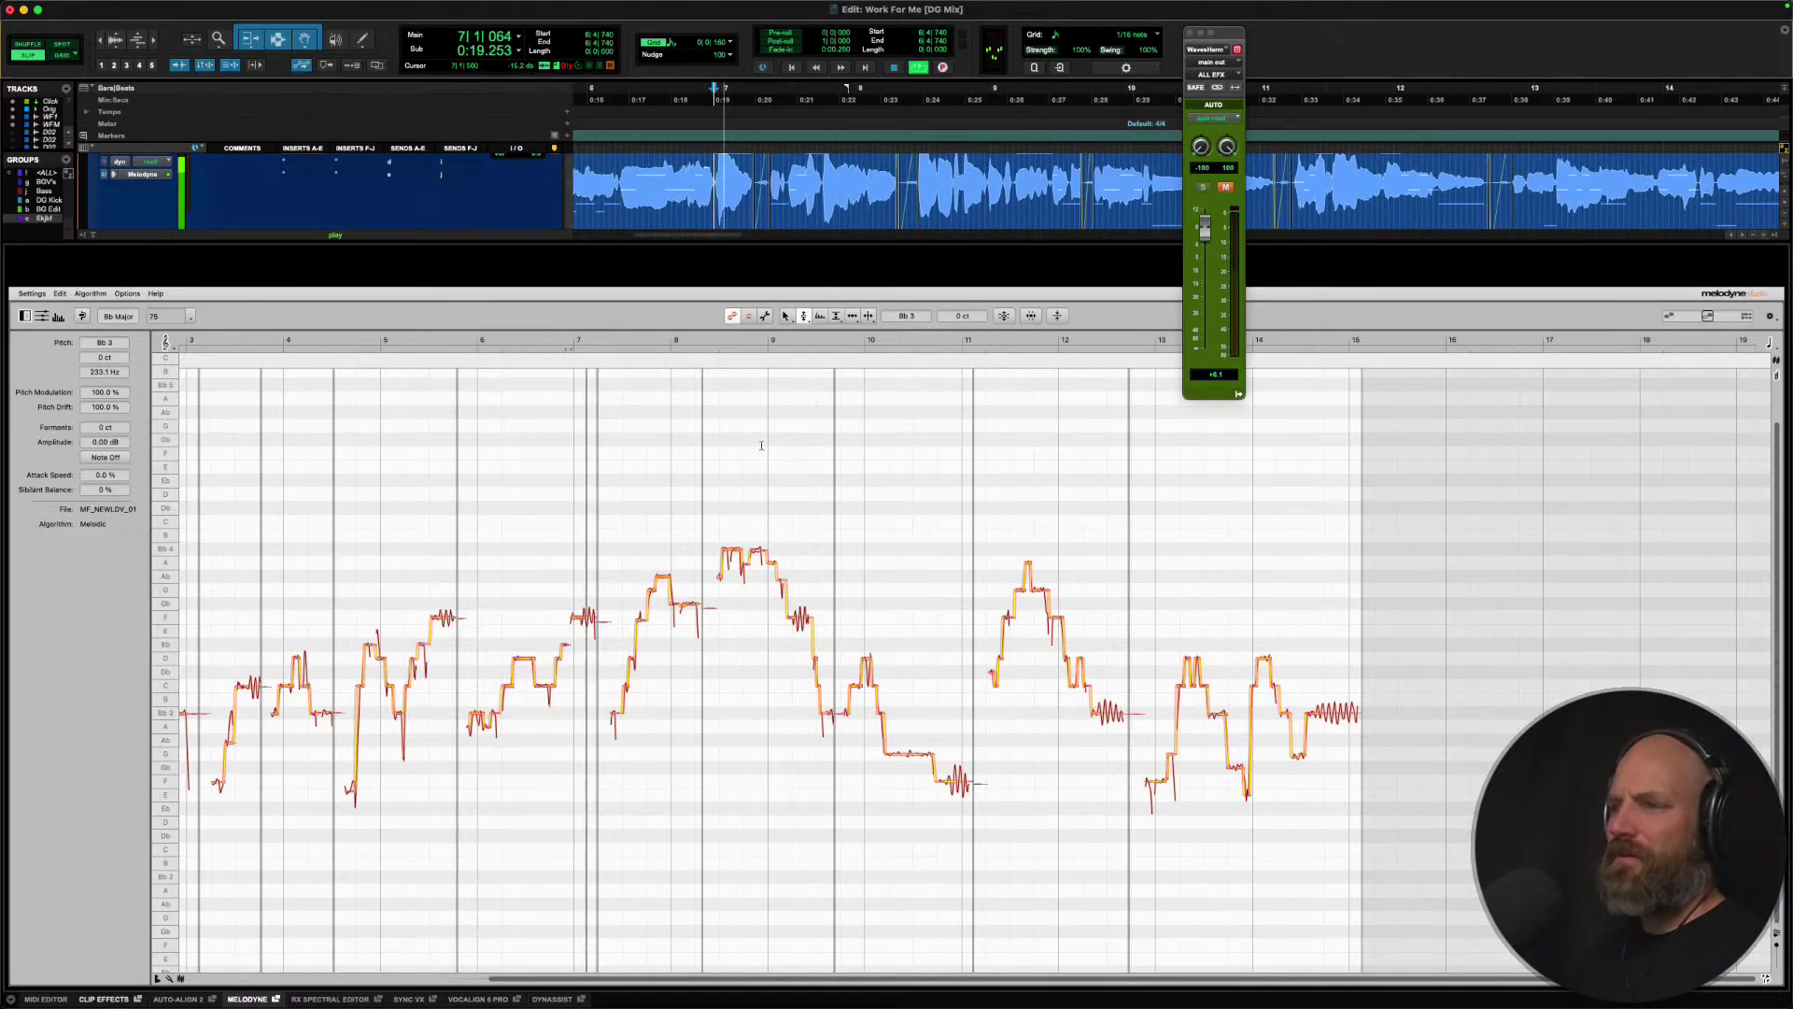
key(space)
scroll(548, 588, up, 3)
drag(655, 727, 901, 724)
drag(1049, 759, 1041, 693)
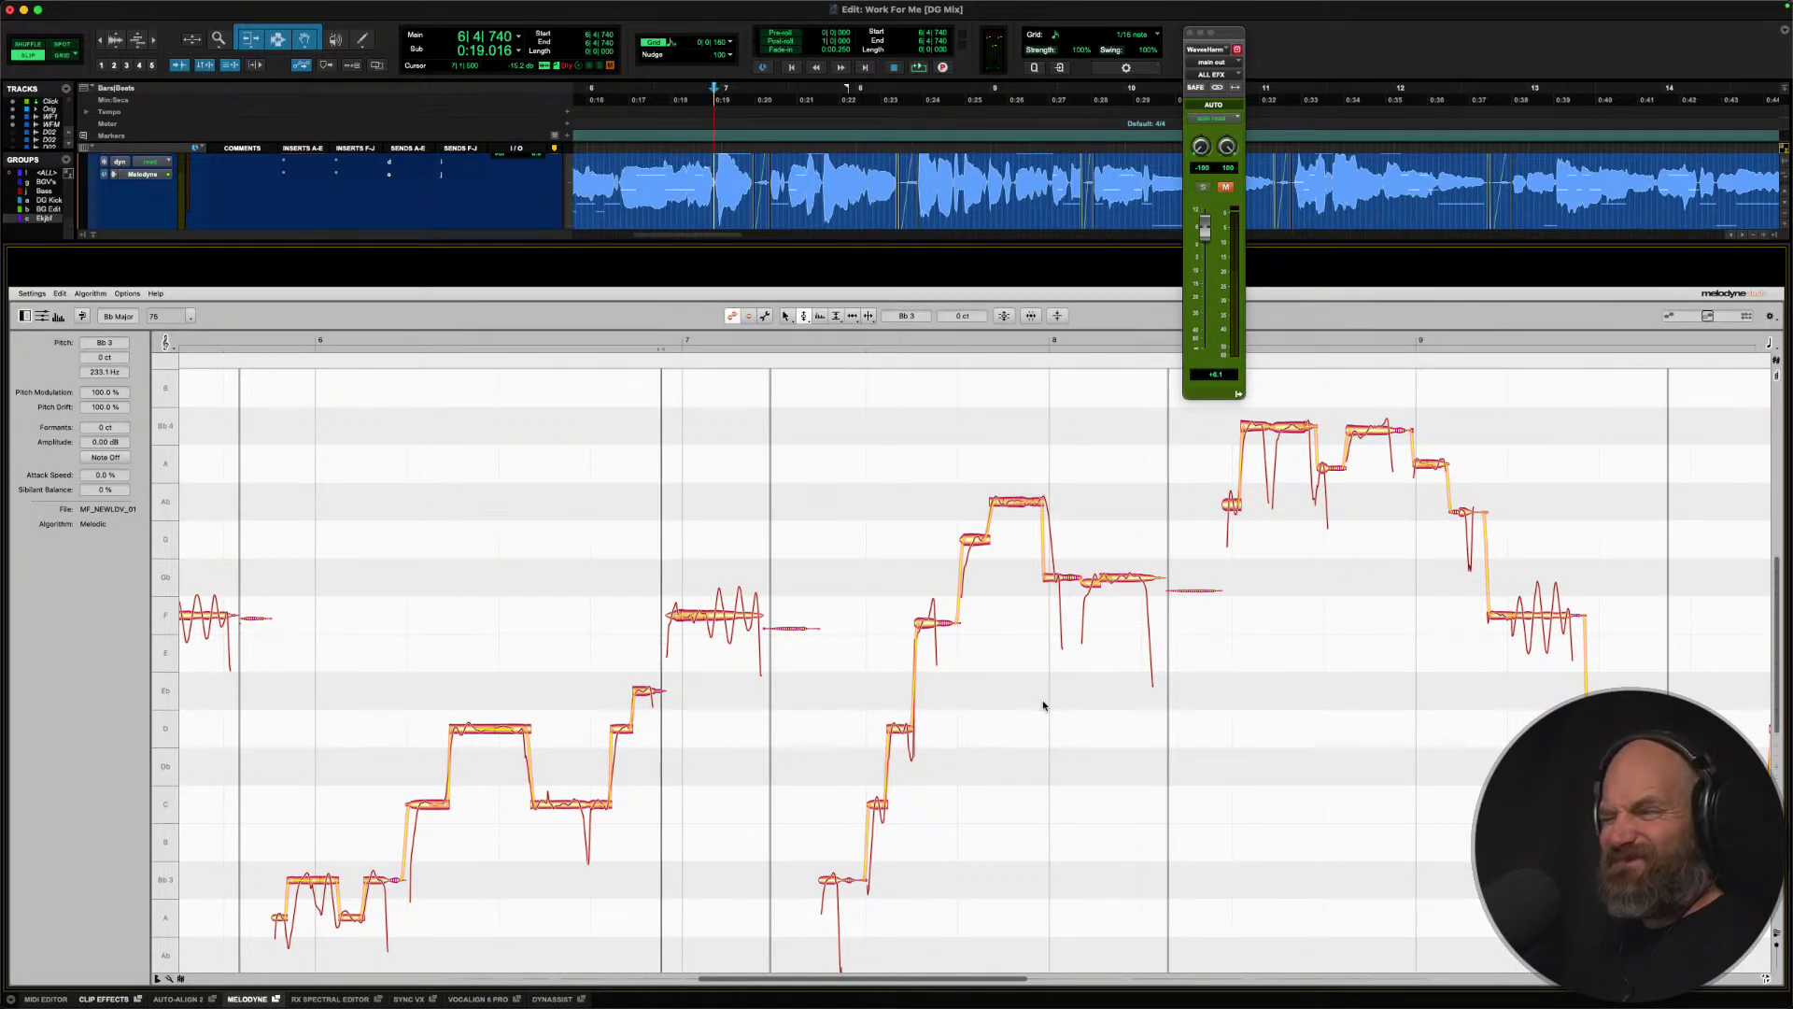
key(space)
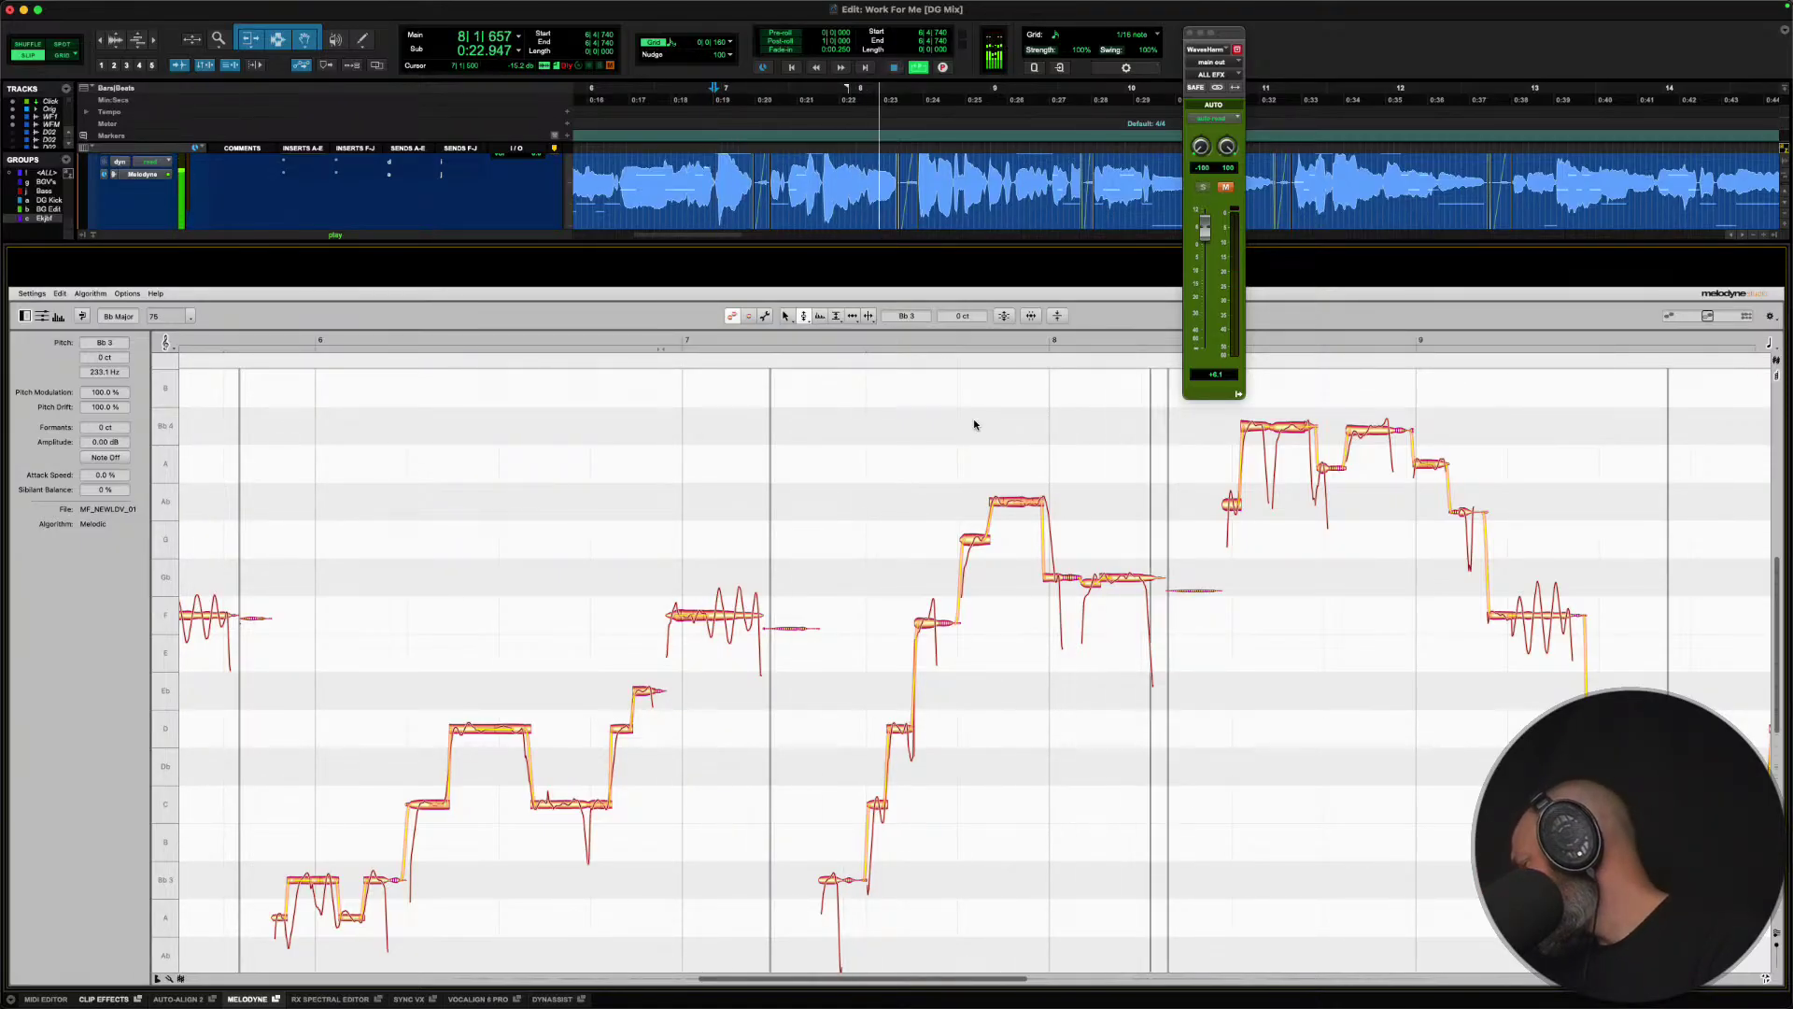
key(space)
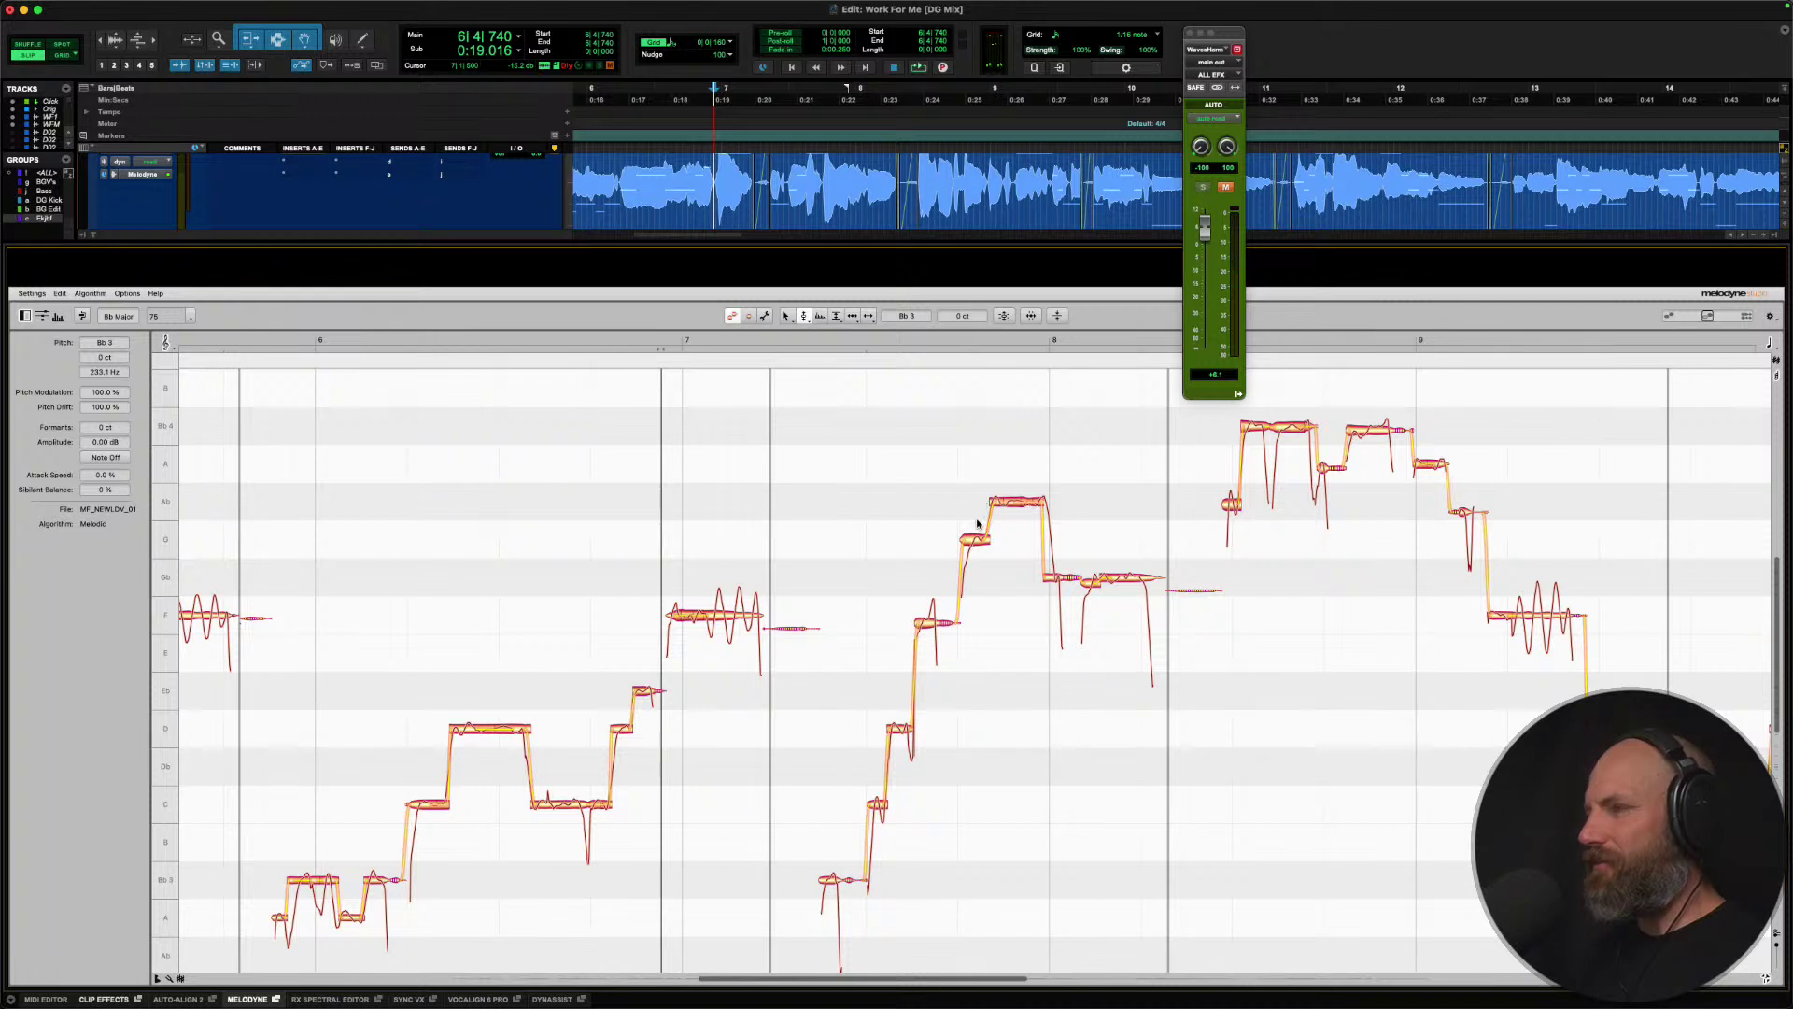
key(space)
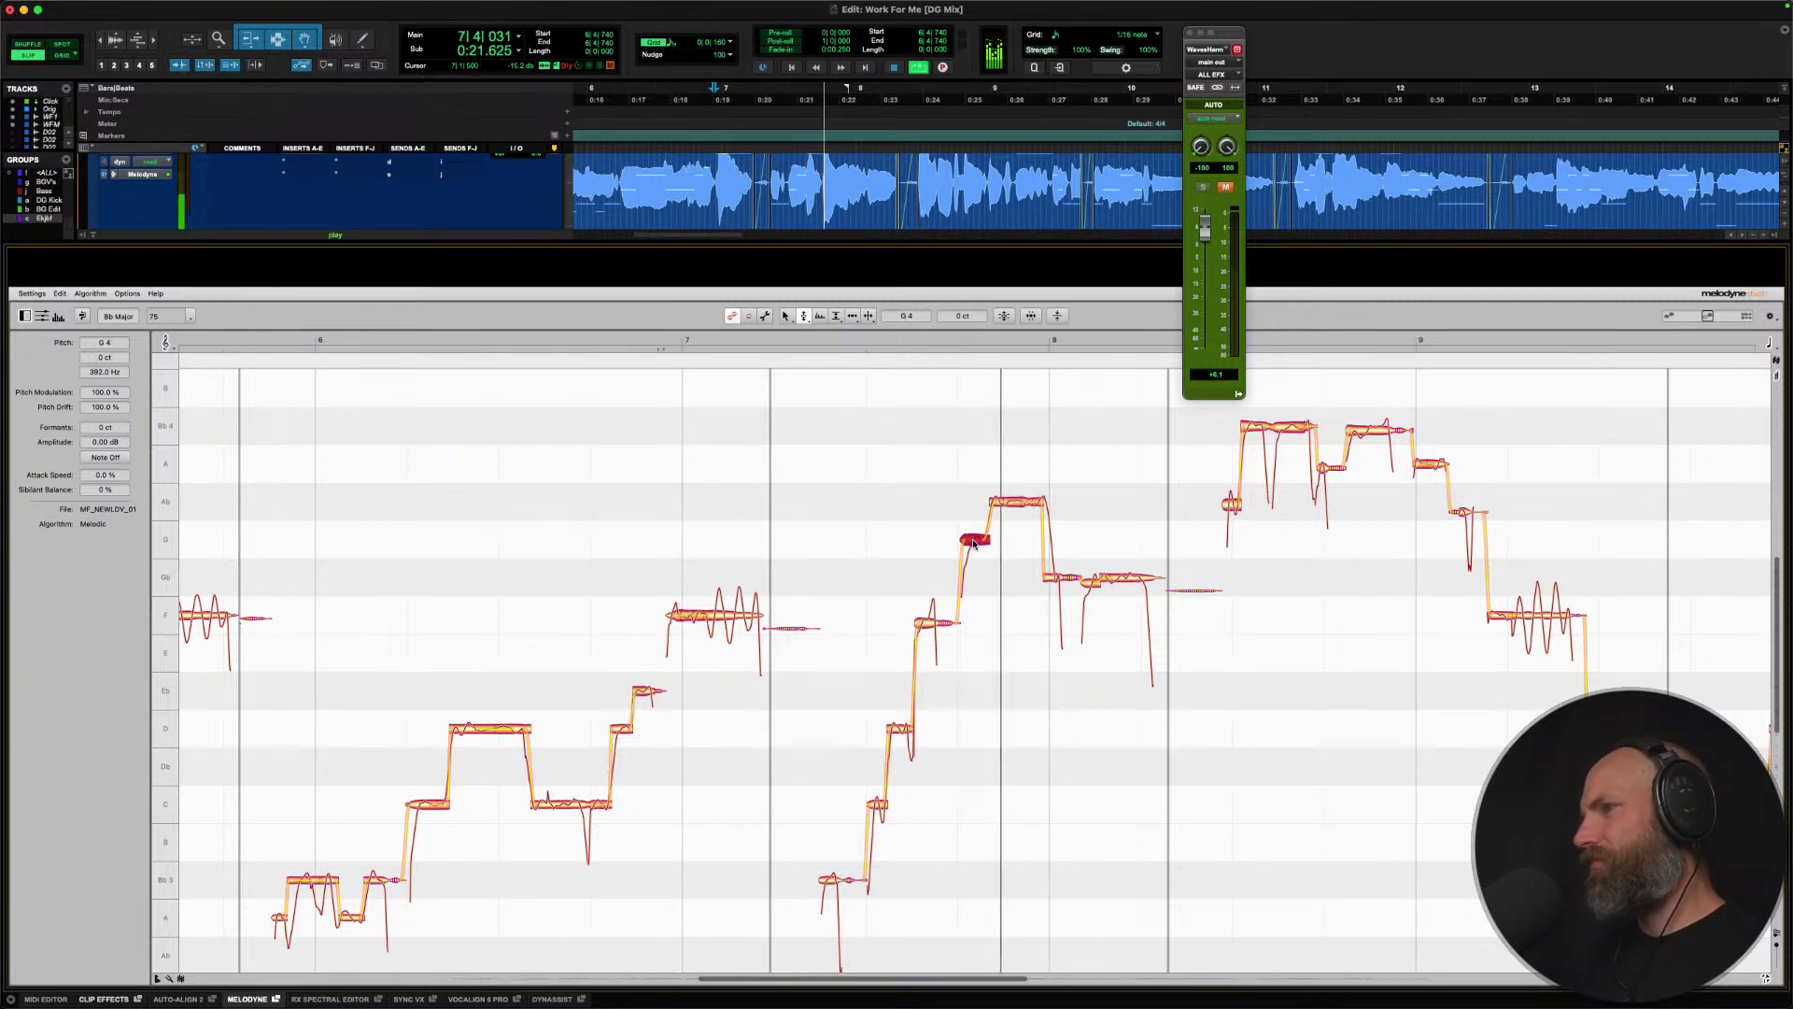
key(space)
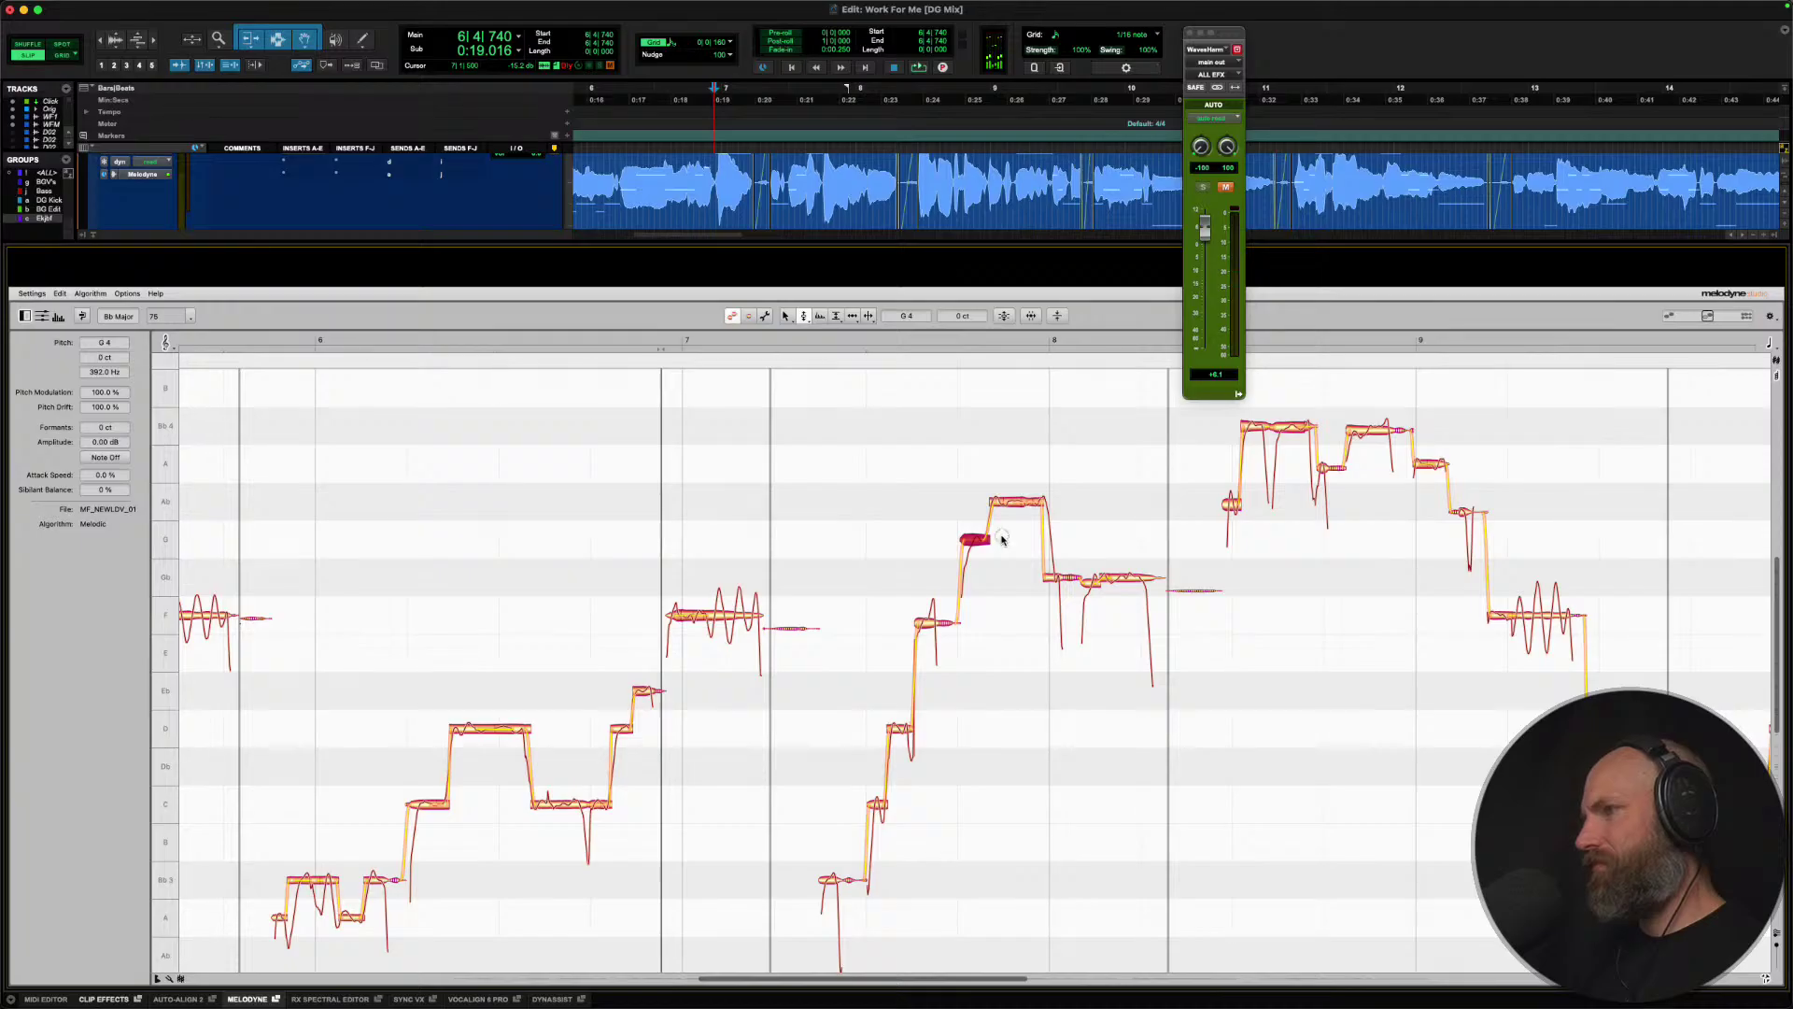
Split the G 4 note before the Ab 4 peak in two and centre the resulting parts at 0 ct.
drag(1002, 539, 1036, 579)
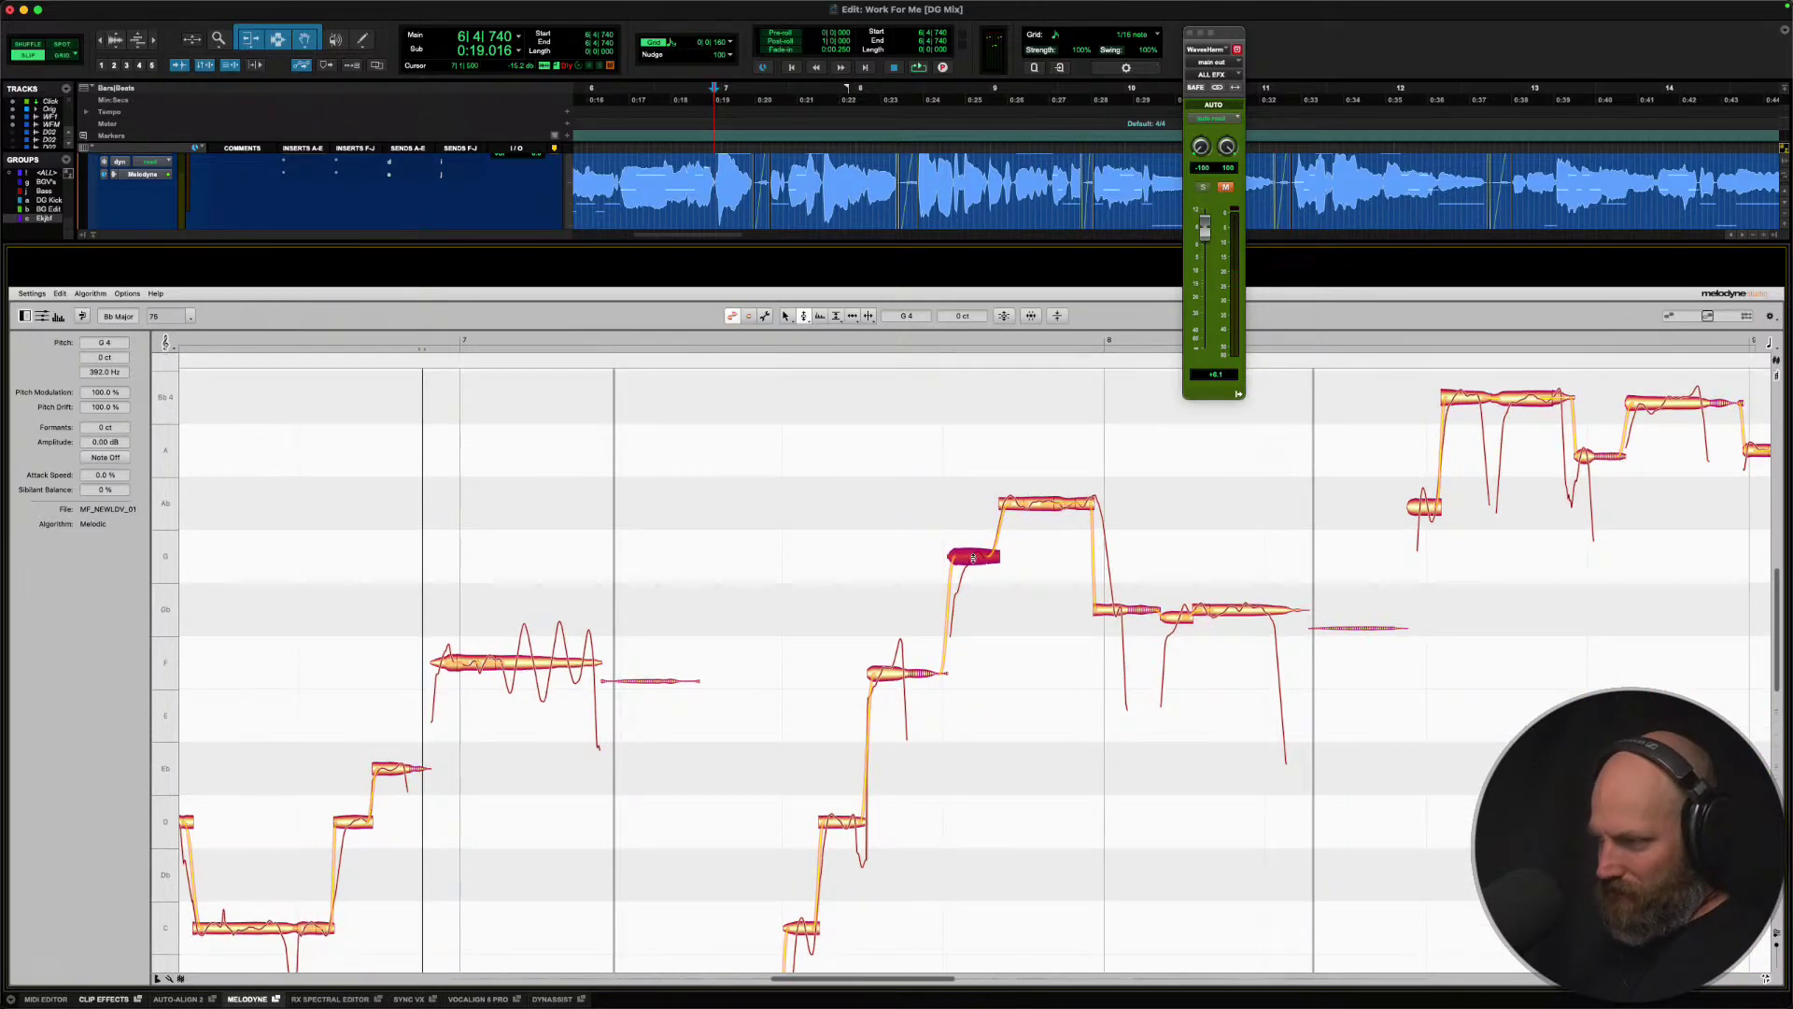
right_click(974, 557)
click(979, 581)
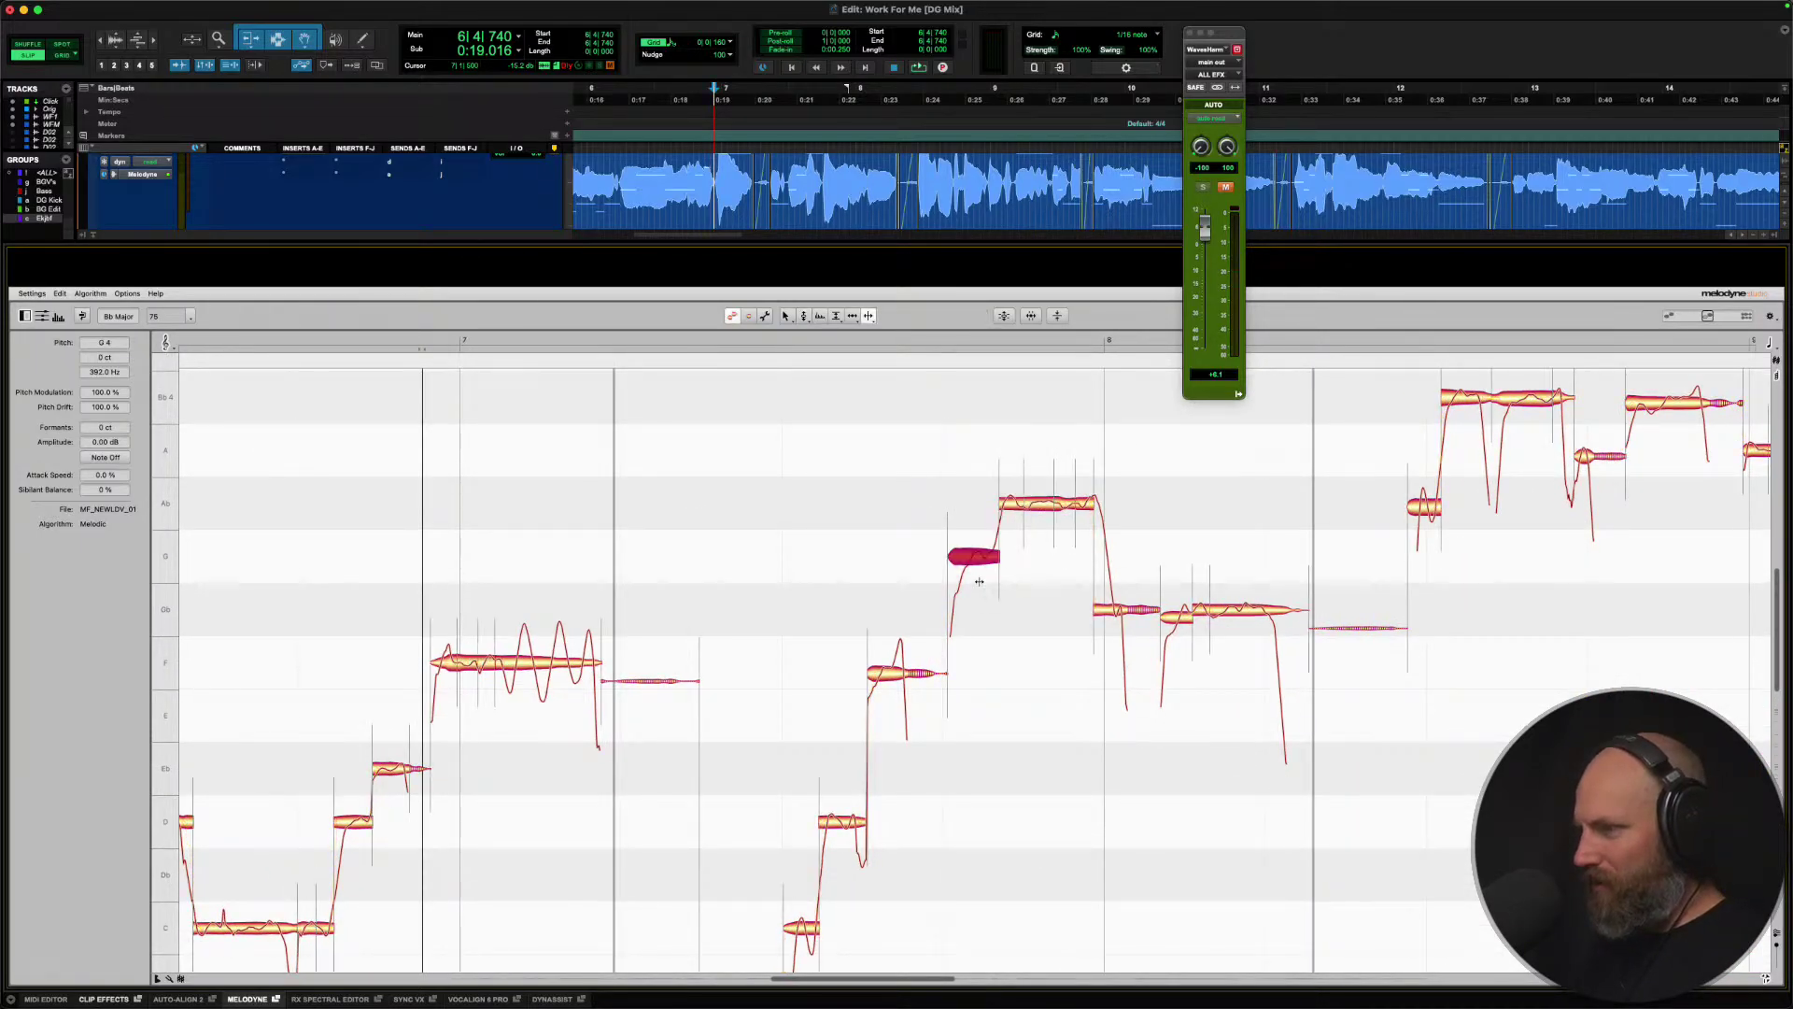
right_click(972, 557)
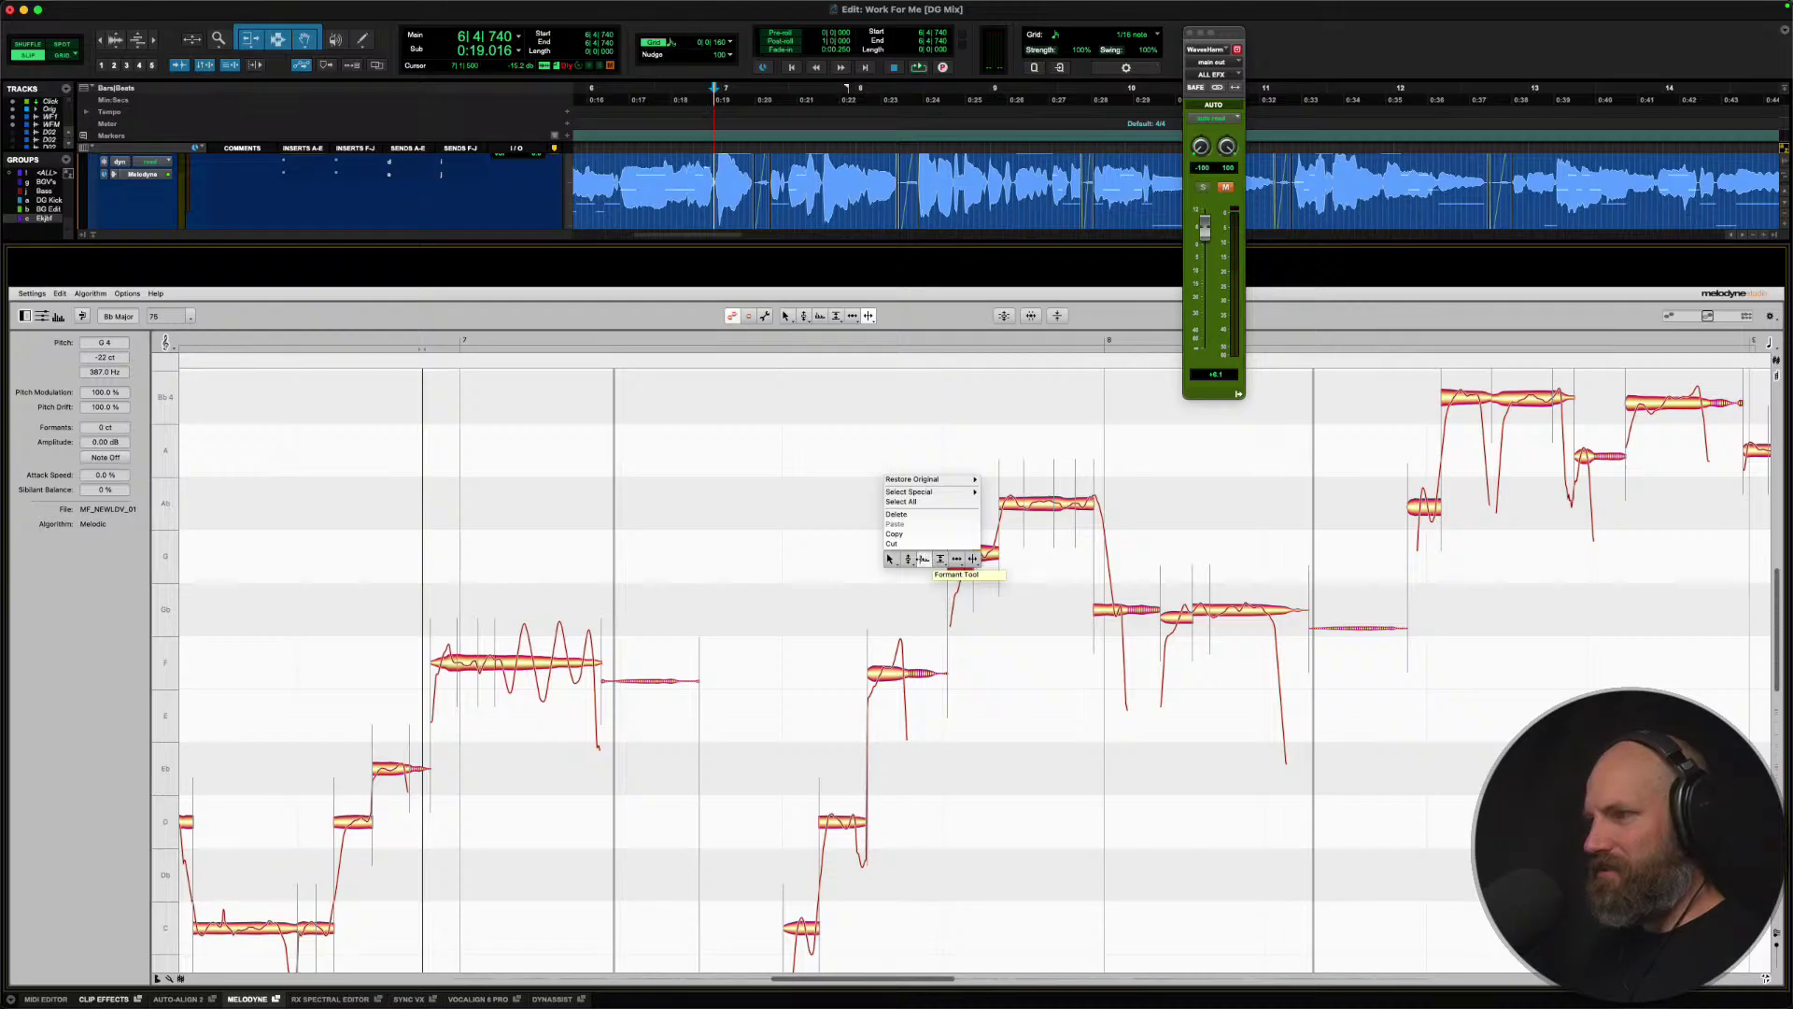
click(910, 559)
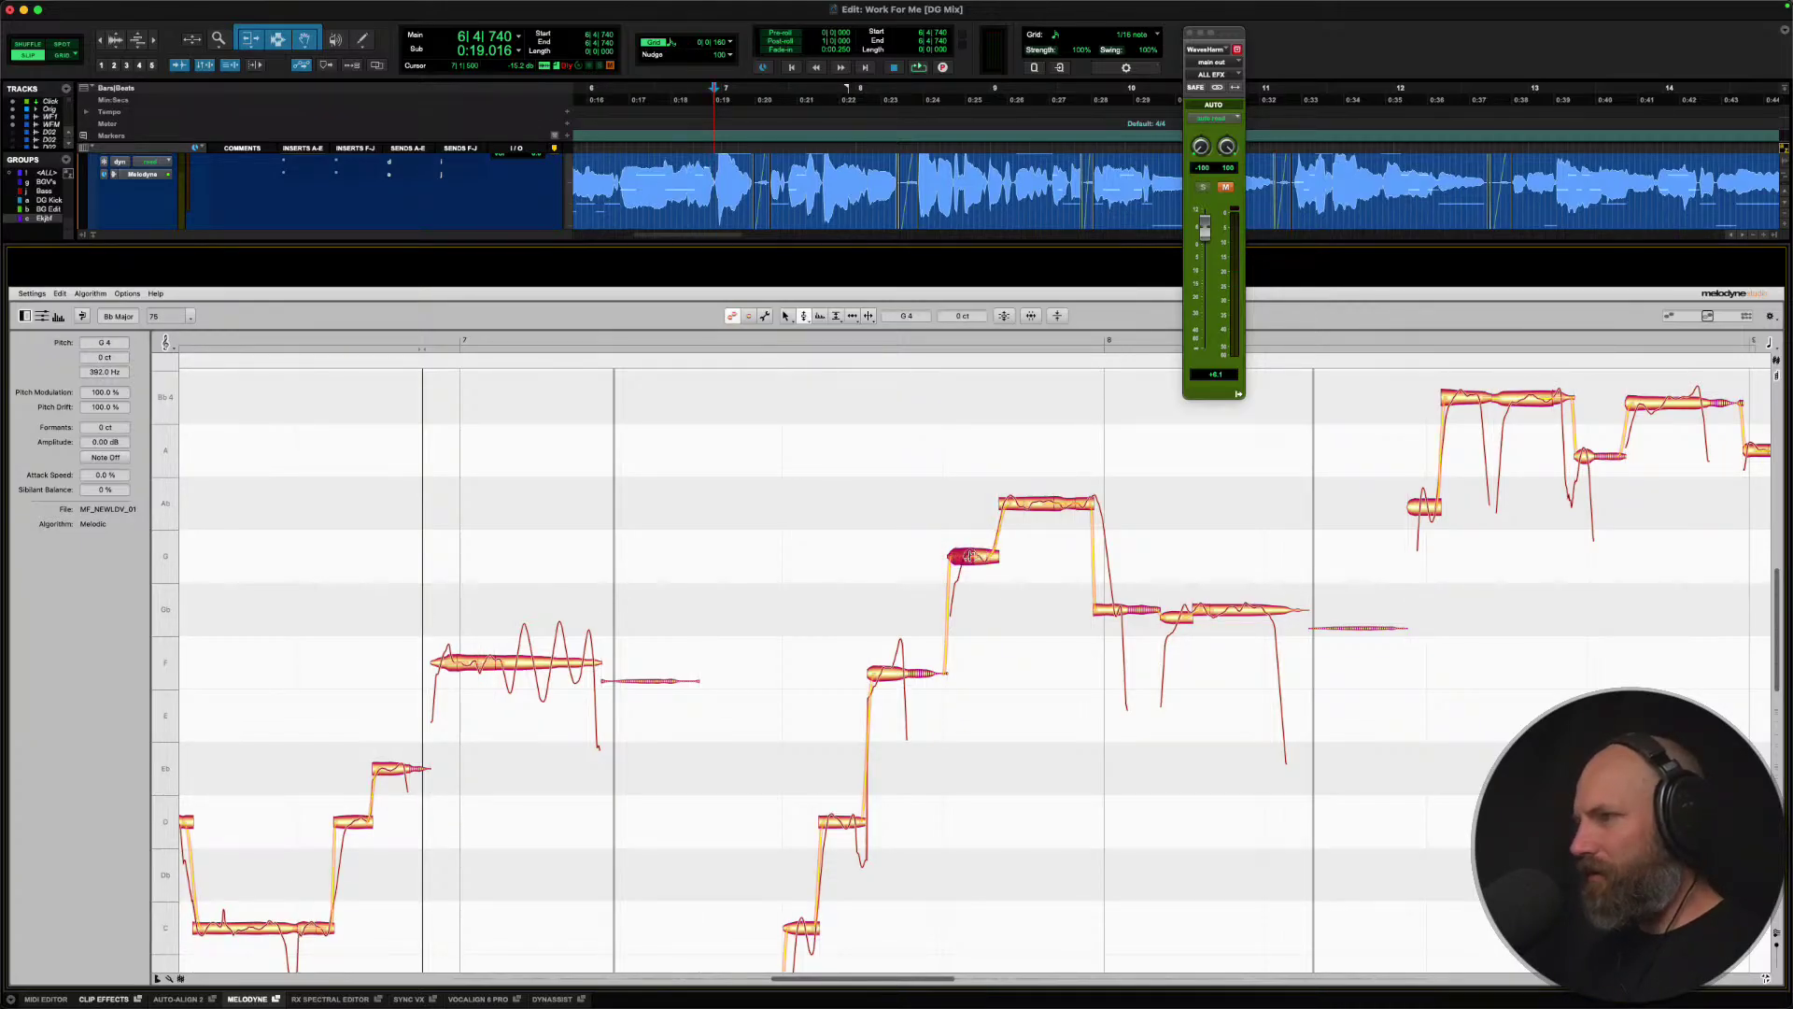
key(space)
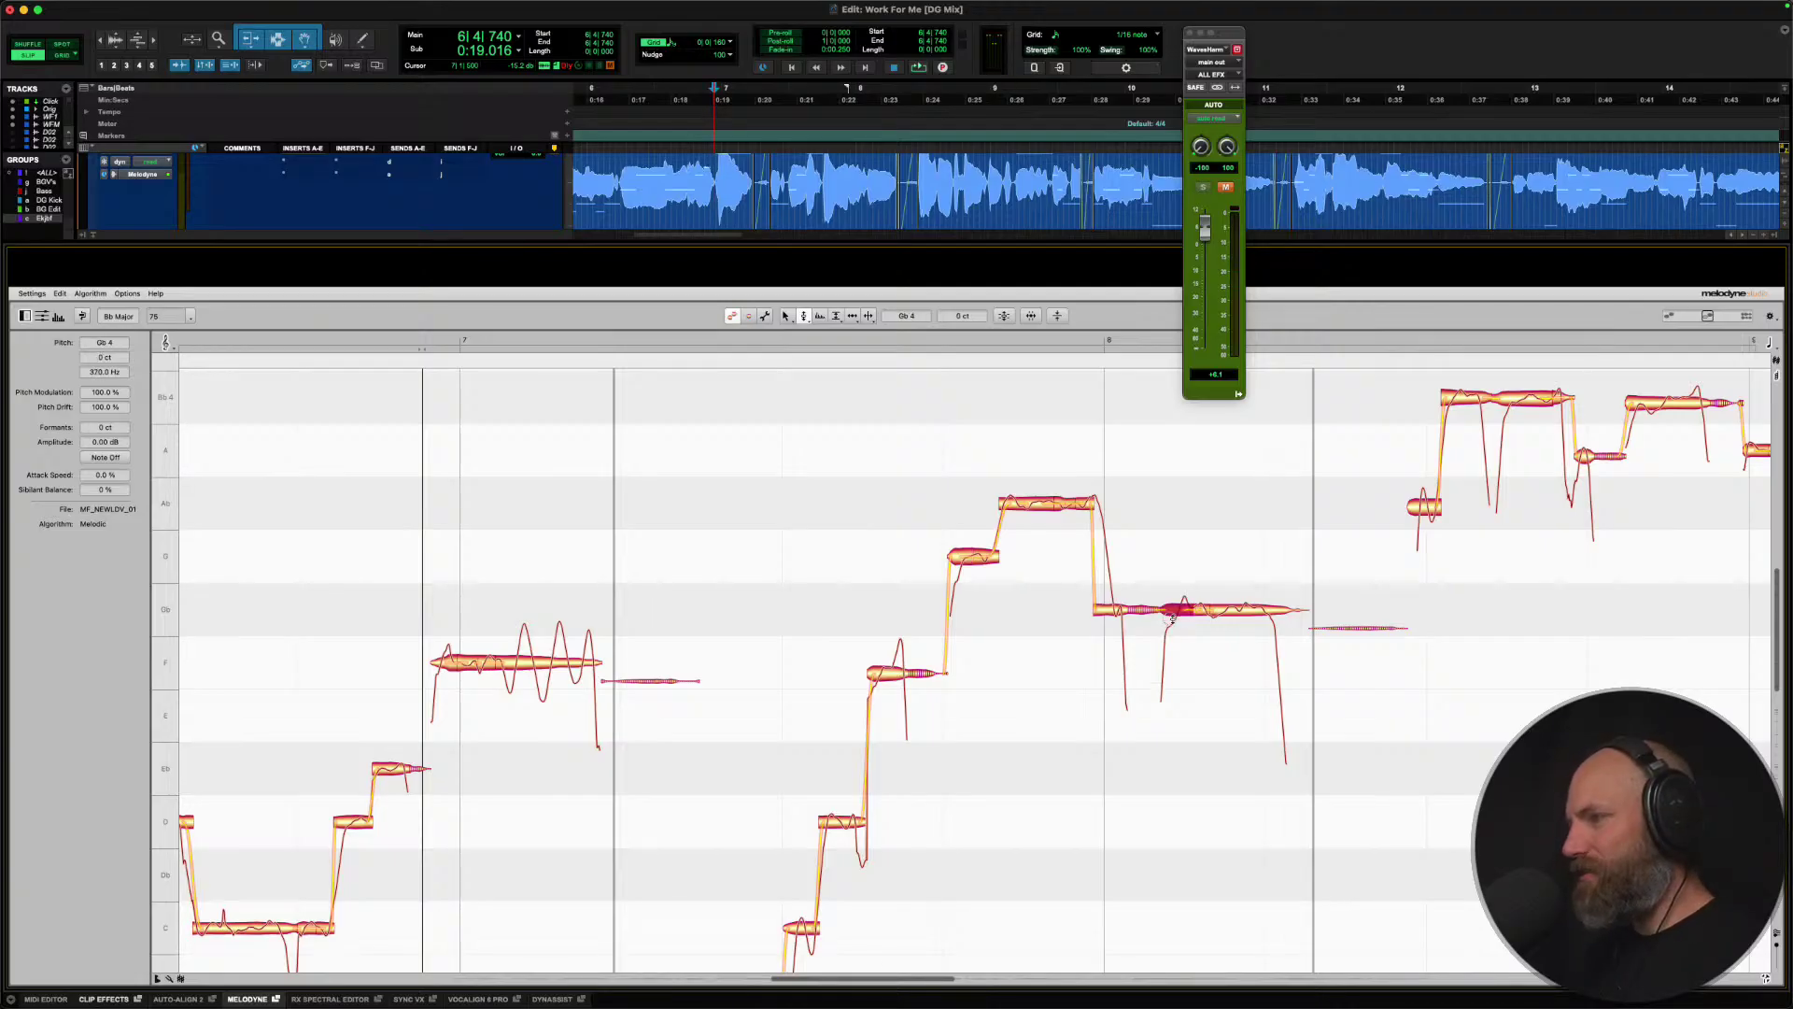
Centre the rear part of the Gb 4 note after the Ab 4 peak and play the tuned vocal through to its end.
double_click(1218, 611)
key(space)
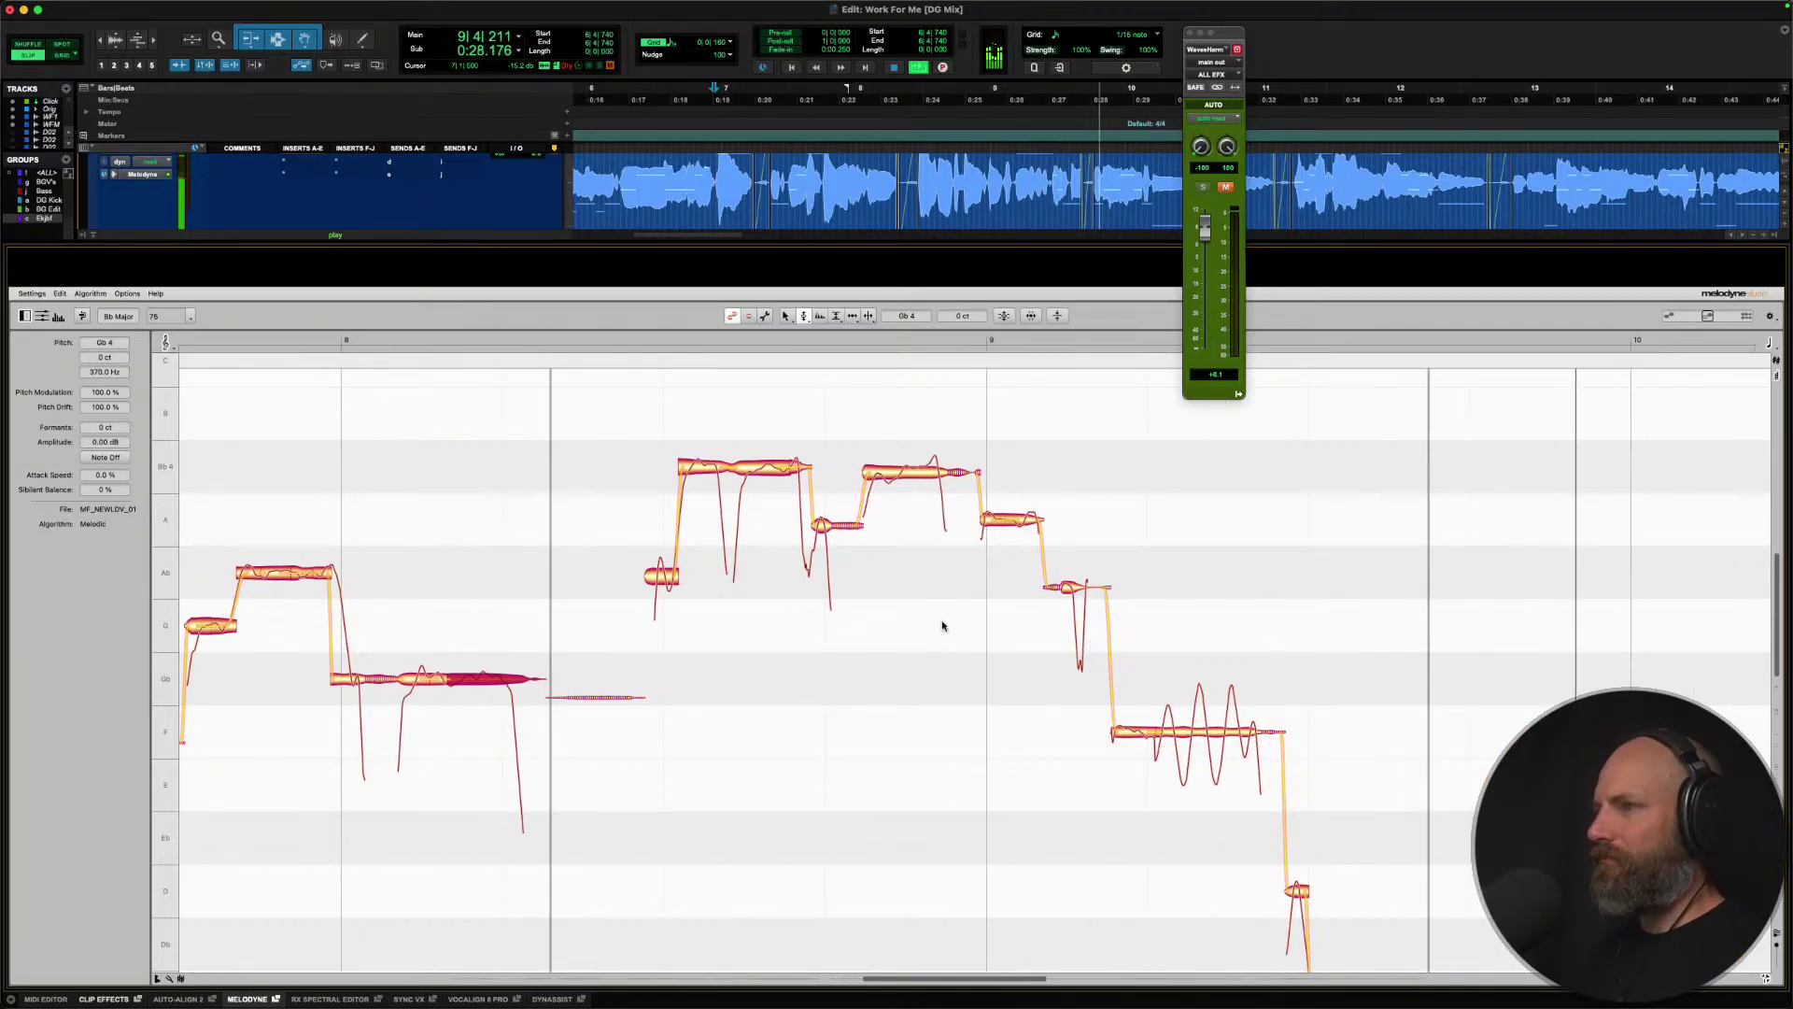
drag(1102, 623, 860, 564)
drag(1141, 680, 640, 530)
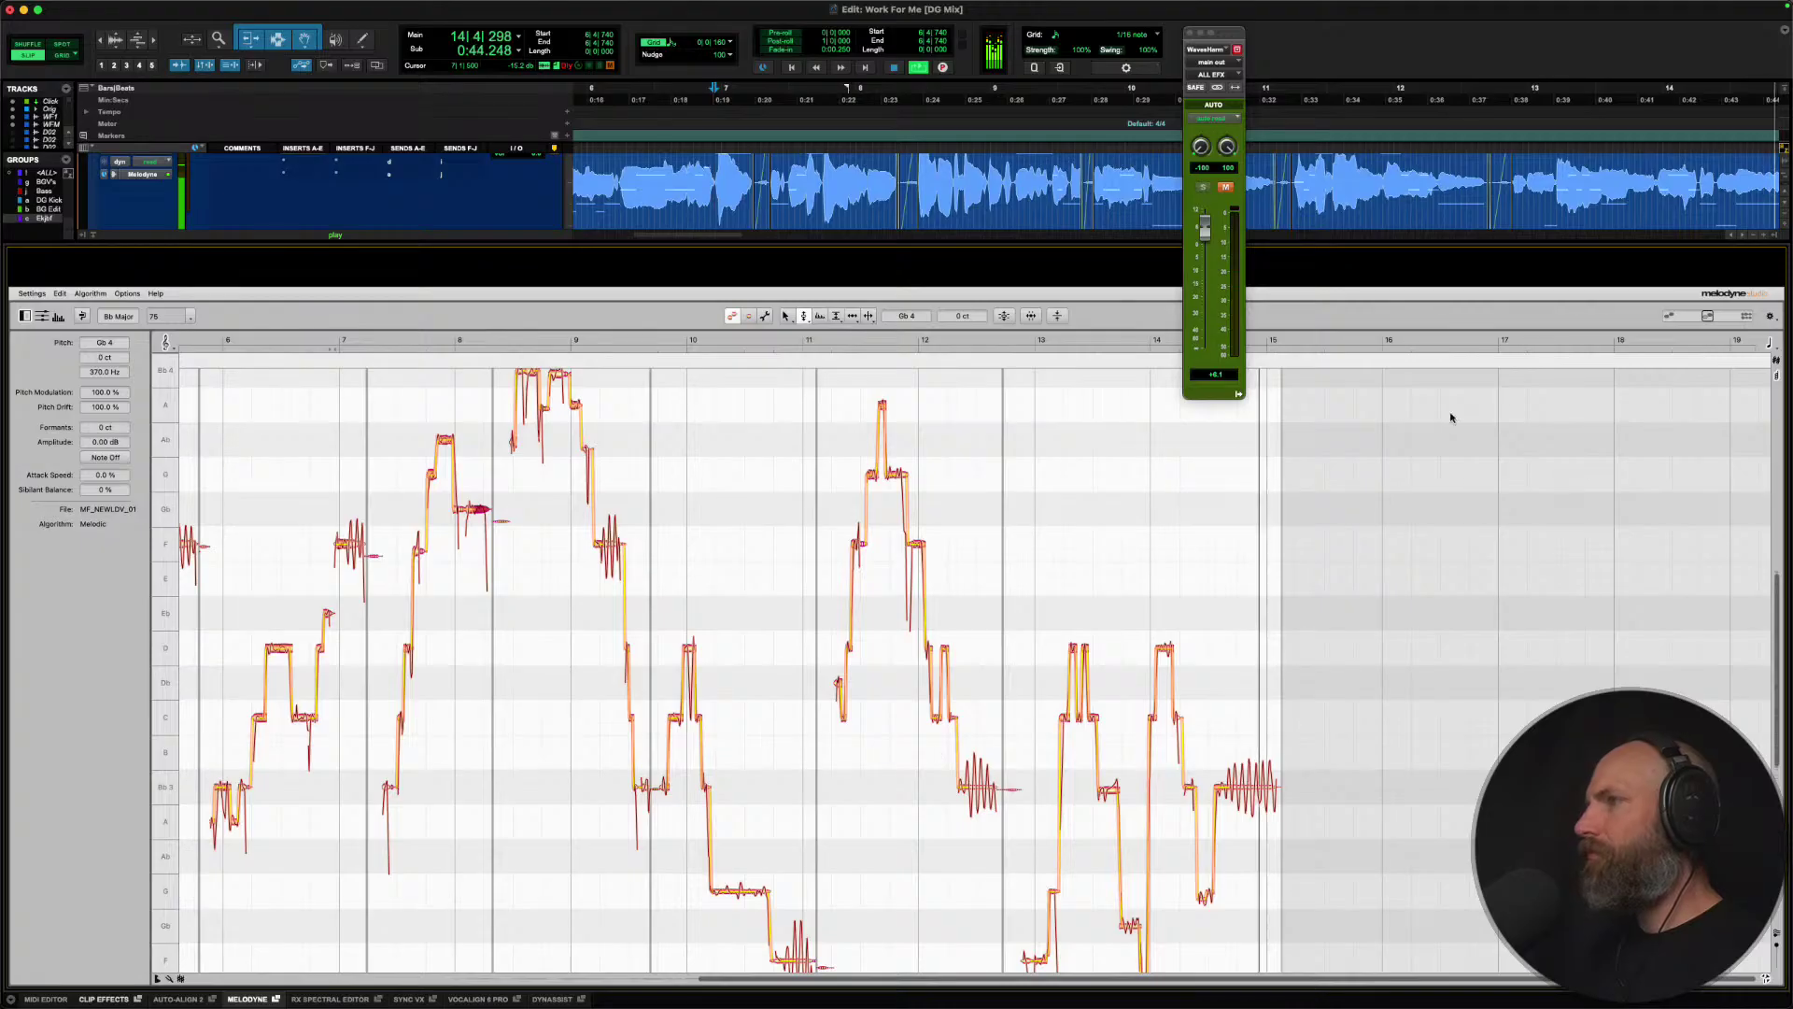
scroll(1444, 173, right, 6)
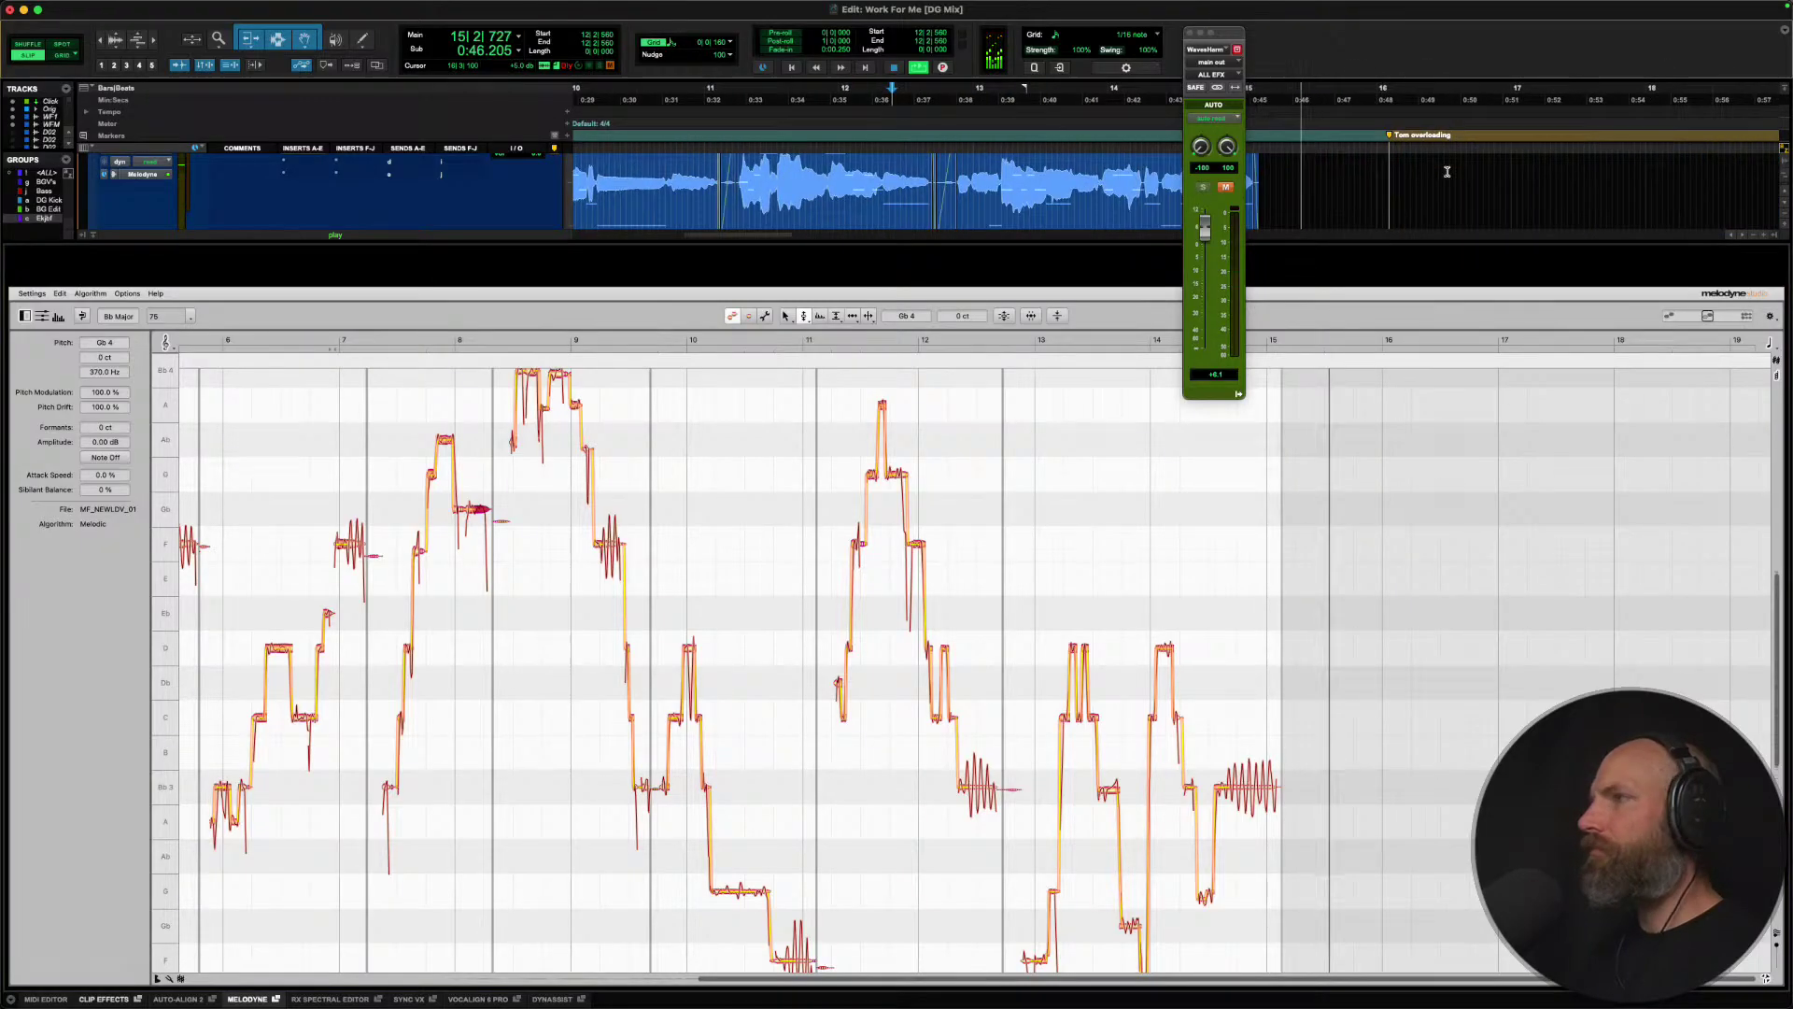
Close the Melodyne editor, place the edit cursor at 12|4|200 and bring the New Ld Lvl track into view.
click(893, 188)
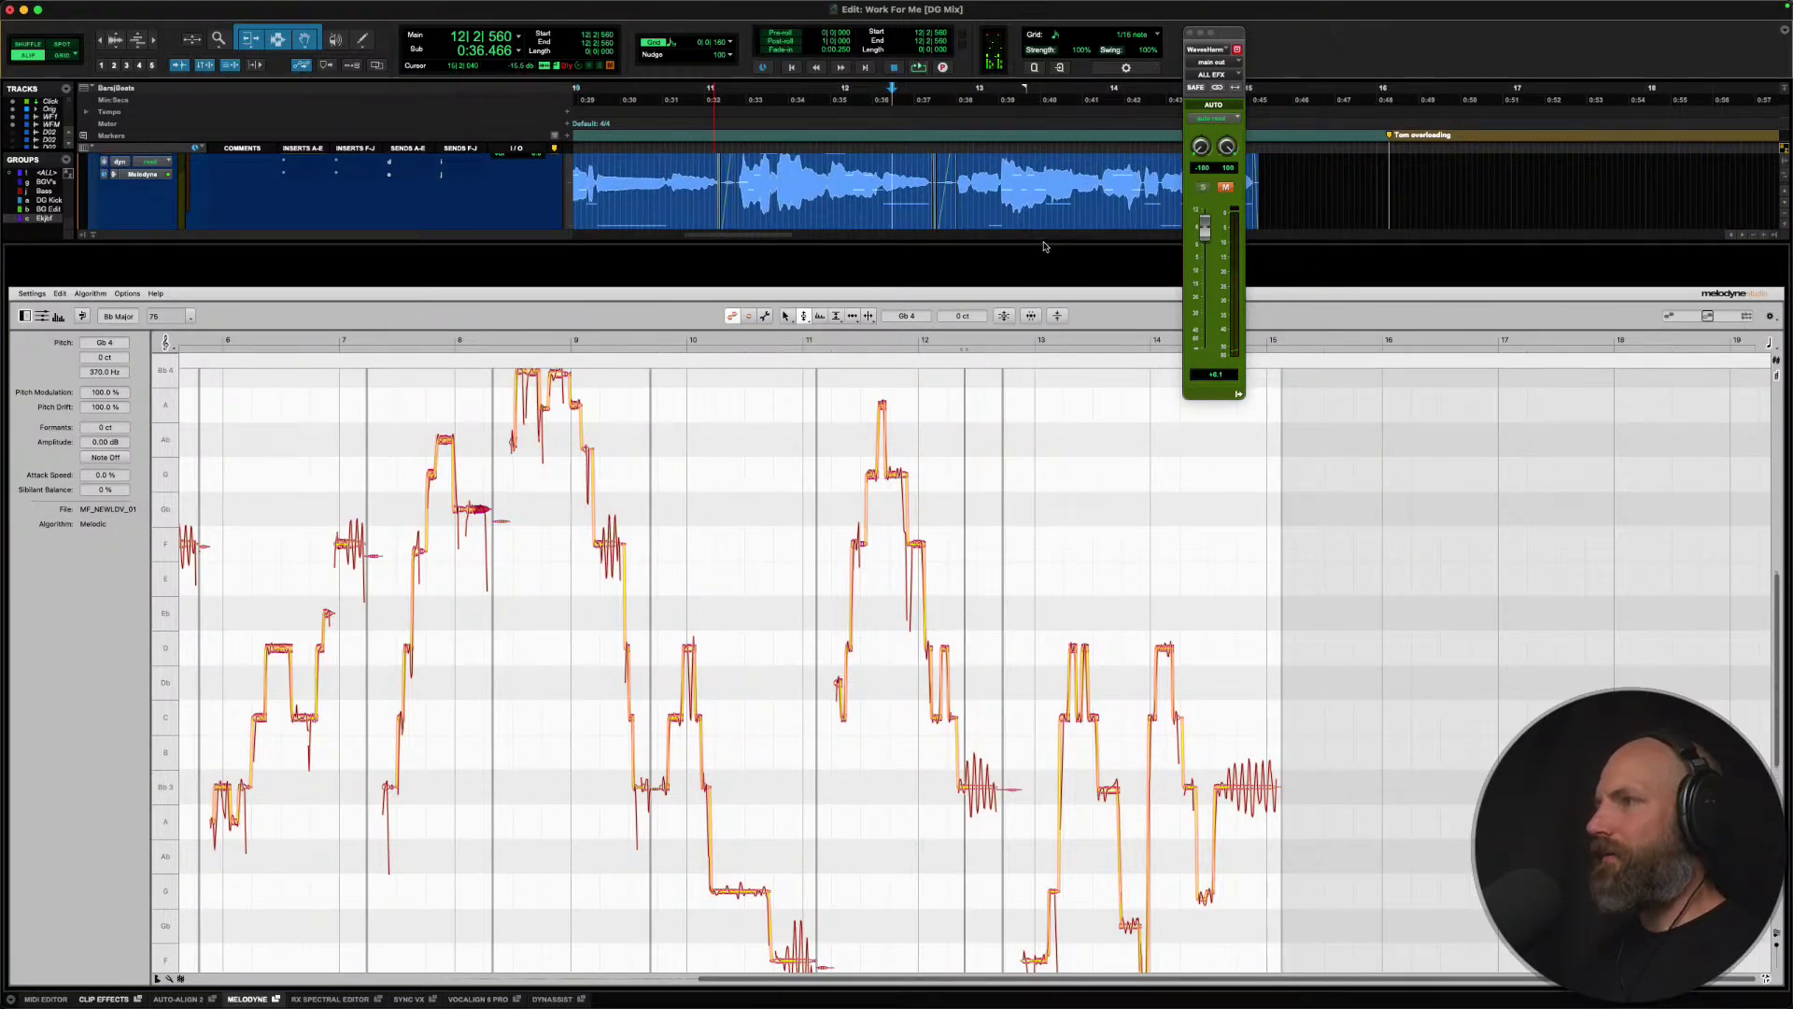
double_click(1045, 241)
scroll(1046, 246, right, 3)
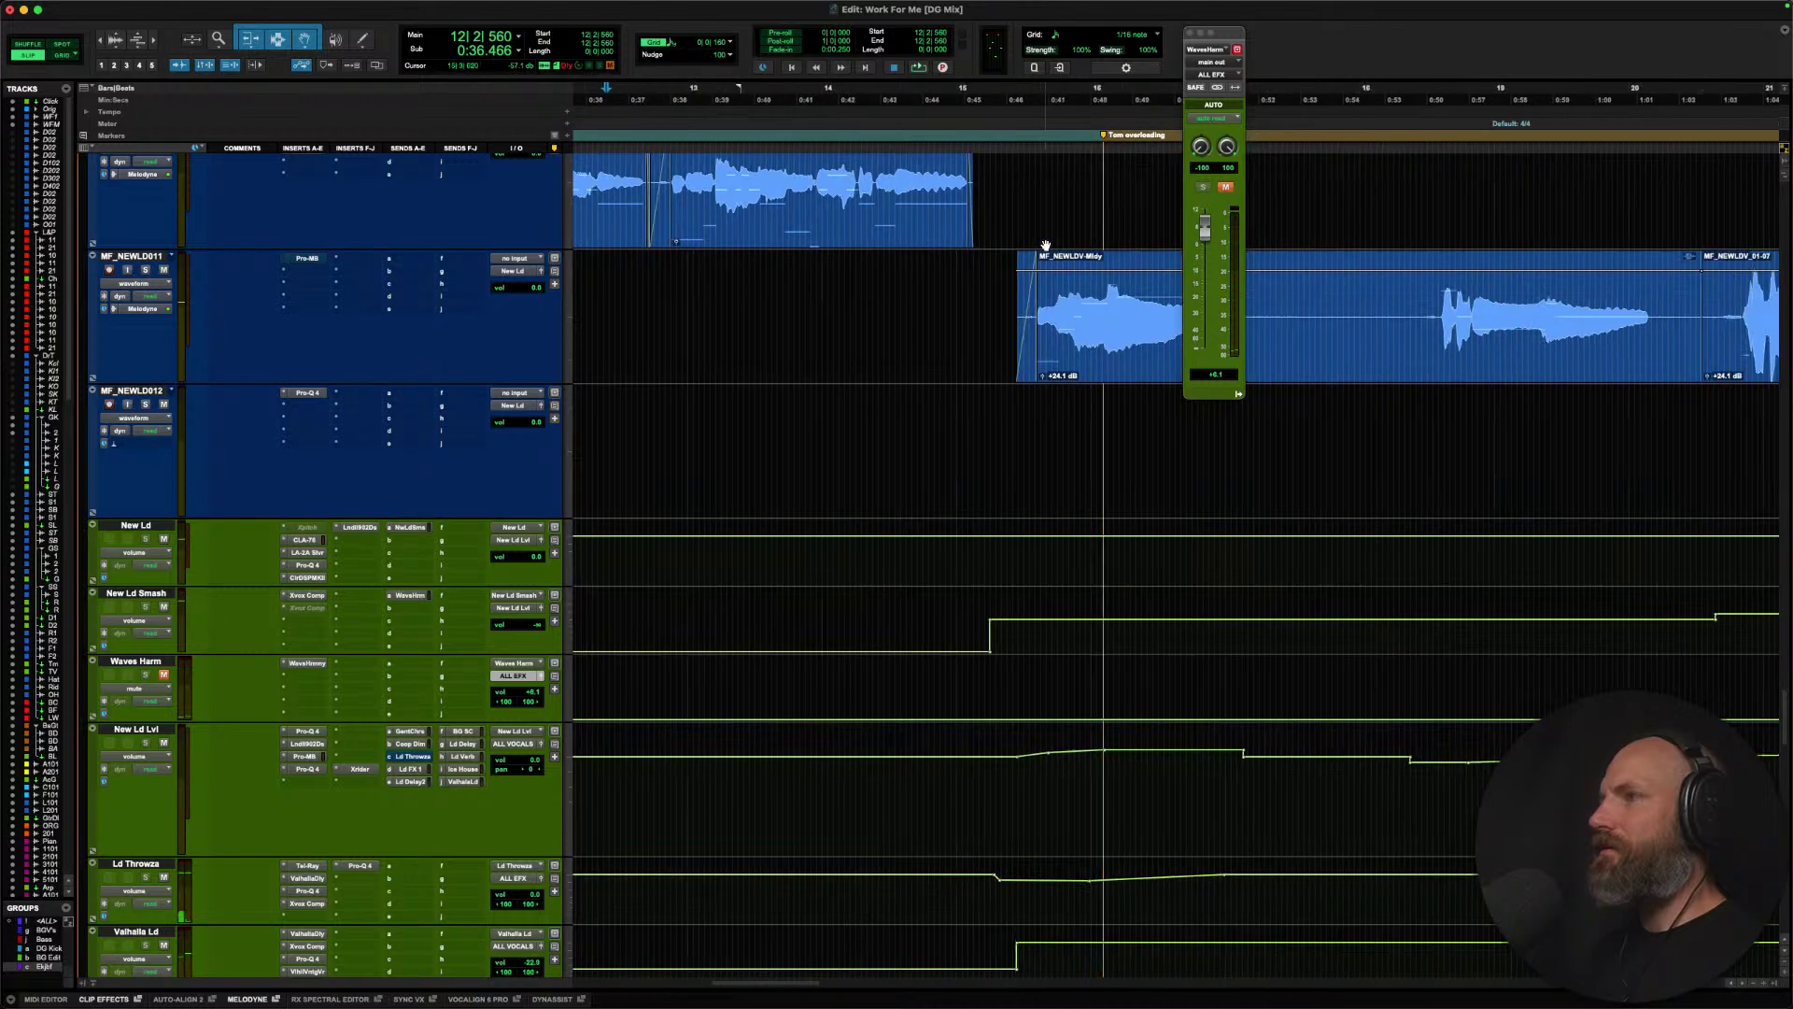
scroll(1046, 245, up, 2)
scroll(1045, 245, up, 1)
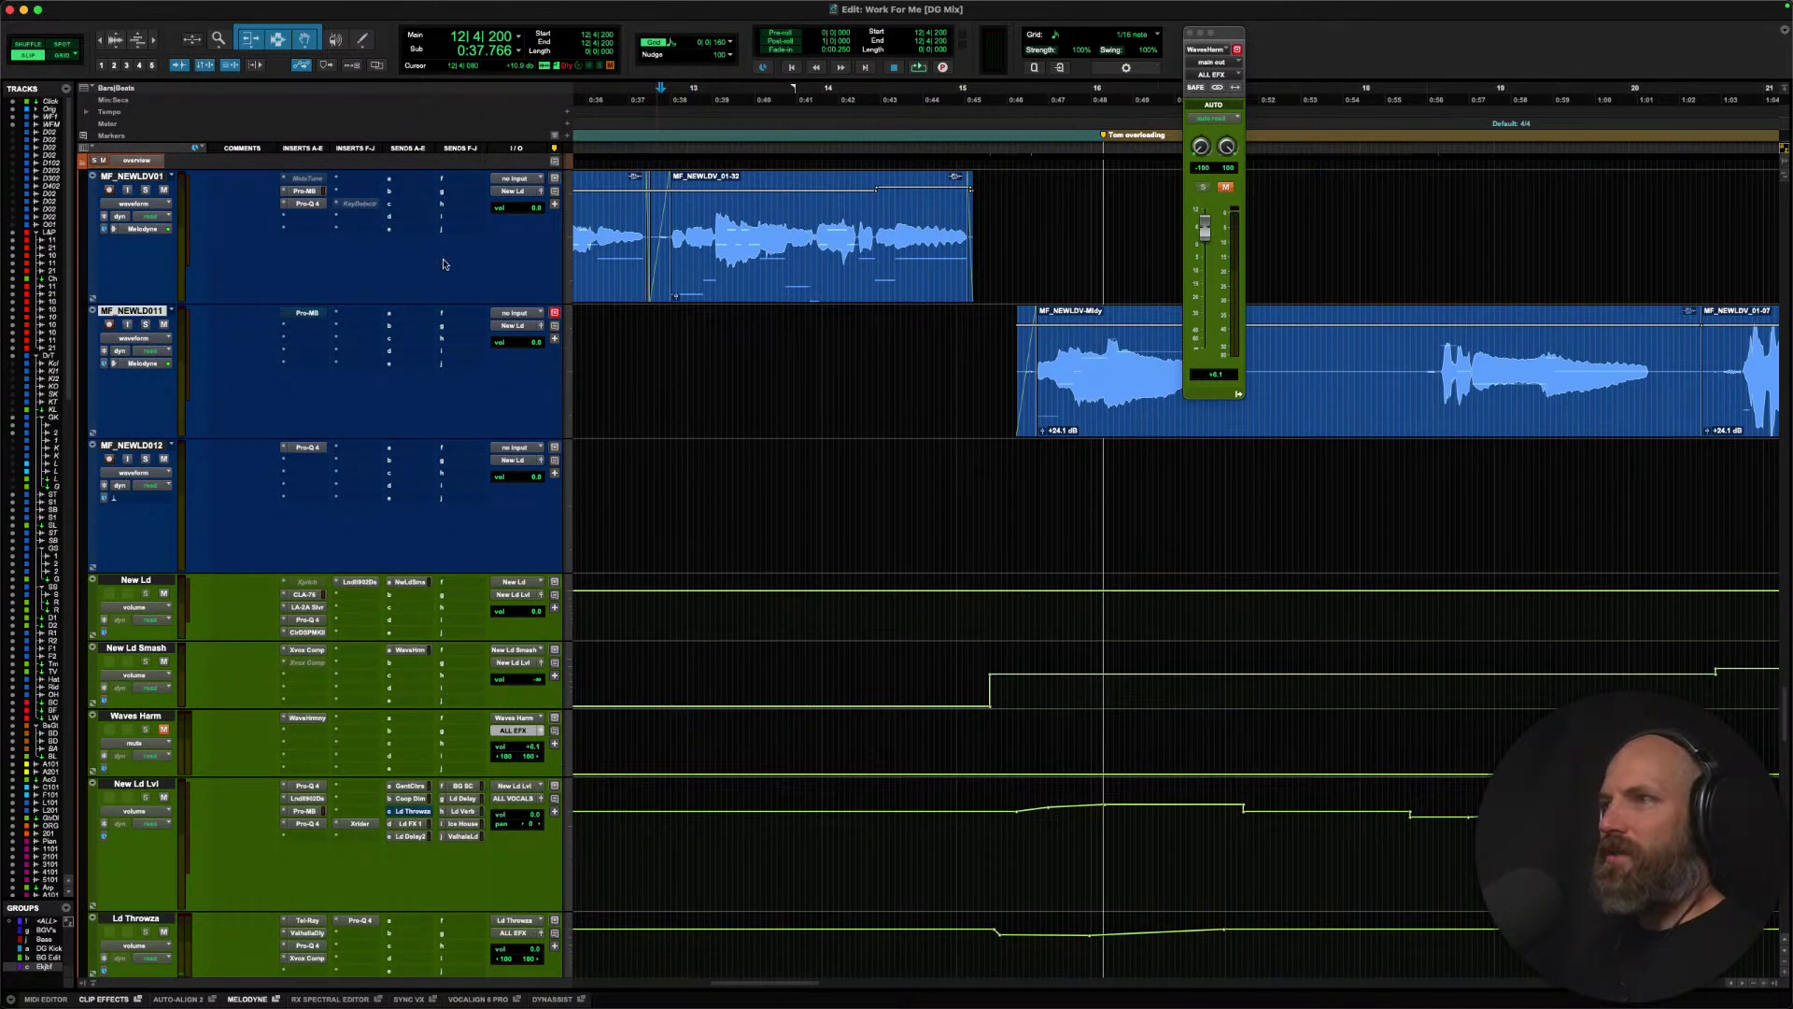
scroll(332, 719, down, 2)
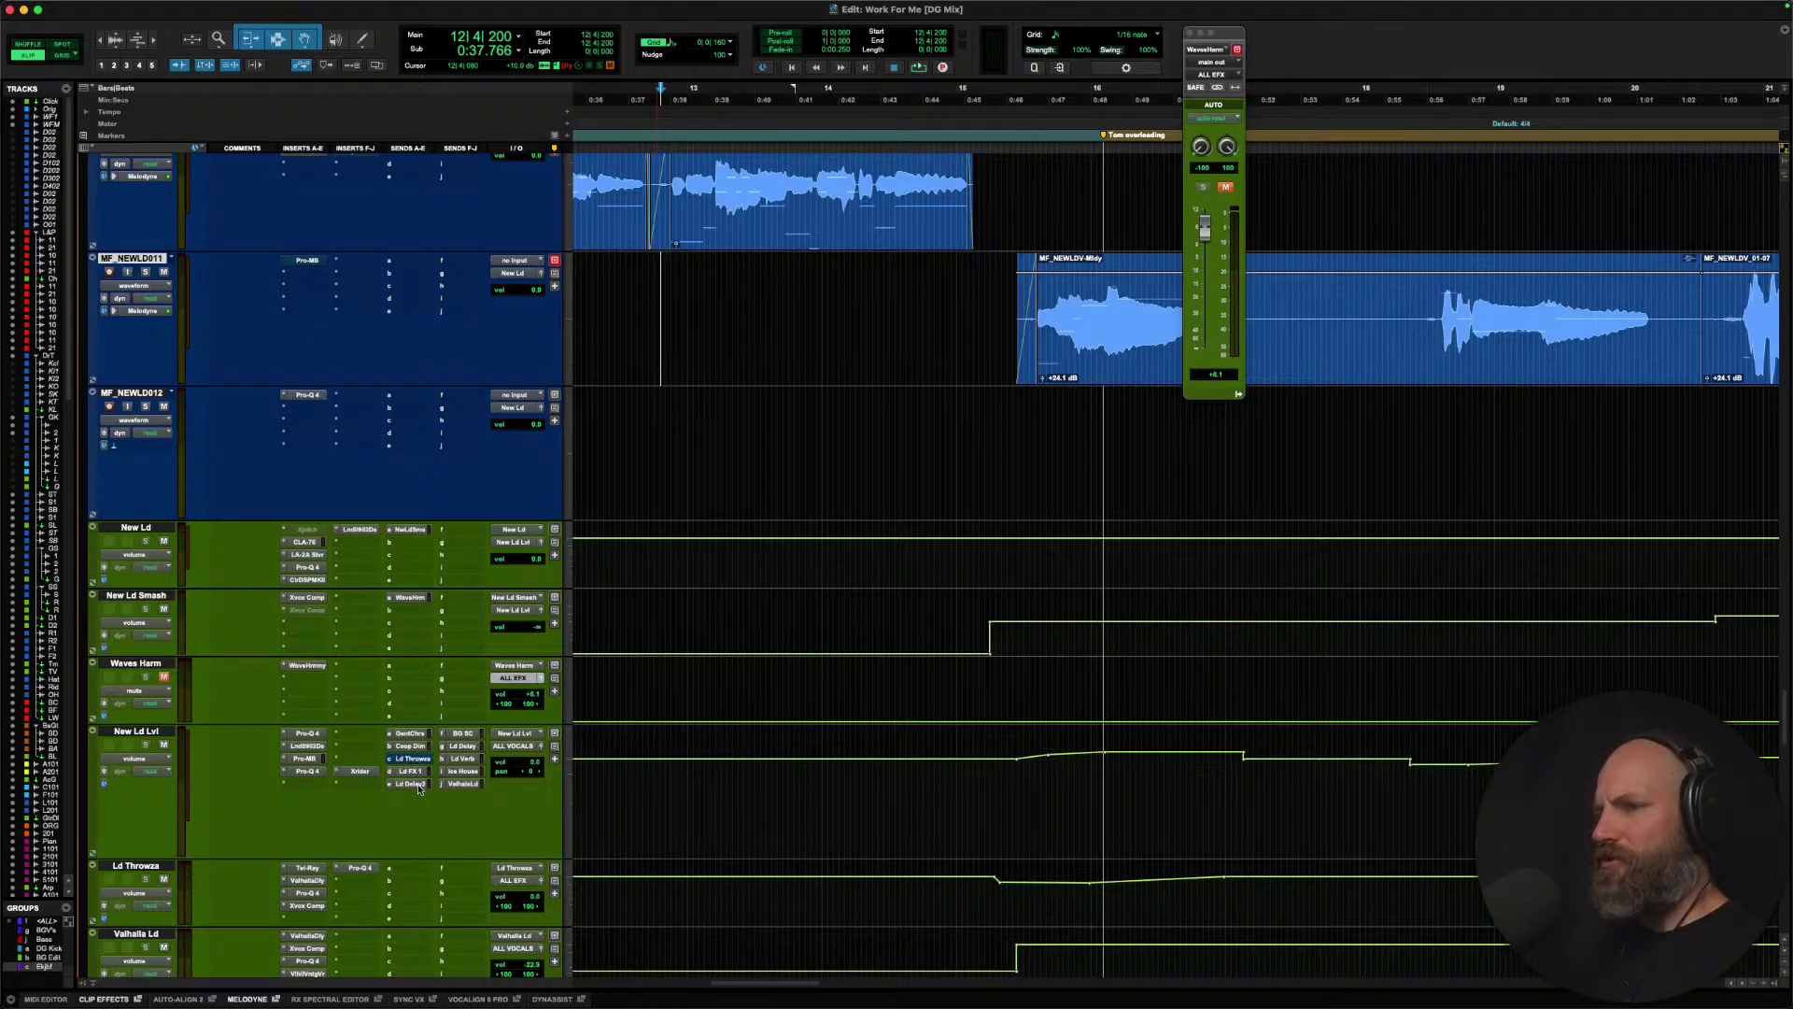
Open the Ice House send on New Ld Lvl, centre its pan and set the automation mode to touch.
click(462, 771)
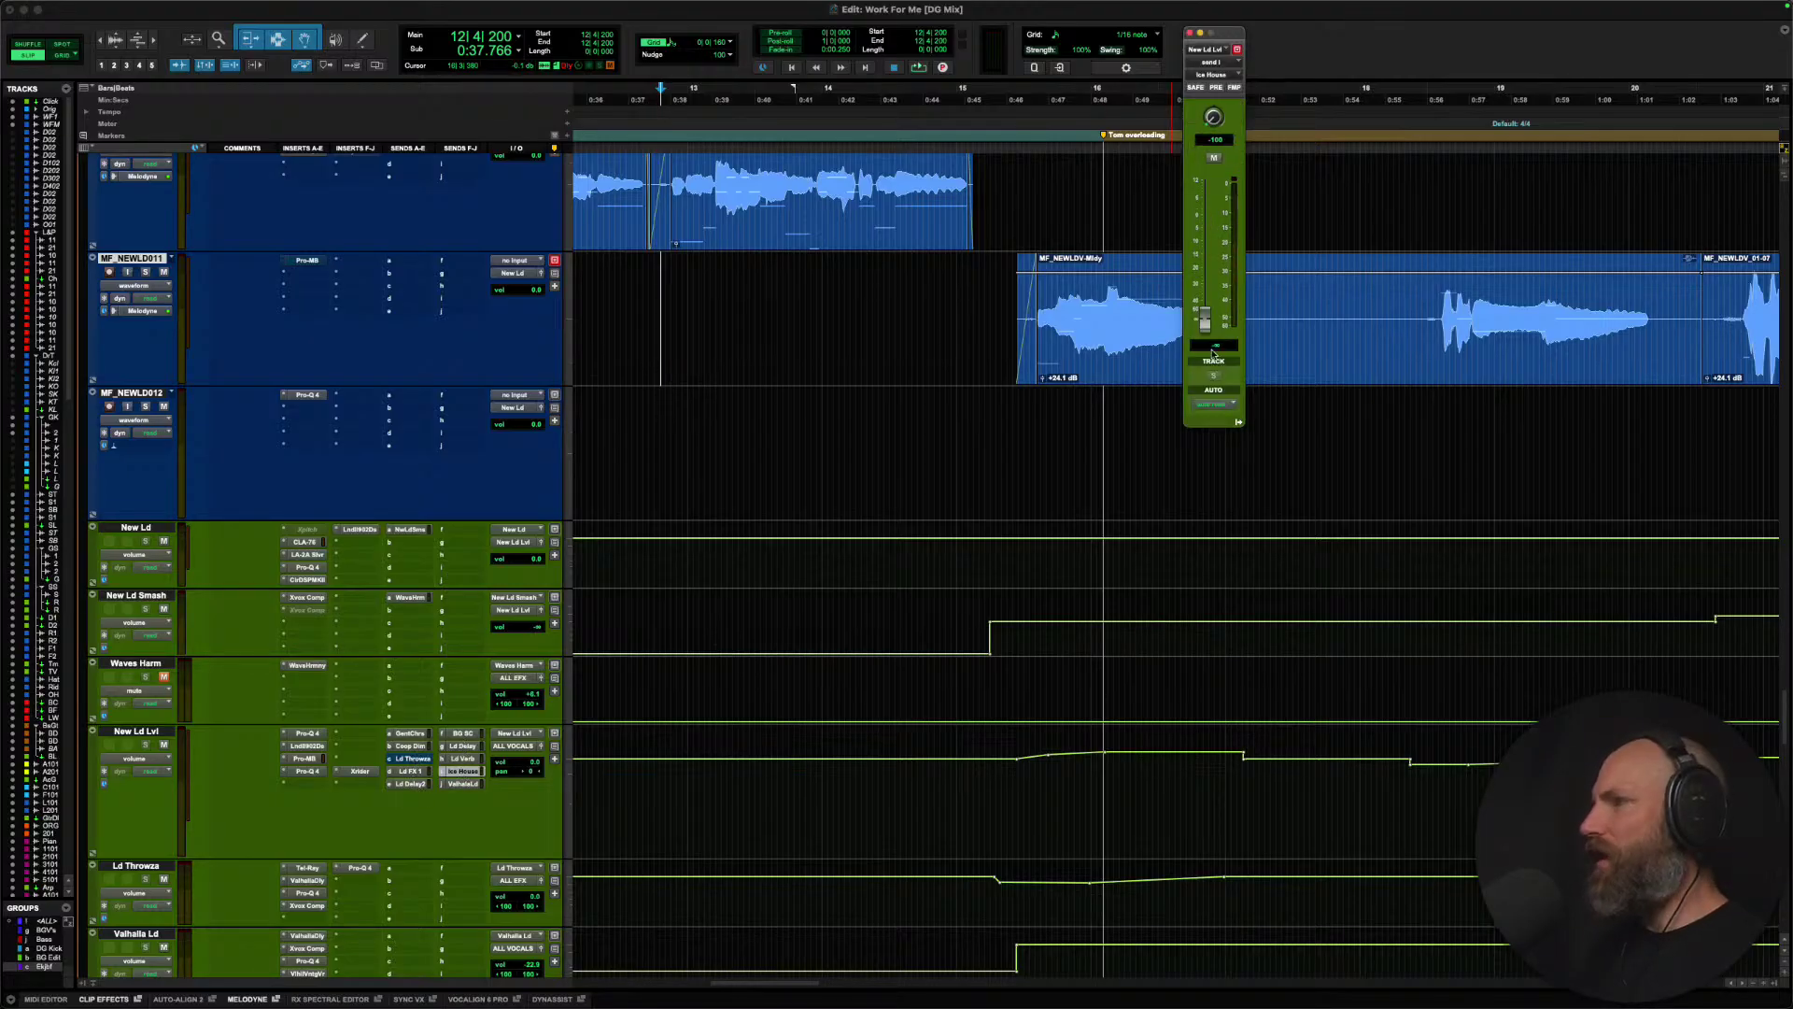
click(1213, 405)
click(1216, 422)
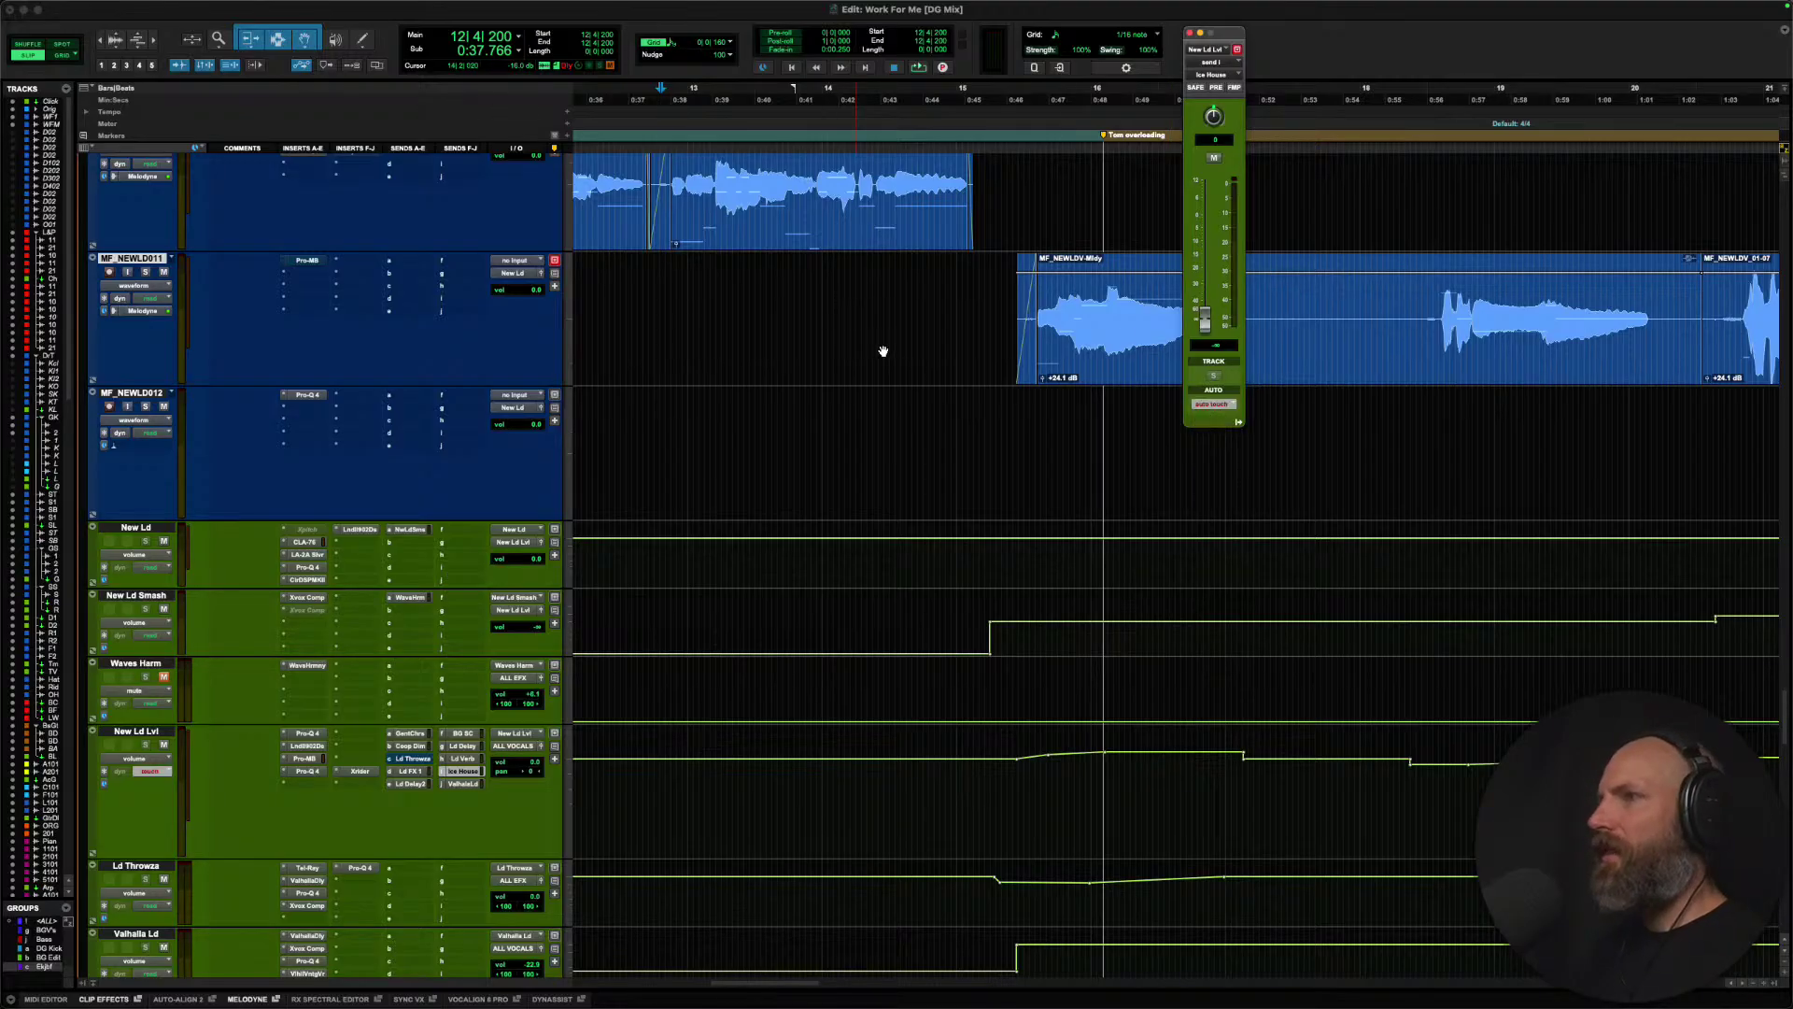
Record an Ice House send level swell during playback, rising from just after bar 13 to a peak around bar 15.
key(space)
click(1204, 320)
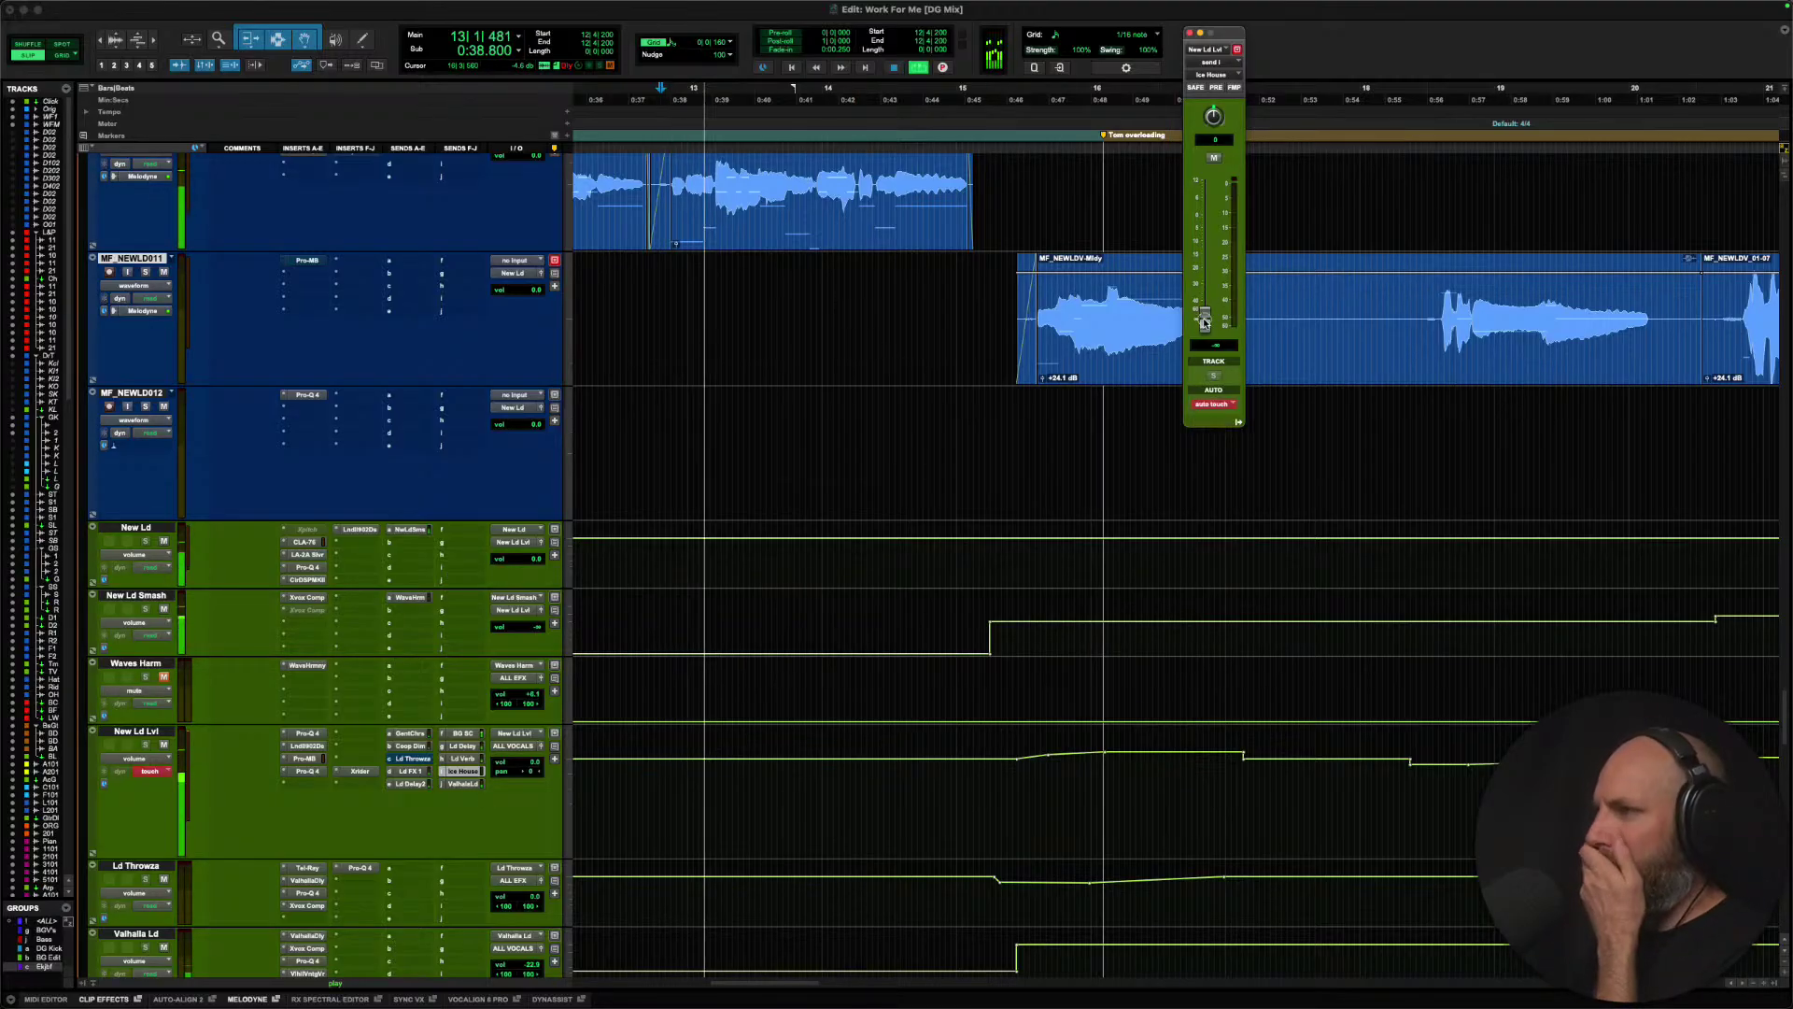
drag(1204, 320, 1216, 217)
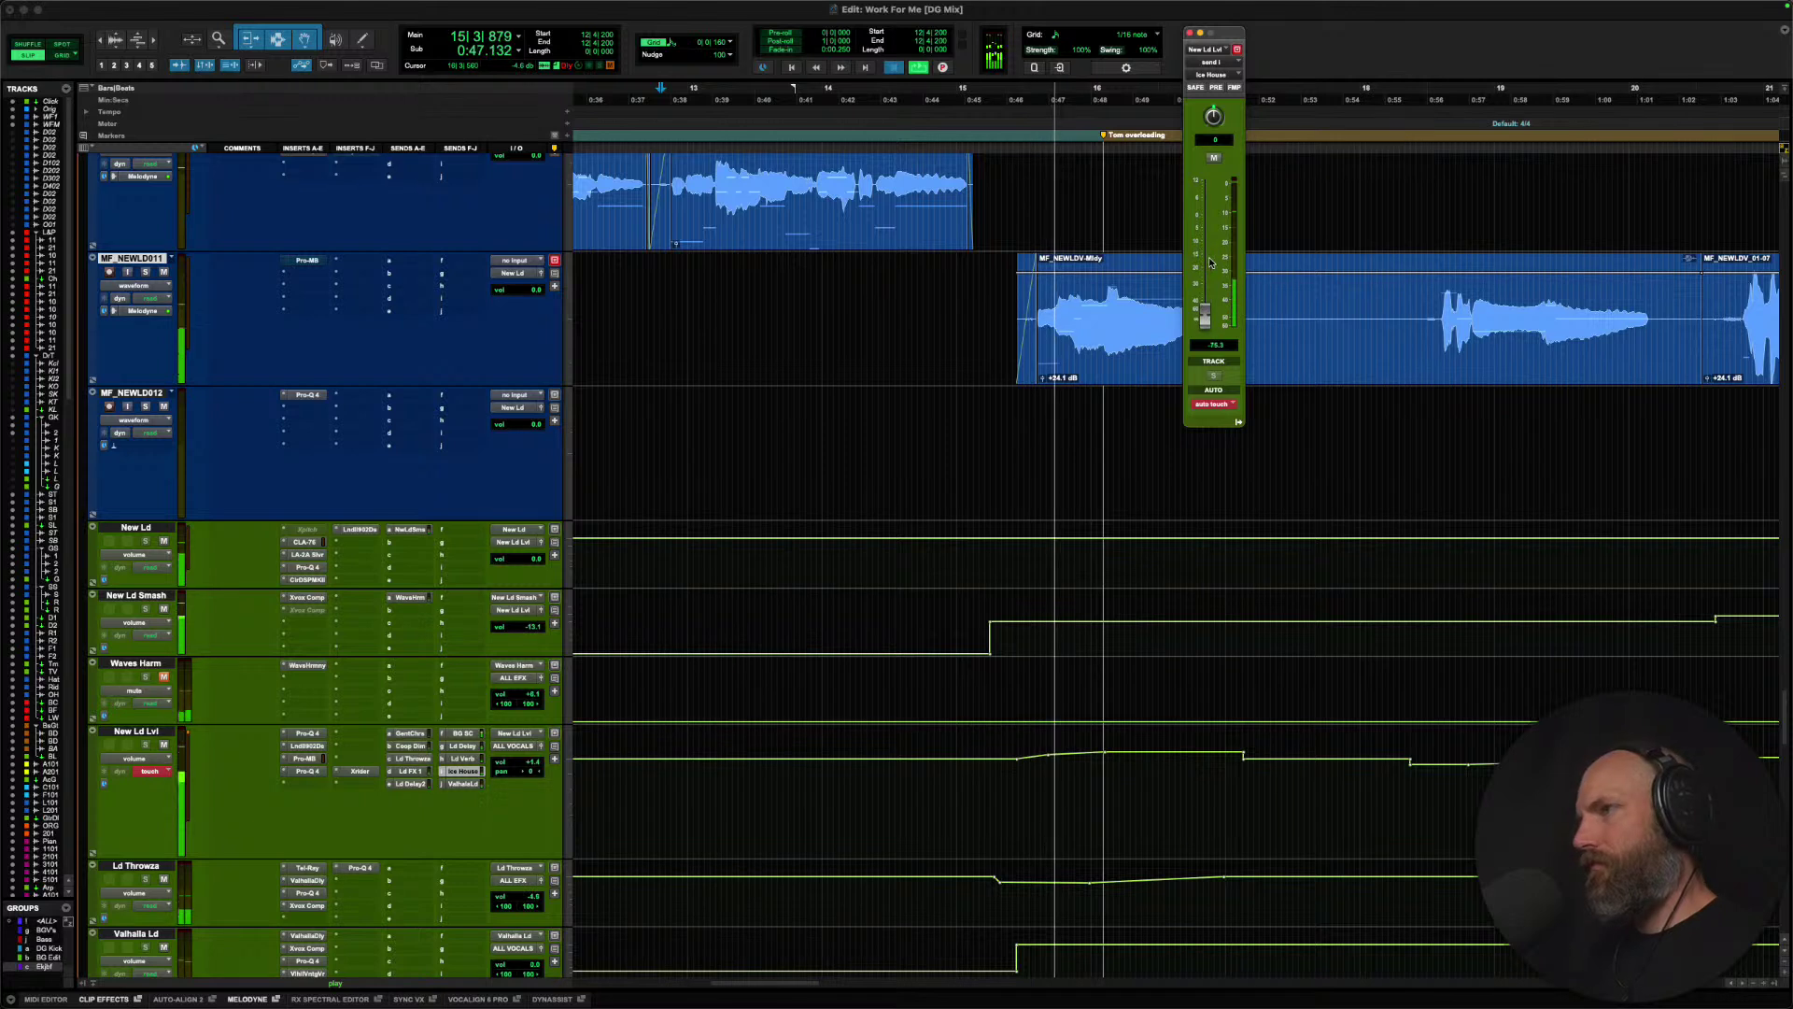
key(space)
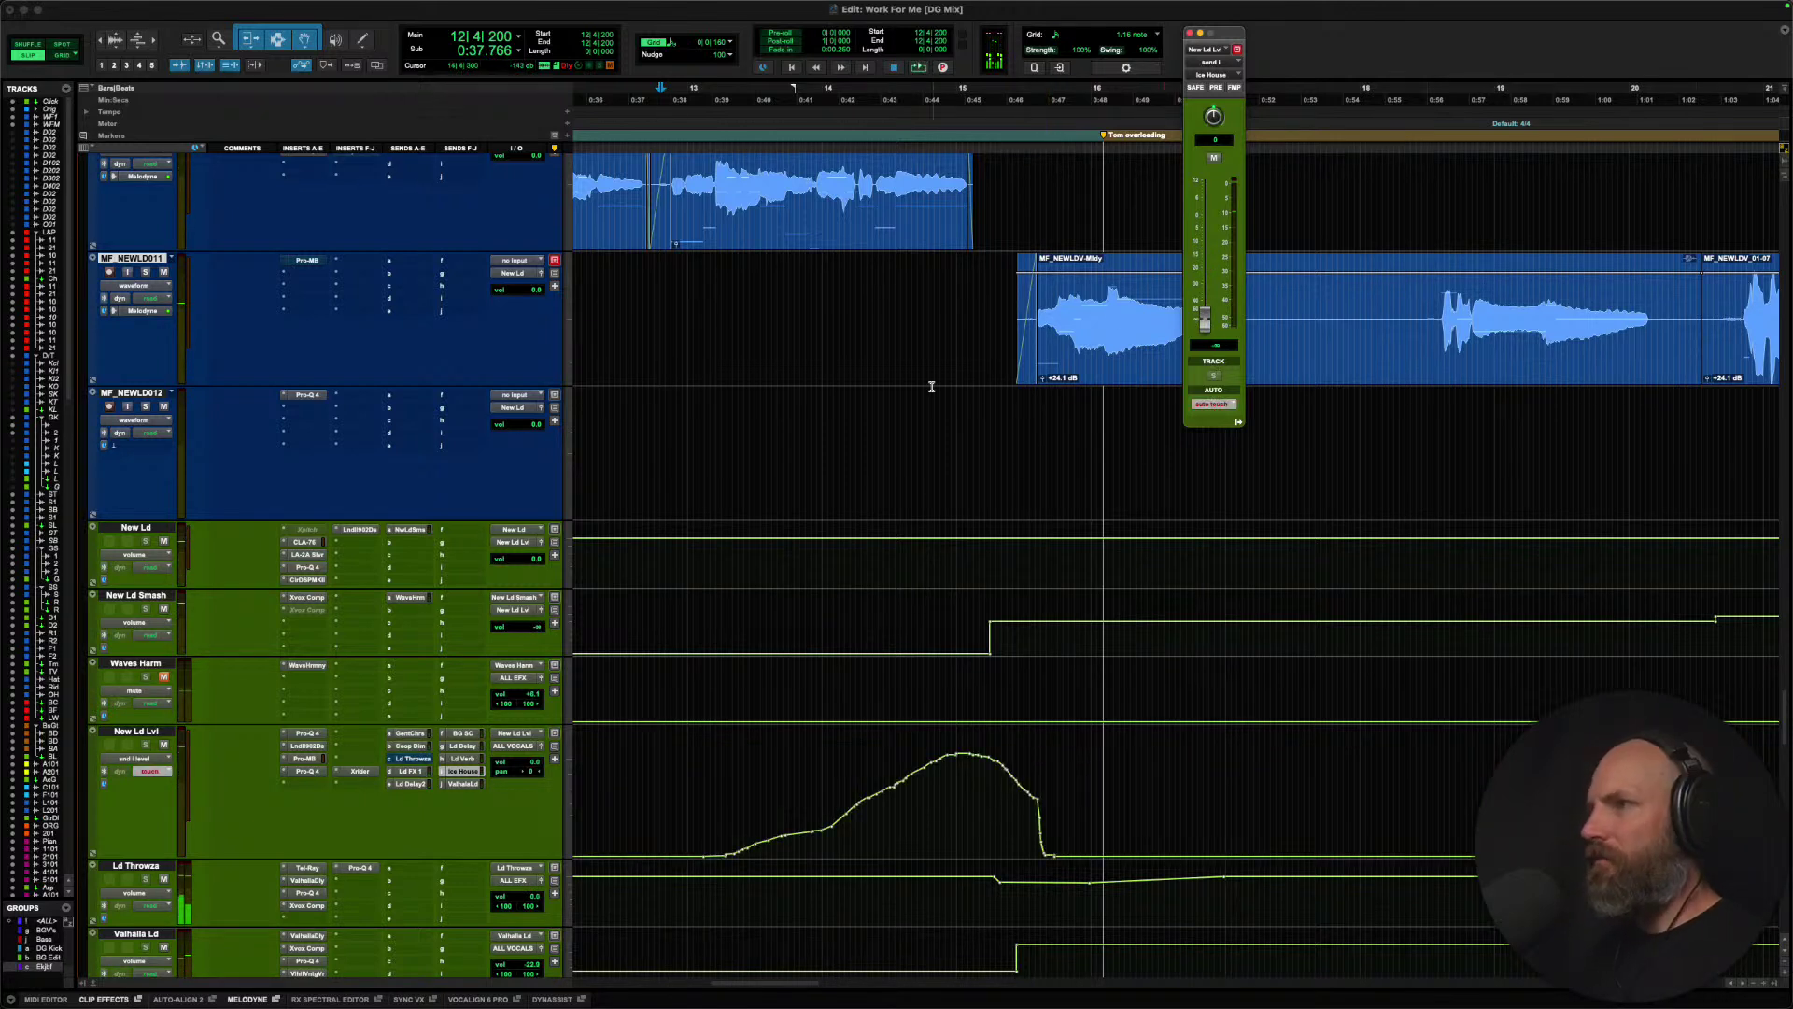
Lower the Ice House send swell from 14|2|100 onward, smooth the bump at the join and audition from 12|4|940.
drag(707, 818, 1055, 814)
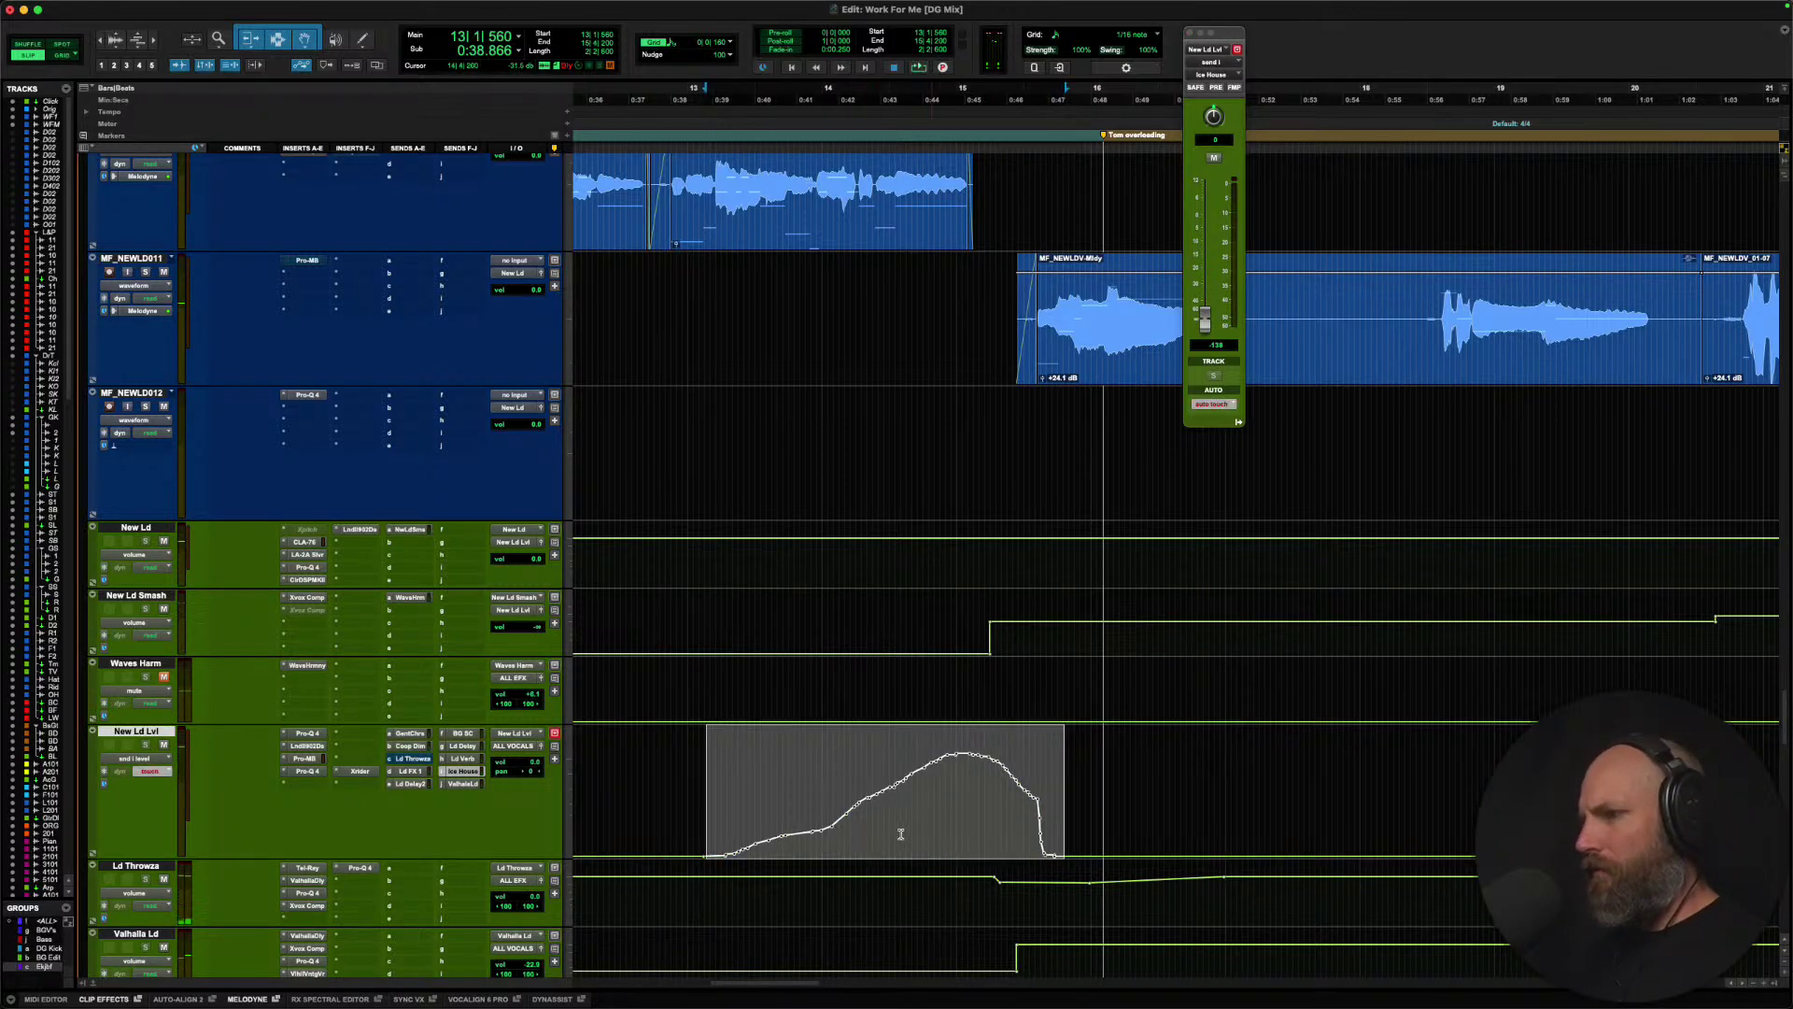
drag(855, 836, 1060, 820)
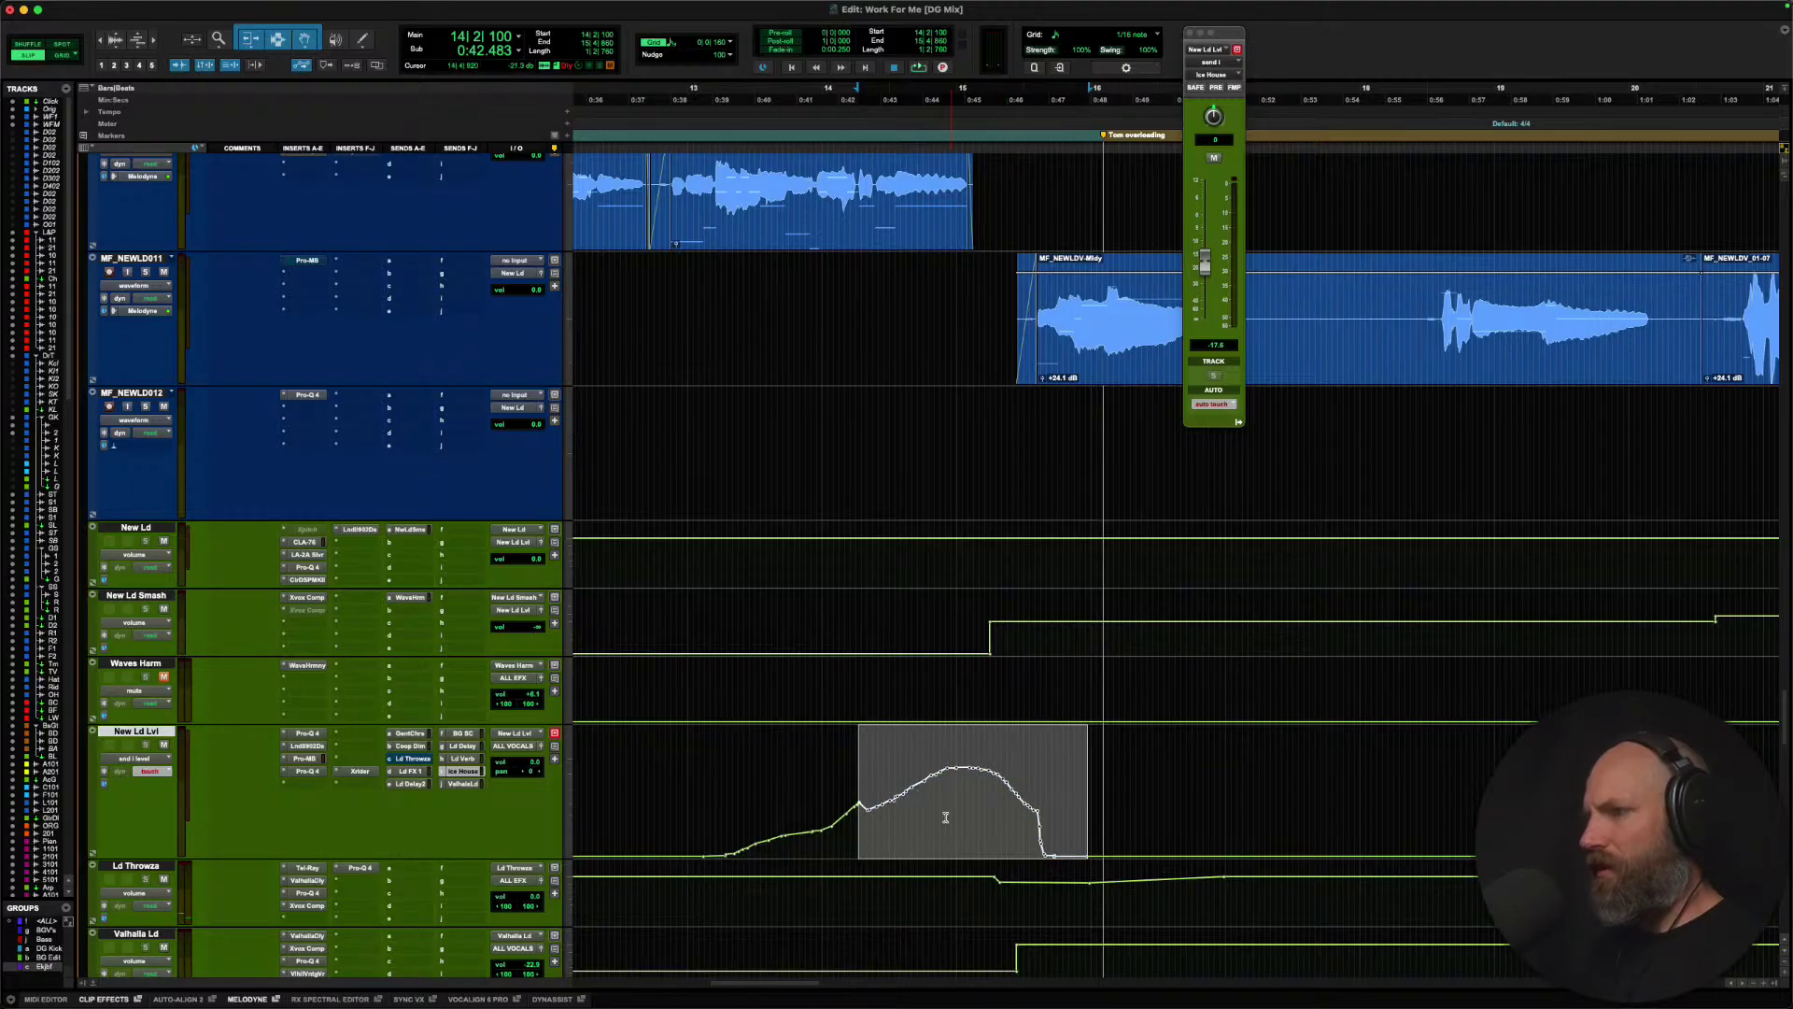
drag(868, 801, 846, 801)
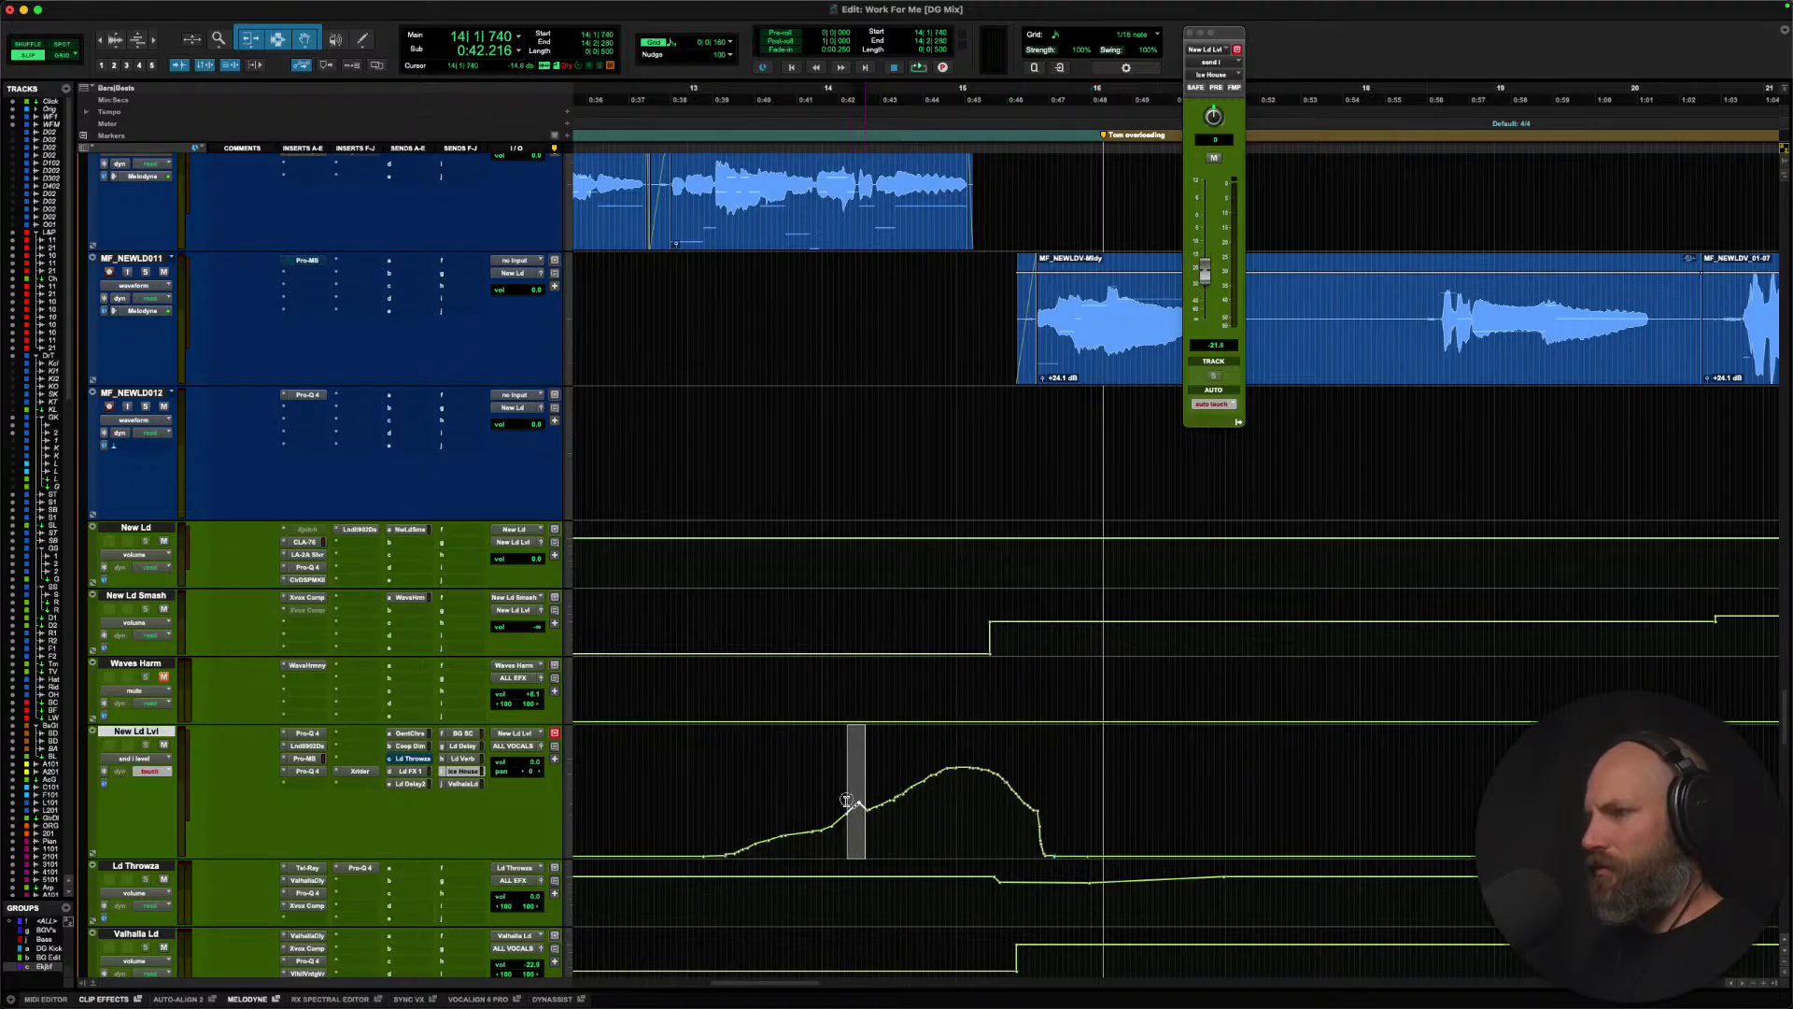
click(686, 805)
key(space)
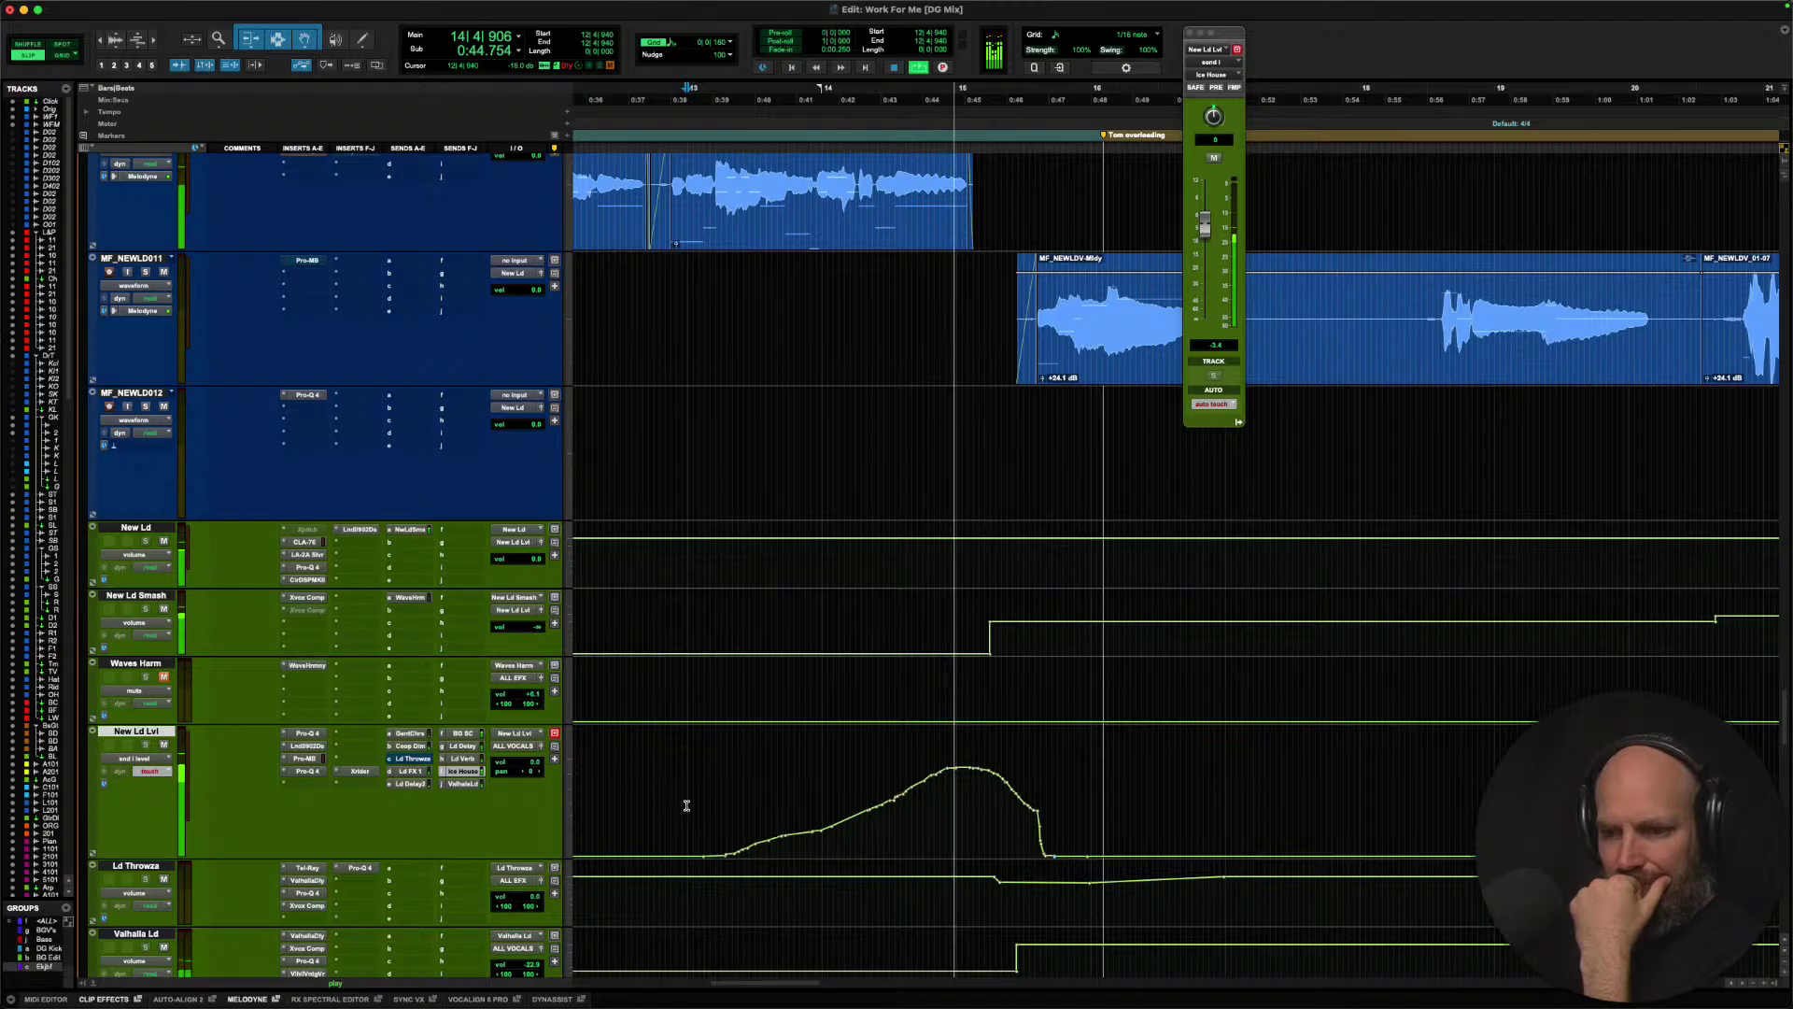
key(space)
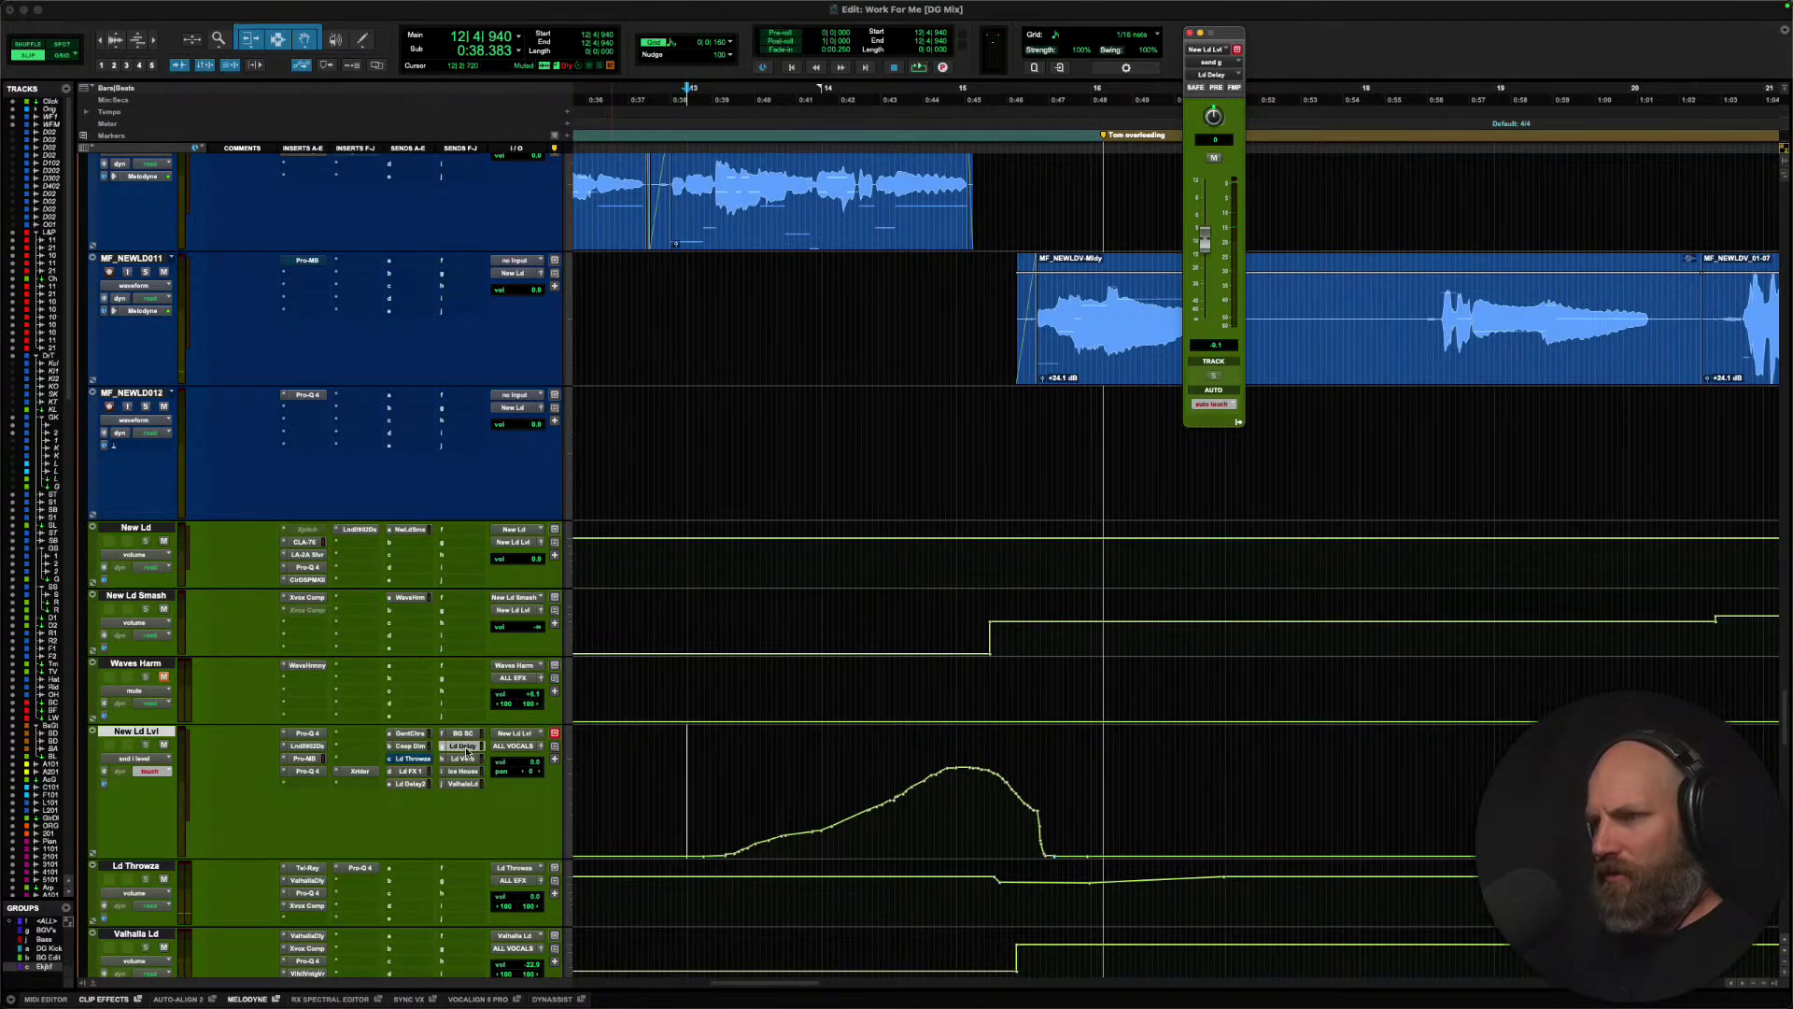
Ride the Ld Delay send level on New Ld Lvl upward during playback from 12|4|940.
key(space)
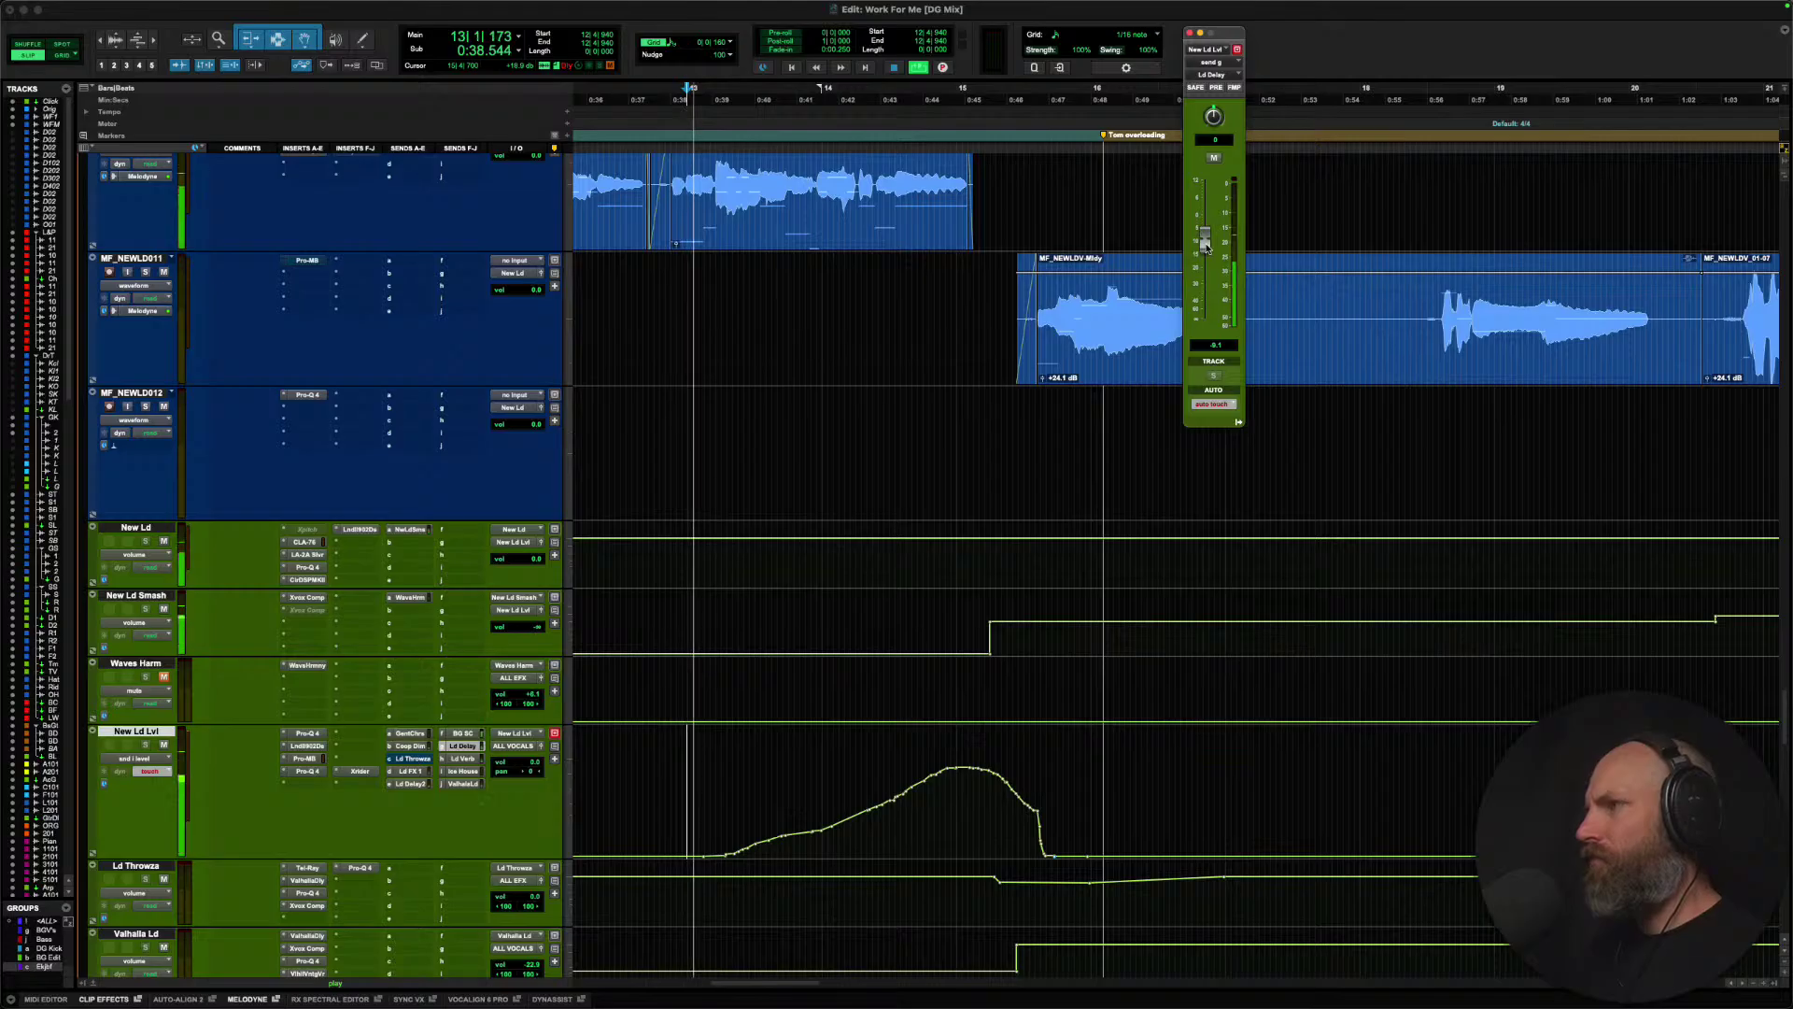
drag(1206, 245, 1204, 201)
key(space)
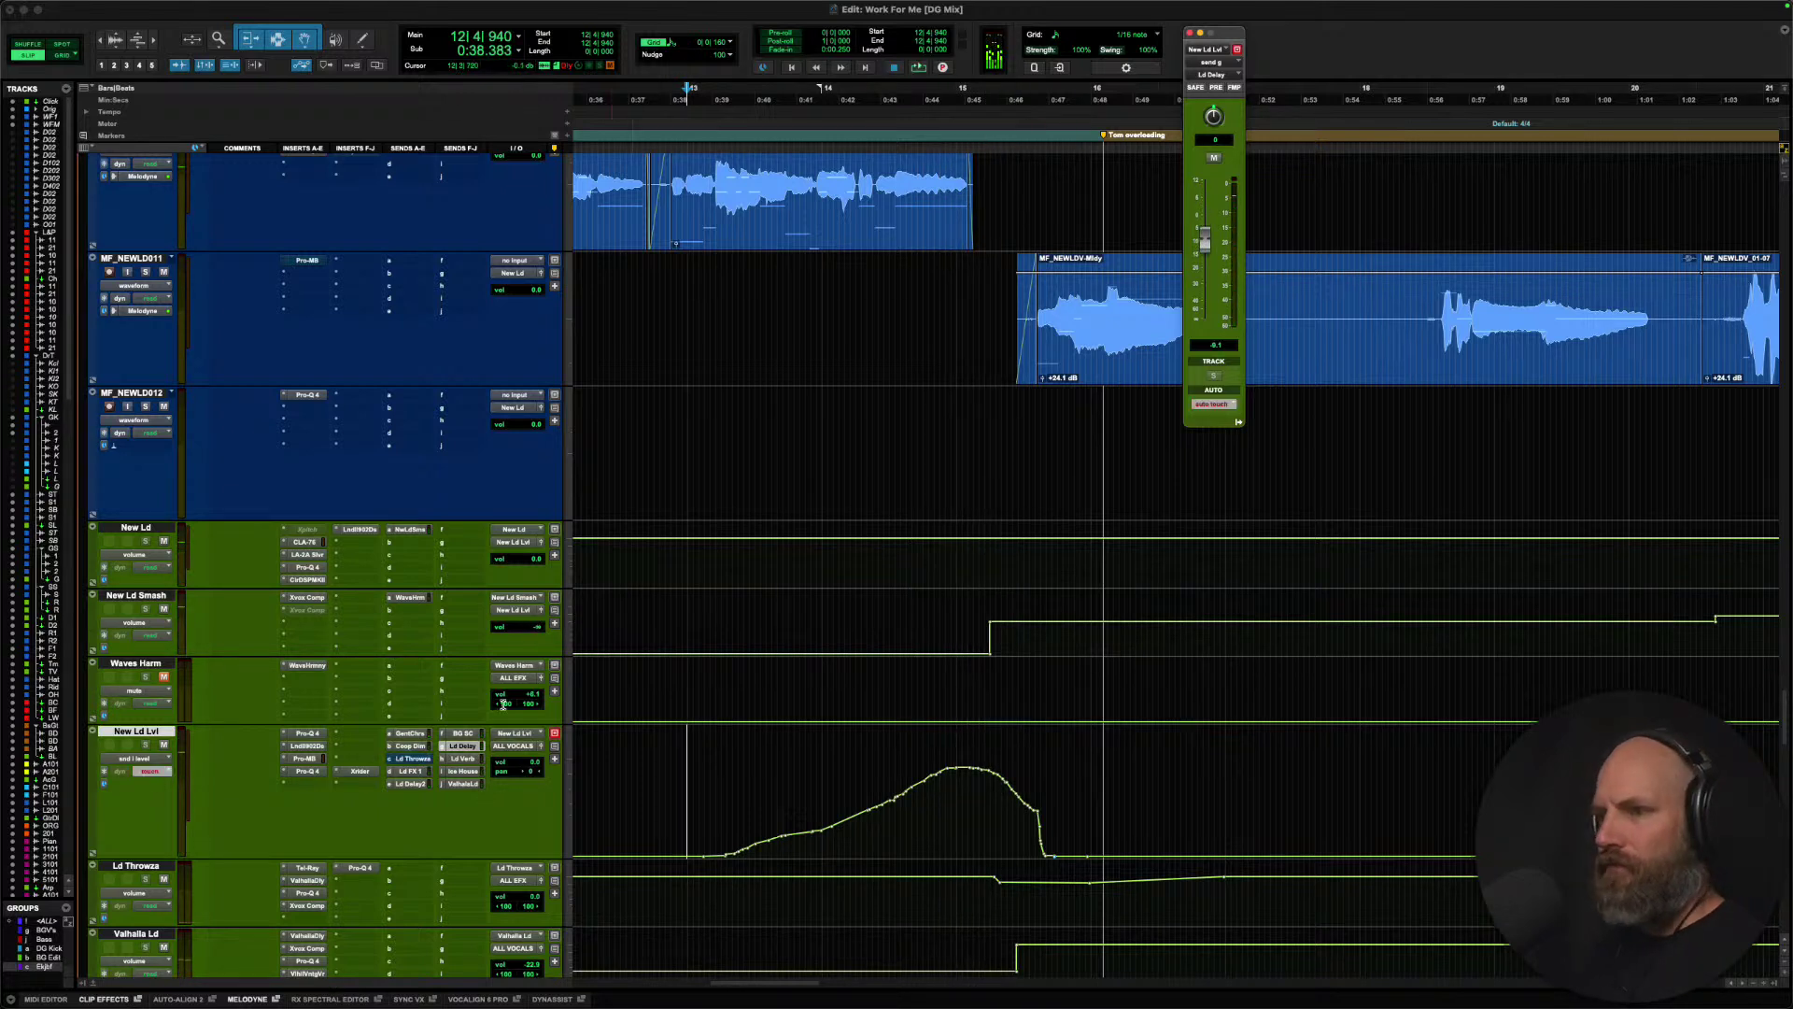
Open the Ld Throwza send on New Ld Lvl and record an unmute shortly after bar 14 during playback.
click(420, 761)
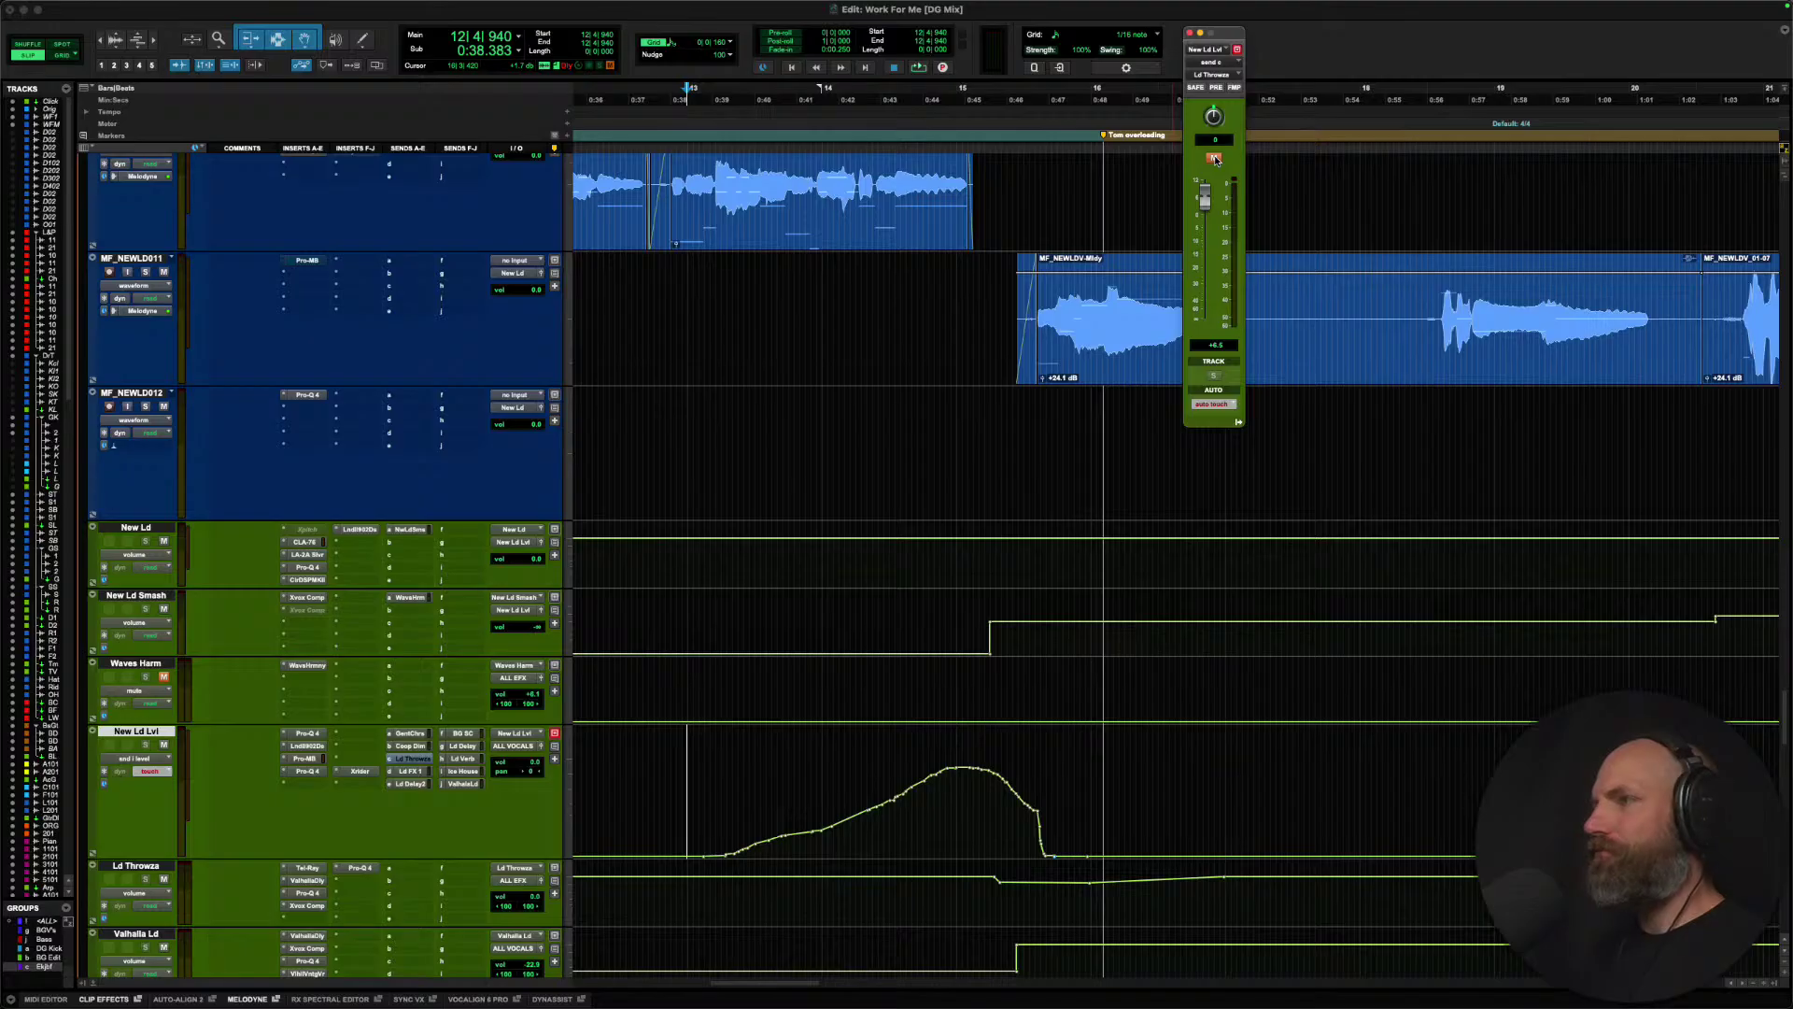
key(space)
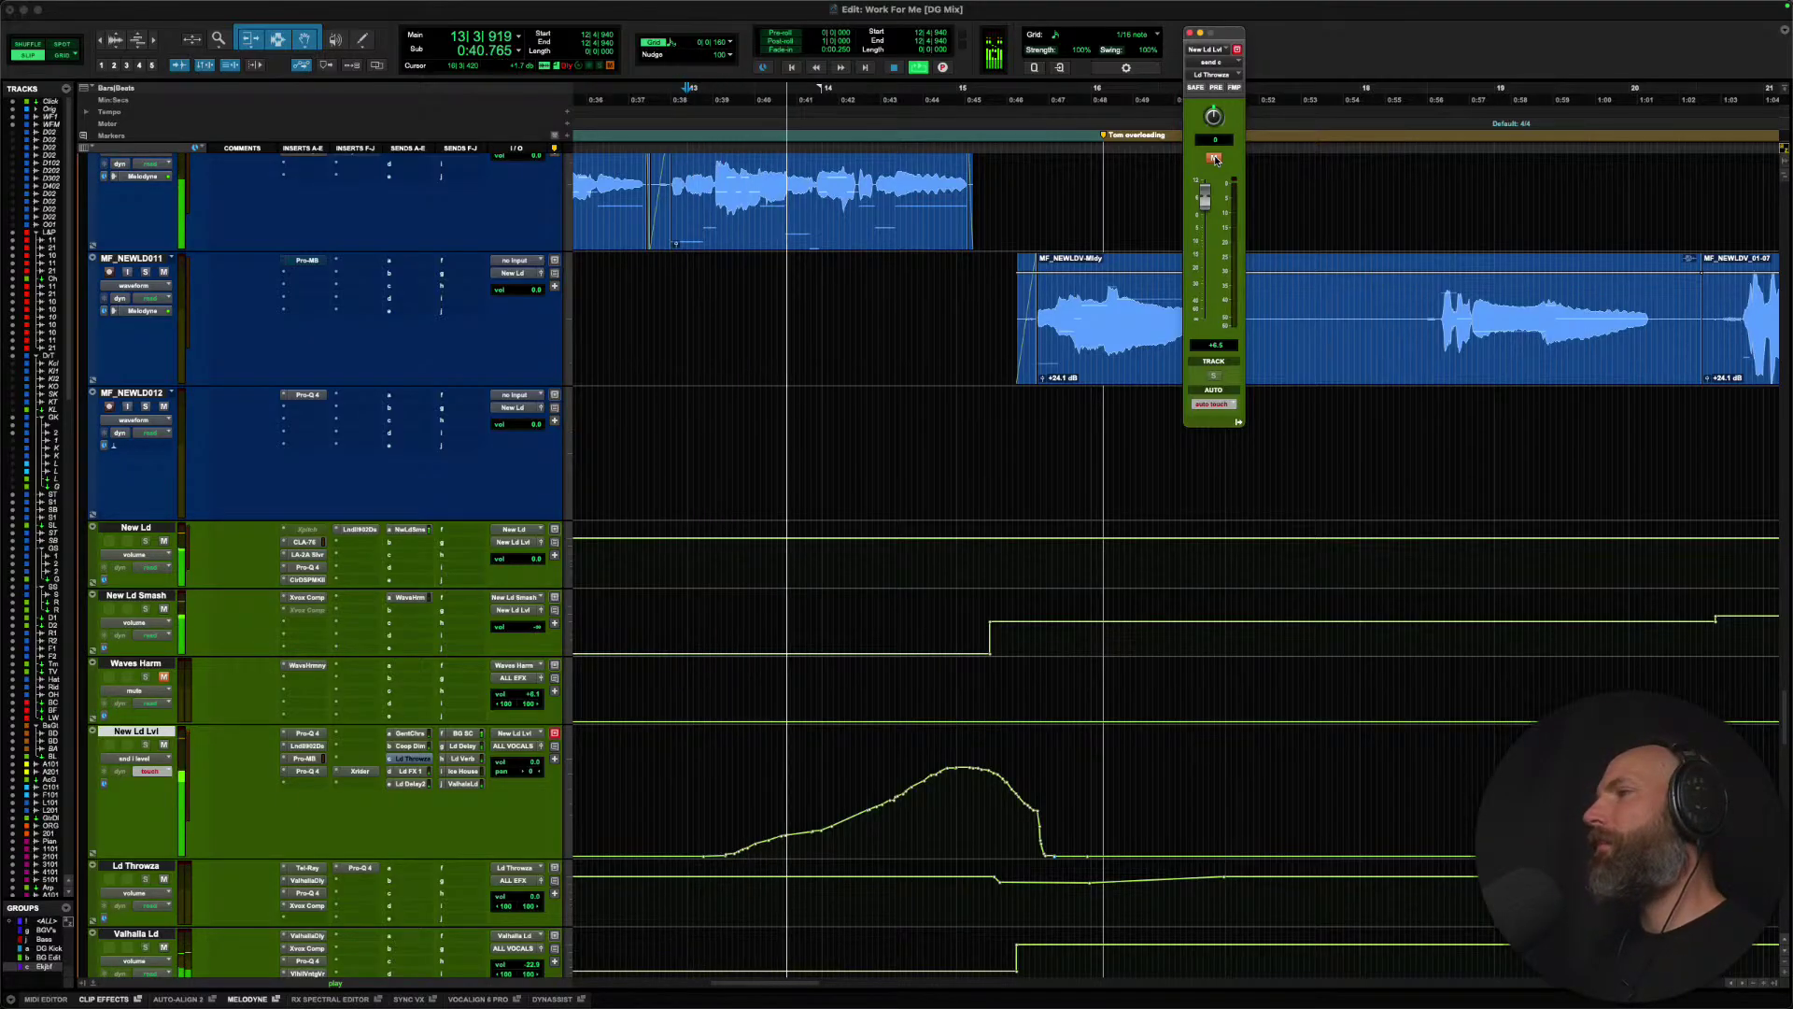
click(1215, 160)
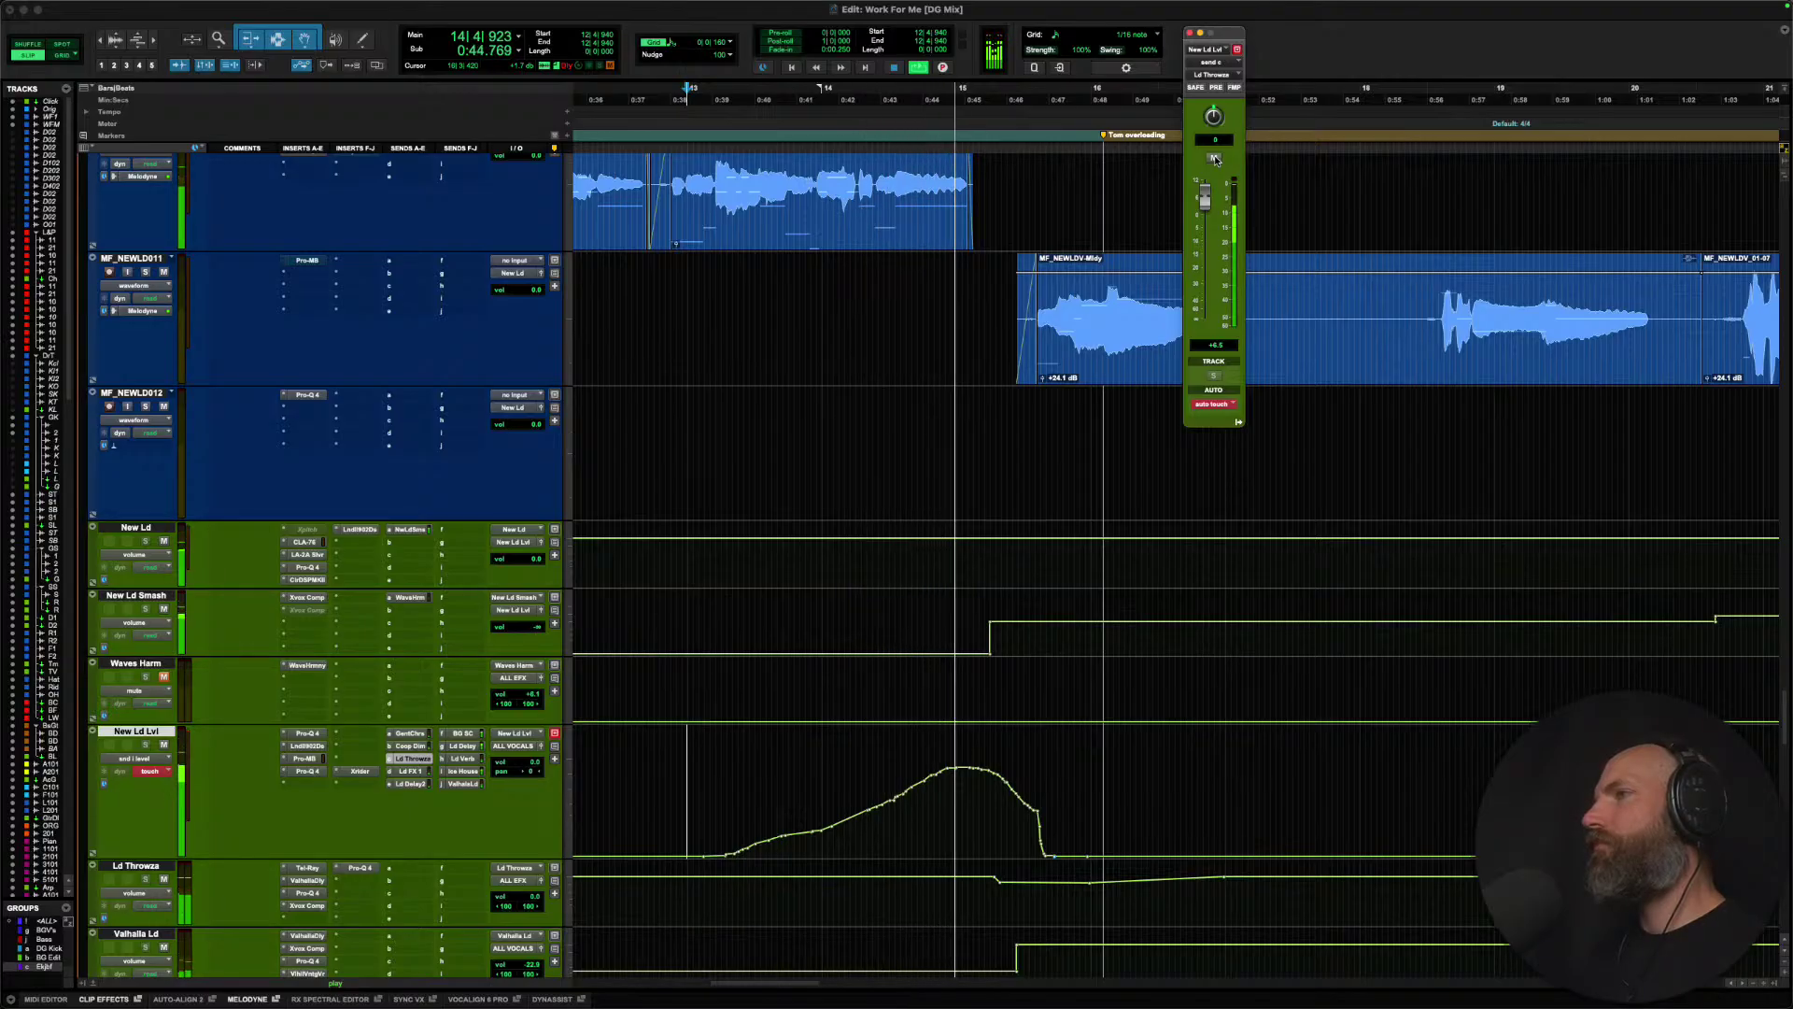
key(space)
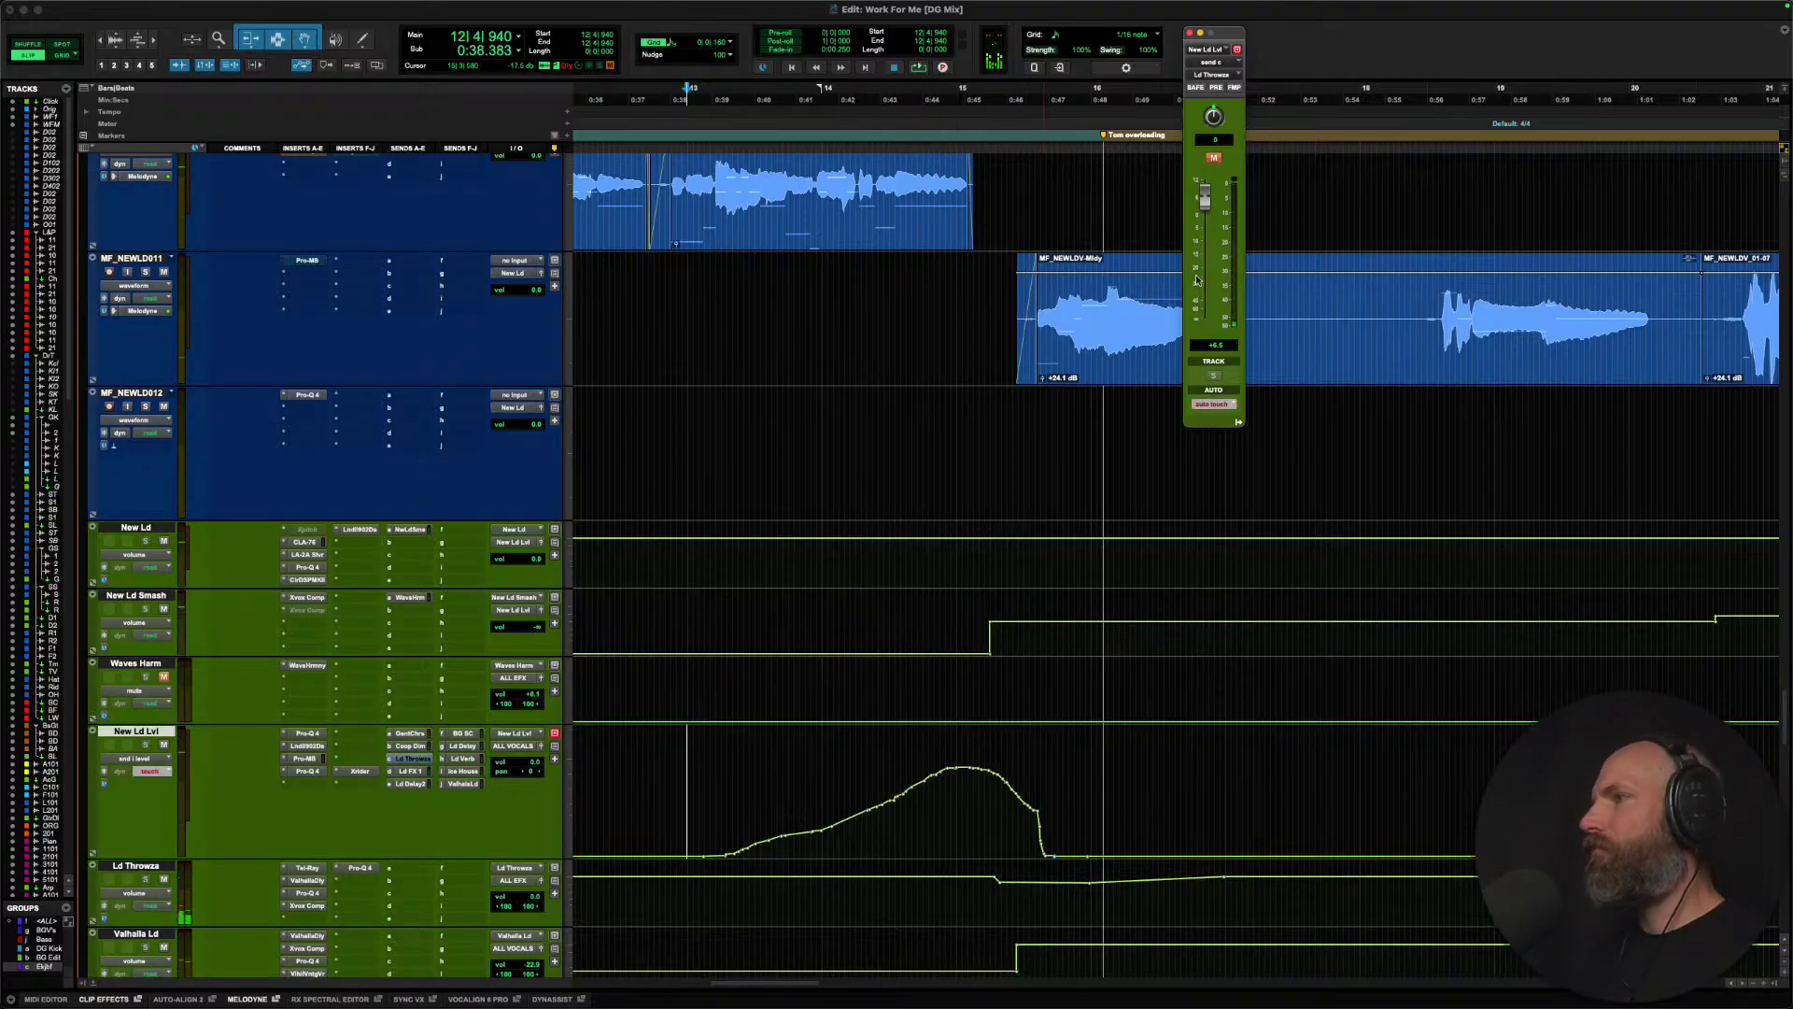
Show the Ld Throwza send's mute automation and delete the brief break just after bar 15 to keep it continuous.
ctrl+super+click(1215, 158)
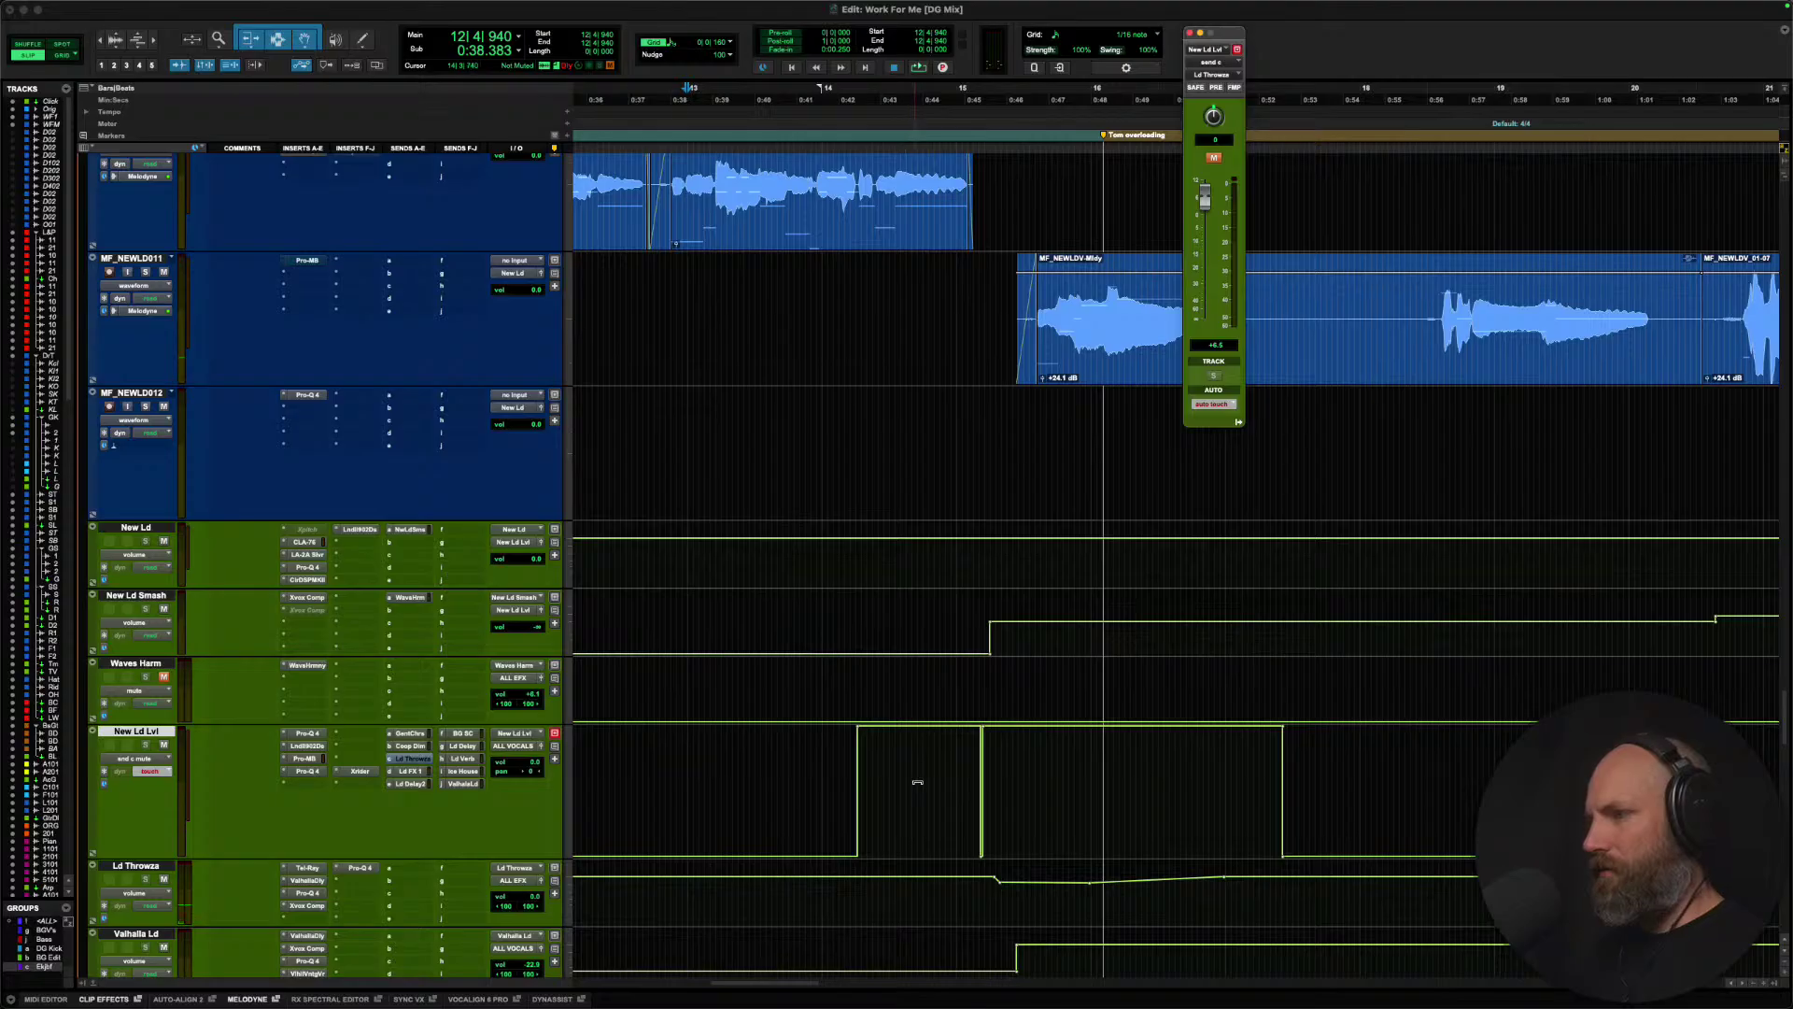
drag(951, 782, 1065, 782)
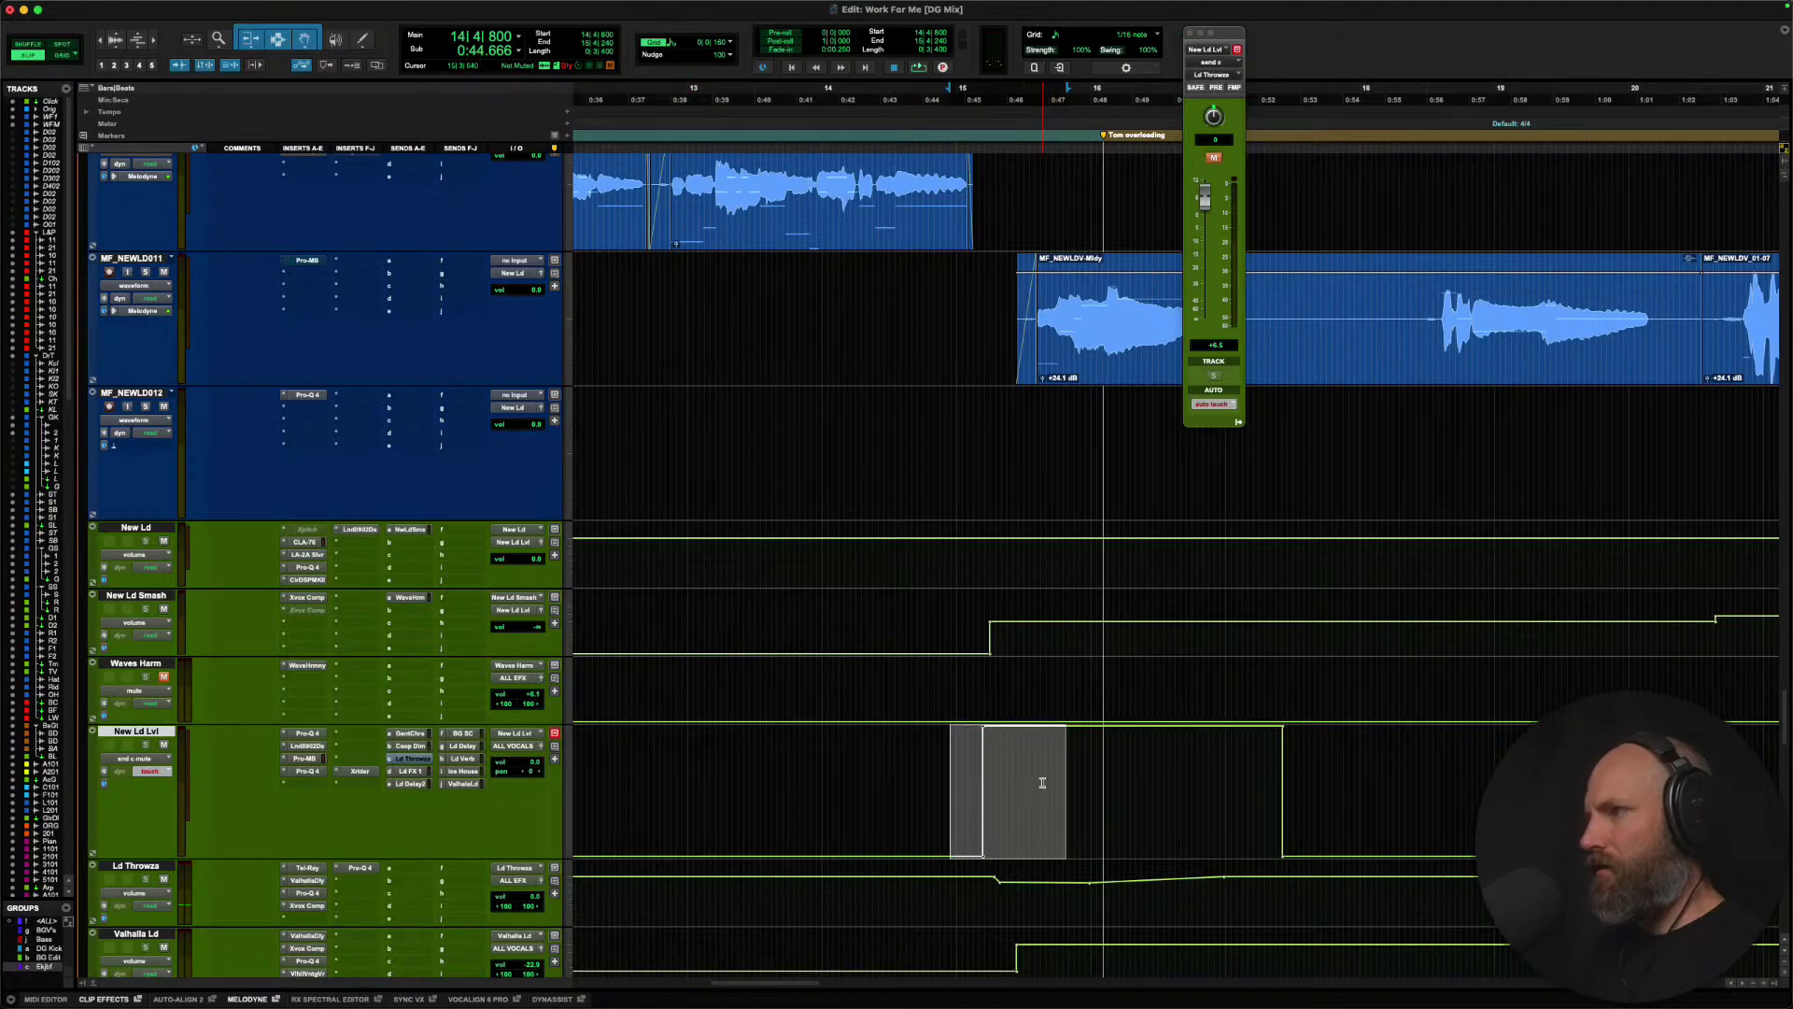
key(super+z)
drag(968, 785, 1046, 786)
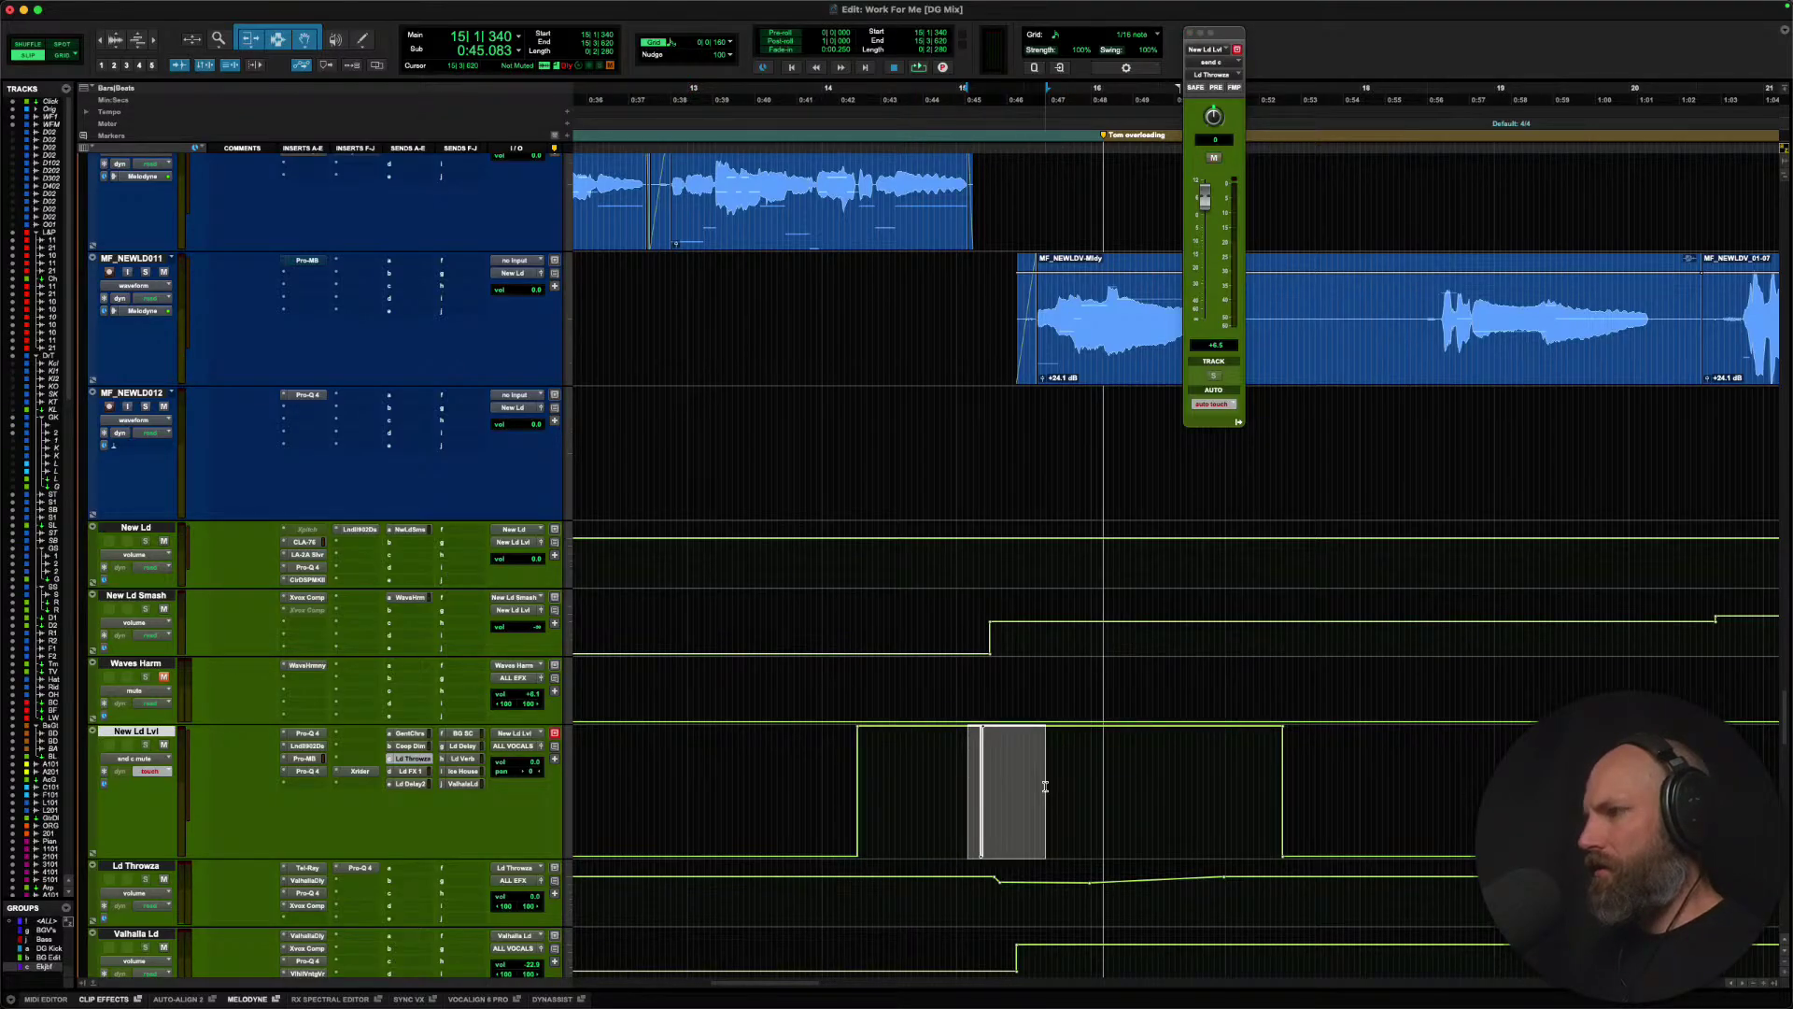
key(Delete)
click(801, 782)
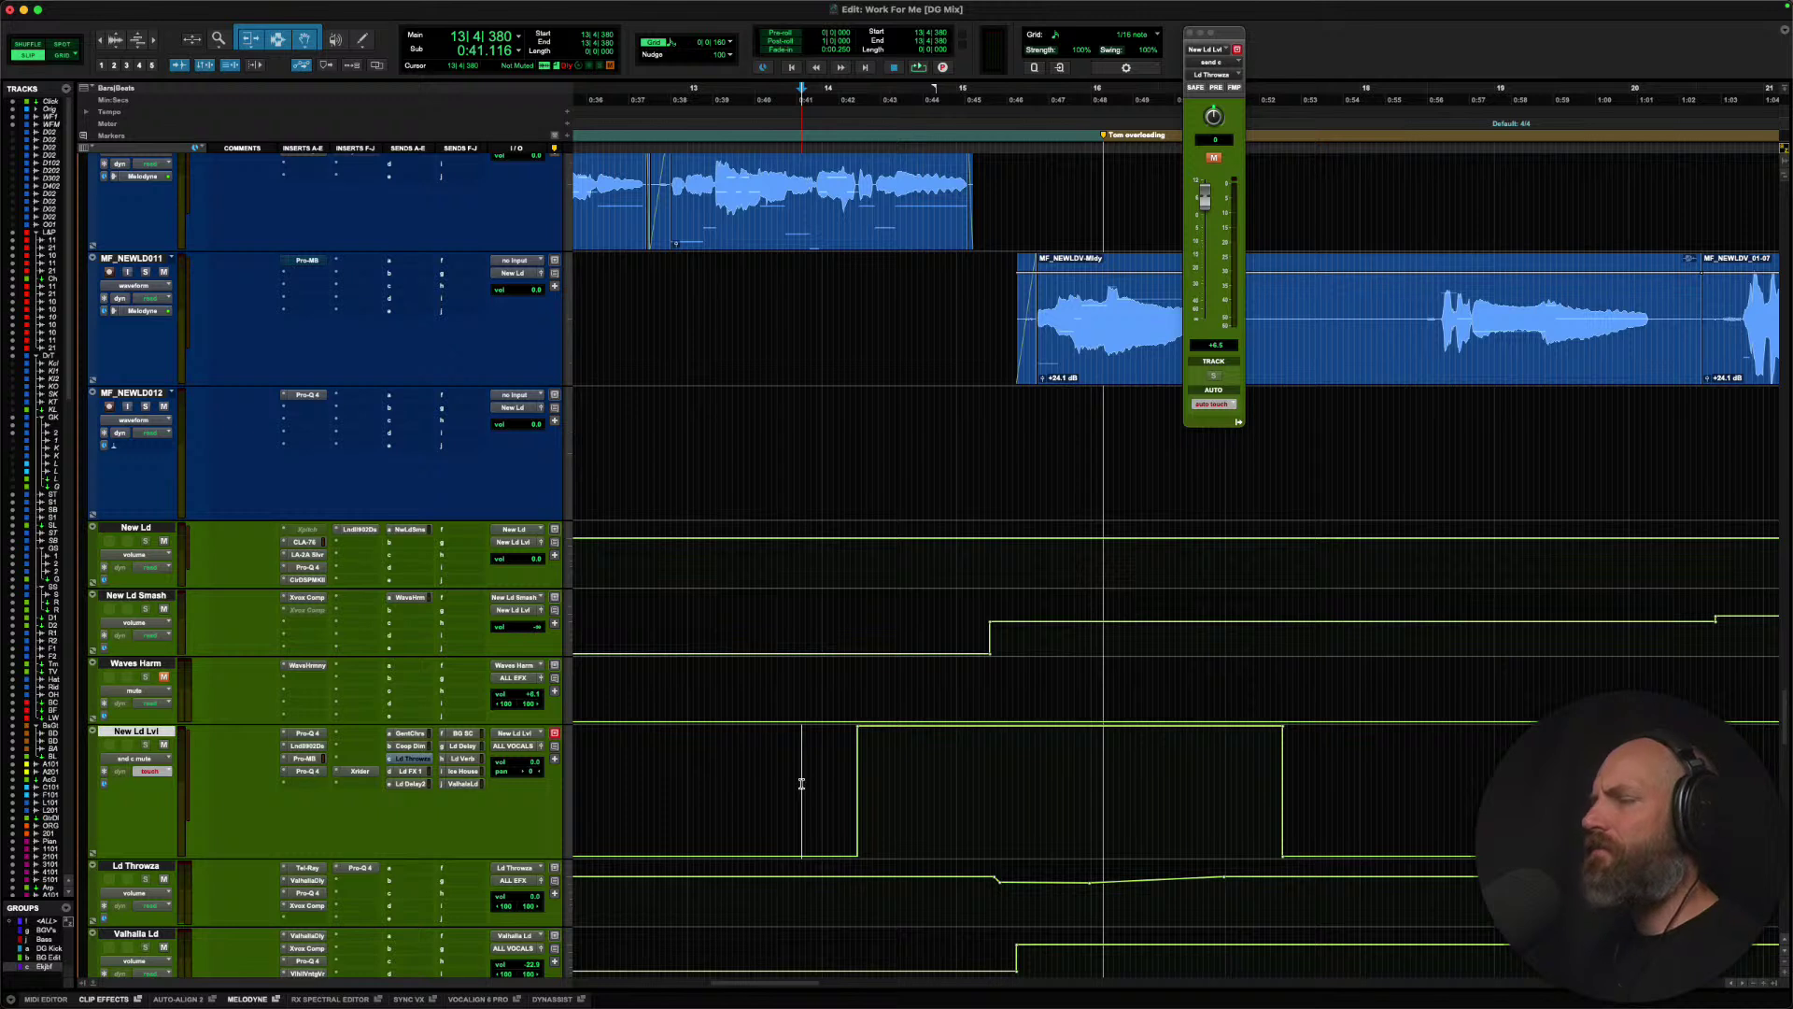
Audition the throw from 13|3|840 and set New Ld Lvl's automation mode to read.
scroll(350, 833, down, 2)
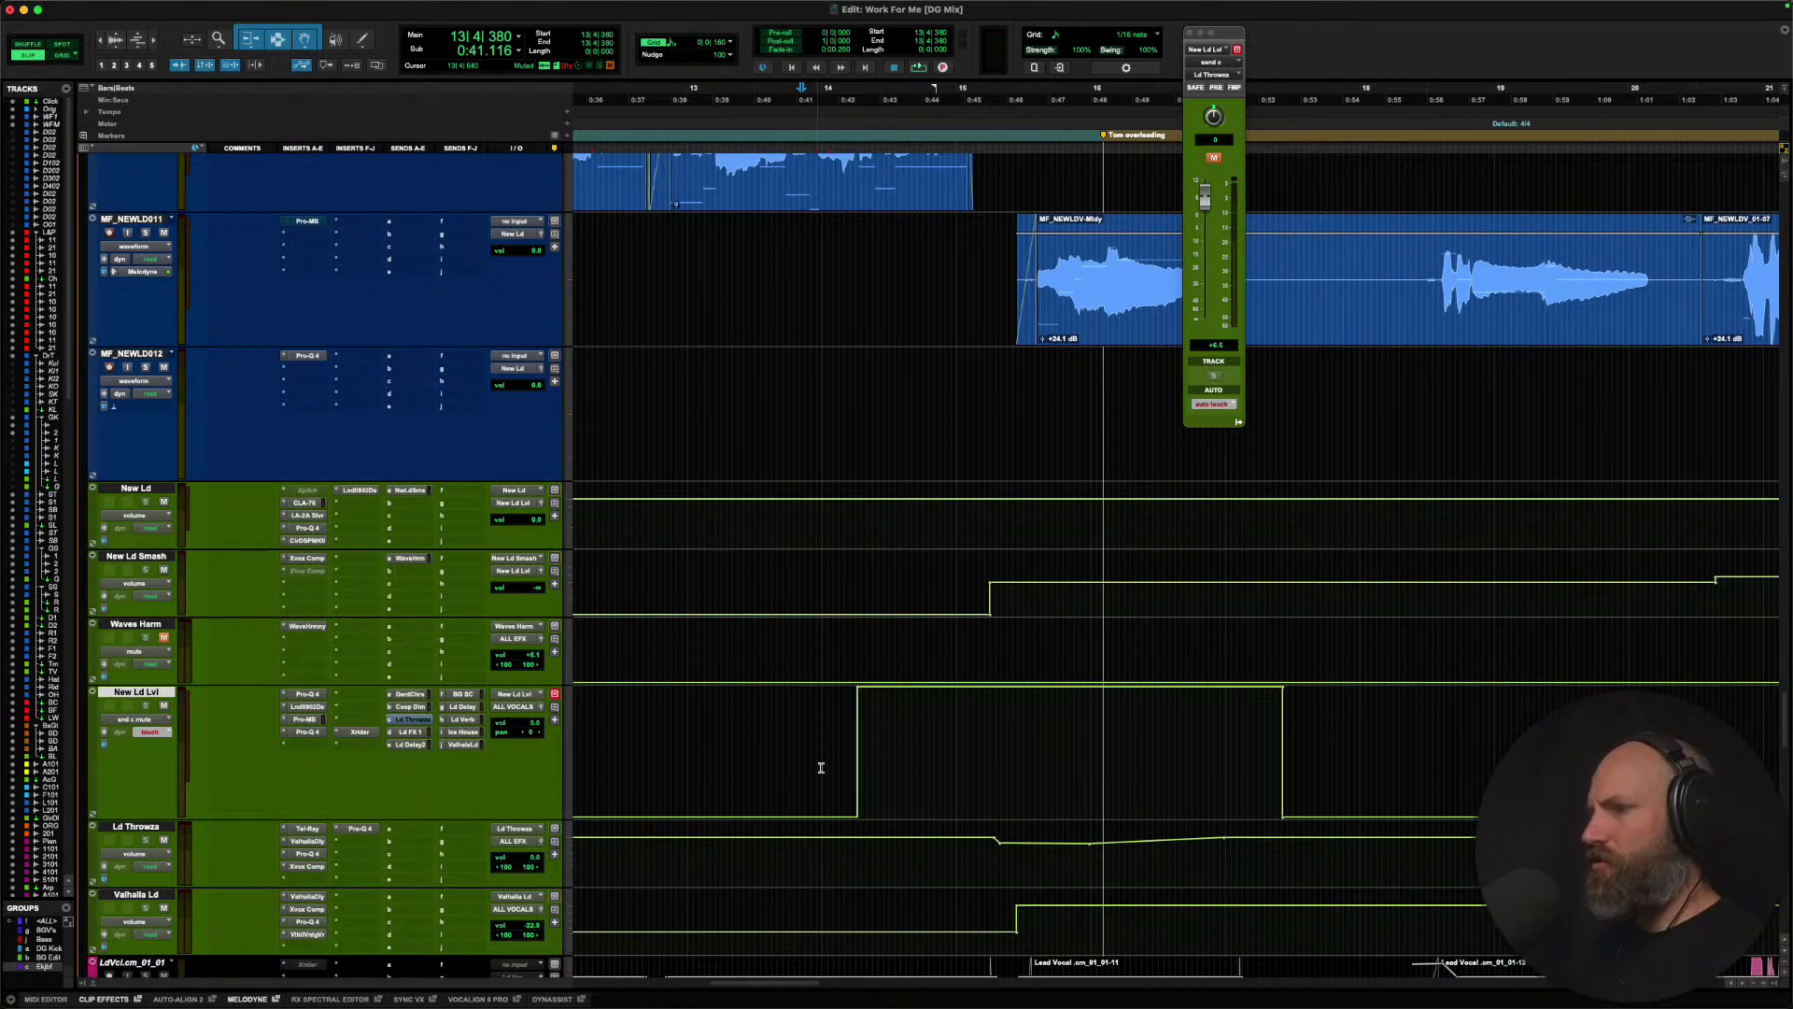
click(785, 745)
key(space)
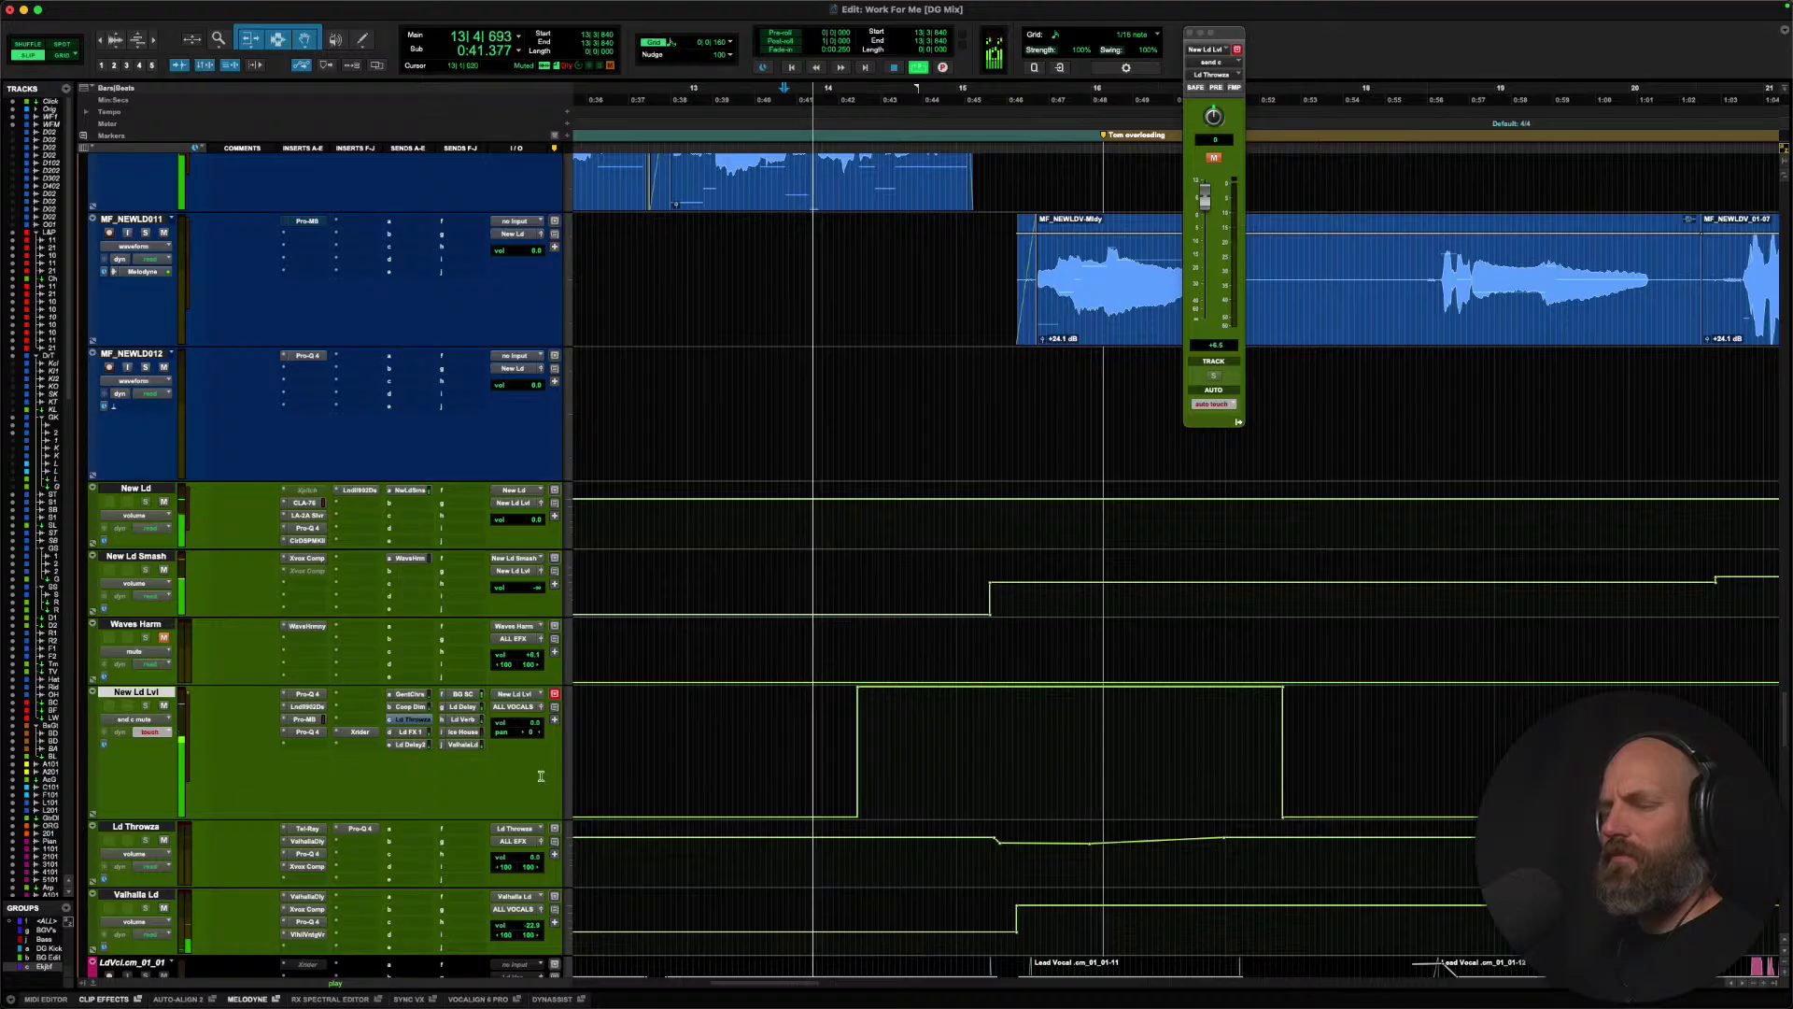
click(161, 734)
click(150, 718)
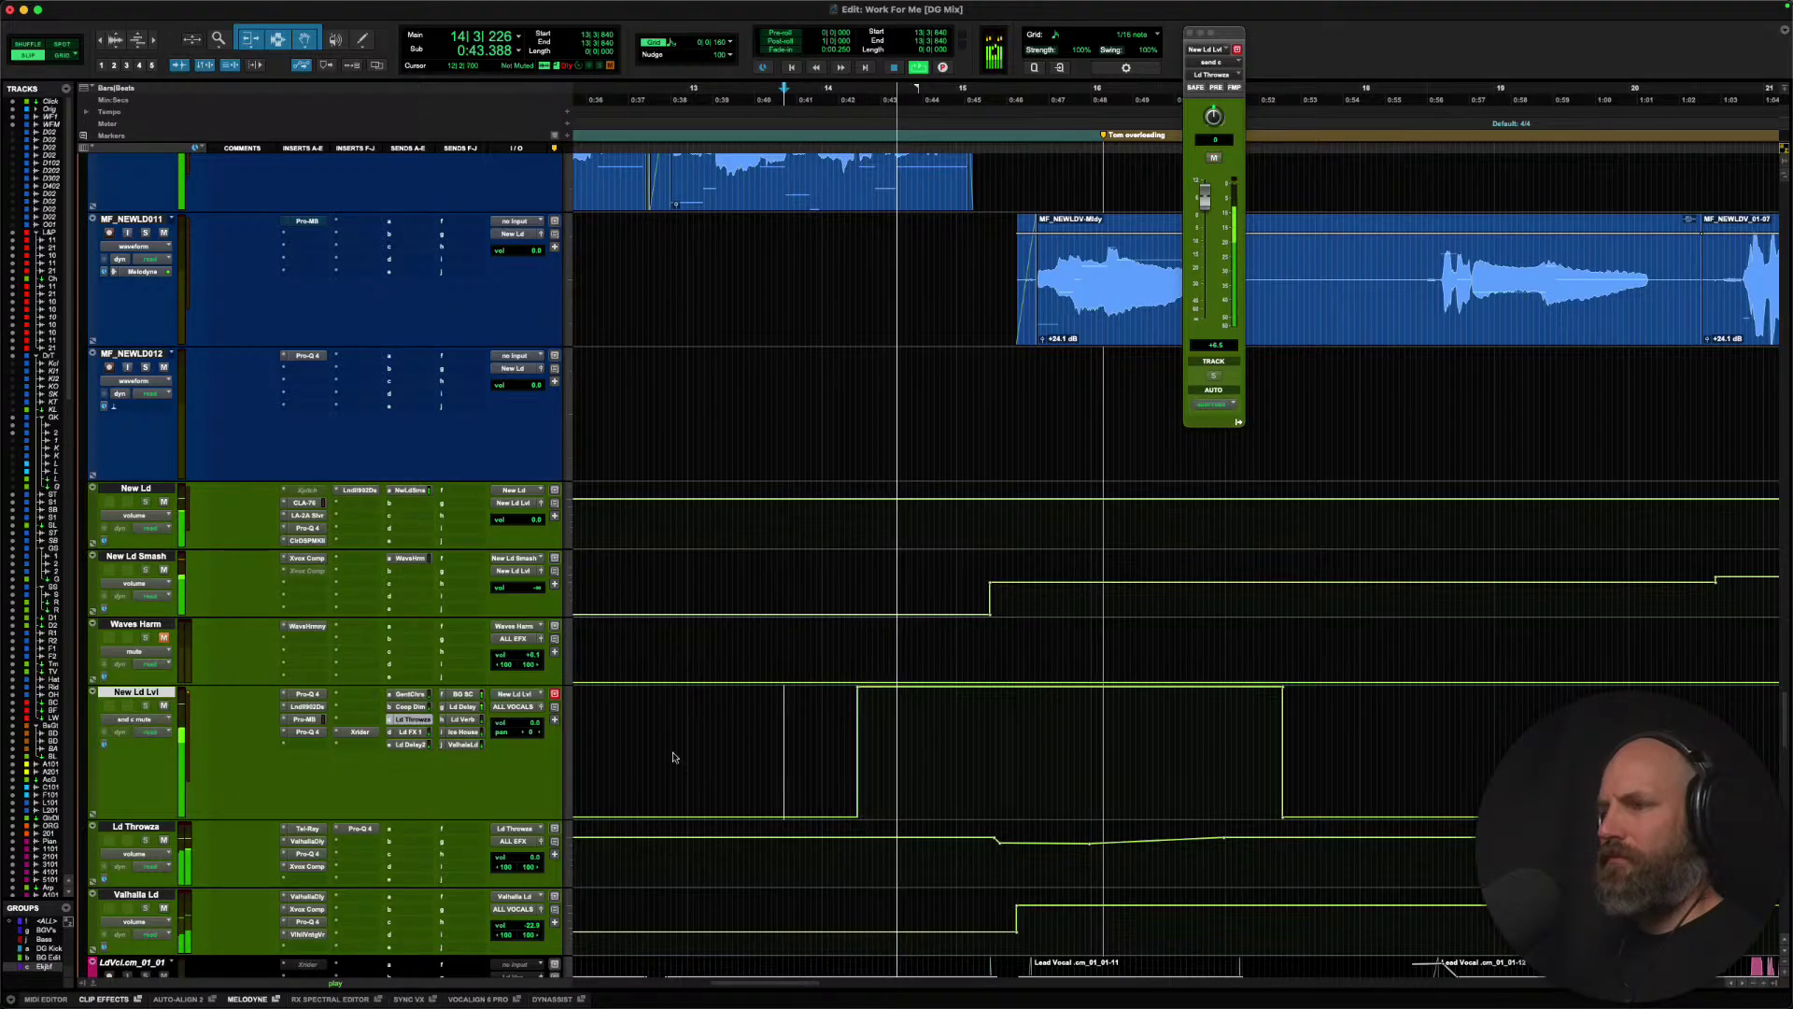
key(space)
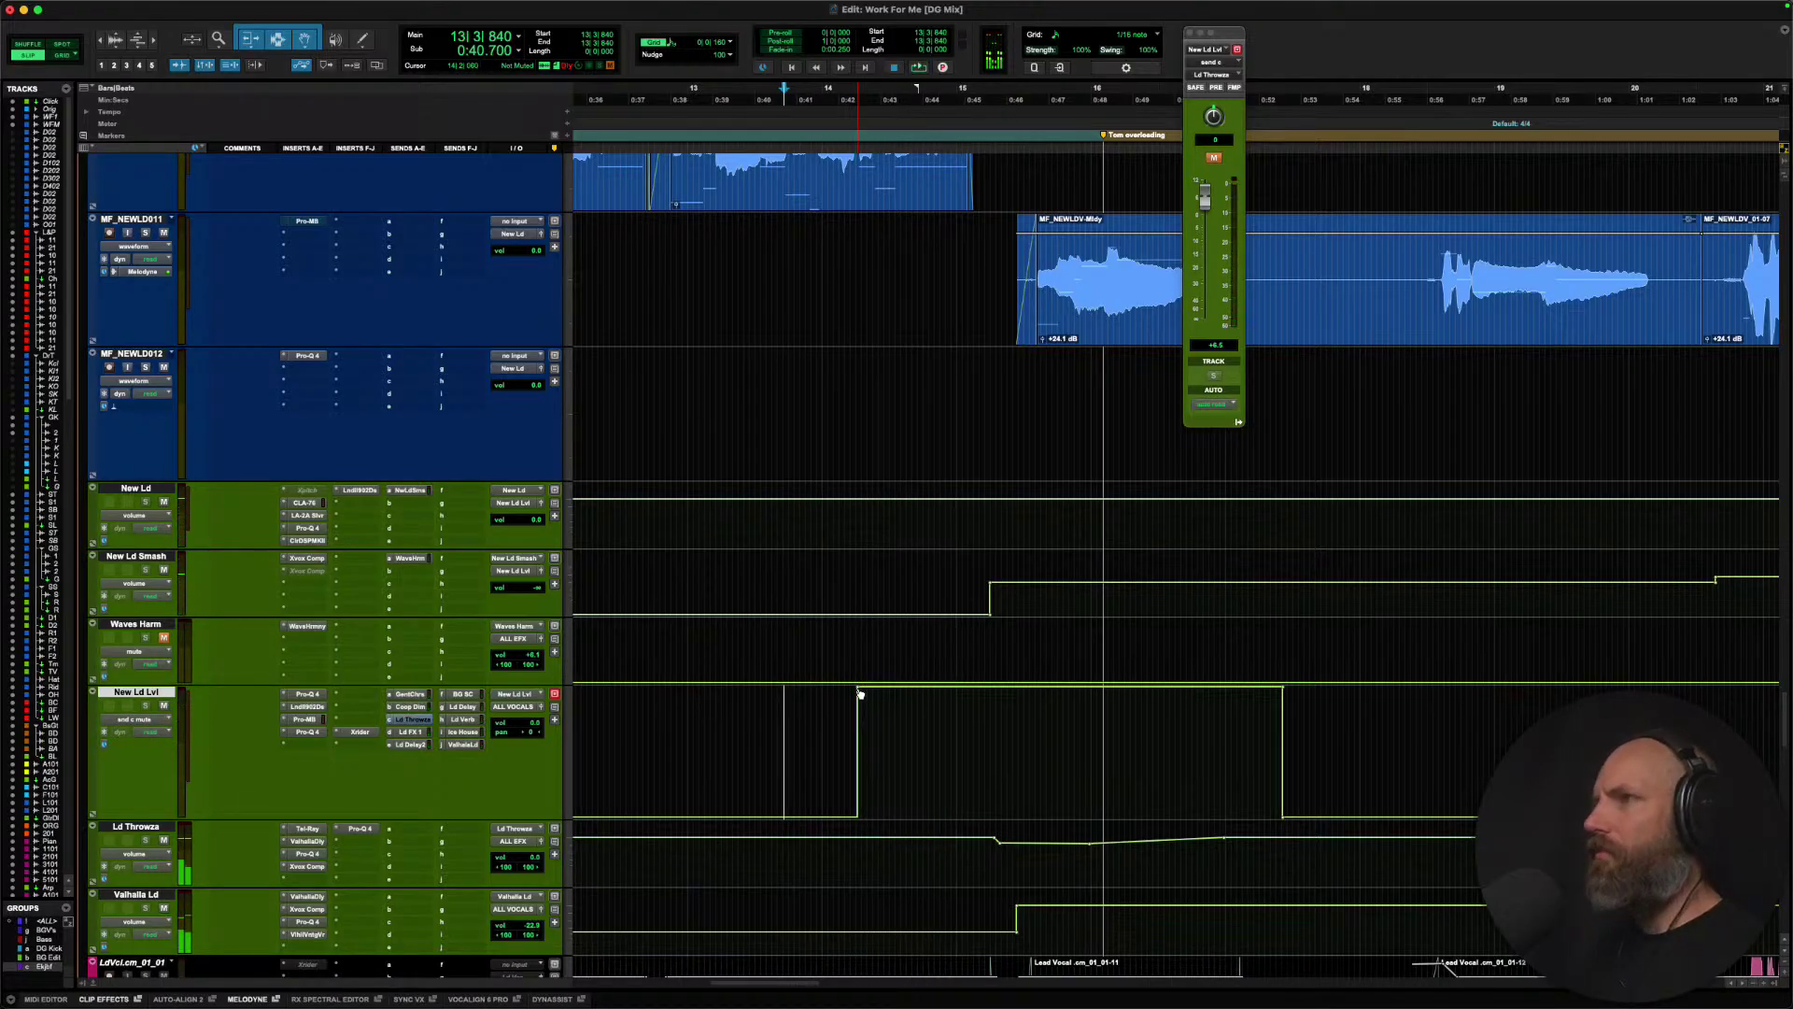
Move the Ld Throwza send's unmute point earlier to just after bar 14, auditioning the timing from 13|3|840.
drag(856, 689, 825, 693)
key(space)
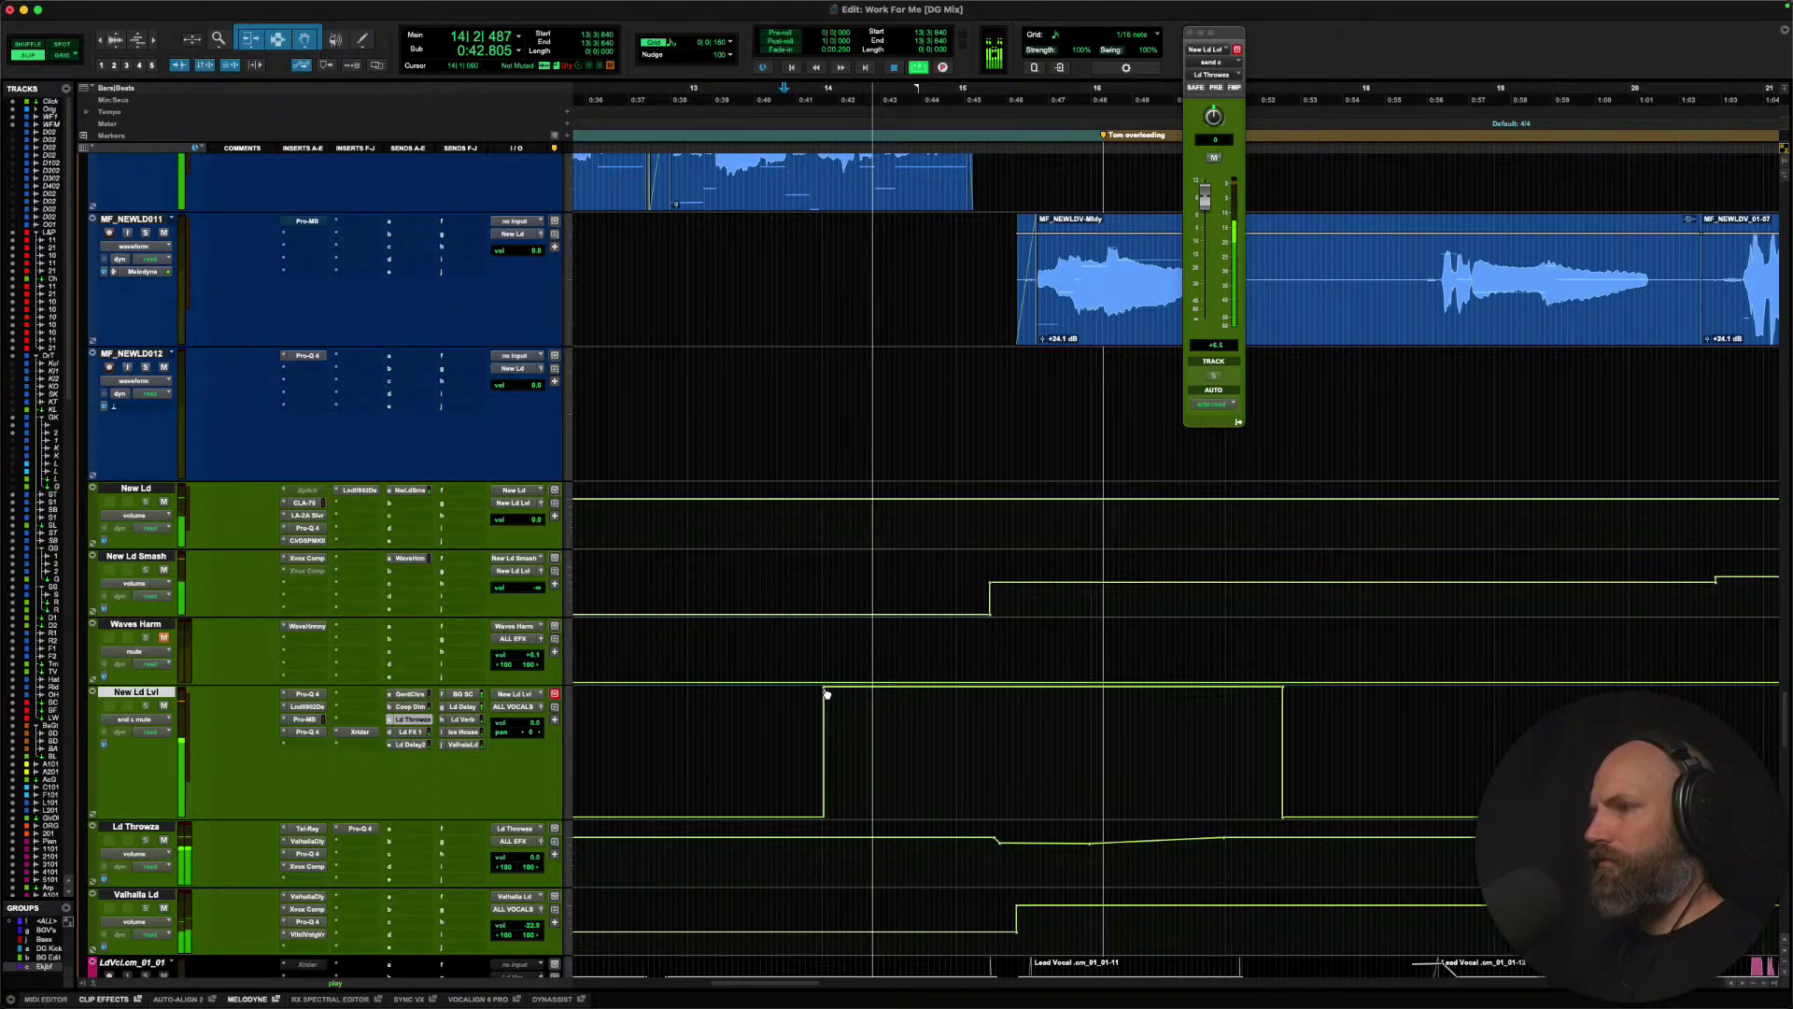
drag(826, 693, 840, 692)
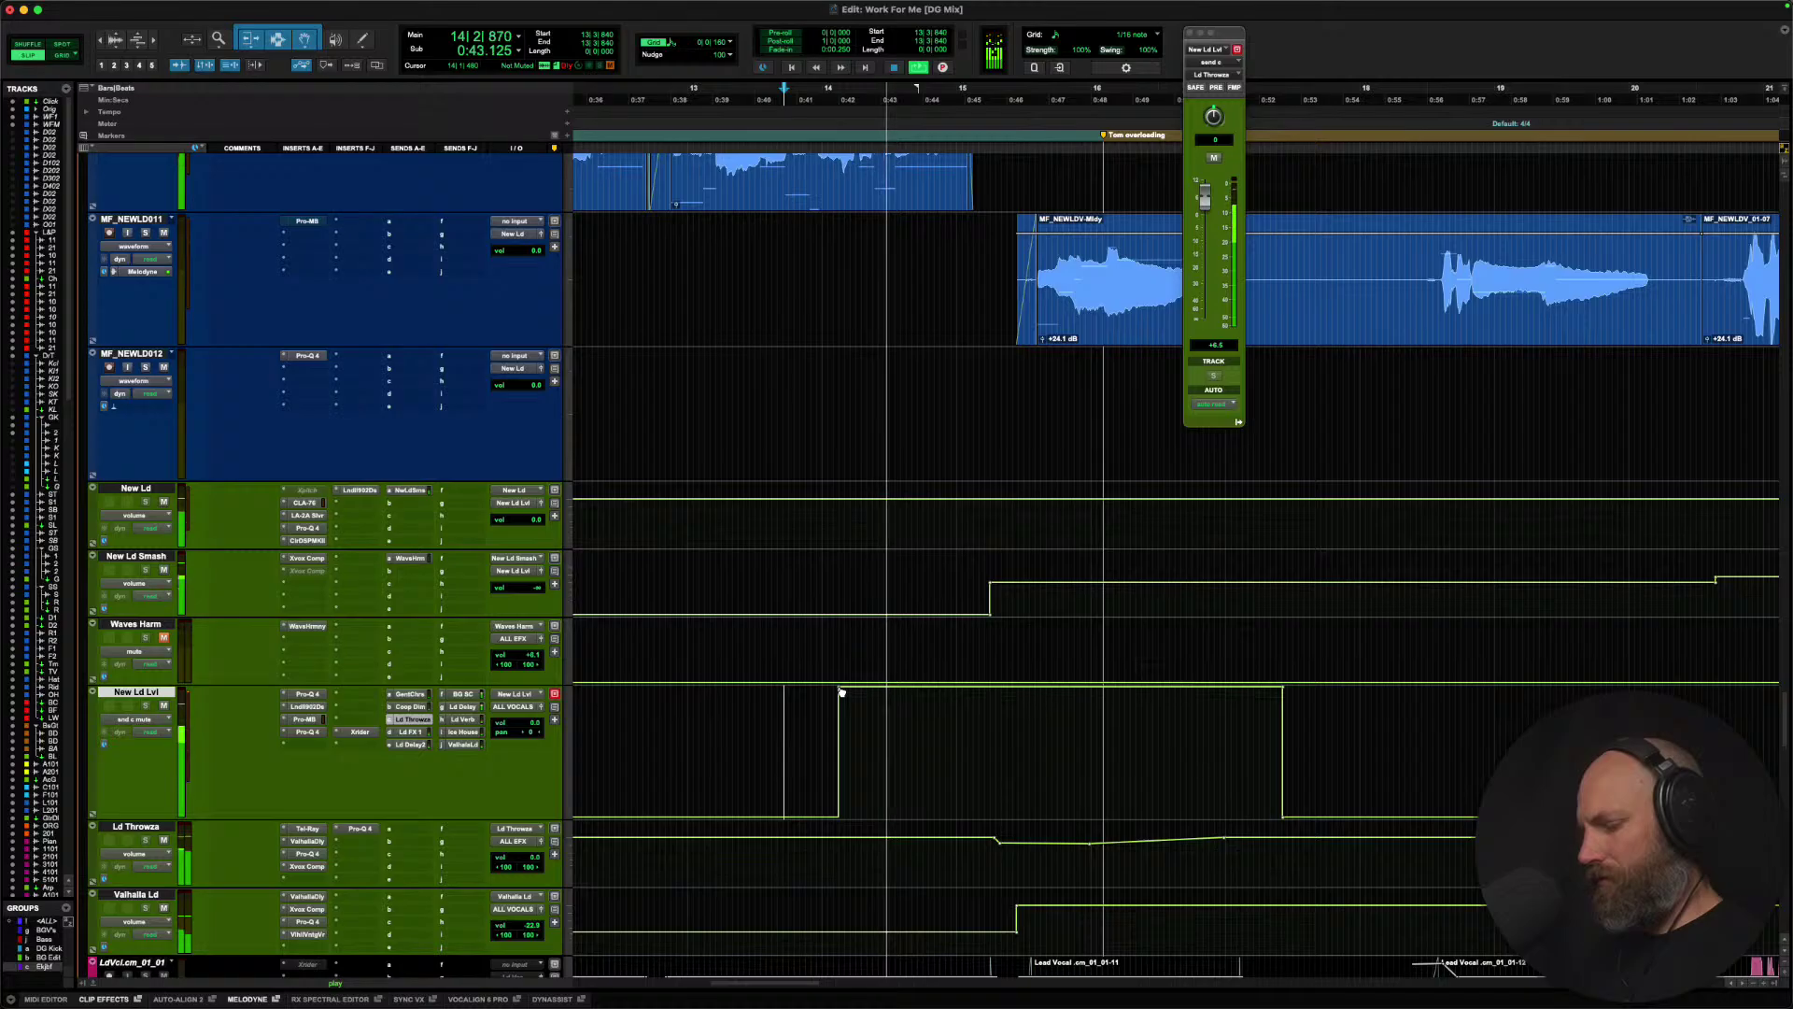
key(space)
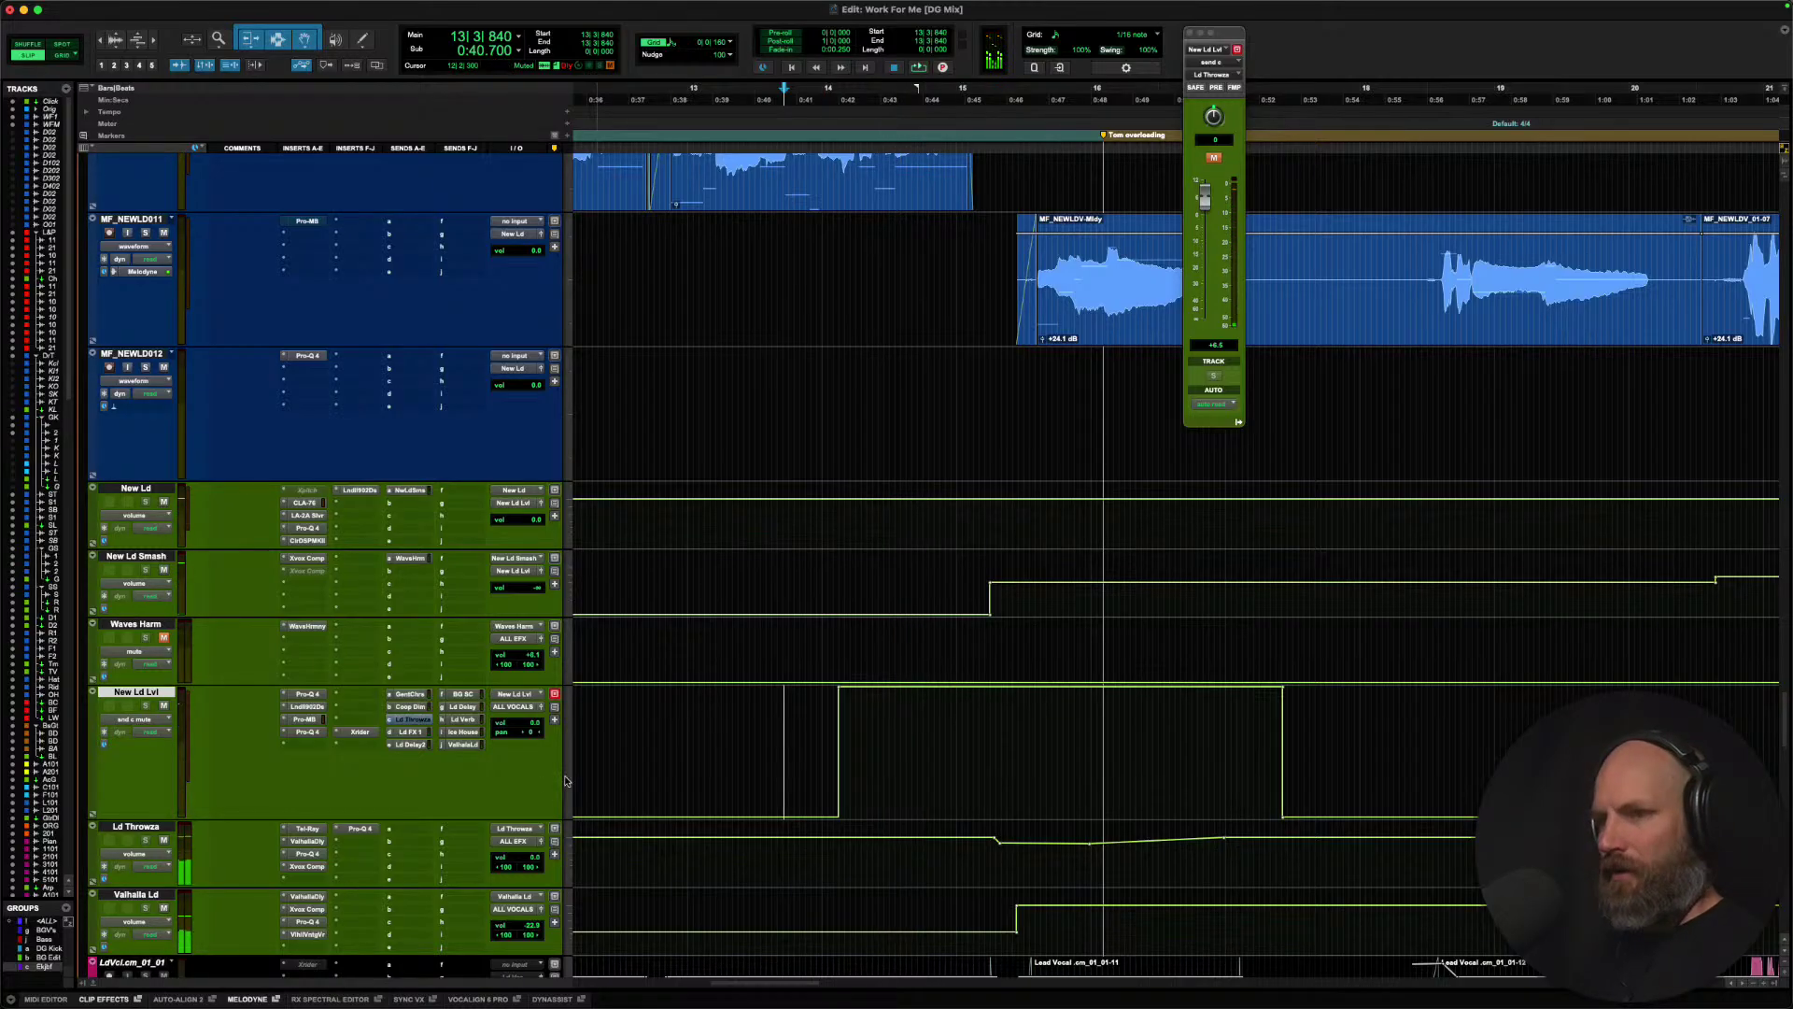
Undo the latest mute automation edits on New Ld Lvl's Ld Throwza send, back to the unmute just after bar 15.
scroll(500, 780, down, 5)
scroll(500, 780, left, 1)
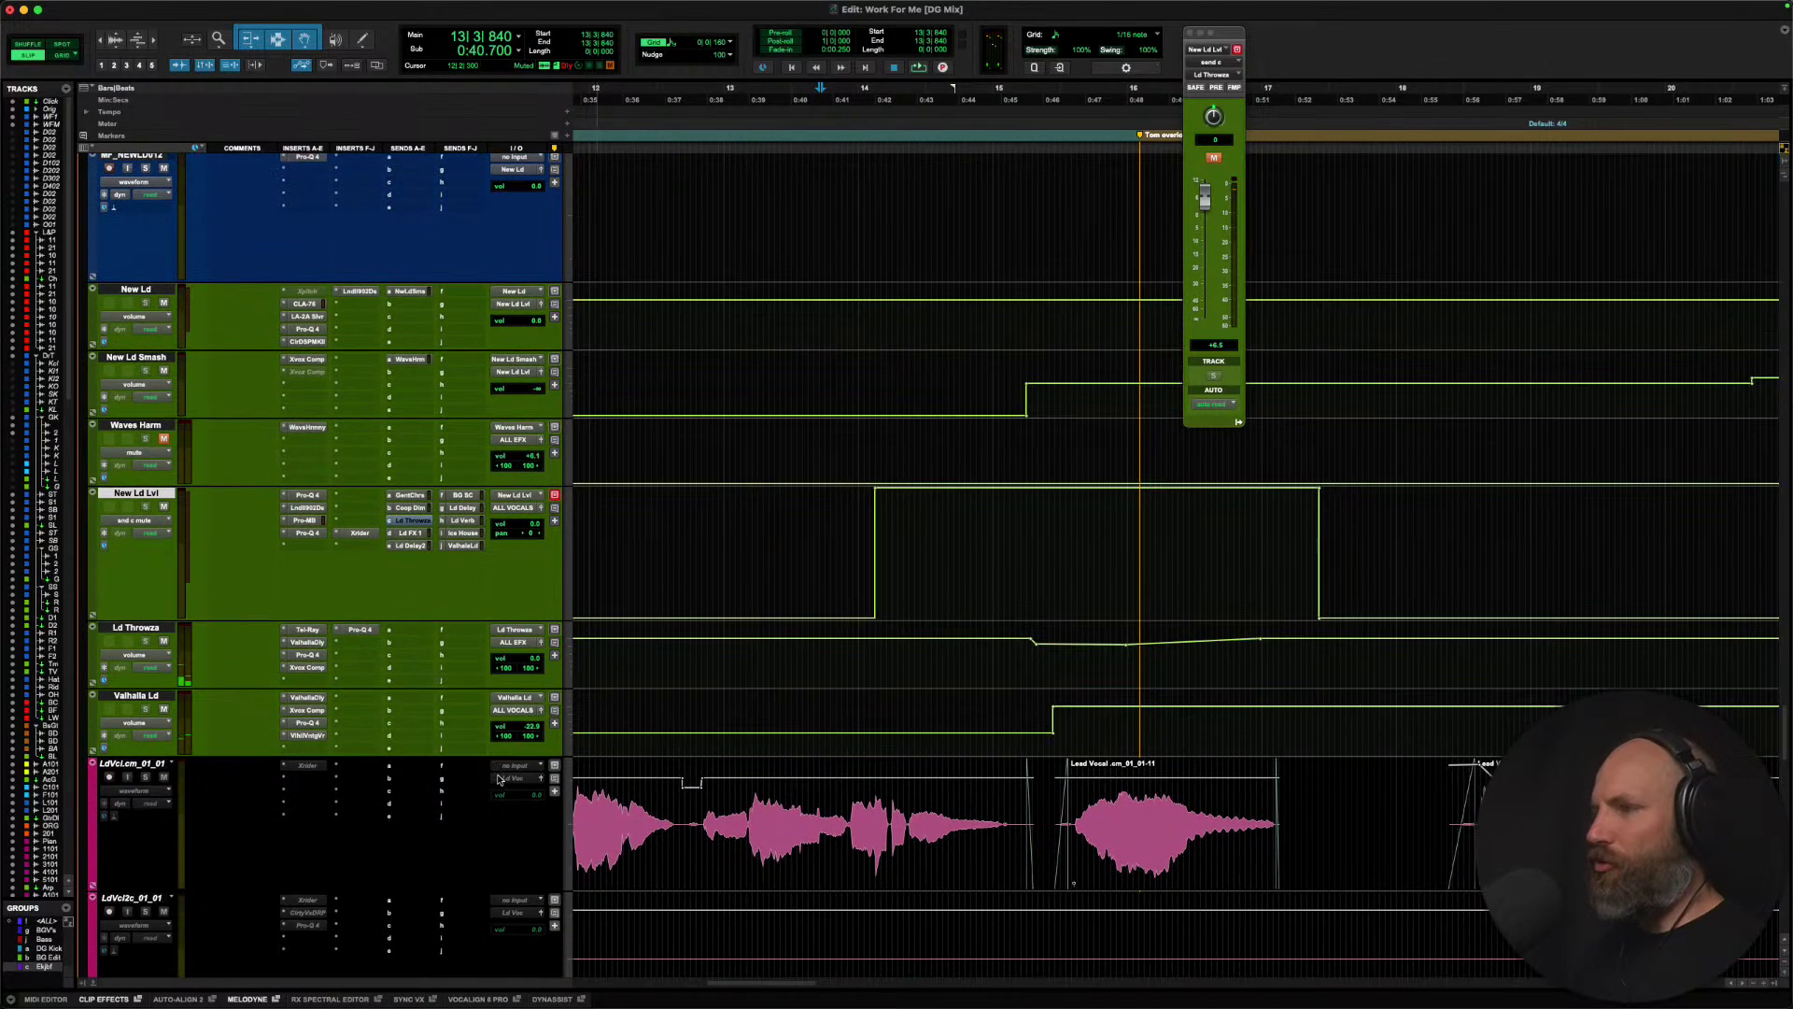
scroll(467, 616, down, 2)
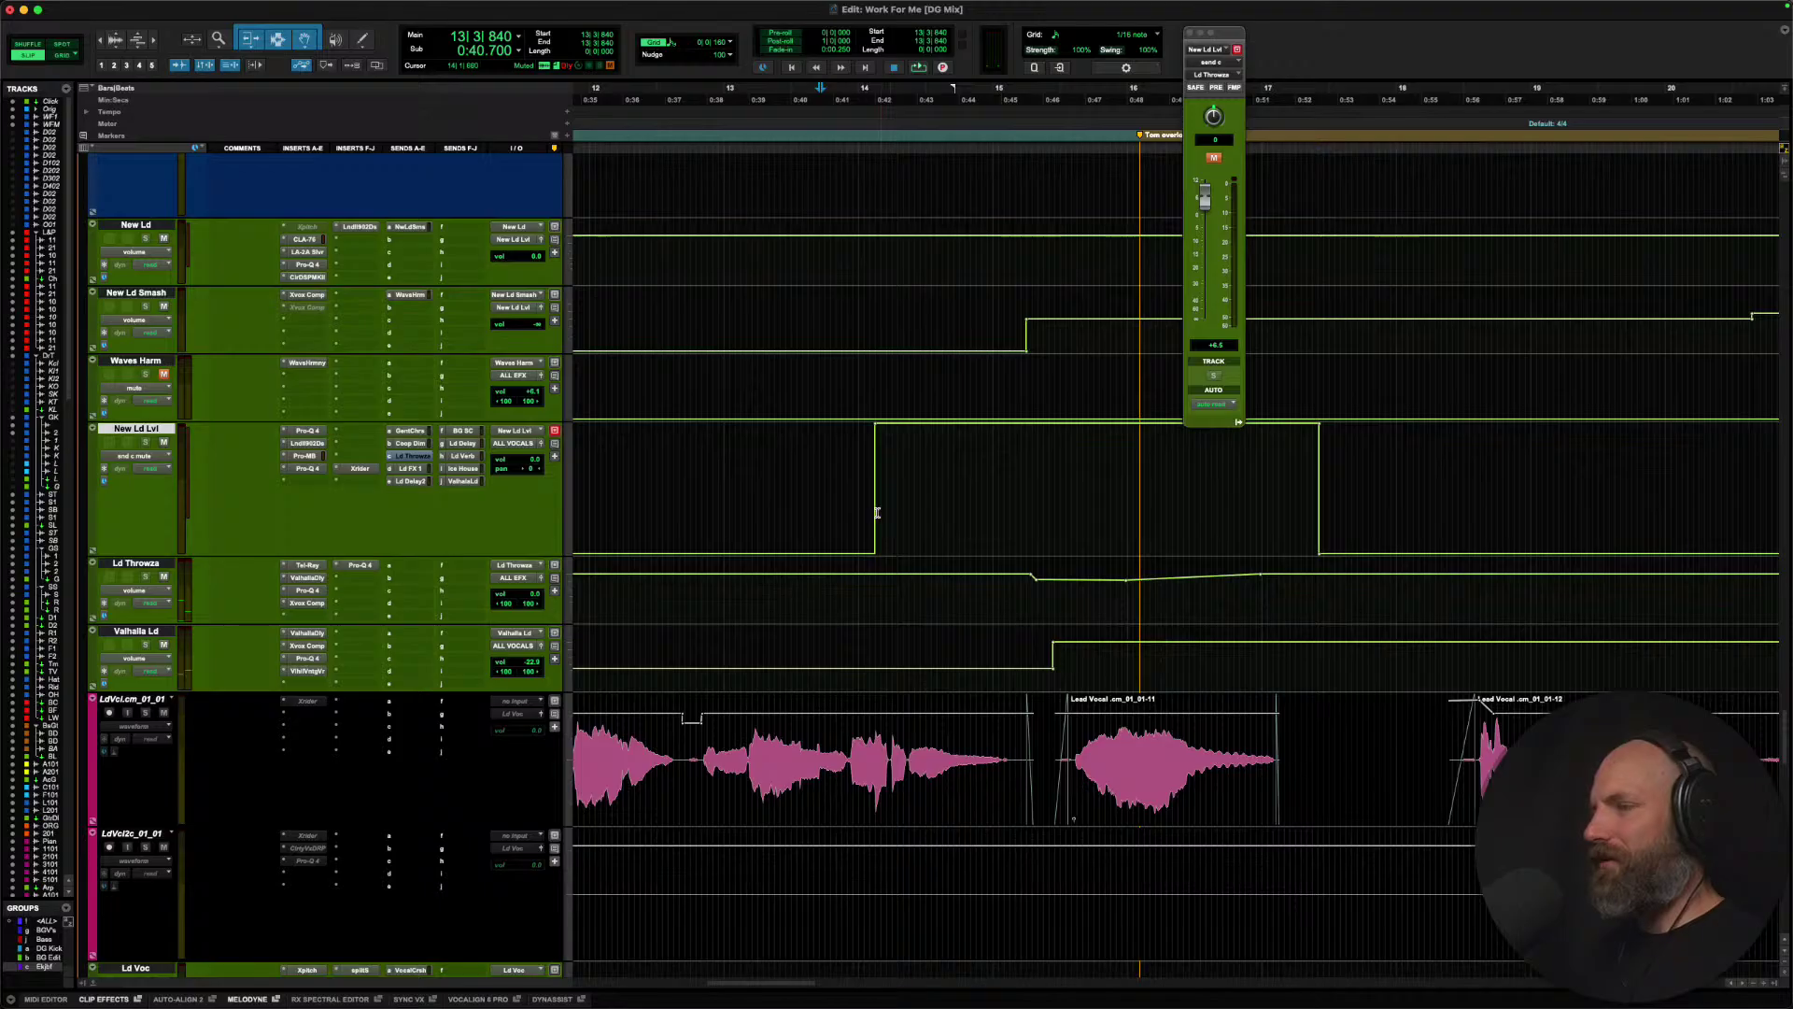
key(super+z)
key(super+z)
key(super+z)
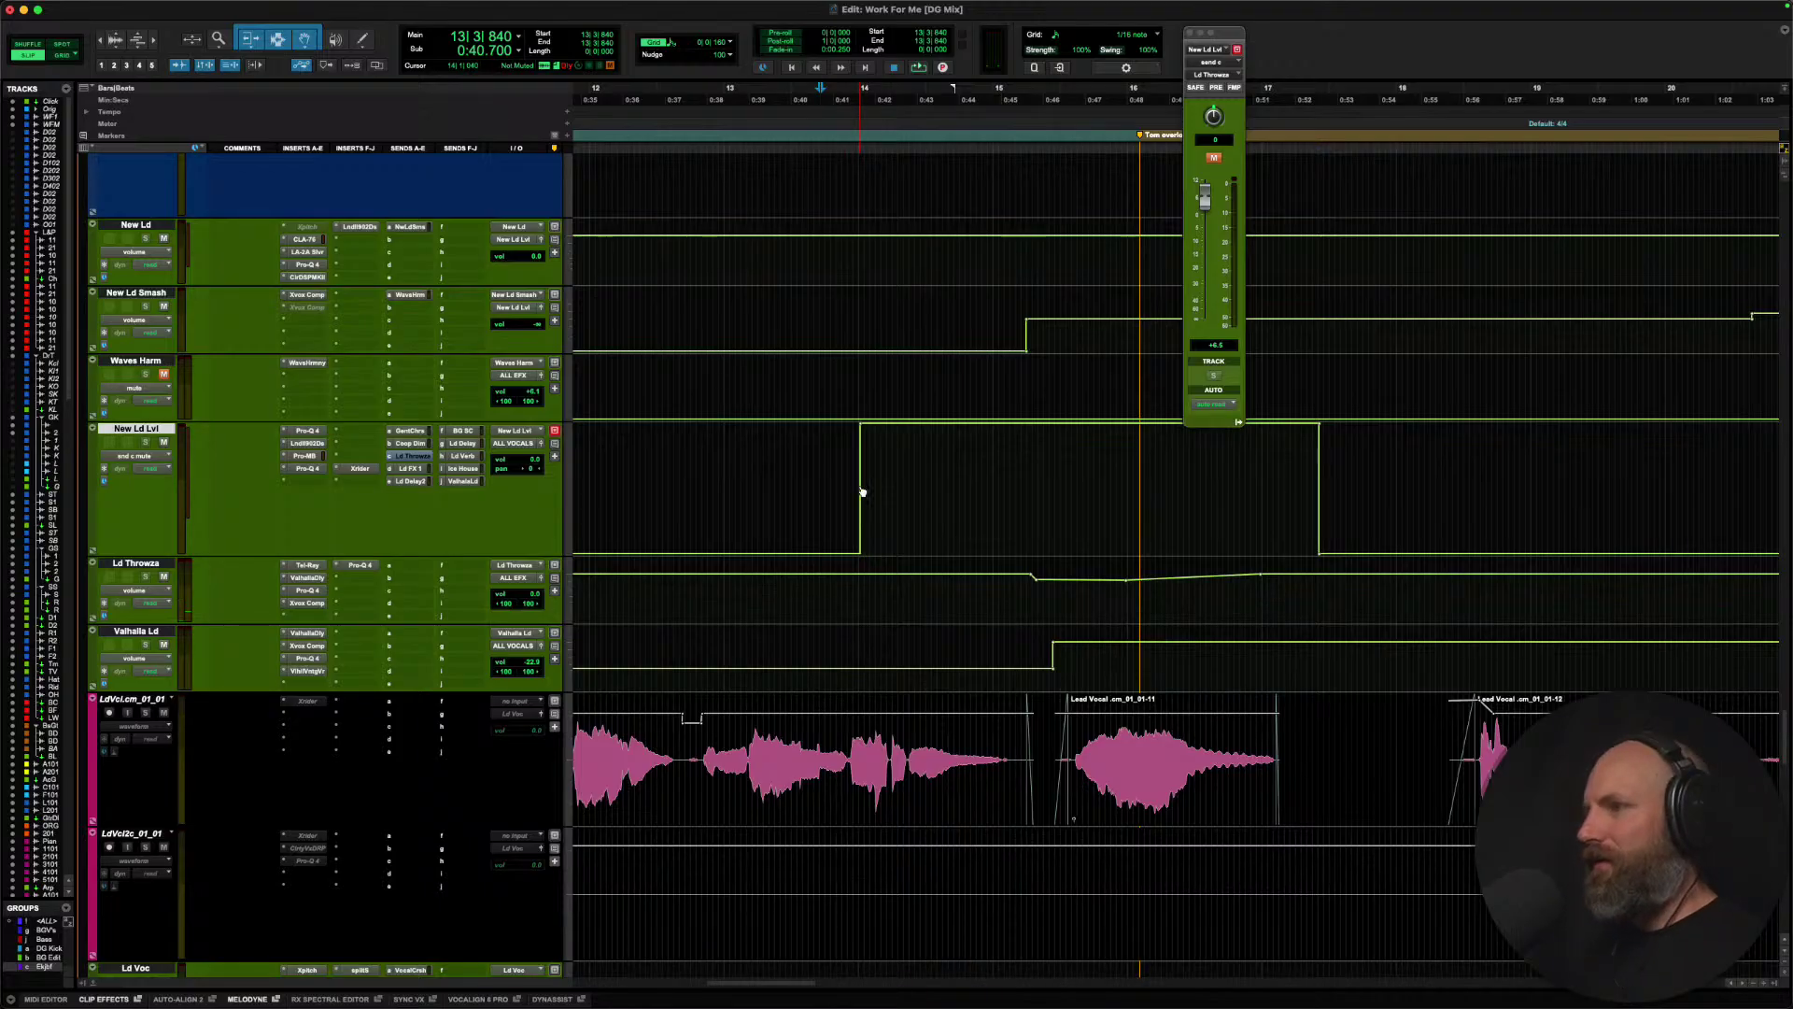
key(super+z)
key(super+z)
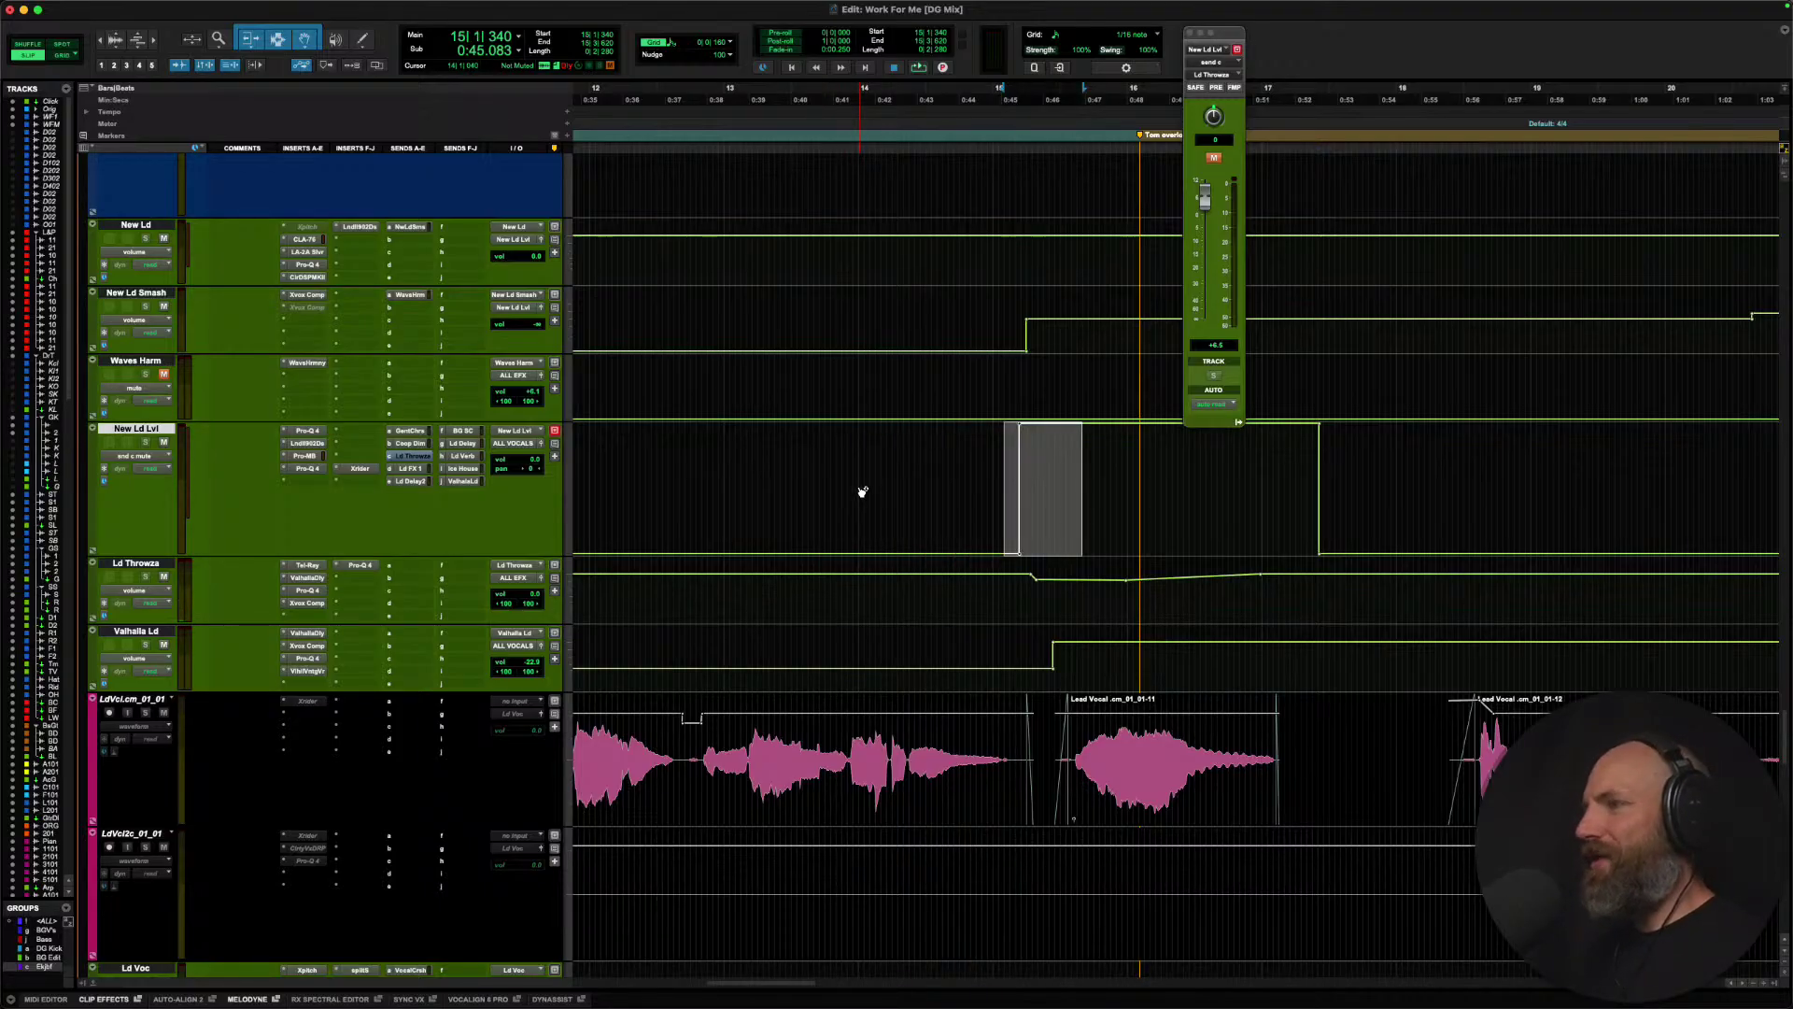
Audition the throw's timing from 13|4|760 into the start of bar 15.
click(849, 486)
key(space)
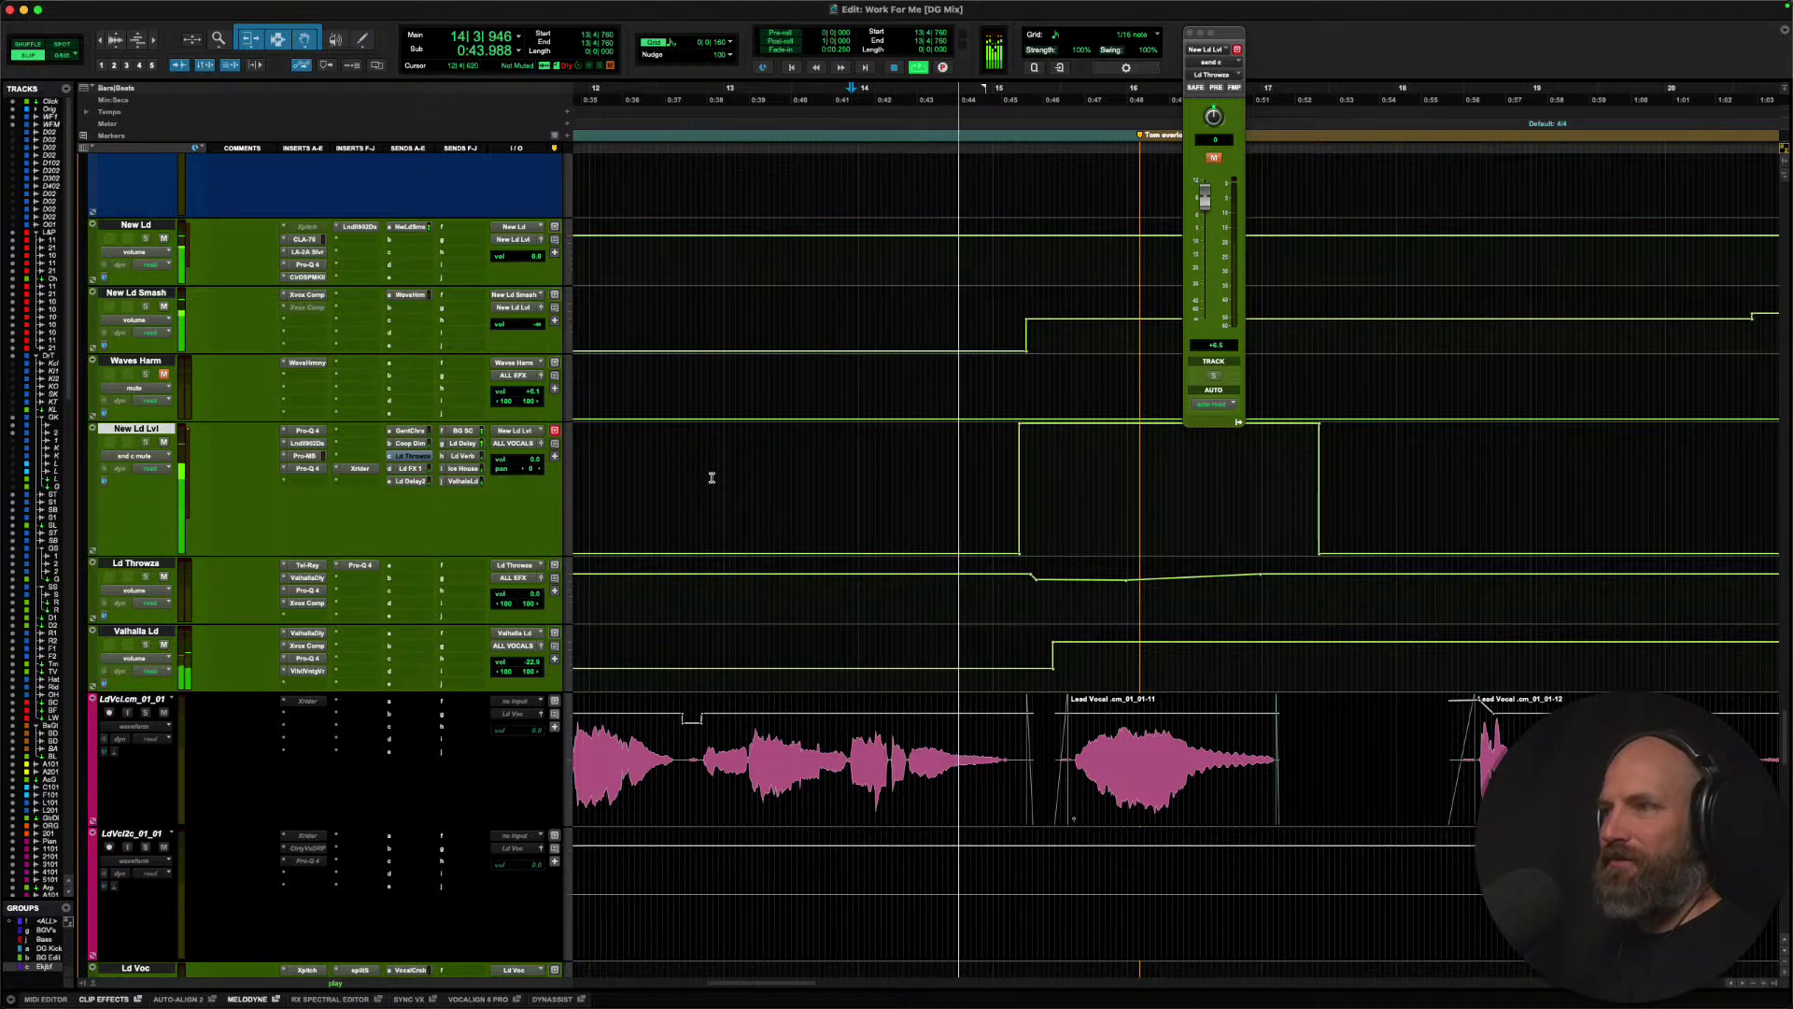
scroll(711, 478, up, 2)
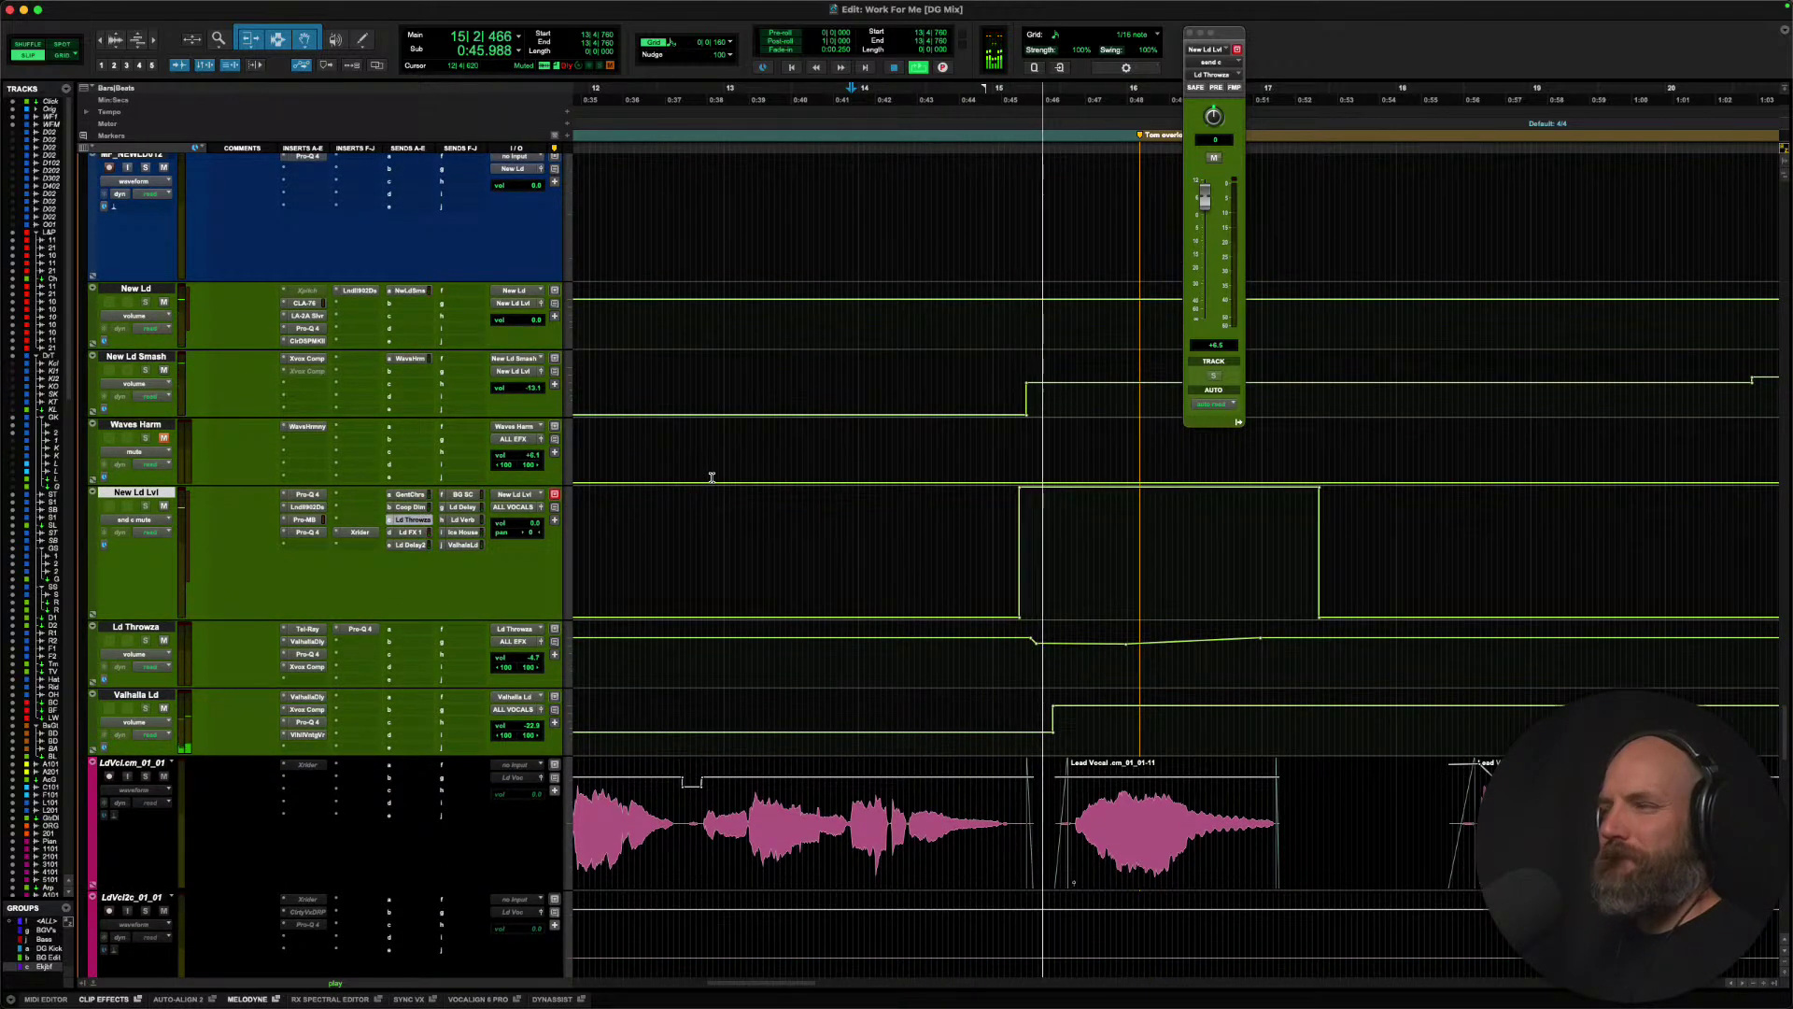
scroll(712, 477, up, 10)
key(space)
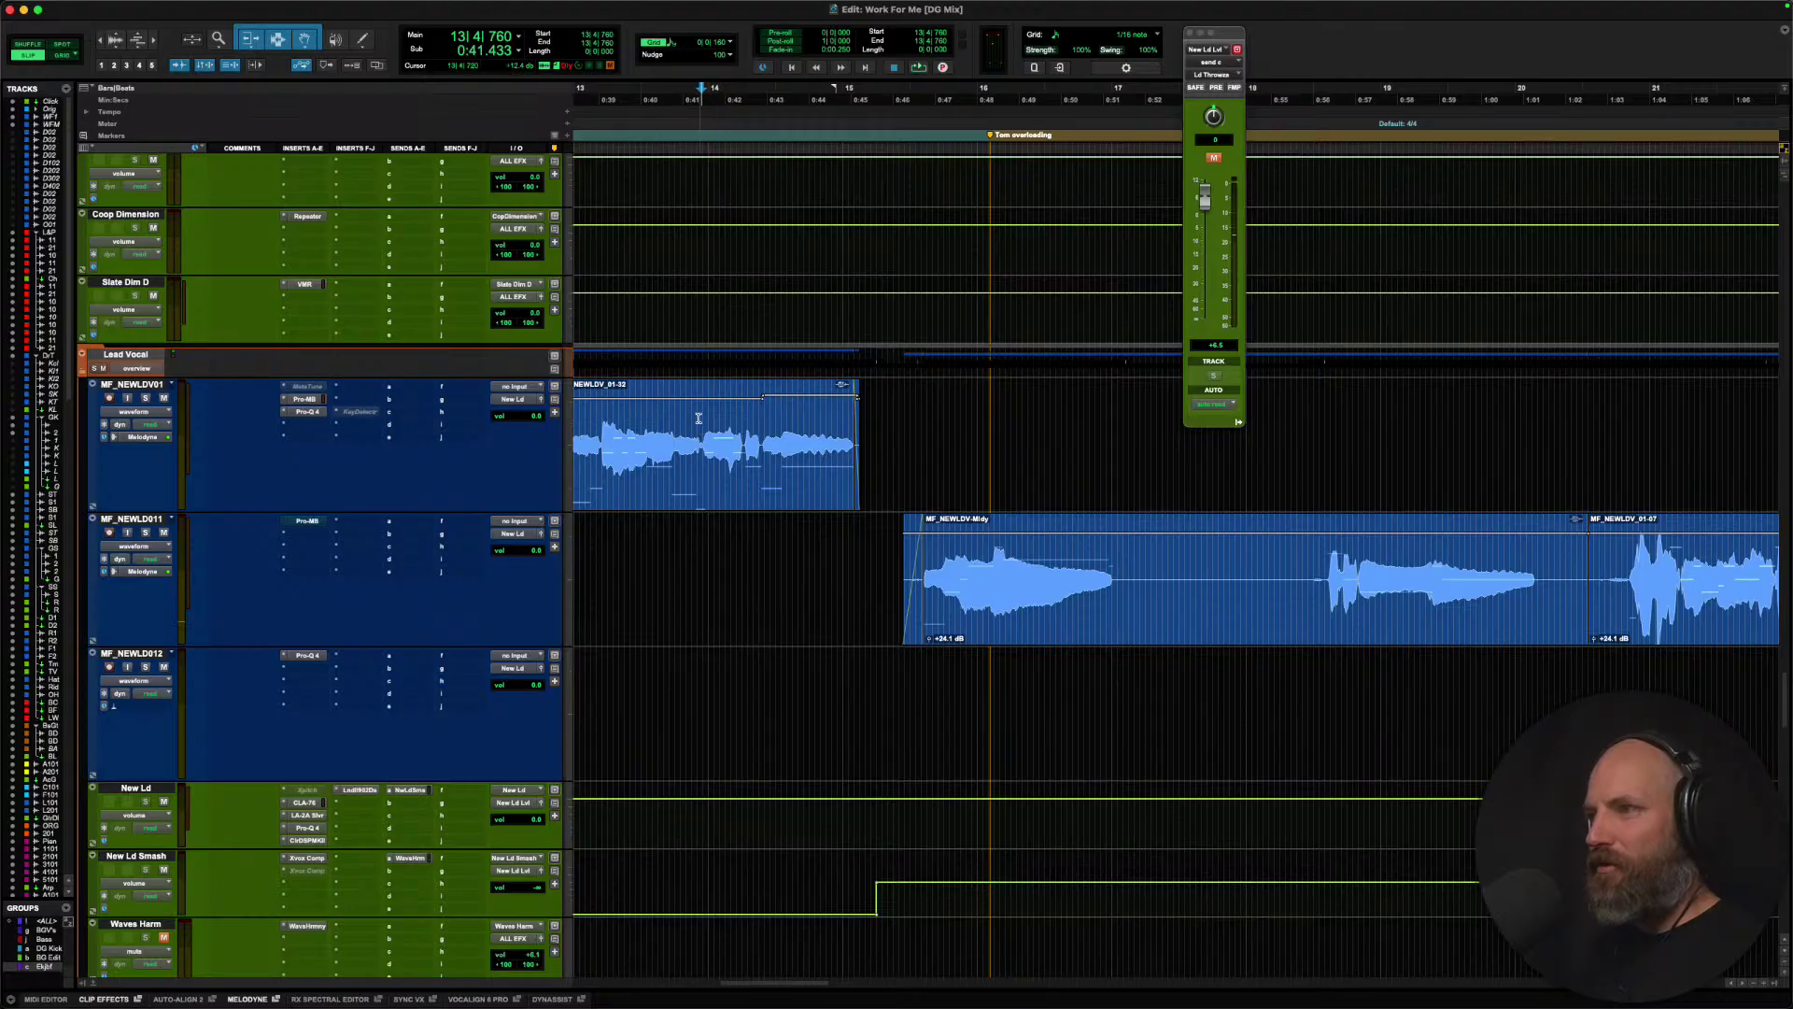
Enlarge the MF_NEWLDV01 track and audition the ending of its bar 14 phrase from 13|4|680.
click(699, 423)
key(ctrl+Up)
key(t)
key(t)
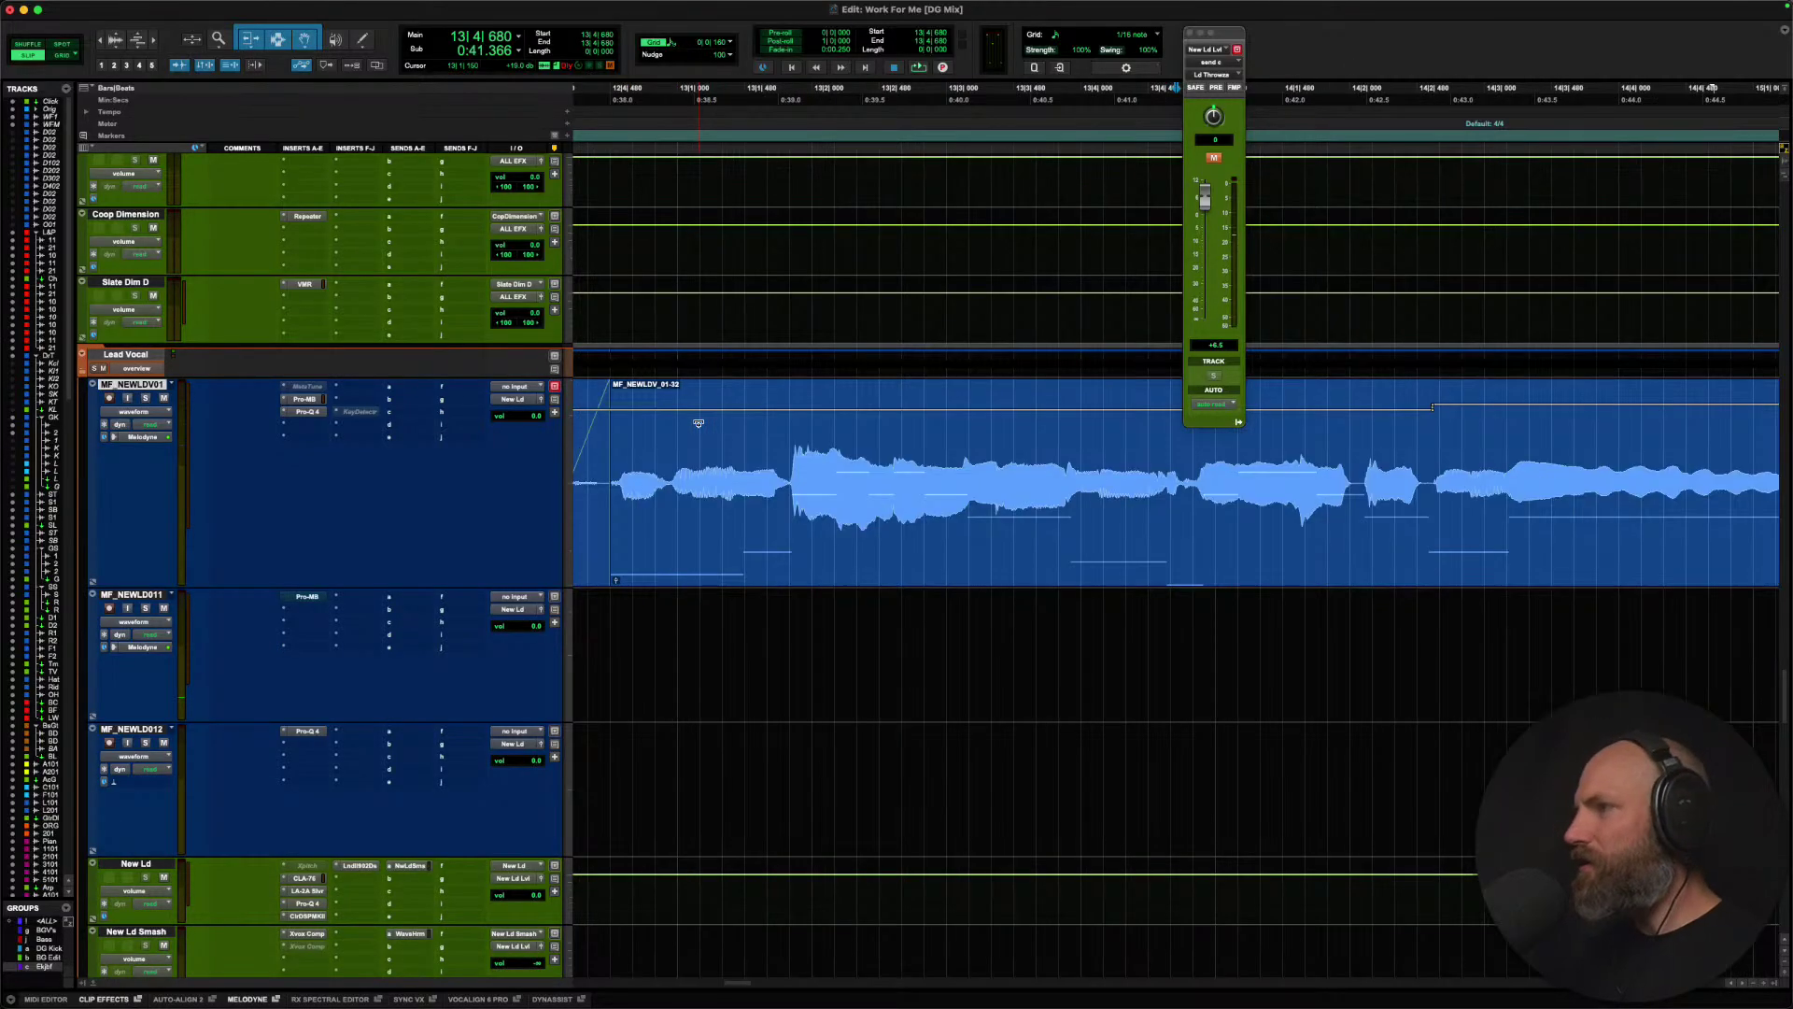
key(space)
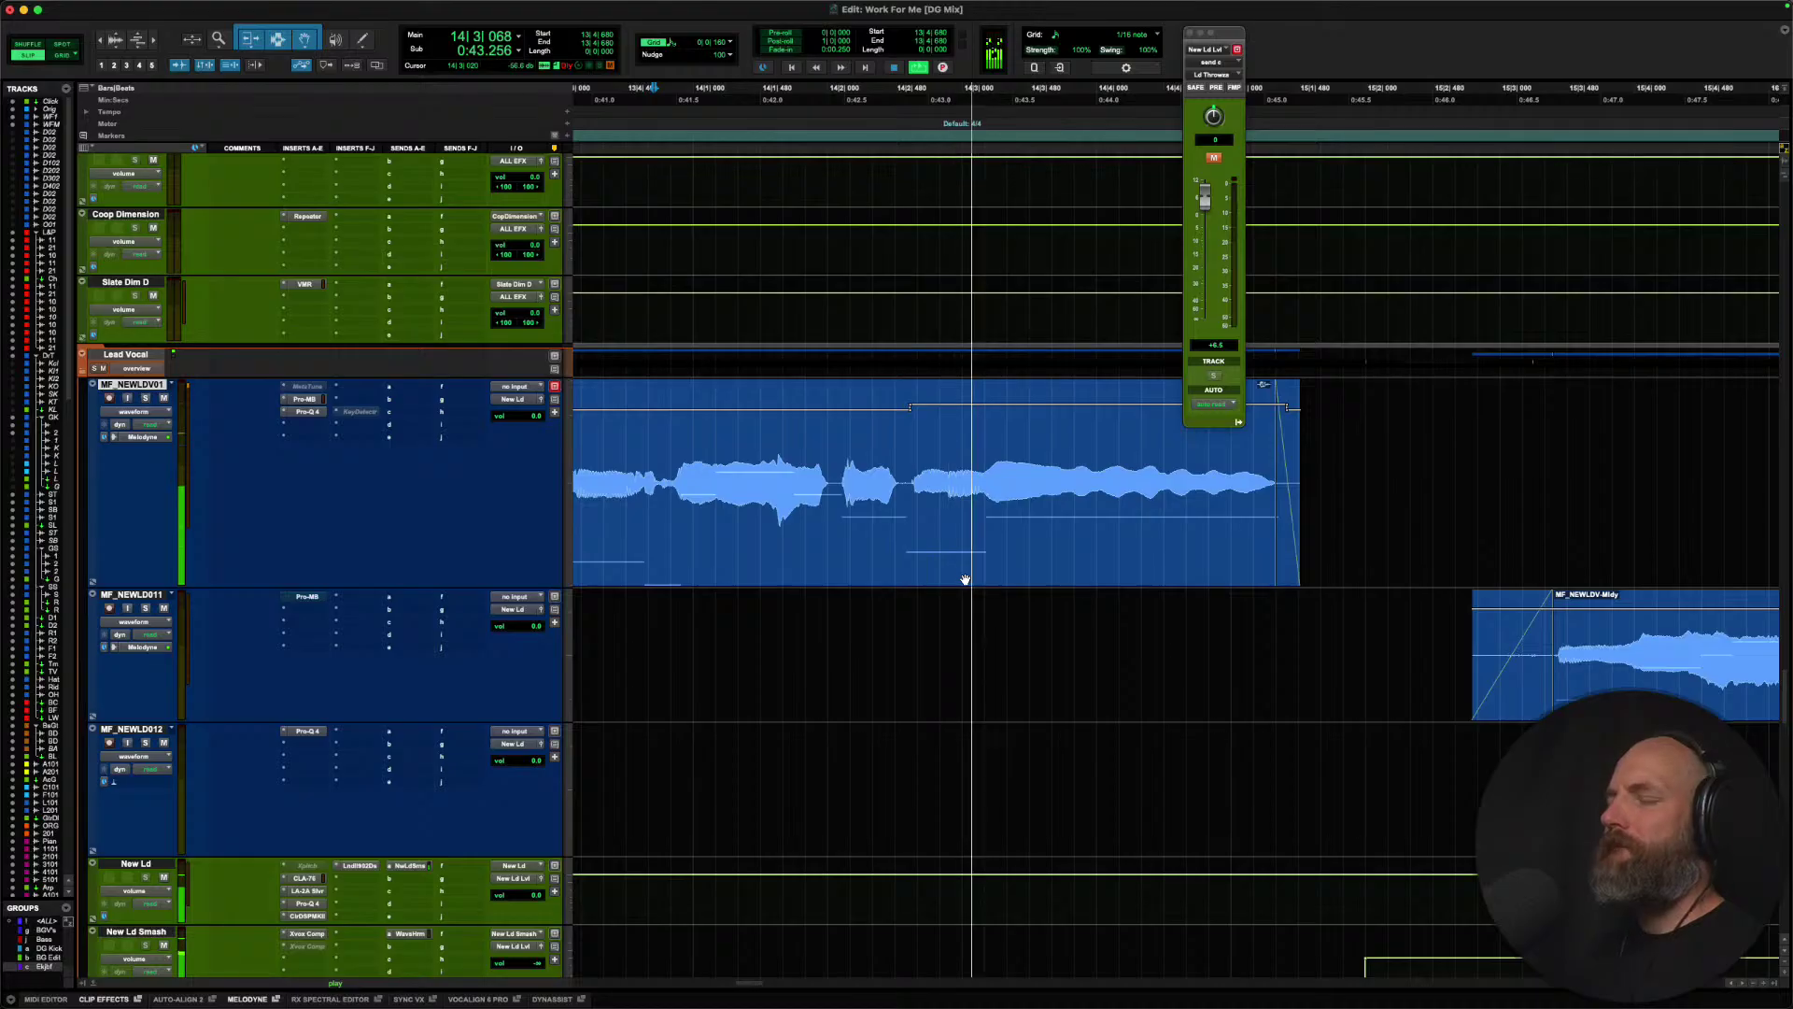
key(space)
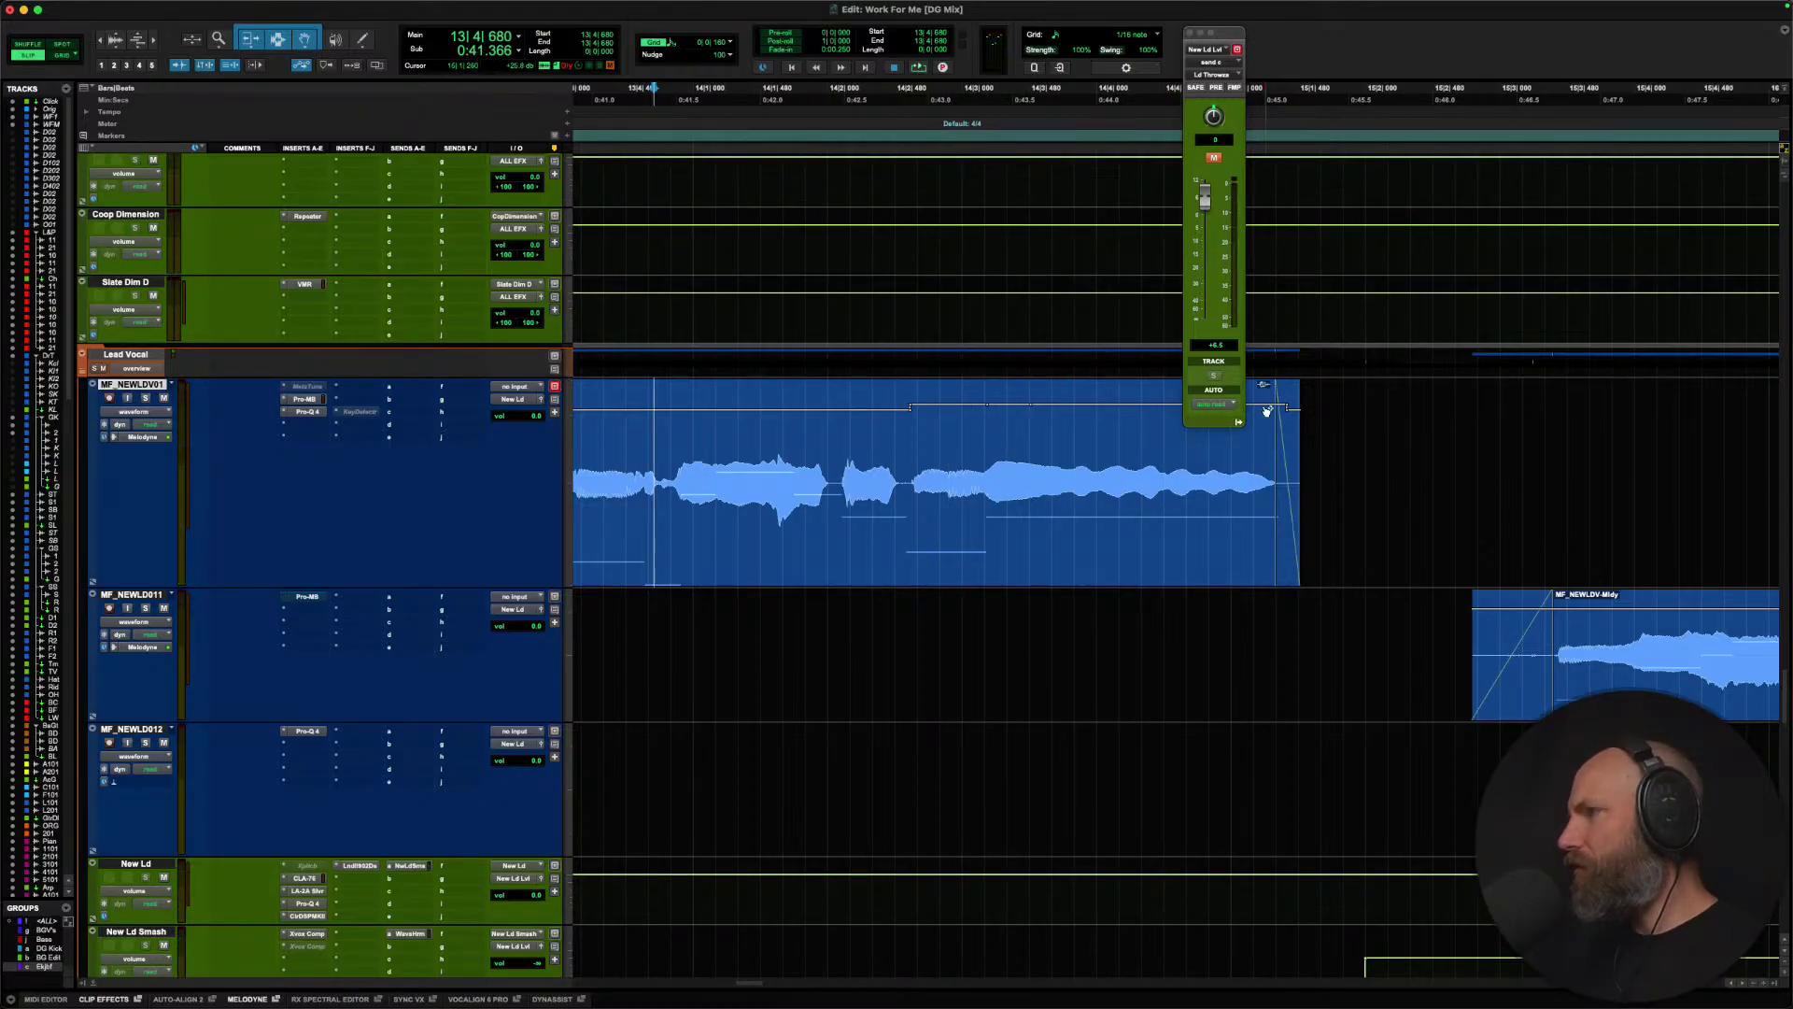
Raise the clip gain toward the end of the bar 14 phrase, add a dip before the rise, and audition it.
drag(1267, 411, 1274, 395)
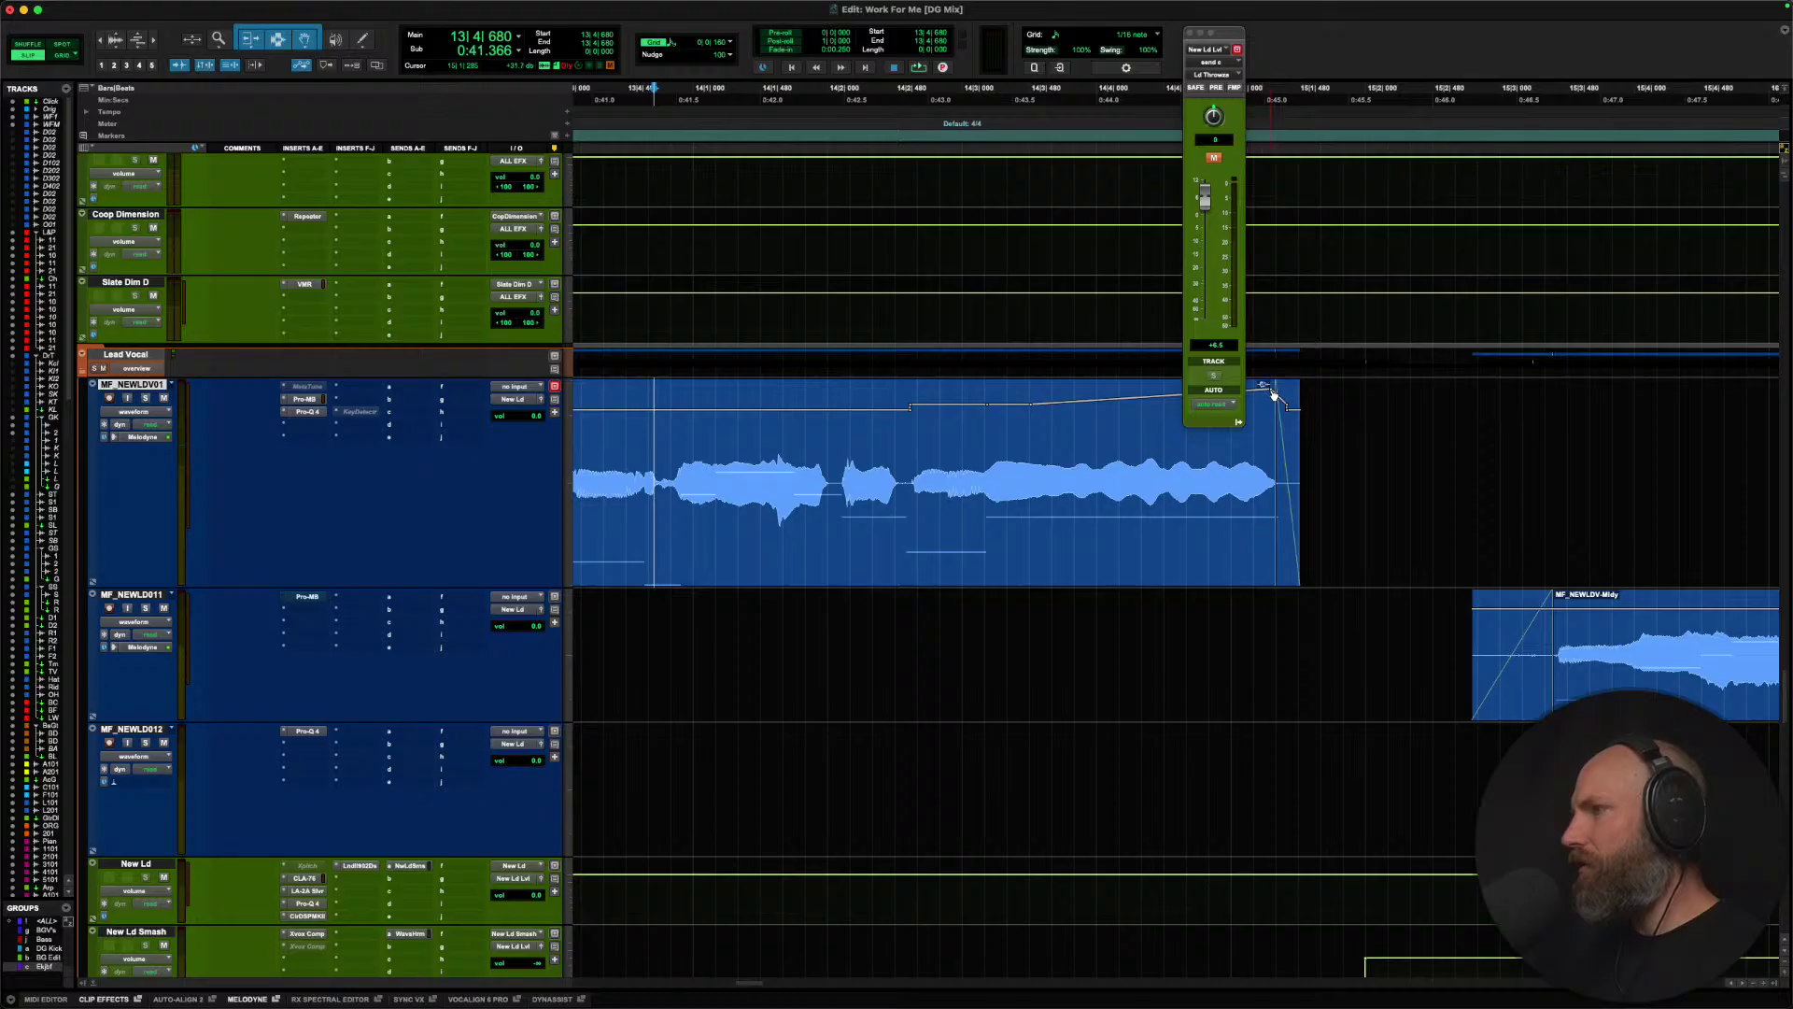
drag(1072, 401, 1043, 418)
key(space)
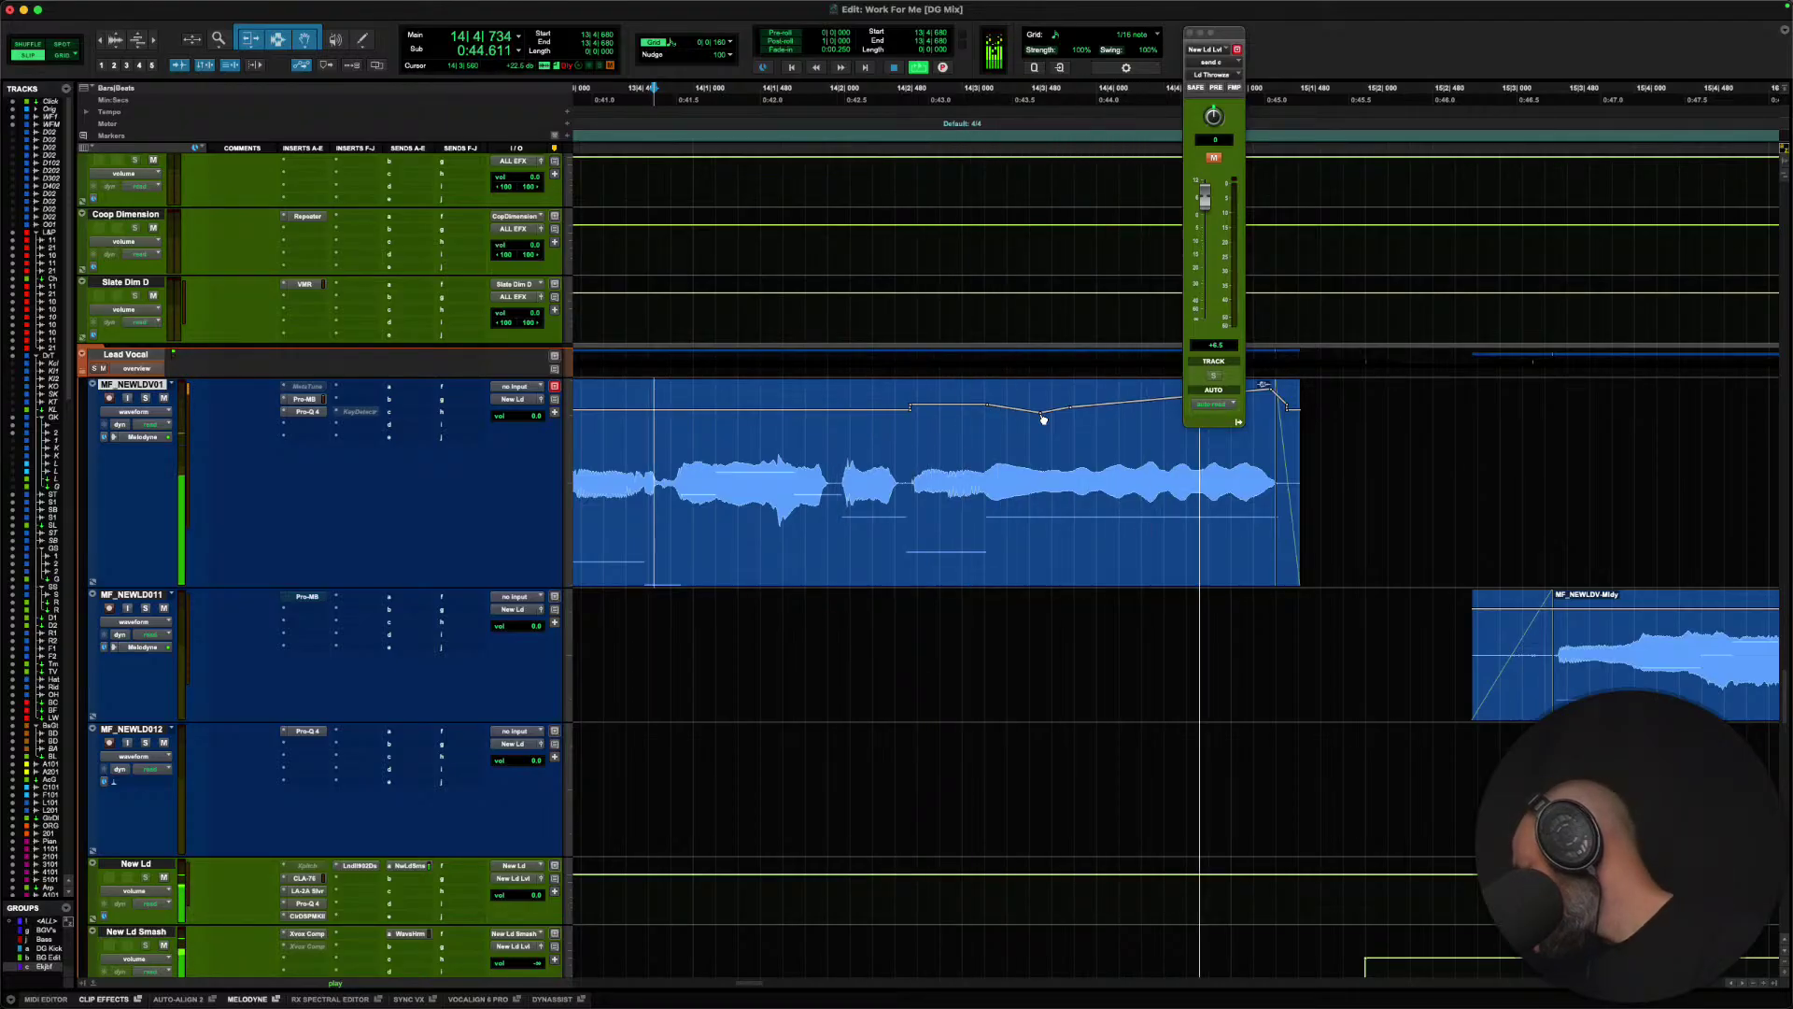
key(space)
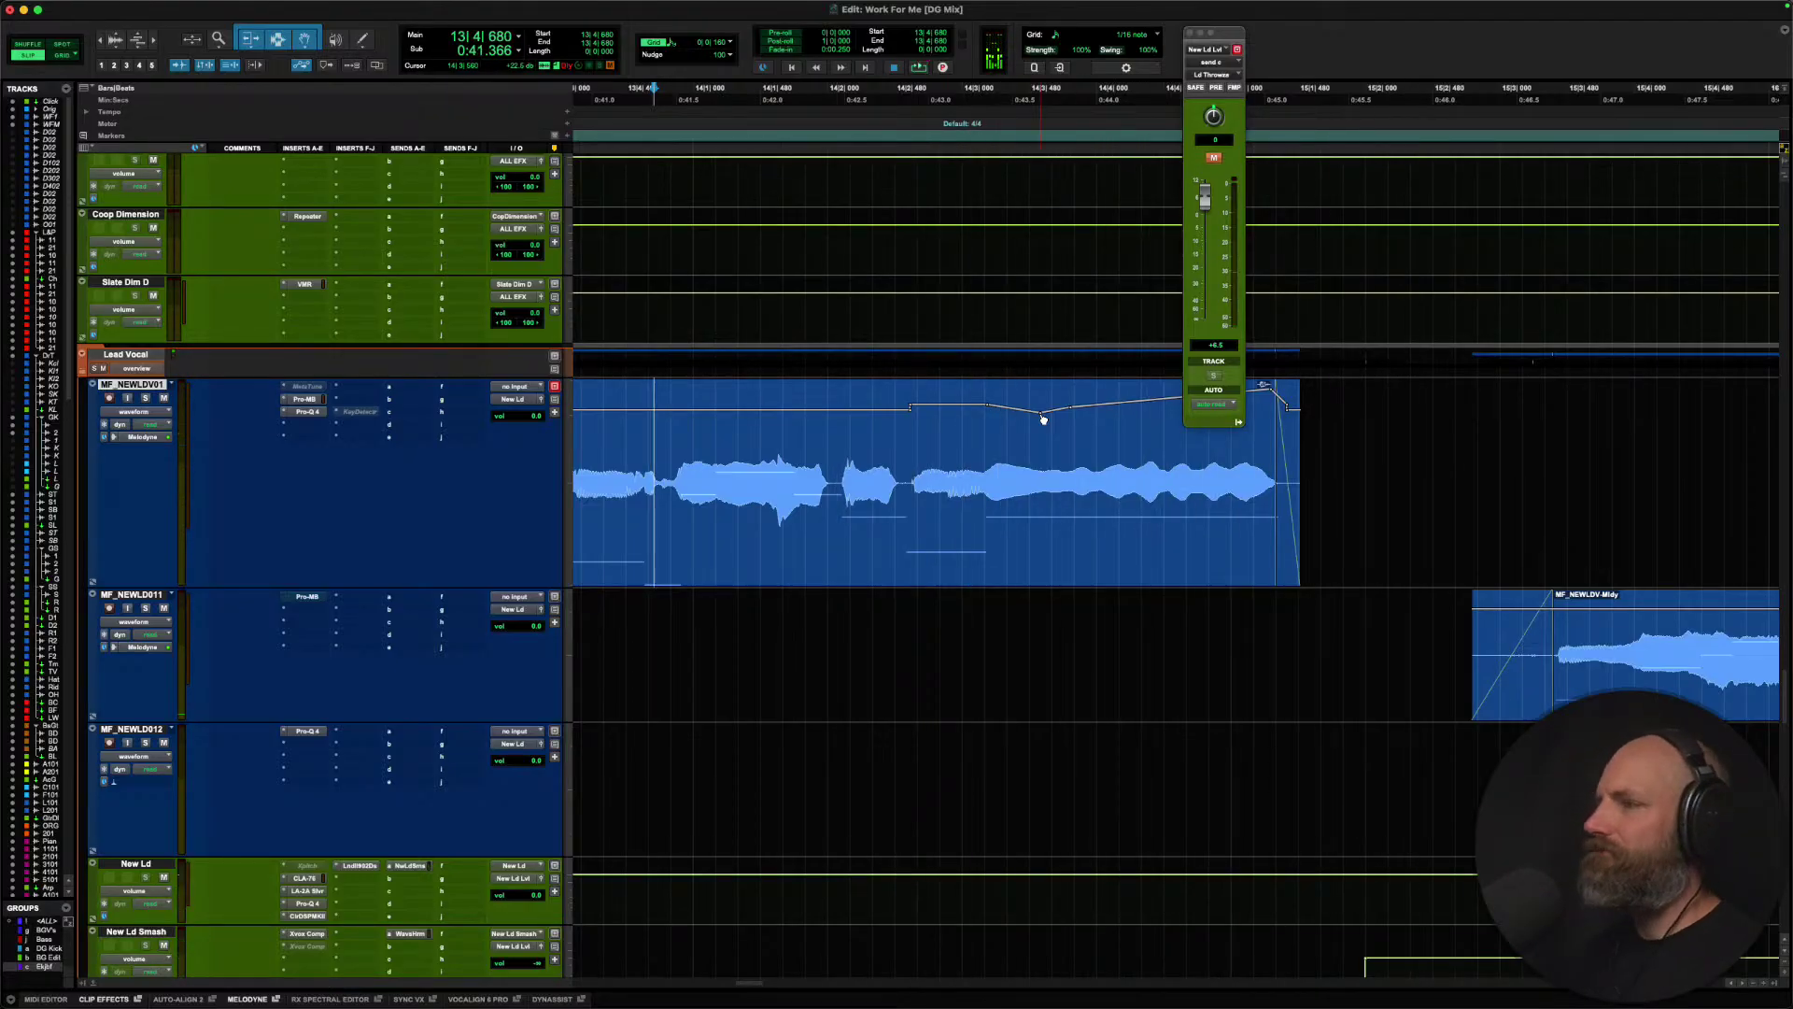
Soften the clip gain dip in the bar 14 phrase, try a higher final gain point, and audition from 13|4|680.
drag(1043, 418, 1026, 411)
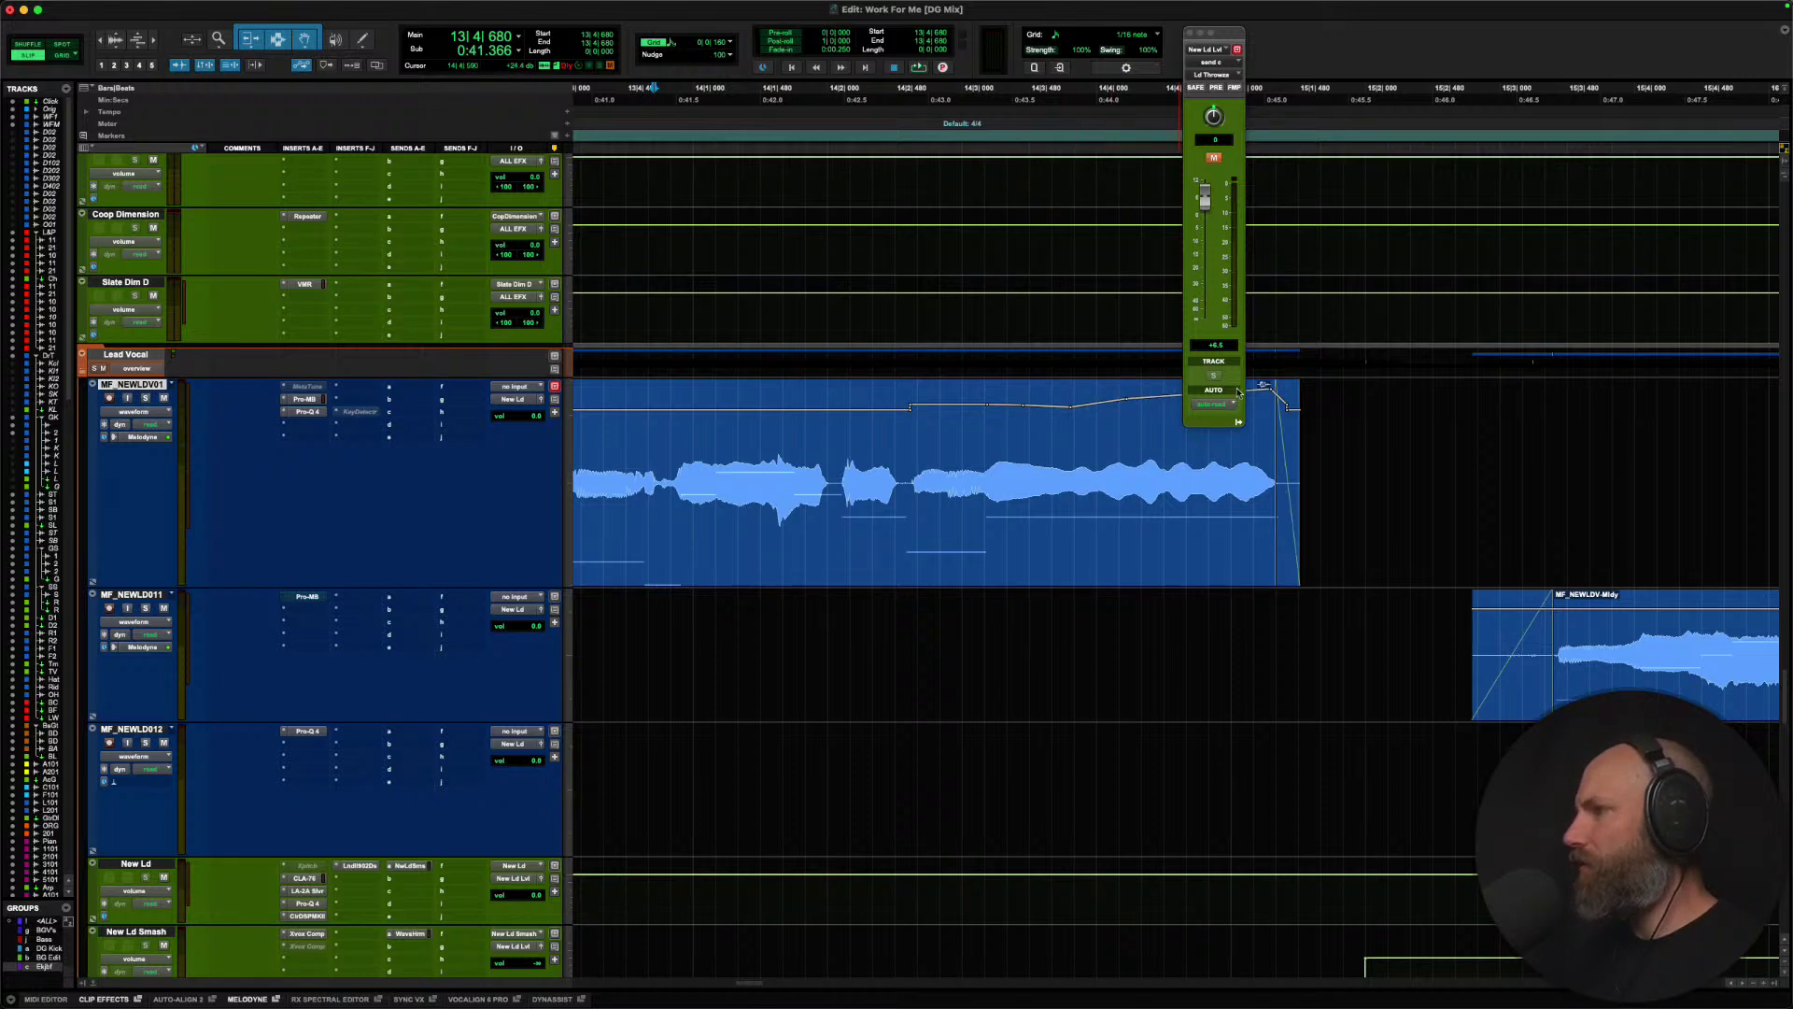
drag(1268, 387, 1289, 380)
key(space)
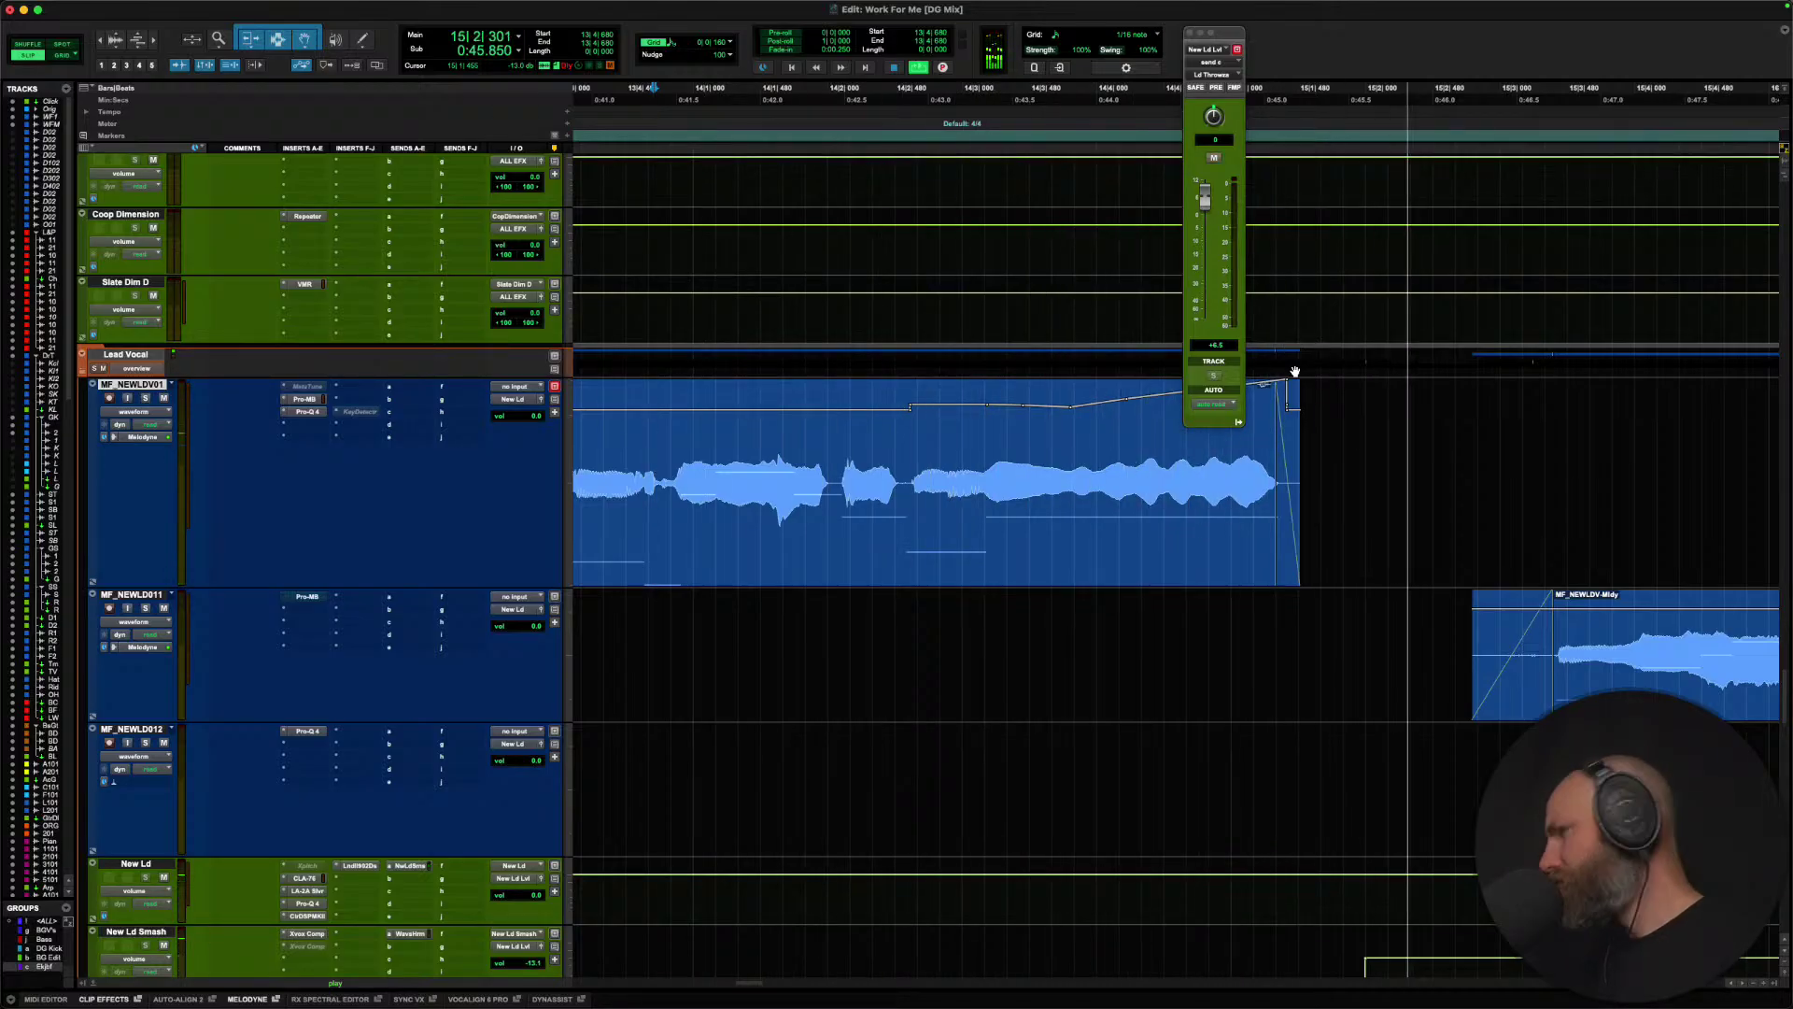
key(space)
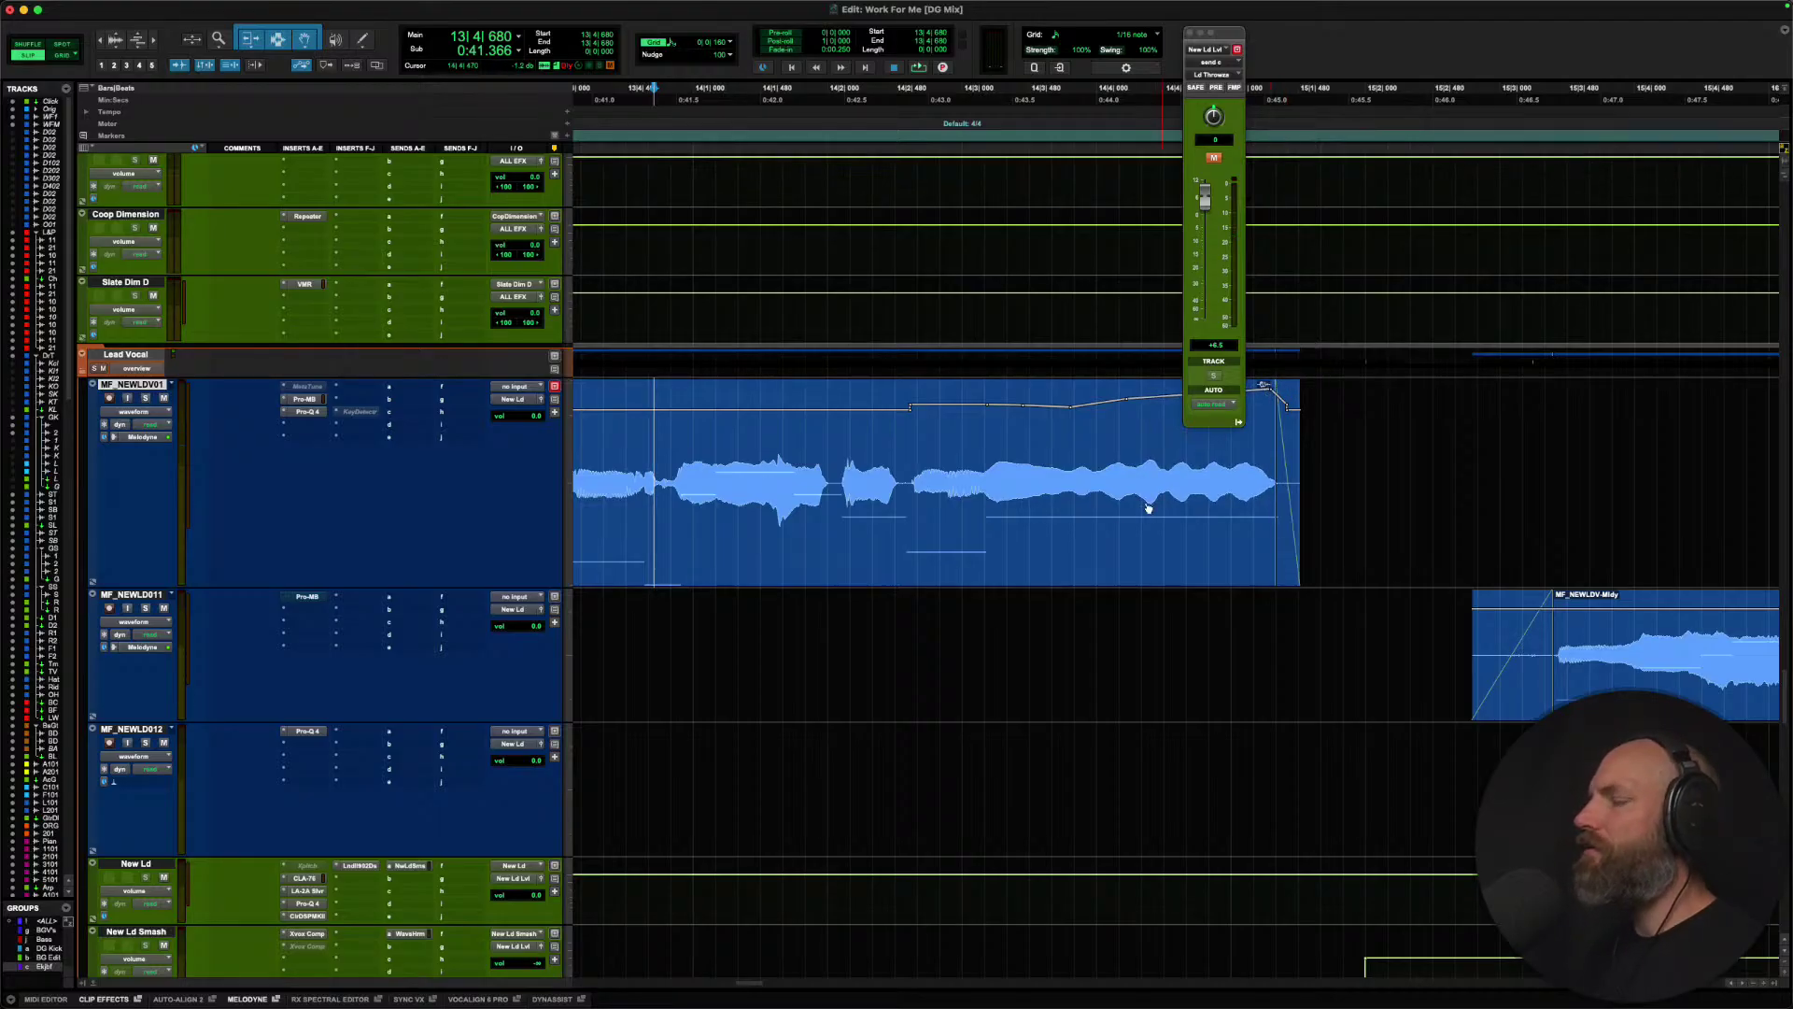
Audition the MF_NEWLDV-Midy clip on MF_NEWLD011 from 15|2|760, checking the throw and reverb automation beneath it.
scroll(993, 500, down, 8)
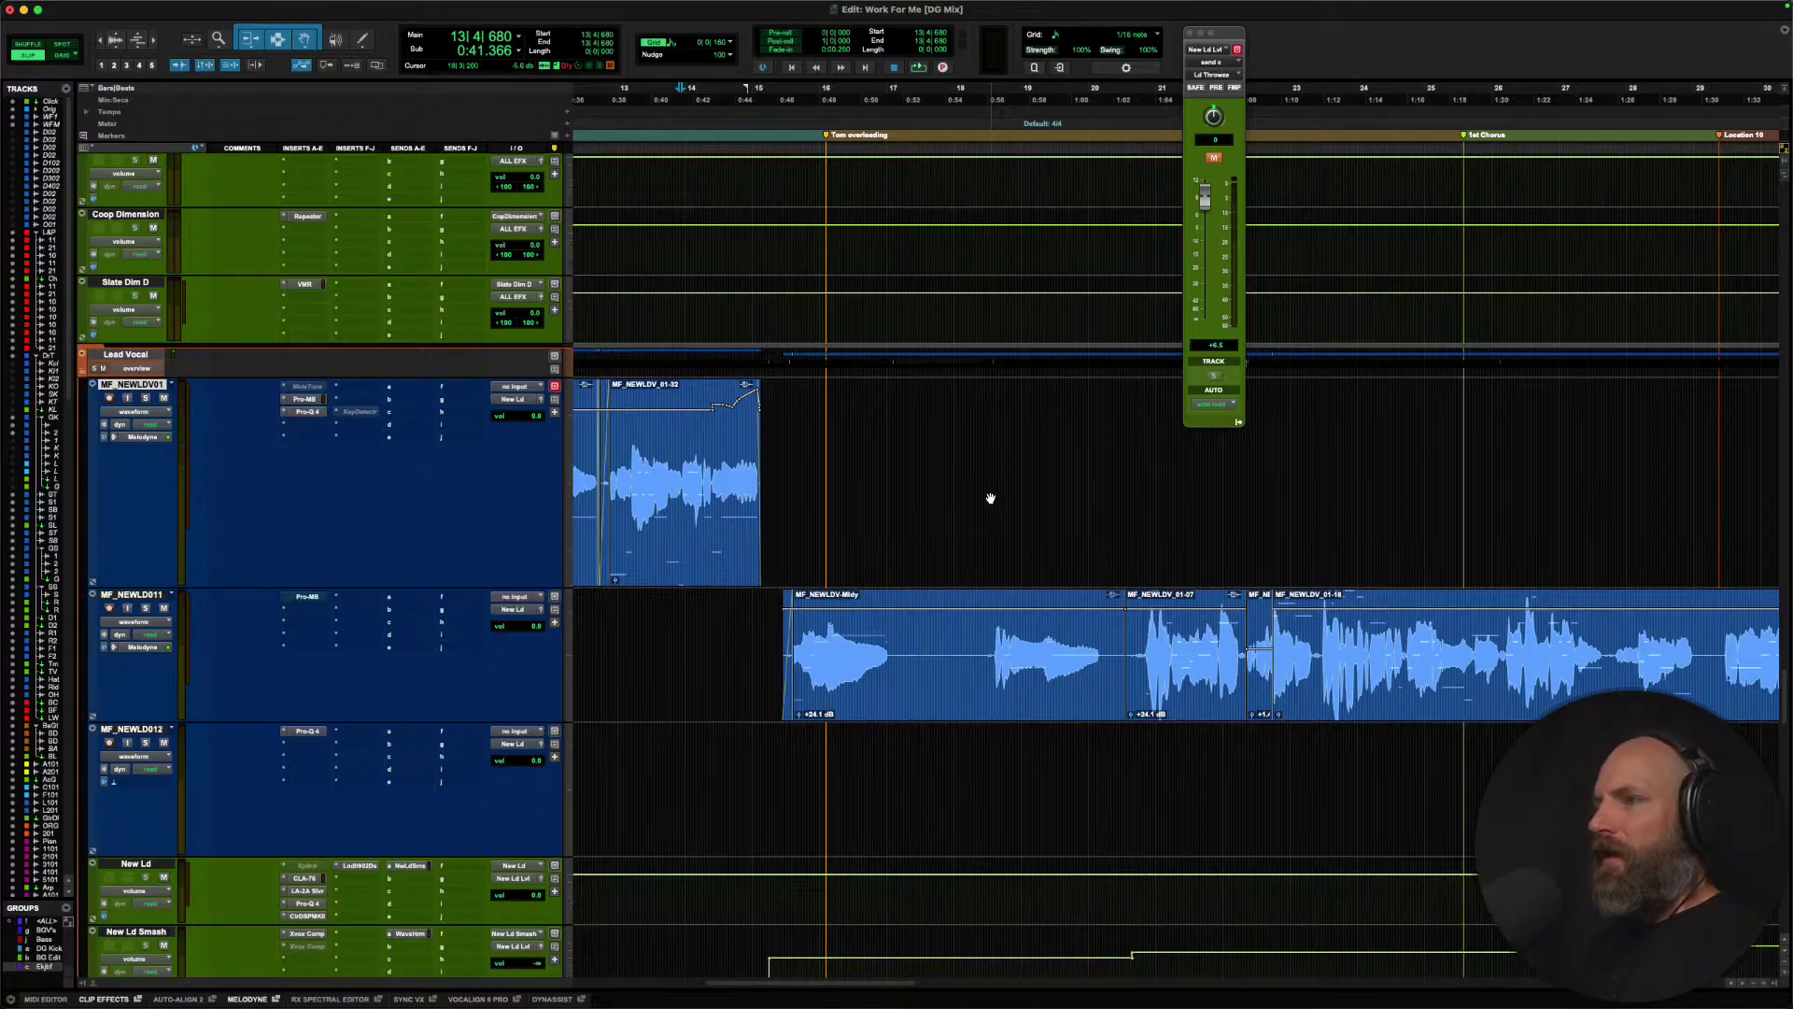
click(663, 639)
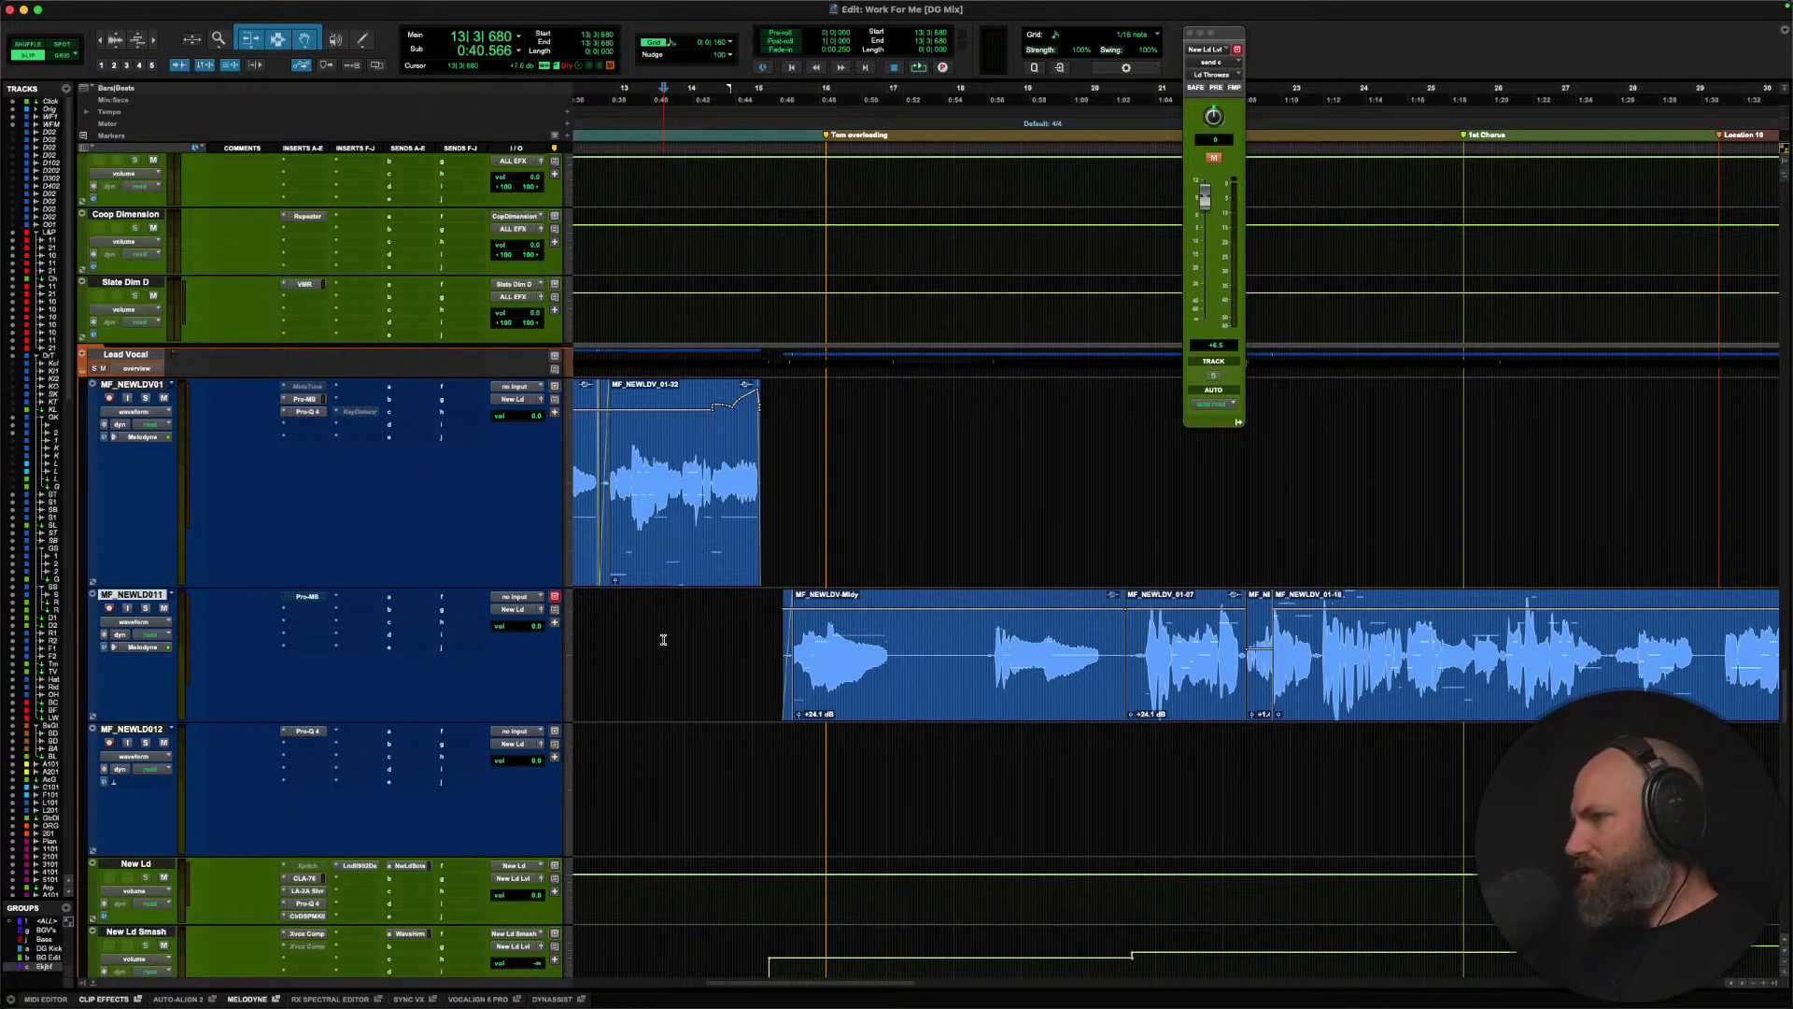
key(Tab)
scroll(635, 607, down, 1)
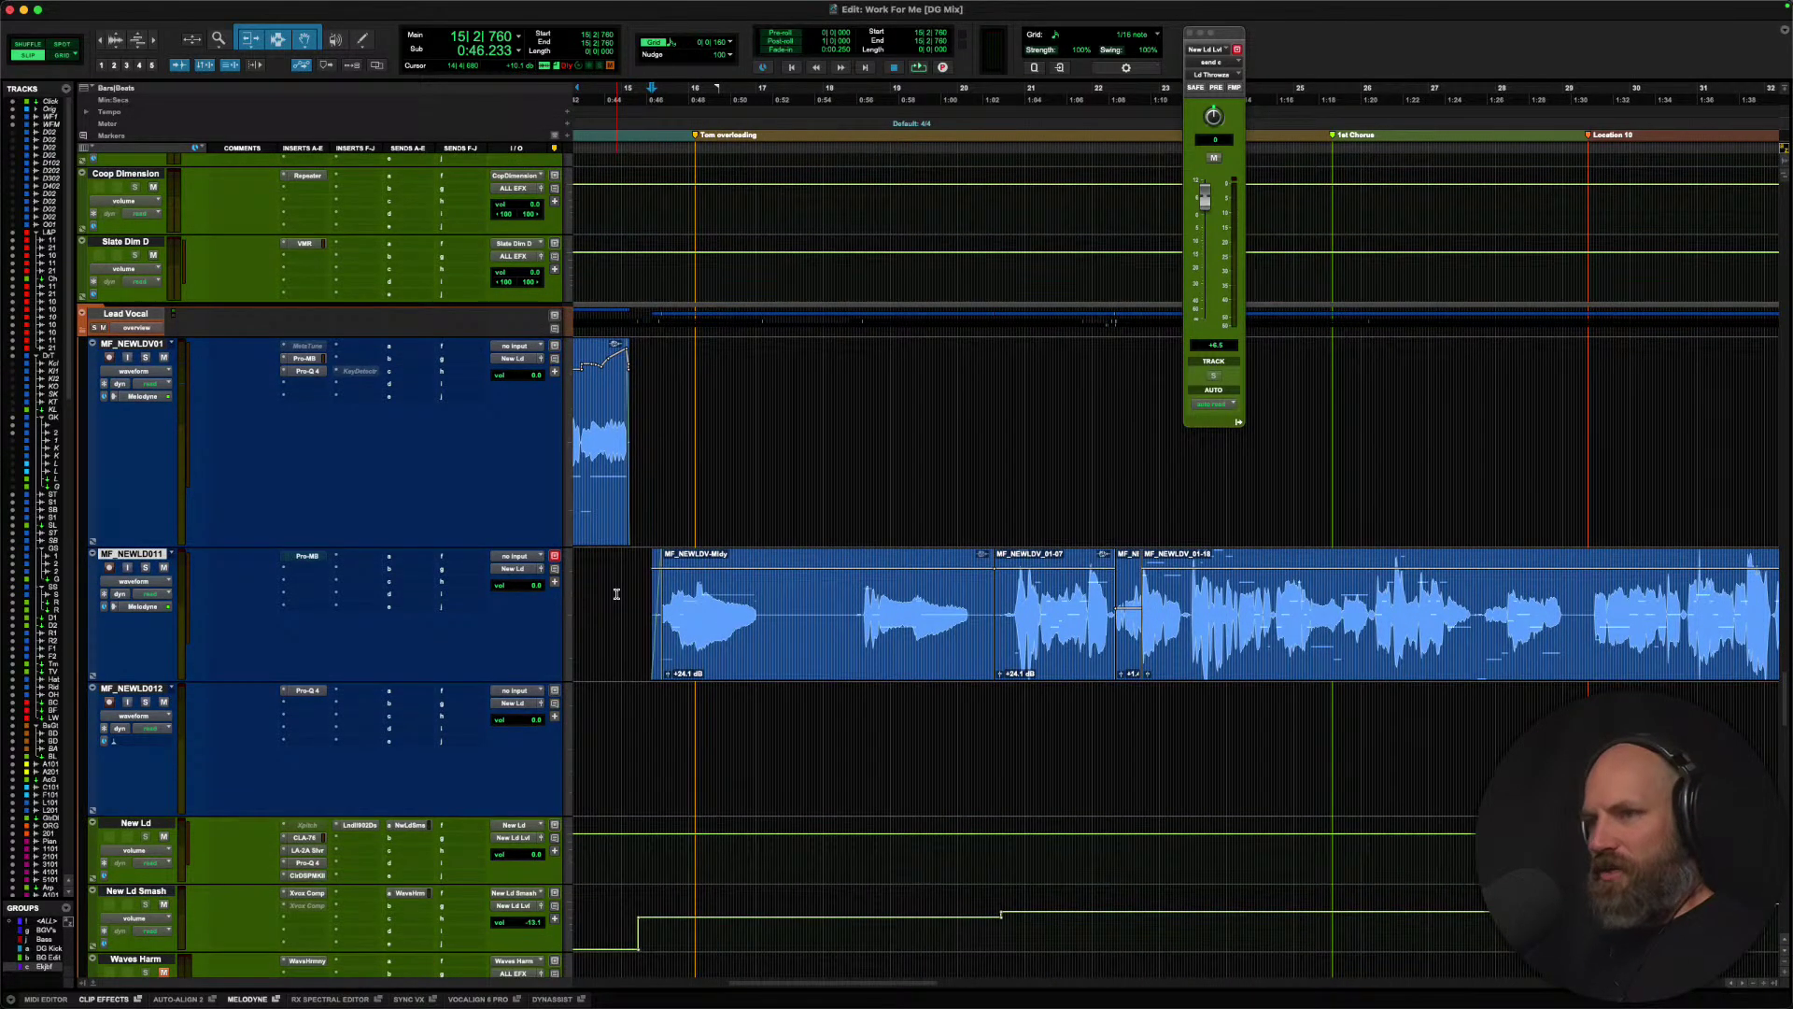
key(space)
scroll(617, 594, down, 8)
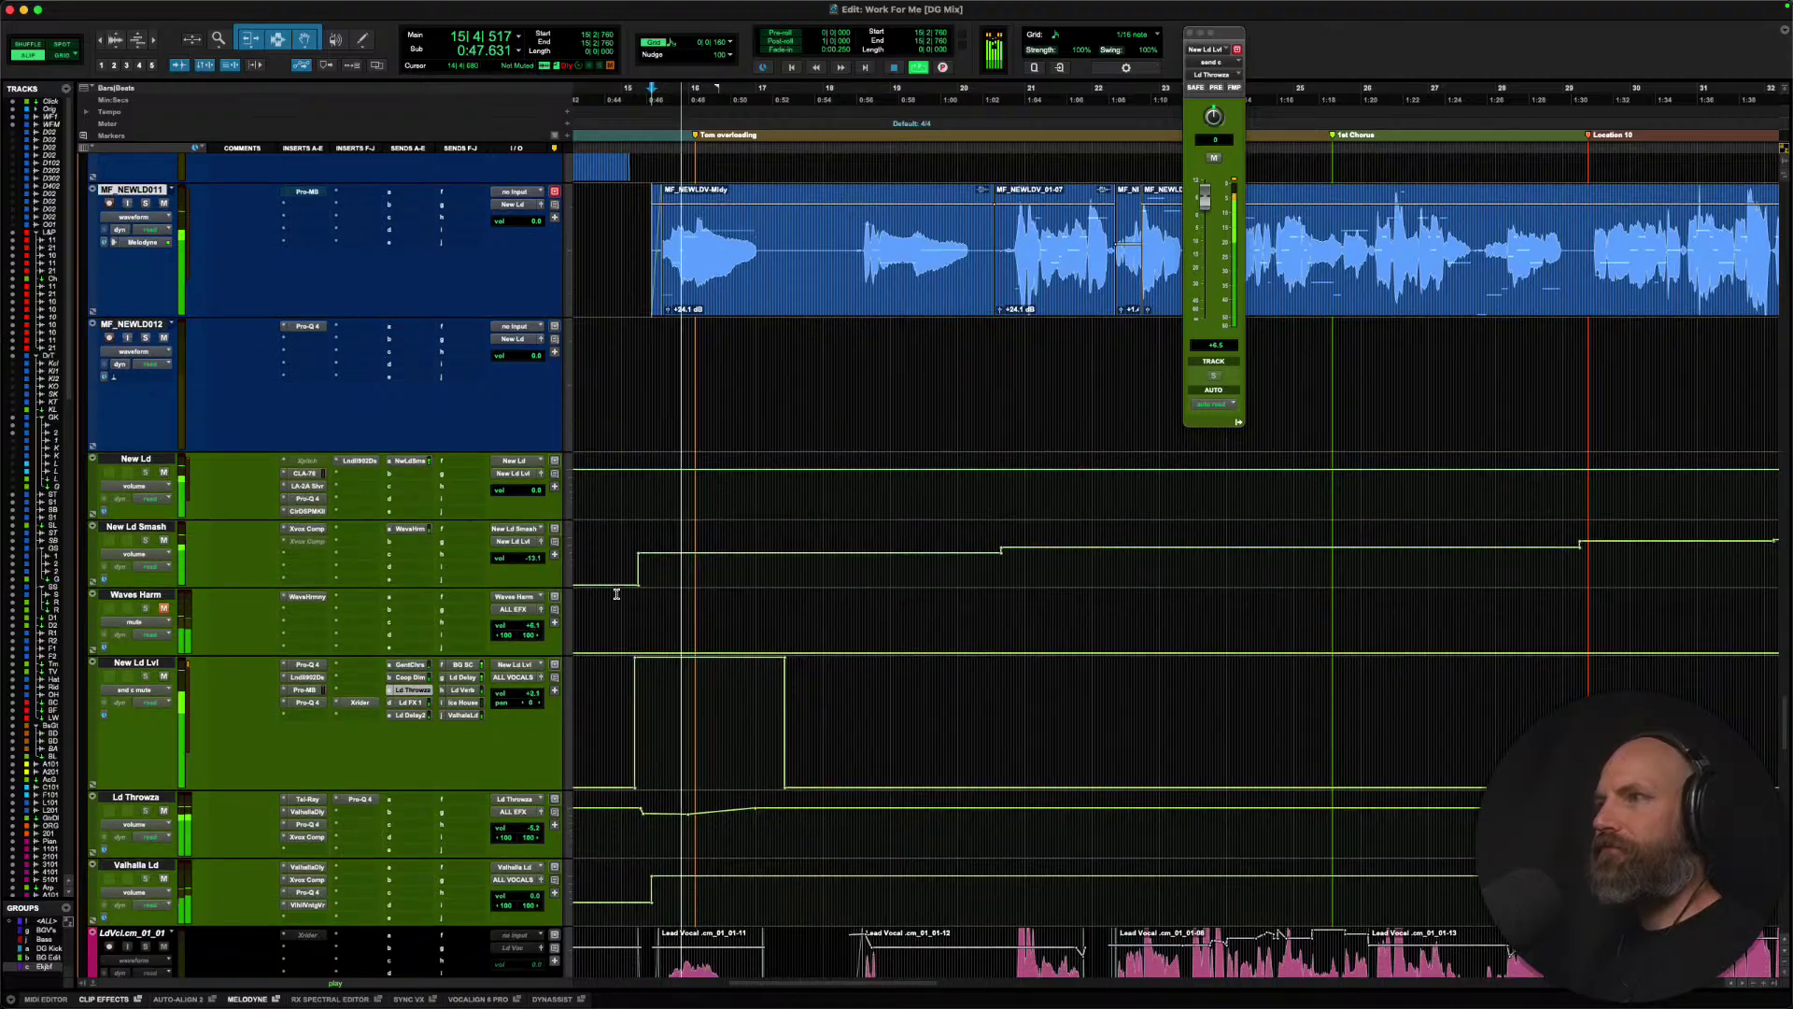
scroll(616, 593, down, 1)
scroll(624, 306, down, 1)
key(space)
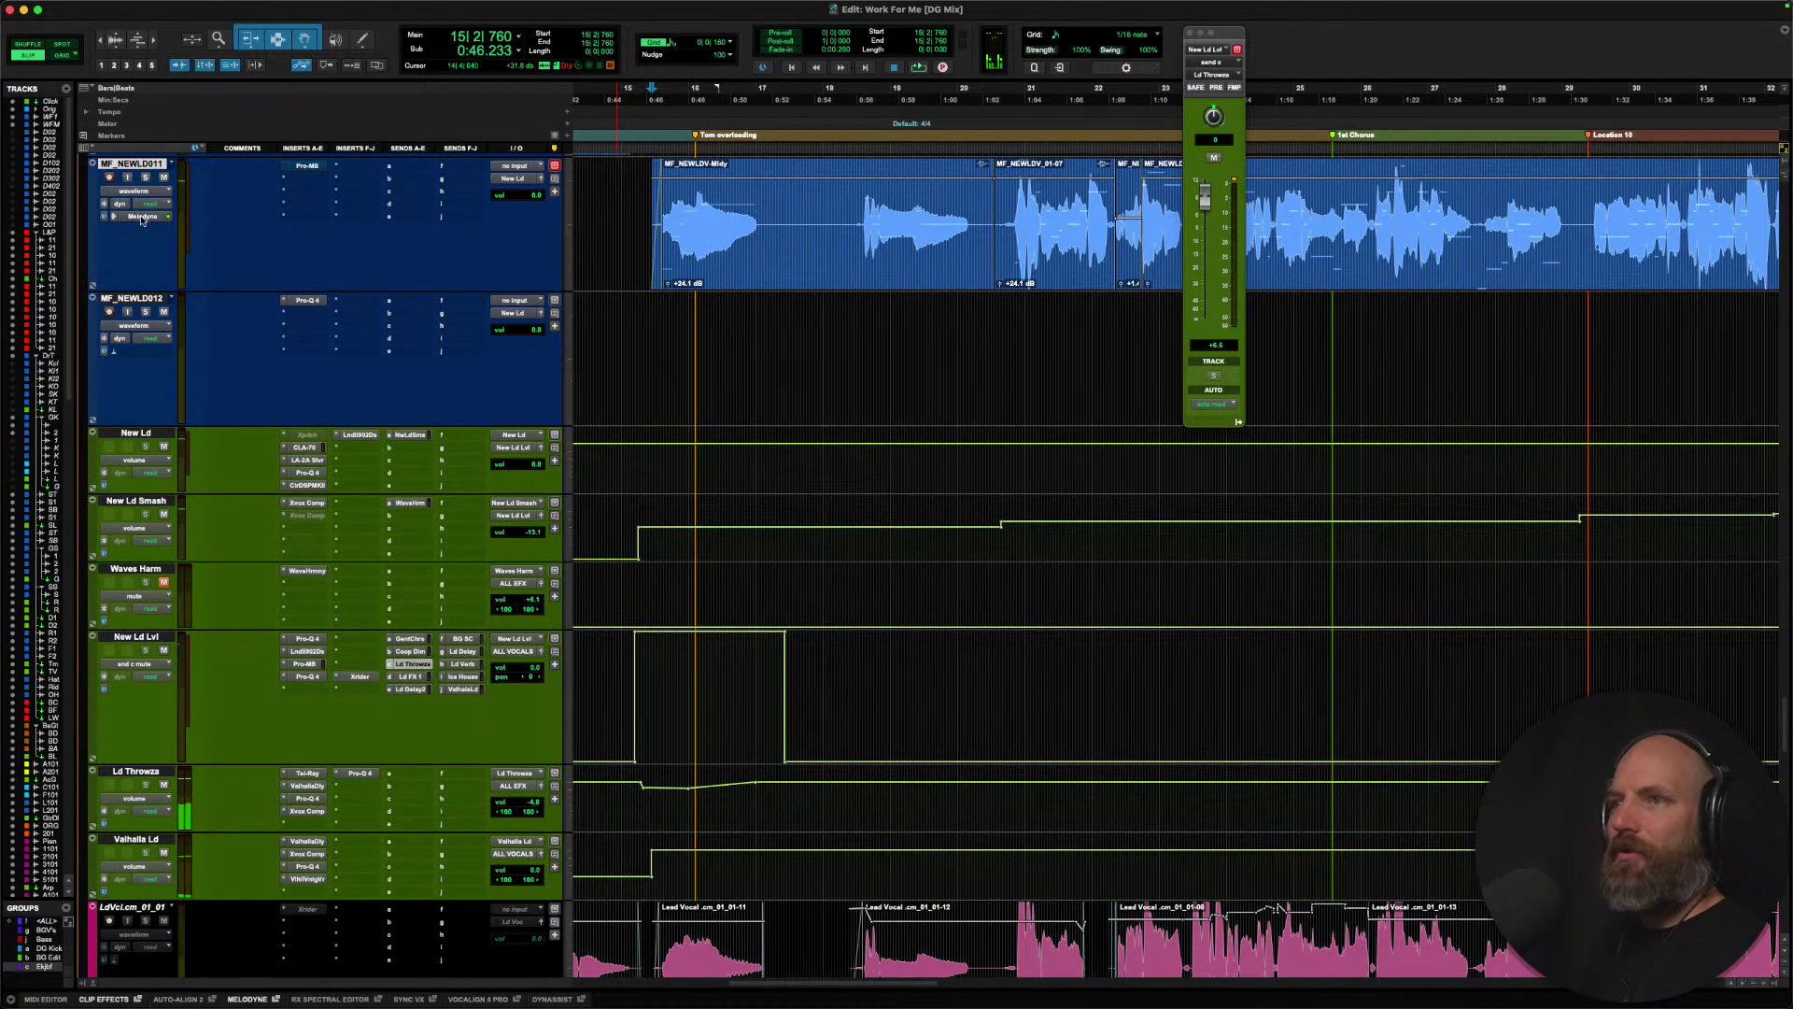
Open MF_NEWLD011's Melodyne pitch editor and display the notes of the phrases from before bar 16 onward.
click(143, 217)
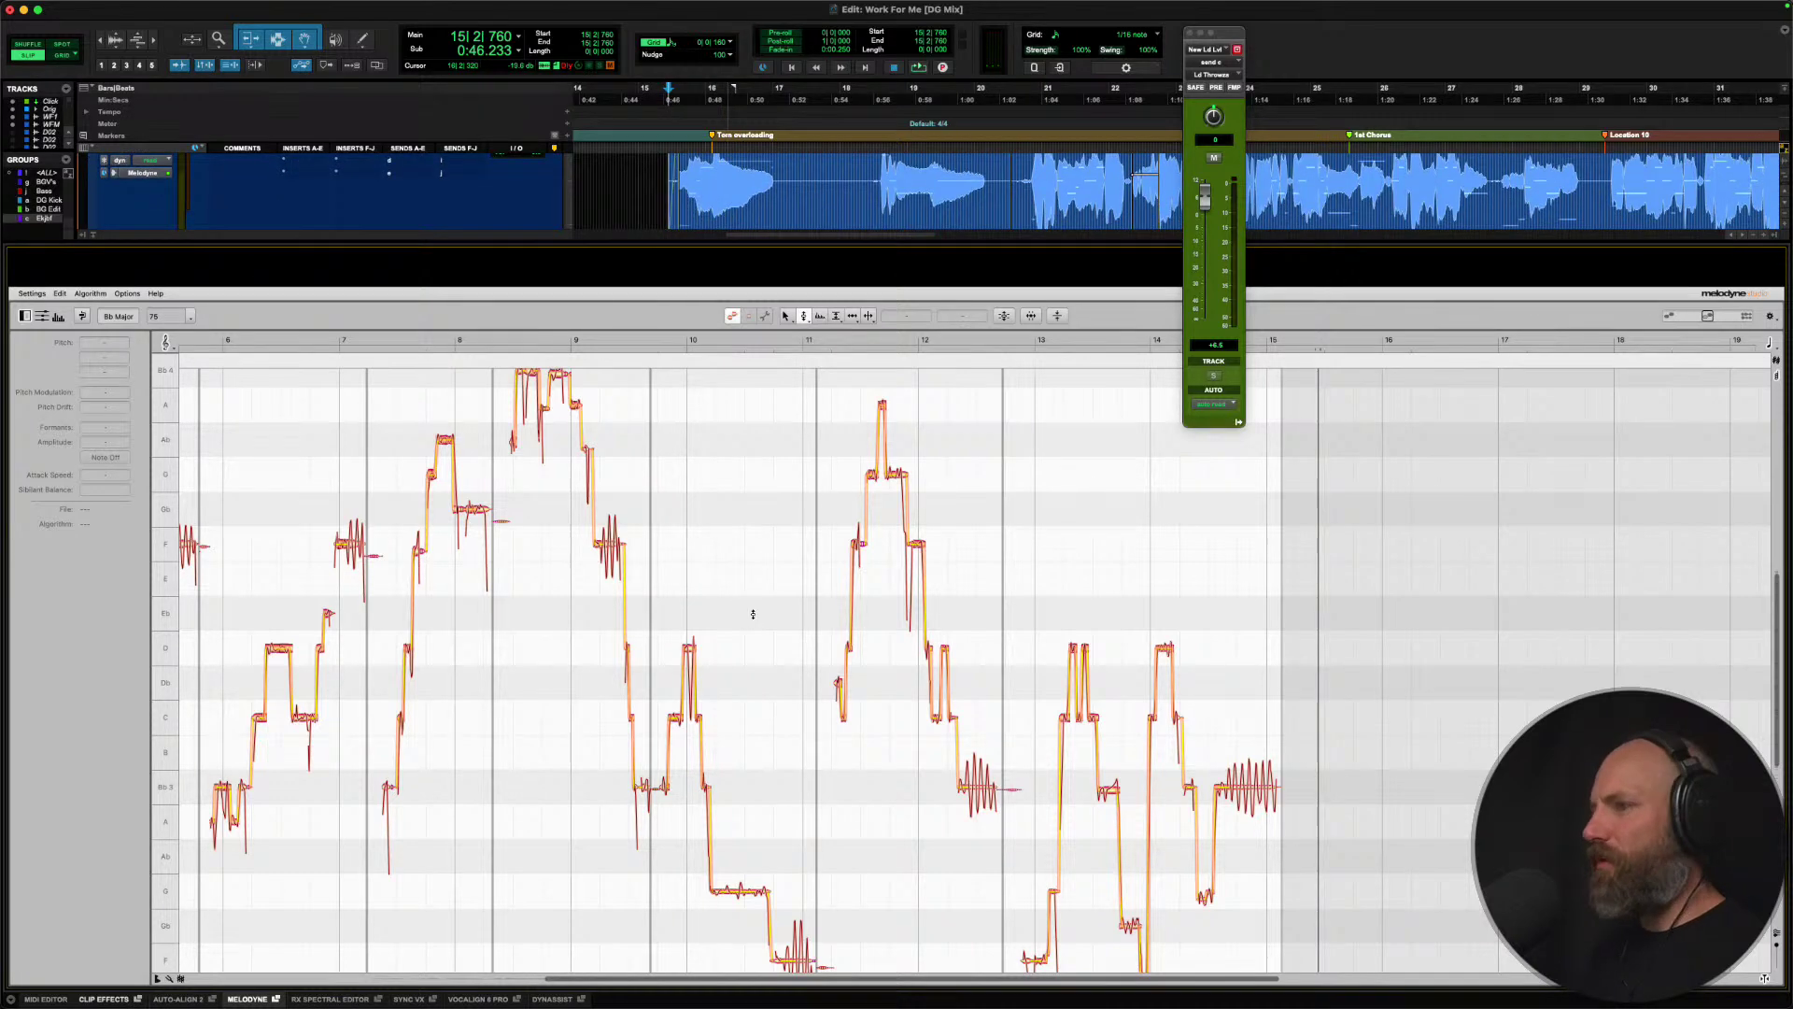
click(135, 178)
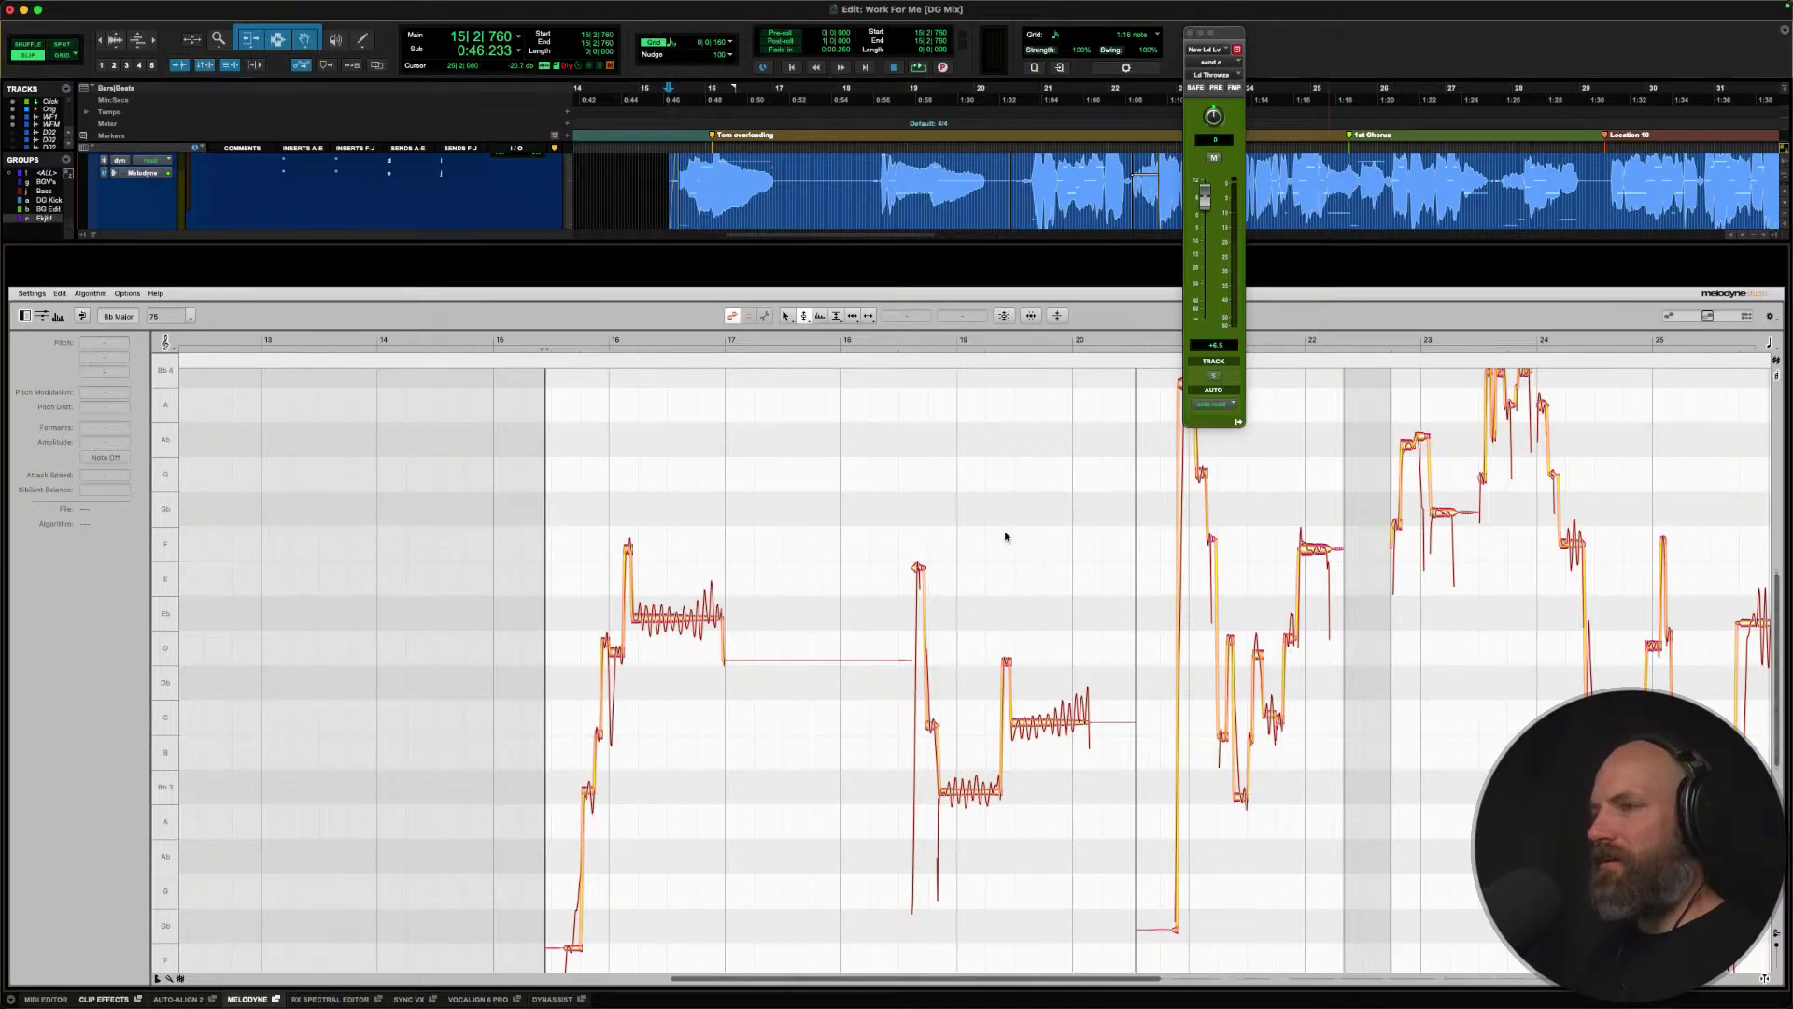
key(super+Tab)
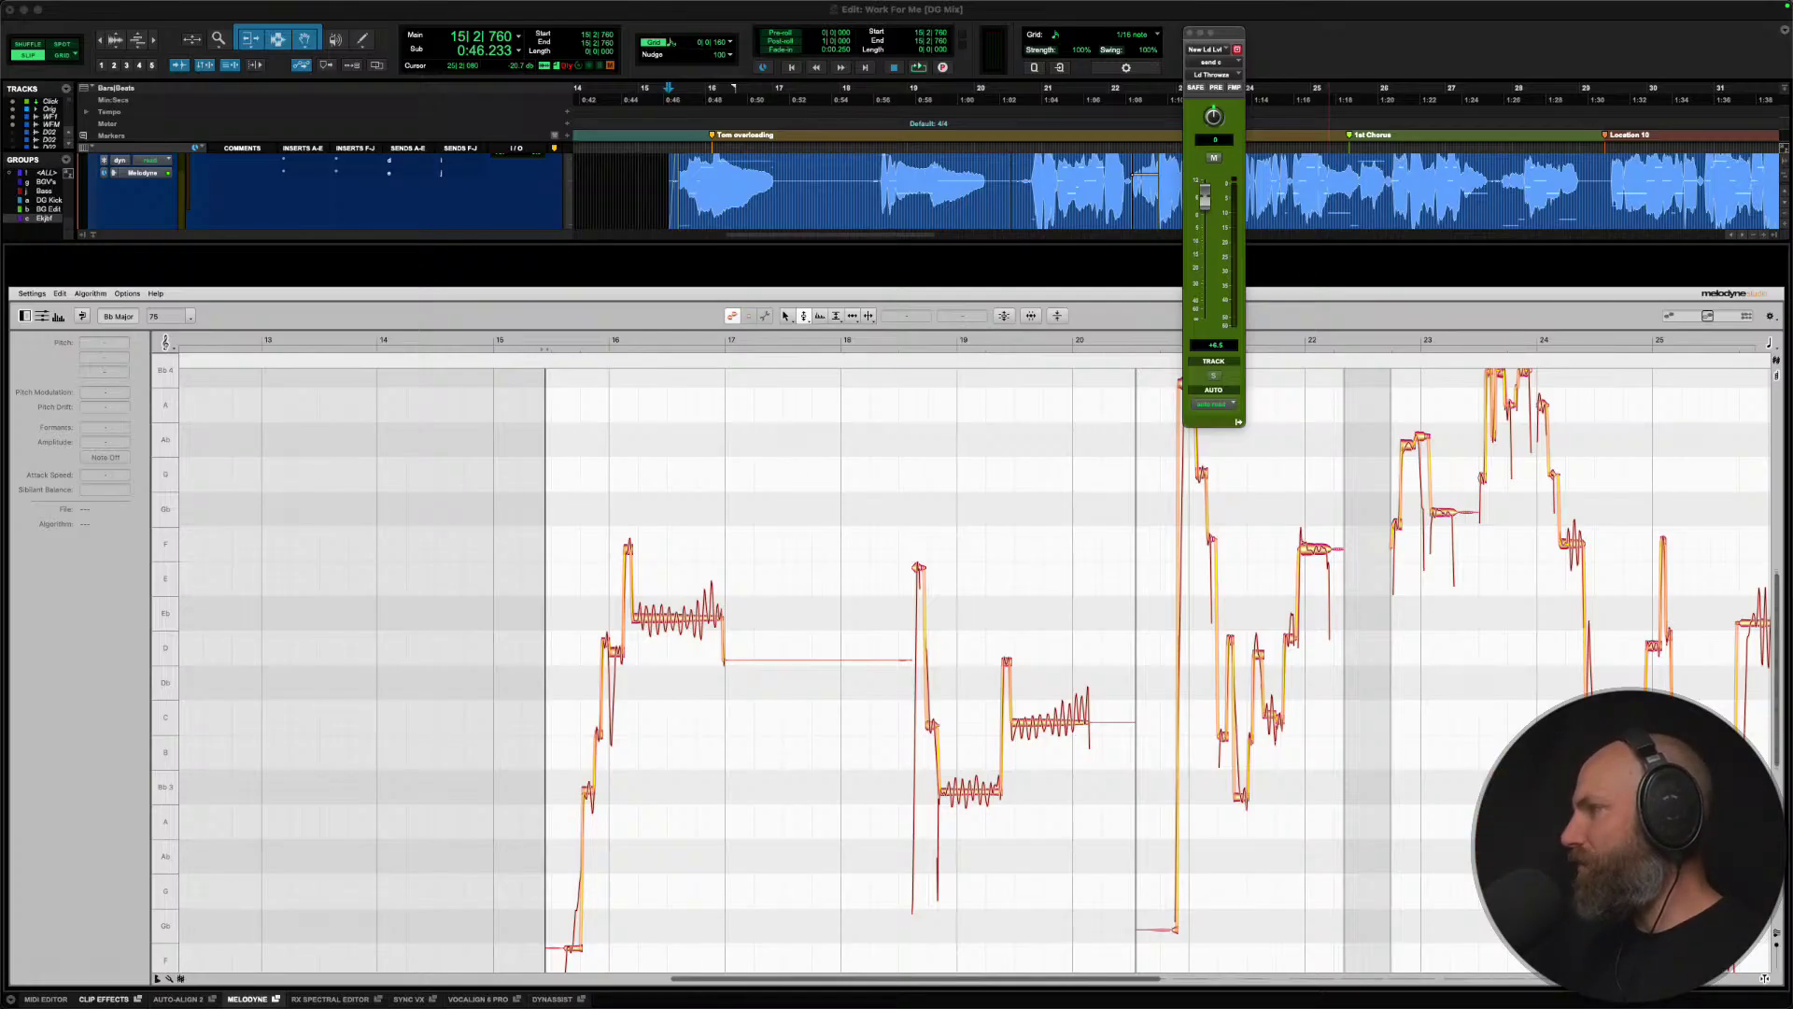
click(1687, 507)
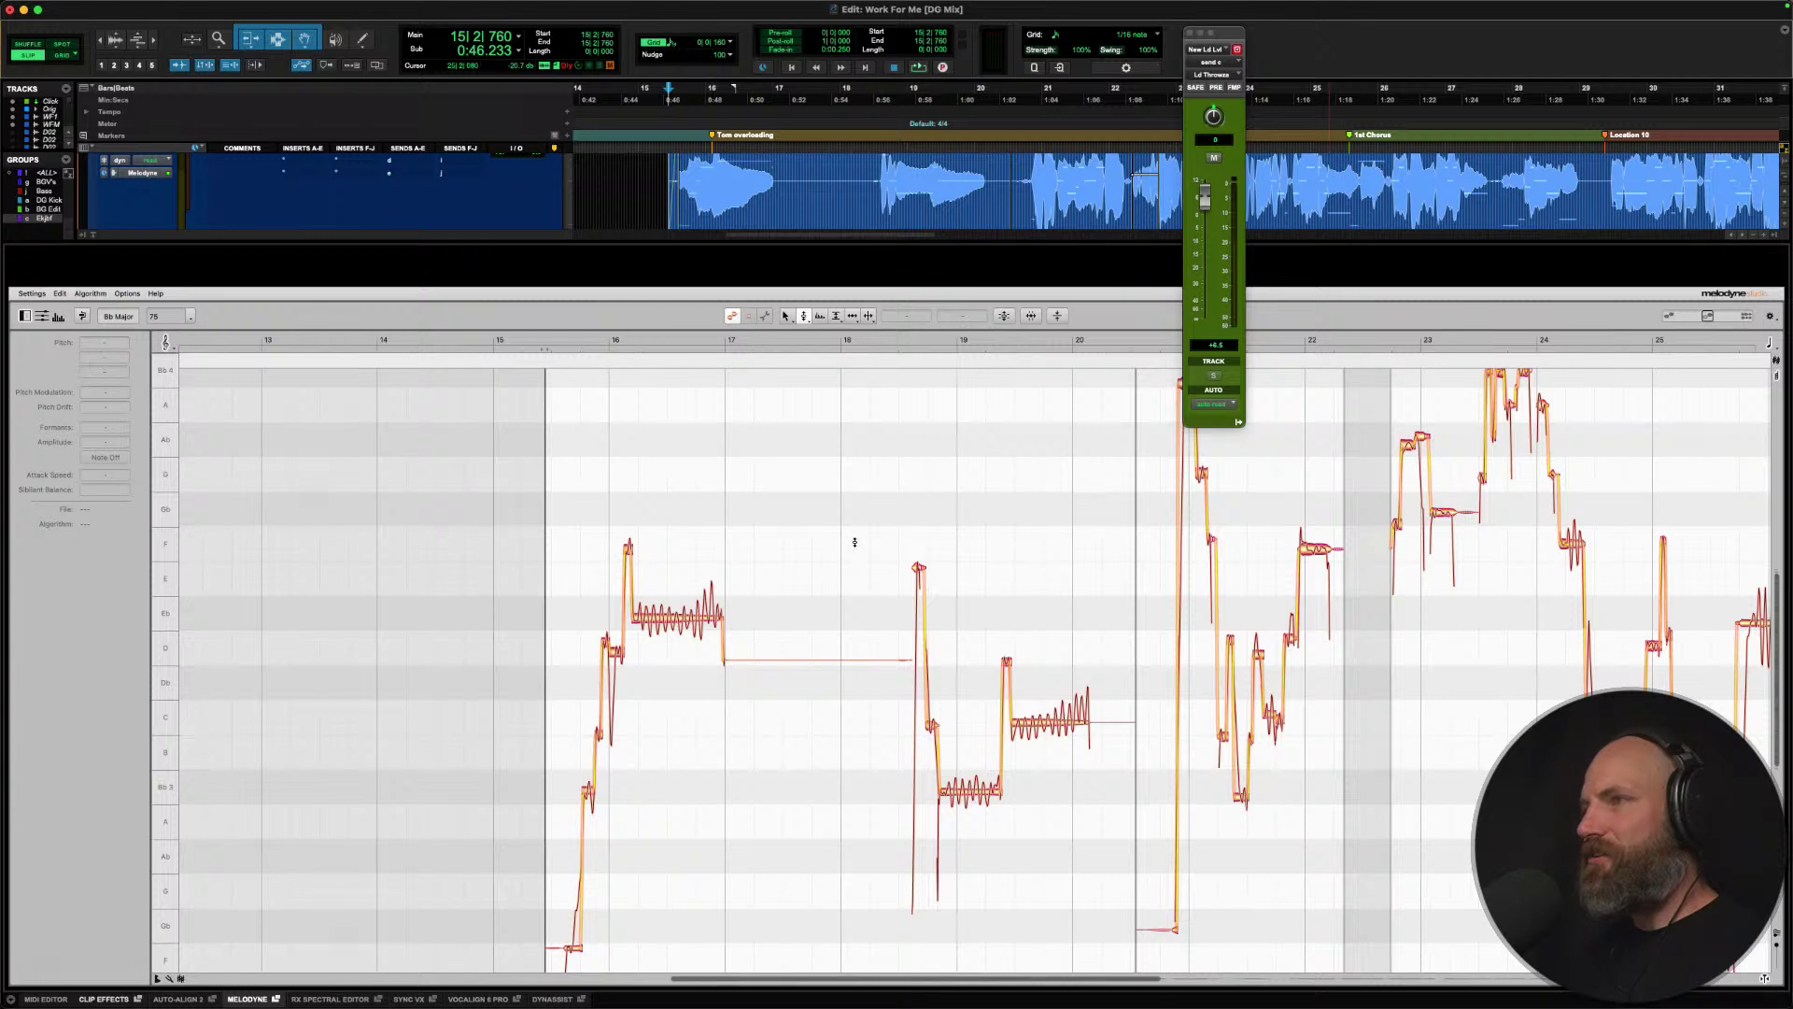
scroll(798, 494, down, 3)
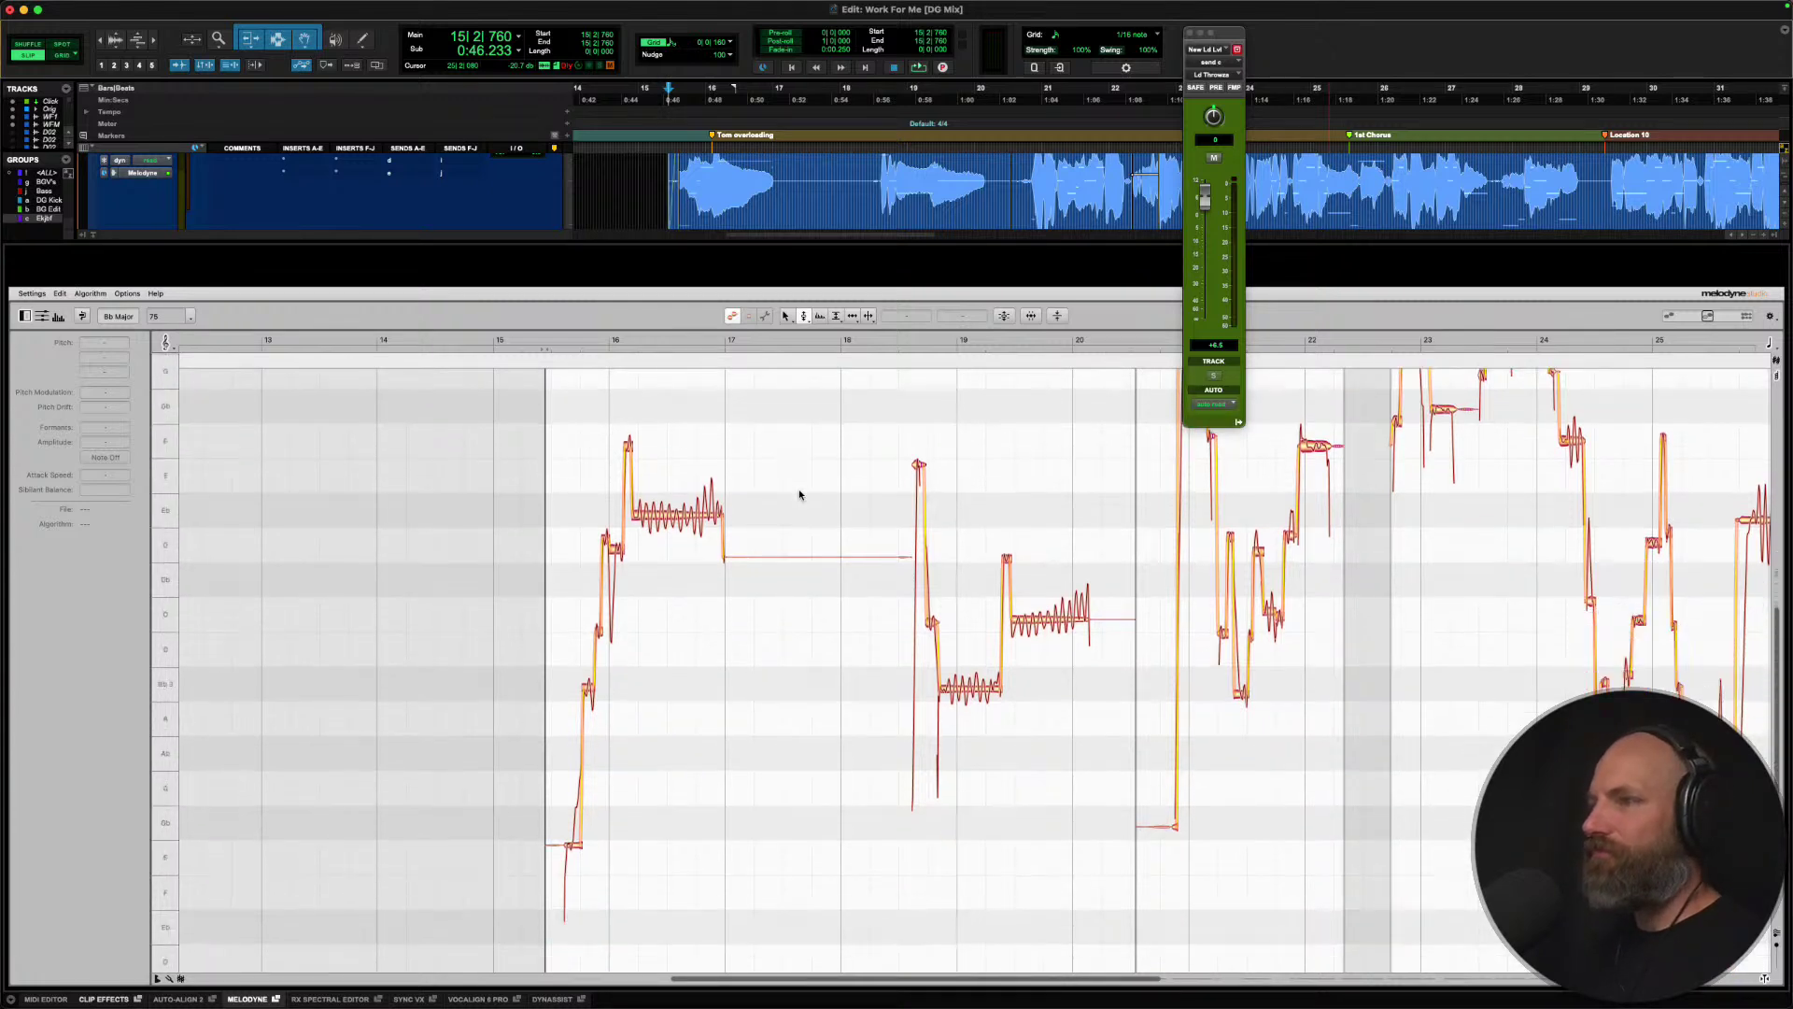
scroll(799, 494, up, 1)
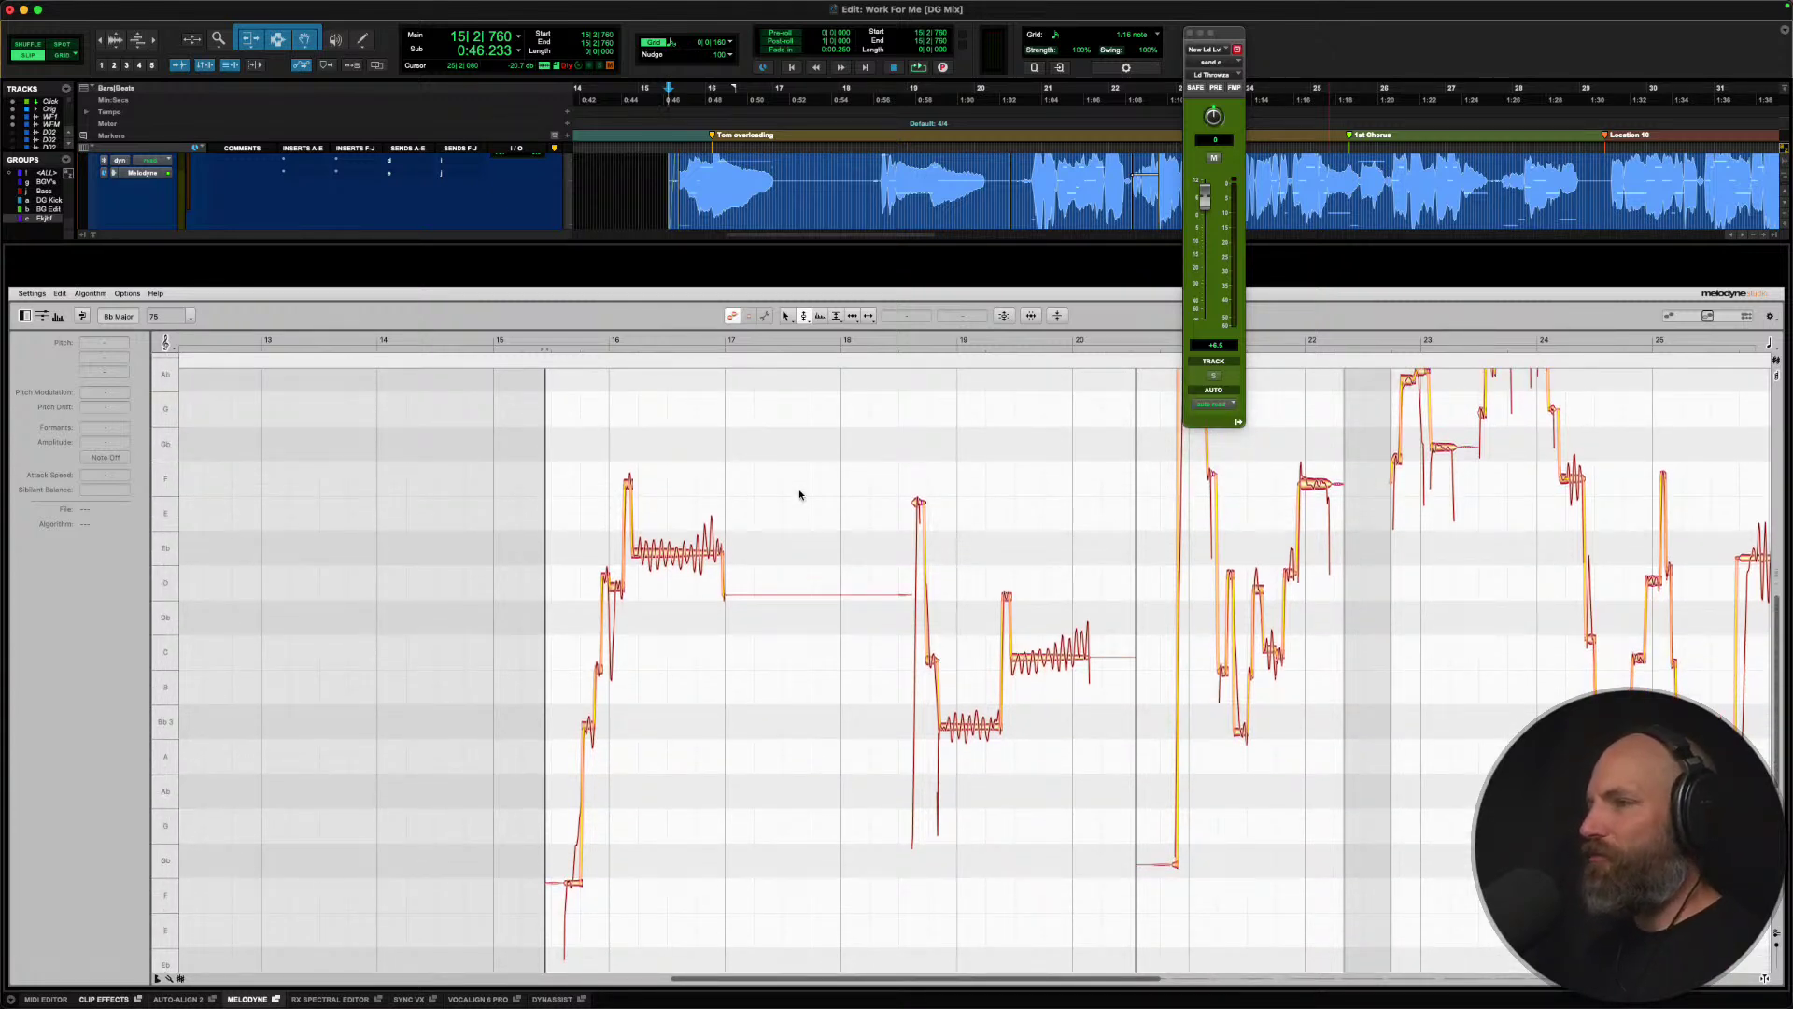
scroll(799, 494, down, 2)
scroll(798, 494, right, 1)
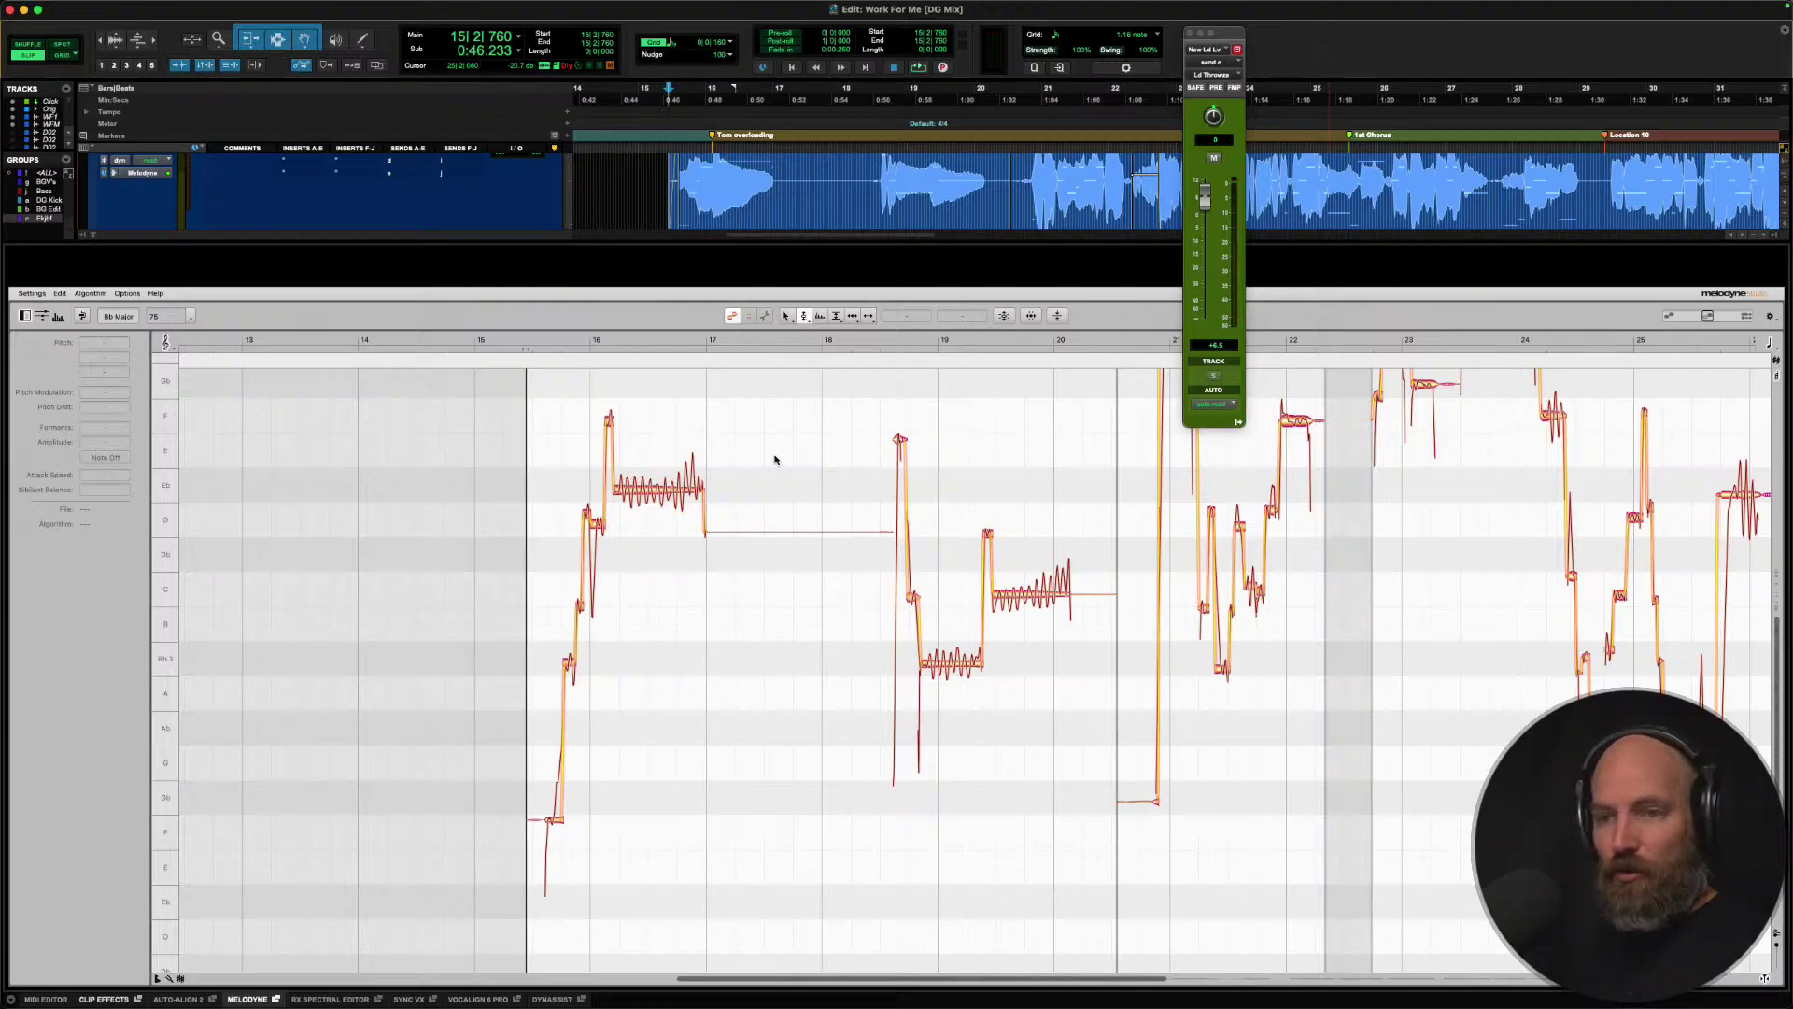
scroll(775, 459, right, 3)
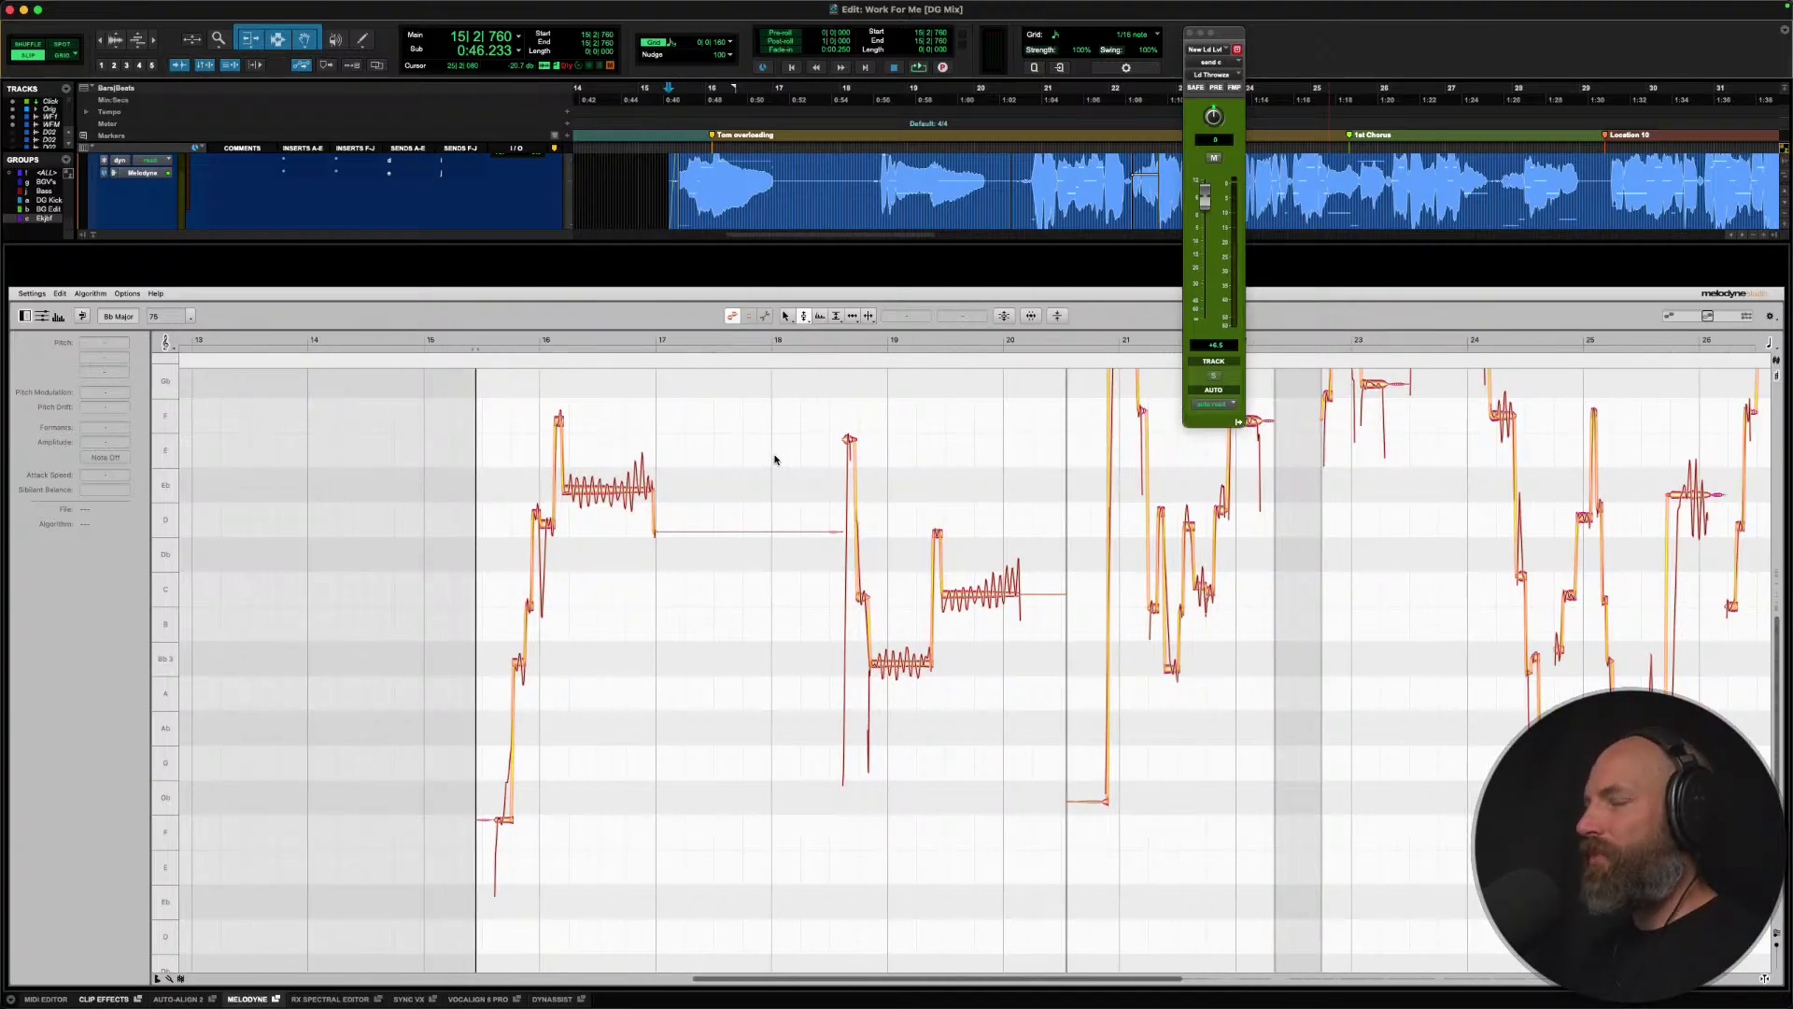
scroll(774, 460, up, 1)
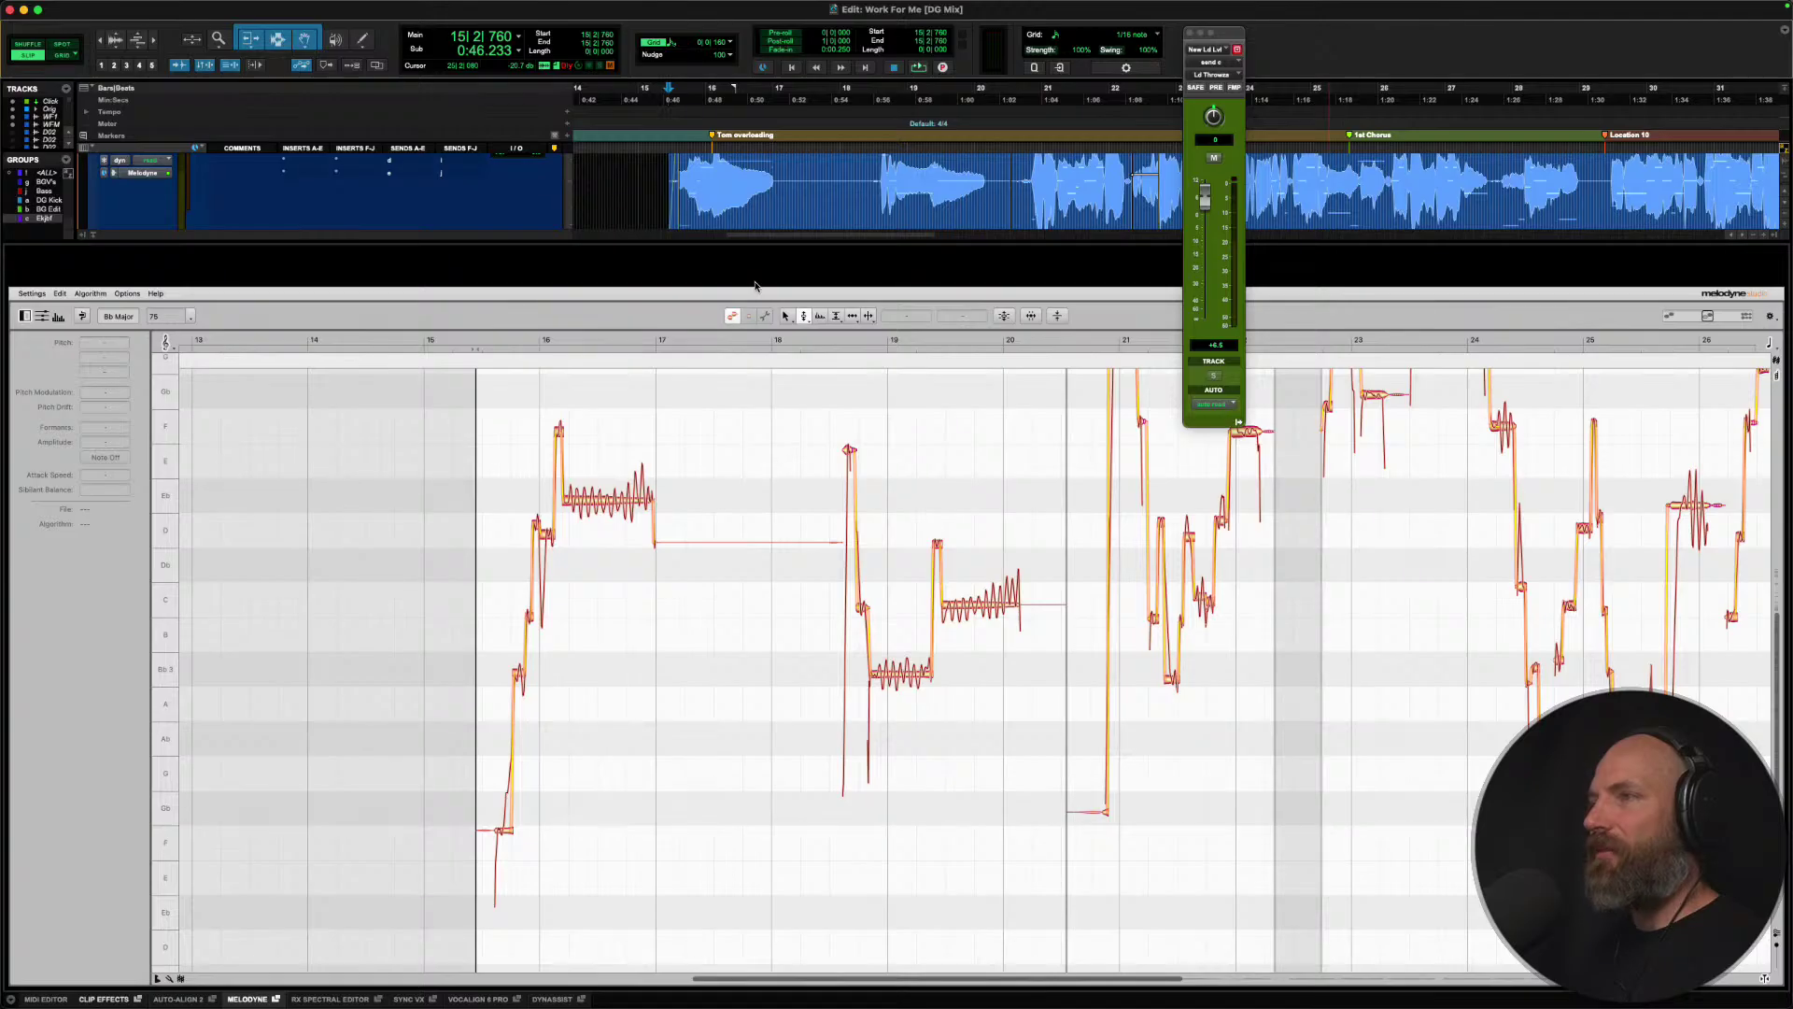
scroll(778, 188, up, 1)
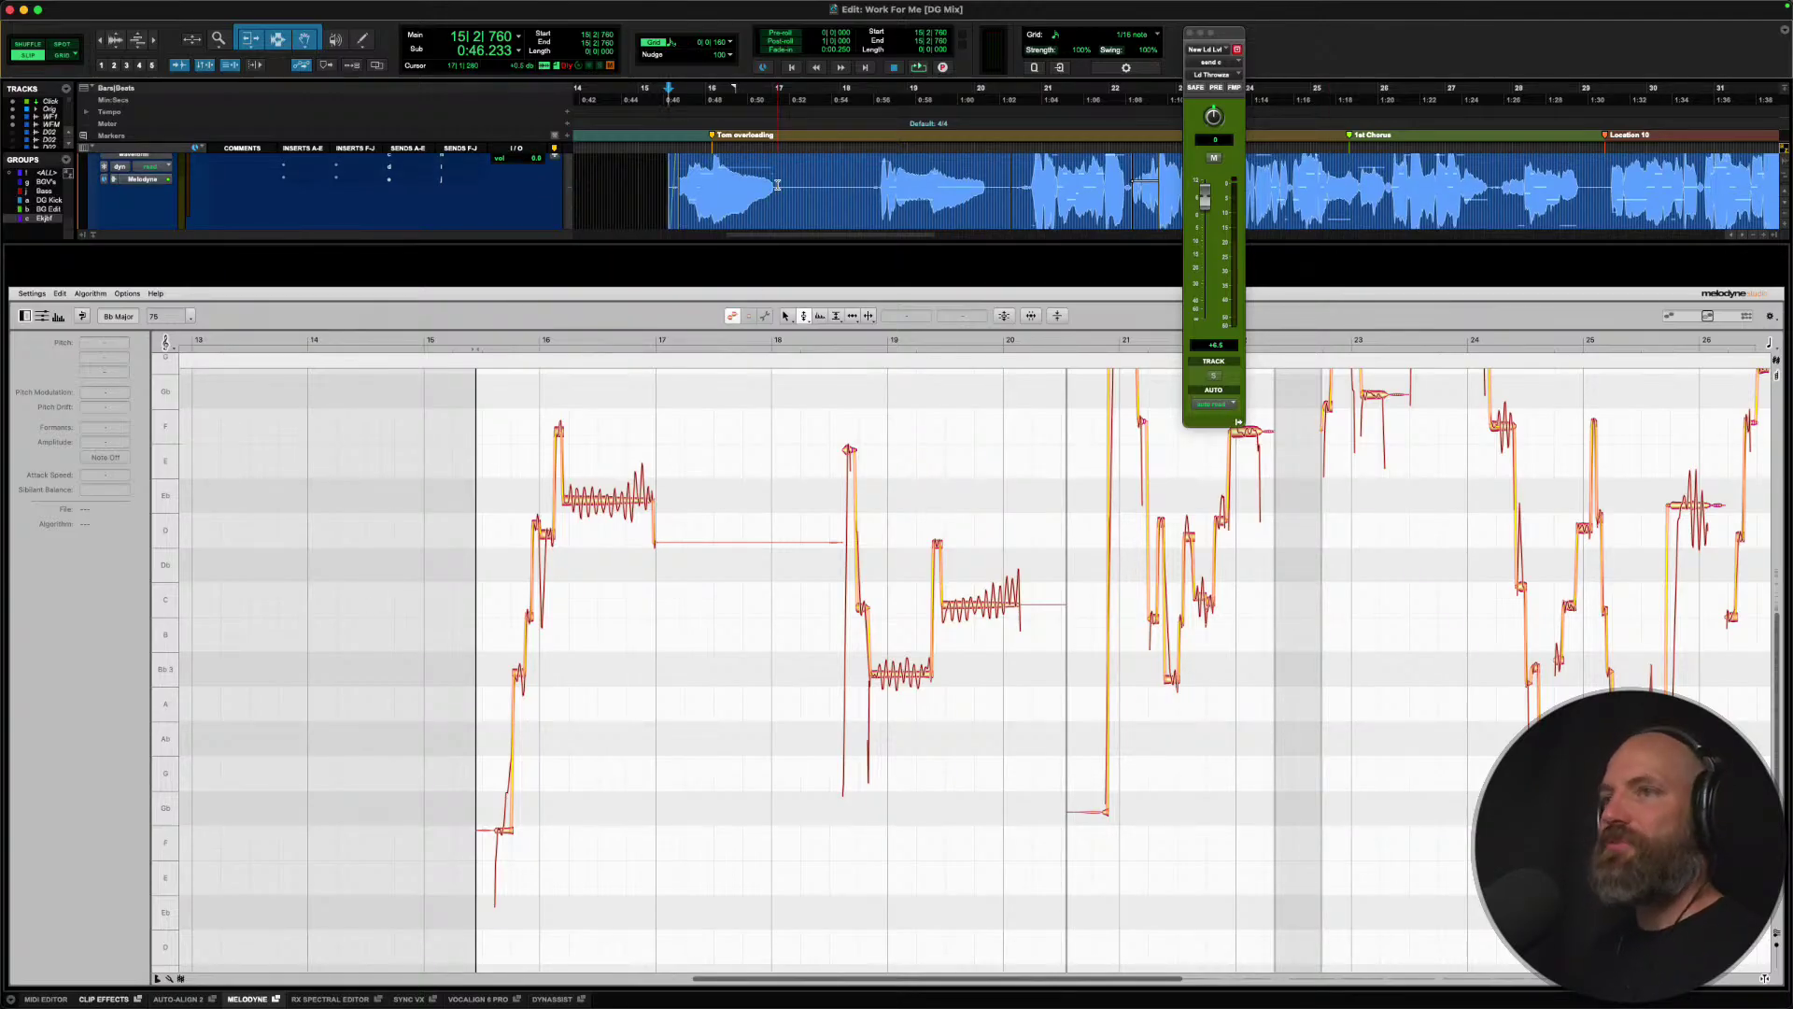
Audition the MF_NEWLDV-Midy phrase from 15|2|040 against its Melodyne notes.
click(655, 187)
key(space)
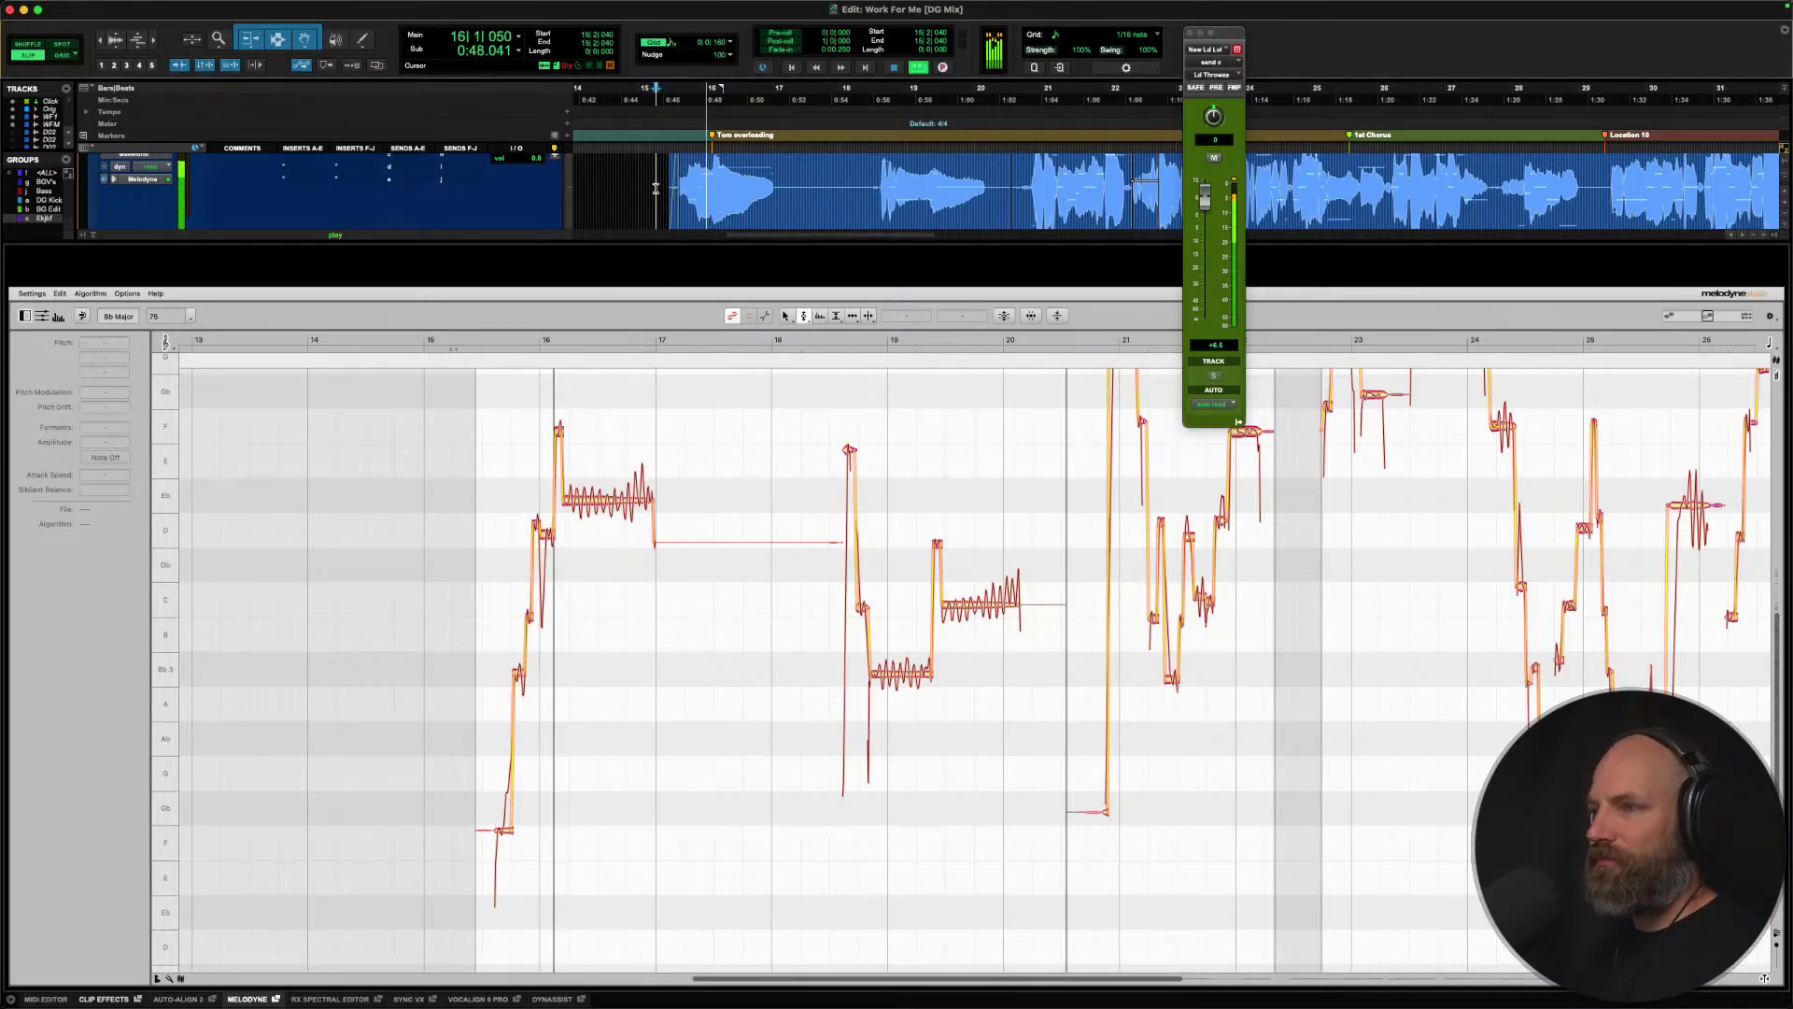
key(space)
Snap the first two notes of the phrase leading into bar 16 to their pitch centres, F and Bb 3.
drag(518, 564, 773, 636)
scroll(748, 707, down, 3)
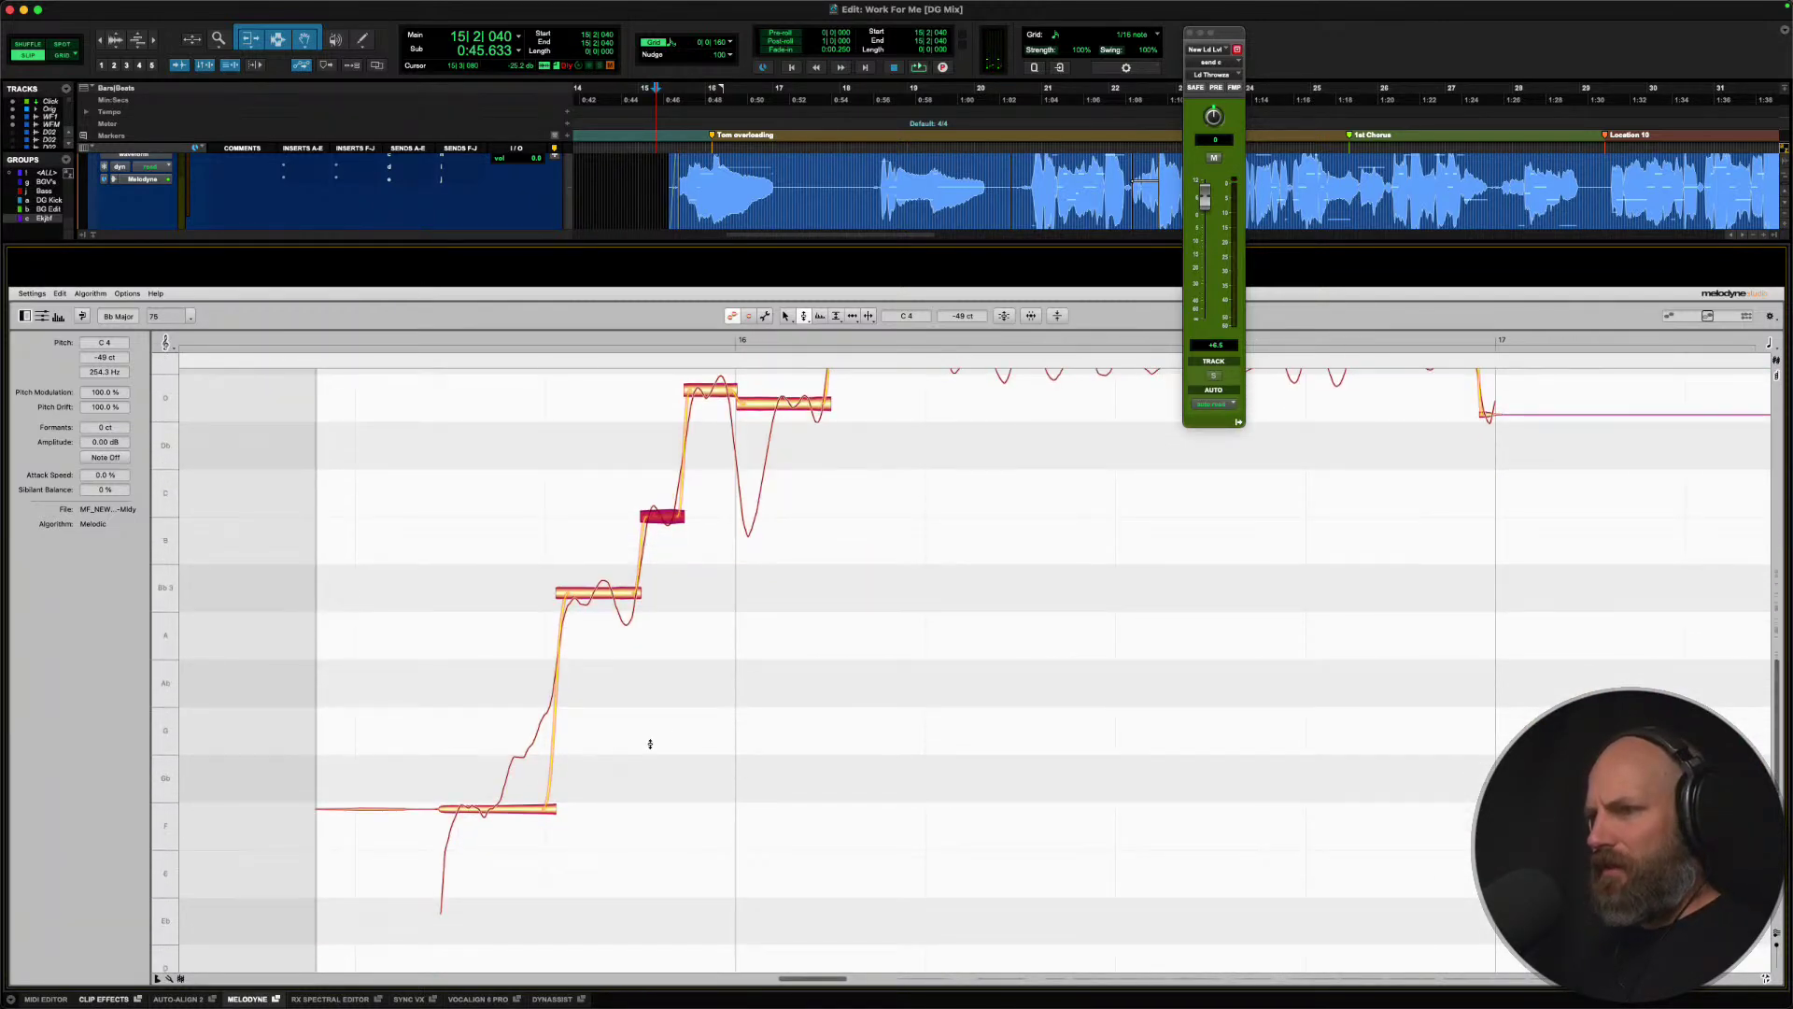
right_click(517, 802)
click(517, 805)
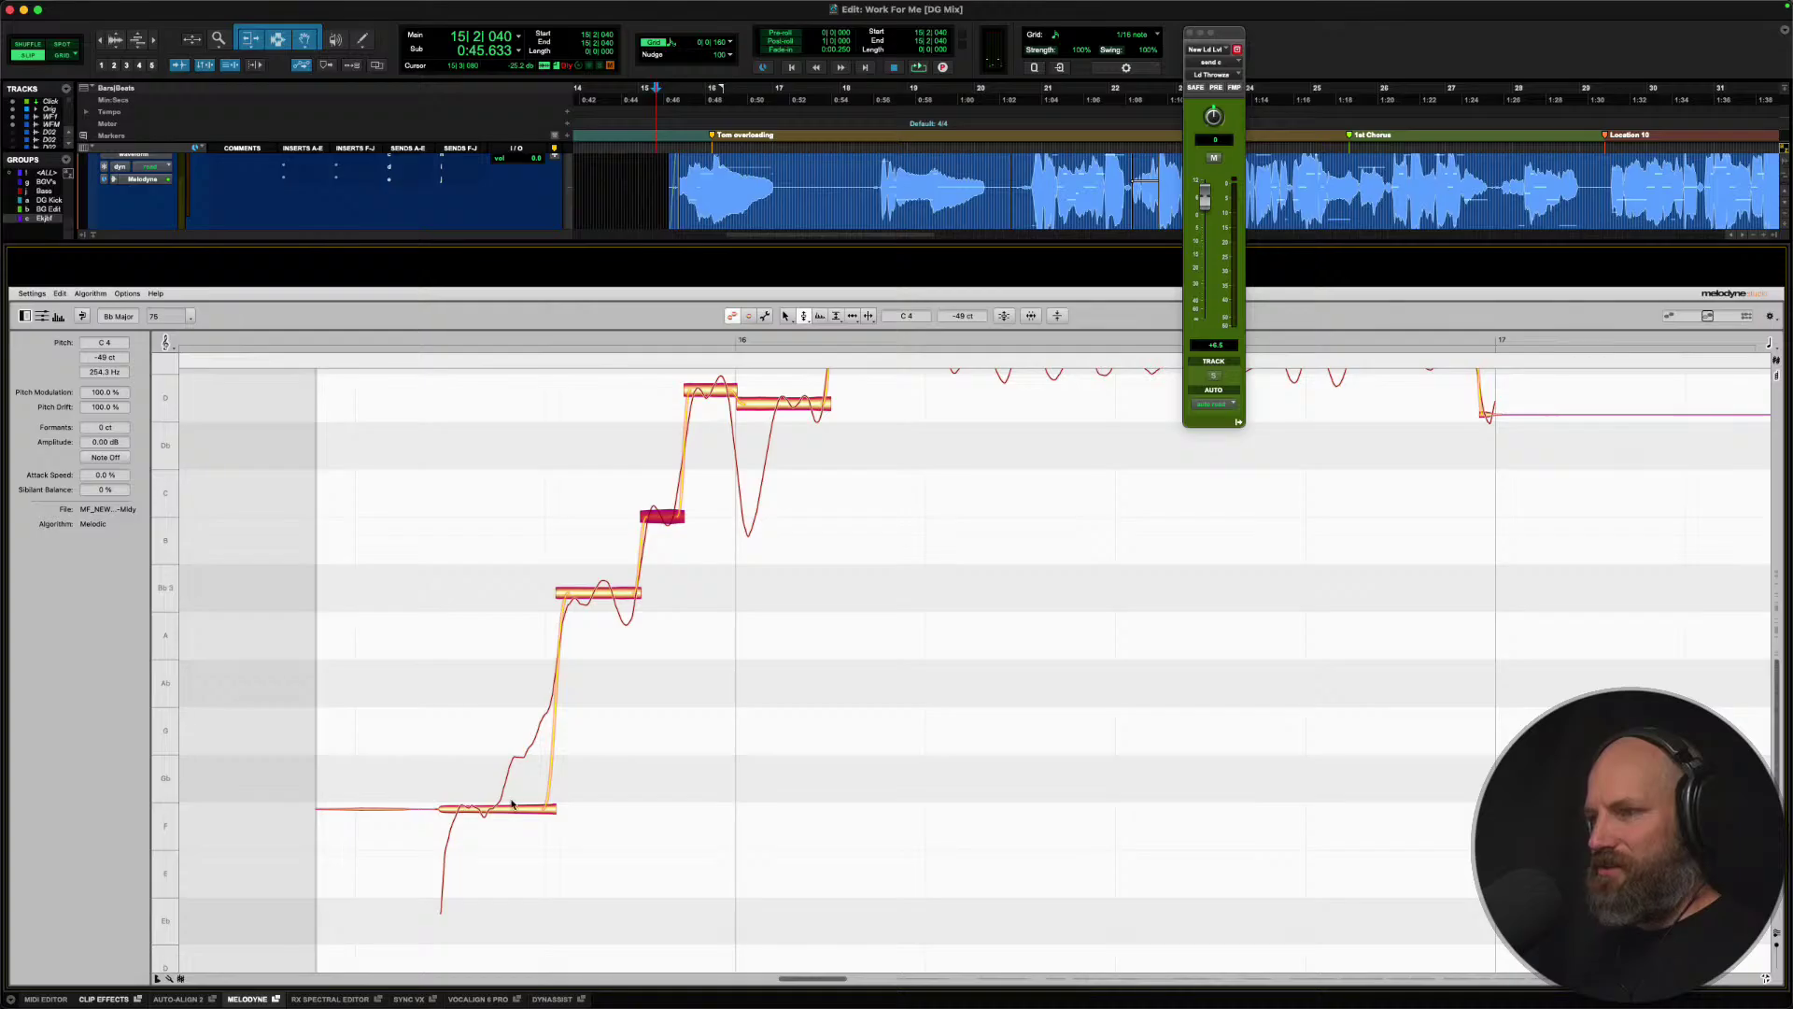
double_click(517, 809)
double_click(588, 594)
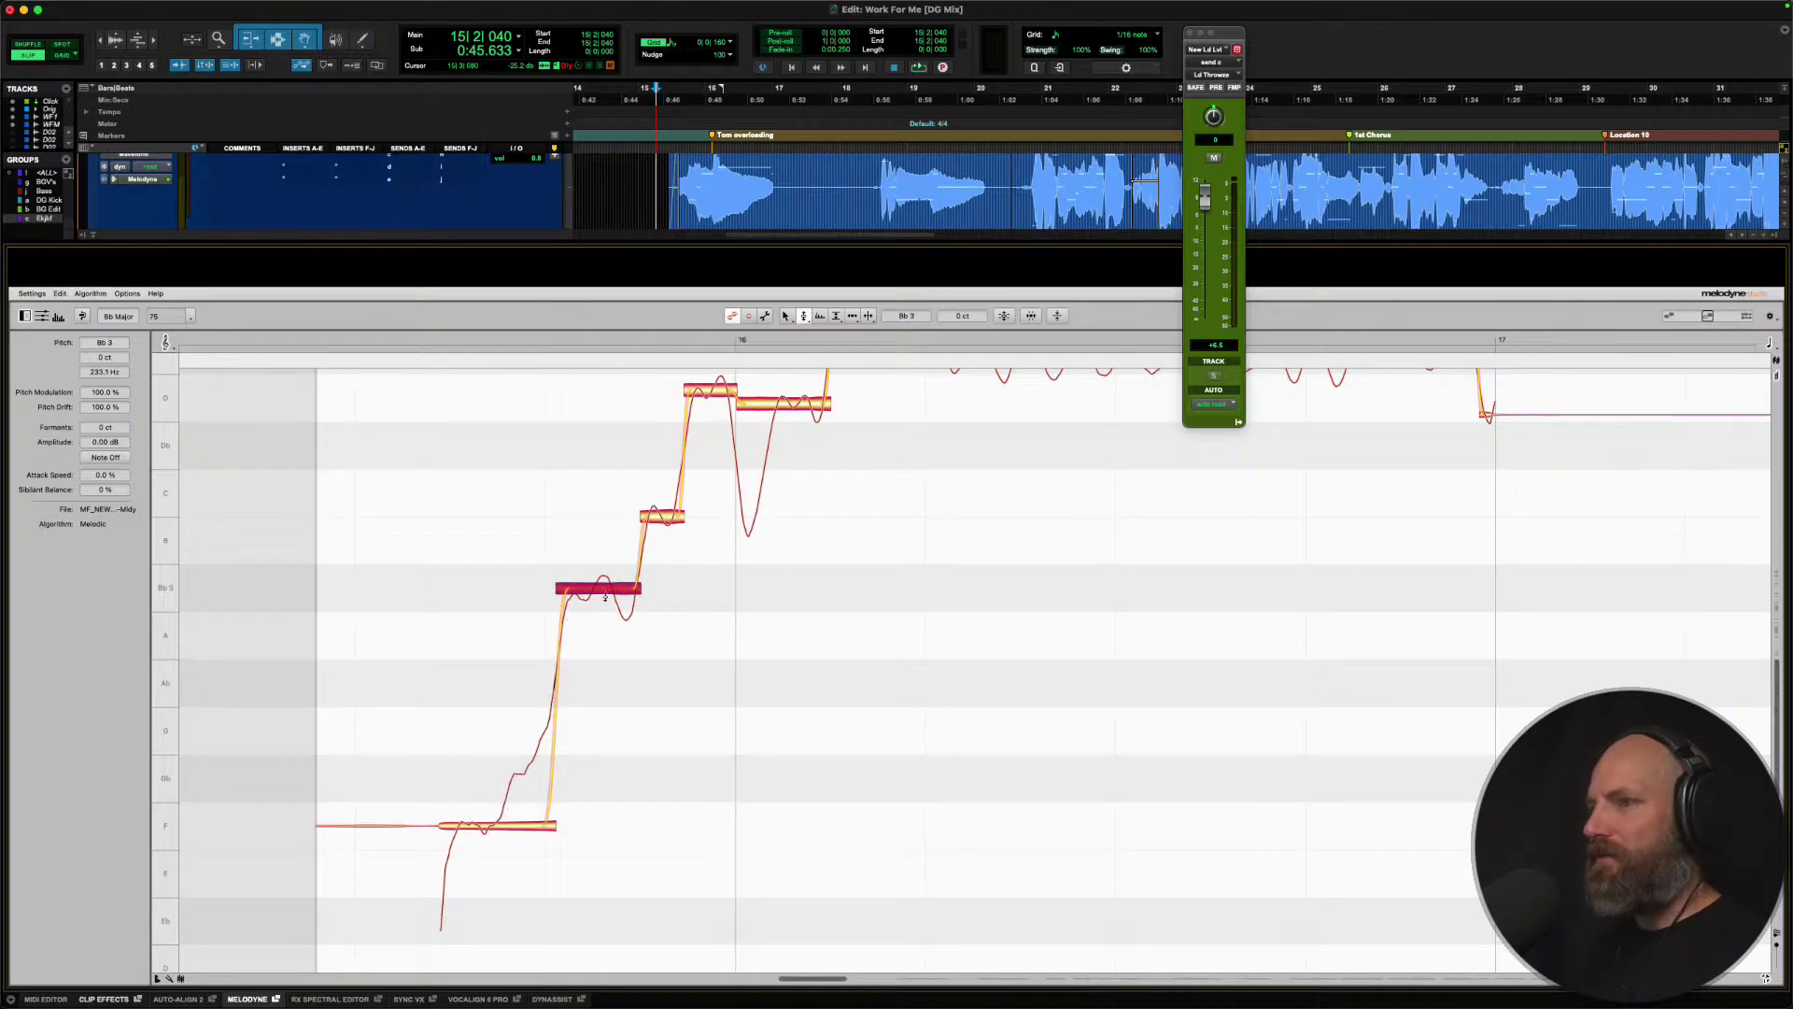
Snap the C note and the two D 4 notes around bar 16 to their pitch centres and audition the phrase.
double_click(663, 517)
click(715, 397)
double_click(714, 402)
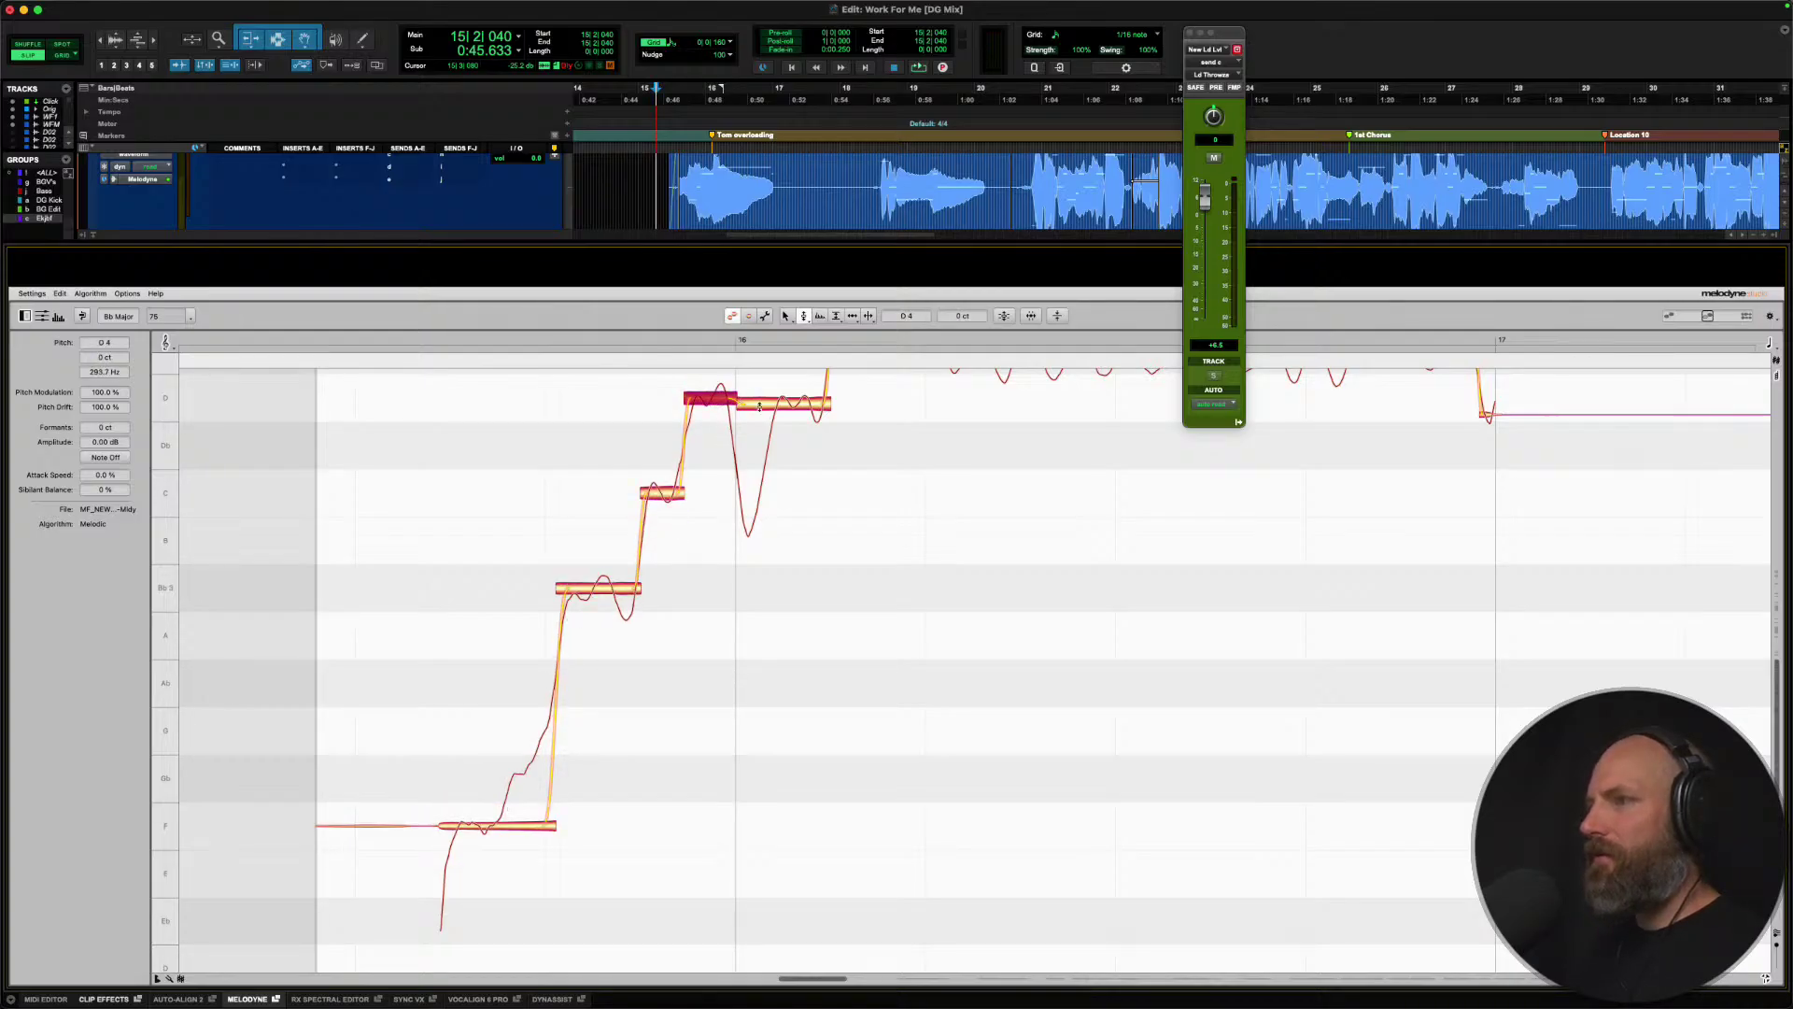
double_click(789, 403)
key(space)
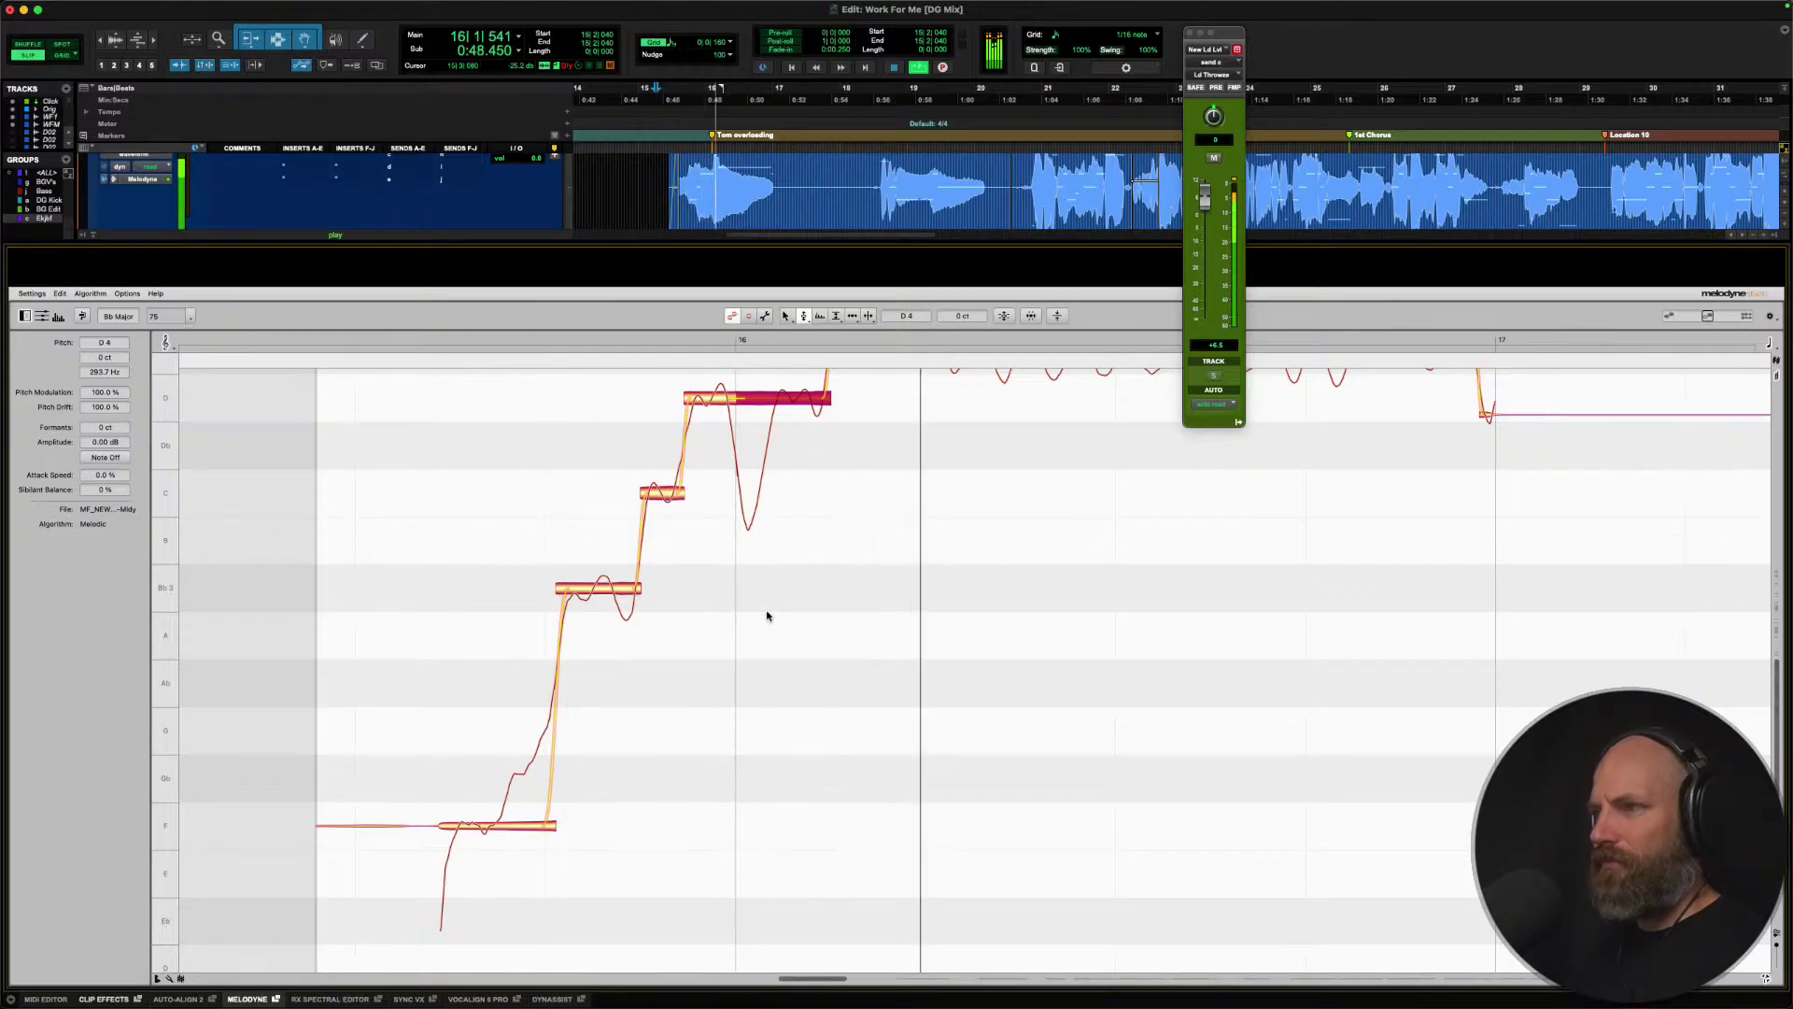
scroll(767, 615, up, 3)
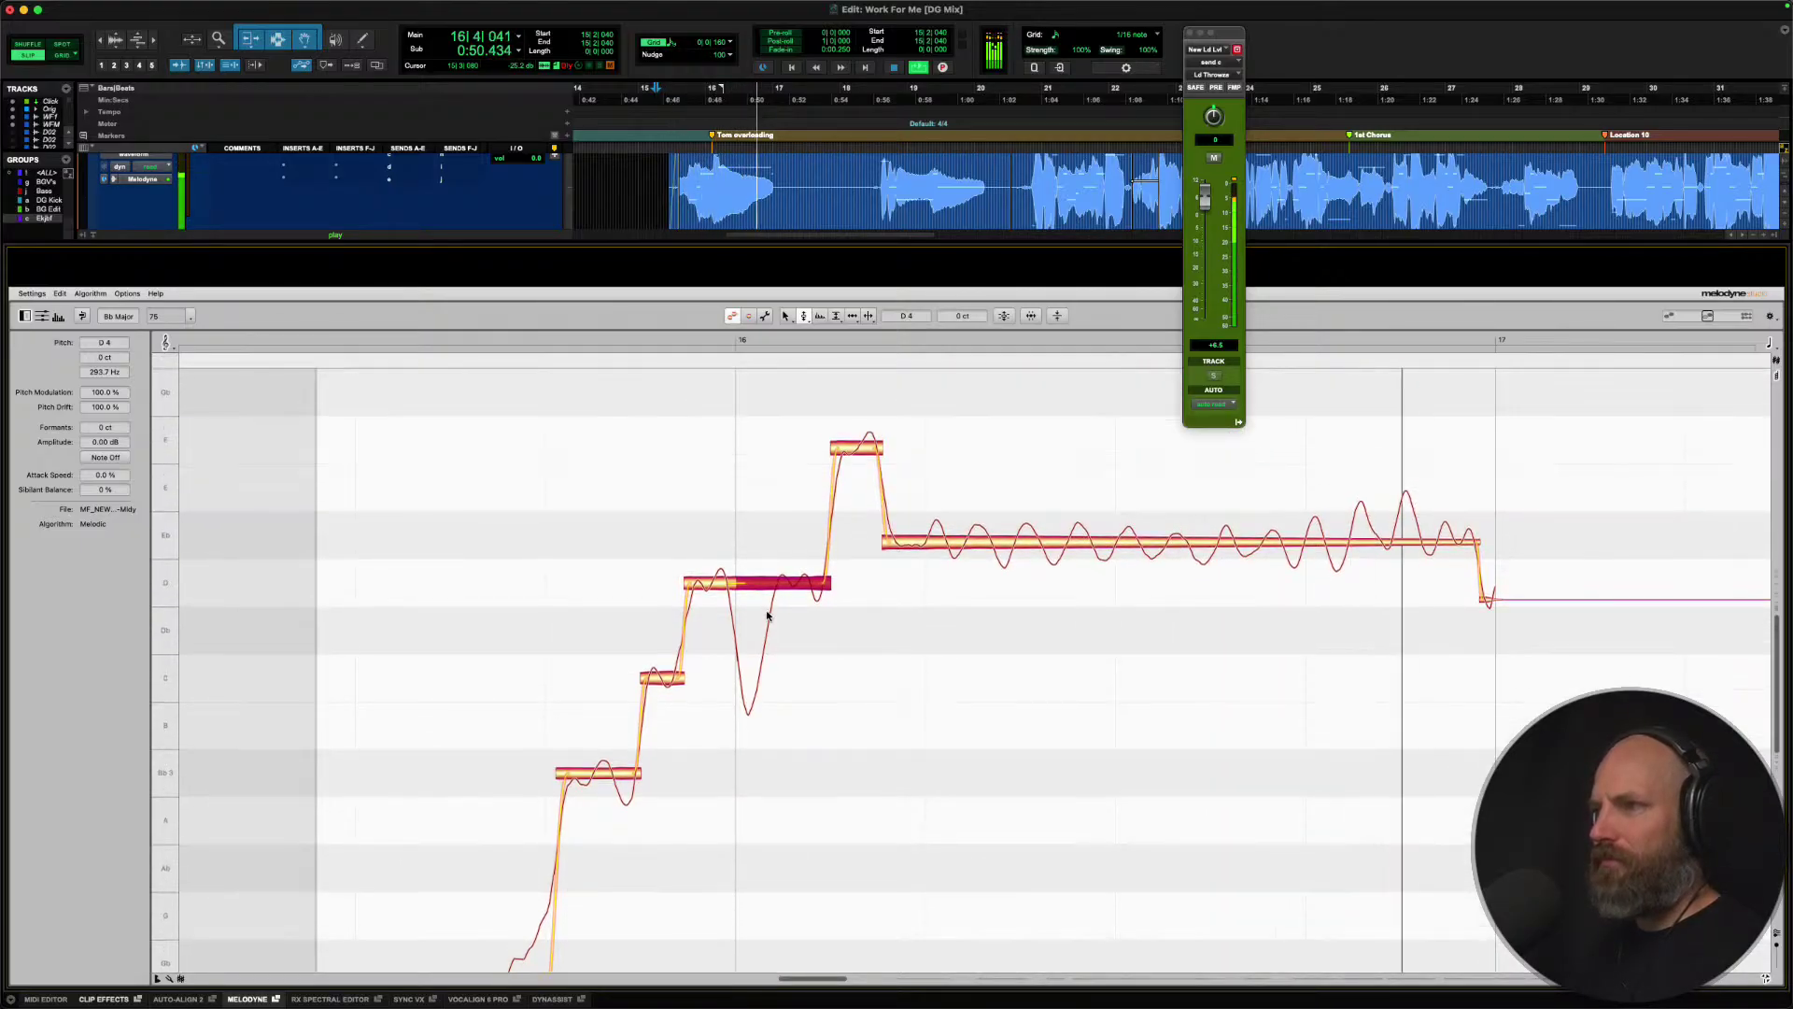
key(space)
Centre the F 4 and sustained Eb 4 notes in bar 16, splitting off the sustained note's tail and centring it on Eb 4.
double_click(857, 445)
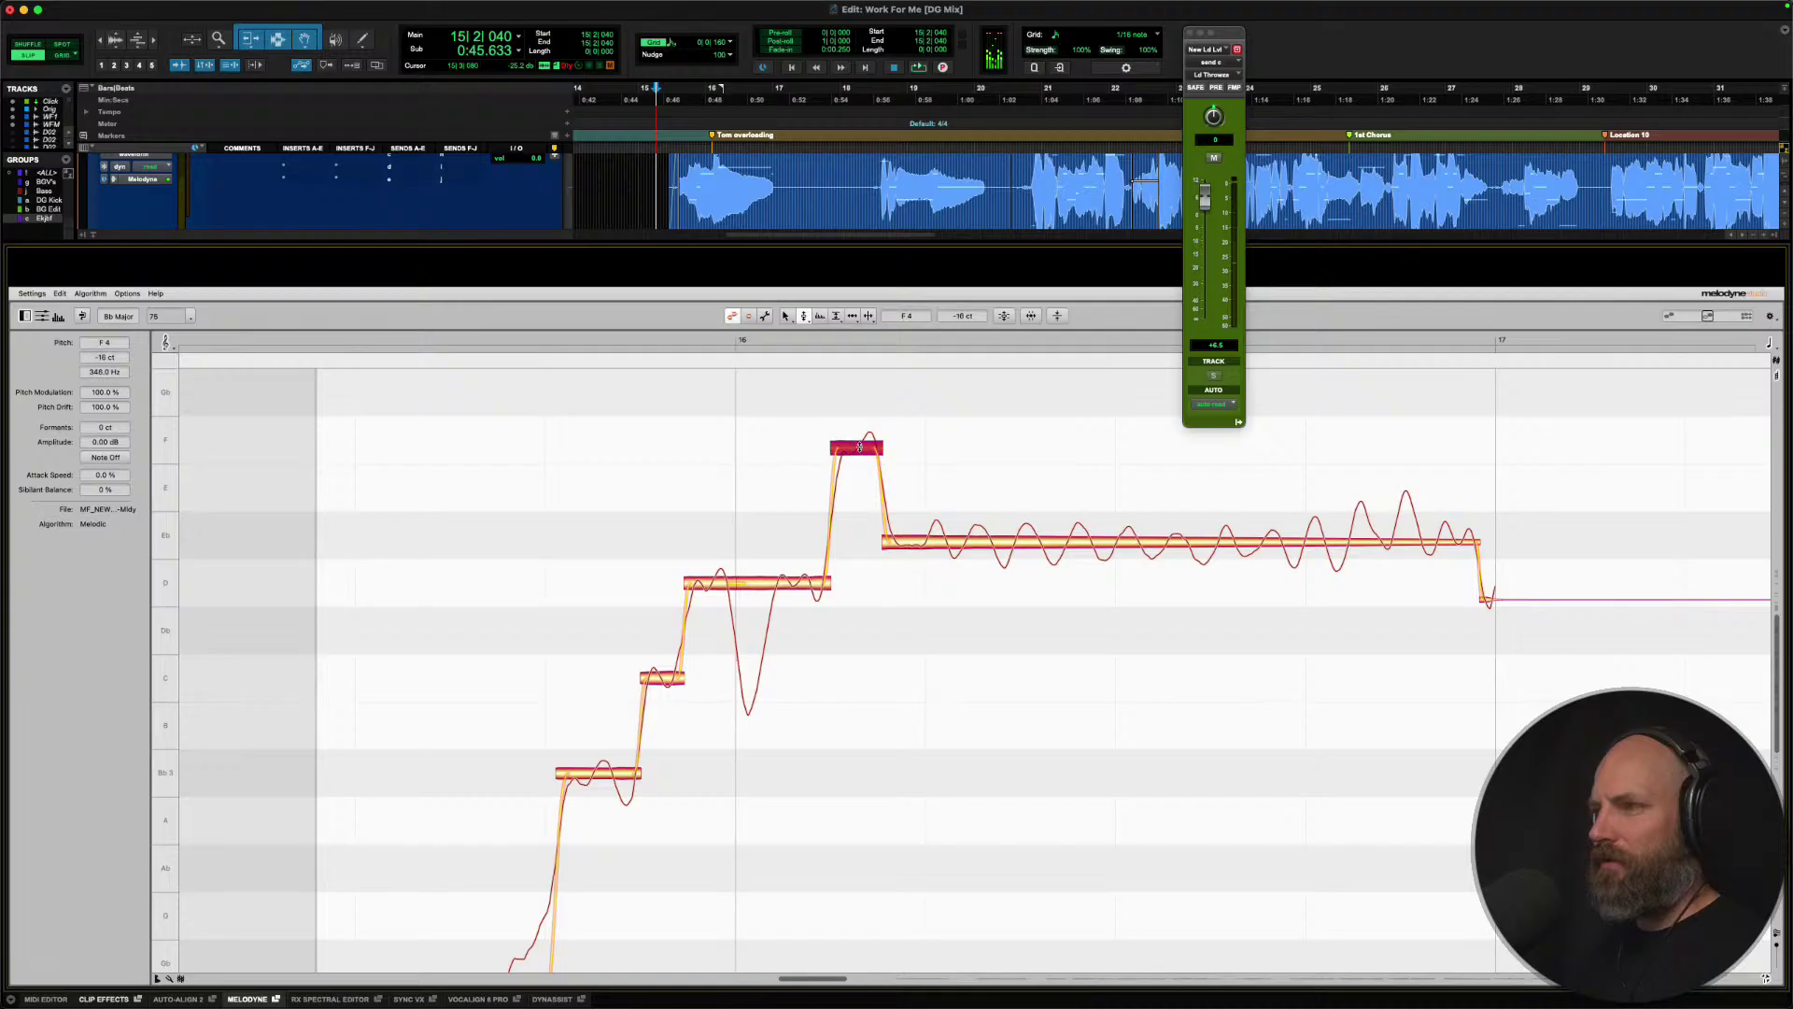
double_click(987, 541)
right_click(987, 540)
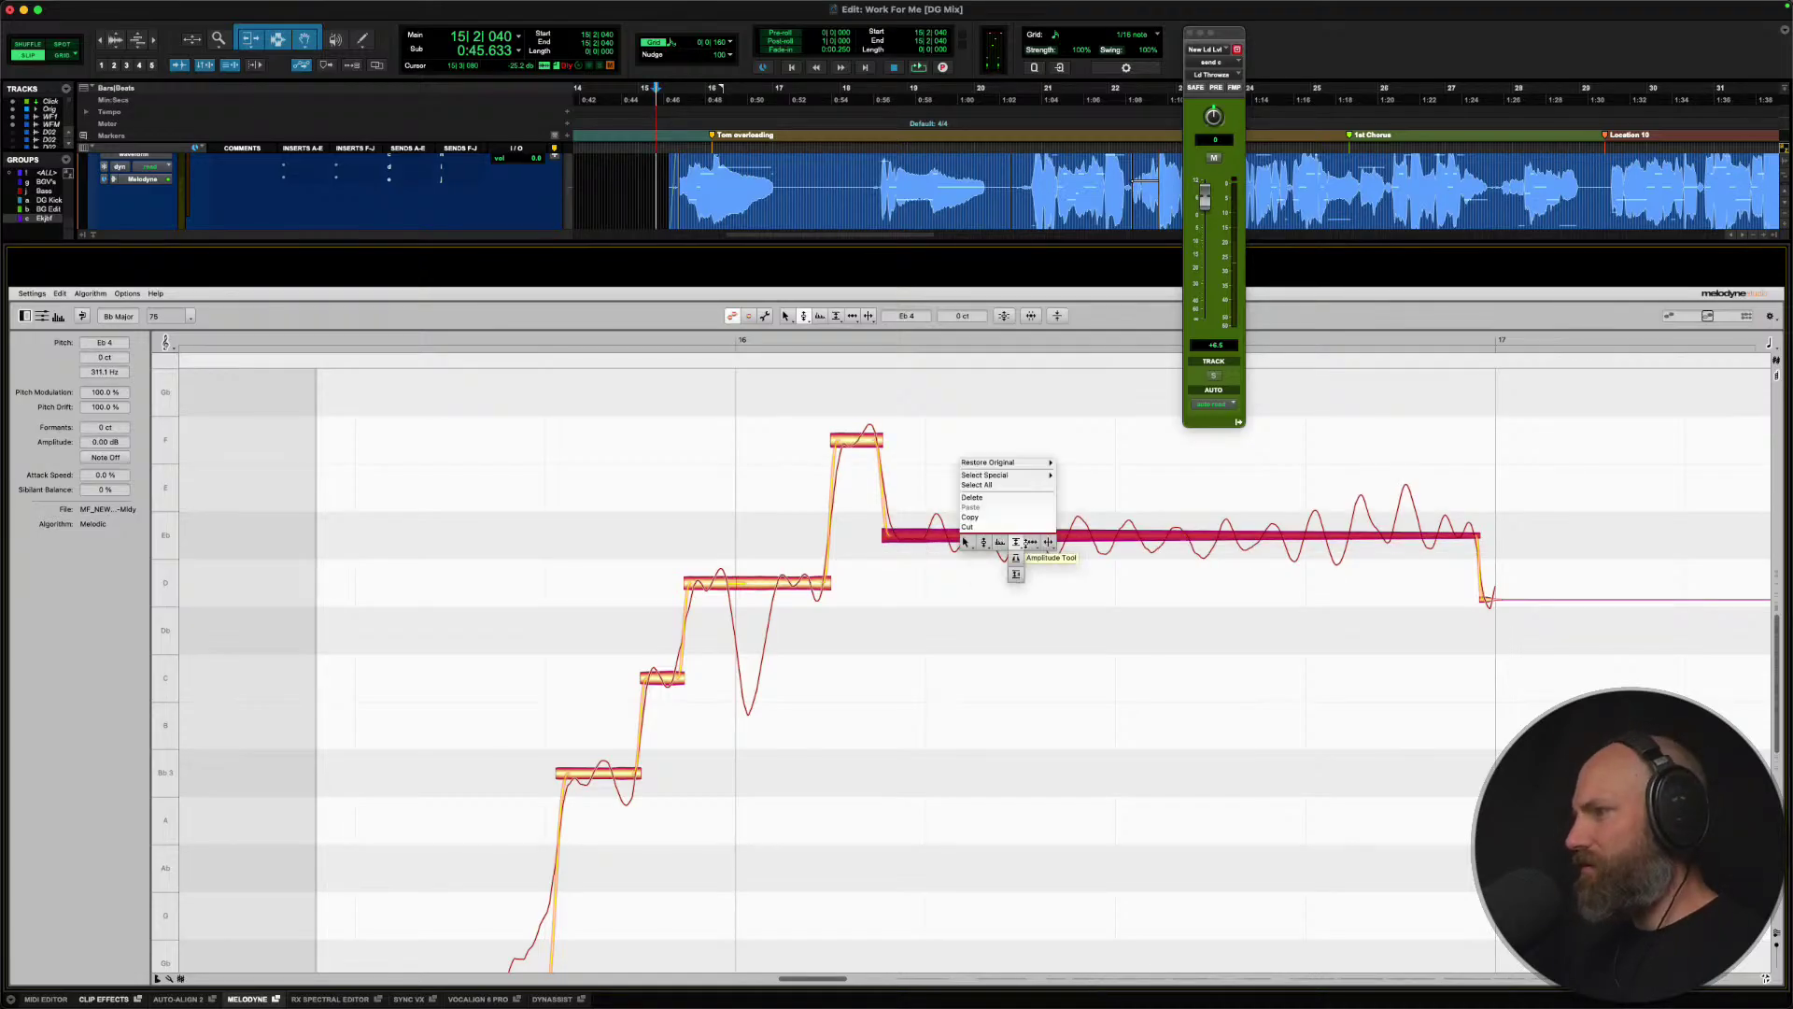
click(1049, 552)
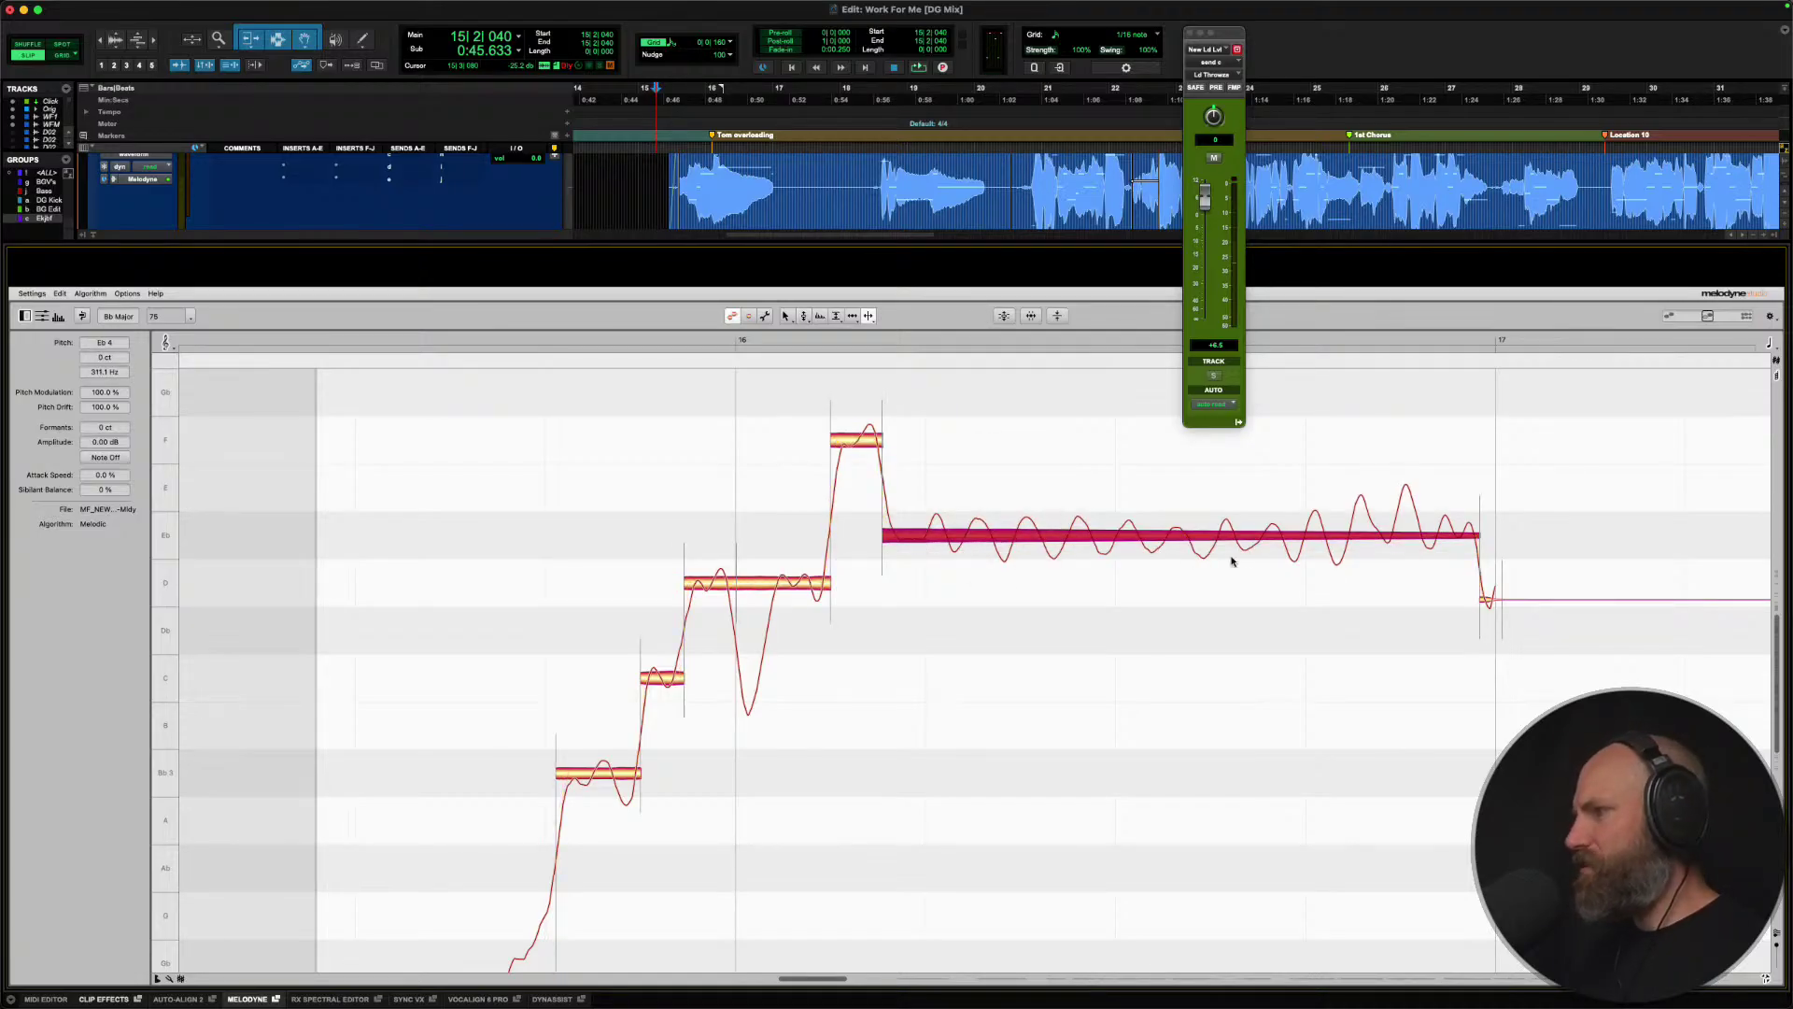
click(1325, 537)
right_click(1326, 537)
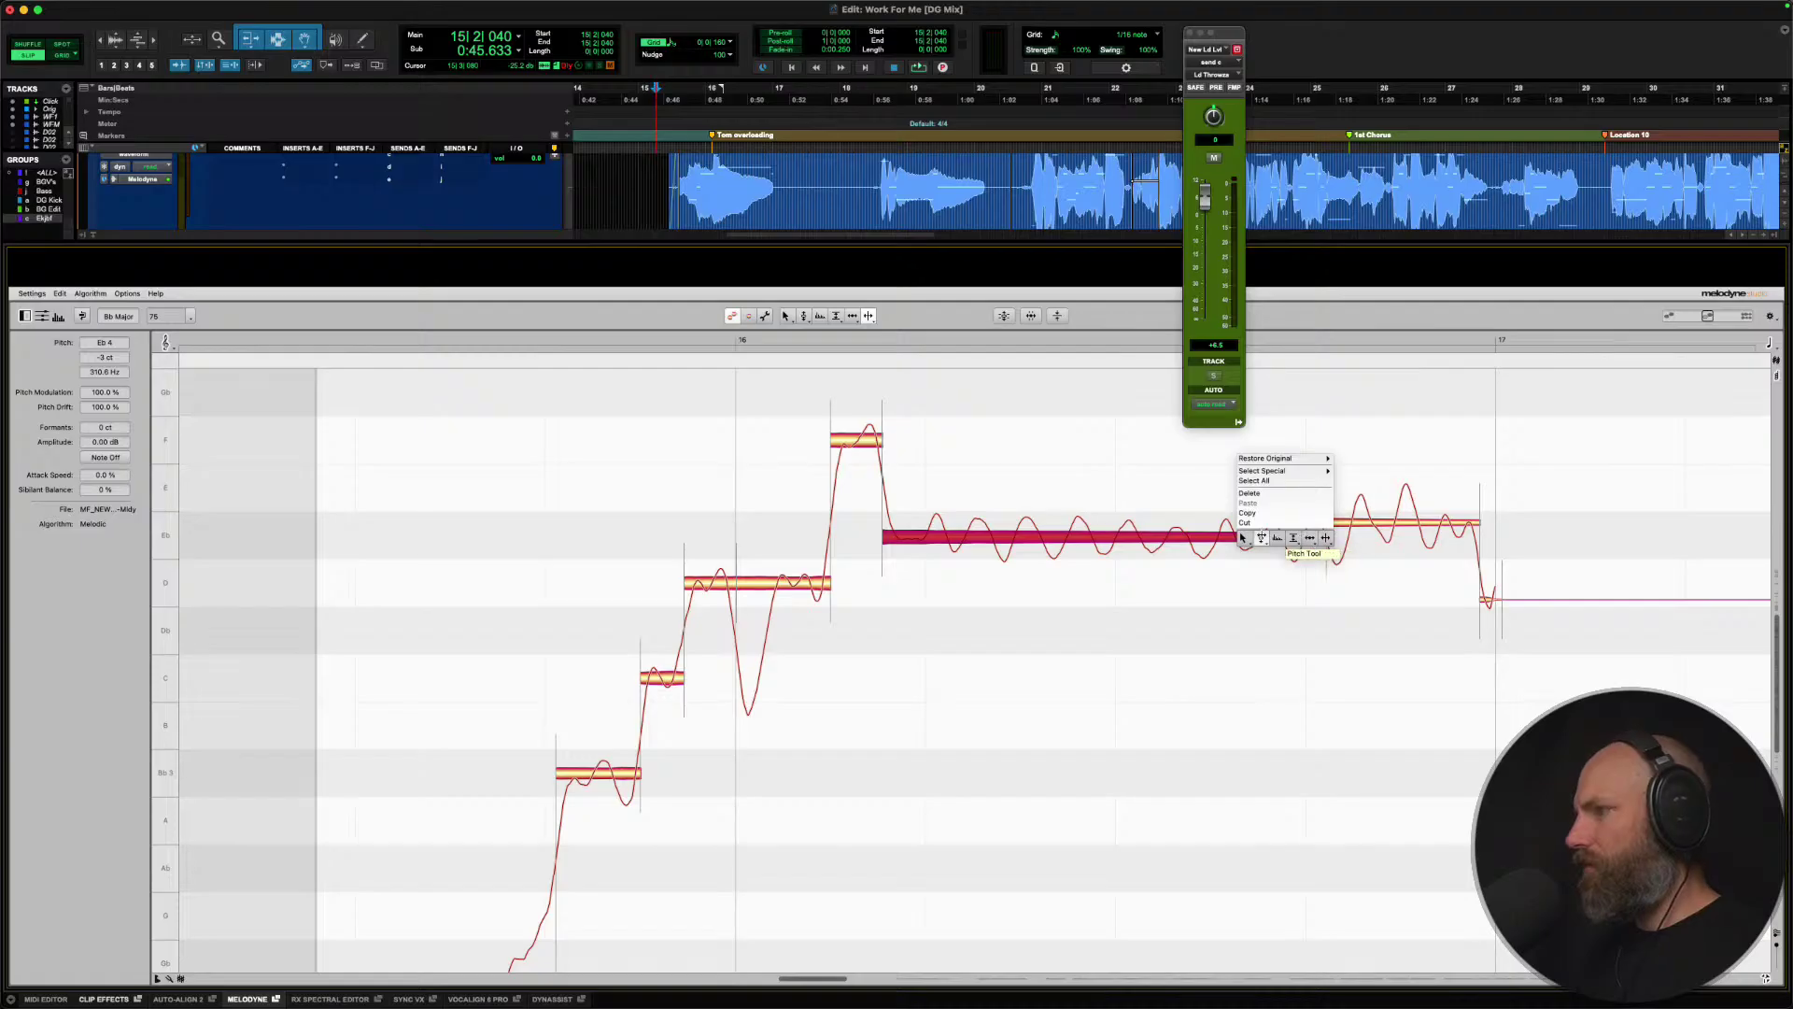
click(1270, 551)
double_click(1358, 530)
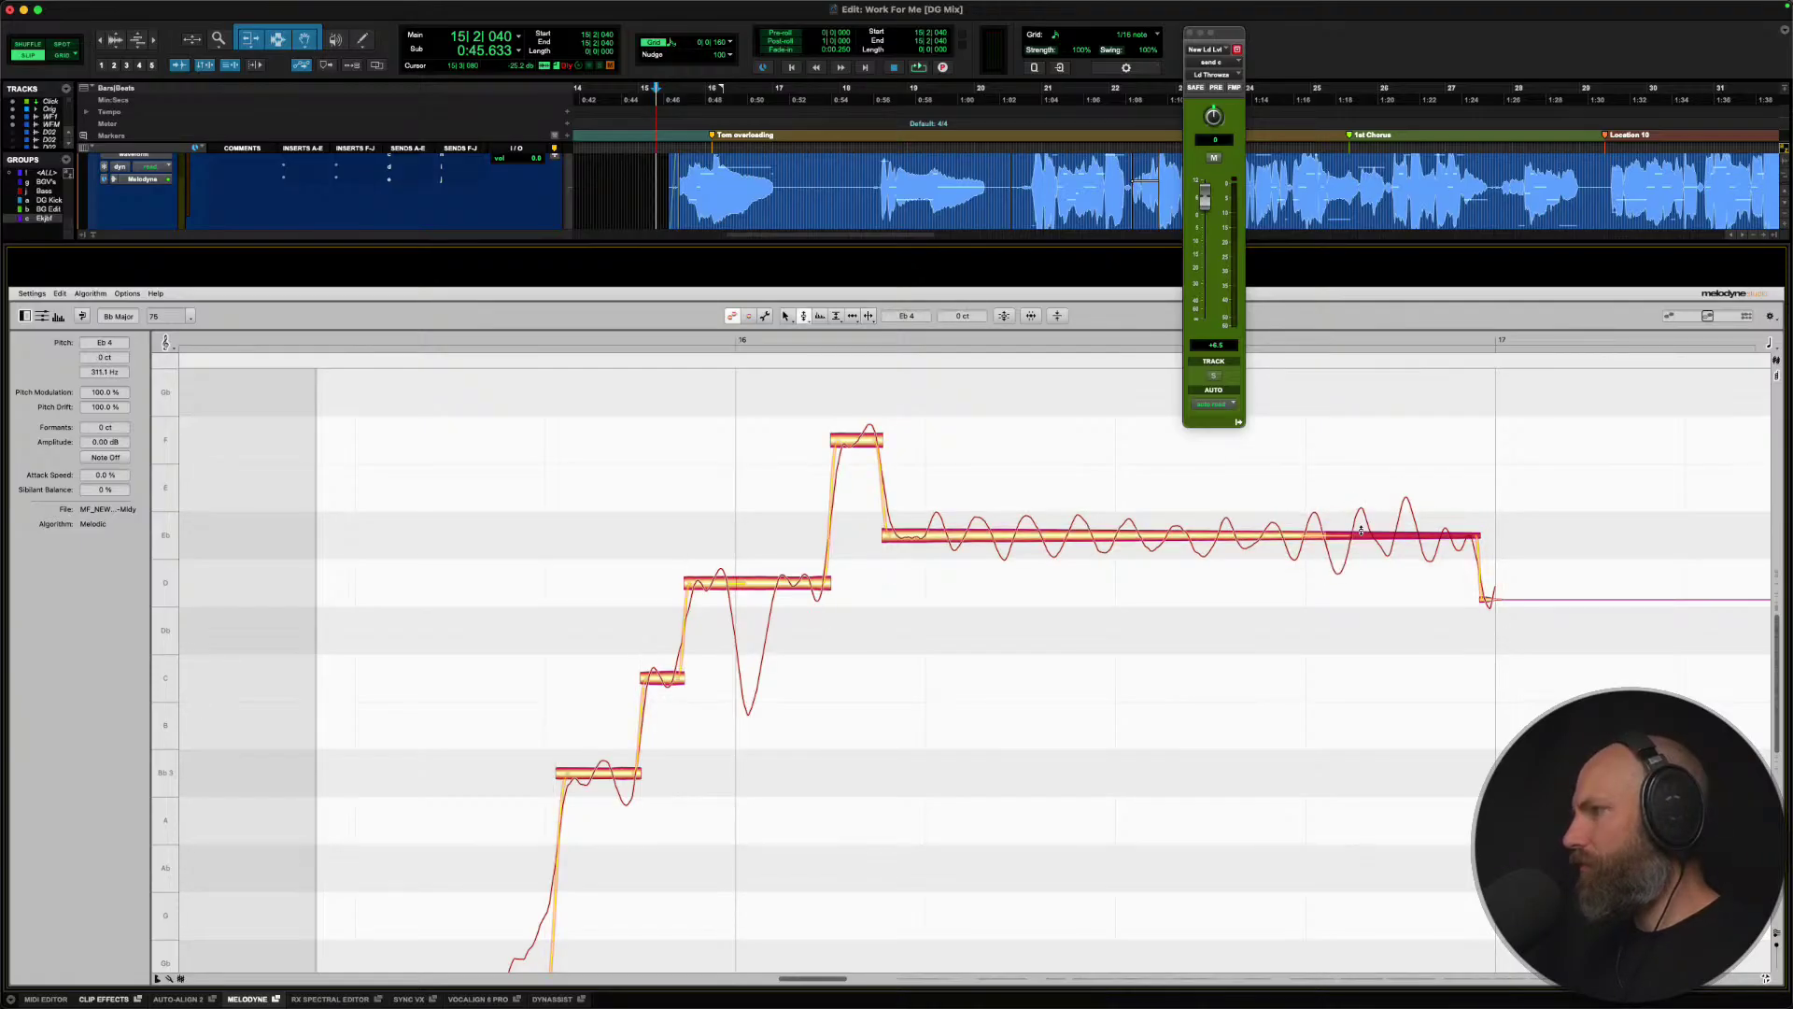
Adjust the pitch drift of the split-off Eb 4 tail to a strongly negative value and briefly audition the phrase.
click(1318, 533)
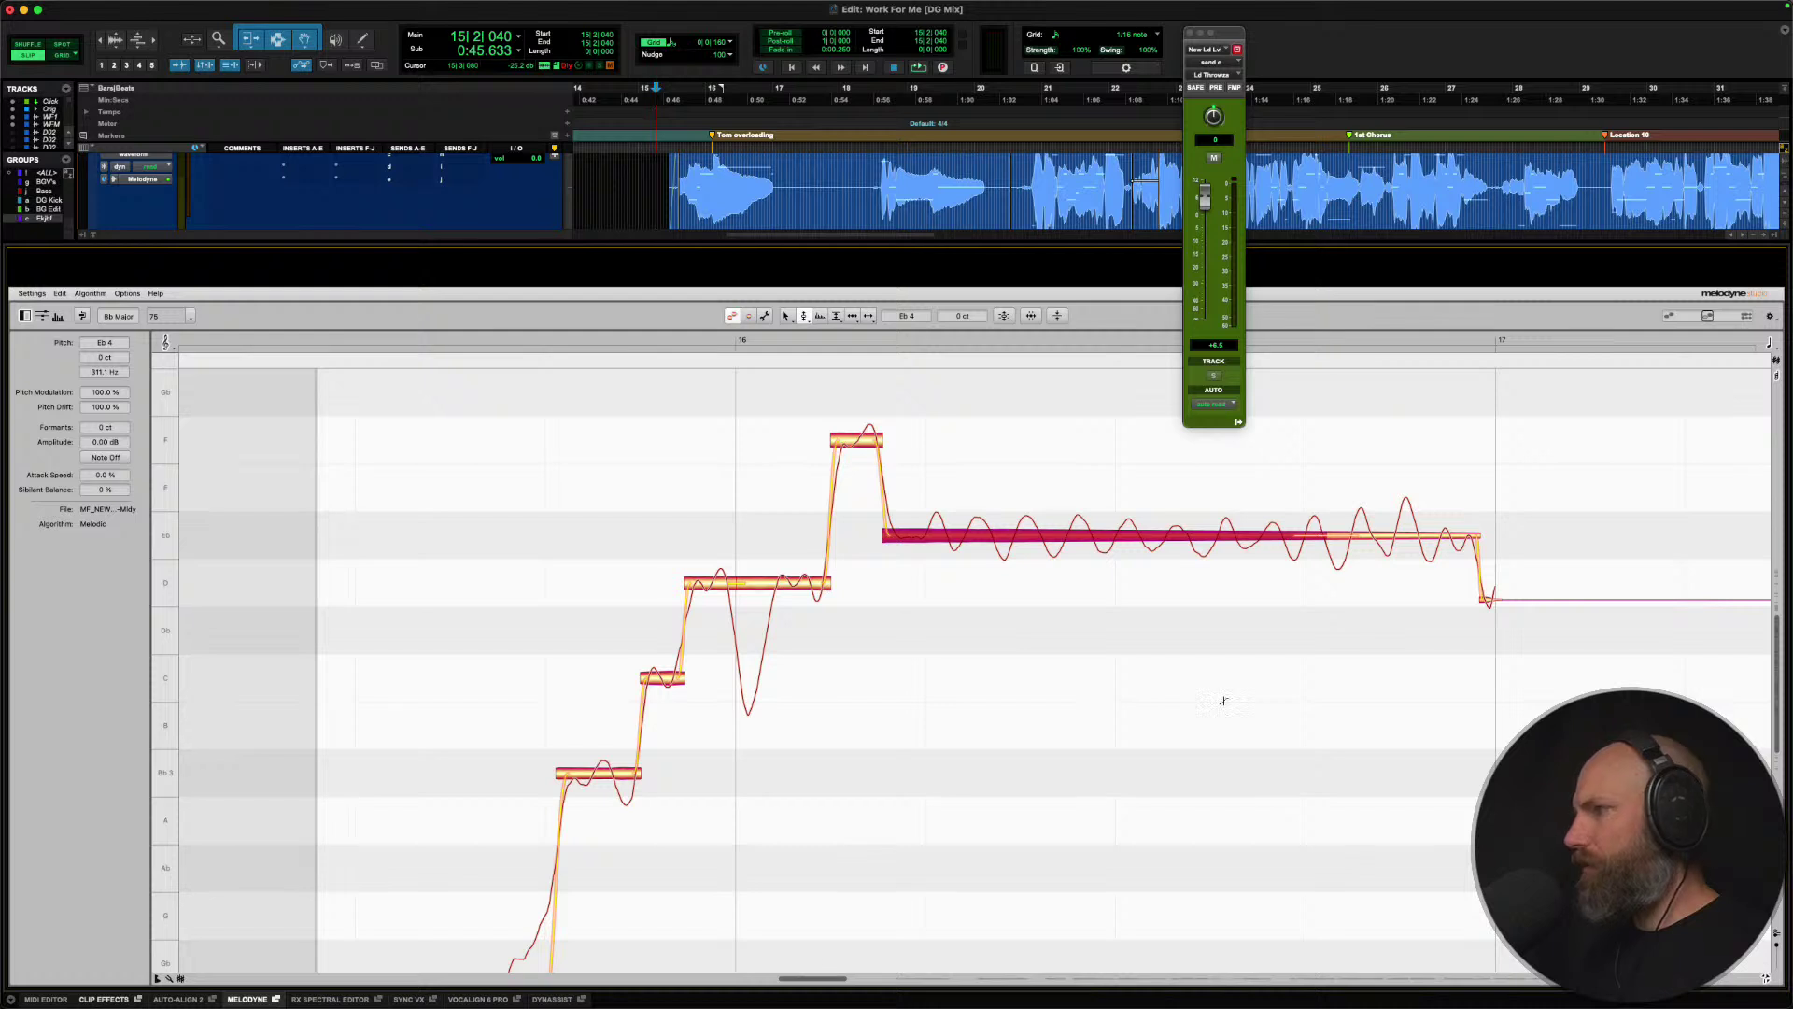
click(1378, 532)
right_click(1378, 533)
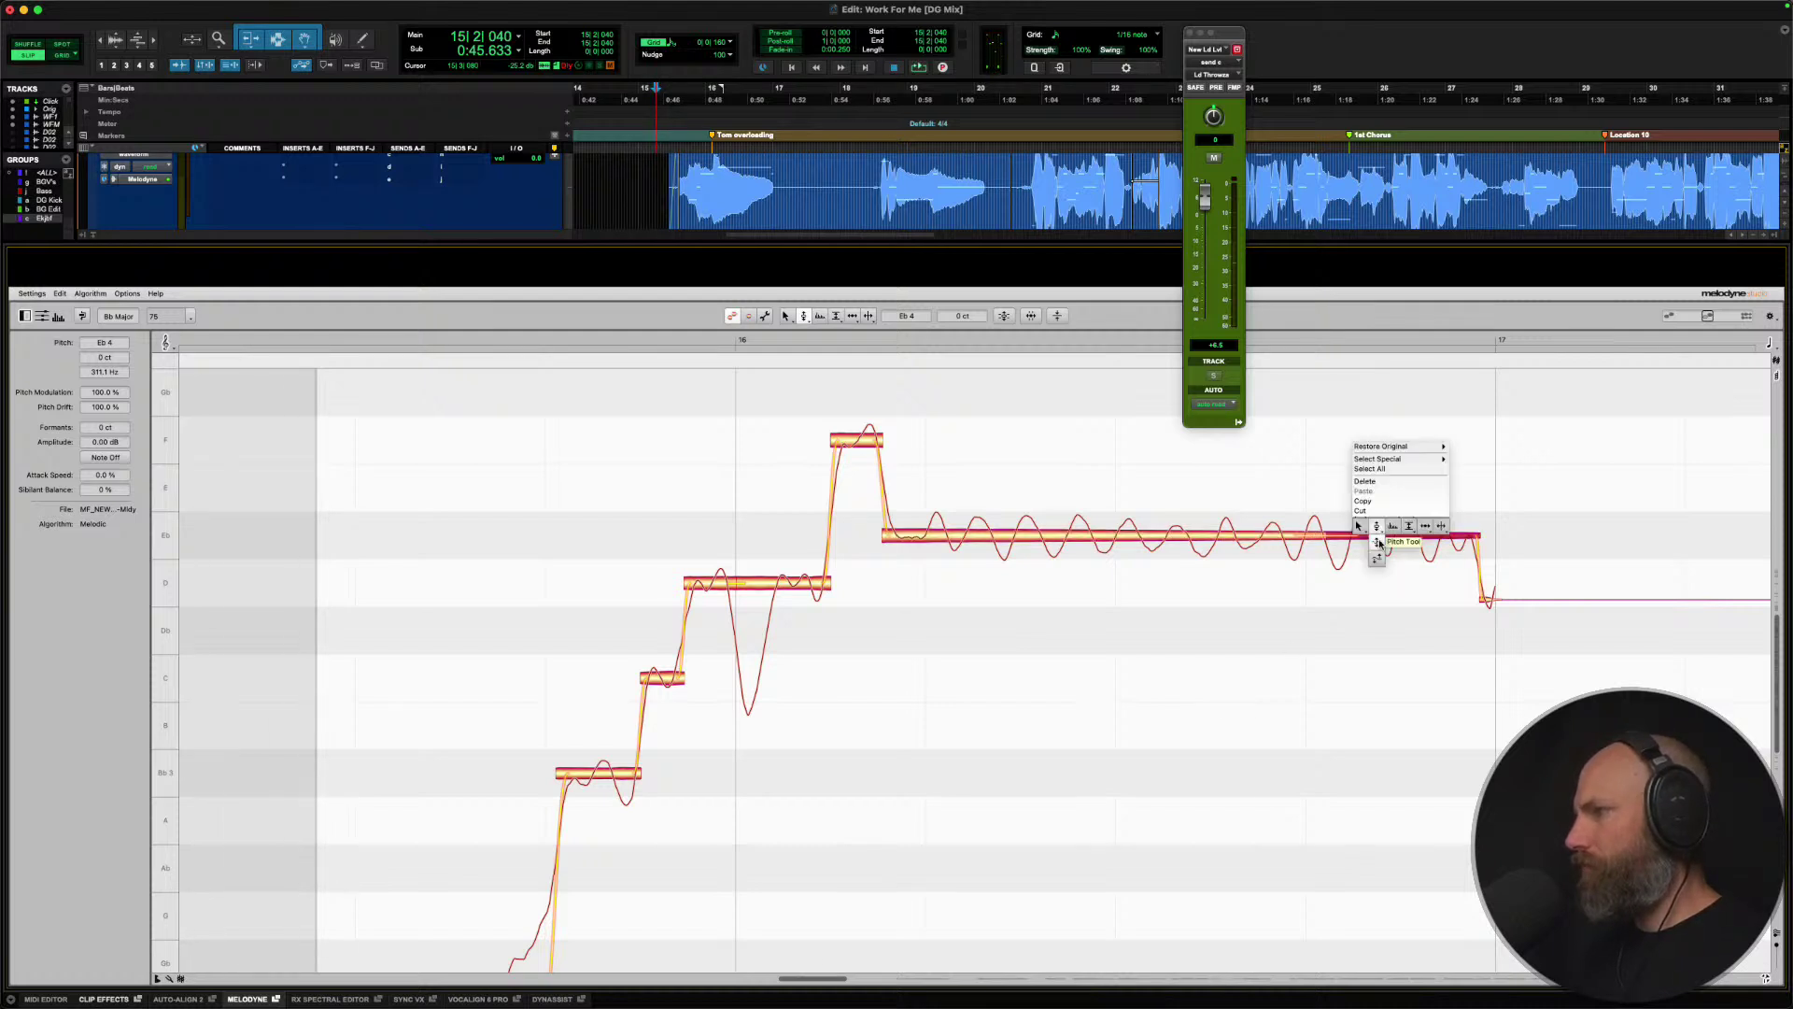
click(1379, 560)
drag(1380, 538, 1317, 861)
key(space)
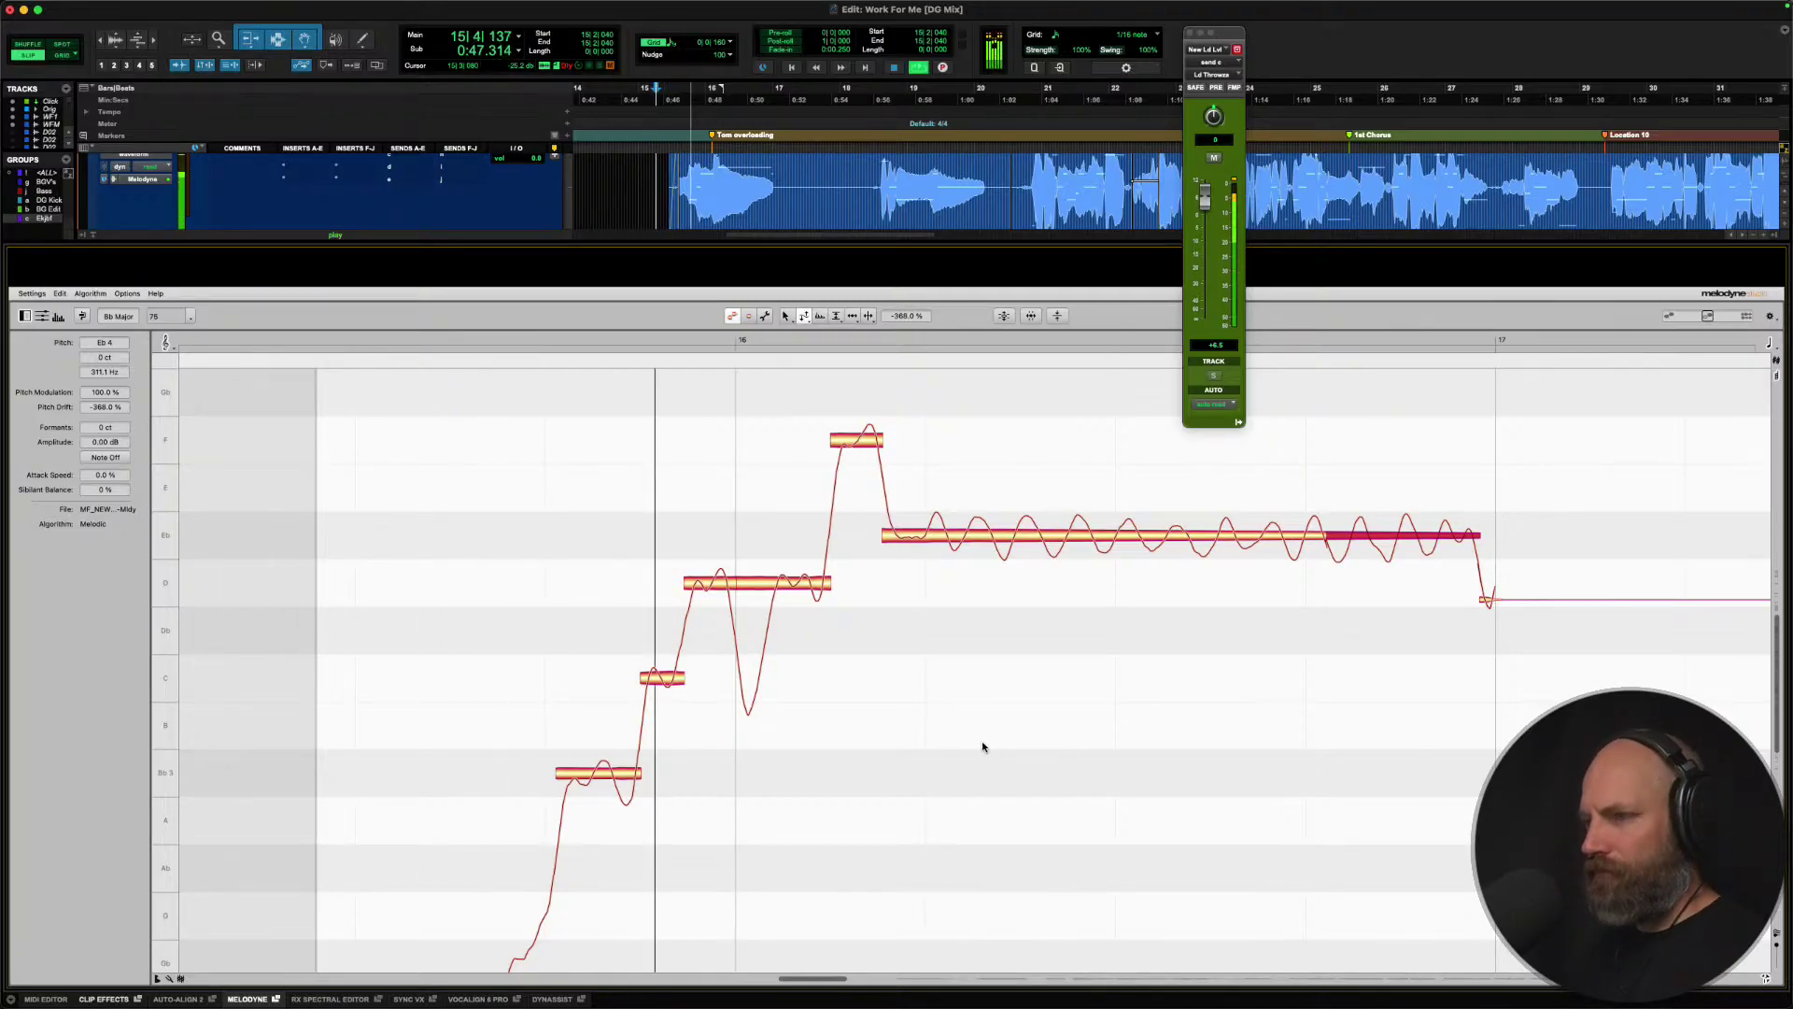
key(space)
Split the phrase's opening F note where the pitch rises and snap the two parts to F 3 and Gb 3.
scroll(761, 770, down, 3)
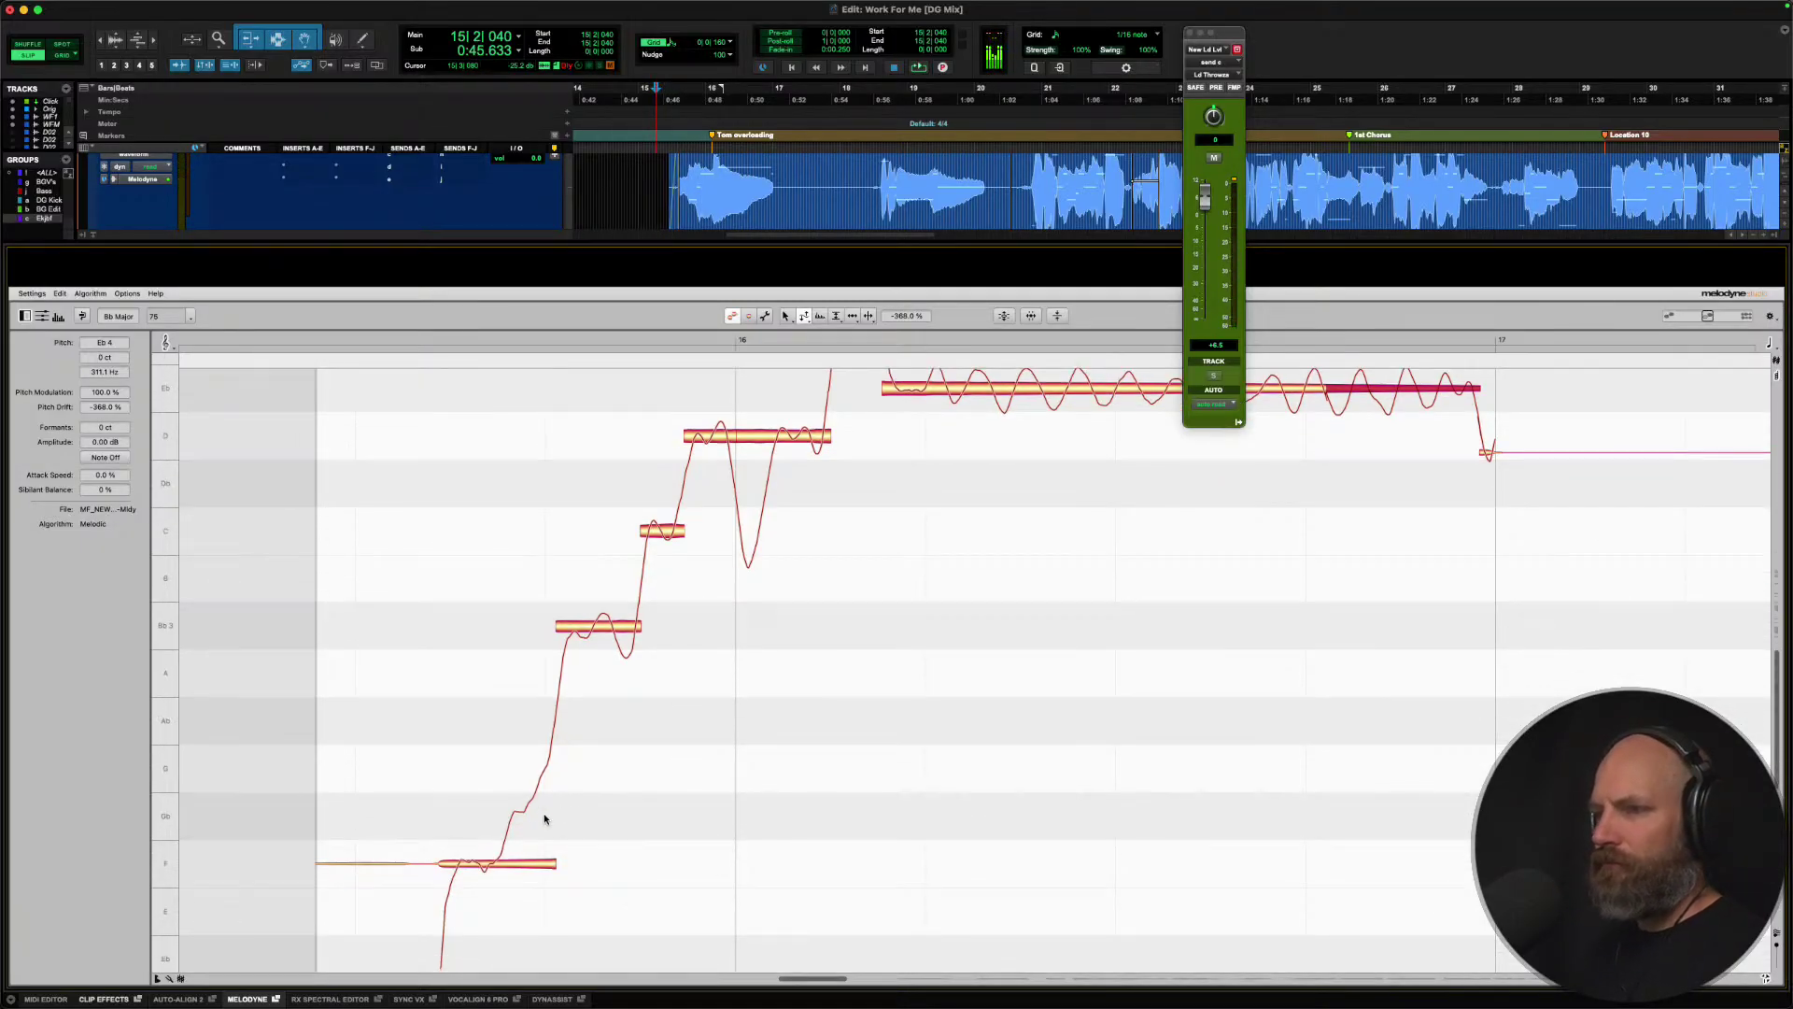
right_click(515, 866)
click(505, 846)
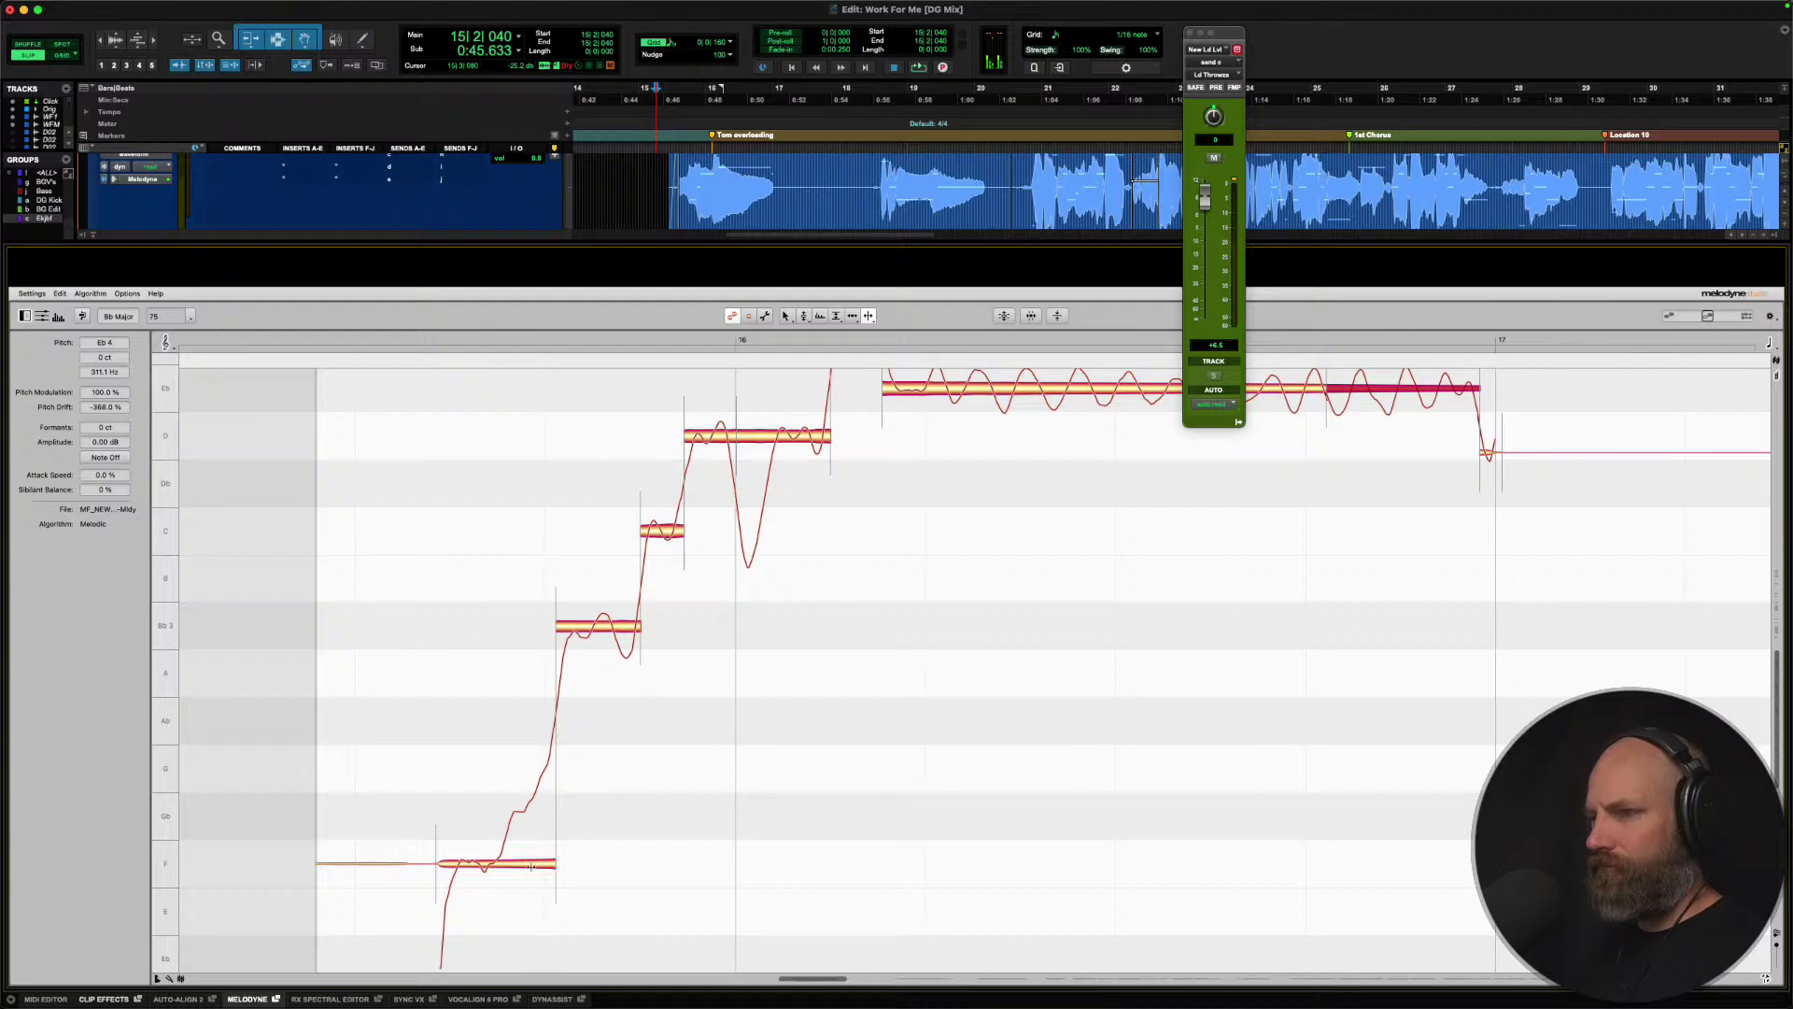
double_click(502, 864)
right_click(453, 863)
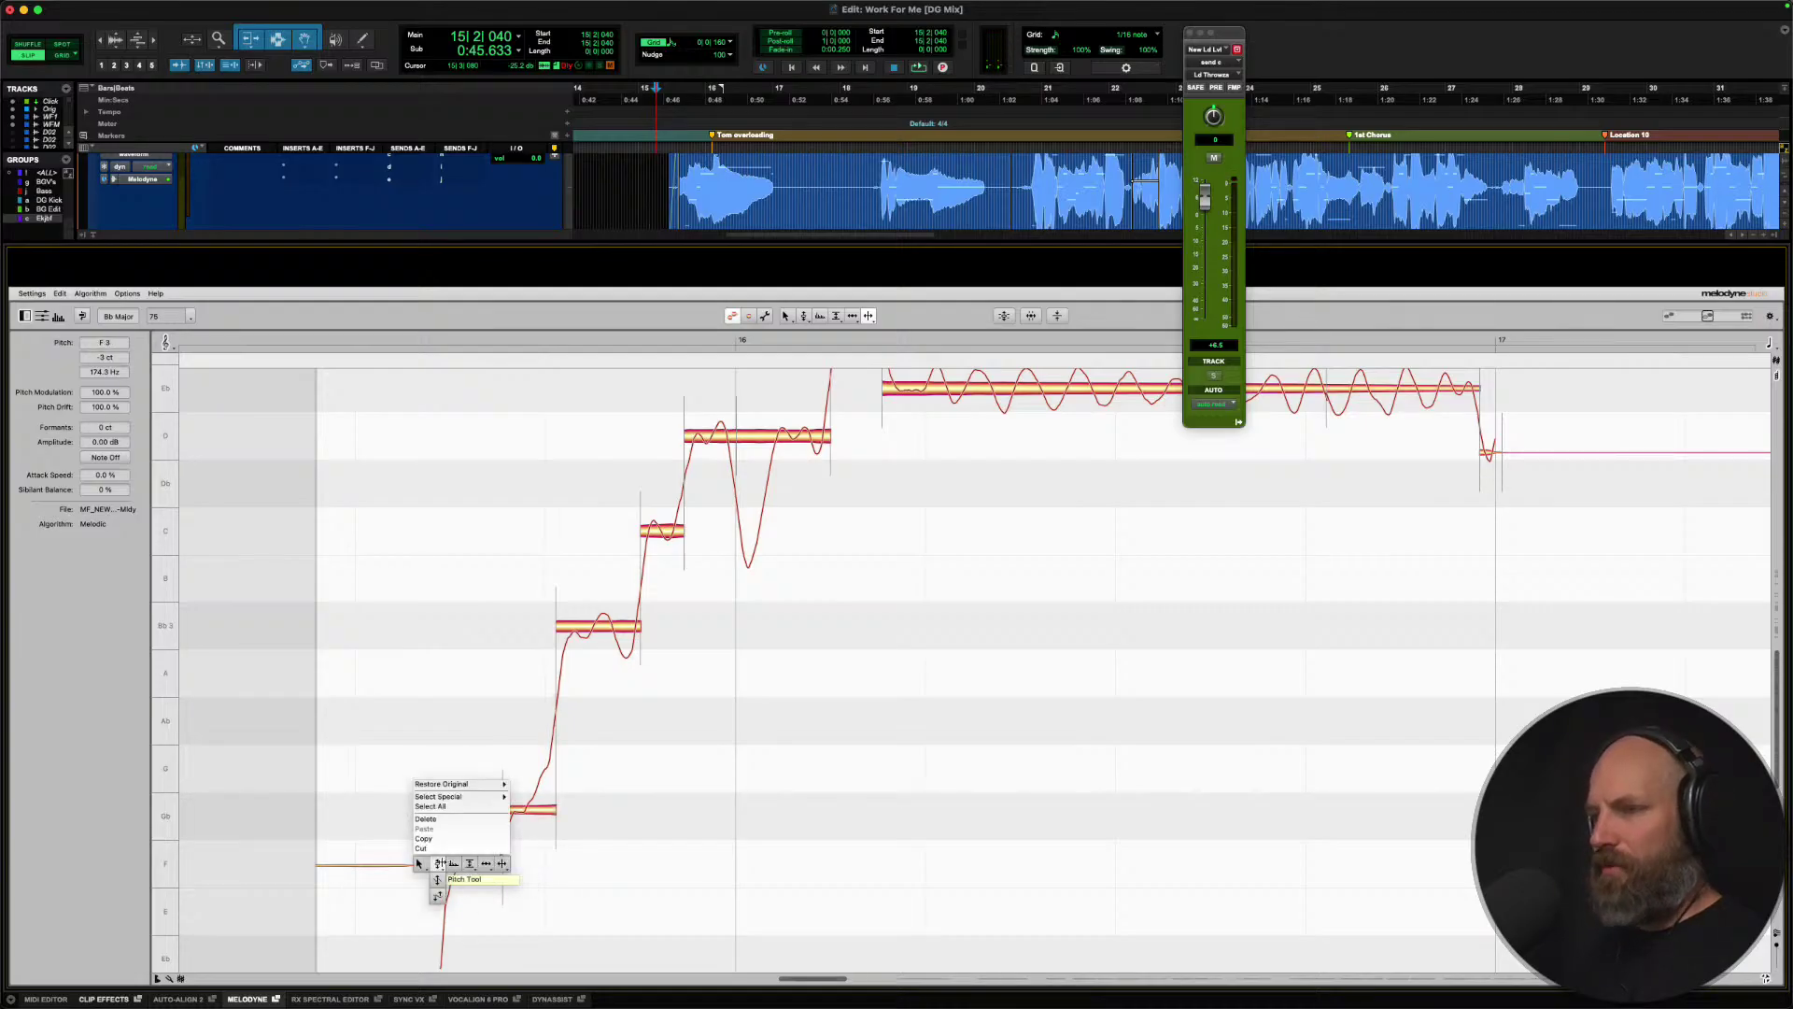
click(451, 862)
double_click(474, 861)
double_click(528, 812)
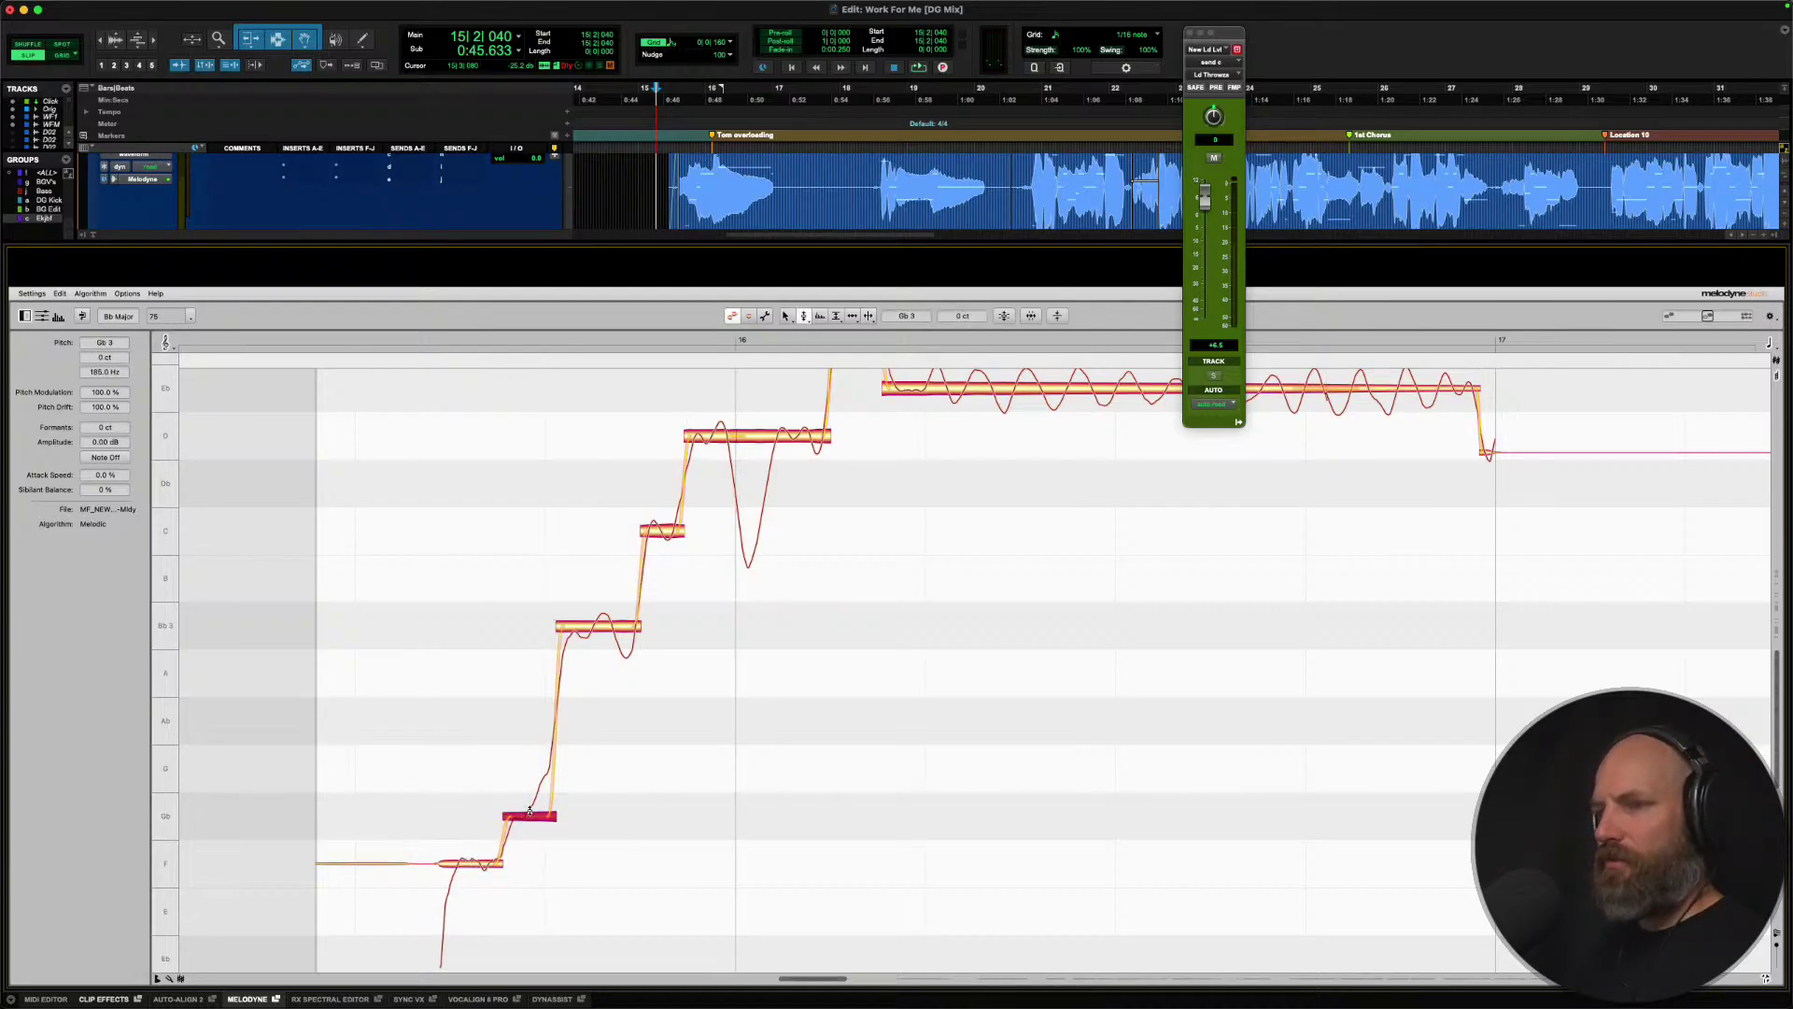
Recentre the Bb 3 note and the D 4 note before bar 16, and audition the phrase from 15|2|040.
double_click(596, 625)
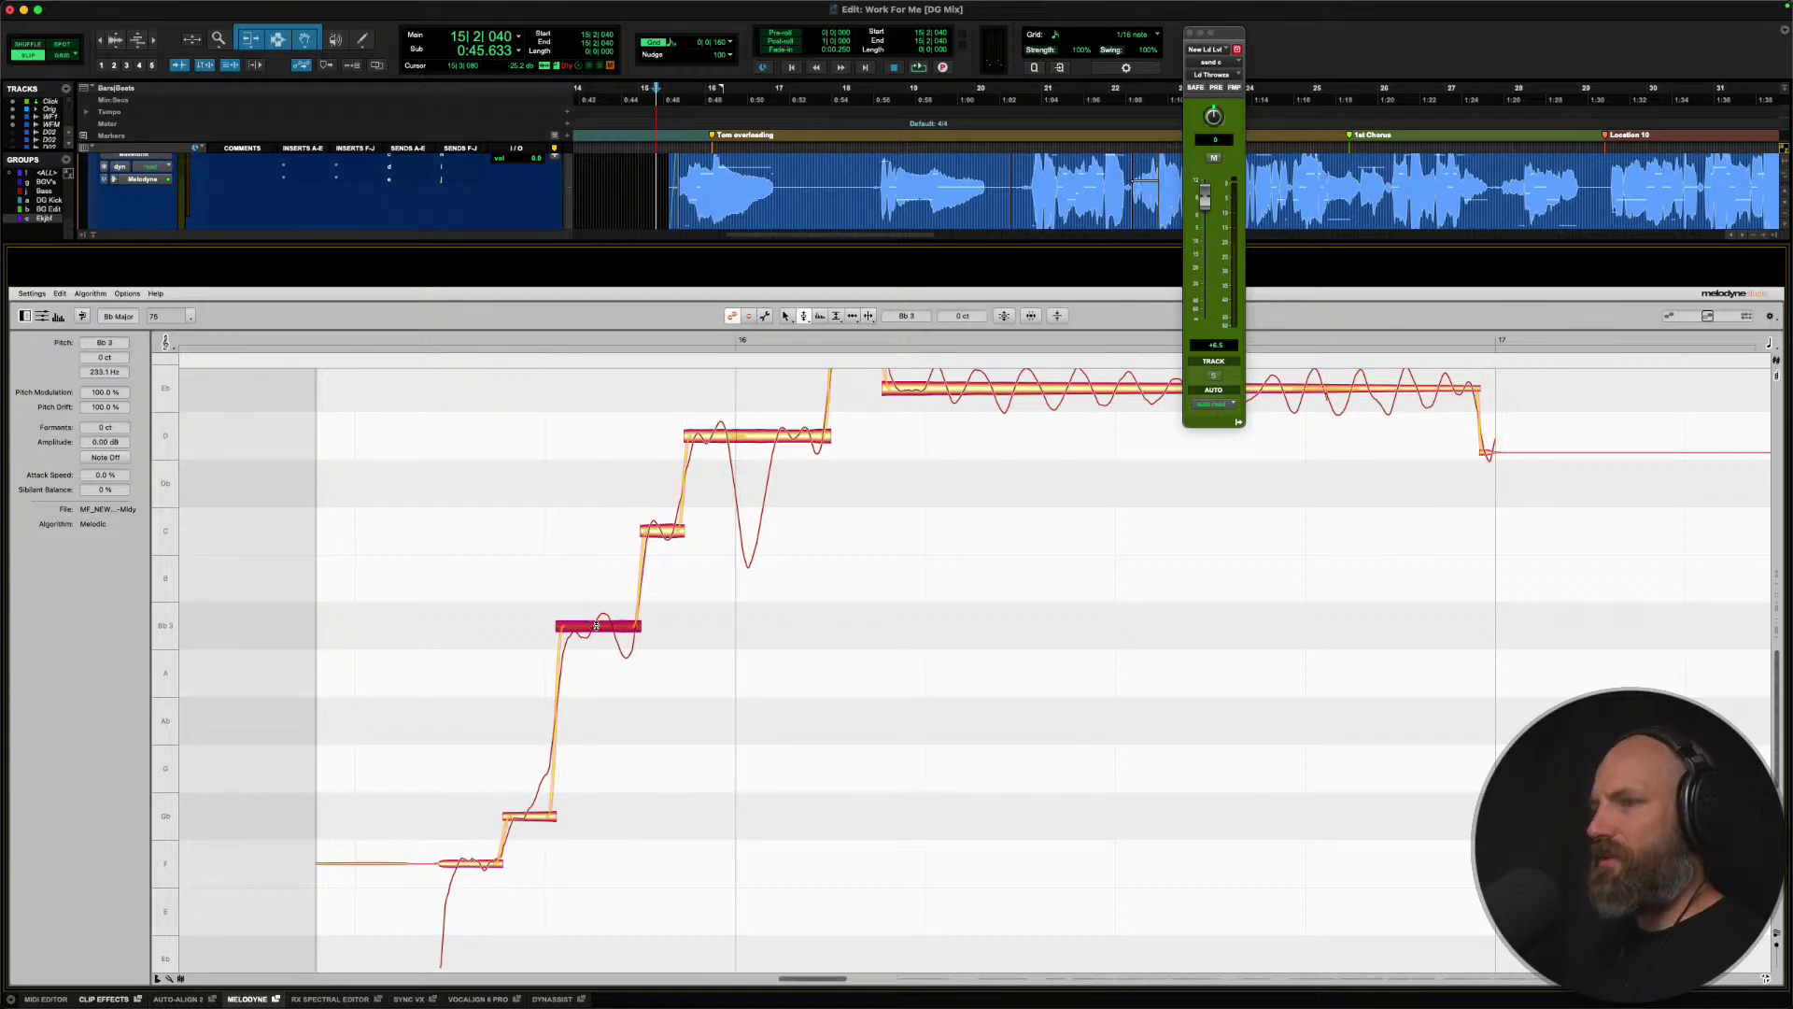
double_click(752, 435)
key(space)
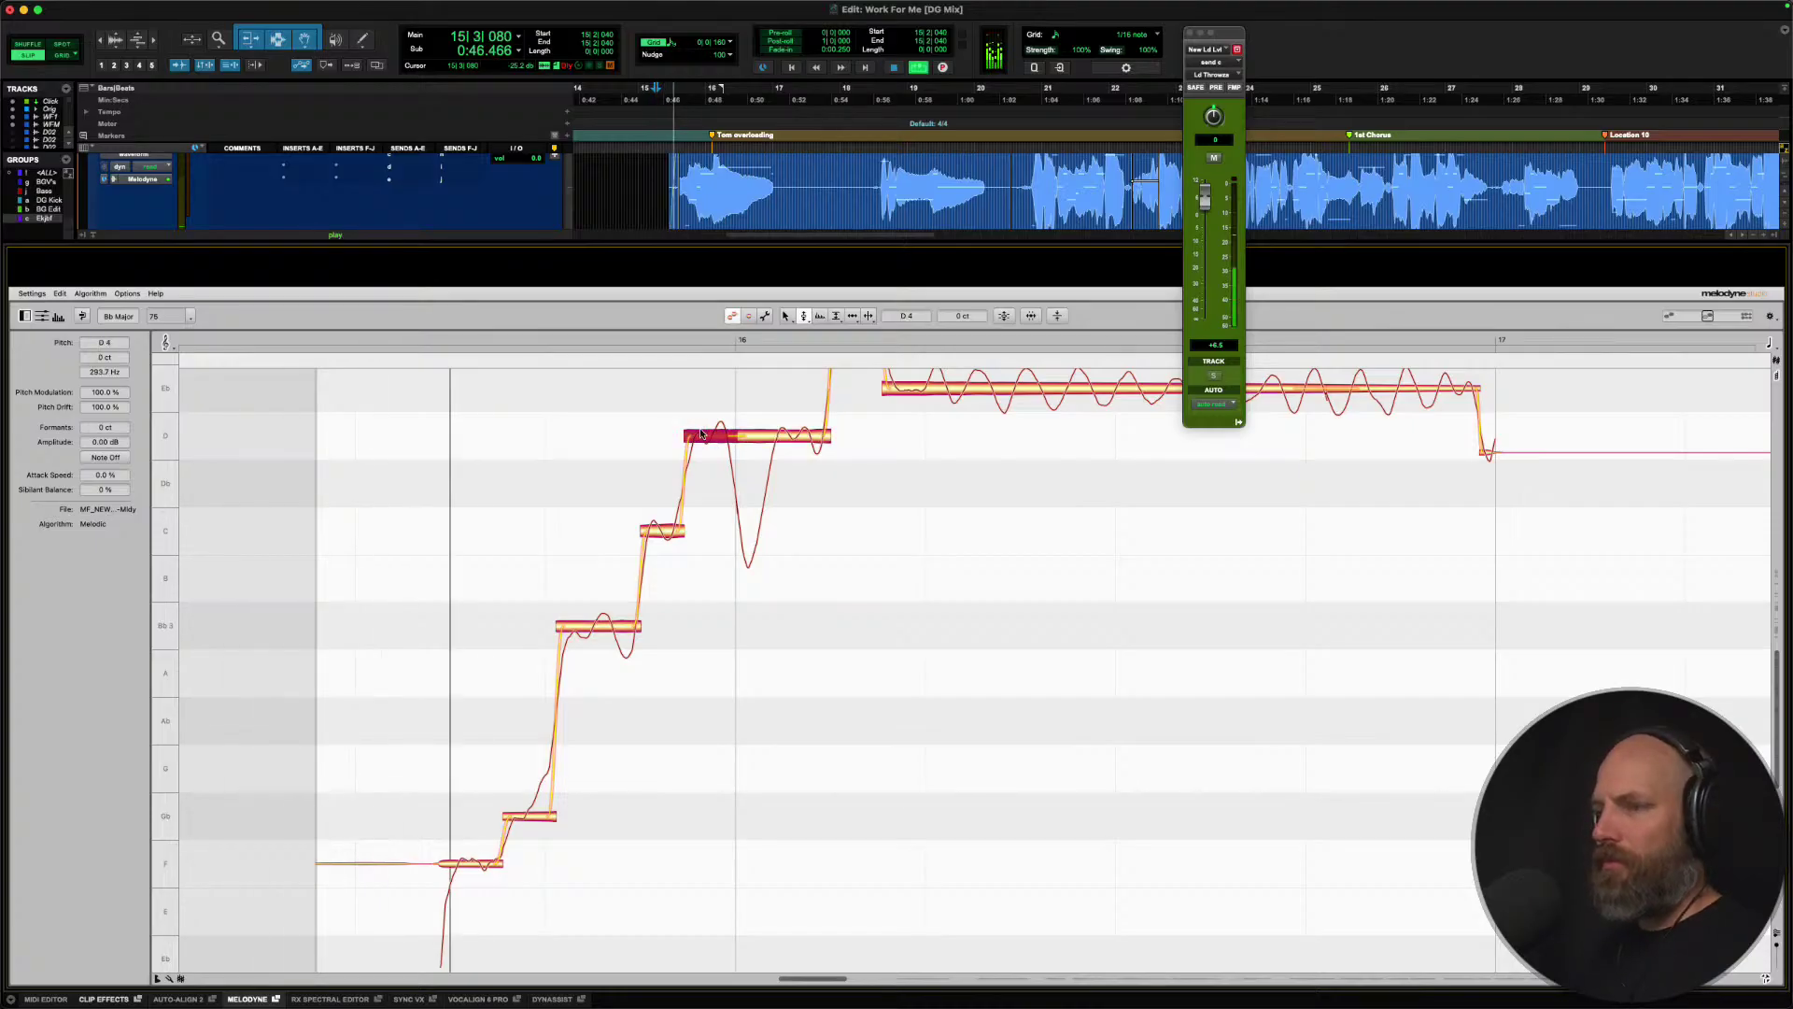
key(space)
Try the split-off Gb 3 note at F 3, audition it from 15|2|040, and return it to Gb 3.
click(533, 818)
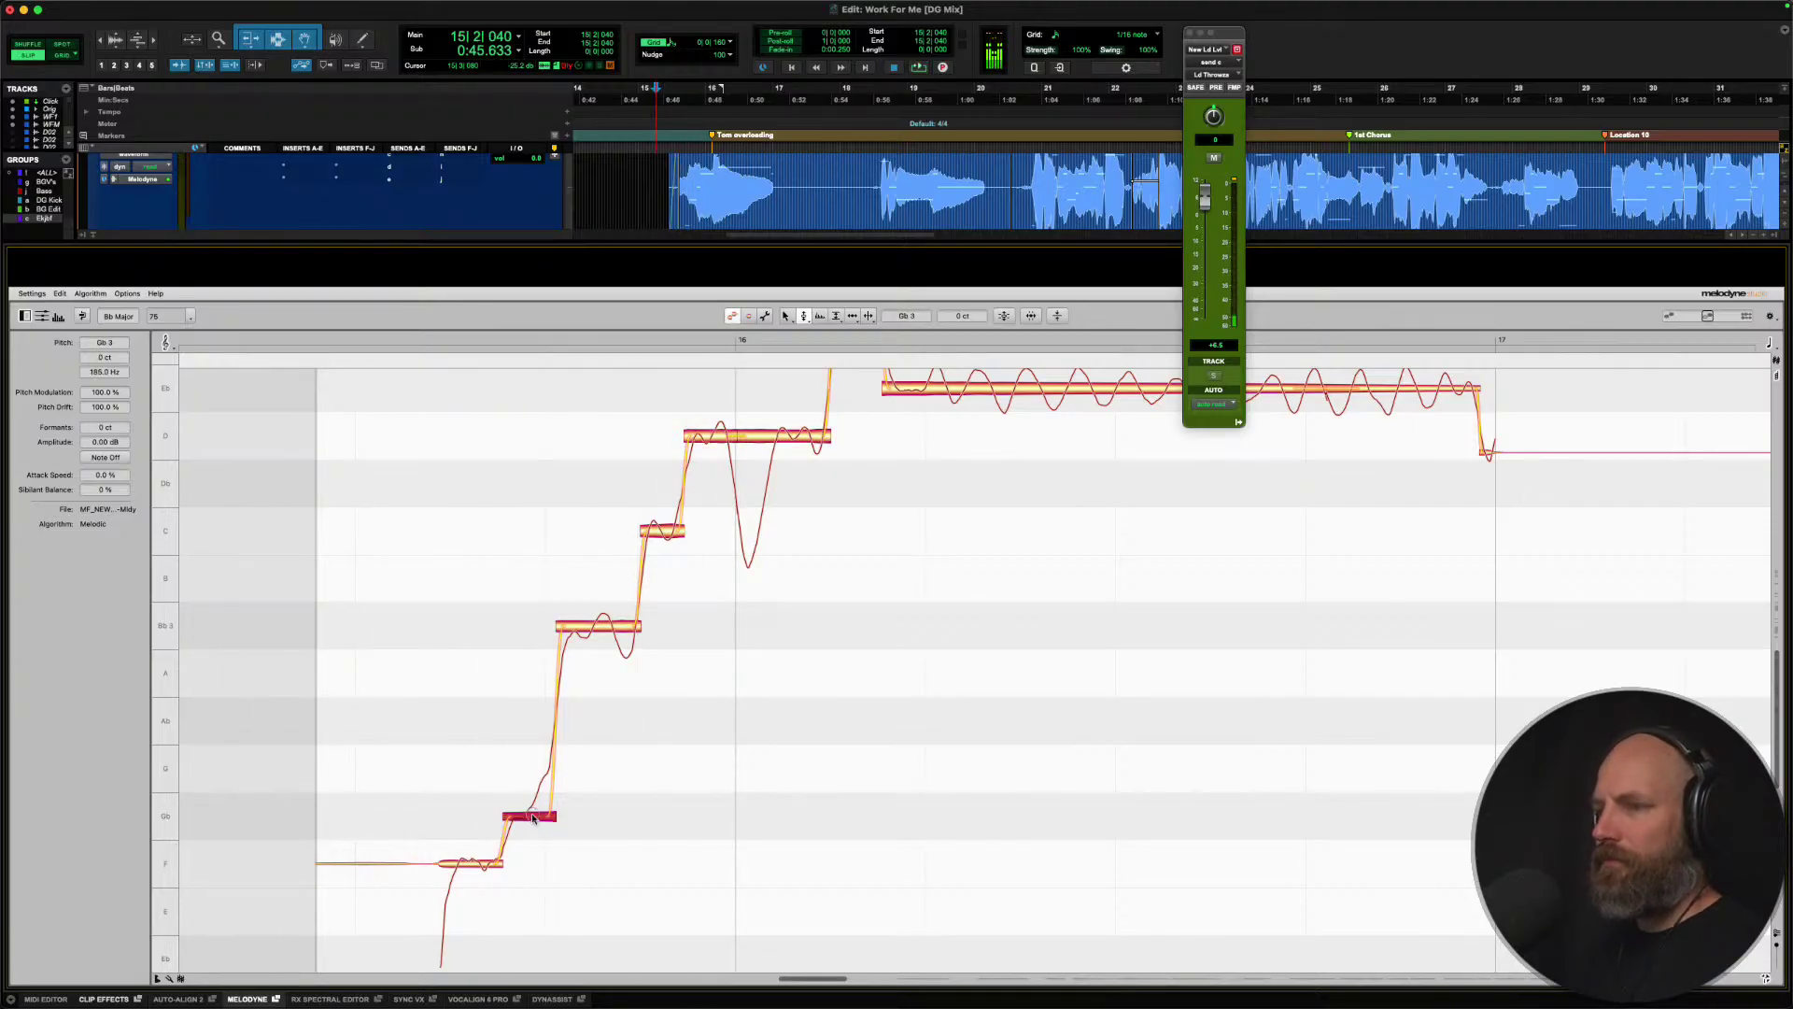
drag(533, 818, 529, 851)
key(space)
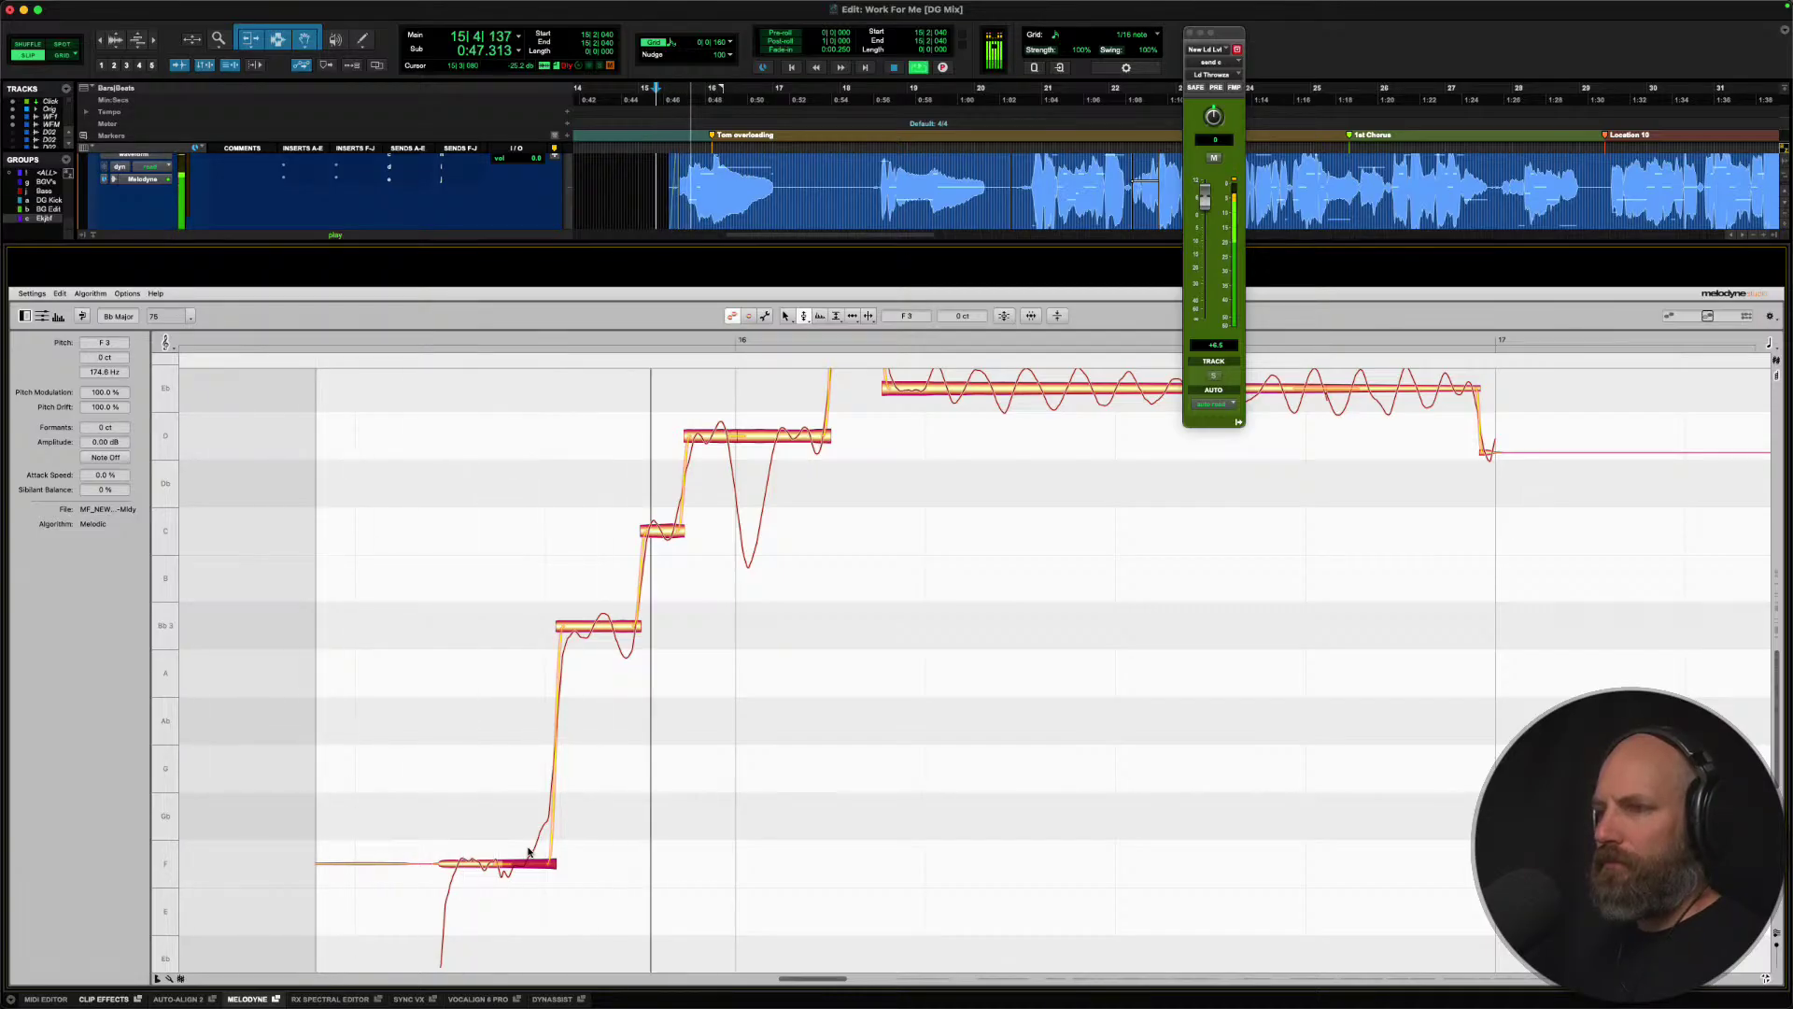
key(space)
key(space)
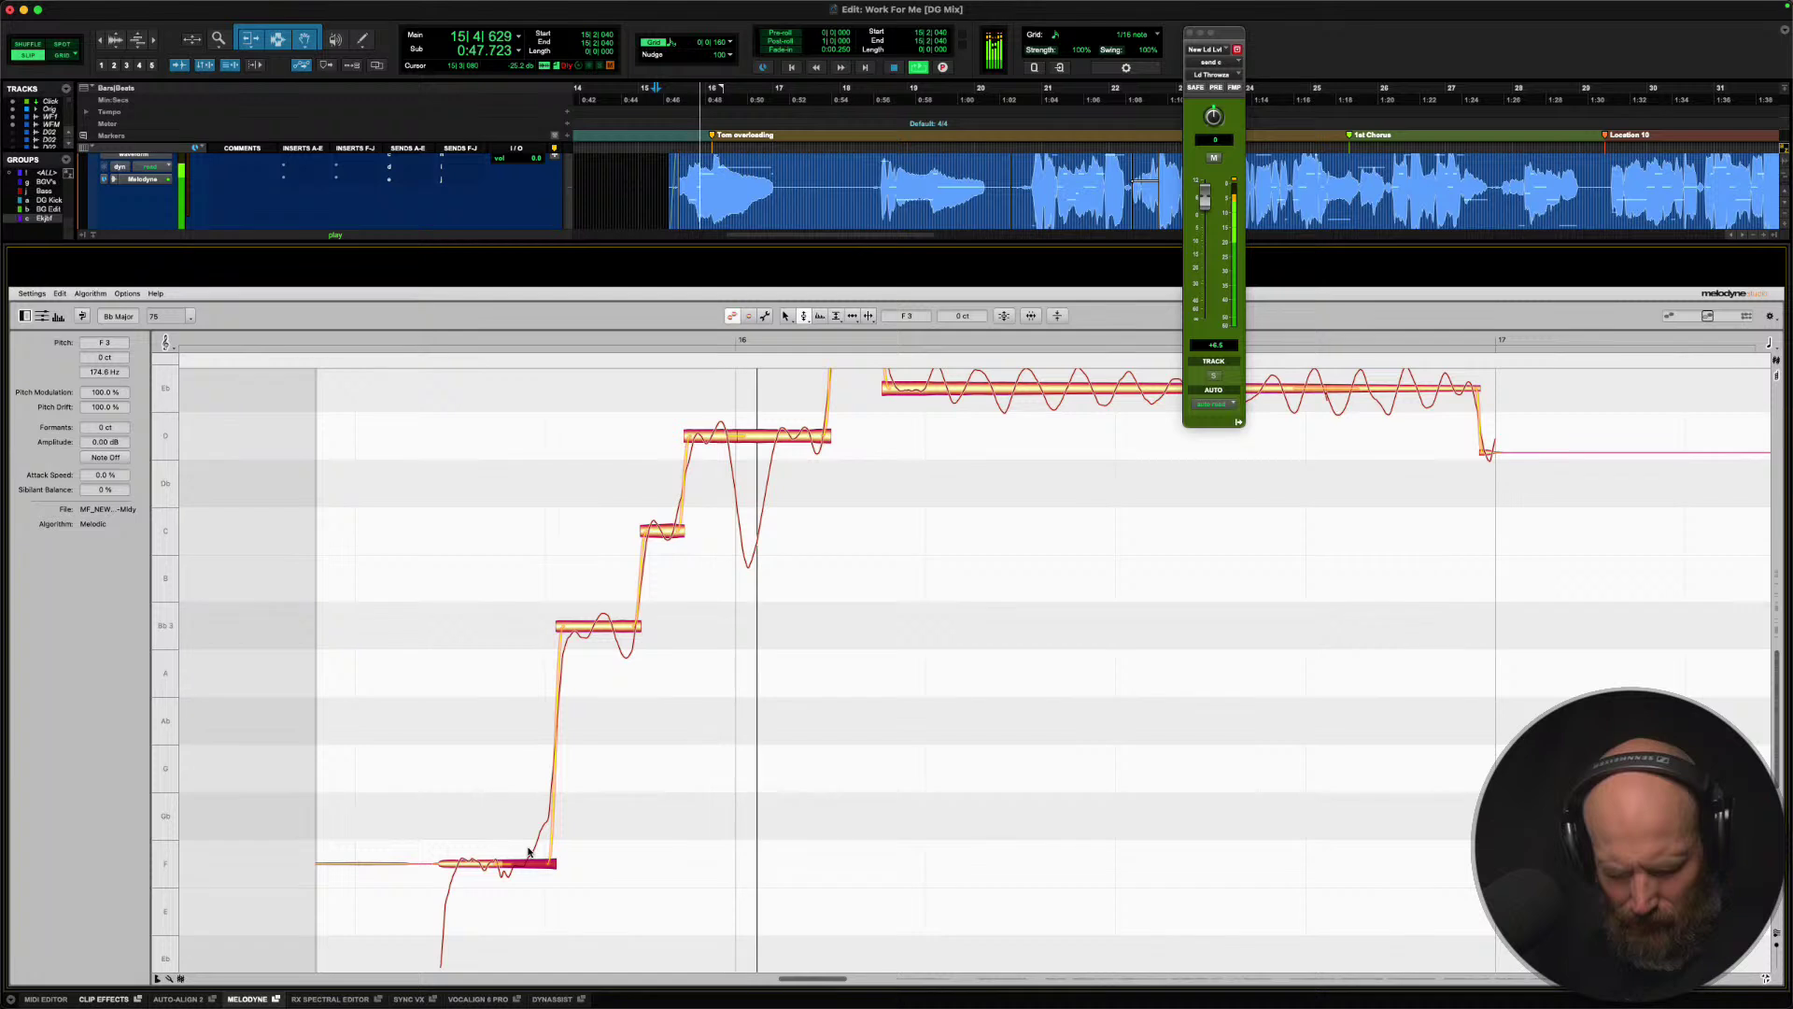
key(space)
drag(528, 852, 530, 818)
Audition the retuned phrase into bar 17, following its Melodyne notes through the sustained Eb 4.
key(space)
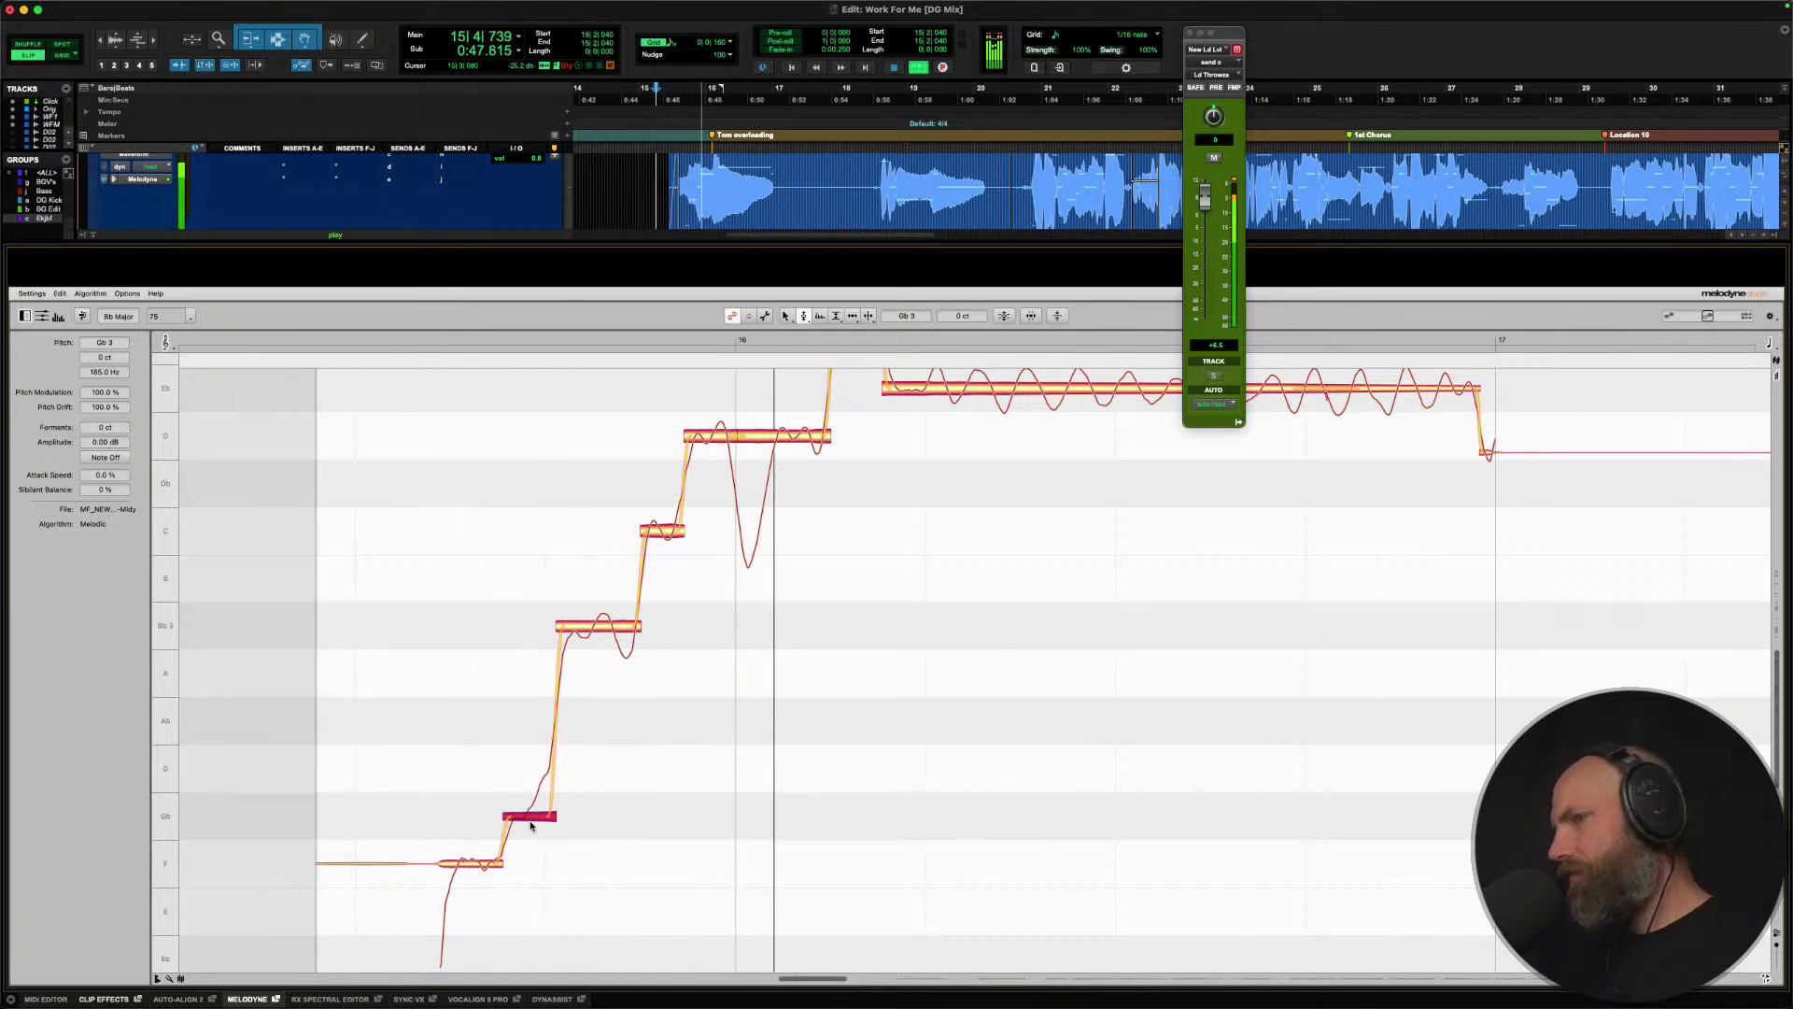
scroll(744, 582, up, 3)
scroll(743, 580, up, 2)
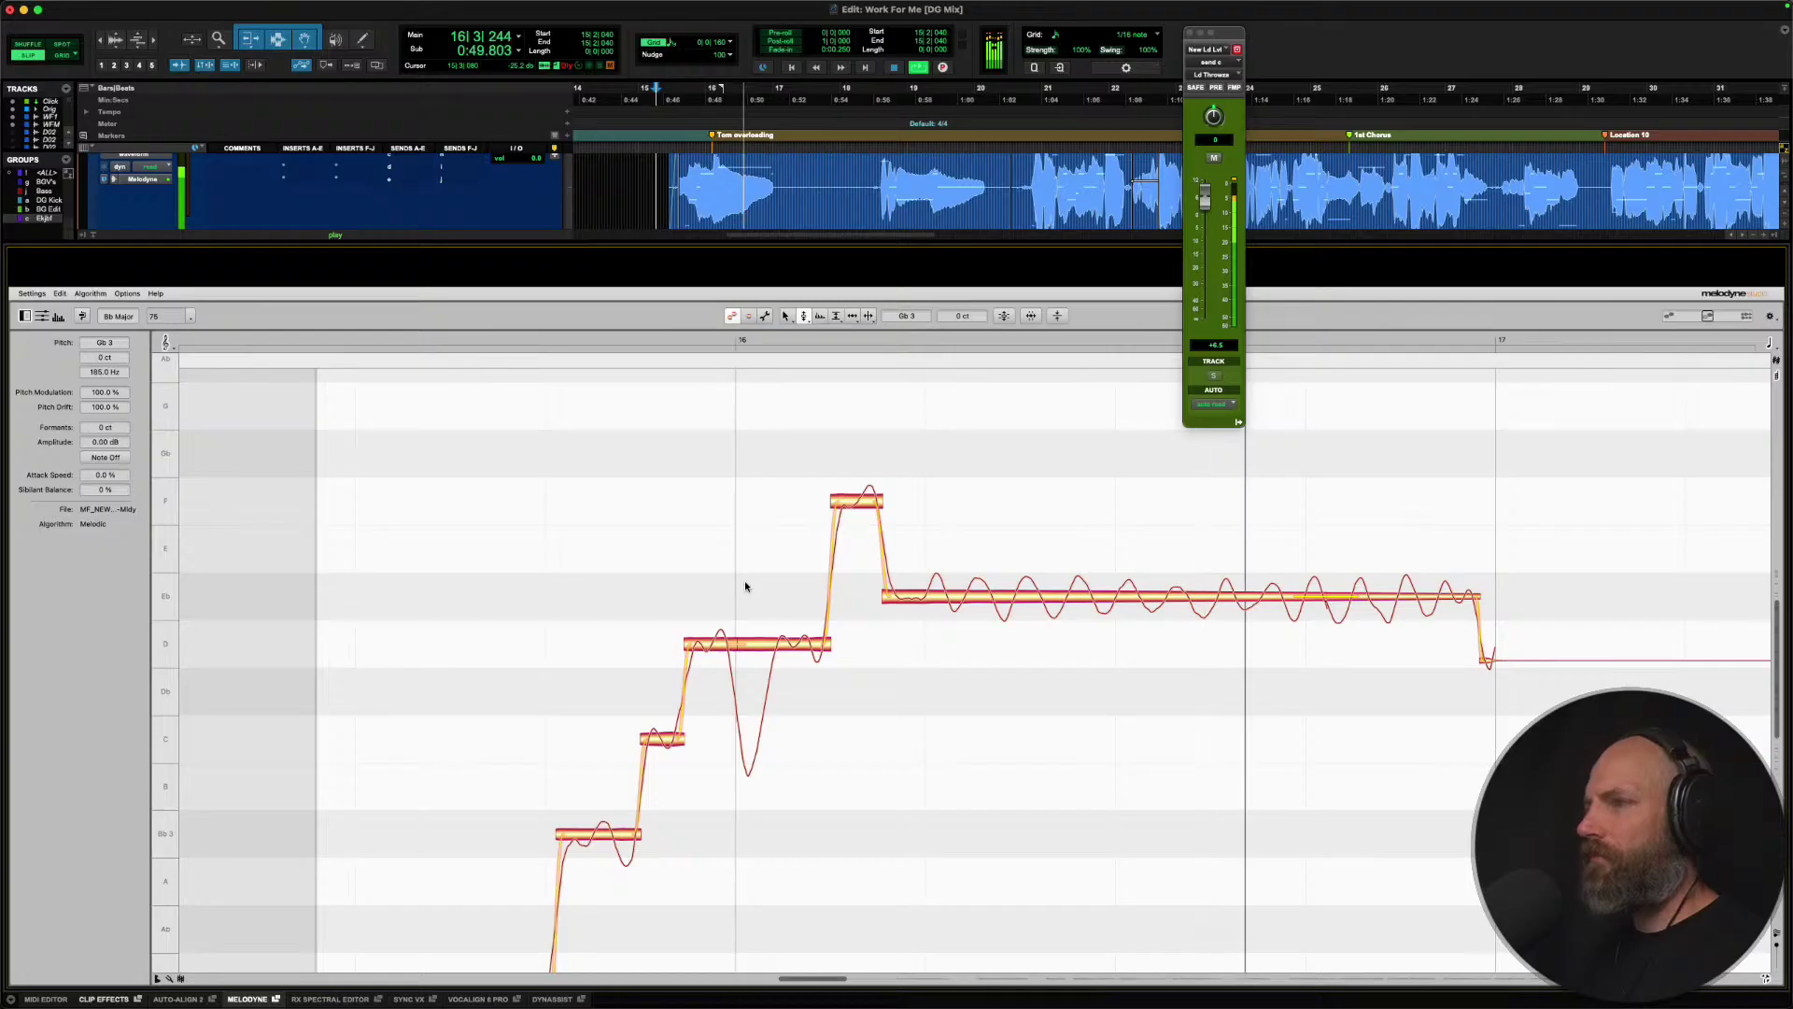
scroll(743, 580, right, 3)
scroll(873, 649, down, 3)
drag(873, 649, 934, 743)
drag(1140, 752, 1080, 680)
key(space)
Place the cursor at the MF_NEWLDV-Midy clip's start, 15|2|760, and collapse the Melodyne editor to show the full track view.
click(648, 176)
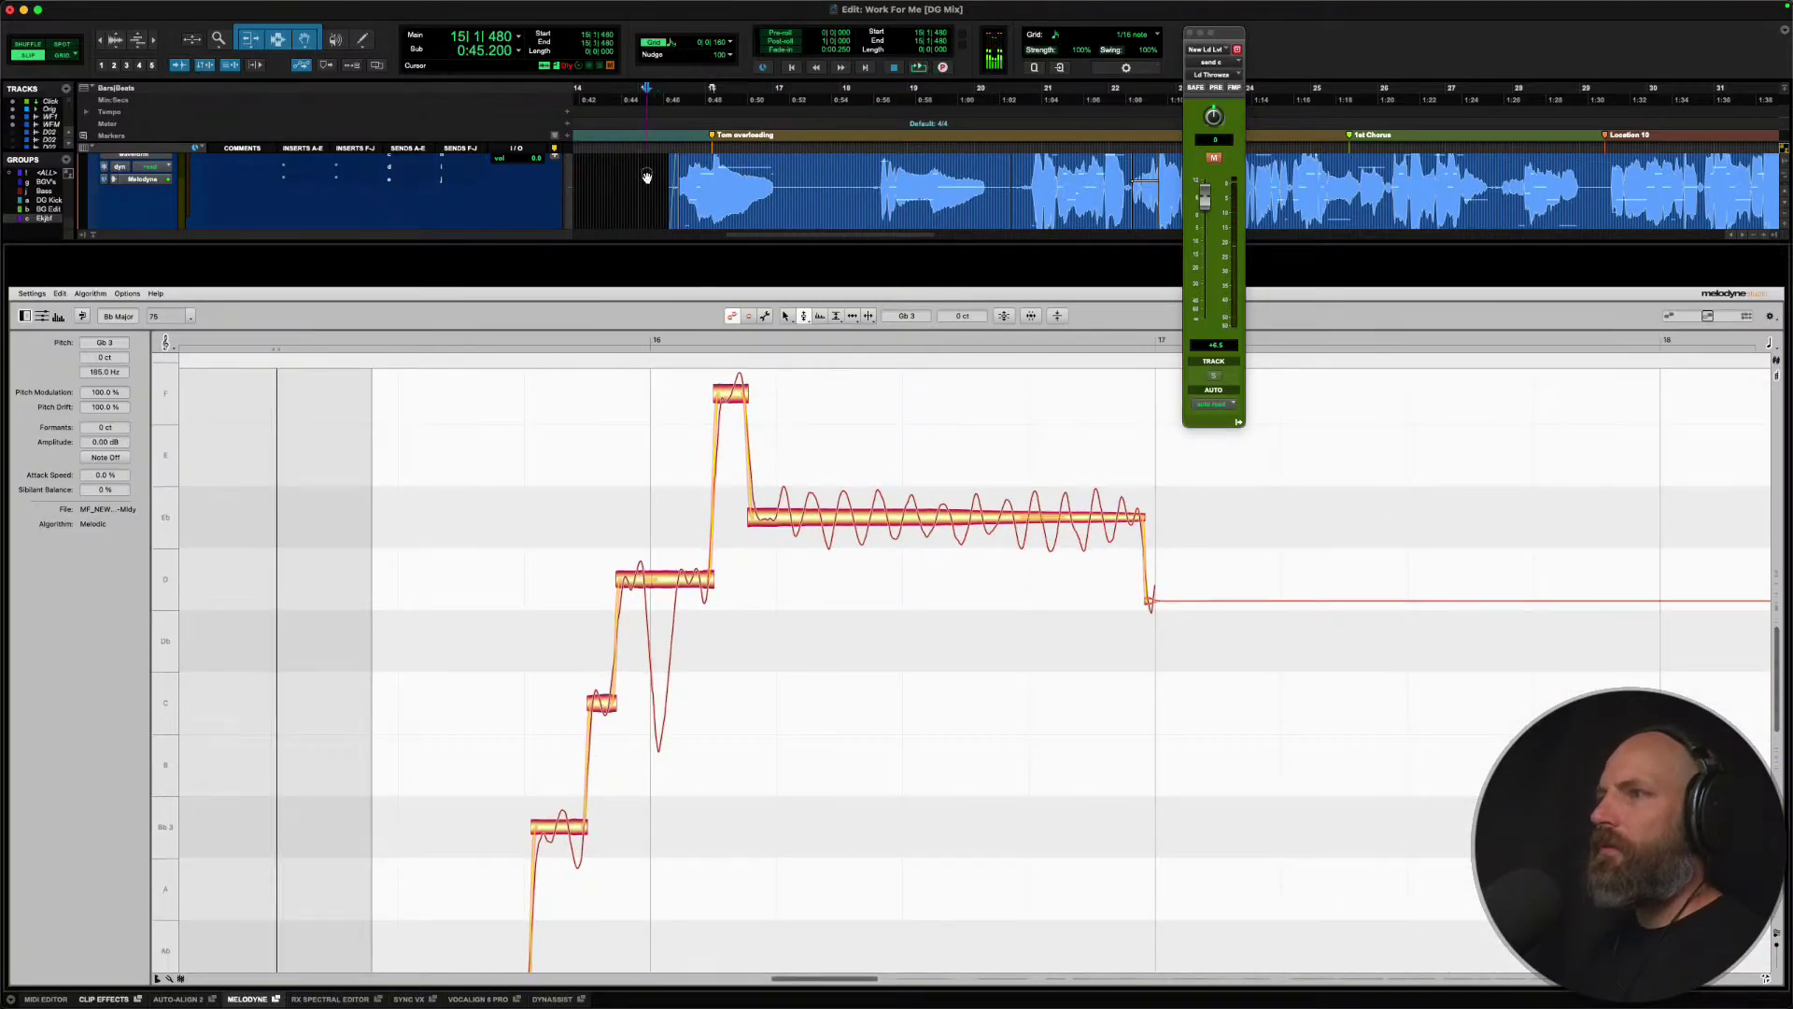
key(Tab)
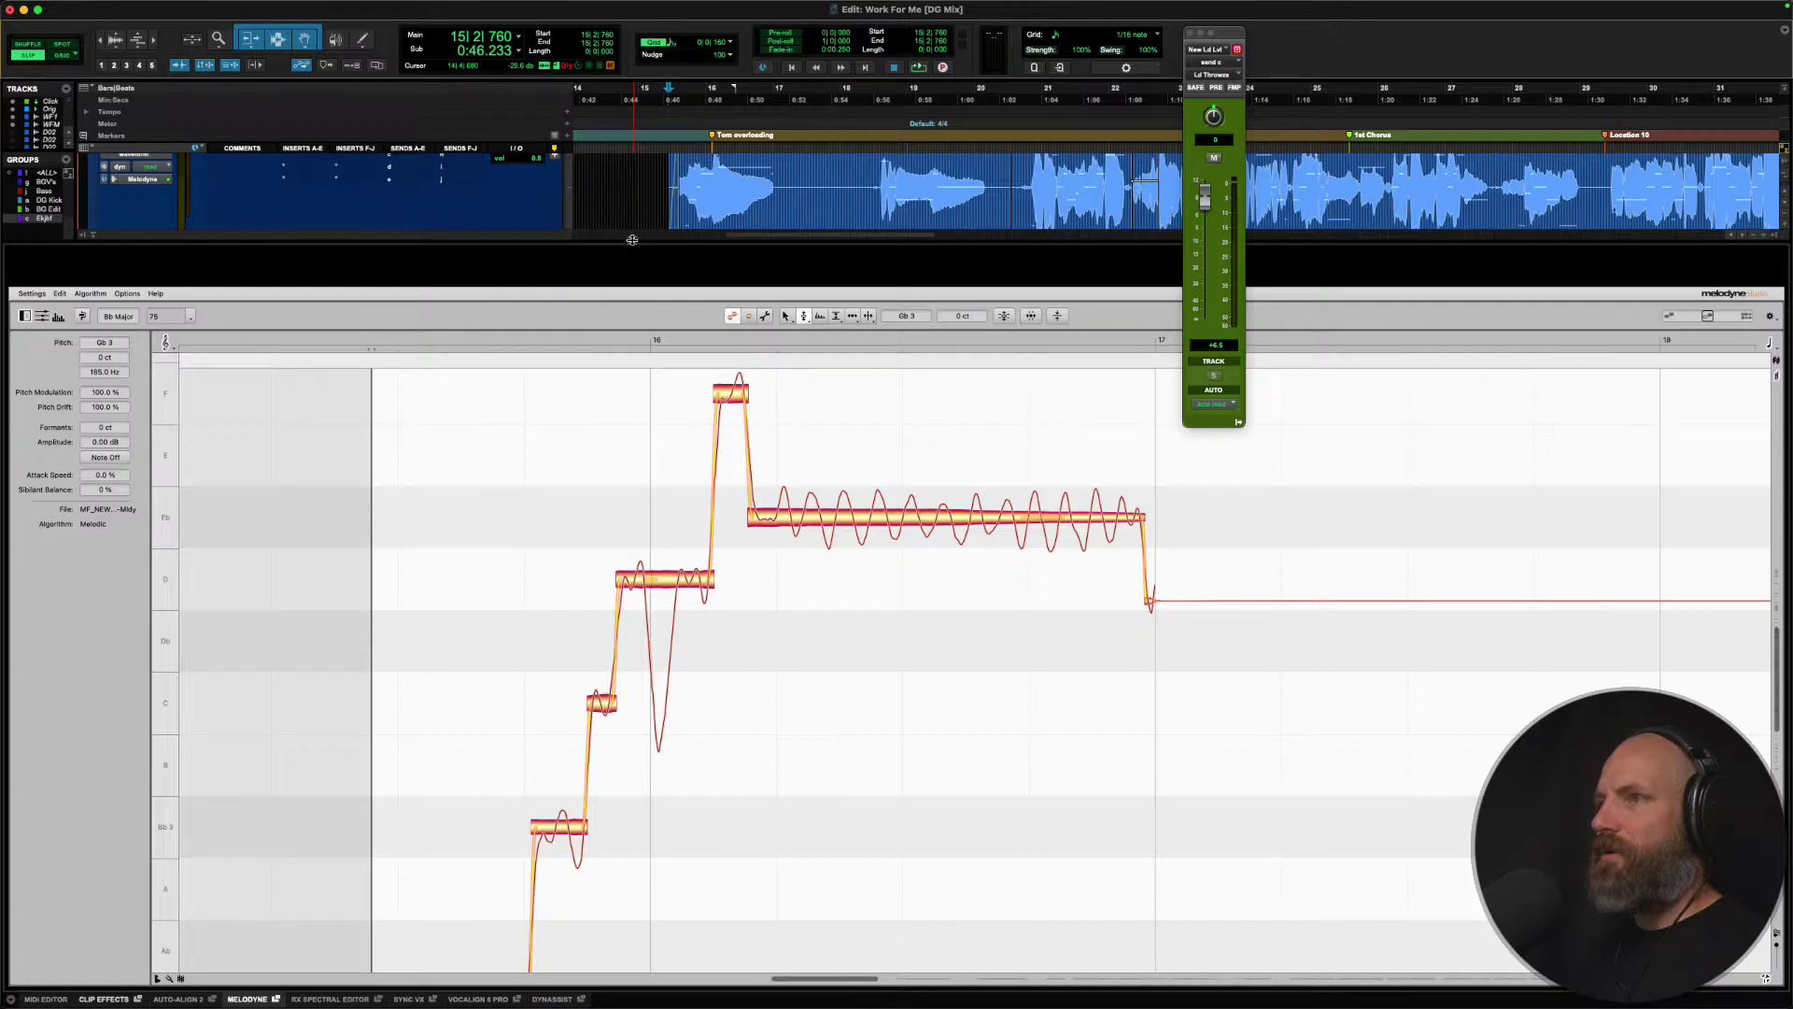
key(ctrl+alt+equal)
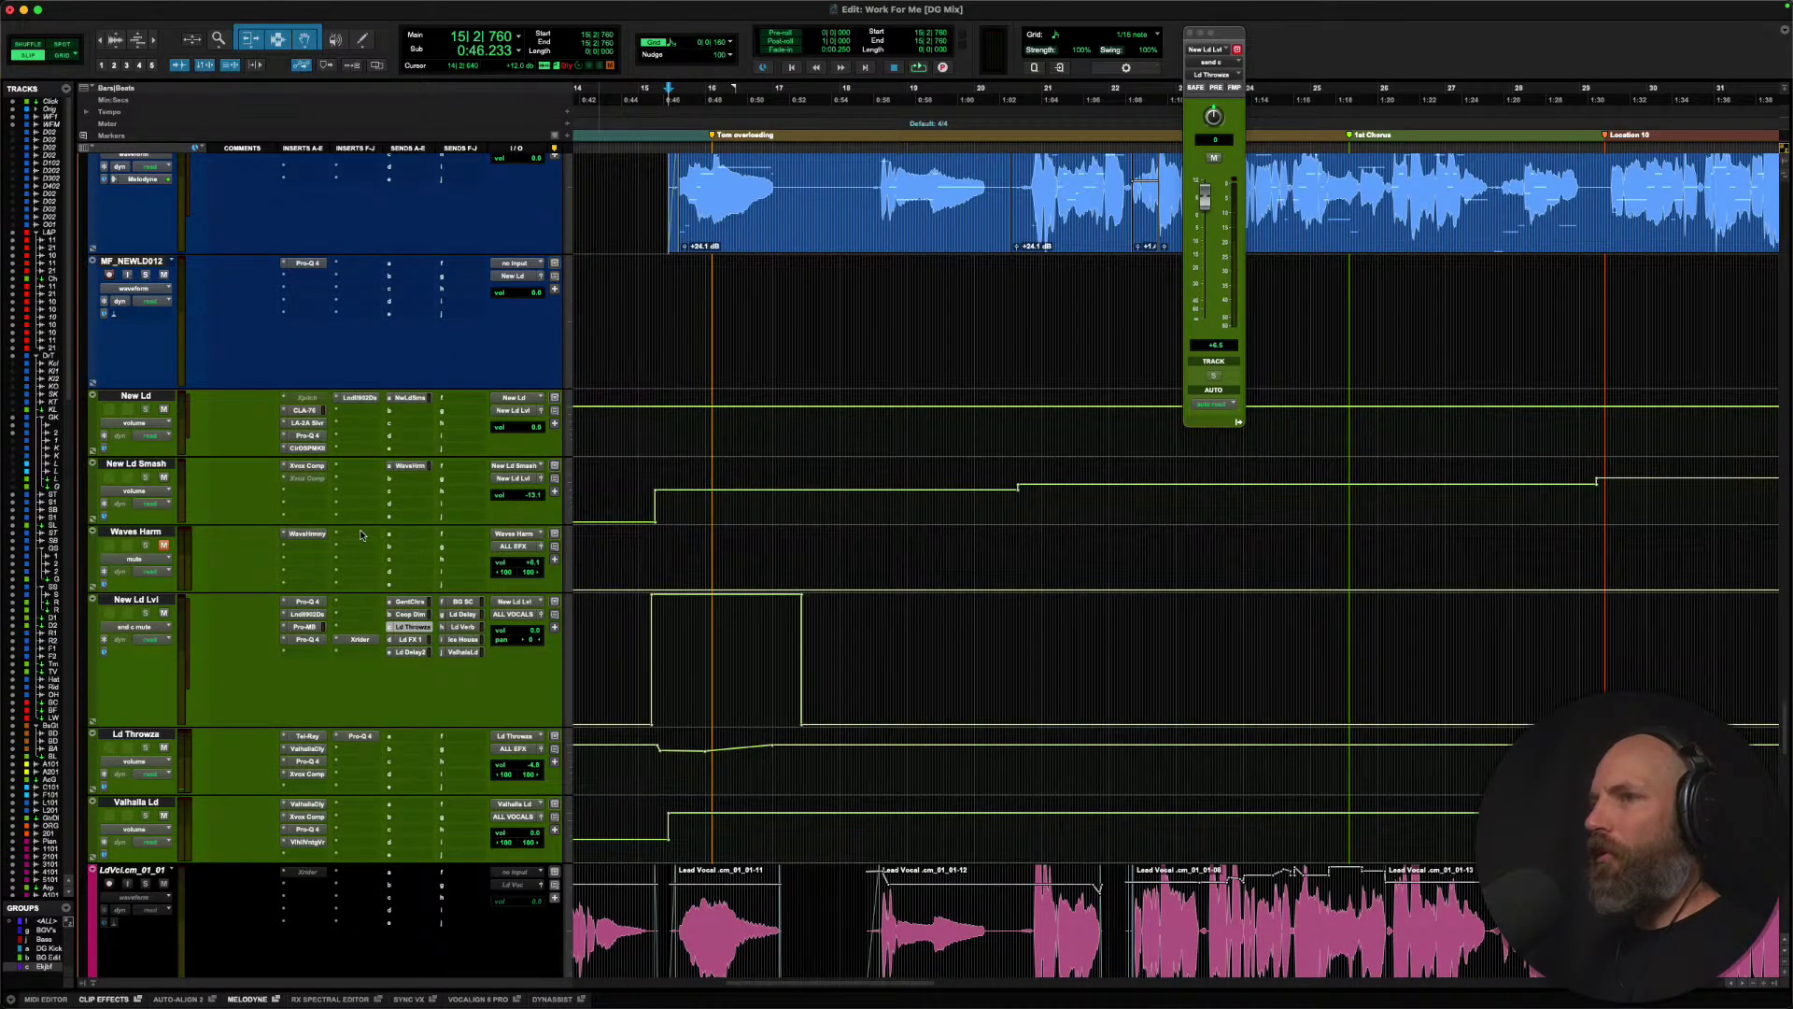
Add a wide bell cut near 2.9 kHz in Ld Throwza's second Pro-Q 4, at about -7.1 dB with a Q of 0.527.
scroll(361, 534, down, 2)
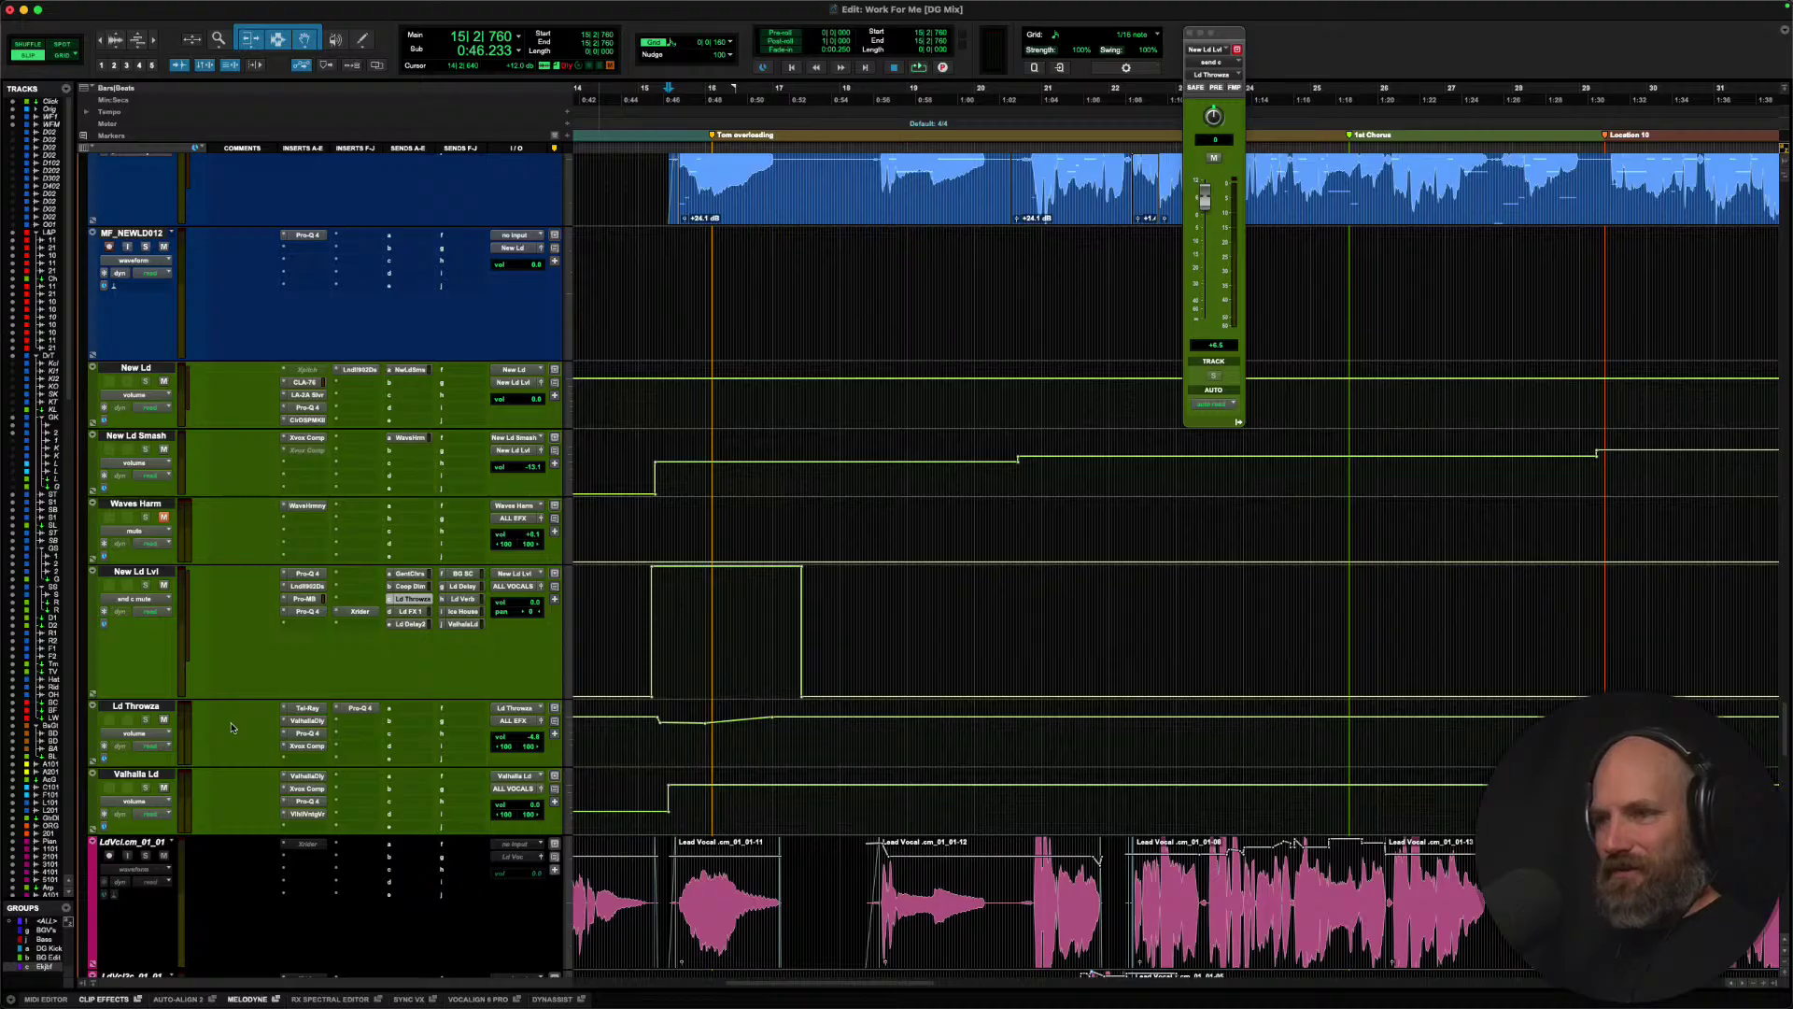
click(359, 707)
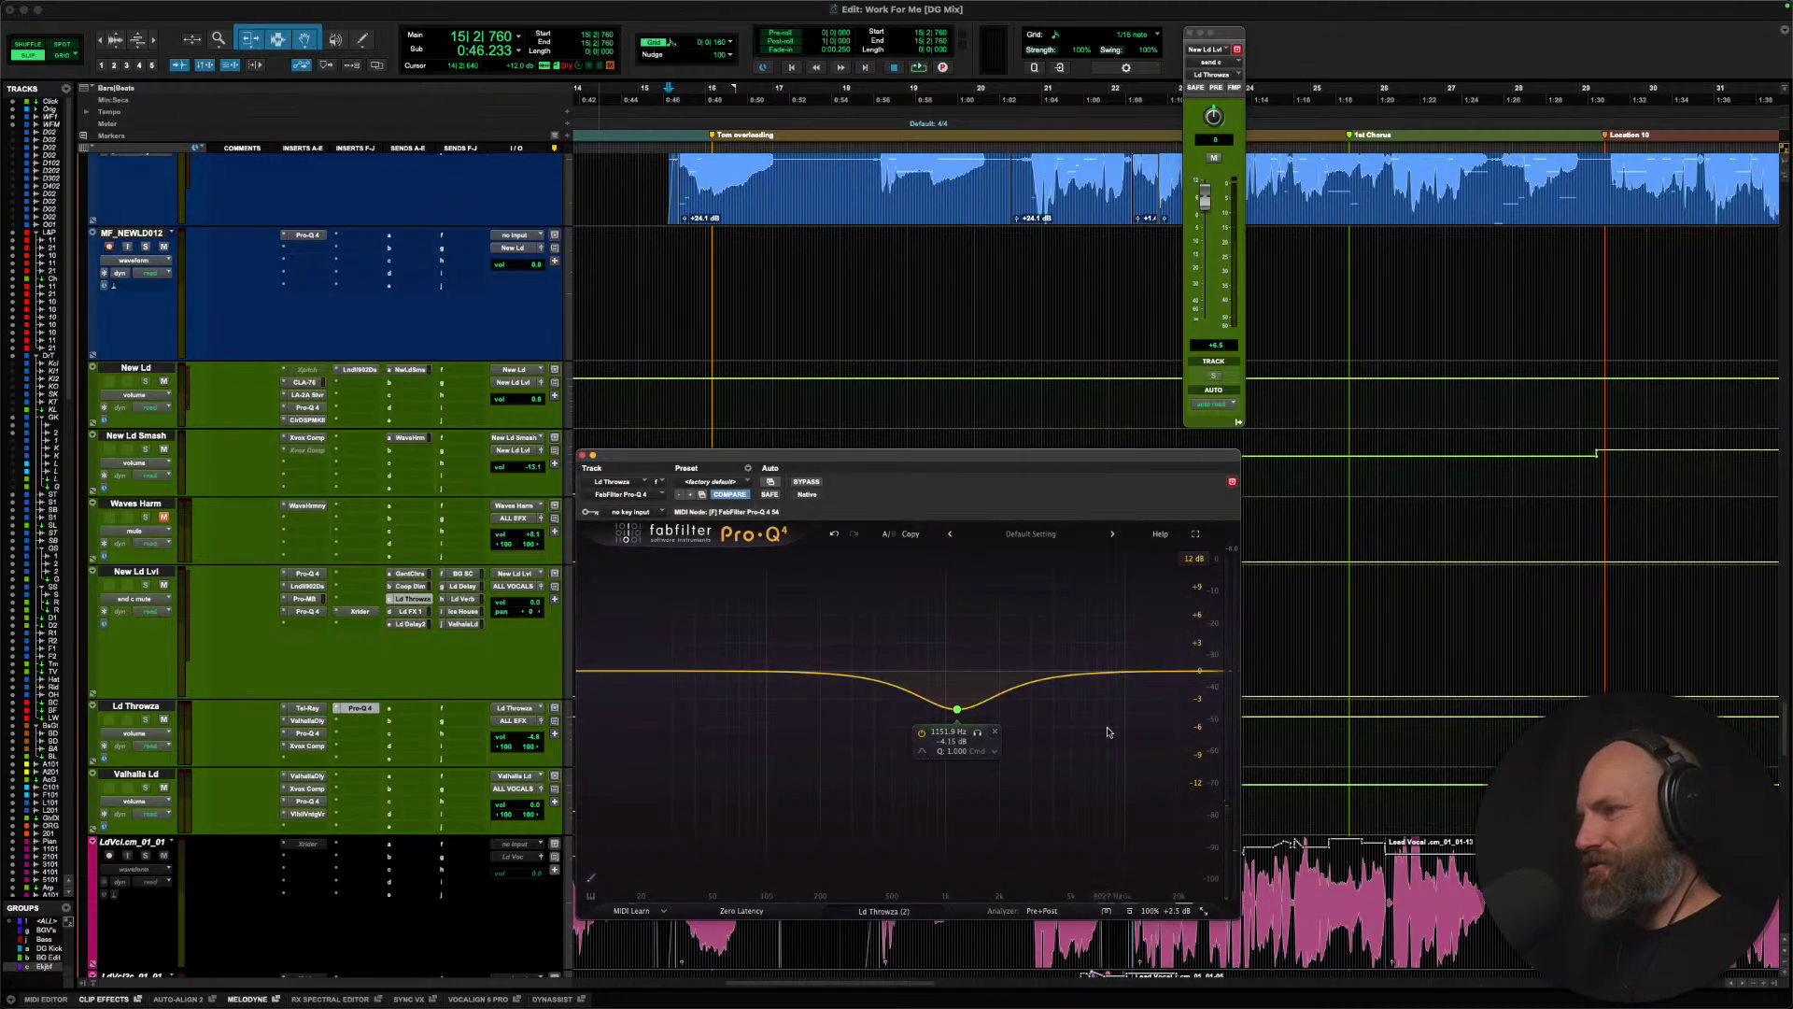
drag(1032, 684, 1027, 738)
scroll(1028, 738, down, 5)
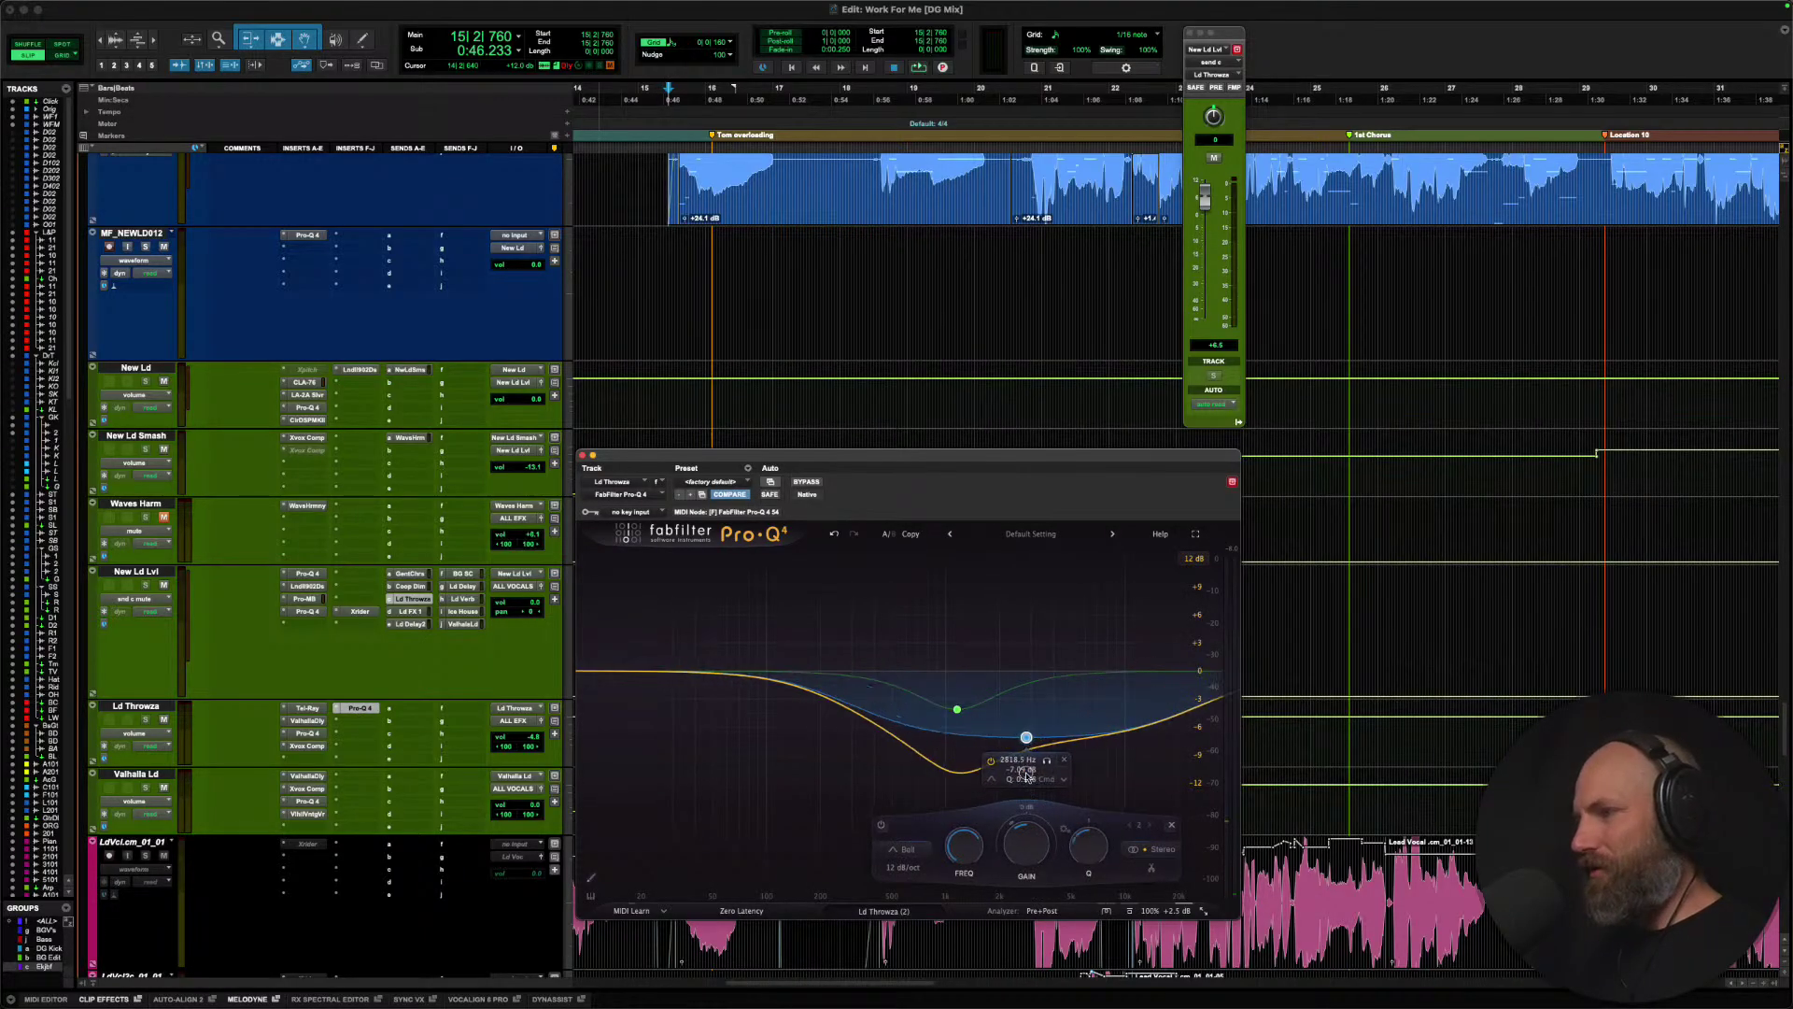
scroll(1027, 738, up, 2)
scroll(1027, 737, up, 1)
Ease the new Pro-Q 4 bell cut to about -5 dB while auditioning the throw, and close the plug-in.
key(space)
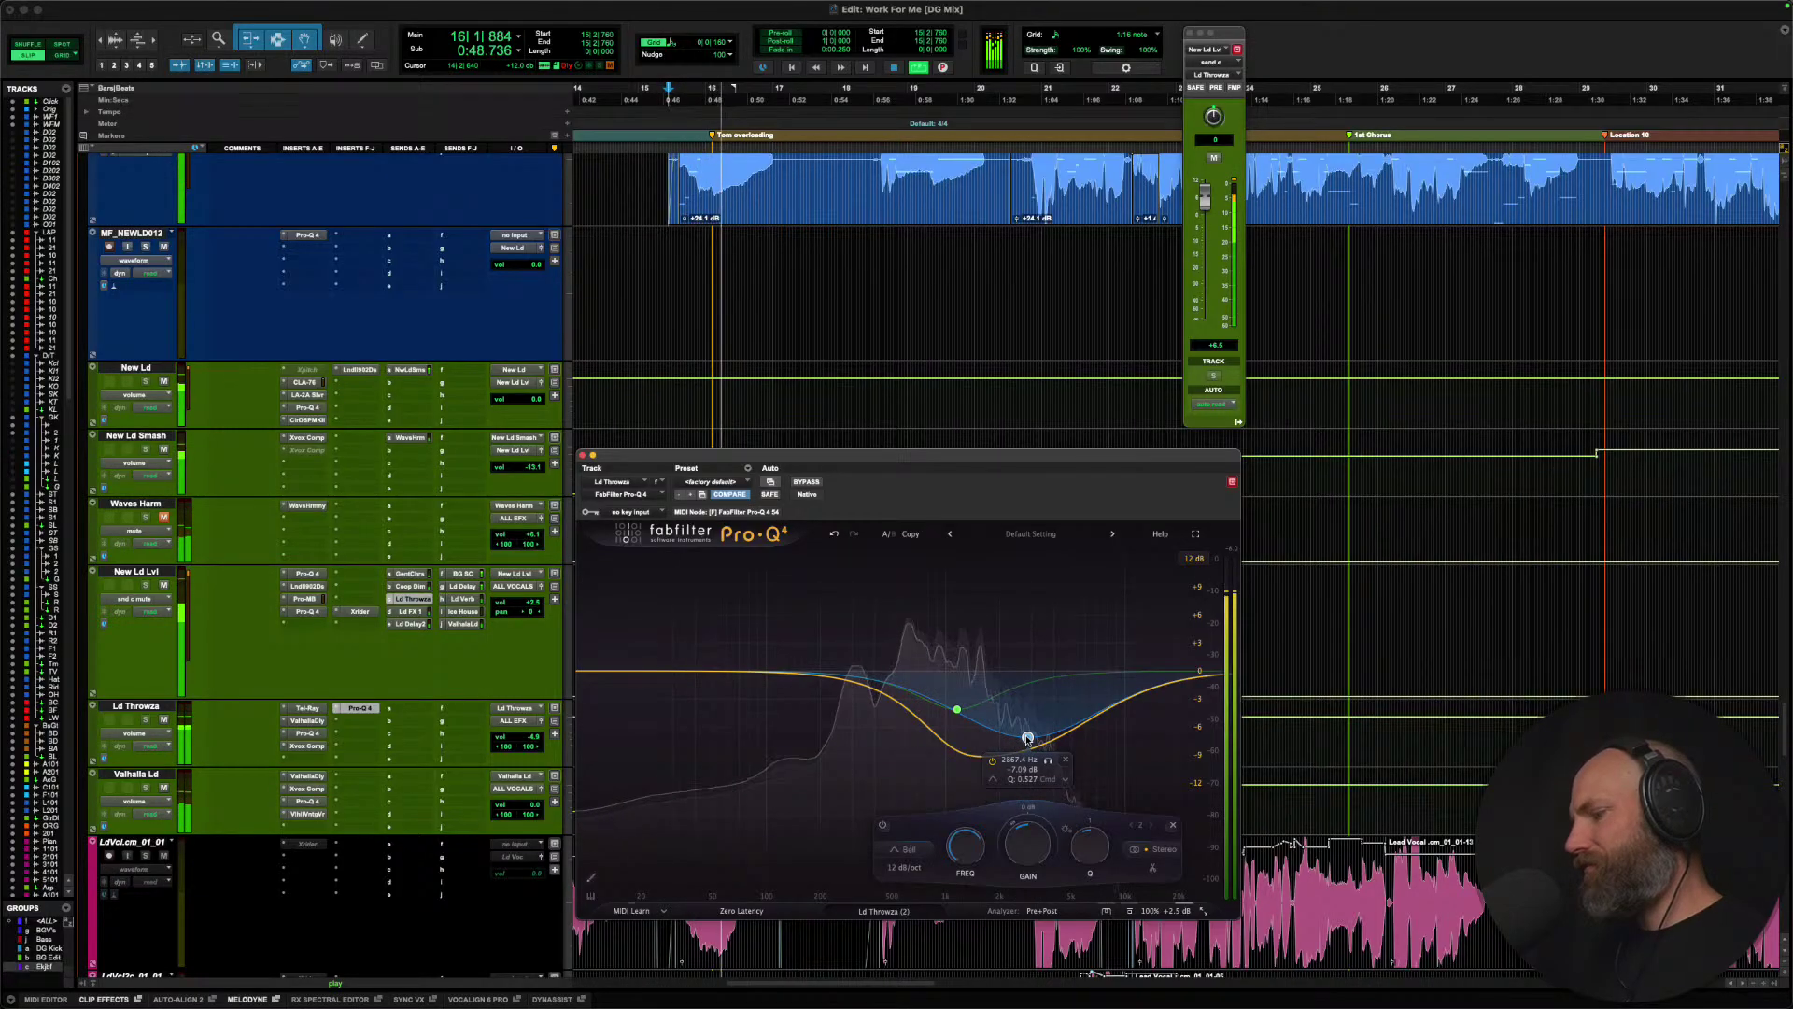
drag(1027, 738, 1024, 715)
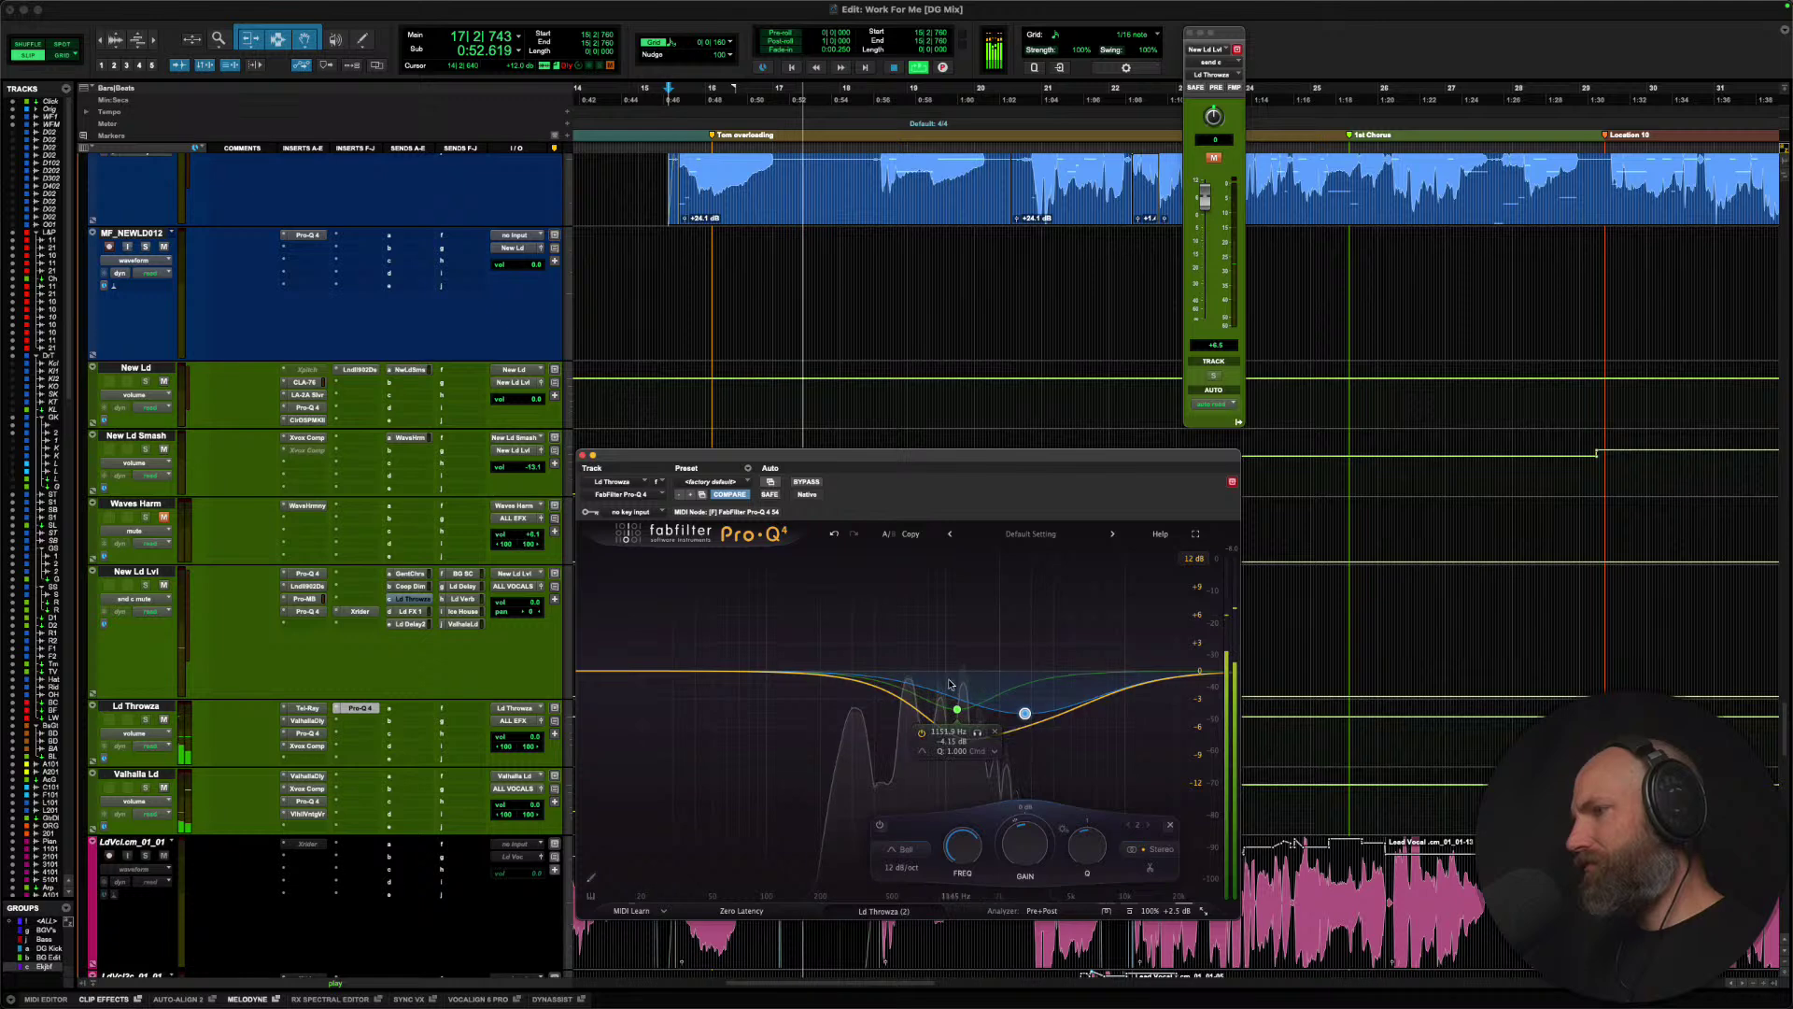
key(space)
key(super+w)
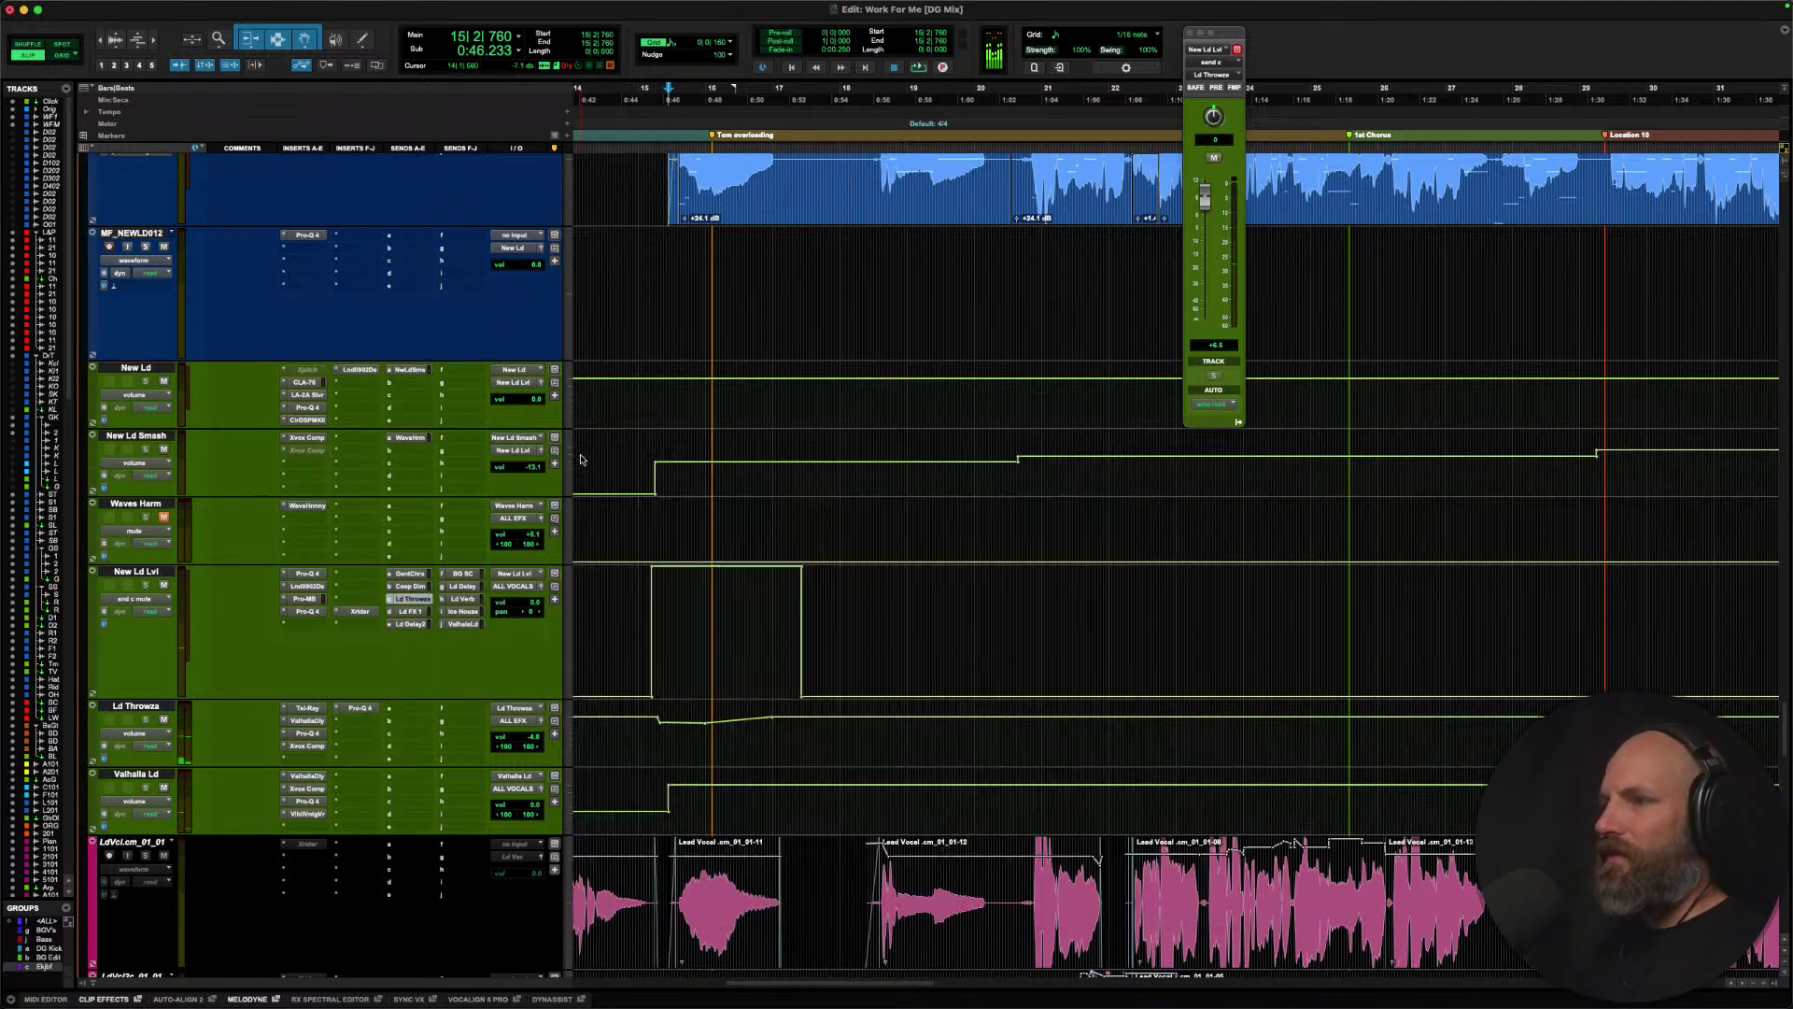
Place the edit cursor at 15|3|160 on the MF_NEWLDV01 lead vocal track.
scroll(644, 495, up, 3)
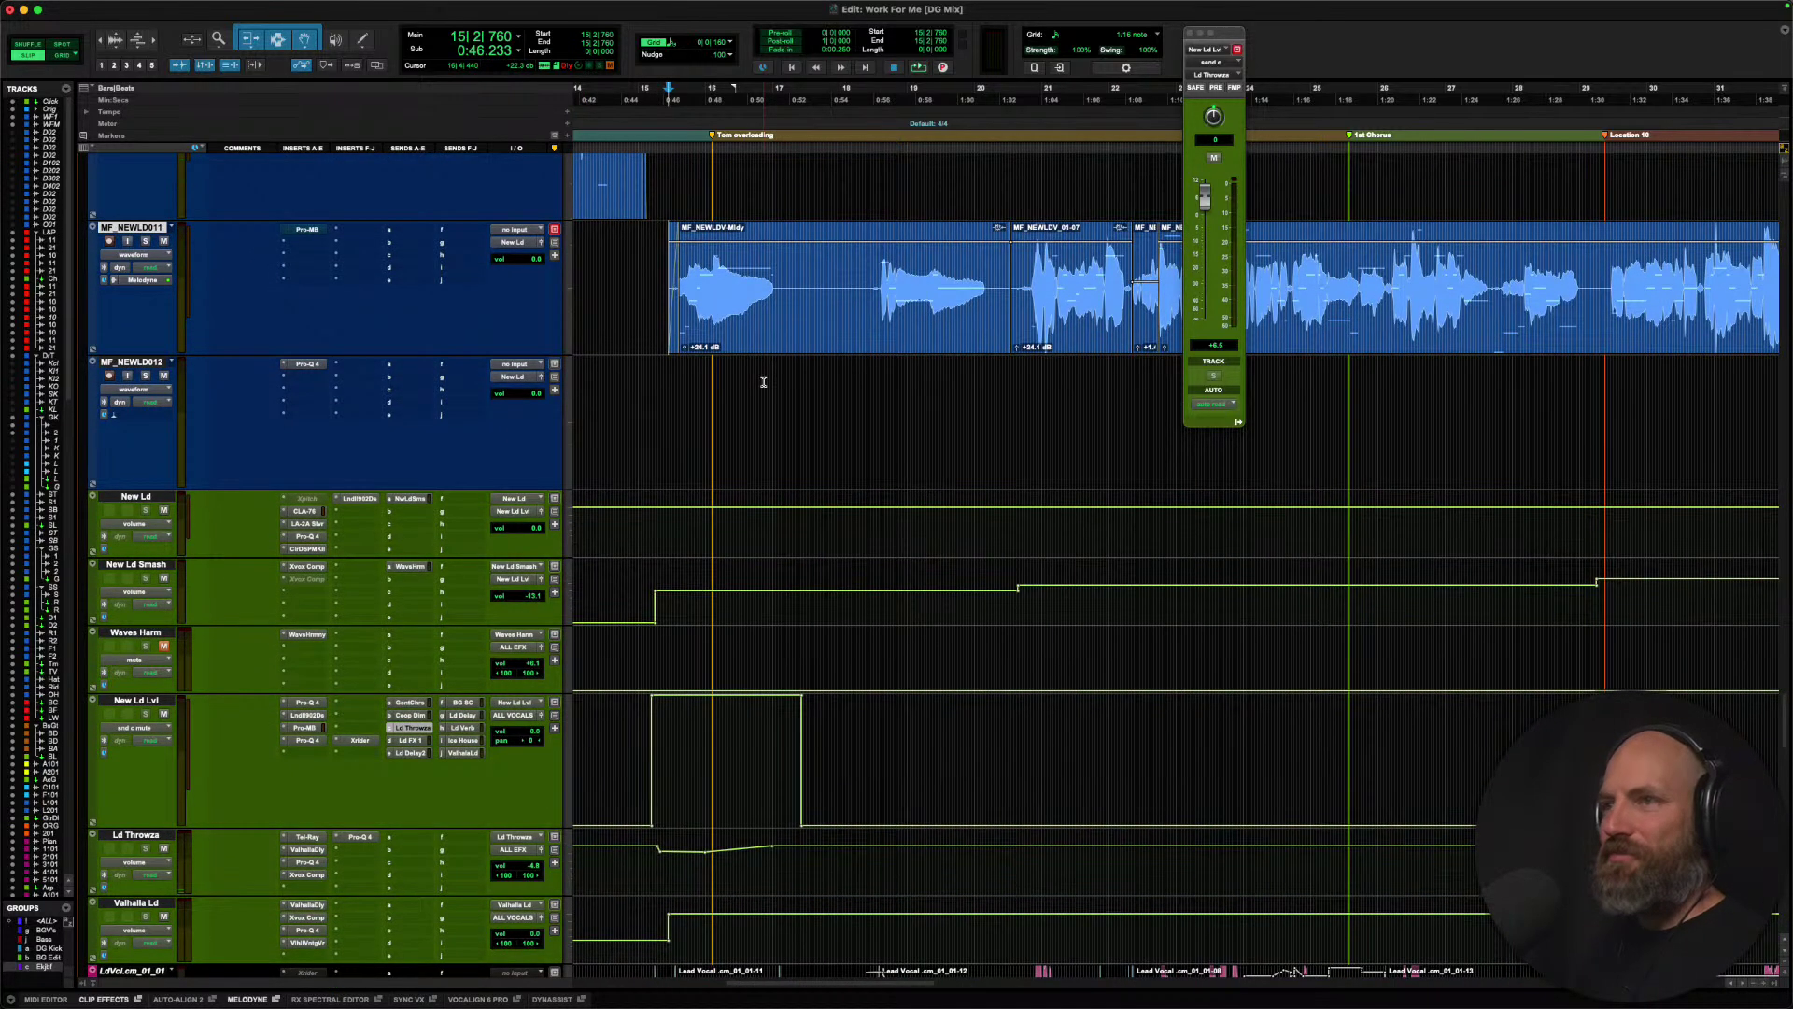
scroll(691, 467, up, 4)
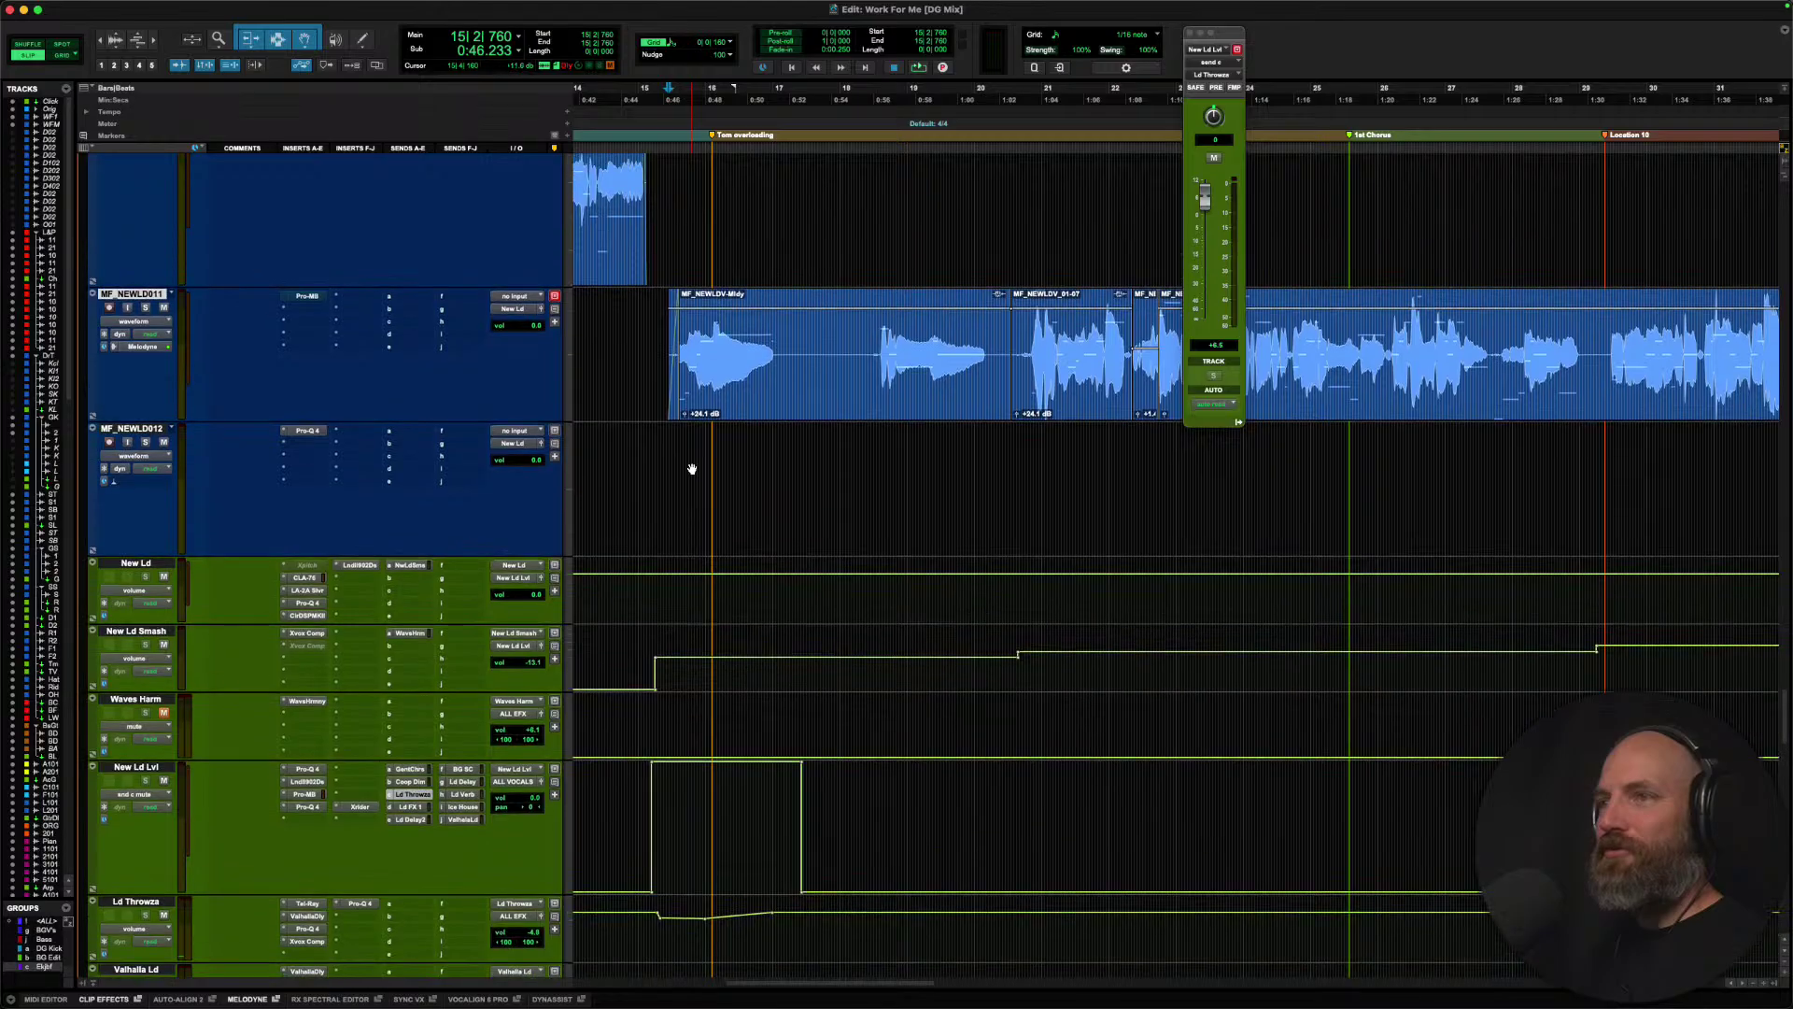
scroll(692, 468, up, 1)
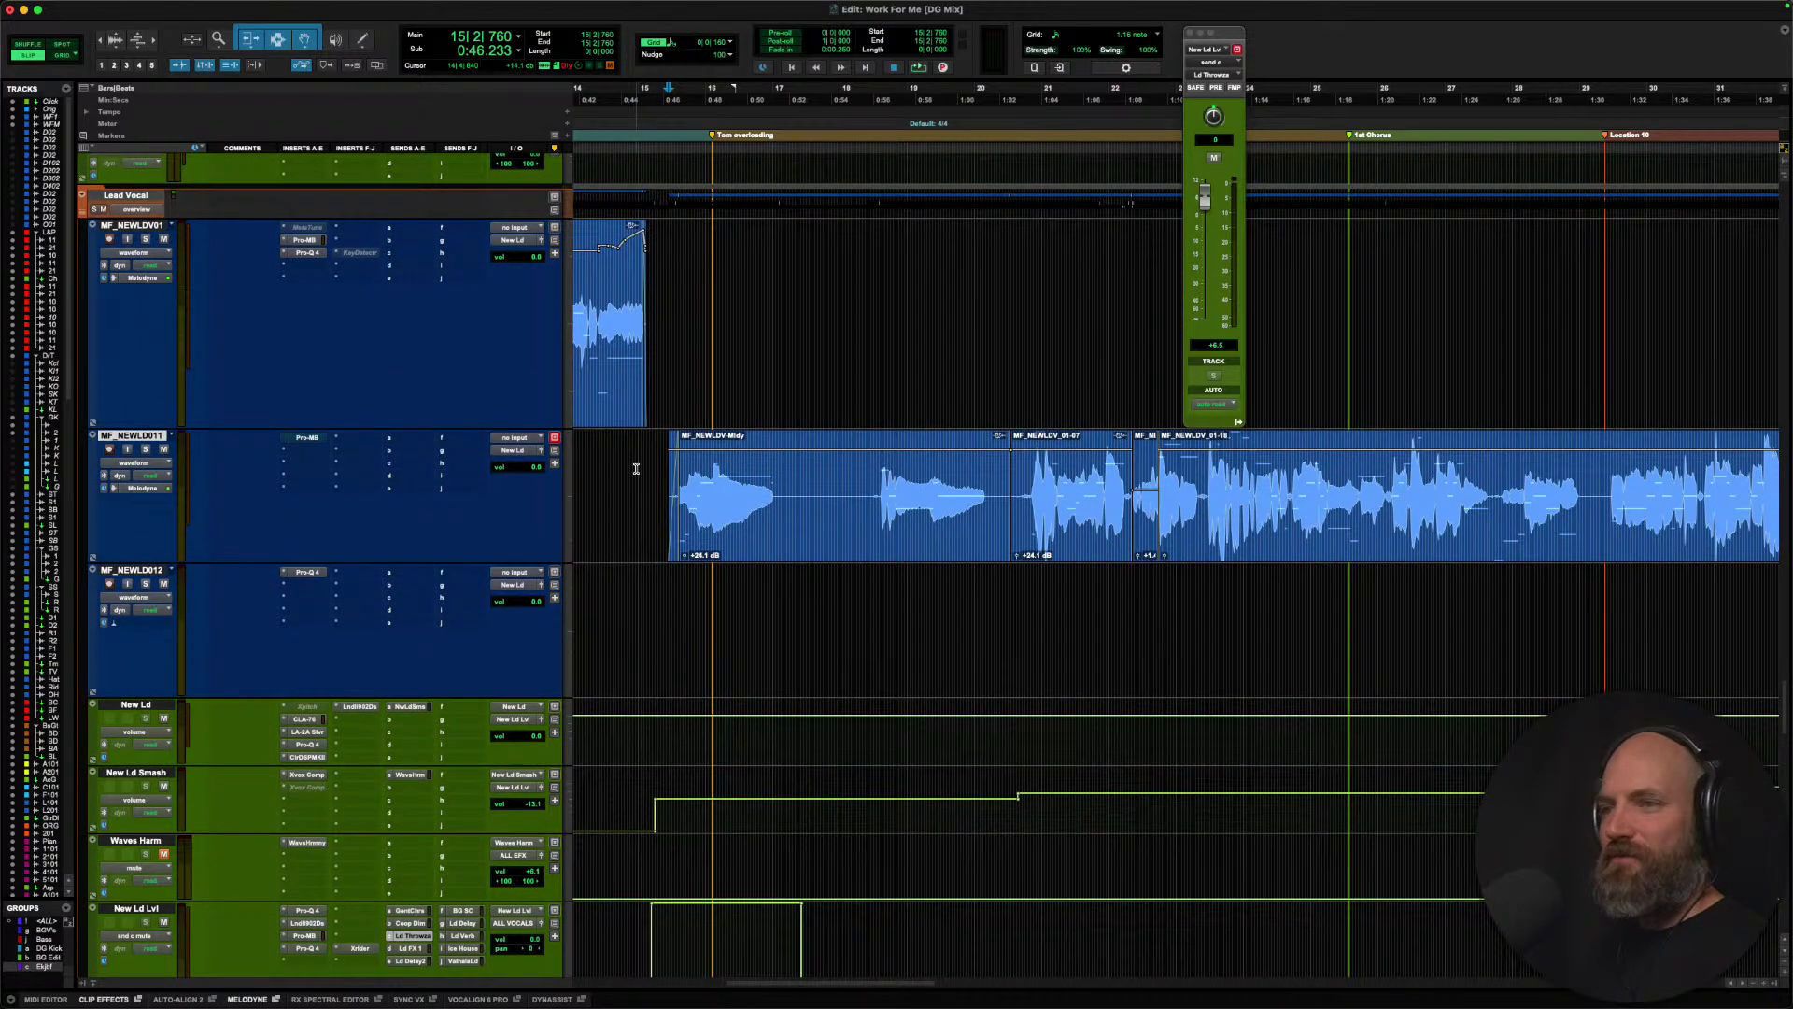
click(677, 302)
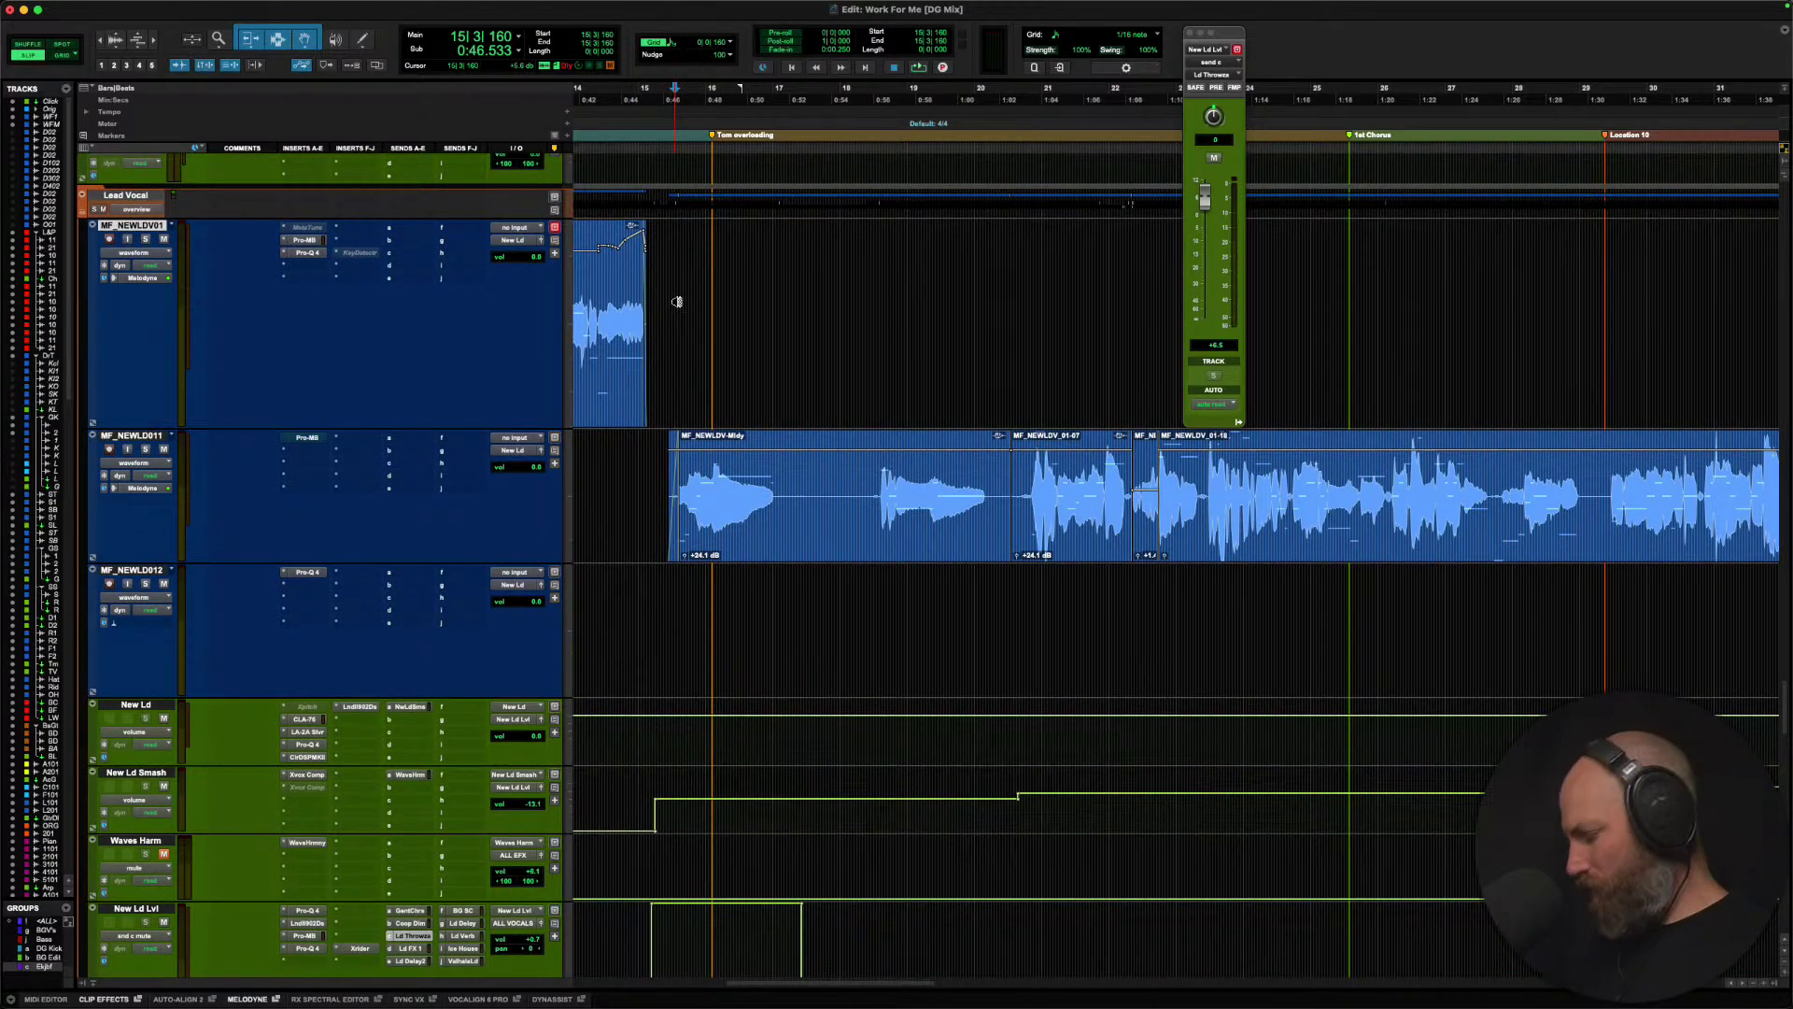
key(ctrl+Down)
Open the MF_NEWLDV-Midy clip on MF_NEWLD011 in the Melodyne editor, with the cursor at the clip's start, 15|2|760.
scroll(677, 302, down, 4)
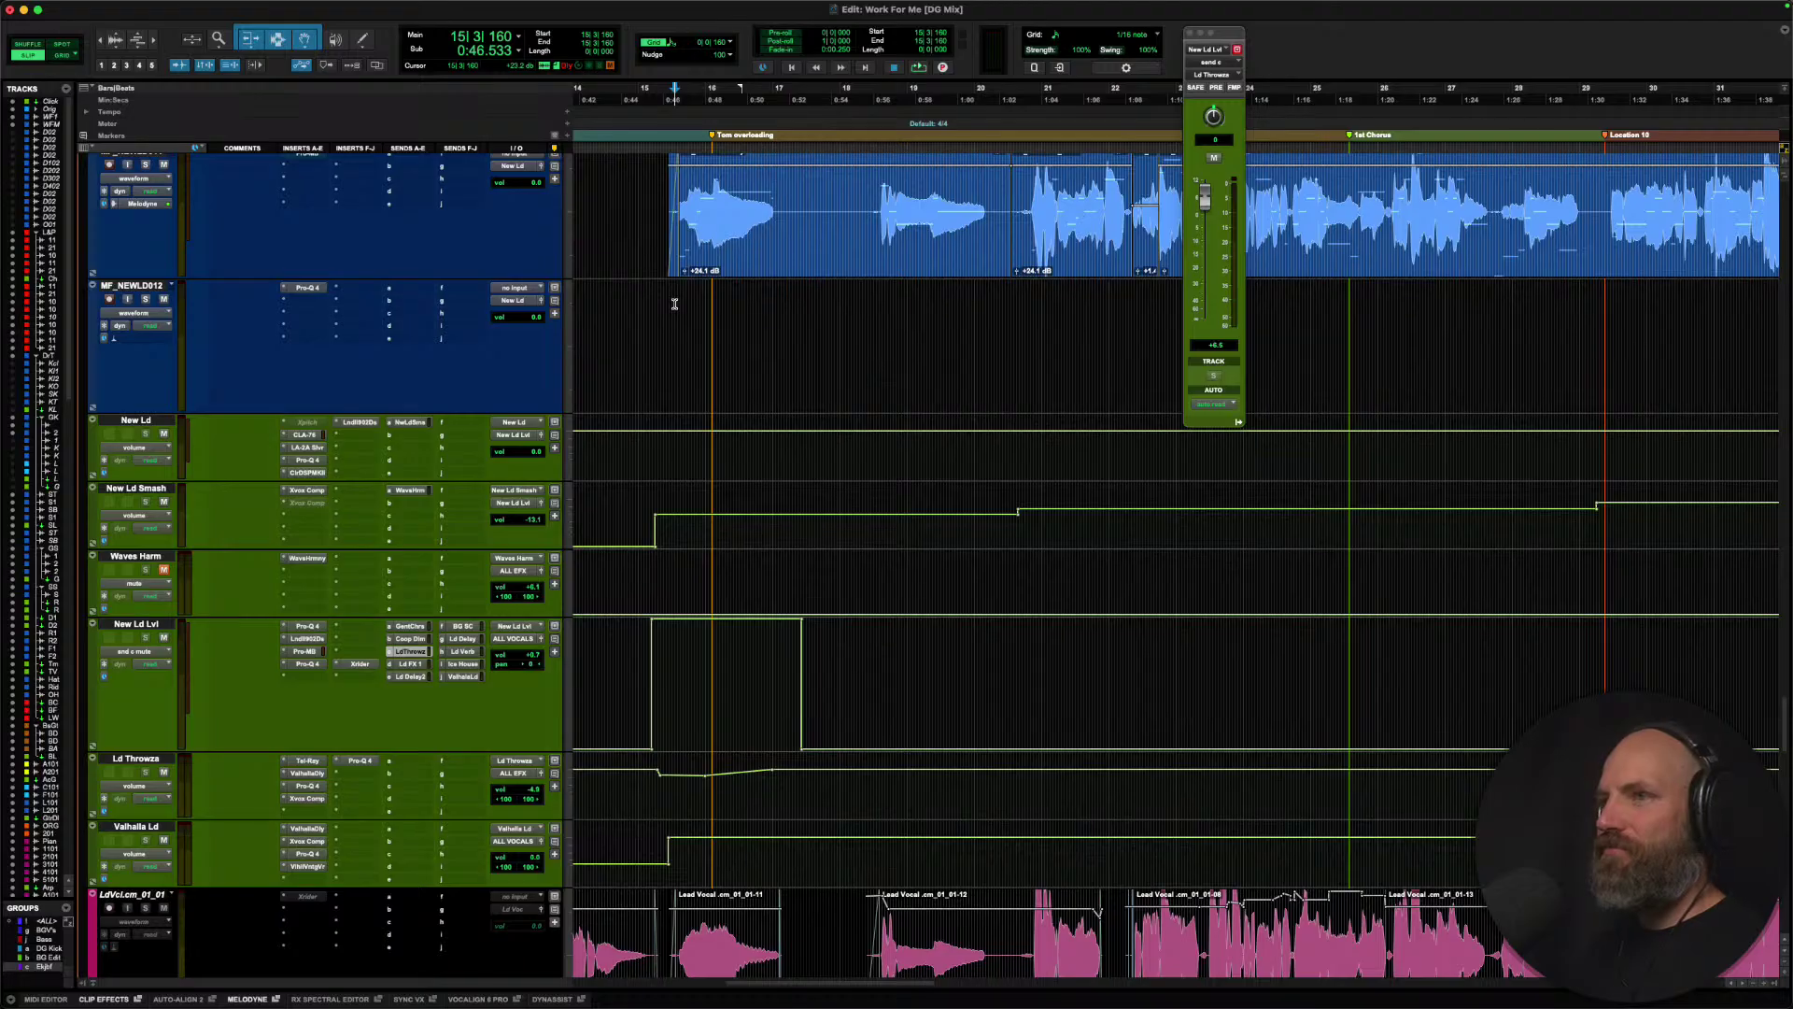
click(649, 183)
double_click(669, 215)
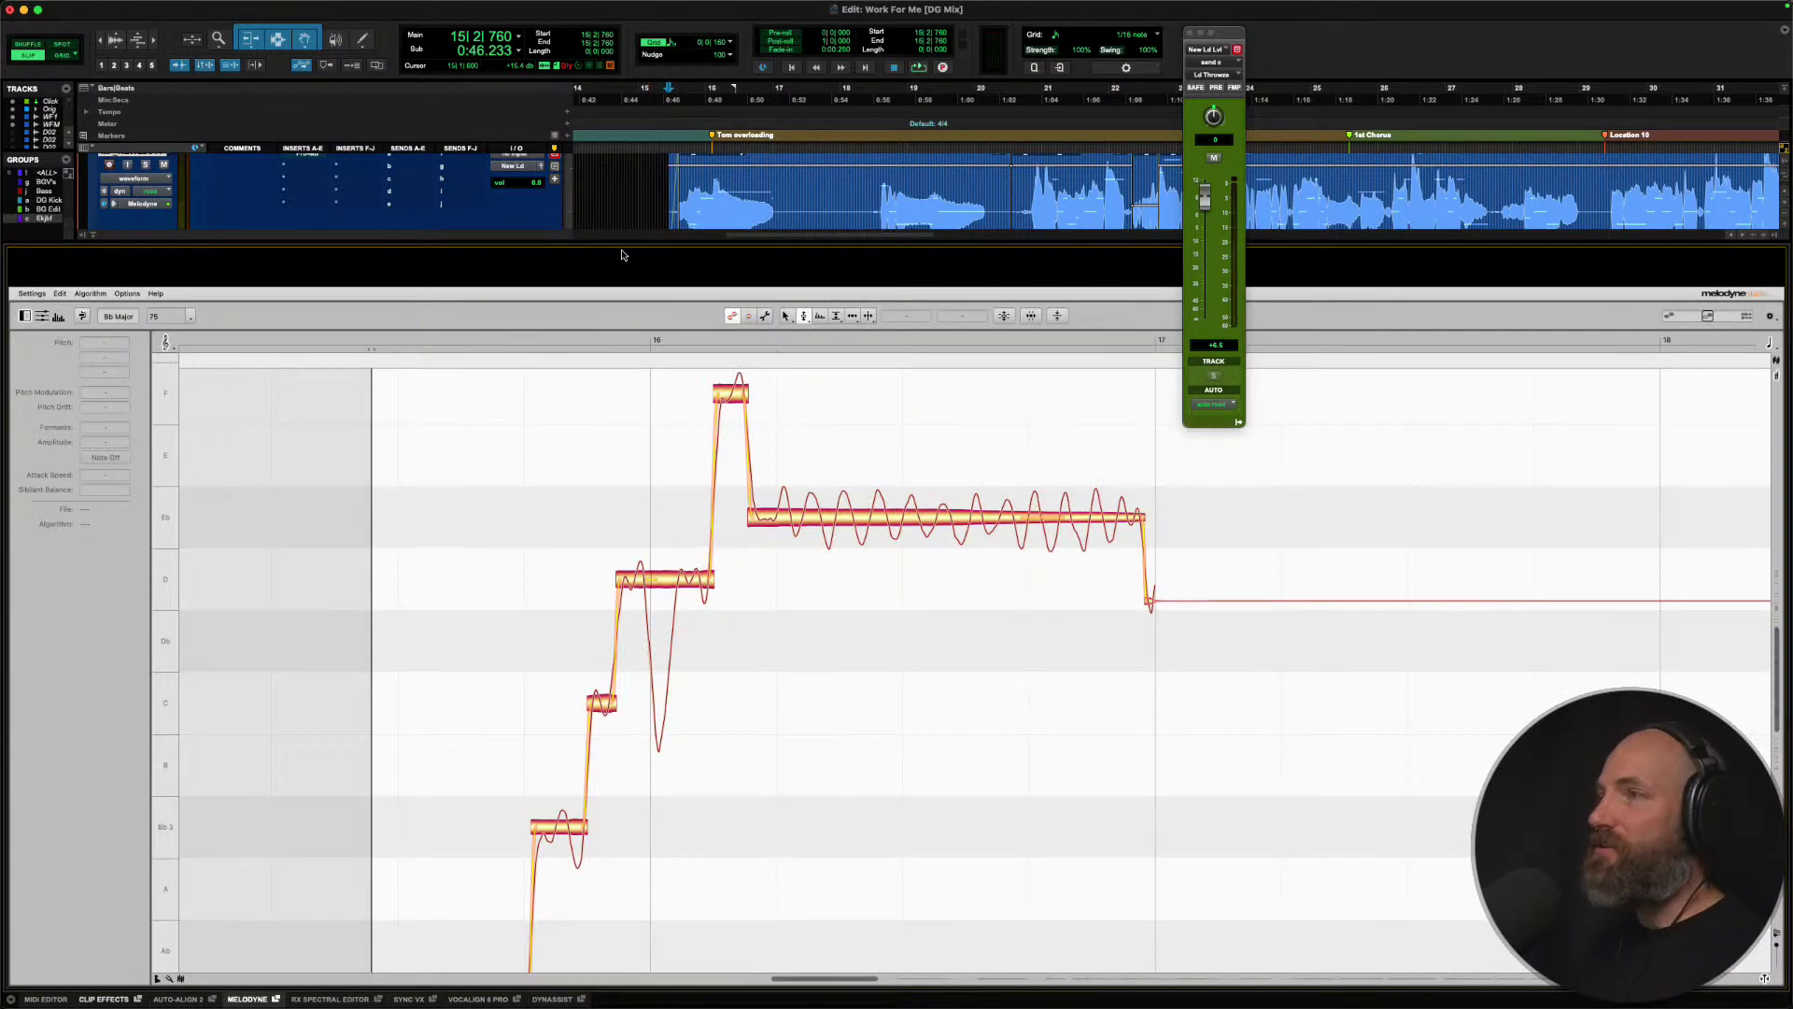
Set the cursor at 15|2|000 in the gap before the MF_NEWLDV-Midy clip, and advance it to the clip's start.
scroll(634, 191, down, 2)
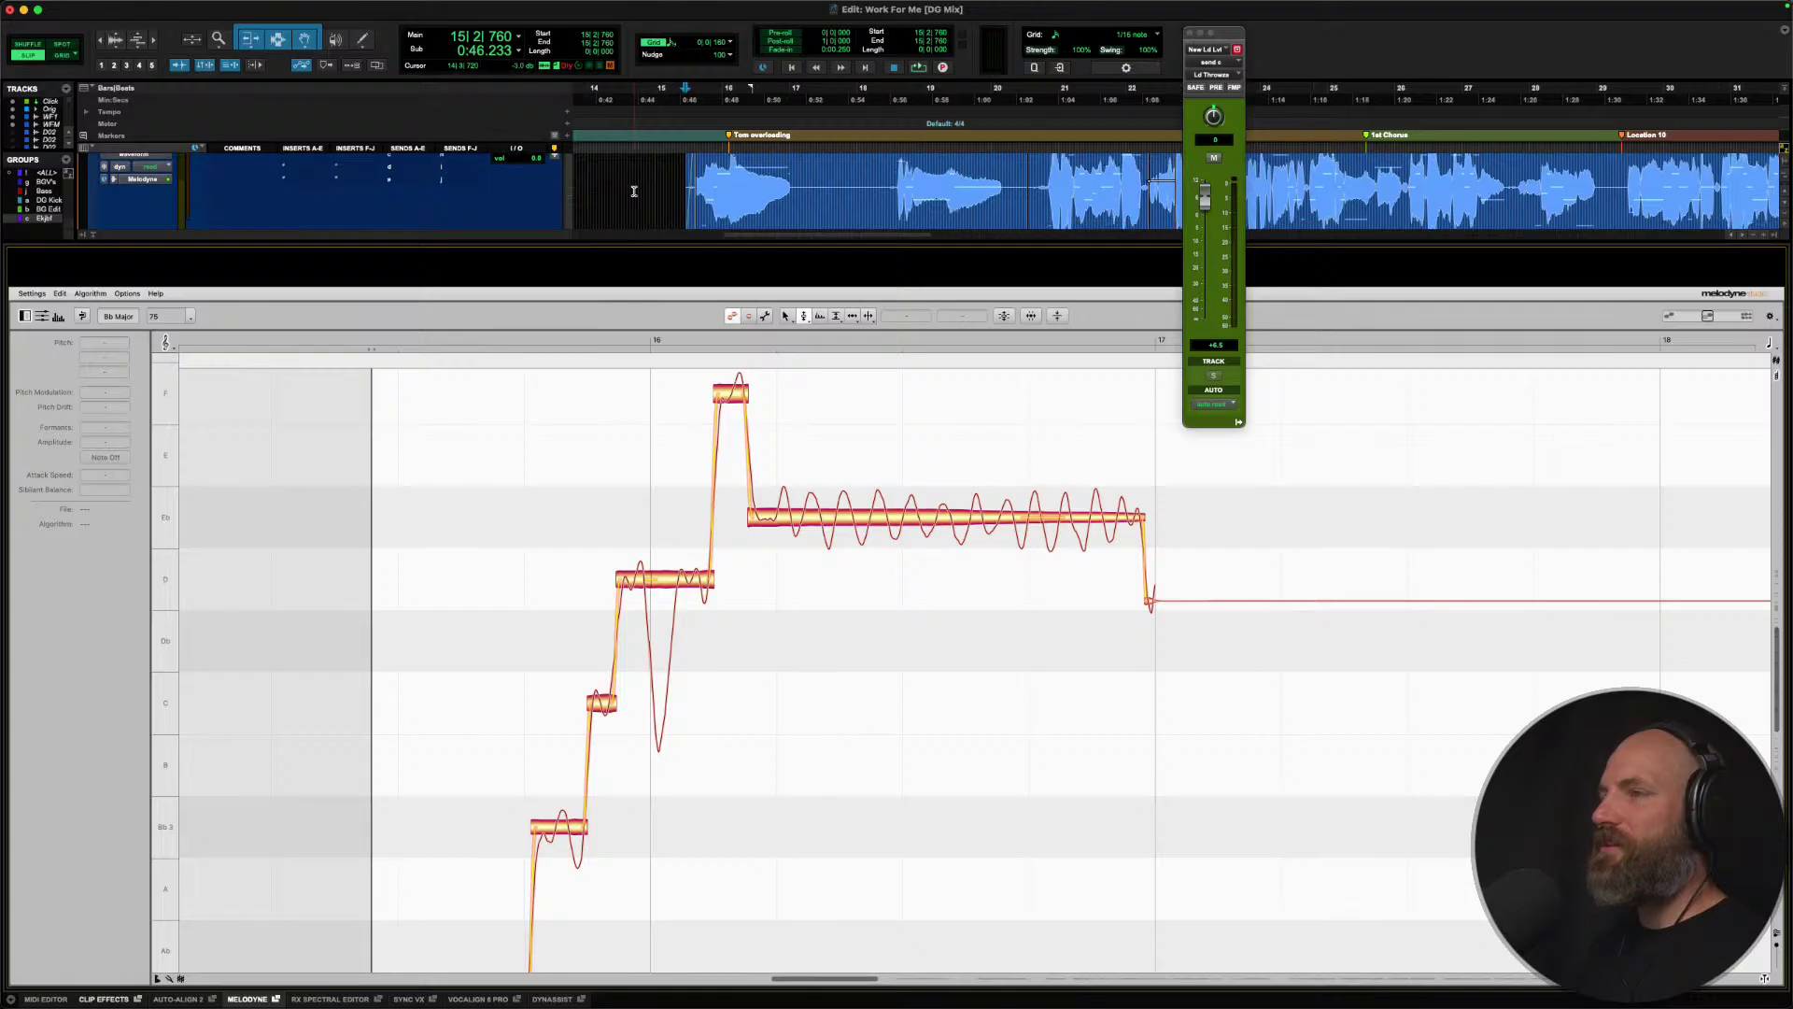
scroll(634, 192, right, 2)
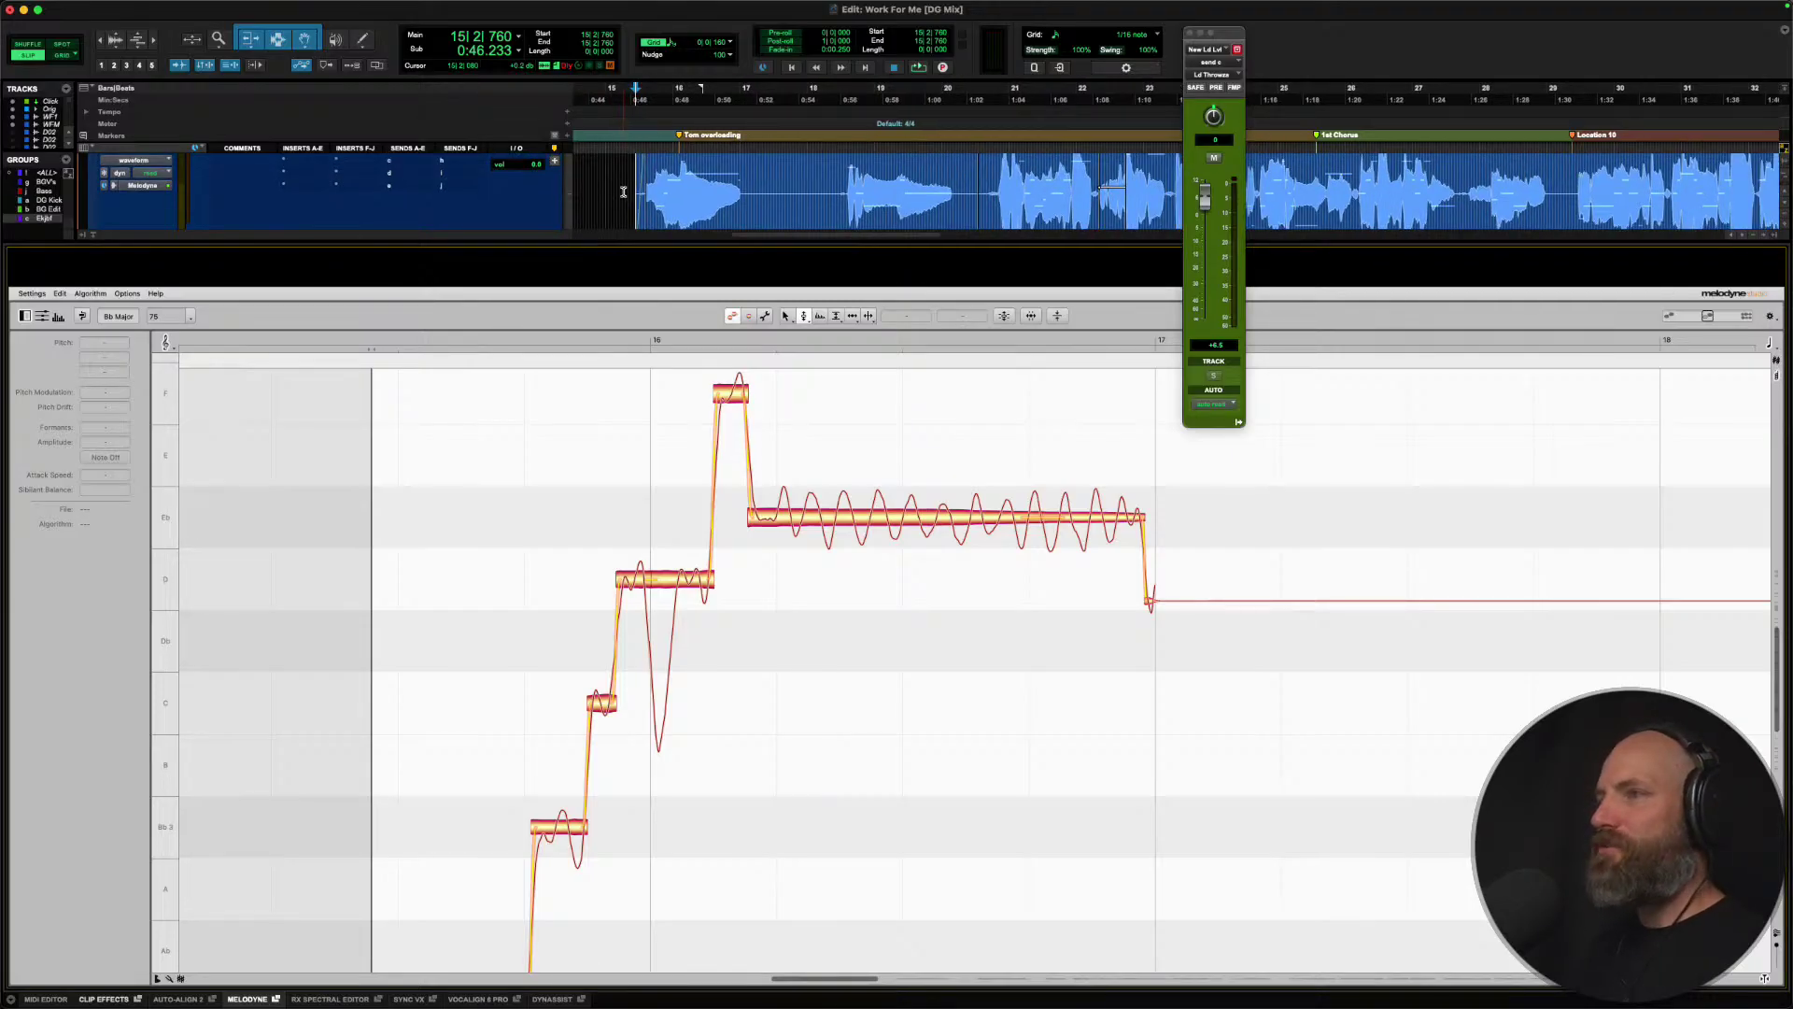
click(622, 192)
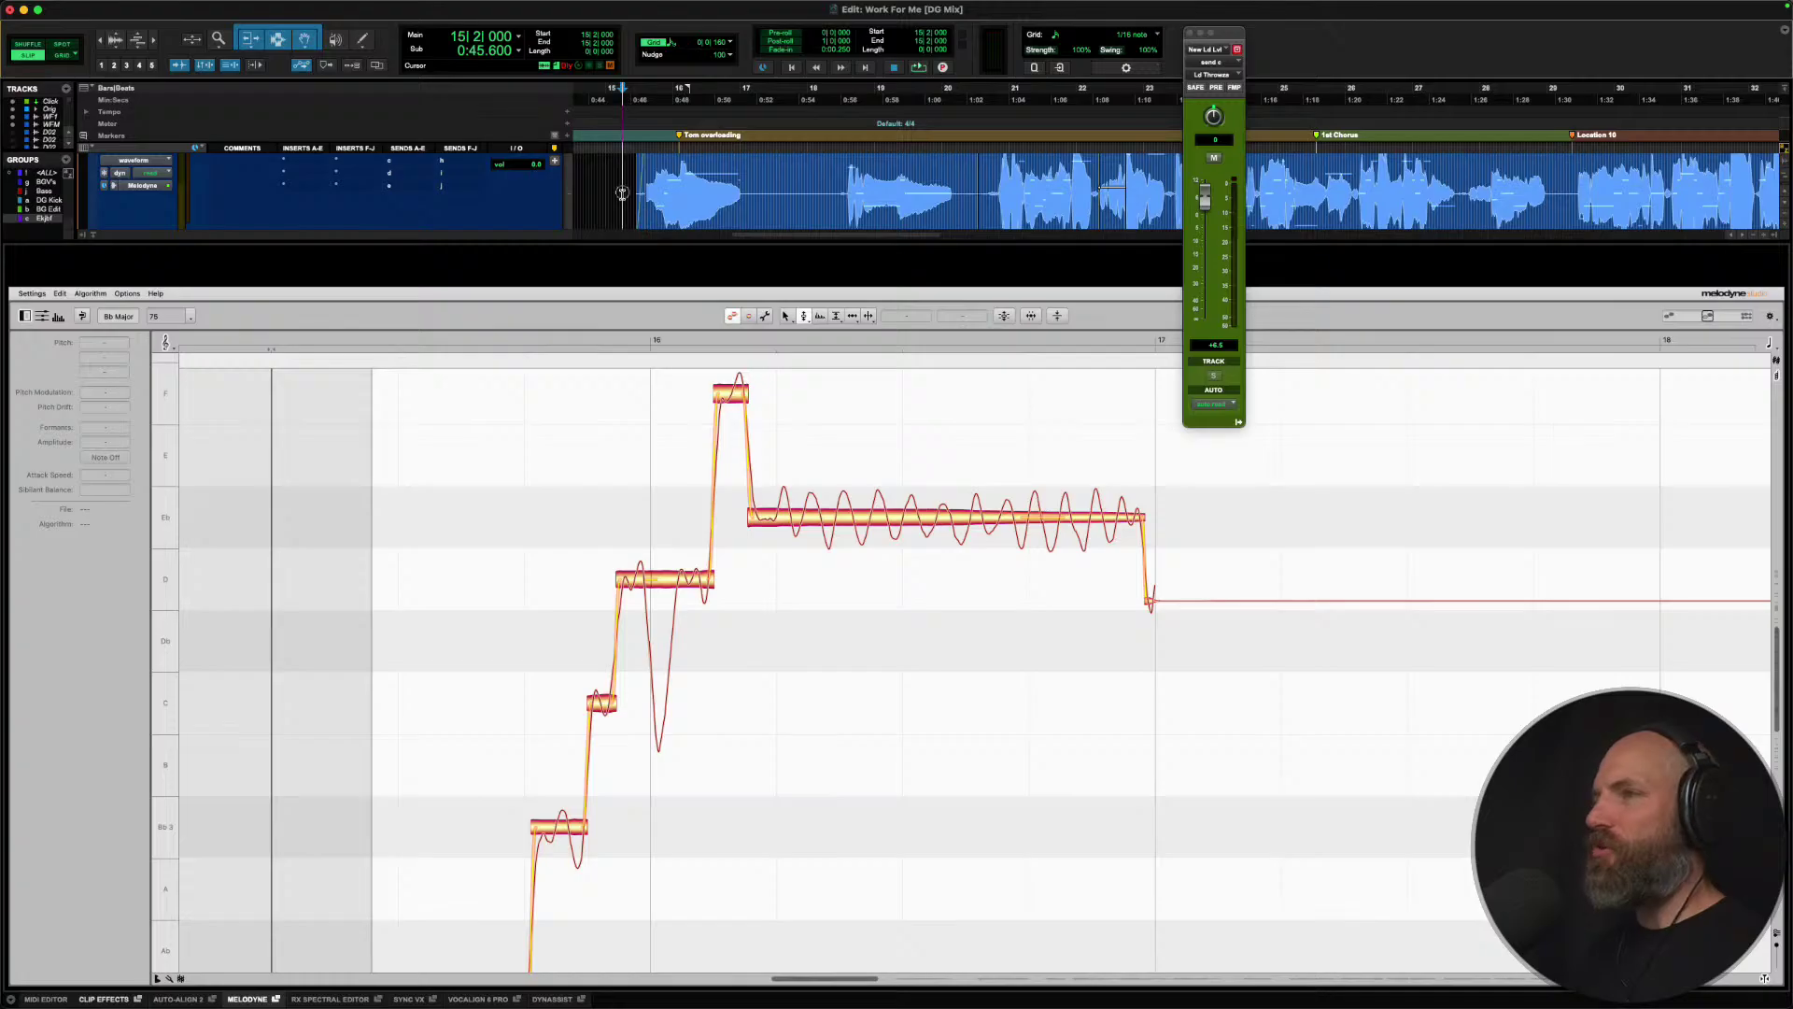
key(Tab)
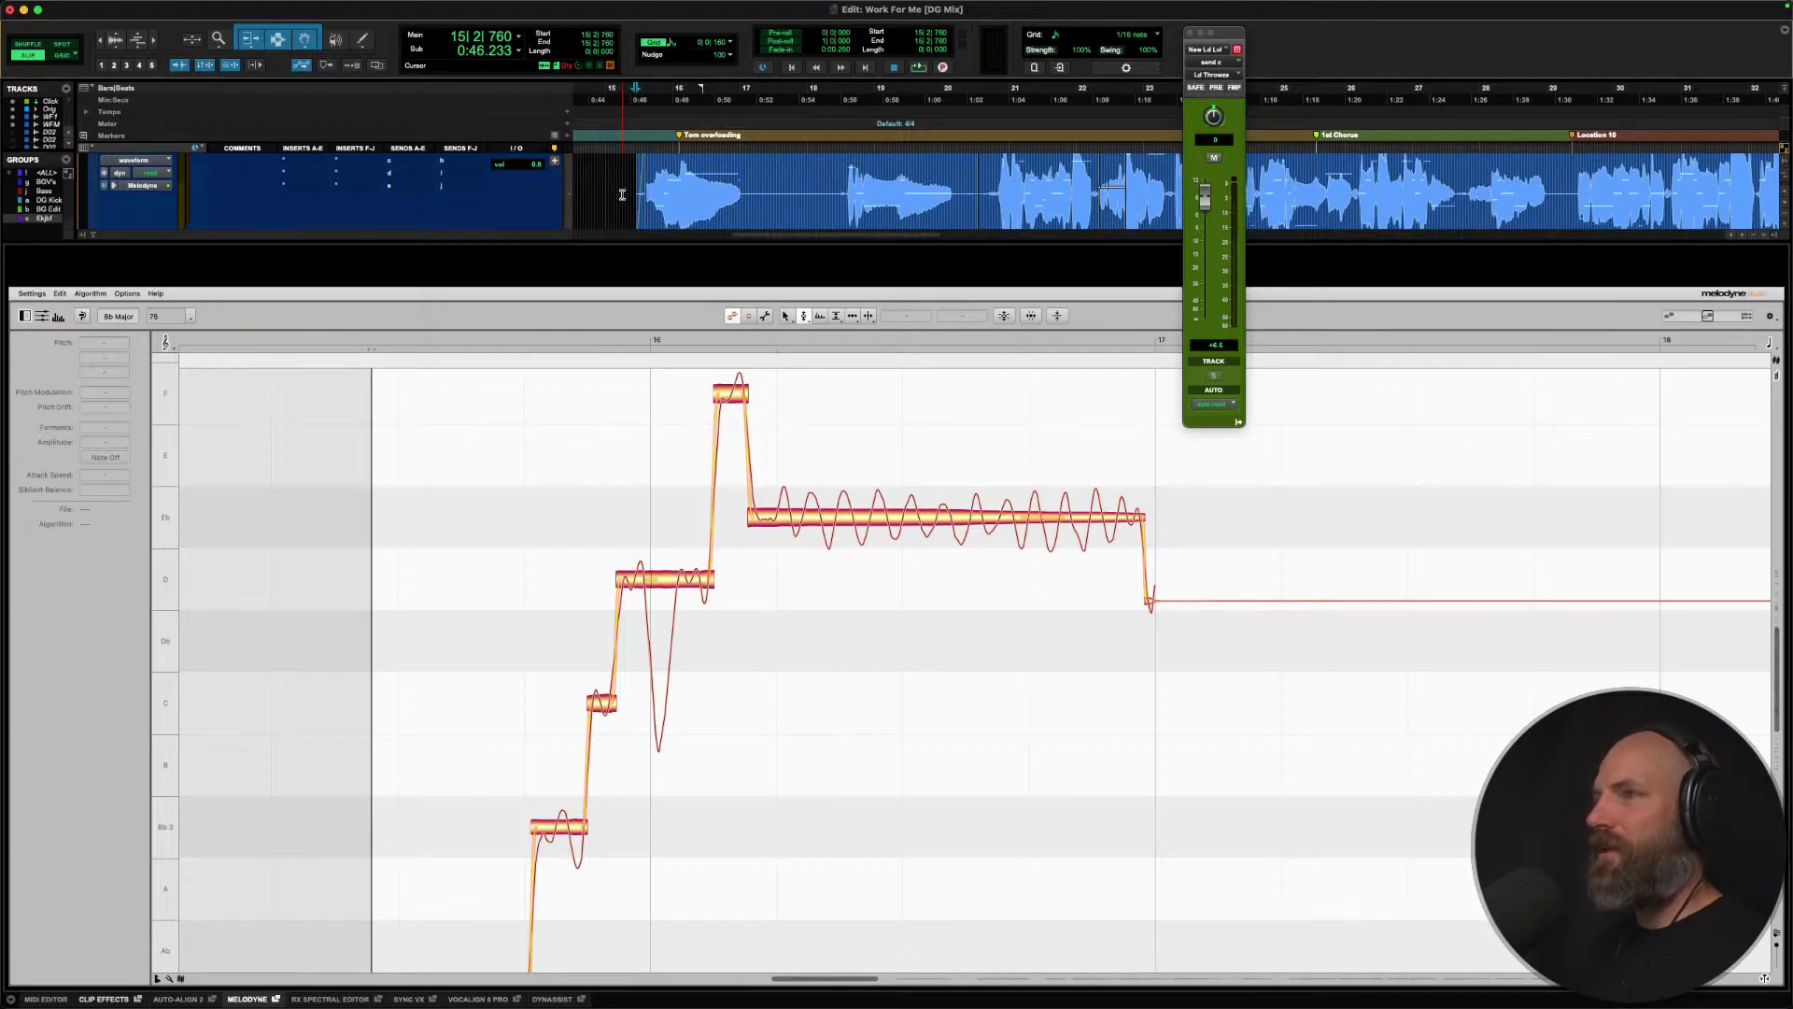
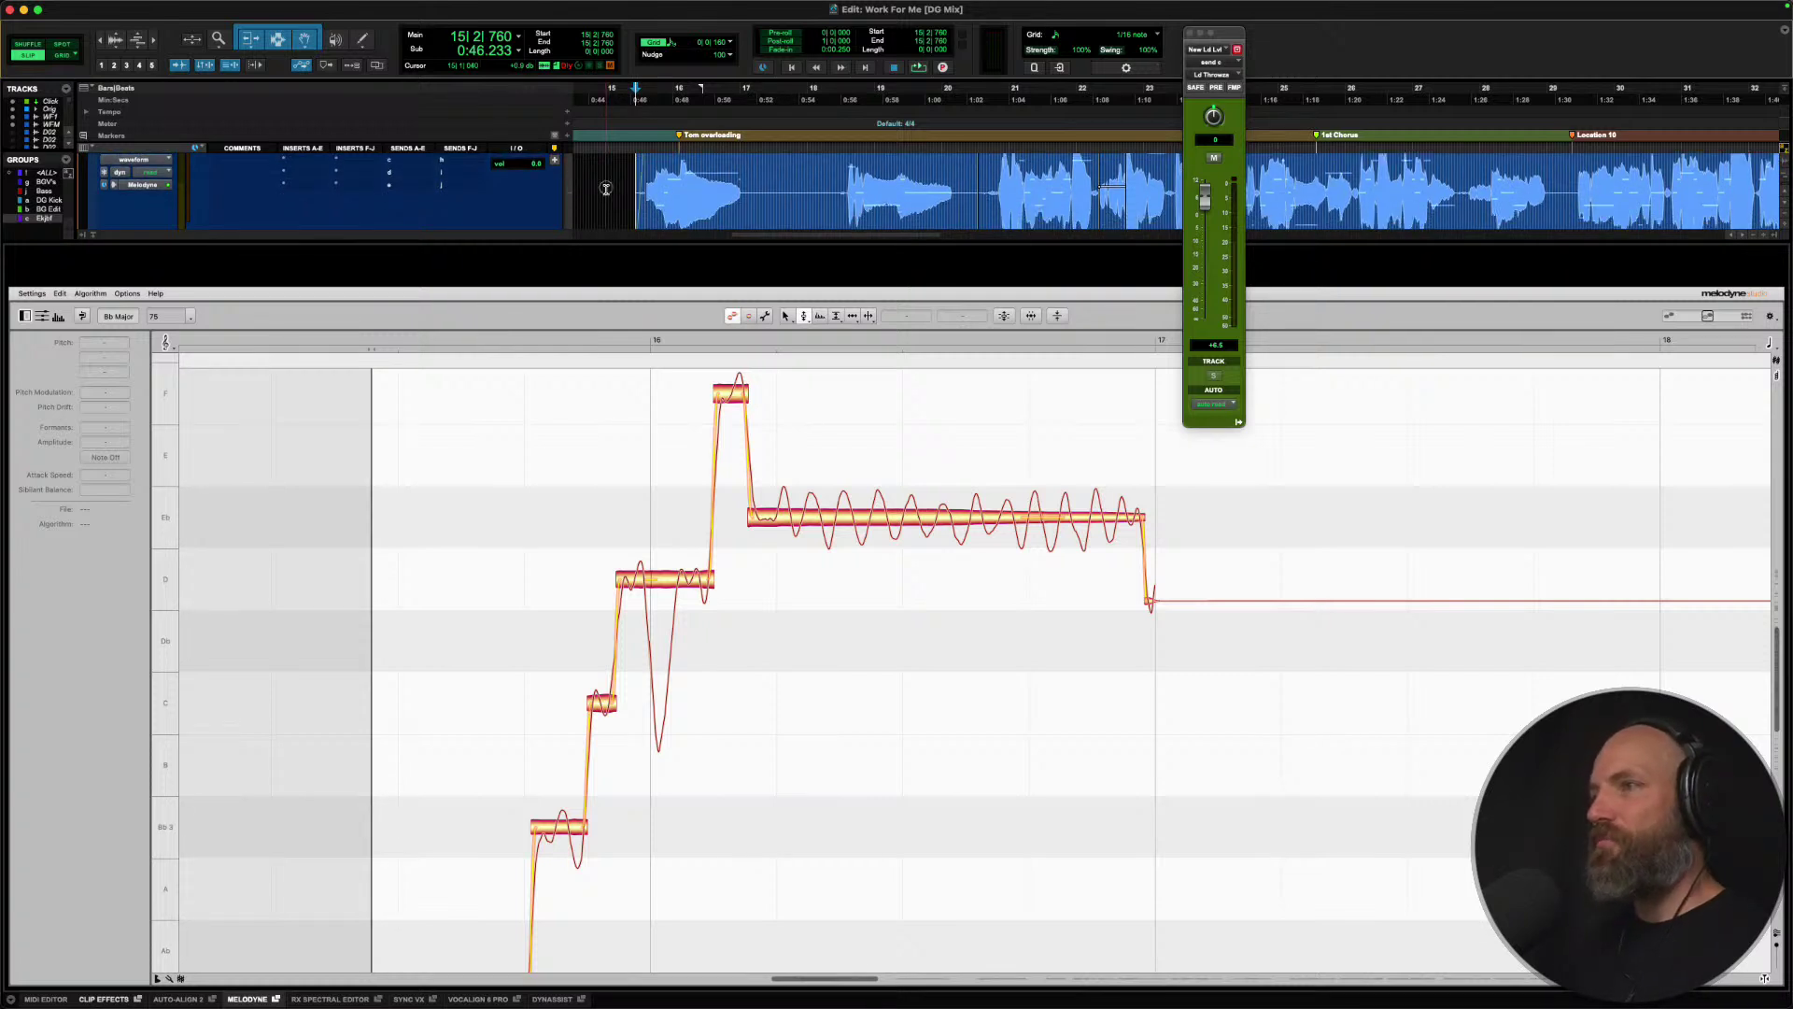
Place the cursor at 15|1|040, in the empty space ahead of the MF_NEWLDV-Midy clip.
scroll(606, 190, right, 2)
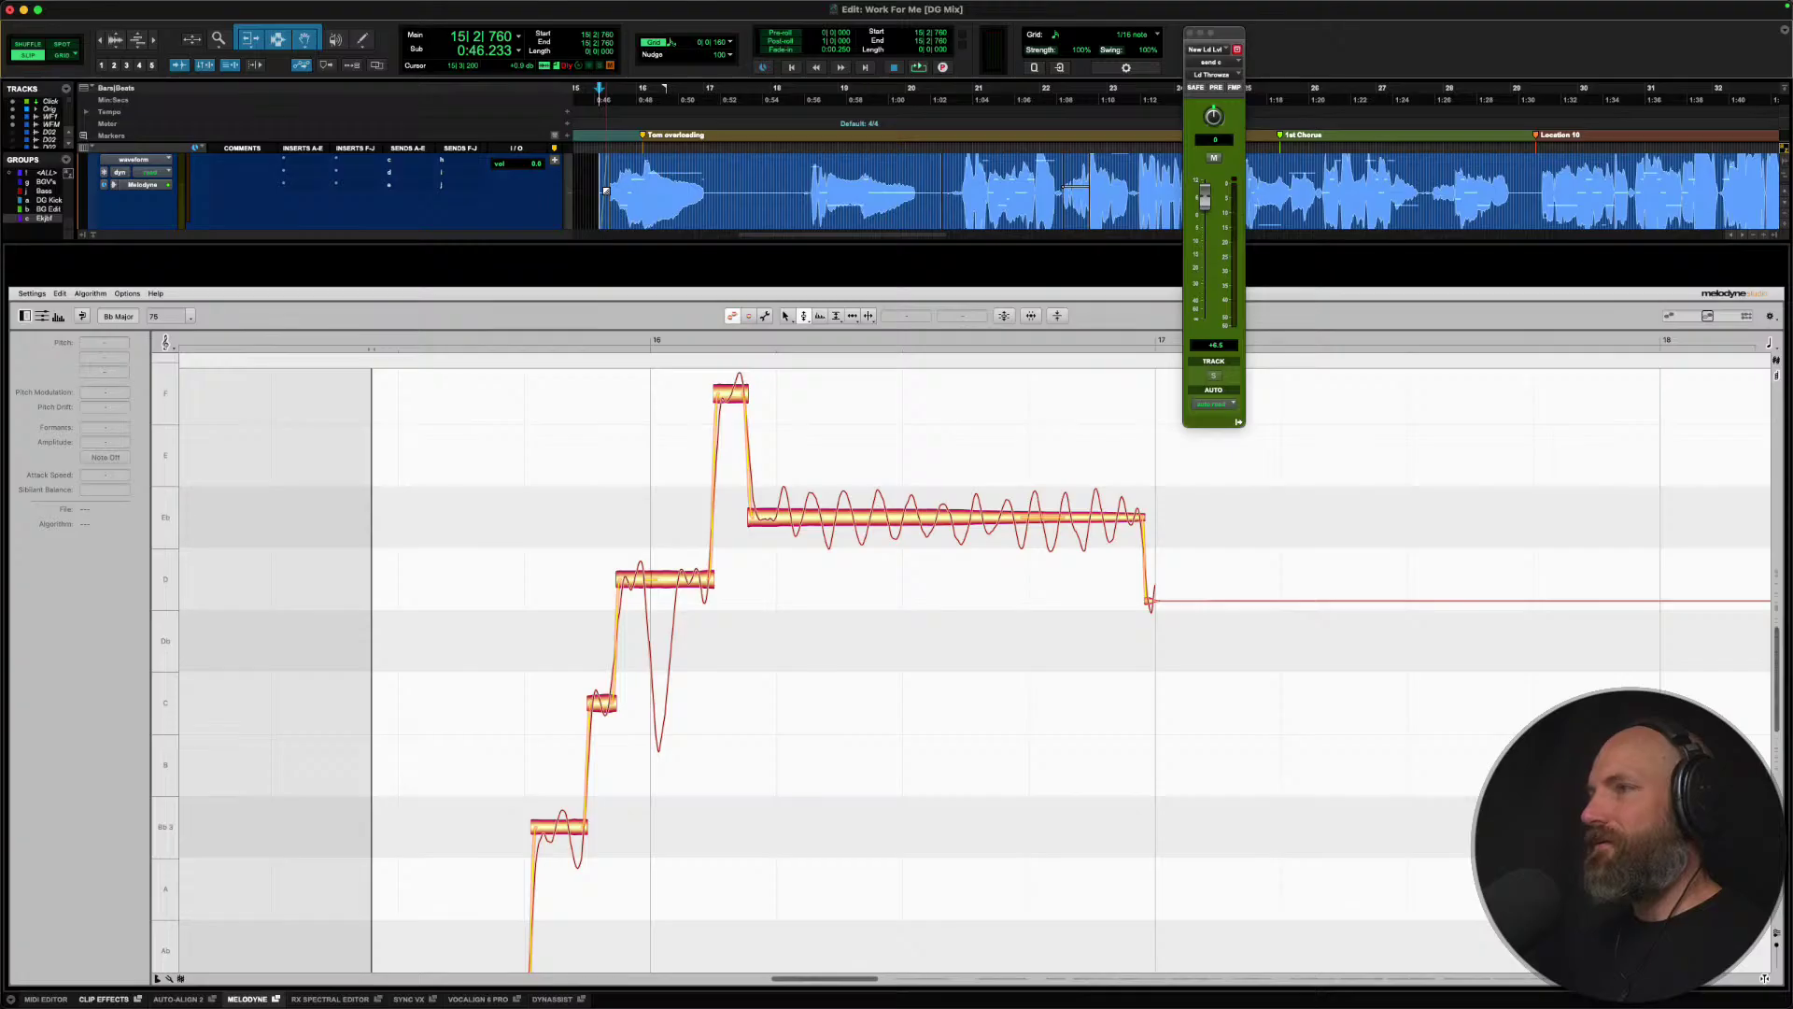
scroll(587, 185, left, 2)
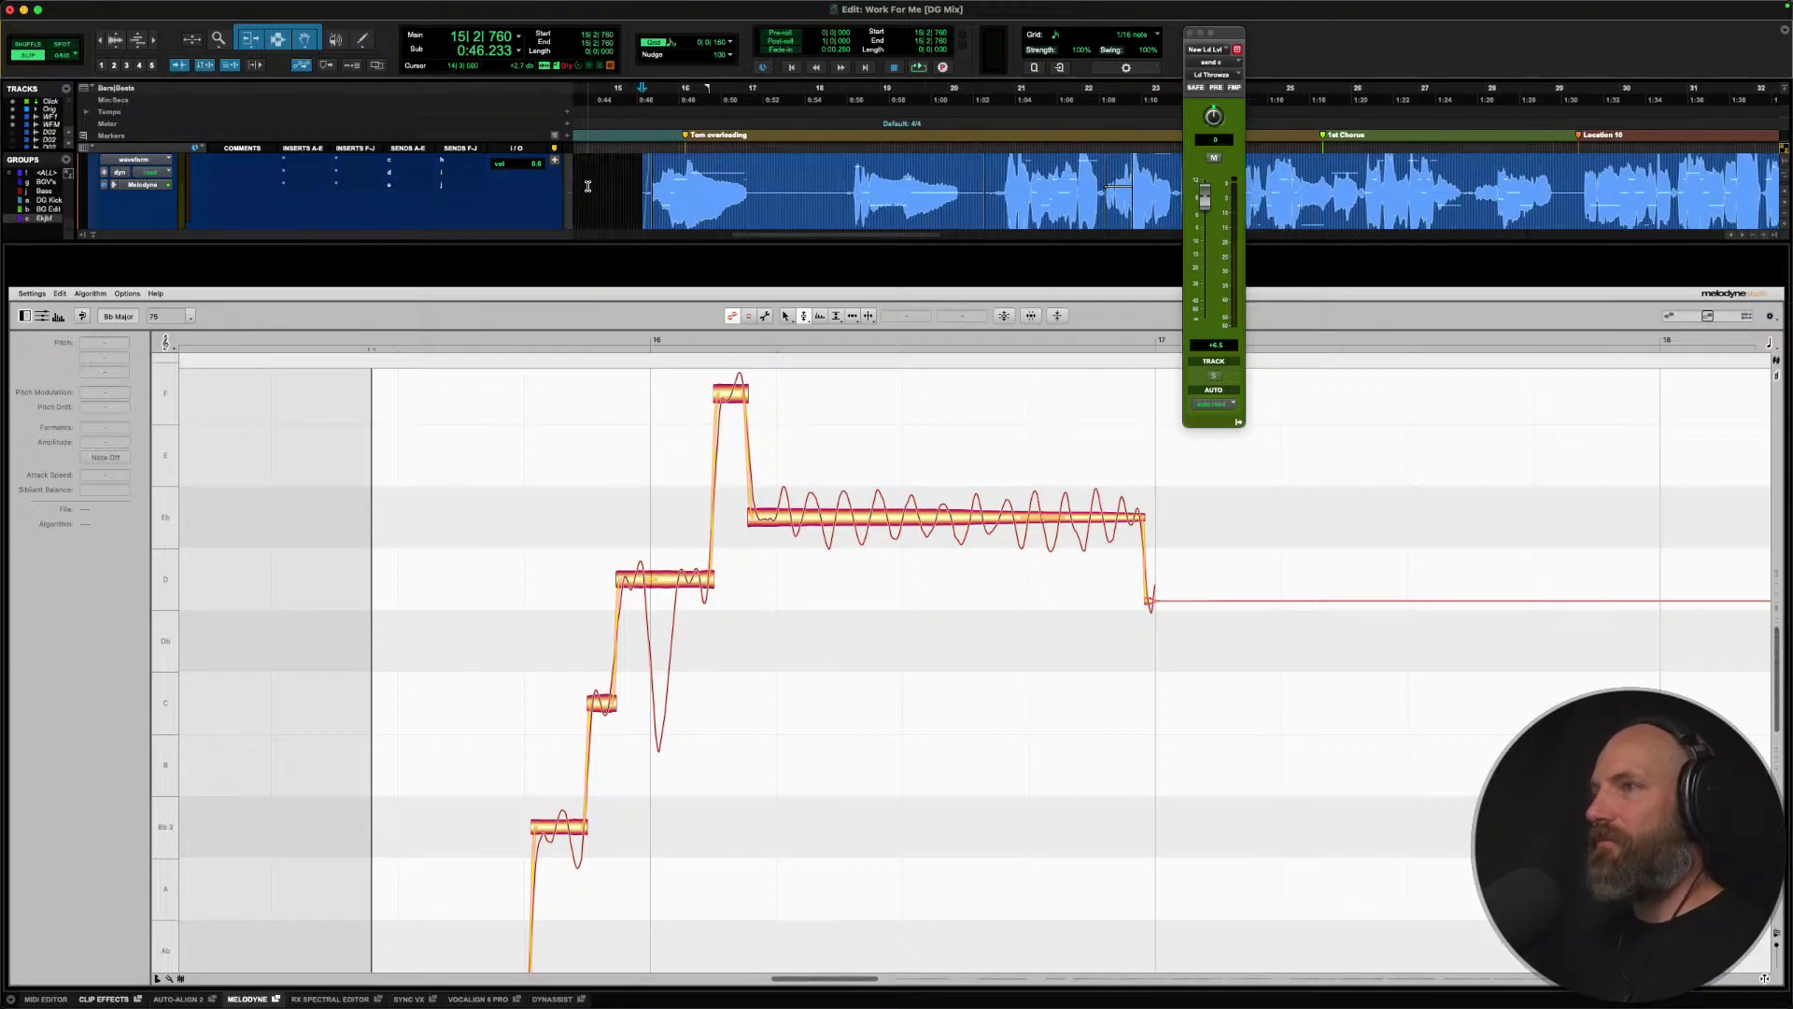
click(611, 187)
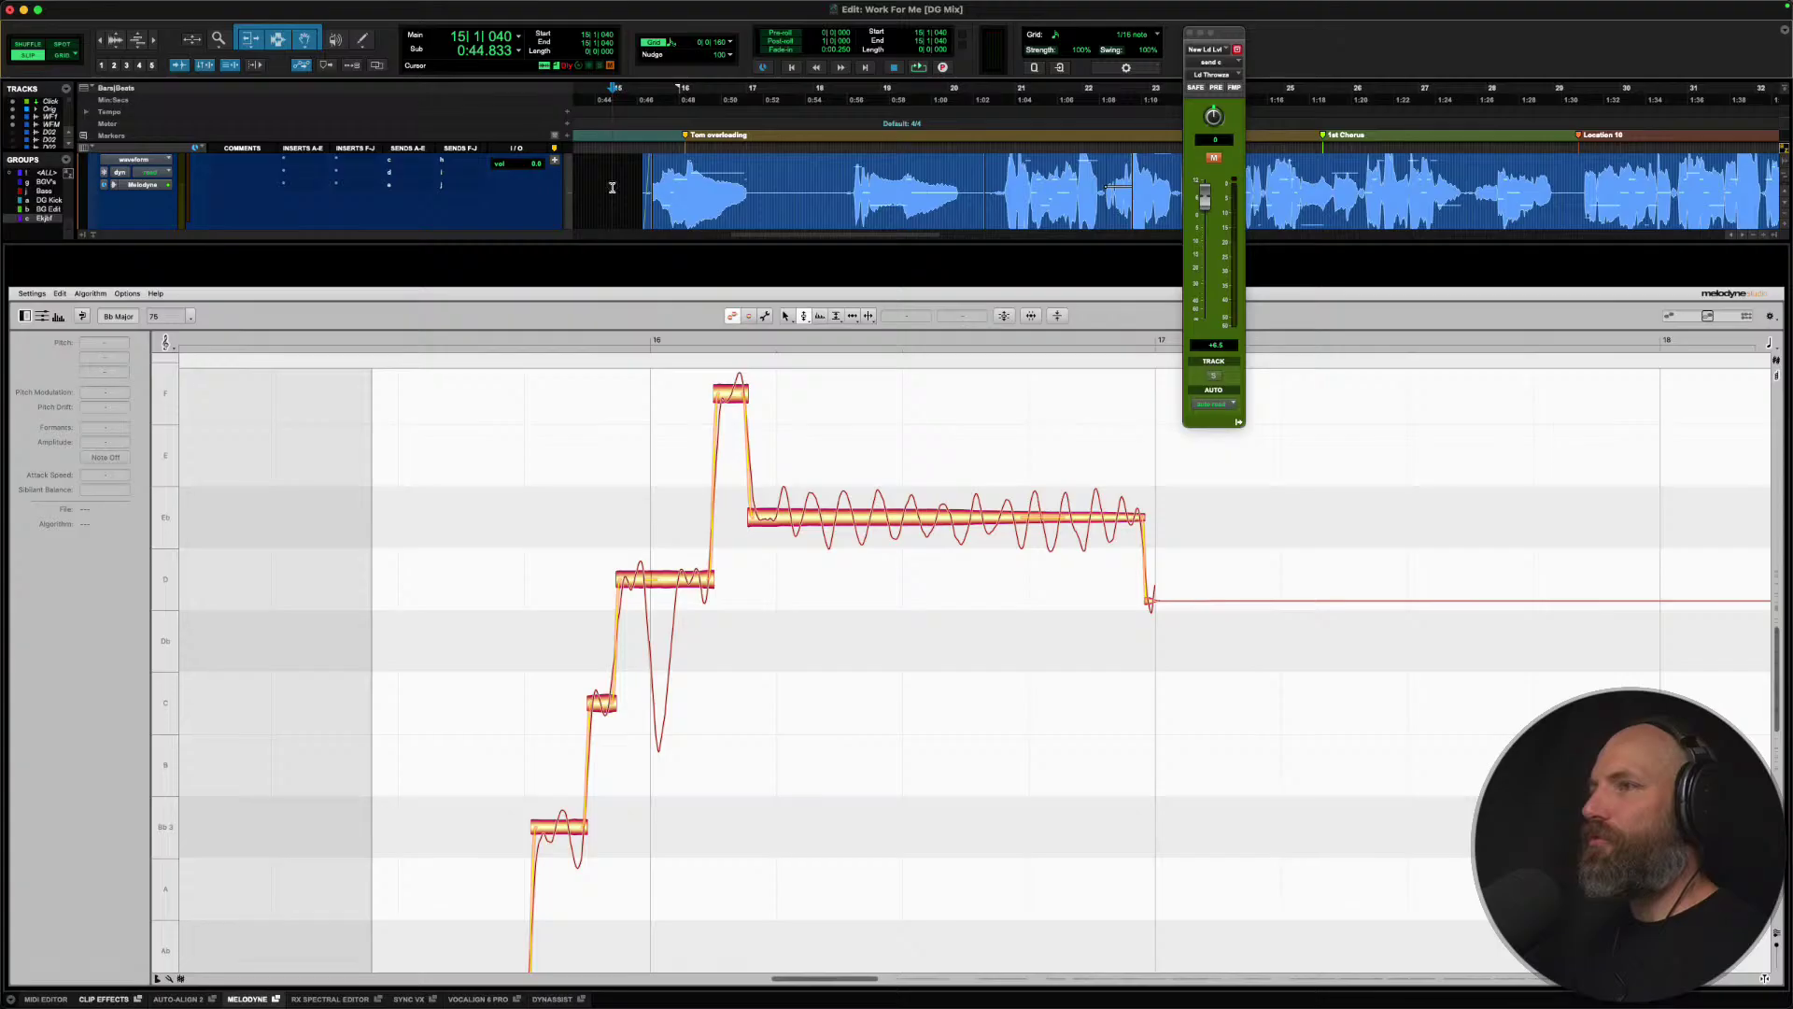
scroll(612, 187, right, 2)
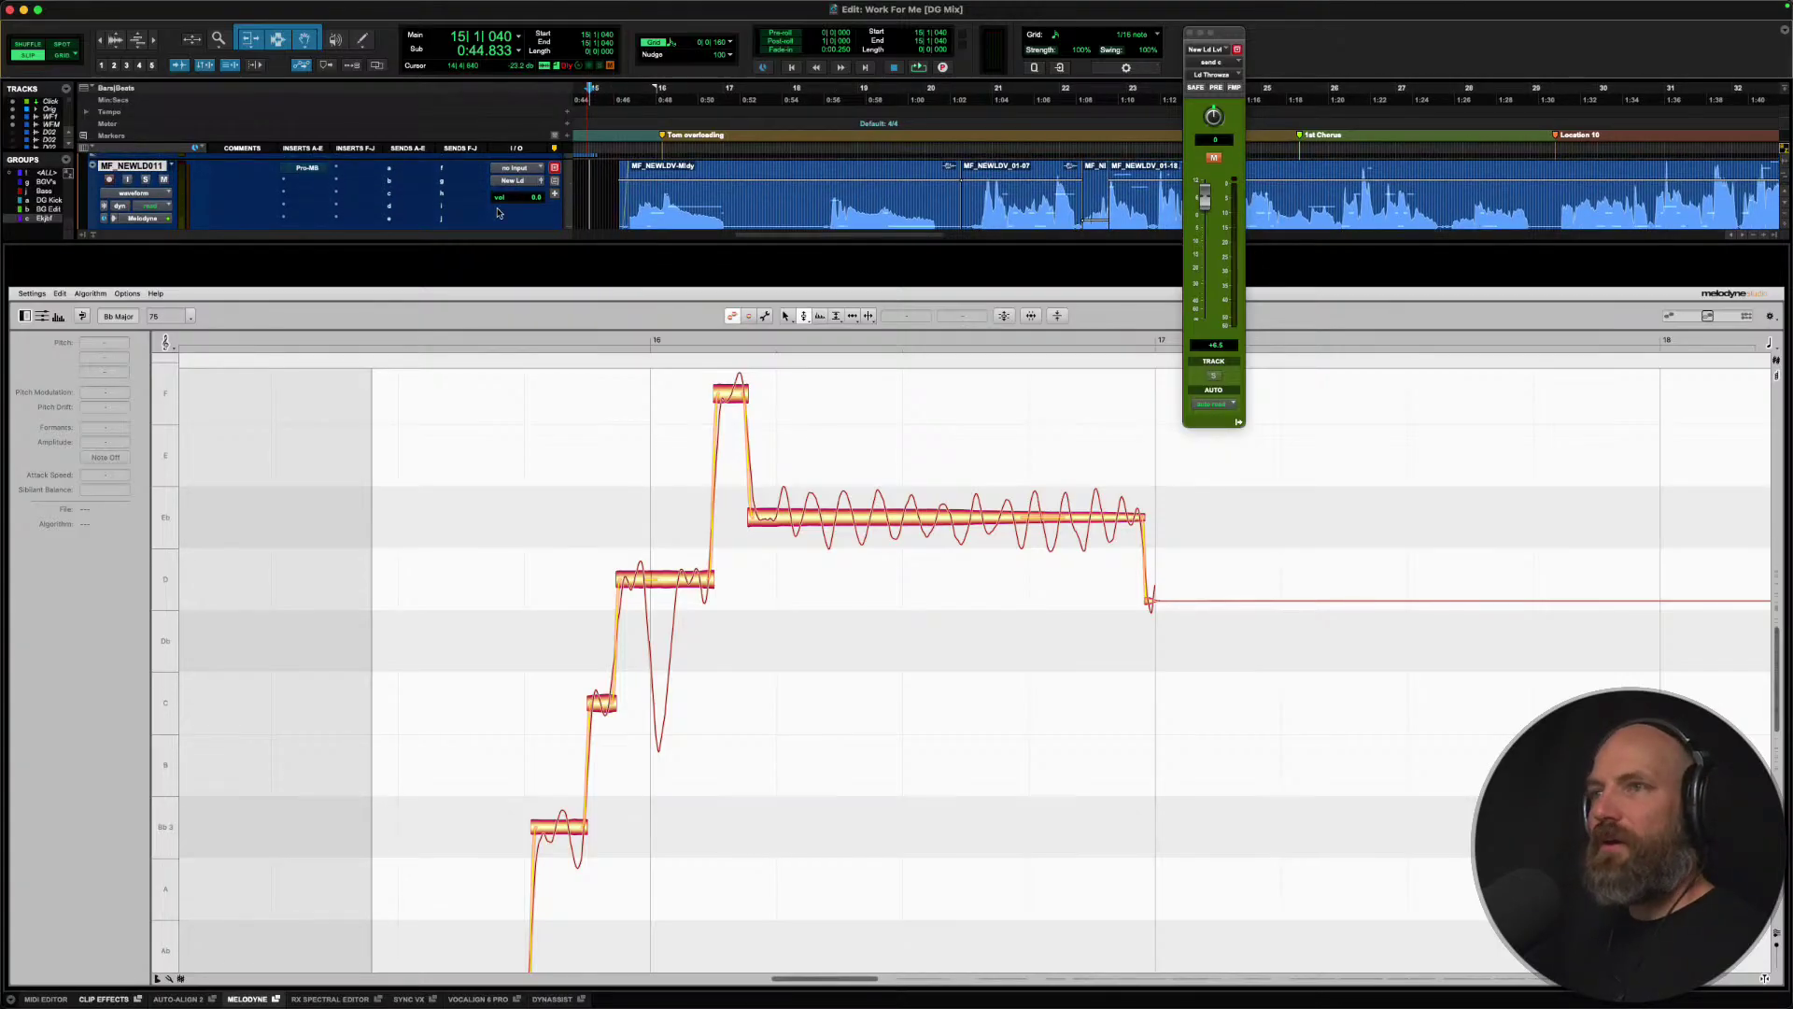
Play the lead vocal and snap the short note before bar 20 to D4 and the long note following it to C4.
key(space)
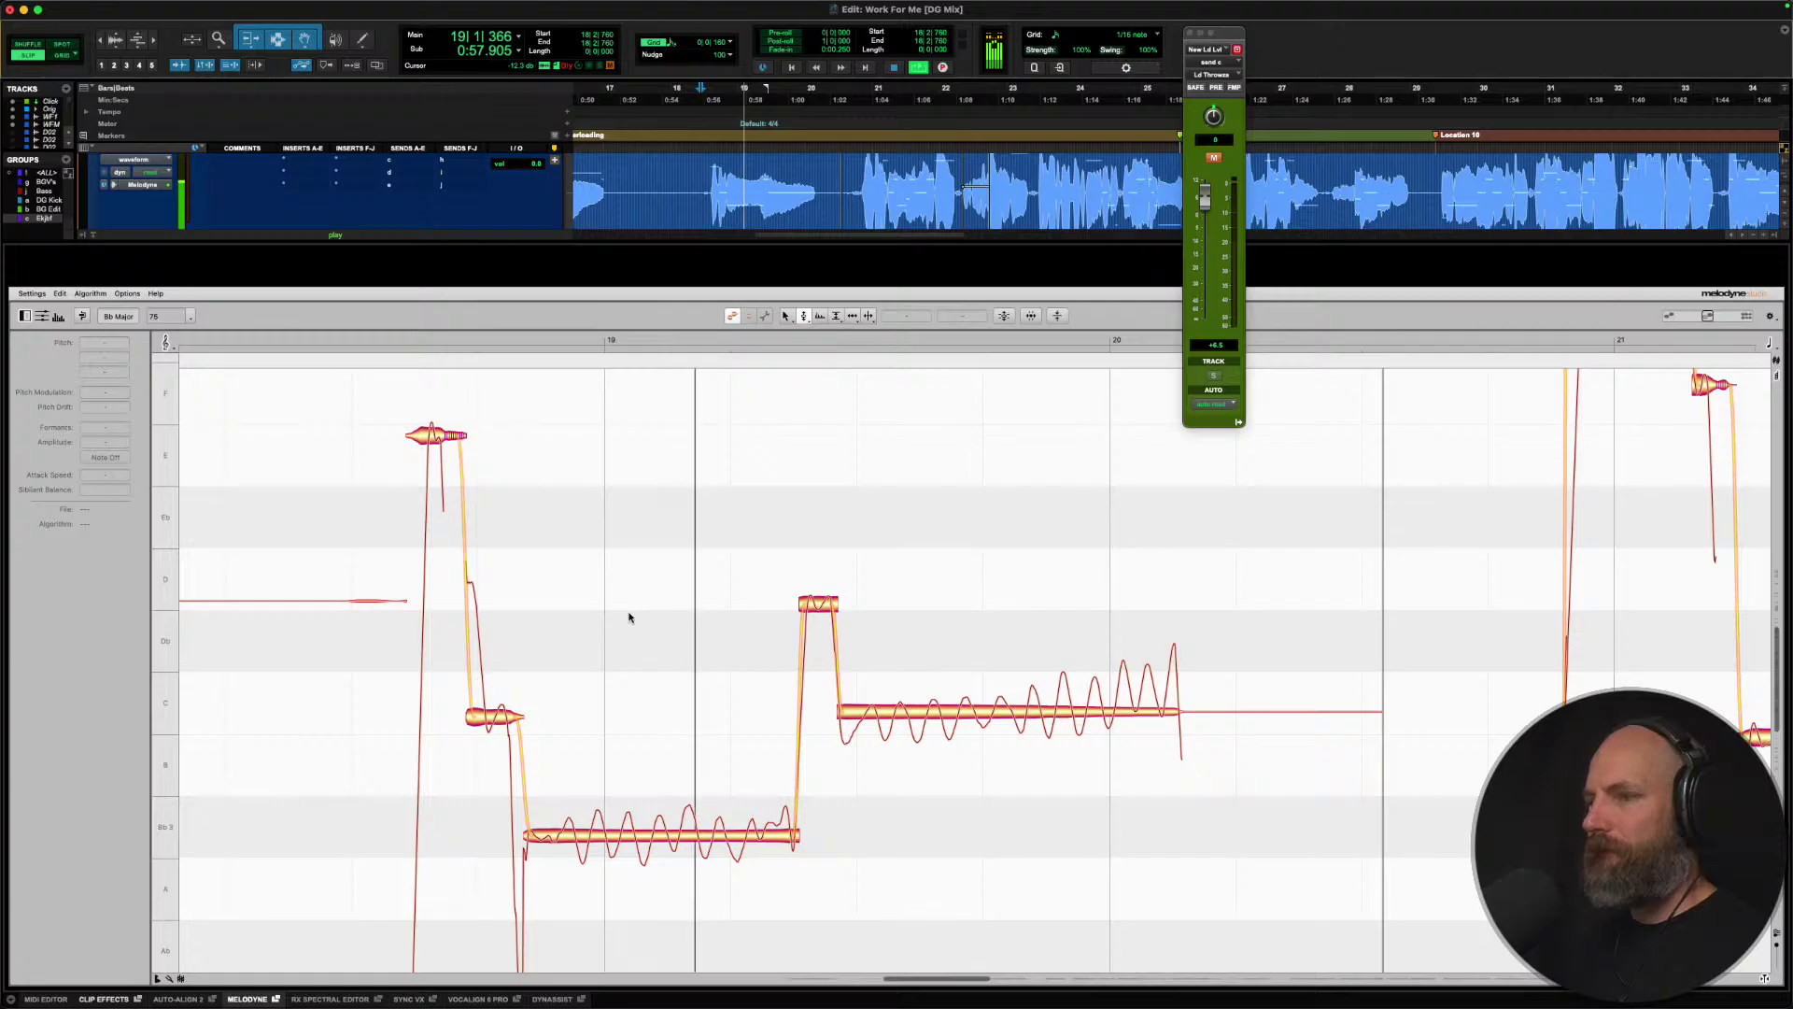
double_click(818, 603)
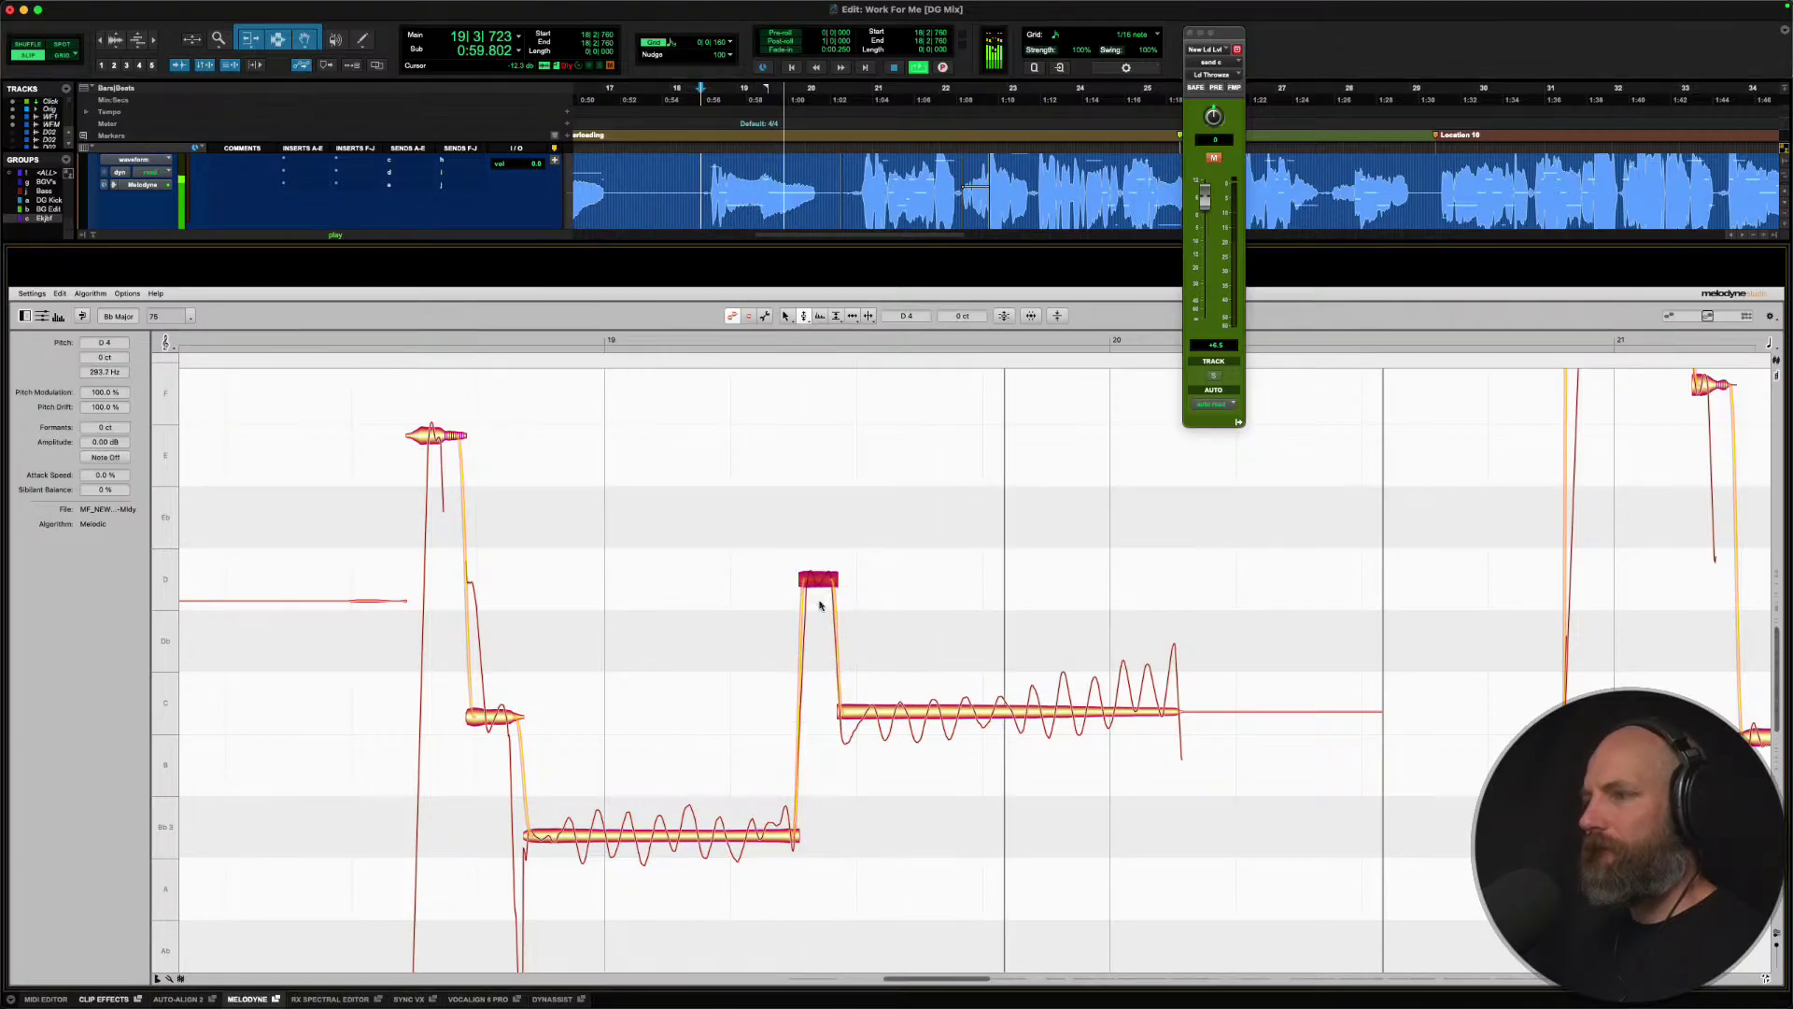
click(887, 712)
double_click(887, 711)
key(space)
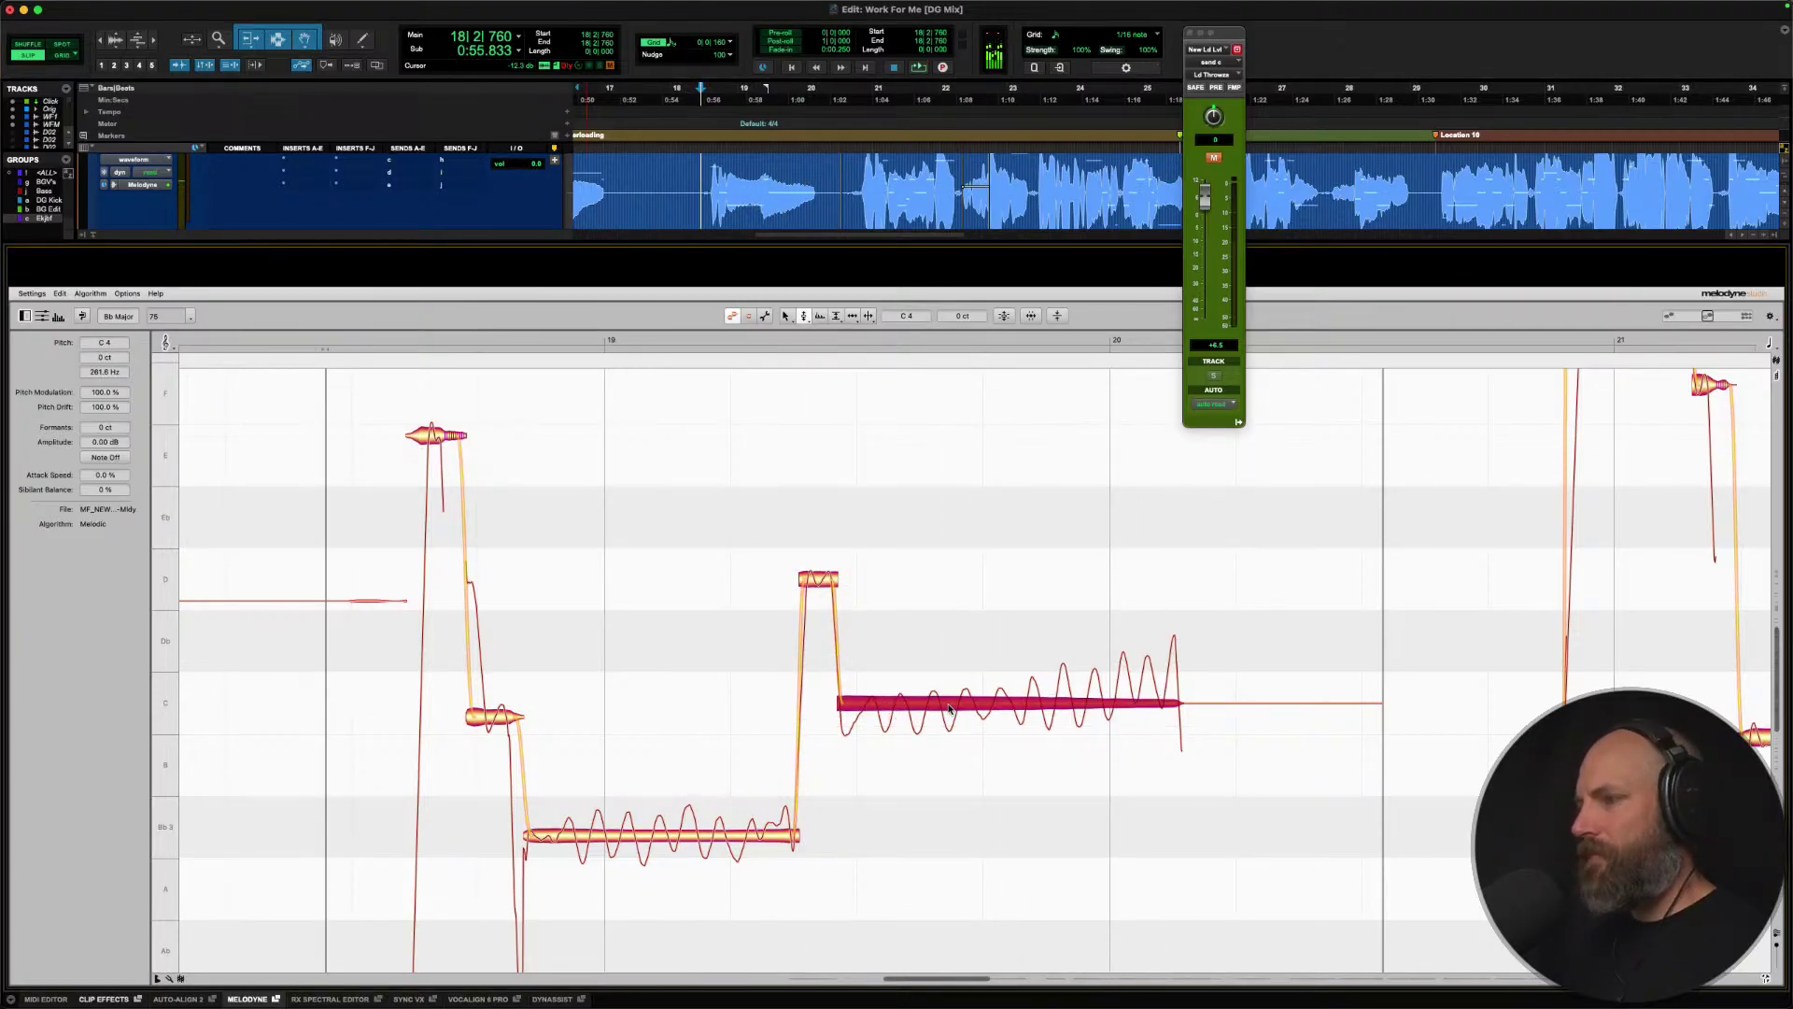
Separate the long C4 note leading into bar 20 near its middle and center both halves on C4.
right_click(949, 711)
click(1010, 710)
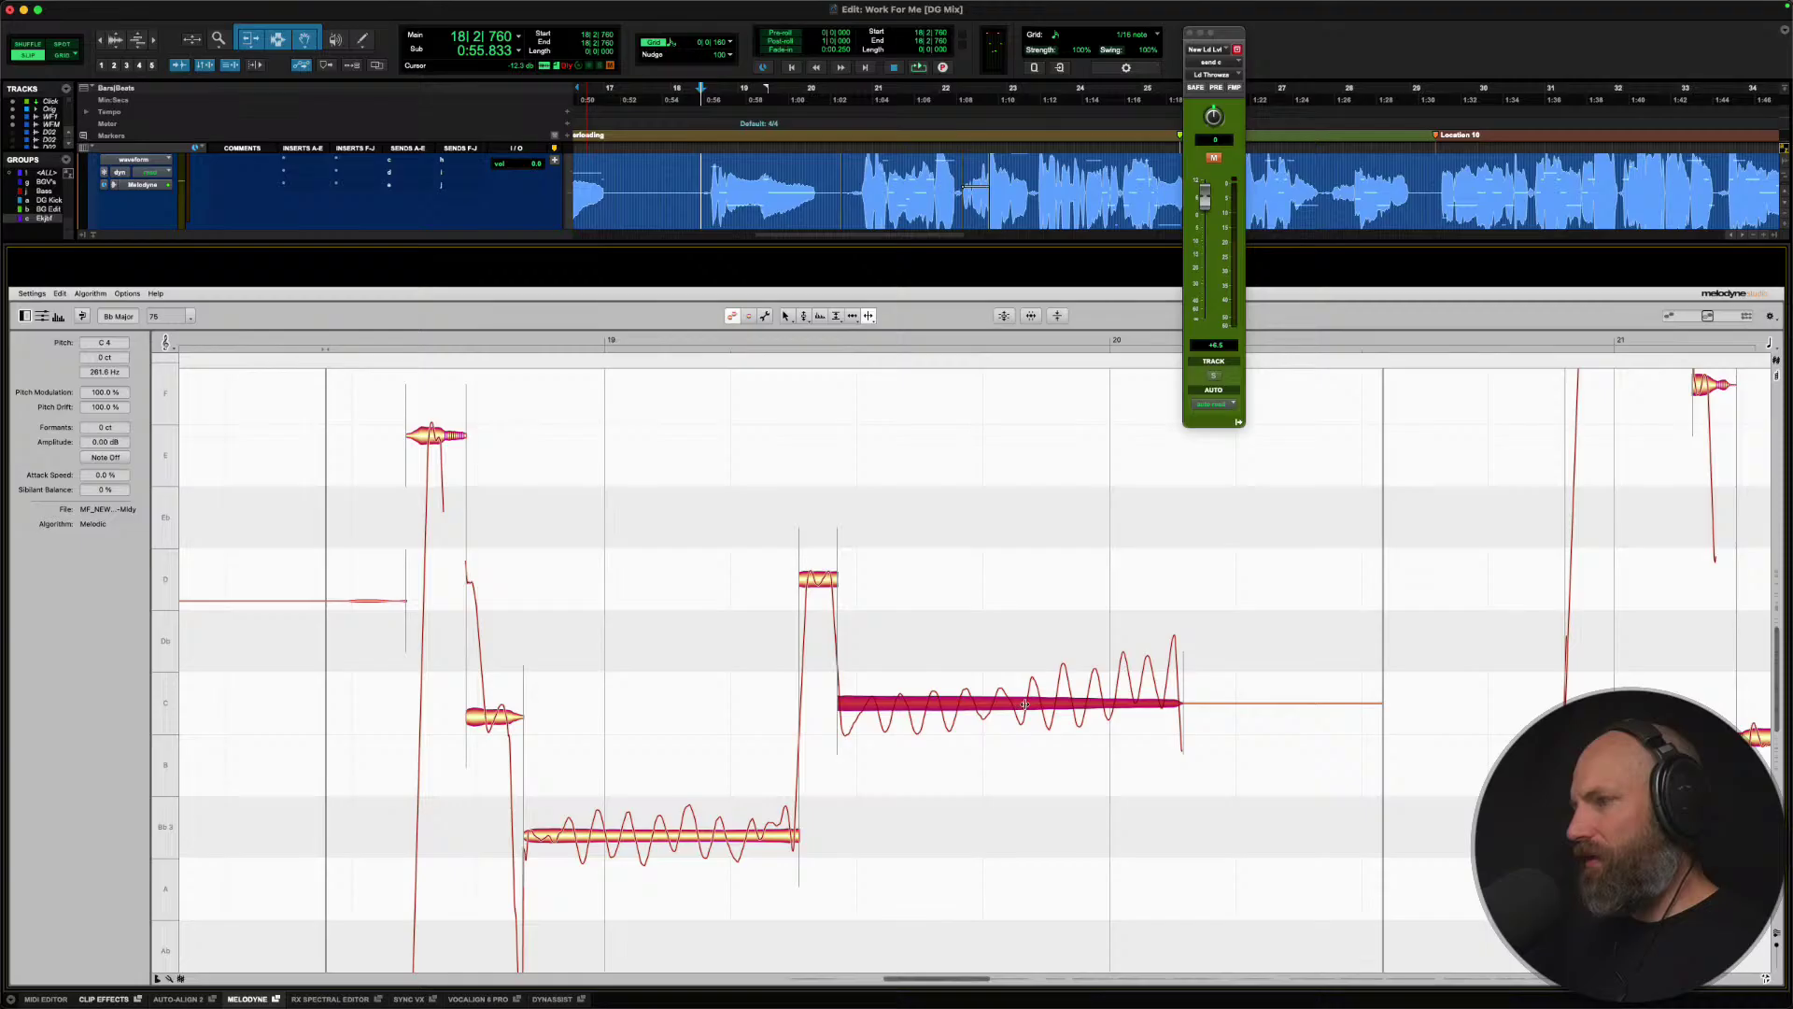
click(1024, 704)
right_click(1027, 700)
click(965, 703)
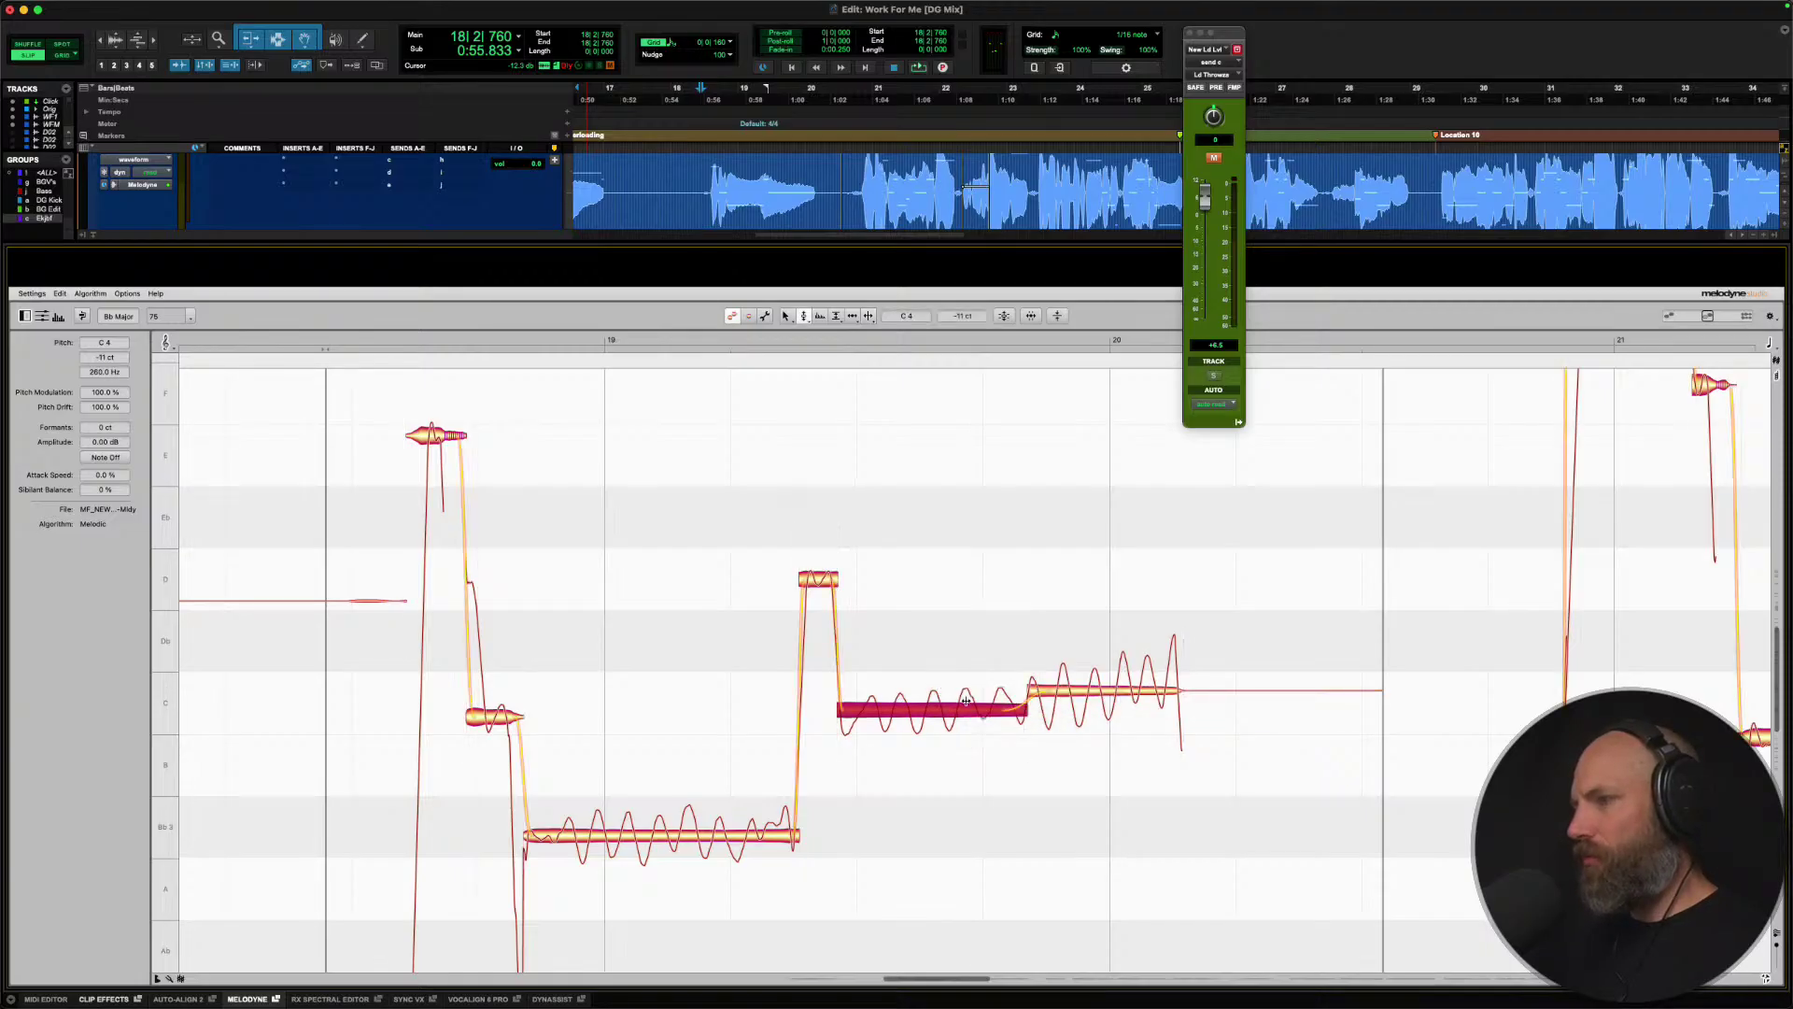
click(1046, 691)
double_click(1046, 691)
click(990, 700)
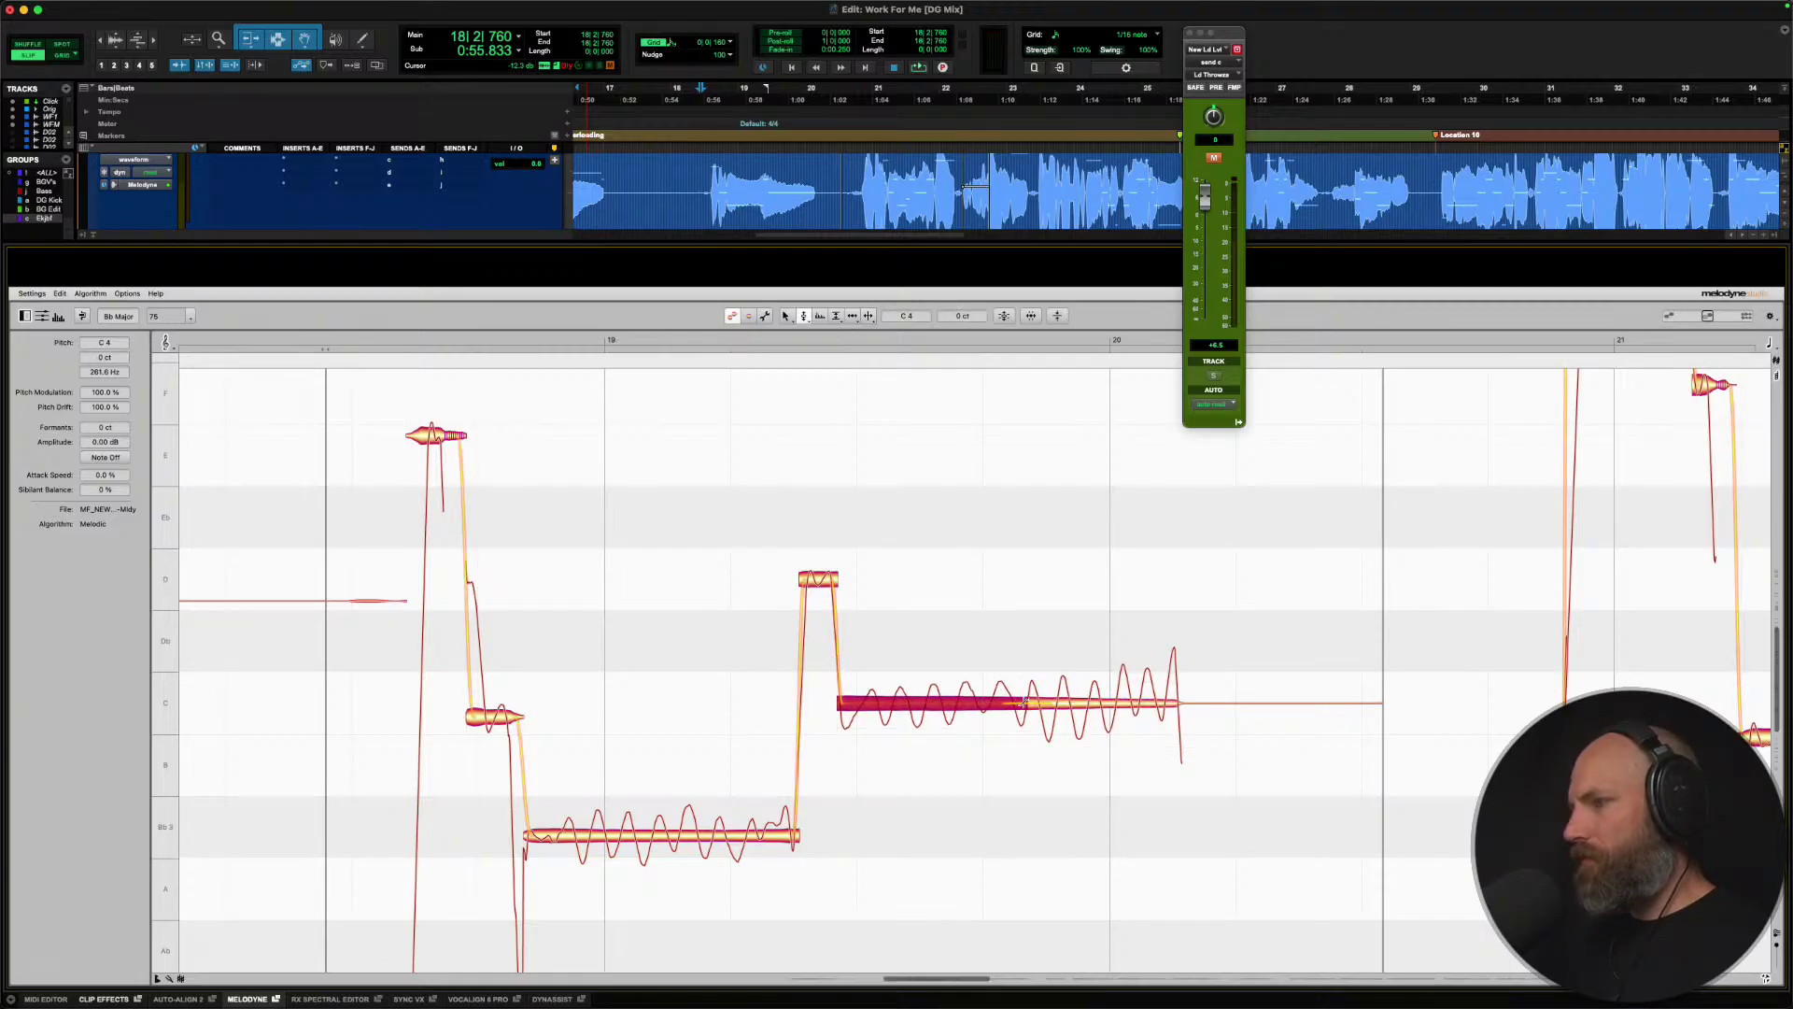
With the Pitch Drift tool, adjust the split C4 note, setting the drift of its second half to about -11%.
right_click(1026, 707)
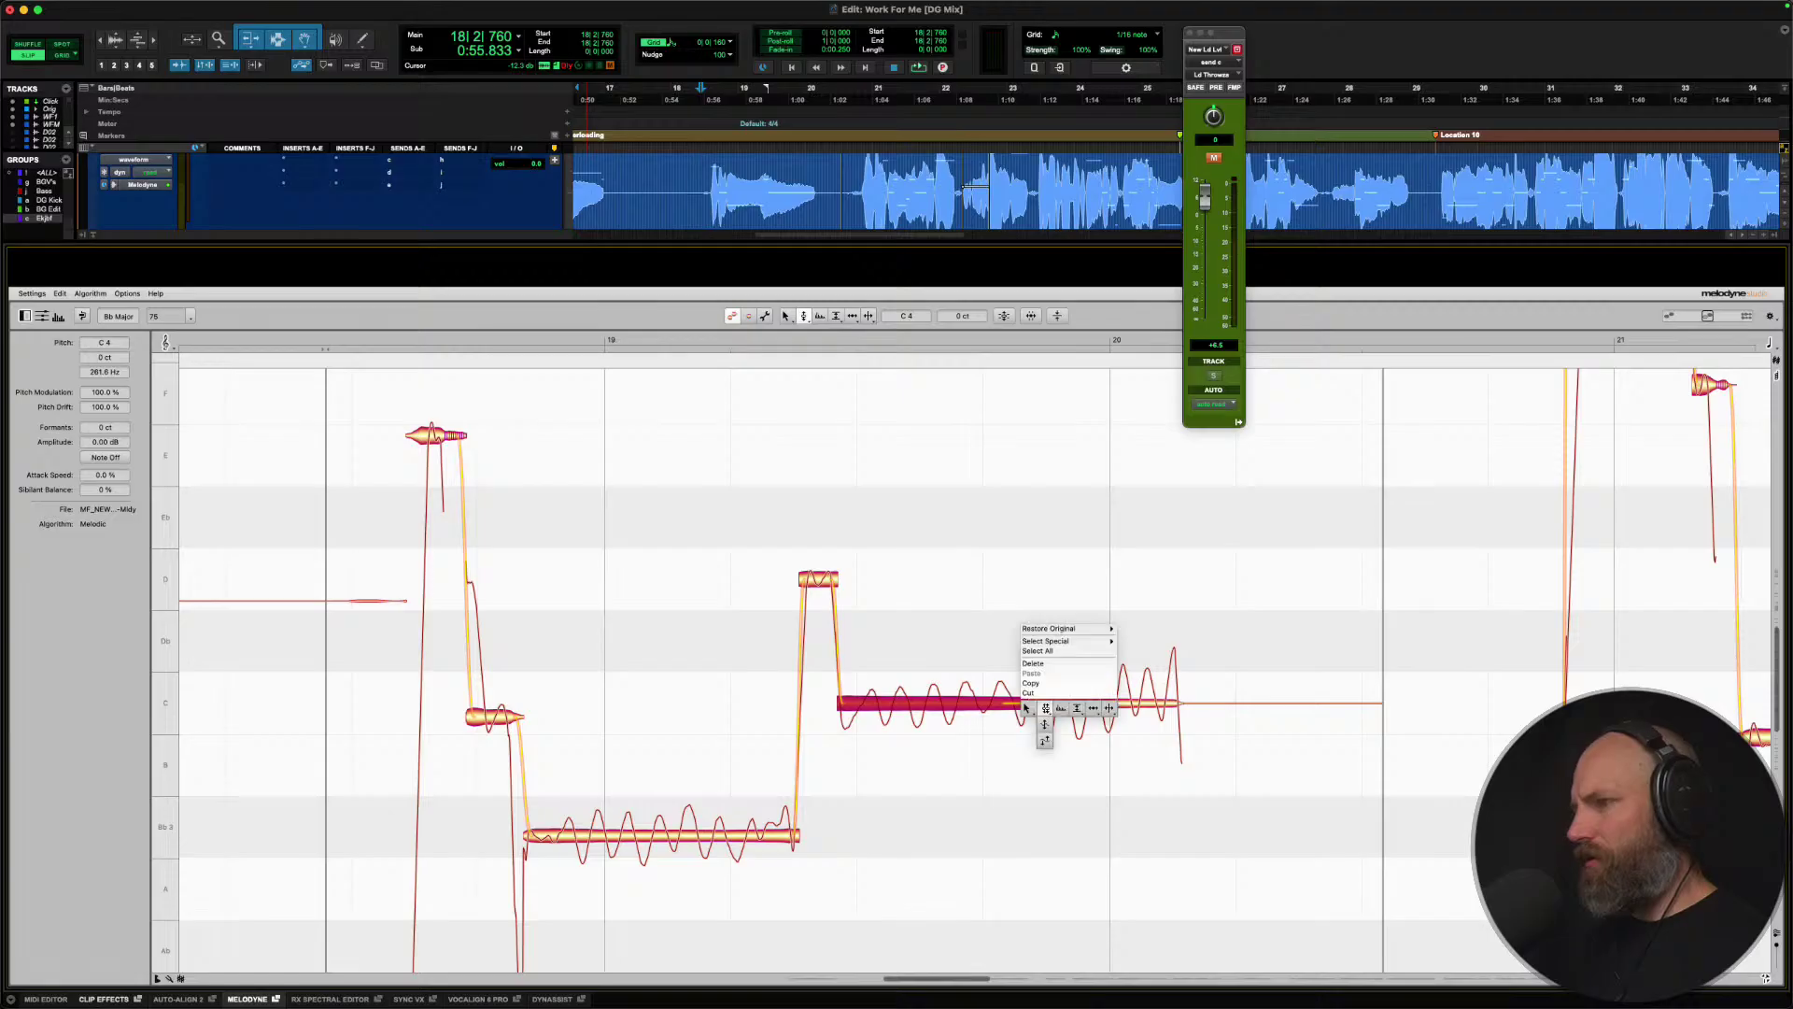
click(1045, 710)
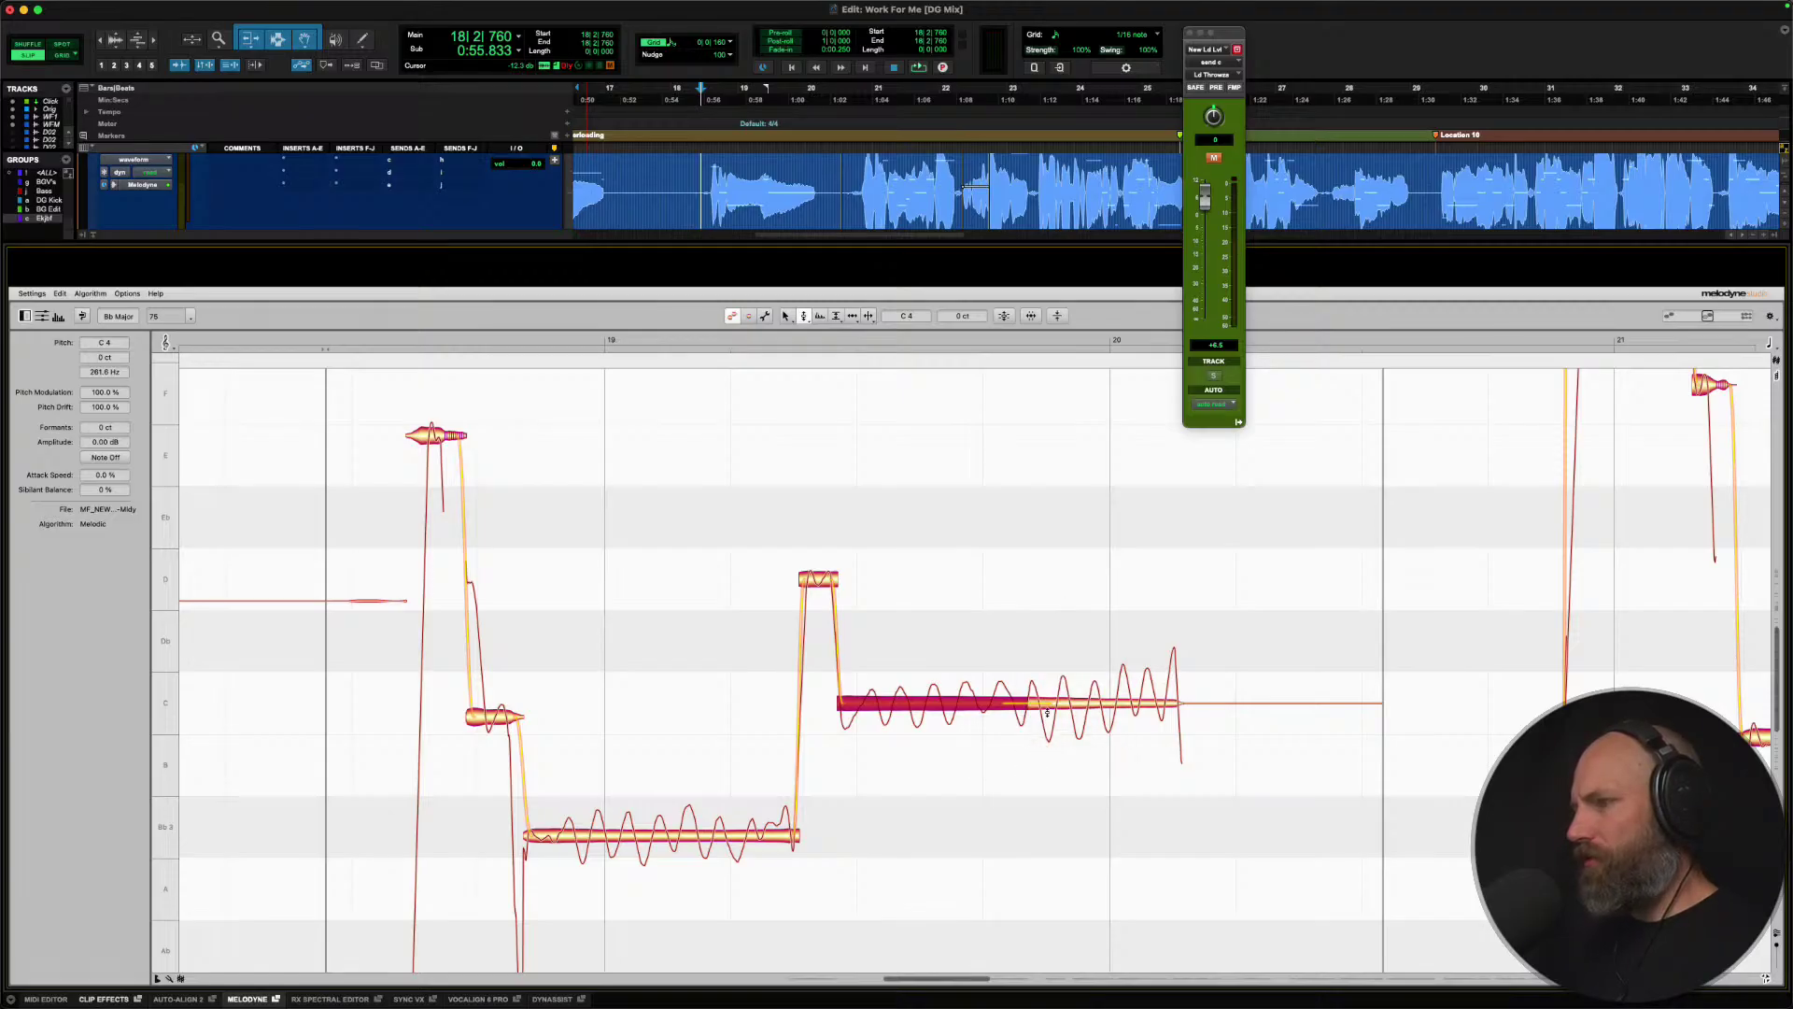
right_click(1047, 712)
click(1039, 721)
drag(1018, 712, 902, 763)
click(1055, 728)
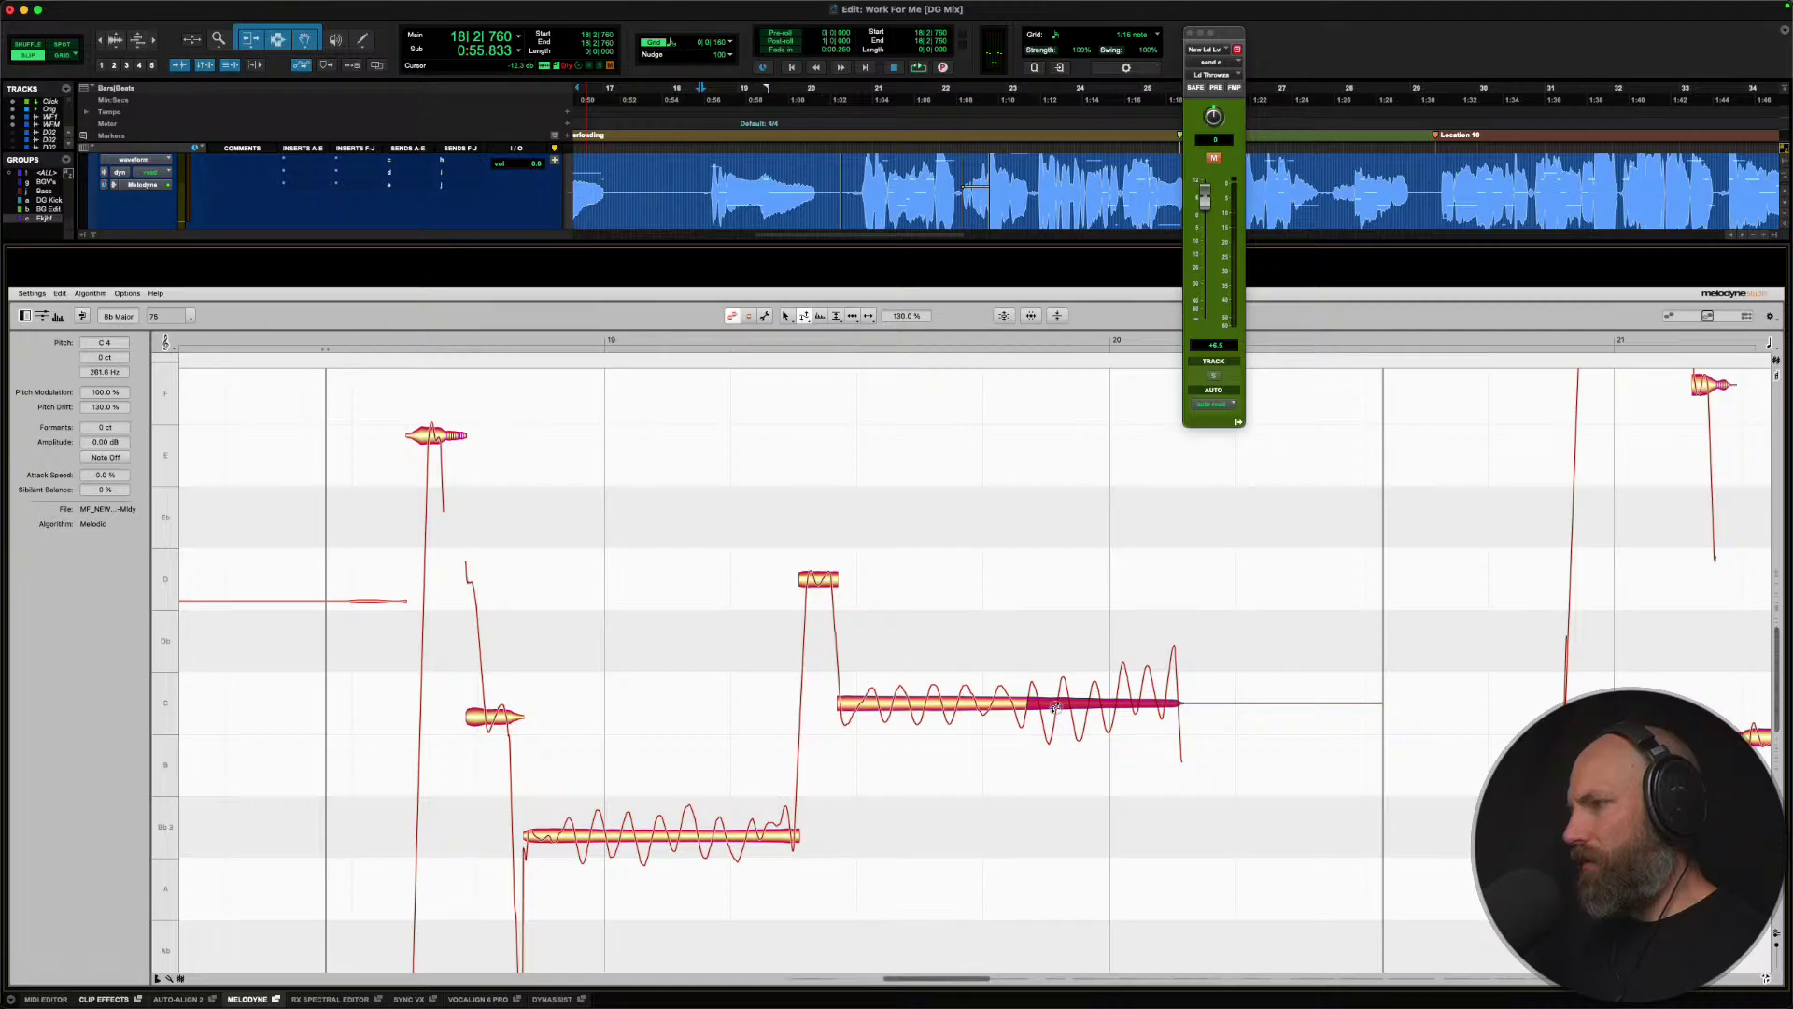
drag(1053, 707, 1048, 772)
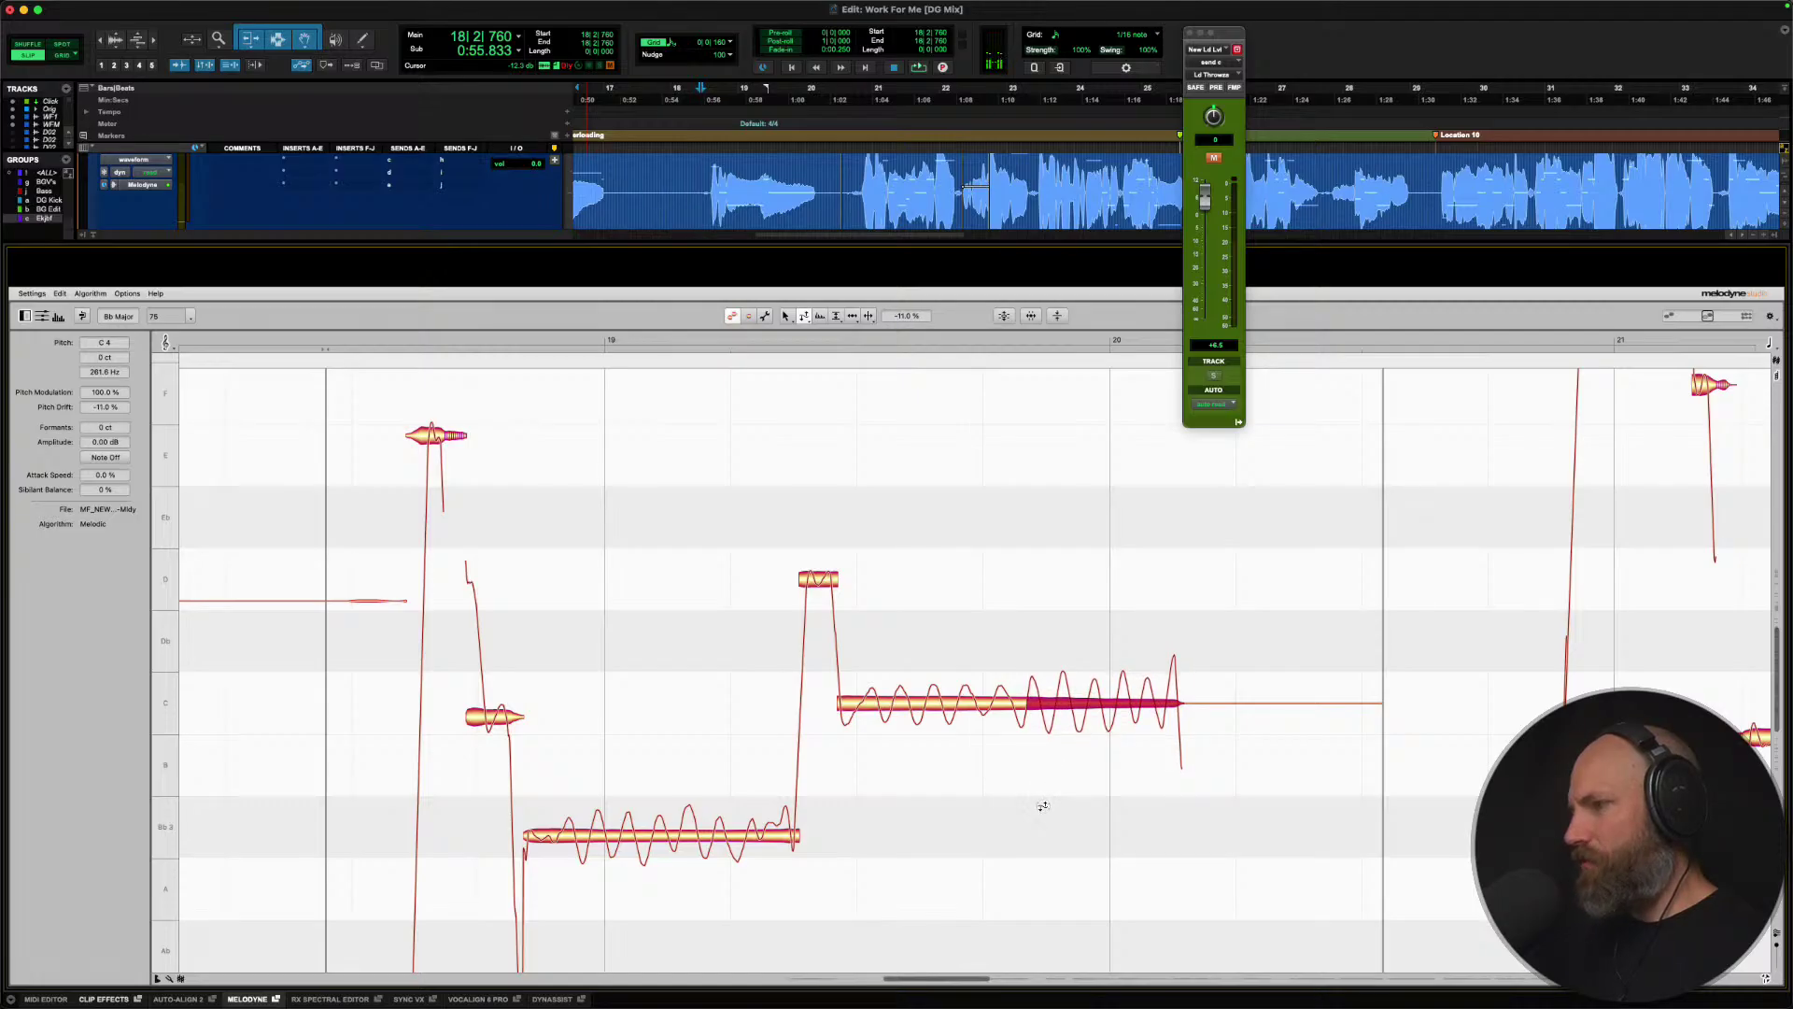
Audition the vocal into bar 21, snap the high note at its start to Bb4, and replay it.
key(space)
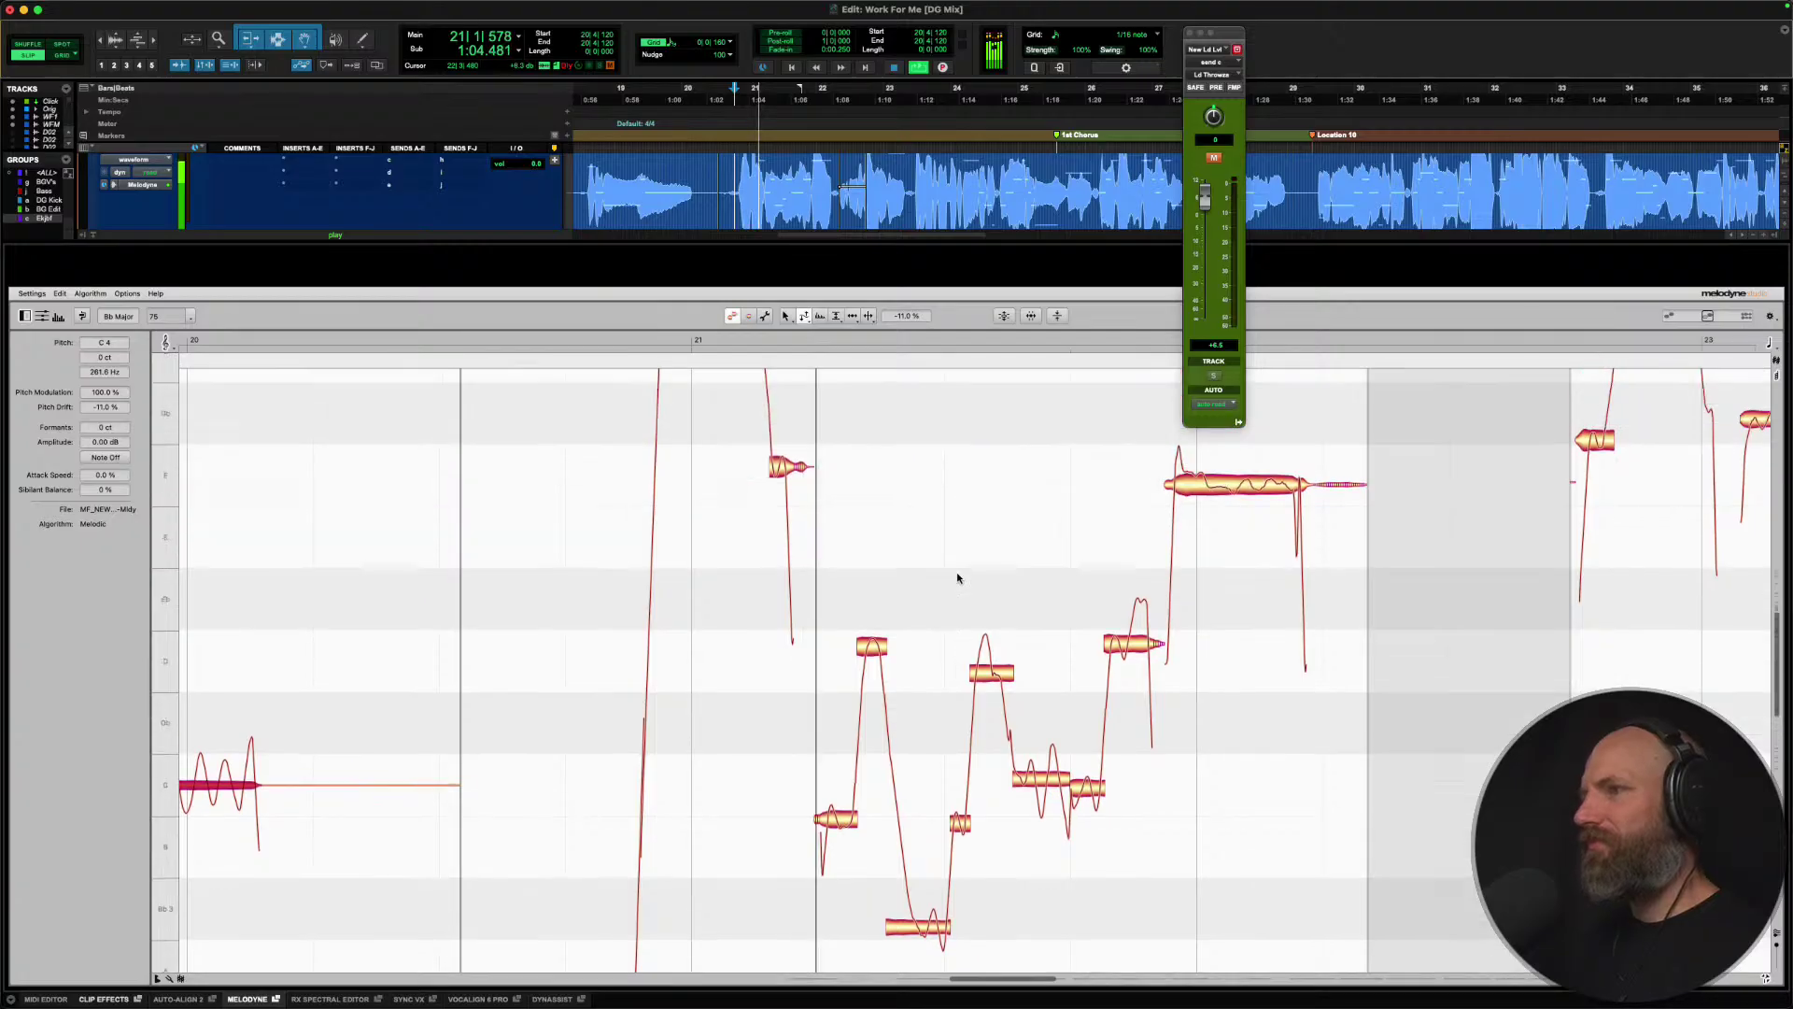
scroll(958, 578, up, 2)
key(space)
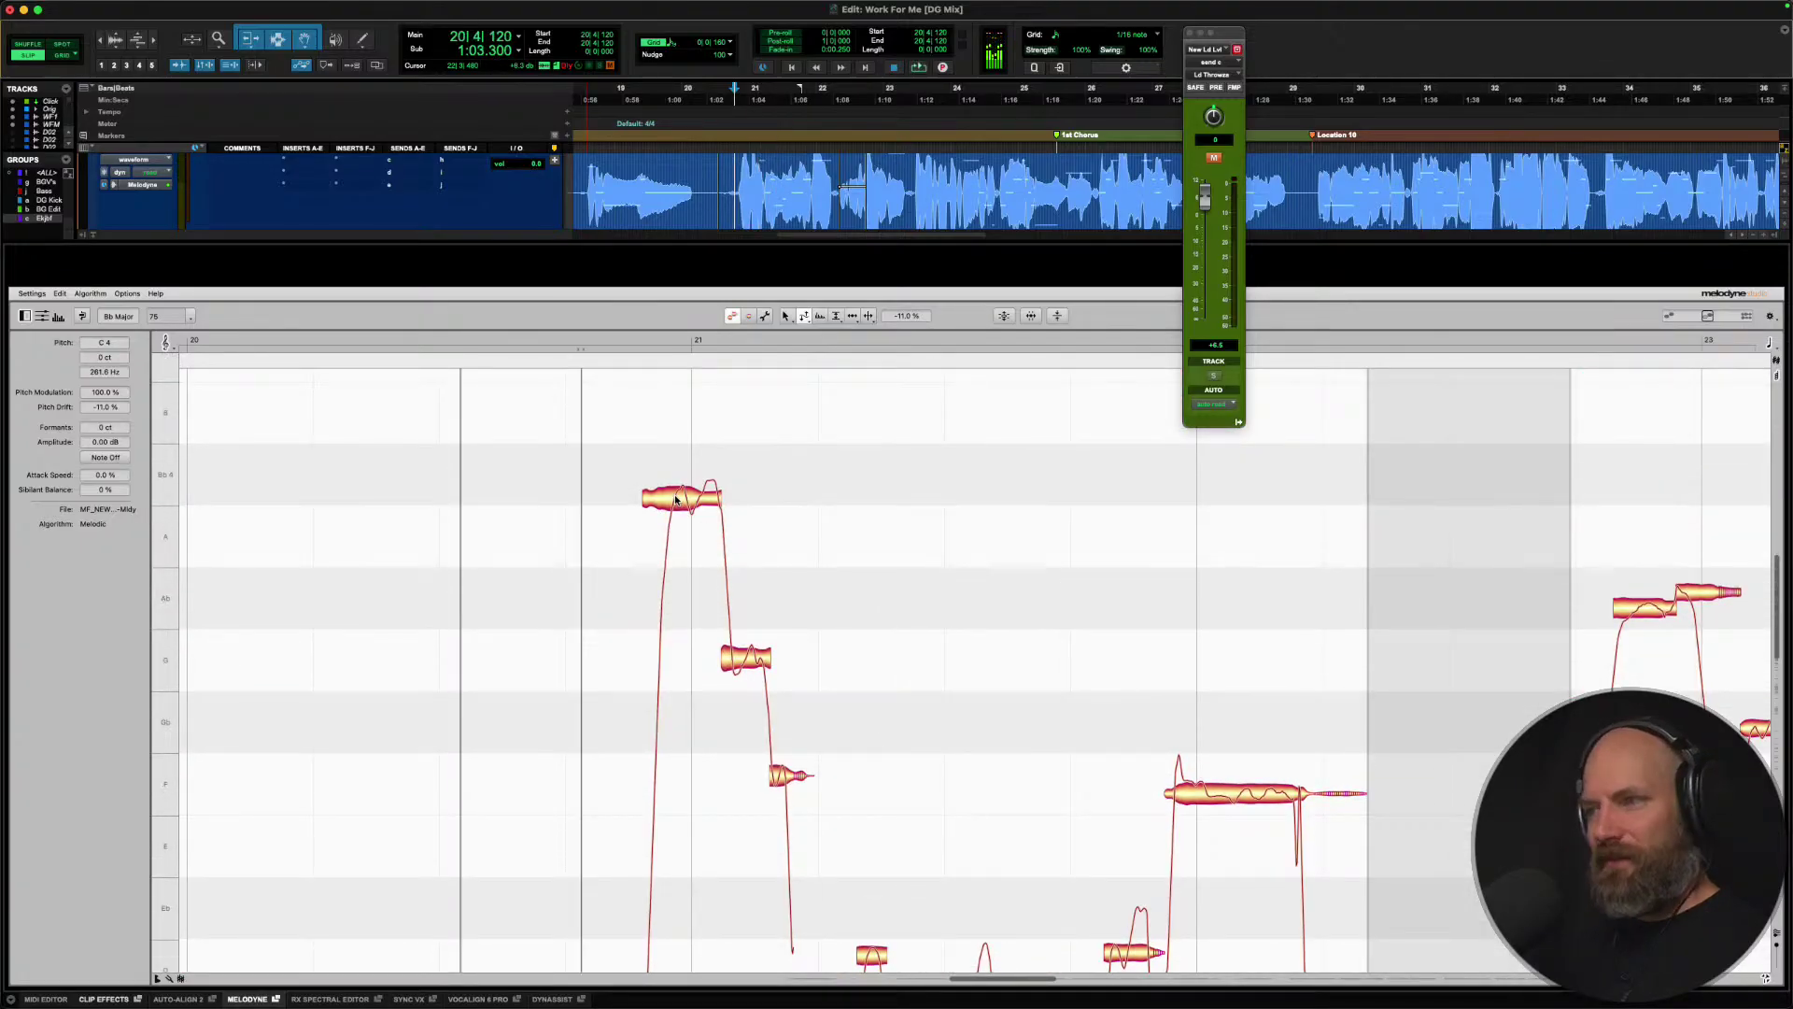
right_click(677, 500)
click(674, 481)
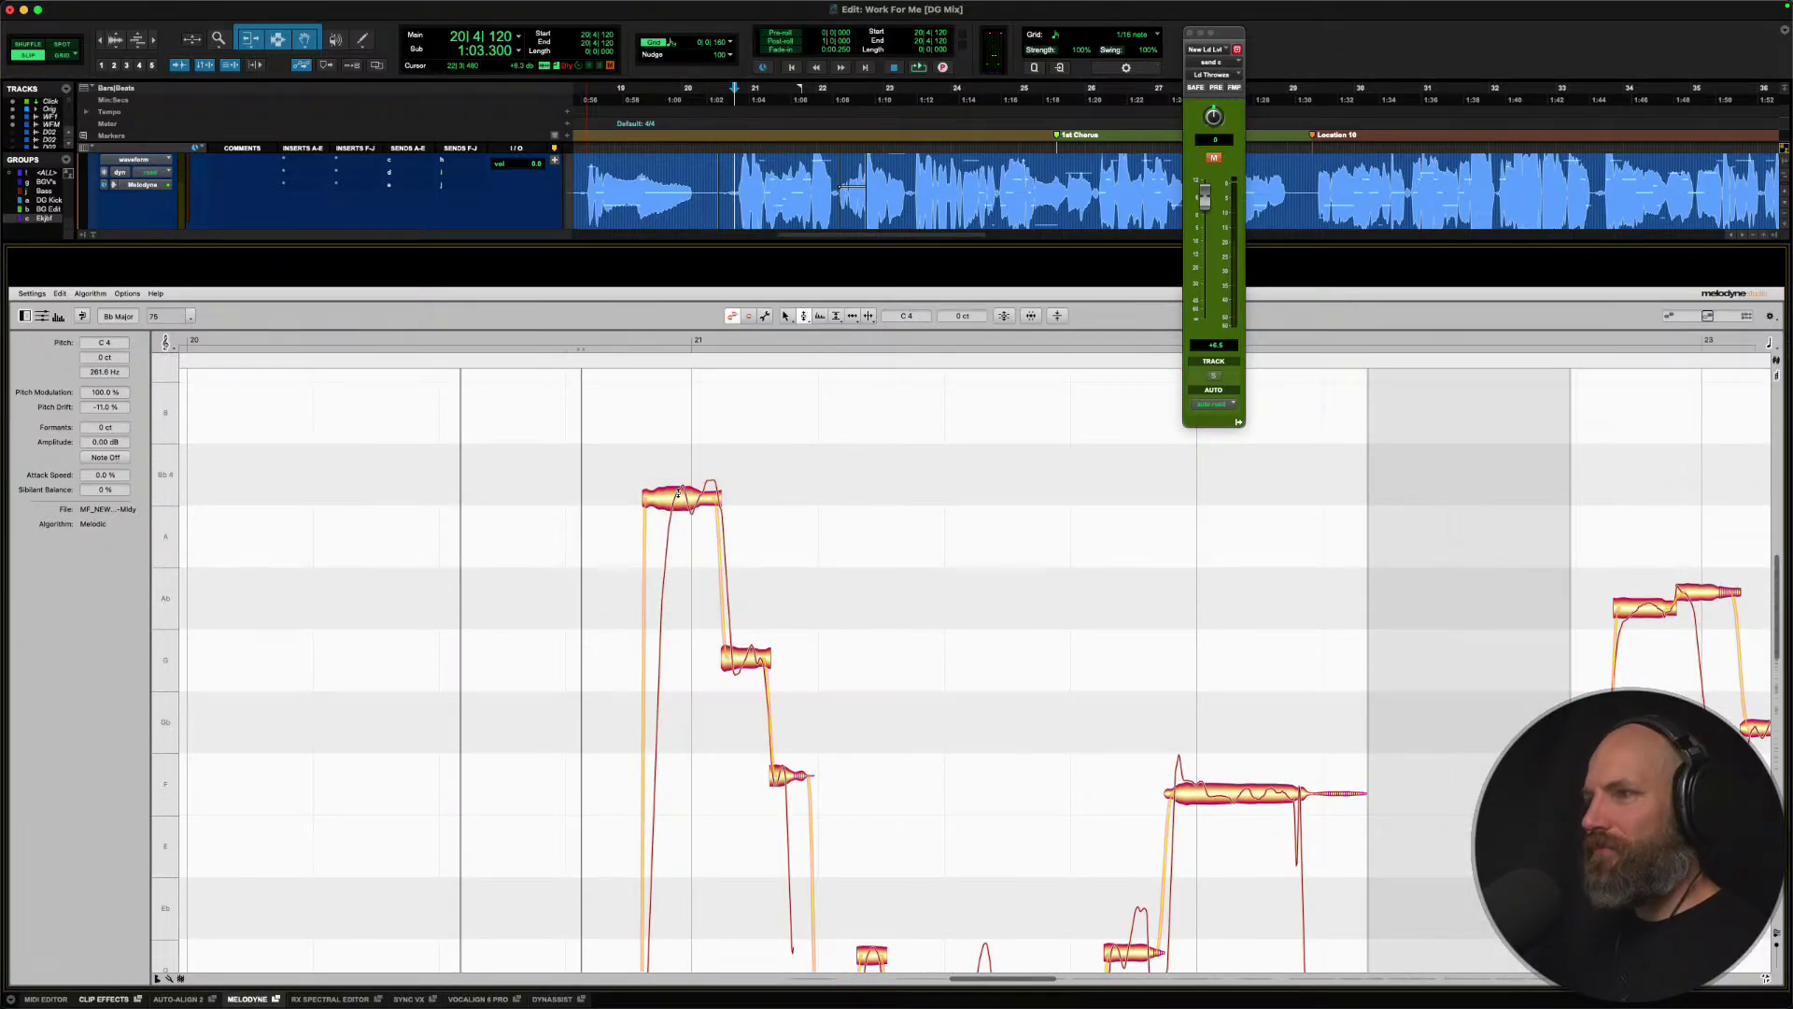
key(space)
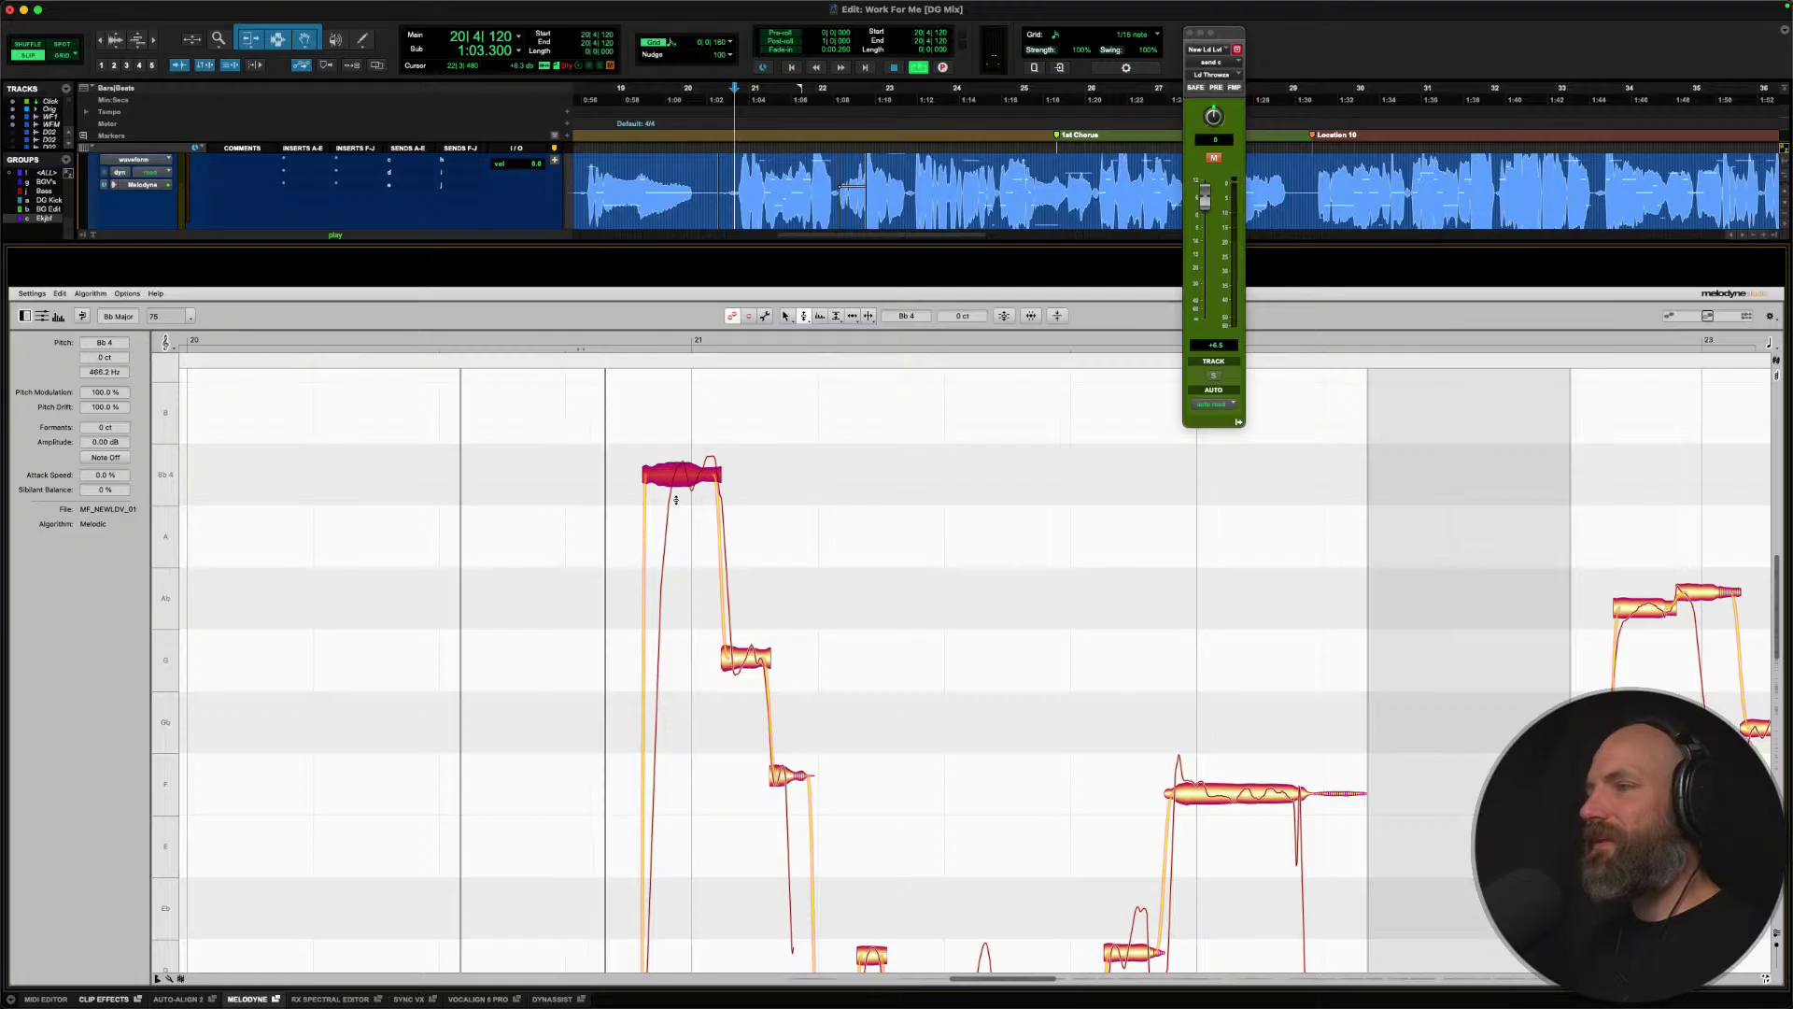
Separate the high Bb4 note before its middle, center both parts on Bb4, and audition the result.
right_click(676, 487)
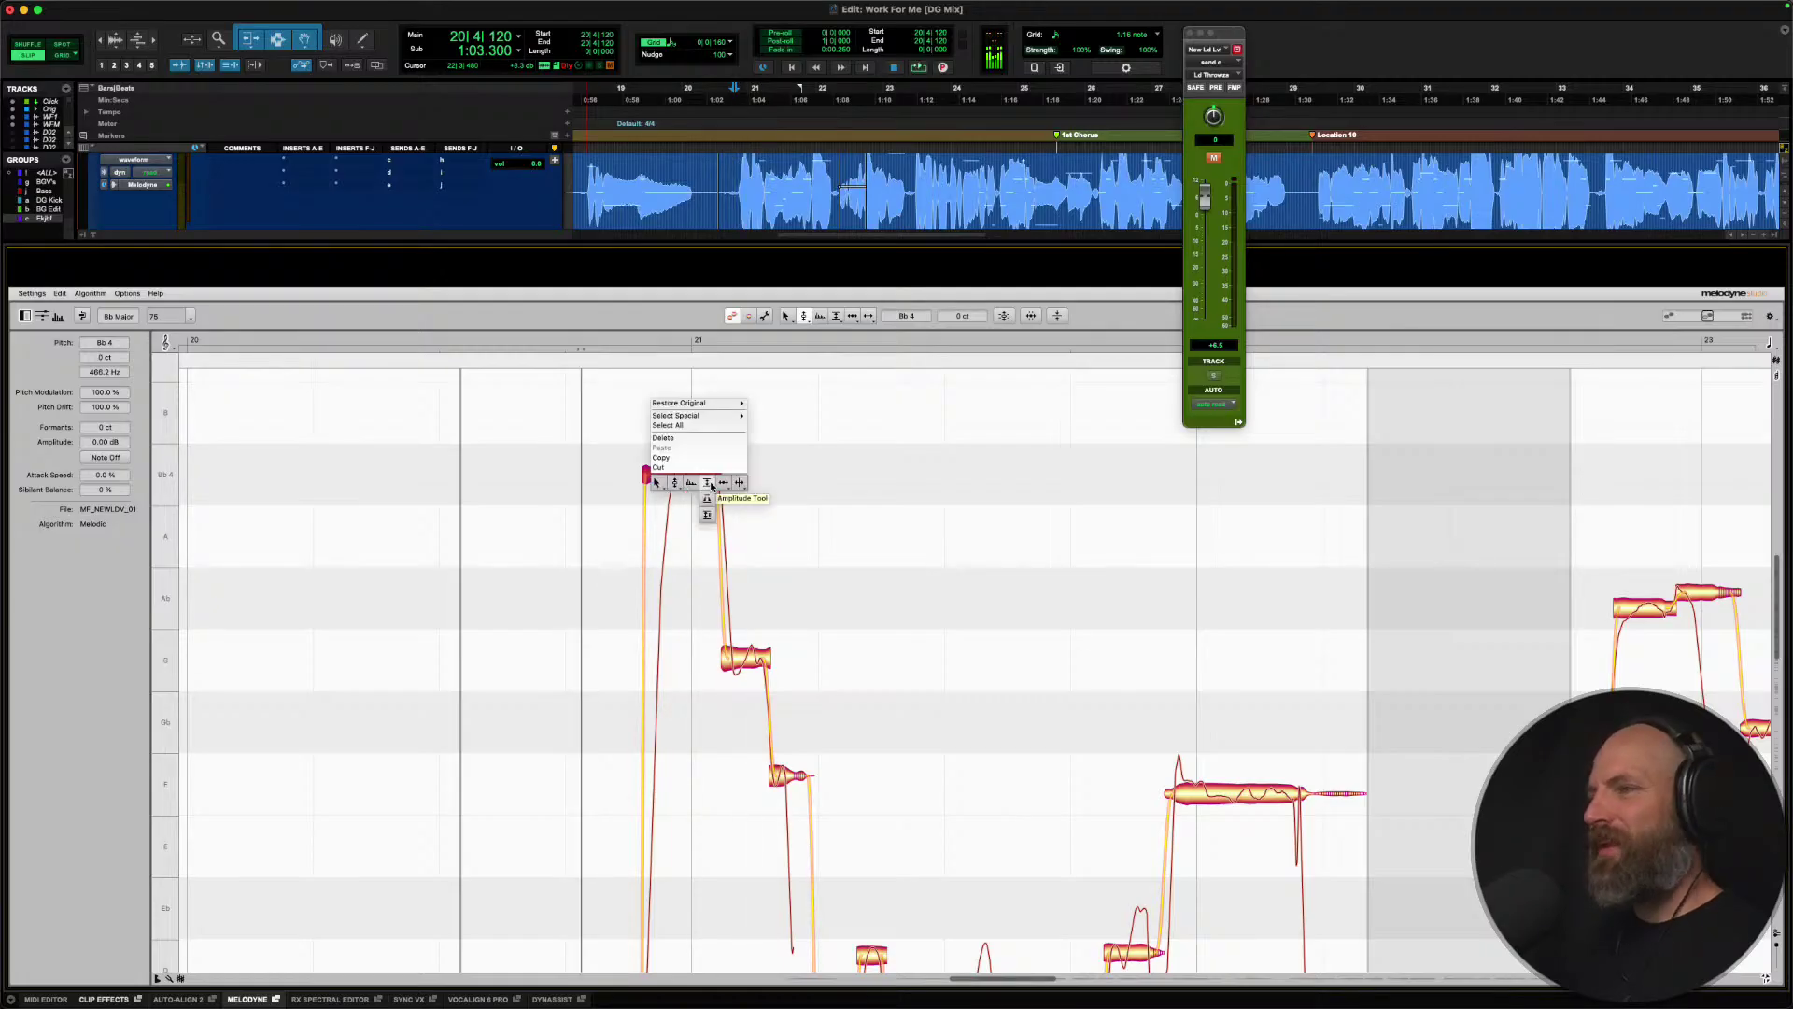
click(731, 481)
double_click(674, 478)
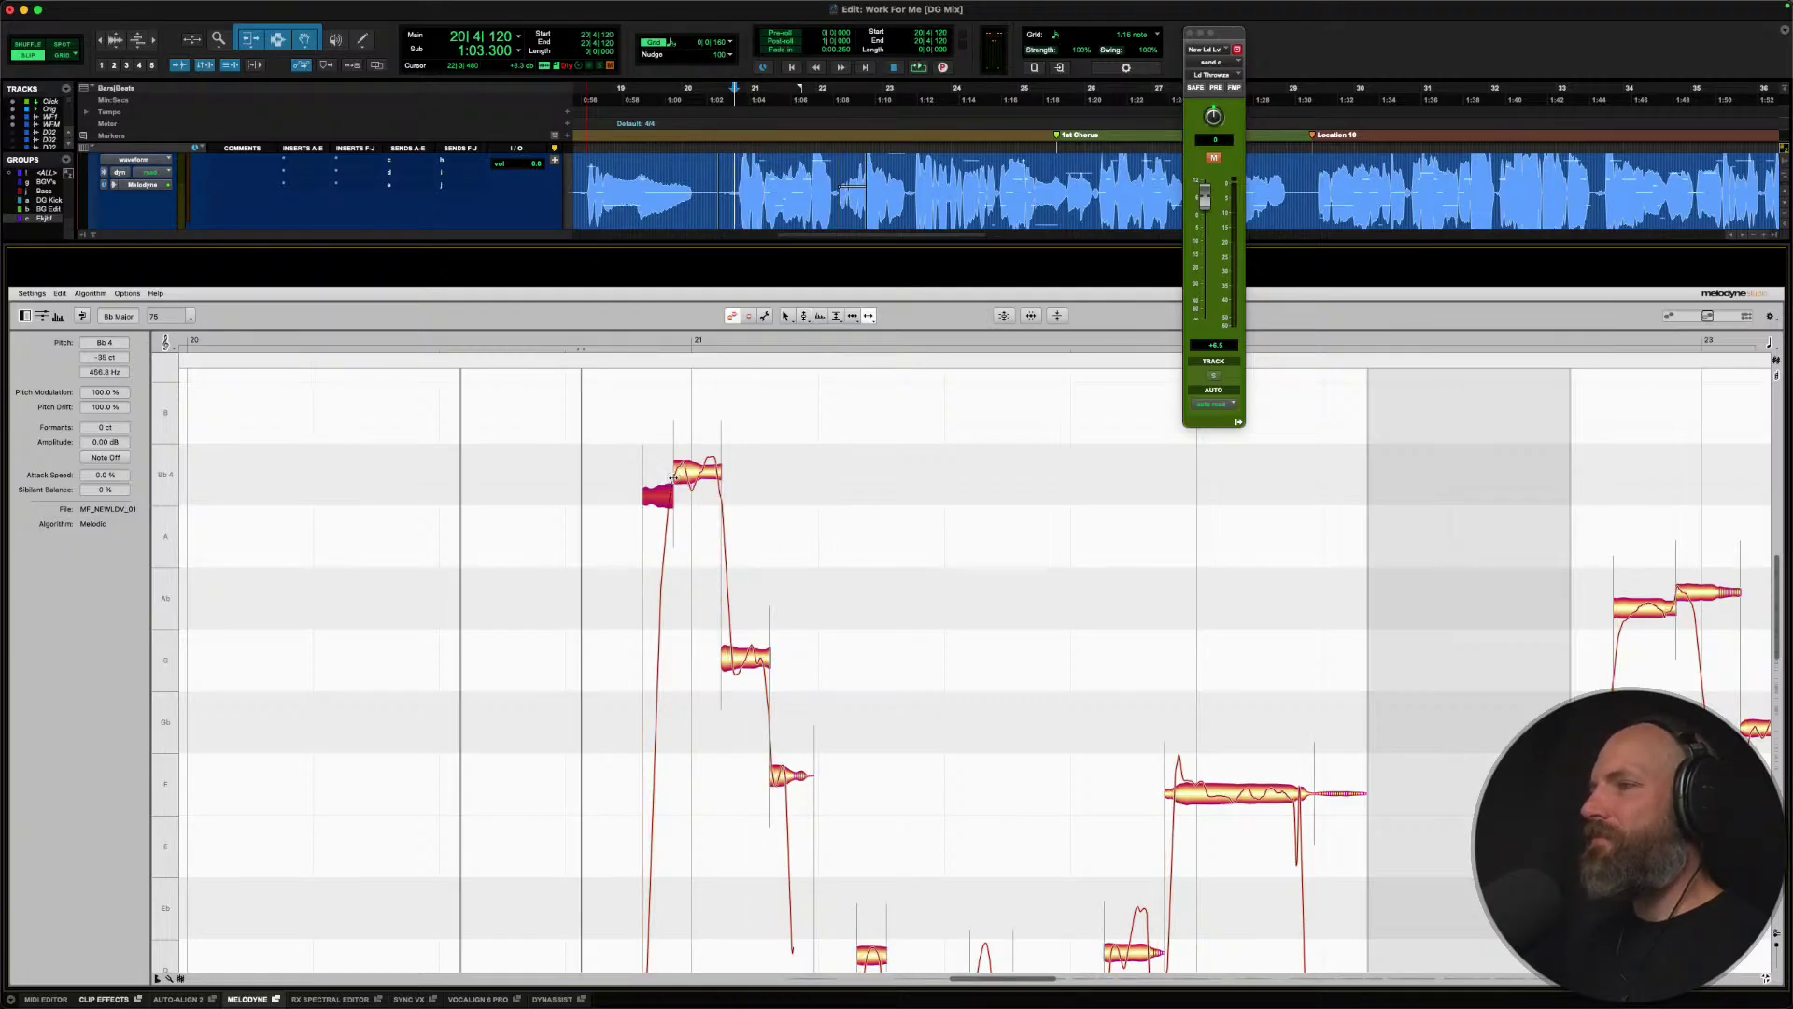
right_click(658, 495)
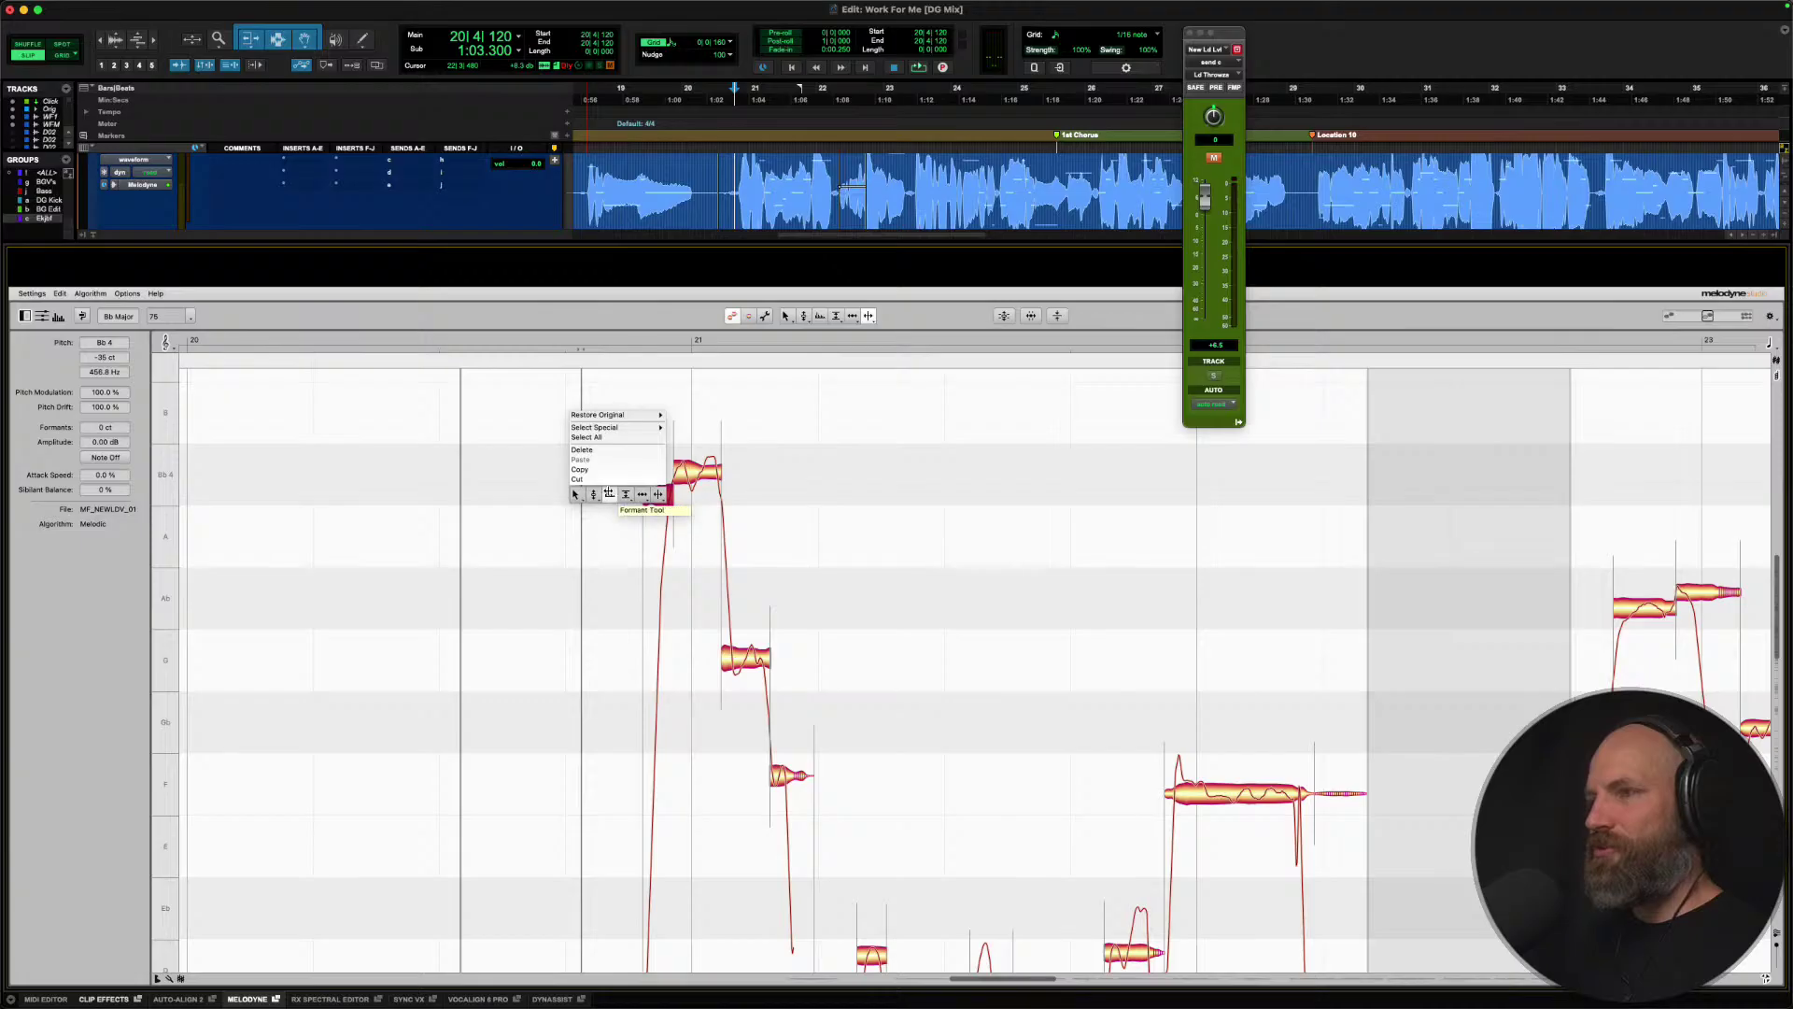
click(660, 497)
double_click(662, 497)
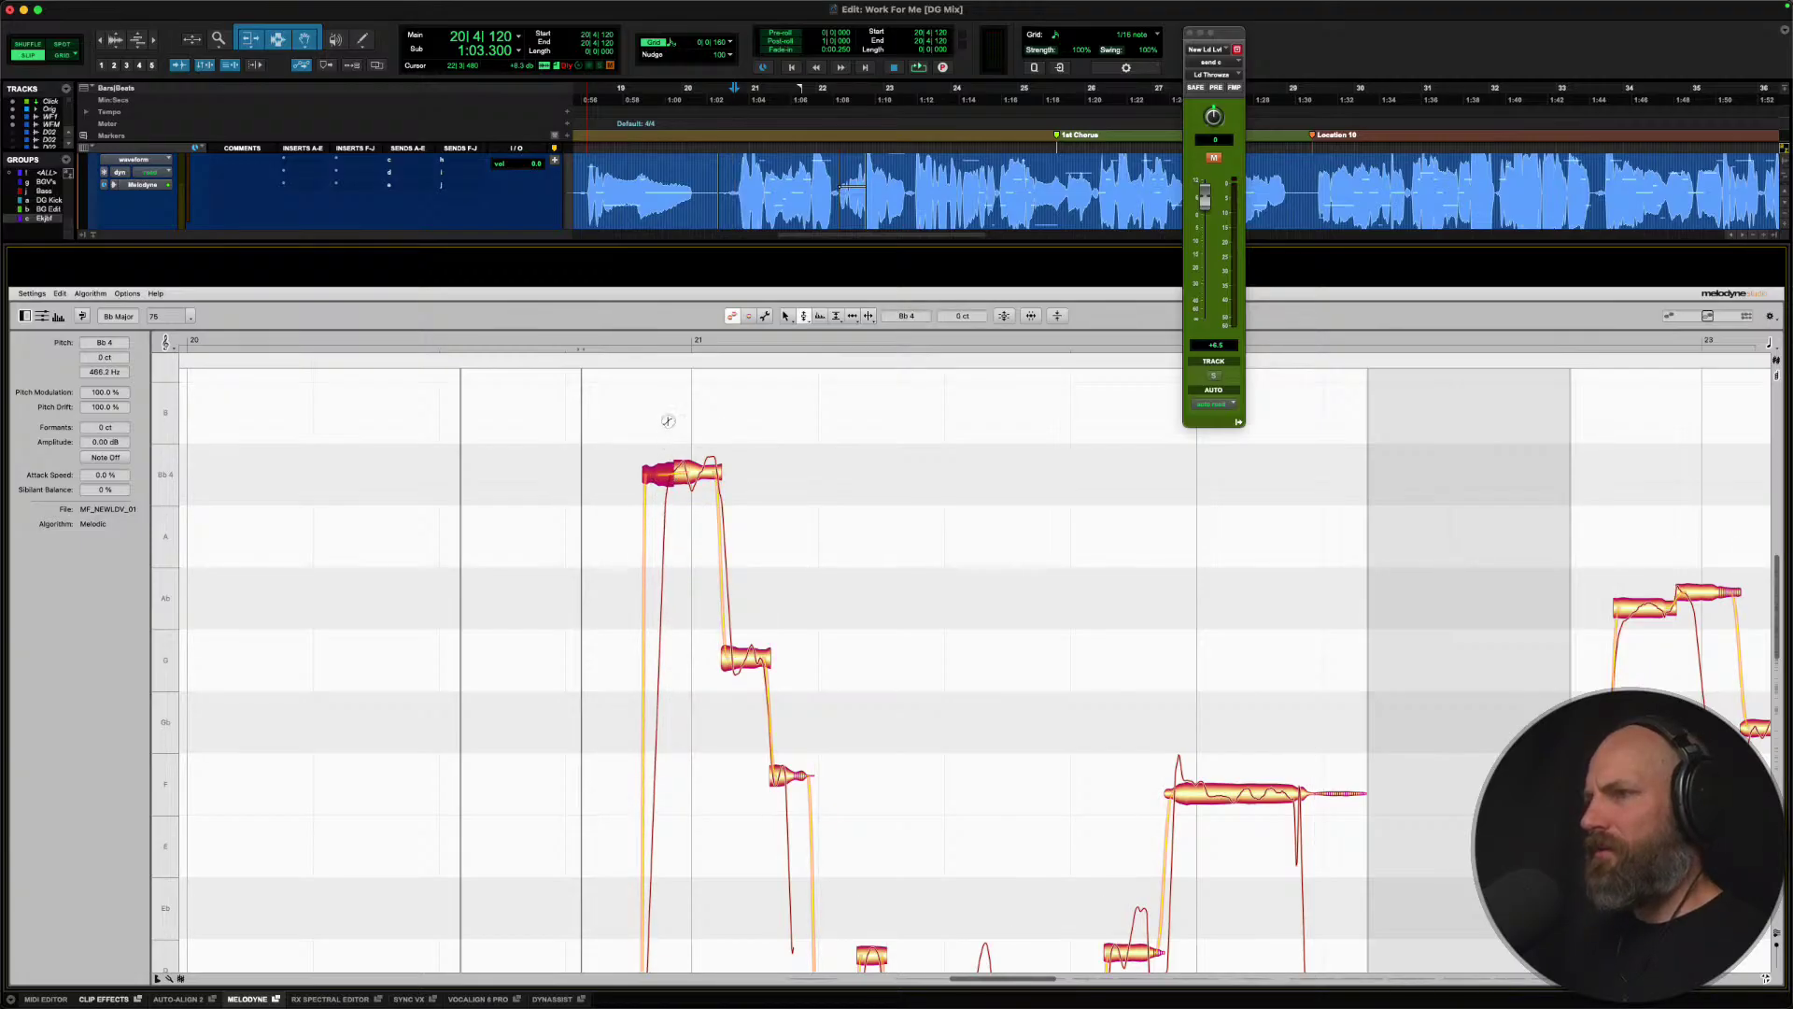
key(space)
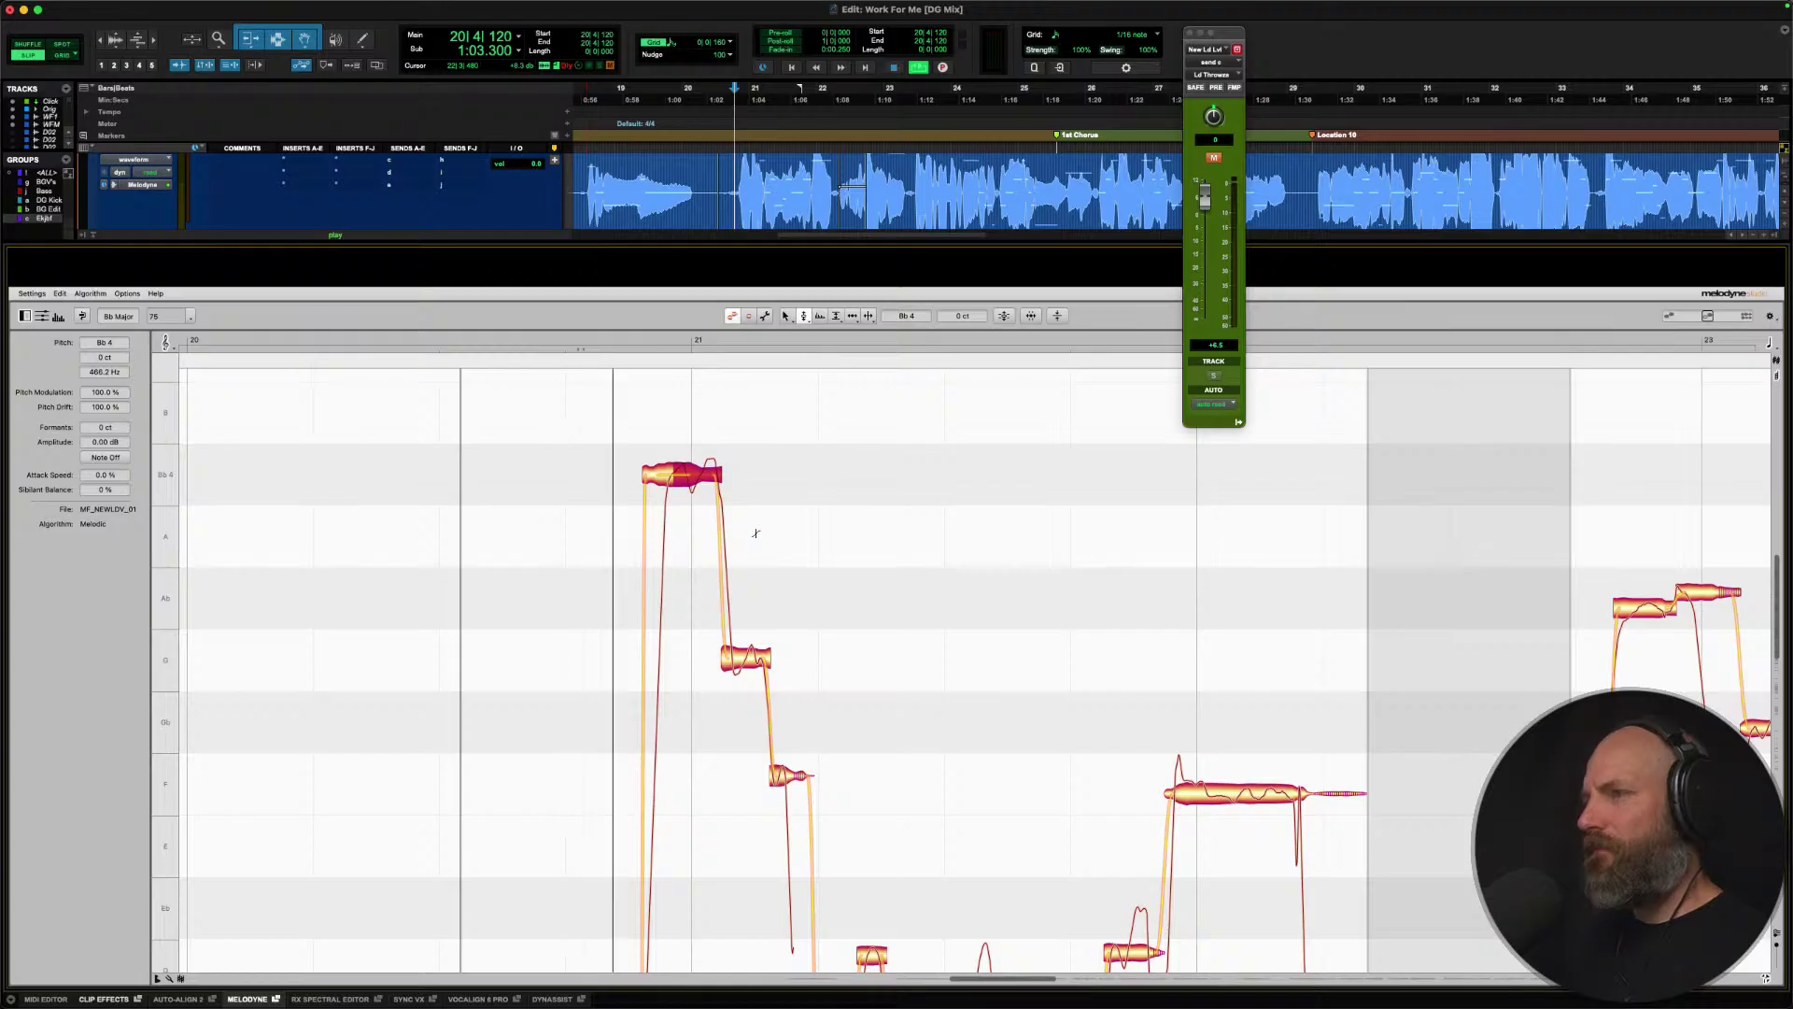
key(space)
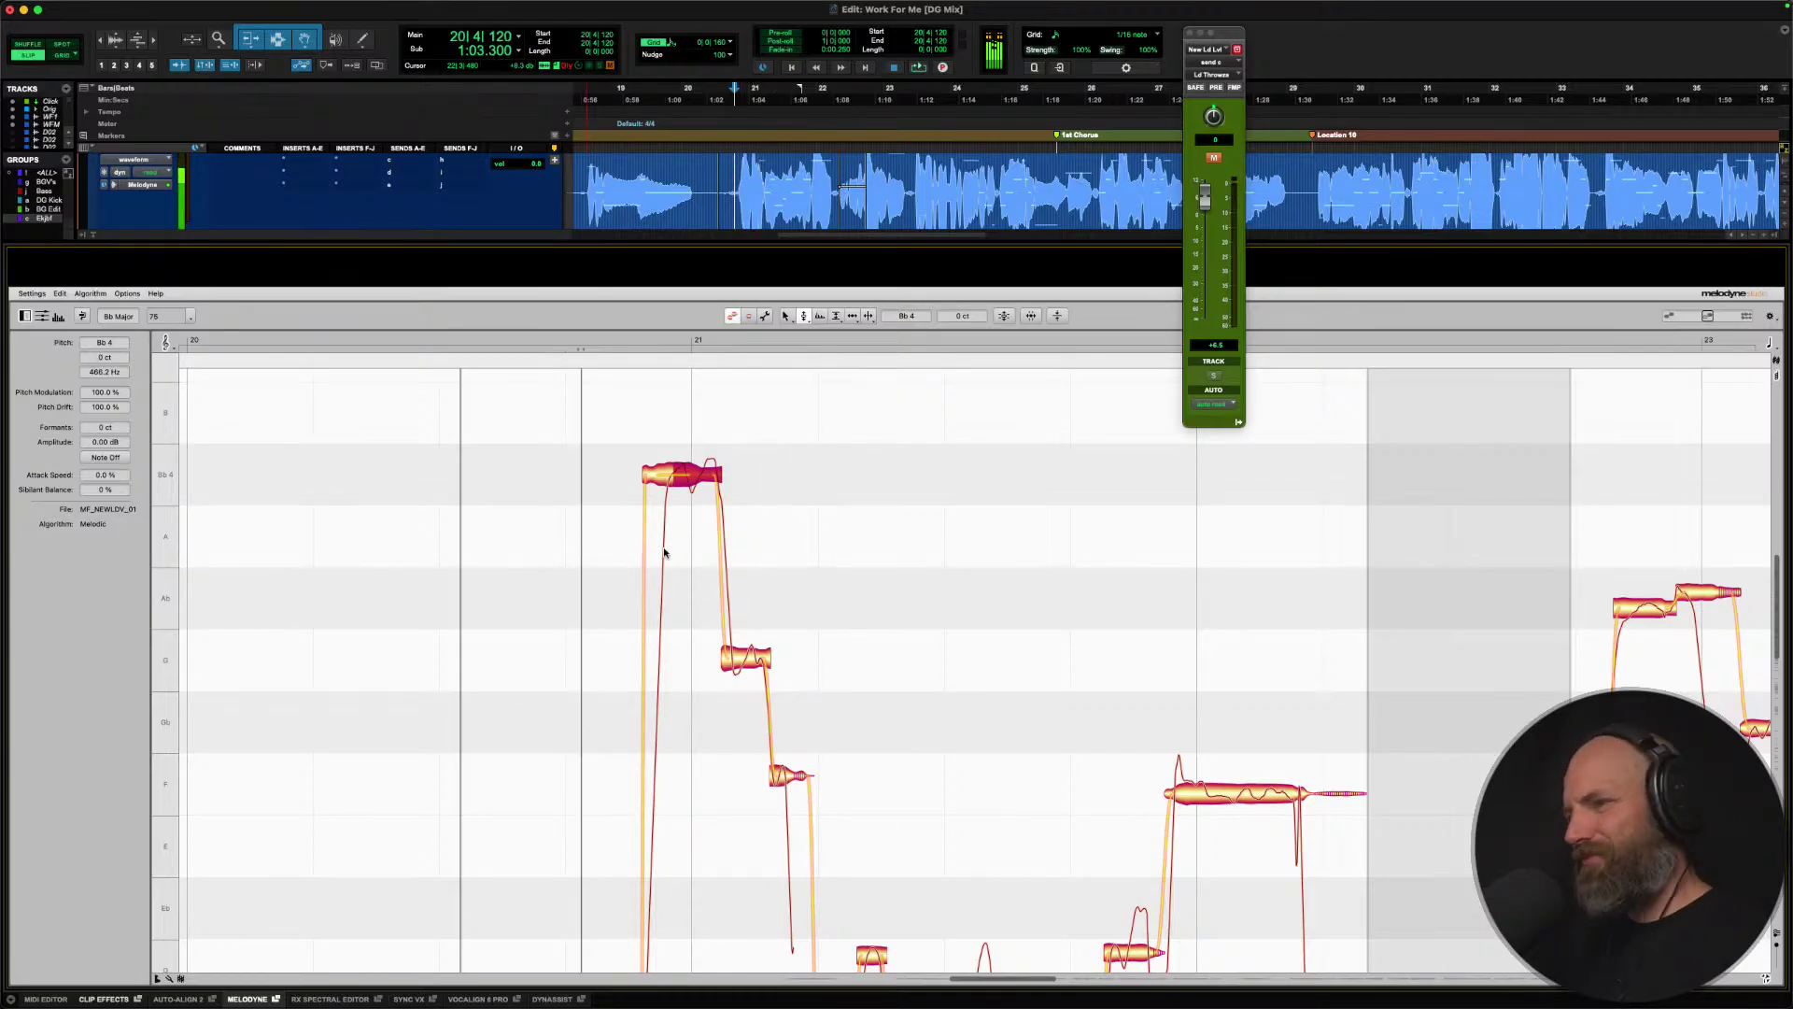
Center the short low note just before the Bb4 on Gb3 and replay the phrase.
scroll(663, 546, down, 5)
key(space)
scroll(664, 548, down, 5)
scroll(664, 552, down, 3)
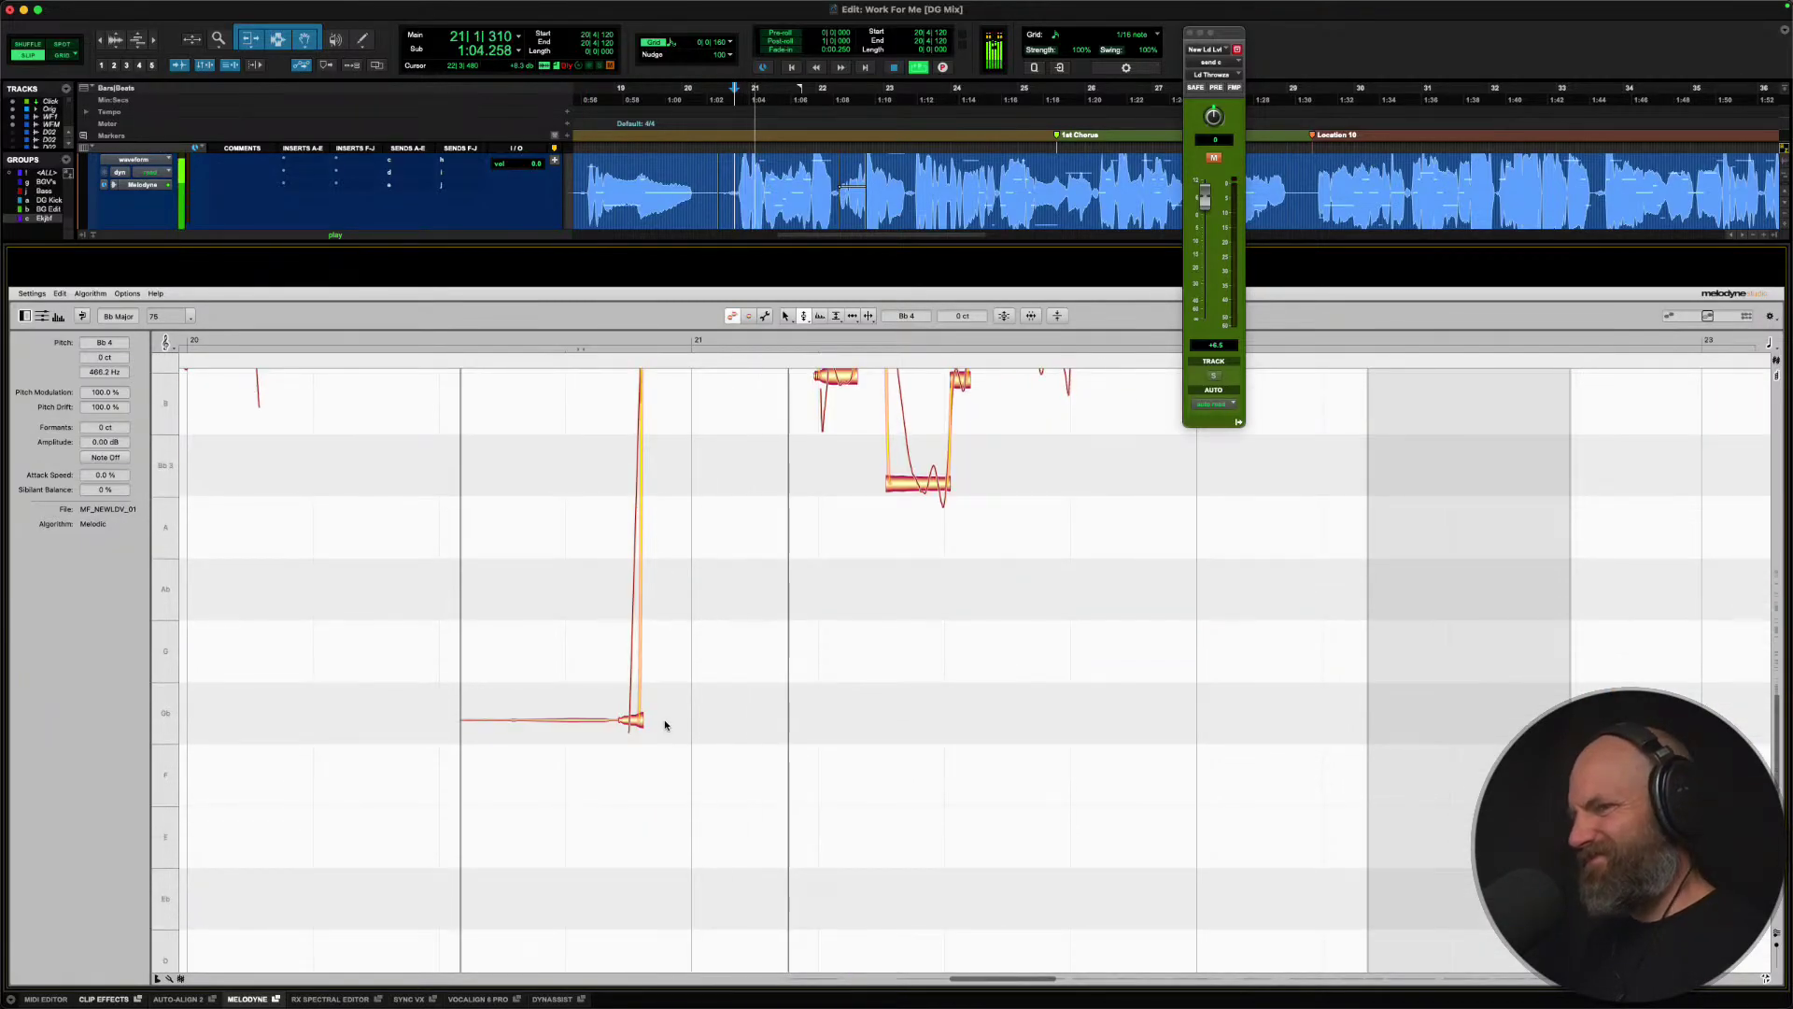
key(space)
click(633, 714)
key(space)
scroll(680, 730, up, 4)
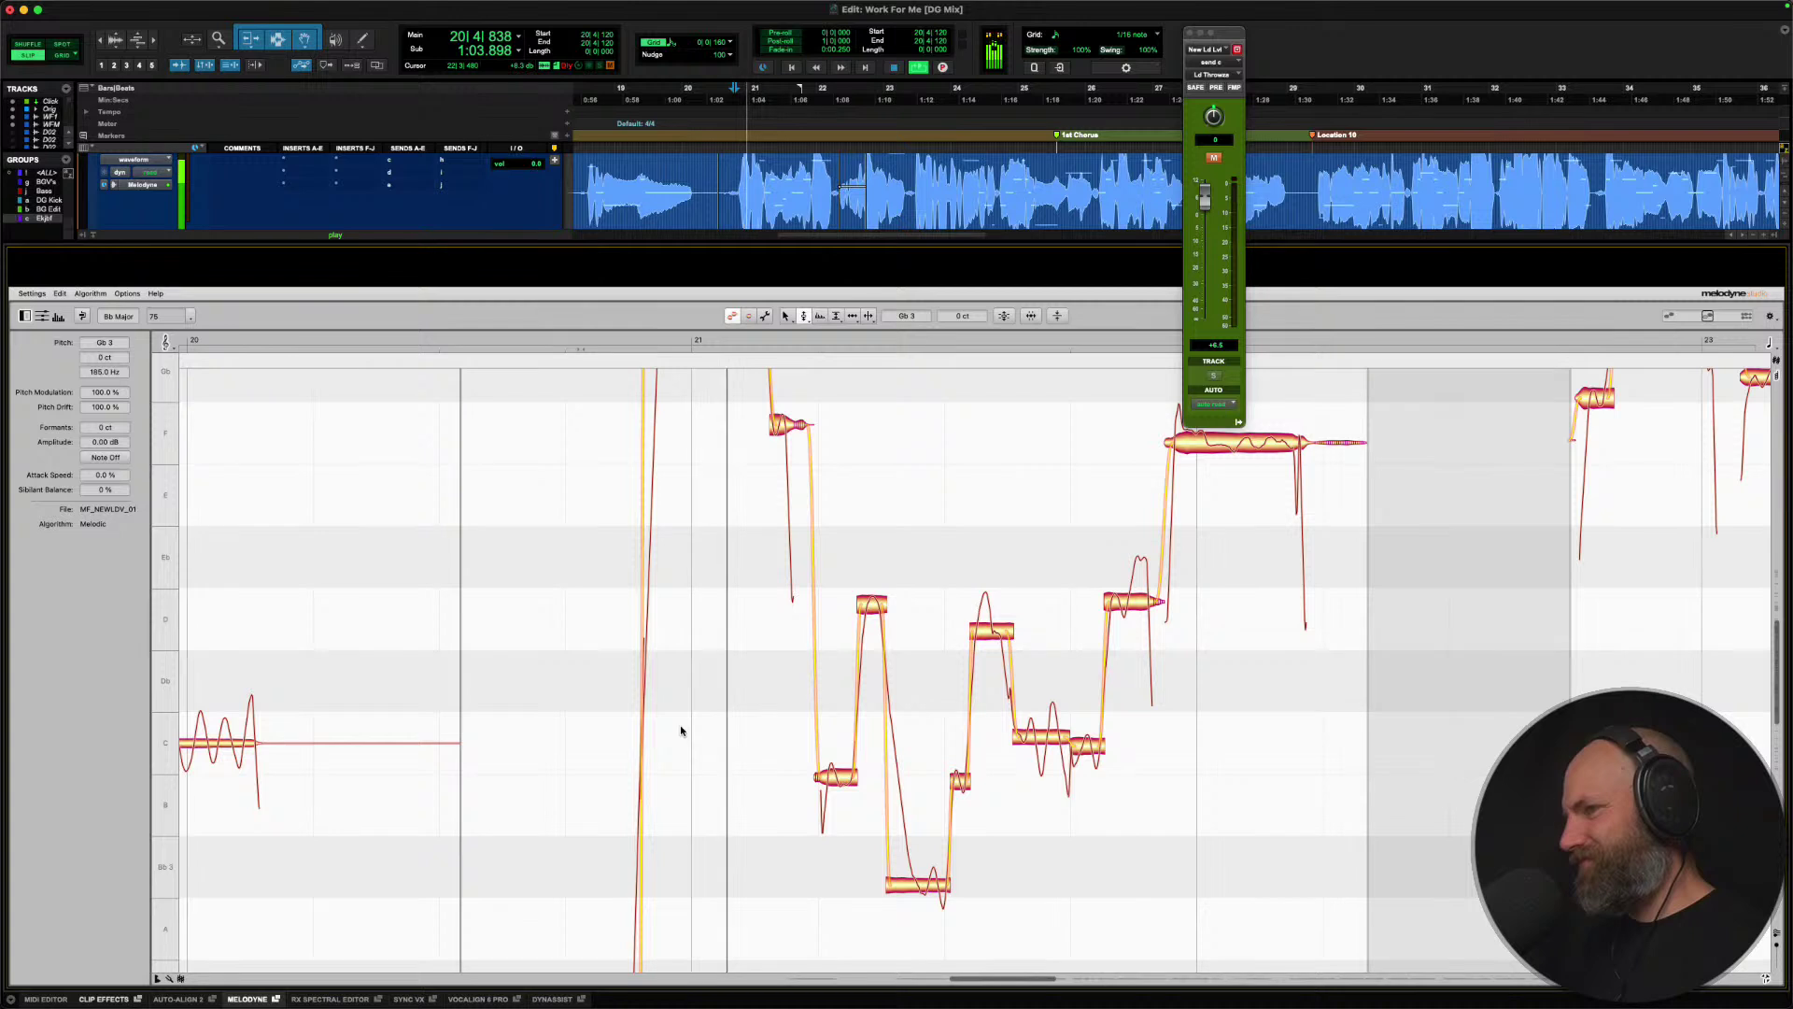
scroll(681, 730, up, 3)
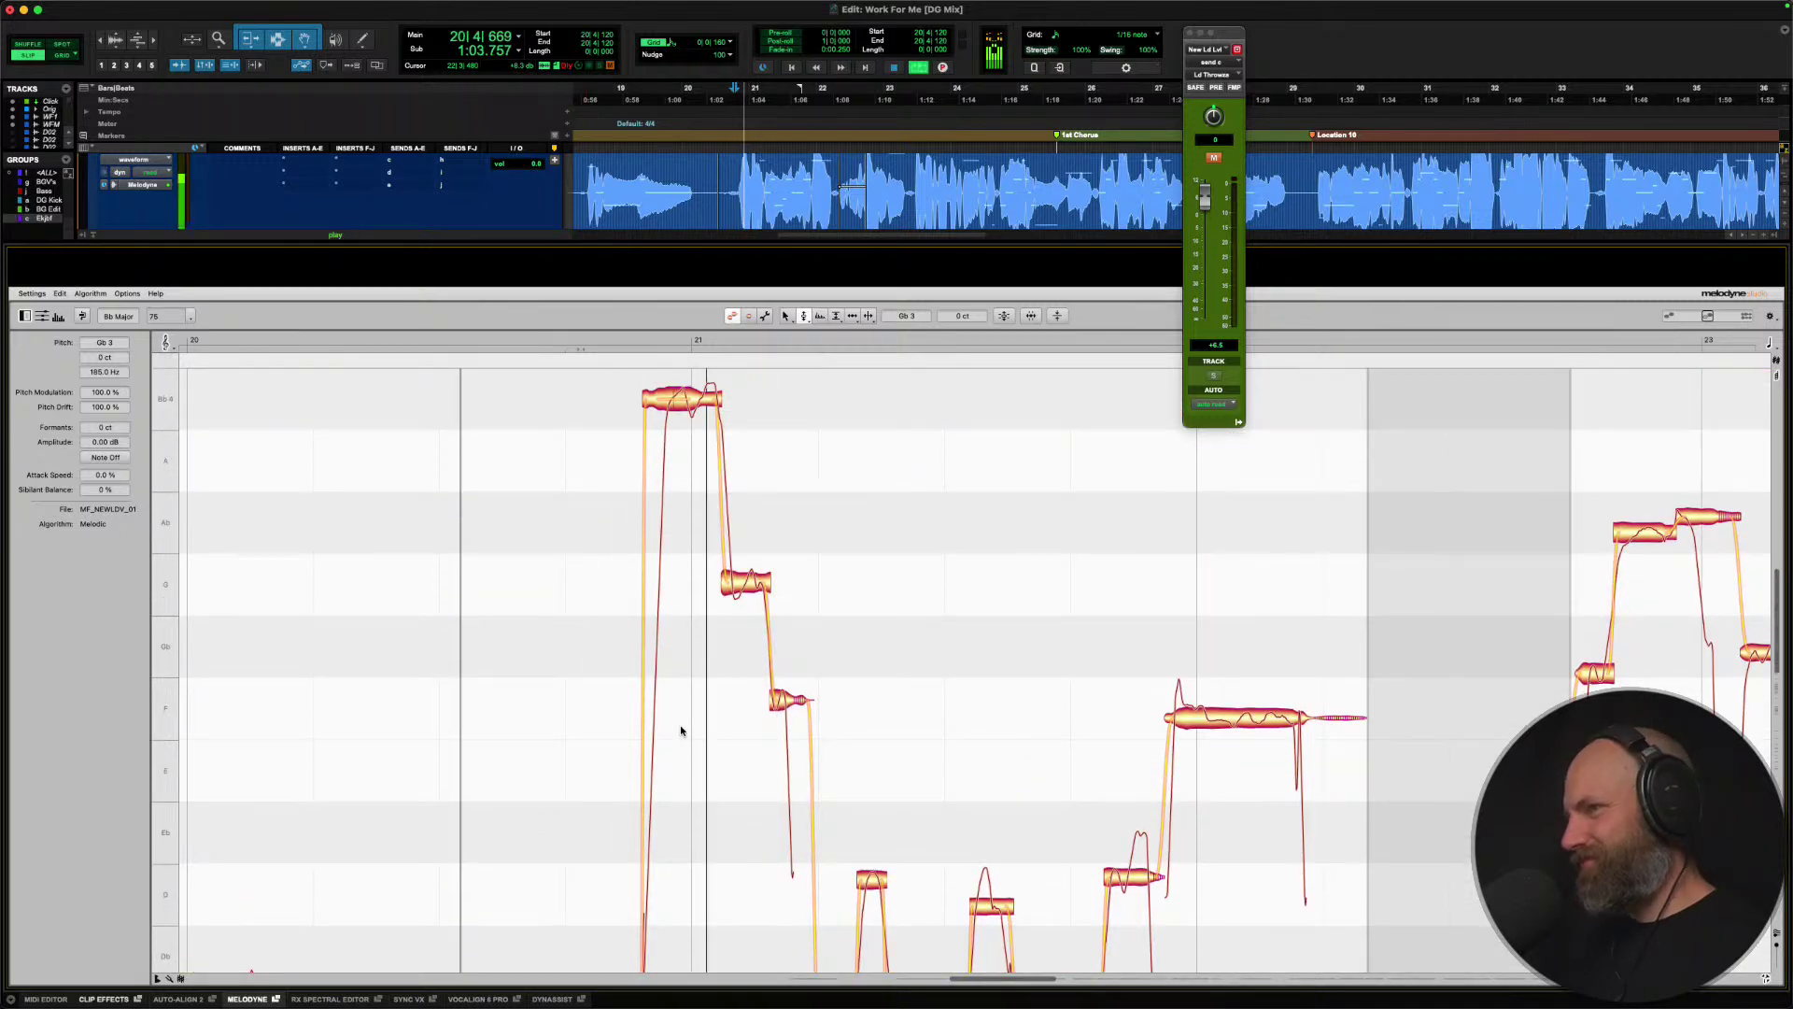
Move the separation in the Bb4 note closer to its onset, snap the short first piece to Ab4, and audition it.
right_click(679, 620)
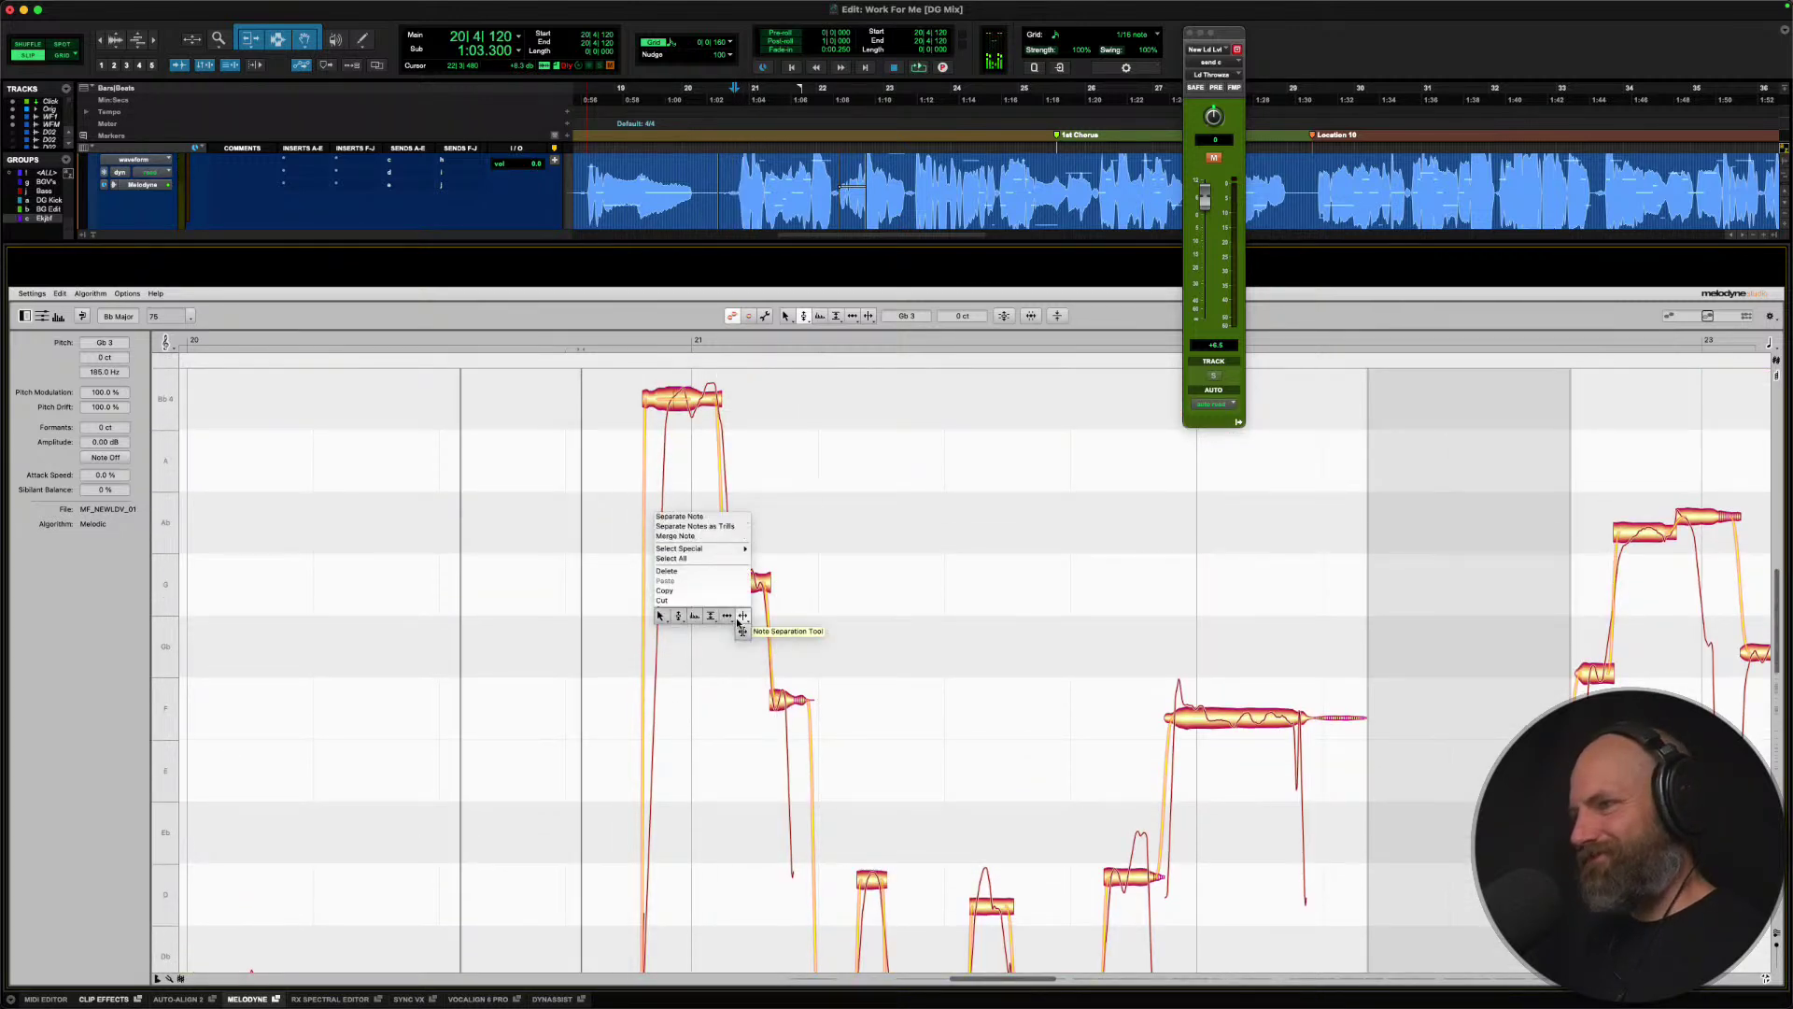
click(705, 554)
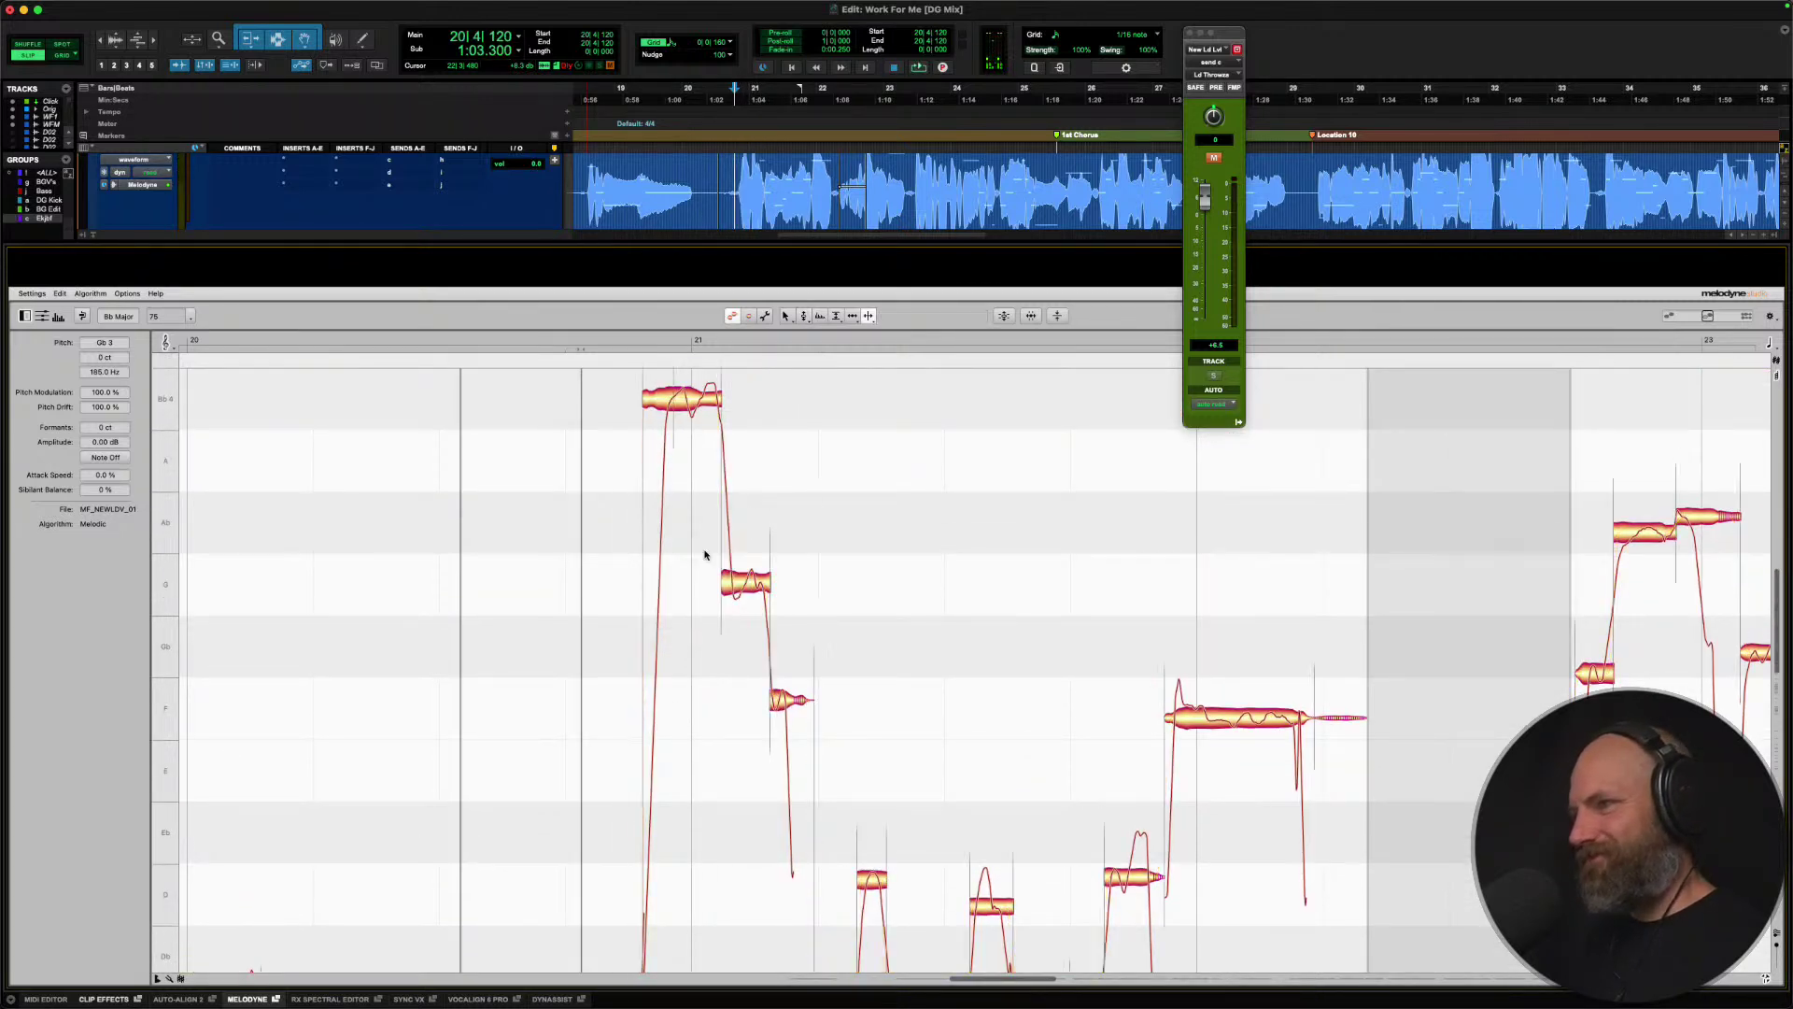
drag(672, 397, 658, 397)
right_click(659, 399)
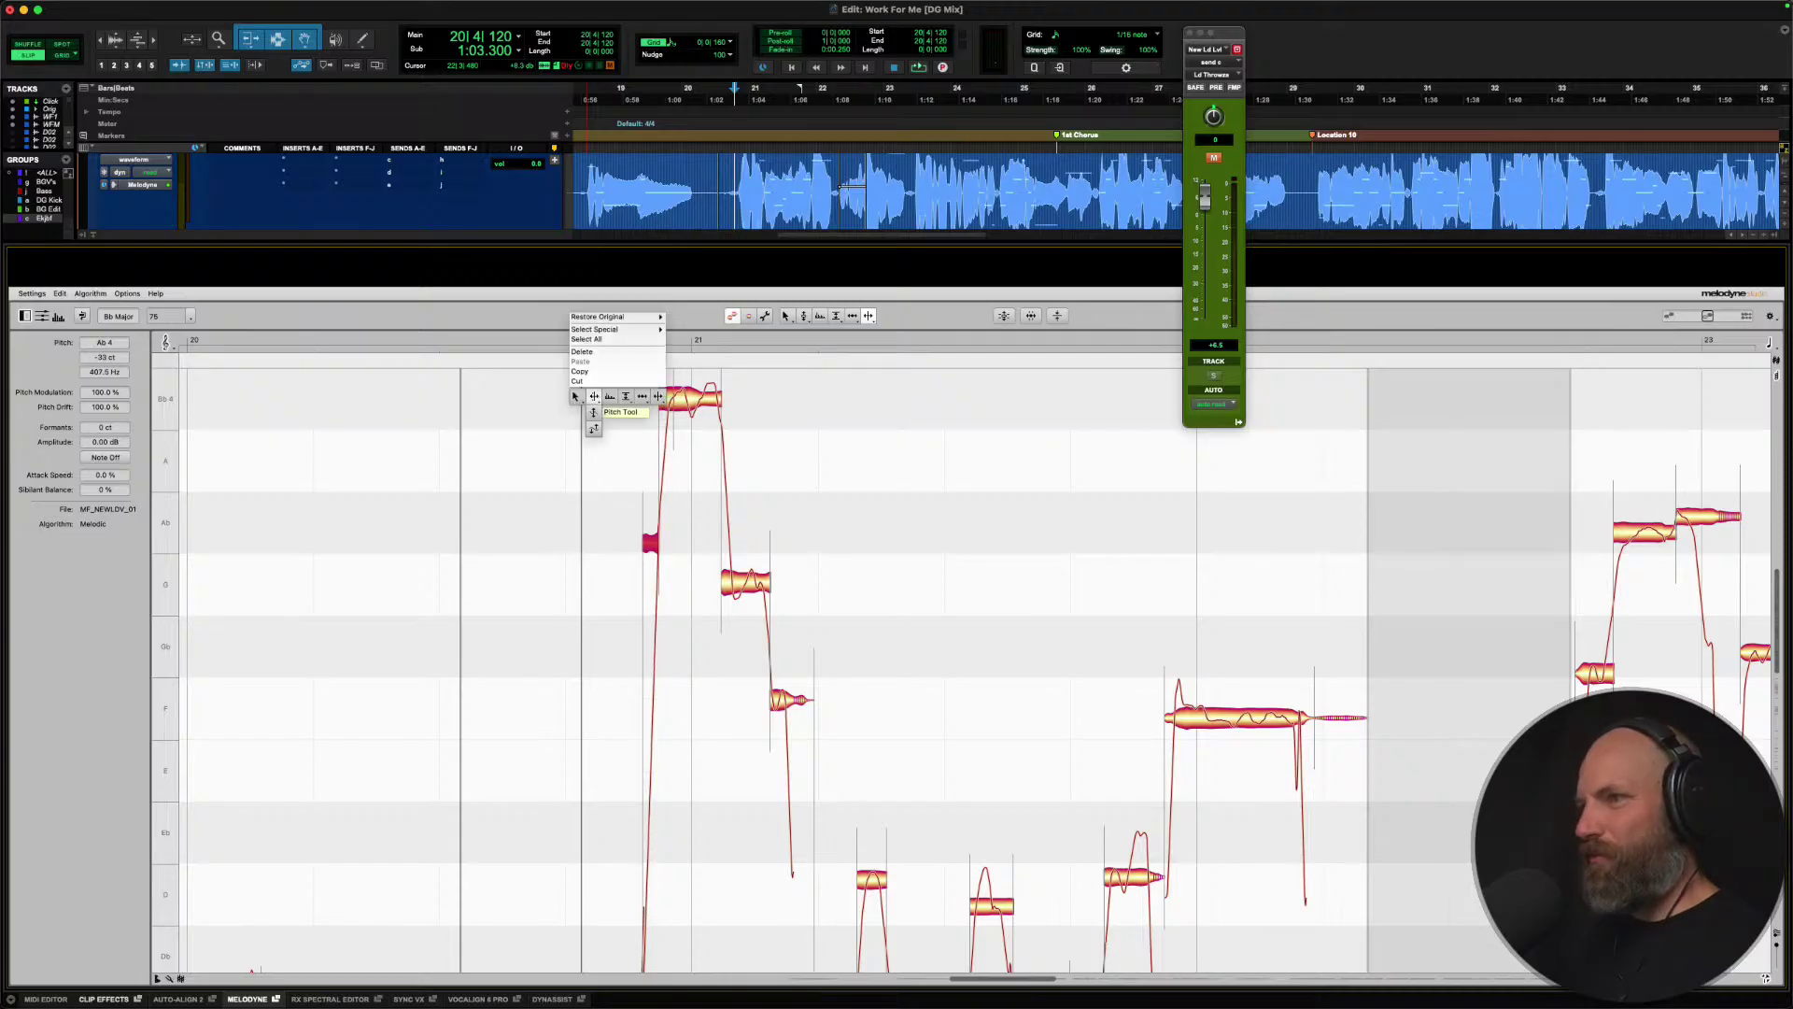
click(594, 397)
double_click(650, 541)
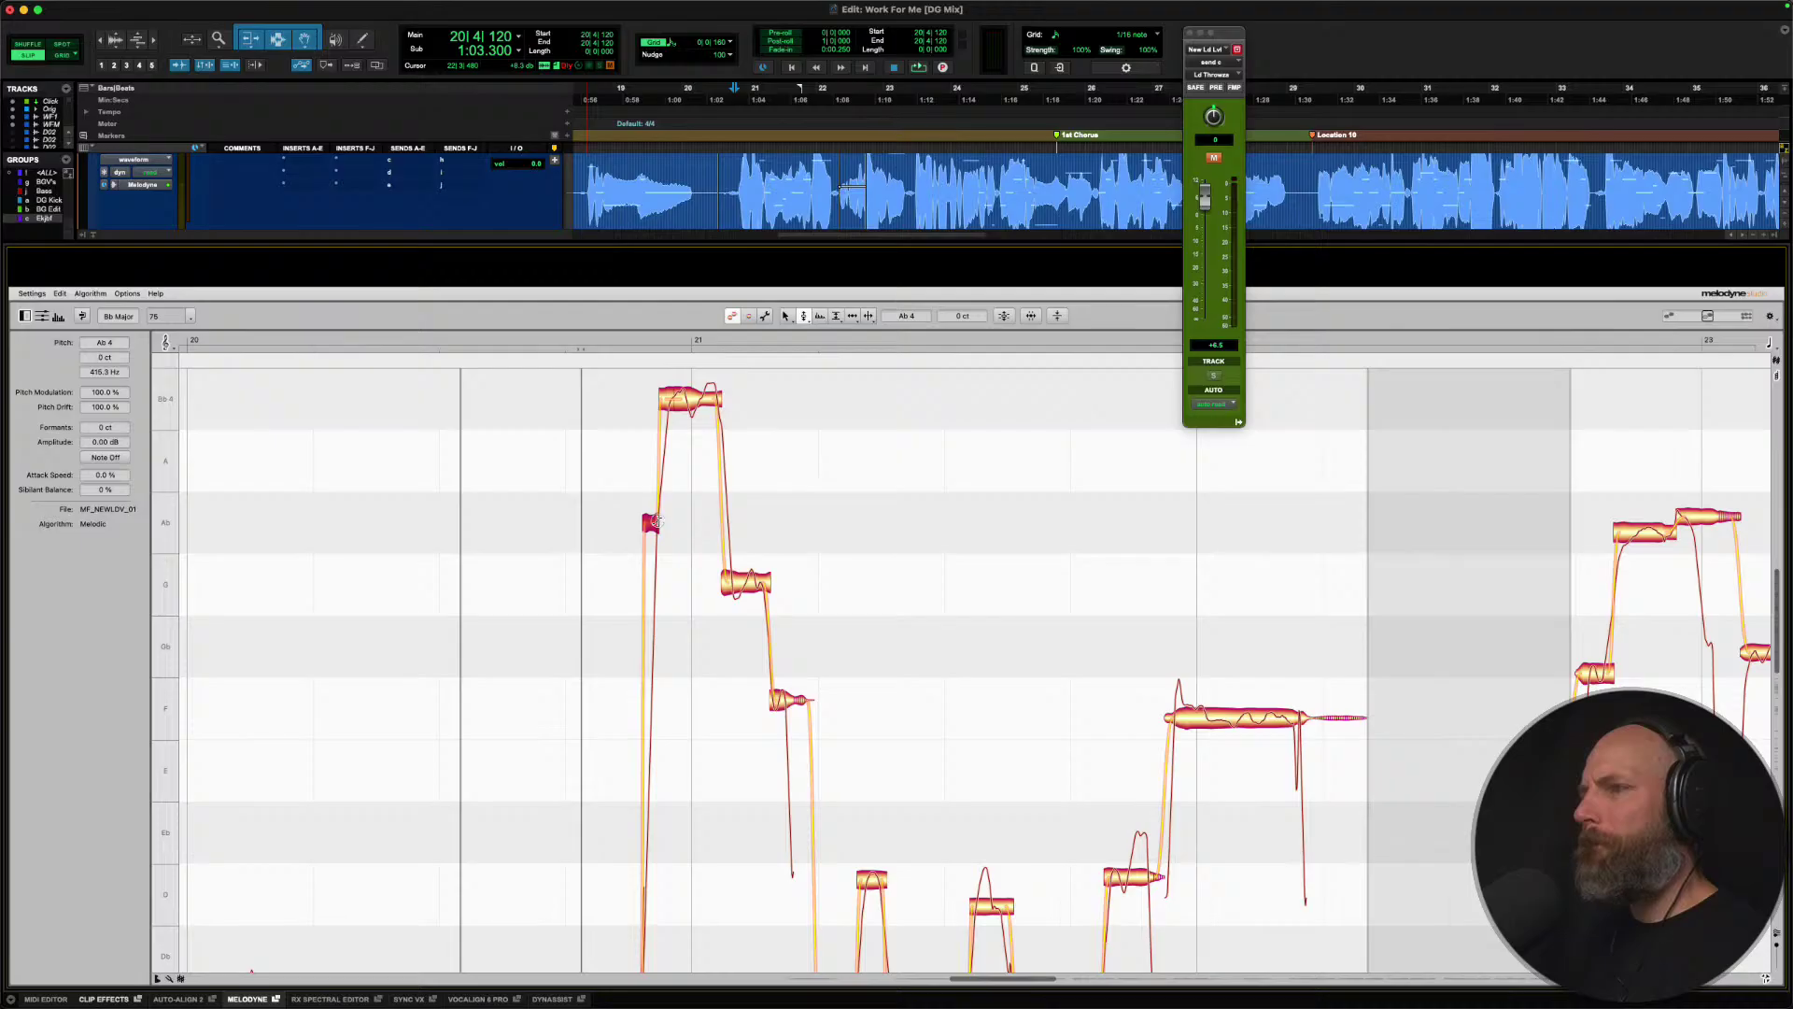
key(space)
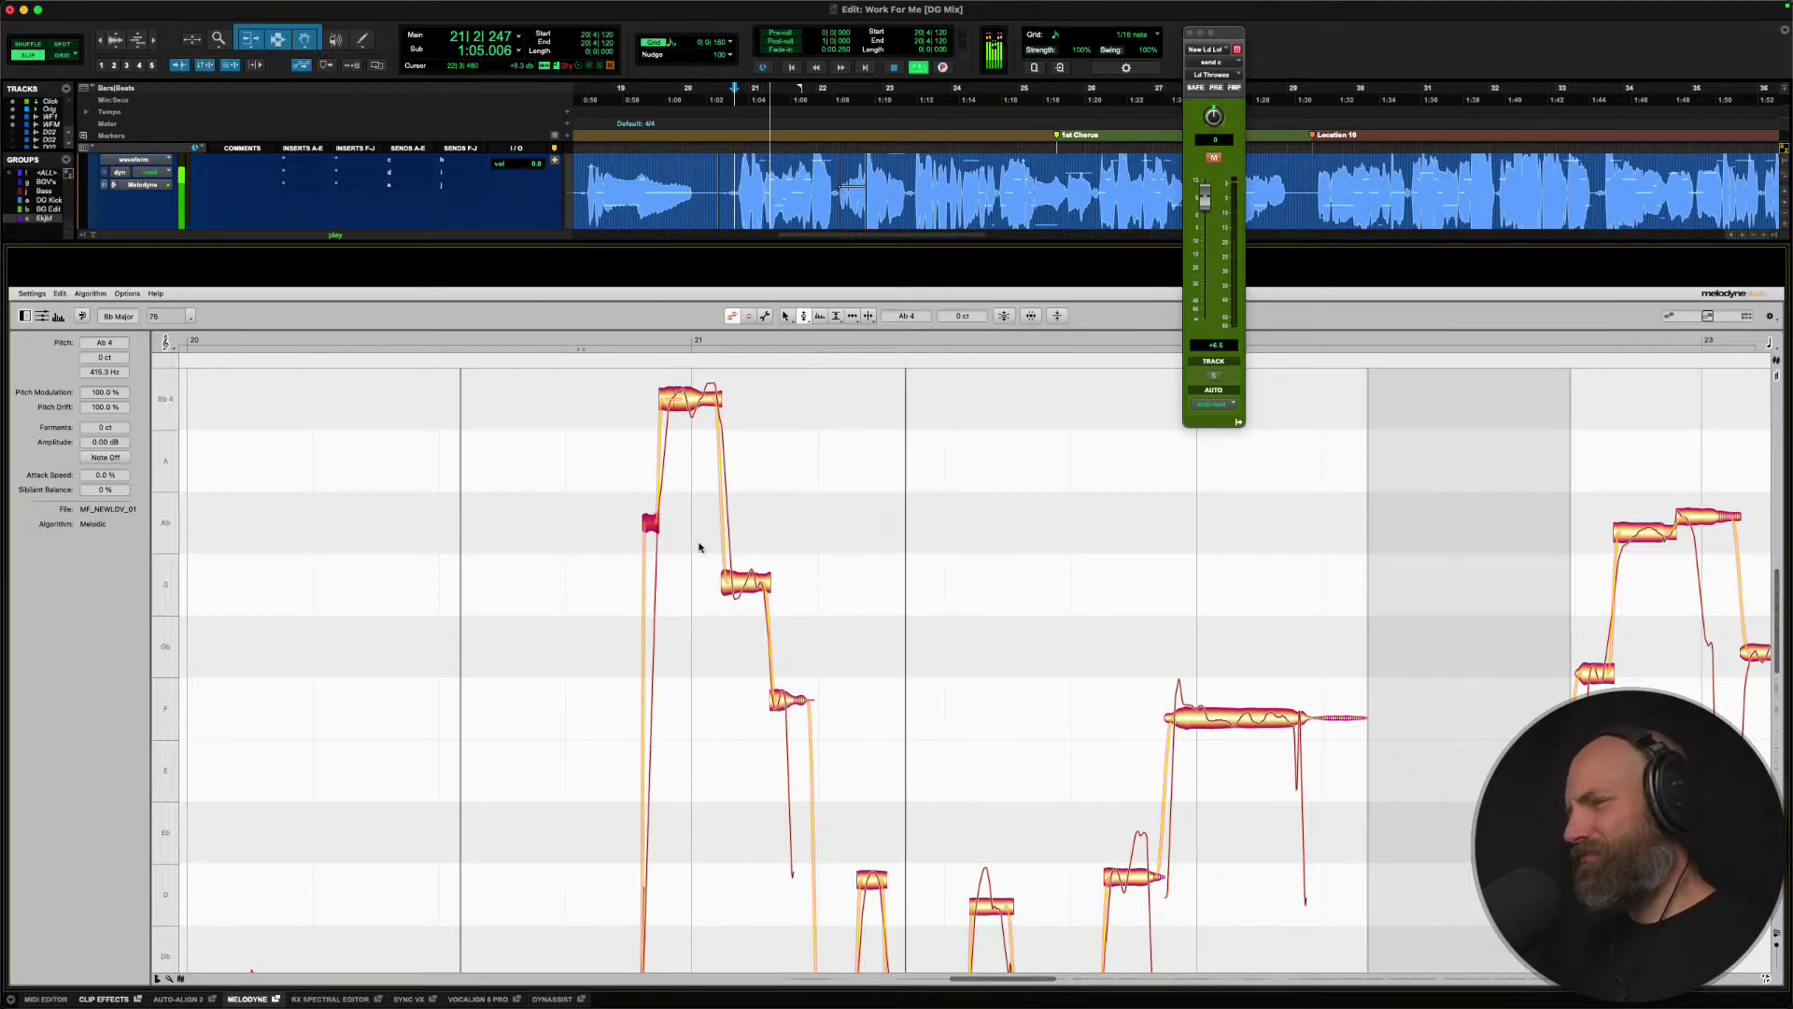
Correct the pitches following the high Bb4 note, centering the notes on G4, F4, C4, D4 and the second D4.
key(space)
click(735, 581)
click(792, 699)
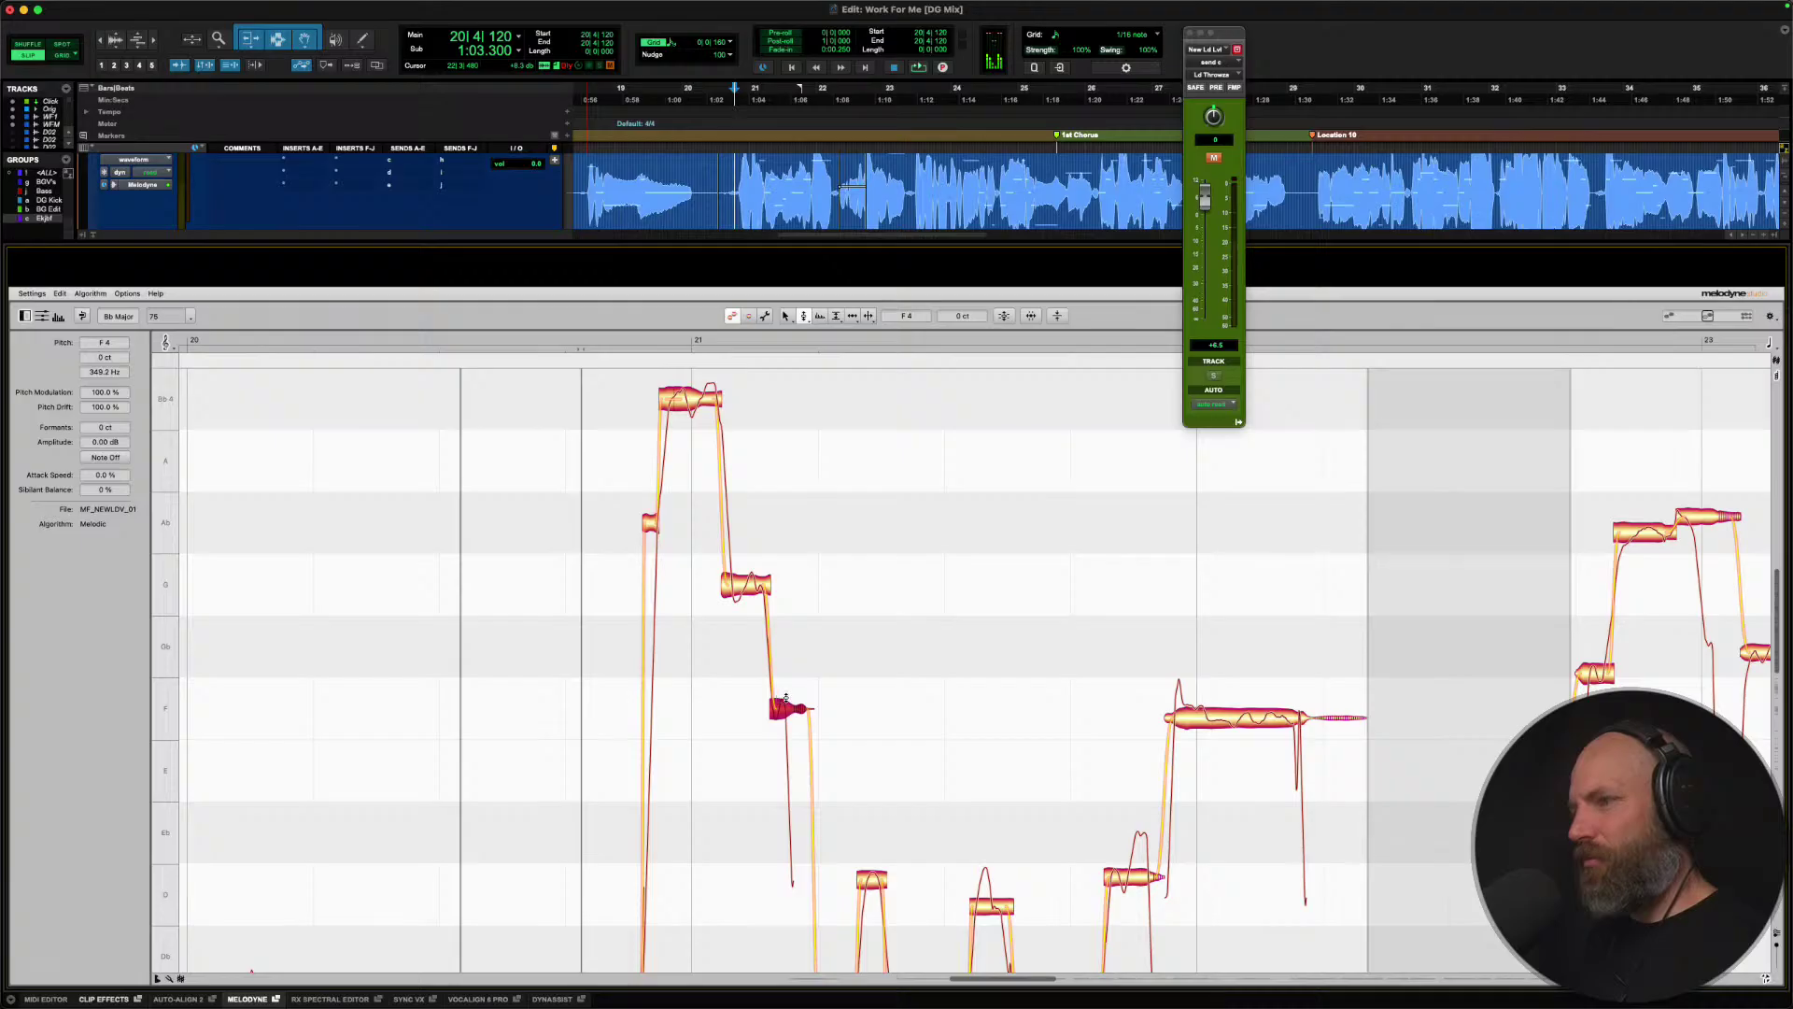
scroll(787, 696, down, 3)
drag(866, 614, 876, 617)
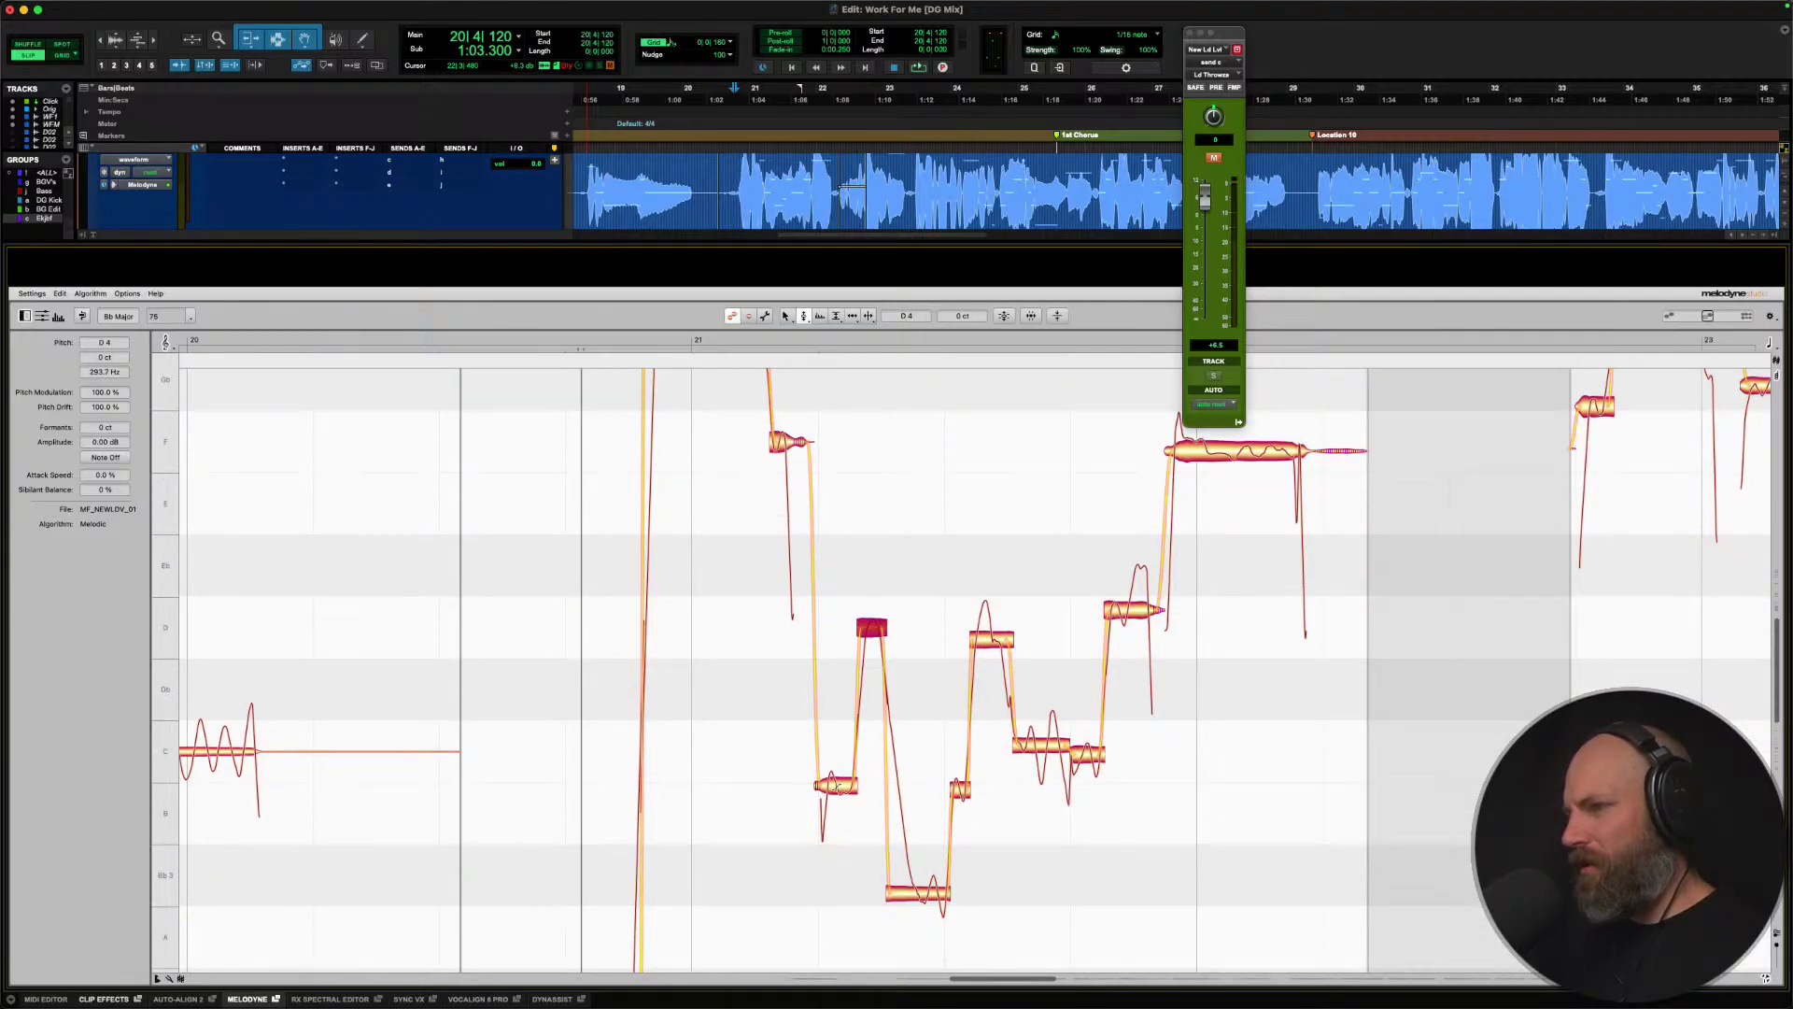
drag(836, 786, 837, 753)
drag(990, 648, 990, 647)
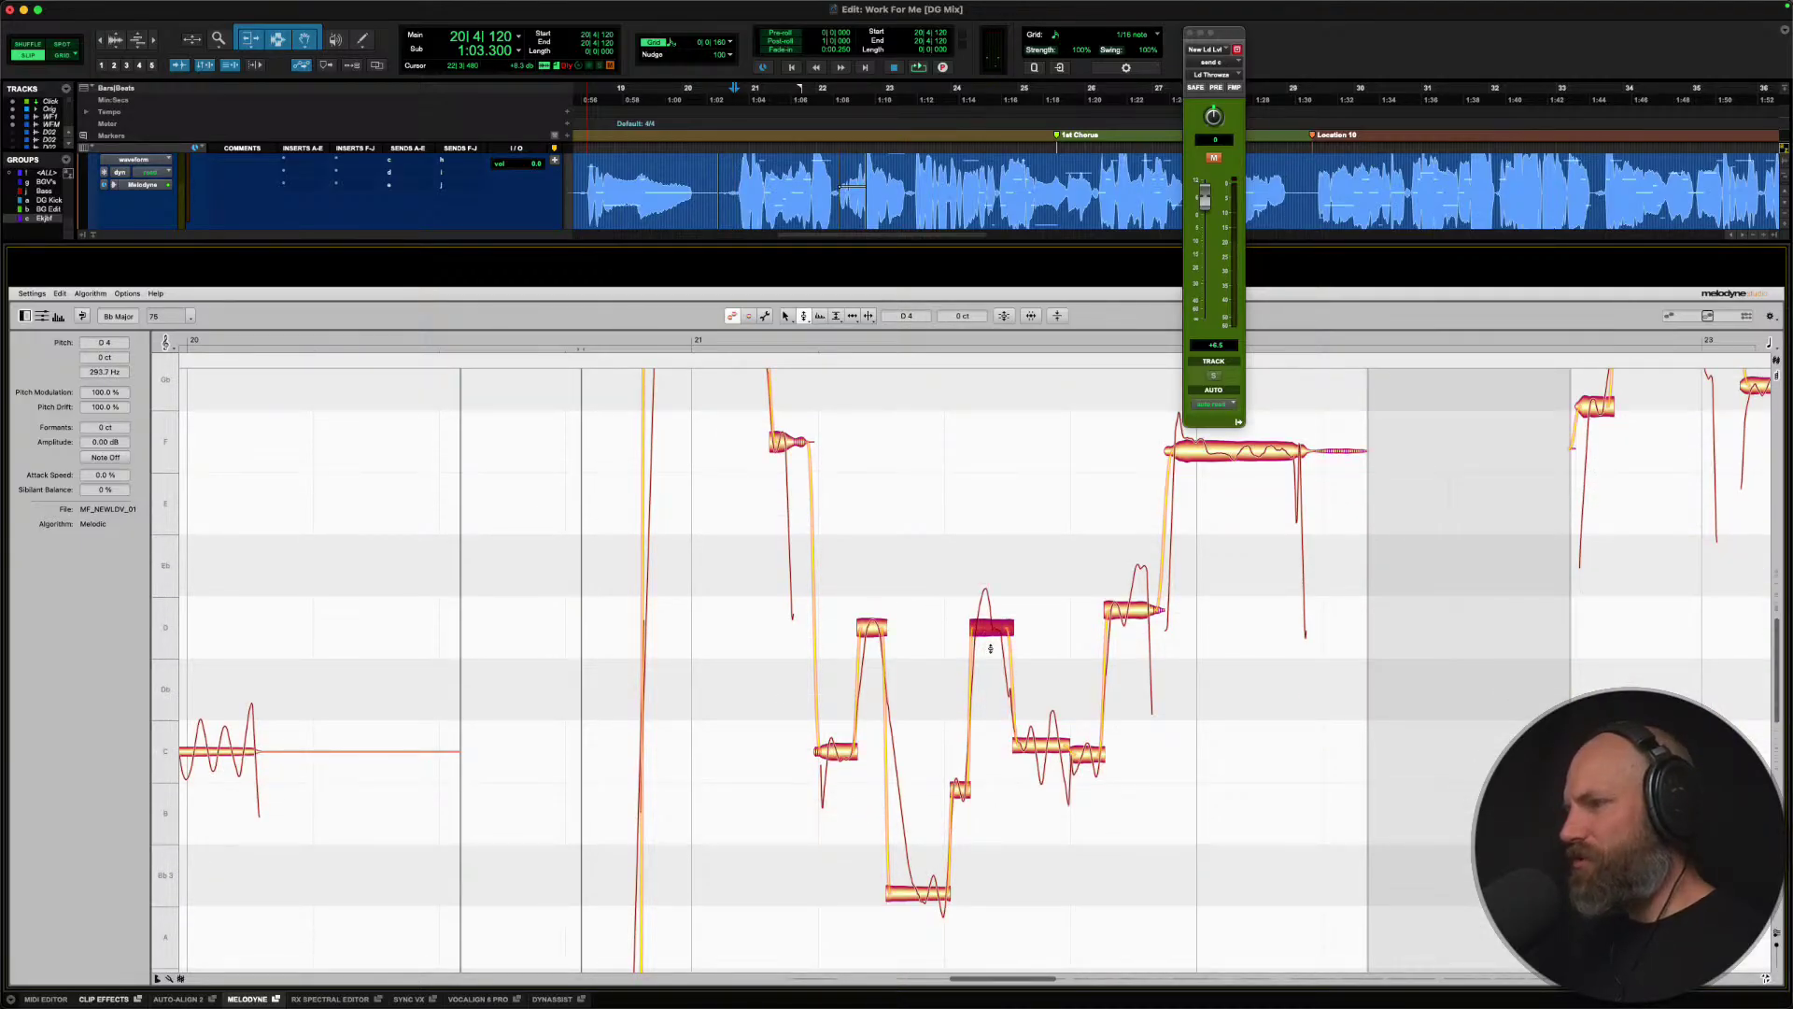
Center the long note before bar 22 on F4 and separate its onset from the sustained part.
scroll(1173, 502, up, 1)
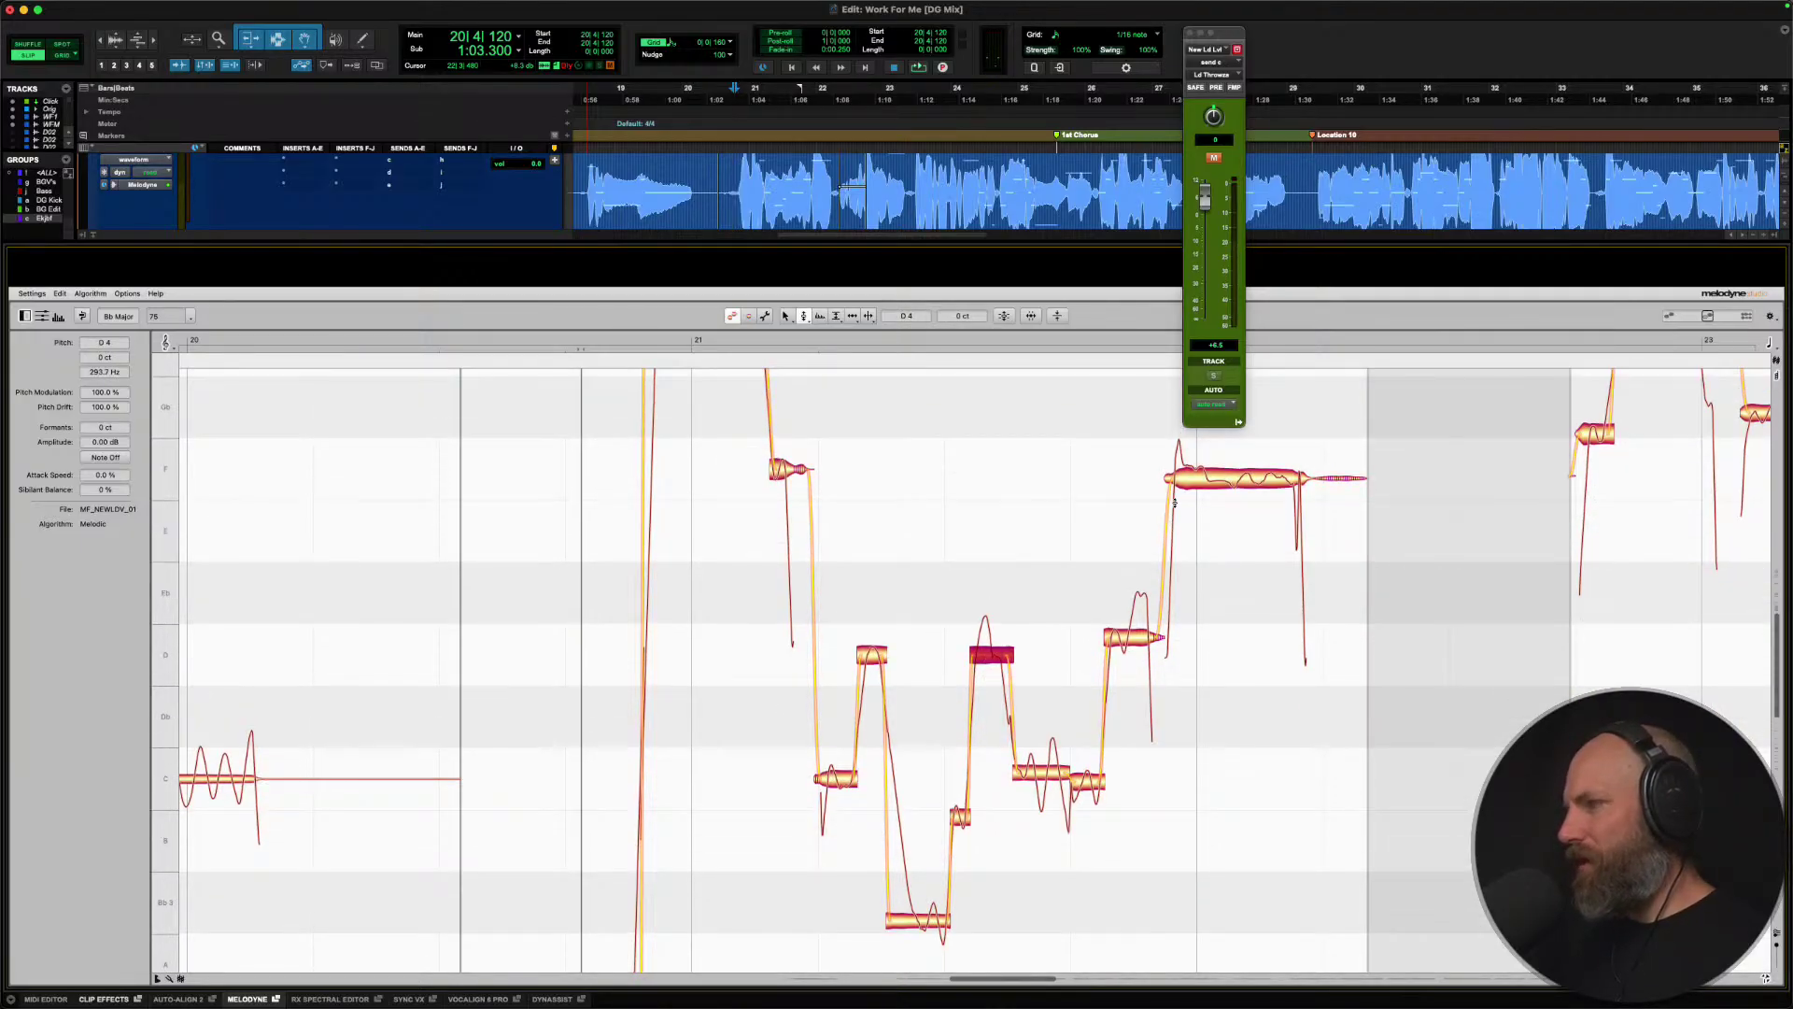
double_click(1221, 483)
right_click(1224, 475)
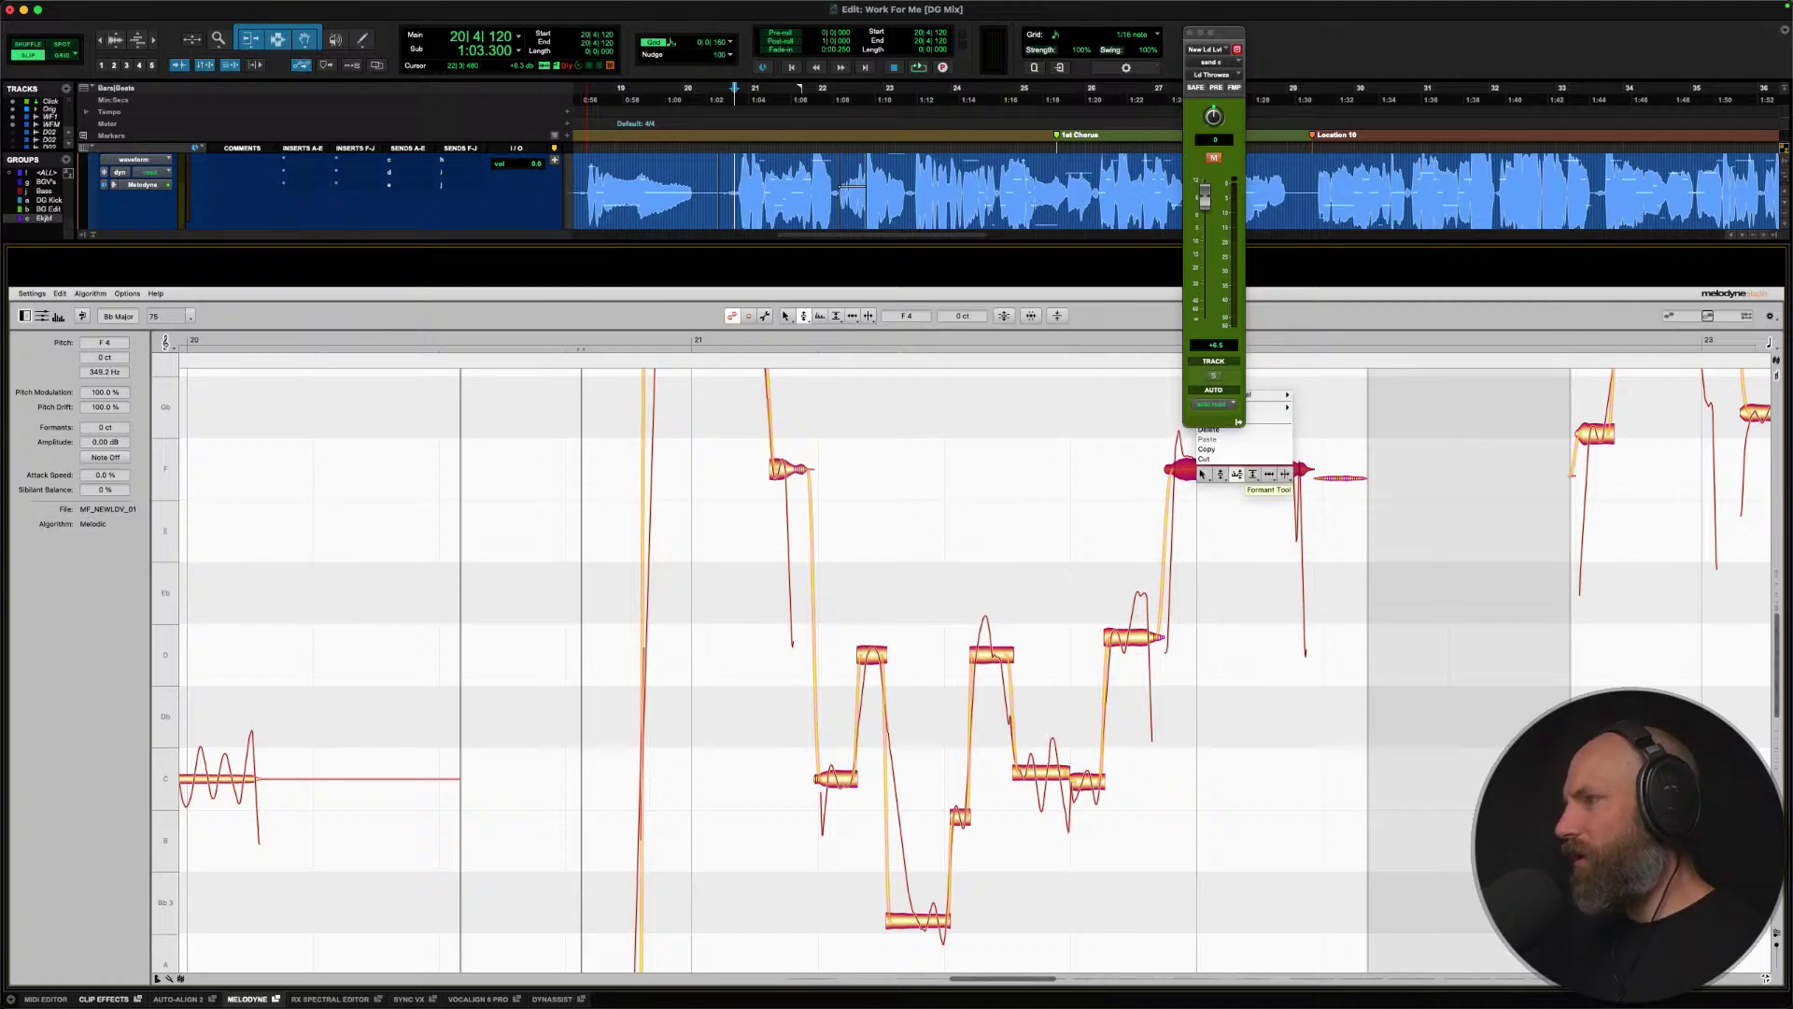
click(1280, 481)
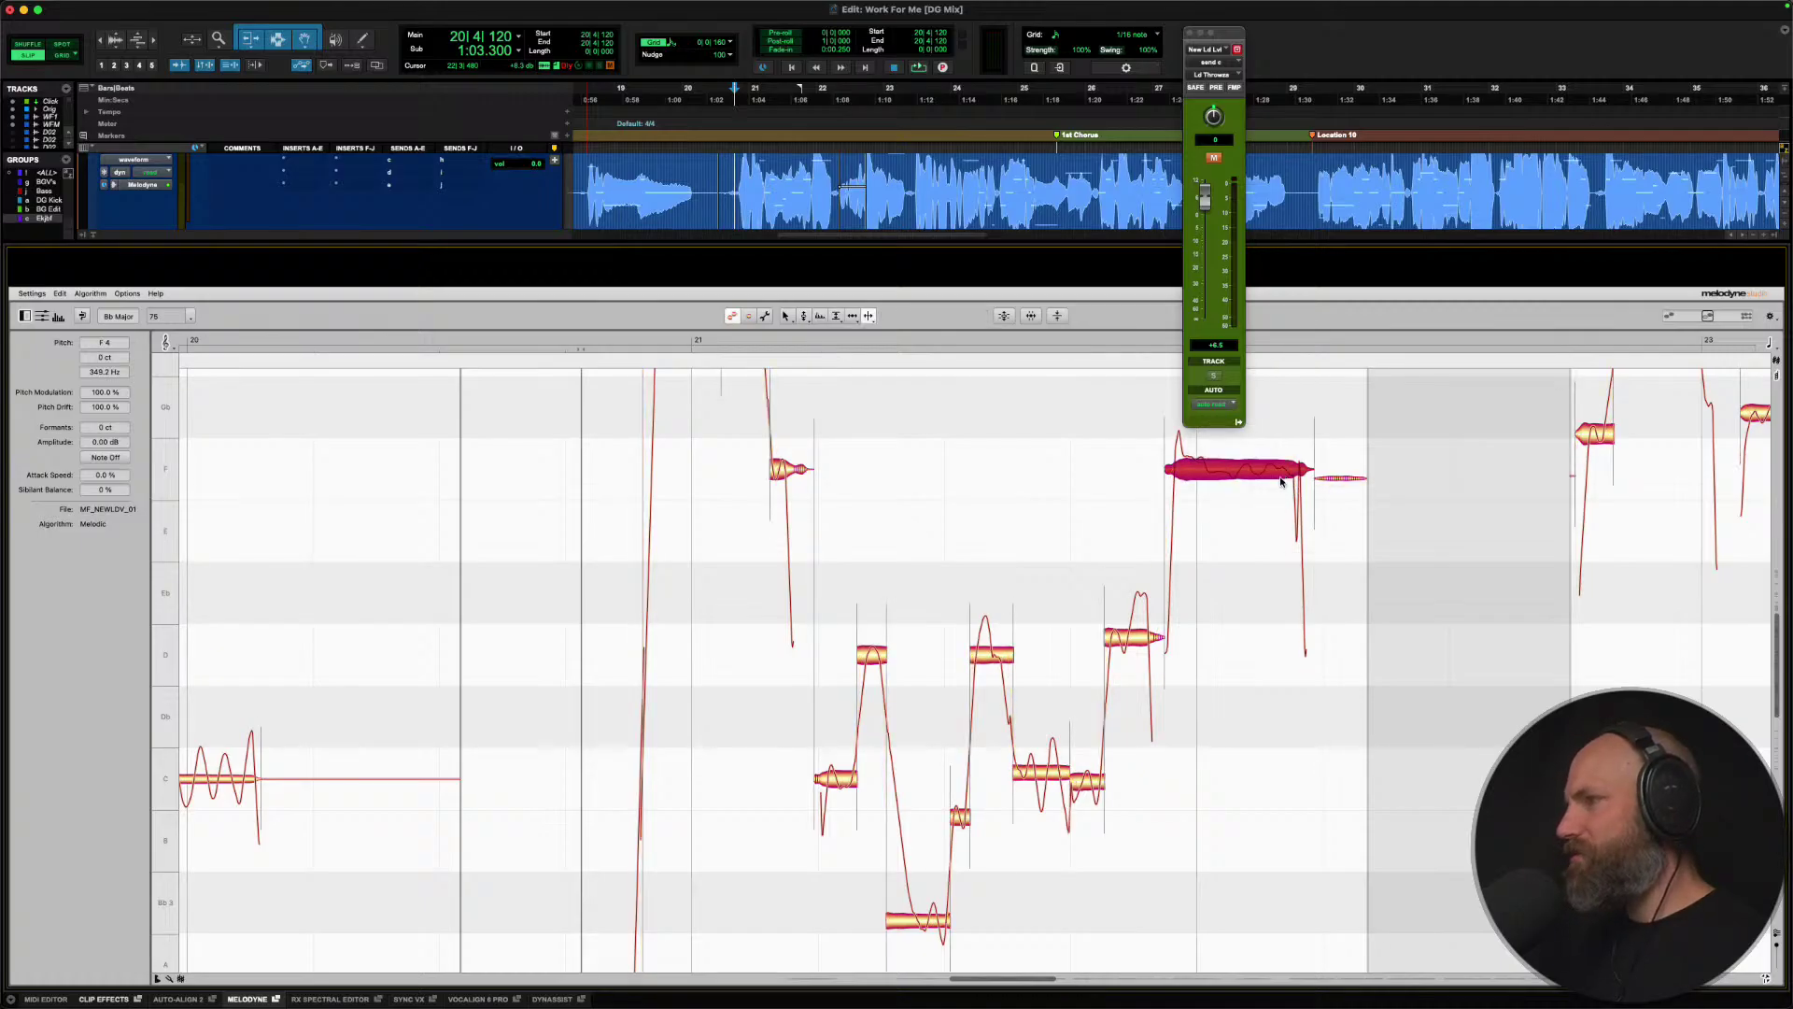
double_click(1204, 469)
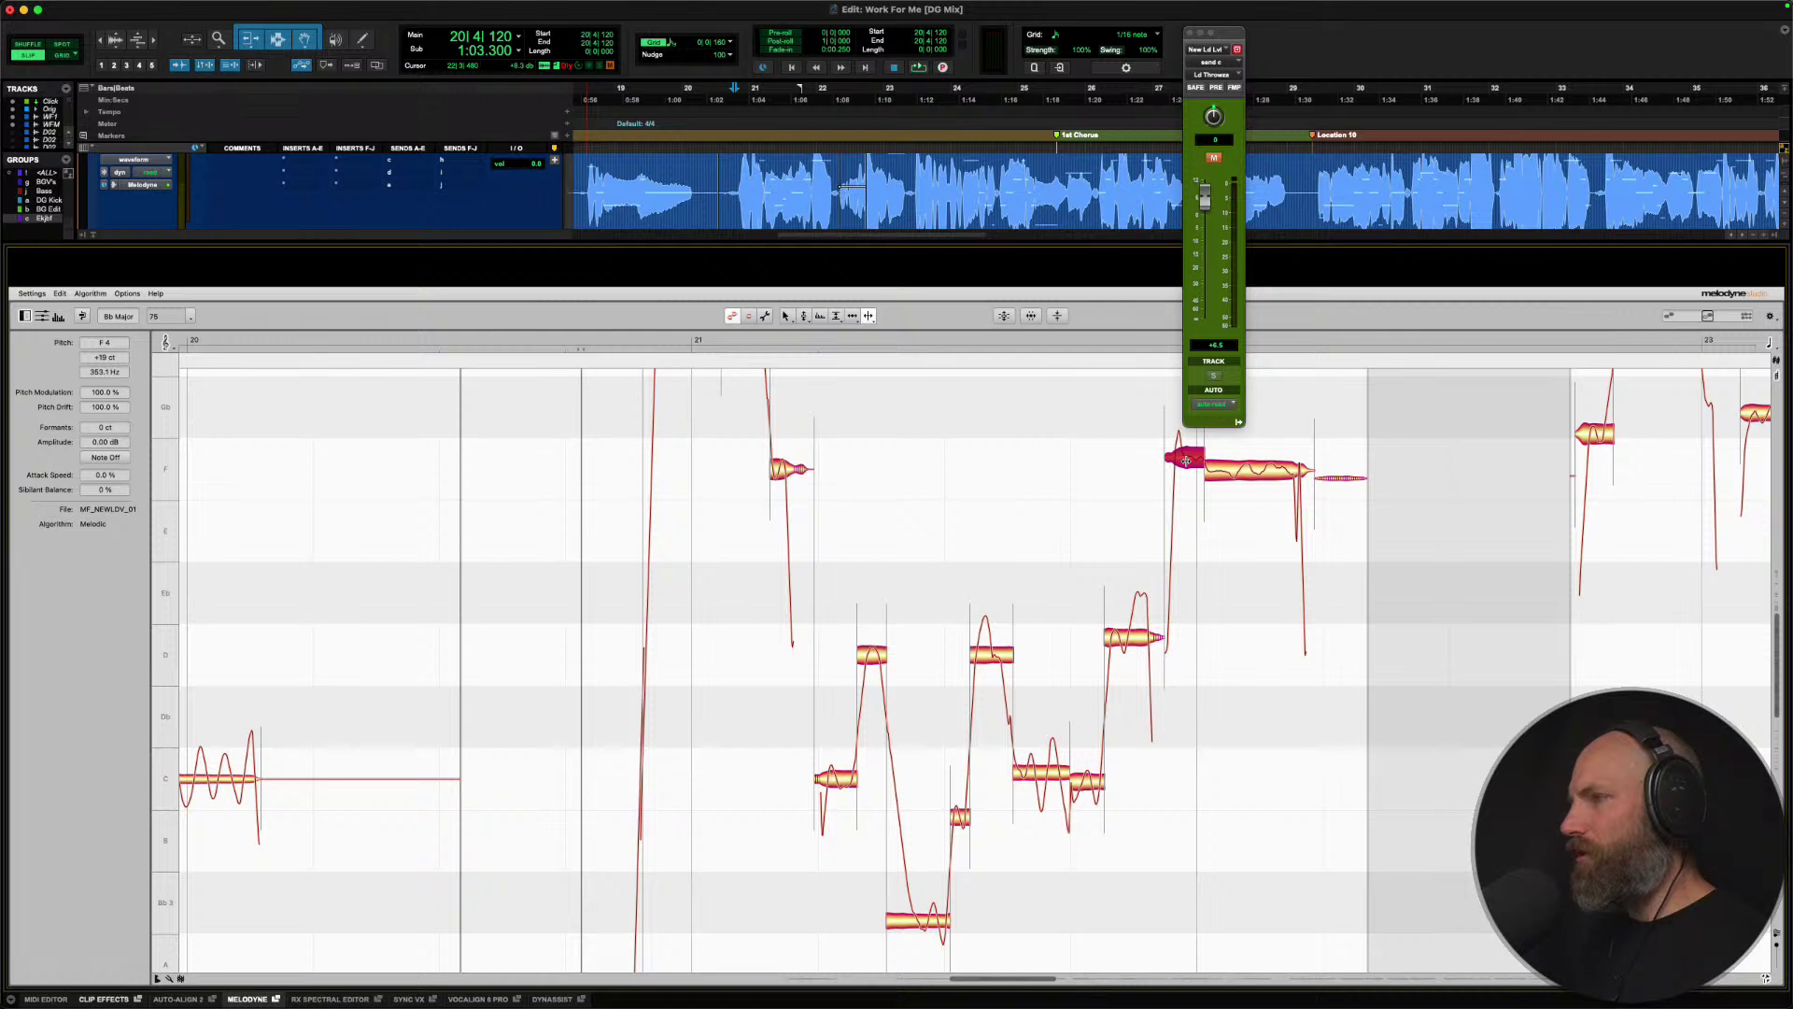
Center the short onset and the sustained part of the long note at bar 22 on F4.
right_click(1185, 460)
click(1161, 461)
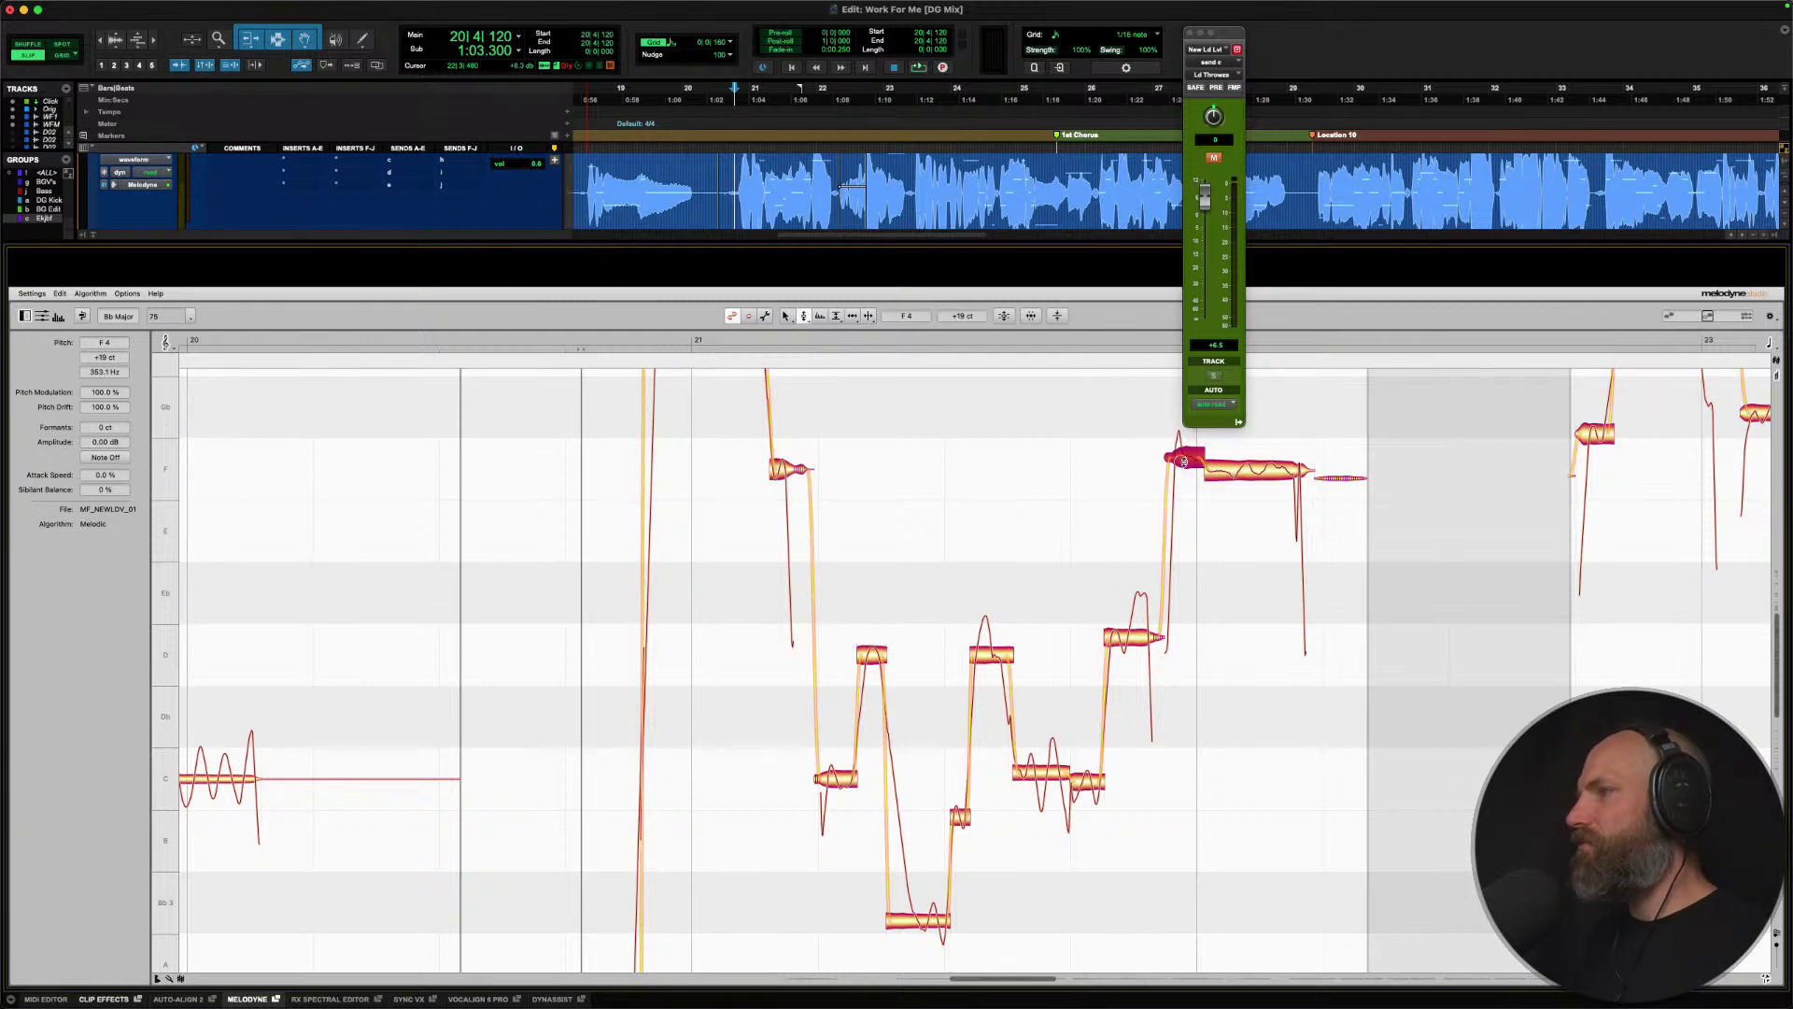
double_click(1185, 460)
click(1224, 474)
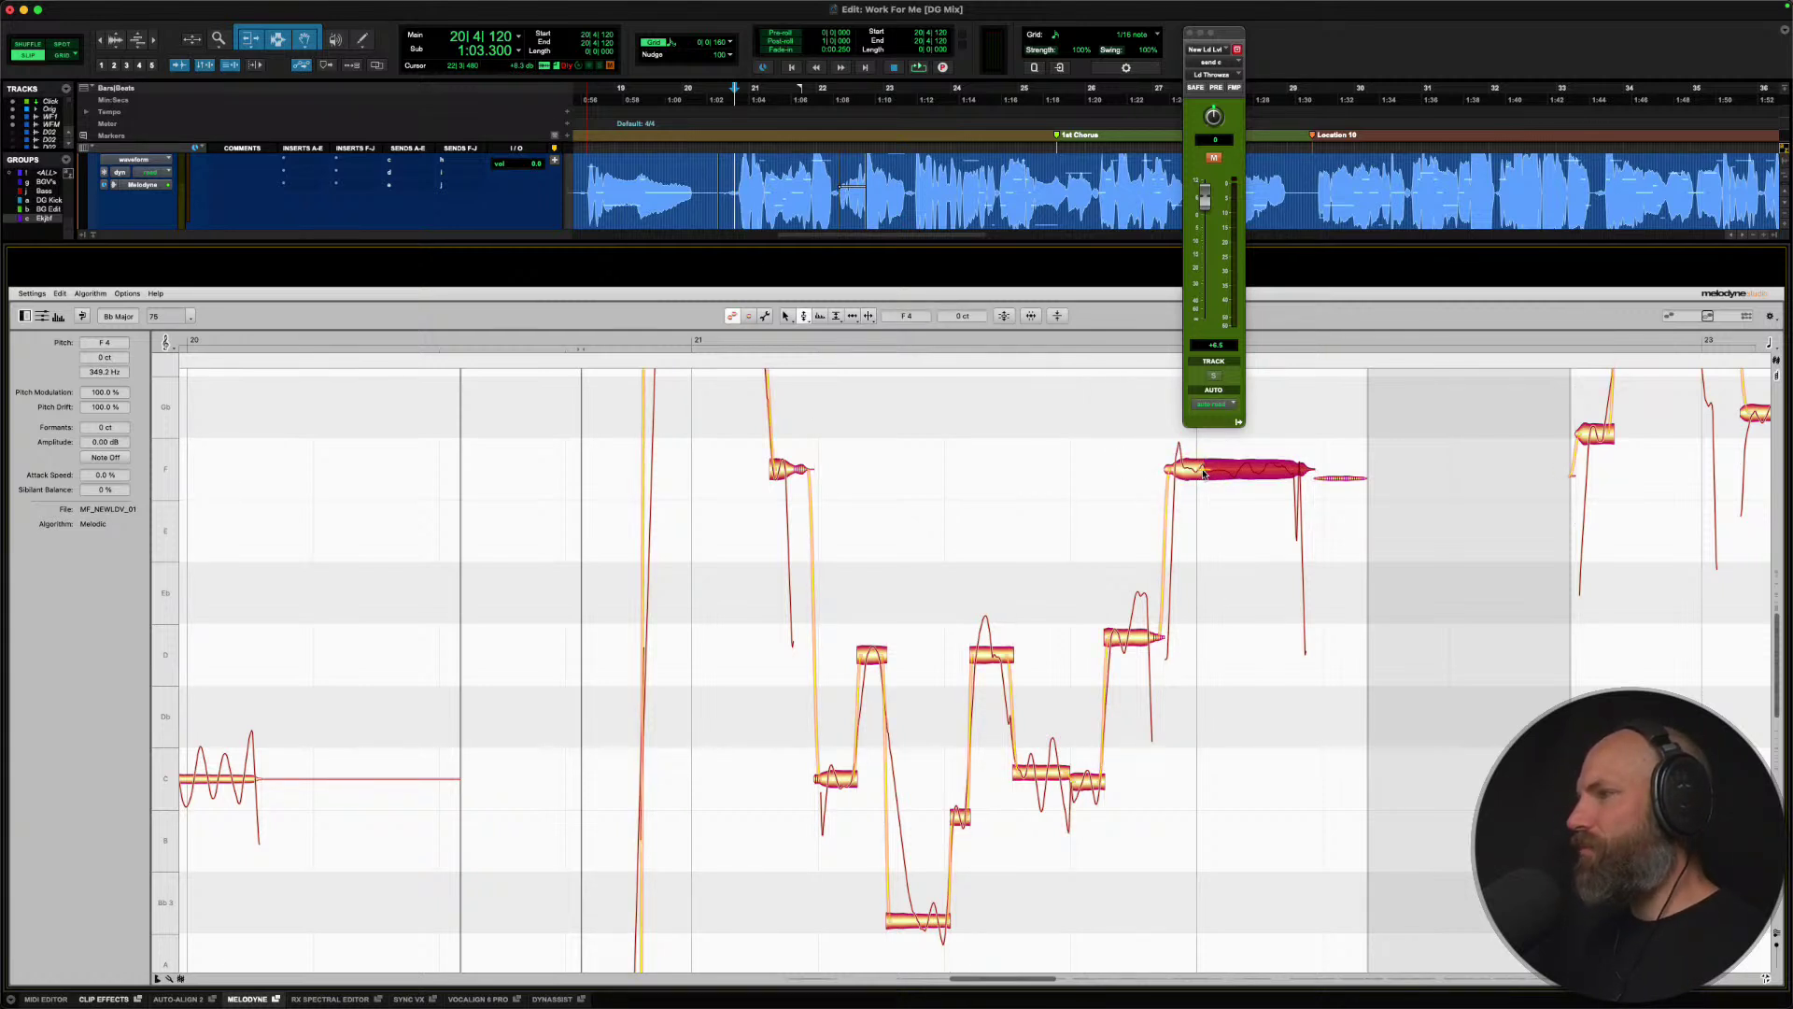
click(1199, 460)
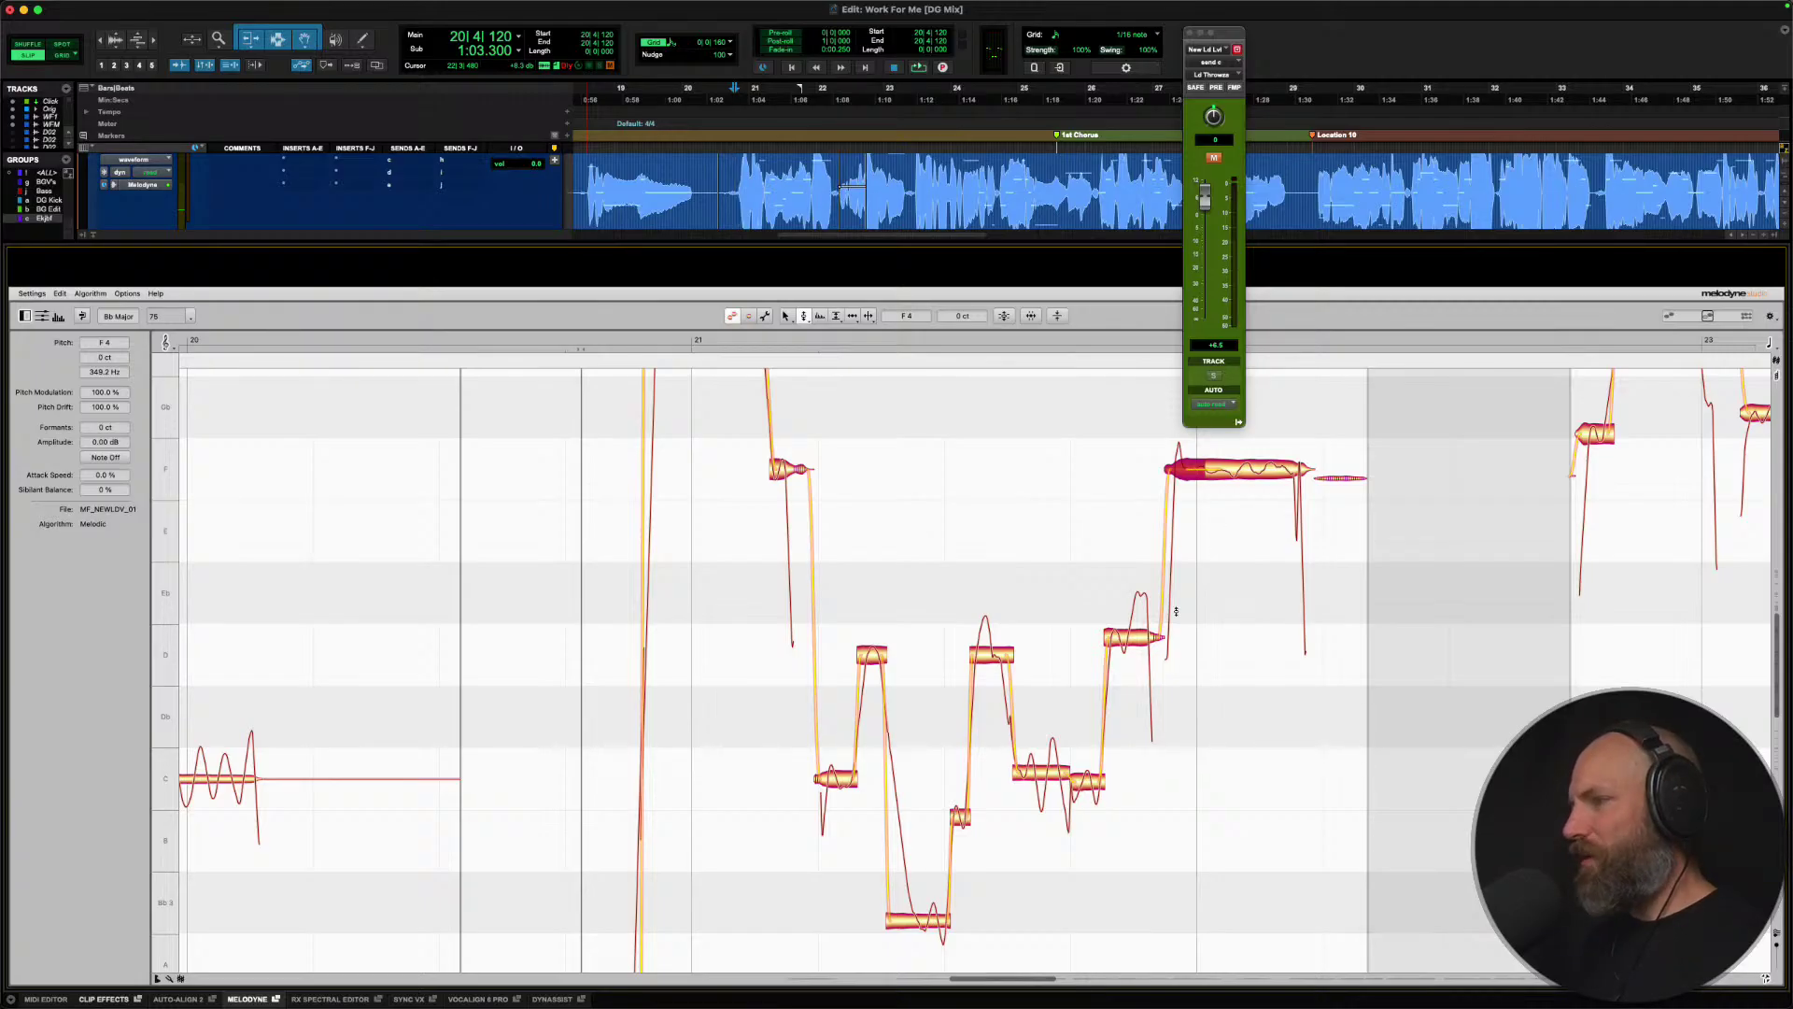
Center the note just before the long F4 on D4 and separate it near its middle.
right_click(1126, 636)
click(1150, 594)
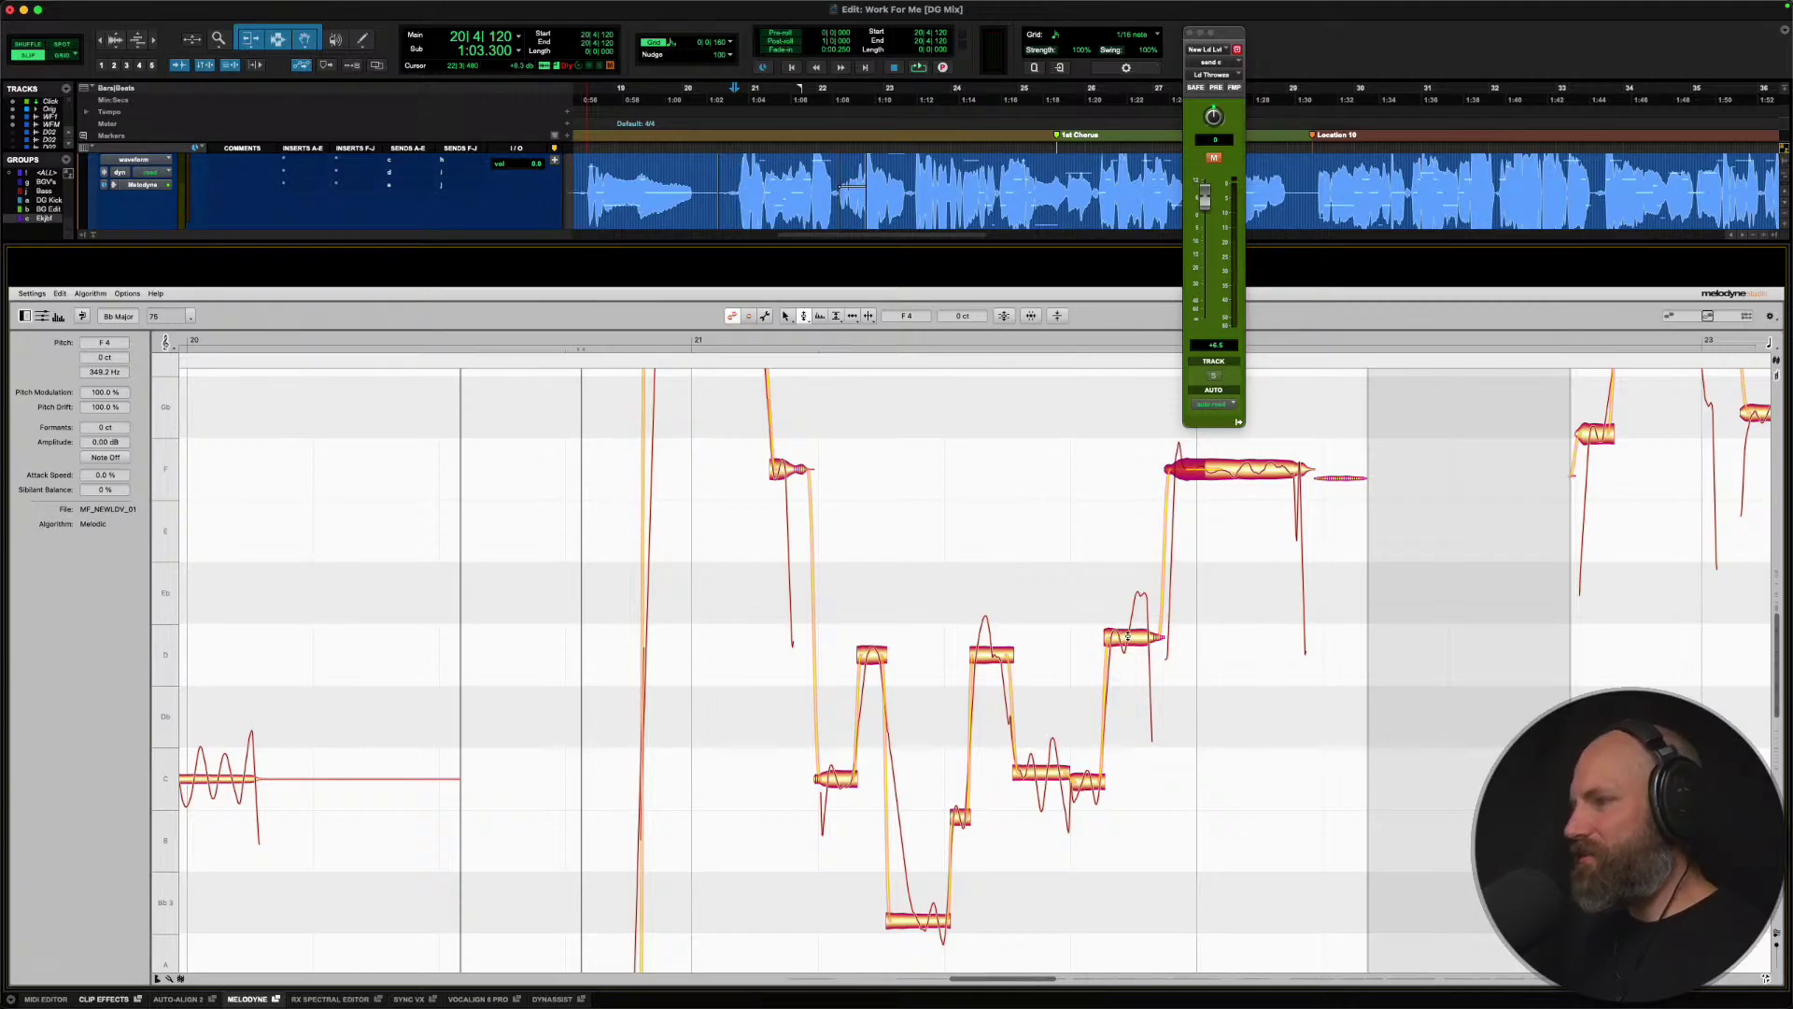
double_click(1129, 637)
right_click(1125, 659)
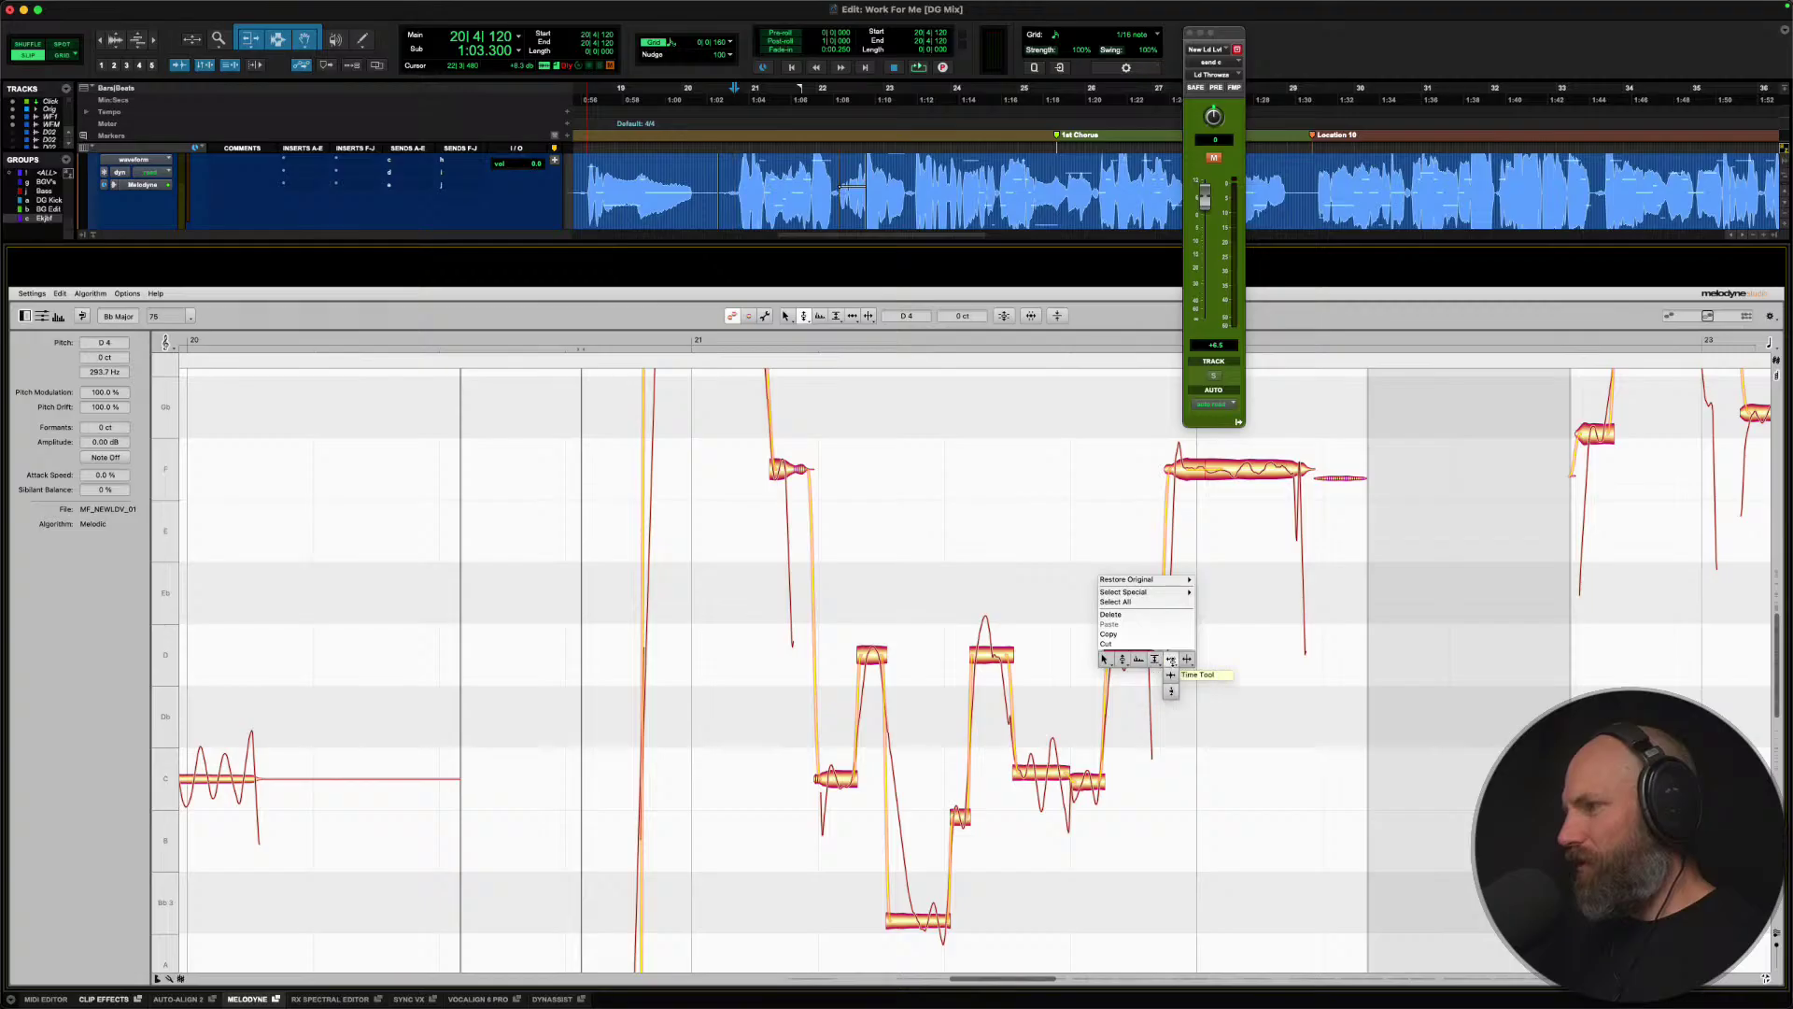
click(1126, 667)
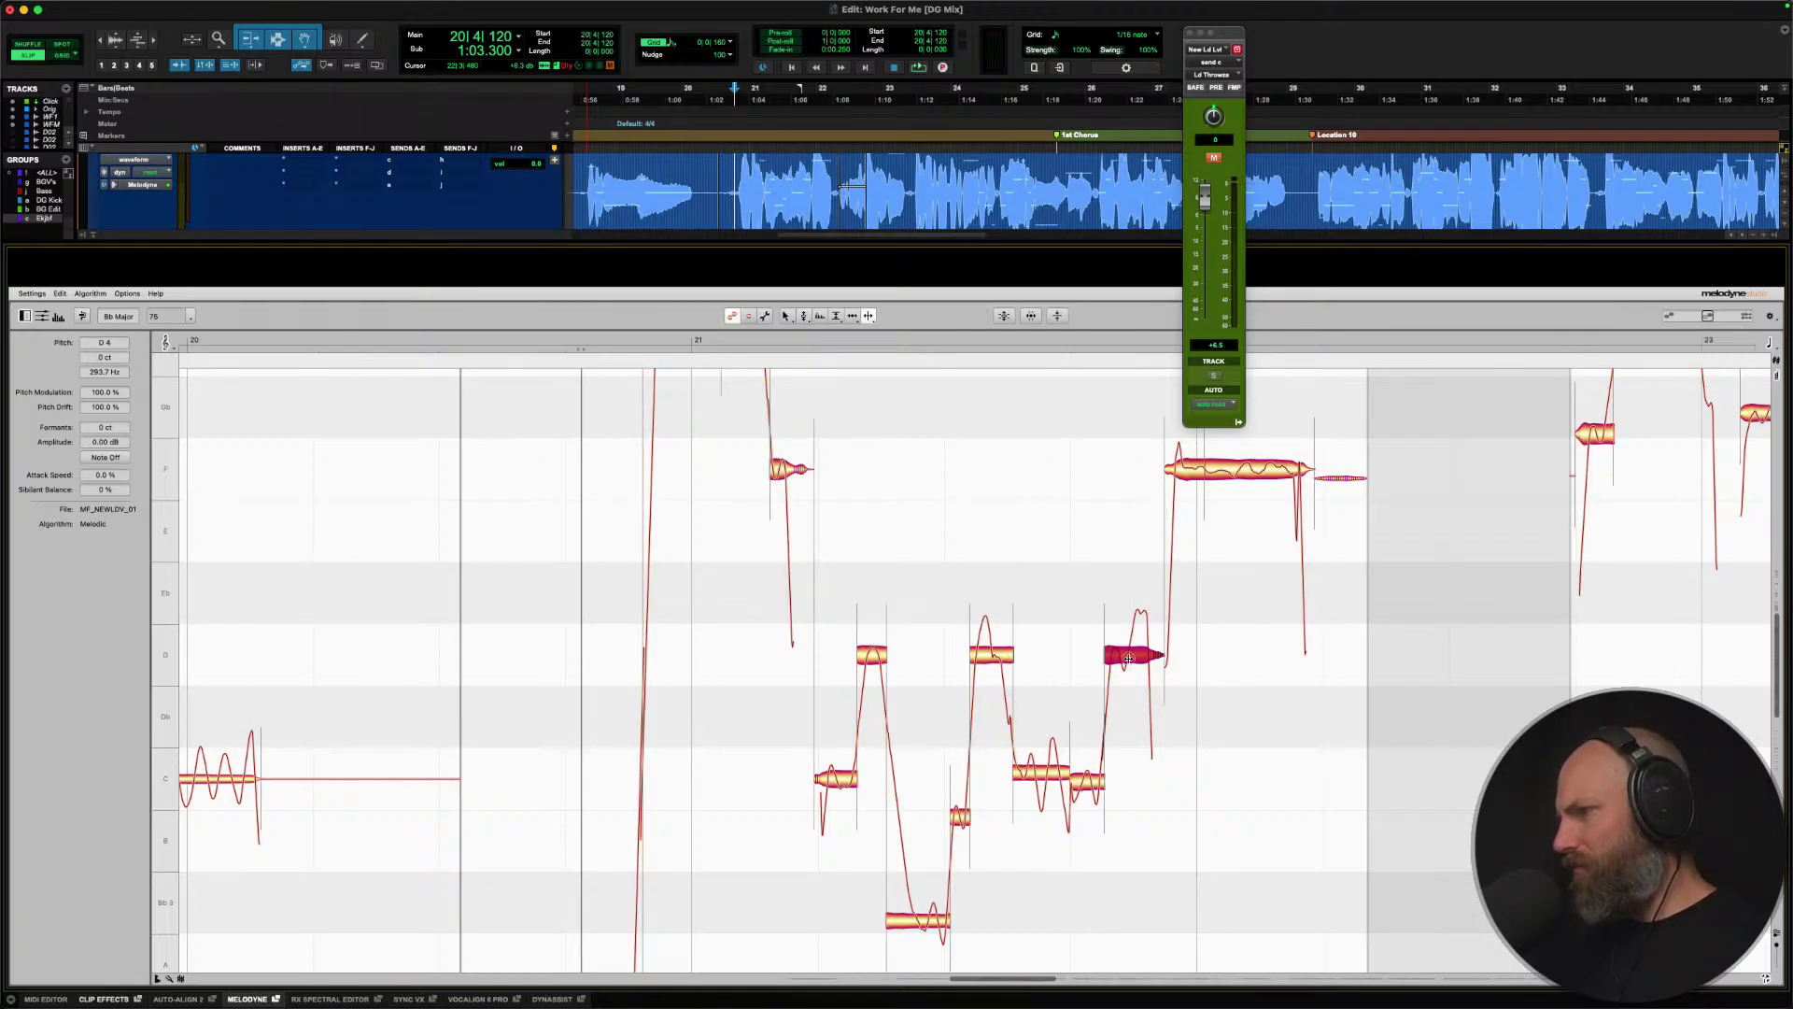
click(1128, 658)
Raise the second piece of the split note to Eb4, center its first piece on D4, and audition the phrase.
right_click(1112, 659)
click(1085, 661)
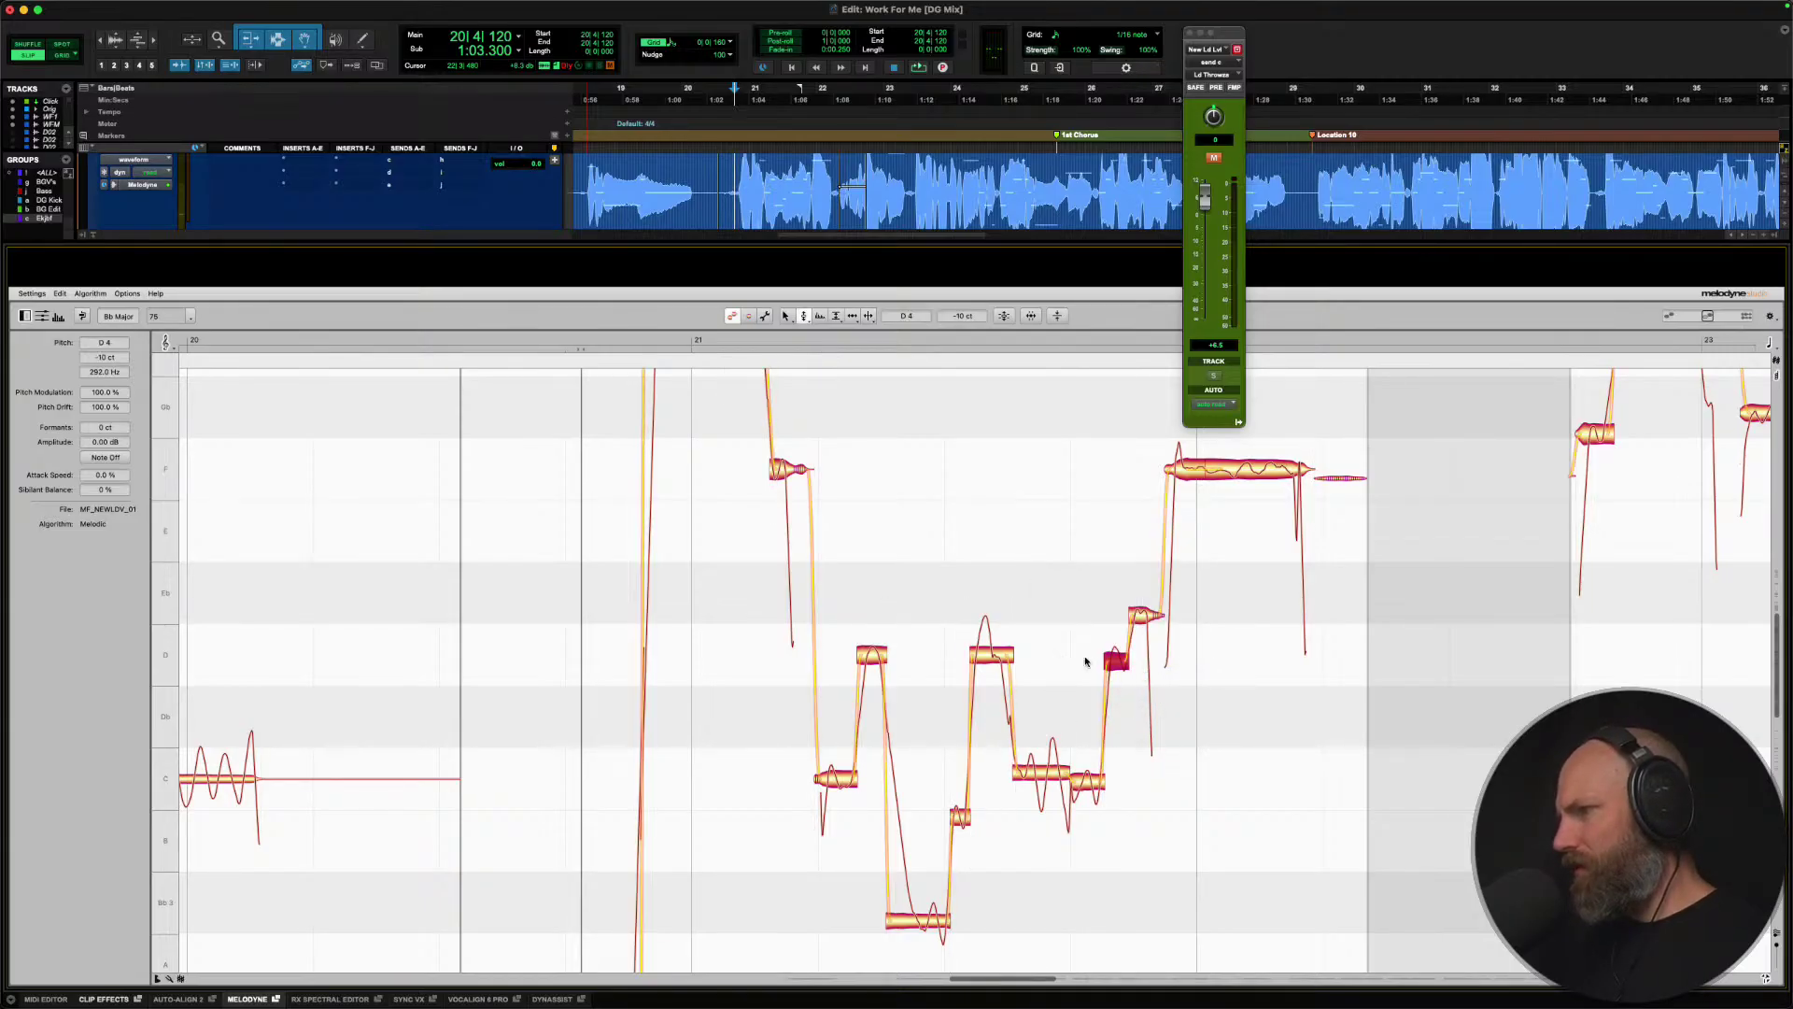
drag(1144, 617, 1144, 595)
double_click(1116, 658)
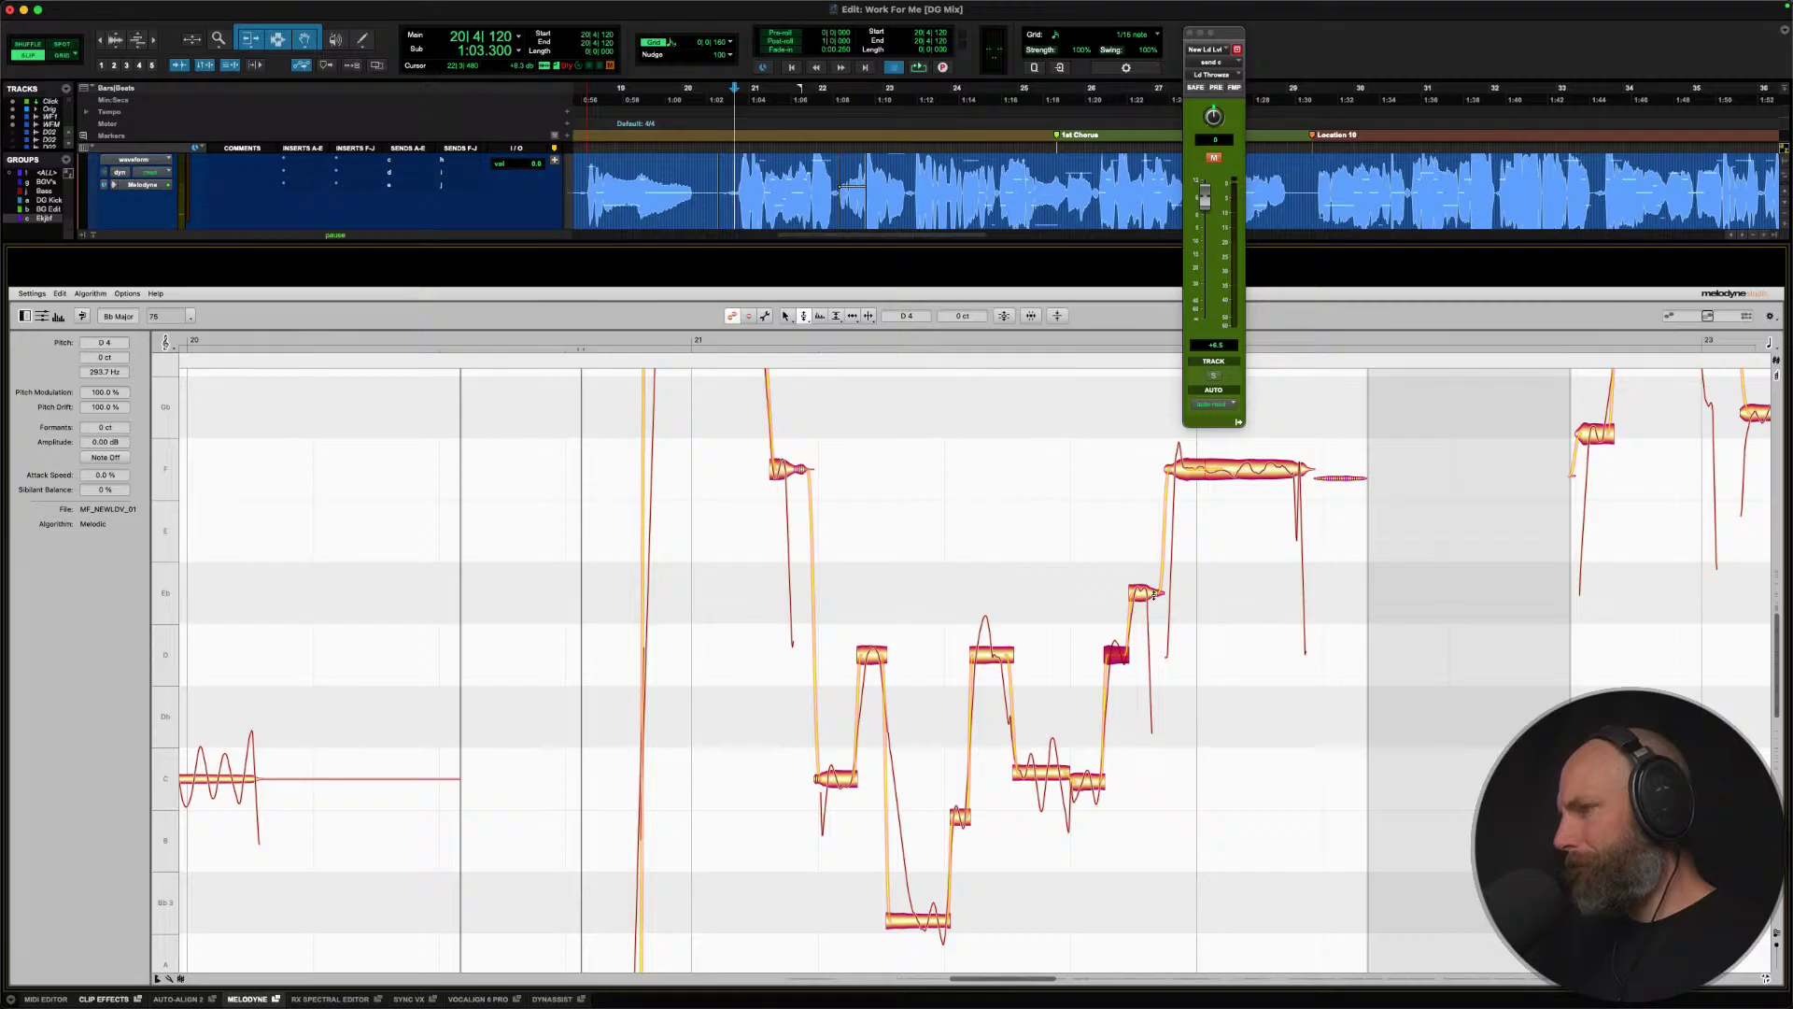
key(space)
click(991, 656)
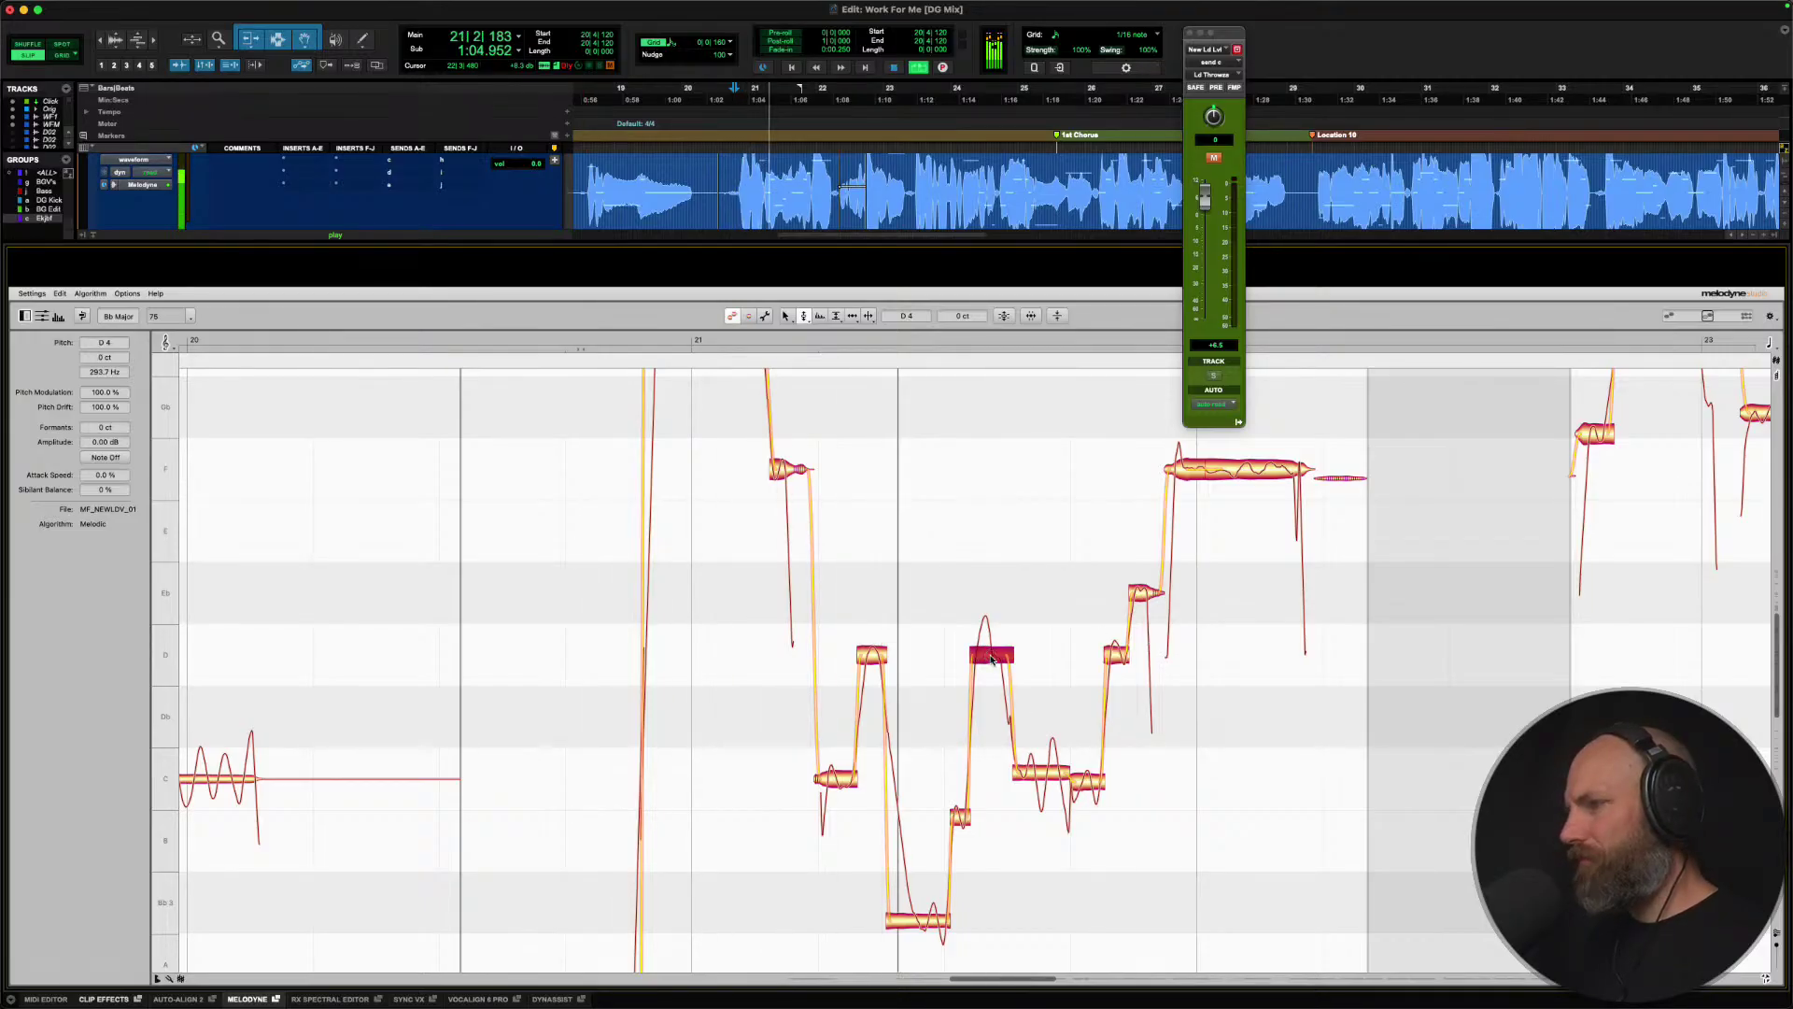
key(space)
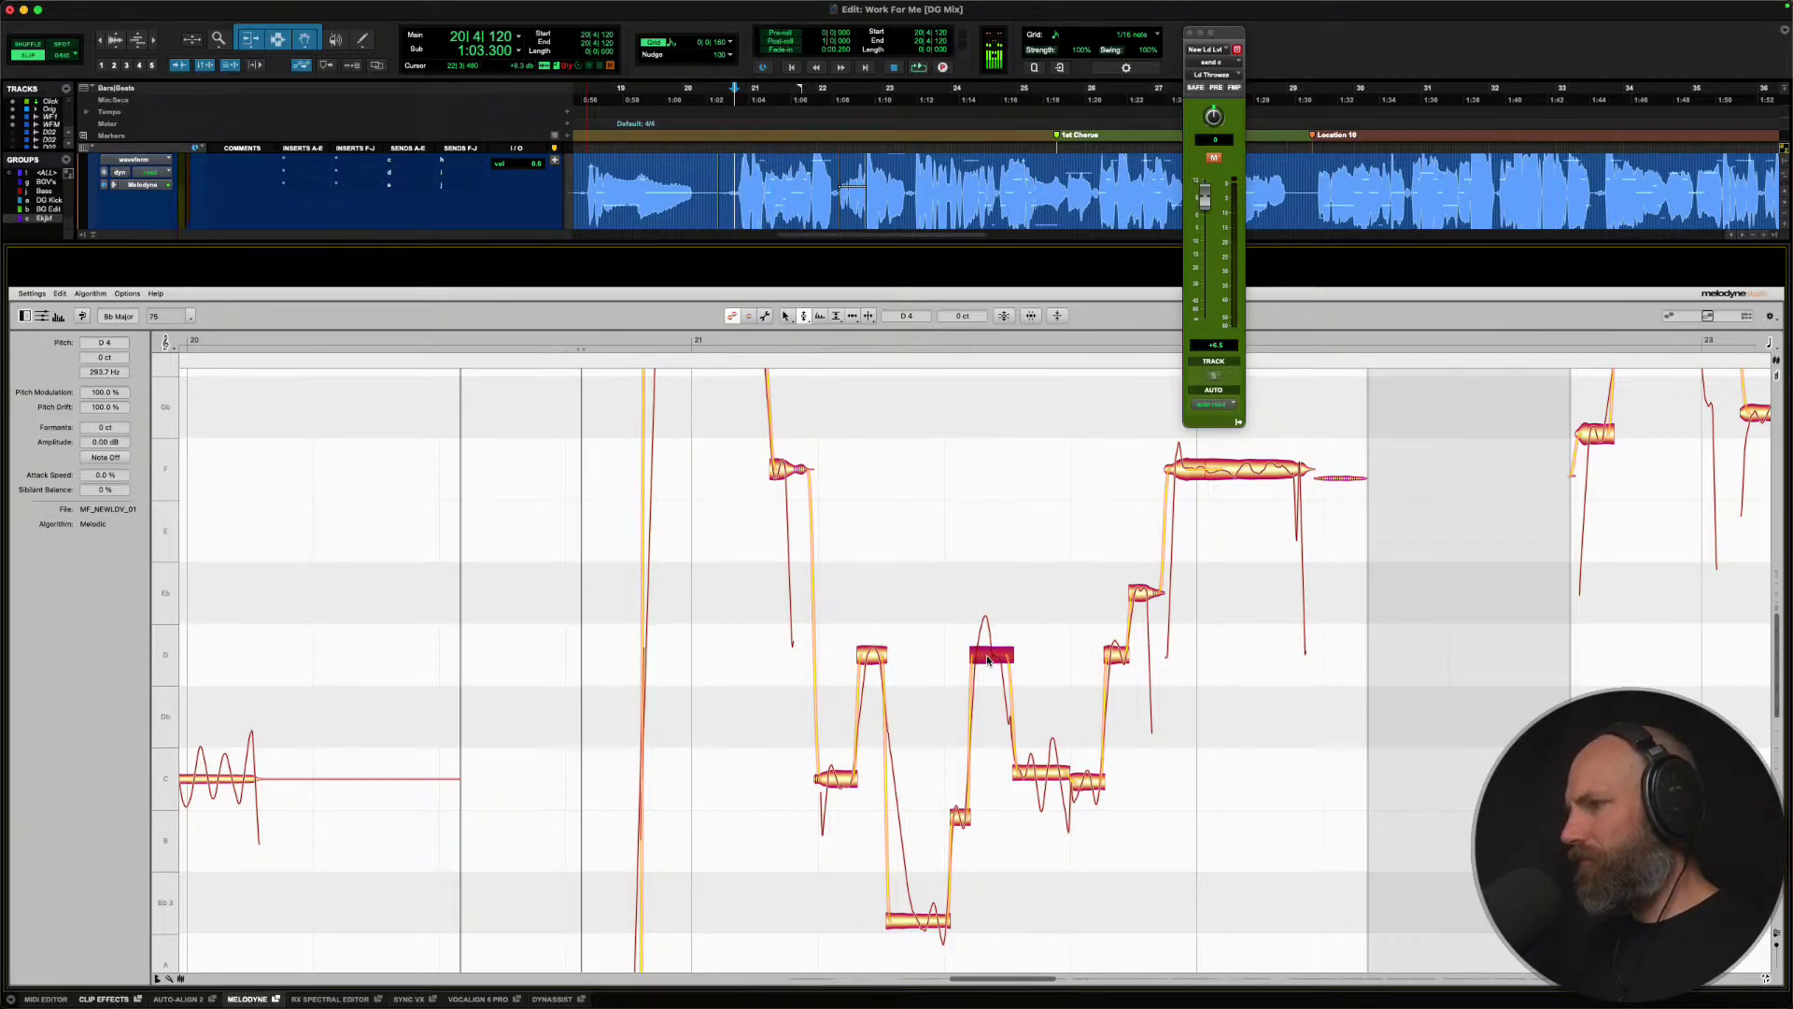
Separate the earlier D4 note near its middle and center both pieces on D4.
right_click(987, 658)
click(1050, 659)
double_click(992, 659)
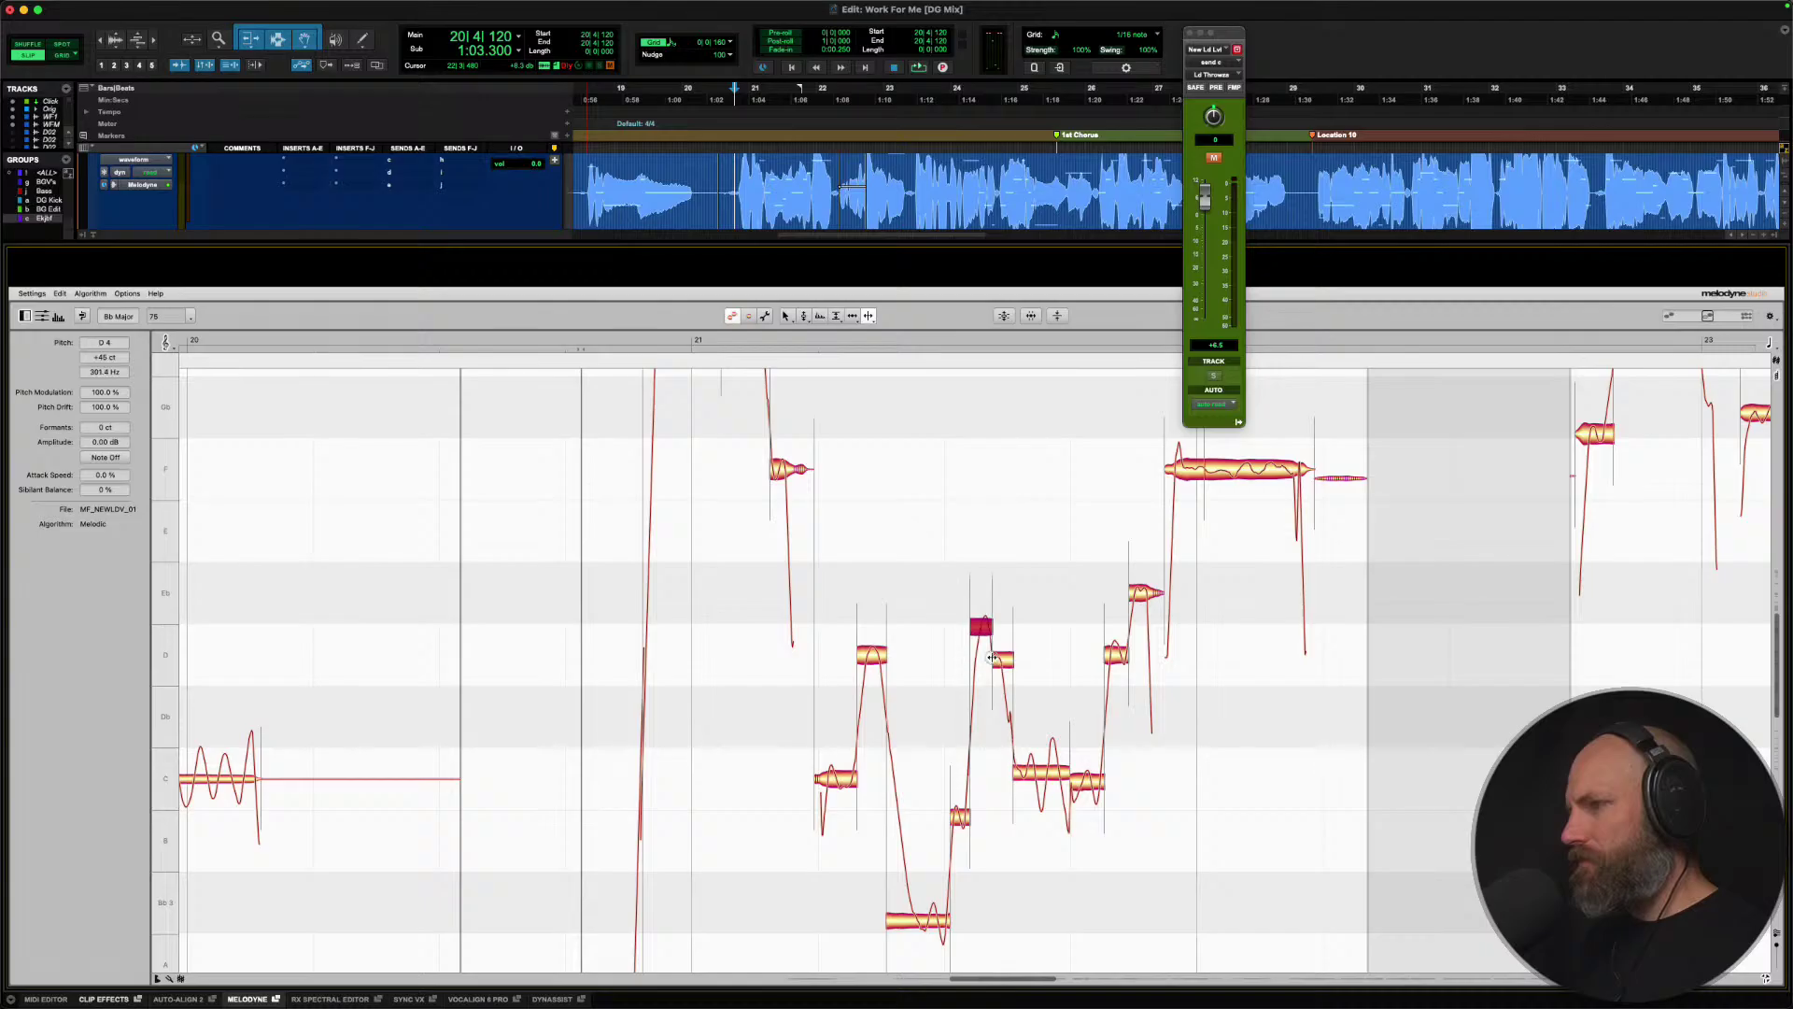
right_click(980, 627)
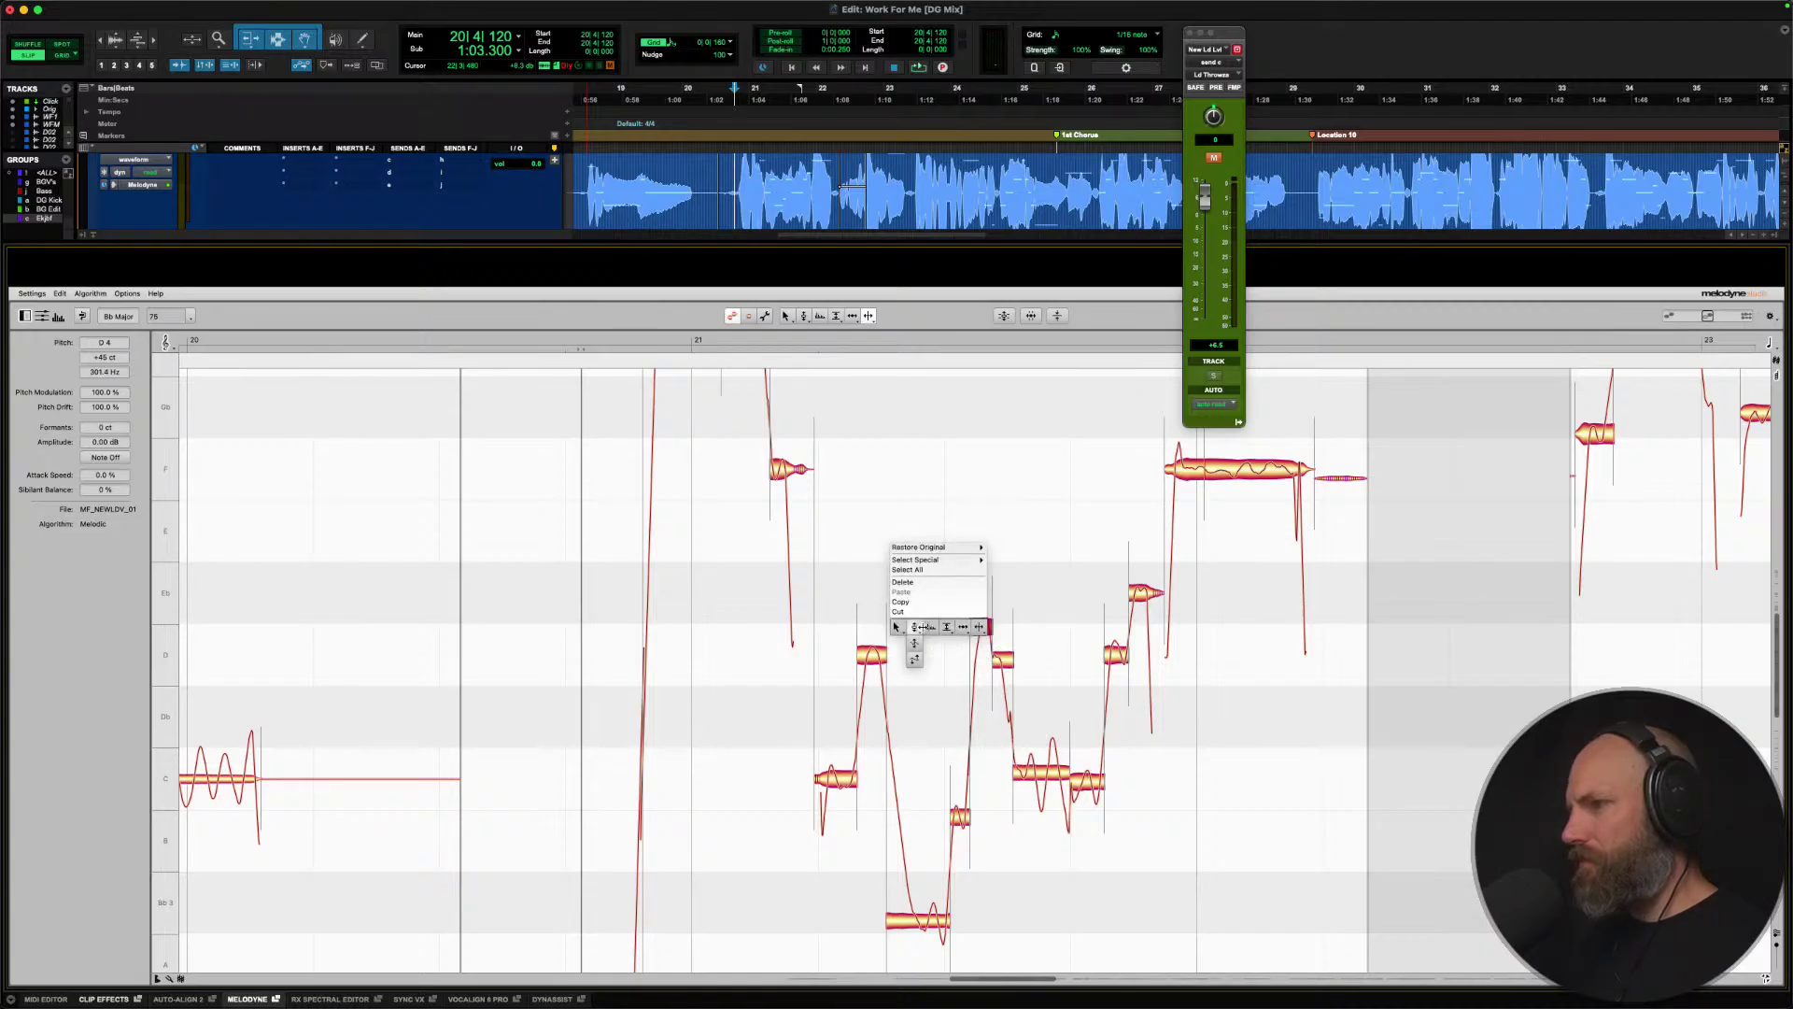
click(926, 632)
drag(977, 631, 979, 646)
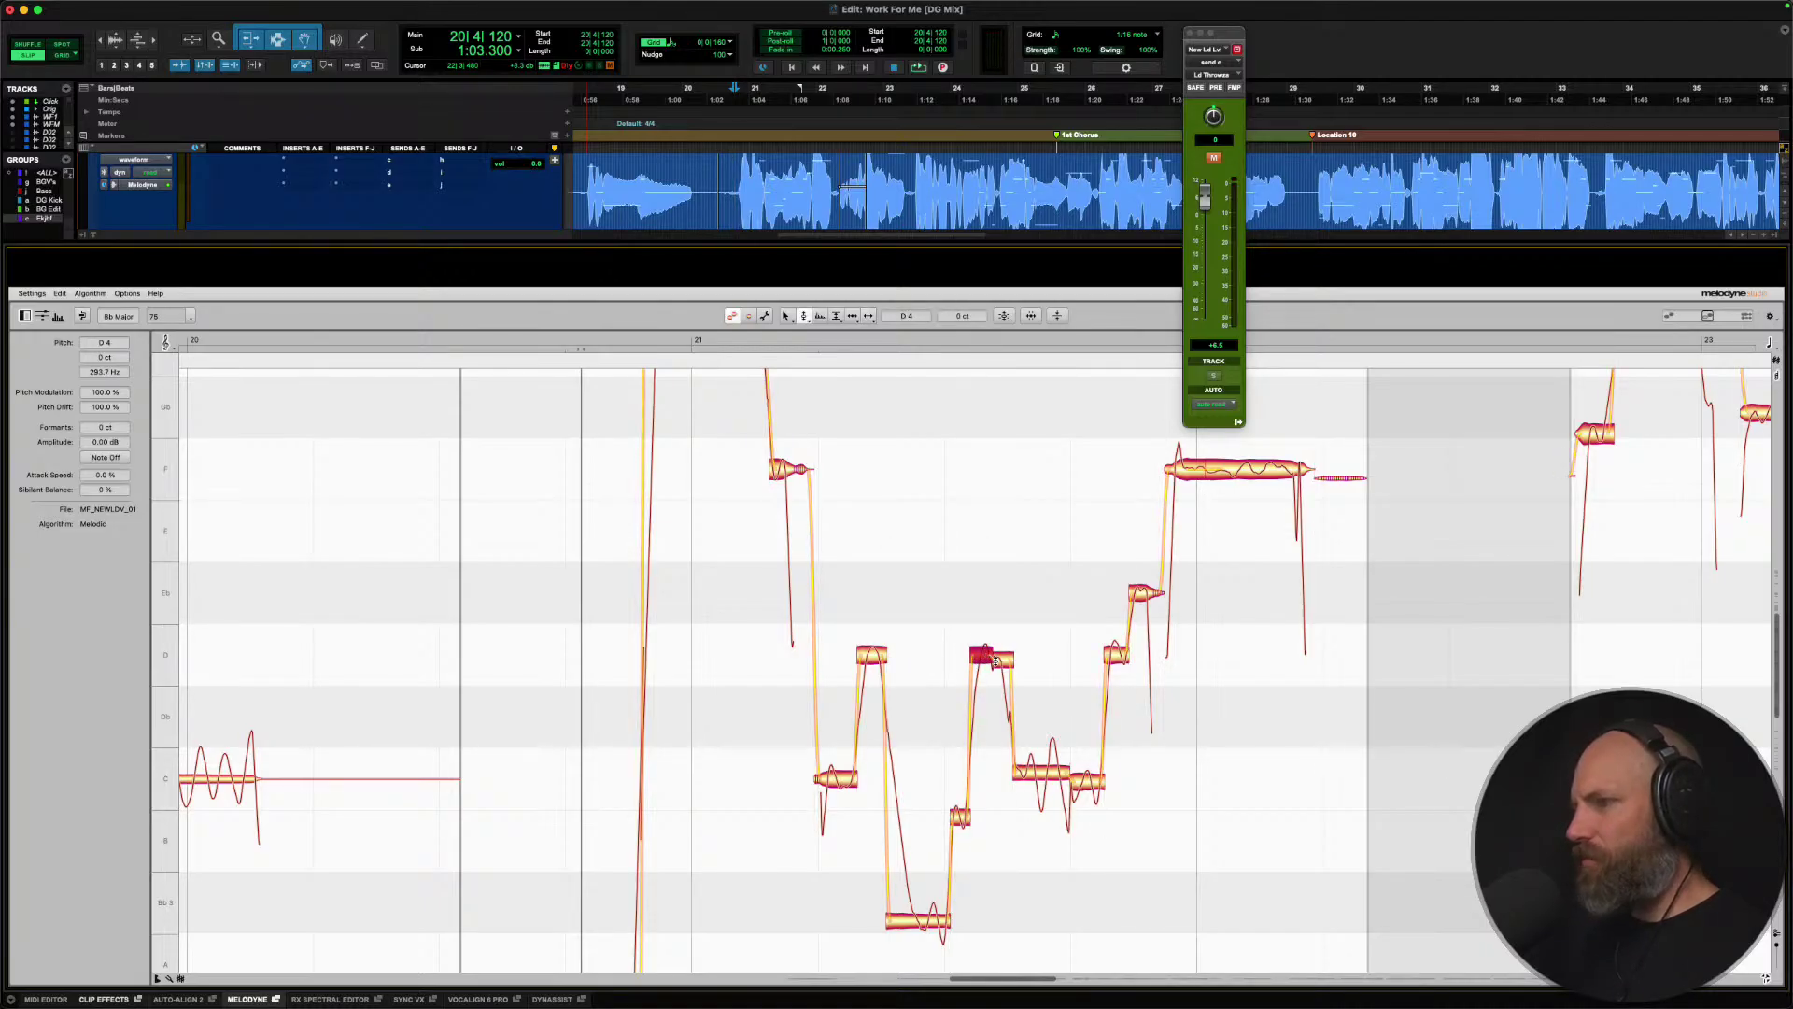
double_click(1003, 660)
click(988, 656)
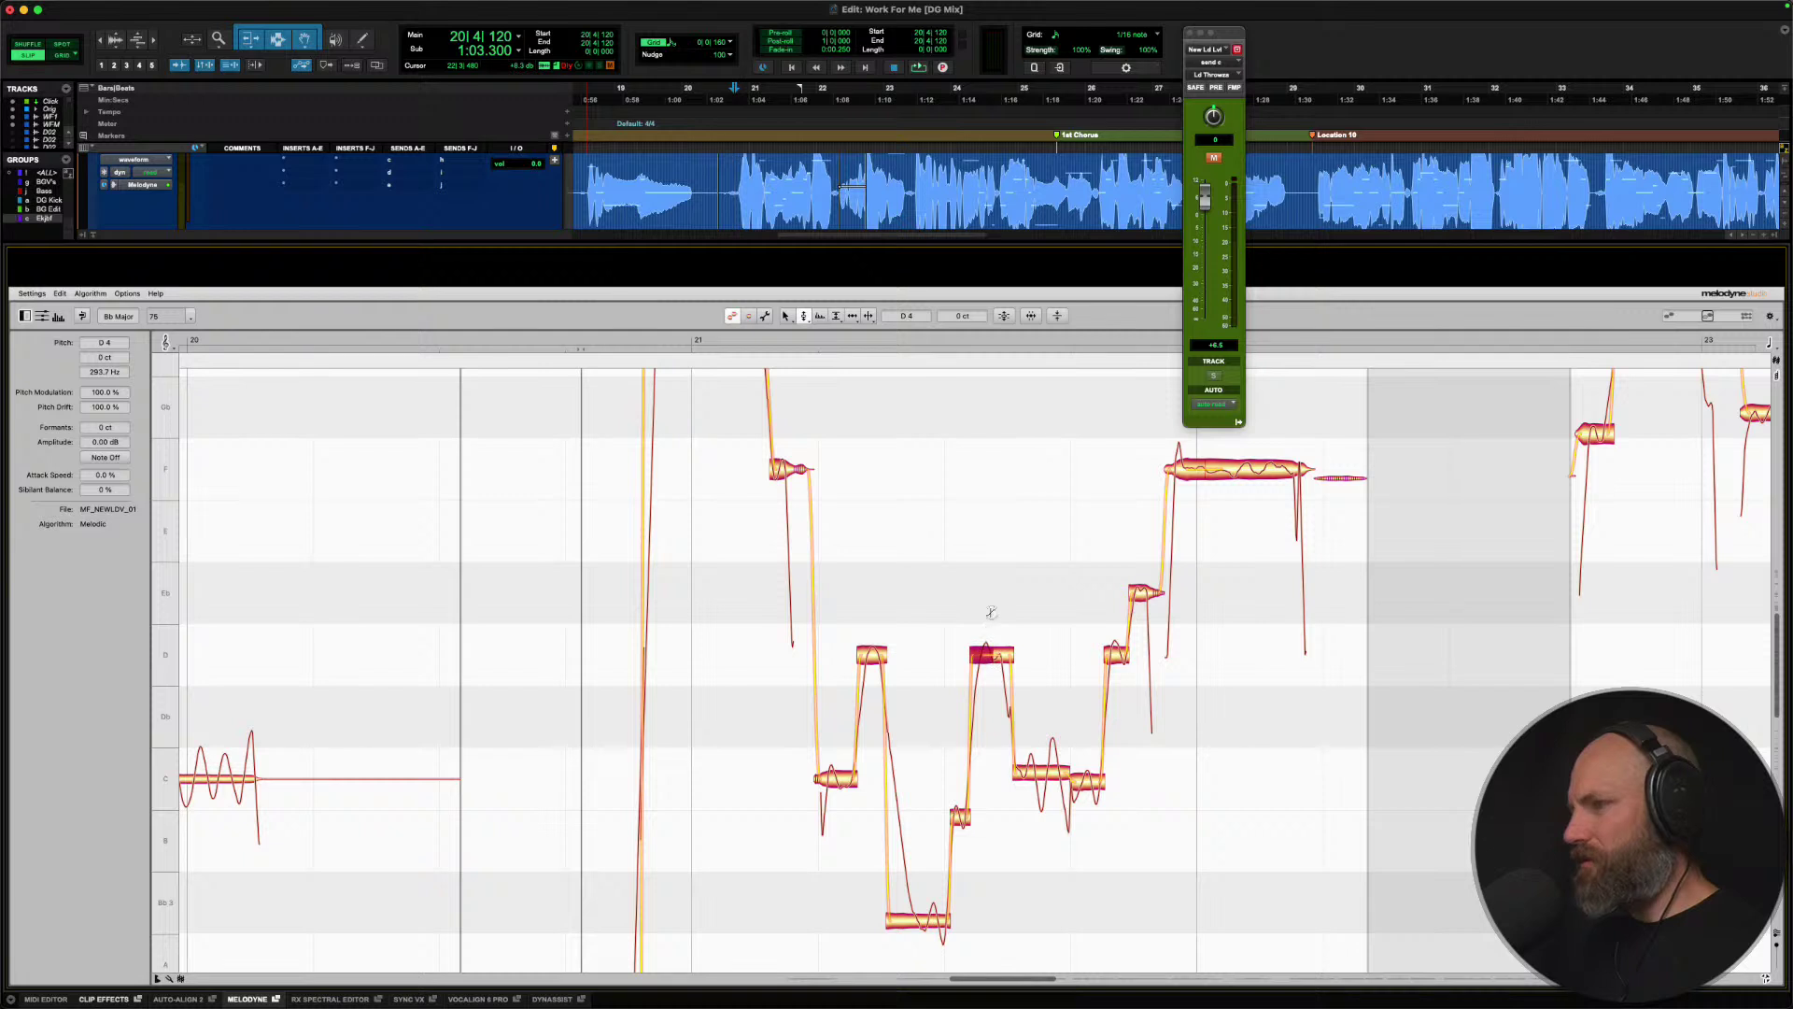
Center the two adjoining low notes on C4, and the two rising notes after them on D4 and Eb4.
double_click(1037, 772)
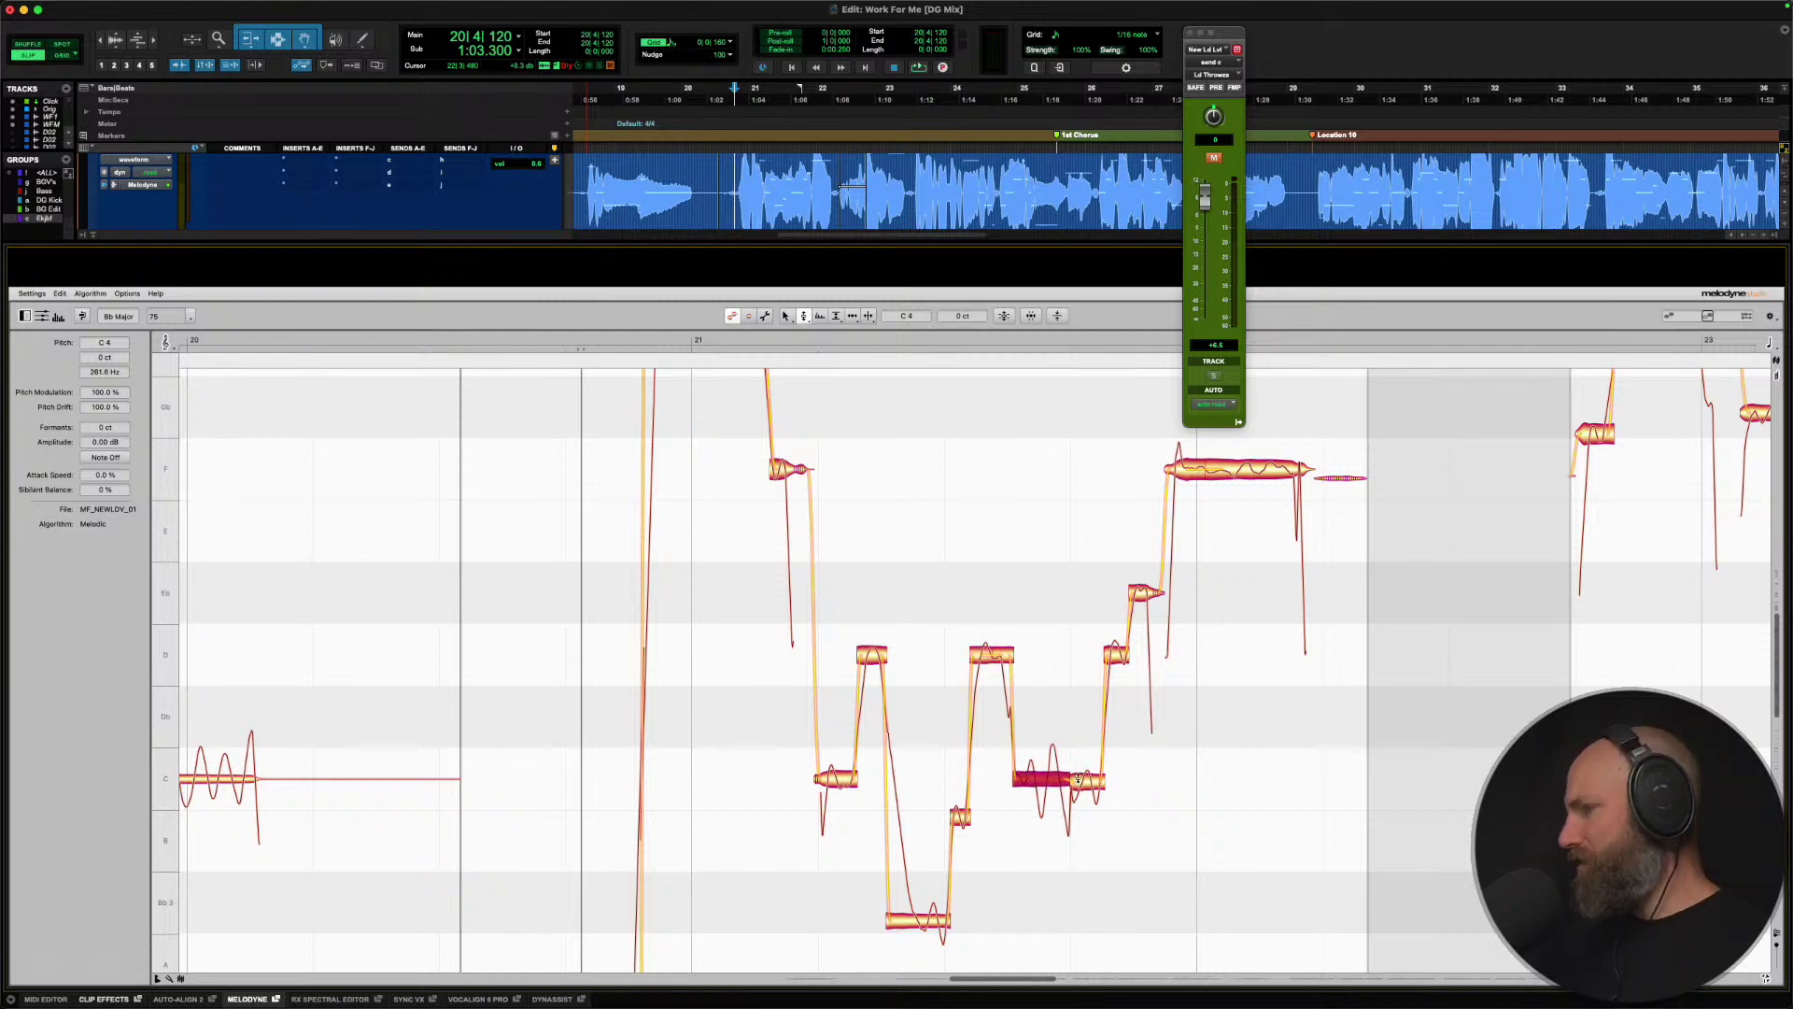
double_click(1089, 779)
double_click(1116, 656)
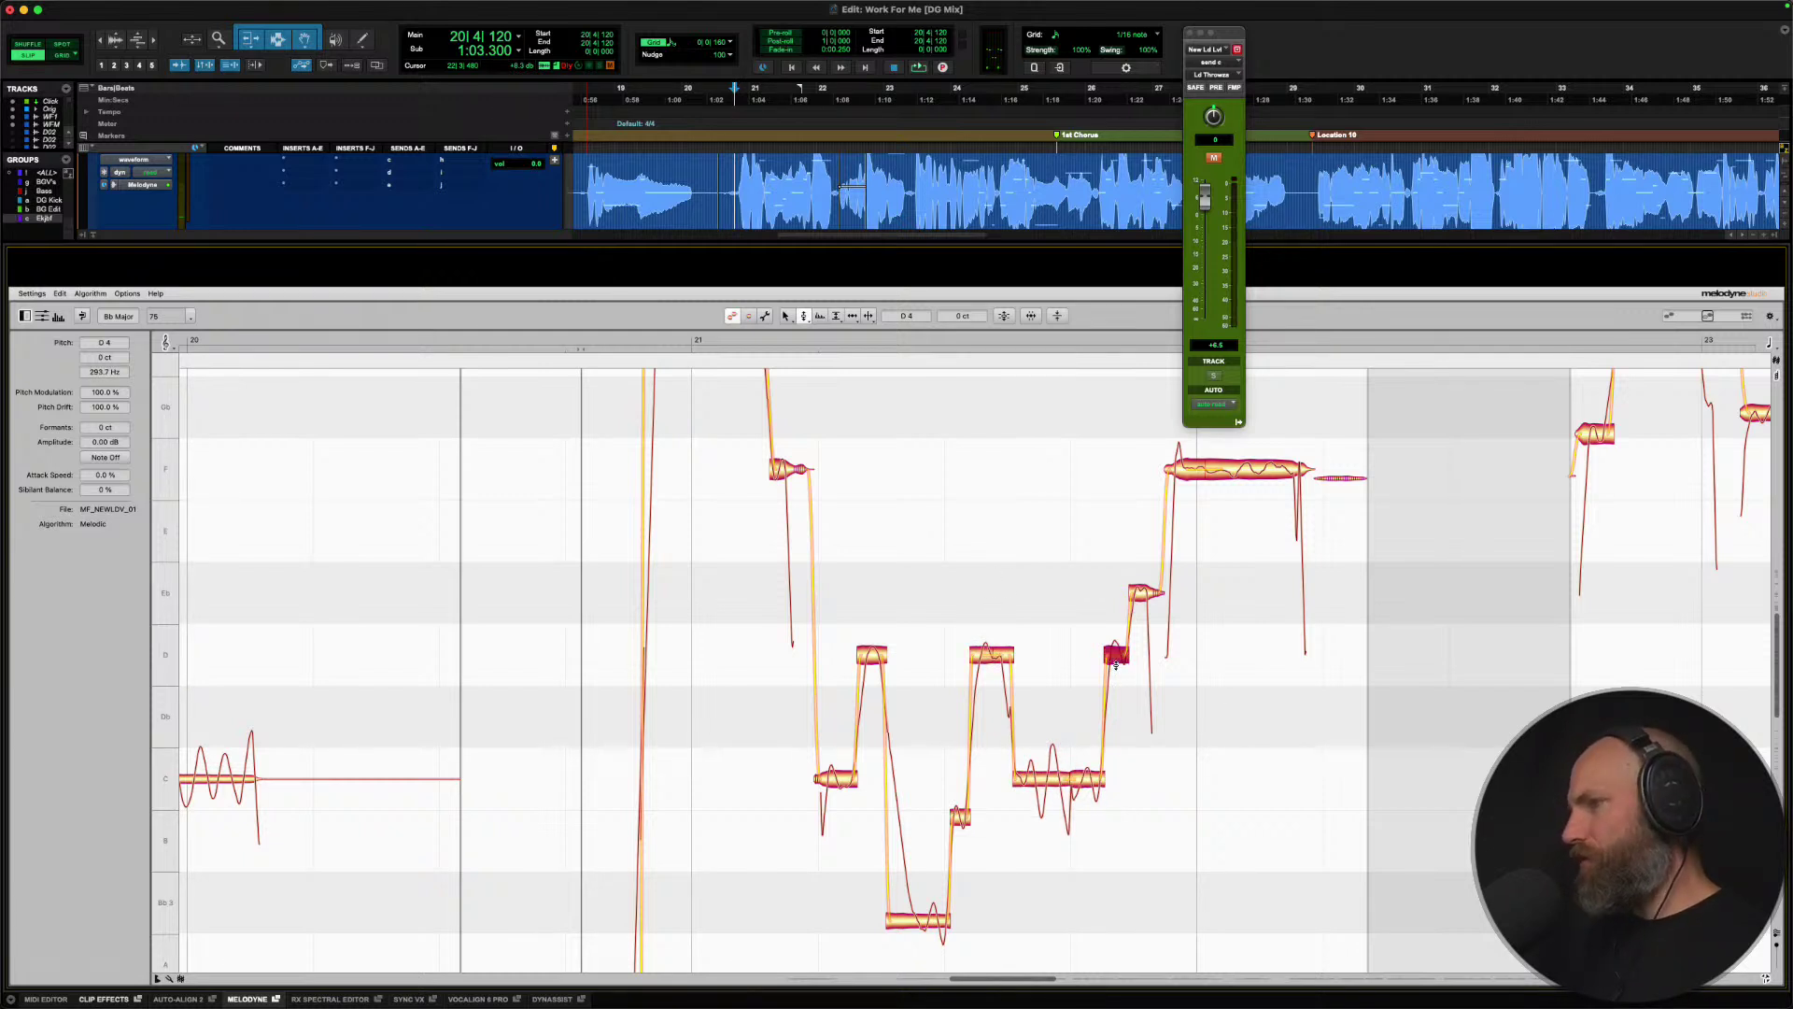
double_click(1143, 597)
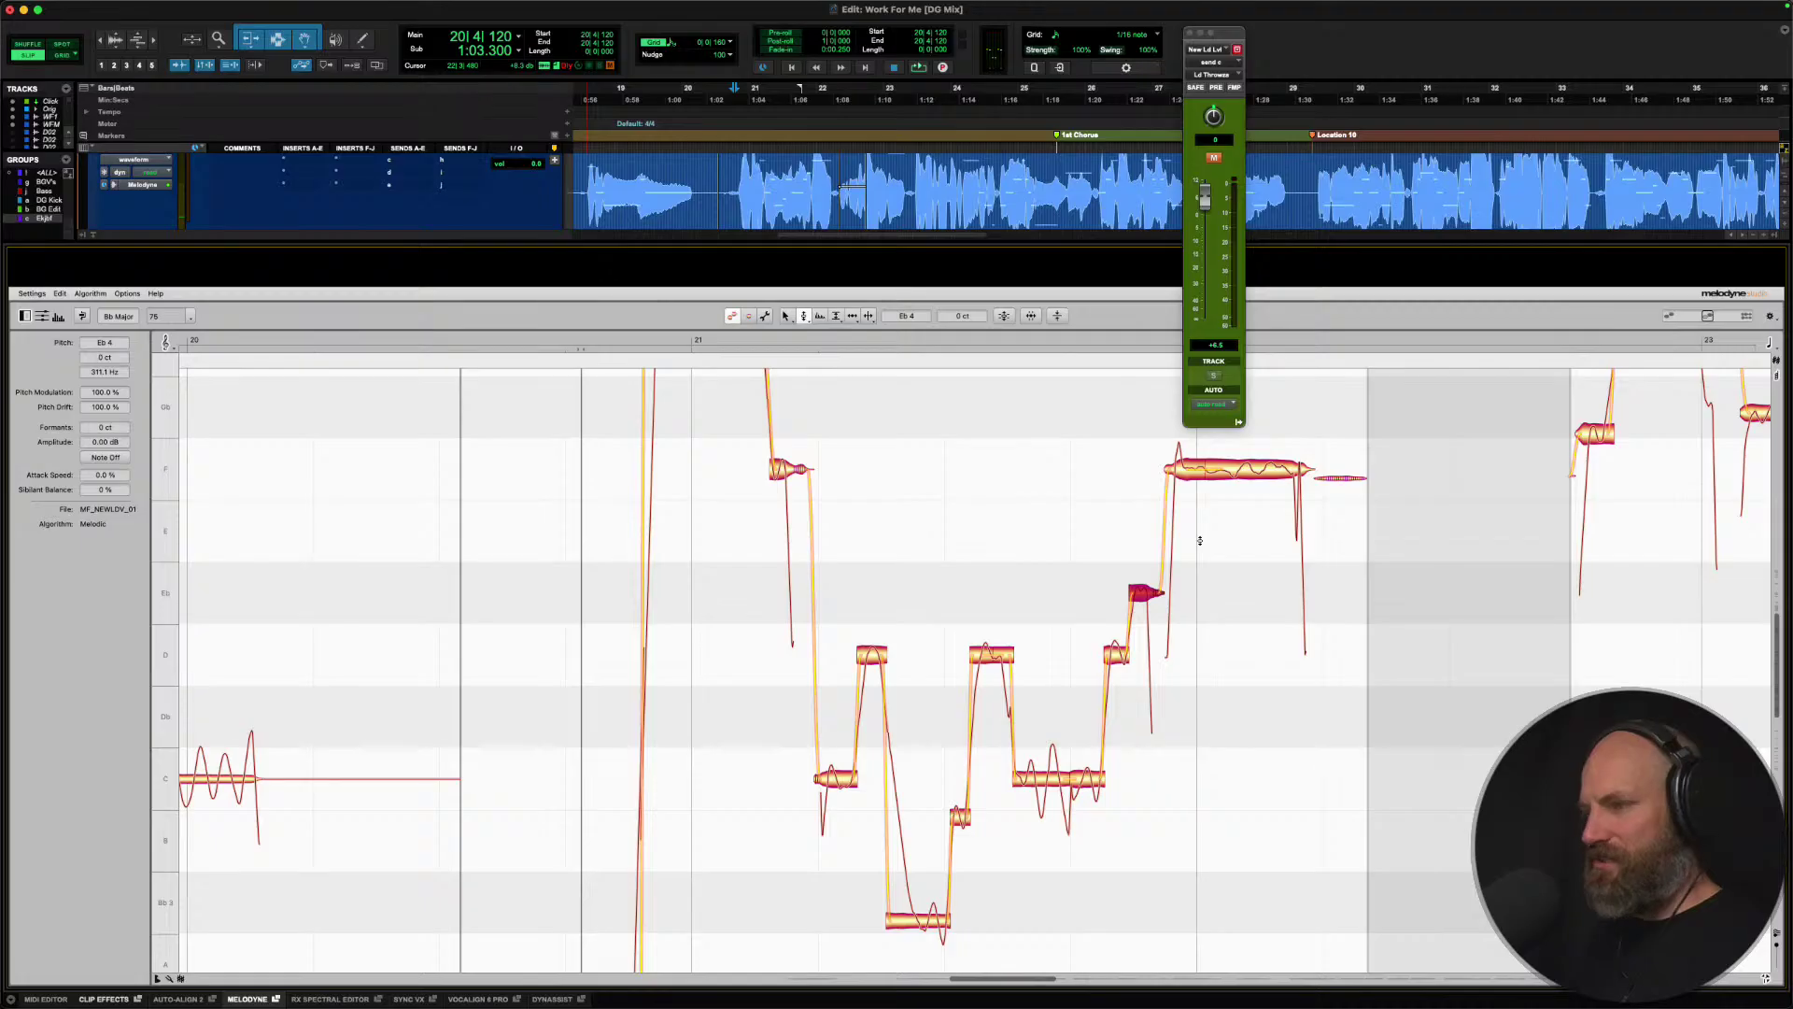
Set the playback start to 20|4|320, center the lowest note after bar 21 on Bb3, and audition through bar 23.
scroll(1229, 544, right, 5)
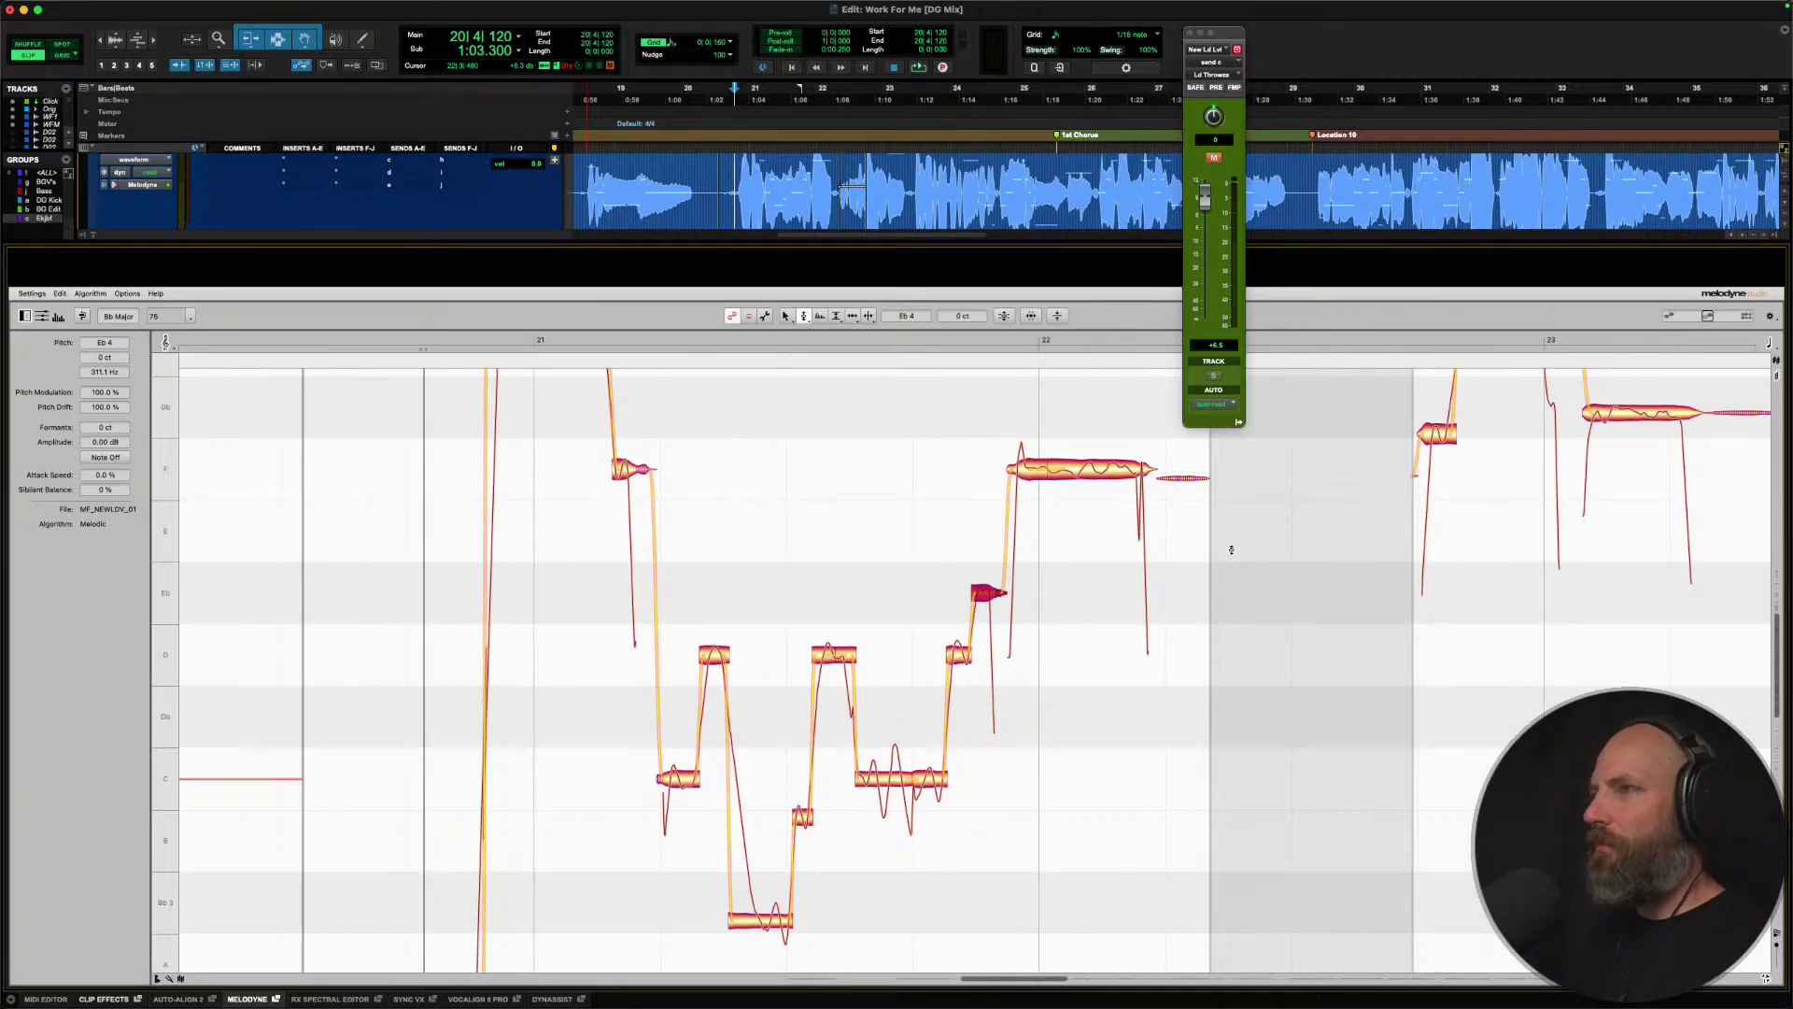
click(737, 174)
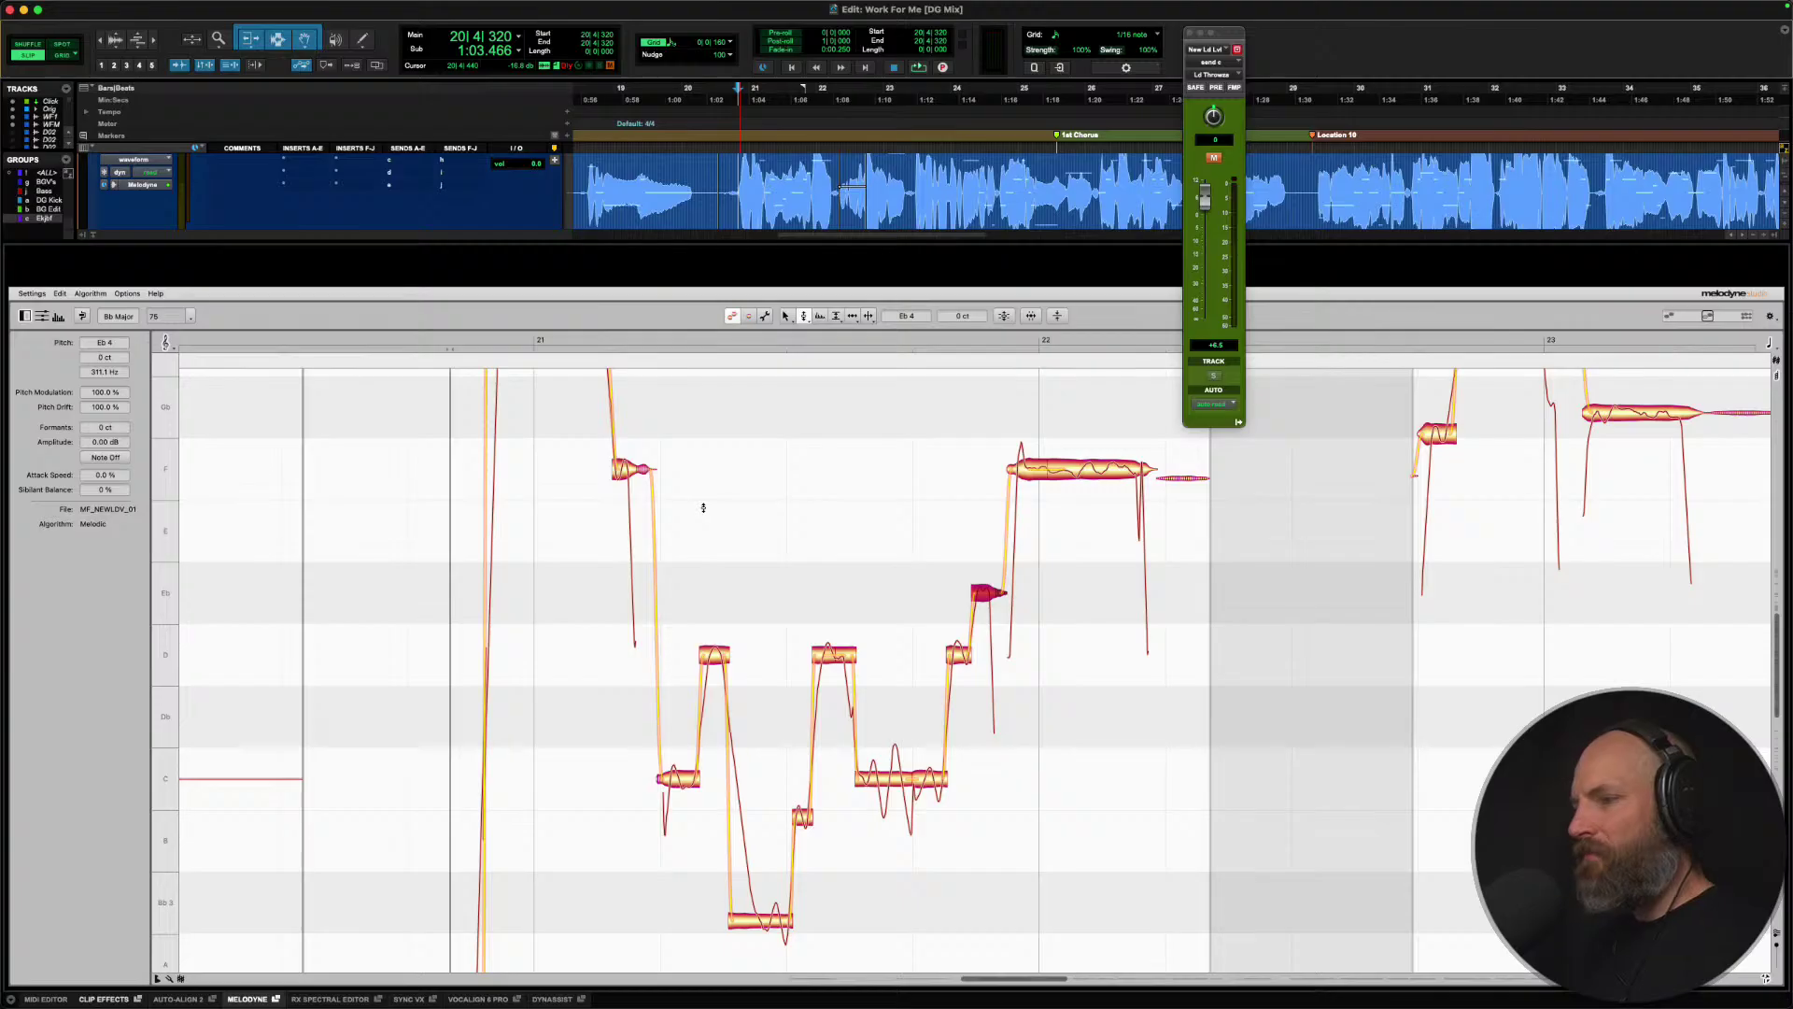
drag(756, 925, 757, 906)
key(space)
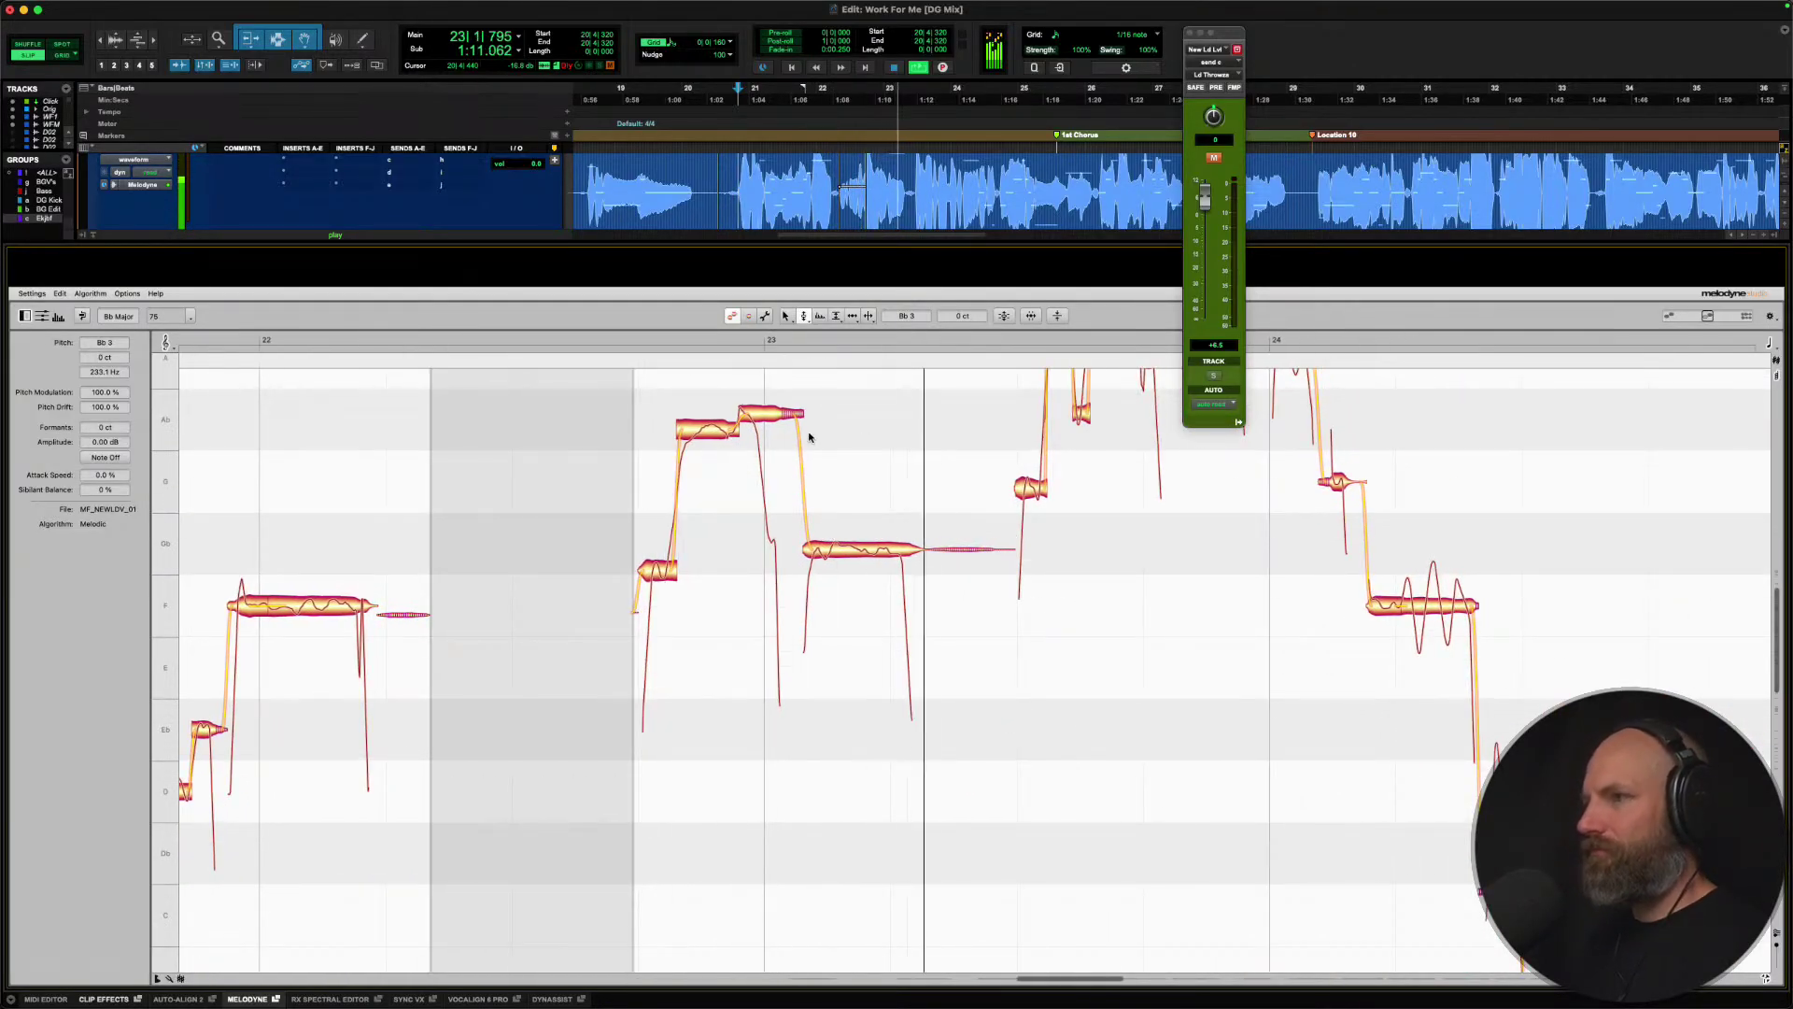
key(space)
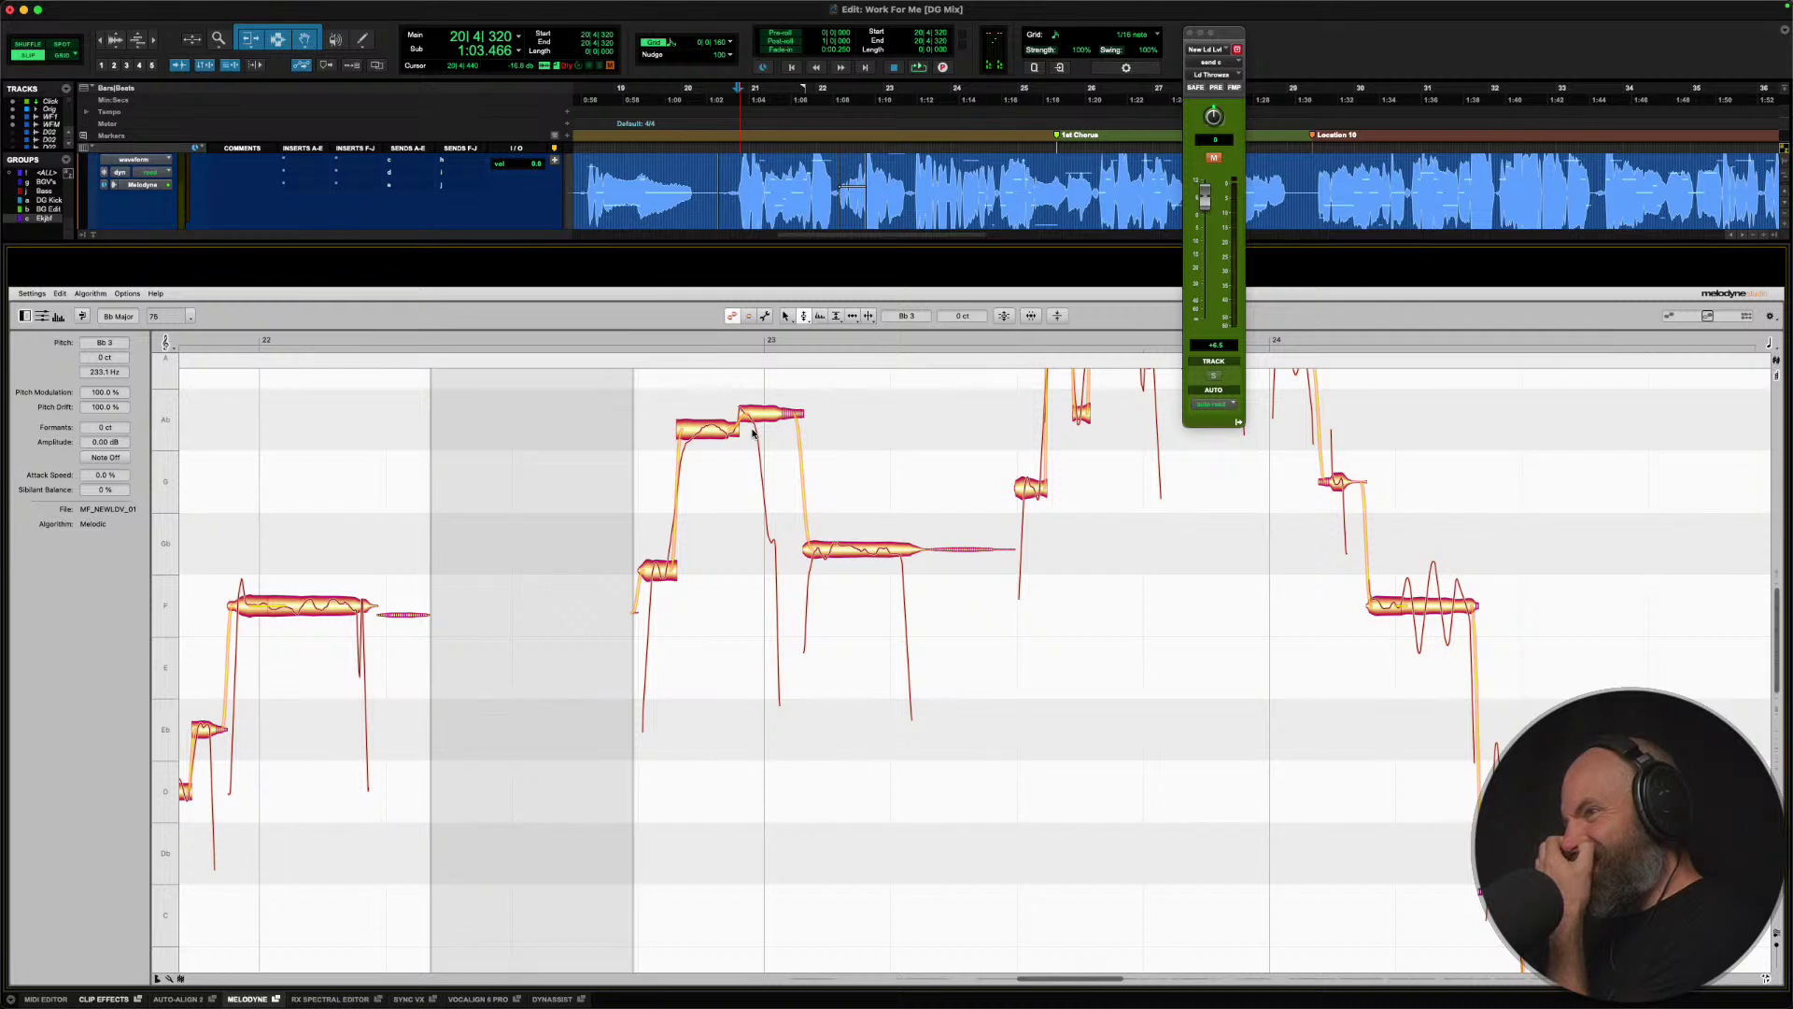
Center the high note before bar 23 on Ab4, move its lead-in and the long note after bar 23 to Gb4, and replay.
drag(747, 433, 746, 427)
scroll(731, 352, up, 2)
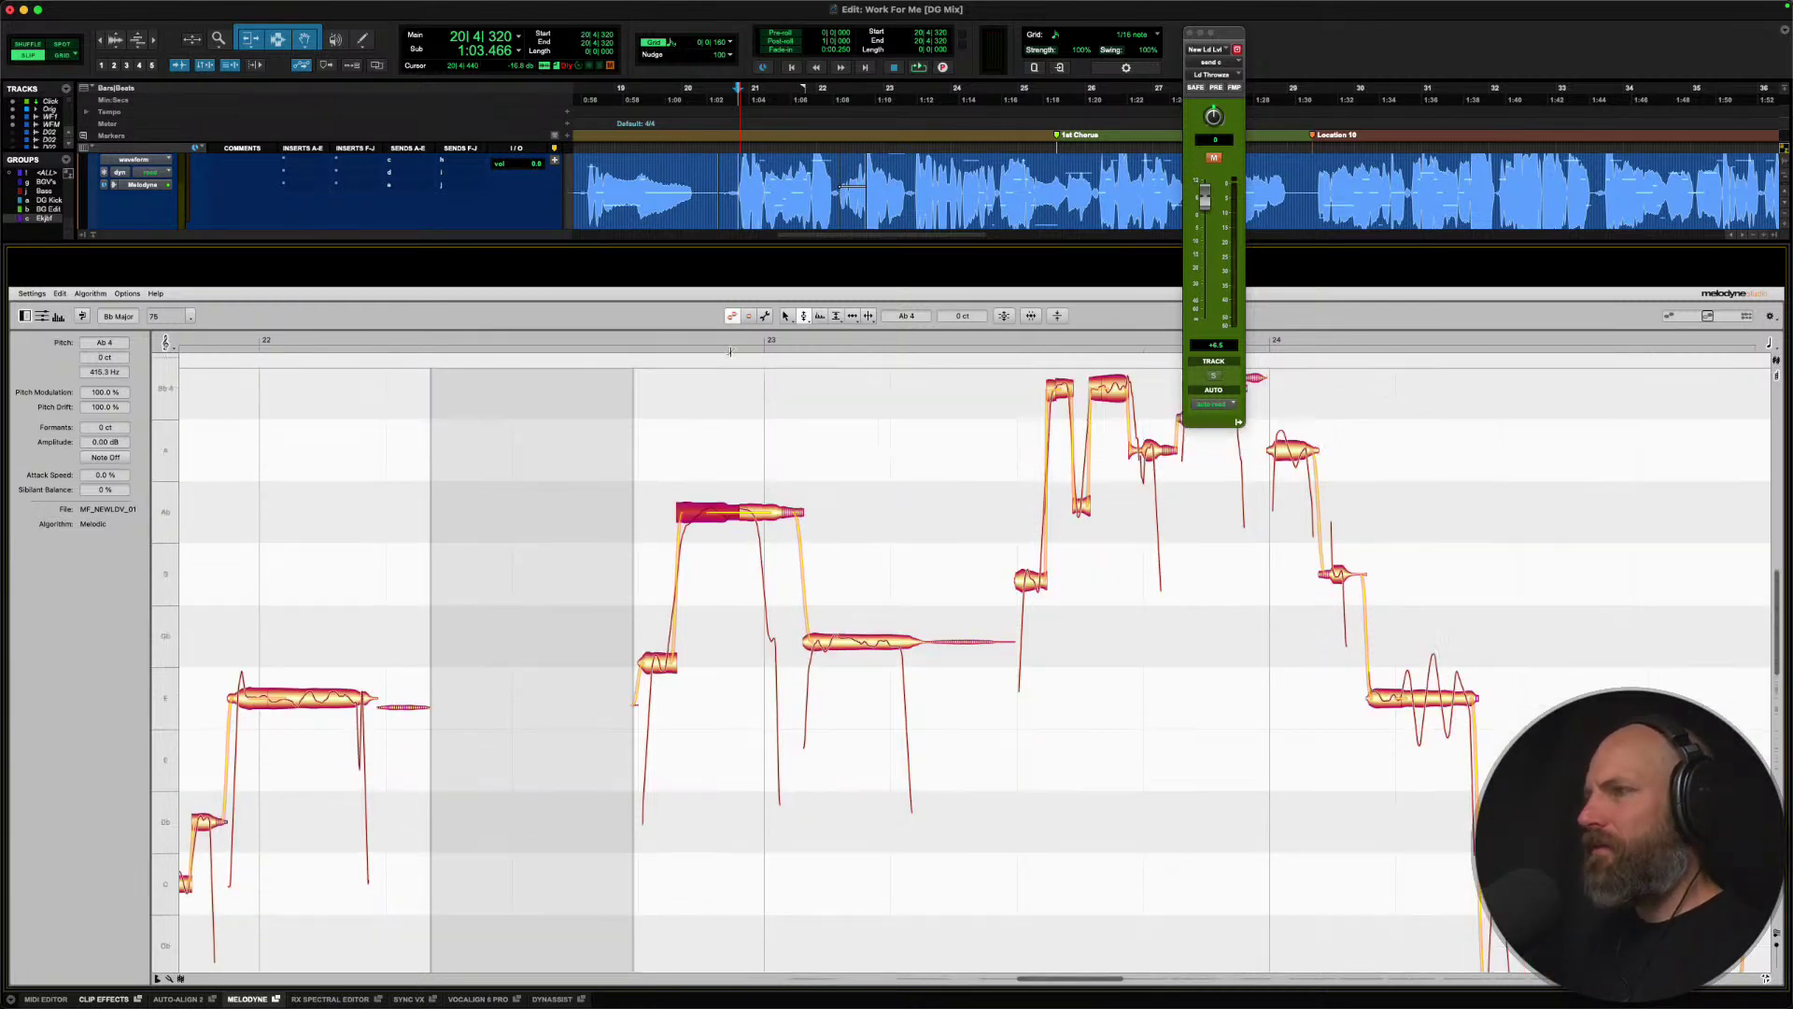
drag(653, 663, 654, 635)
drag(859, 642, 859, 636)
key(space)
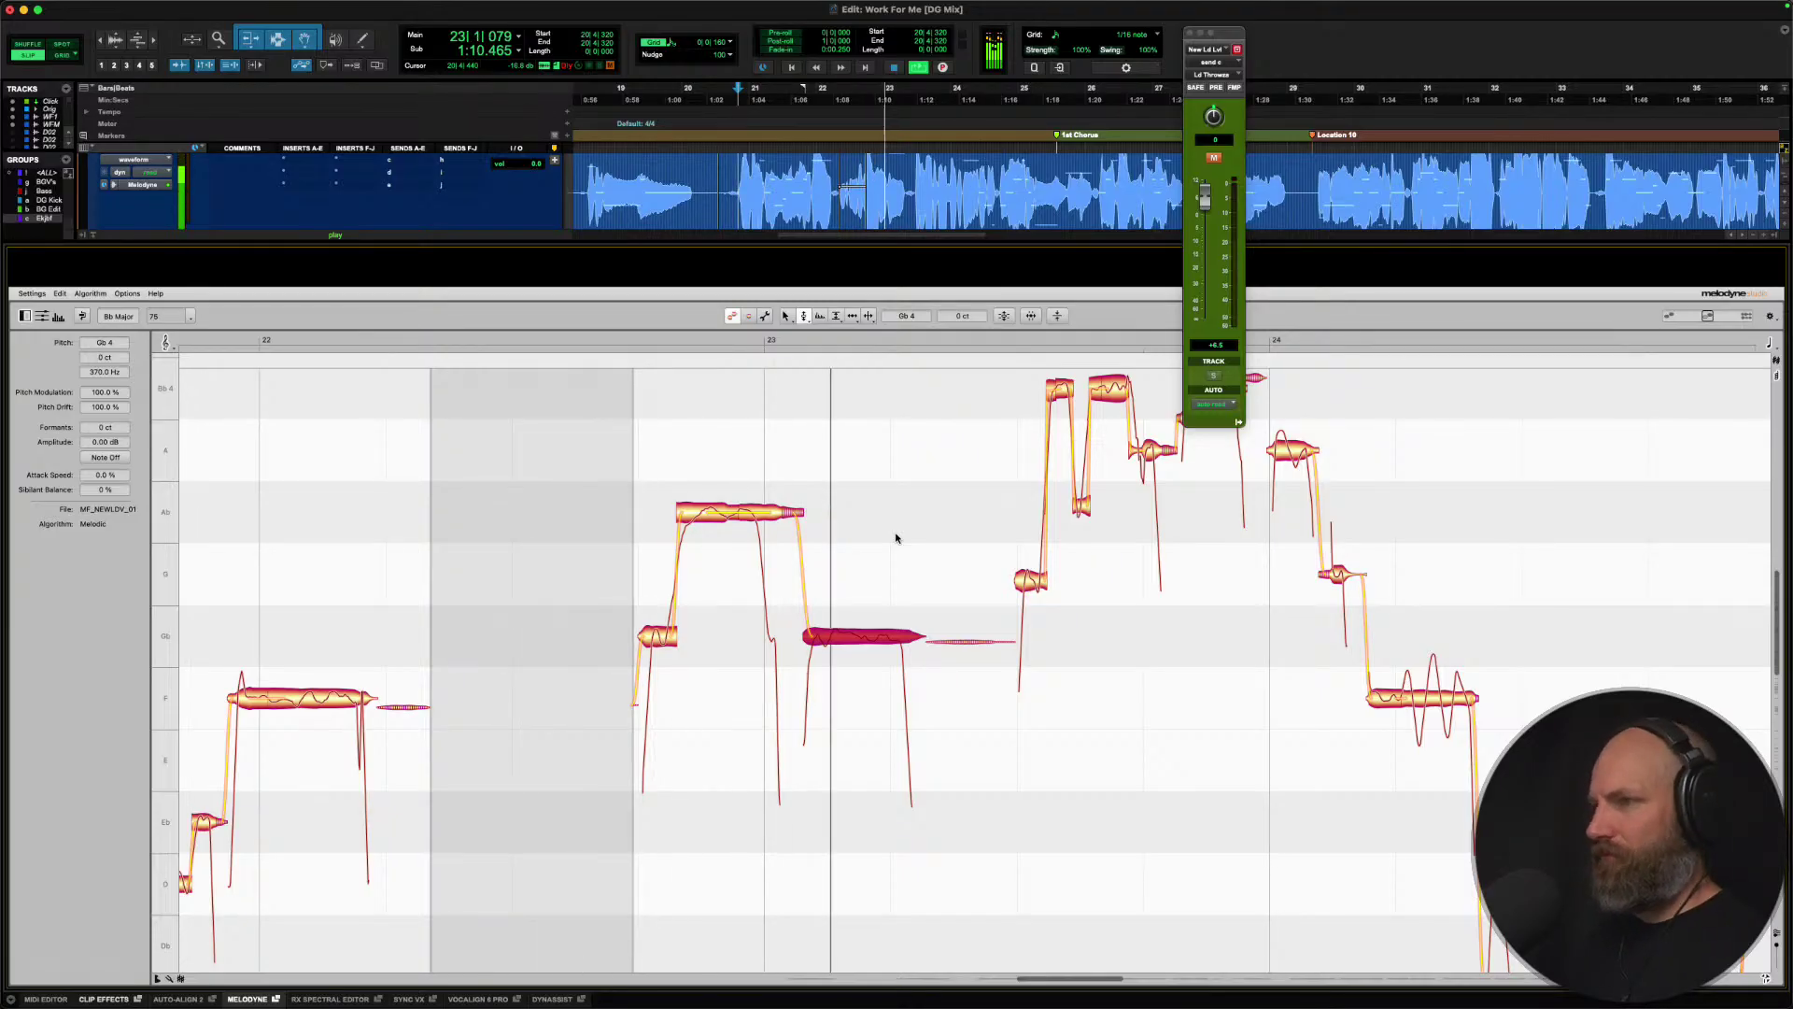
Audition the following phrase from 23|2|760 and center its first Bb4 note.
scroll(920, 500, right, 5)
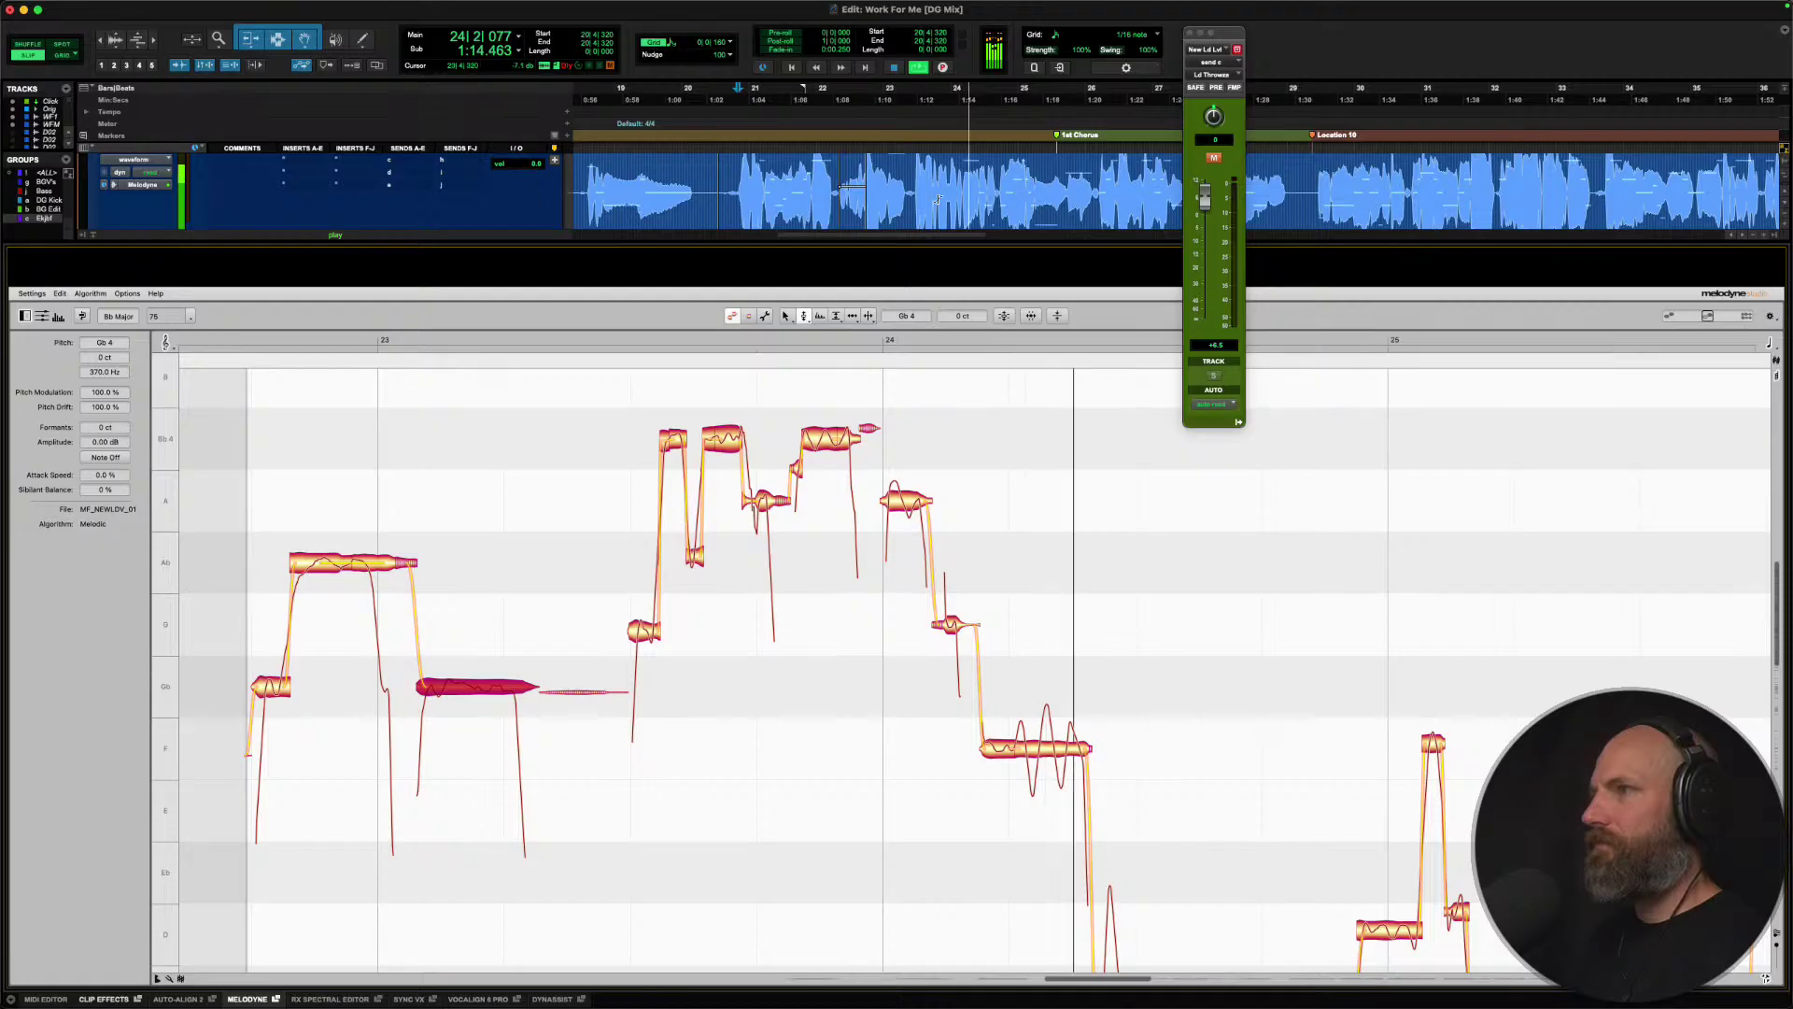
key(super+bracketright)
key(super+bracketright)
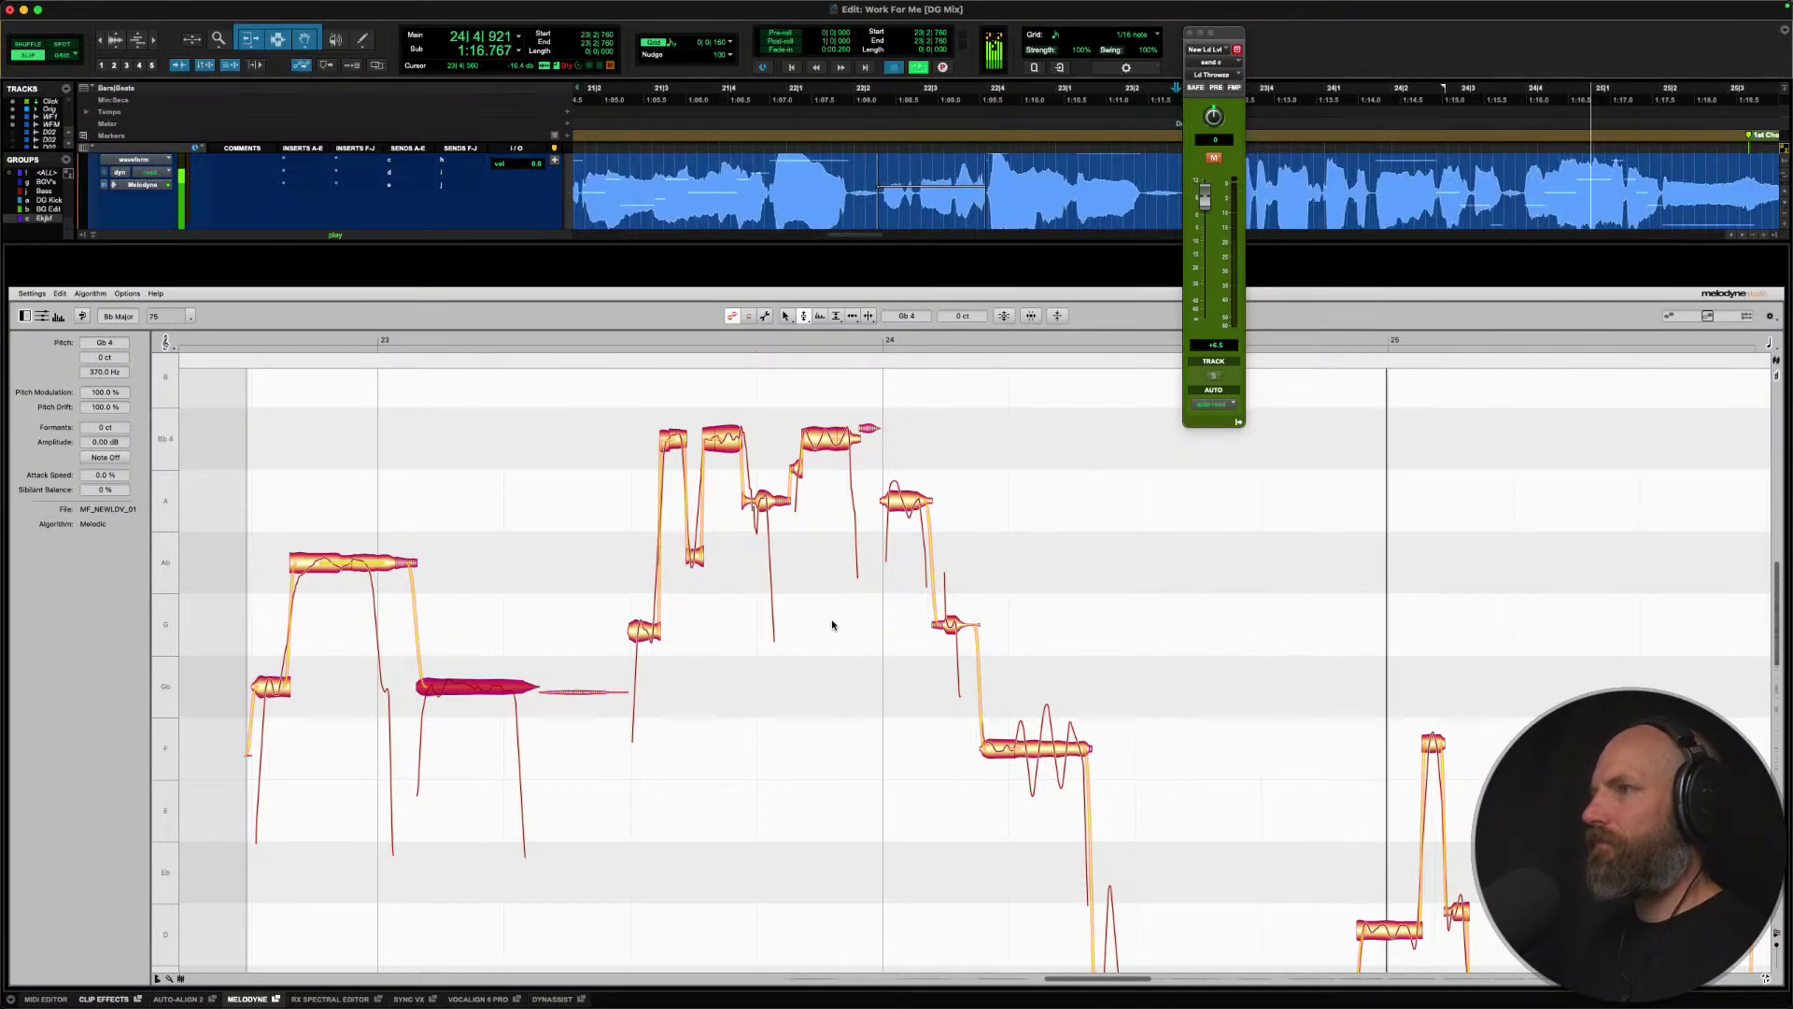
key(space)
key(space)
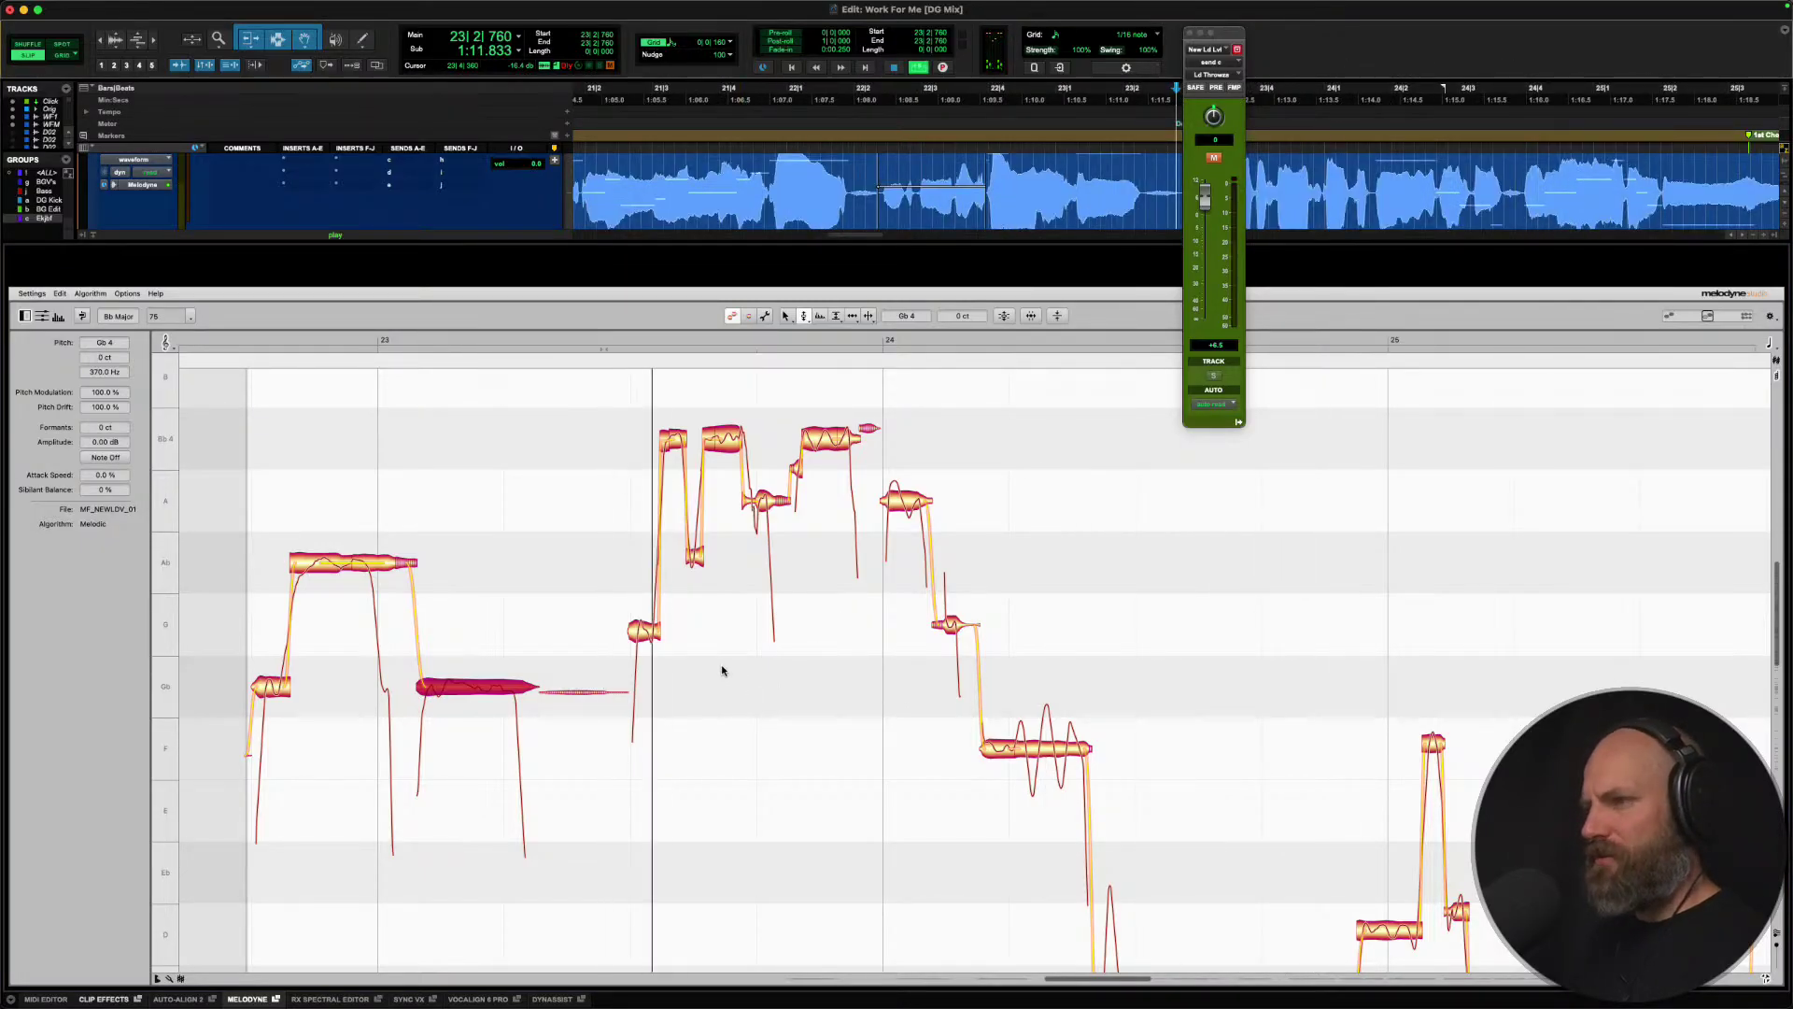
click(659, 403)
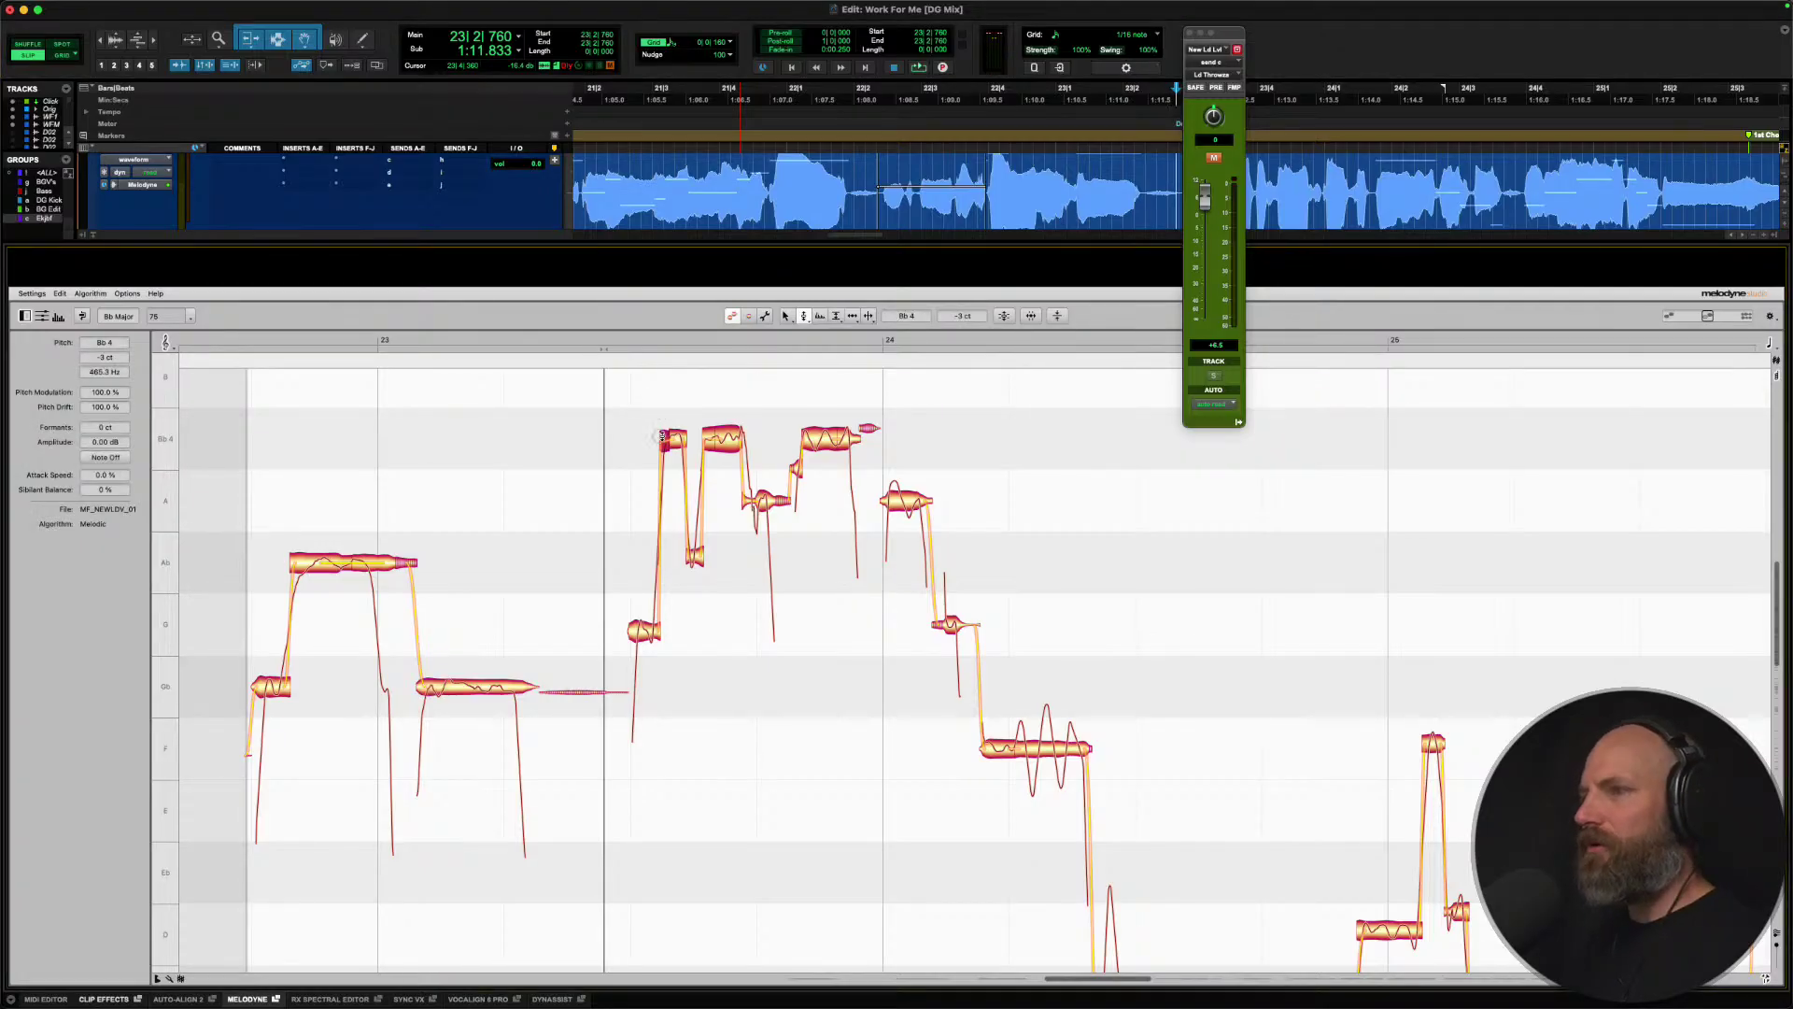
double_click(678, 436)
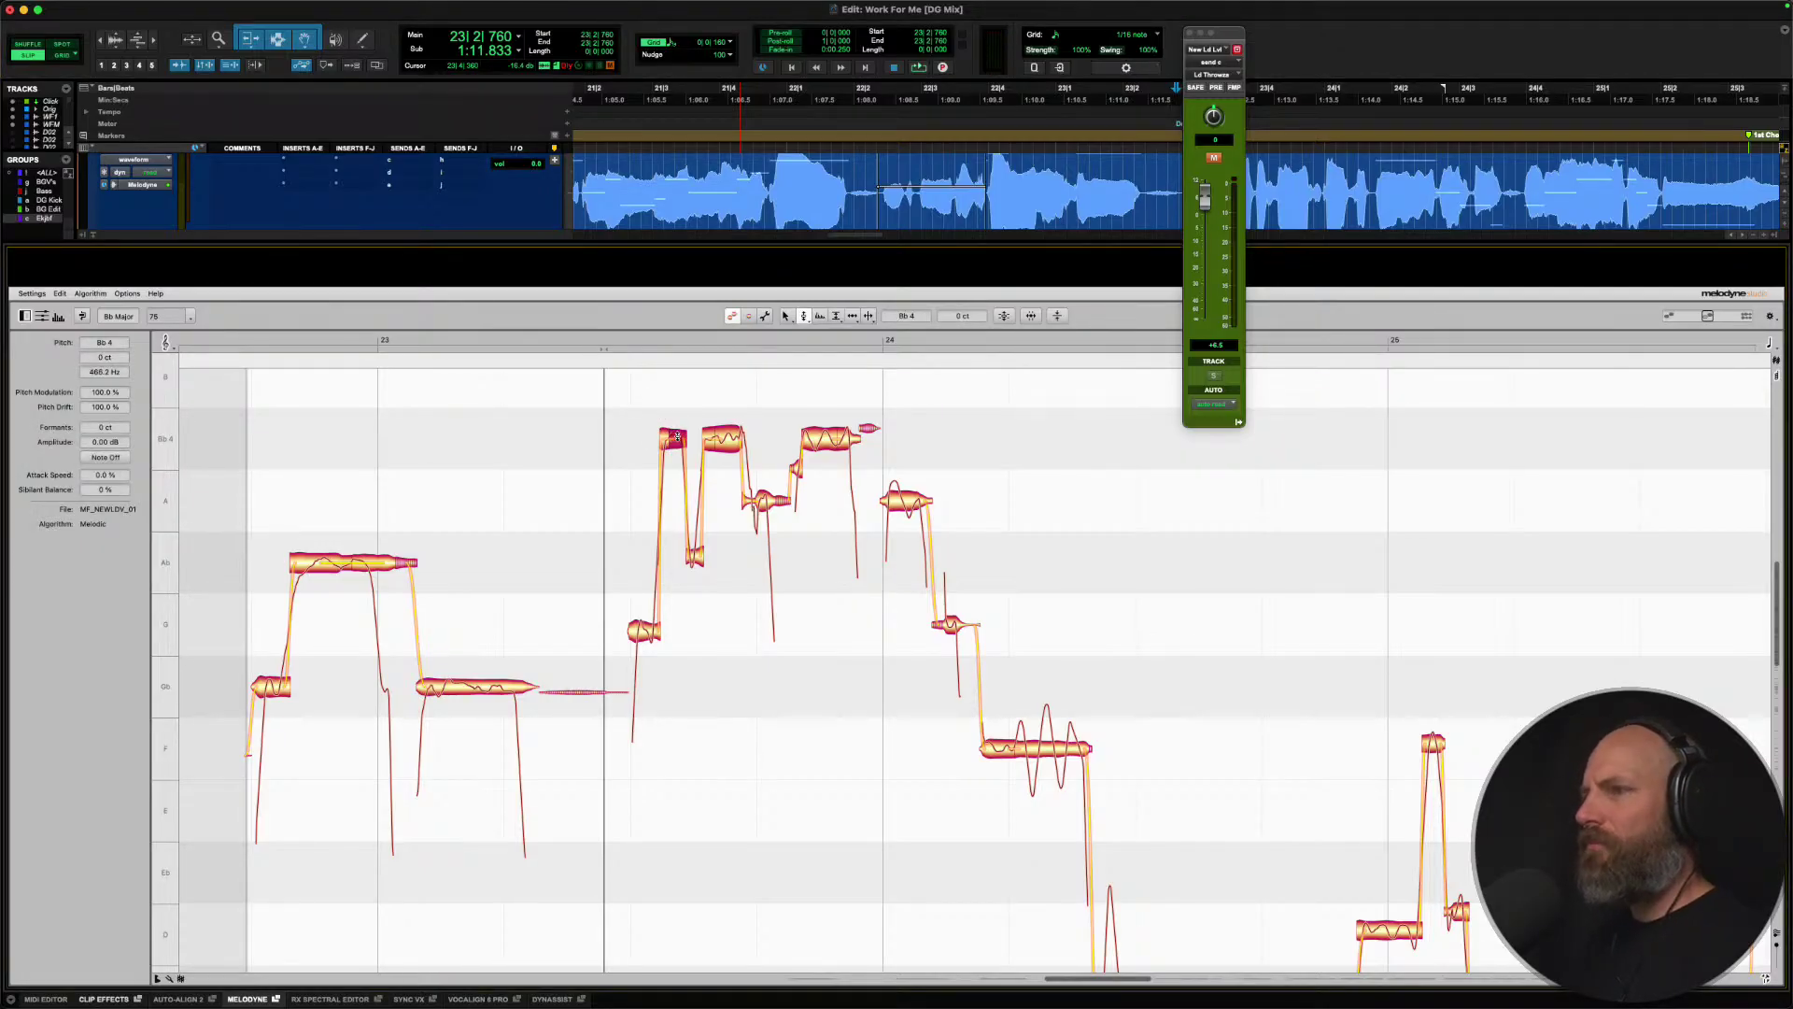
Try the short note before the first Bb4 up at A4 and audition the phrase.
click(642, 632)
drag(642, 632, 633, 504)
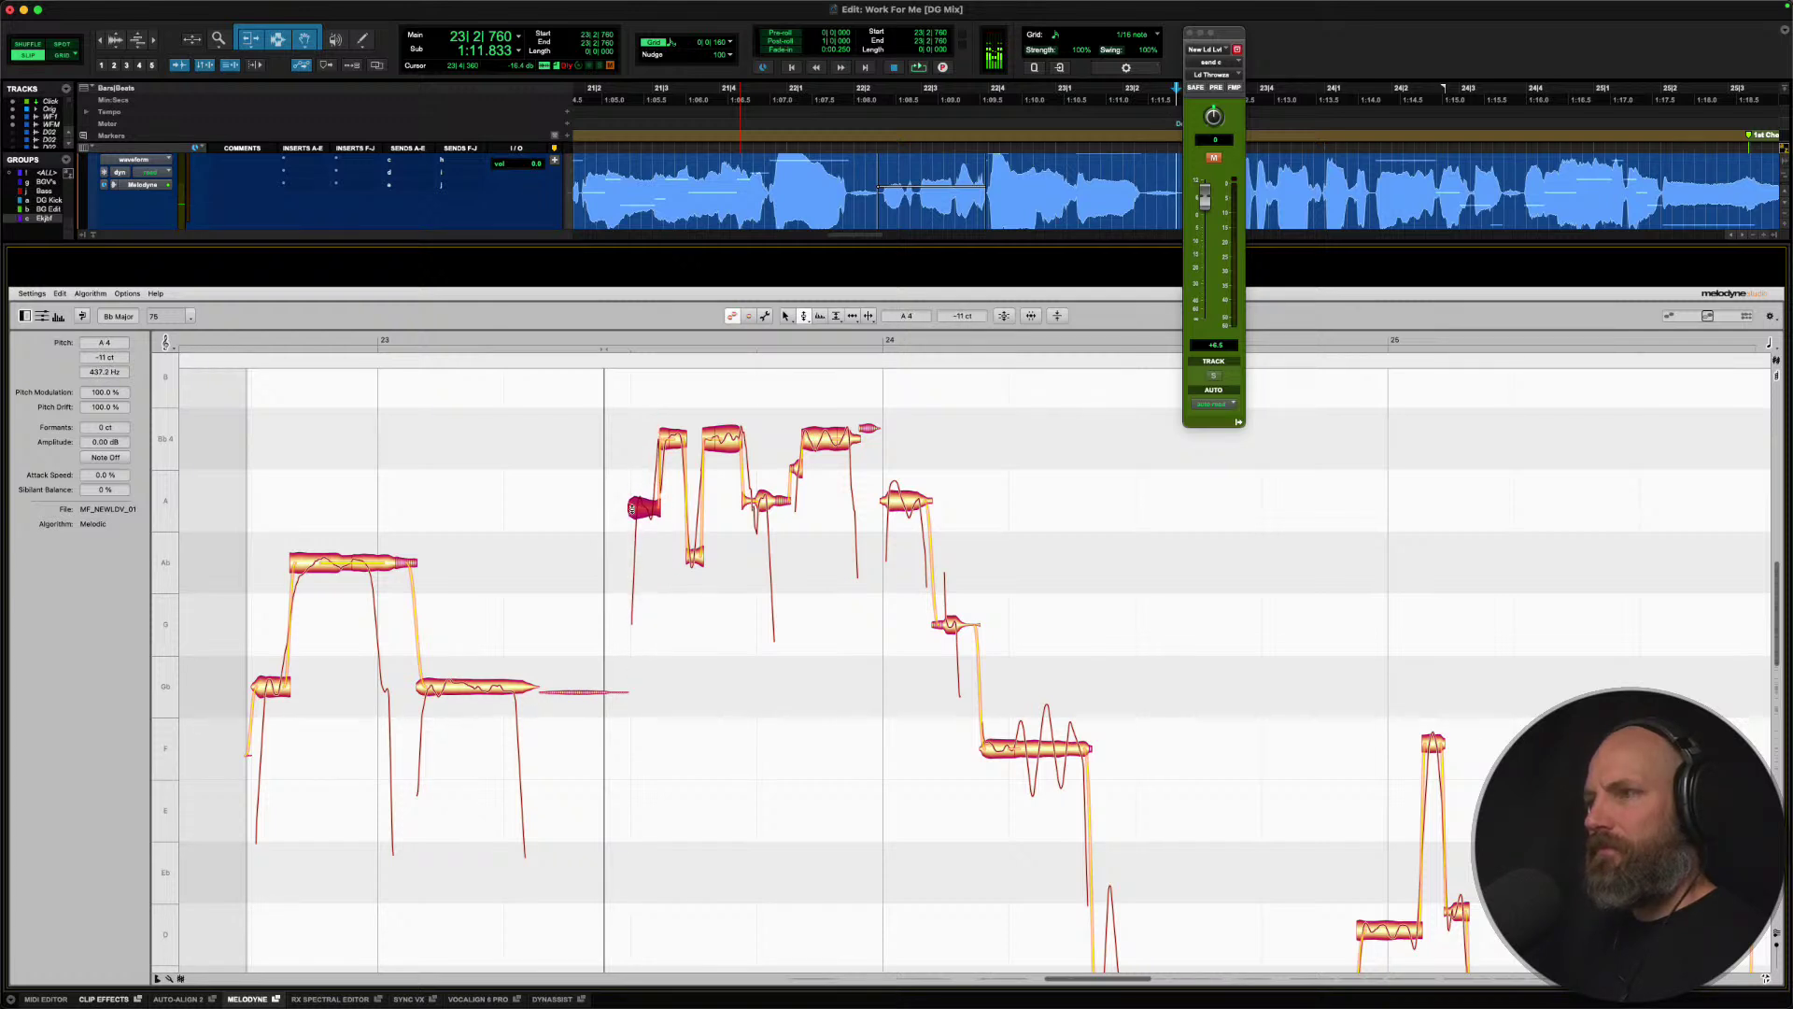
key(space)
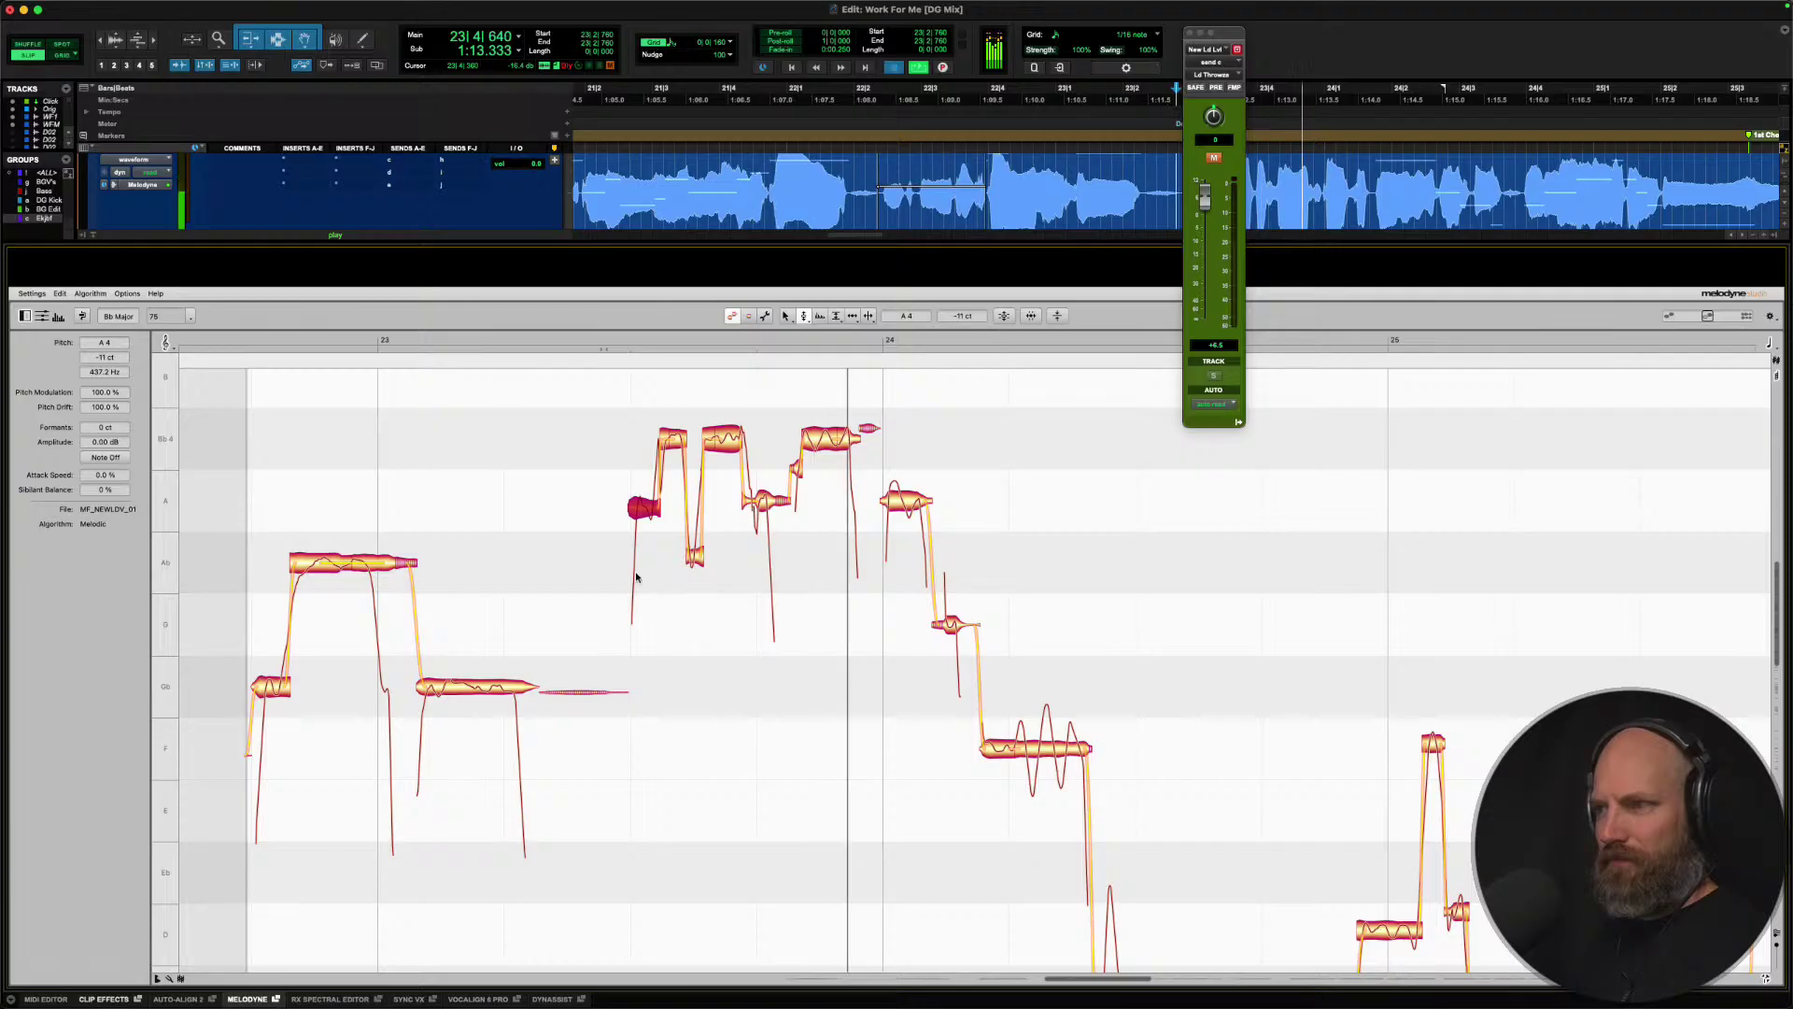
key(space)
key(space)
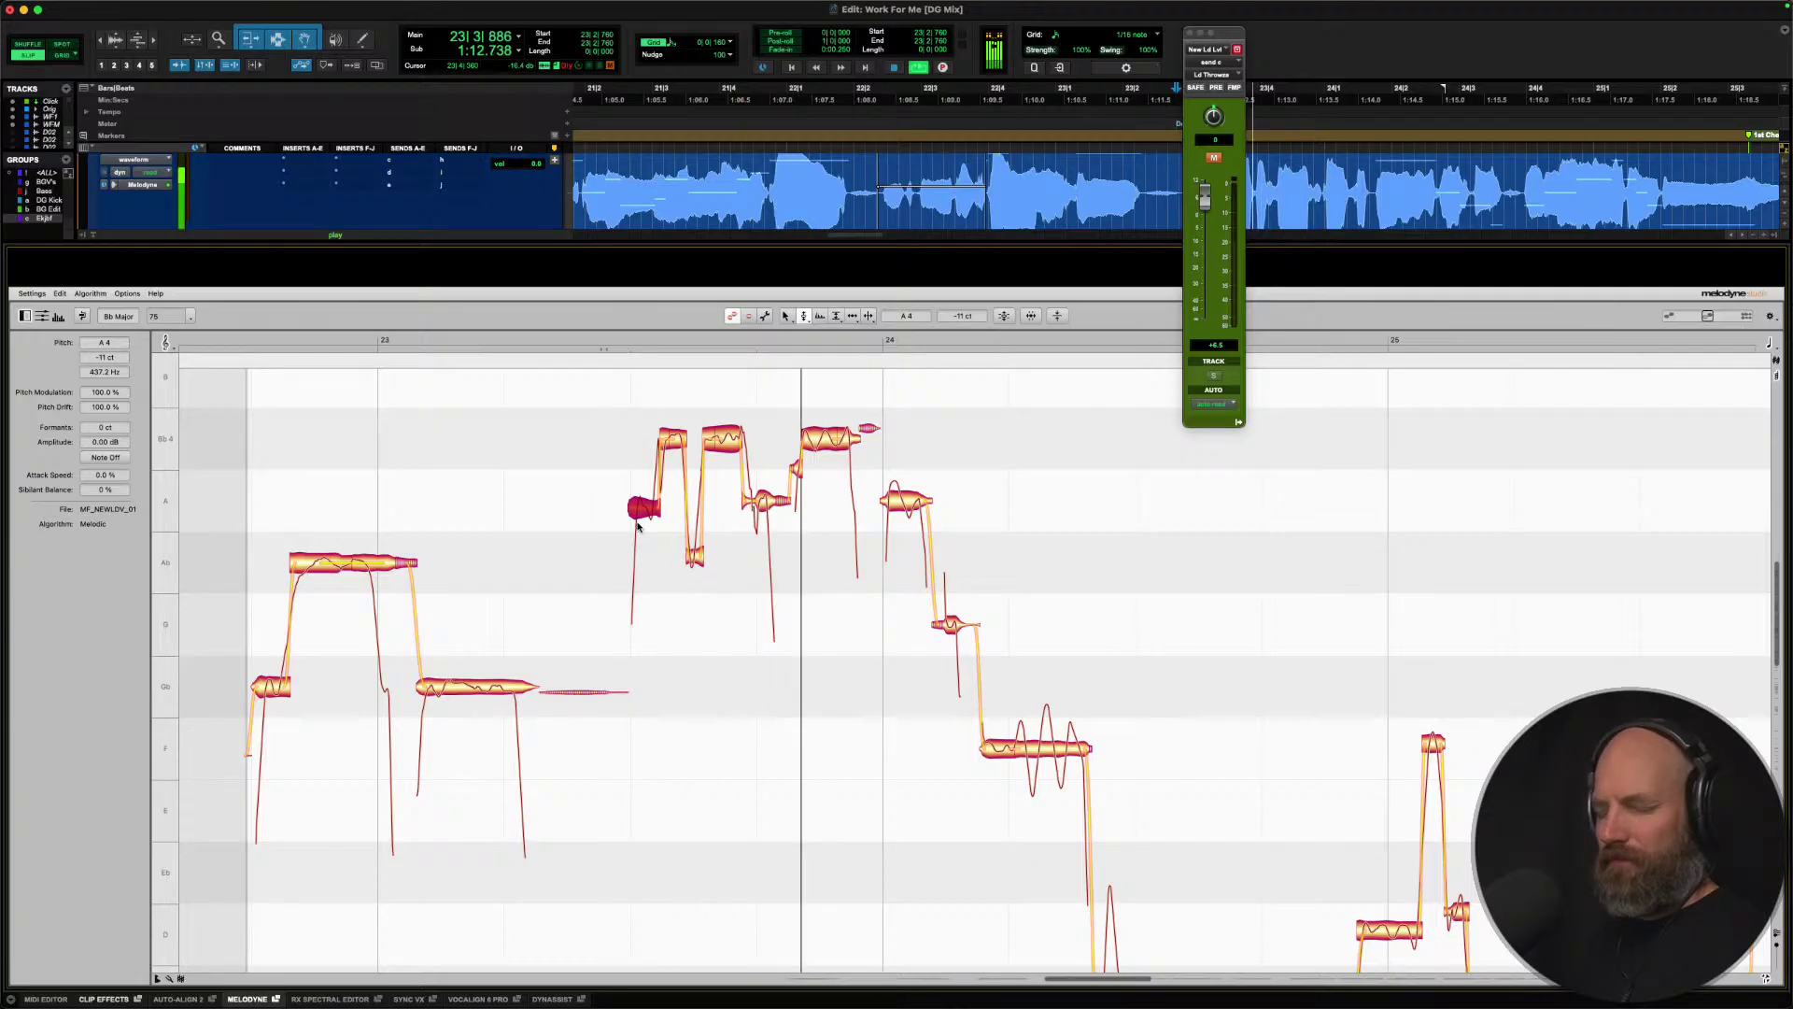
key(space)
Move the short note before the first Bb4 to Ab4 and replay the phrase.
drag(636, 509, 633, 560)
key(space)
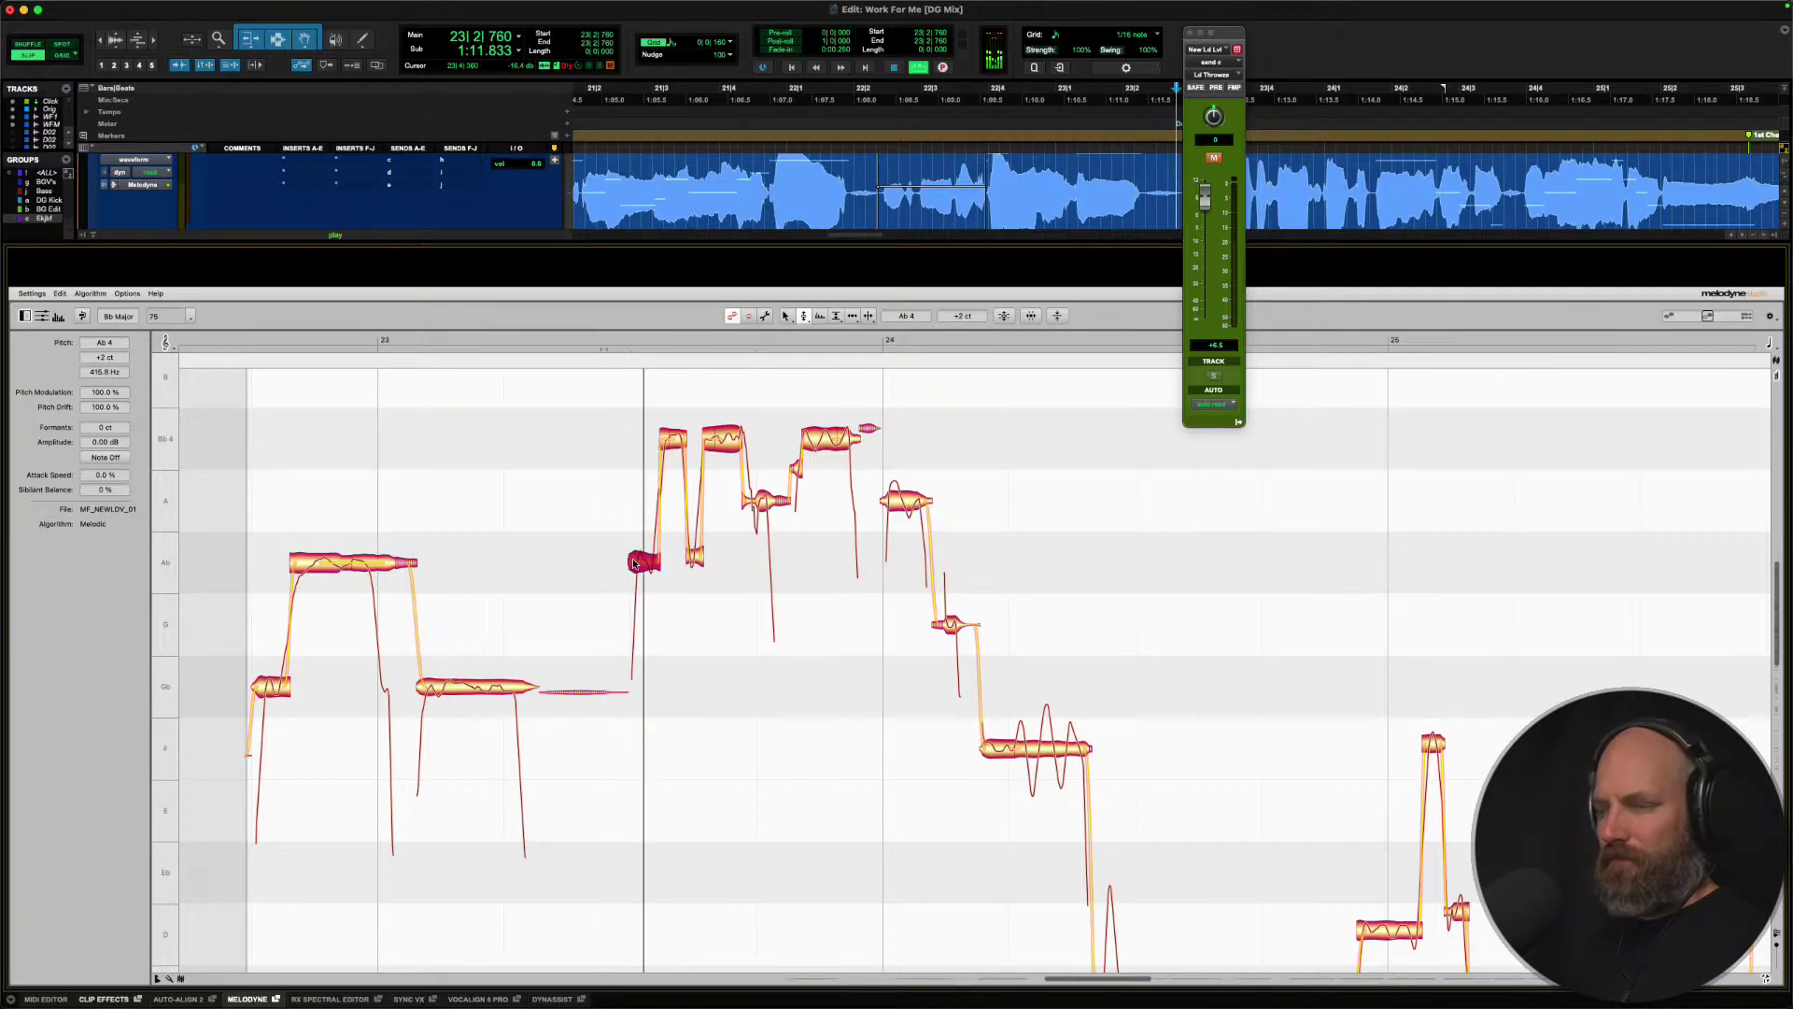
key(space)
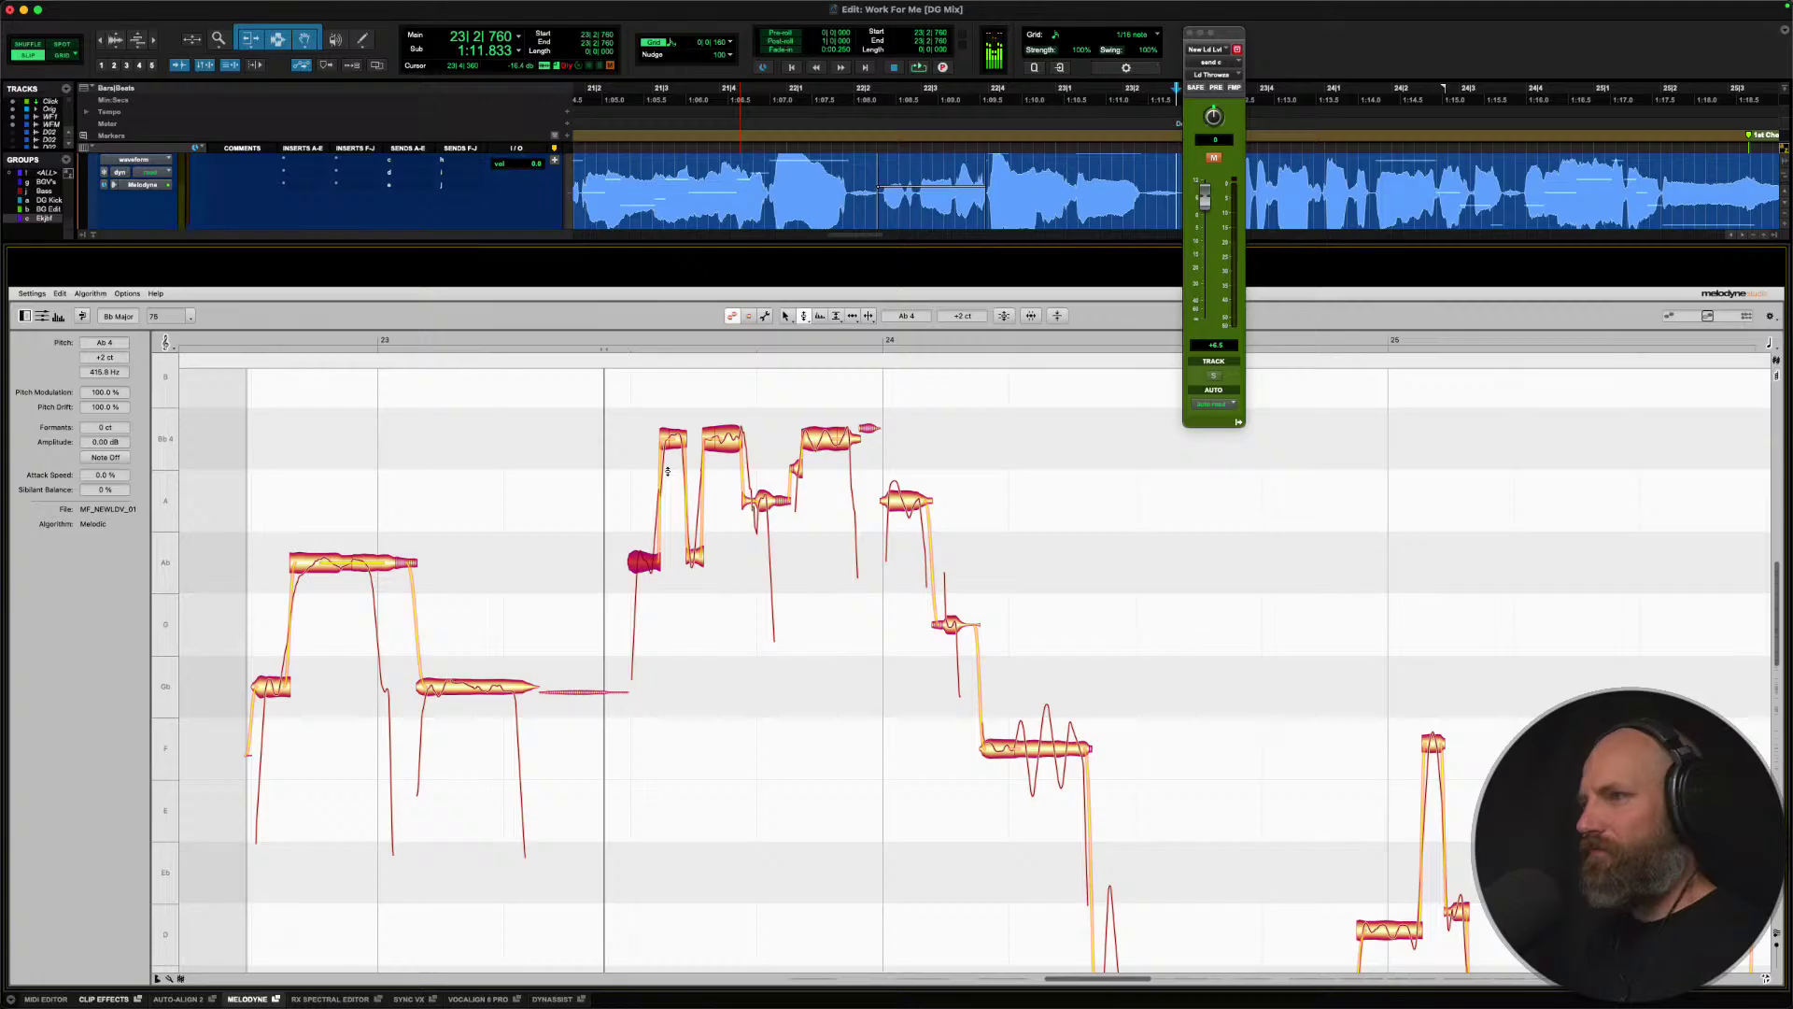
Separate the short Ab4 note close to its end, just before the first Bb4.
drag(617, 441, 744, 482)
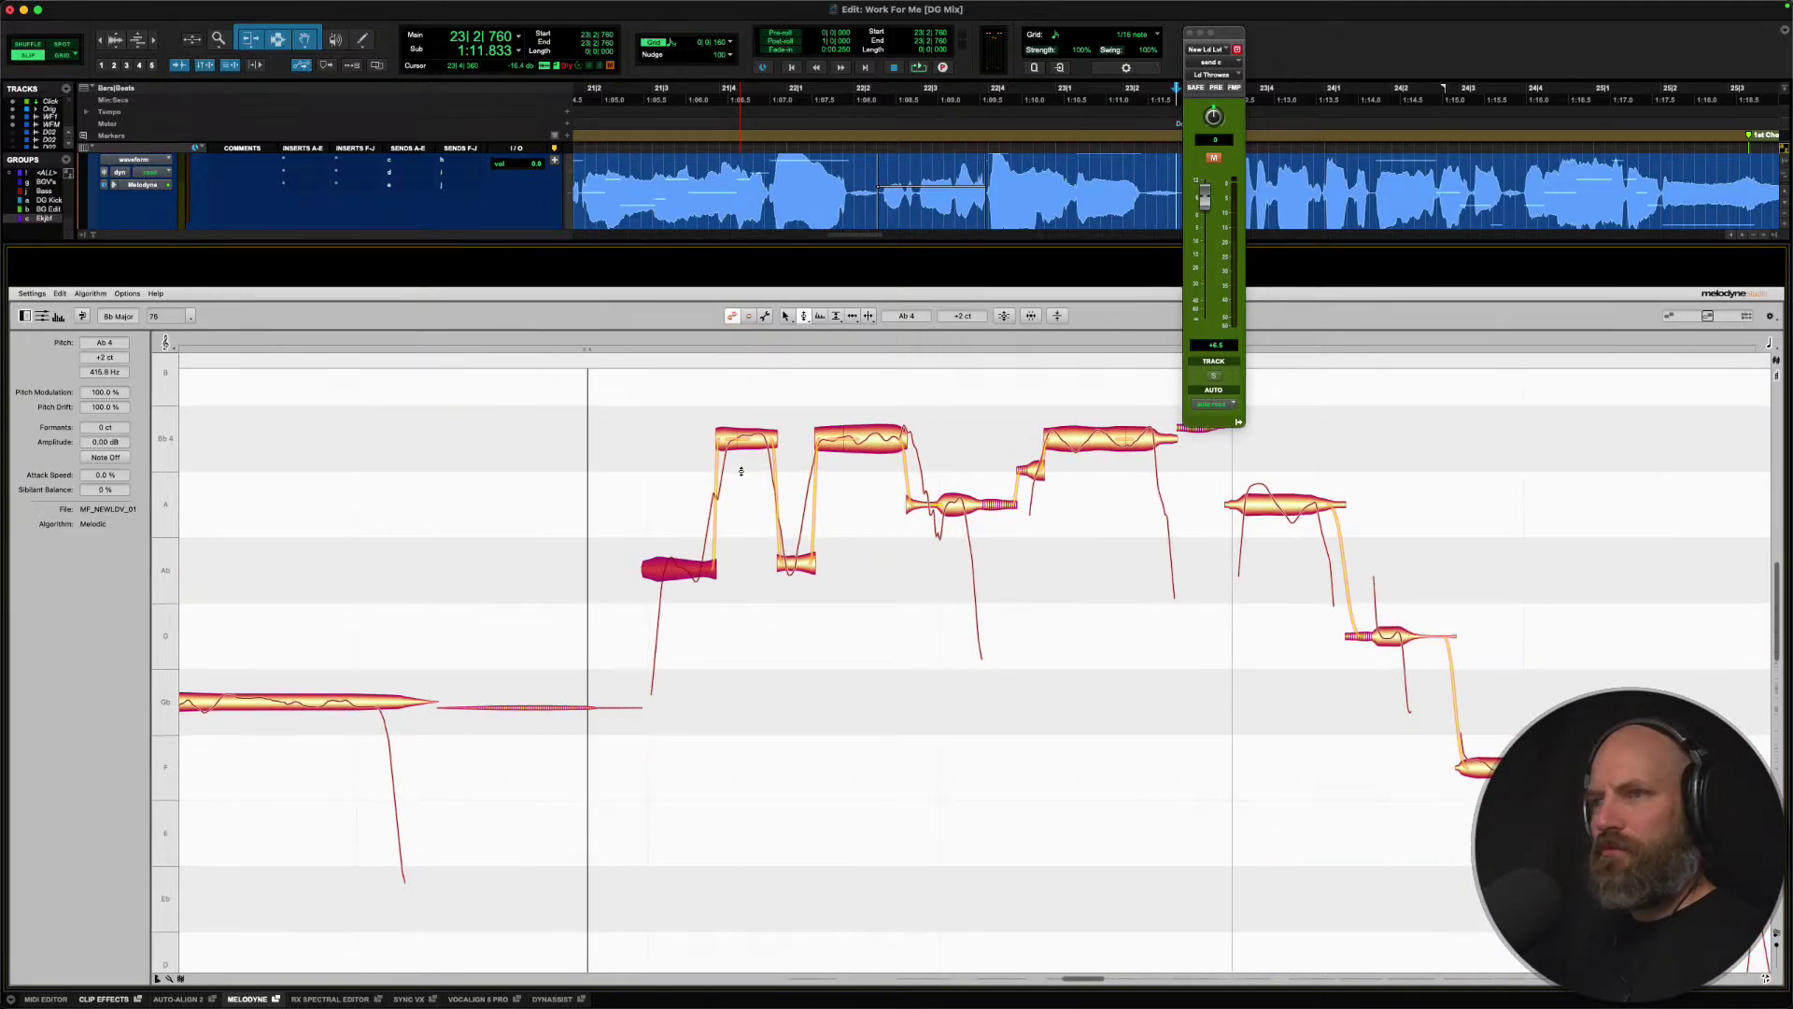
right_click(698, 547)
click(741, 572)
double_click(698, 567)
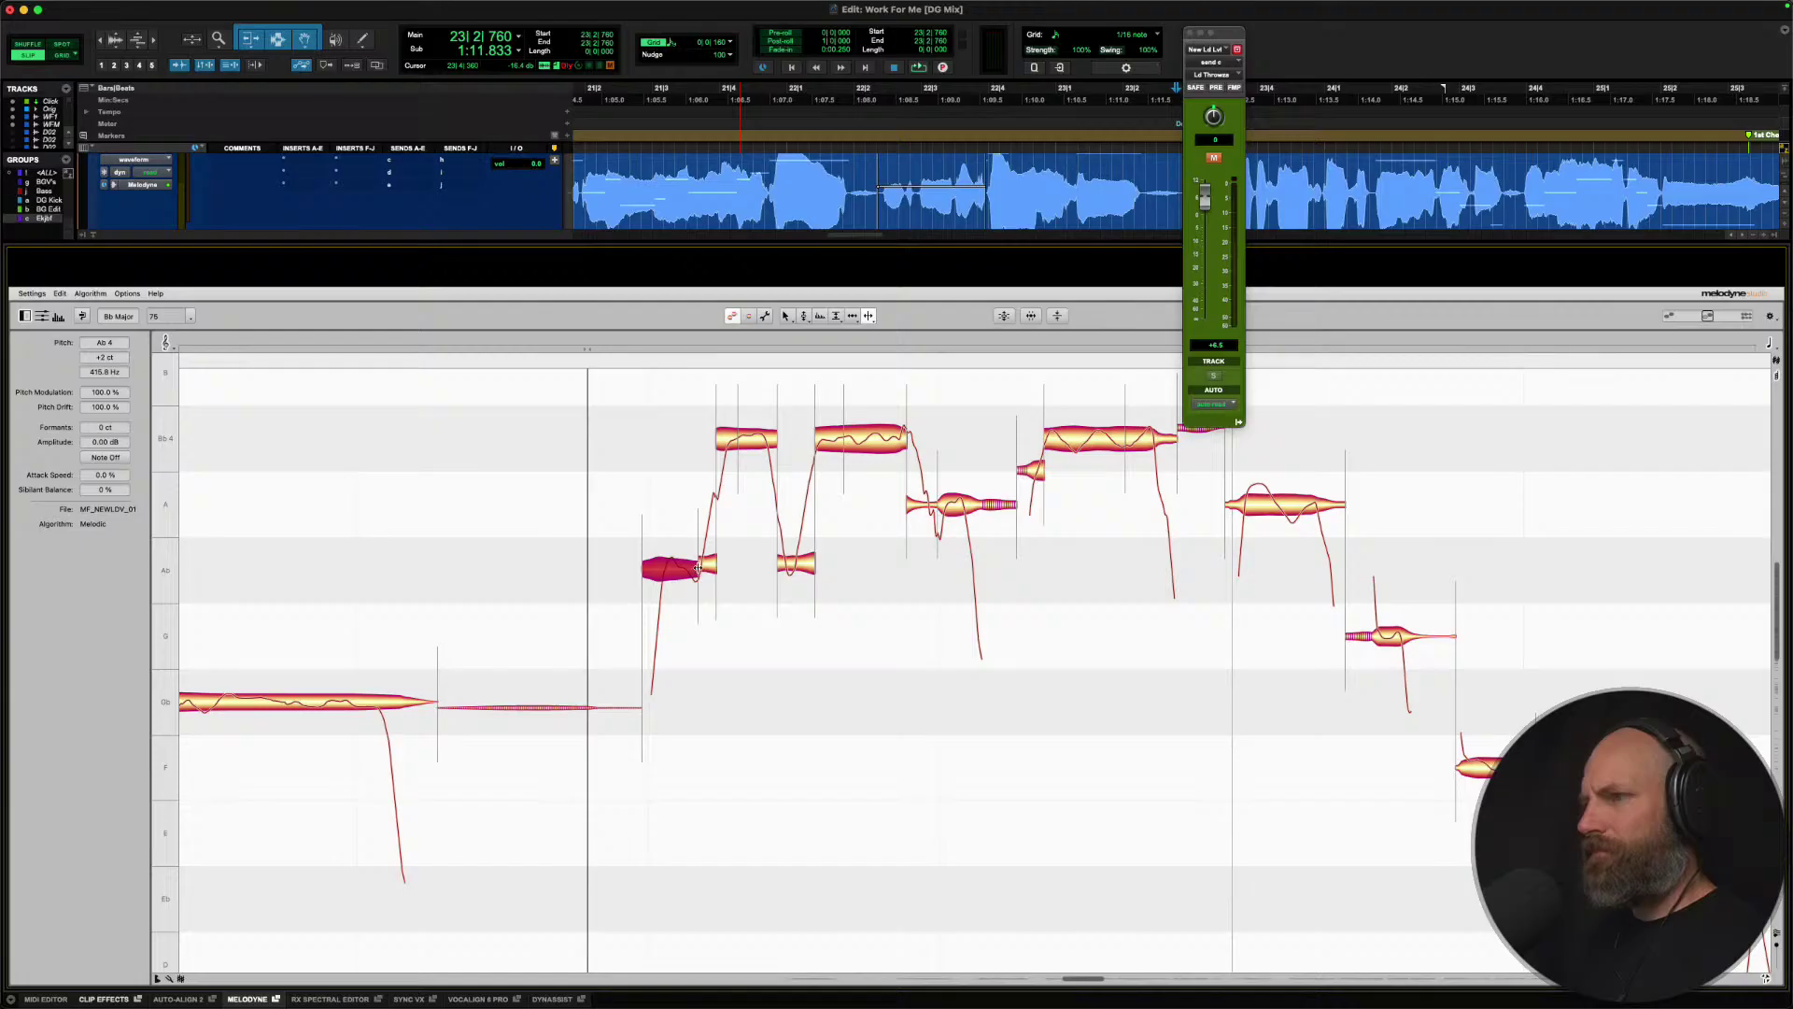
Raise the separated end piece of the short Ab4 note before the first Bb4 to A4.
right_click(698, 568)
click(692, 567)
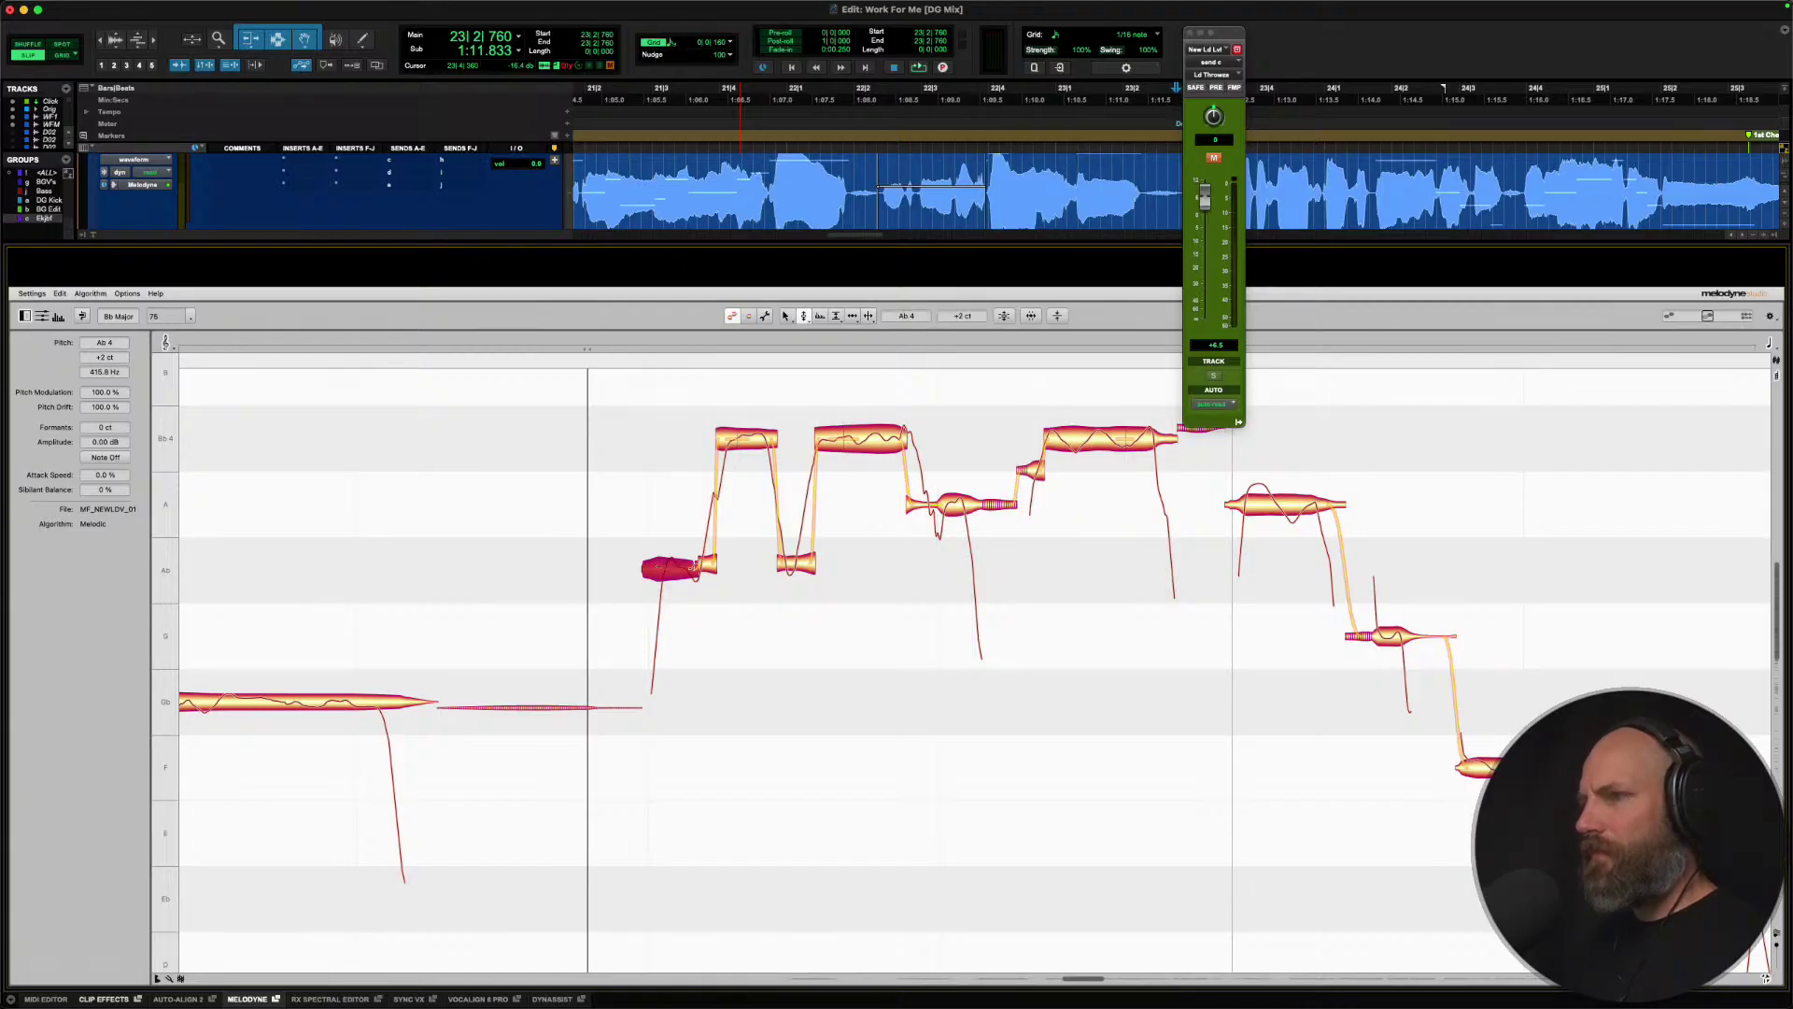
click(708, 564)
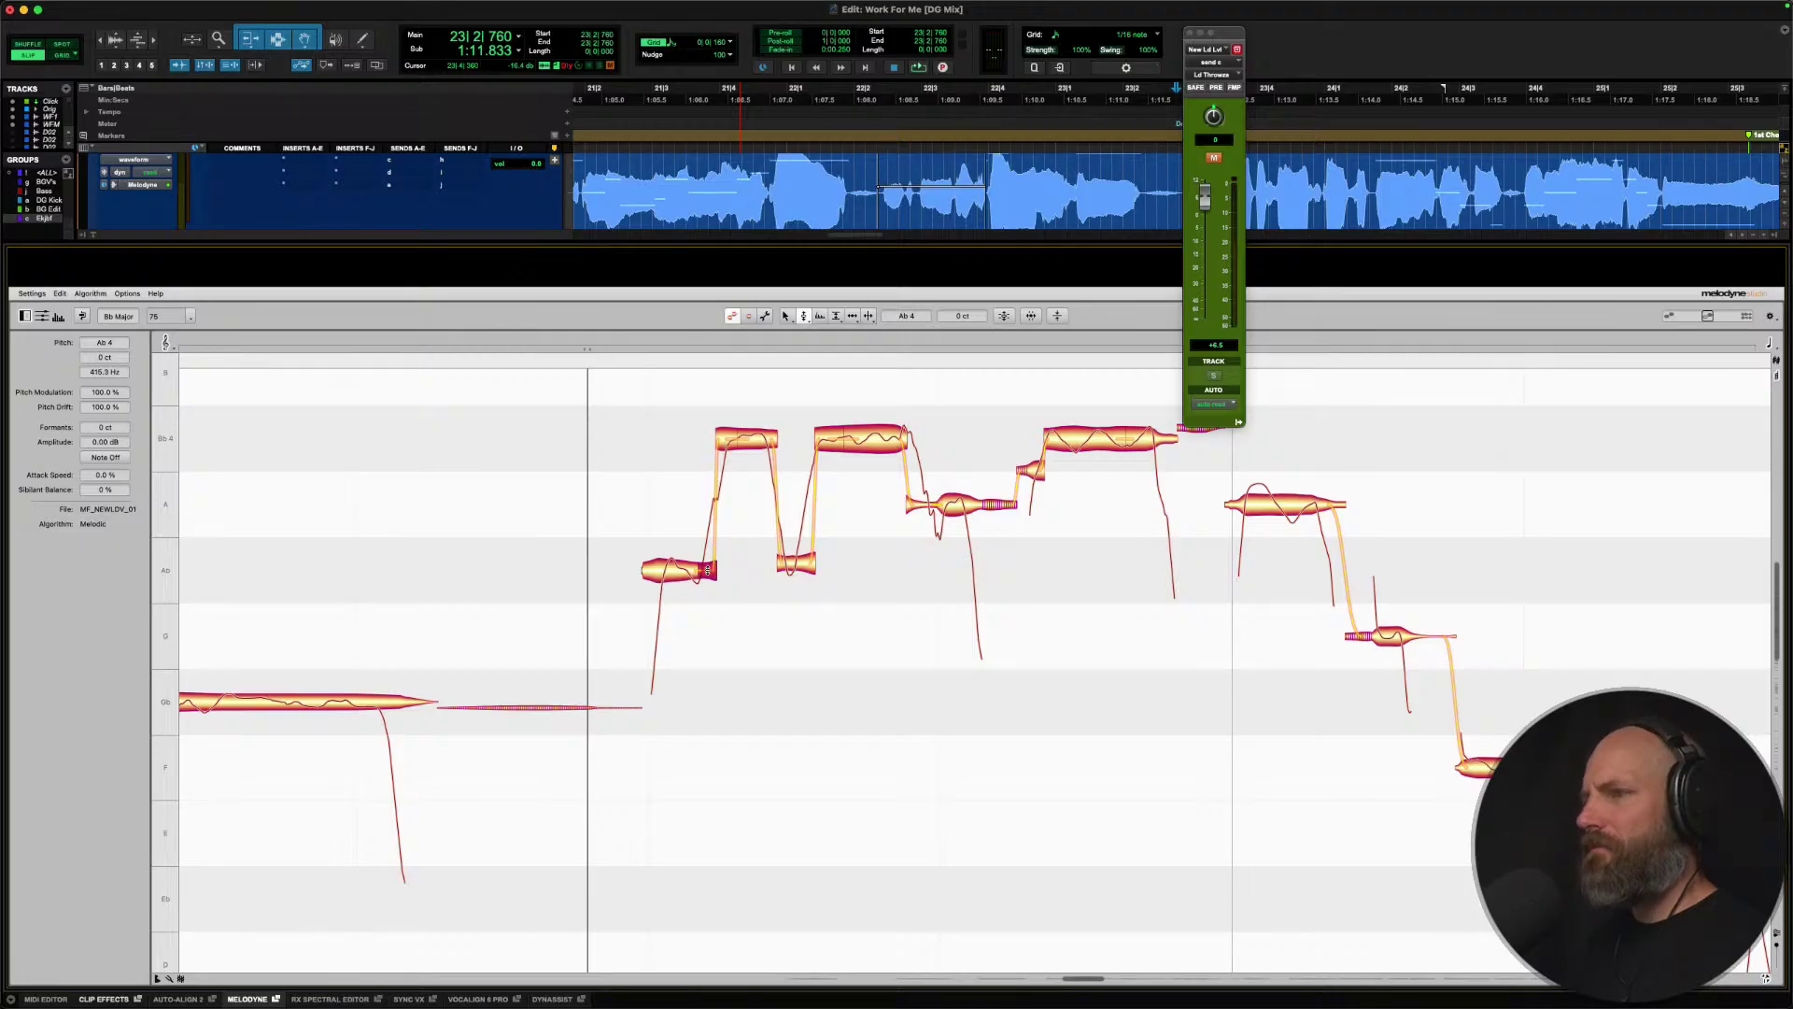
drag(708, 570, 706, 506)
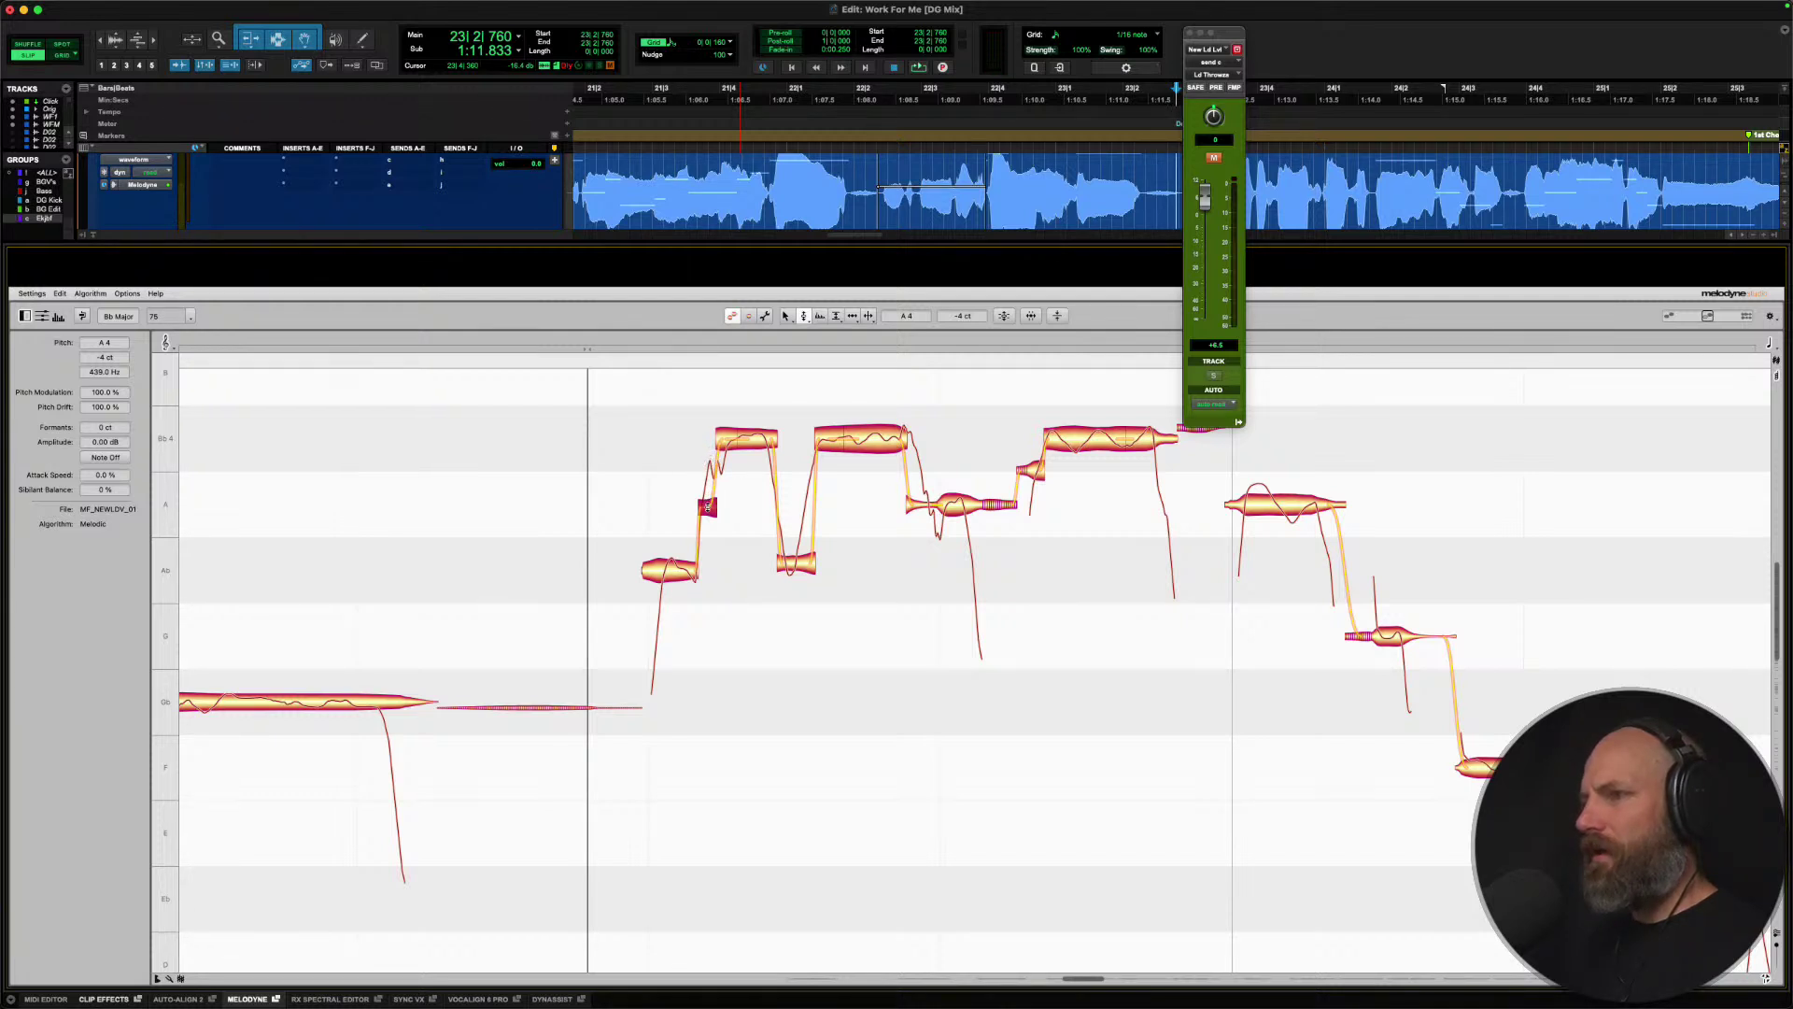
Try the short end piece before the first Bb4 up at Bb4 −48 ct and audition the phrase.
drag(707, 505, 707, 480)
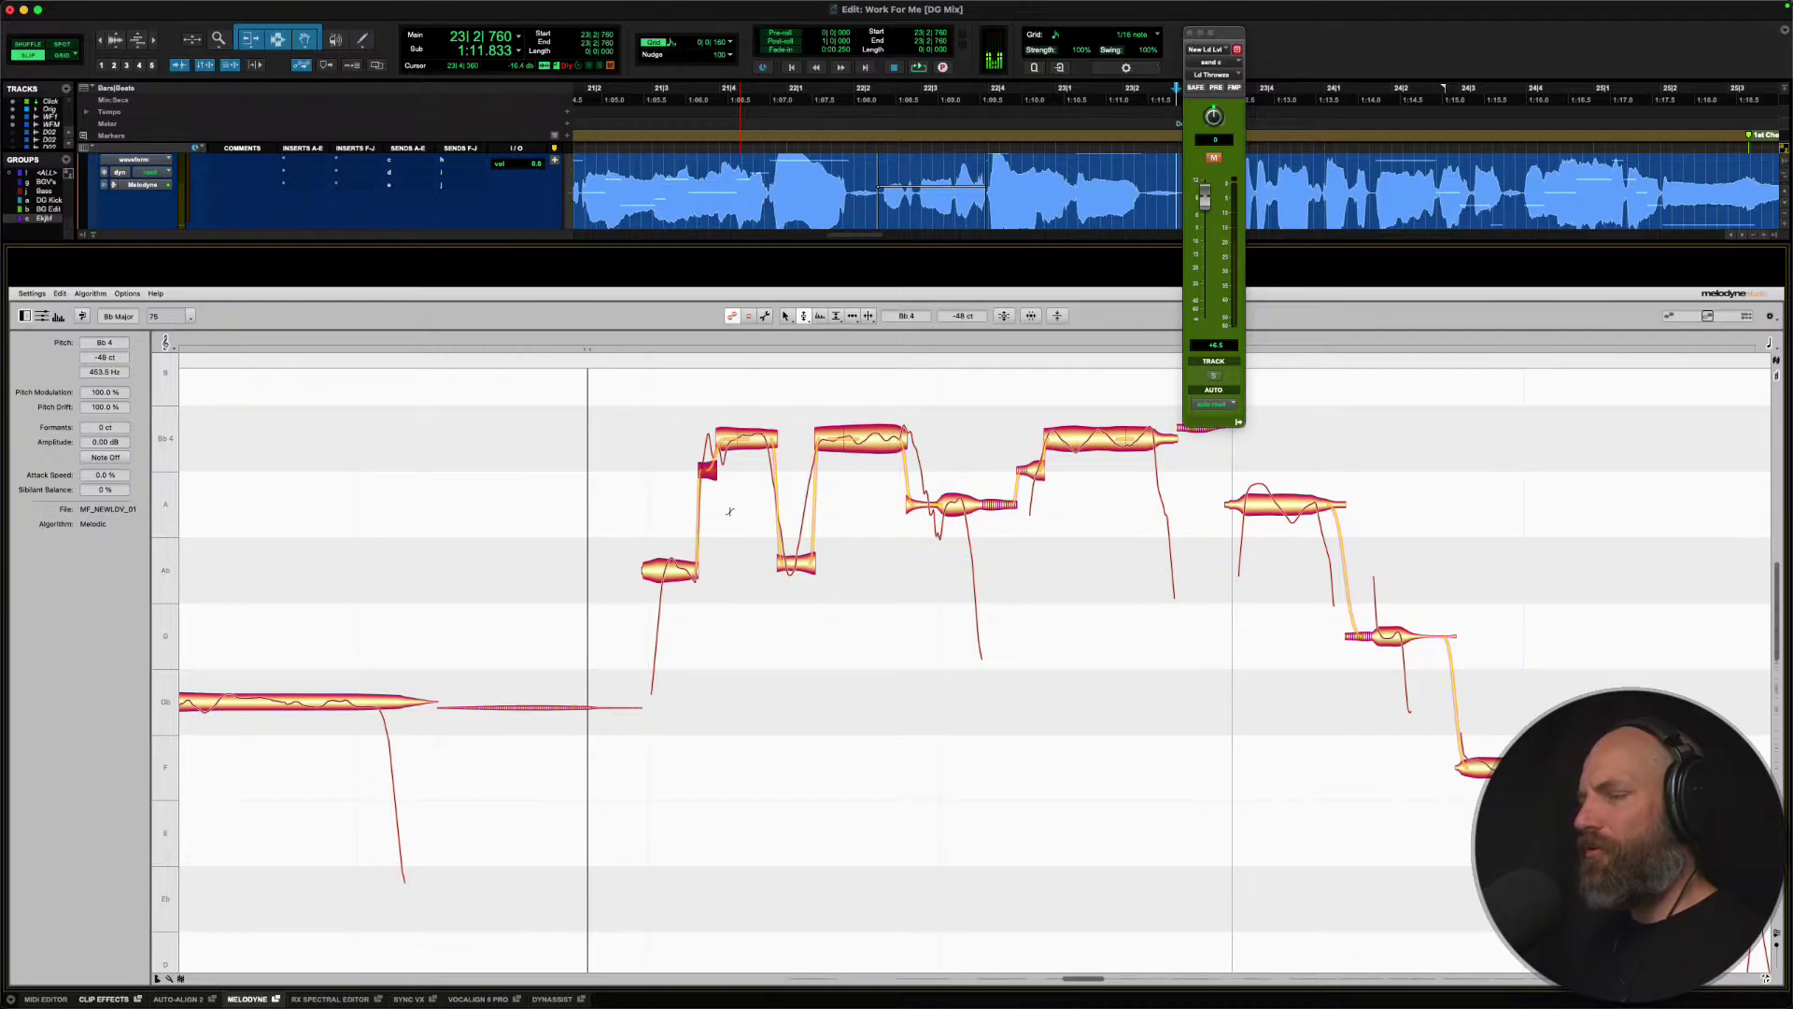
key(space)
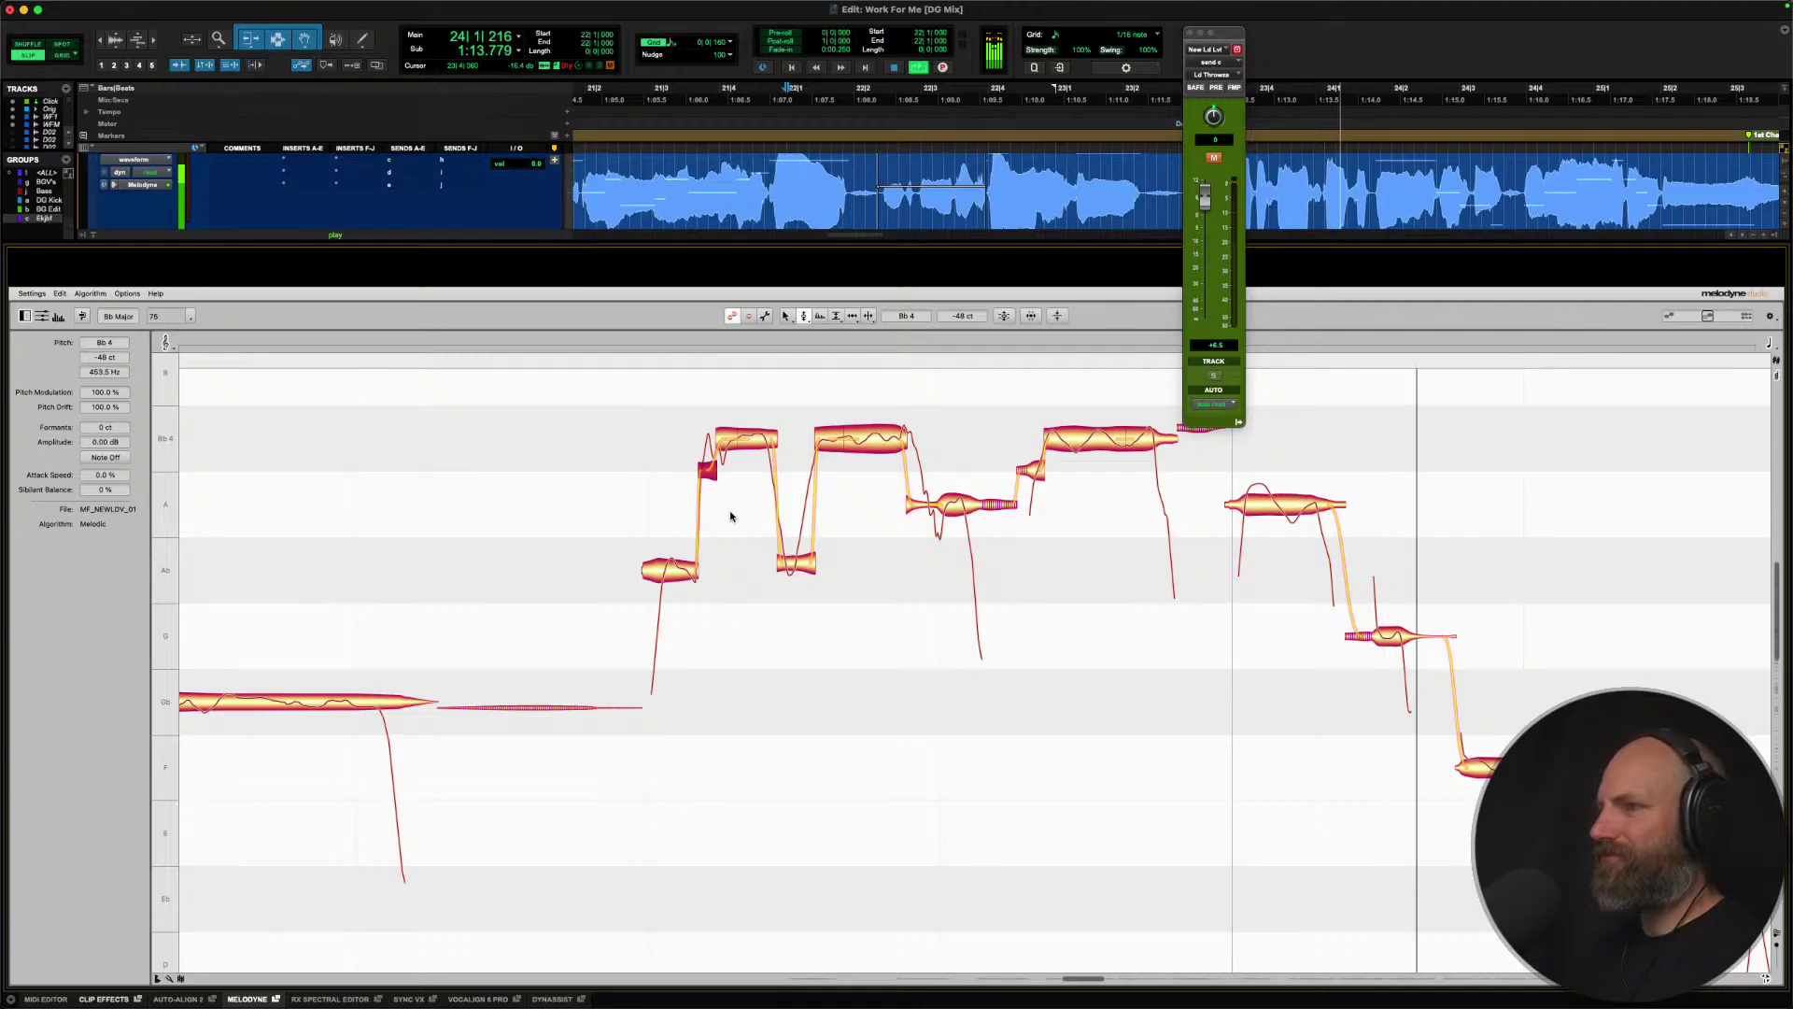
key(space)
Return the short piece before the first Bb4 to A4 and replay the phrase.
drag(706, 476, 710, 528)
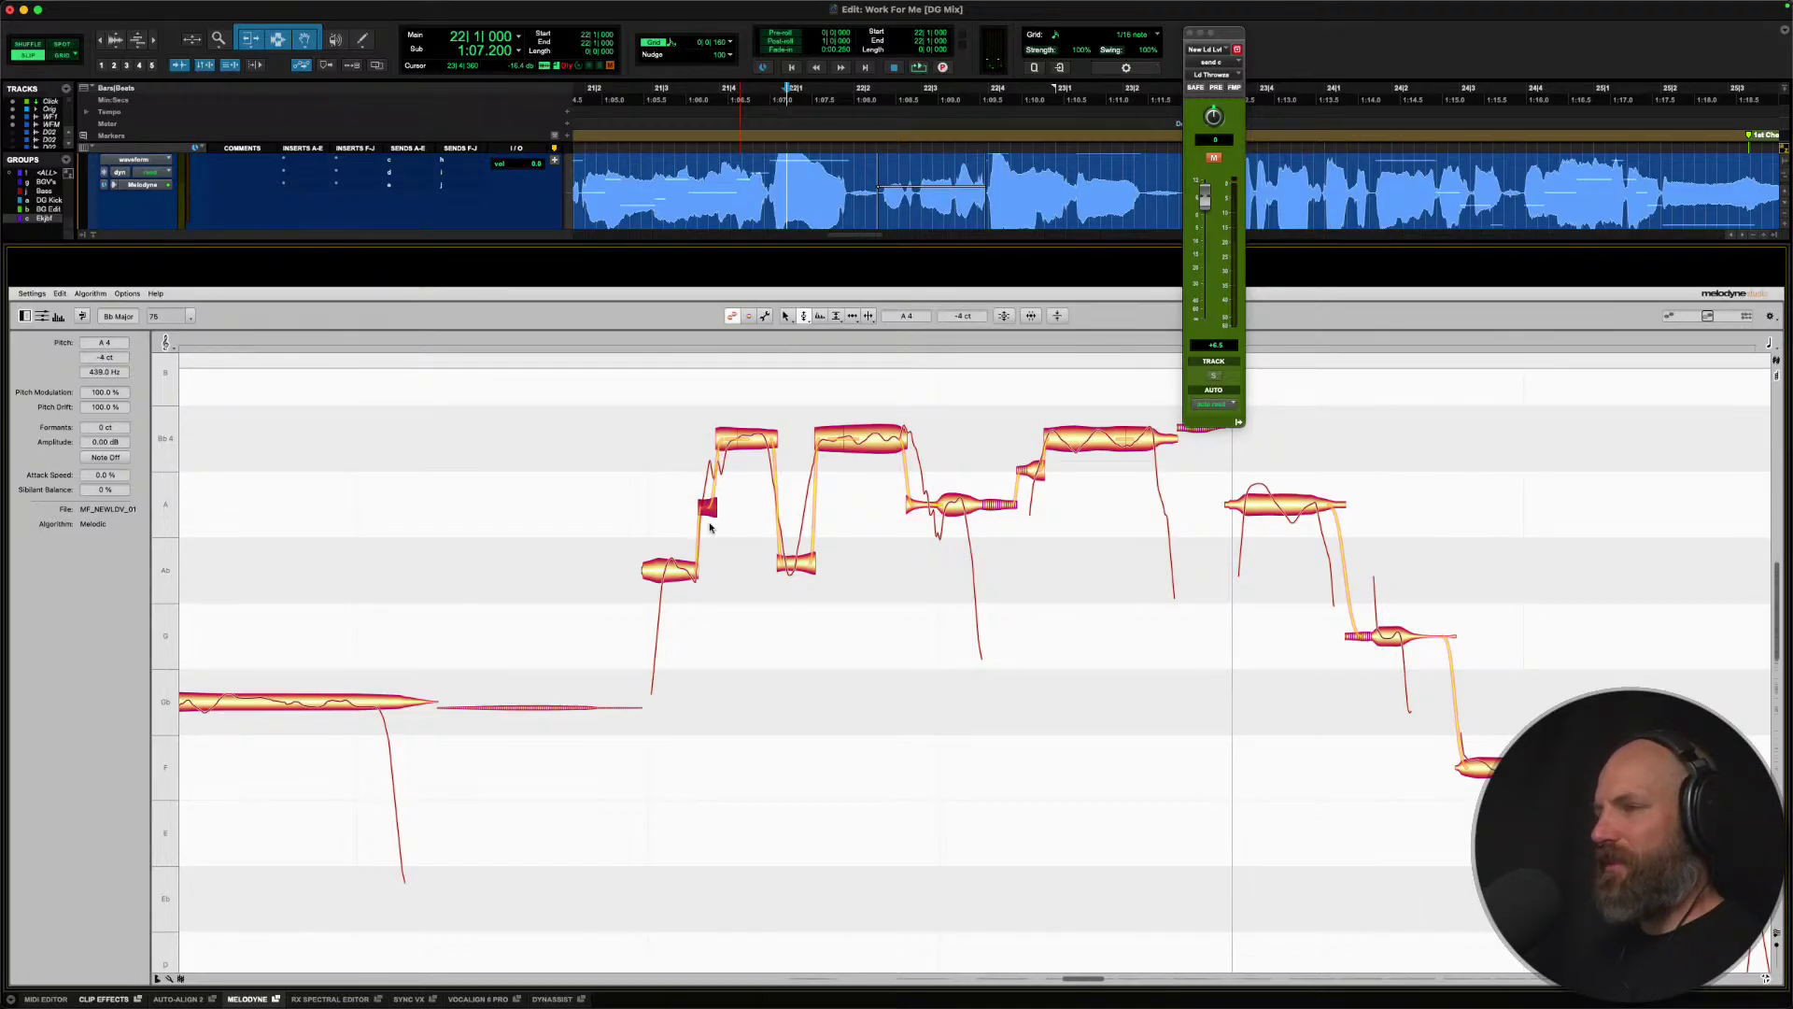
key(space)
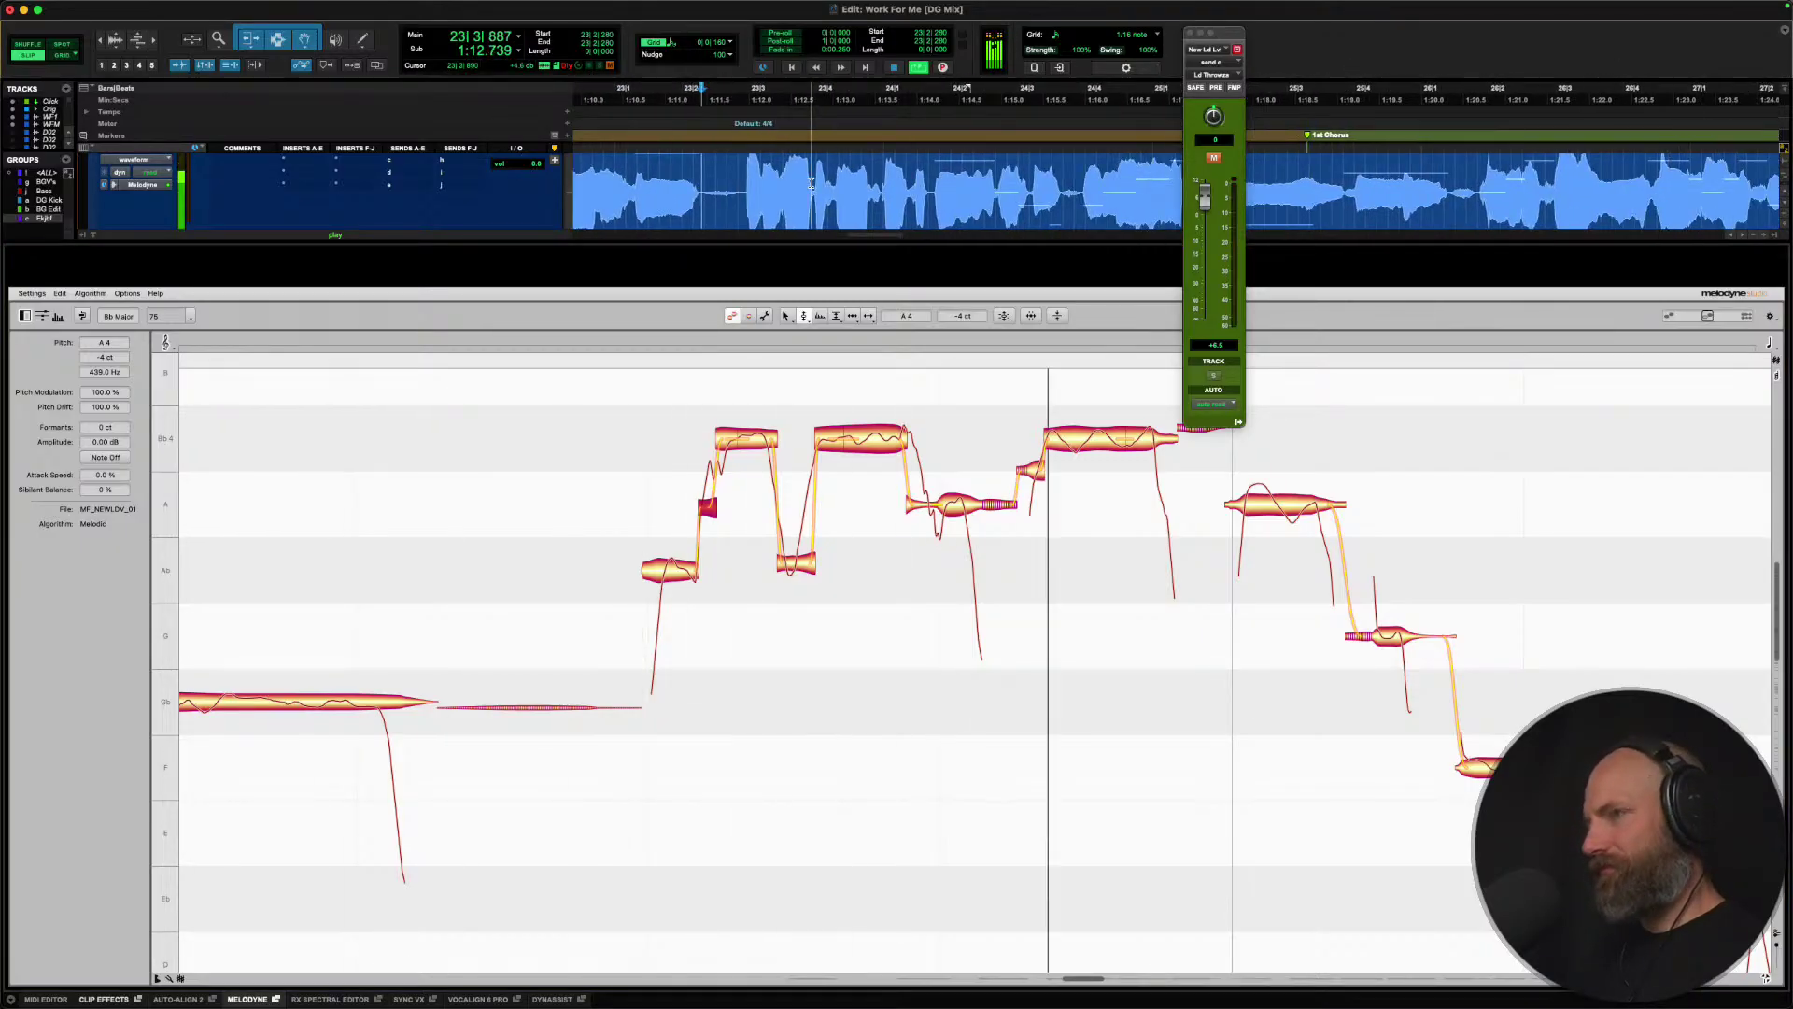
key(space)
Check the tuning of the last held Bb4 and the A4 after it, and audition the phrase from 23|2|280.
click(837, 442)
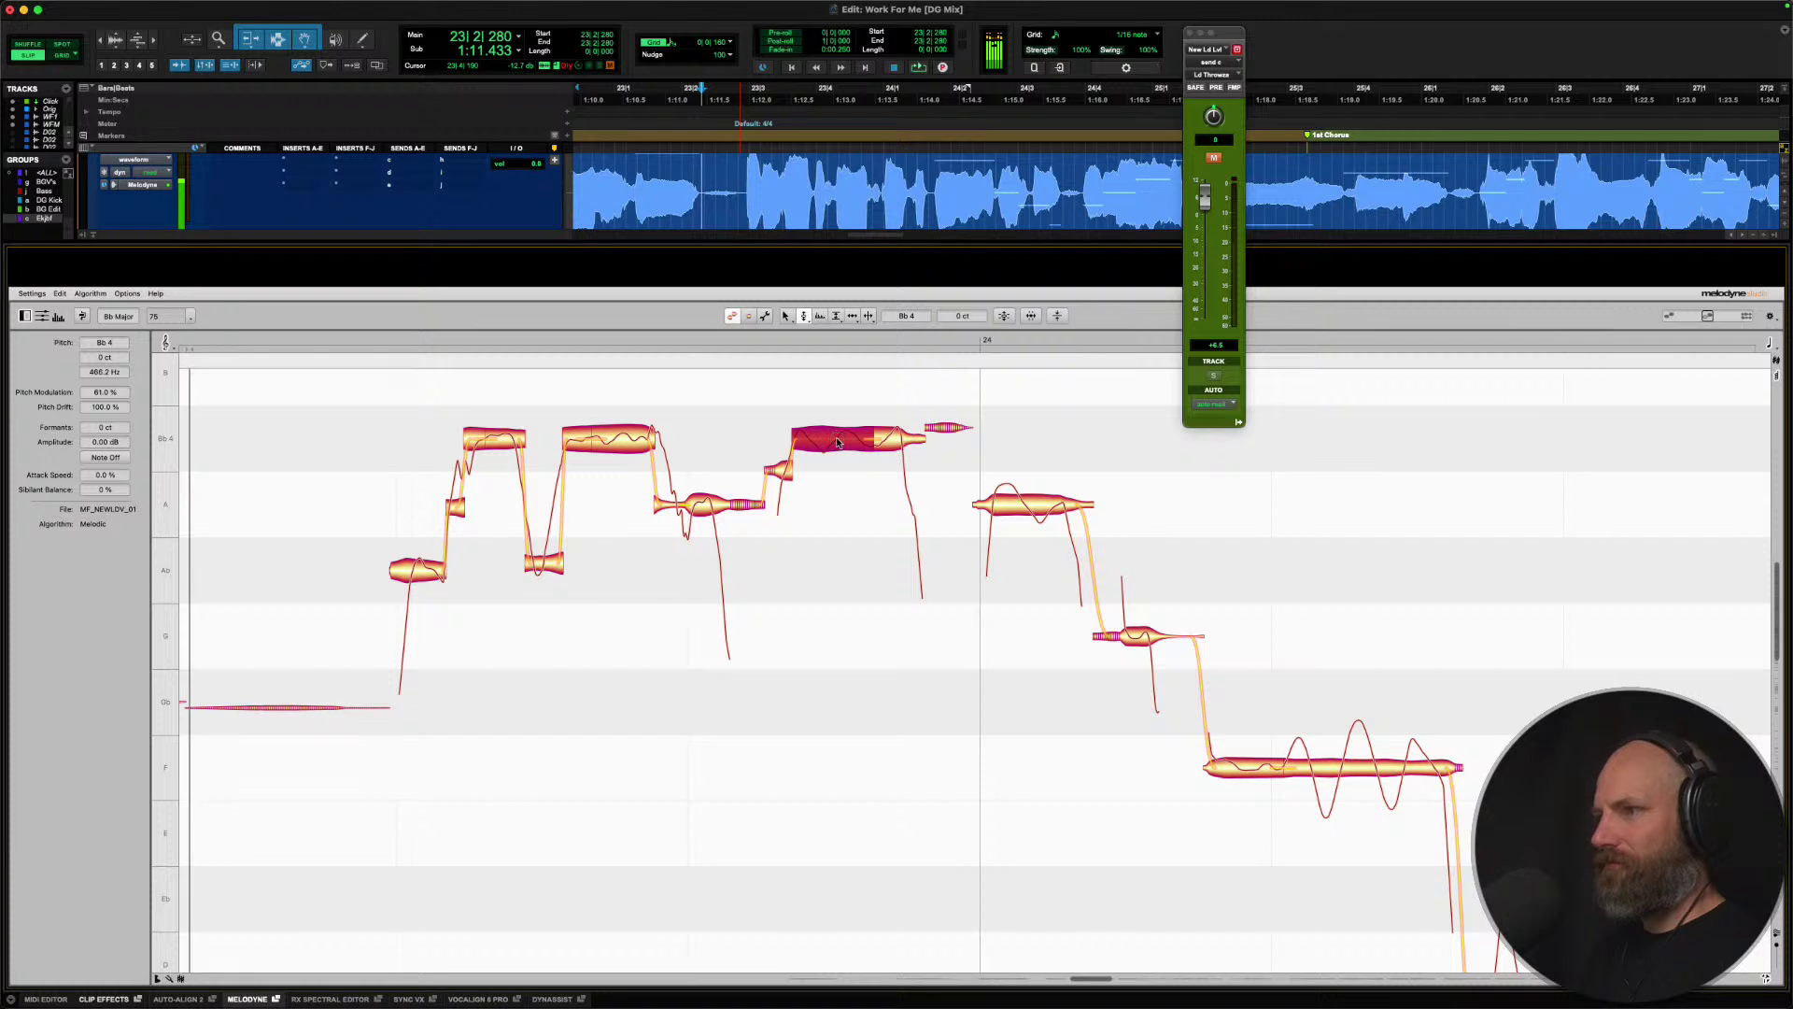
click(1009, 509)
key(space)
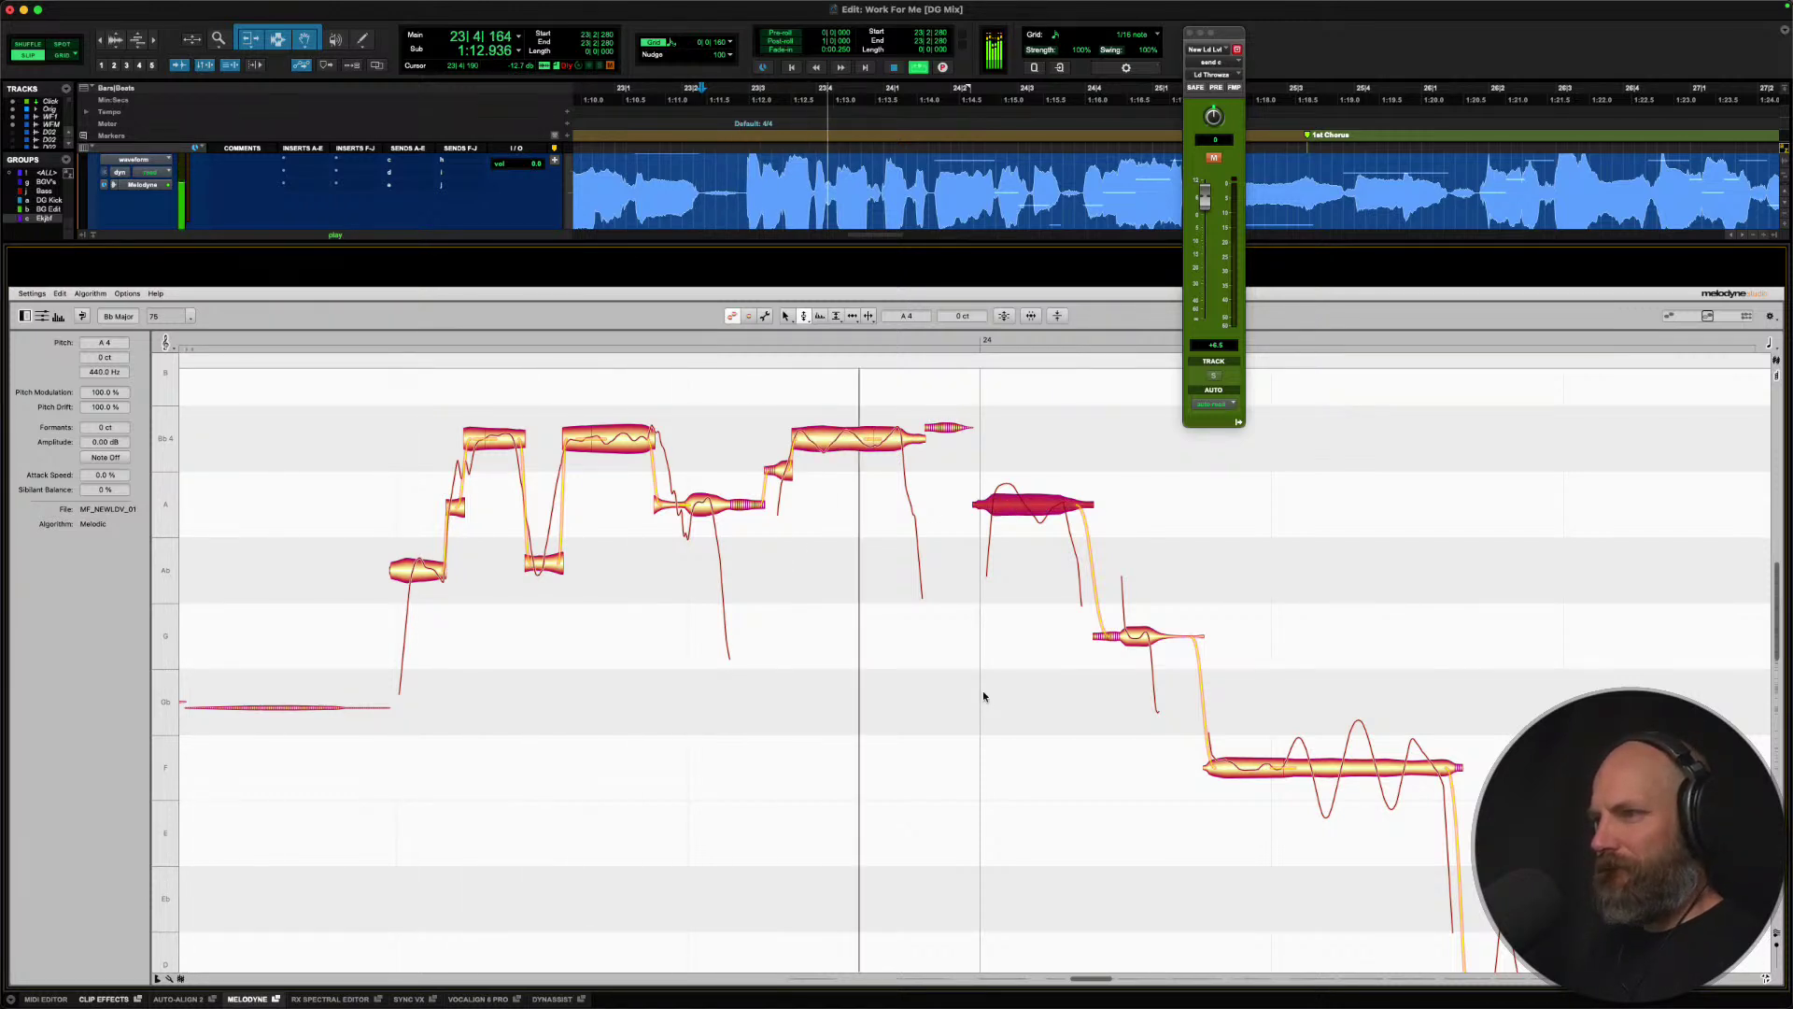
key(space)
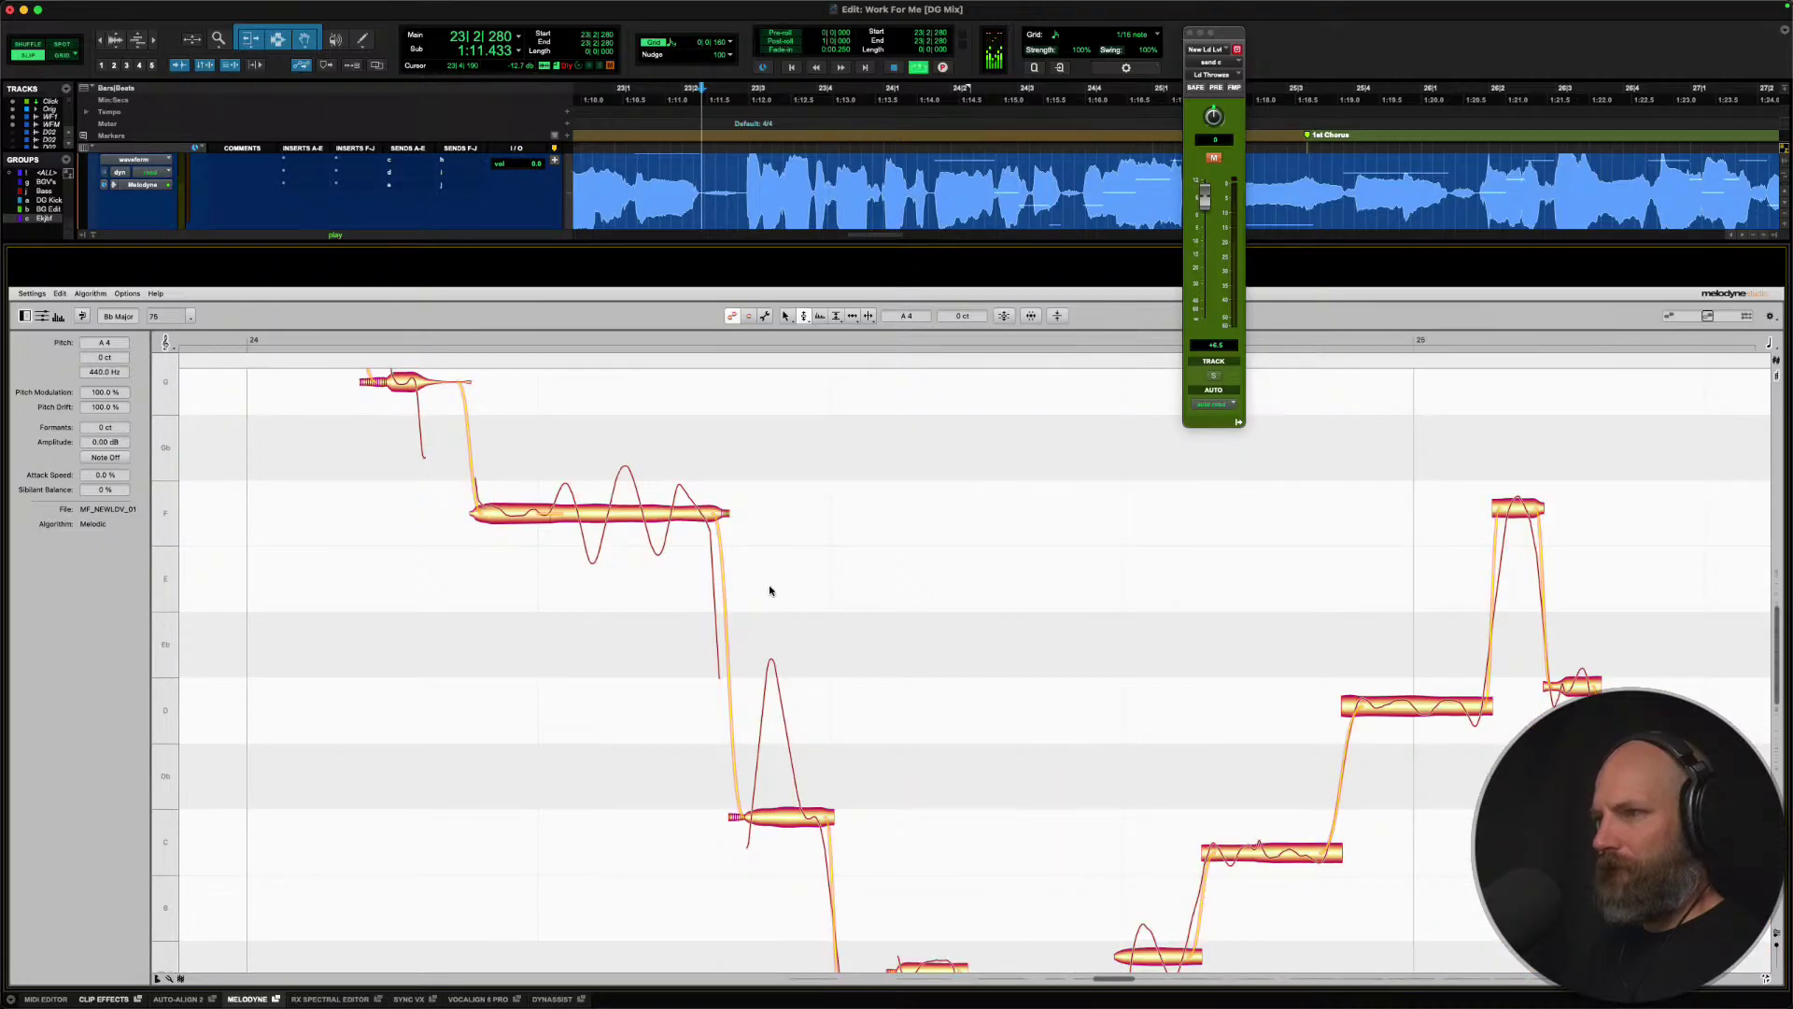
Center the C4 note after the long F4 and separate its peaking first part from the rest.
click(793, 756)
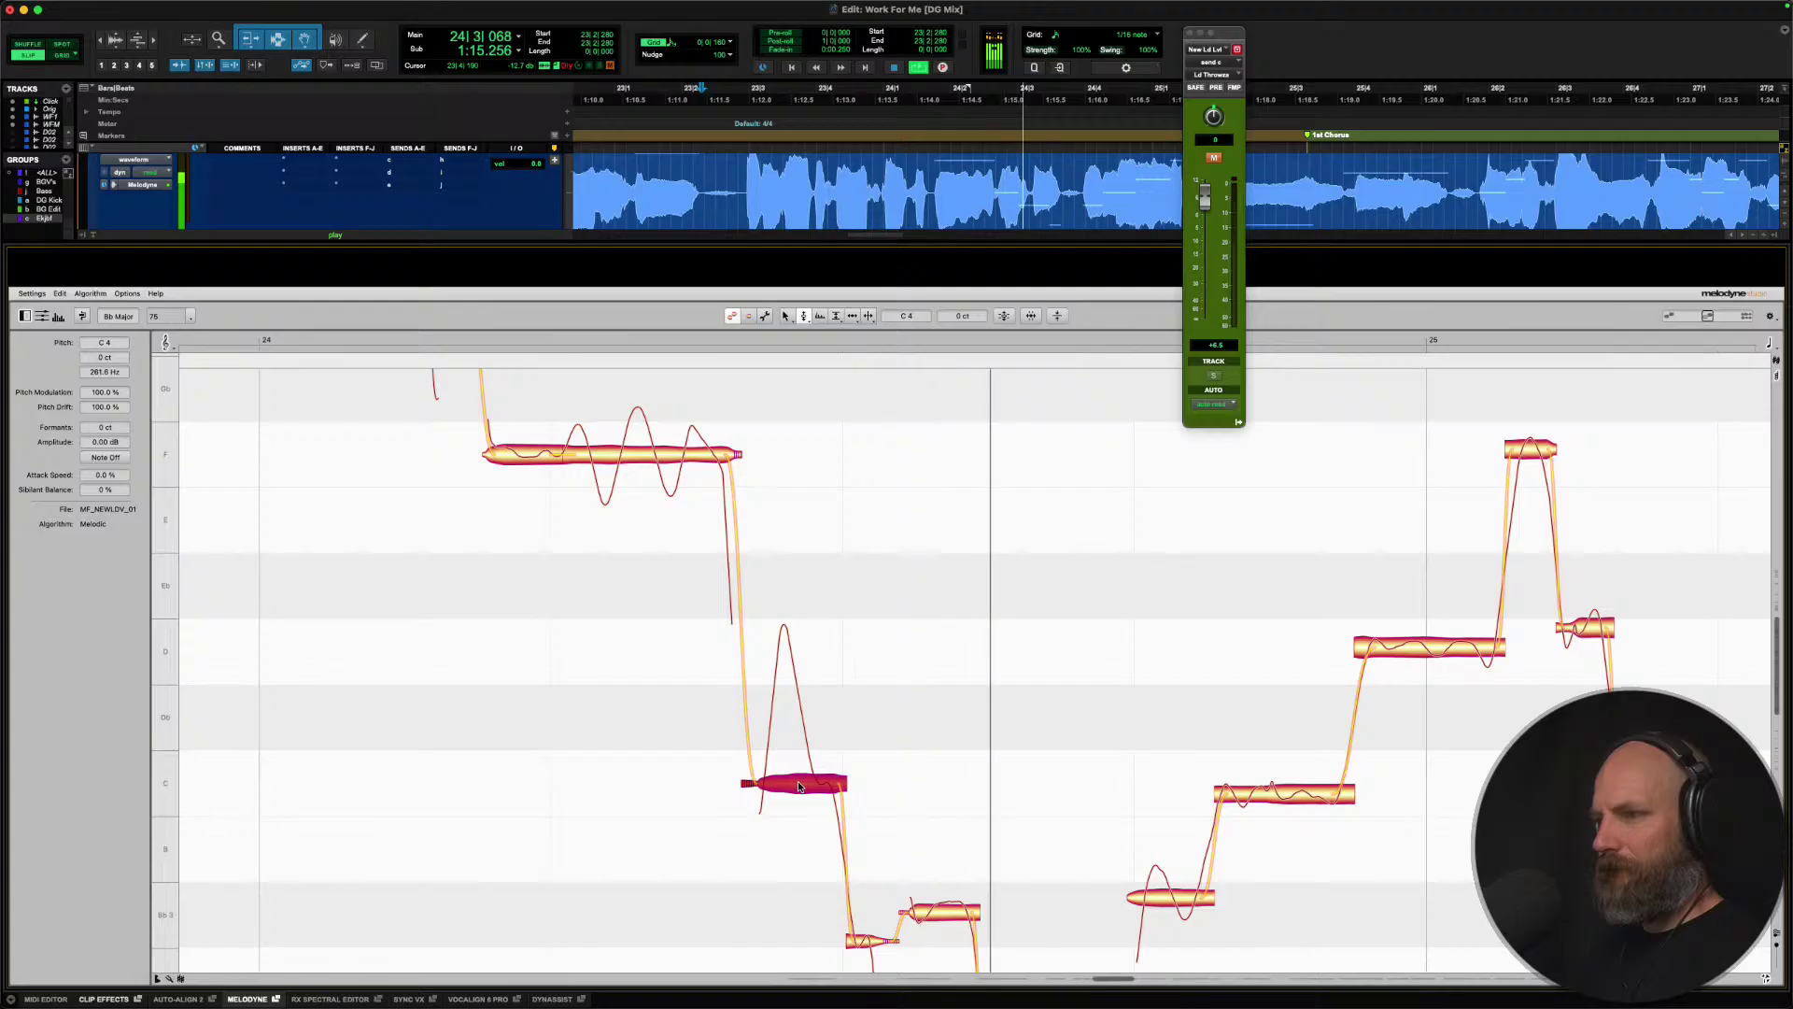
key(space)
right_click(798, 786)
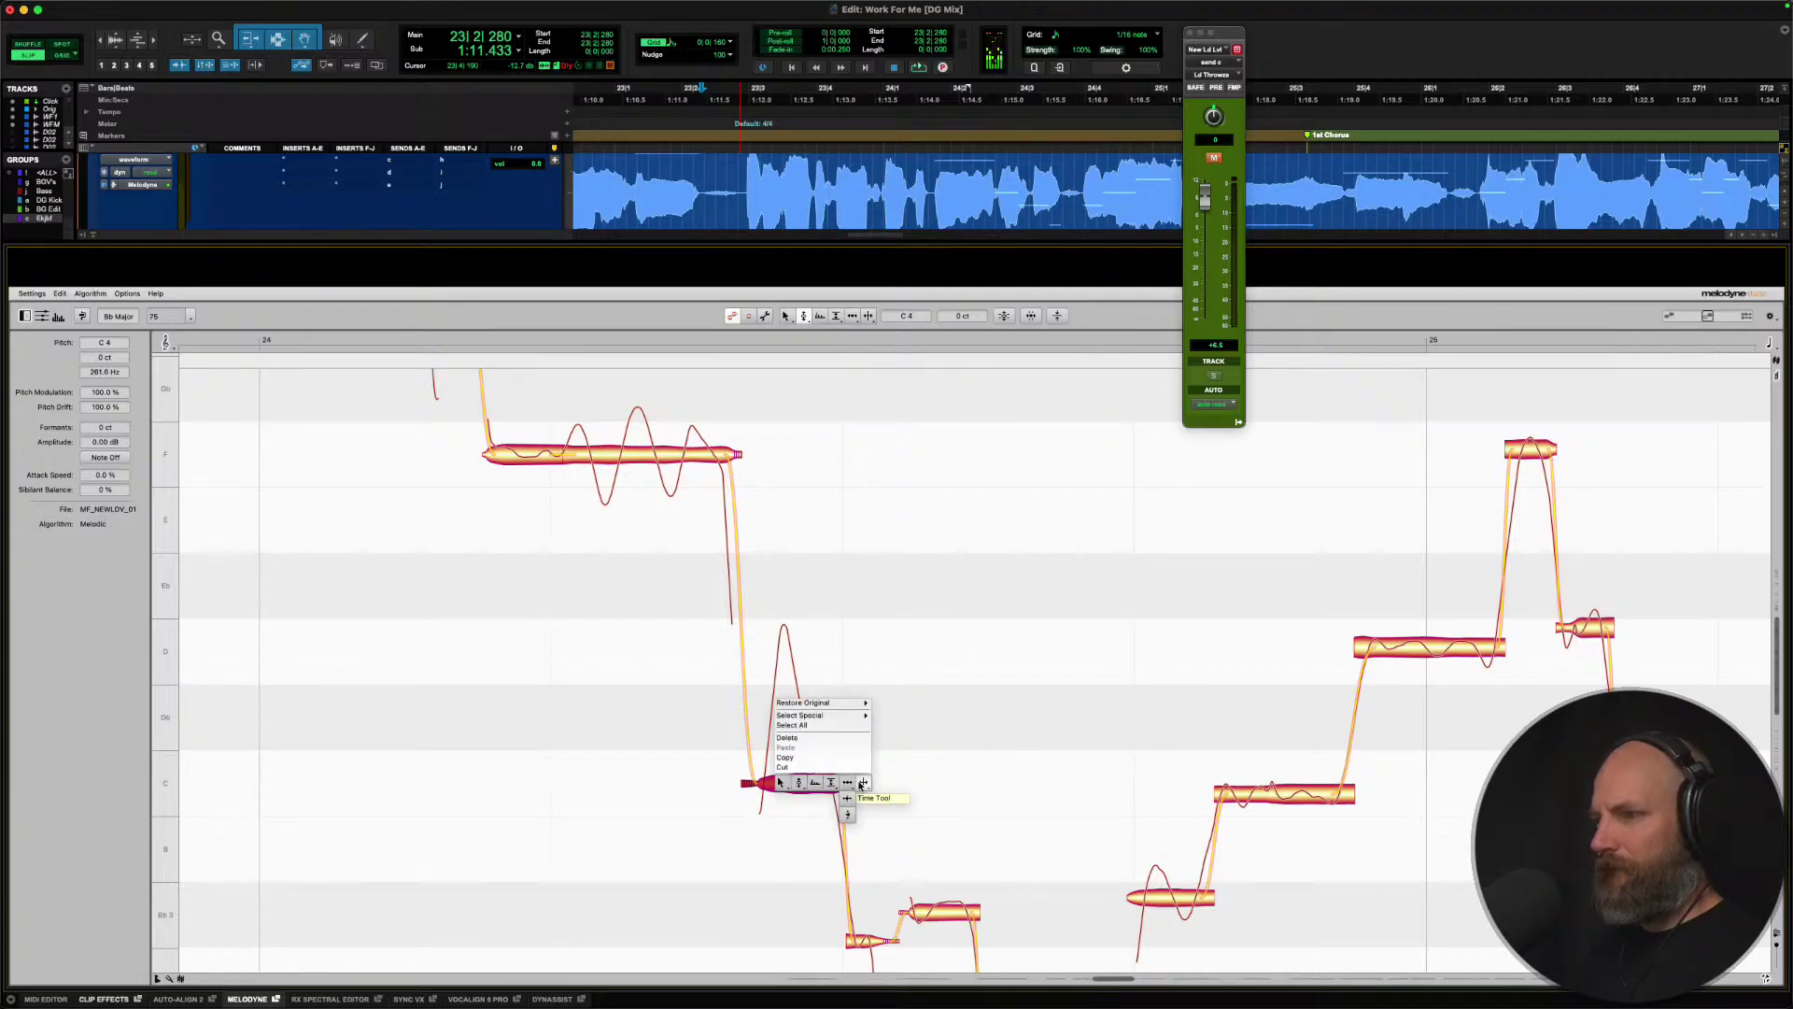
click(857, 791)
double_click(809, 784)
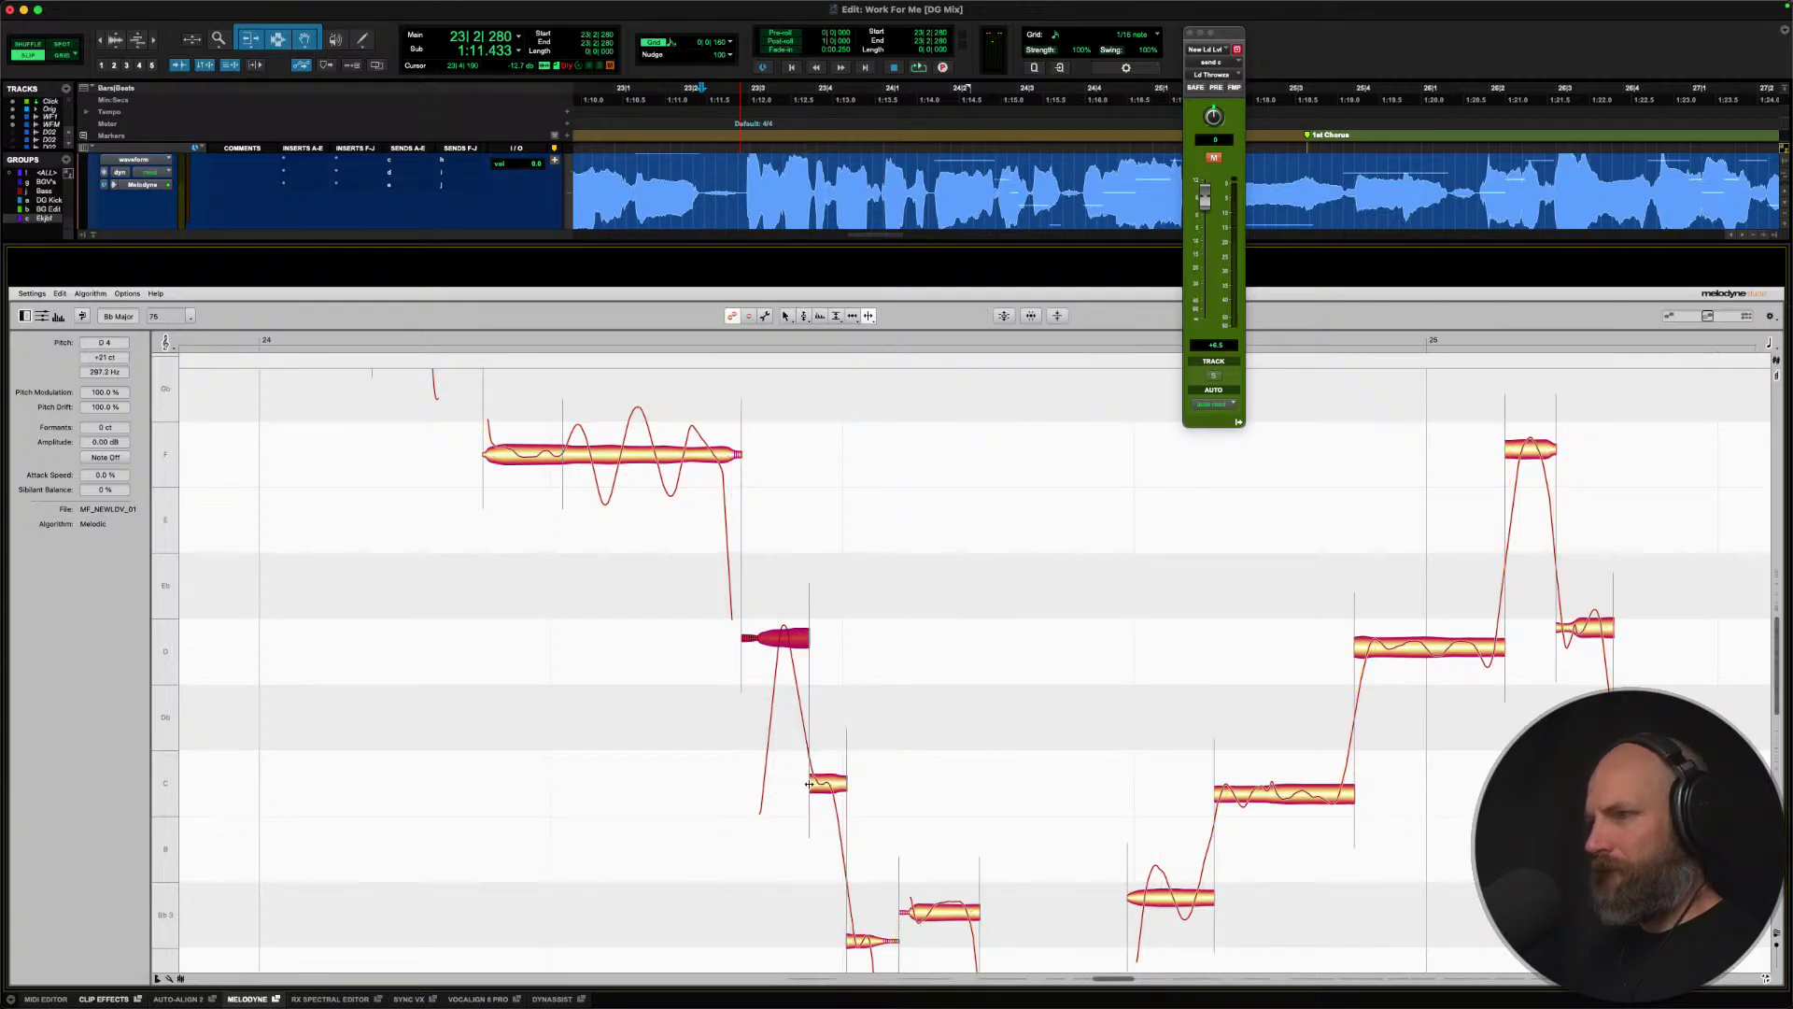
Center the two pieces of the split note after the long F4 on D4 and C4.
right_click(776, 786)
click(745, 786)
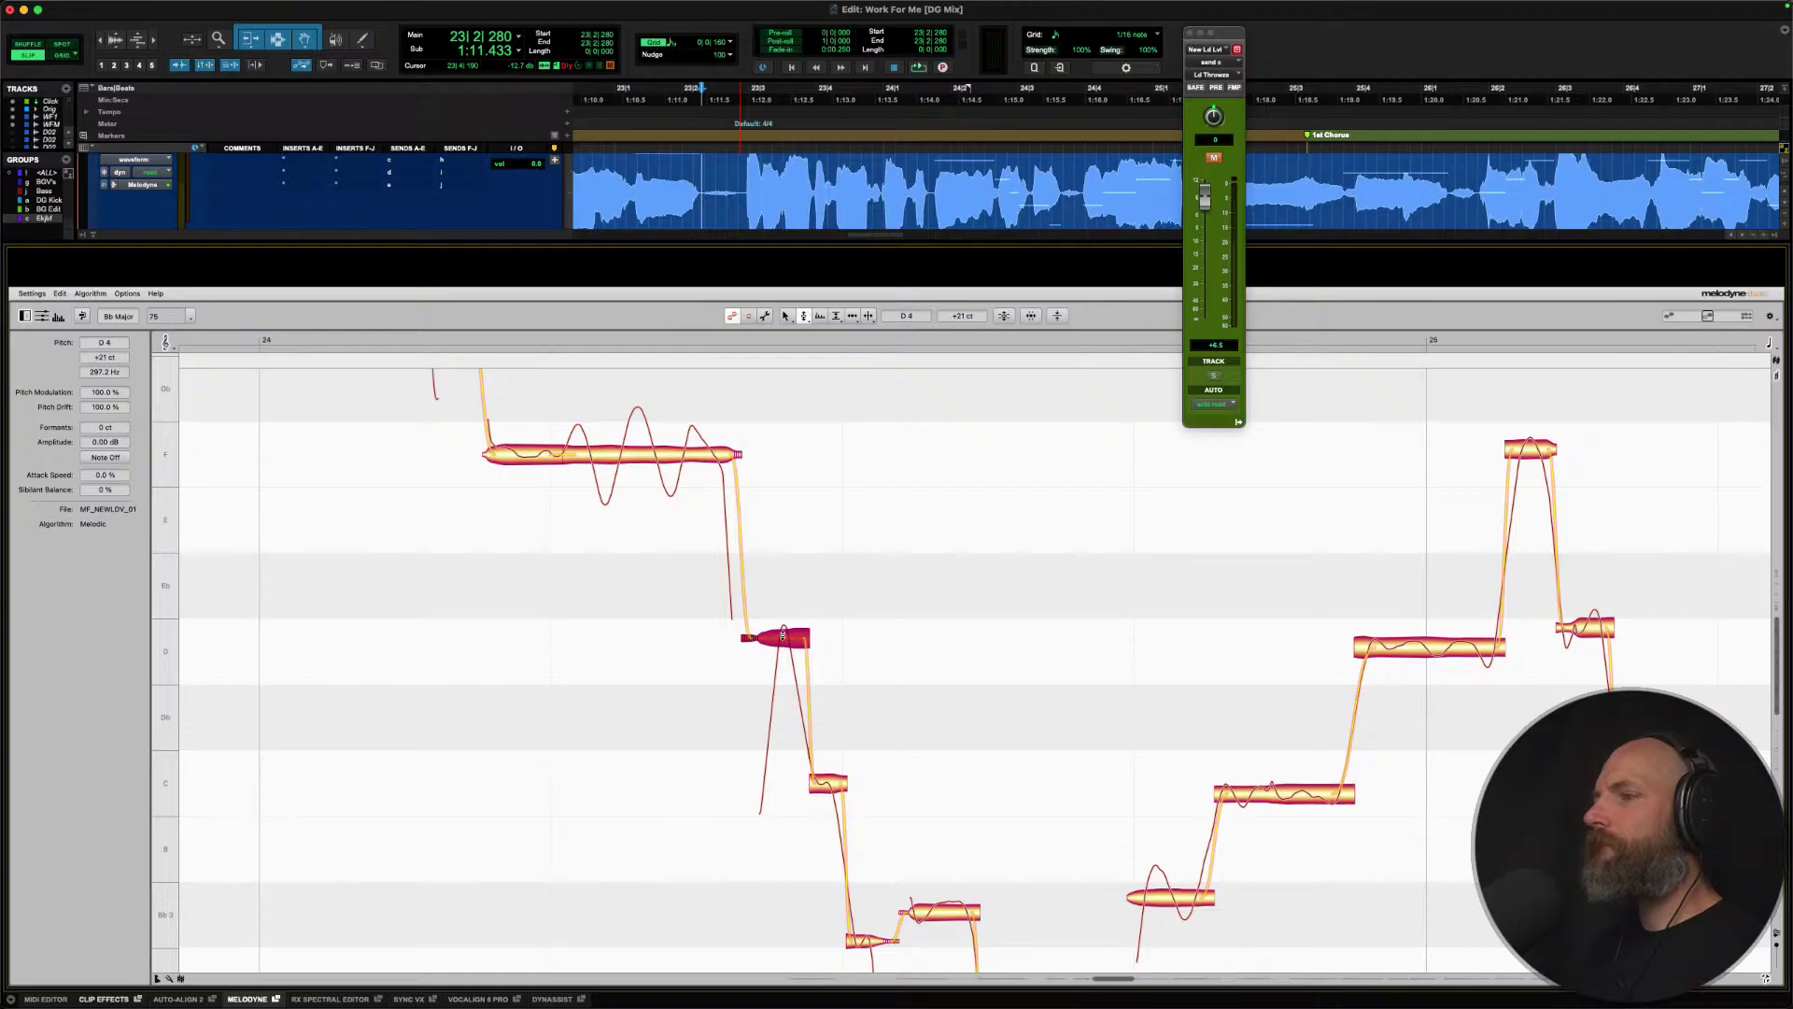
click(829, 783)
Center the two Bb3 notes that continue the descent and the G3 note that ends it.
scroll(850, 766, down, 3)
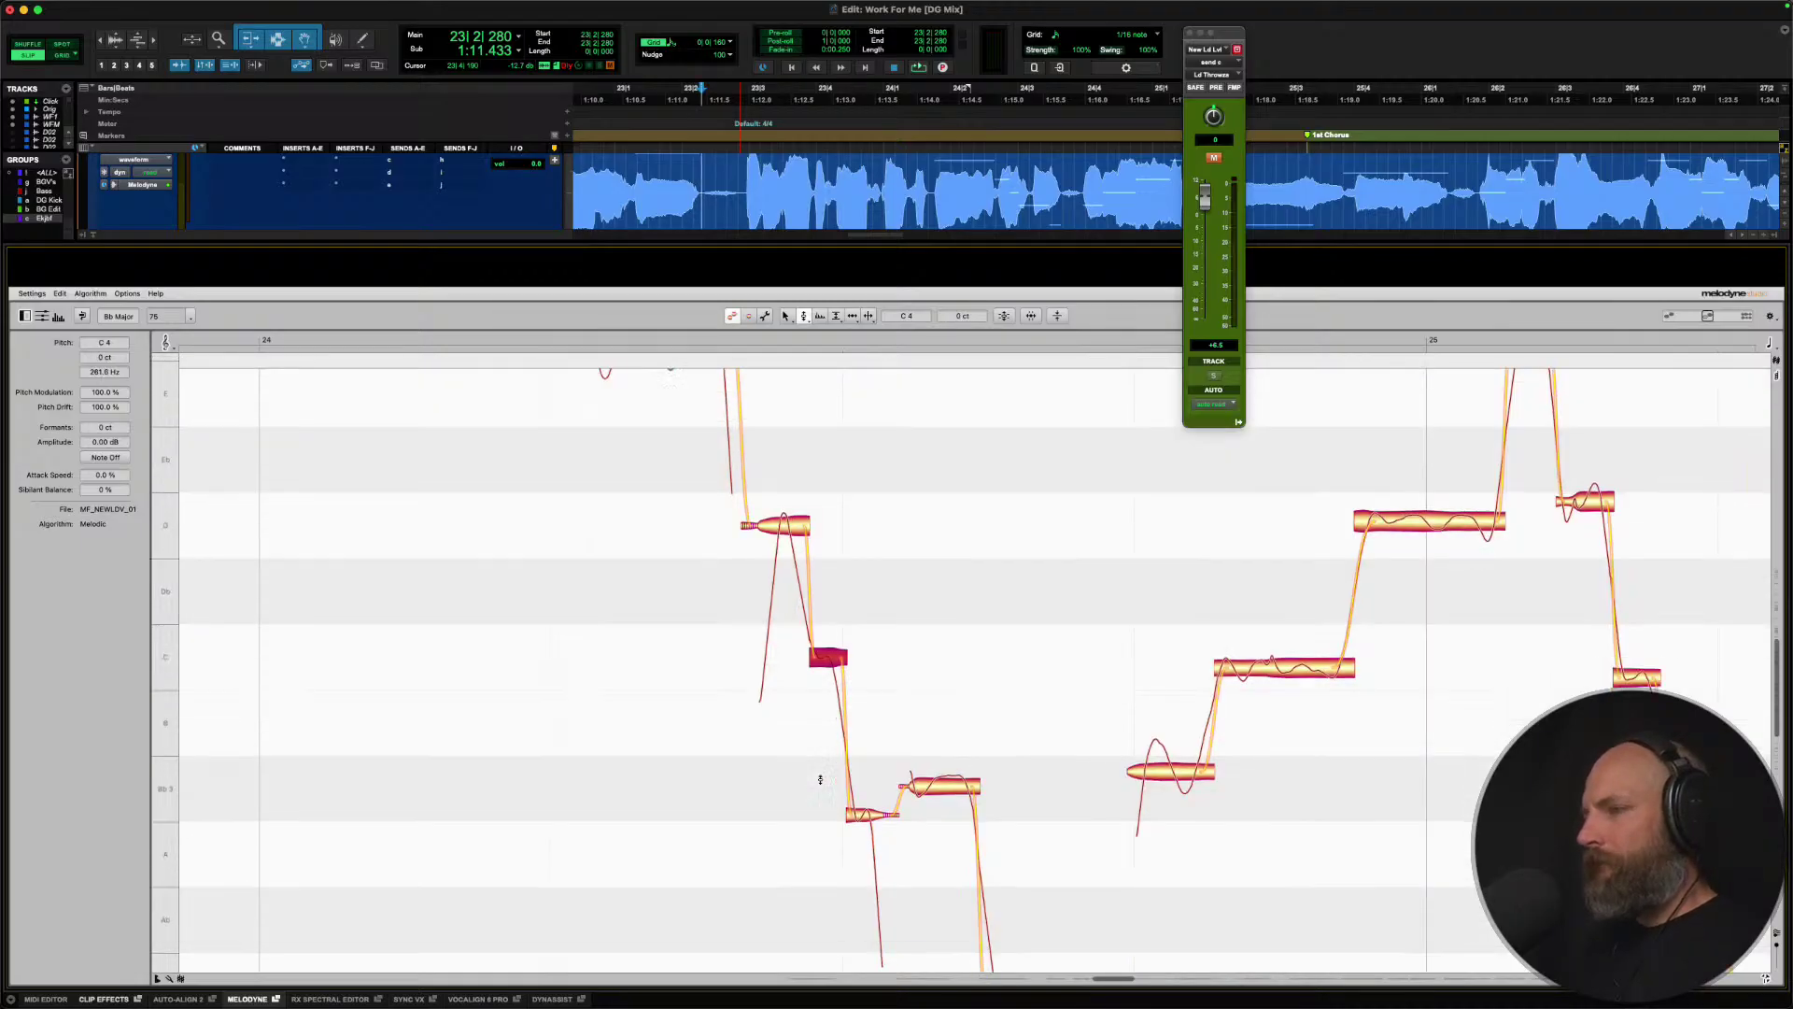
drag(870, 754, 869, 734)
click(945, 737)
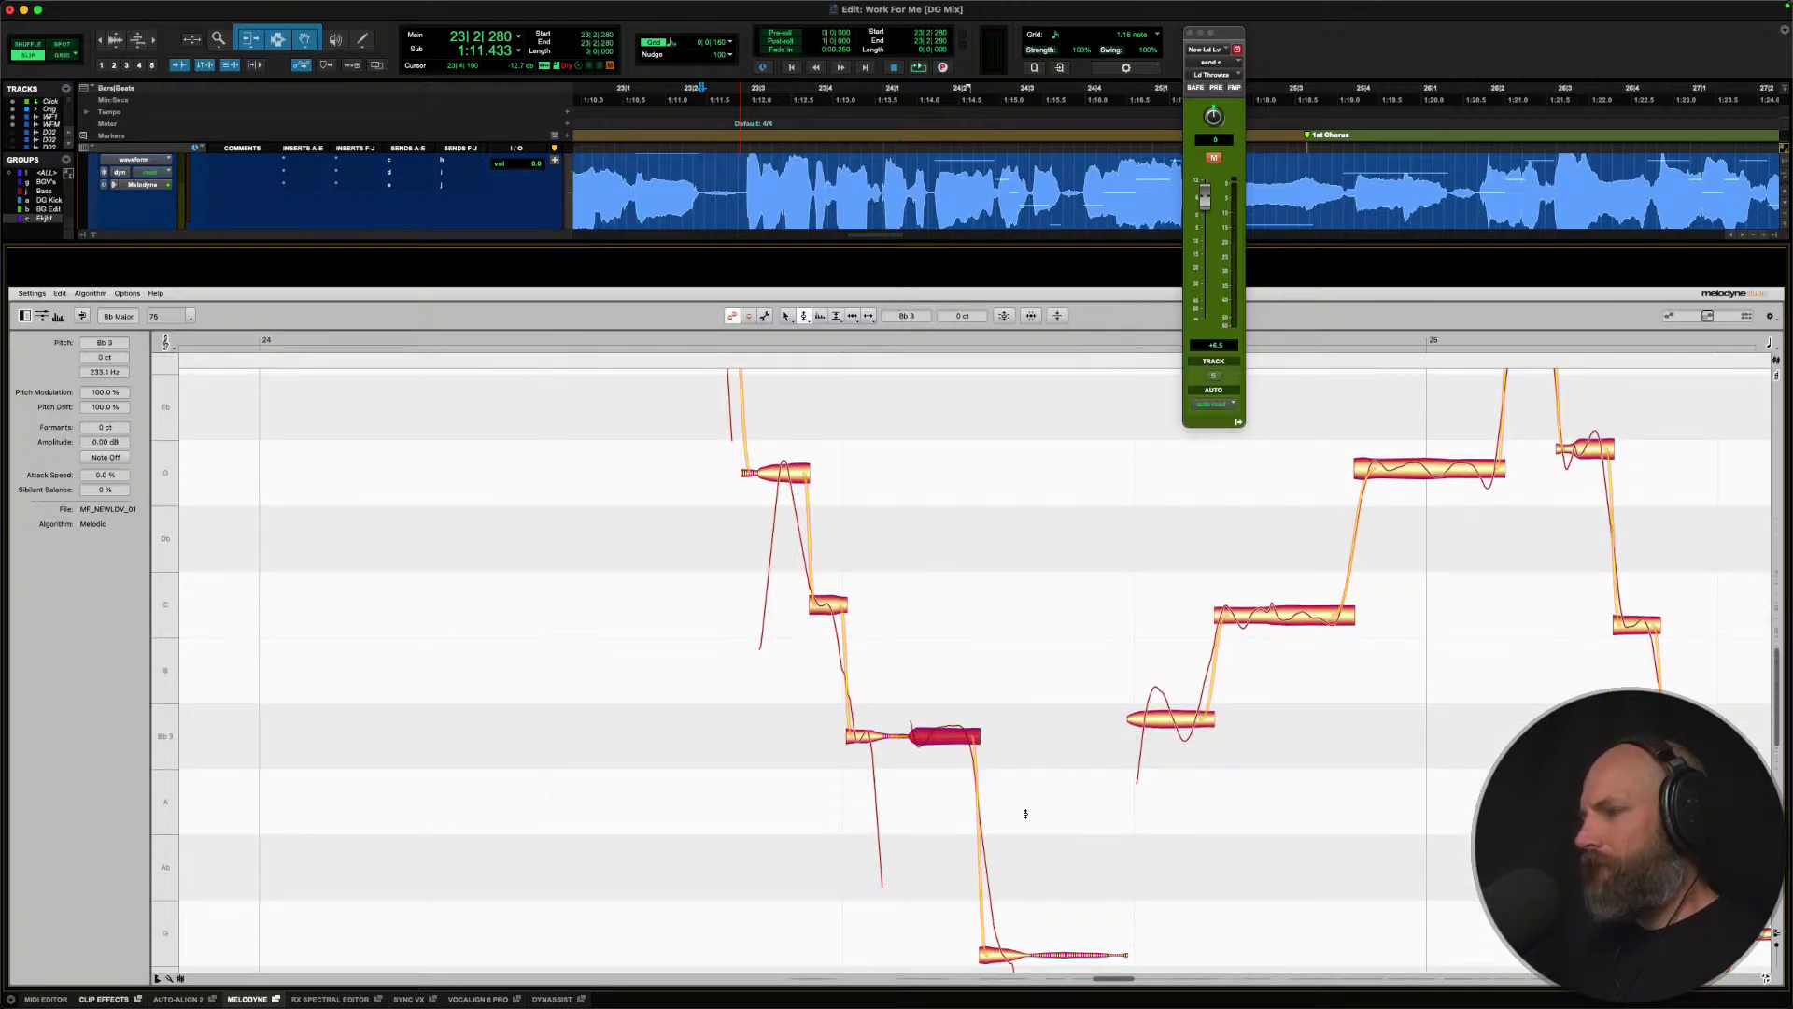
scroll(1025, 813, down, 4)
drag(1004, 798, 1004, 774)
Center the rising Bb3, C4, D4 and F4 notes around bar 25 and the D4 following the peak.
scroll(1040, 789, up, 3)
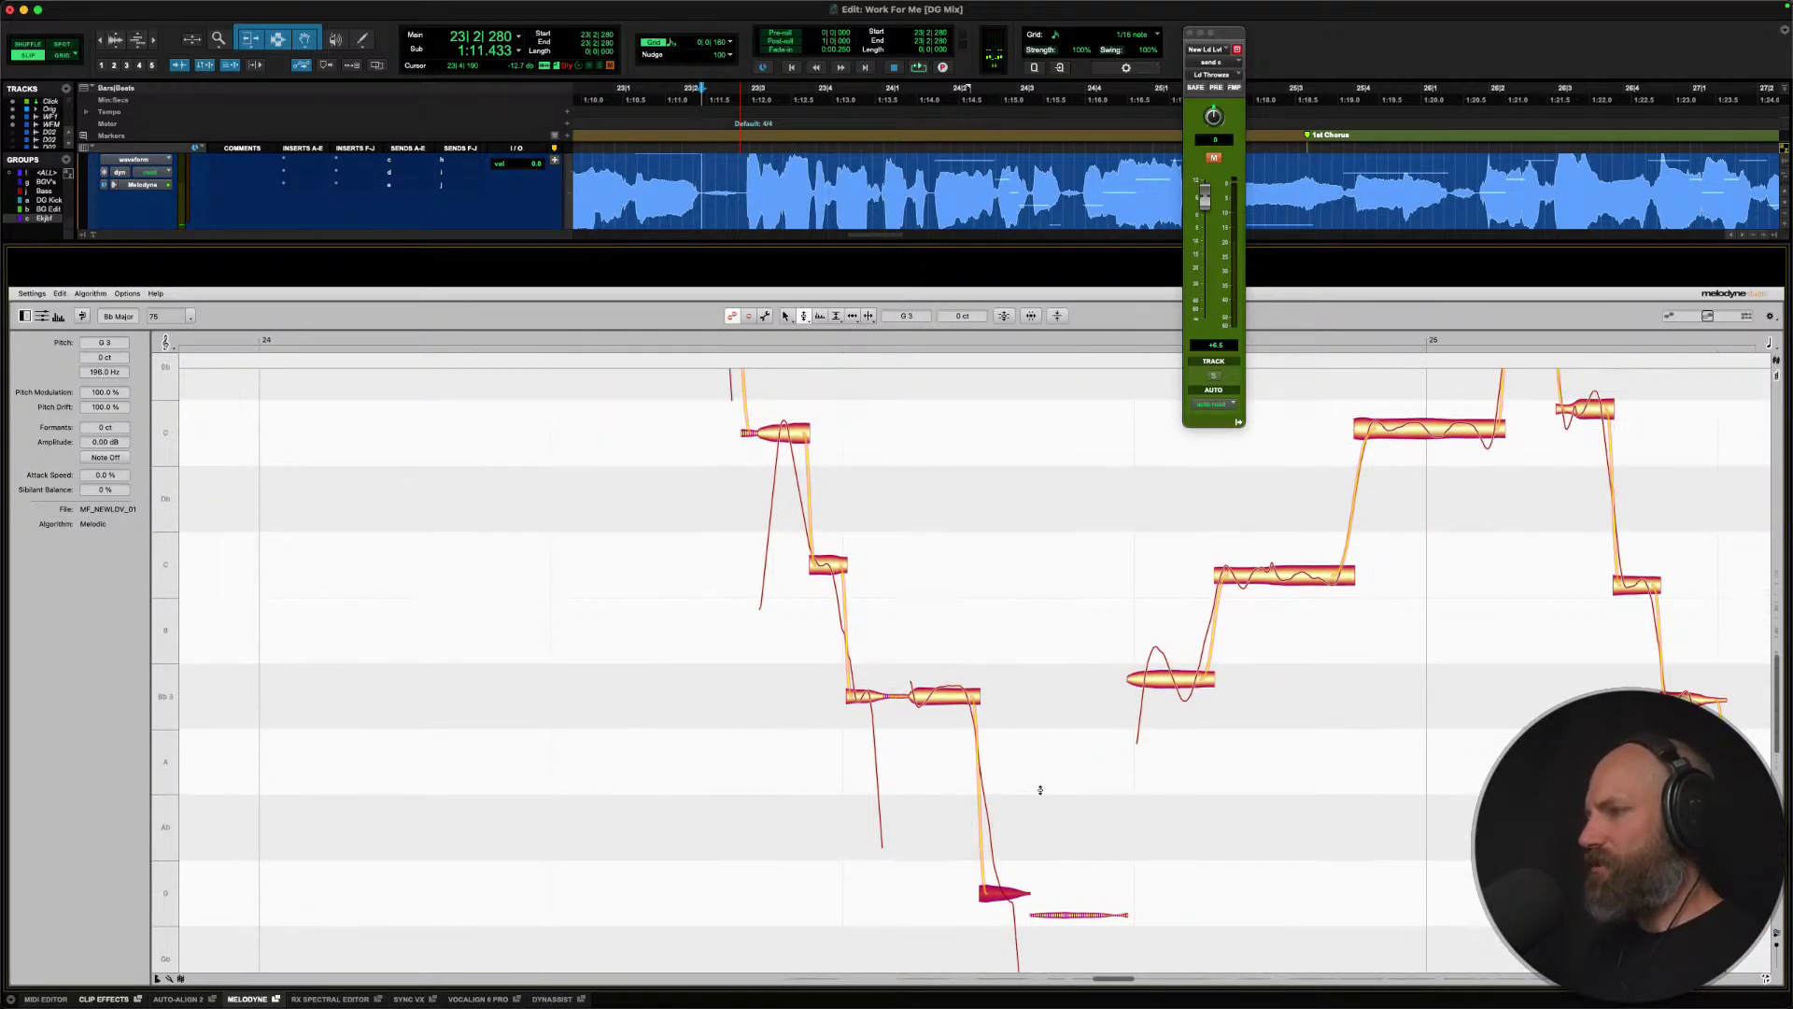
double_click(1152, 688)
scroll(1192, 710, up, 5)
scroll(1193, 709, right, 3)
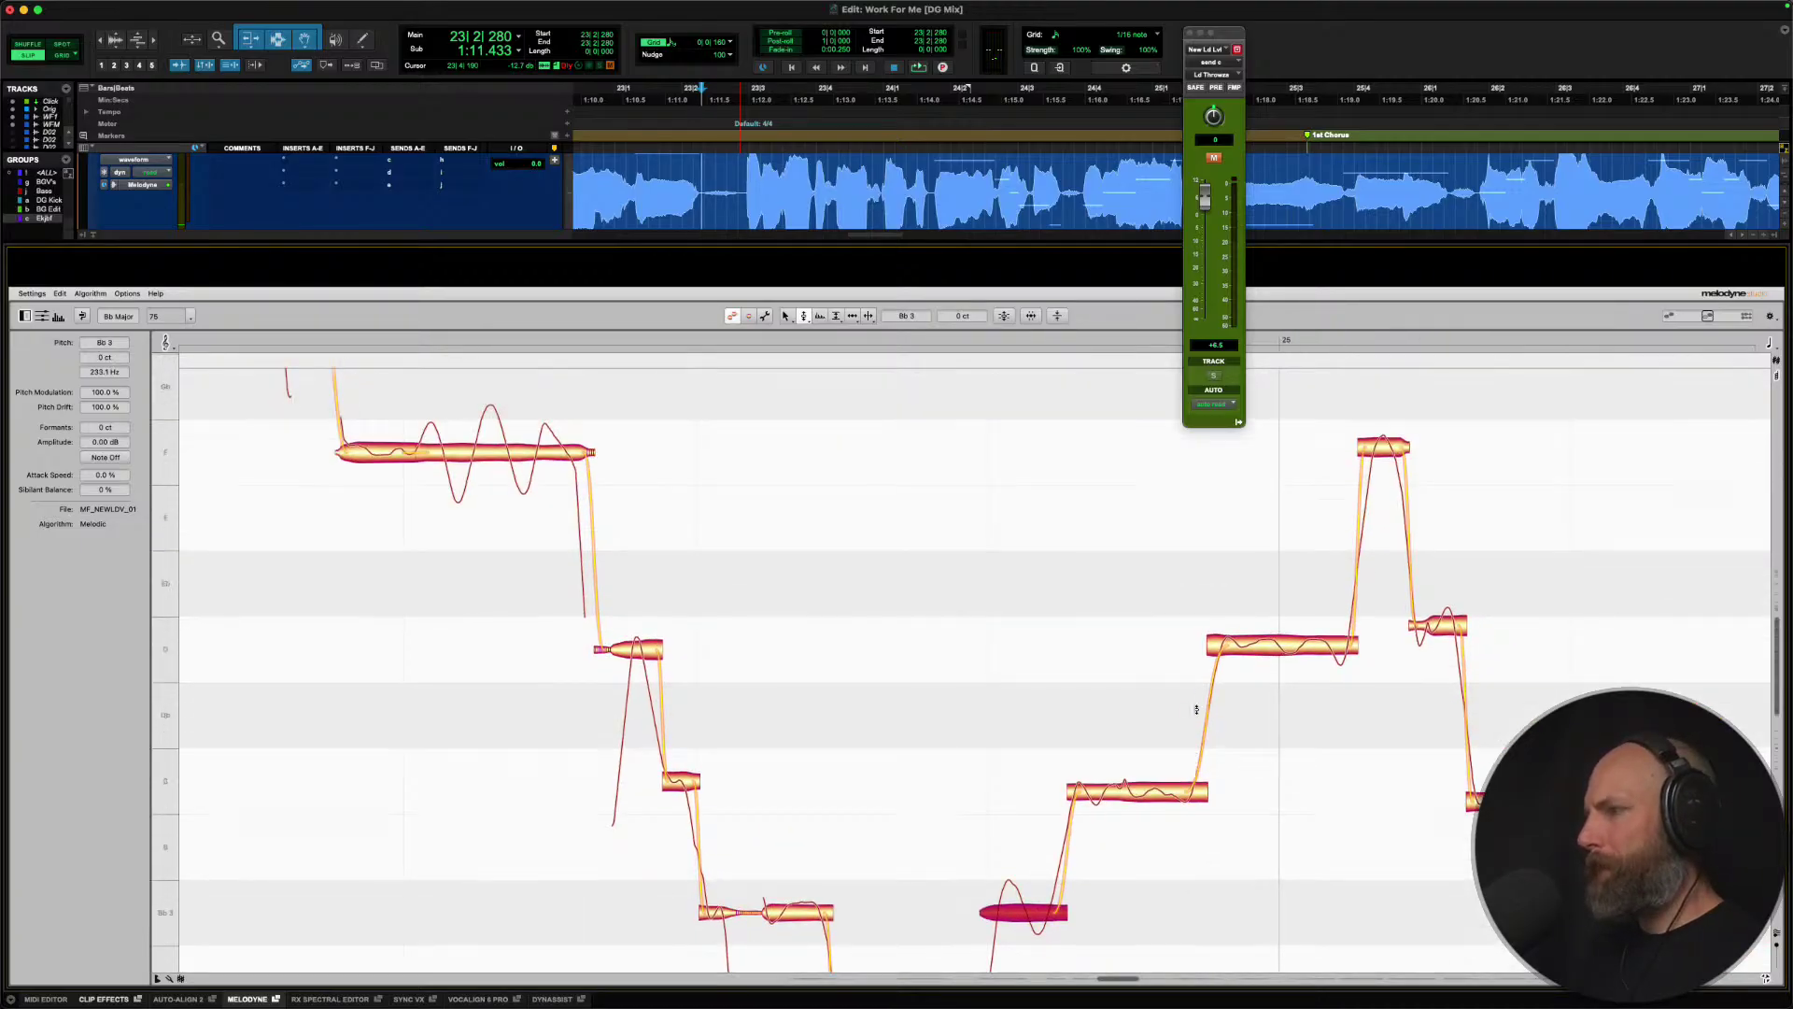
click(1145, 805)
double_click(1264, 665)
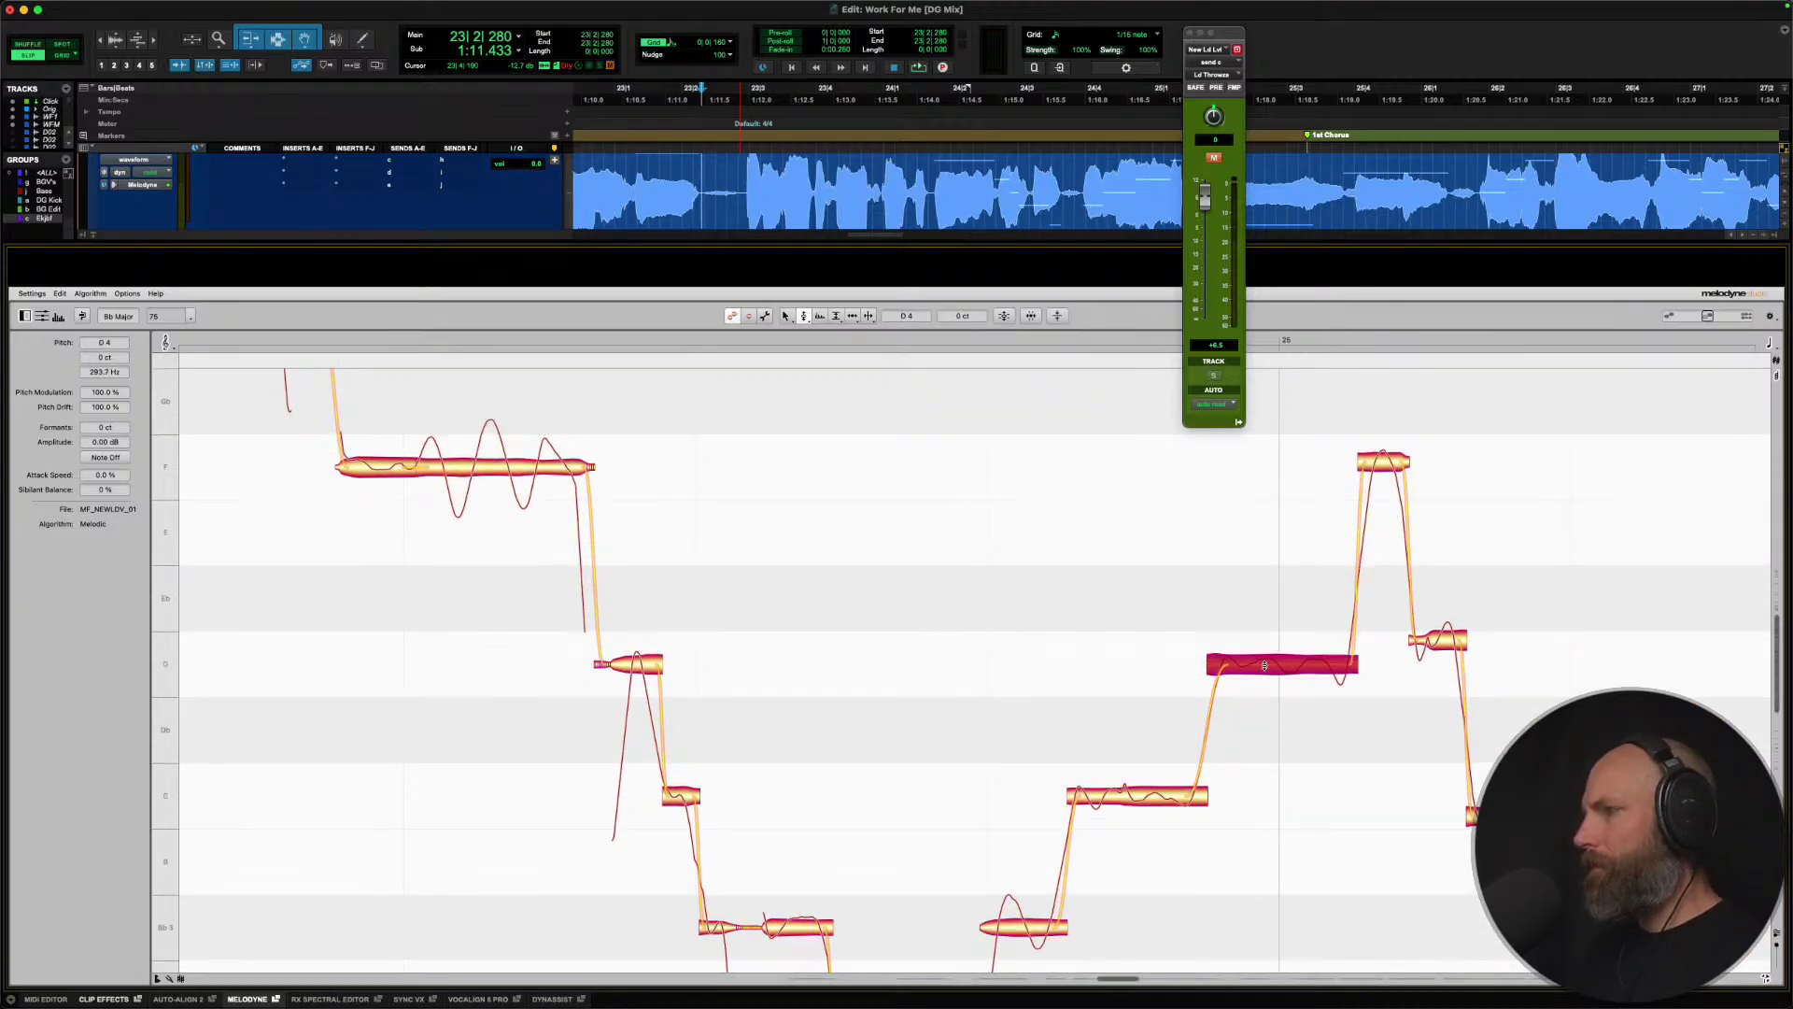
double_click(1383, 461)
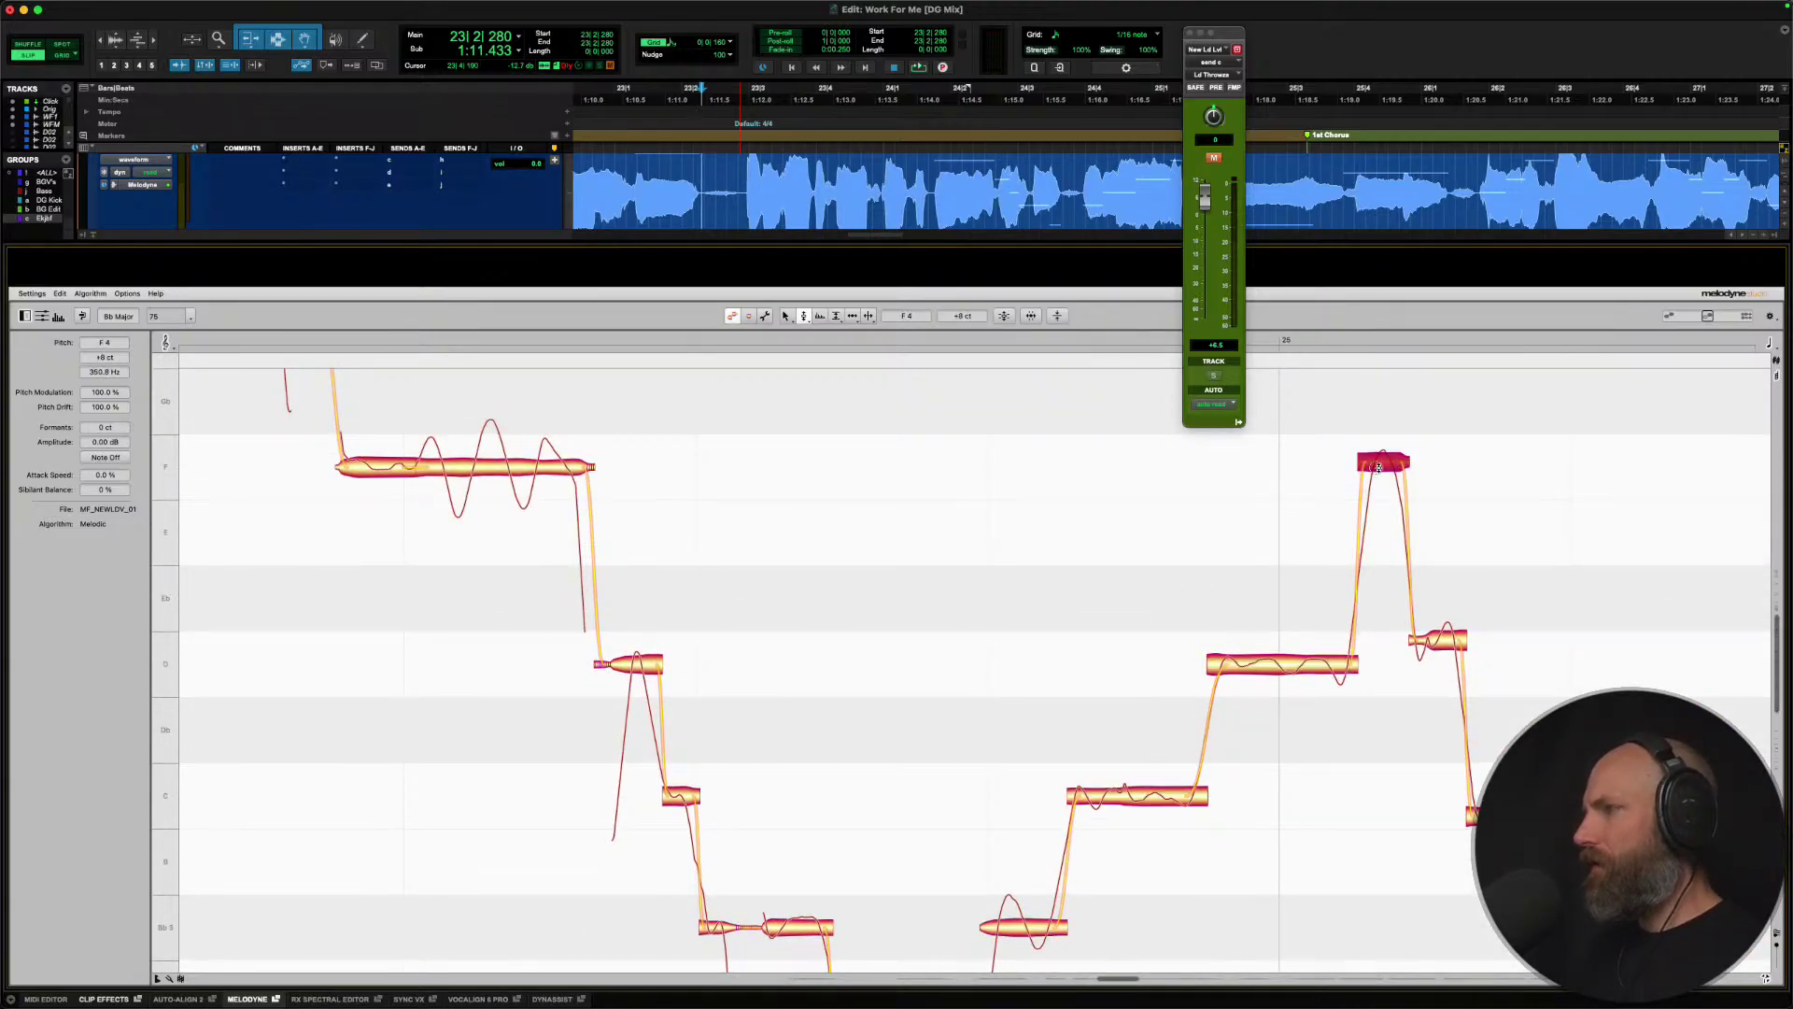
double_click(1444, 647)
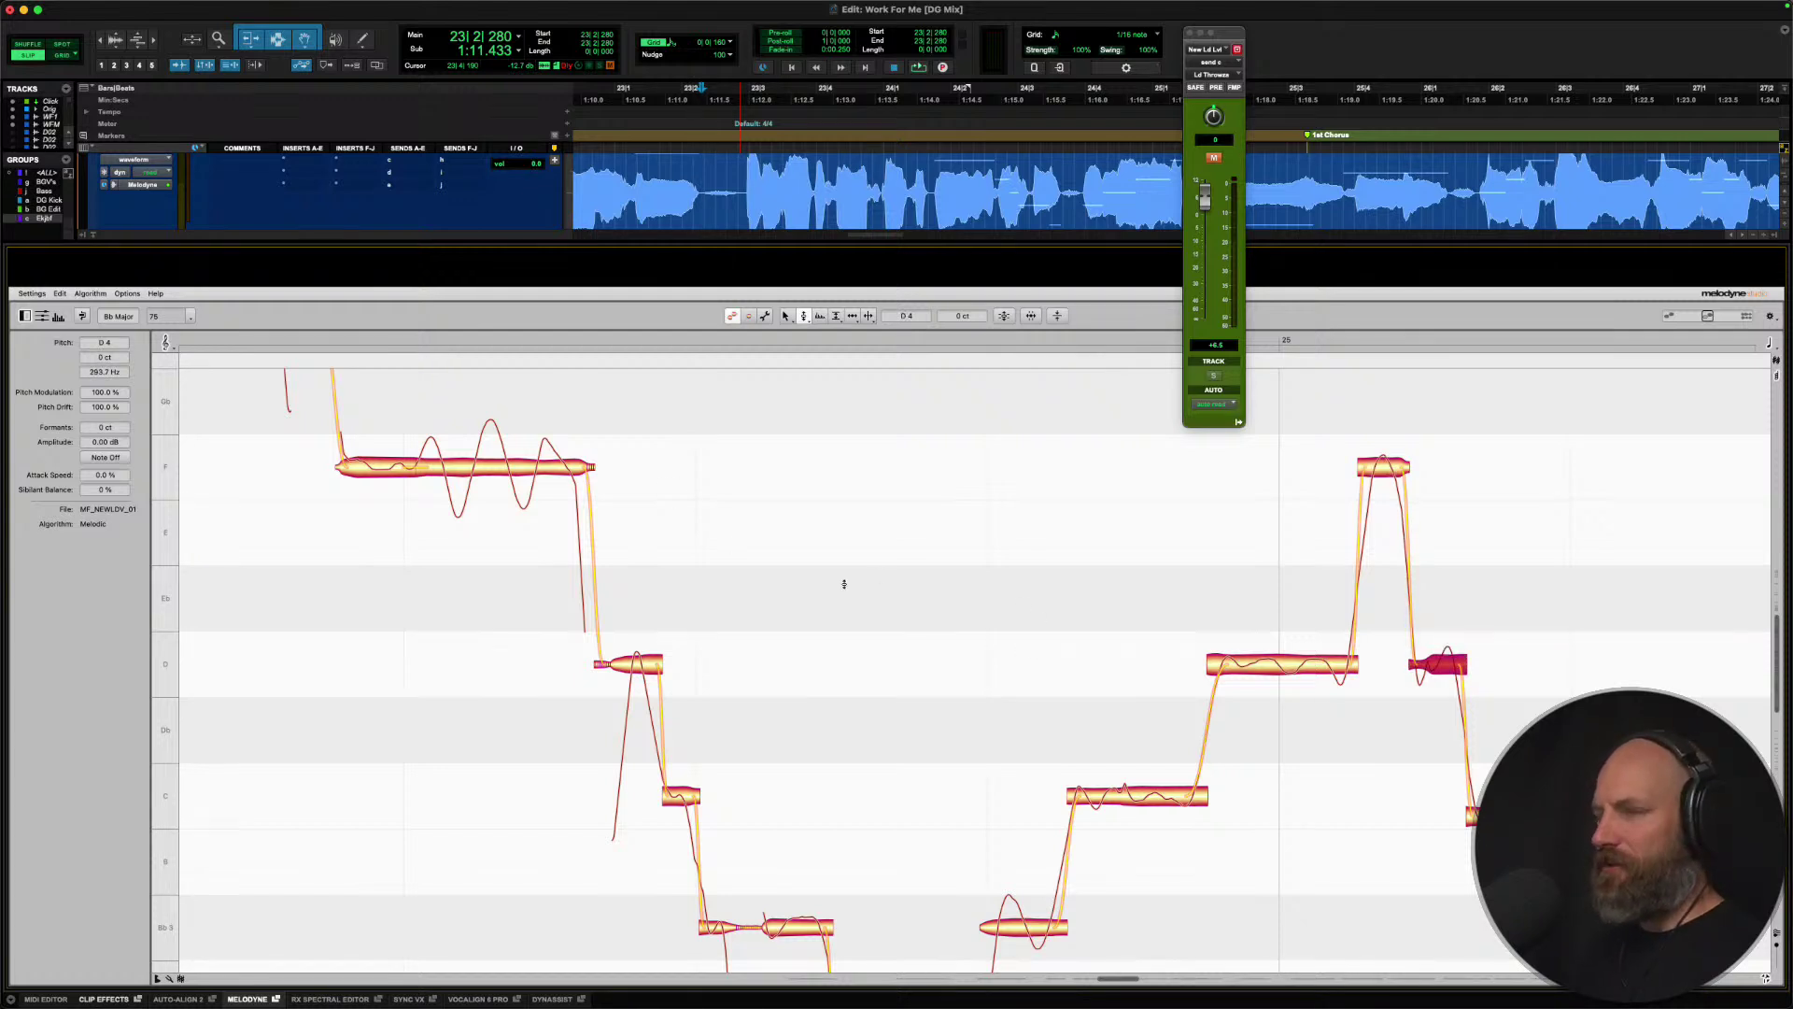
Center the falling C4 and Bb3 notes before the long G3, and audition the passage from 23|2|280.
scroll(1191, 641, right, 3)
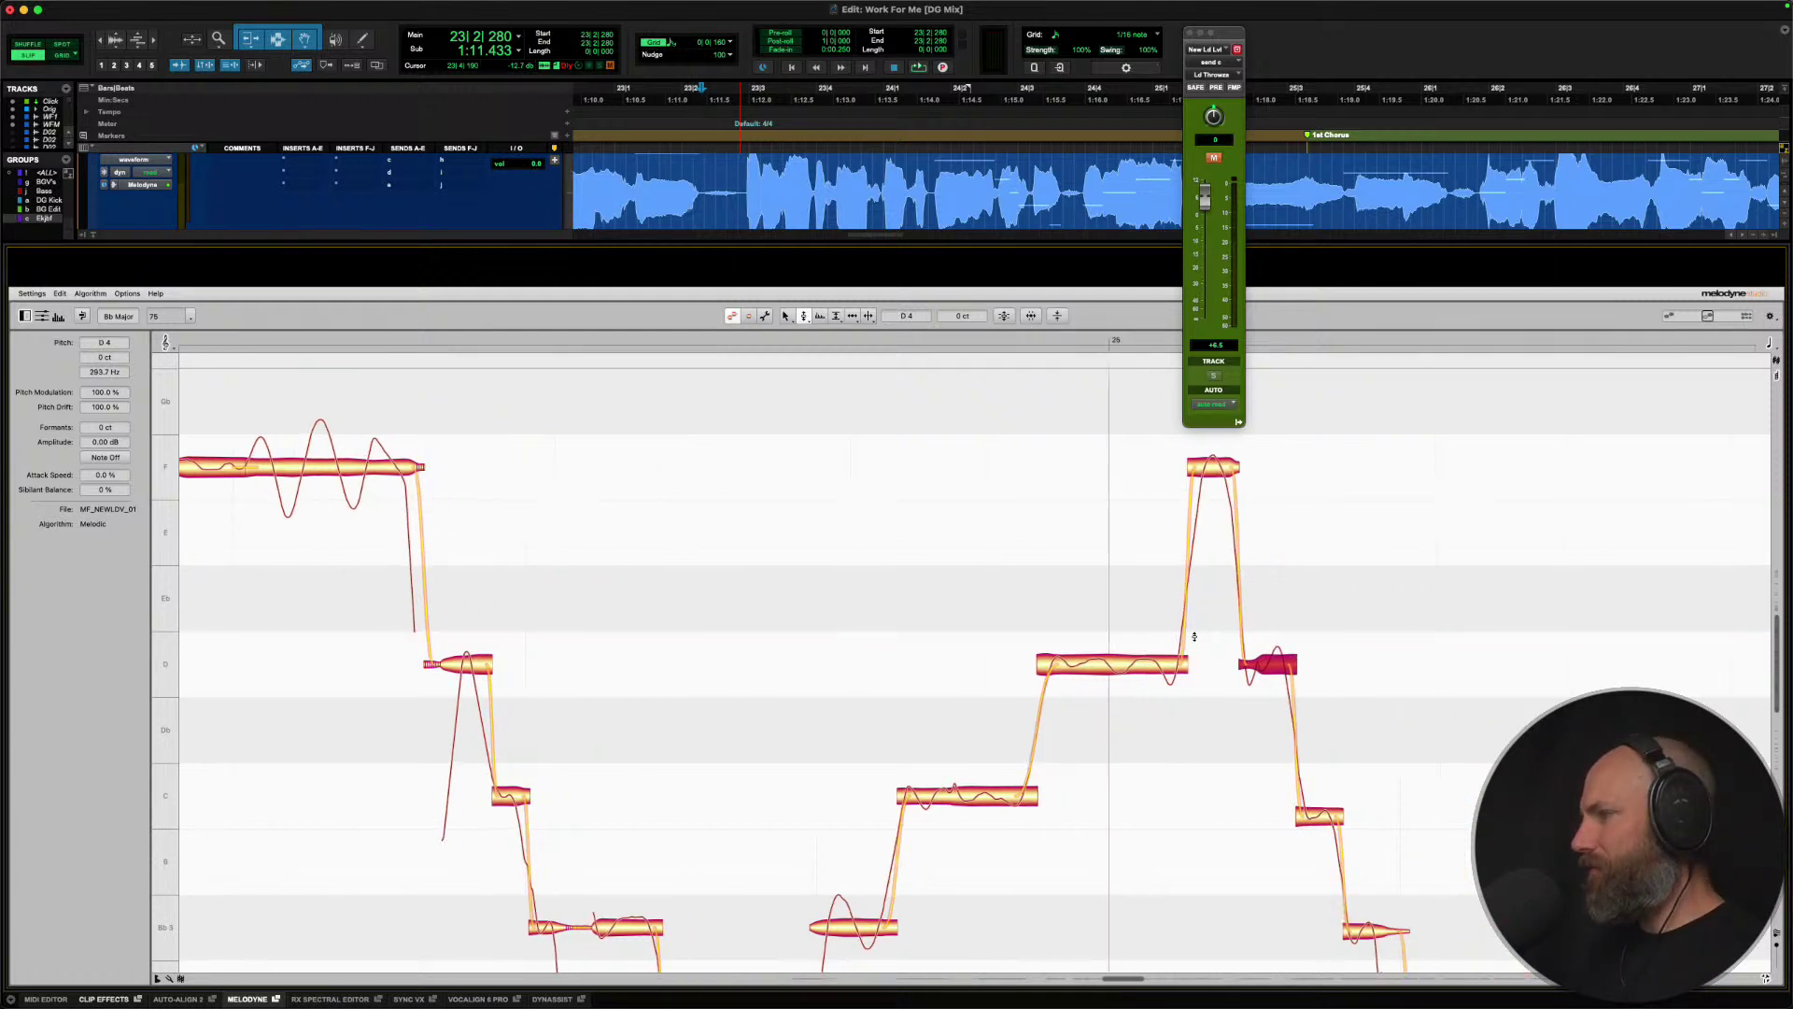
scroll(1192, 638, down, 5)
double_click(1335, 602)
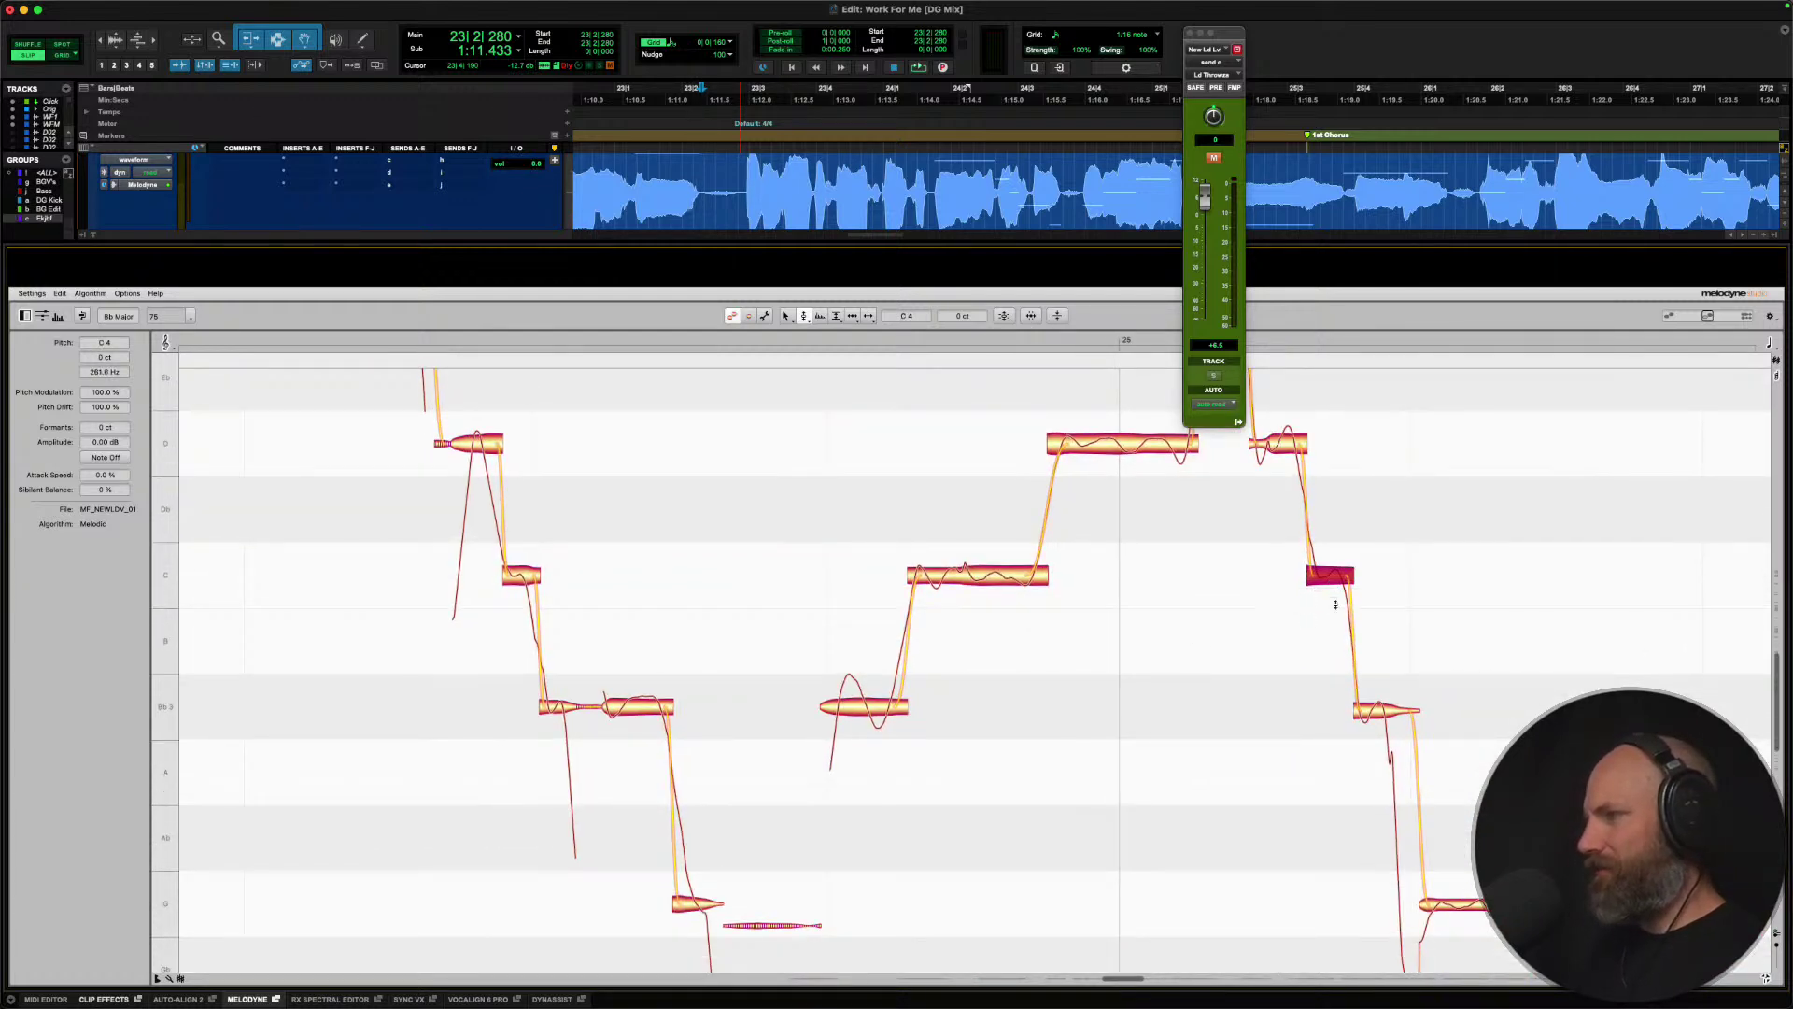
double_click(1370, 709)
scroll(1060, 716, left, 2)
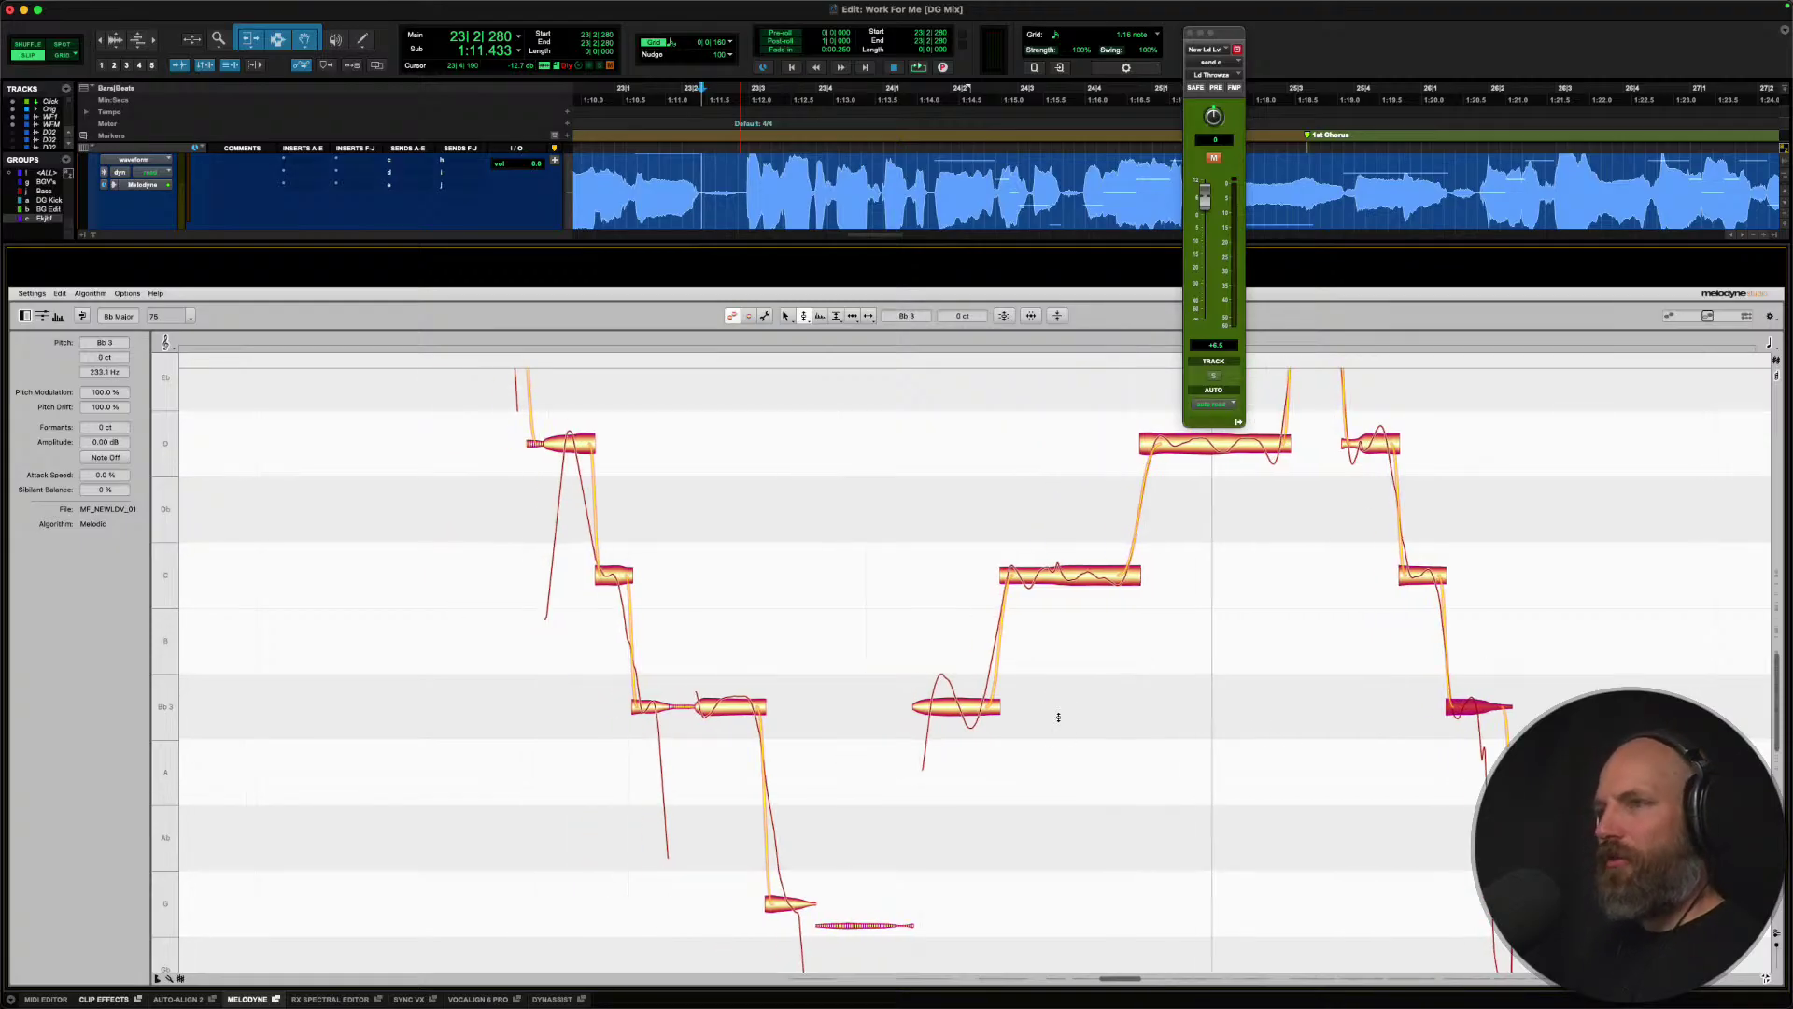
key(space)
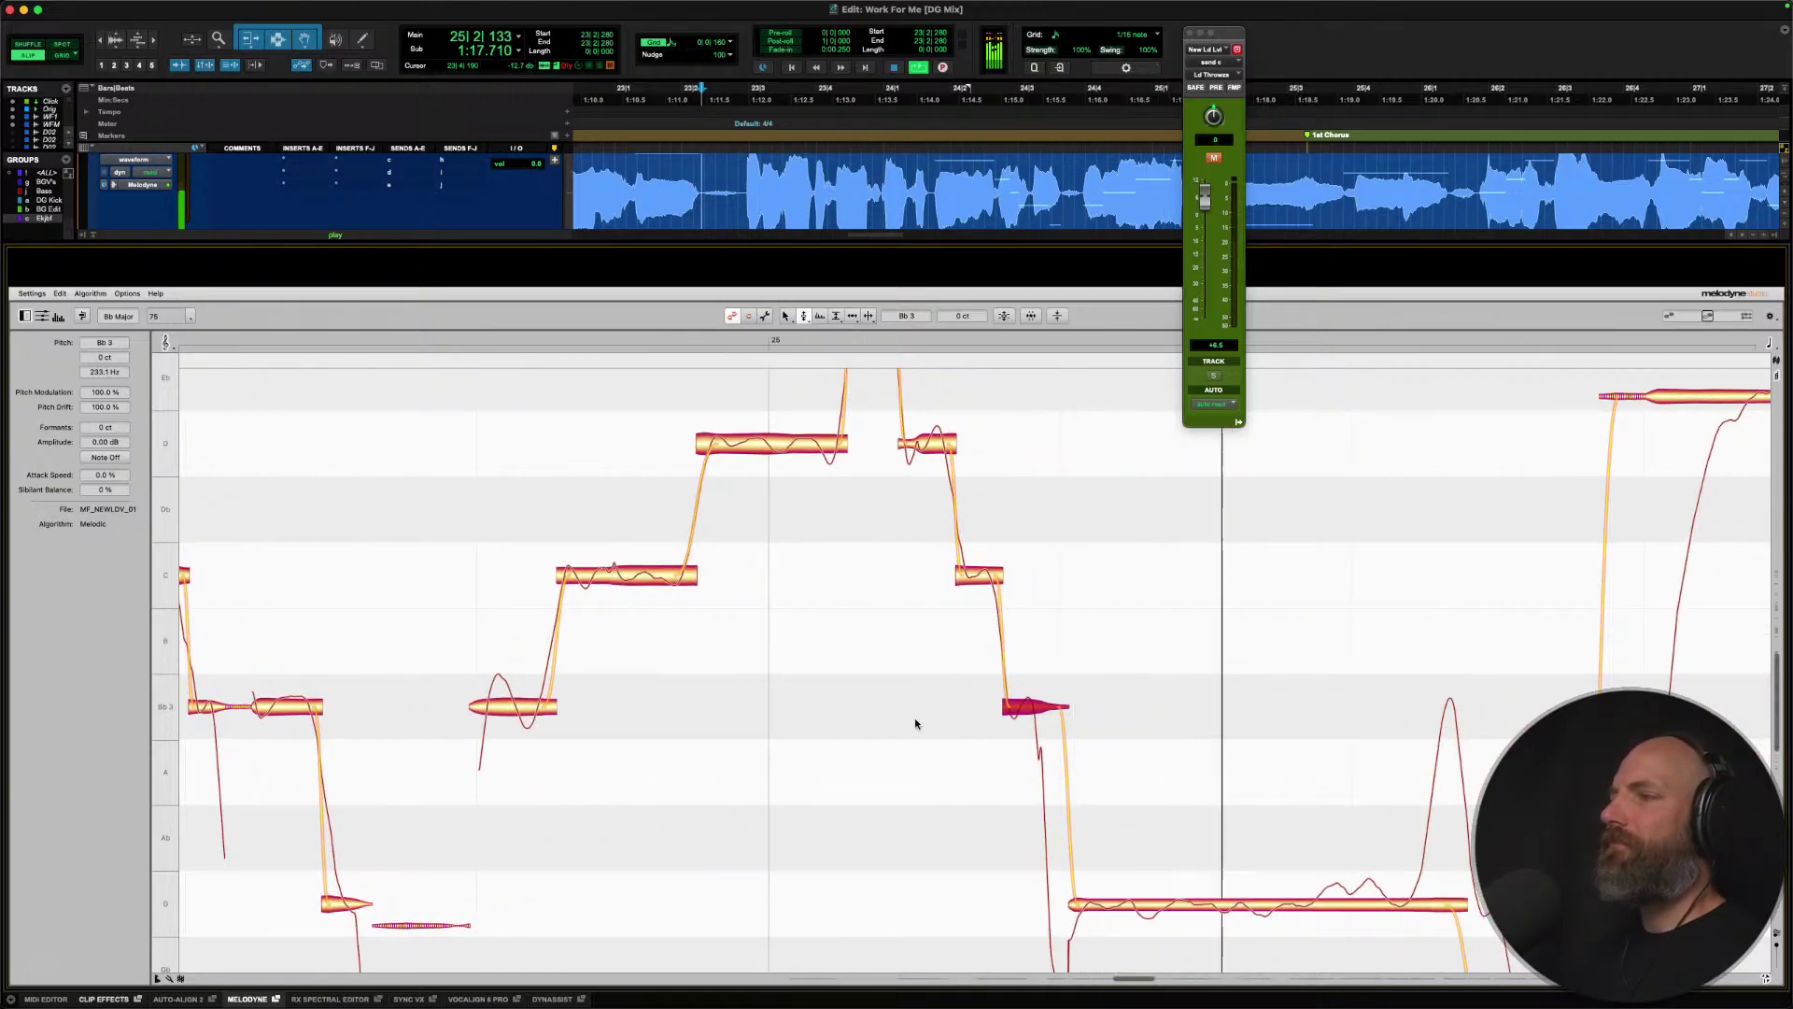
key(space)
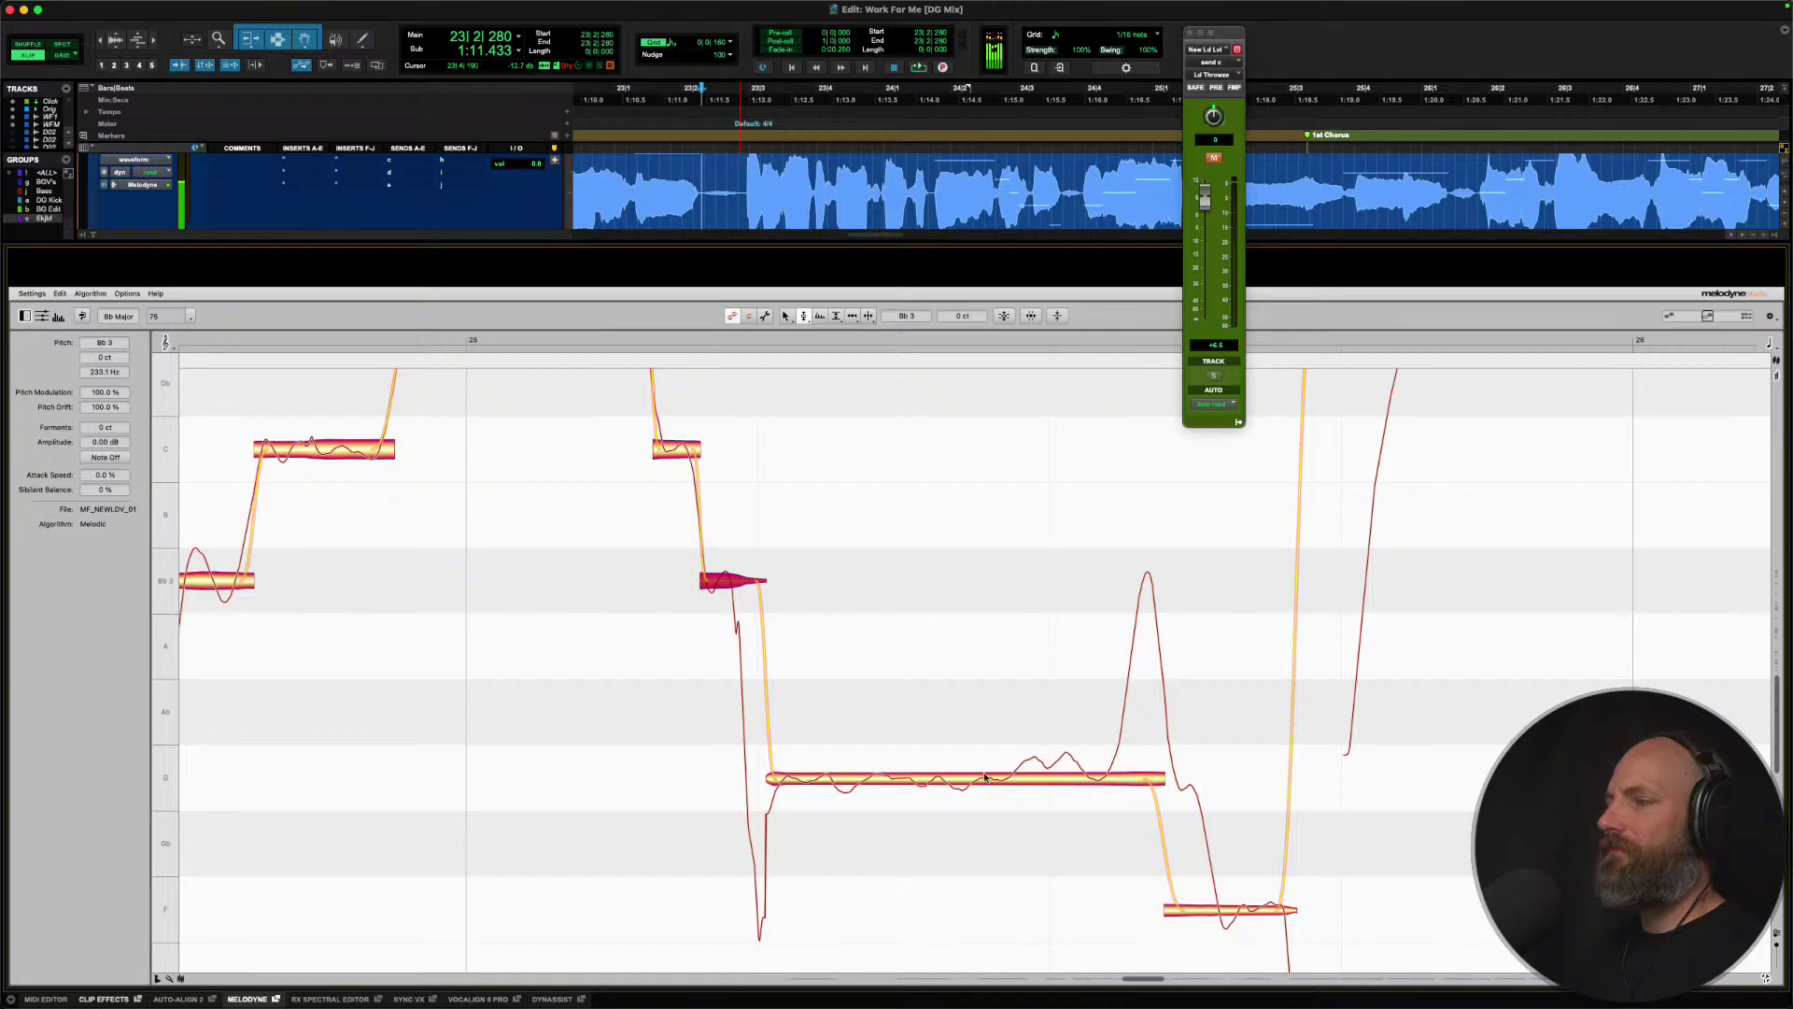
Separate the long G3 note just past its middle, where its pitch curve starts to rise.
right_click(983, 777)
click(1048, 778)
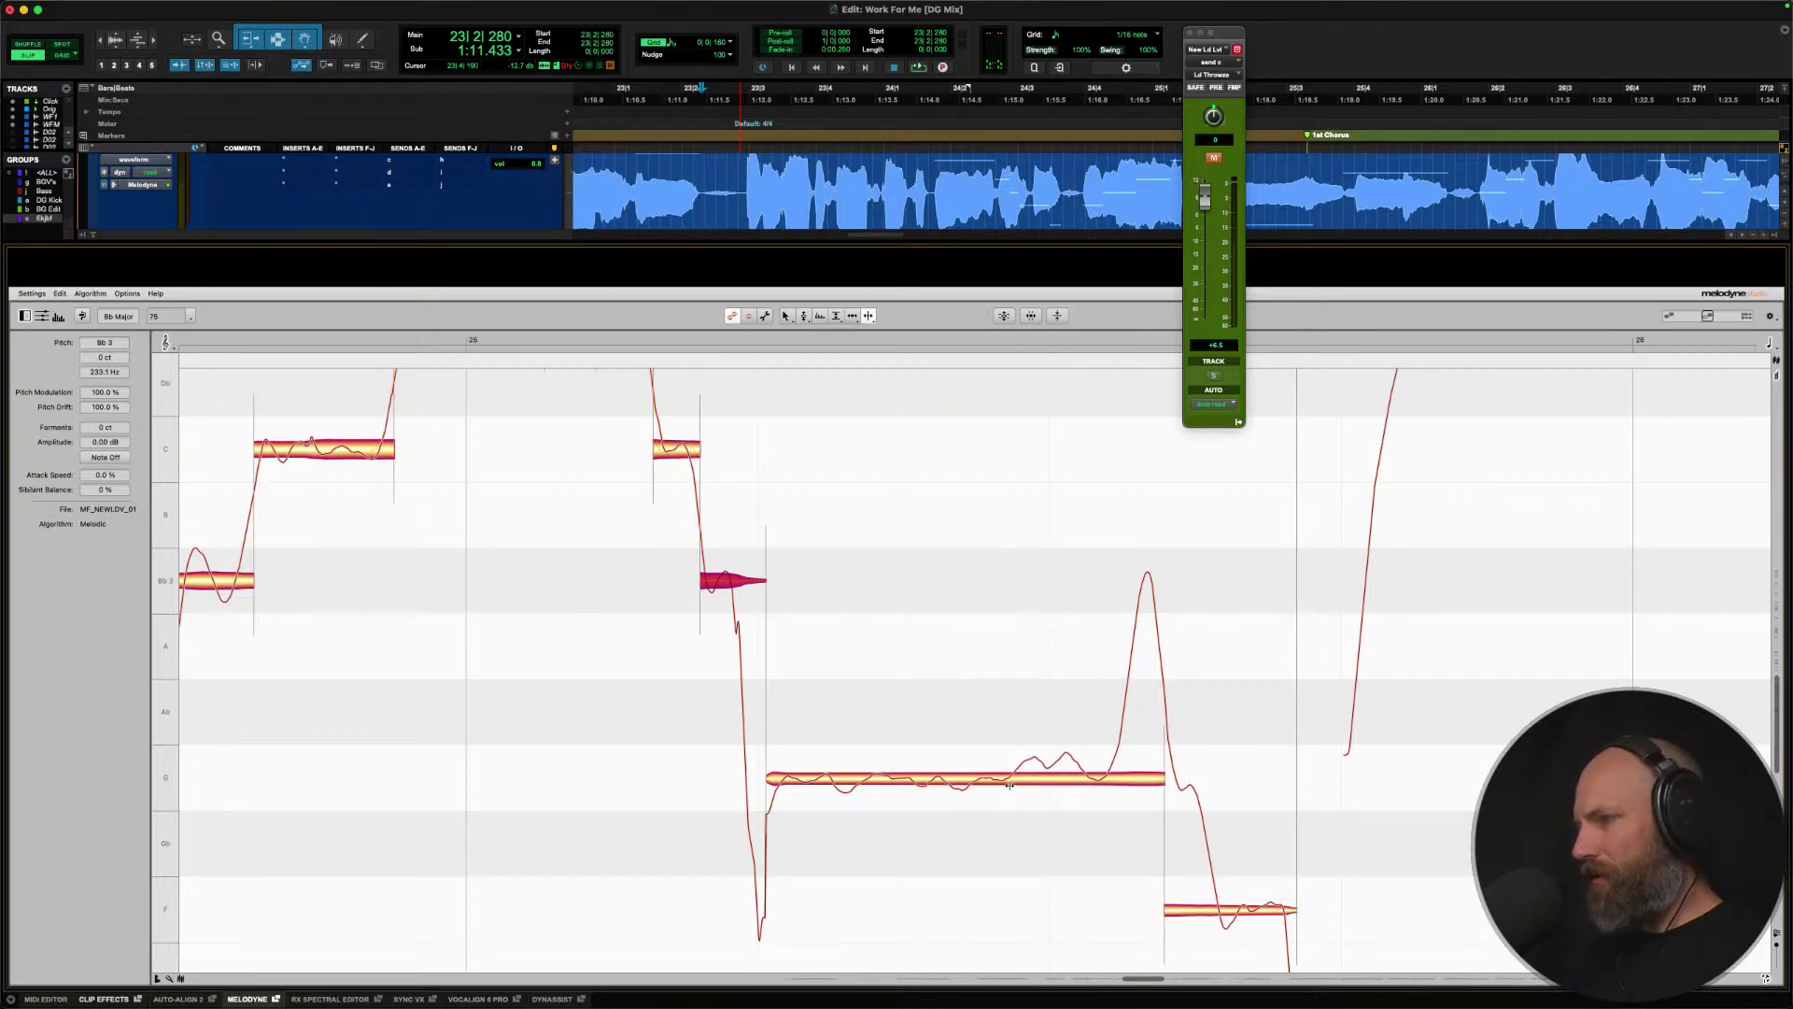
click(1010, 785)
double_click(998, 780)
Center both parts of the long note on G3 and the following note on F3.
right_click(997, 781)
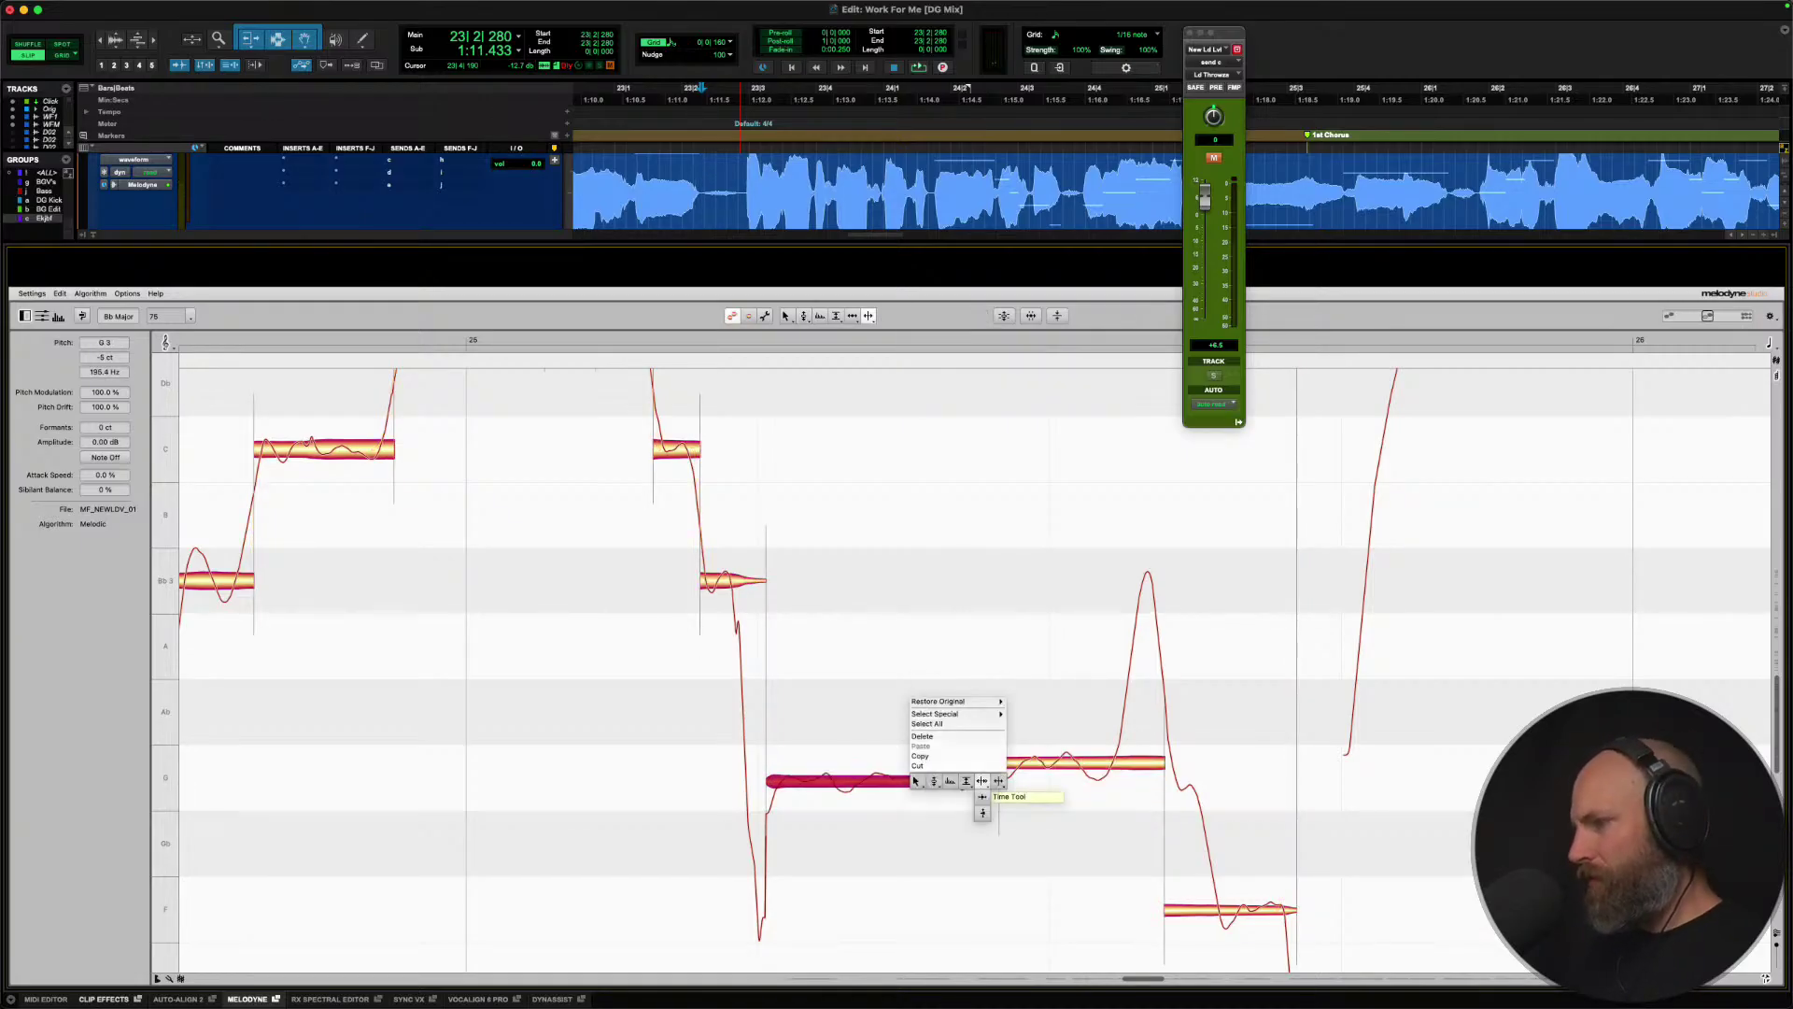
click(936, 782)
double_click(921, 782)
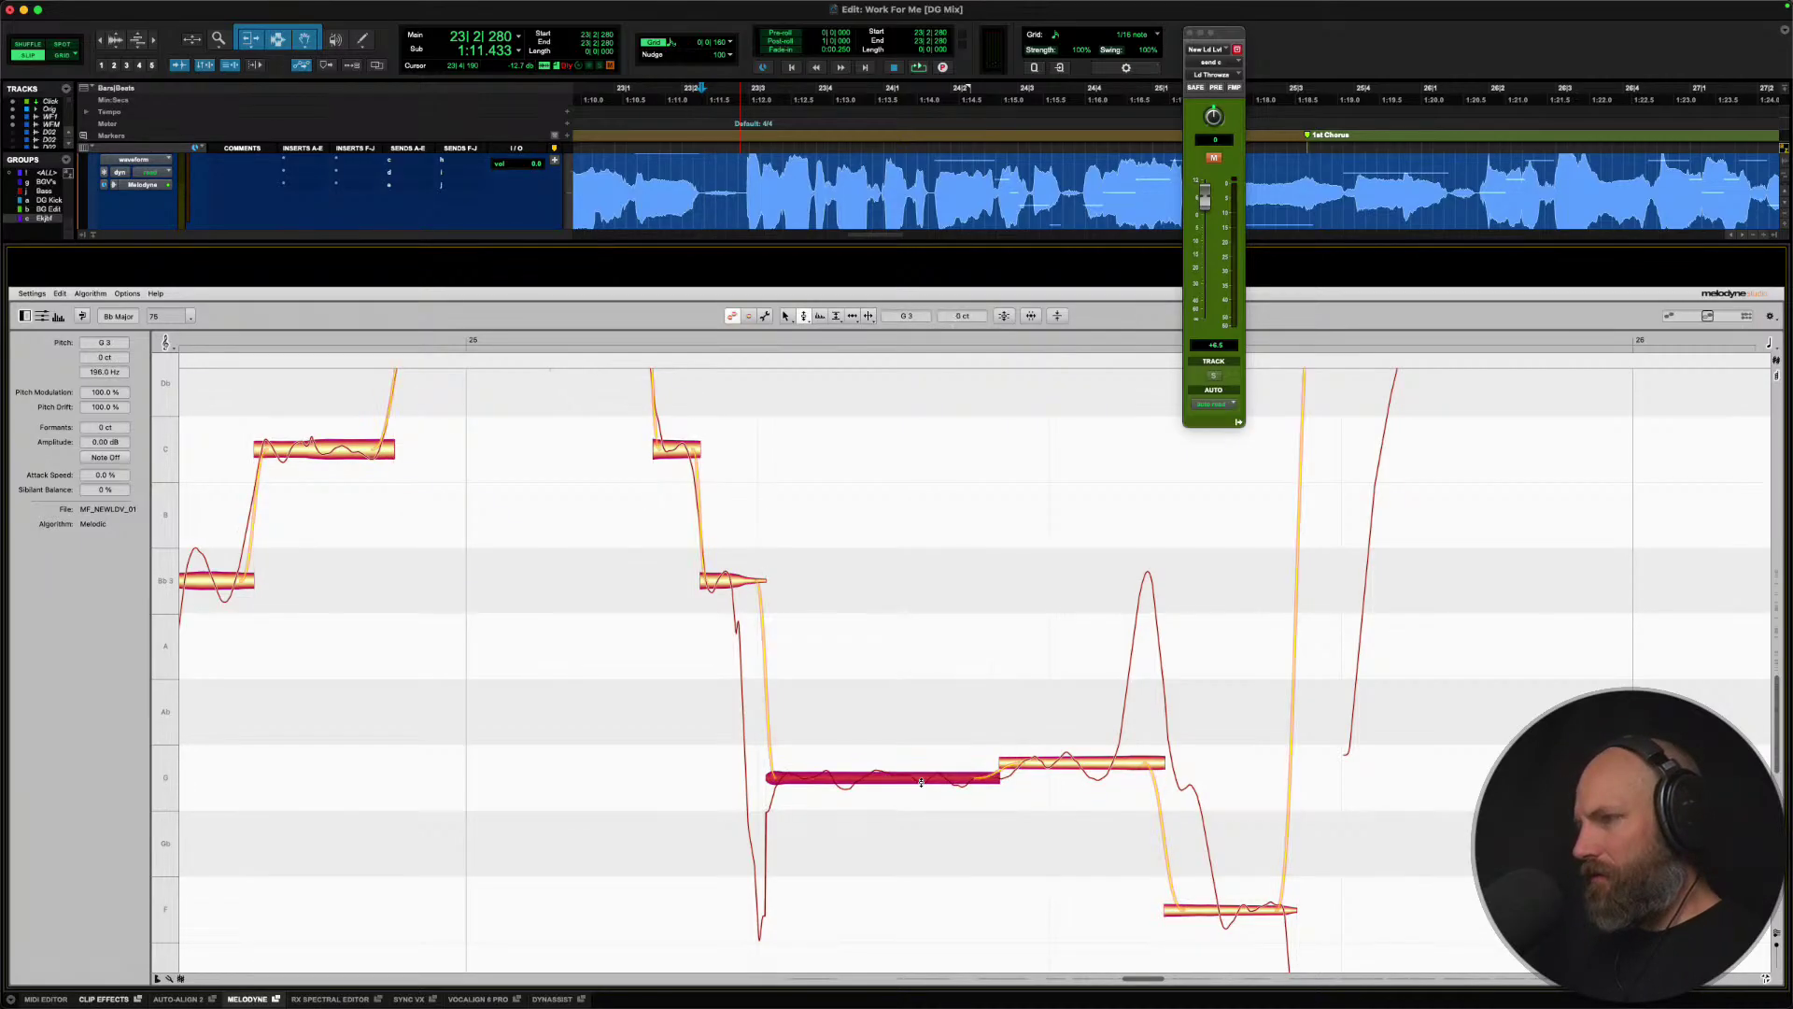
double_click(1052, 764)
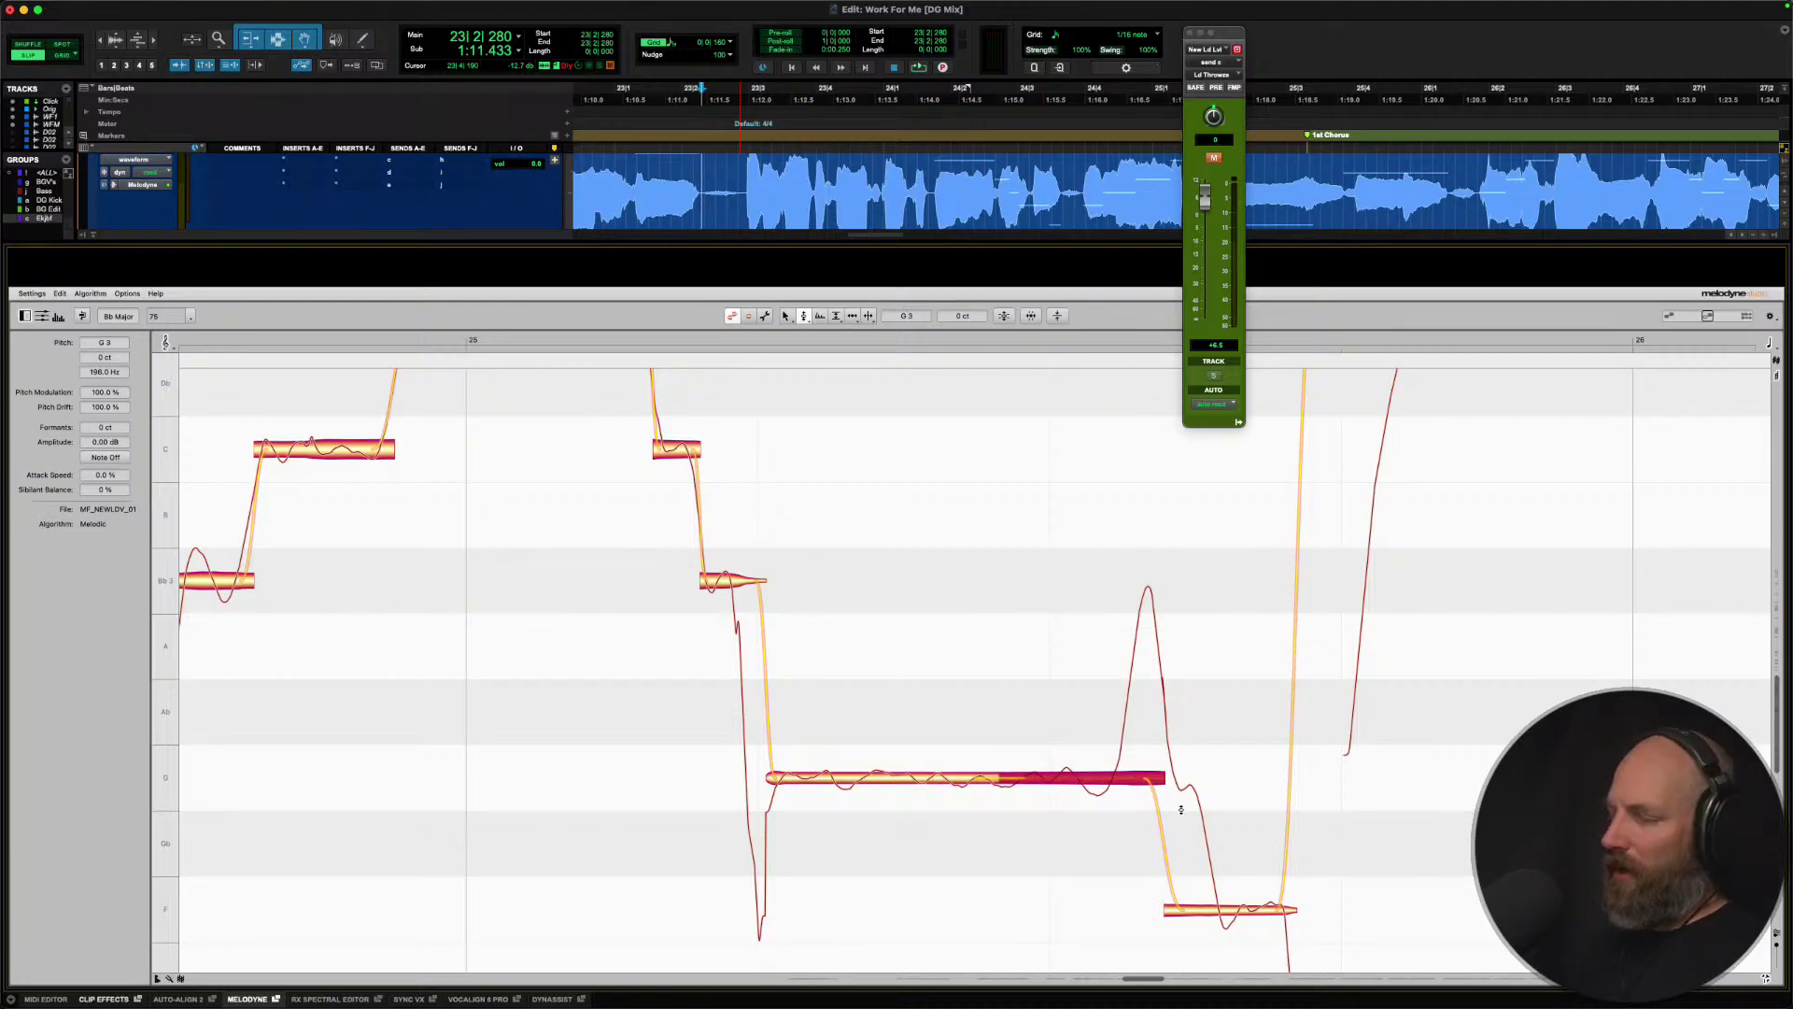
click(1212, 914)
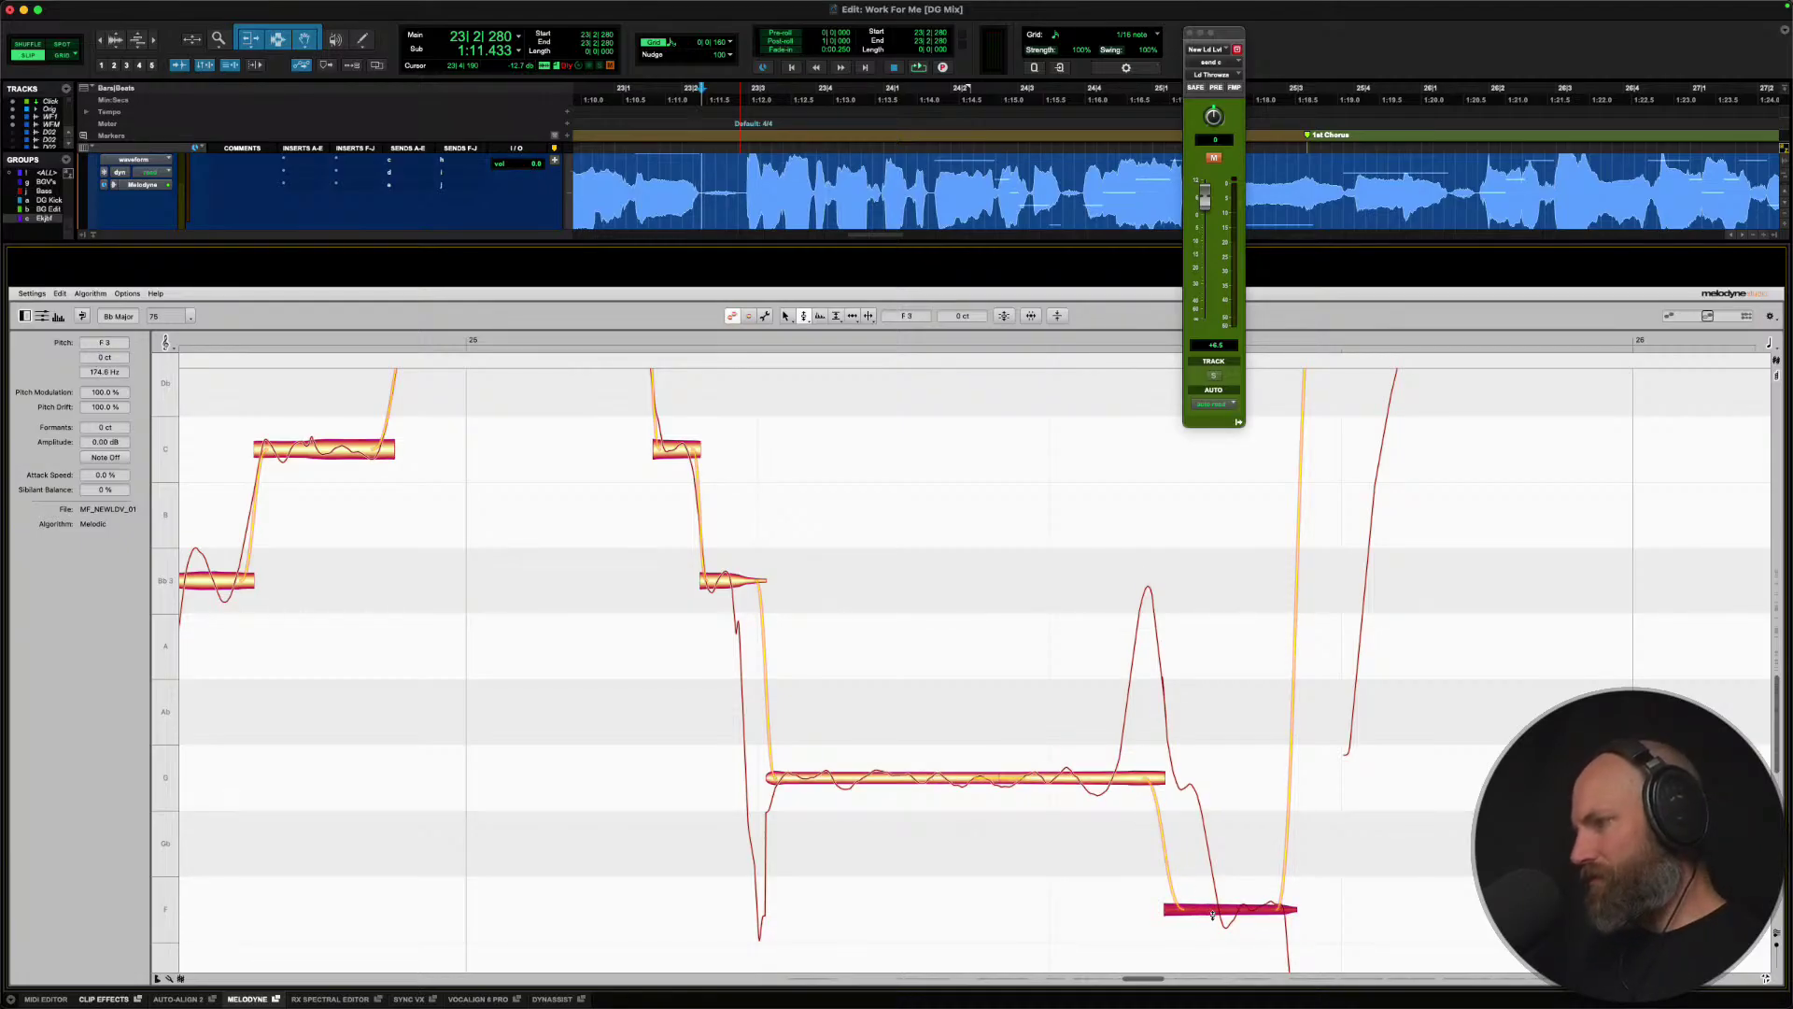
Separate the high pitch peak at the end of the long G3 into its own note.
right_click(1106, 771)
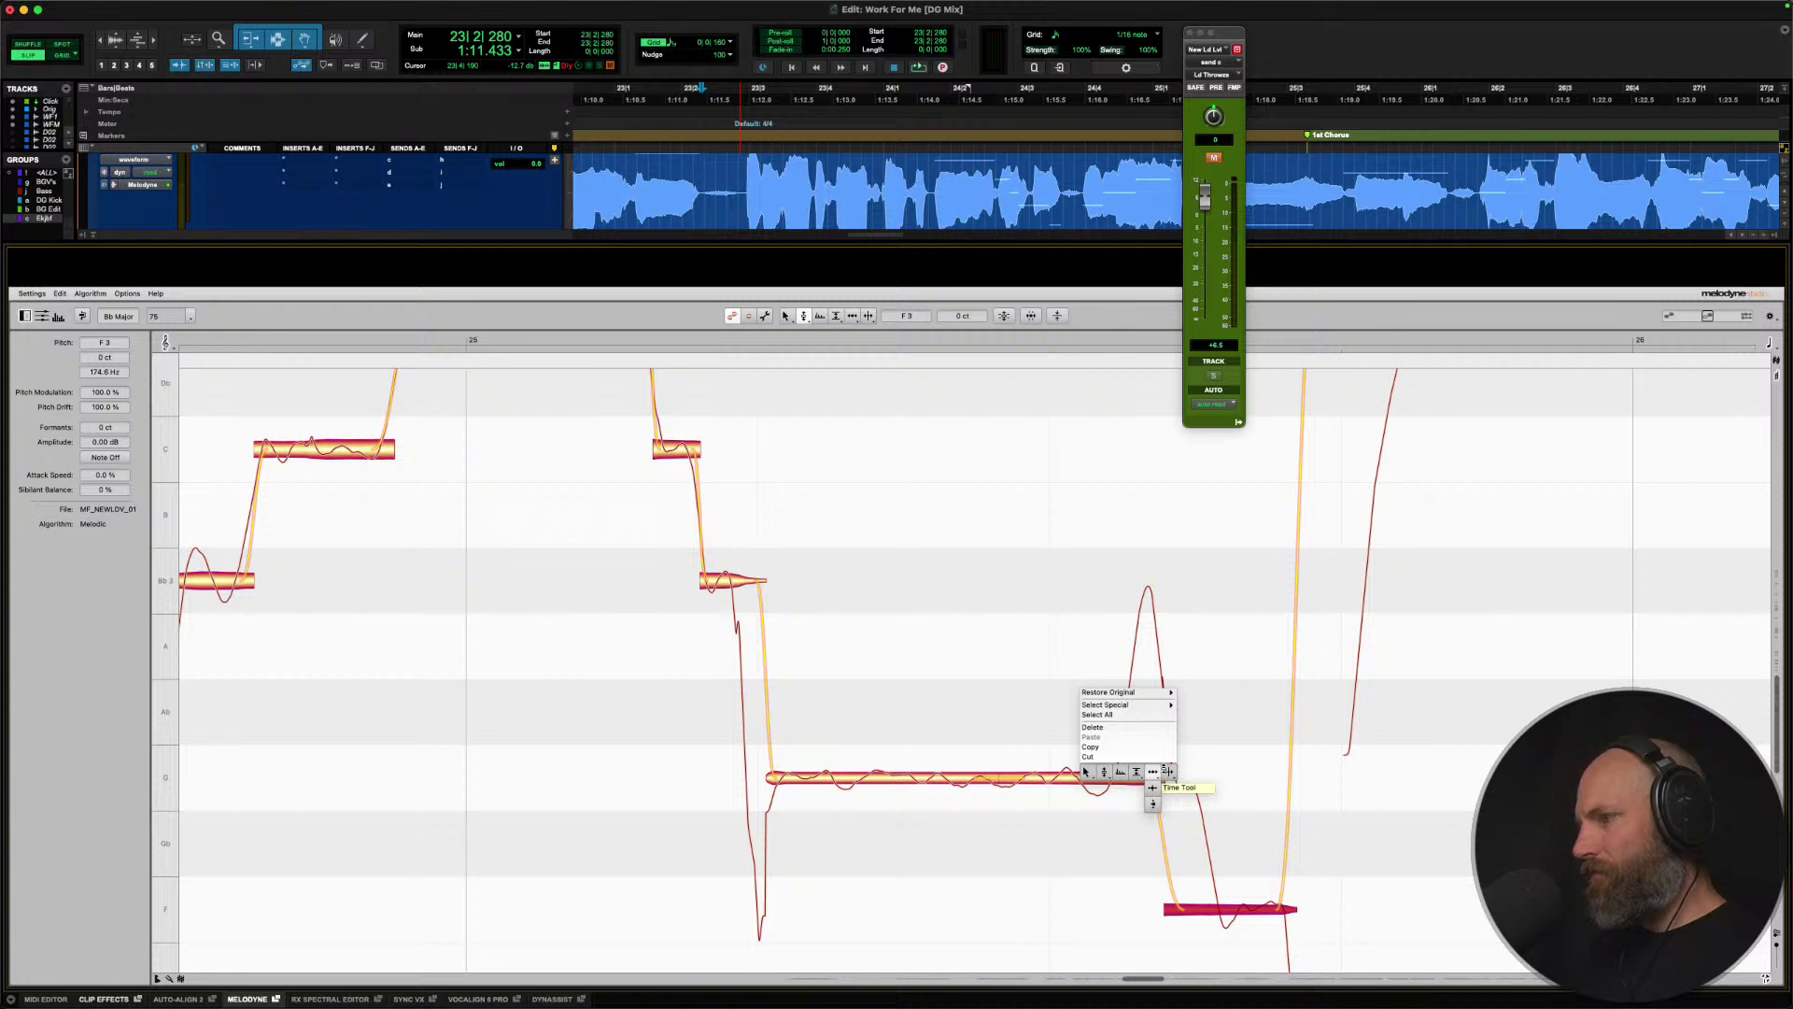
click(1164, 768)
click(1103, 790)
double_click(1109, 782)
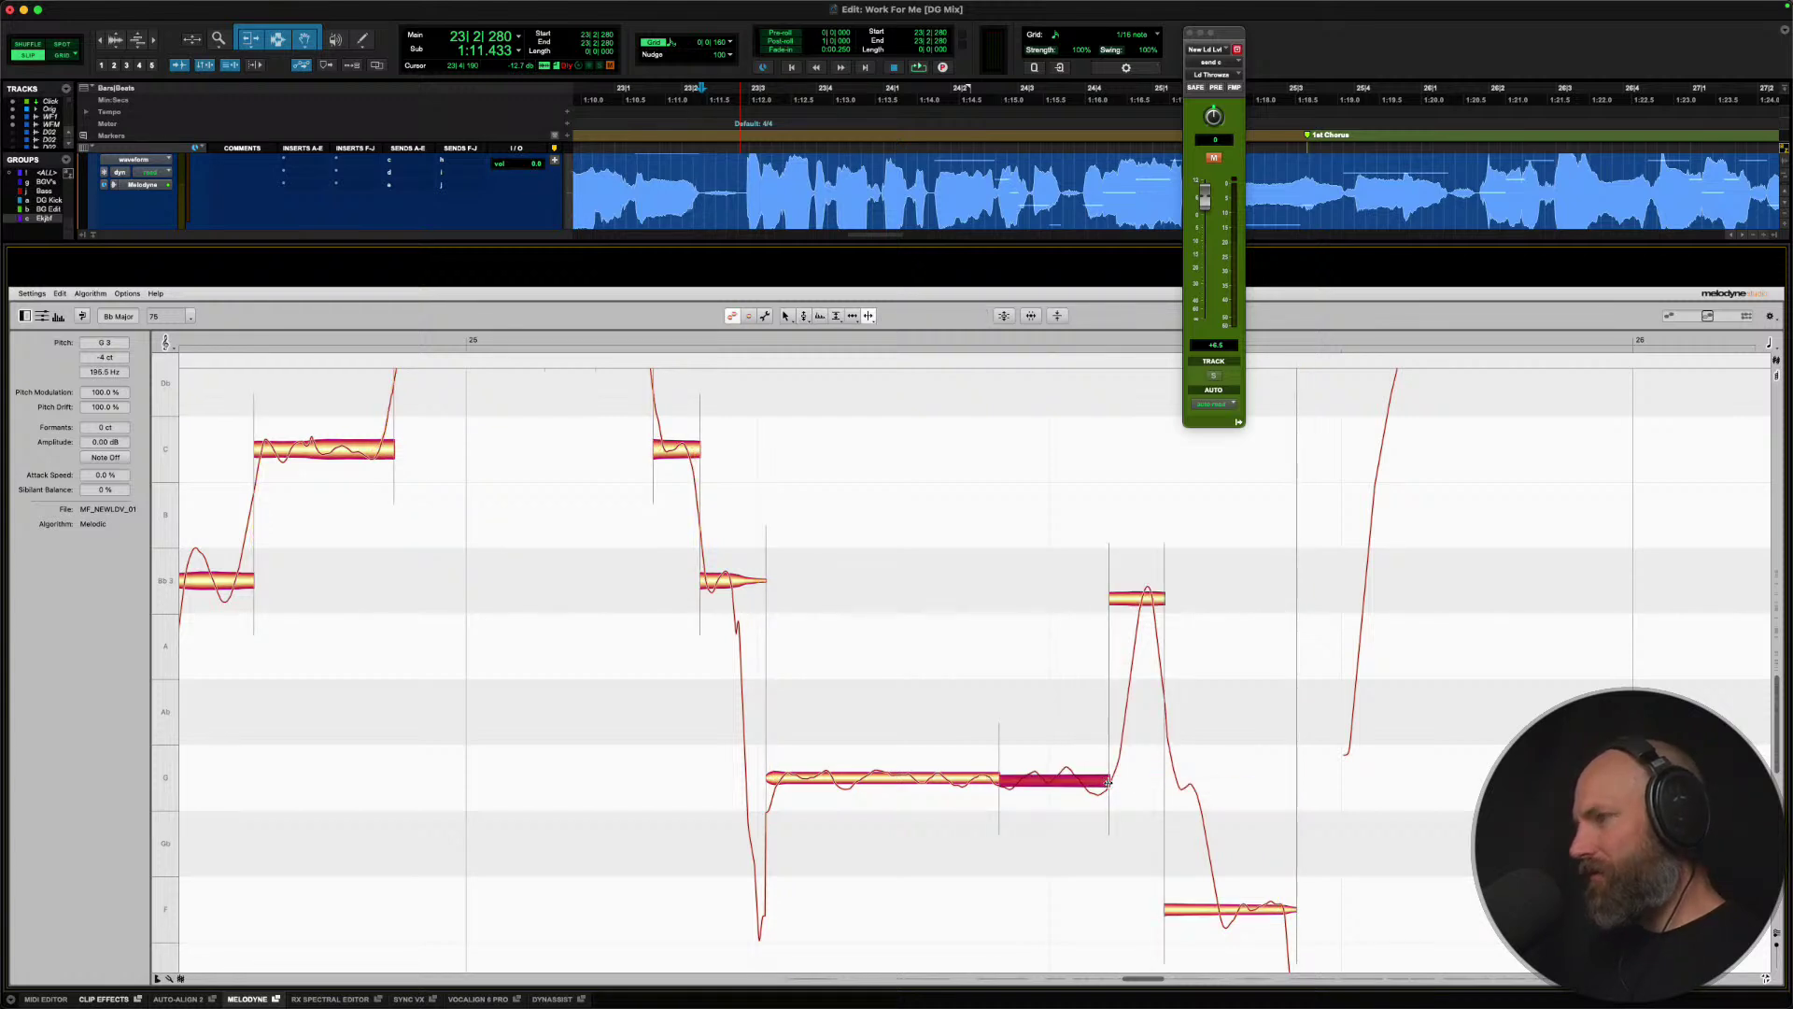
Center the remaining second G3 part and snap the short peak note after it to Bb3.
right_click(1108, 781)
click(1046, 783)
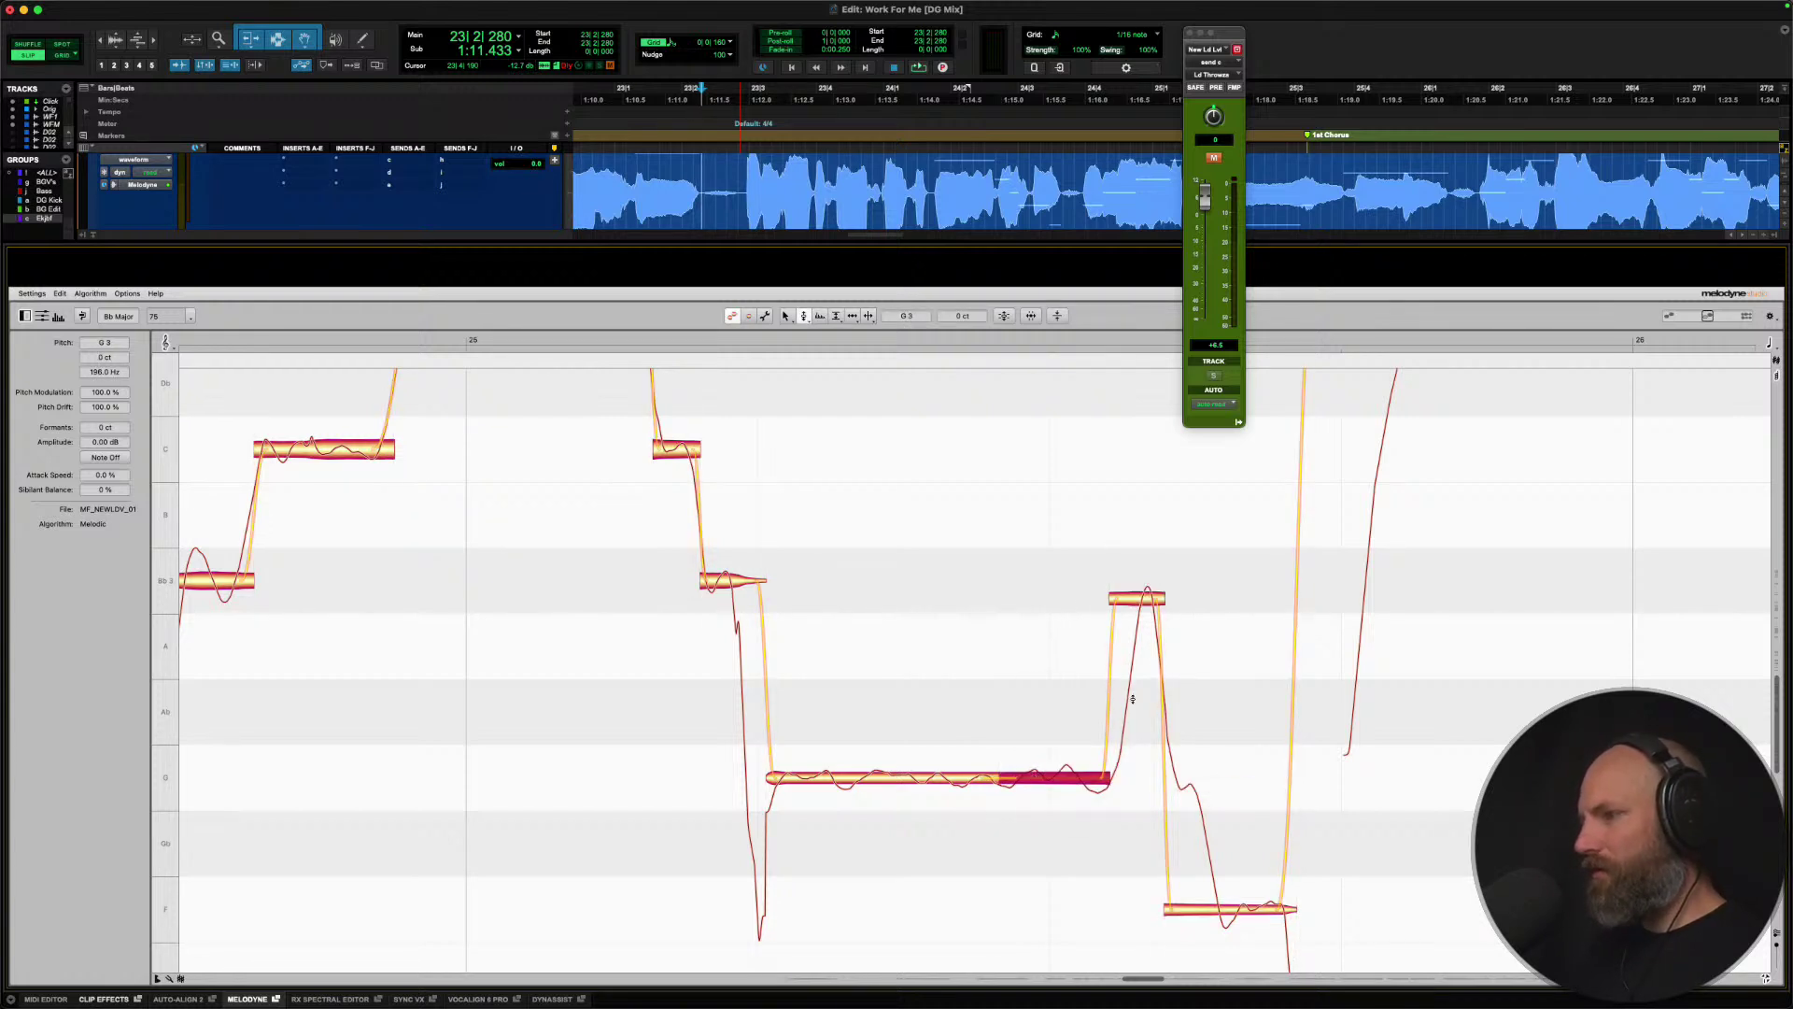
double_click(1144, 603)
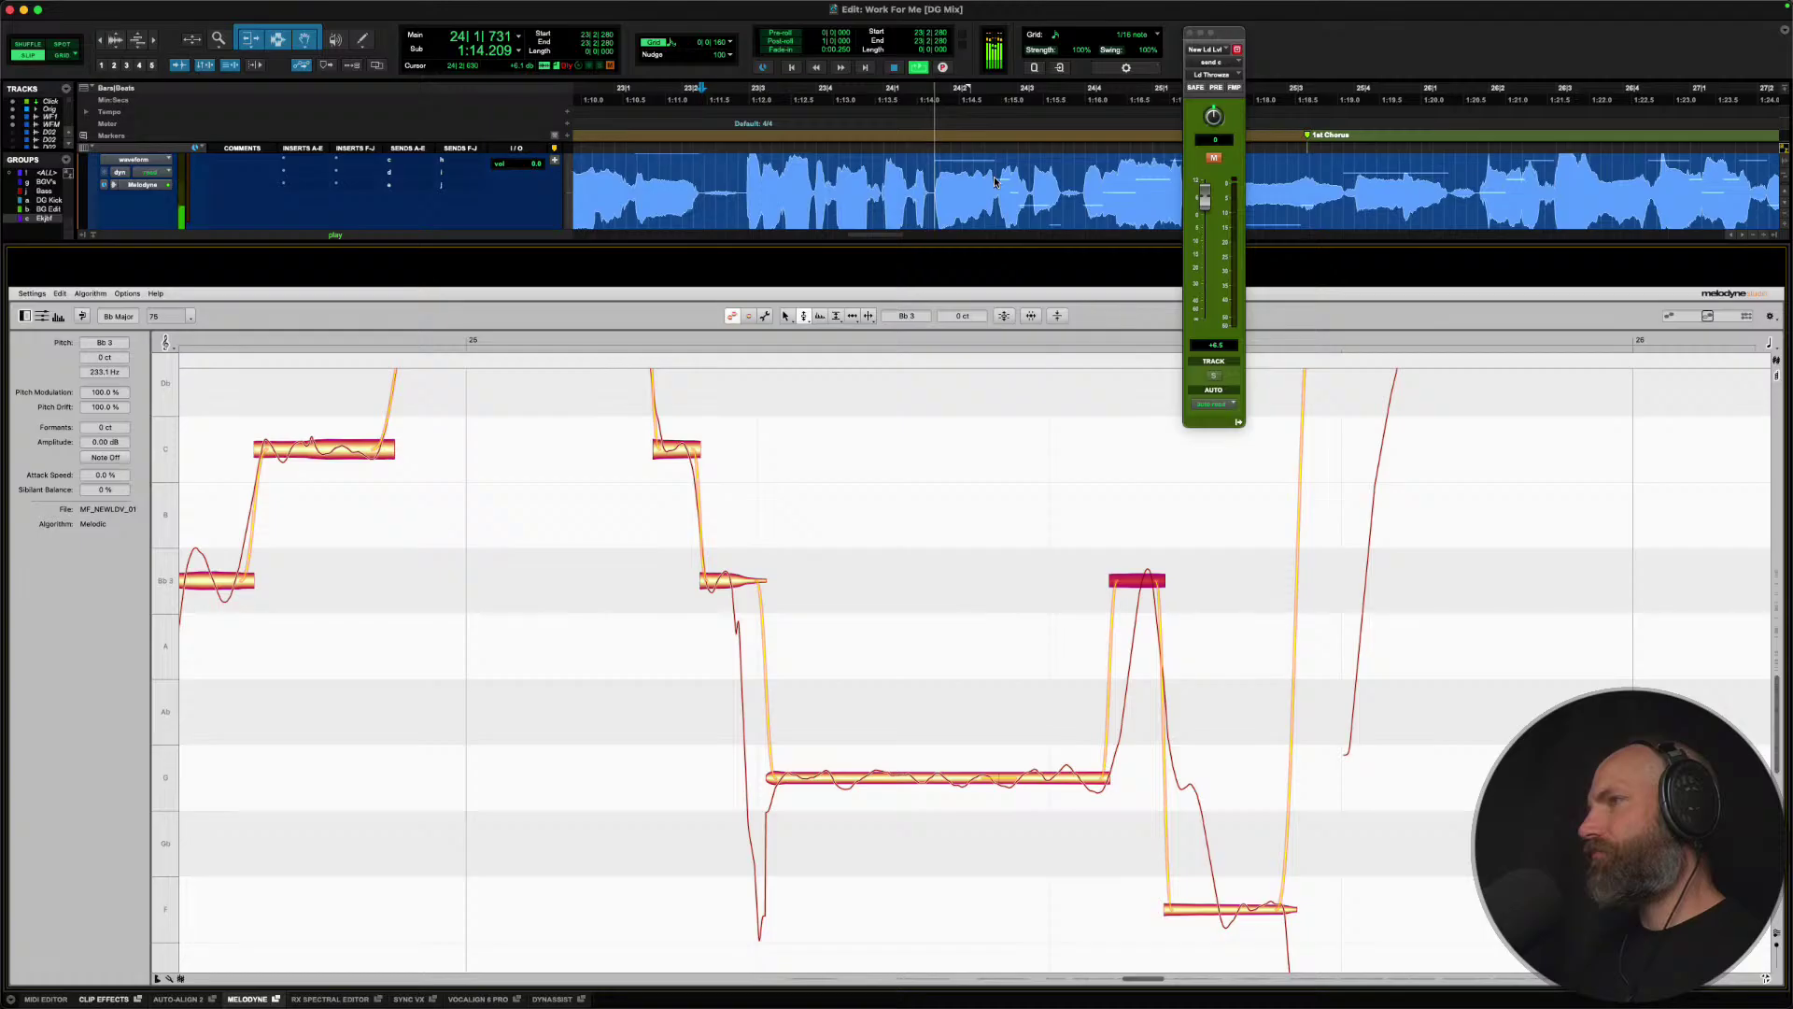
Audition the phrase into the chorus and separate the long Eb4 note where its upward pitch scoop levels off.
scroll(925, 213, right, 3)
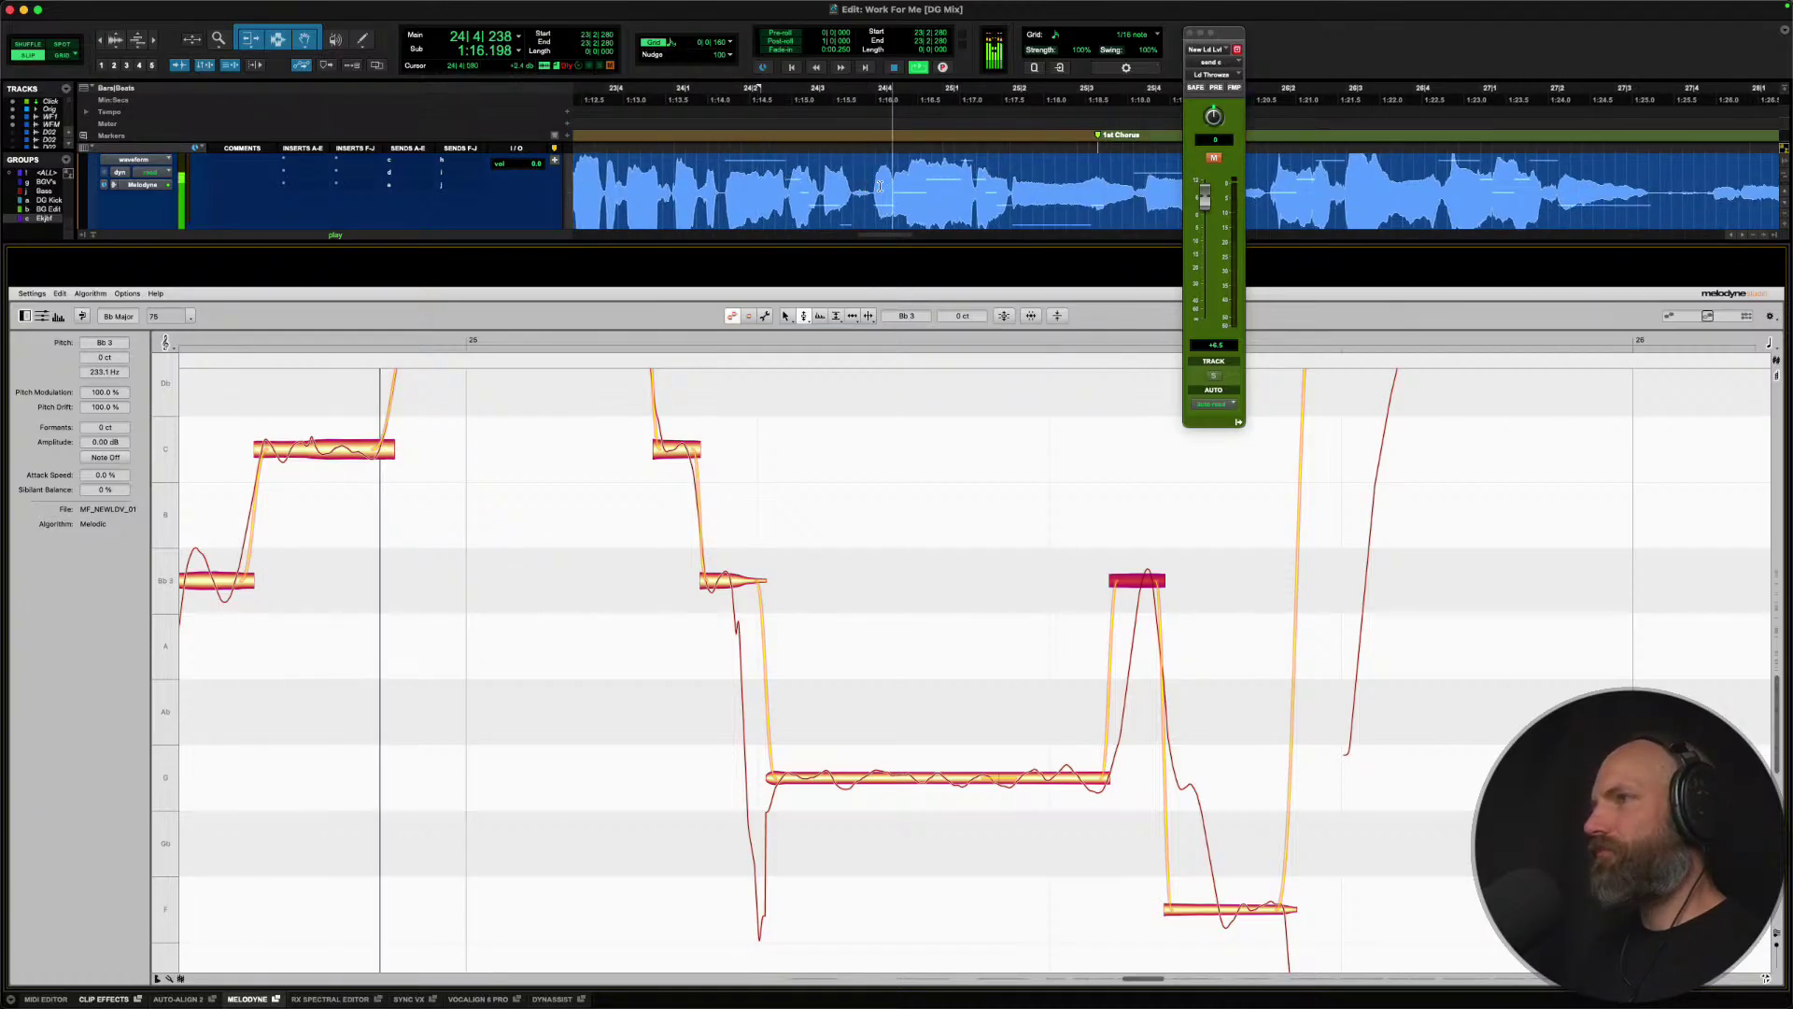
scroll(897, 197, right, 3)
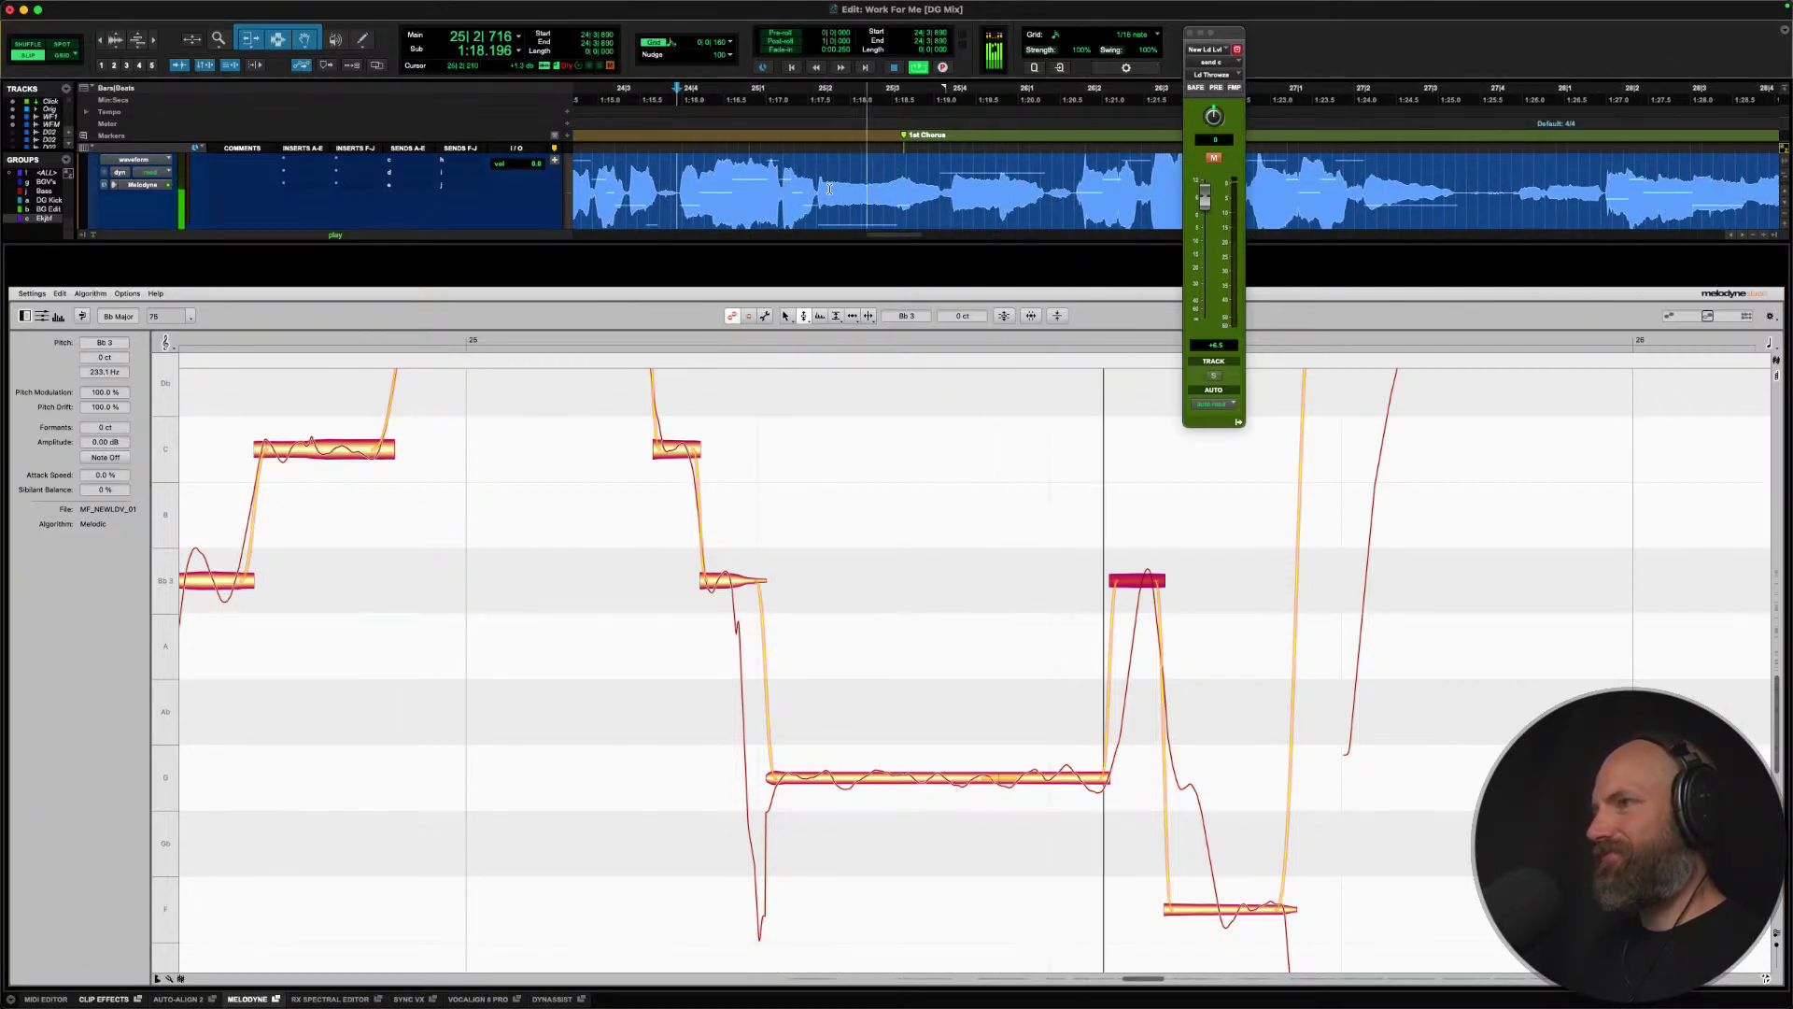
key(space)
key(space)
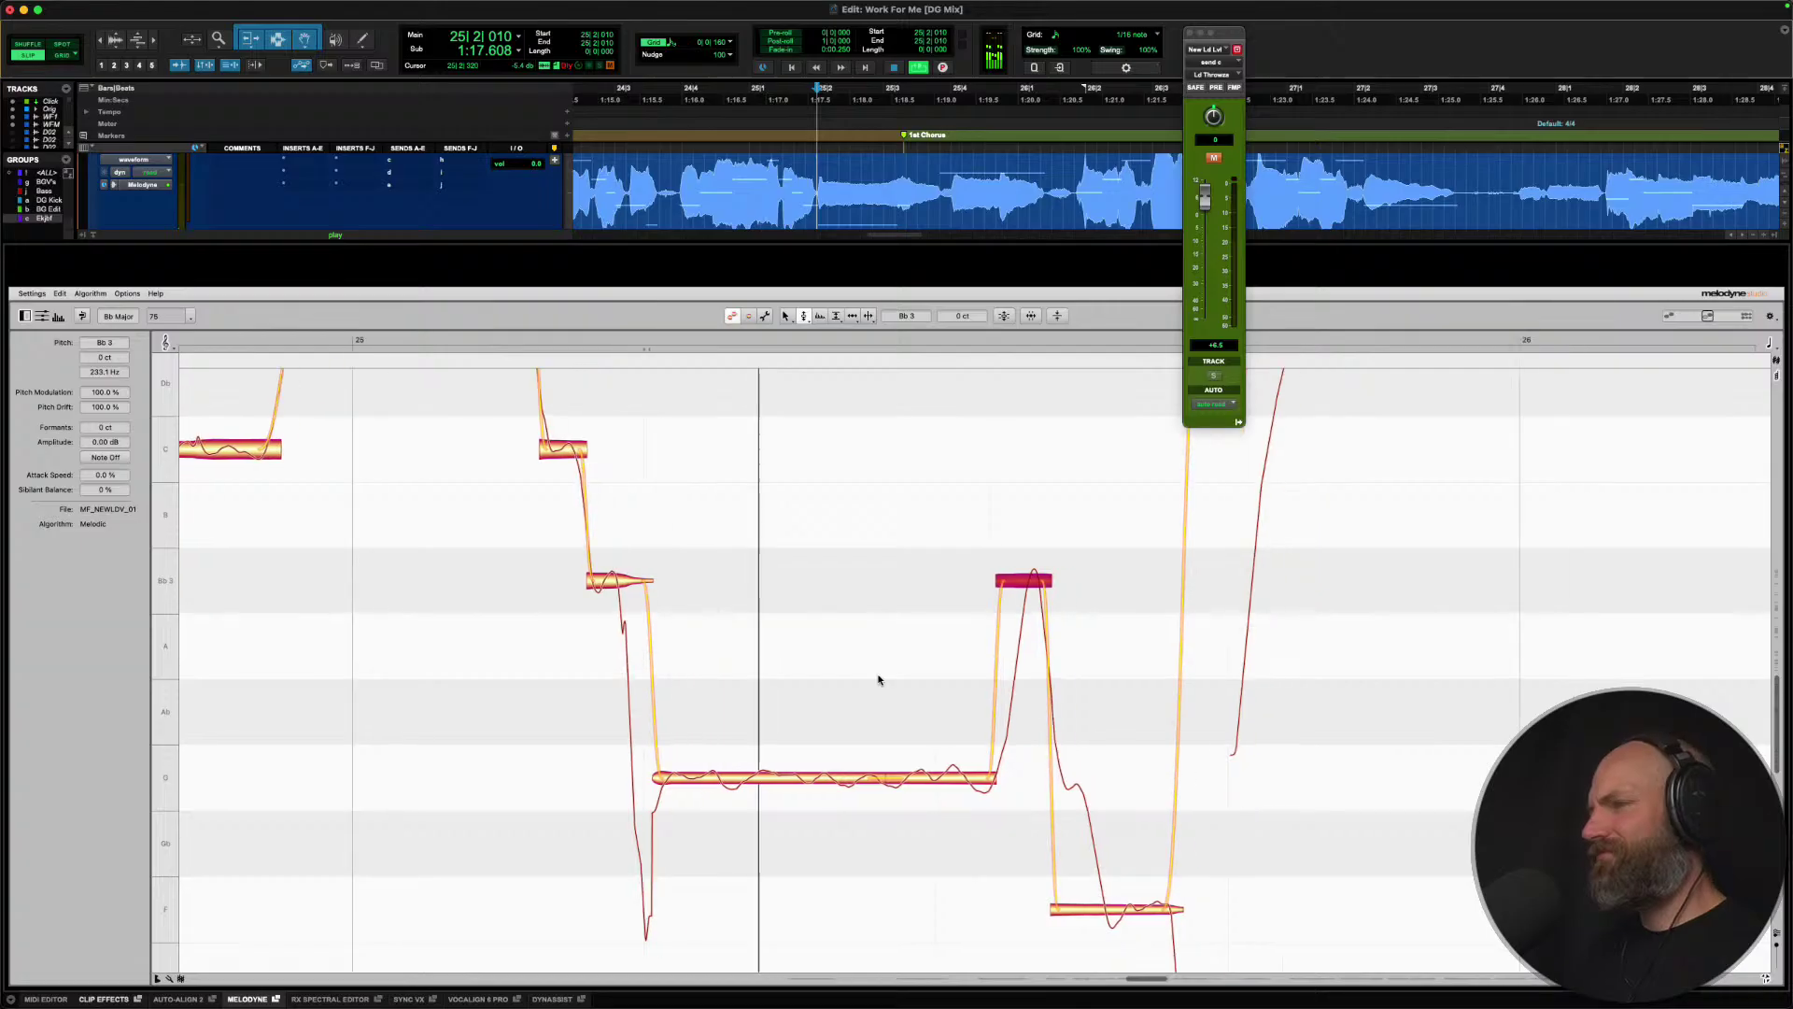
key(space)
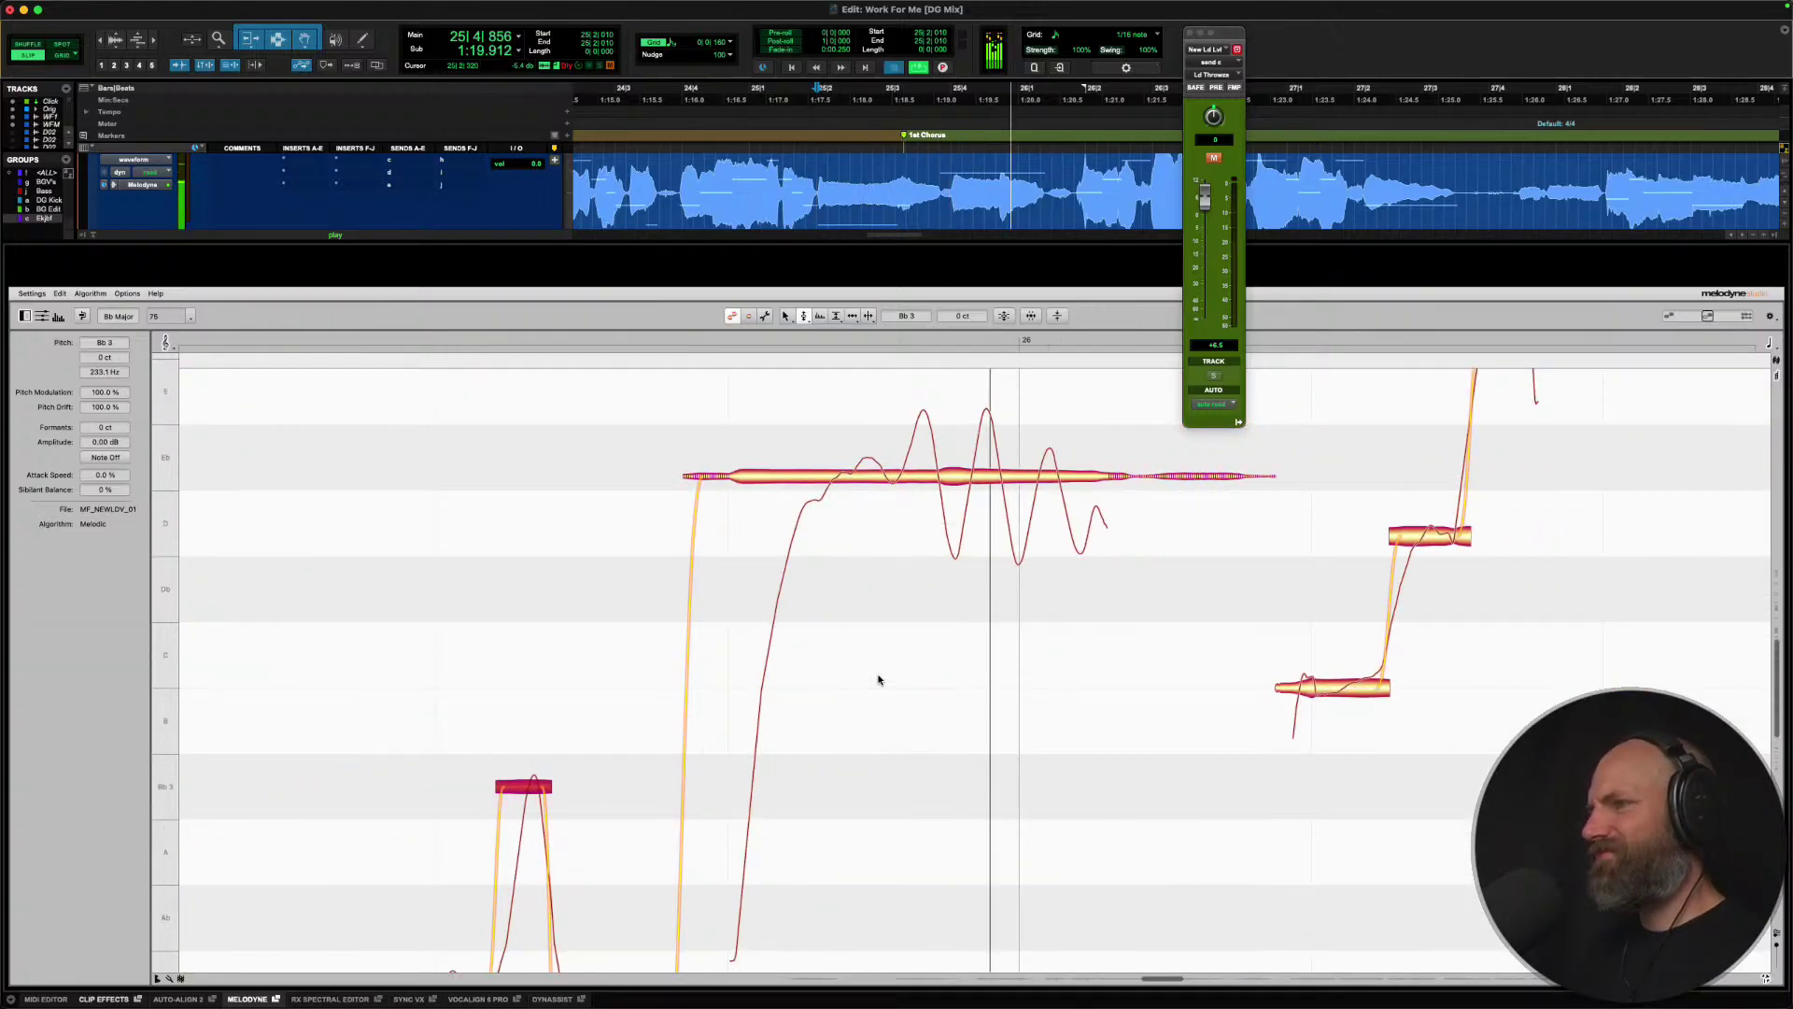
right_click(843, 490)
click(908, 486)
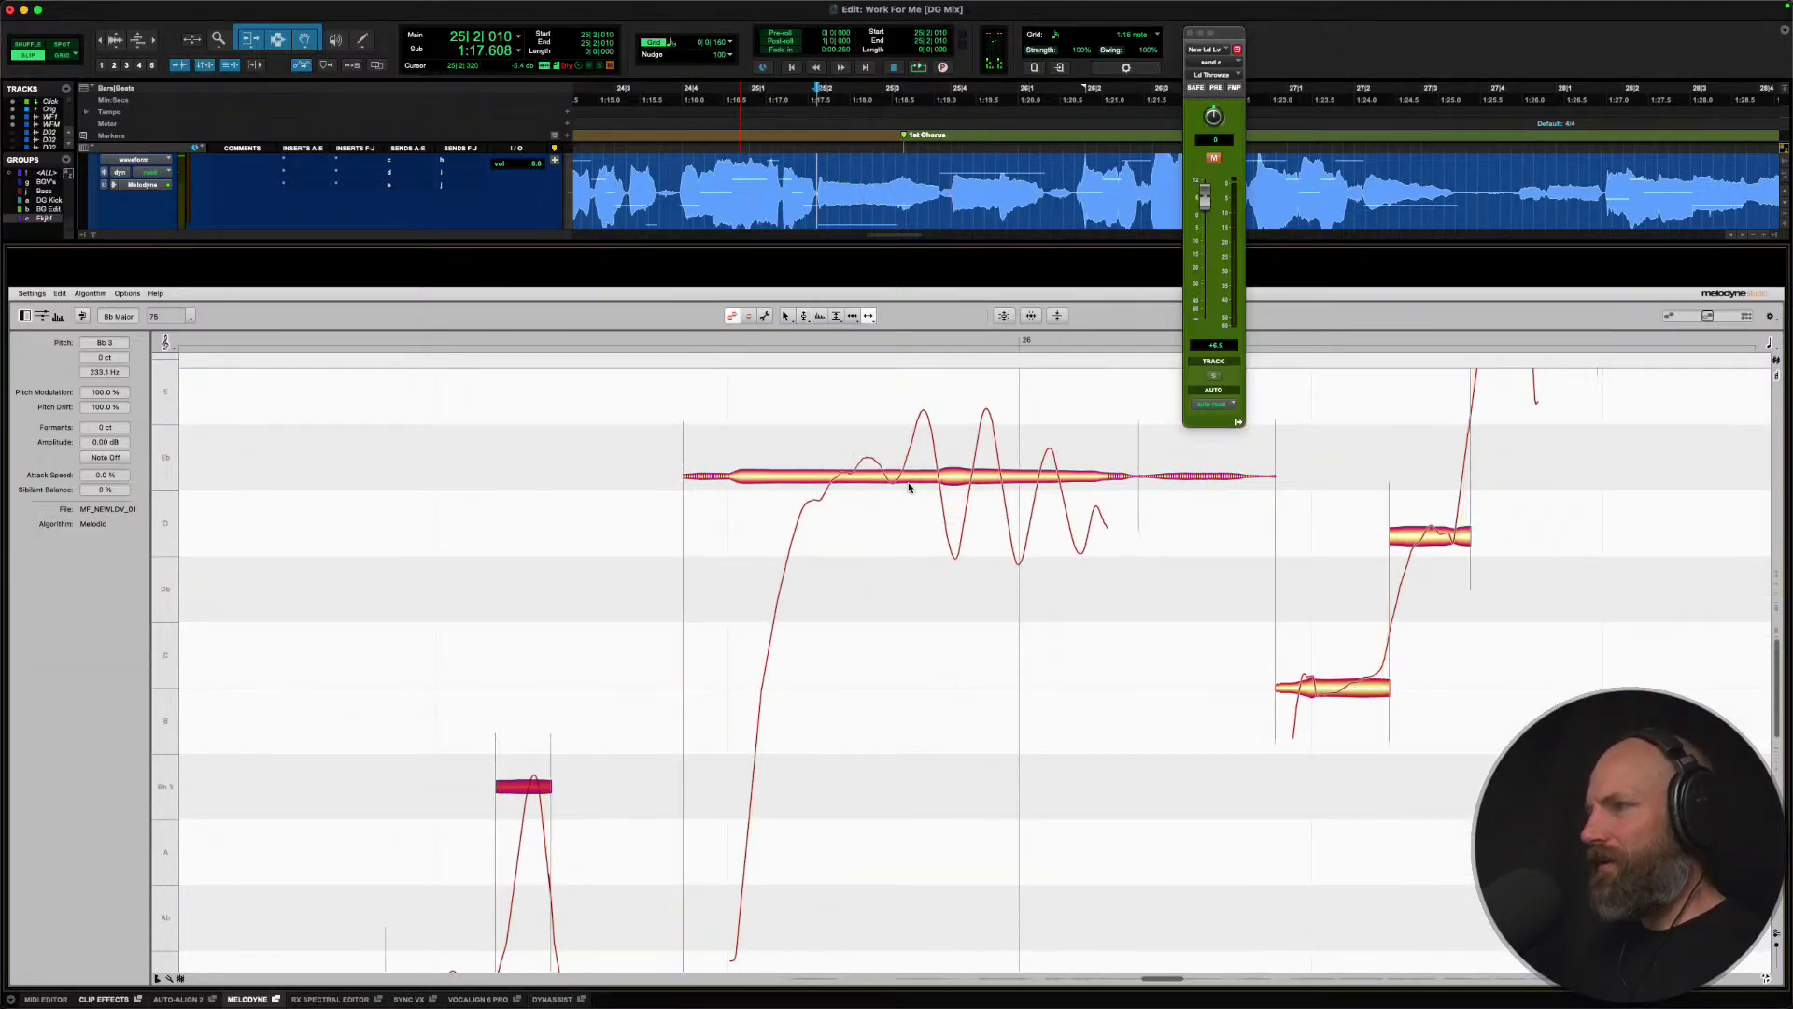
click(833, 477)
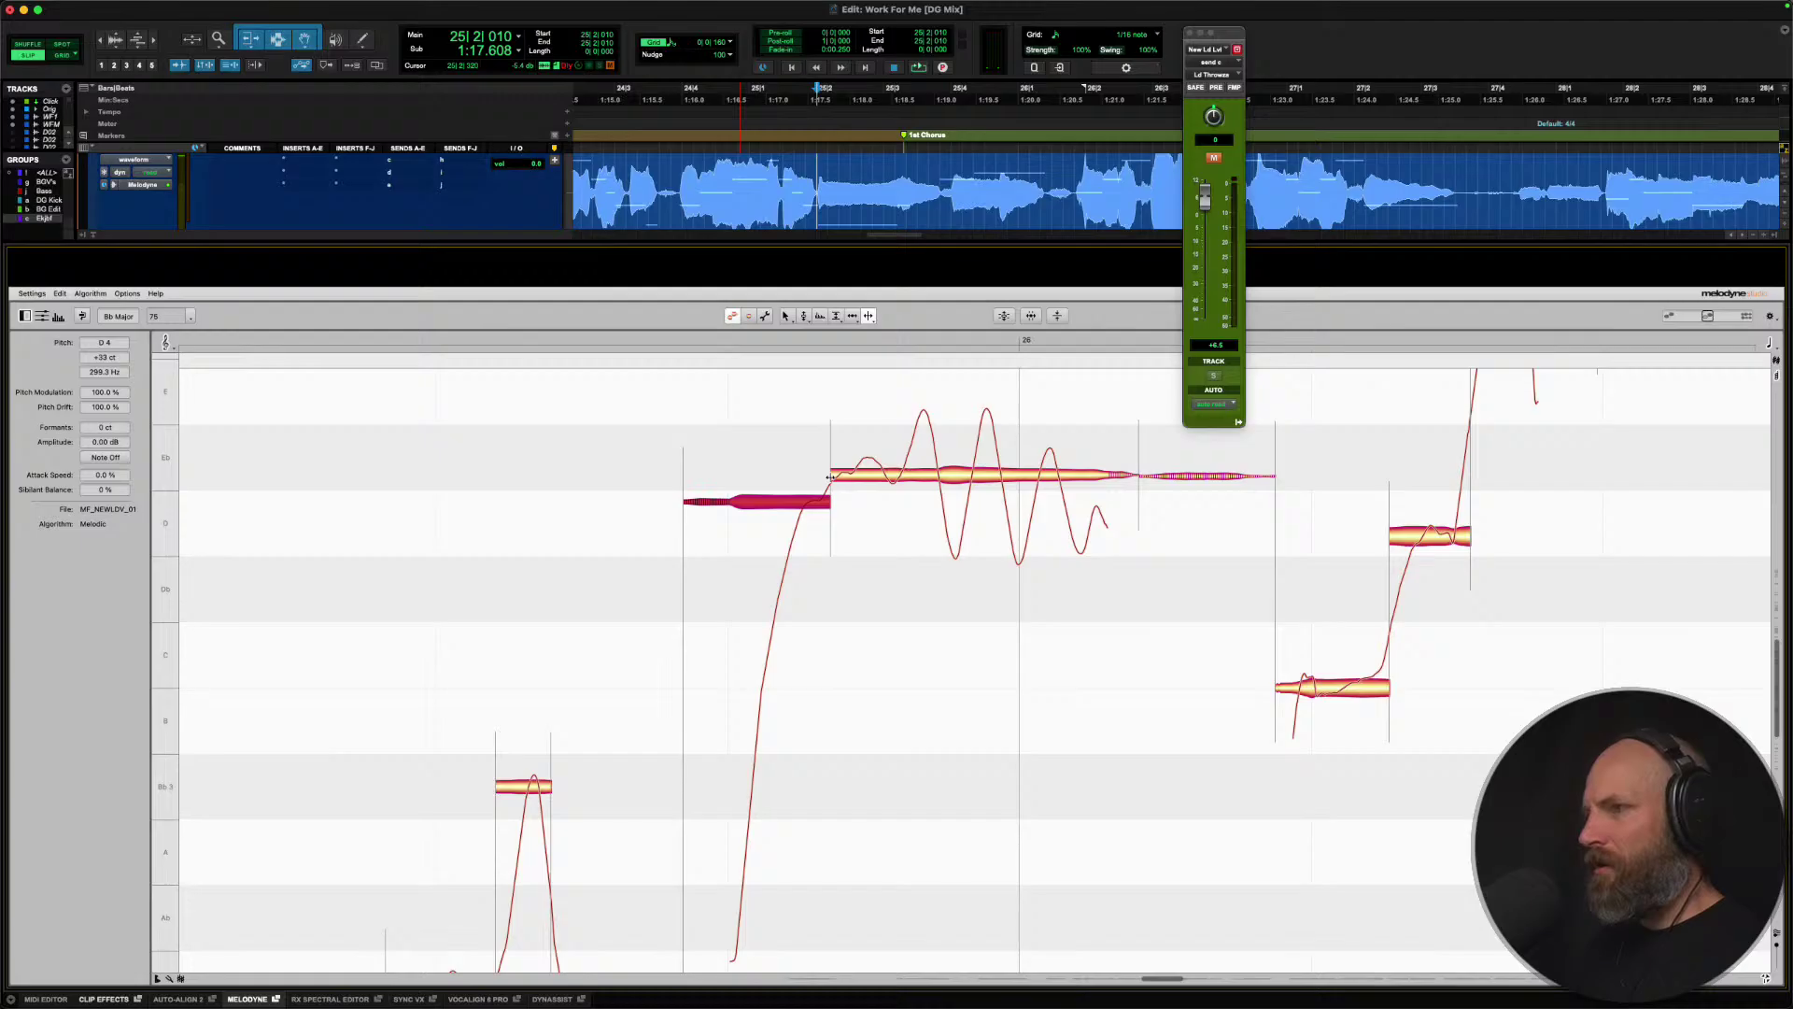
Move the separated scoop note to Eb4 and center the remaining sustained note after it on Eb4.
right_click(832, 477)
click(764, 494)
double_click(766, 500)
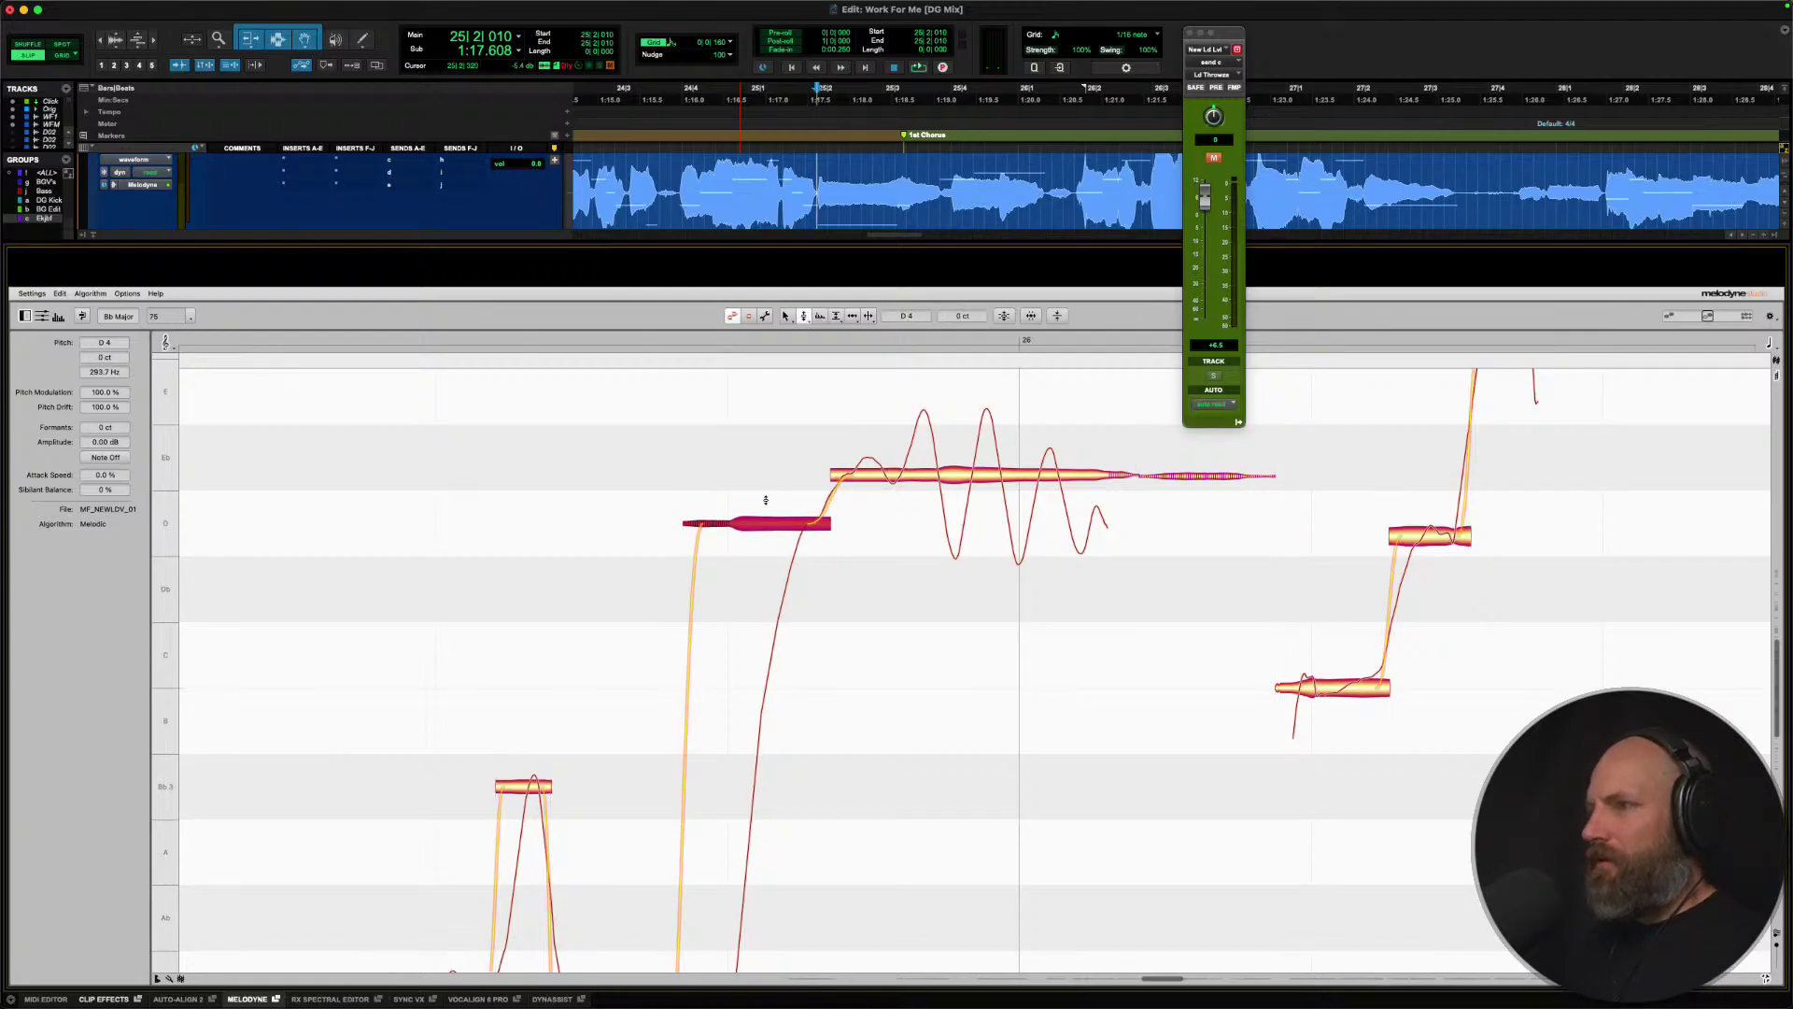
drag(763, 522, 763, 456)
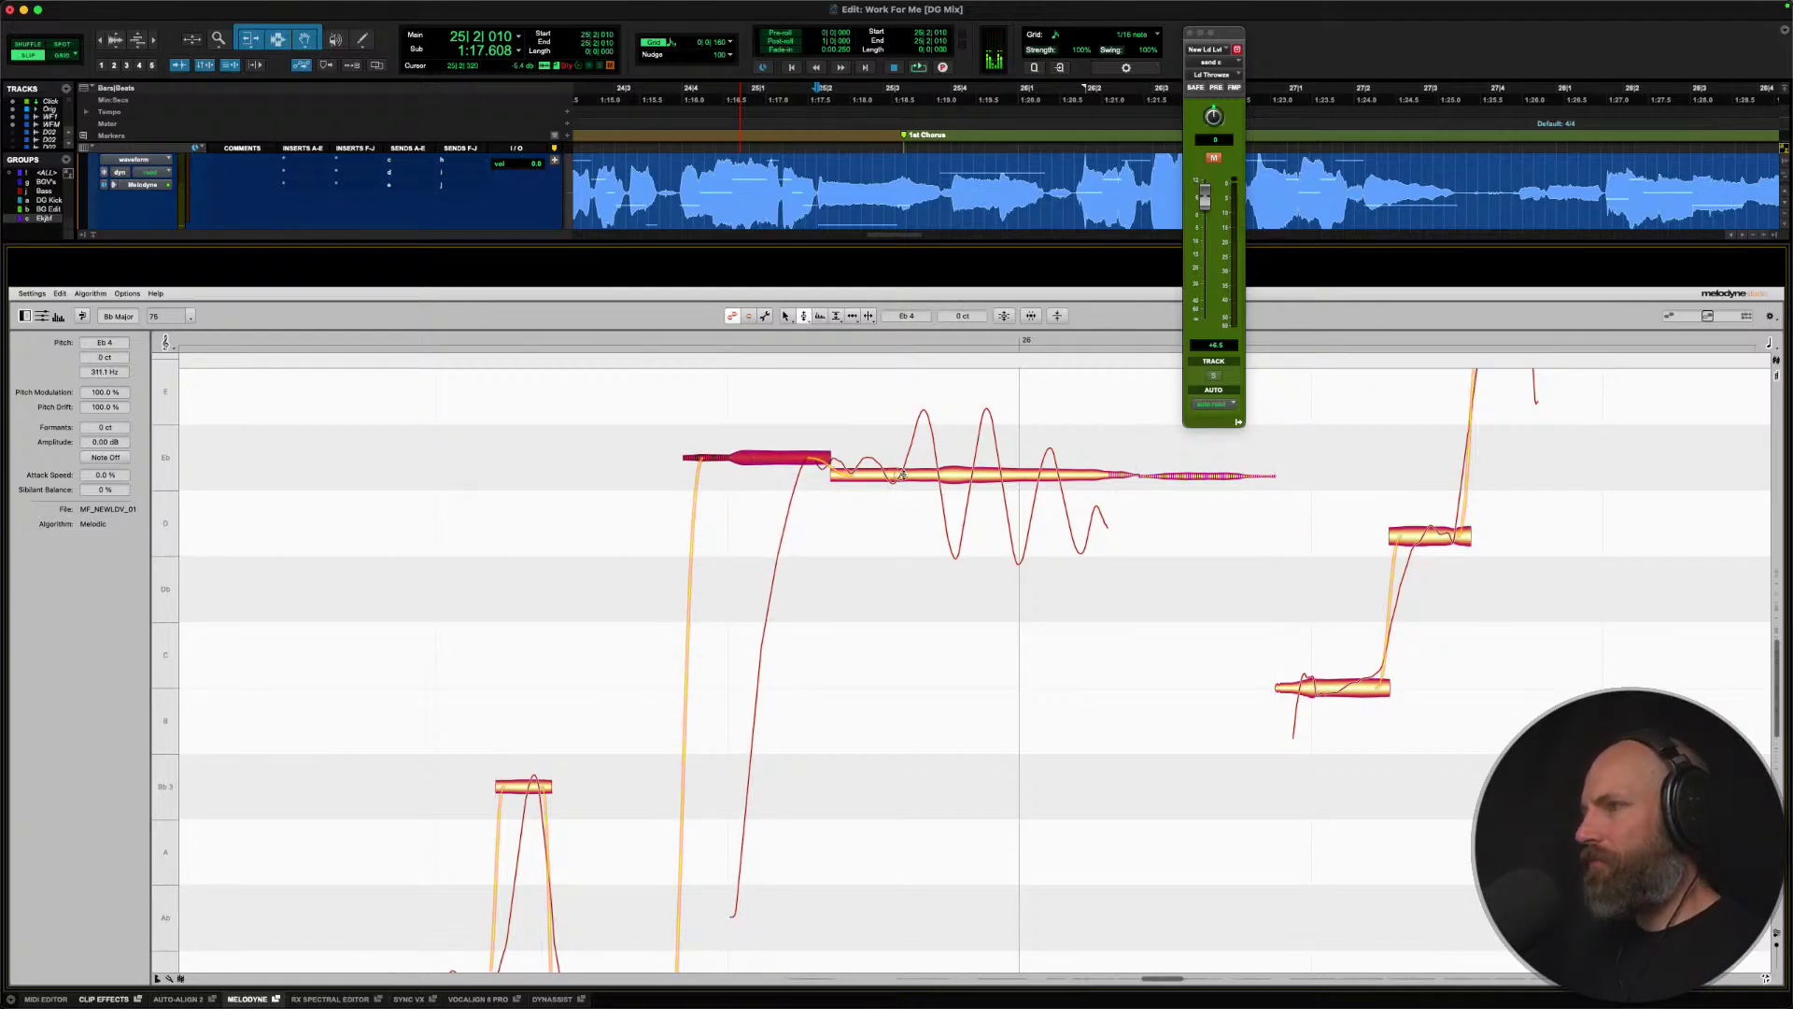
double_click(903, 475)
Separate the sustained Eb4 note where its vibrato begins and center both resulting parts on Eb4.
right_click(923, 461)
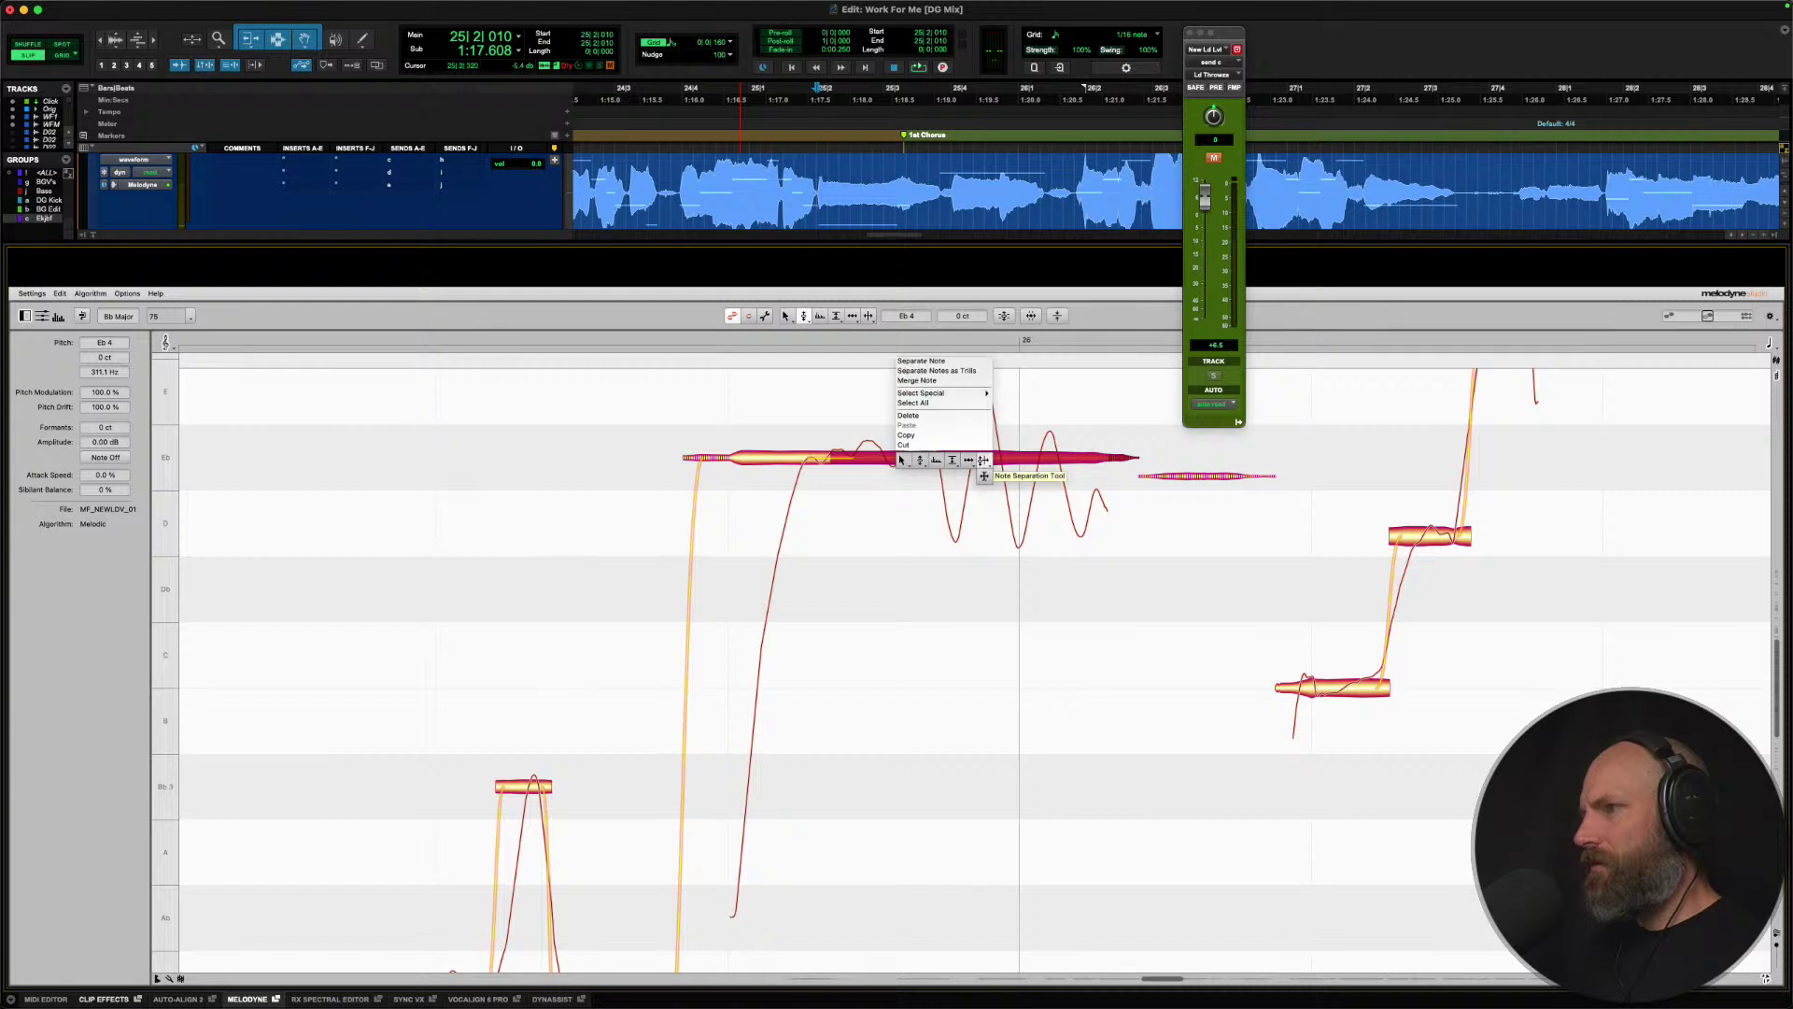
click(897, 478)
double_click(901, 455)
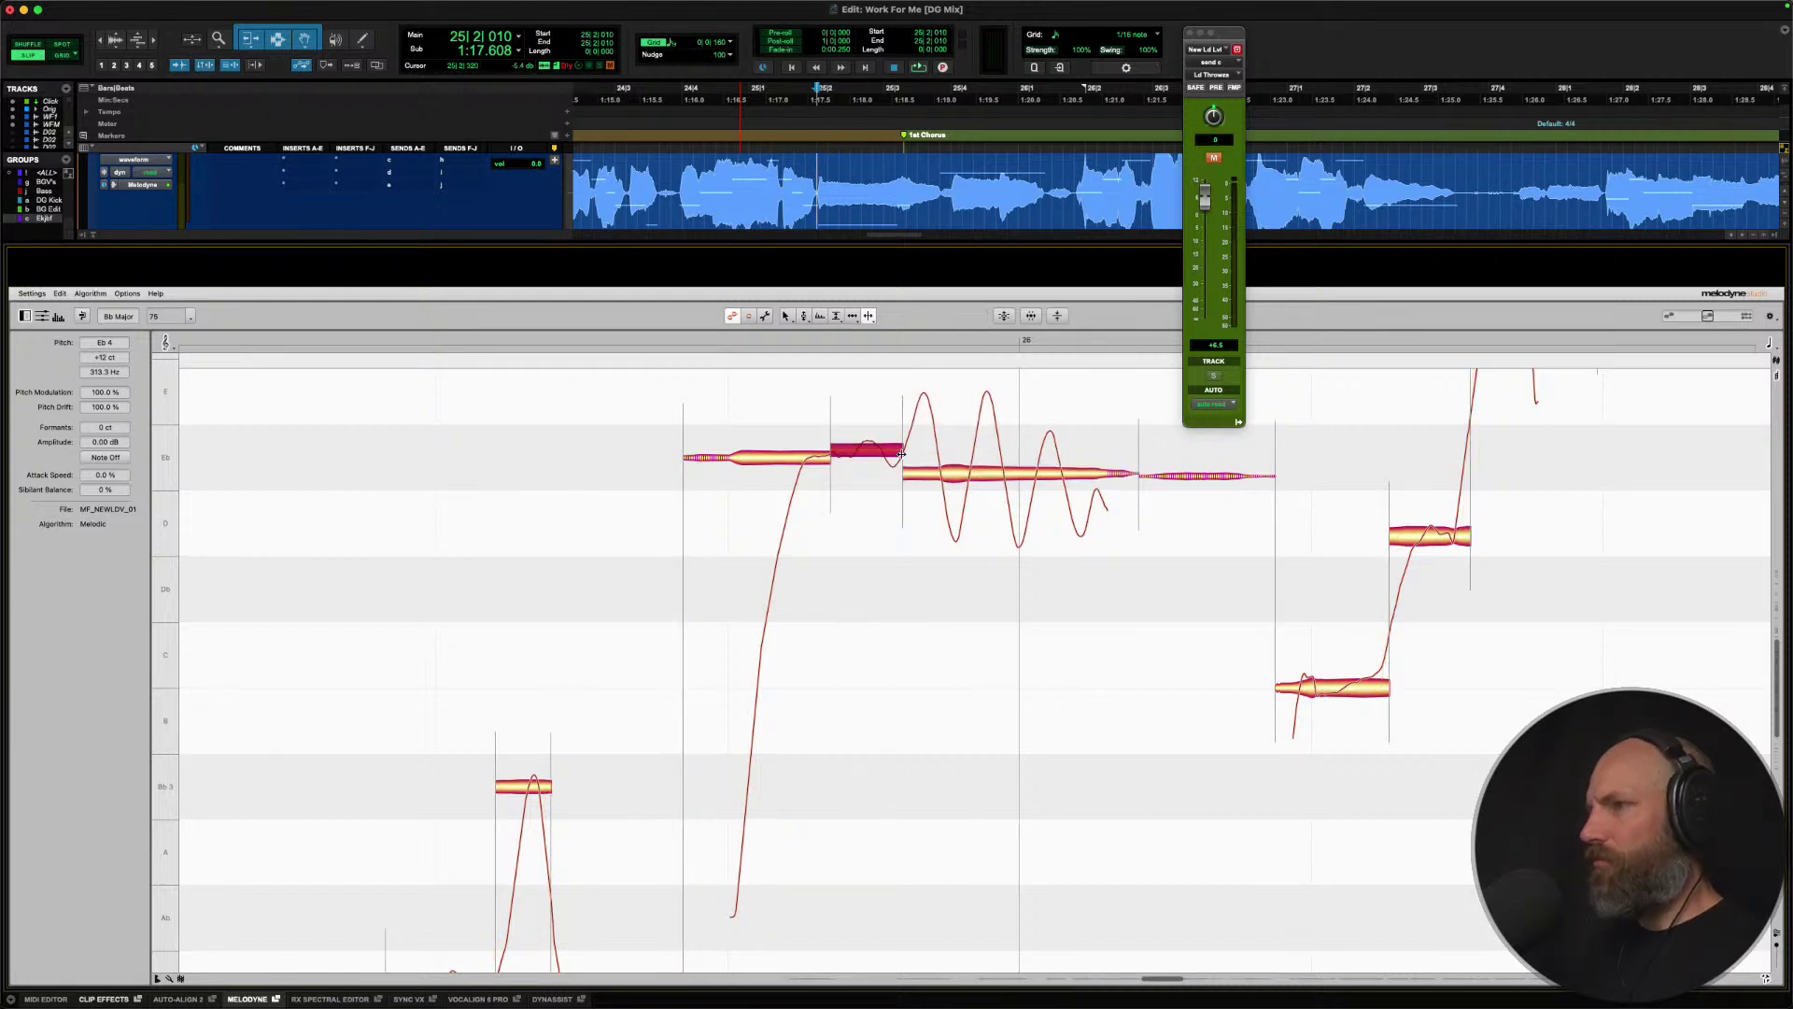
right_click(861, 455)
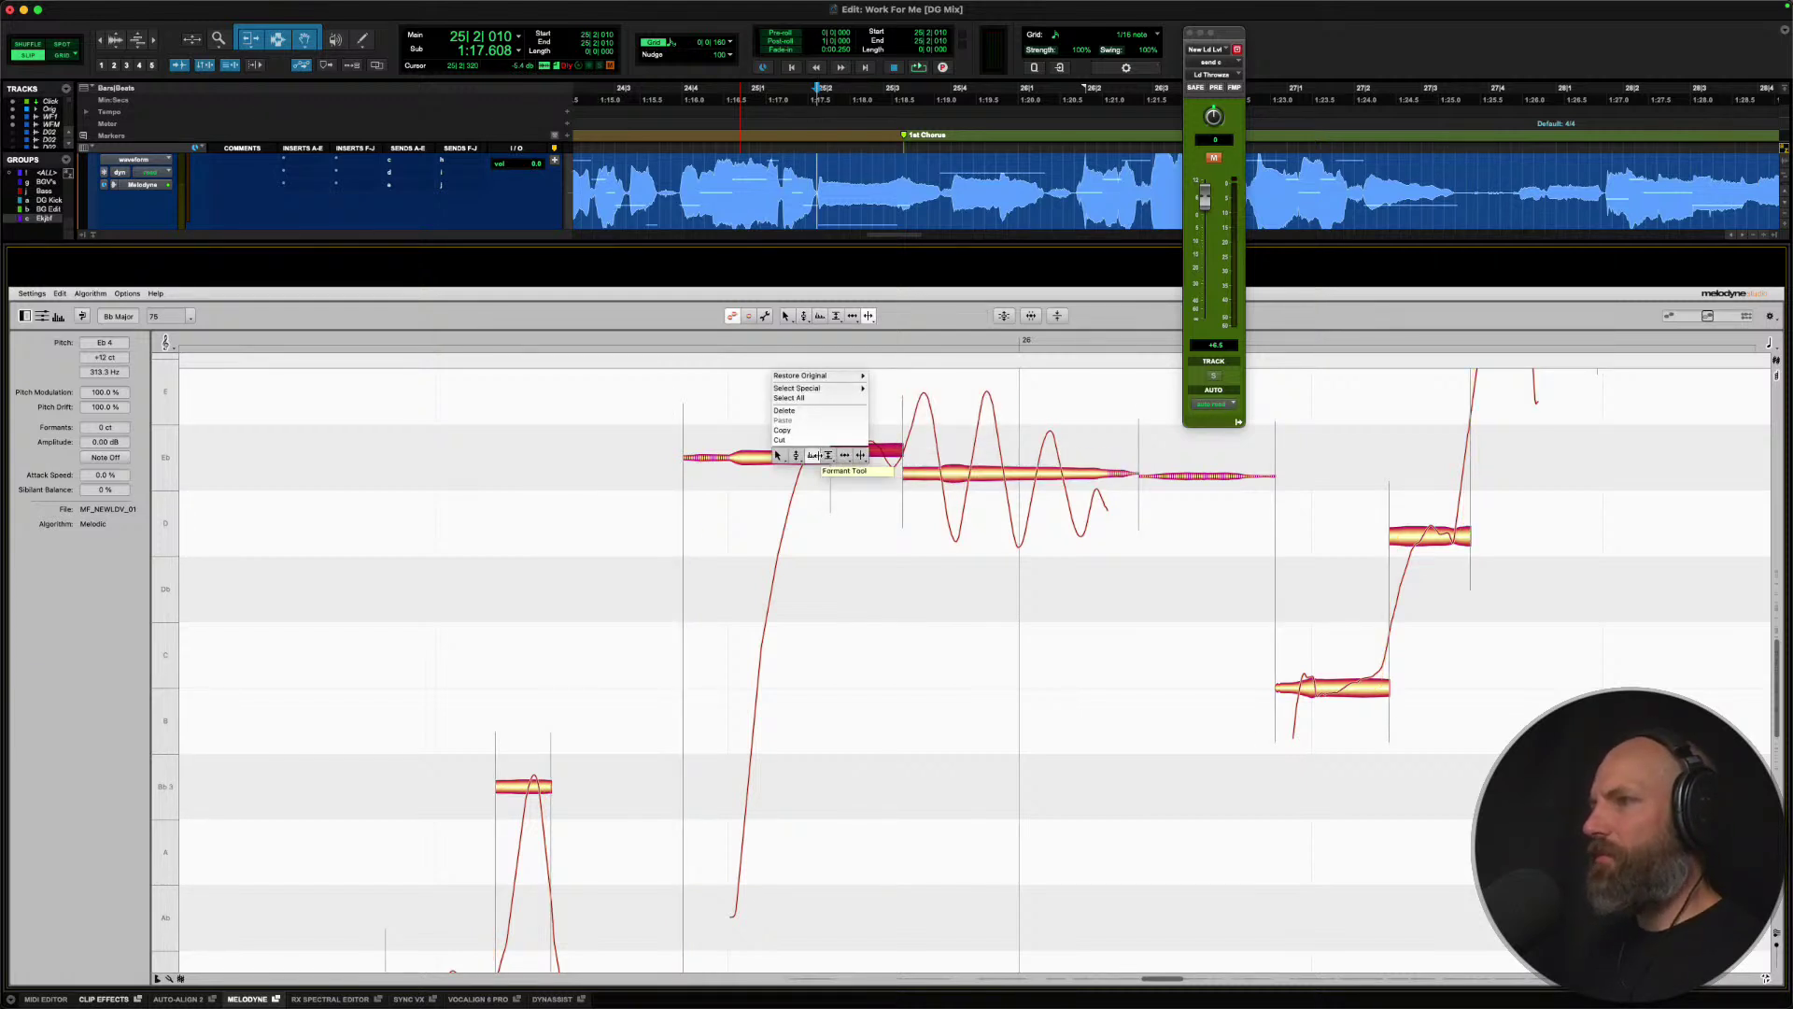
click(845, 458)
double_click(844, 455)
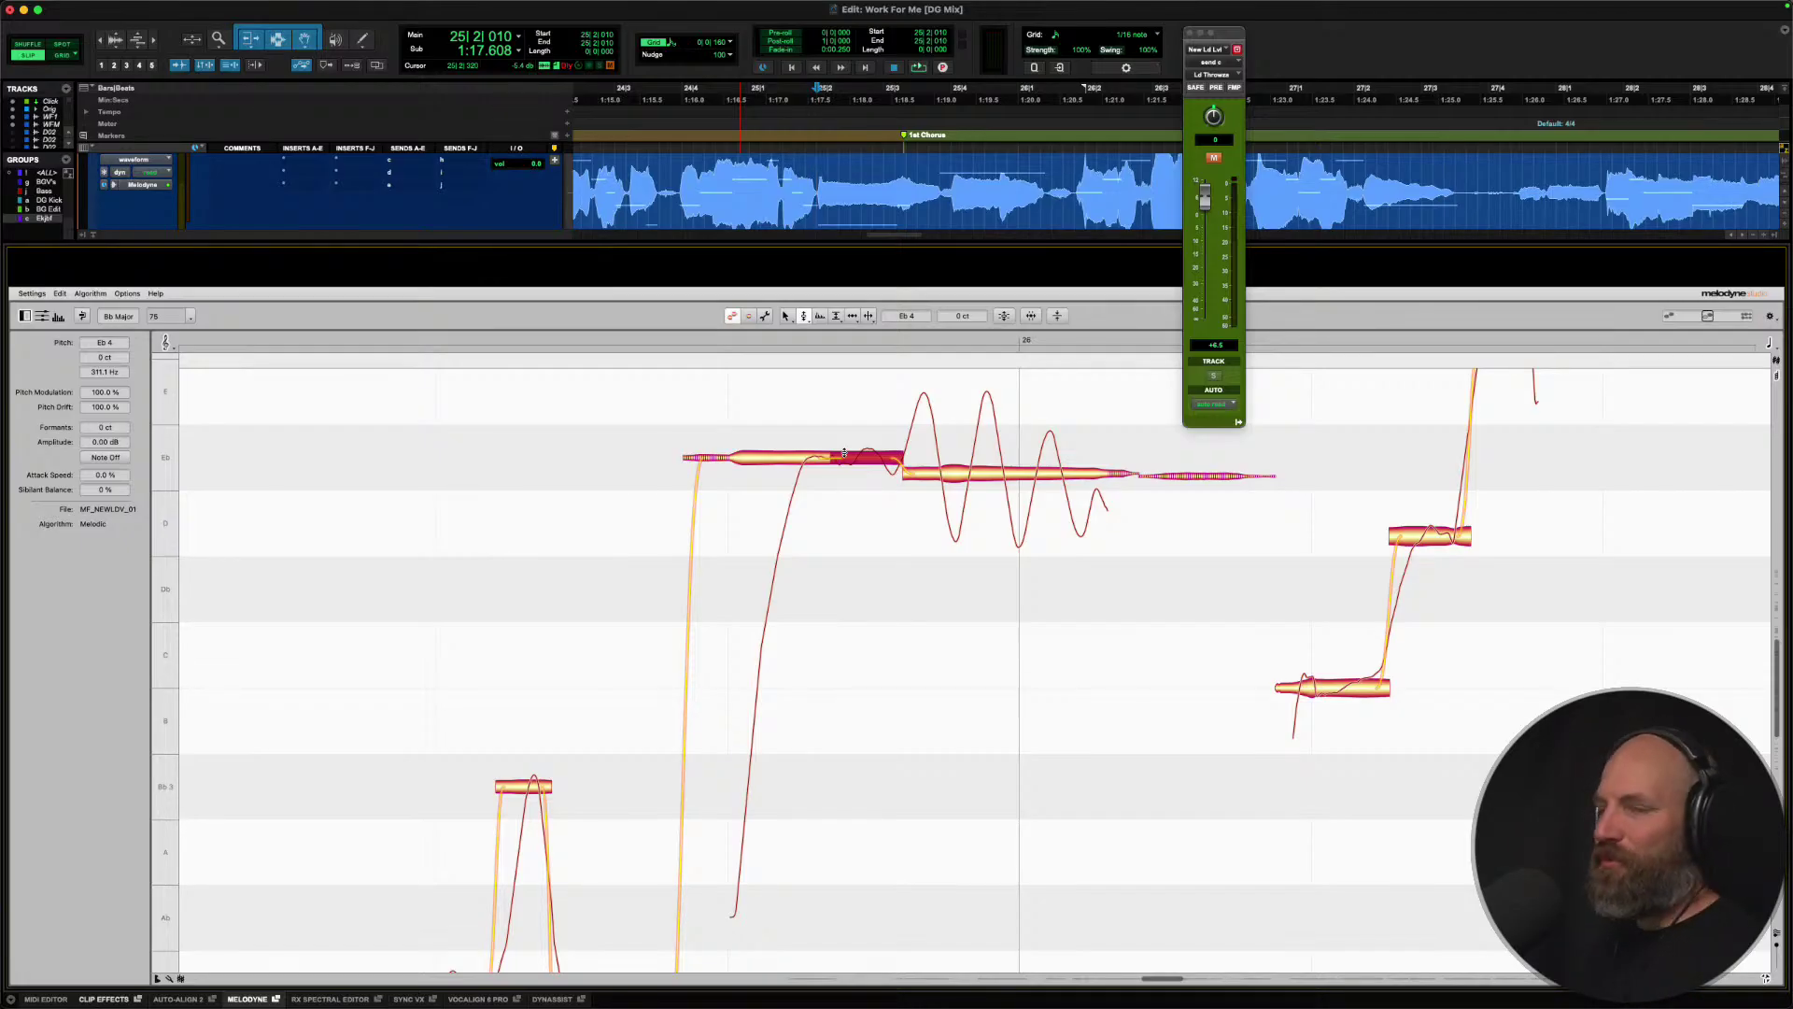
click(982, 470)
double_click(979, 472)
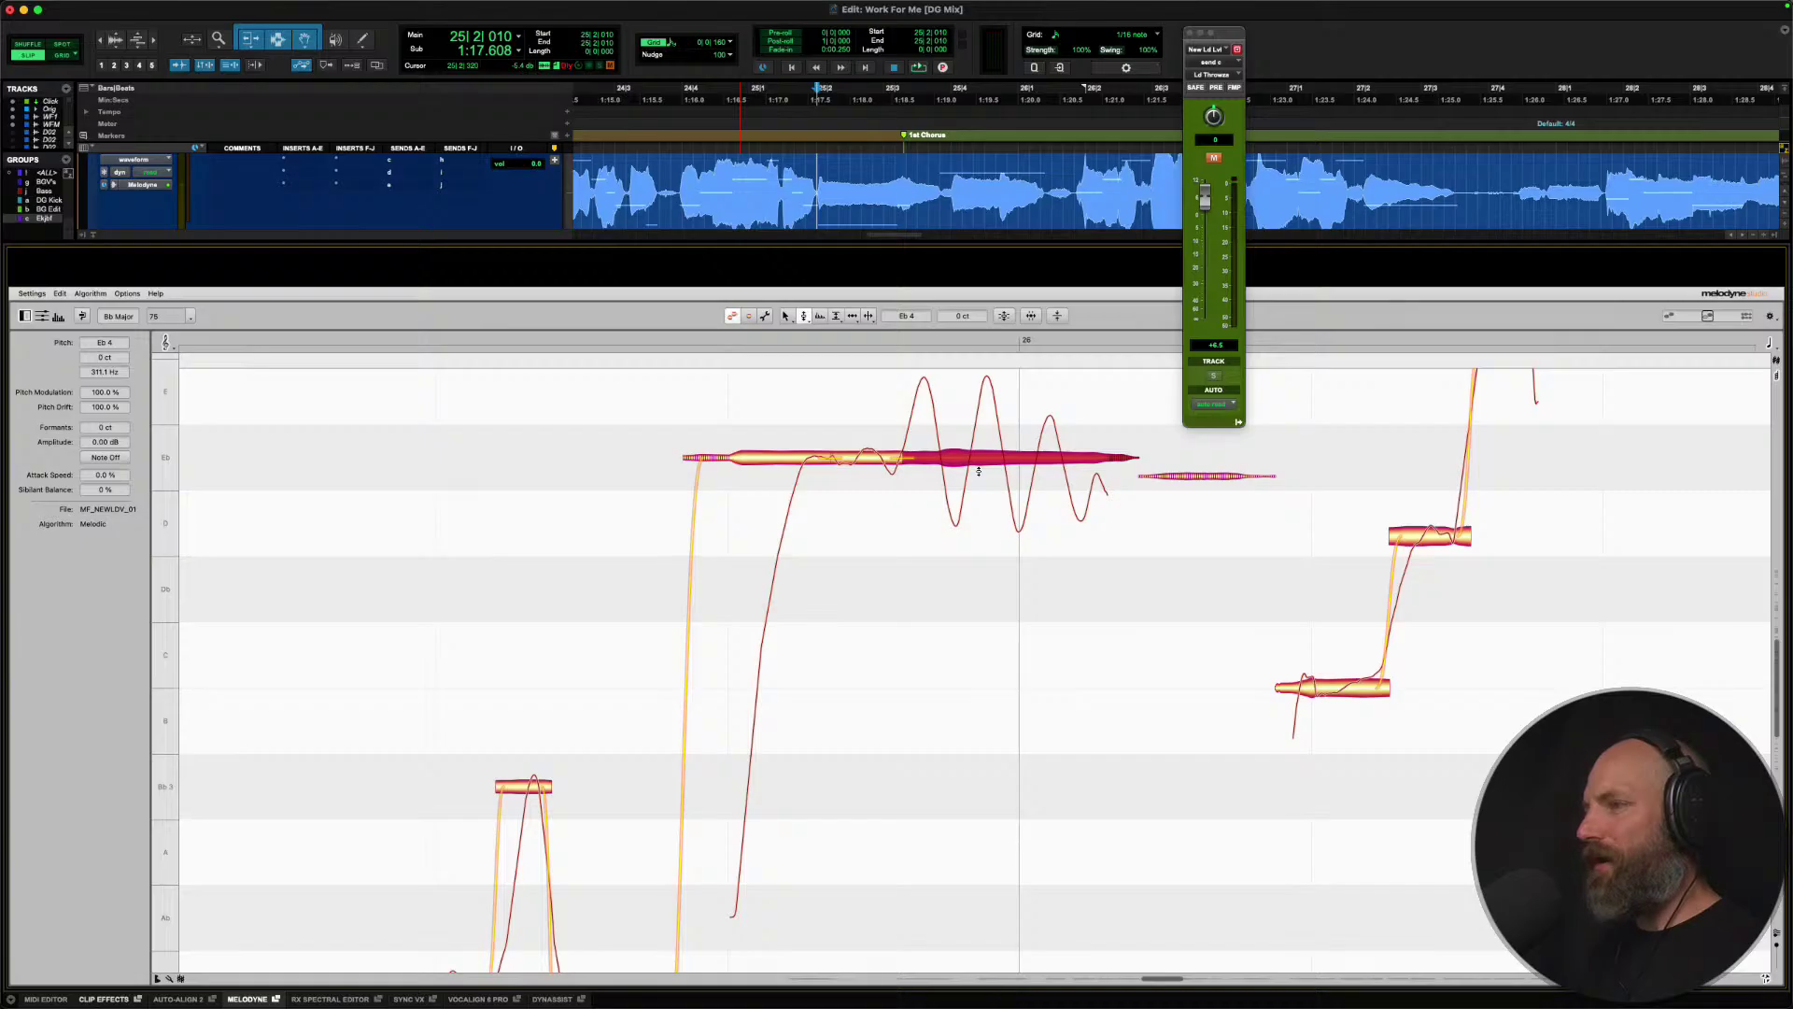
Set the pitch drift of the vibrato part of the Eb4 note to about -161% with the Pitch Drift Tool.
right_click(974, 463)
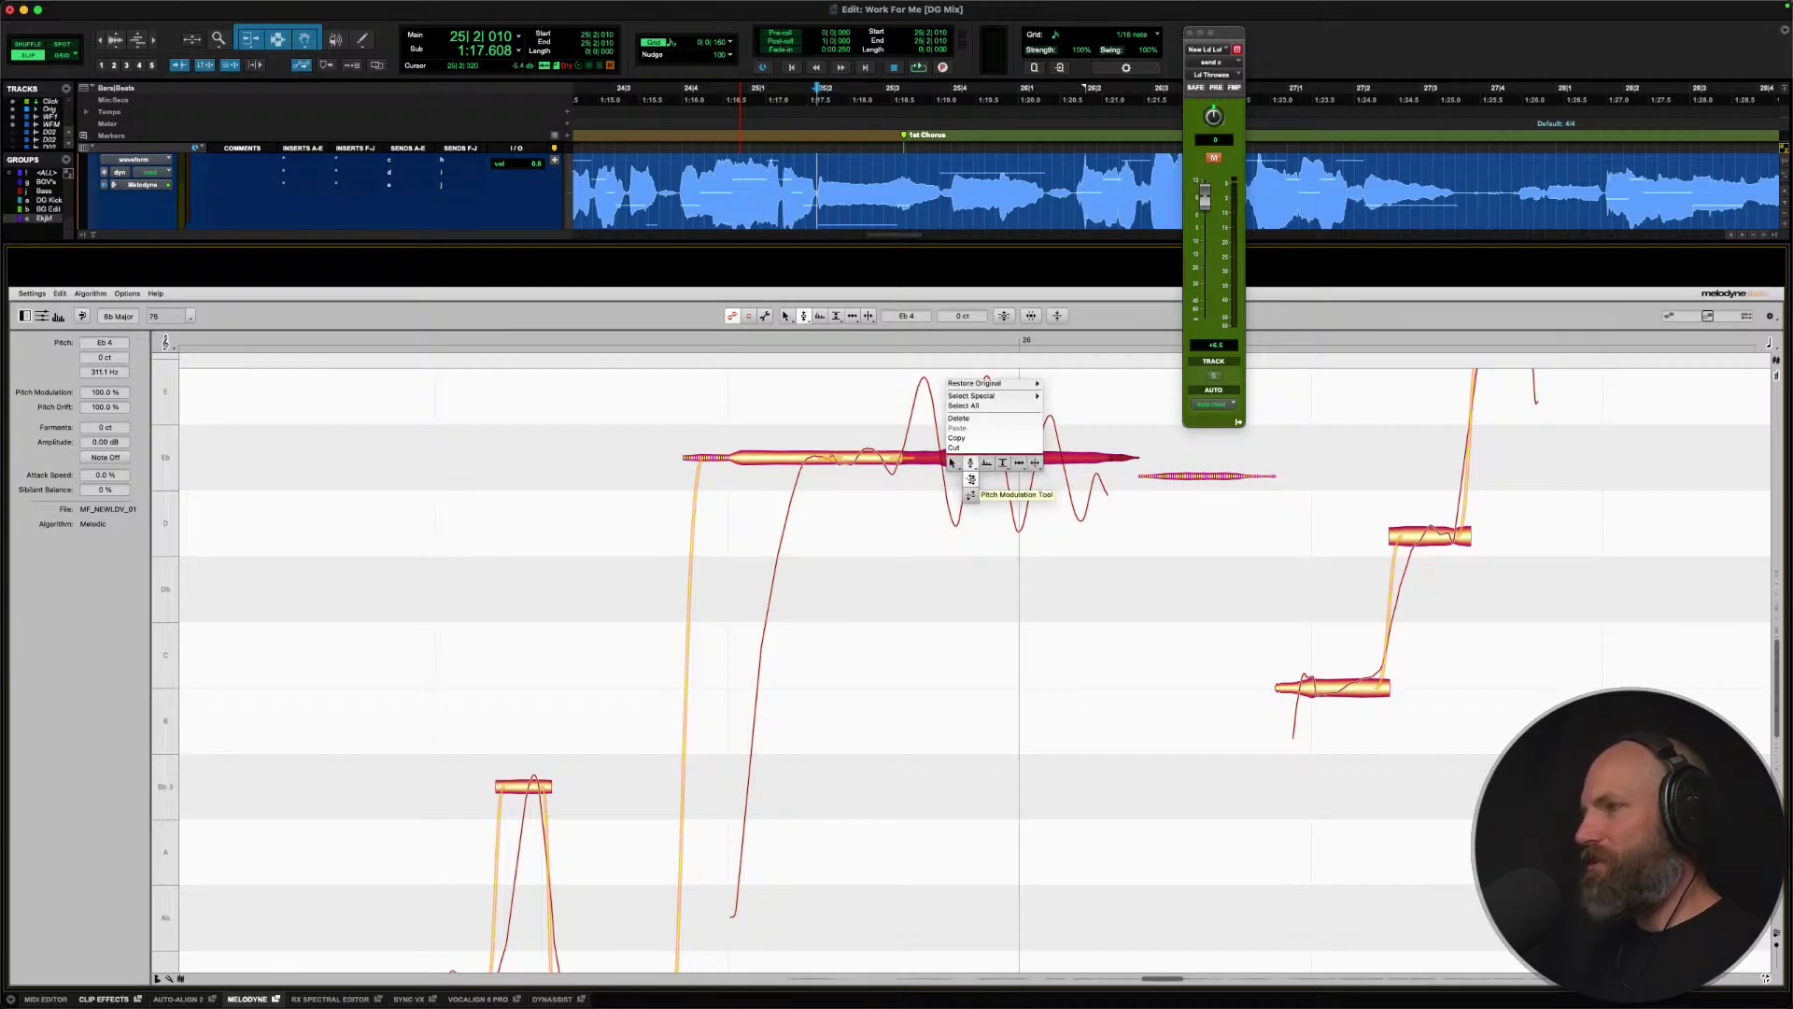
click(967, 498)
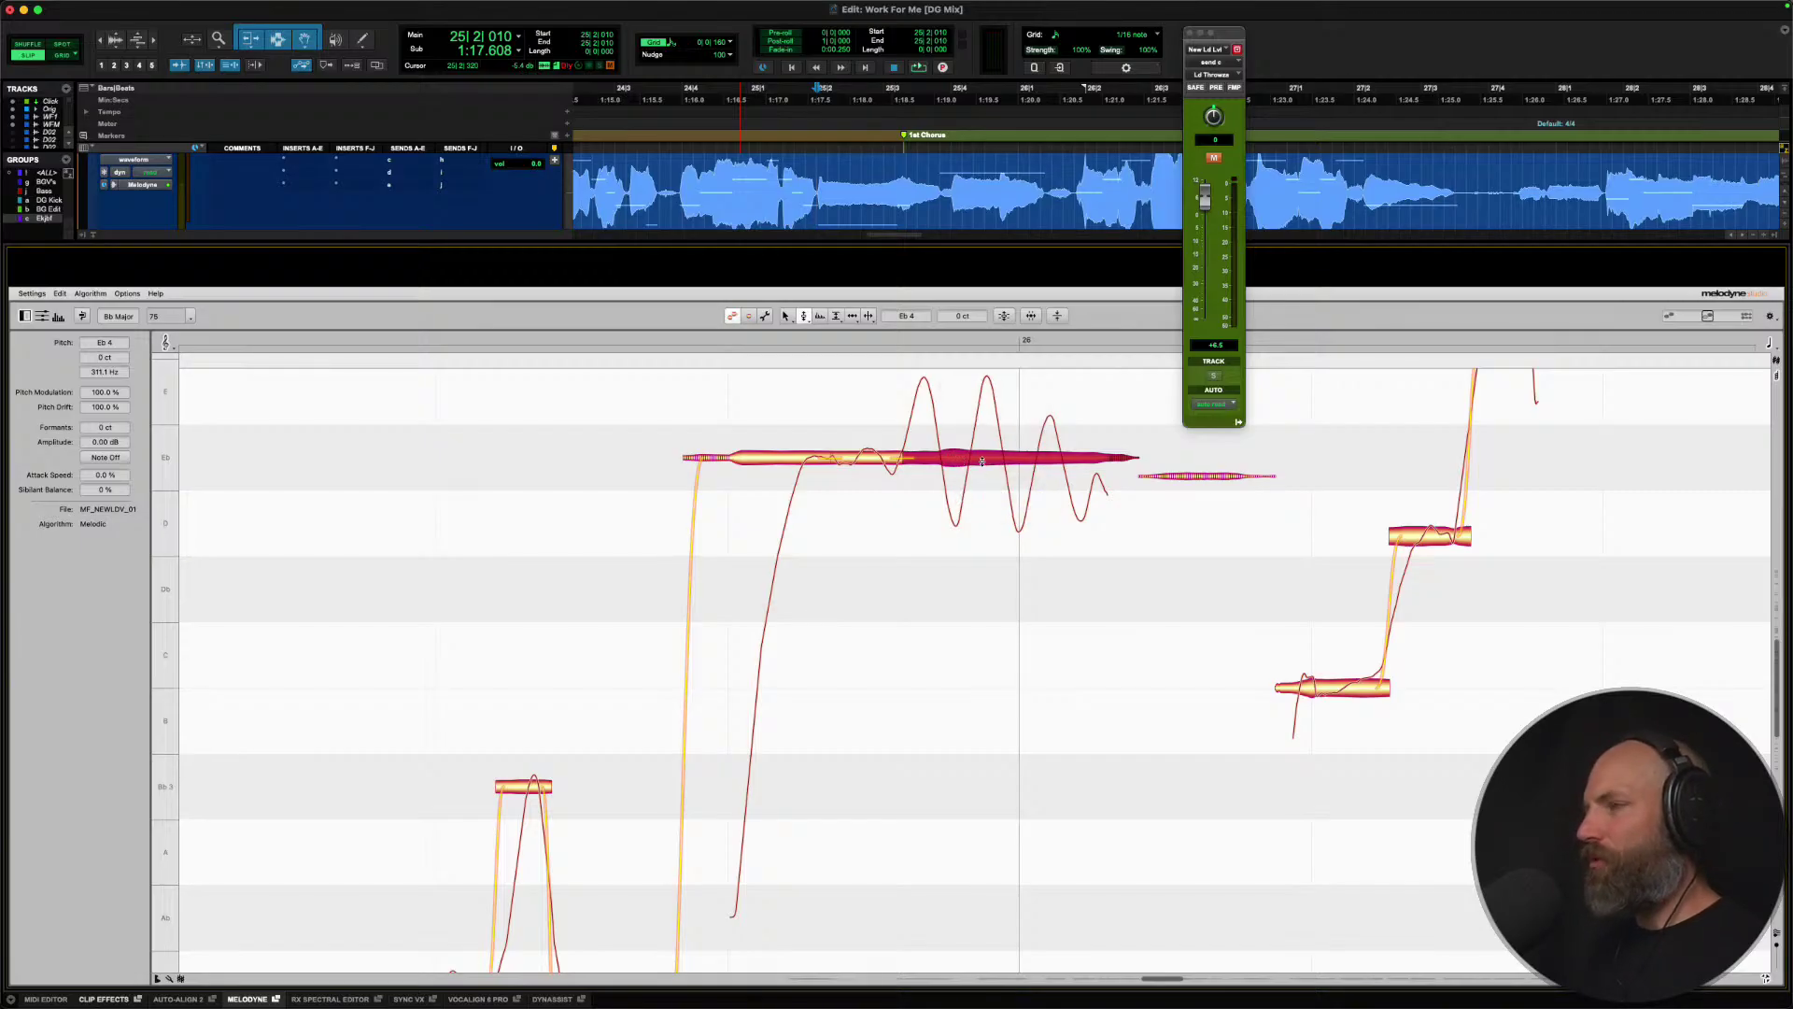
right_click(985, 460)
click(982, 466)
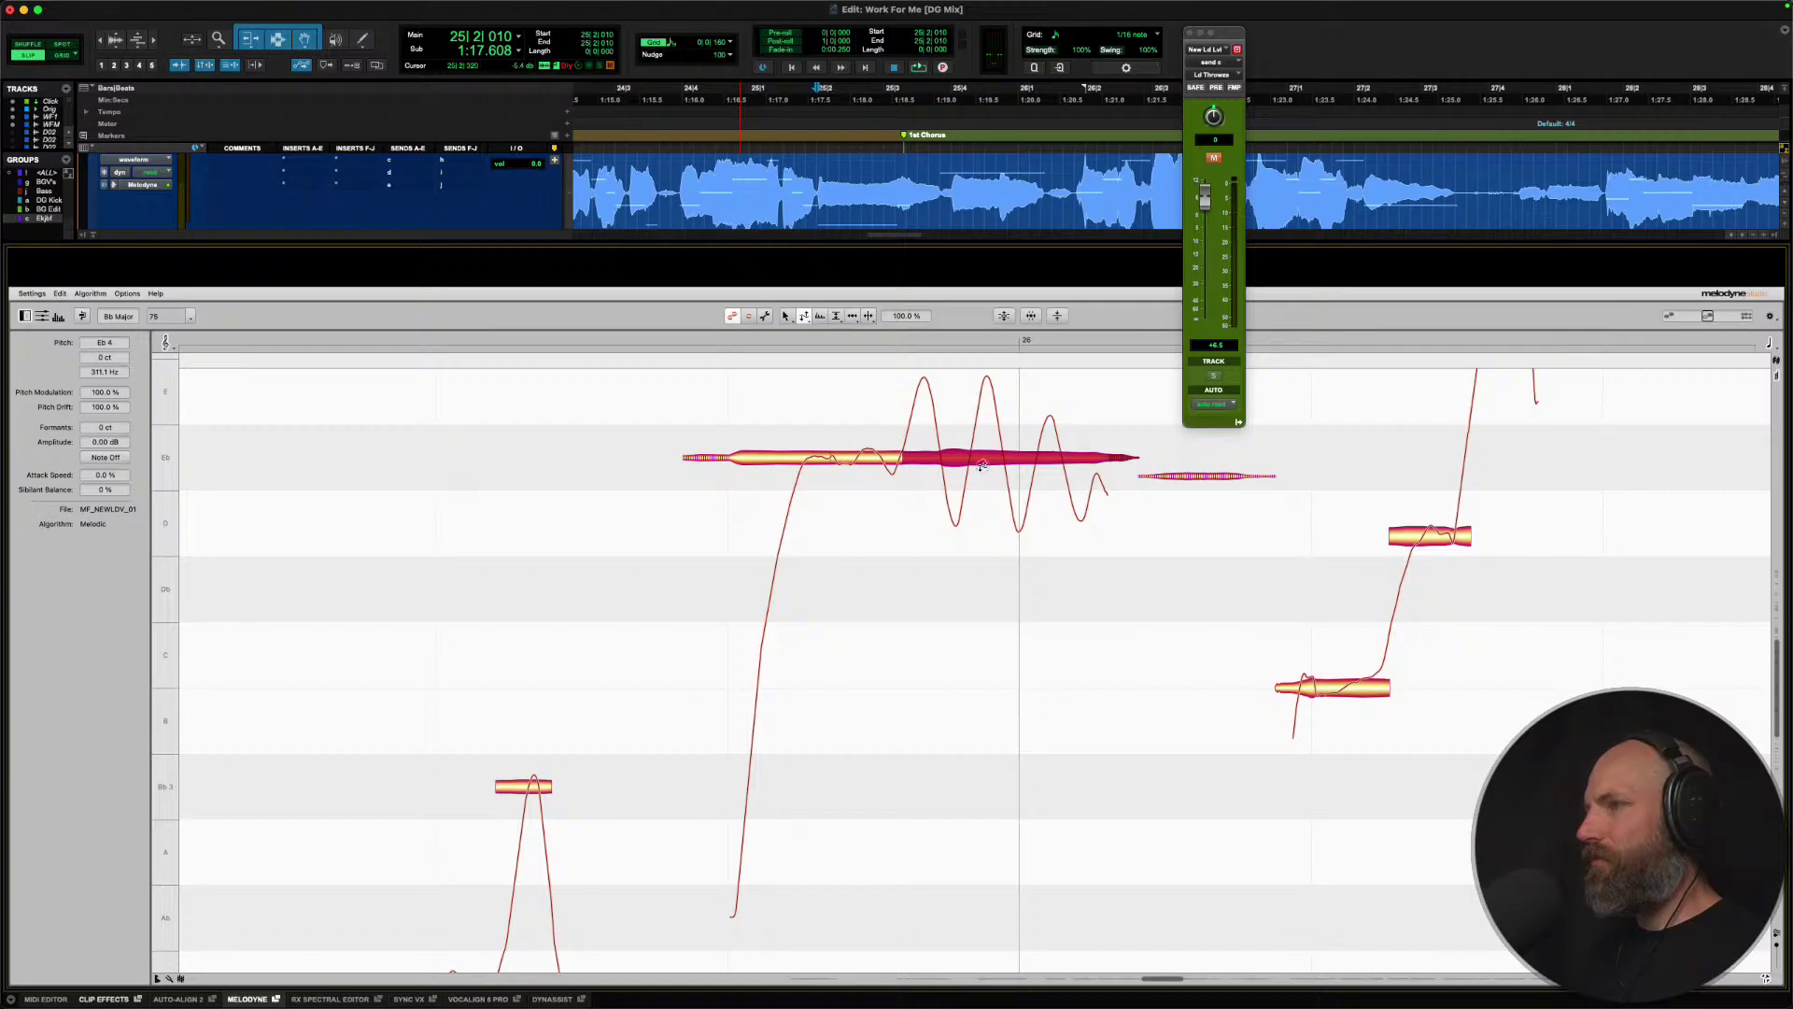
drag(979, 511, 969, 630)
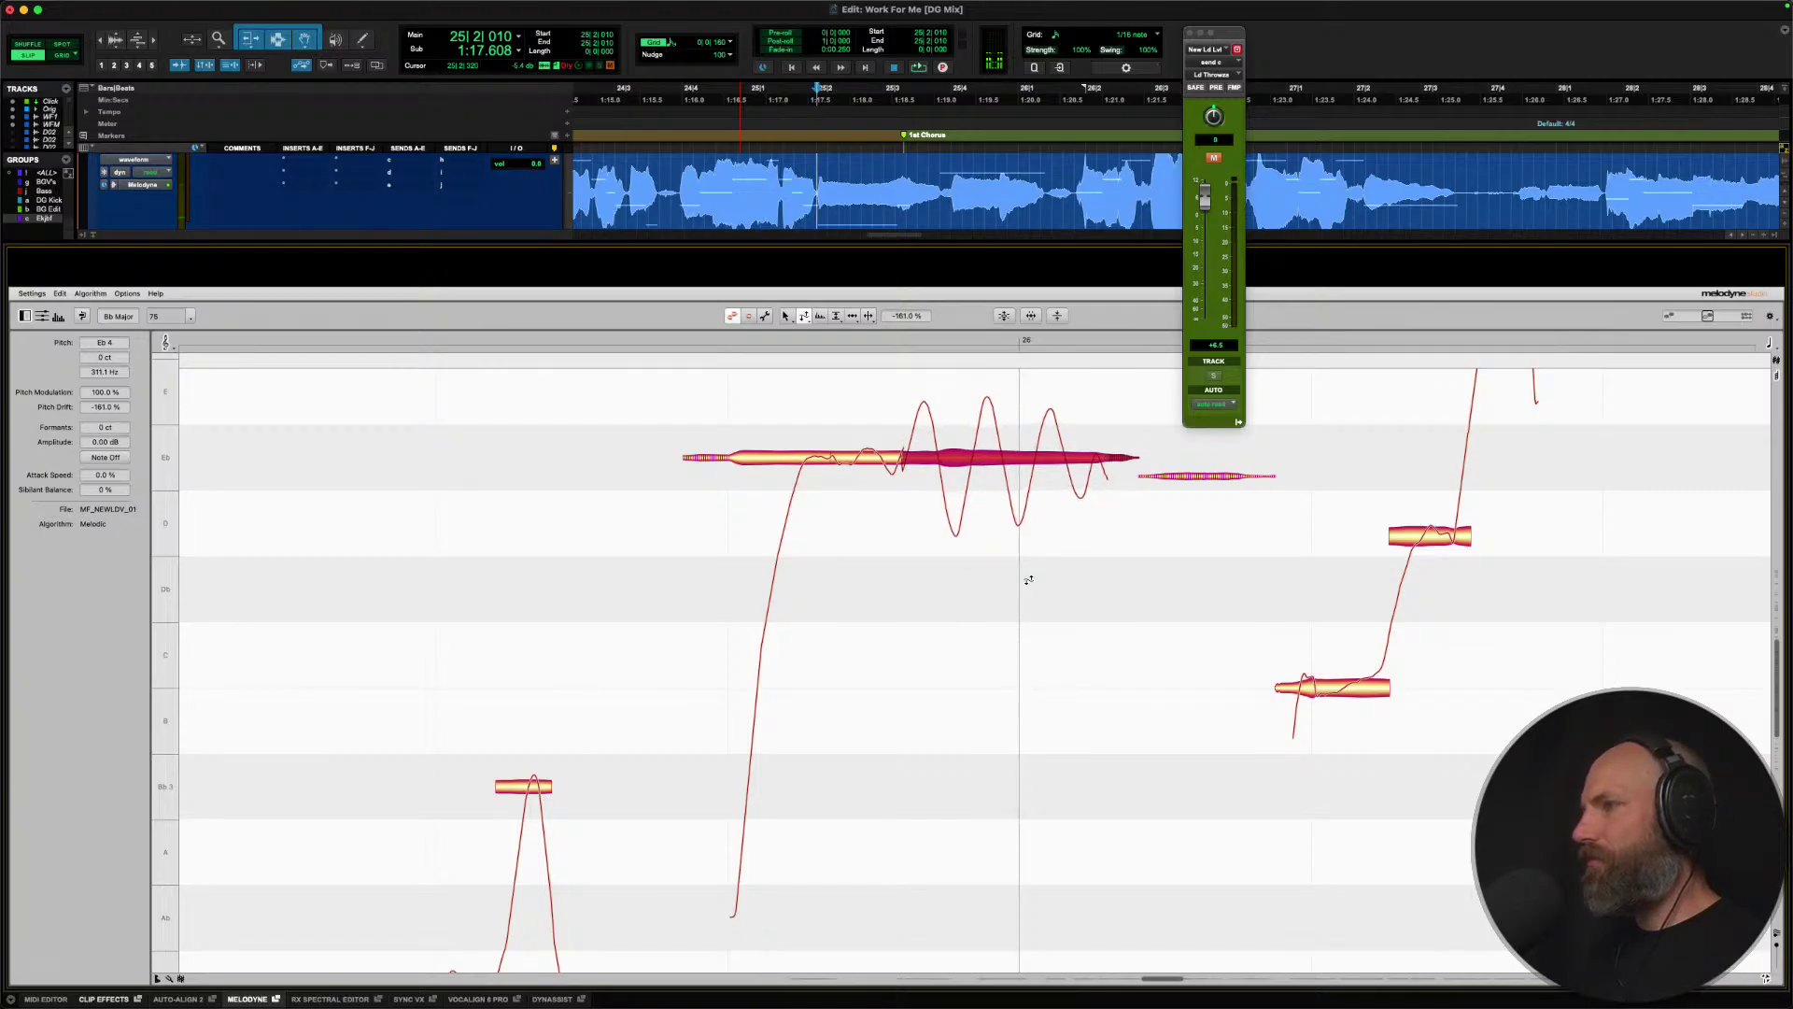
Separate the scoop note near its end, where the curve reaches Eb4, and snap its first part to D4.
right_click(781, 463)
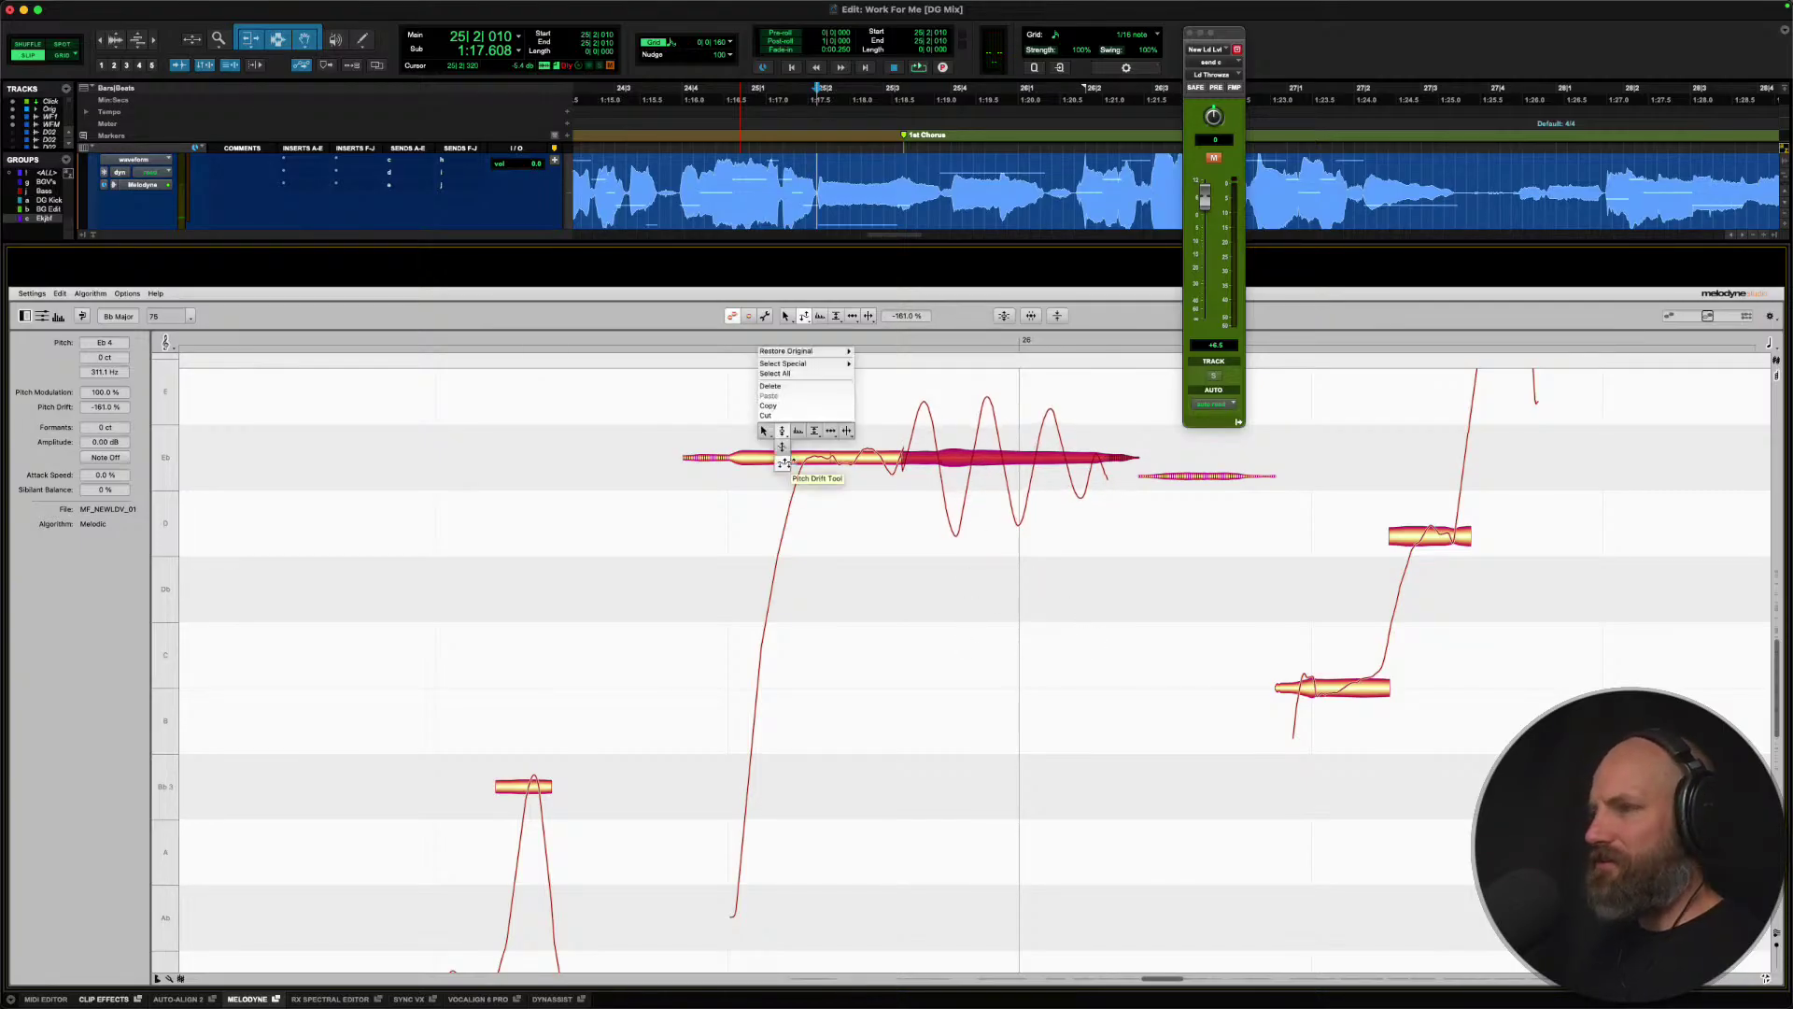
click(848, 439)
double_click(803, 461)
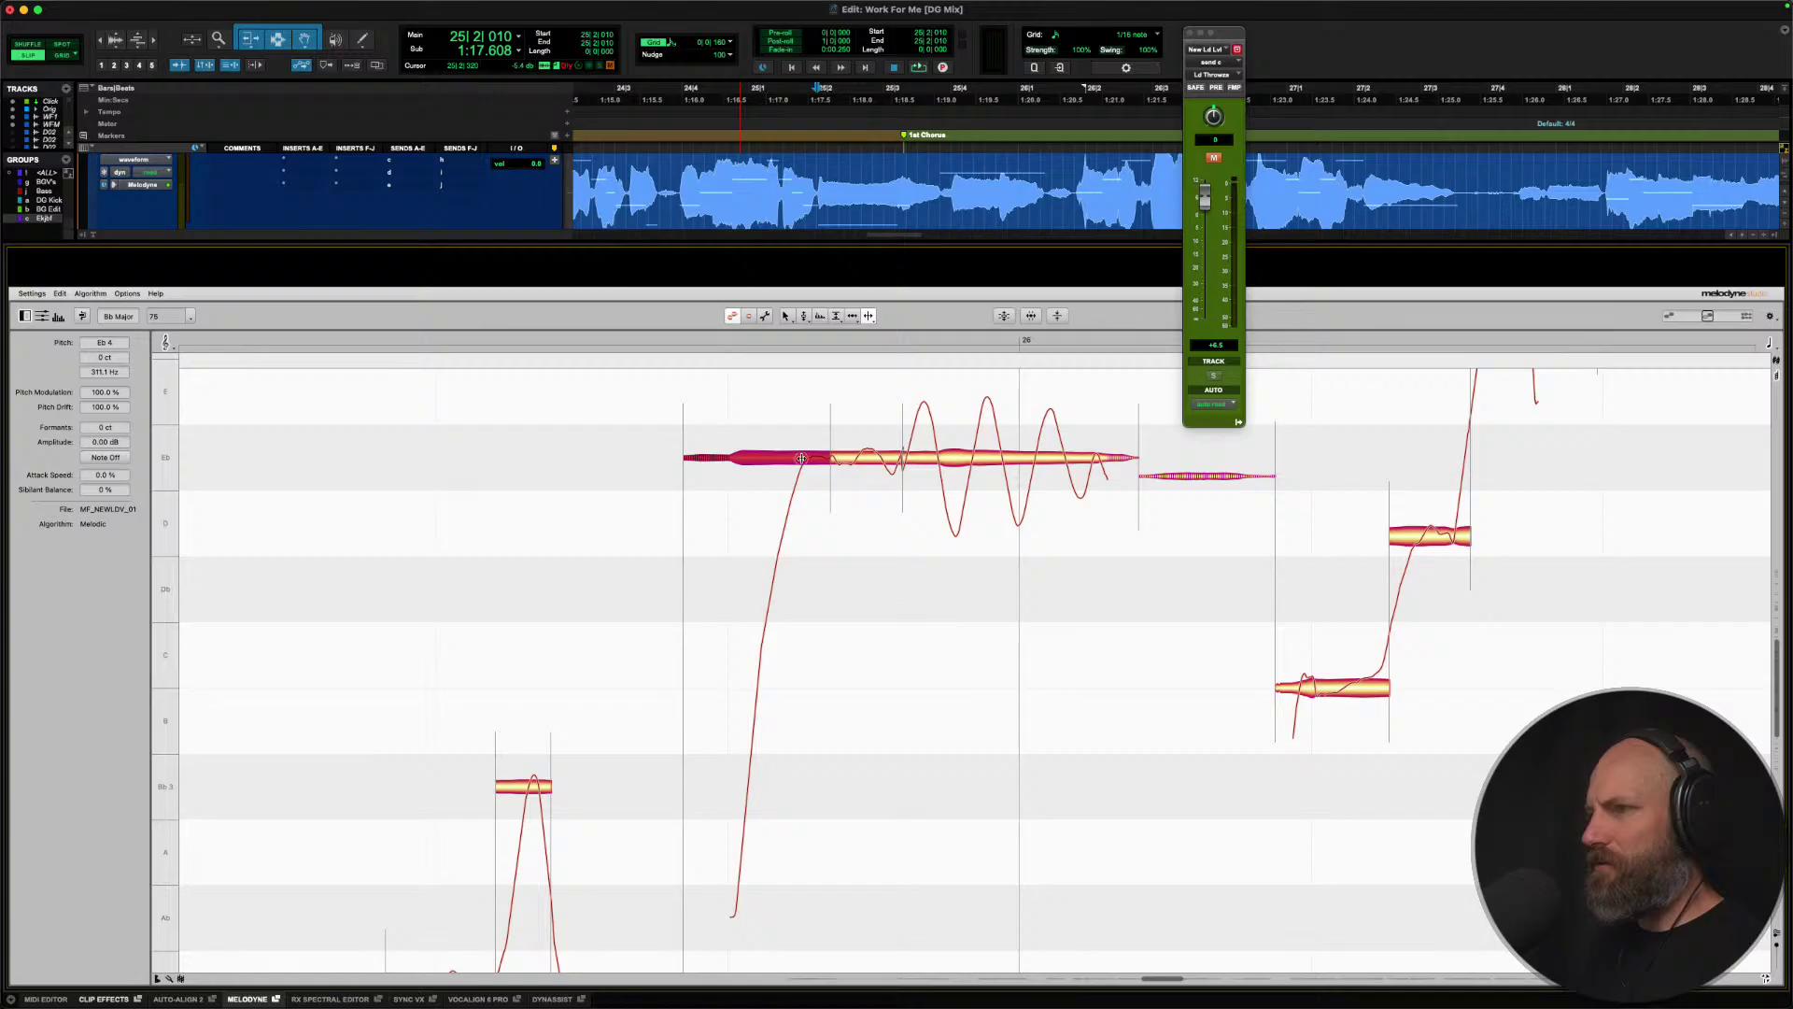
right_click(802, 462)
click(737, 490)
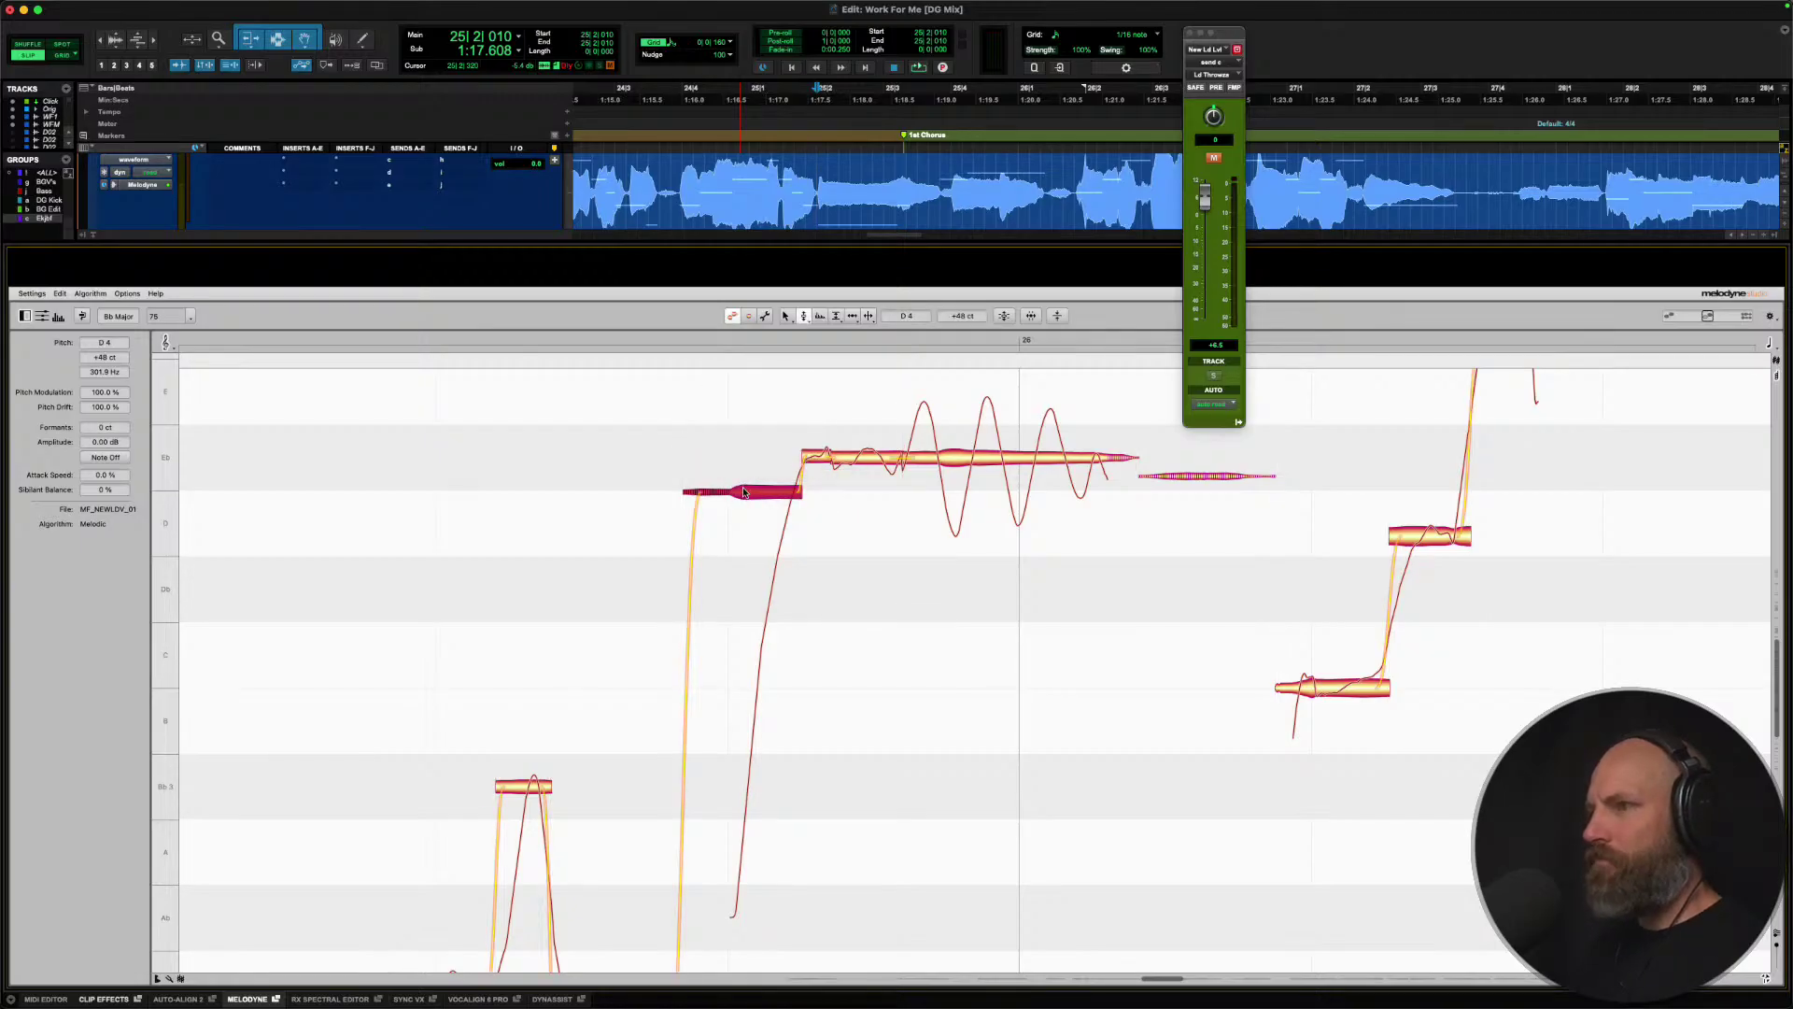
double_click(747, 491)
Try raising the first scoop part to Eb4 and centering the short note after it, and audition the result.
drag(761, 521, 771, 463)
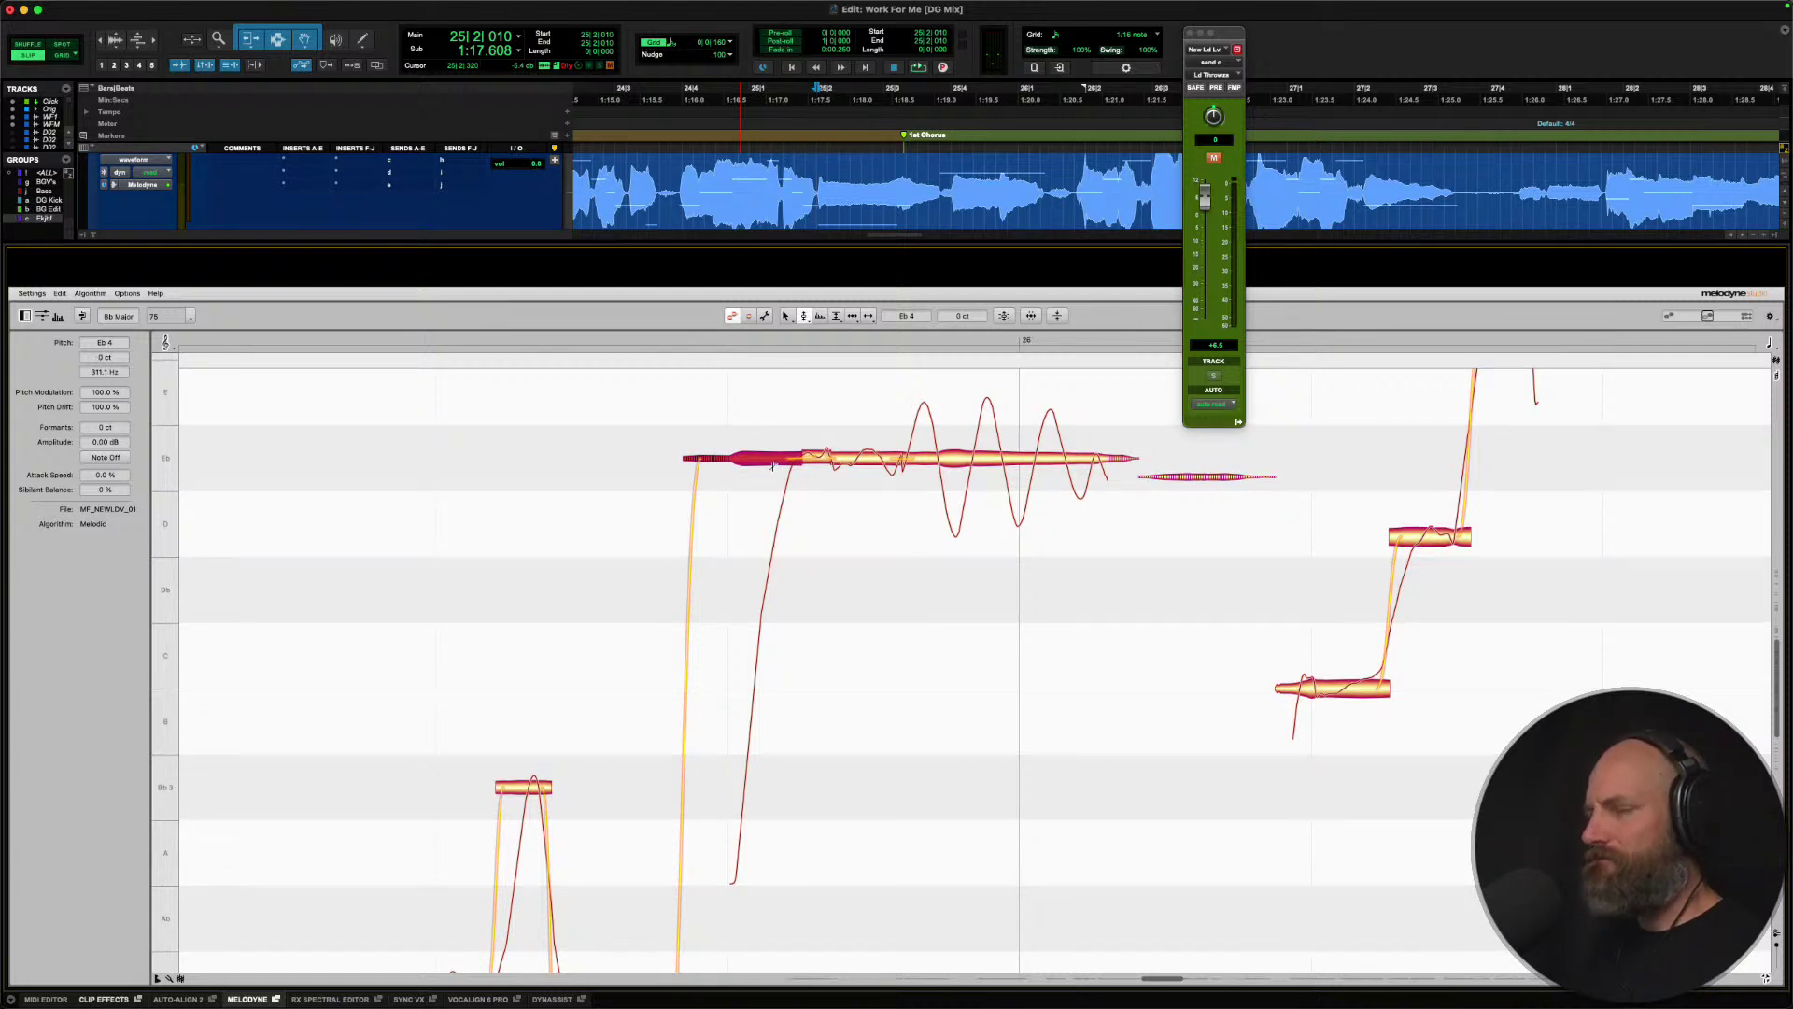
scroll(772, 465, down, 1)
click(817, 432)
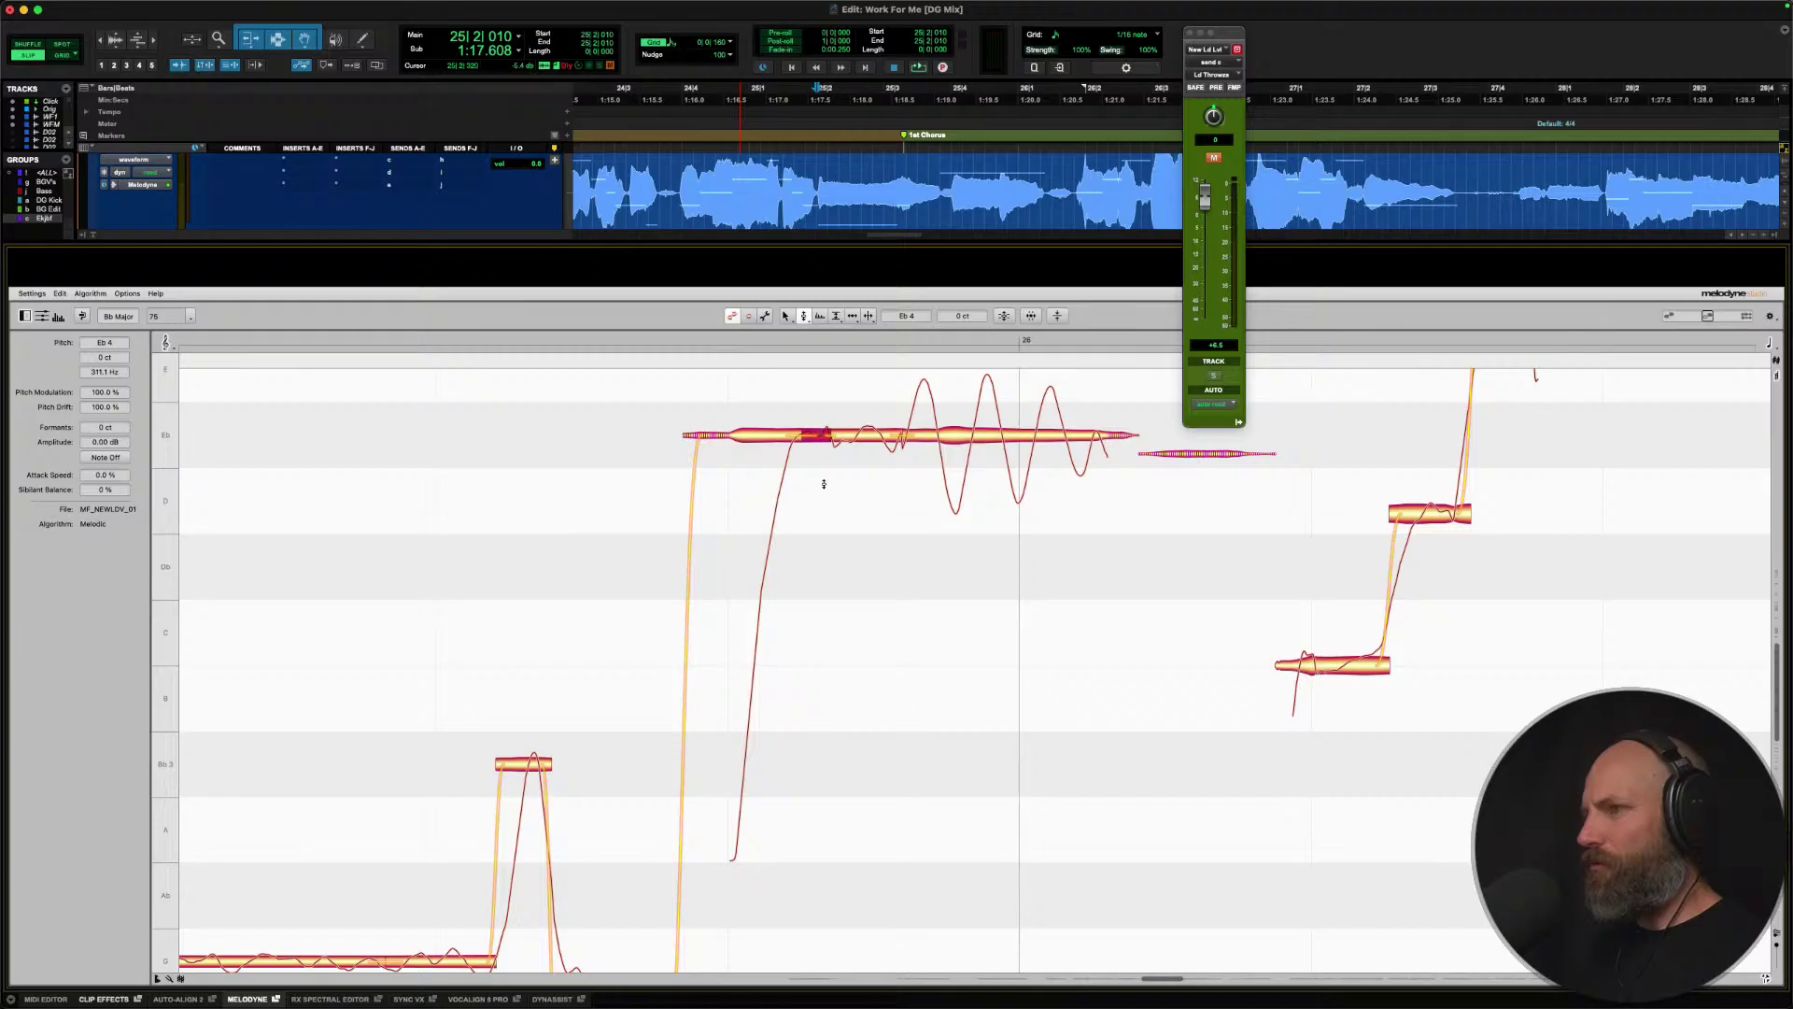
key(space)
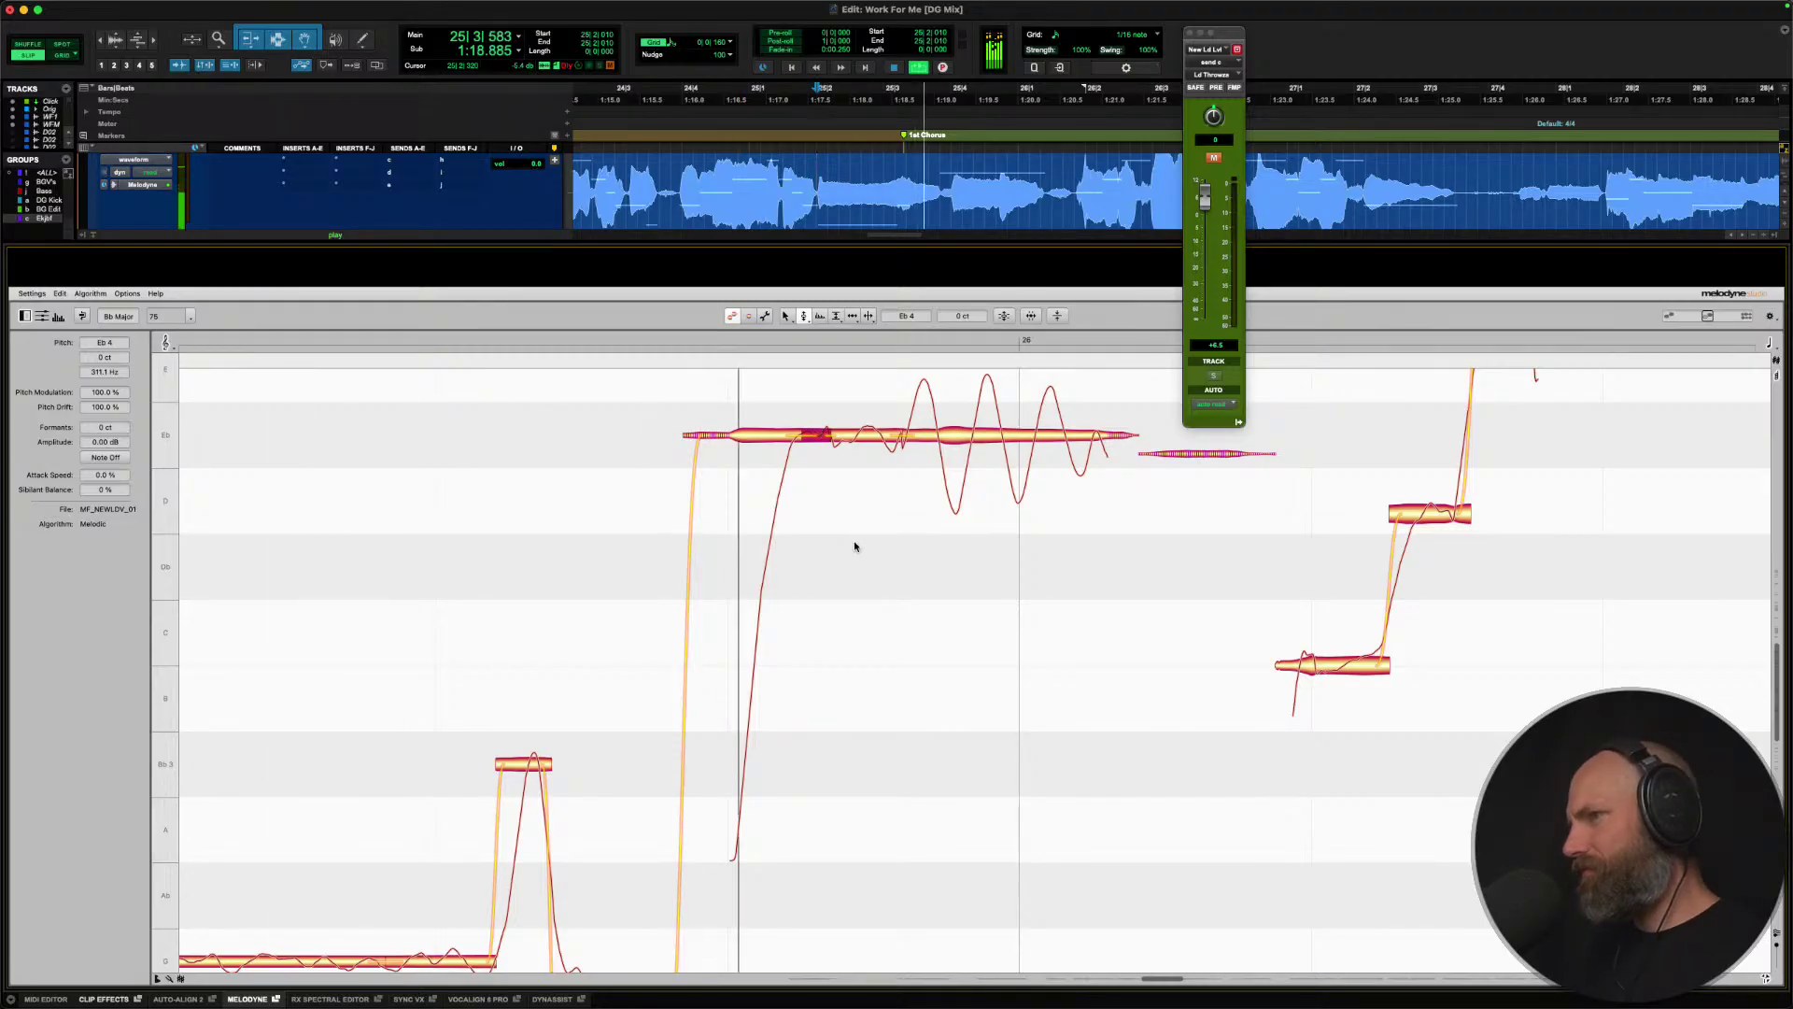
key(space)
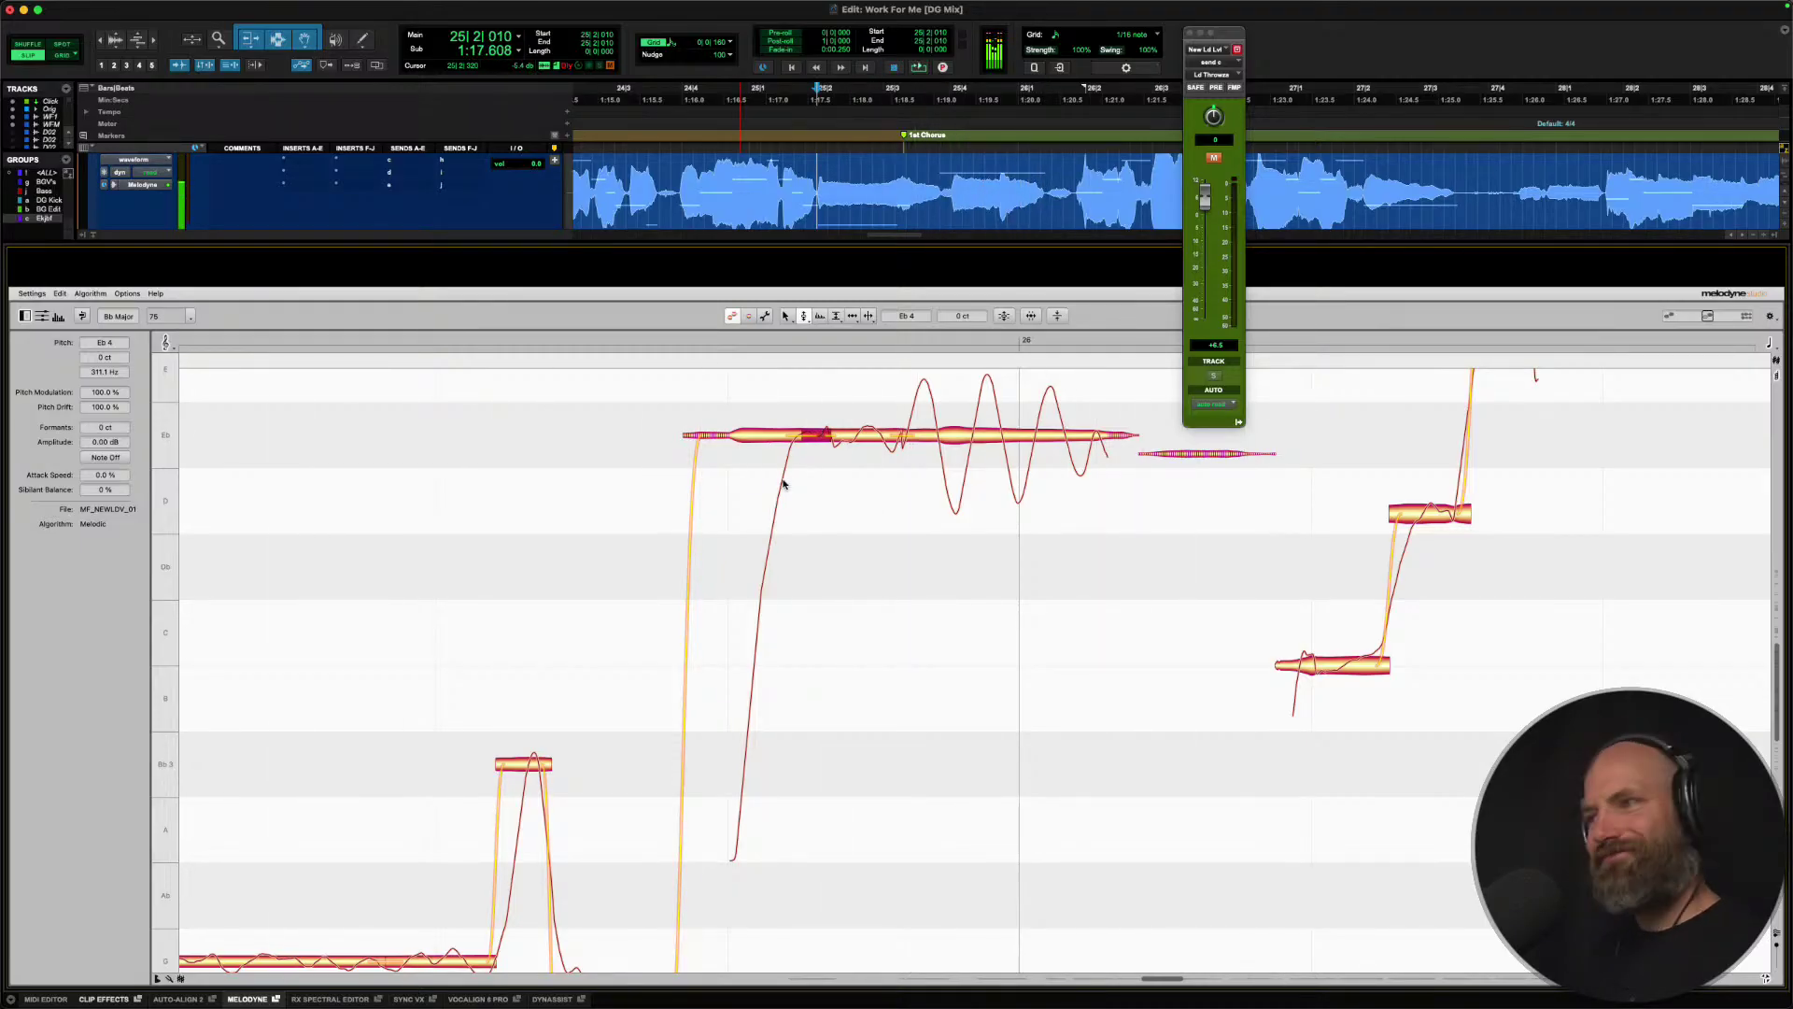
Undo the last pitch edits on the scoop part and the short note after it, and audition the phrase.
key(super+z)
key(super+z)
key(super+z)
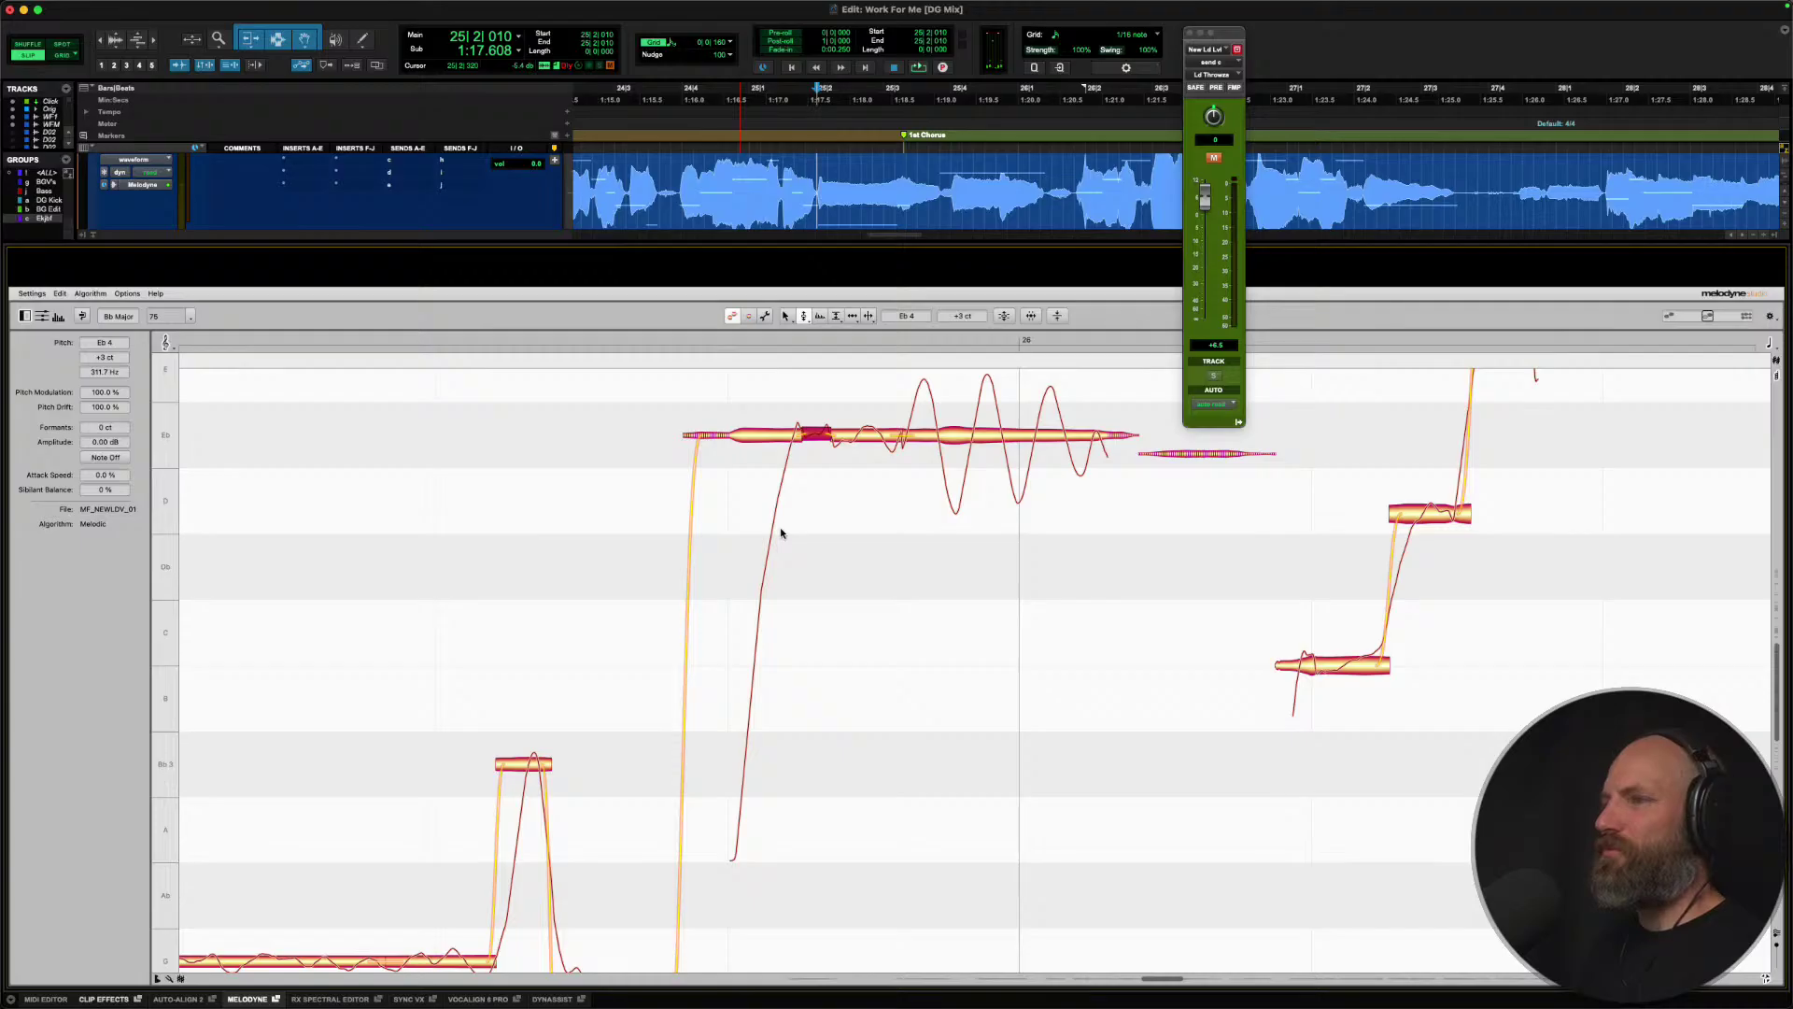
key(space)
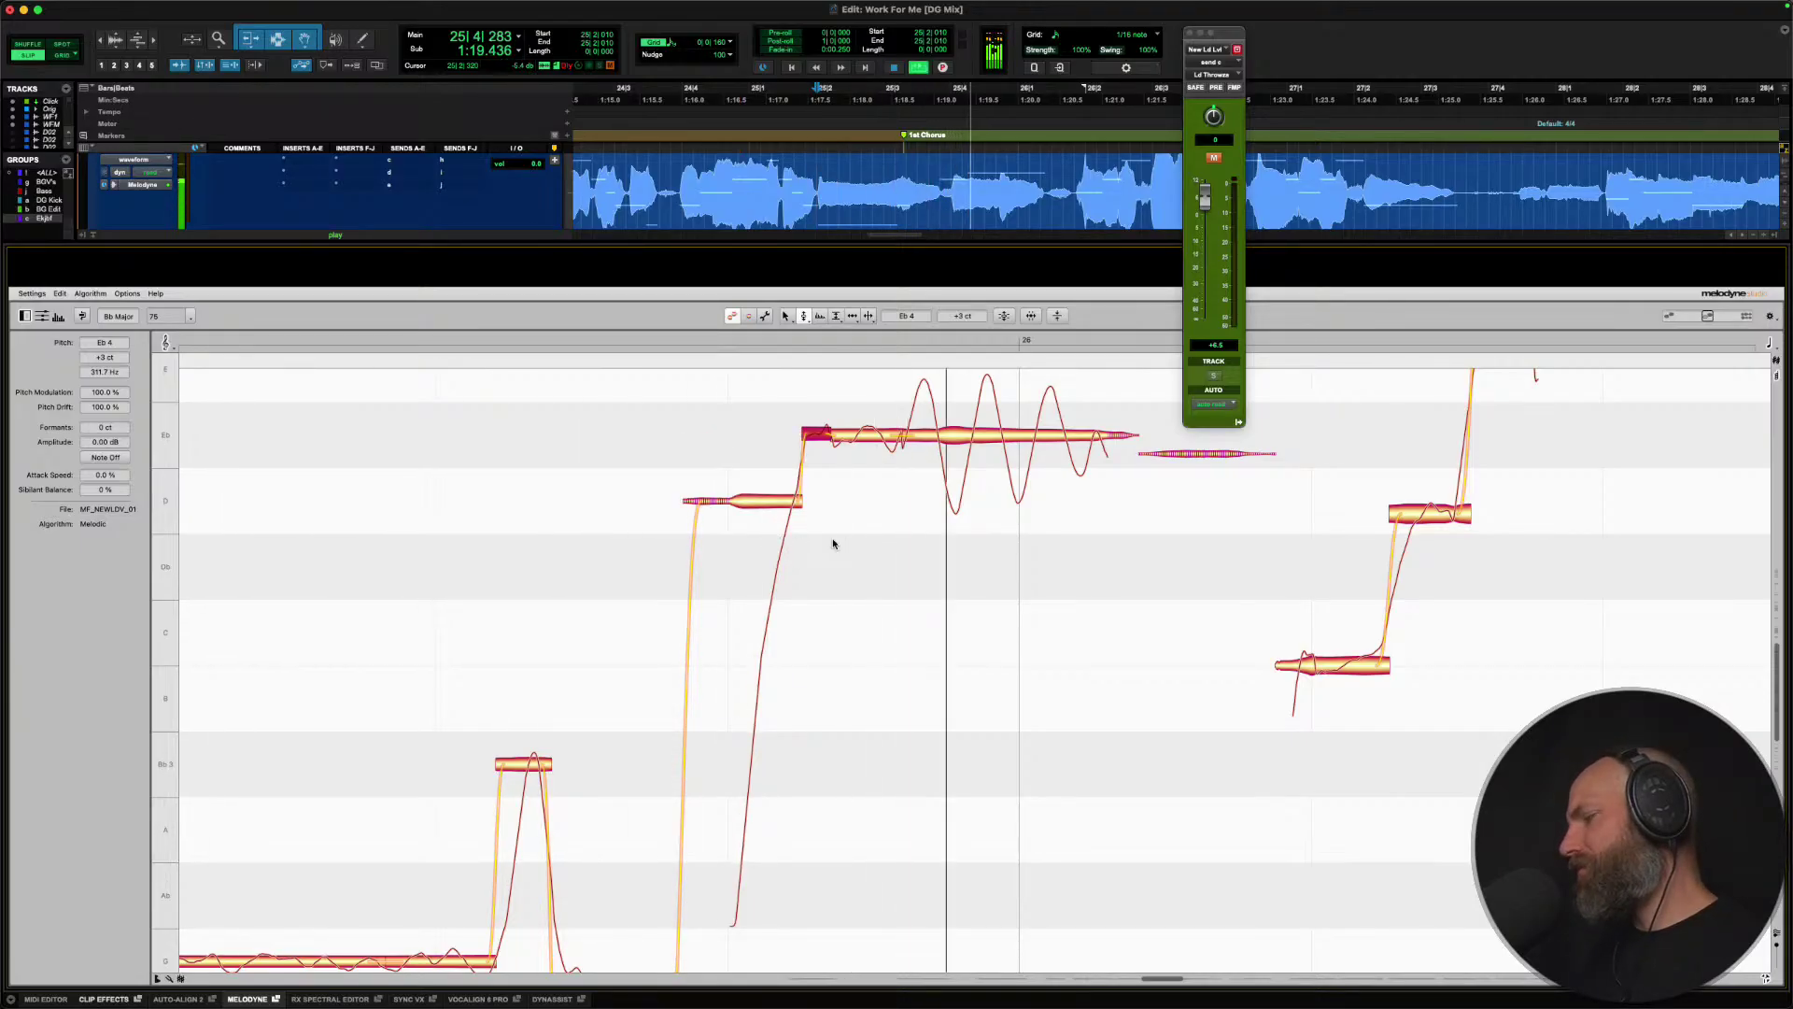
key(space)
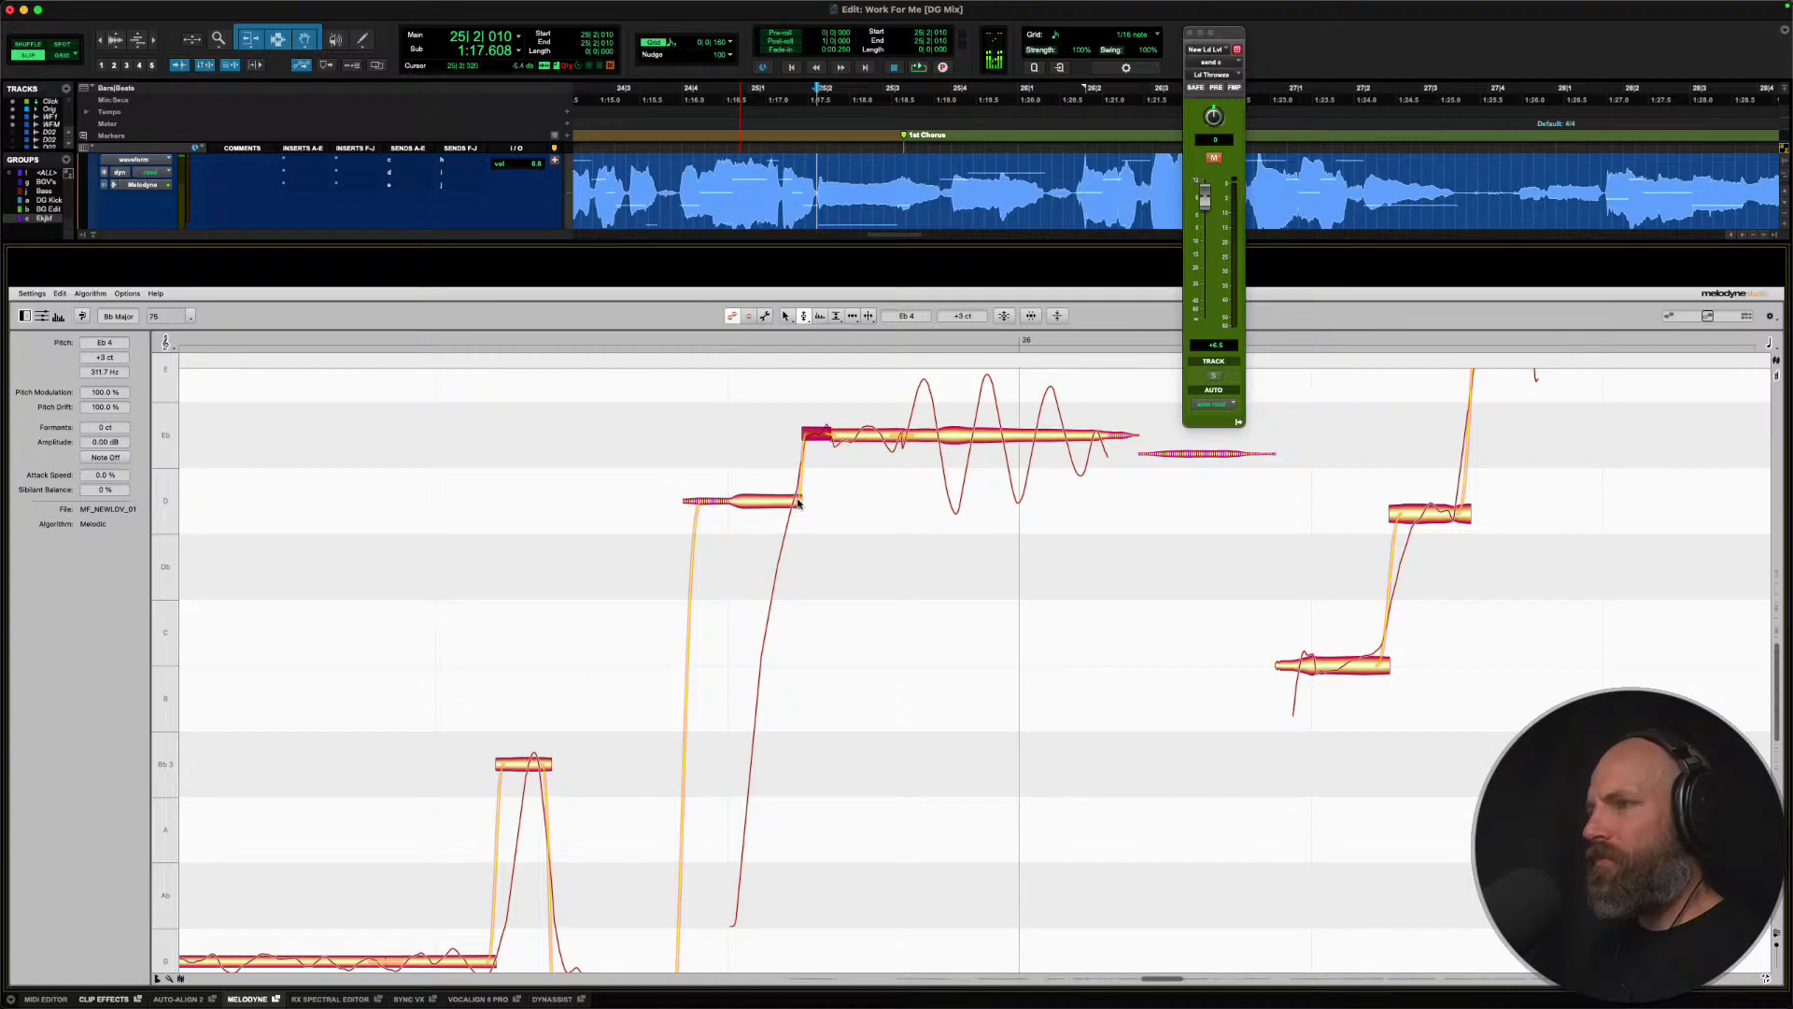
Separate the D4 scoop note around its middle, splitting the low start from the rising end.
right_click(790, 499)
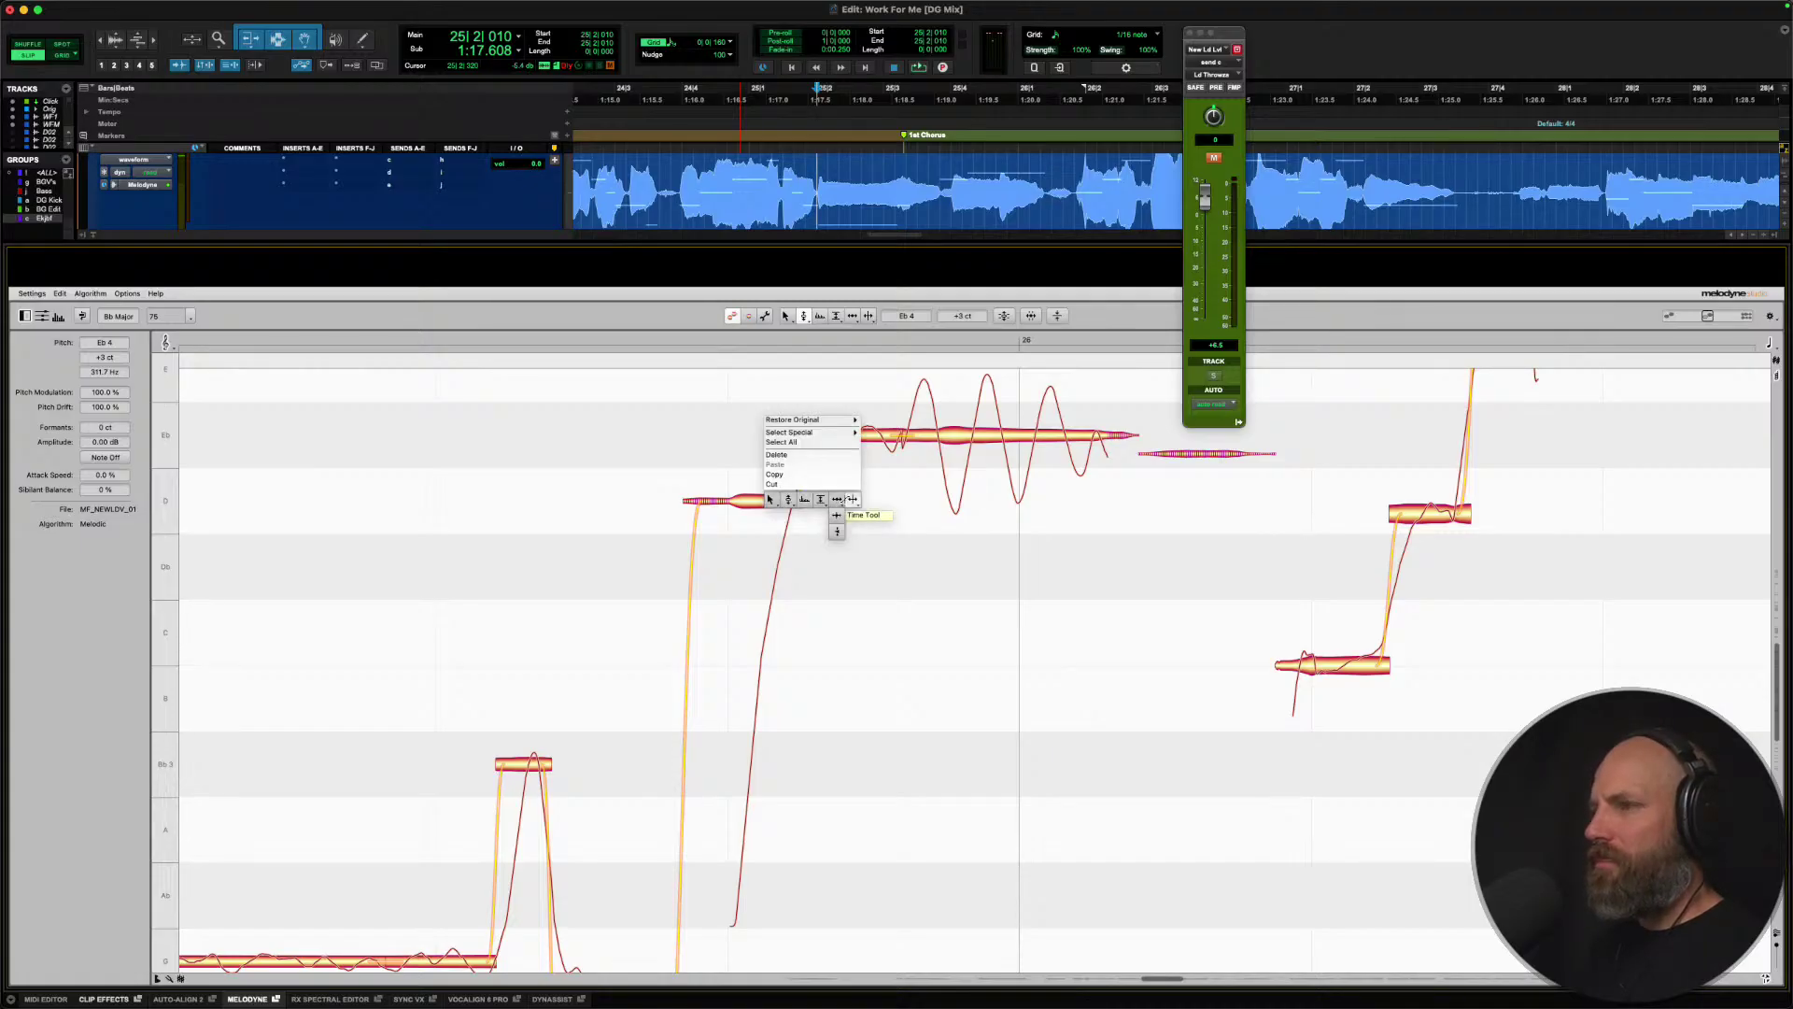
click(774, 509)
double_click(765, 502)
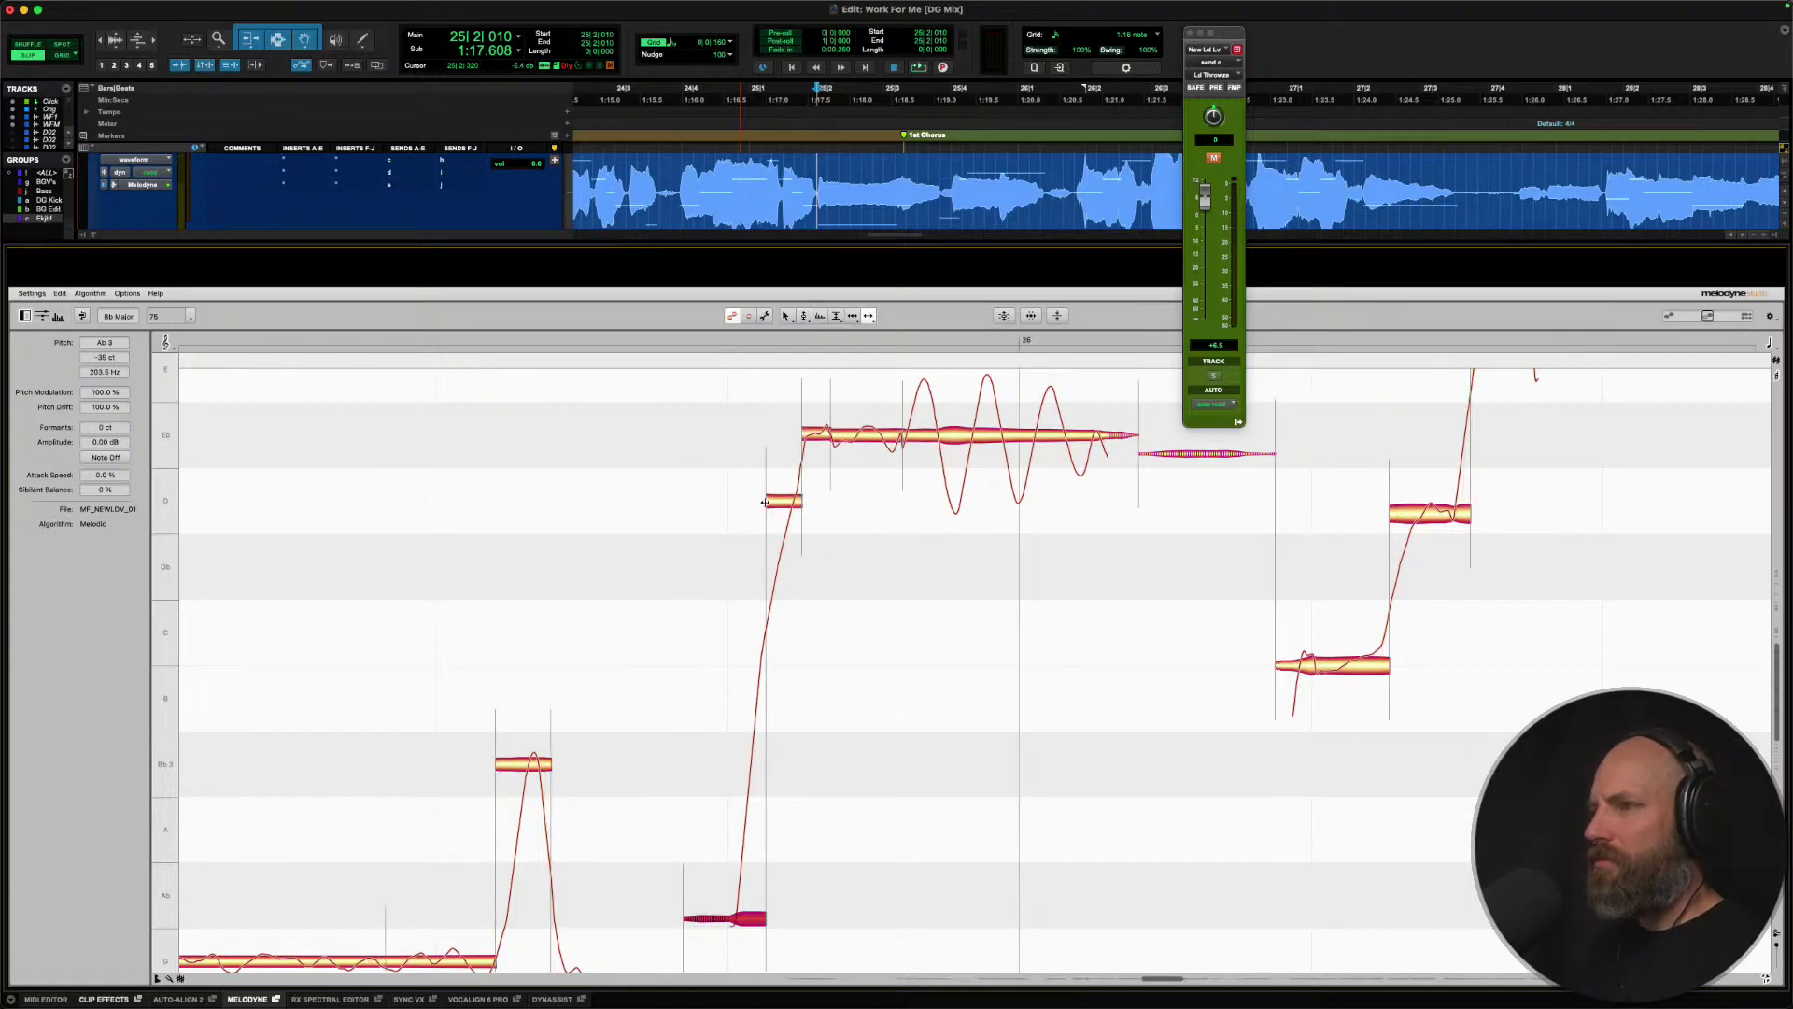
Center the short note at the start of the sustained Eb4 on Eb4 and audition the phrase.
right_click(765, 502)
click(778, 454)
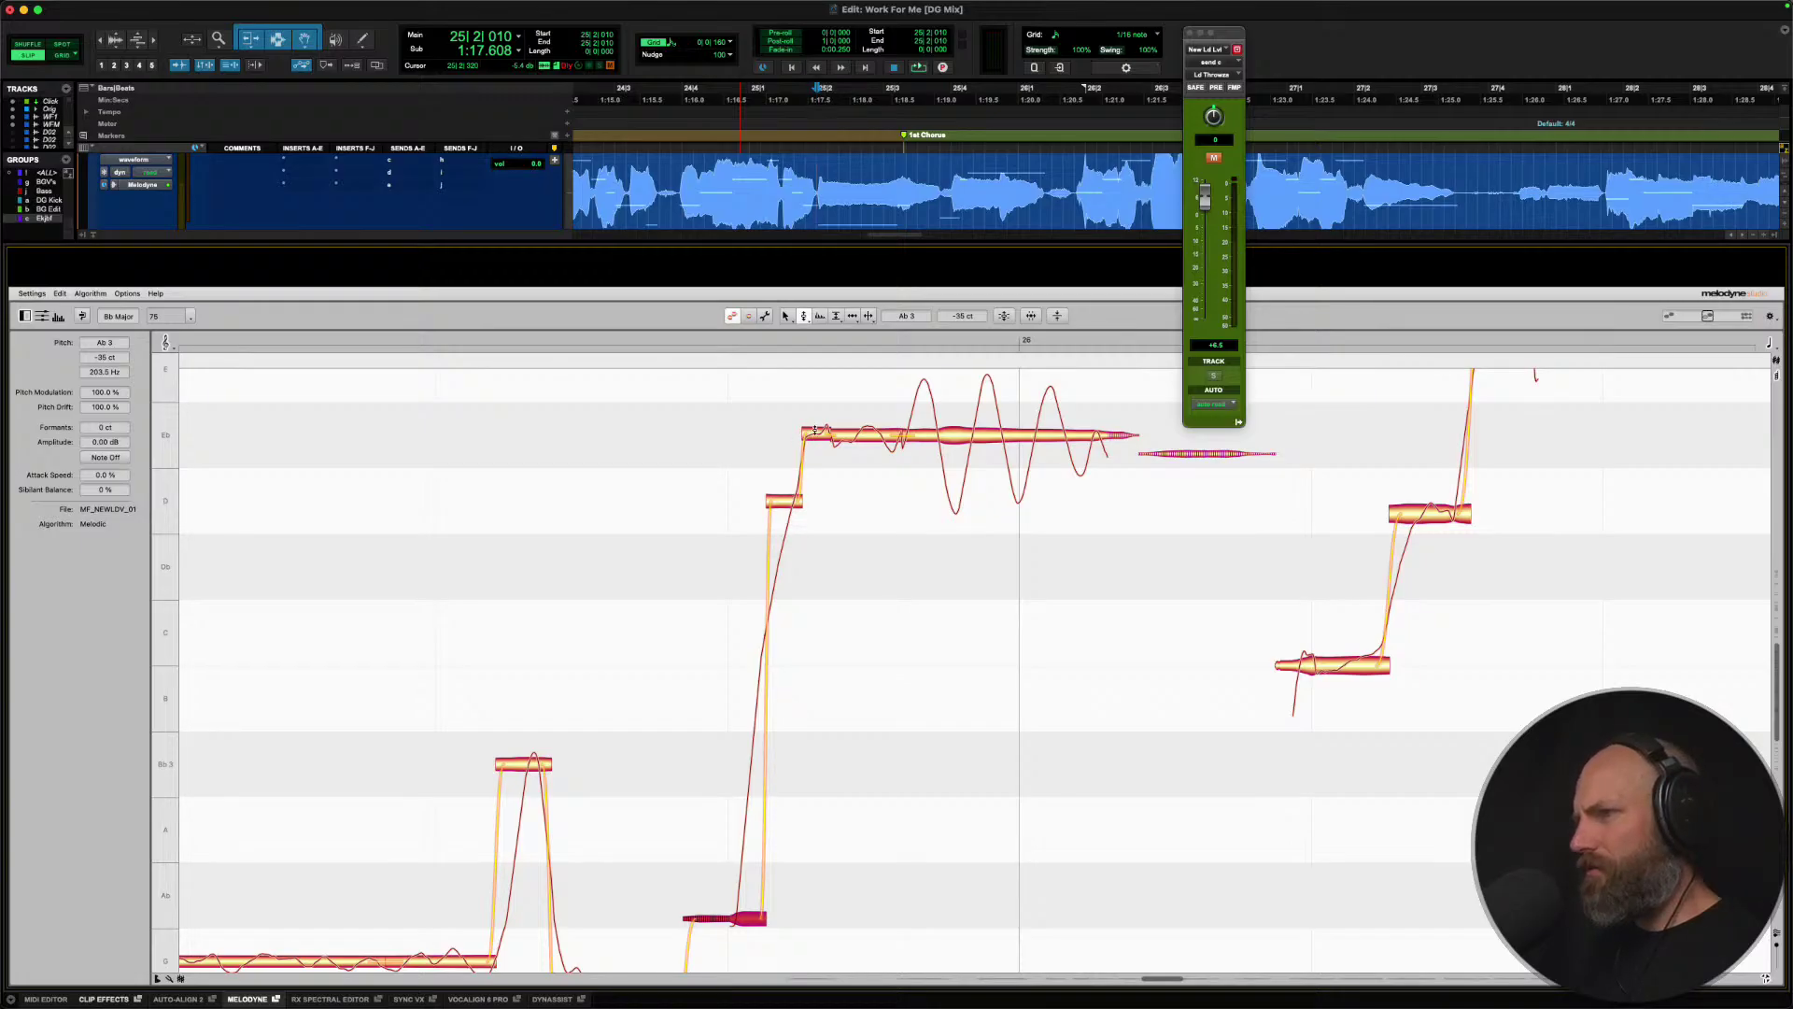
right_click(816, 429)
click(814, 433)
key(space)
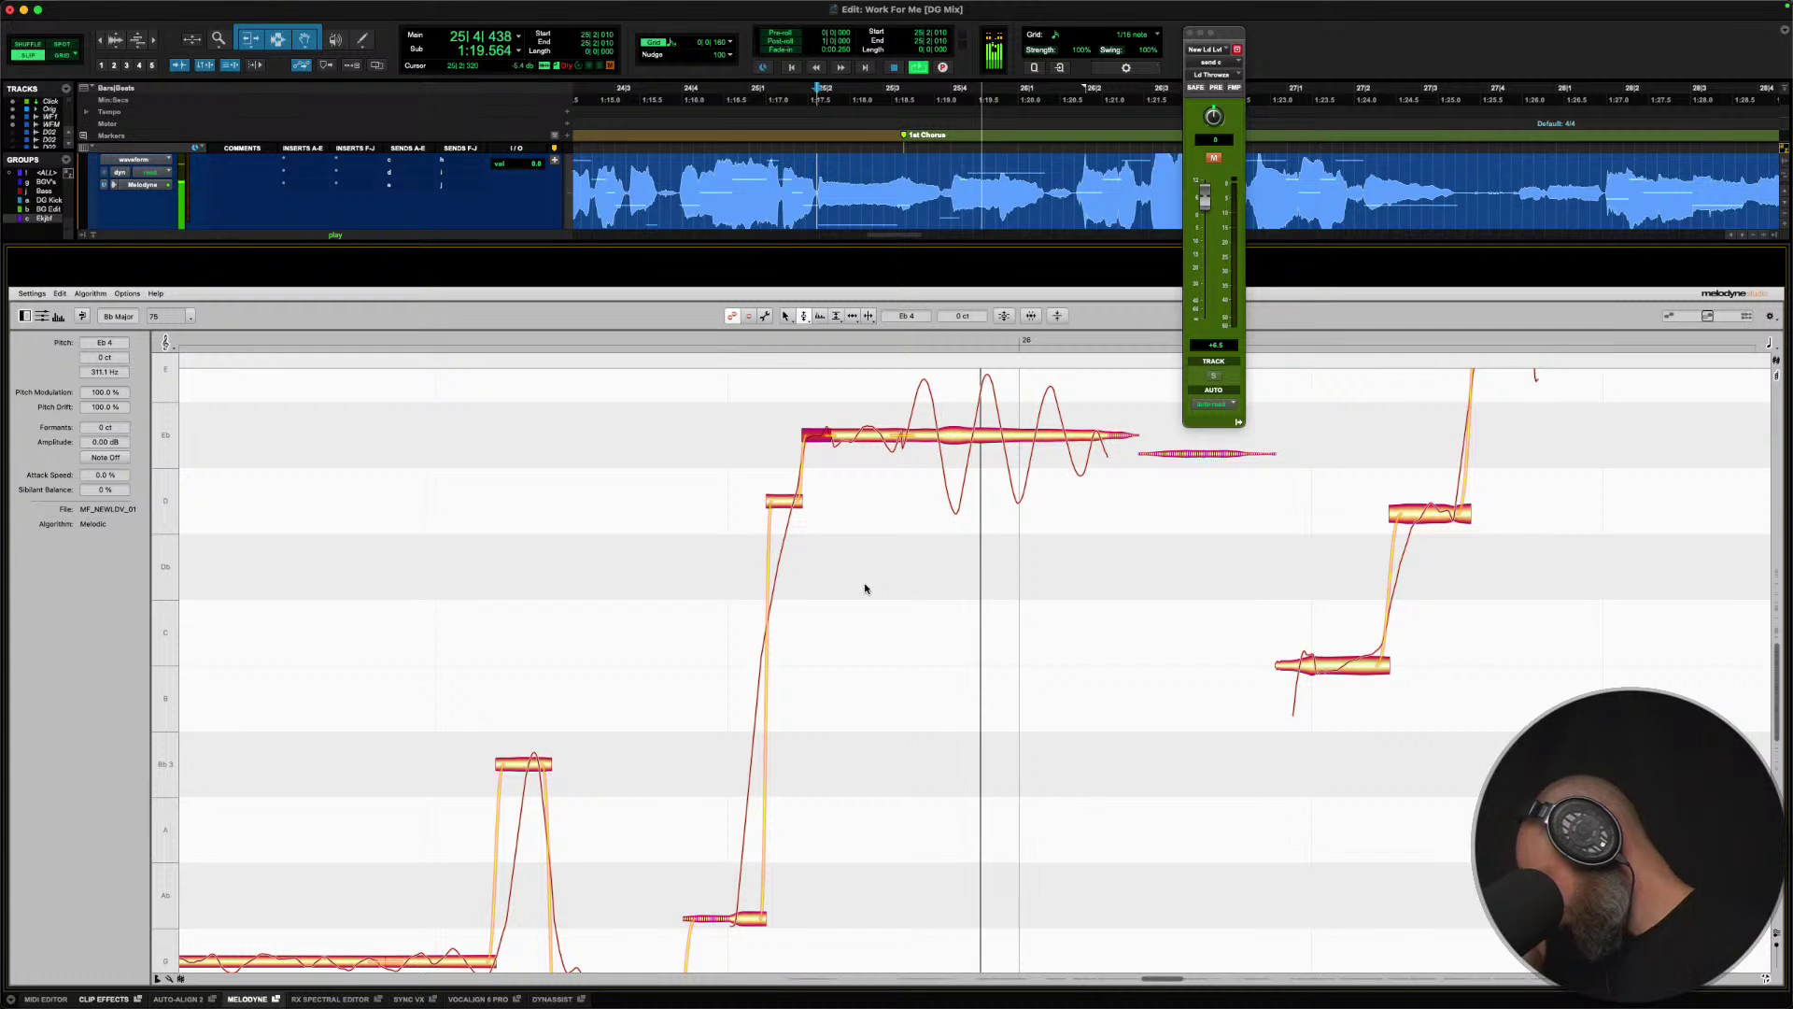
key(space)
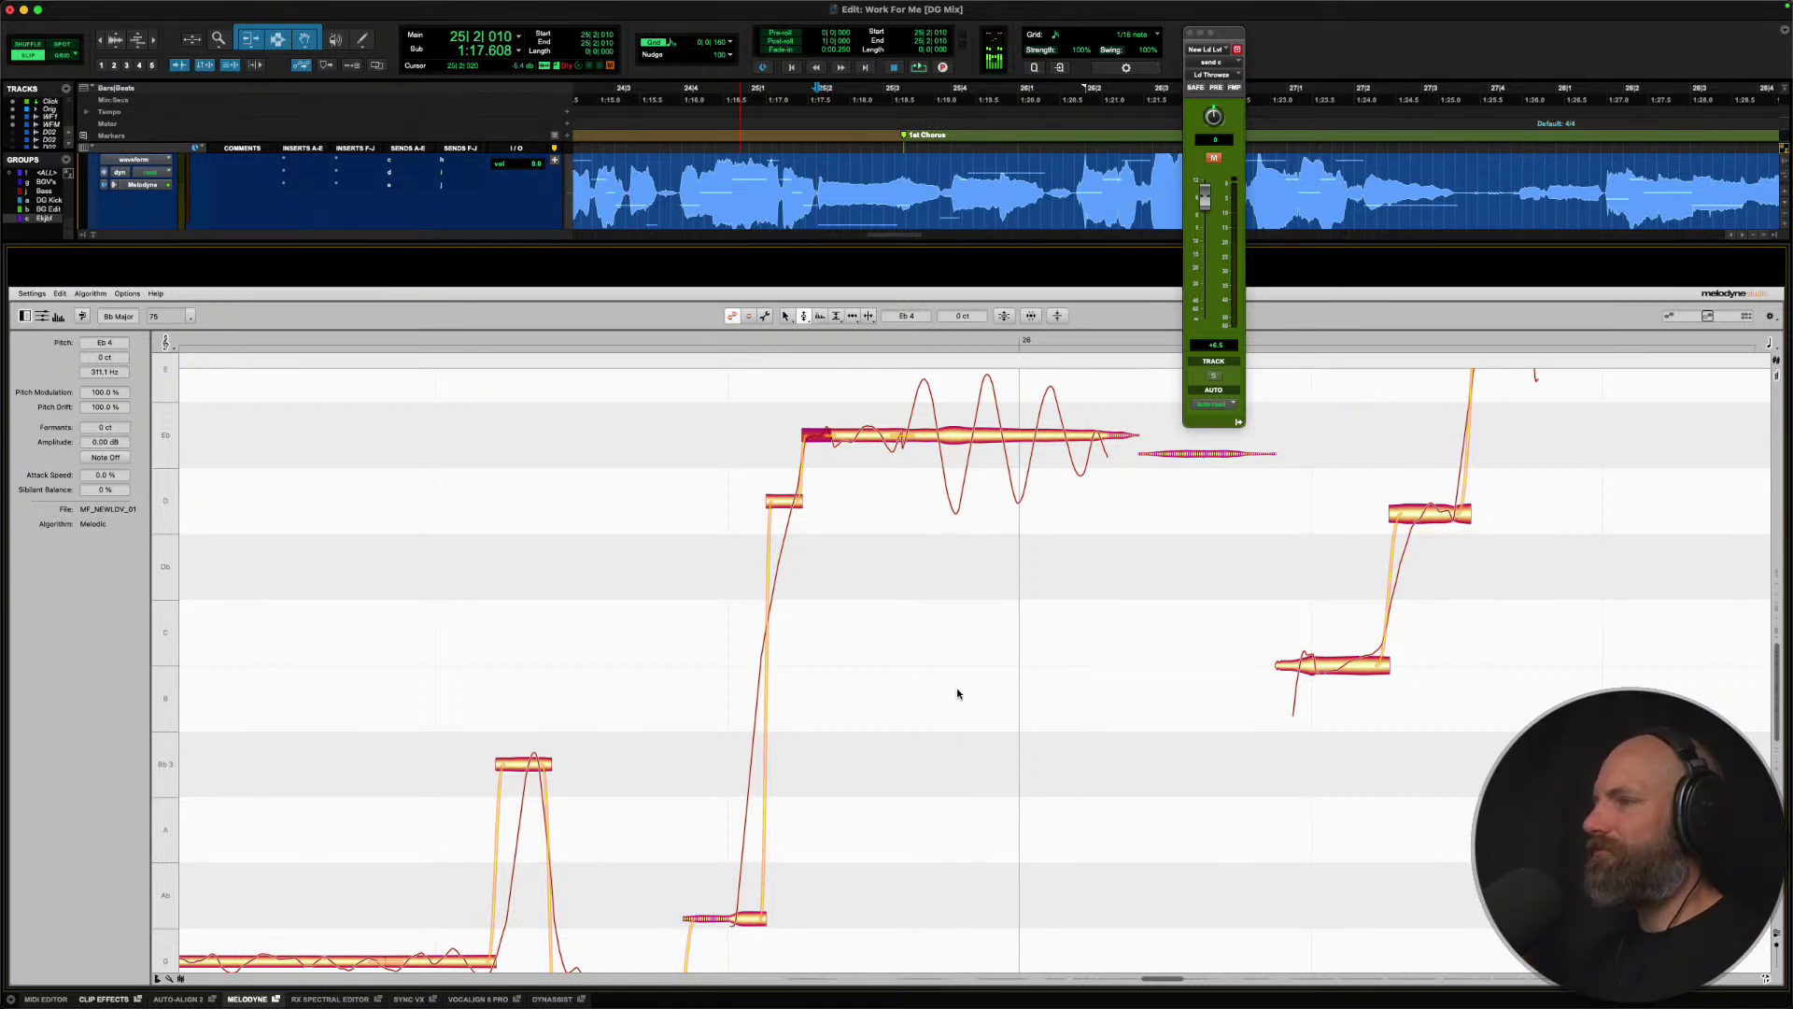
Replay the phrase and center the low note at the start of the scoop on Ab3.
key(space)
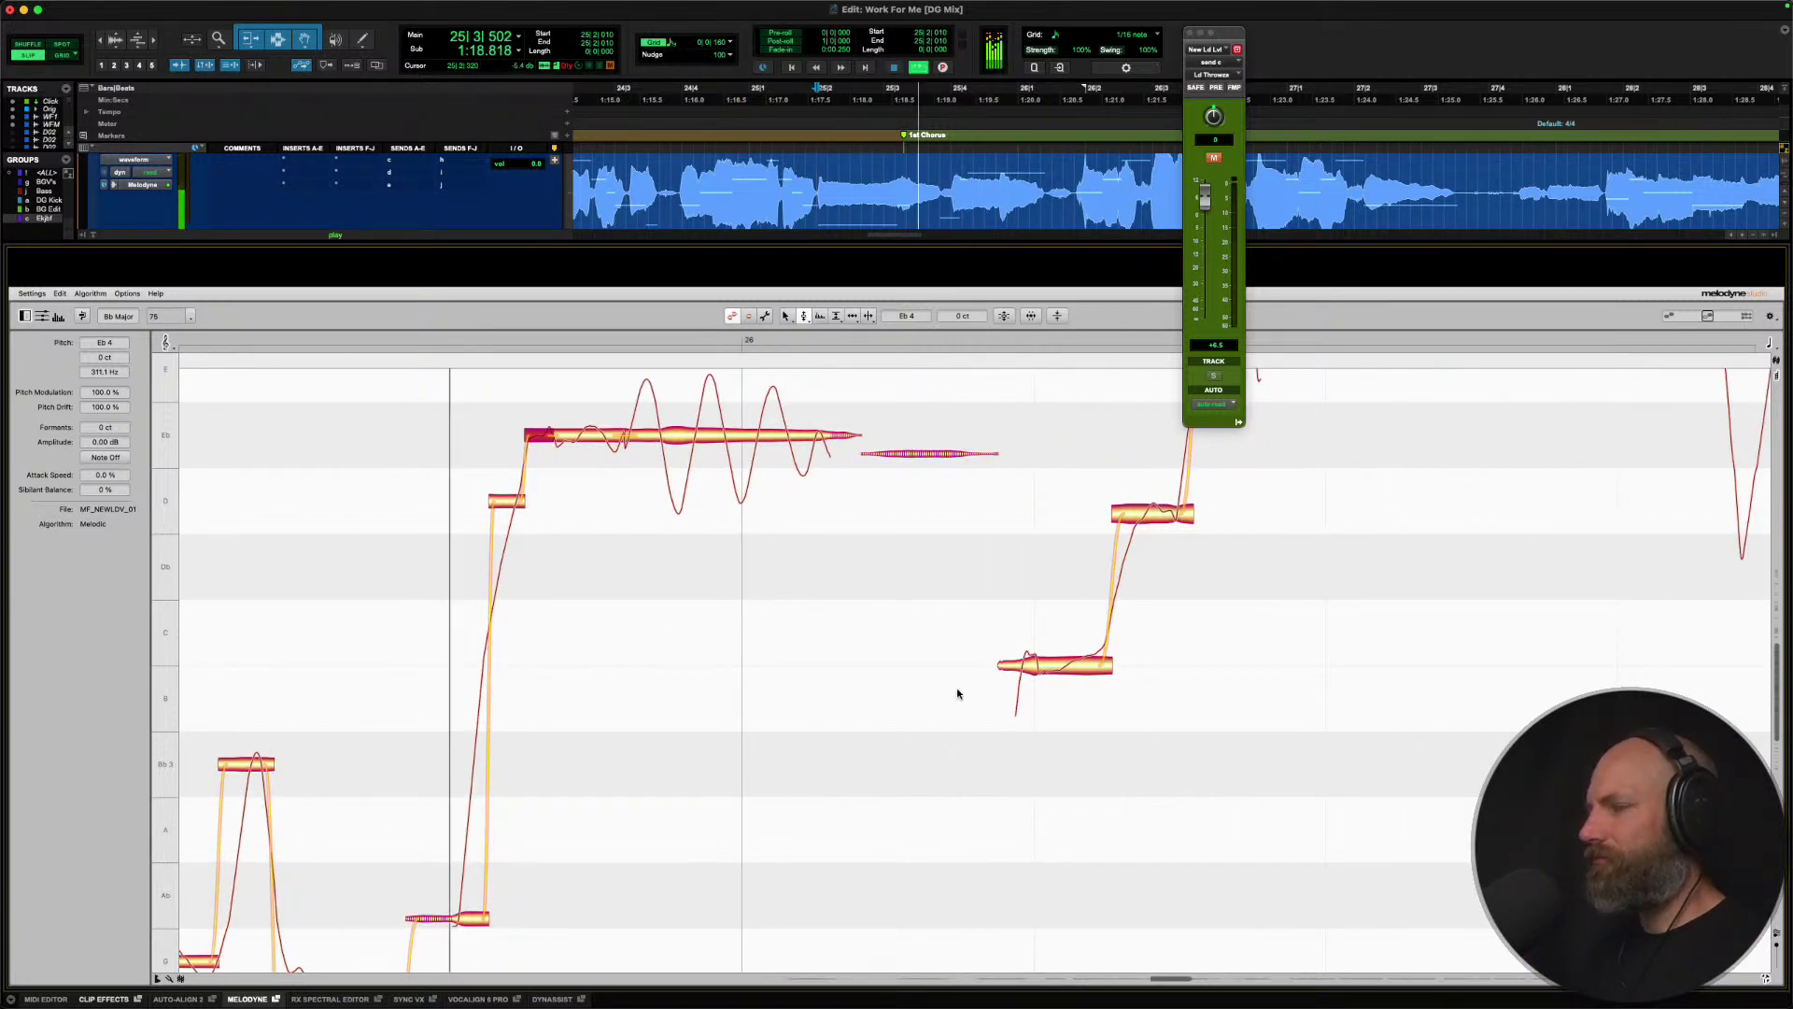
key(space)
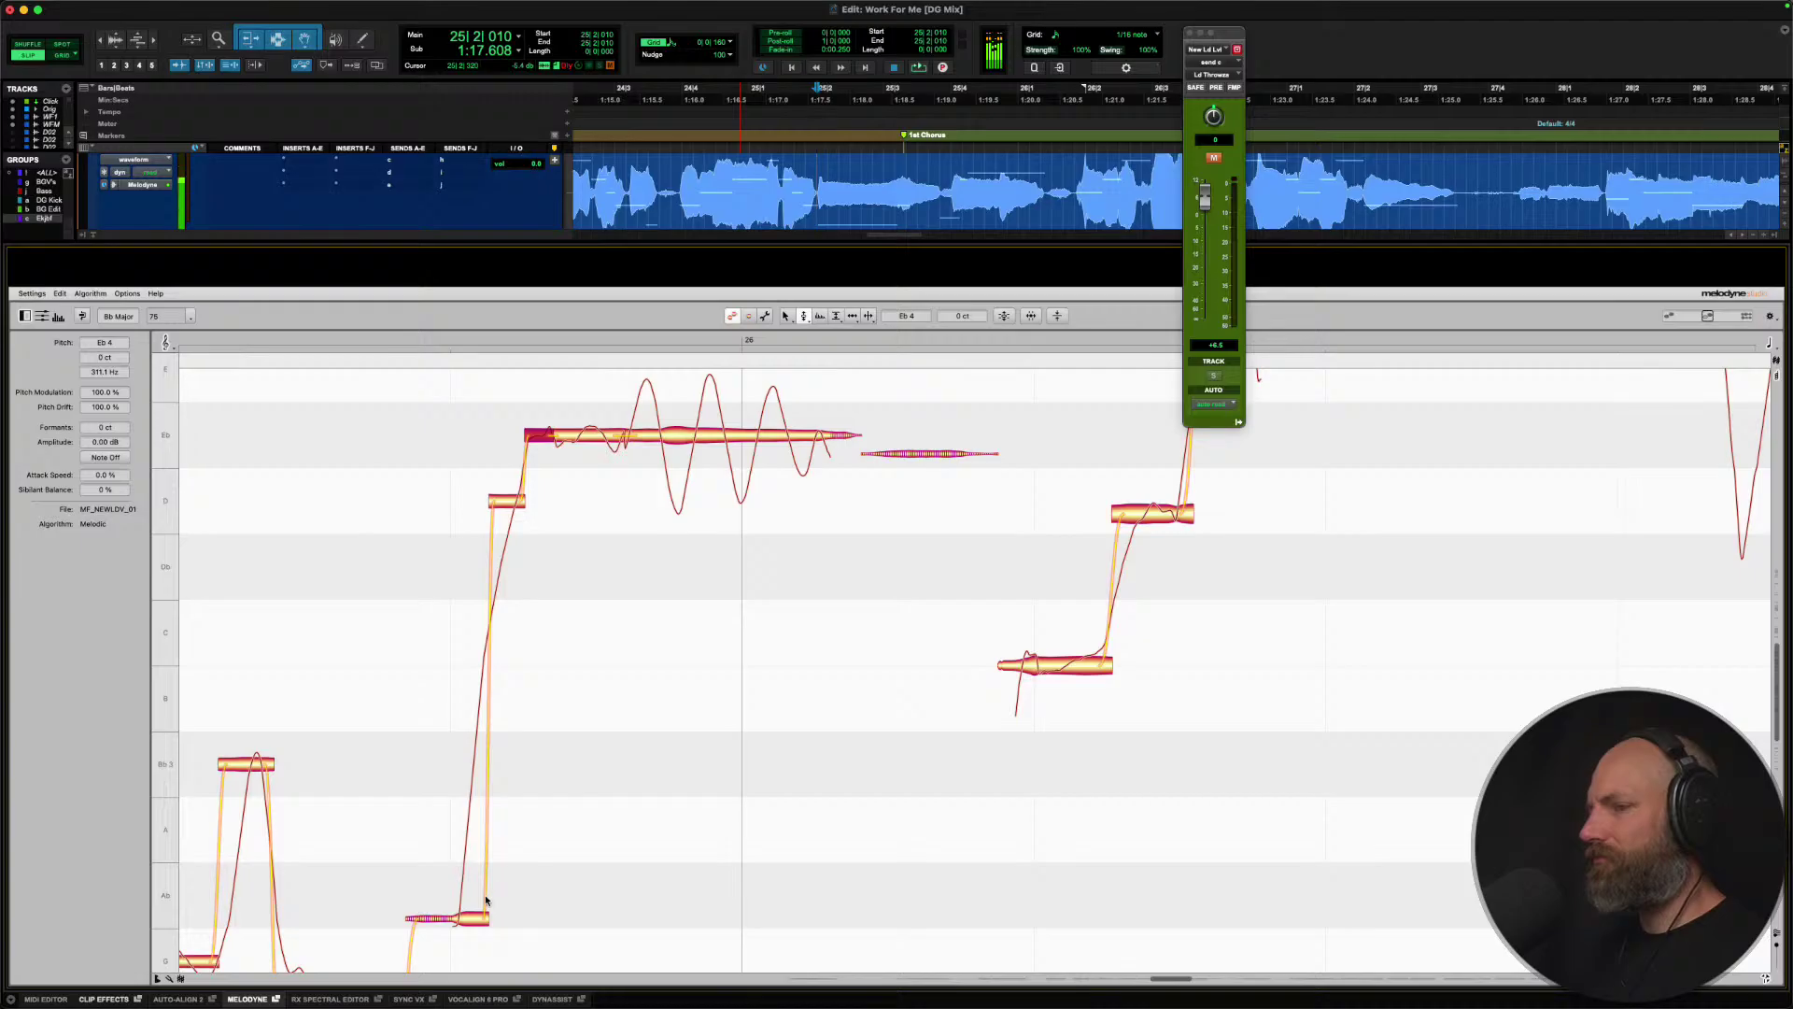
double_click(467, 917)
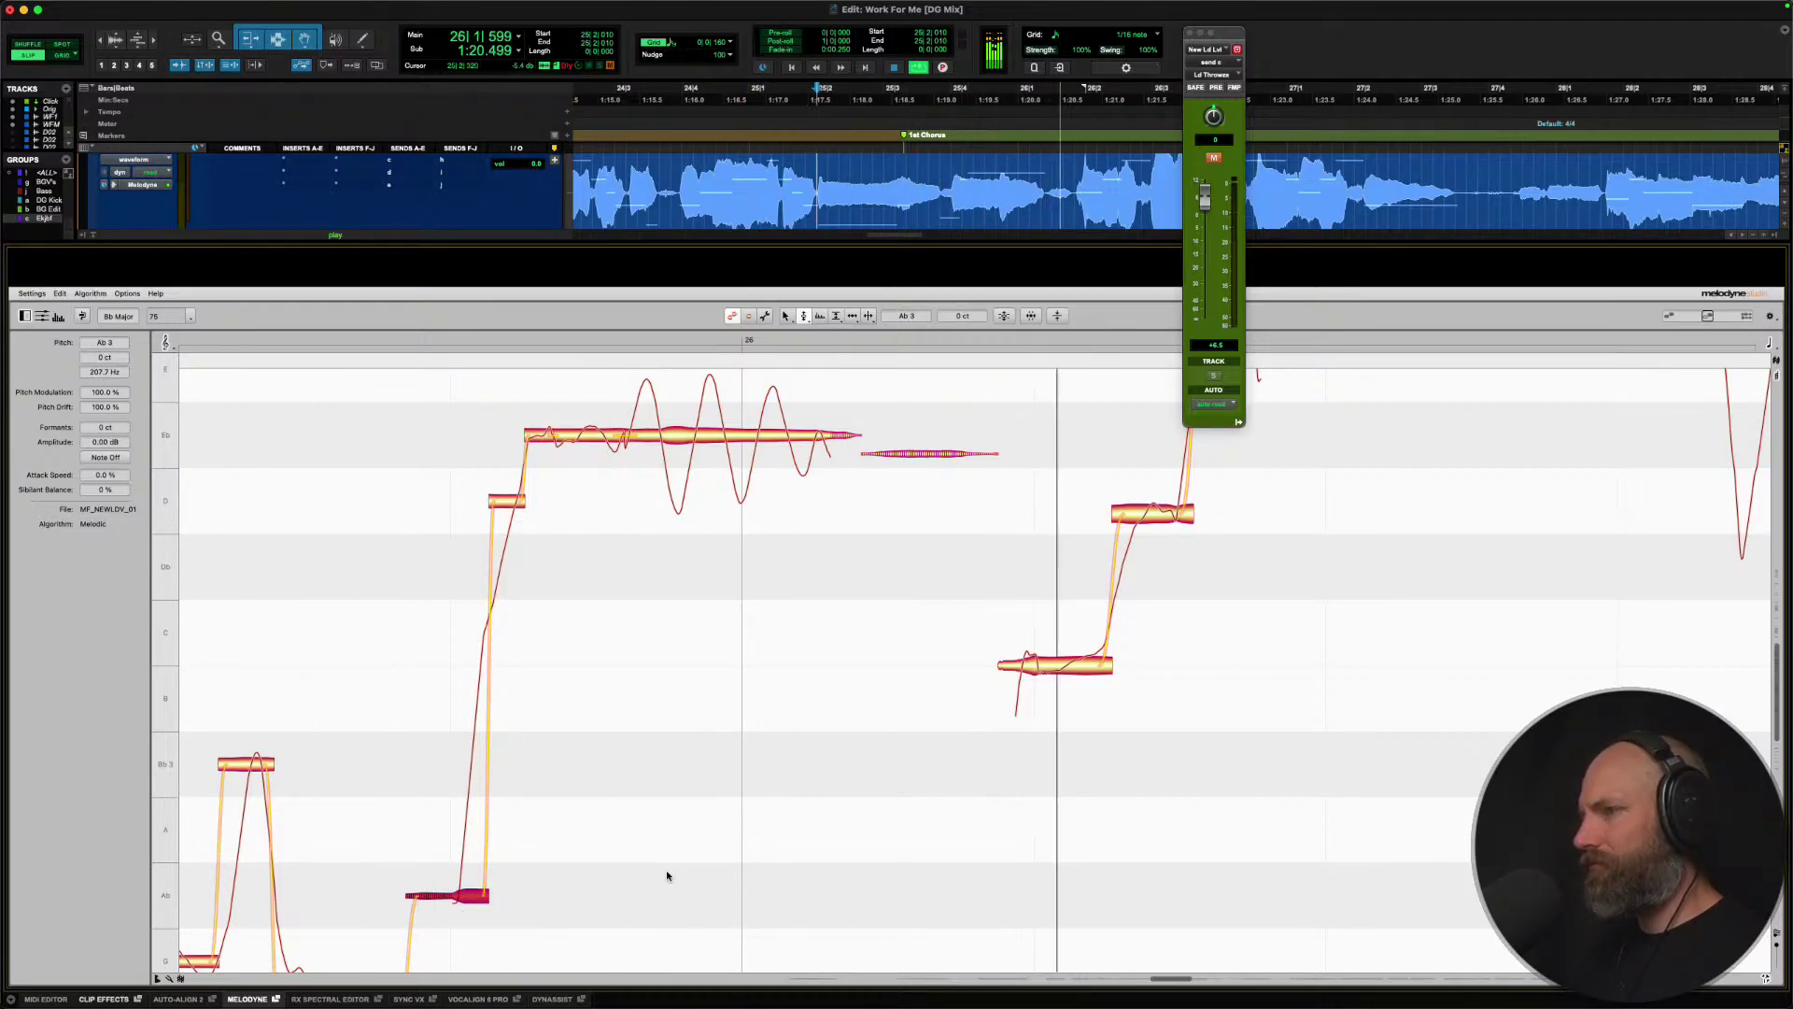
Separate the sustained Eb4 note near its end and center its main vibrato part on Eb4.
right_click(777, 440)
click(841, 439)
double_click(785, 436)
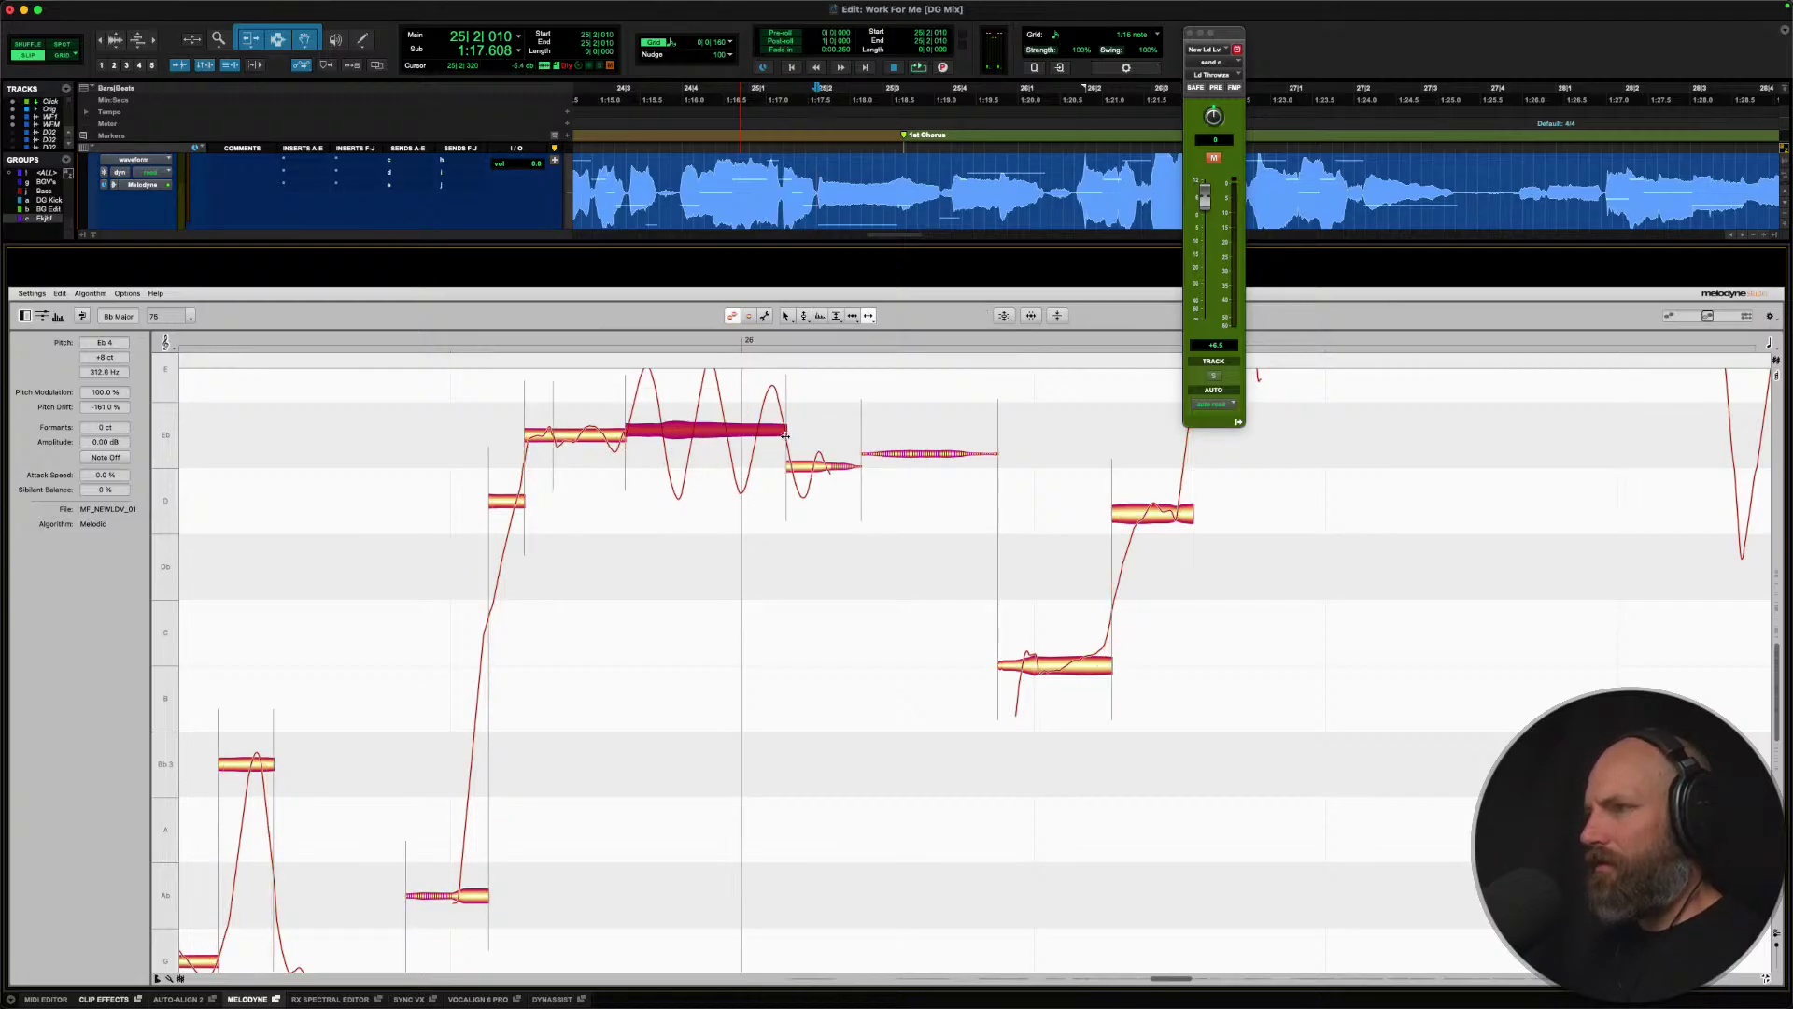
right_click(702, 436)
click(722, 439)
double_click(736, 443)
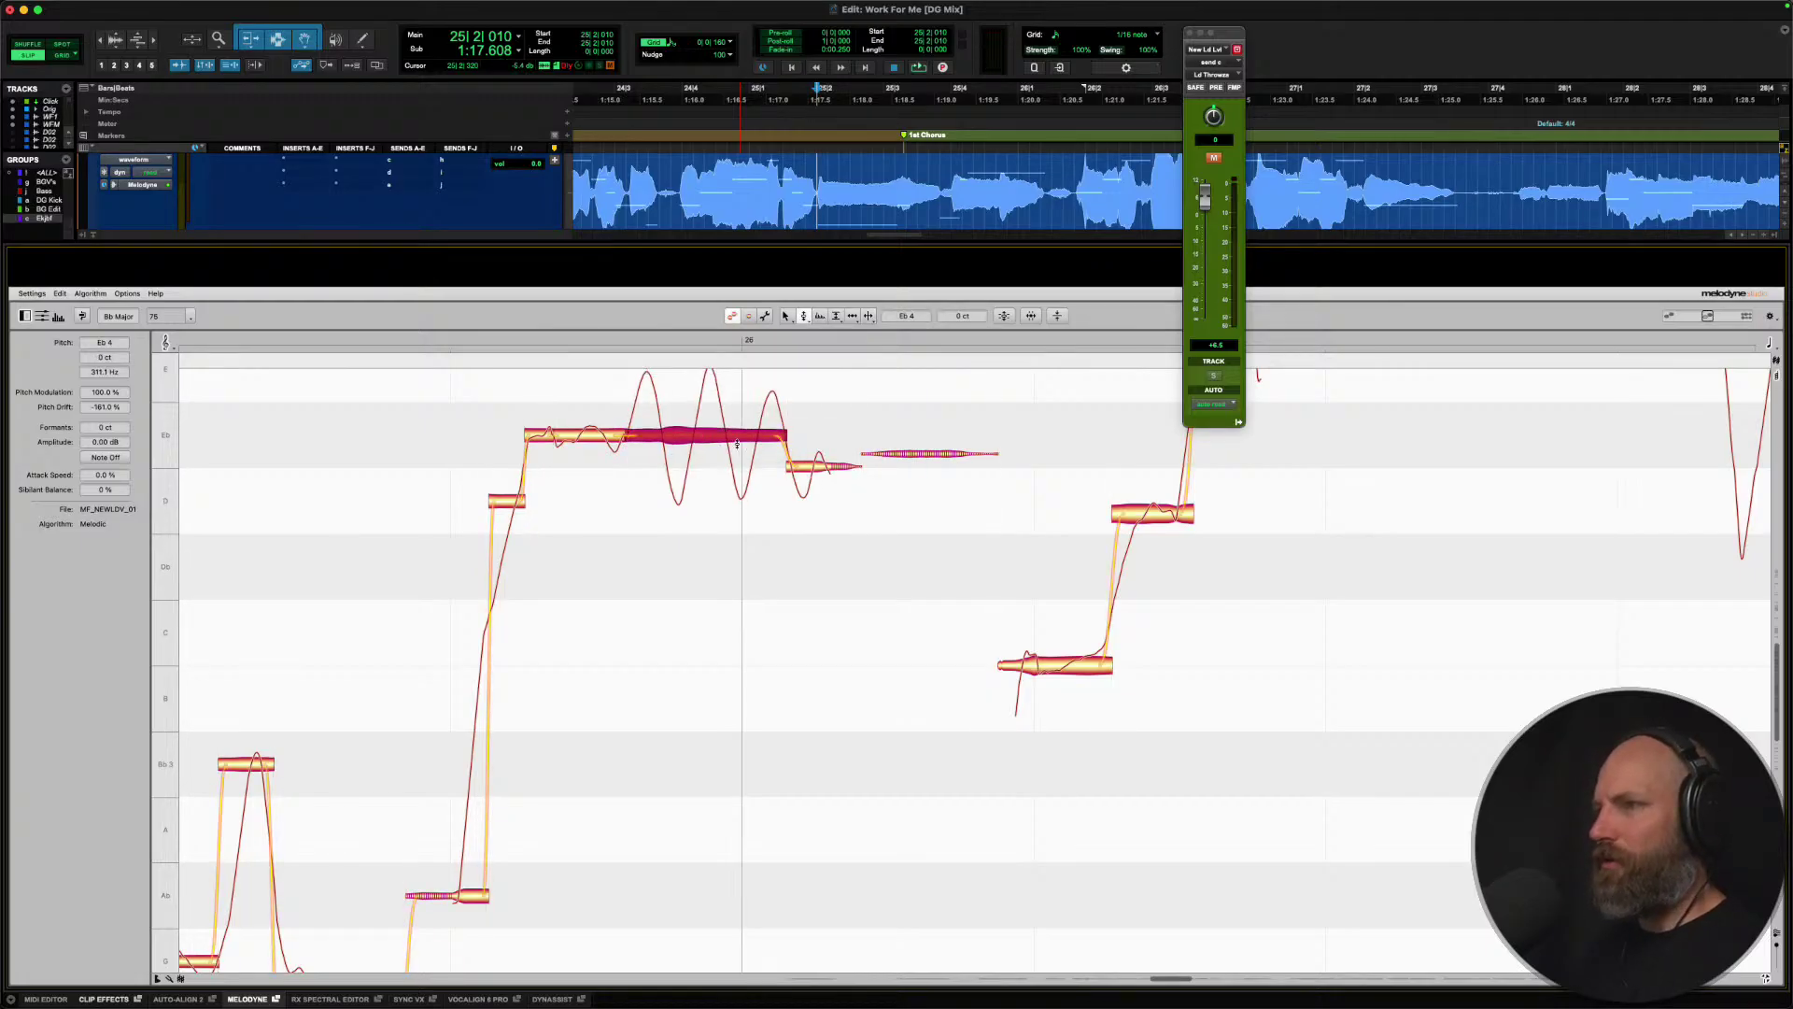
Raise the separated tail of the sustained note to Eb4 at 0 ct and audition the phrase.
click(818, 464)
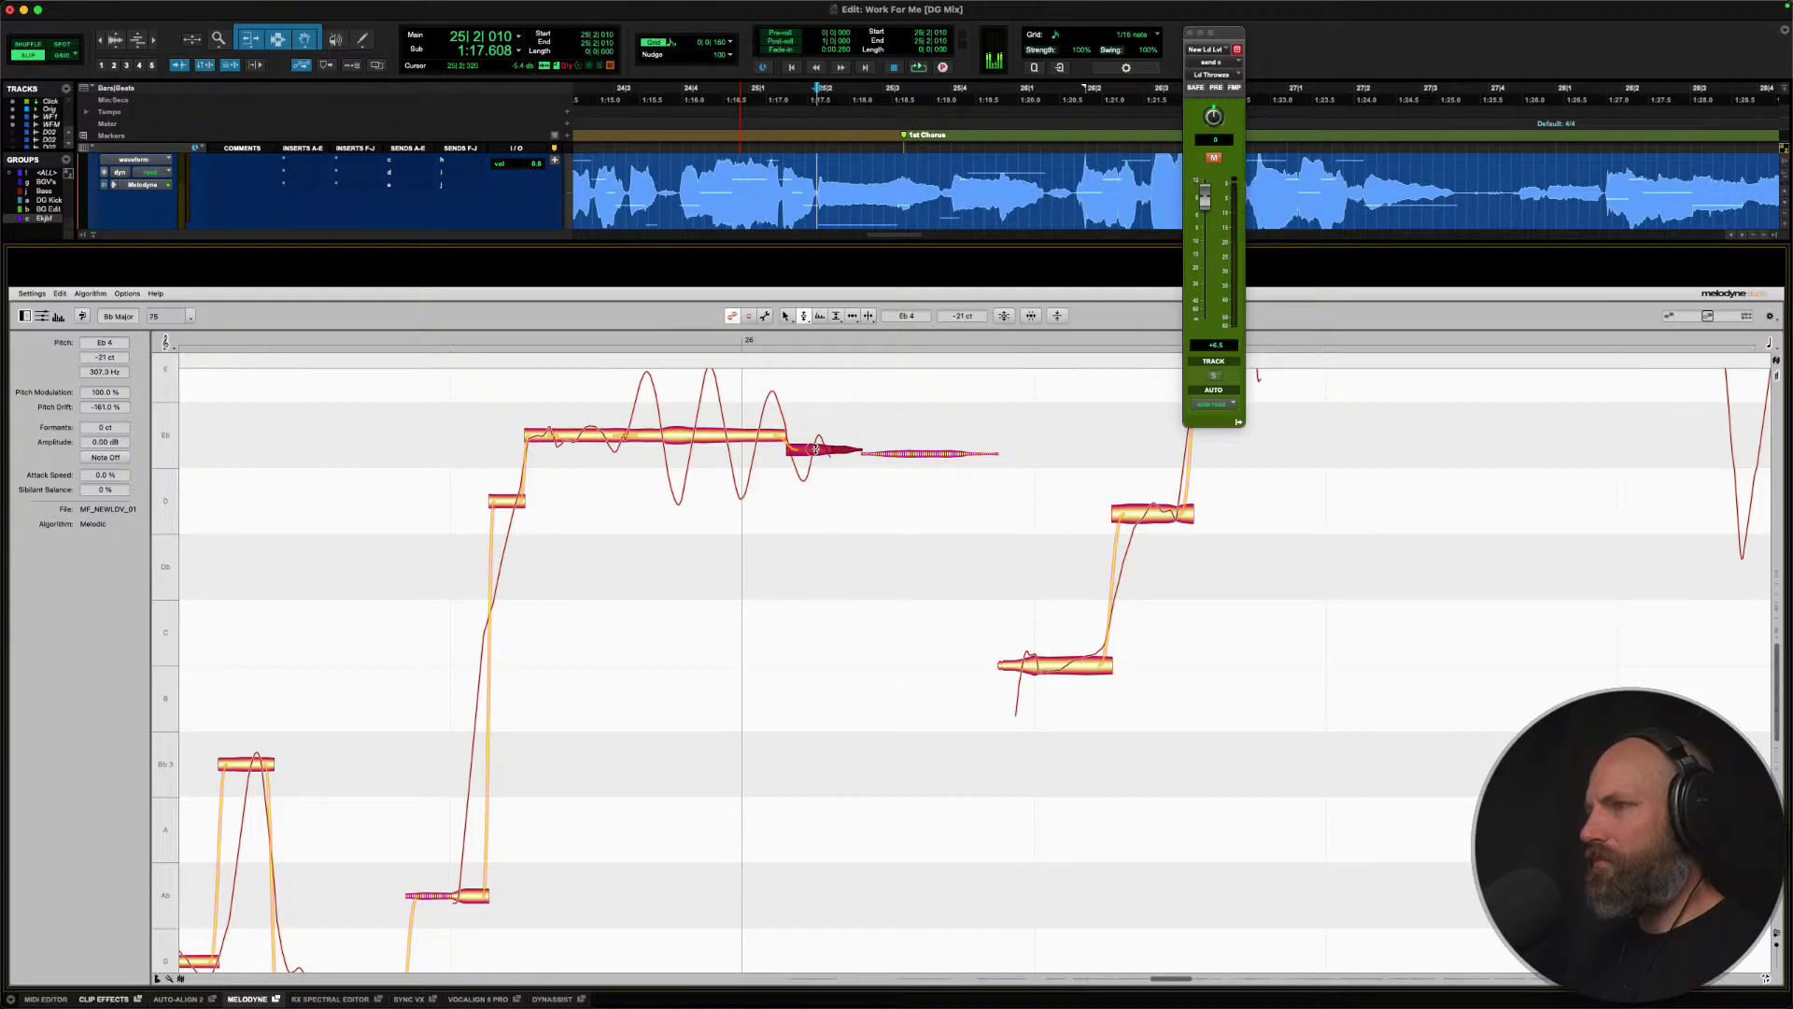
drag(815, 449, 816, 439)
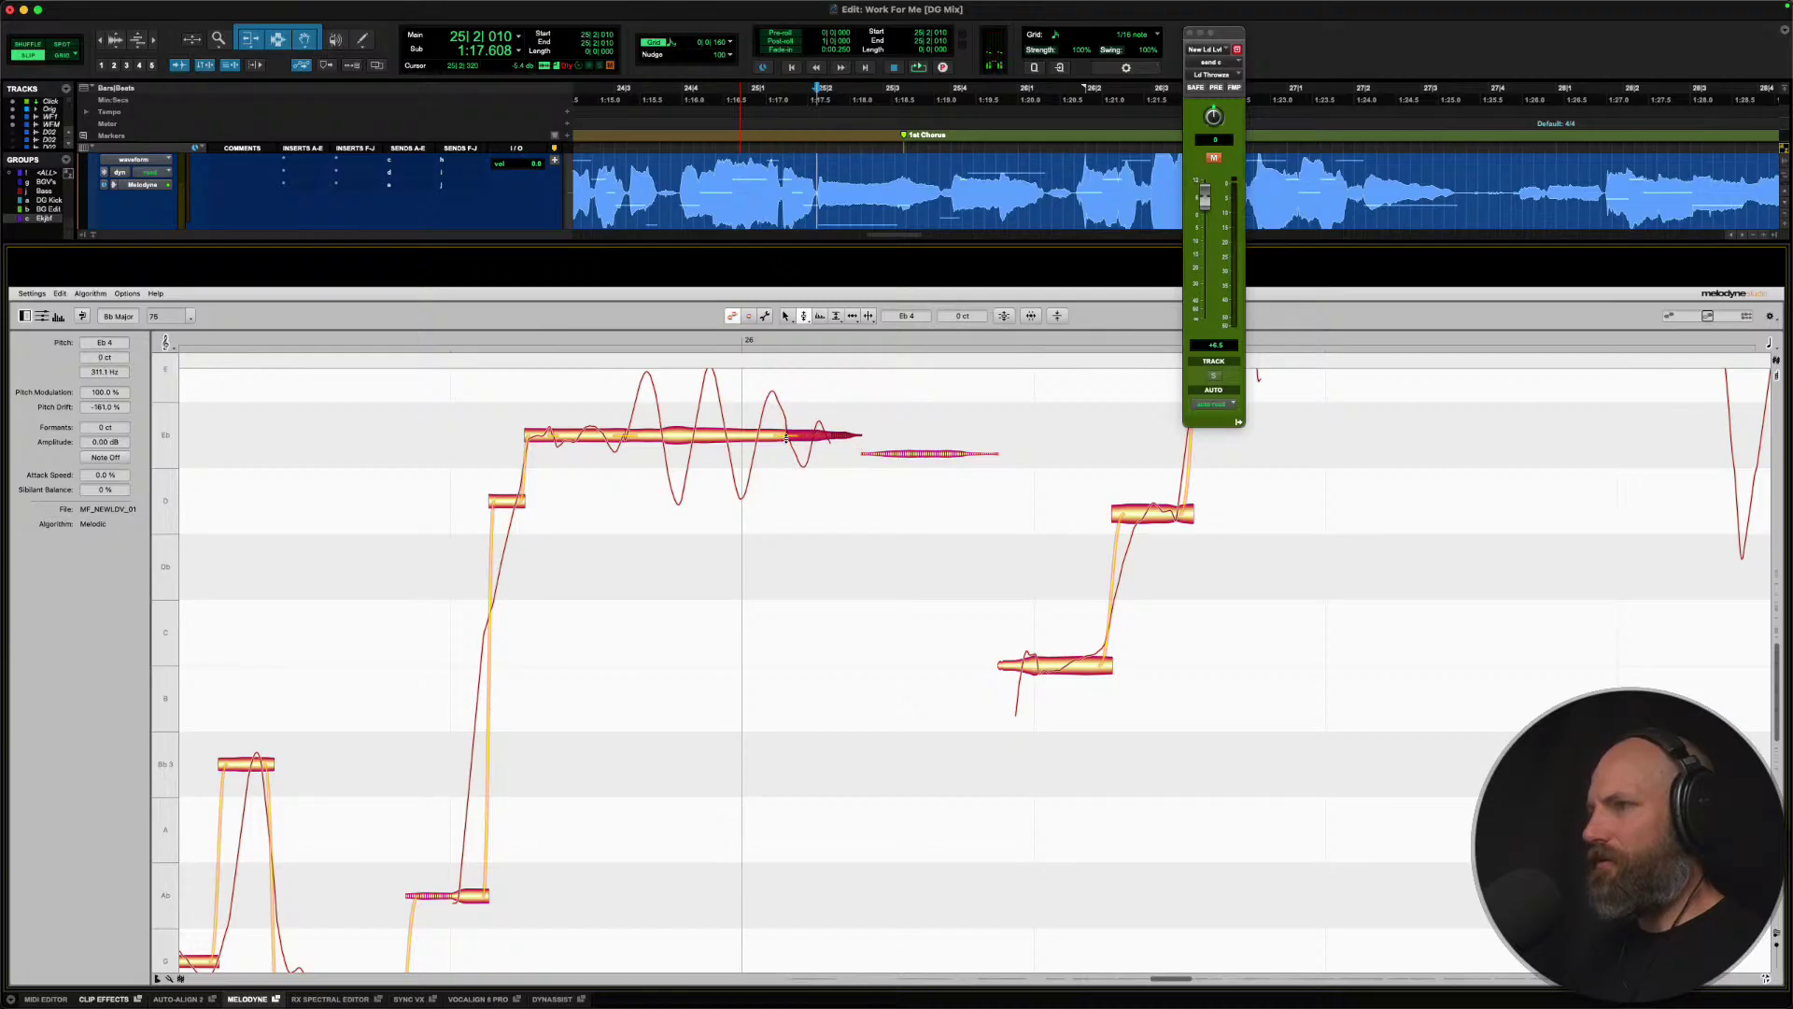
click(782, 428)
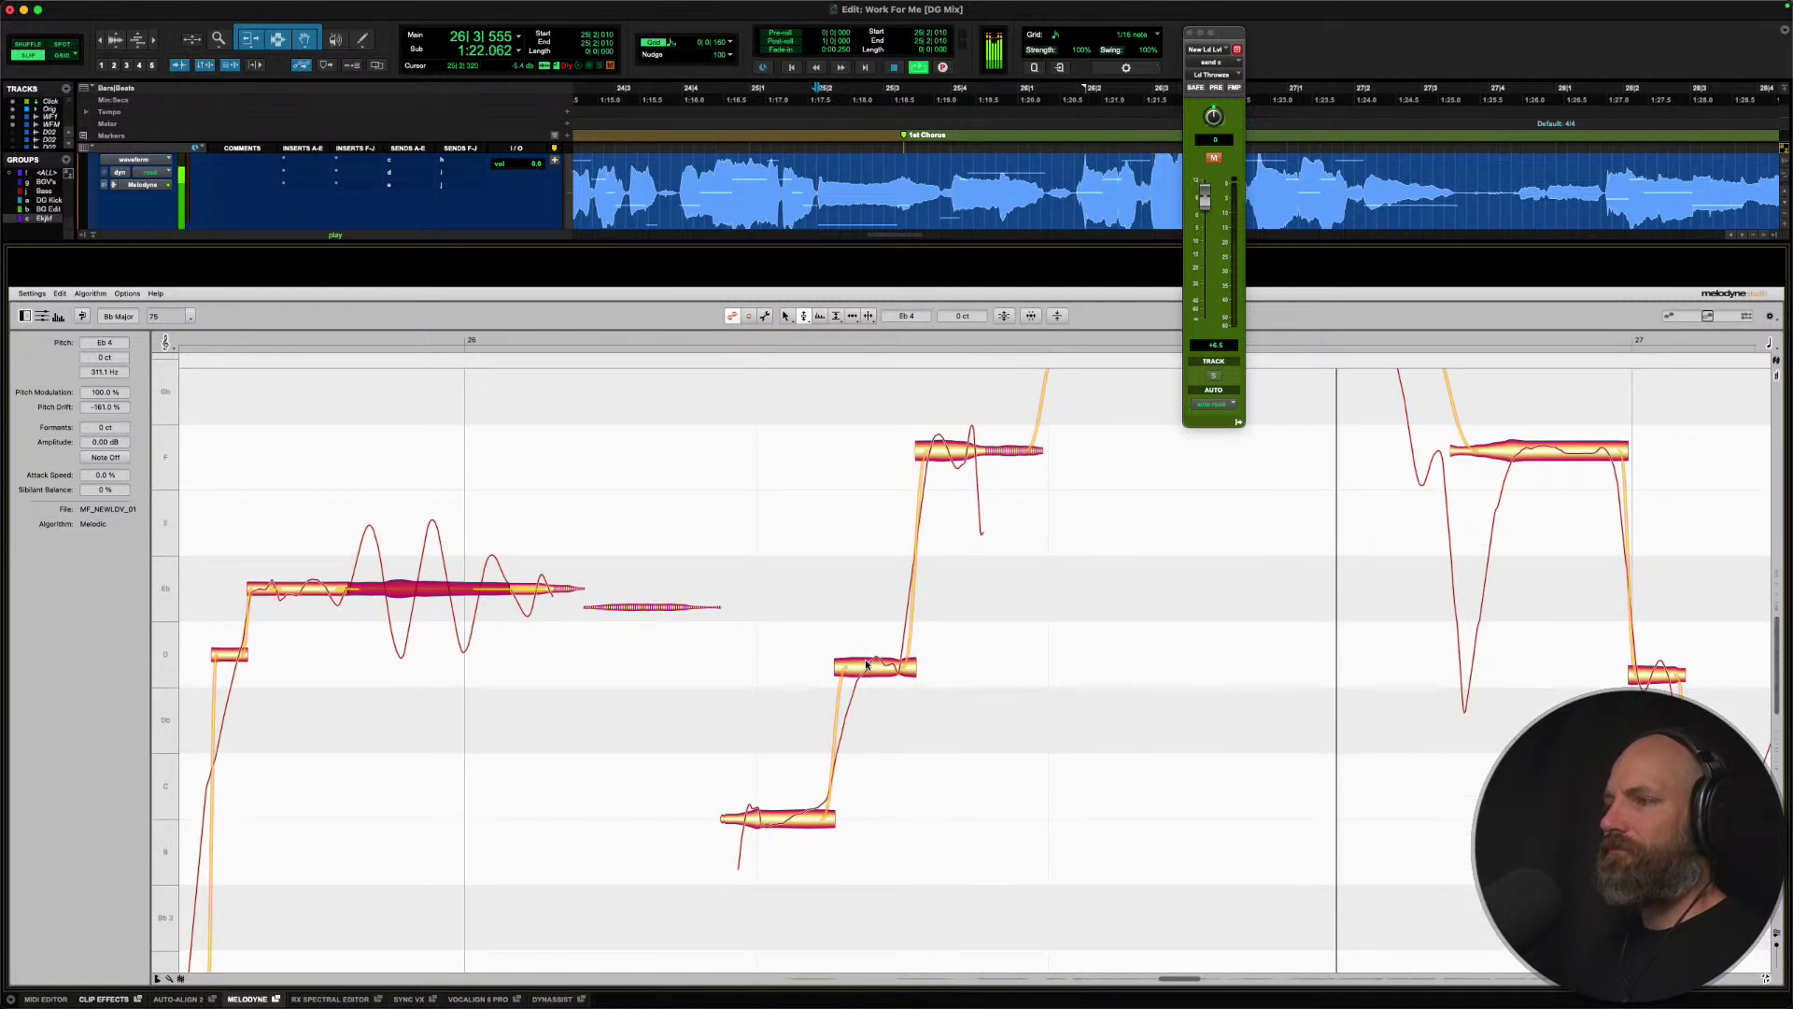
Center the three rising notes after the sustained Eb4 on C4, D4 and F4 and audition the run.
double_click(867, 664)
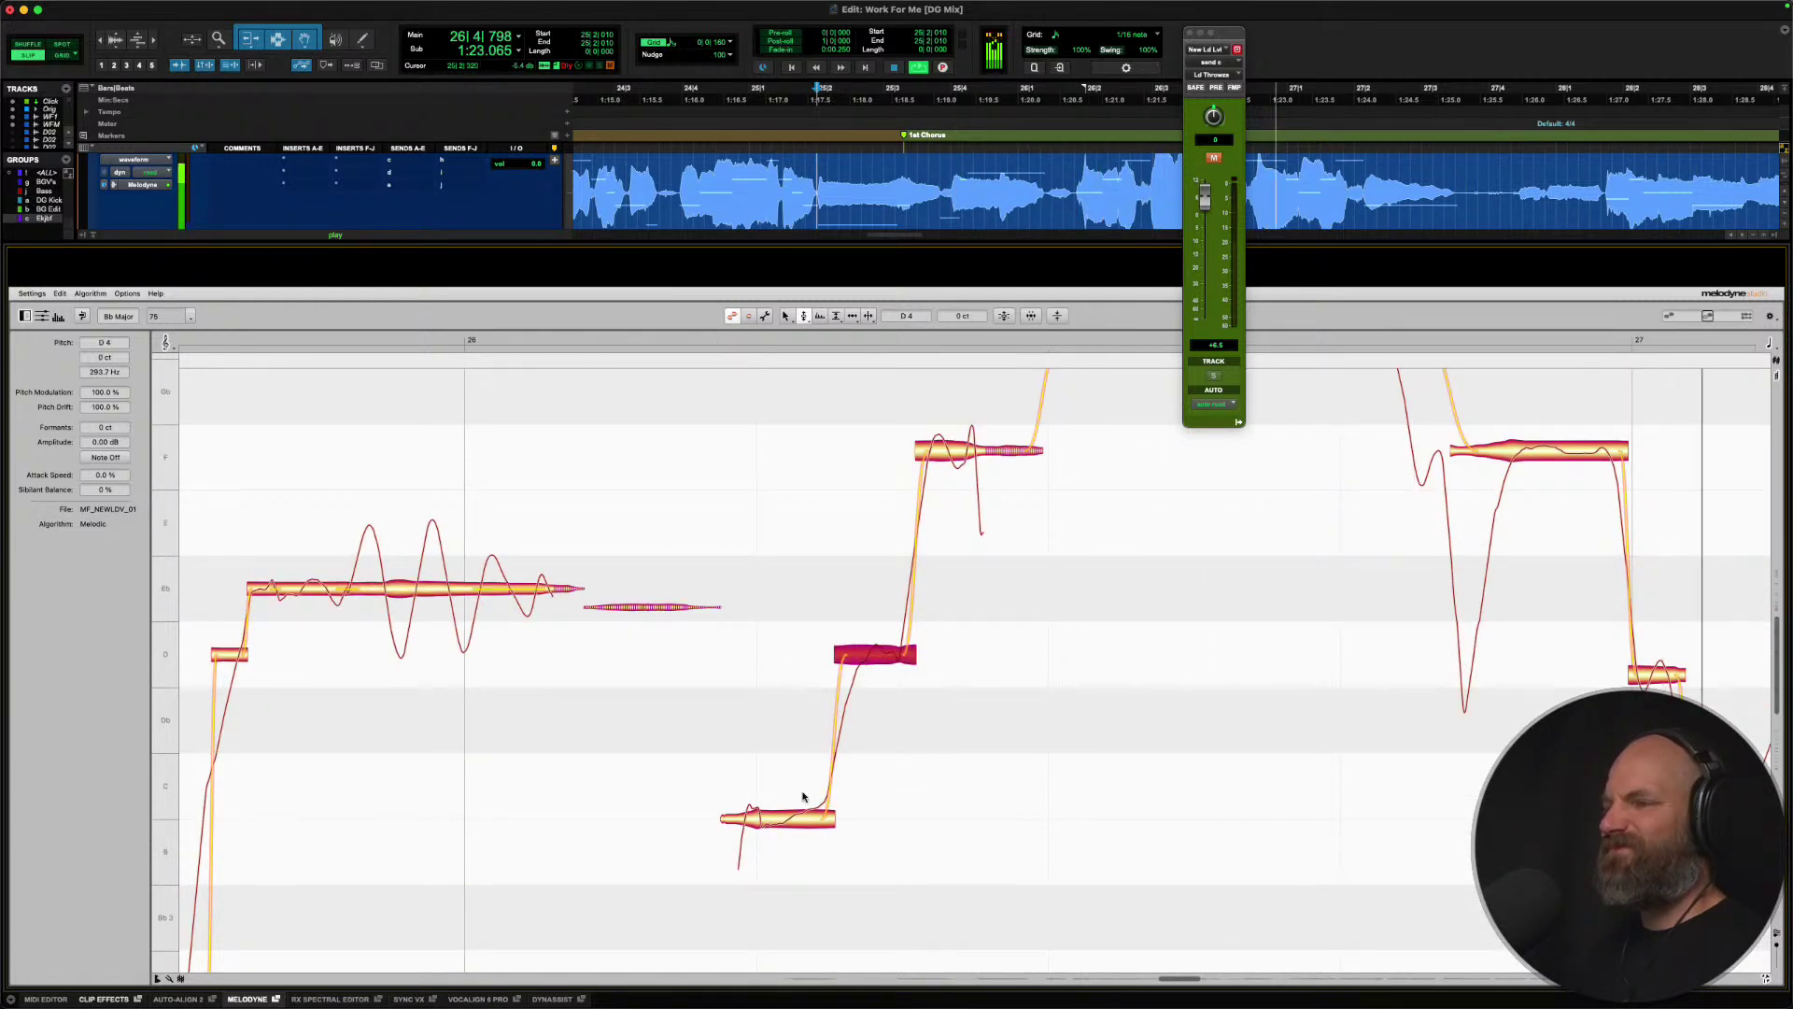
double_click(783, 821)
double_click(957, 454)
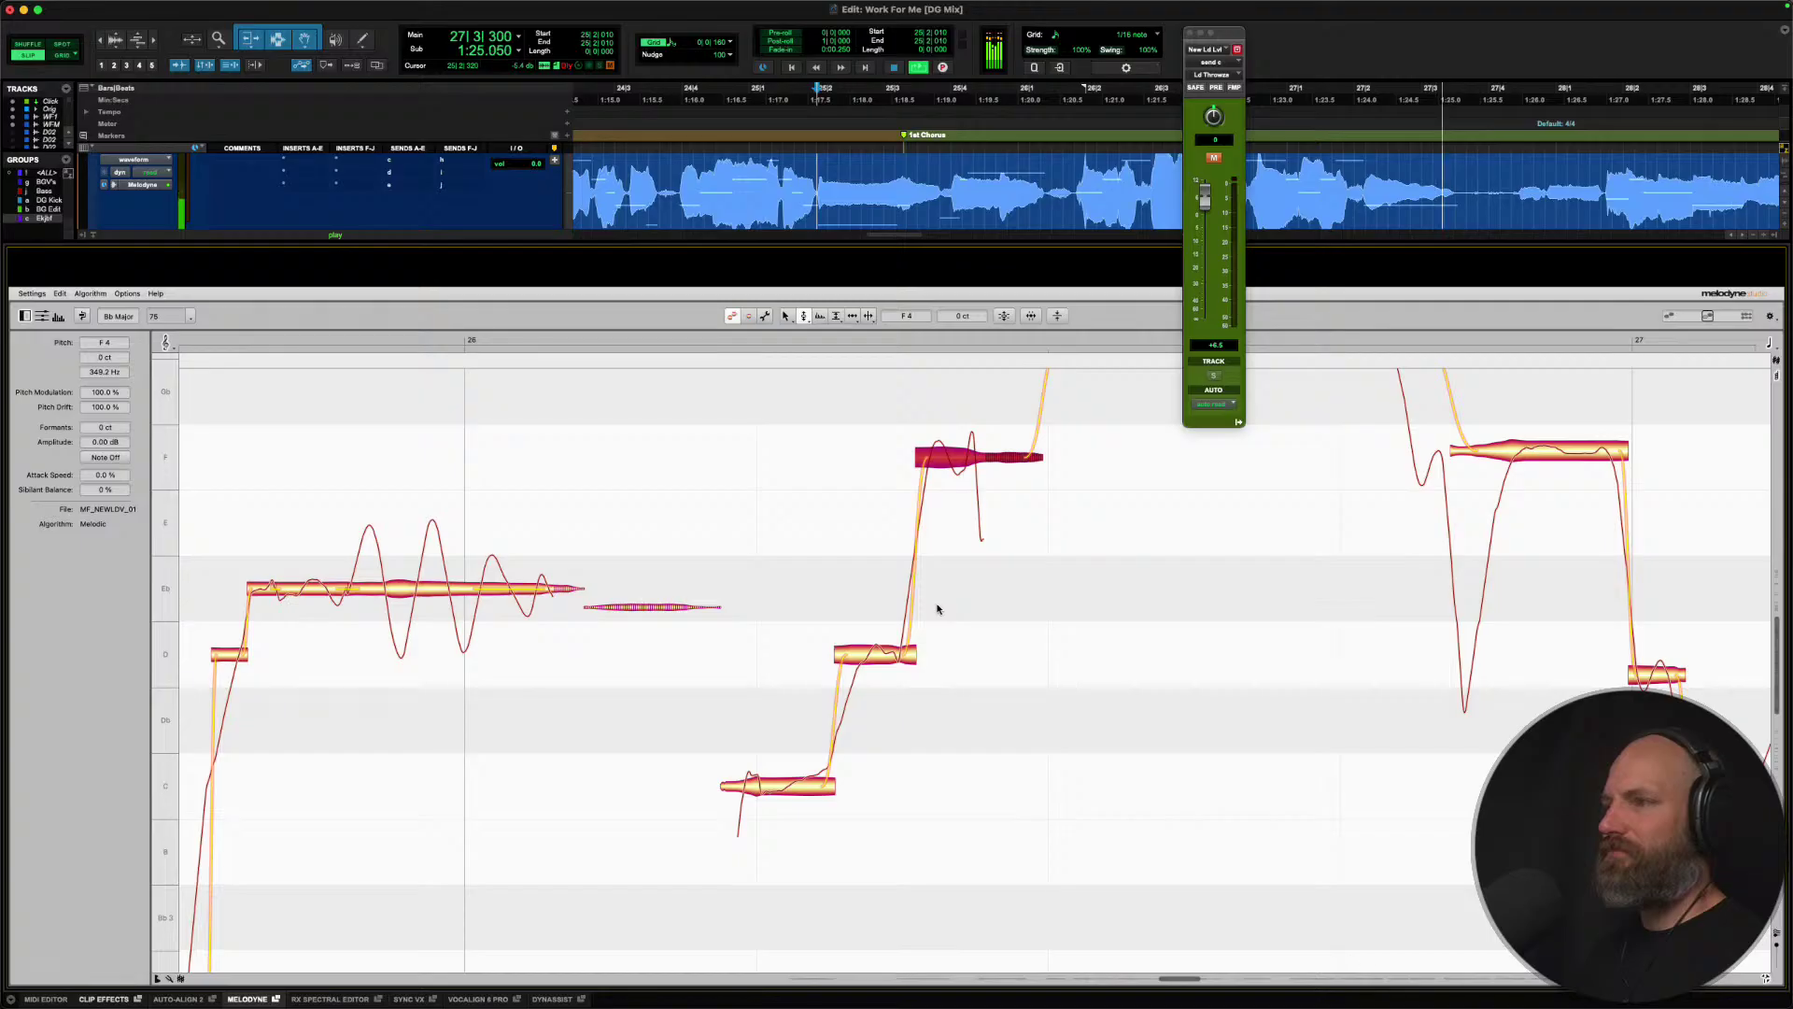
key(space)
key(space)
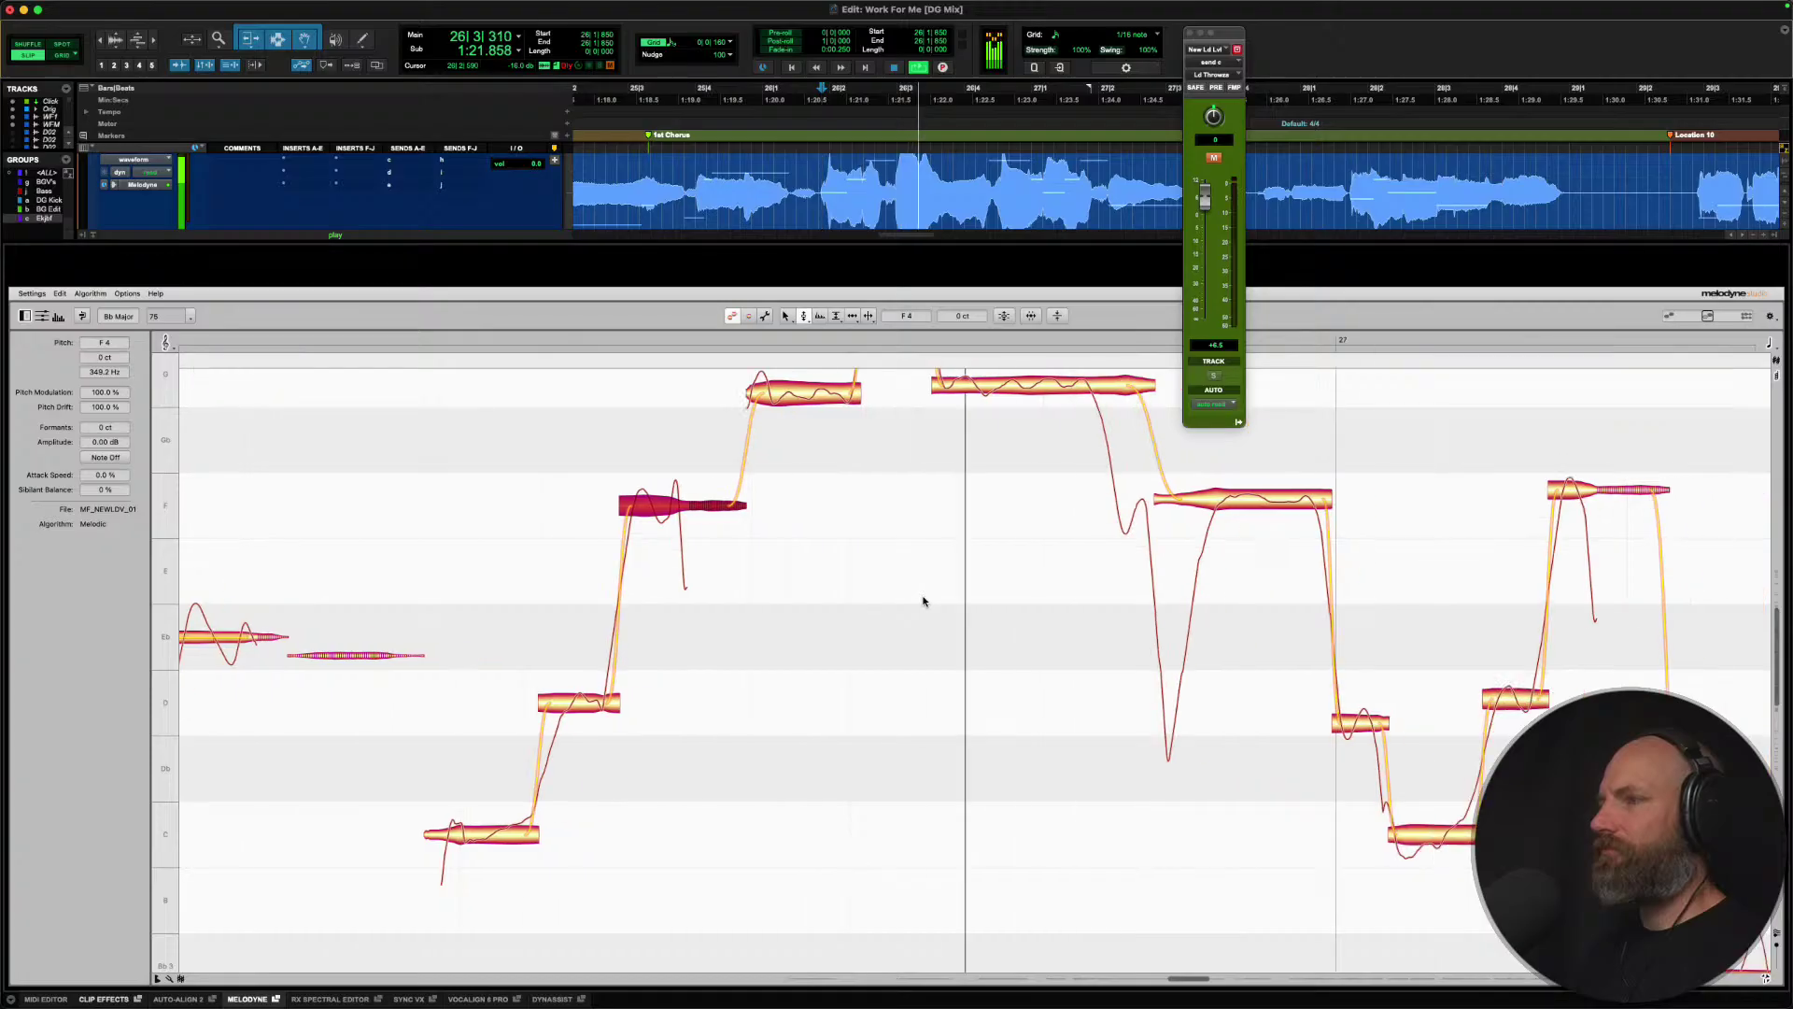
key(space)
Center the notes on either side of the melody's peak on G4 and the peak note itself on A4.
click(803, 443)
click(968, 432)
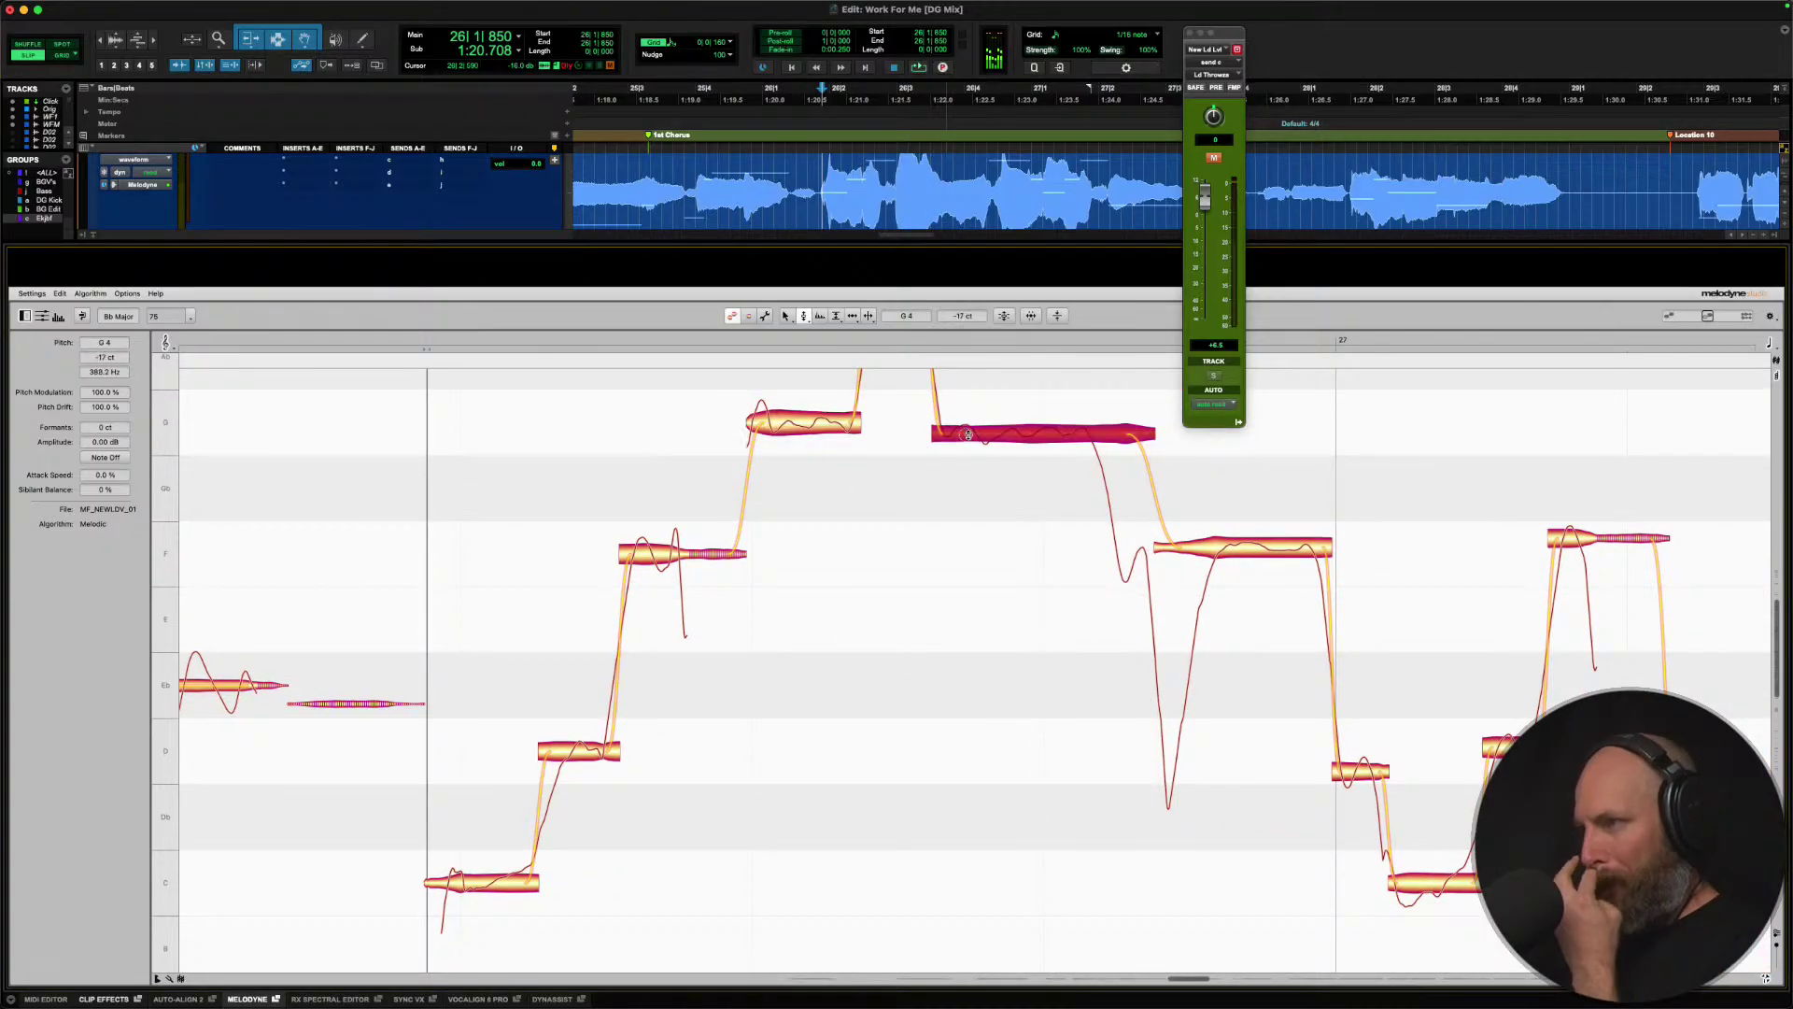
scroll(968, 435, up, 1)
scroll(968, 435, up, 2)
key(space)
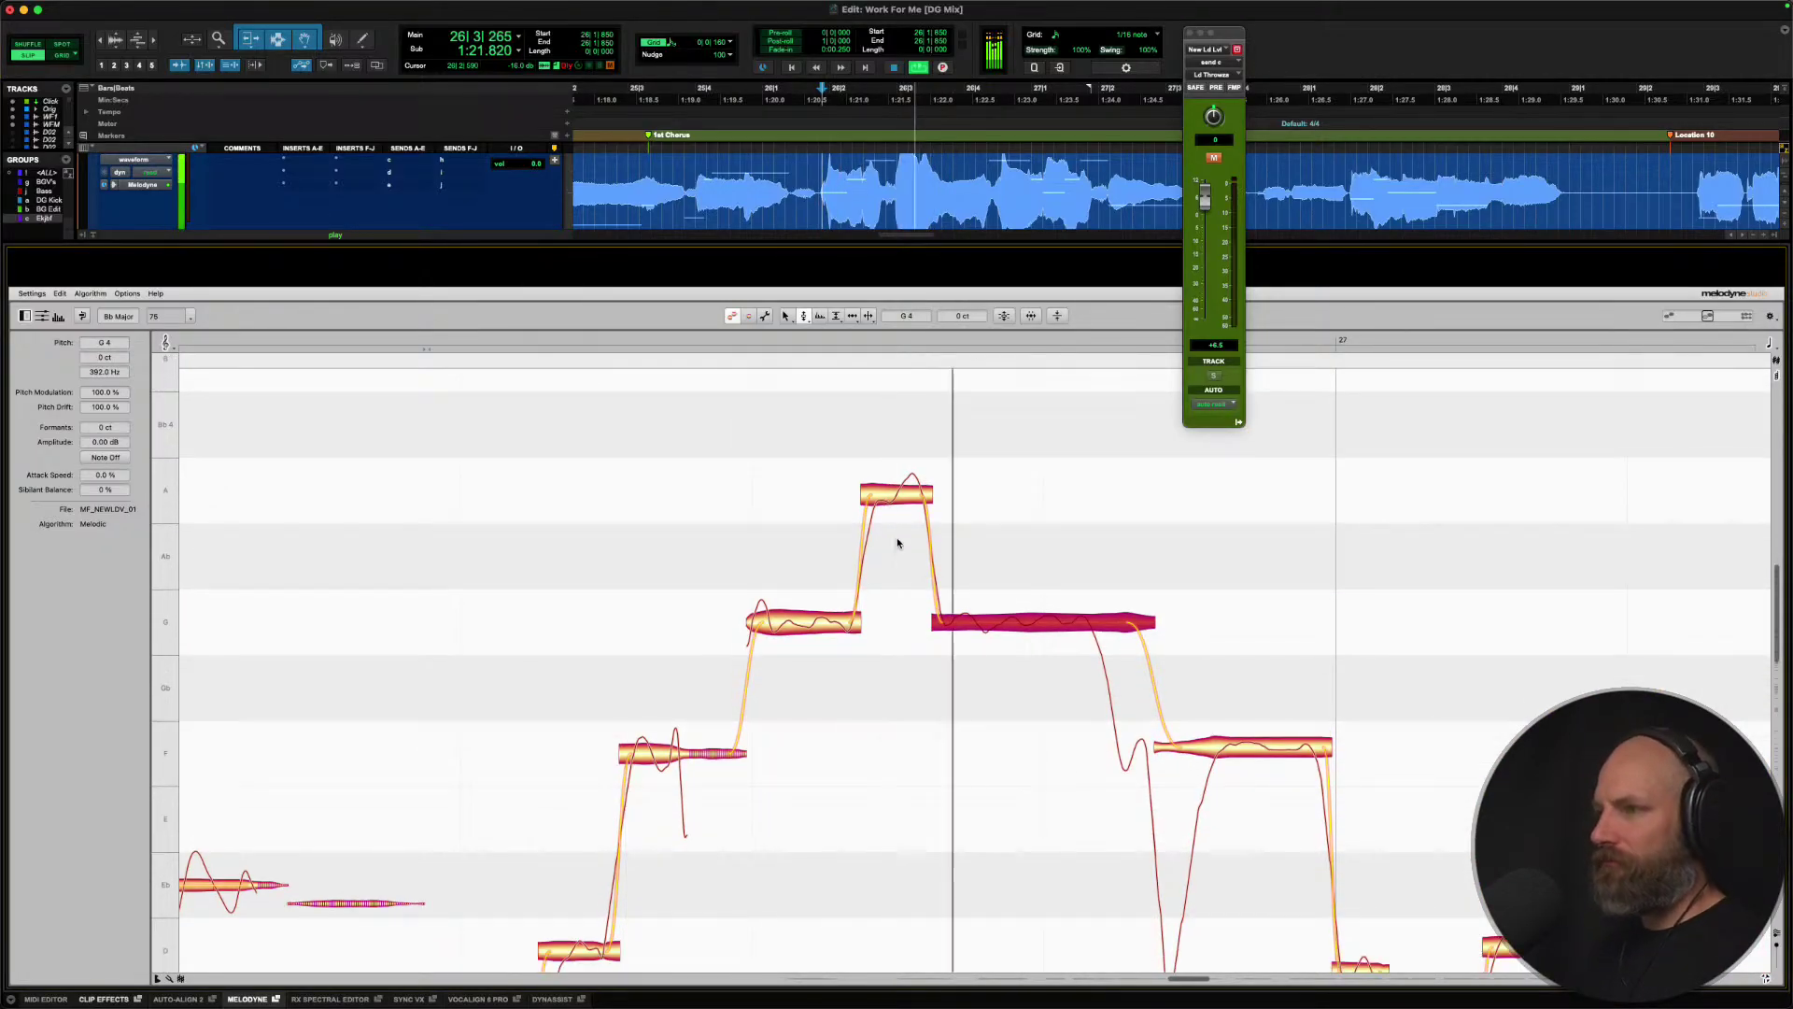
click(890, 497)
double_click(890, 497)
key(space)
Separate the A4 peak note around its middle and center both halves on A4.
right_click(892, 493)
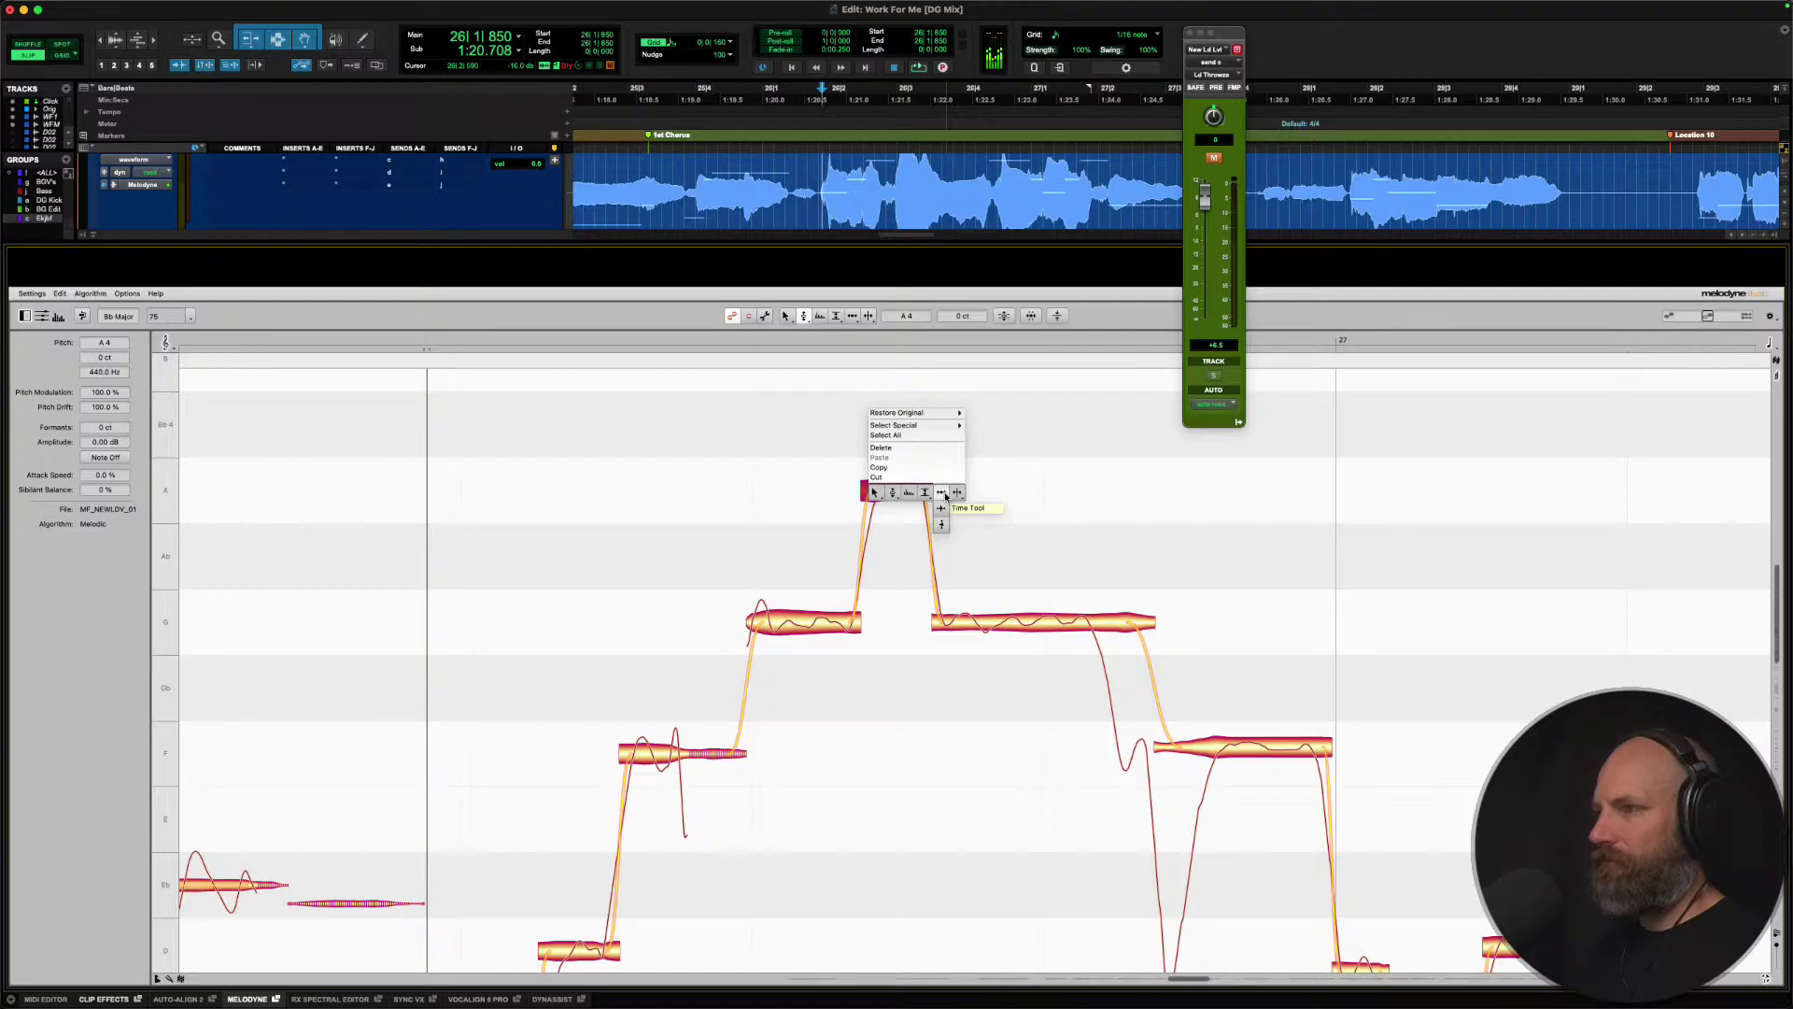
click(956, 493)
double_click(896, 492)
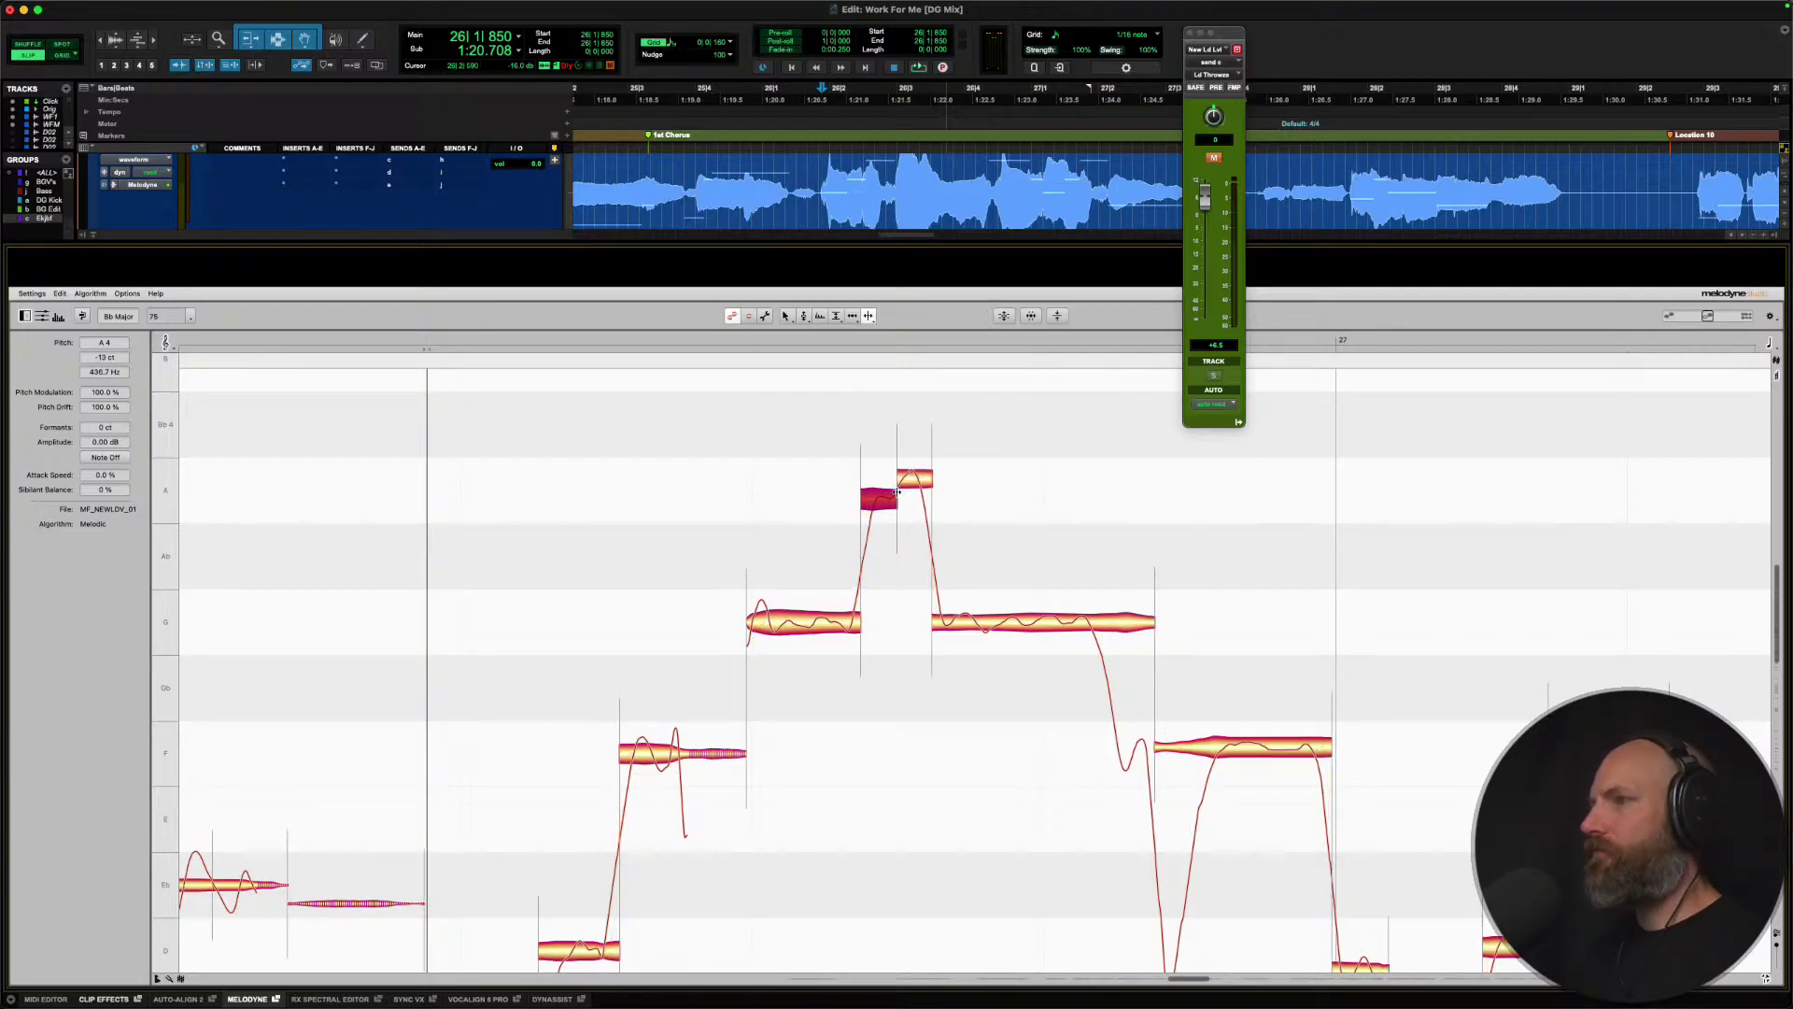
right_click(896, 492)
click(830, 493)
double_click(906, 479)
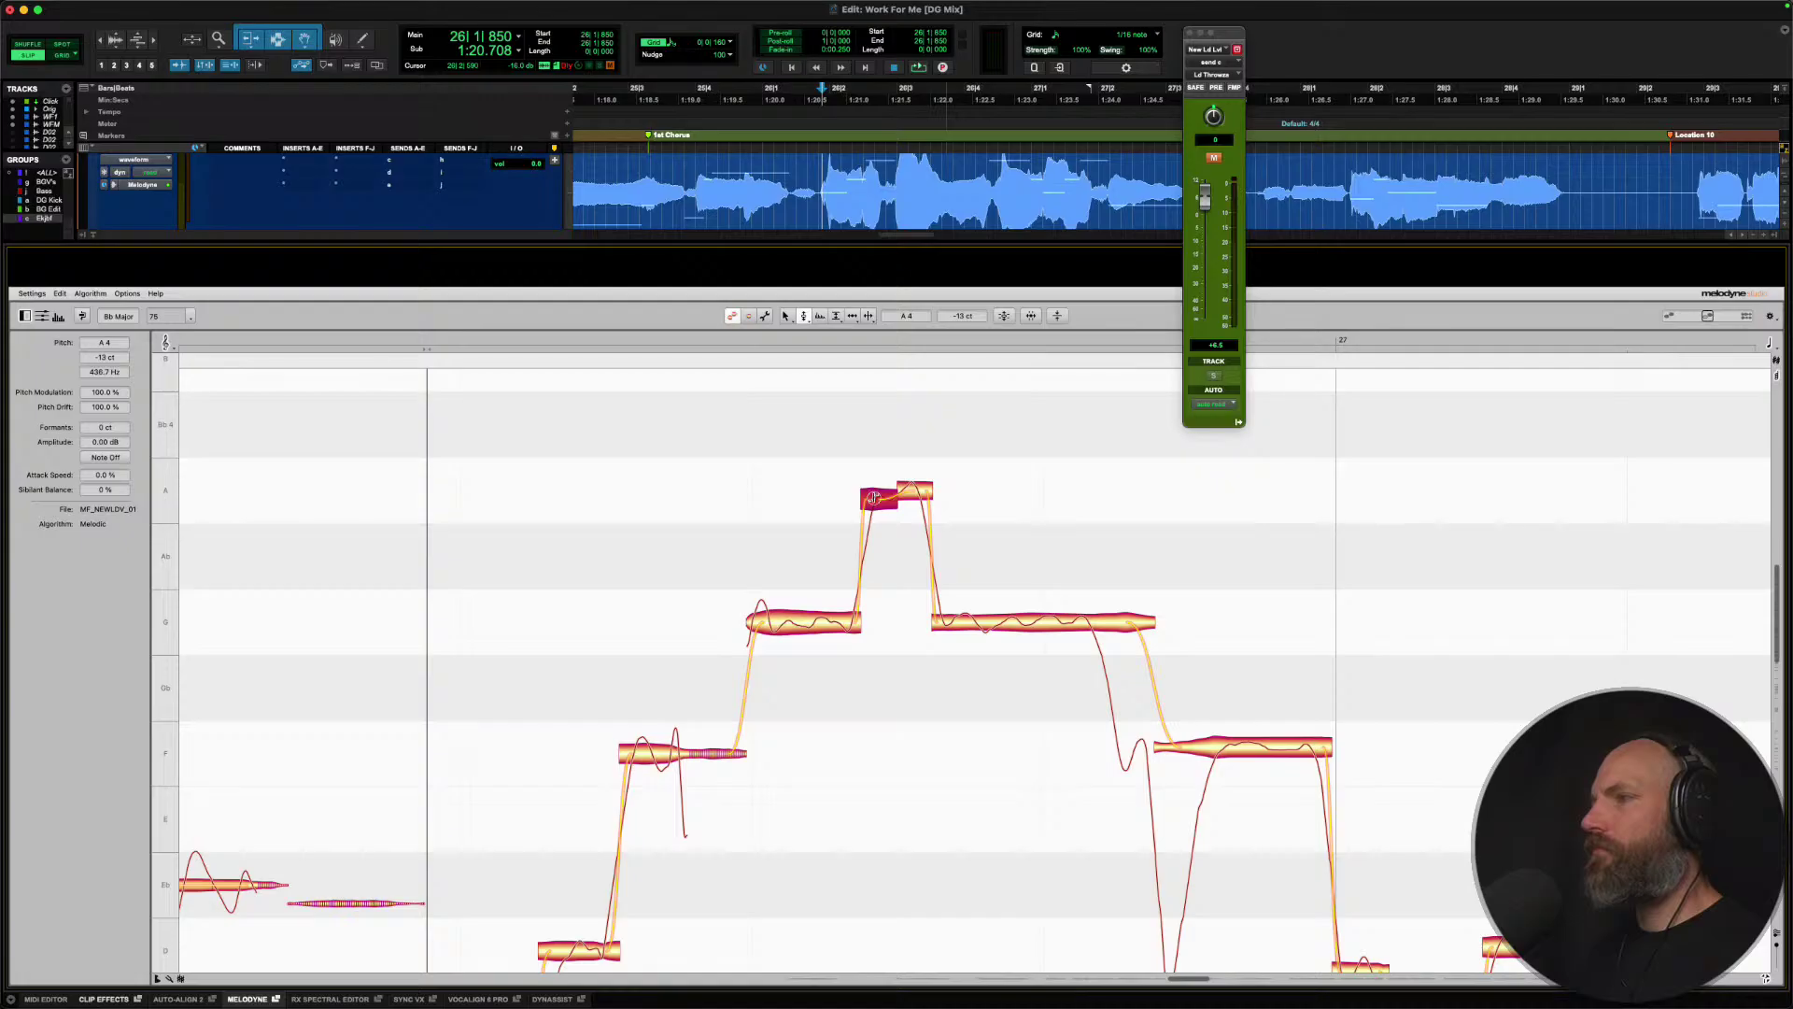
double_click(873, 497)
Audition the phrase and center the long note just before bar 27 on F4.
key(space)
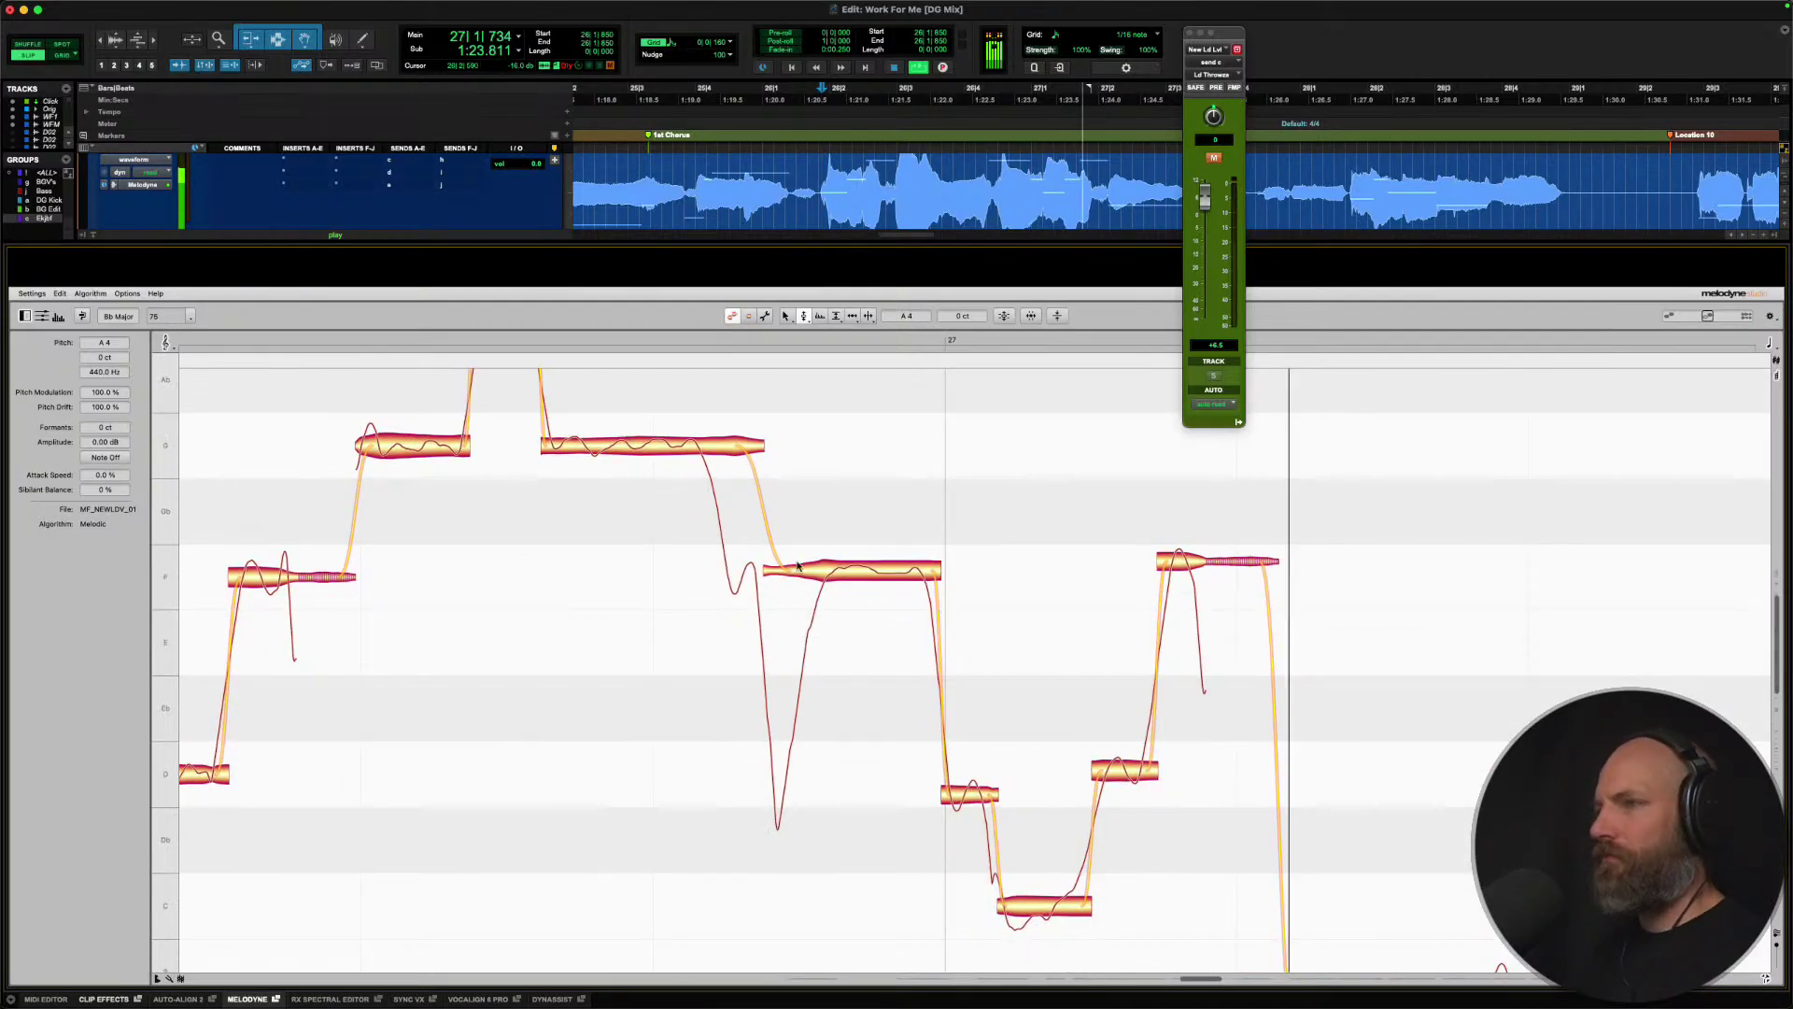
key(space)
double_click(840, 575)
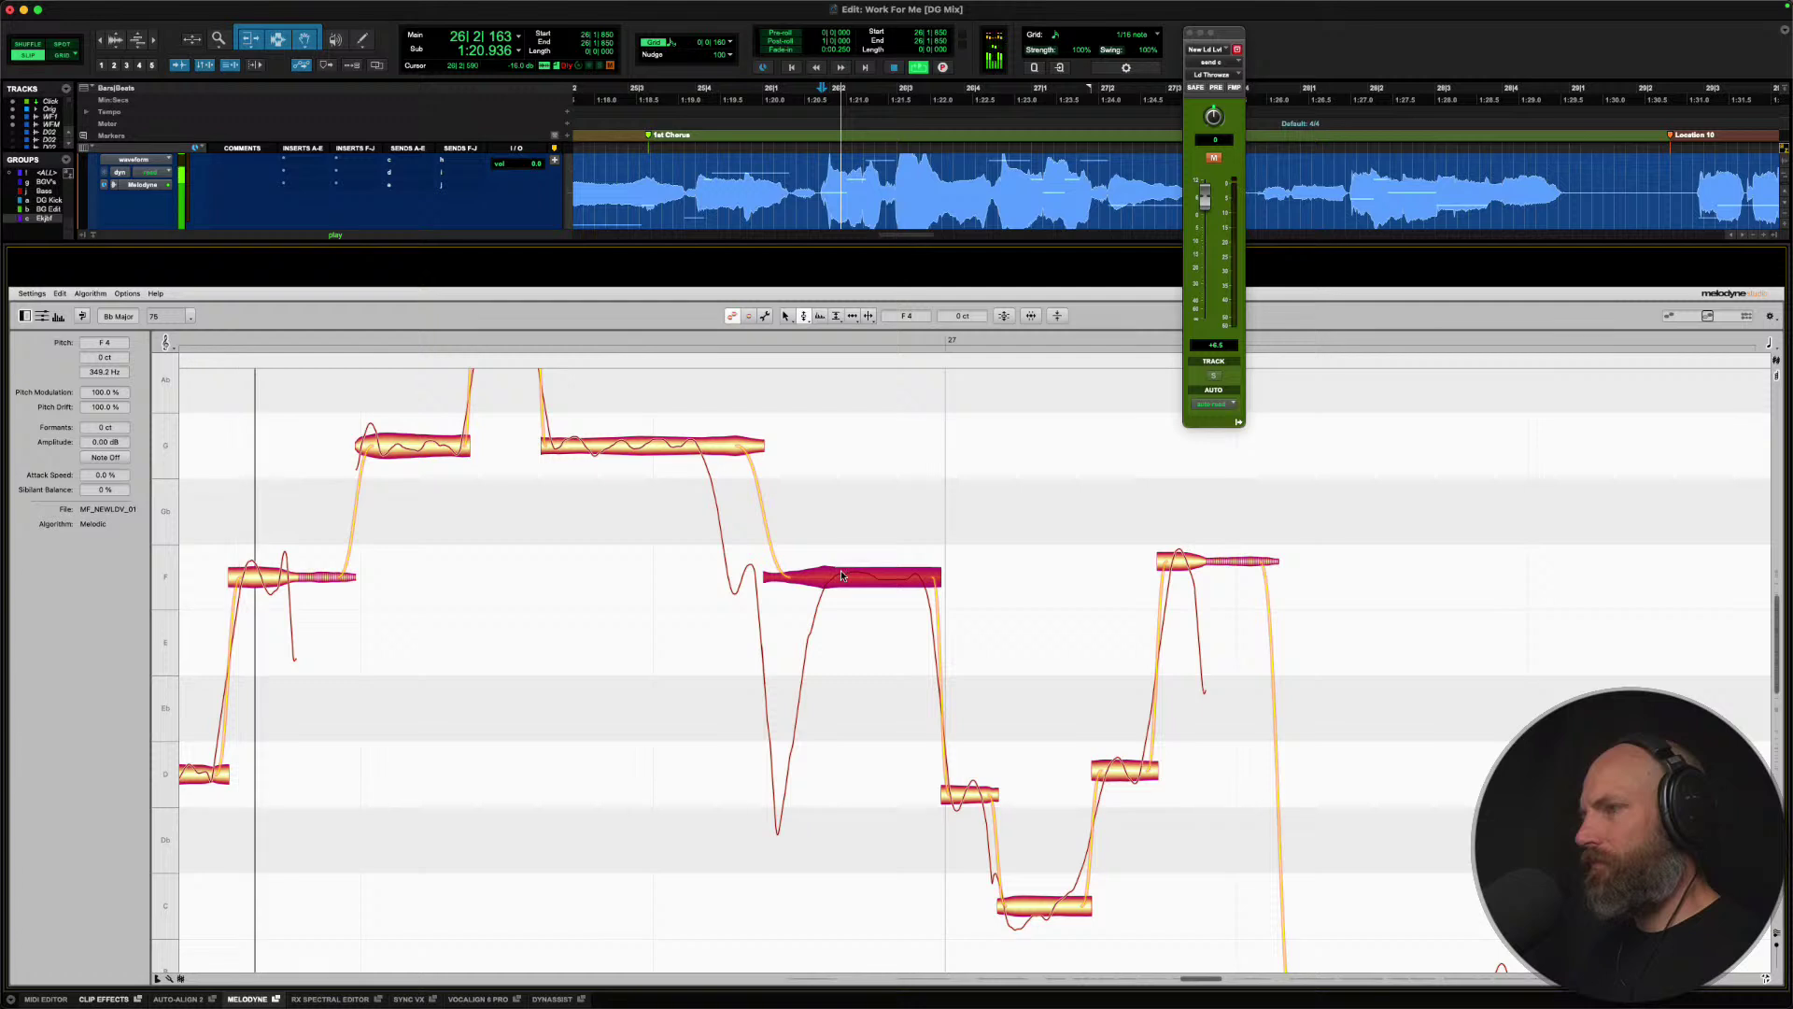
key(space)
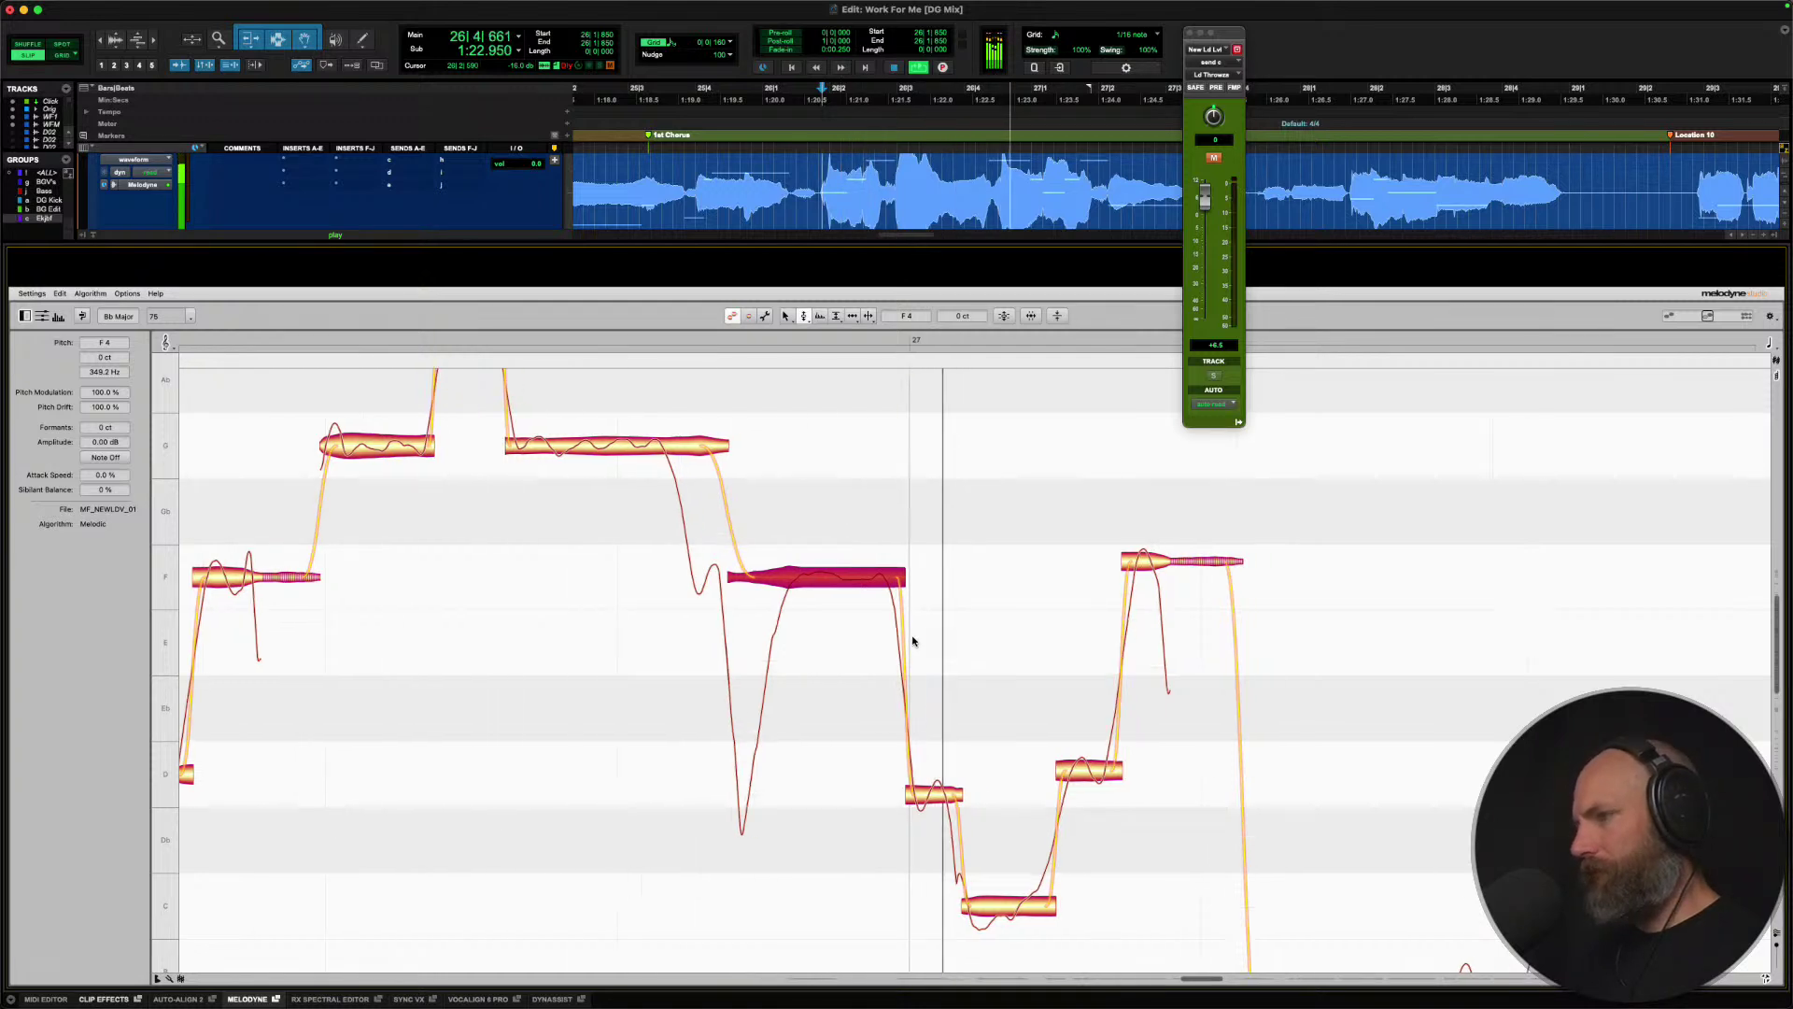
Center the two short notes around the low C4 on D4 and the next higher note on F4.
scroll(913, 640, down, 3)
click(899, 661)
click(1051, 663)
key(space)
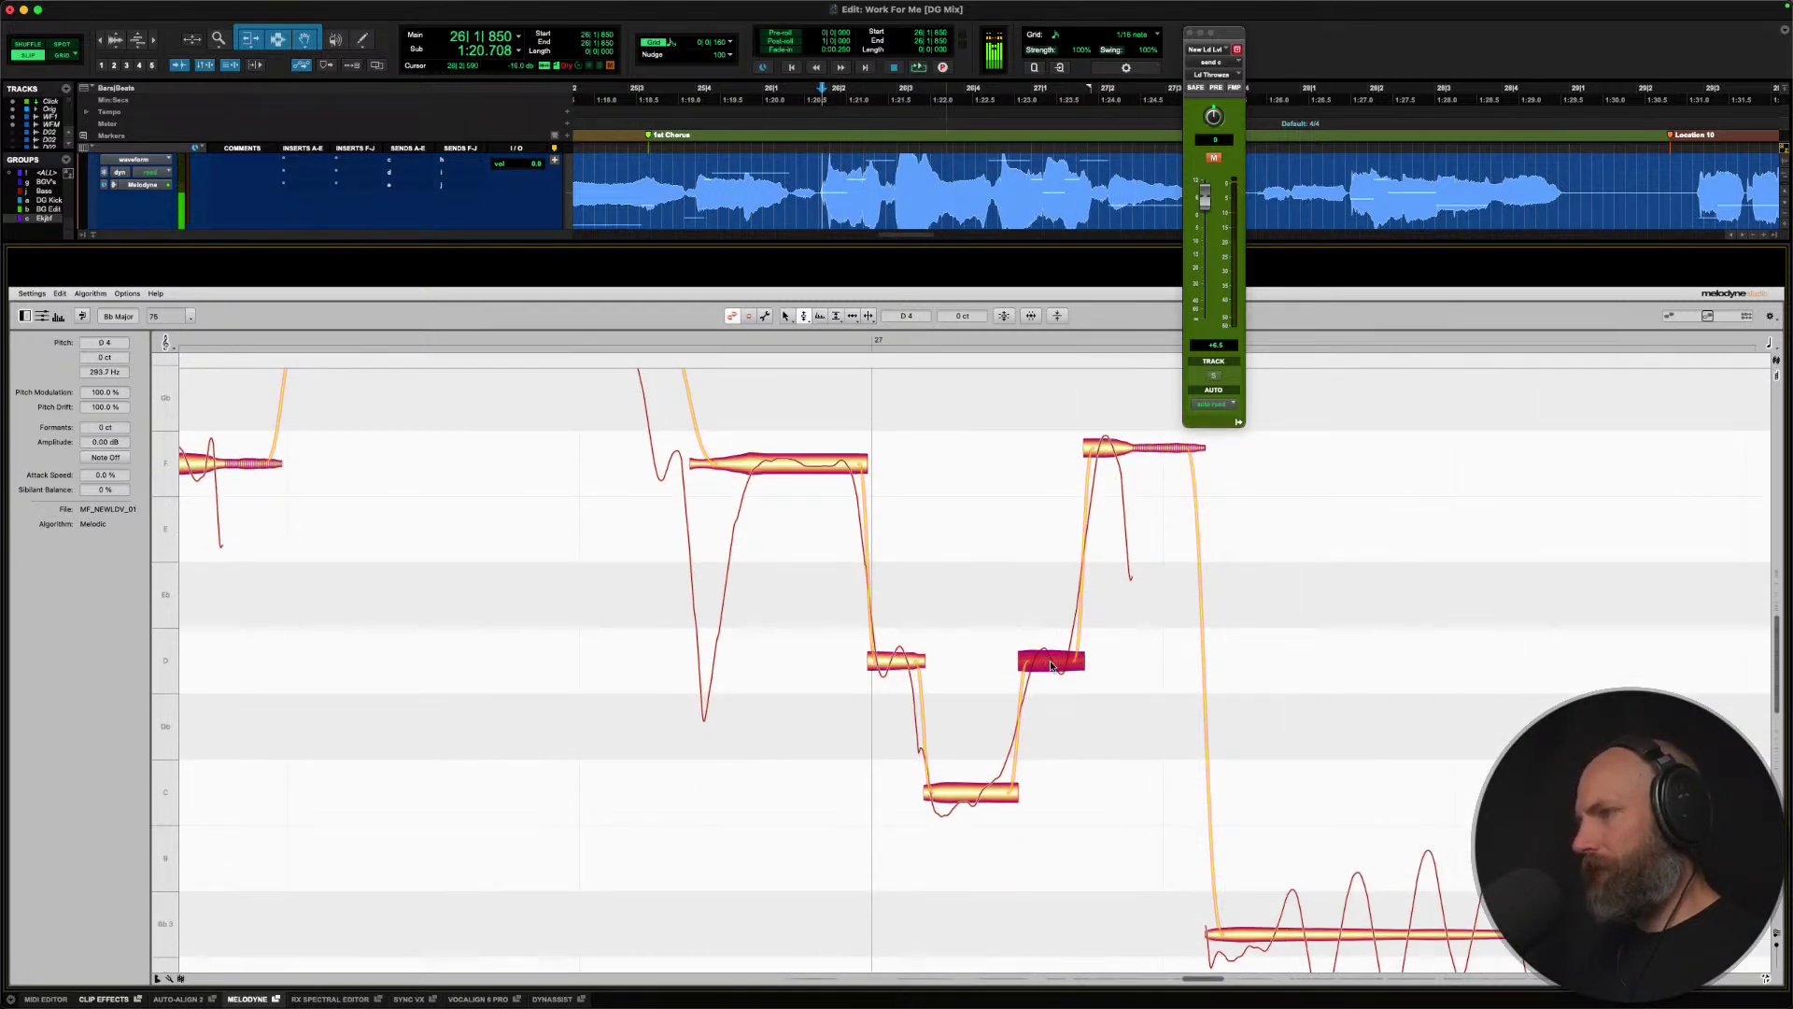
double_click(1100, 458)
key(space)
Separate the low C4 note after bar 27 slightly past its middle, isolating the rising end.
click(971, 792)
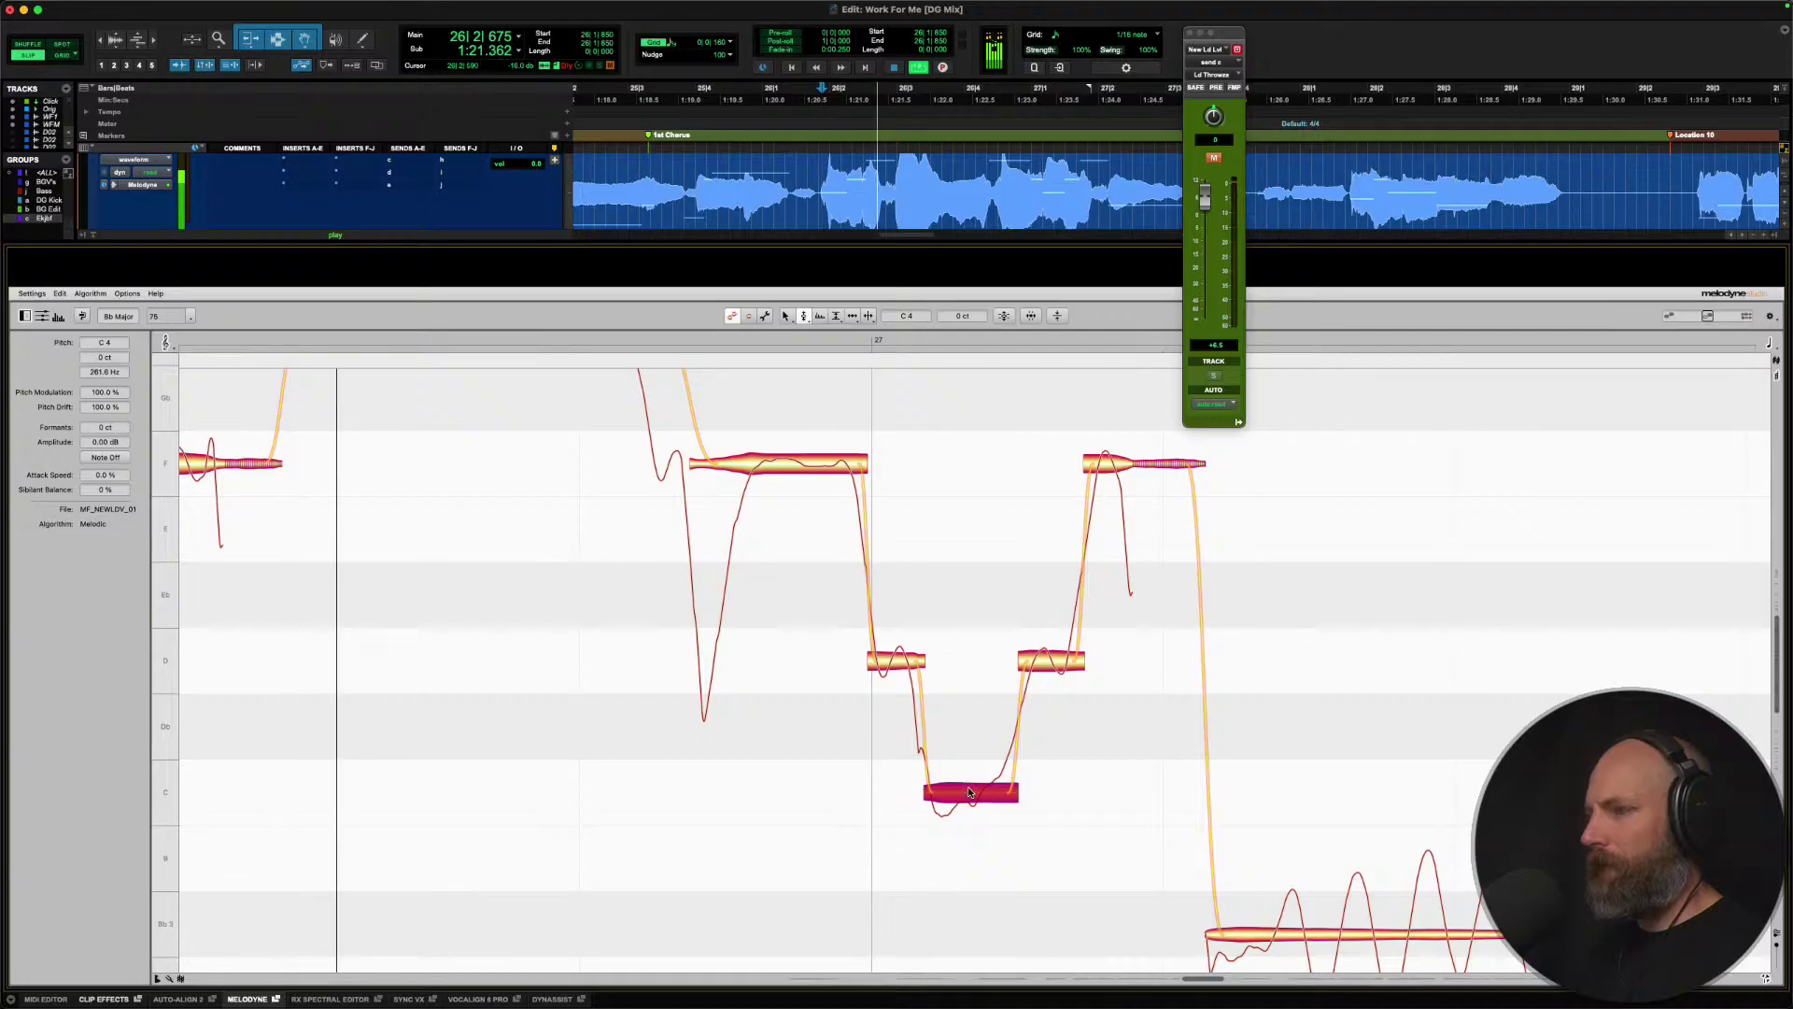
right_click(968, 801)
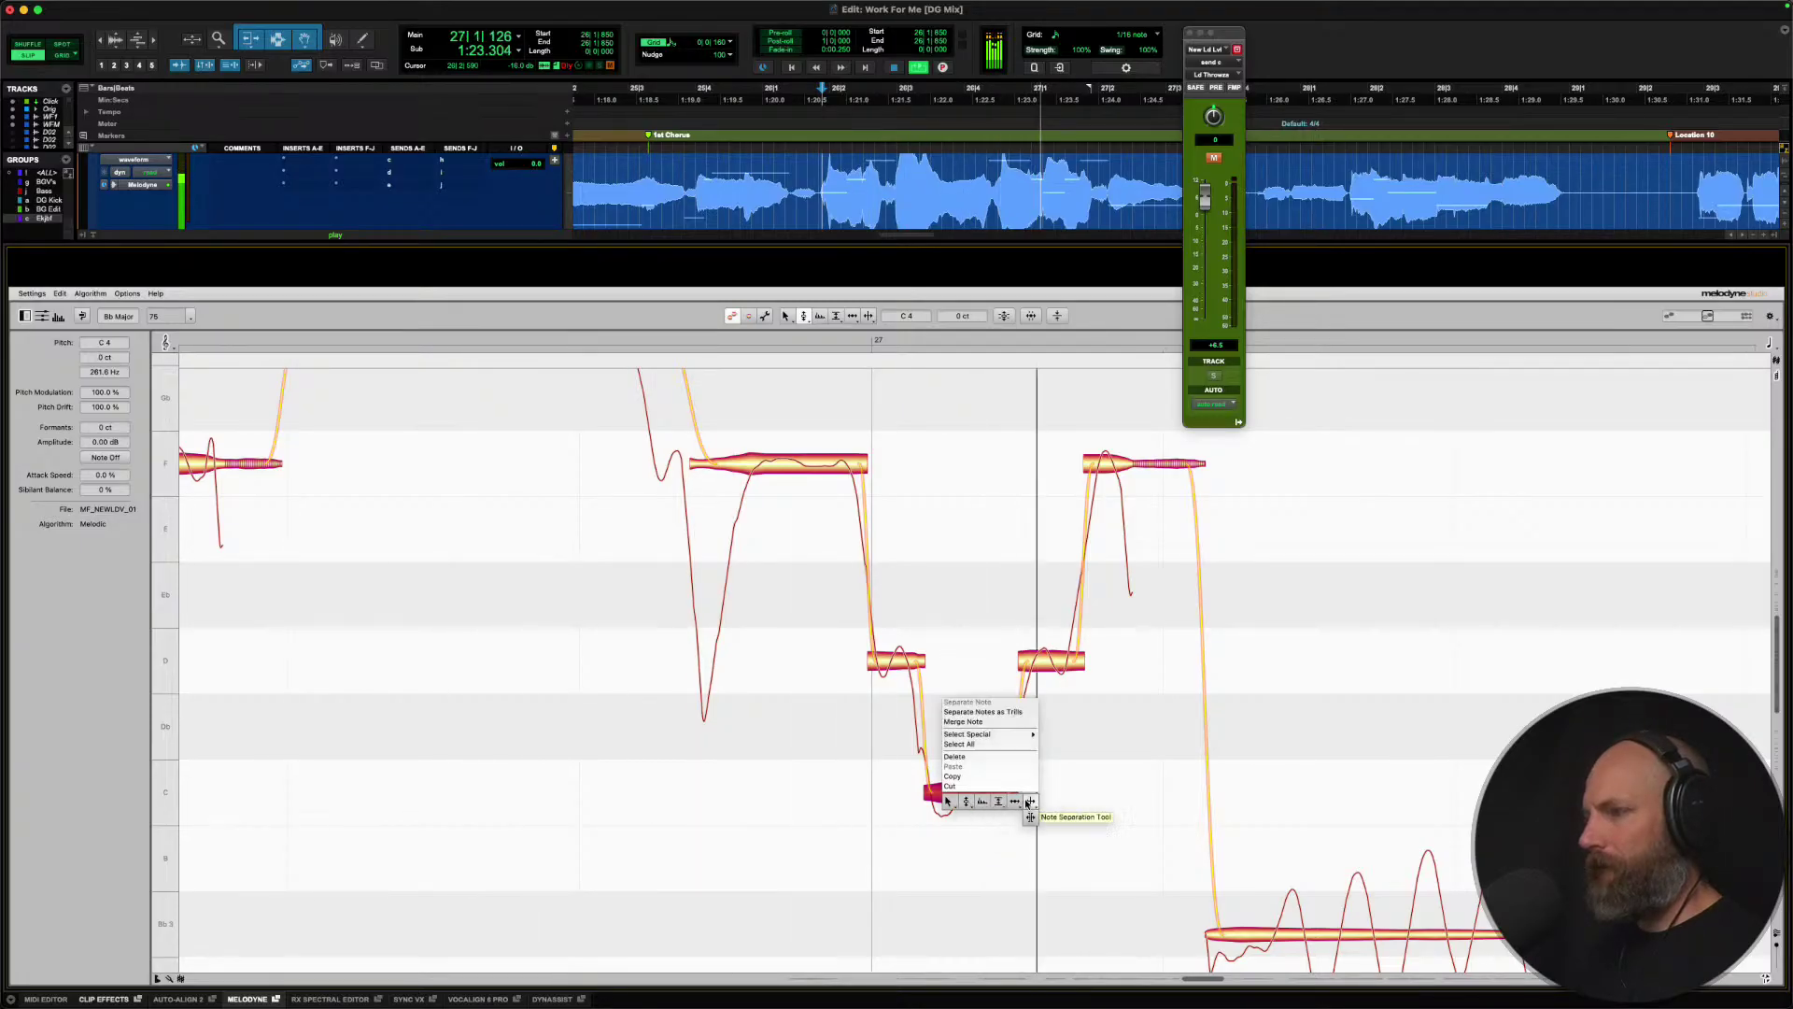
click(967, 802)
key(space)
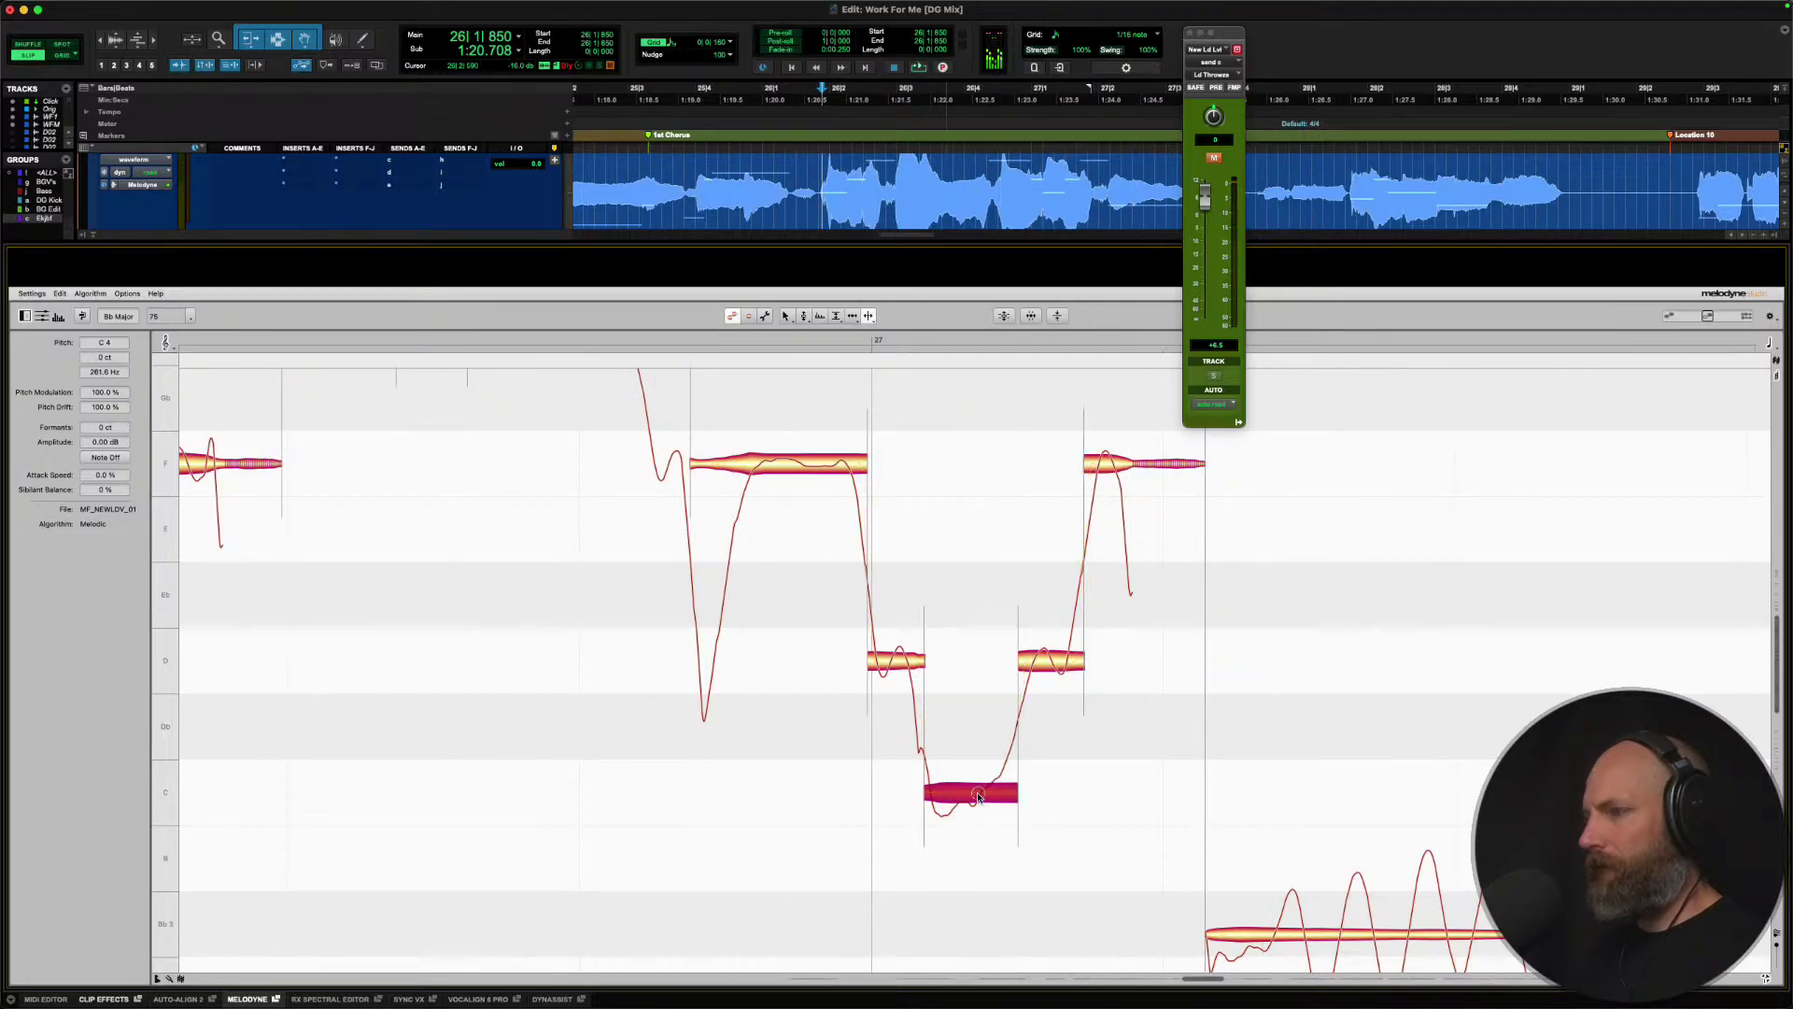
double_click(978, 794)
Center the separated end of the low note on C4 and audition the phrase into the sustained Bb3.
right_click(971, 796)
click(915, 795)
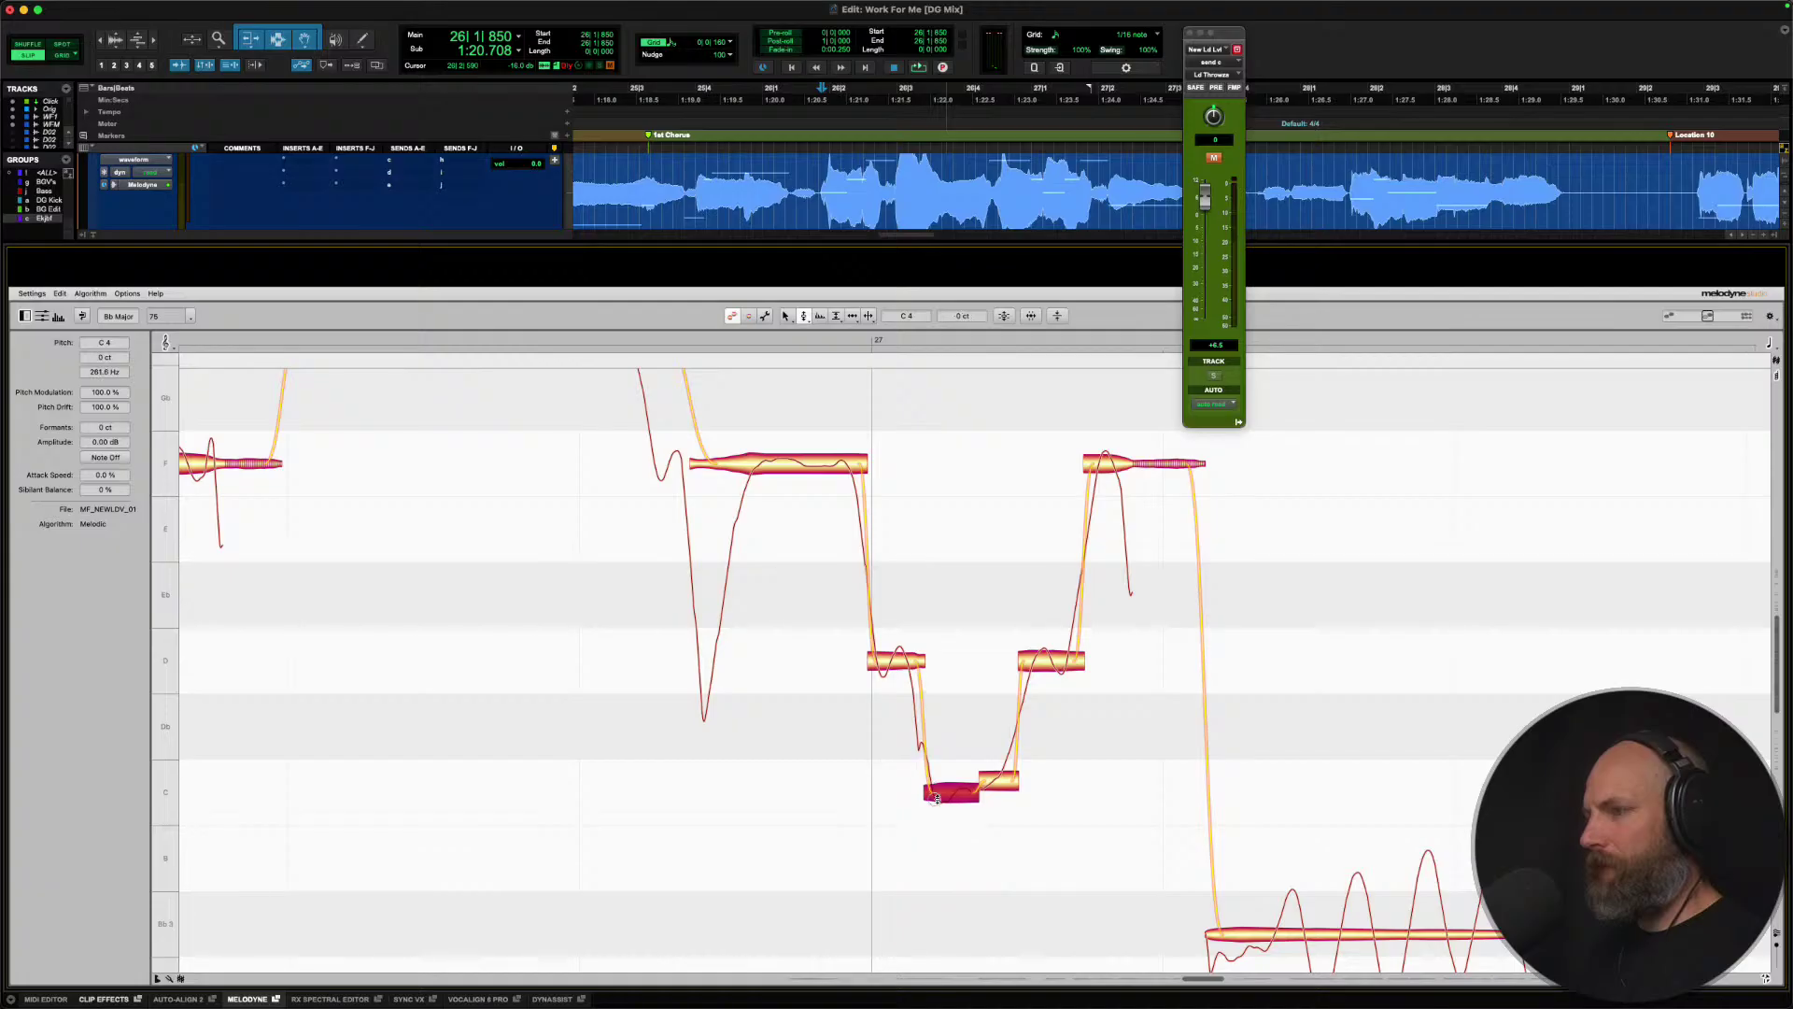
click(992, 783)
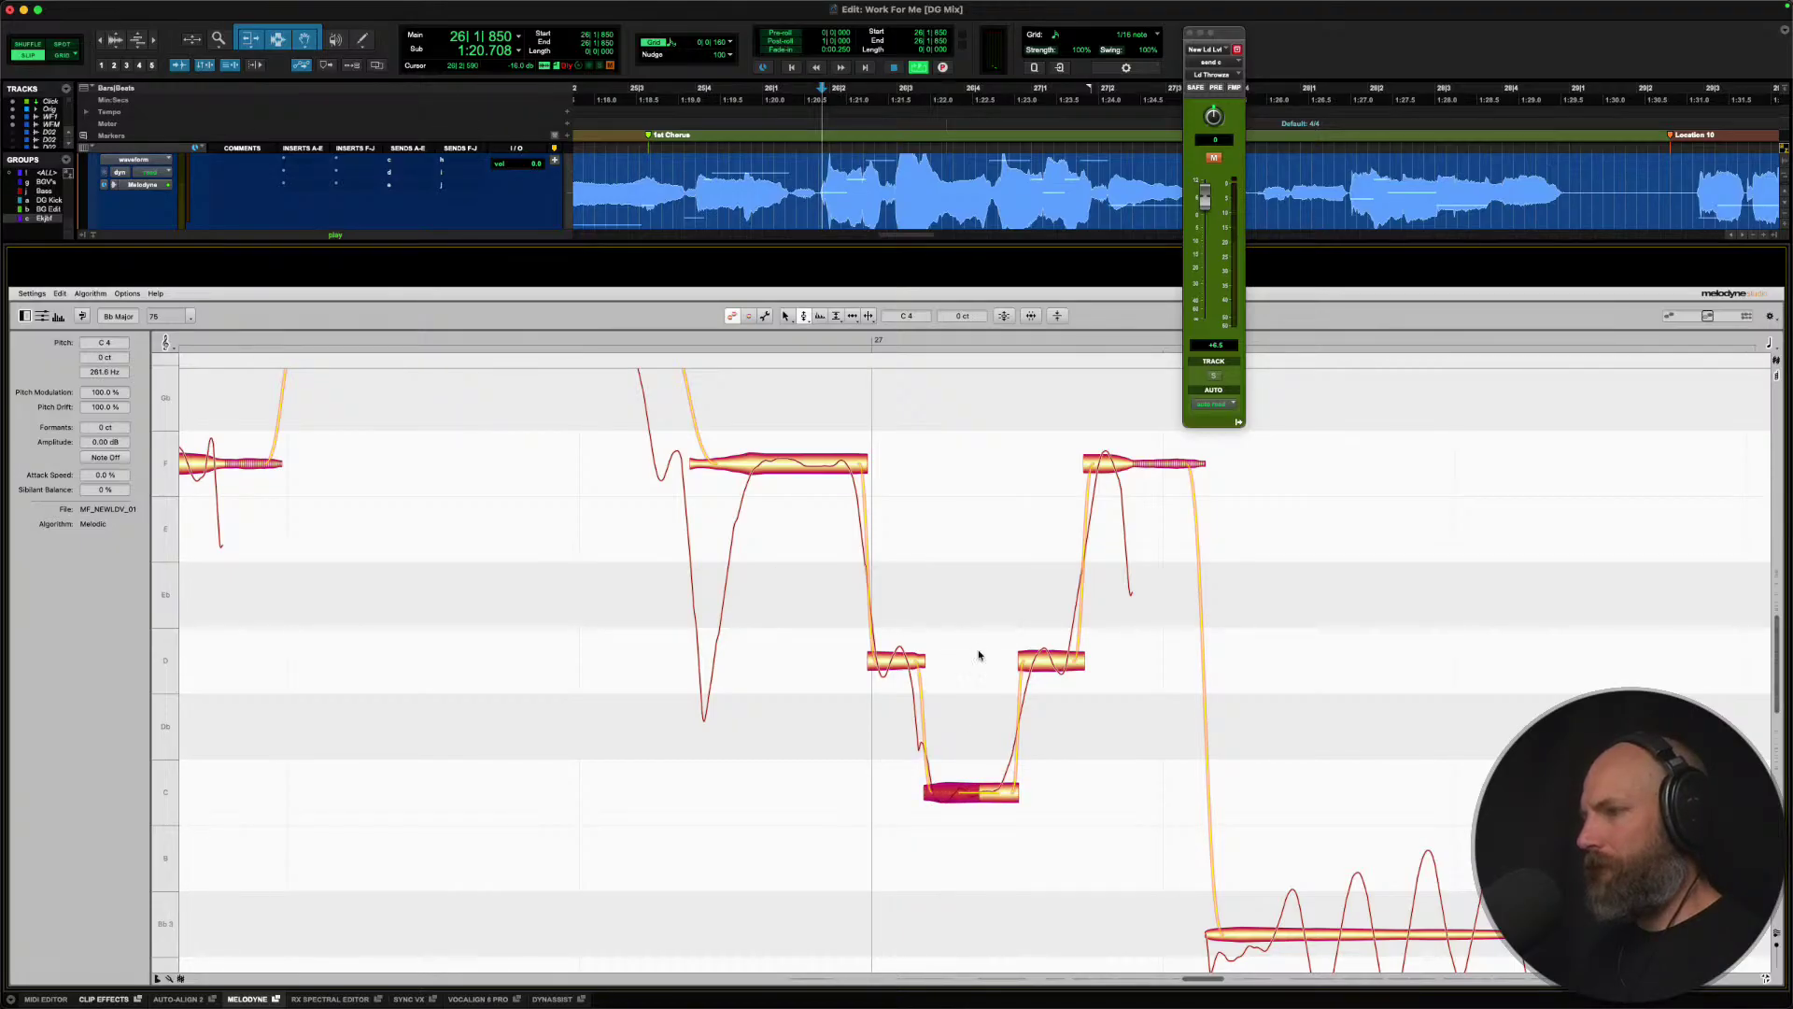
key(space)
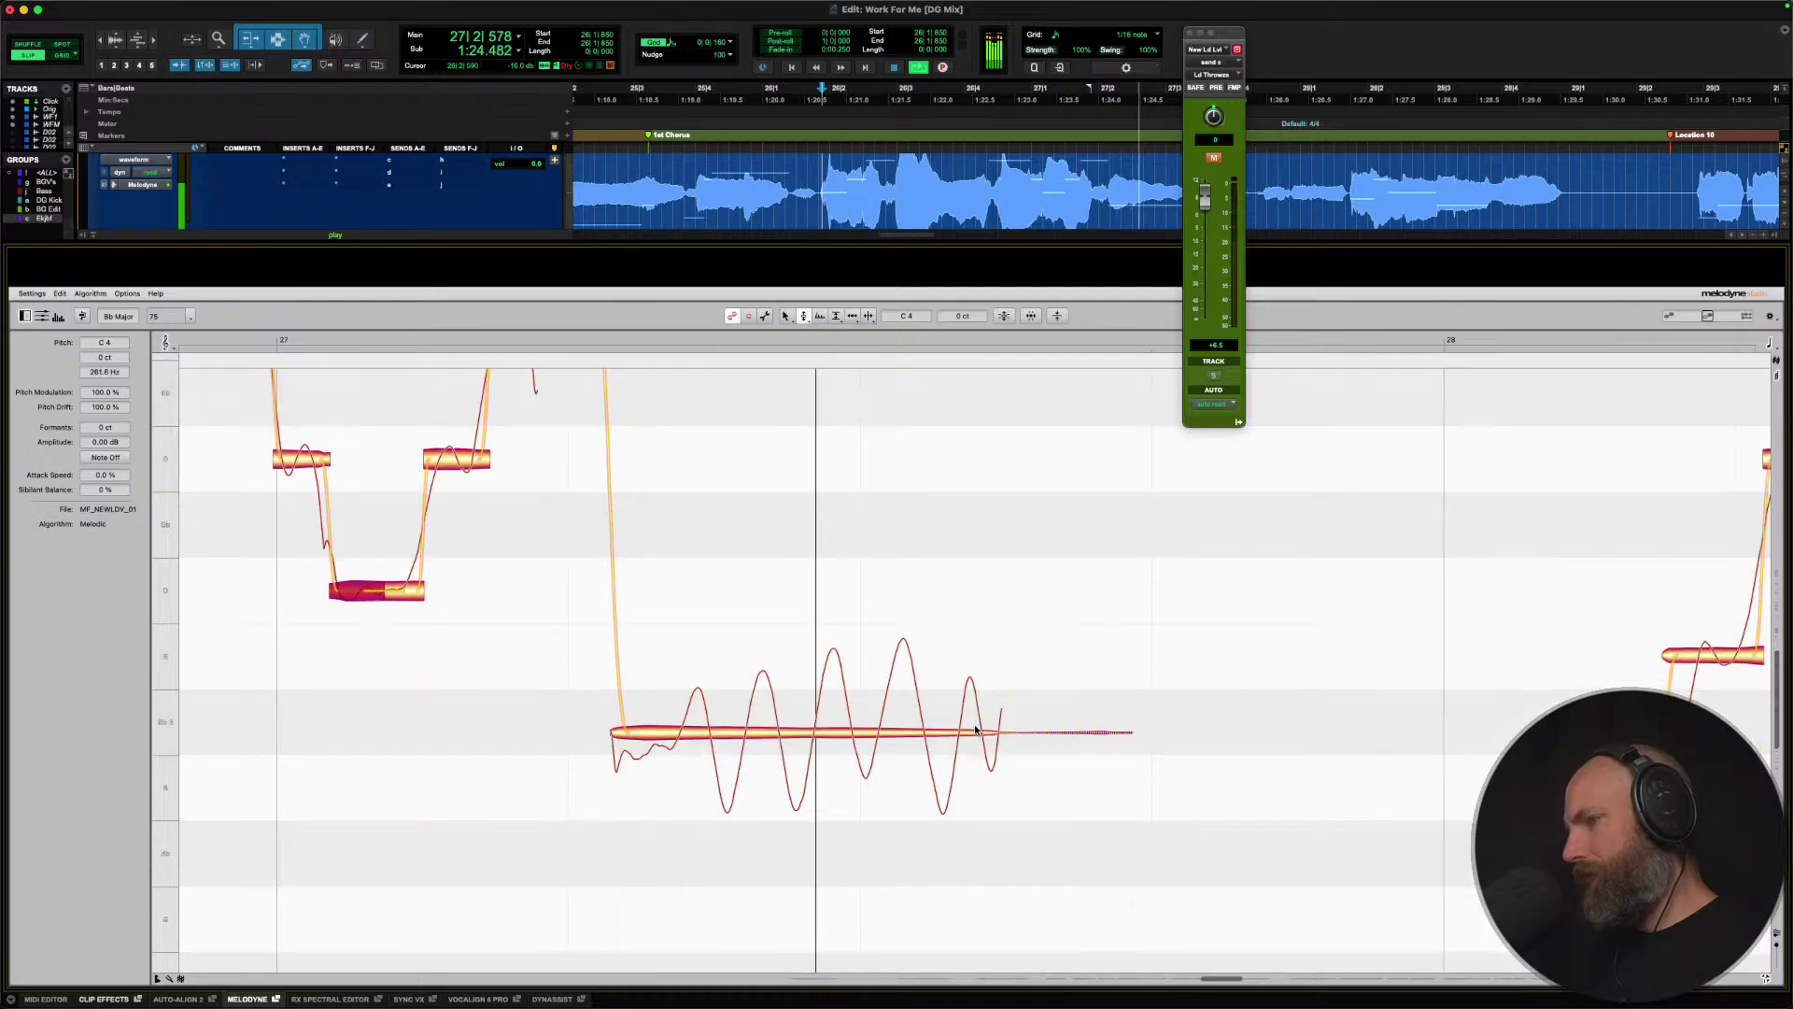
key(space)
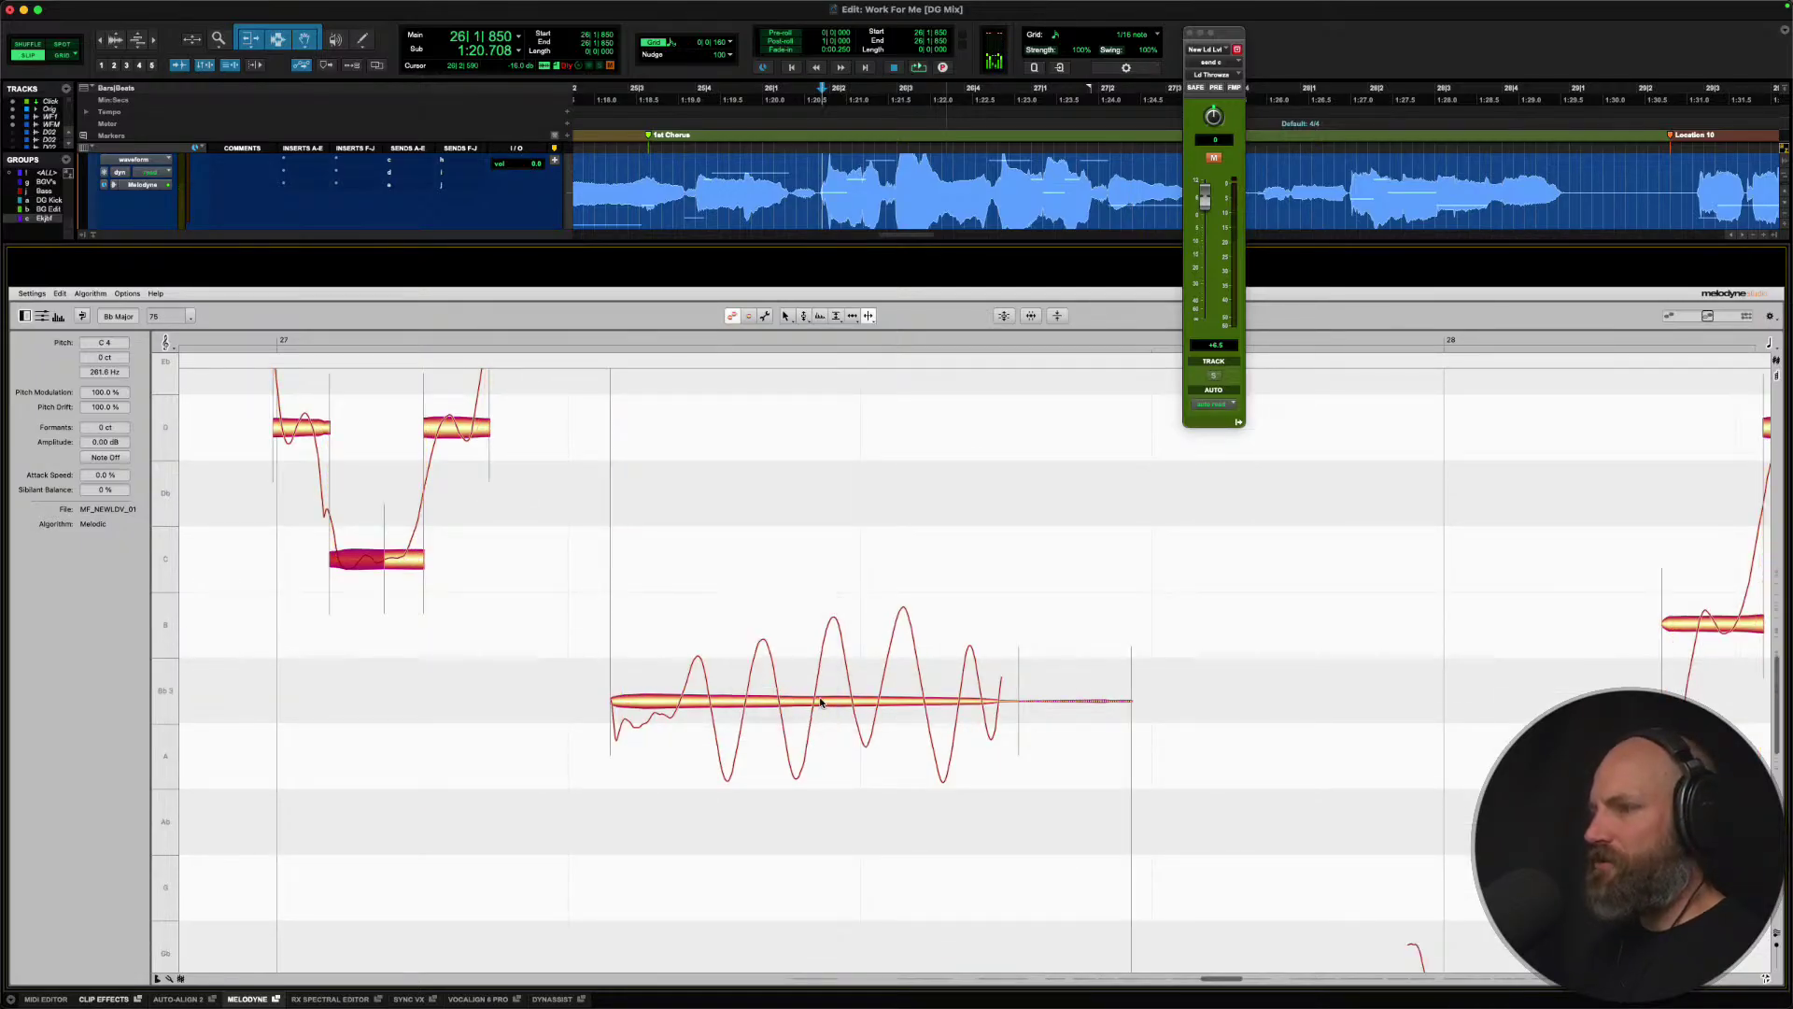
Separate the flat start of the sustained Bb3 note and center both parts on Bb3.
double_click(682, 703)
right_click(598, 703)
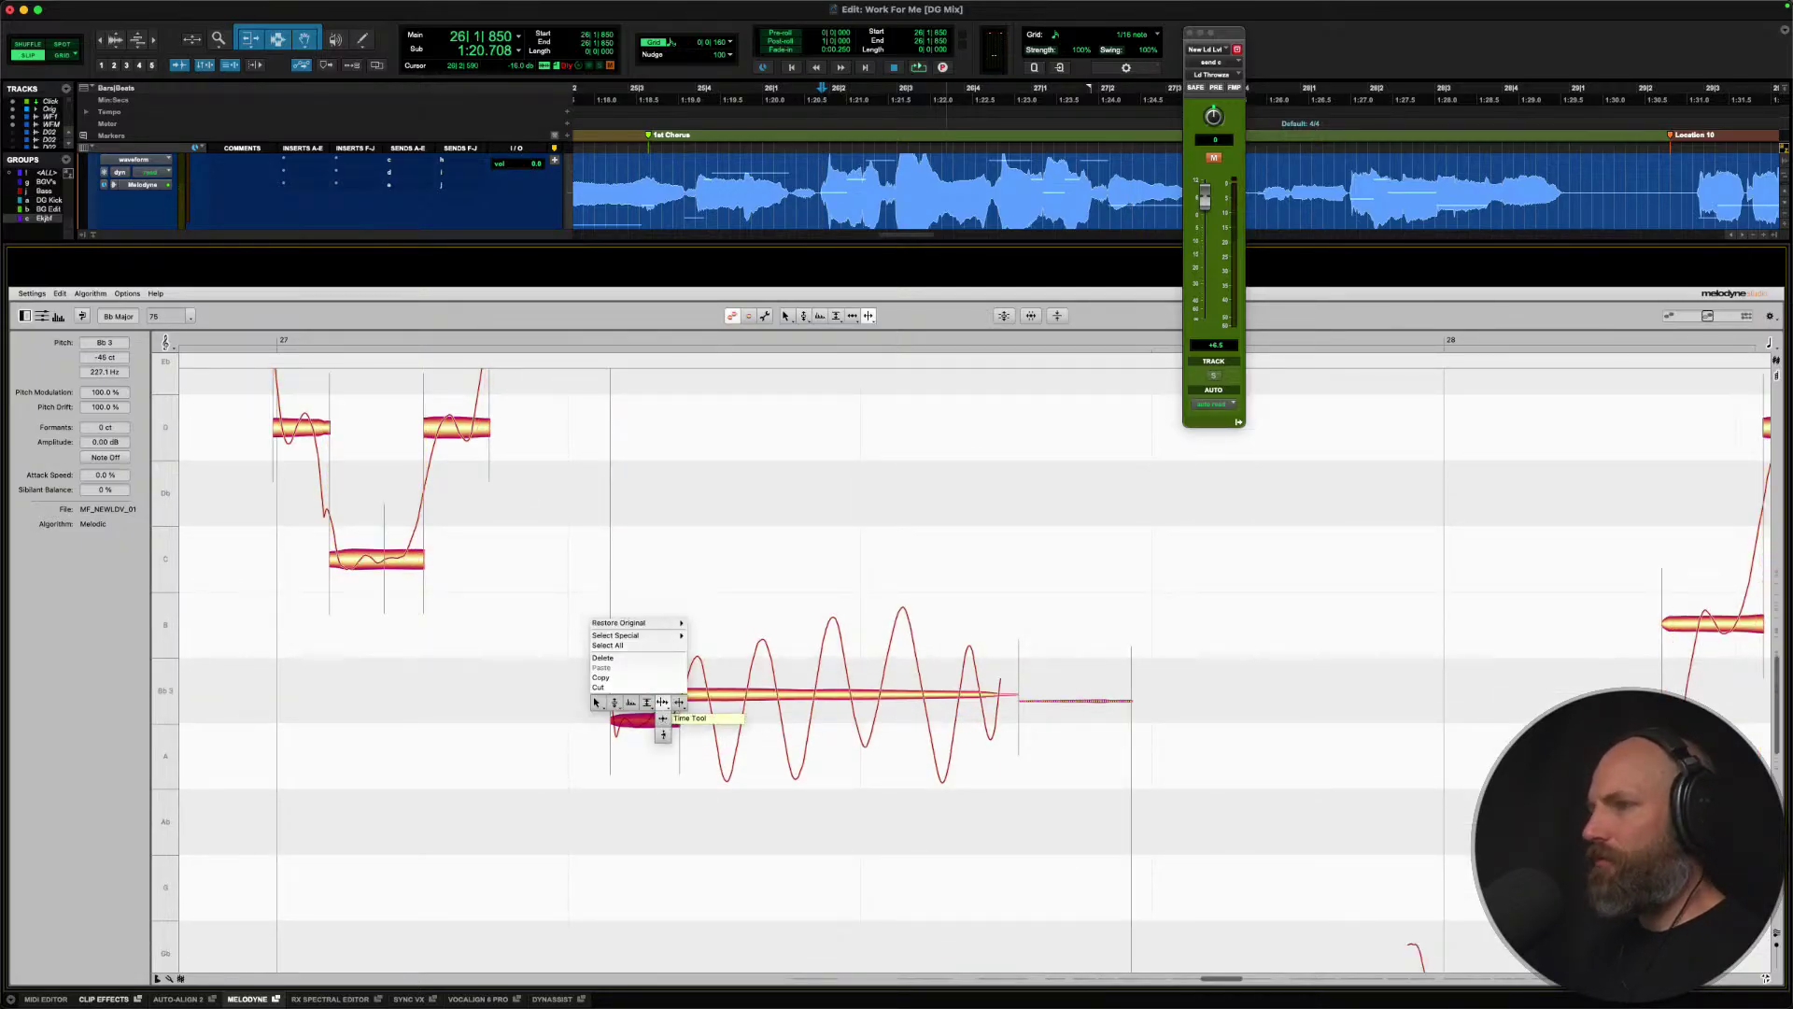
click(617, 703)
click(721, 692)
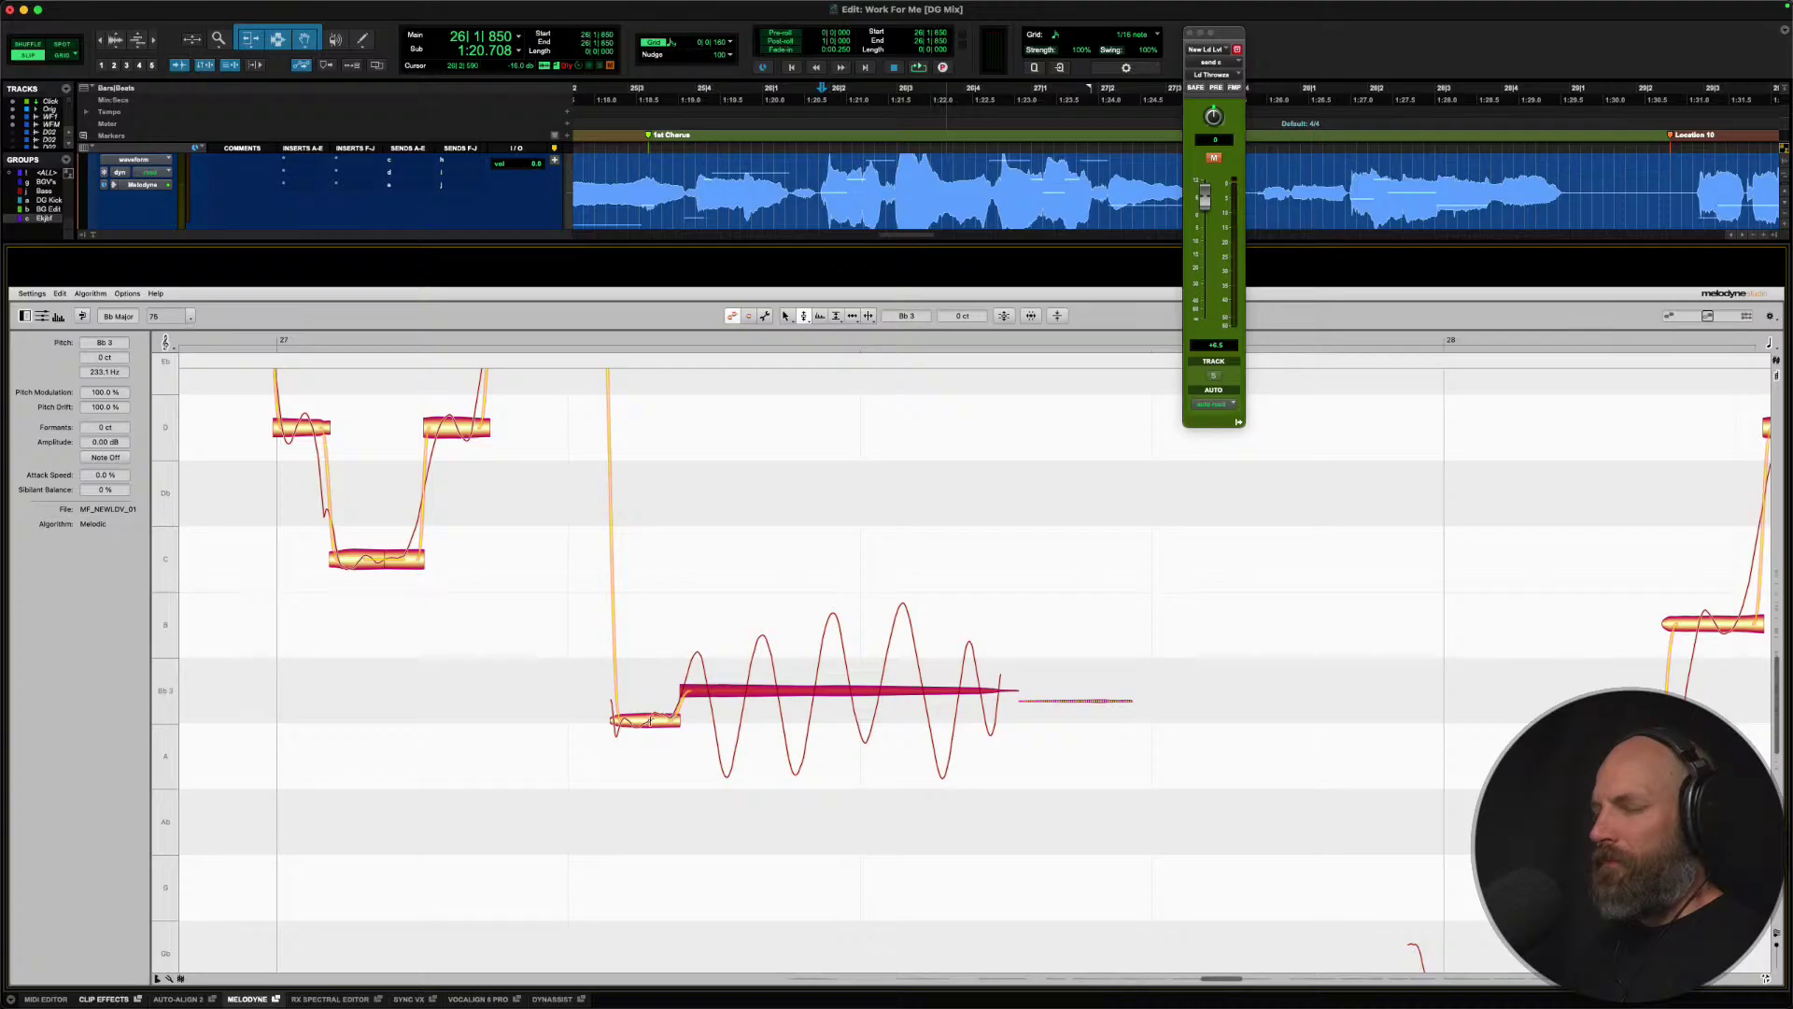
double_click(650, 720)
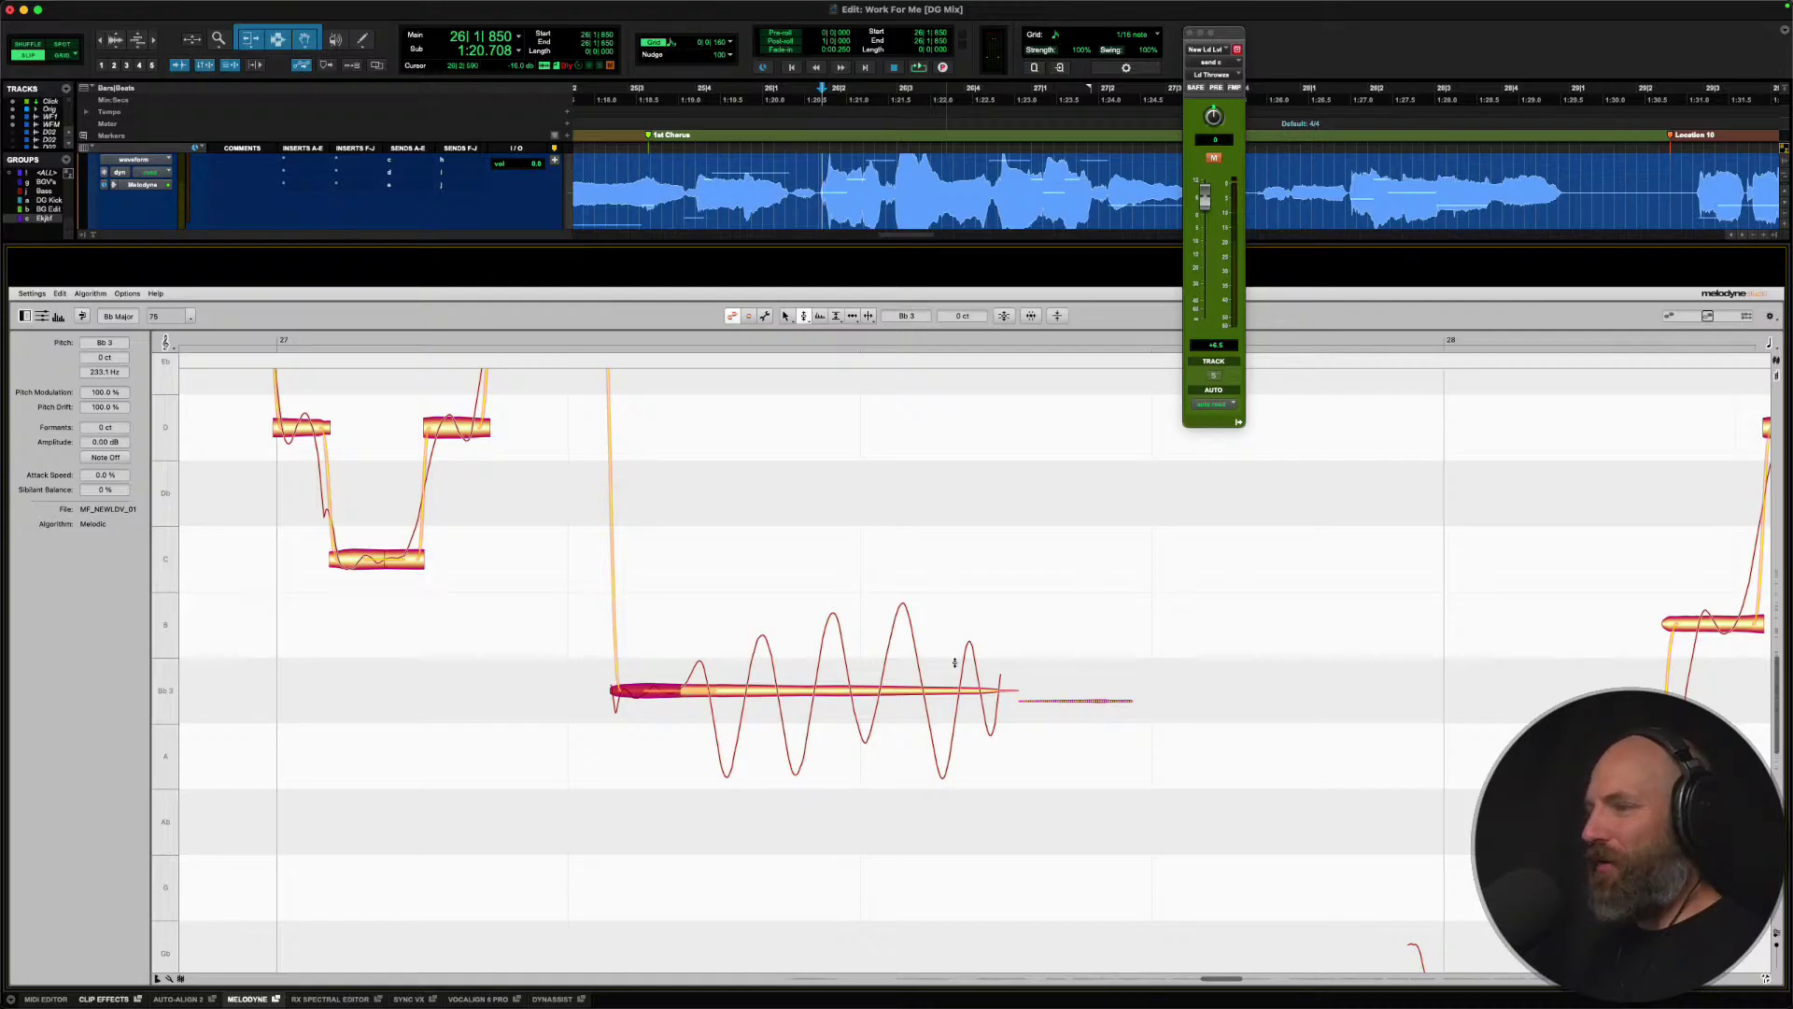
Separate the vibrato part of the sustained Bb3 around its middle and again one vibrato dip further on.
right_click(848, 698)
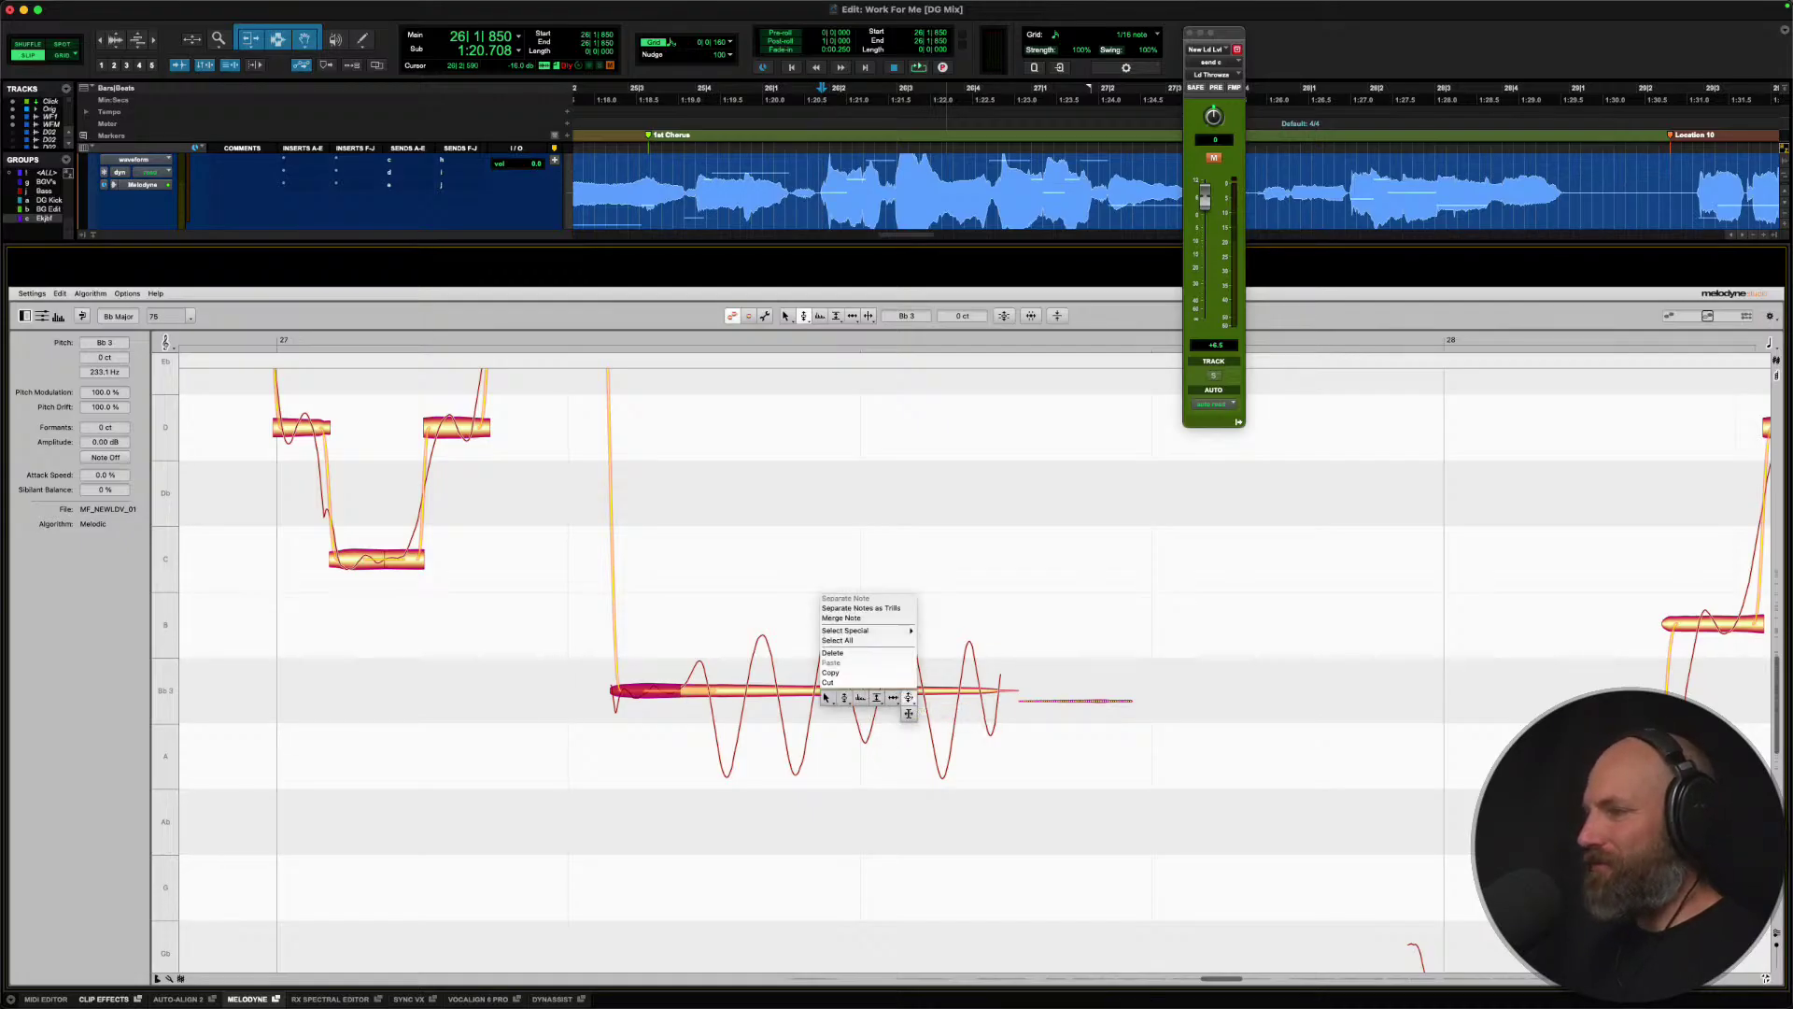
click(849, 723)
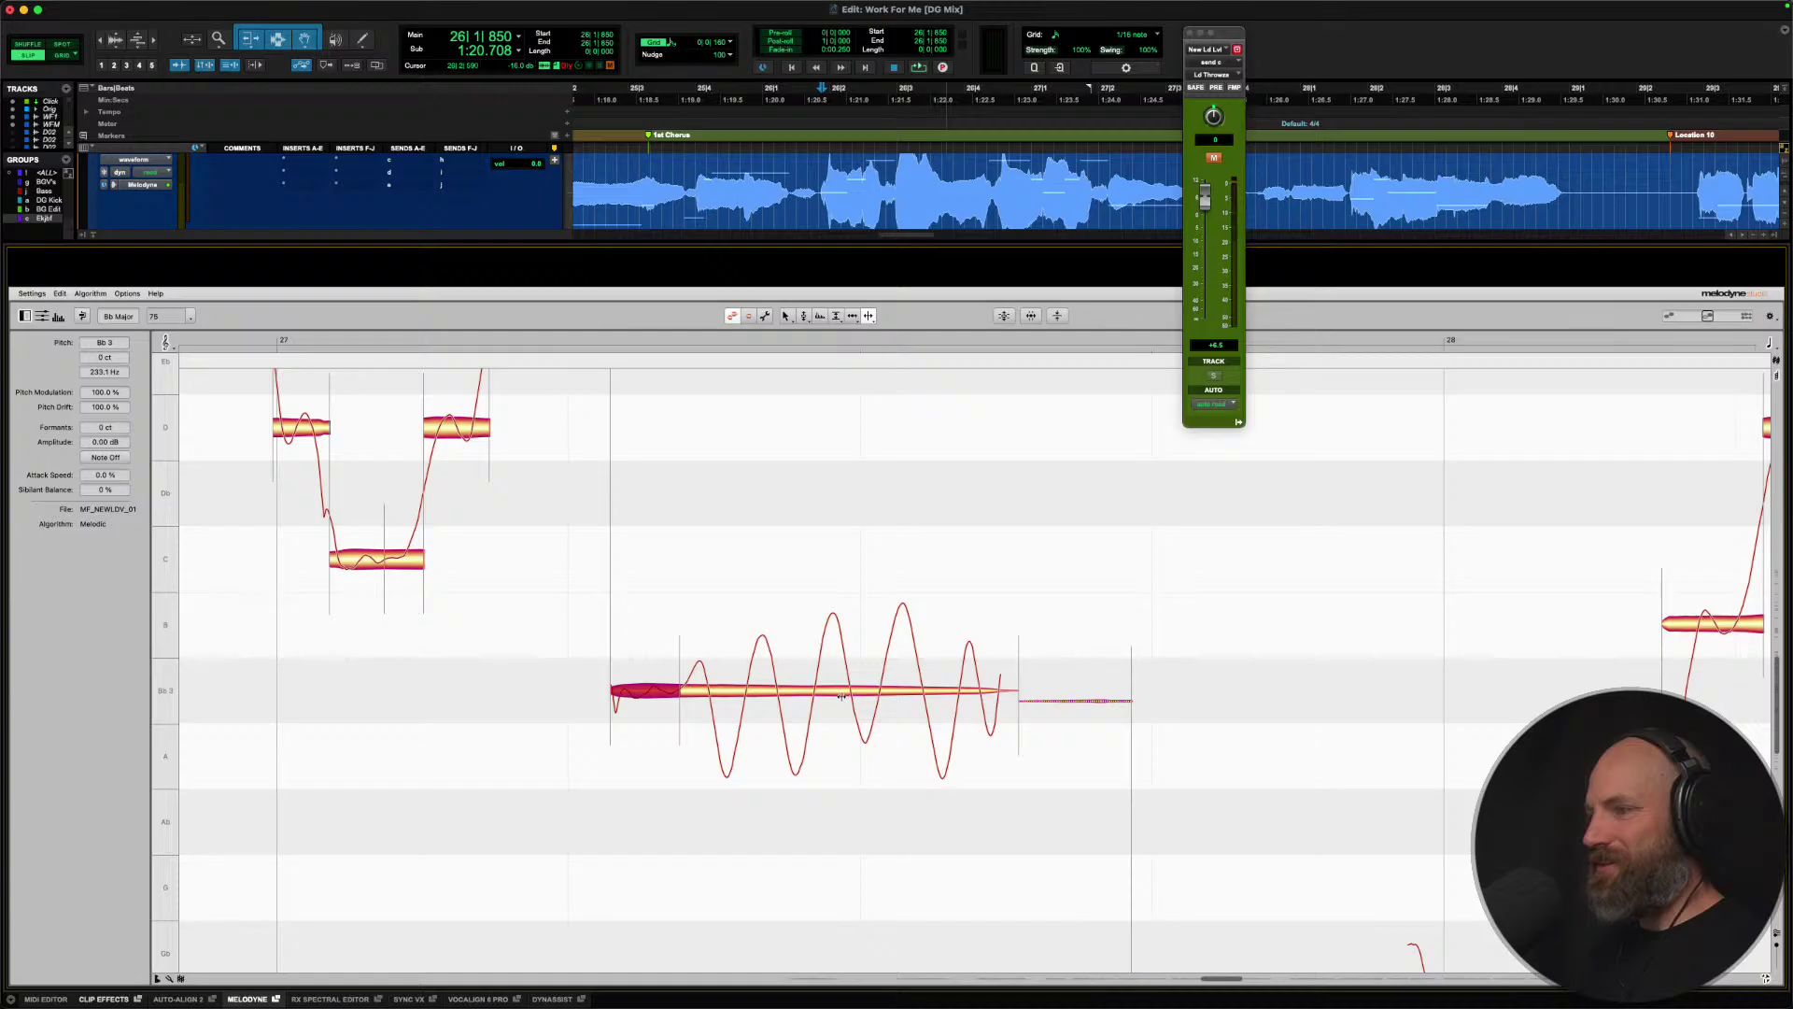
double_click(840, 696)
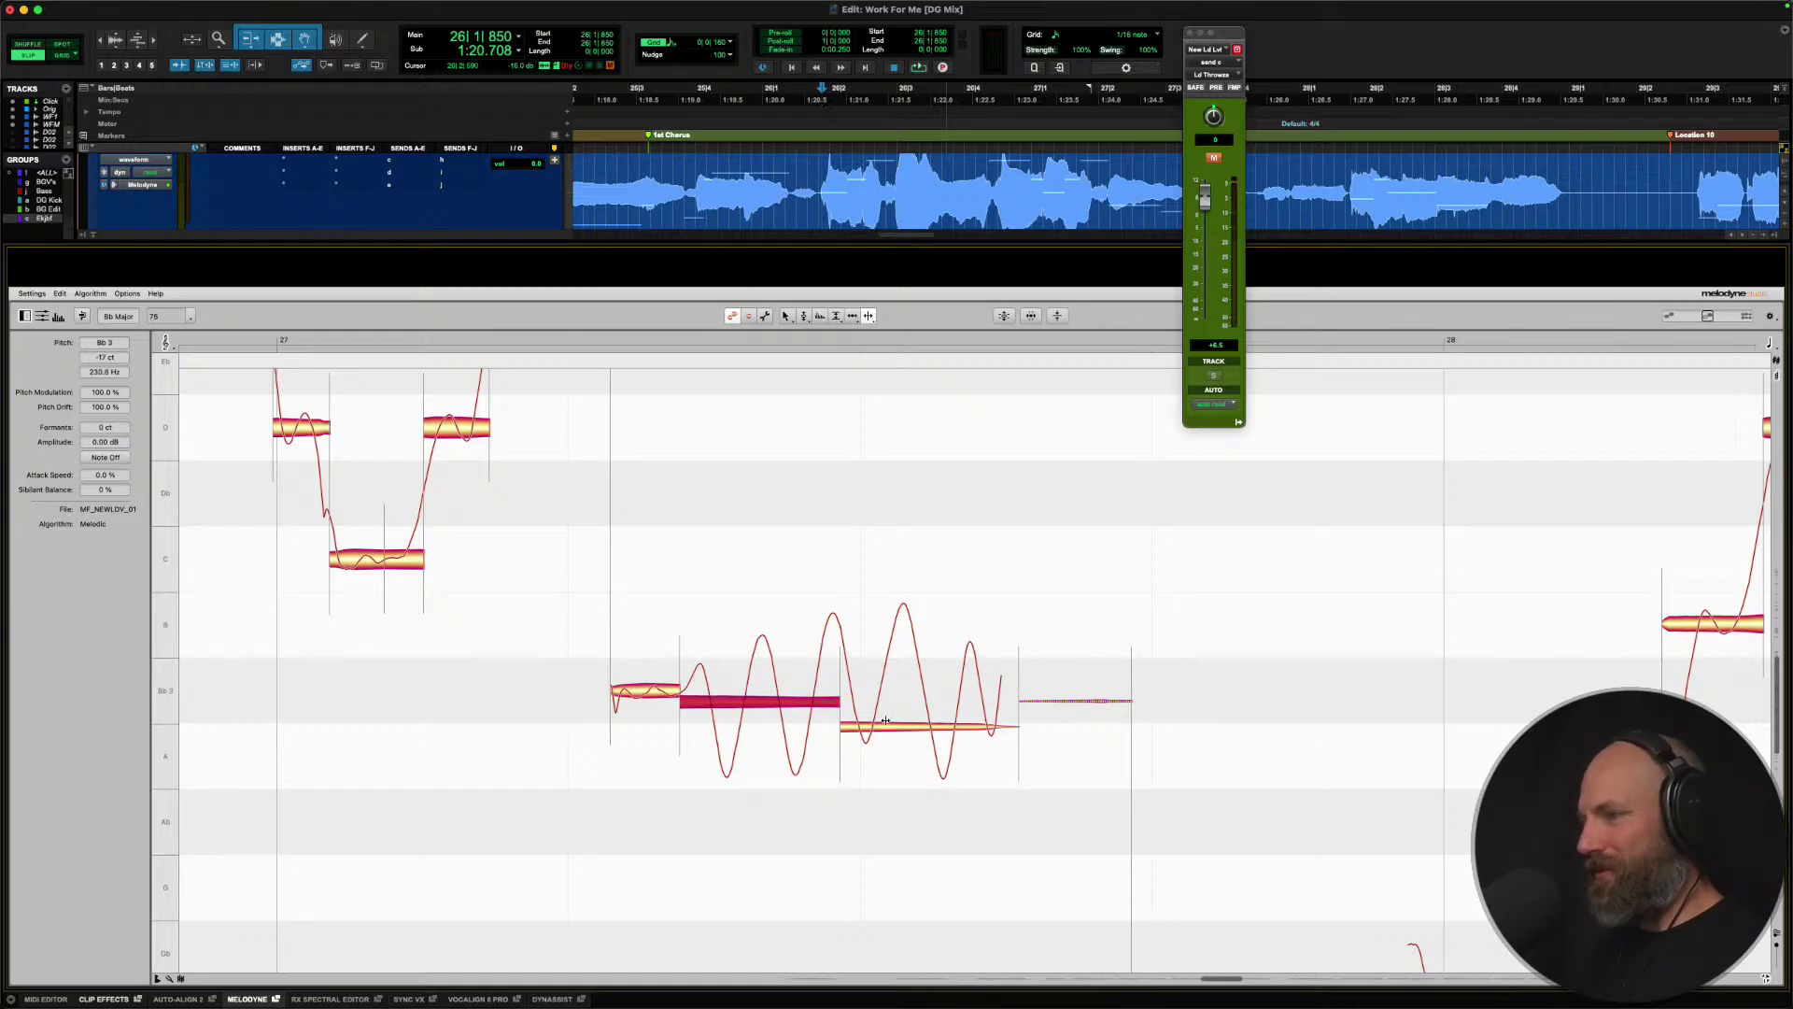
click(890, 726)
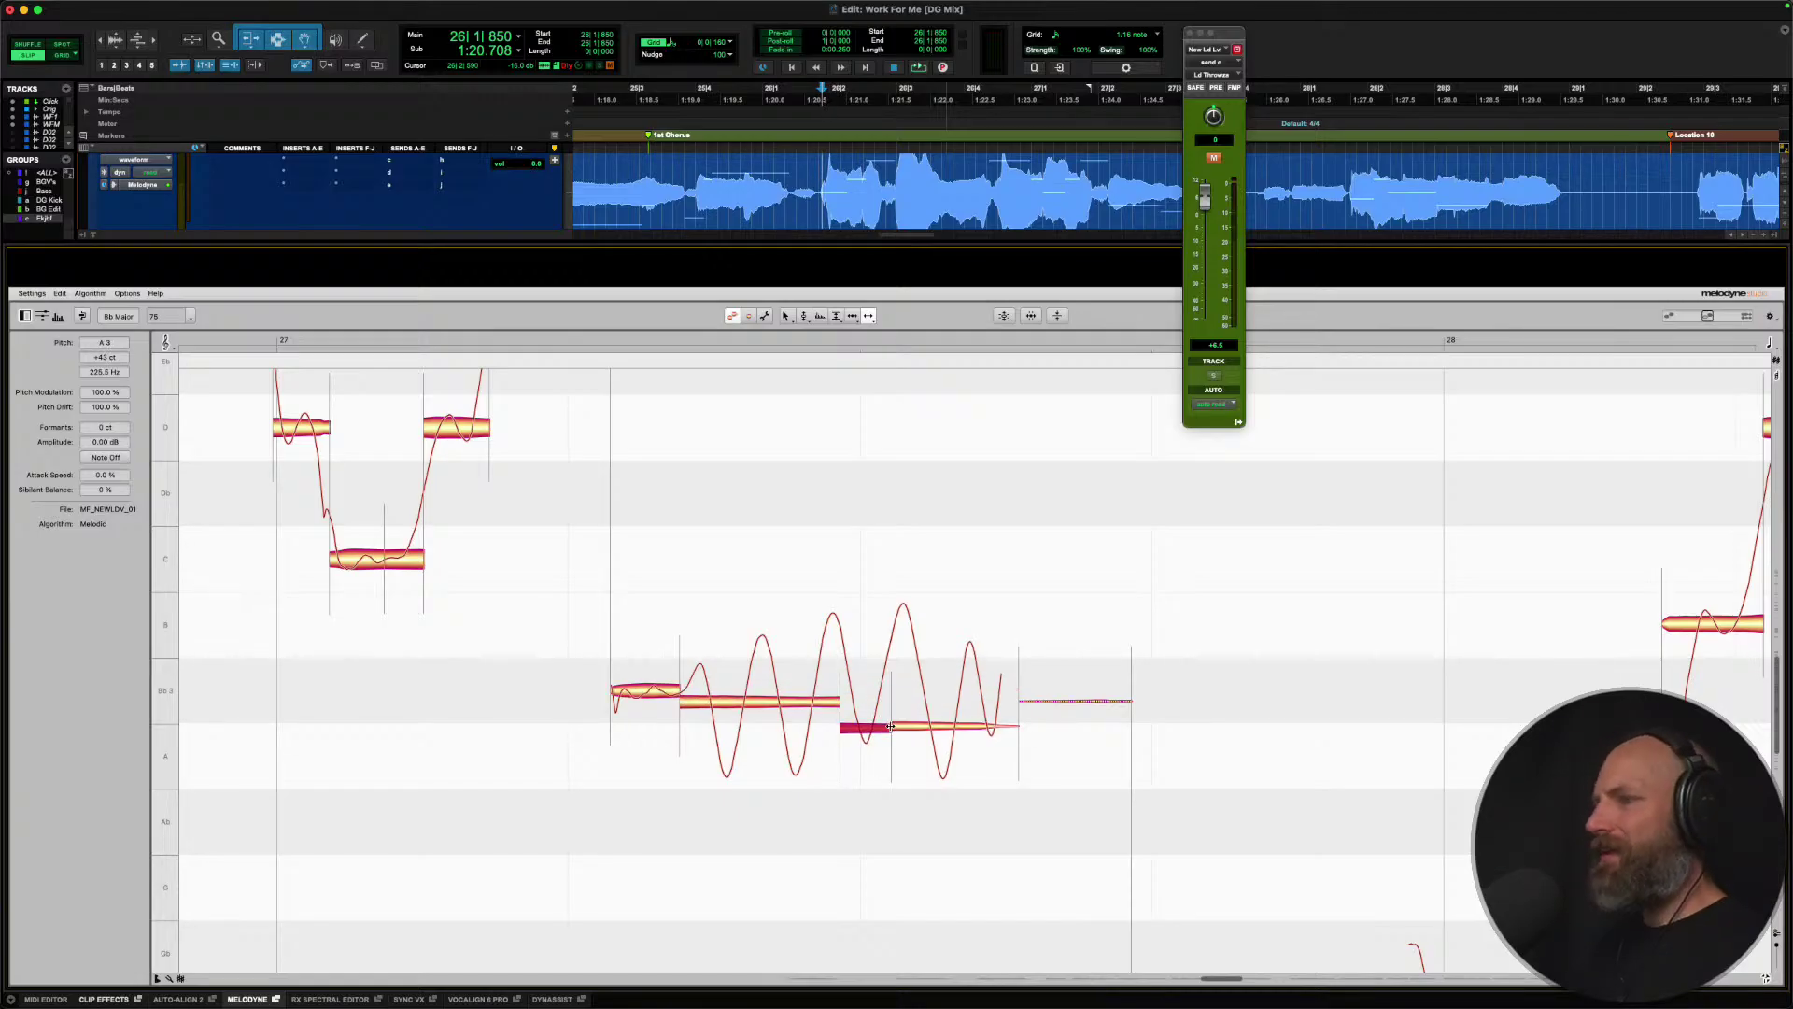
Raise the first vibrato section of the sustained note to the center of Bb3.
right_click(890, 726)
click(841, 725)
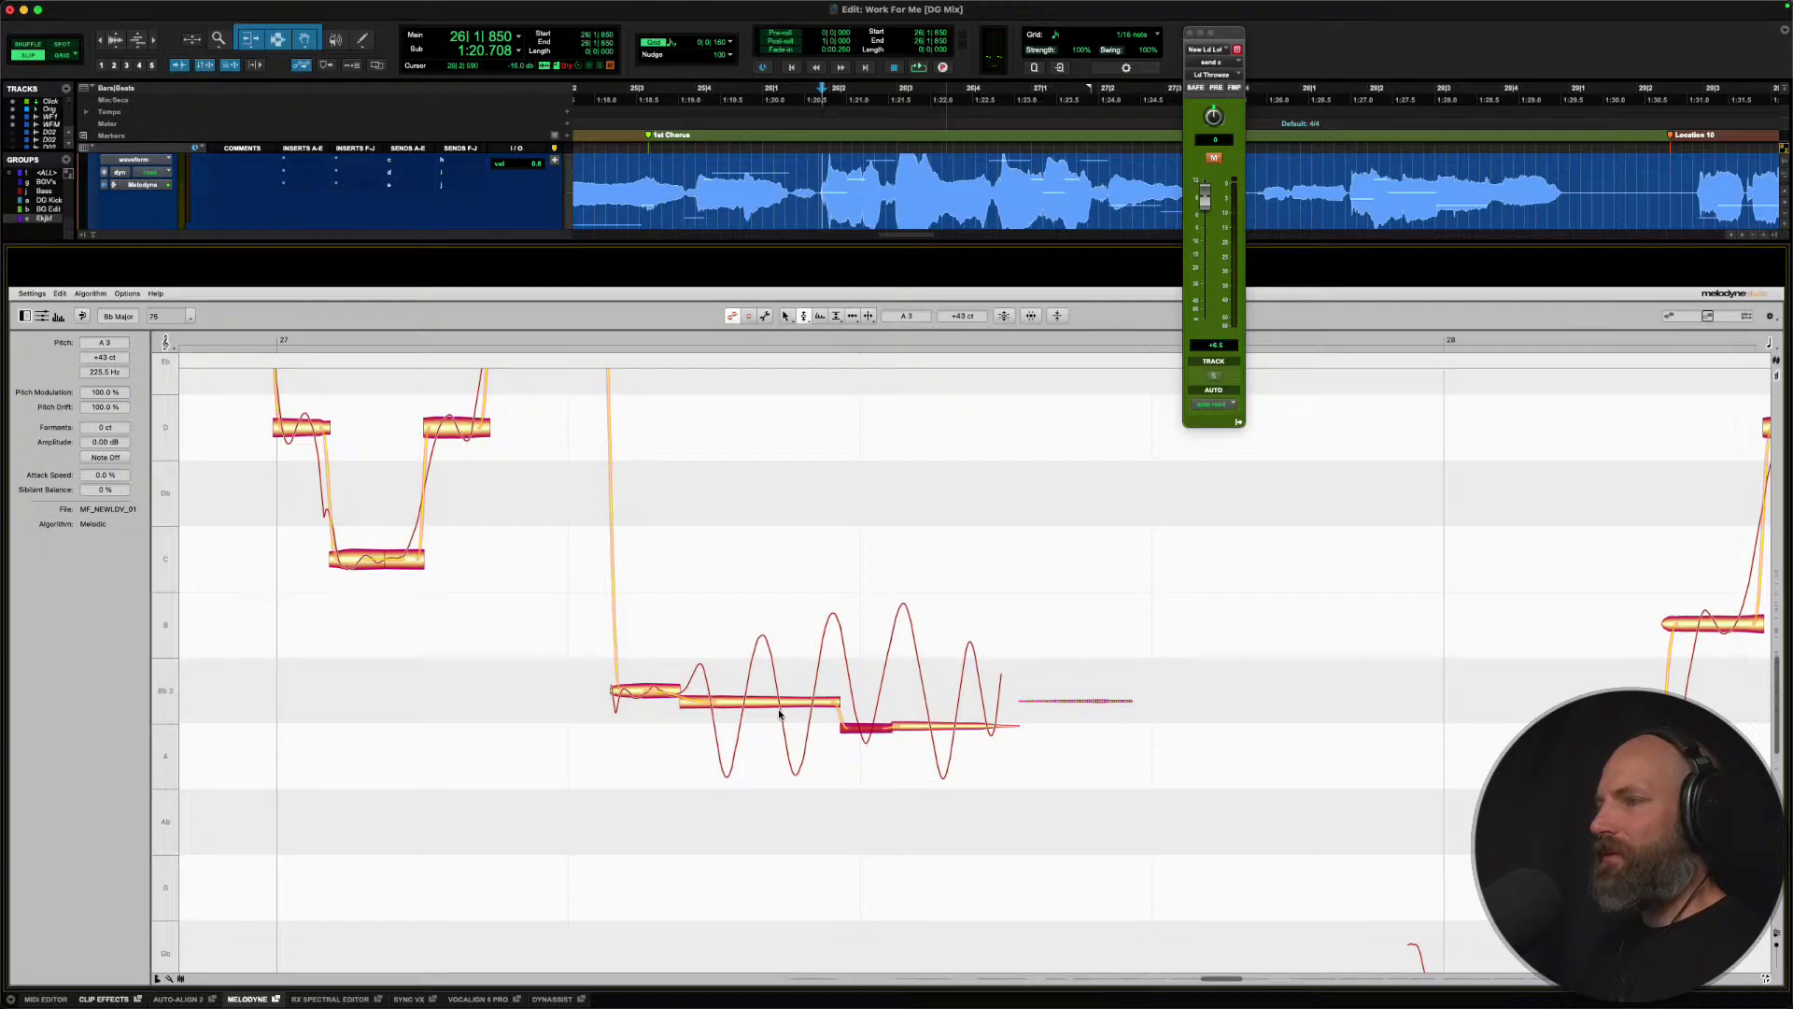
drag(780, 714, 778, 707)
Set the last vibrato section to Bb3 −47 ct, lower the short section before it to A3 −2 ct, and audition the phrase.
double_click(922, 720)
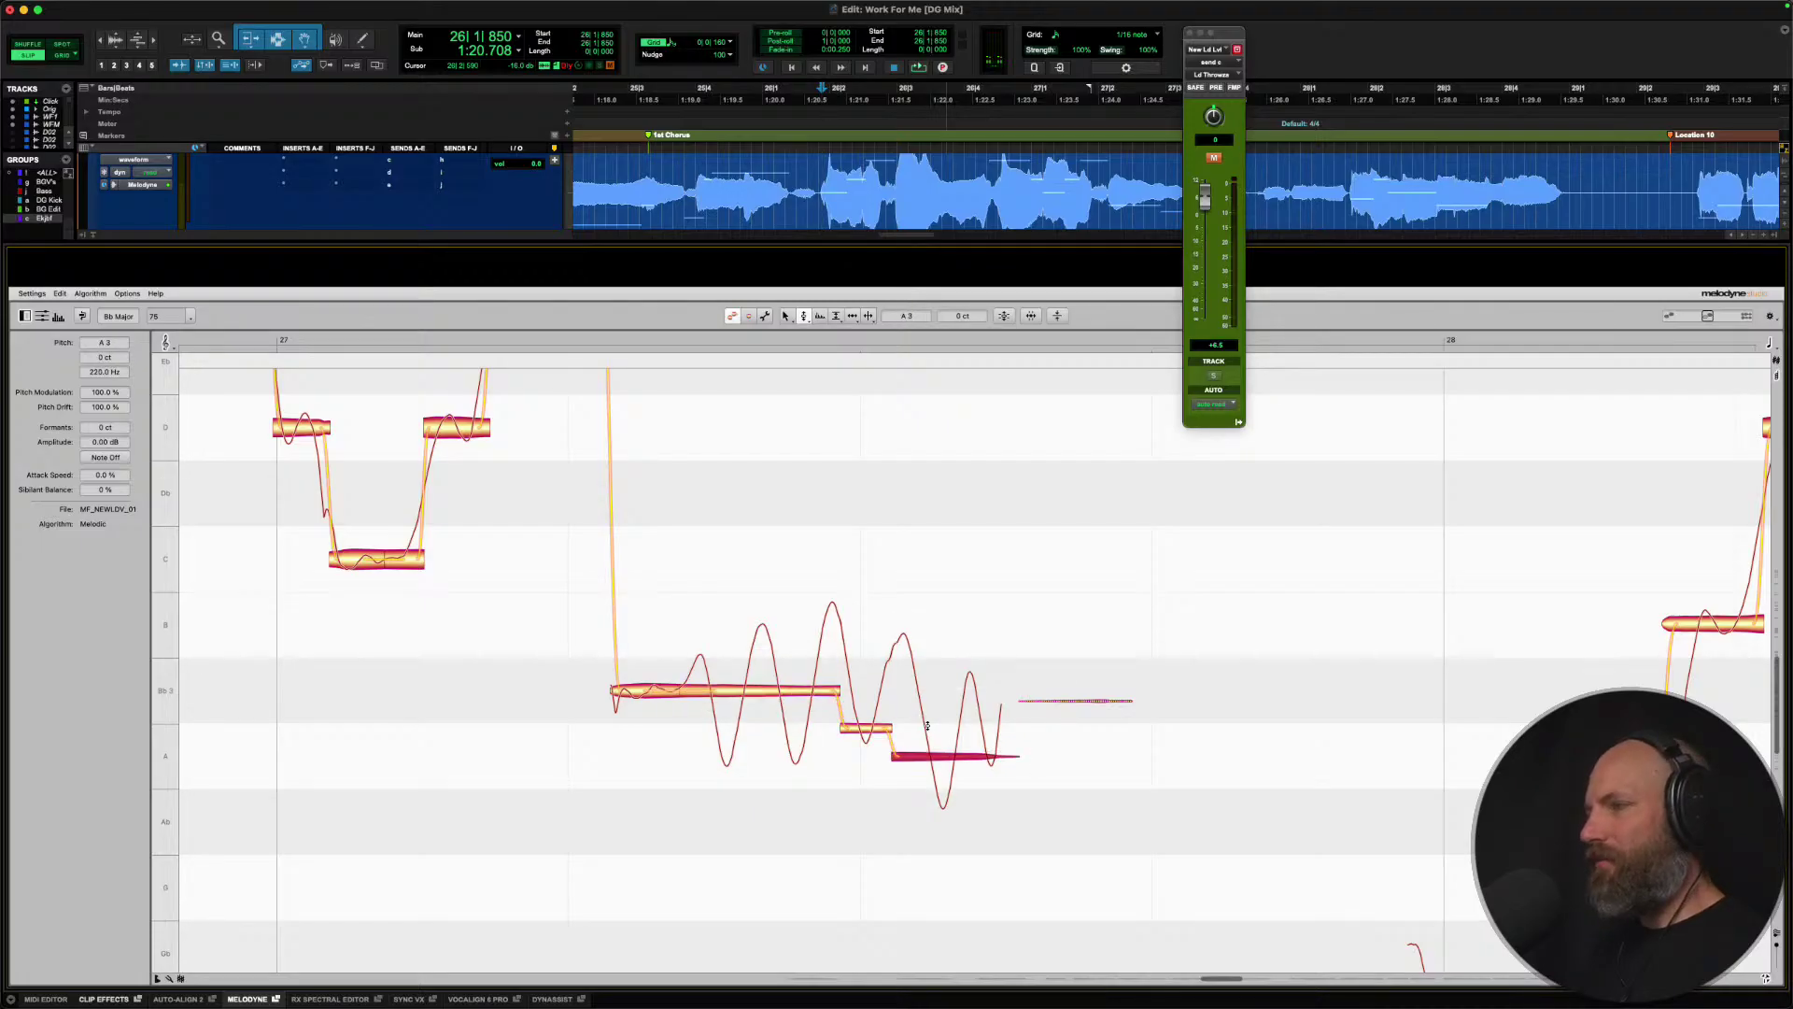
drag(943, 757, 943, 724)
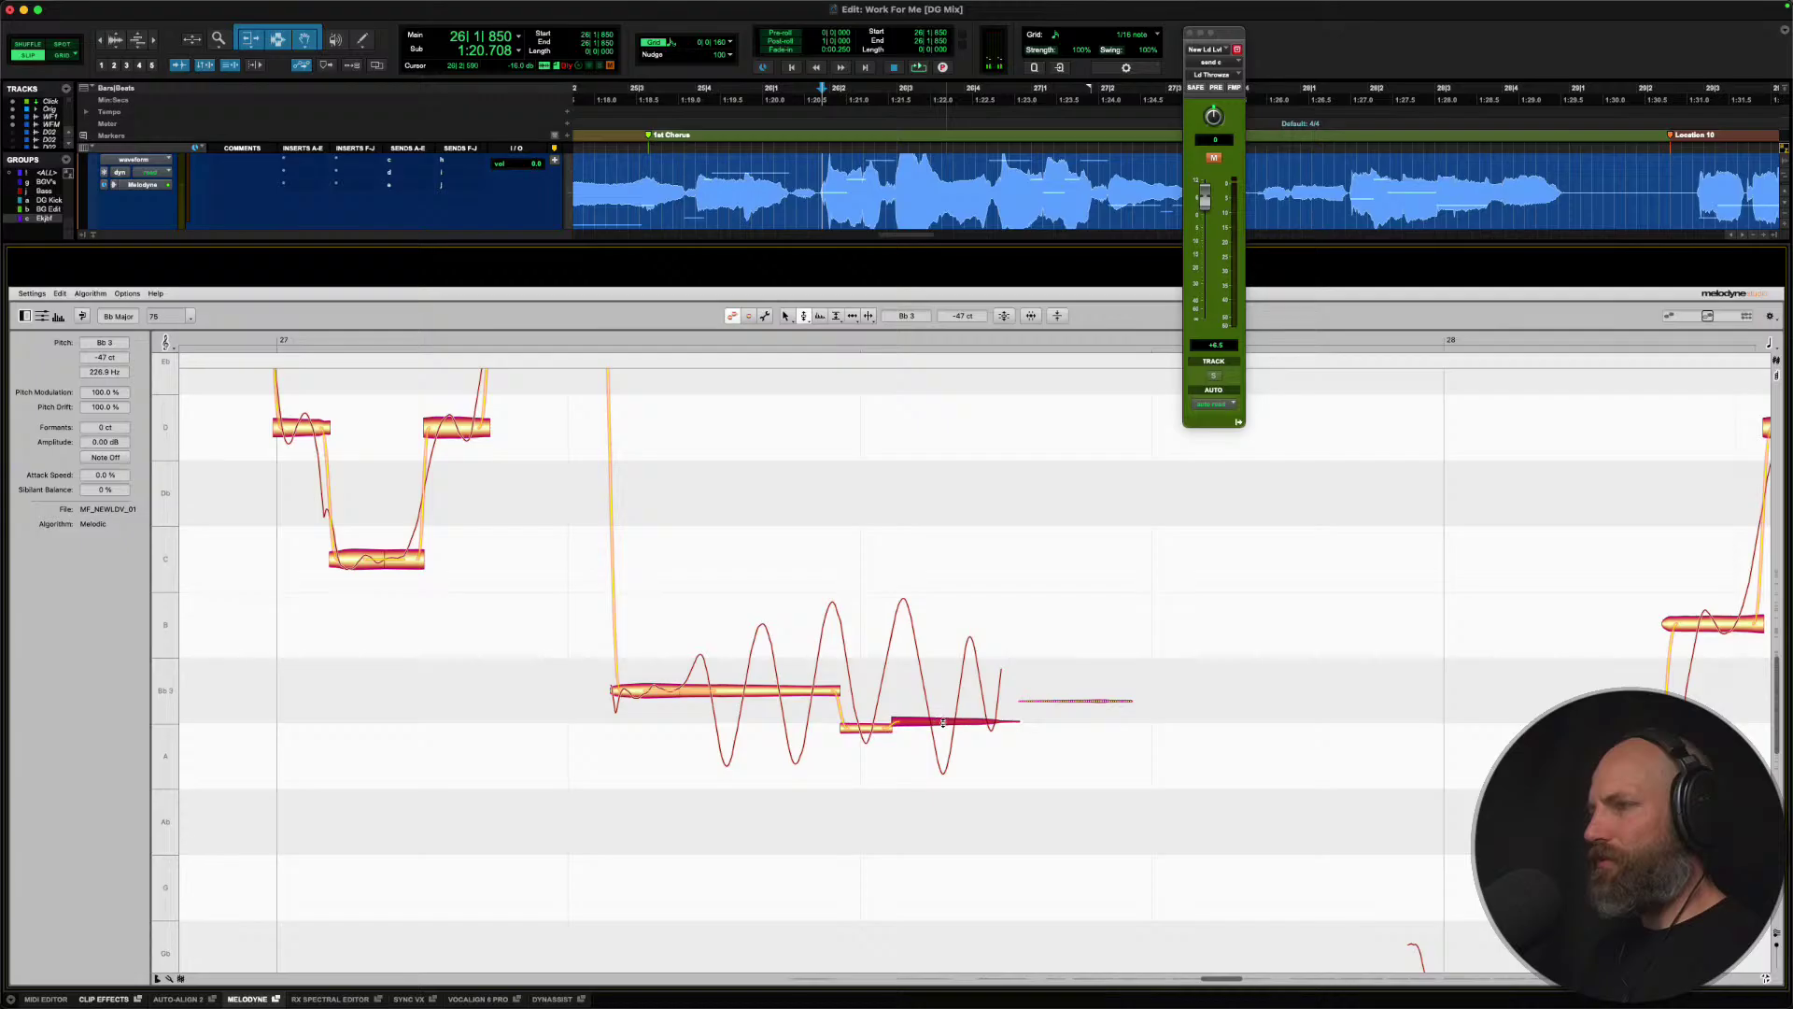
drag(859, 729, 857, 754)
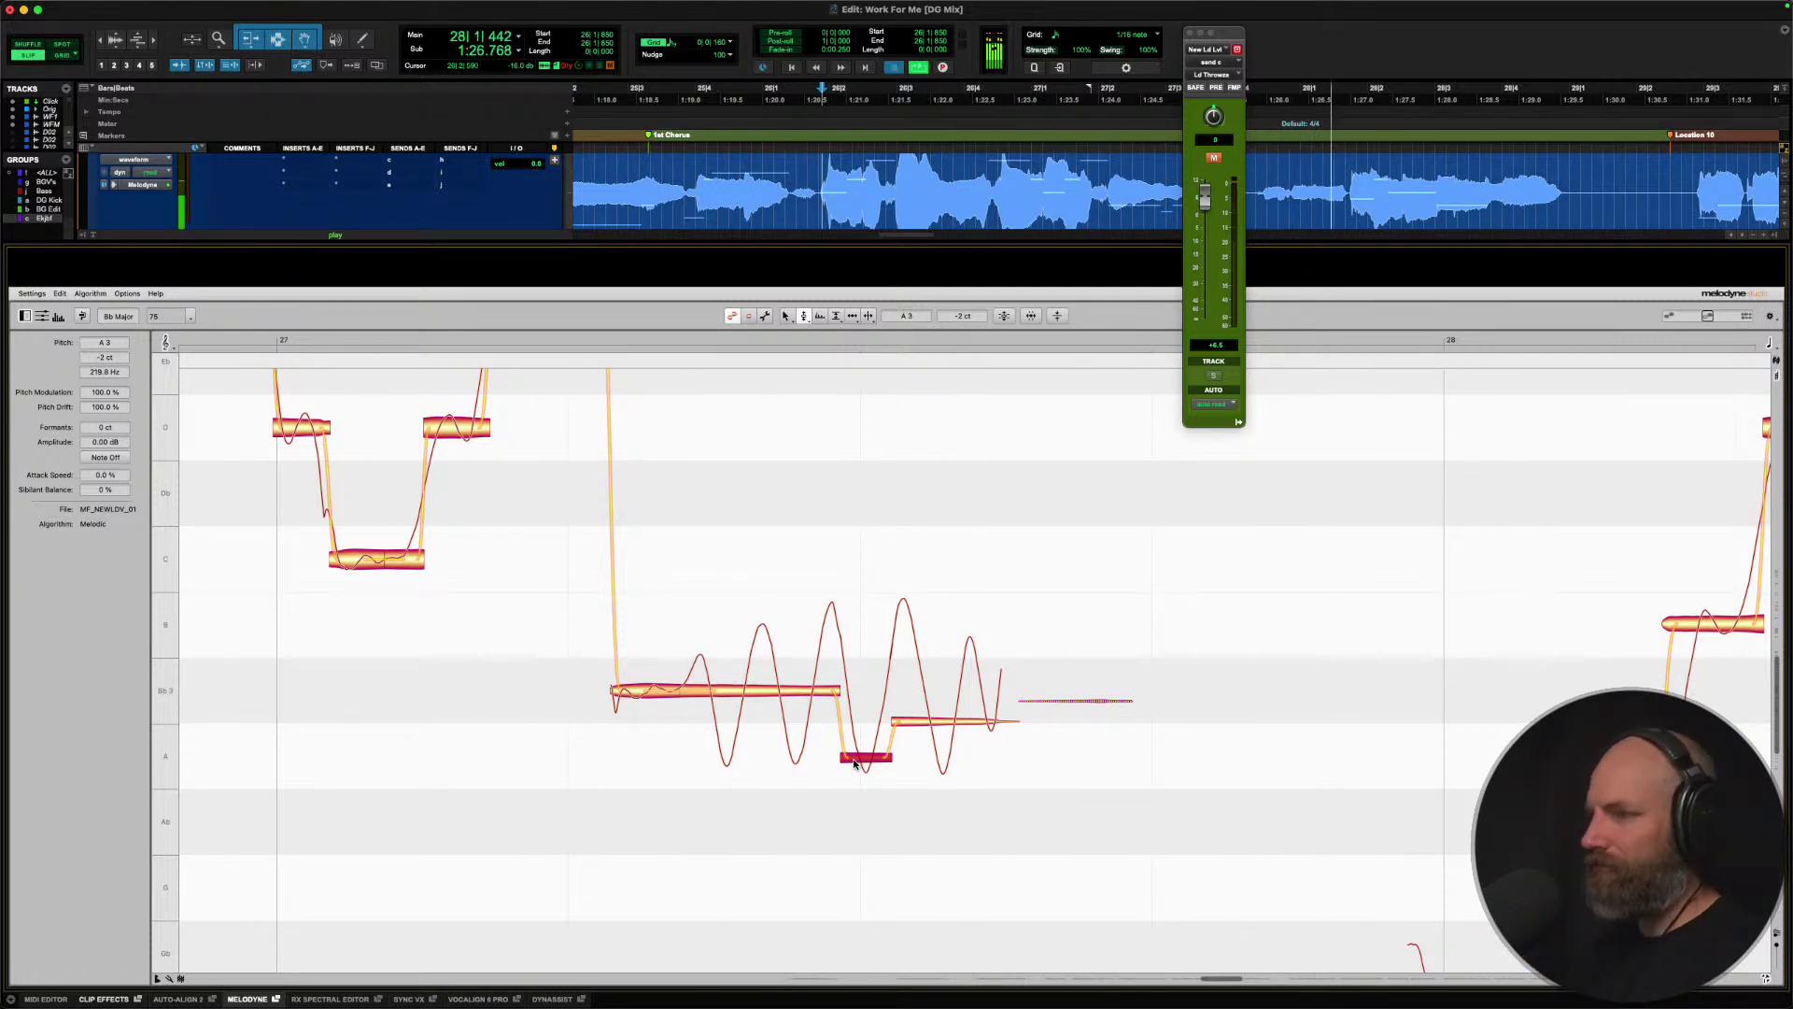
Set the playback start to 27|3|790, just before the next phrase, and audition its opening.
scroll(1015, 213, right, 5)
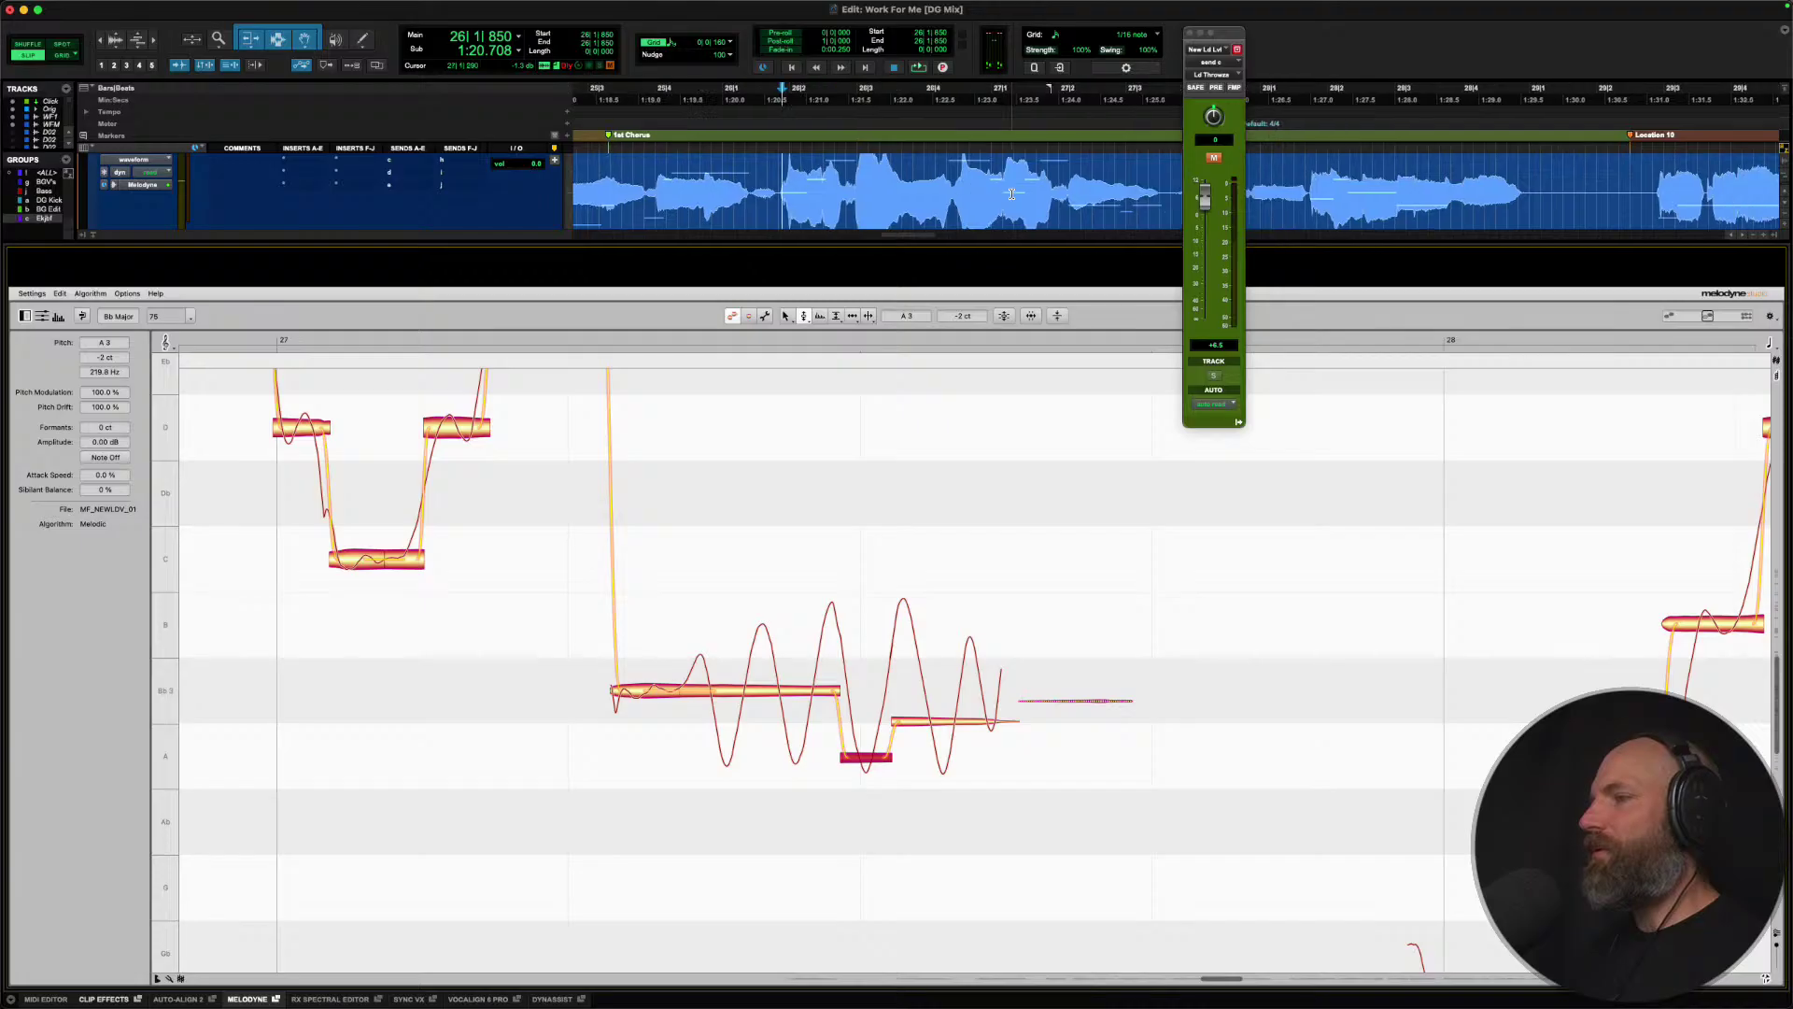
click(953, 186)
key(space)
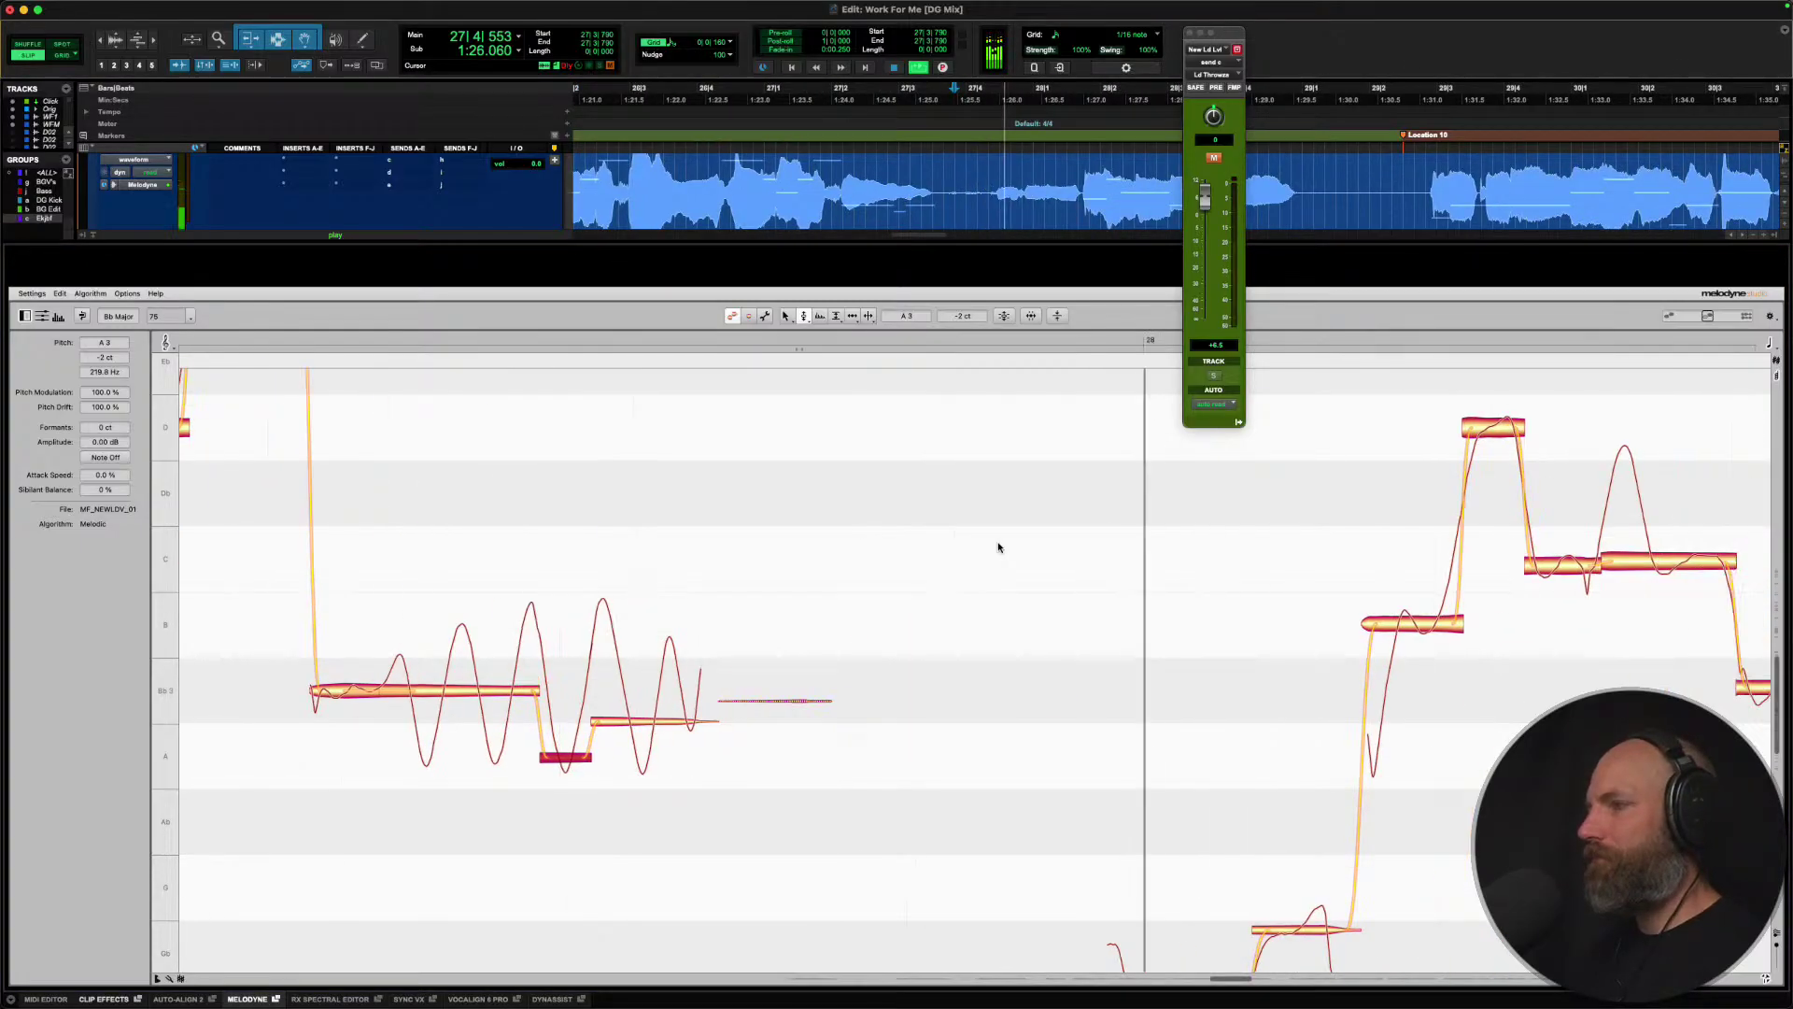
key(space)
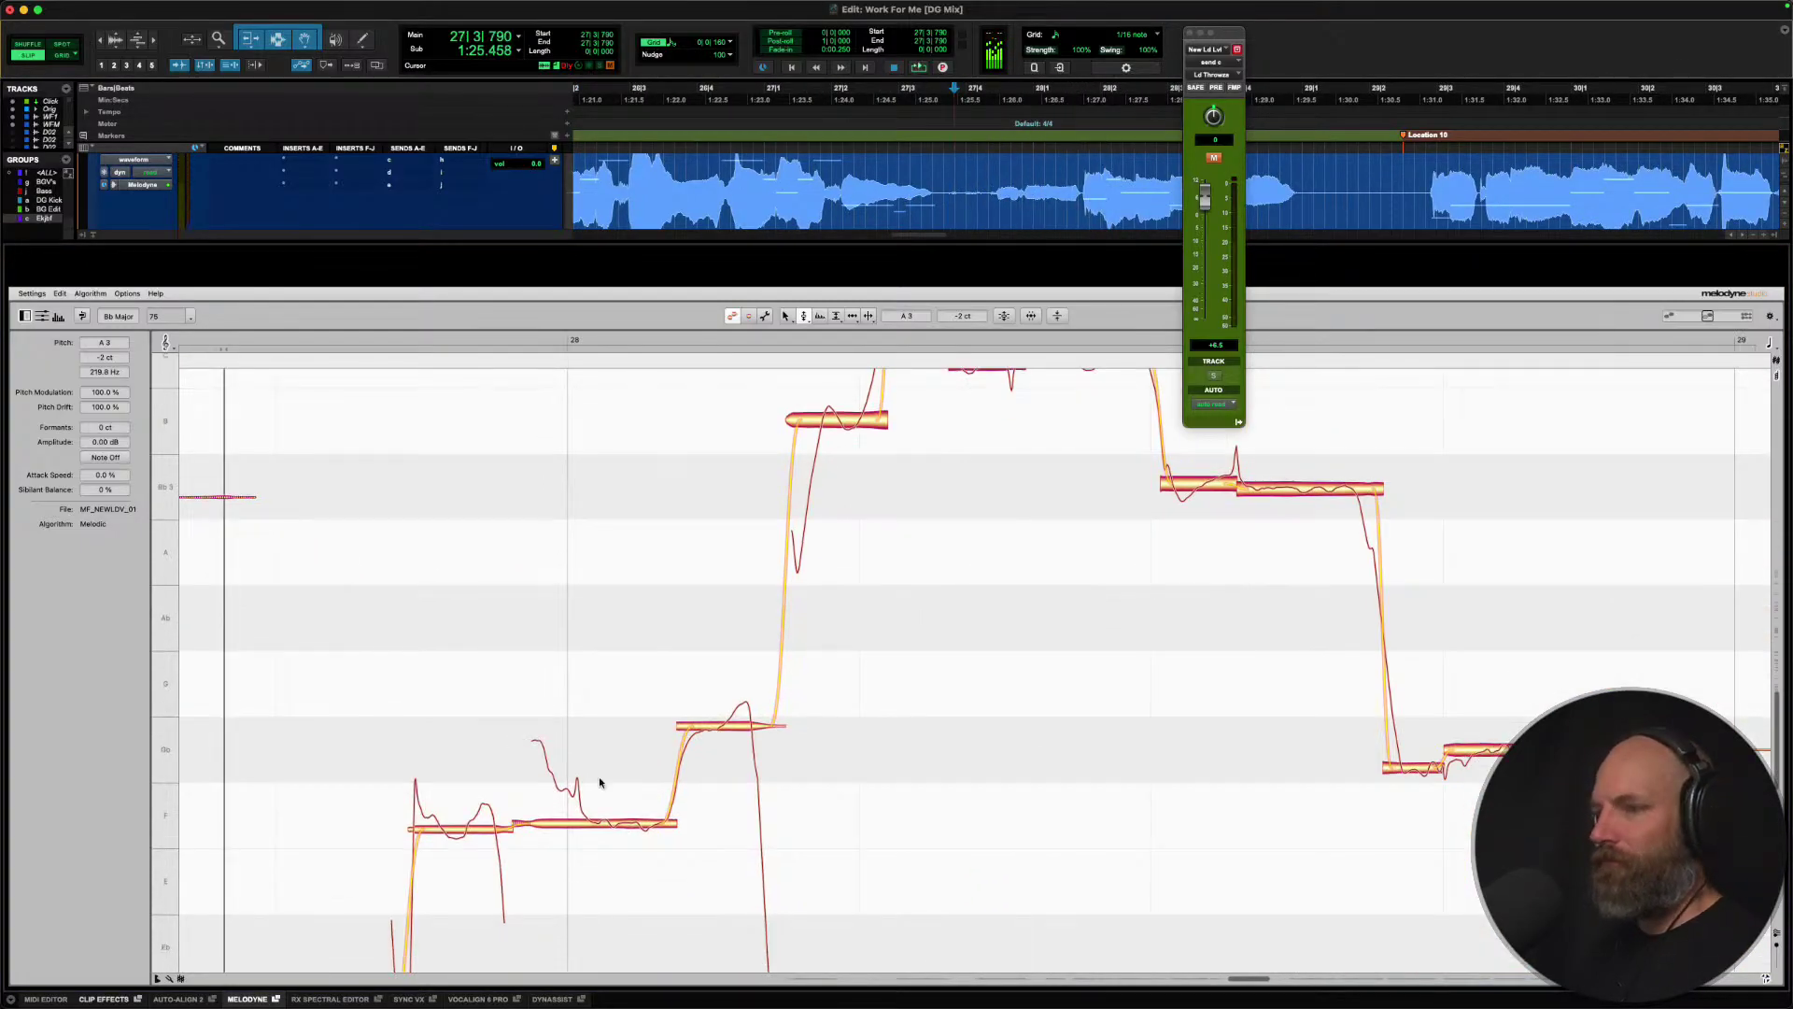
Center the phrase's two opening F notes on F3 and the note after them on Gb3.
double_click(476, 828)
double_click(600, 824)
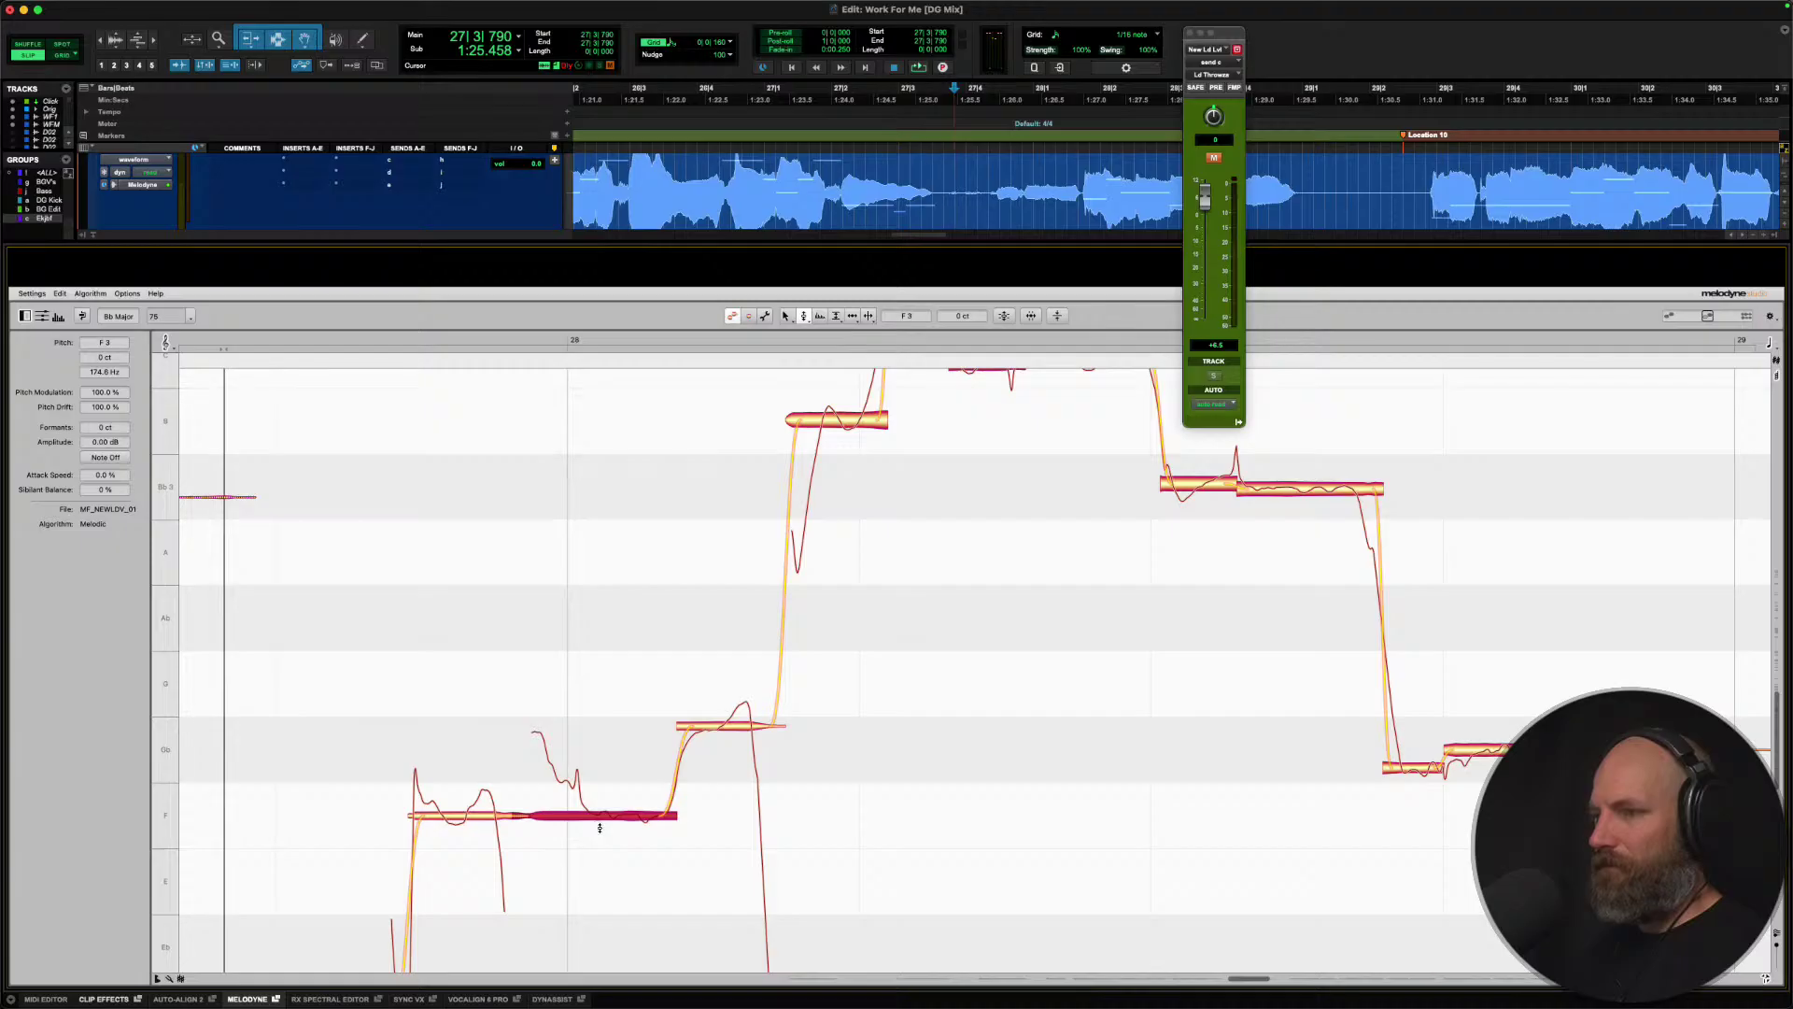
double_click(710, 730)
scroll(710, 732, up, 3)
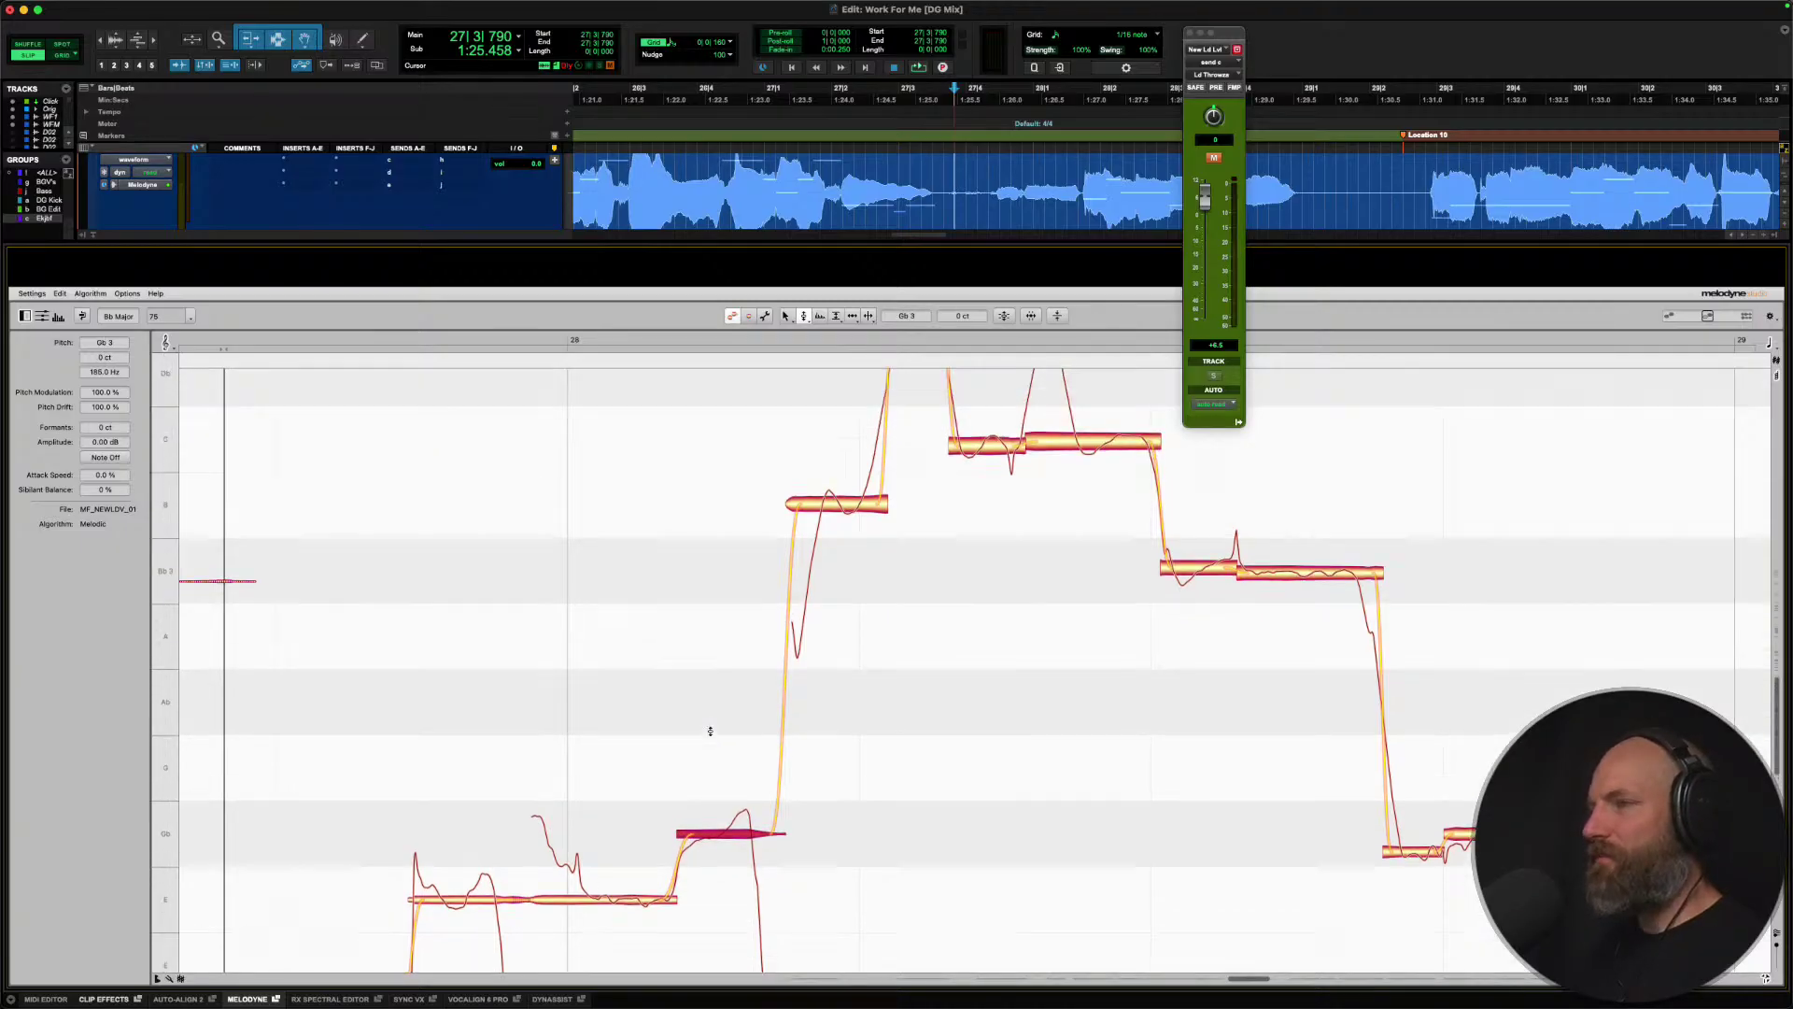
Center the following notes of the phrase on B3, D4 and, for the adjoining pair, C4.
click(831, 553)
scroll(963, 583, up, 3)
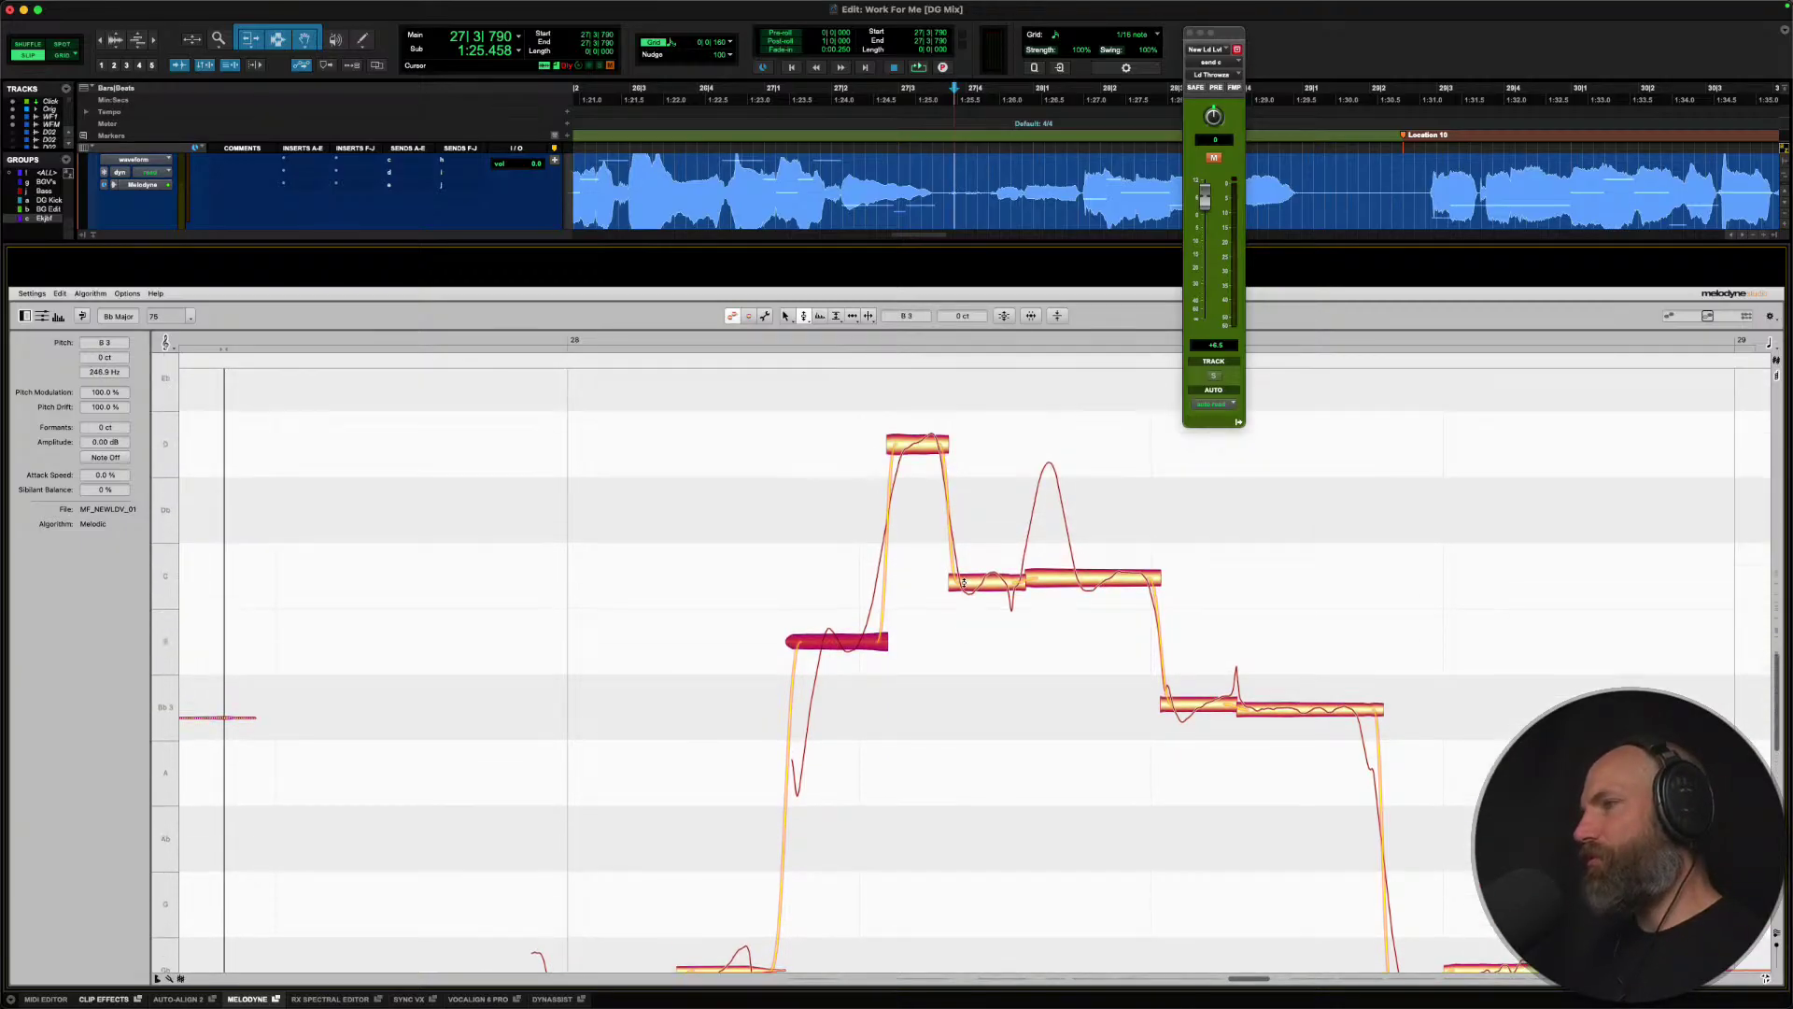
click(918, 487)
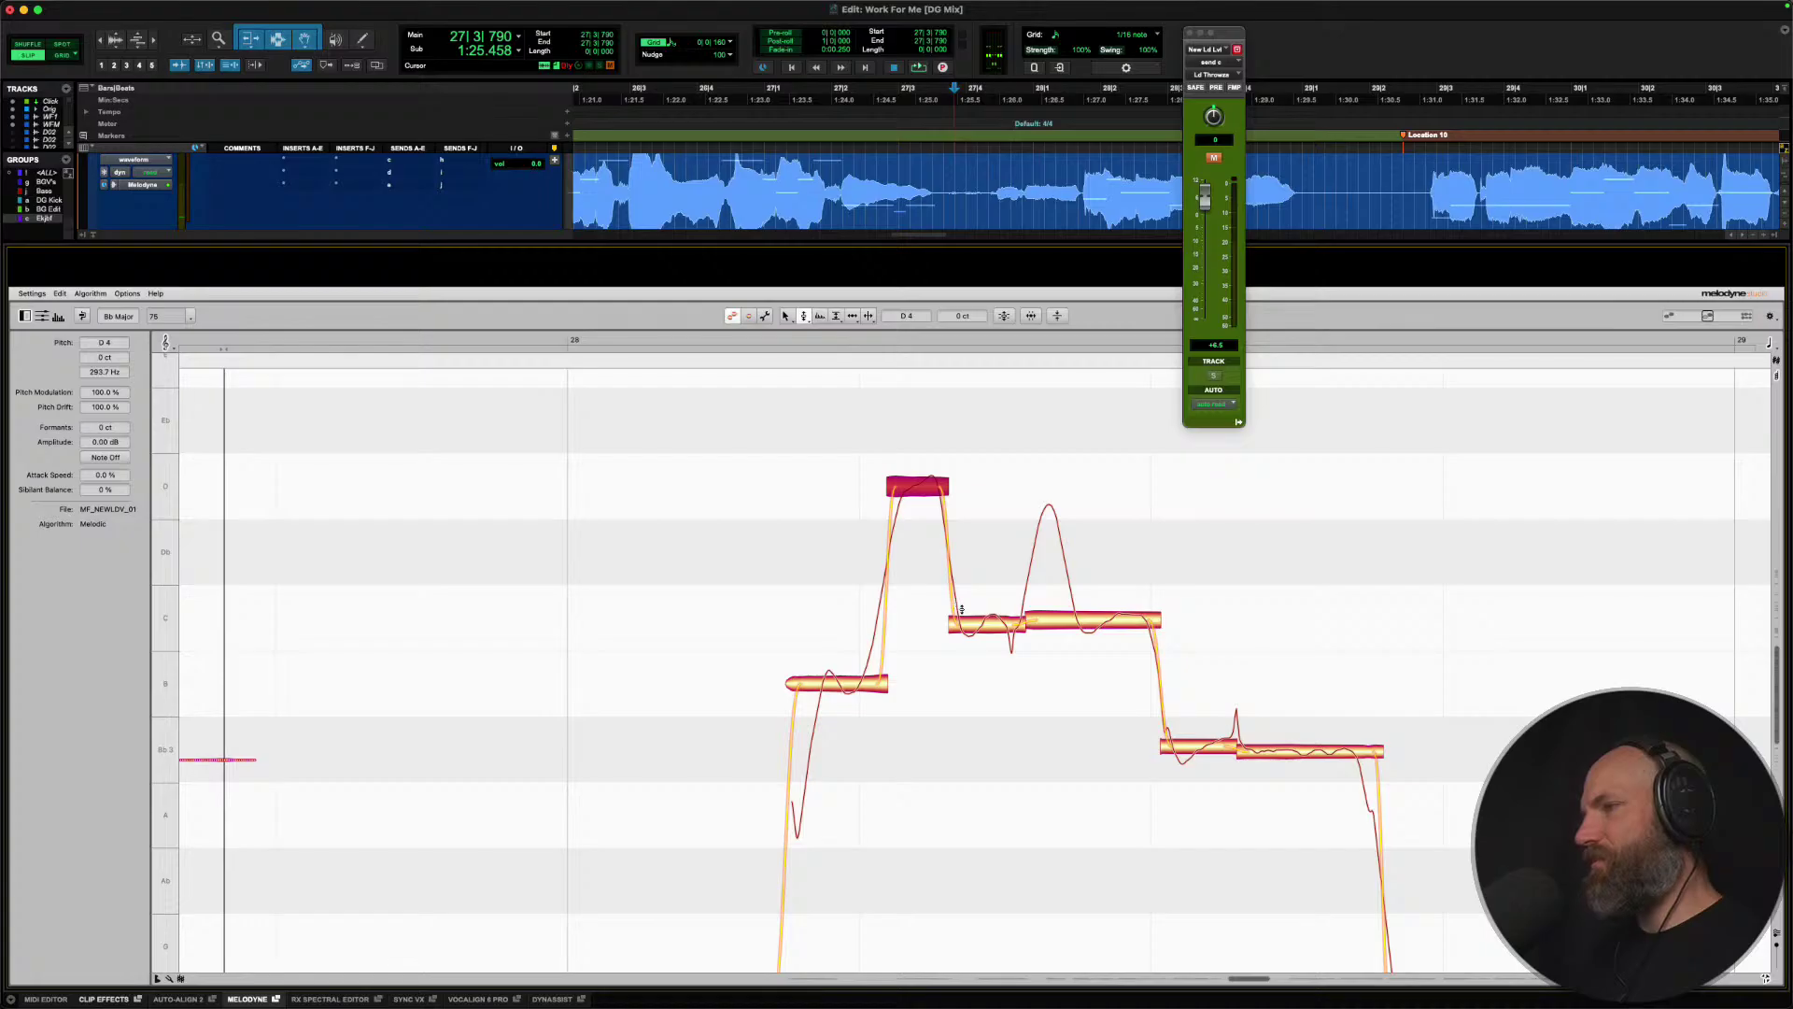
double_click(973, 620)
click(1071, 622)
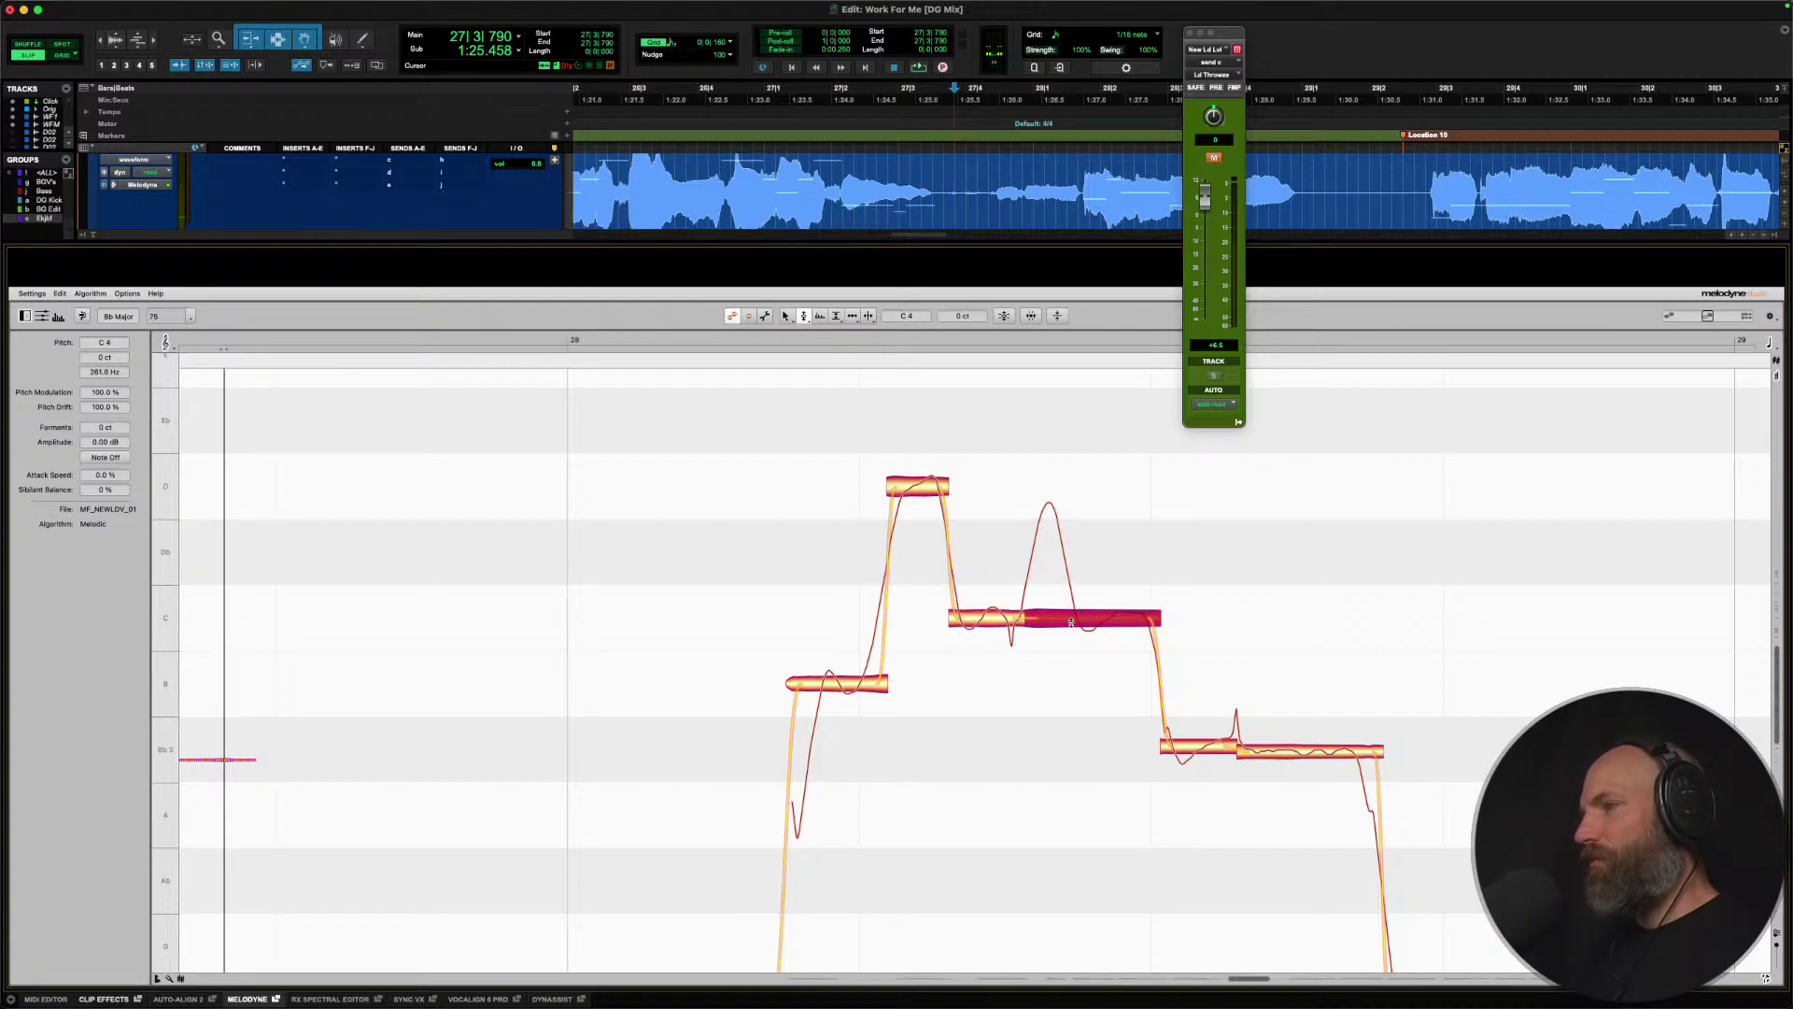
Separate the phrase's second F3 note around its middle and audition the result.
scroll(1072, 622, down, 5)
scroll(1071, 622, left, 5)
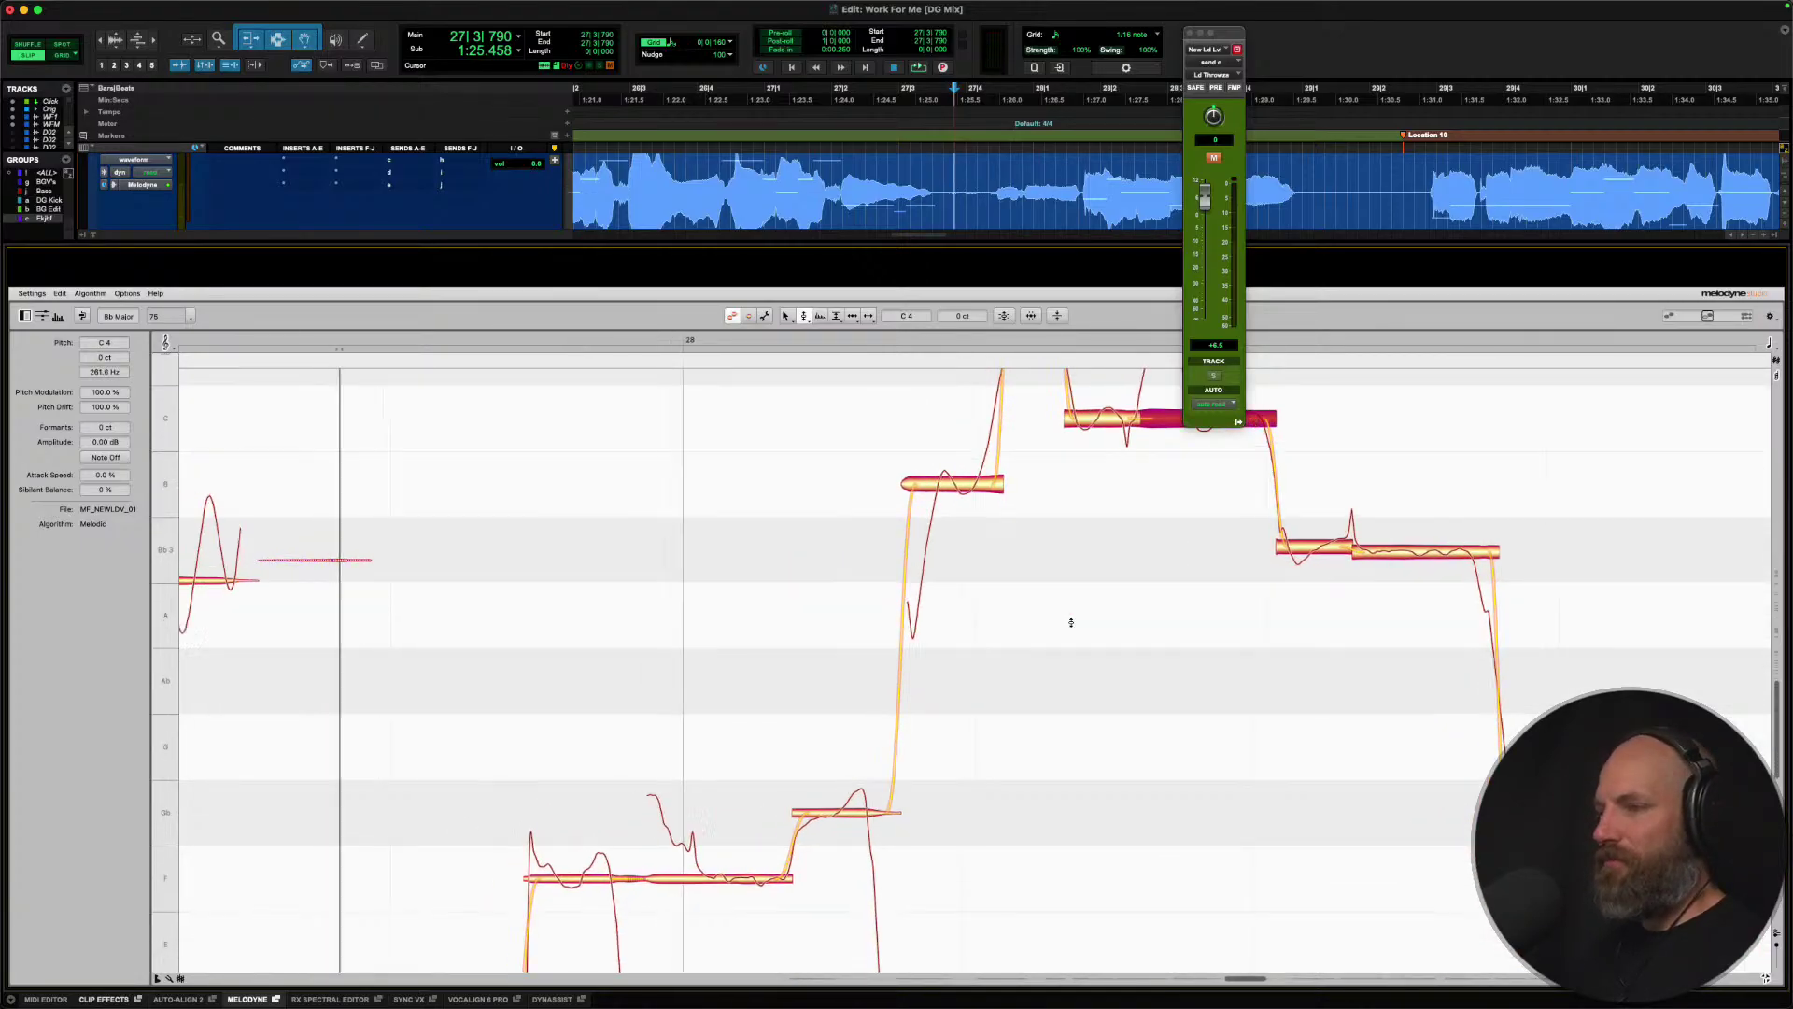
scroll(825, 687, down, 3)
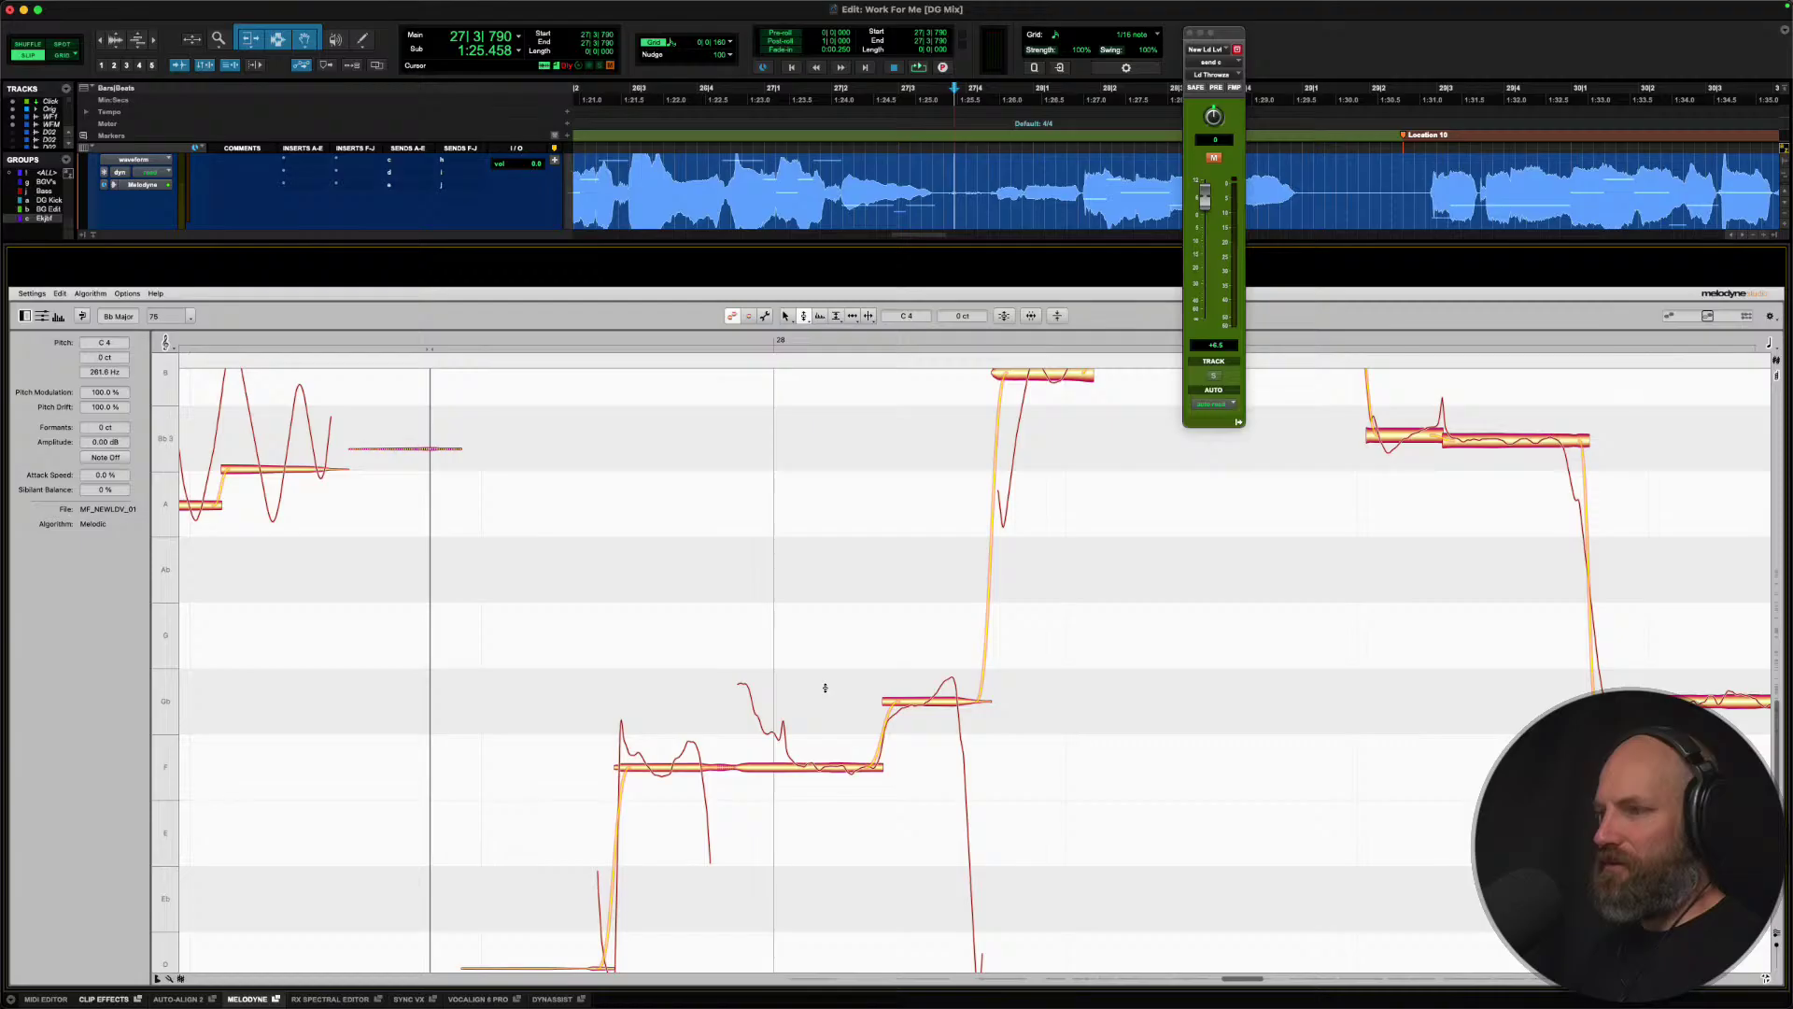
scroll(825, 687, down, 3)
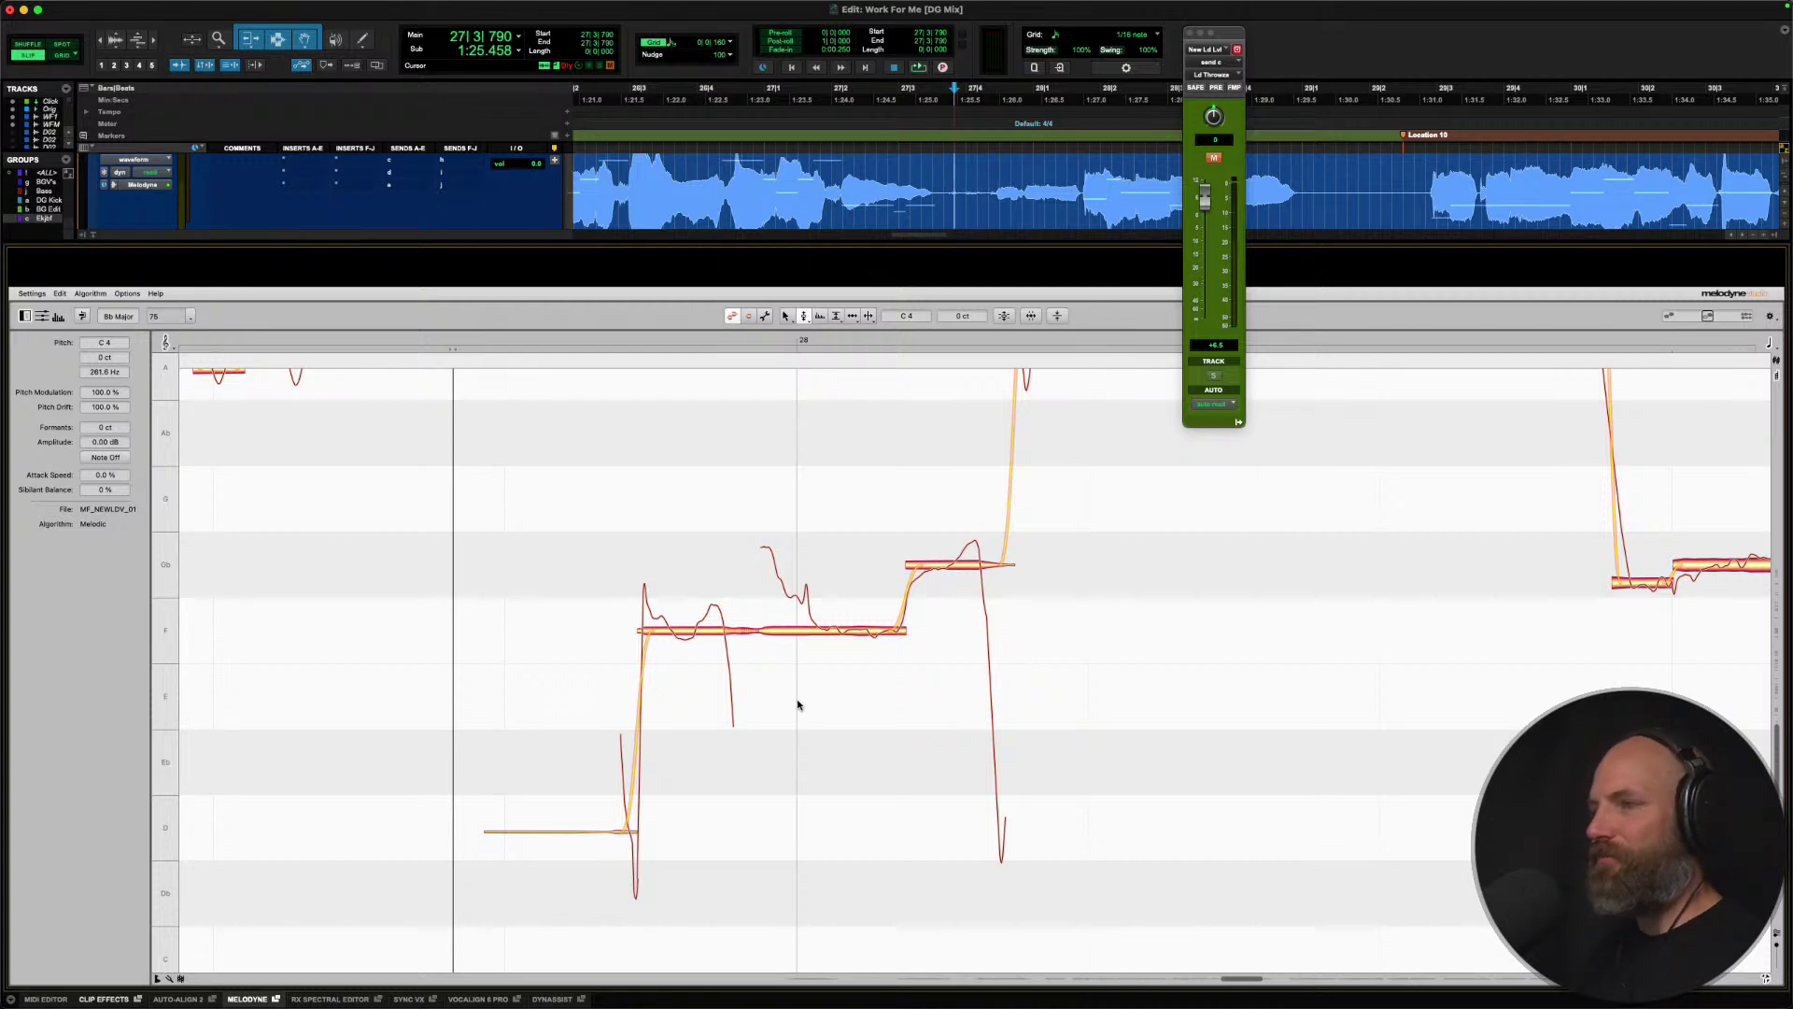
right_click(684, 635)
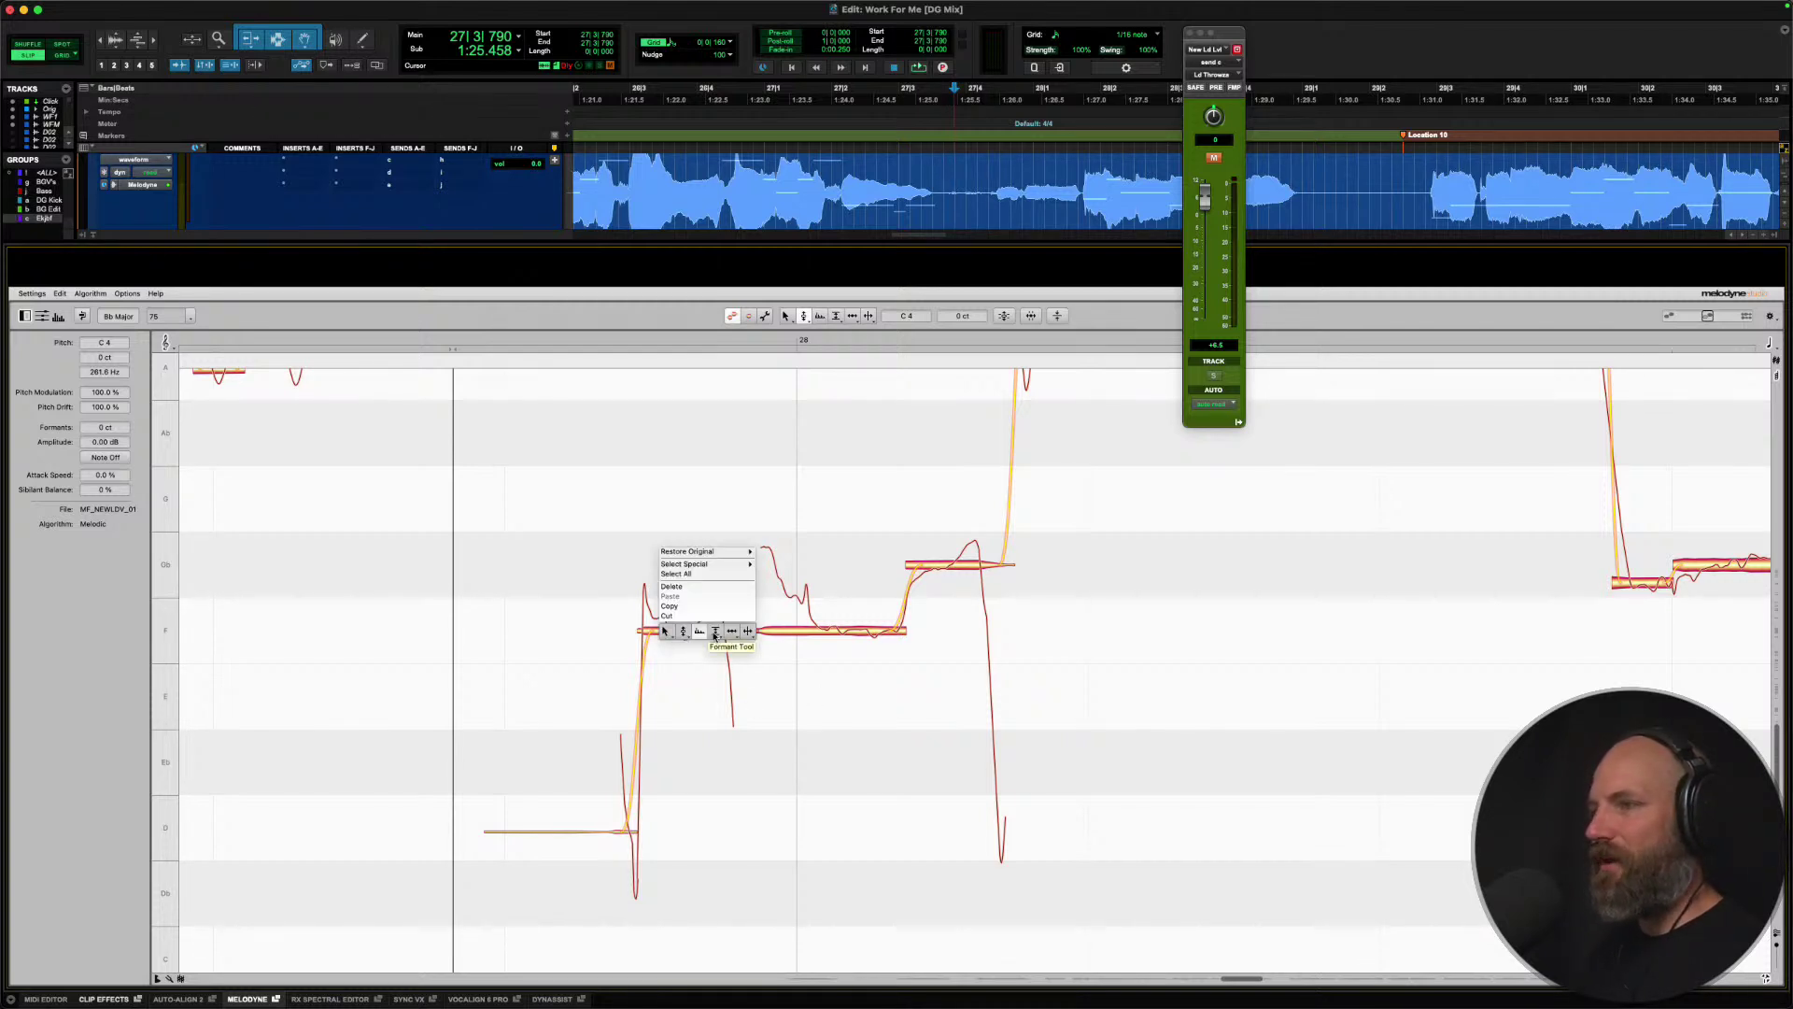
click(743, 631)
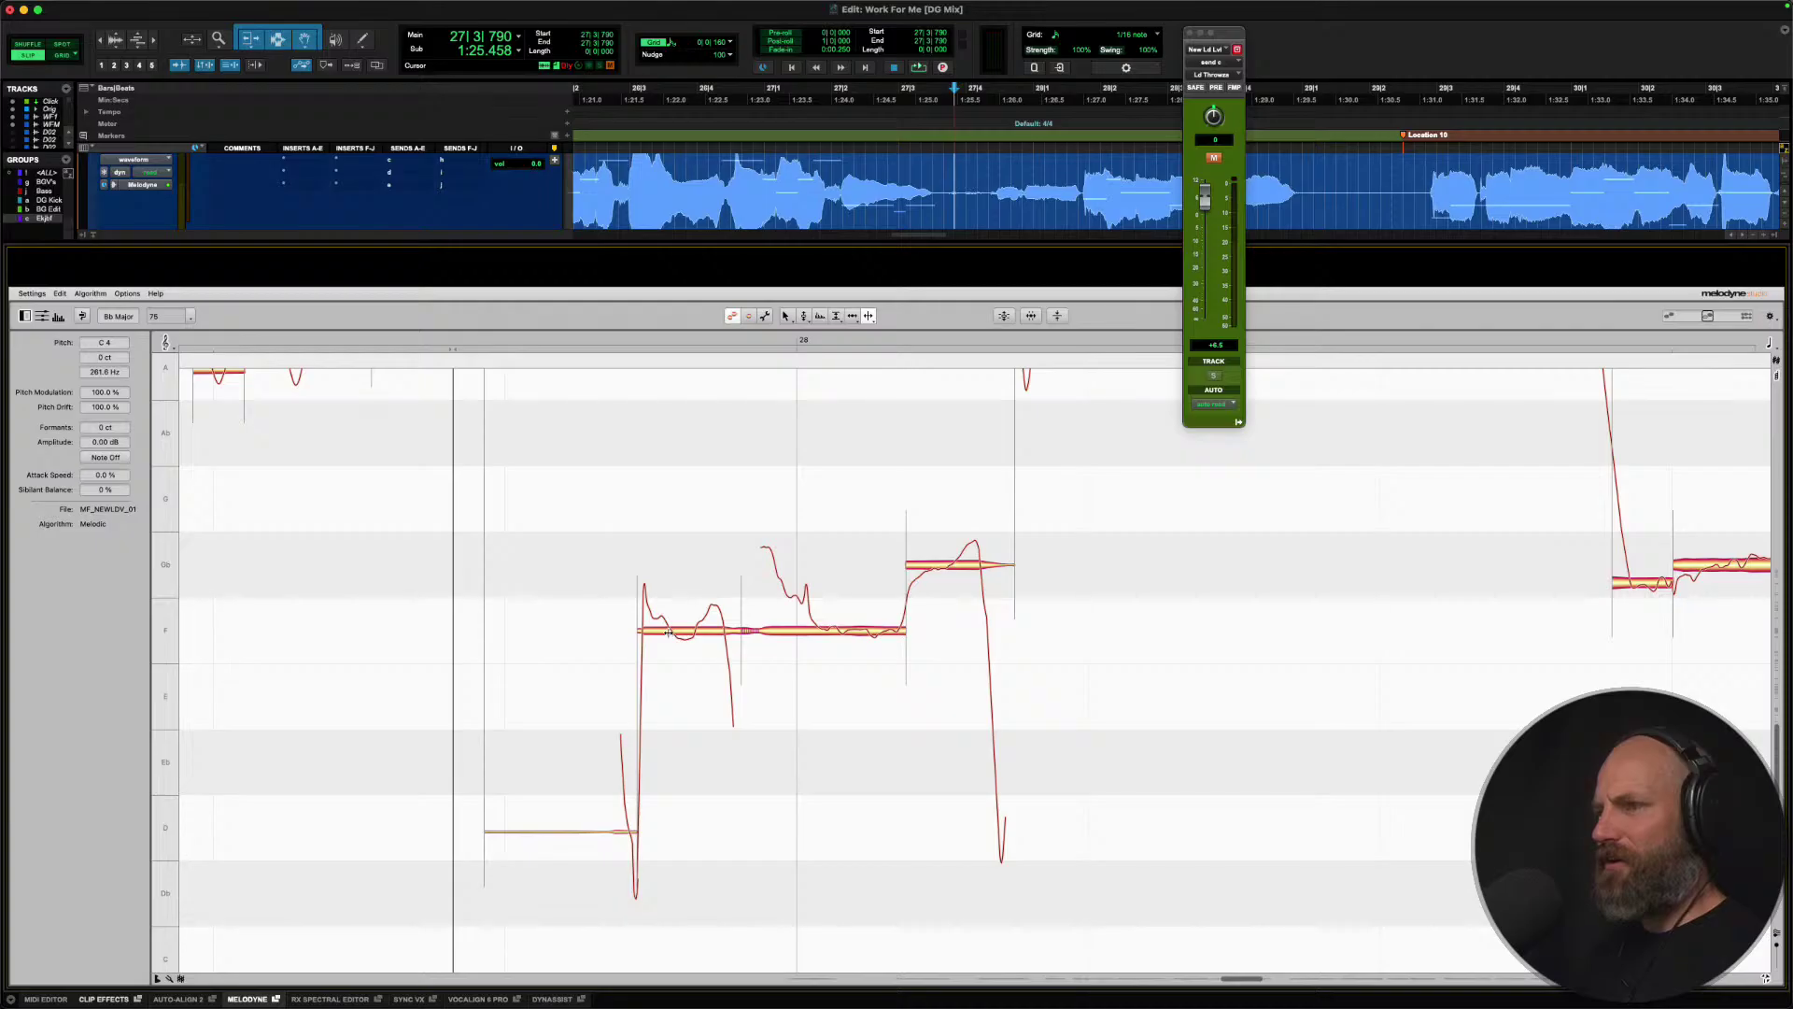
click(822, 631)
key(space)
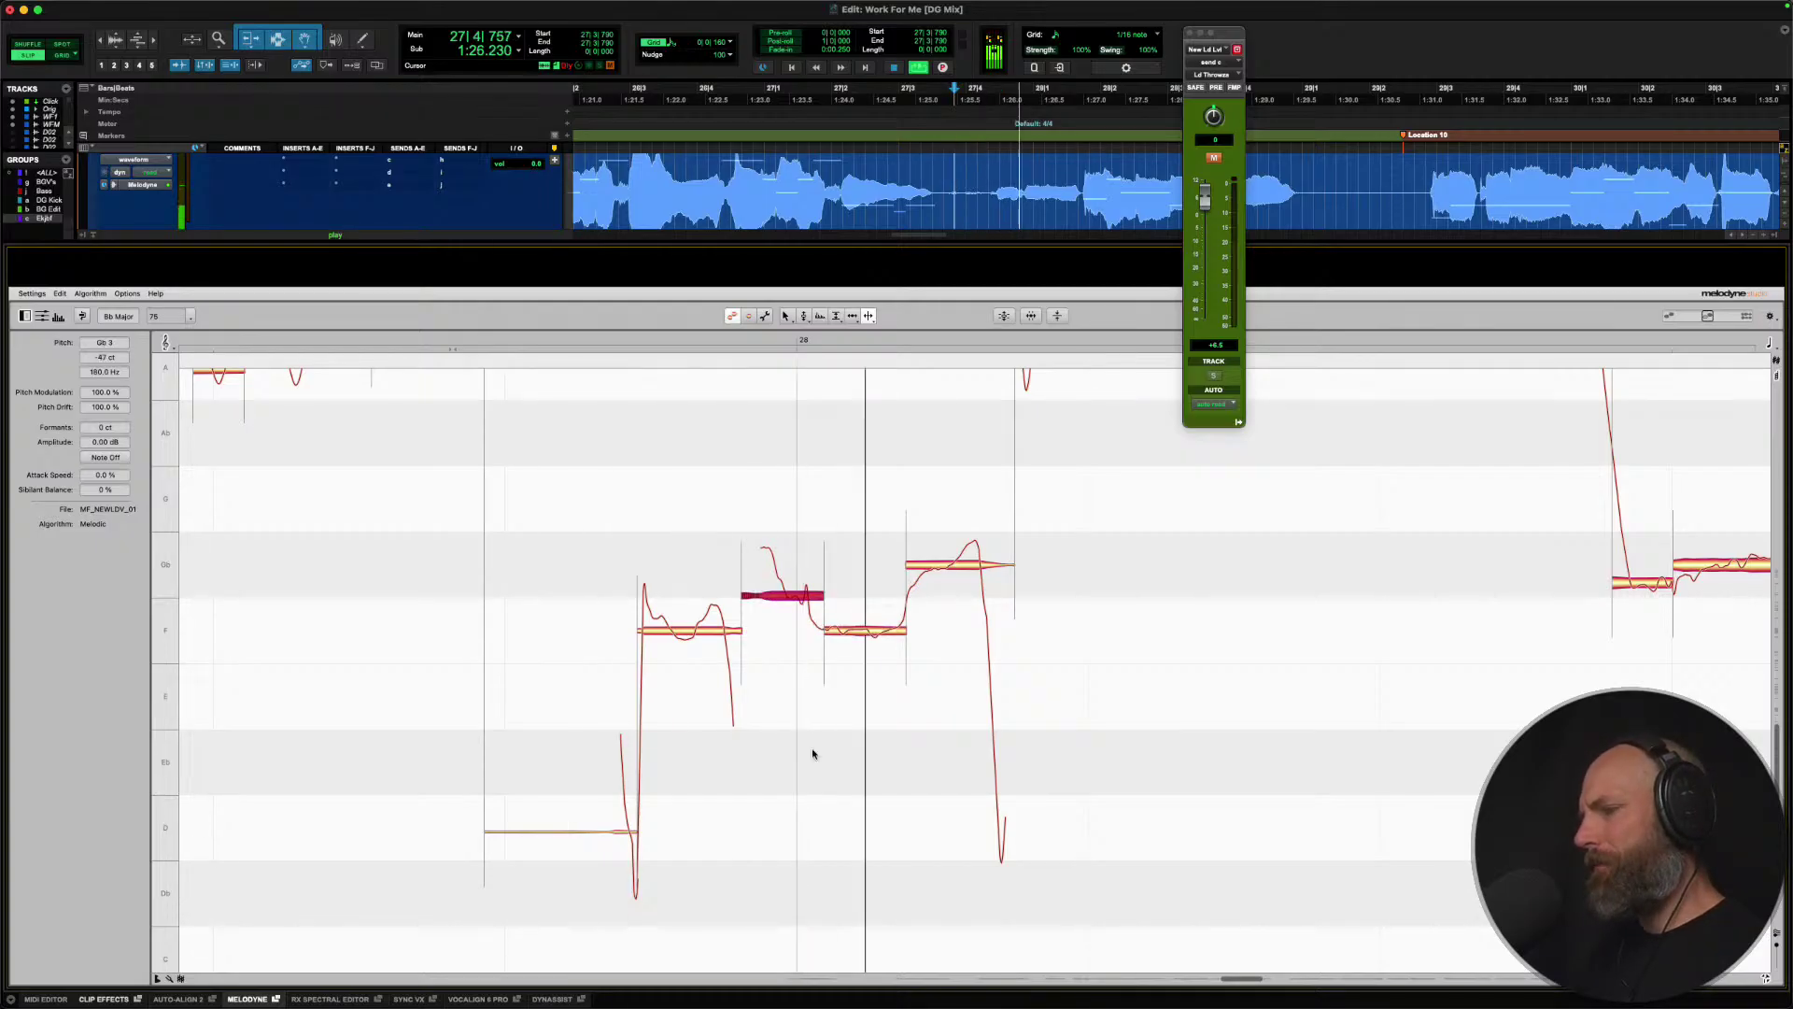
key(space)
right_click(813, 740)
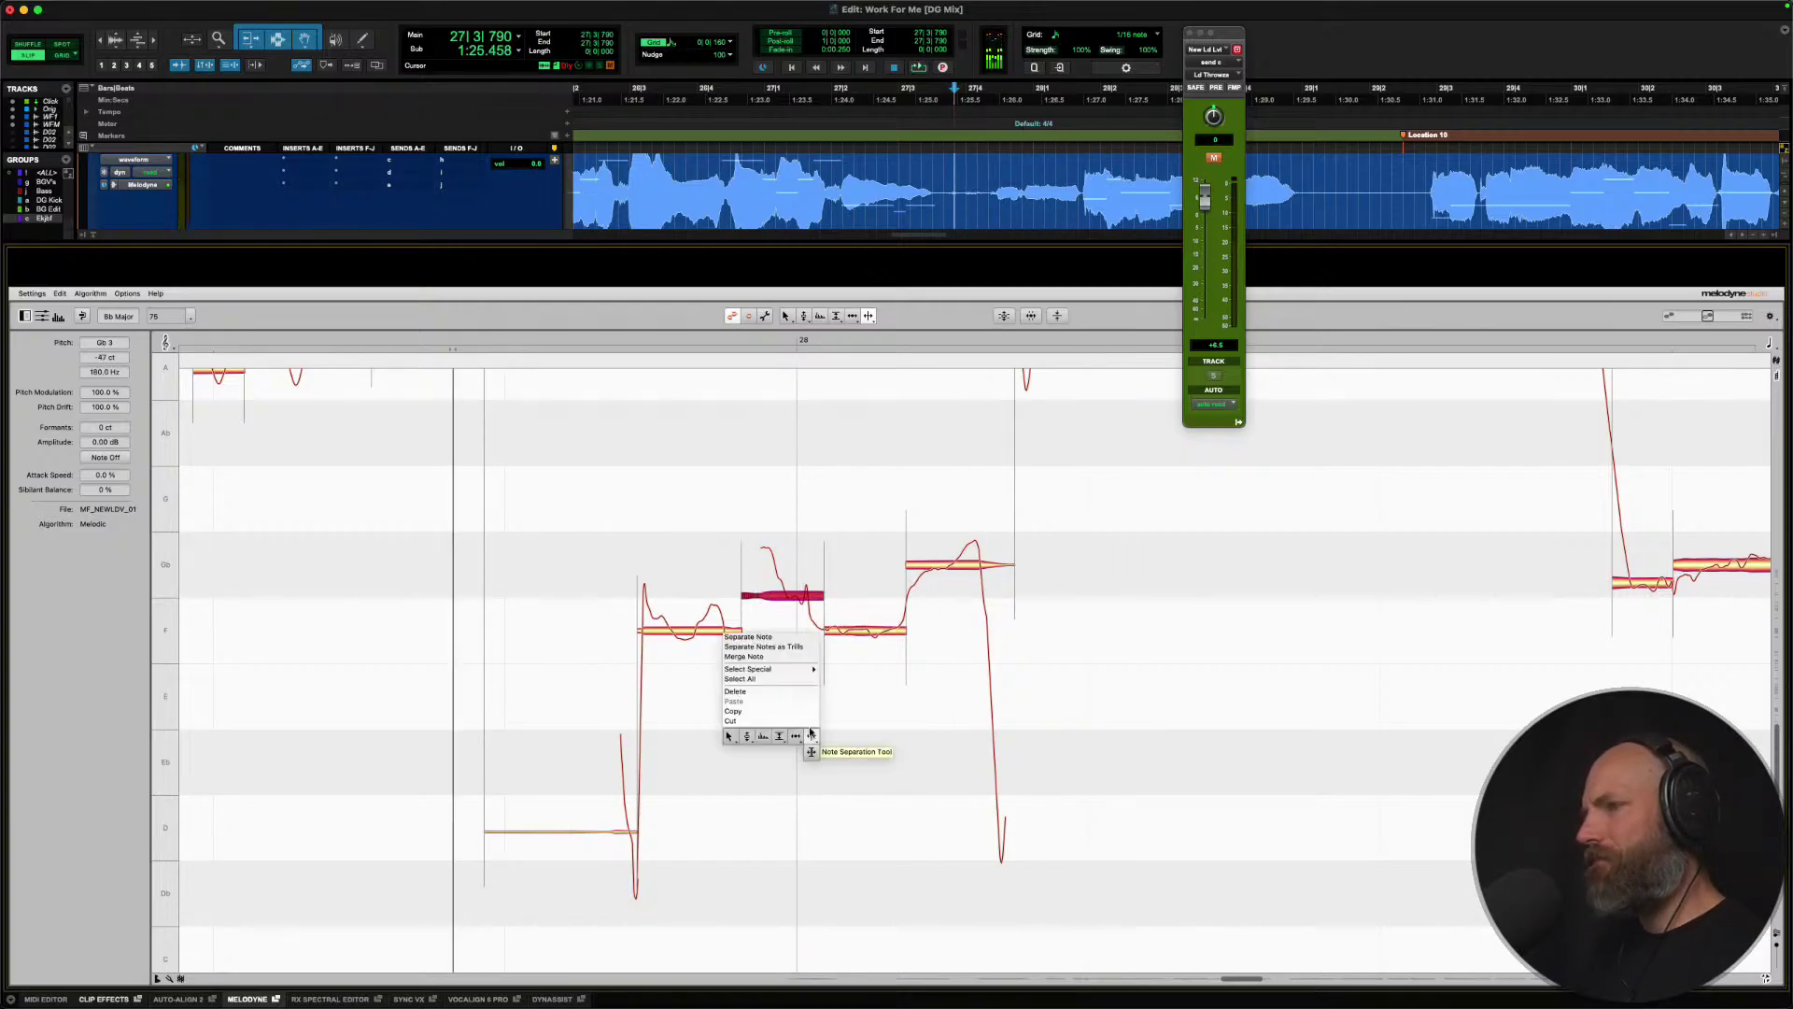
click(747, 737)
Try lowering the phrase's first F3 note to E3 and audition it.
click(682, 633)
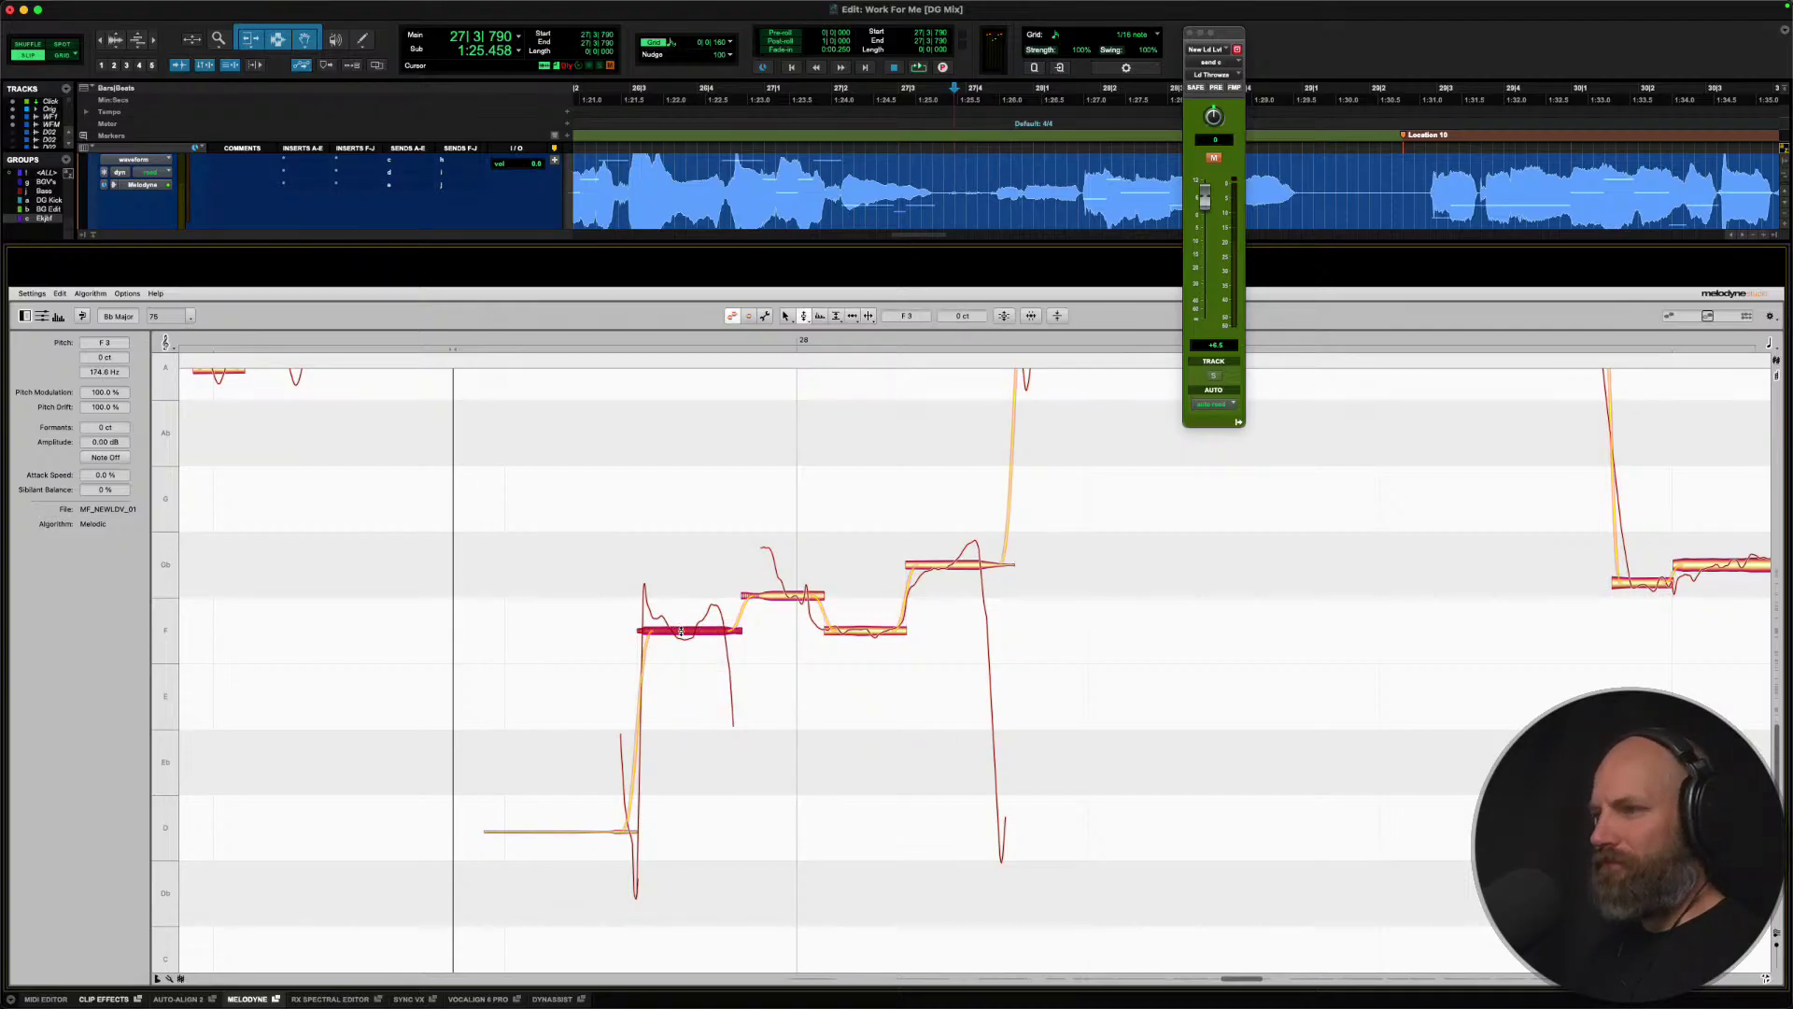
drag(681, 634, 679, 673)
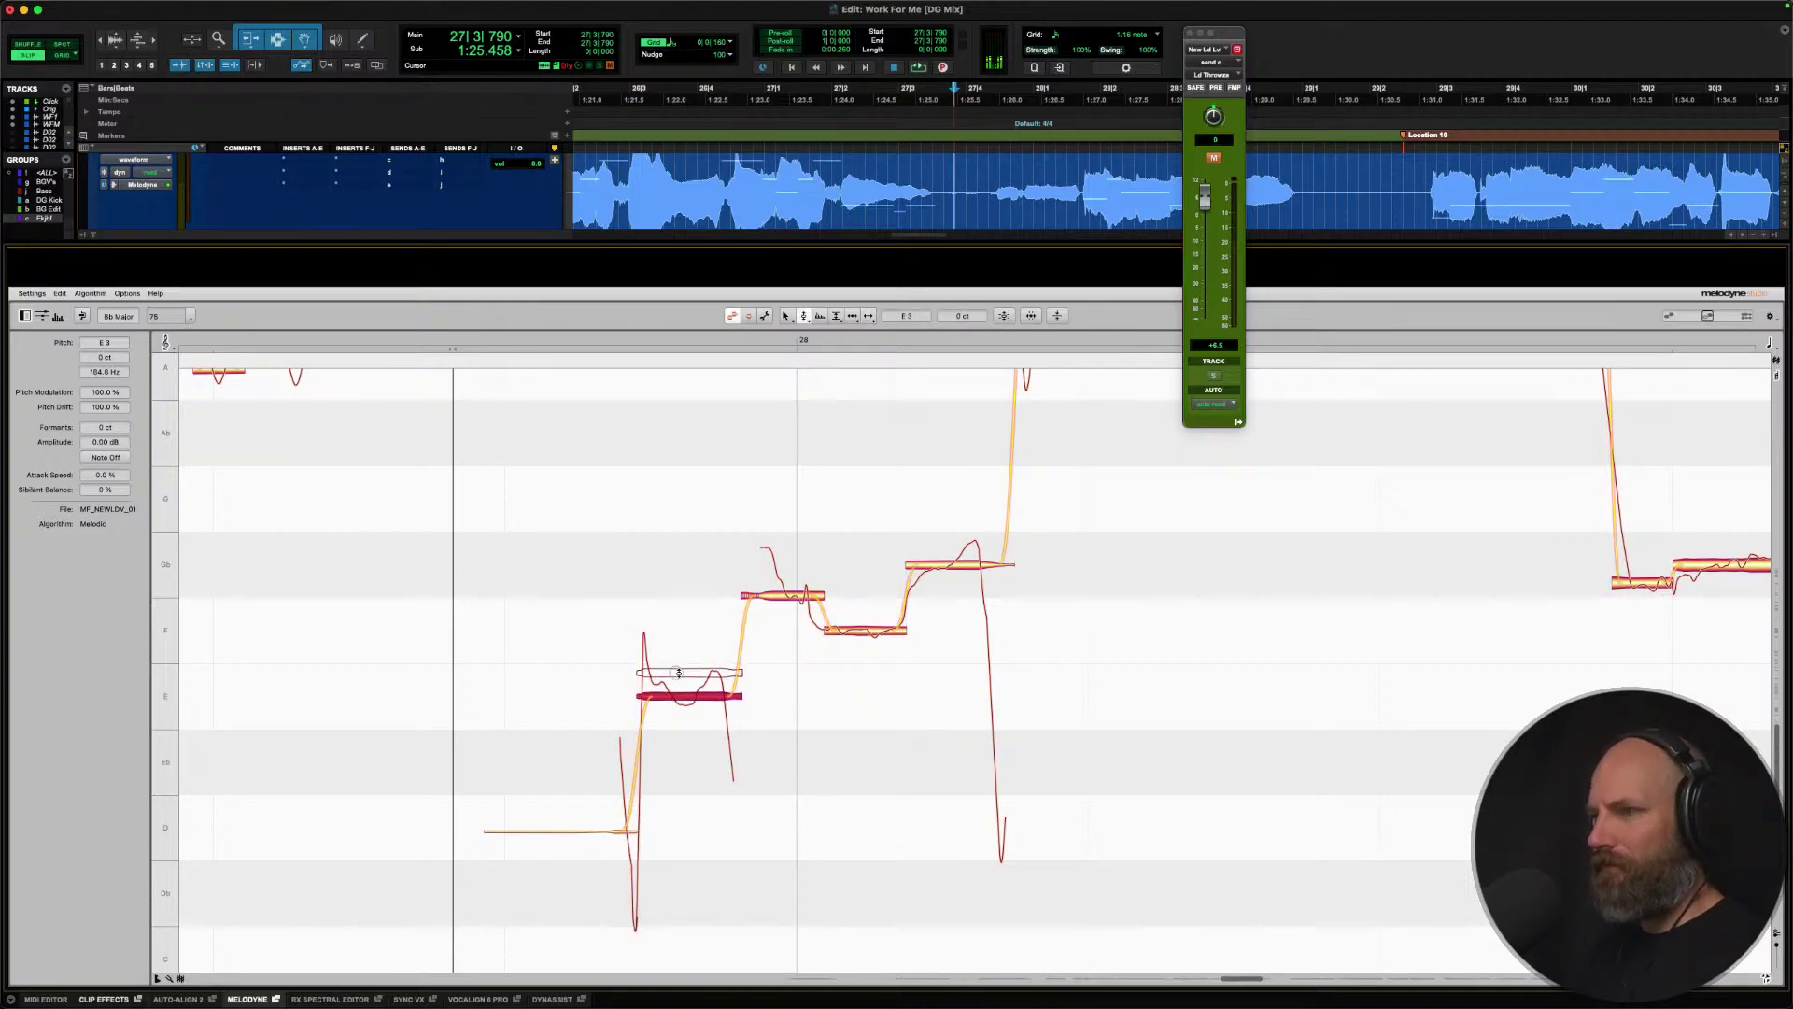
key(space)
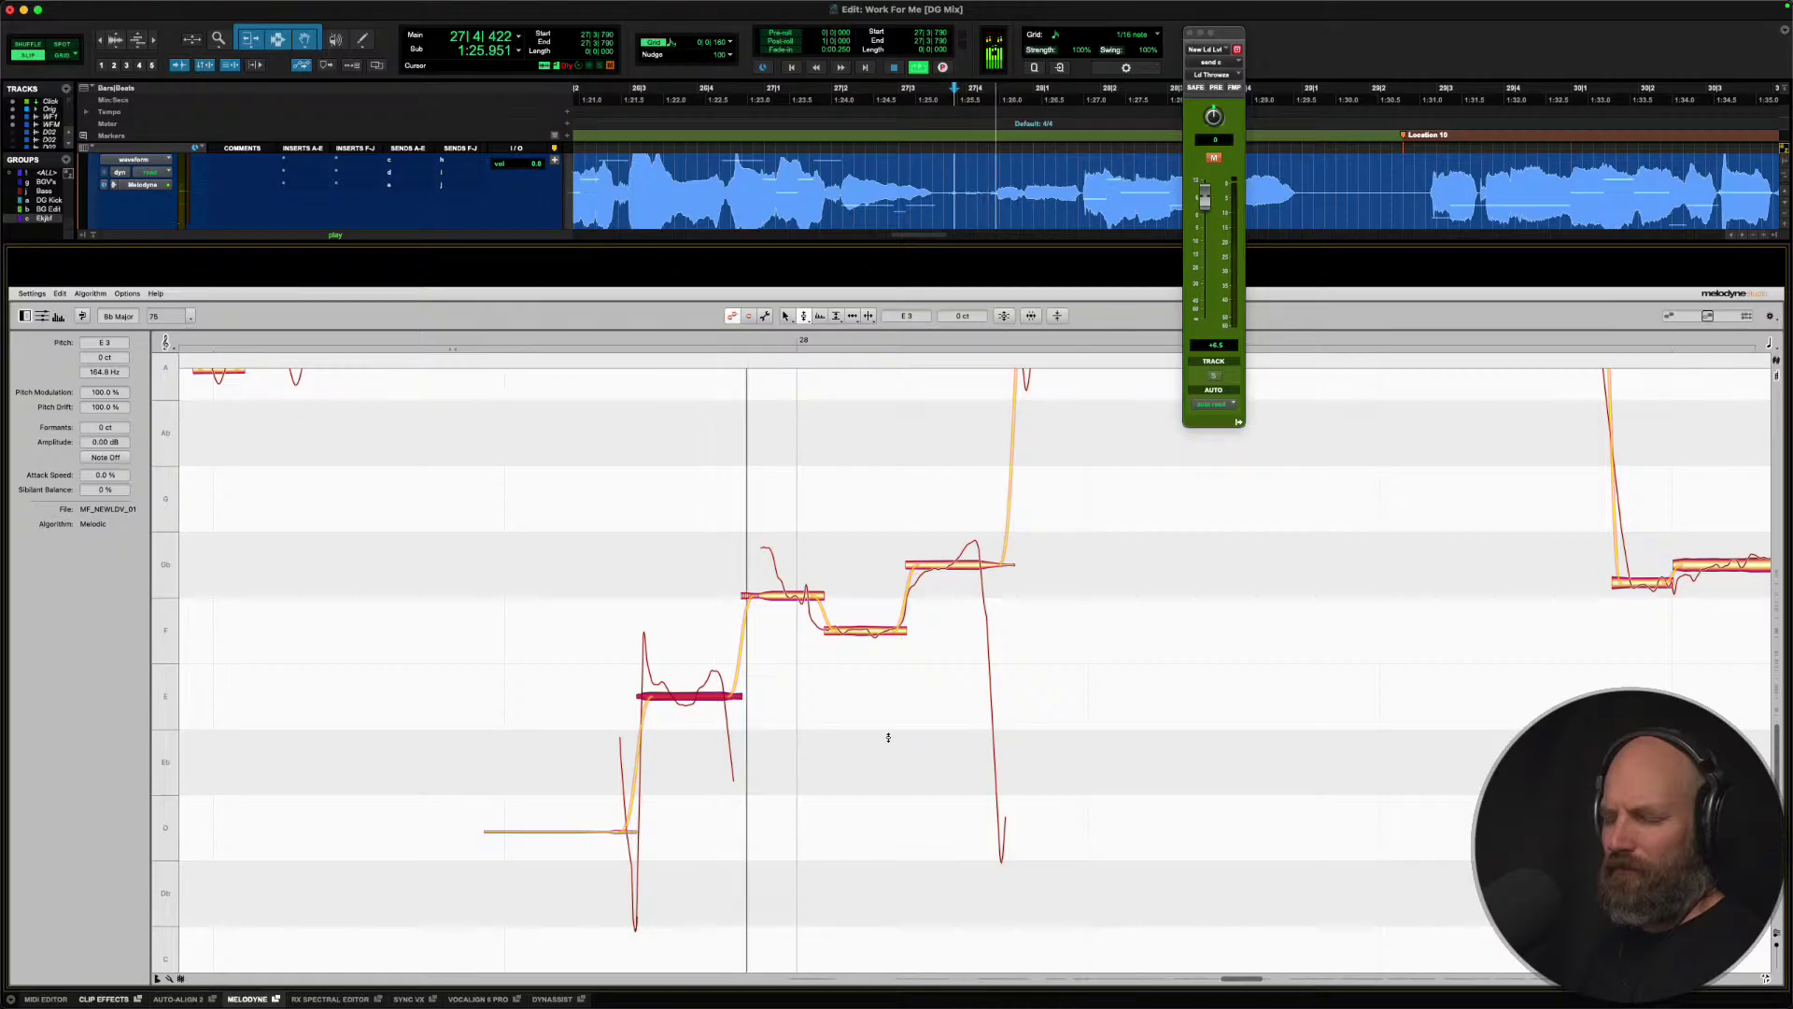
key(space)
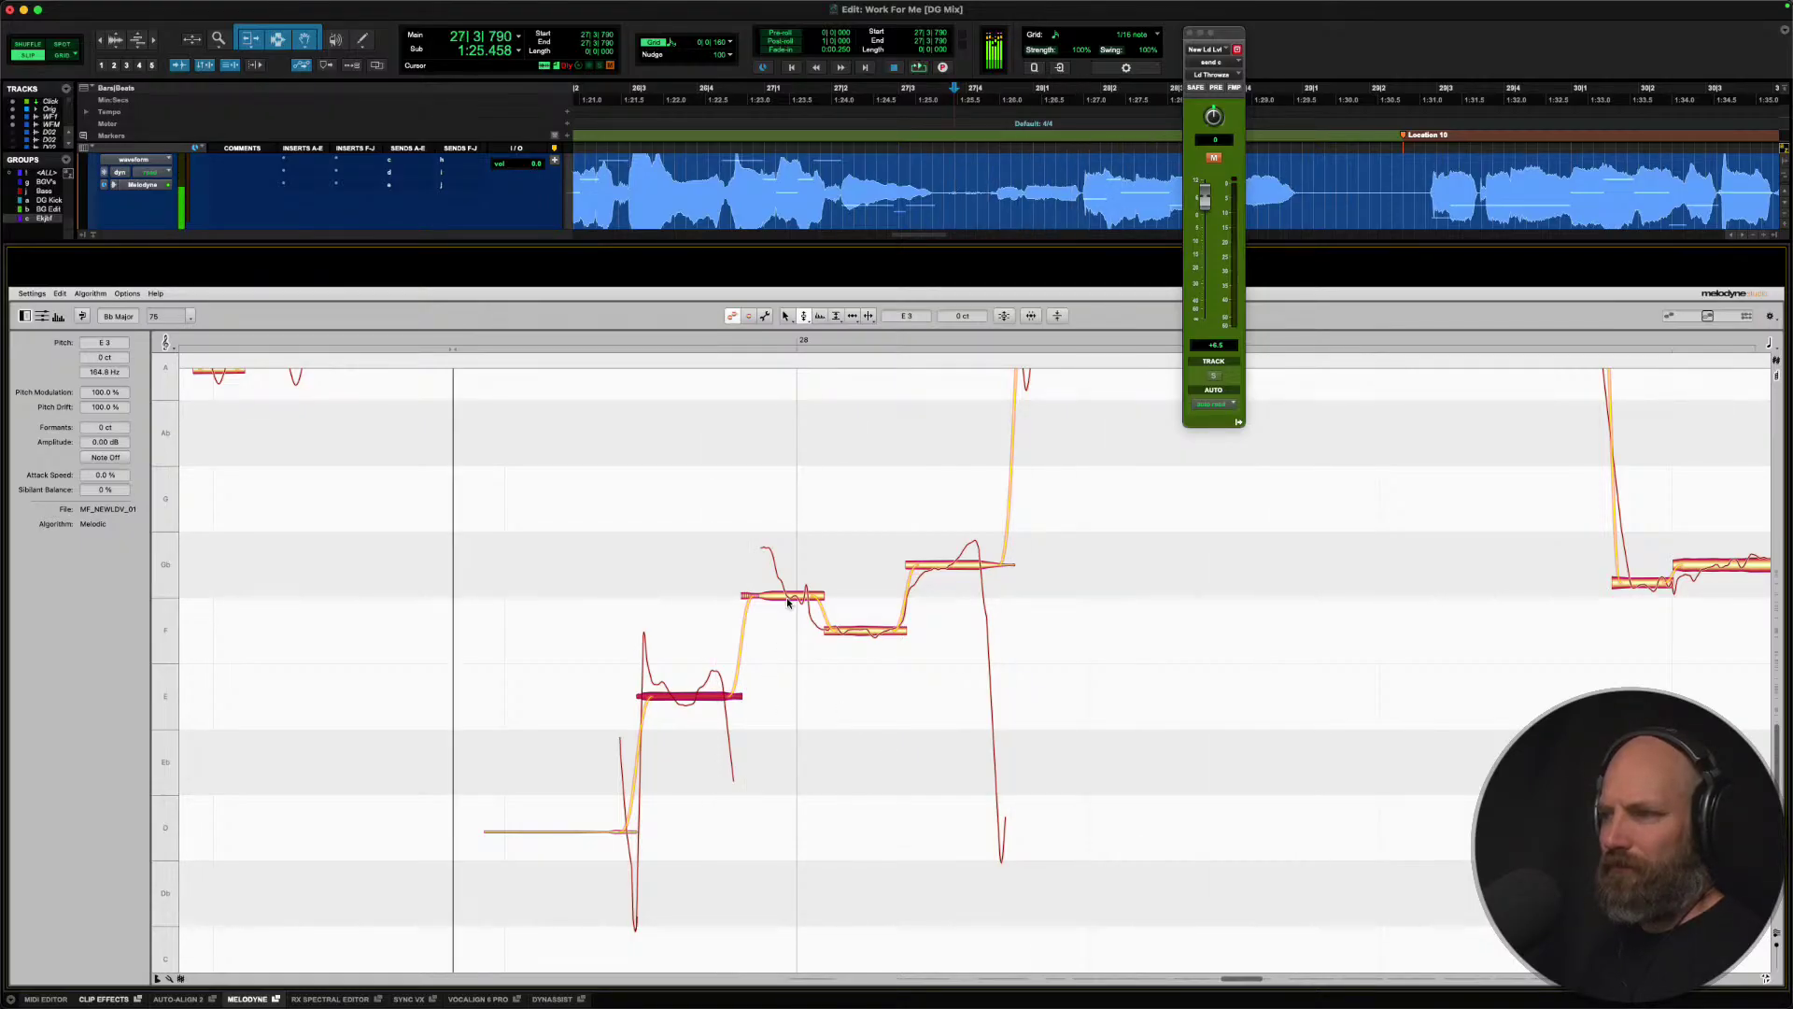
Center the phrase's second note on Gb3, return the first note to F3, and audition the change.
double_click(787, 600)
click(869, 631)
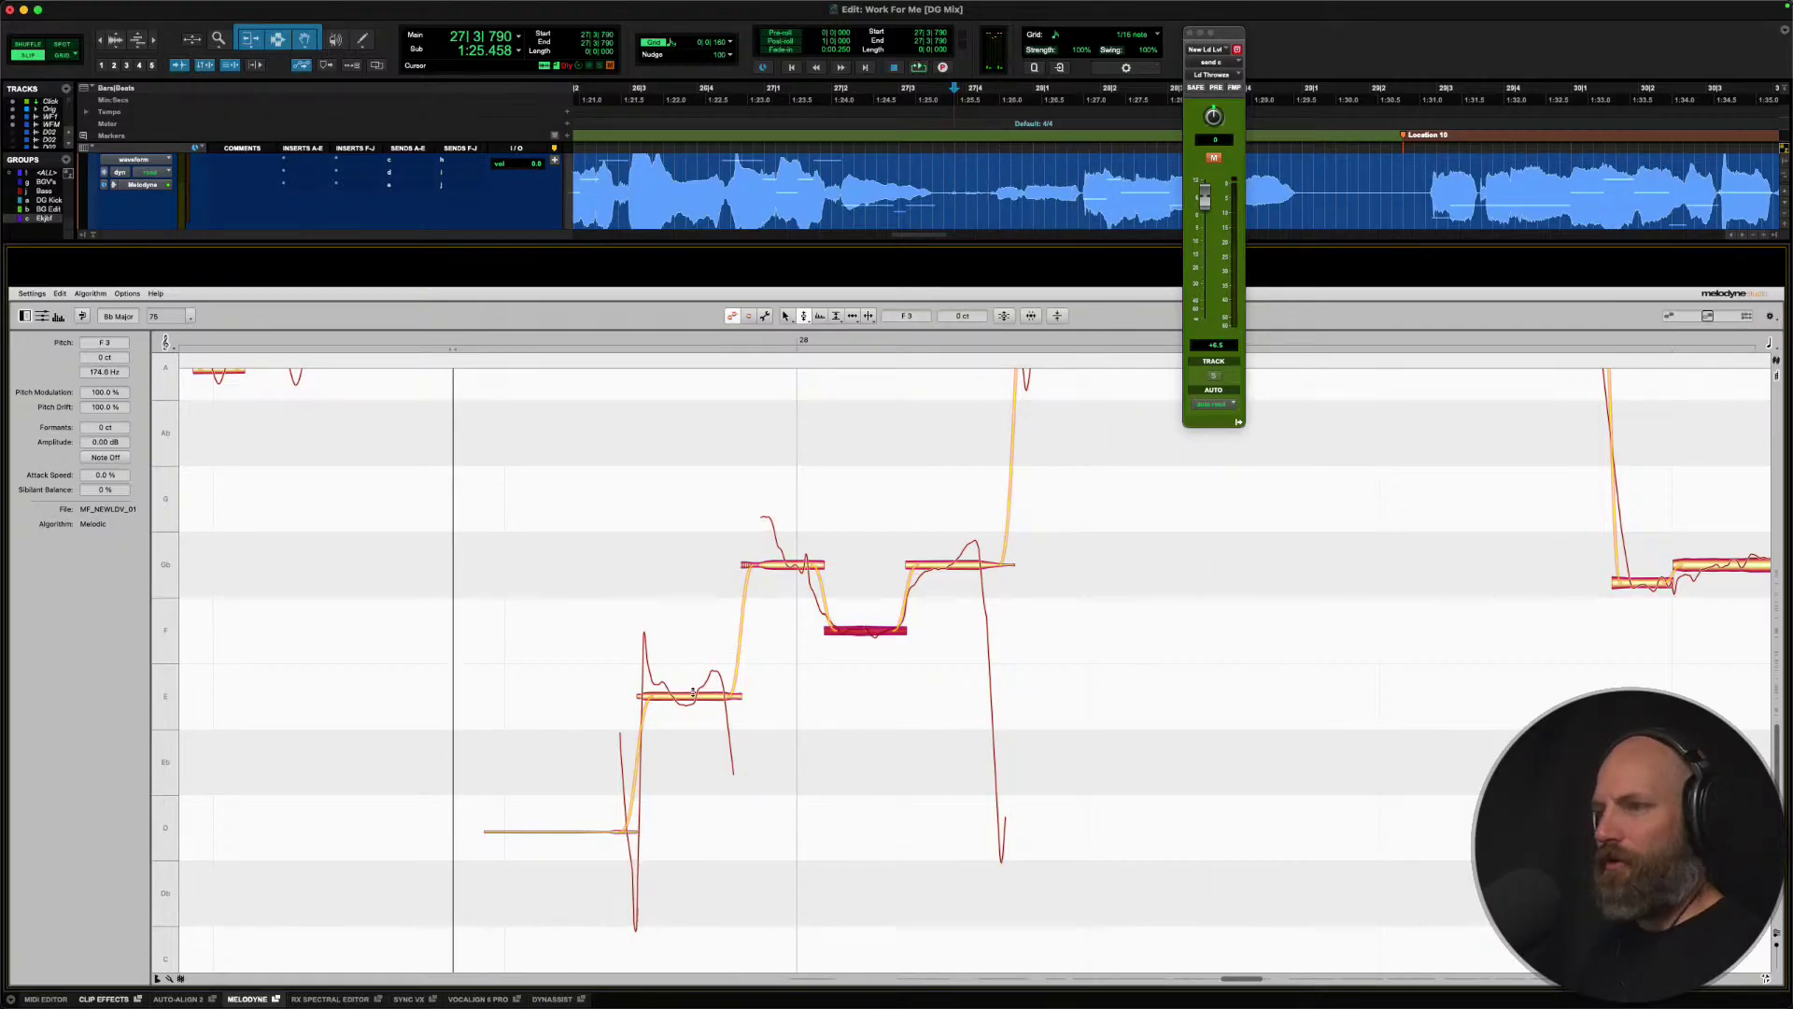
drag(693, 692, 689, 651)
key(space)
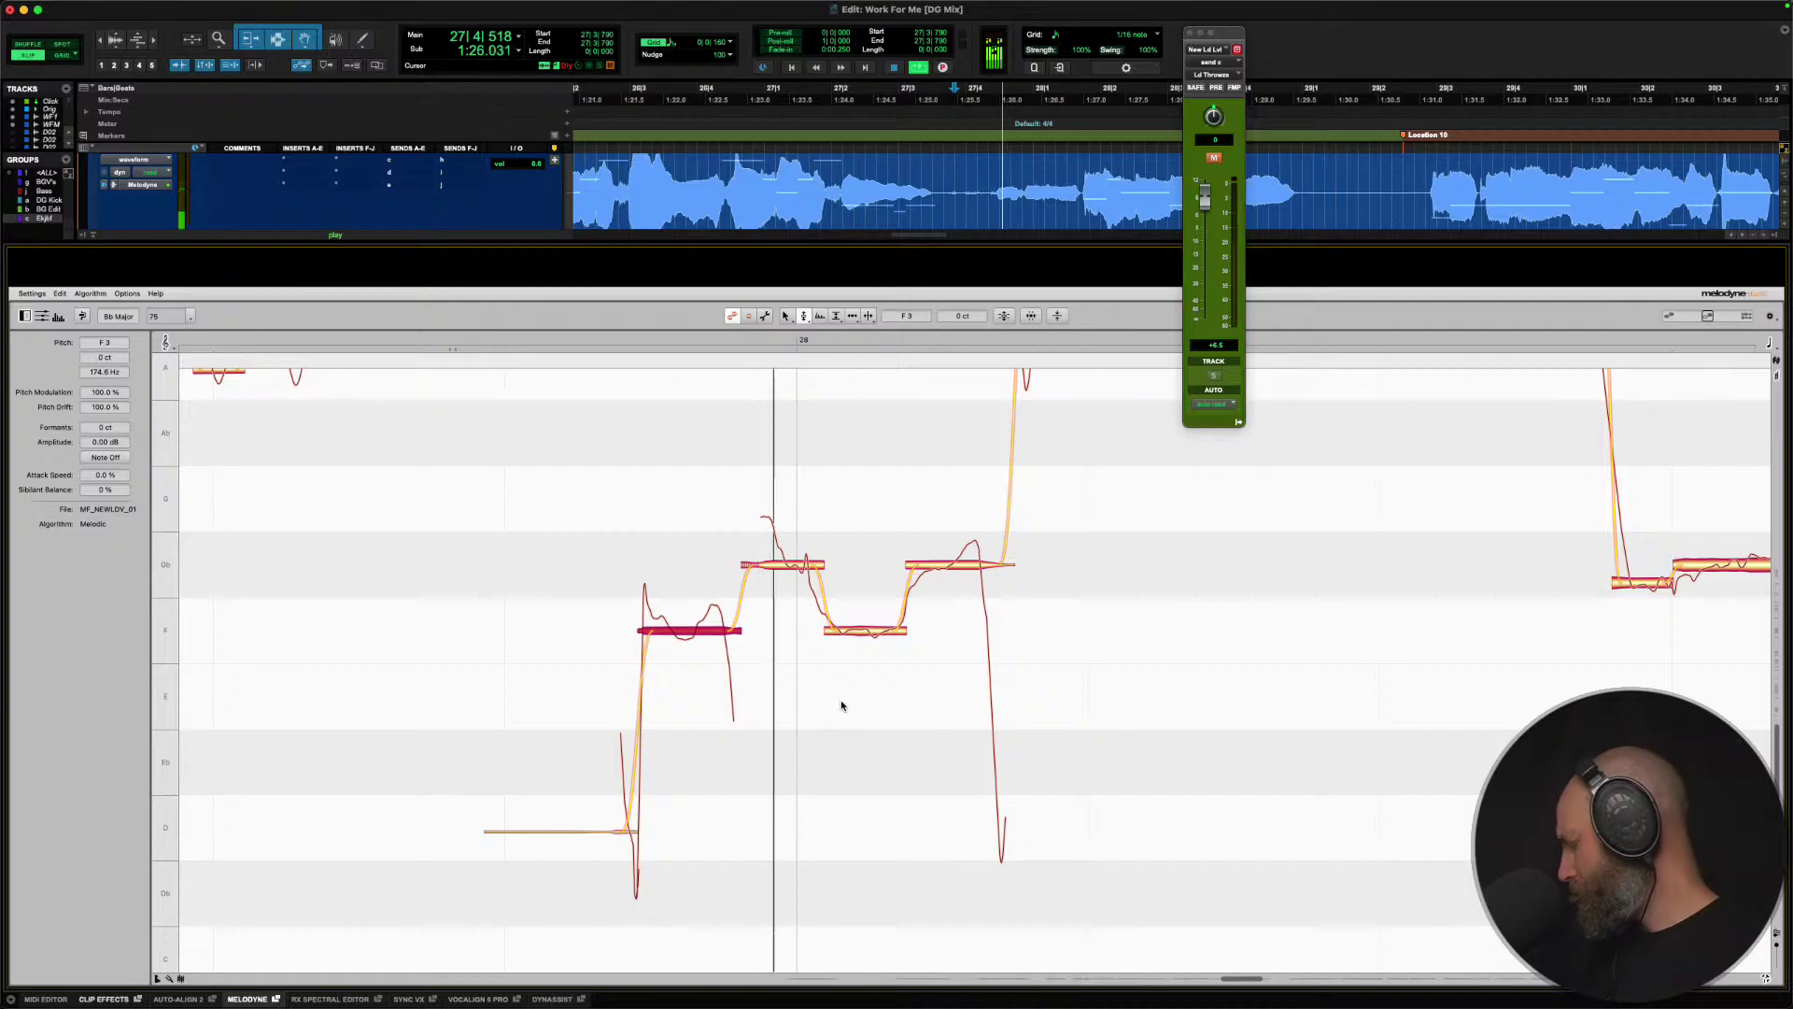
key(space)
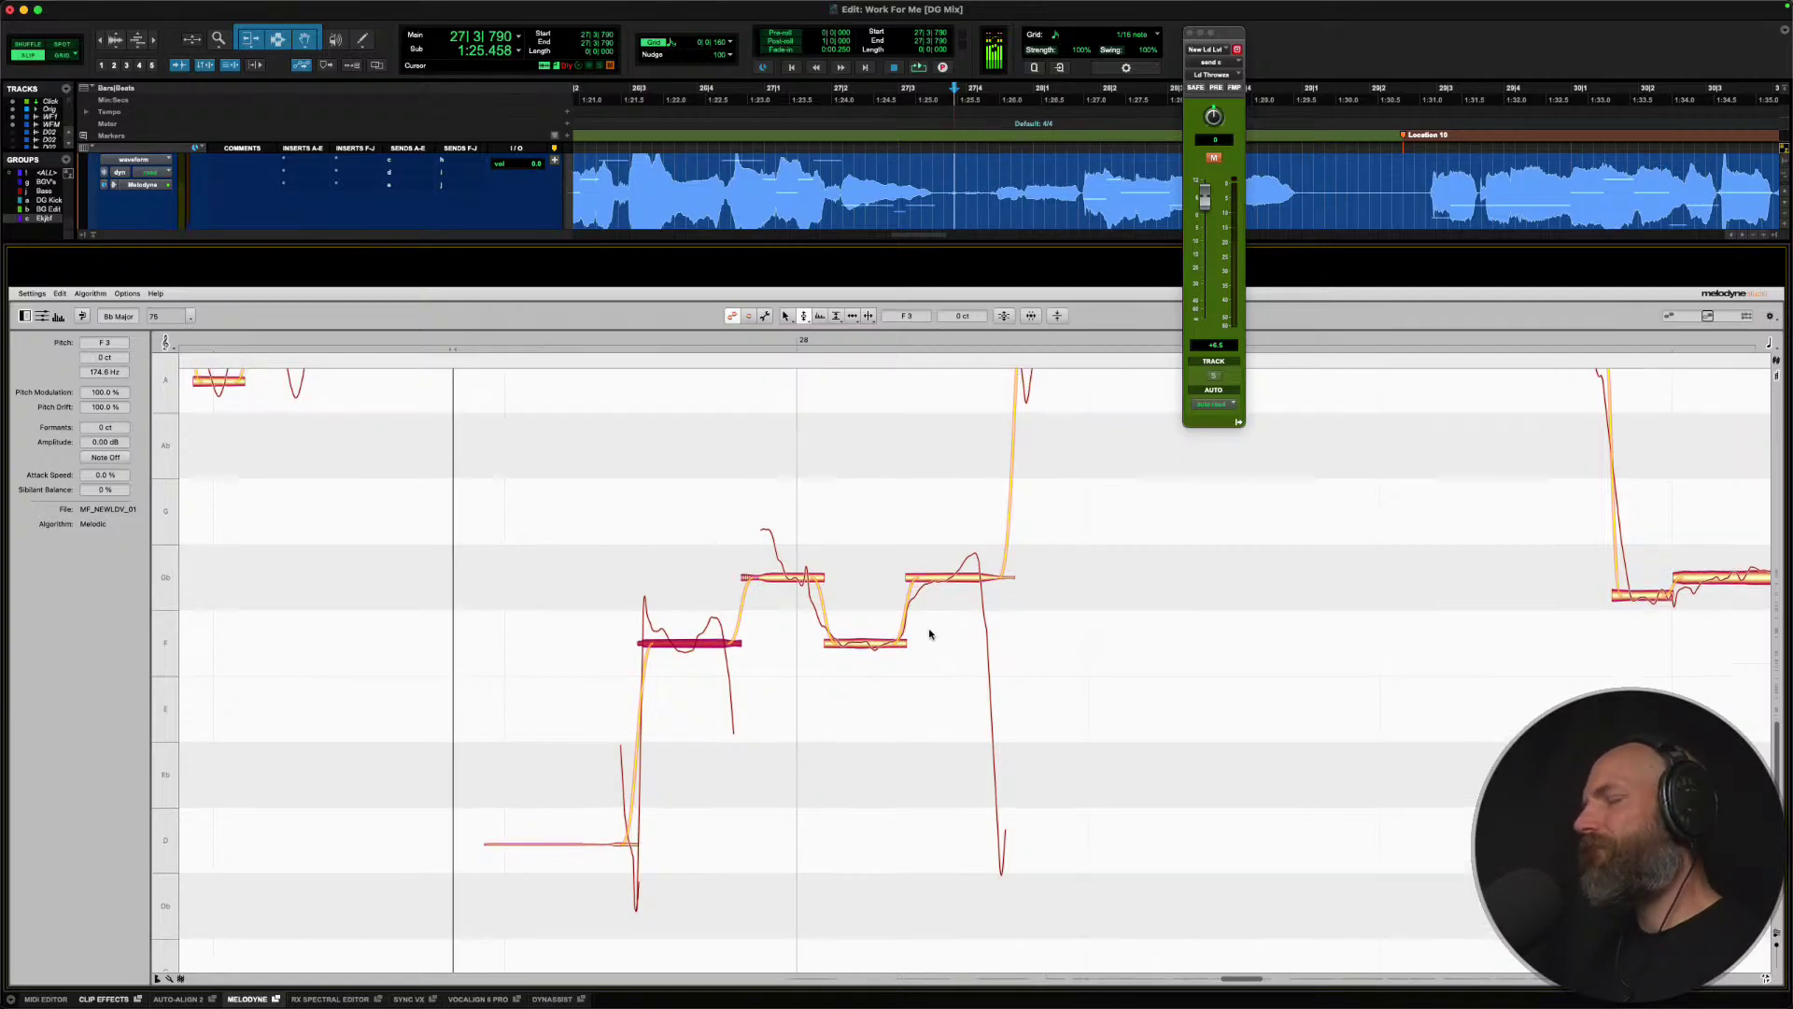
Raise the Gb3 note just before the leap to B3 up to G3 and audition the phrase.
scroll(928, 627, up, 3)
key(space)
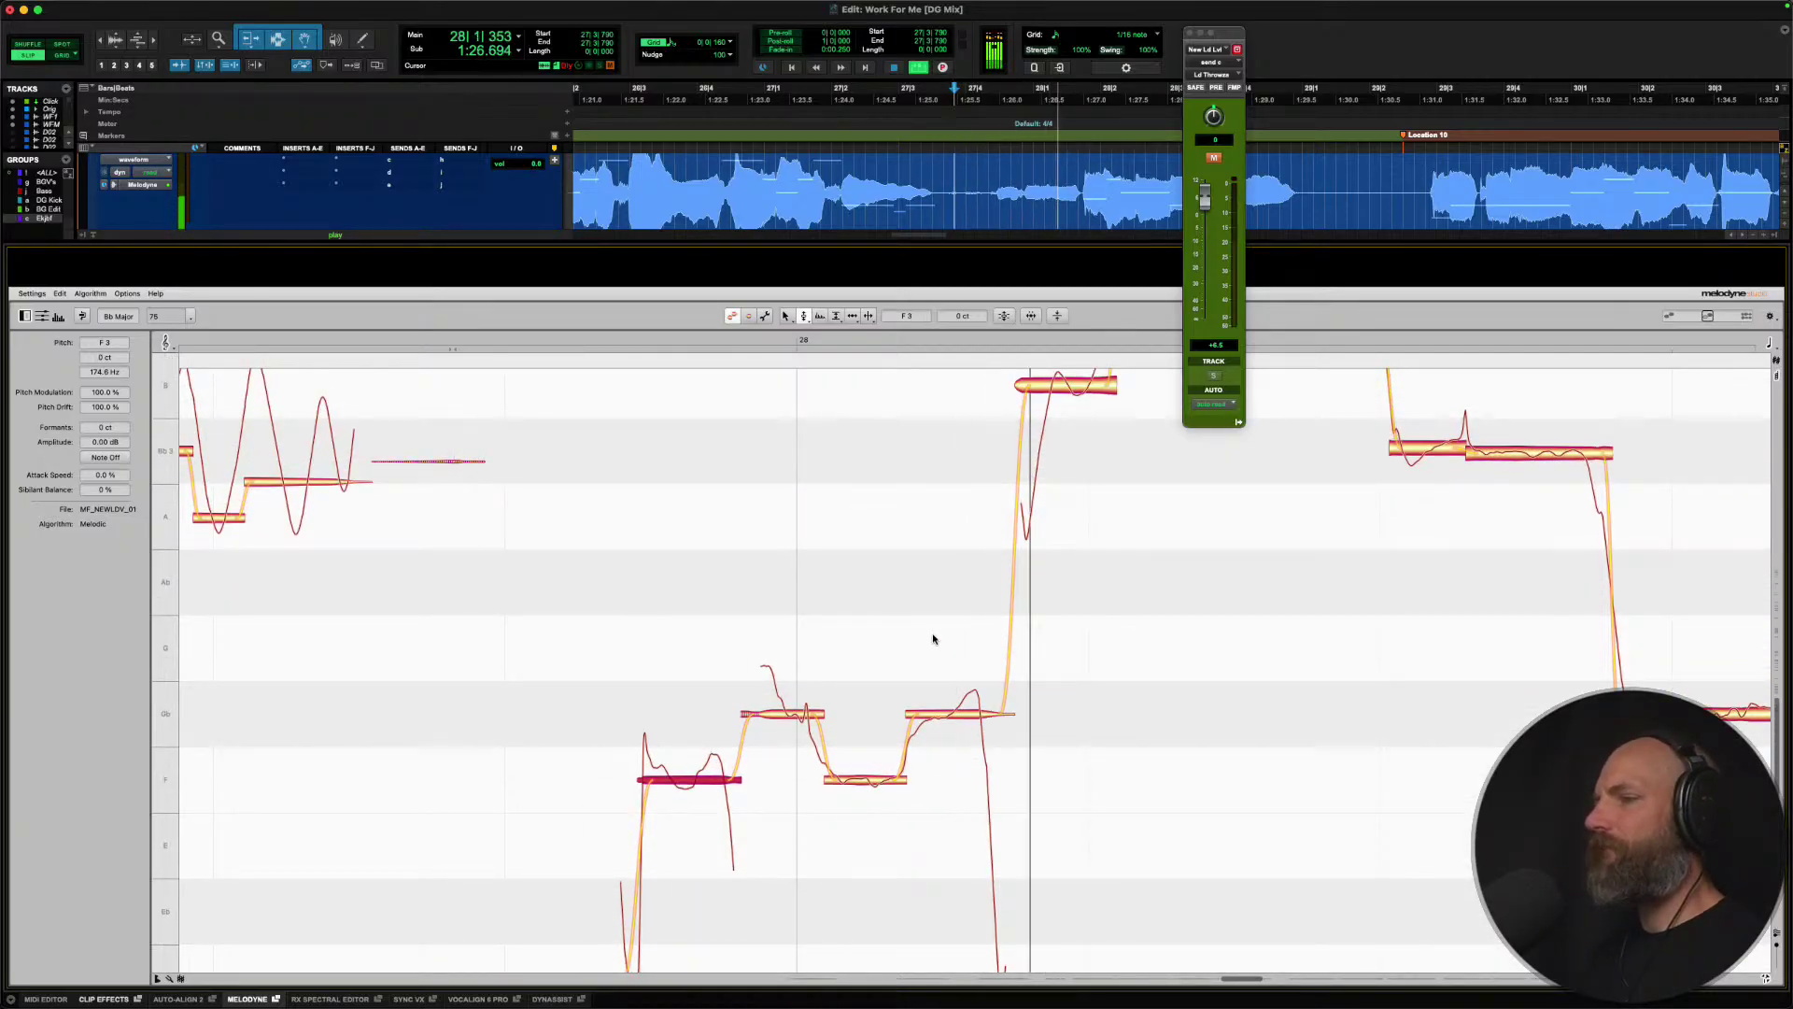
key(space)
drag(967, 709, 963, 673)
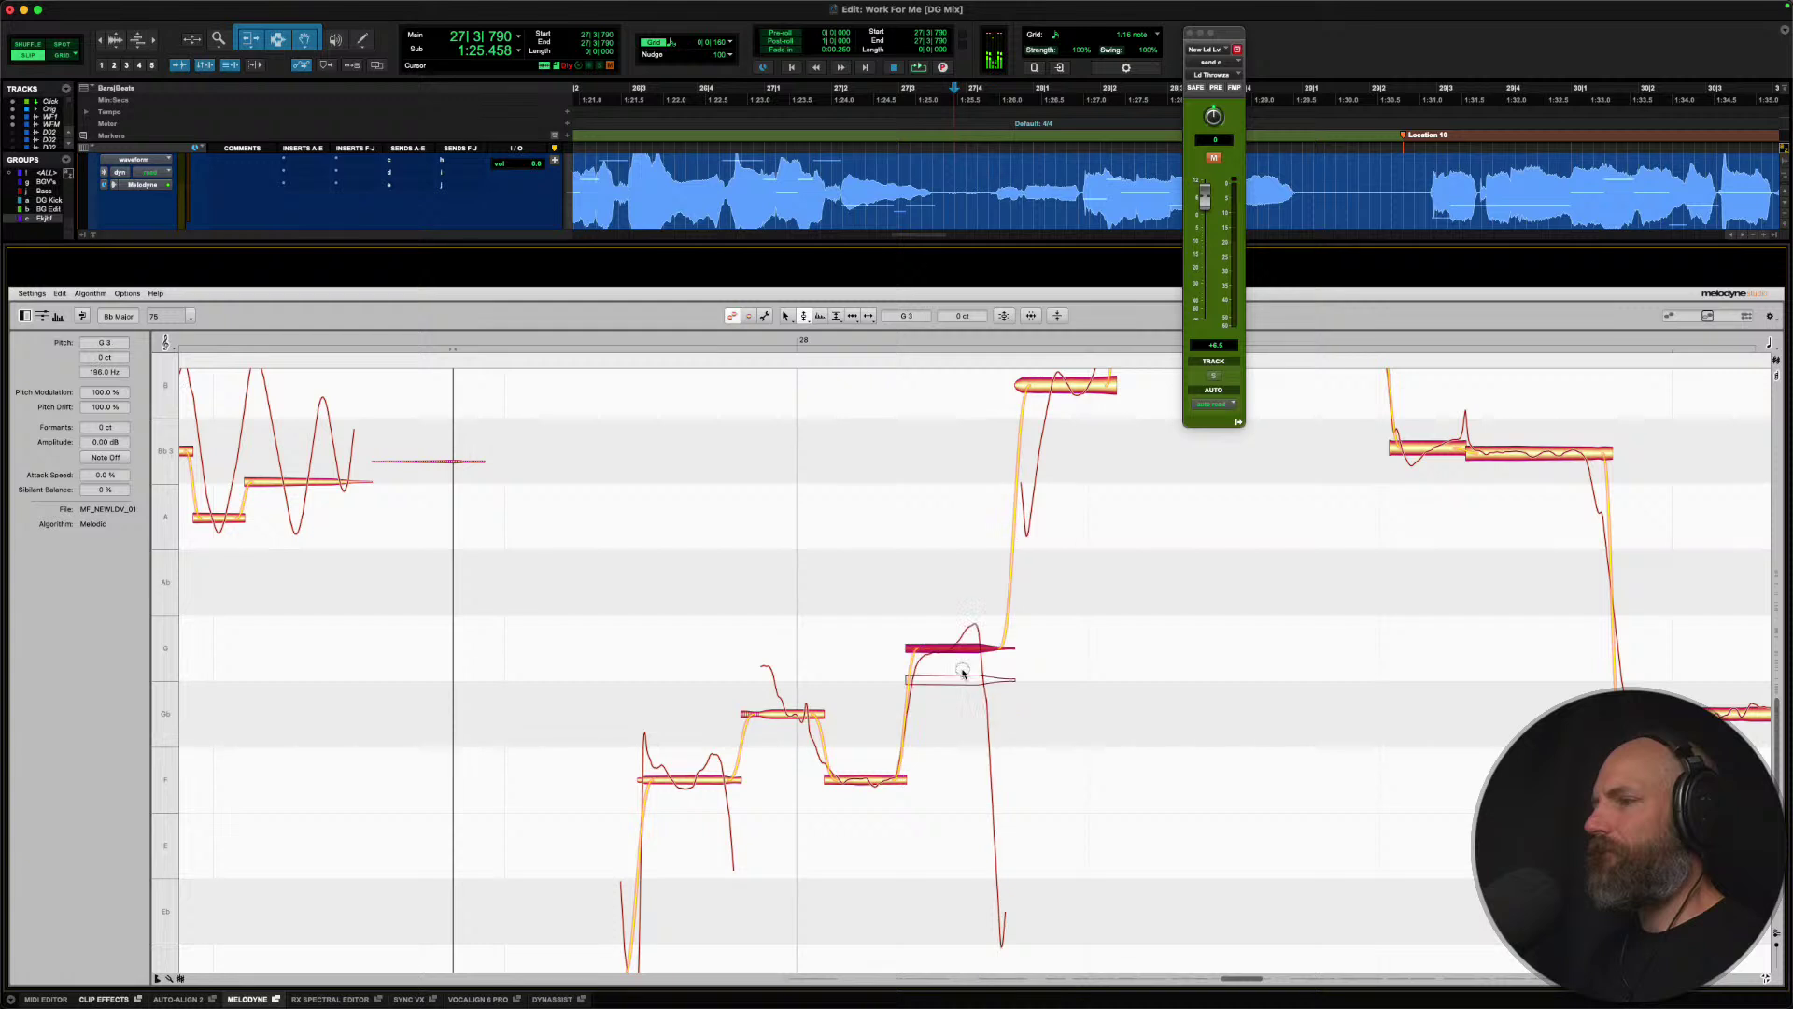
key(space)
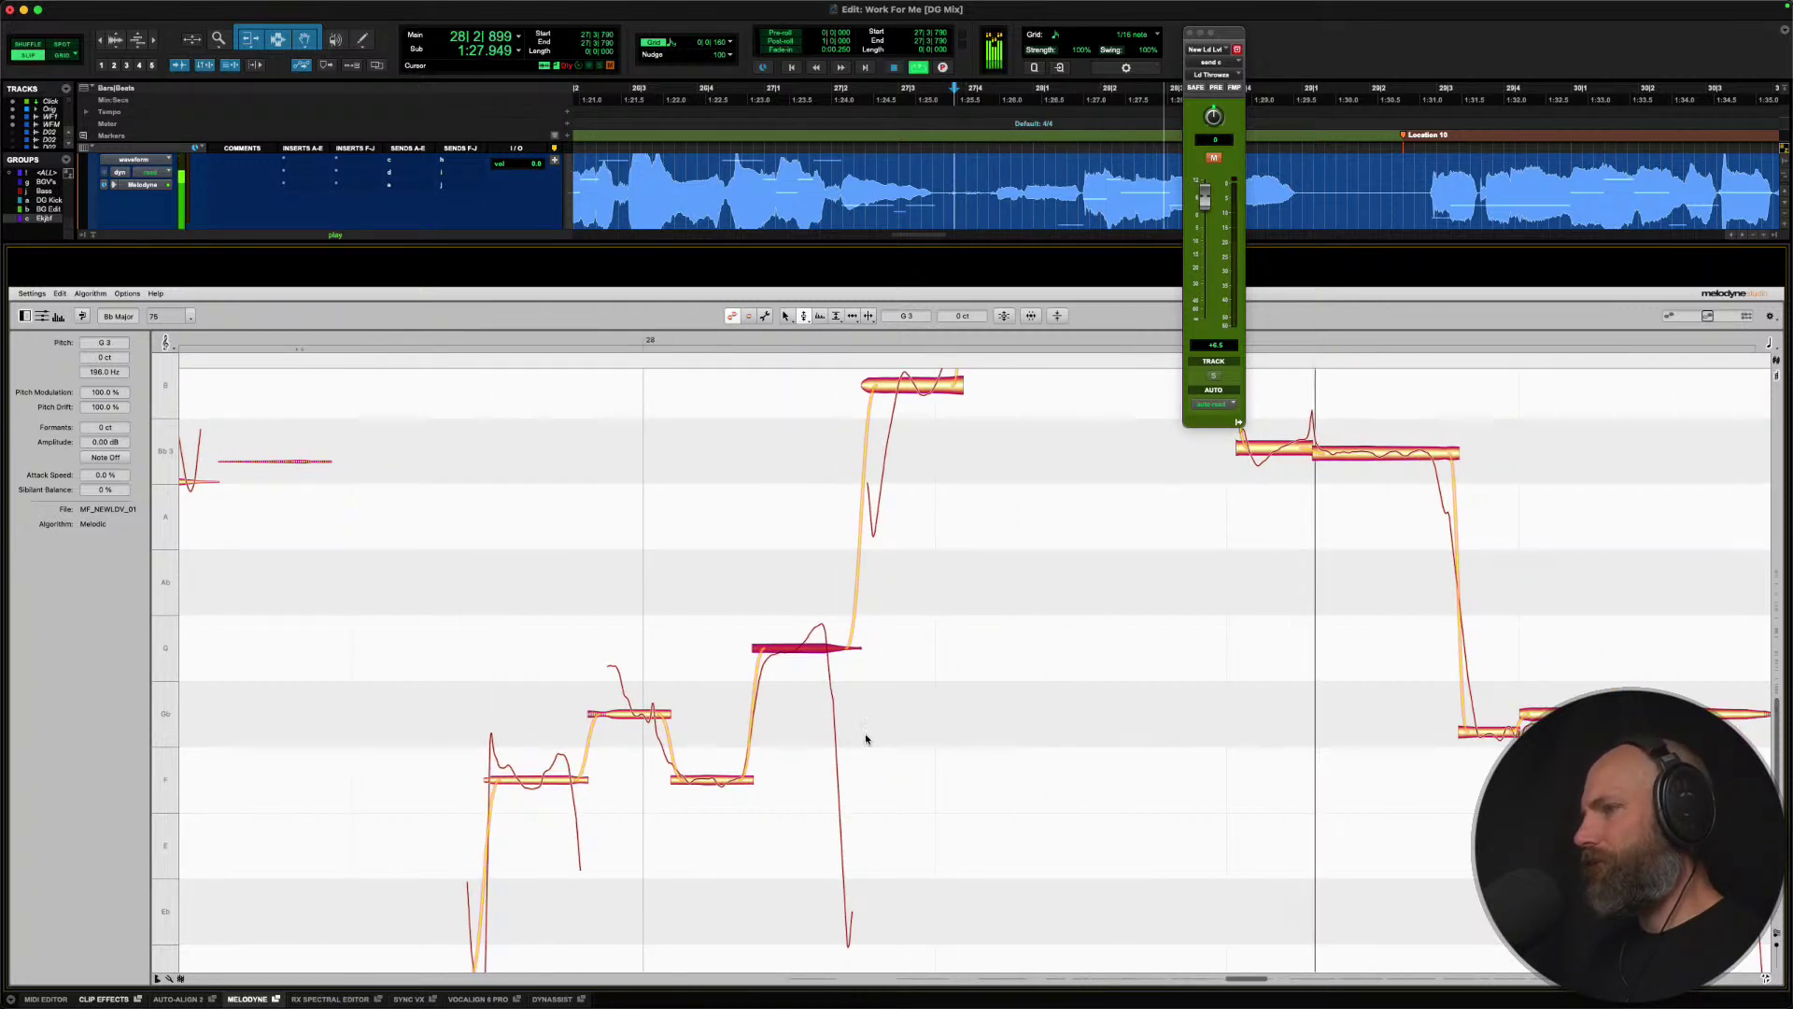
key(space)
Audition the phrase's third note at Gb3, and move it back down to F3.
key(space)
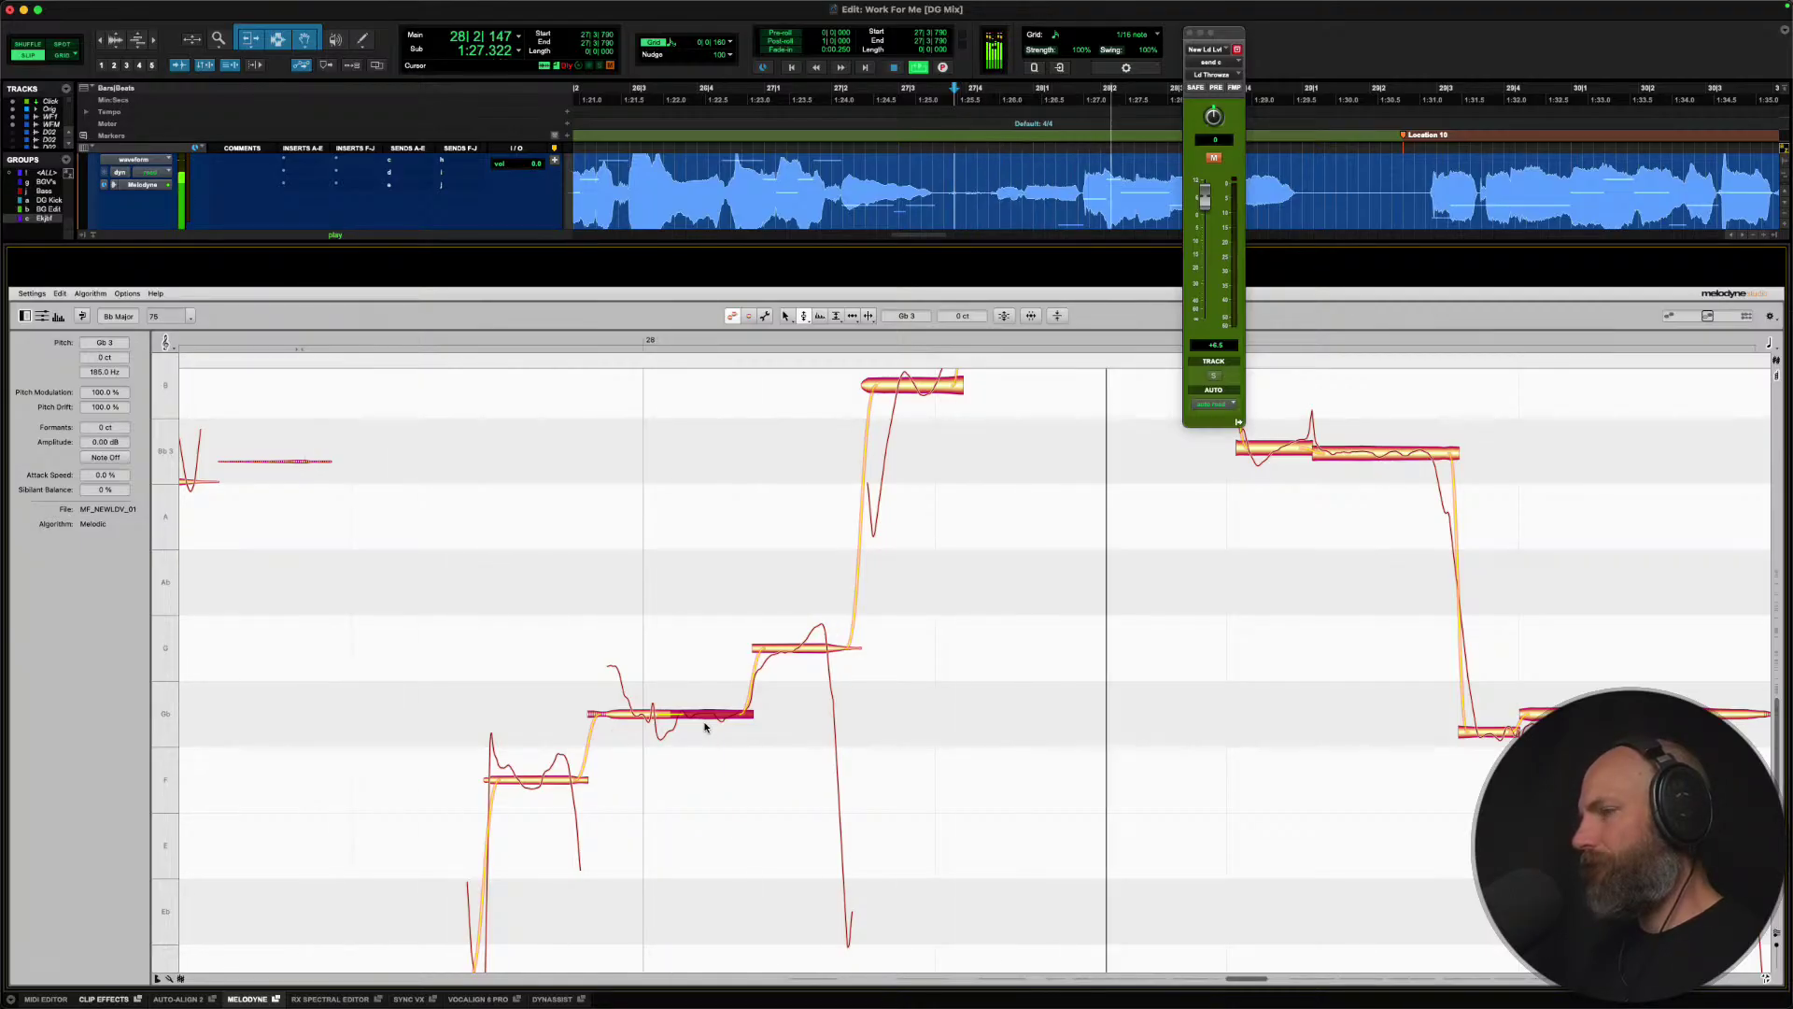
key(space)
key(Down)
Separate the rising onset of the B3 note from its steady part.
scroll(979, 377, up, 1)
scroll(980, 377, up, 1)
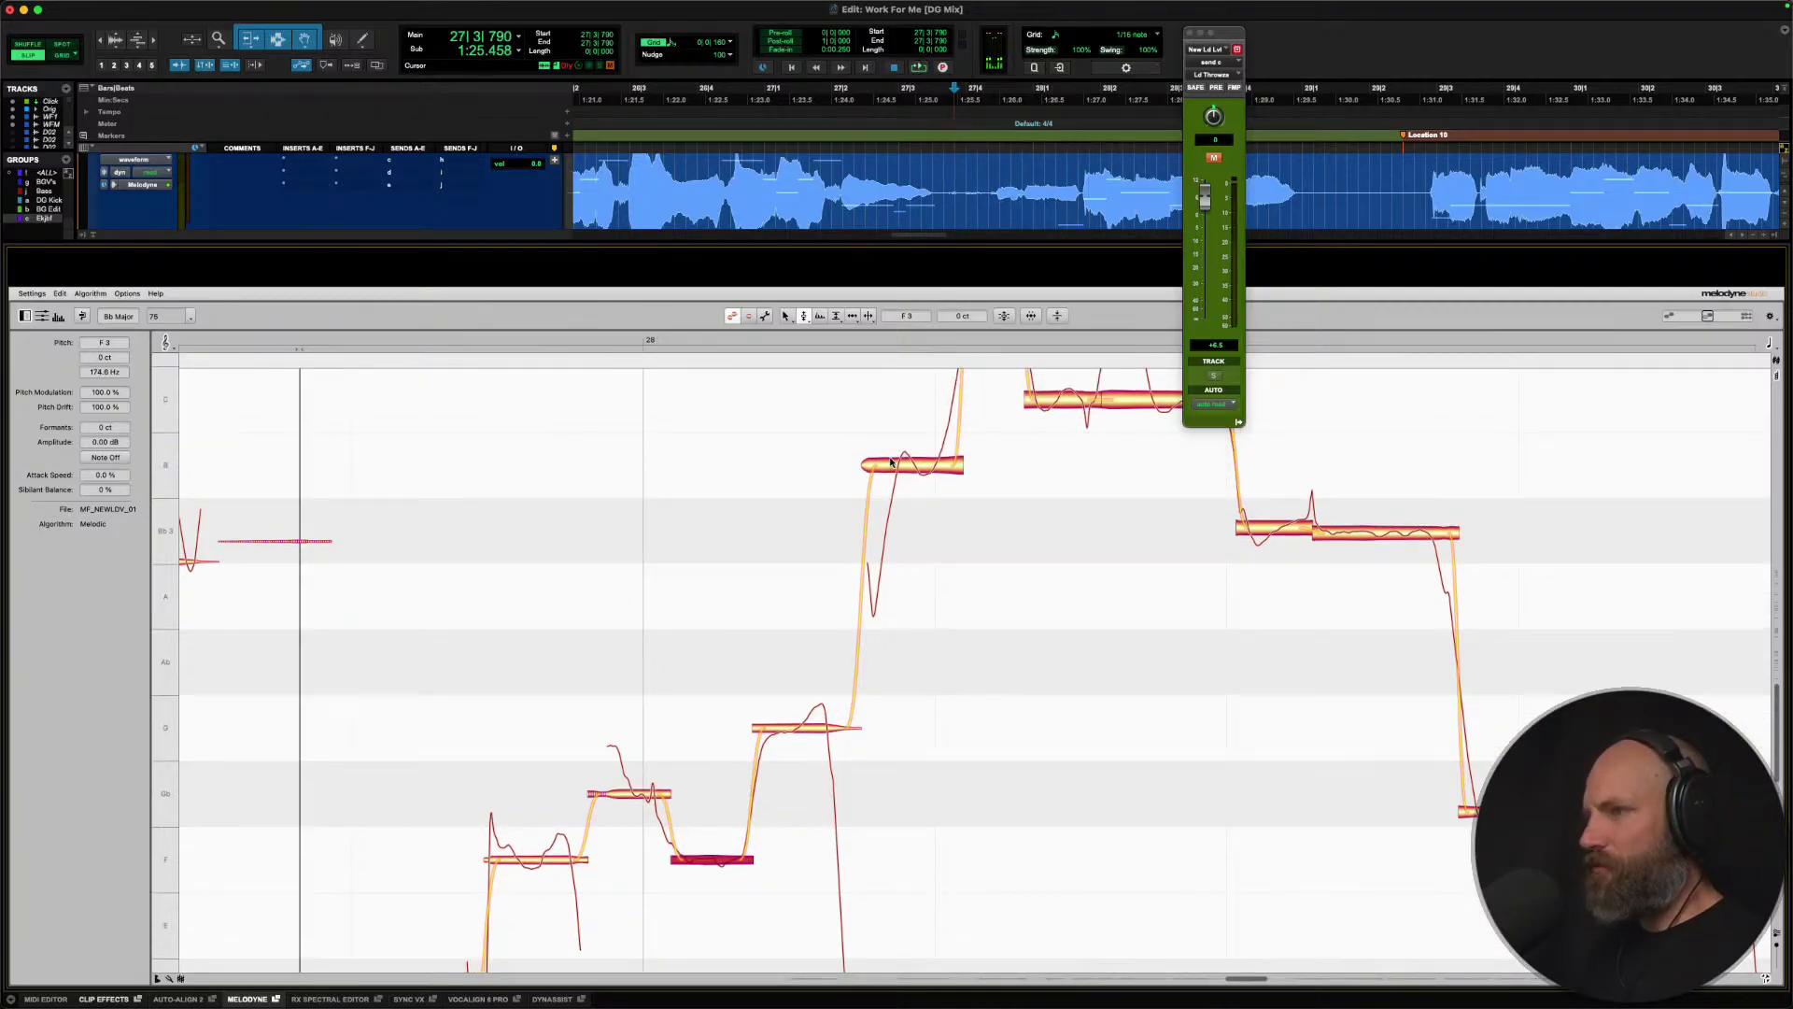
right_click(861, 372)
click(951, 463)
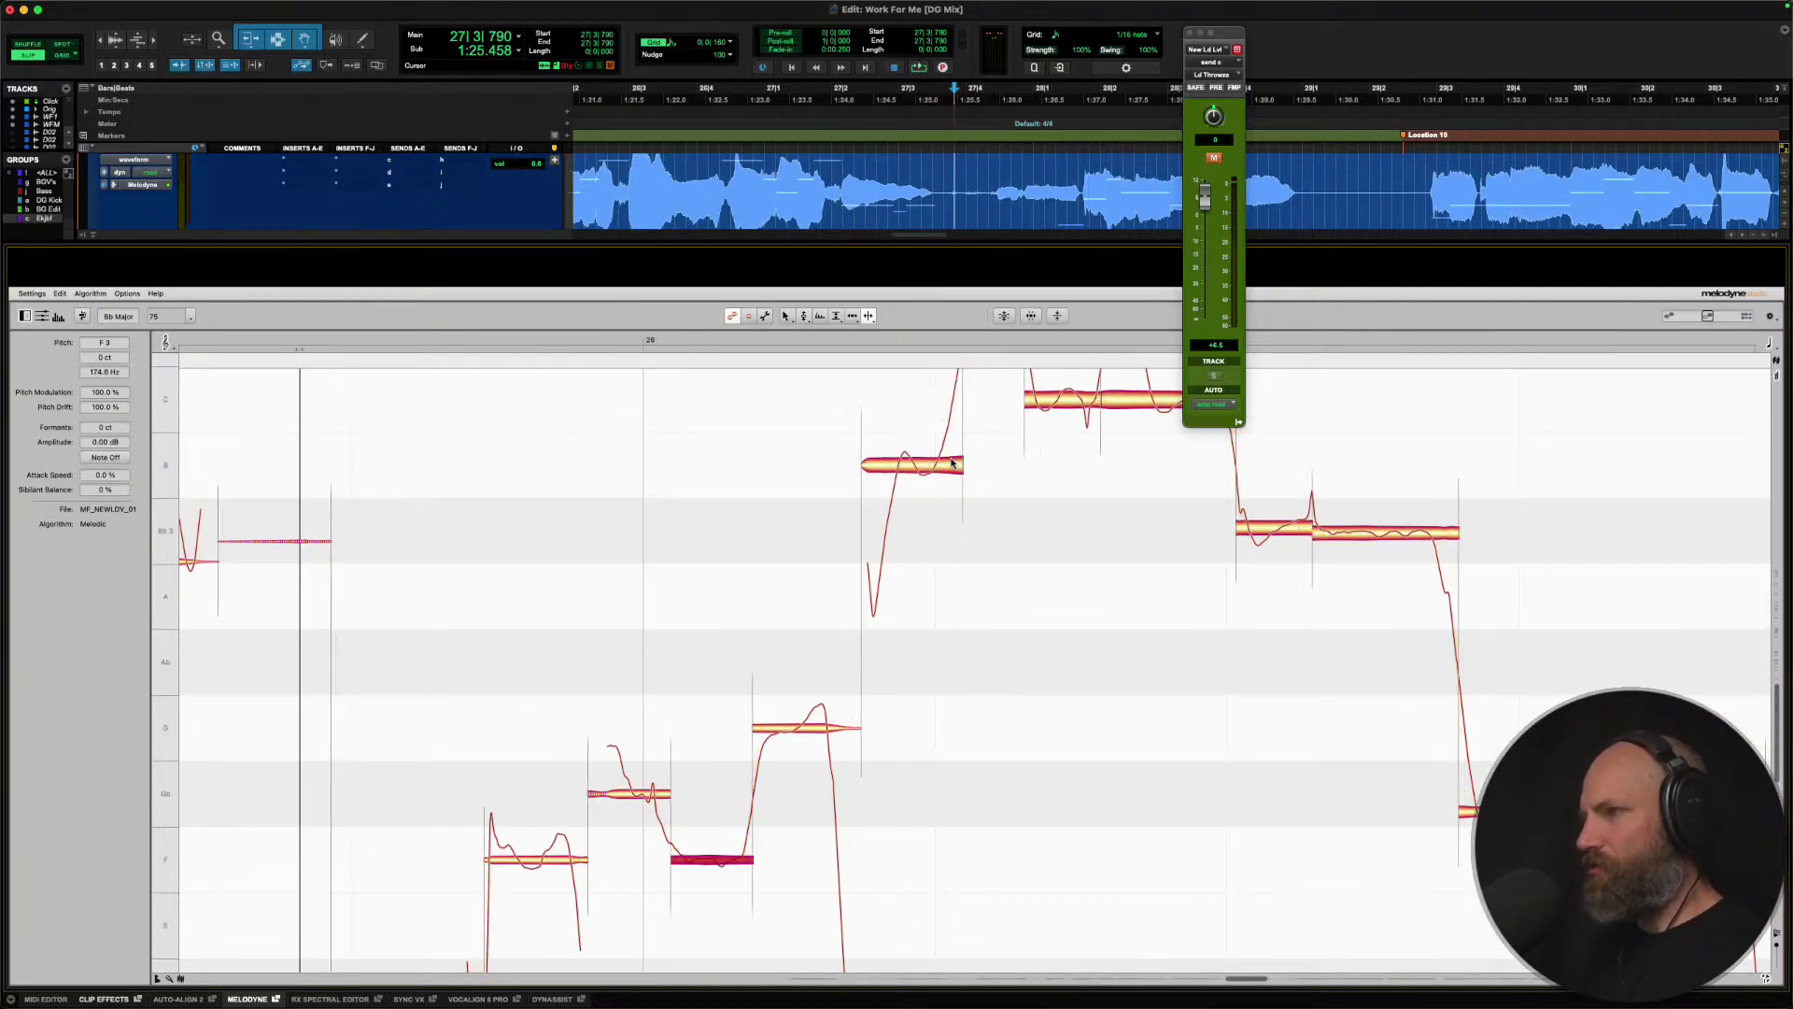
double_click(896, 466)
Center the steady part on B3, raise its separated onset to A3 +39 ct, and audition the transition.
right_click(897, 466)
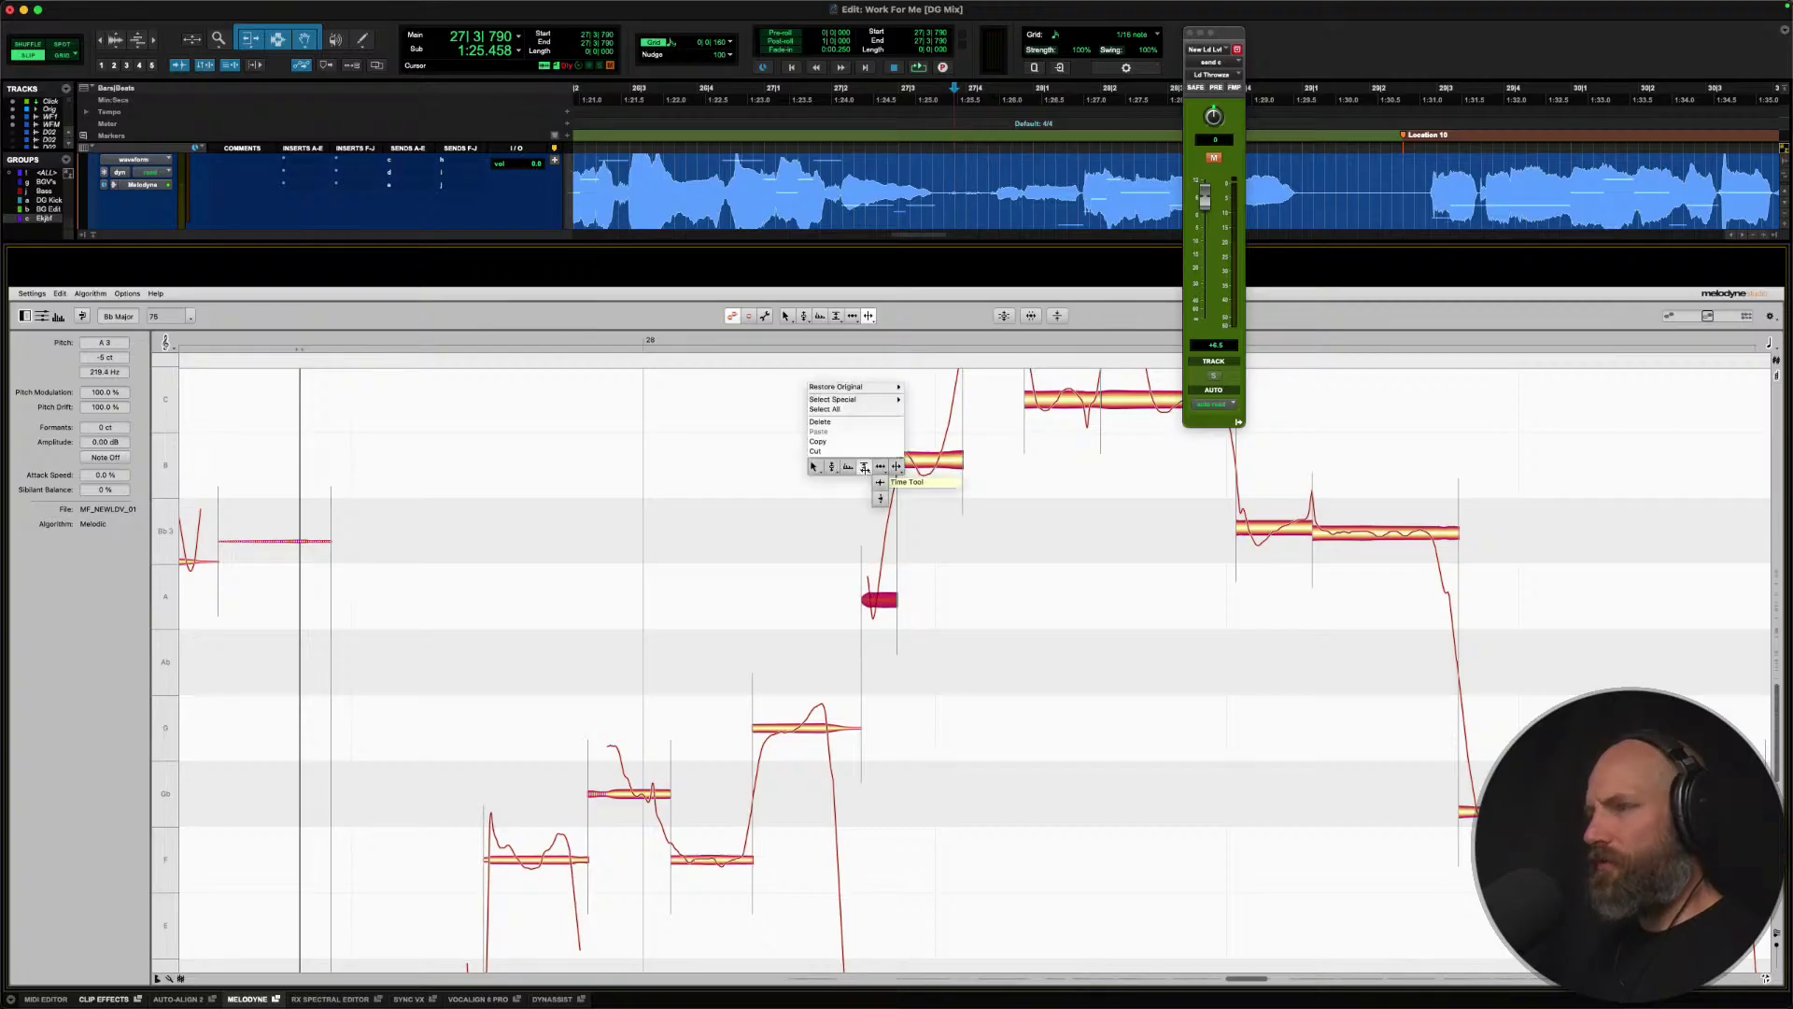
click(830, 469)
click(924, 460)
drag(878, 599, 878, 575)
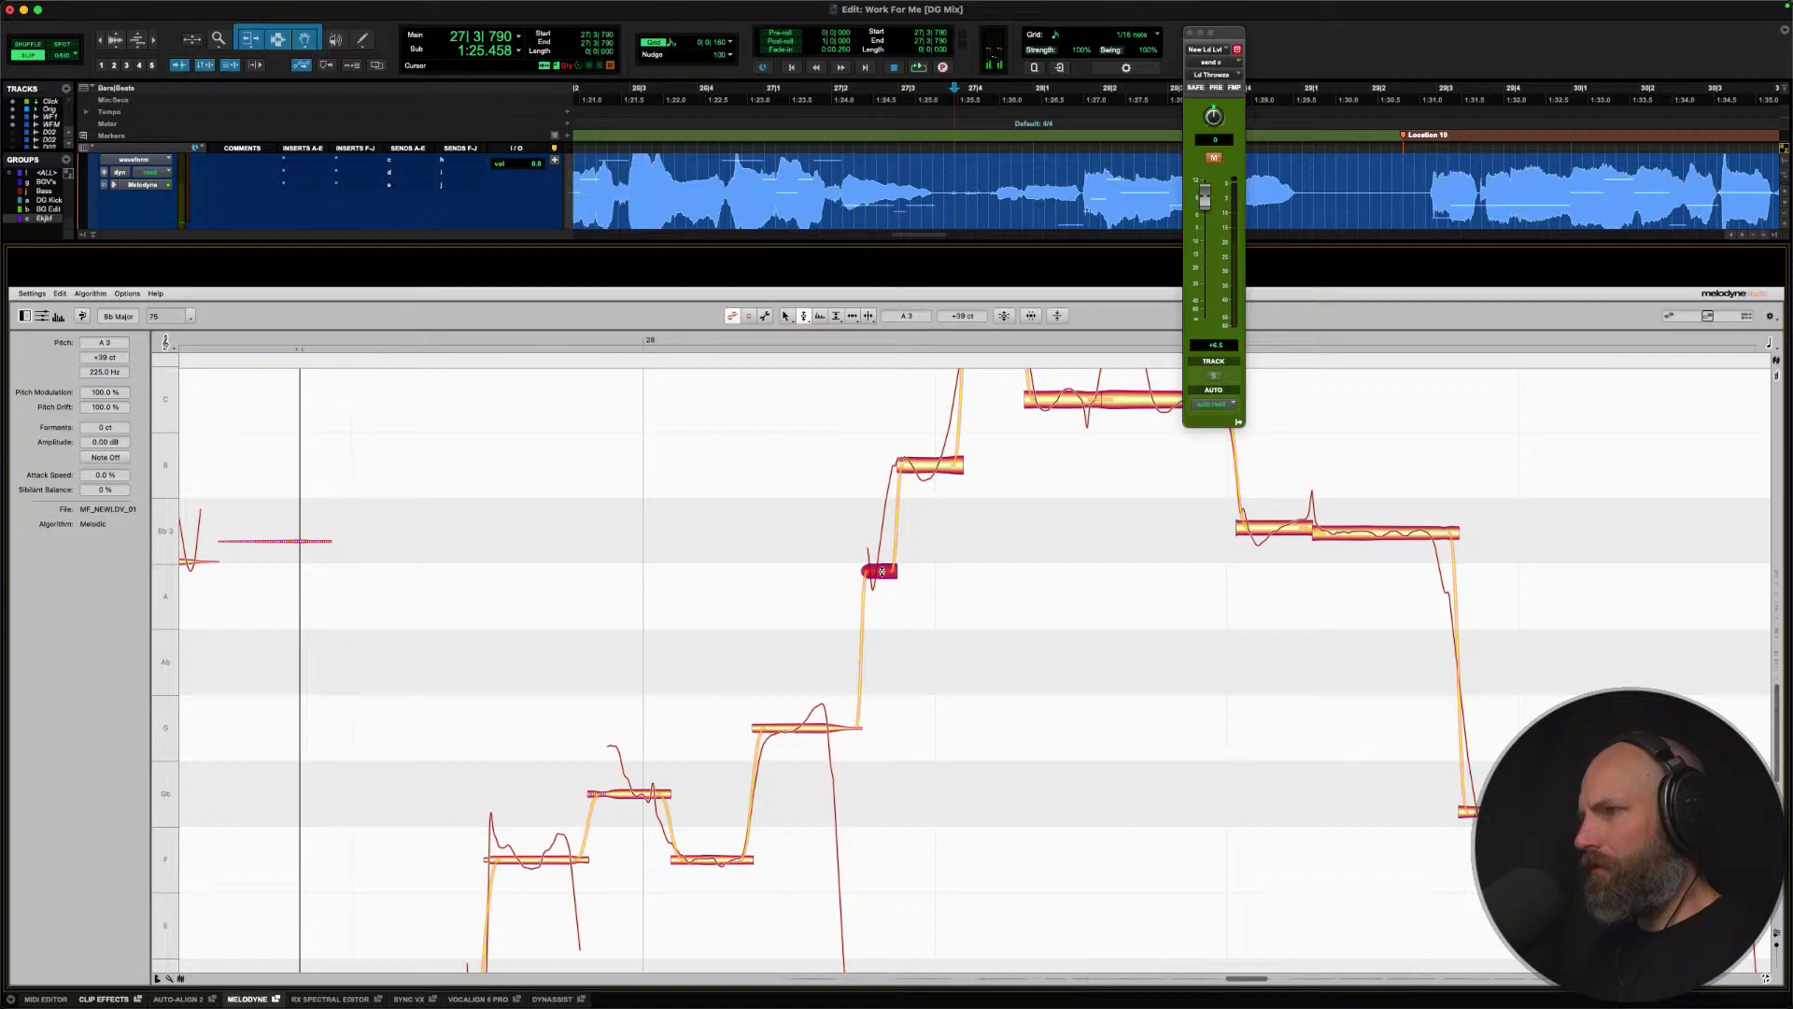
key(space)
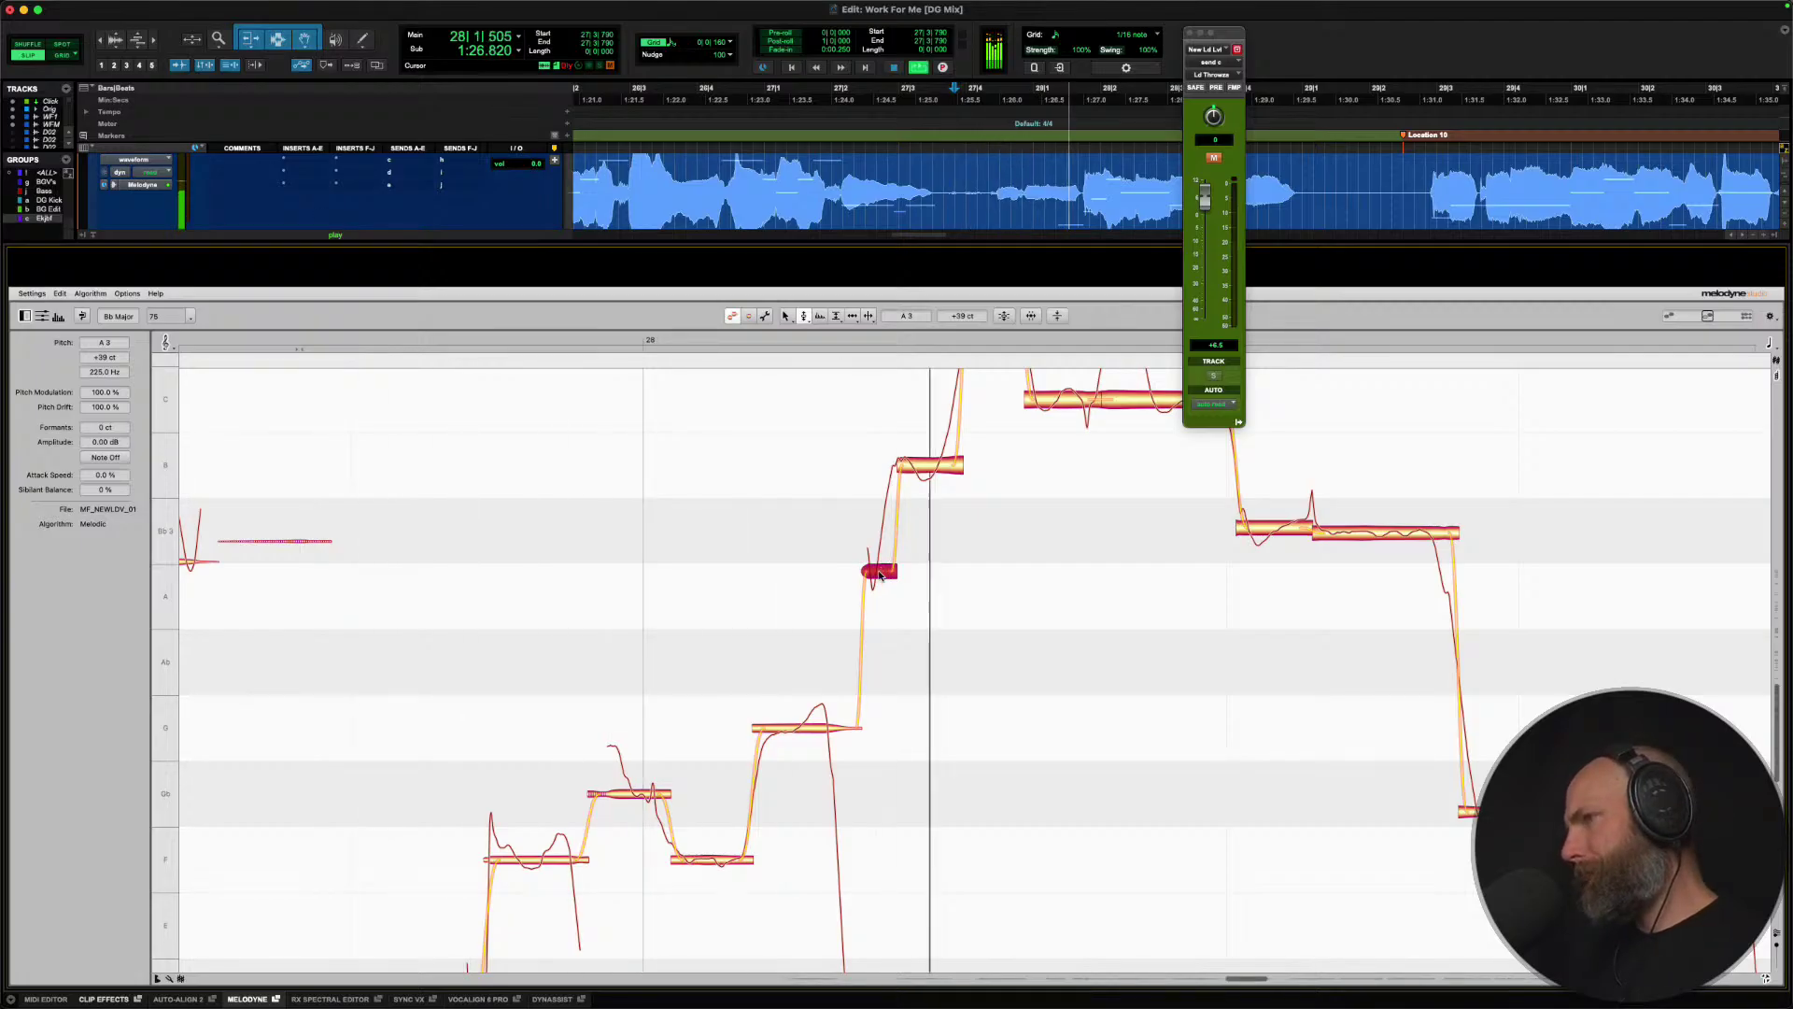
key(space)
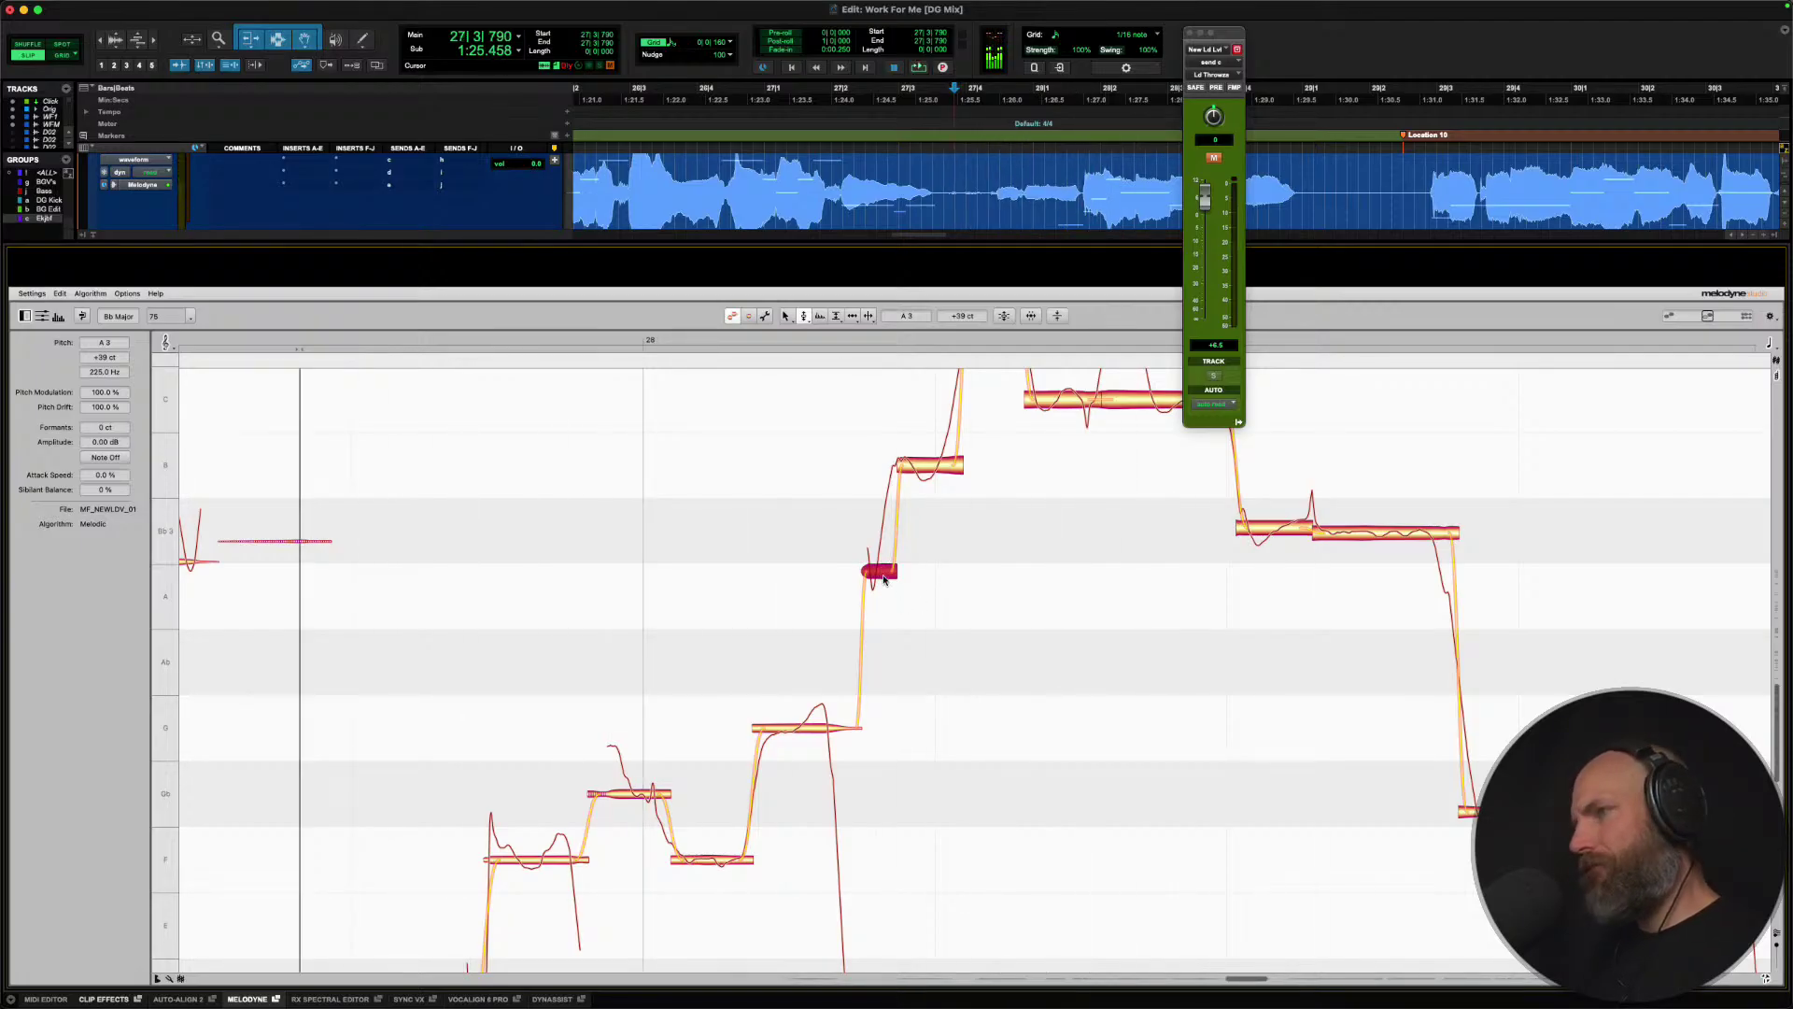
Separate the short A3 onset around its middle and center its second part on B3.
right_click(883, 579)
click(945, 579)
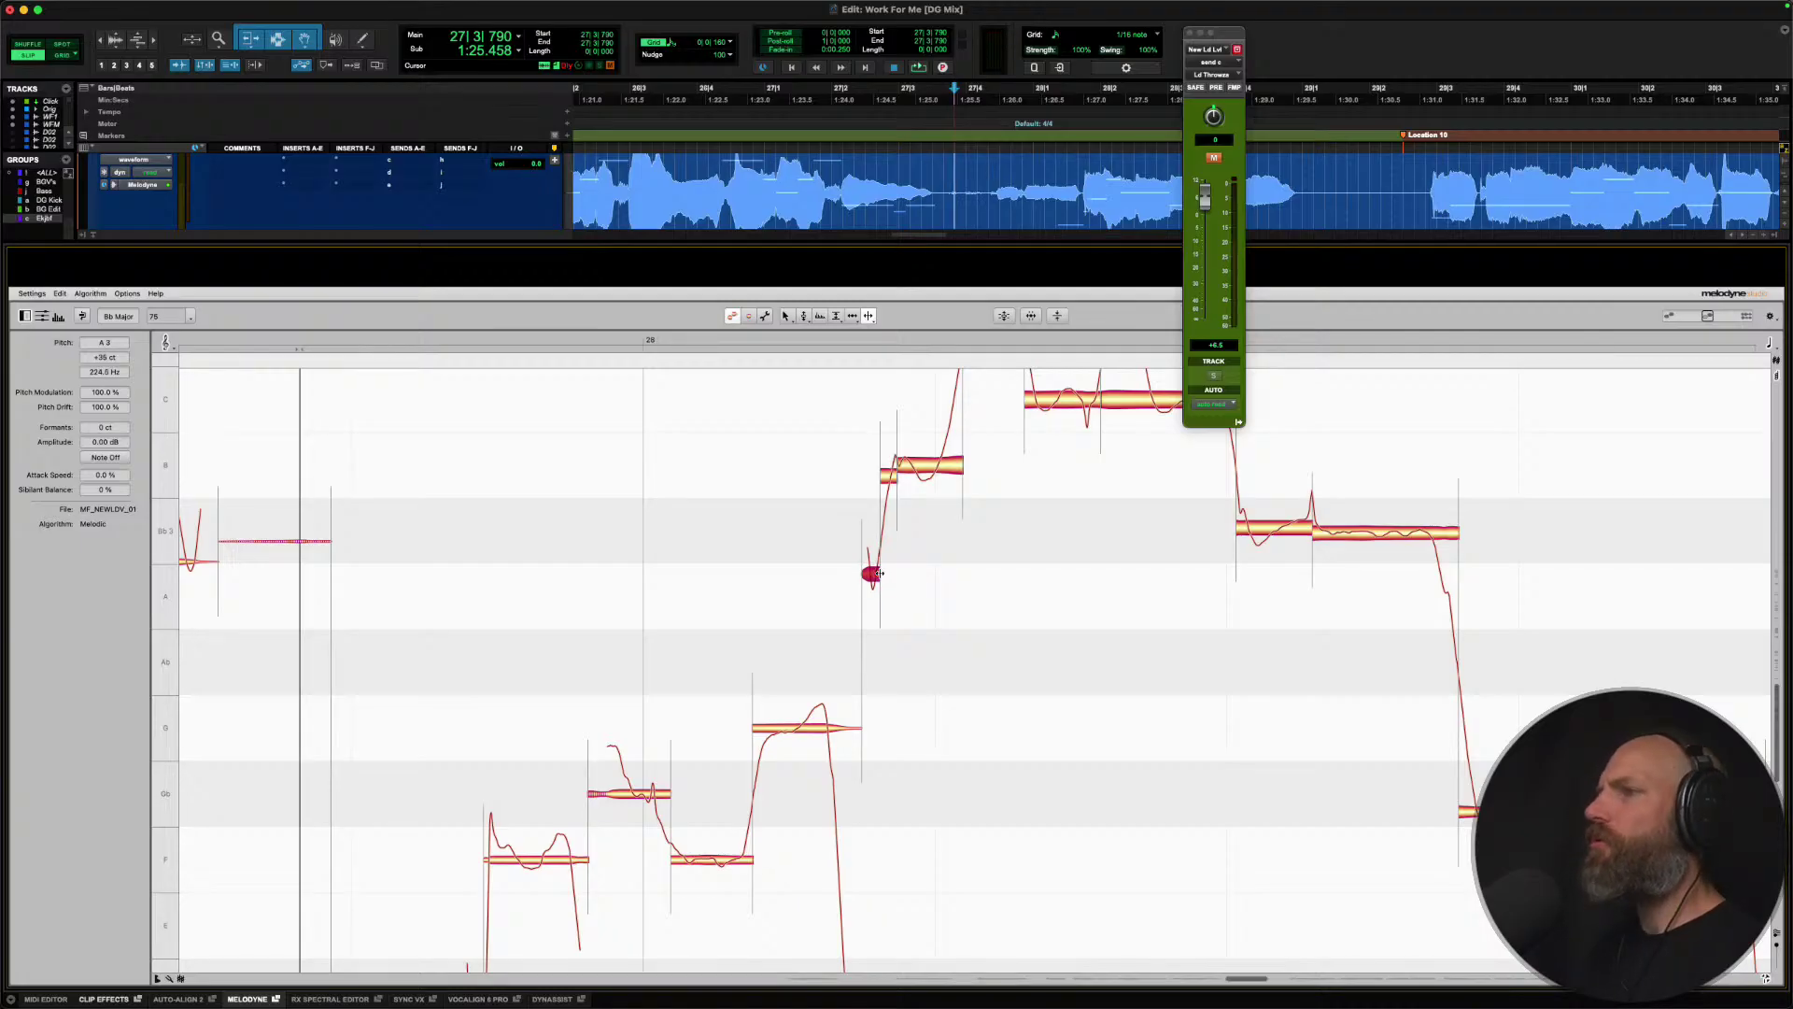
right_click(873, 570)
click(815, 572)
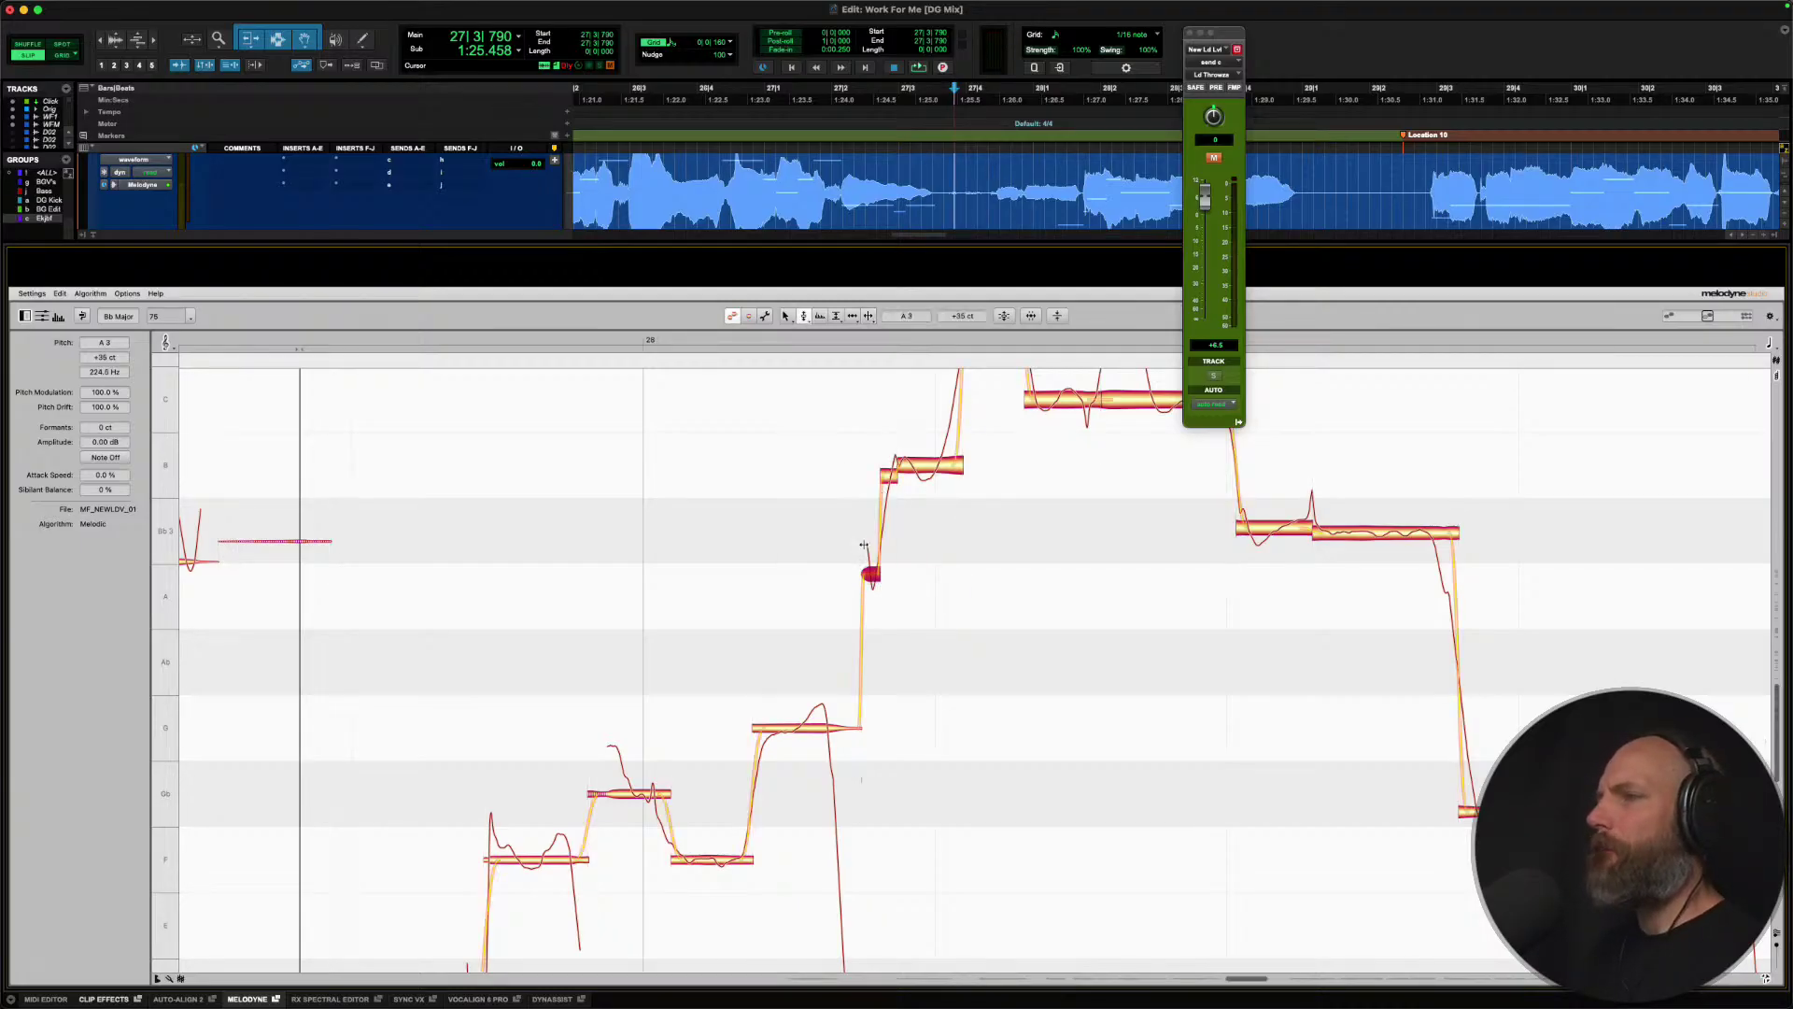
click(916, 461)
click(888, 475)
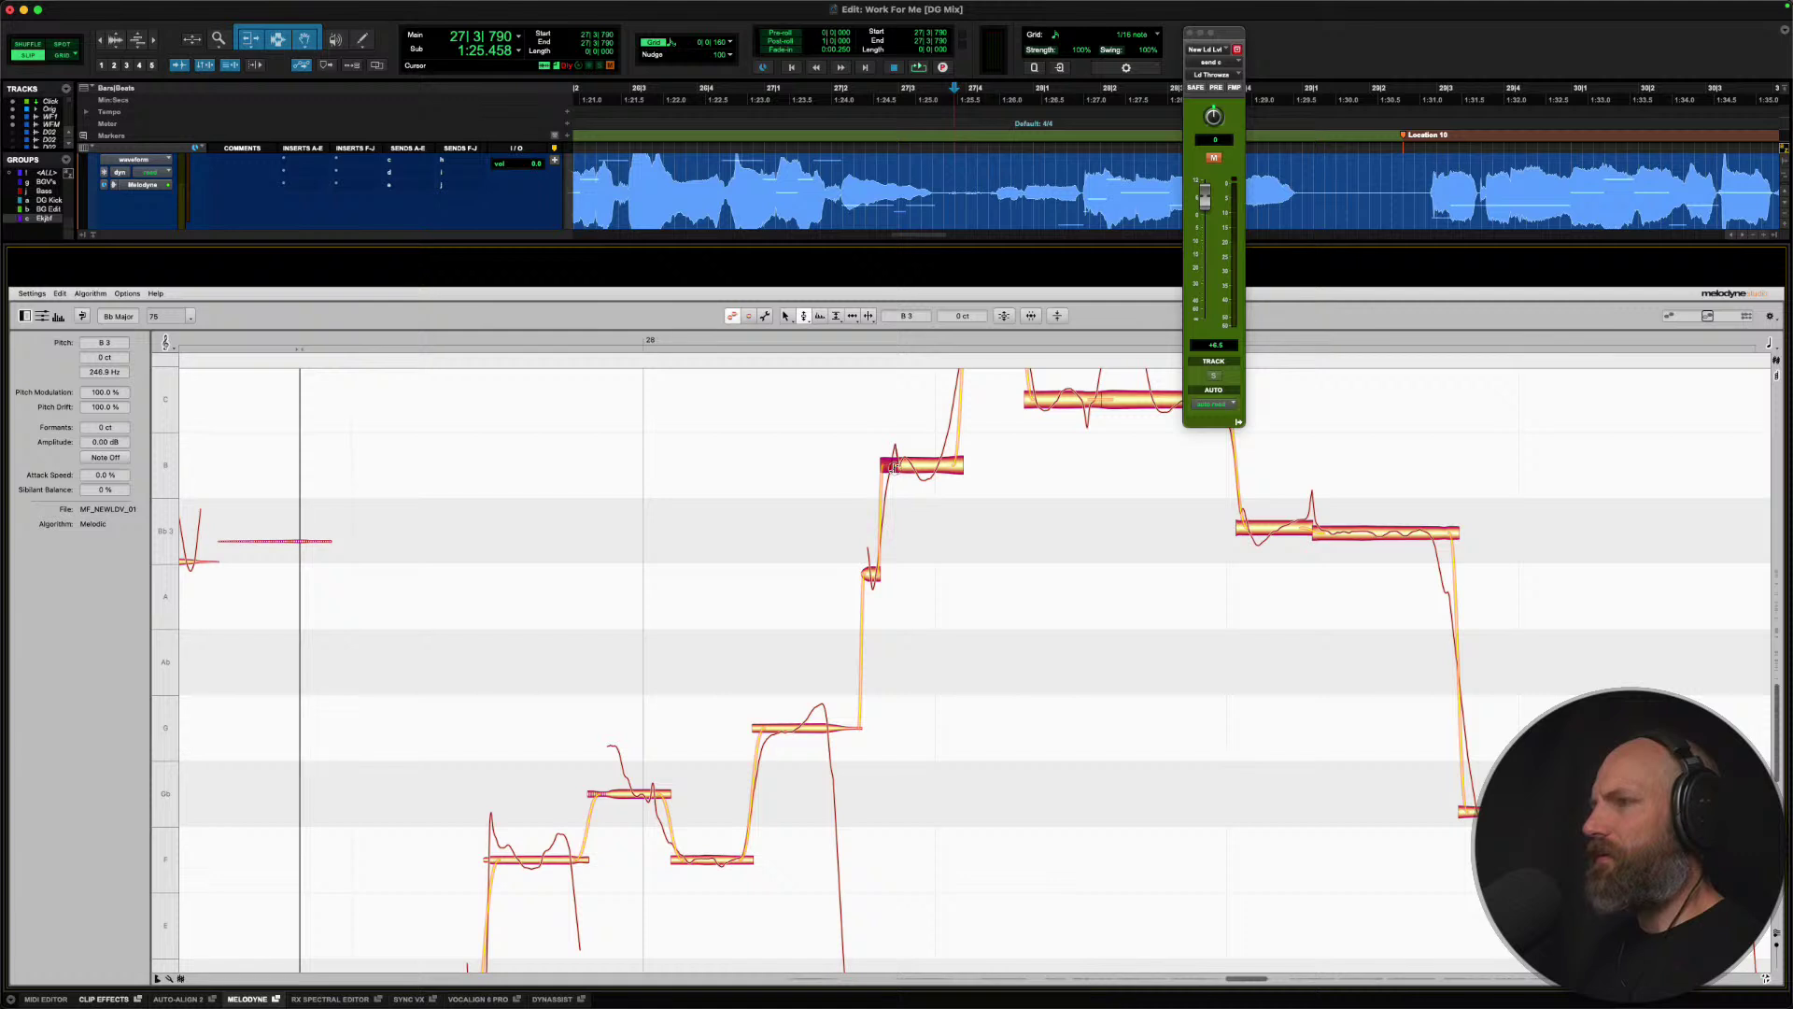
Audition the phrase, then try raising the short onset note before the B3 note to Bb3 -3 ct.
scroll(948, 771, up, 5)
key(space)
scroll(948, 771, down, 4)
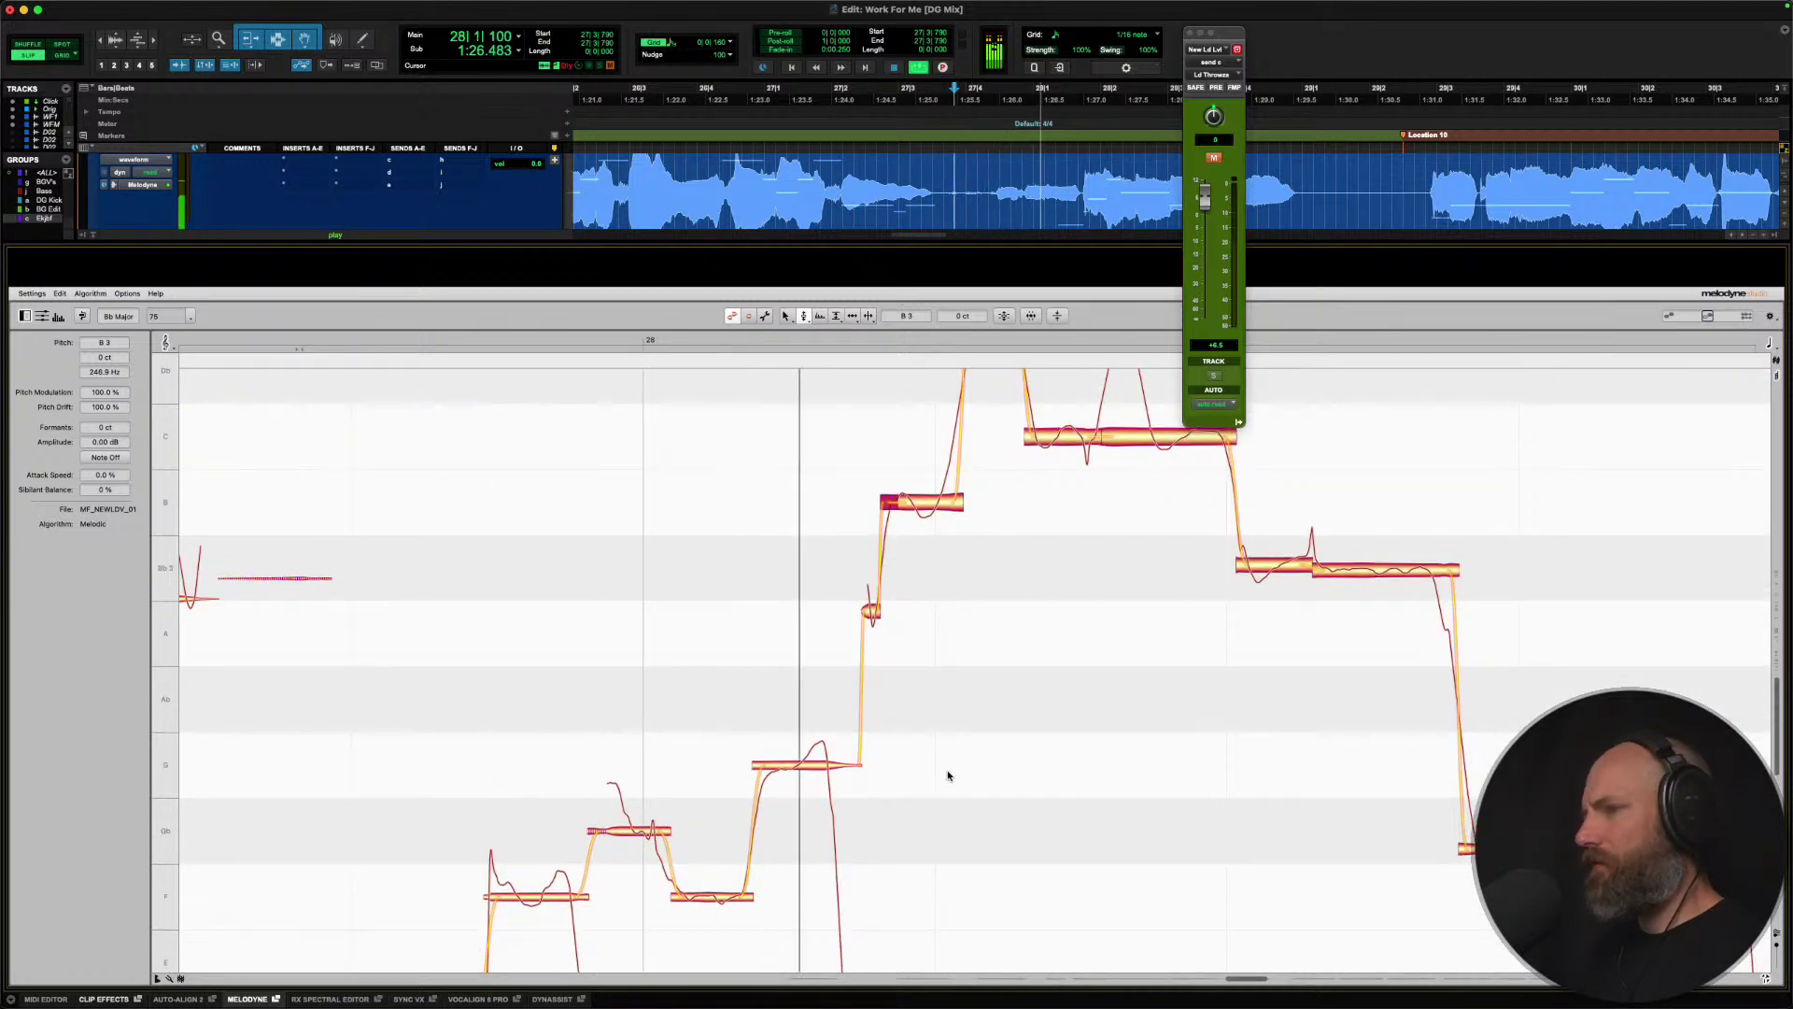
scroll(948, 775, up, 3)
key(space)
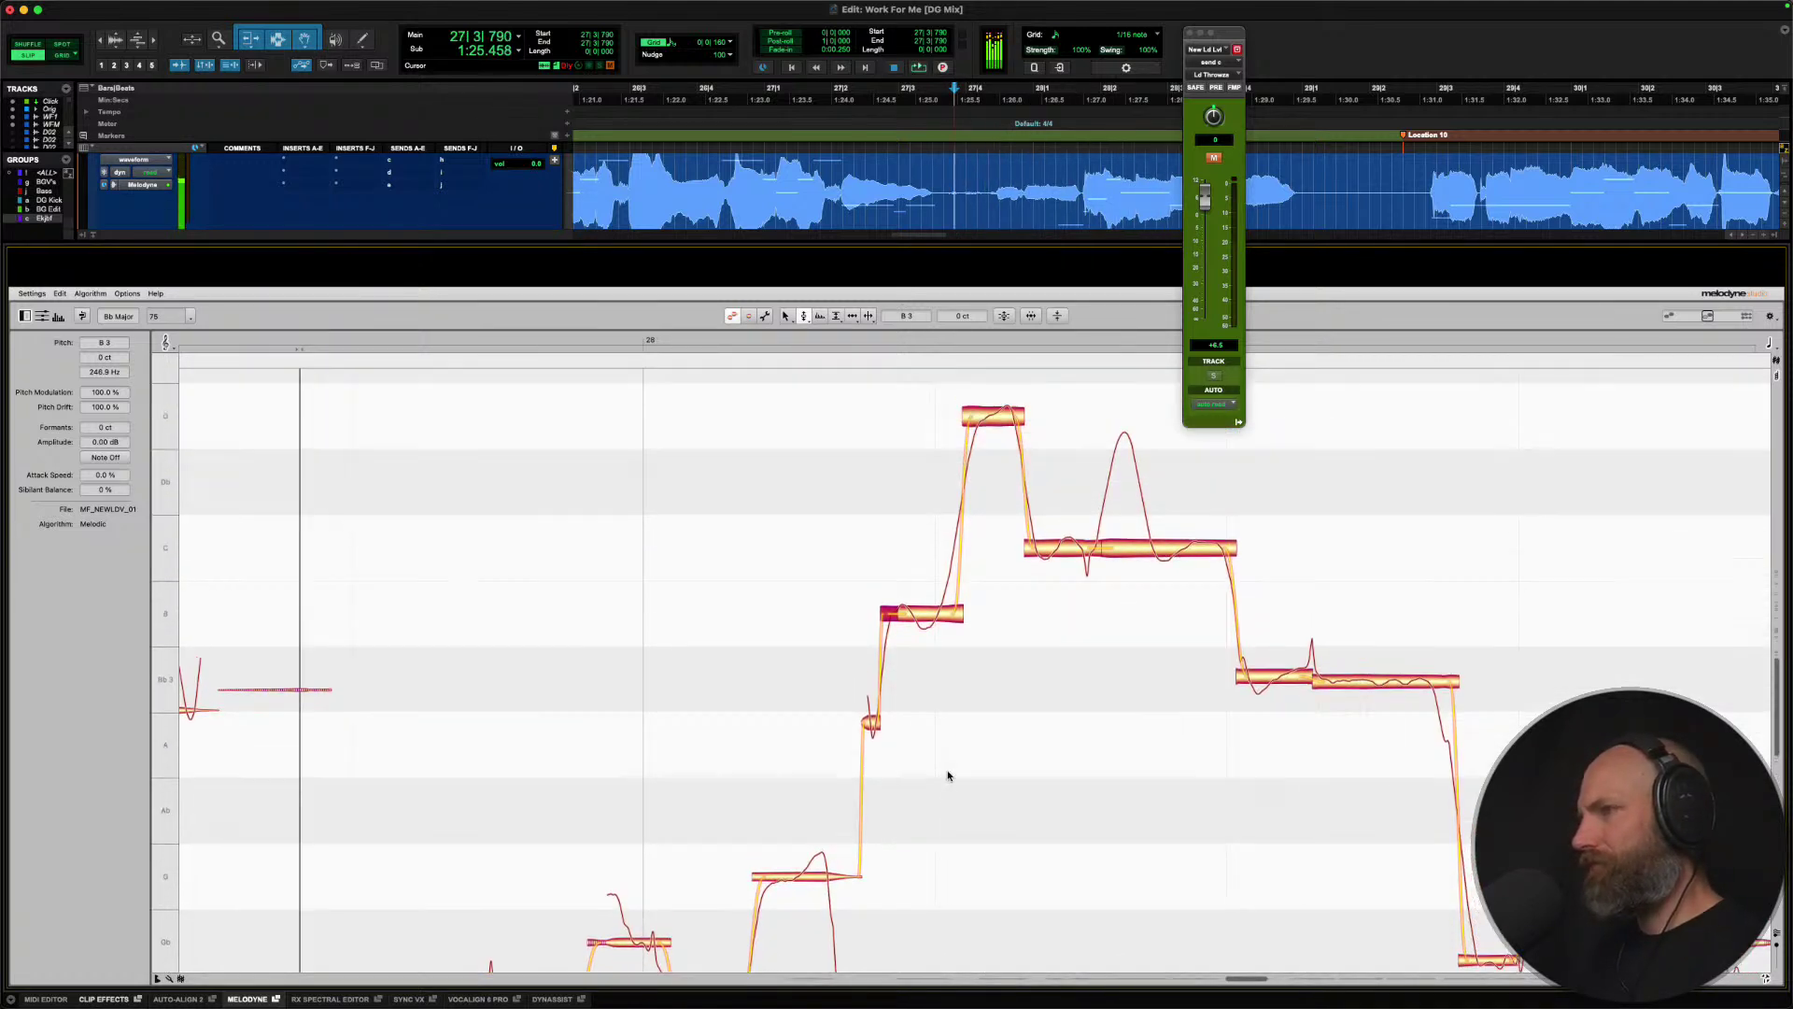
scroll(948, 776, up, 1)
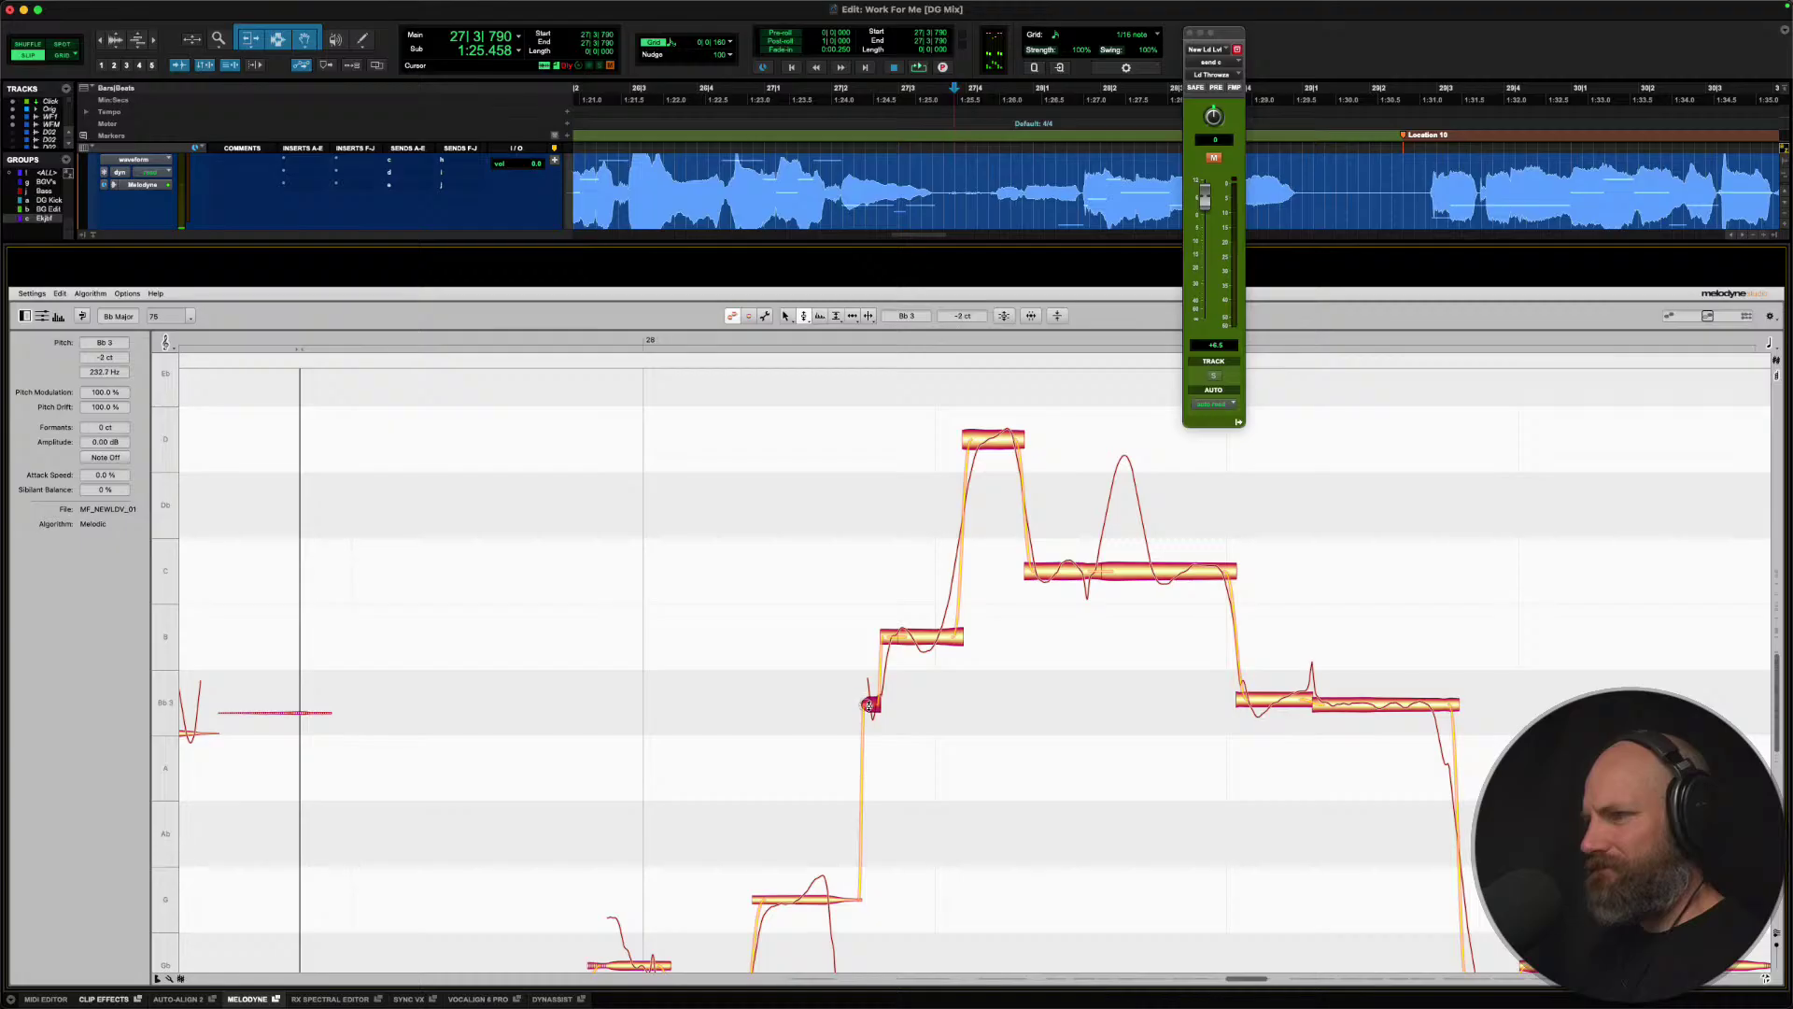
key(space)
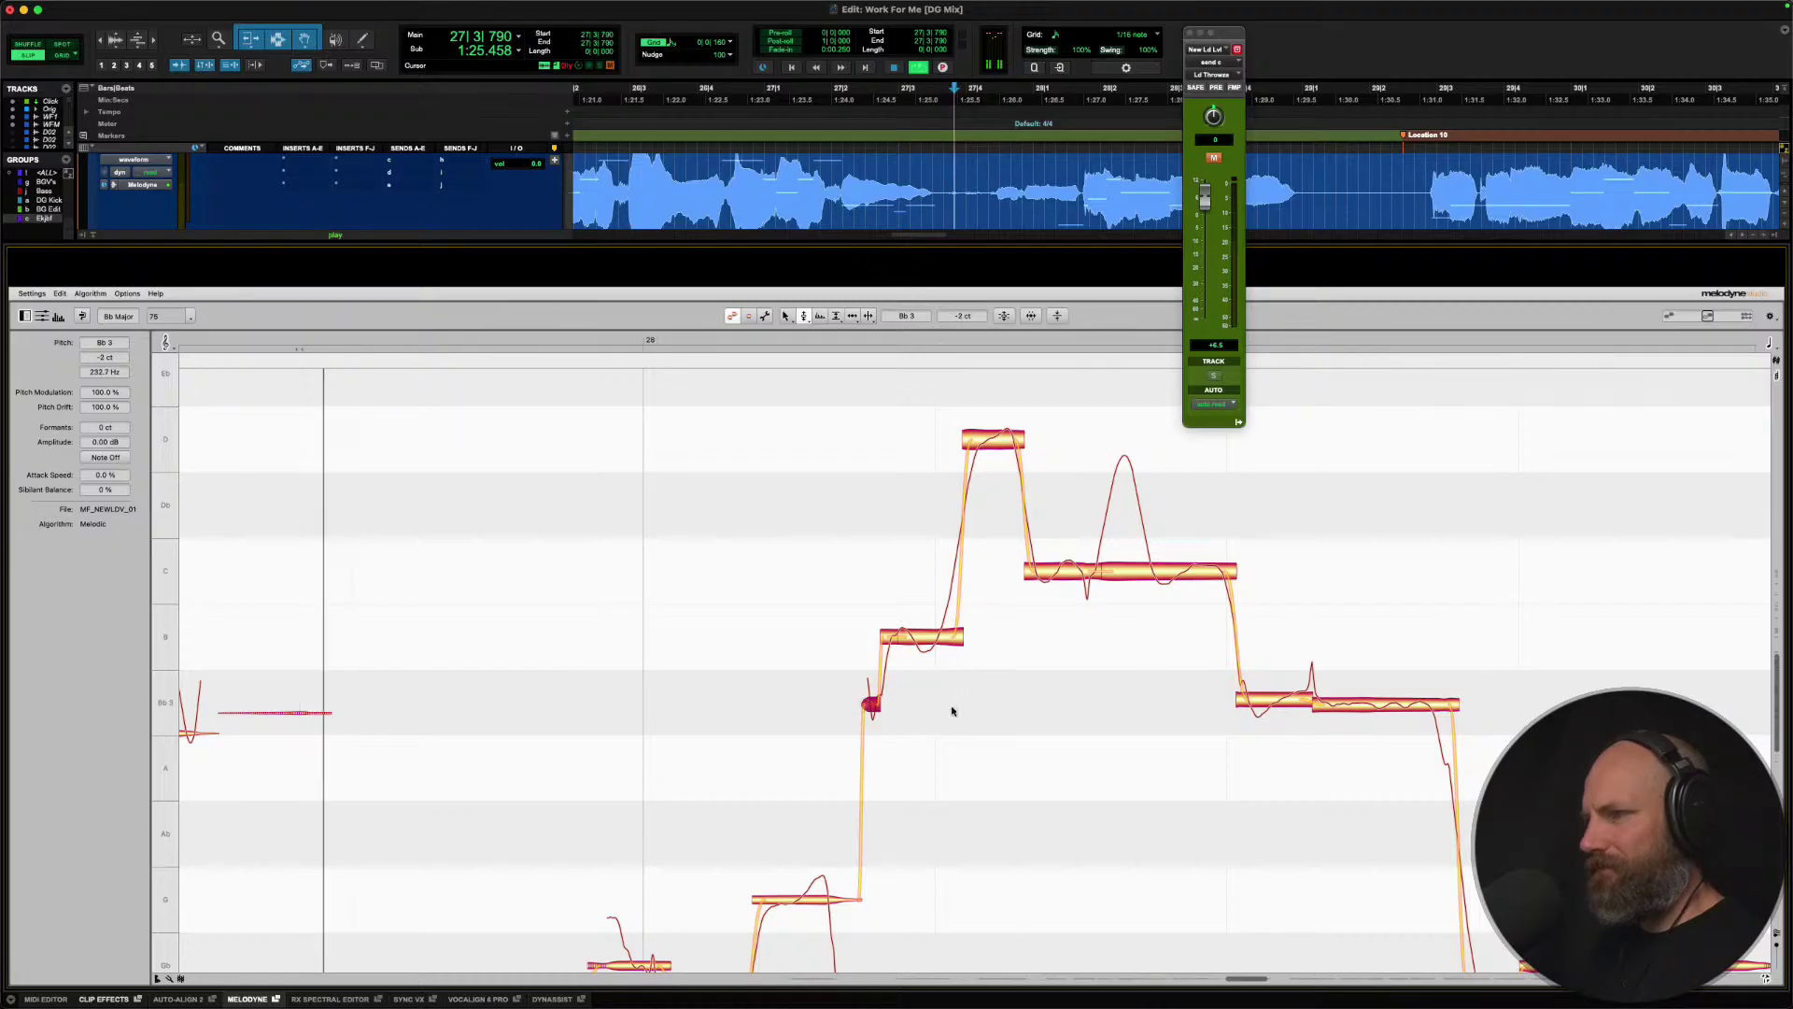
key(space)
Set the pitch drift of the D4 peak note to -1000 % and separate its rising onset from its steady part.
right_click(1001, 446)
click(994, 438)
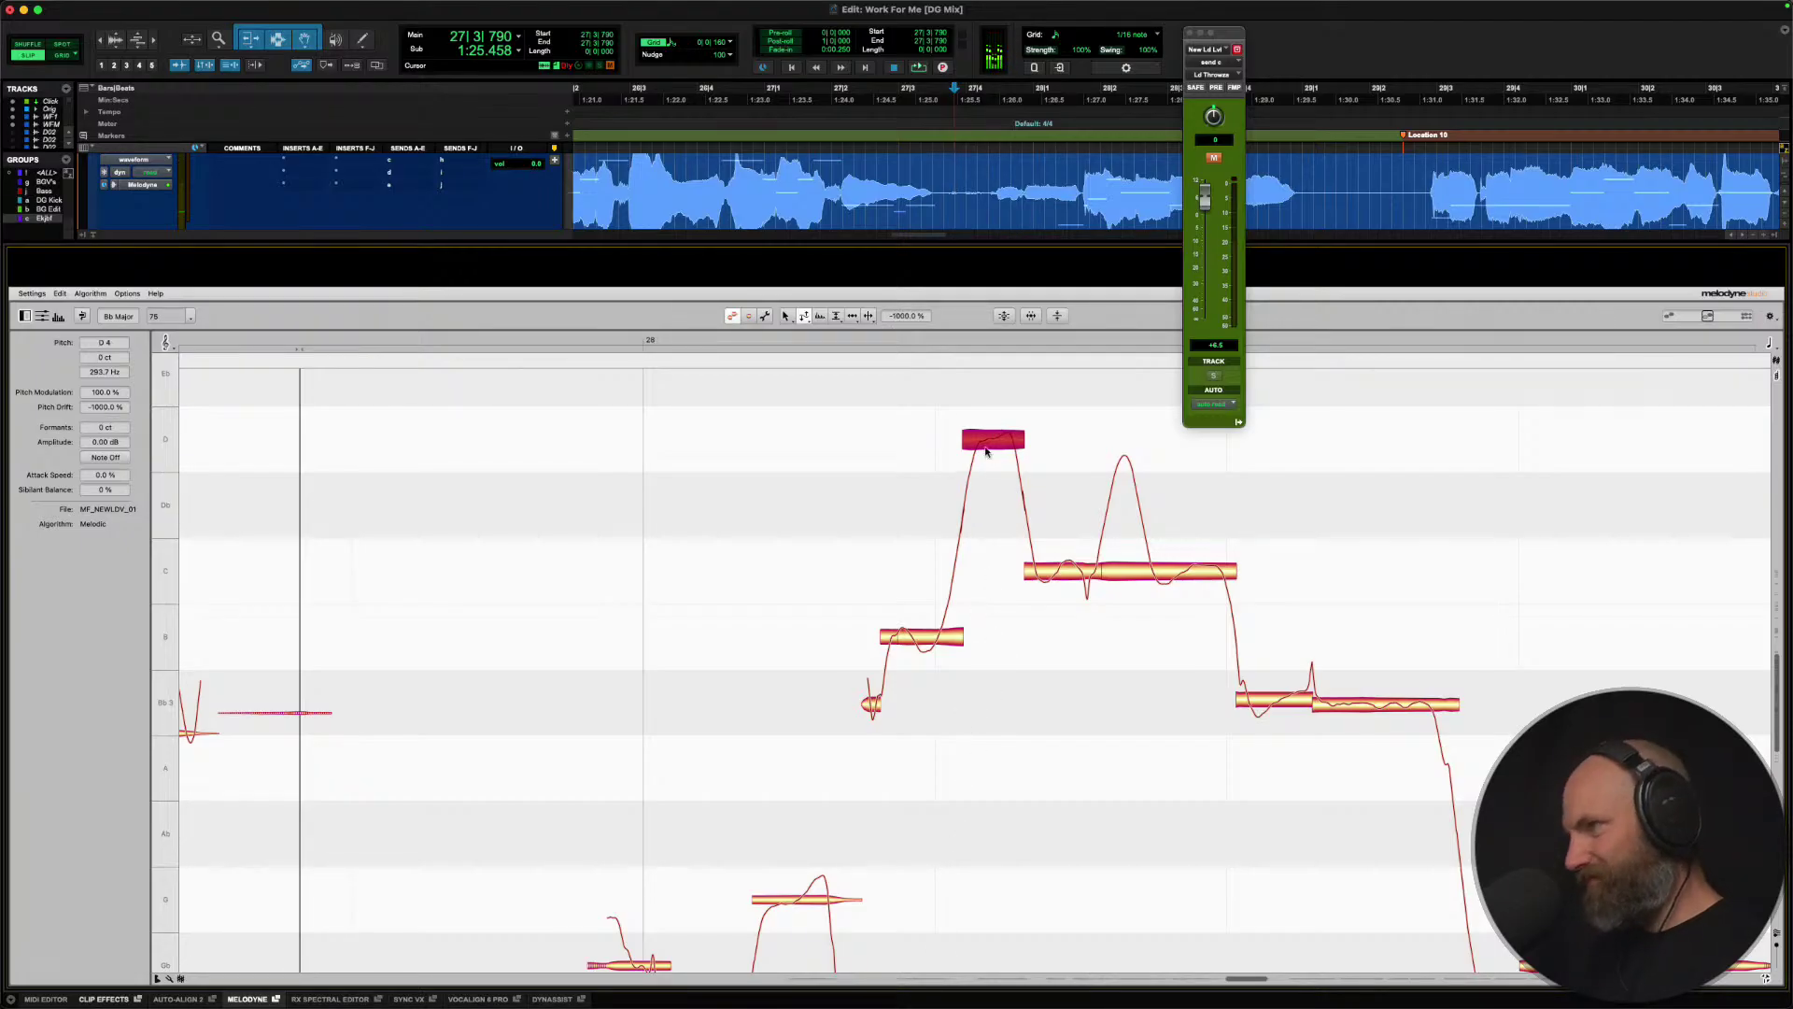
right_click(989, 445)
click(1042, 408)
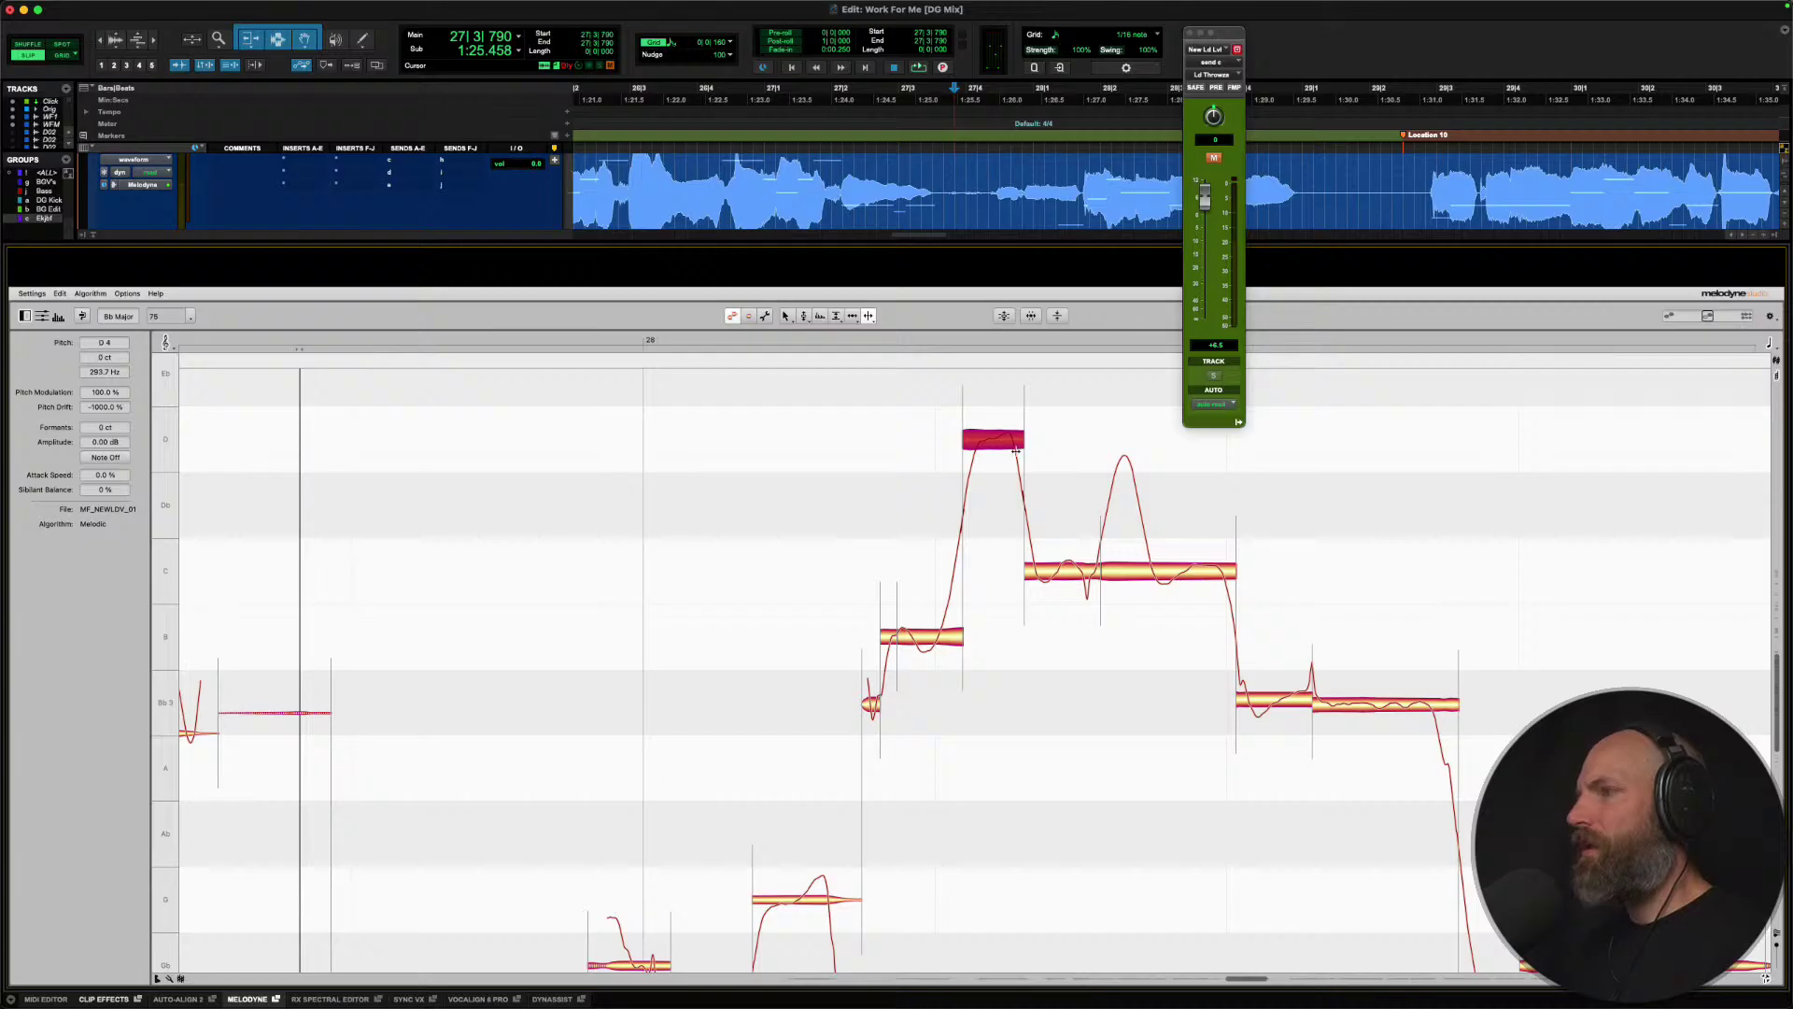
double_click(976, 439)
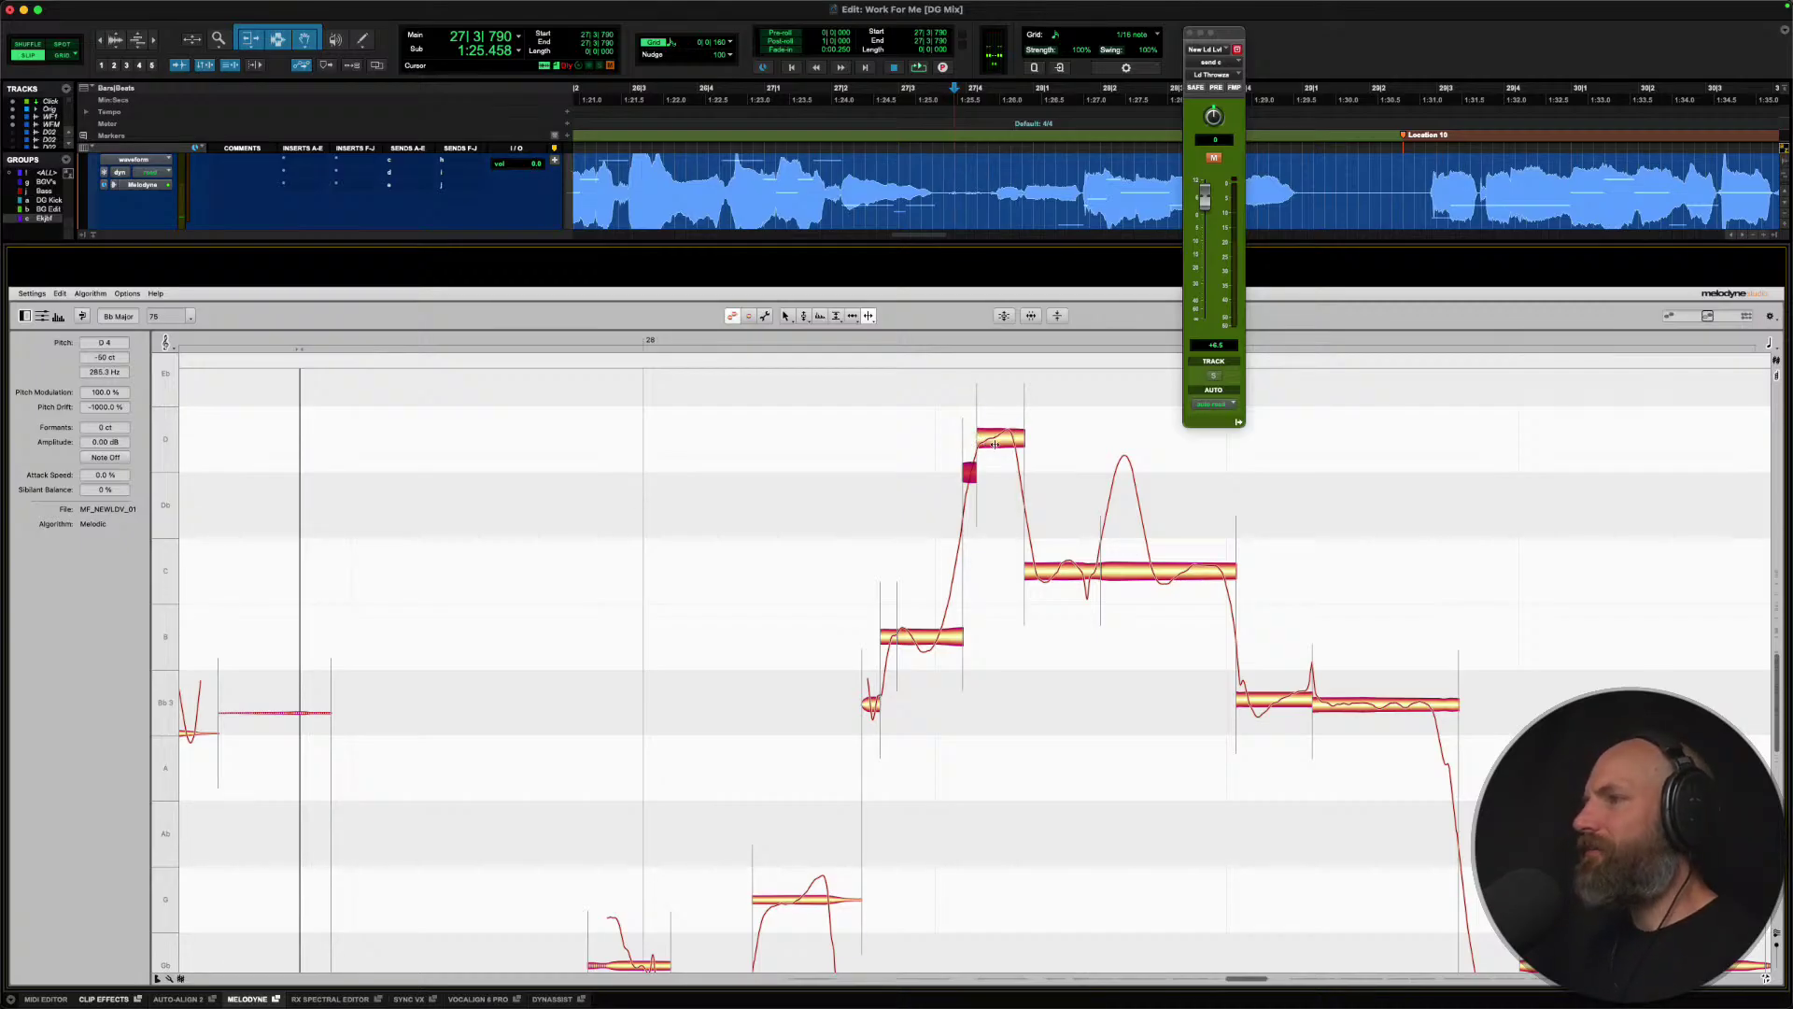
Center the peak note's steady part on D4, raise its separated onset to D4 -8 ct, and audition the phrase.
right_click(1003, 439)
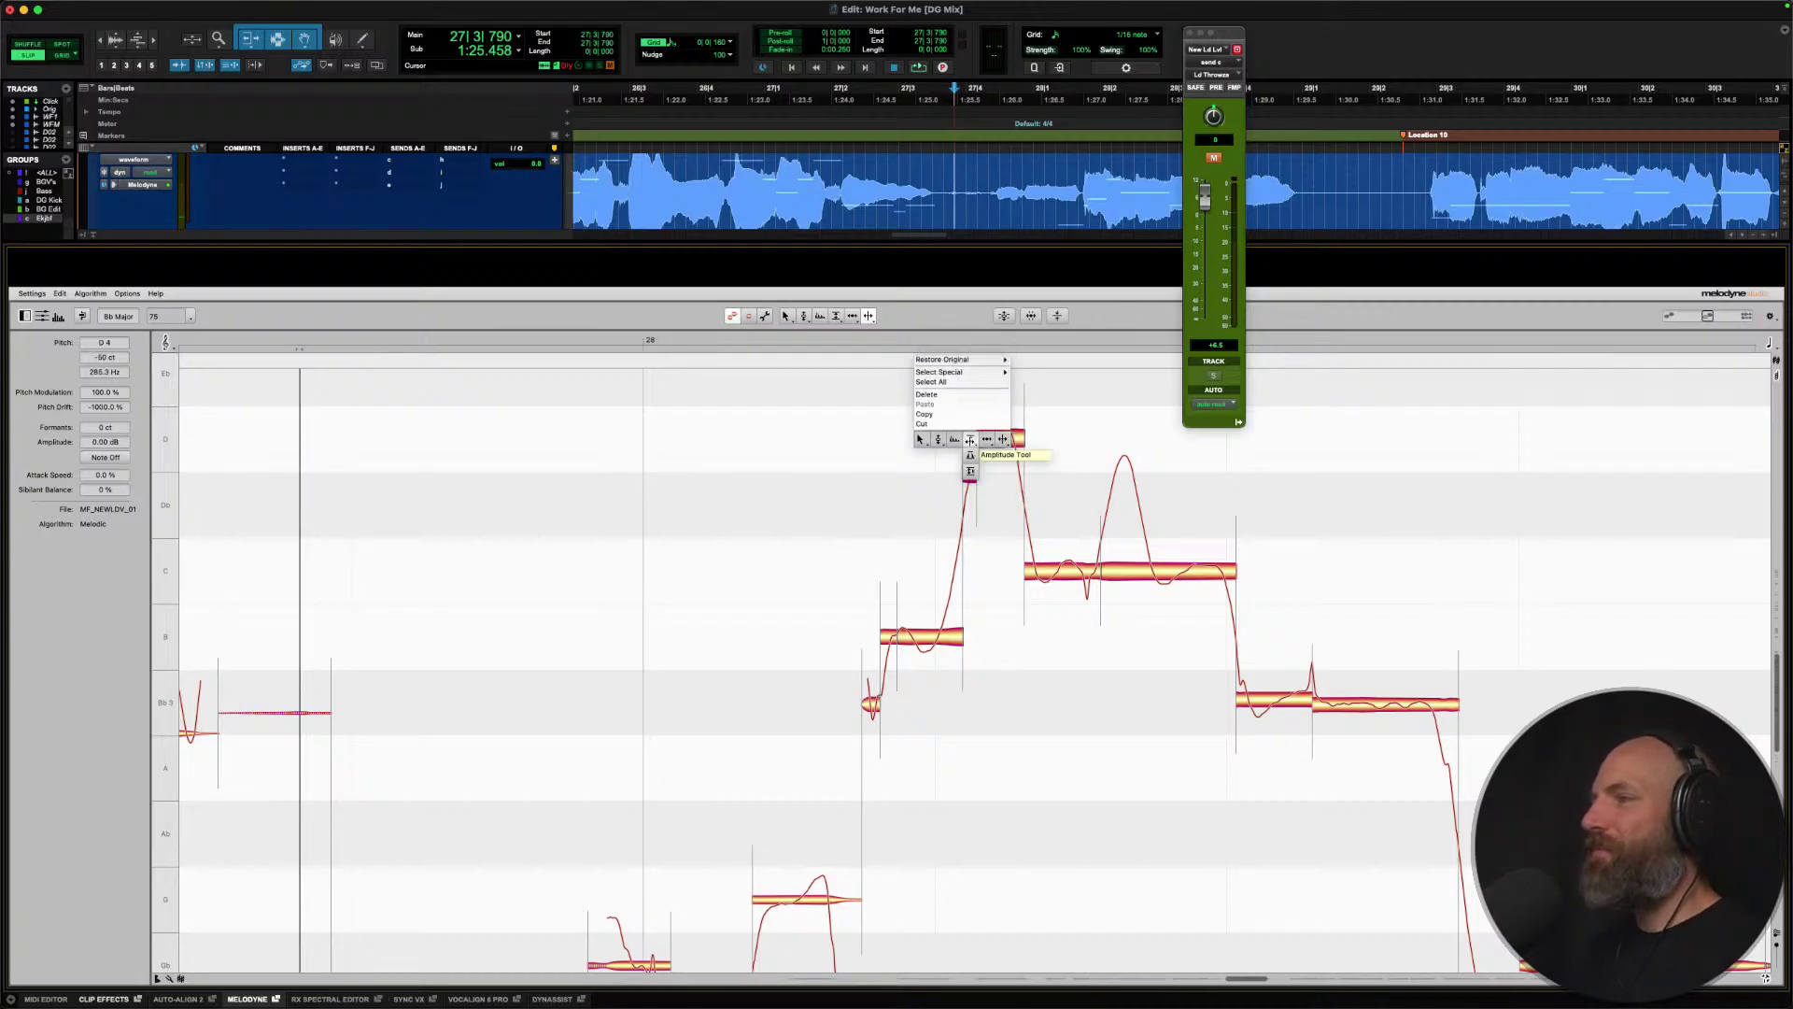
click(963, 463)
click(995, 443)
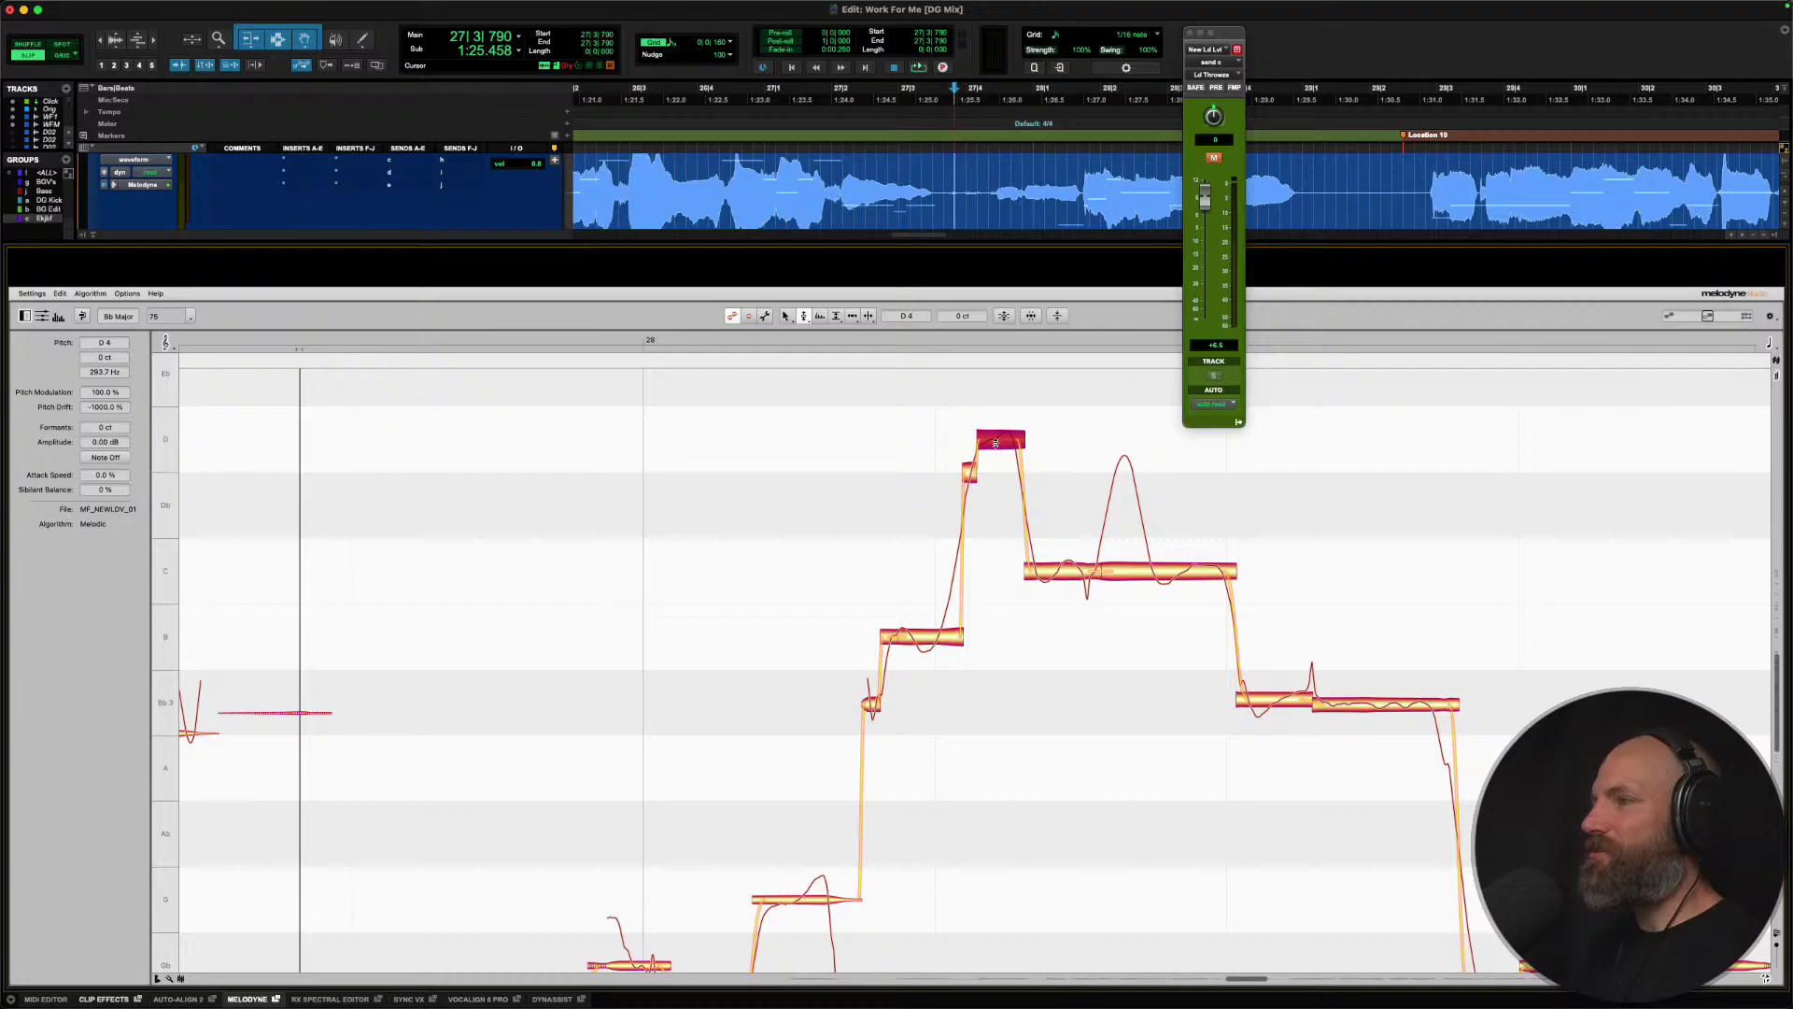
click(969, 474)
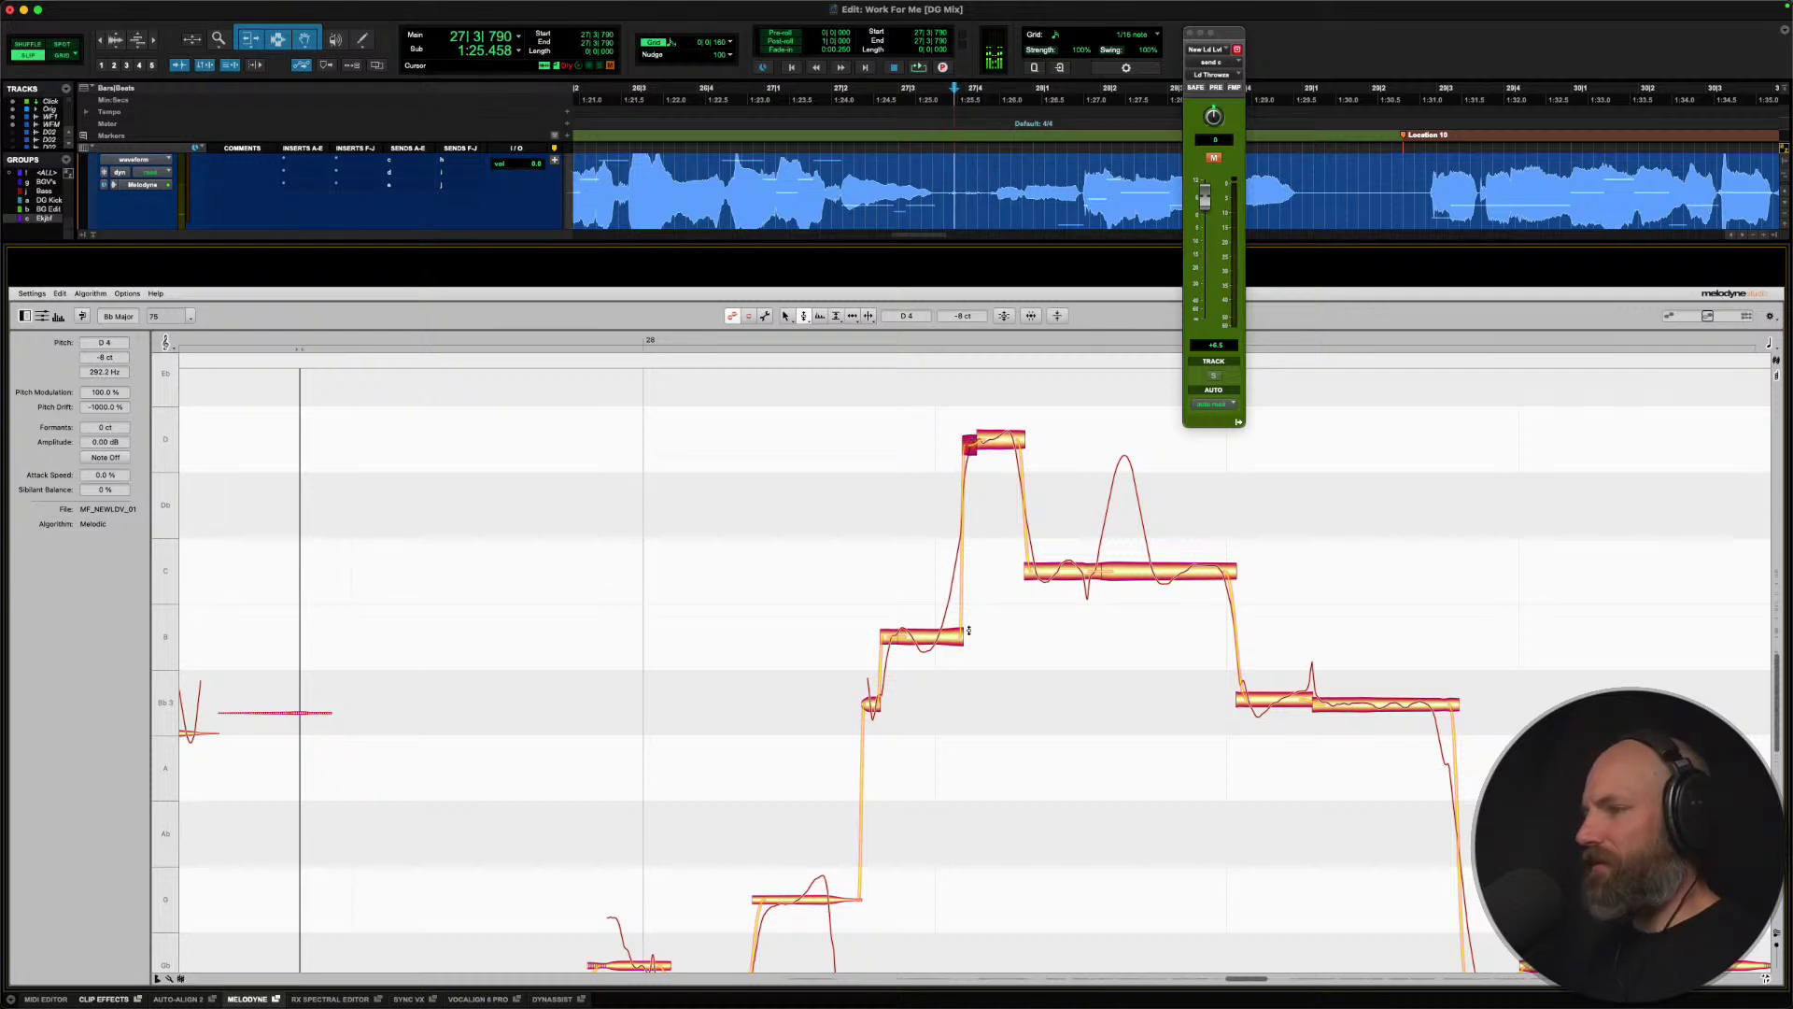
key(space)
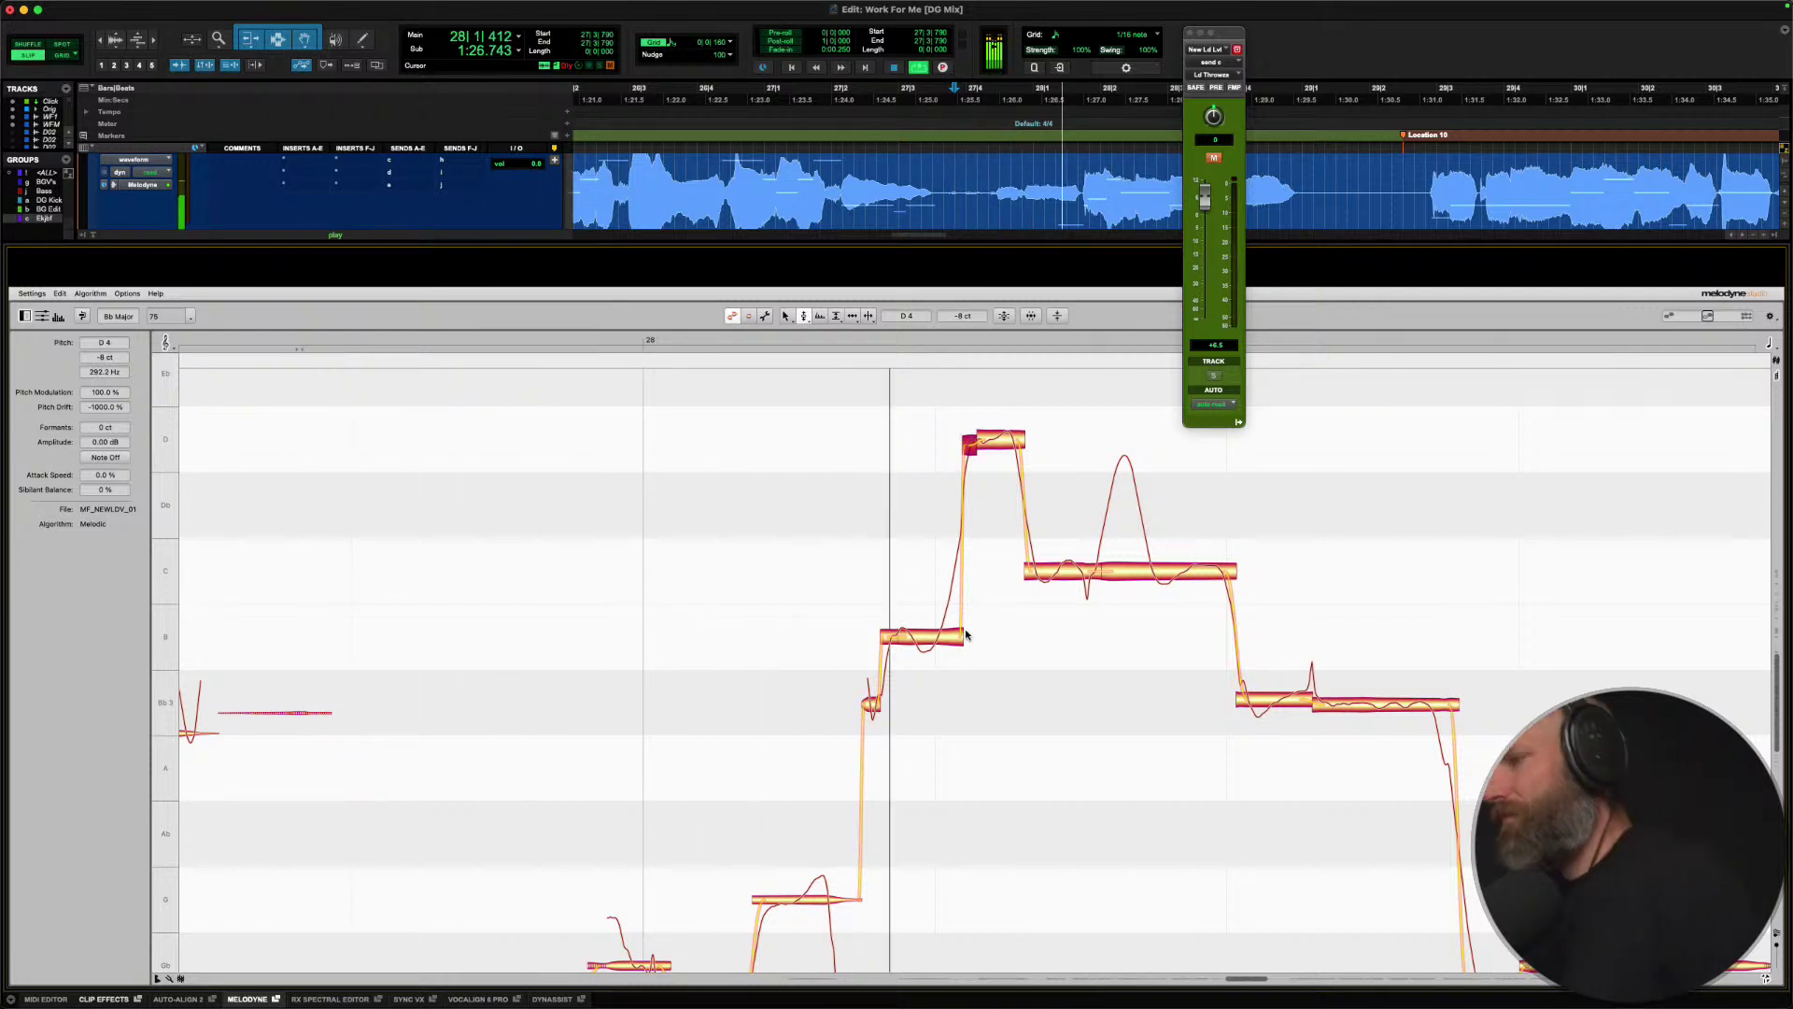
key(space)
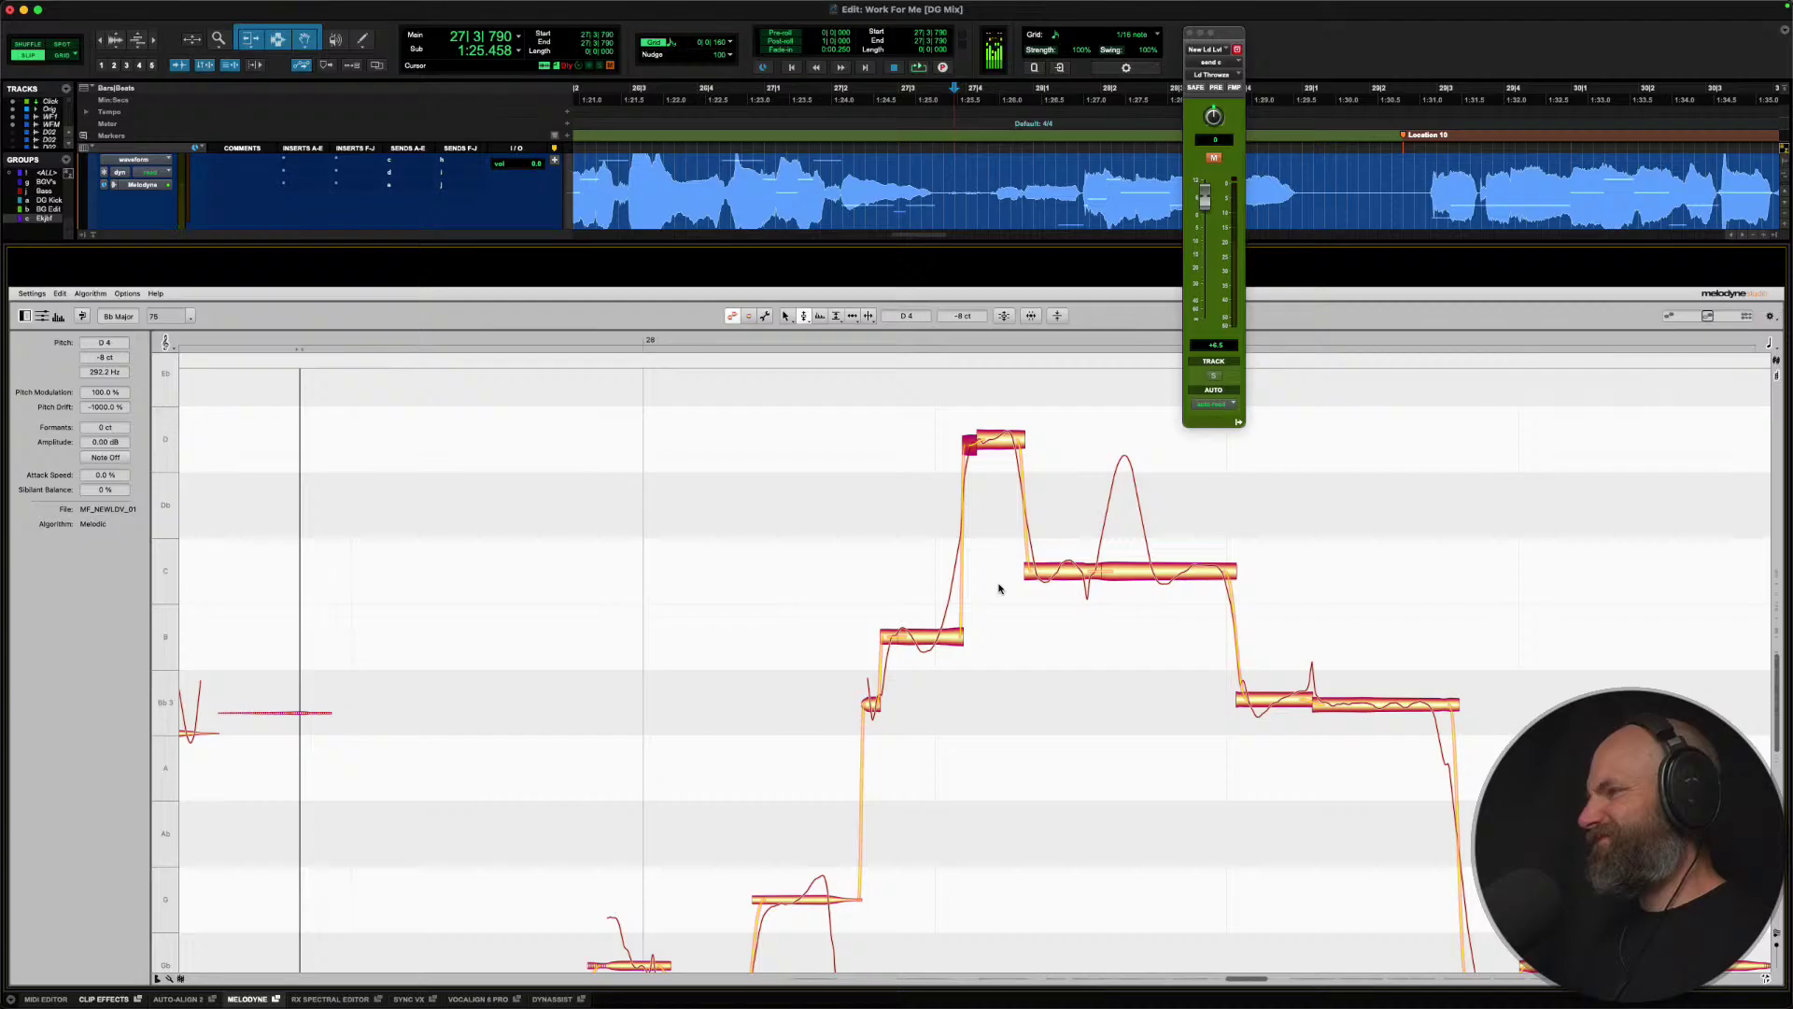
key(space)
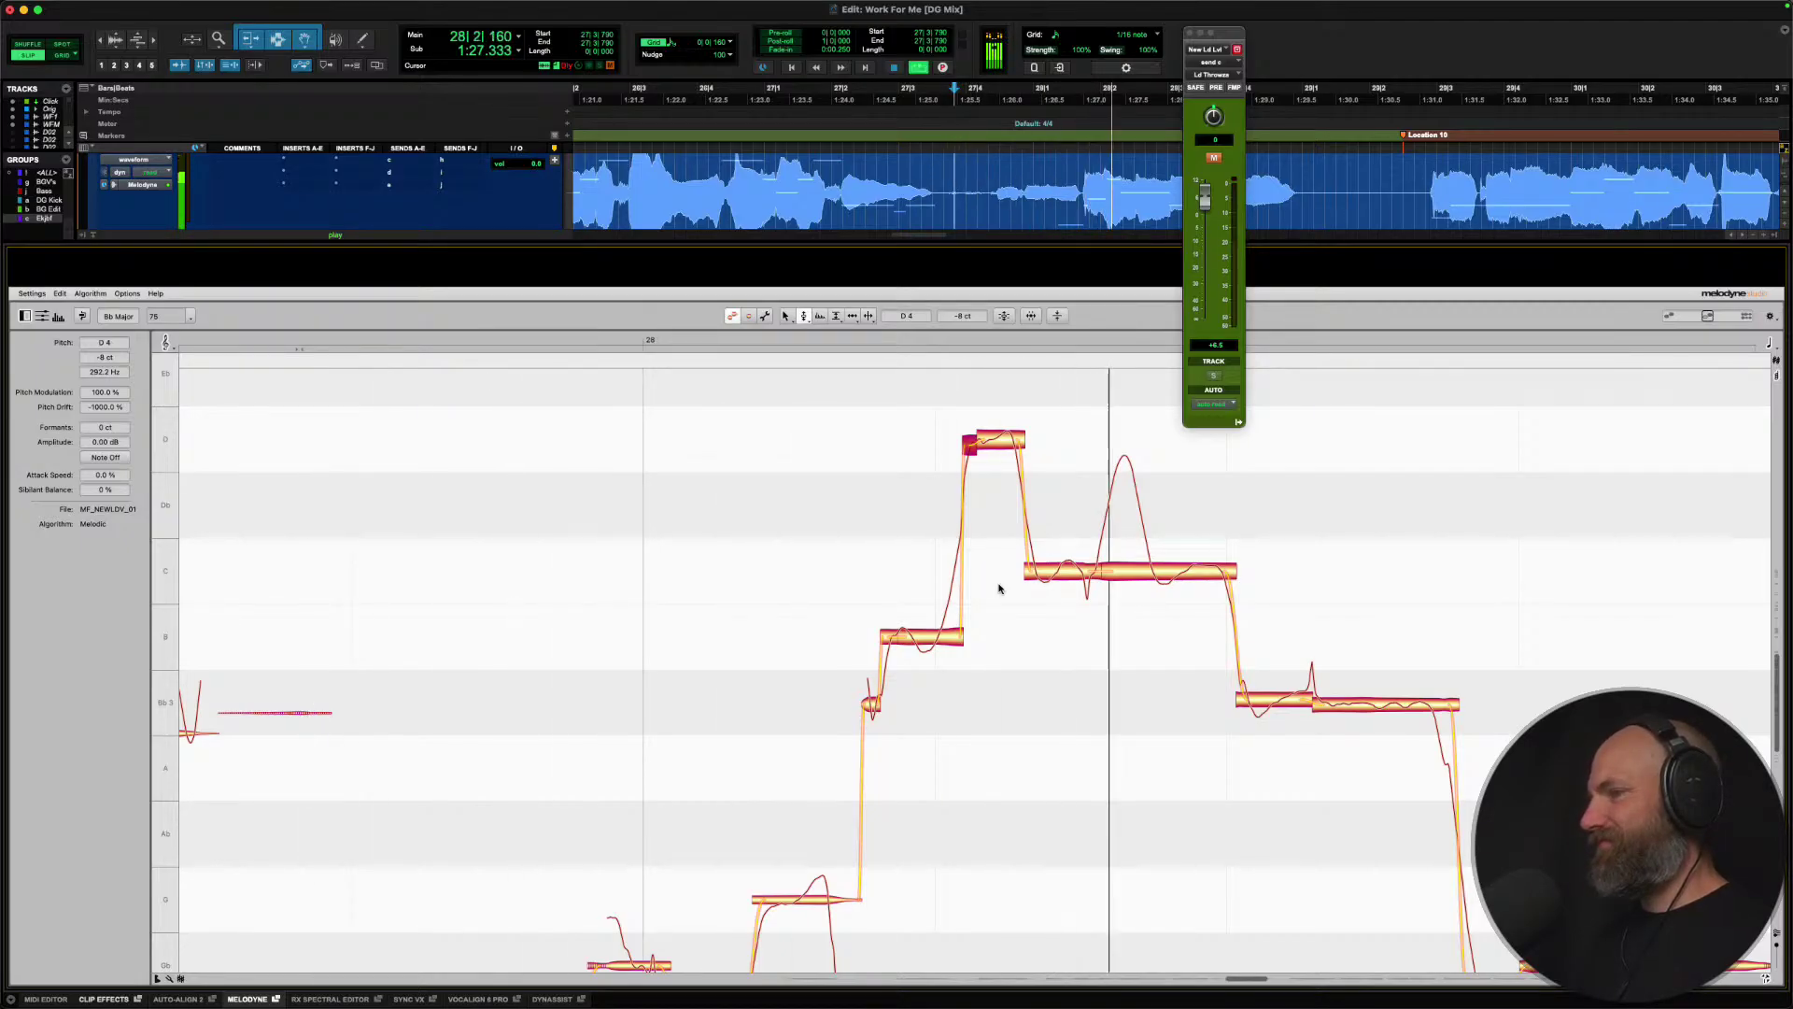
key(space)
Raise both parts of the B3 note before the D4 peak to C4 -1 ct and audition the phrase.
click(917, 638)
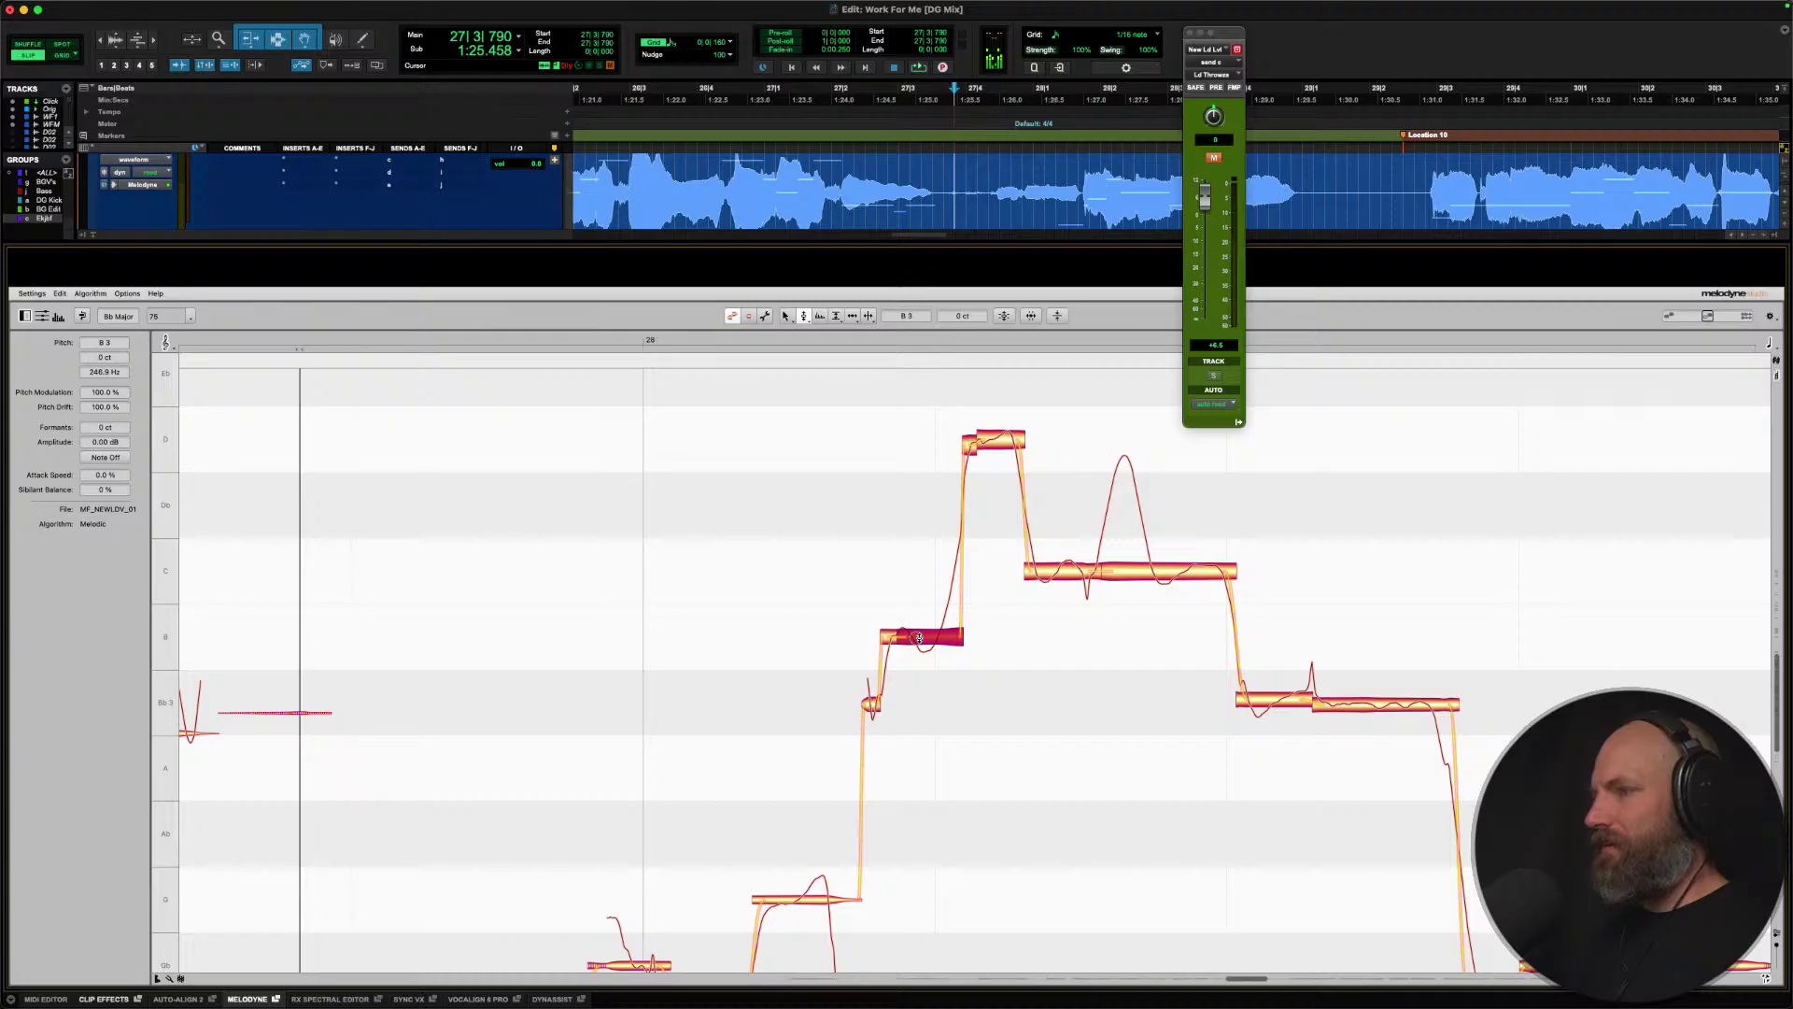
drag(914, 643, 922, 572)
key(space)
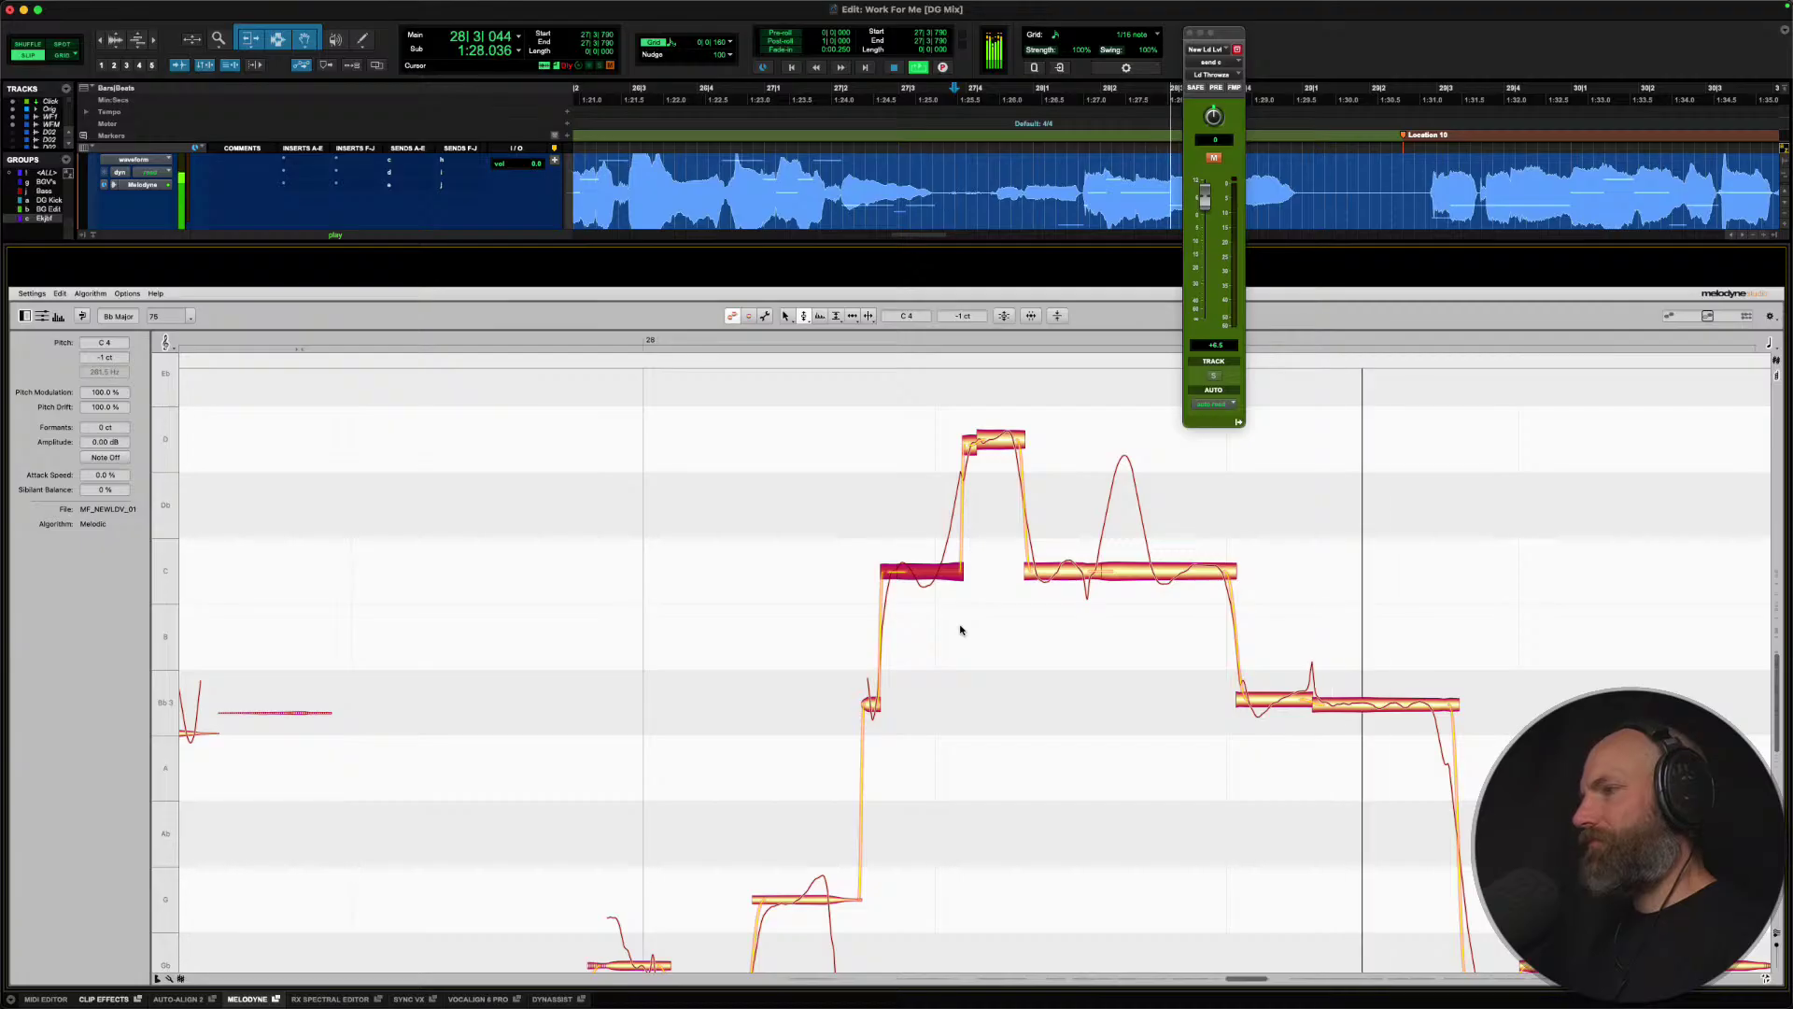
key(space)
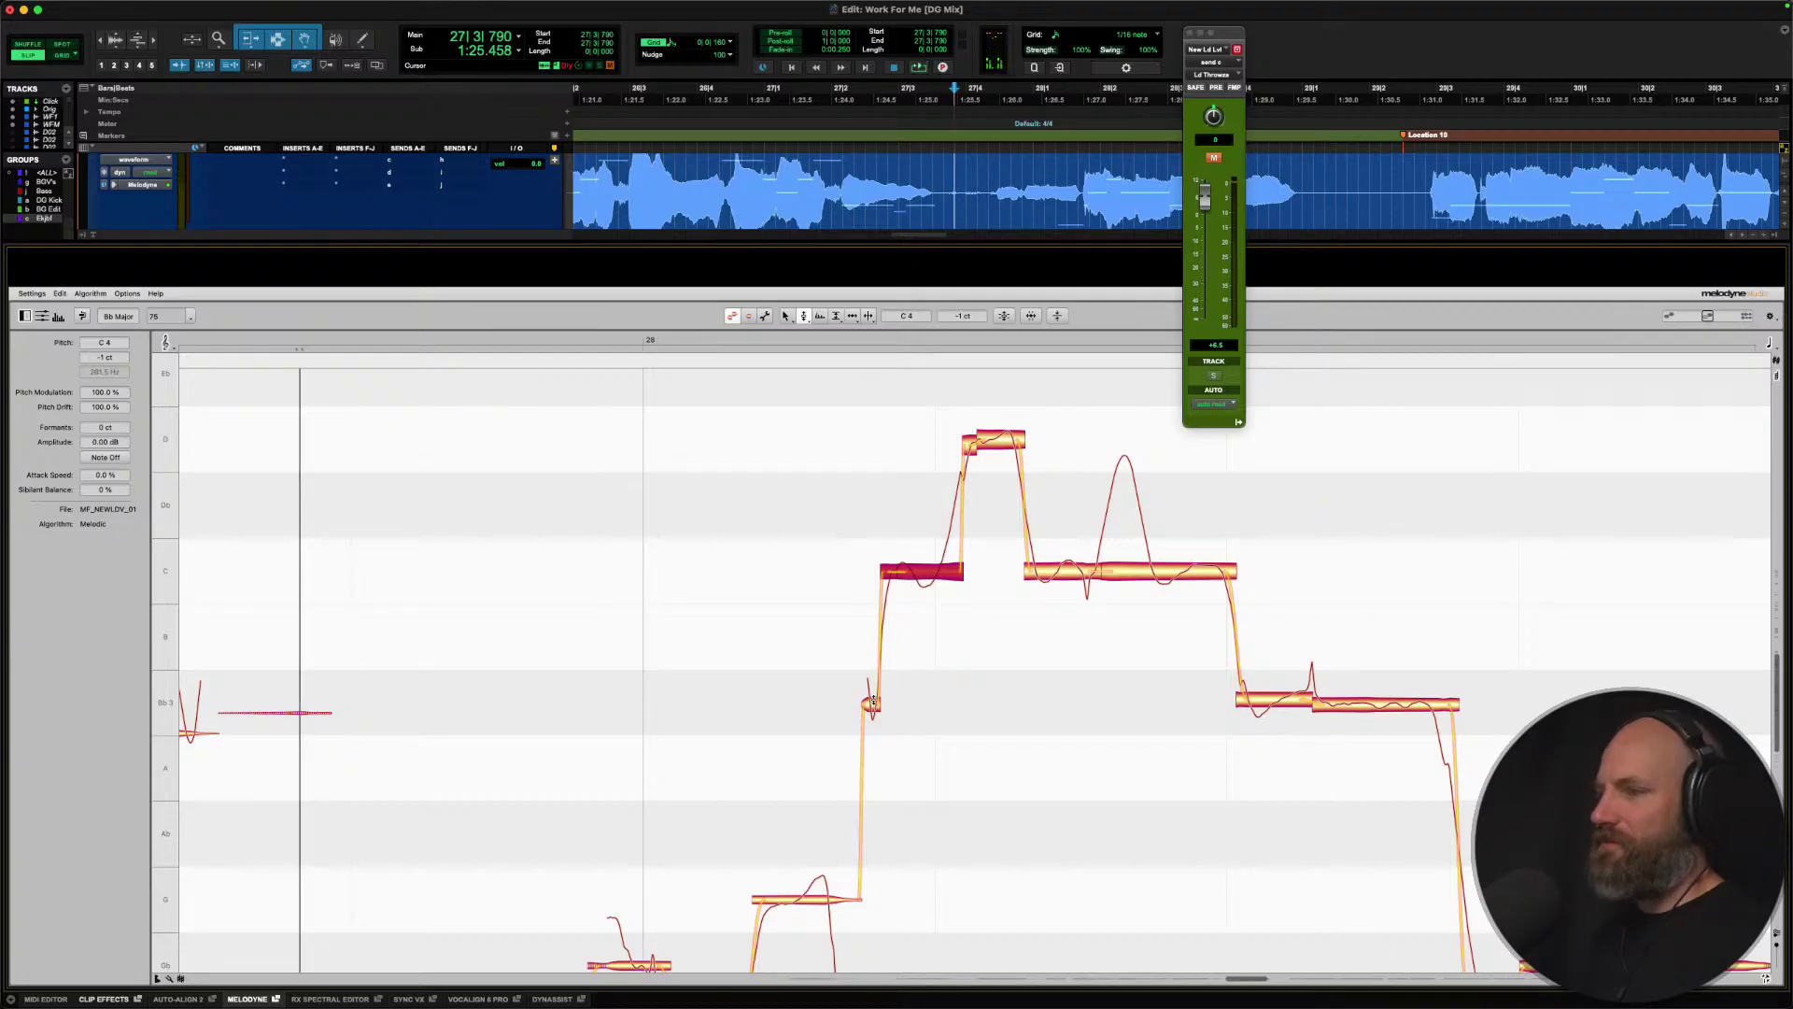
Raise the short onset note leading into the first C4 note to B3 -41 ct and audition the transition.
click(870, 701)
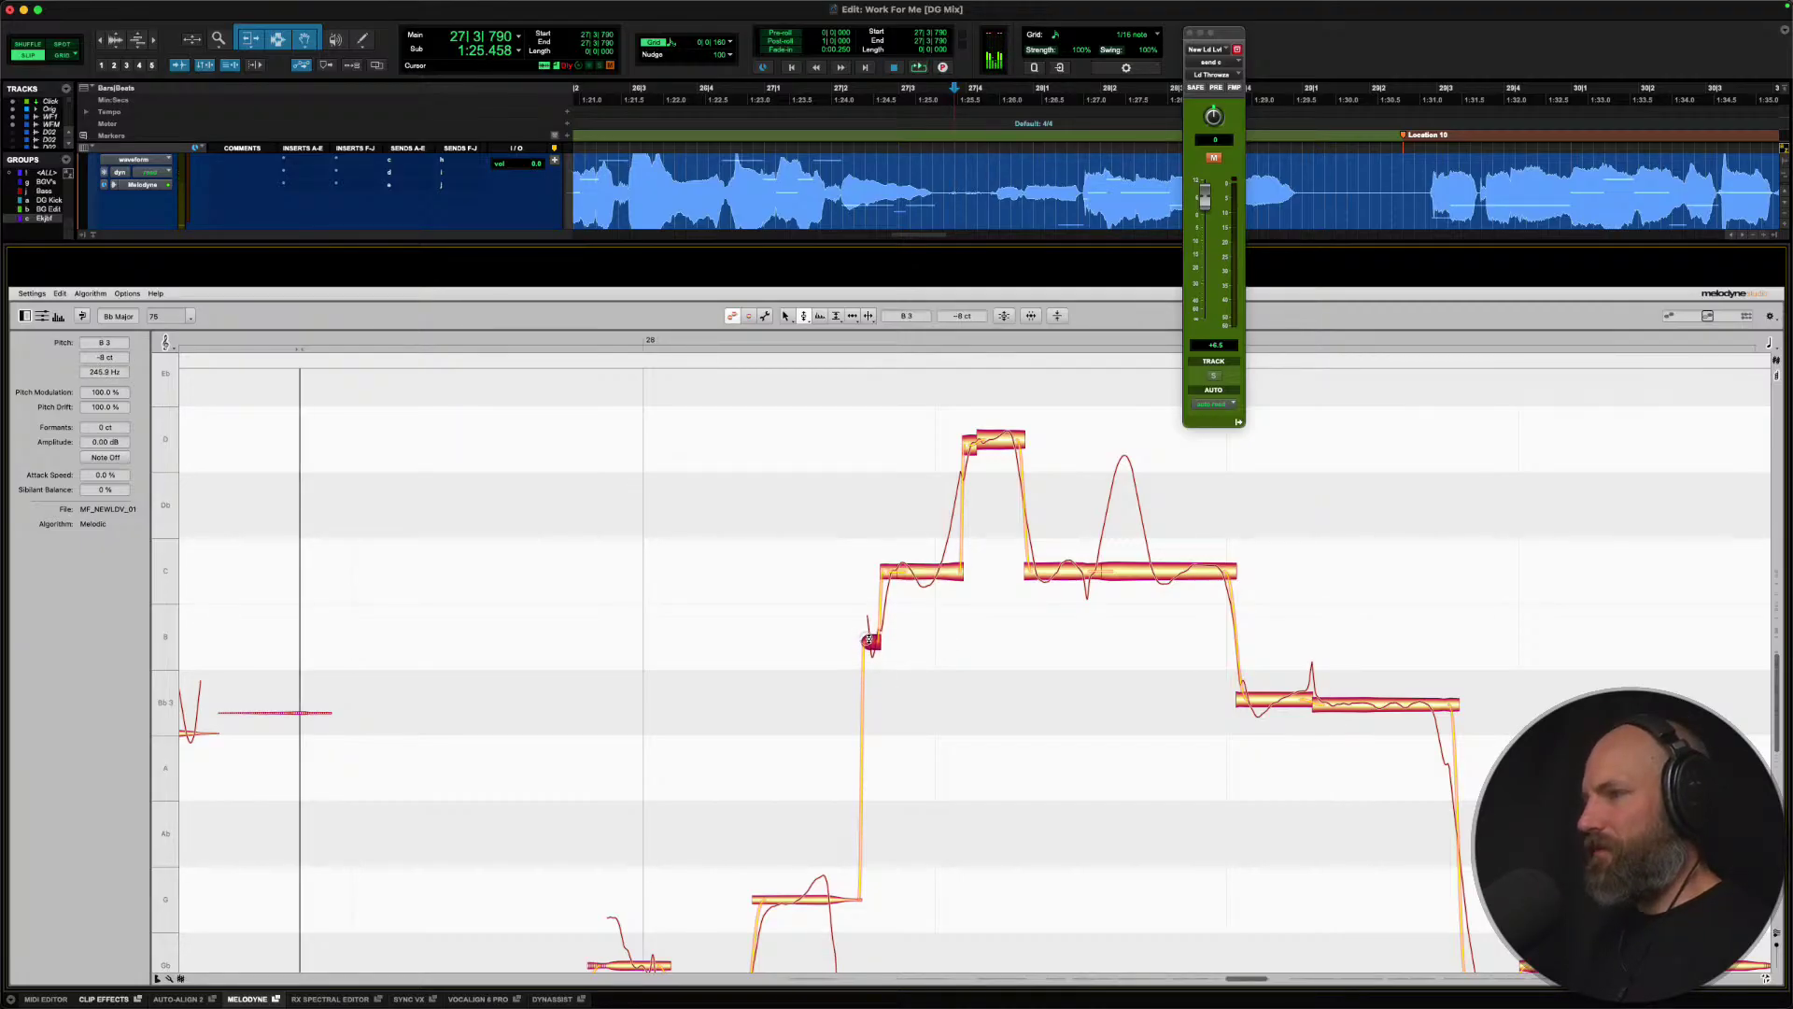
key(space)
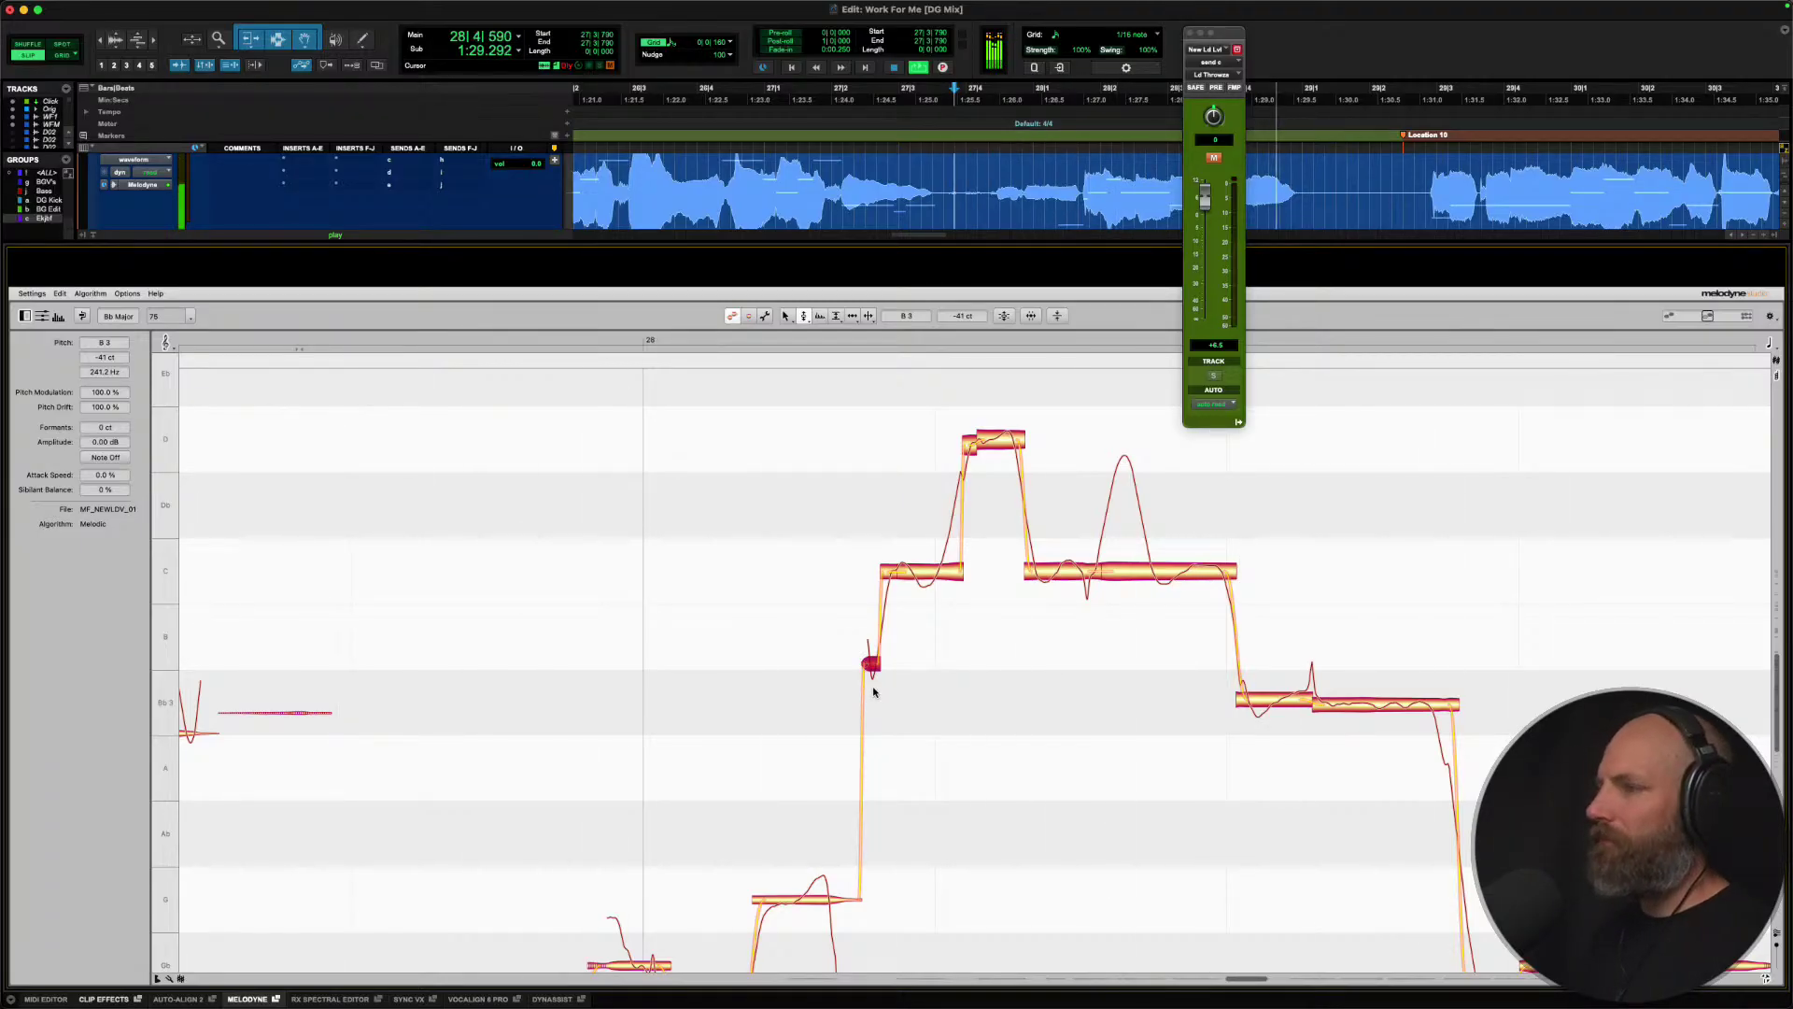
key(space)
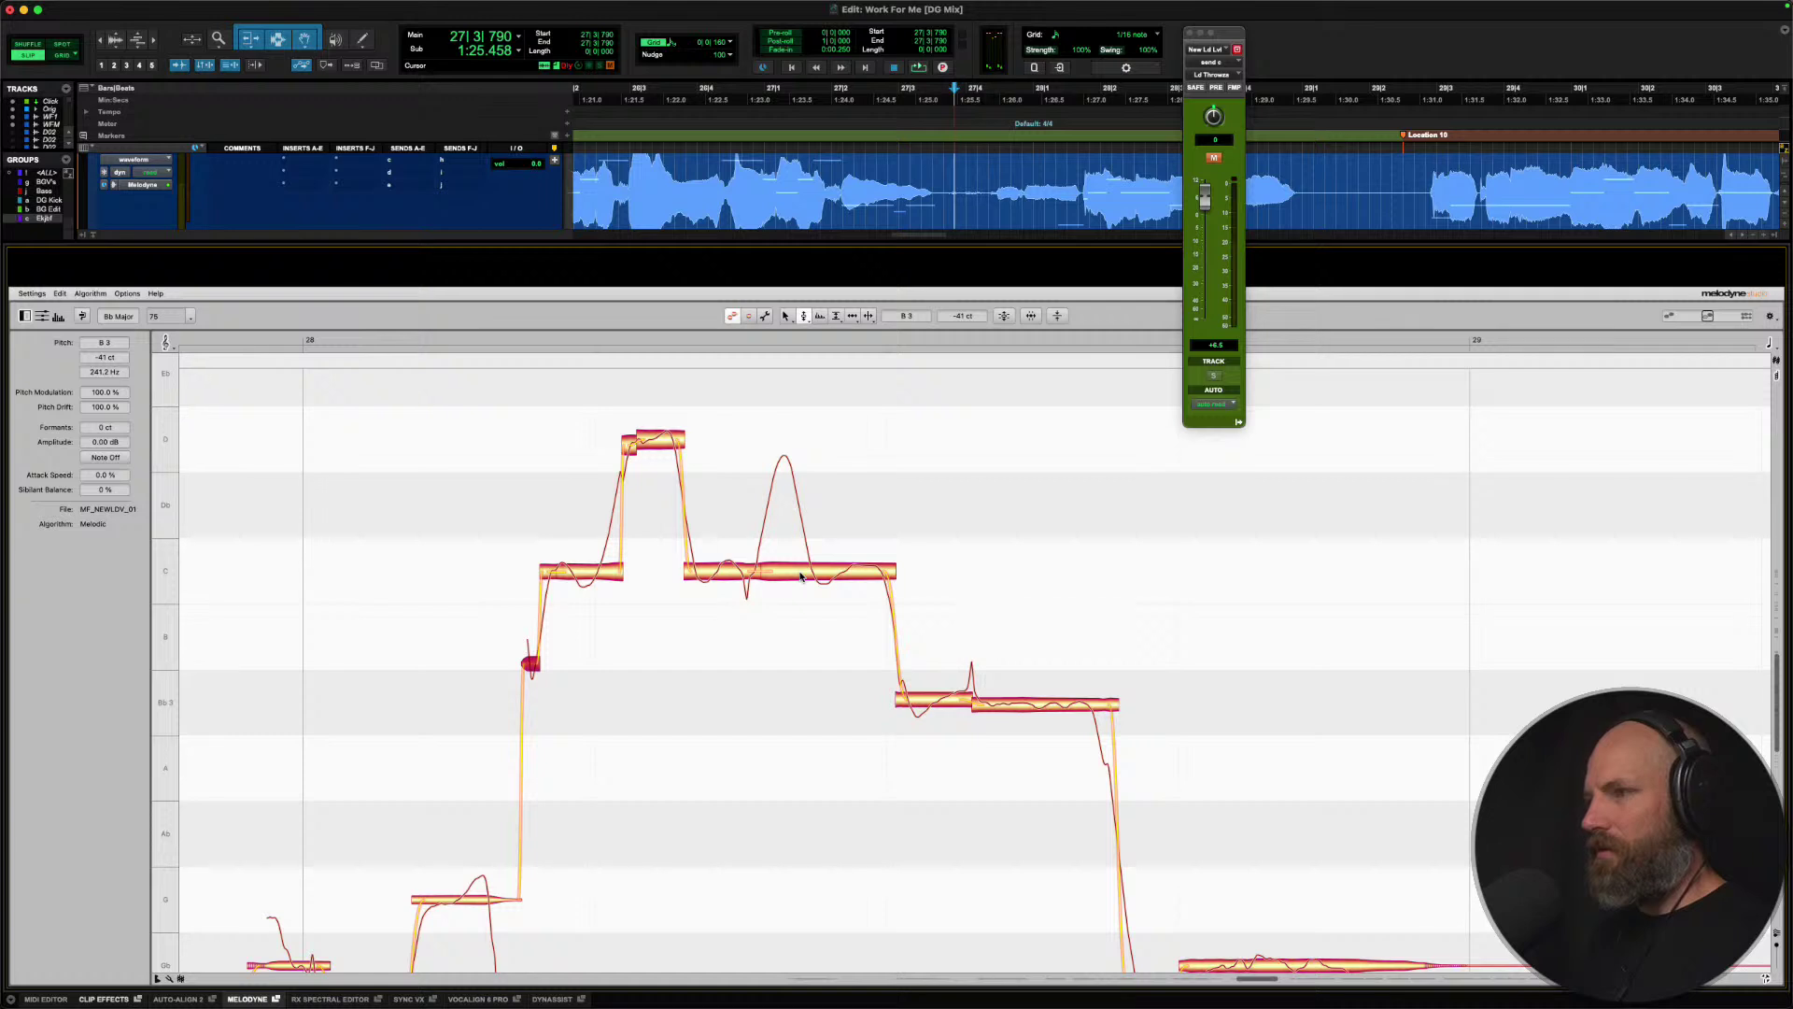
Separate the peaking pitch bend in the long C4 note from the steady part that follows it.
right_click(801, 576)
click(855, 586)
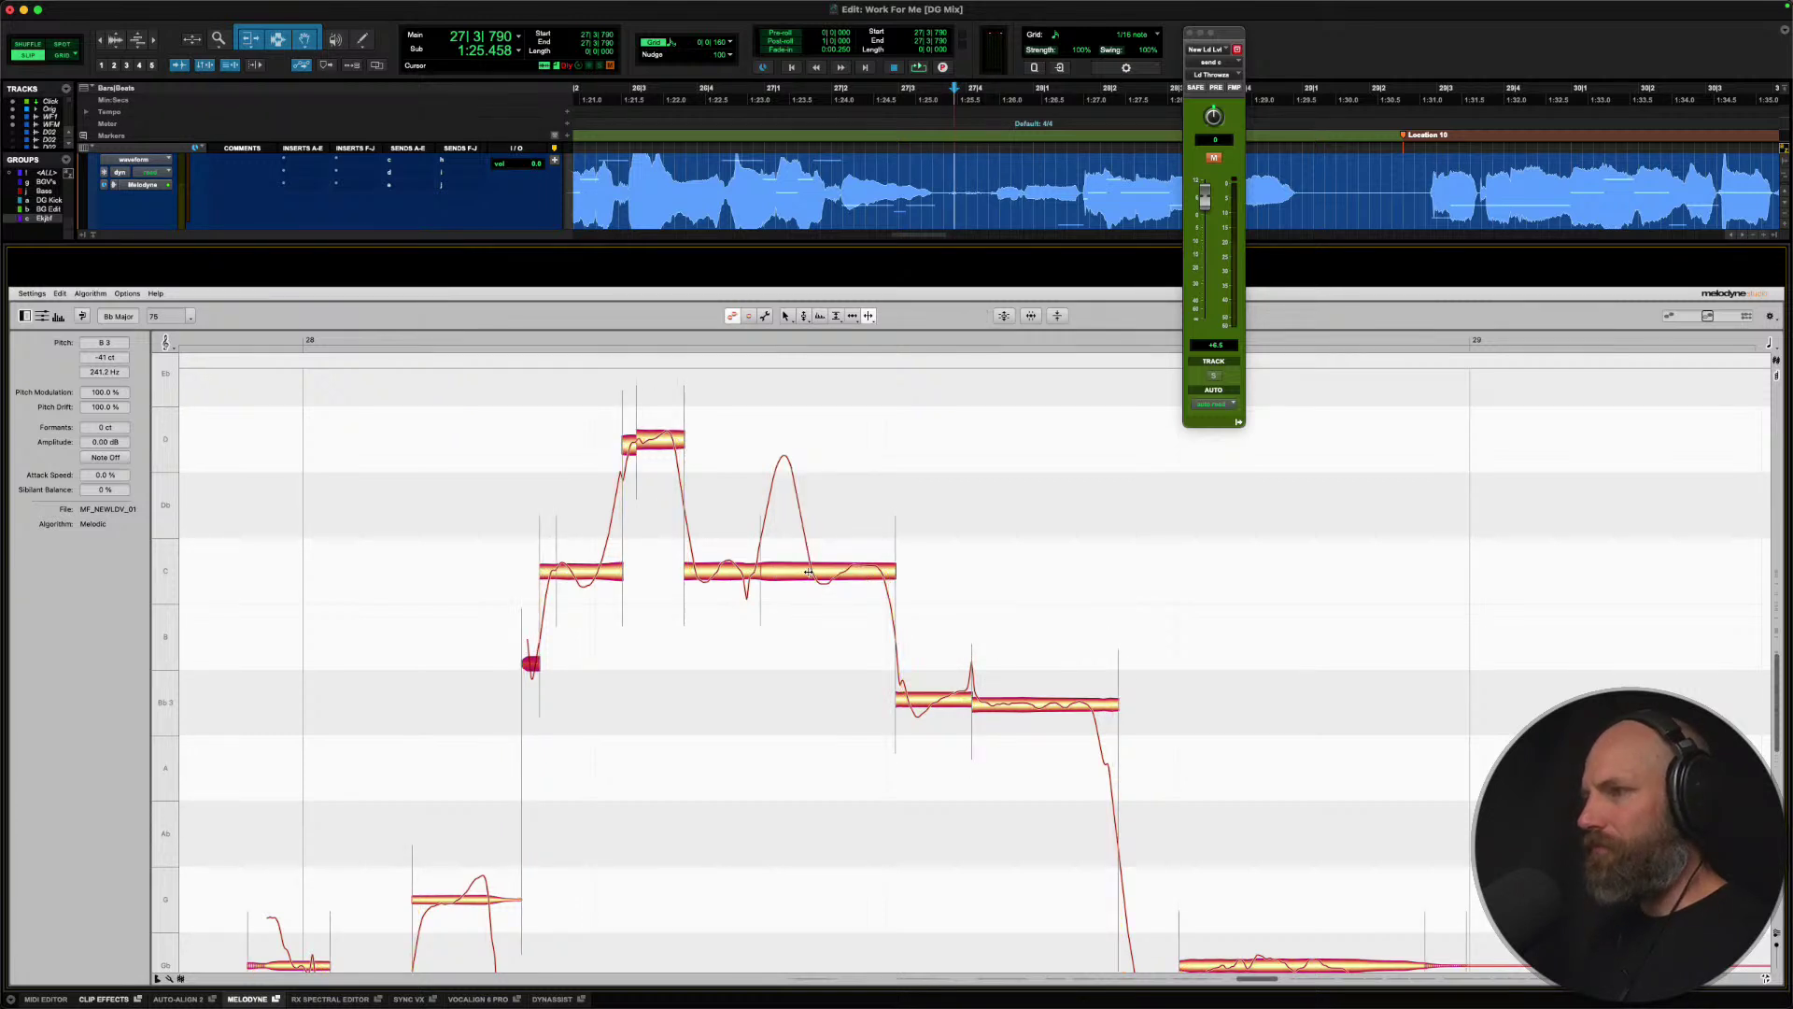
click(809, 571)
Set the separated pitch peak between the C4 notes to D4 -11 ct and audition through the phrase's end.
right_click(768, 483)
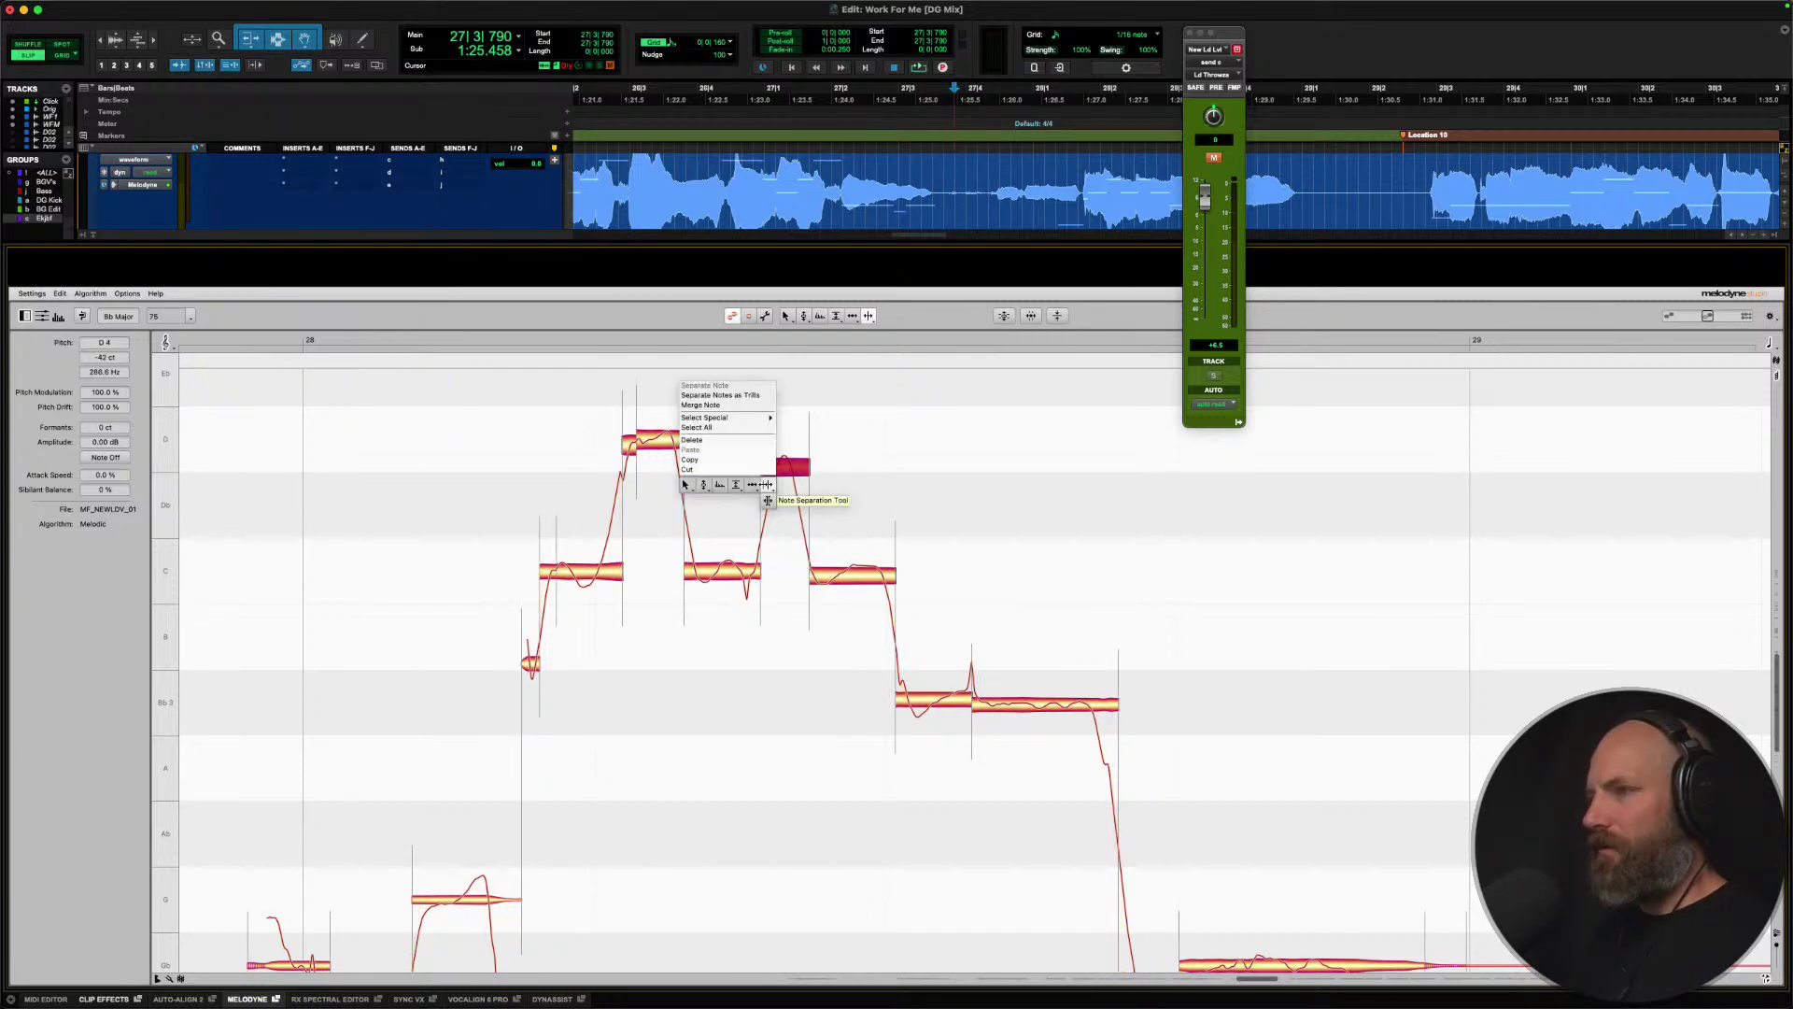
click(710, 483)
double_click(774, 472)
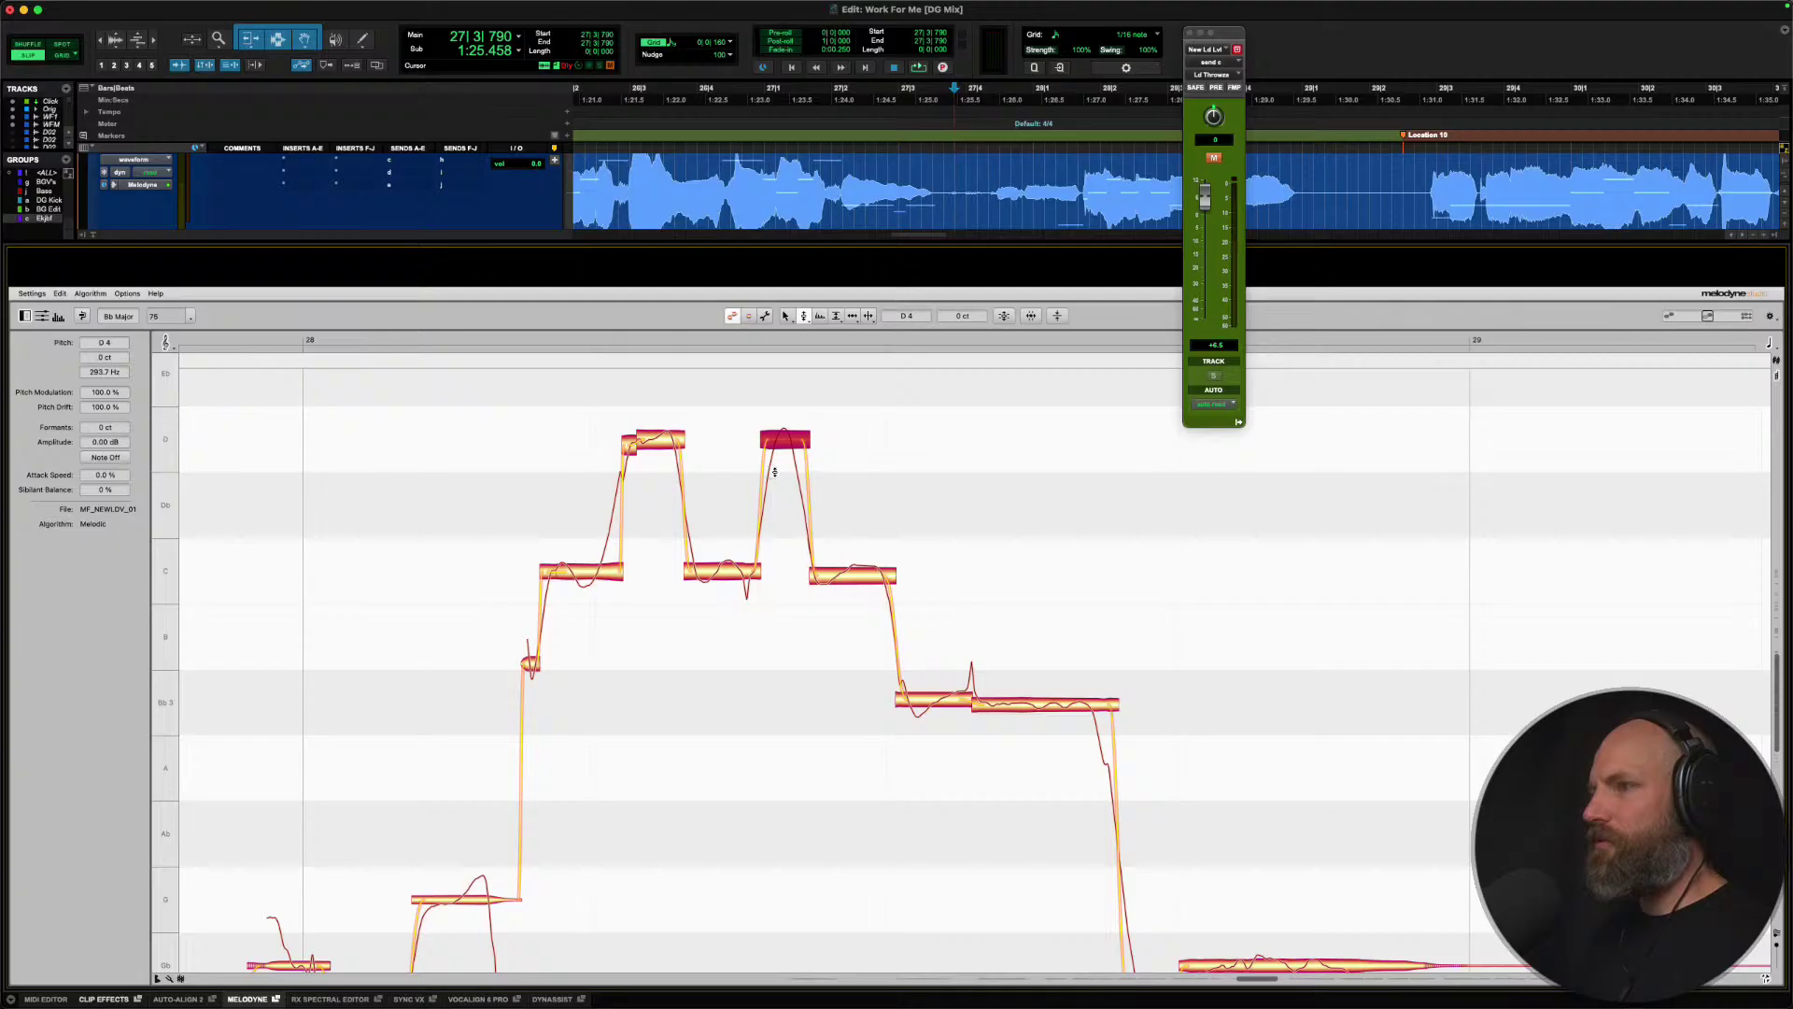
drag(778, 452, 778, 459)
key(space)
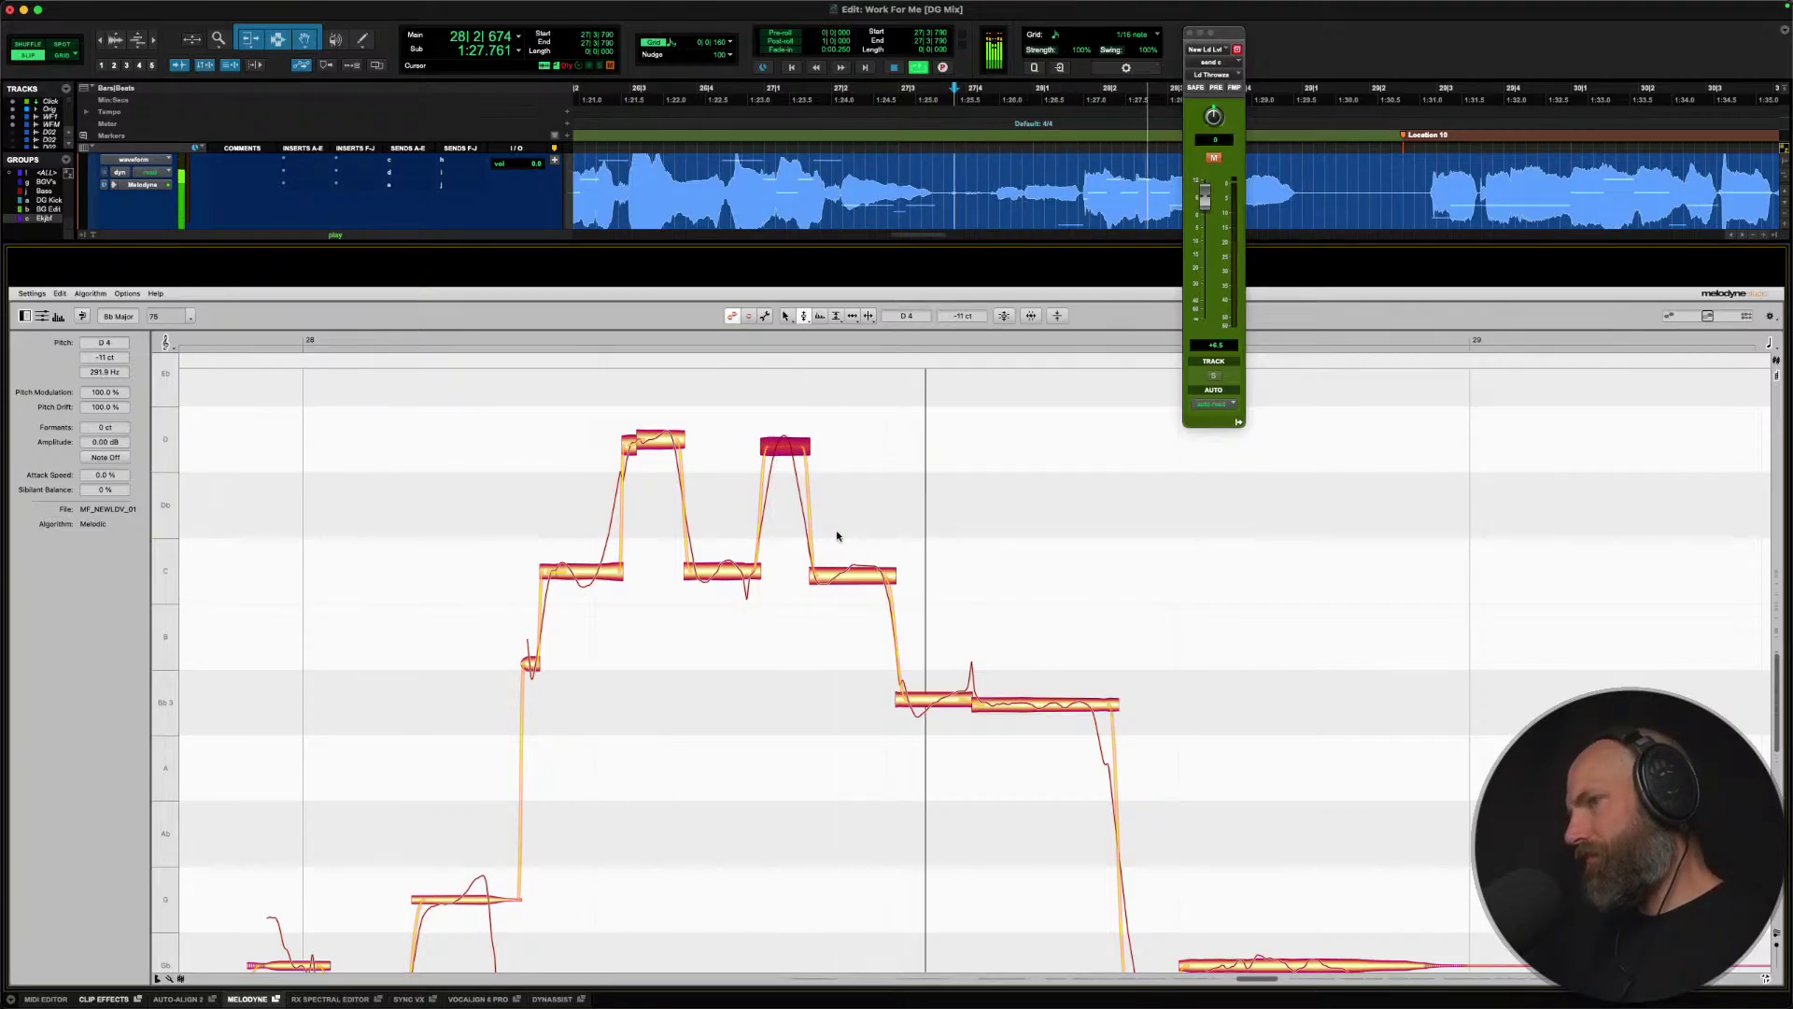
scroll(918, 612, down, 4)
key(space)
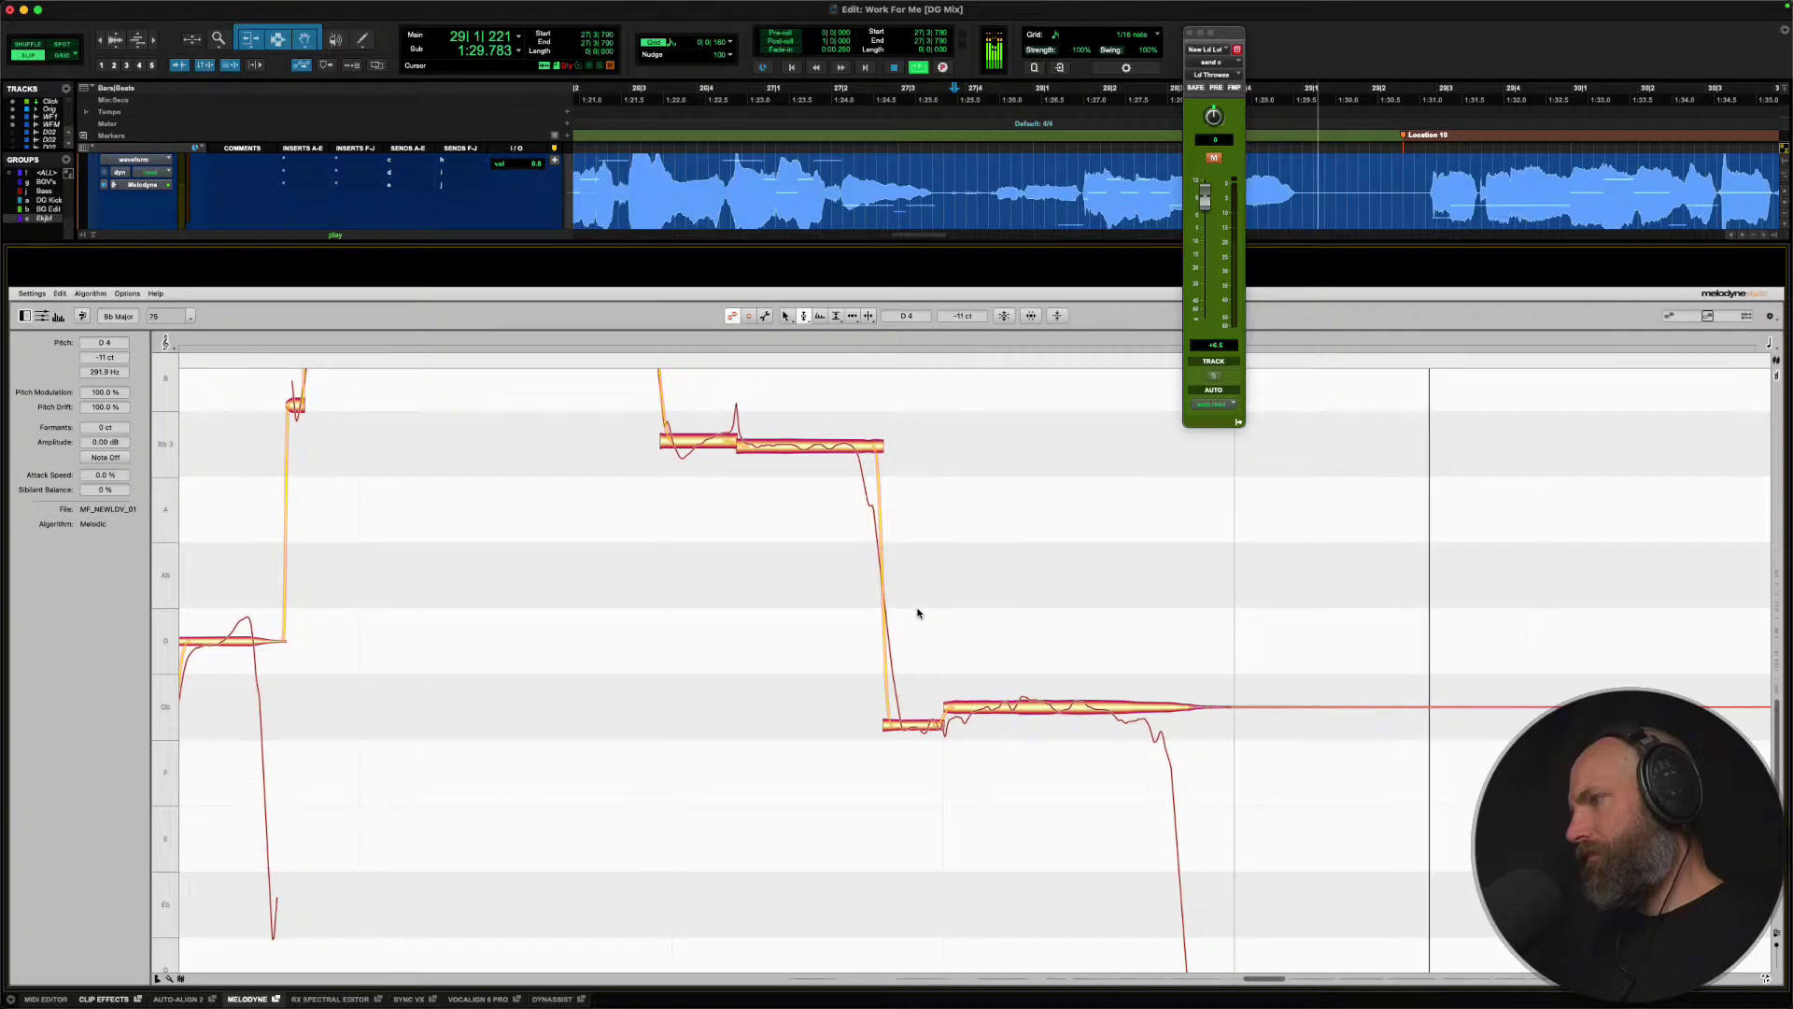
Center the short note after the Bb3 drop on Gb3 and separate the falling tail of the long Gb3 note following it.
double_click(913, 730)
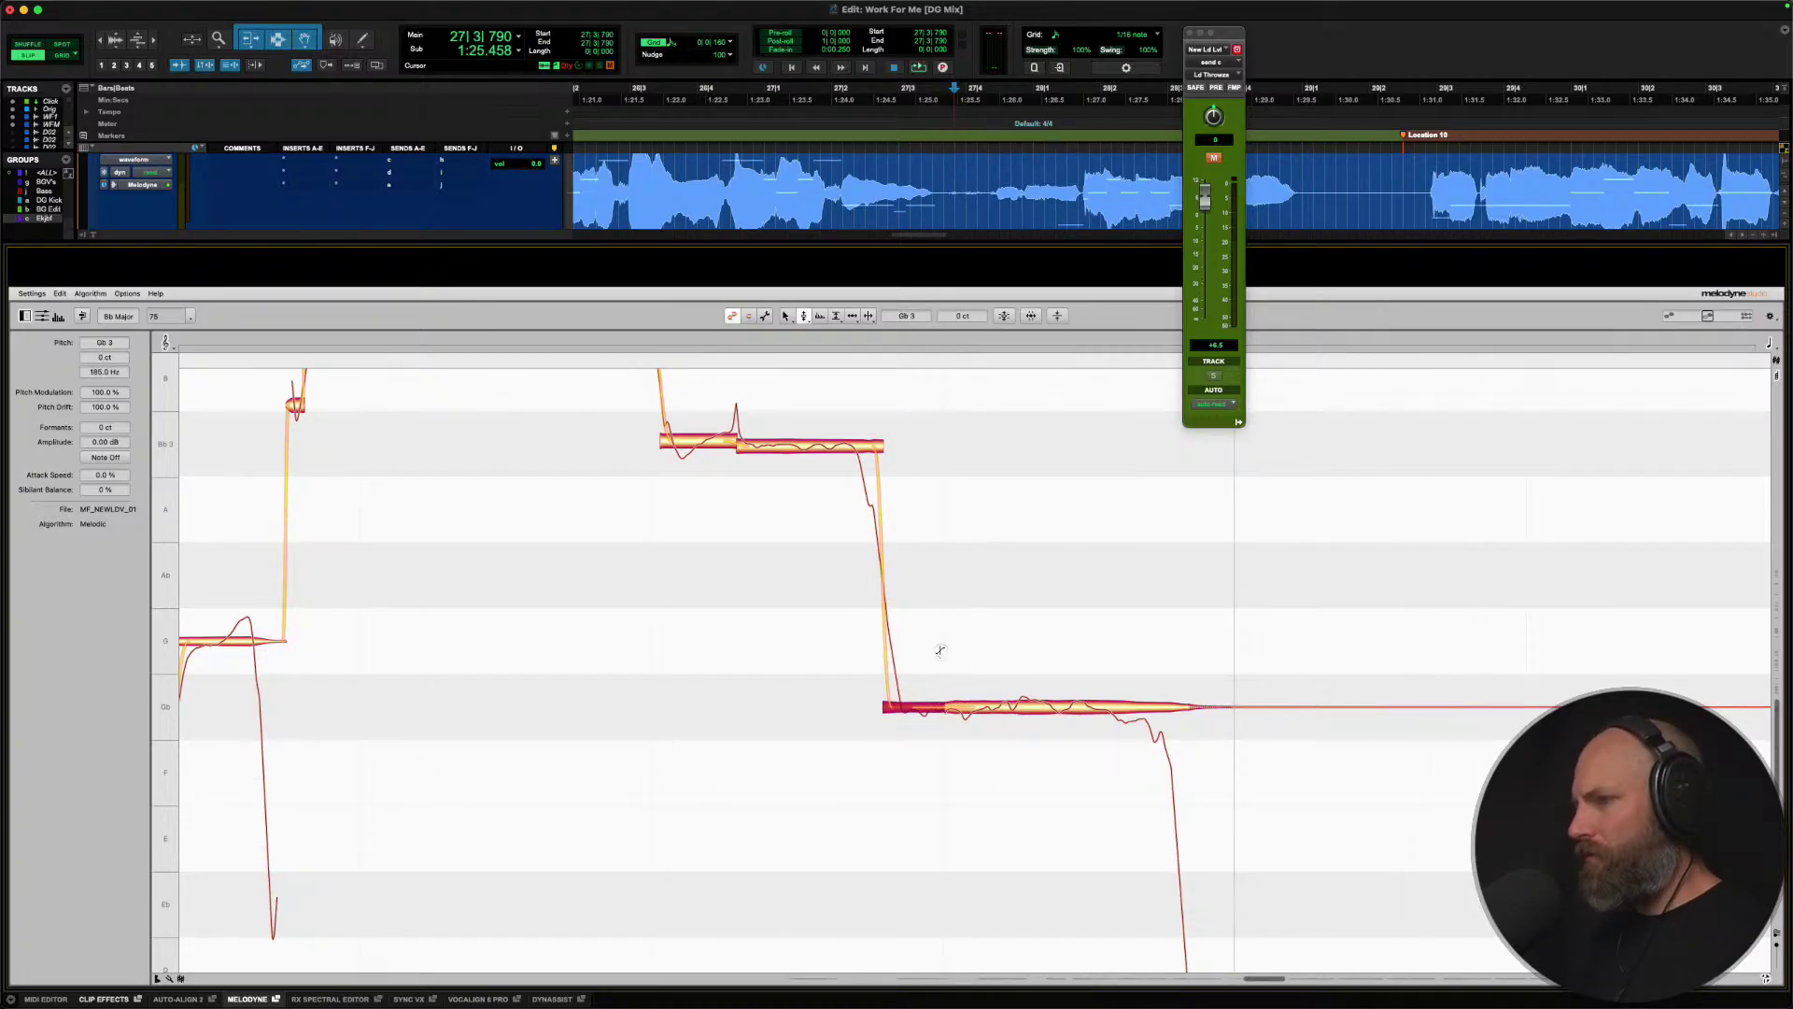
right_click(969, 712)
click(1022, 720)
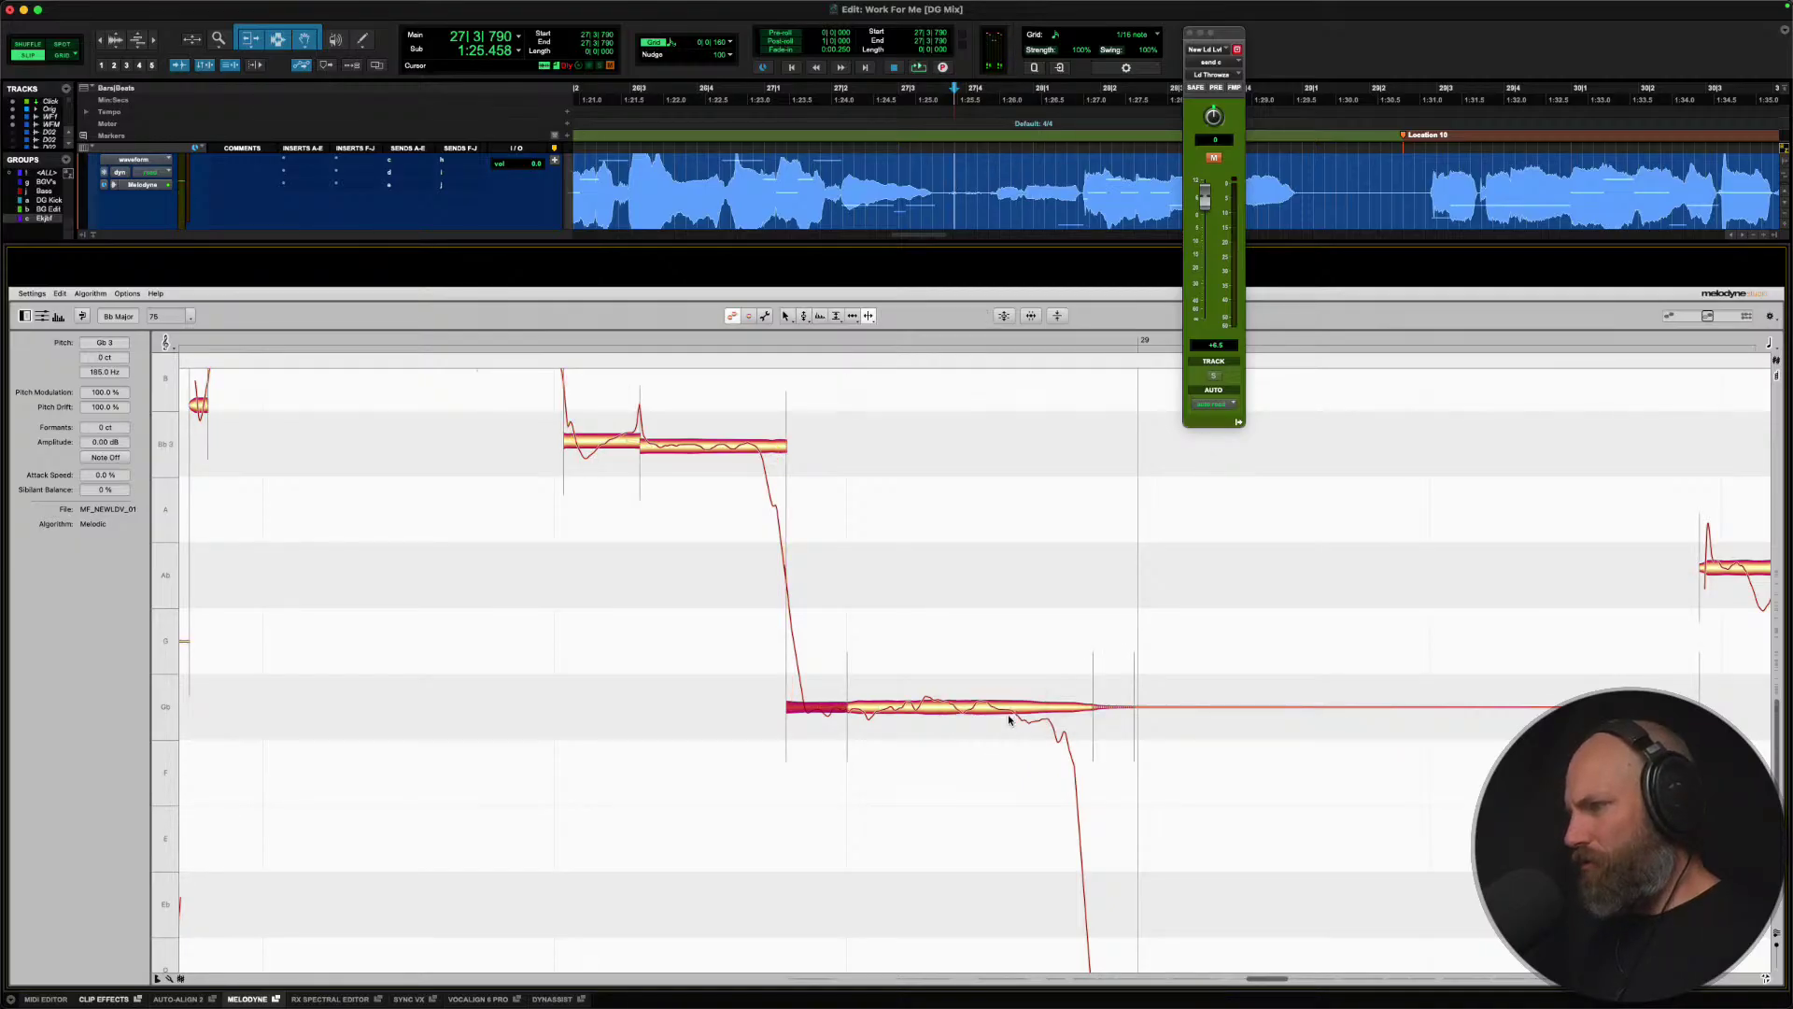
click(1009, 708)
double_click(1008, 708)
Center the long final note's steady part and separated tail on Gb3, and play the phrase through.
right_click(934, 707)
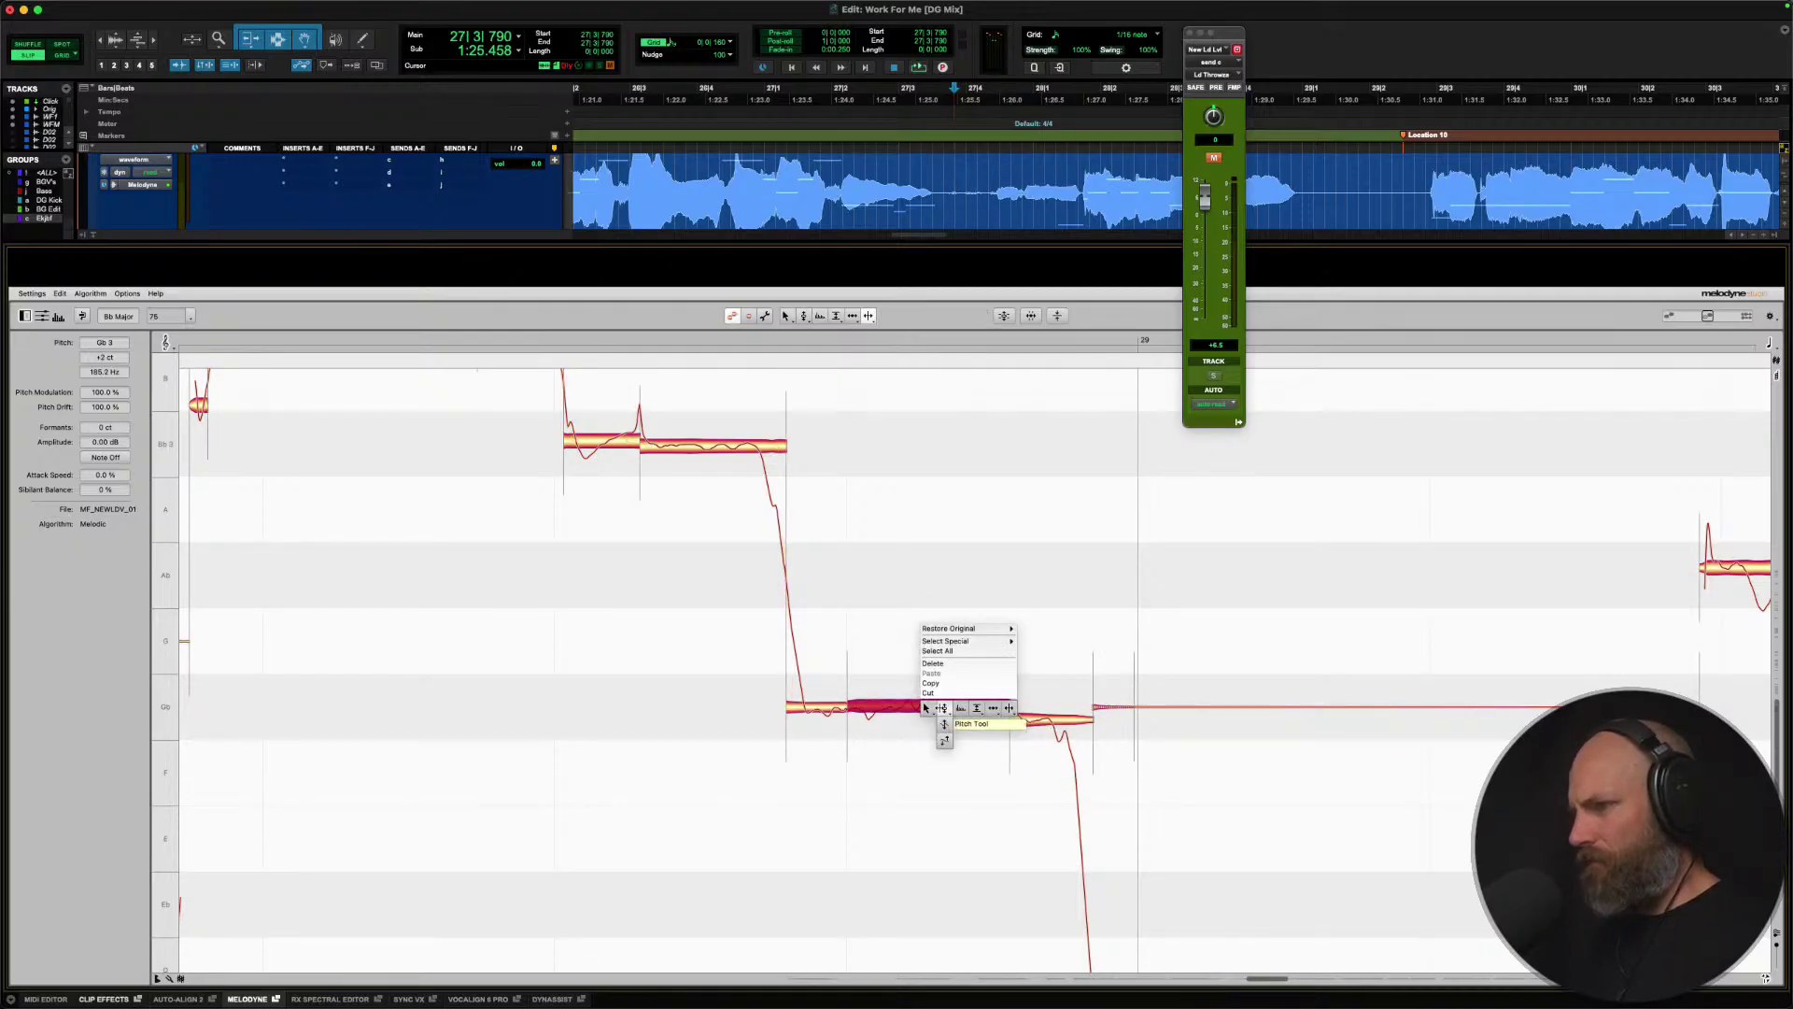
click(934, 707)
double_click(933, 707)
double_click(1034, 714)
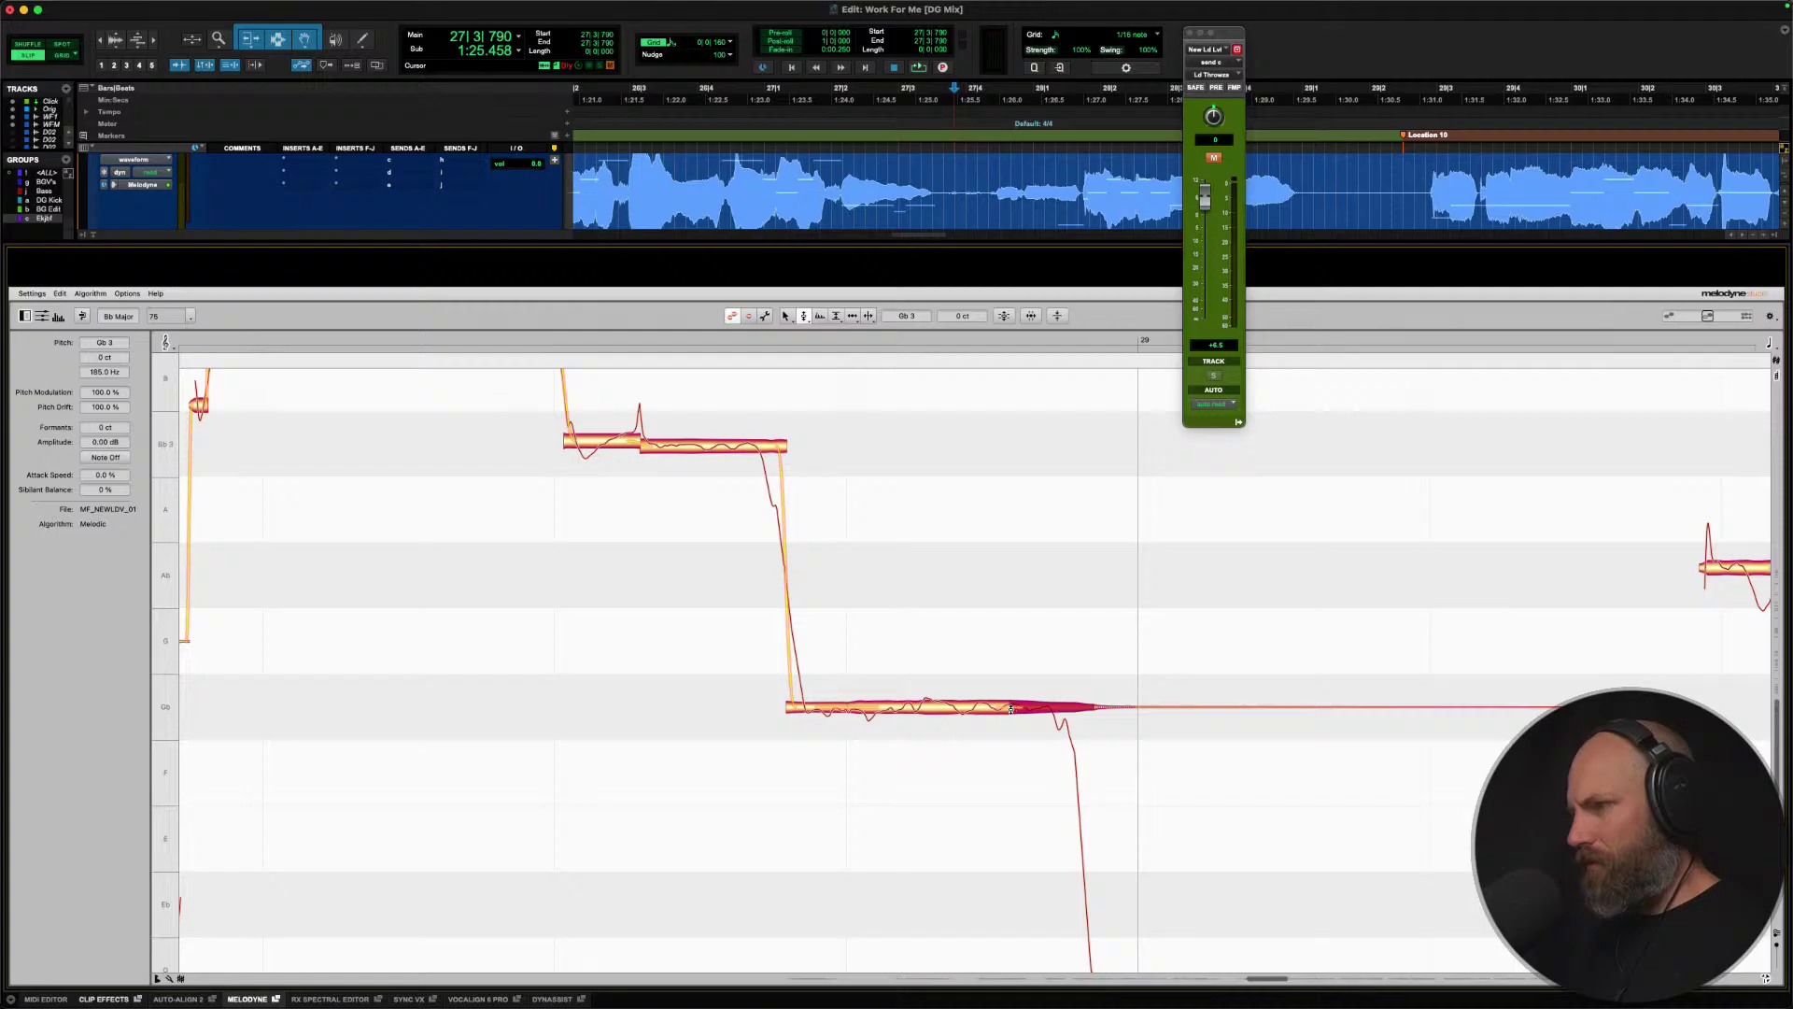
click(1006, 708)
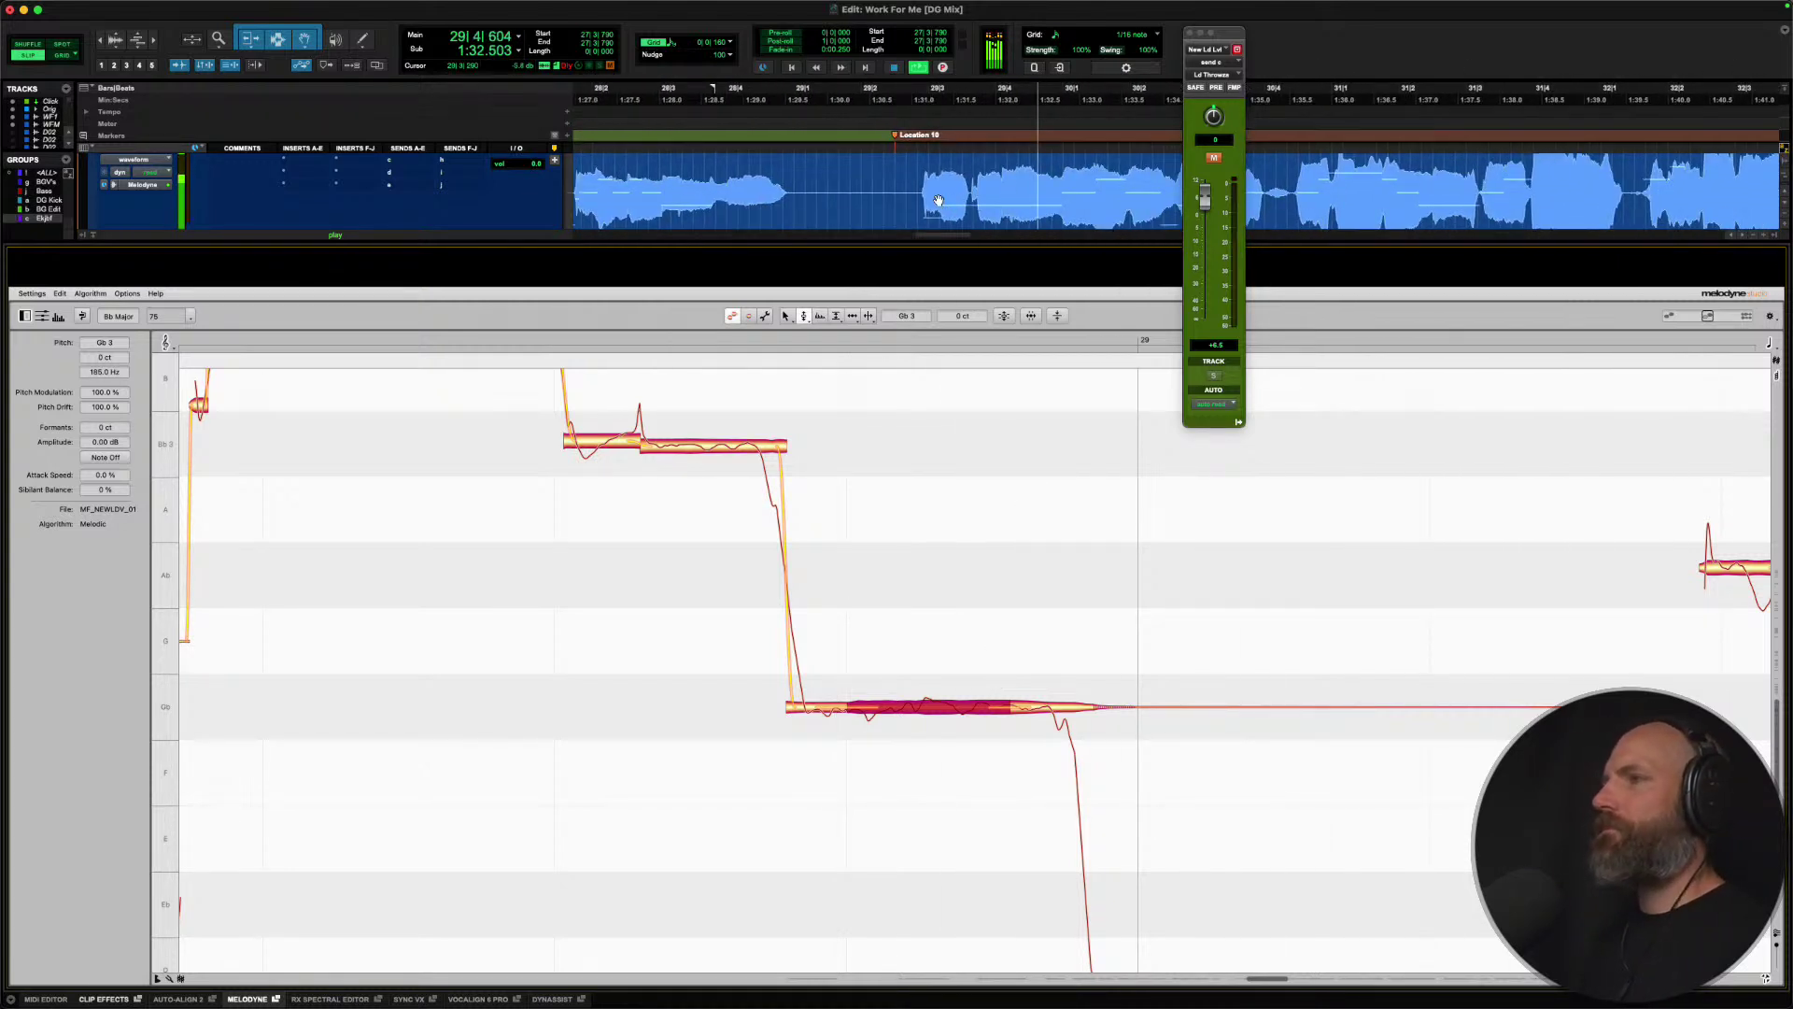
key(space)
Place the playback start at 29|2|450 before the next phrase and audition its opening notes.
click(892, 184)
scroll(882, 572, right, 10)
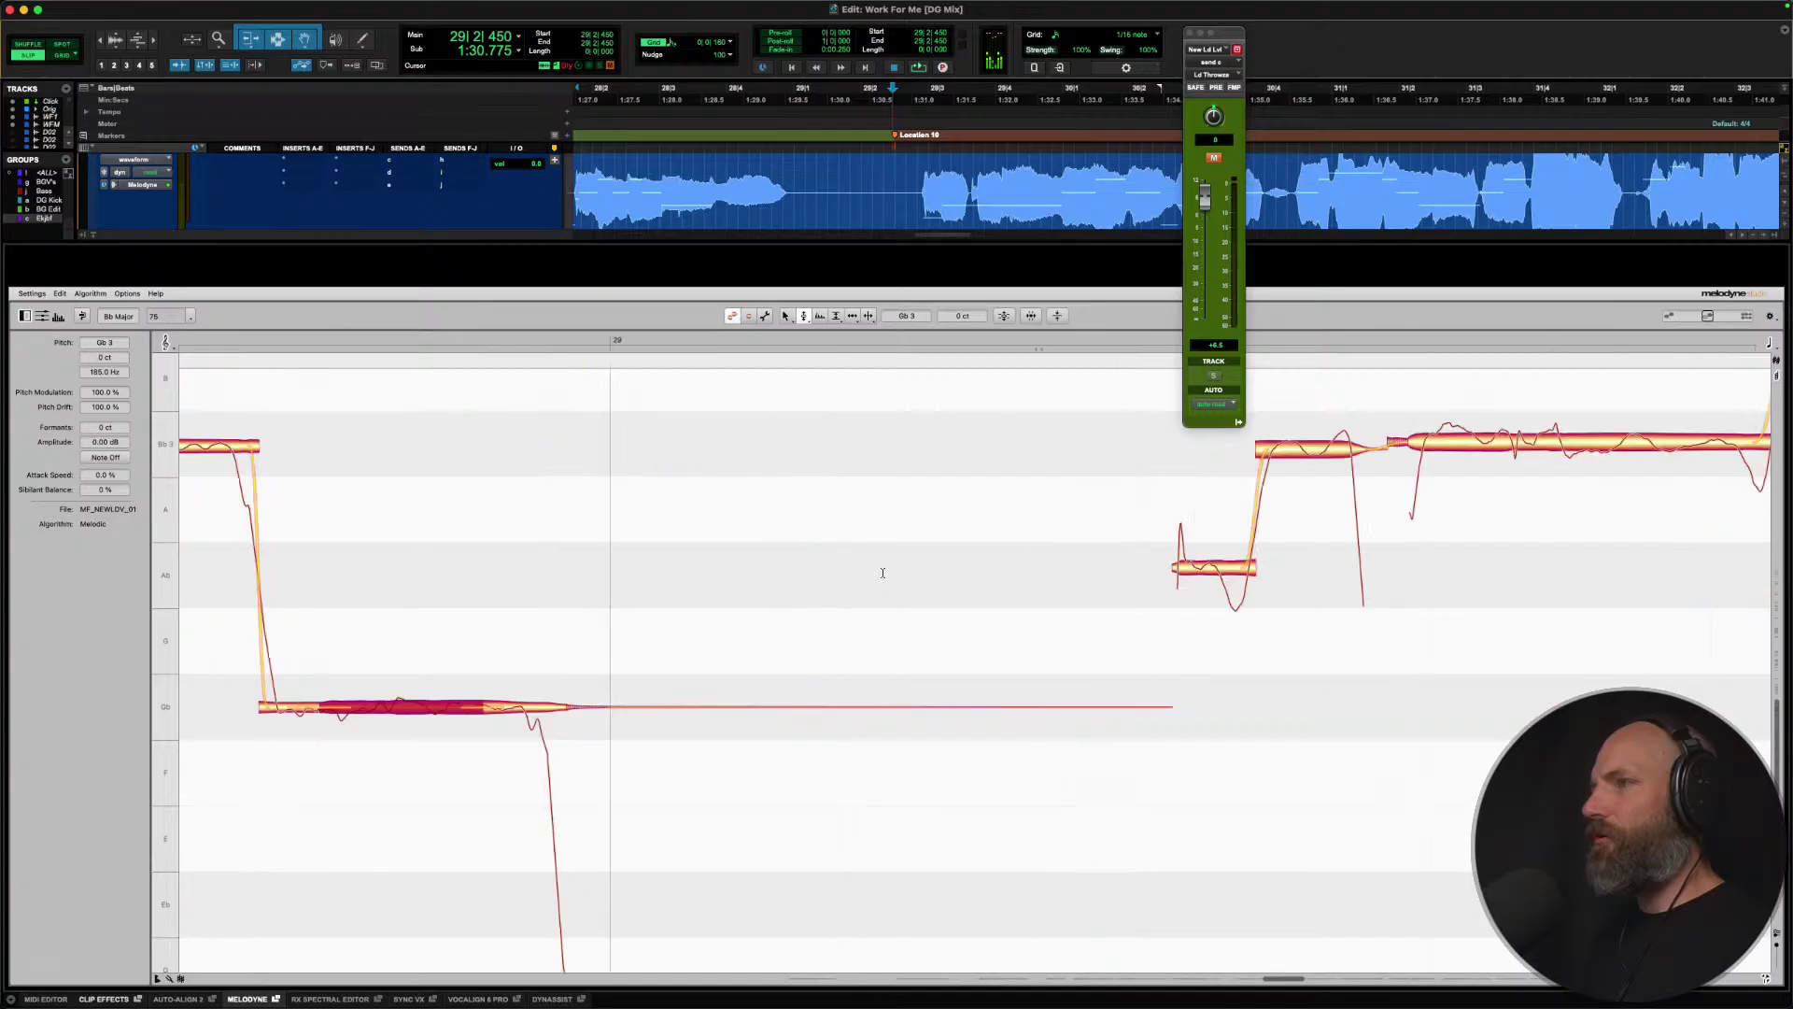
scroll(885, 571, right, 3)
scroll(885, 571, up, 5)
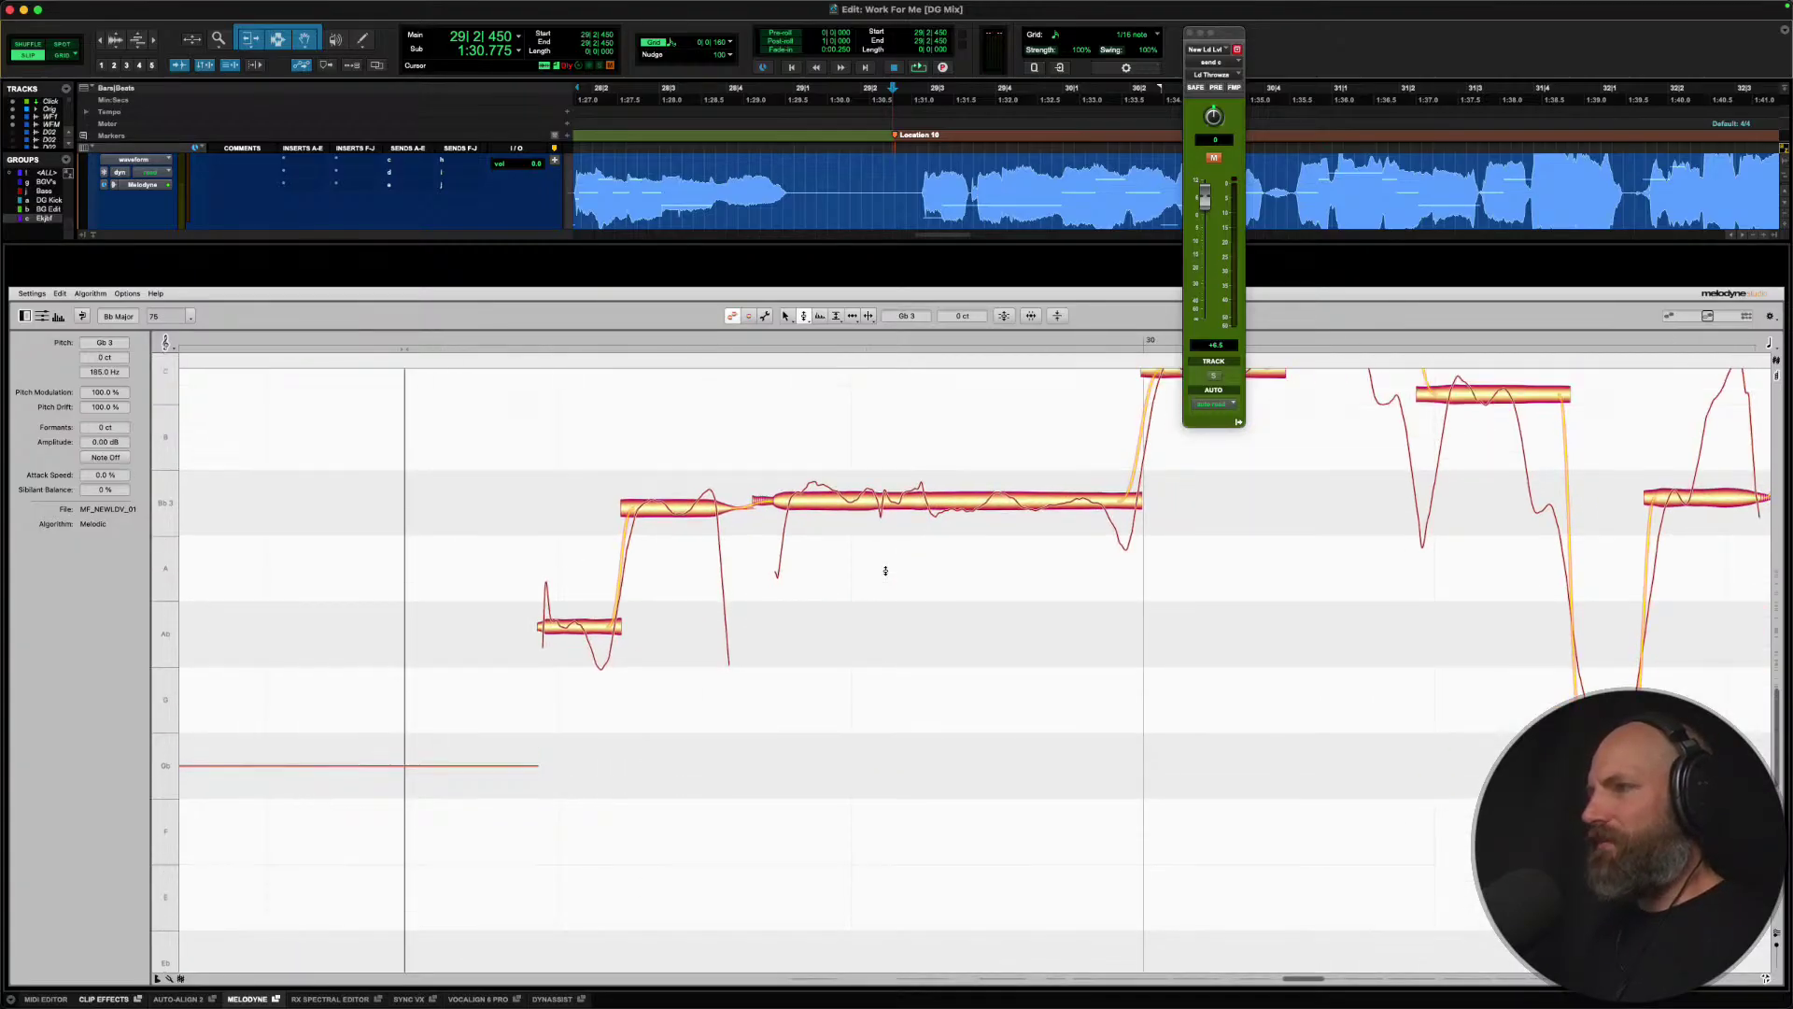
key(space)
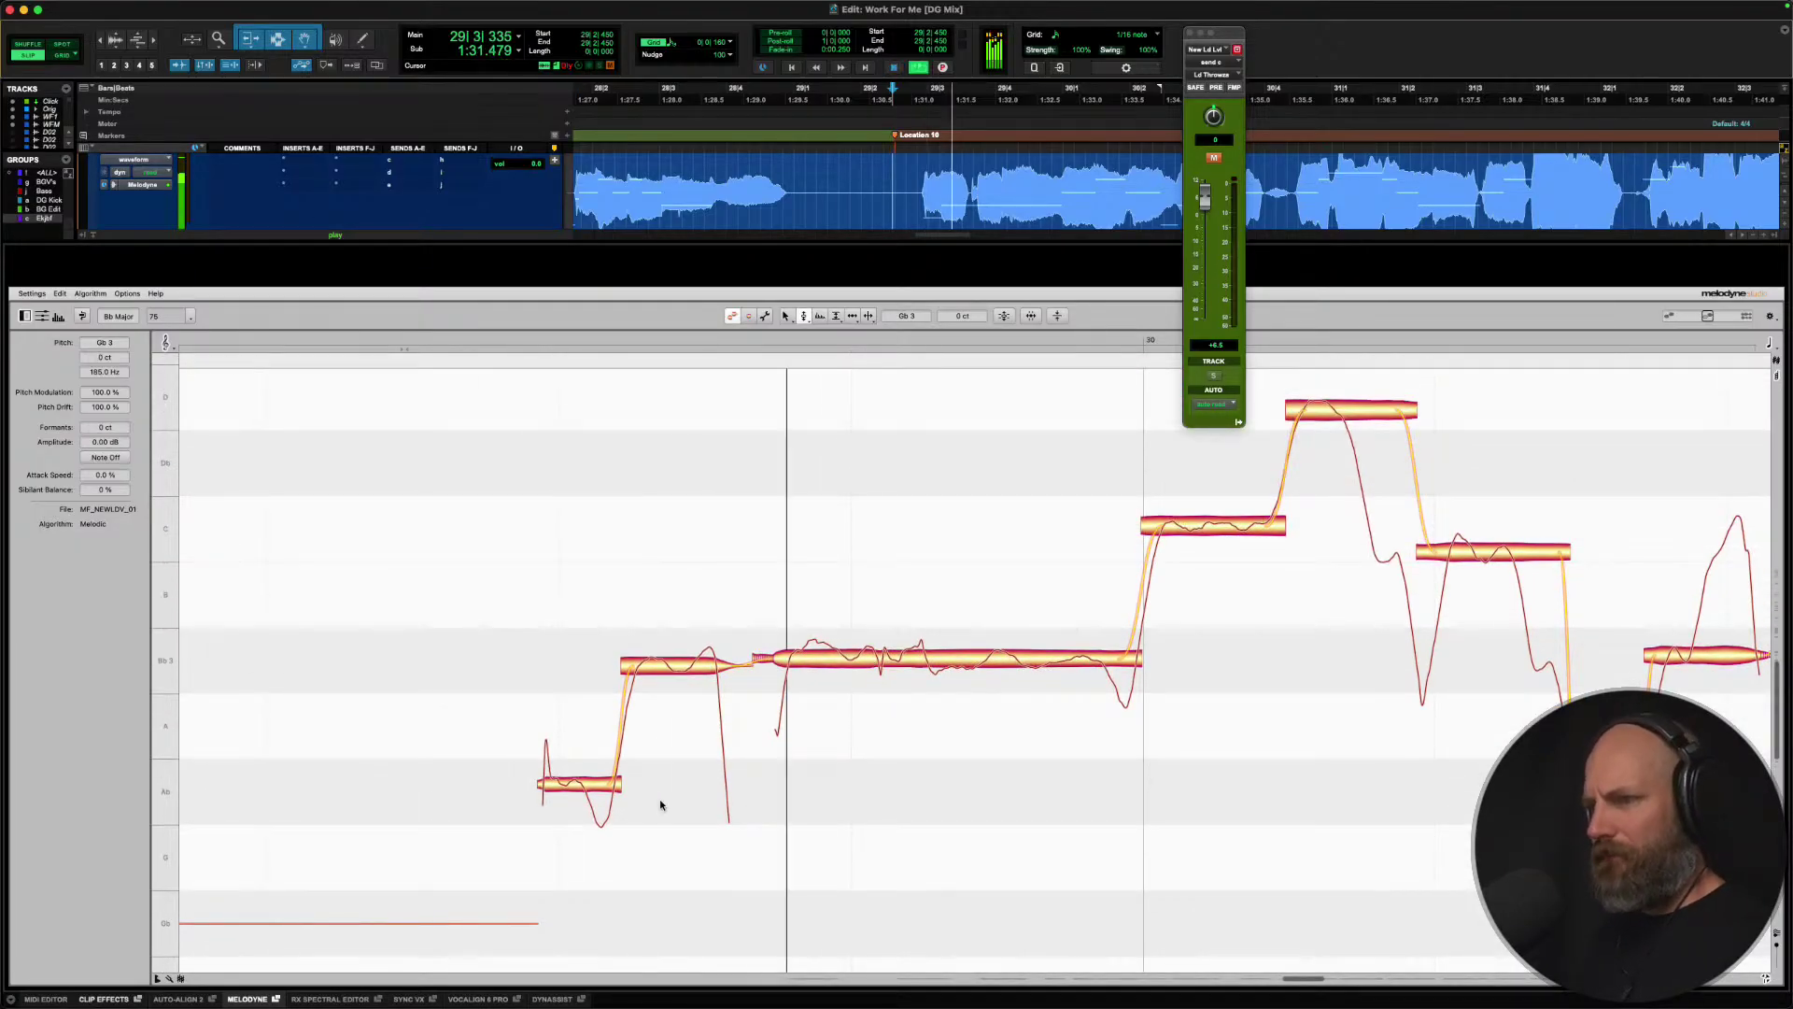
key(space)
Select the phrase's opening Ab3 and Bb3 notes and shift their starts slightly later with the Time tool.
drag(564, 837, 815, 653)
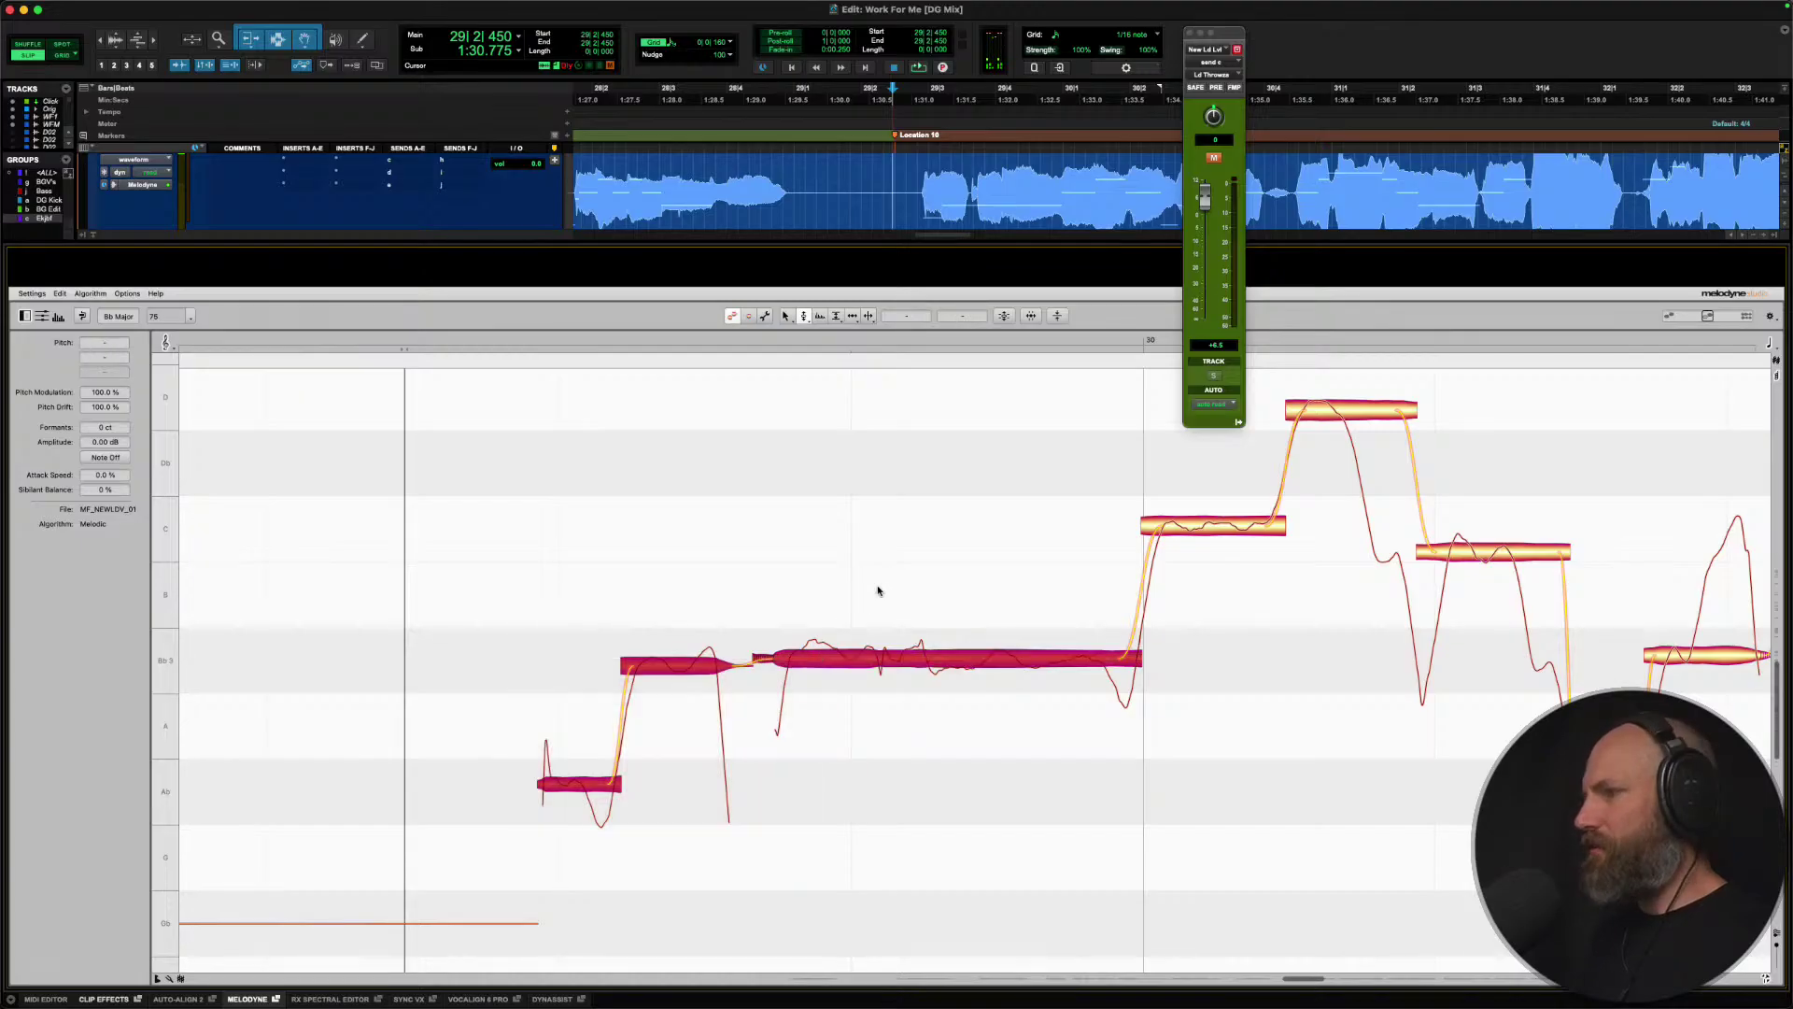
right_click(866, 657)
click(909, 672)
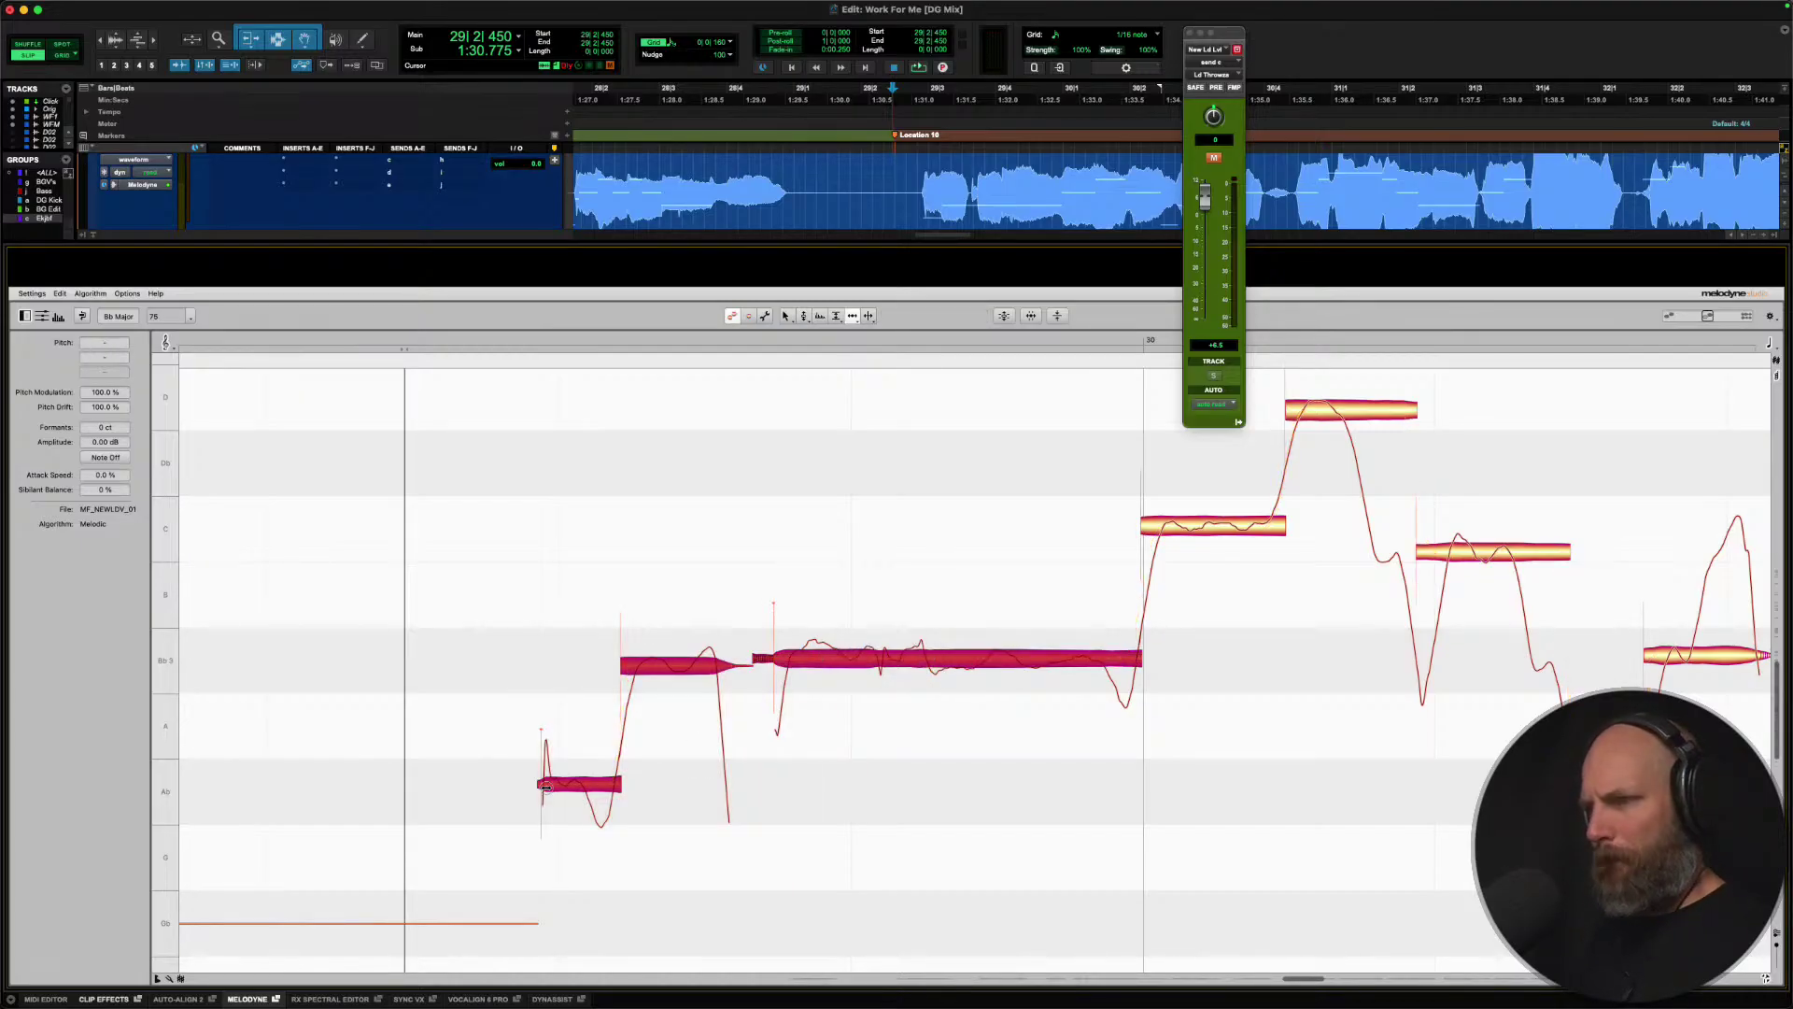
drag(546, 787, 568, 791)
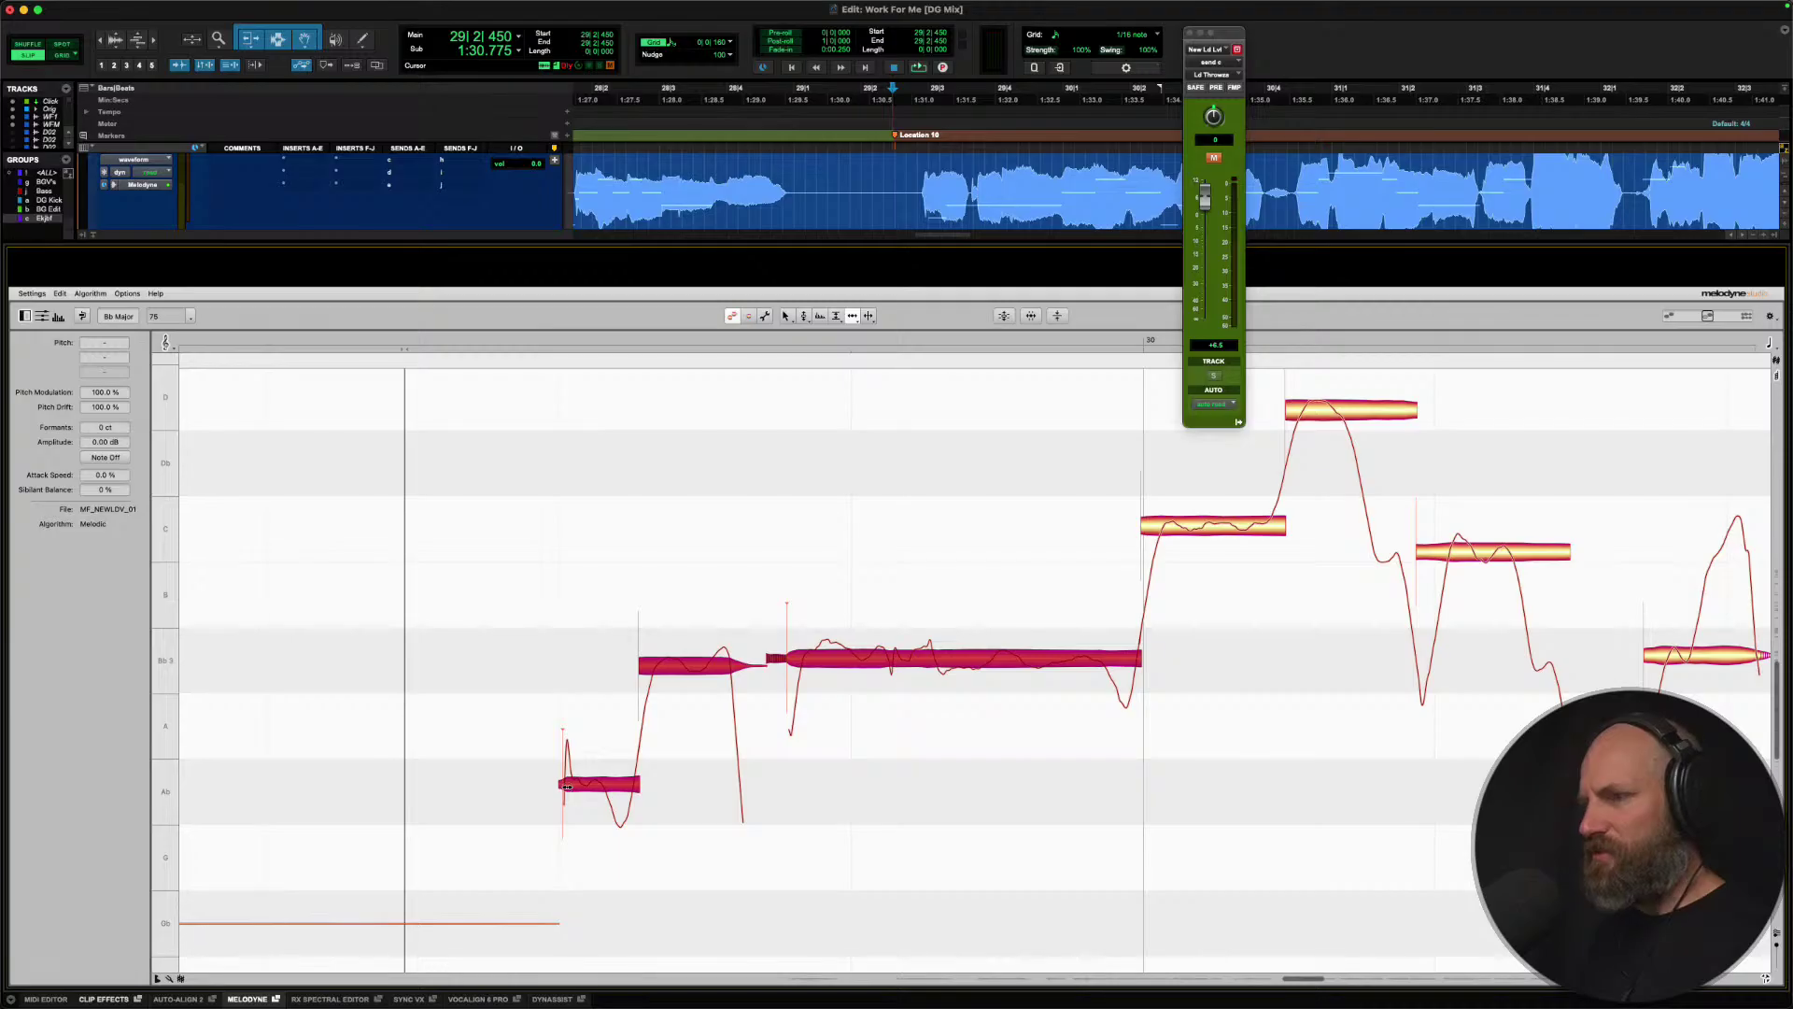
Shift the starts of the selected Ab3 and Bb3 notes slightly earlier with the Time tool, and replay the phrase from 29|2|160.
key(space)
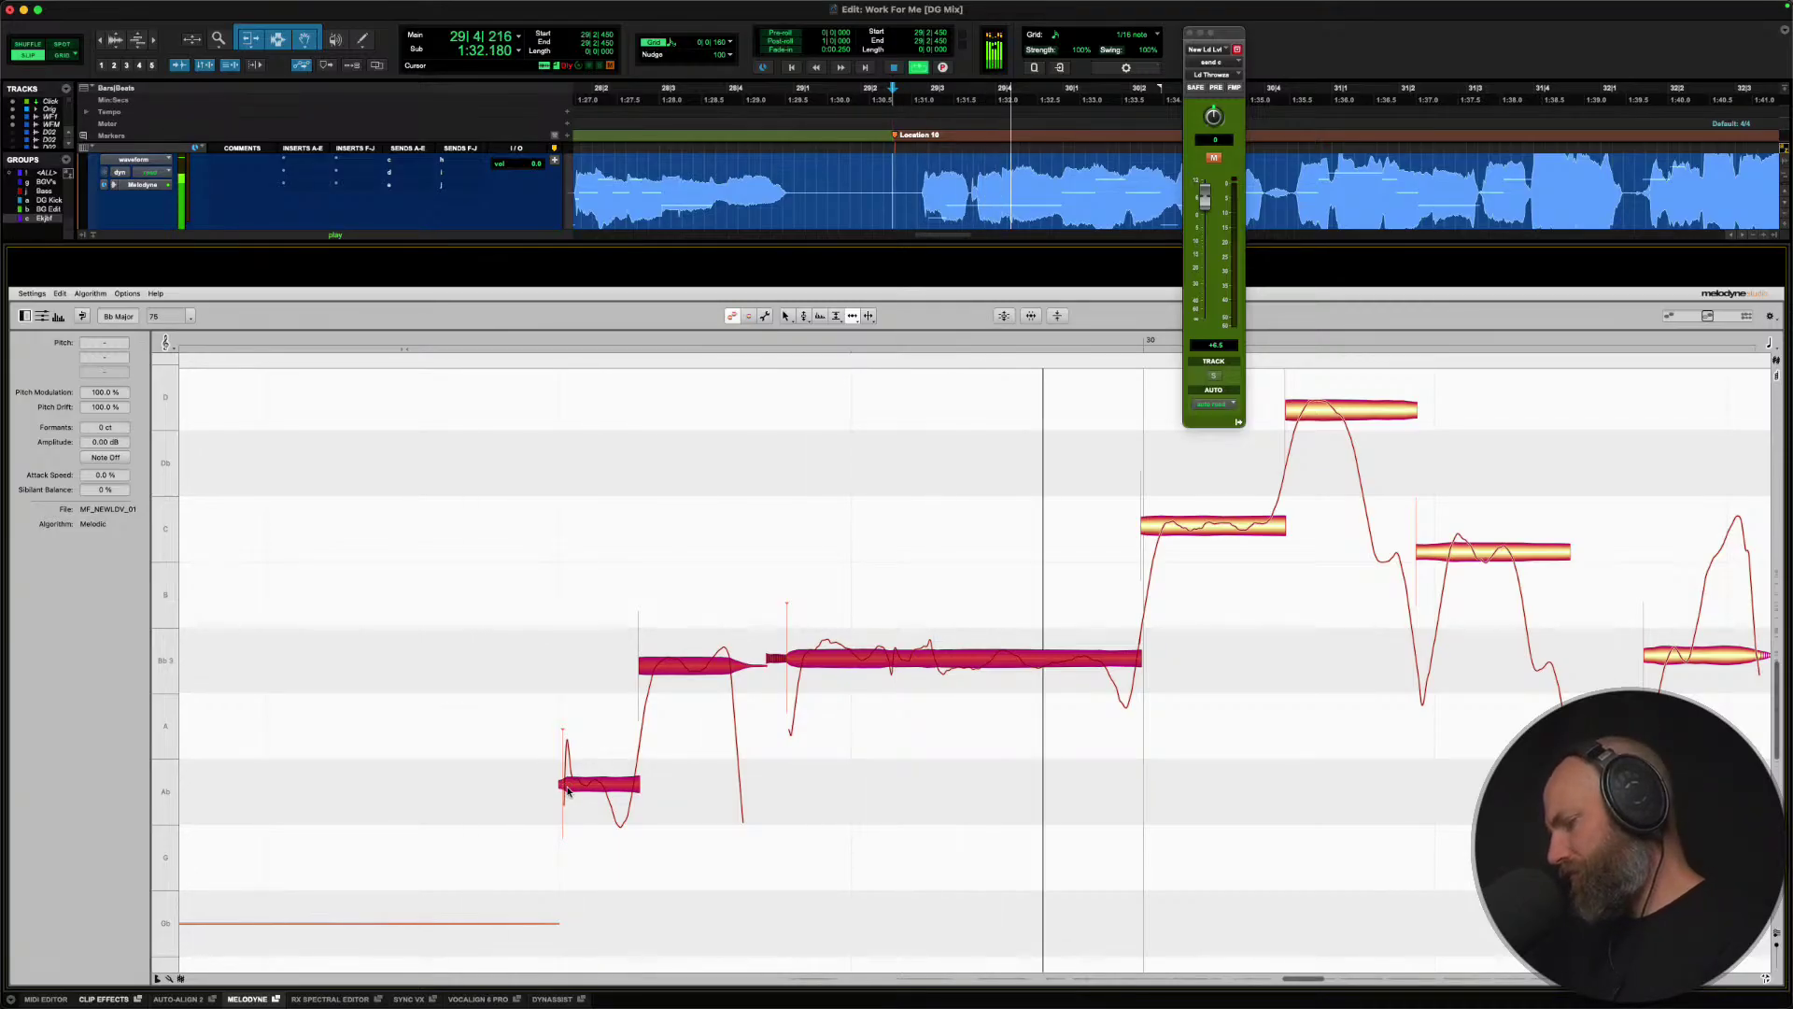
key(space)
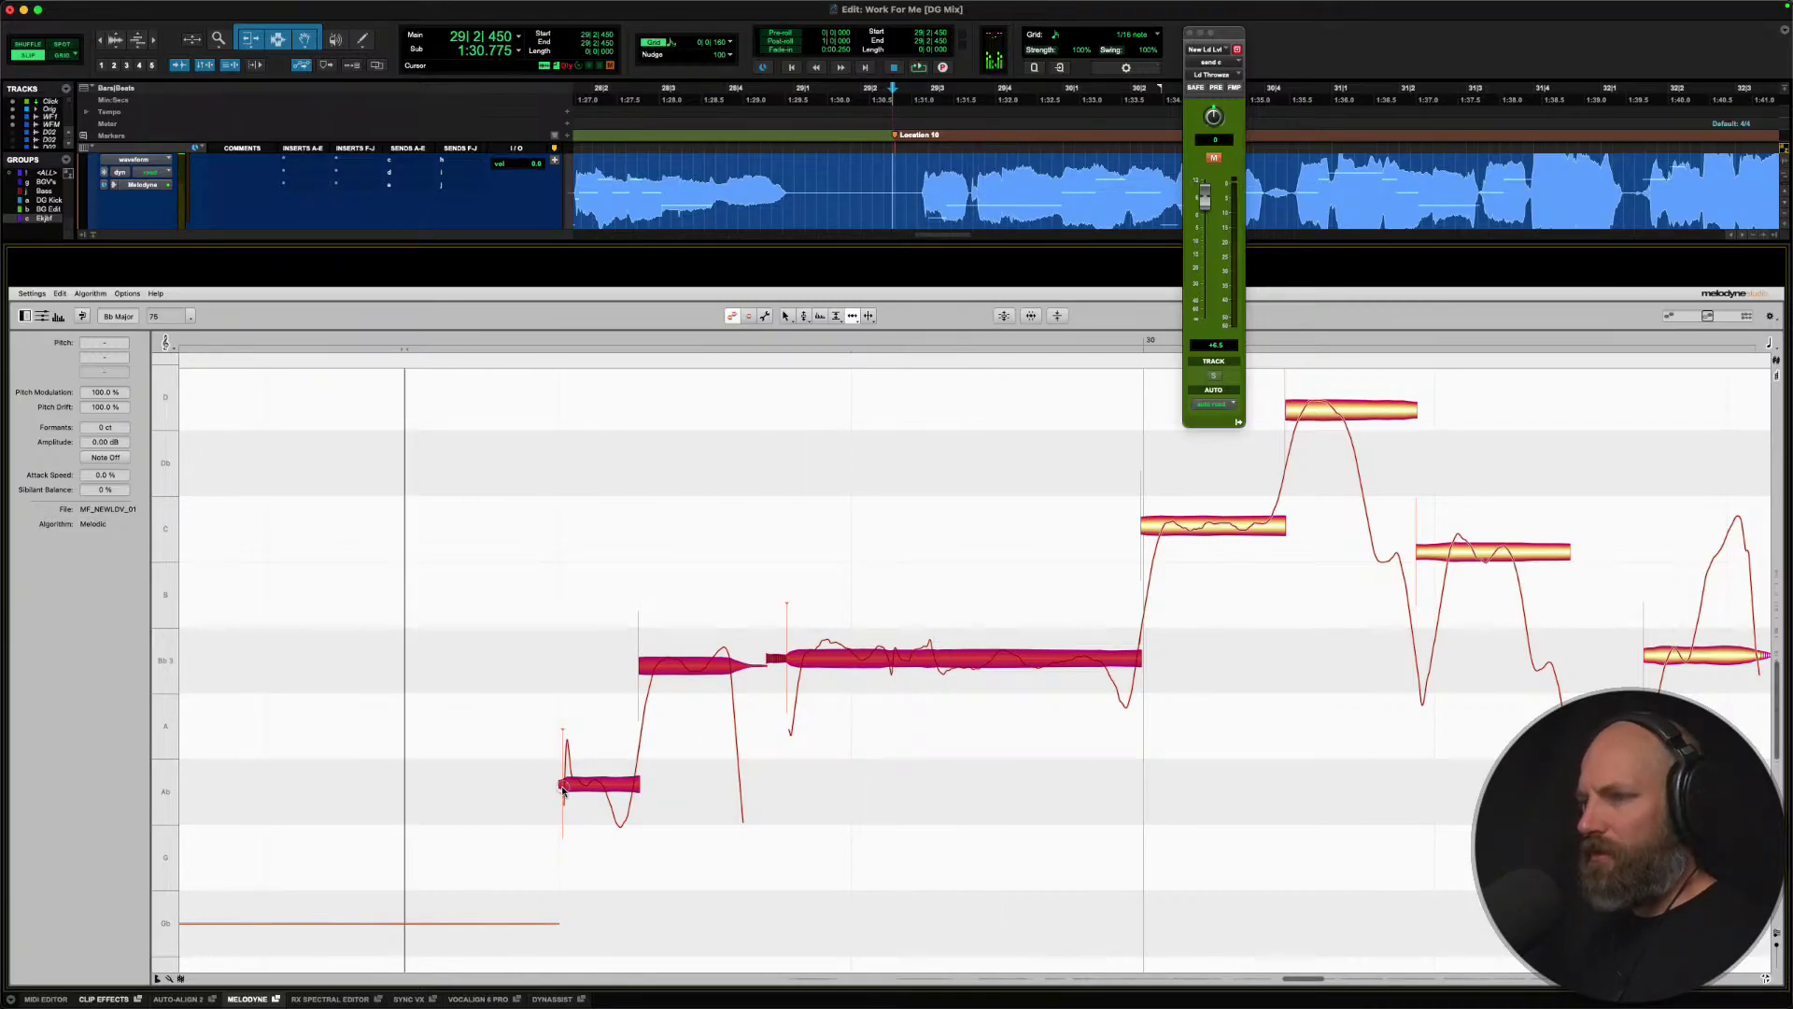
drag(562, 789, 551, 786)
key(space)
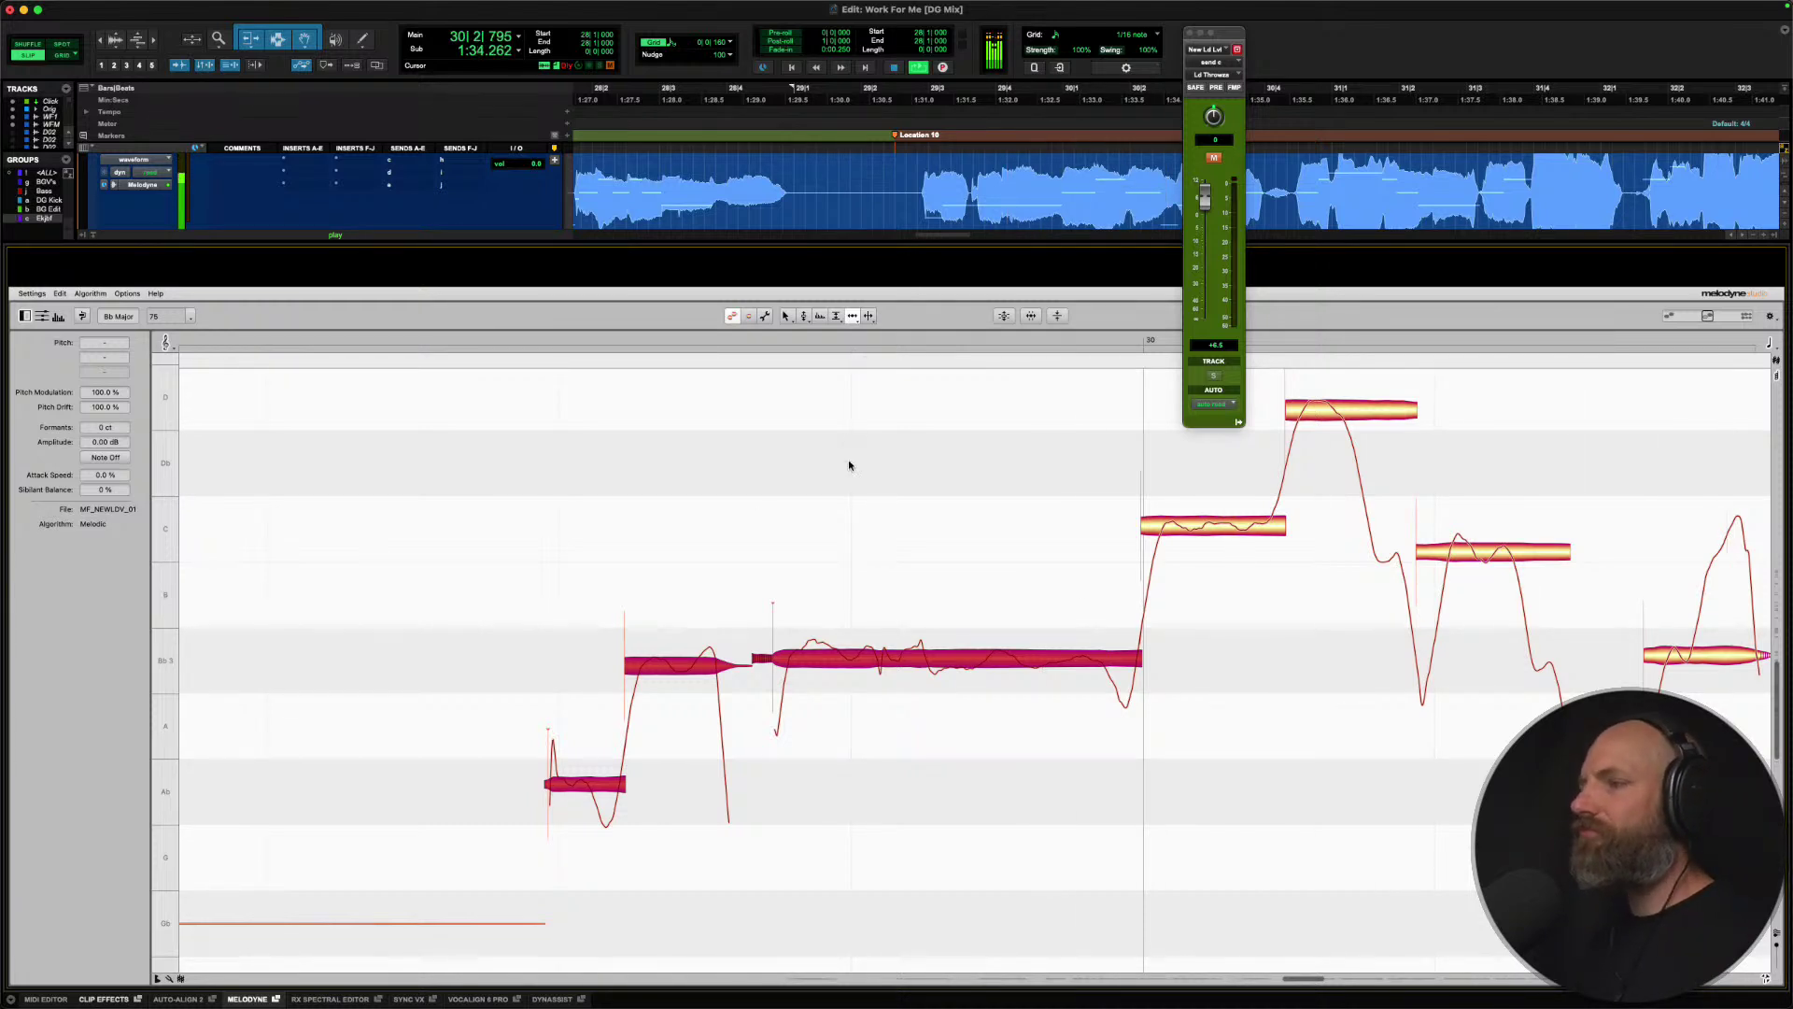
key(space)
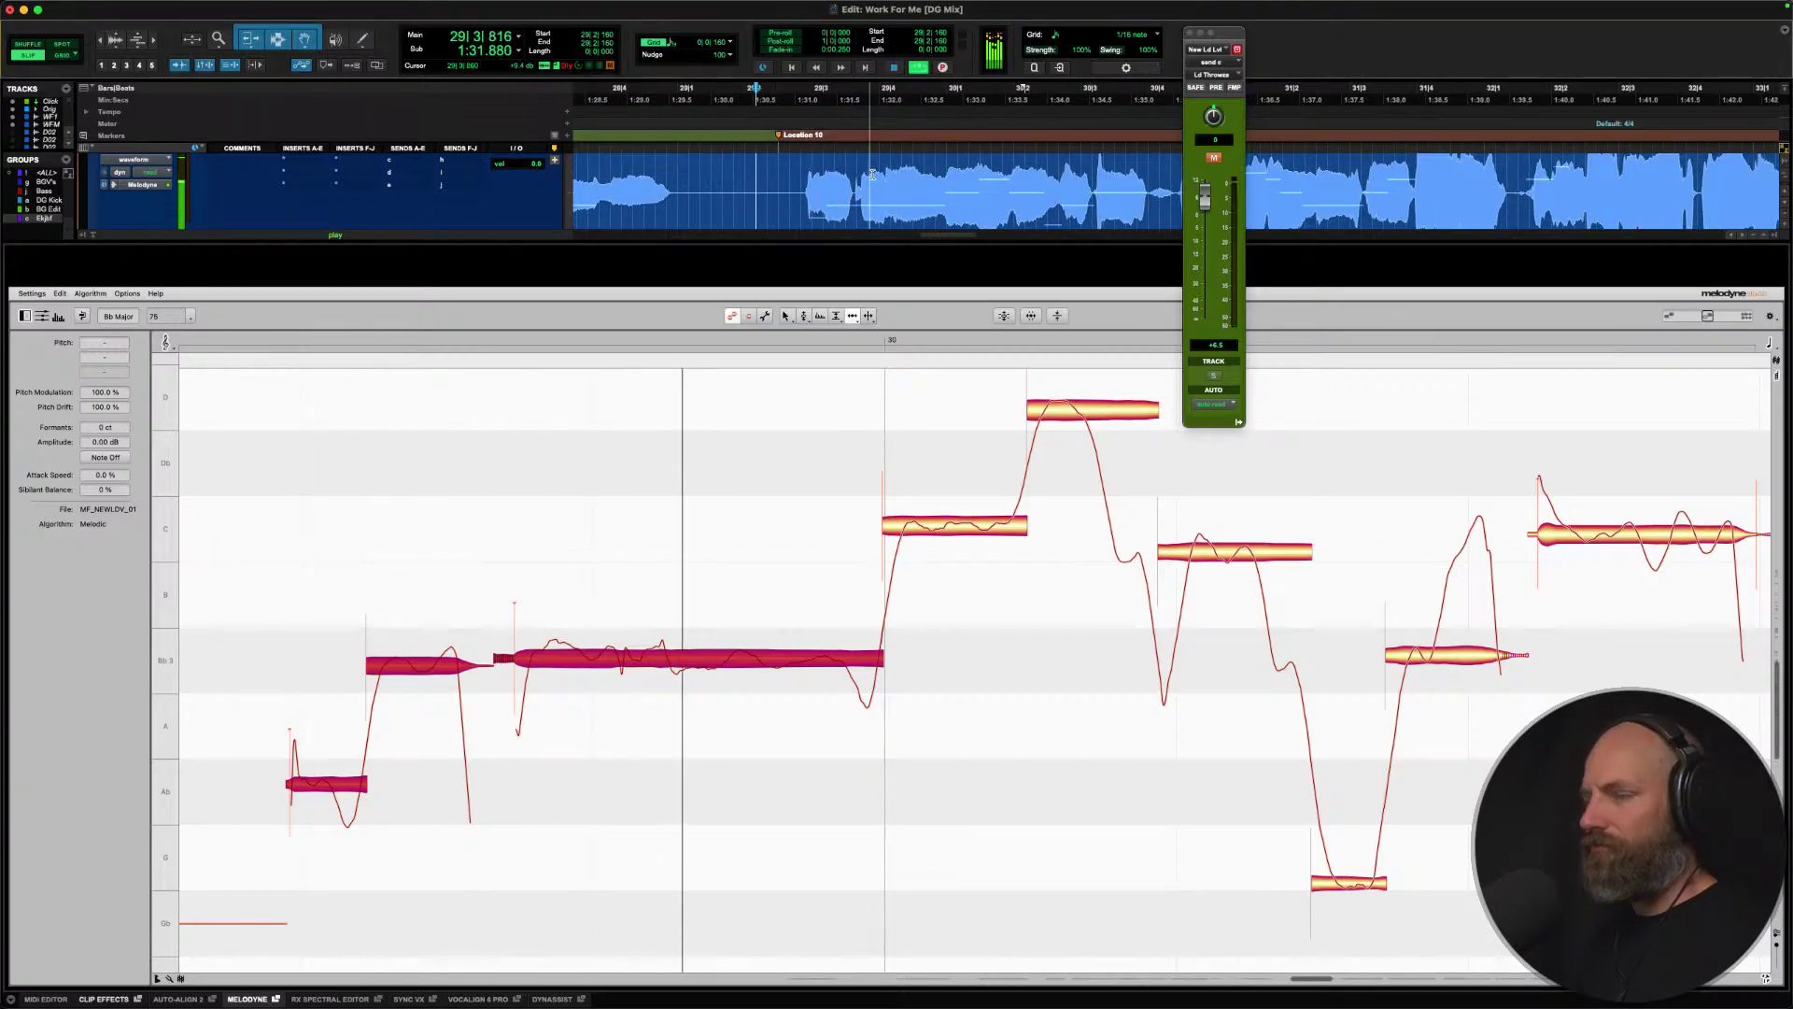
key(space)
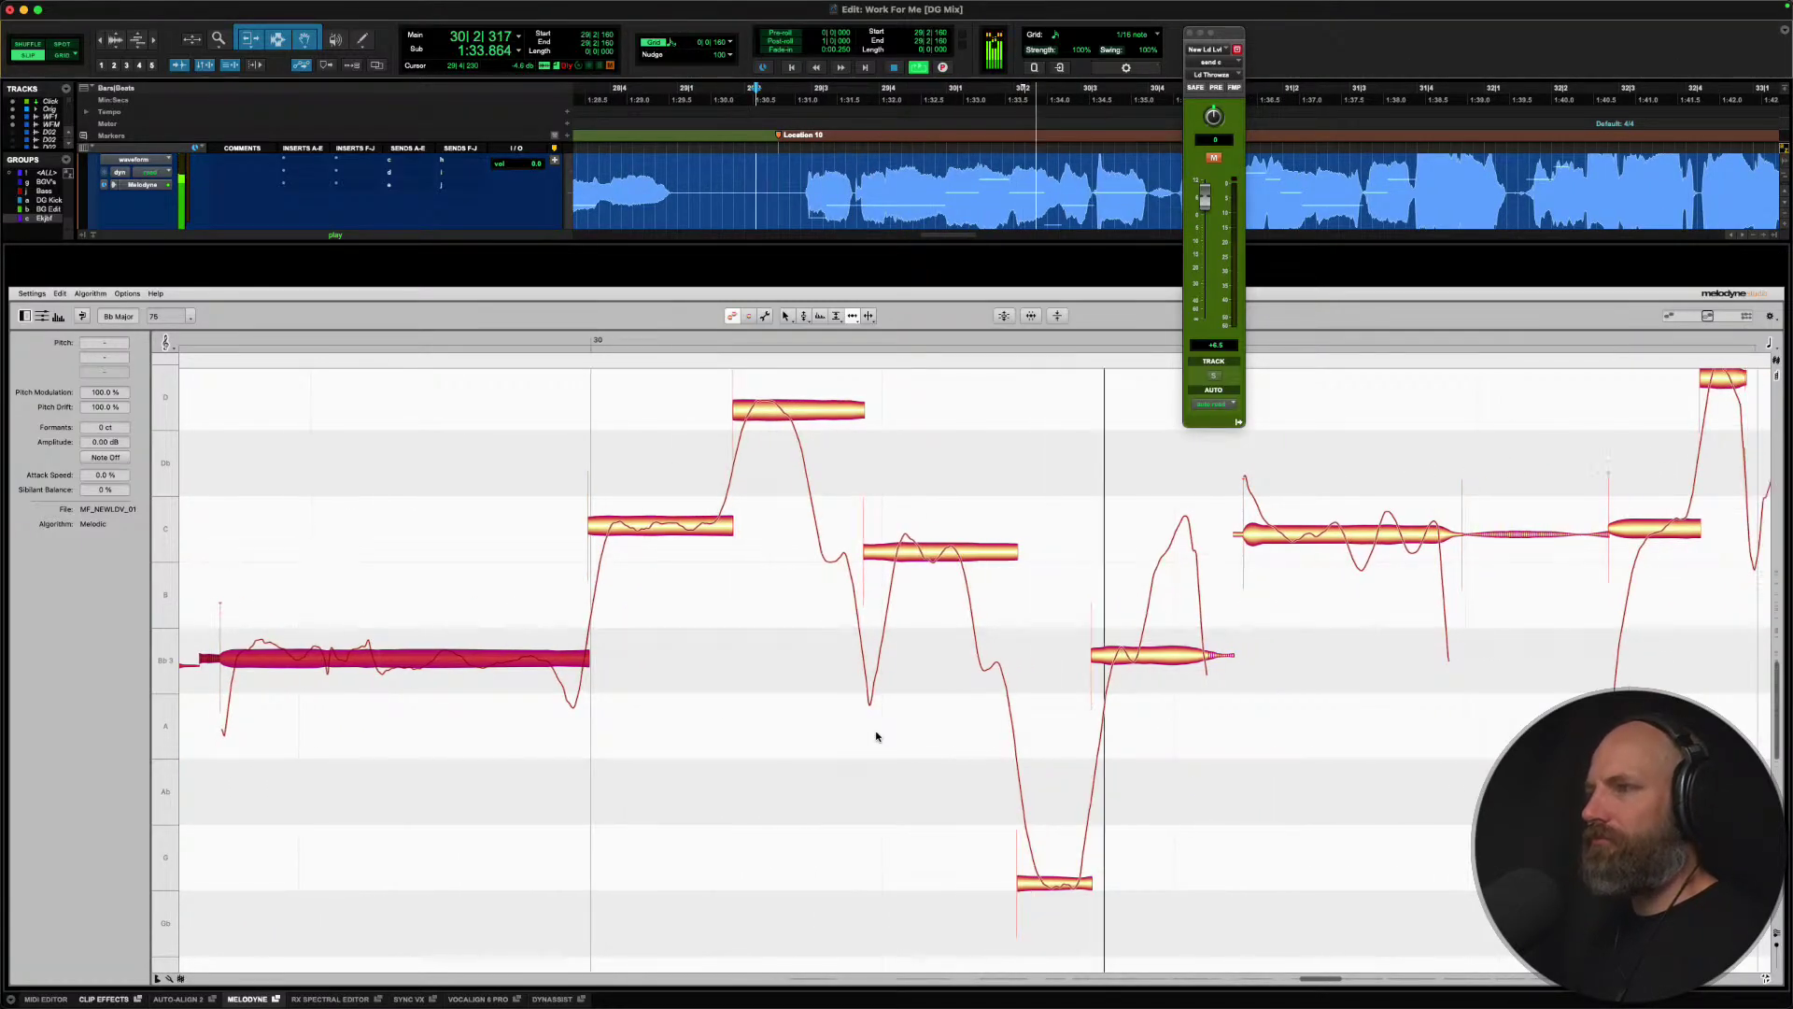
Center the high D4 note and the C4-area notes on either side of it at 0 ct with the Pitch tool while auditioning.
click(795, 448)
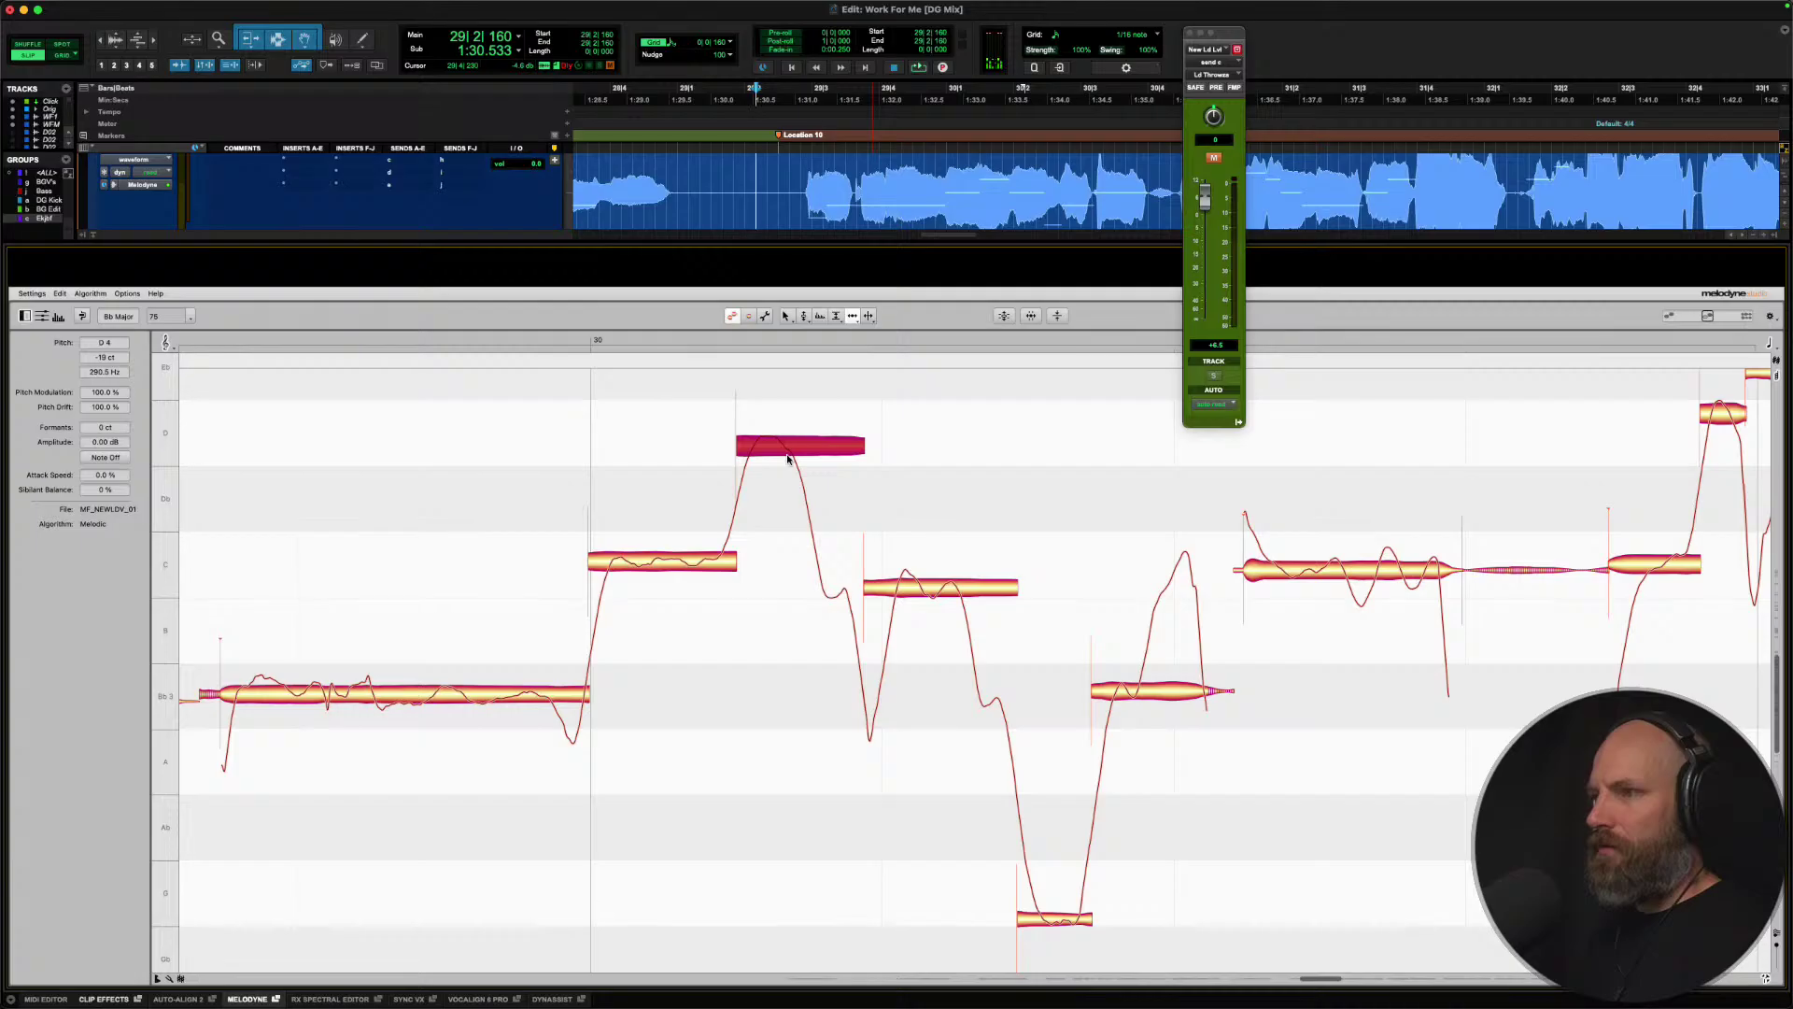
right_click(753, 454)
click(738, 454)
double_click(799, 446)
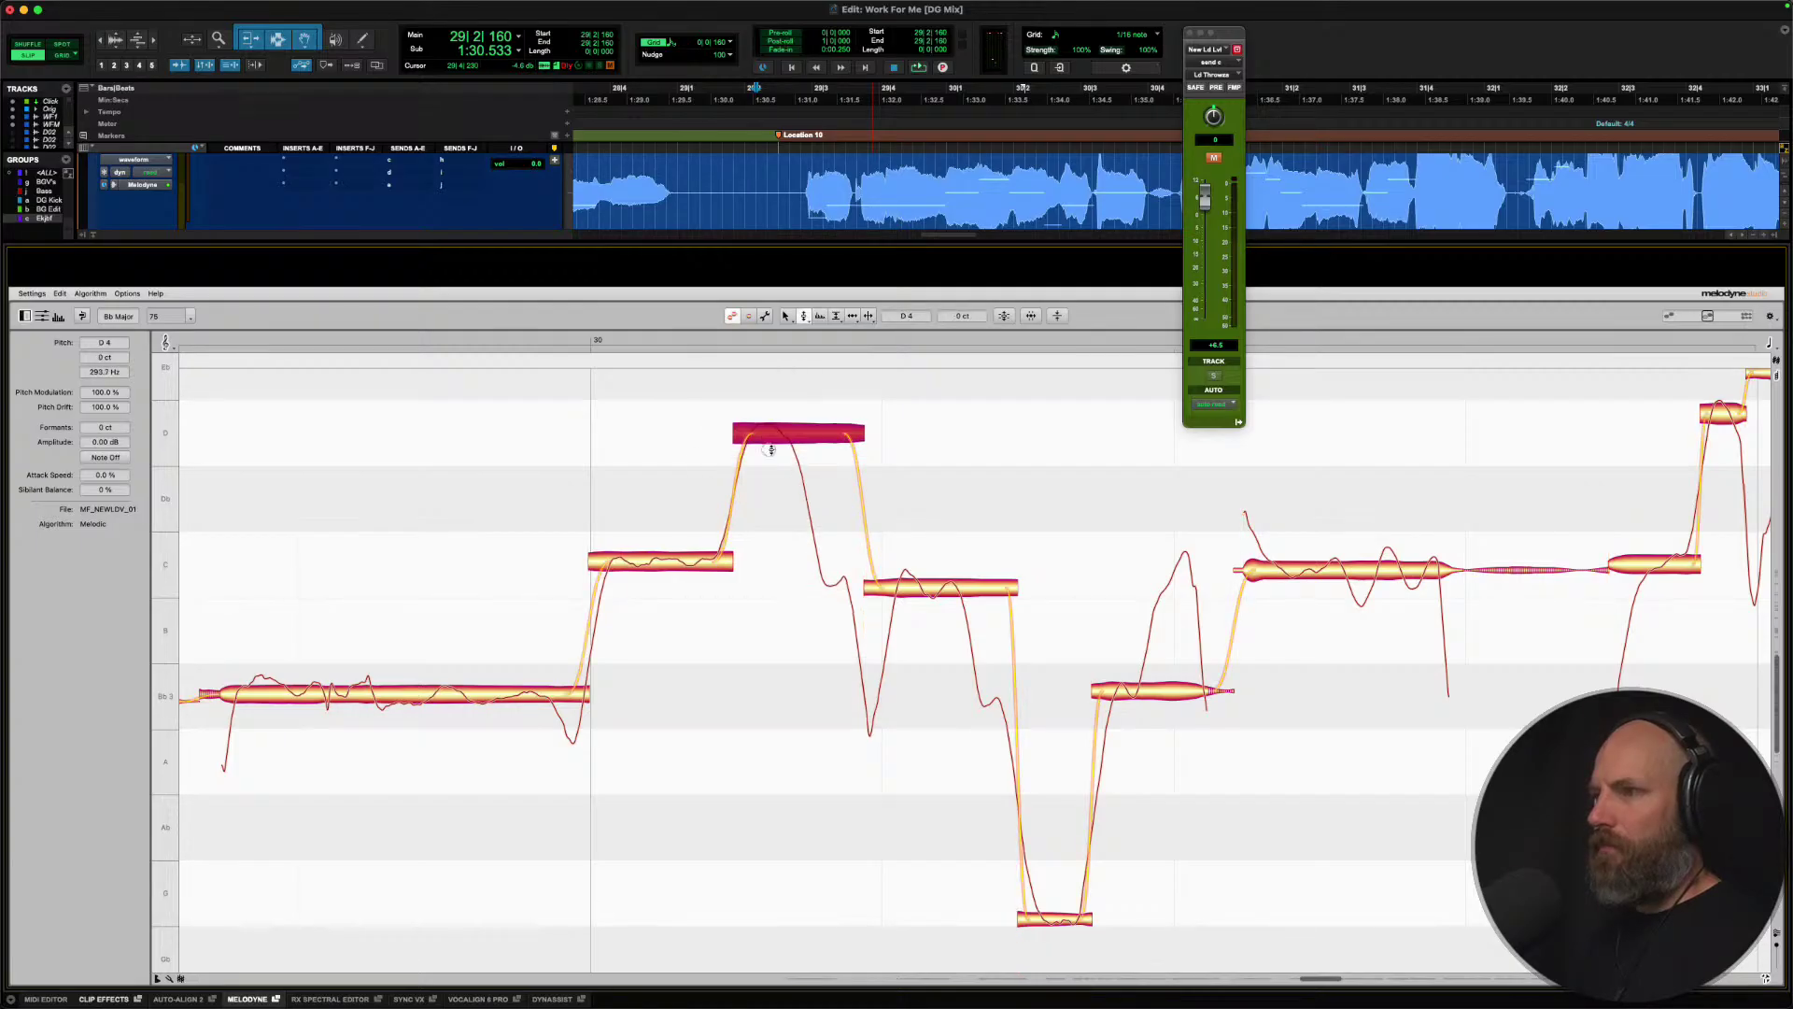
click(668, 565)
key(space)
double_click(909, 589)
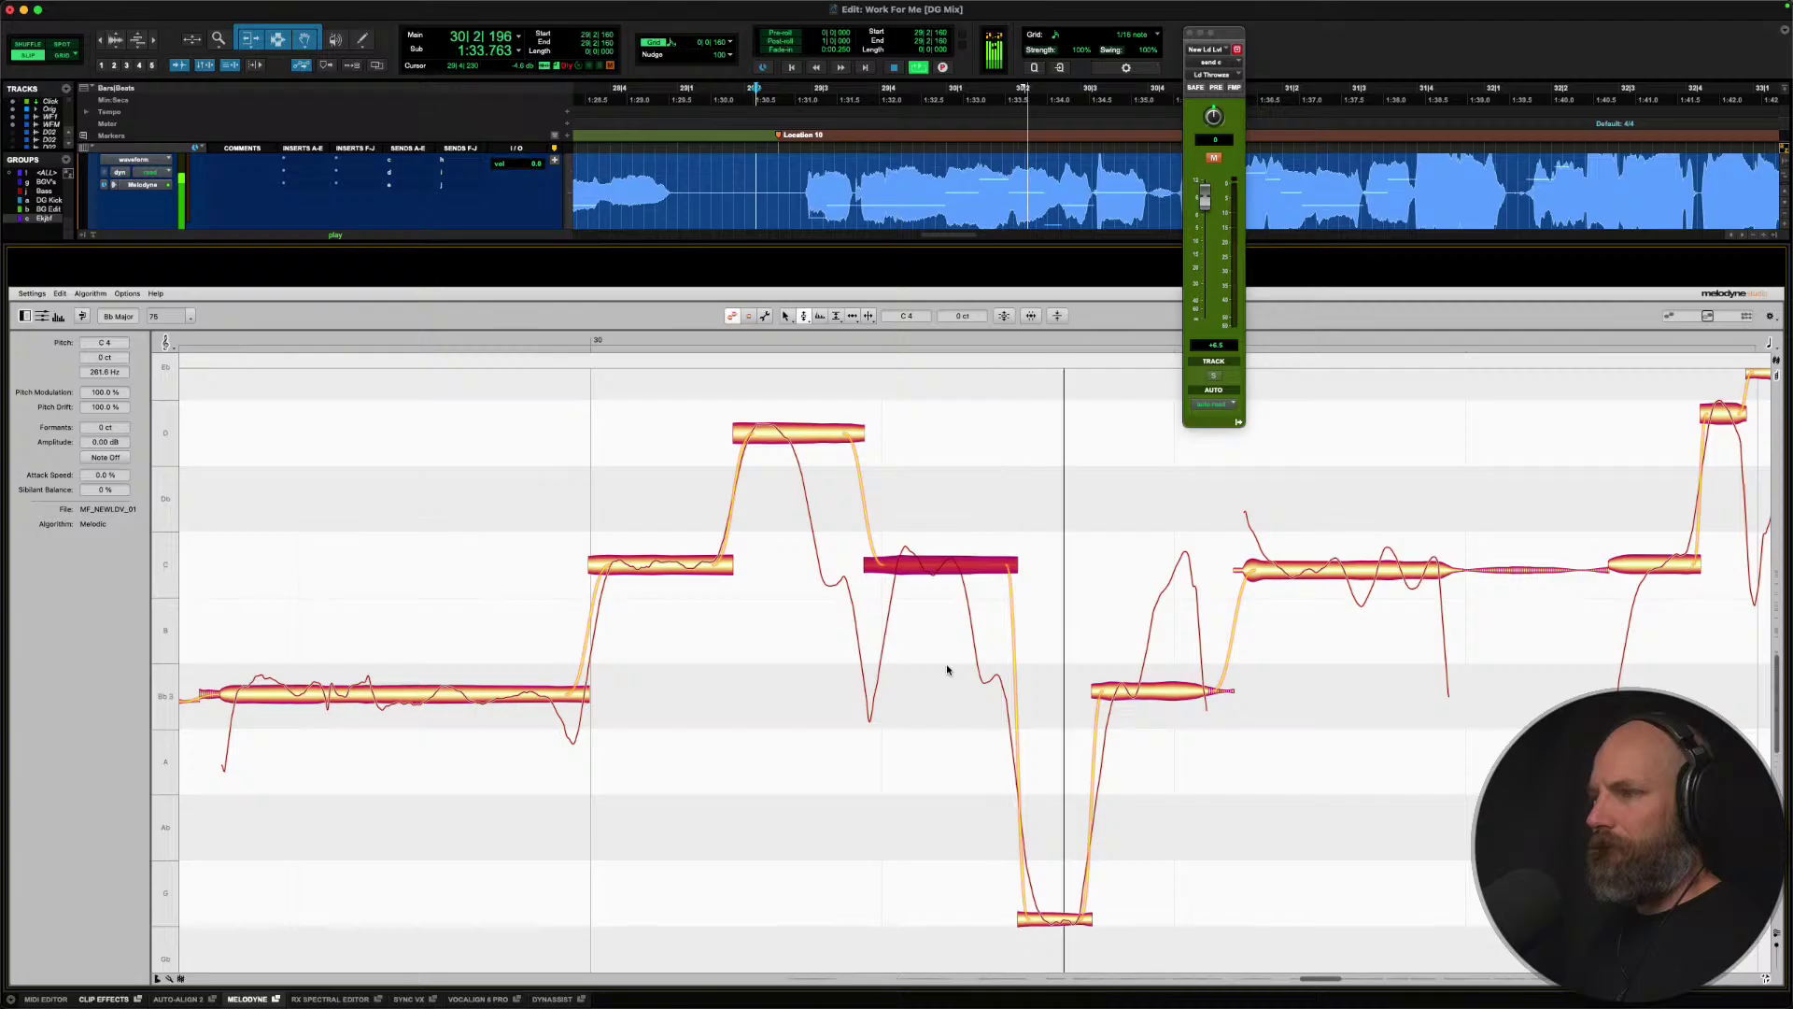
key(space)
Separate the rising start and falling tail of the C4 note after the D4, and split the Bb3 note following the G3 dip.
right_click(973, 567)
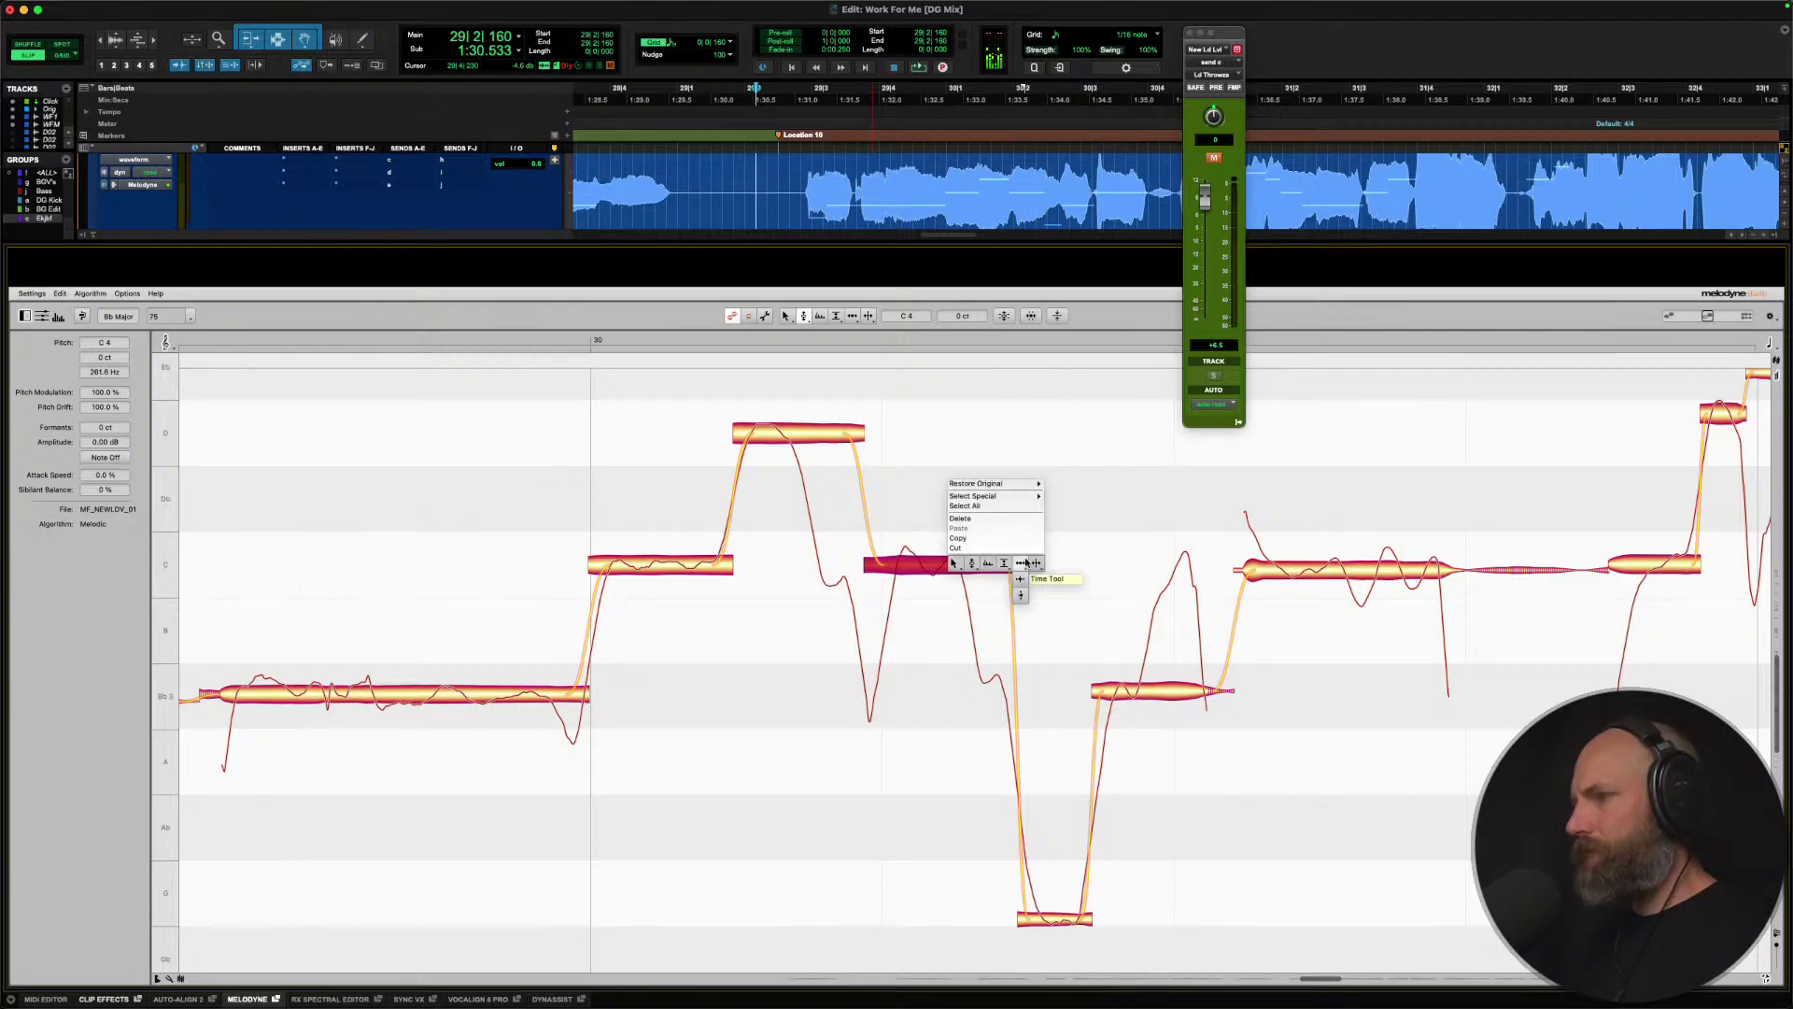
click(1031, 563)
double_click(964, 567)
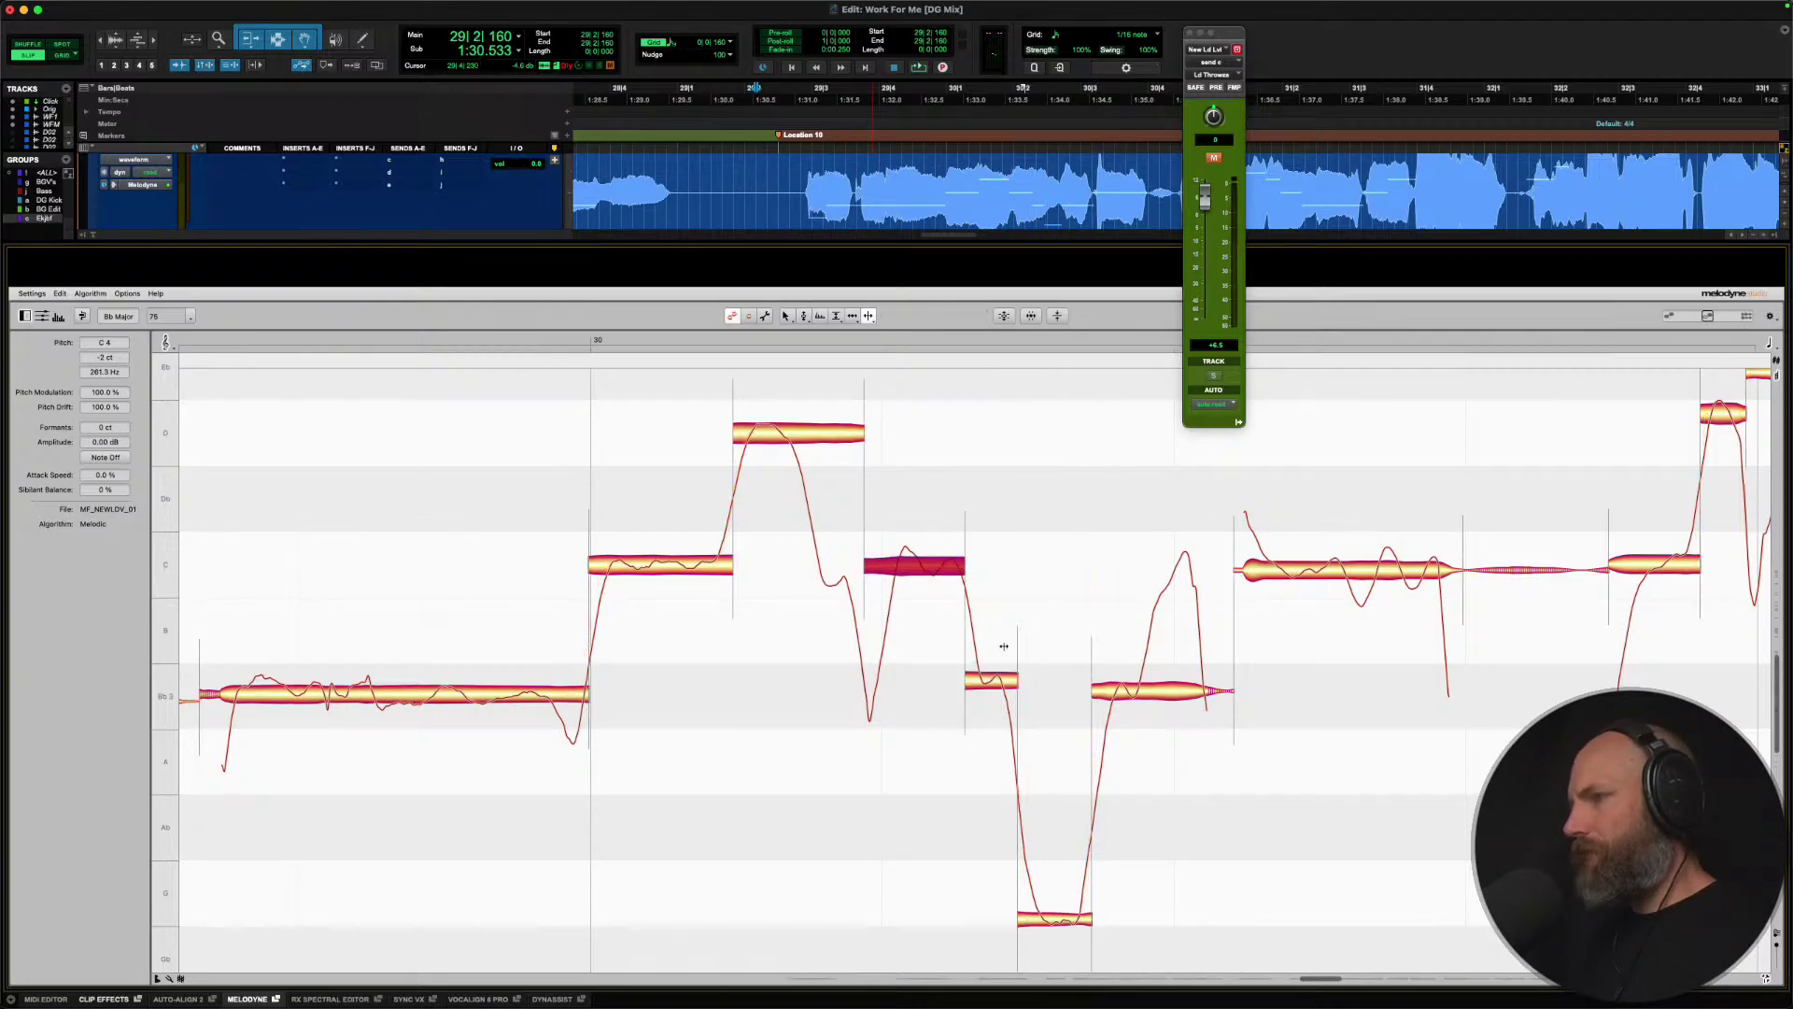
double_click(1144, 689)
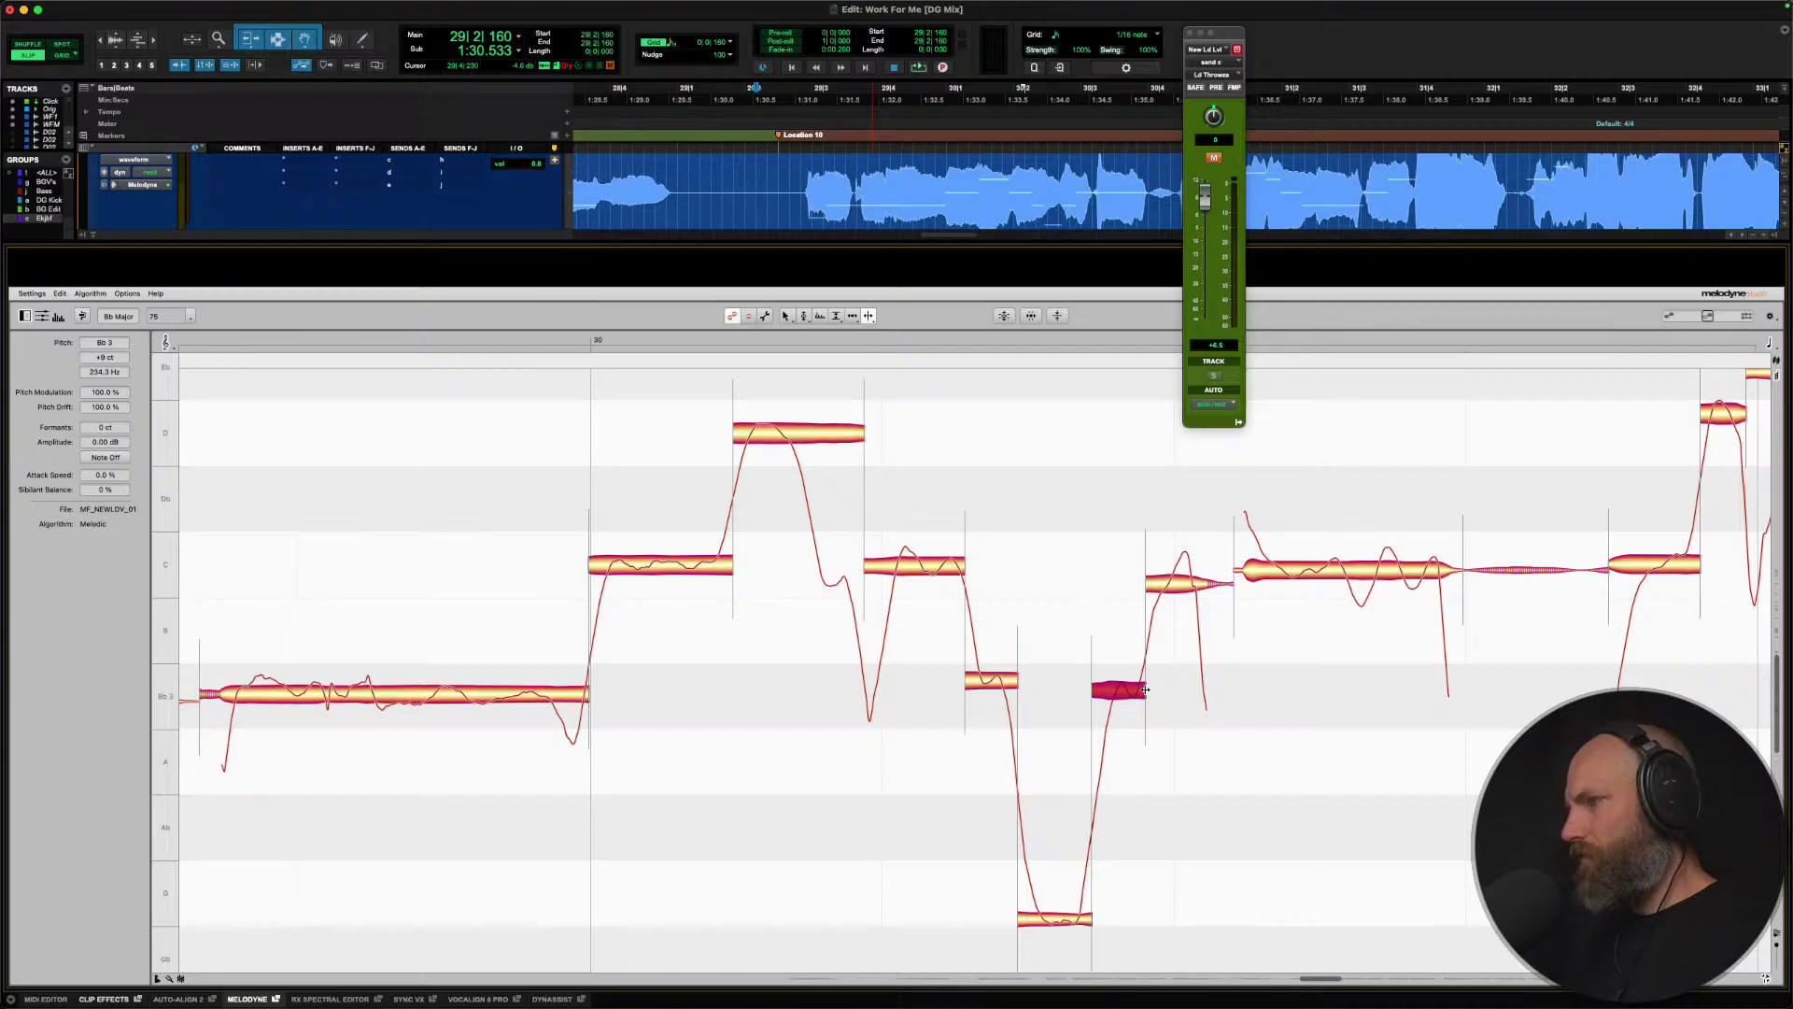
scroll(1145, 689, down, 1)
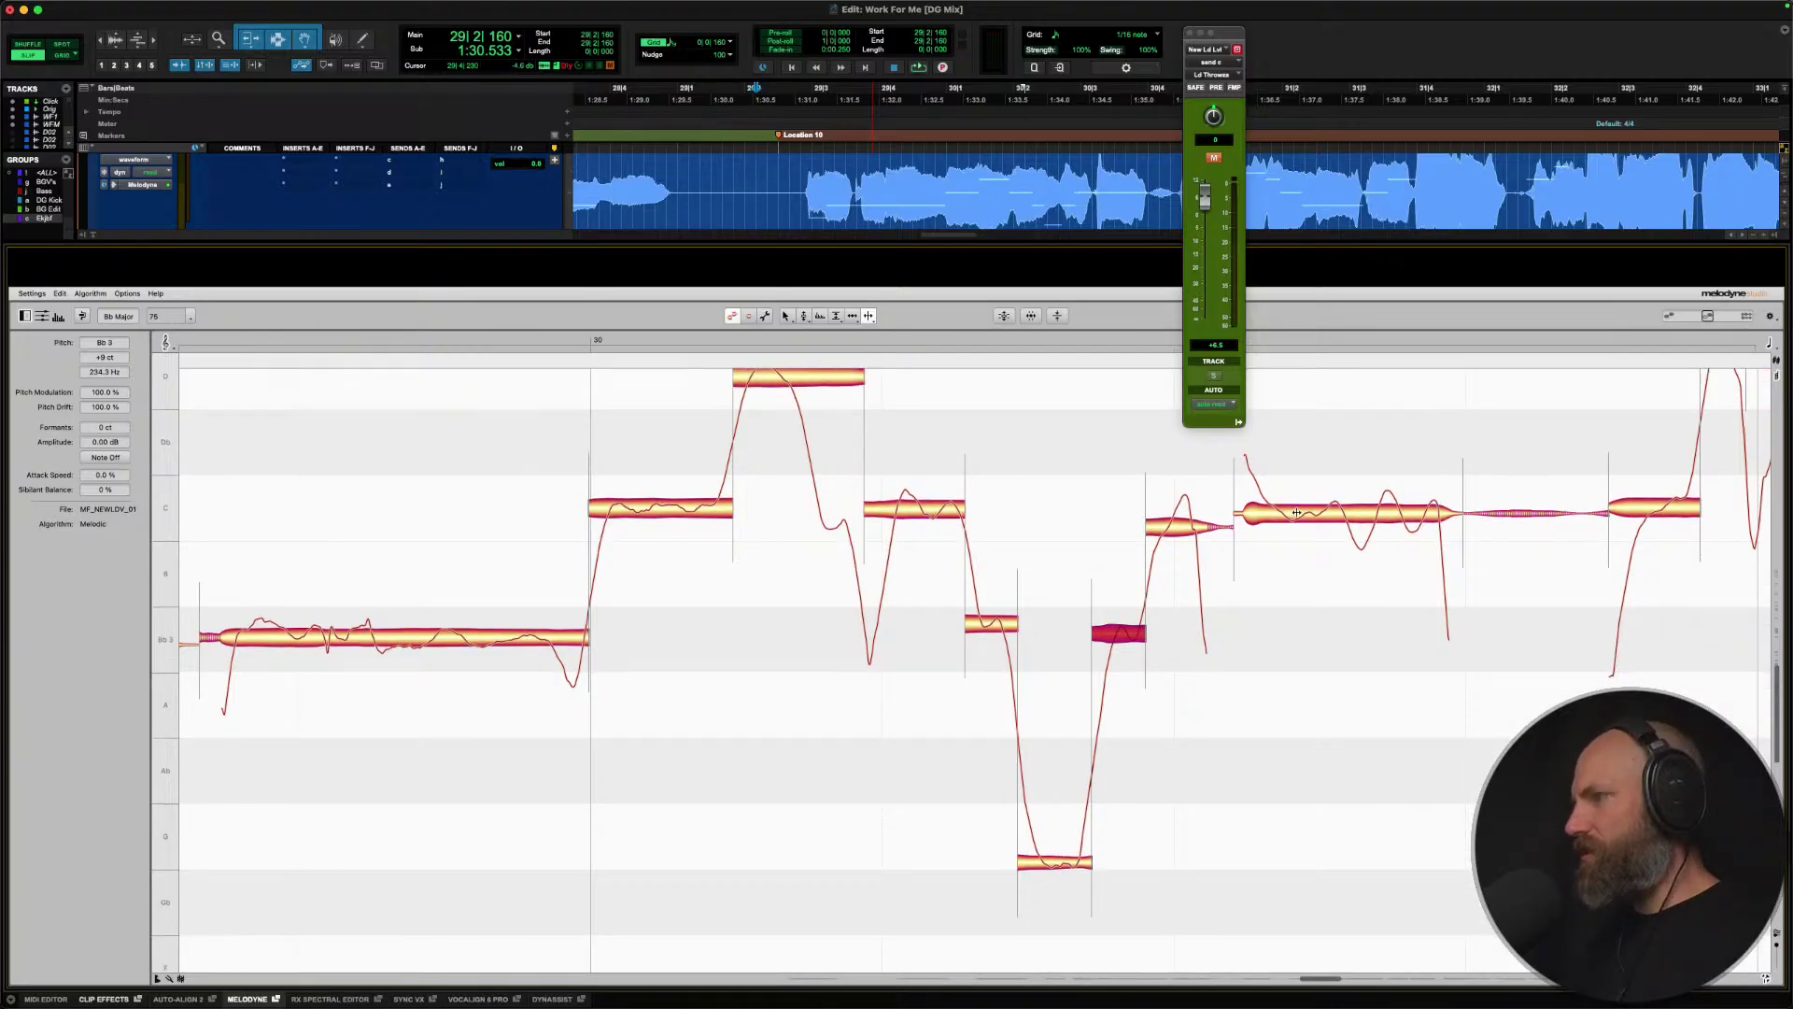
double_click(897, 515)
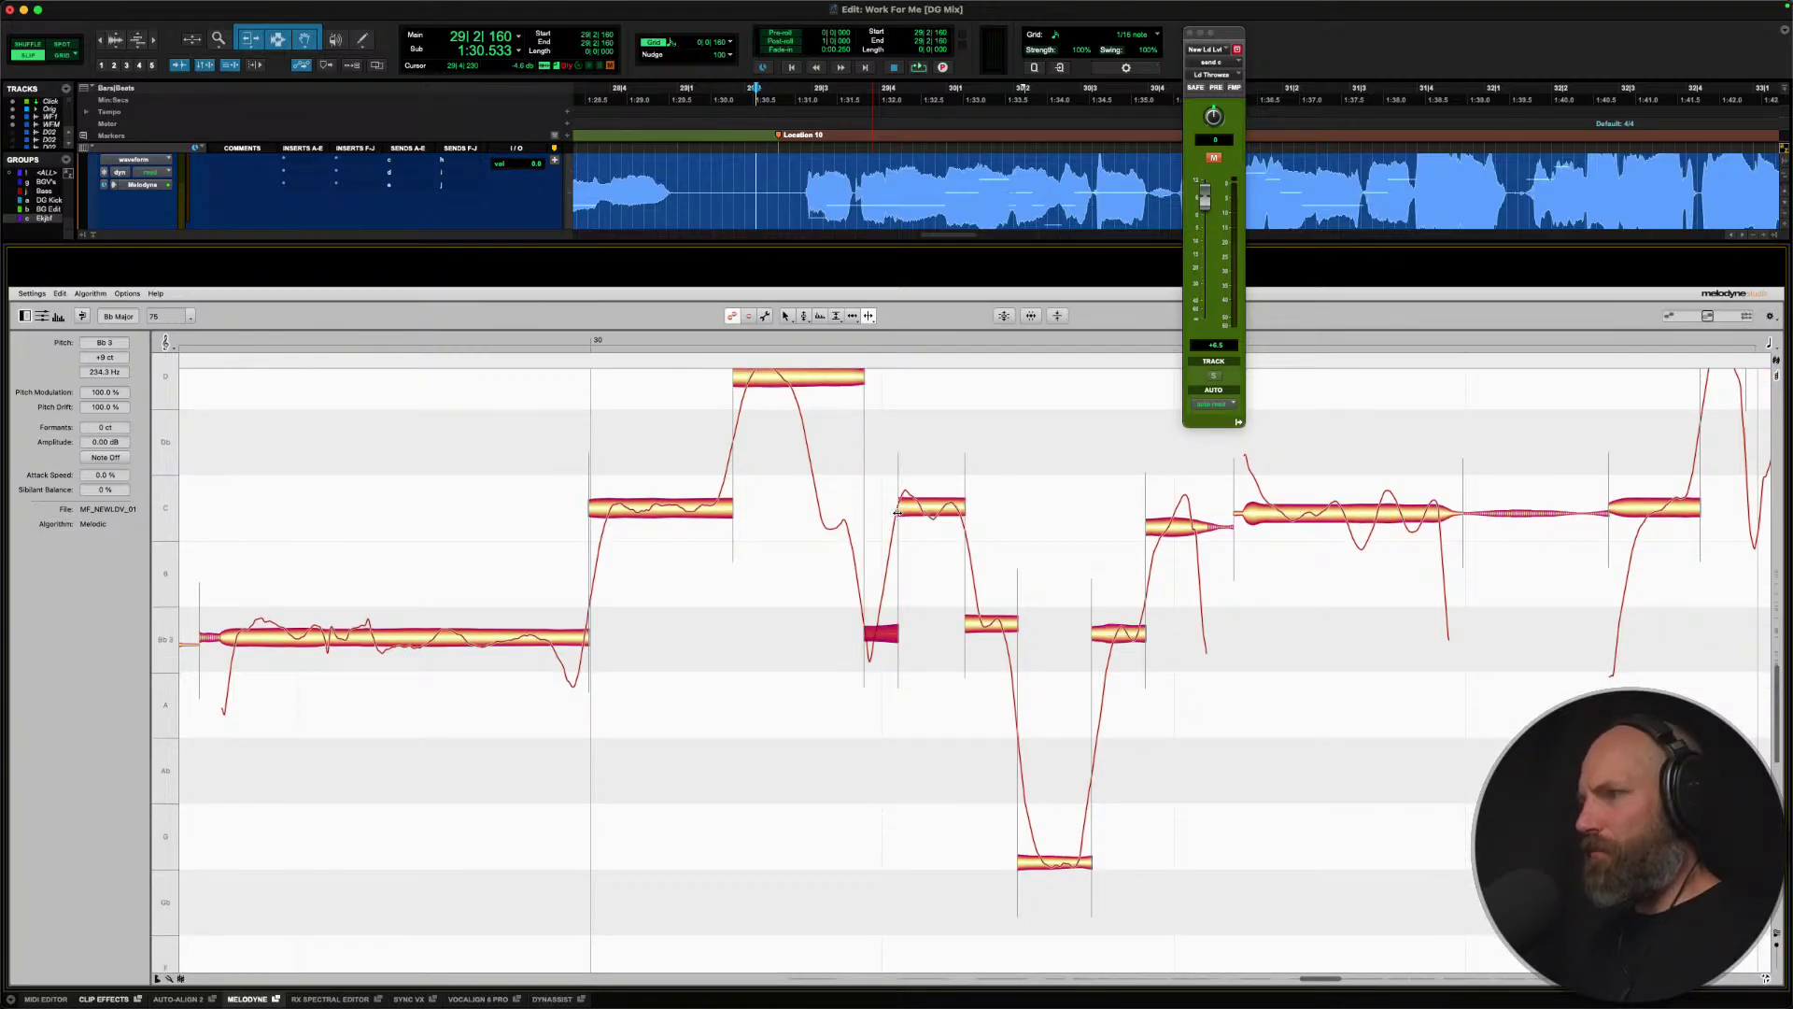
Center the shortened C4 on pitch, its falling tail on Bb3, the low G3 note, and the short Bb3 after it at 0 ct.
right_click(898, 512)
click(836, 513)
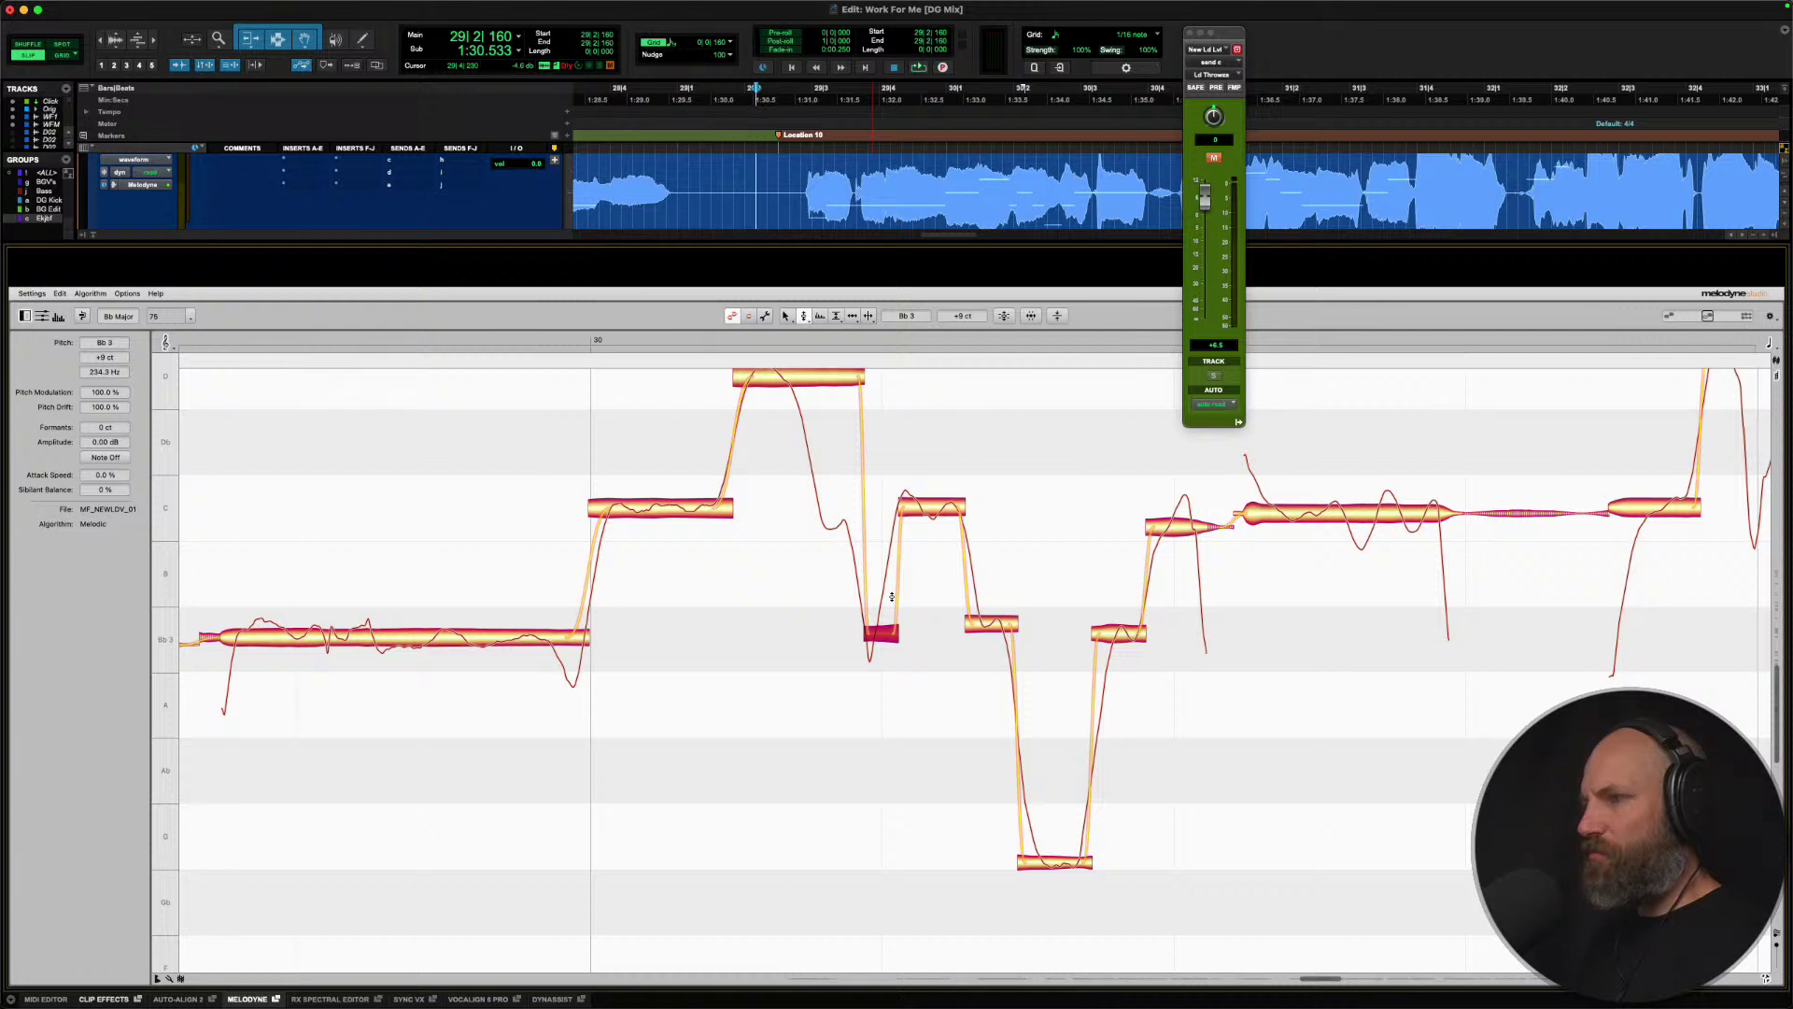
click(922, 516)
double_click(981, 622)
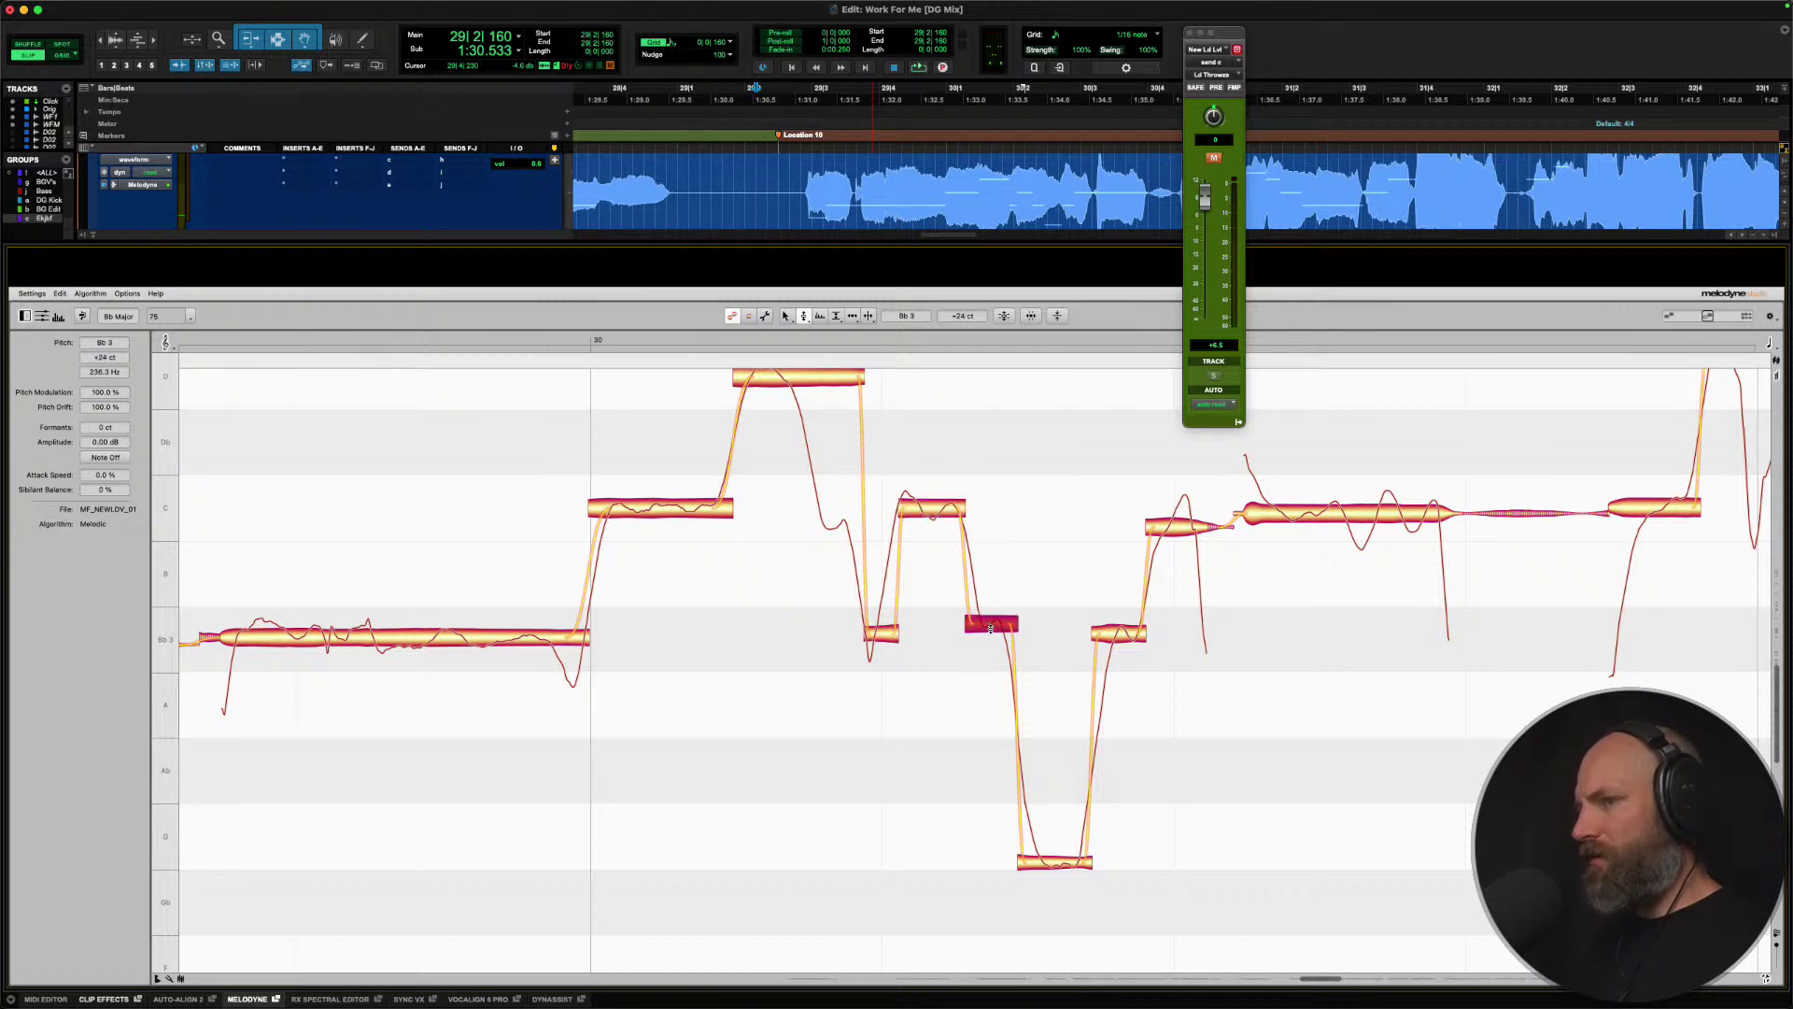
double_click(1057, 852)
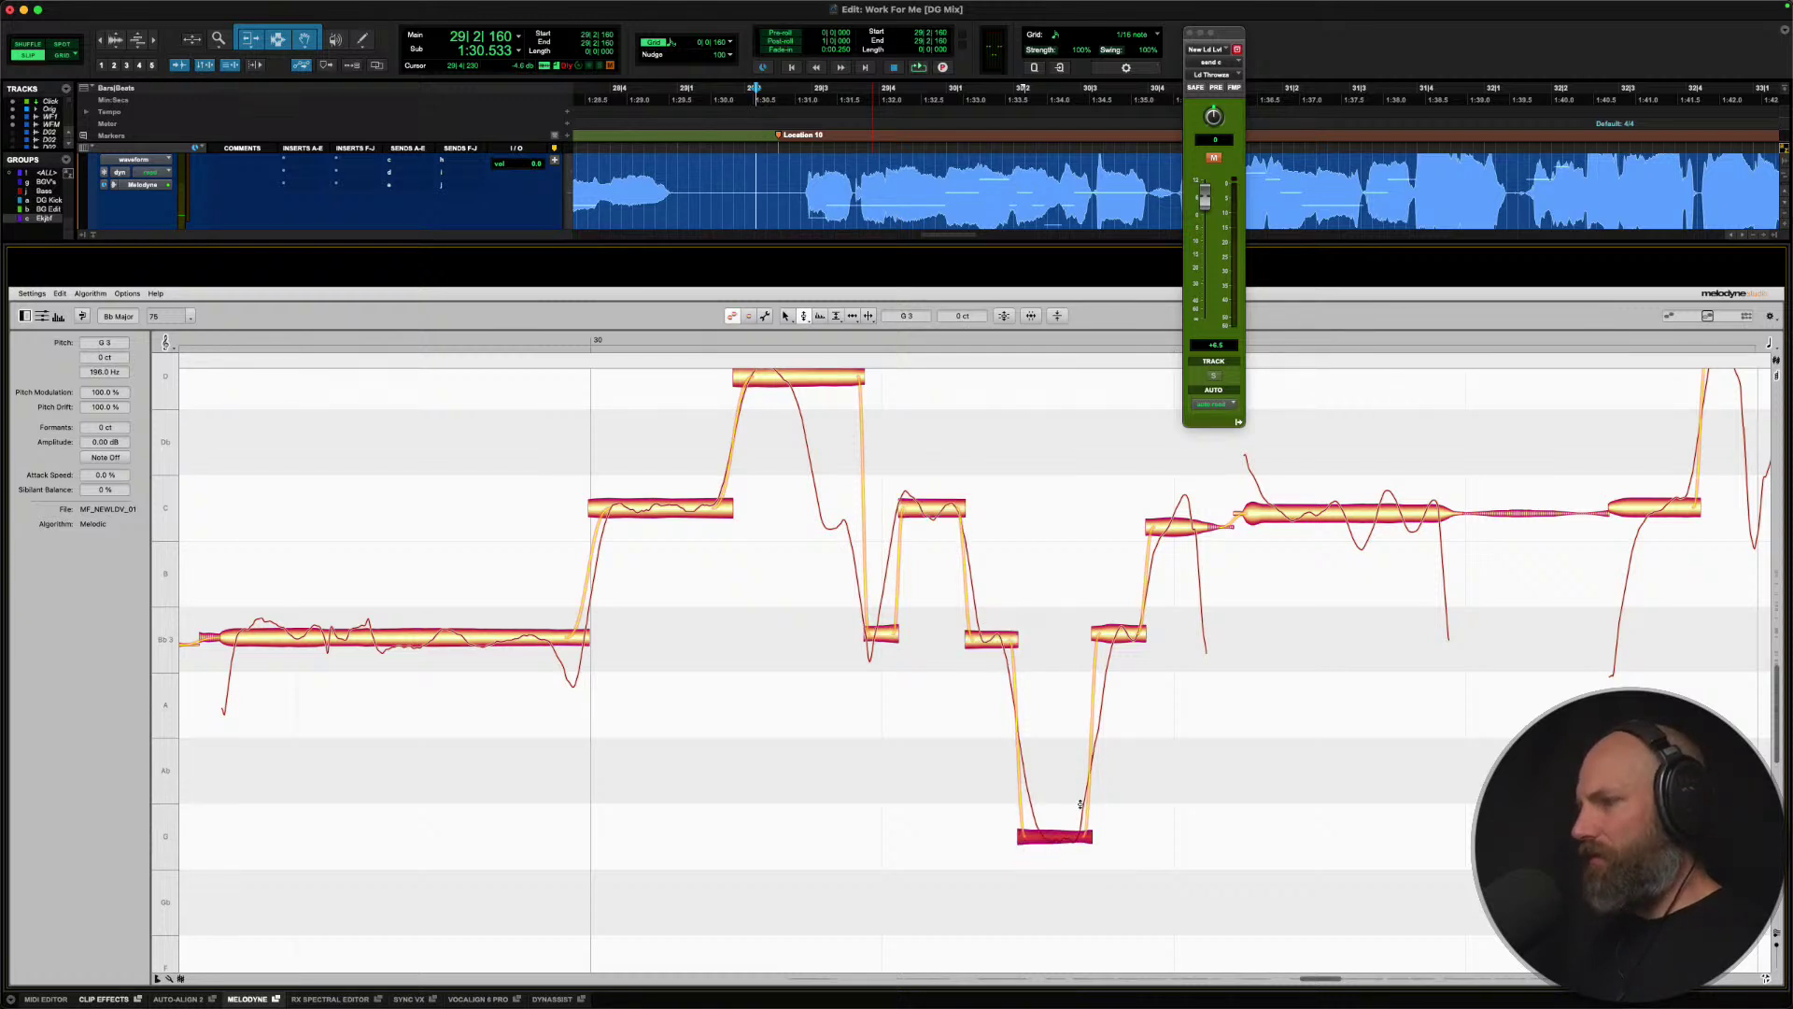
double_click(1113, 636)
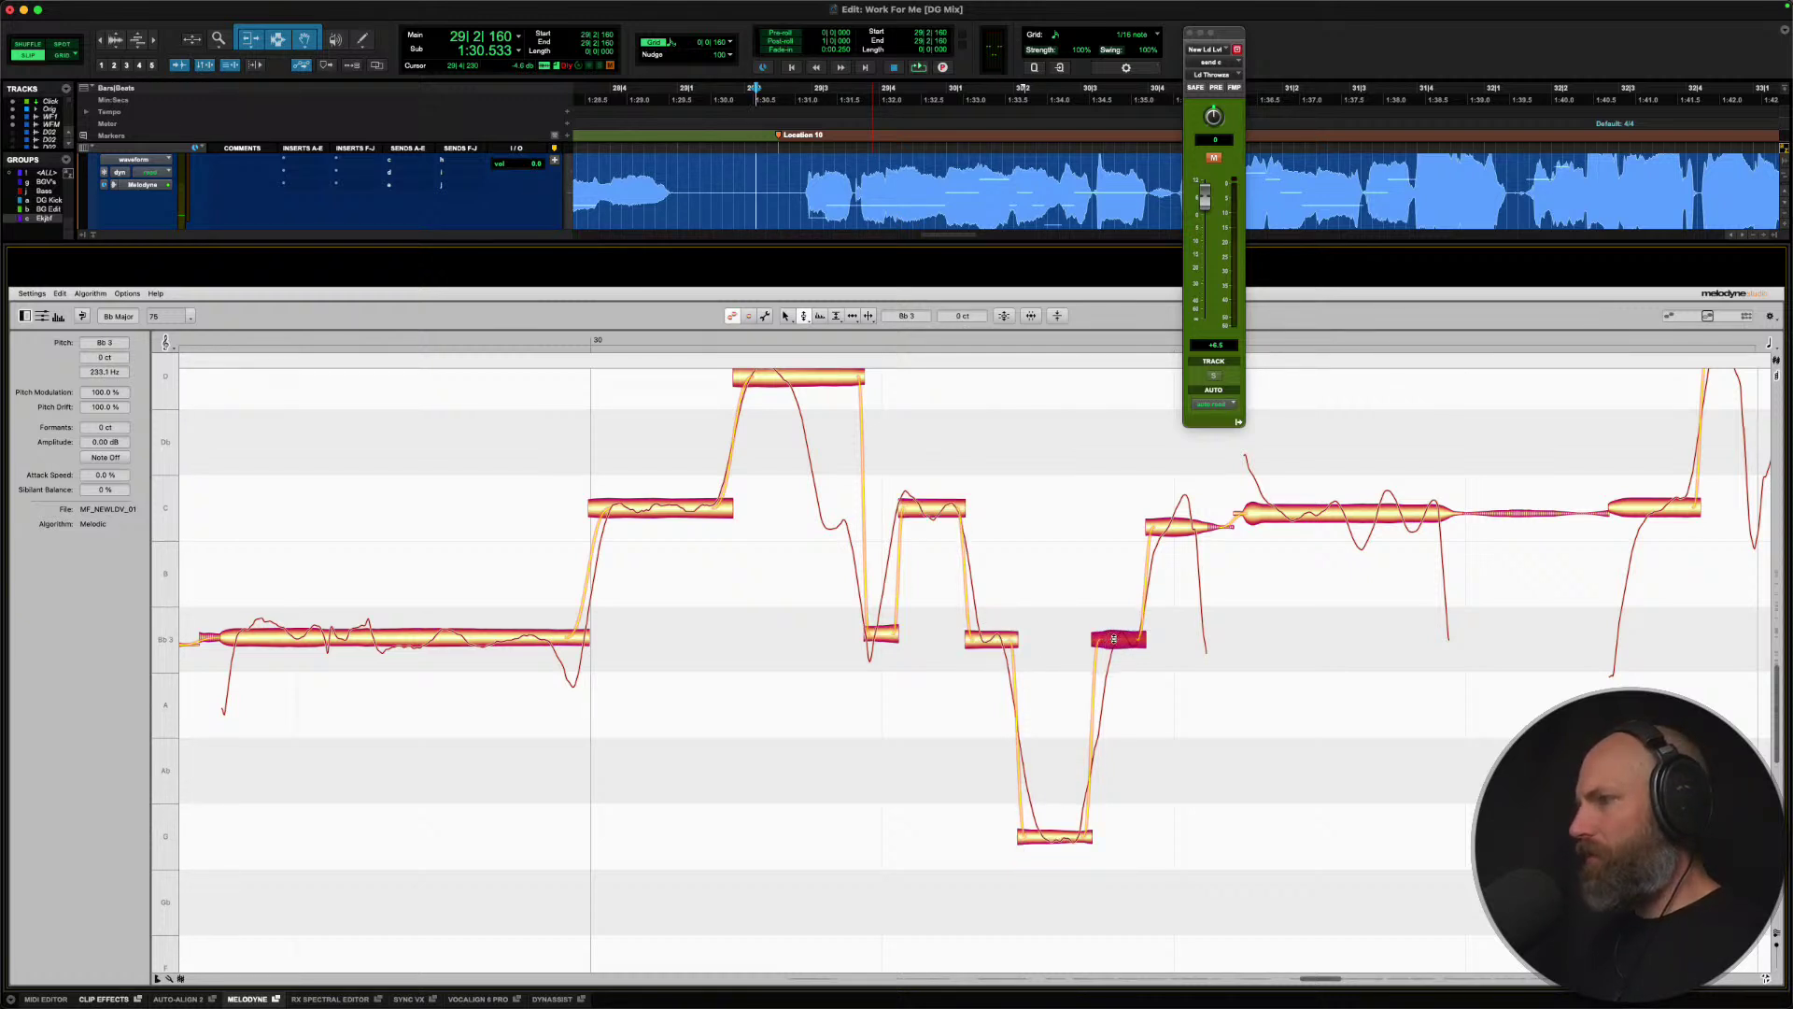
Split the short note before the long C4 in two, center its second part on C4 and raise its first part closer to C4.
right_click(1180, 528)
click(1242, 532)
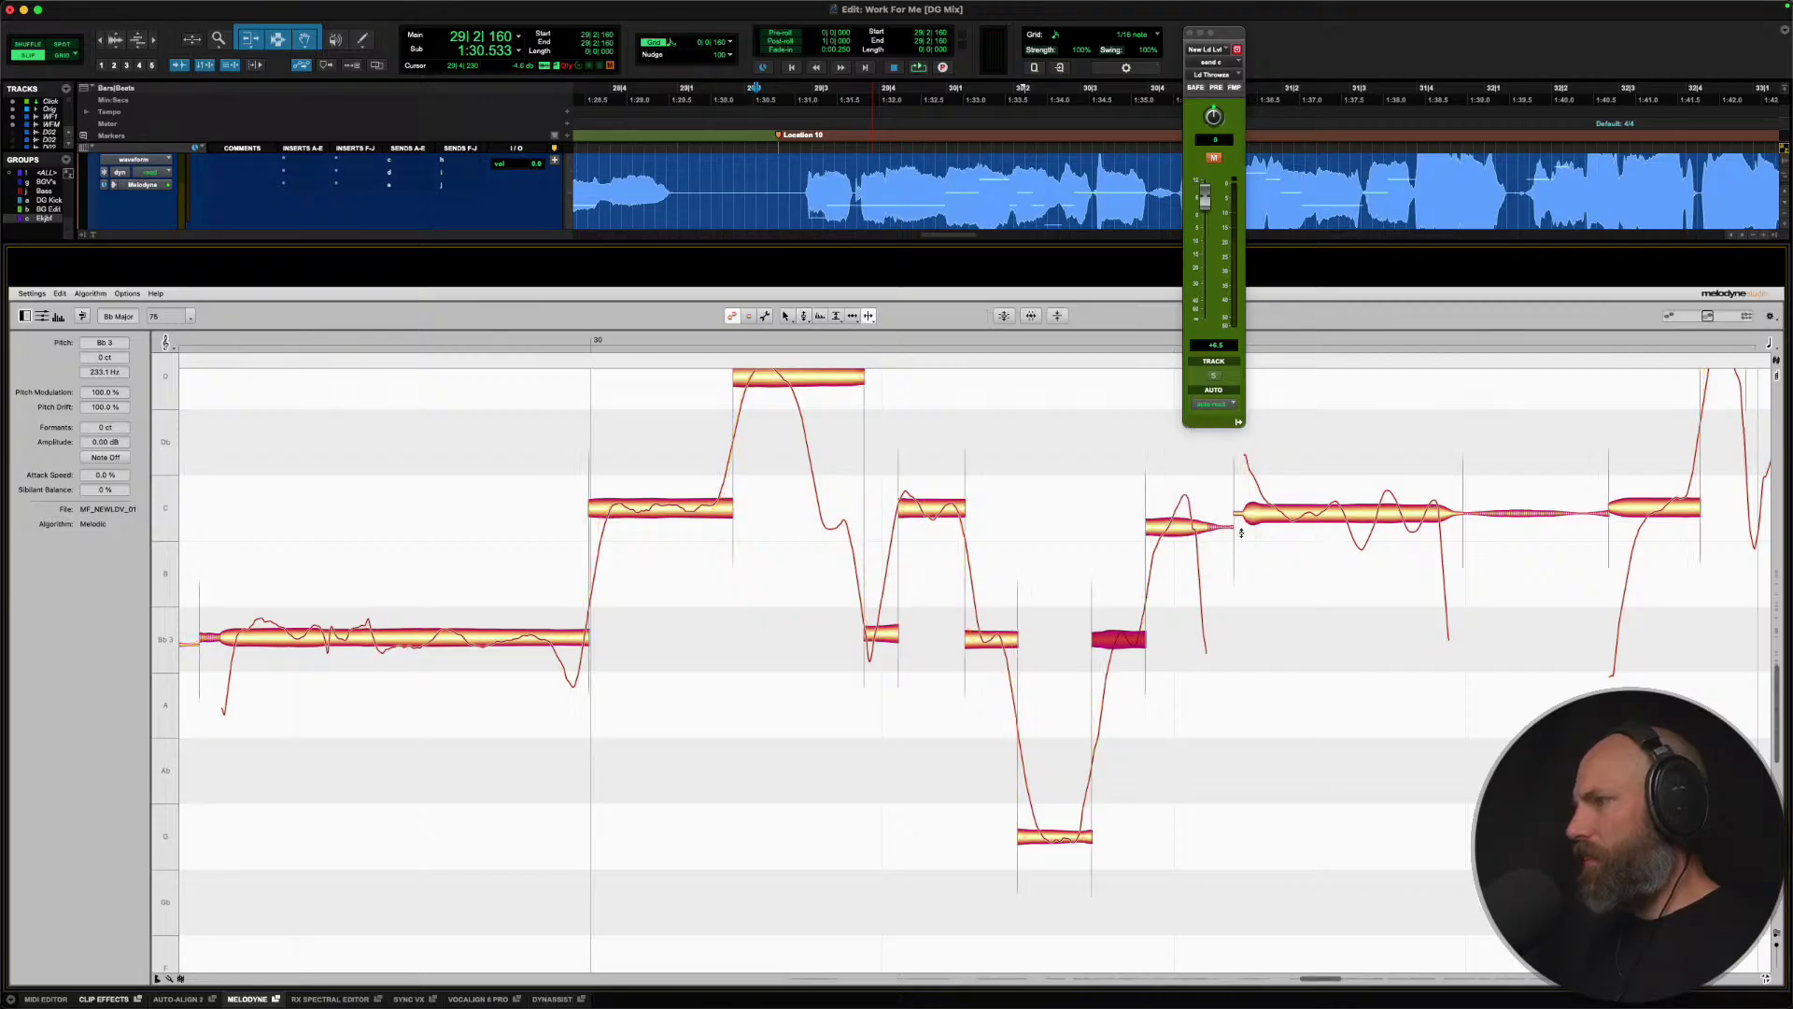
double_click(1174, 529)
right_click(1174, 529)
click(1146, 529)
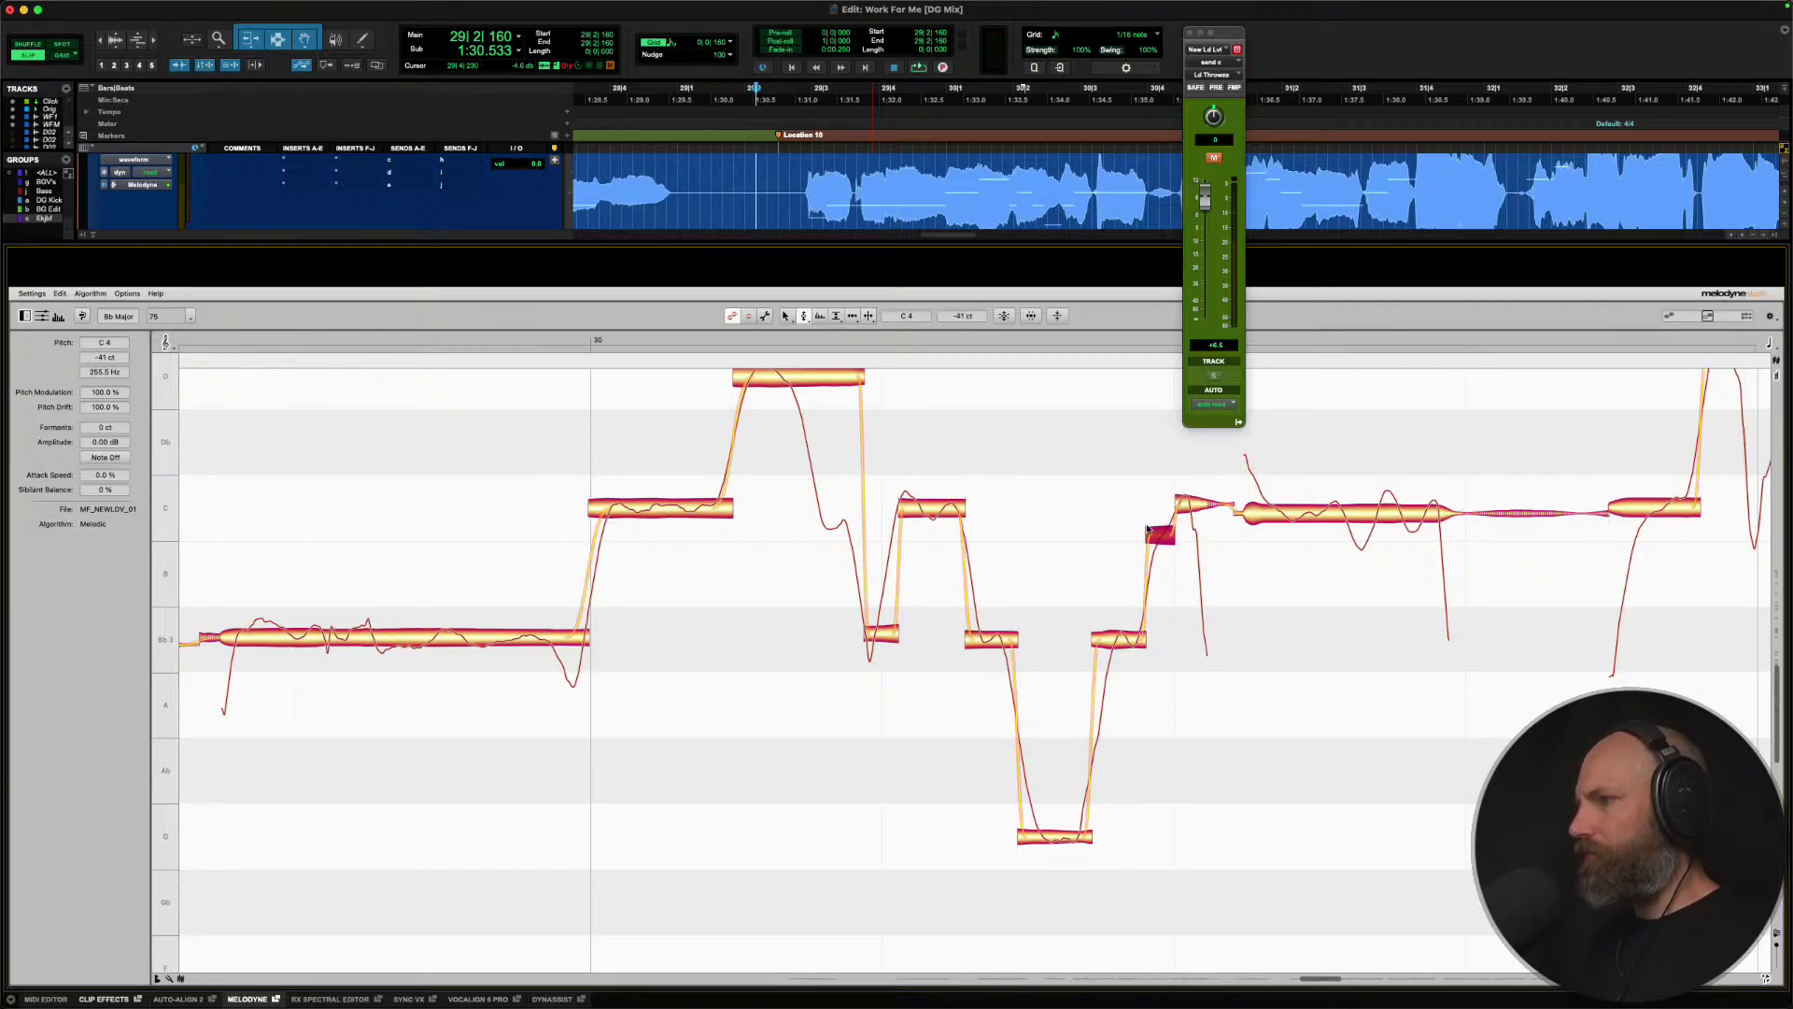
click(1184, 504)
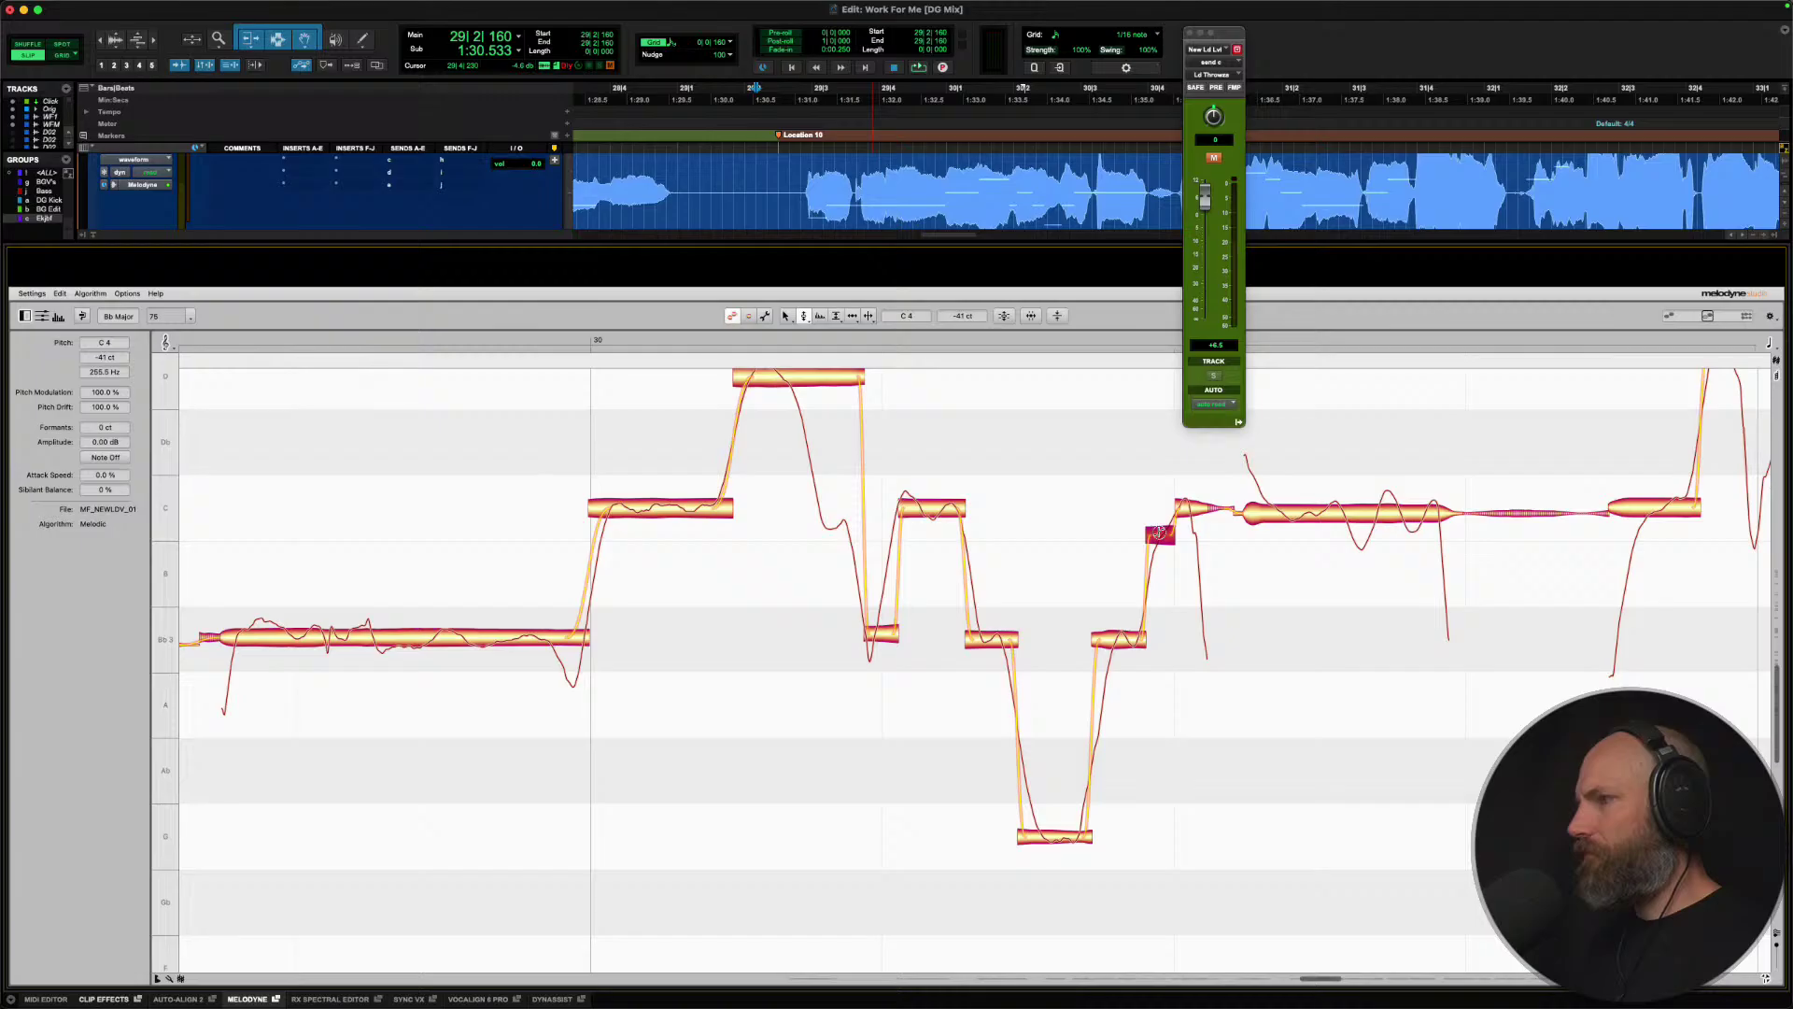
drag(1159, 533, 1160, 518)
Center the long C4 note at 0 ct and audition the phrase from 29|2|160.
drag(1285, 526, 1305, 516)
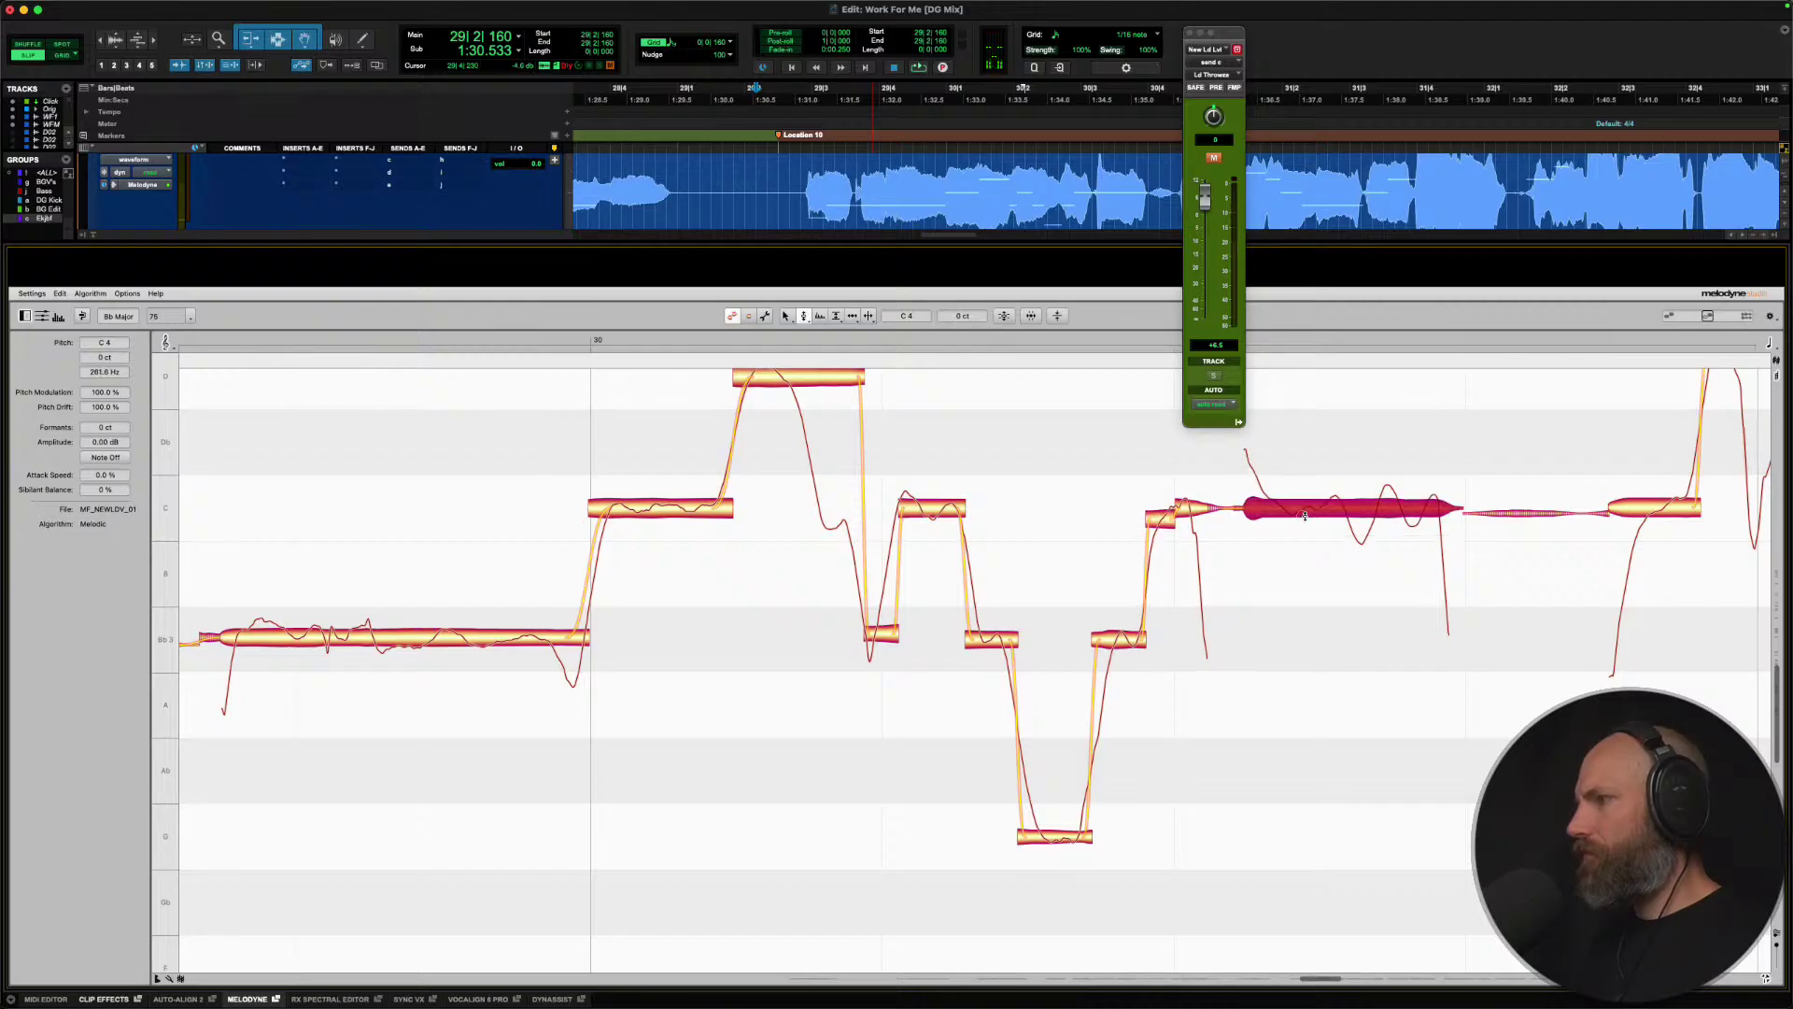
key(space)
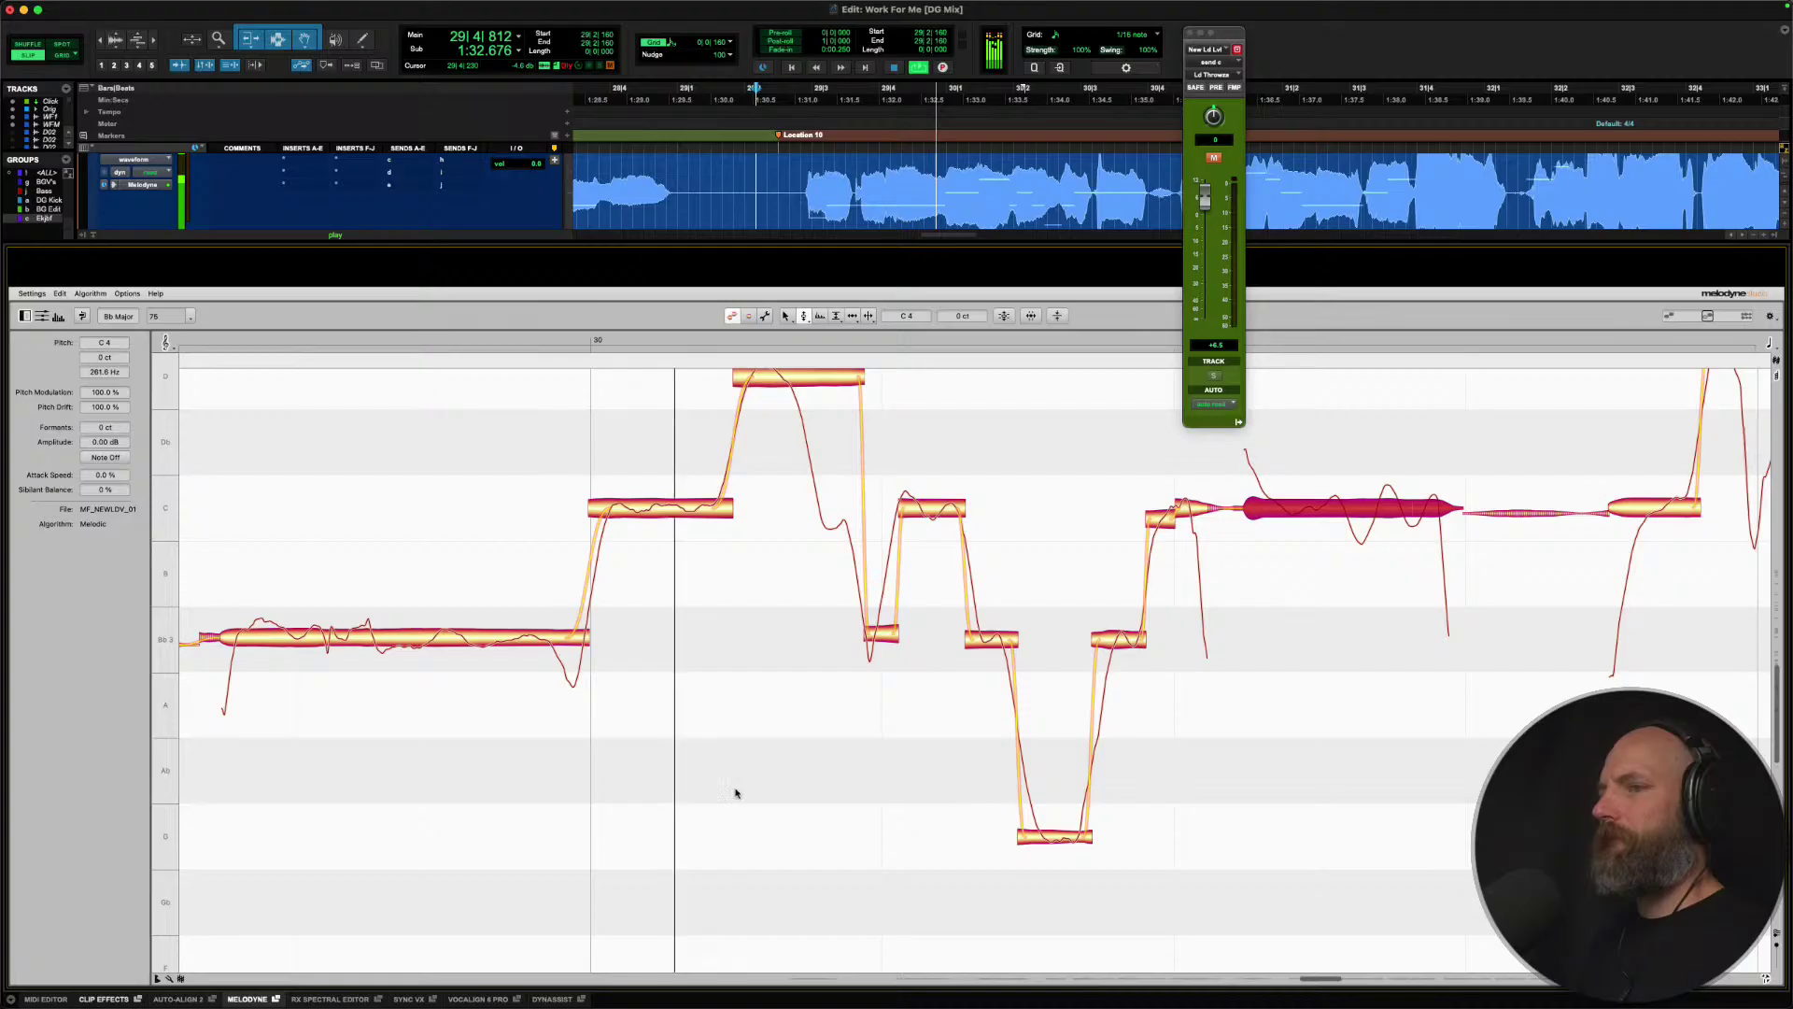
key(space)
Separate the long Bb3 note before the first C4 shortly before its midpoint, center both parts on Bb3, and play the phrase through.
right_click(433, 630)
click(501, 629)
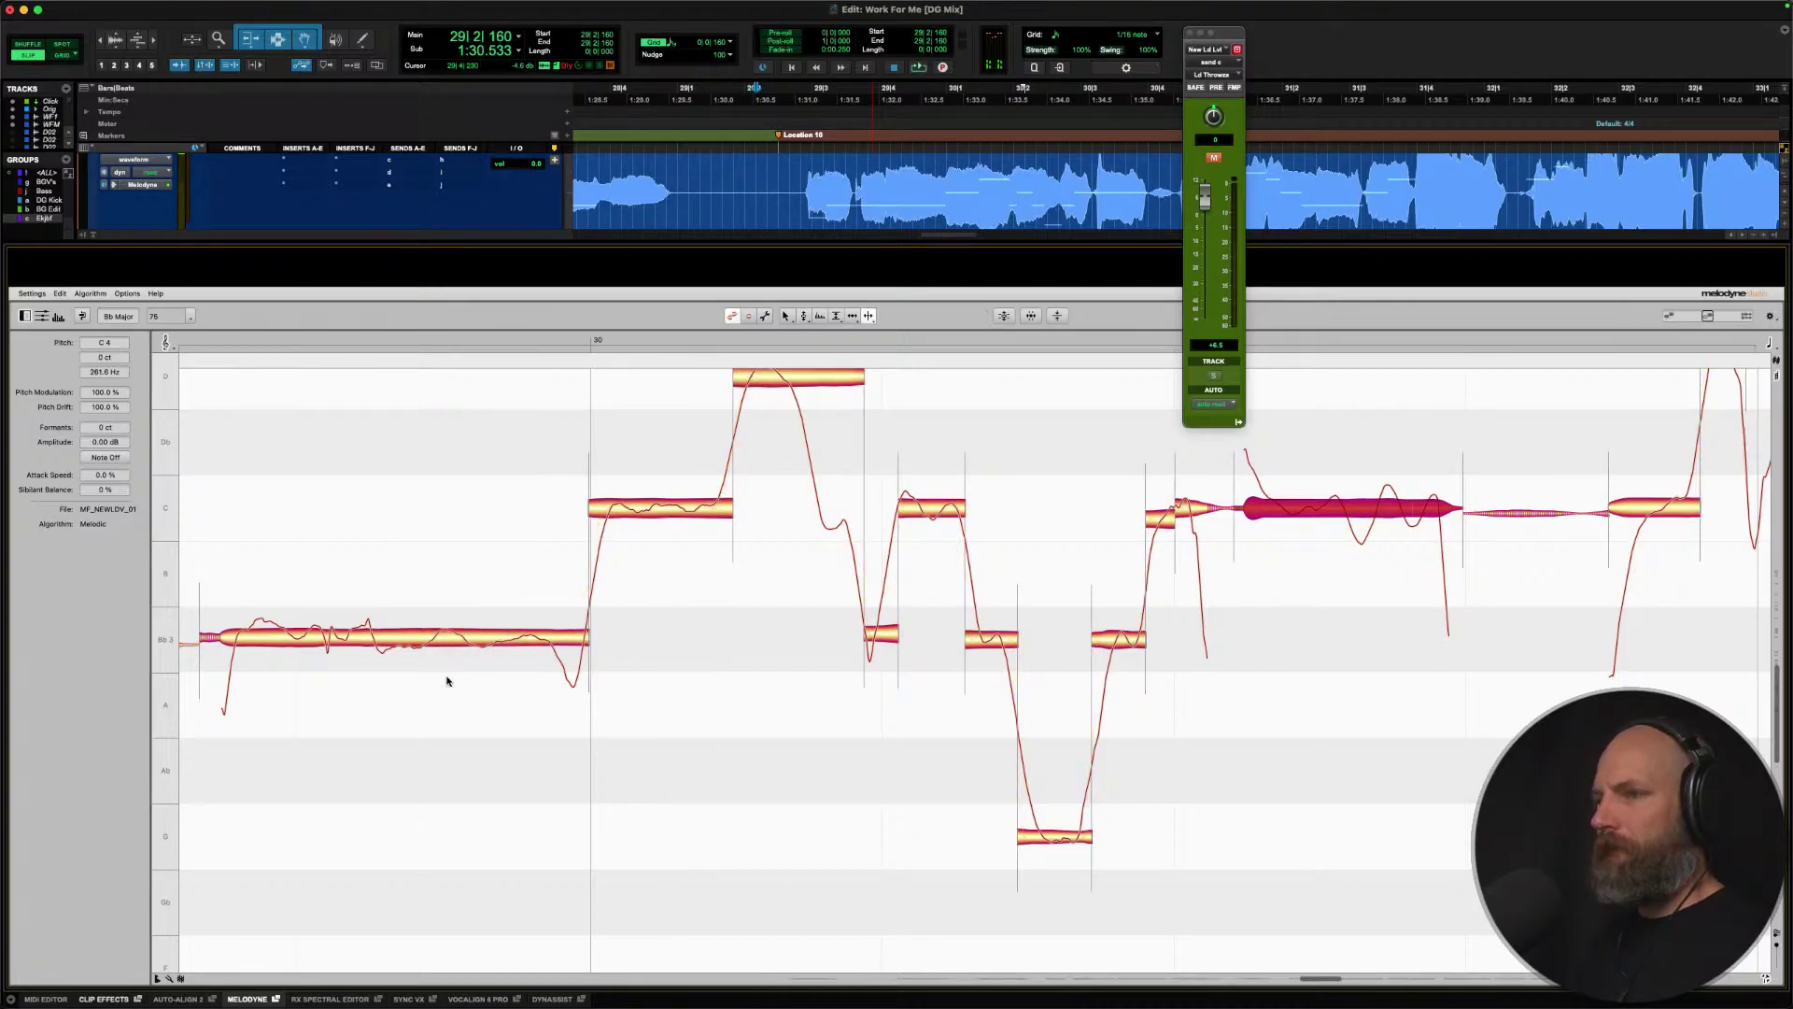
double_click(370, 636)
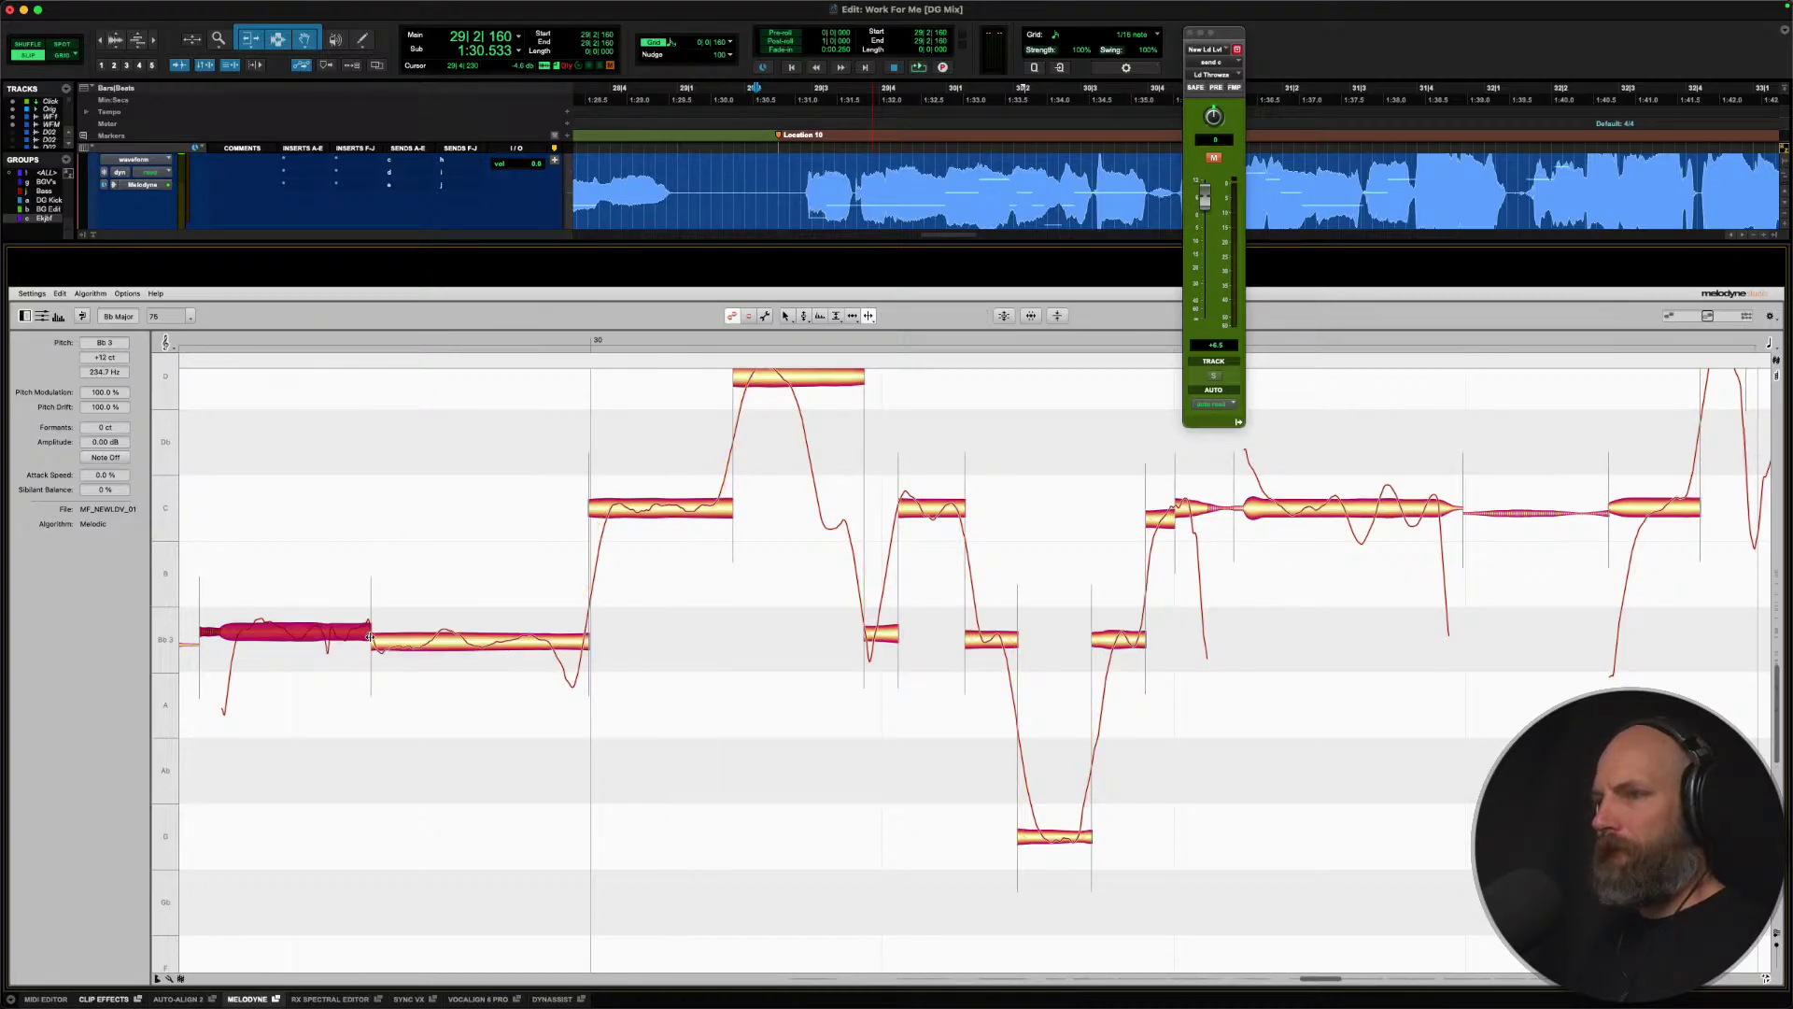
right_click(495, 647)
click(412, 647)
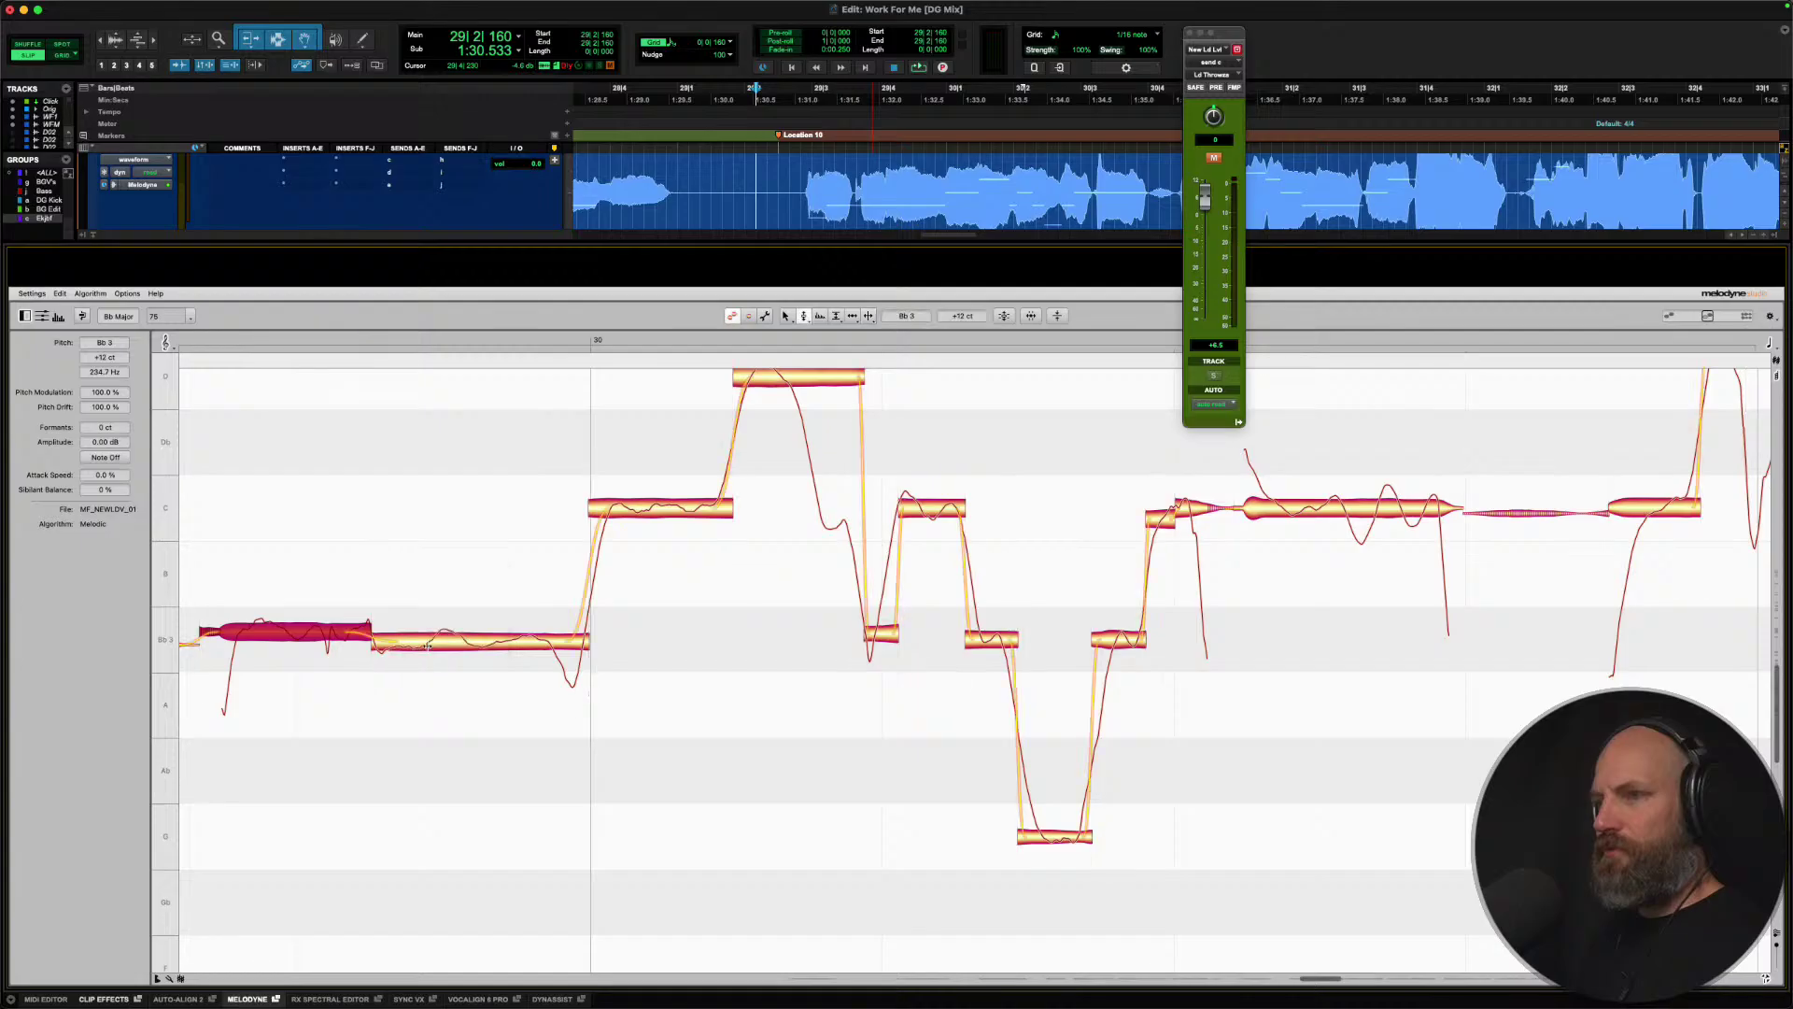
click(392, 640)
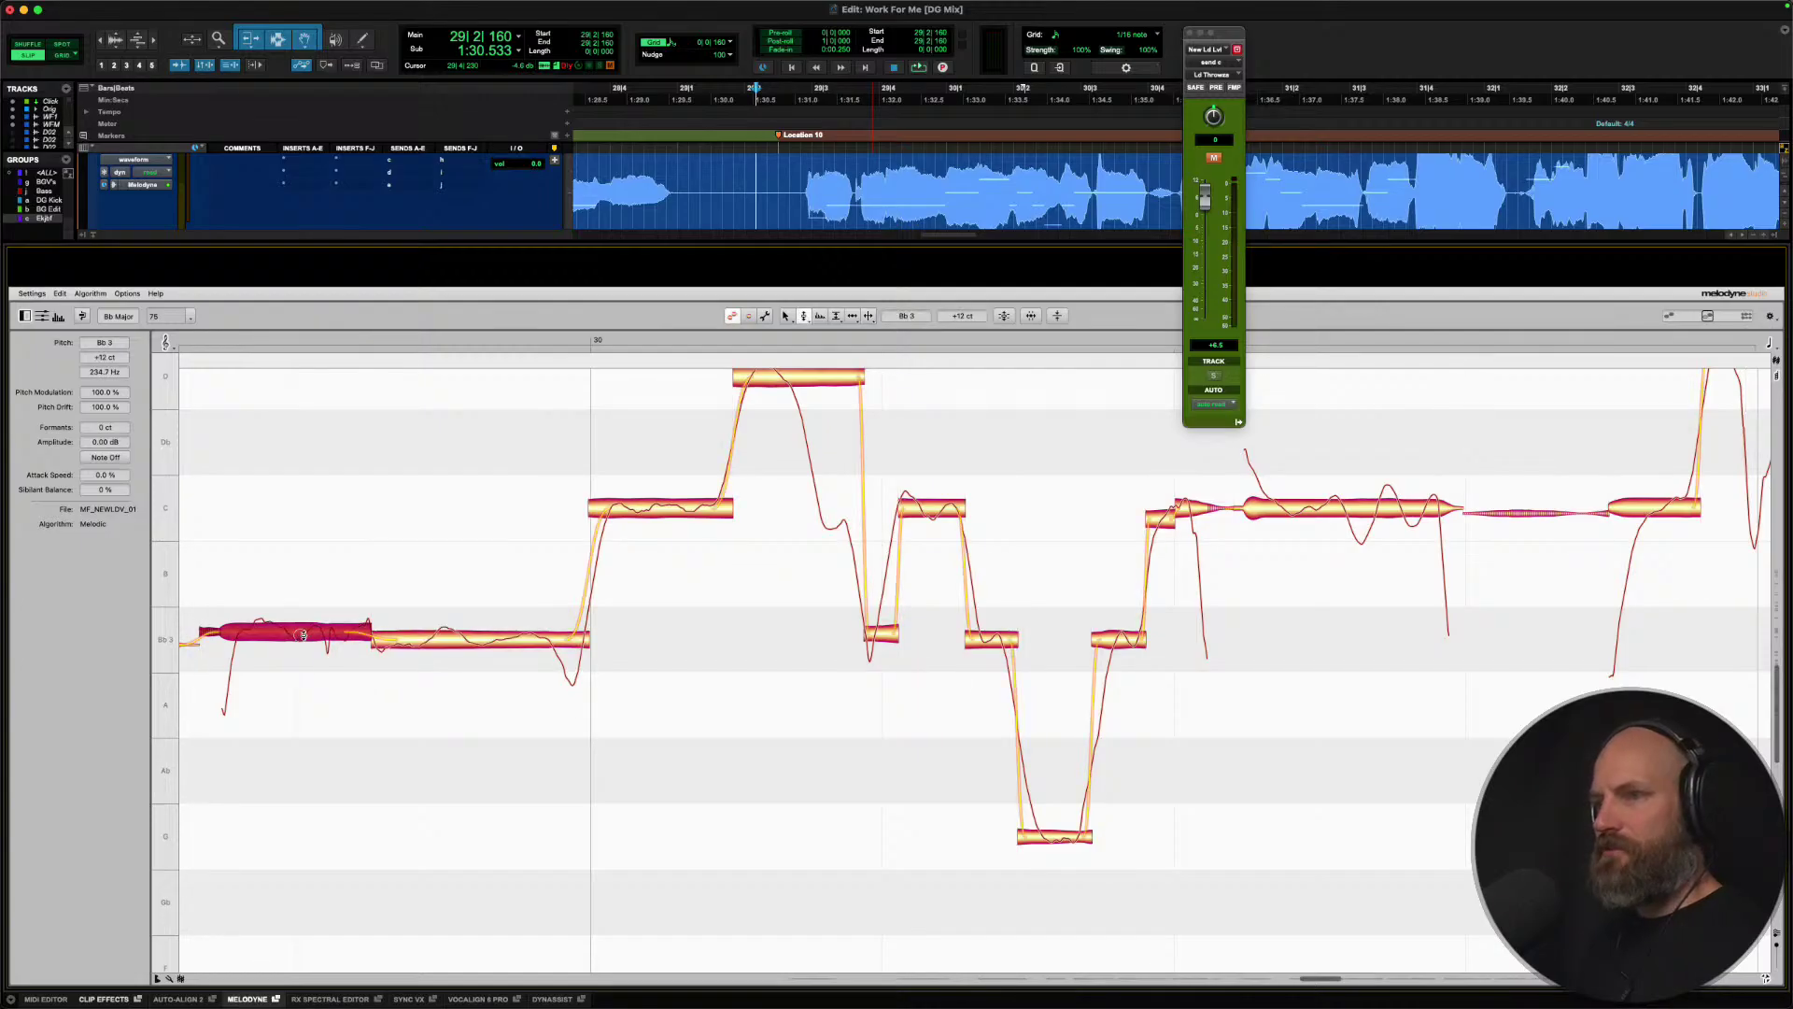
double_click(303, 635)
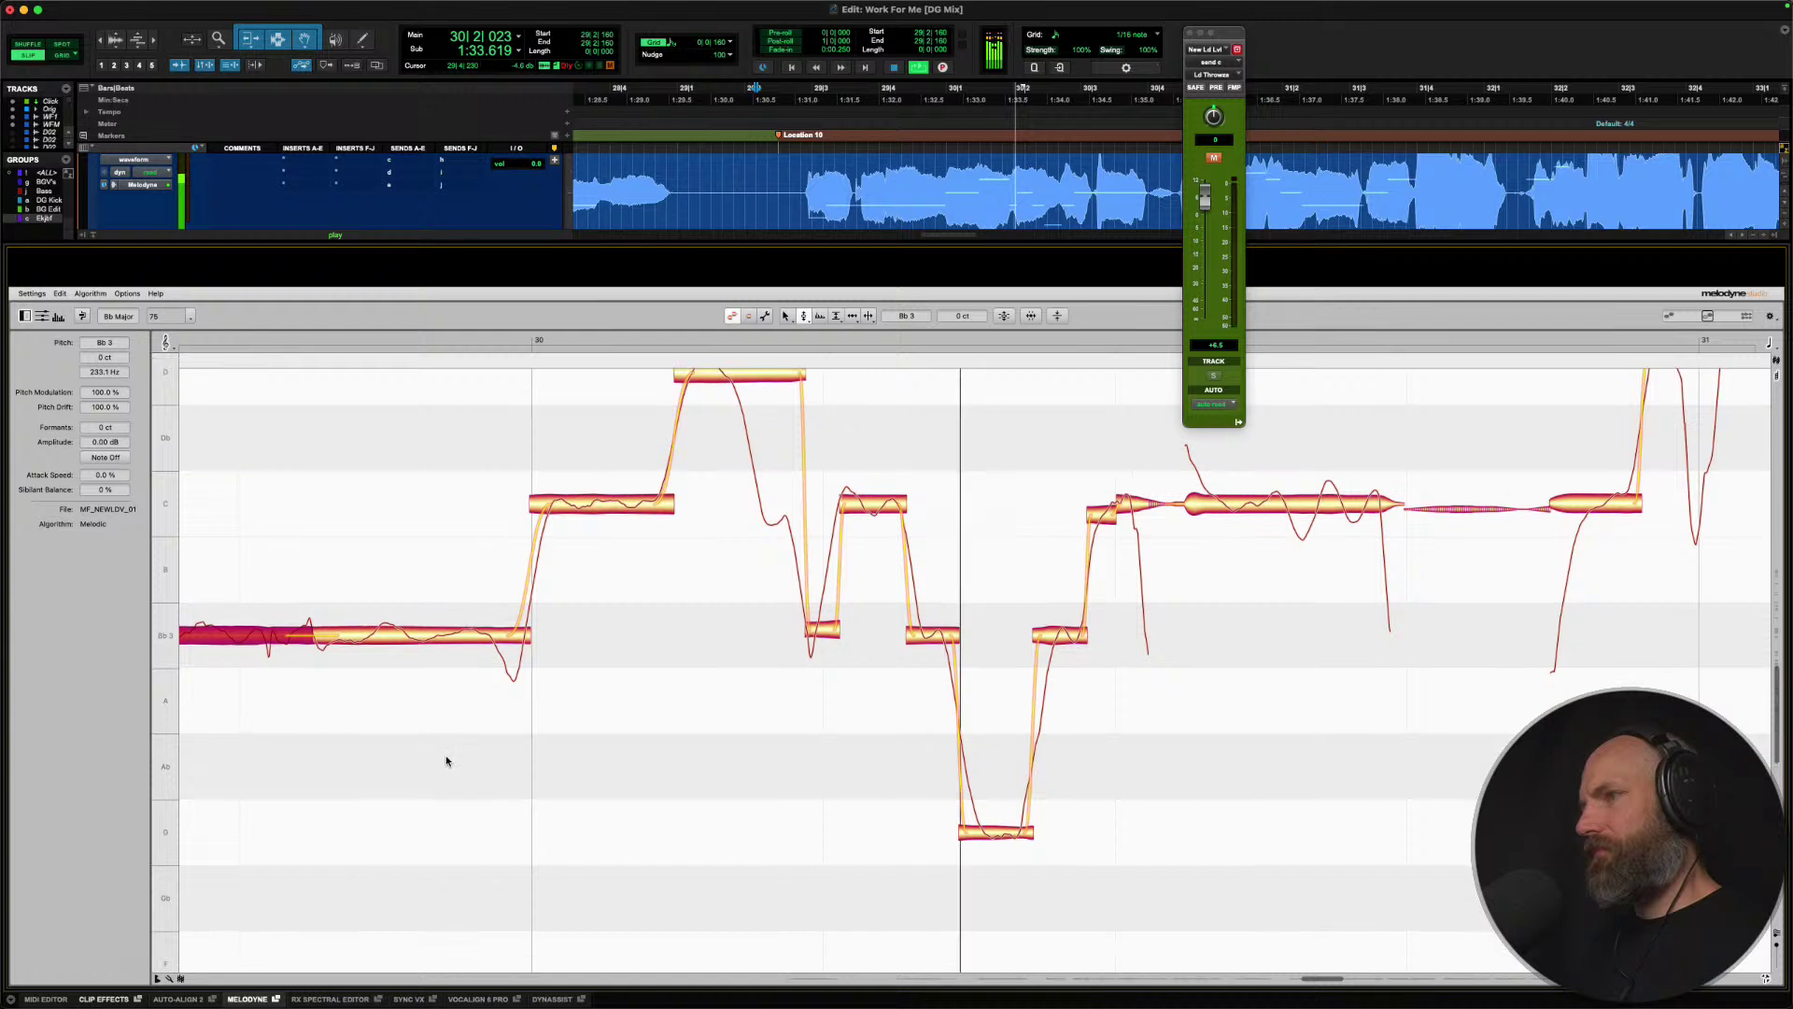
key(space)
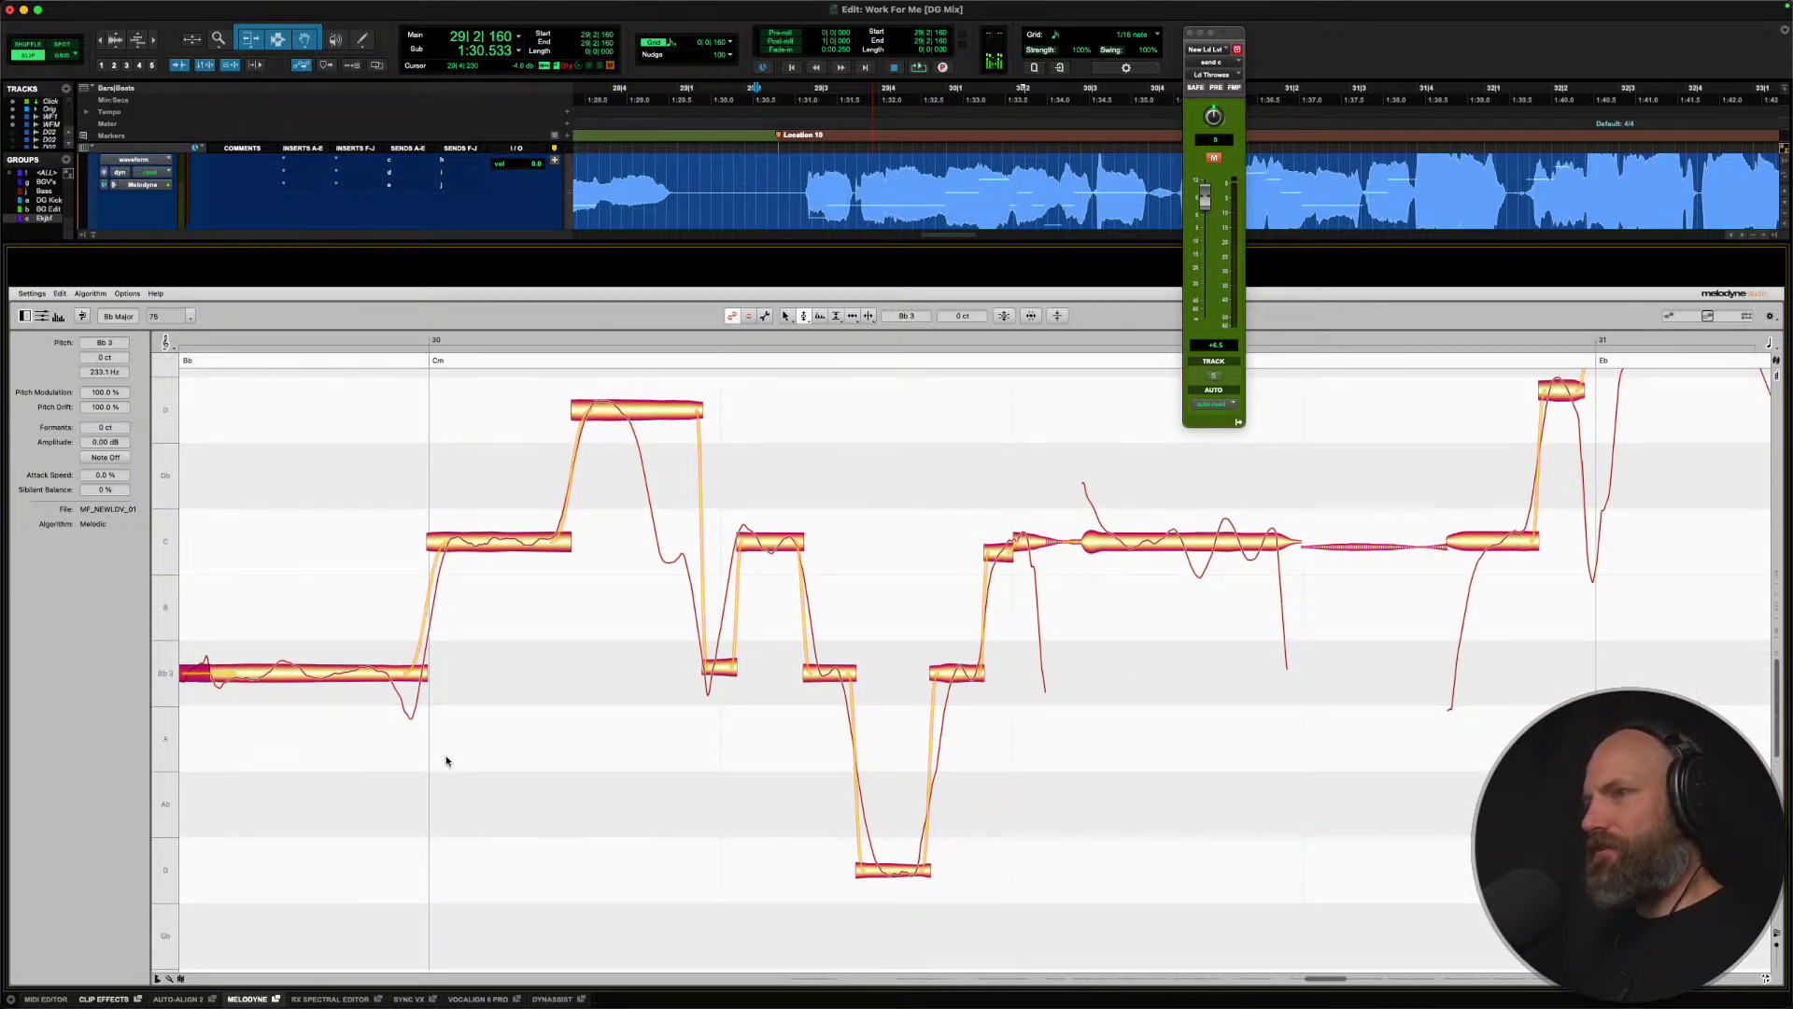
Play from 29|2|650 on into the following phrase, and replay that phrase from 30|4|440.
click(794, 177)
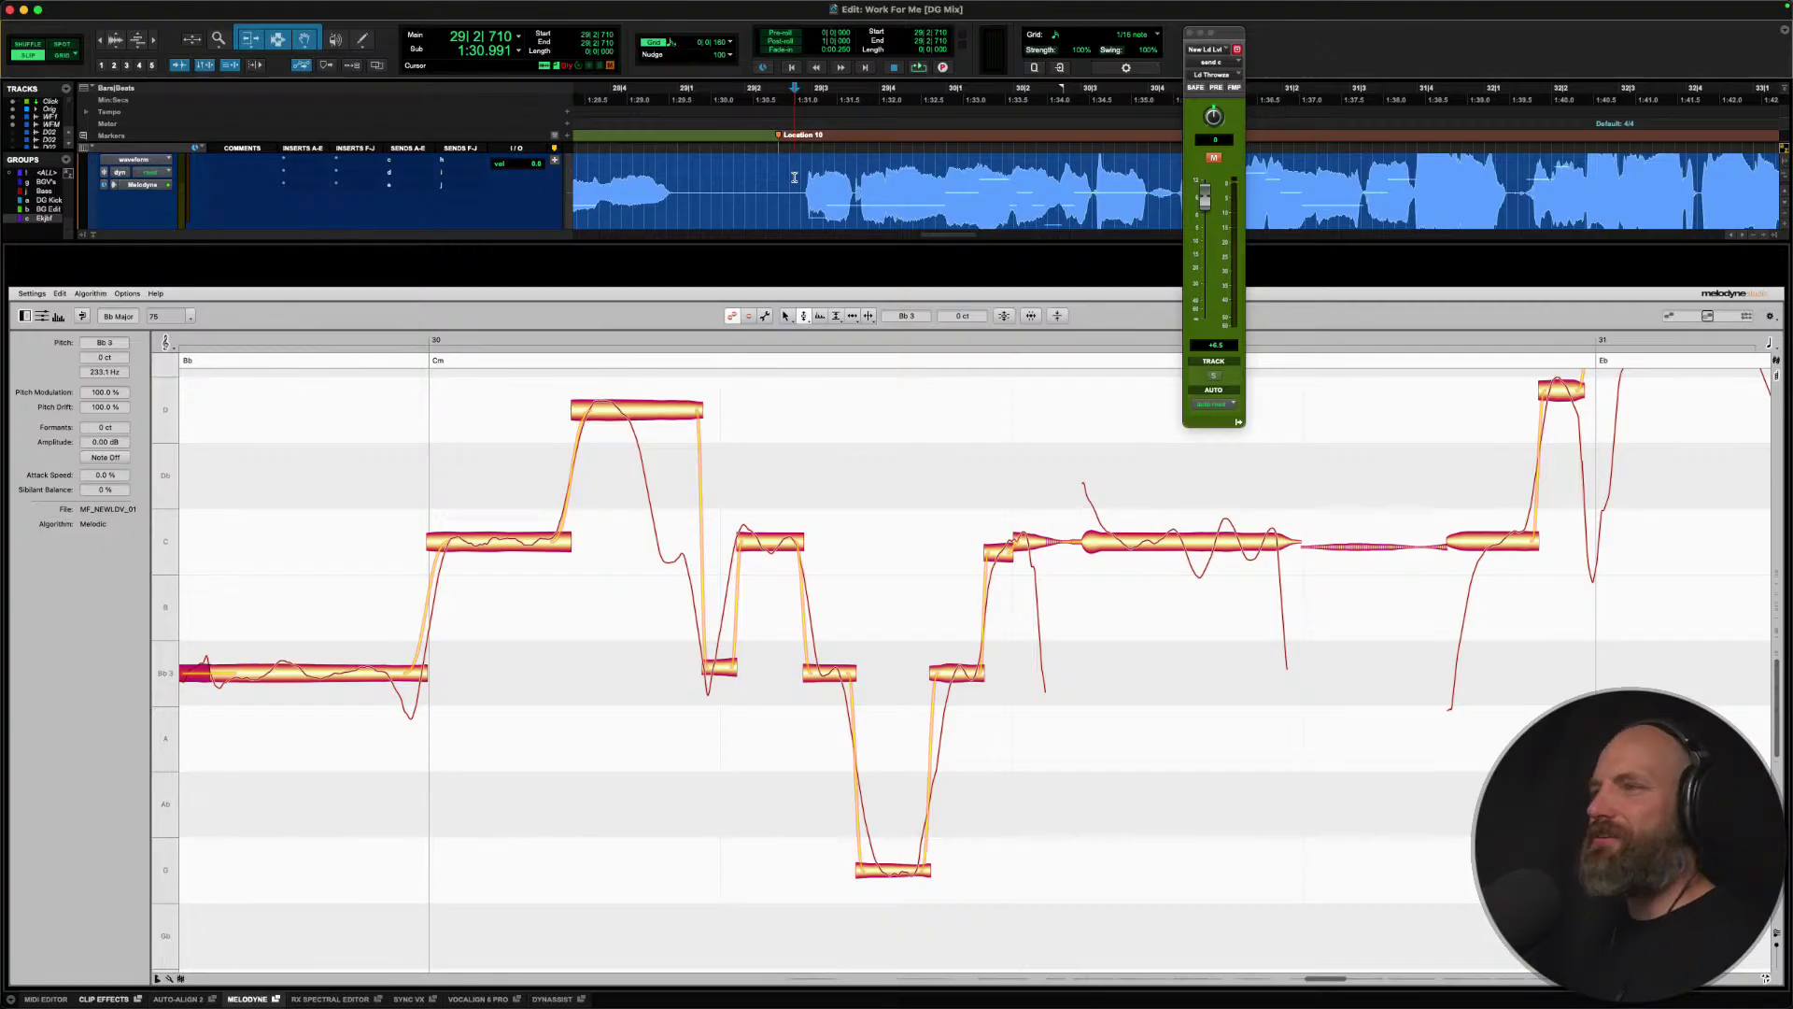
click(790, 178)
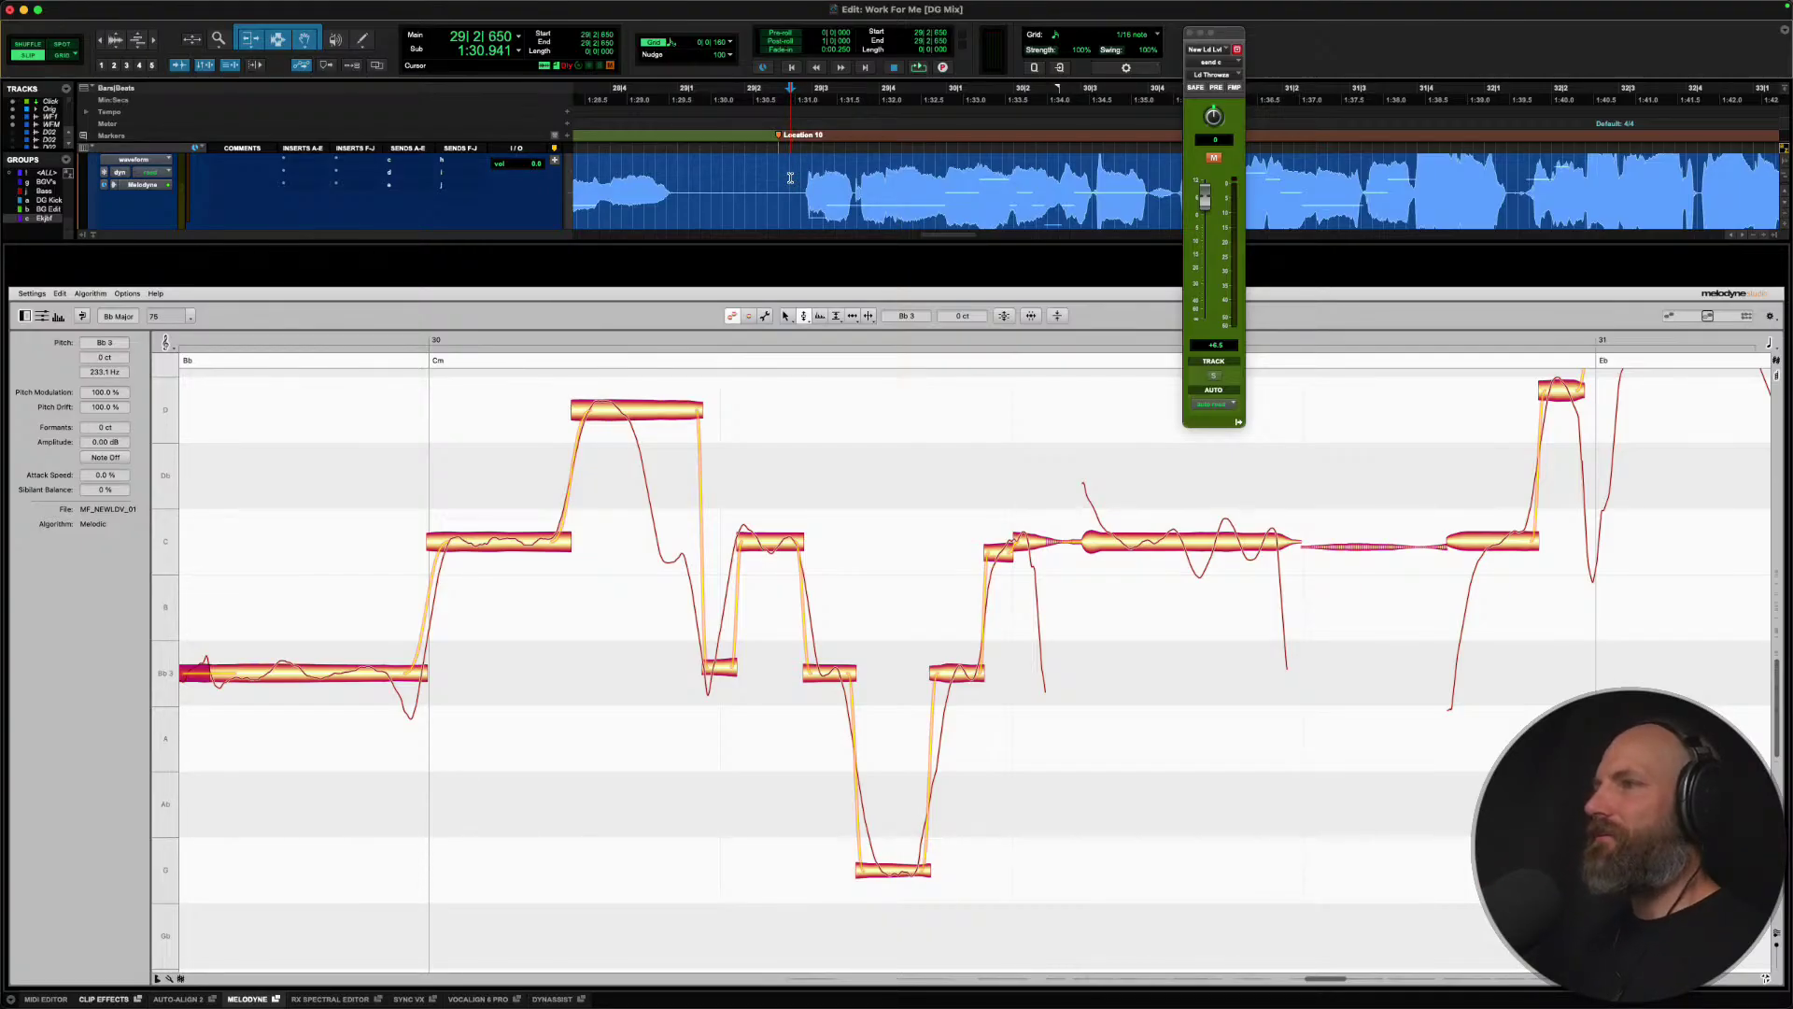
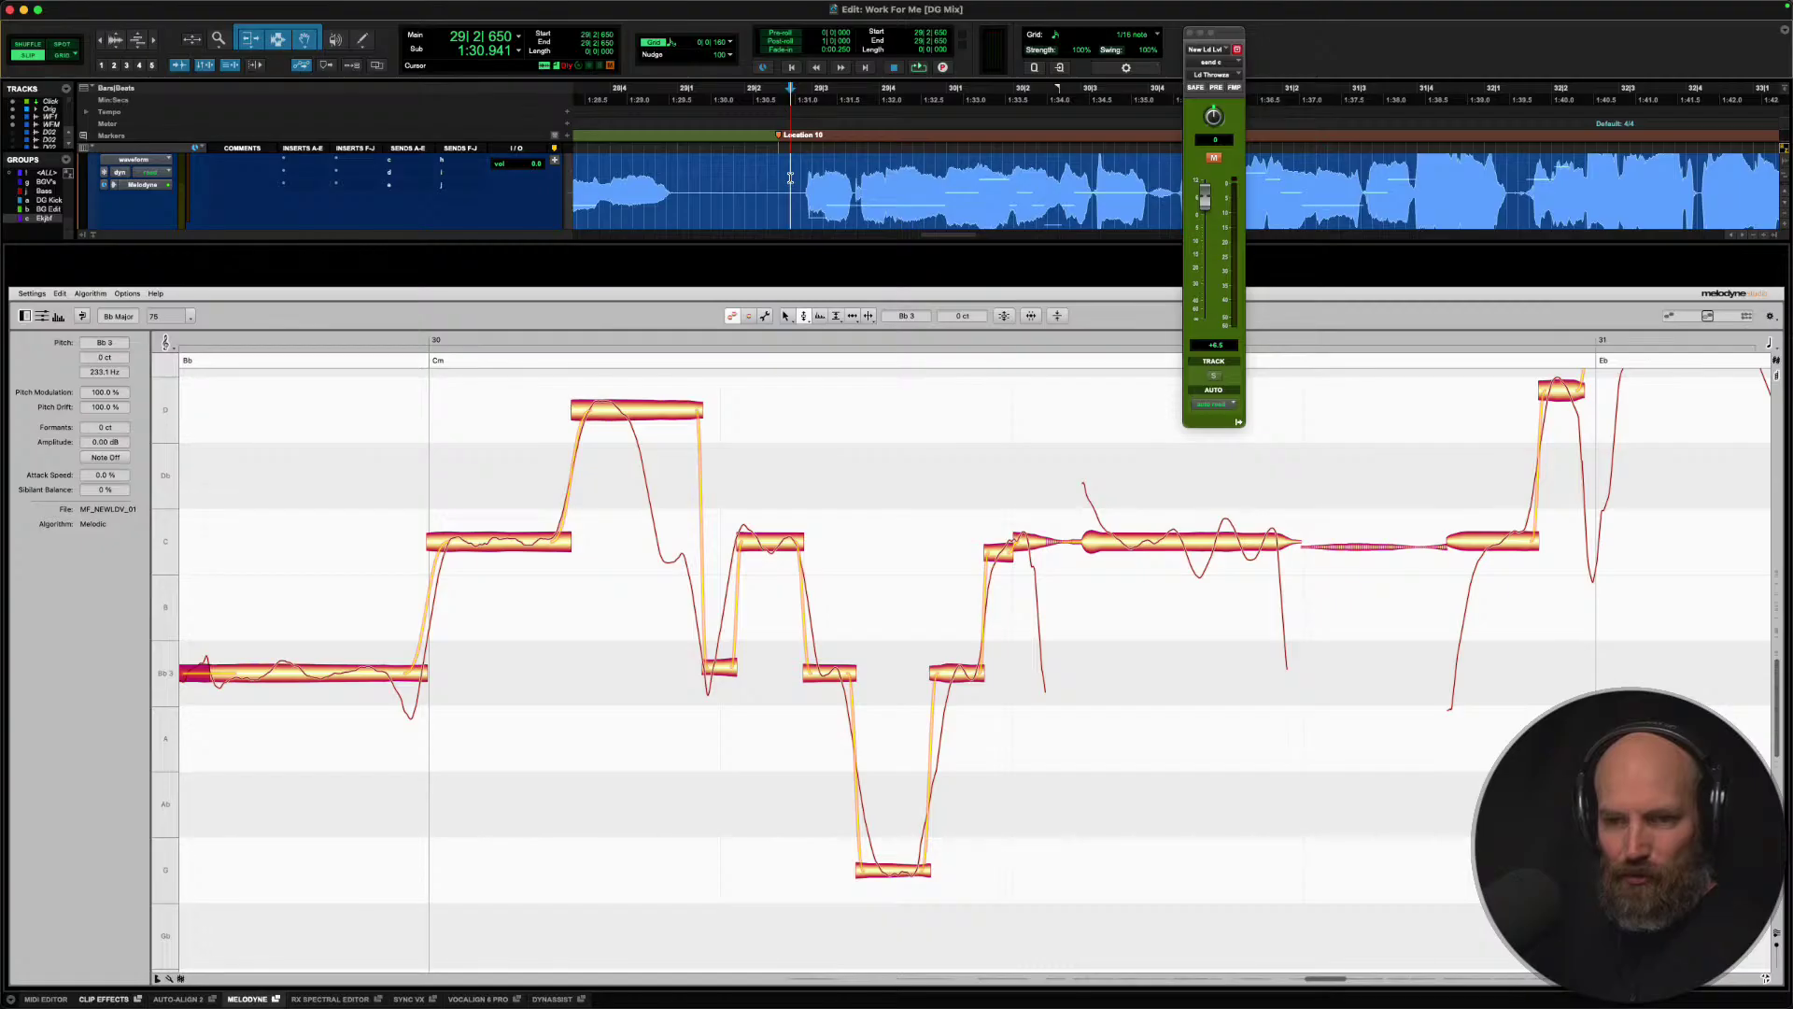
scroll(889, 465, right, 3)
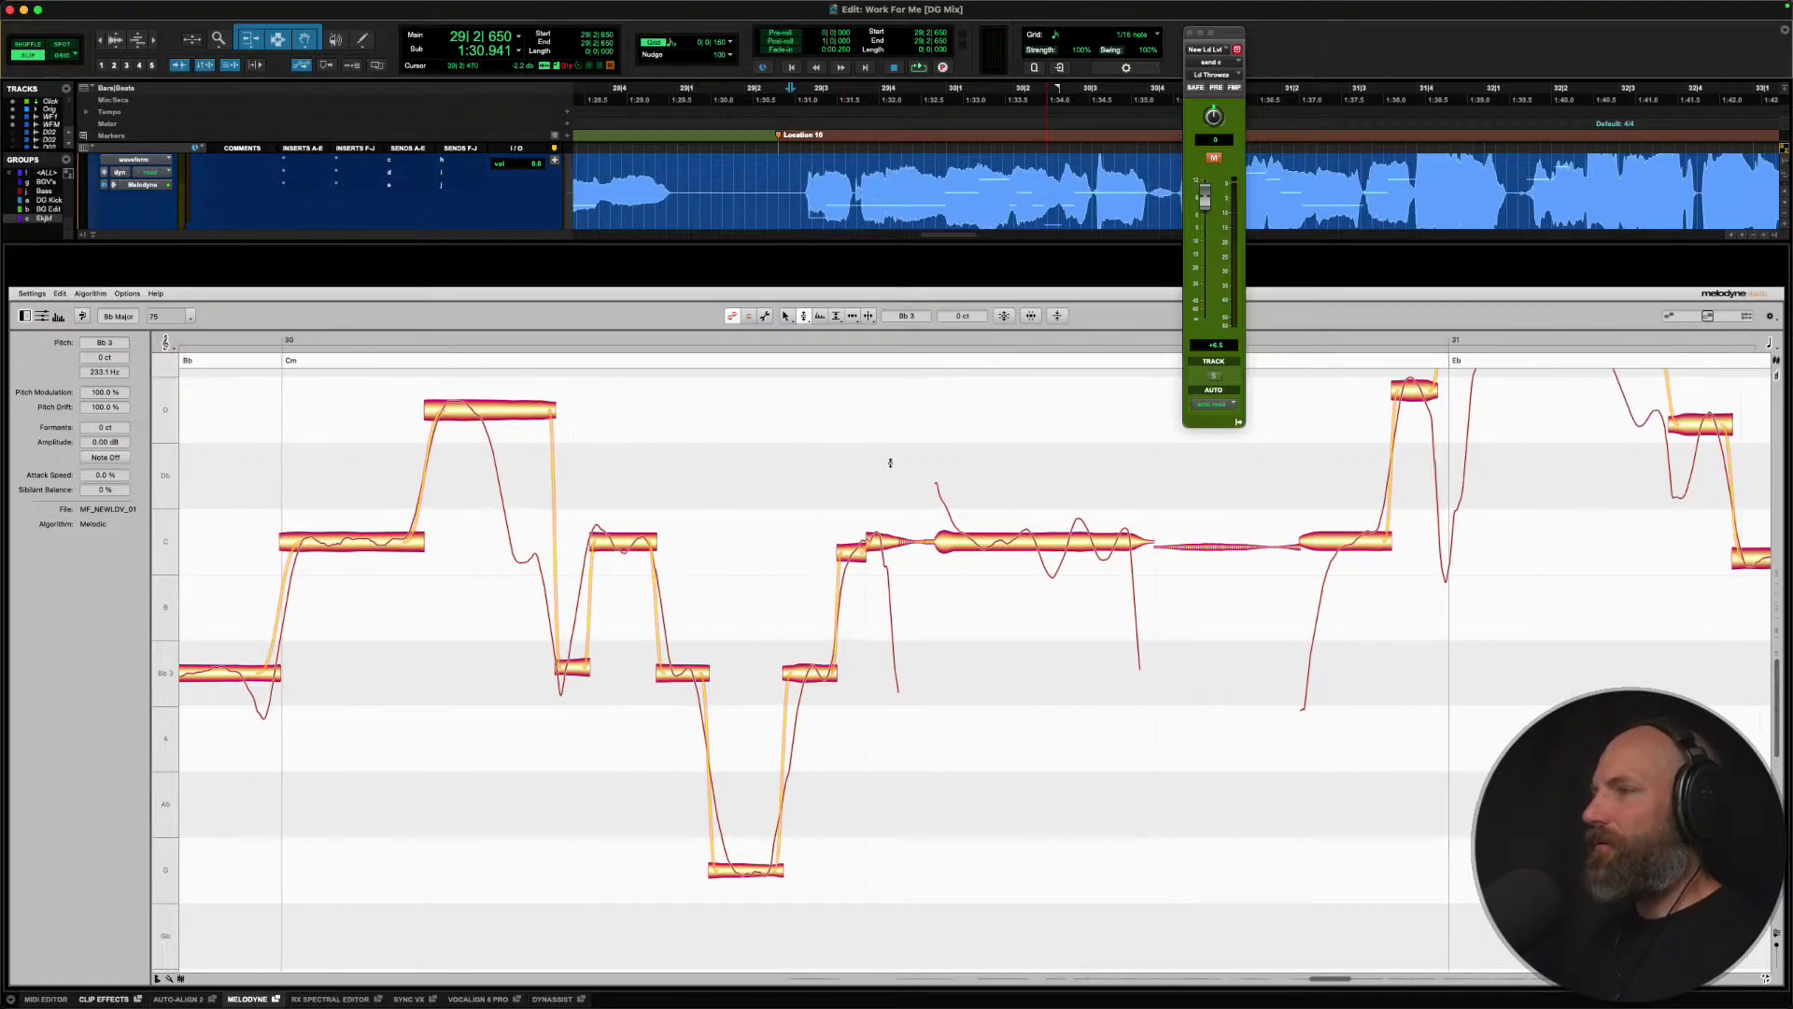
key(space)
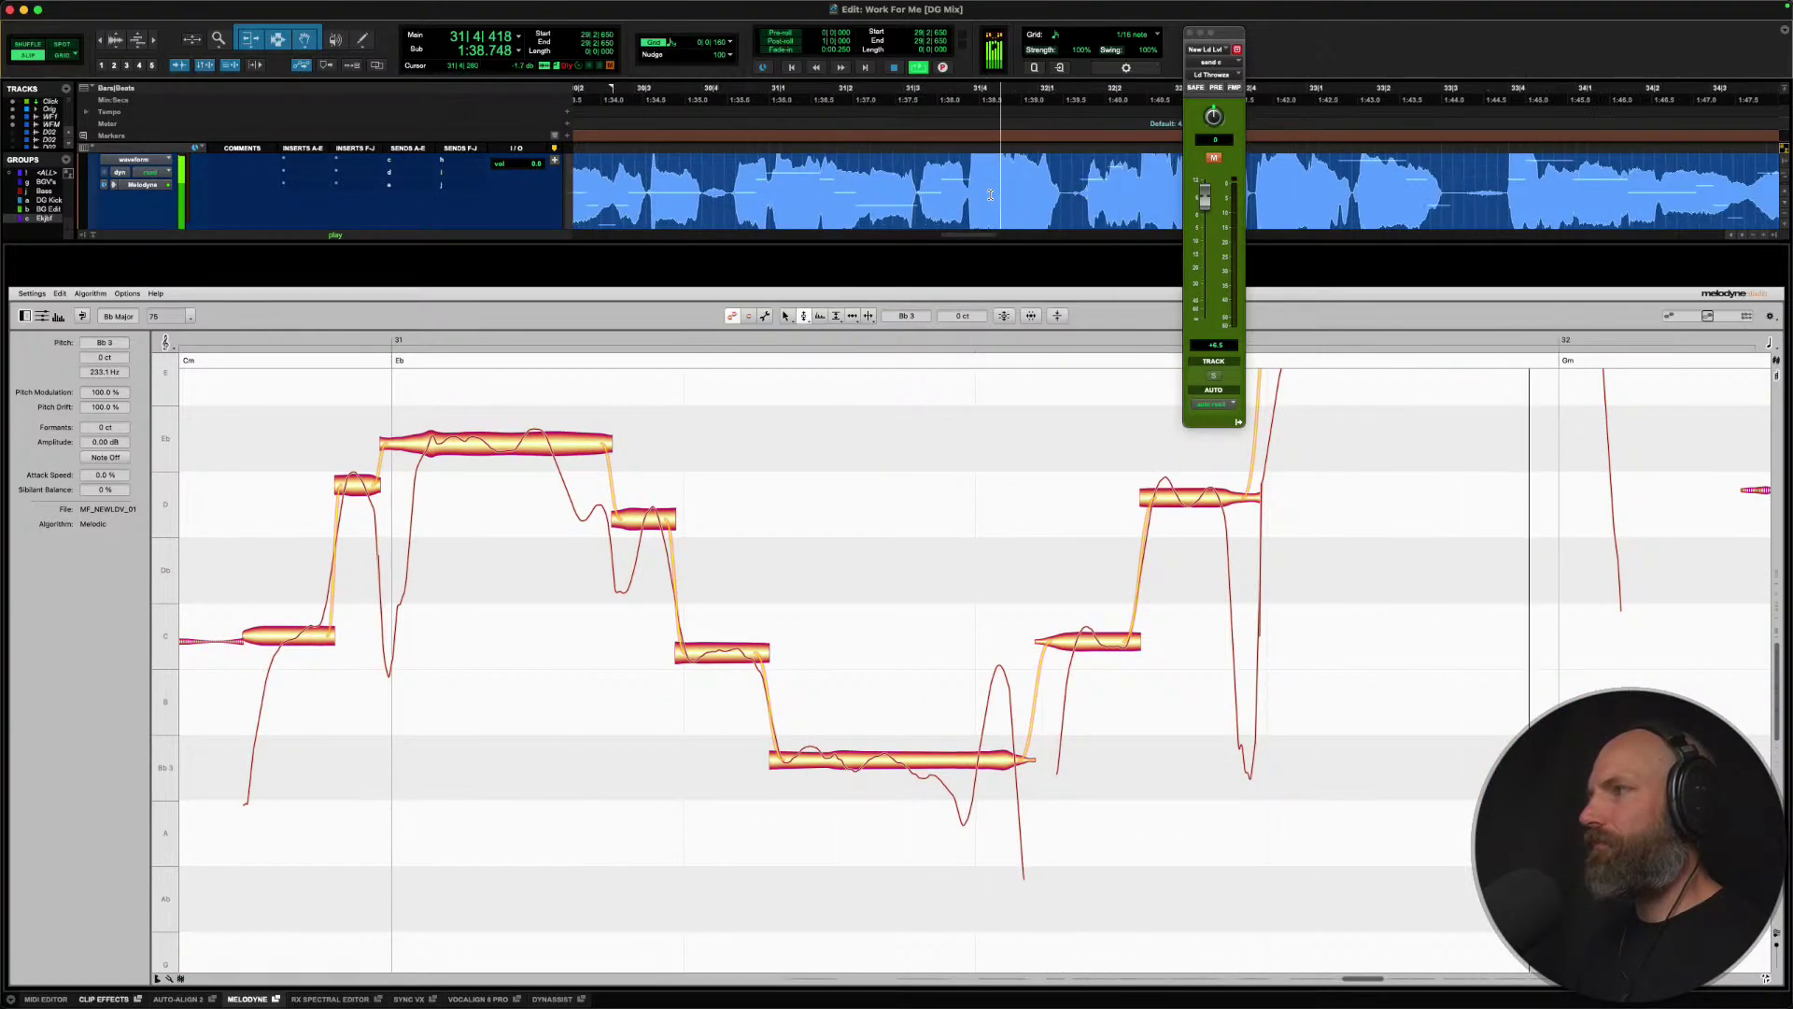
click(741, 192)
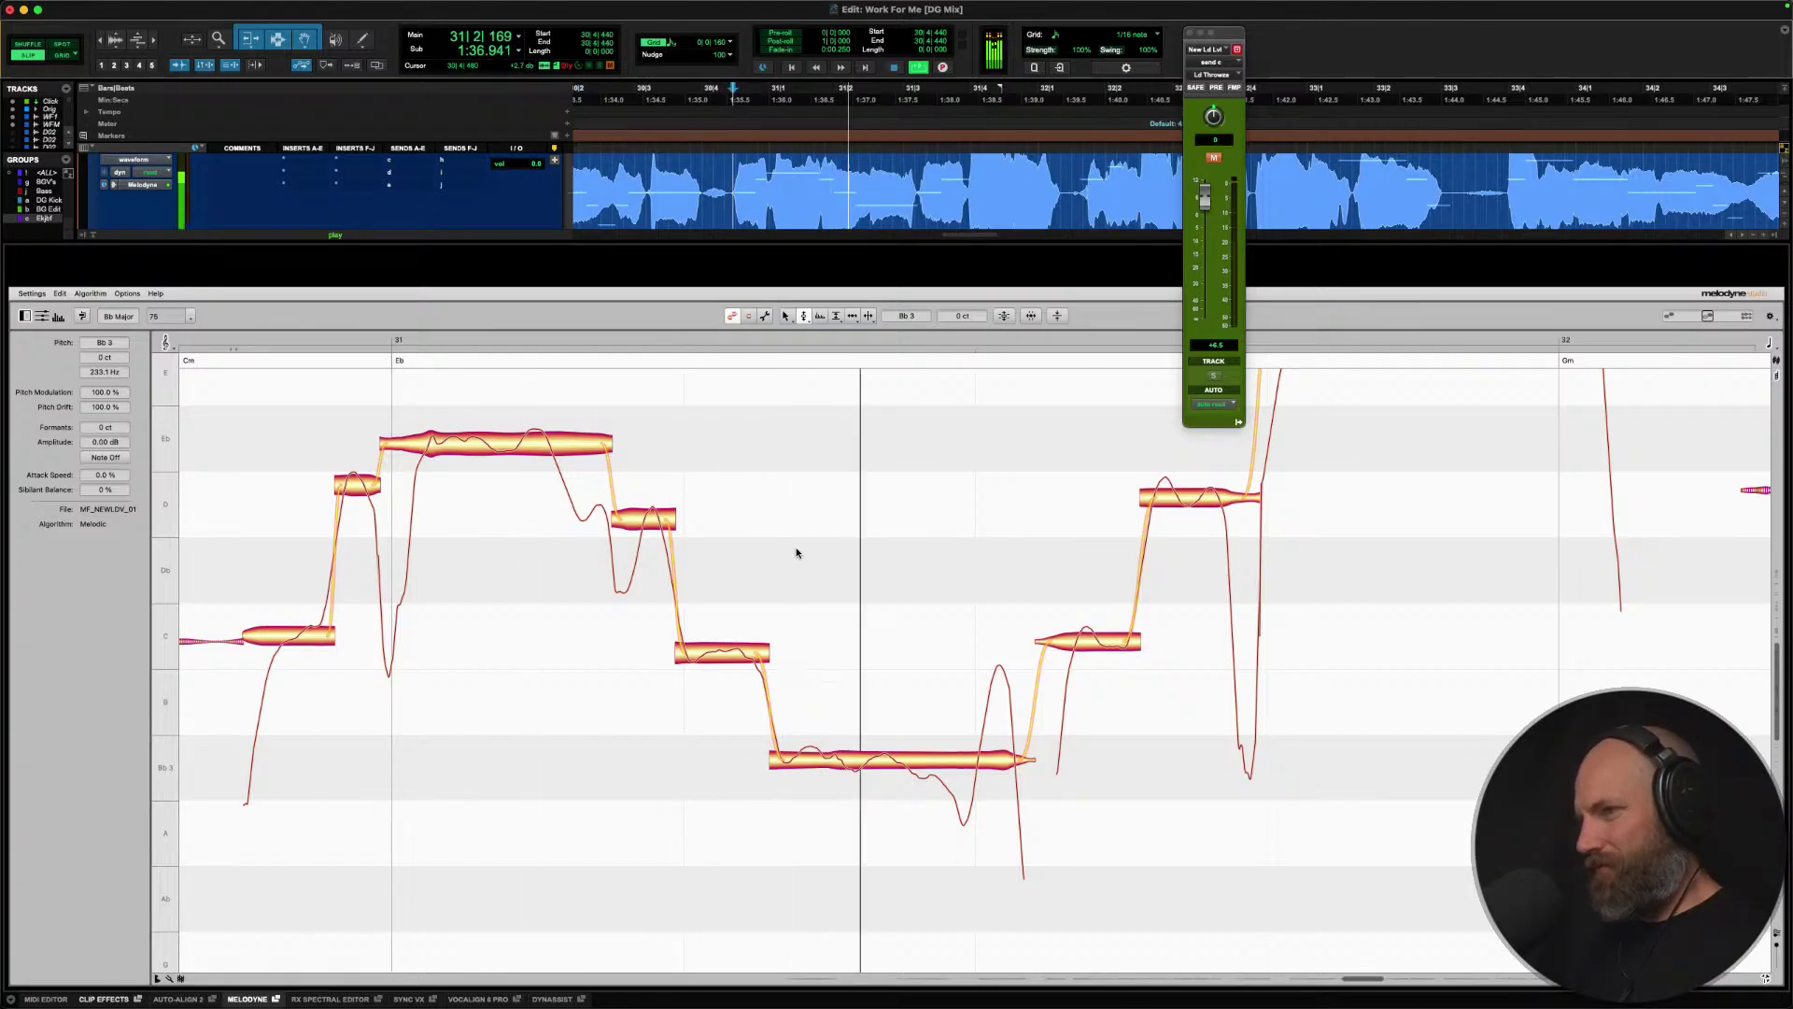
key(space)
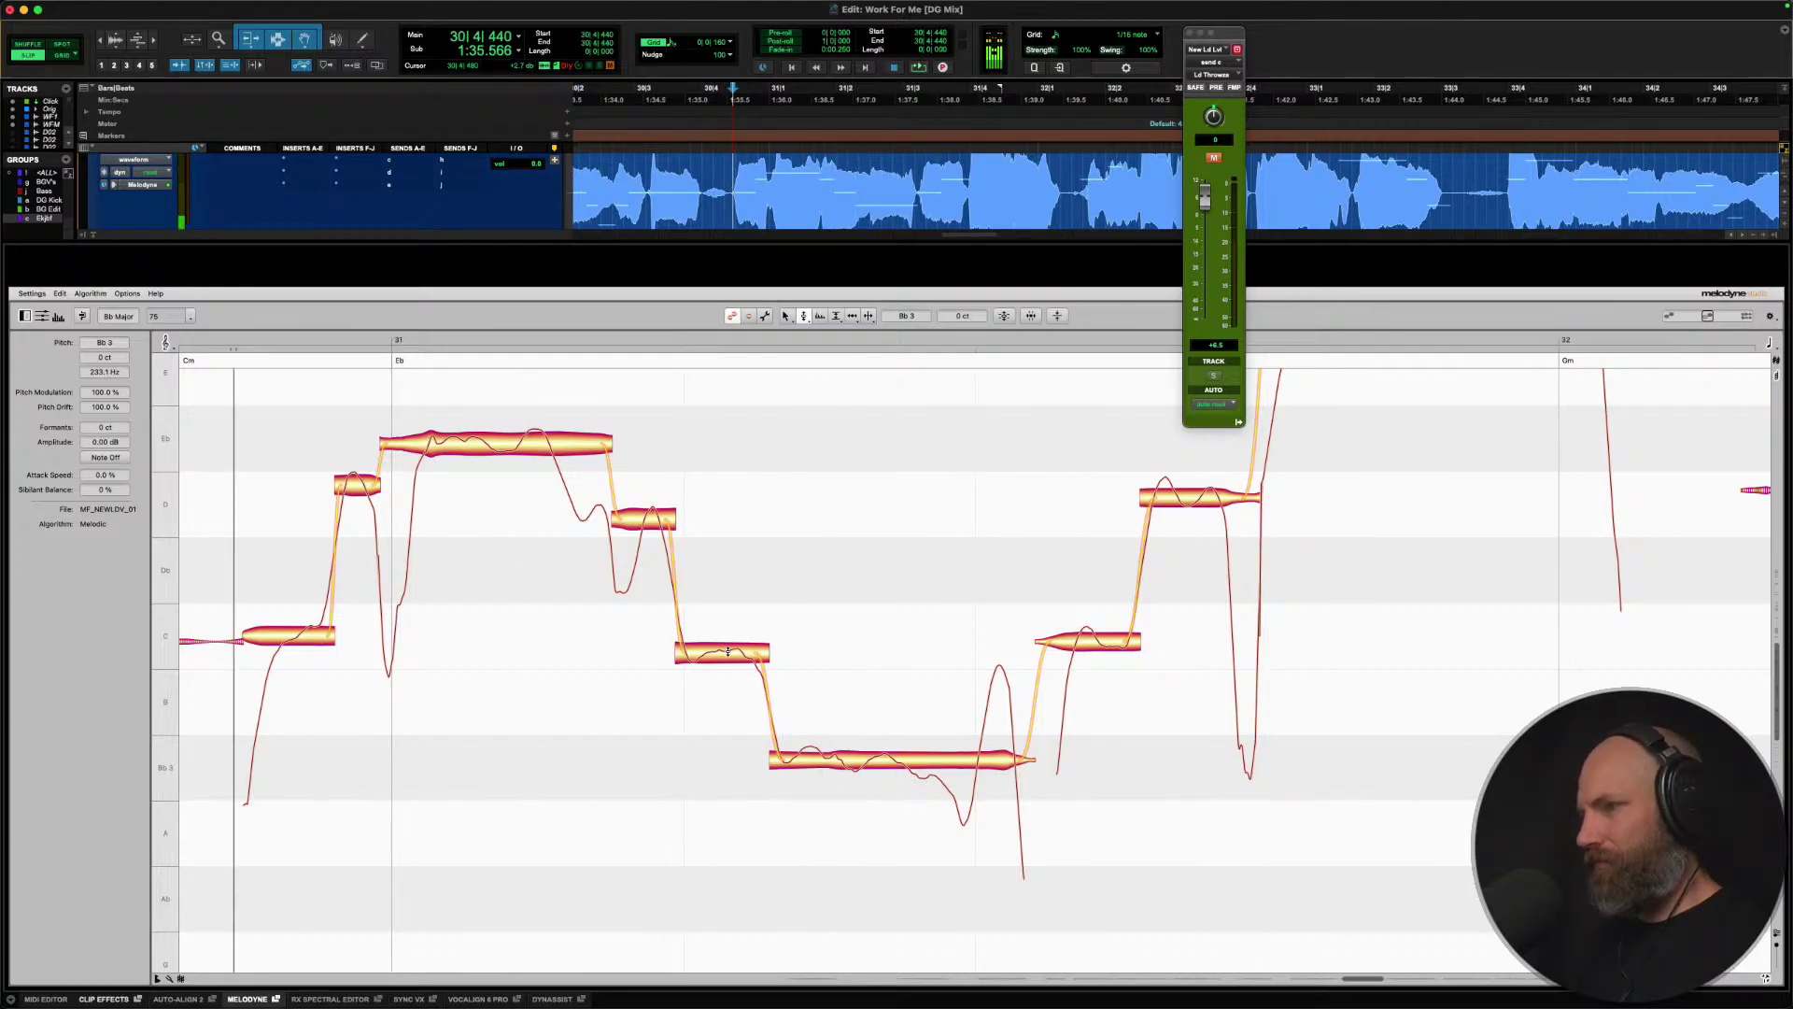
Center the C4 notes on either side of the long Bb3 note, and the Bb3 note itself, at 0 ct.
click(728, 641)
click(1091, 642)
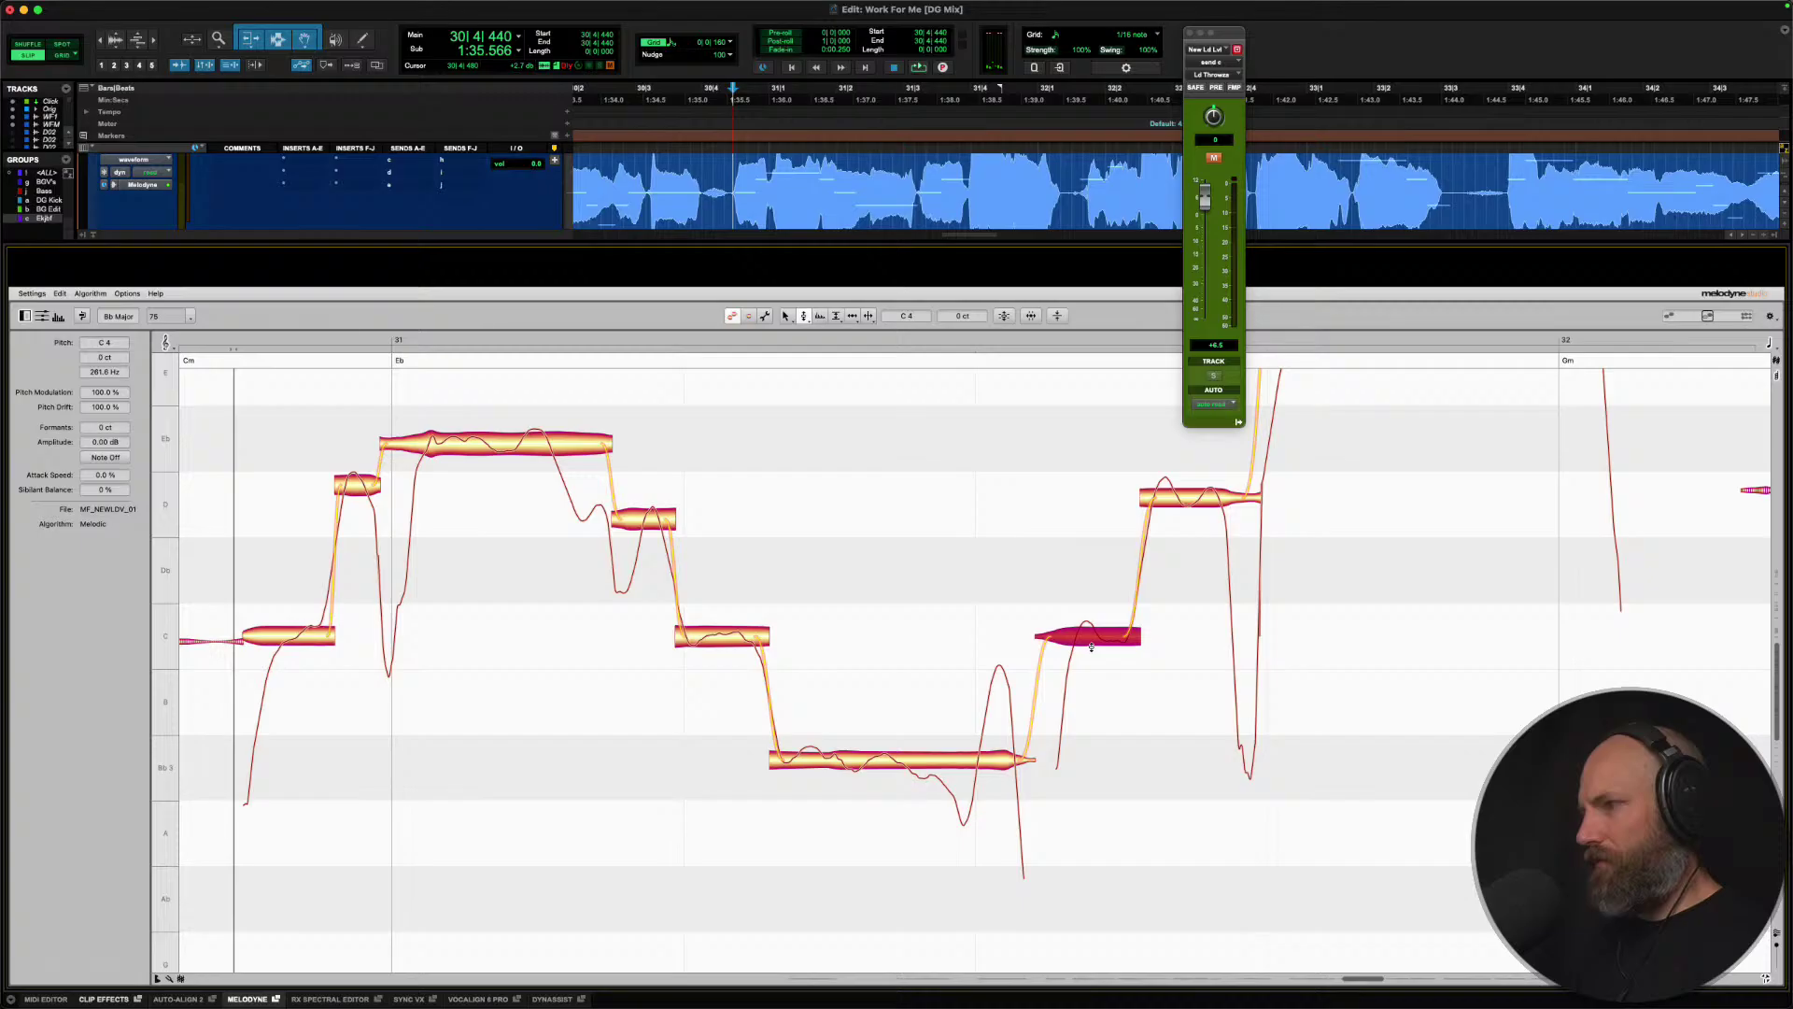
scroll(1091, 646, right, 3)
double_click(743, 759)
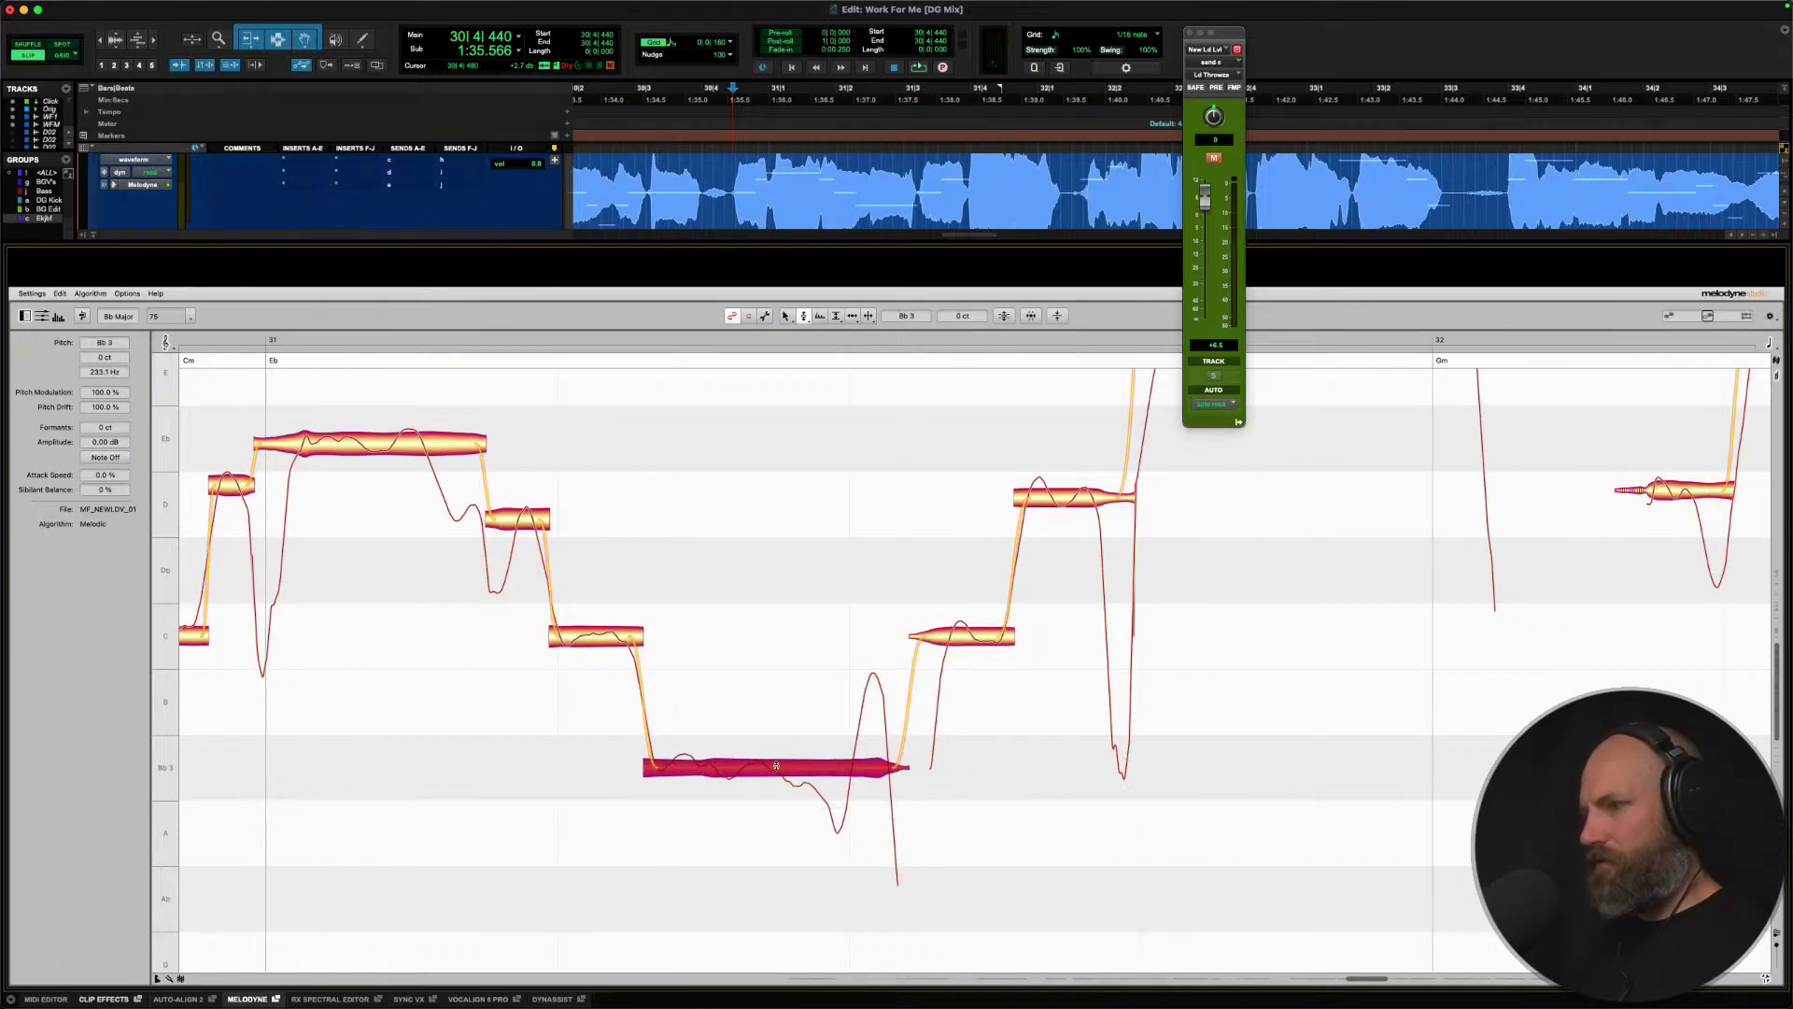
Separate the long Bb3 note into three parts, splitting it around its midpoint and again at about three quarters of its length.
right_click(776, 766)
click(822, 766)
click(784, 769)
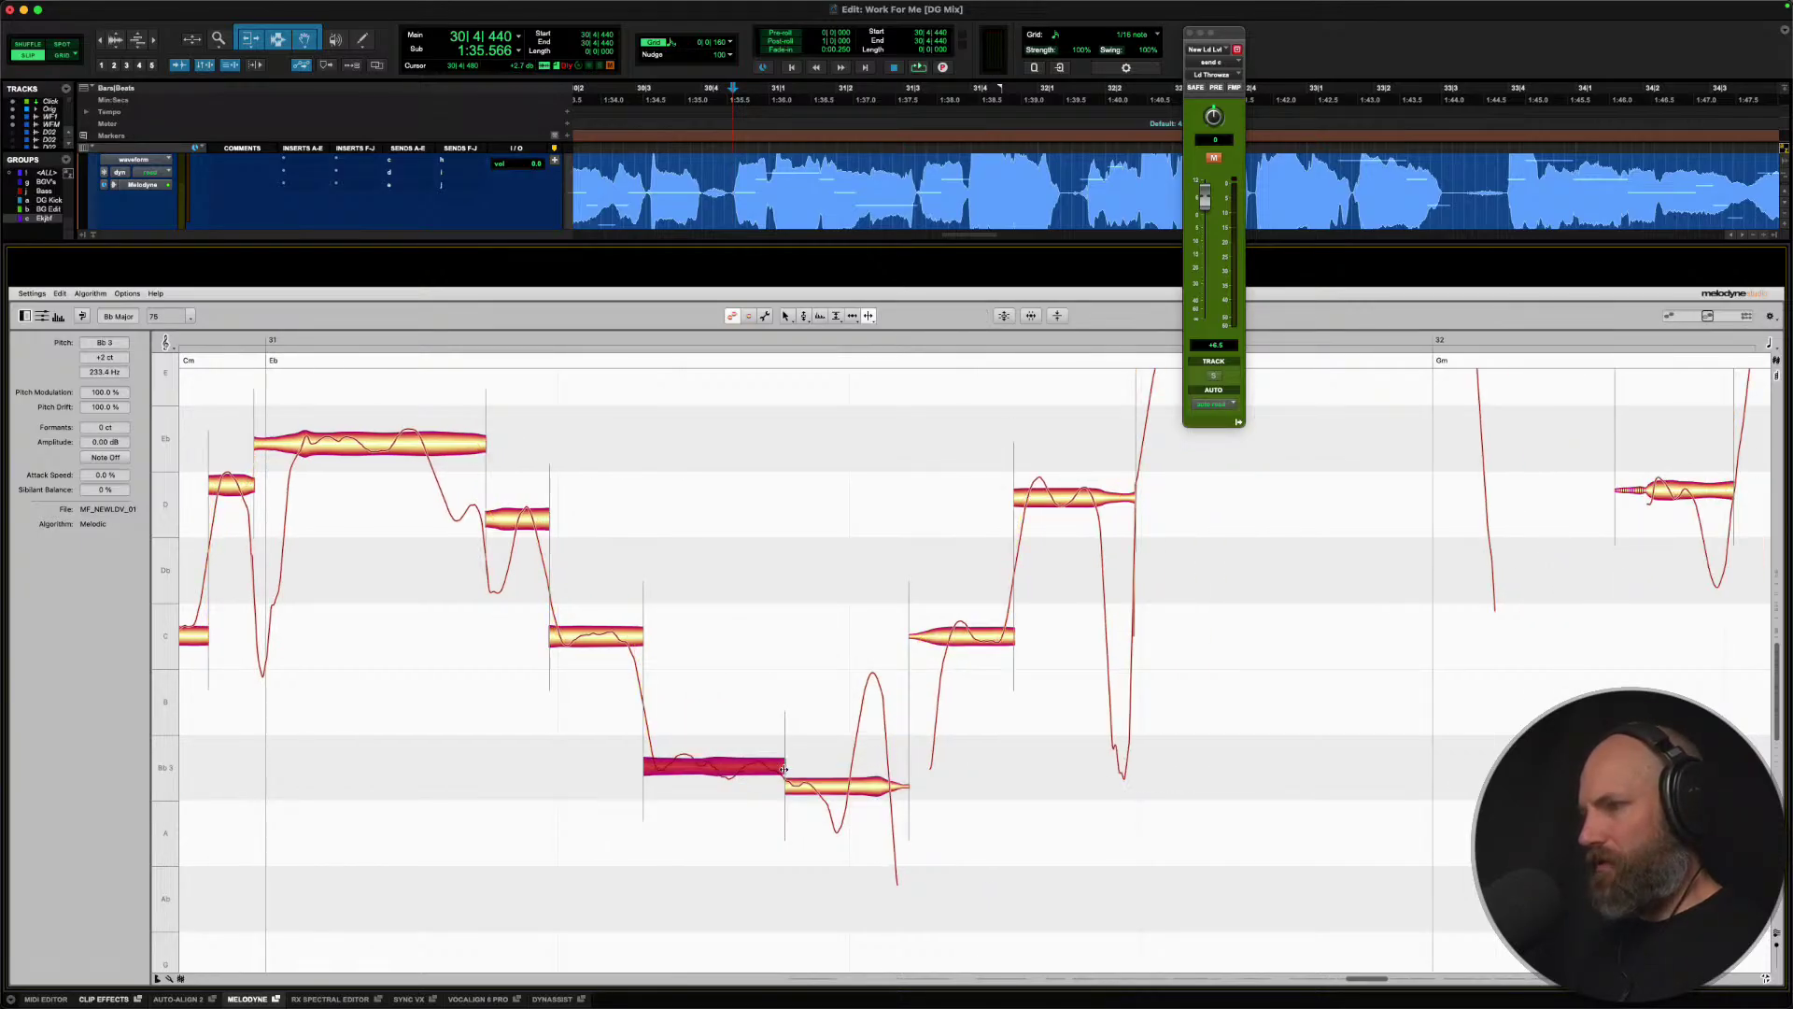
click(847, 786)
right_click(848, 789)
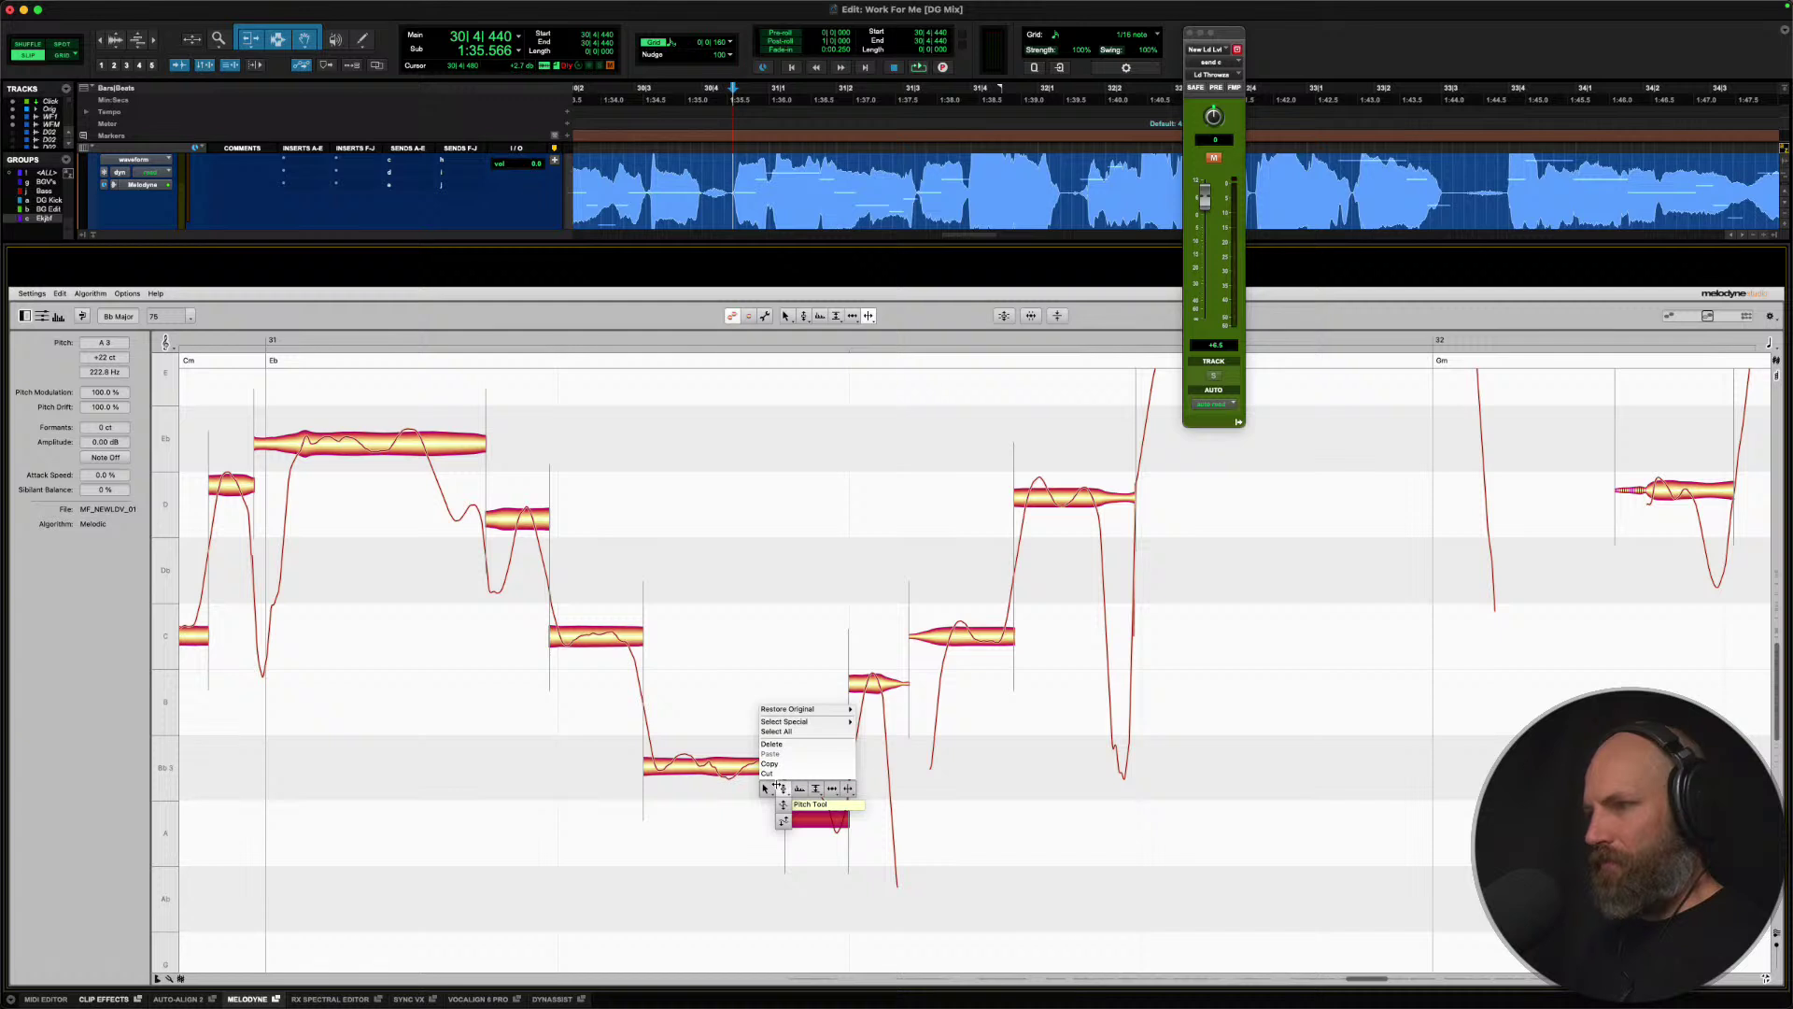
Center the first part of the separated note on Bb3 and raise its middle part to -41 ct on Bb3.
click(775, 790)
click(740, 772)
drag(807, 819, 807, 793)
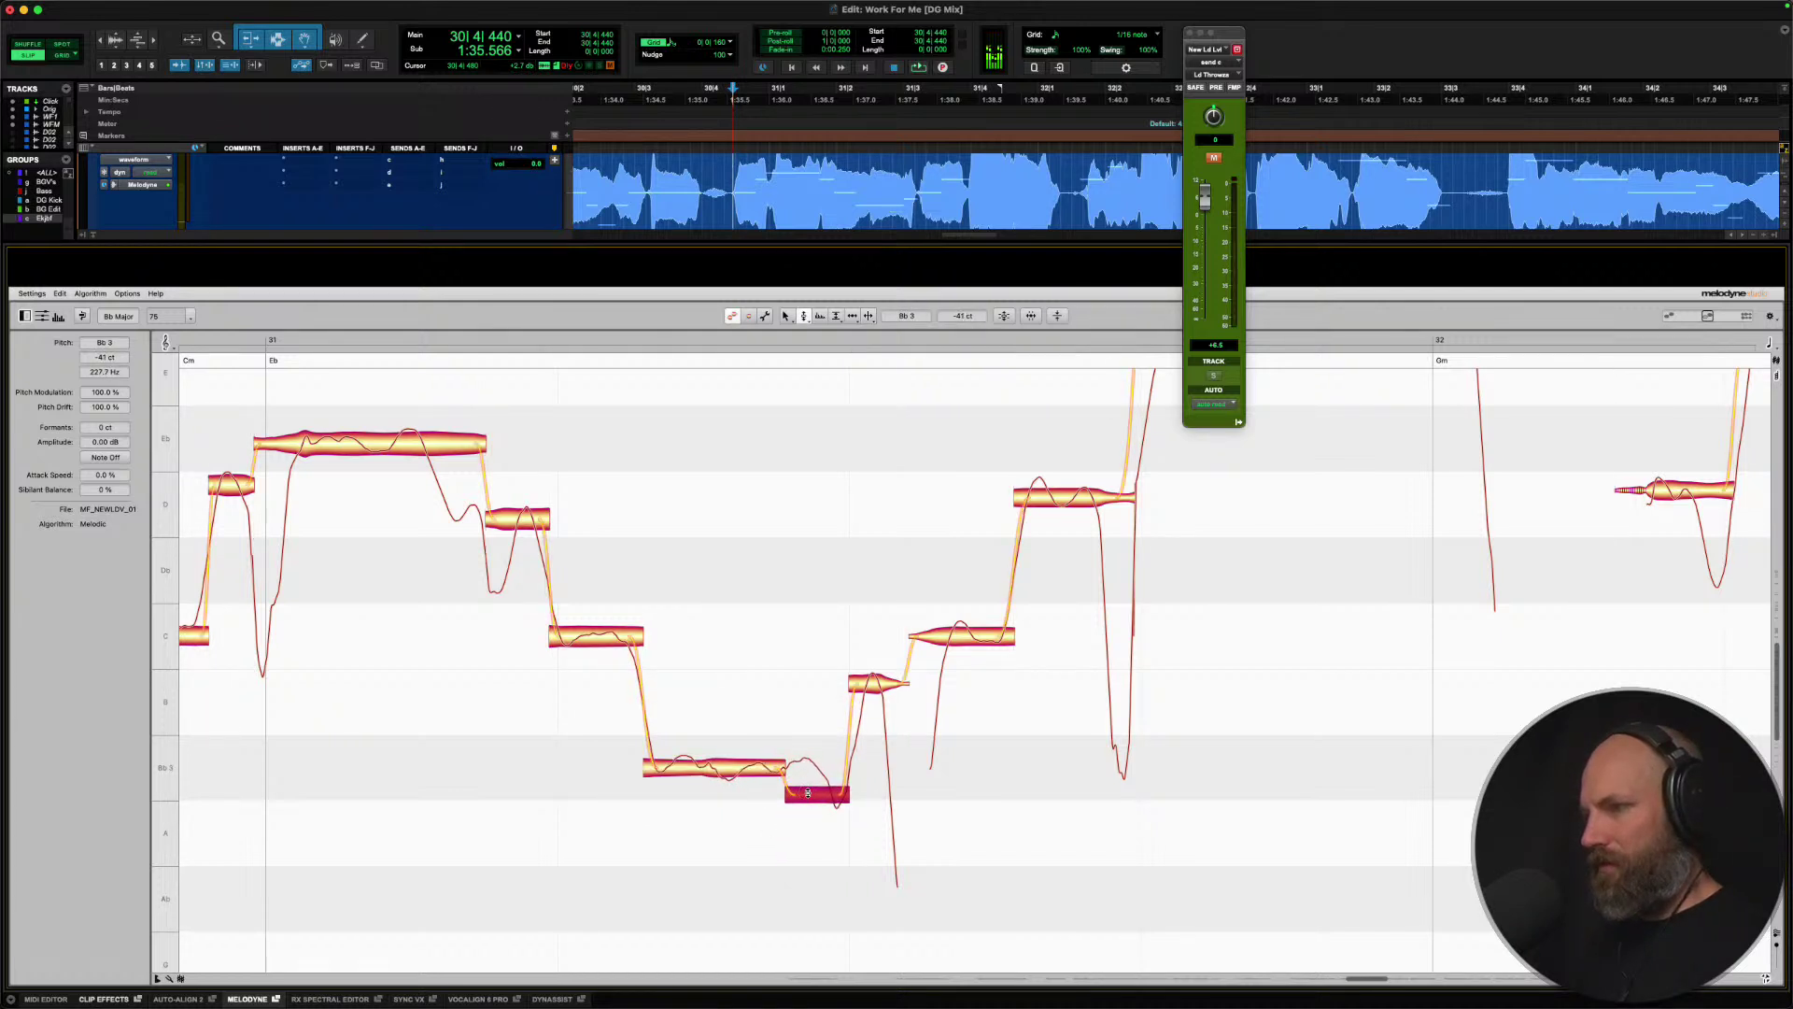
Play the phrase while centering the separated note's third part on B3 and the following C4 and D4 notes at 0 ct.
key(space)
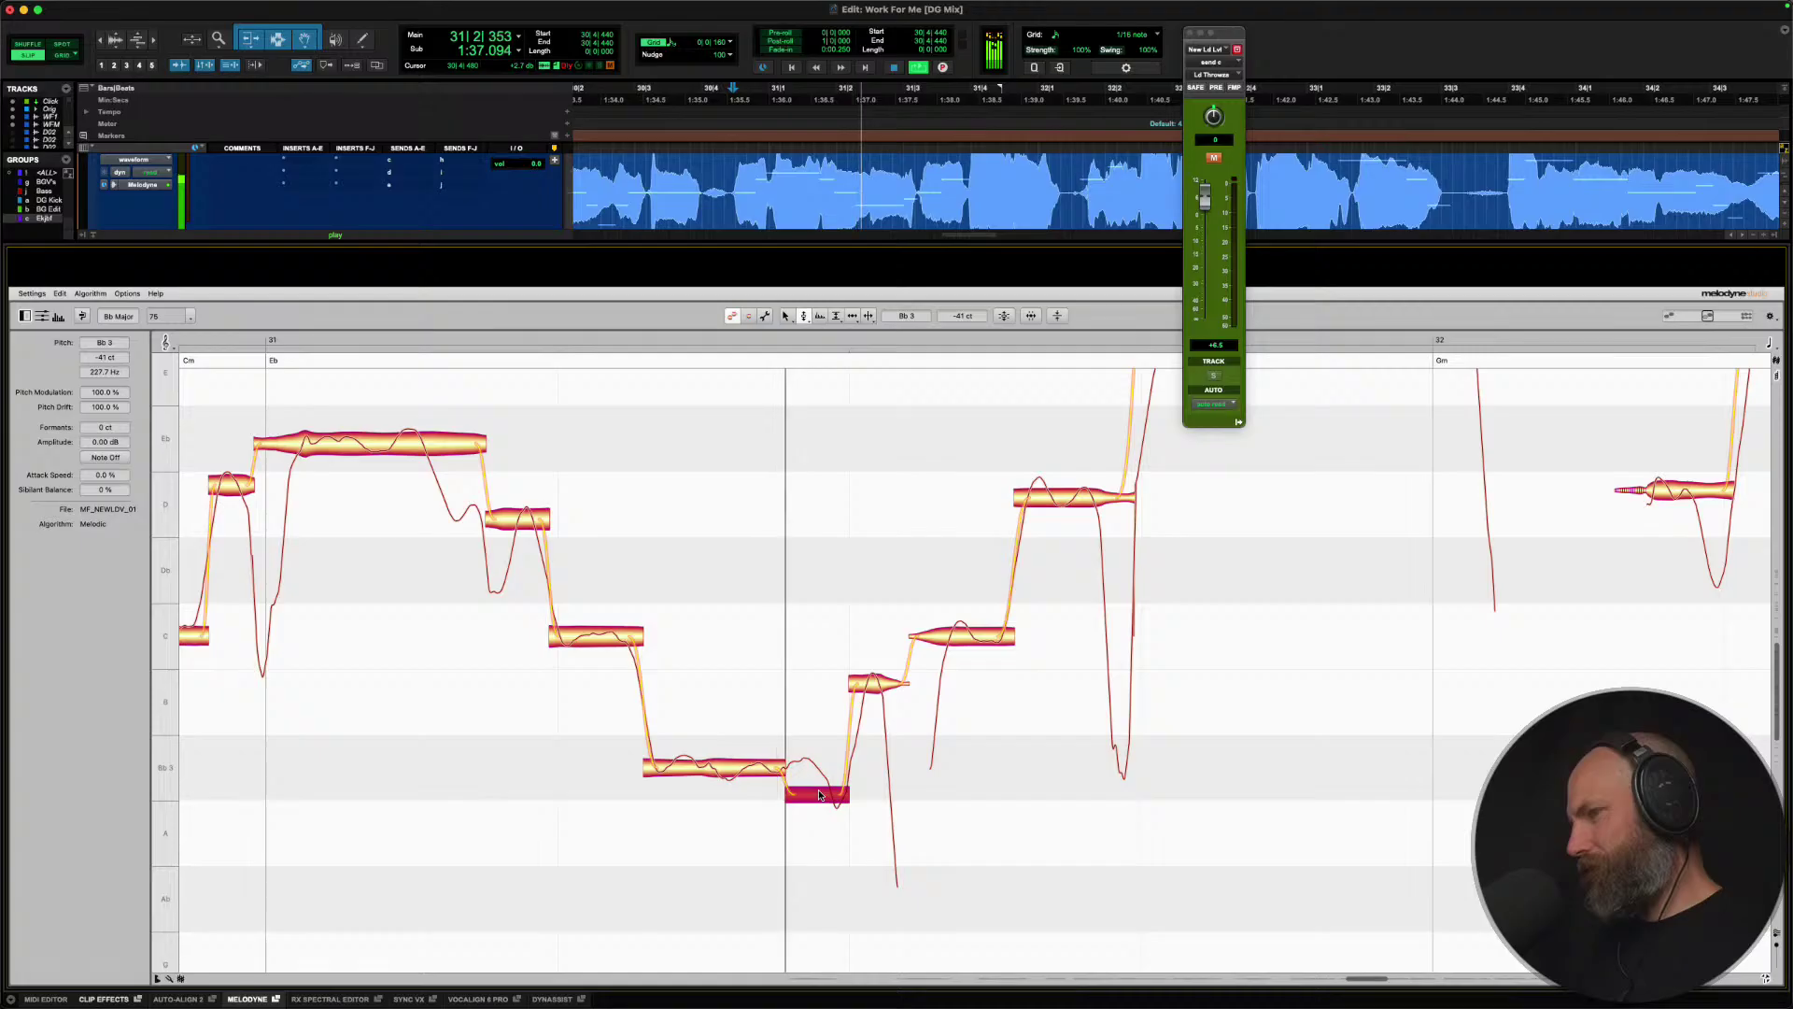
double_click(873, 683)
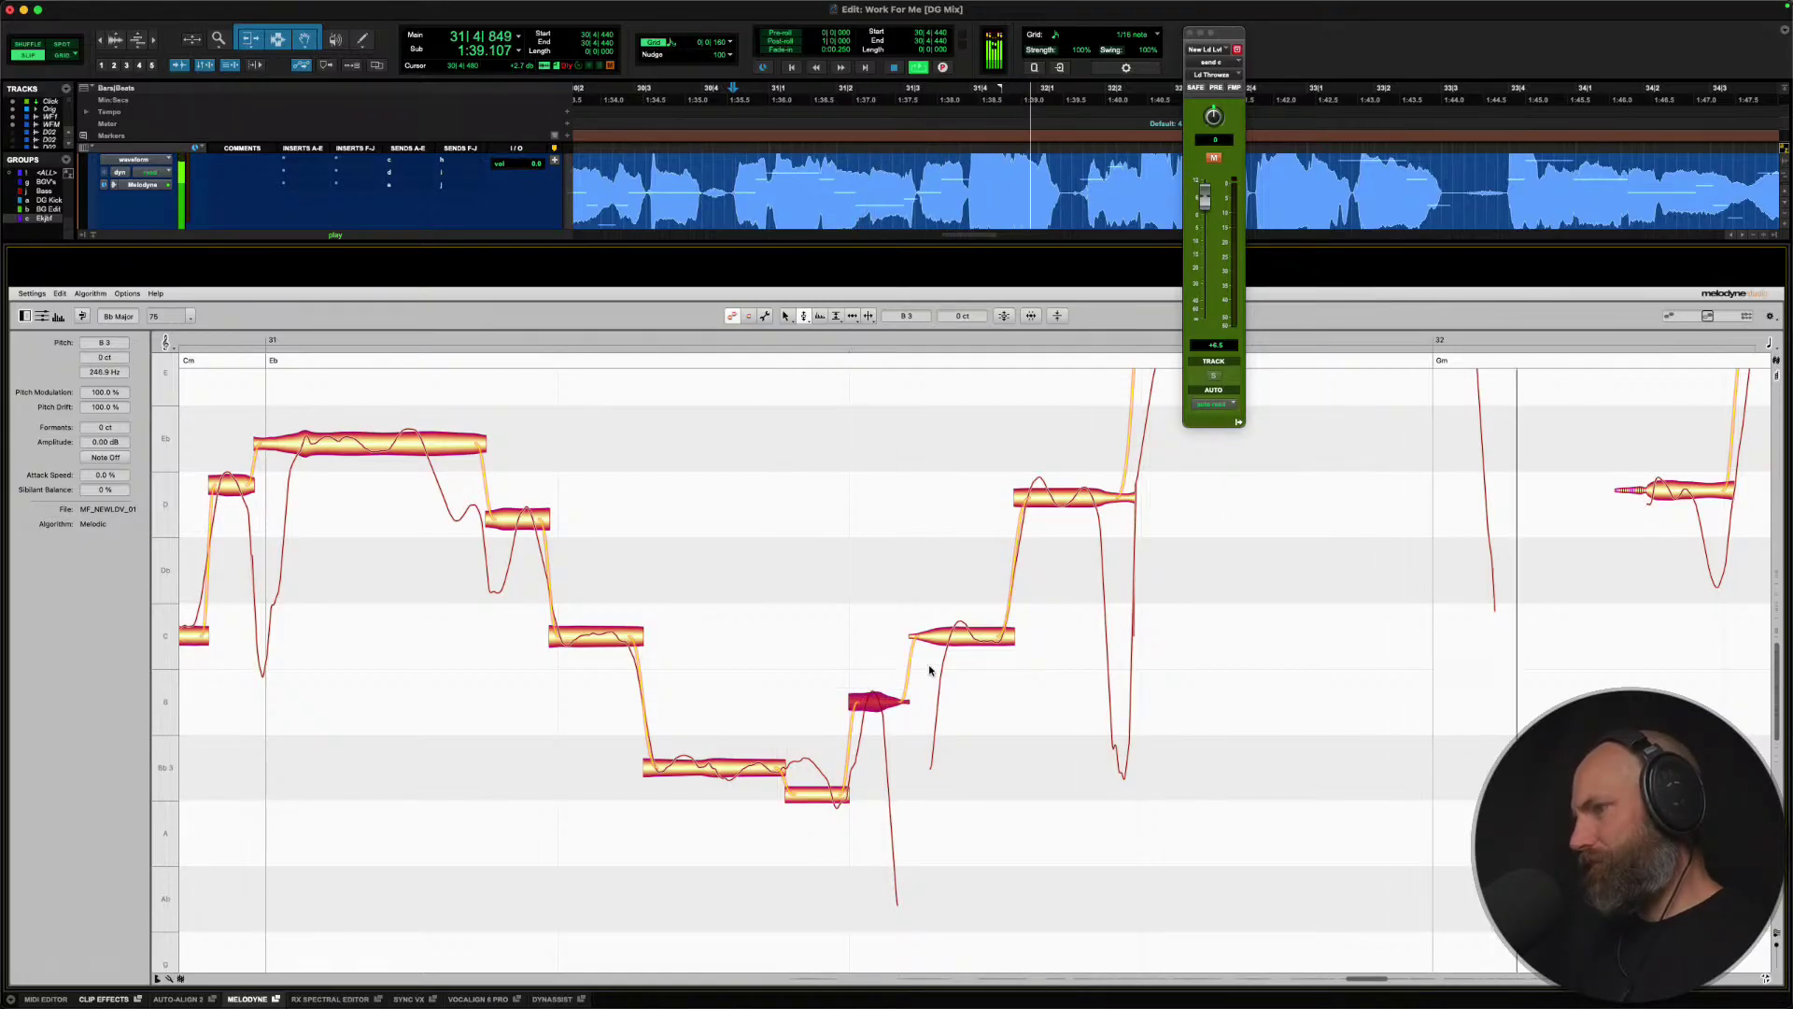
double_click(943, 638)
double_click(1065, 500)
key(space)
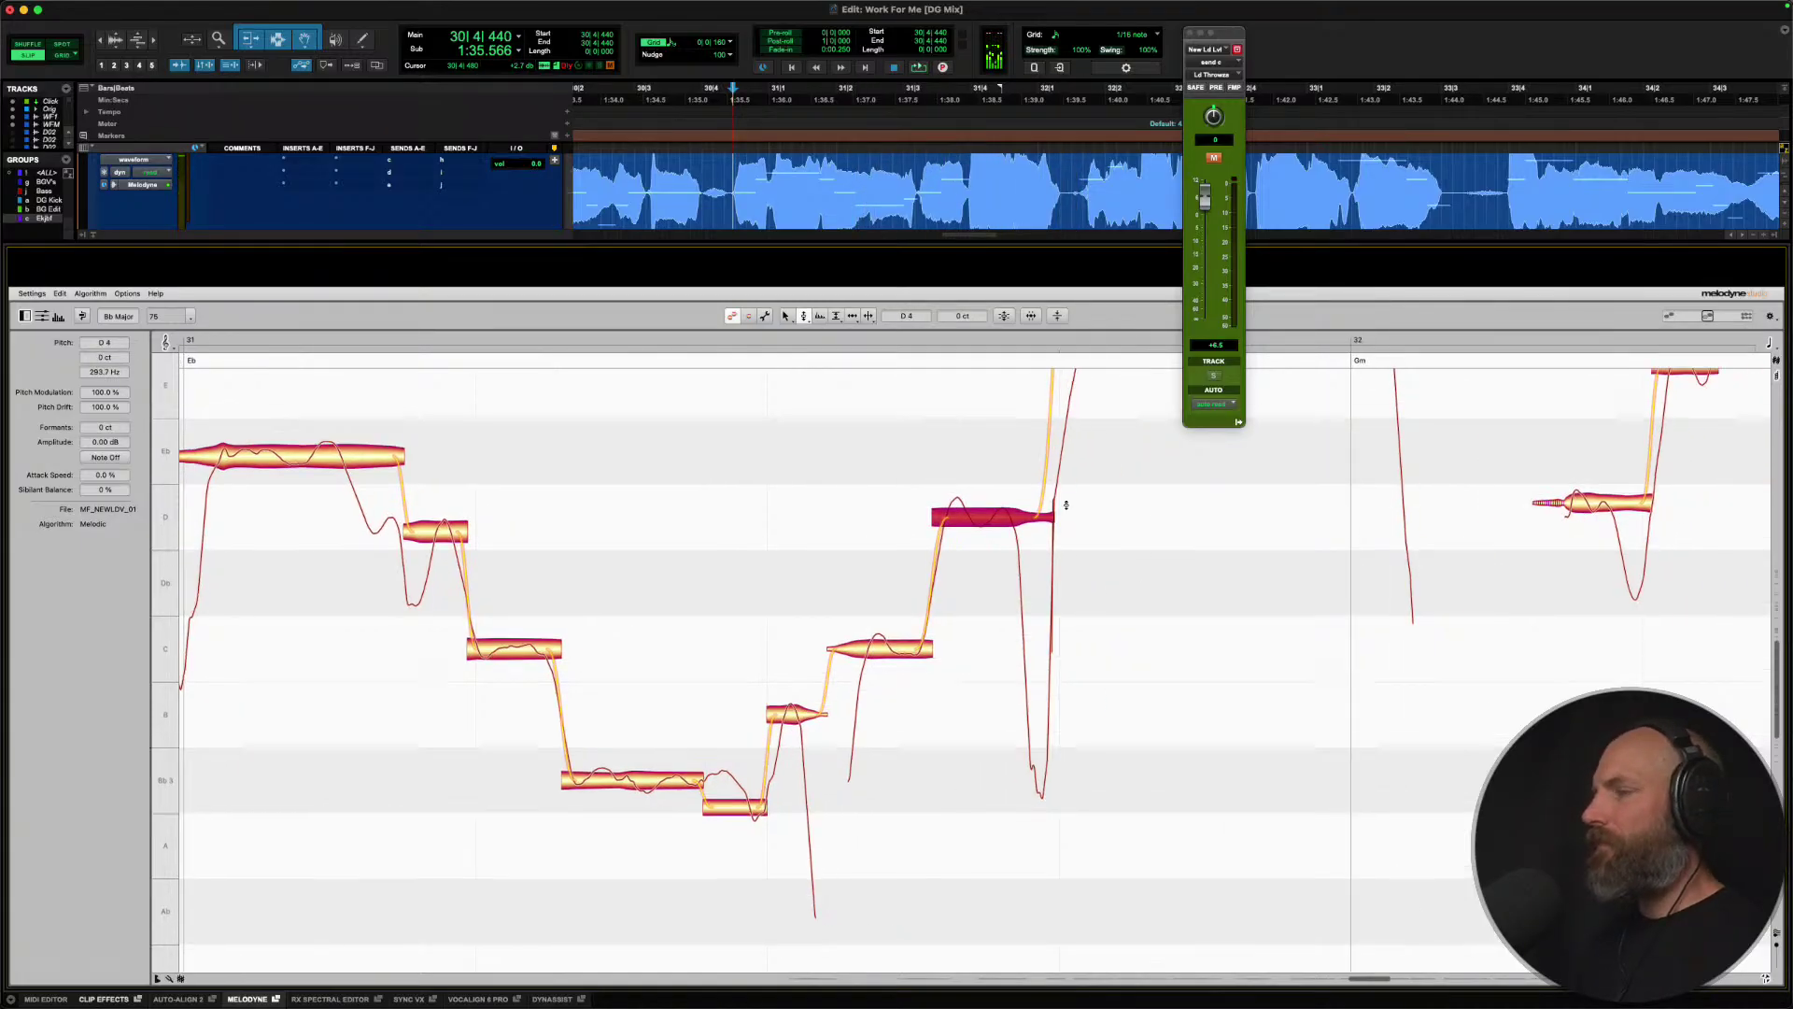
Separate the note just before the long held G4 at about two thirds of its length.
scroll(1067, 506, up, 5)
scroll(1067, 505, right, 3)
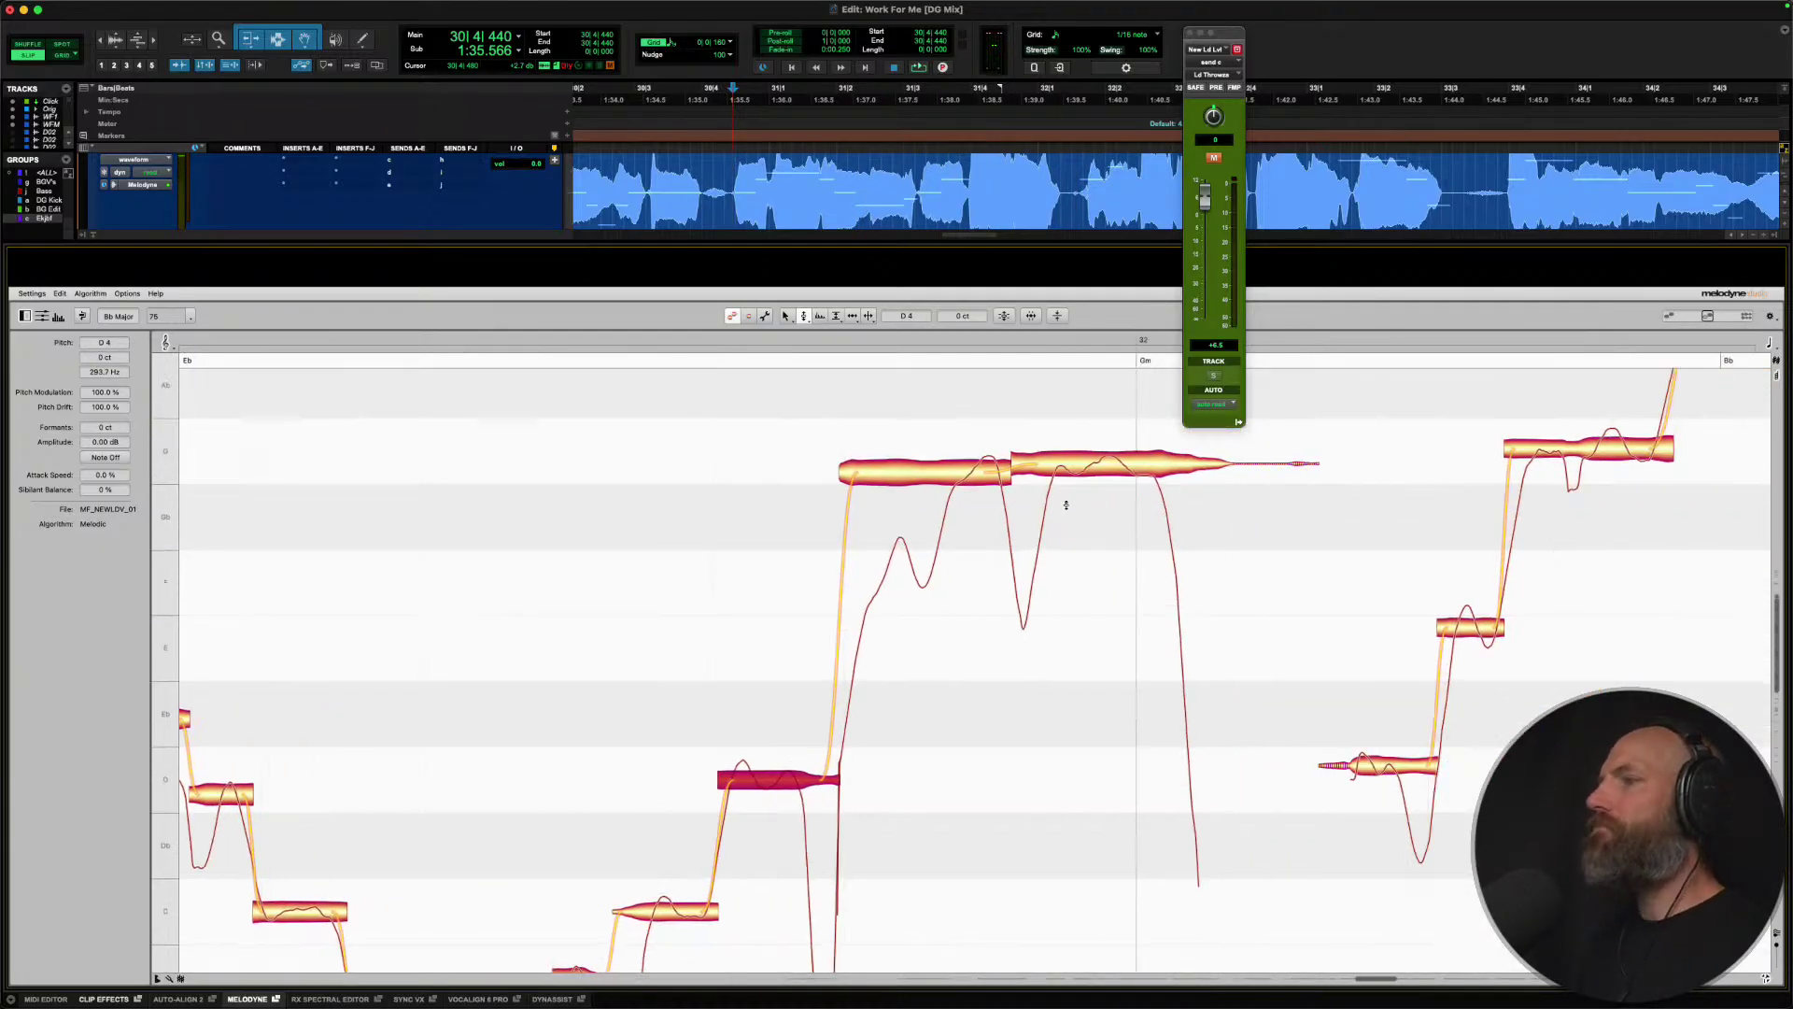
right_click(948, 472)
click(1004, 476)
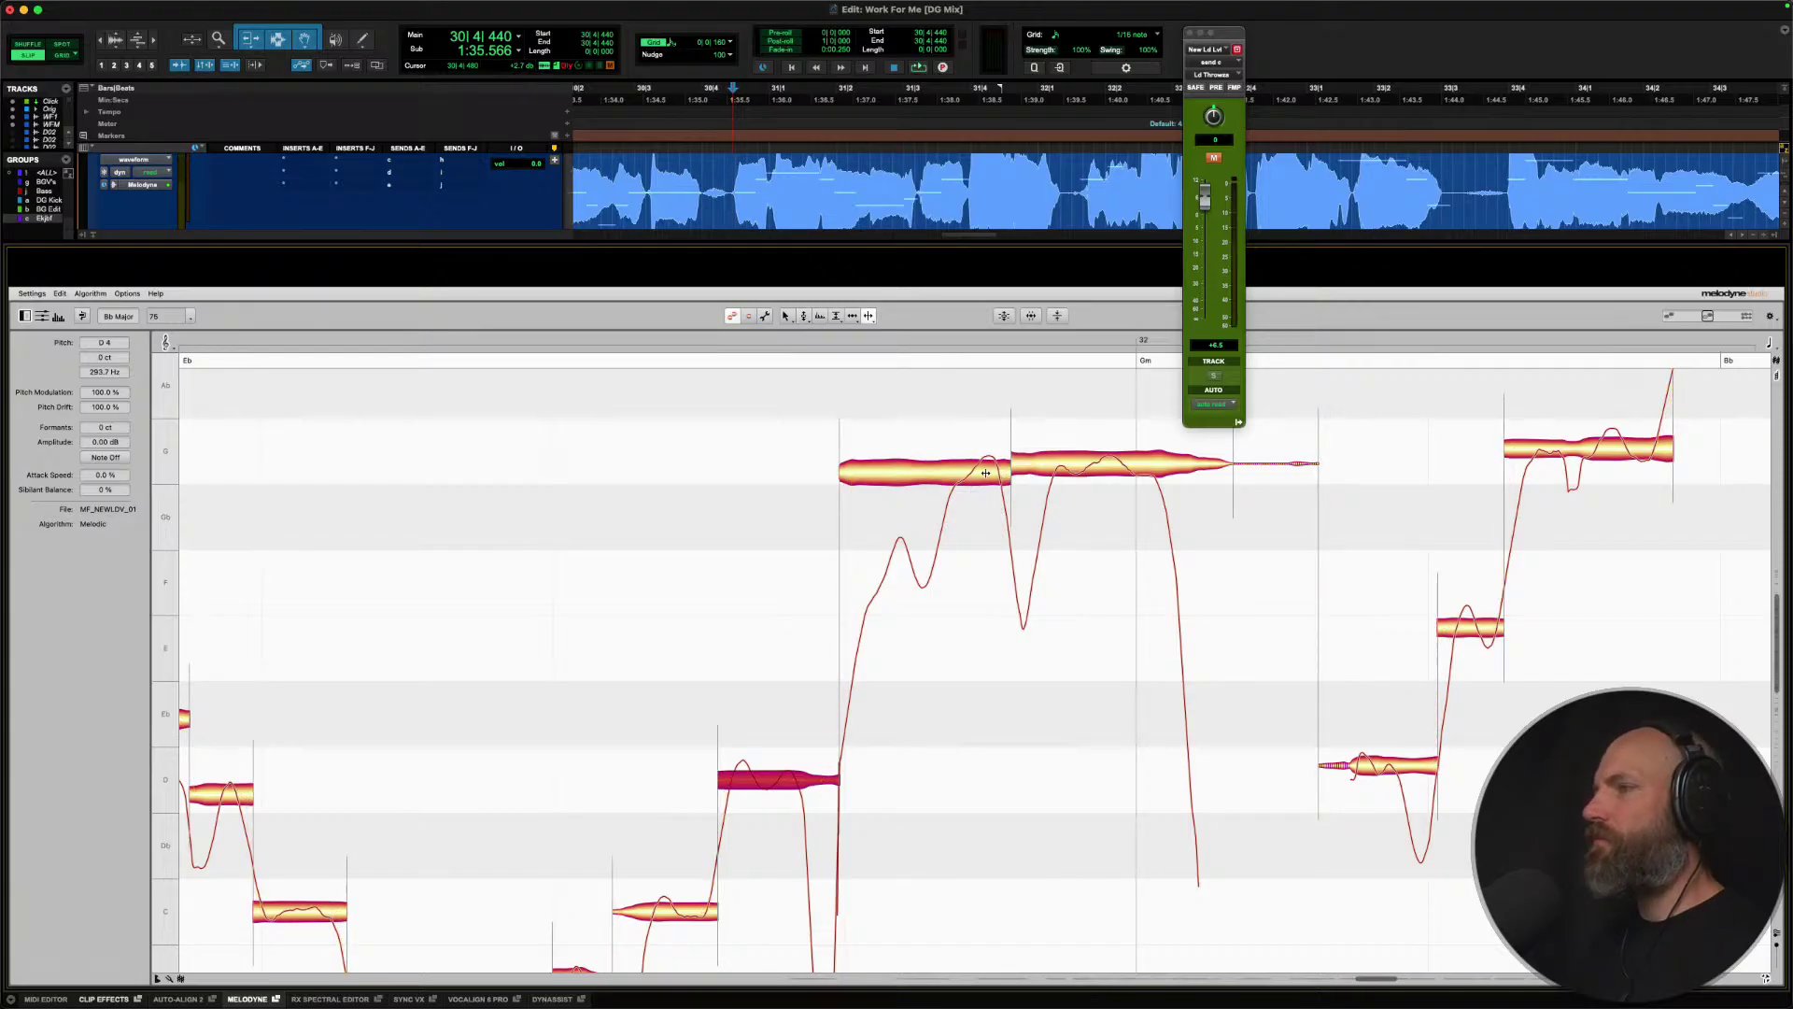
double_click(951, 476)
Center the held G4, the short G4 part before it and the preceding F4 part at 0 ct, and audition the phrase.
right_click(951, 475)
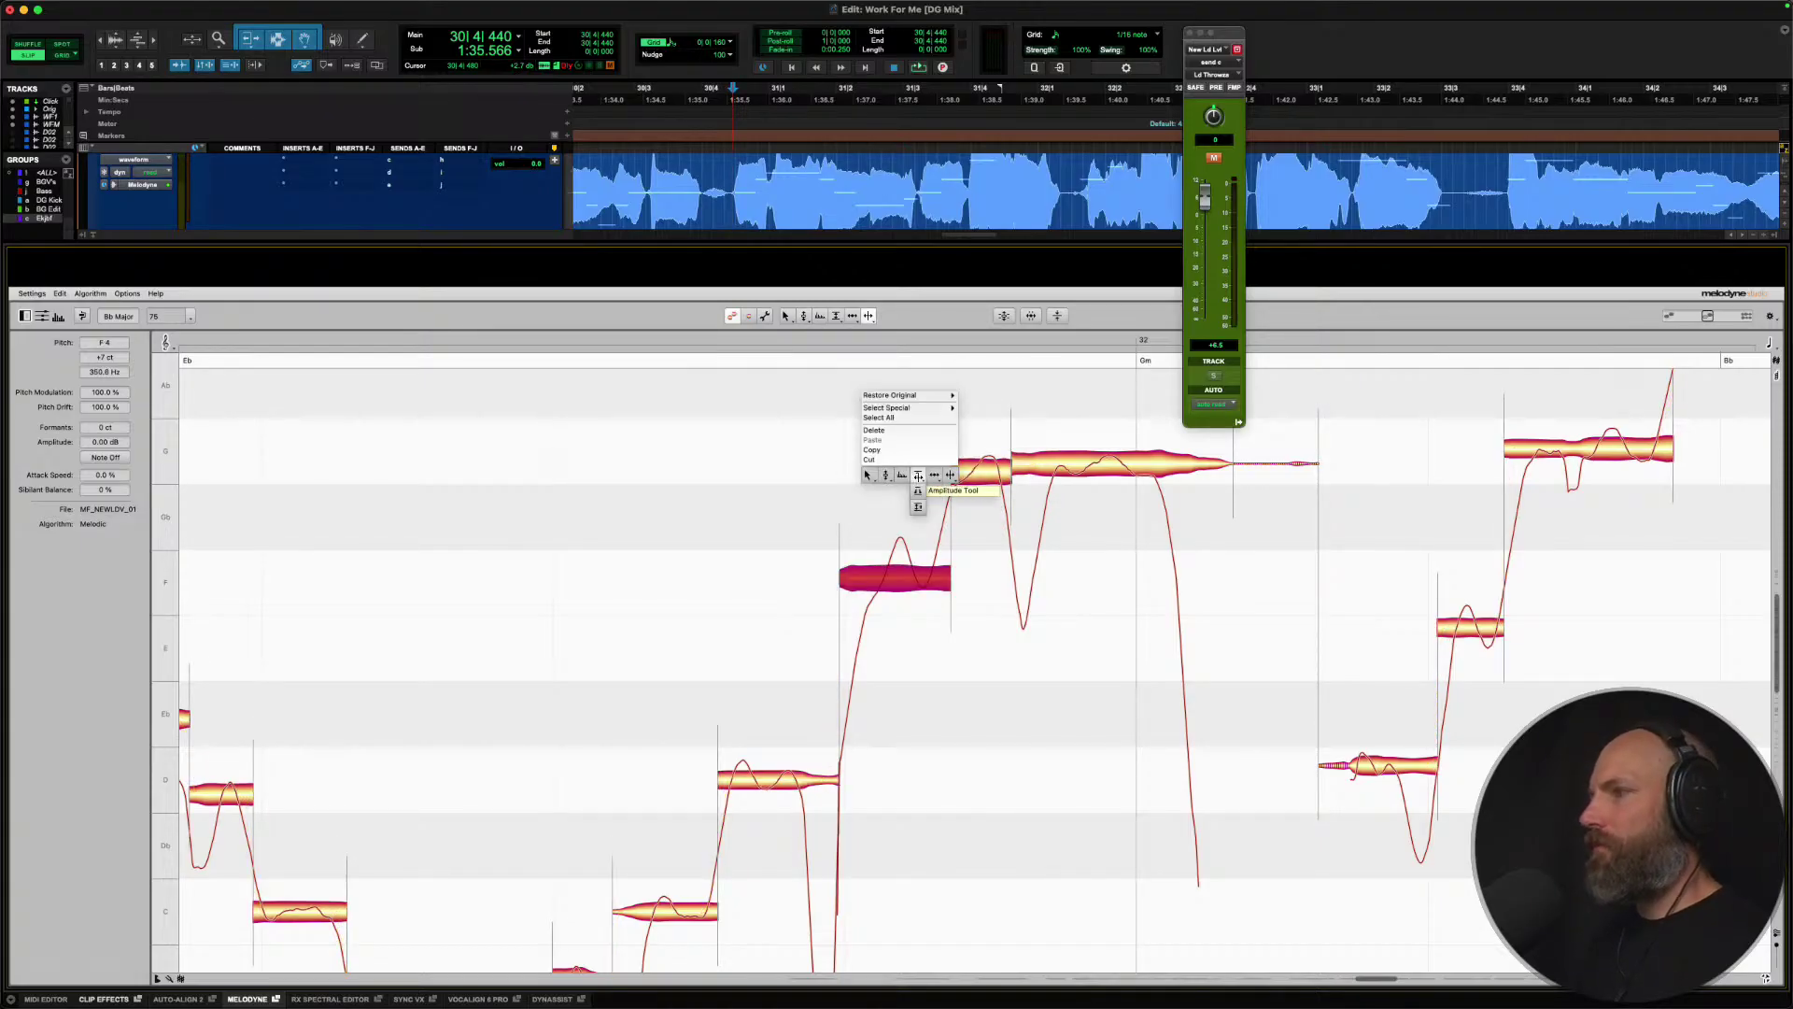
click(885, 477)
click(1078, 472)
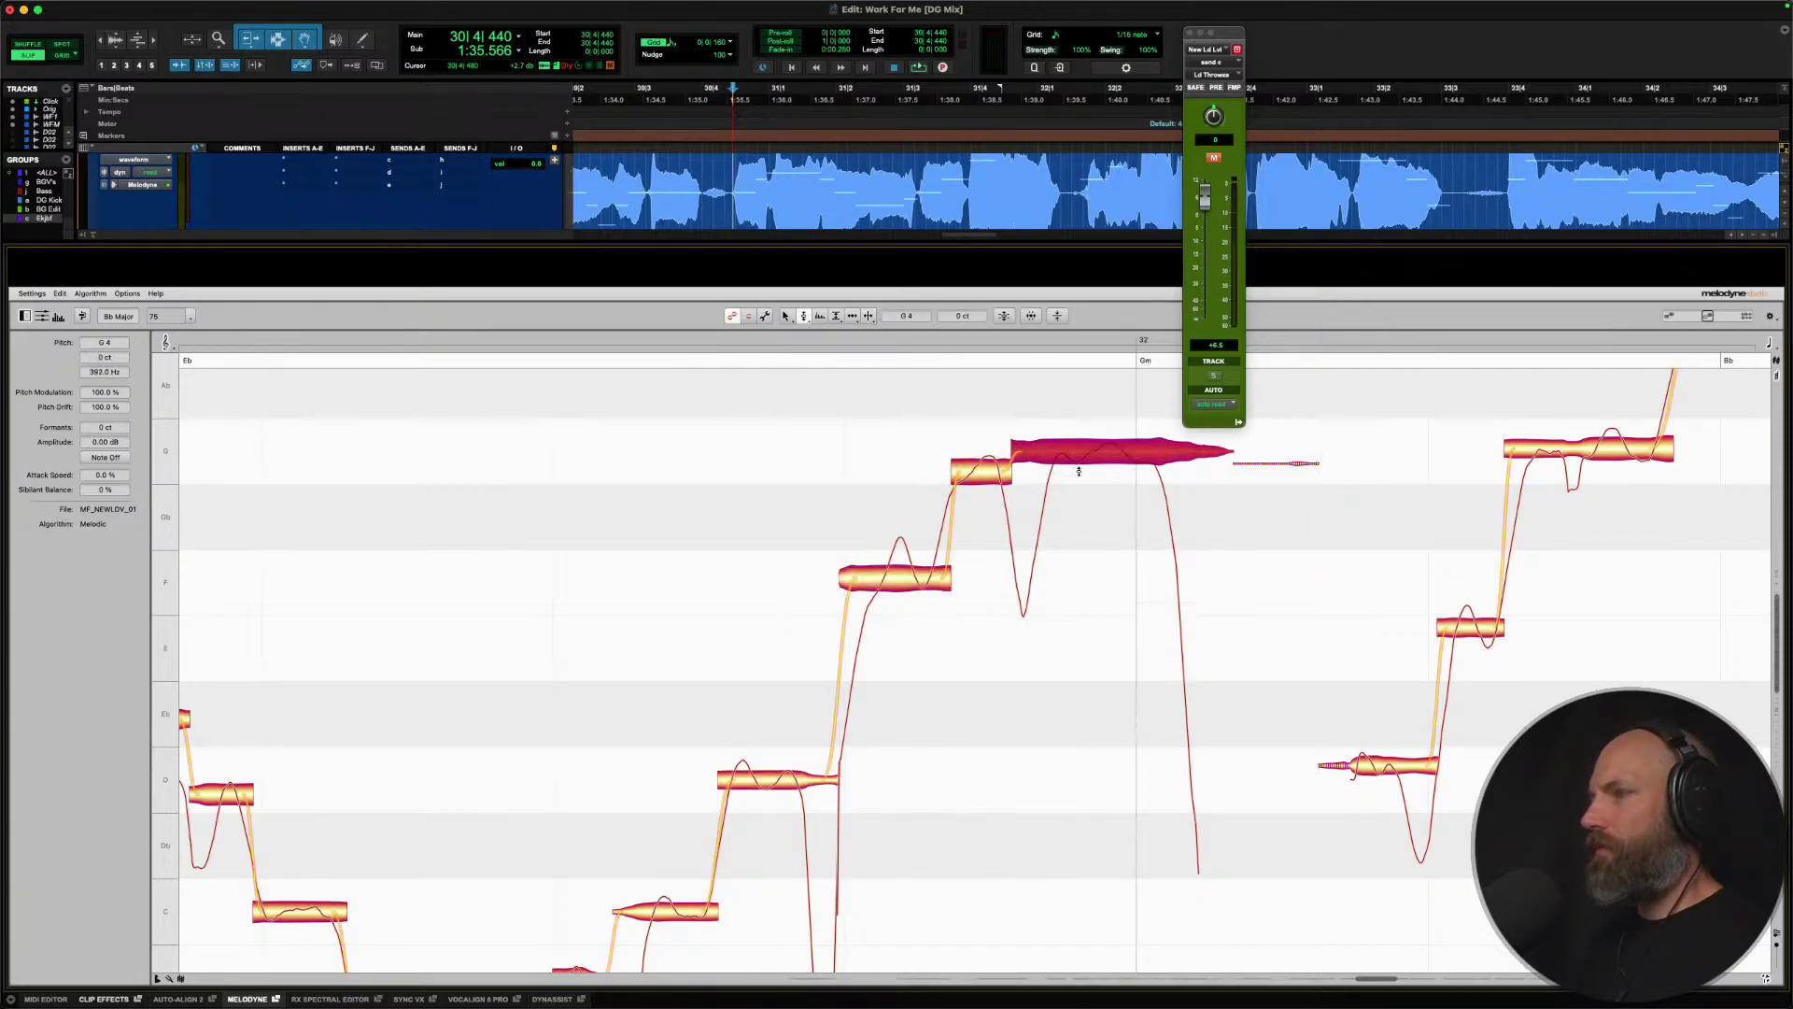
double_click(978, 472)
click(907, 577)
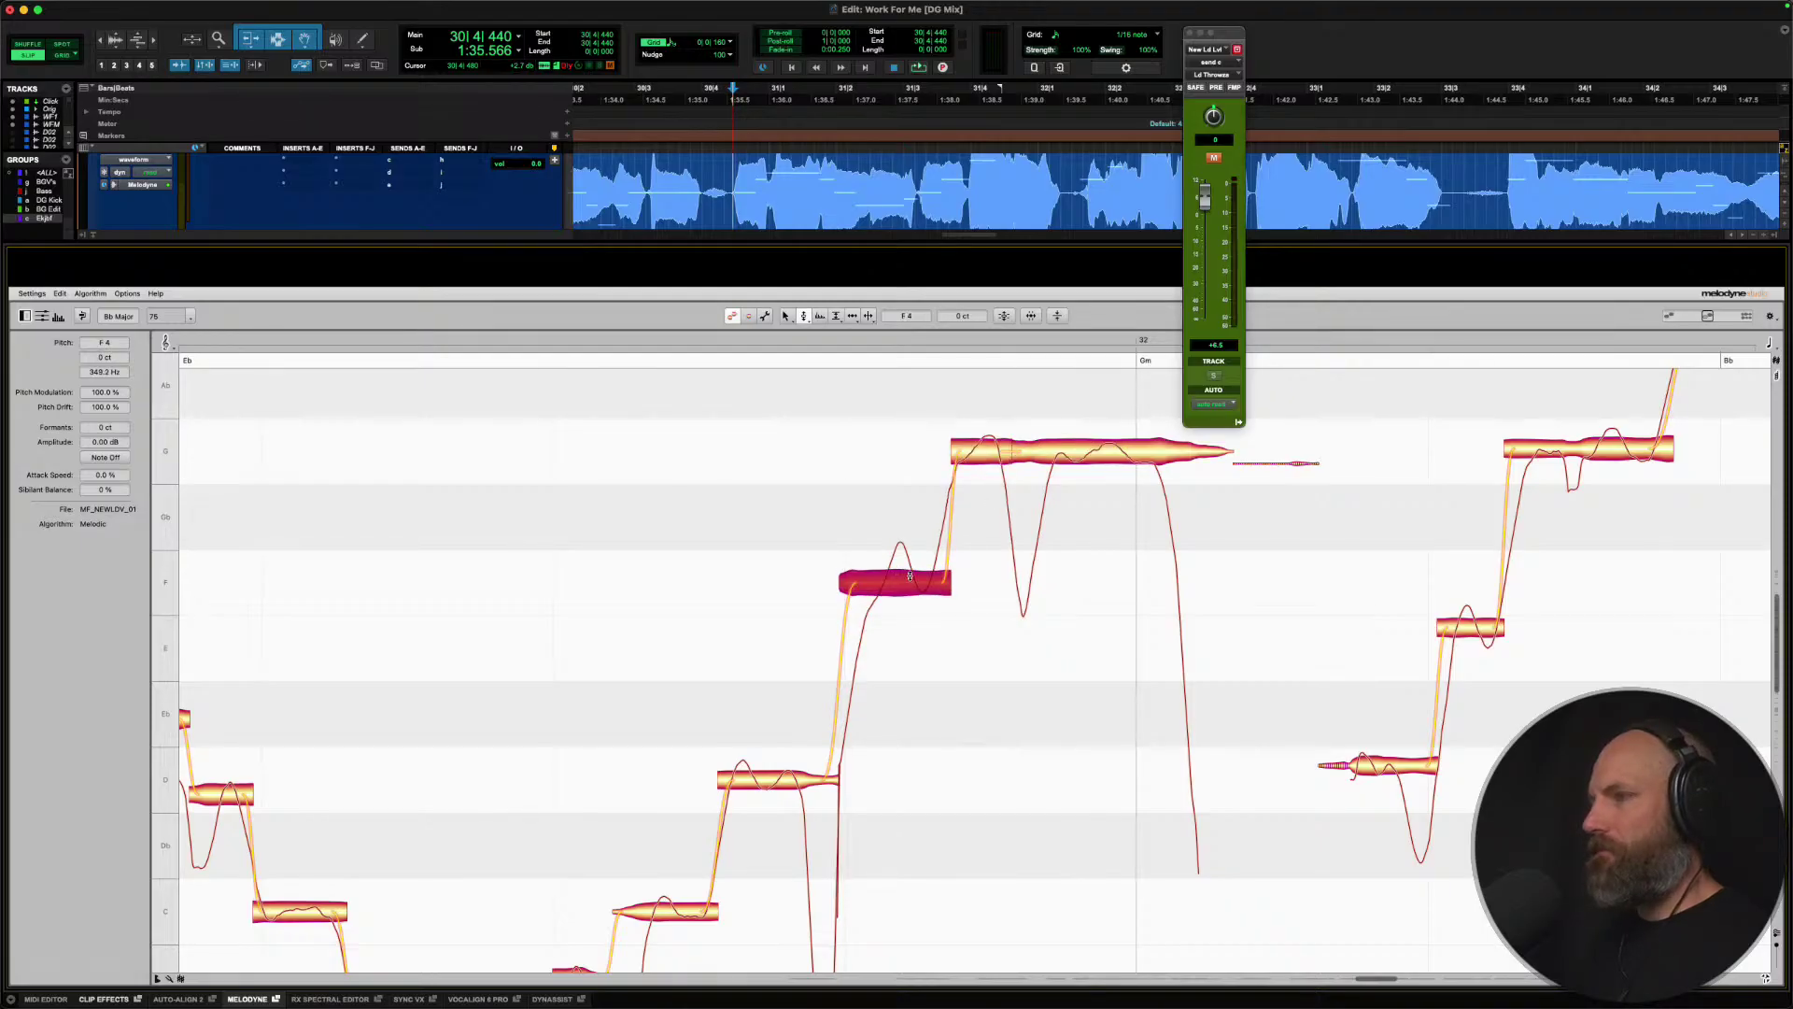
key(space)
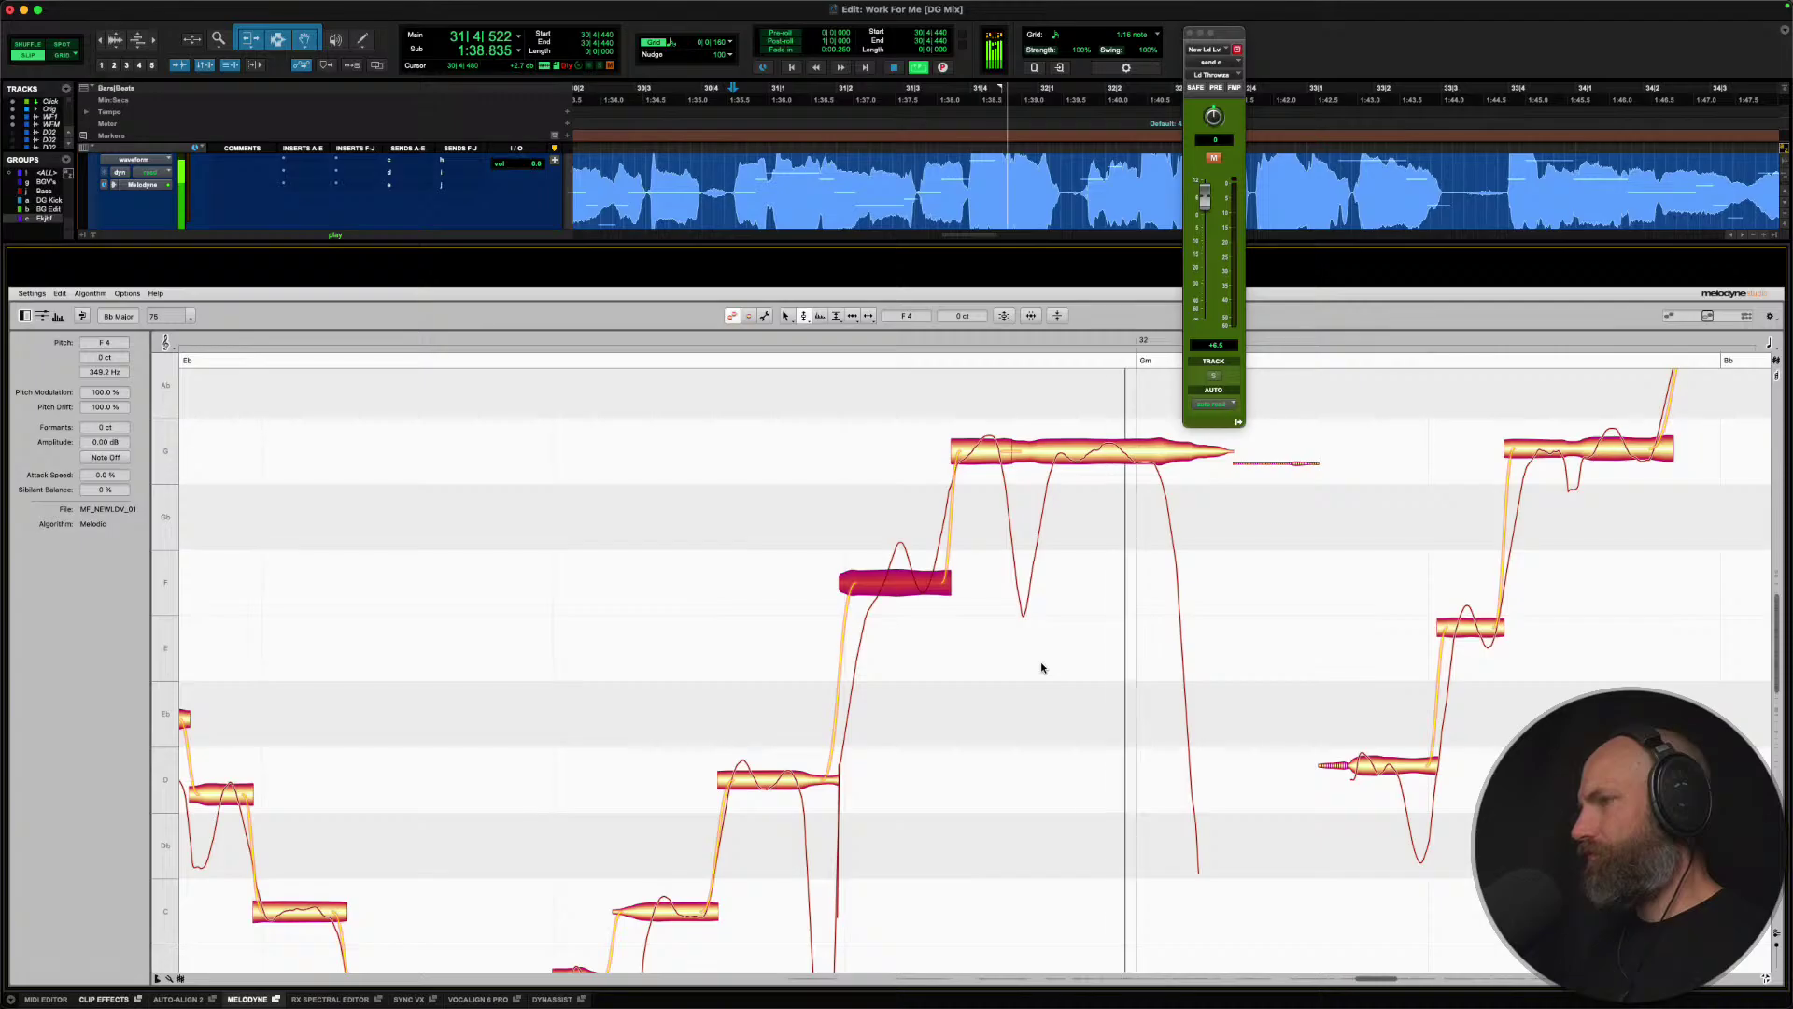
key(space)
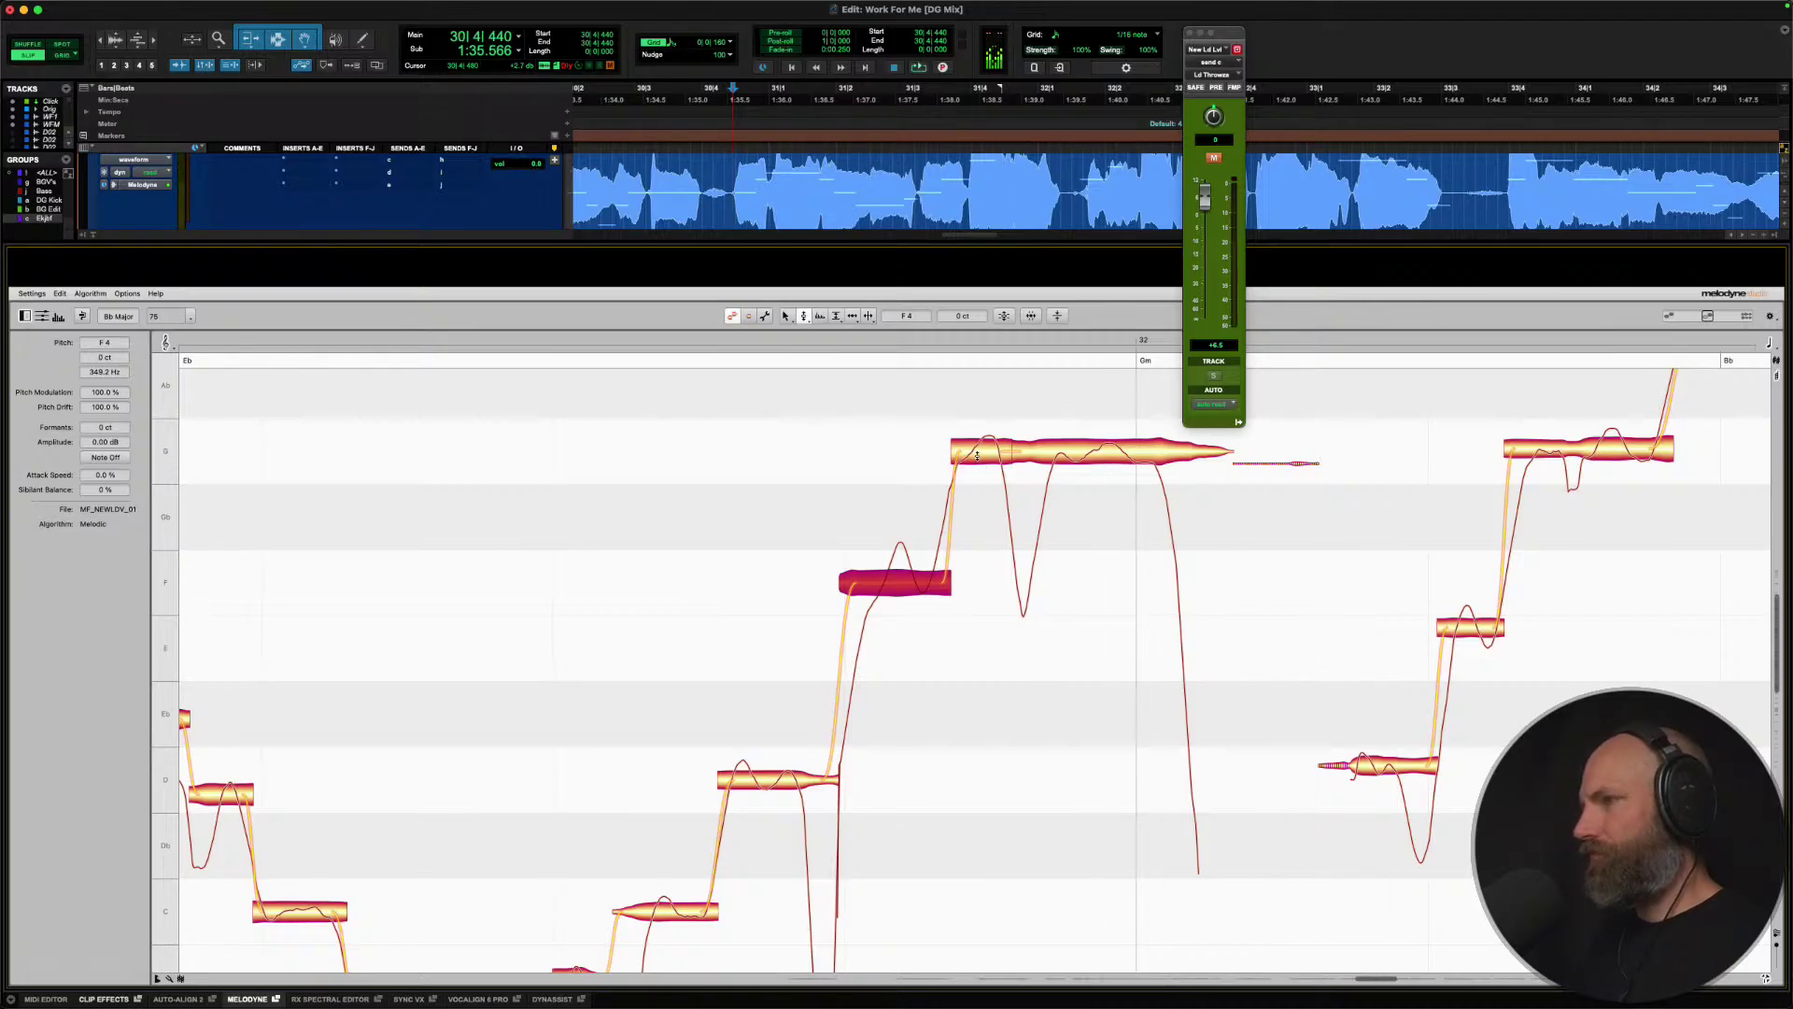
Set the pitch drift of the short G4 note before the held G4 to -480 %.
right_click(977, 456)
click(981, 470)
drag(981, 456, 933, 852)
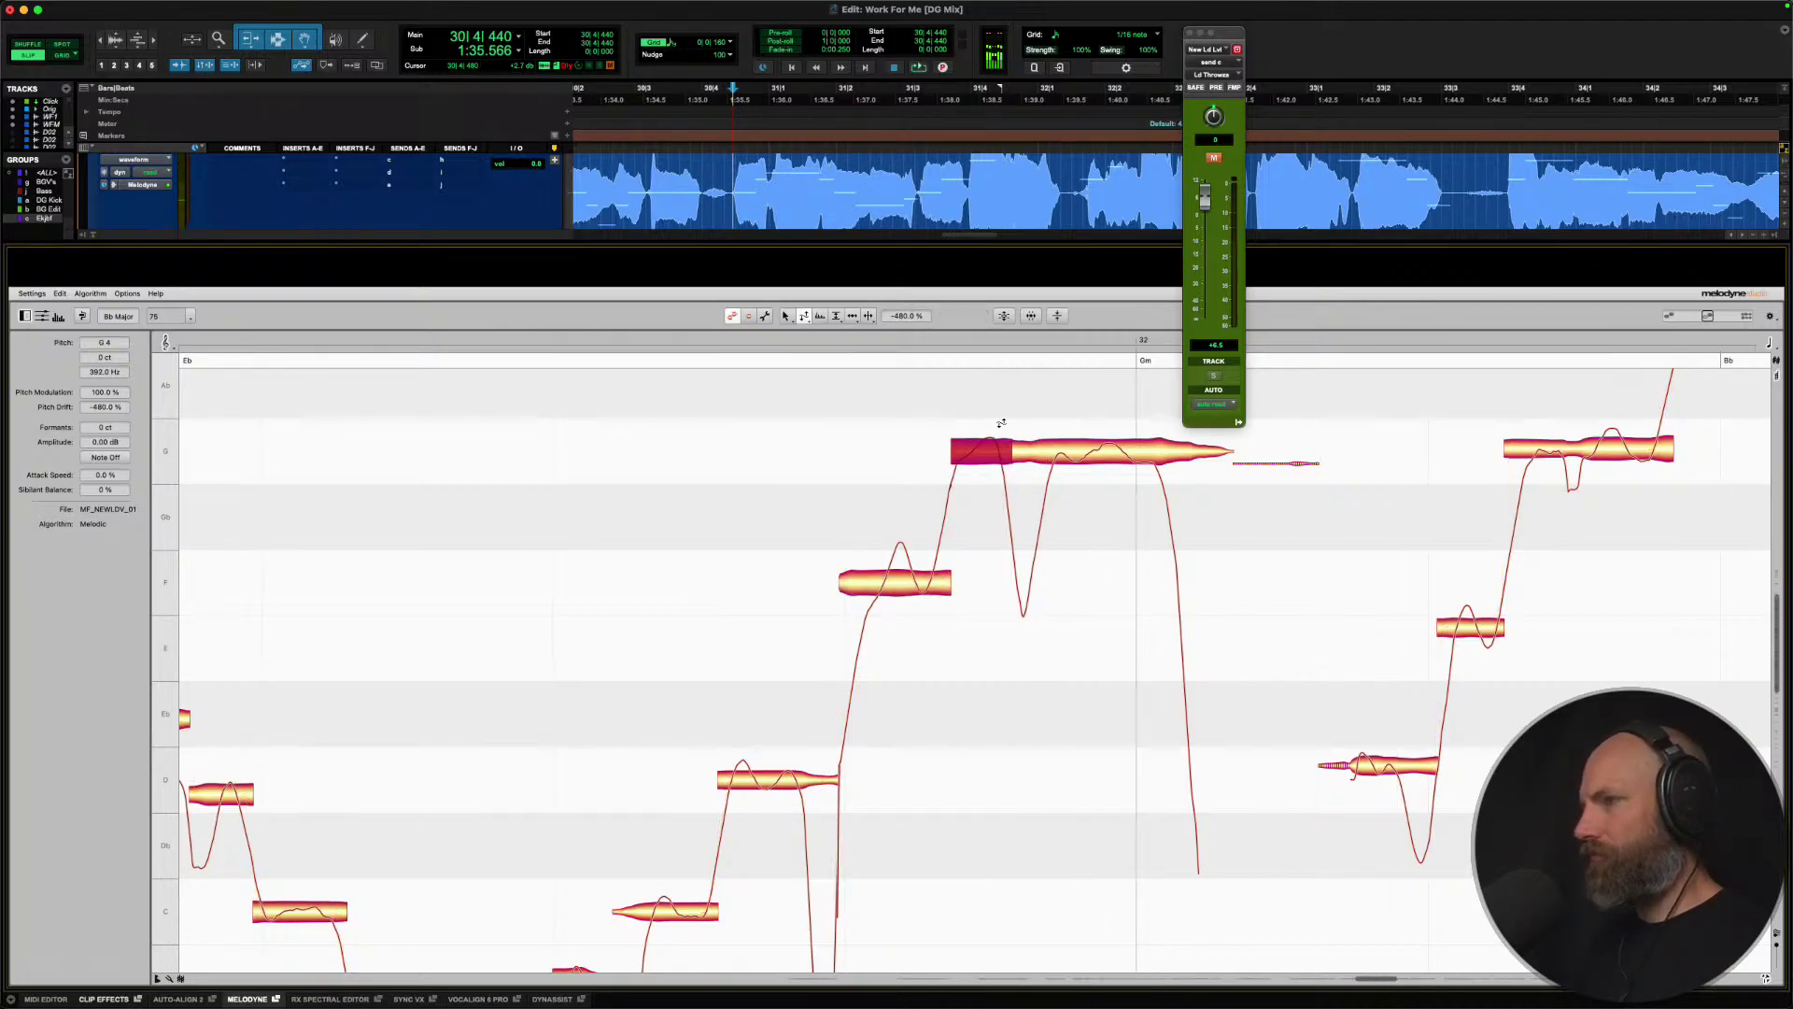
Separate the short G4 note shortly before its midpoint, center both parts on G4, and audition the phrase from 30|4|440.
right_click(971, 464)
click(971, 470)
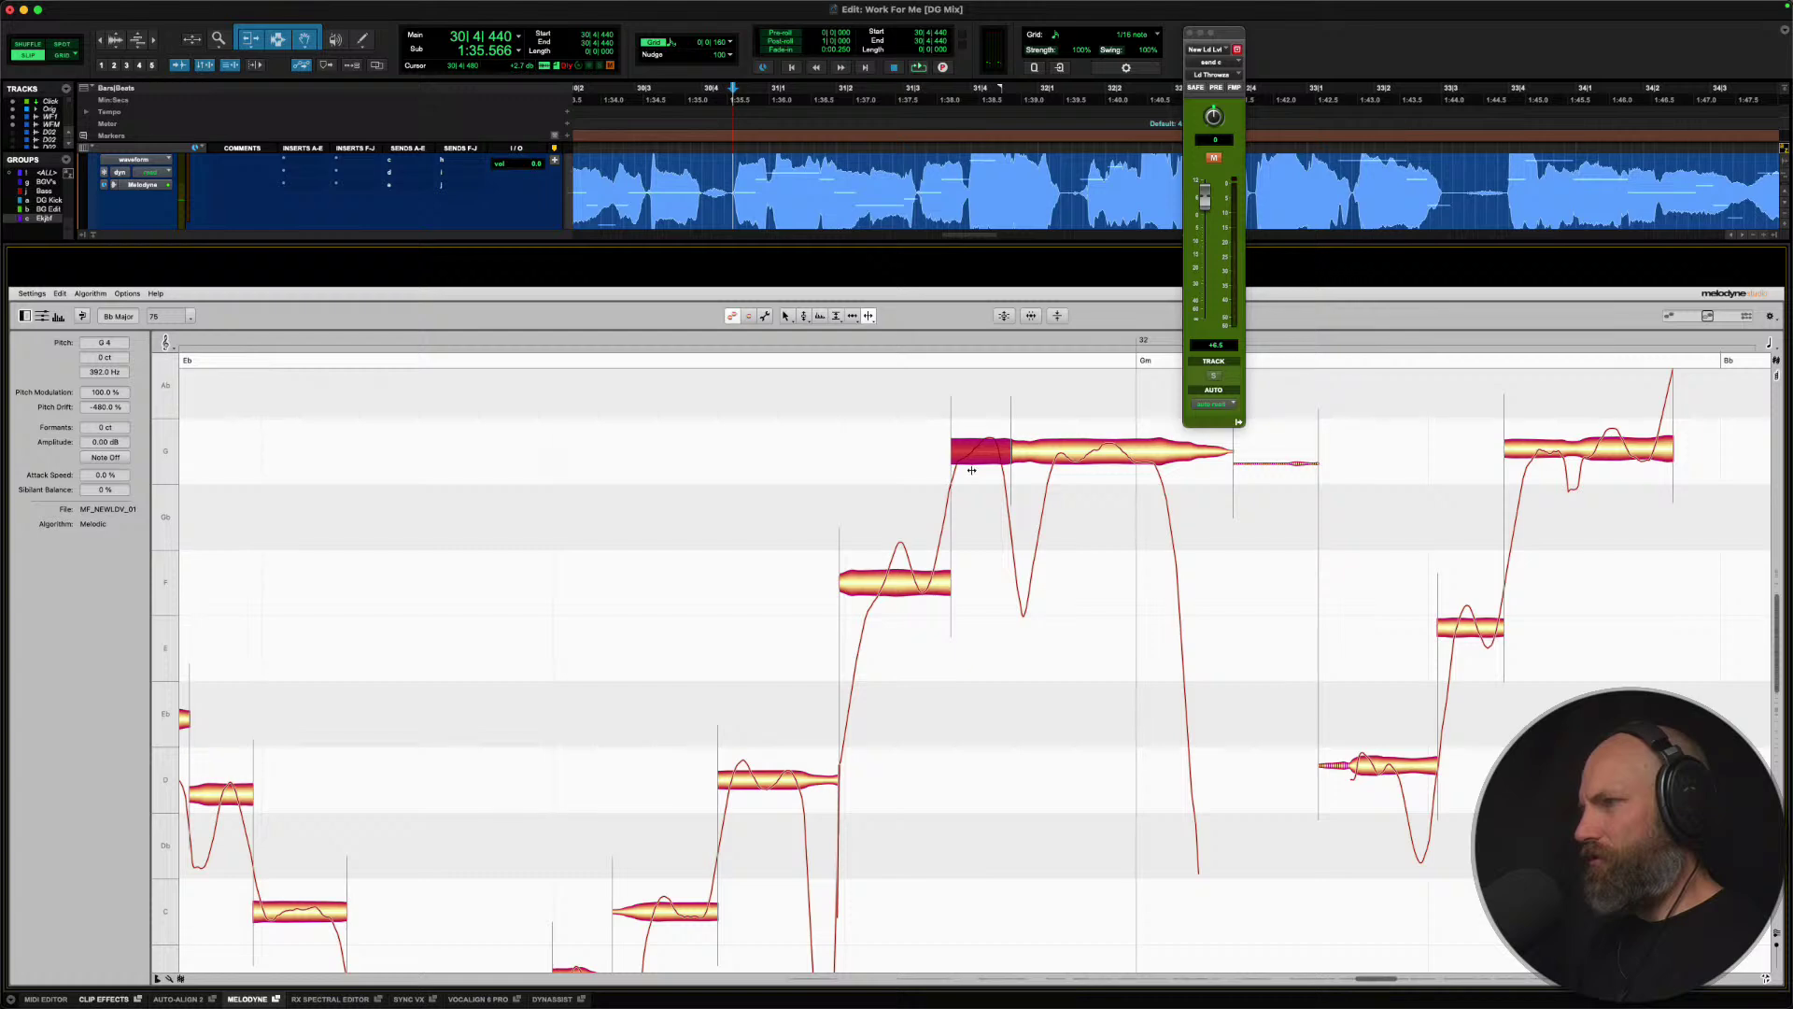
click(974, 454)
right_click(915, 454)
click(911, 452)
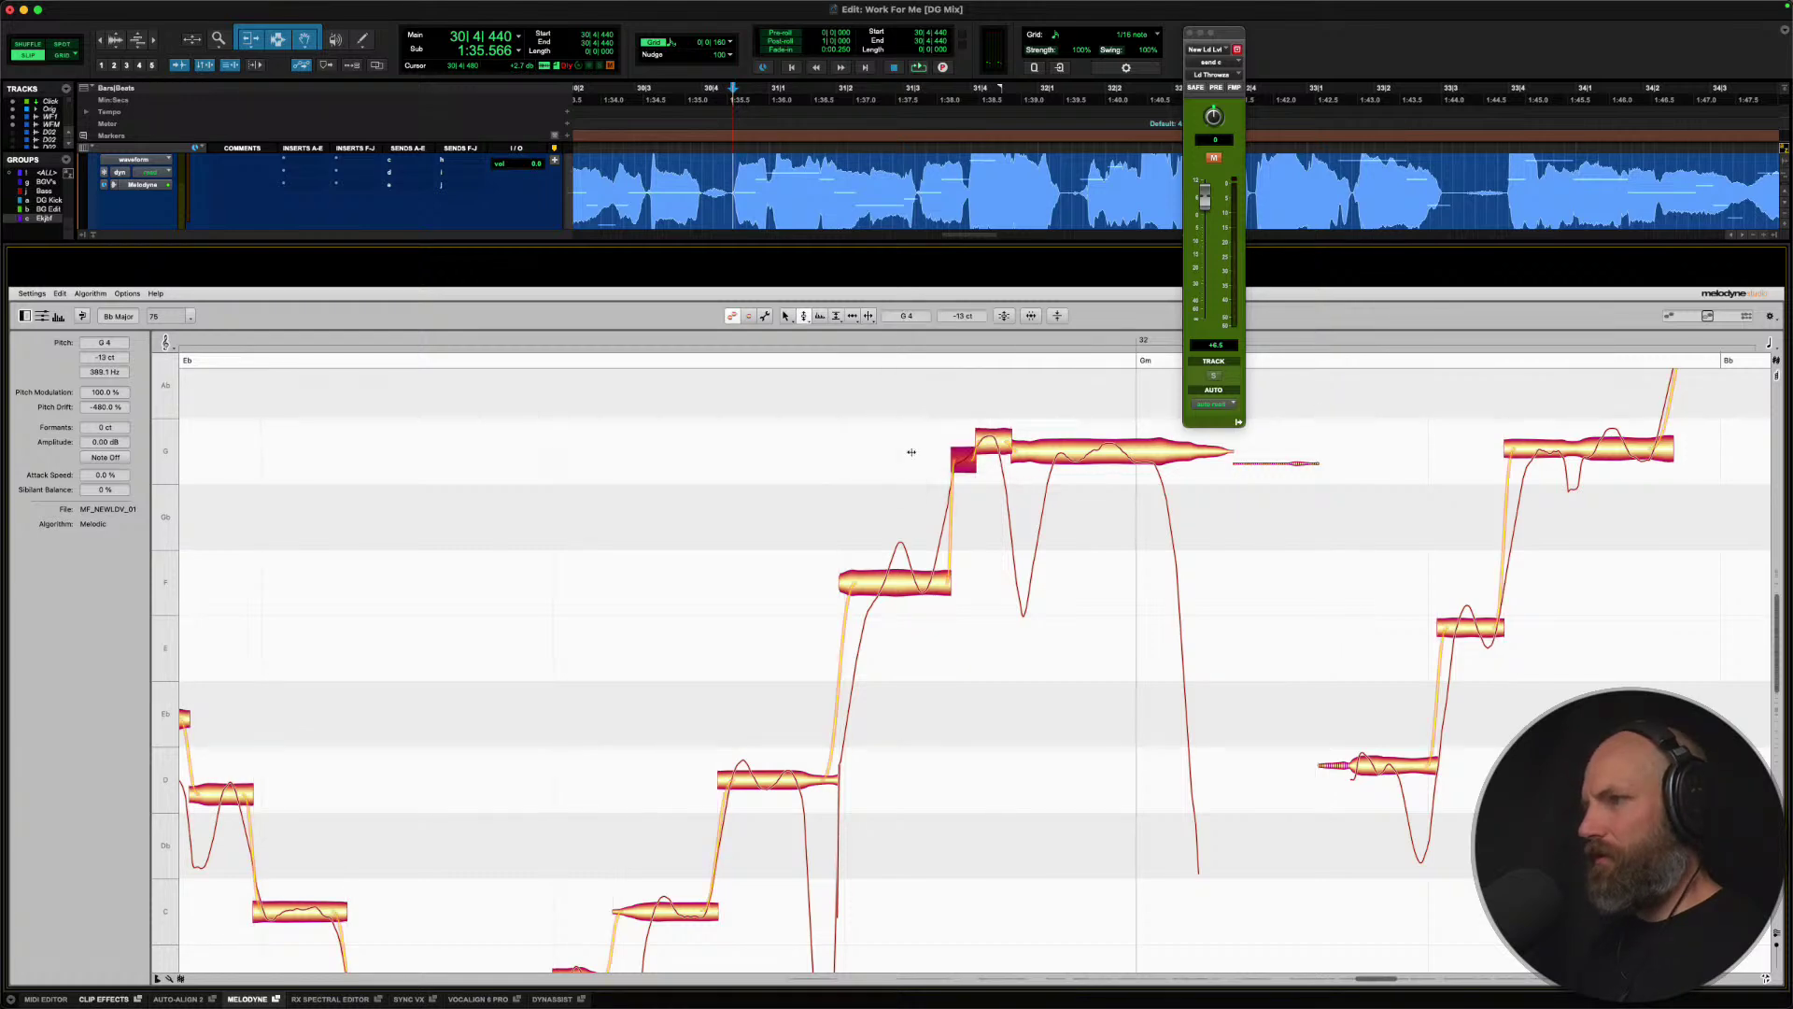
double_click(963, 453)
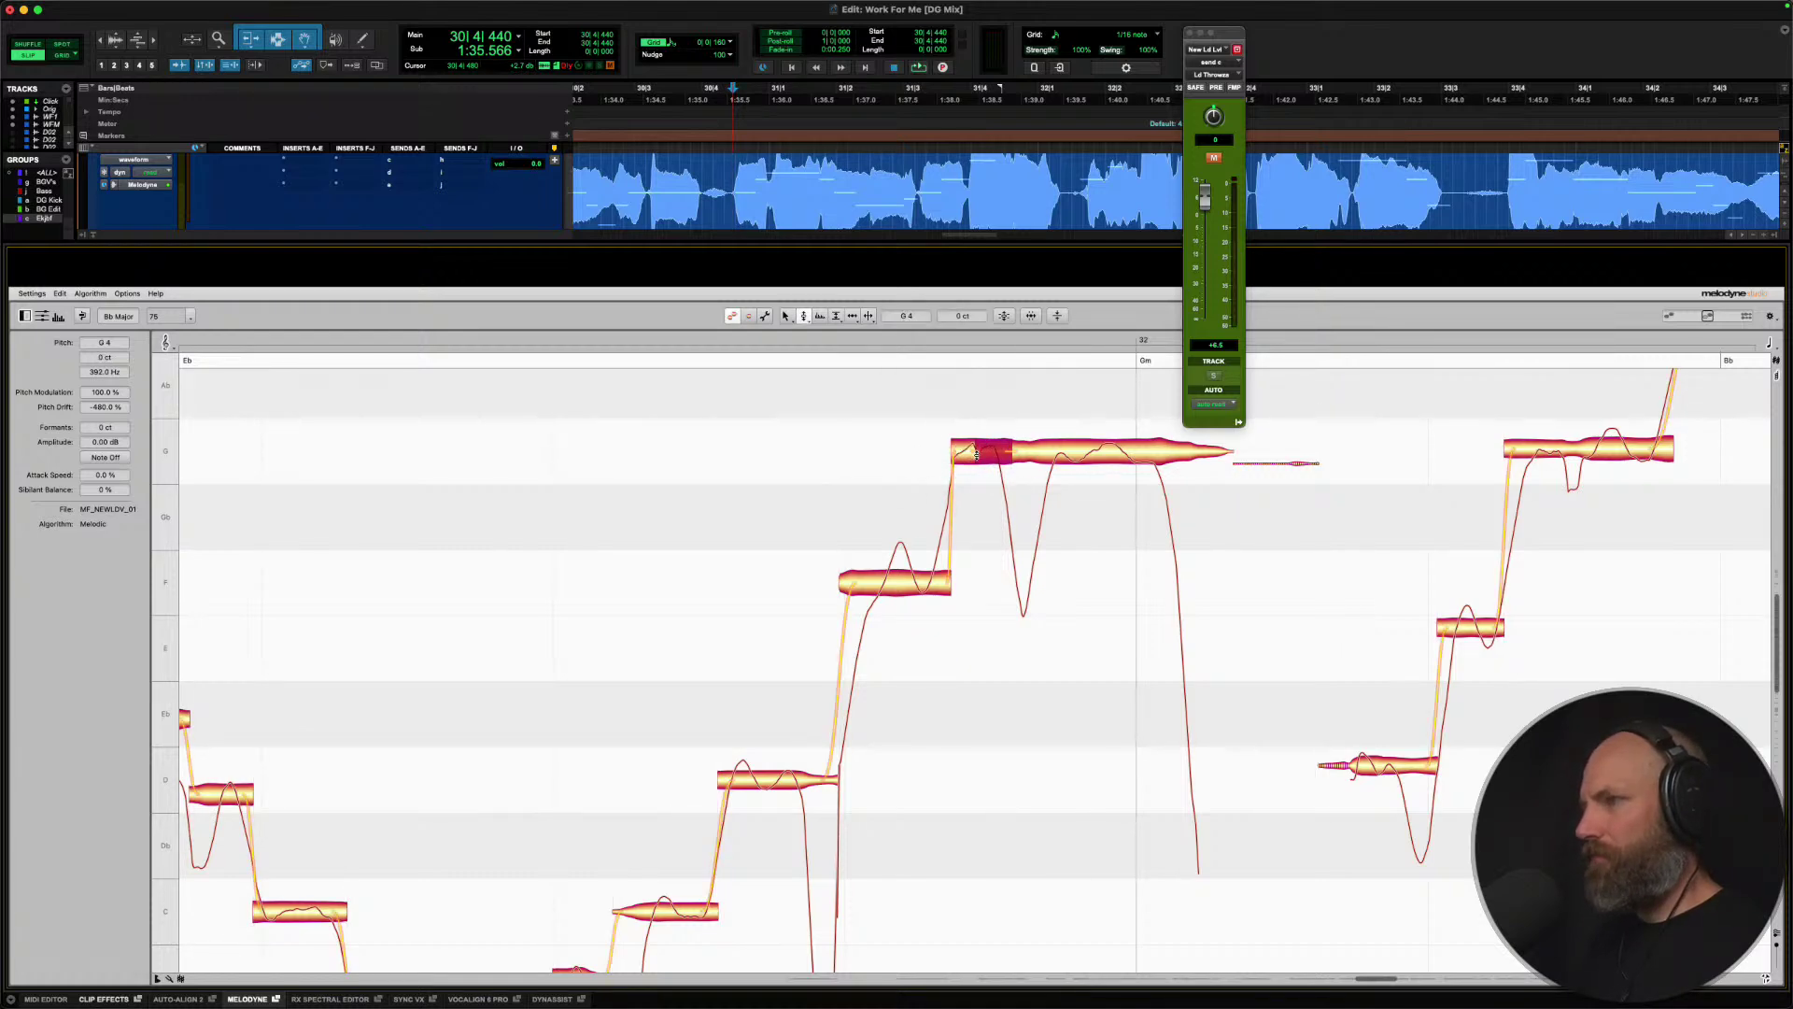
scroll(978, 374, up, 5)
scroll(1013, 549, down, 5)
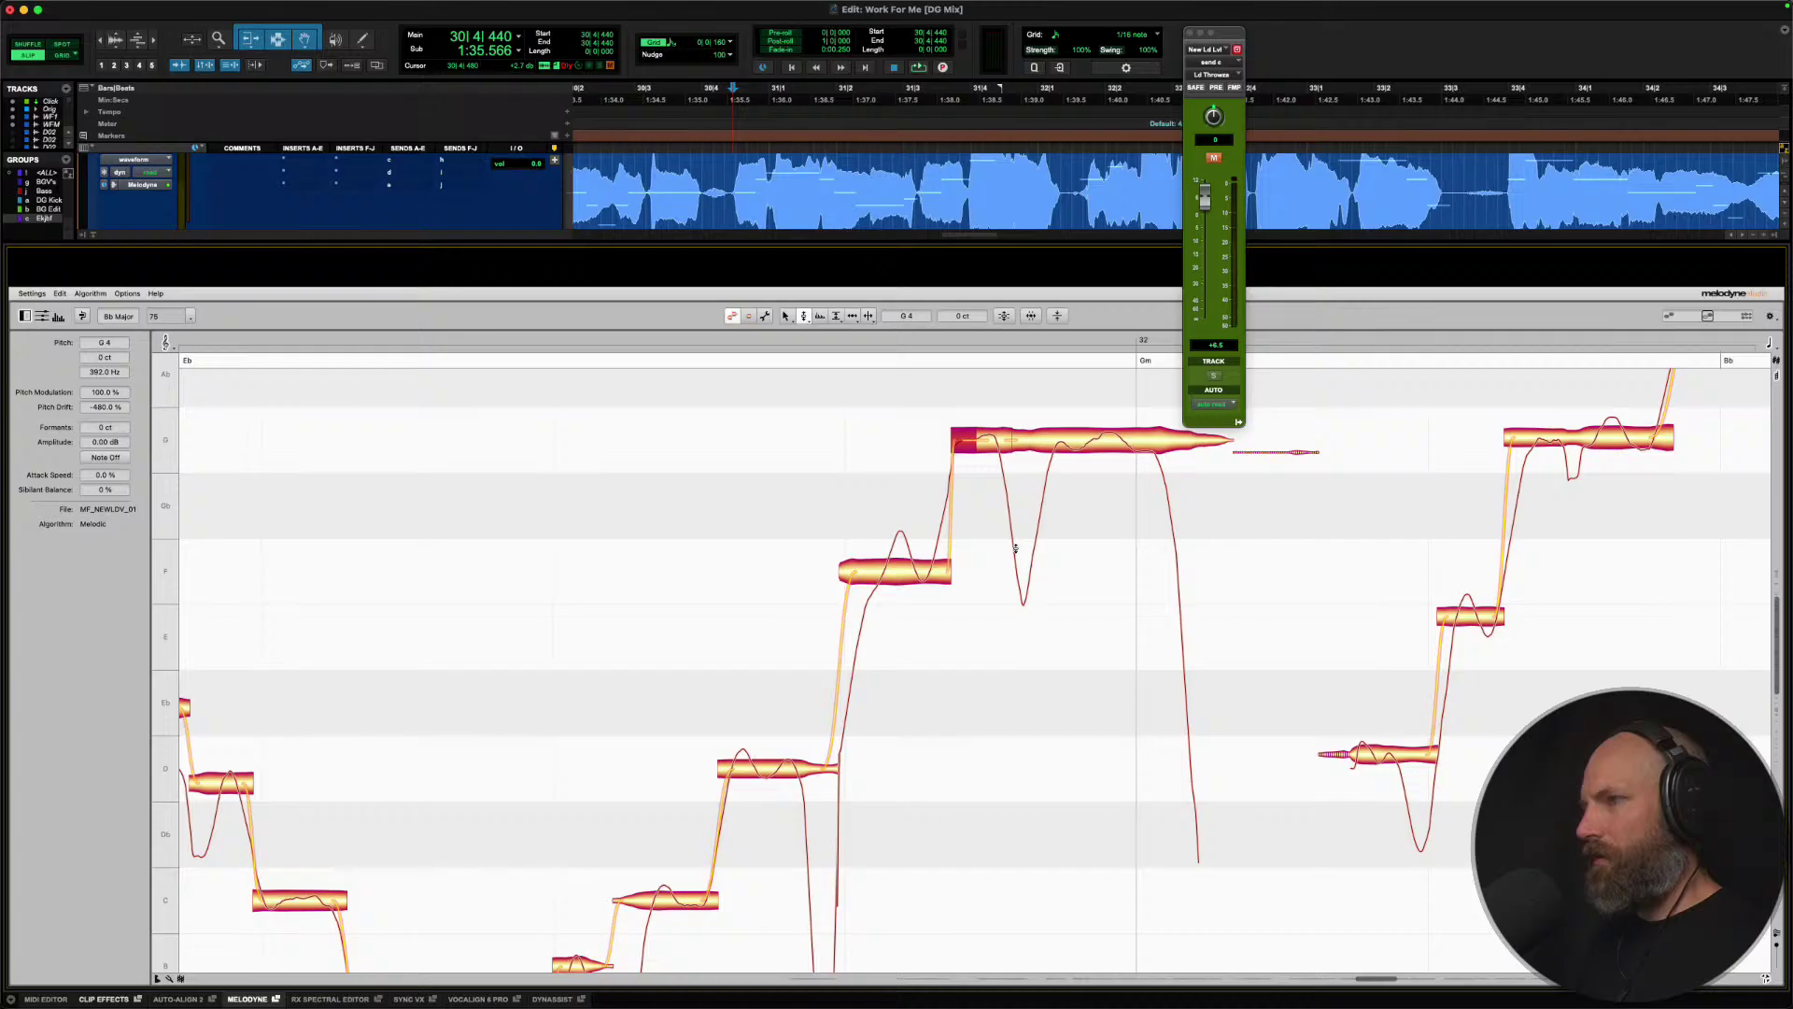
key(space)
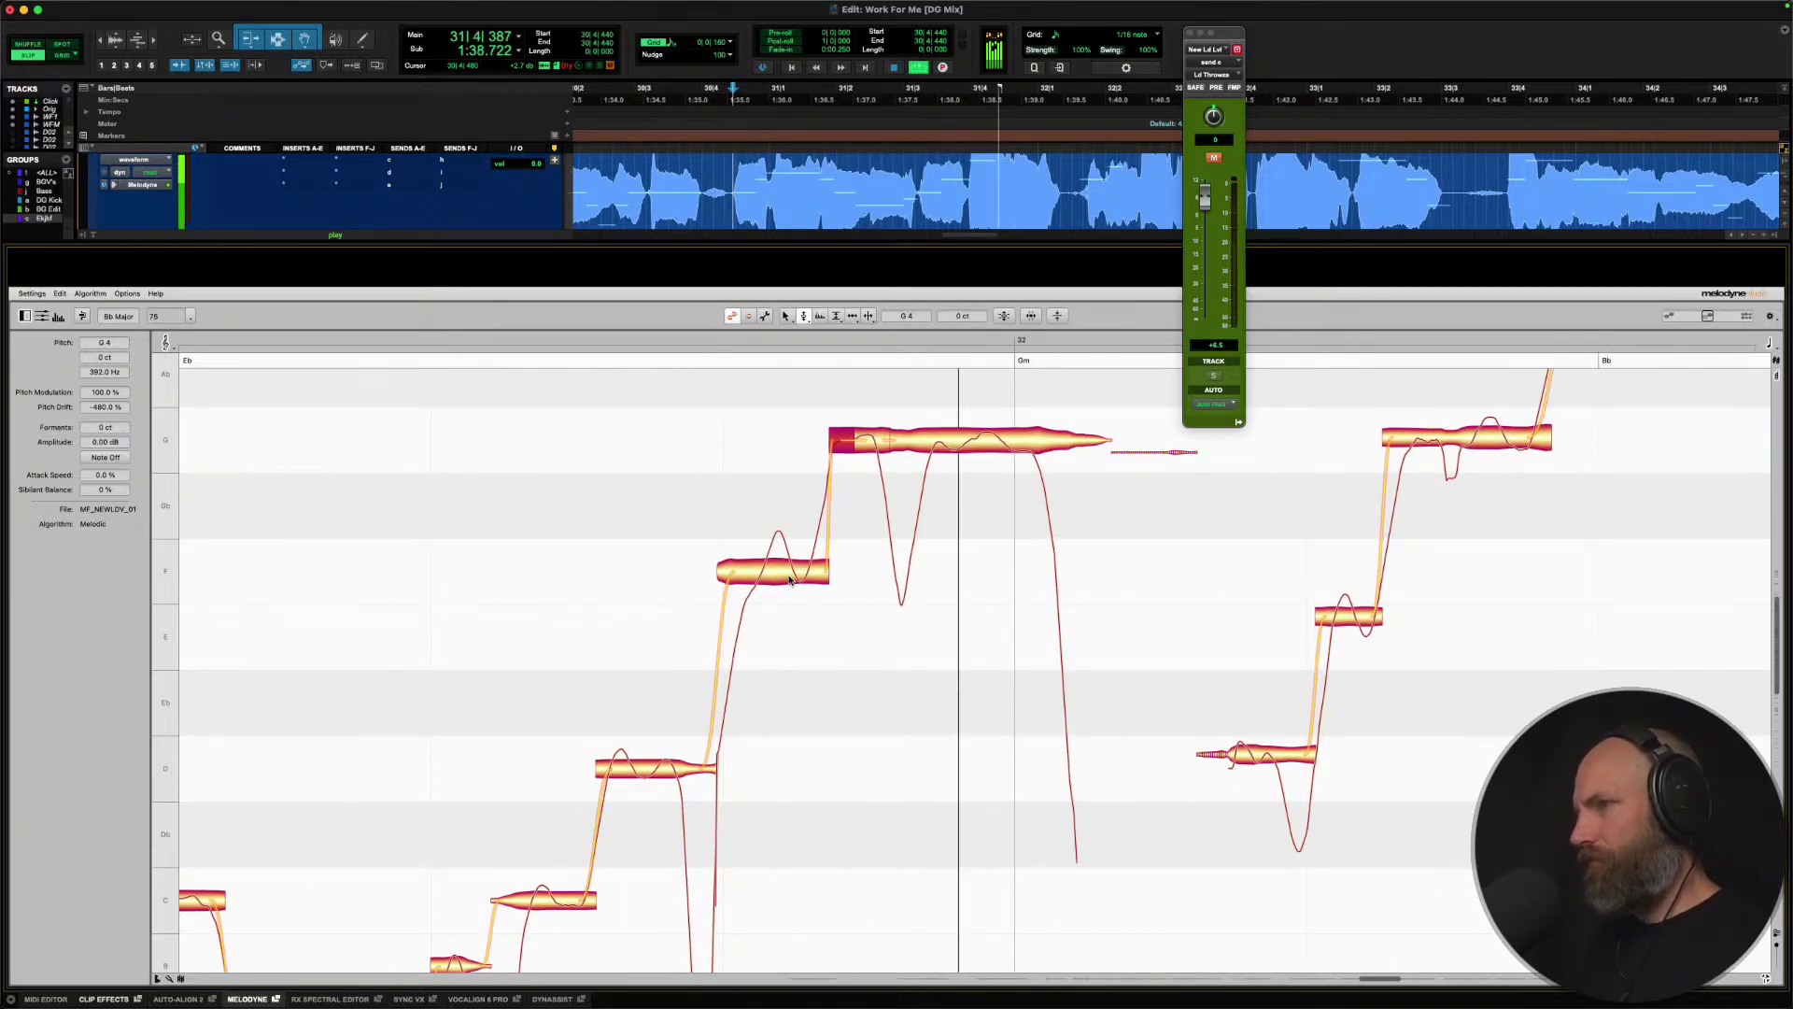
key(space)
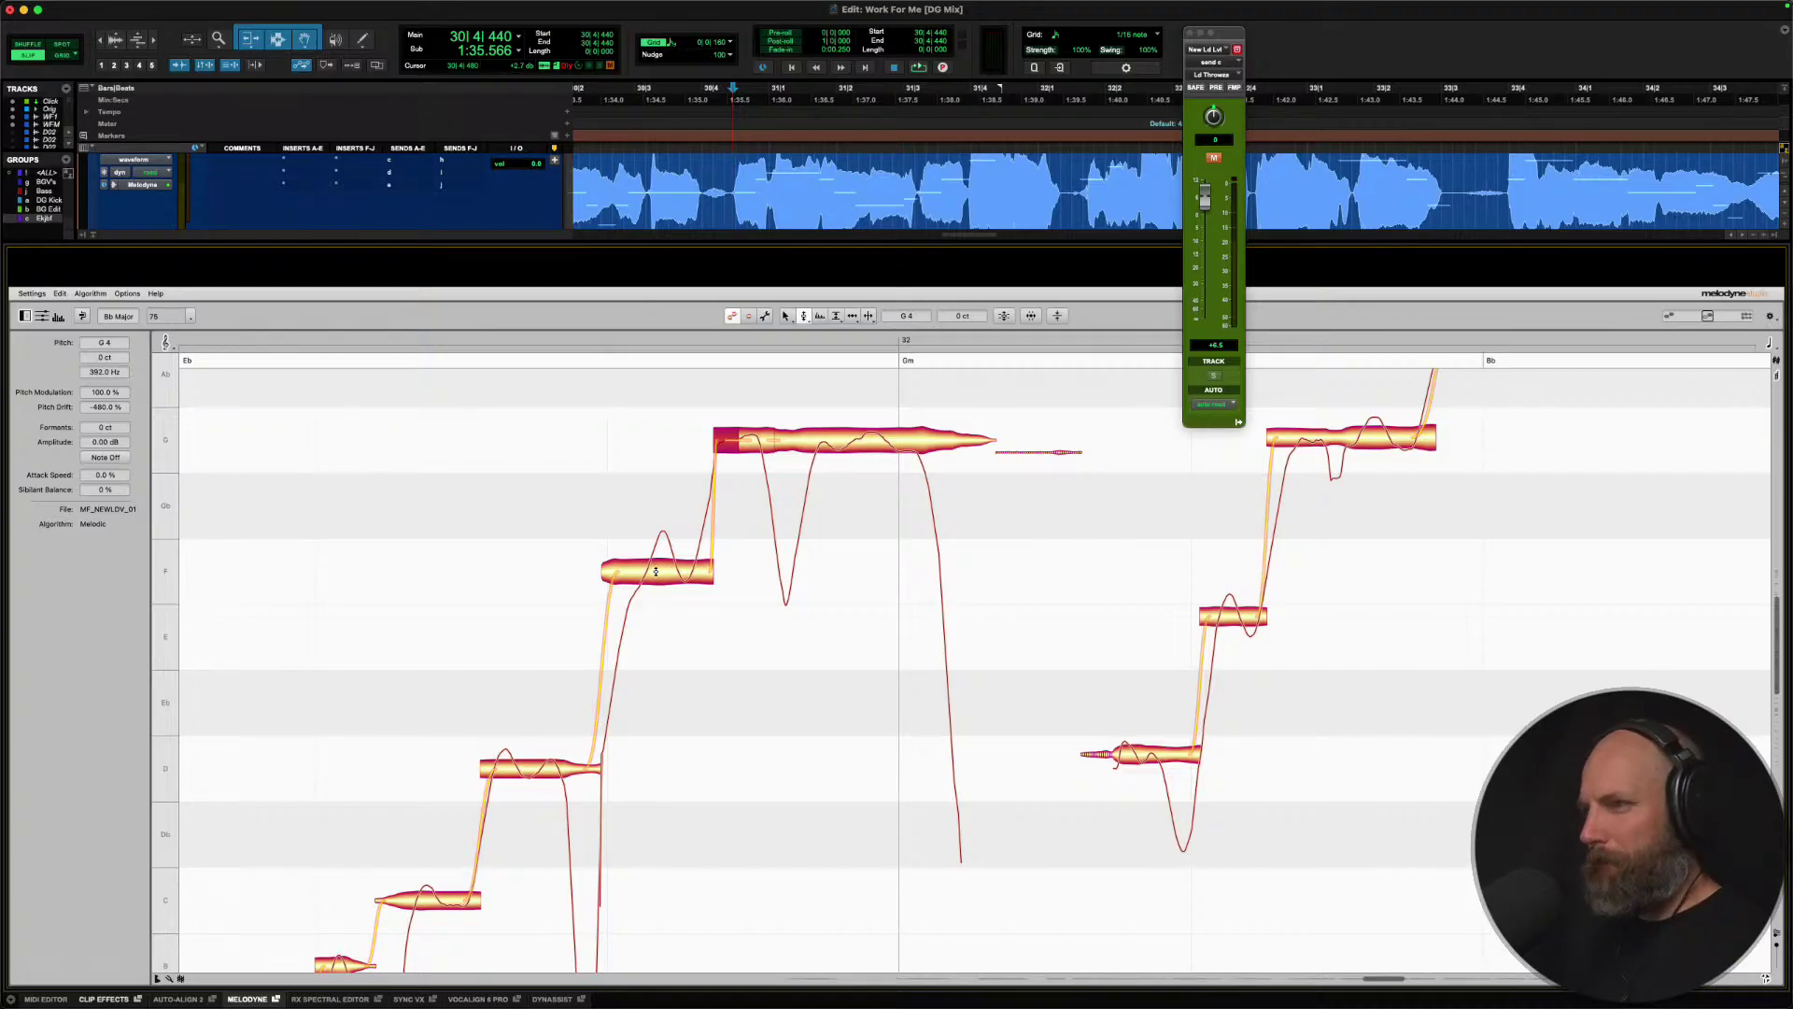
Separate the F4 note before the G4 notes near its end and center its longer first part on F4.
right_click(655, 571)
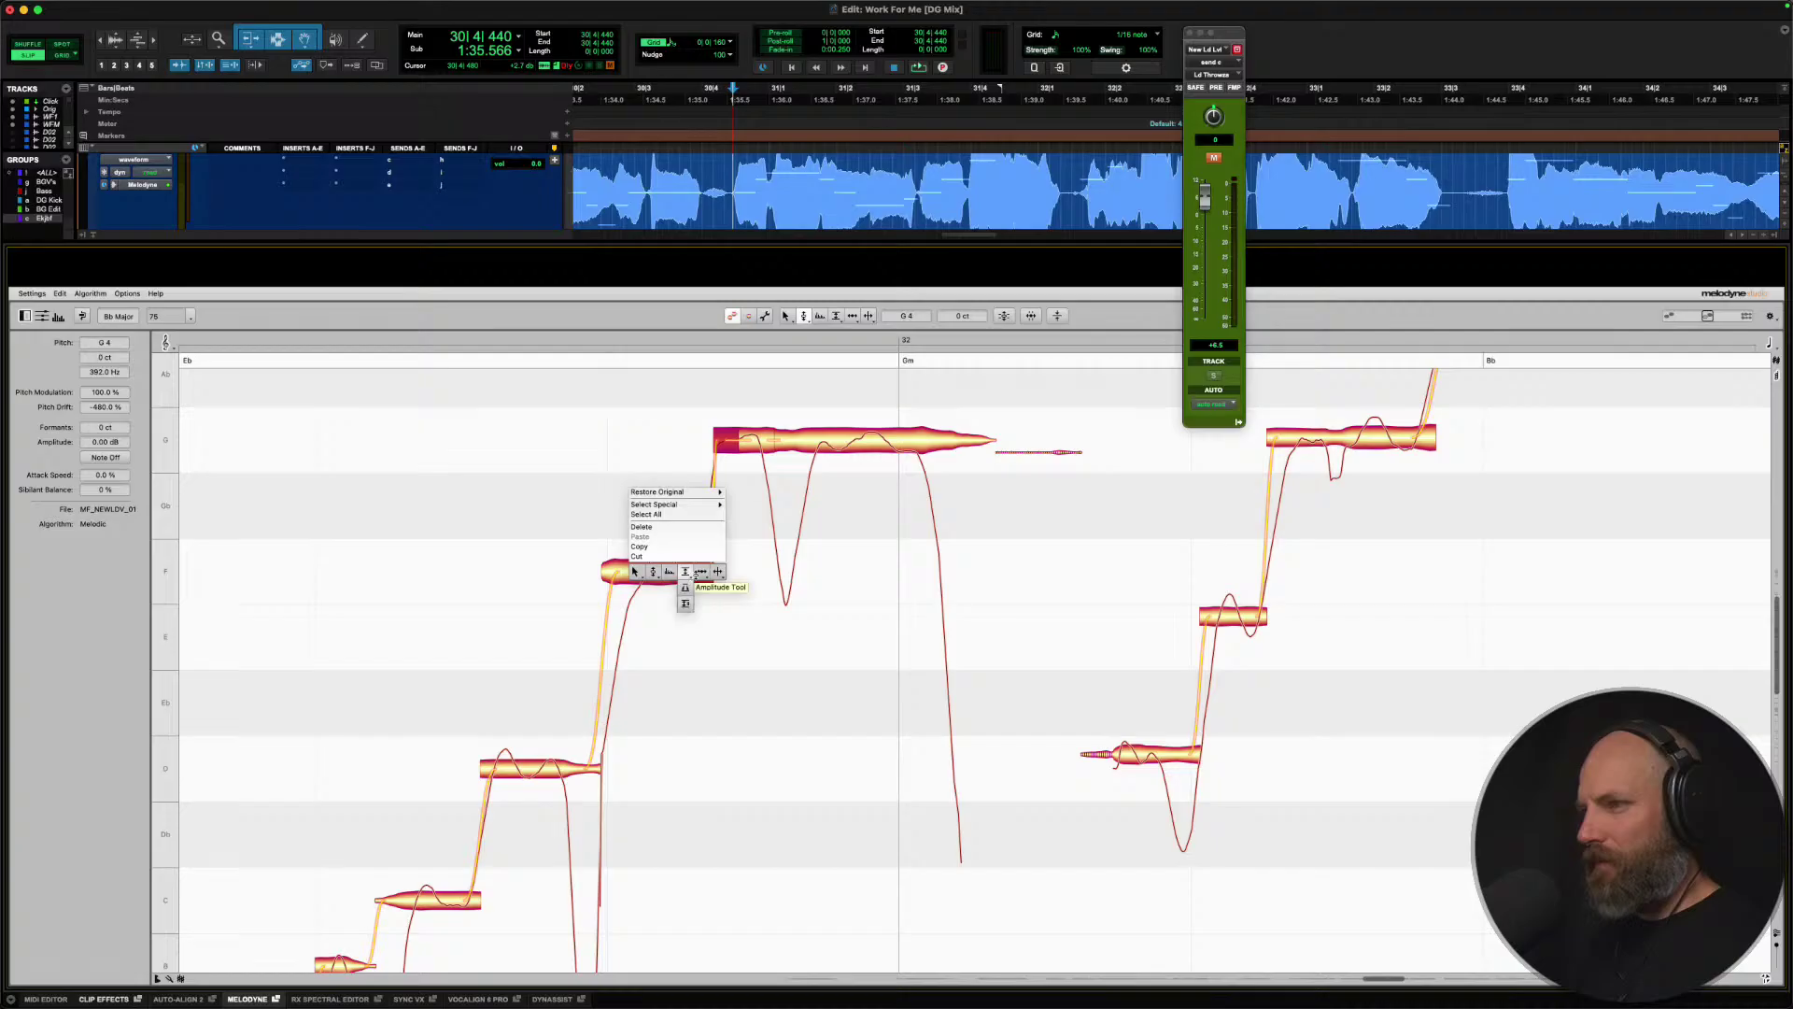
click(691, 586)
double_click(691, 567)
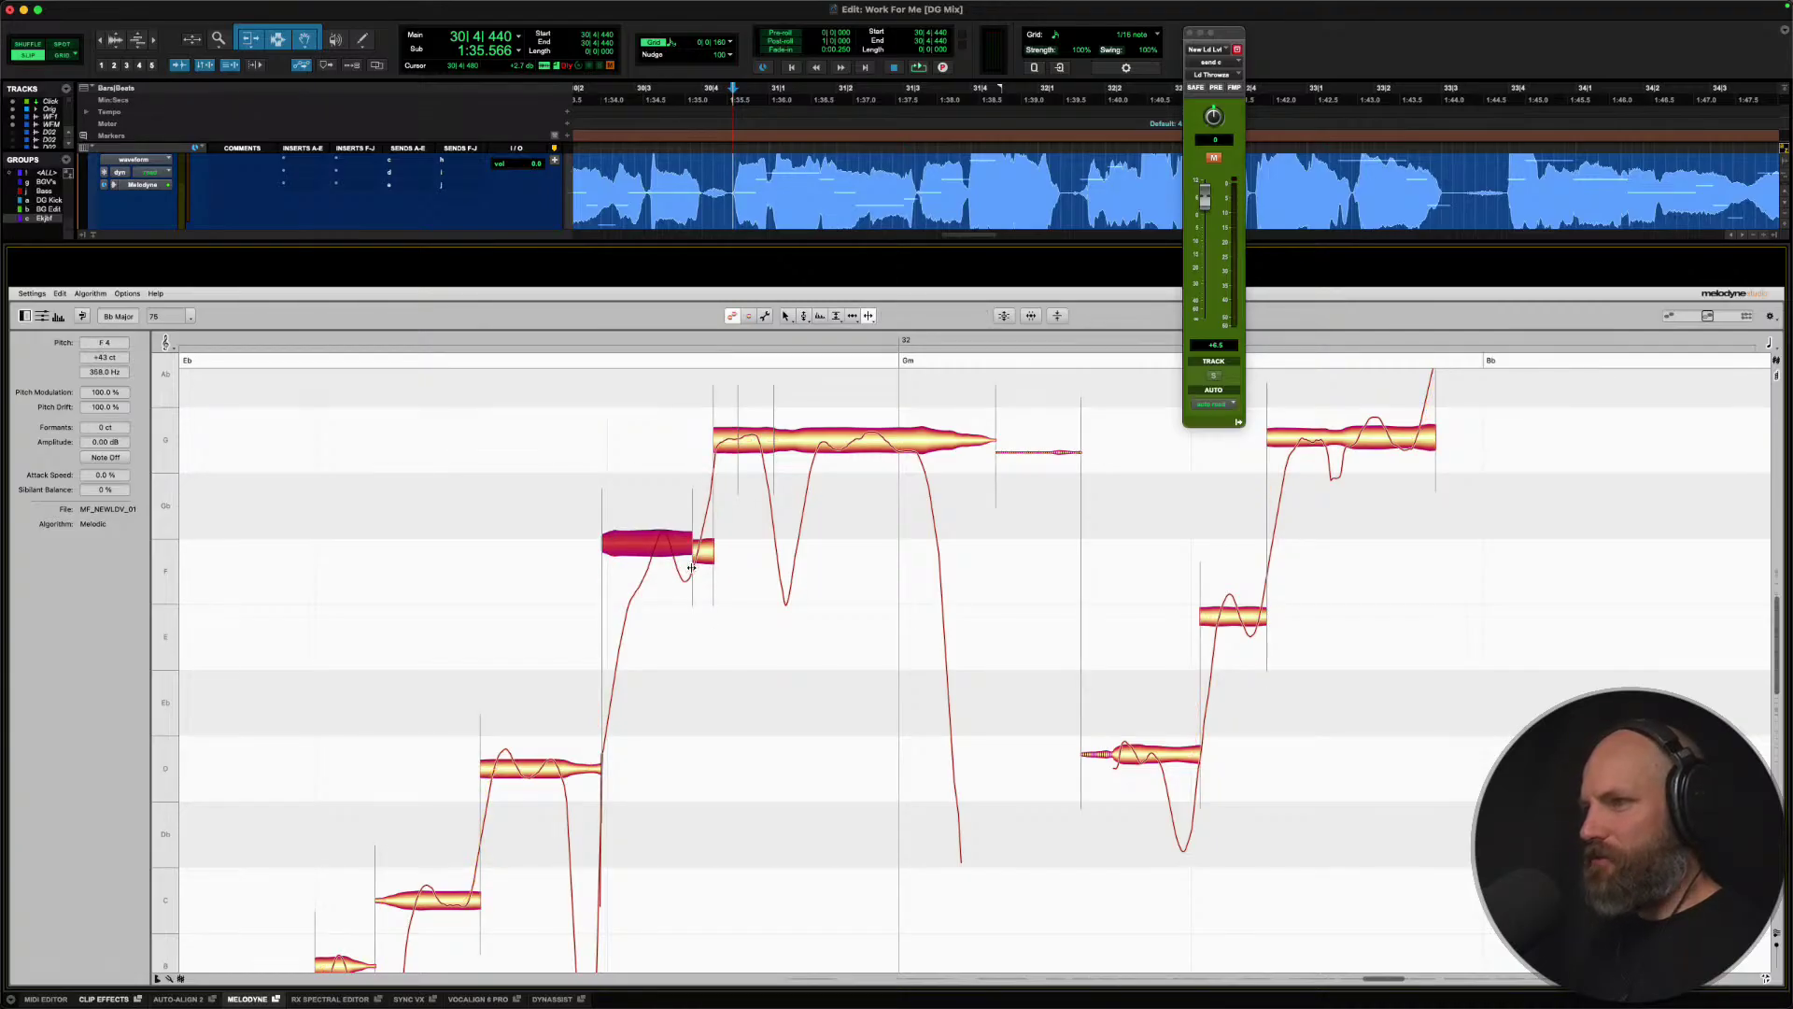
right_click(669, 554)
click(612, 556)
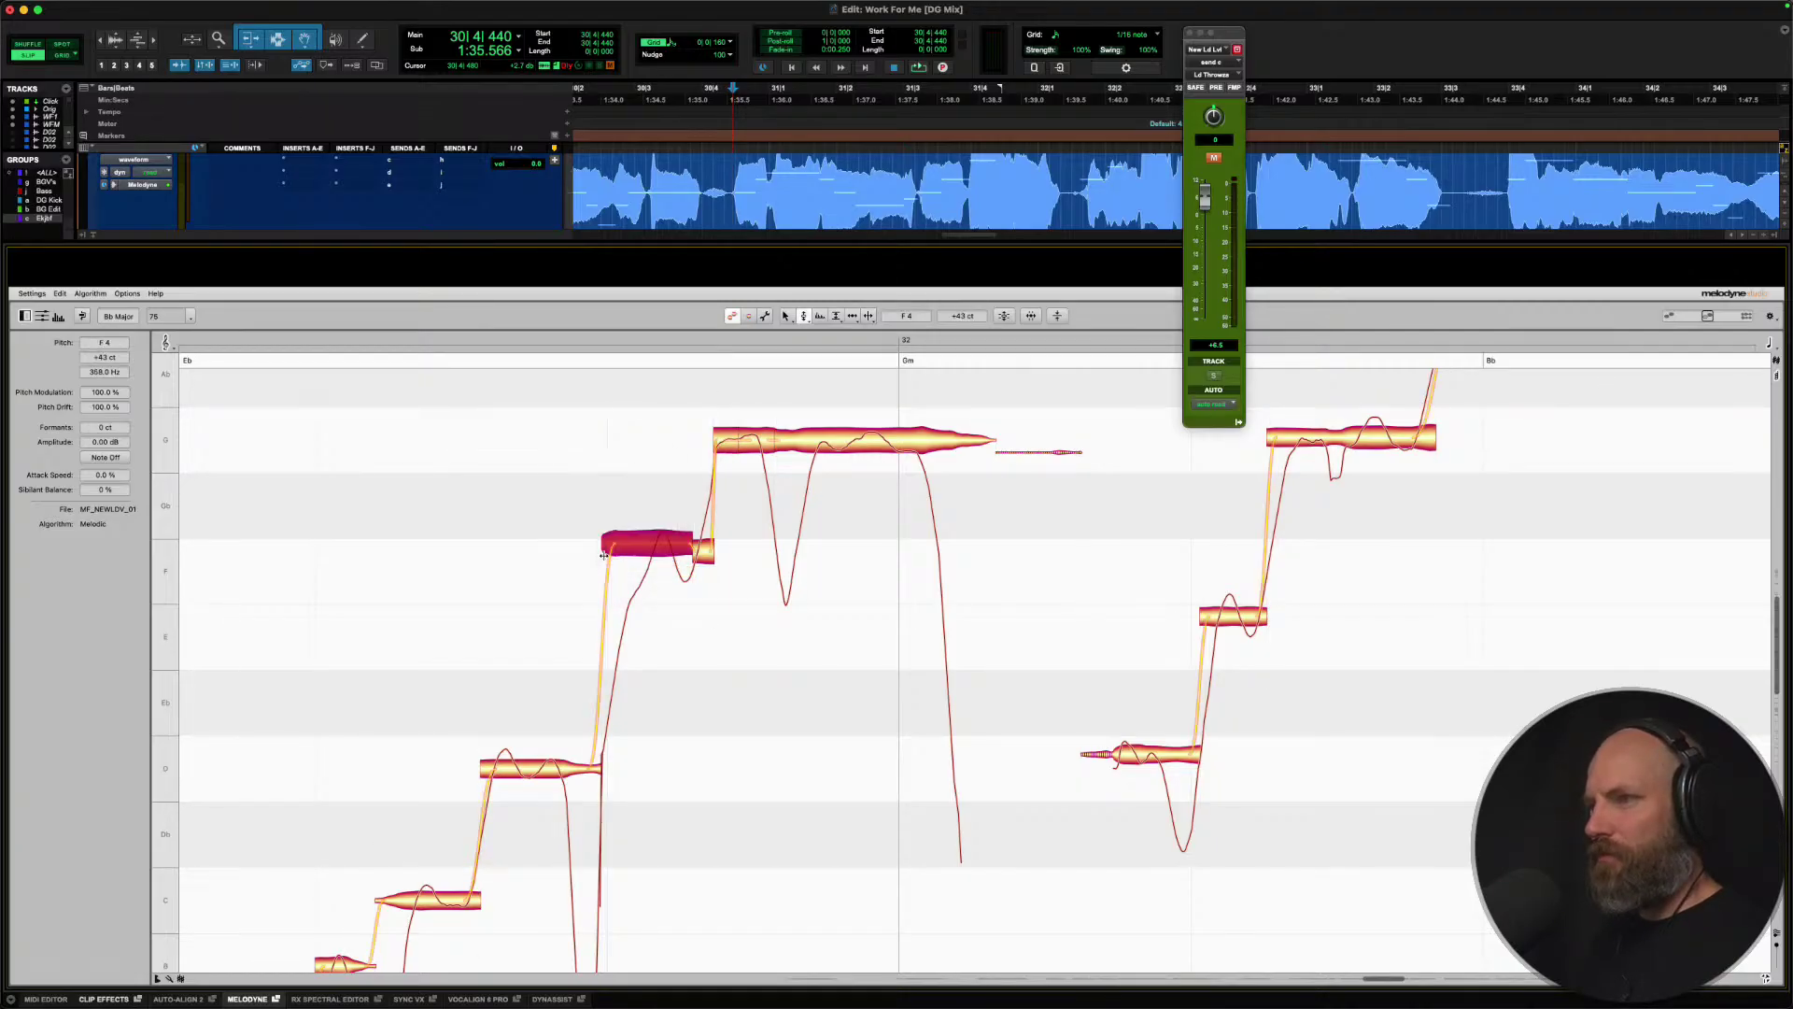
double_click(655, 549)
Try the F4 note's short end part centered at 0 ct, audition the phrase, and undo the change.
click(708, 555)
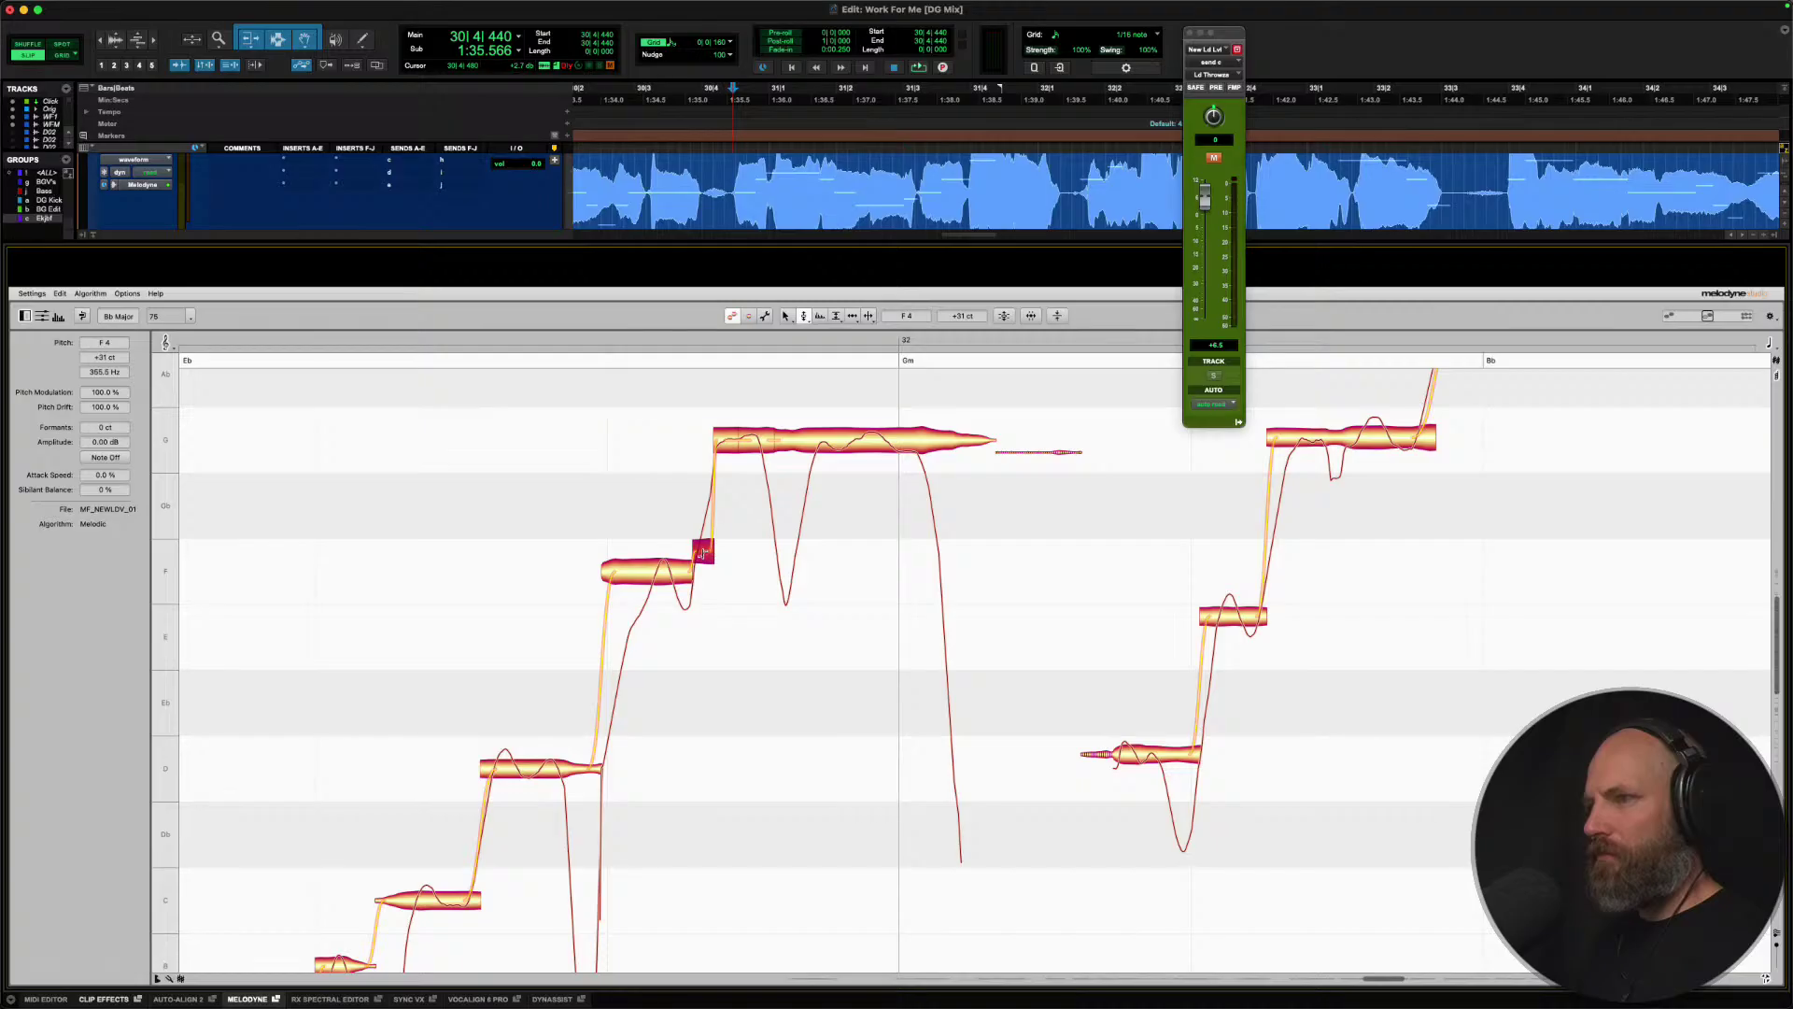
double_click(701, 553)
key(space)
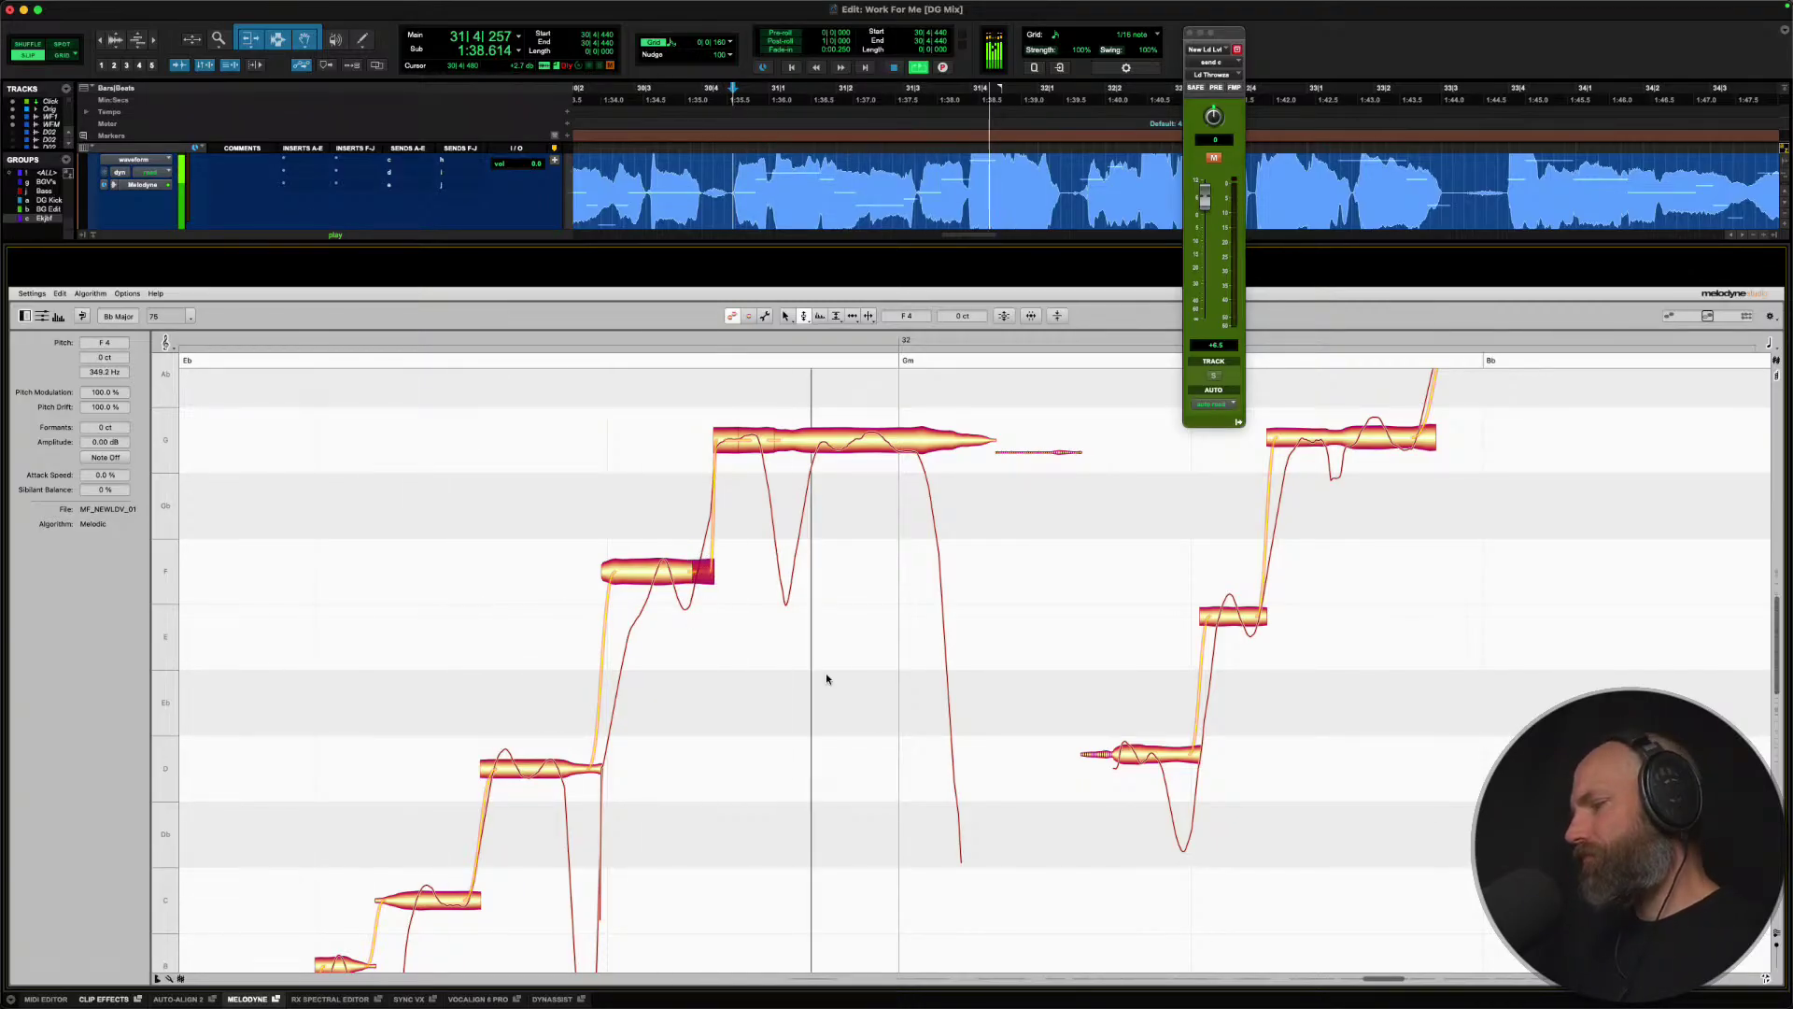
key(space)
key(super+z)
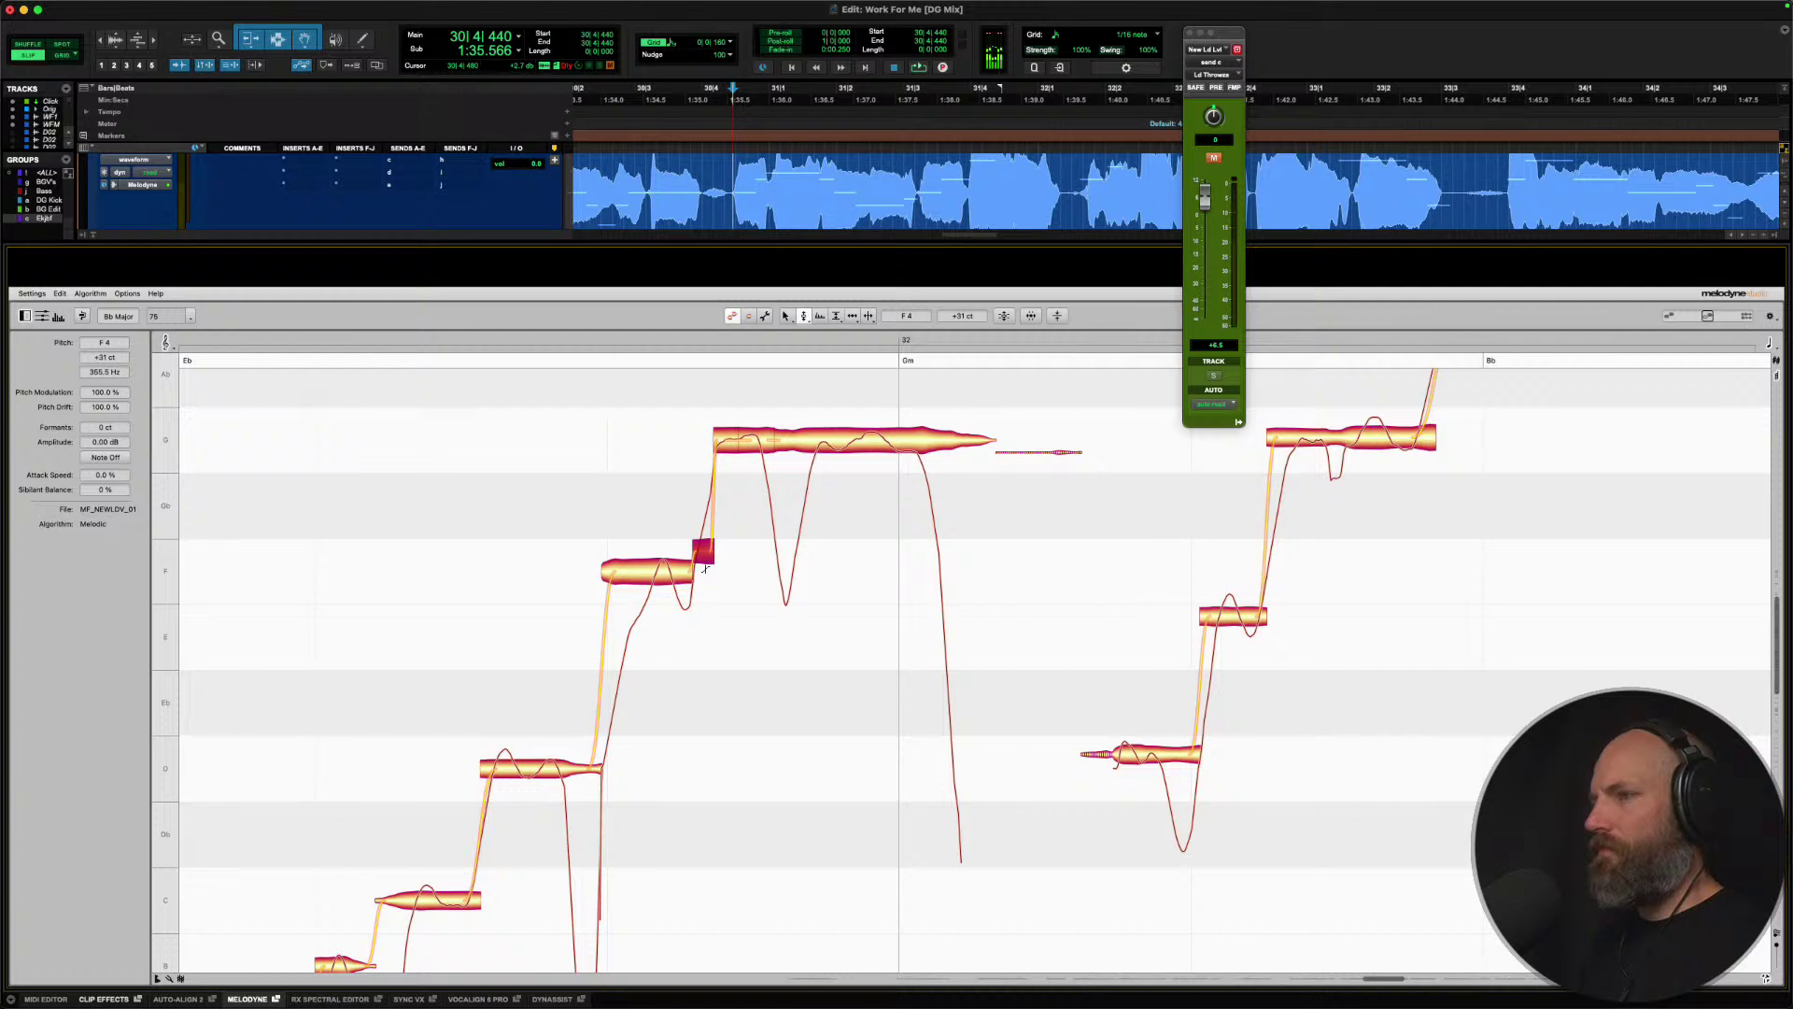
Raise the short end part after the F4 note to -21 ct on Gb4, auditioning the phrase between adjustments.
drag(706, 554, 706, 504)
key(space)
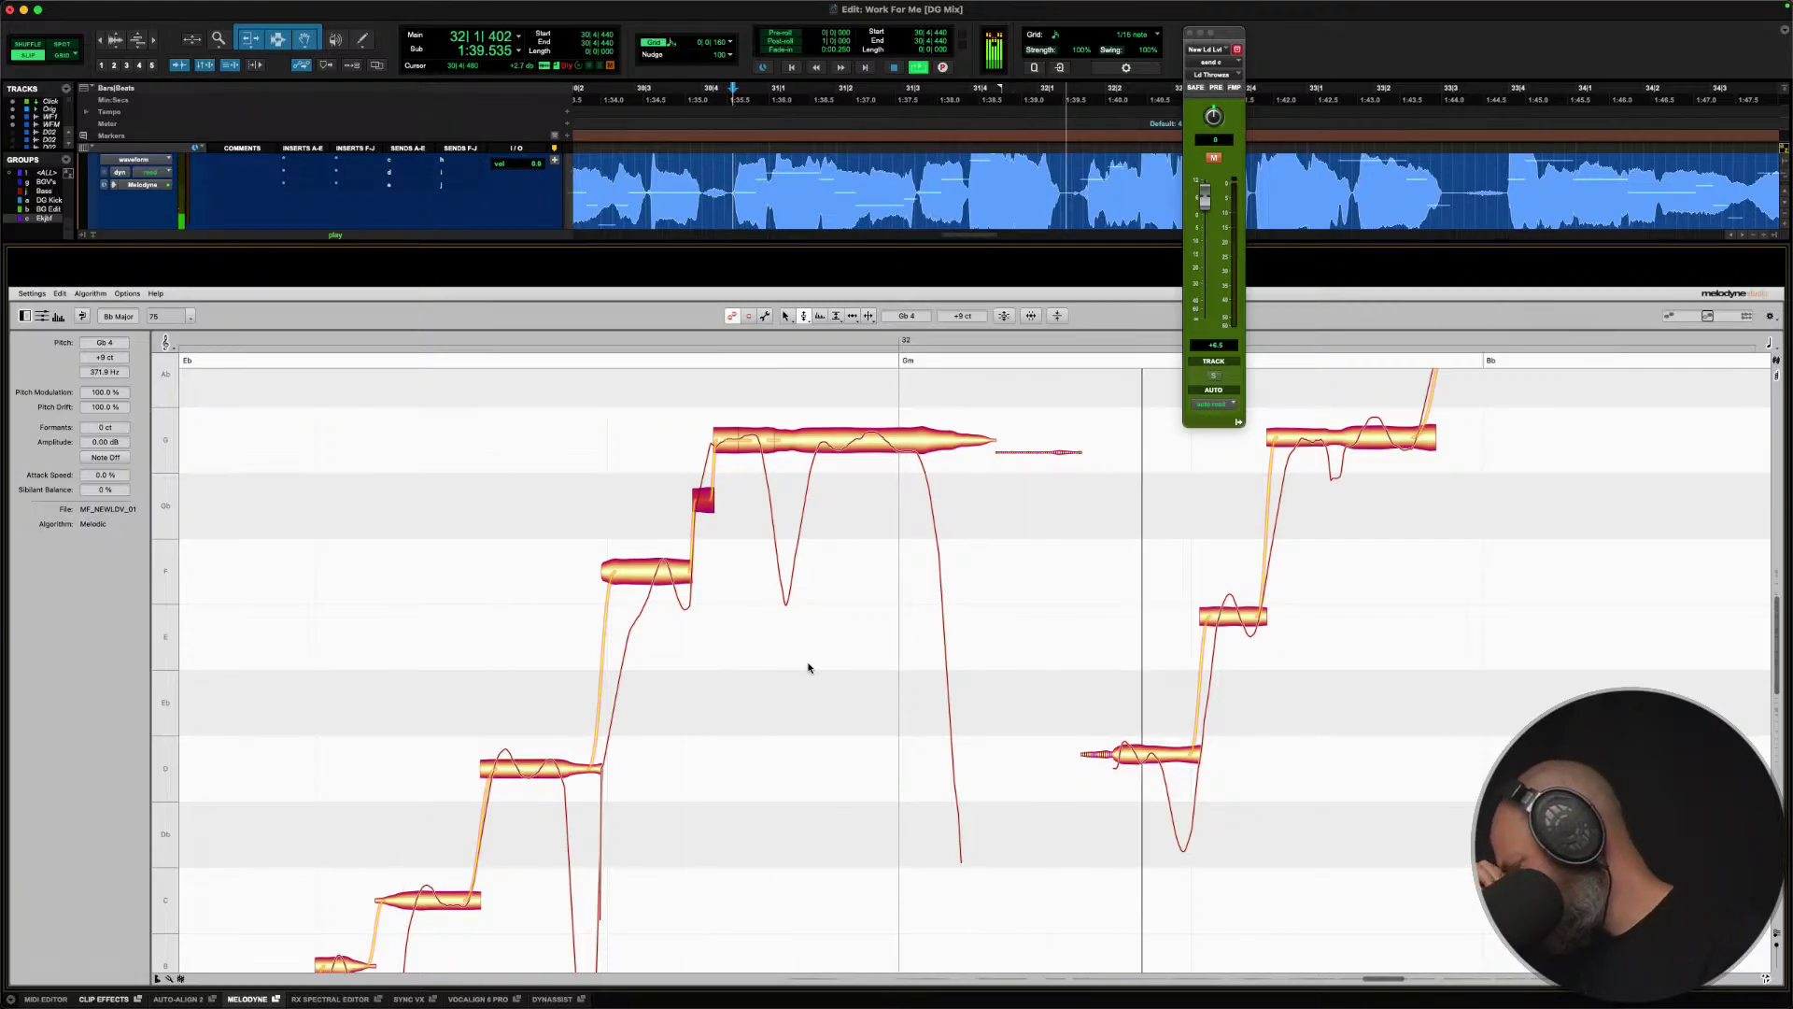
key(space)
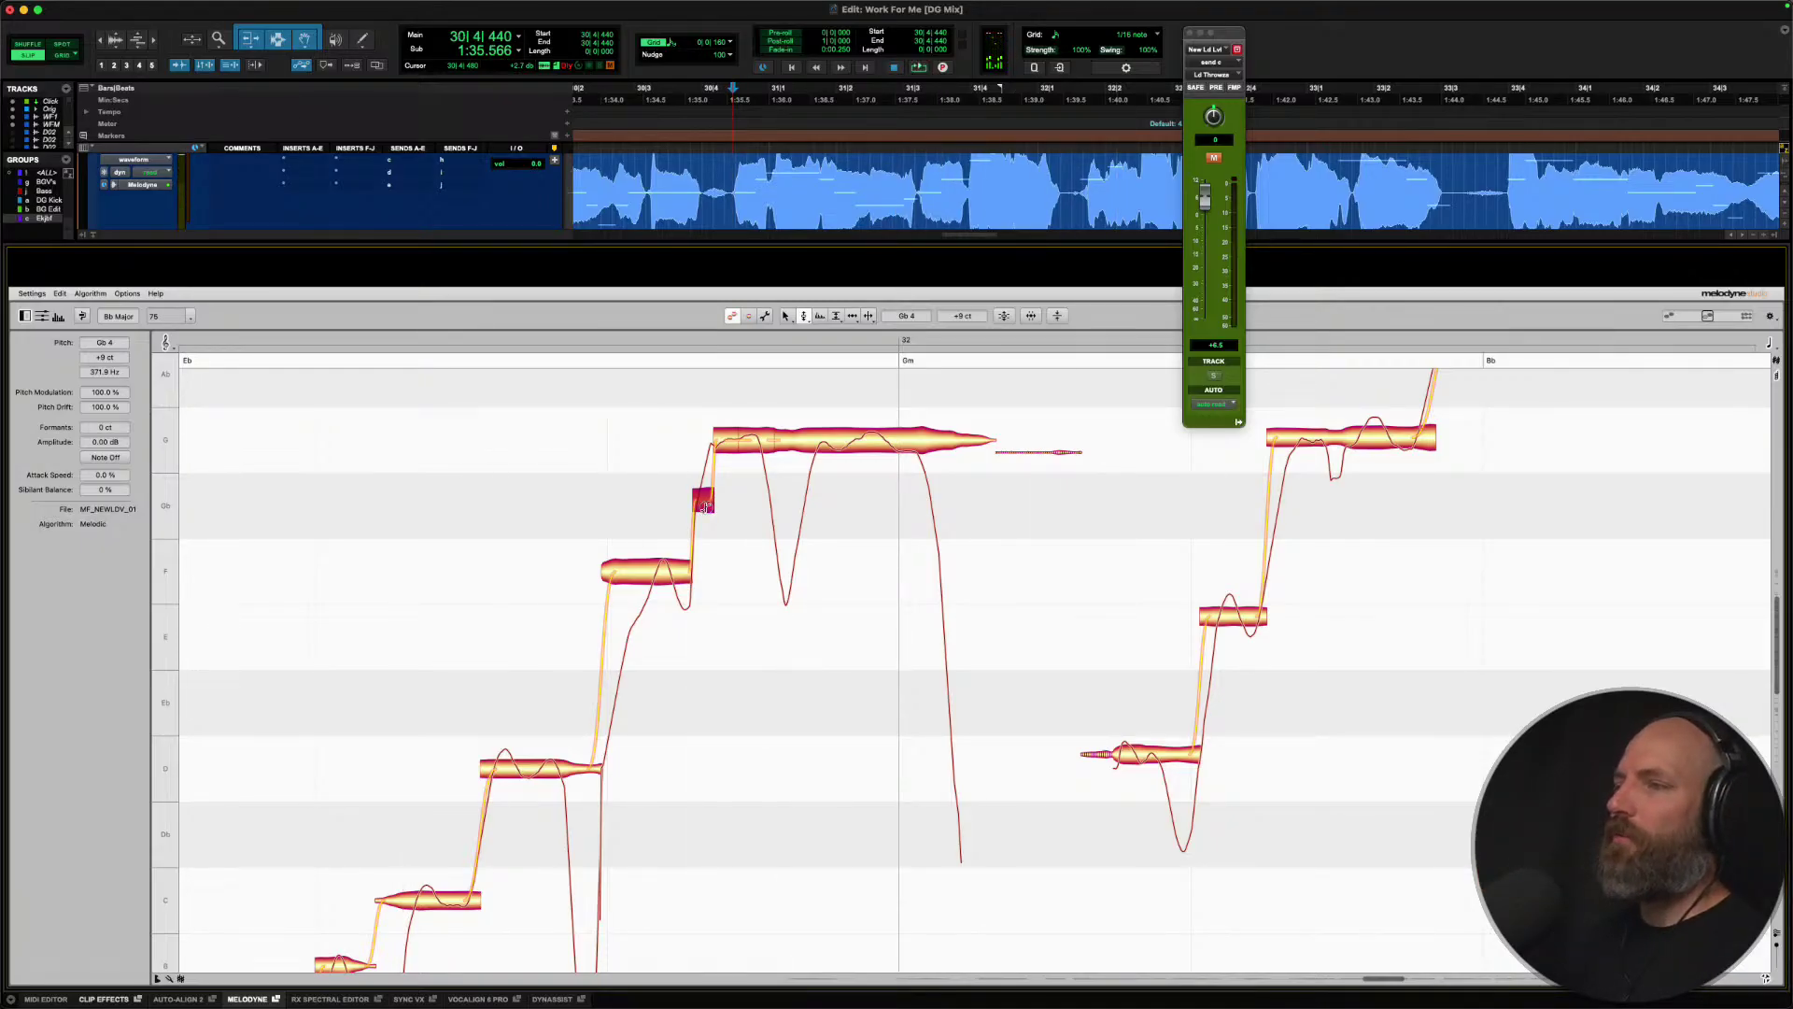
drag(711, 509, 701, 531)
key(space)
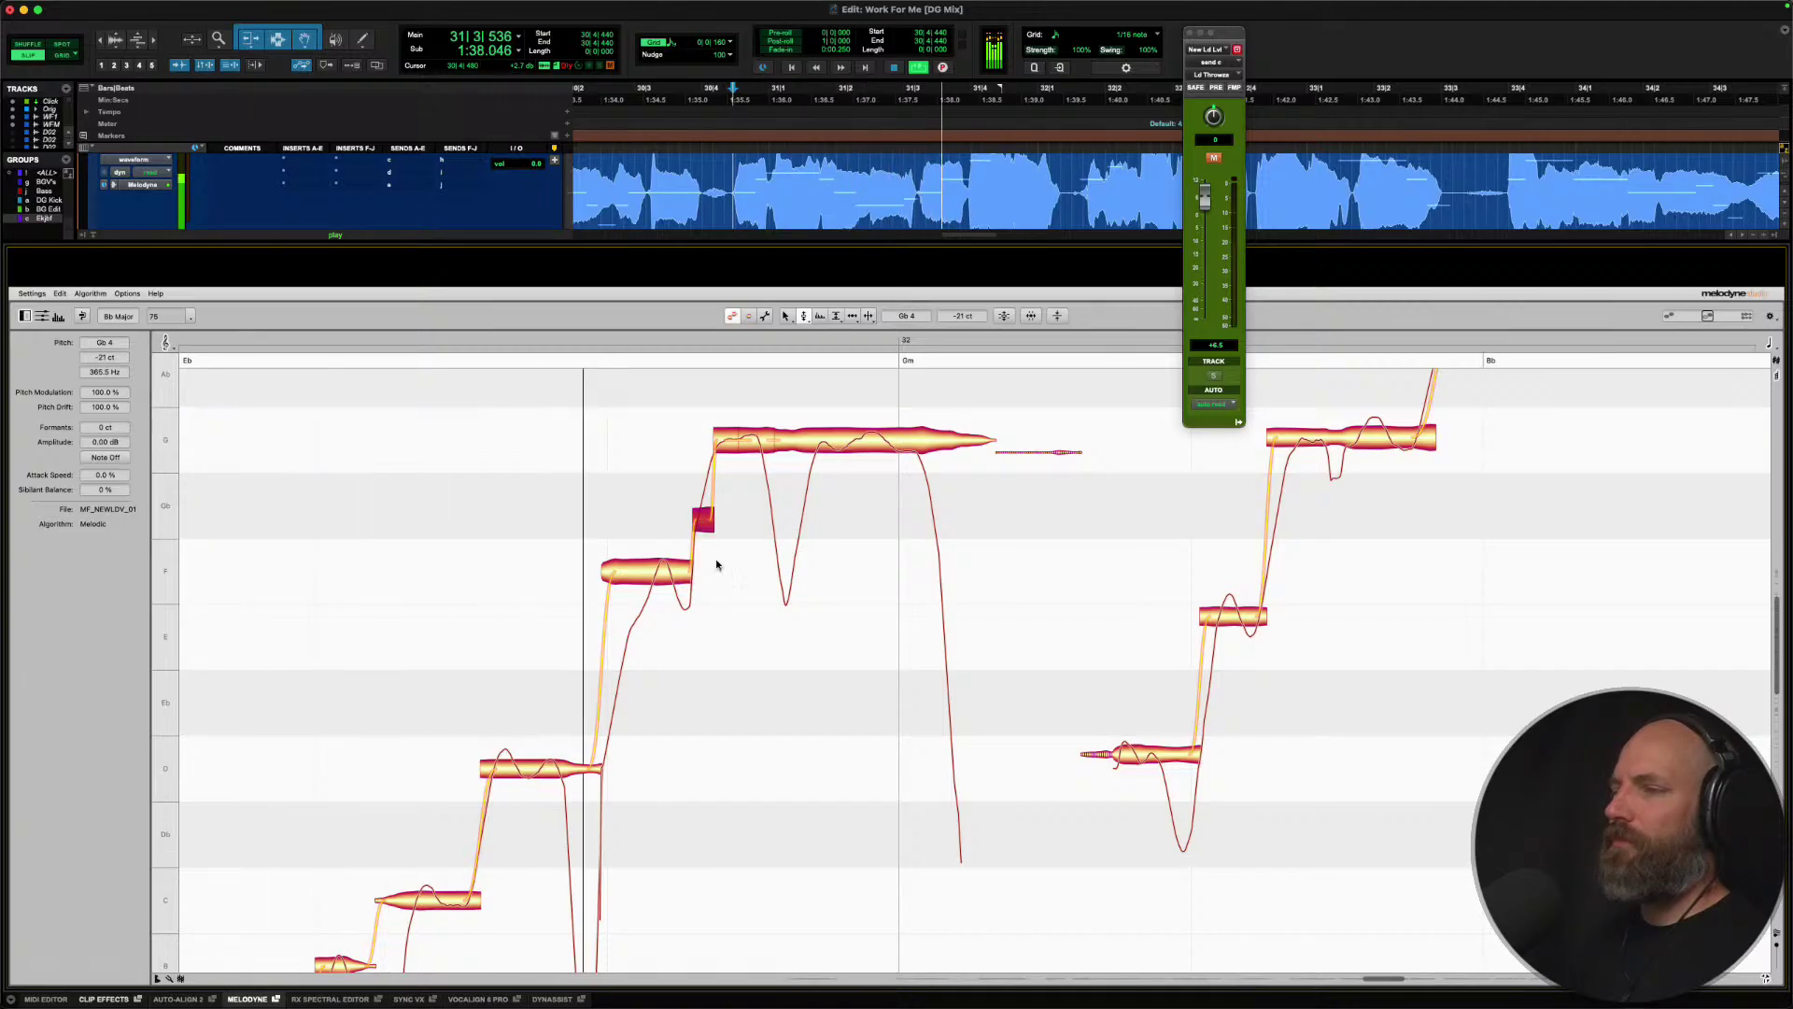
key(space)
Separate the remaining longer F4 note slightly past its midpoint.
right_click(652, 588)
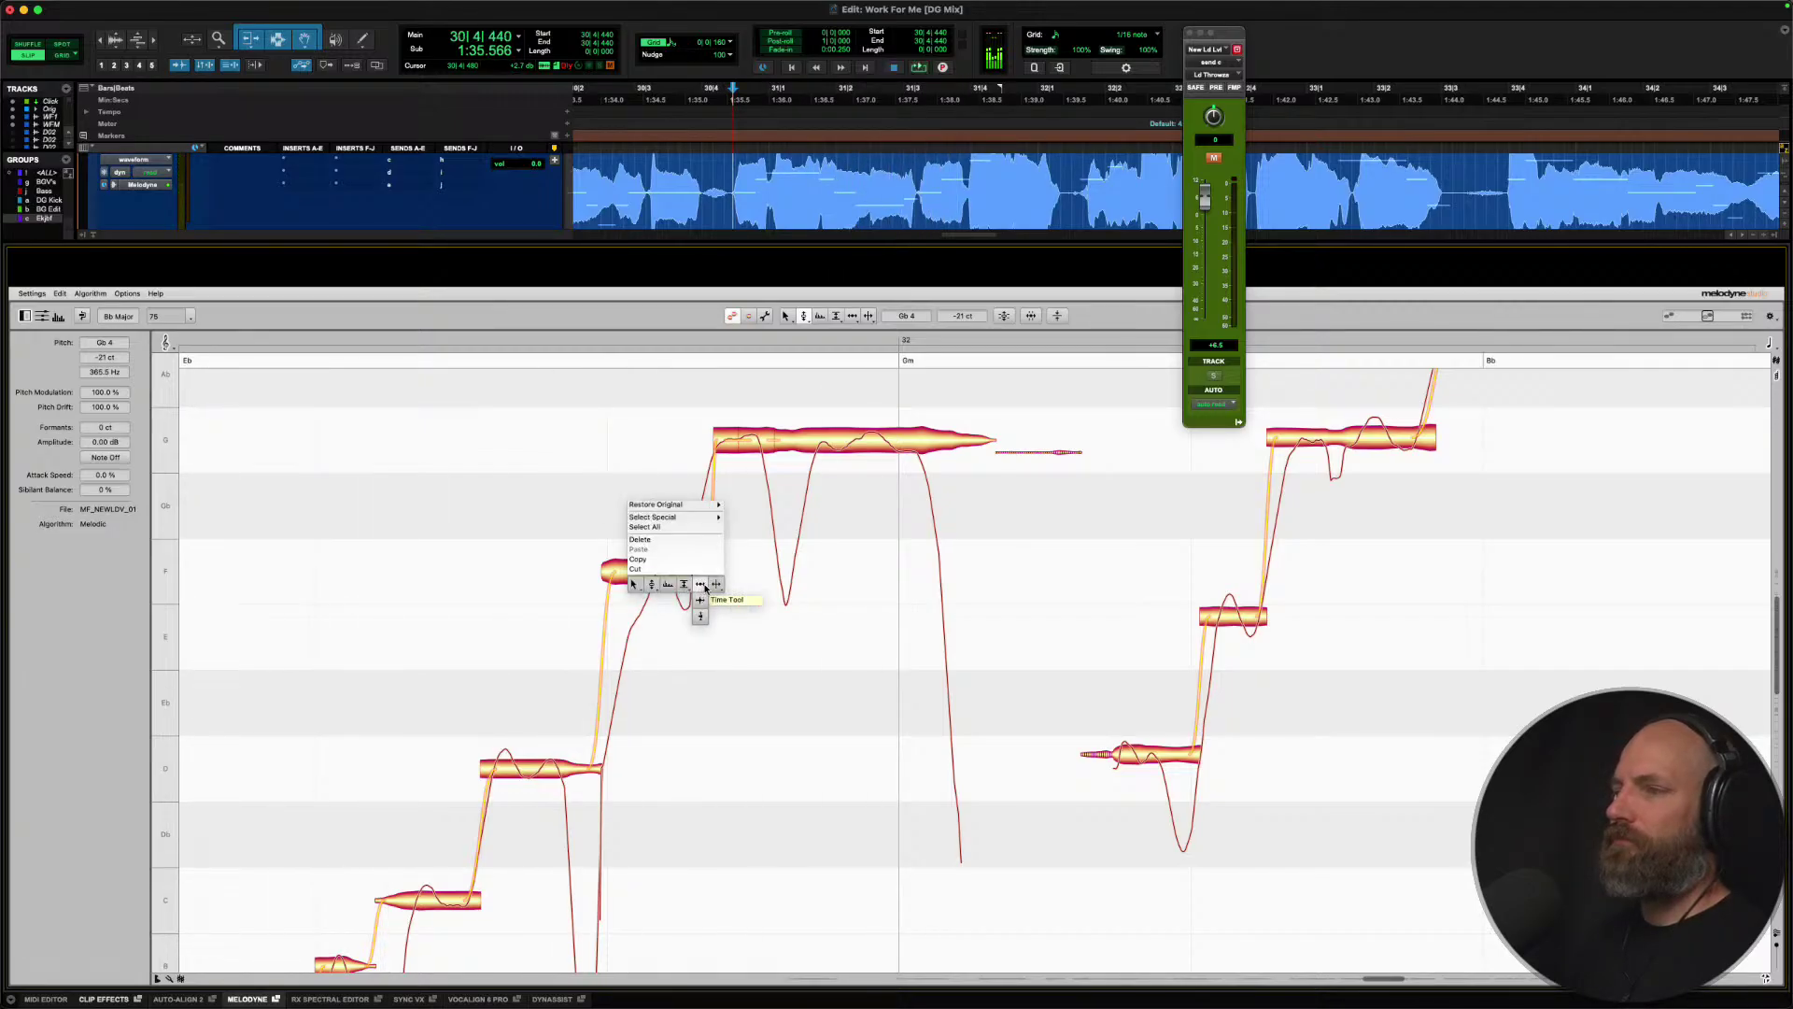
click(718, 589)
double_click(652, 578)
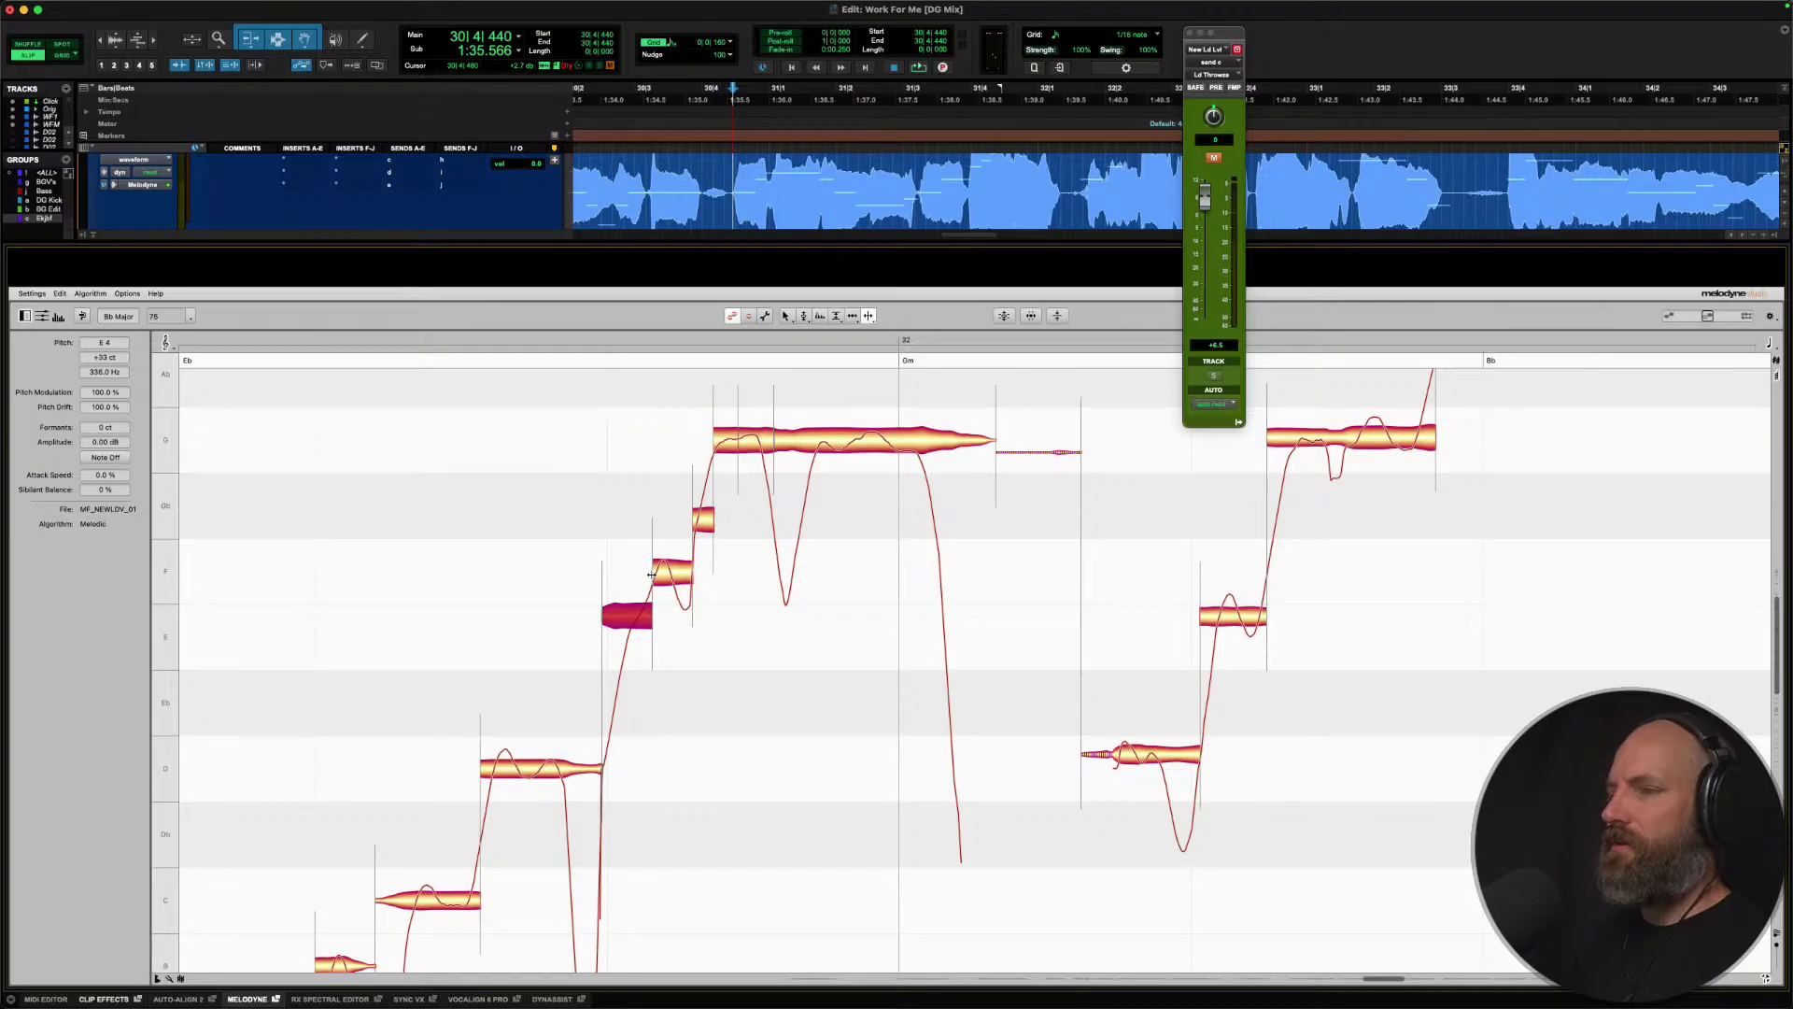
Center the second part of the divided F4 note at 0 ct and raise its first part to -35 ct on F4.
right_click(652, 575)
click(588, 572)
click(682, 574)
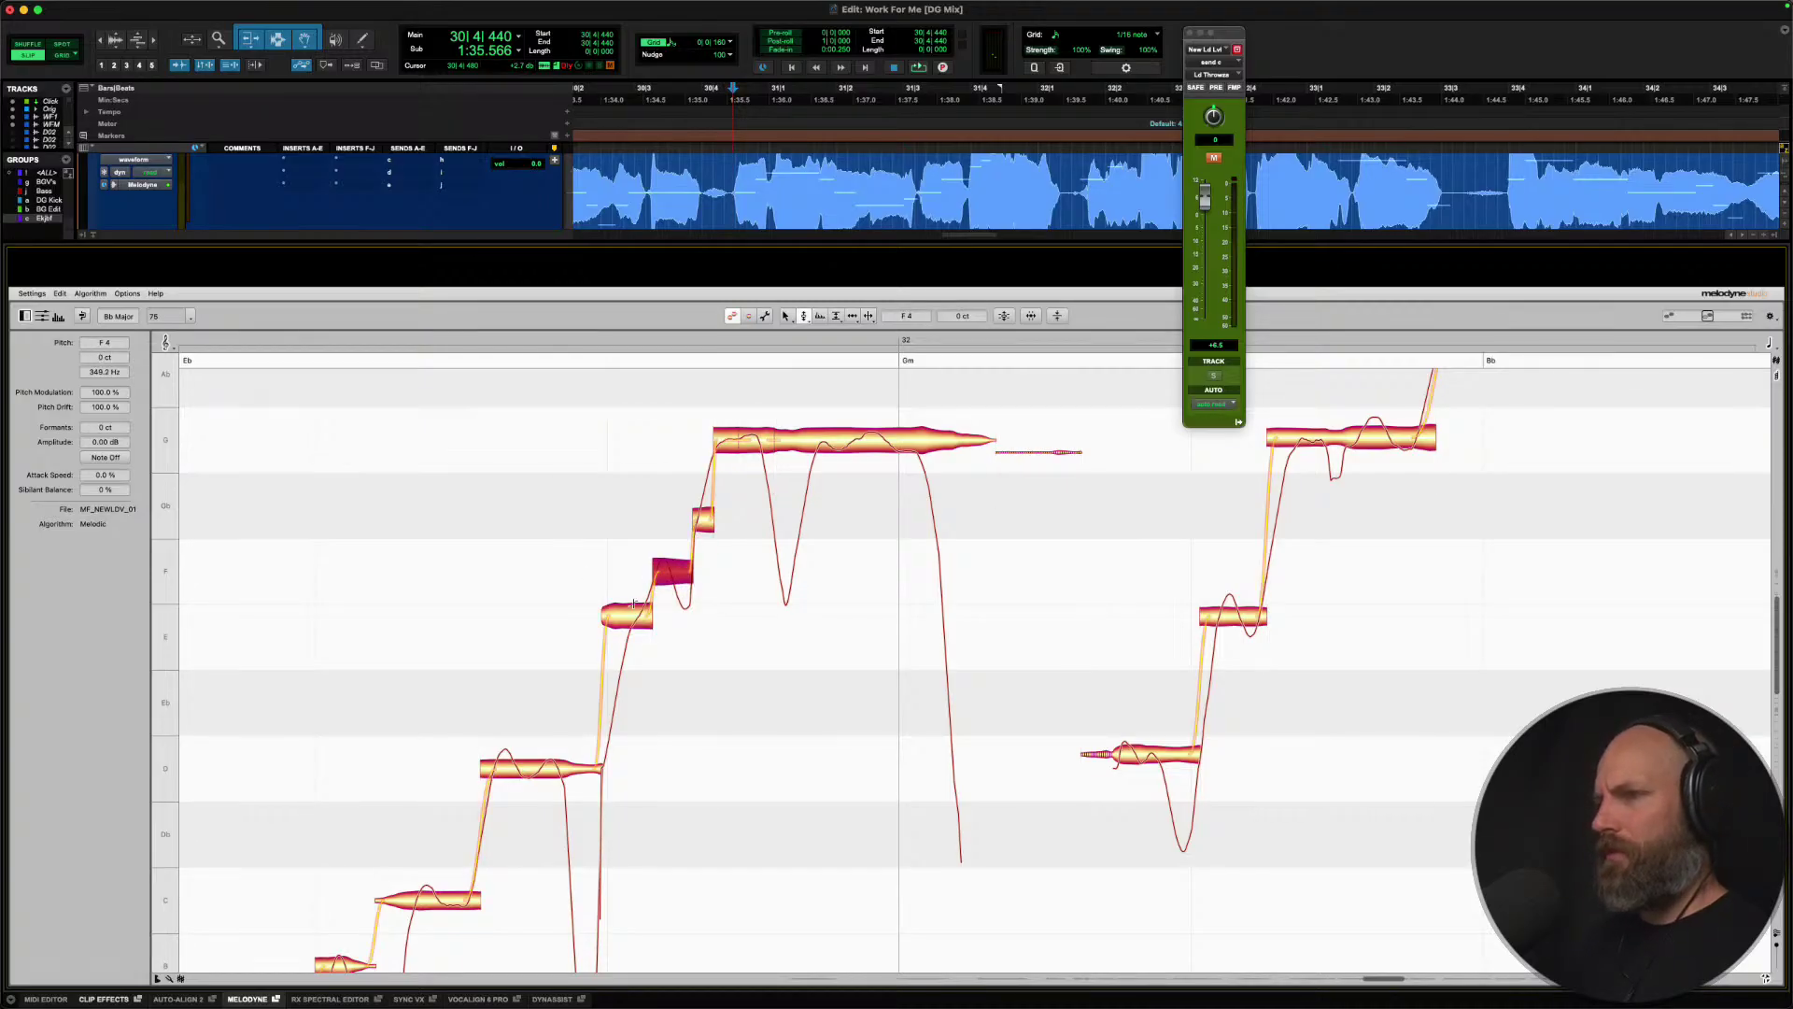
drag(634, 606, 624, 590)
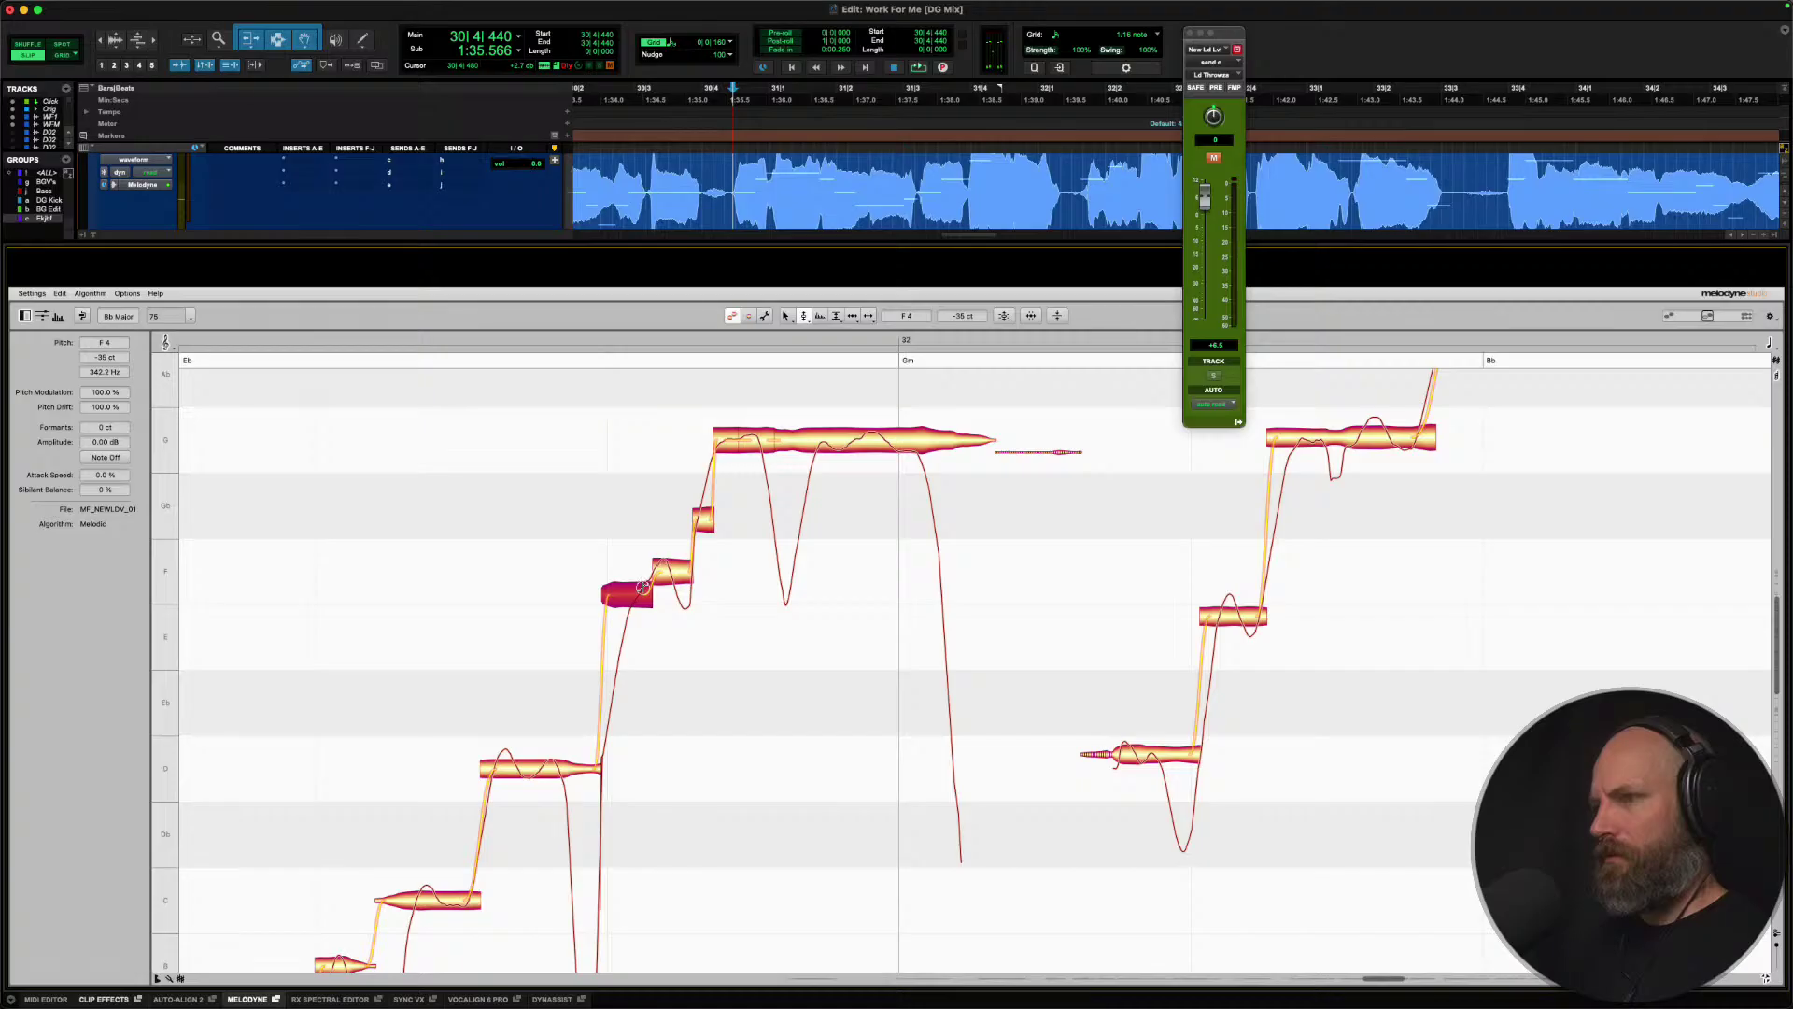
Audition the phrase and separate the long G4 note right after its first deep pitch dip.
key(space)
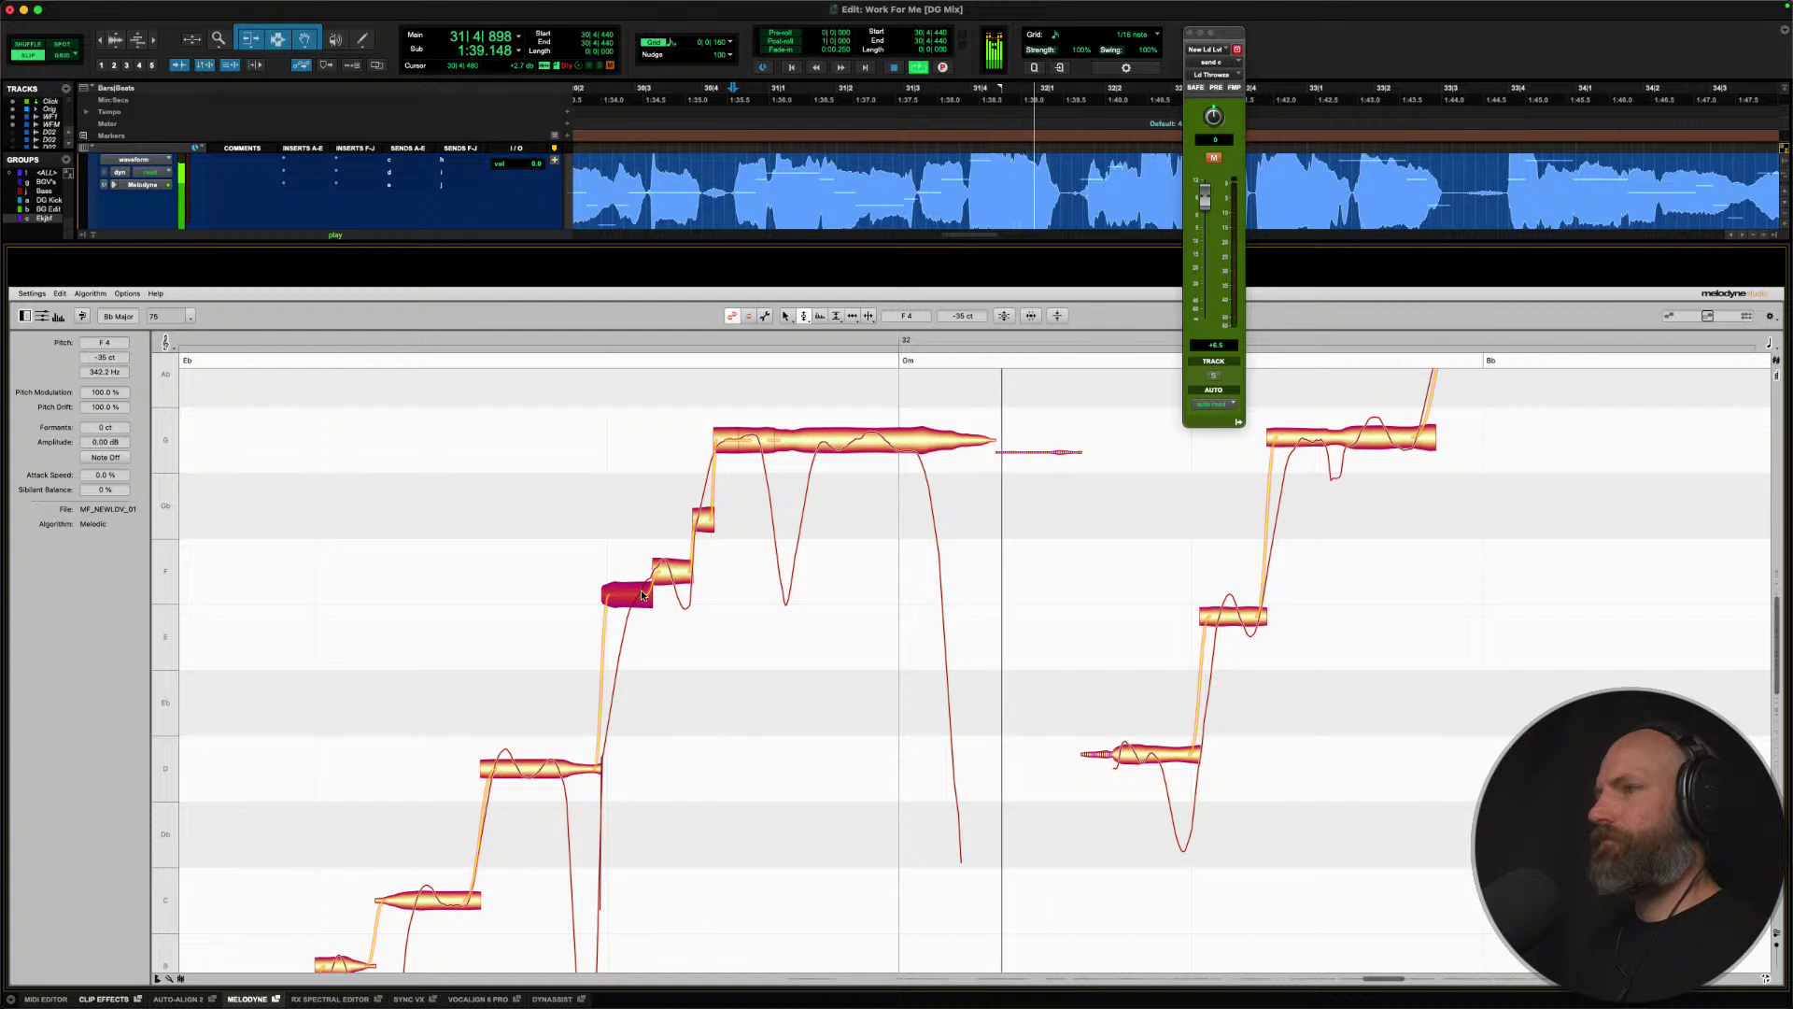
key(space)
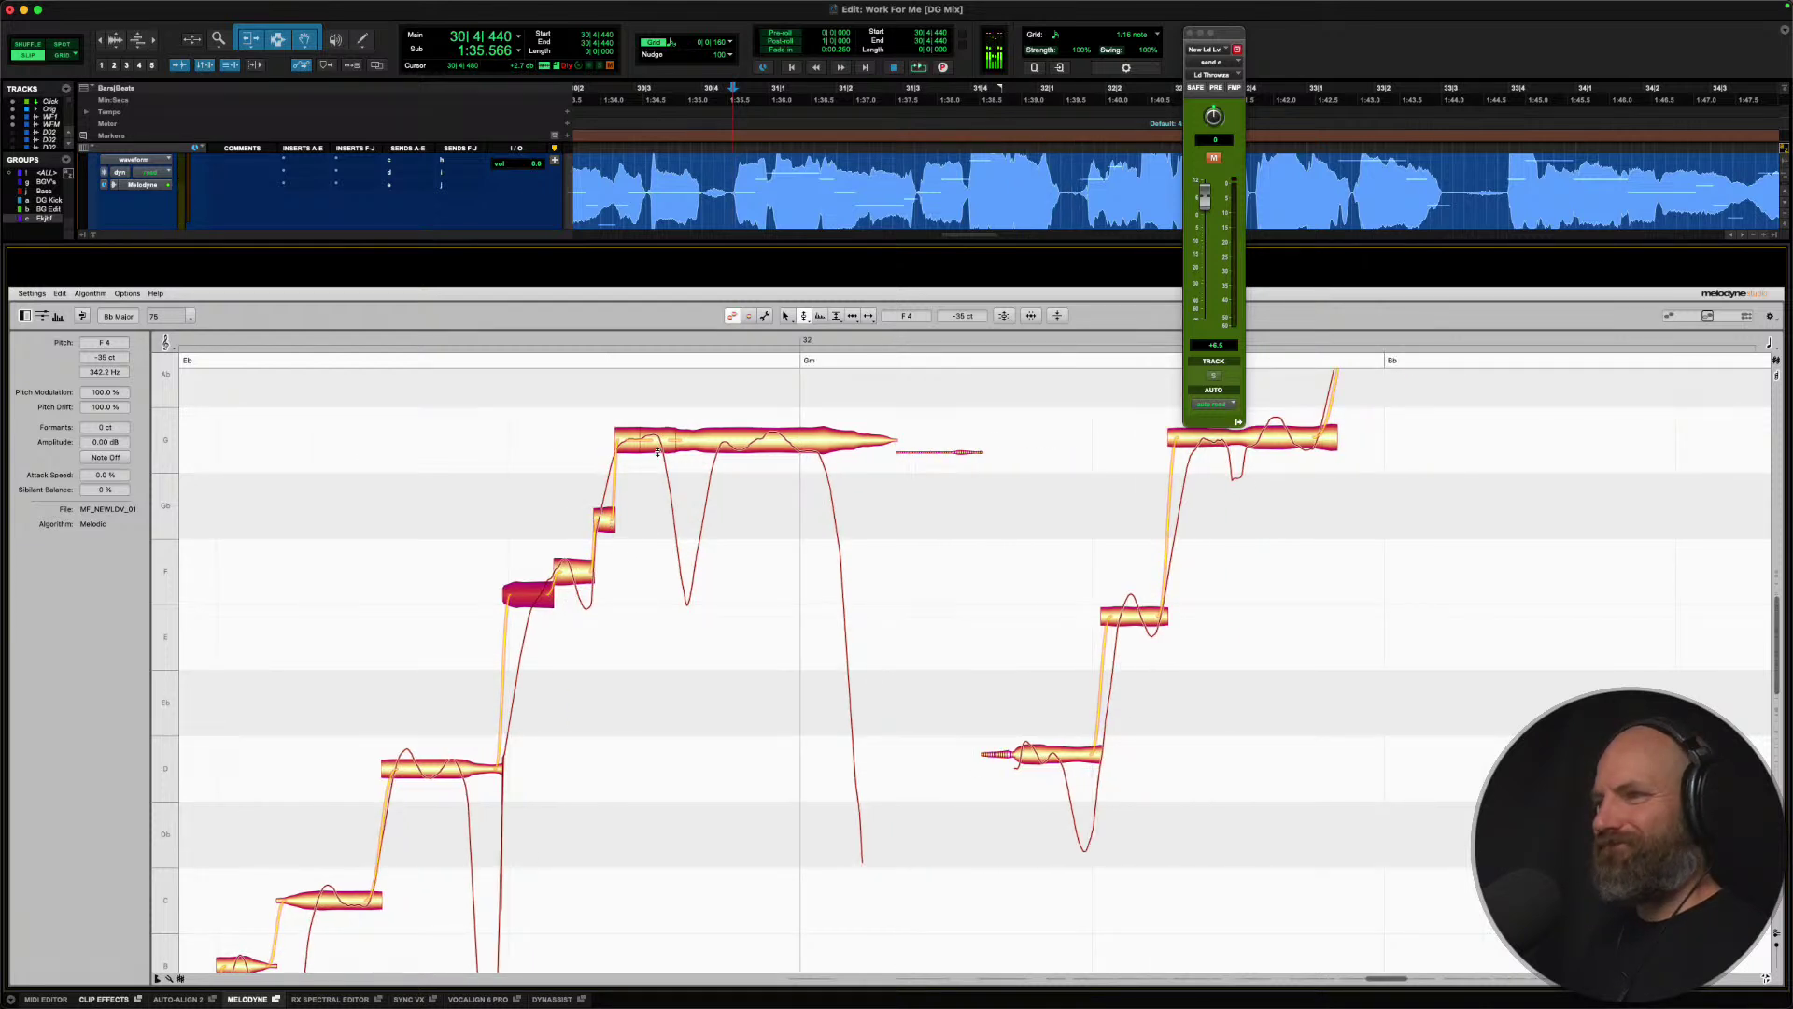
right_click(744, 444)
click(790, 459)
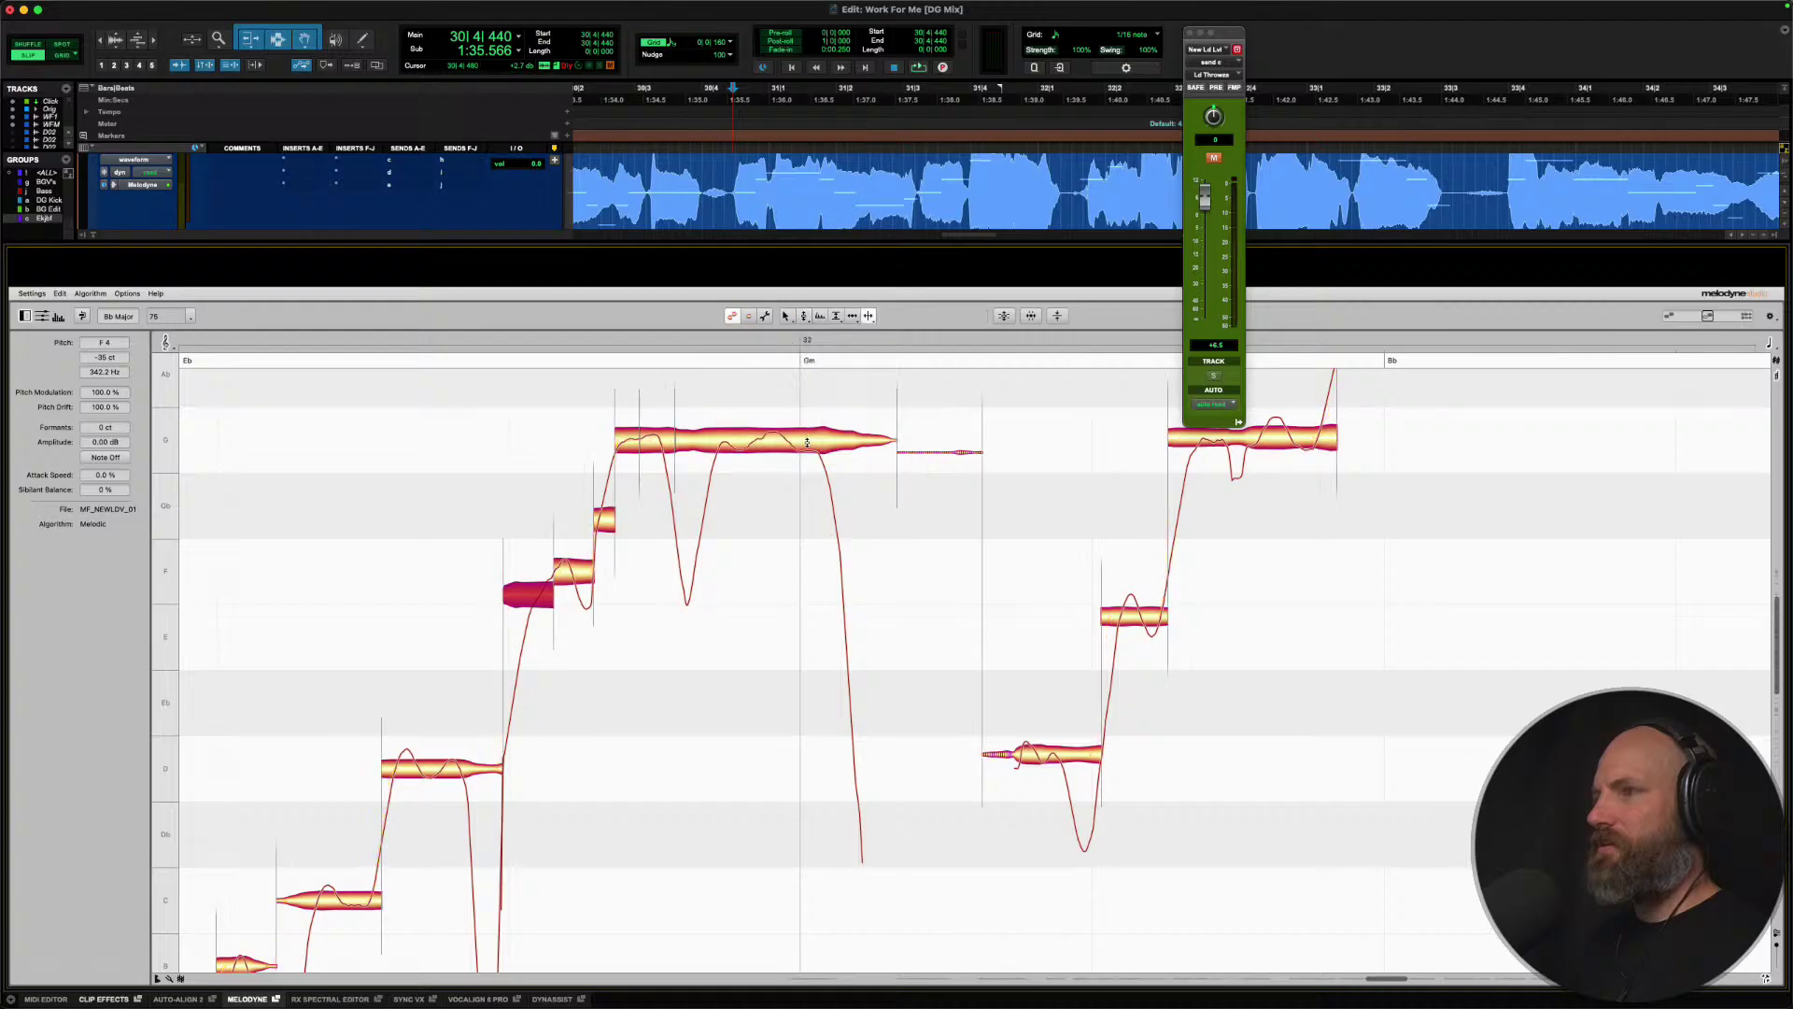
click(717, 442)
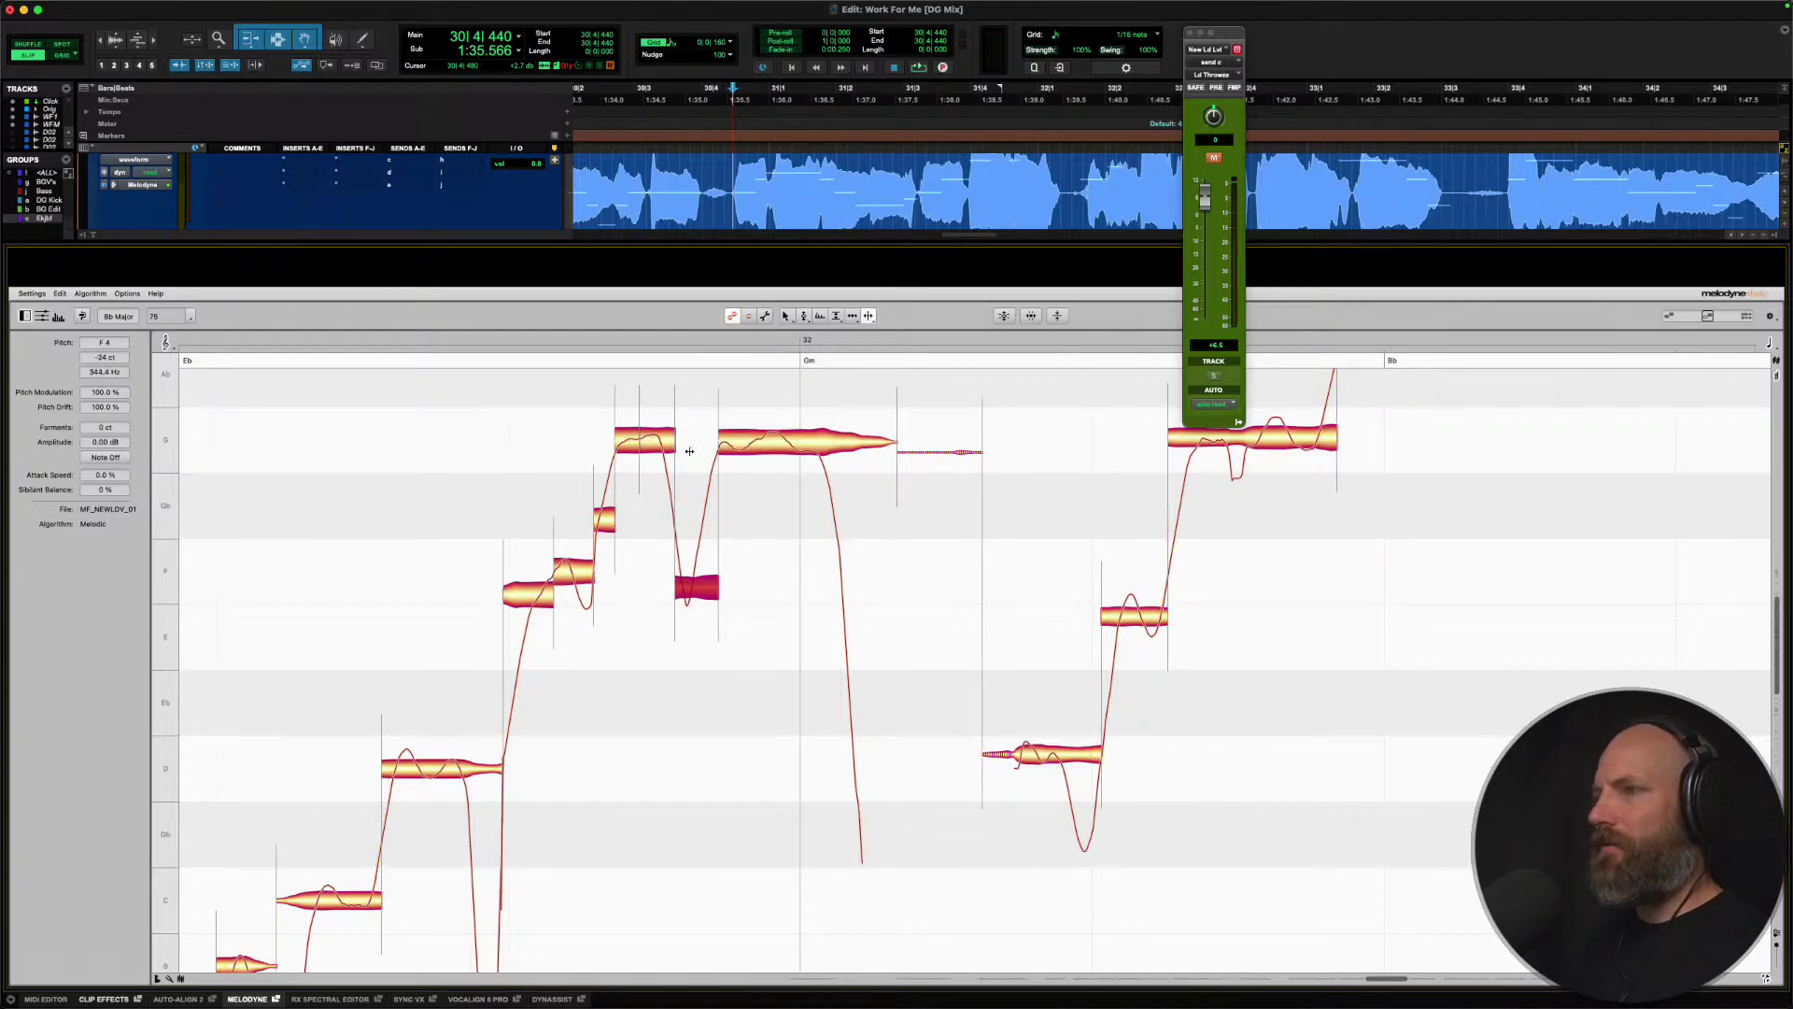
Center the separated dip between the two G4 notes at 0 ct on F4 and audition the phrase.
right_click(729, 596)
click(700, 608)
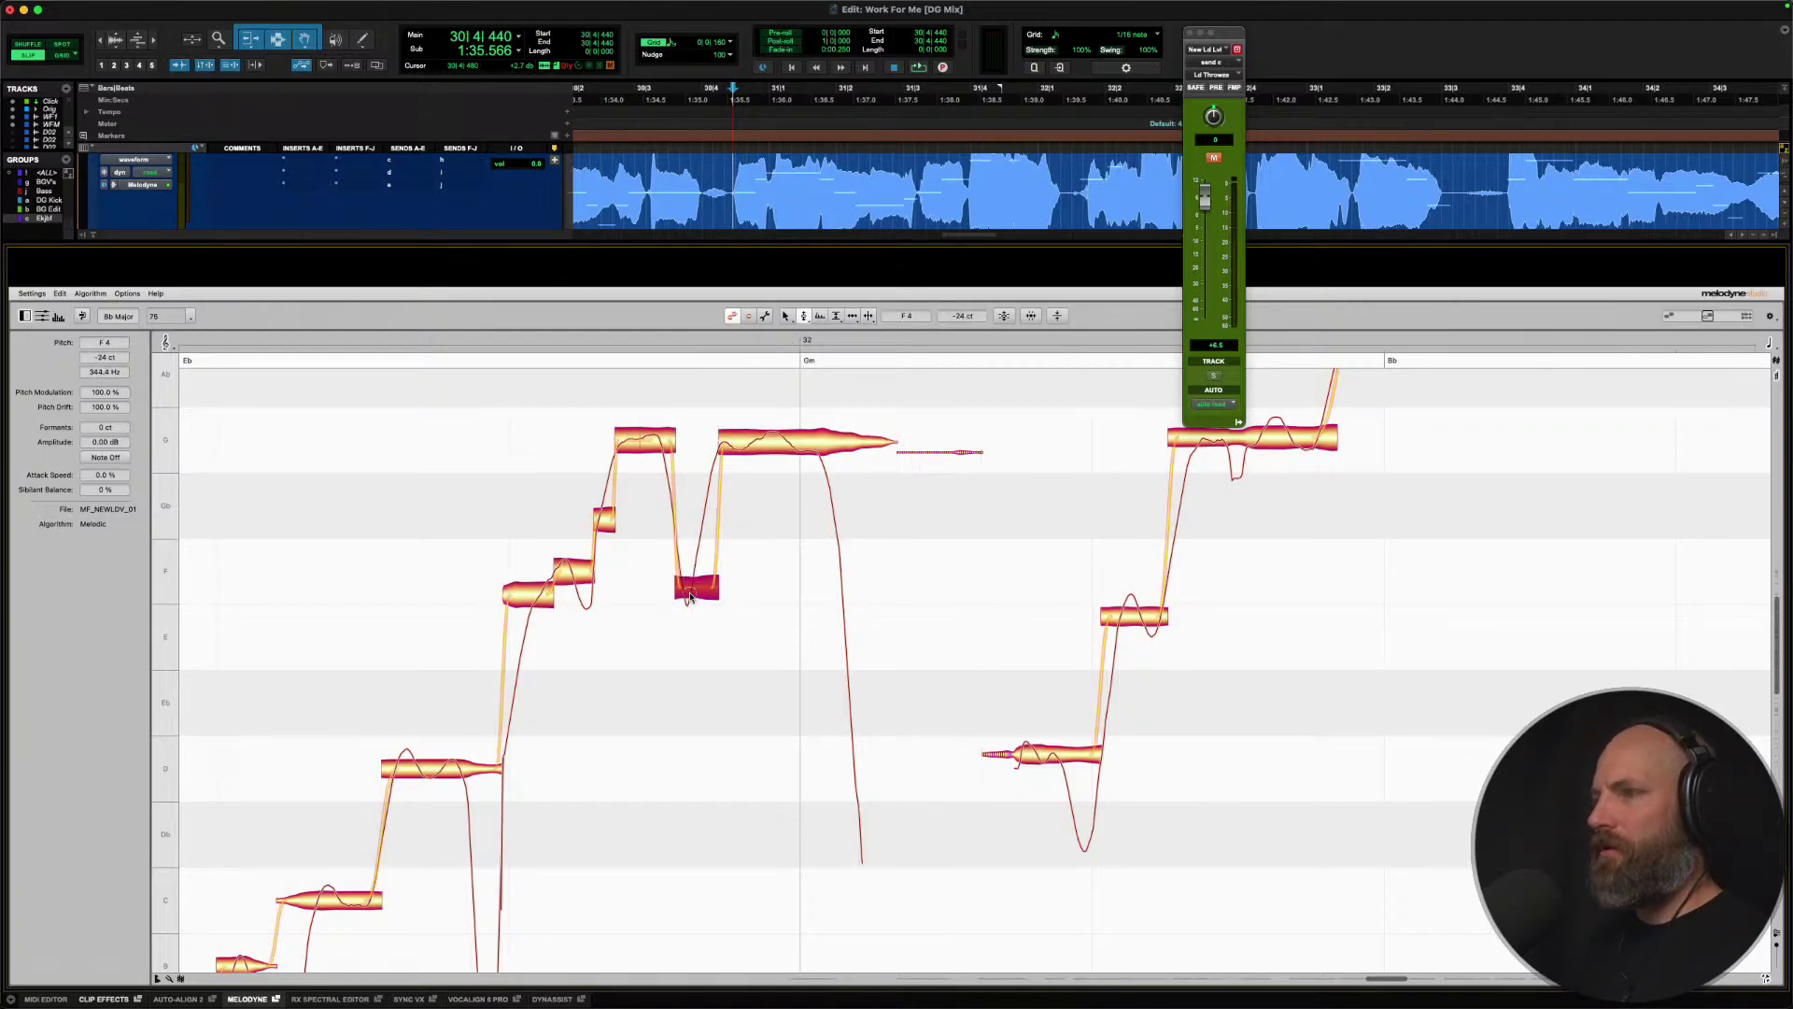
key(space)
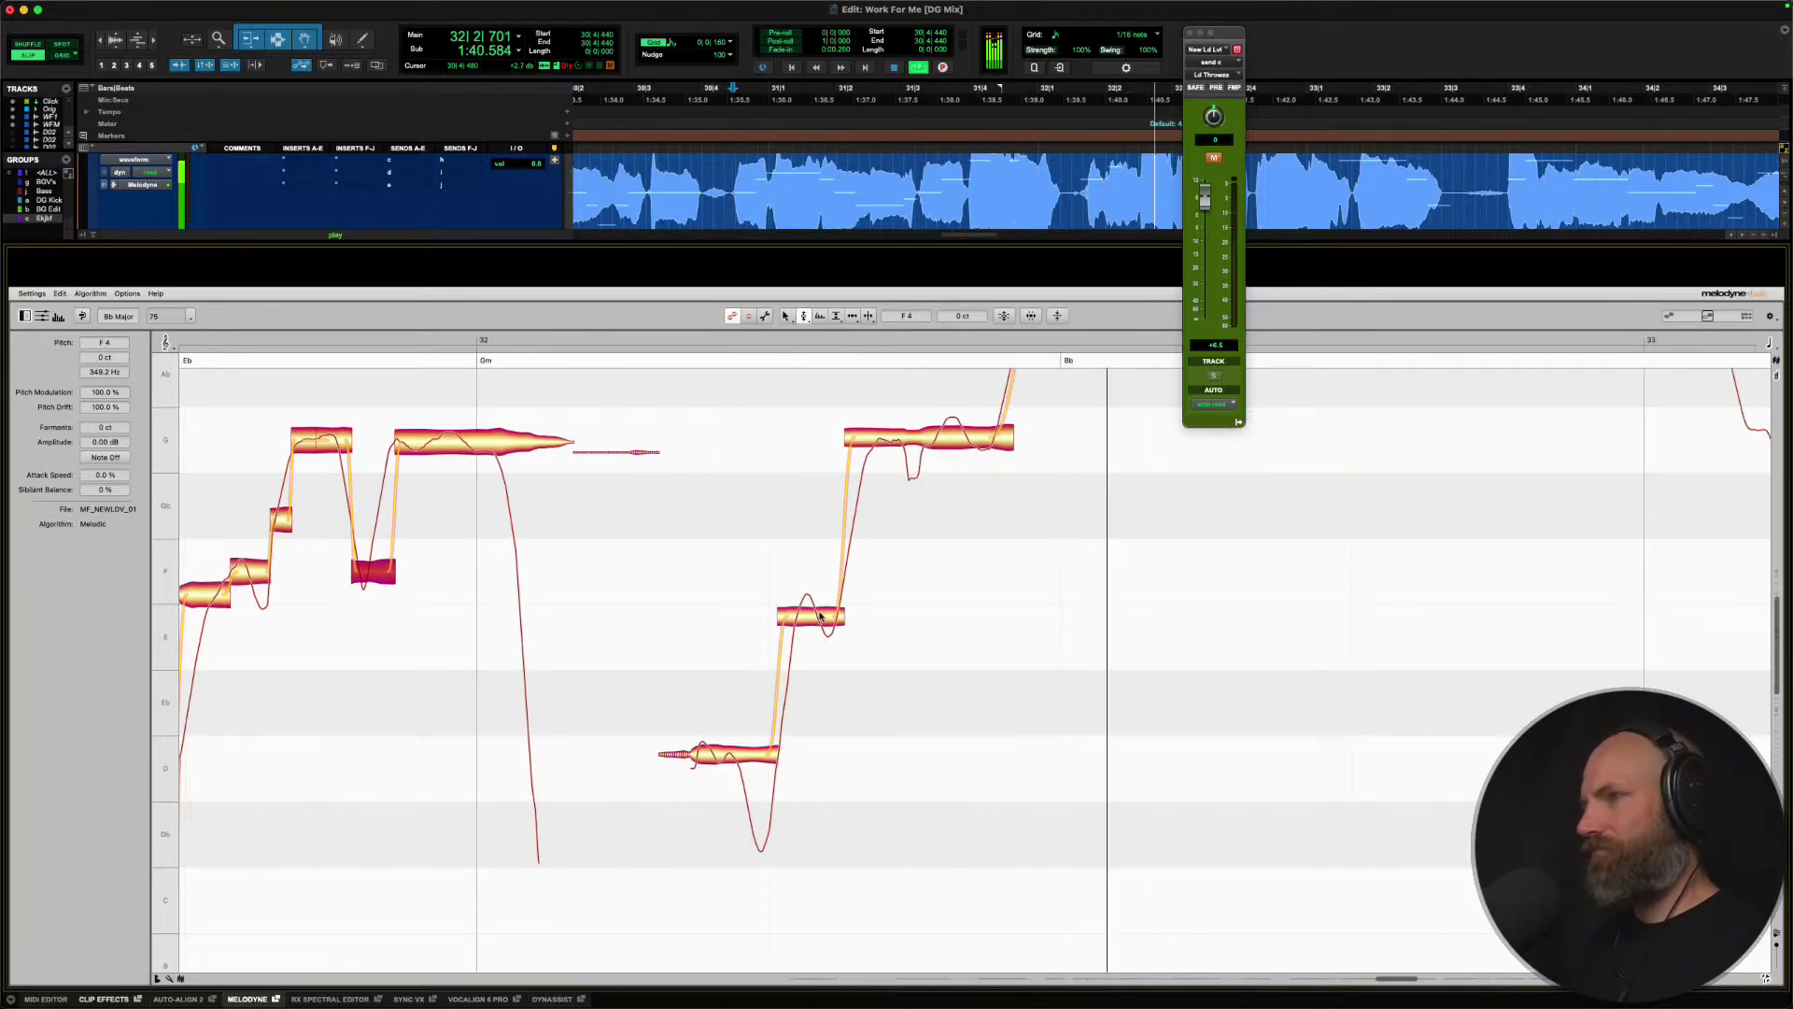
key(space)
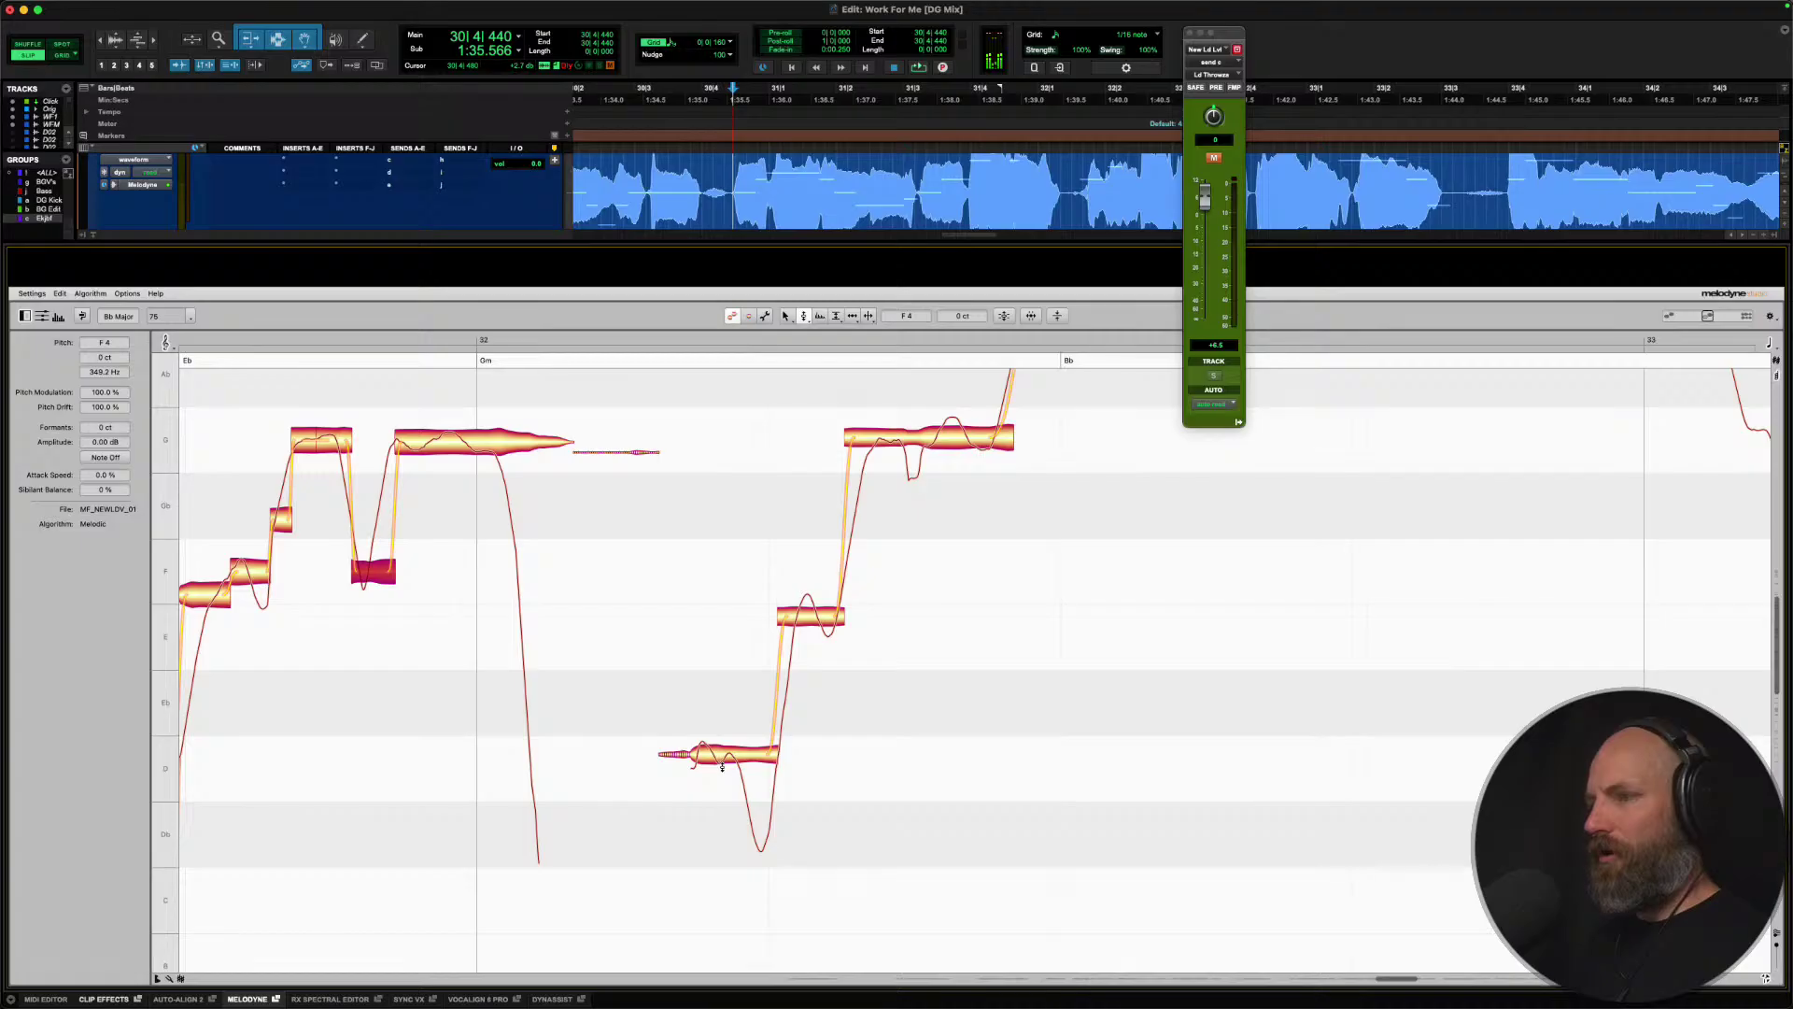
Separate the D4 note that starts the next phrase before its closing pitch dip and center its first part at 0 ct.
right_click(721, 768)
click(782, 768)
double_click(735, 758)
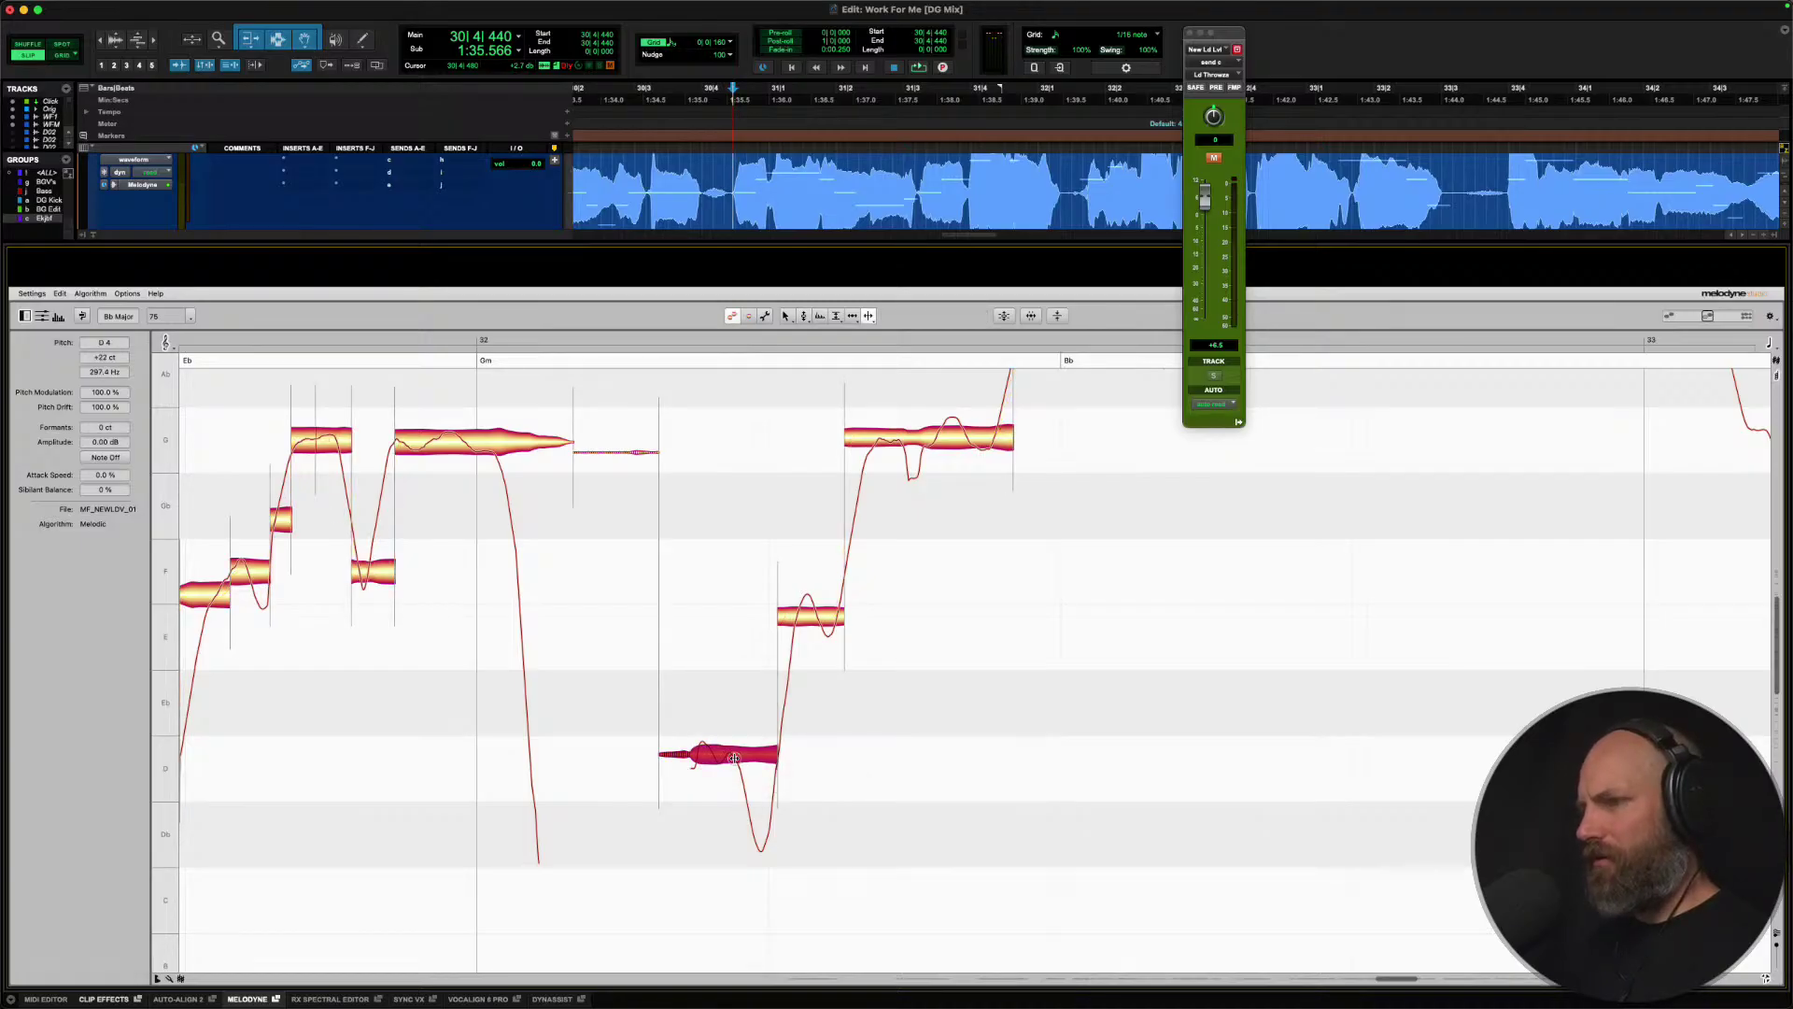
right_click(741, 759)
click(738, 755)
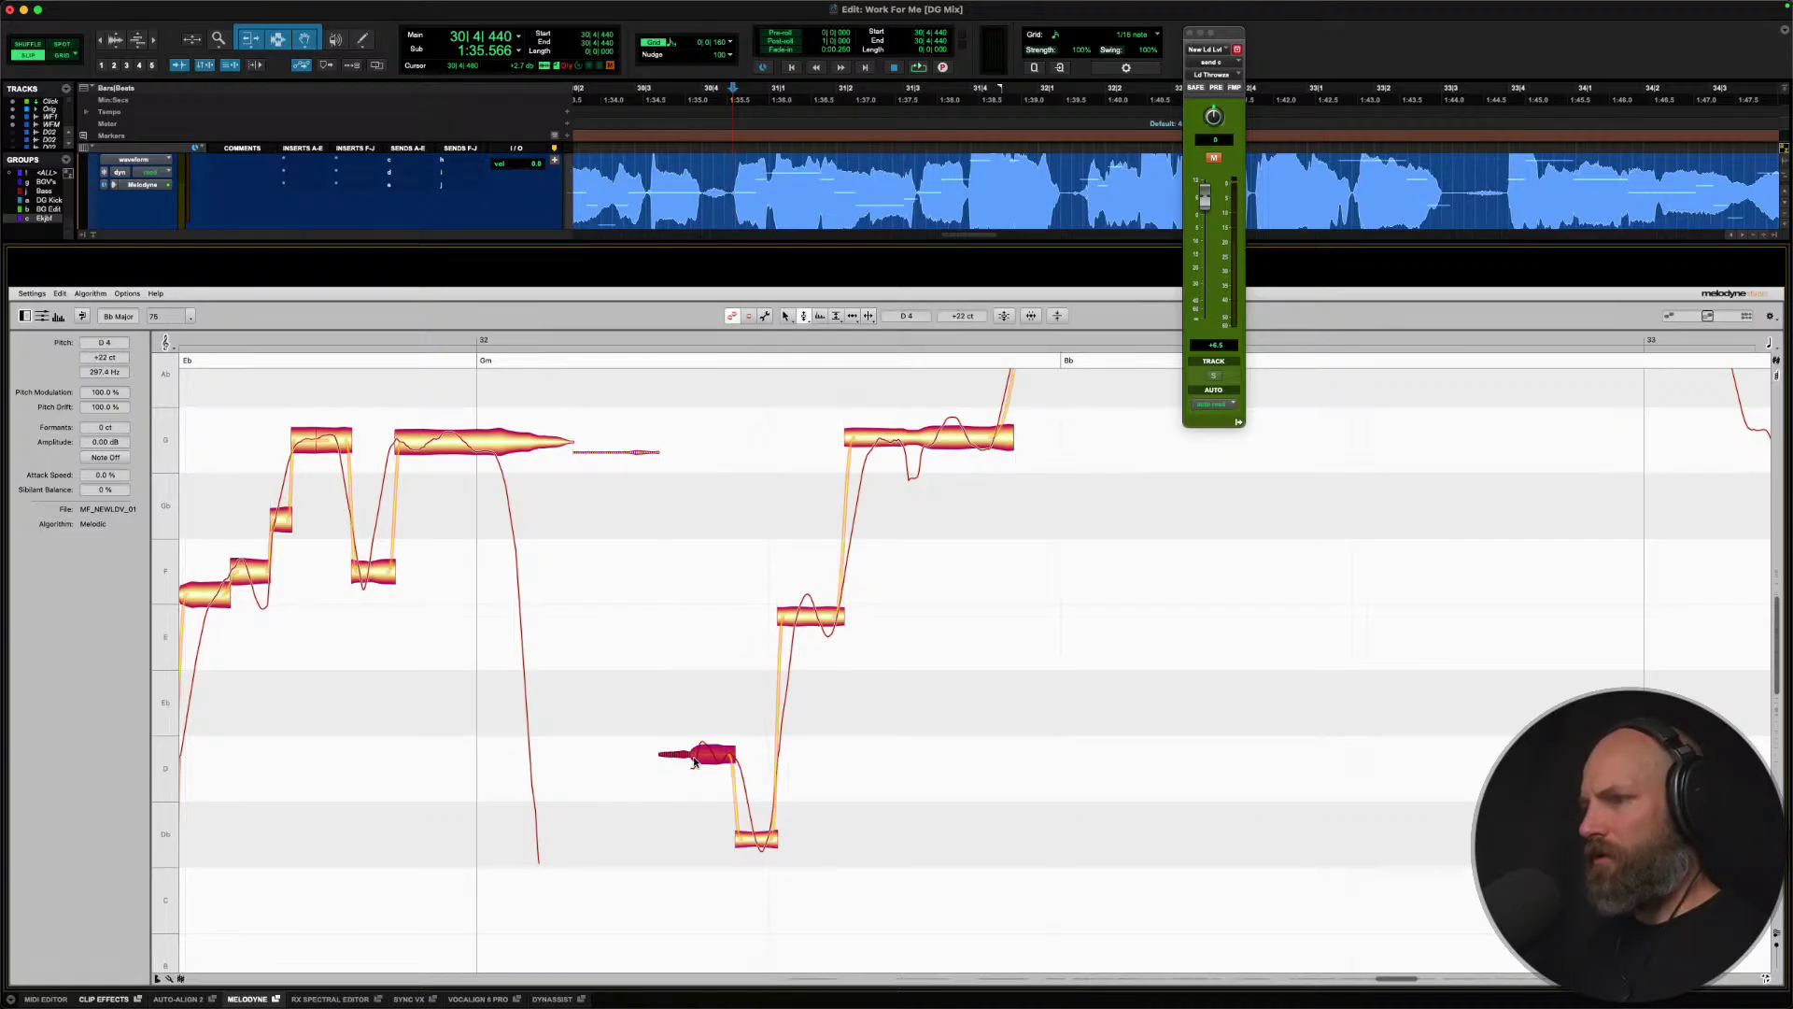
double_click(701, 761)
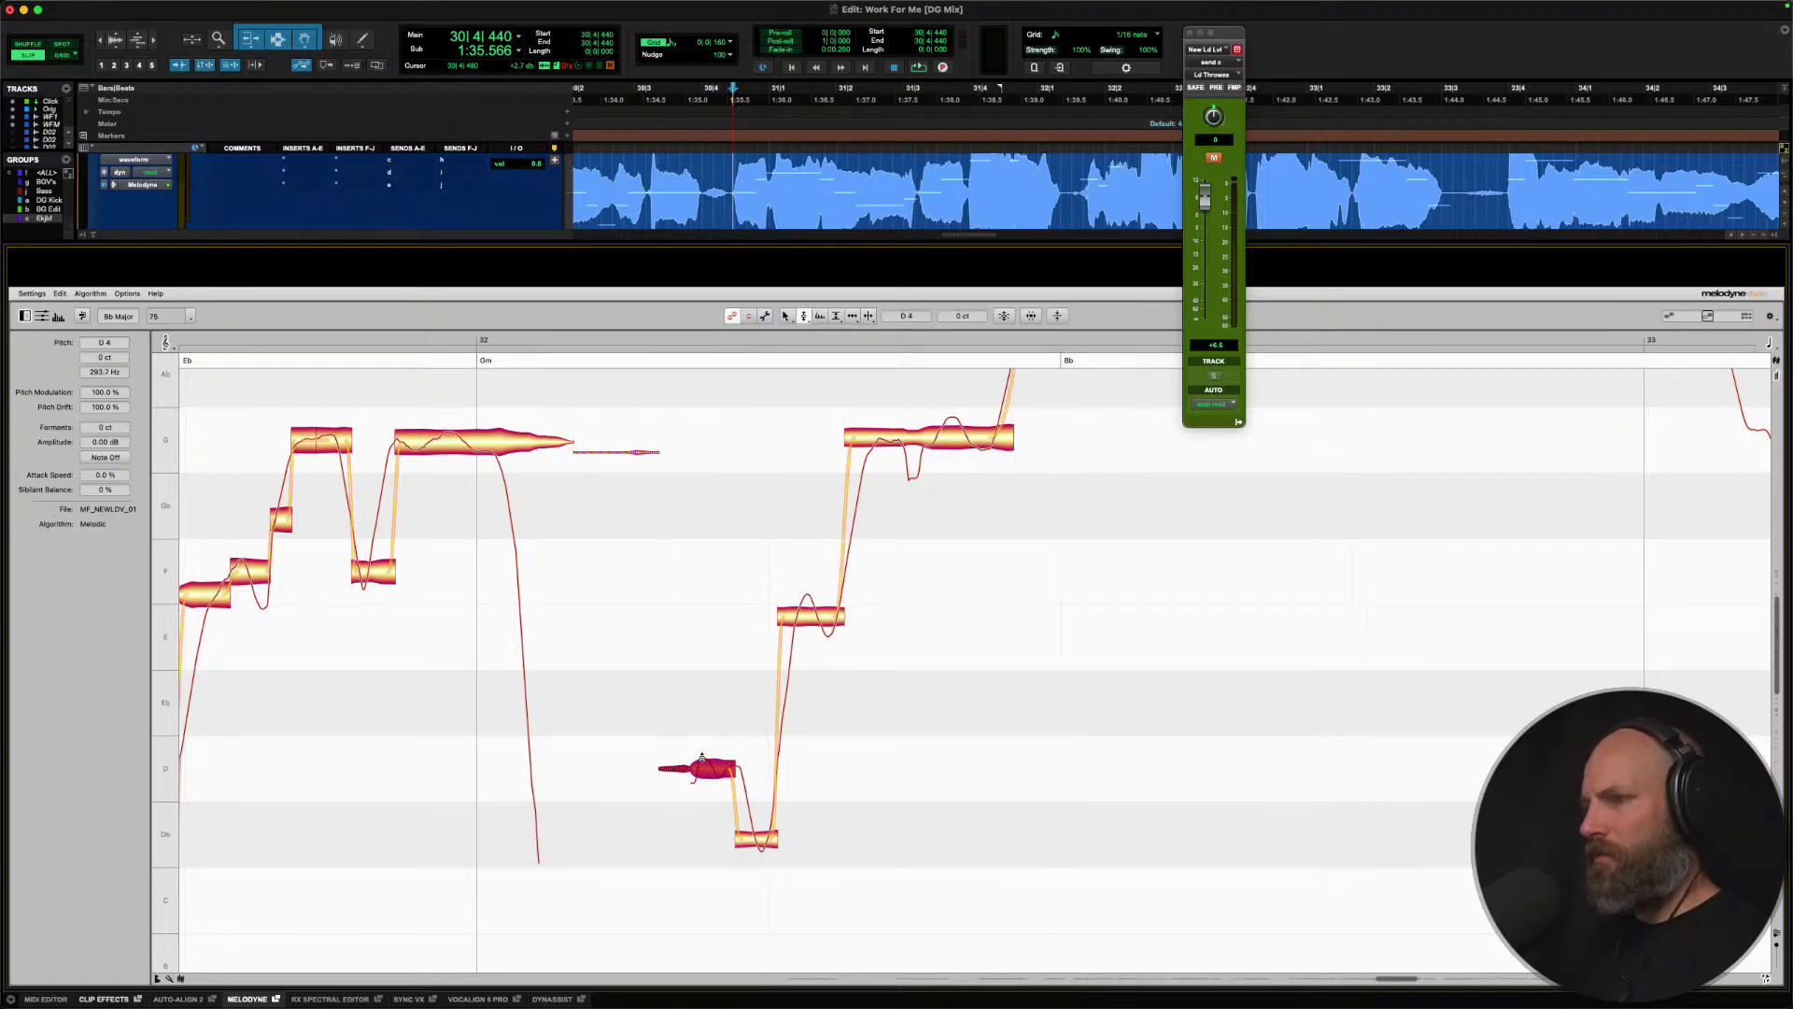
Center the E4 note and the G4 note that follows it at 0 ct.
click(805, 617)
scroll(874, 635, up, 1)
click(899, 486)
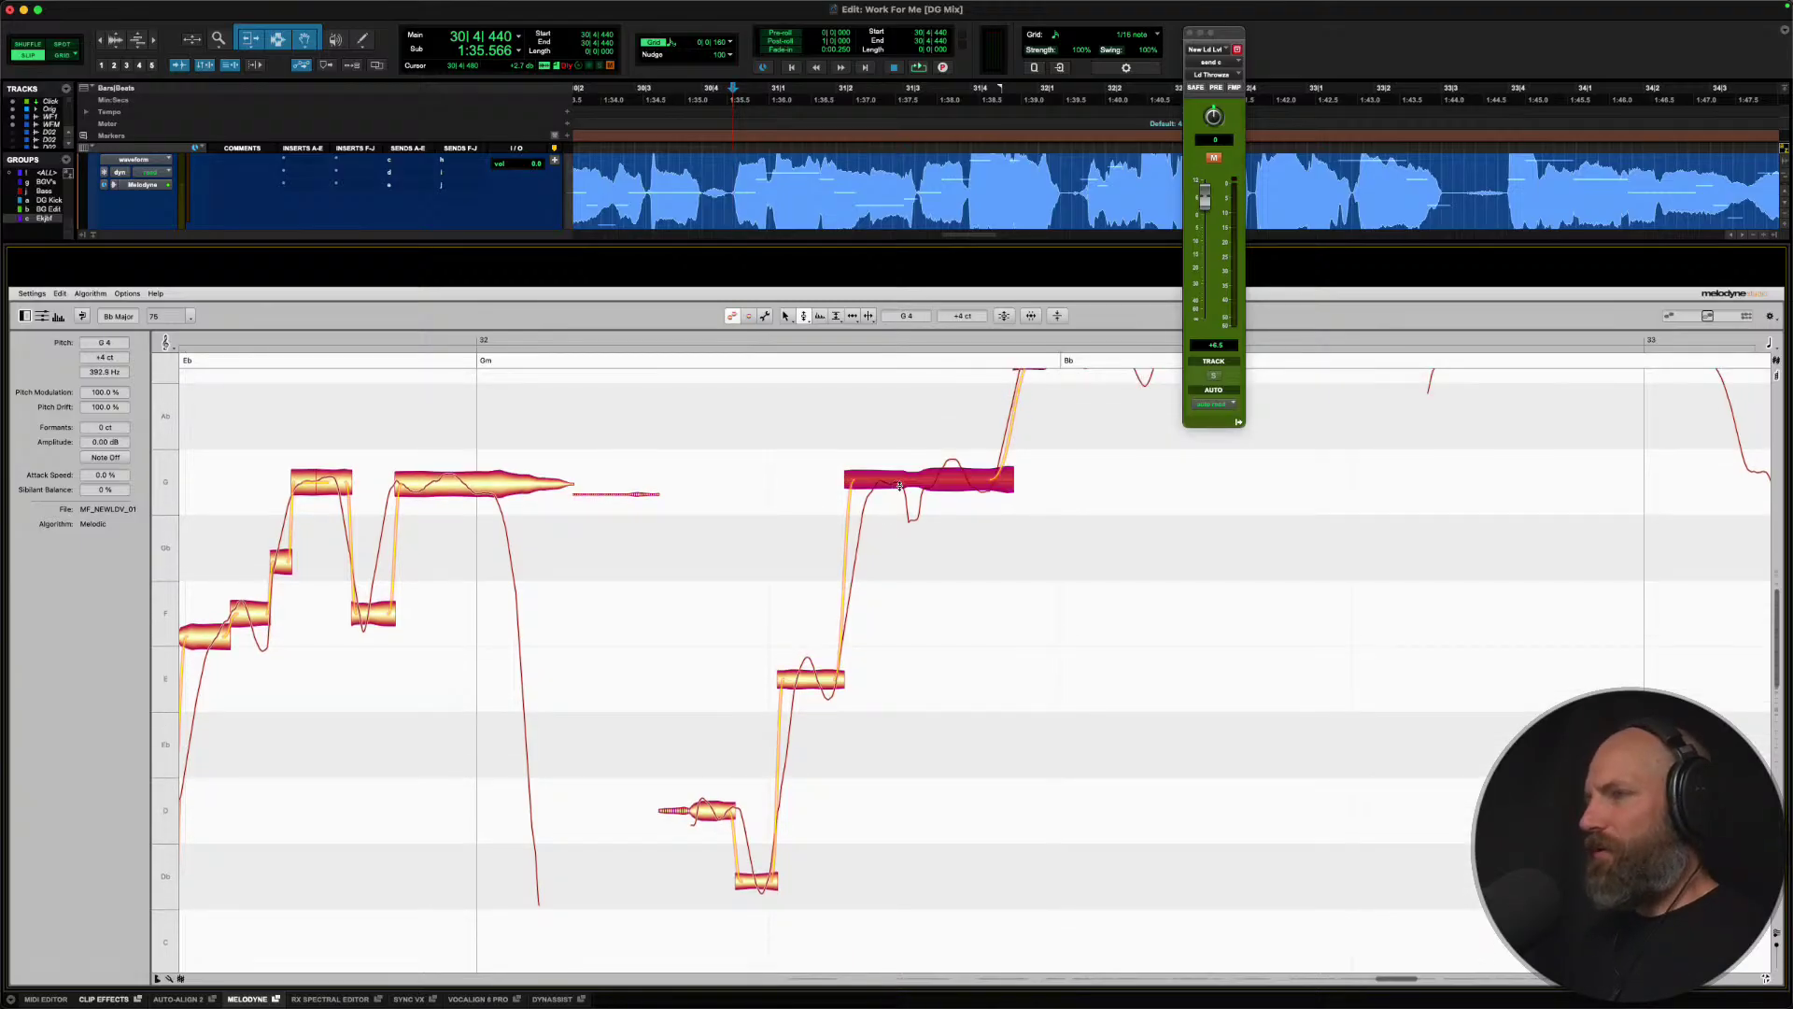
double_click(899, 486)
scroll(938, 572, up, 1)
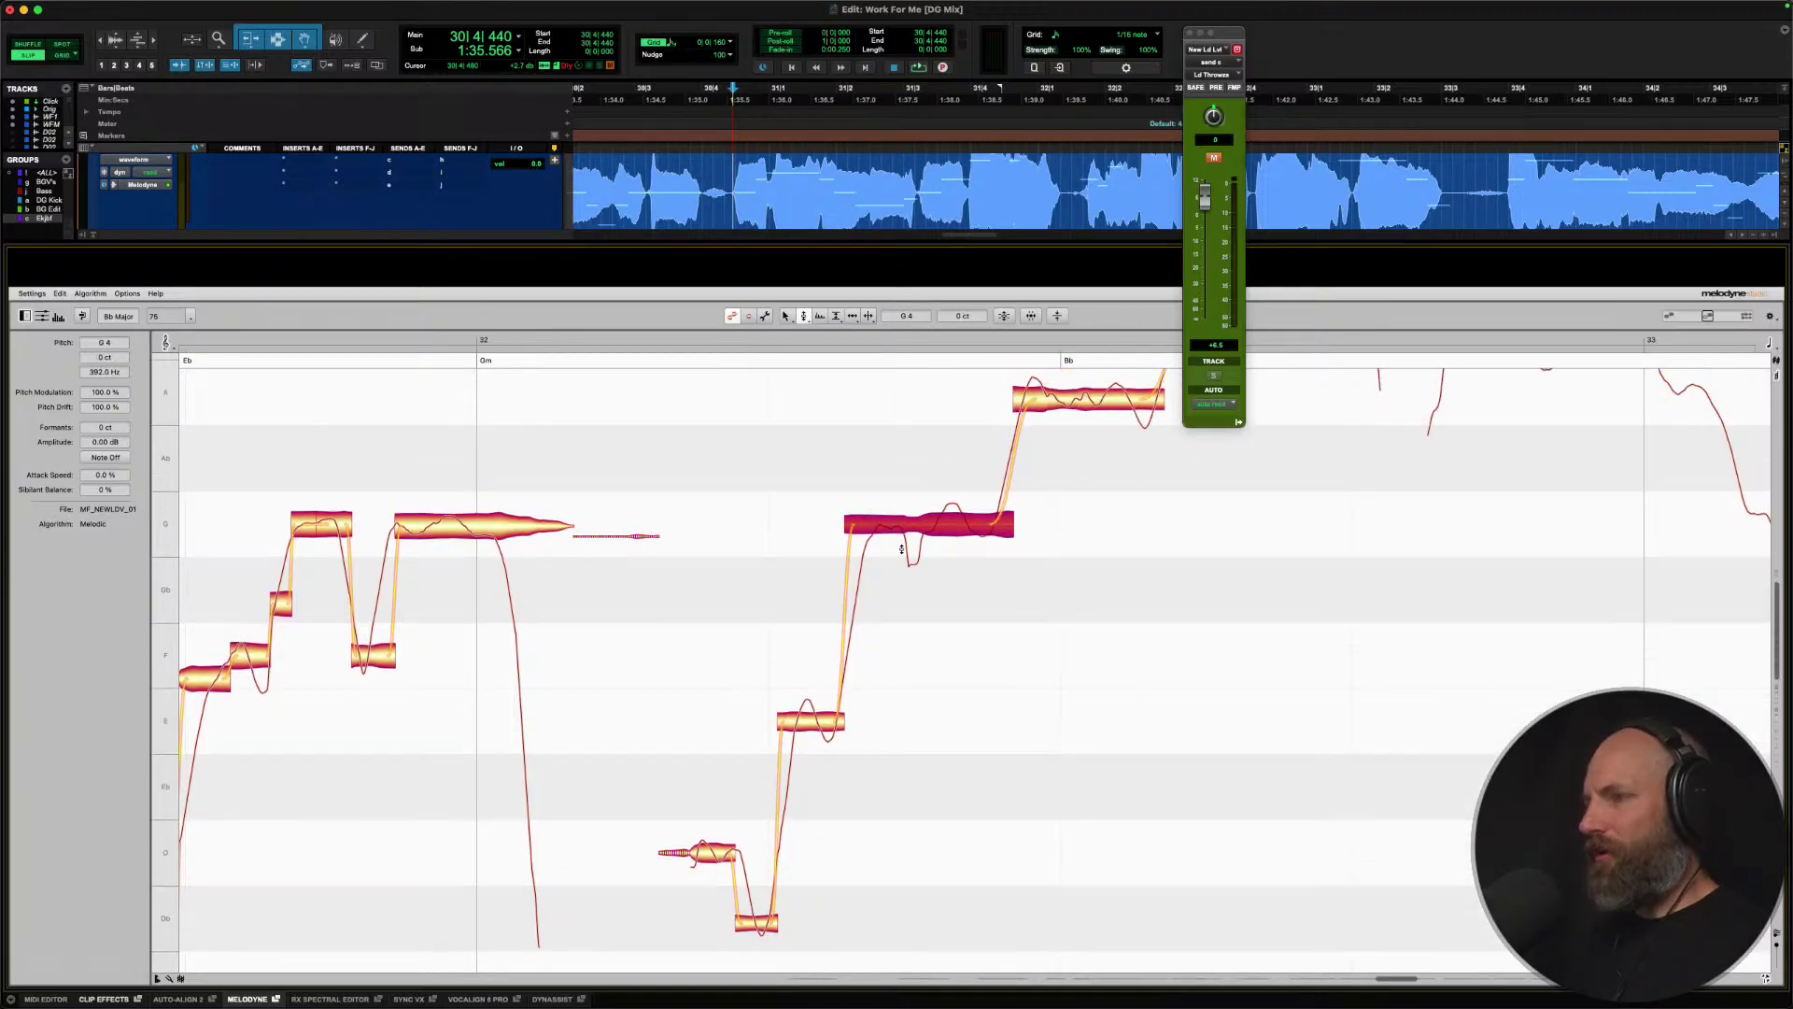
Center the A4 note and the two long Bb4 notes after it at 0 ct.
scroll(901, 550, right, 3)
scroll(902, 549, up, 4)
scroll(902, 549, right, 6)
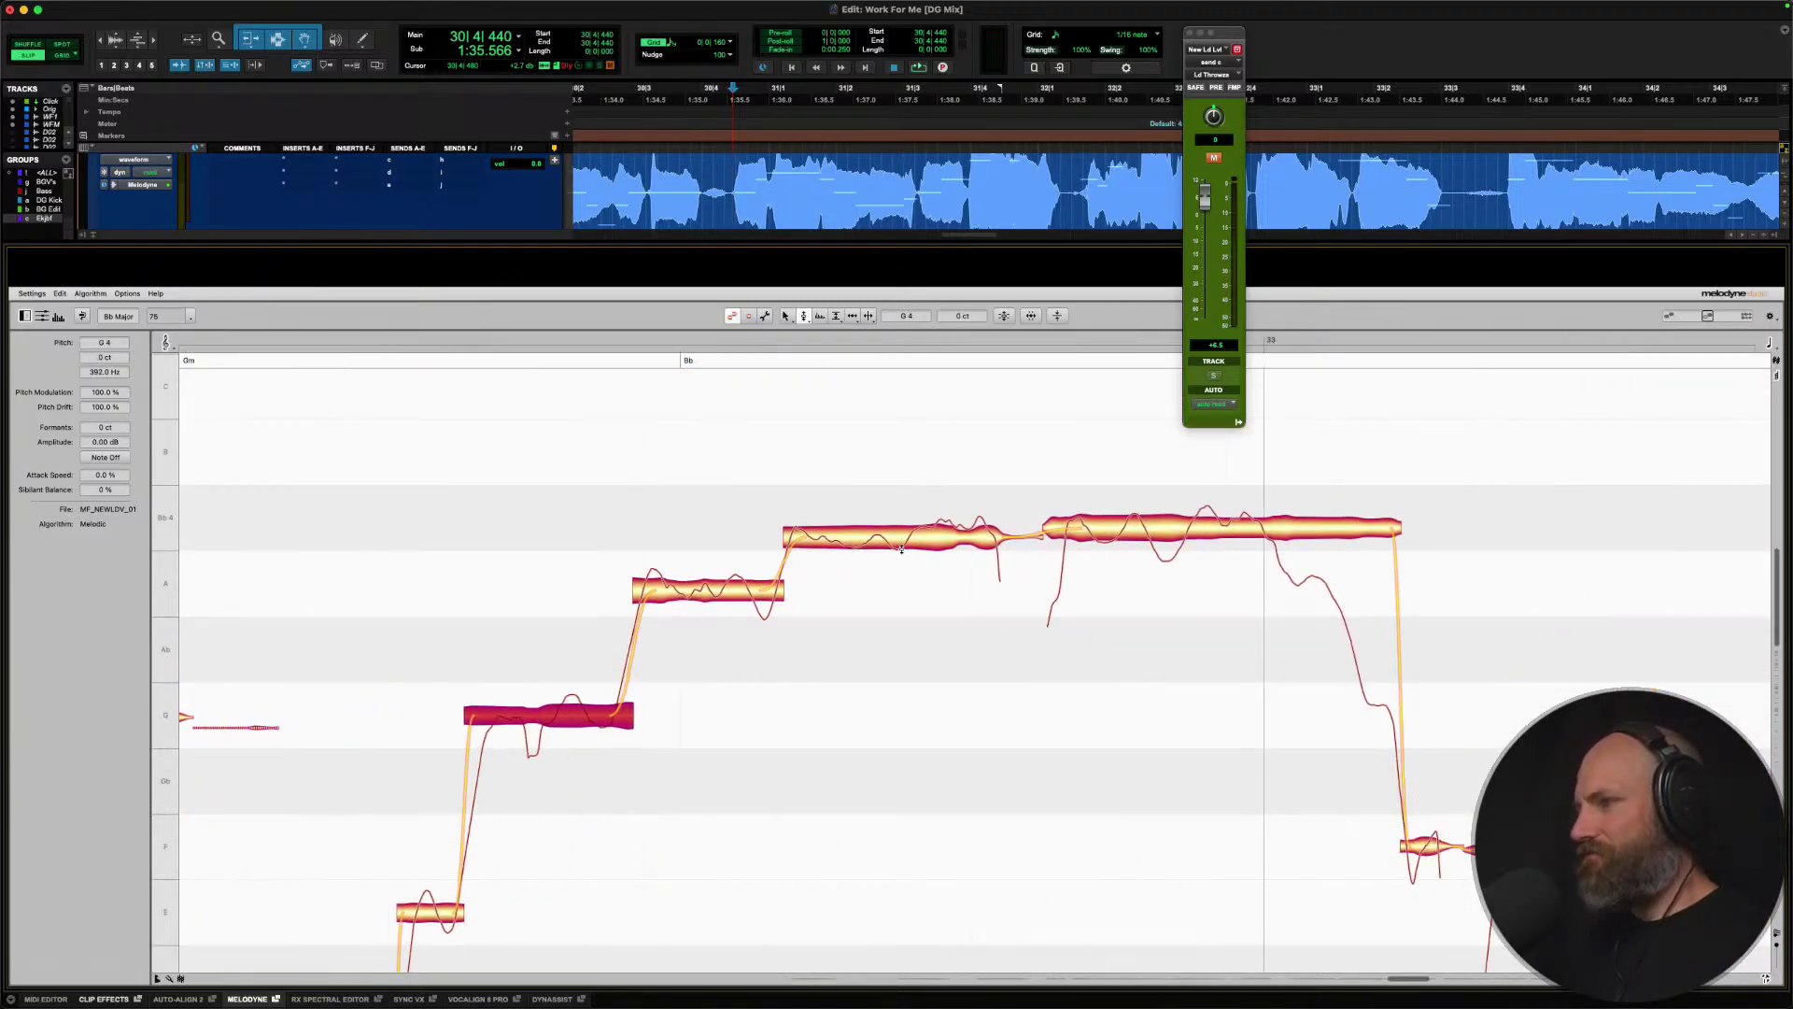
click(756, 583)
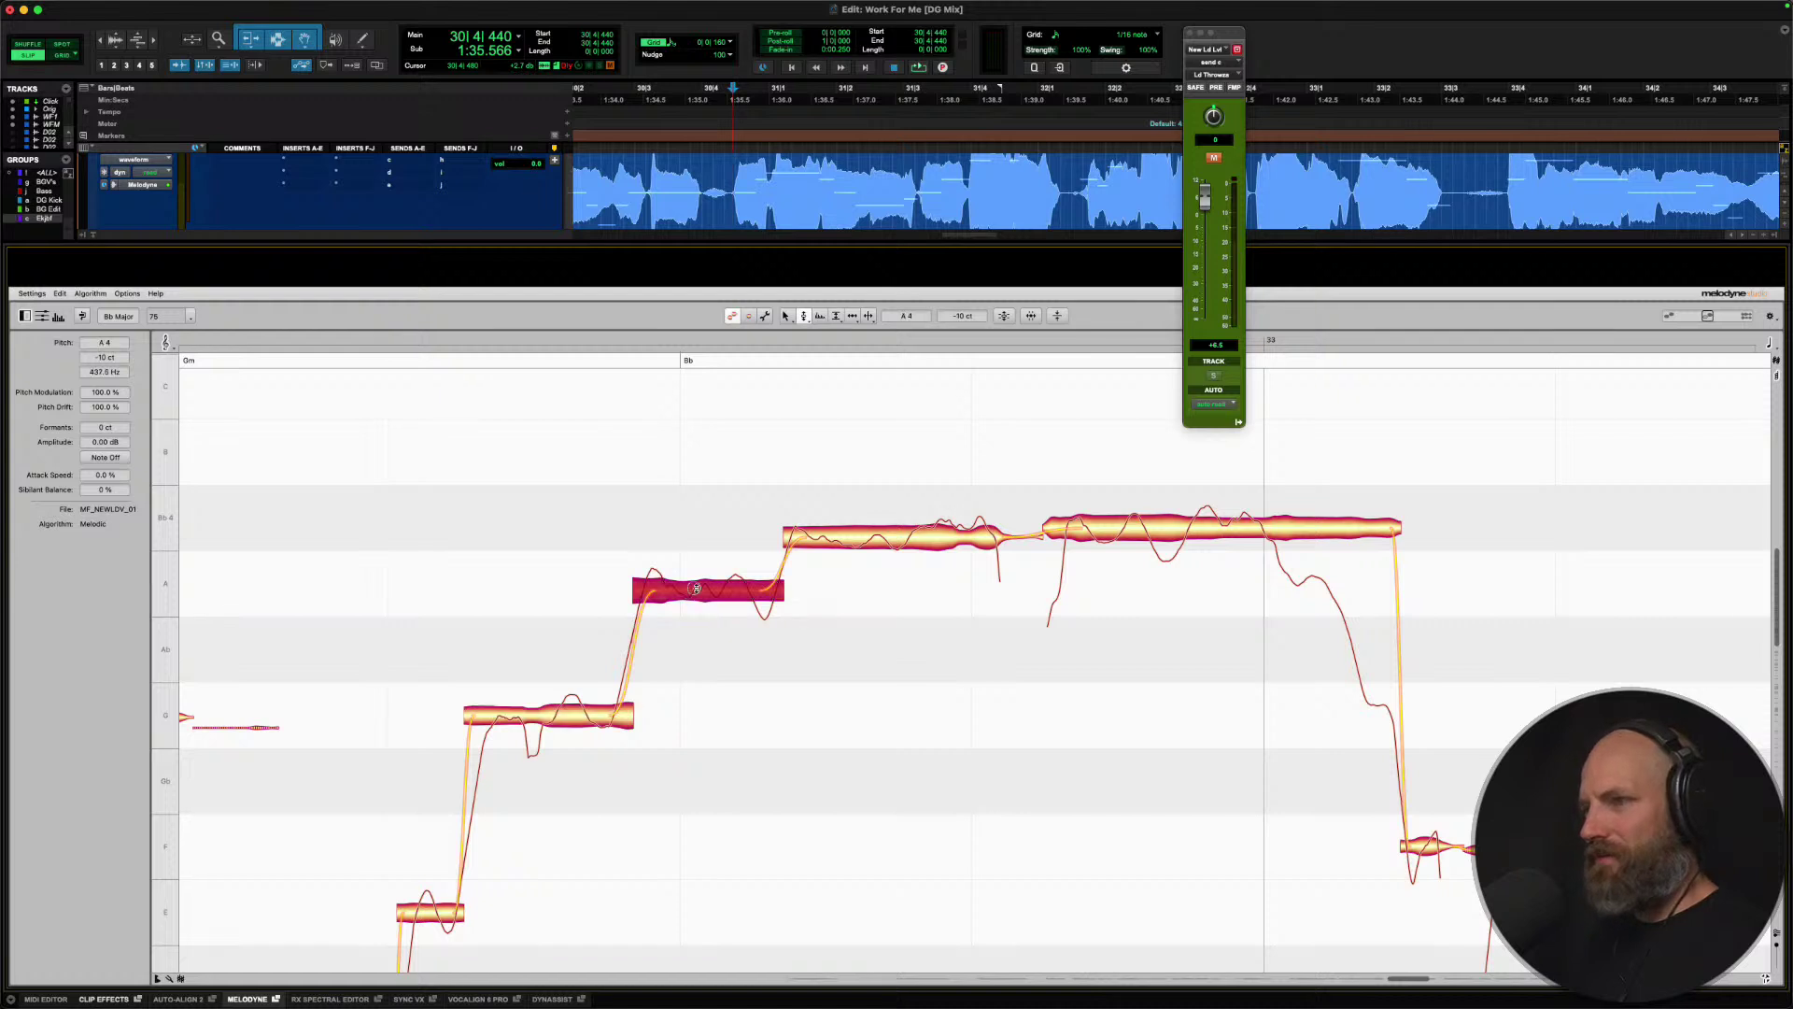
double_click(864, 539)
double_click(1136, 533)
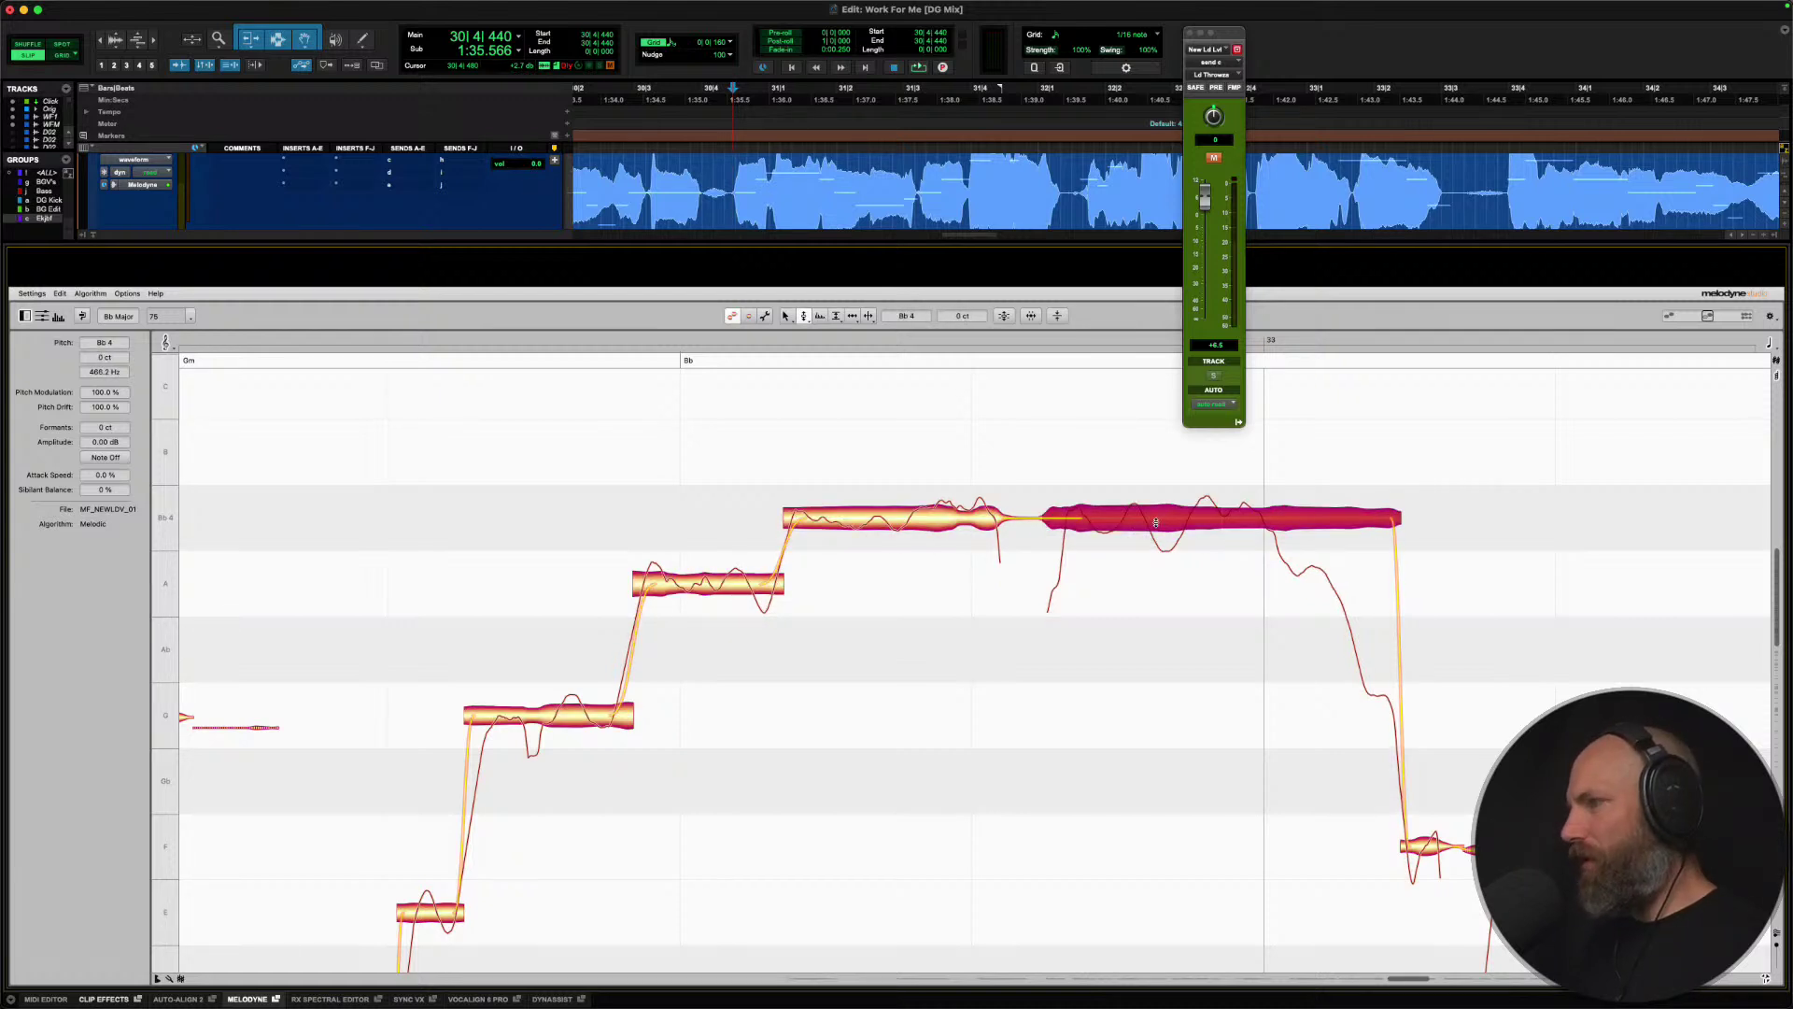
Separate the second long Bb4 note at bar 33, center its parts at 0 ct on Bb4 and A4, and audition the phrase.
right_click(1155, 523)
click(1215, 523)
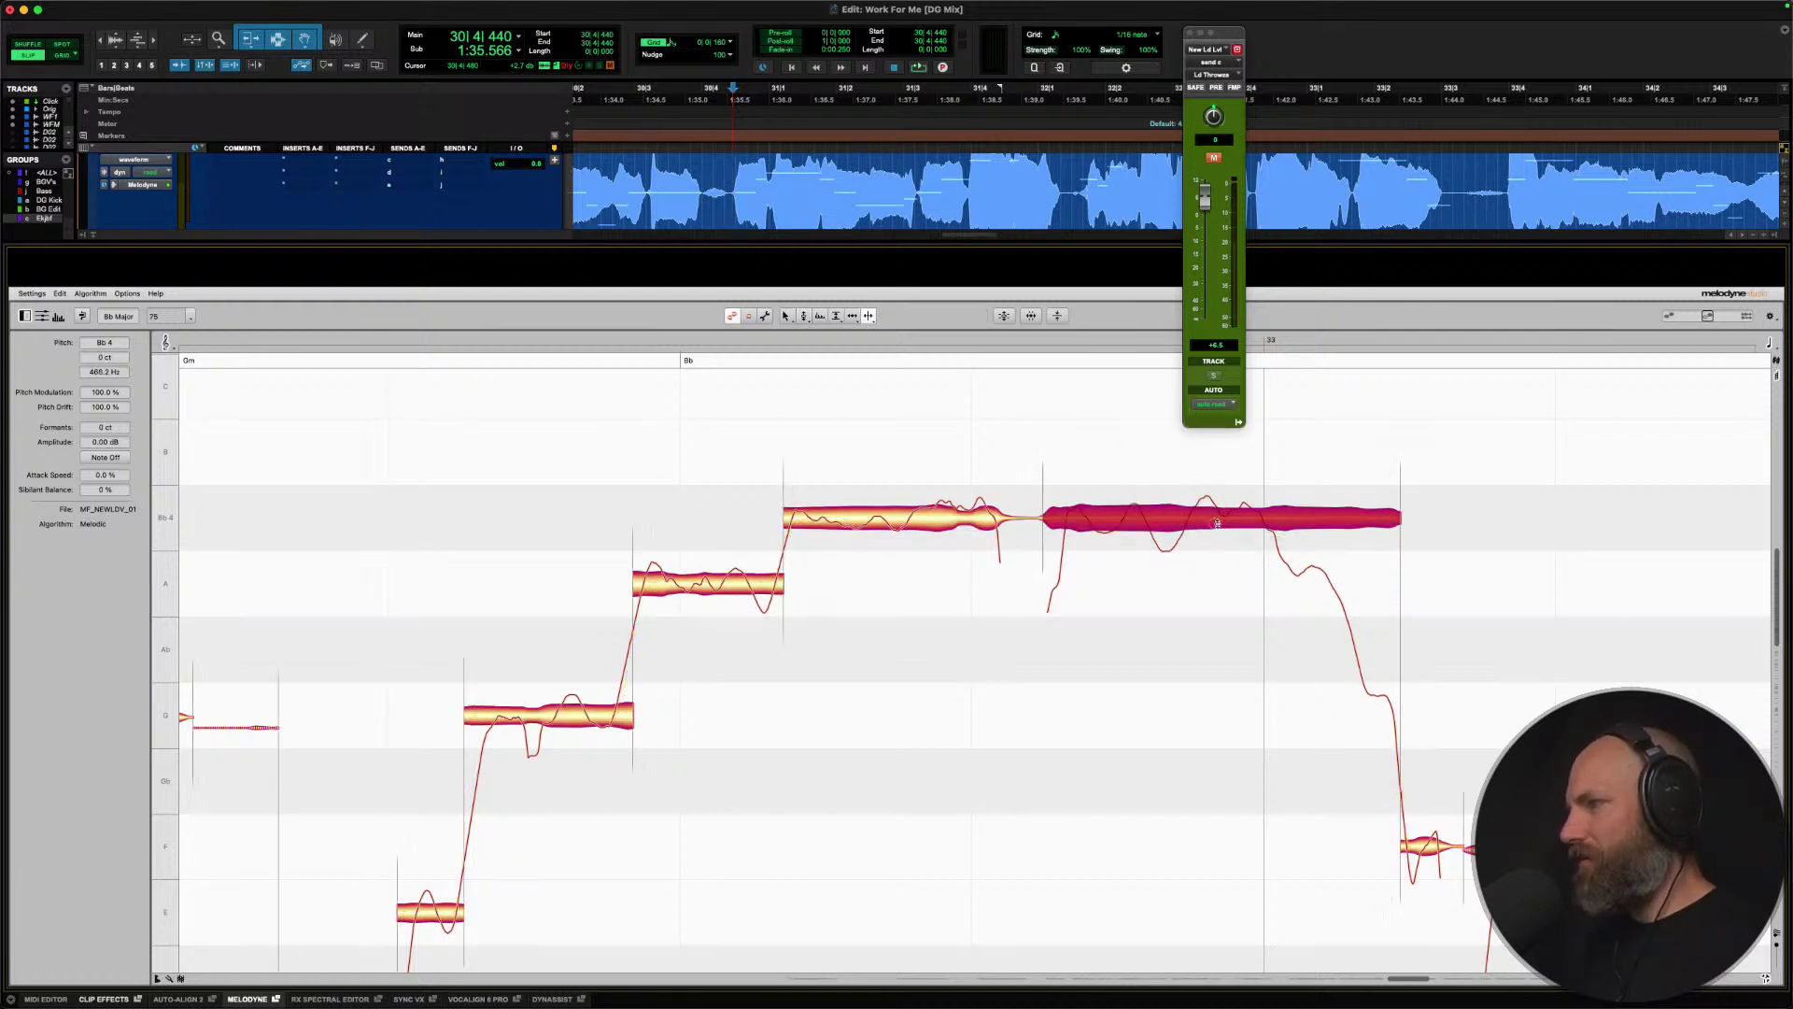
click(1263, 518)
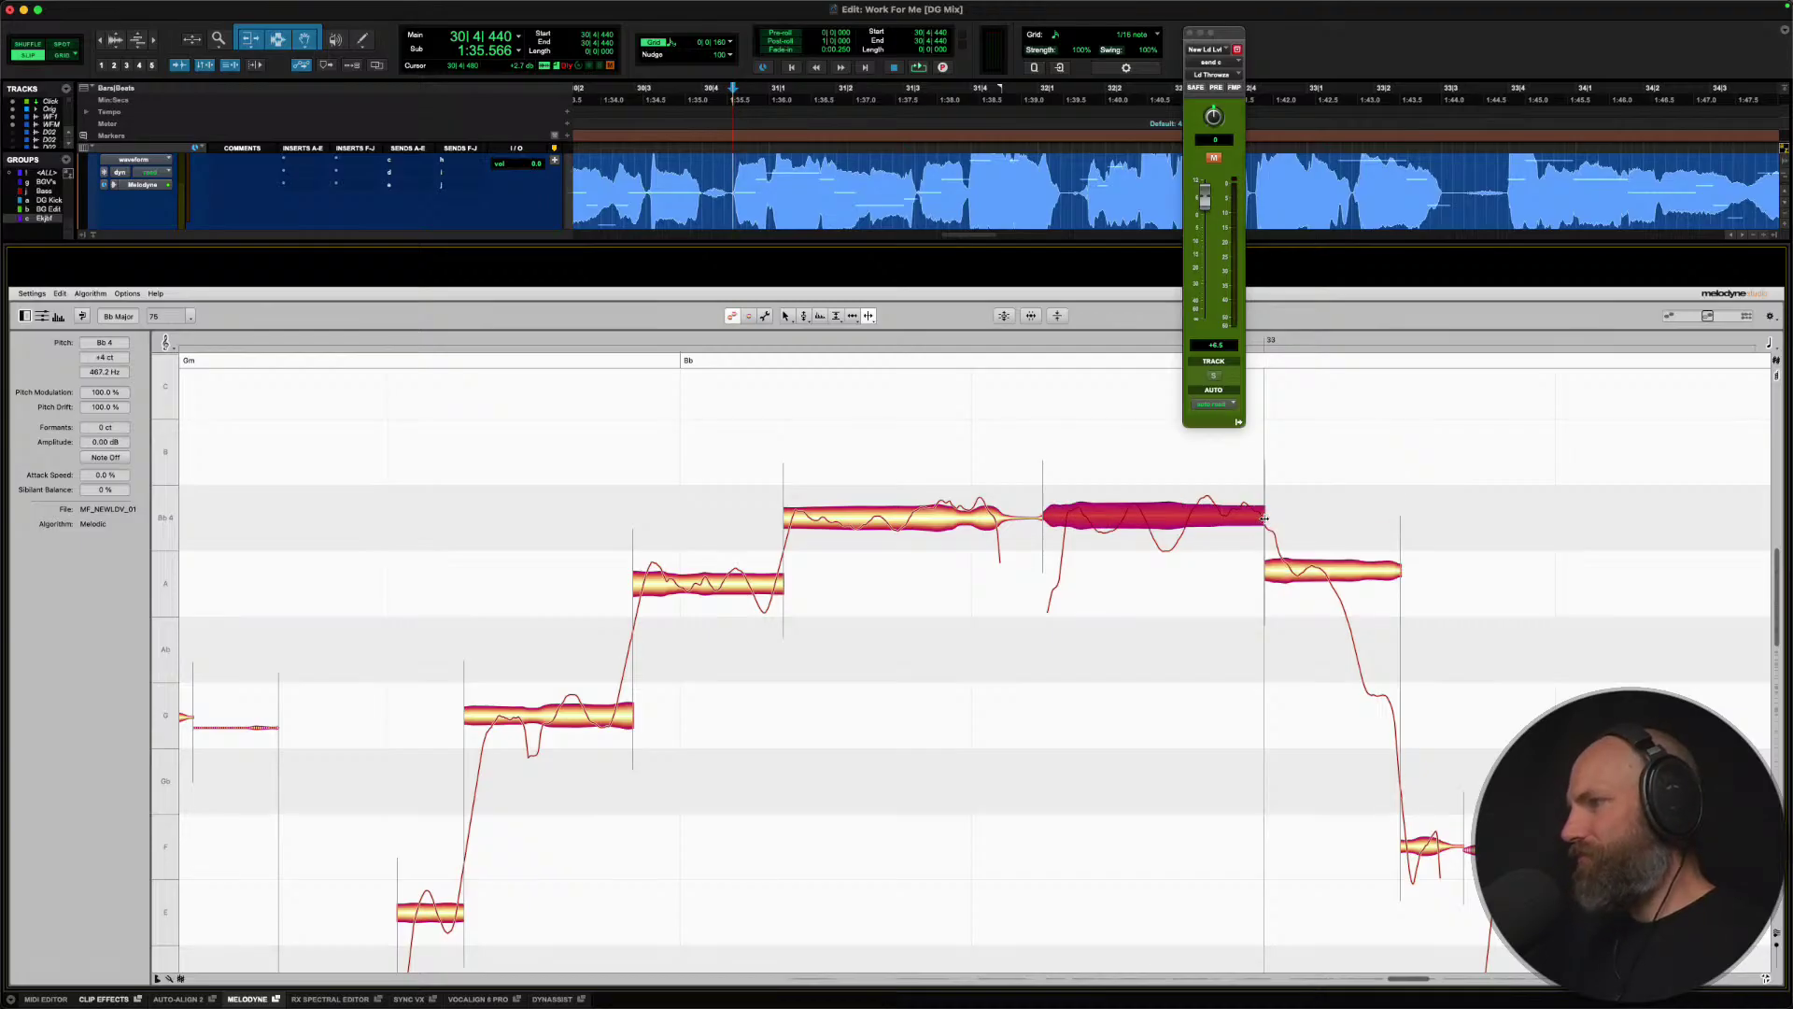
right_click(1264, 518)
click(1205, 519)
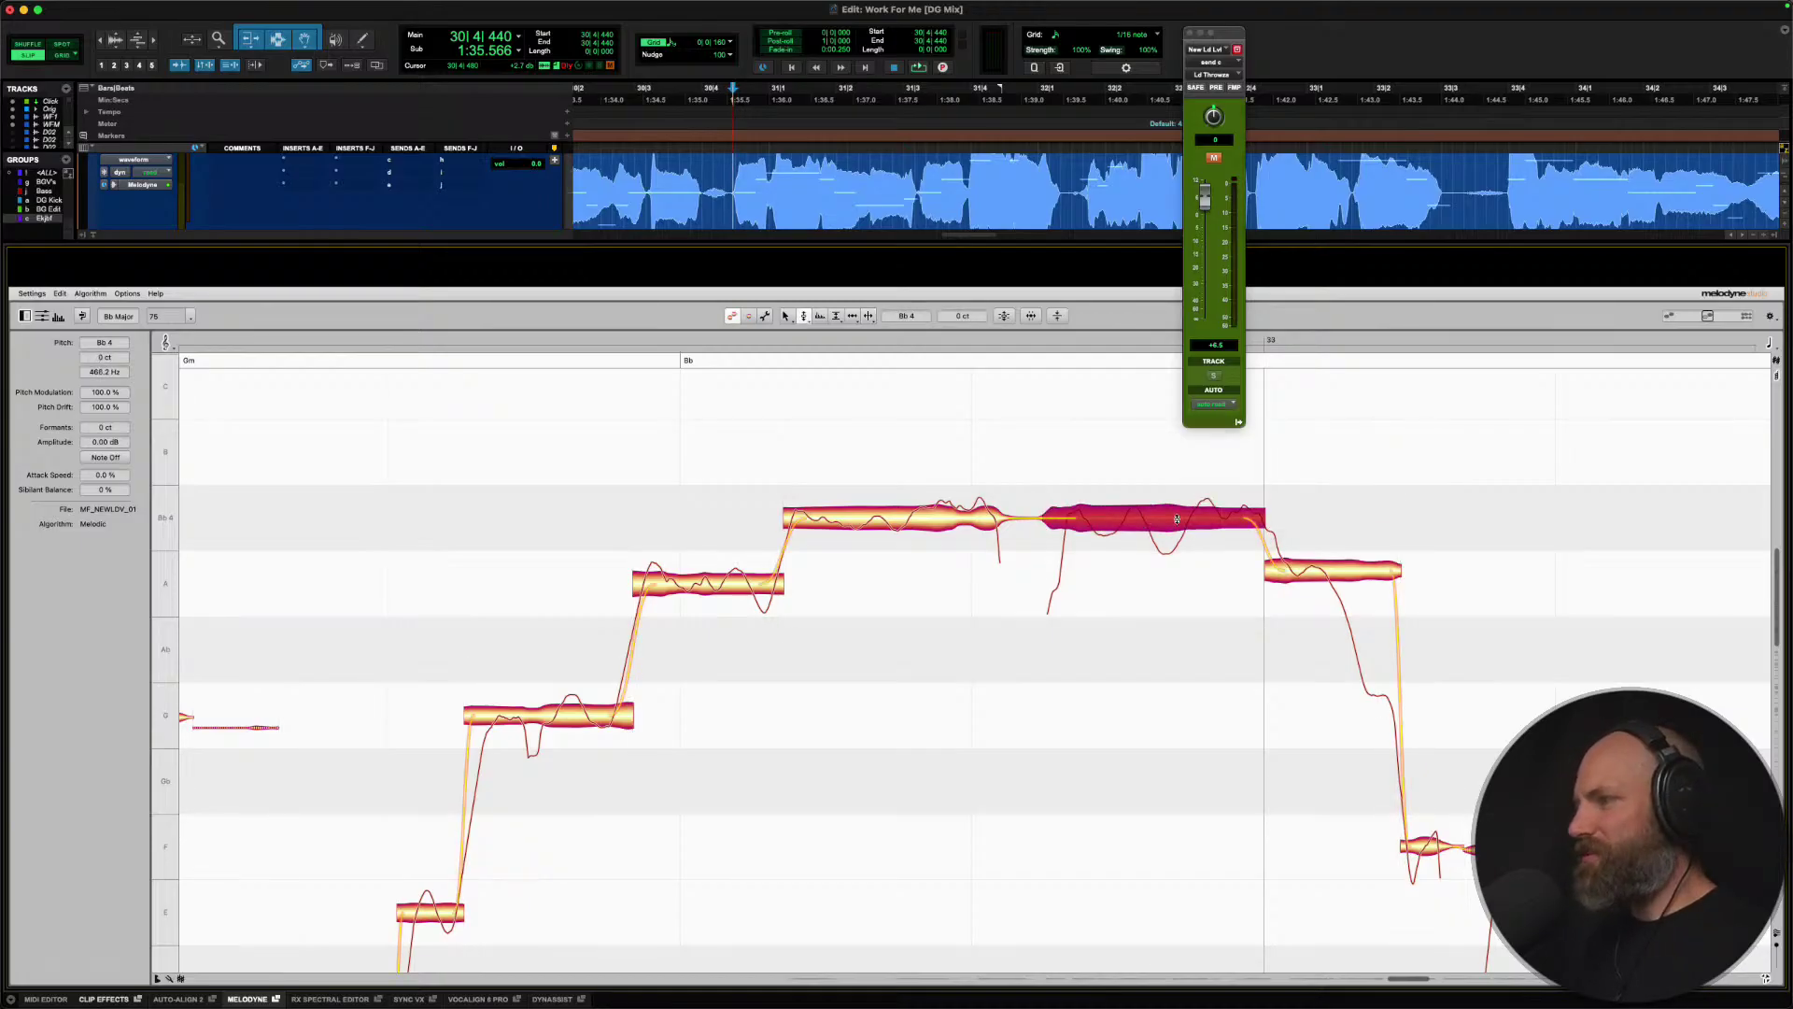
mouse_move(1323, 566)
mouse_down()
mouse_move(1320, 531)
mouse_move(1313, 585)
mouse_up()
key(space)
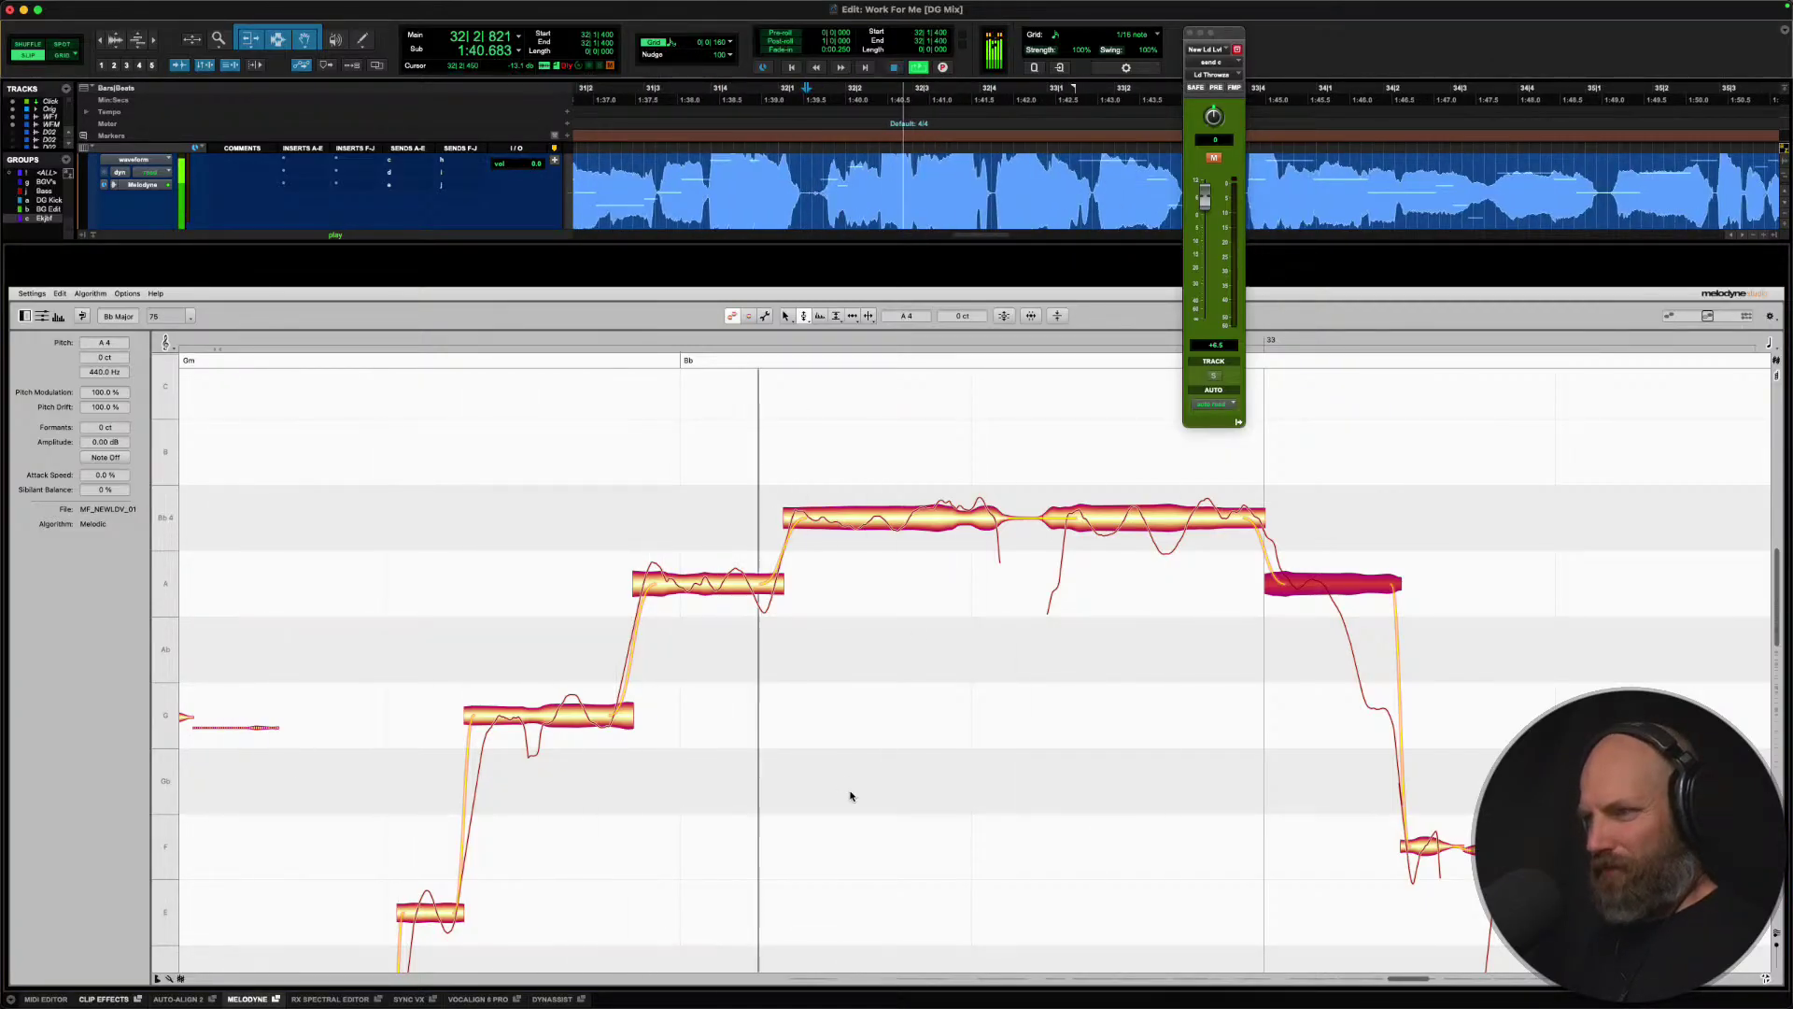
Separate the first long Bb4 note slightly before its midpoint, where its pitch starts to rise.
right_click(888, 533)
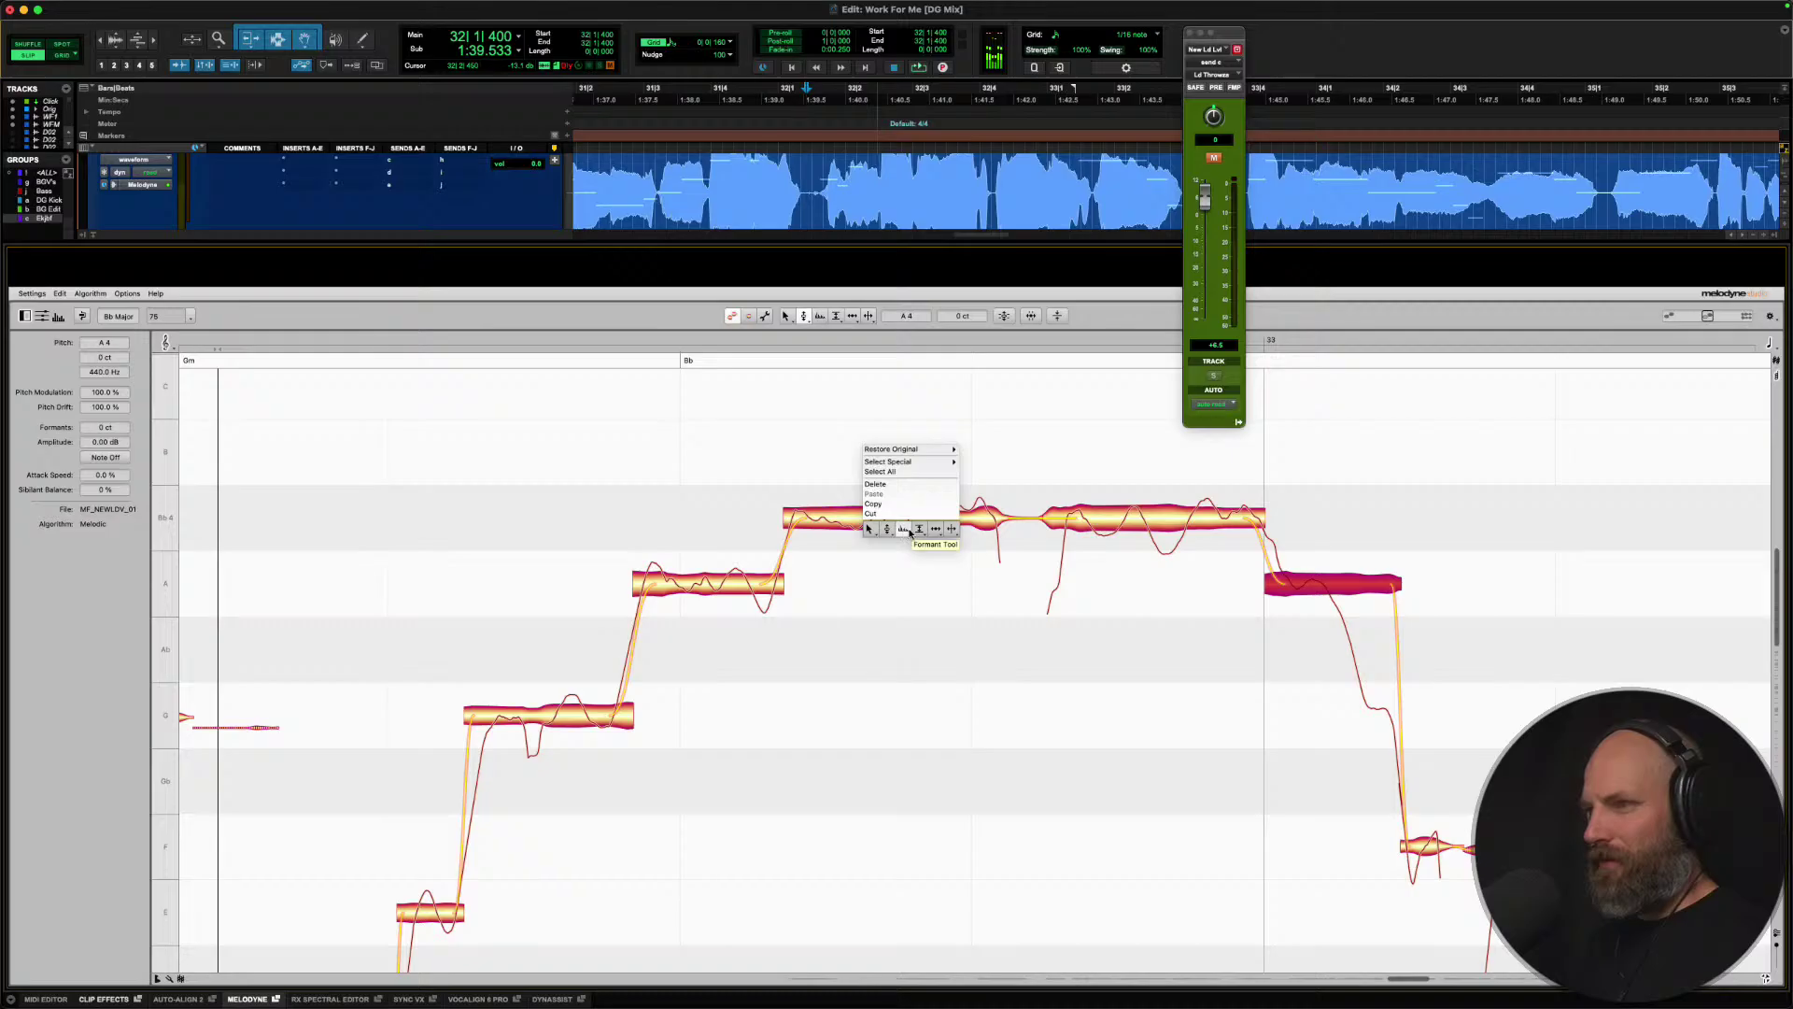
click(930, 536)
click(905, 523)
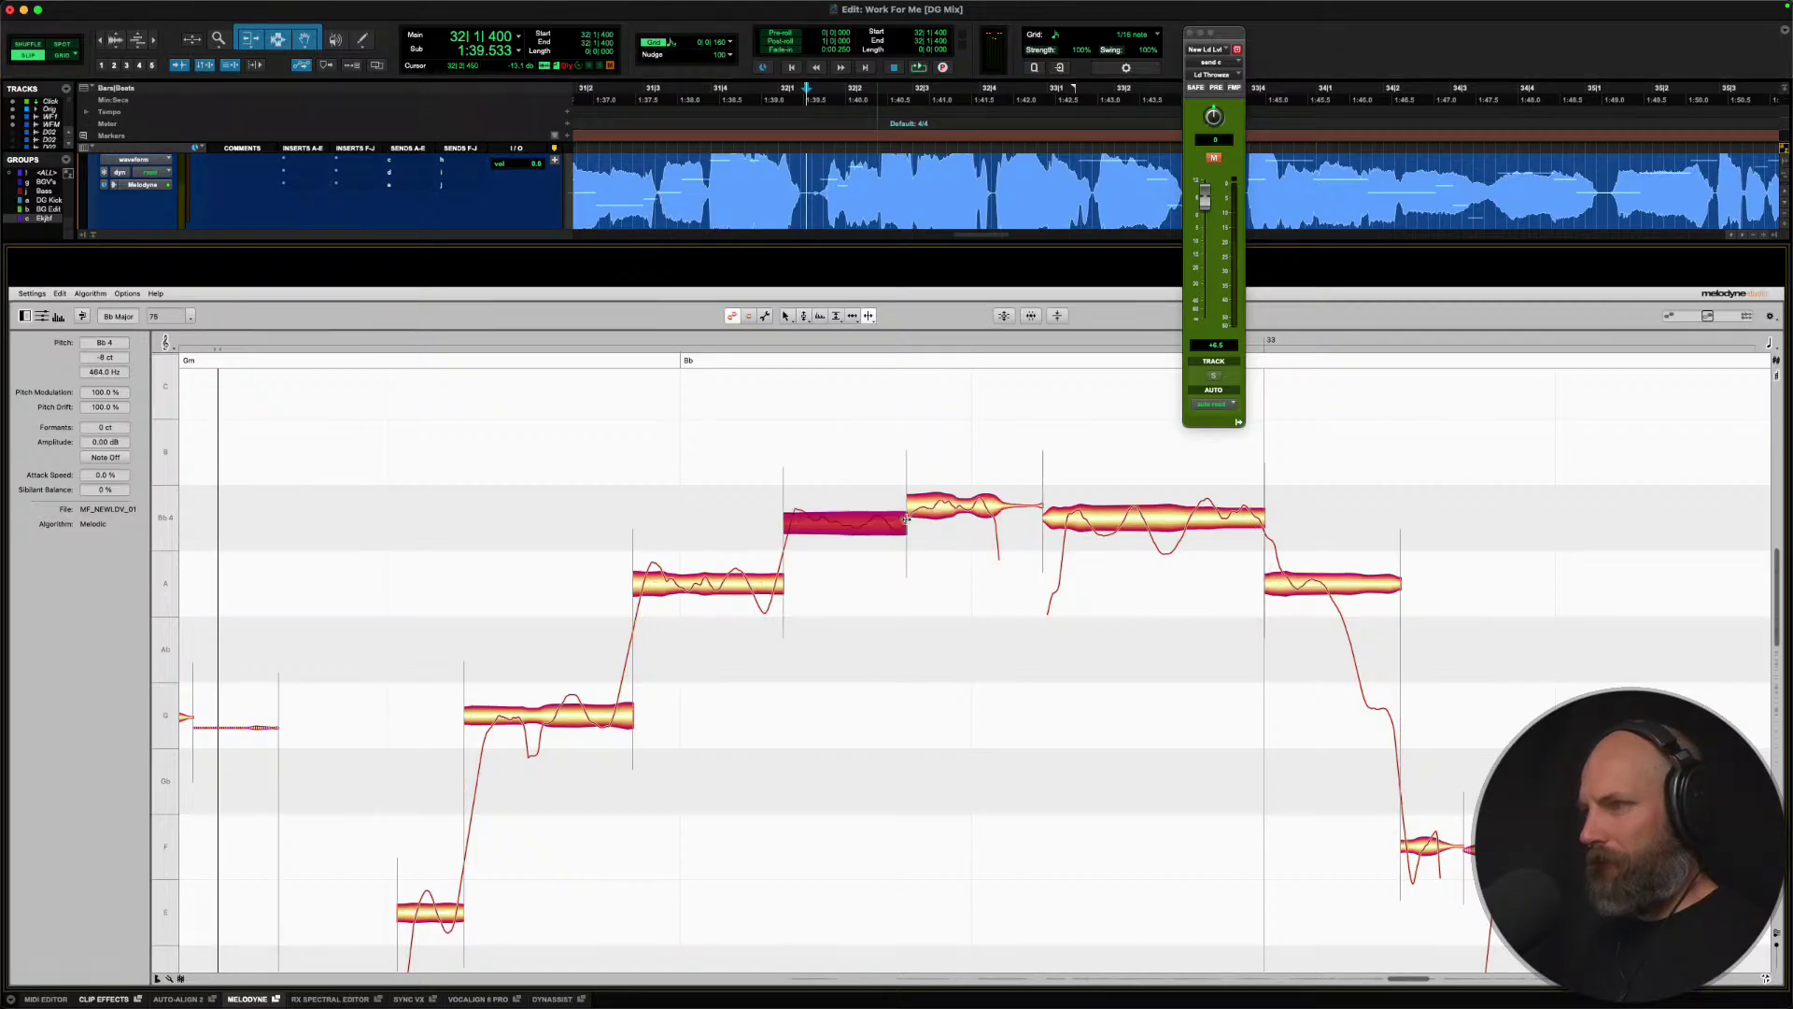
Center both parts of the divided first Bb4 note at 0 ct and audition them.
right_click(908, 521)
click(844, 523)
drag(843, 523, 838, 519)
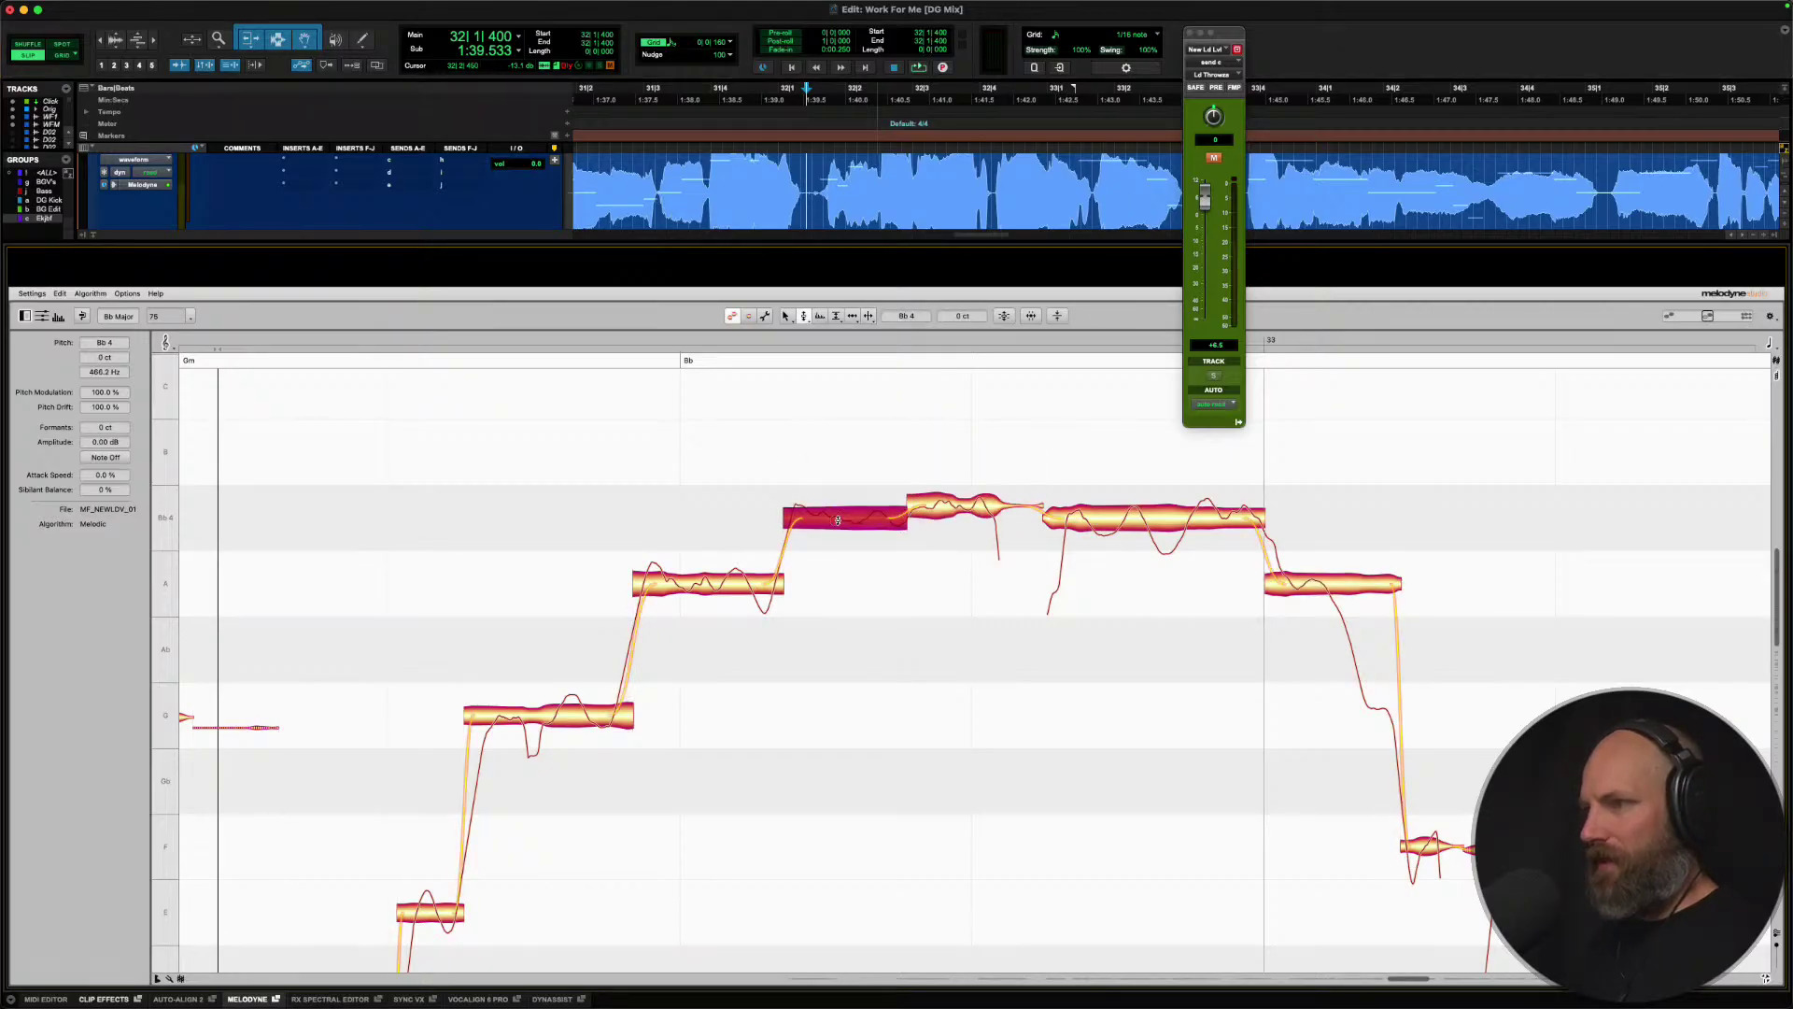
double_click(927, 506)
key(space)
key(space)
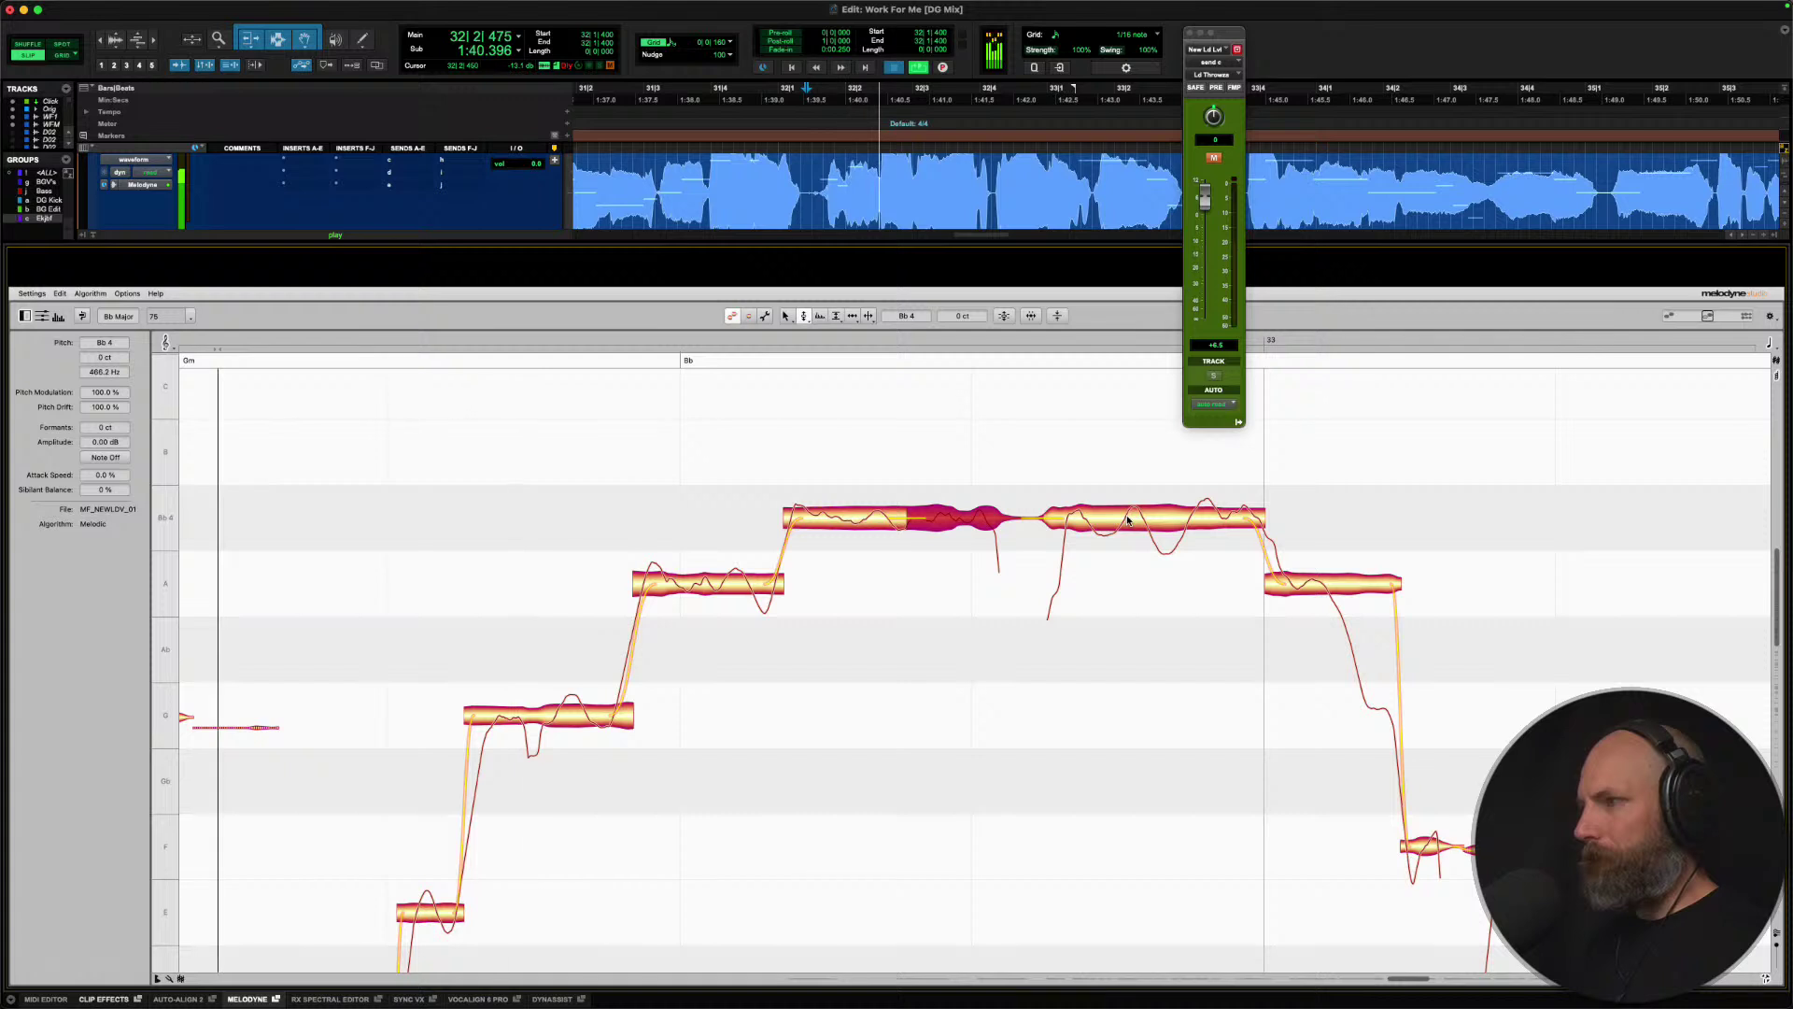
Separate the second Bb4 note after its pitch dip and again just after the rising scoop at its start.
right_click(1128, 518)
click(1159, 517)
click(1186, 520)
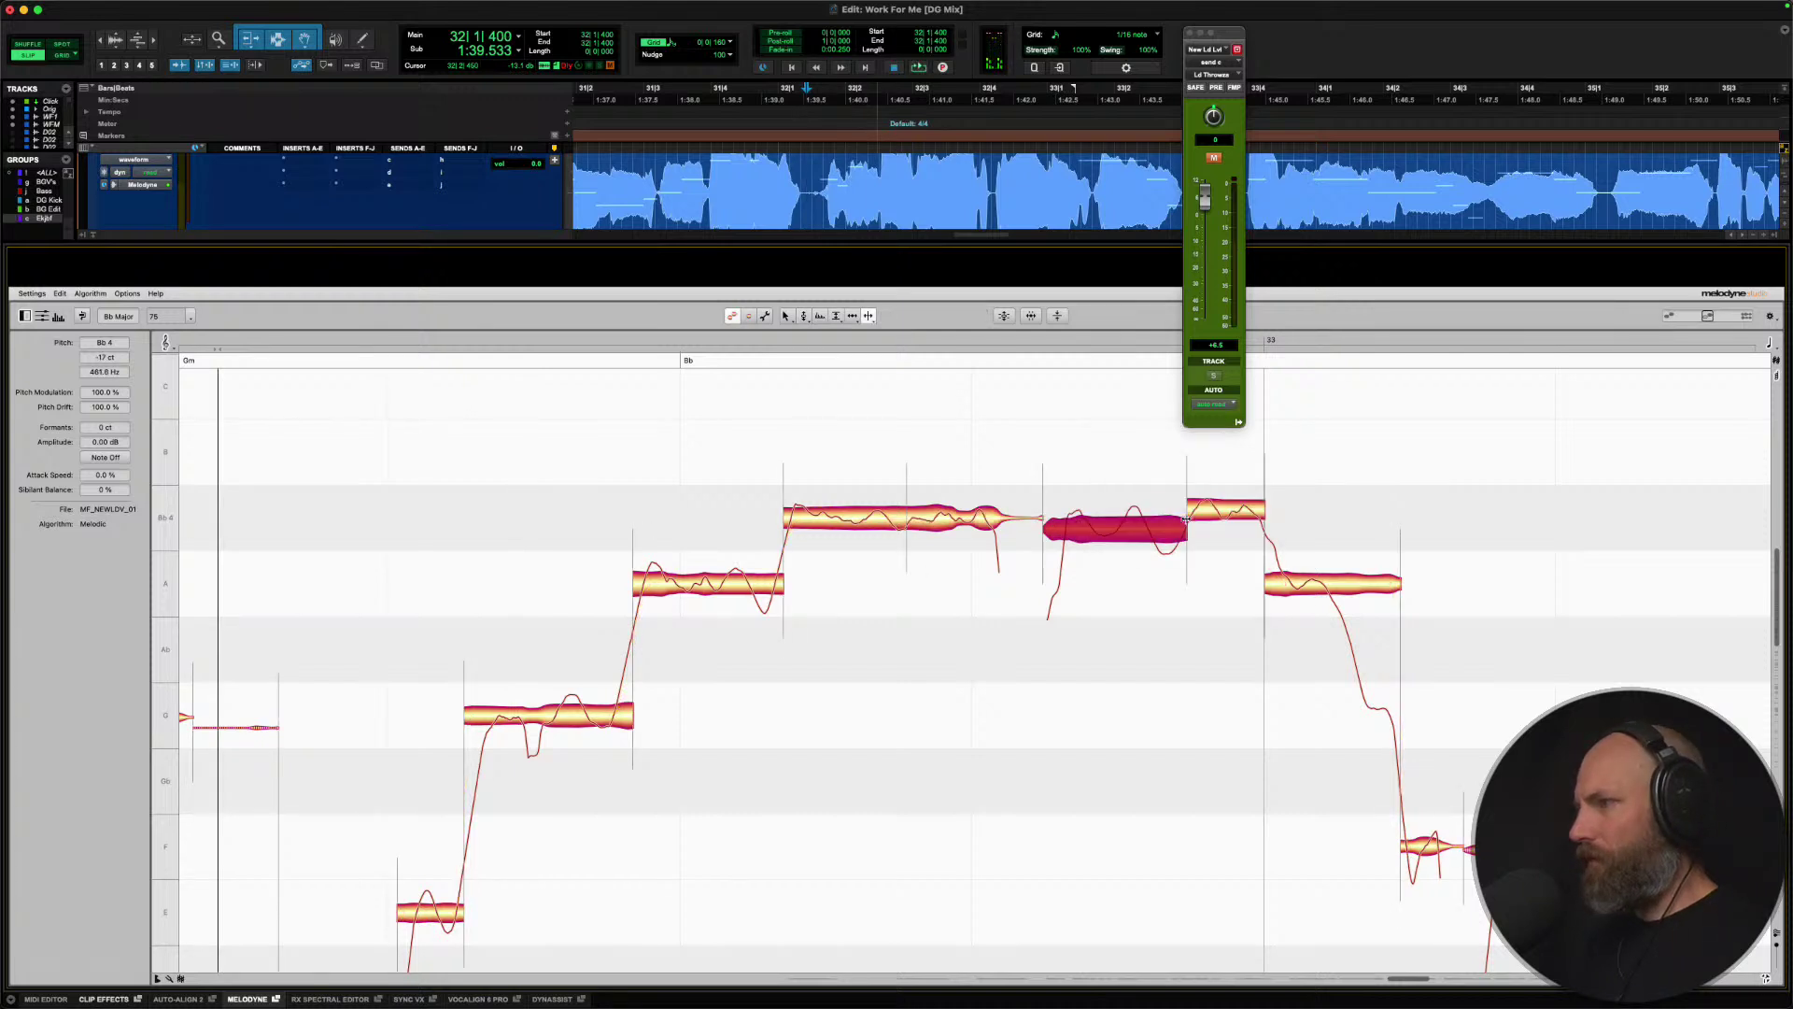
click(1066, 528)
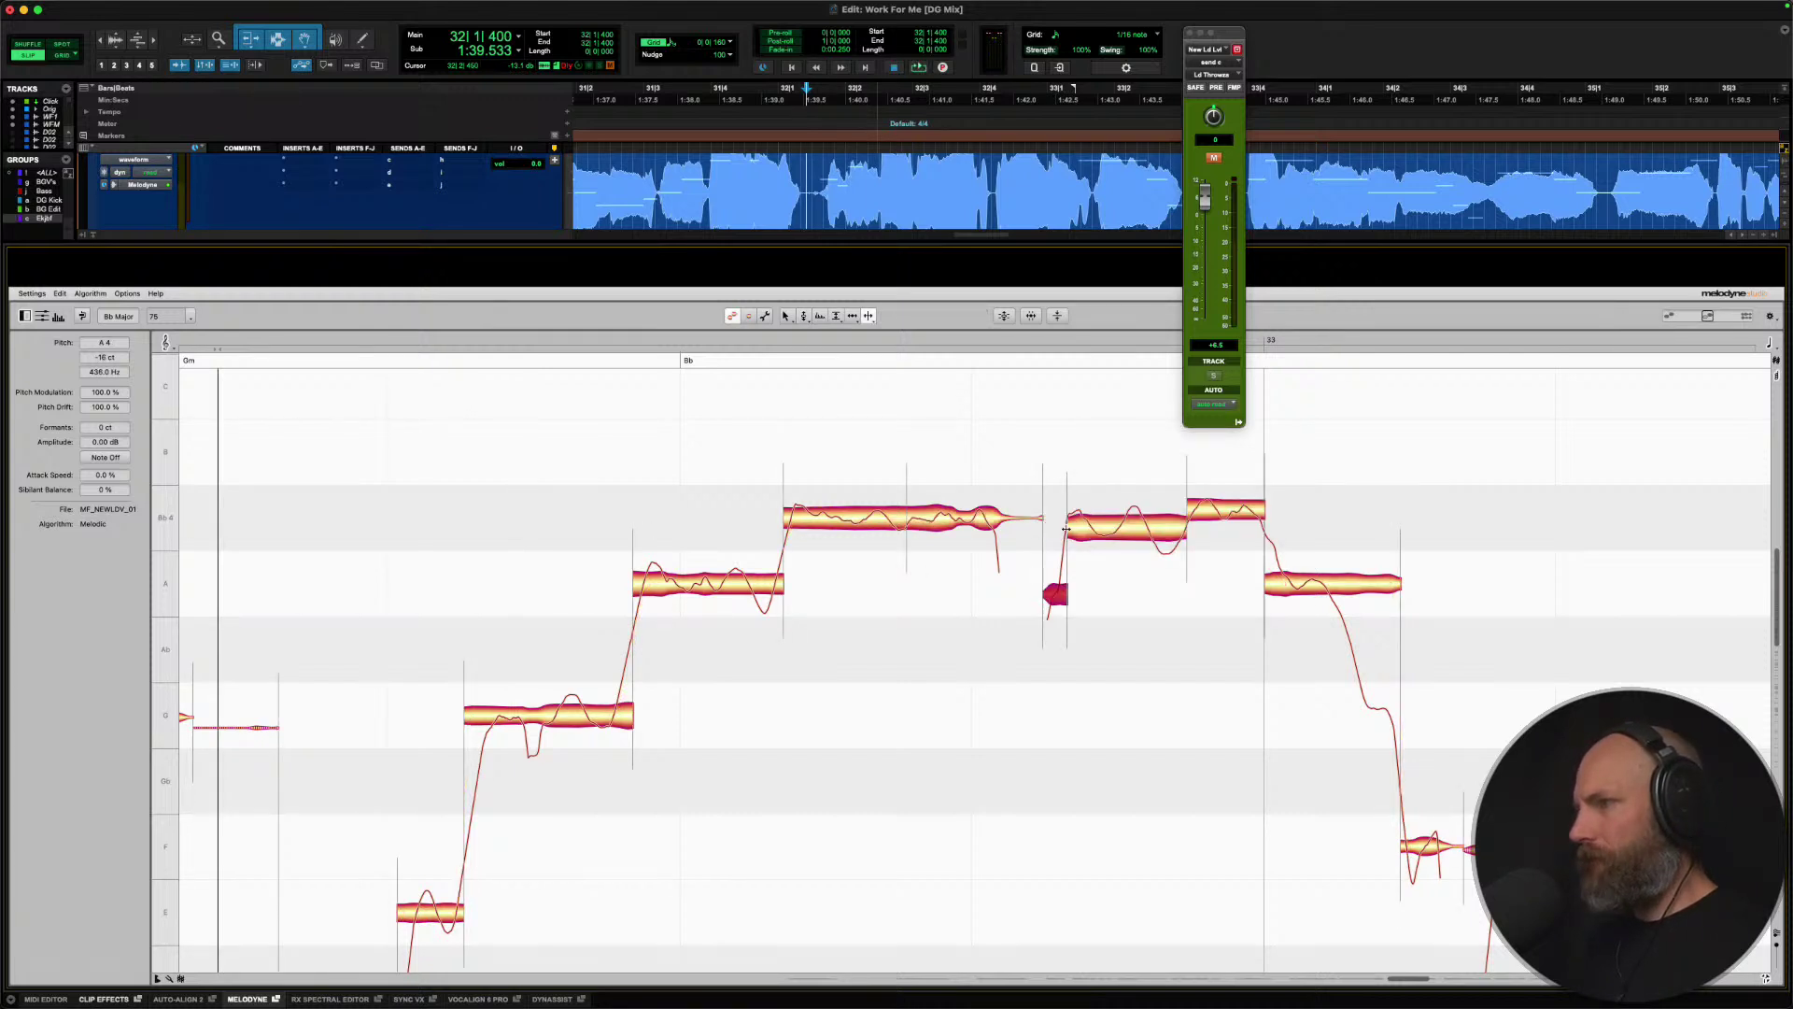
Set the pitch drift of the second Bb4 note's middle part to about -566 %.
right_click(1066, 528)
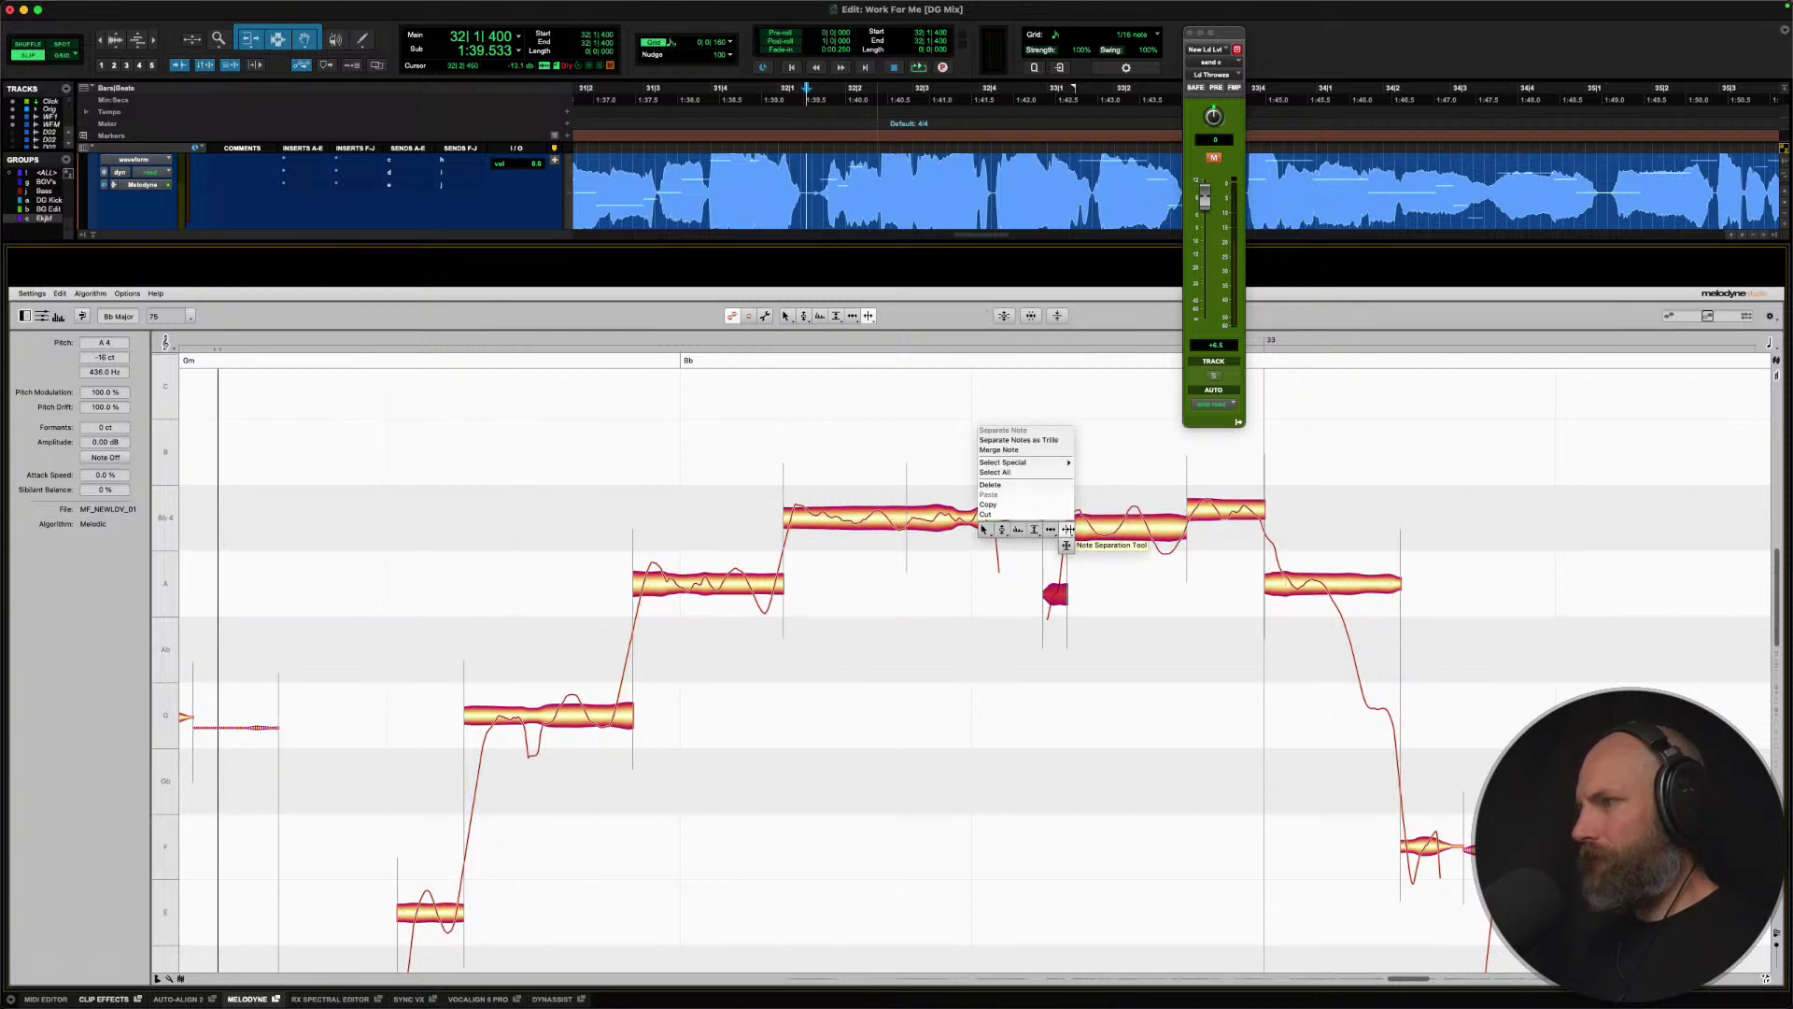
click(998, 528)
click(1101, 541)
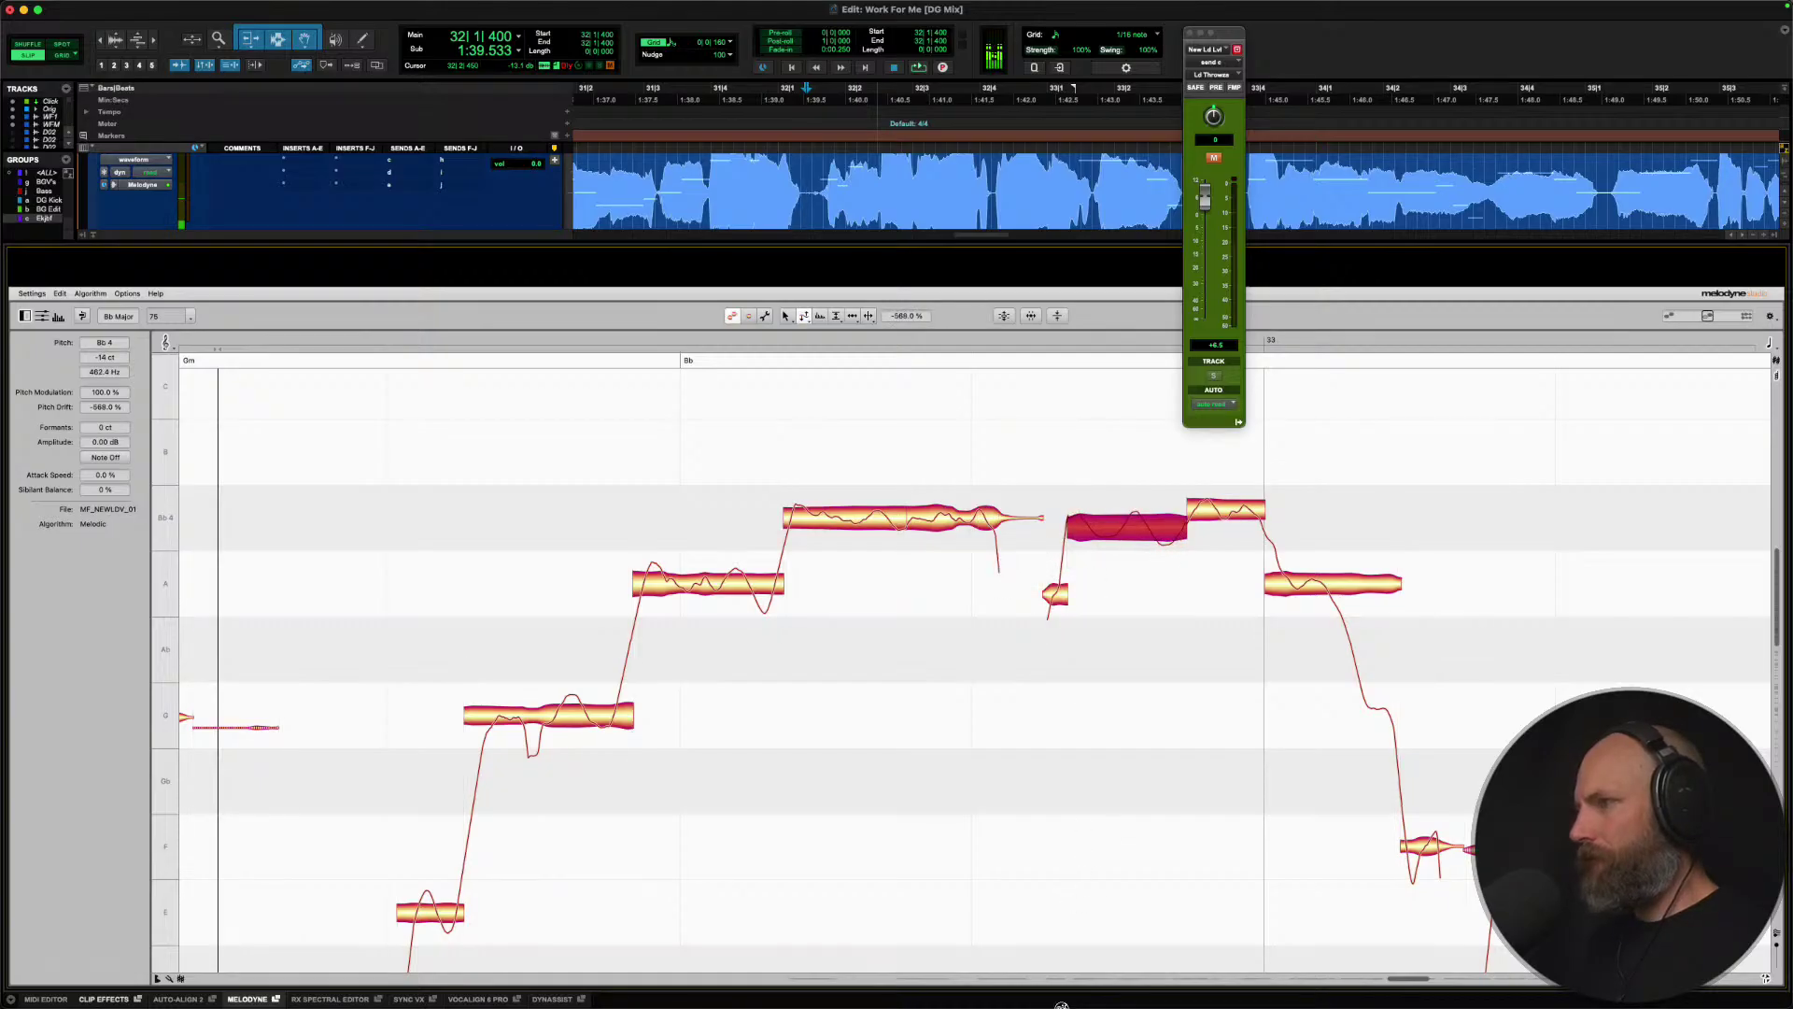
Center the middle and last parts at 0 ct on Bb4 and the short opening scoop at 0 ct on A4.
right_click(1140, 546)
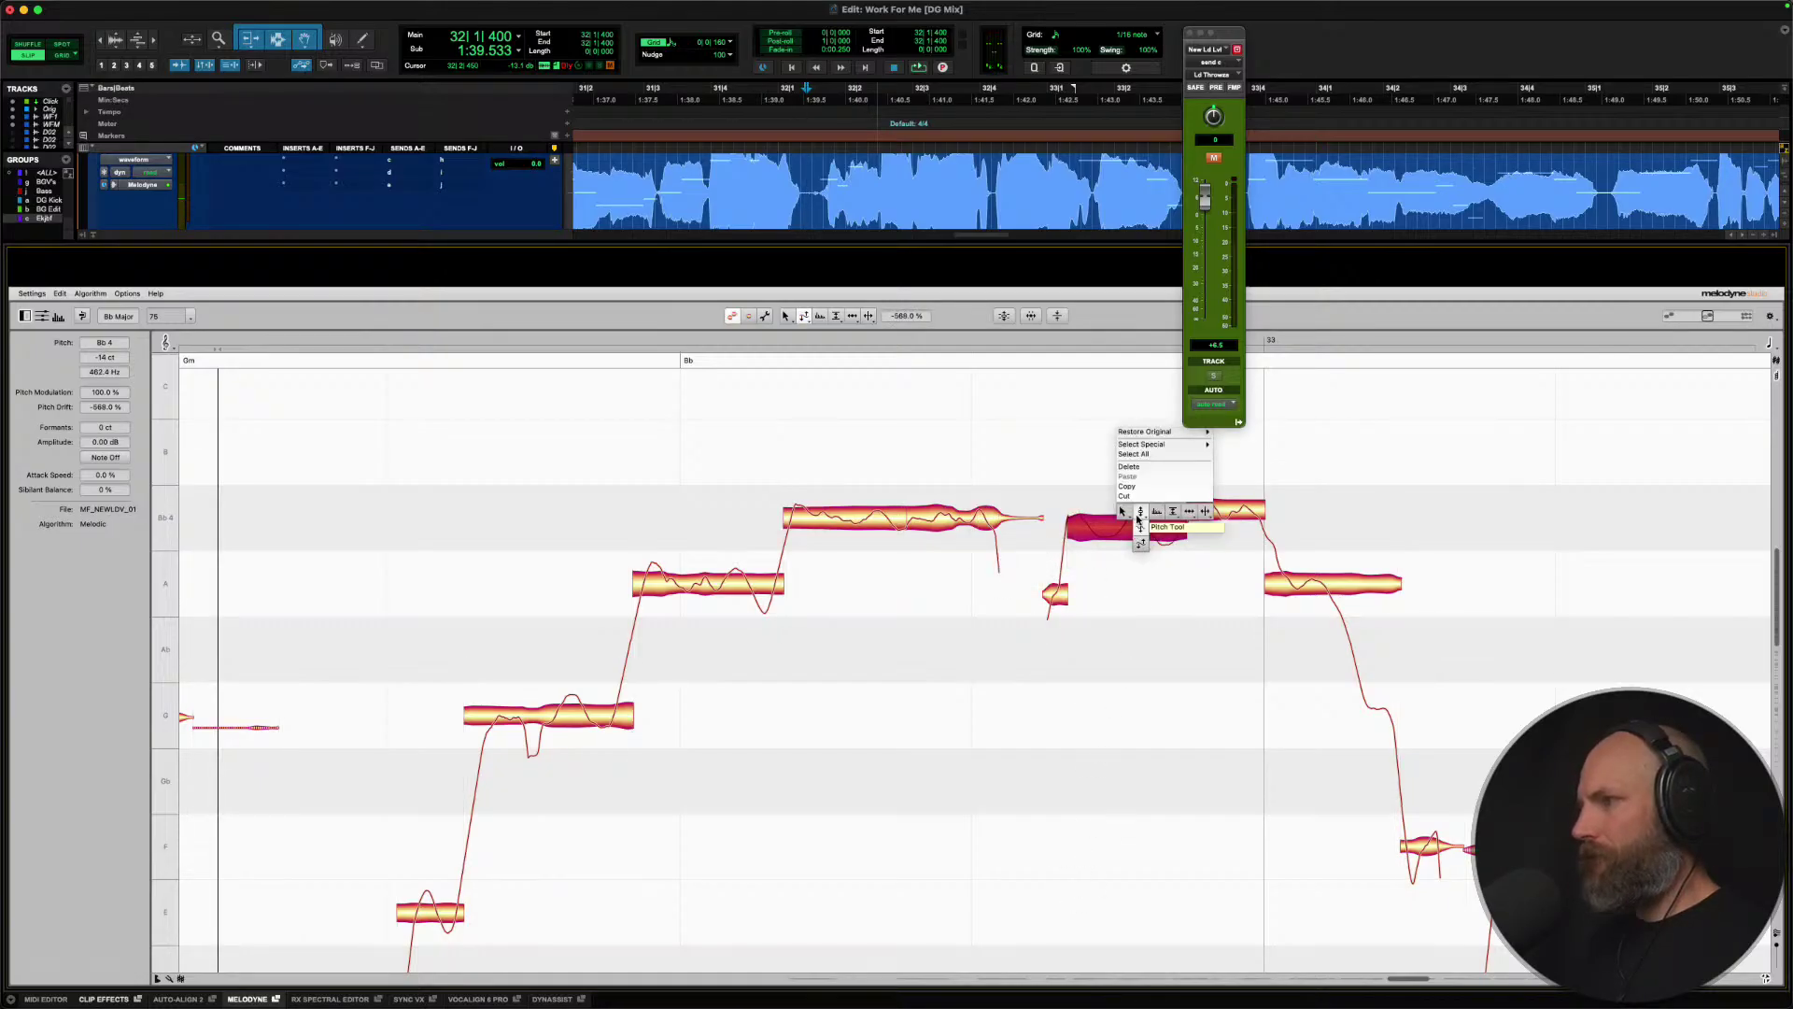
click(1135, 527)
double_click(1130, 525)
click(1209, 510)
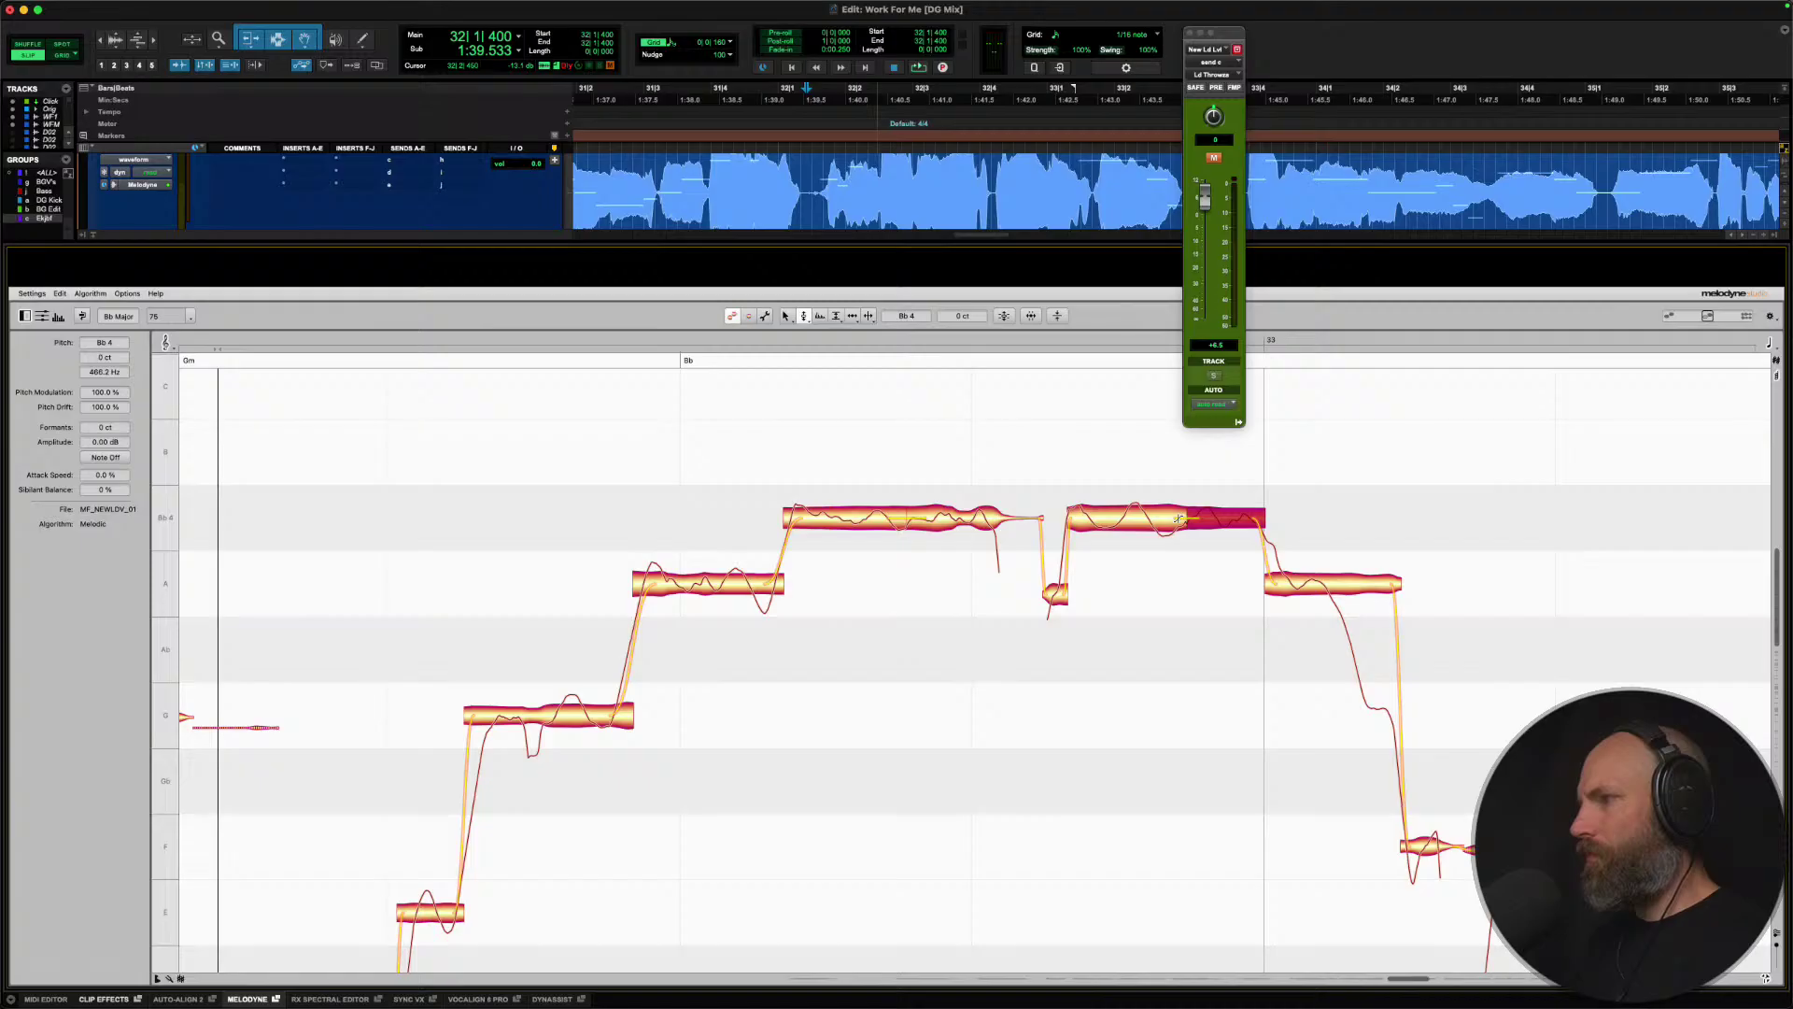
click(1180, 519)
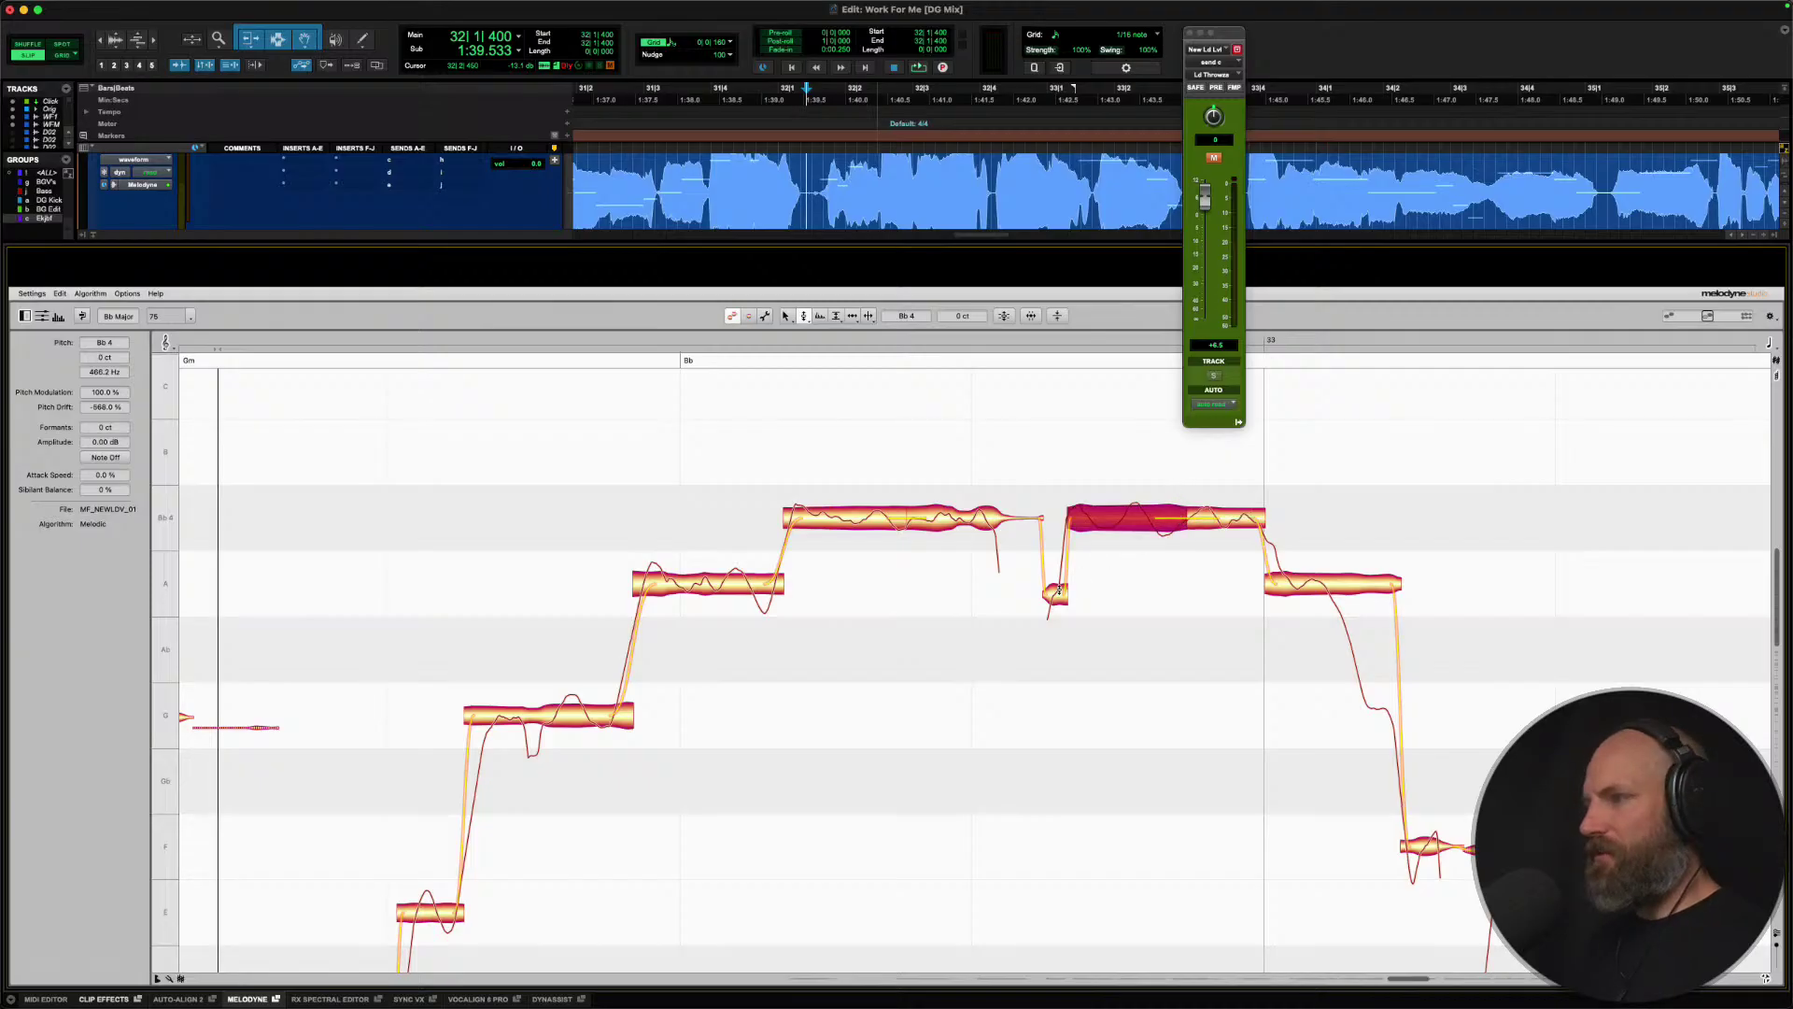
click(1055, 594)
Separate the A4 note at bar 33 near its midpoint, where its pitch begins to fall.
scroll(1321, 584, right, 8)
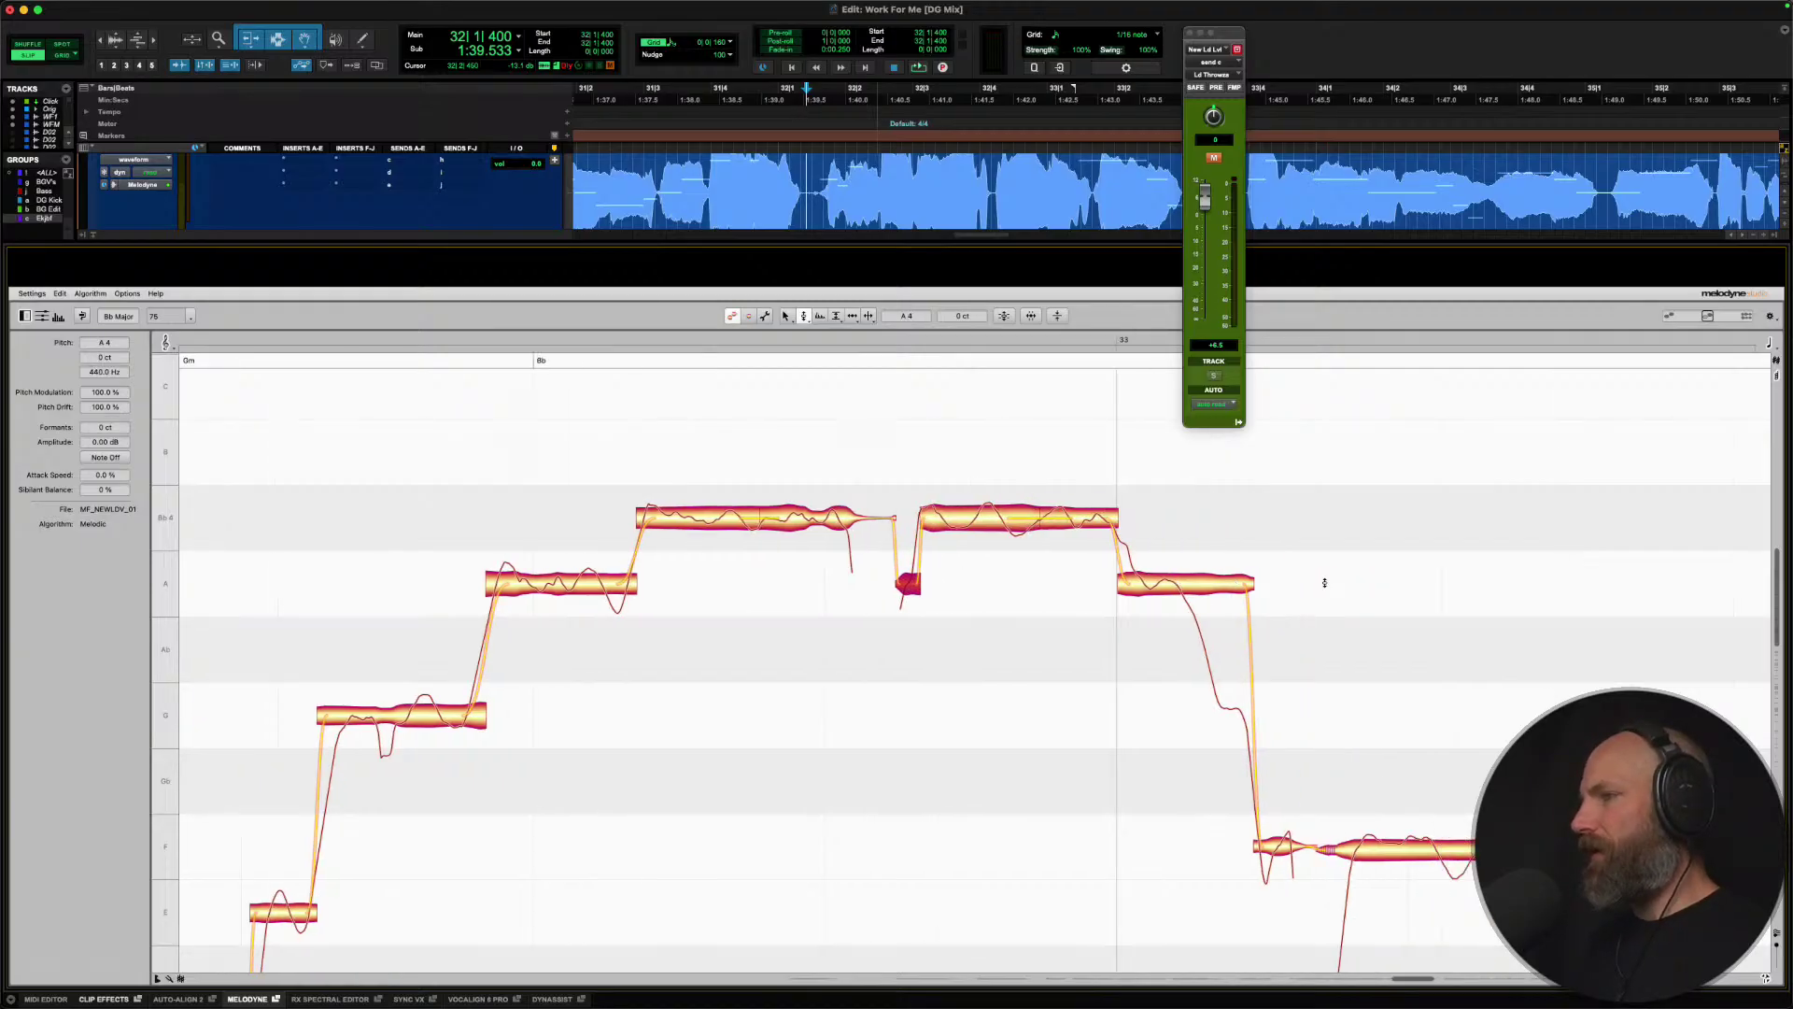
scroll(1323, 583, down, 2)
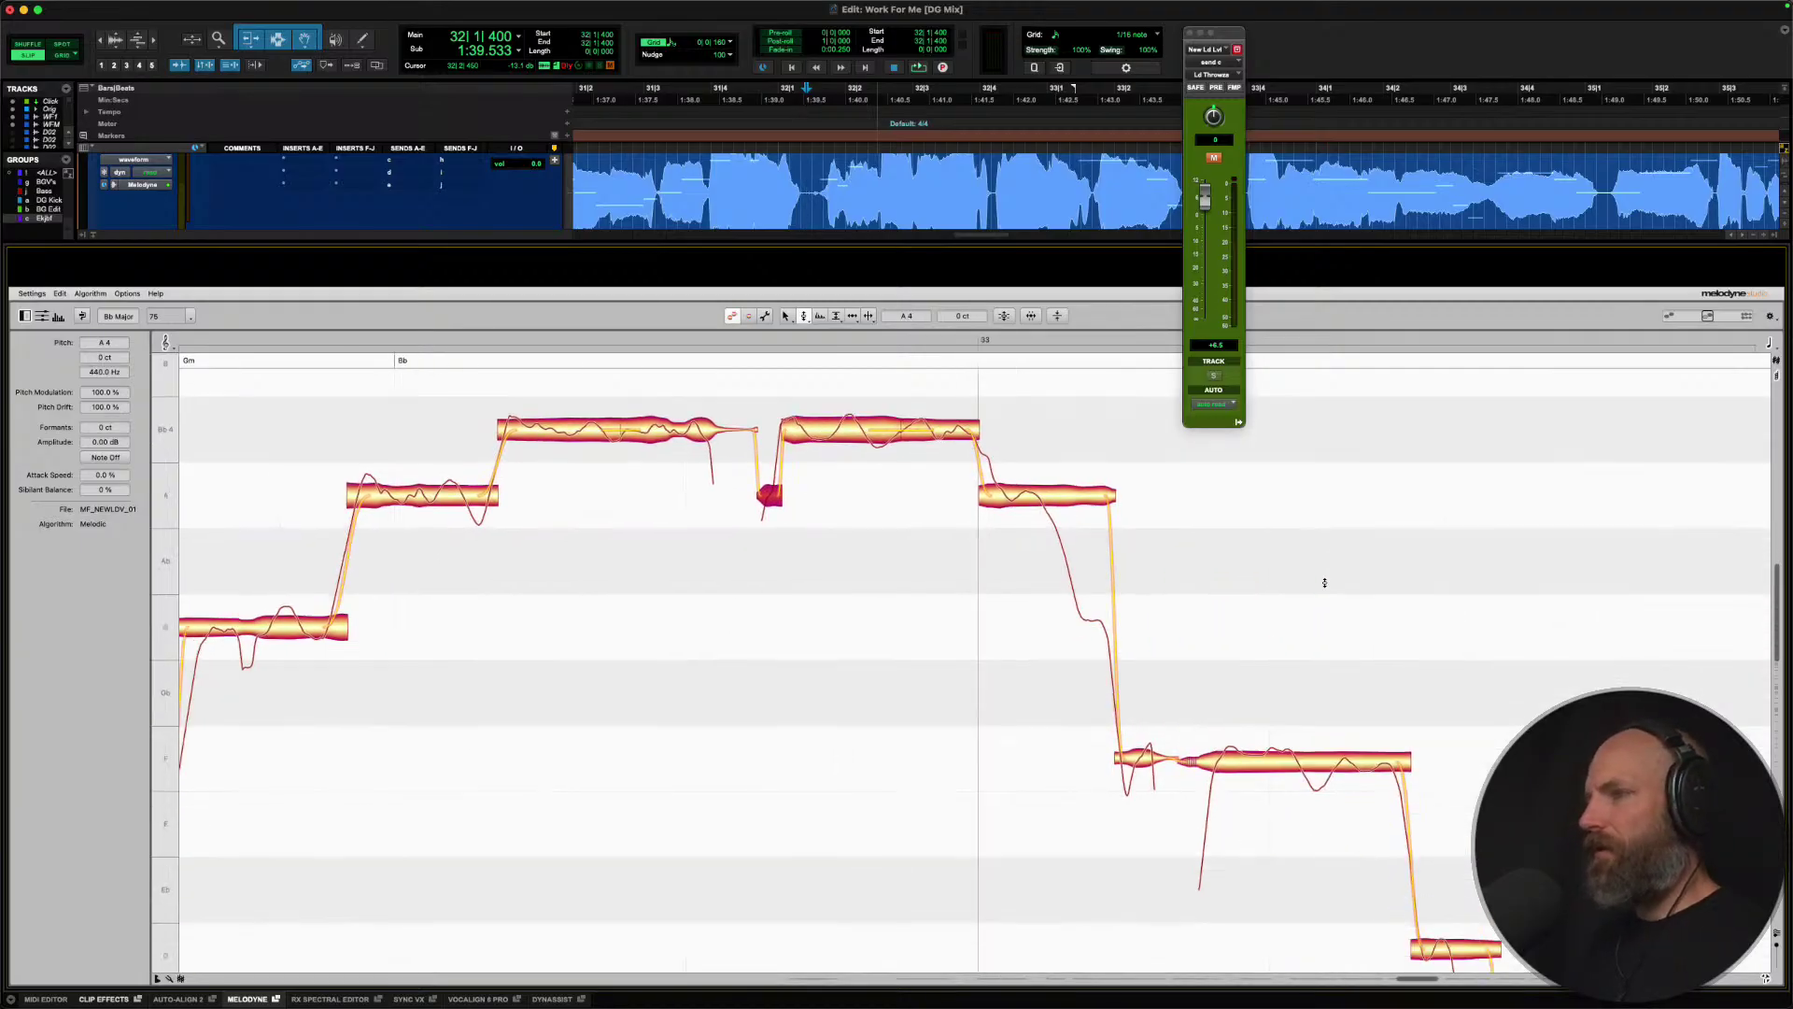
right_click(980, 493)
click(1039, 495)
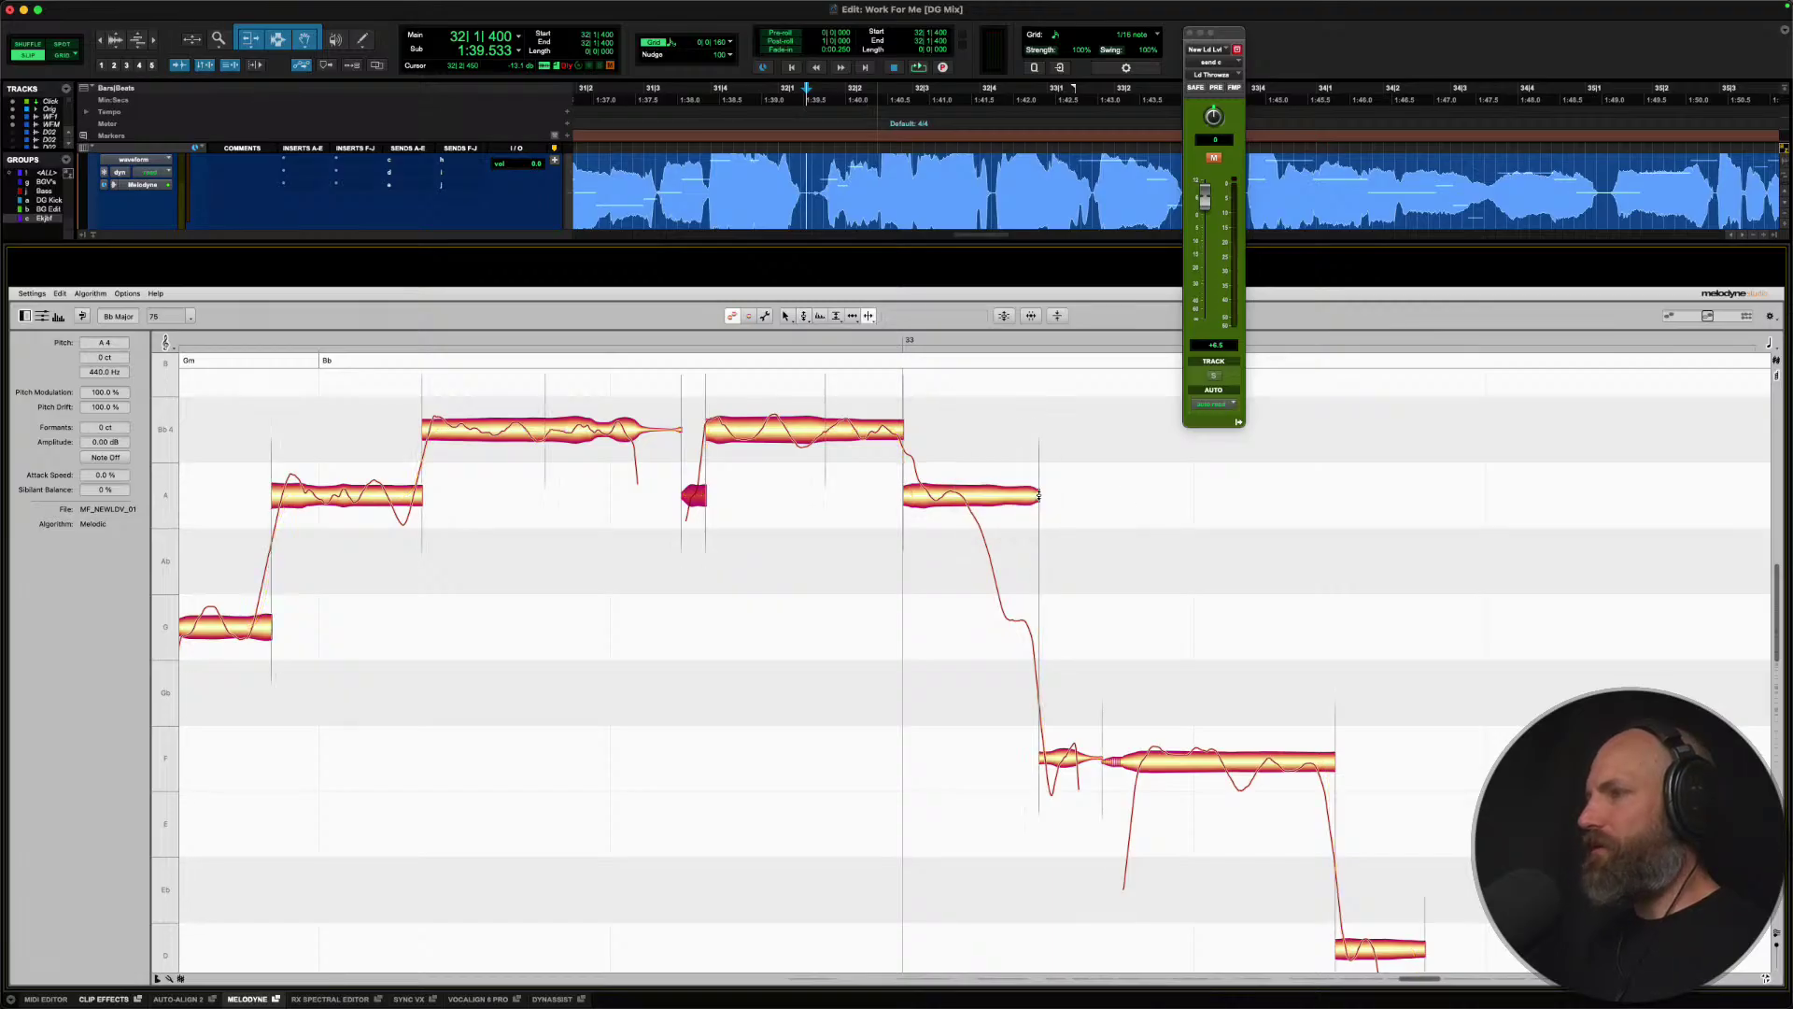
click(970, 497)
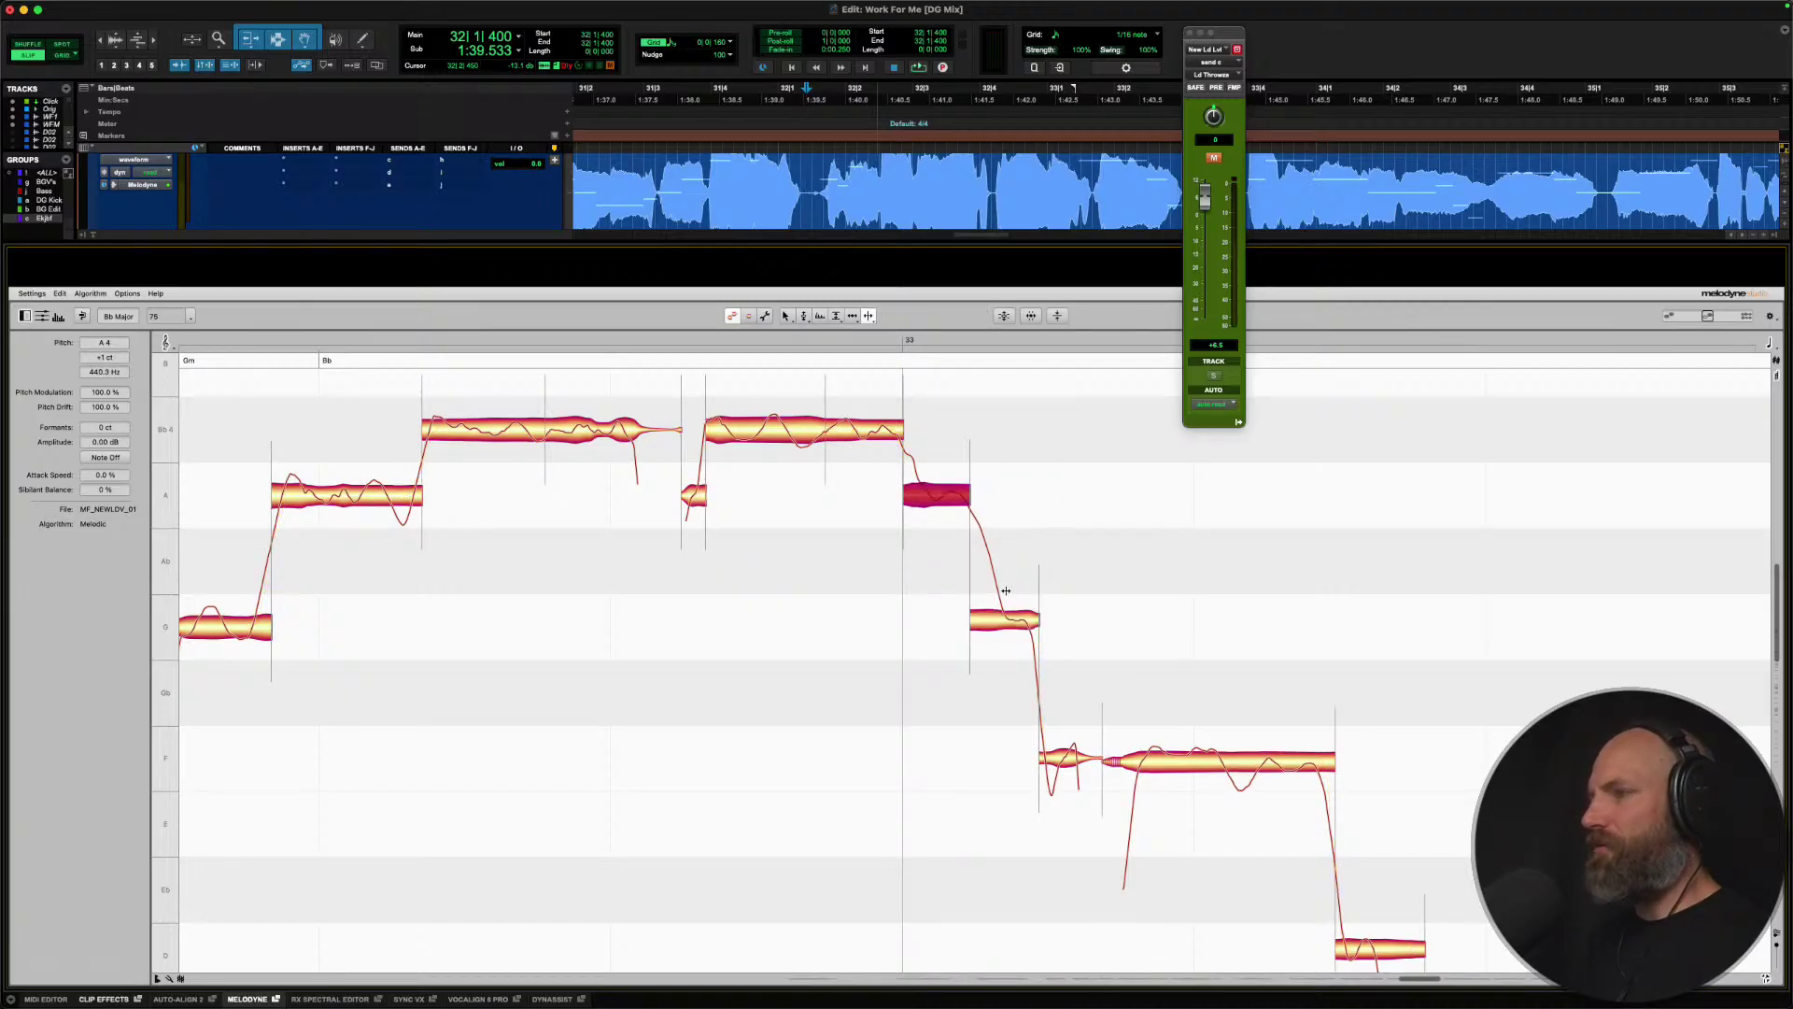
right_click(930, 499)
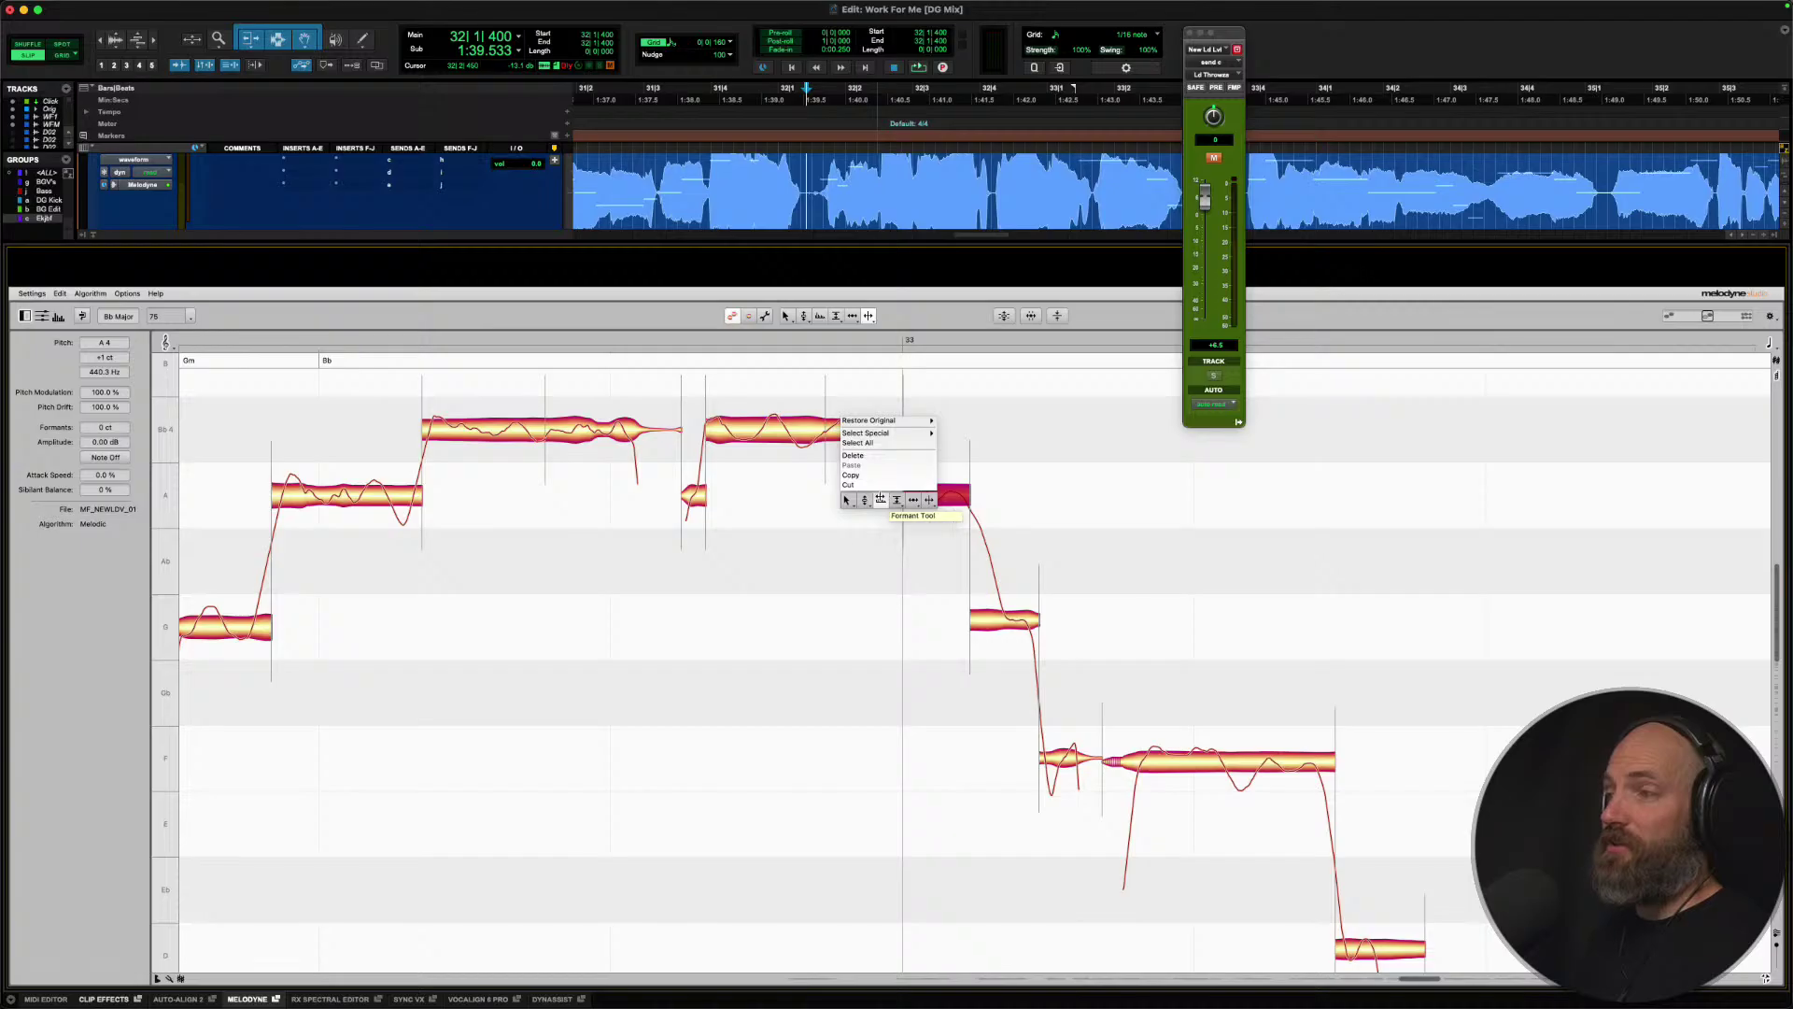
Center the G4 note after bar 33 and the long F4 note that follows it at 0 ct.
click(869, 497)
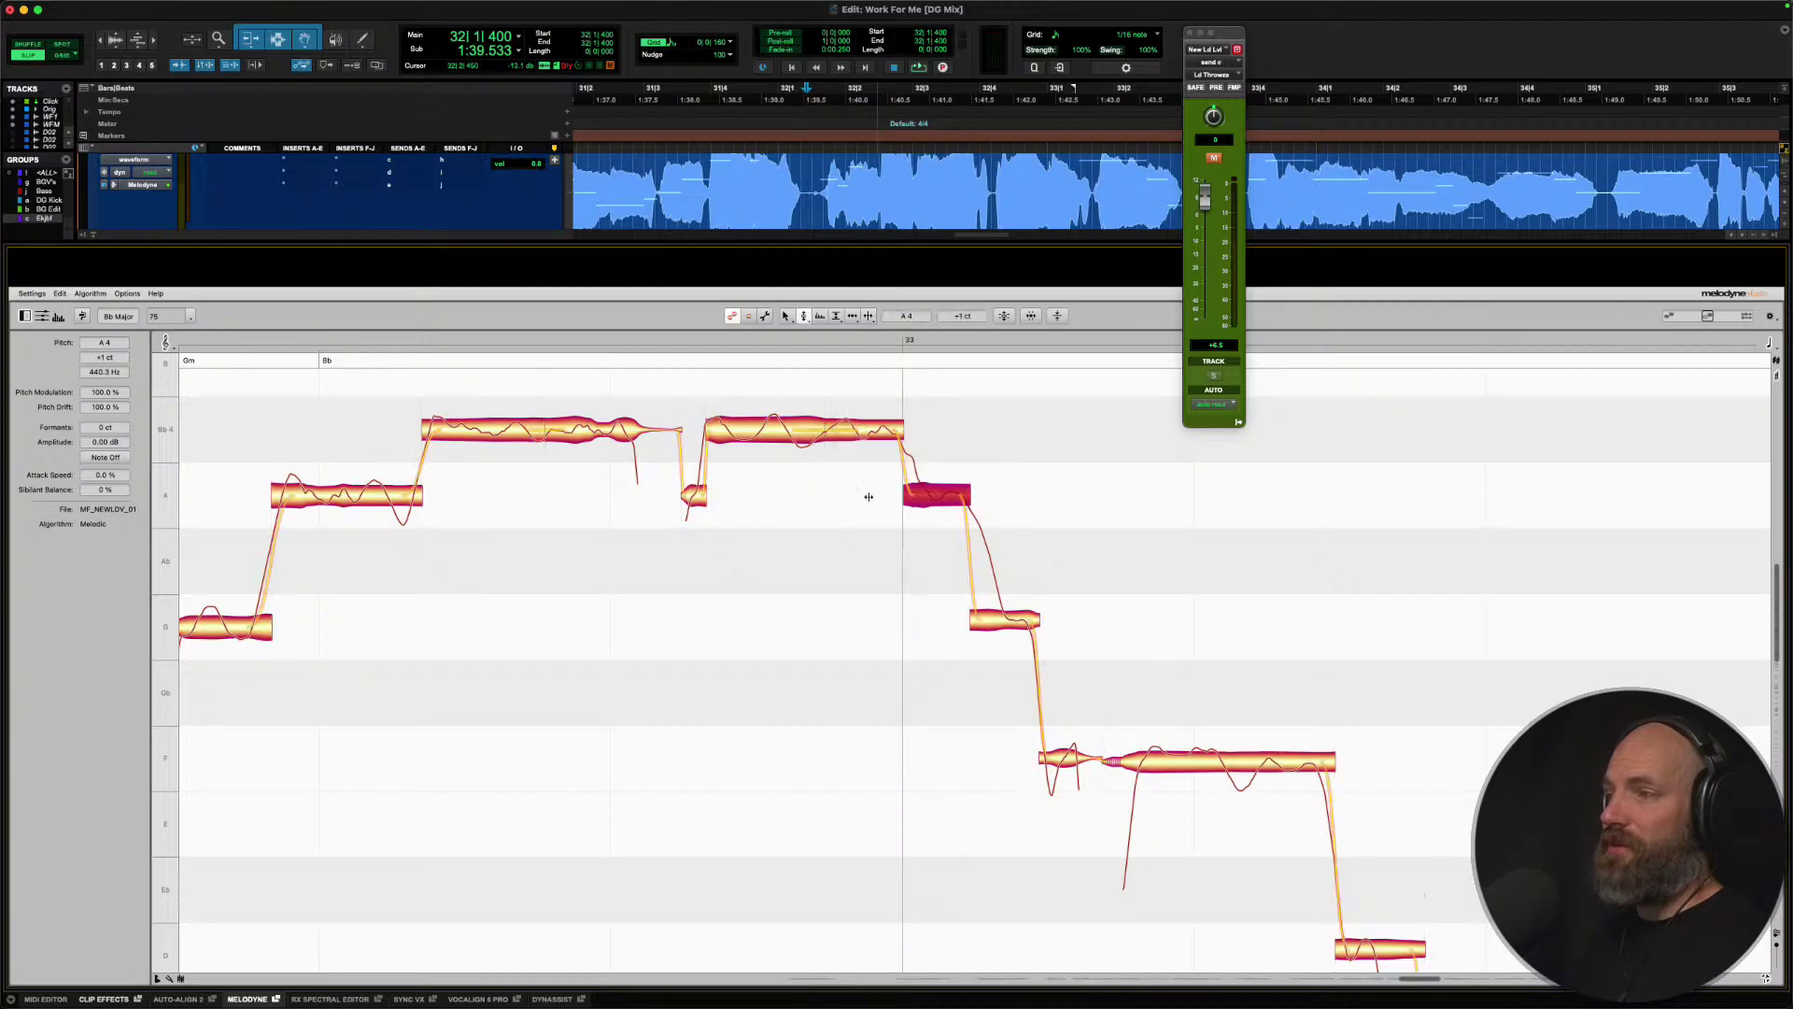
click(999, 617)
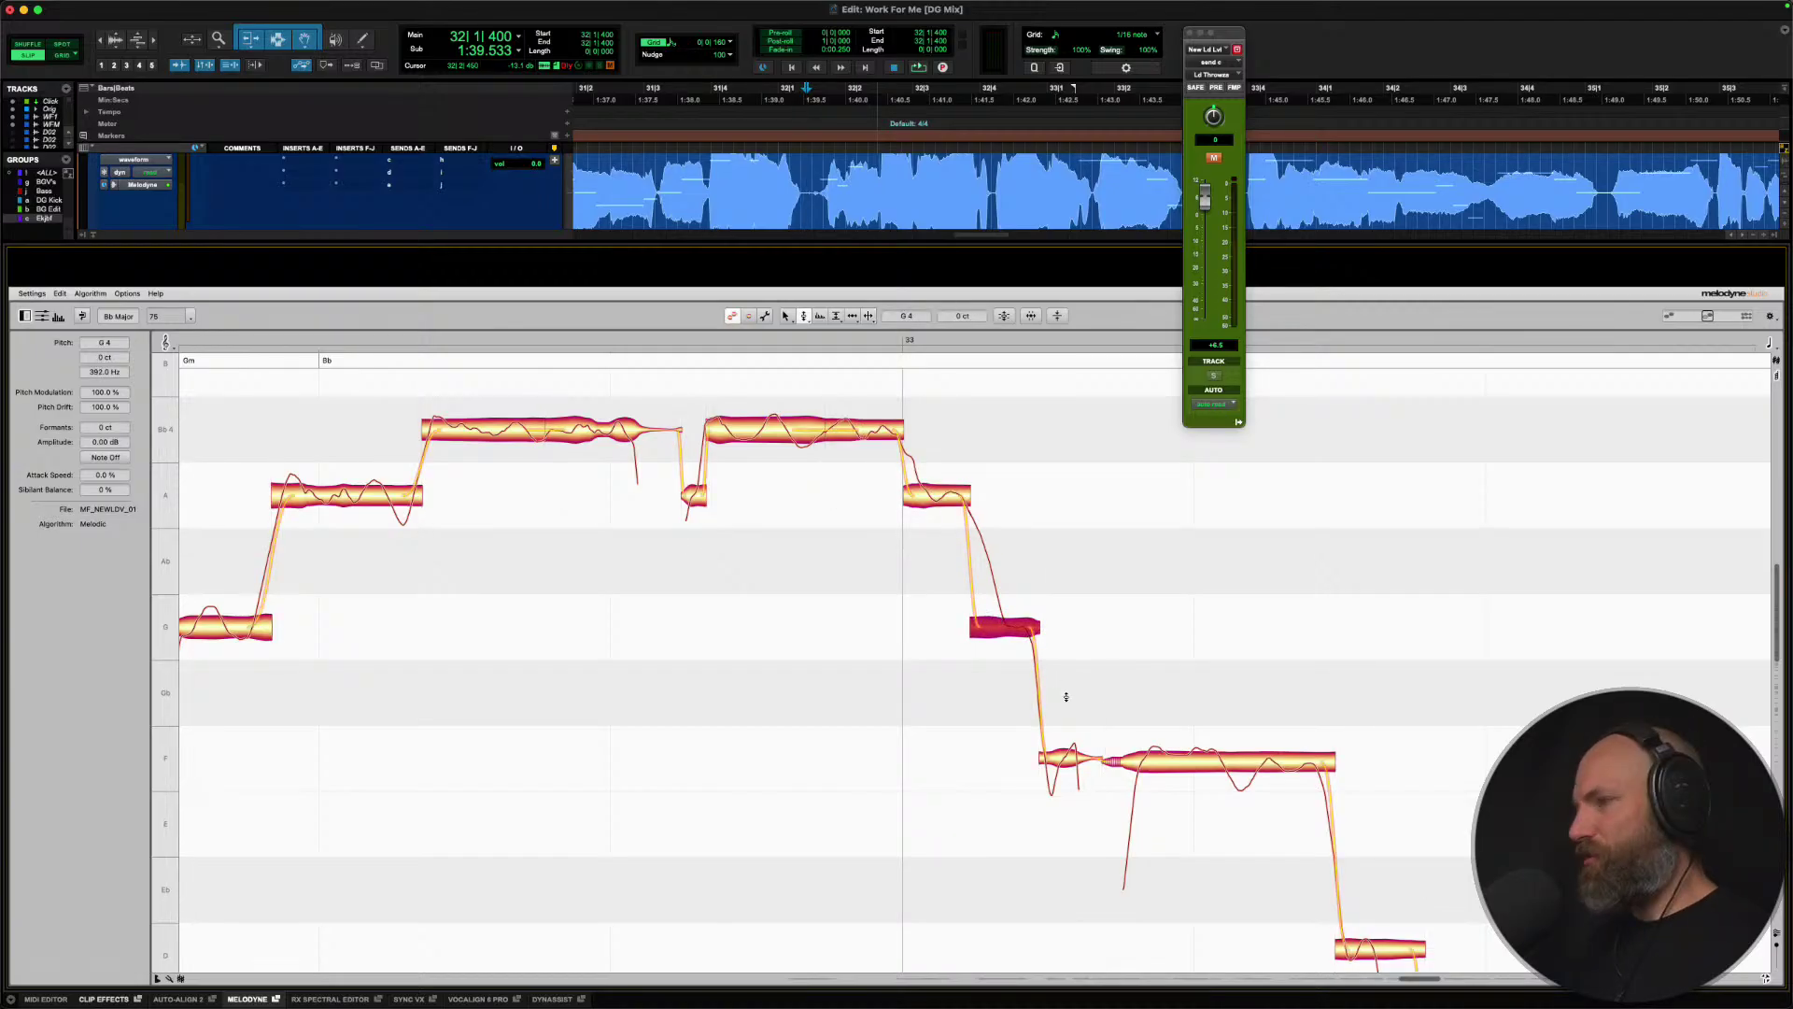
click(1182, 766)
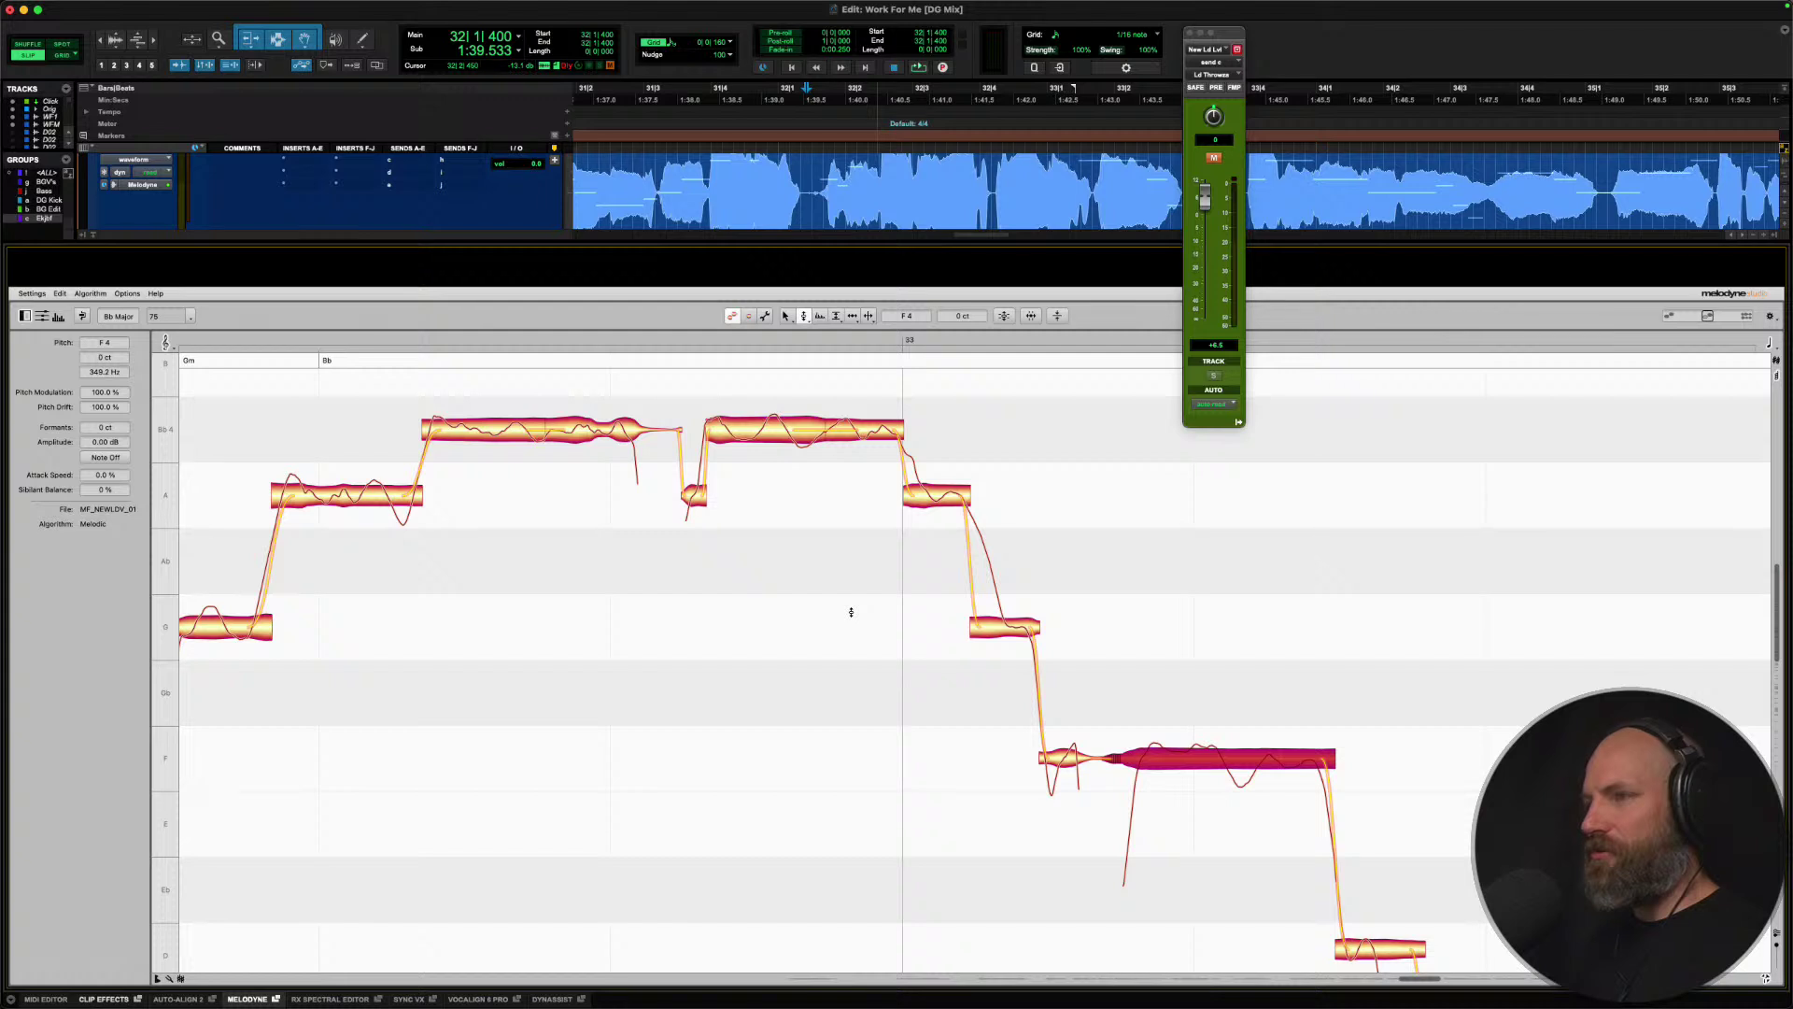
Audition the corrected vocal phrase from just after the start of bar 32.
drag(902, 630, 844, 608)
drag(613, 610, 809, 607)
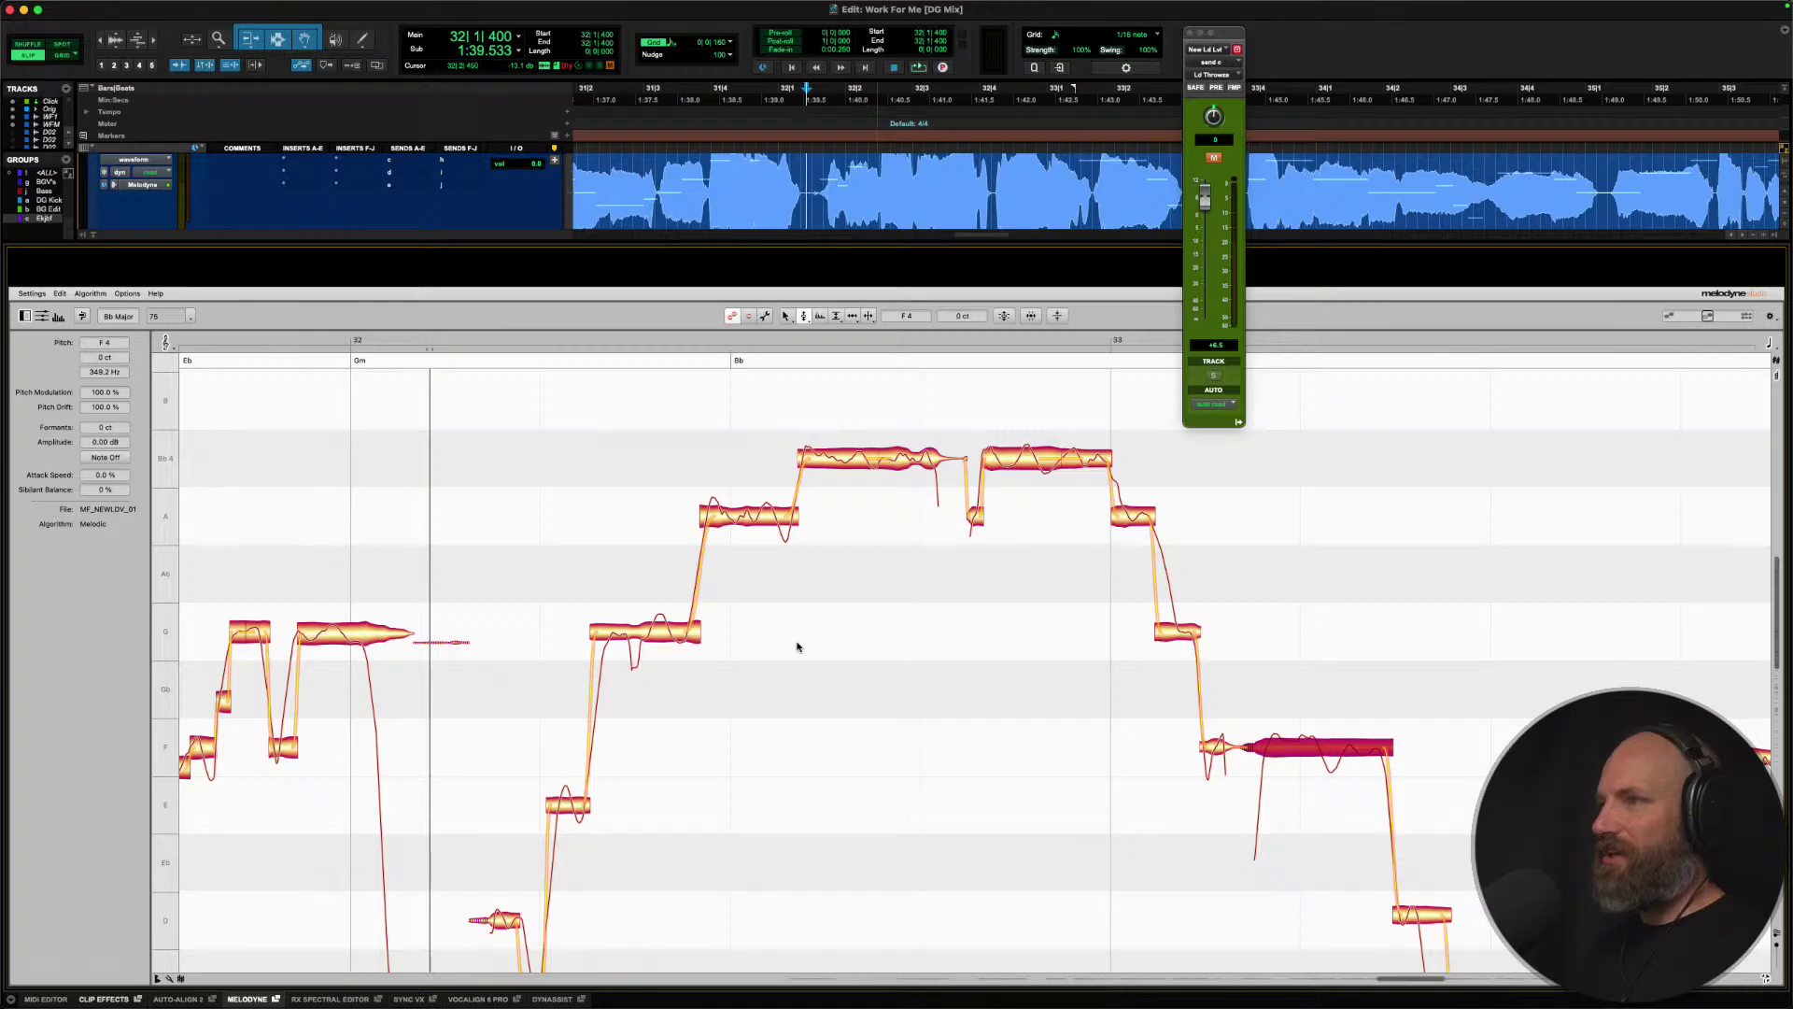
key(space)
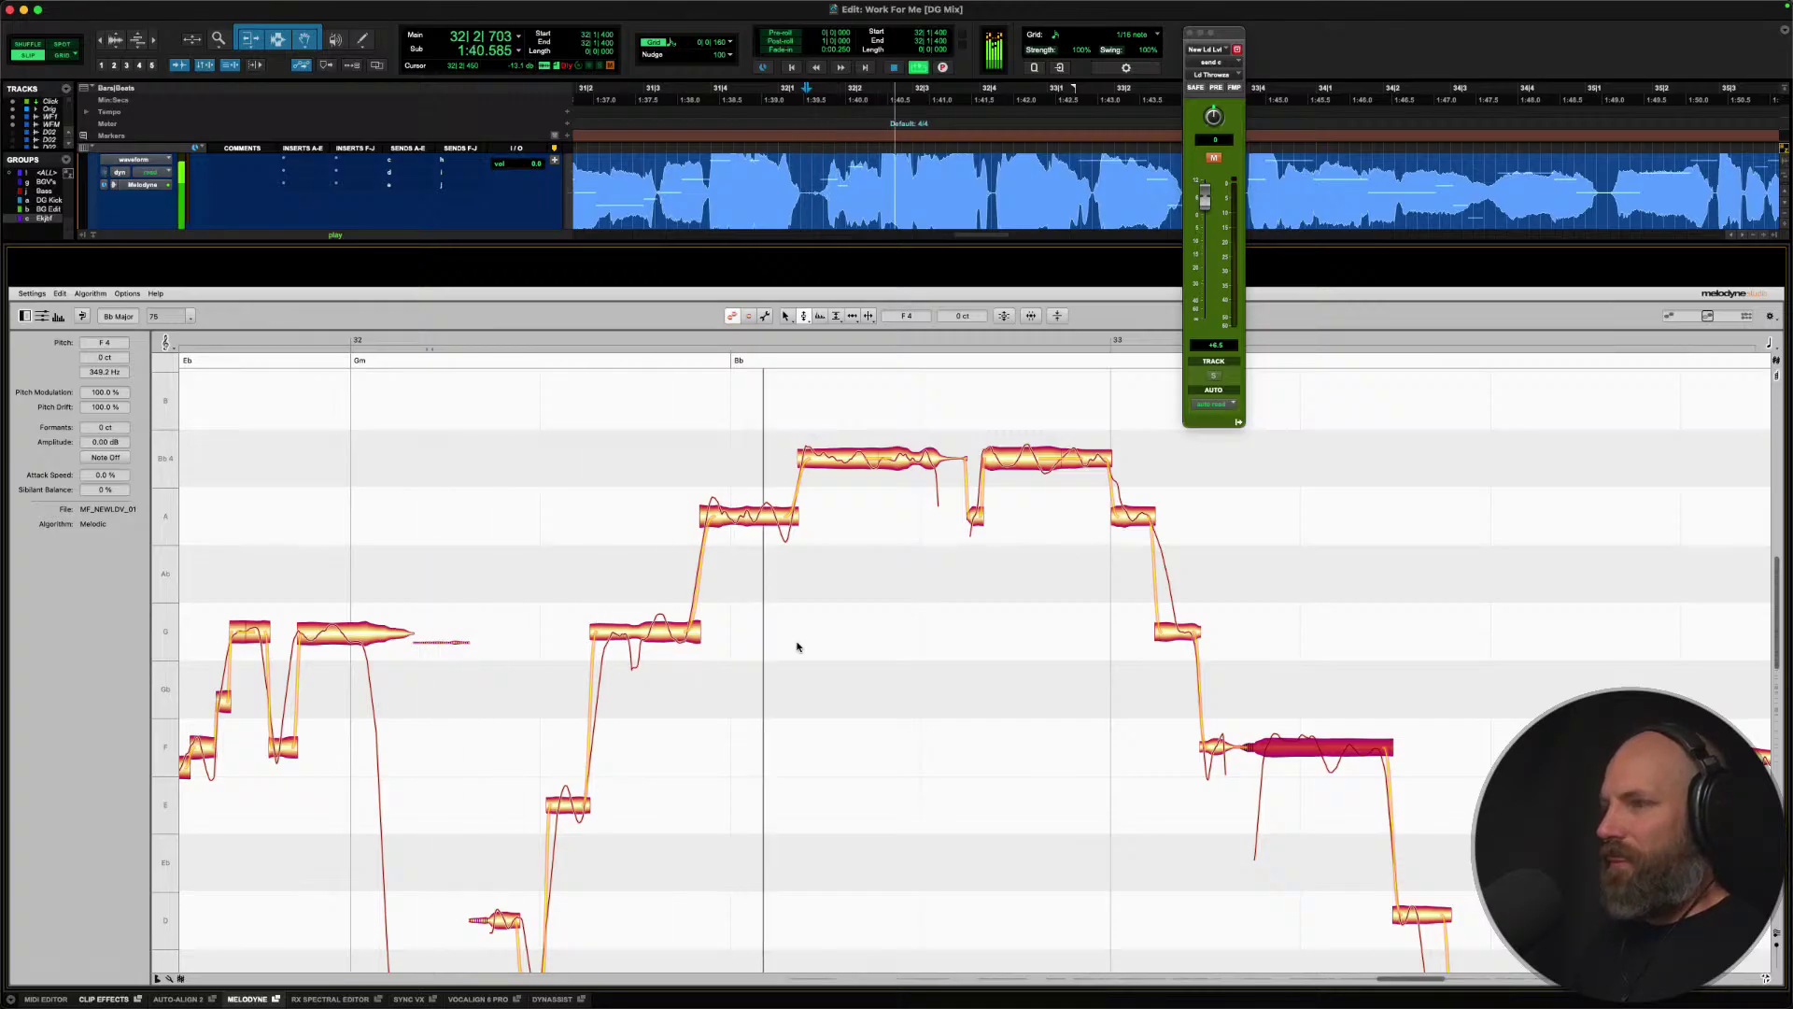
key(space)
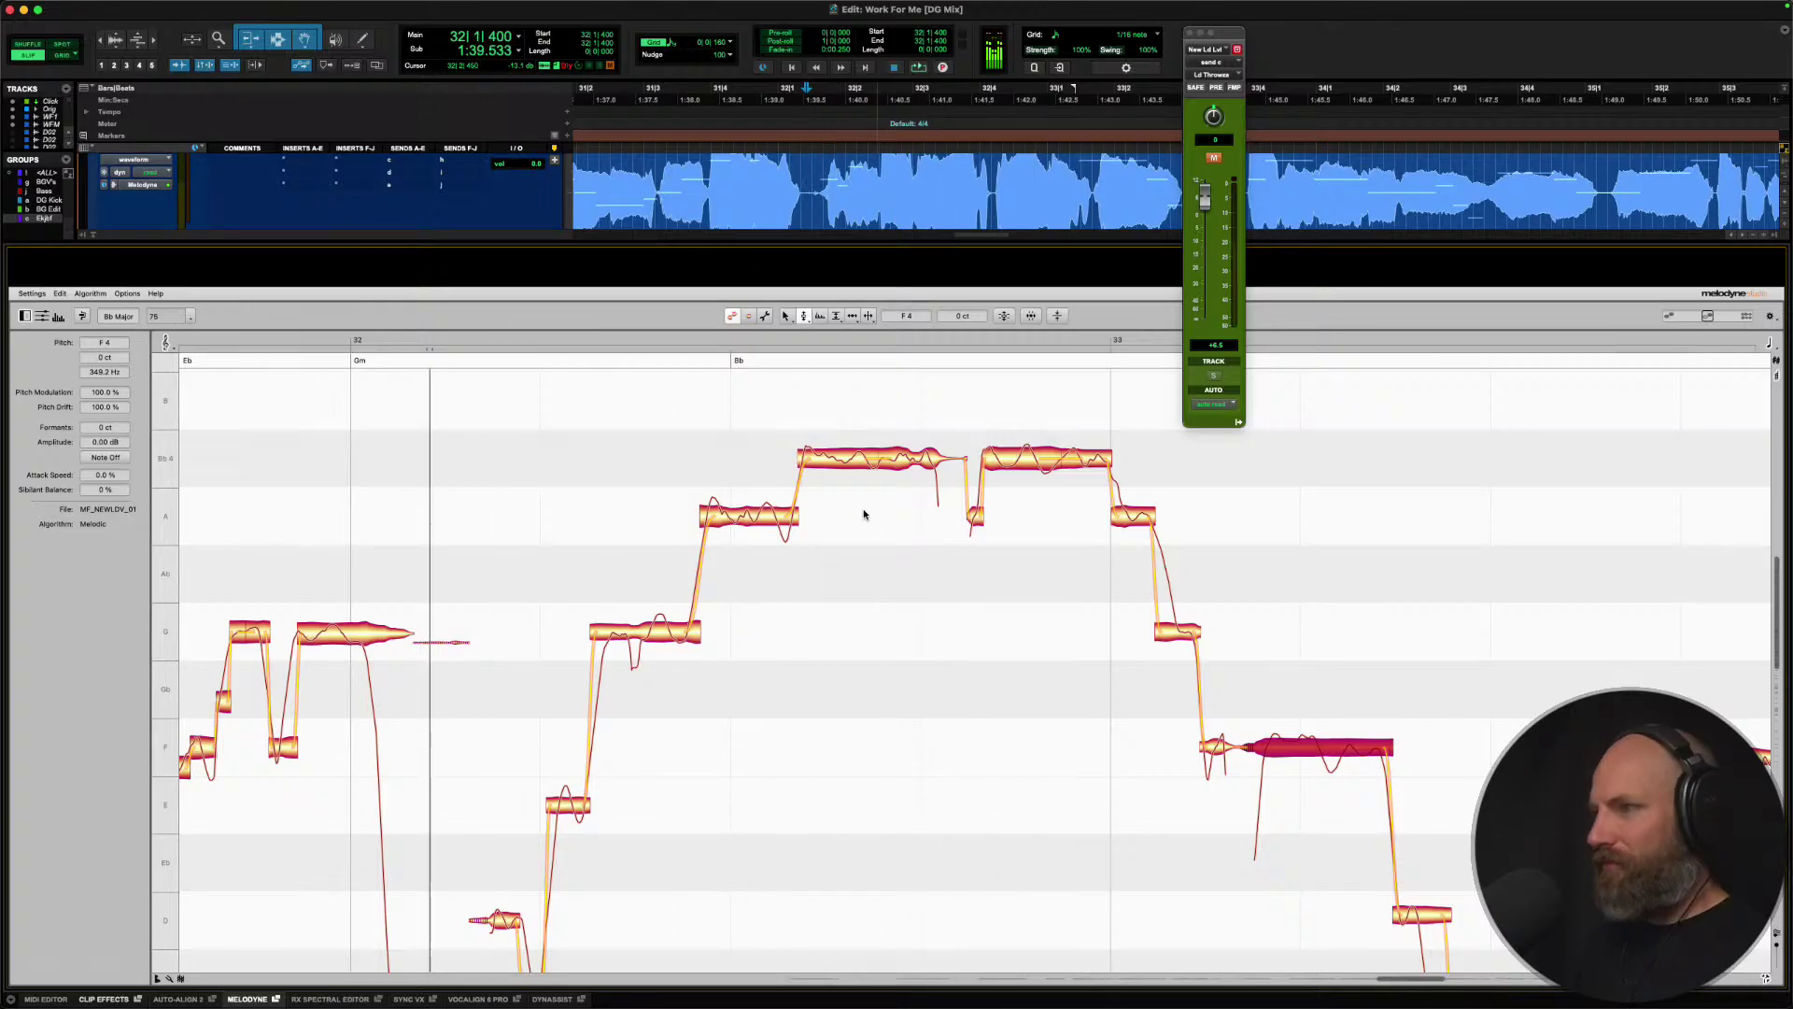
Bring up the editing tool choices at the A4 note leading into the first long Bb4 note.
scroll(805, 592, up, 5)
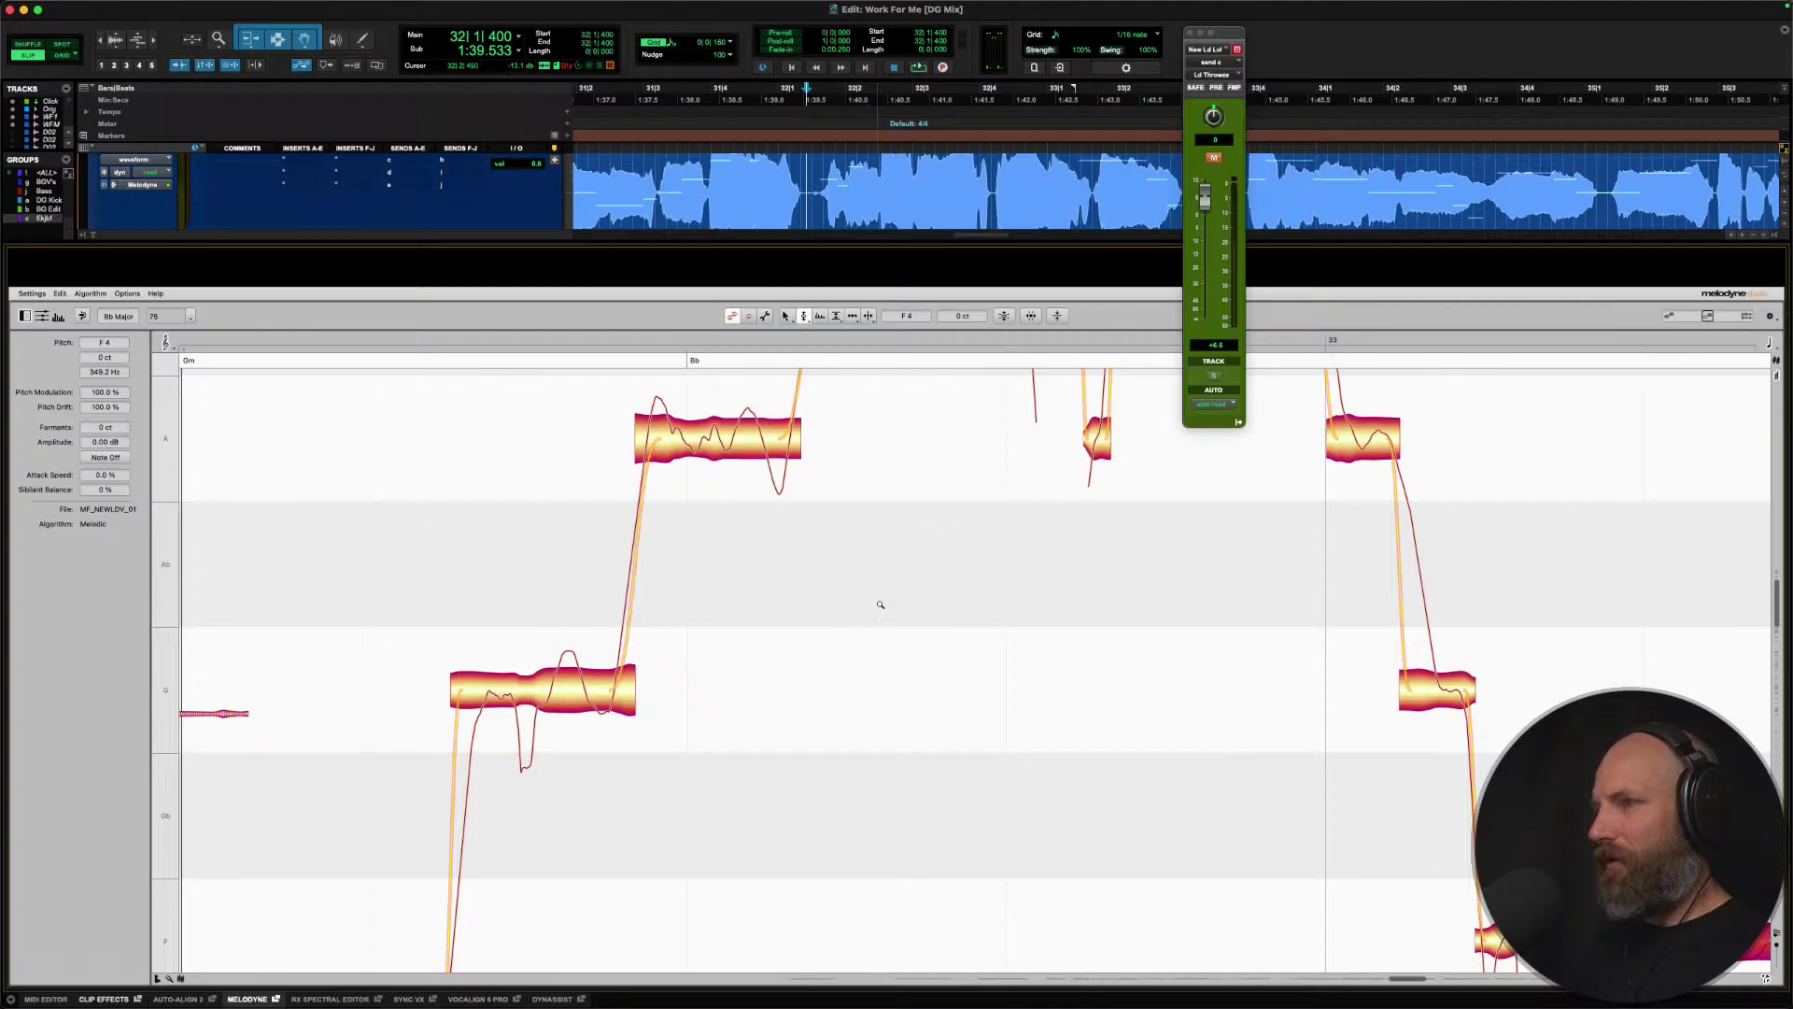
right_click(696, 633)
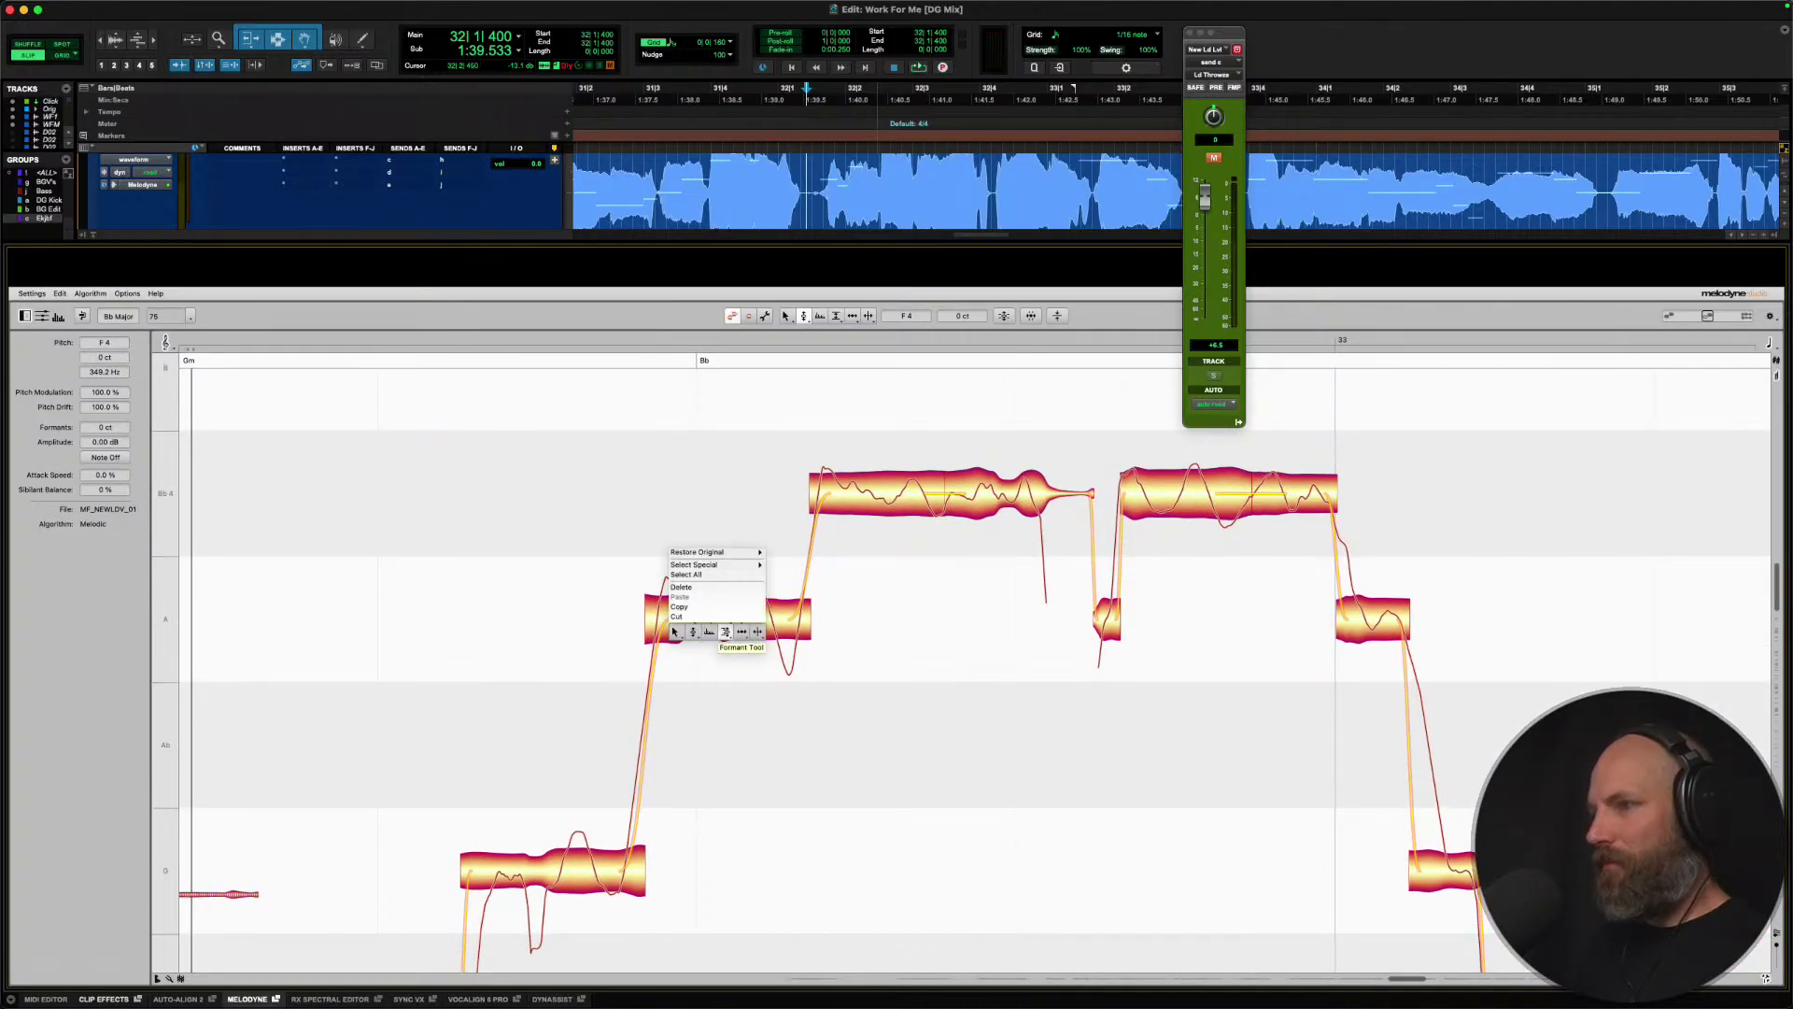
Split the opening of the A4 note before the Bb chord and snap that short slice to exact A4 pitch.
click(680, 633)
click(681, 620)
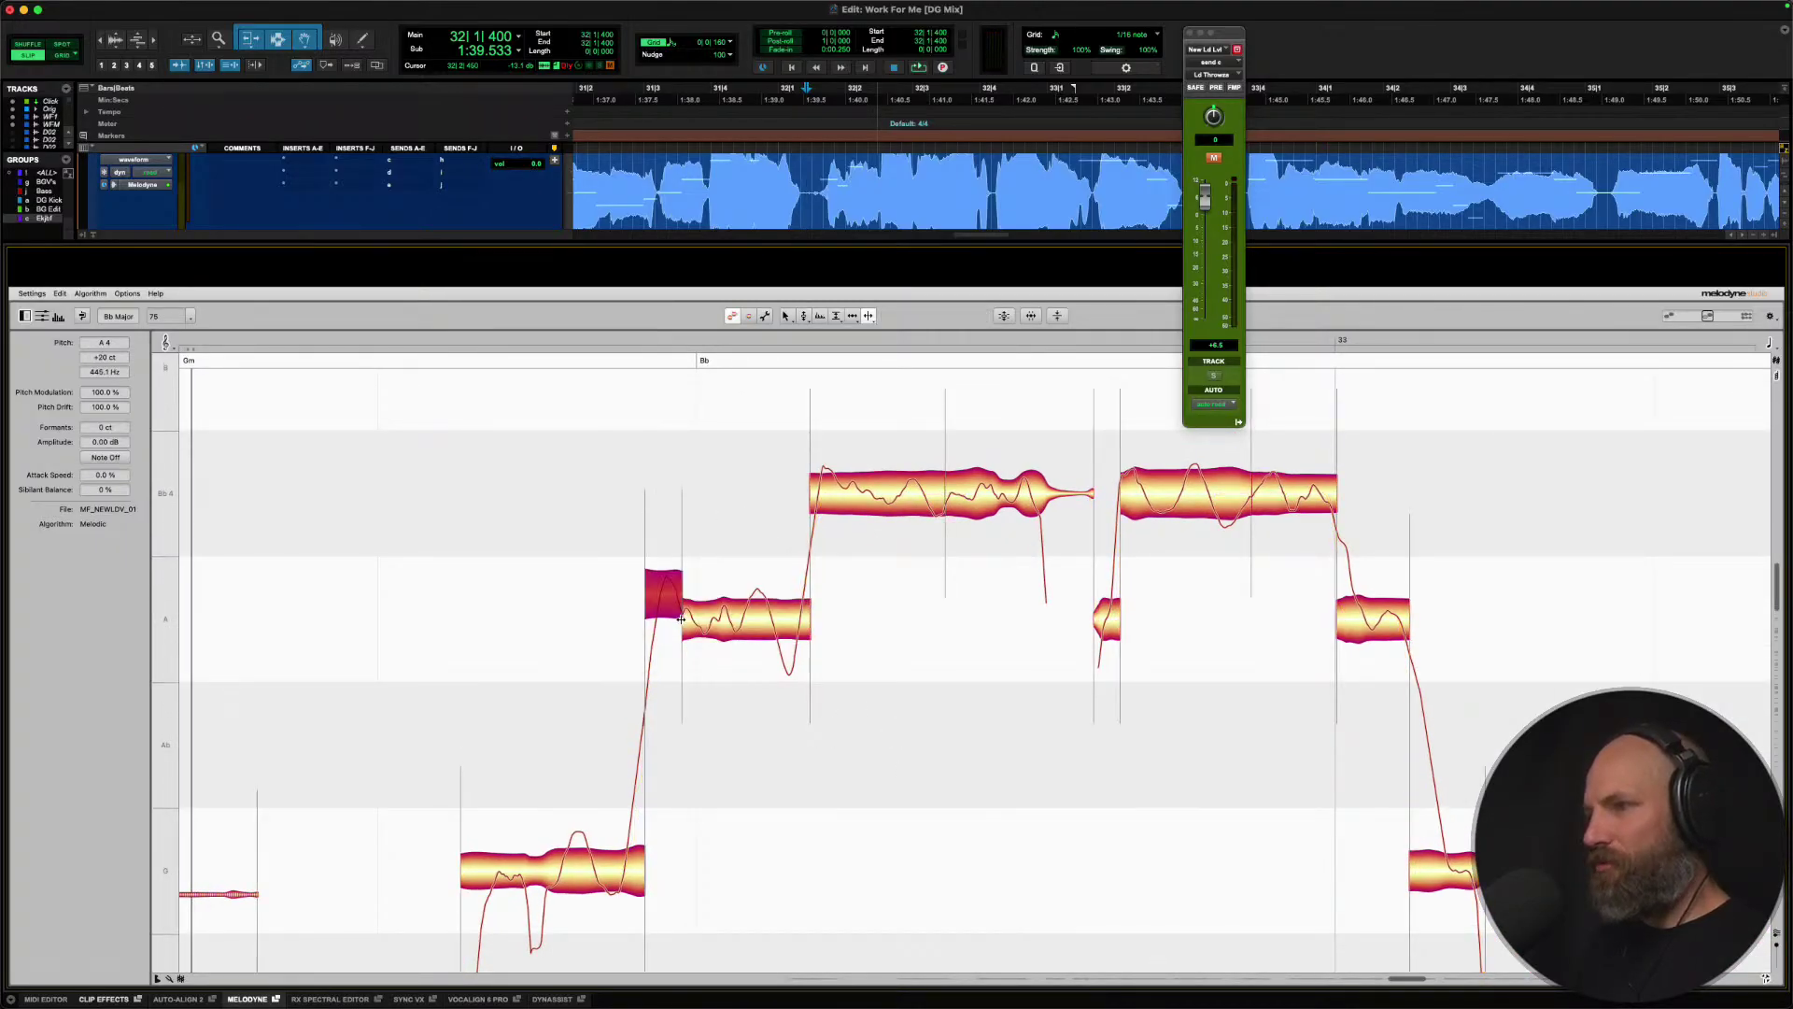
right_click(679, 620)
click(617, 620)
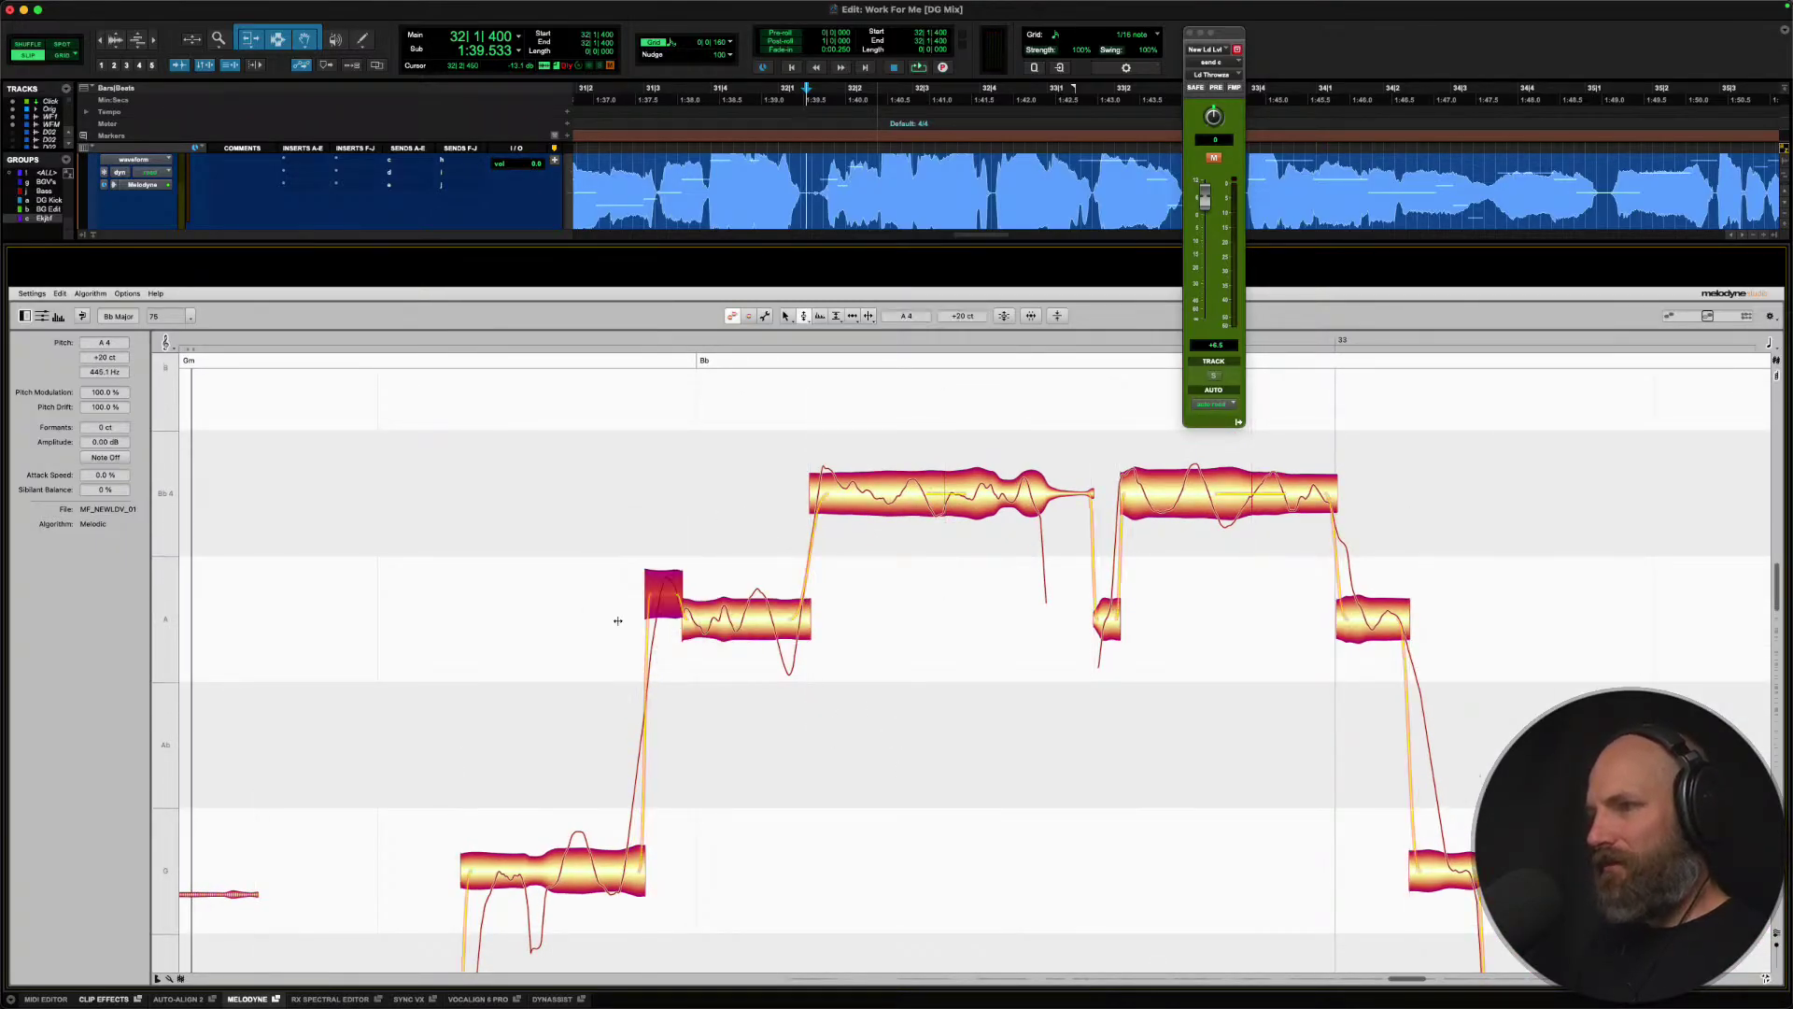
double_click(670, 598)
click(713, 614)
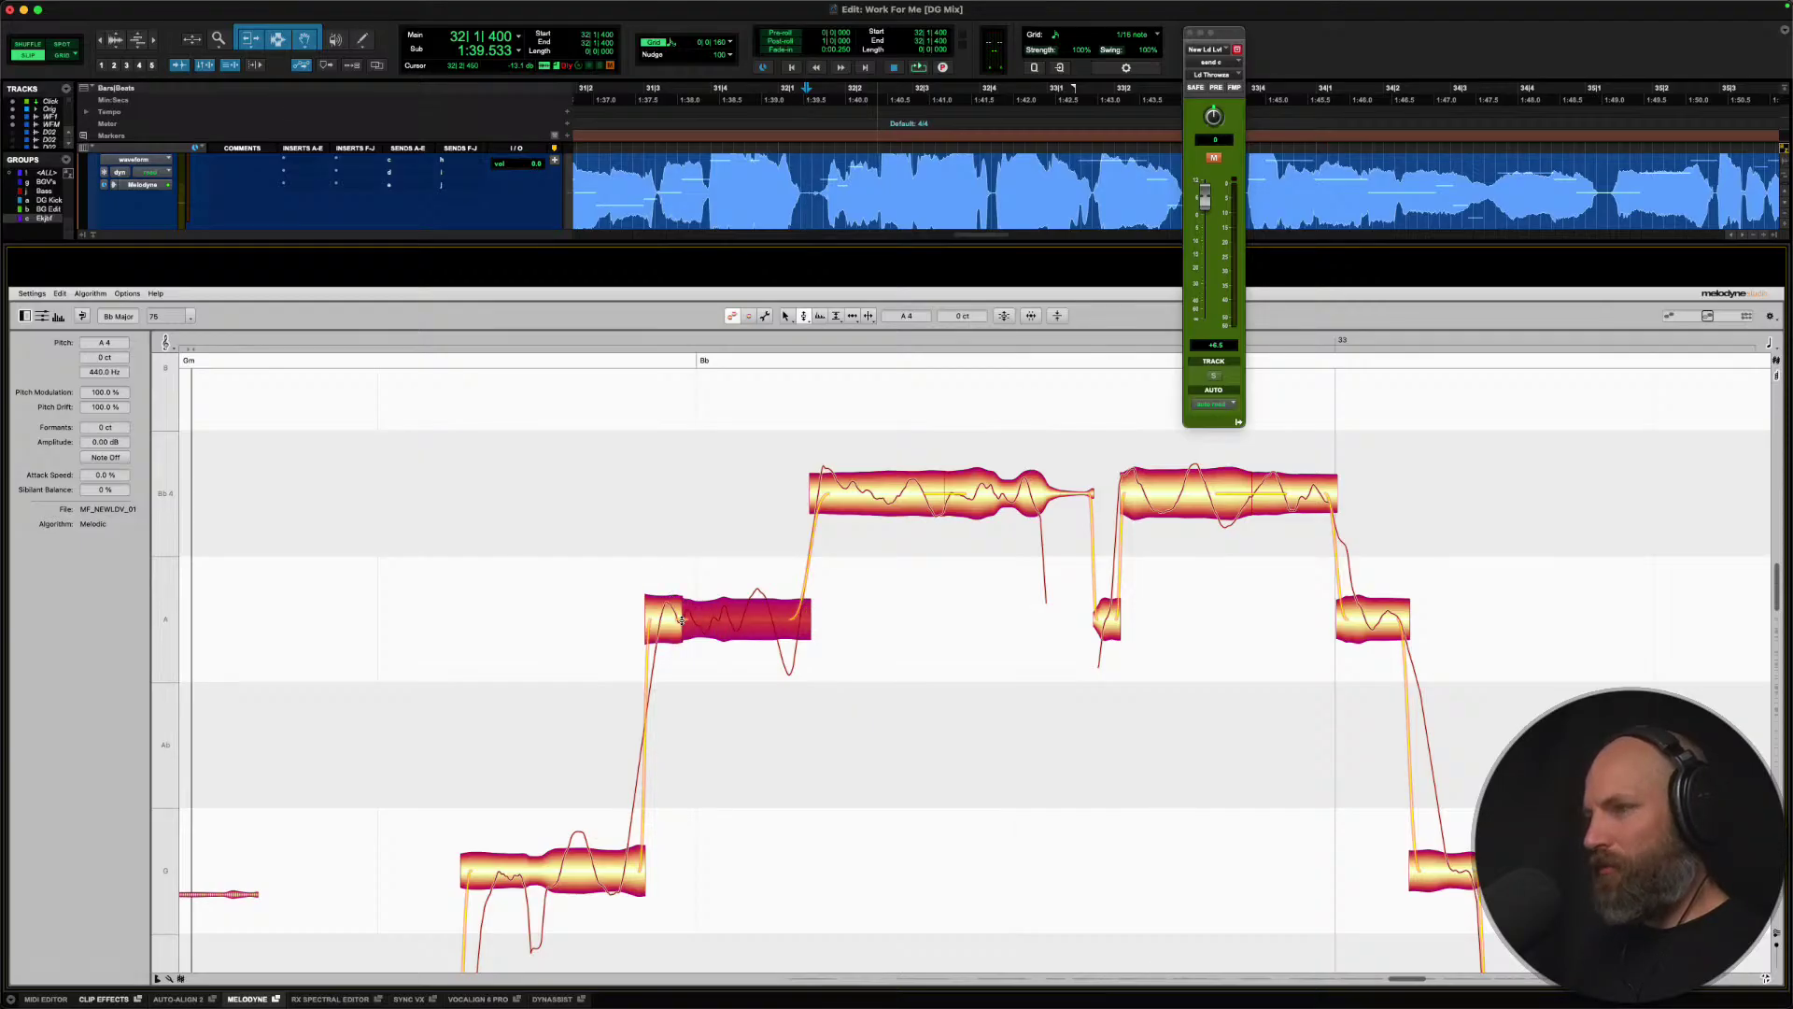
click(677, 615)
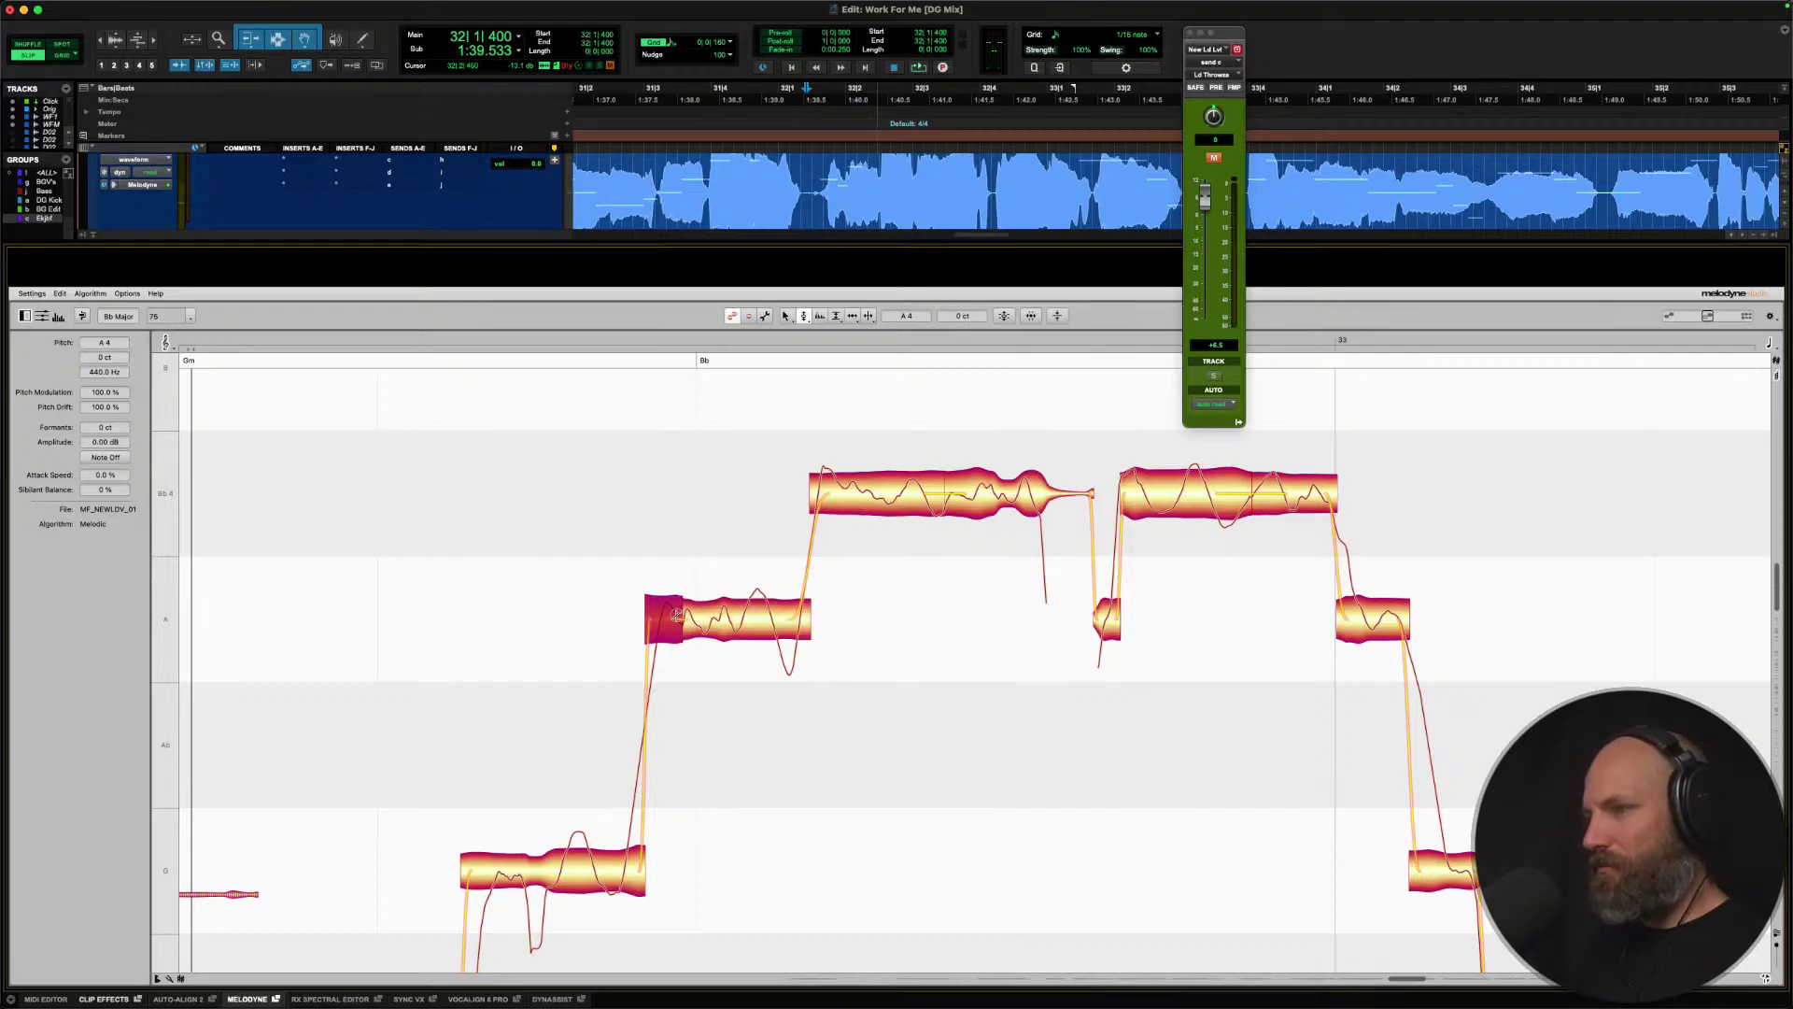
Split the remaining longer A4 note near its middle and snap the resulting slices to exact A4 pitch.
right_click(734, 610)
click(789, 628)
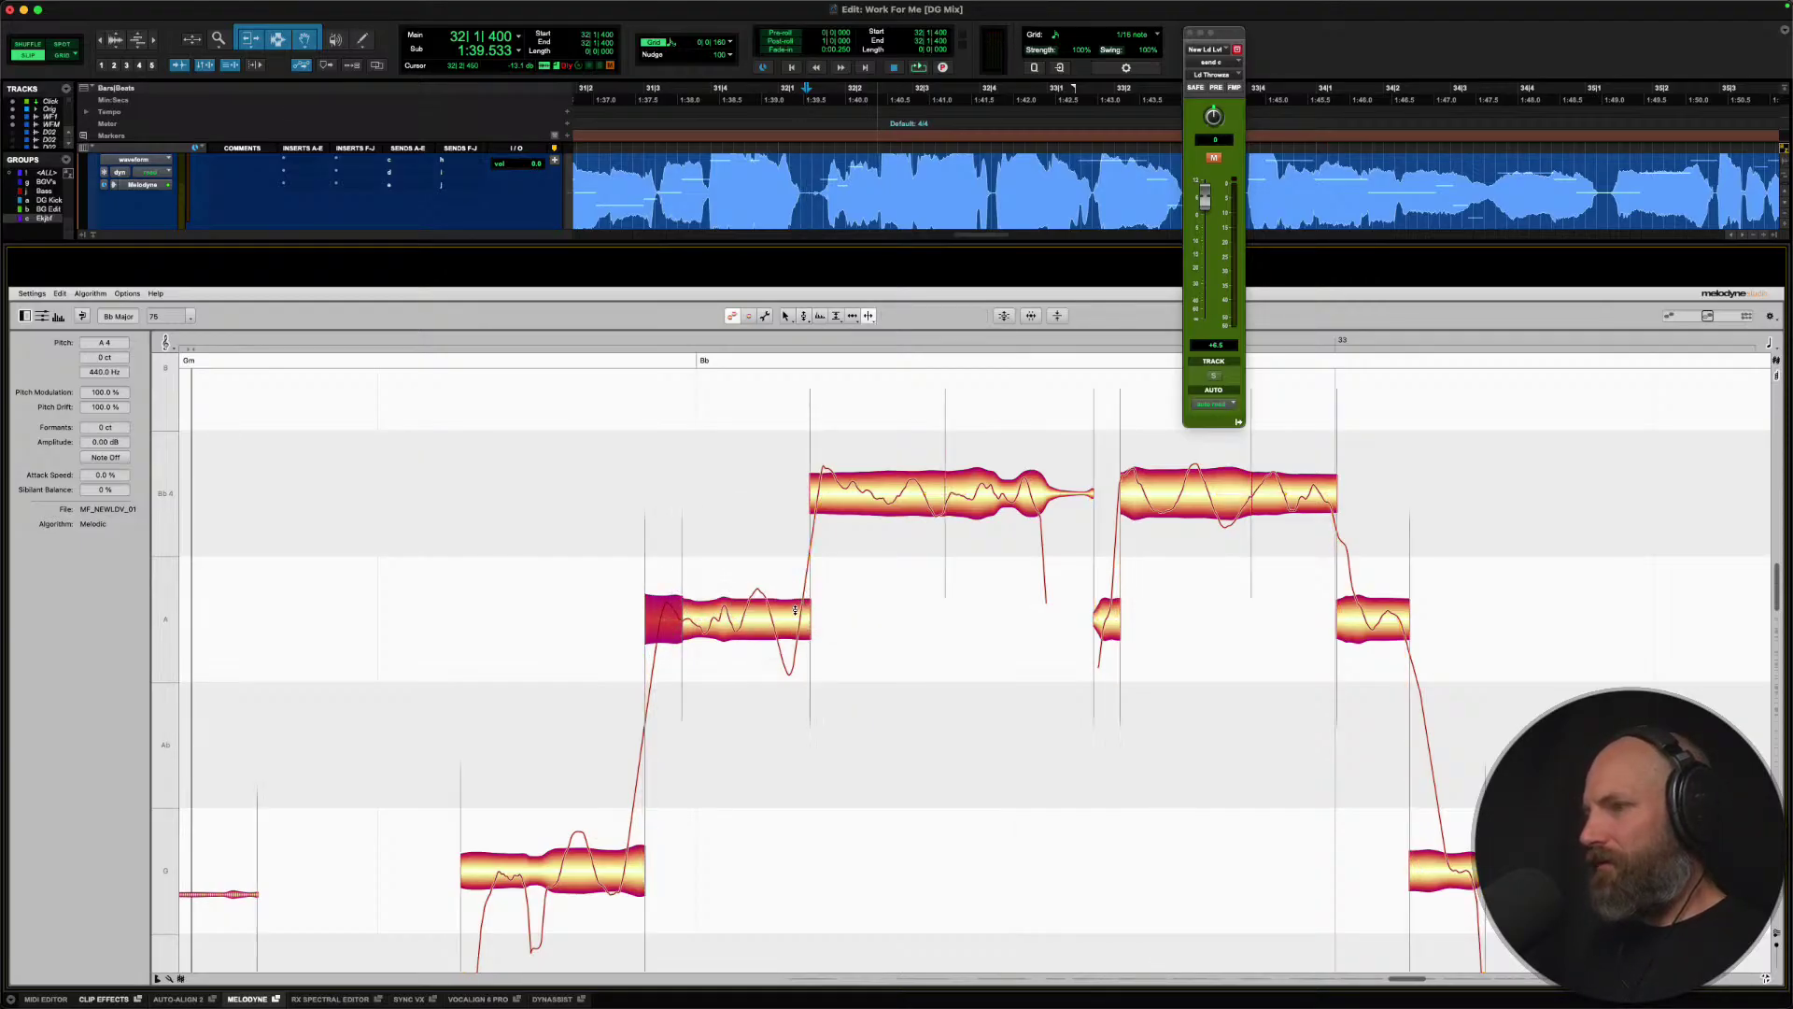
click(745, 620)
right_click(742, 620)
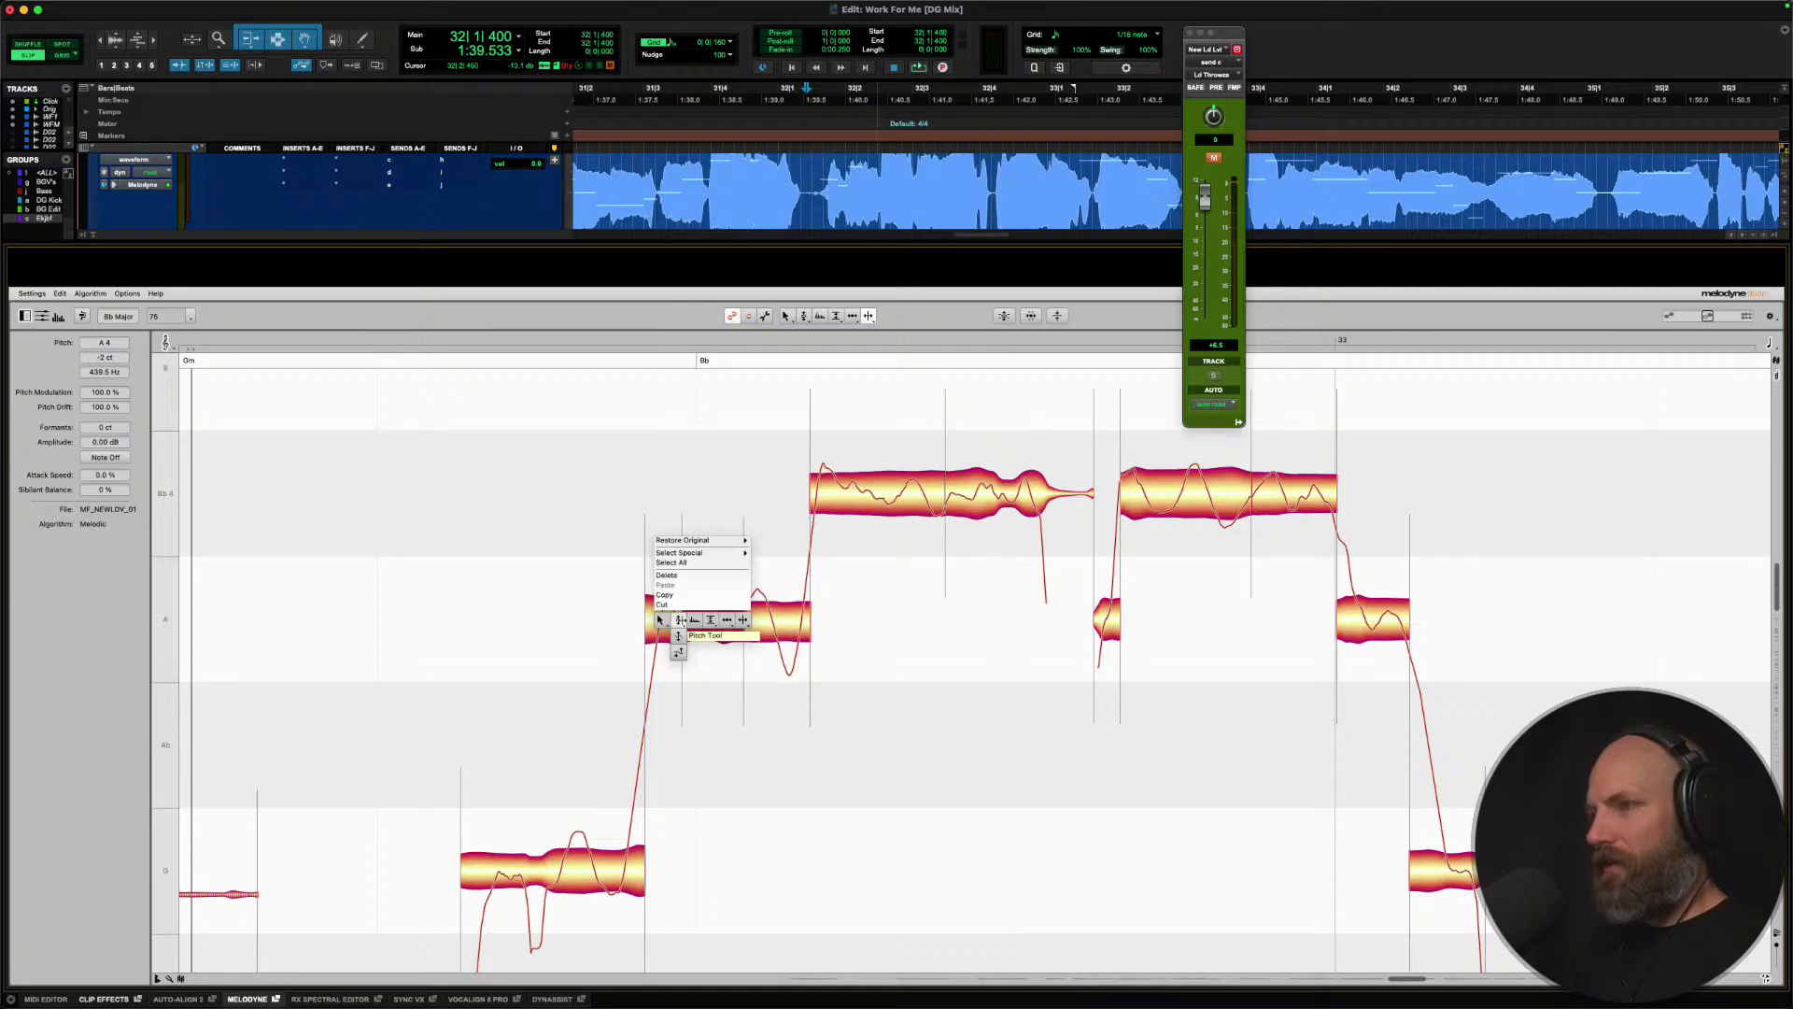
click(698, 620)
click(771, 619)
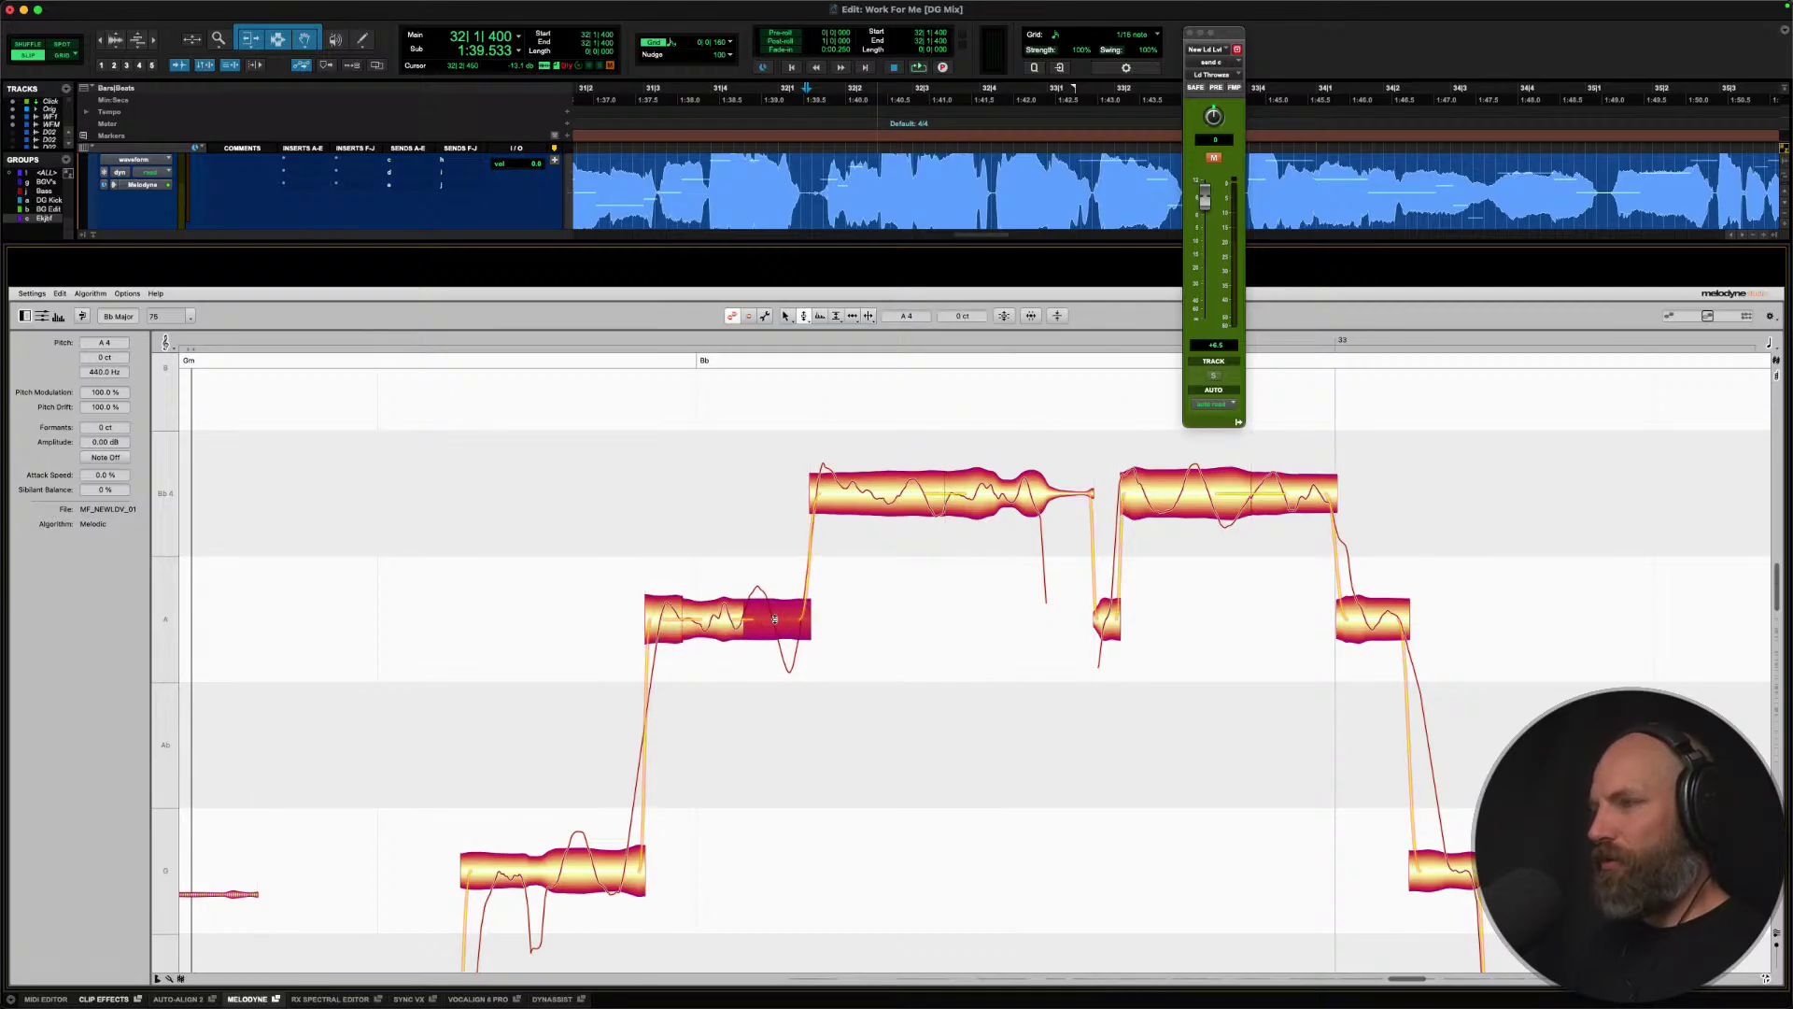
click(738, 611)
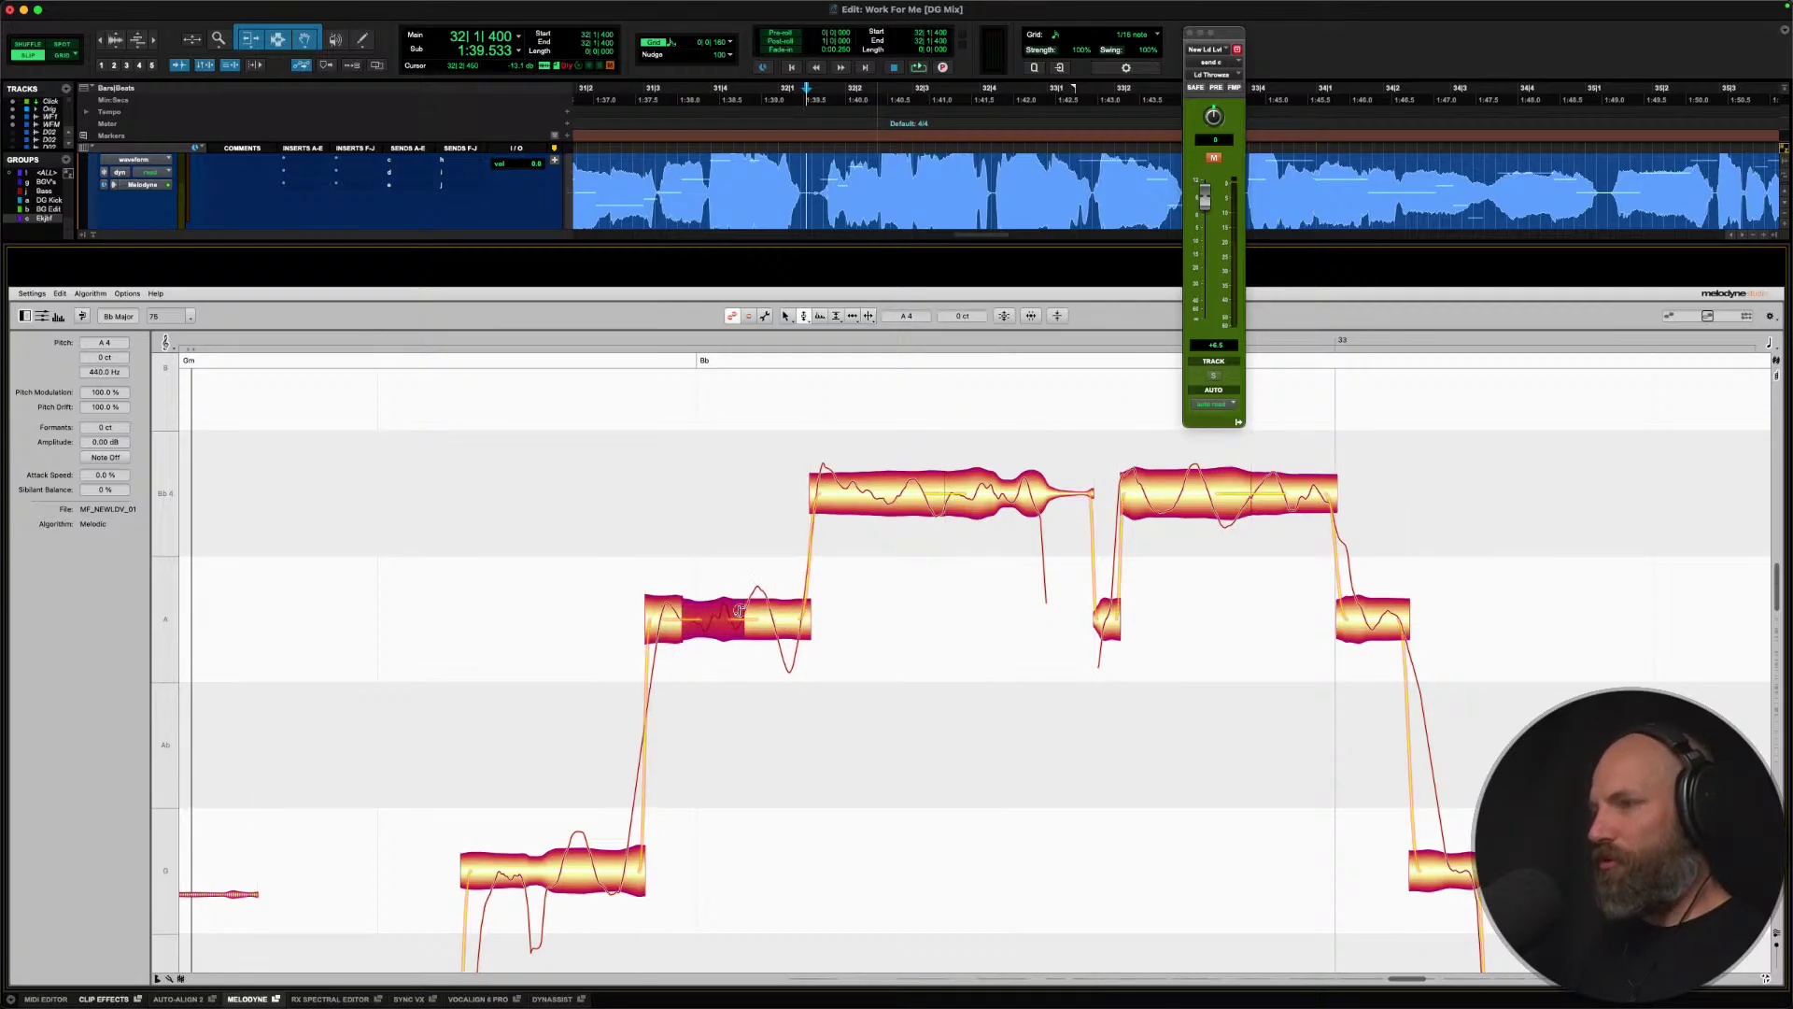
Split the start off the first Bb4 note and snap the new slice to exact Bb4 pitch.
right_click(874, 496)
click(928, 520)
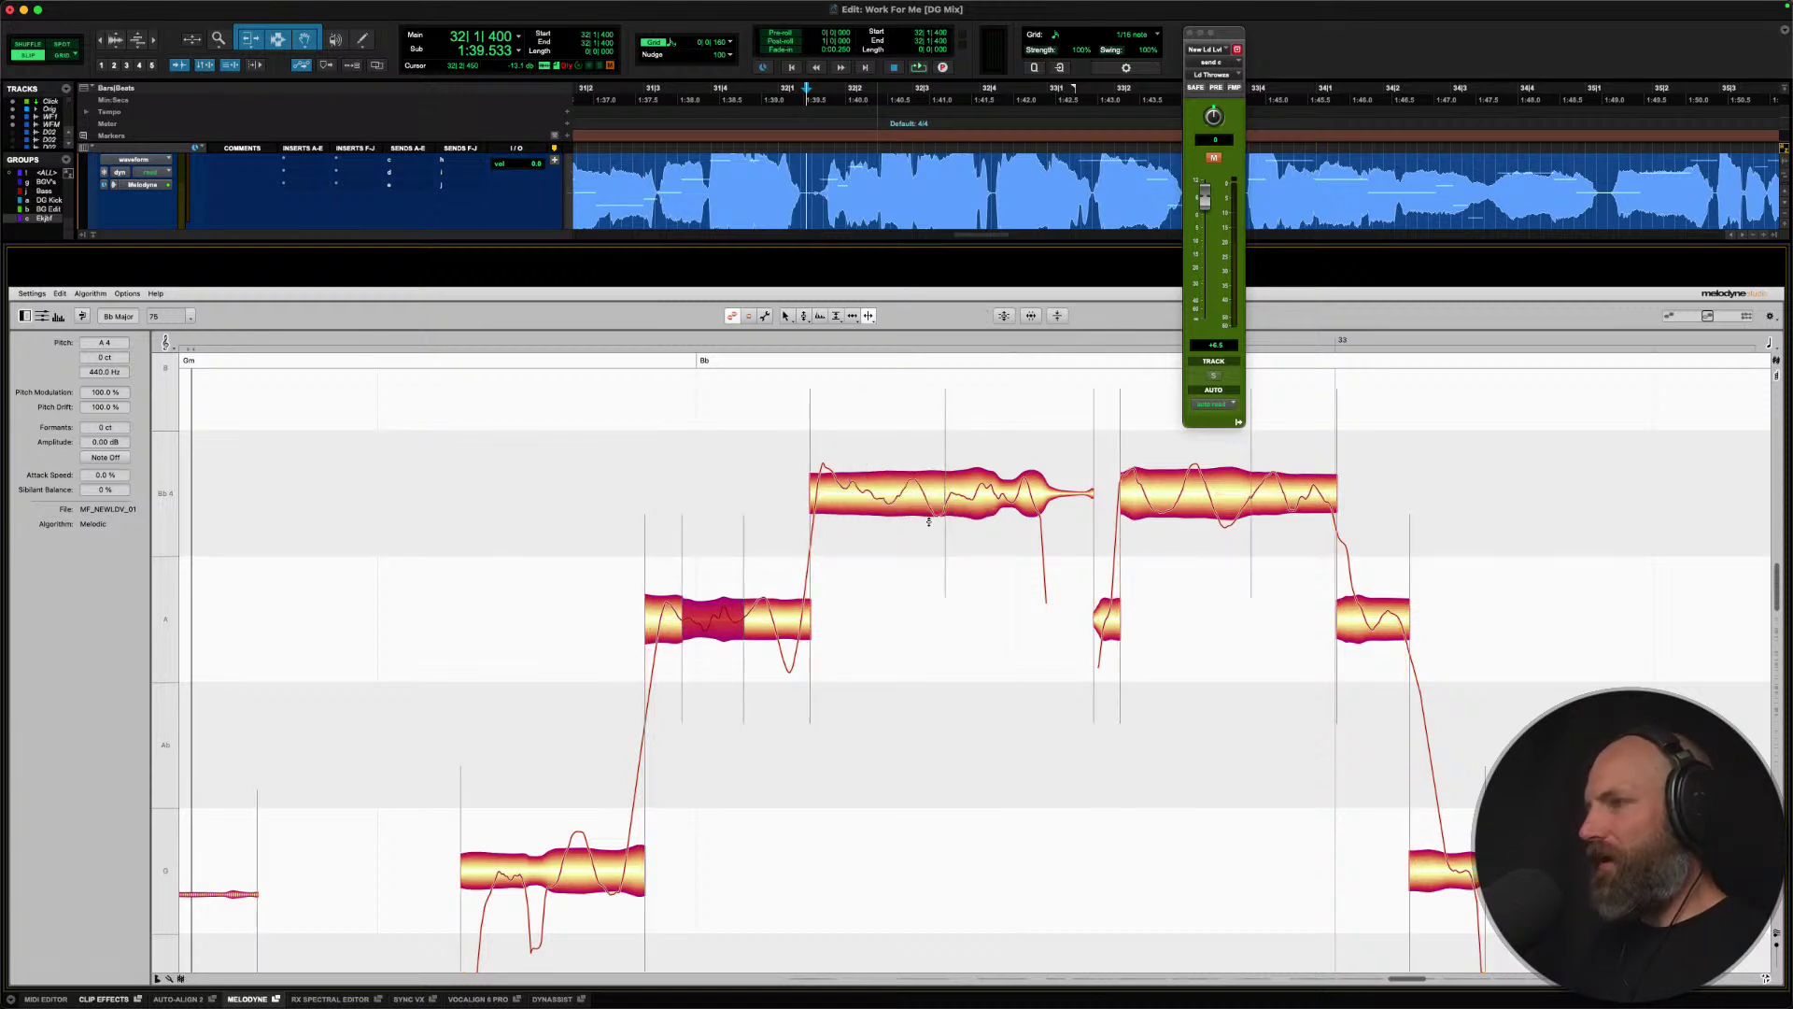
double_click(882, 499)
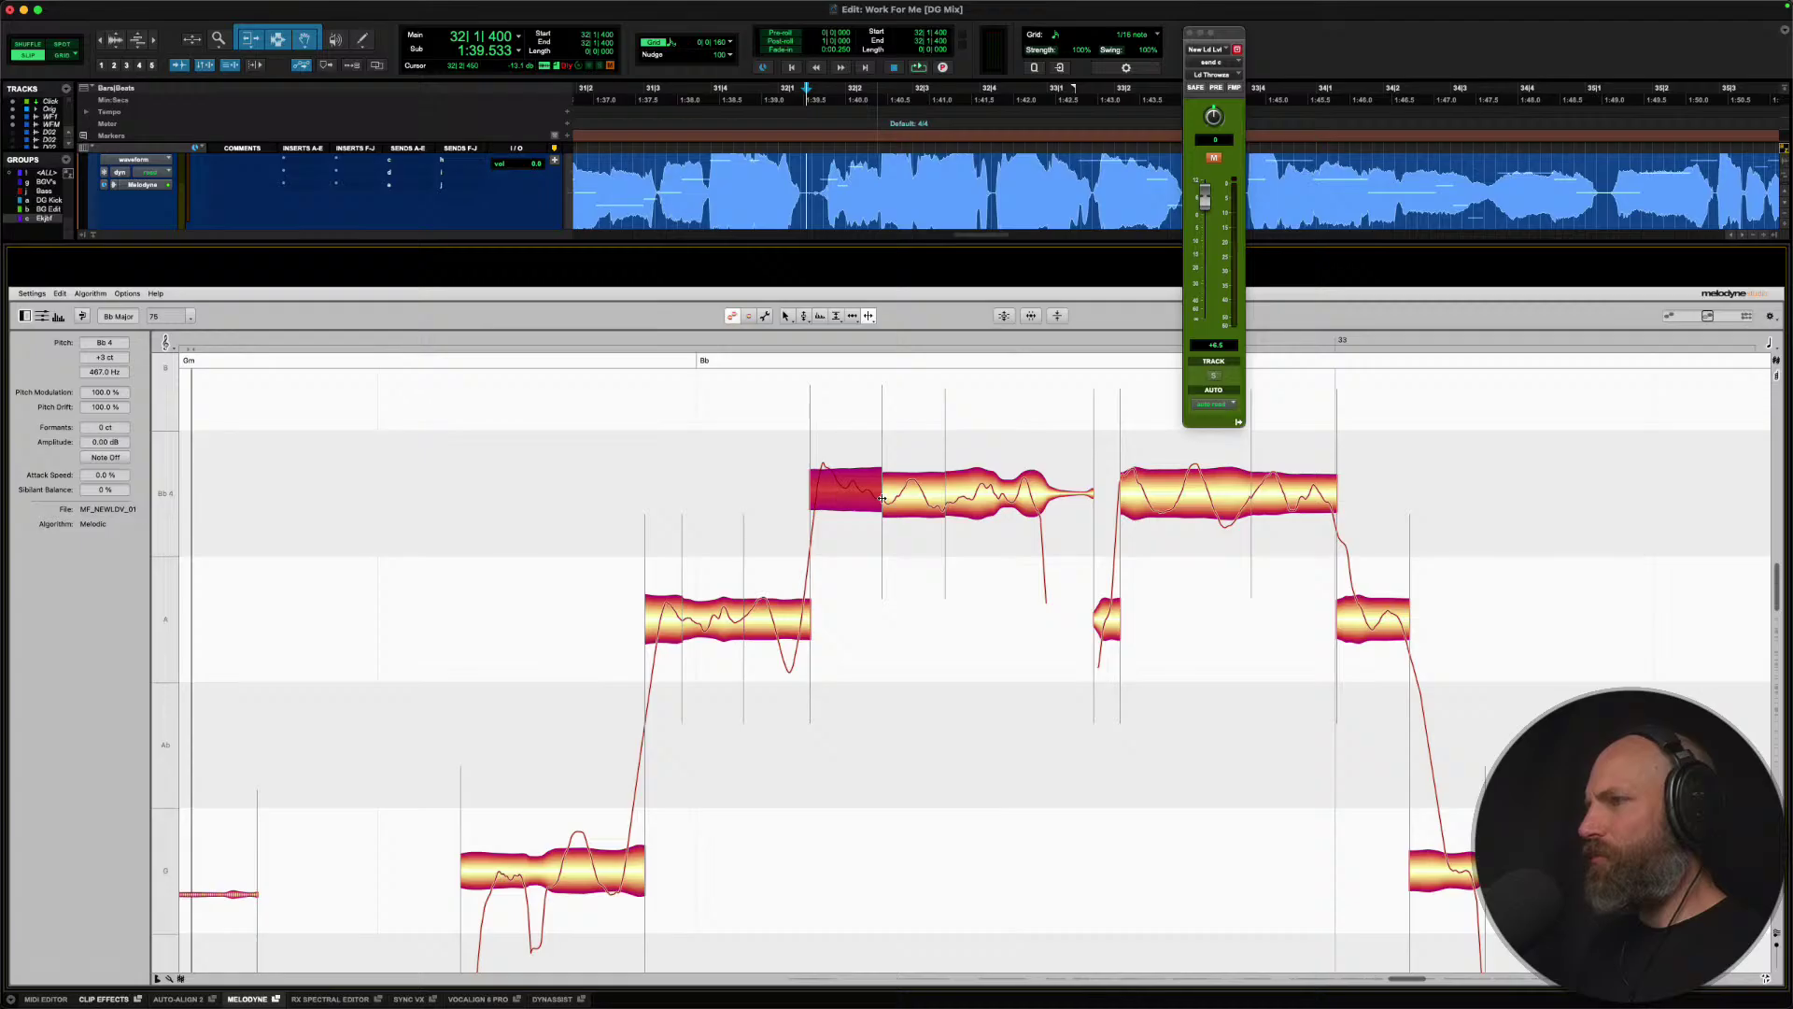
right_click(822, 495)
click(820, 497)
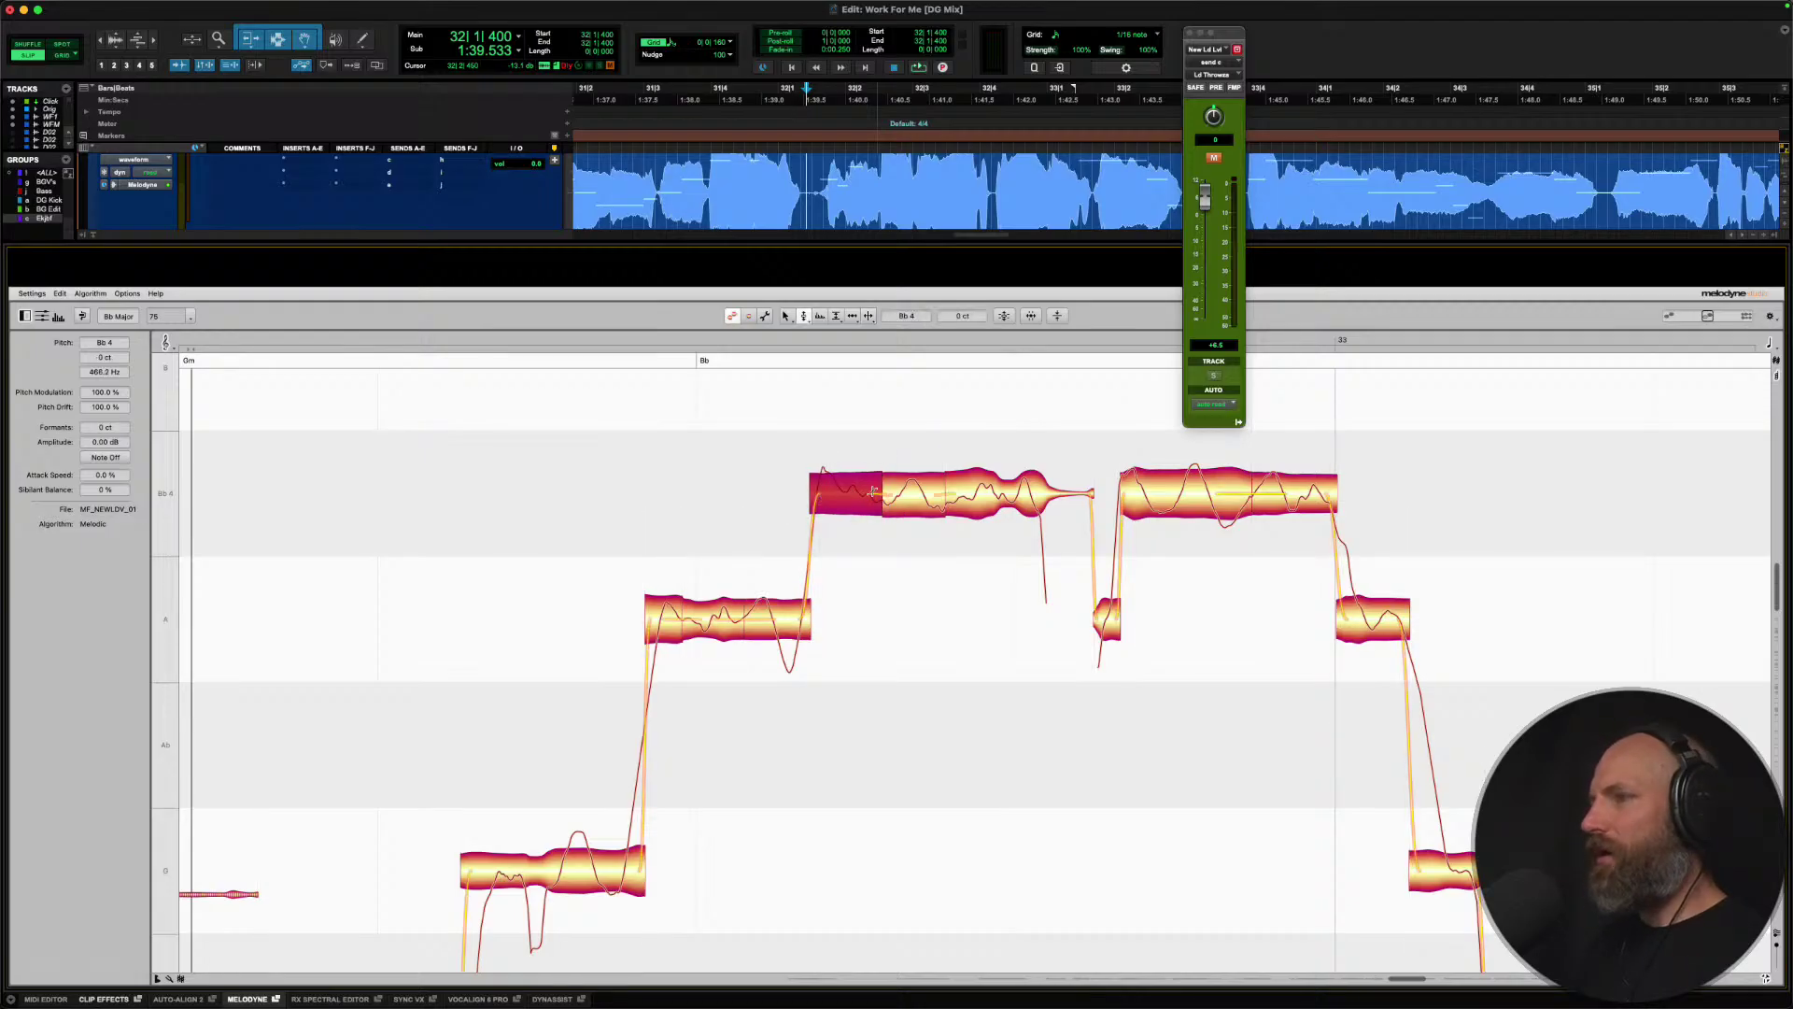
click(909, 492)
click(979, 486)
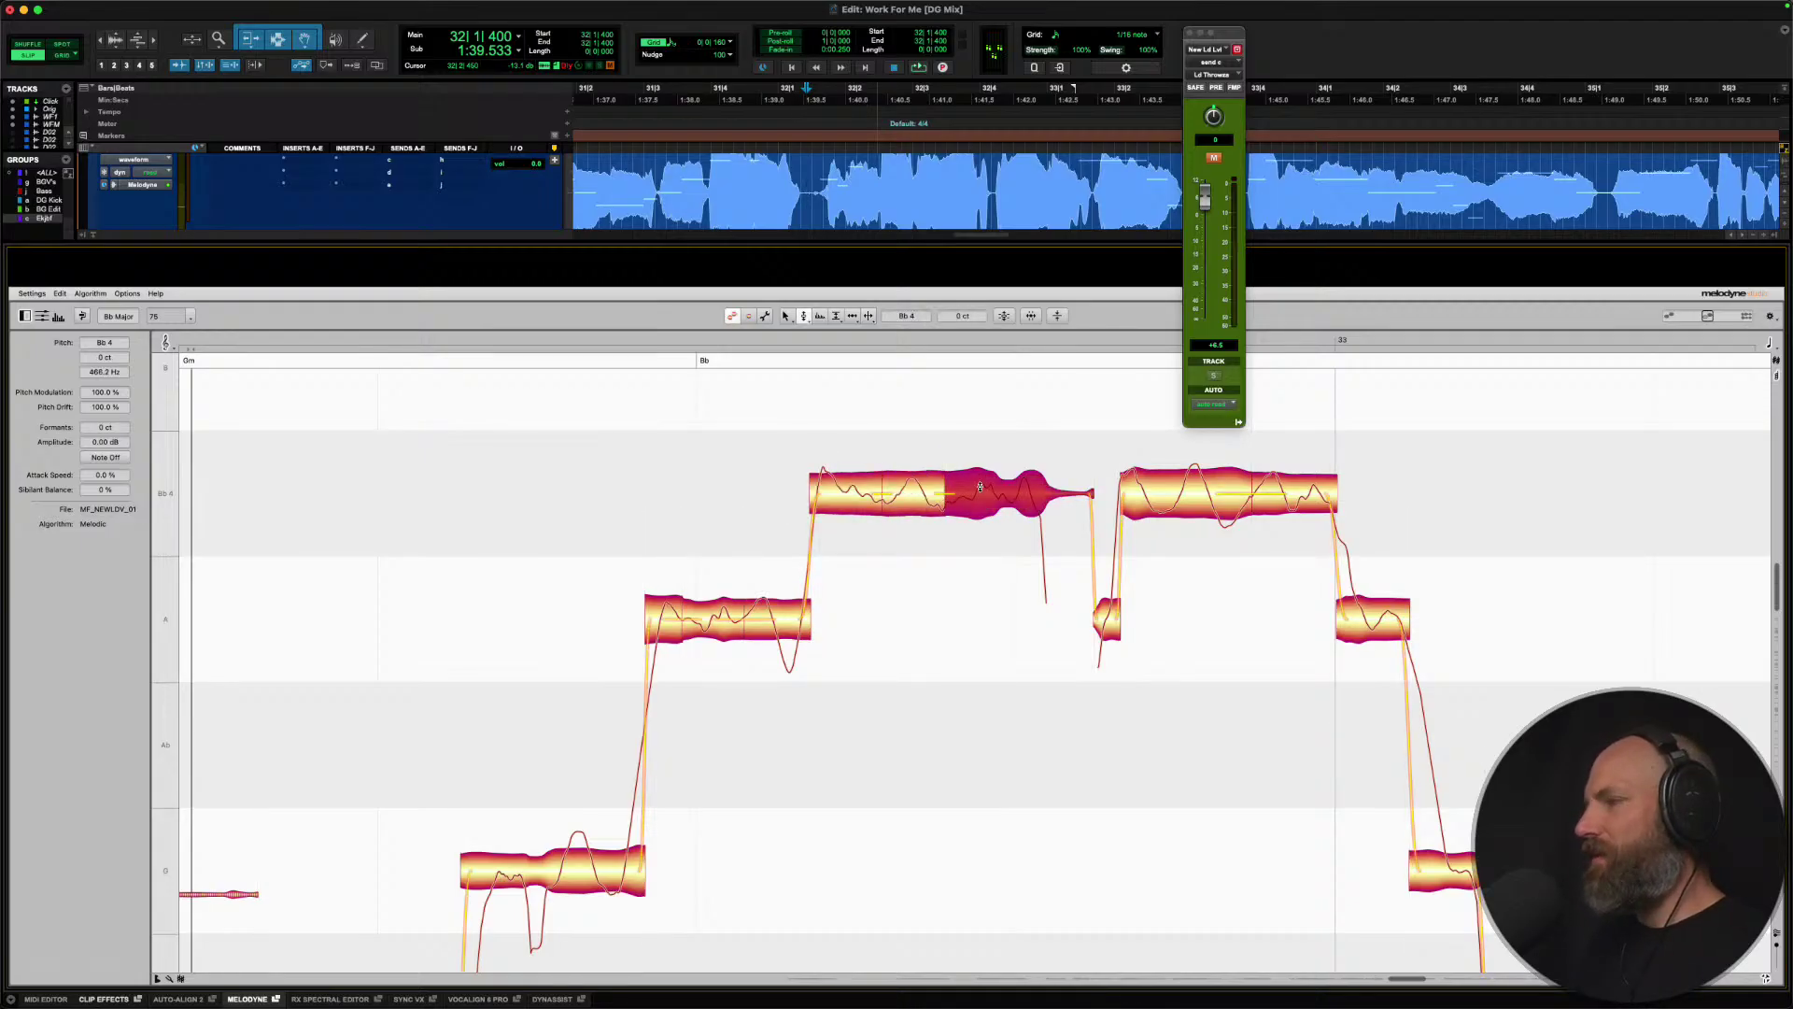
Reduce the first Bb4 slice's pitch modulation, set the second slice's modulation to 63%, and audition the phrase.
right_click(838, 493)
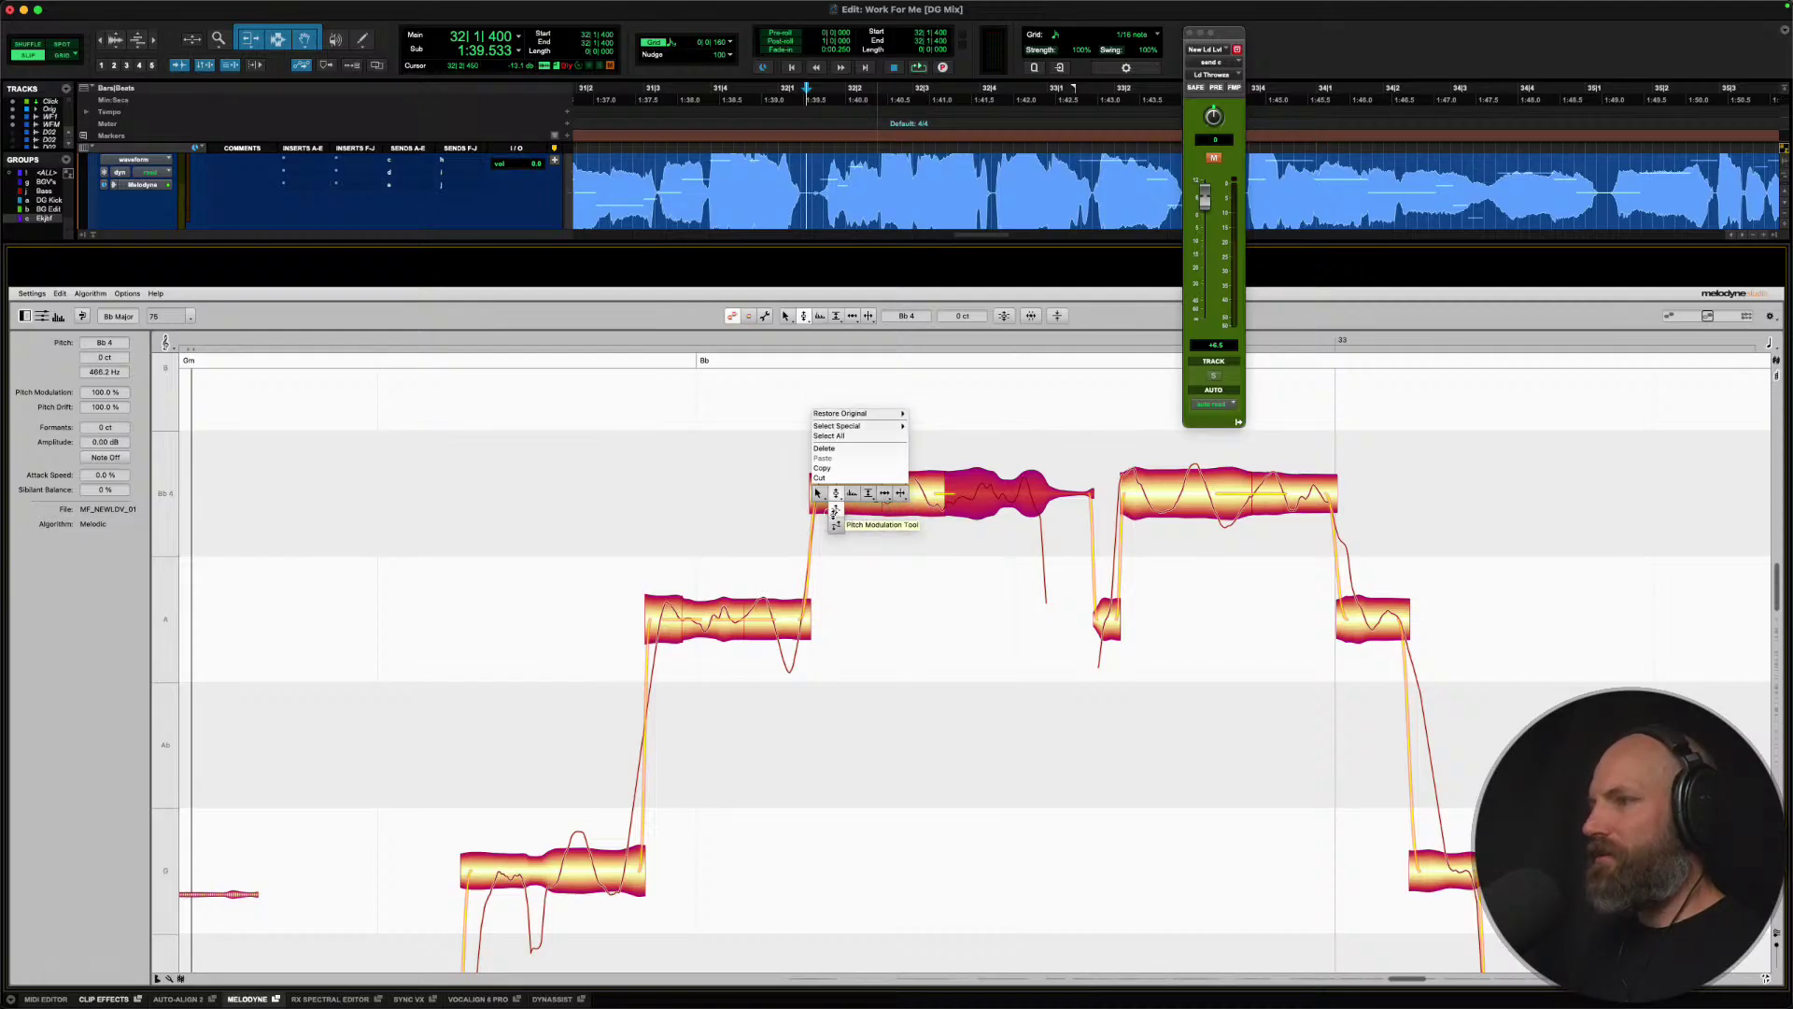
click(836, 508)
drag(839, 495, 839, 506)
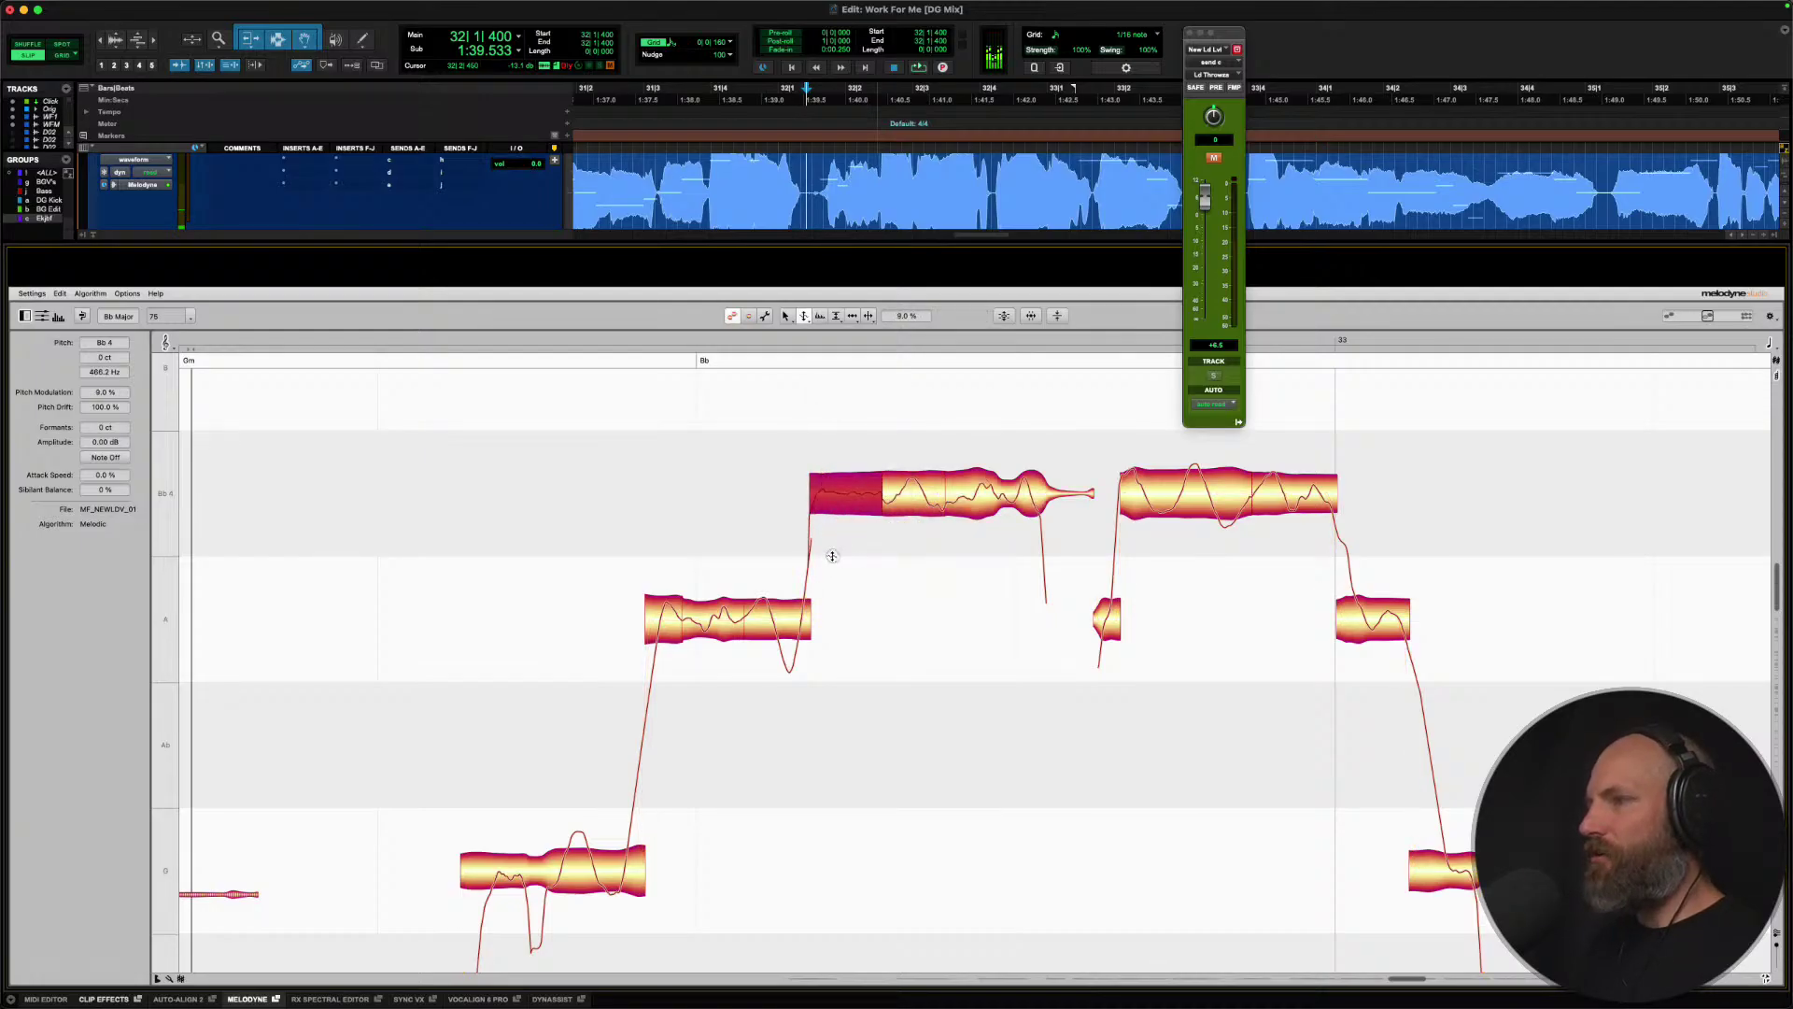
click(915, 502)
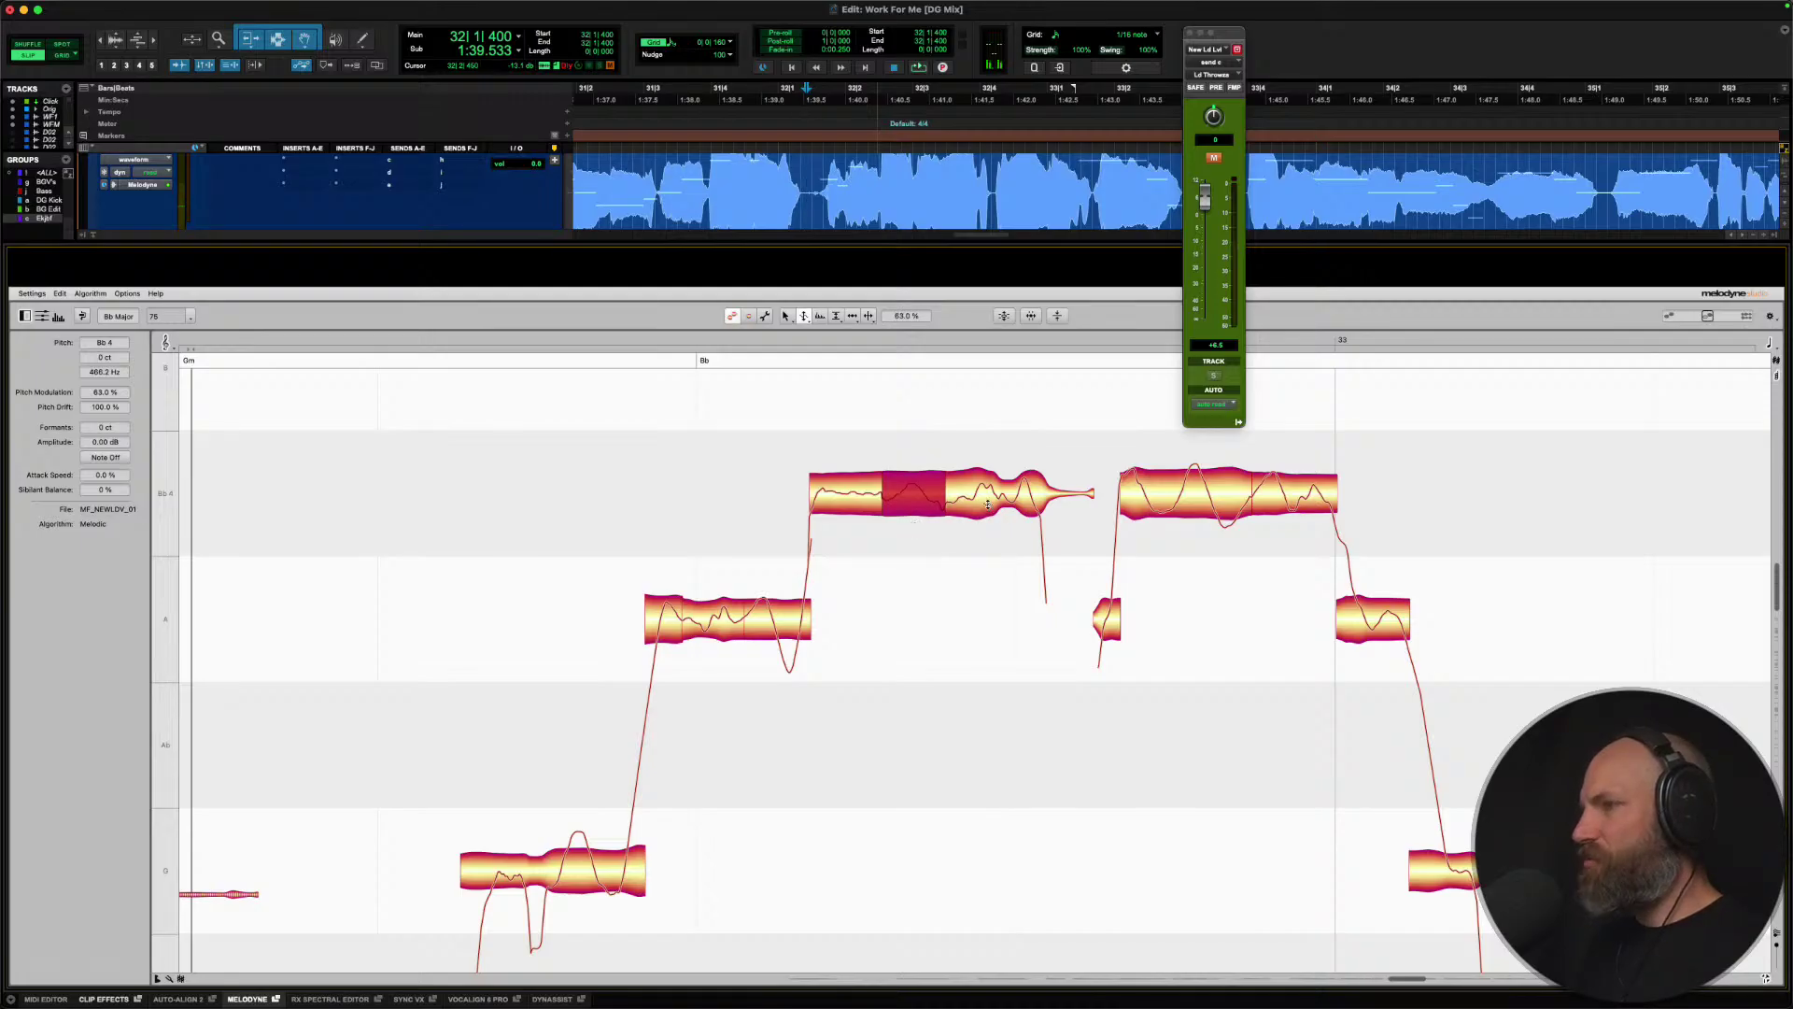
key(space)
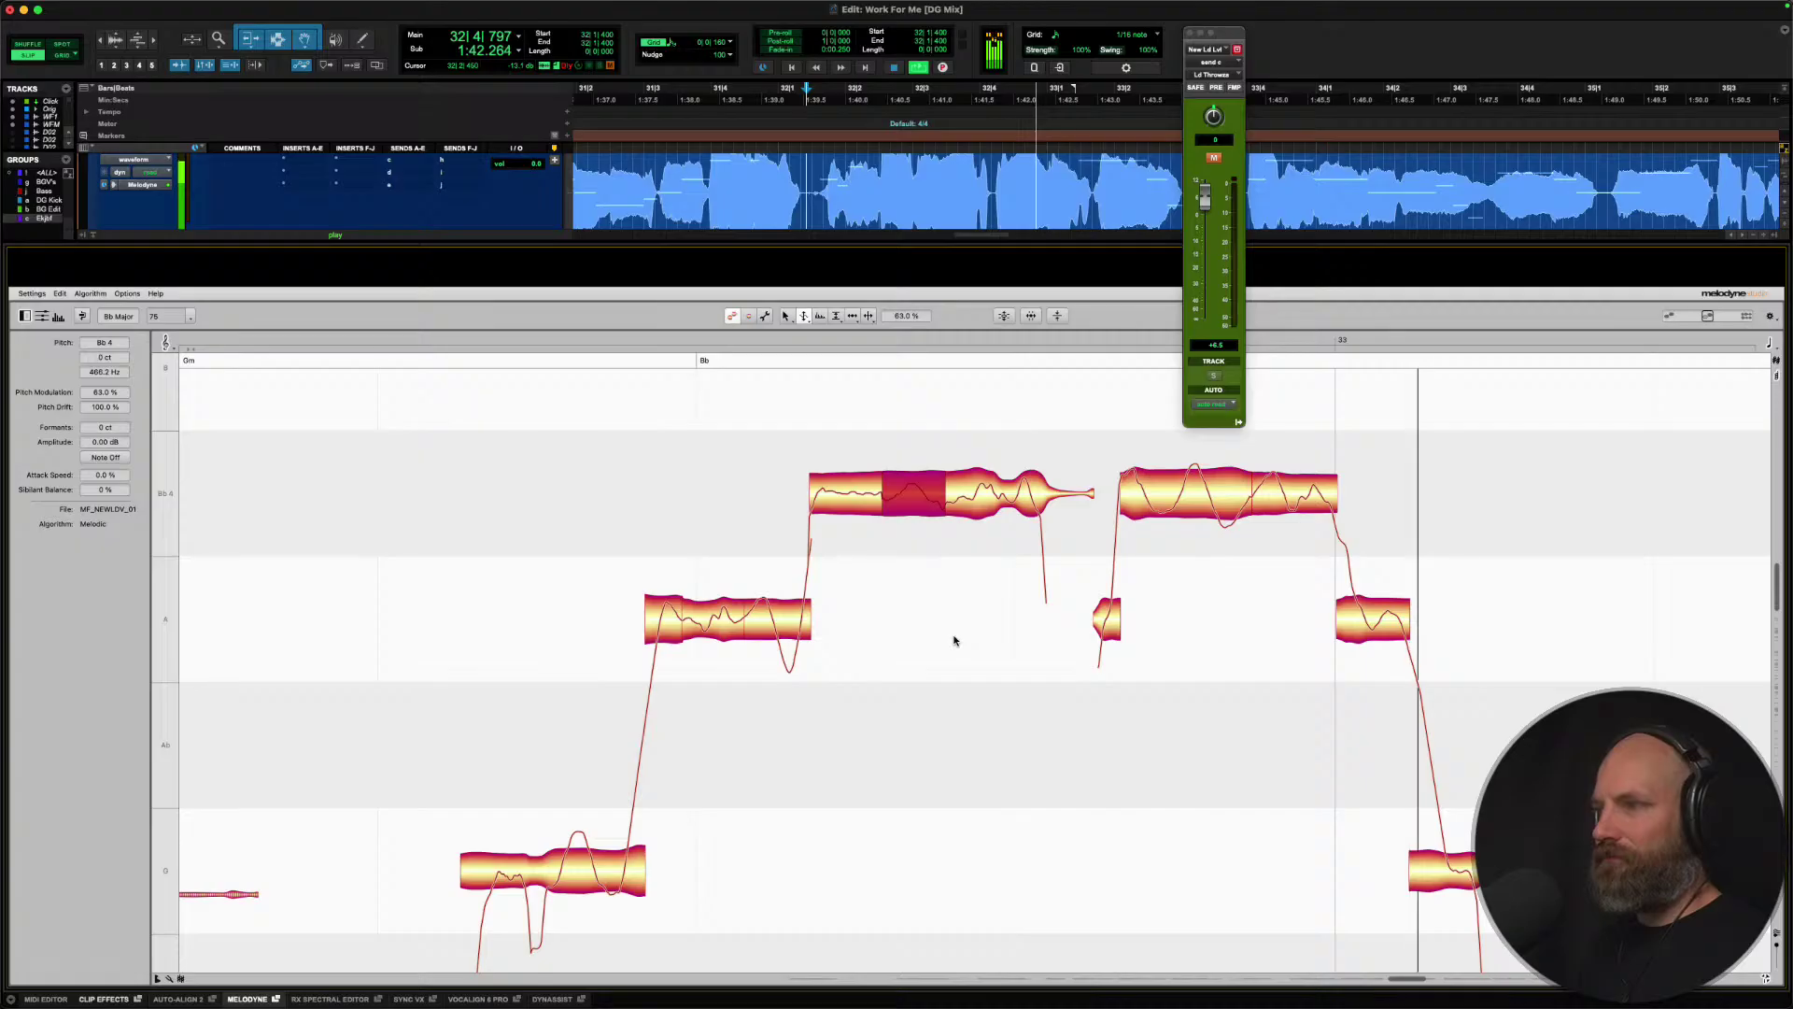
key(space)
key(space)
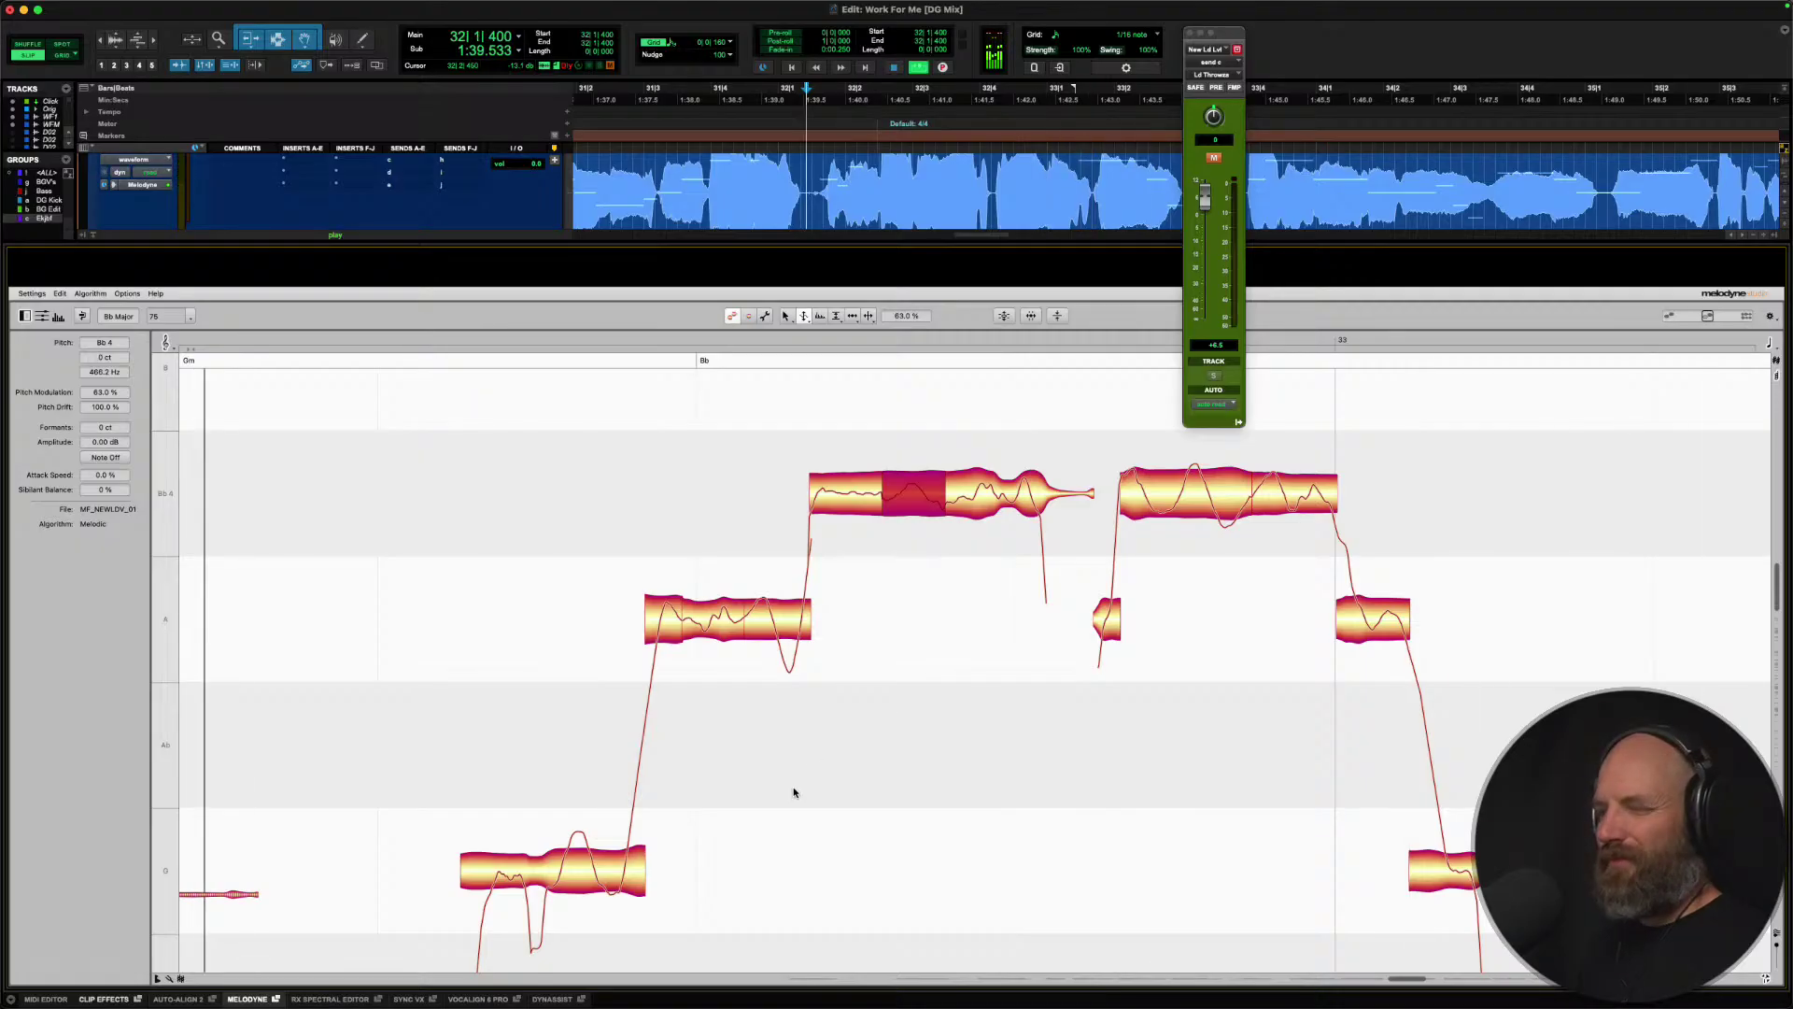
scroll(551, 850, down, 3)
key(space)
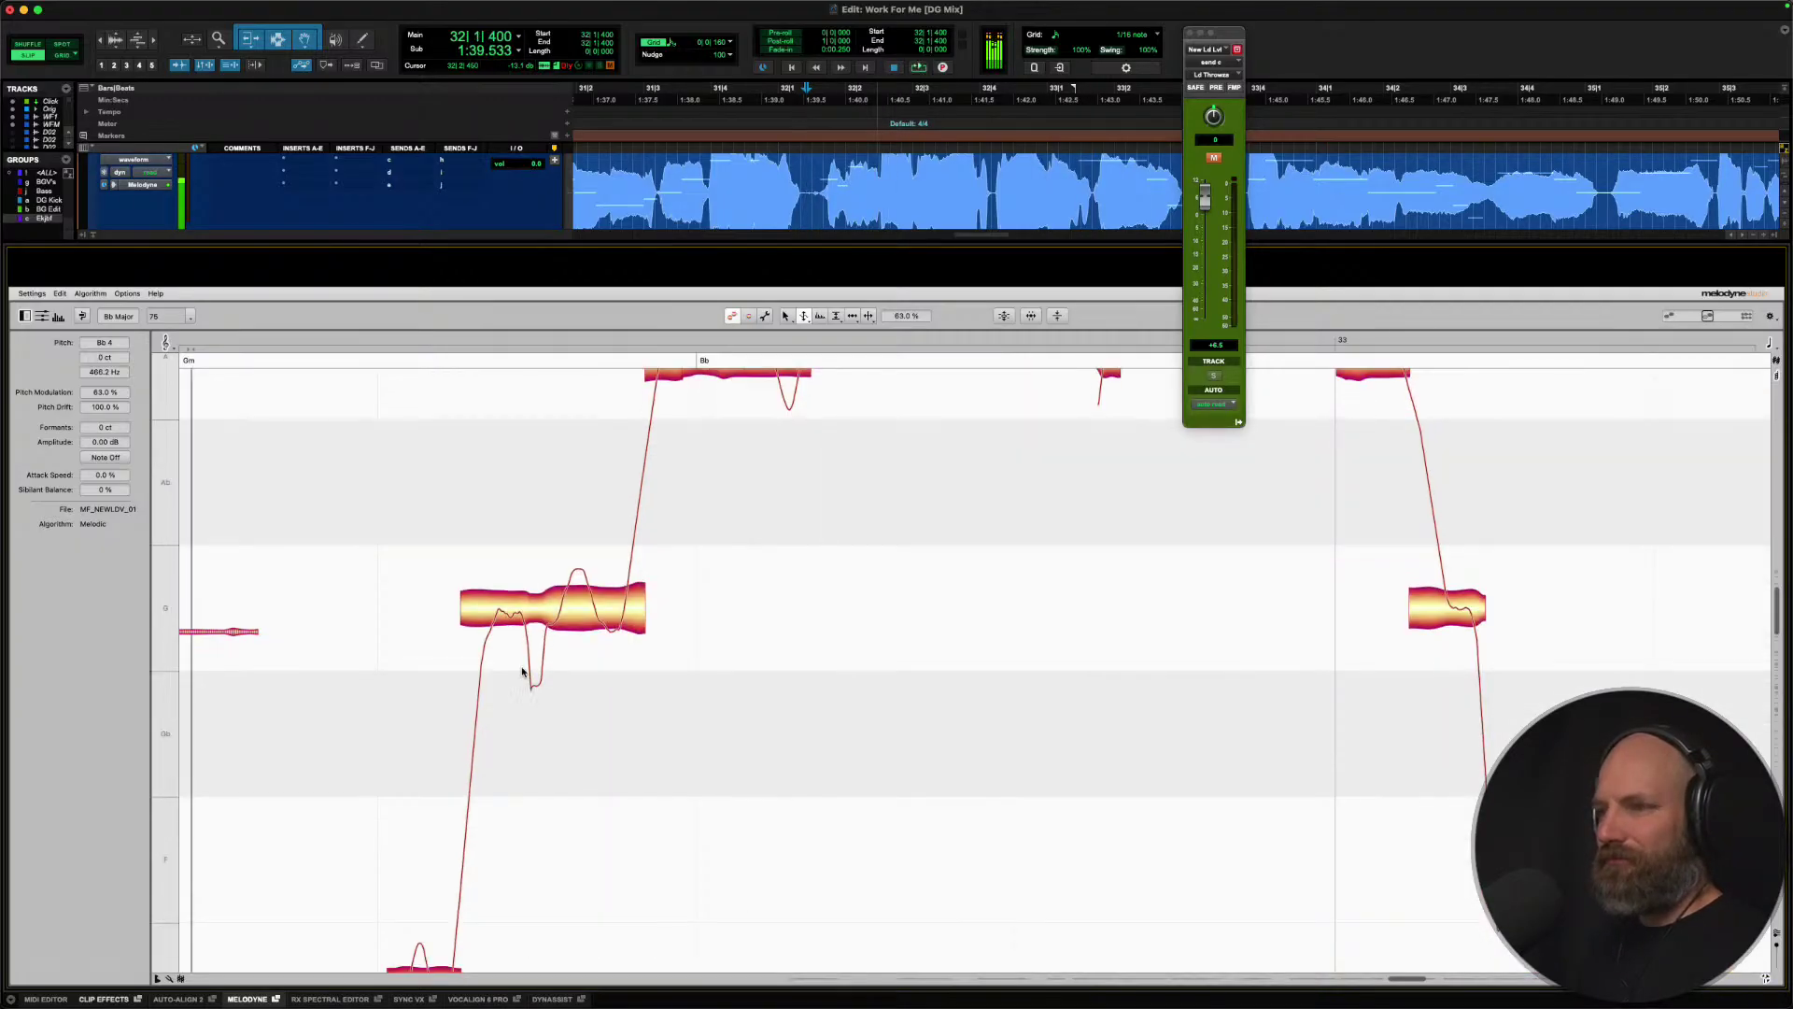
Split the G4 note preceding the A4 slices near its middle and again close to its start.
right_click(528, 608)
click(559, 604)
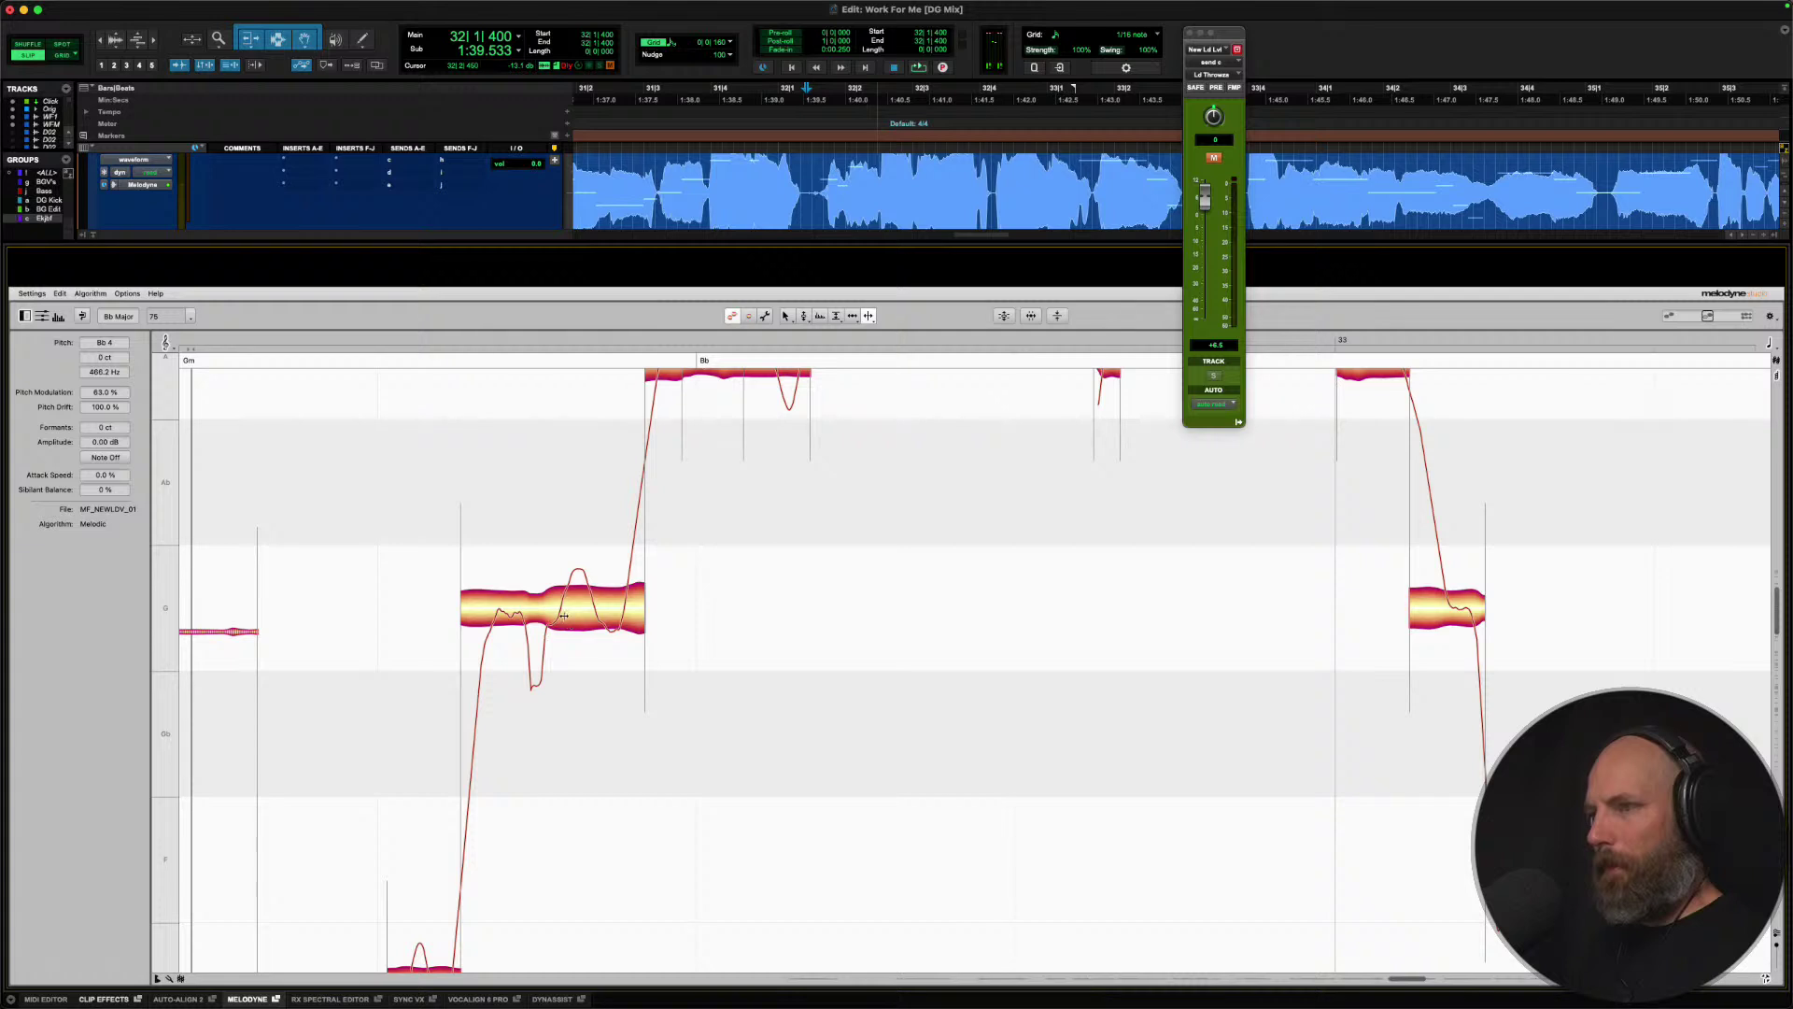
double_click(559, 605)
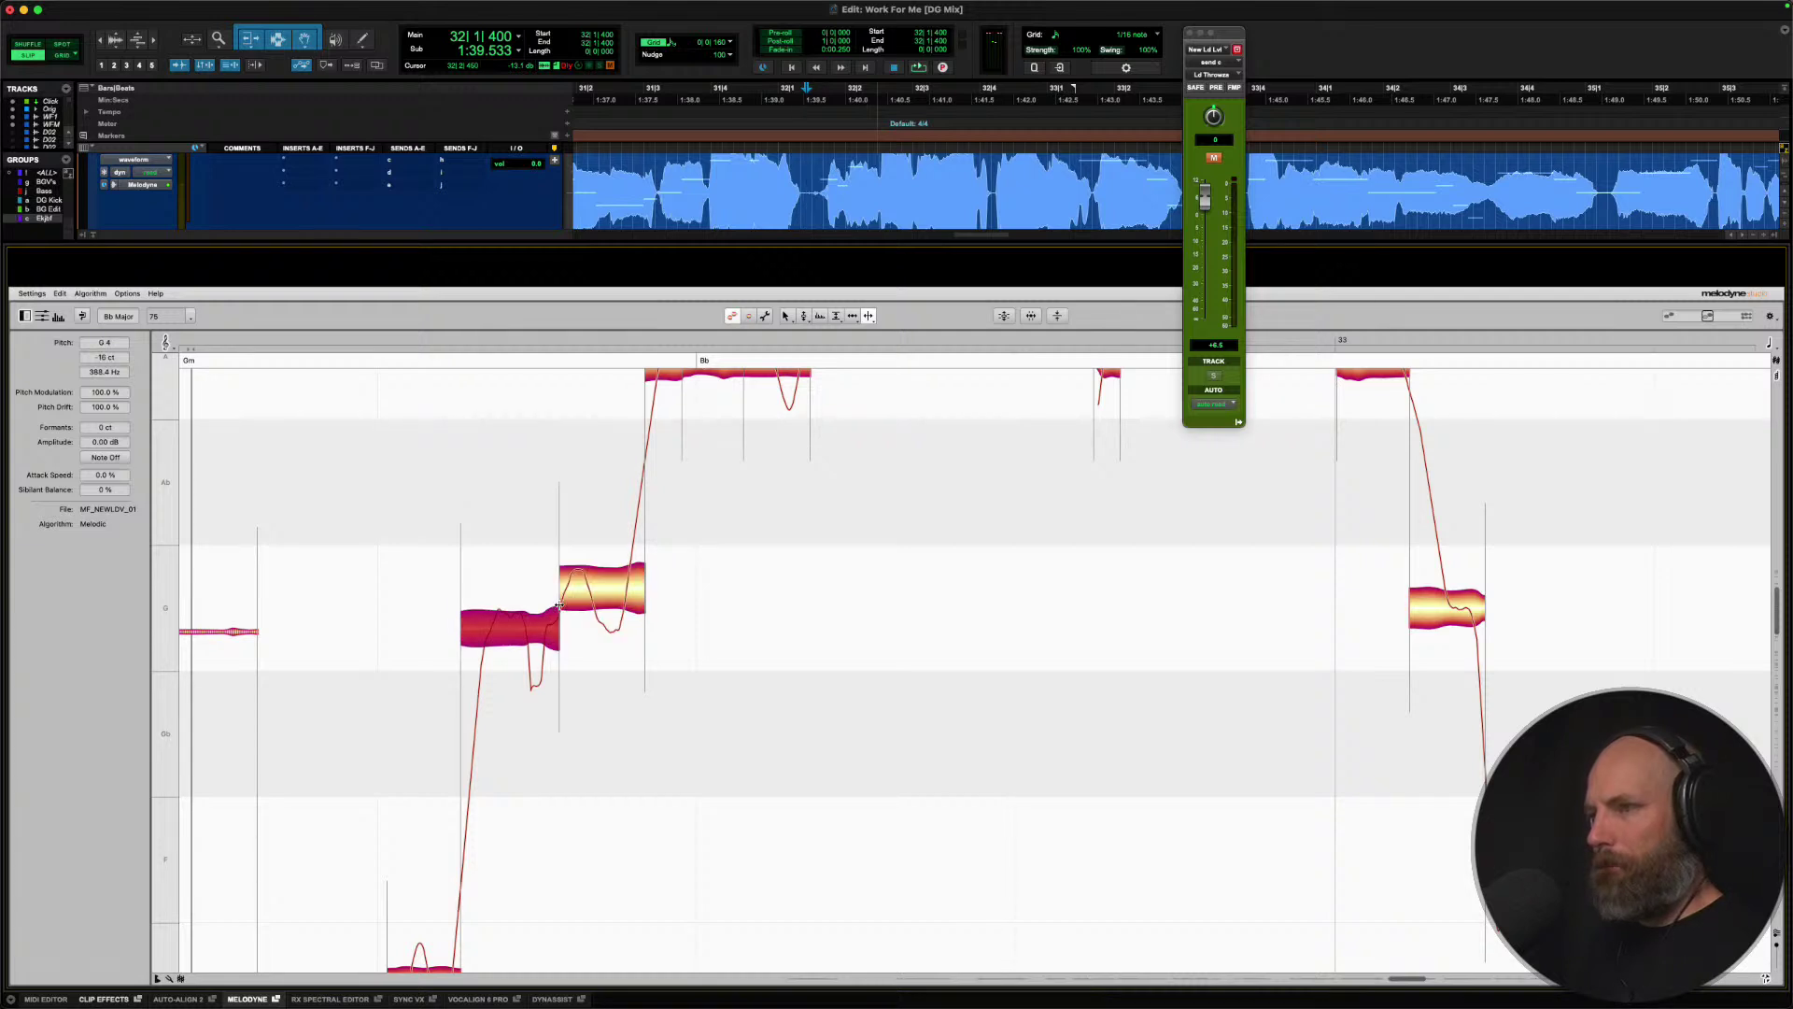
double_click(485, 631)
right_click(485, 631)
click(421, 630)
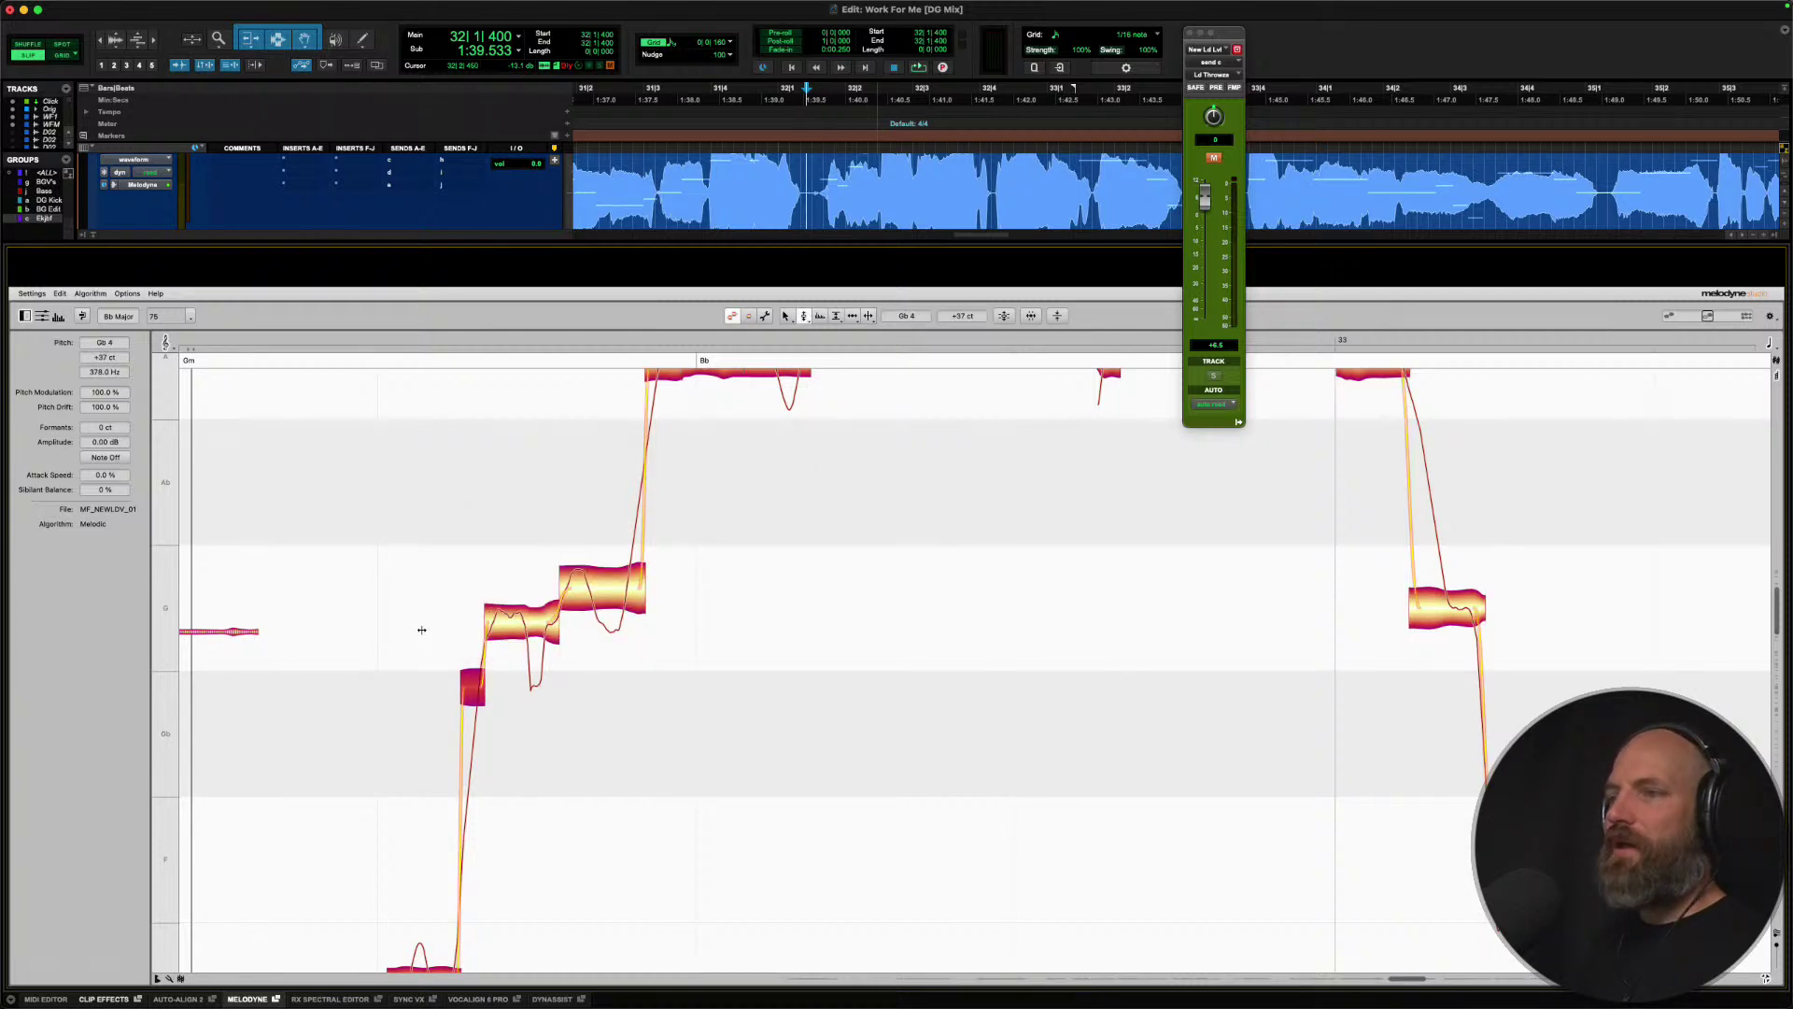
Snap the two longer slices of the split G4 note to exact G4 pitch.
double_click(506, 628)
double_click(603, 587)
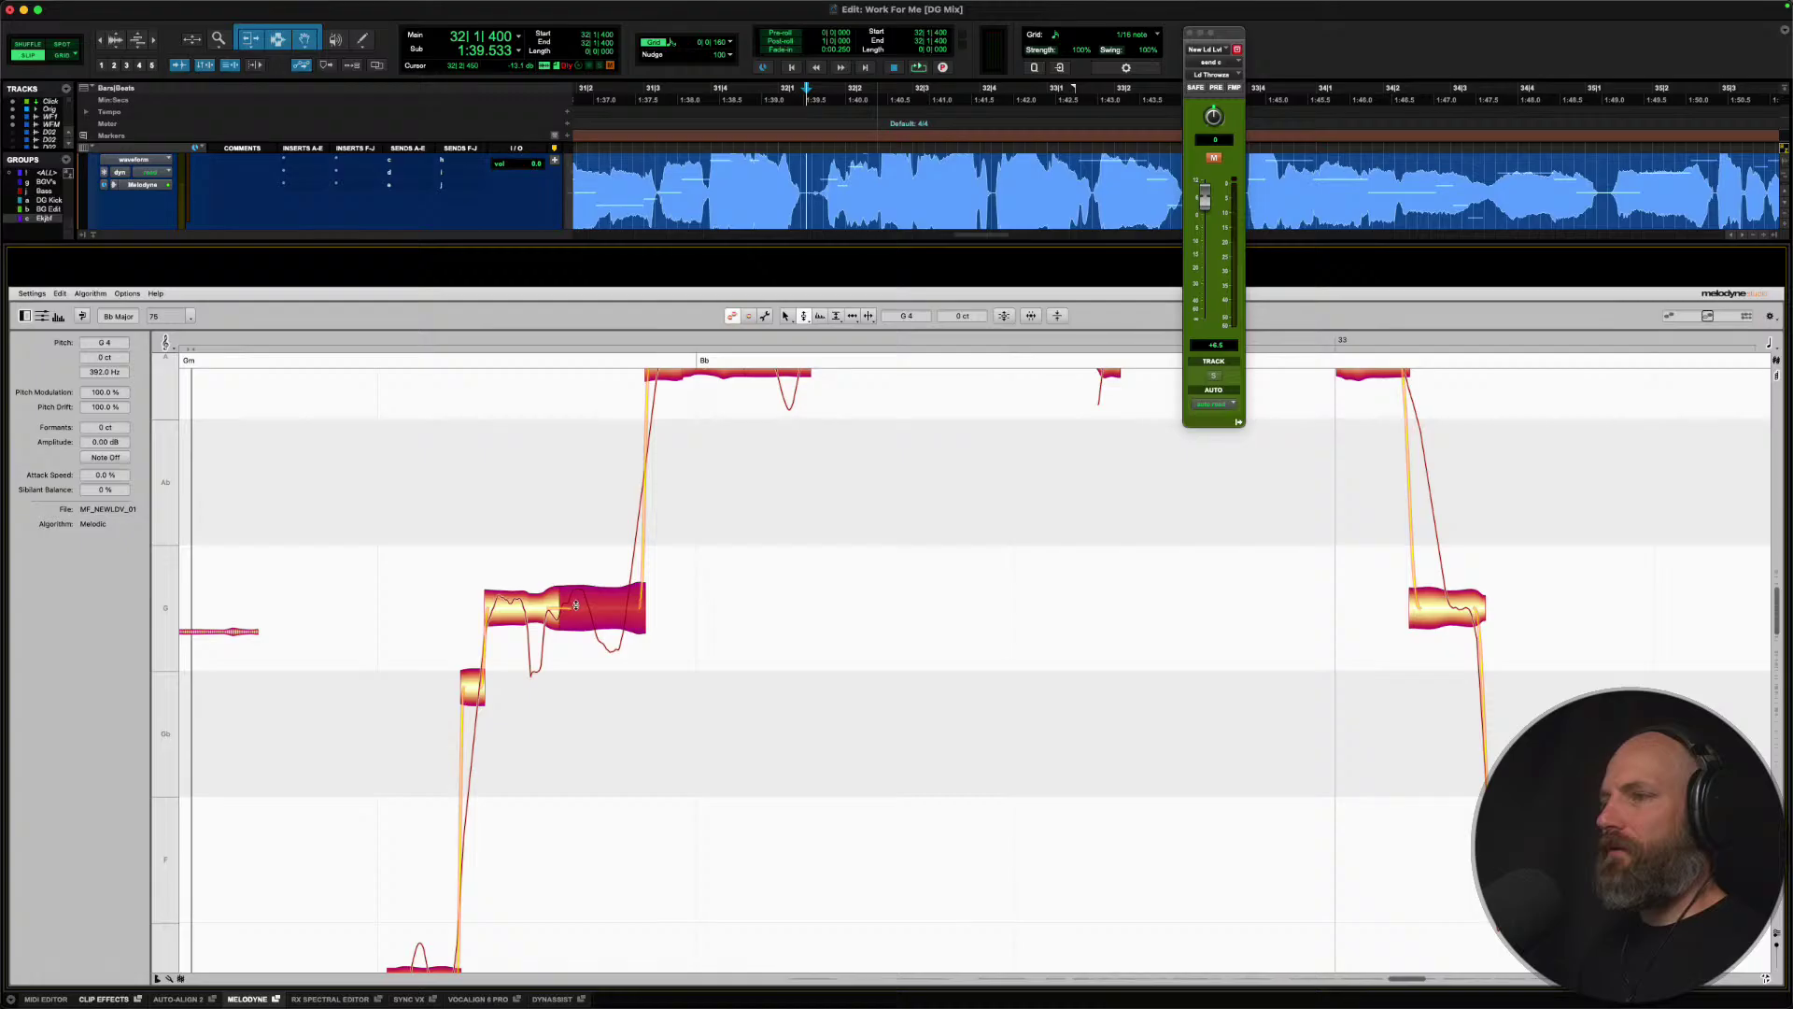
click(555, 610)
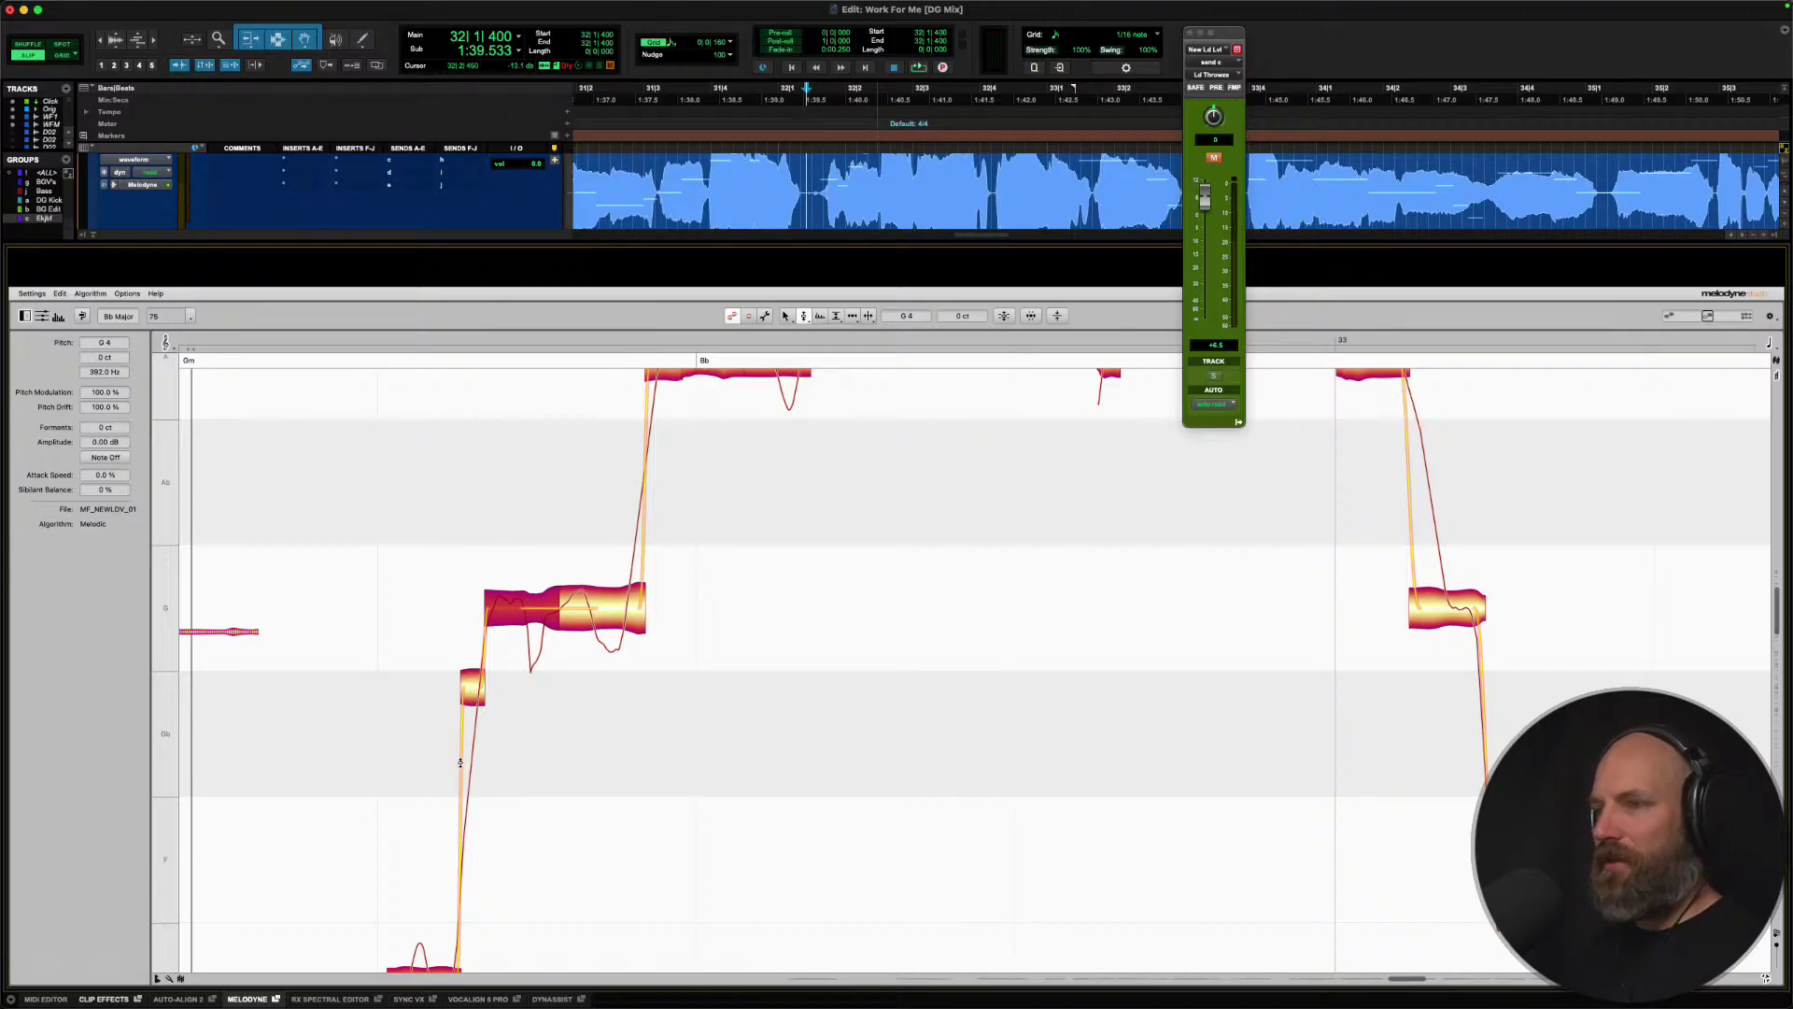
Raise the short slice at the start of the G4 note to G4 at -21 cents and audition the phrase.
drag(471, 698, 469, 645)
key(space)
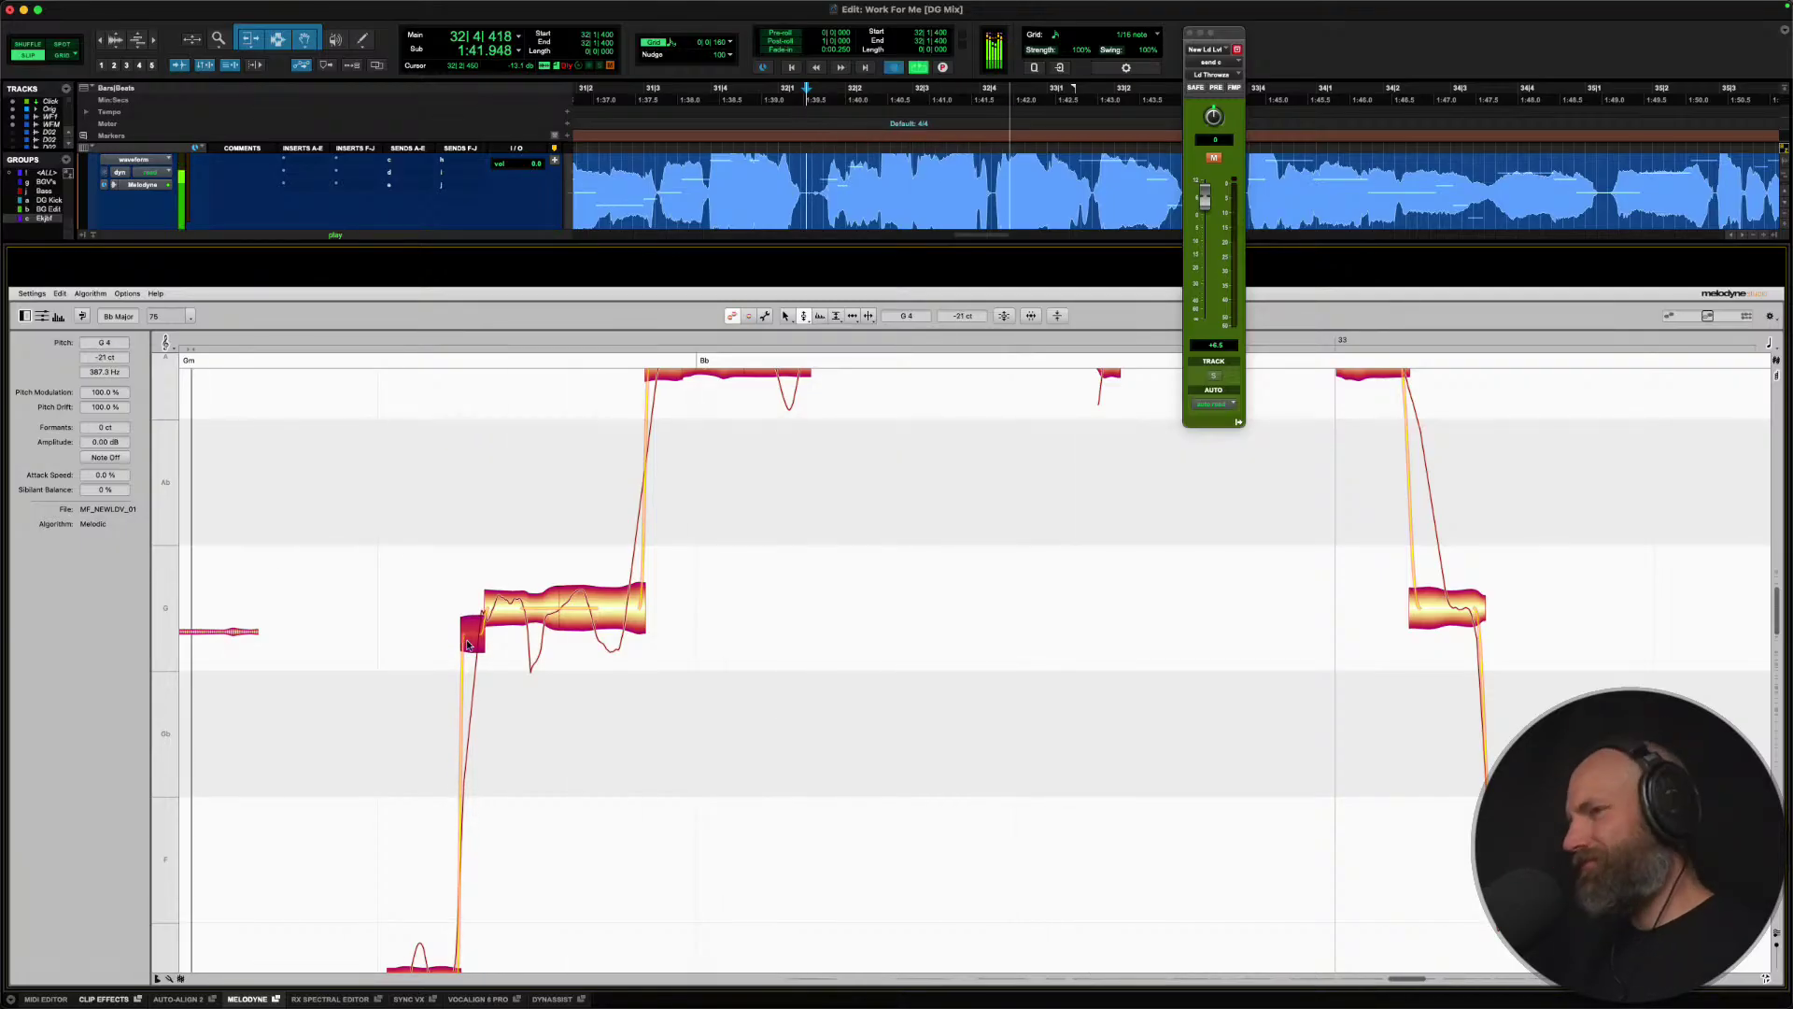
key(space)
scroll(469, 645, up, 5)
key(space)
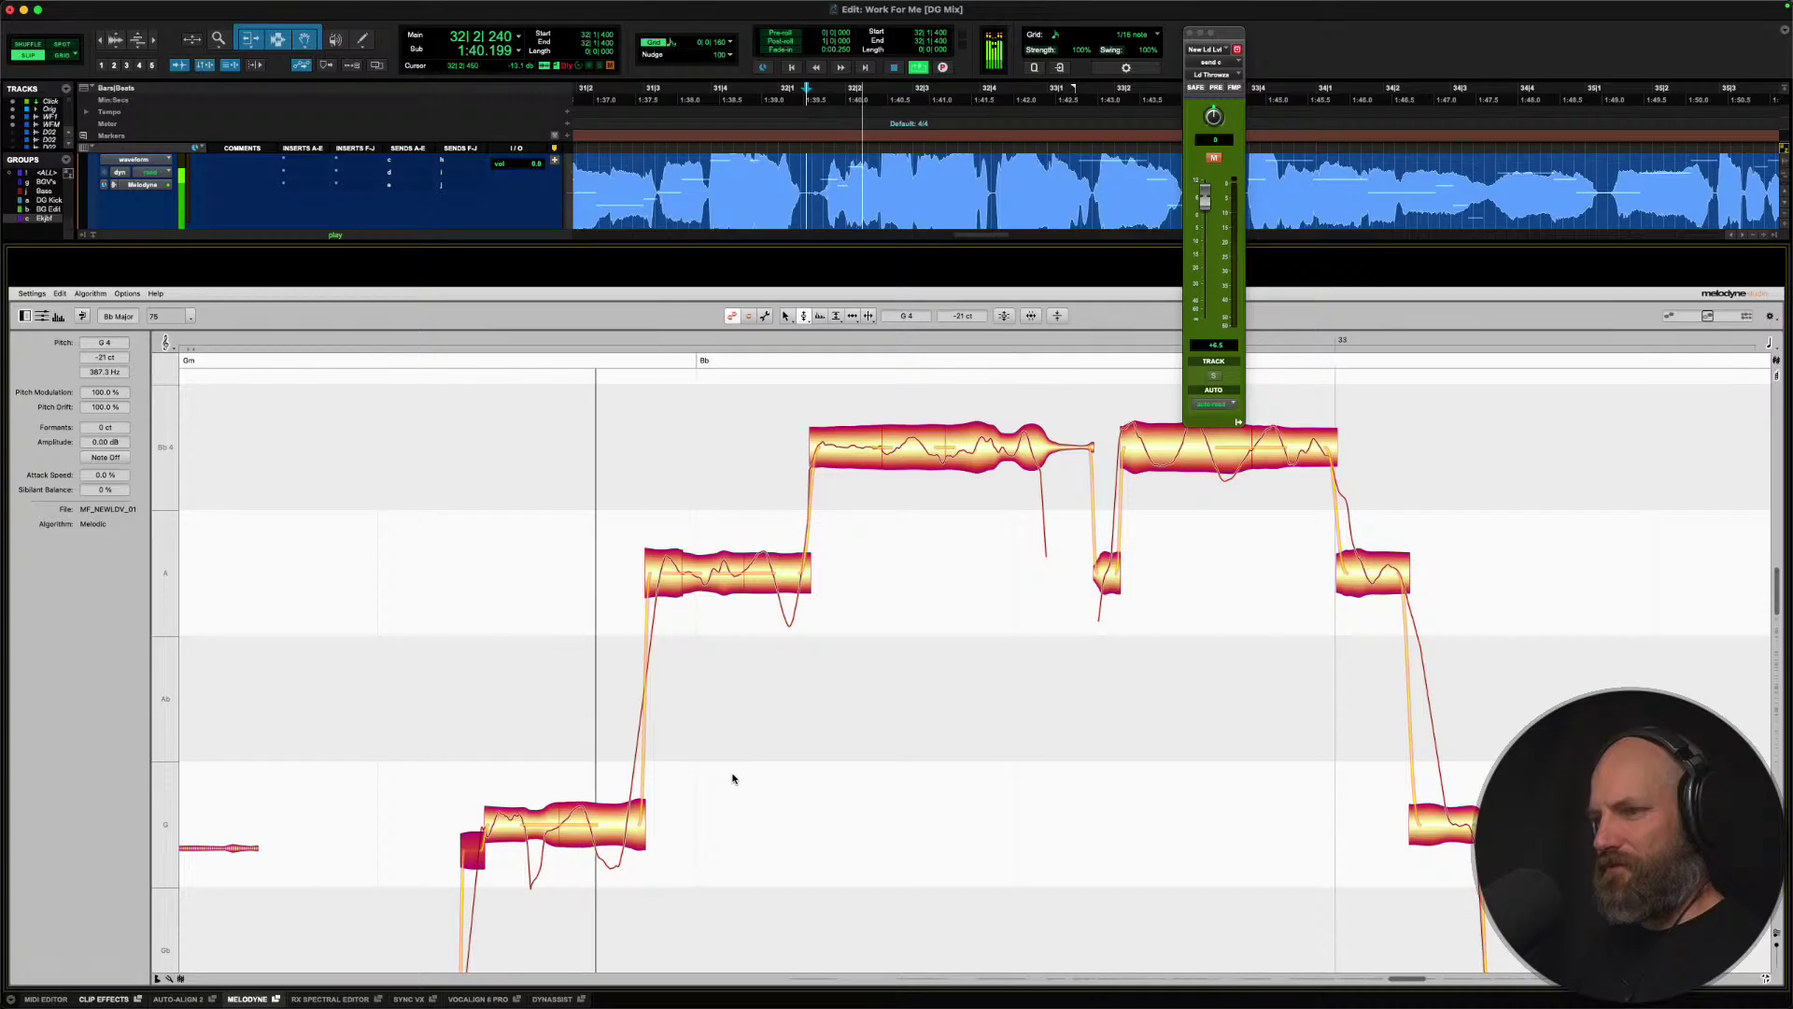
key(space)
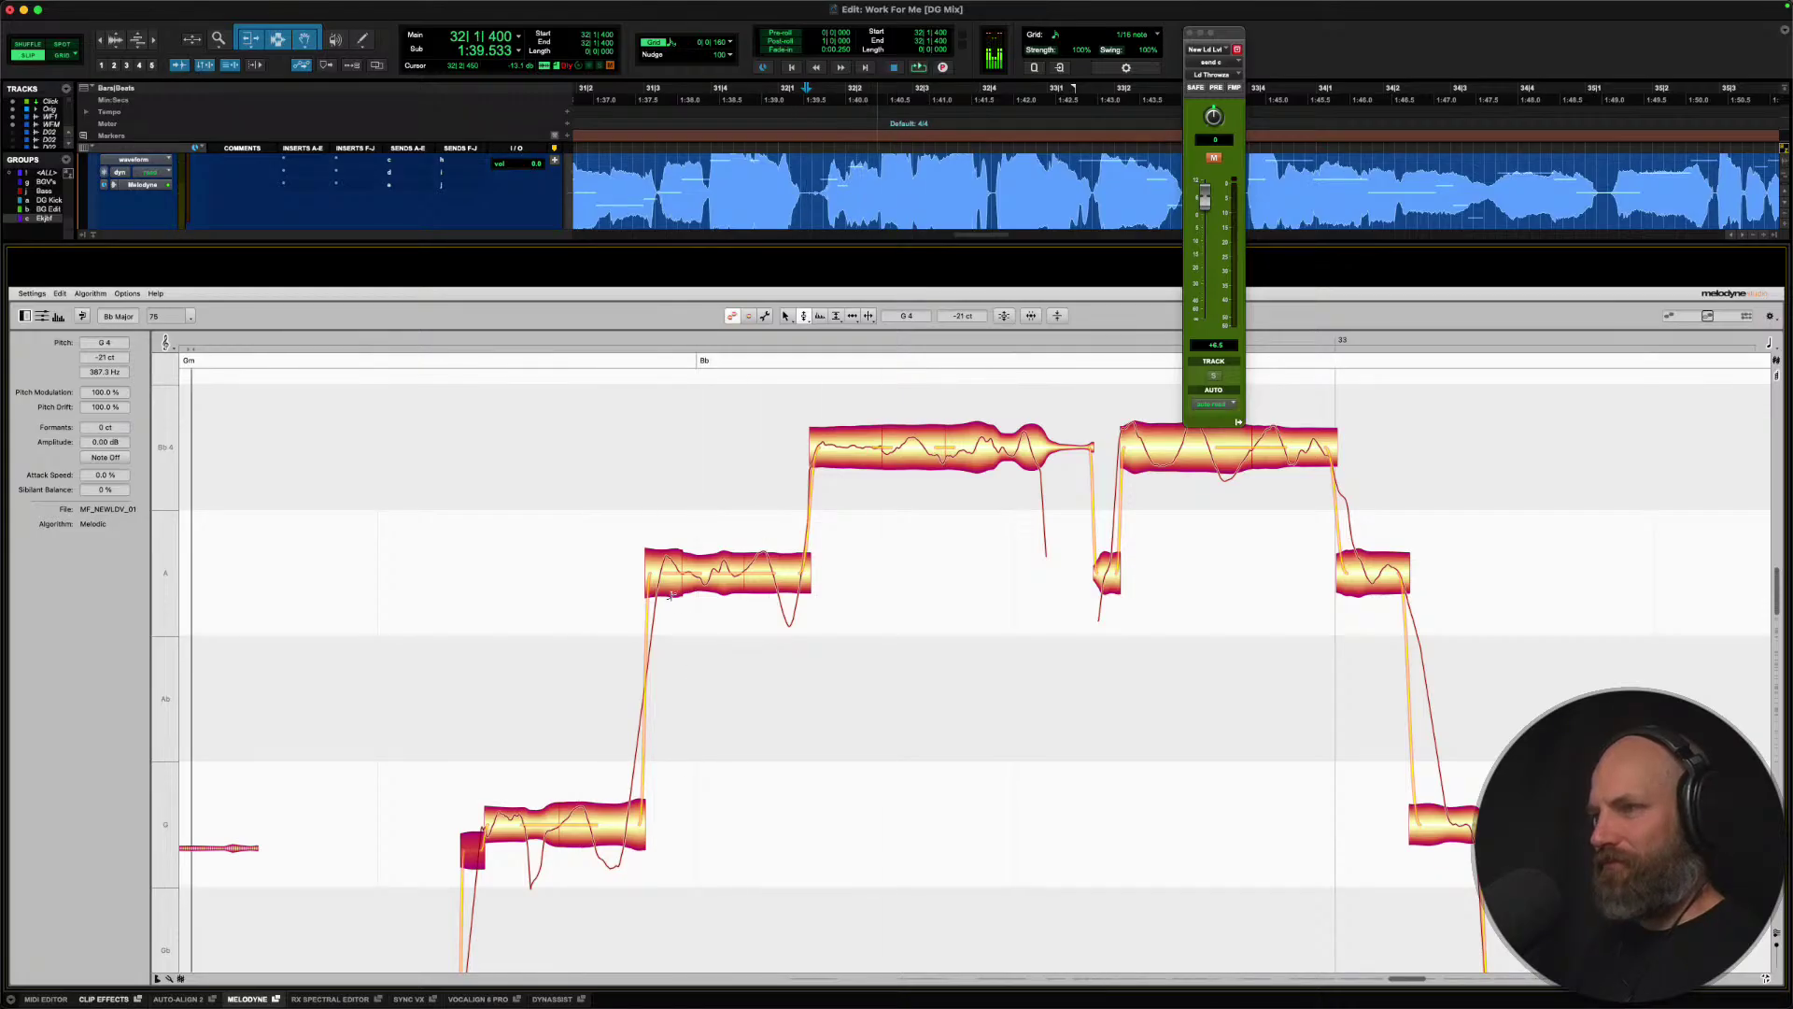
Lower the first short A4 slice to -10 cents and audition the phrase.
click(668, 591)
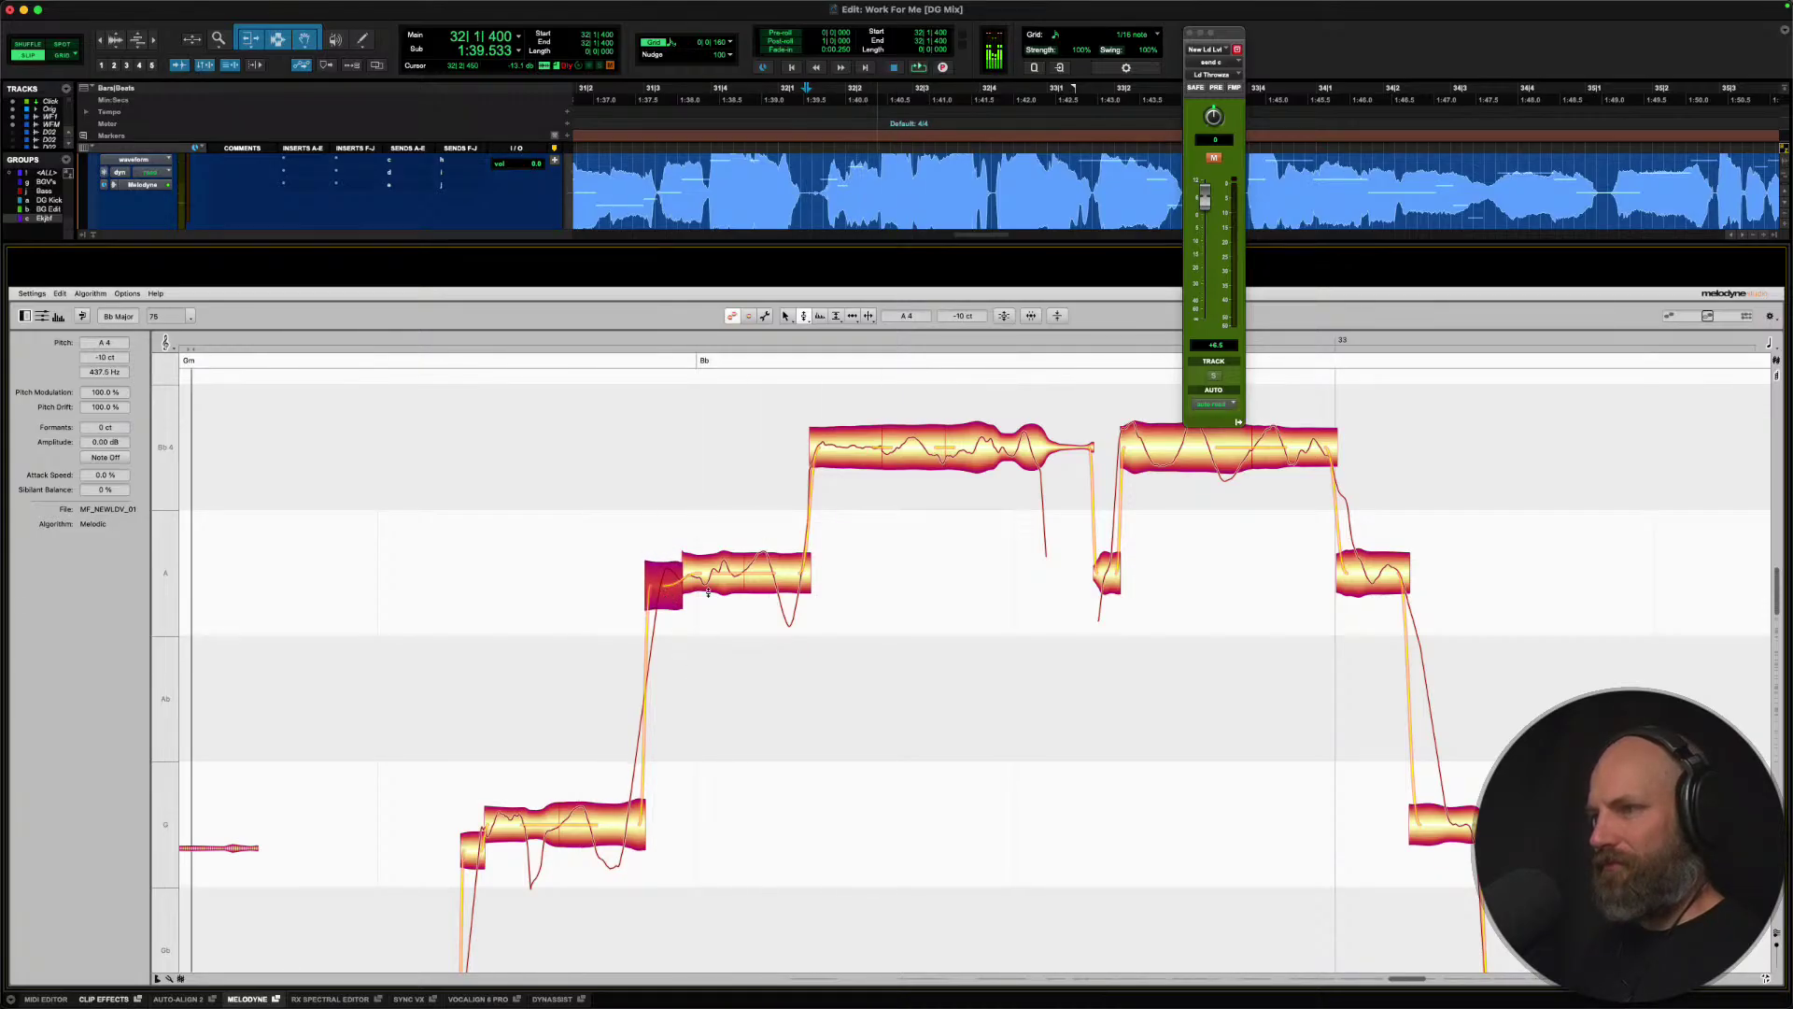
key(space)
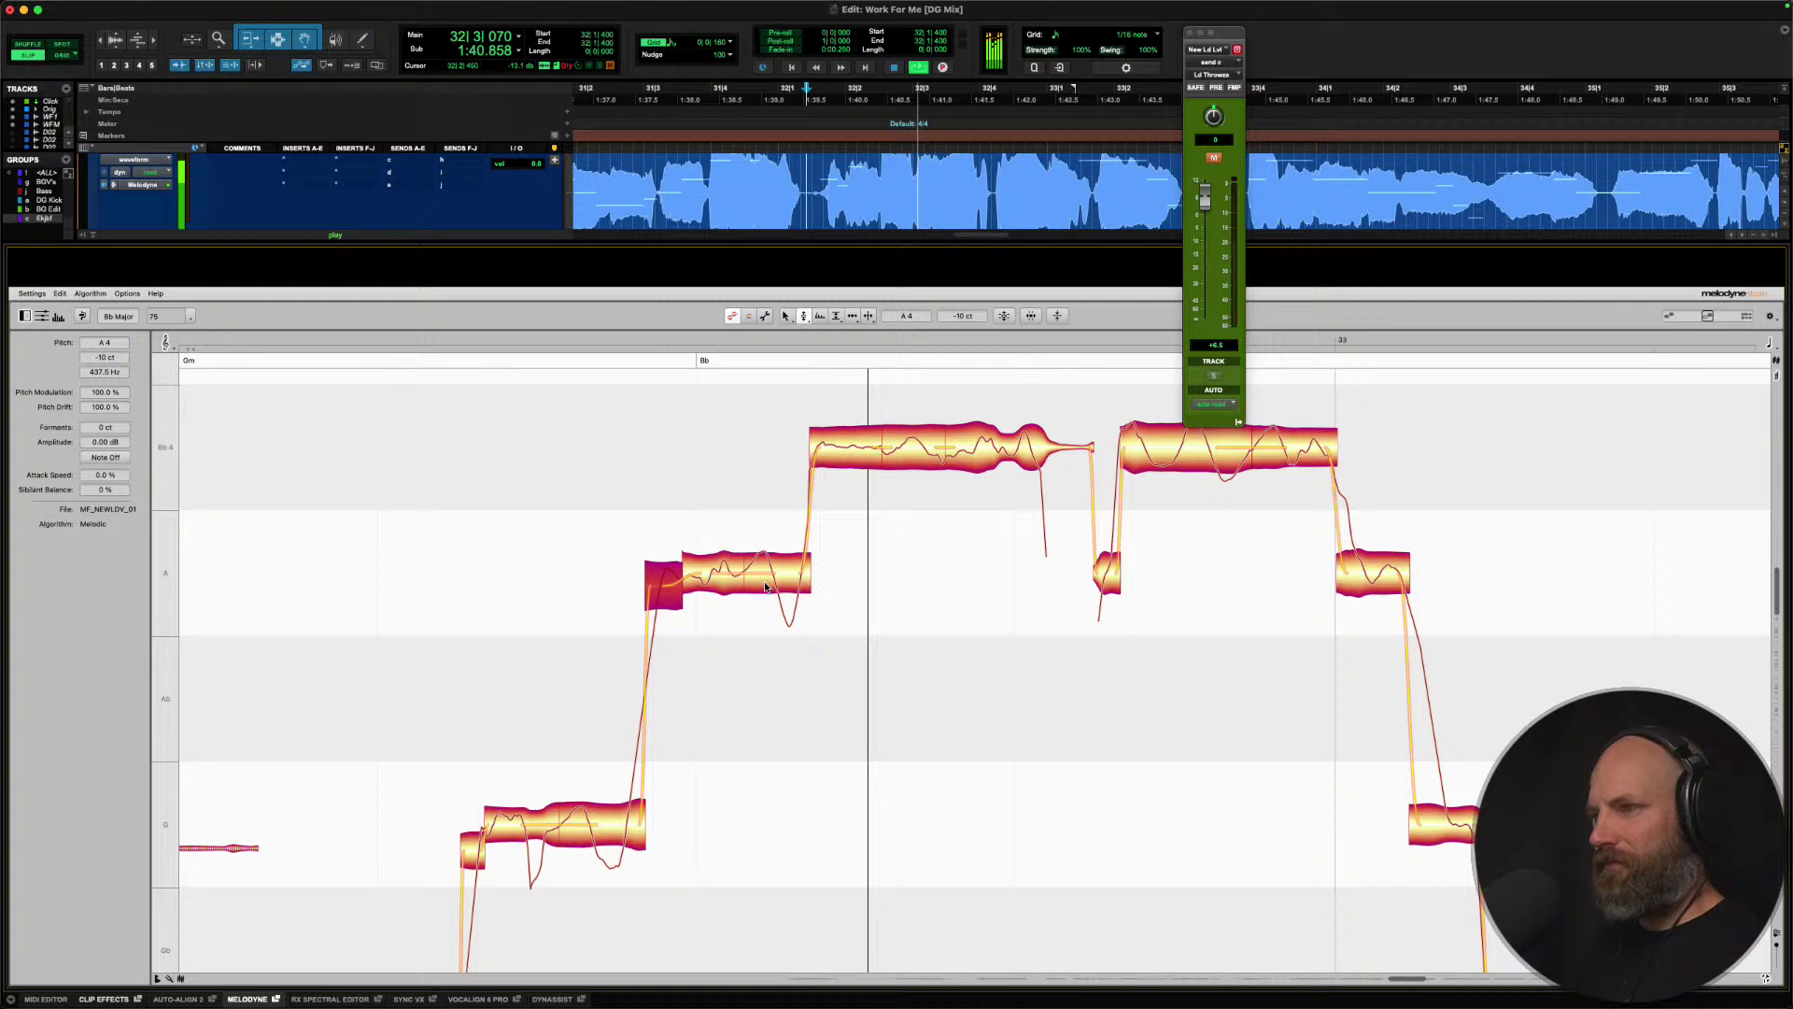
key(space)
Select all the A4 slices before the first Bb4 note, raise them together slightly in two stages, and audition each change.
drag(636, 513, 700, 578)
key(space)
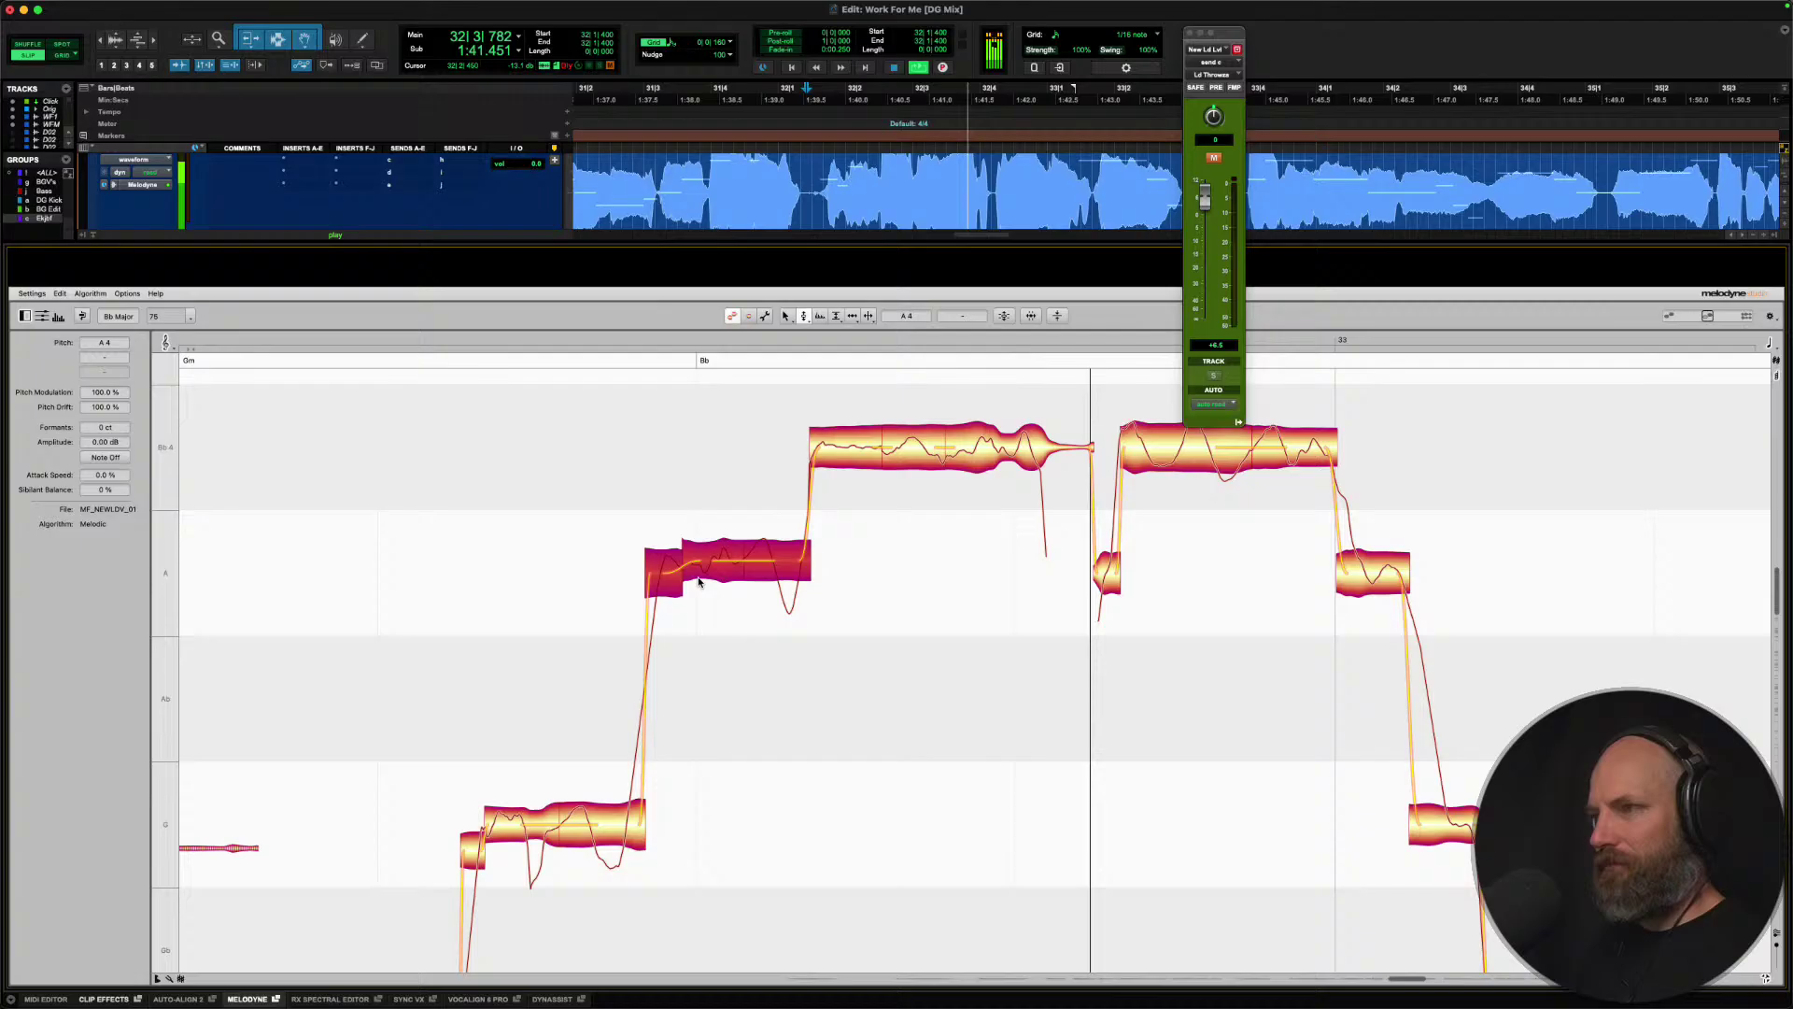
key(space)
drag(699, 581, 712, 558)
key(space)
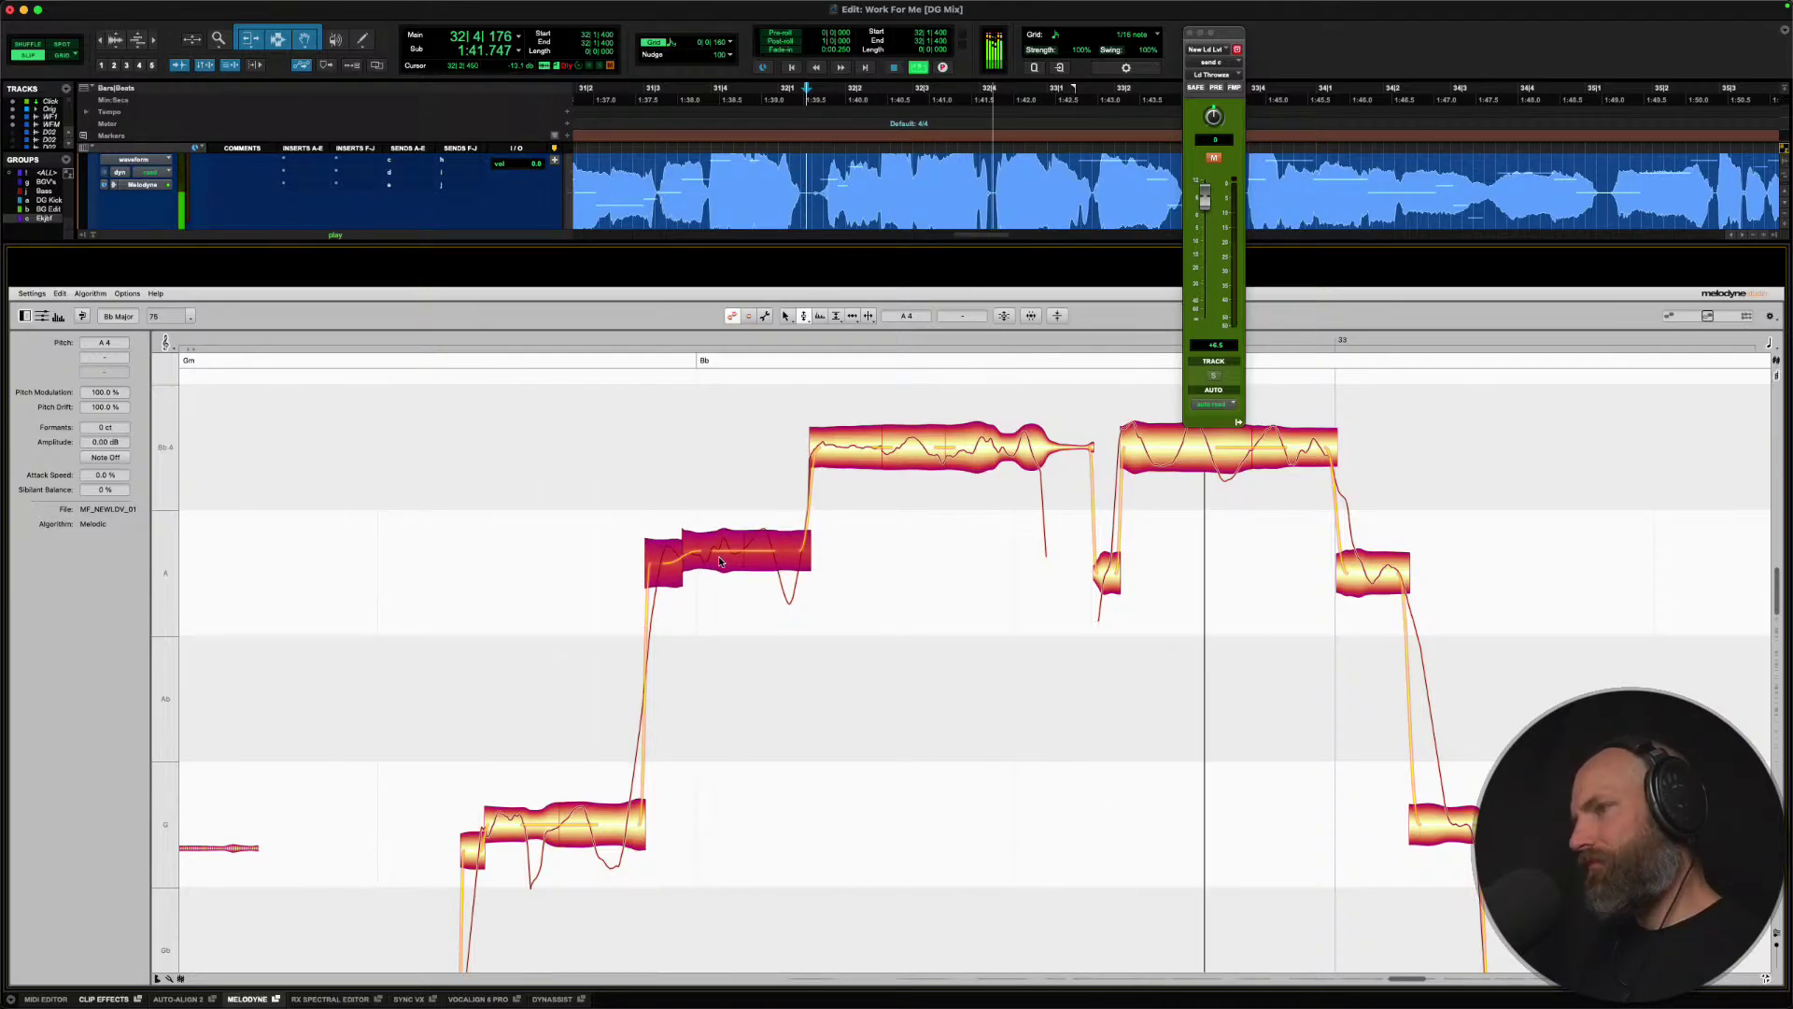
key(space)
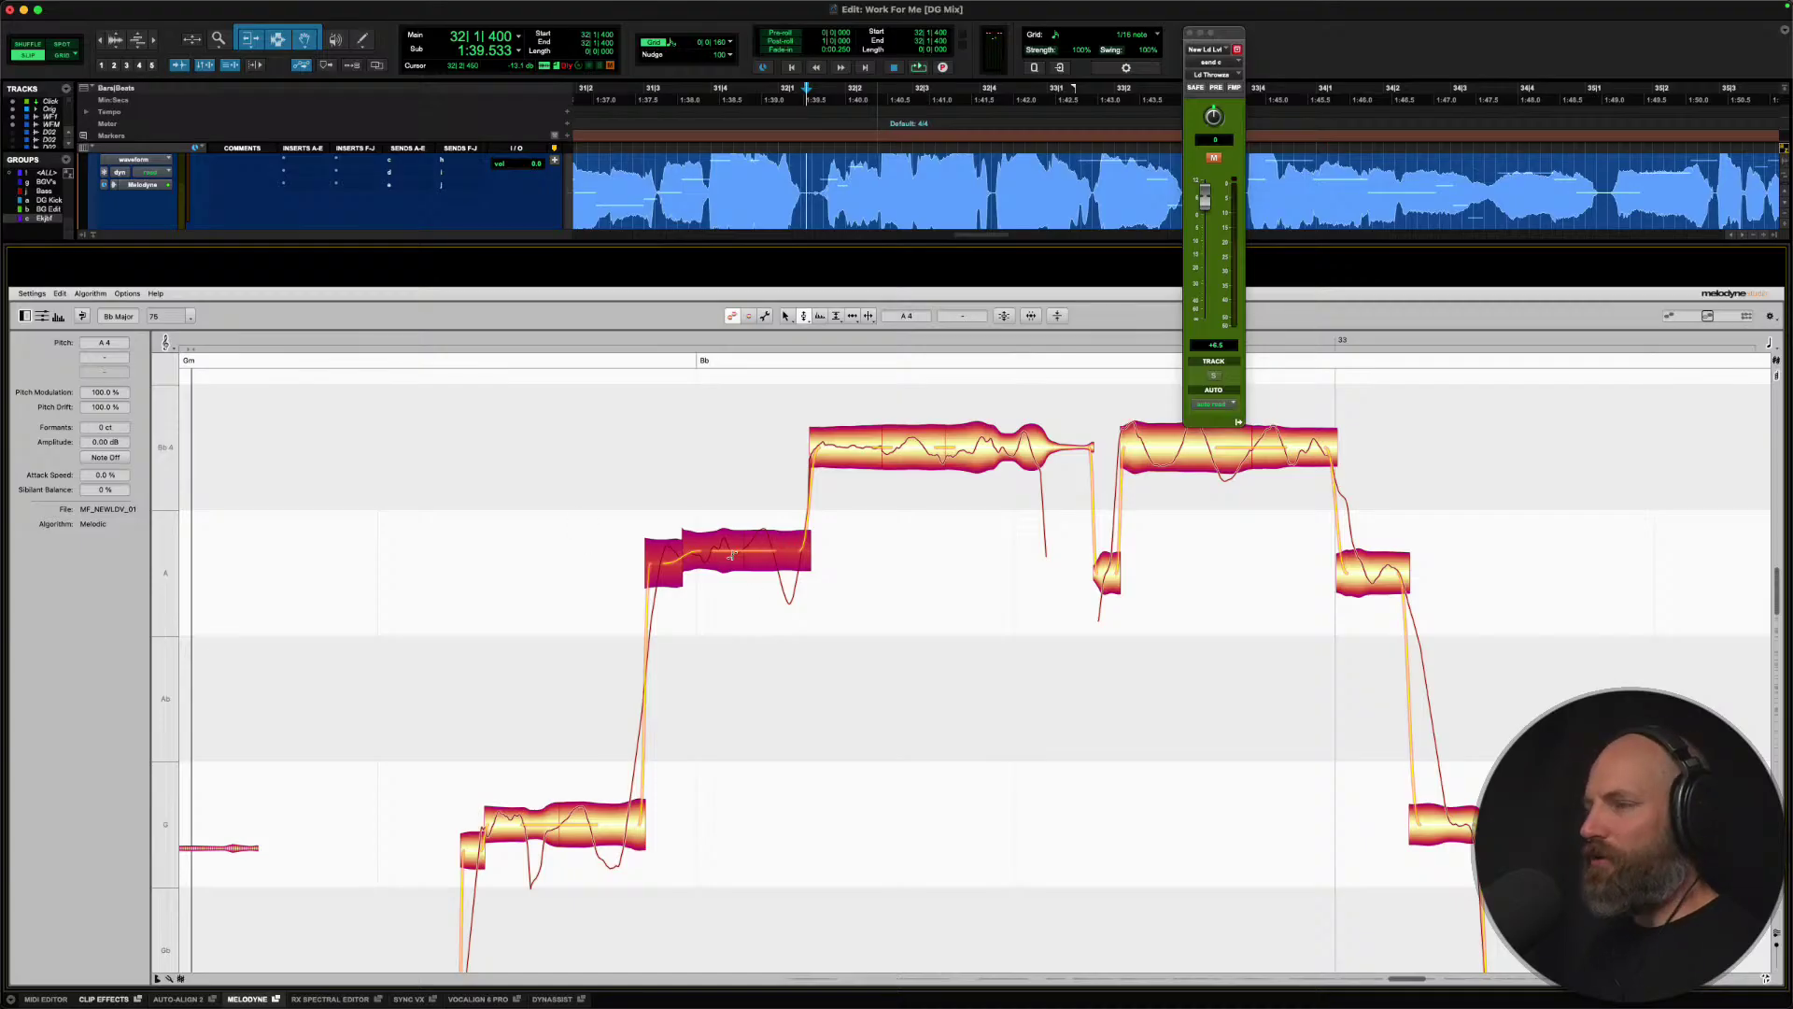
key(space)
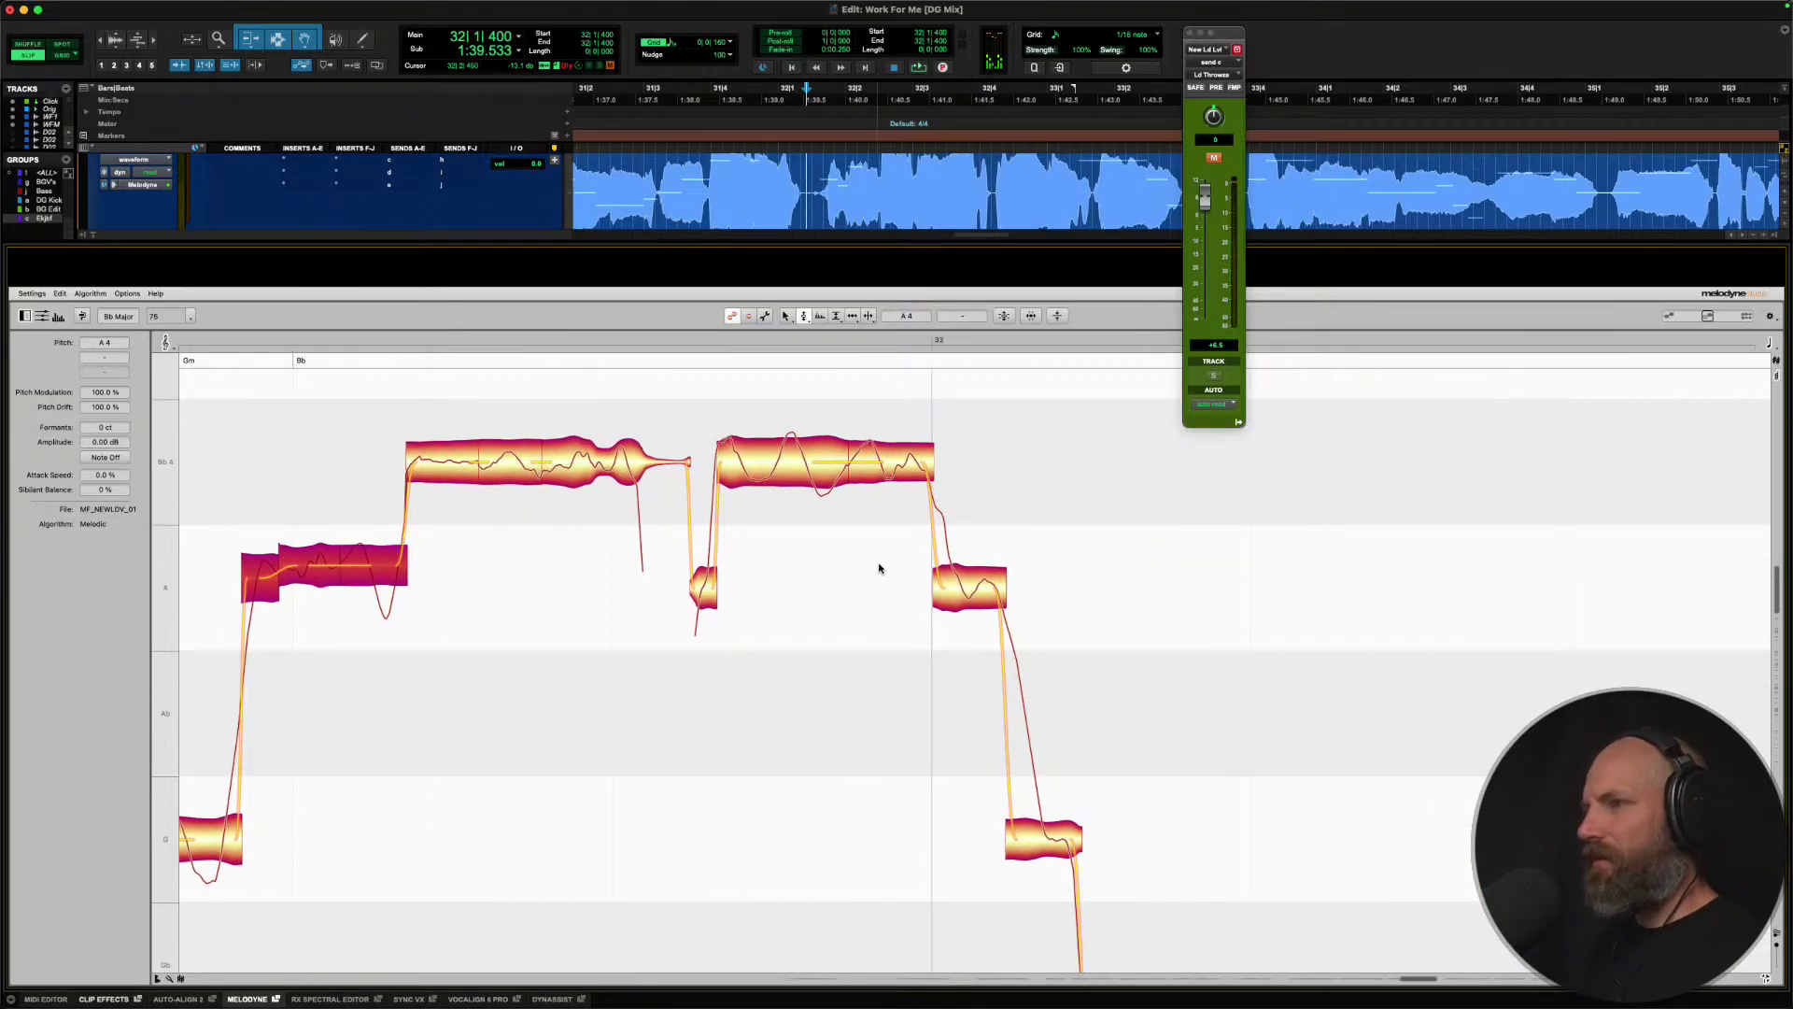
Play the vocal from 32|4|220 and examine the lower notes that follow in bar 33.
click(986, 188)
key(space)
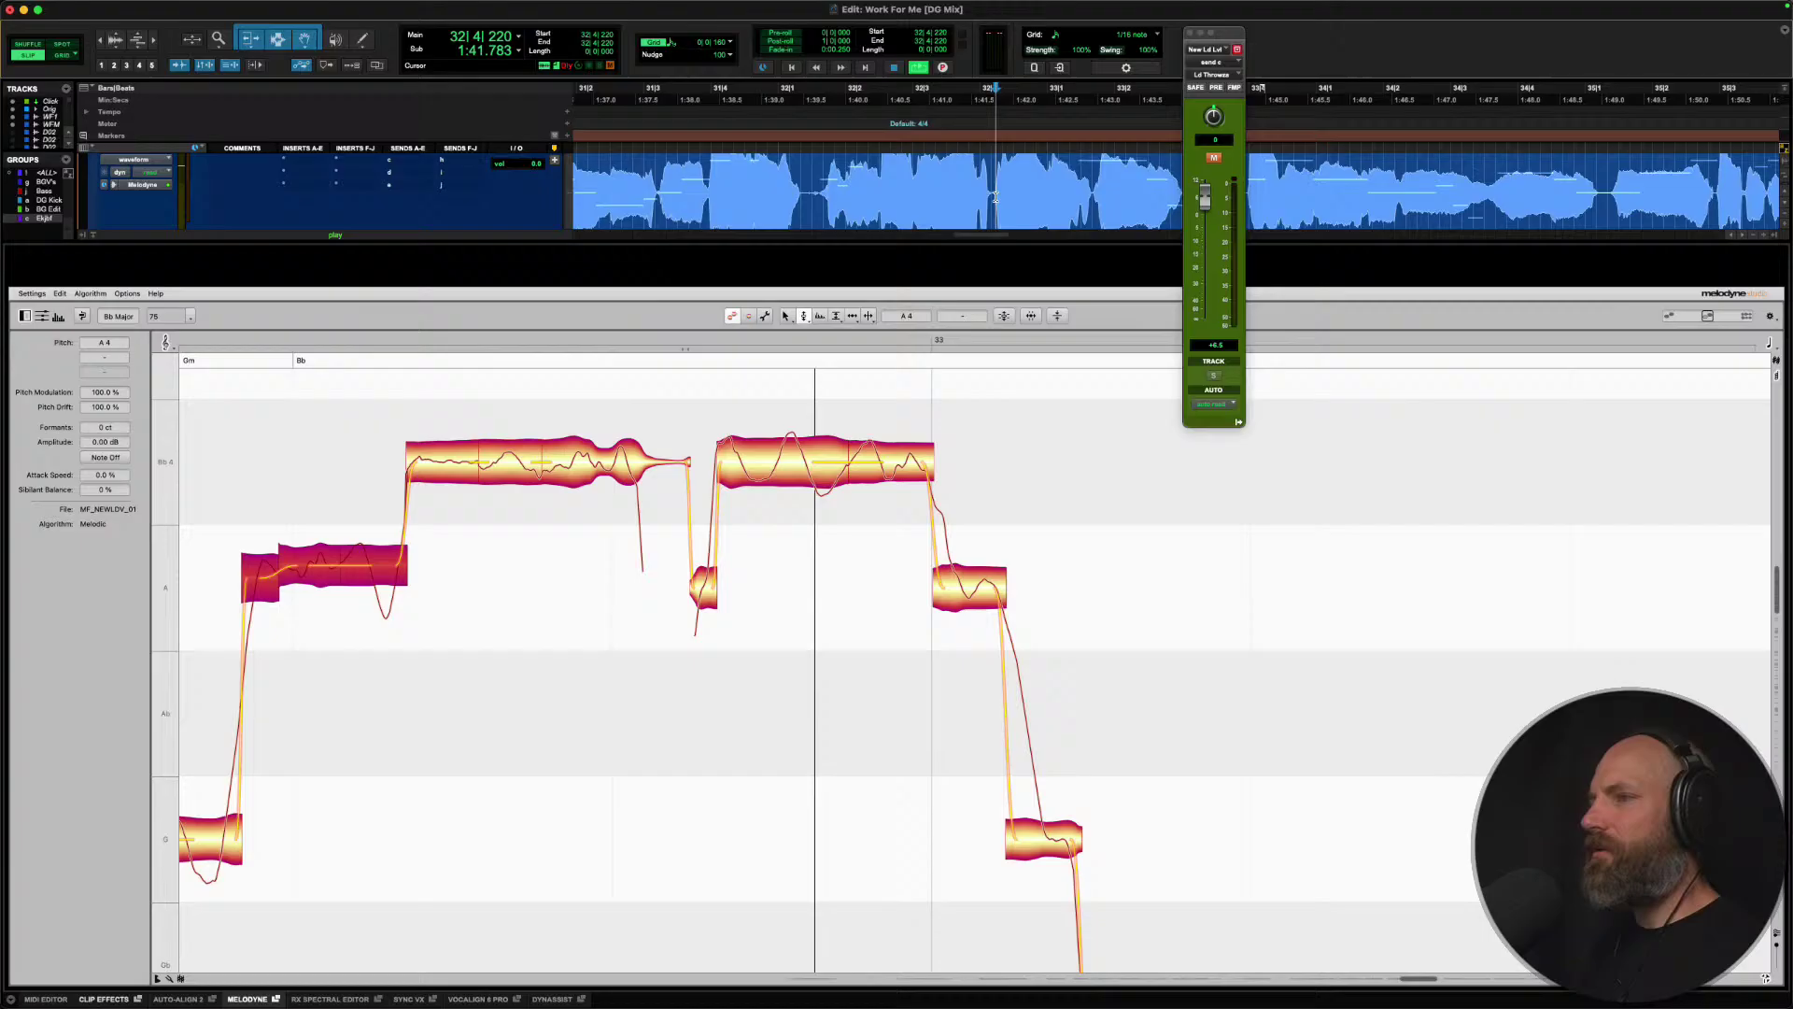
key(space)
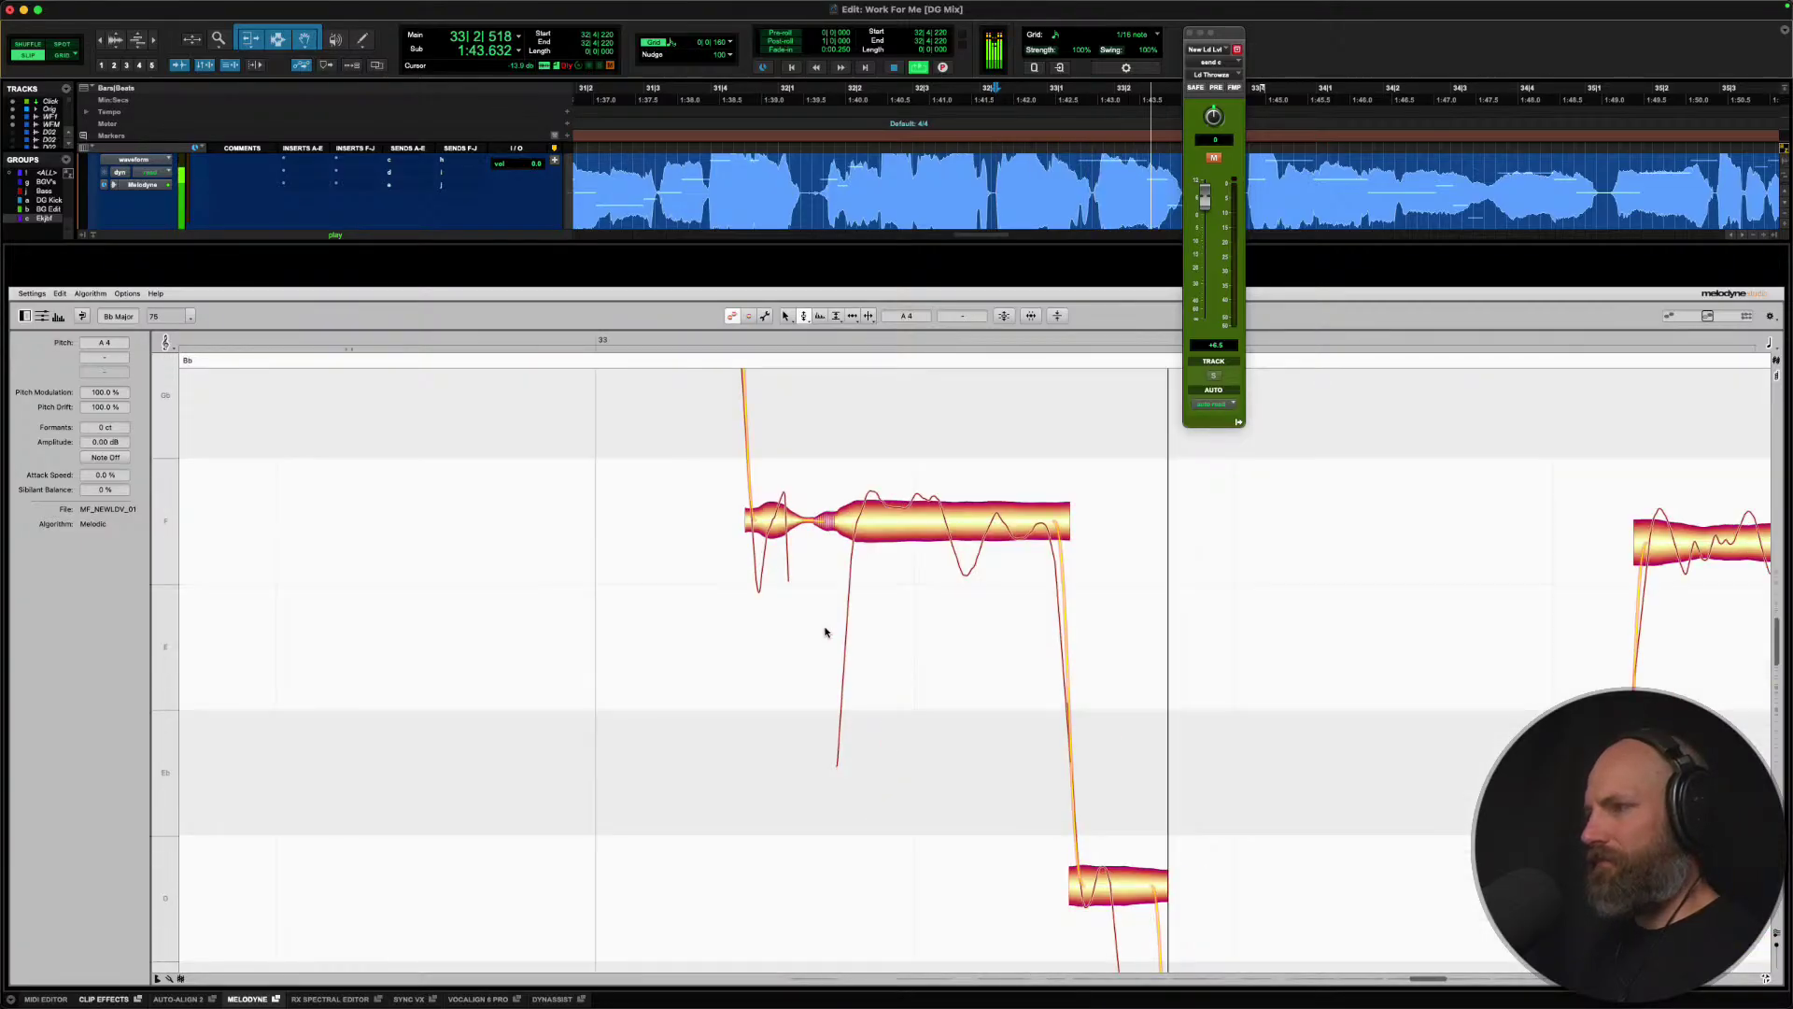
scroll(1030, 666, down, 8)
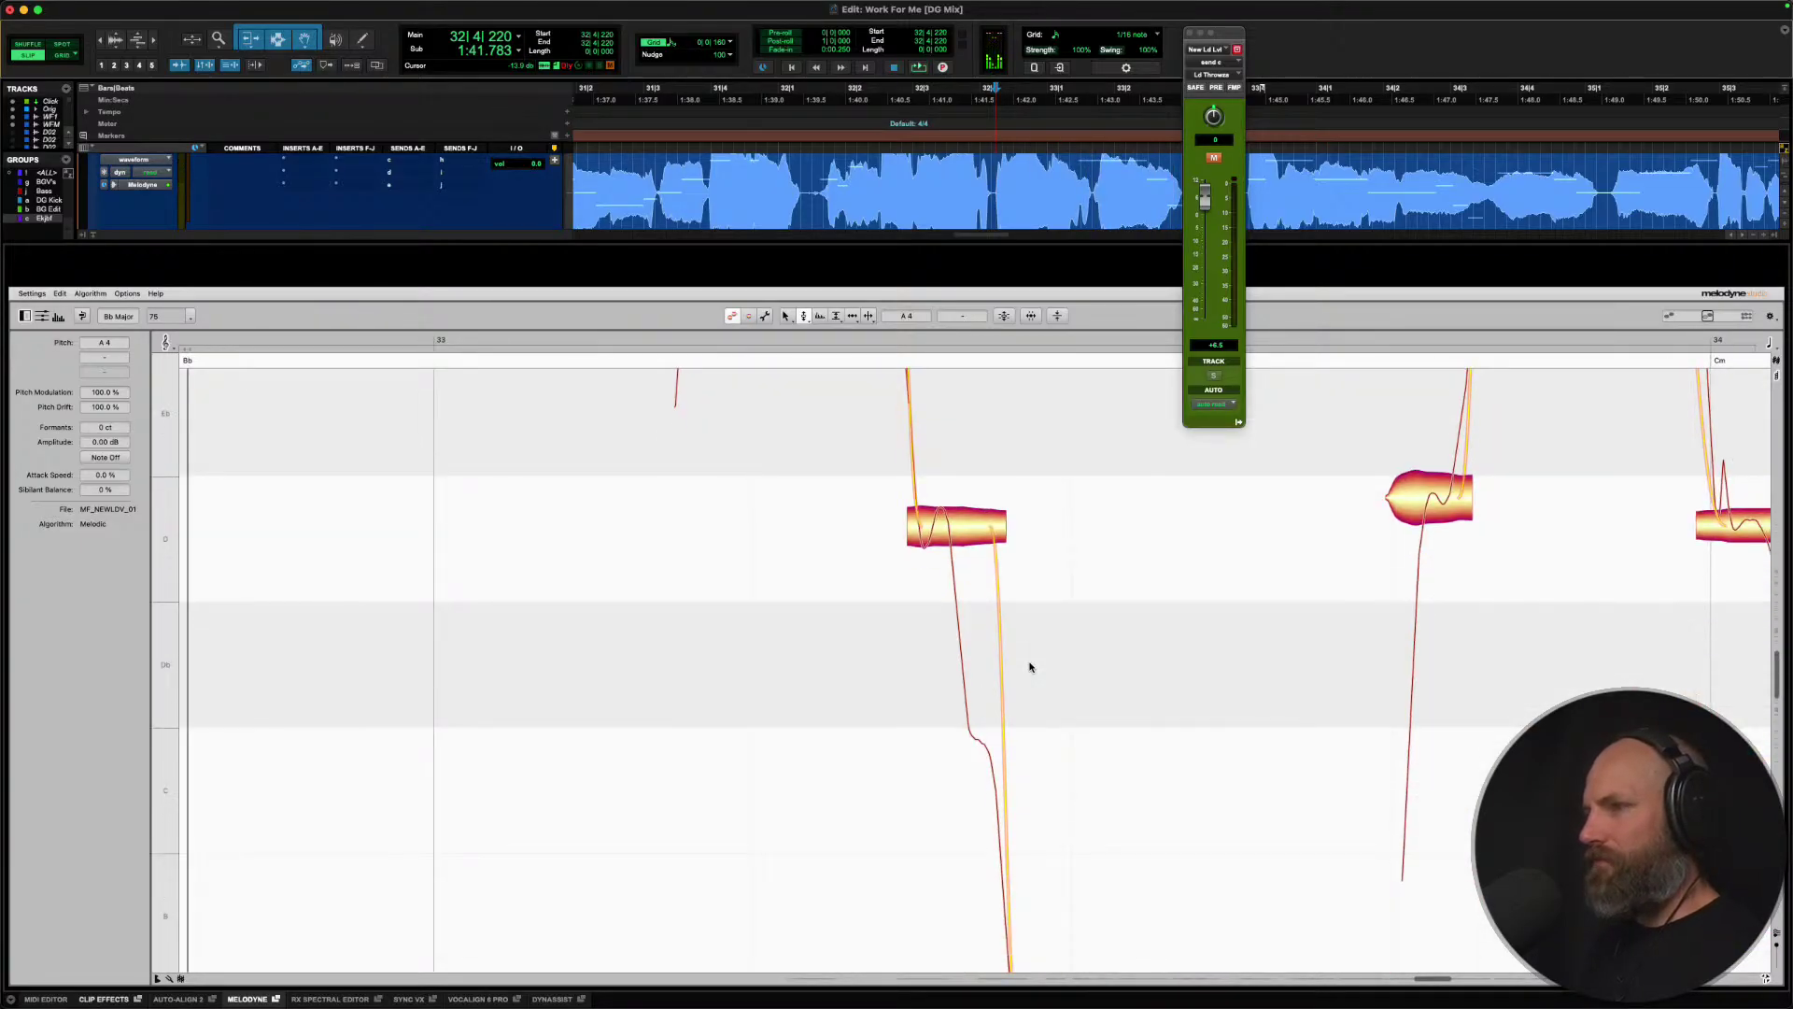
Snap the short D4 note in bar 33 and the Bb3 note after it to 0 cents, starting playback.
scroll(980, 564, up, 2)
click(971, 514)
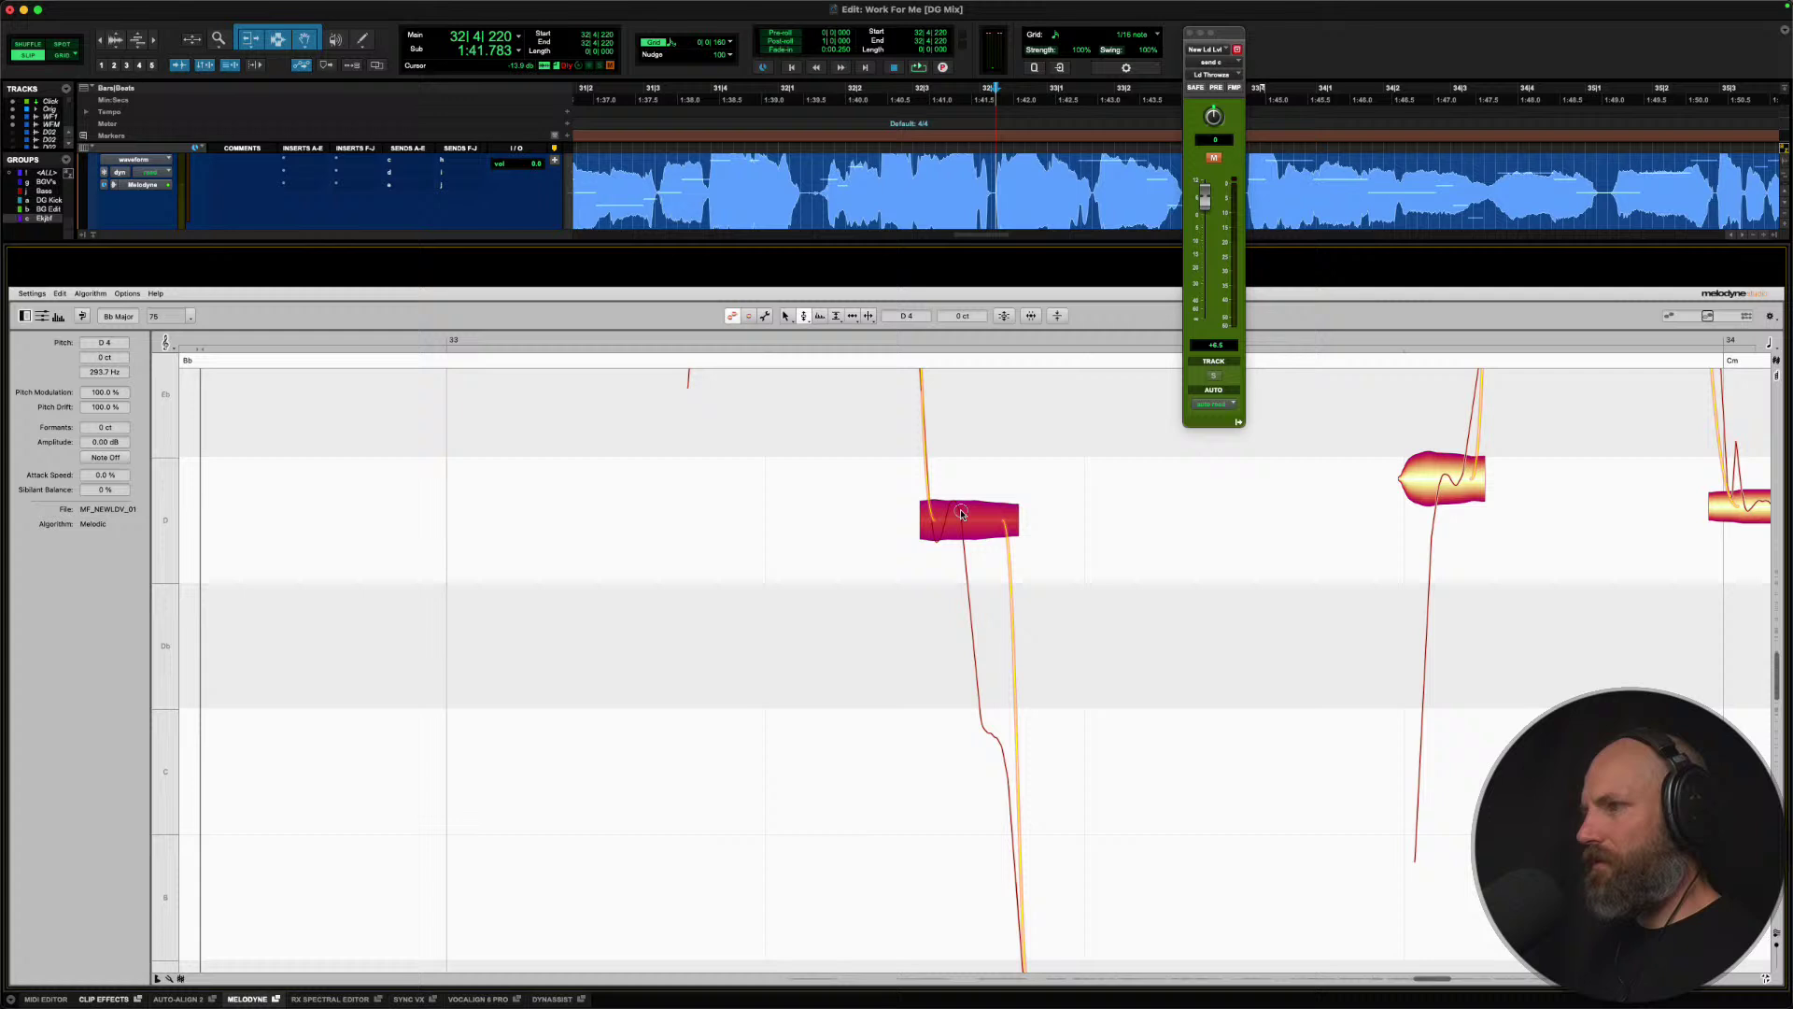
scroll(961, 512, down, 6)
click(1034, 567)
key(space)
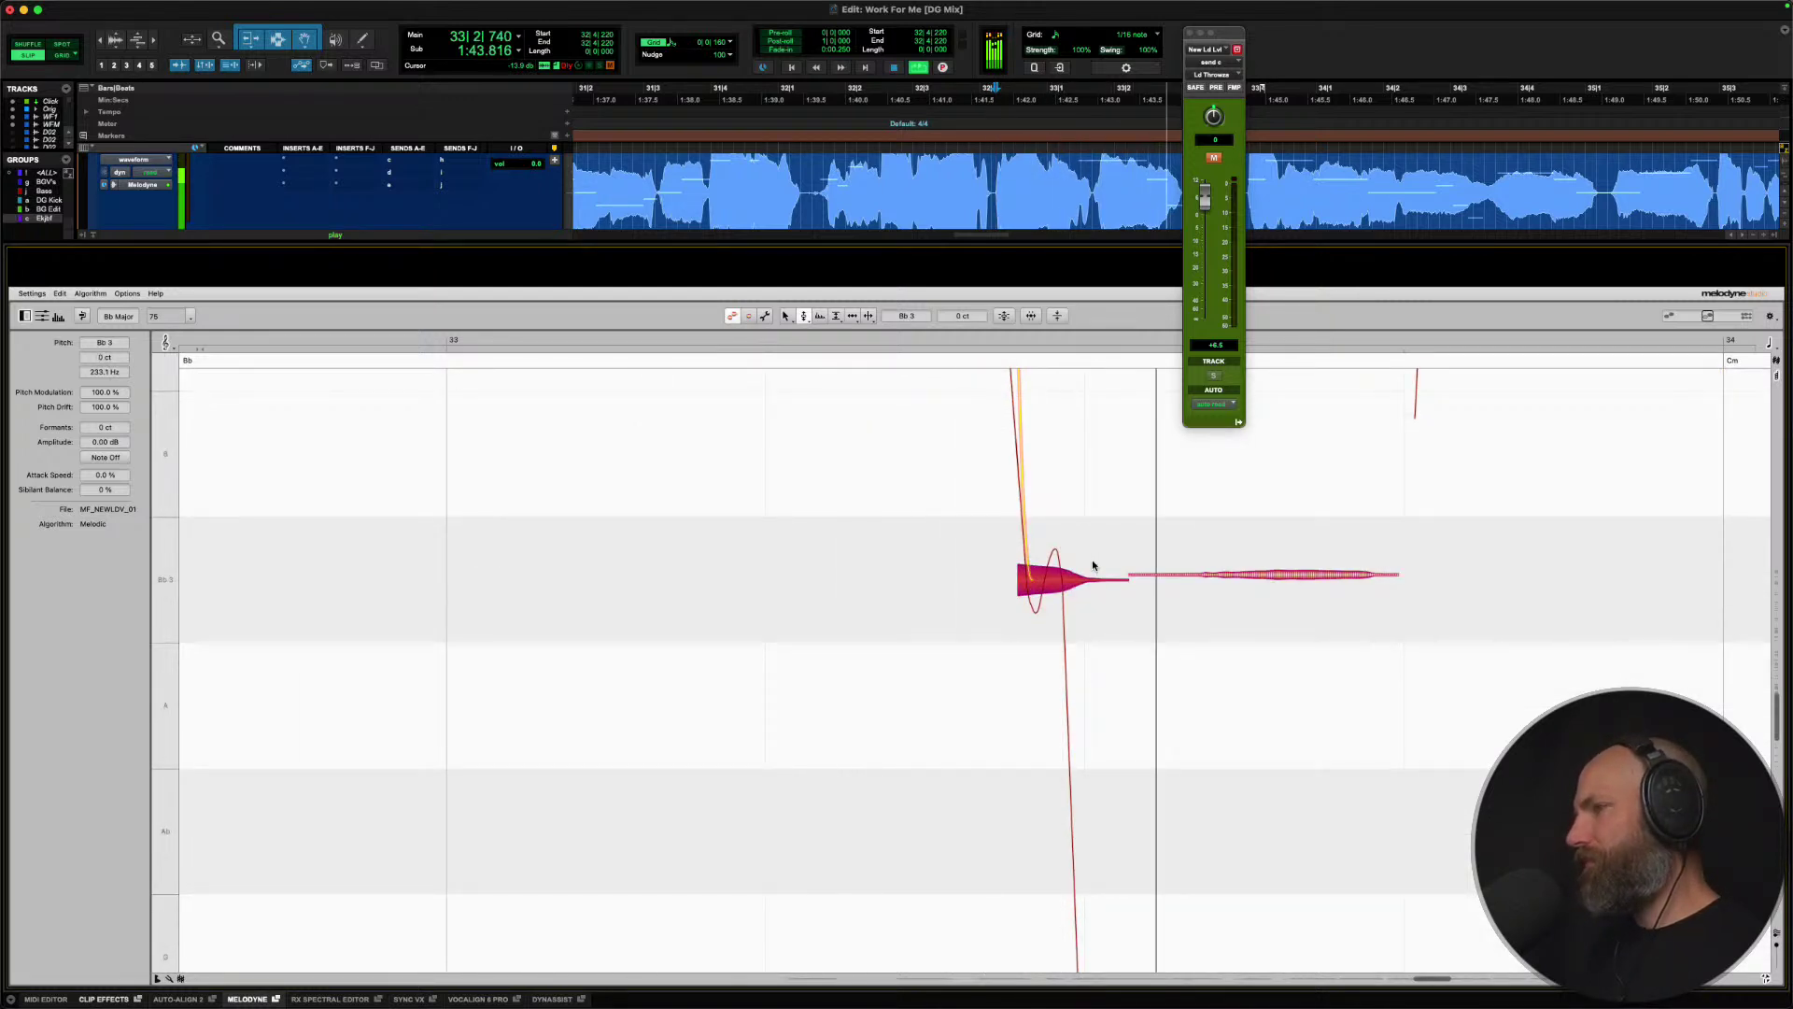
Snap the short D4 note leading into the F4 near the end of bar 33 to 0 cents while auditioning the phrase.
scroll(1093, 565, up, 5)
scroll(1093, 565, right, 2)
scroll(1093, 565, right, 2)
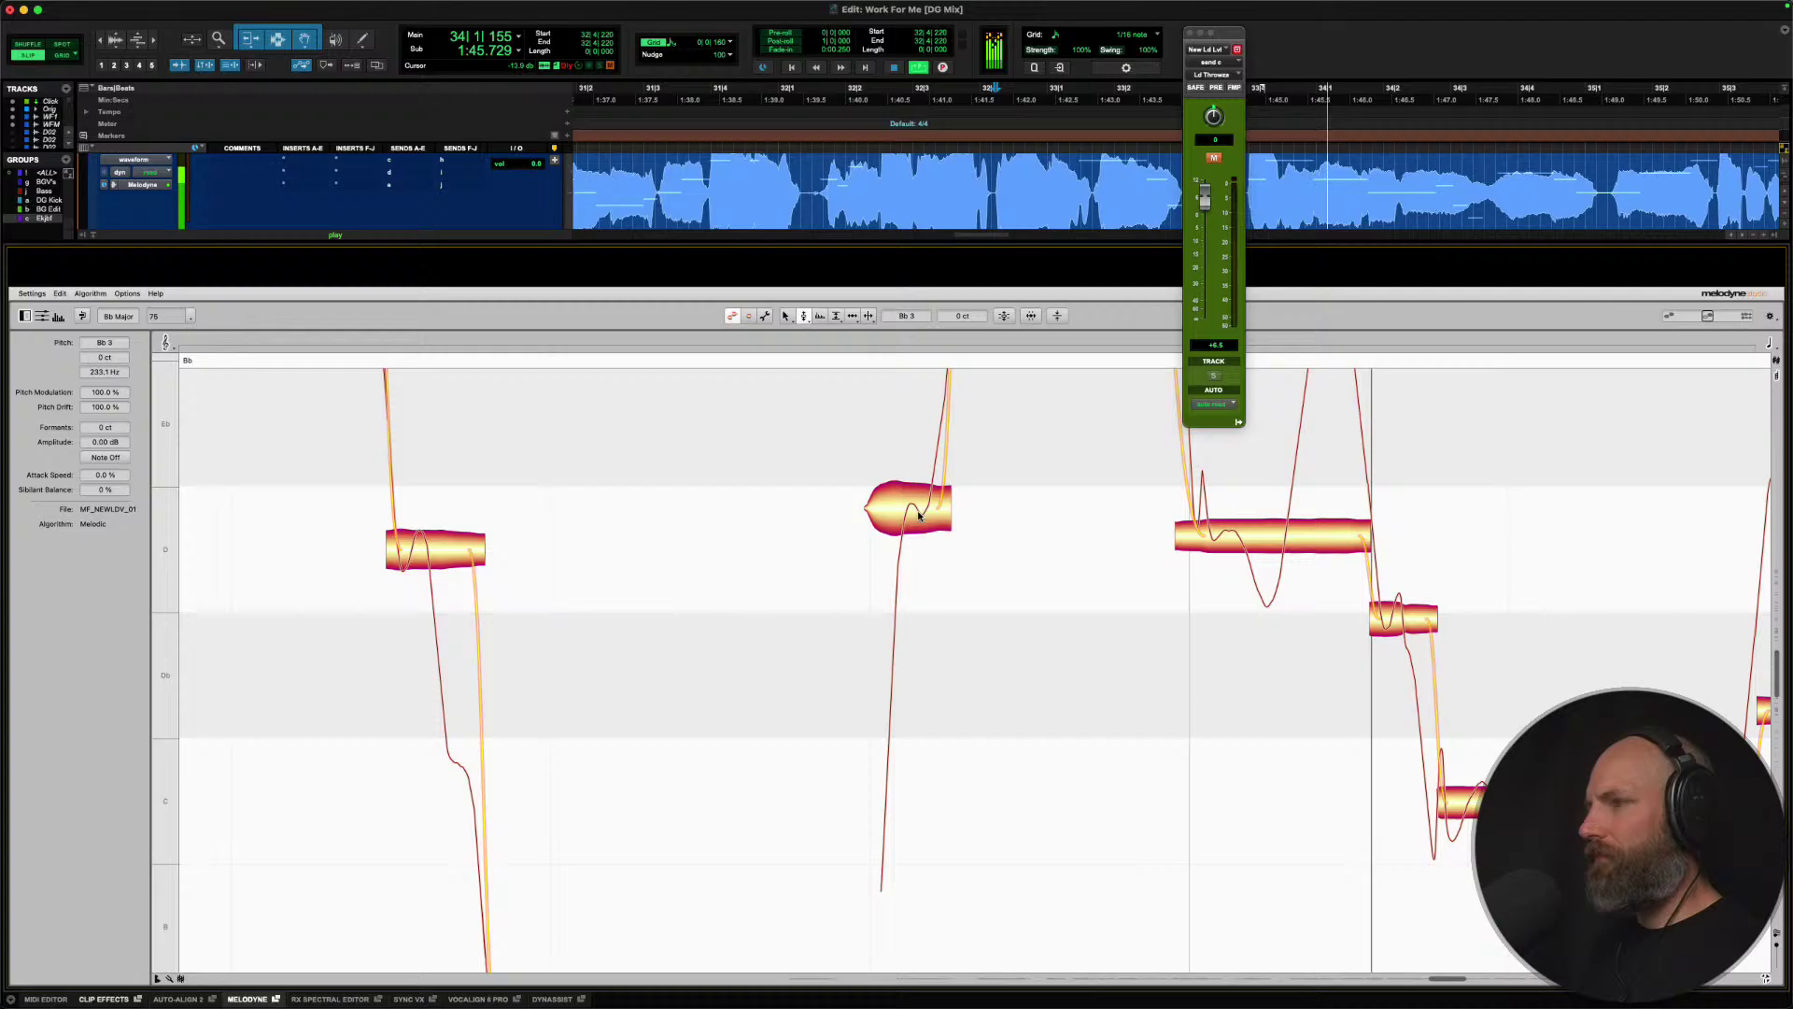
key(Right)
scroll(1117, 605, up, 3)
scroll(1117, 605, up, 2)
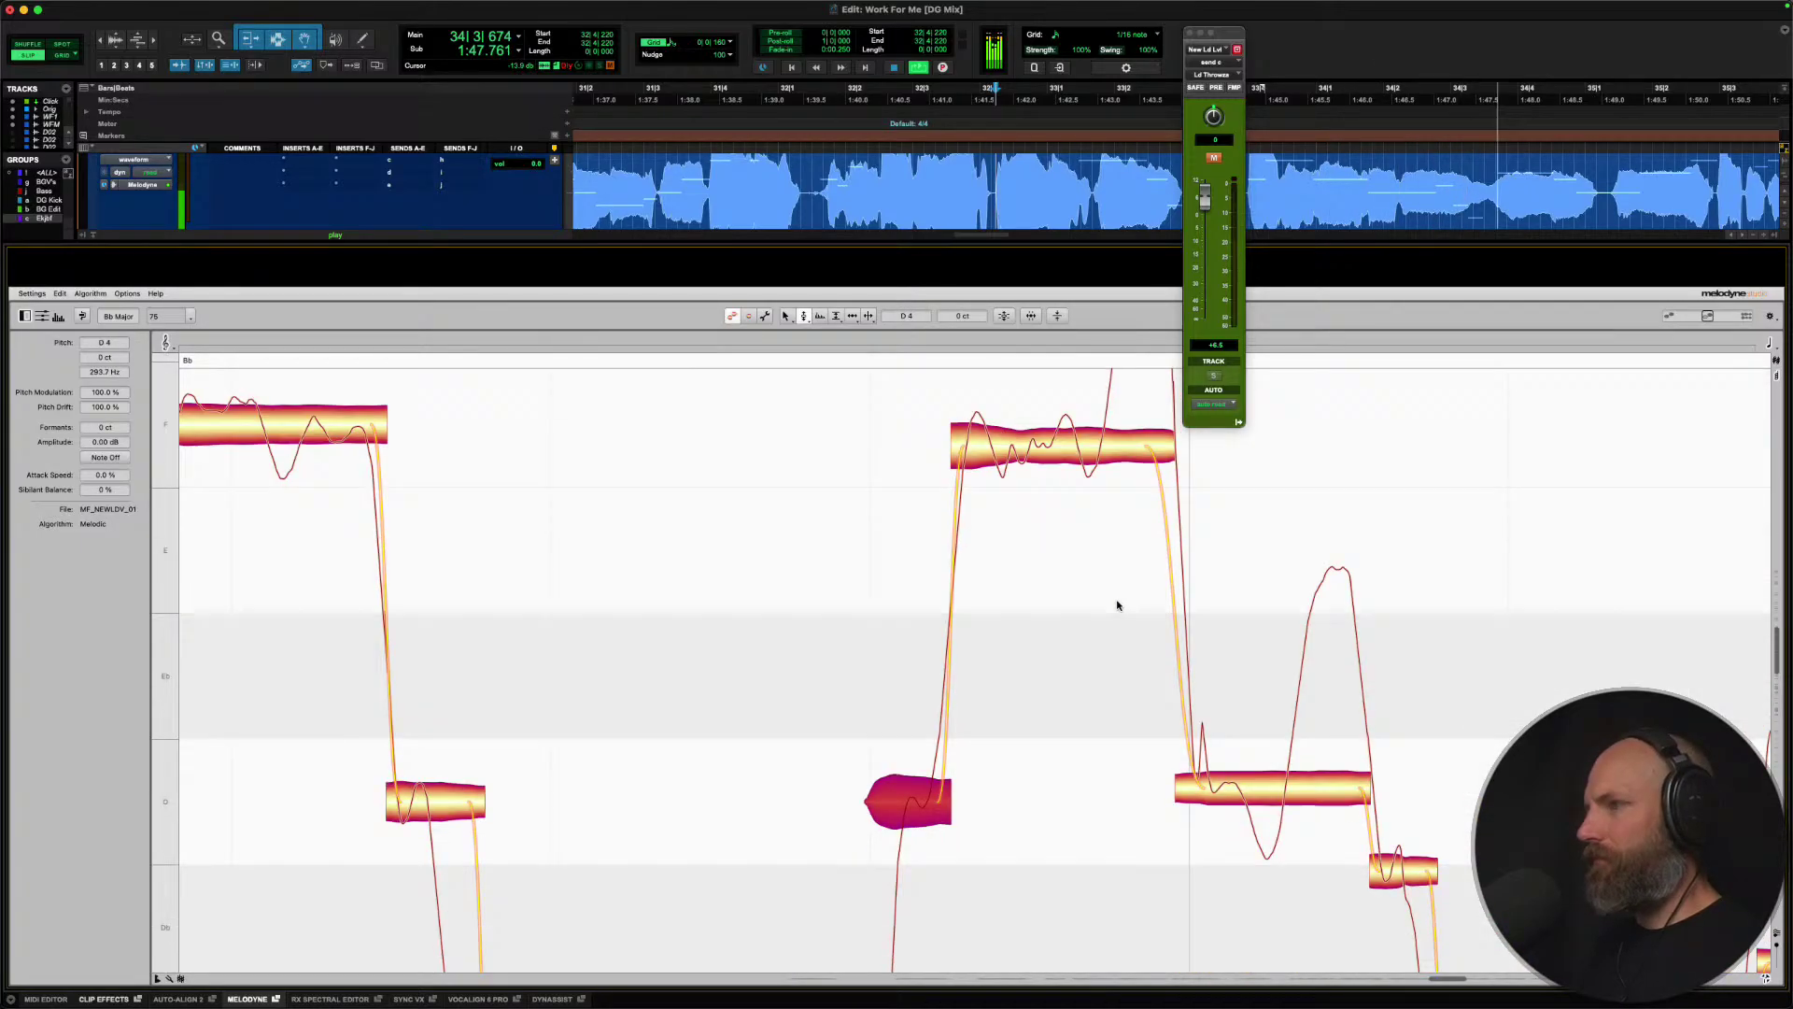
scroll(1111, 604, down, 3)
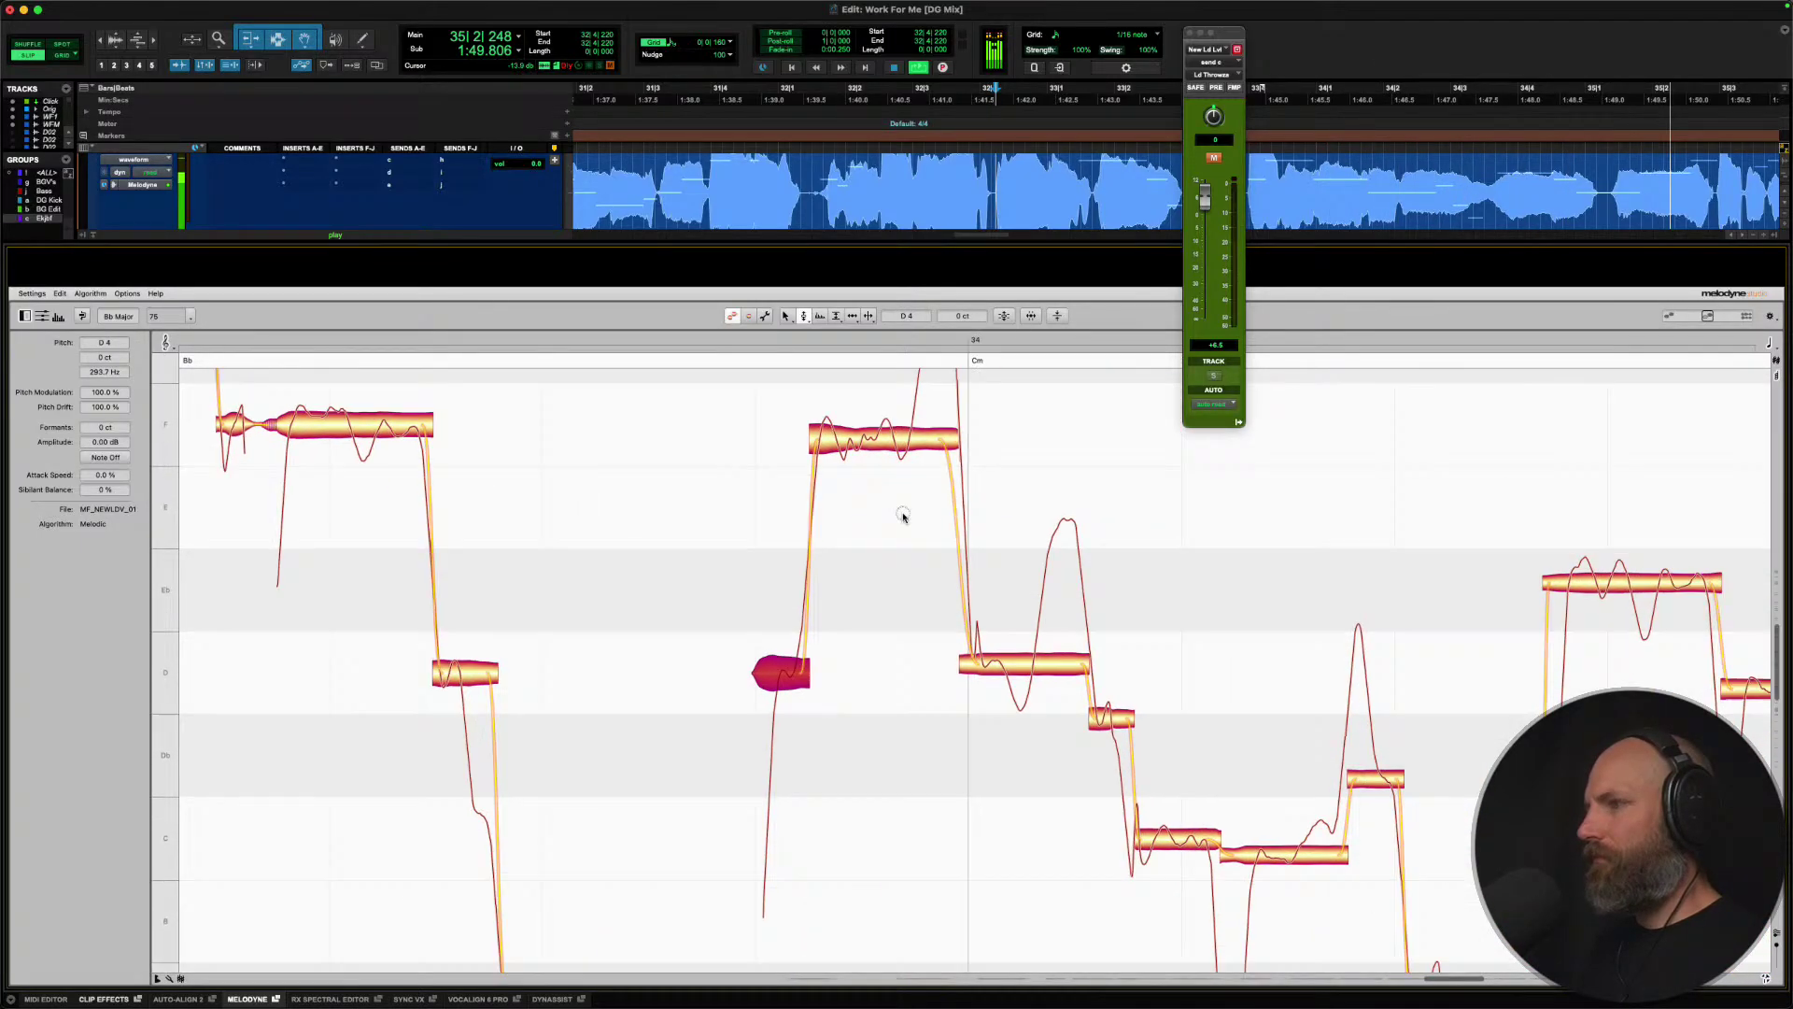
key(space)
Split the F4 note near the end of bar 33 where its pitch rises to G4, using the Note Separation Tool.
right_click(823, 492)
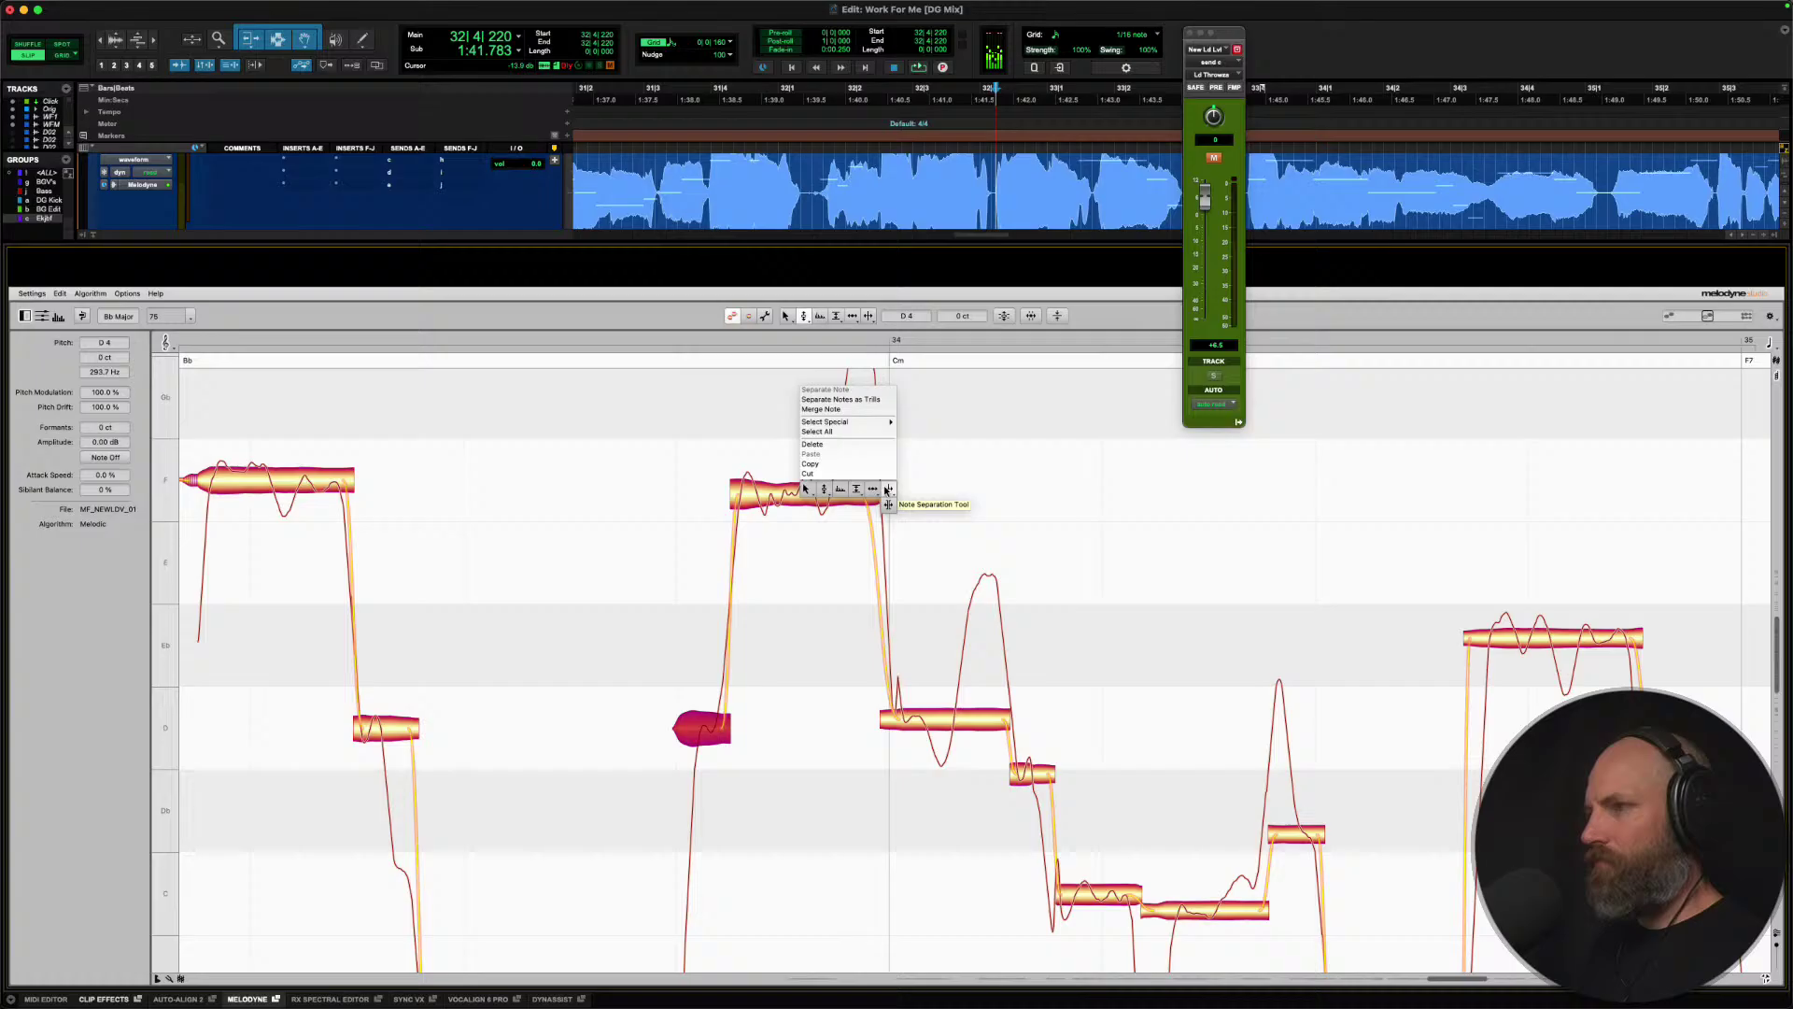
click(828, 505)
double_click(829, 492)
scroll(830, 493, up, 3)
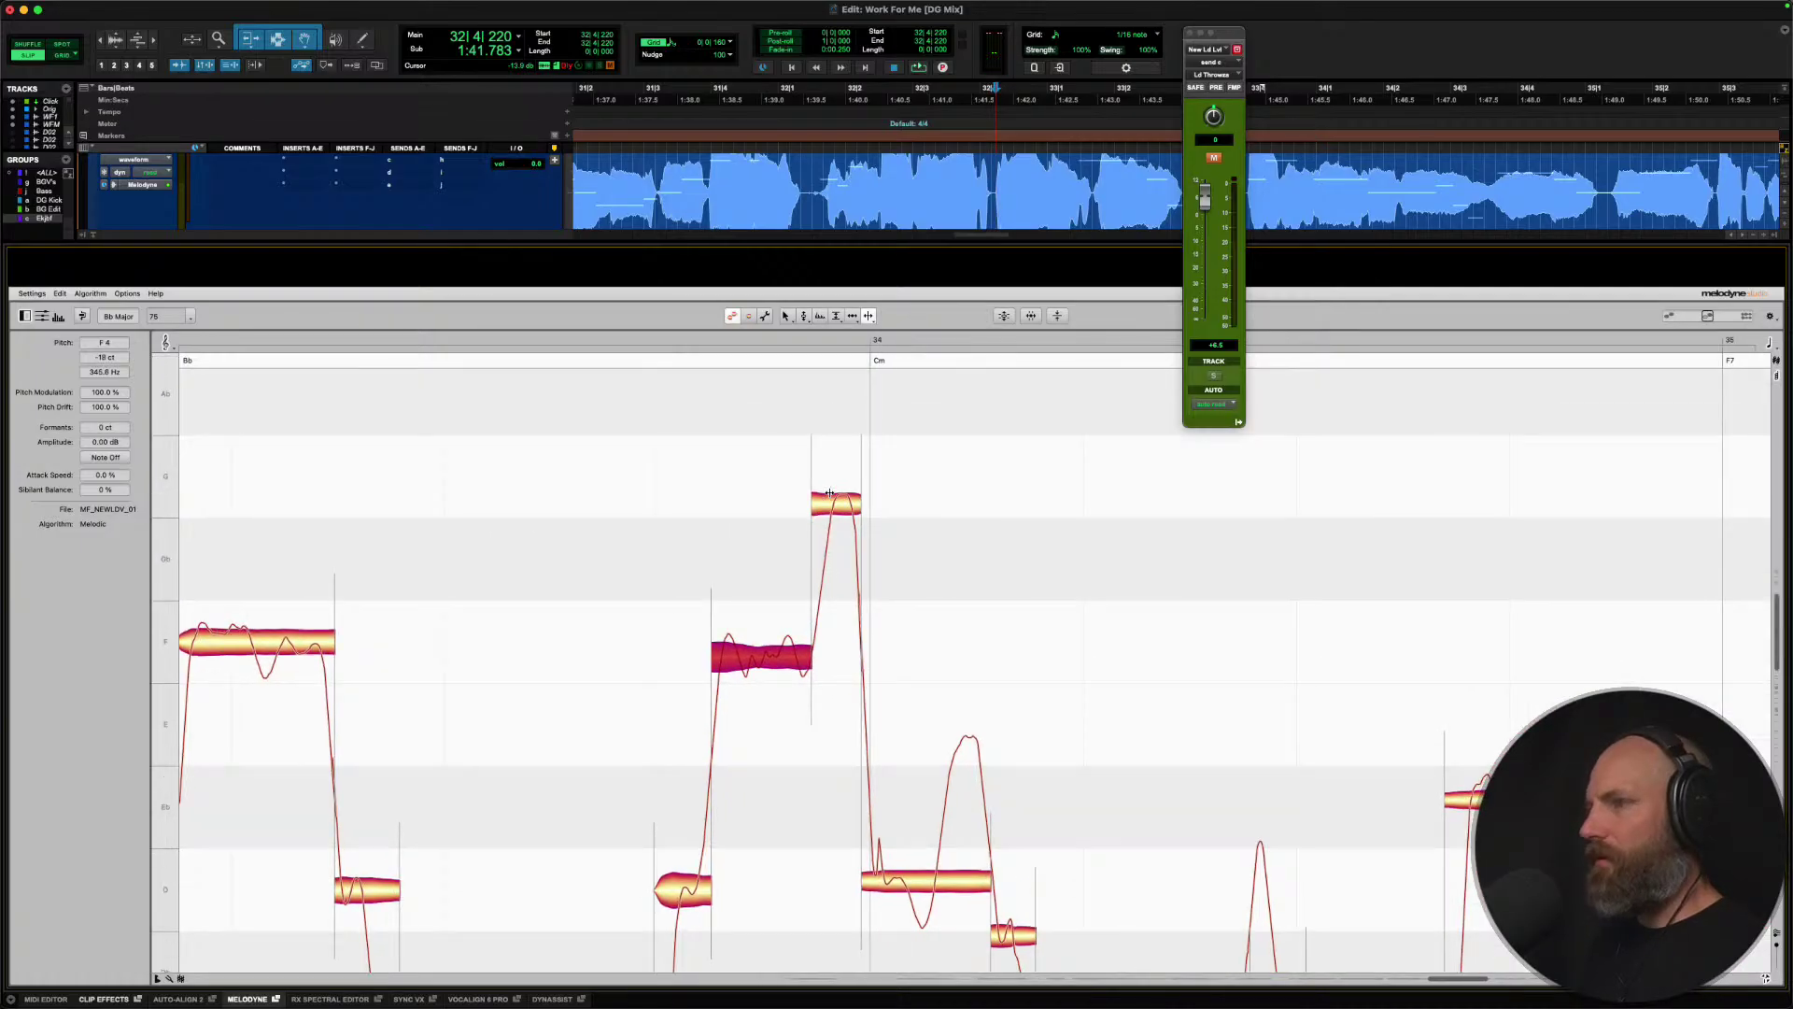
Snap the F4 slice and the D4 note at the start of bar 34 to 0 cents with the Pitch Tool, auditioning the phrase.
right_click(835, 504)
click(822, 516)
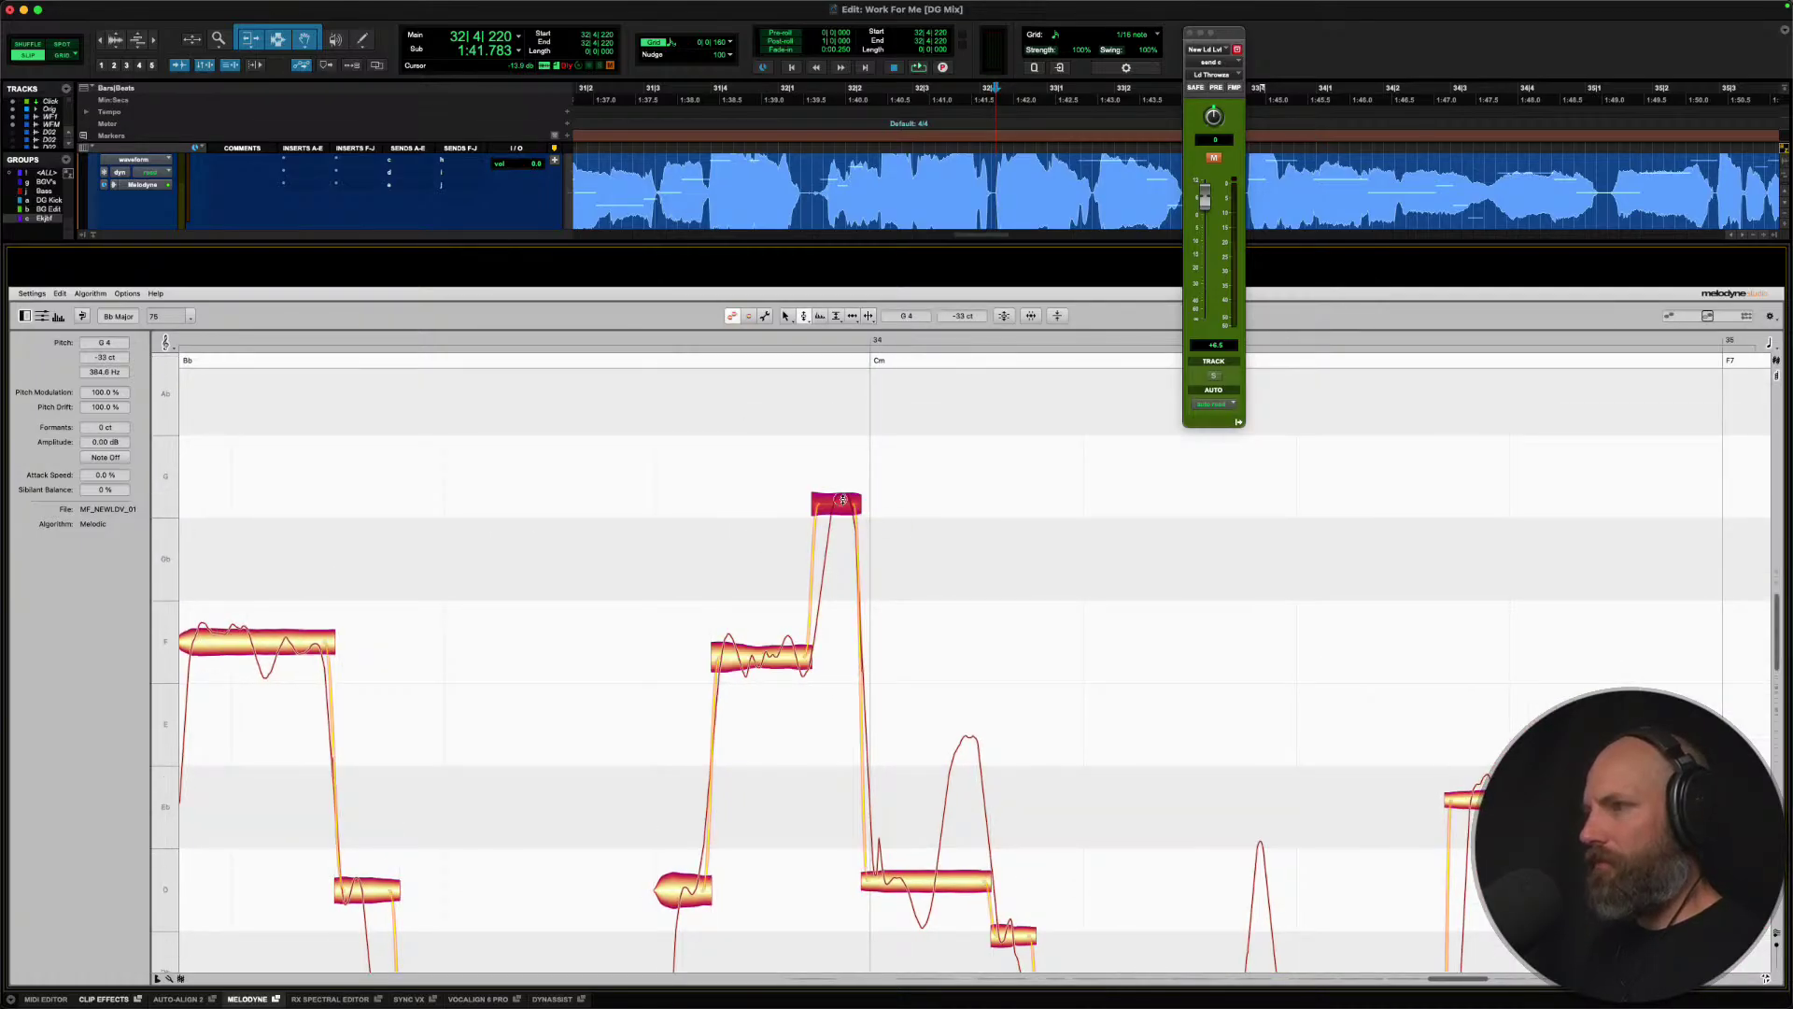
click(768, 651)
key(space)
scroll(749, 653, down, 5)
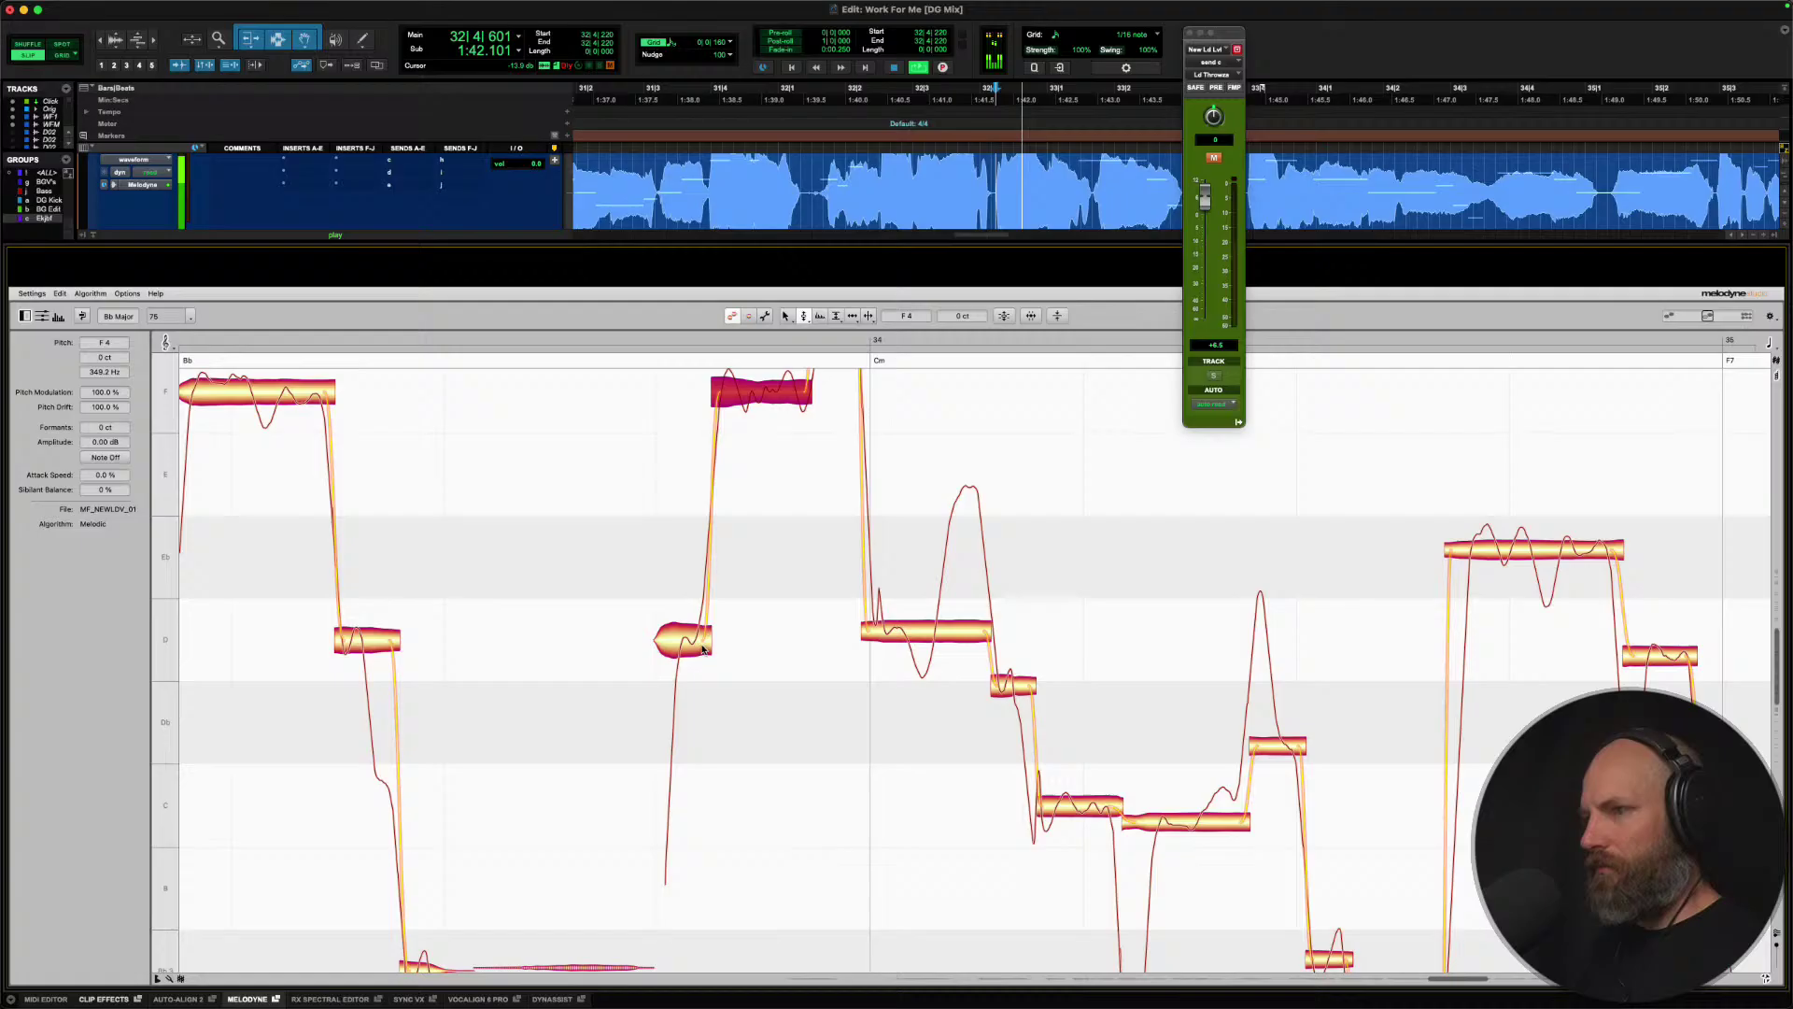
double_click(881, 635)
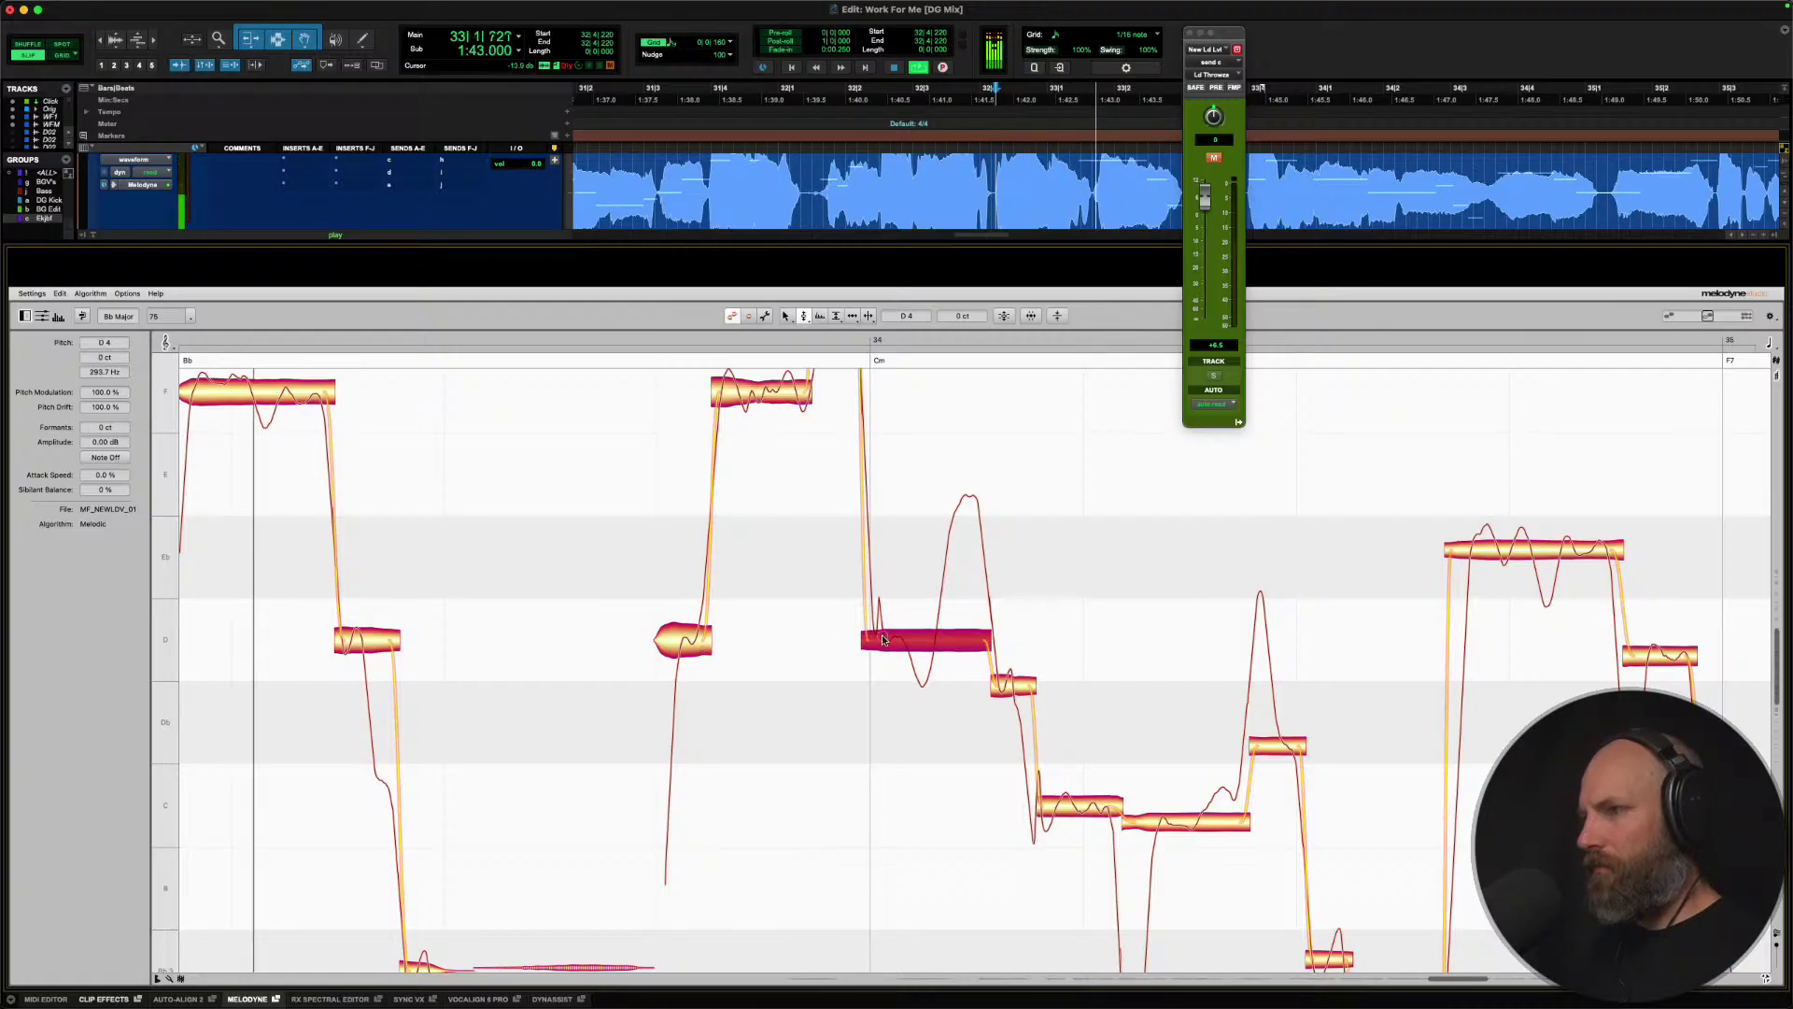
key(space)
Split the D4 note at the start of bar 34 into three slices, around its upward bend and just after its onset.
right_click(941, 640)
click(1004, 642)
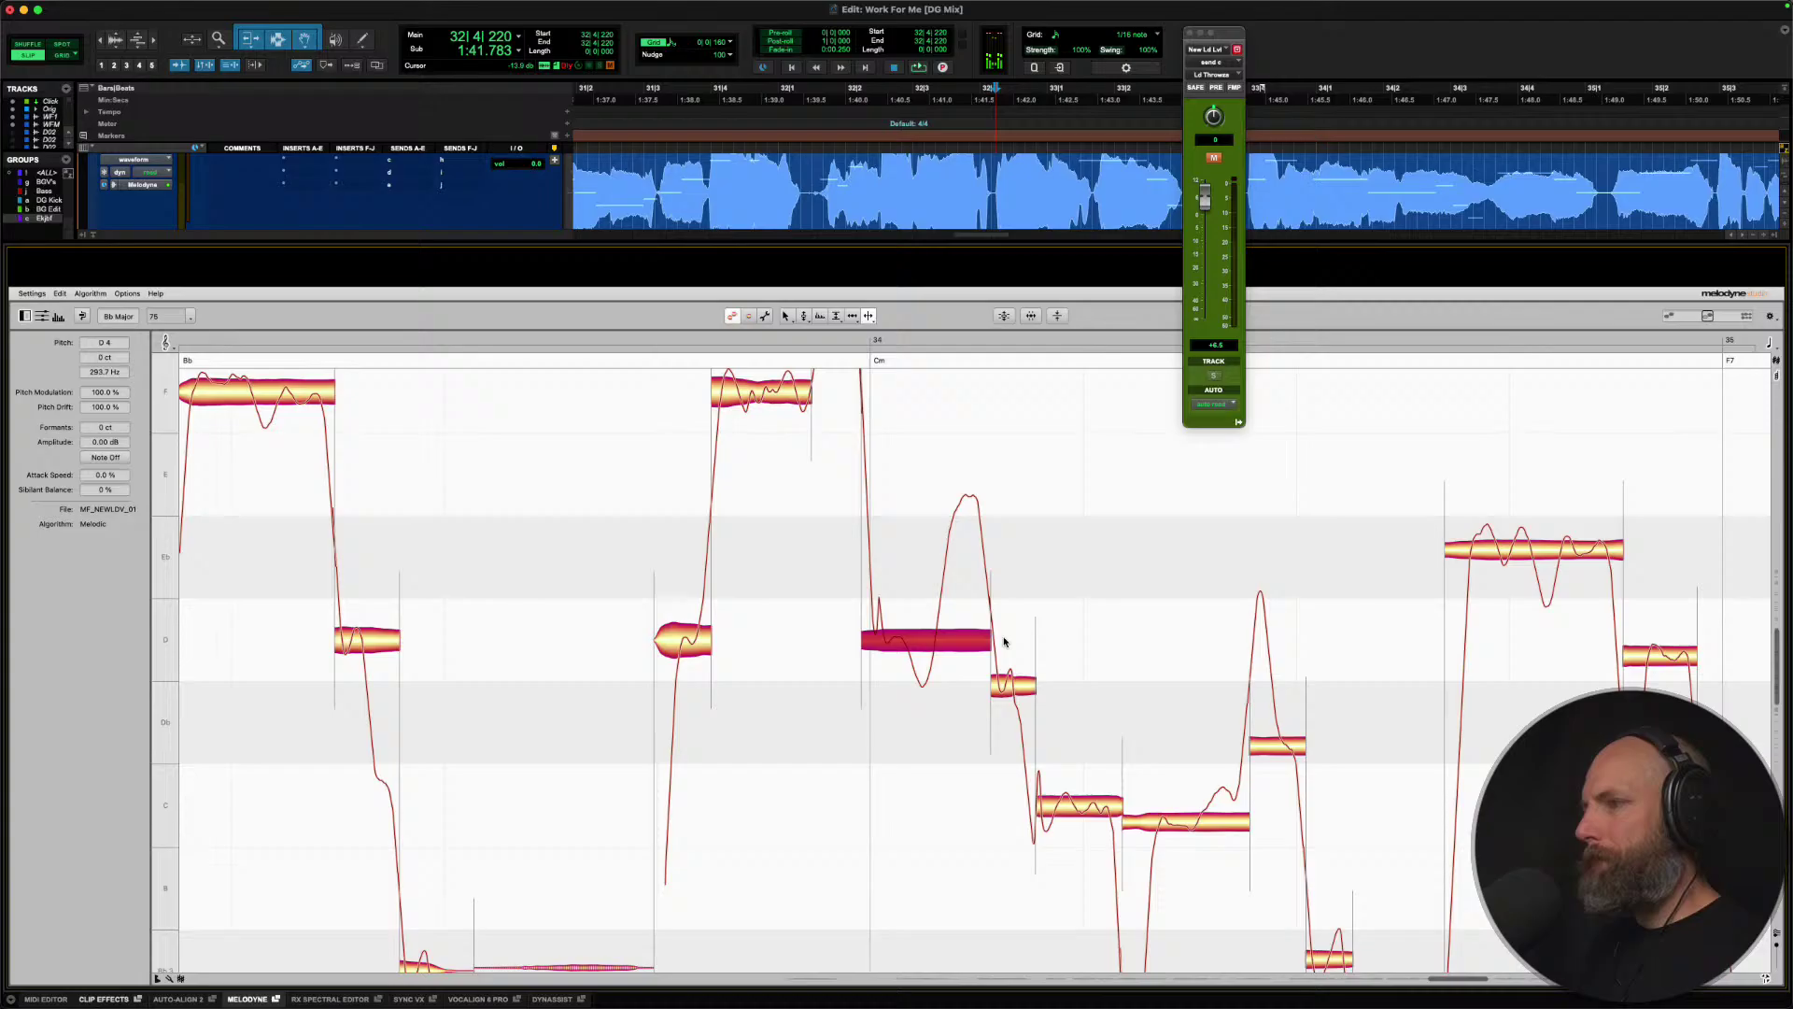
double_click(934, 645)
right_click(934, 644)
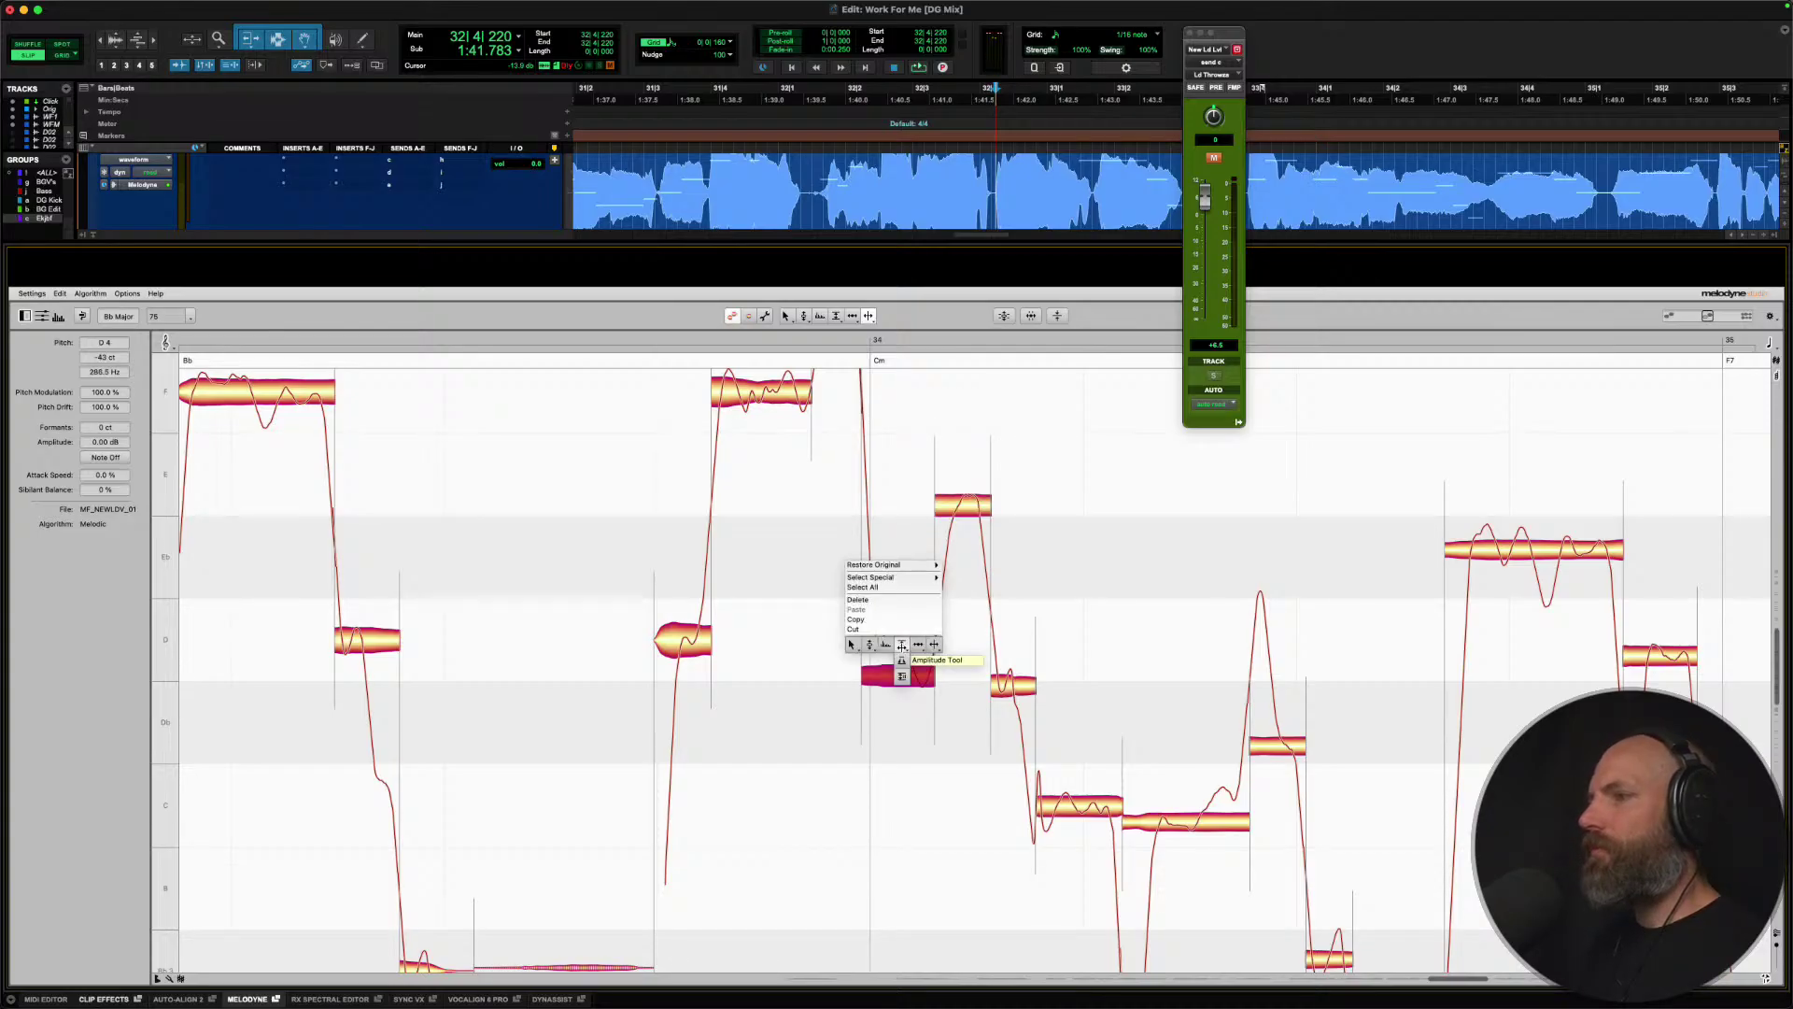
click(853, 641)
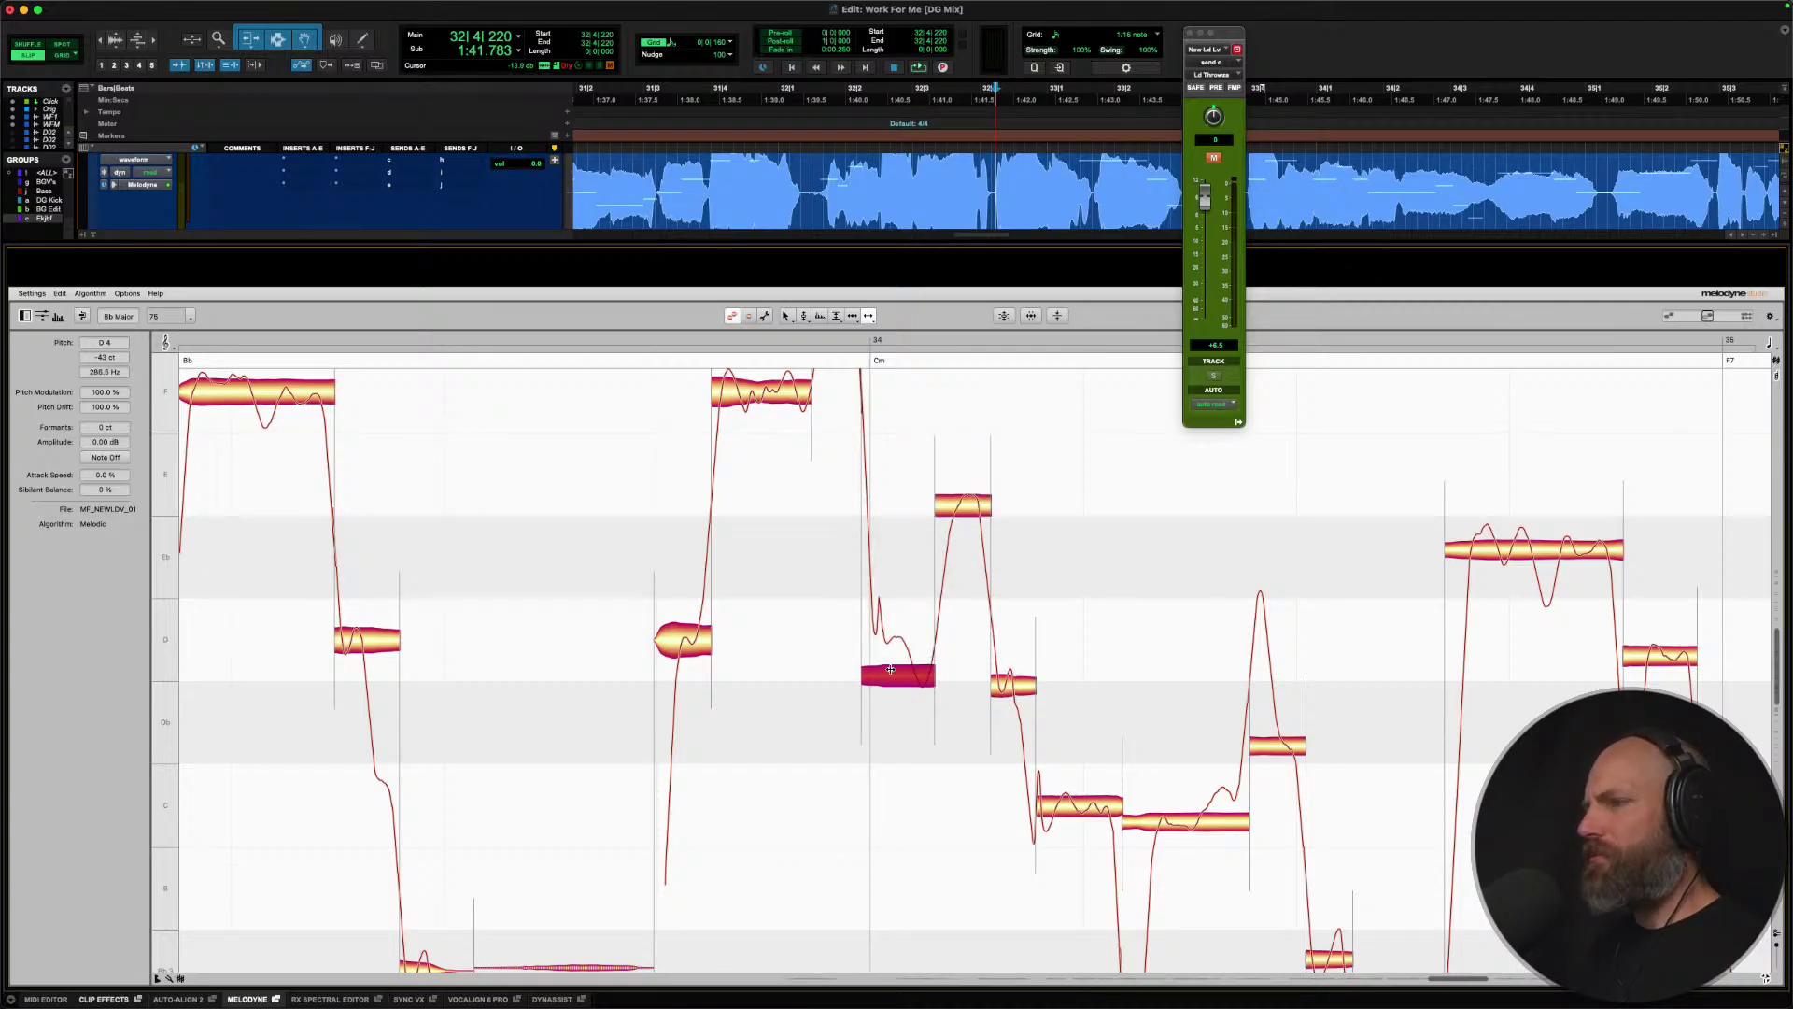
double_click(885, 669)
Snap the first two slices at the start of bar 34 to D4, and set the second to -8 cents.
right_click(884, 668)
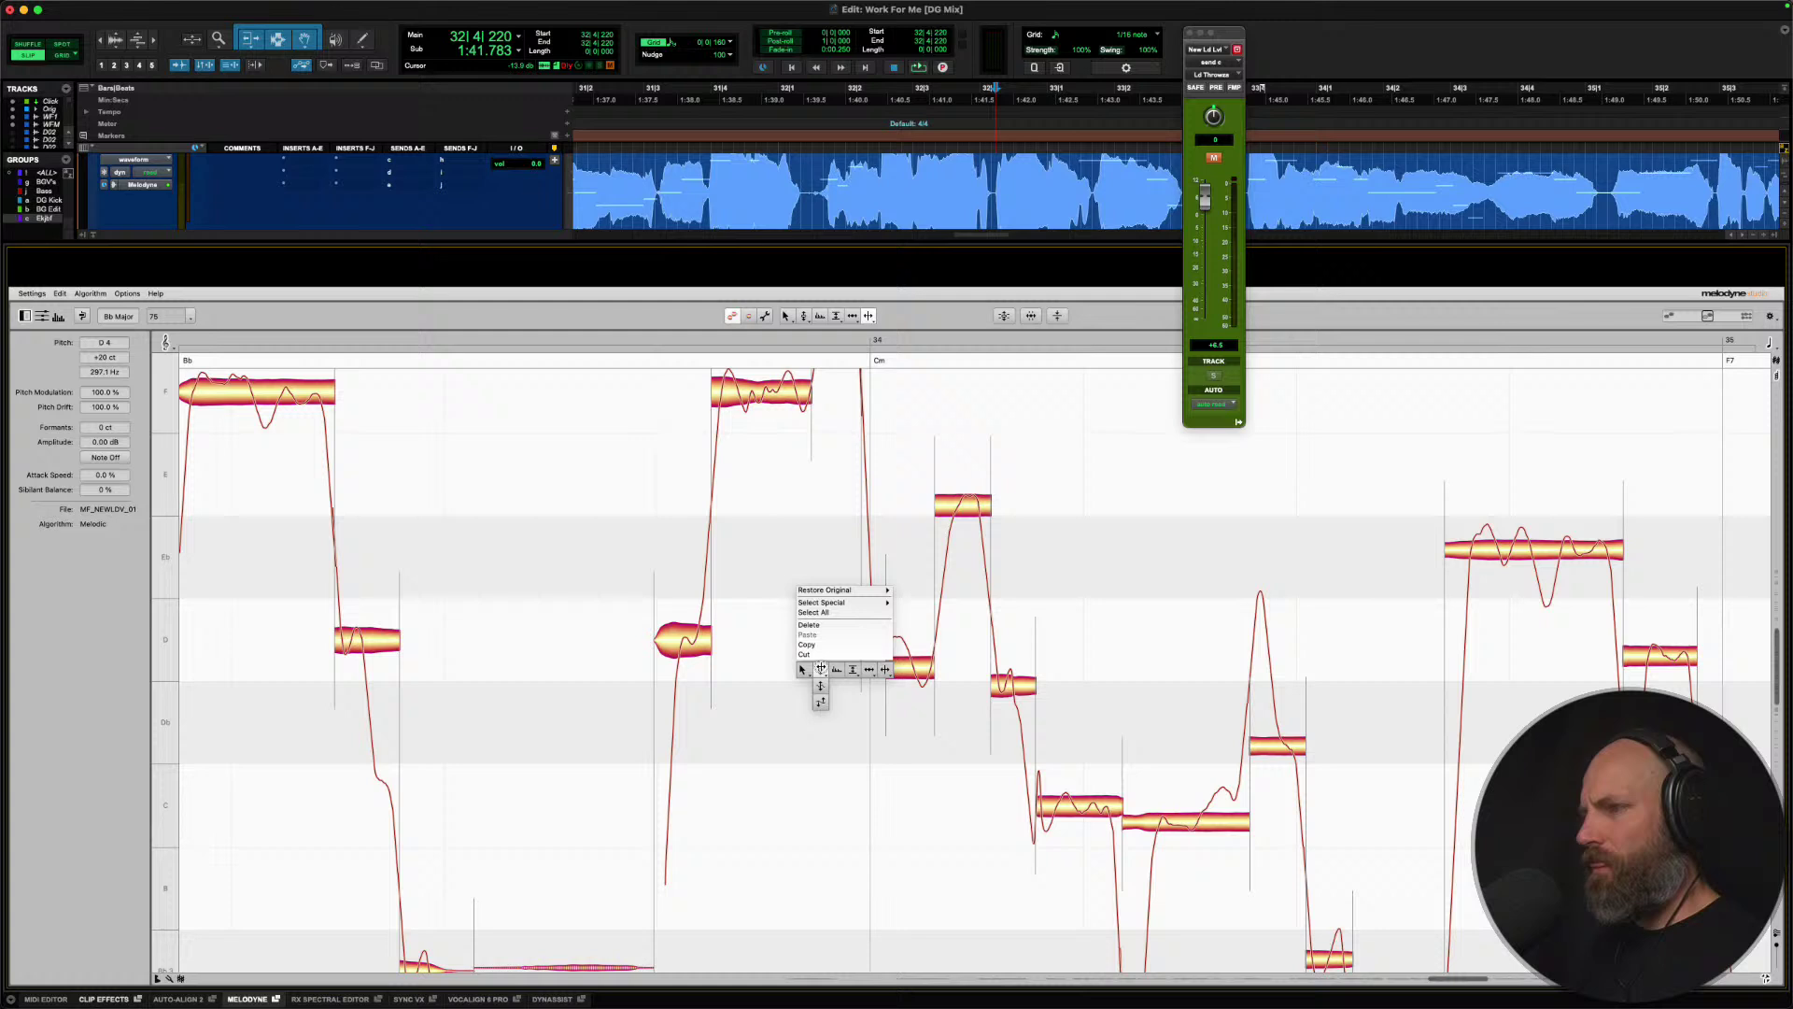
click(819, 669)
double_click(871, 624)
double_click(899, 657)
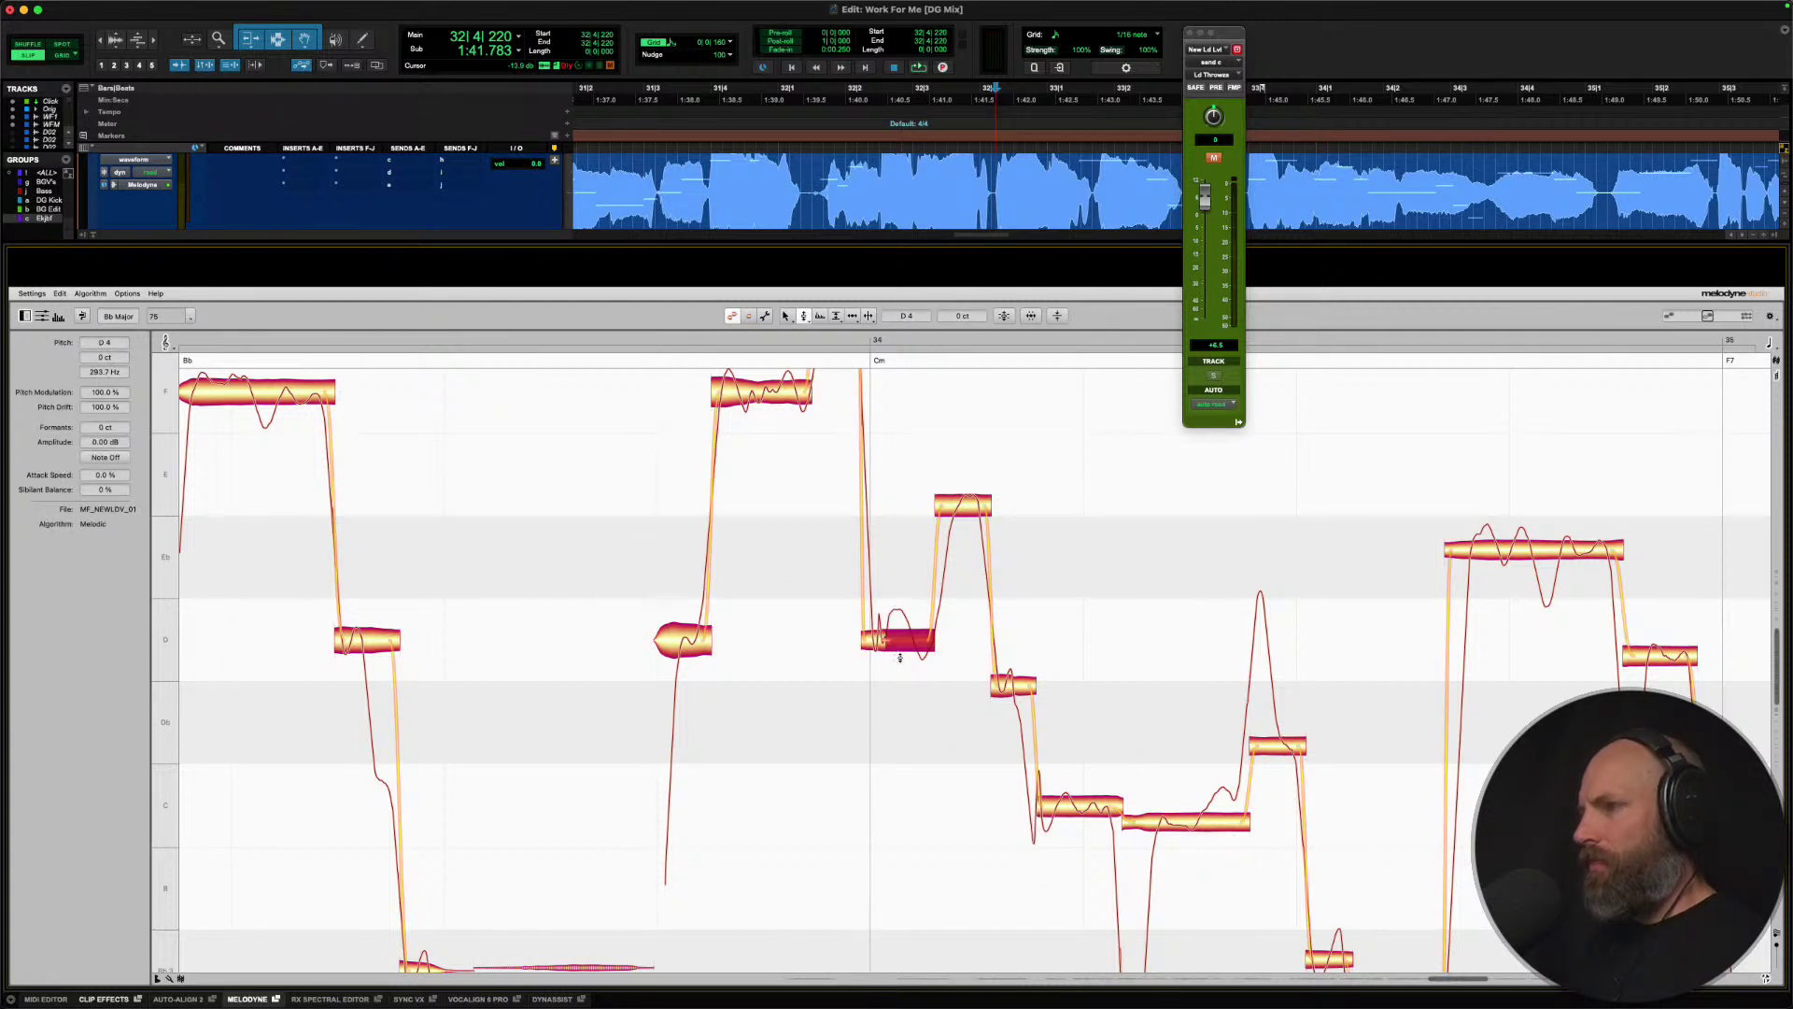
drag(907, 643, 906, 647)
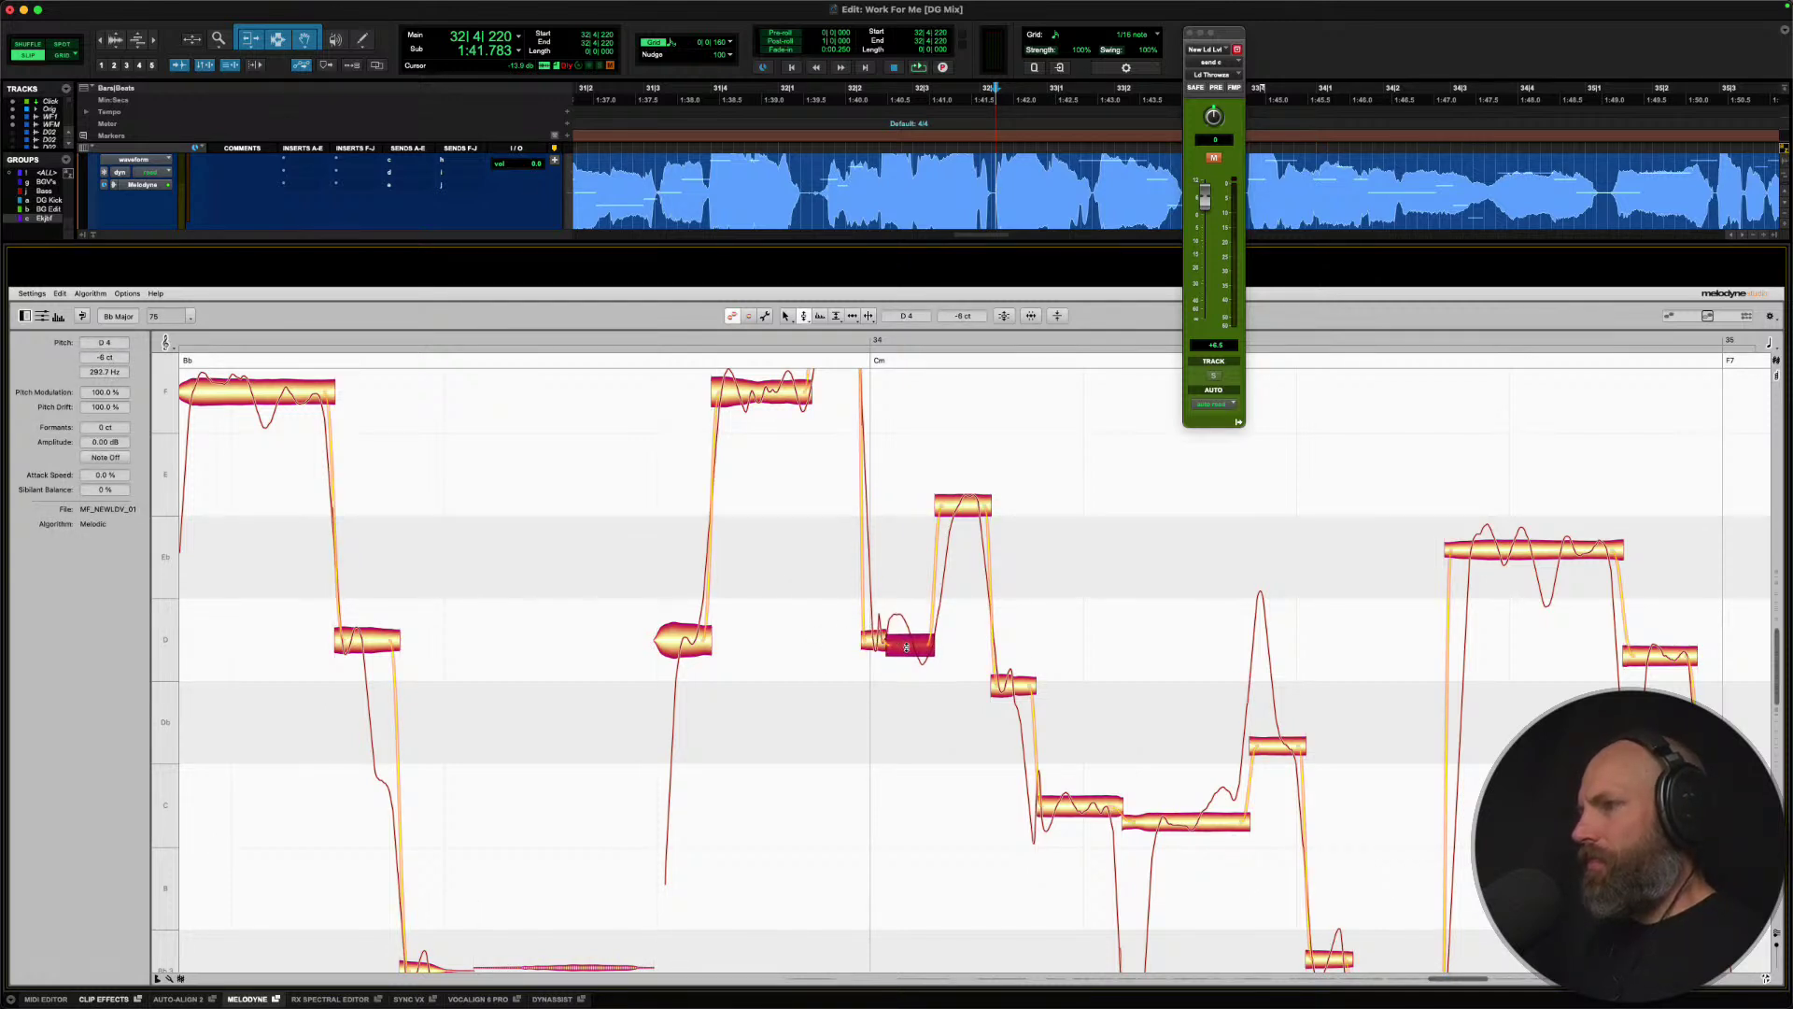
Snap the upper slice in bar 34 to E4, move the following short note to D4, and centre the two C4 notes.
double_click(963, 509)
drag(1011, 684, 1012, 640)
click(1074, 805)
drag(1148, 822, 1149, 805)
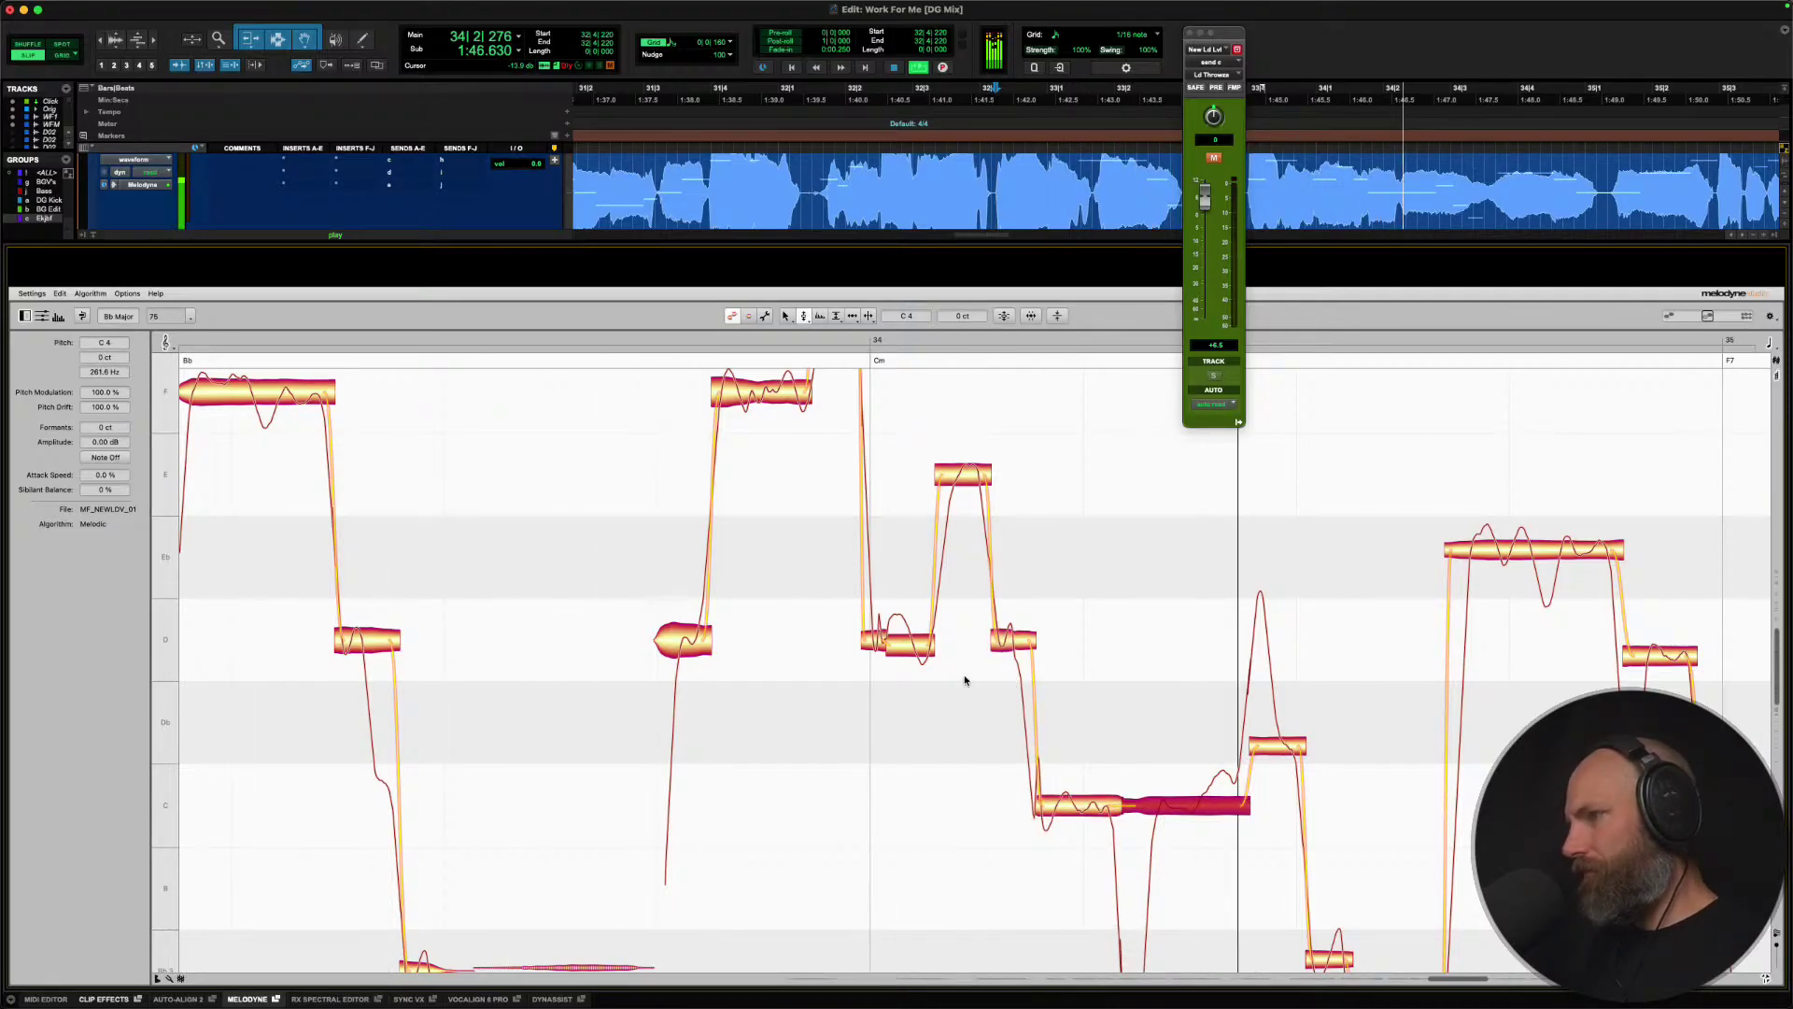
Lower the E4 slice in bar 34 to Eb4 at -2 cents and audition the phrase.
key(space)
drag(962, 475, 967, 563)
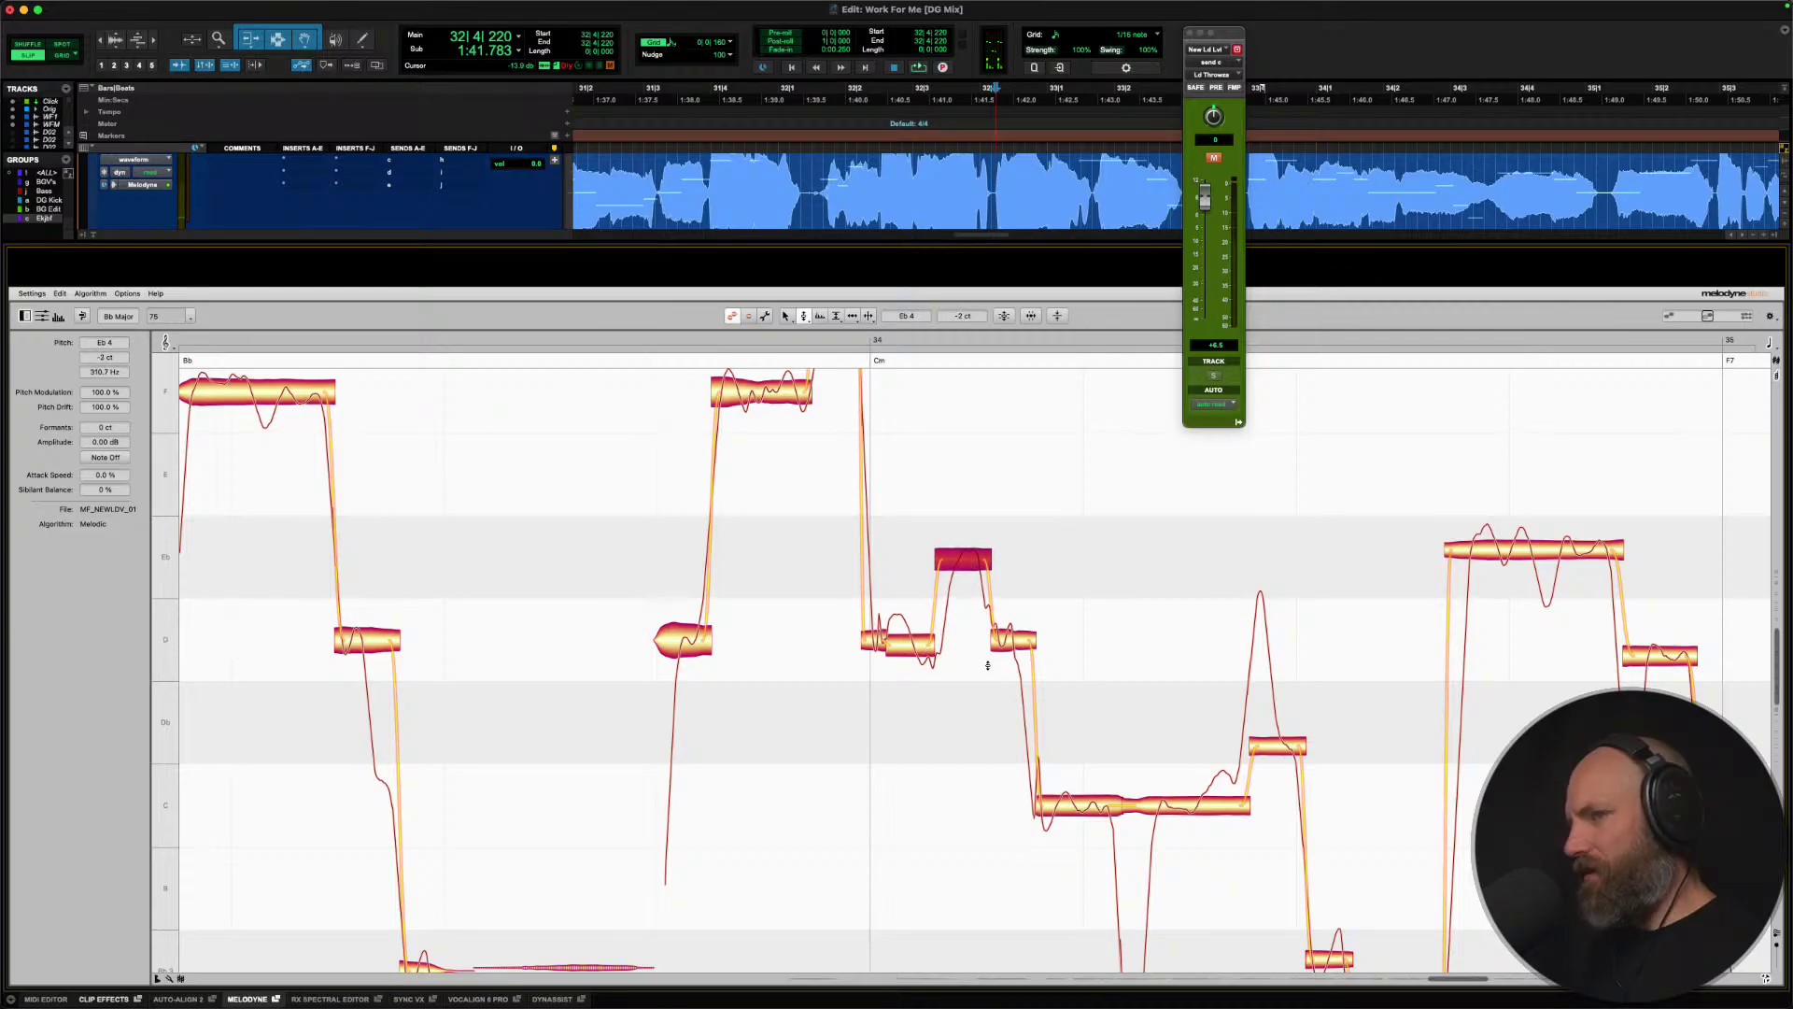
key(space)
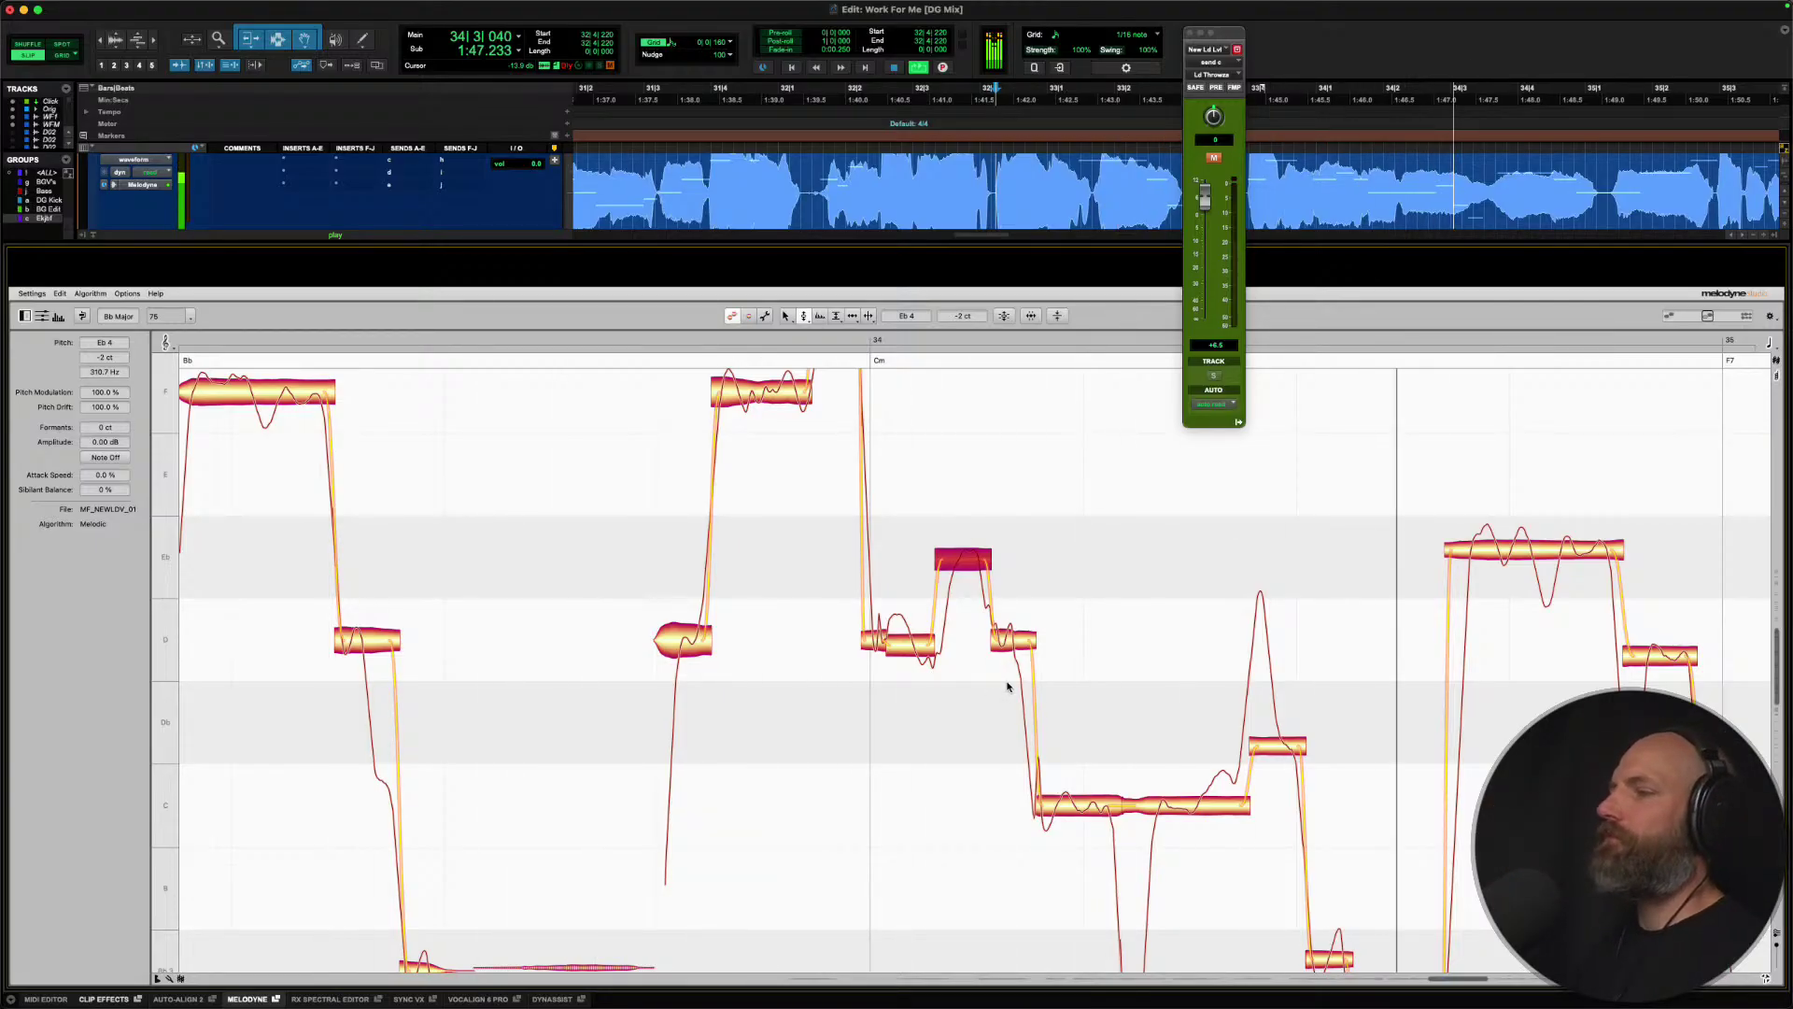
Split the short Eb4 slice in bar 34 in two, set the halves to Eb4 at 0 cents, and audition the phrase.
right_click(965, 567)
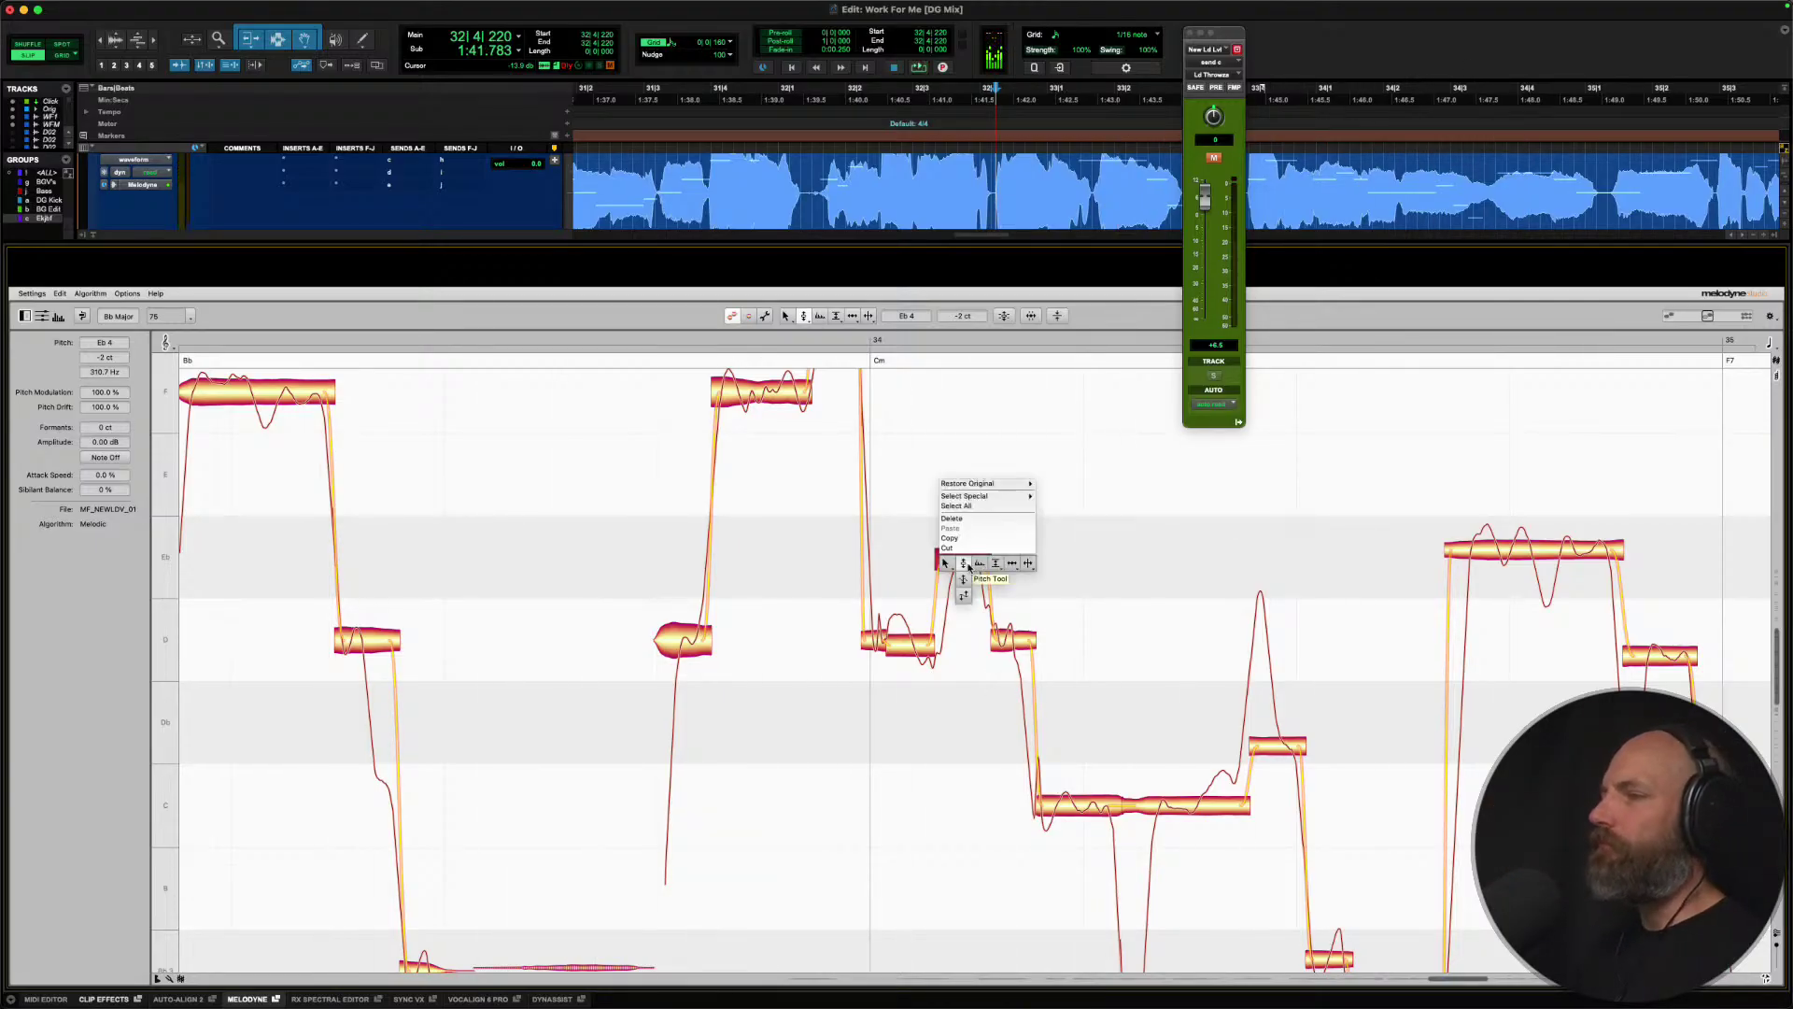
click(1014, 563)
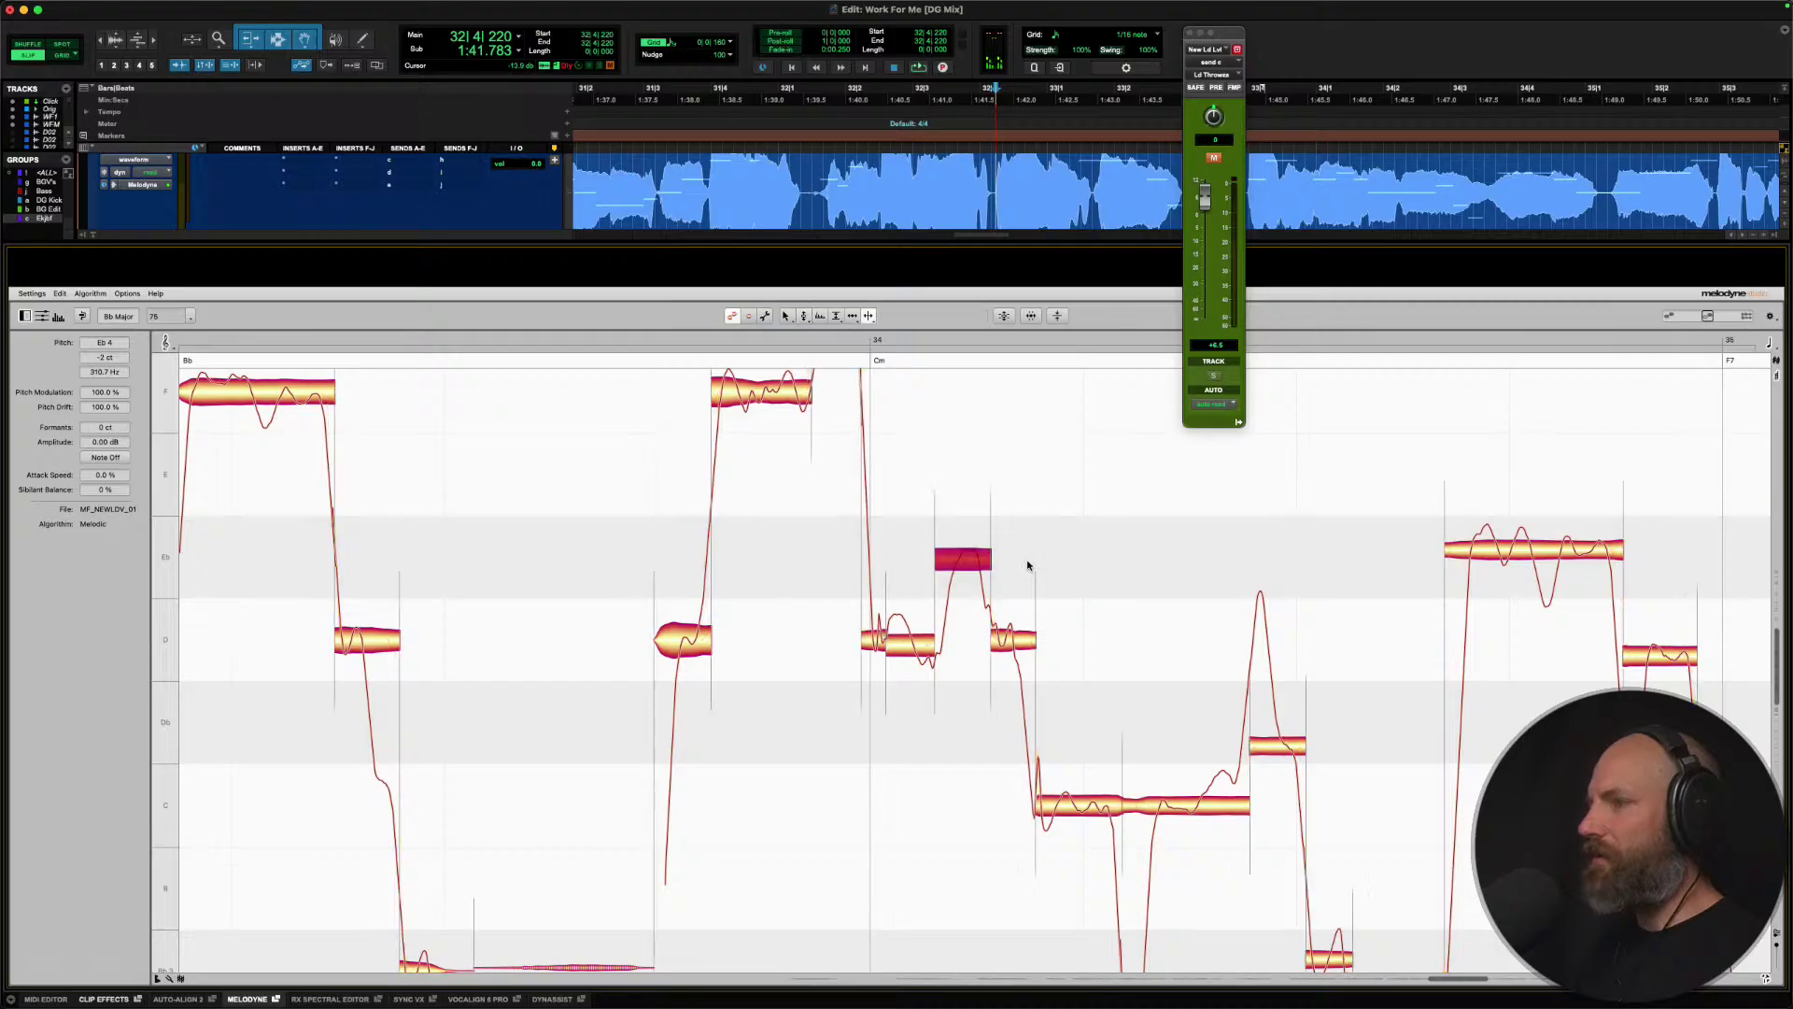
double_click(961, 560)
right_click(960, 561)
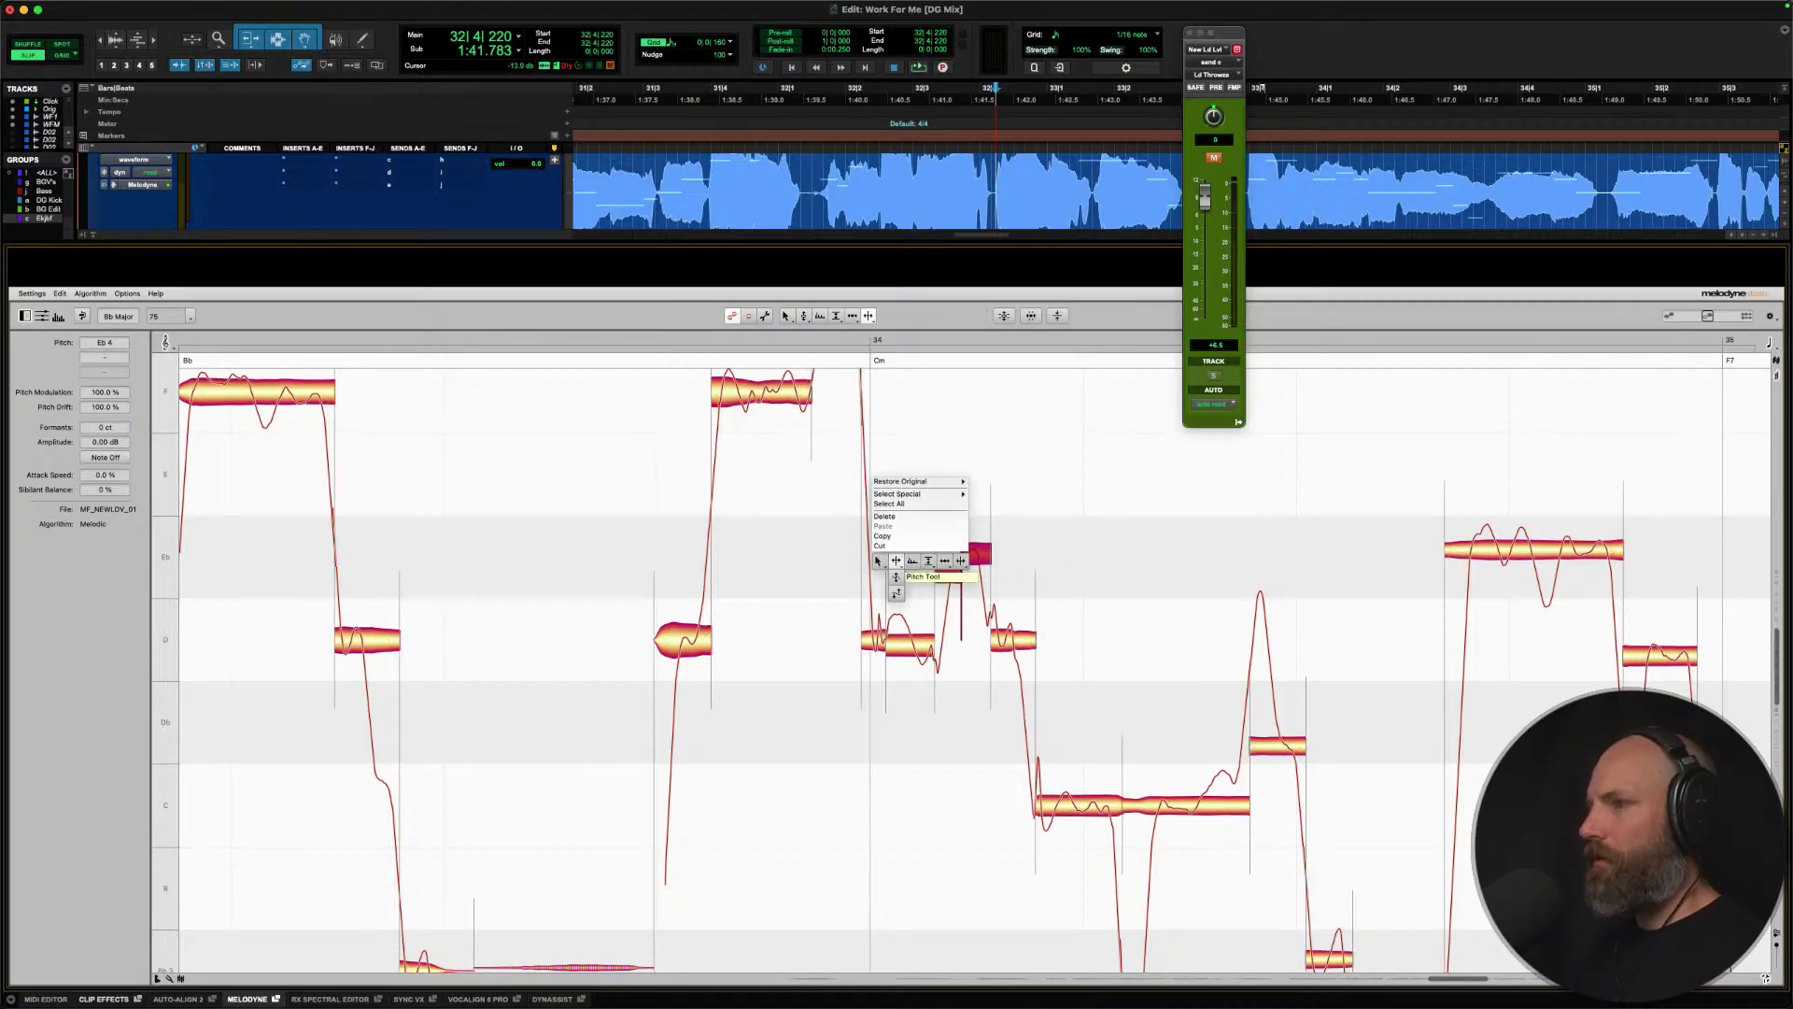
click(896, 576)
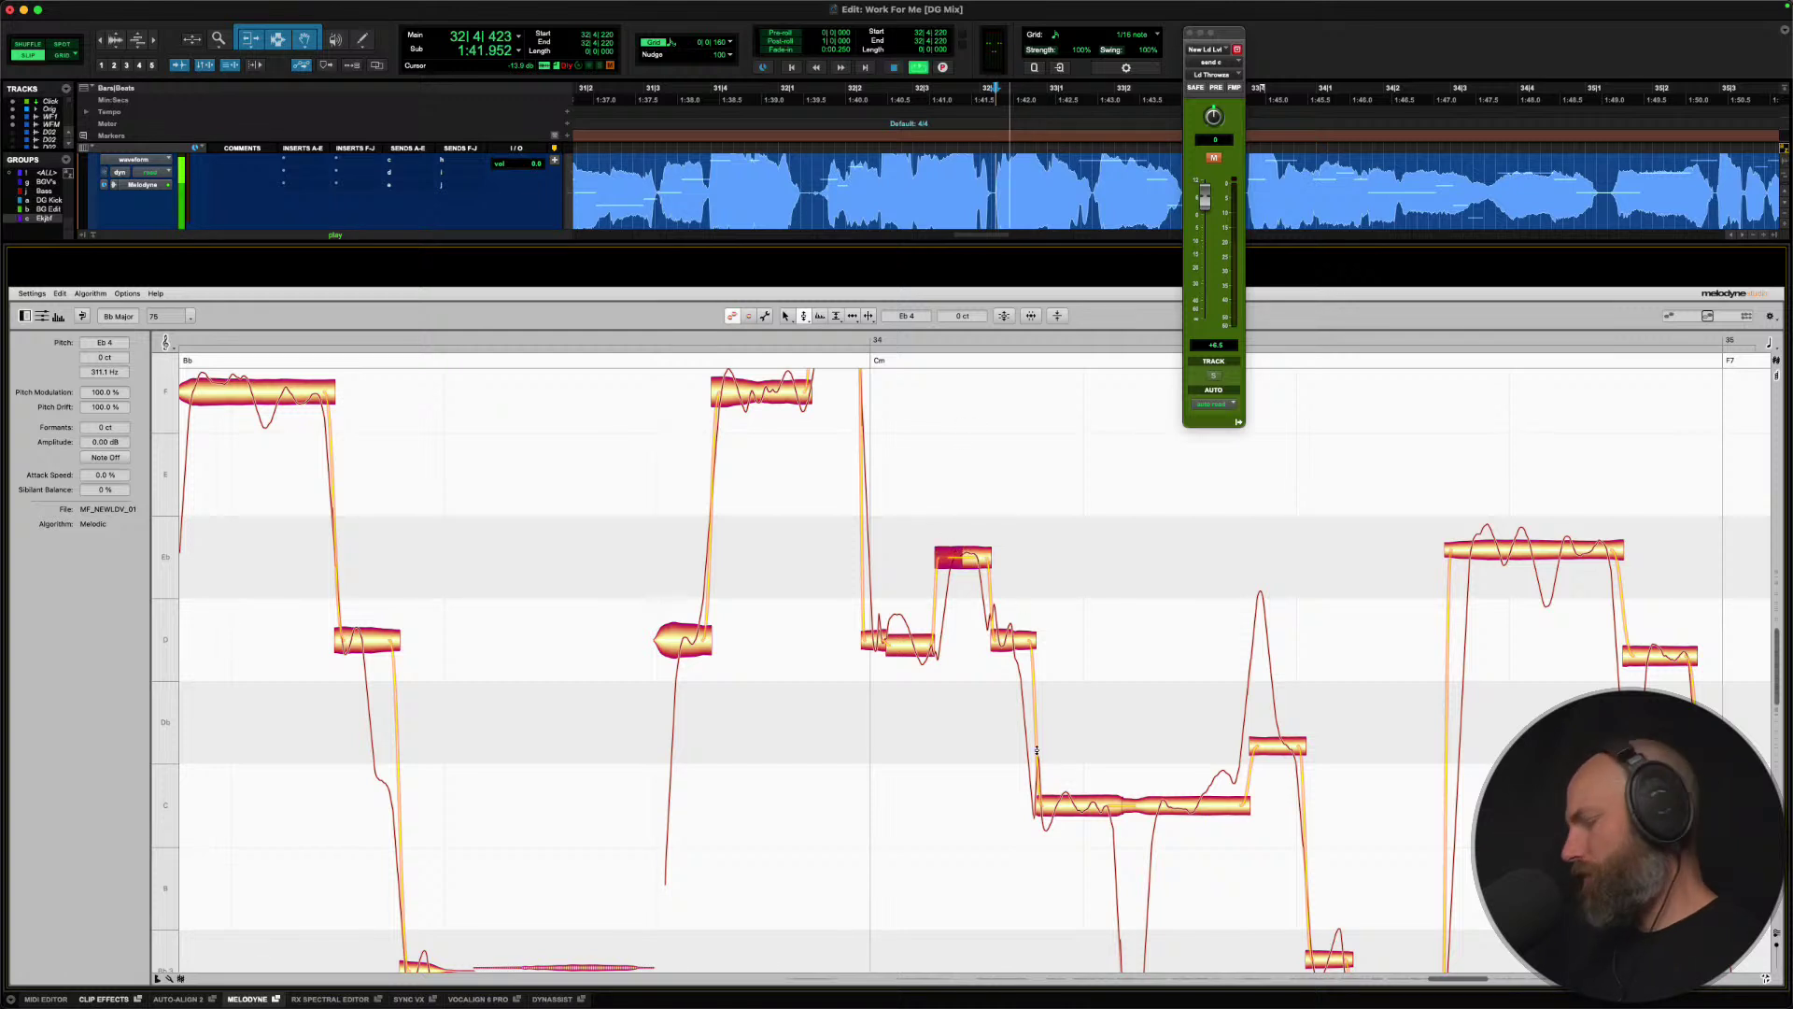
key(space)
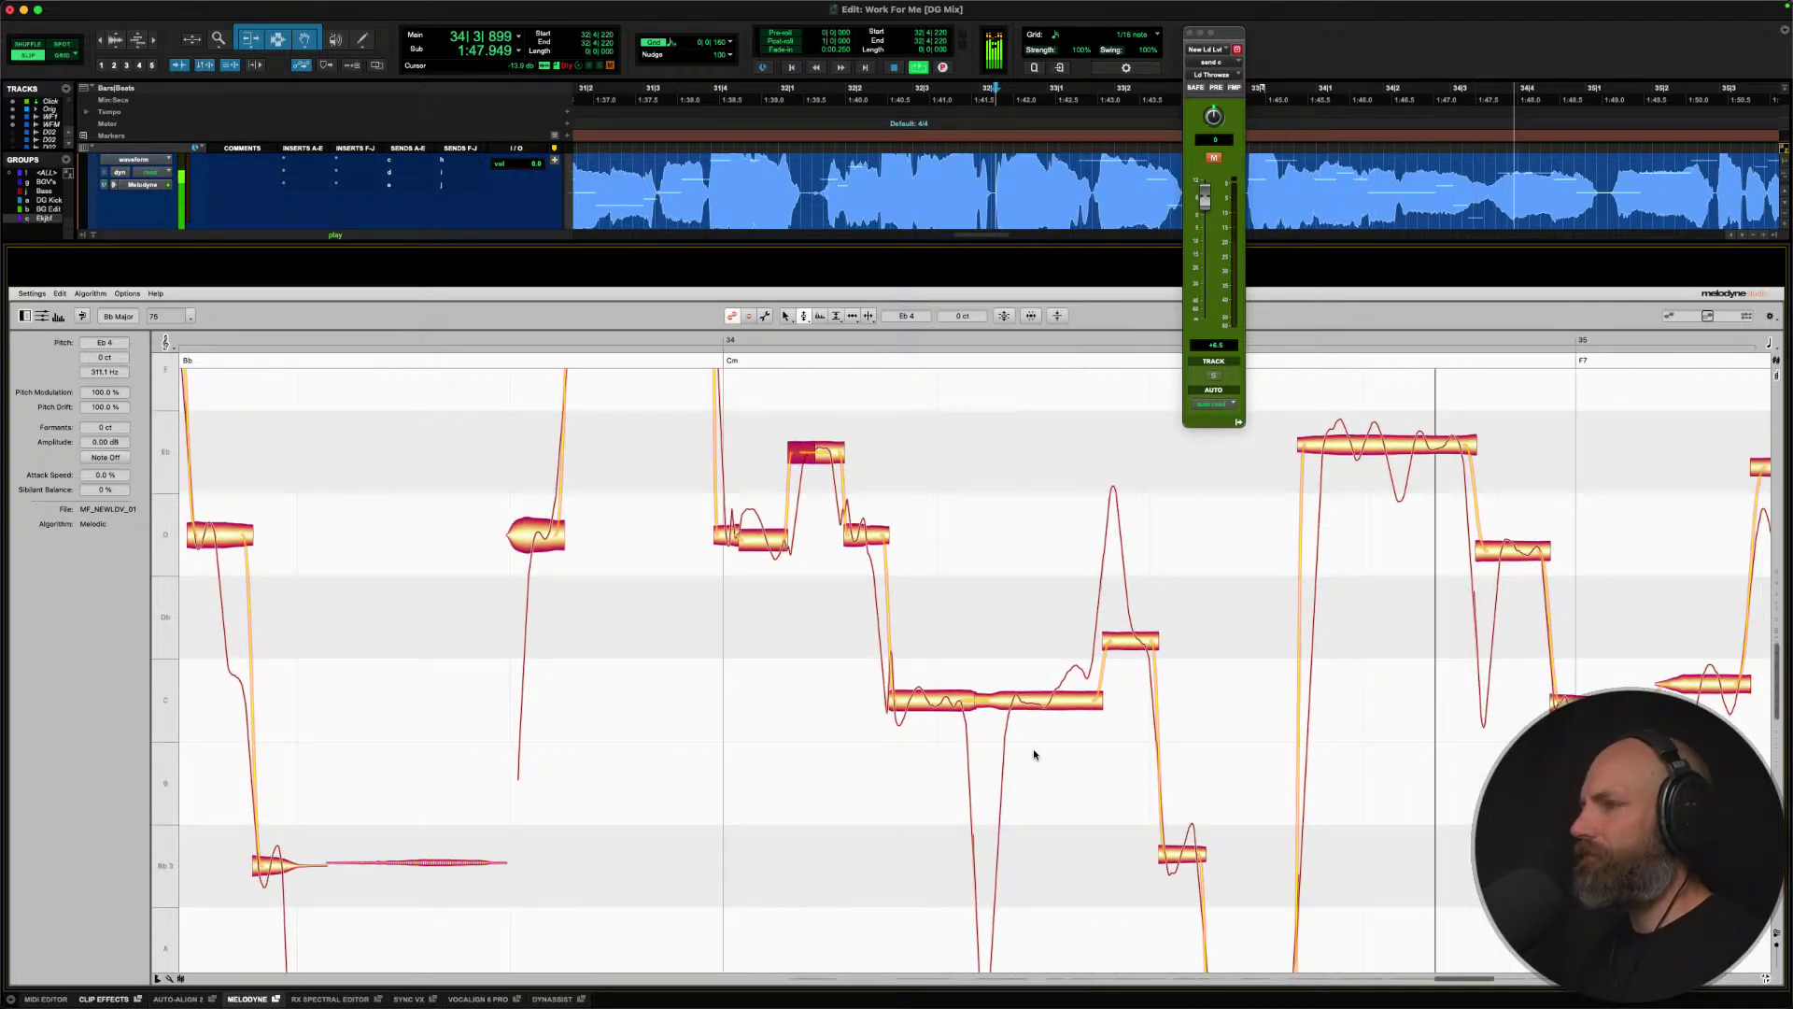
key(space)
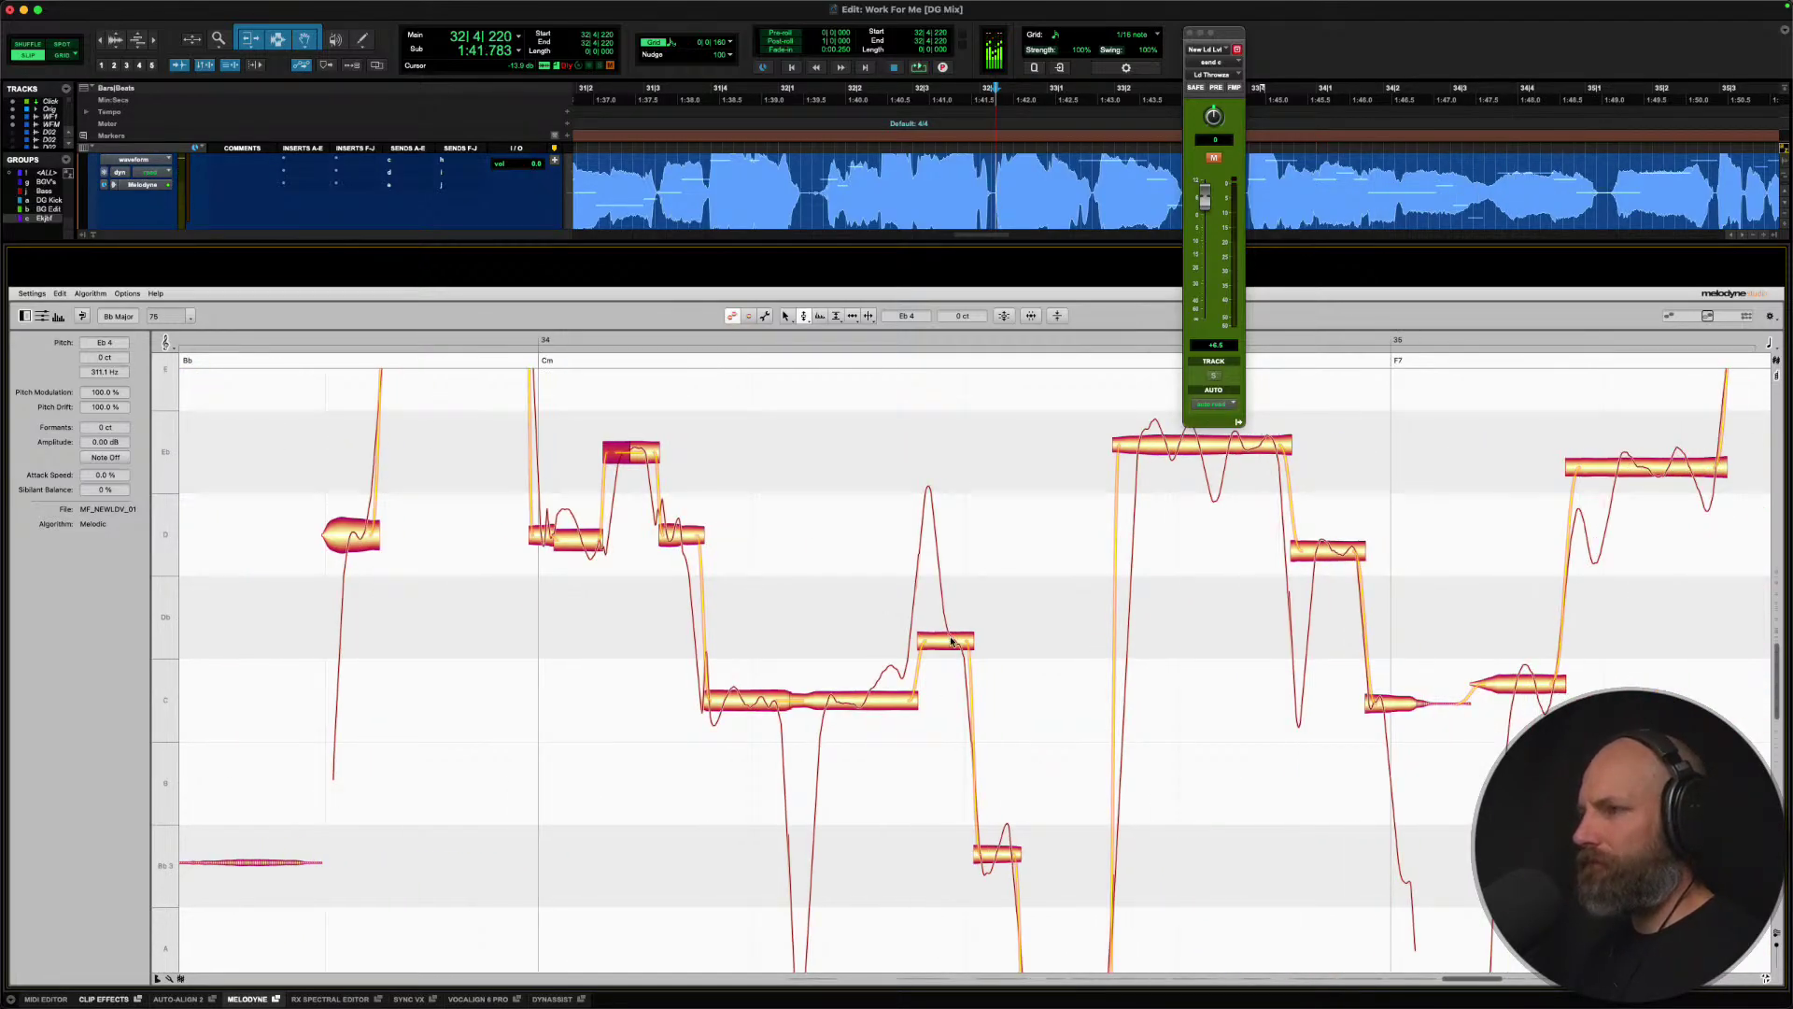
Snap the short Bb3 note in bar 34 to 0 cents and play the following part of the phrase.
click(866, 705)
scroll(872, 712, right, 3)
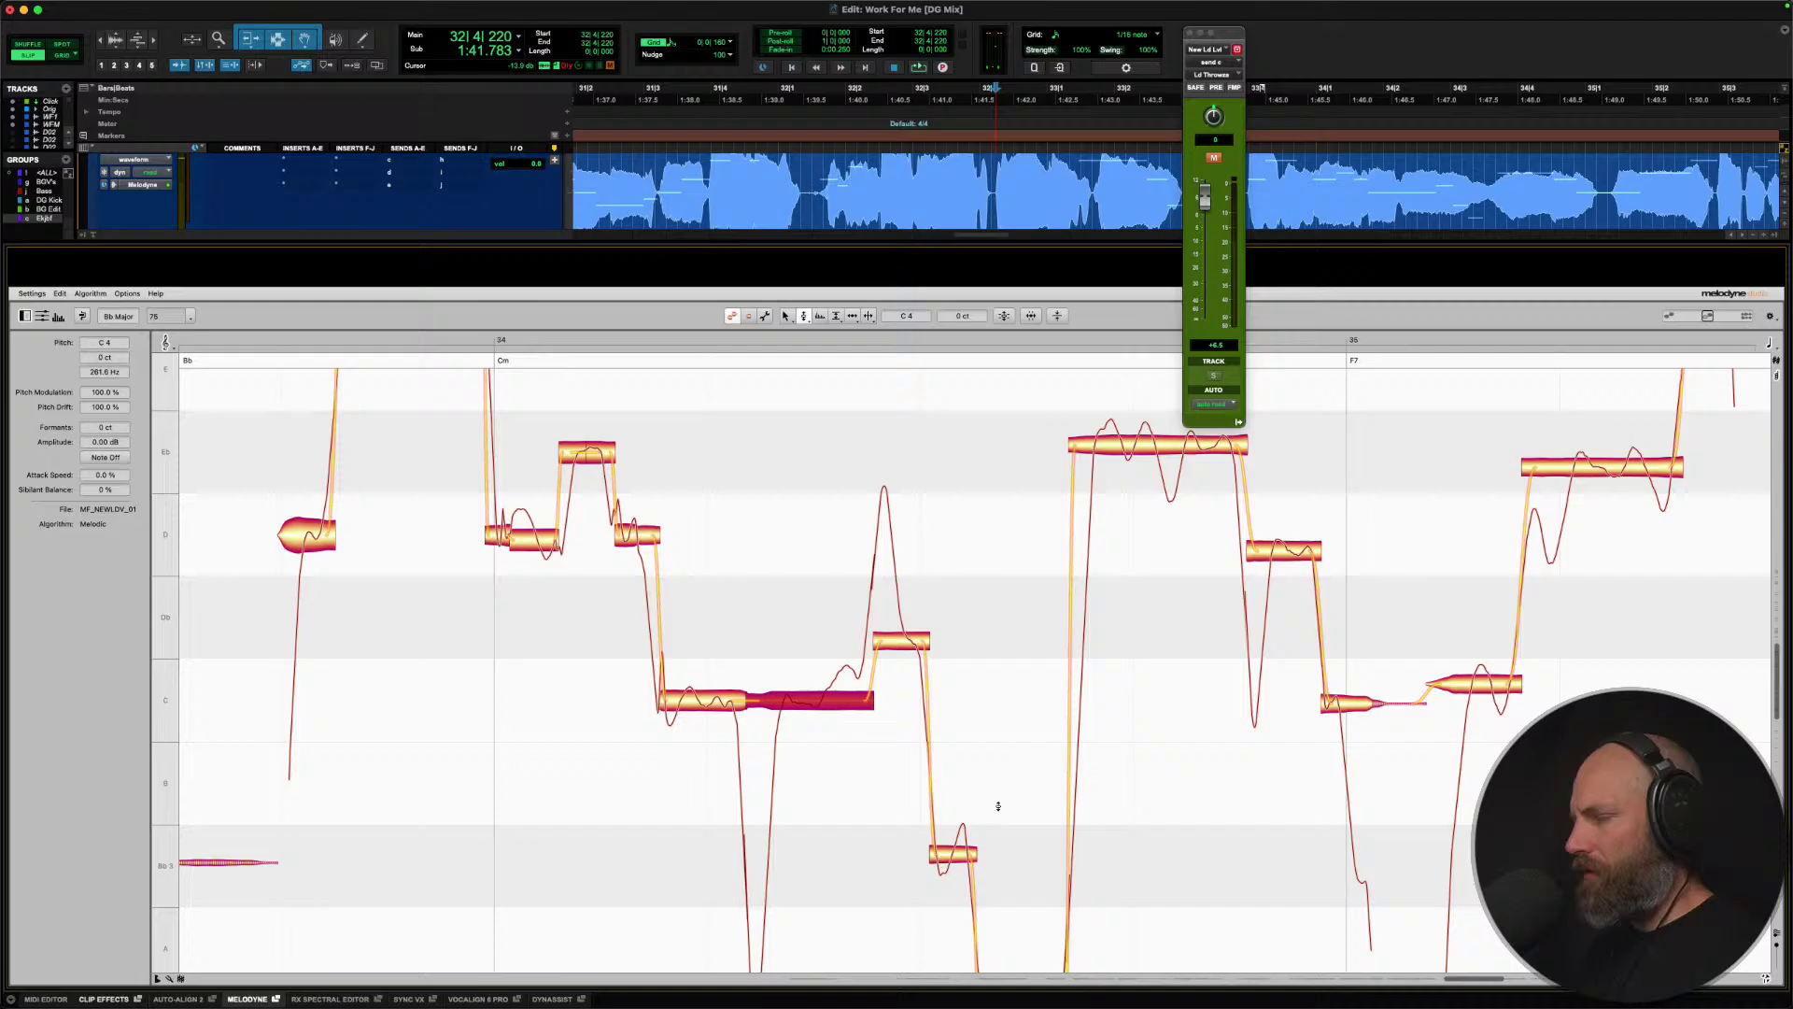
click(824, 863)
scroll(993, 198, right, 5)
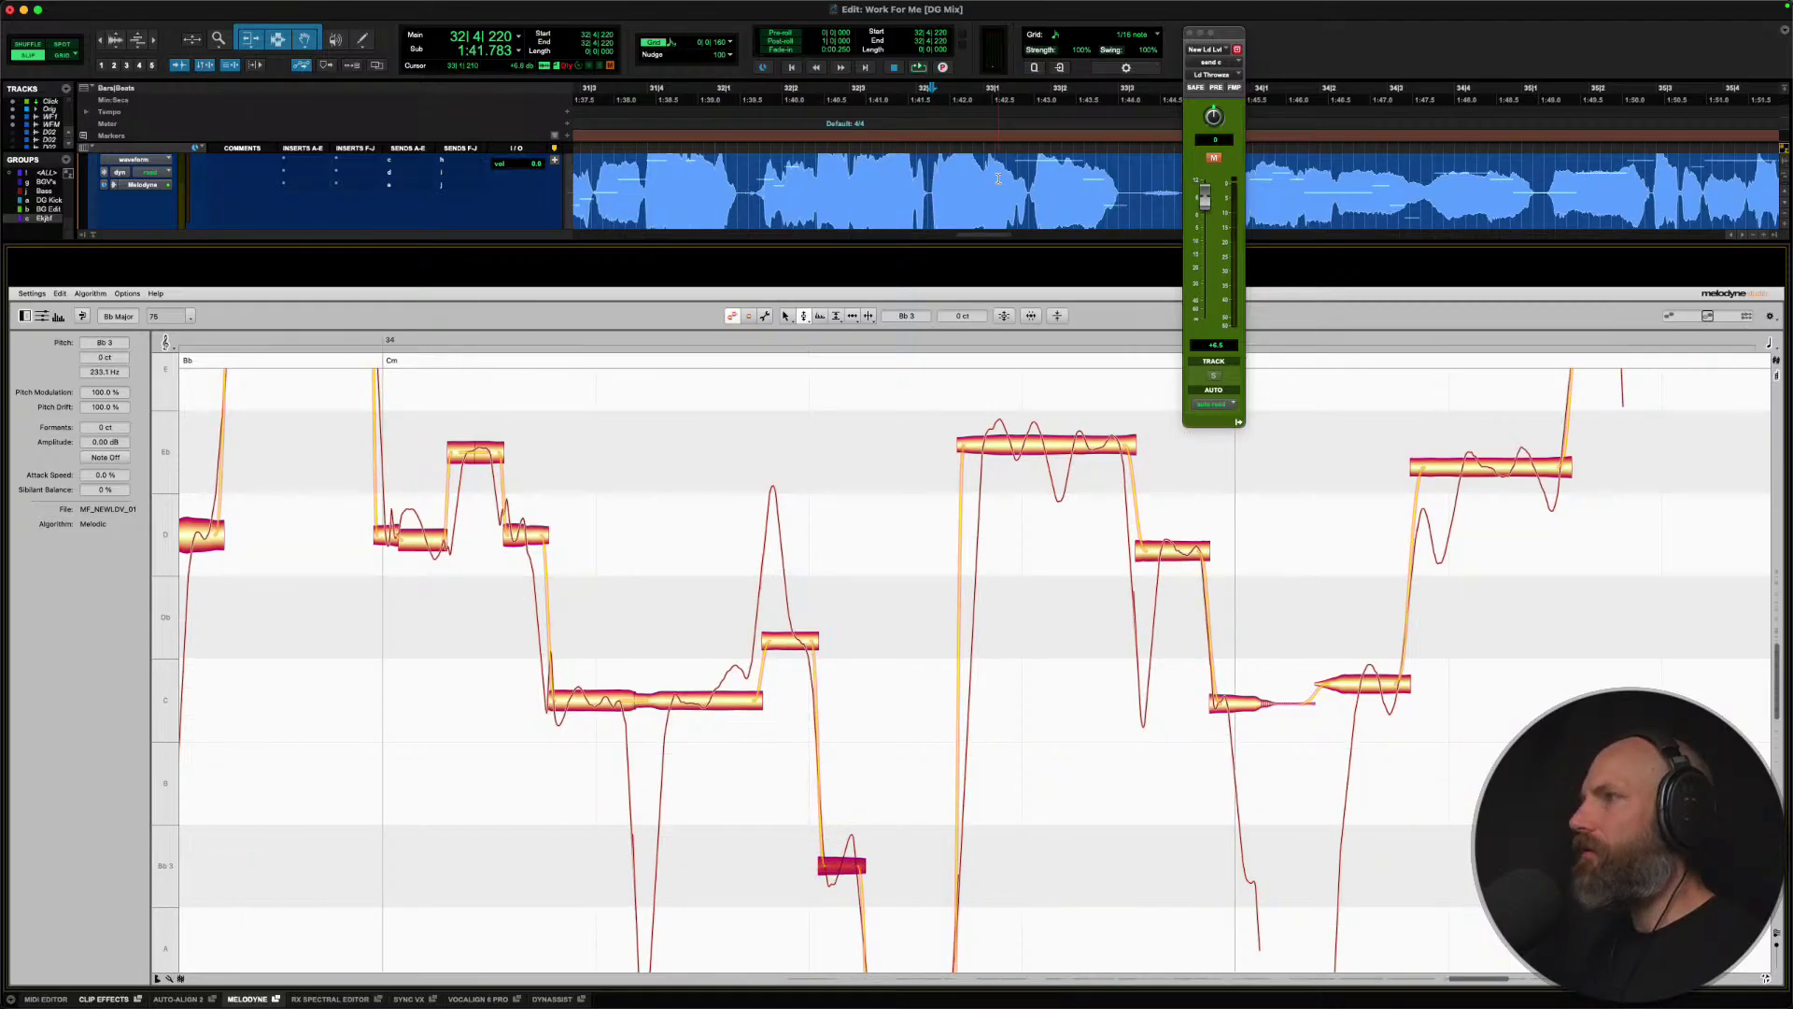
click(825, 184)
key(space)
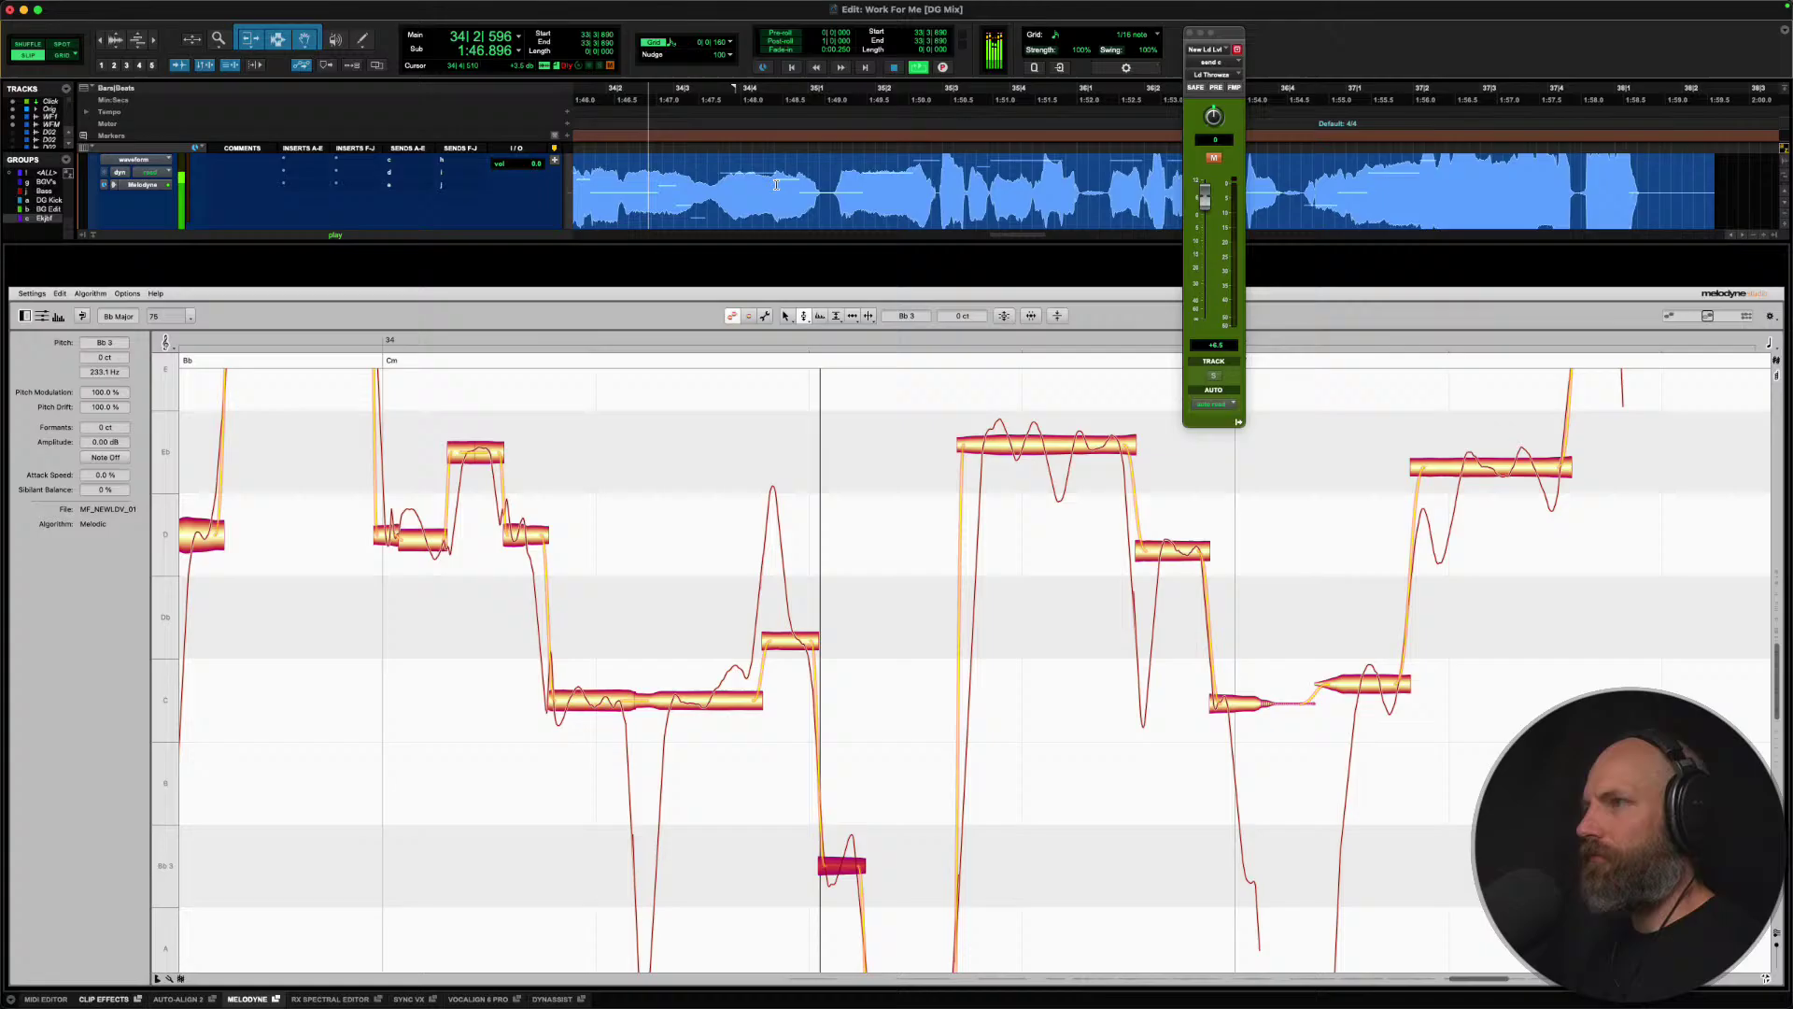
Set the playback start to 35|1|370, snap the C4 note there to 0 cents, and audition it.
click(834, 184)
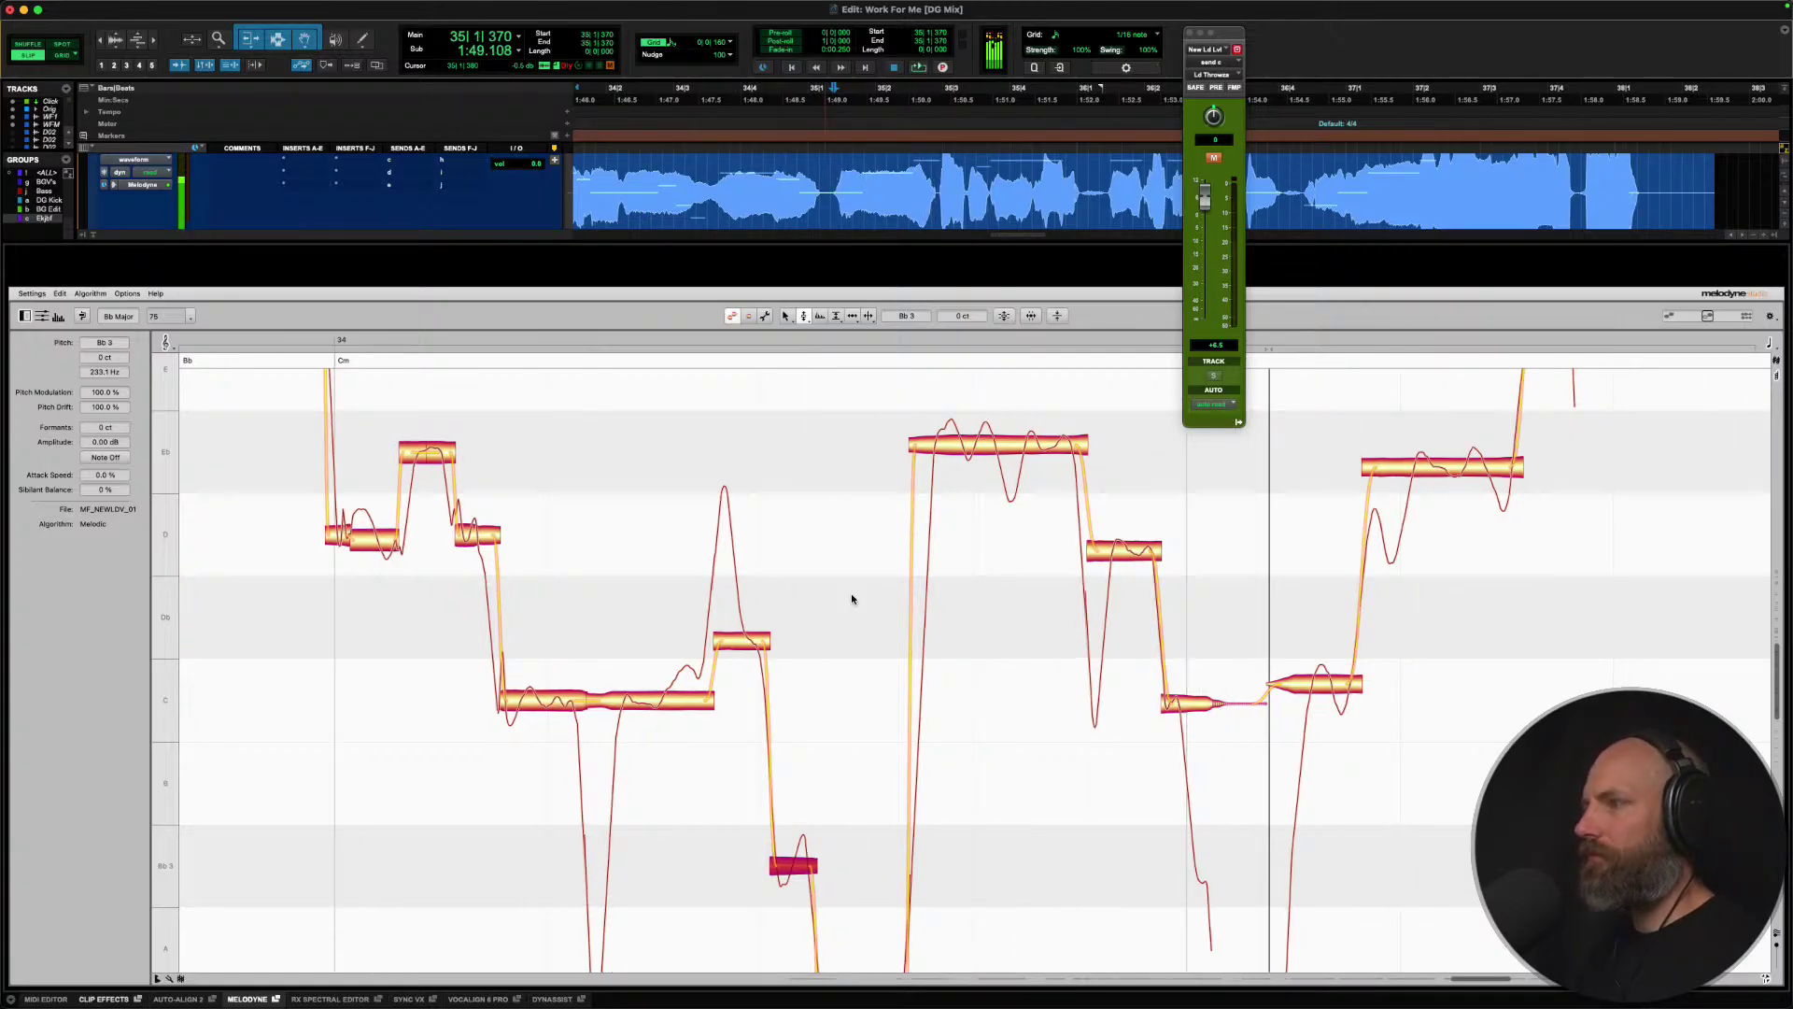
key(space)
key(space)
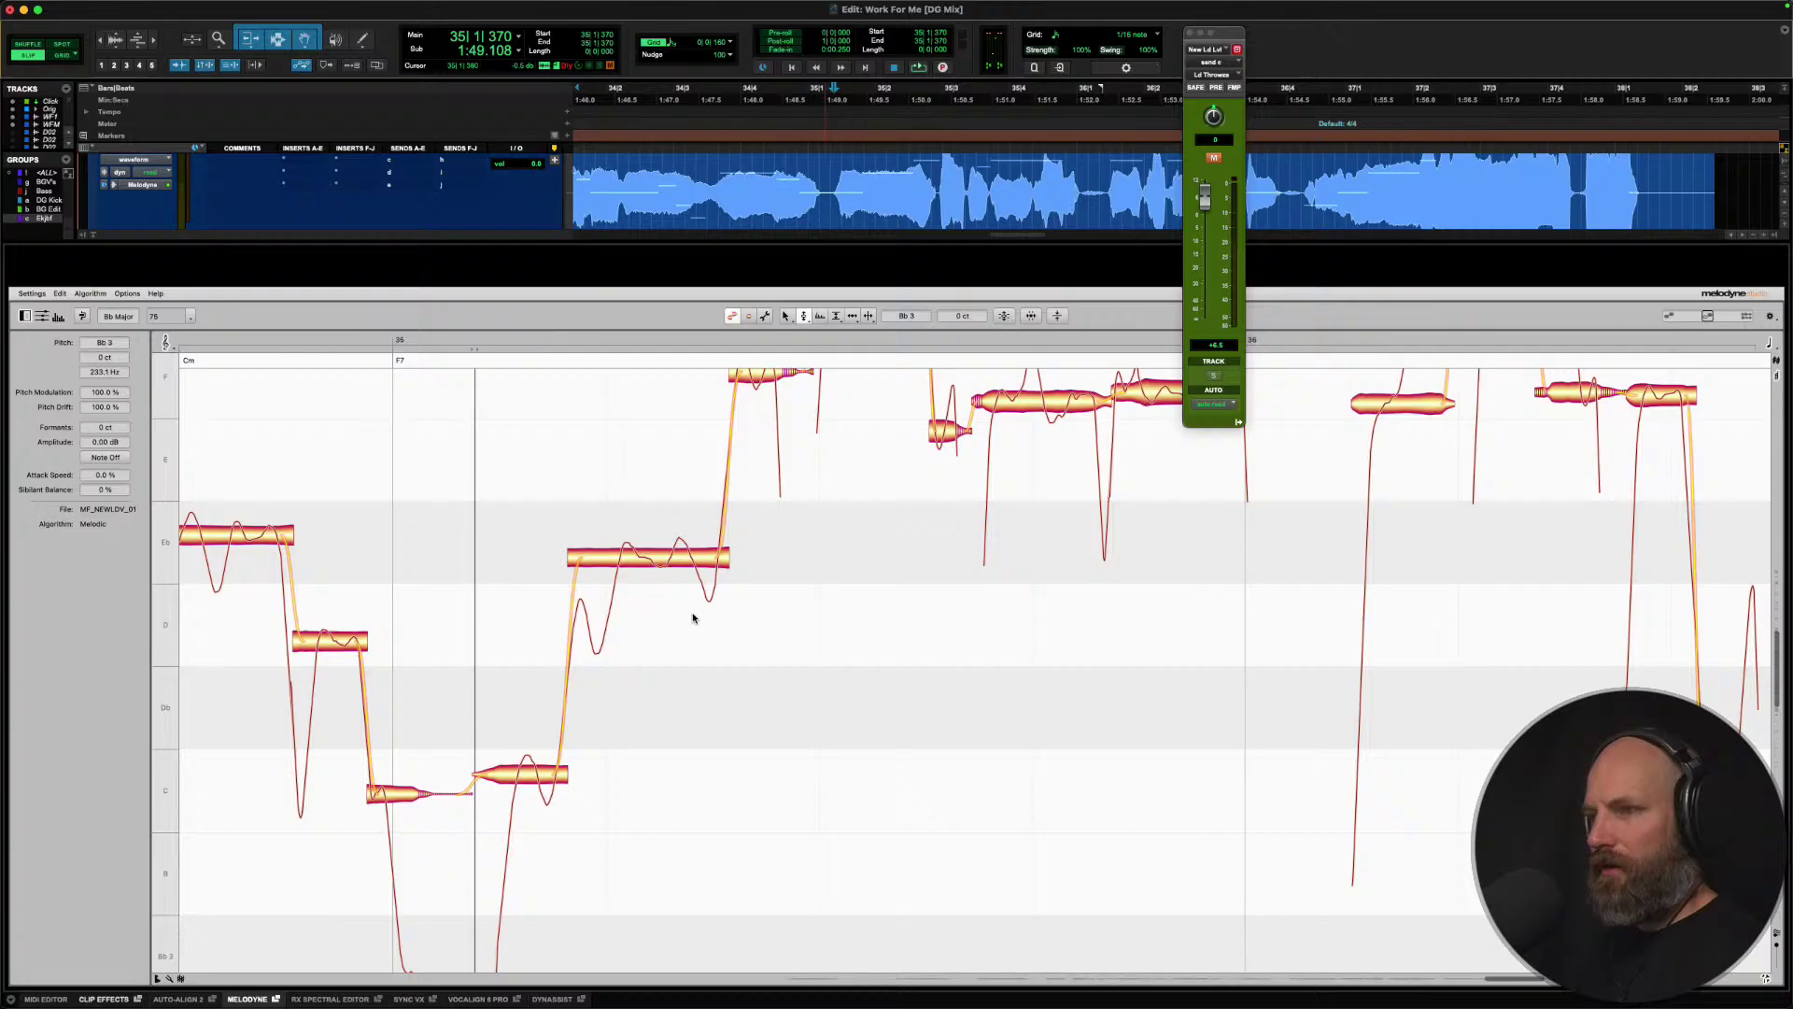
click(565, 786)
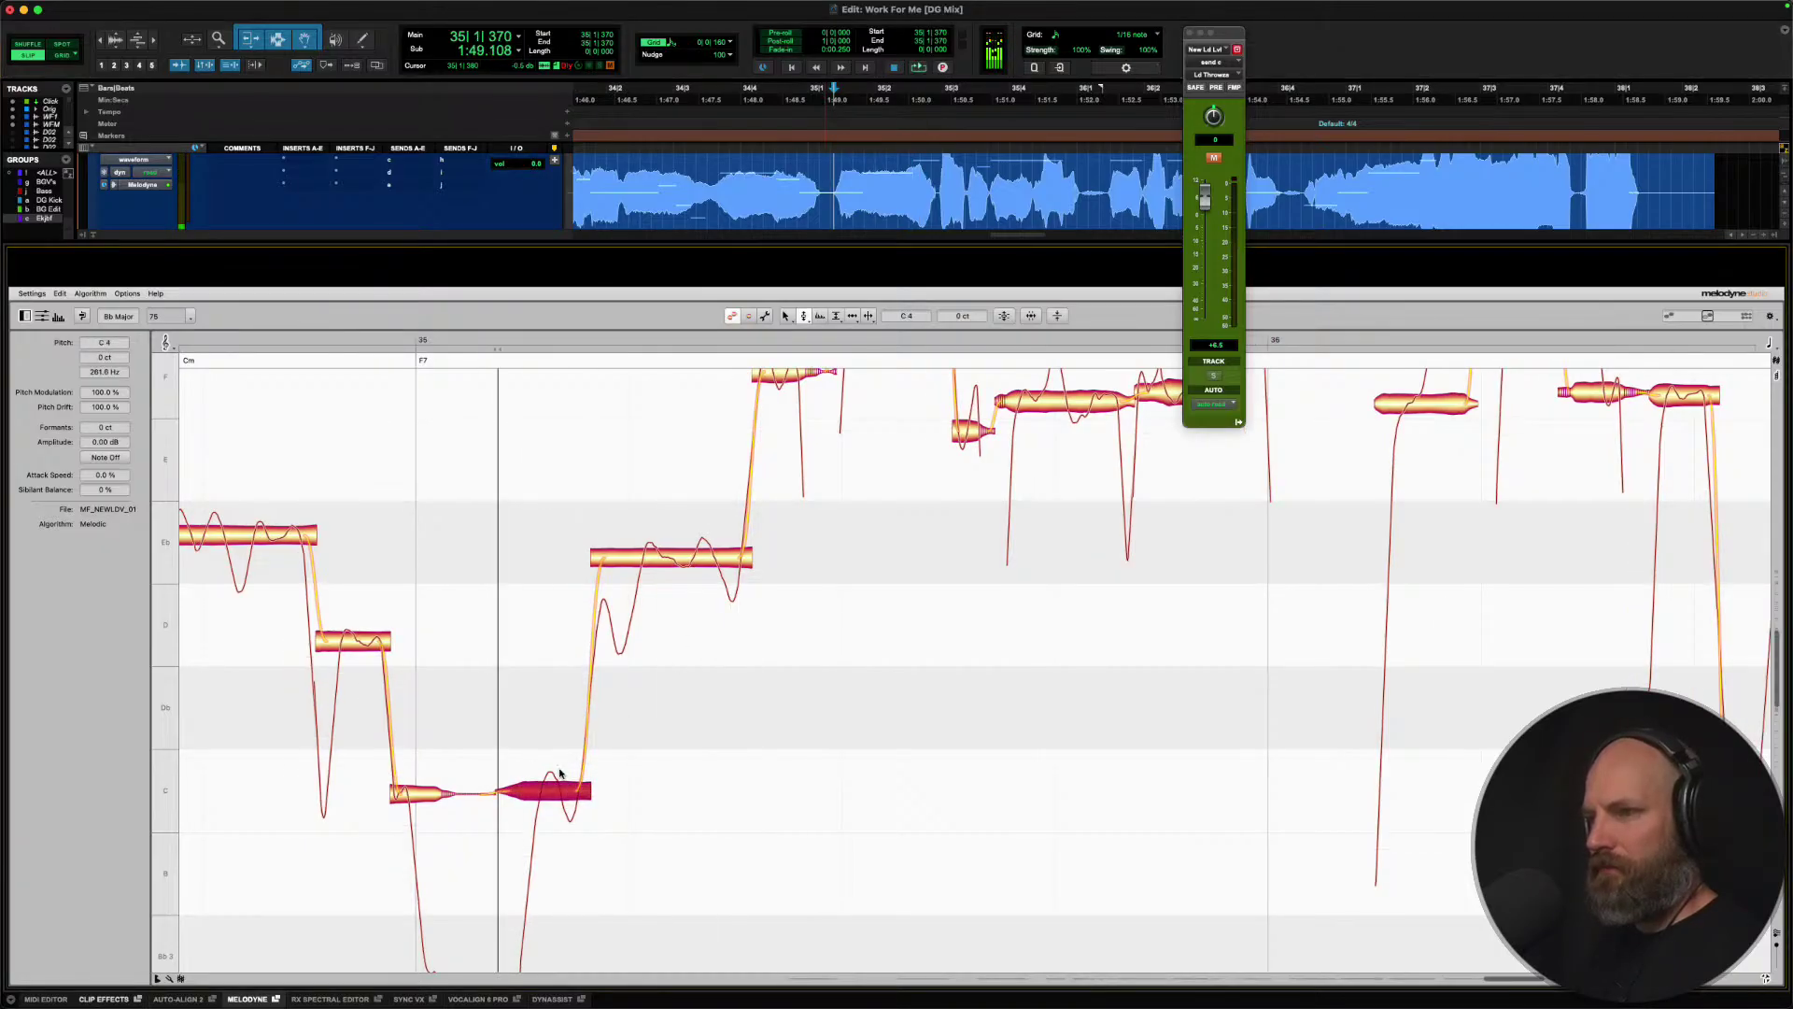
key(space)
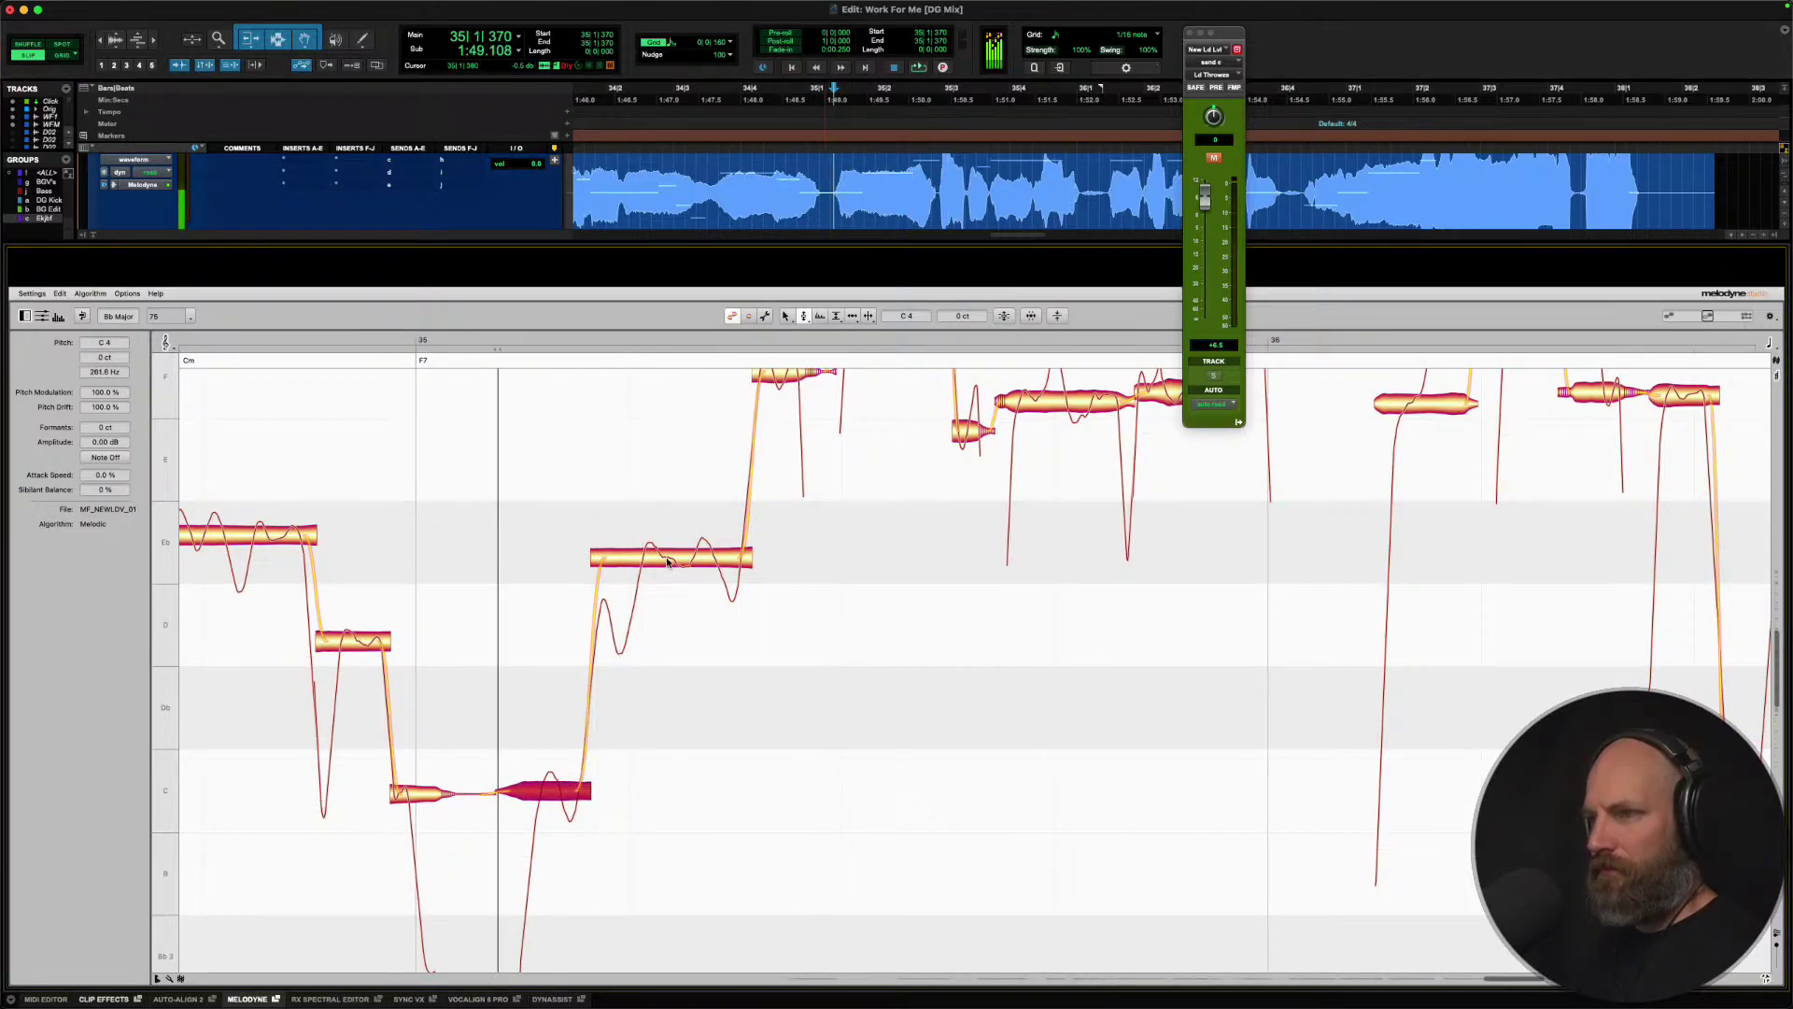
Split the Eb4 note in bar 35 after its low onset and snap the longer second slice to Eb4 at 0 cents.
right_click(733, 559)
click(733, 559)
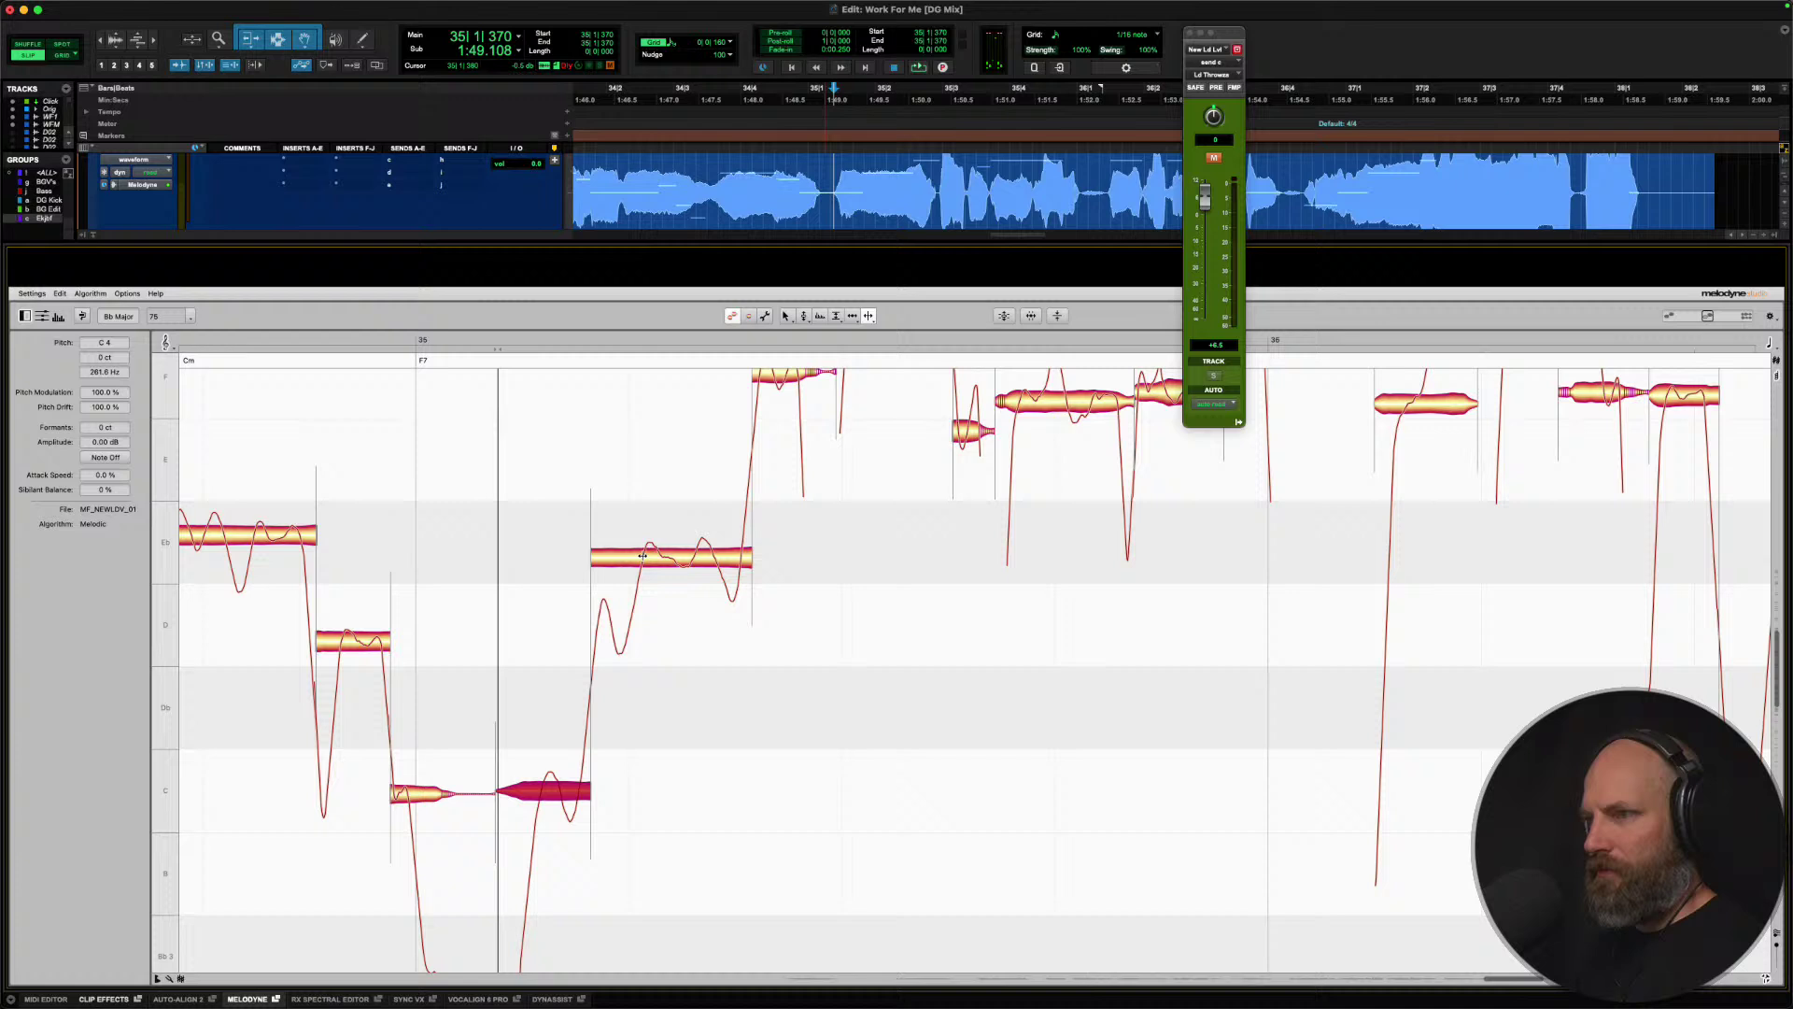
click(642, 557)
right_click(639, 565)
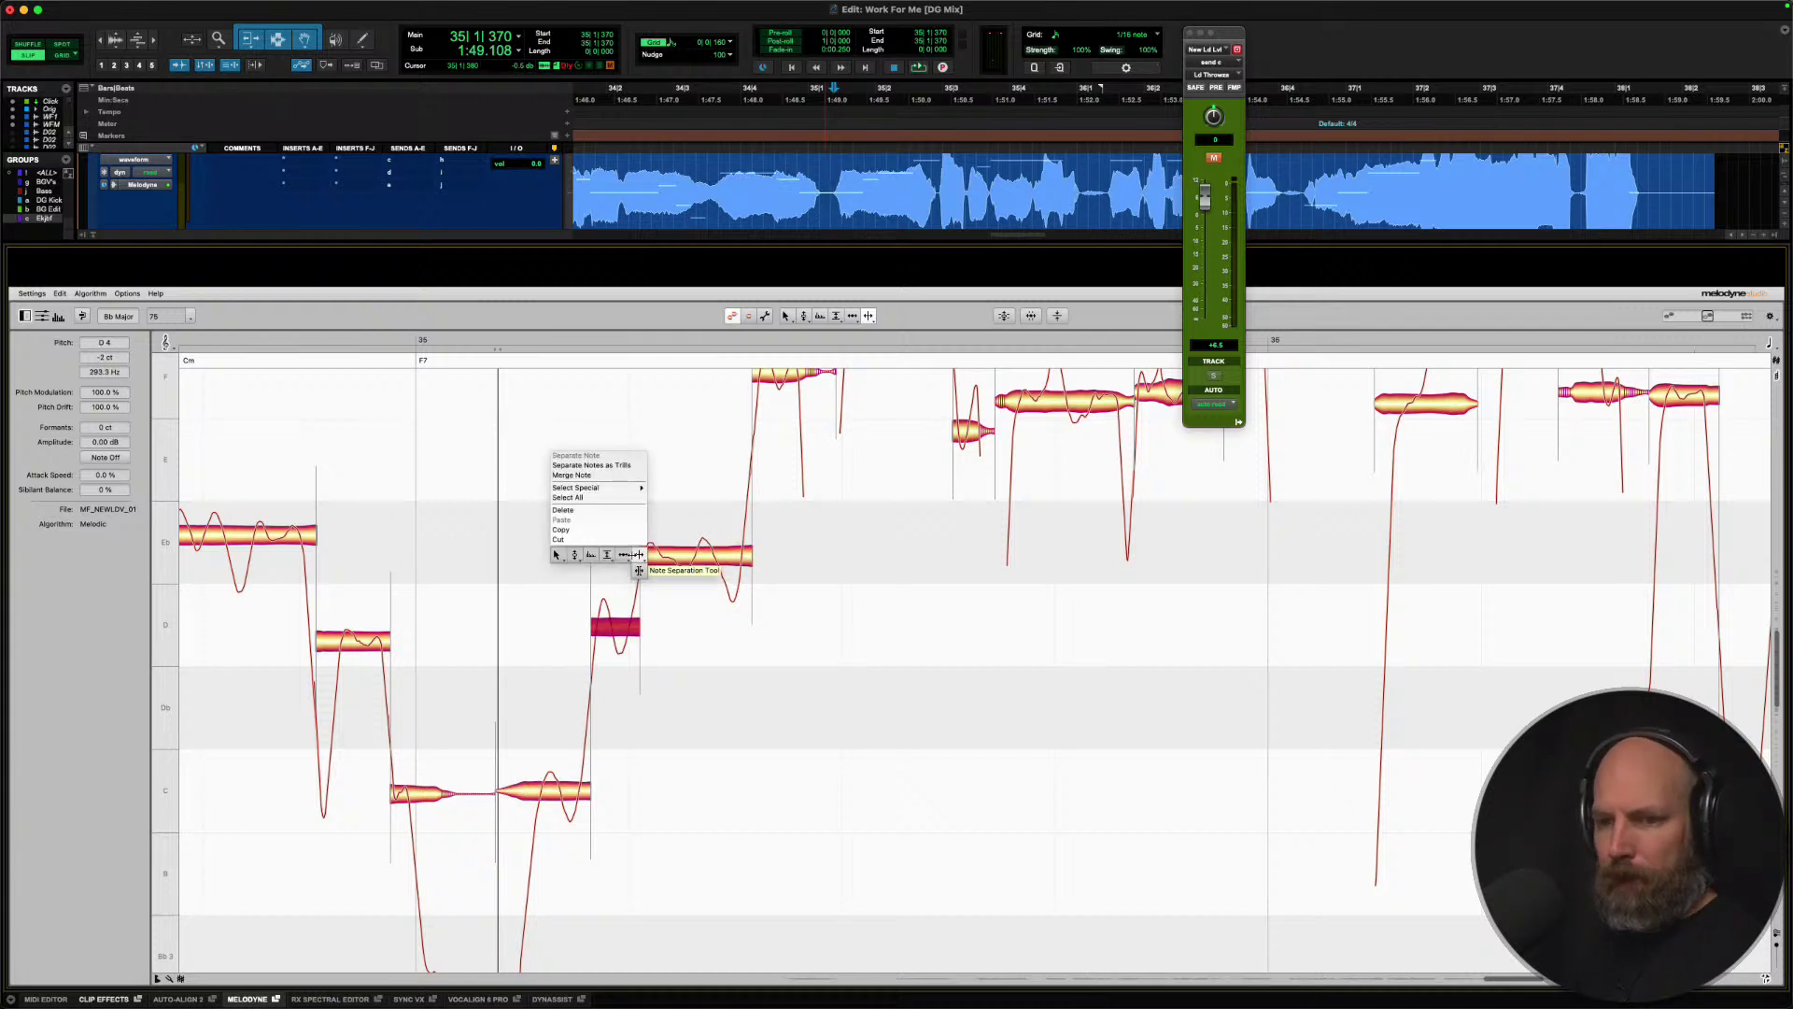
click(574, 555)
double_click(676, 557)
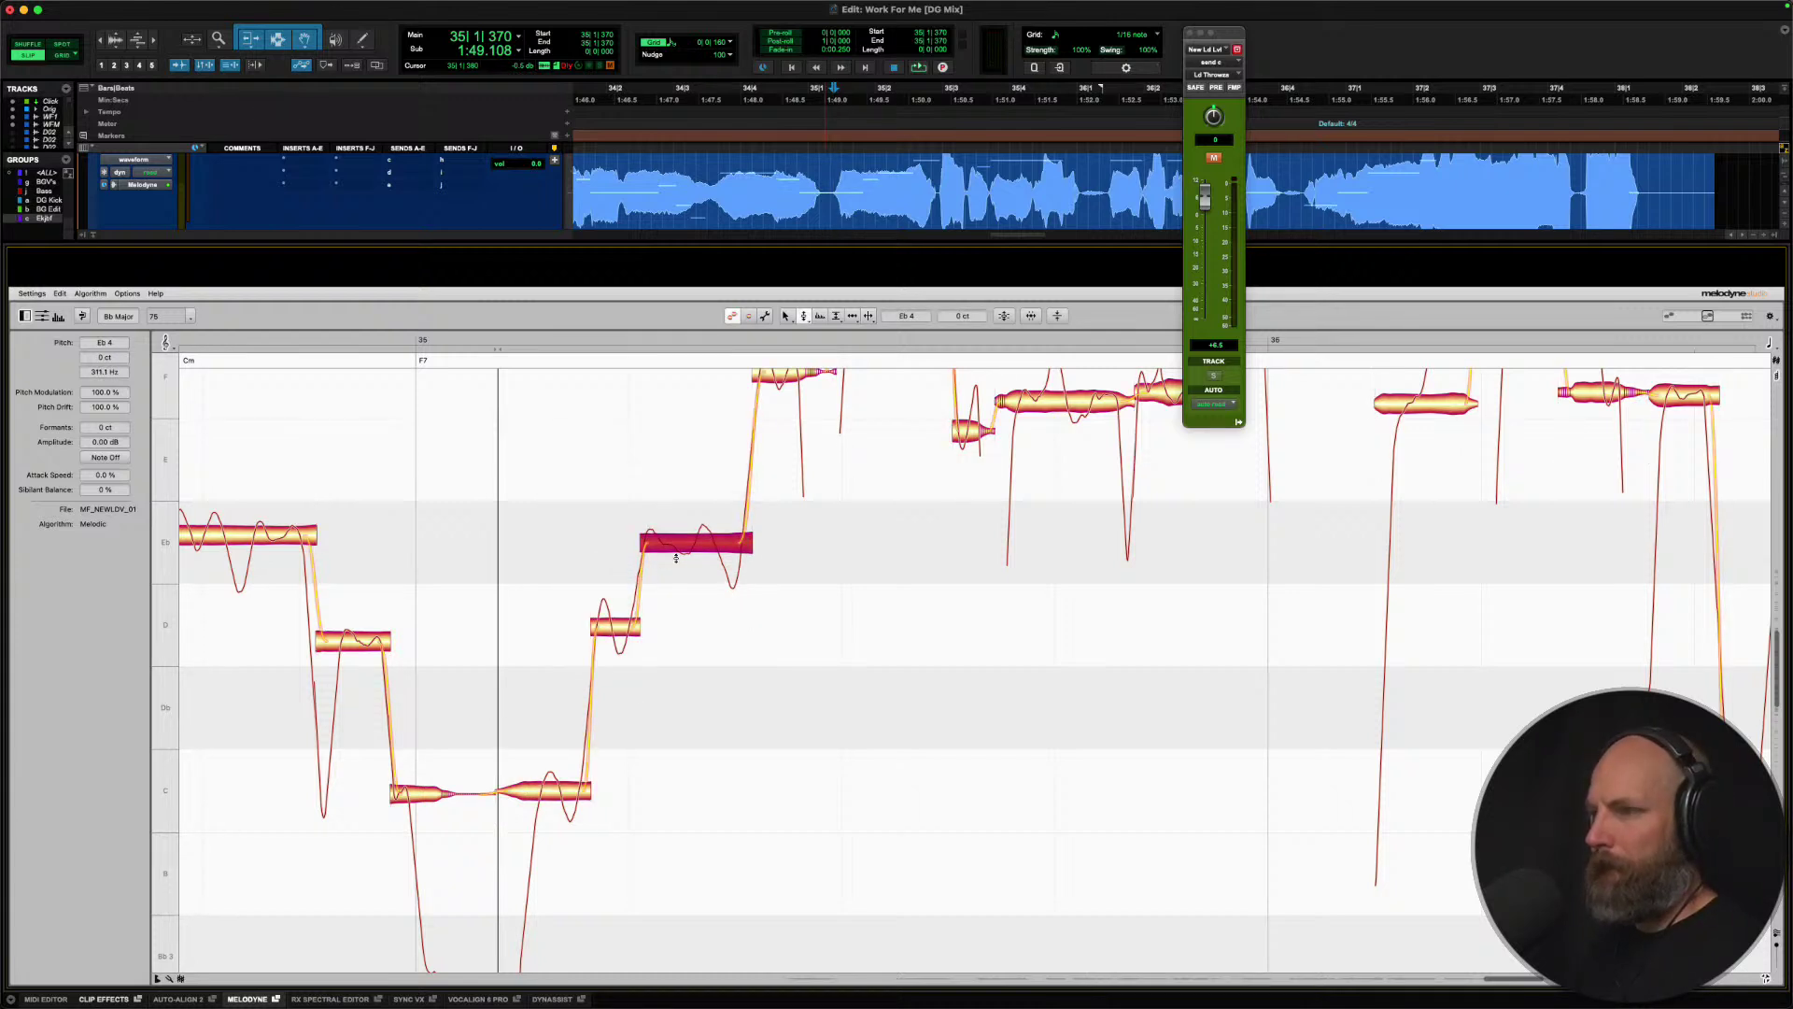
Play bar 35 and snap the short D4 note, the F4 note and the first G4 note to 0 cents.
key(space)
scroll(725, 648, up, 2)
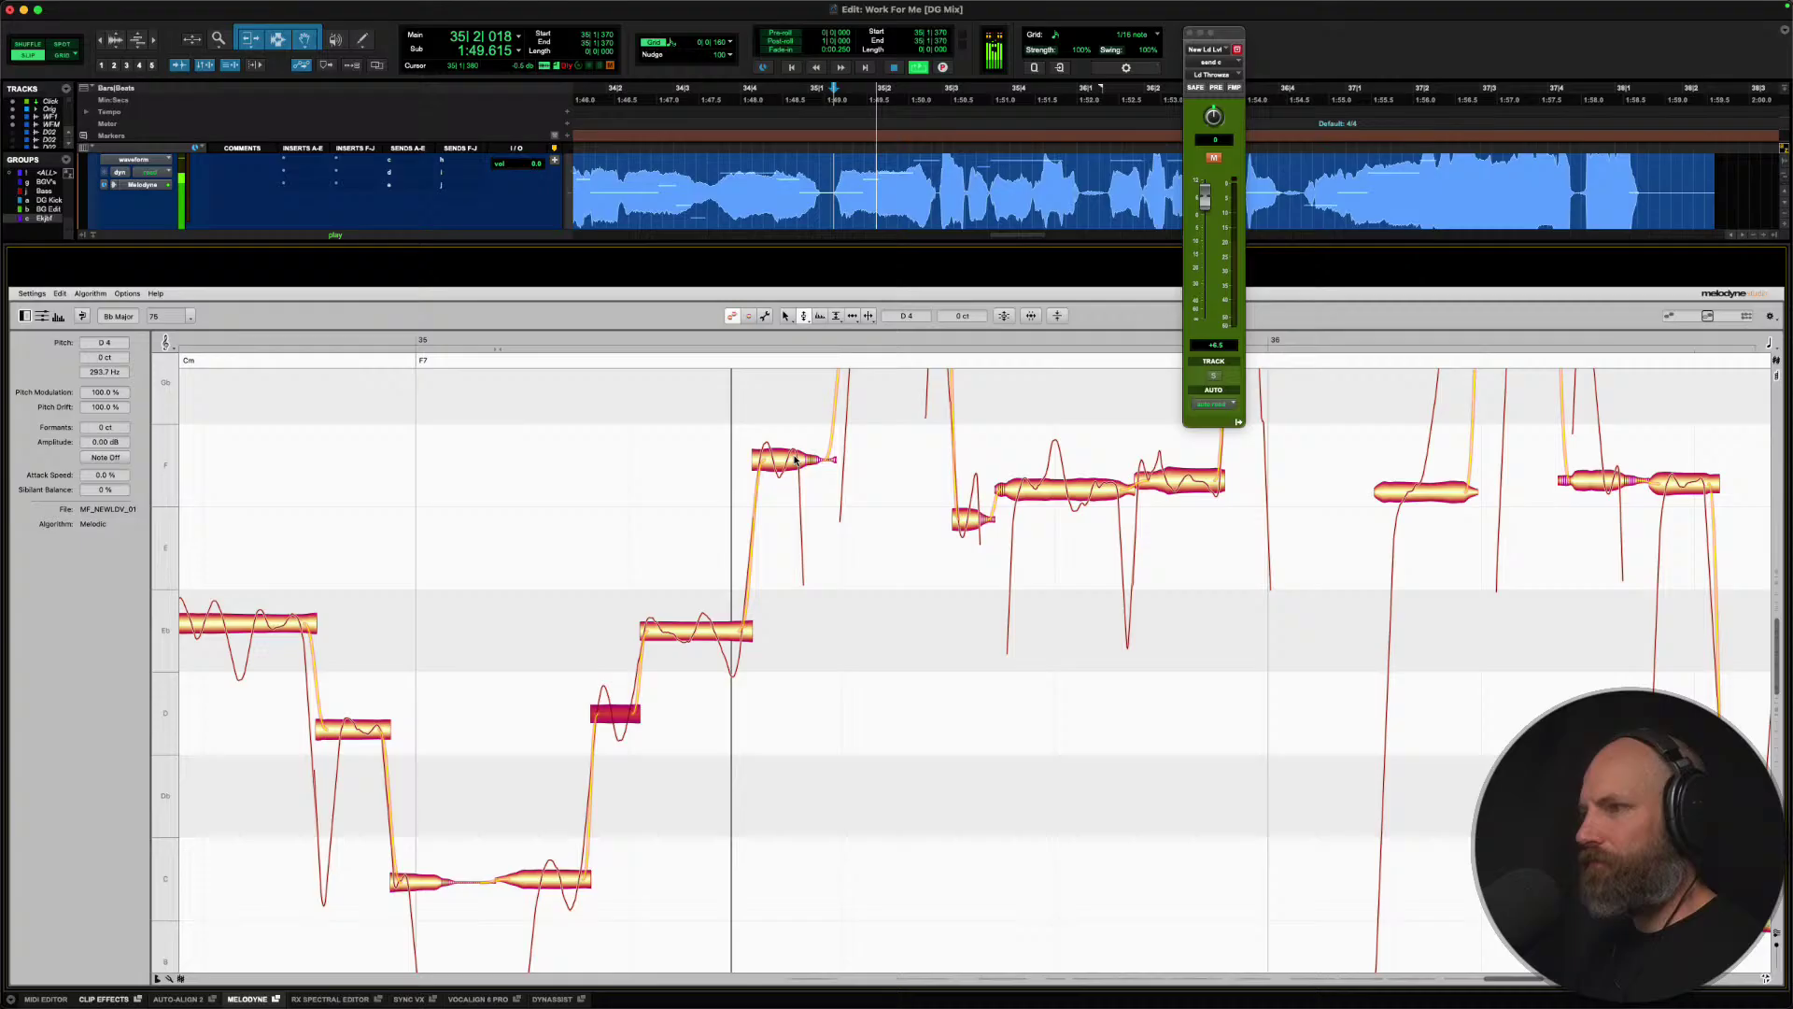
click(776, 458)
scroll(867, 725, up, 4)
key(space)
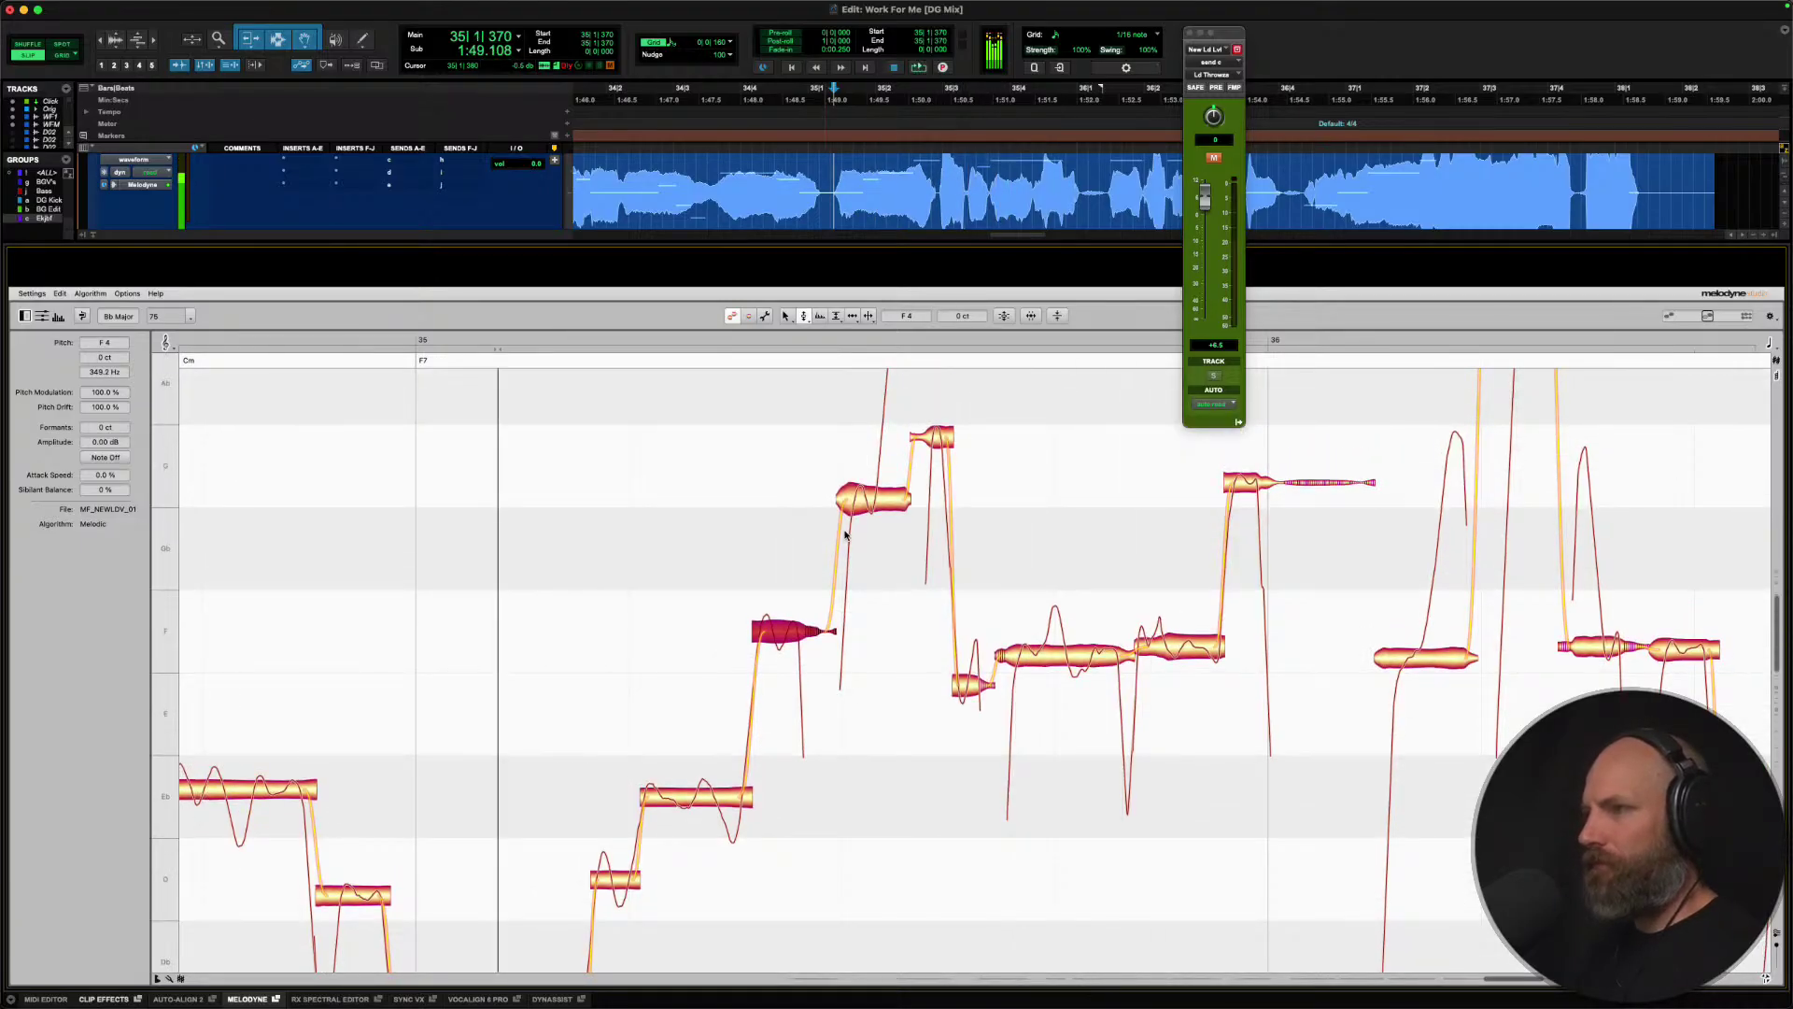
click(870, 471)
scroll(869, 502, up, 5)
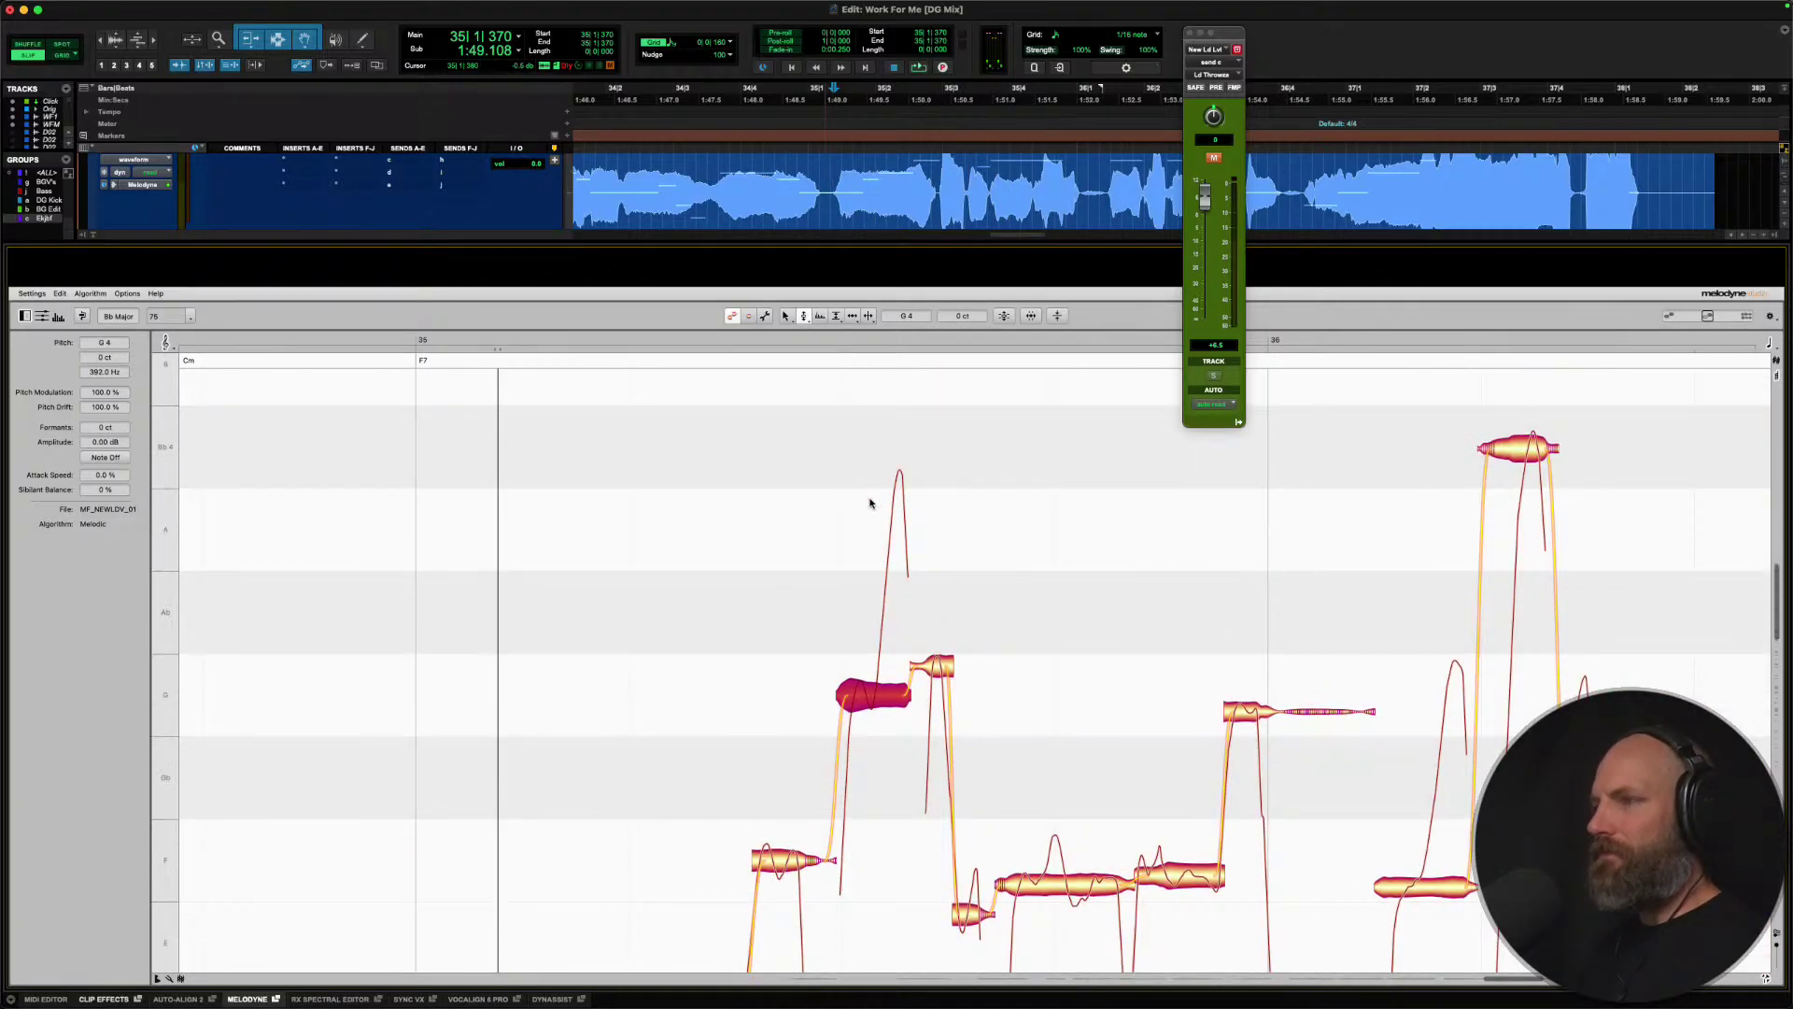
Split the first G4 note in bar 35 midway, where its pitch curve climbs, and return to pitch editing.
right_click(866, 686)
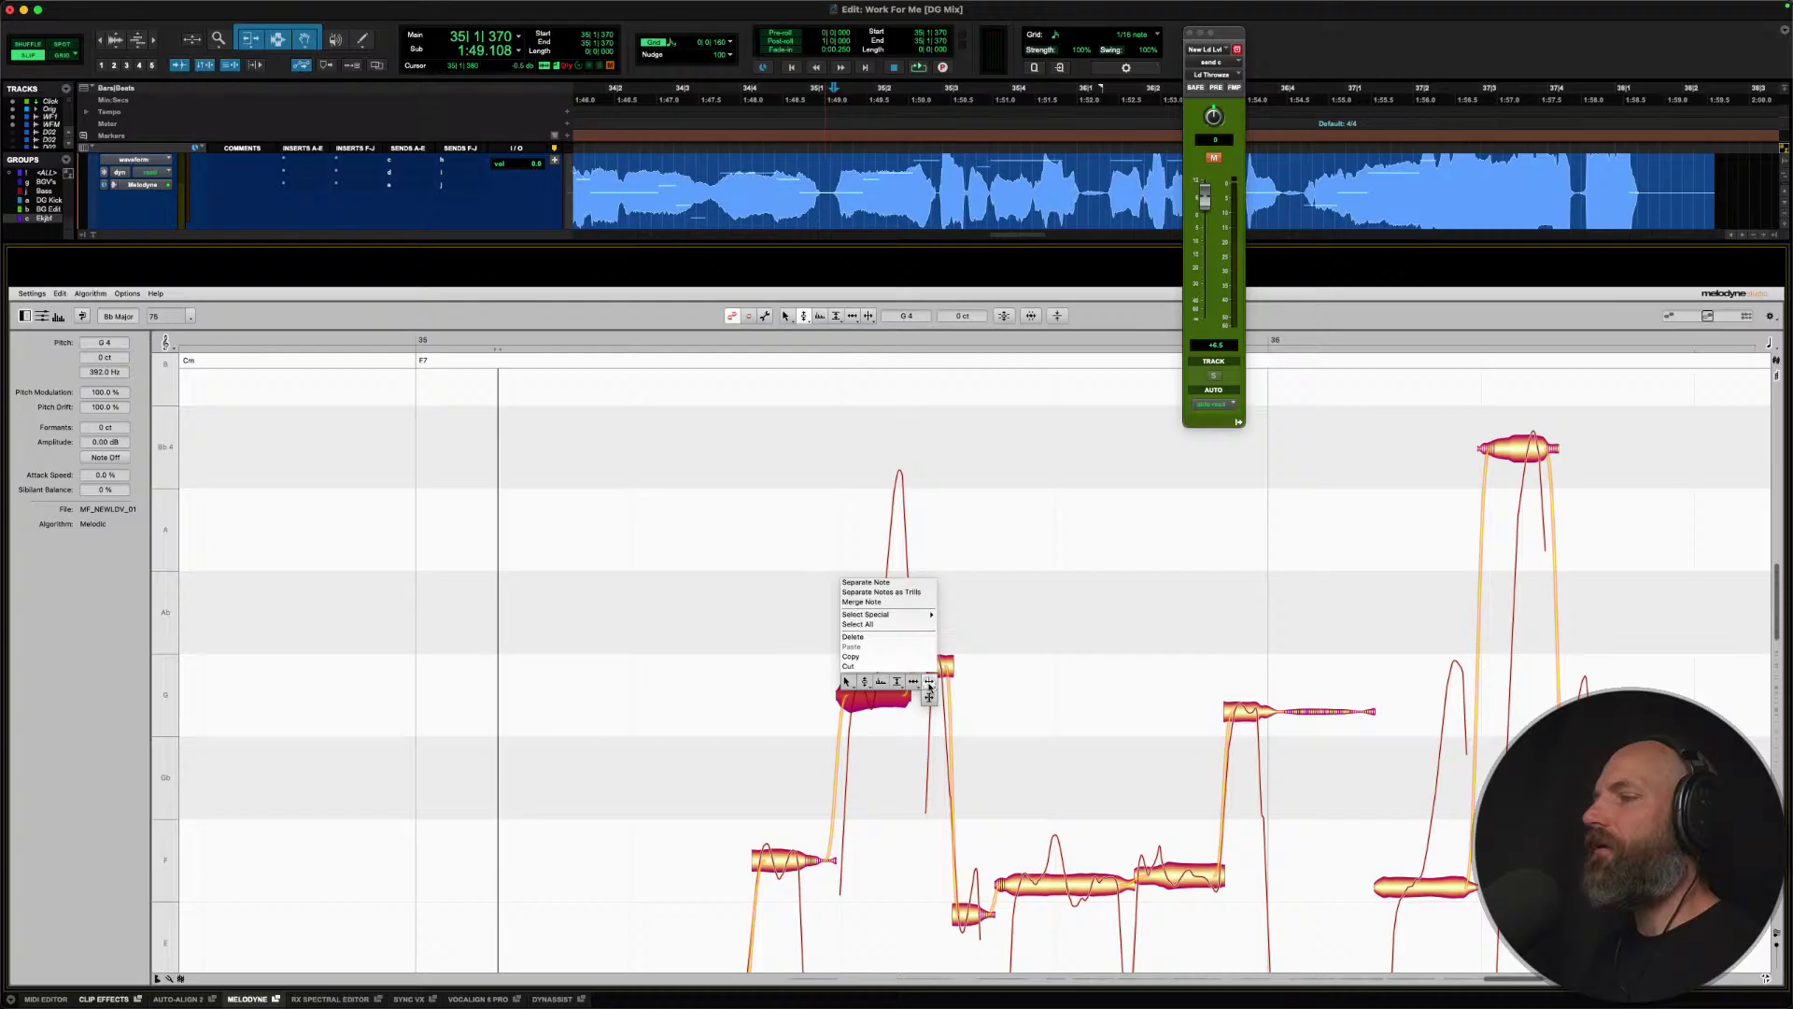
click(885, 708)
click(874, 697)
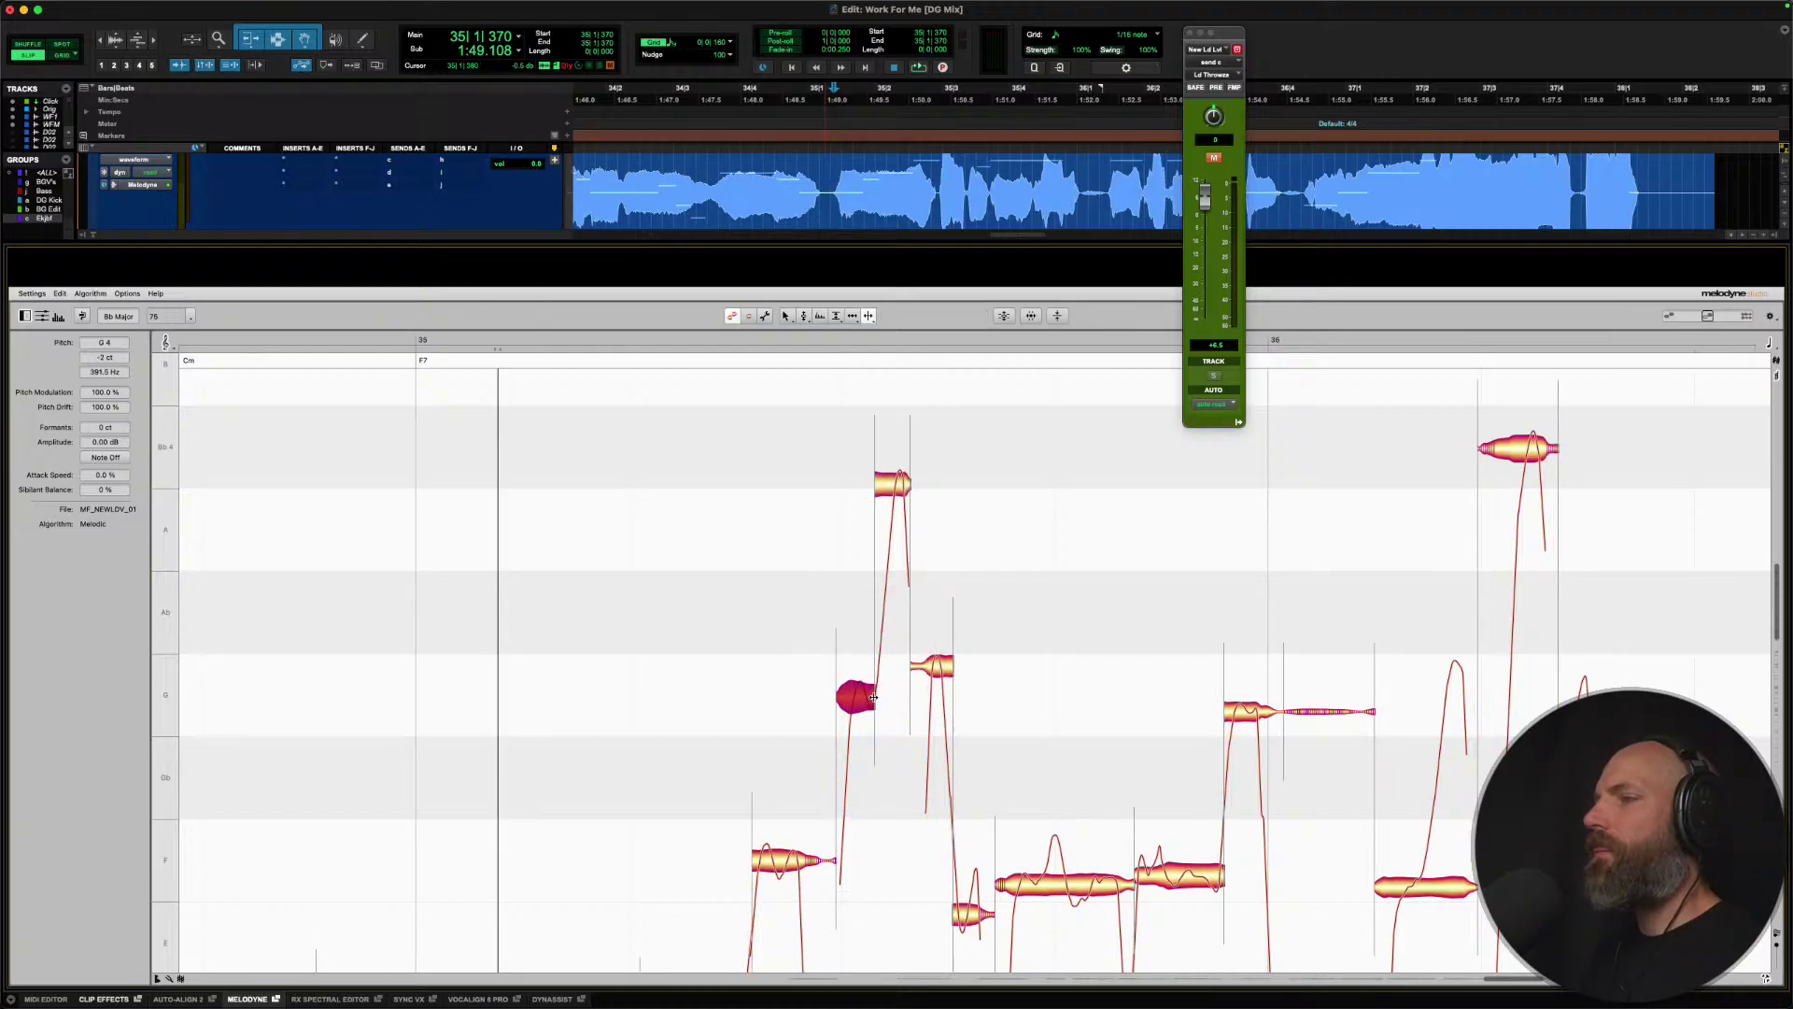
right_click(870, 697)
click(847, 638)
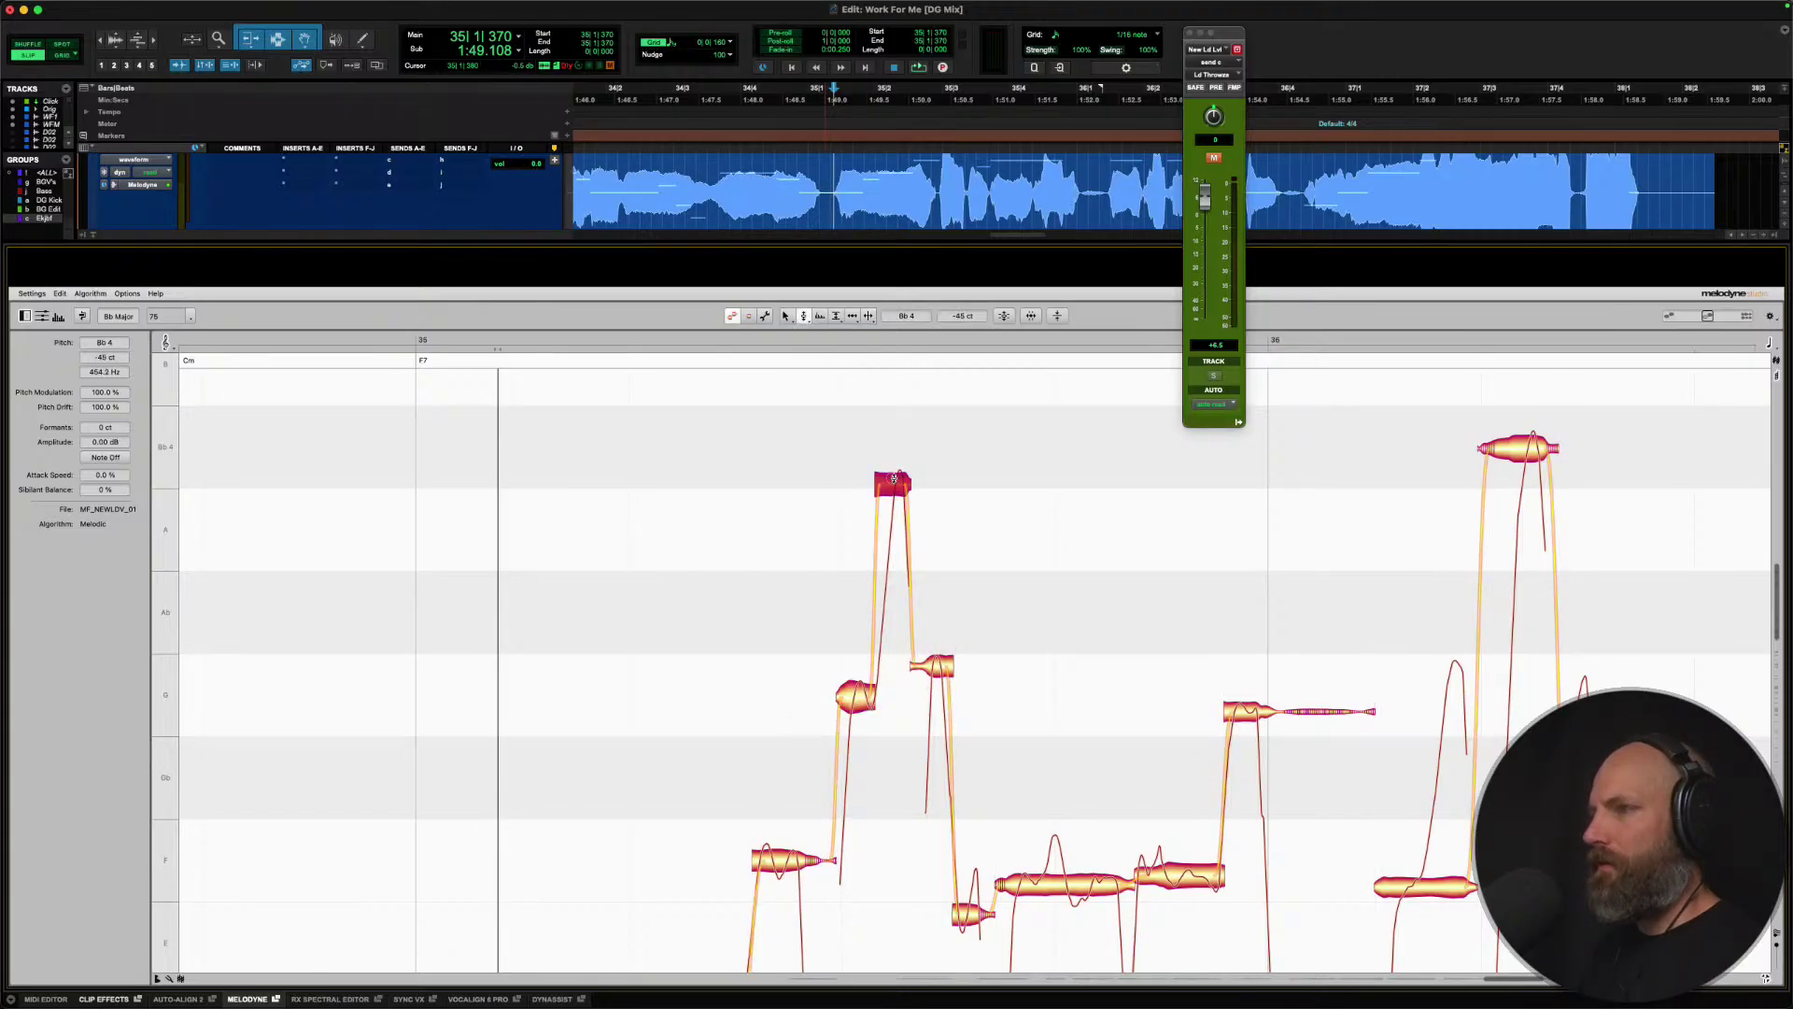
Try the second, higher slice in bar 35 at Bb4 with 0 cents offset and audition it.
drag(894, 478, 892, 448)
key(space)
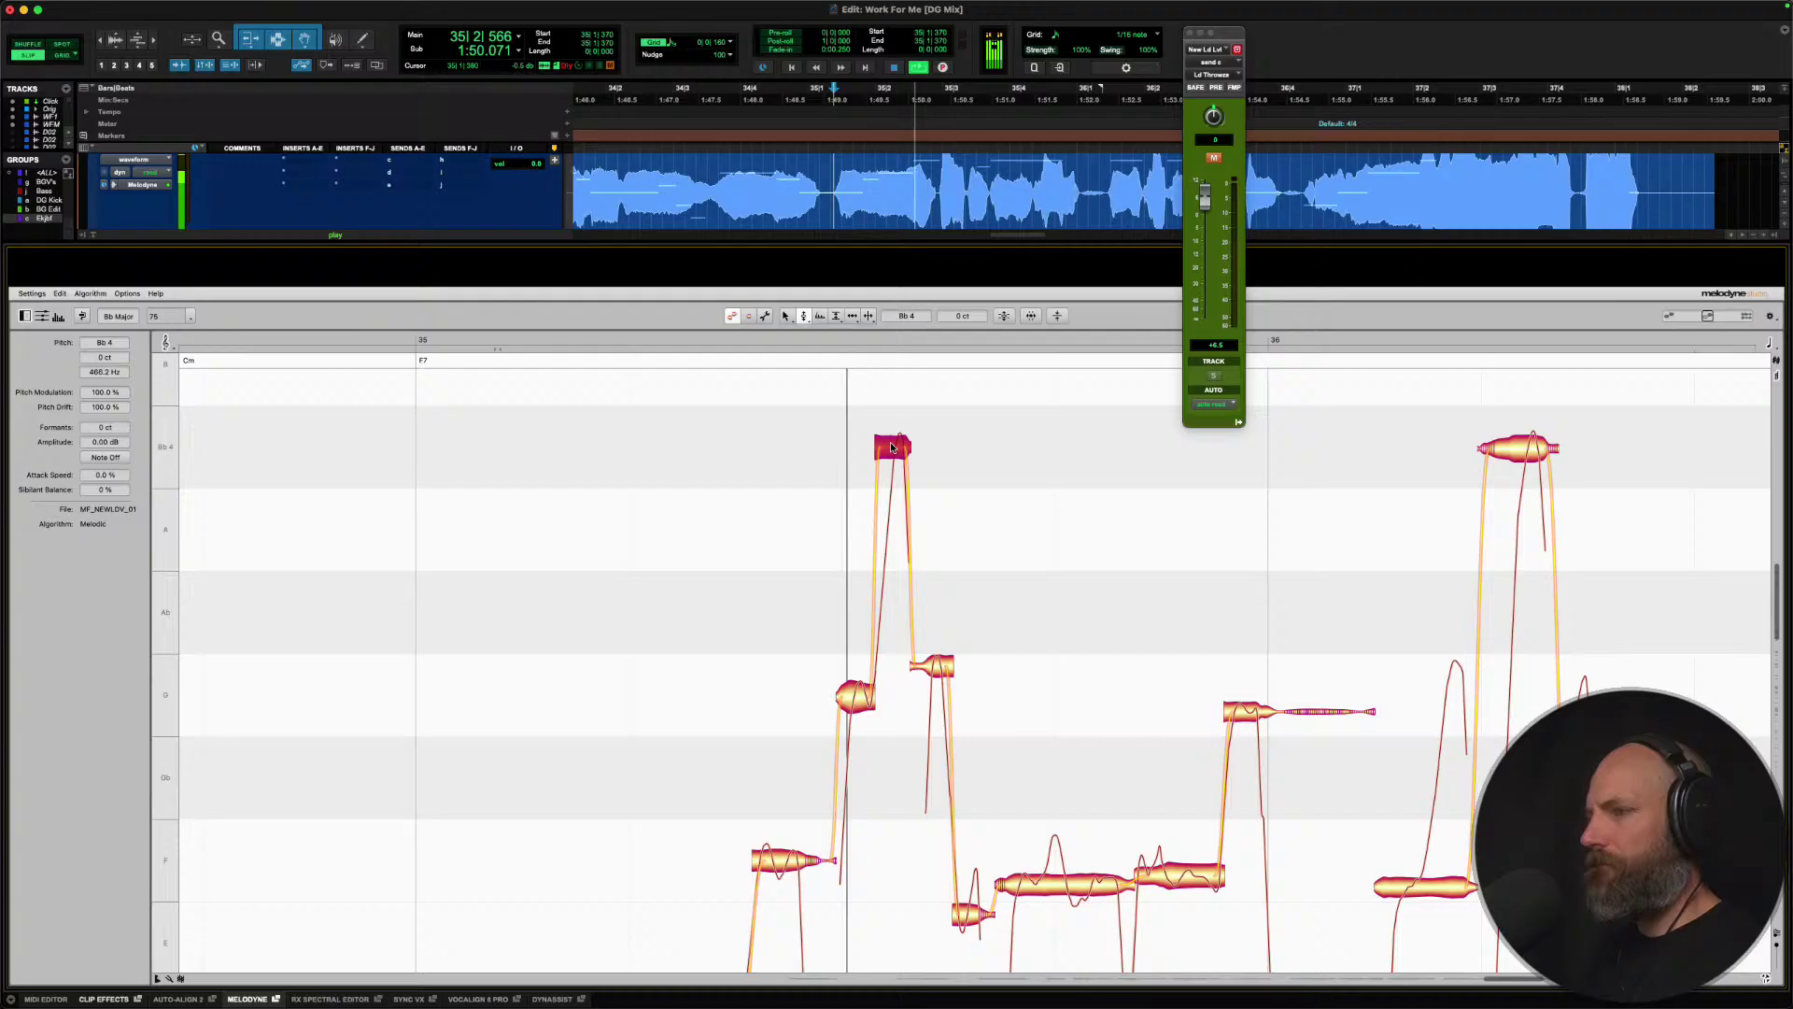
key(space)
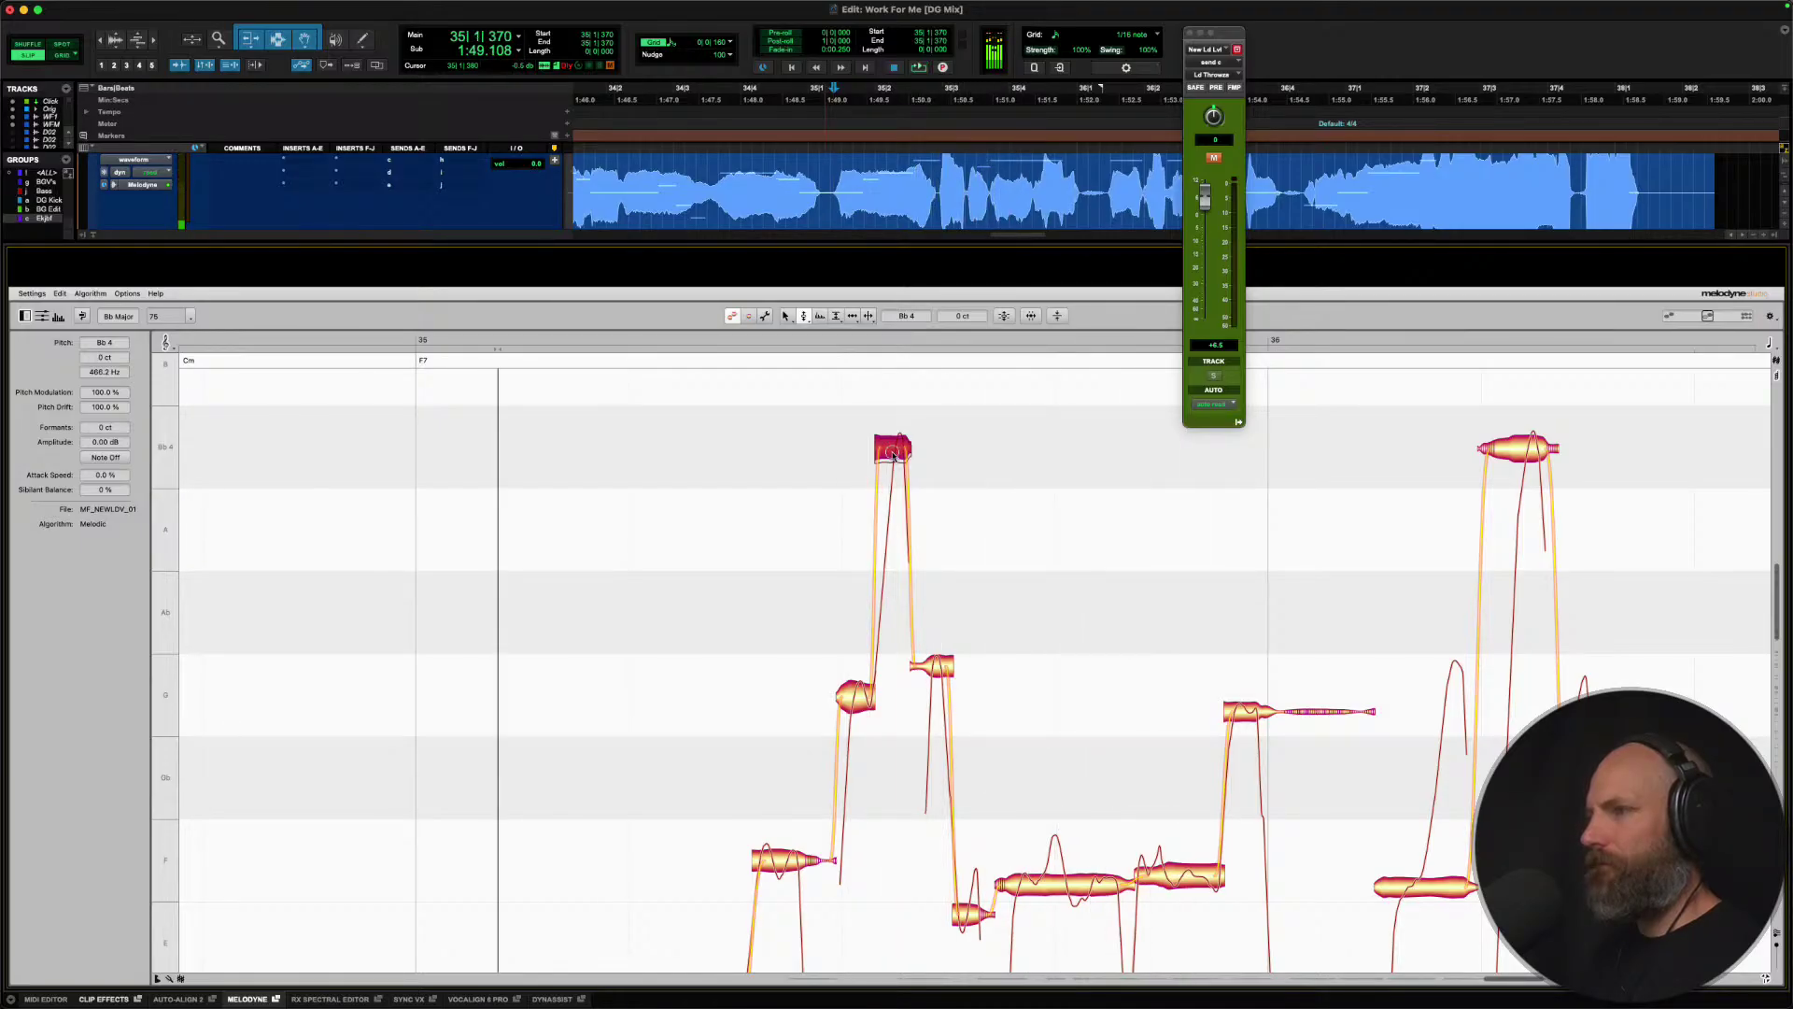
Move the high slice down to A4 at 0 cents, snap the G4 note after it to 0 cents, and audition the phrase.
drag(890, 488, 886, 519)
key(space)
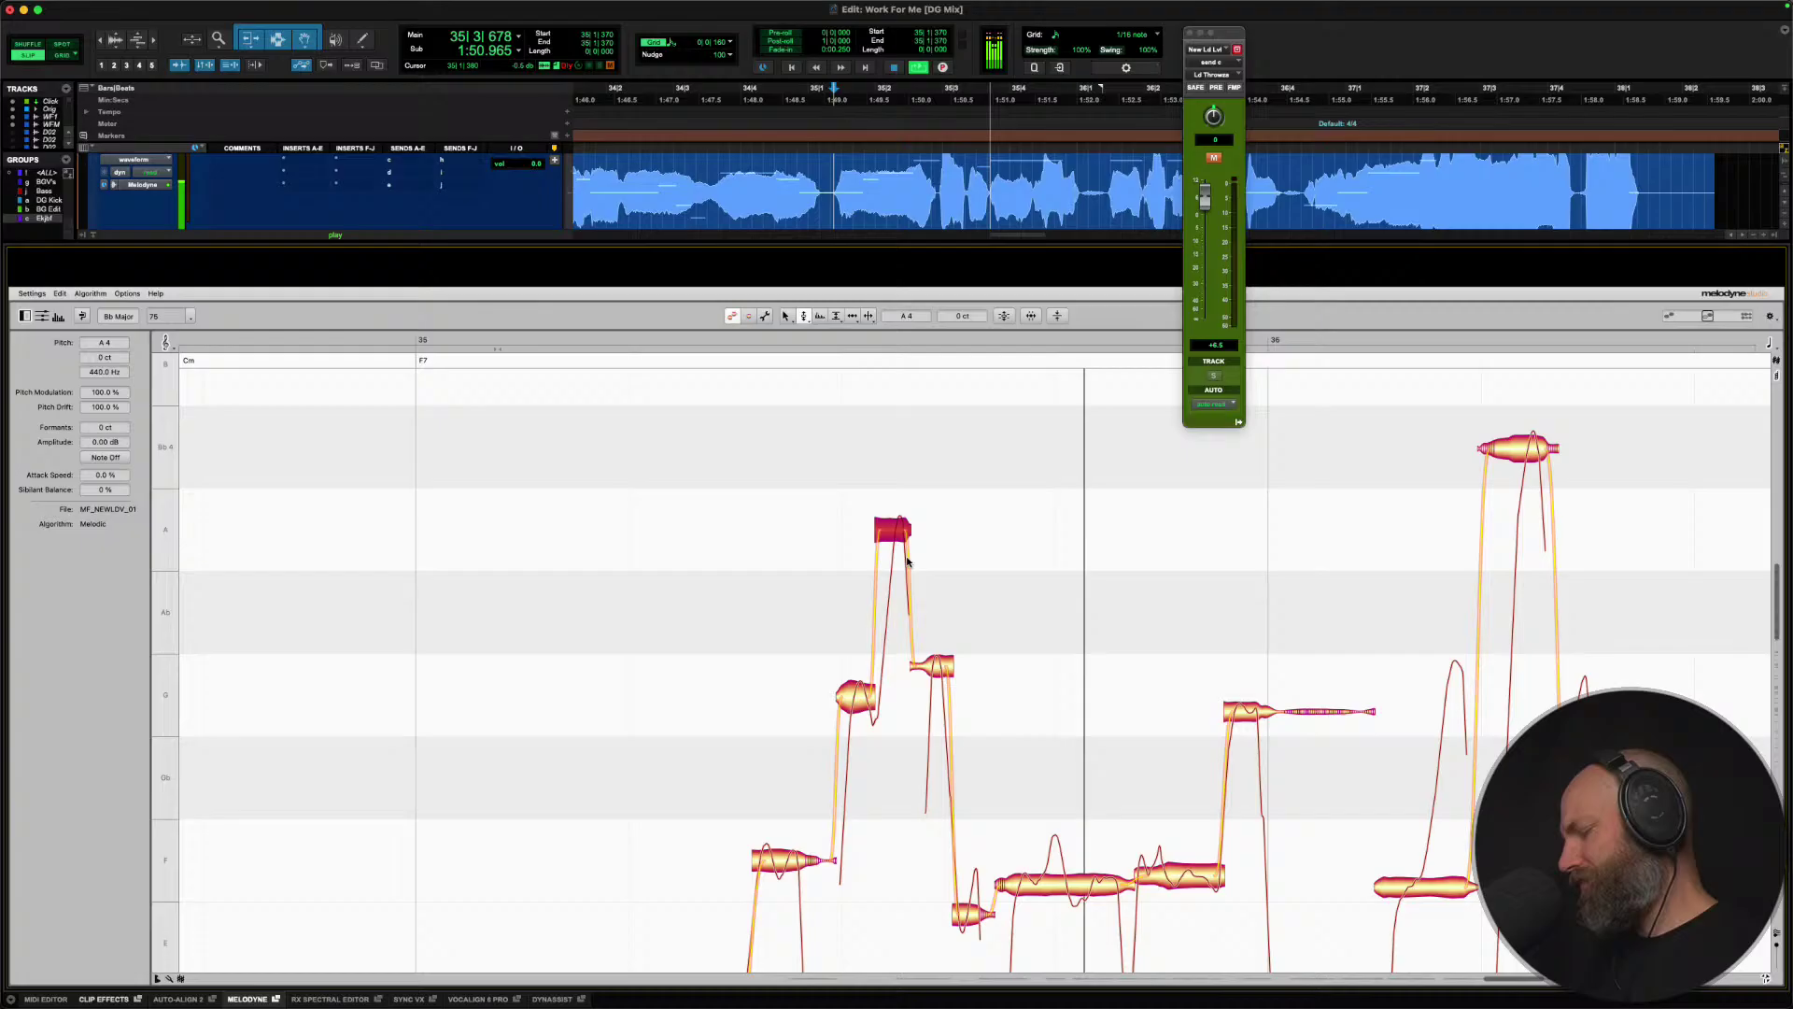
key(space)
drag(936, 670, 934, 697)
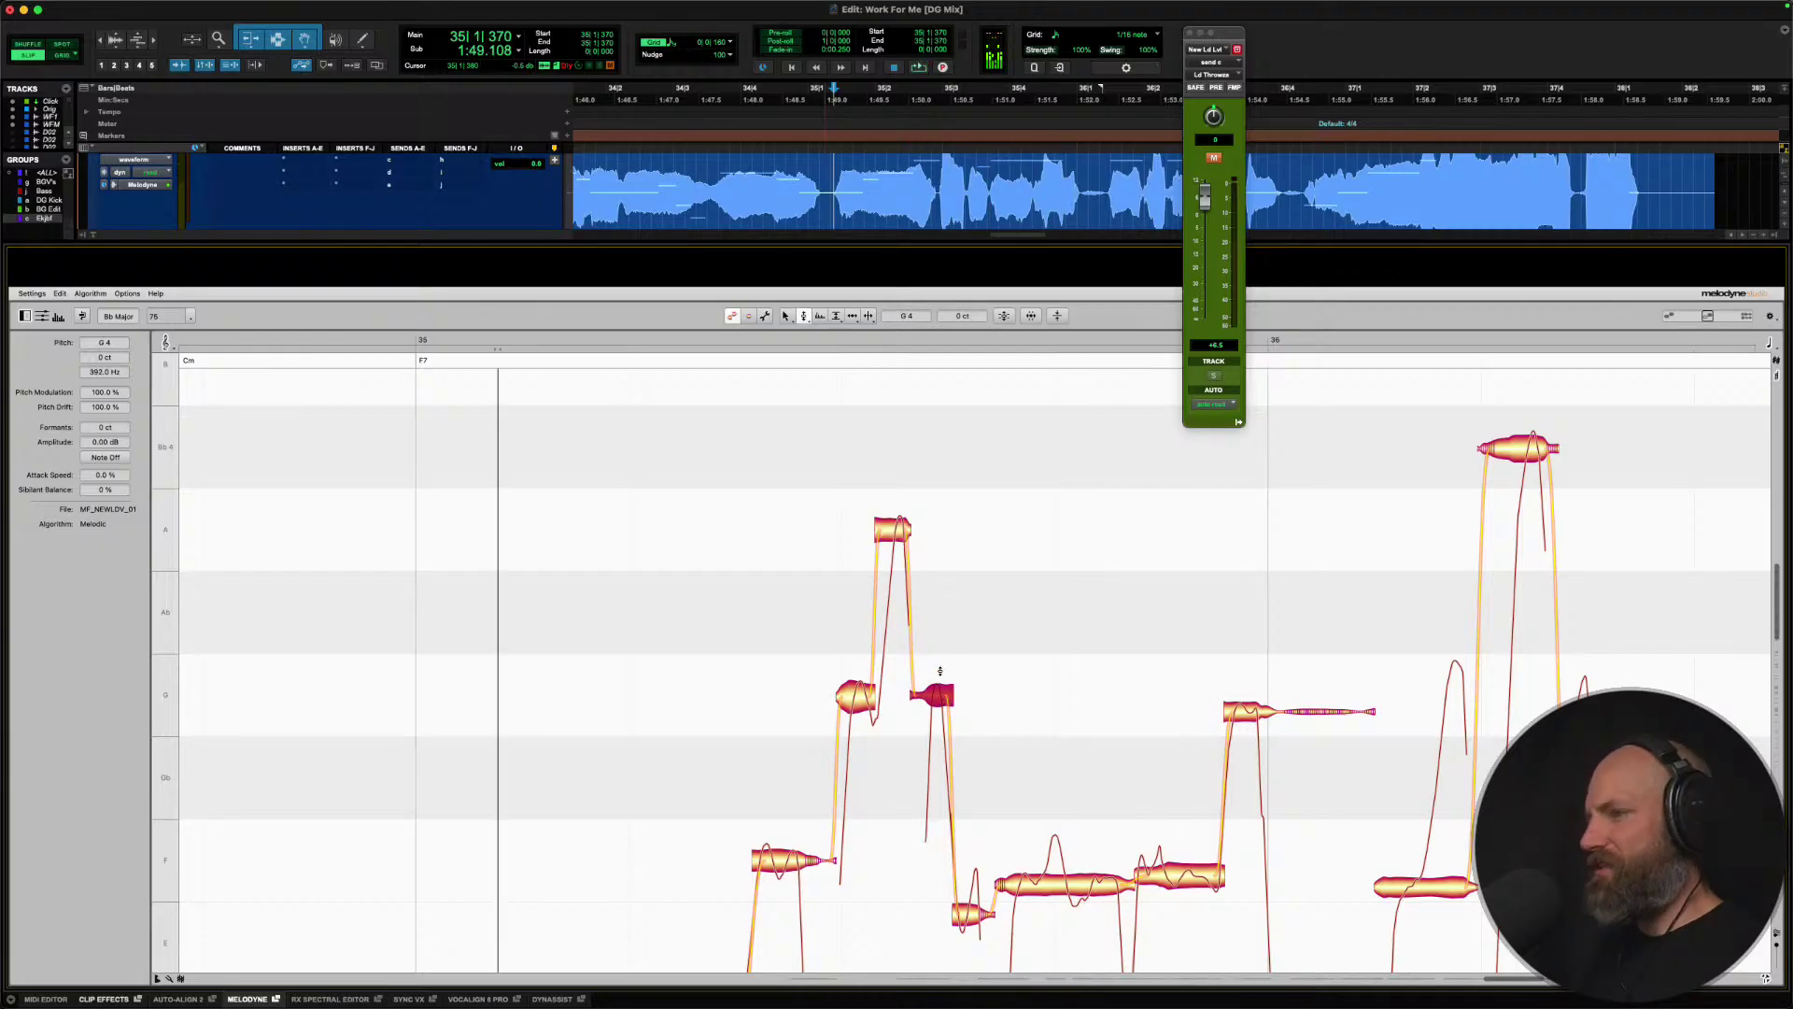
key(space)
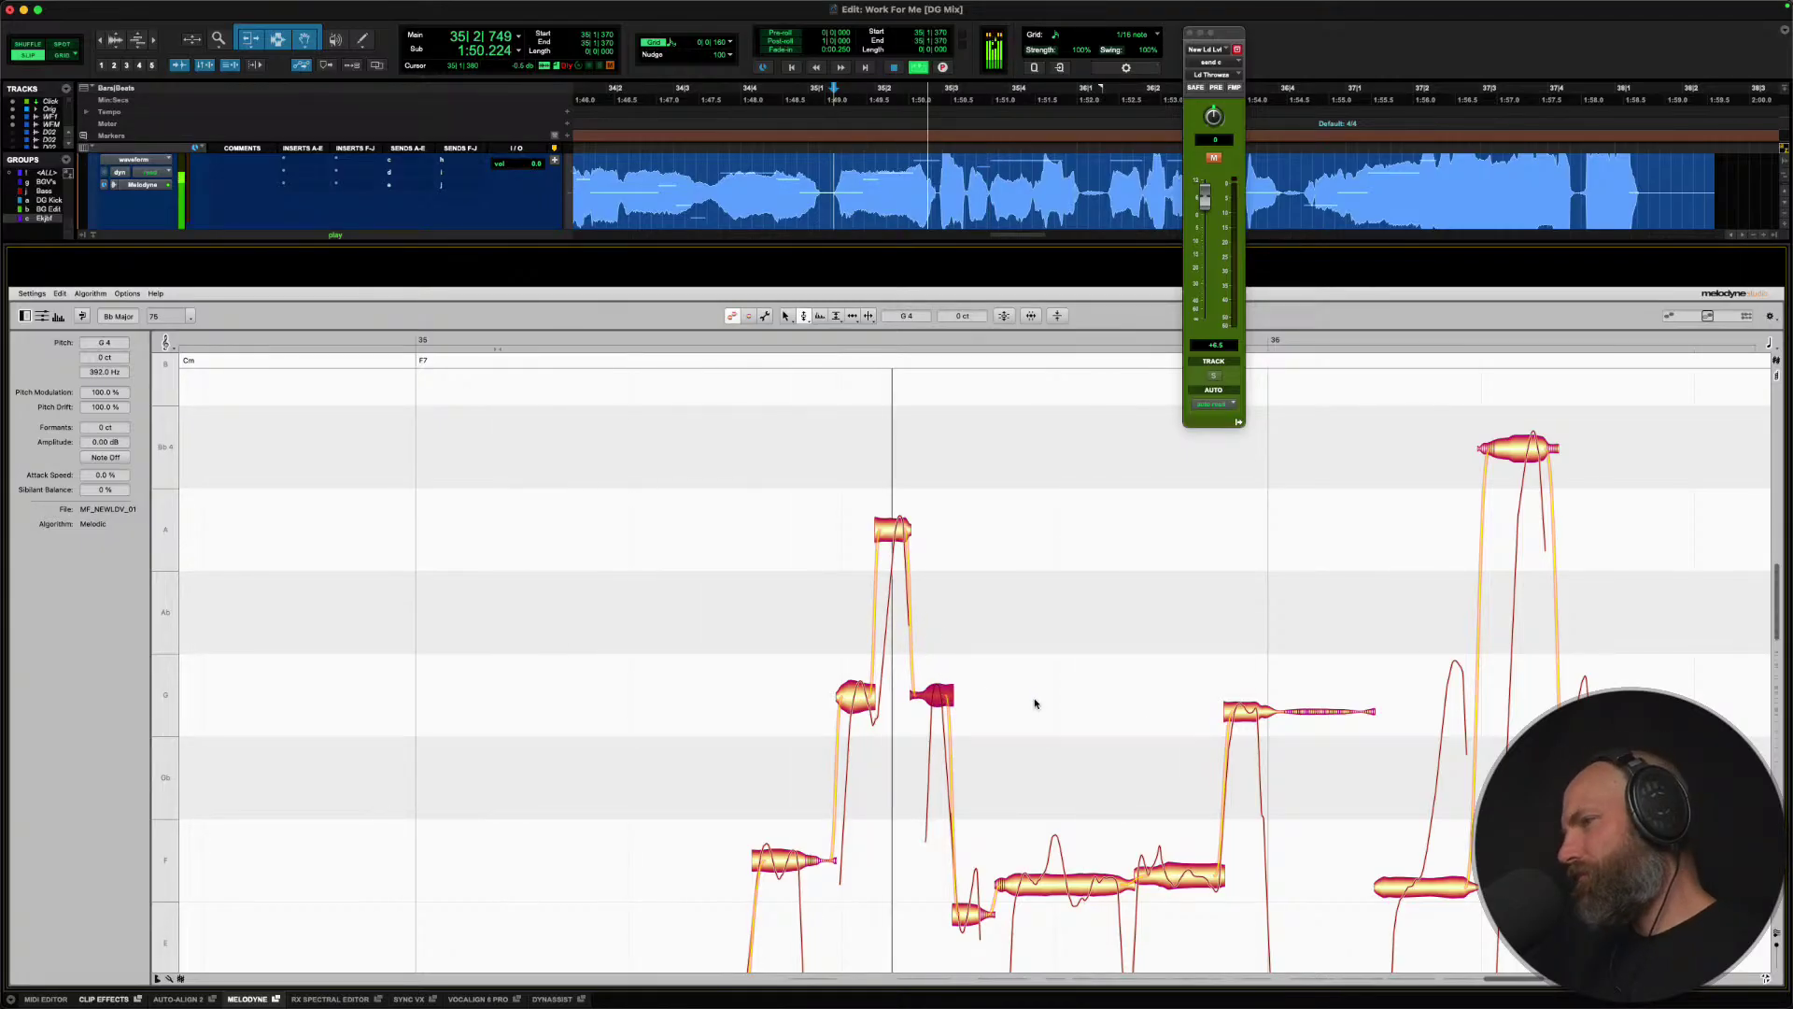
scroll(1035, 703, down, 3)
key(space)
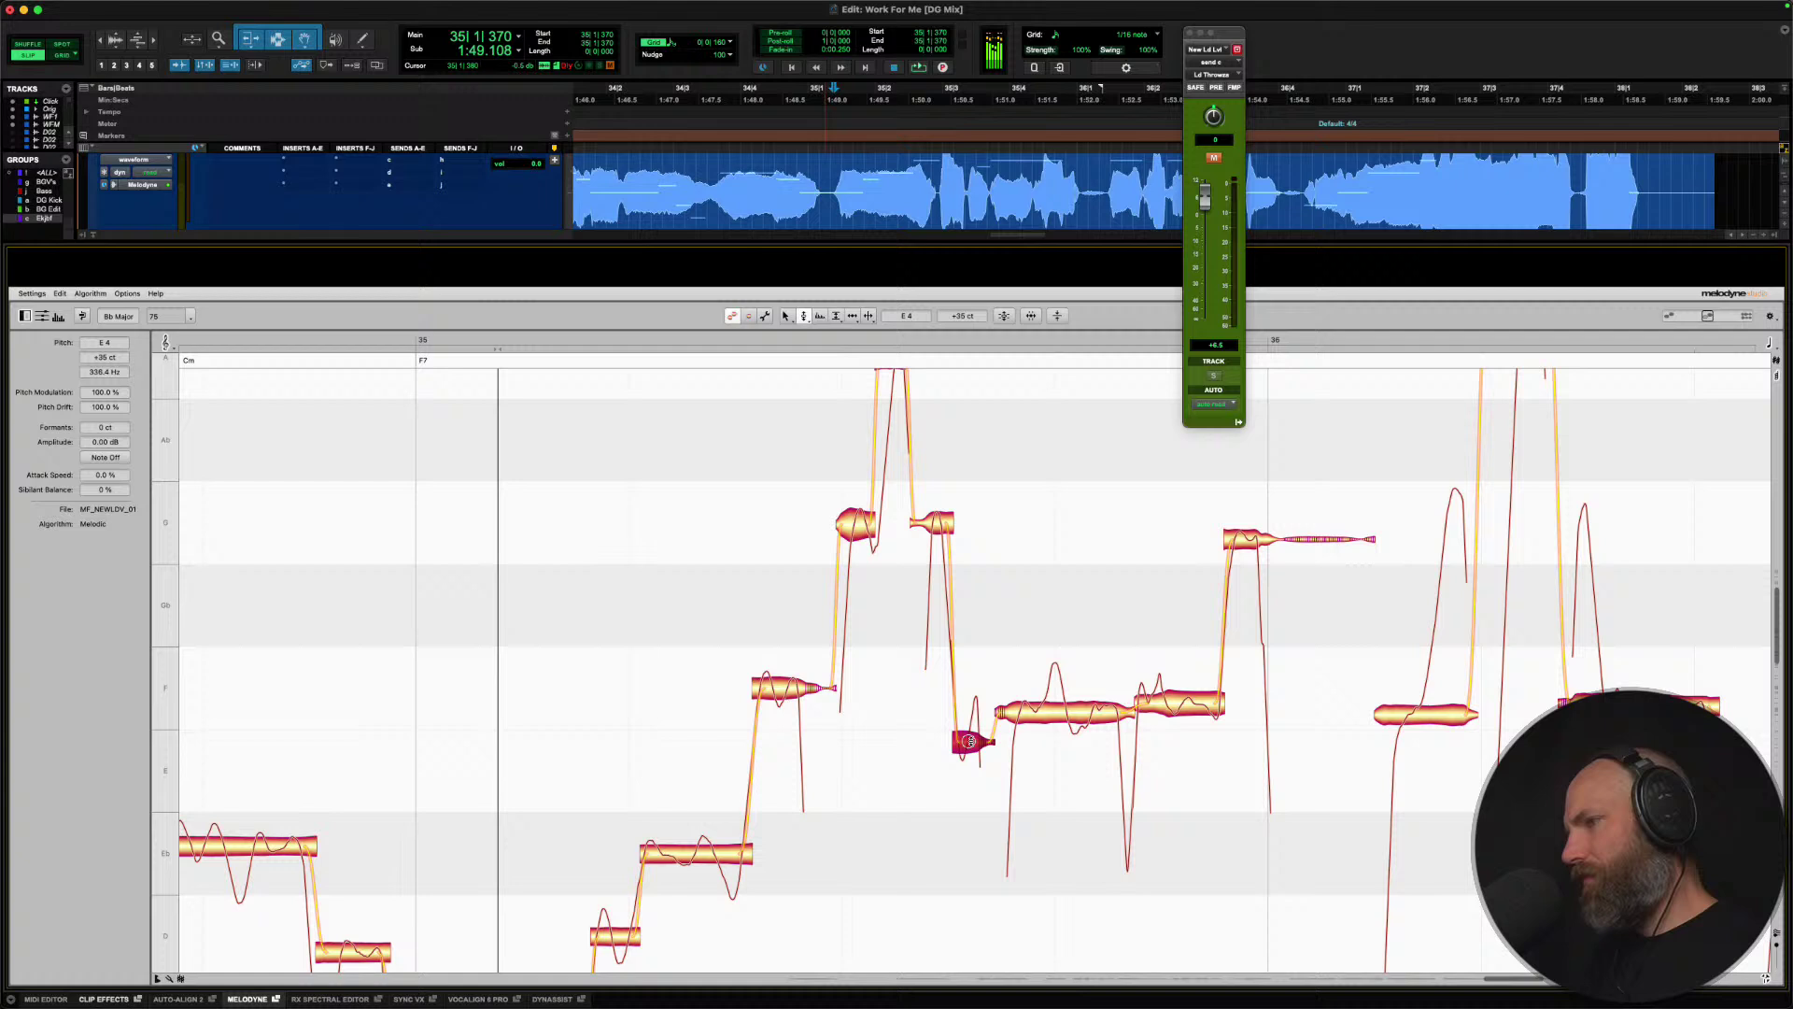
Snap the short E4 note and the long F4 note after it to 0 cents, and split the F4 note into three slices.
double_click(973, 742)
double_click(1046, 713)
right_click(1066, 692)
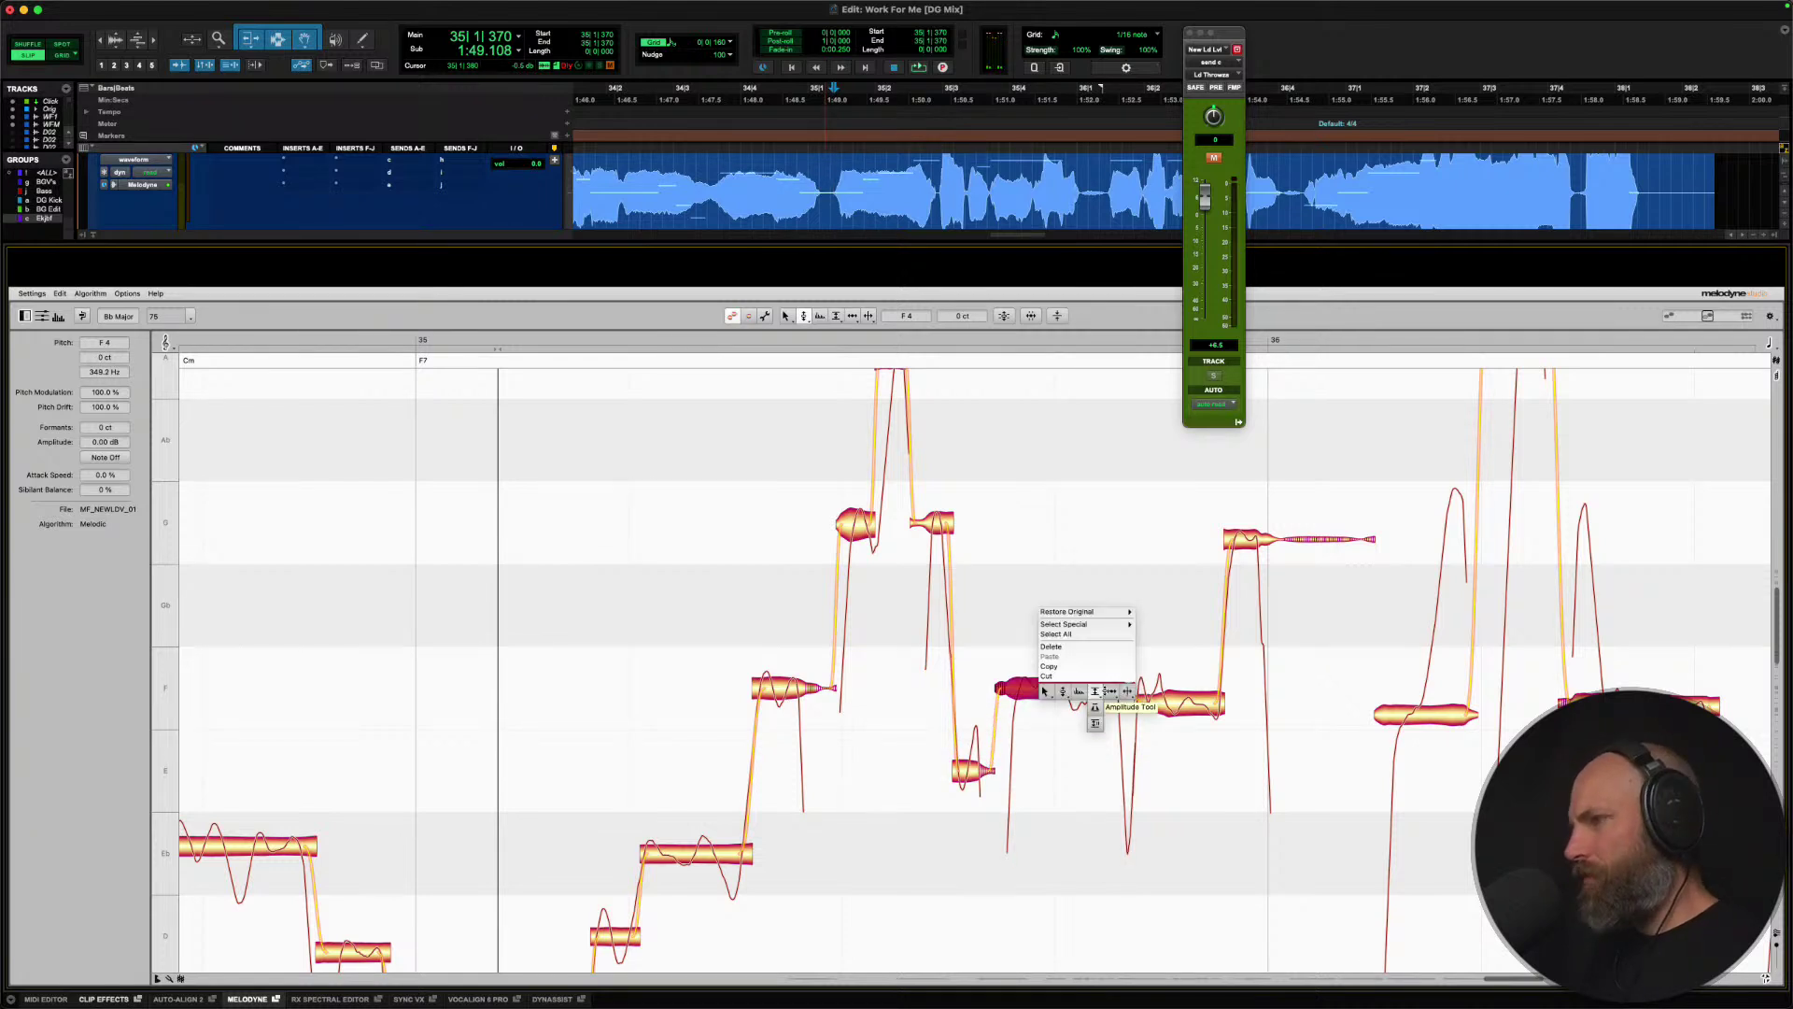
click(1112, 692)
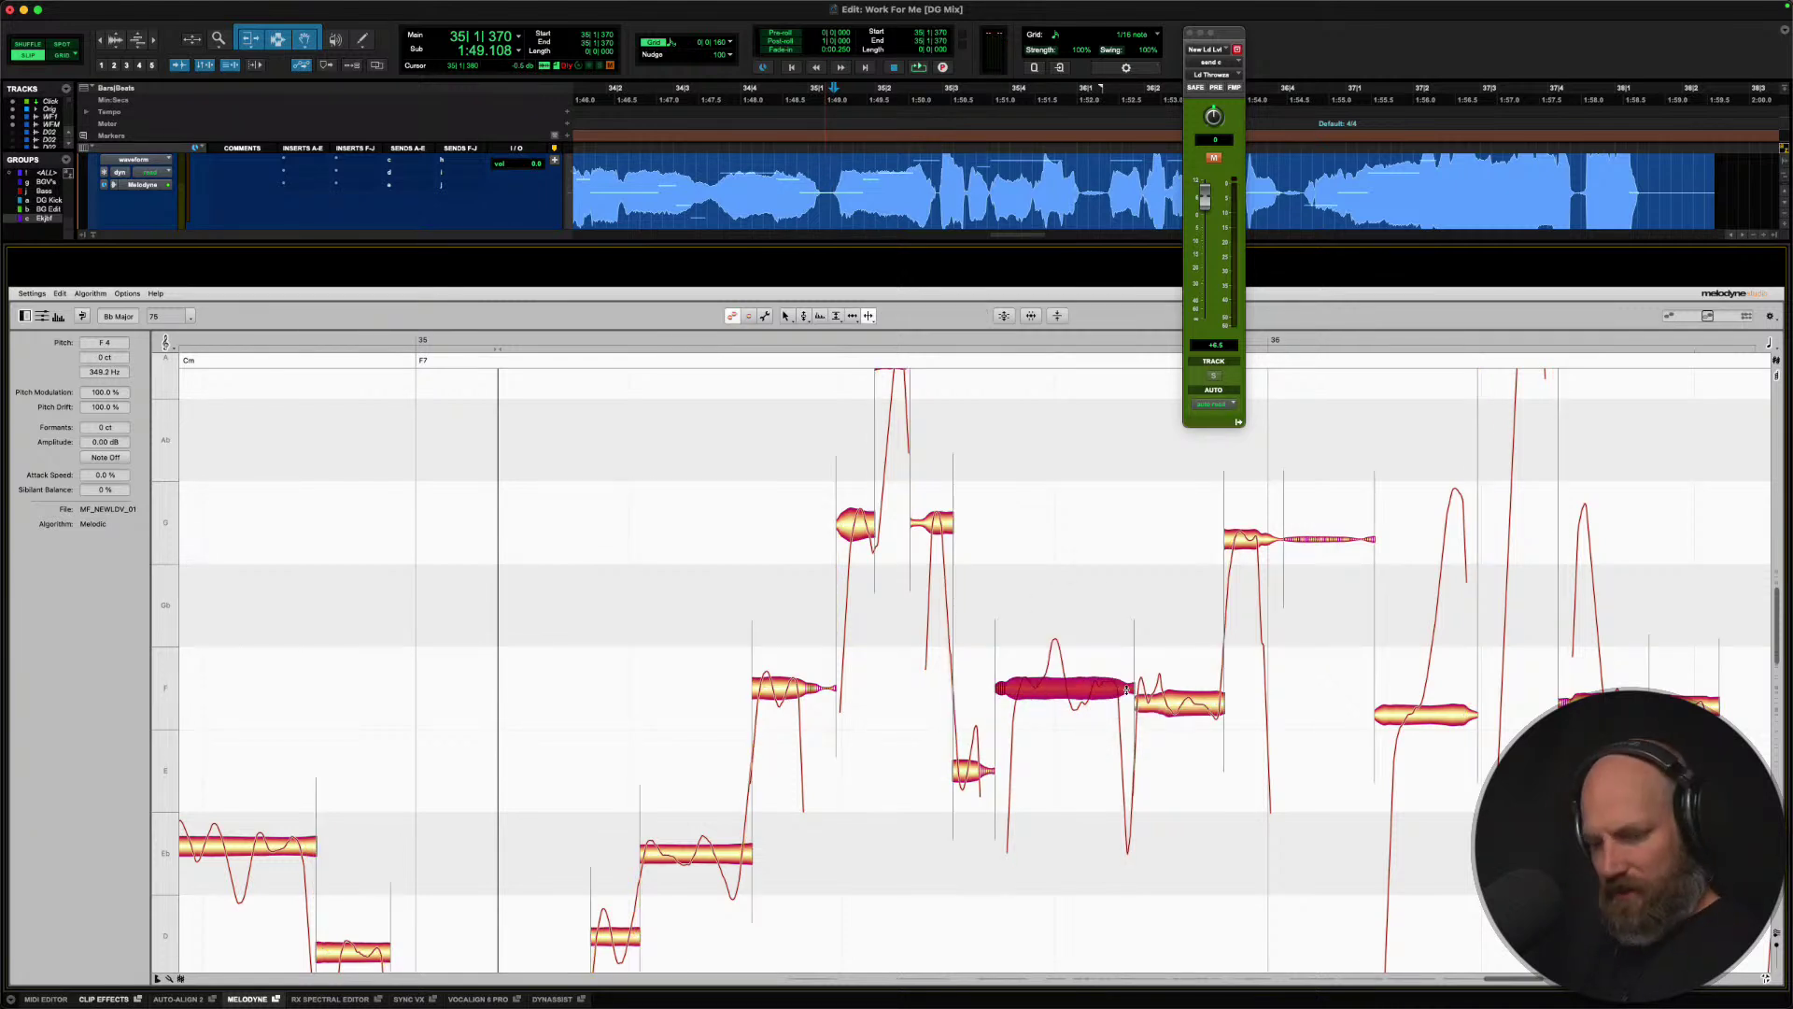
click(1045, 688)
click(1067, 689)
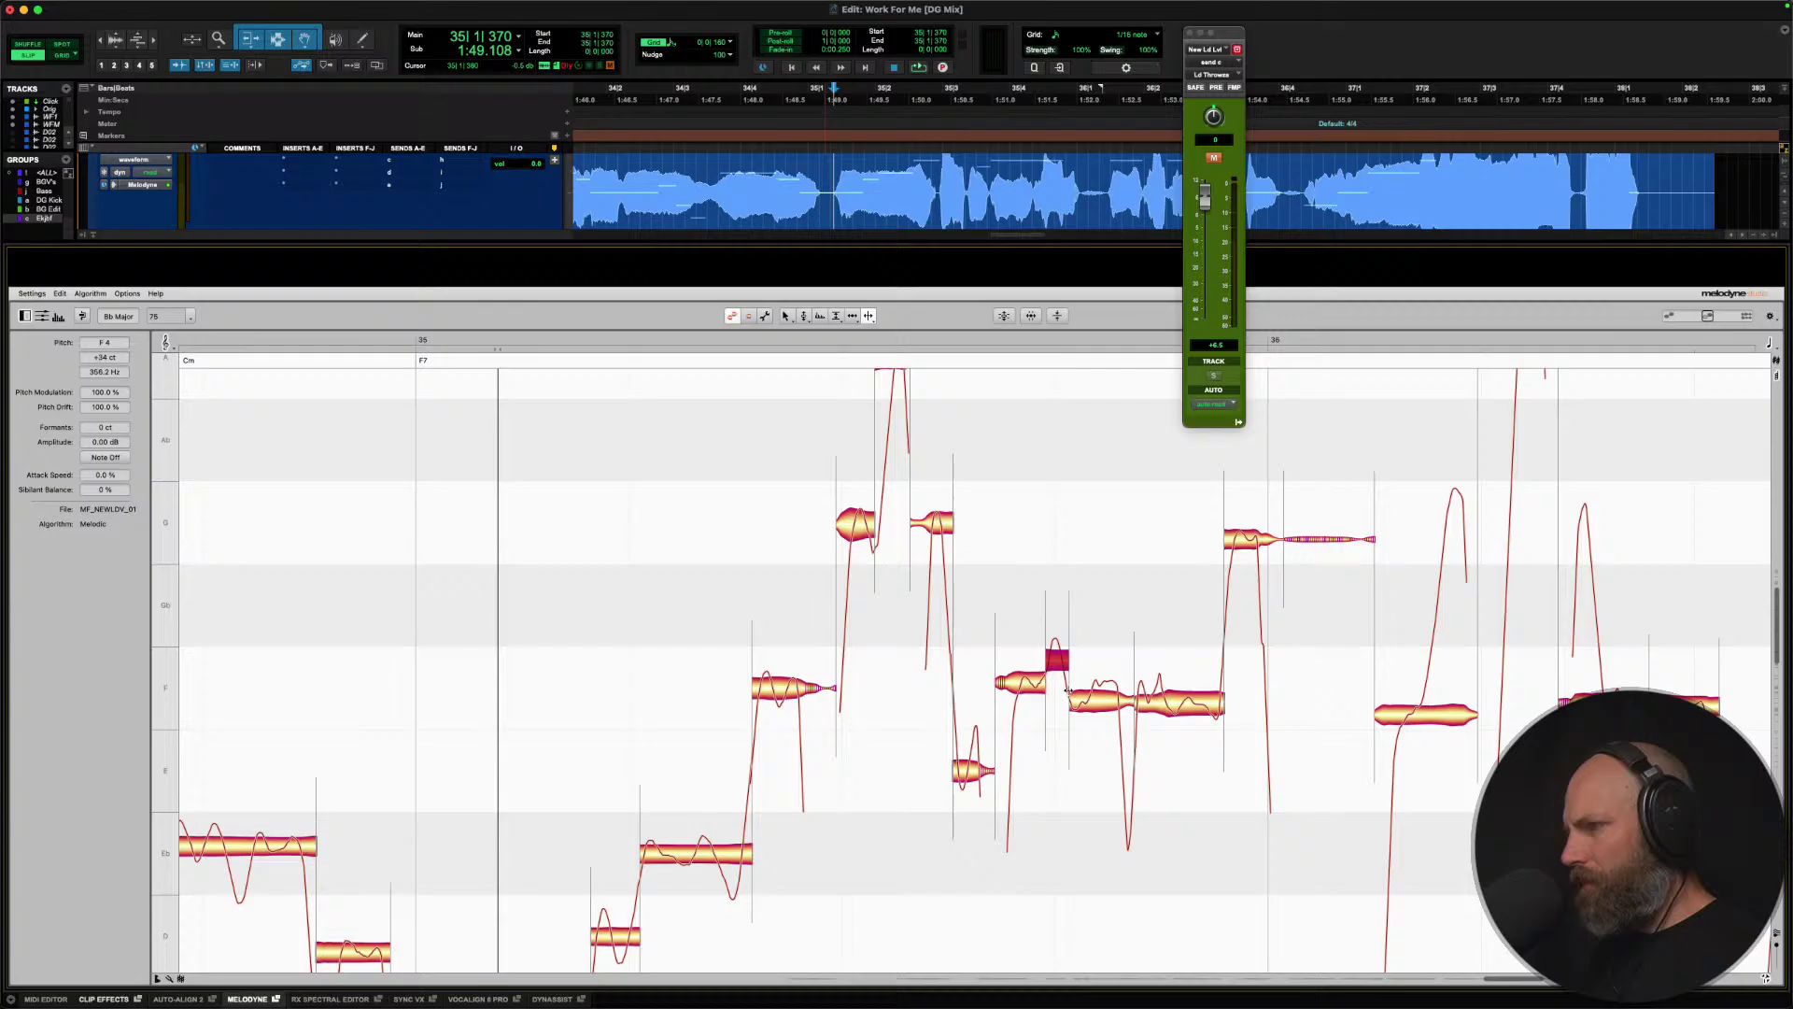
Snap the three F4 slices and the adjoining F4 note in bar 35 to 0 cents and play the phrase.
right_click(1067, 689)
click(1018, 686)
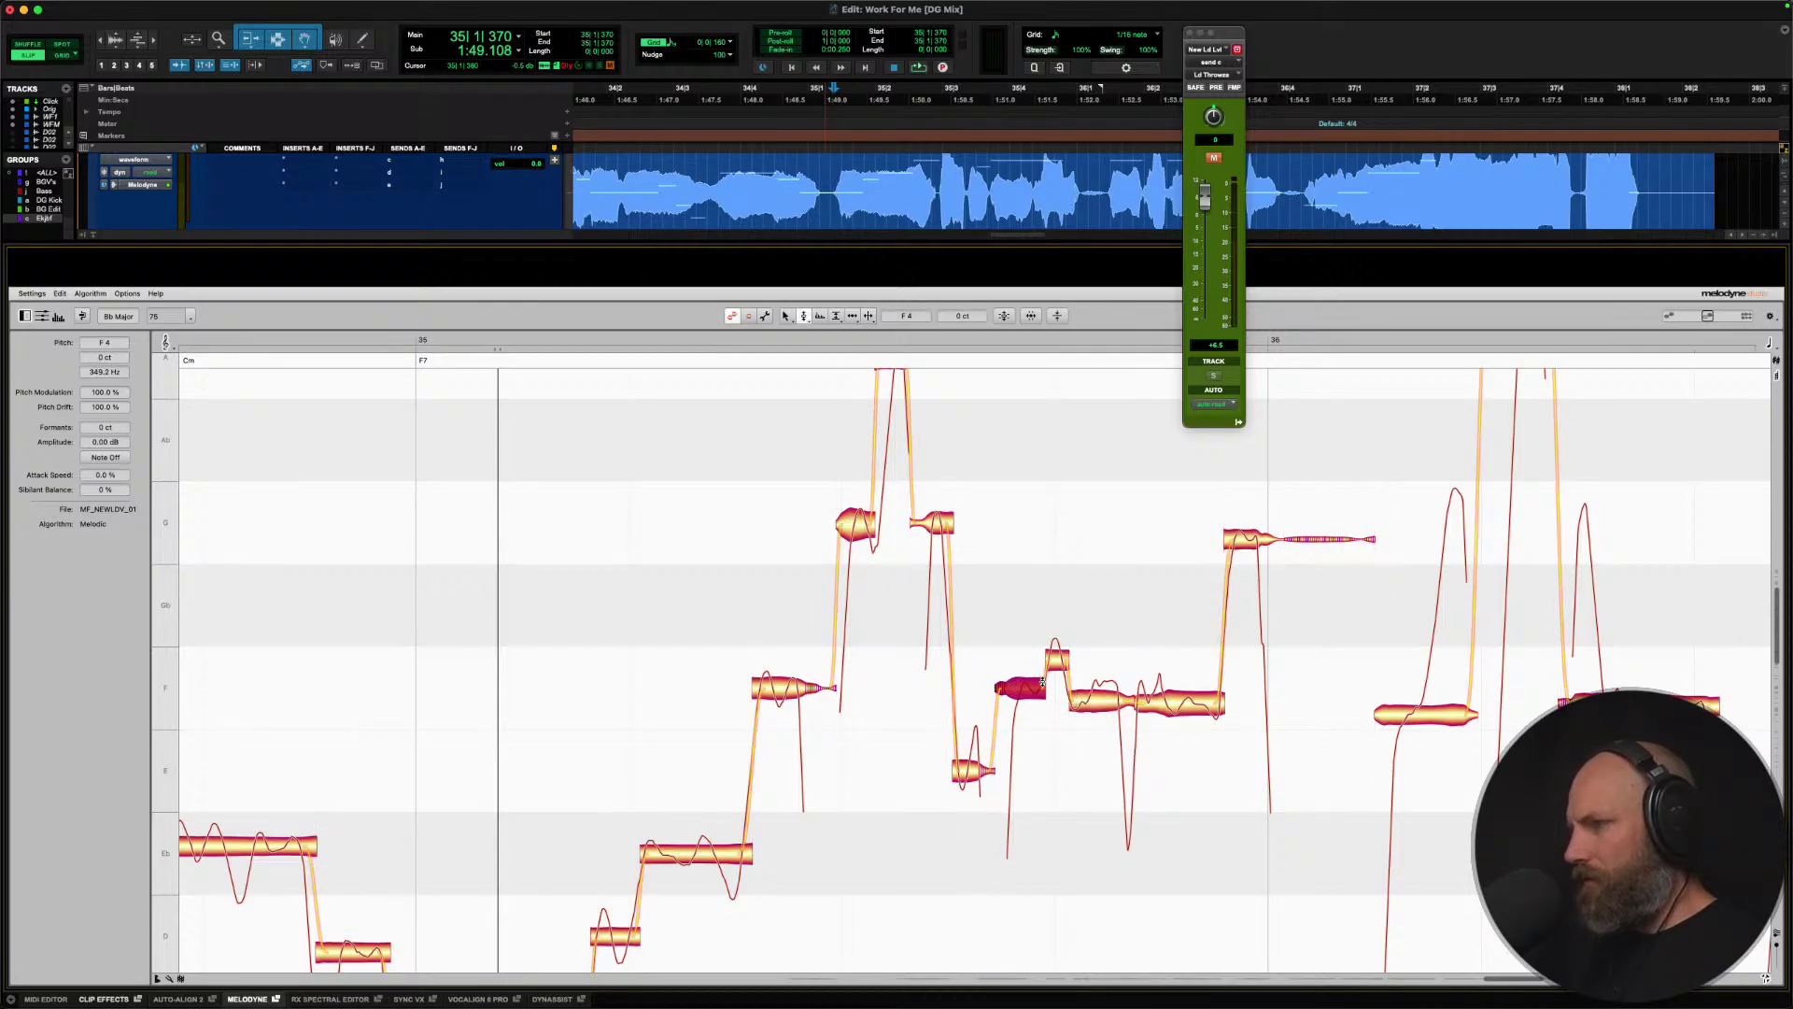
double_click(1081, 707)
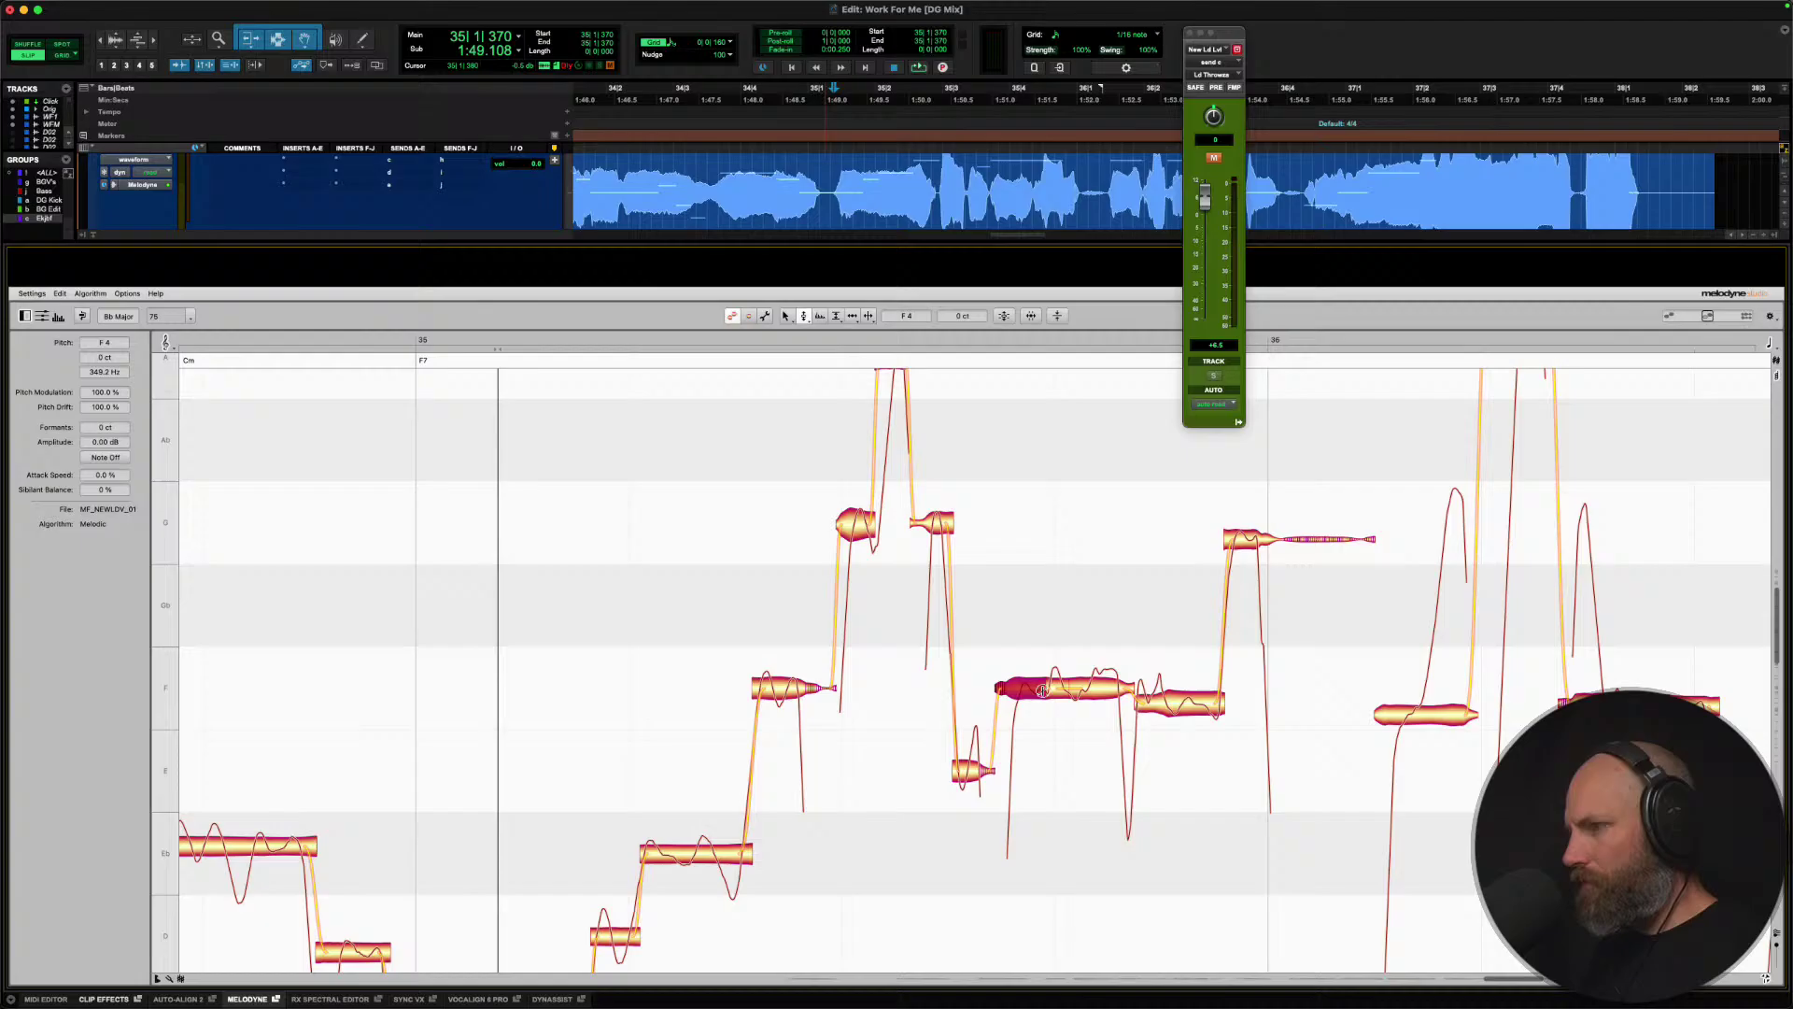
double_click(1168, 699)
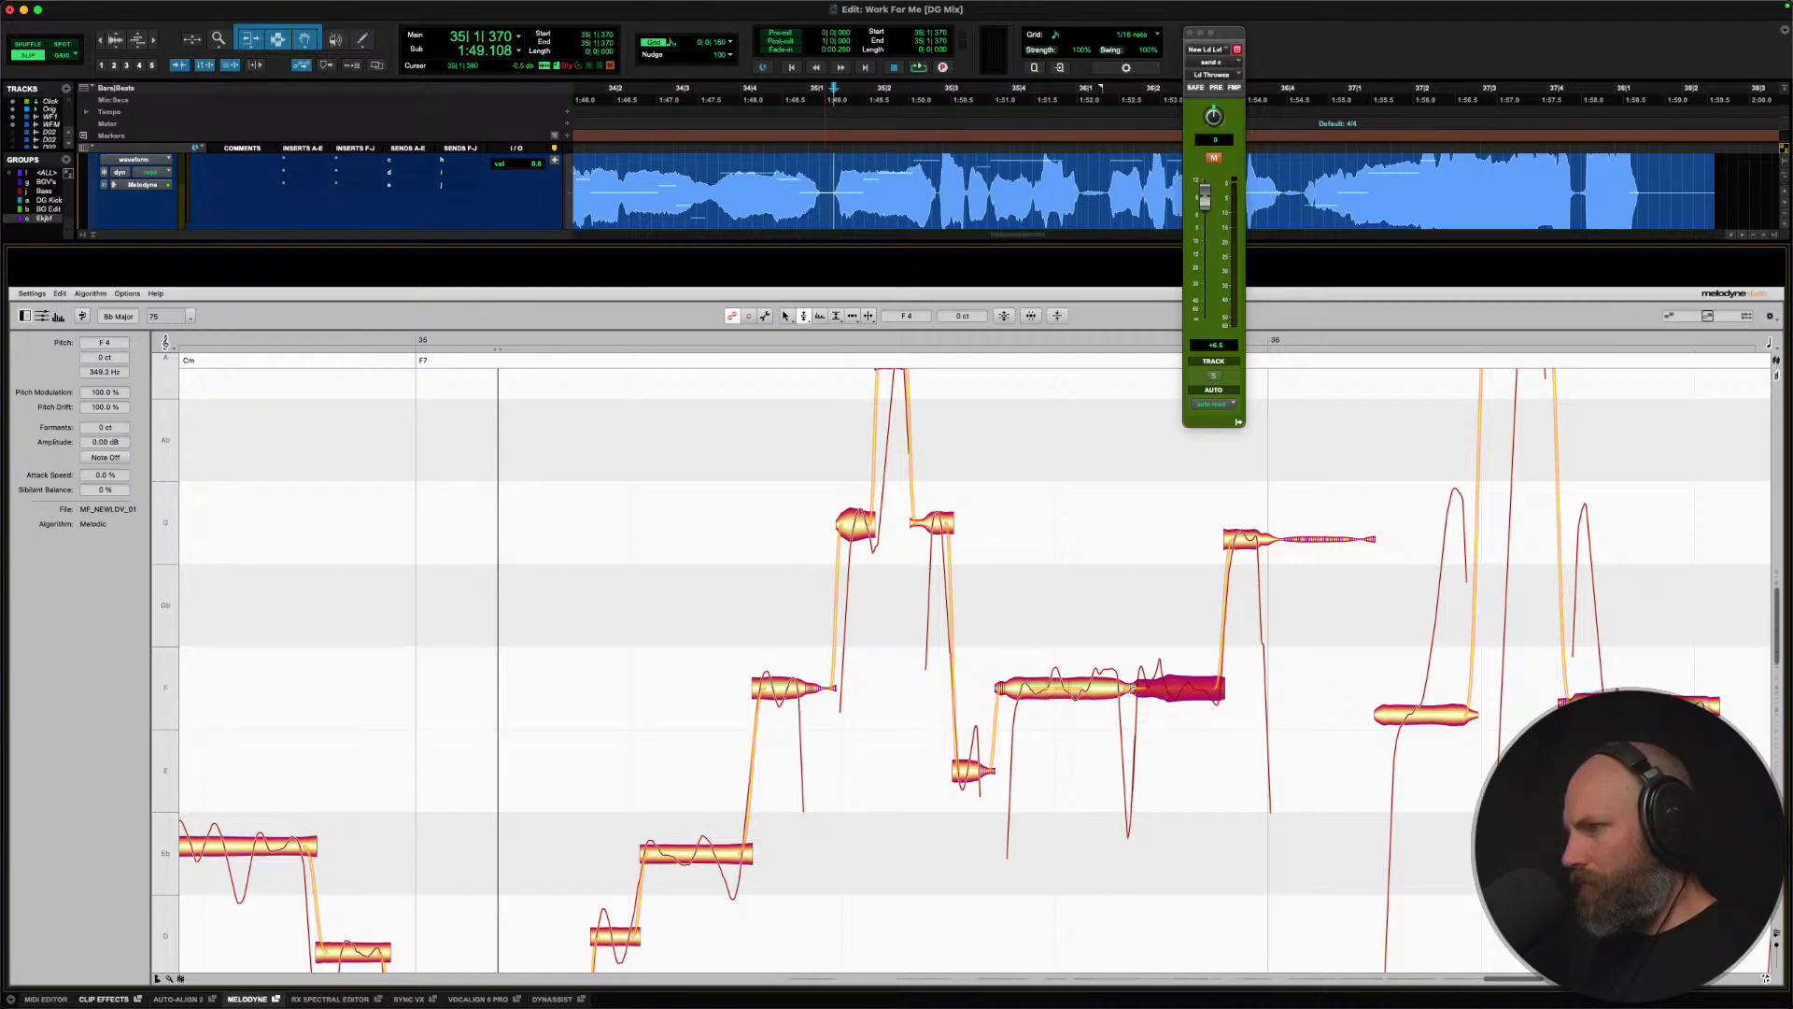
click(1129, 667)
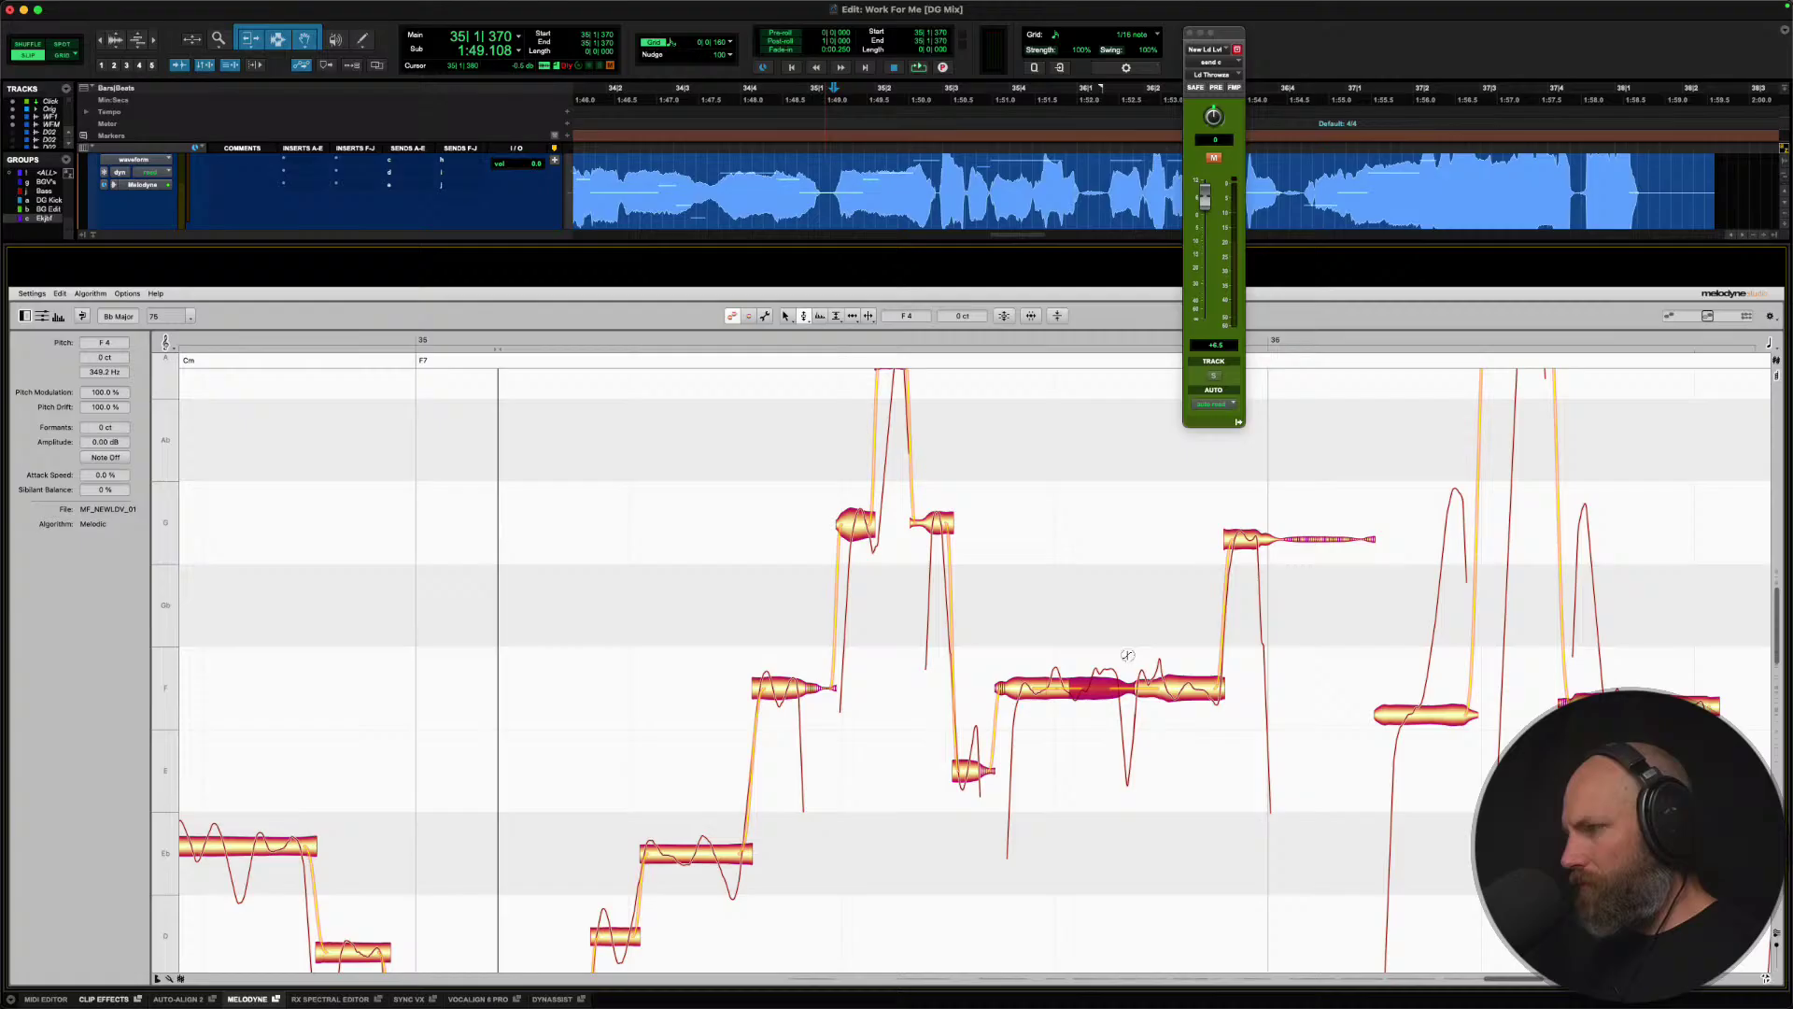
key(space)
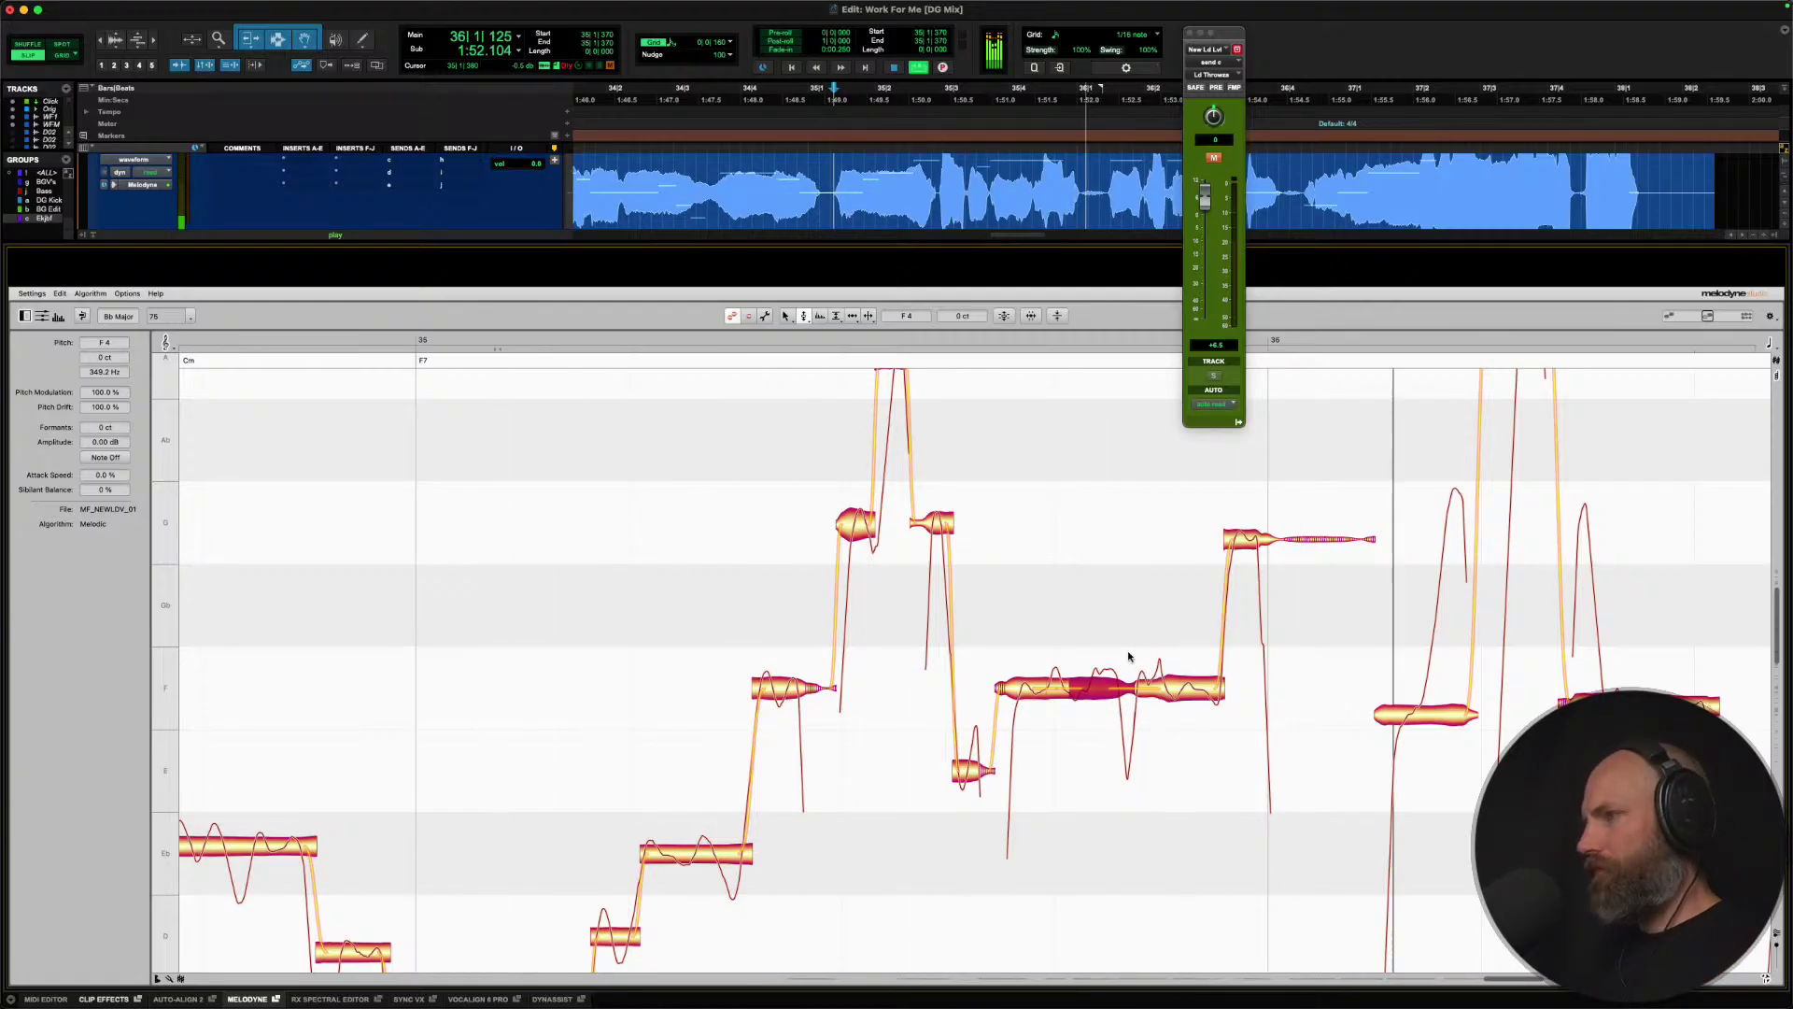
scroll(1128, 657, up, 1)
key(space)
Snap the G4 note leading into bar 36 and the three F4 notes after it to 0 cents during playback.
click(1025, 551)
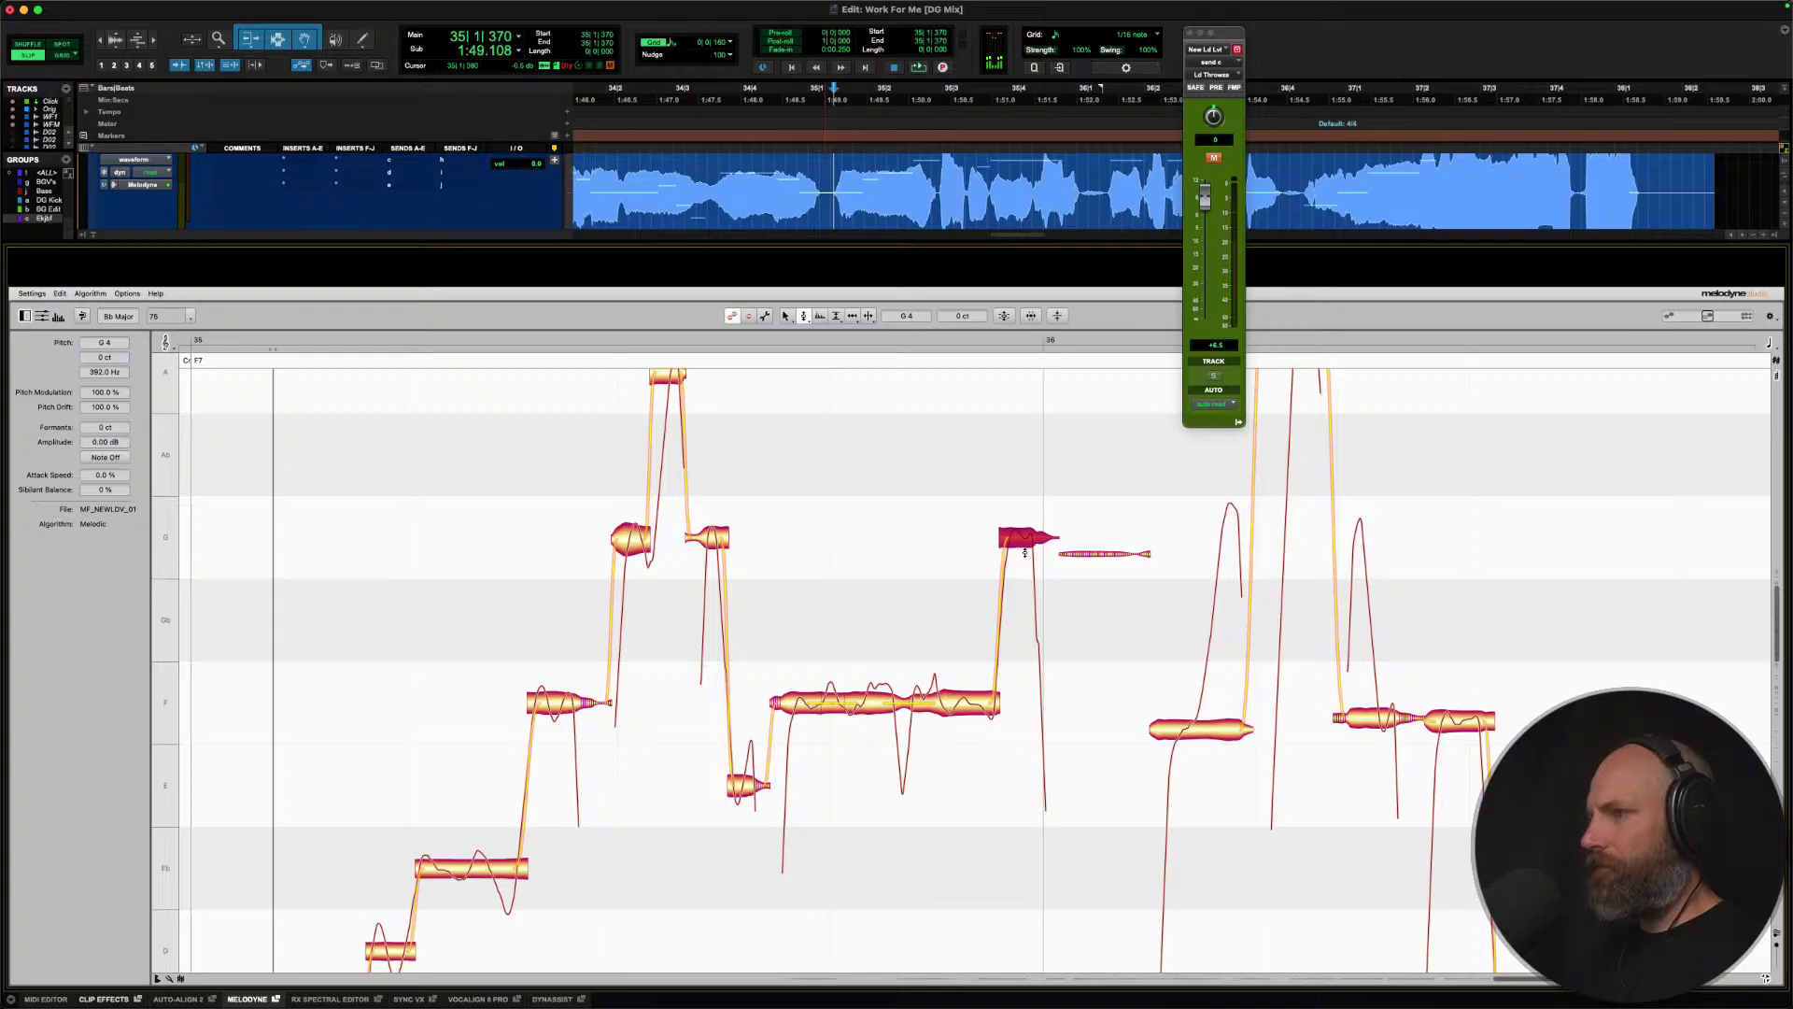
scroll(1024, 552, up, 5)
scroll(1024, 552, down, 5)
scroll(1023, 552, right, 5)
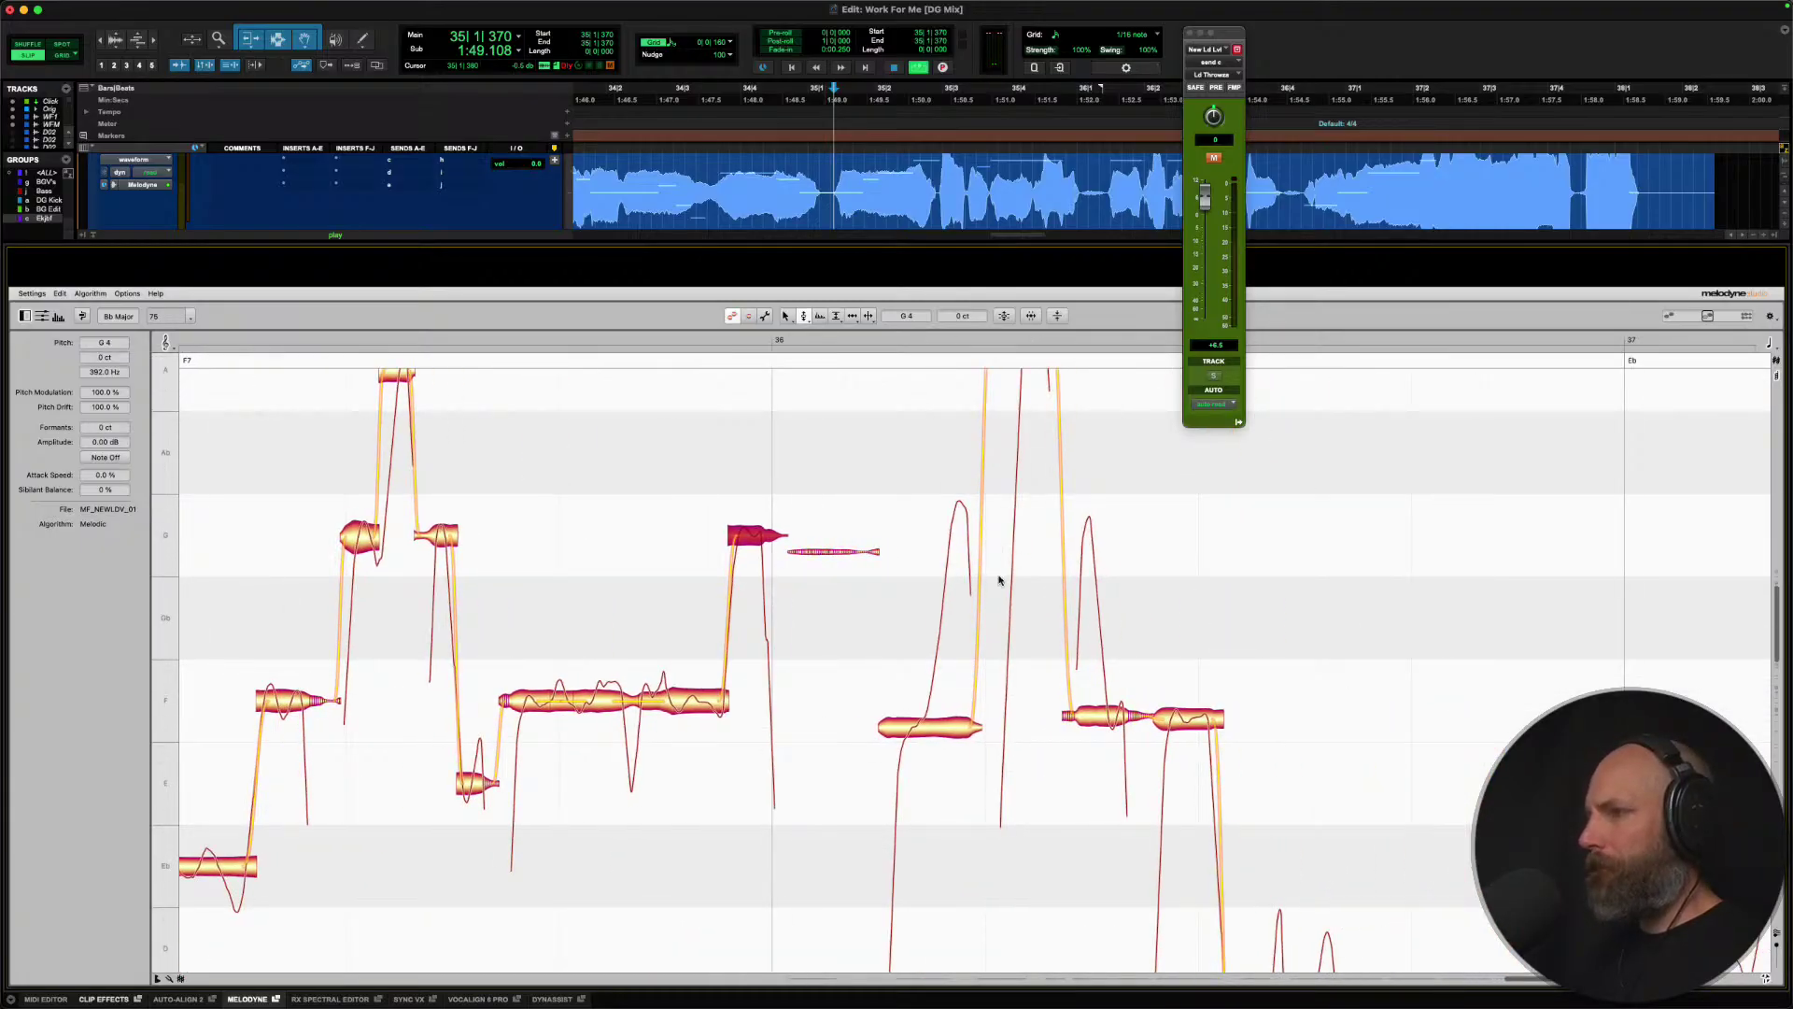
drag(922, 725, 925, 700)
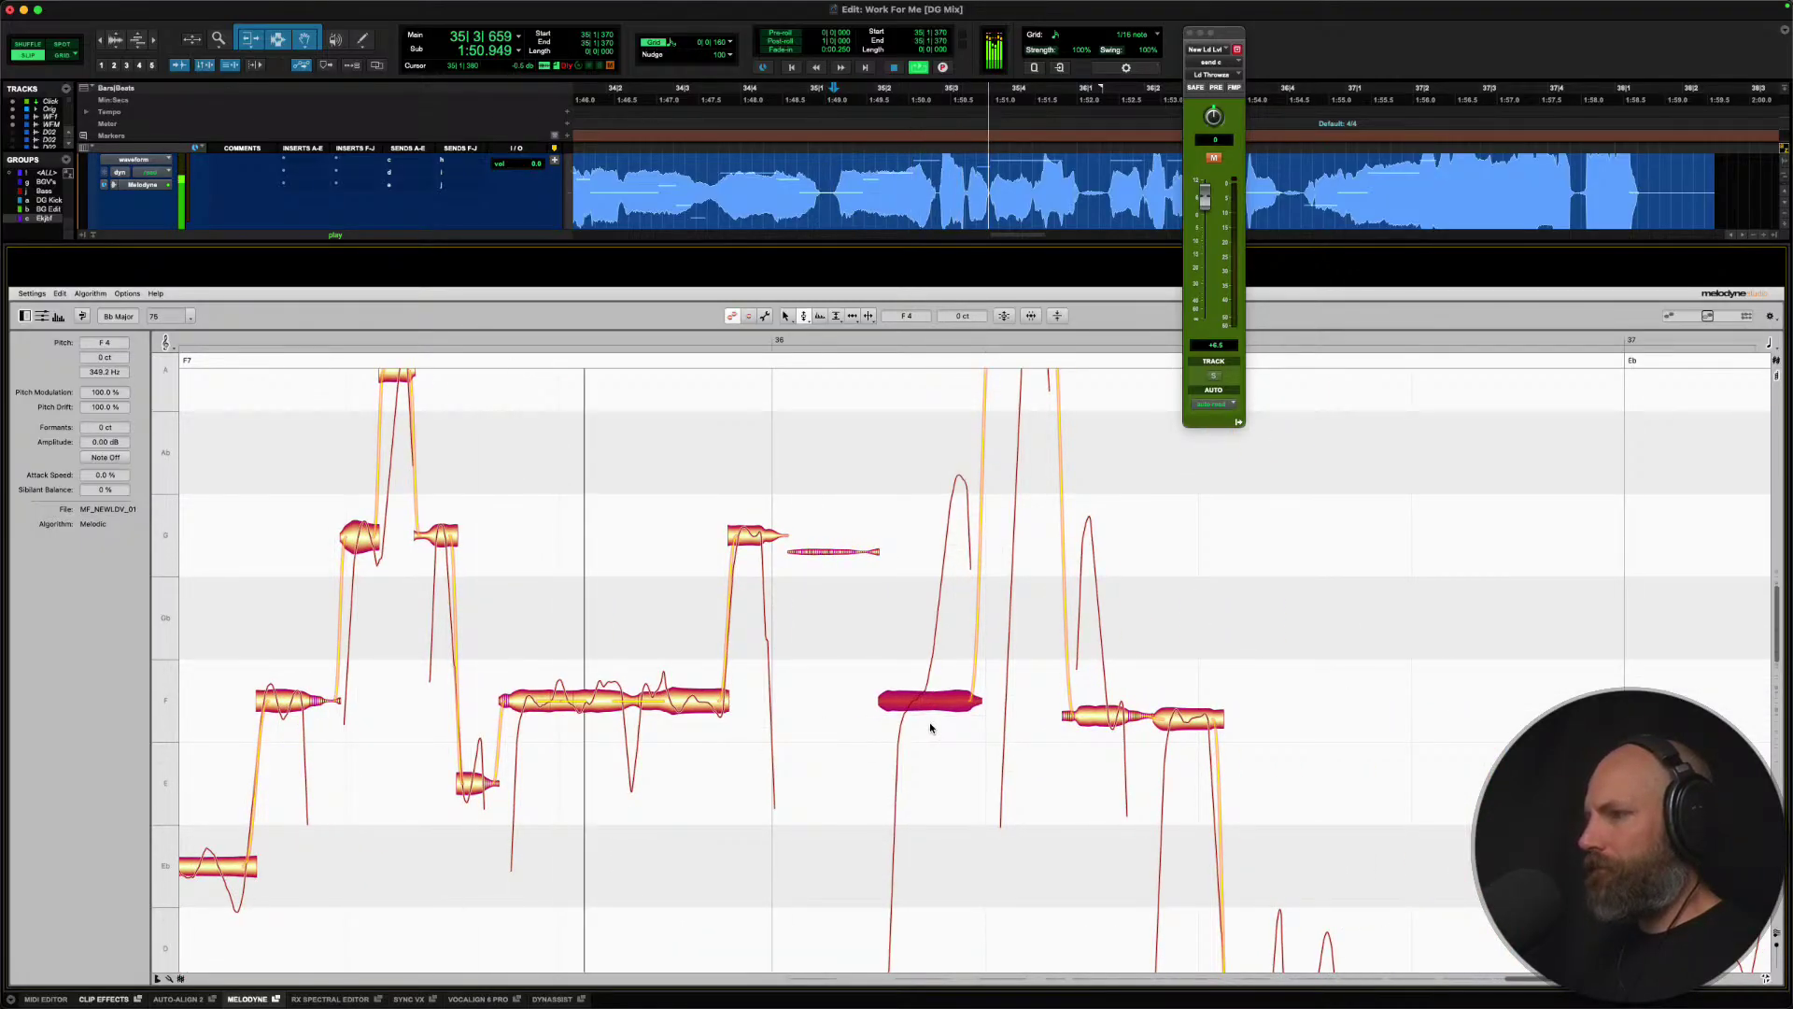
drag(1095, 716, 1188, 702)
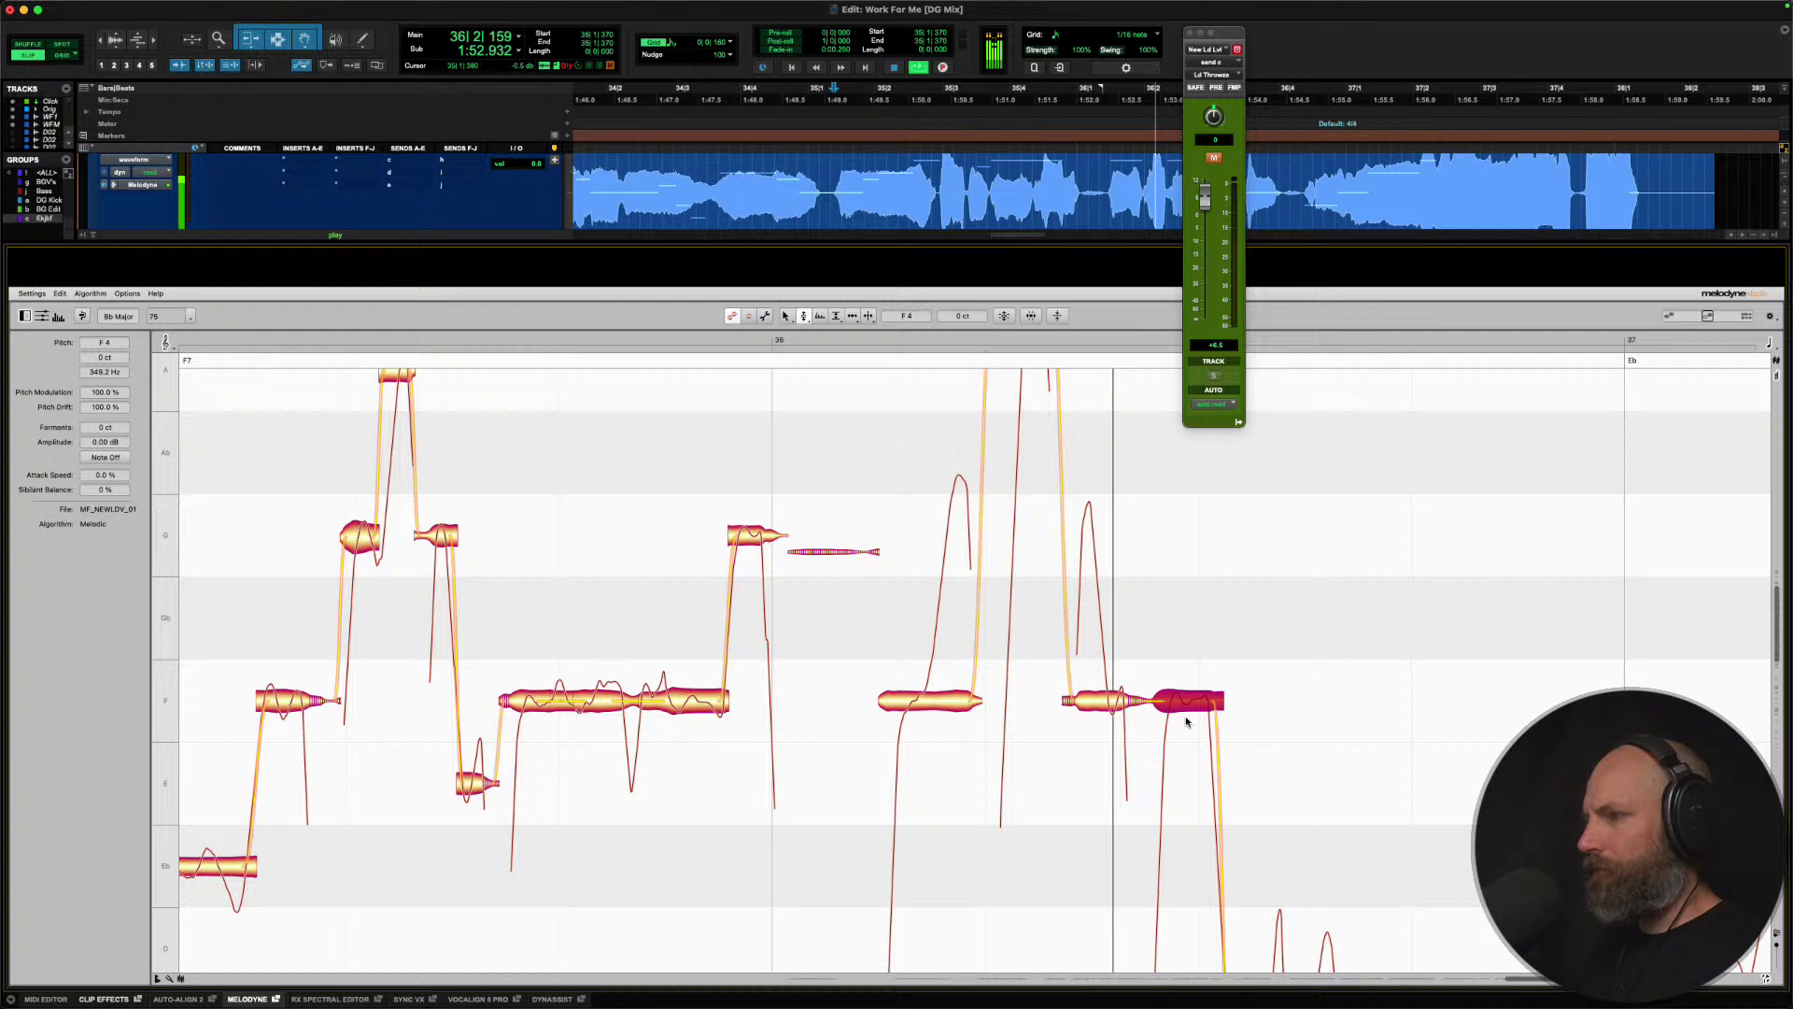
scroll(985, 710, up, 2)
key(space)
Split the first F4 note in bar 36 into three slices, snap the highest slice to G4, and audition the phrase.
right_click(893, 766)
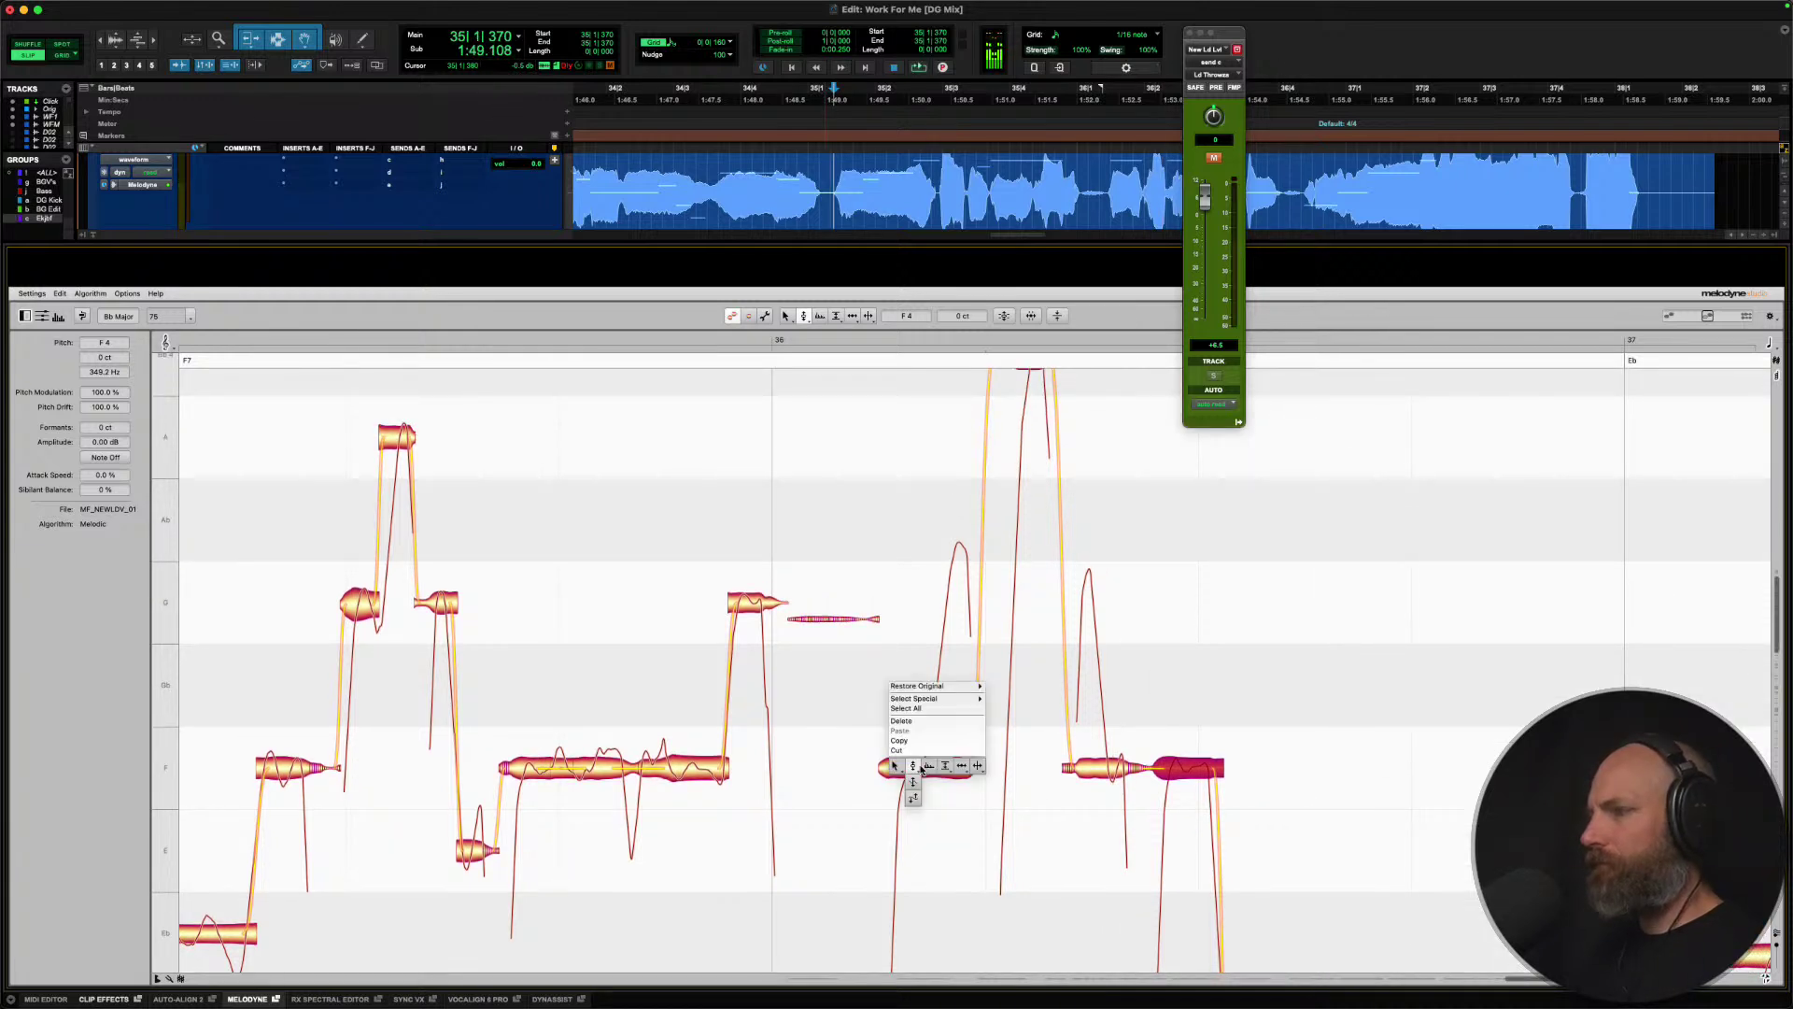
click(971, 767)
double_click(926, 769)
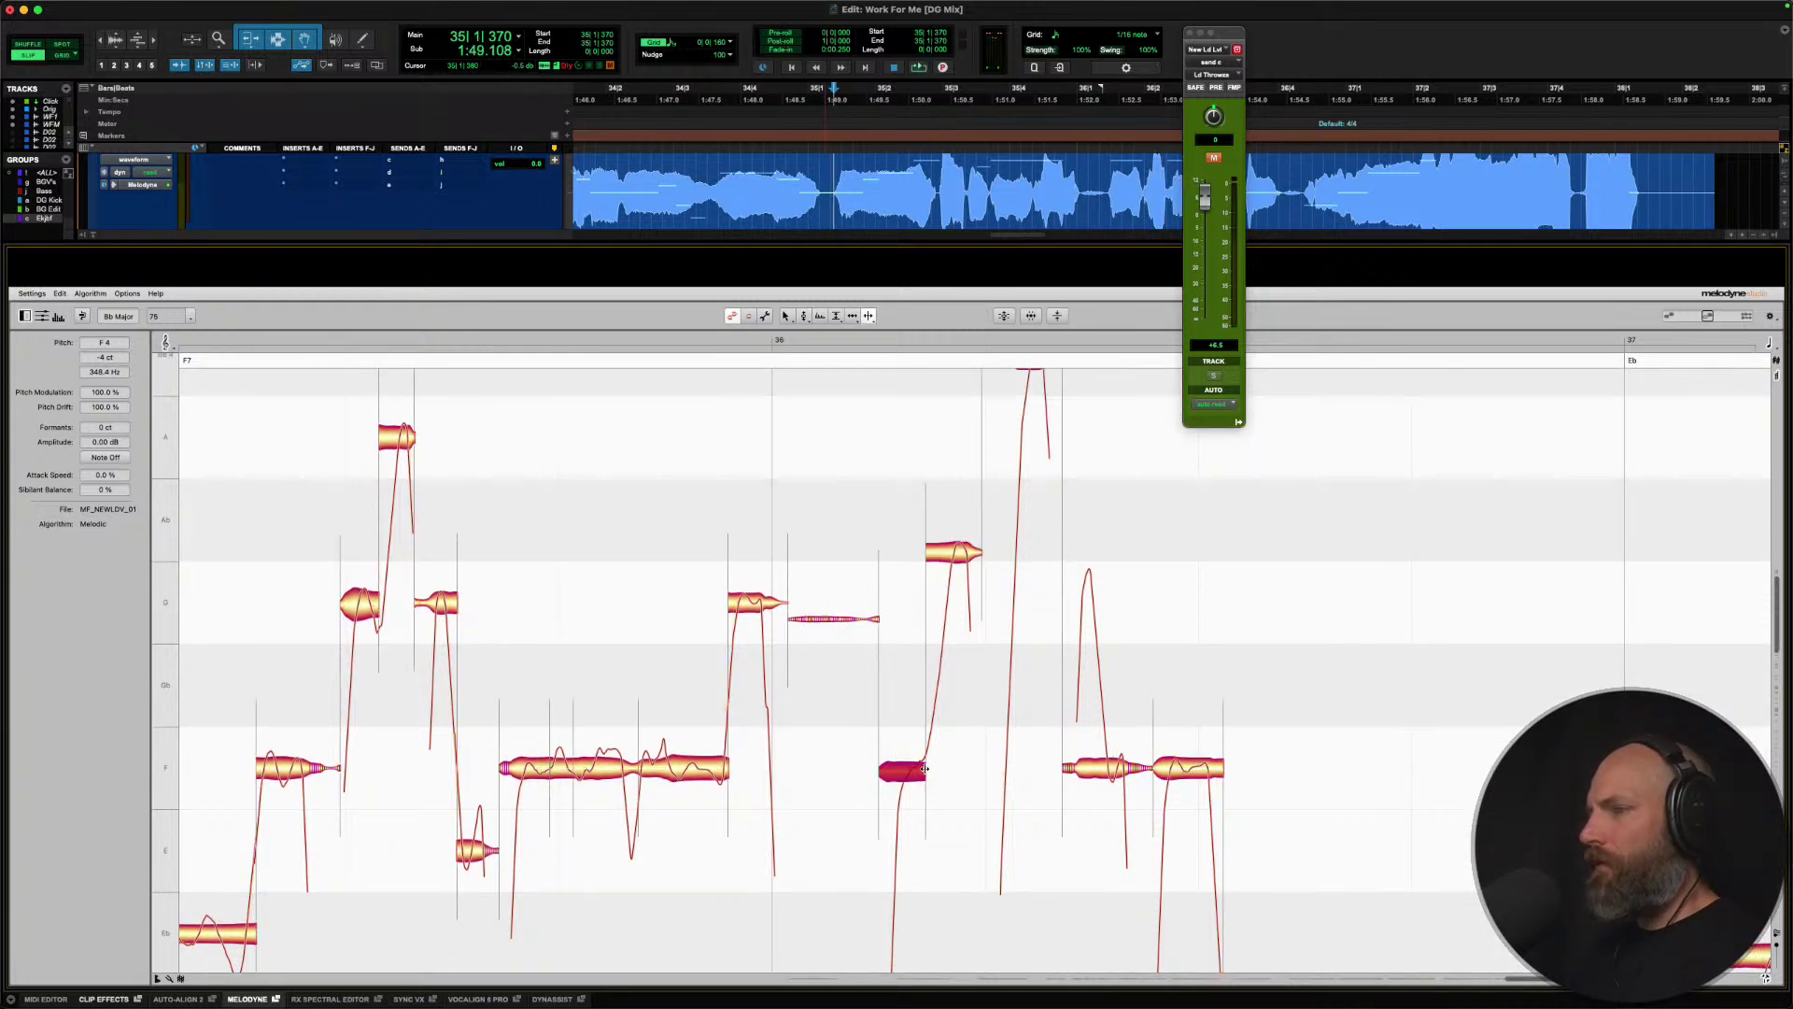
drag(951, 554, 938, 730)
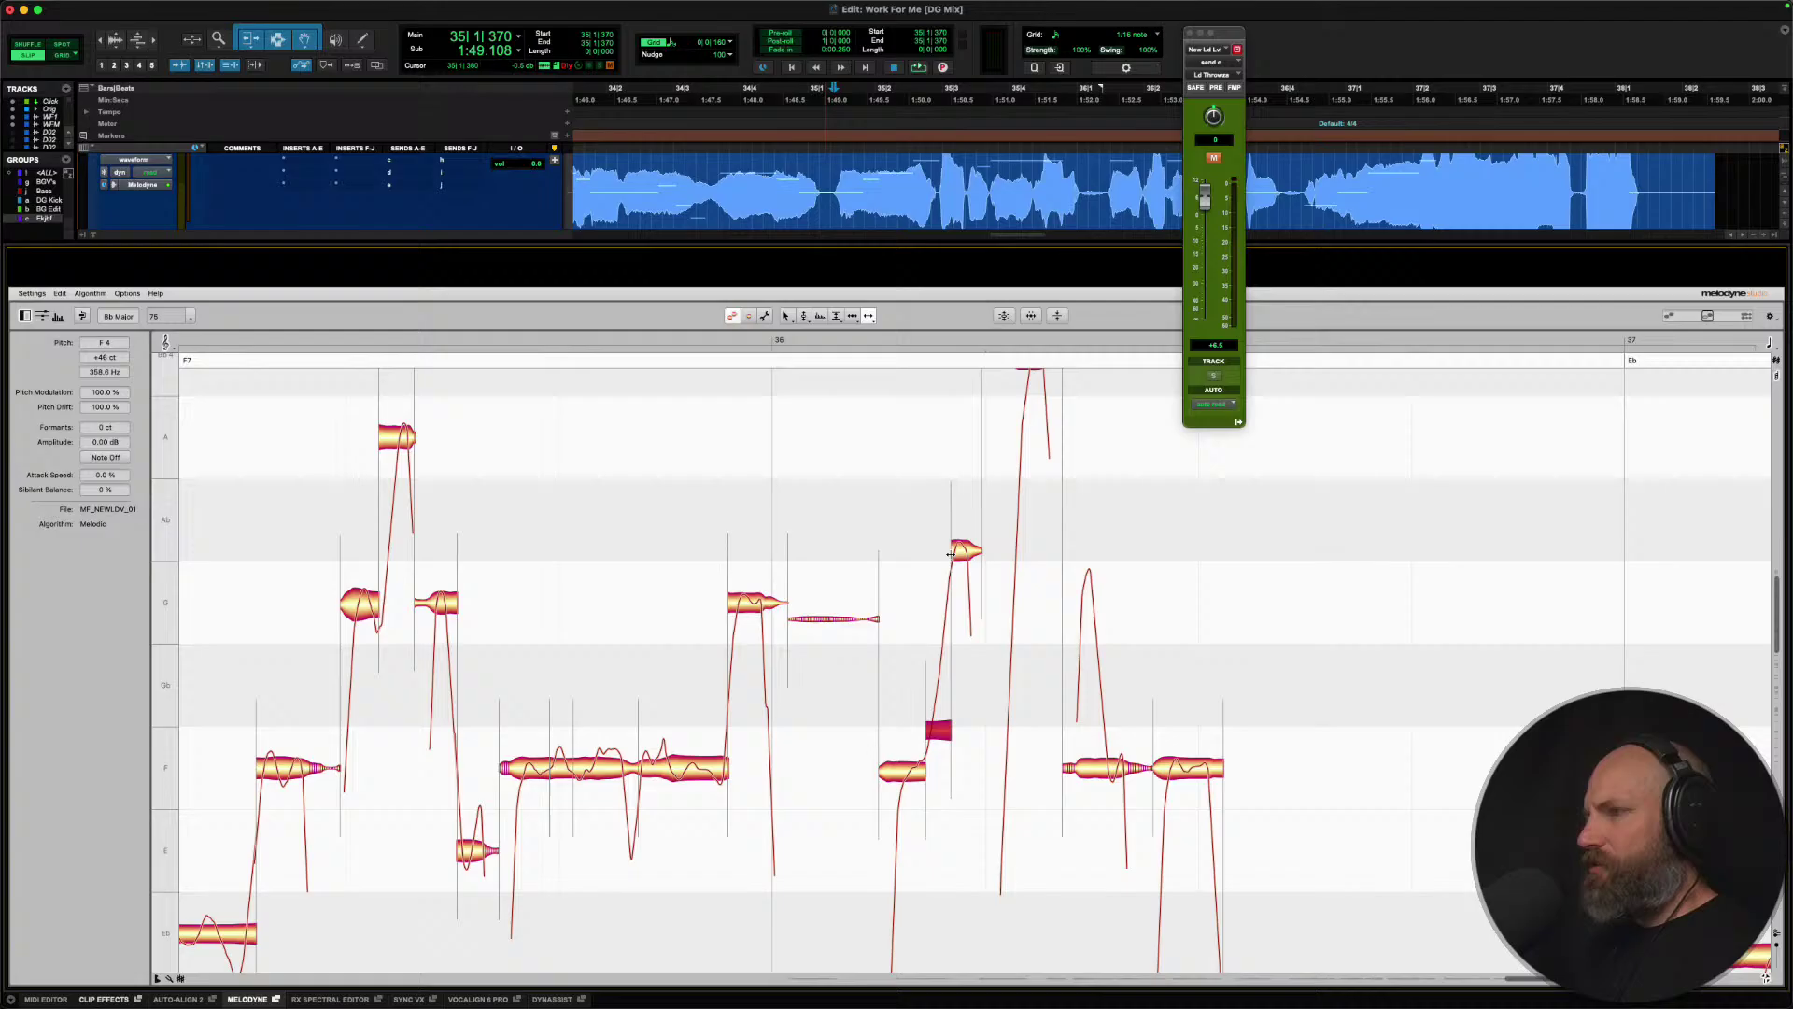
right_click(934, 557)
click(886, 554)
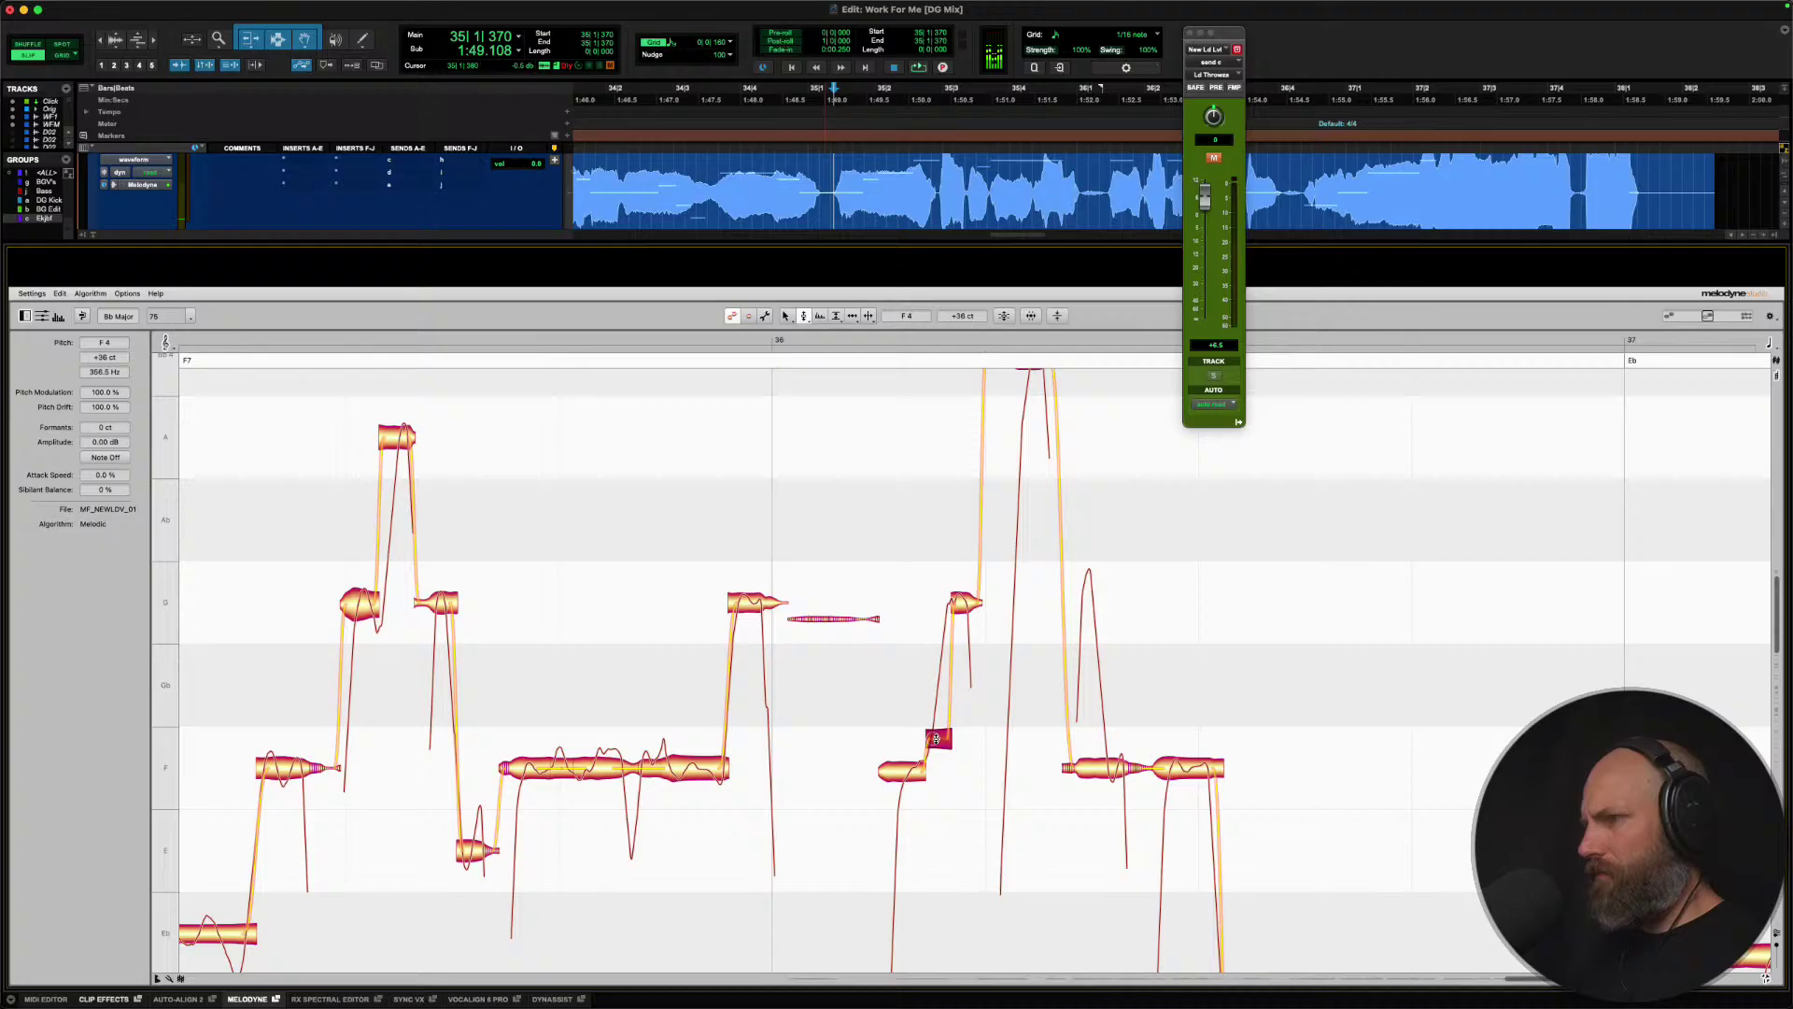
key(space)
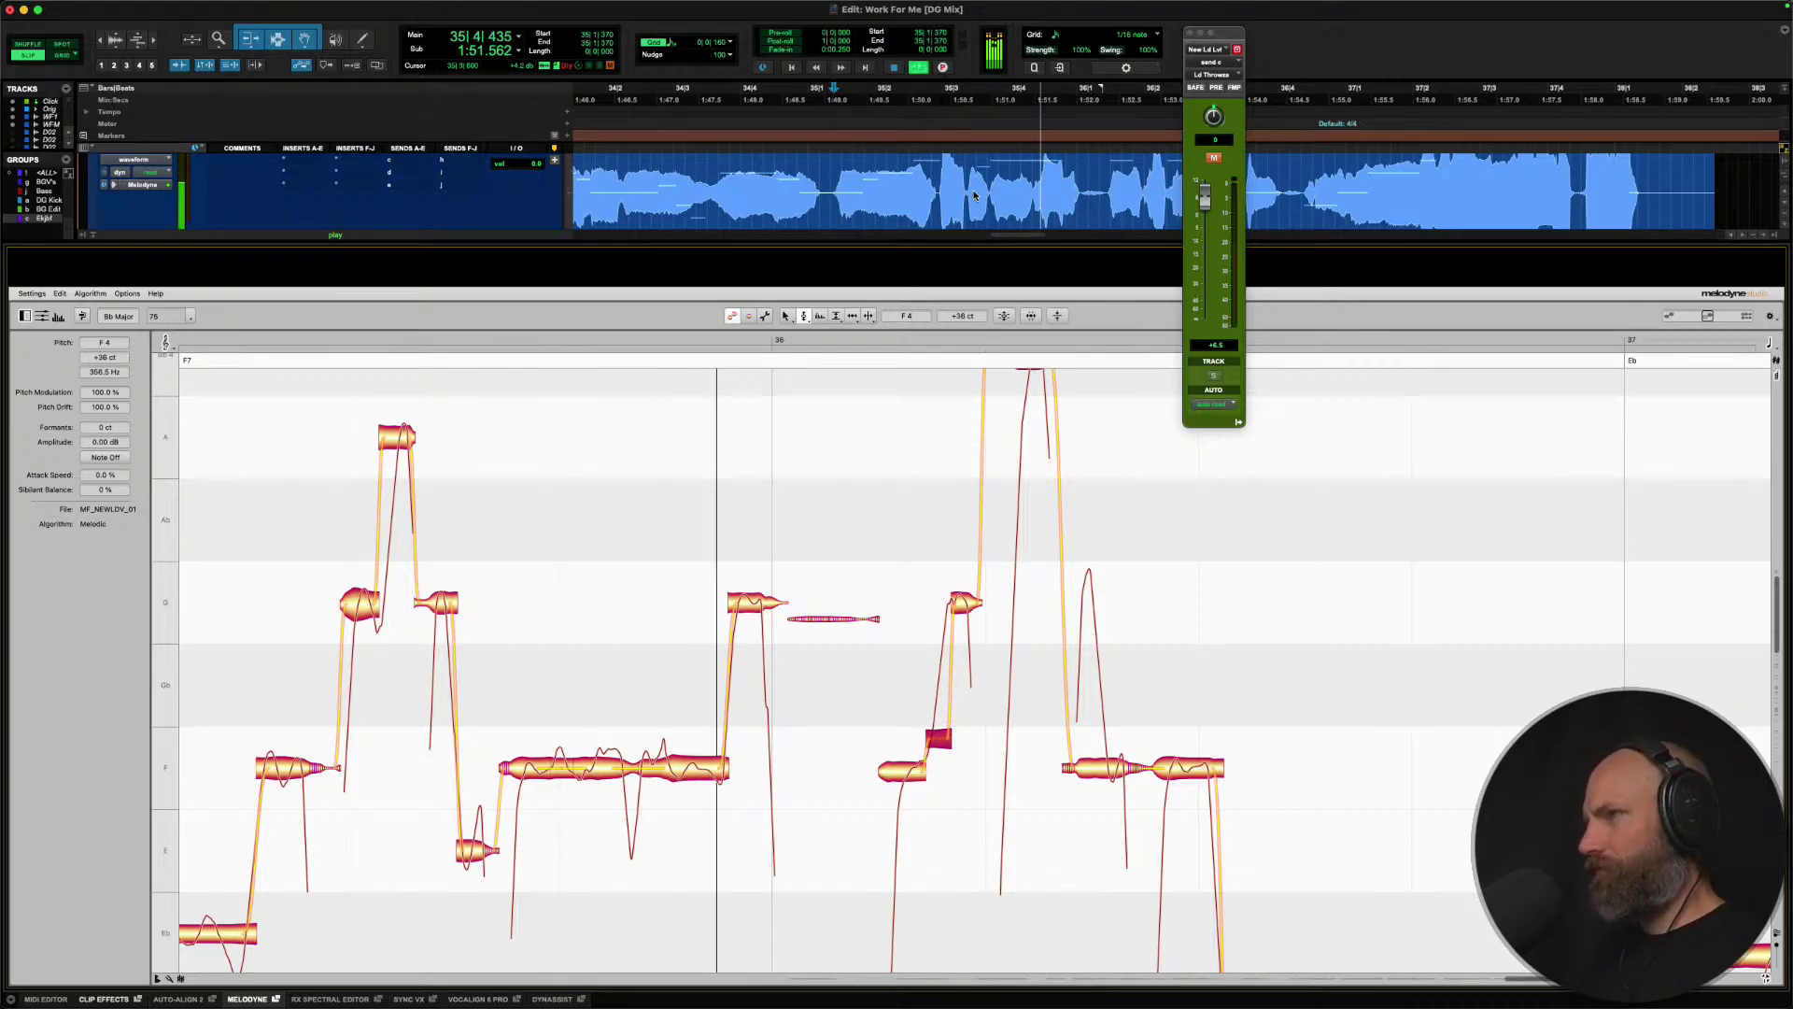
Set the playback start to 35|2|900 and listen to the phrase from there.
click(938, 187)
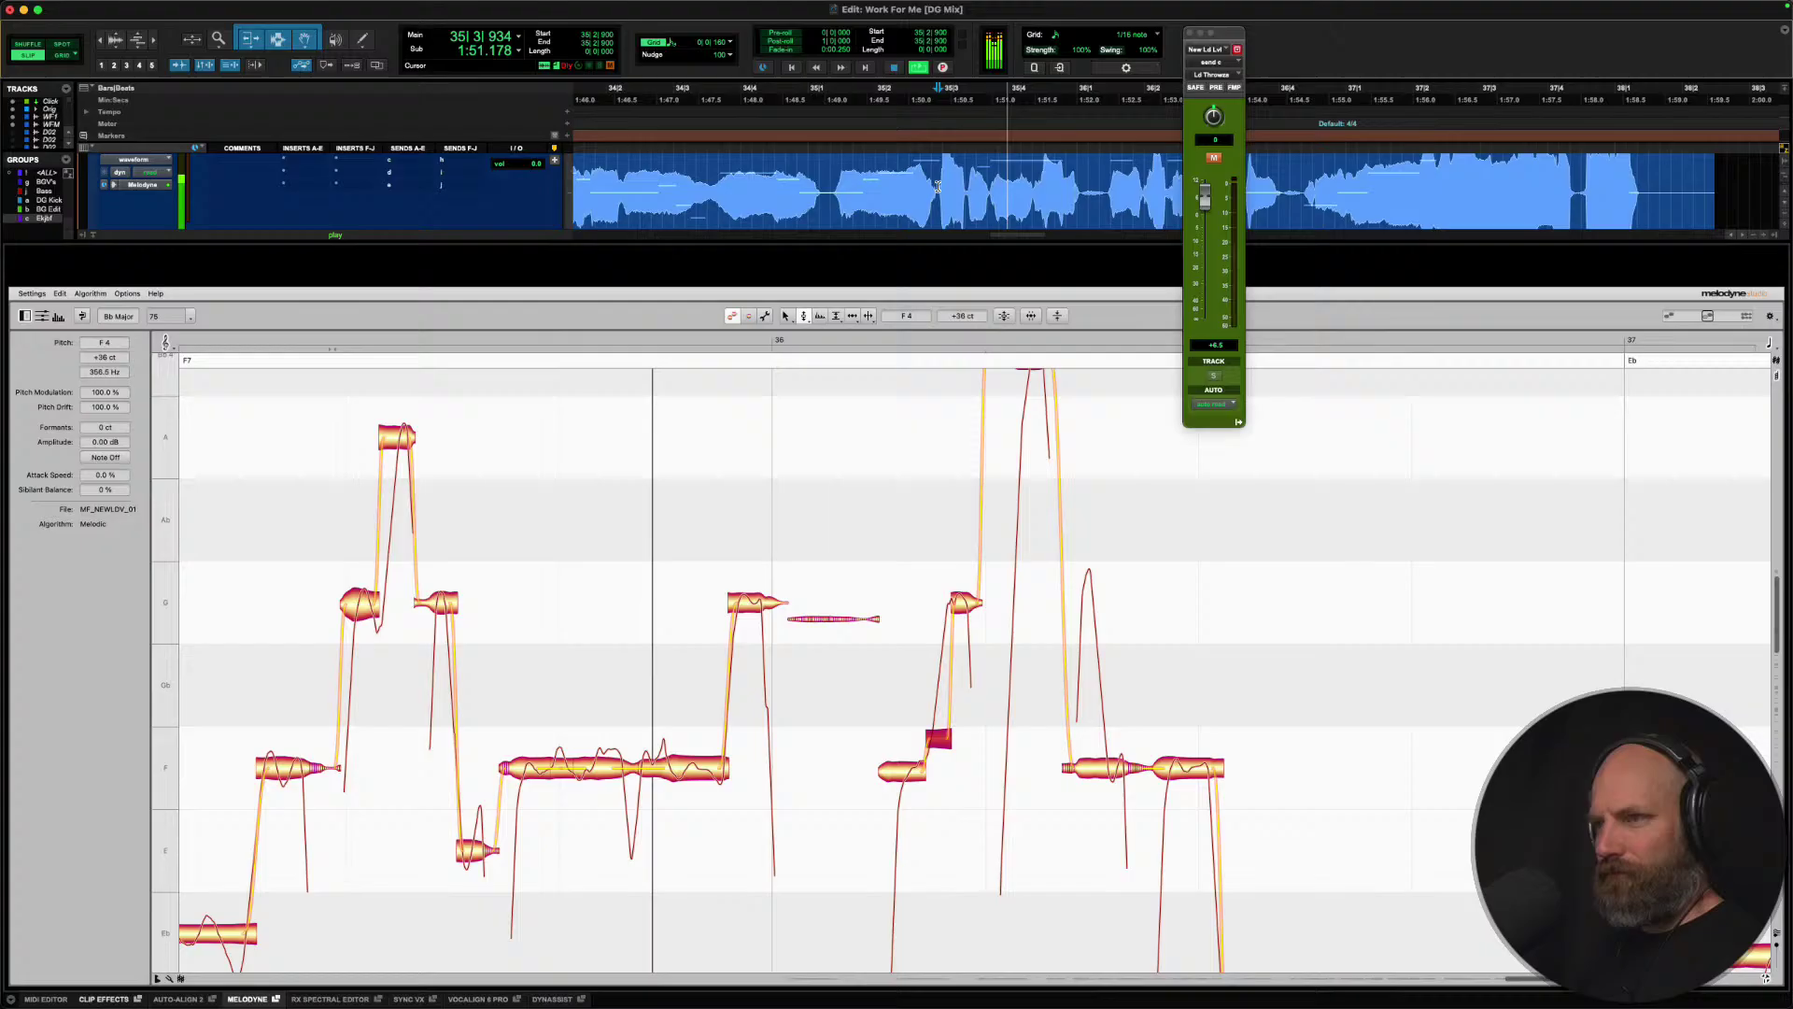
click(937, 187)
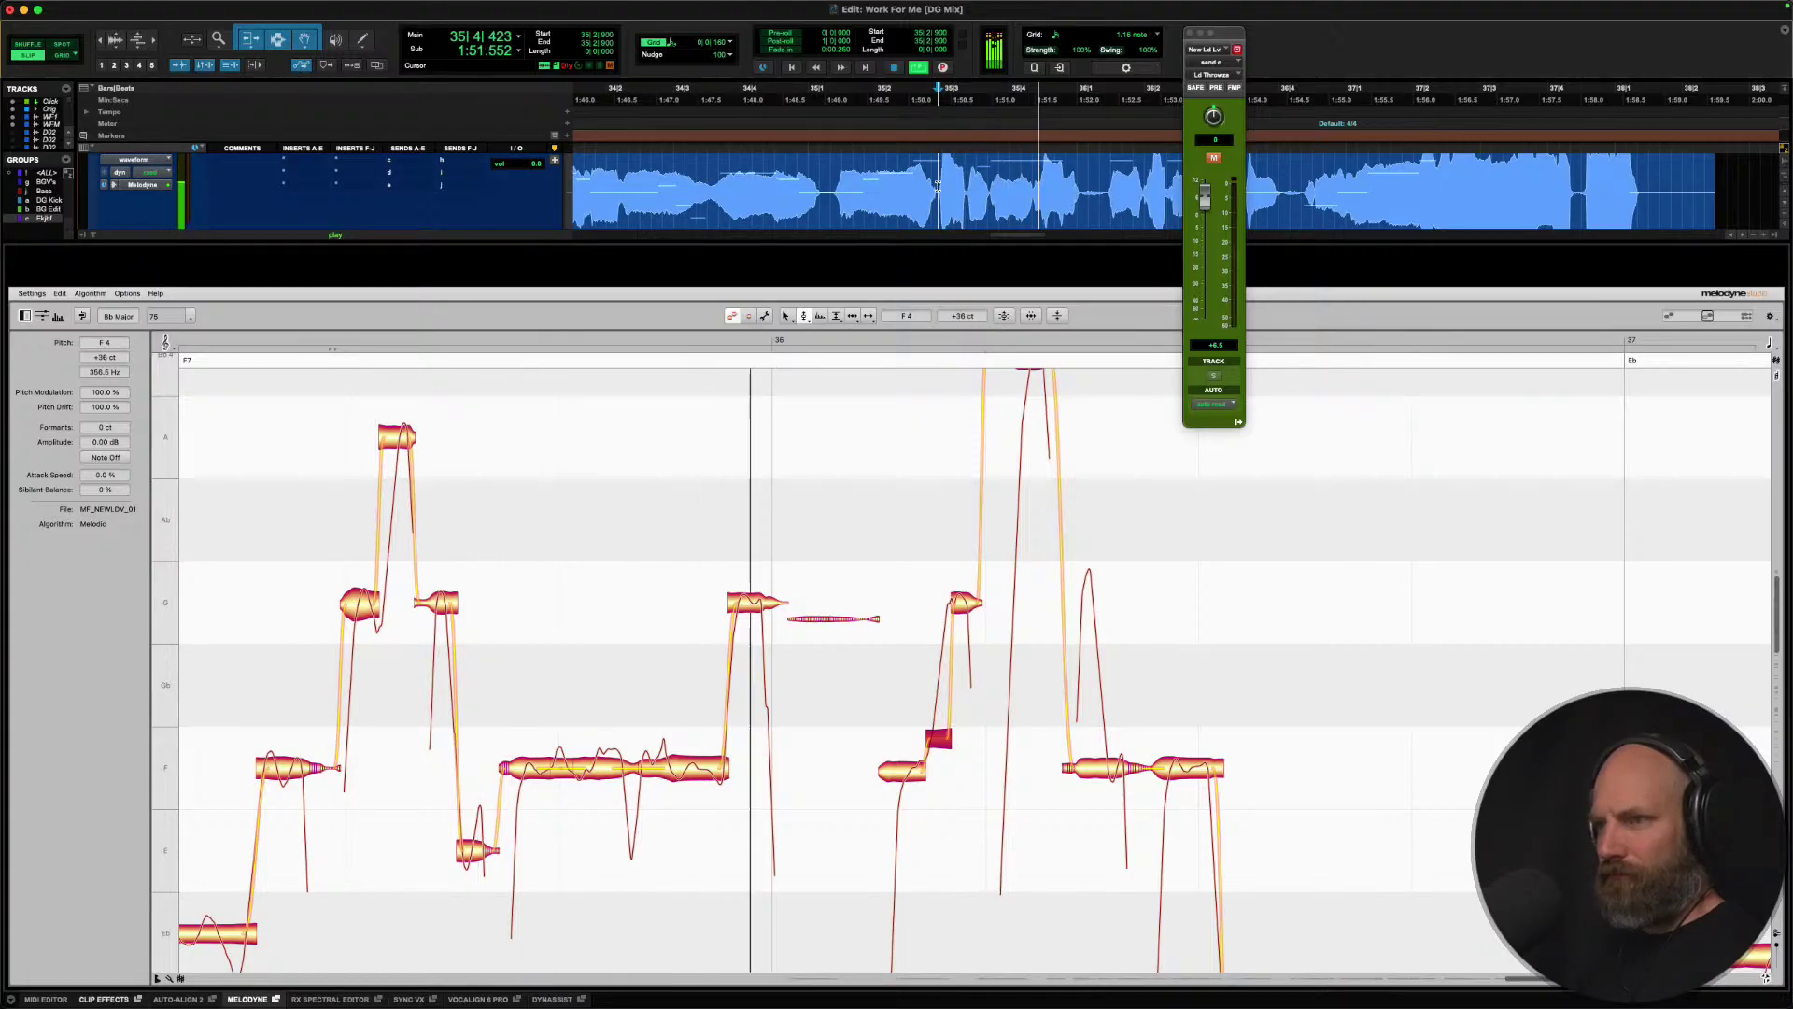
key(space)
Split the A4 note in bar 35 in two, snap both slices to A4 at 0 cents, and audition them.
drag(374, 471, 565, 514)
right_click(493, 436)
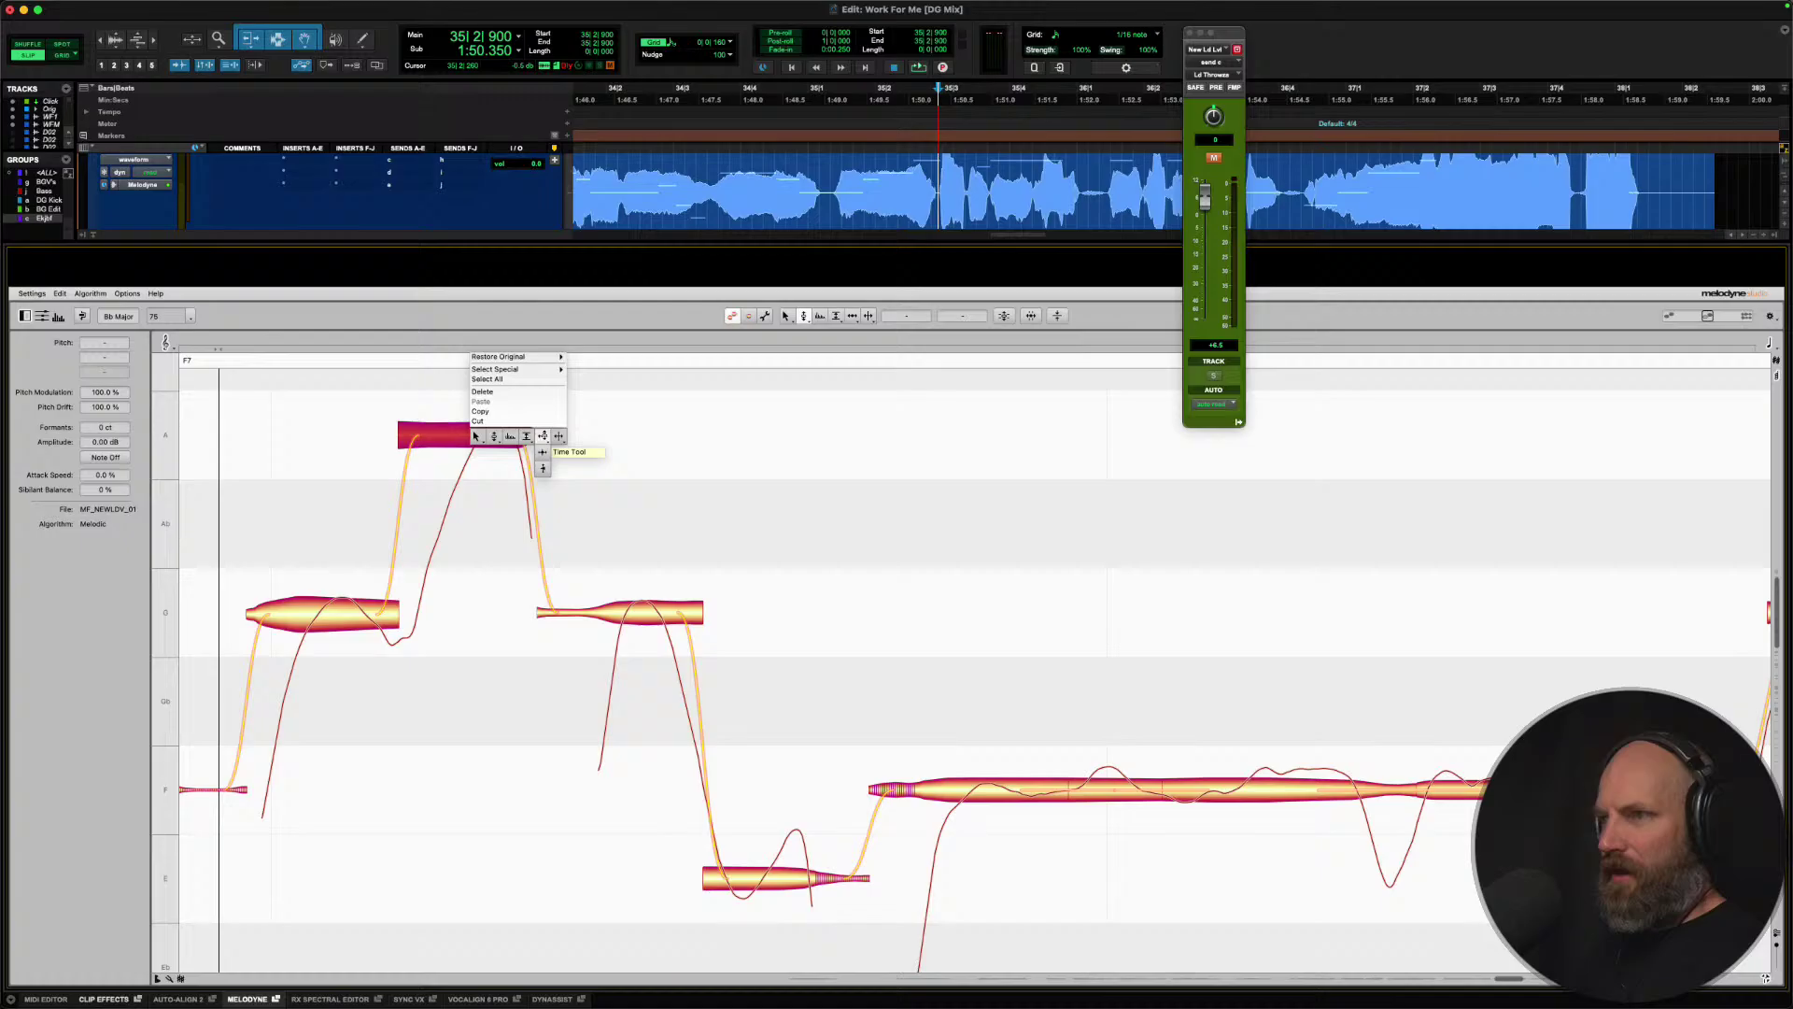
click(558, 436)
click(475, 435)
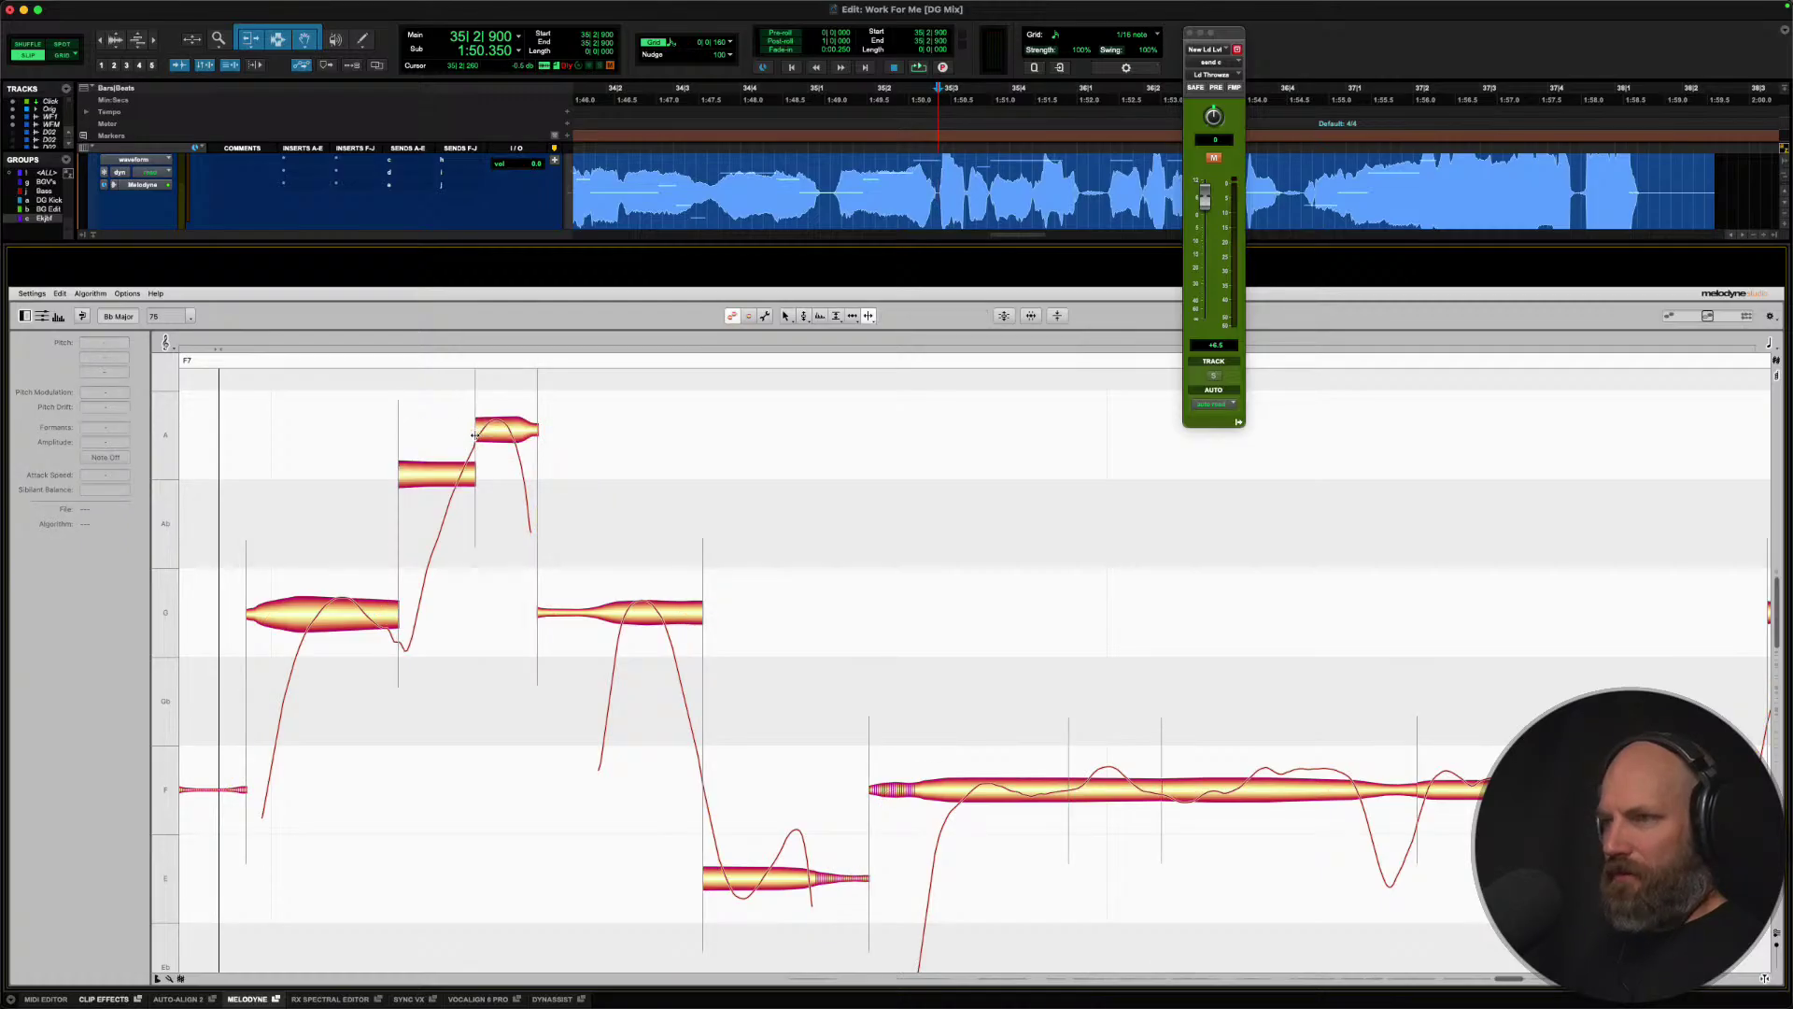
right_click(475, 435)
click(412, 435)
double_click(440, 467)
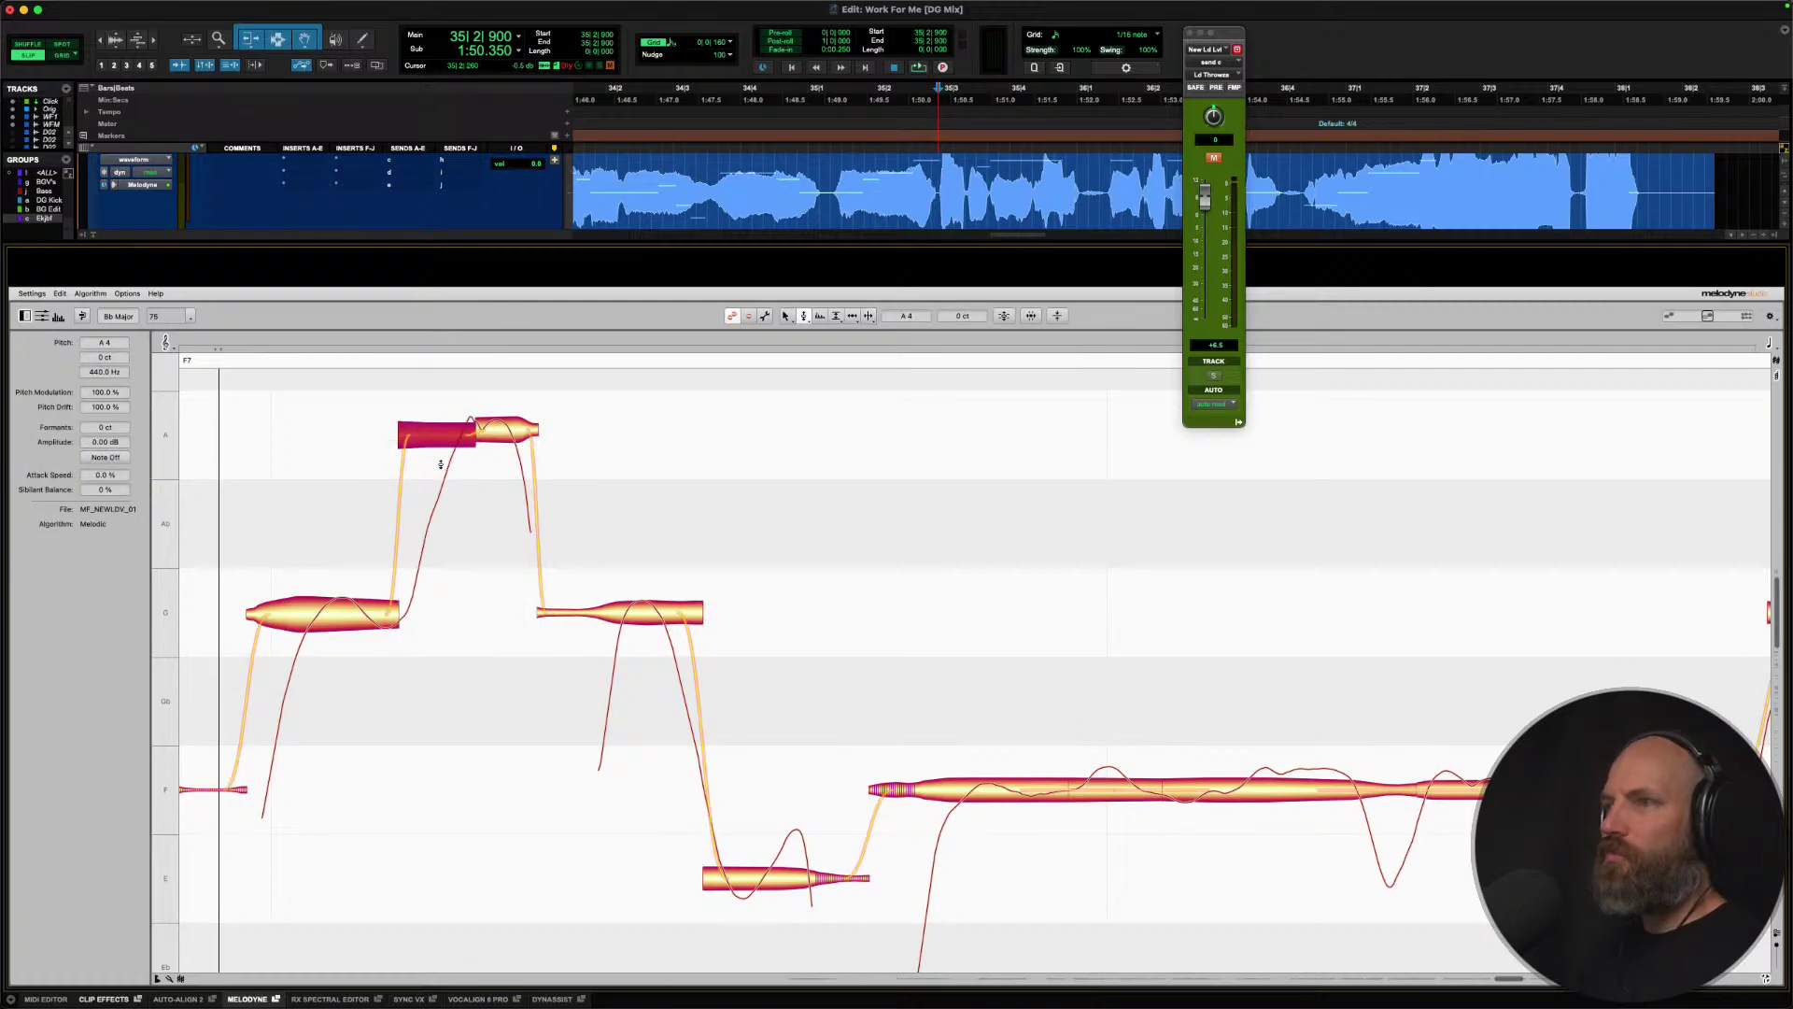
click(500, 429)
key(space)
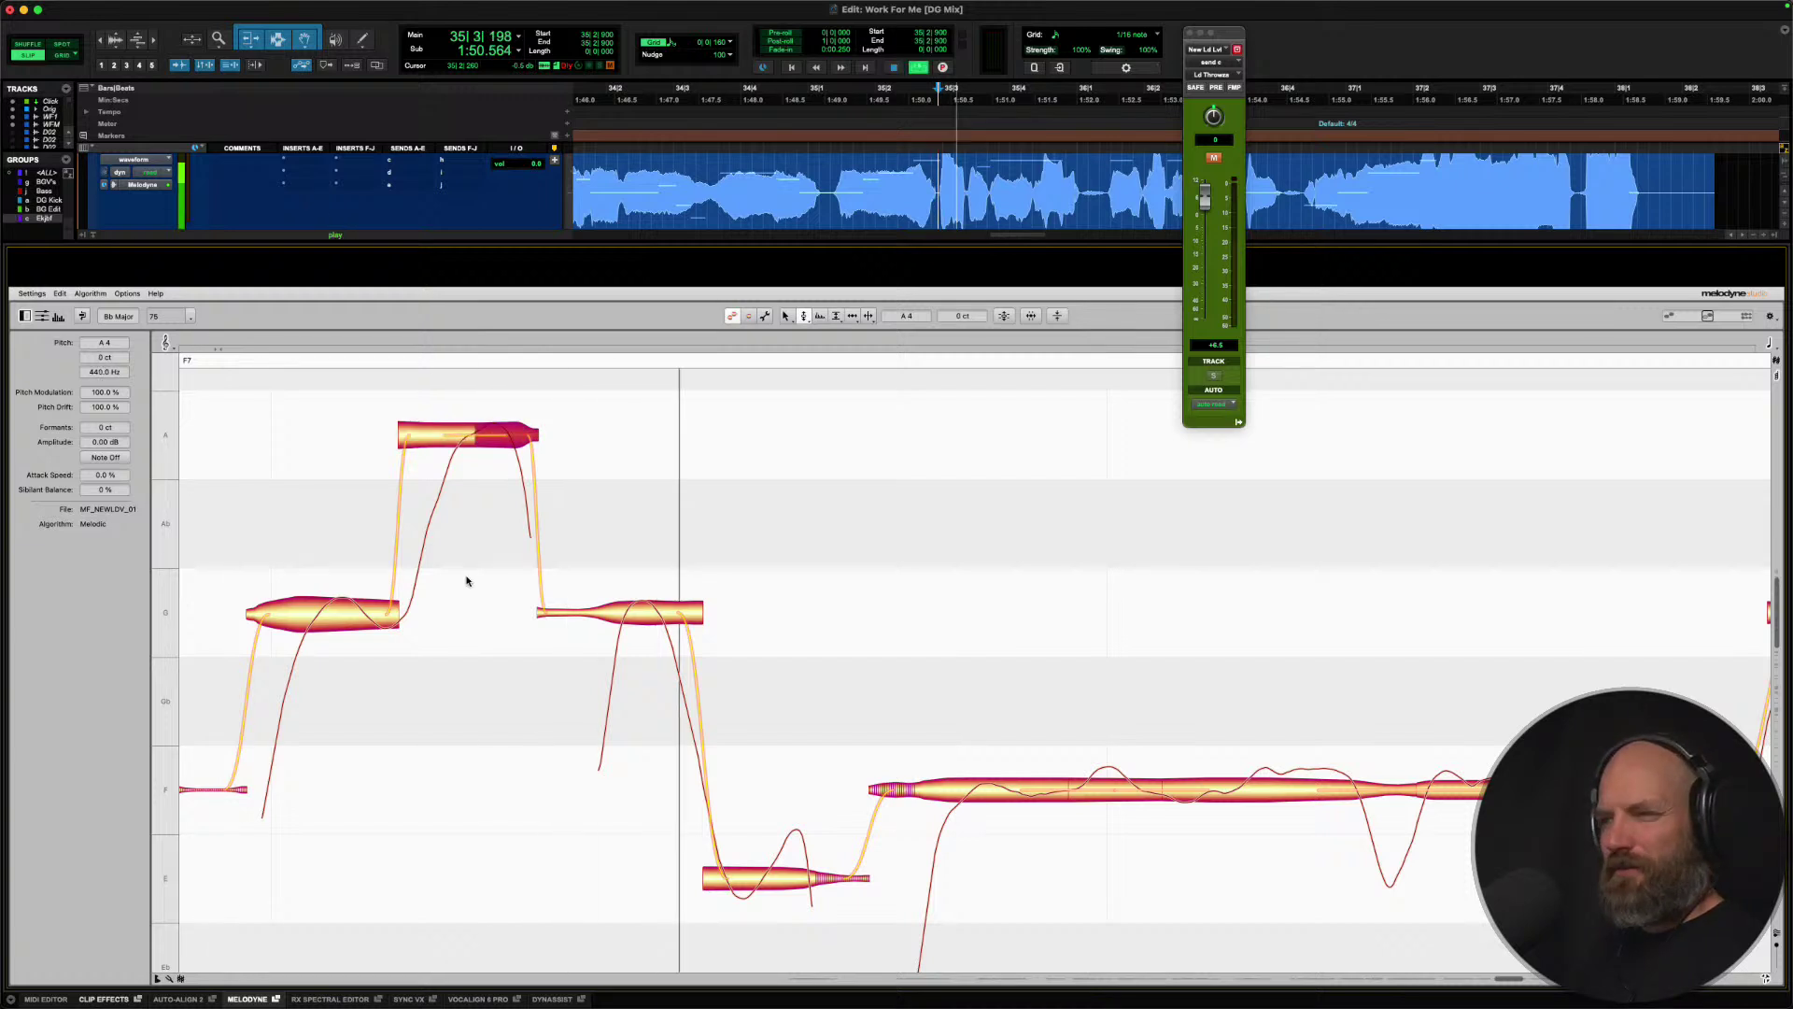
Try reducing the pitch modulation of both A4 slices in bar 35 to 95% and audition the phrase.
key(space)
right_click(457, 444)
click(460, 463)
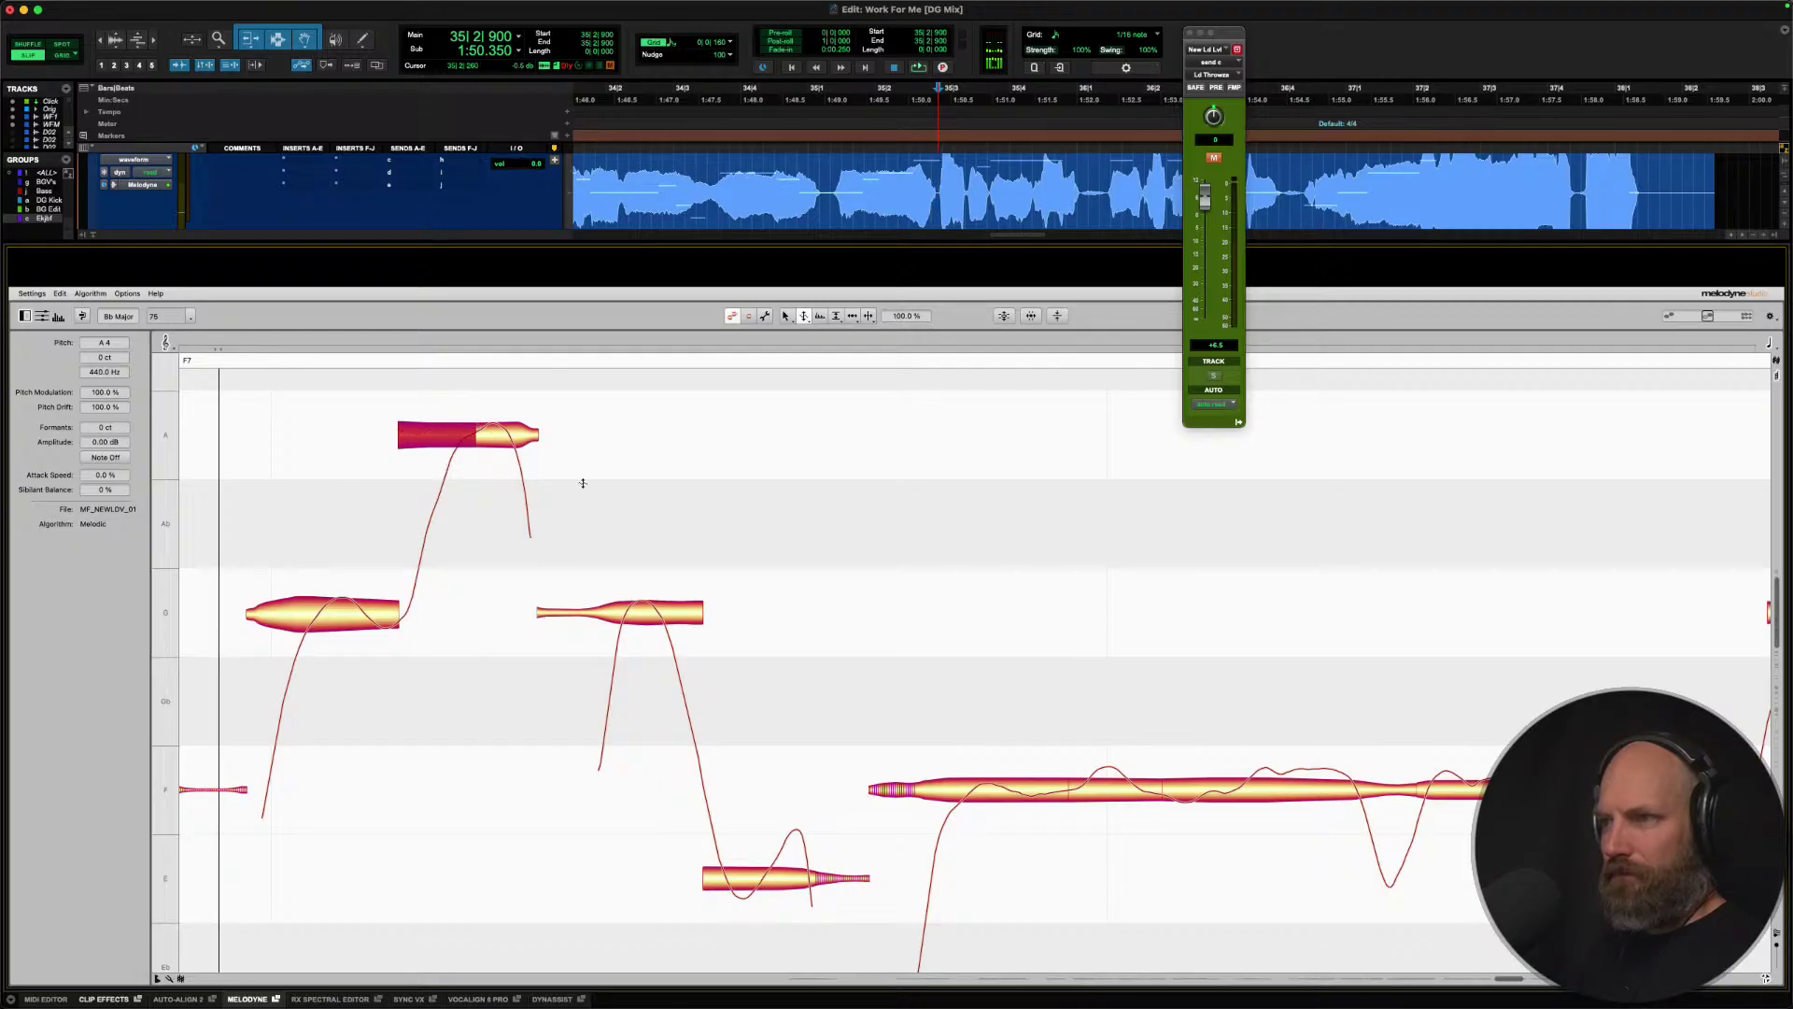
click(442, 432)
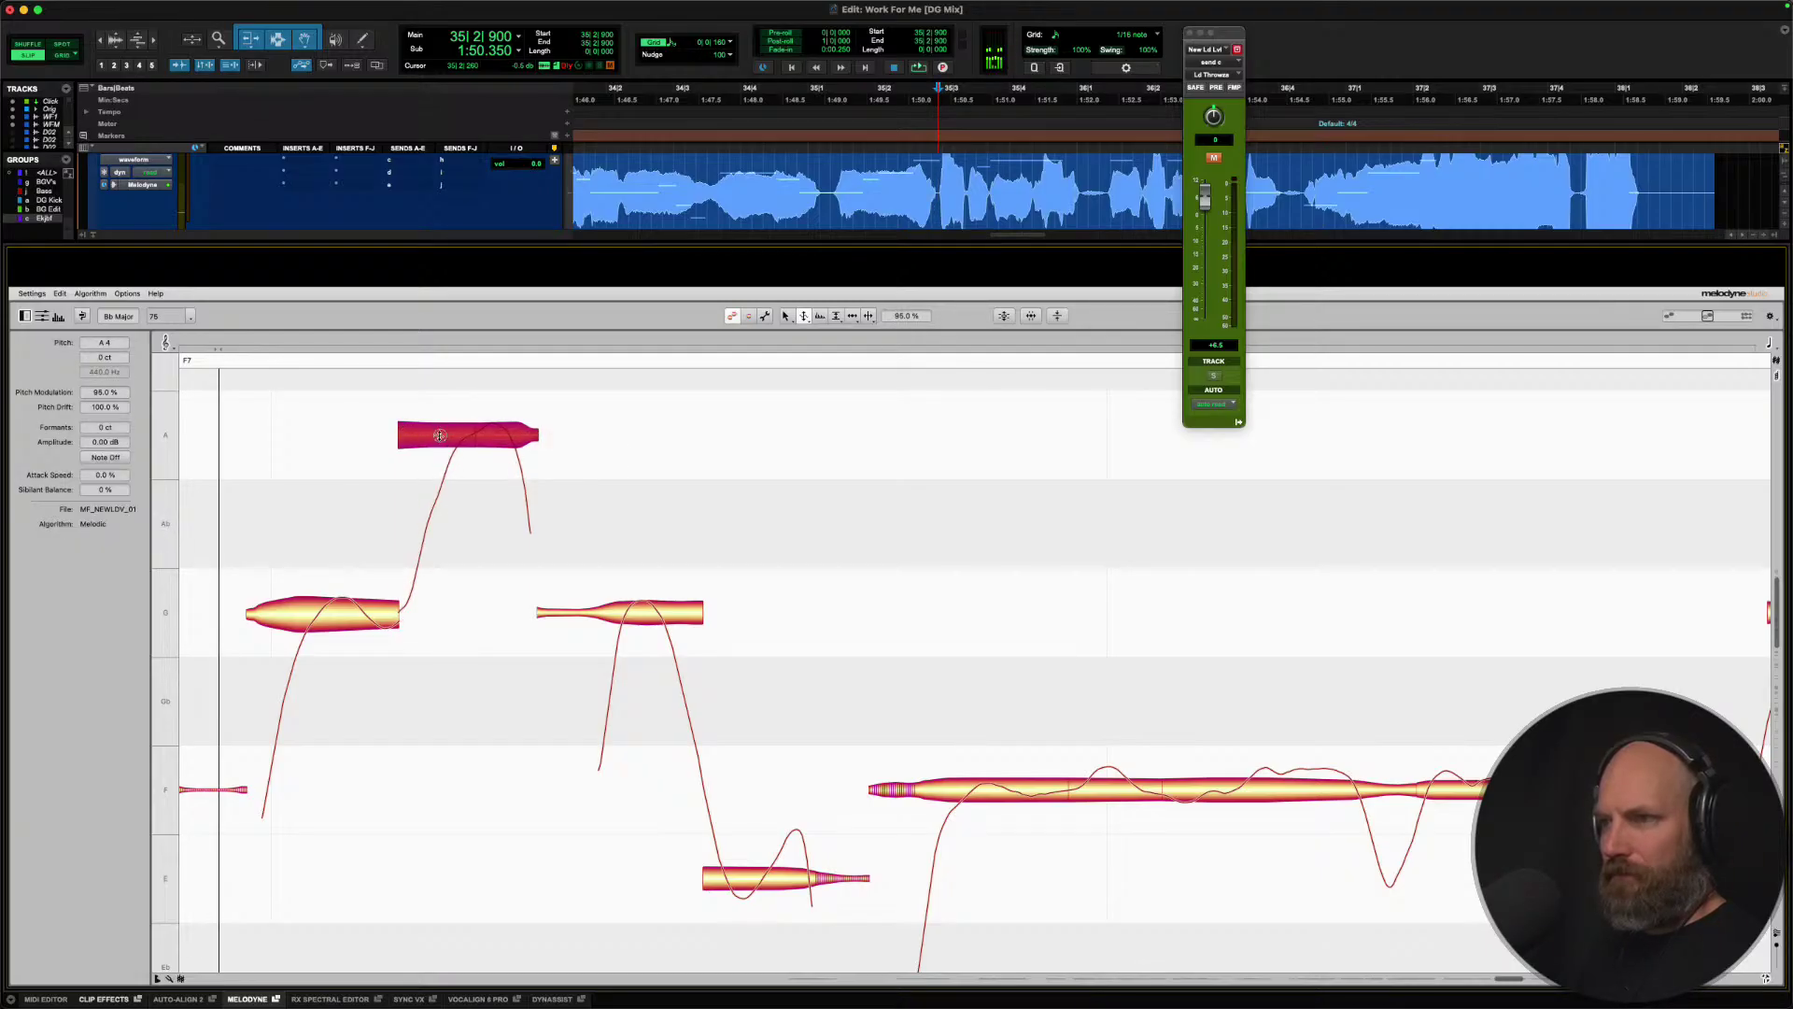
click(481, 495)
key(space)
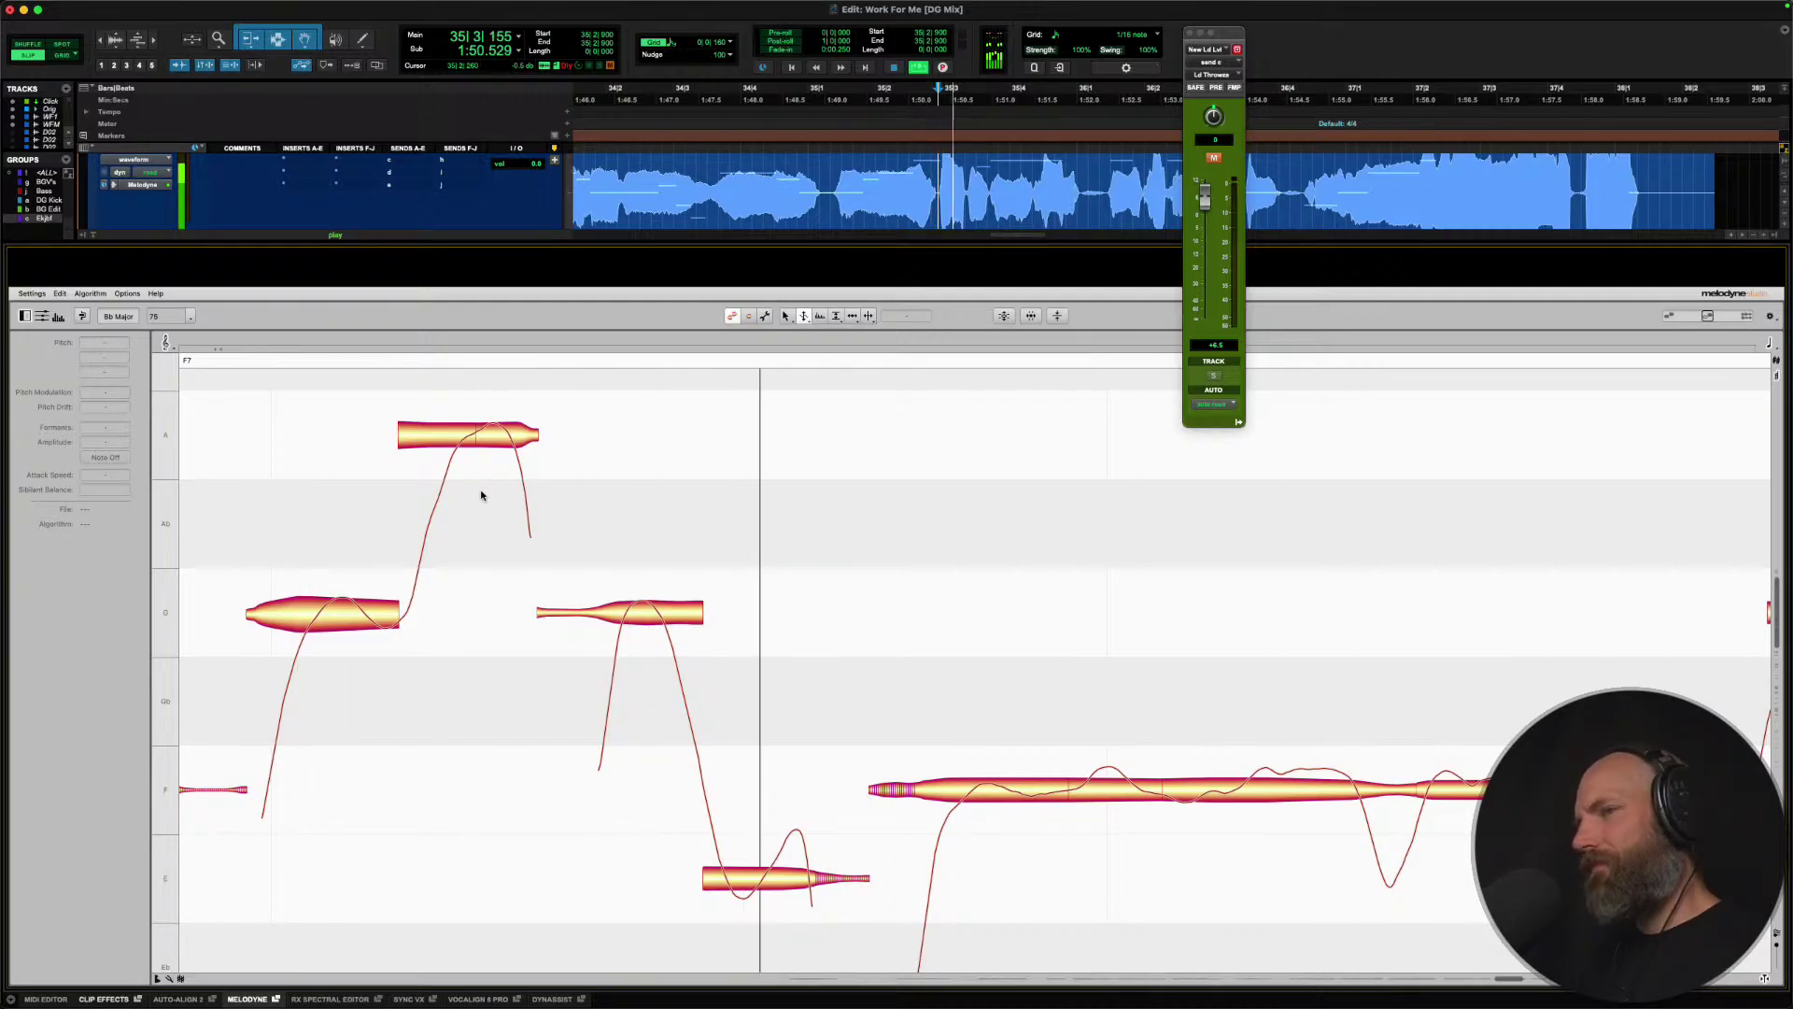
Try splitting a short slice off the start of the A4 note, raising it to just below A4, and auditioning it.
key(space)
right_click(481, 495)
click(543, 477)
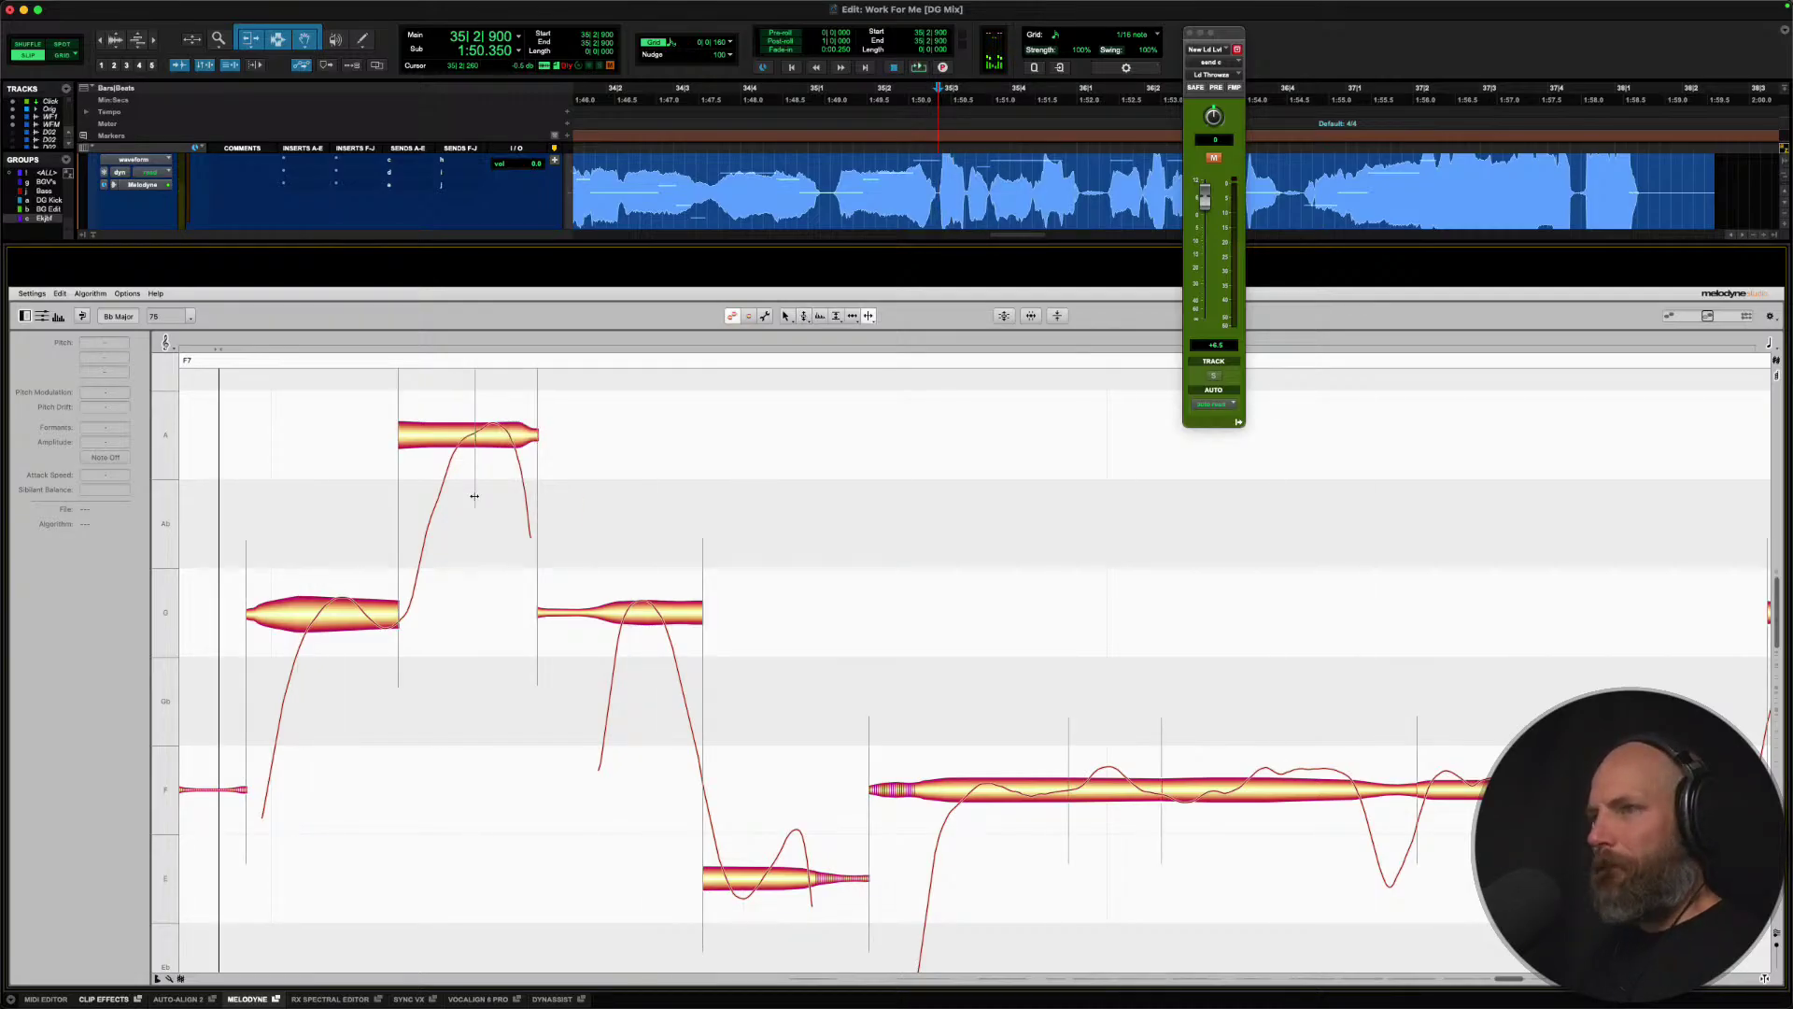
double_click(432, 436)
right_click(431, 434)
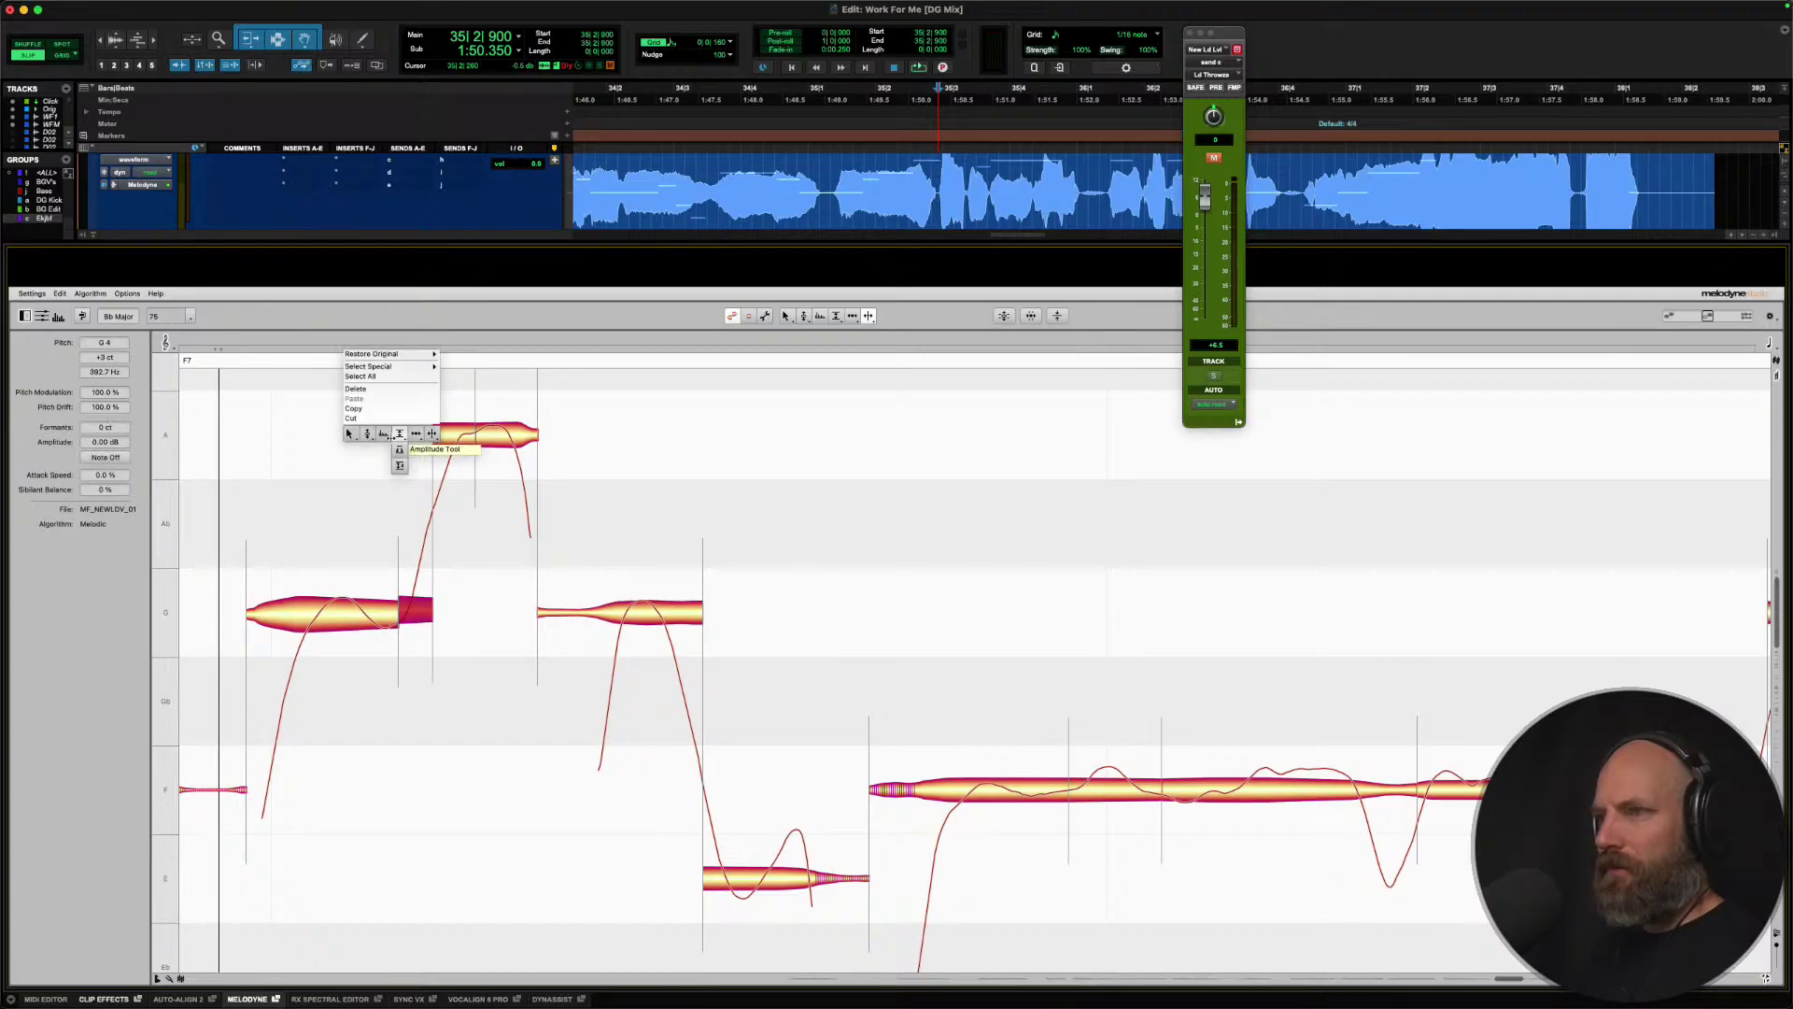
click(366, 435)
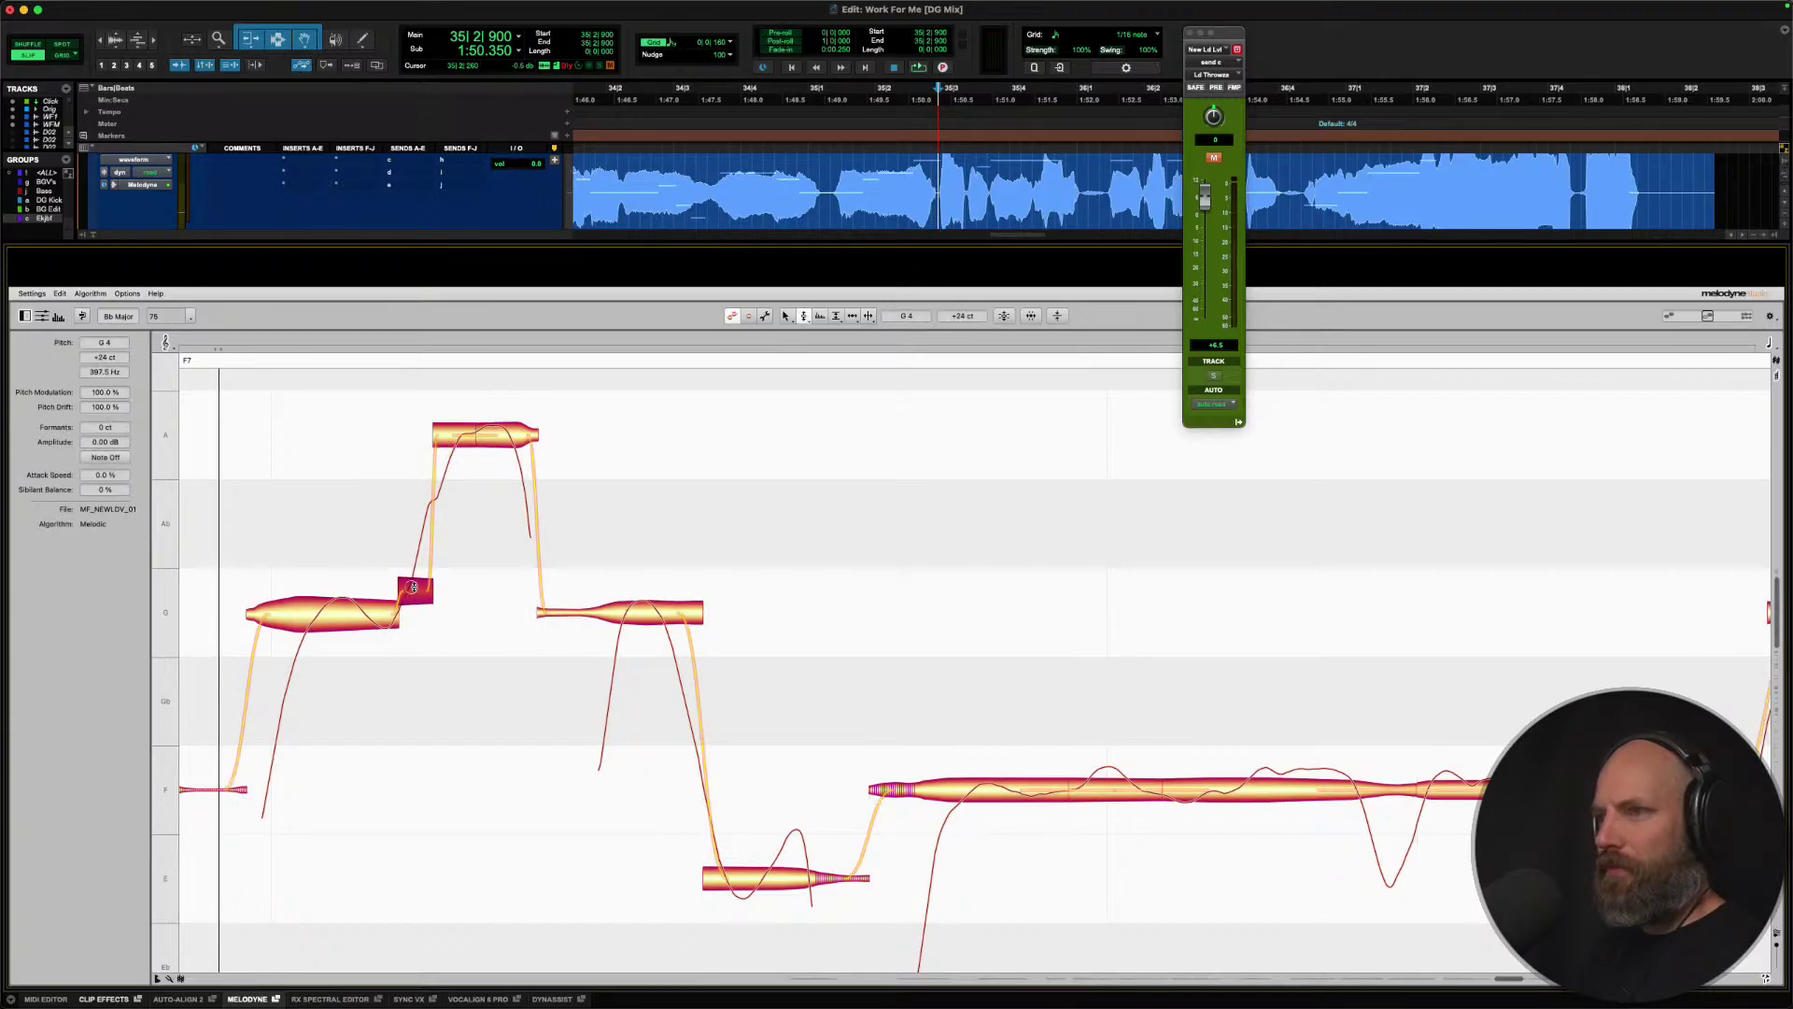
drag(413, 587, 411, 524)
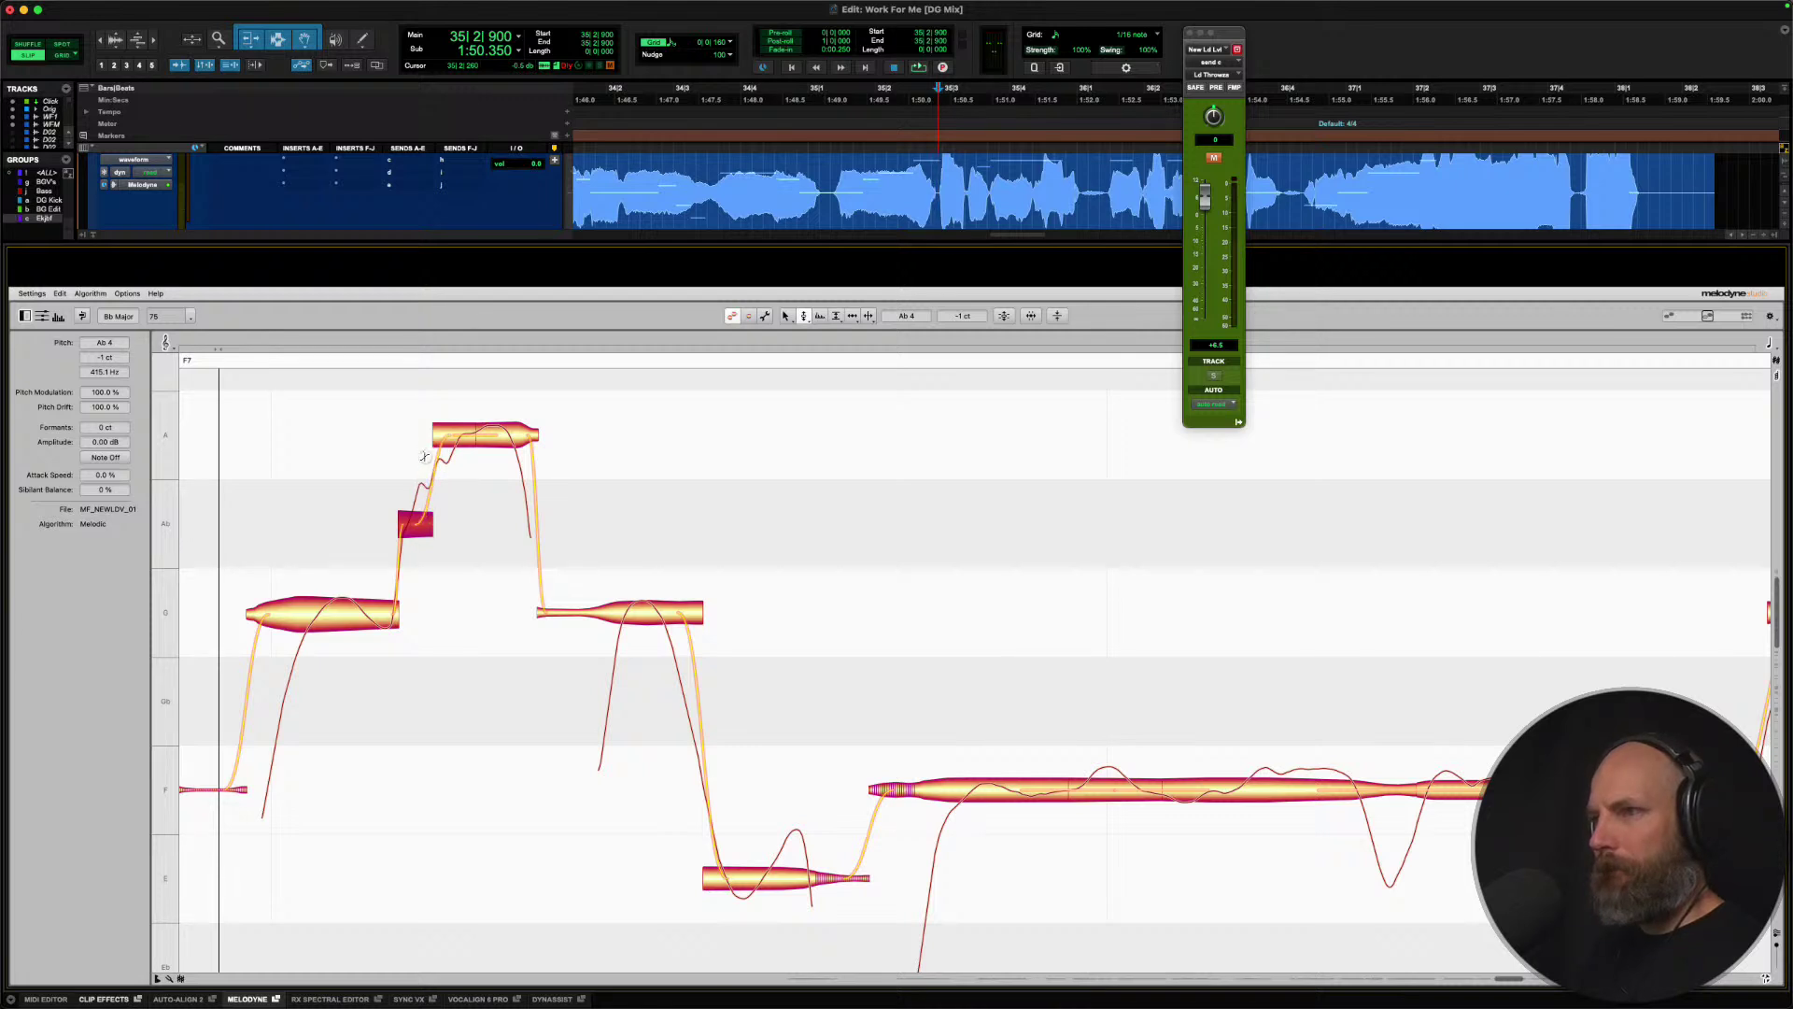
drag(417, 519, 413, 465)
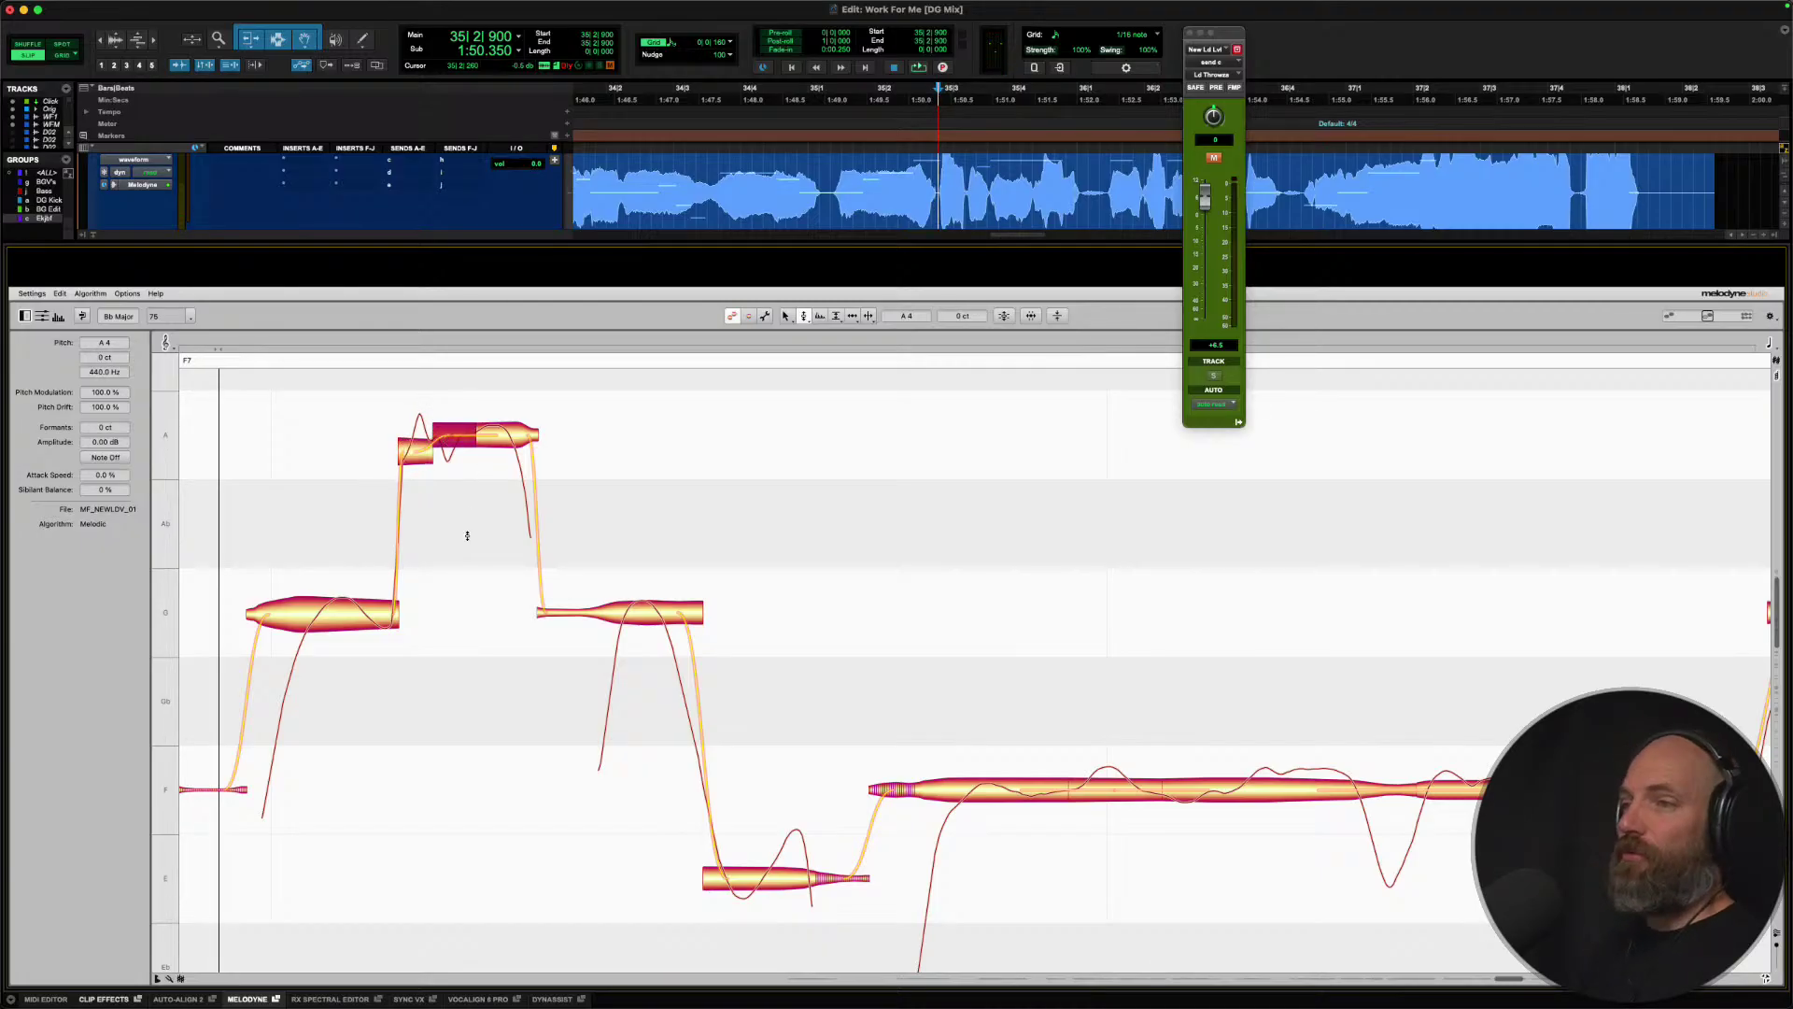
key(space)
key(space)
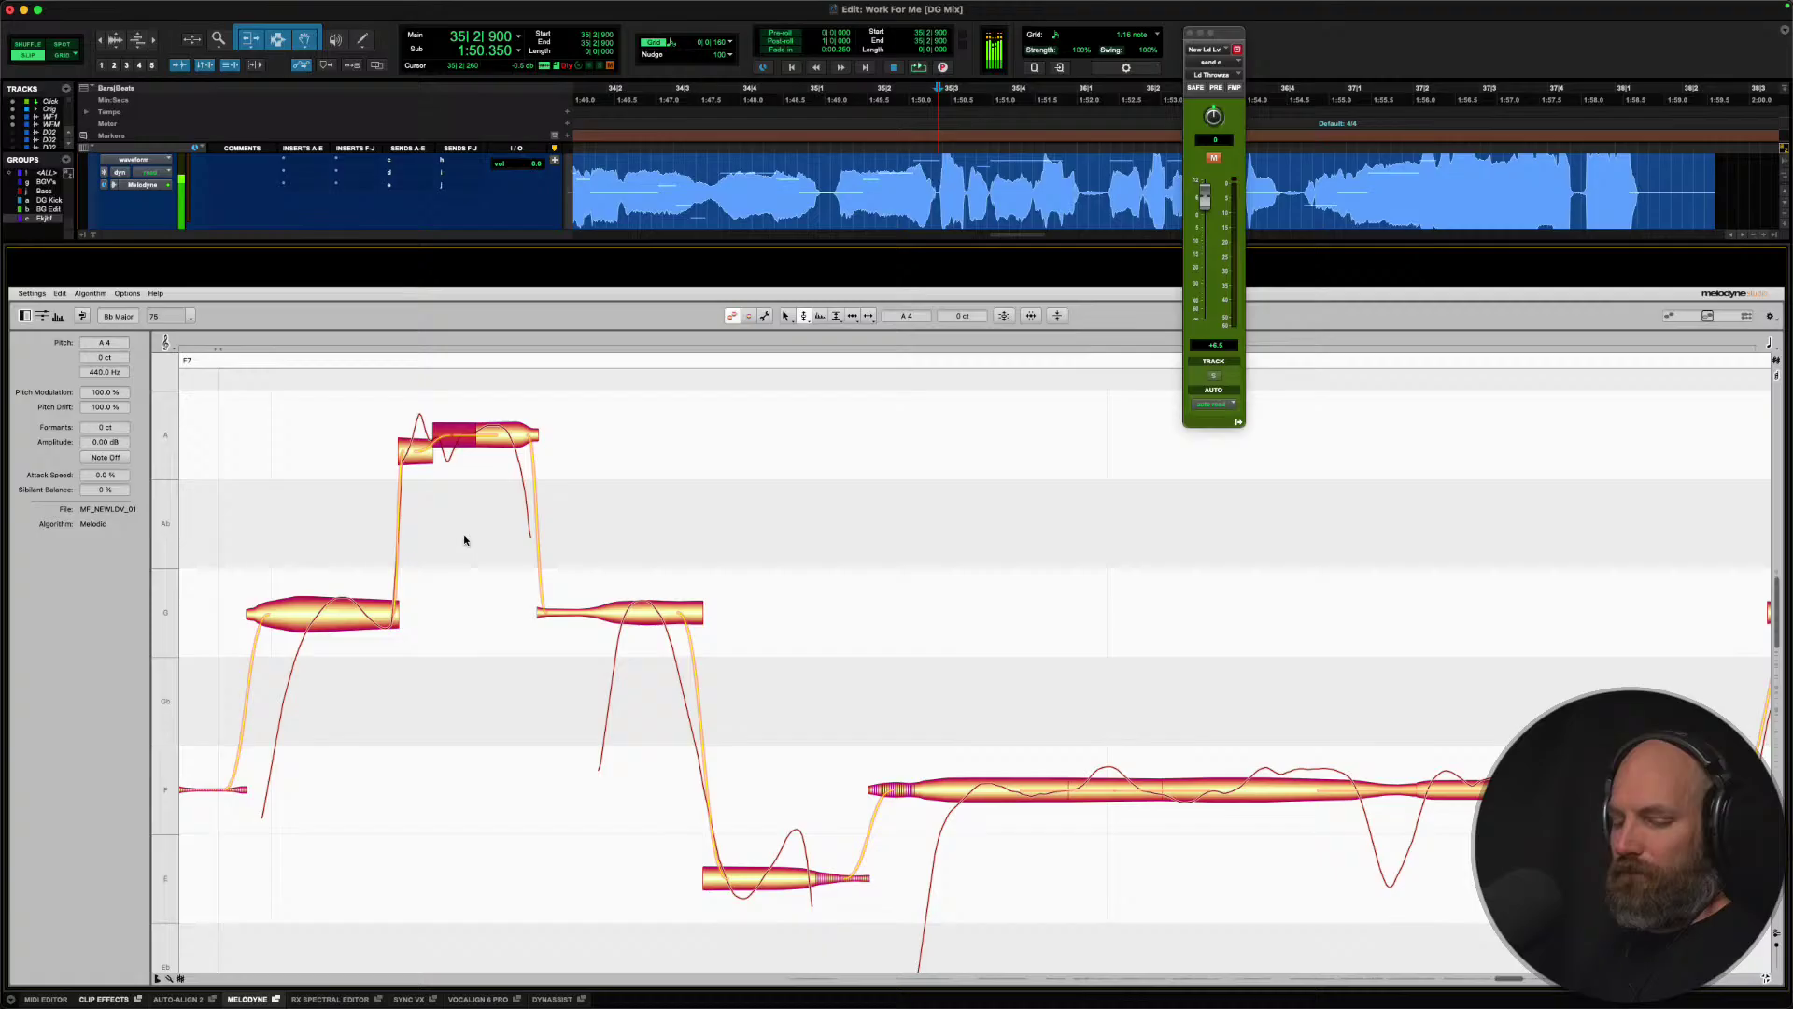
Try the short slice at Ab4 and G4 by ear, and undo its separation from the A4 note.
drag(421, 451, 440, 524)
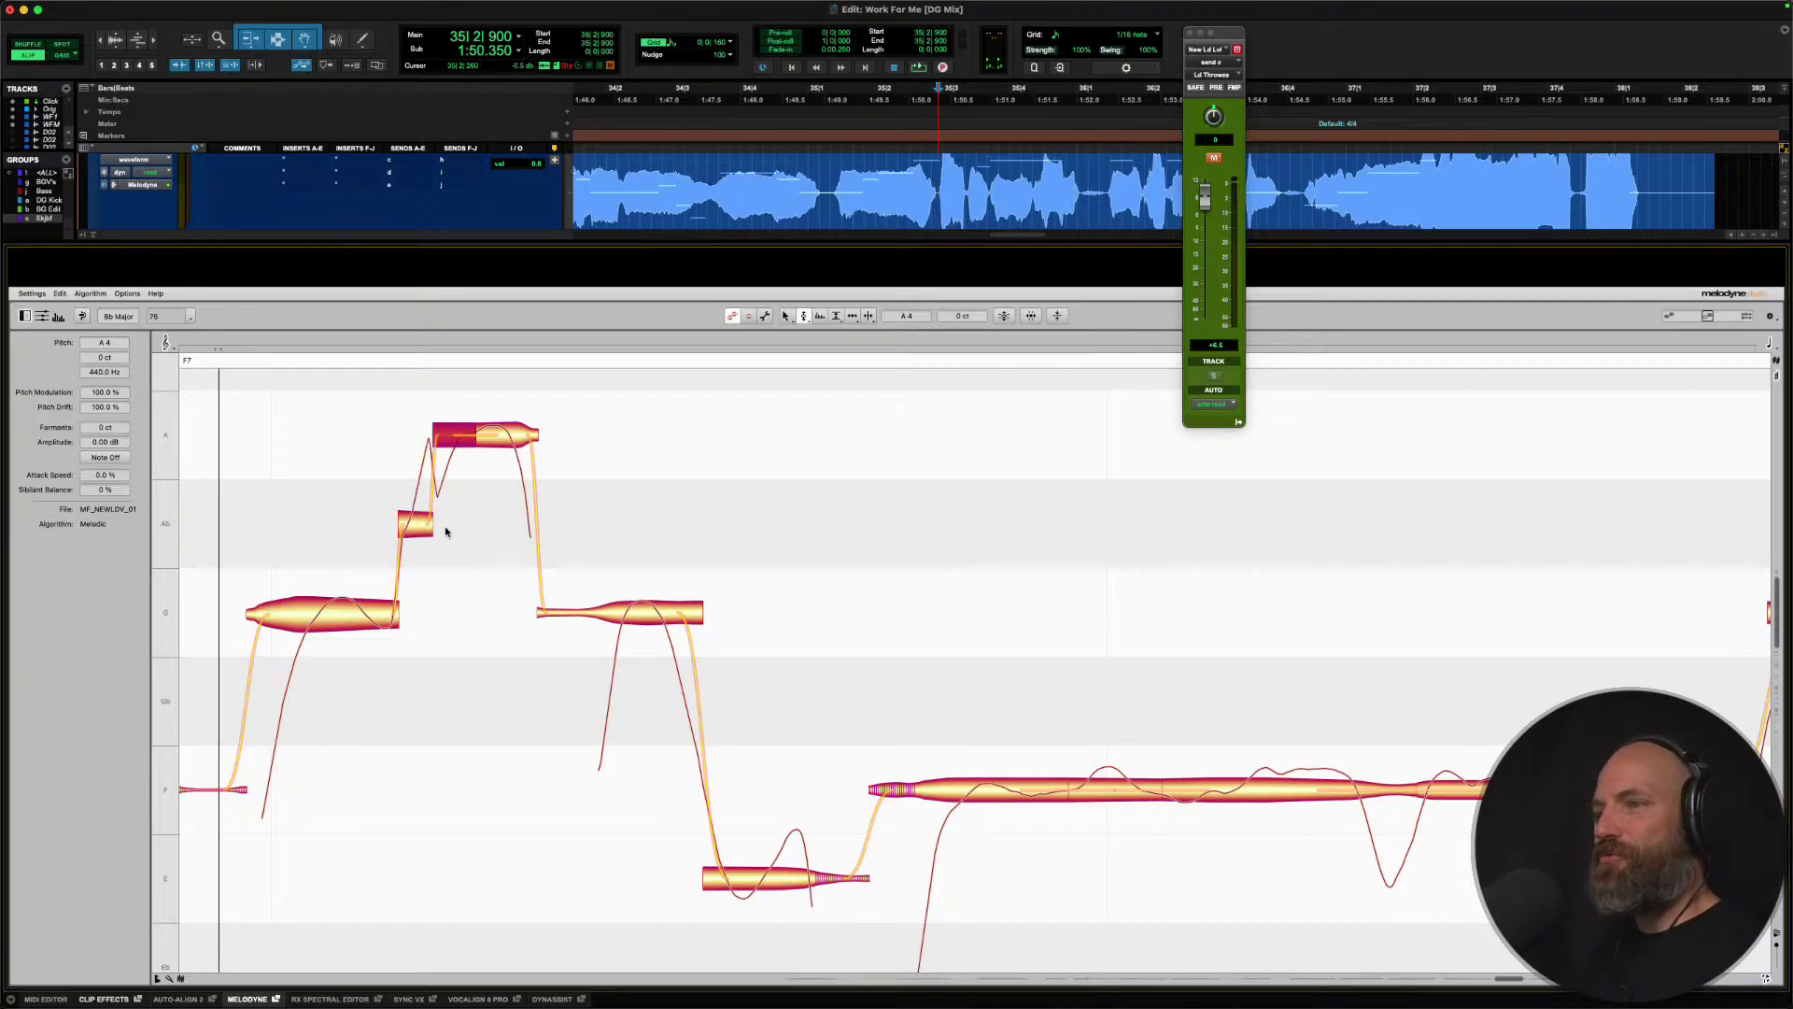
key(Down)
key(space)
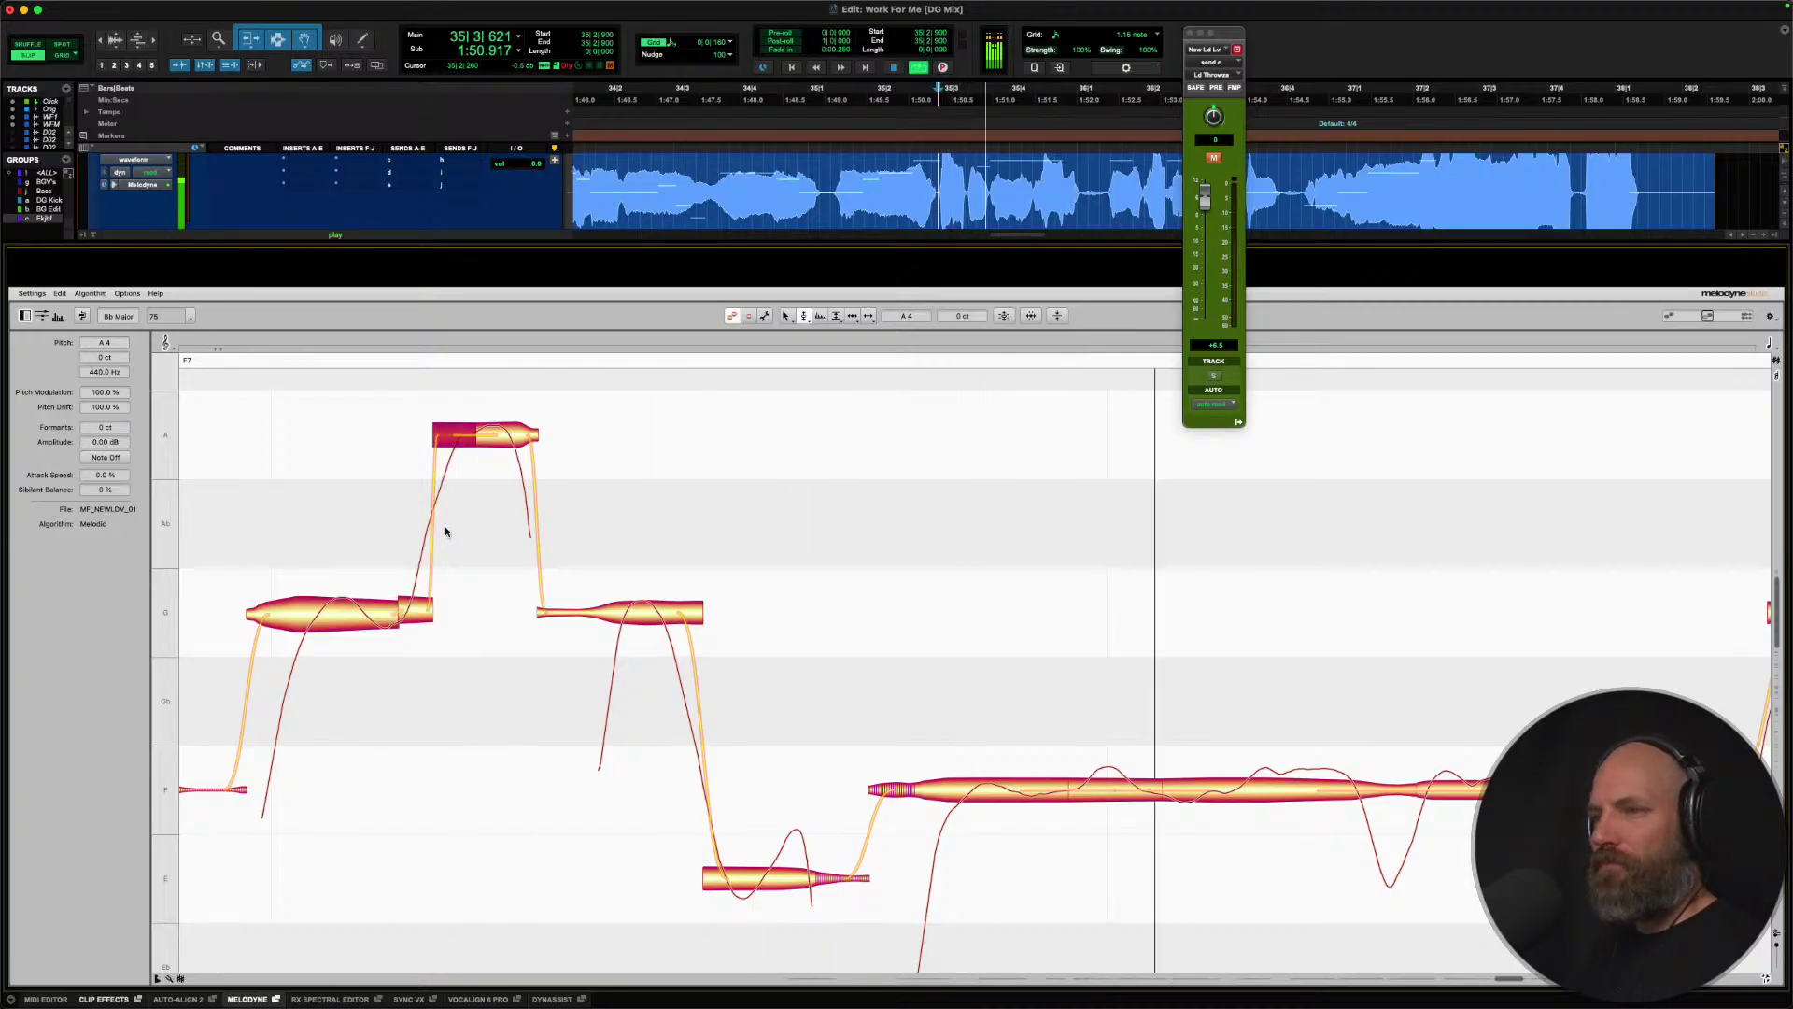
key(space)
key(super+z)
key(space)
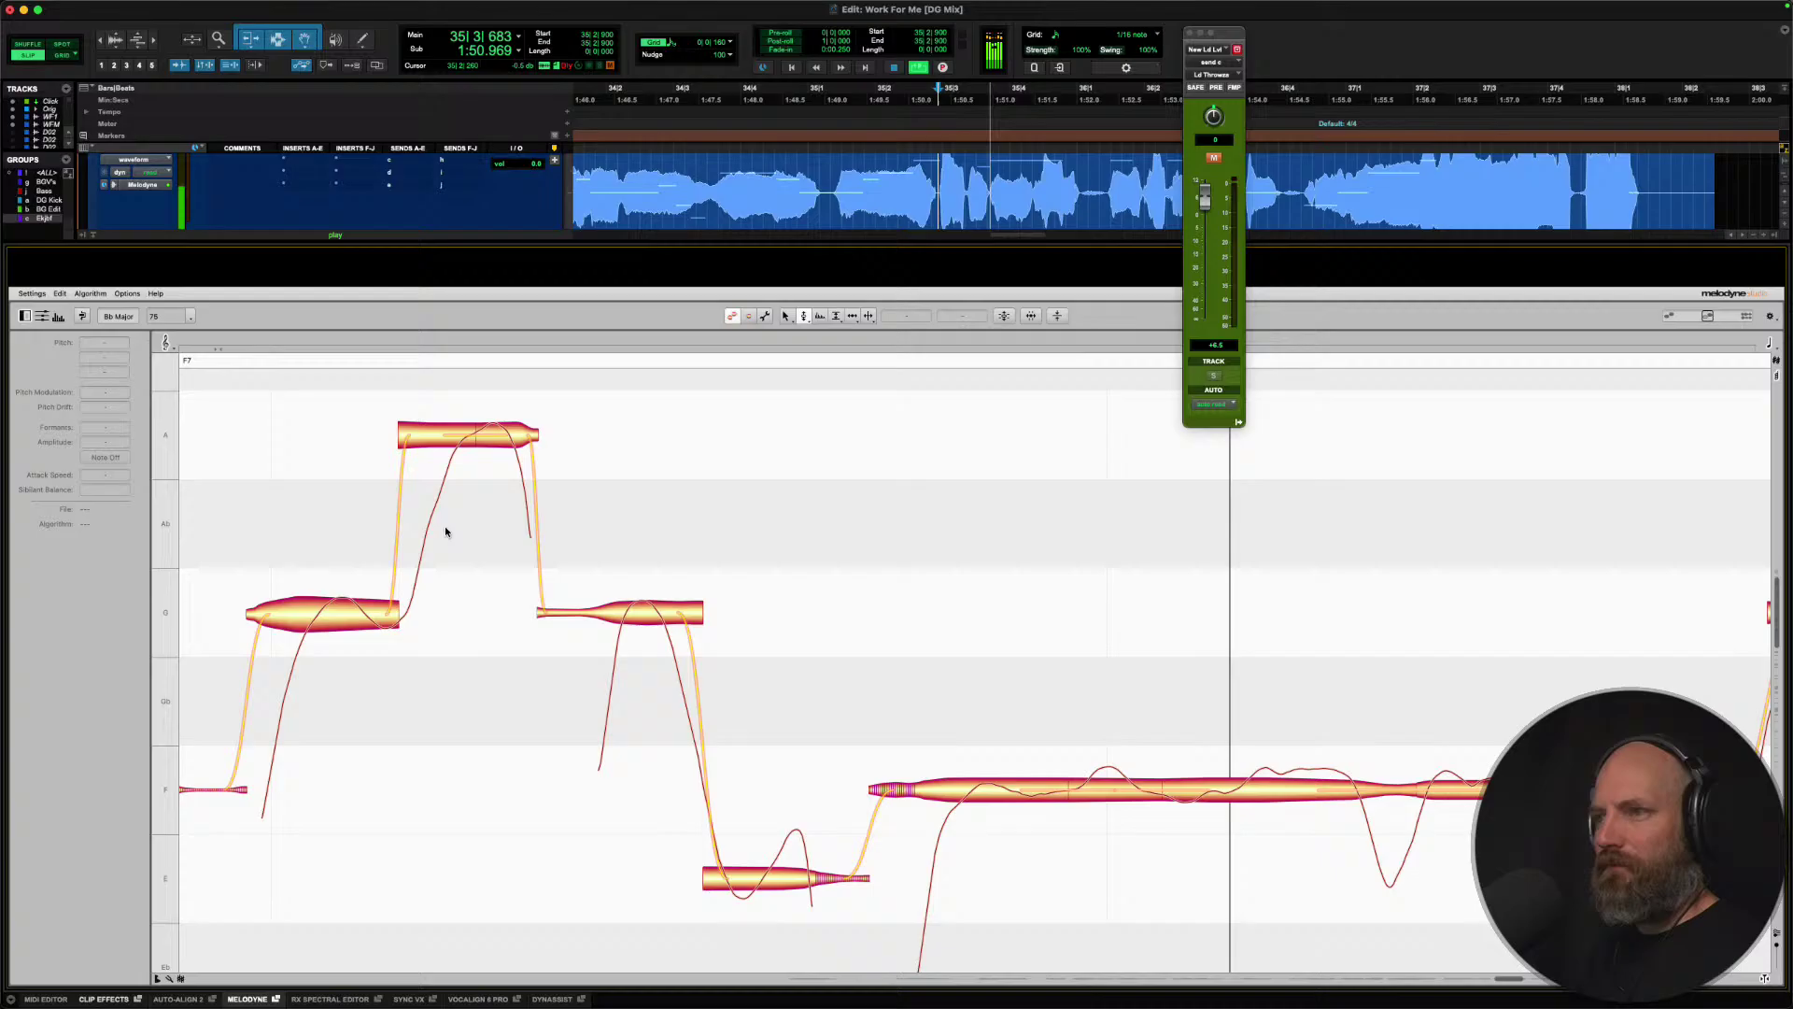
Replay the phrase and raise the first A4 slice to +21 cents.
scroll(453, 517, left, 15)
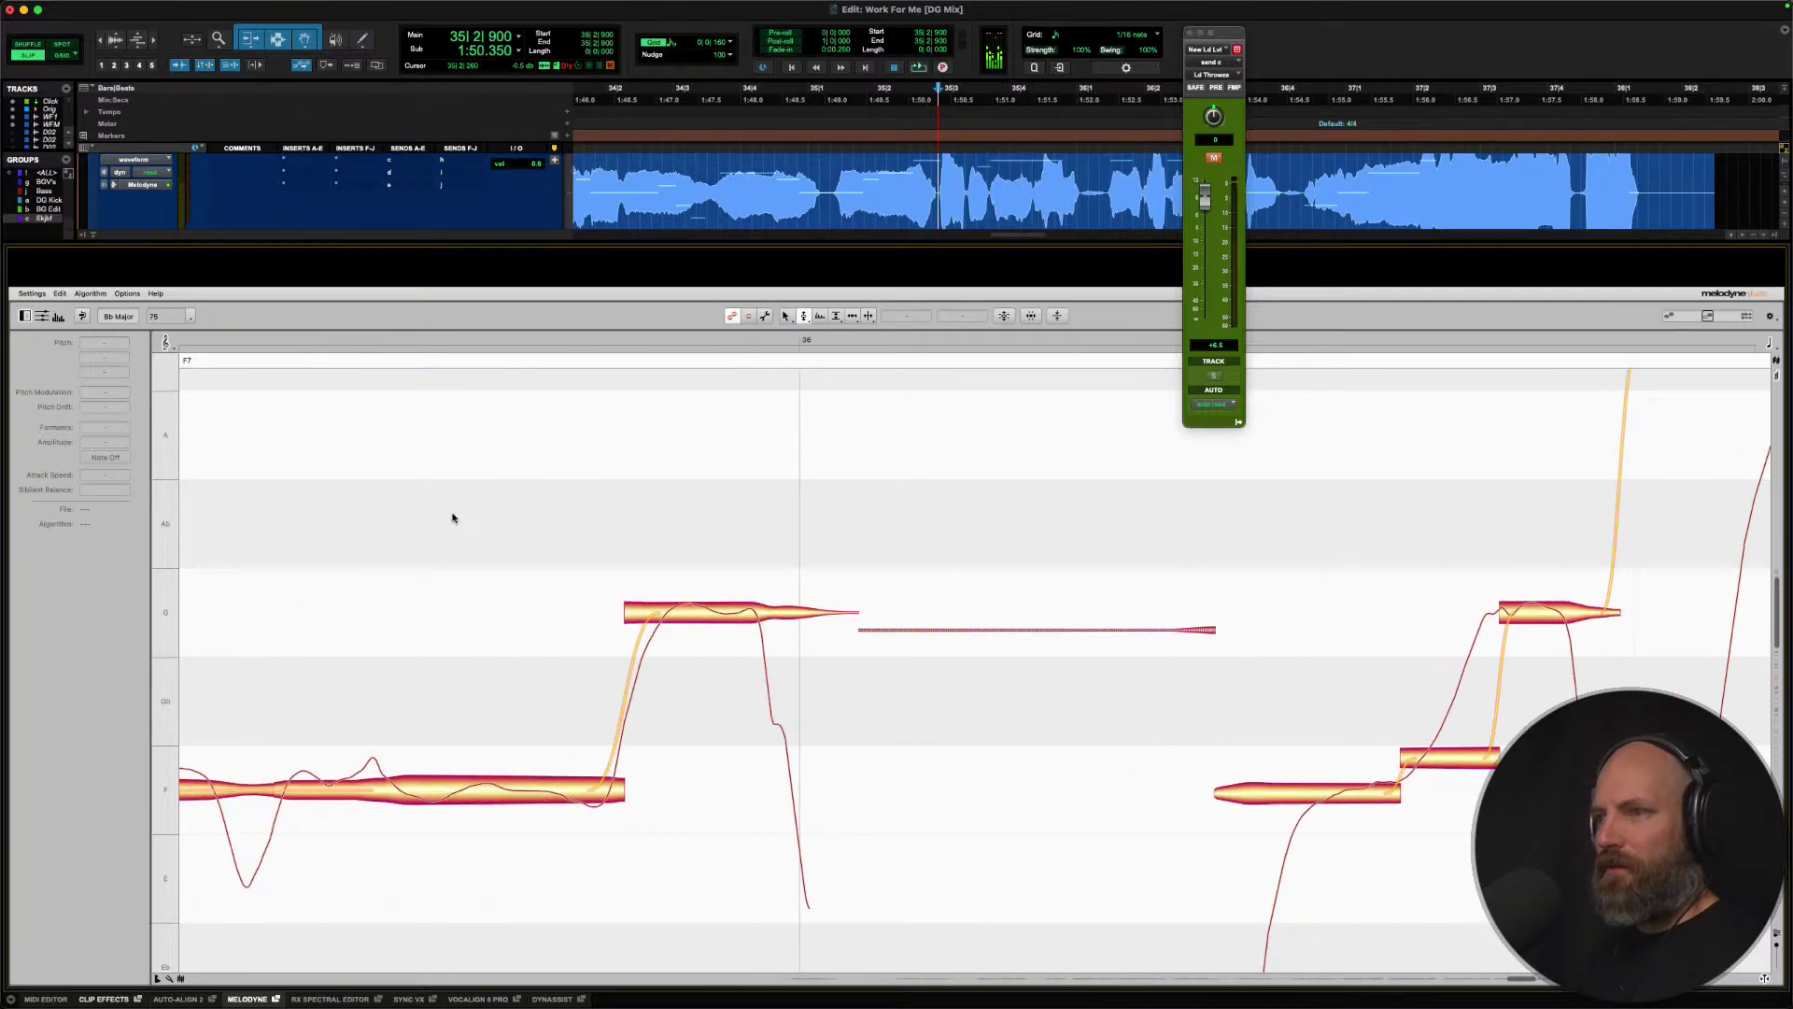
key(space)
key(space)
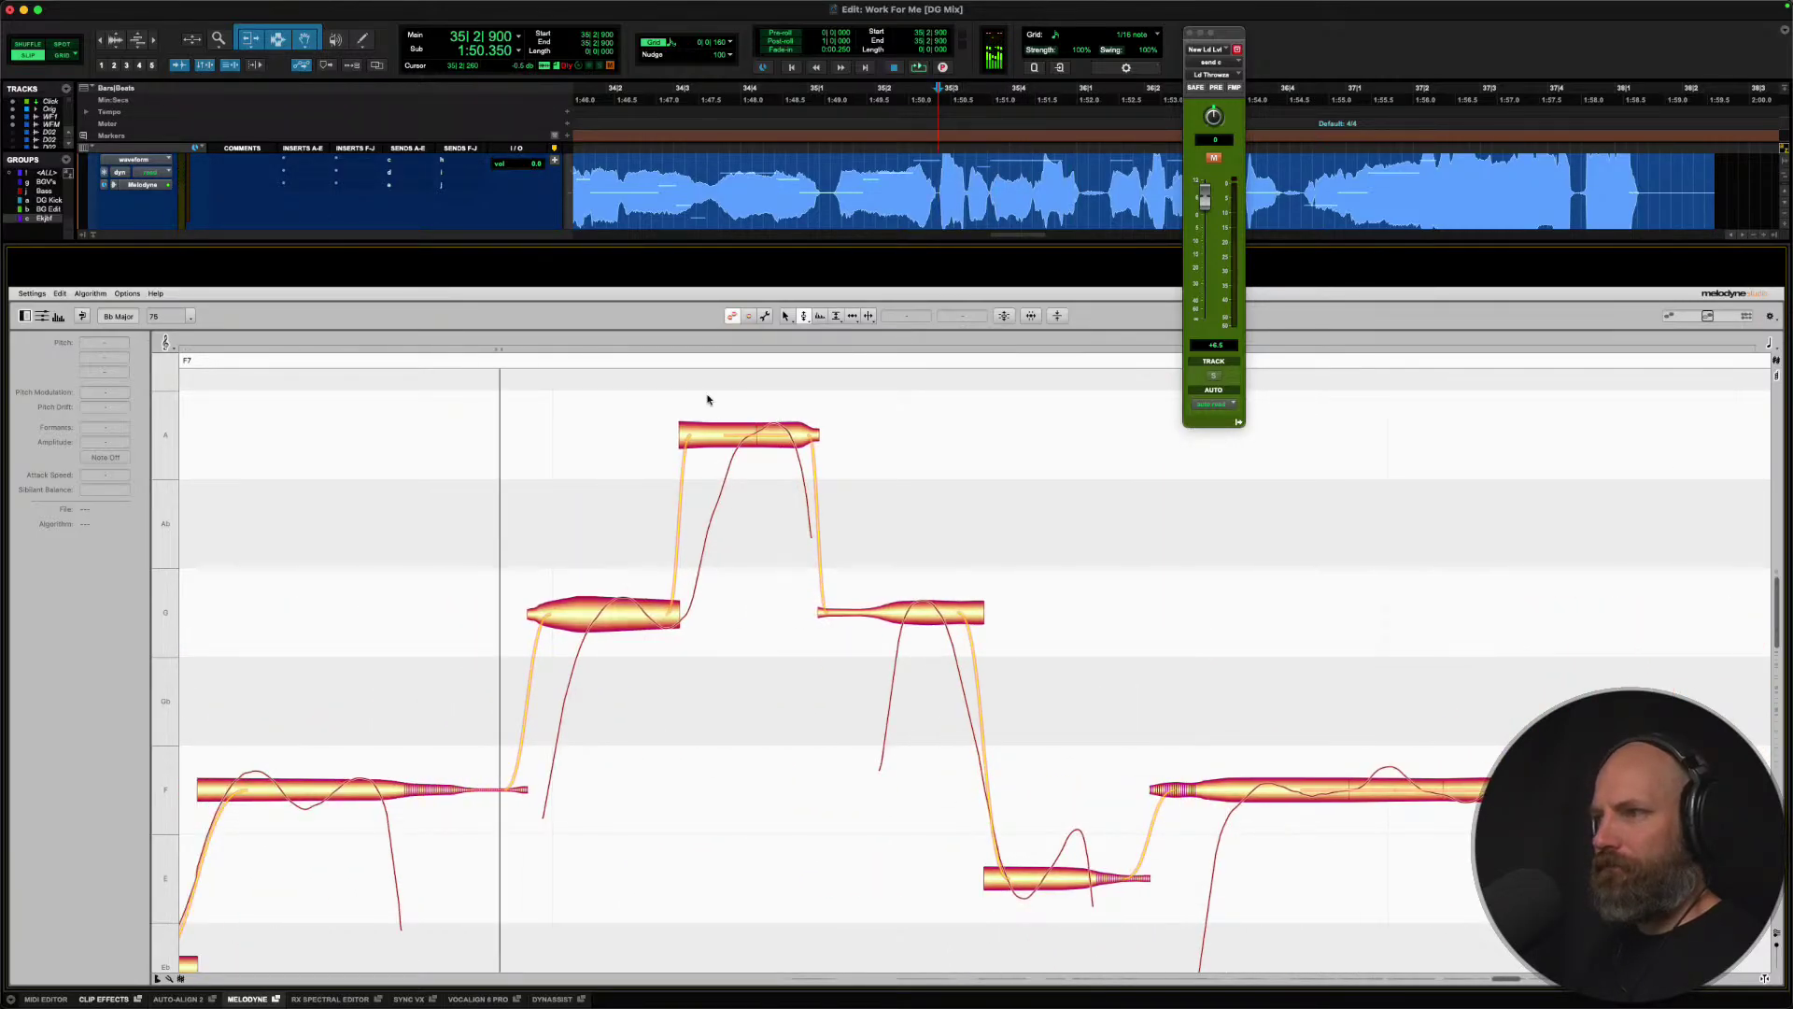
click(747, 426)
click(851, 414)
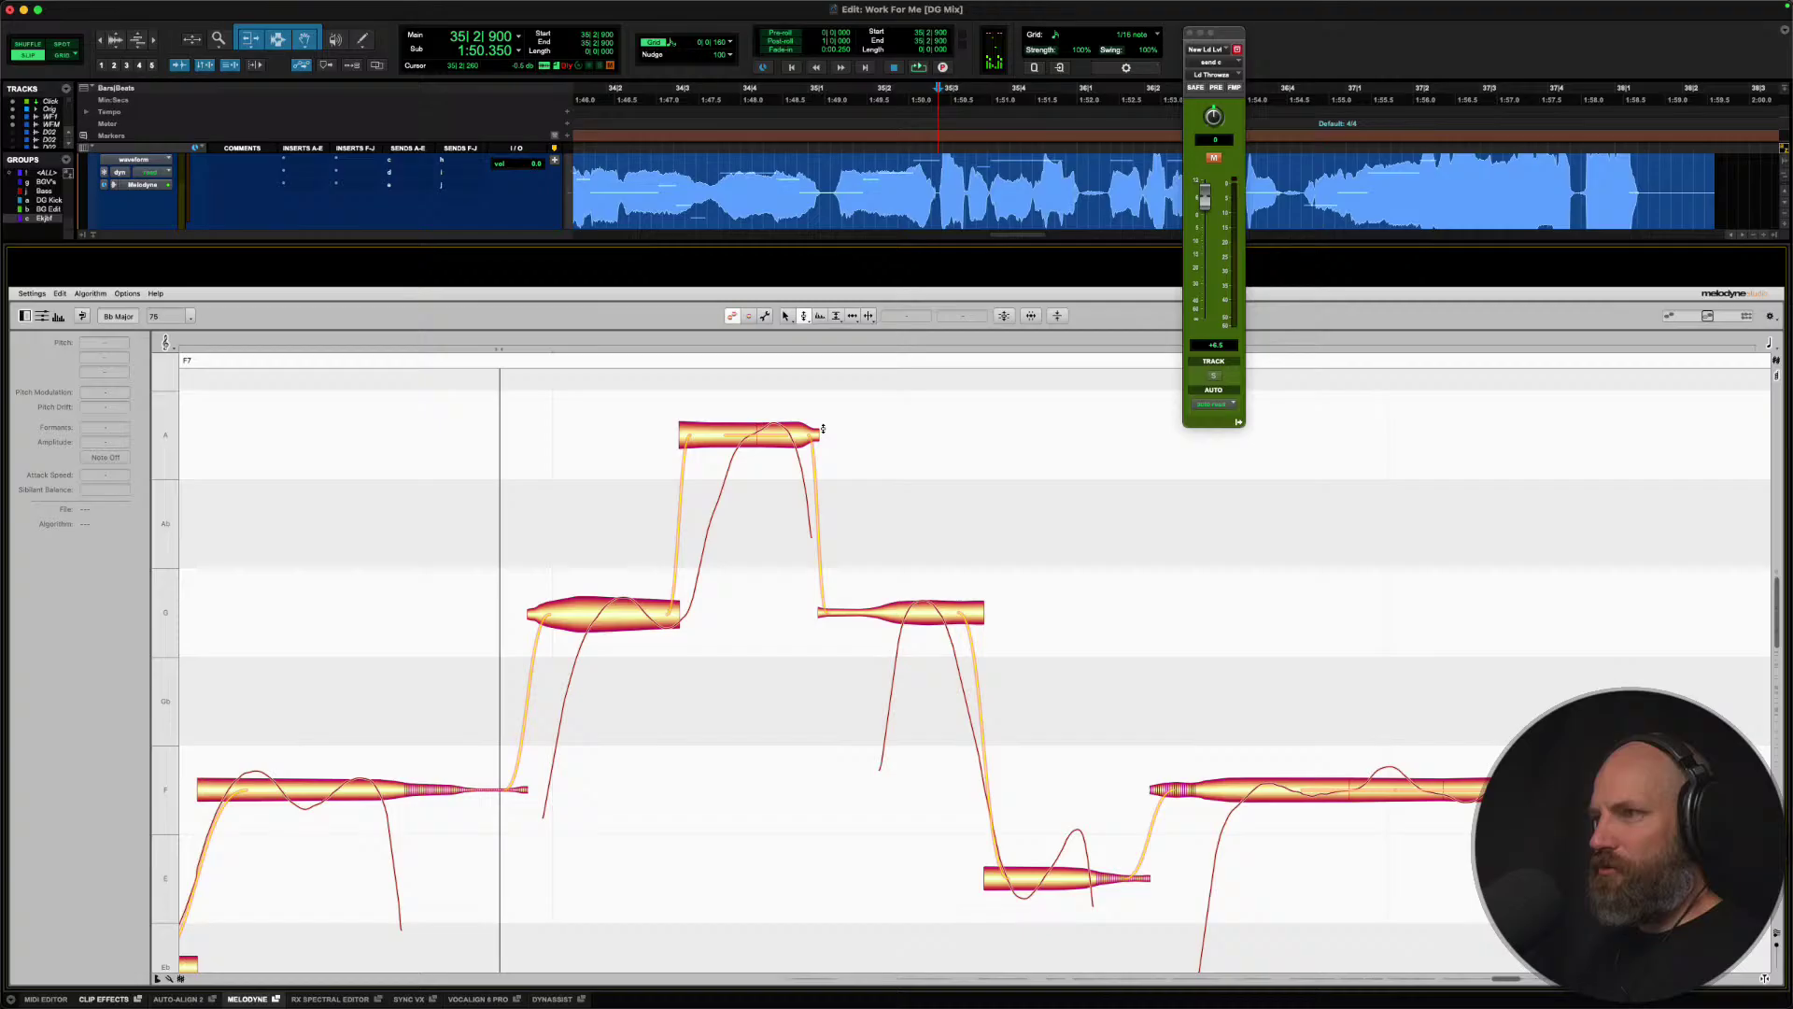
drag(720, 436, 720, 426)
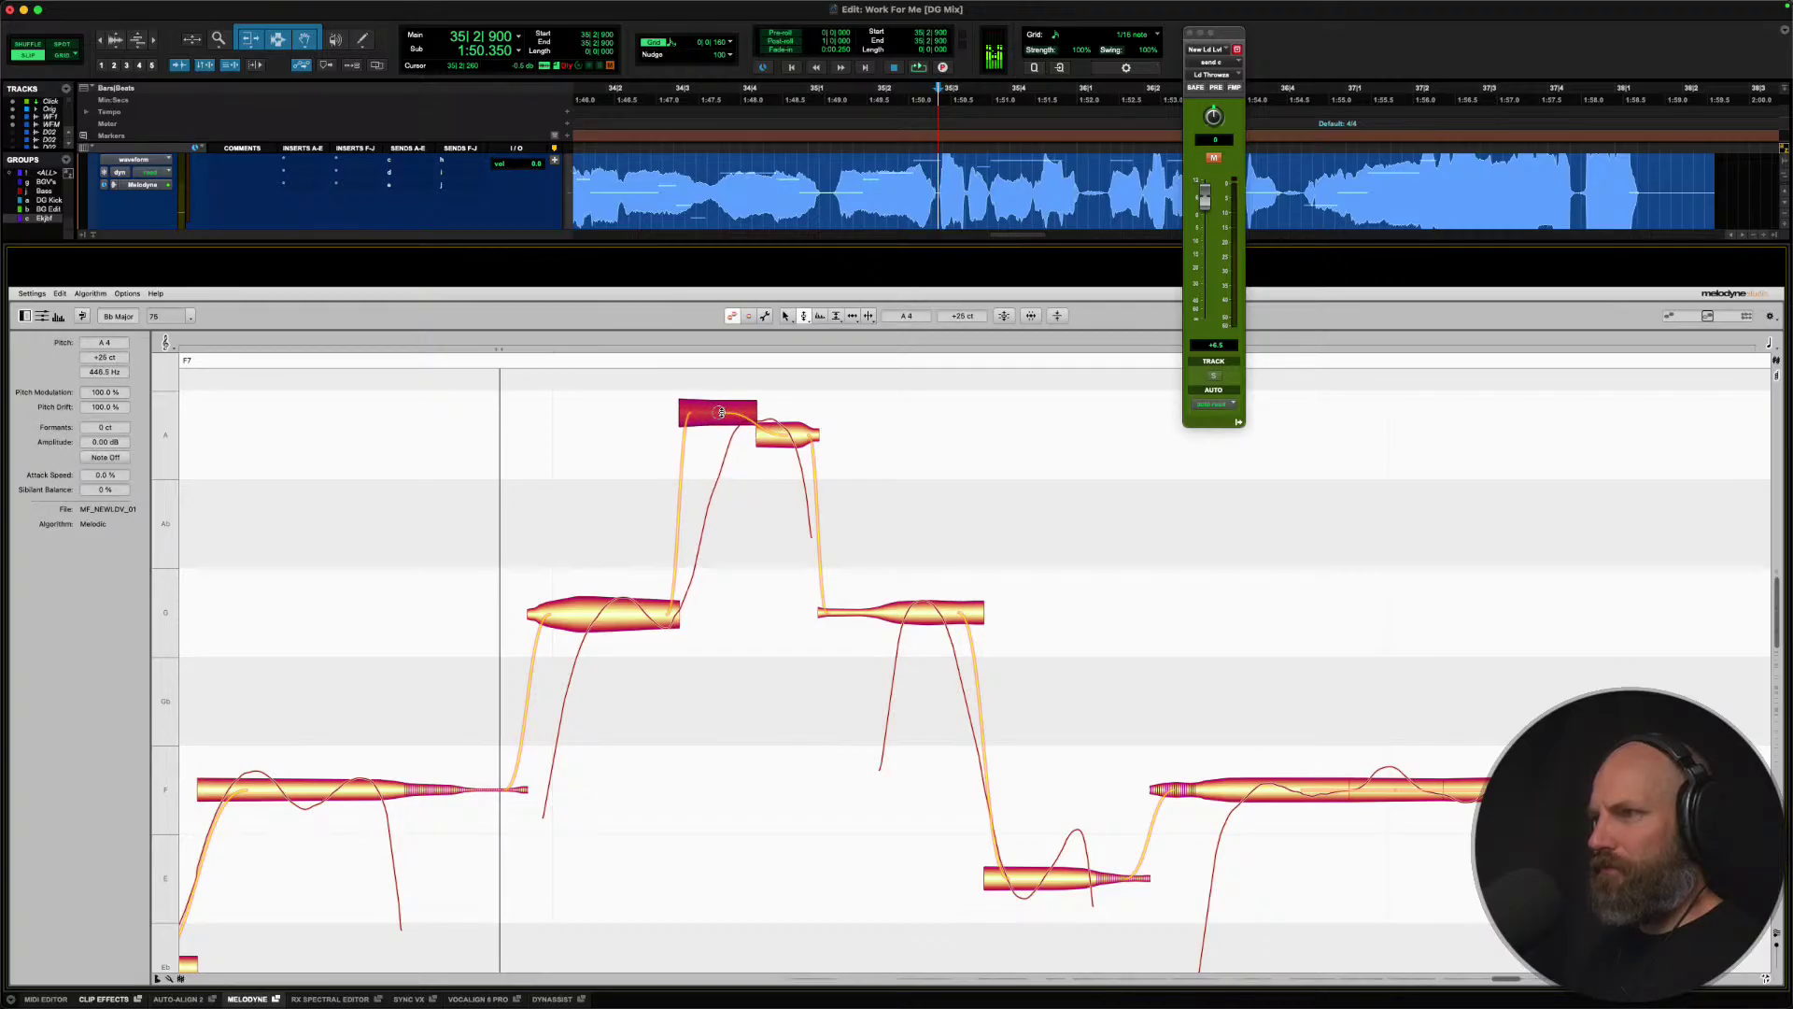
Set the playback start to 34|3|390 and listen to the phrase leading up to the A4 slices.
key(space)
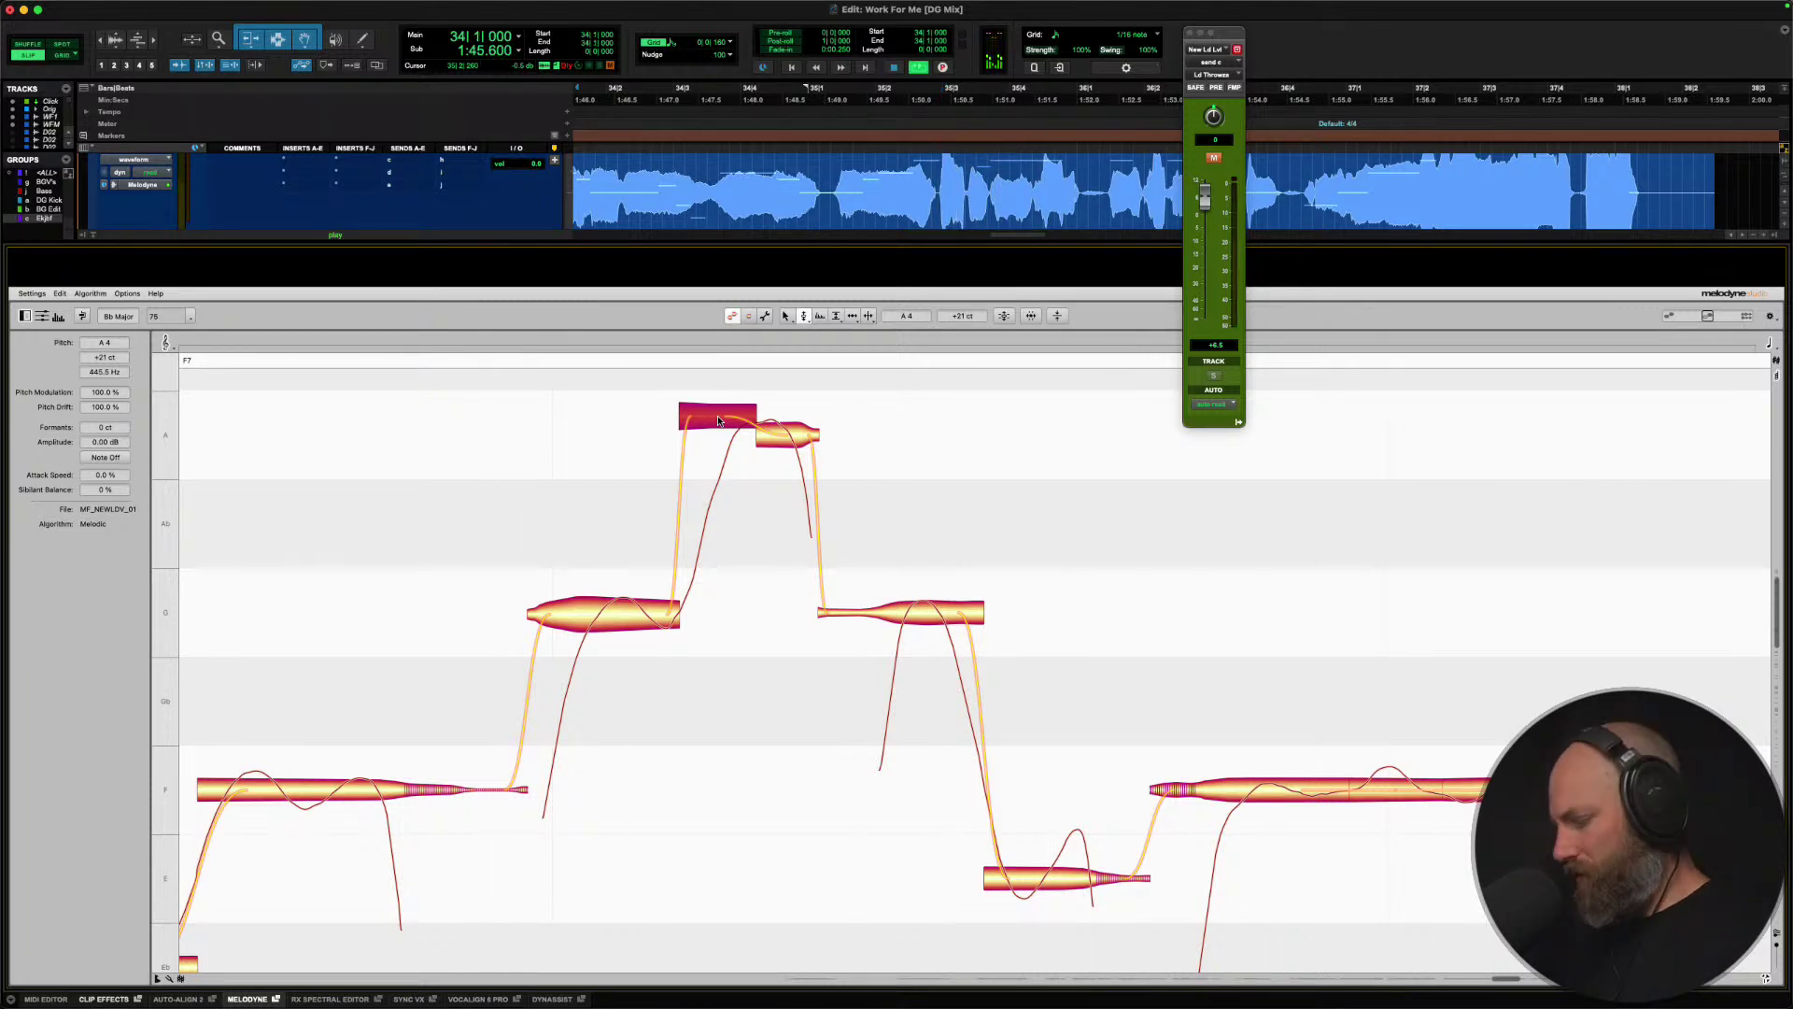
key(r)
key(r)
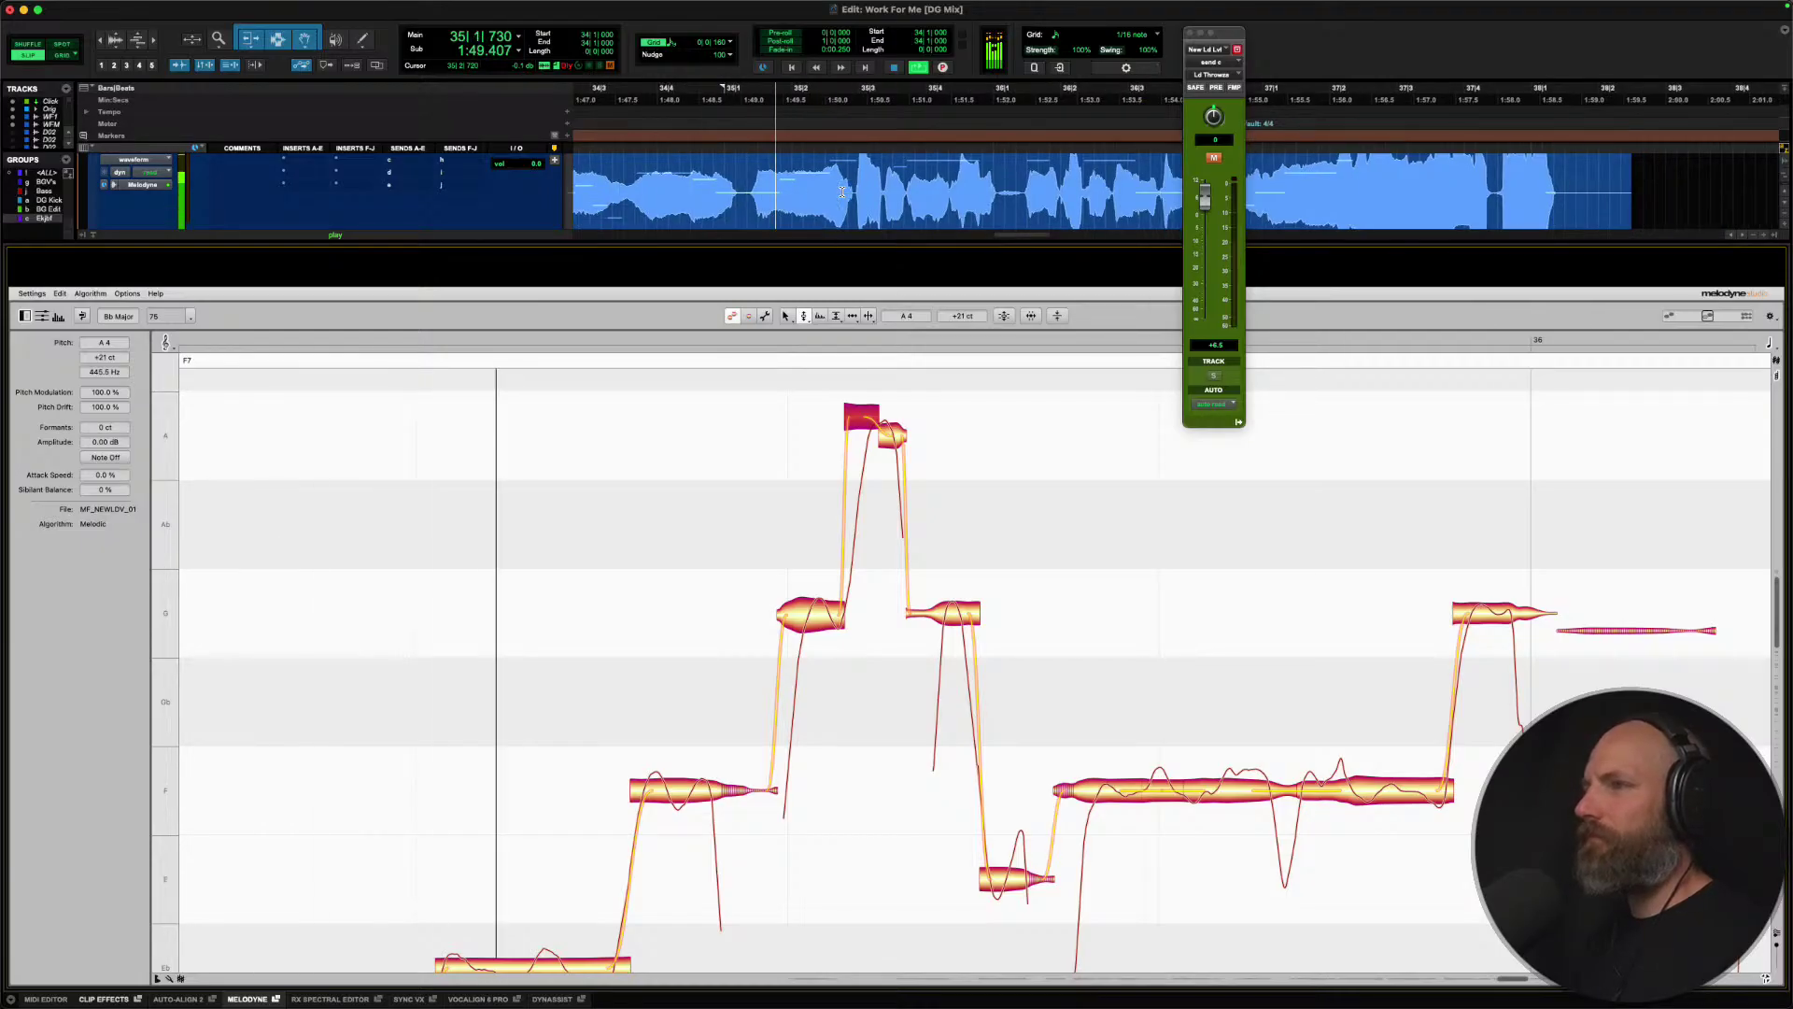
click(618, 178)
key(space)
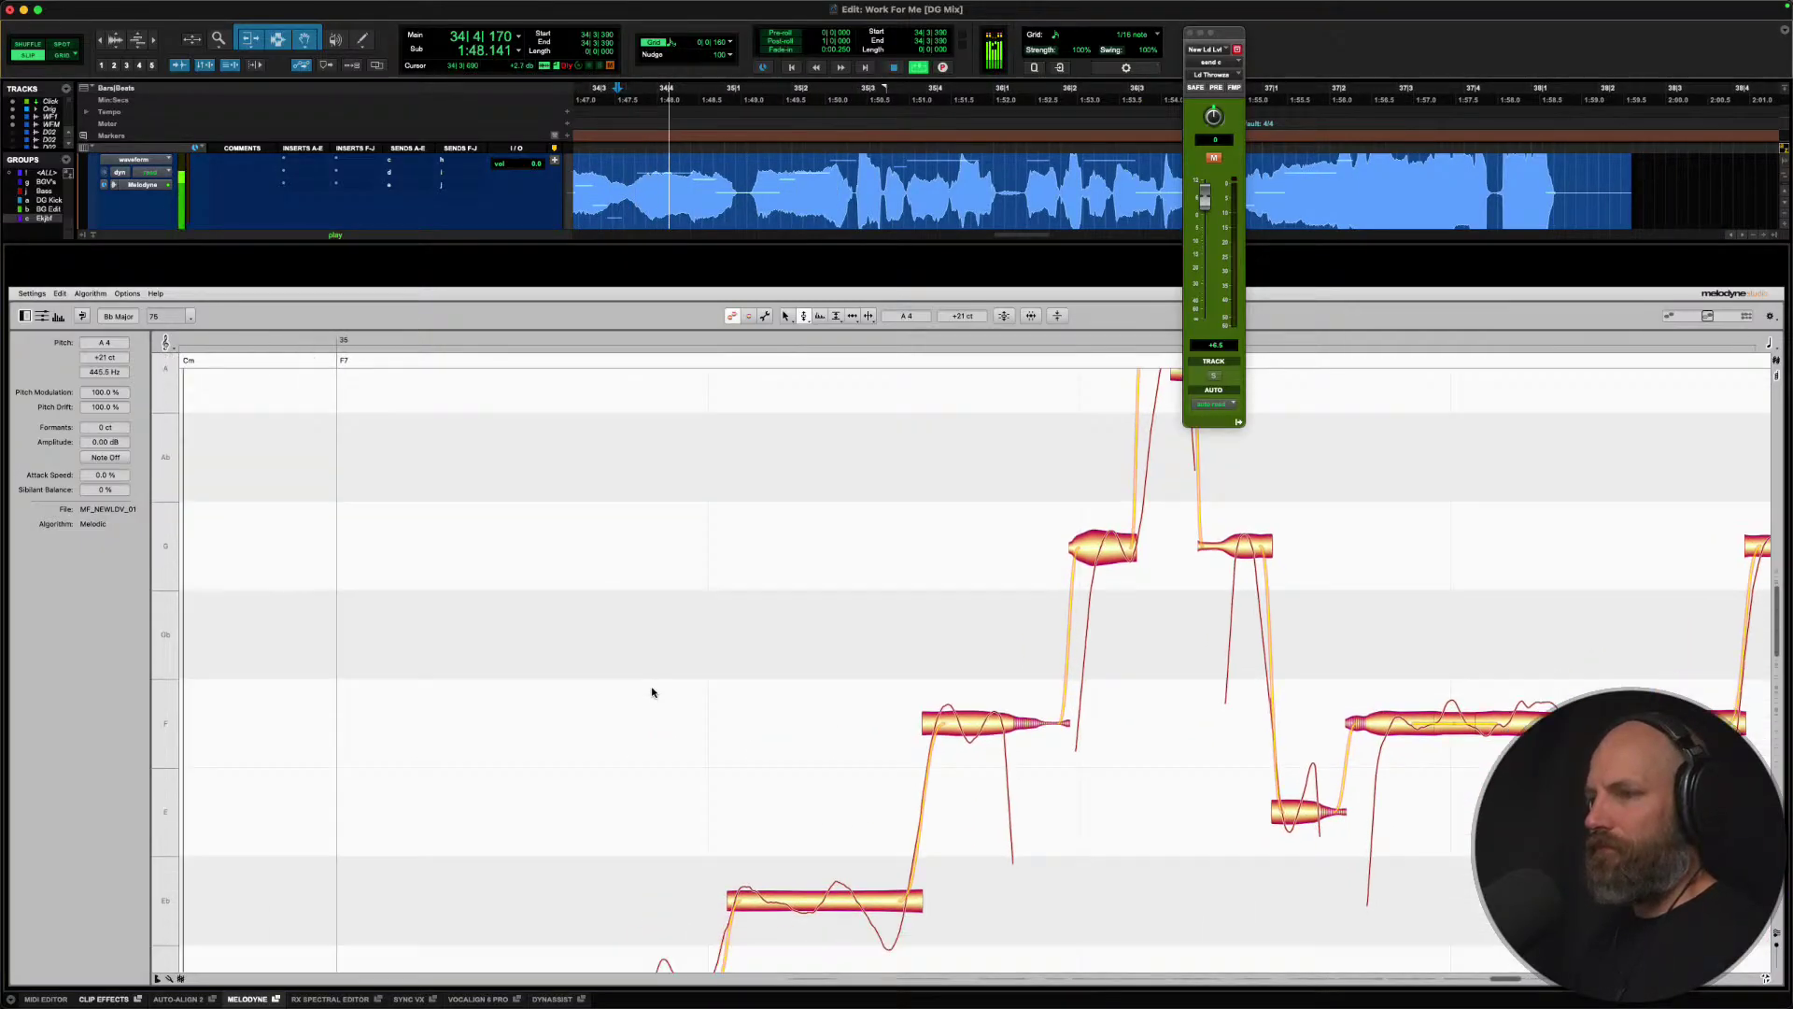
key(space)
key(space)
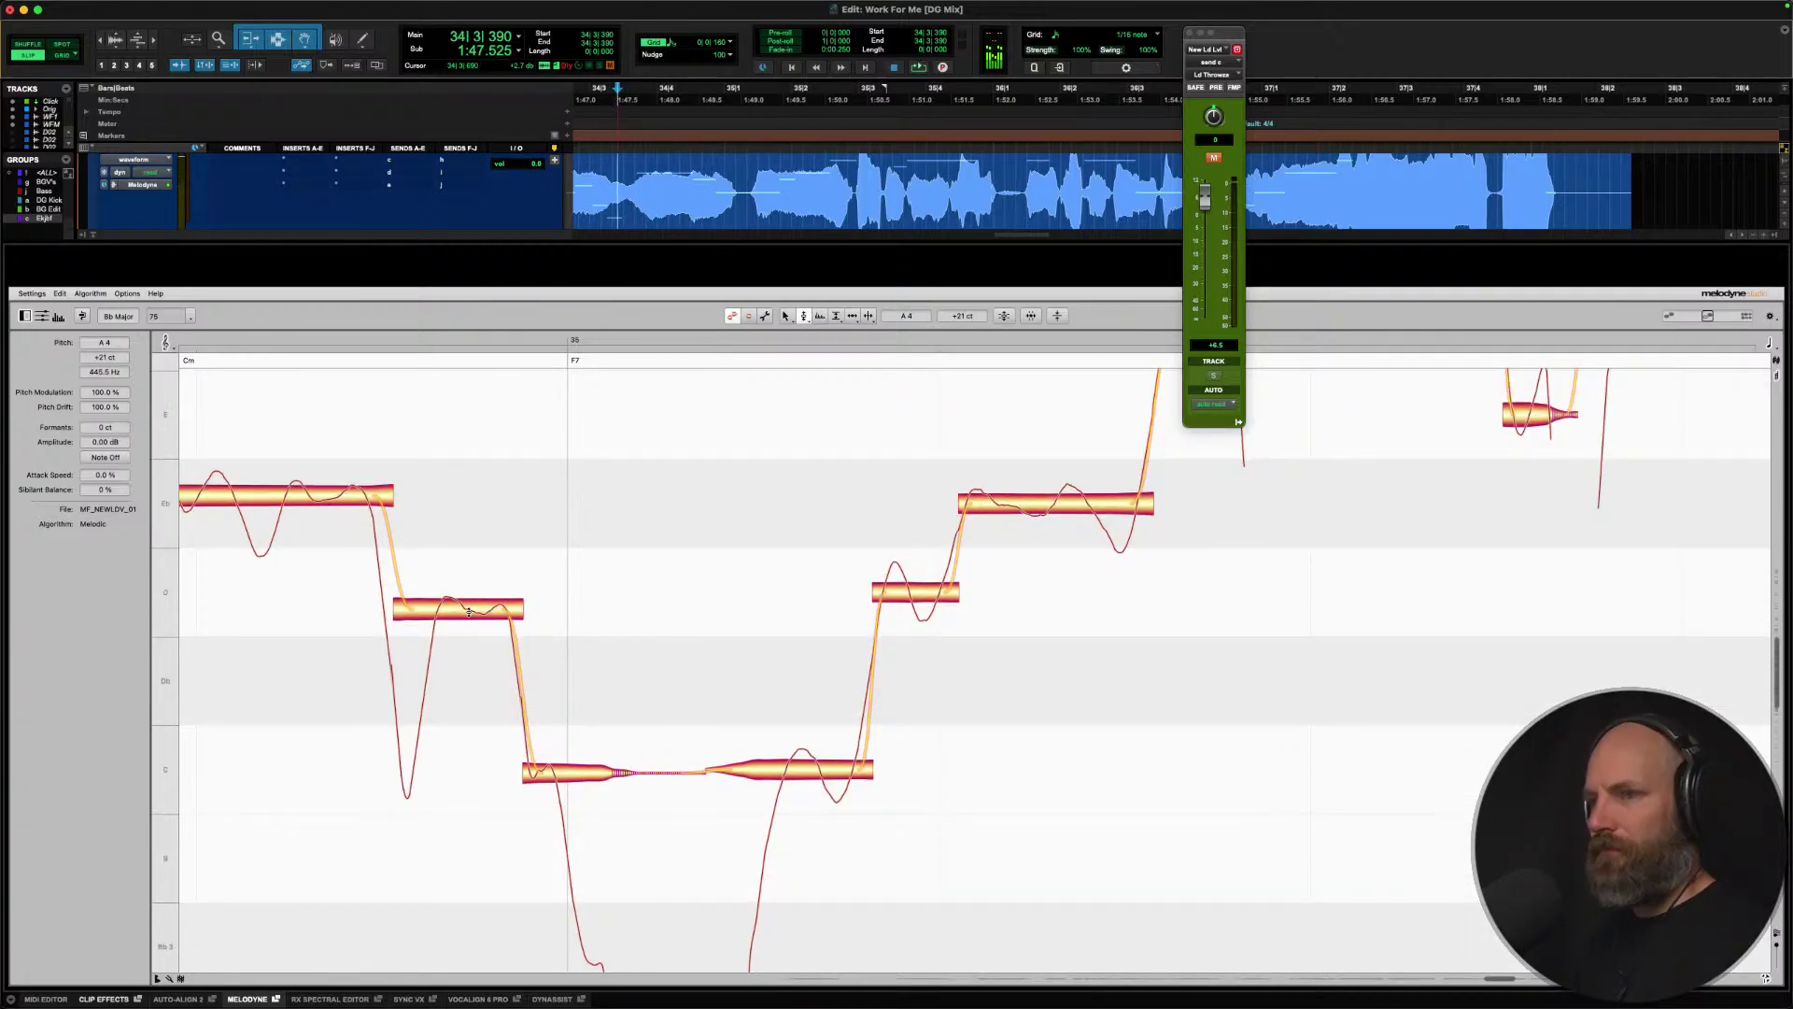
Split the D4 note after the long Eb4, snap its dipping first slice to C4 and the remainder to D4, and play it.
right_click(469, 611)
click(450, 631)
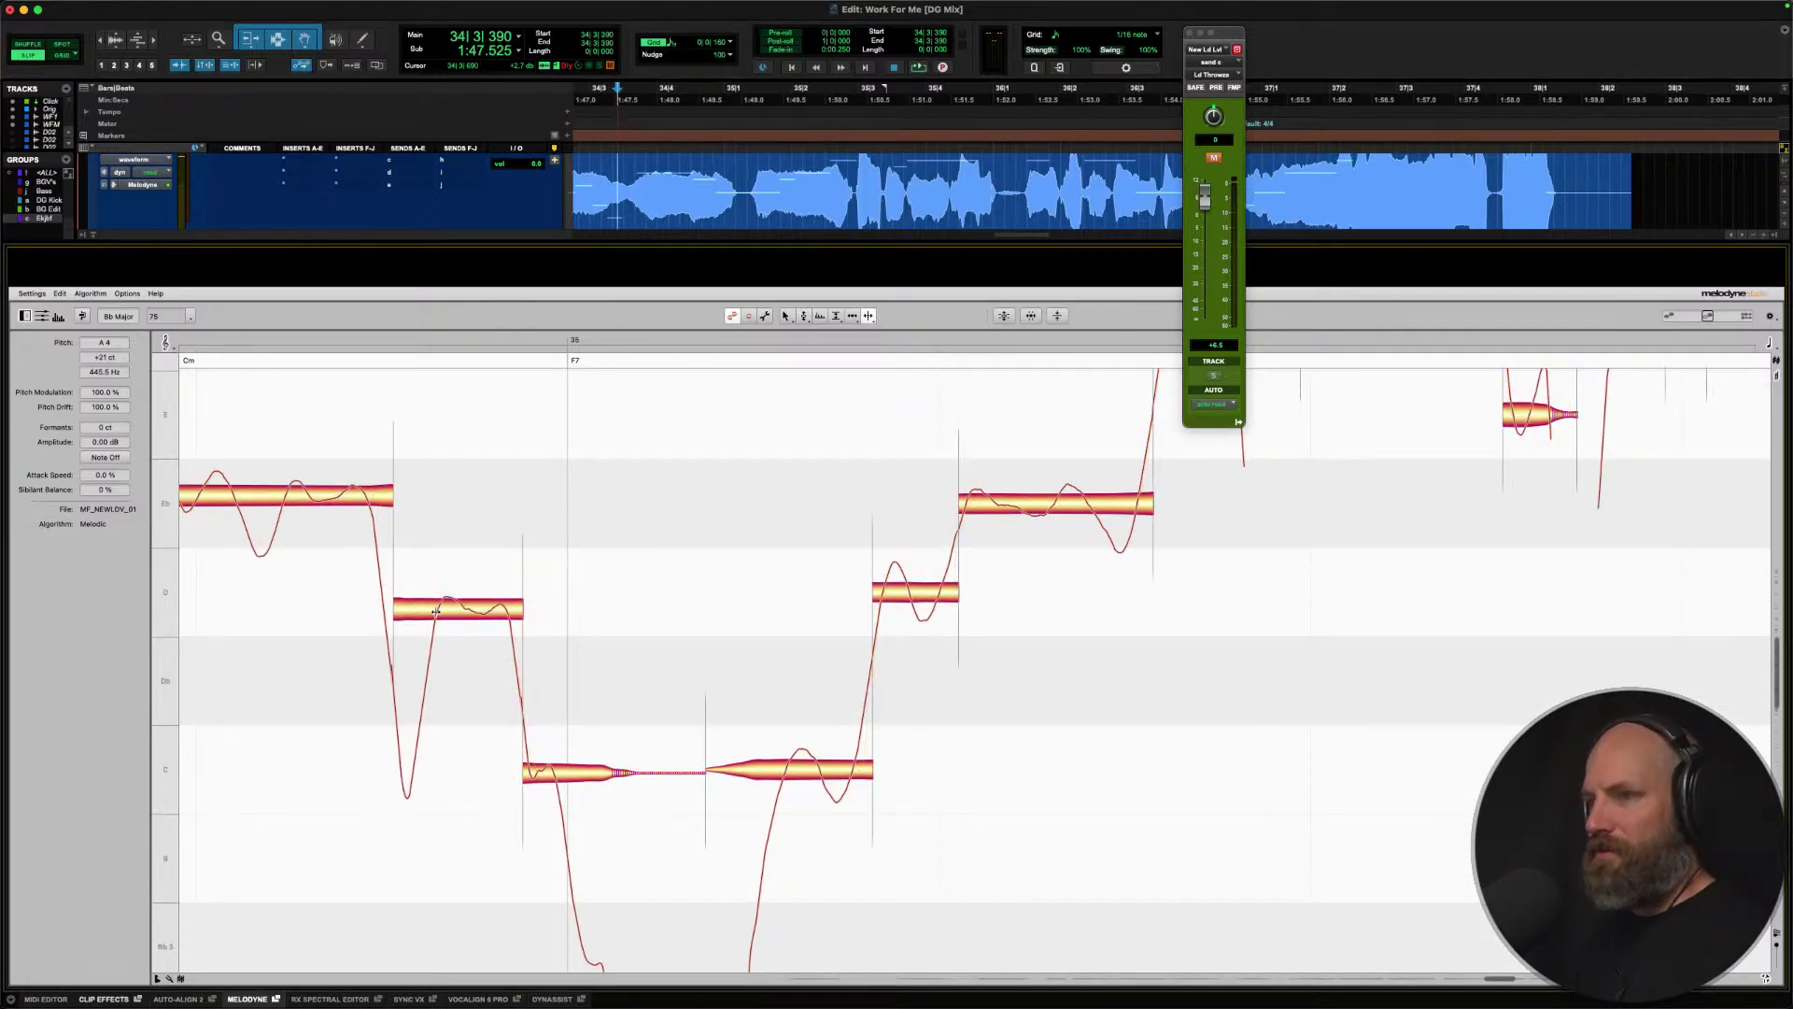
click(435, 611)
right_click(406, 610)
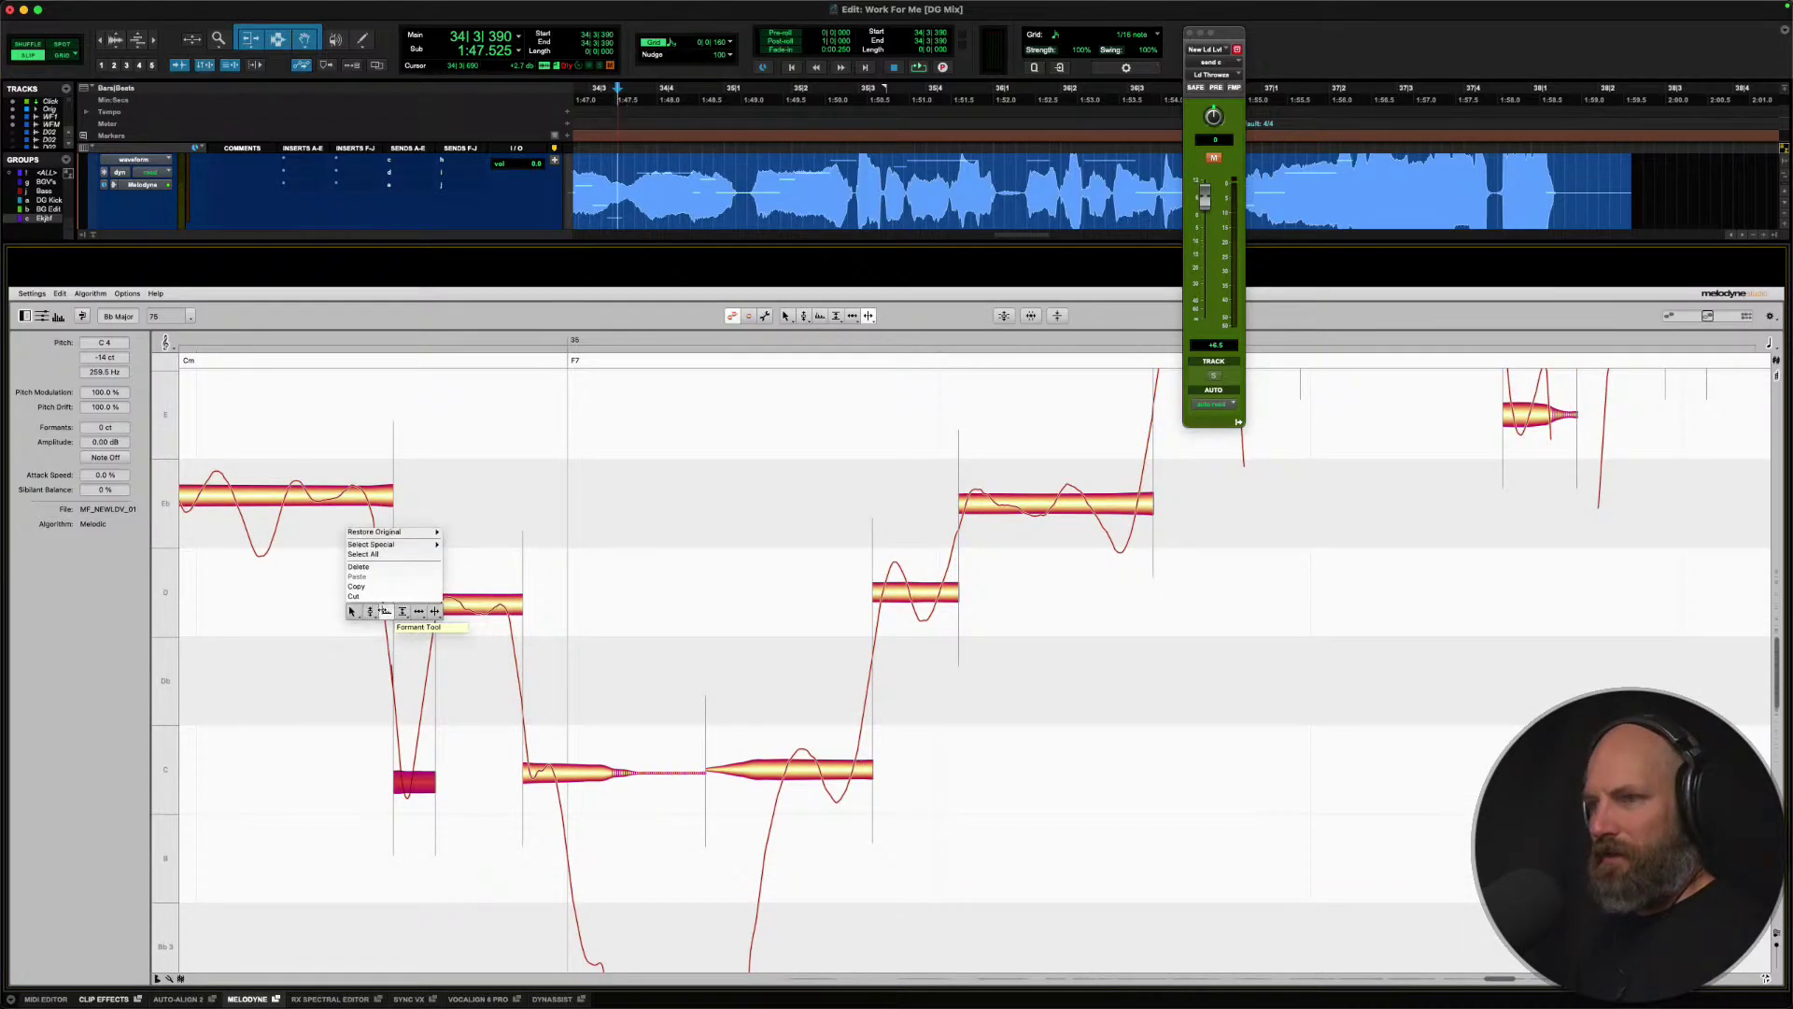
click(370, 611)
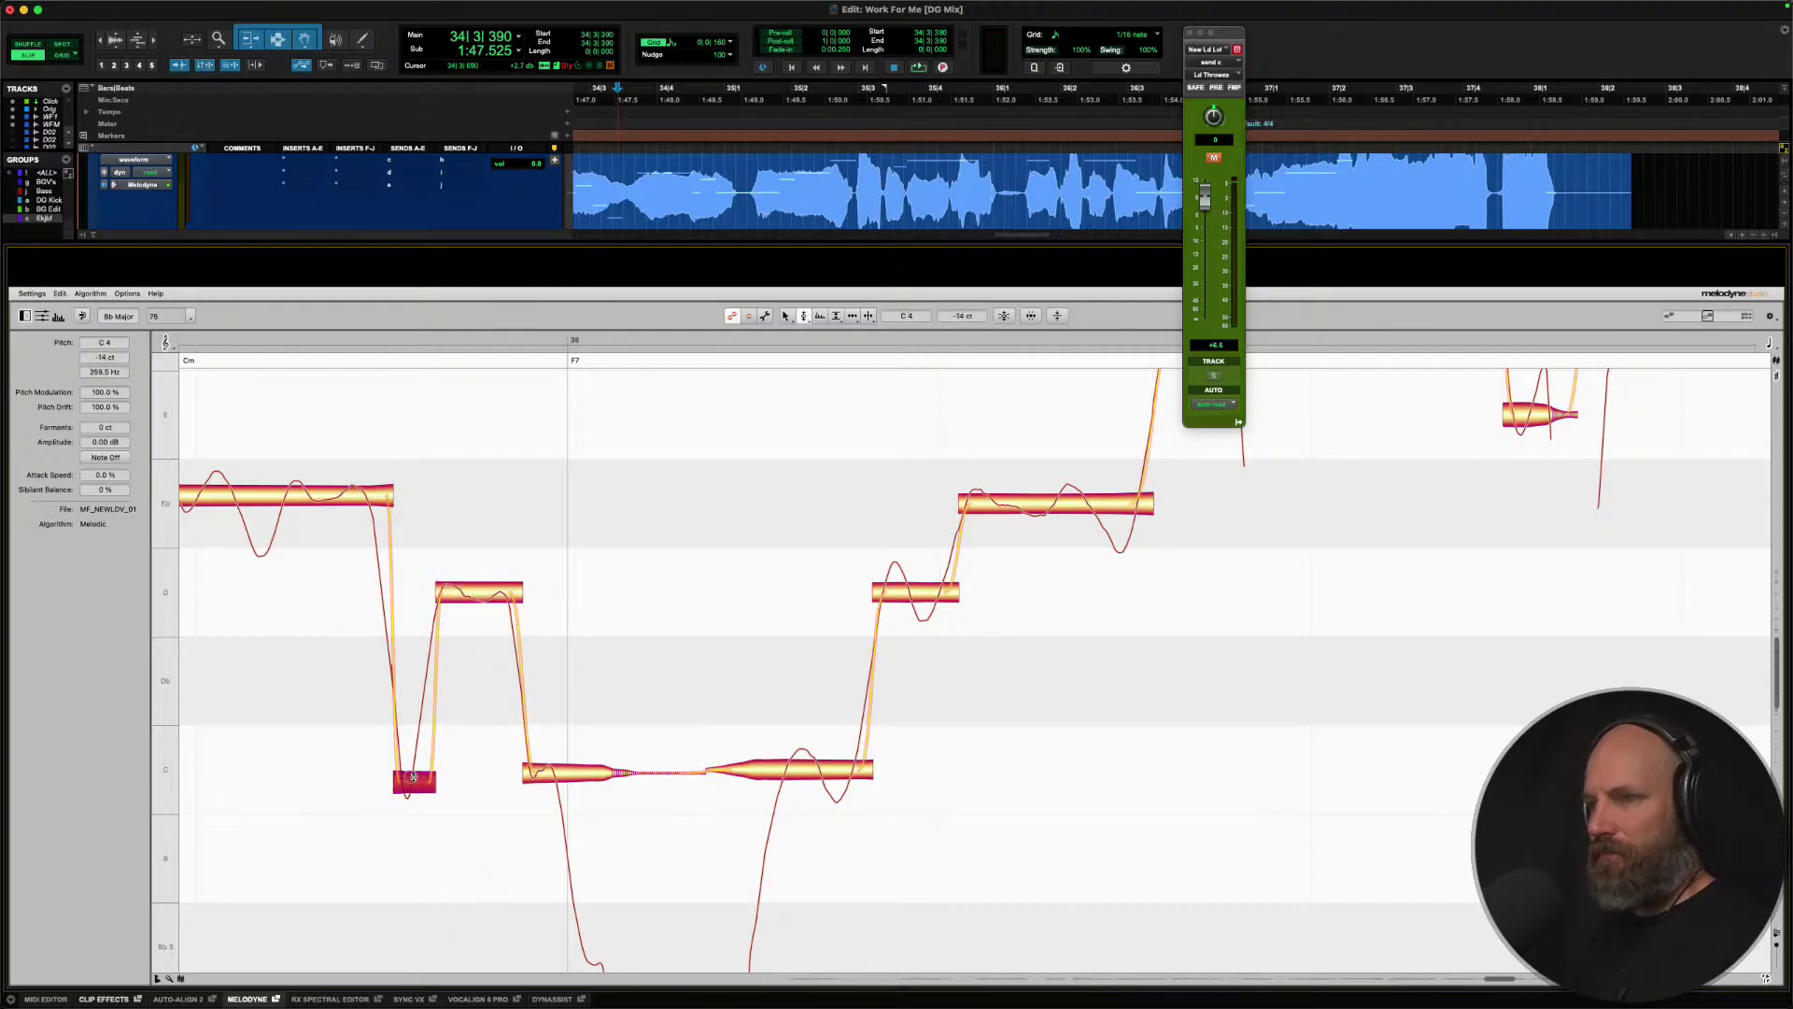
key(space)
Snap the two C4 notes following the D4 note to 0 cents and audition them.
double_click(556, 776)
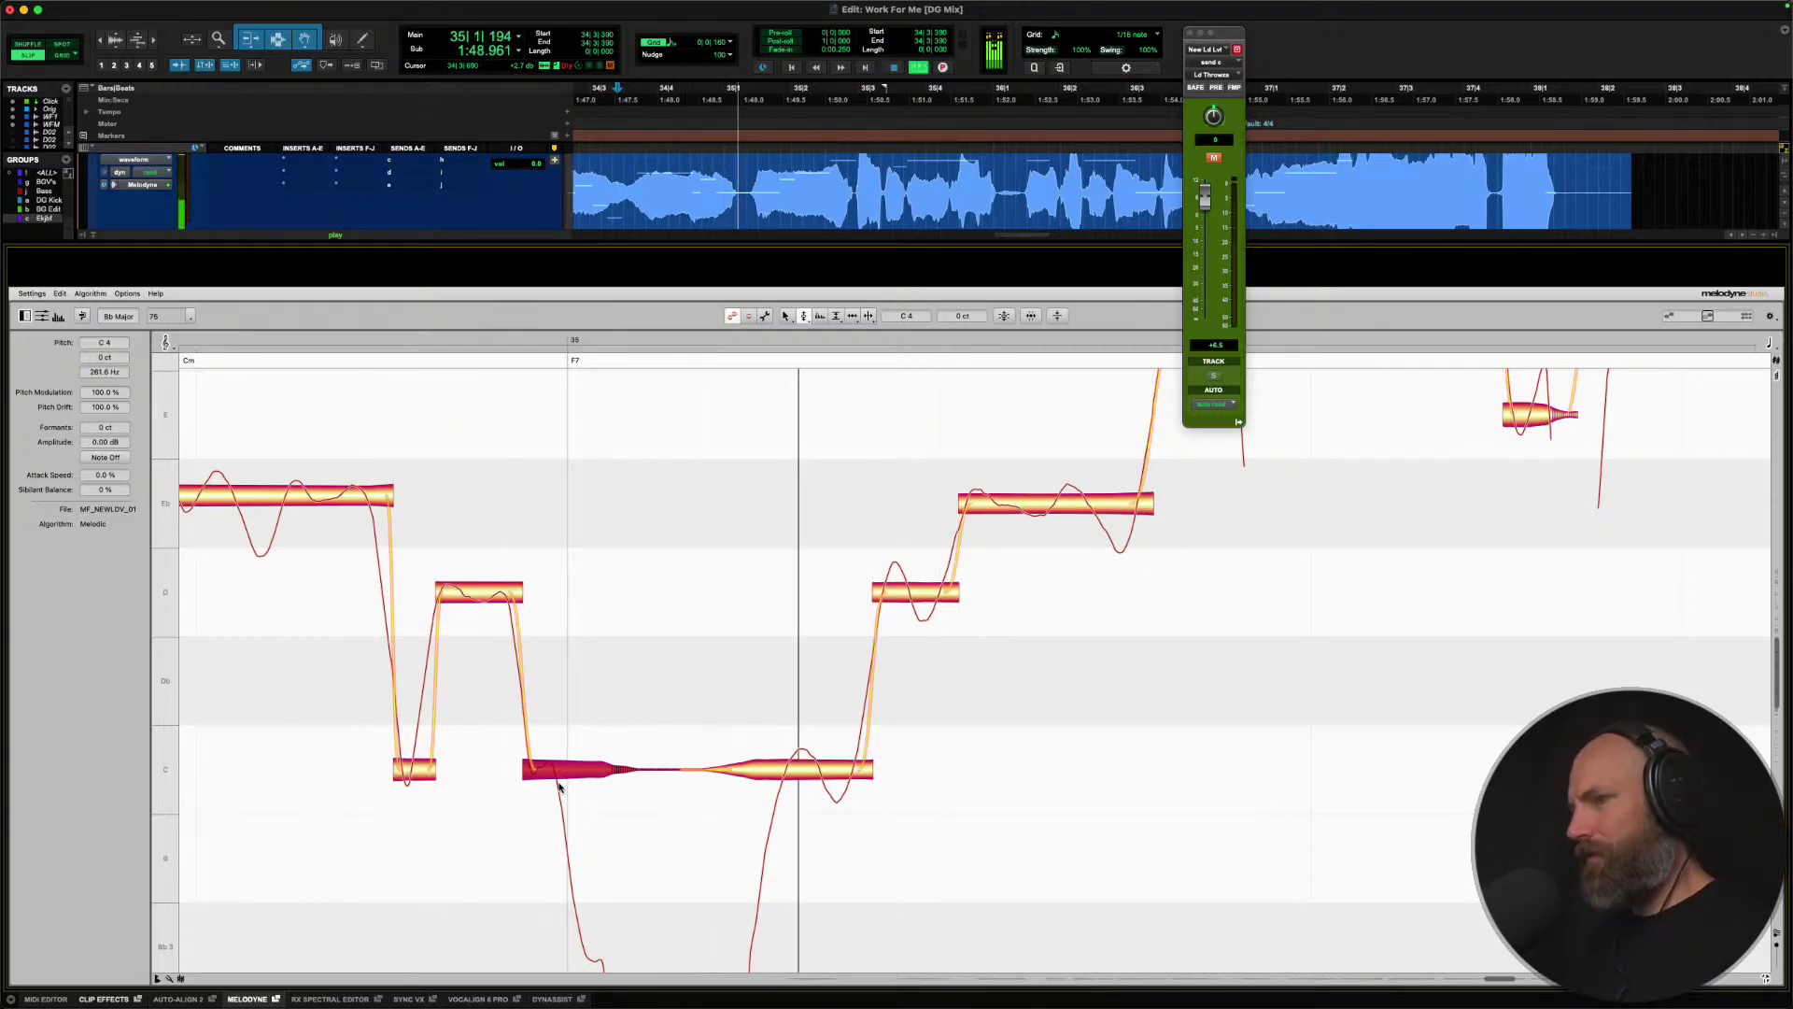
key(space)
click(781, 756)
key(space)
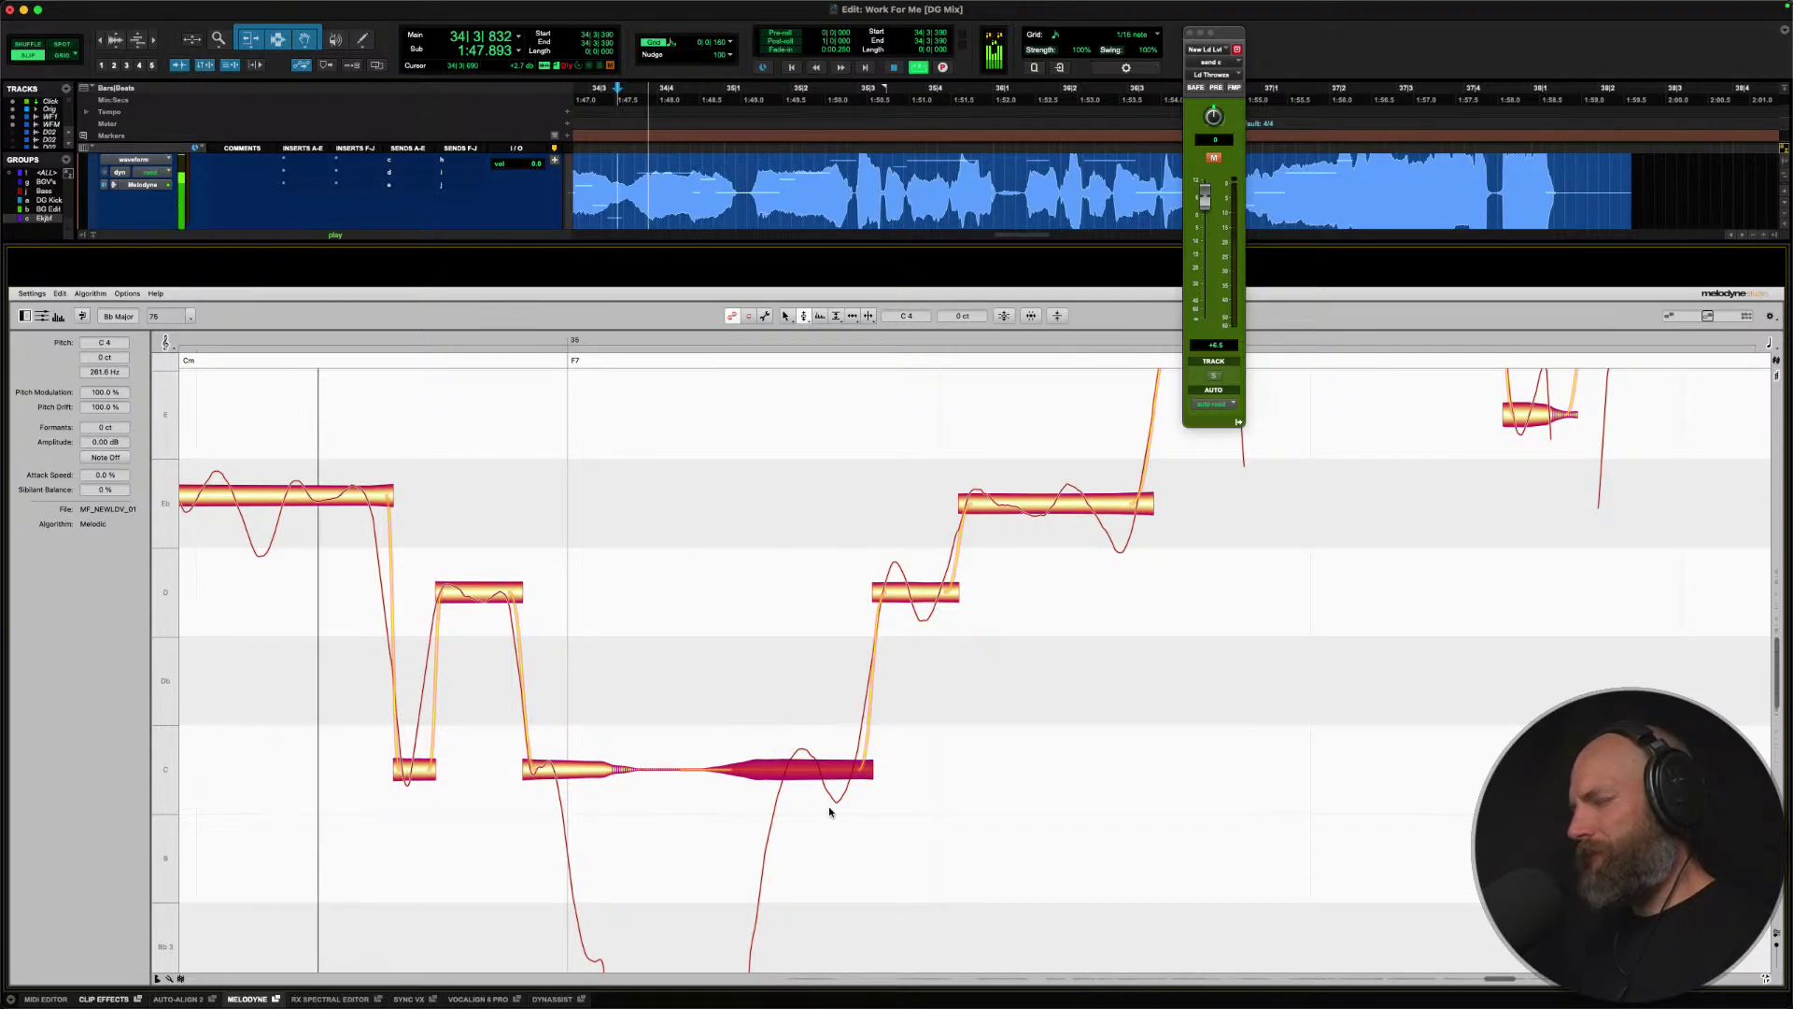
key(space)
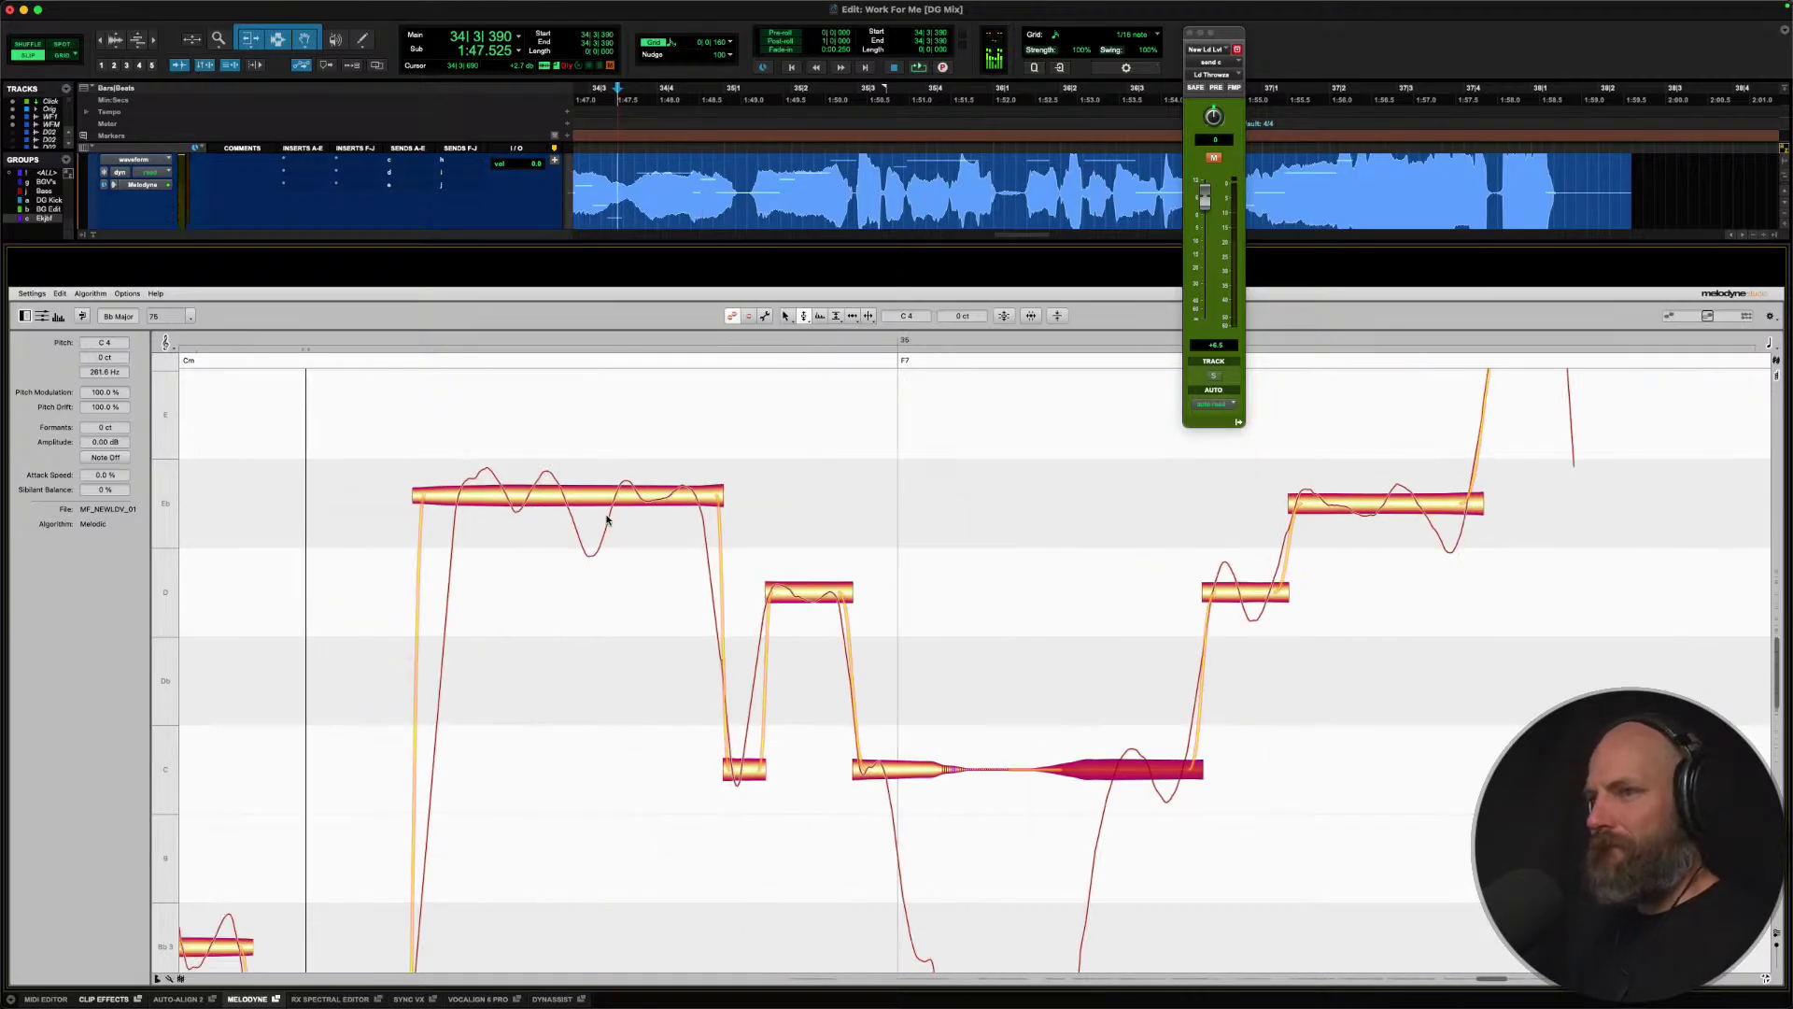
Try the long Eb4 note at E4 by ear, and undo the pitch change.
scroll(606, 519, up, 2)
key(space)
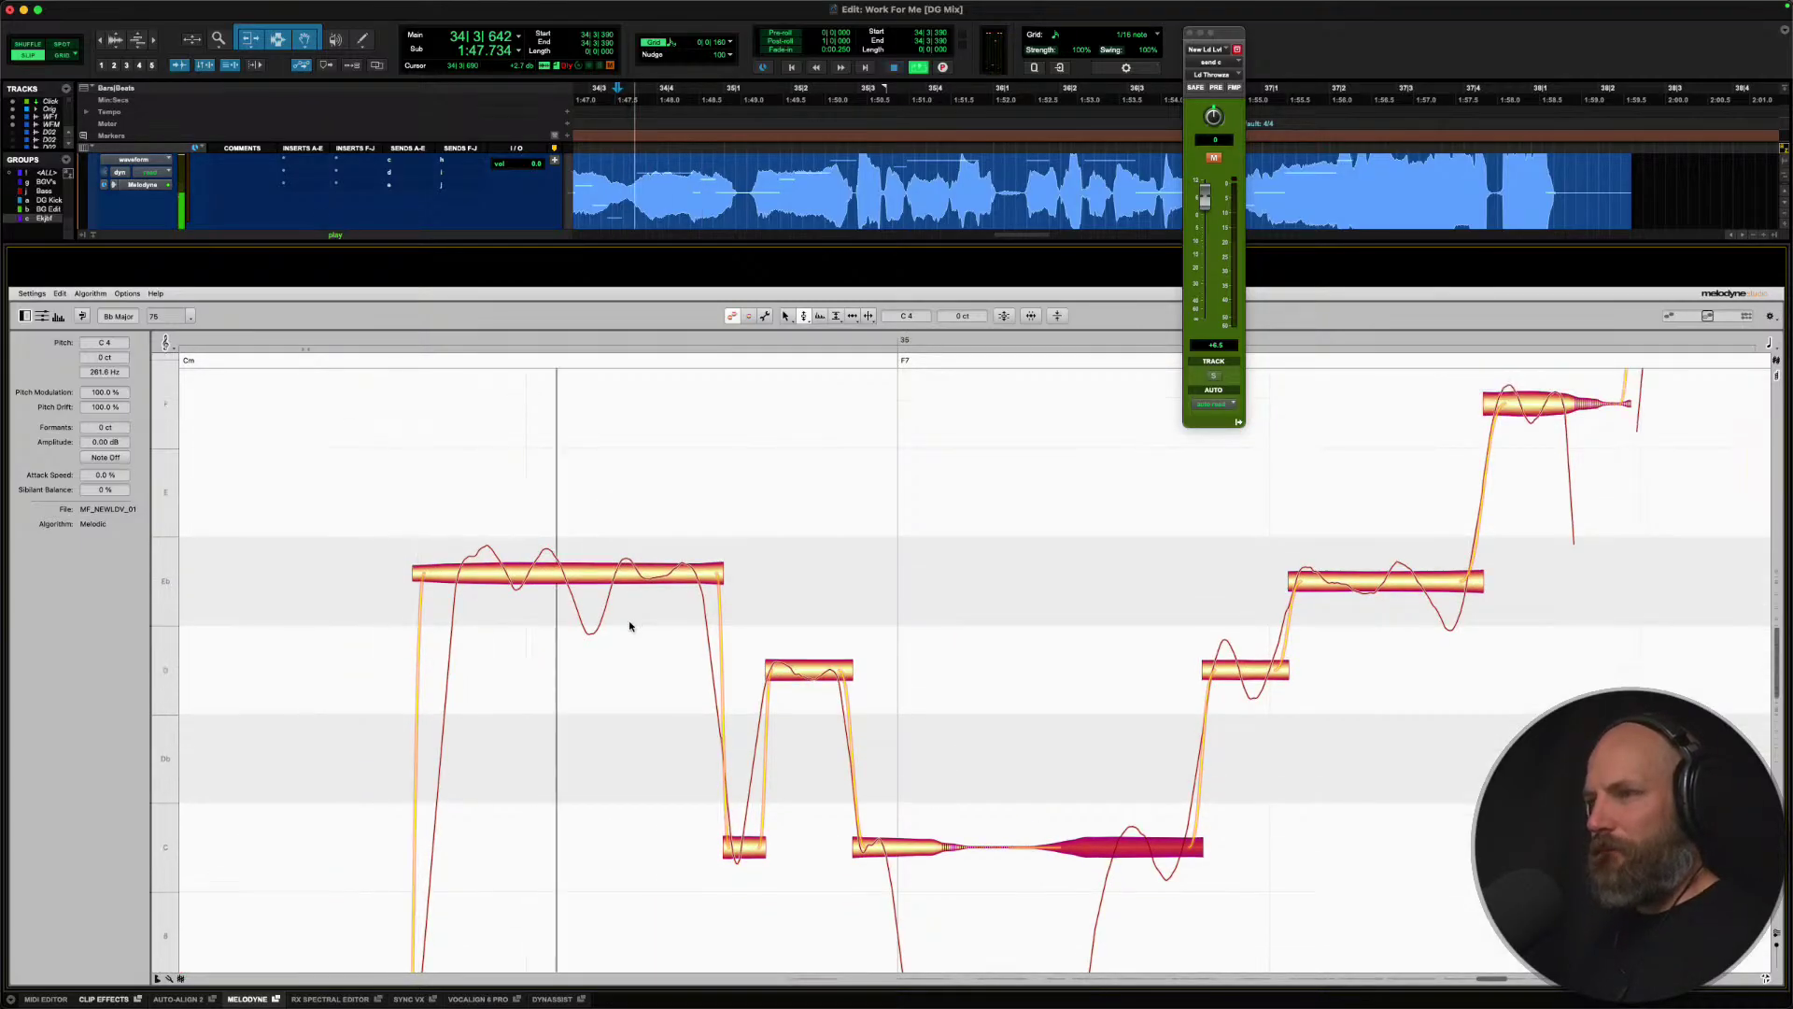
key(space)
drag(627, 572, 628, 494)
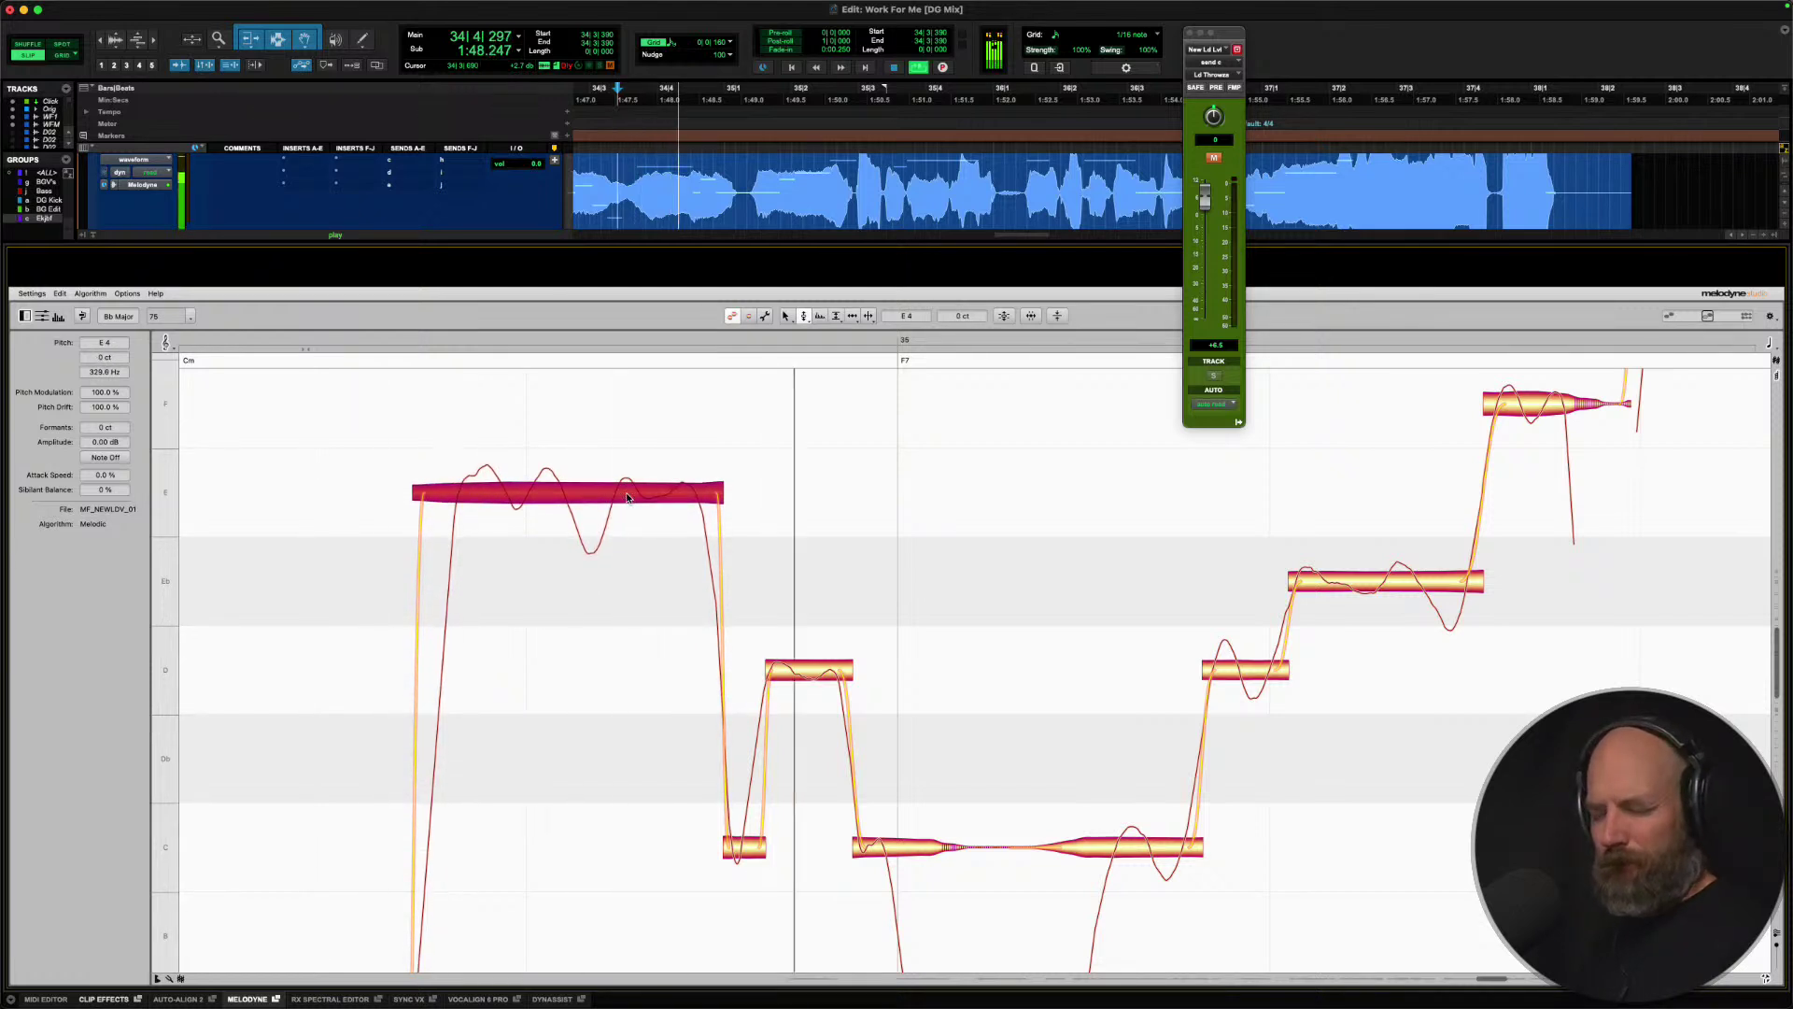
key(space)
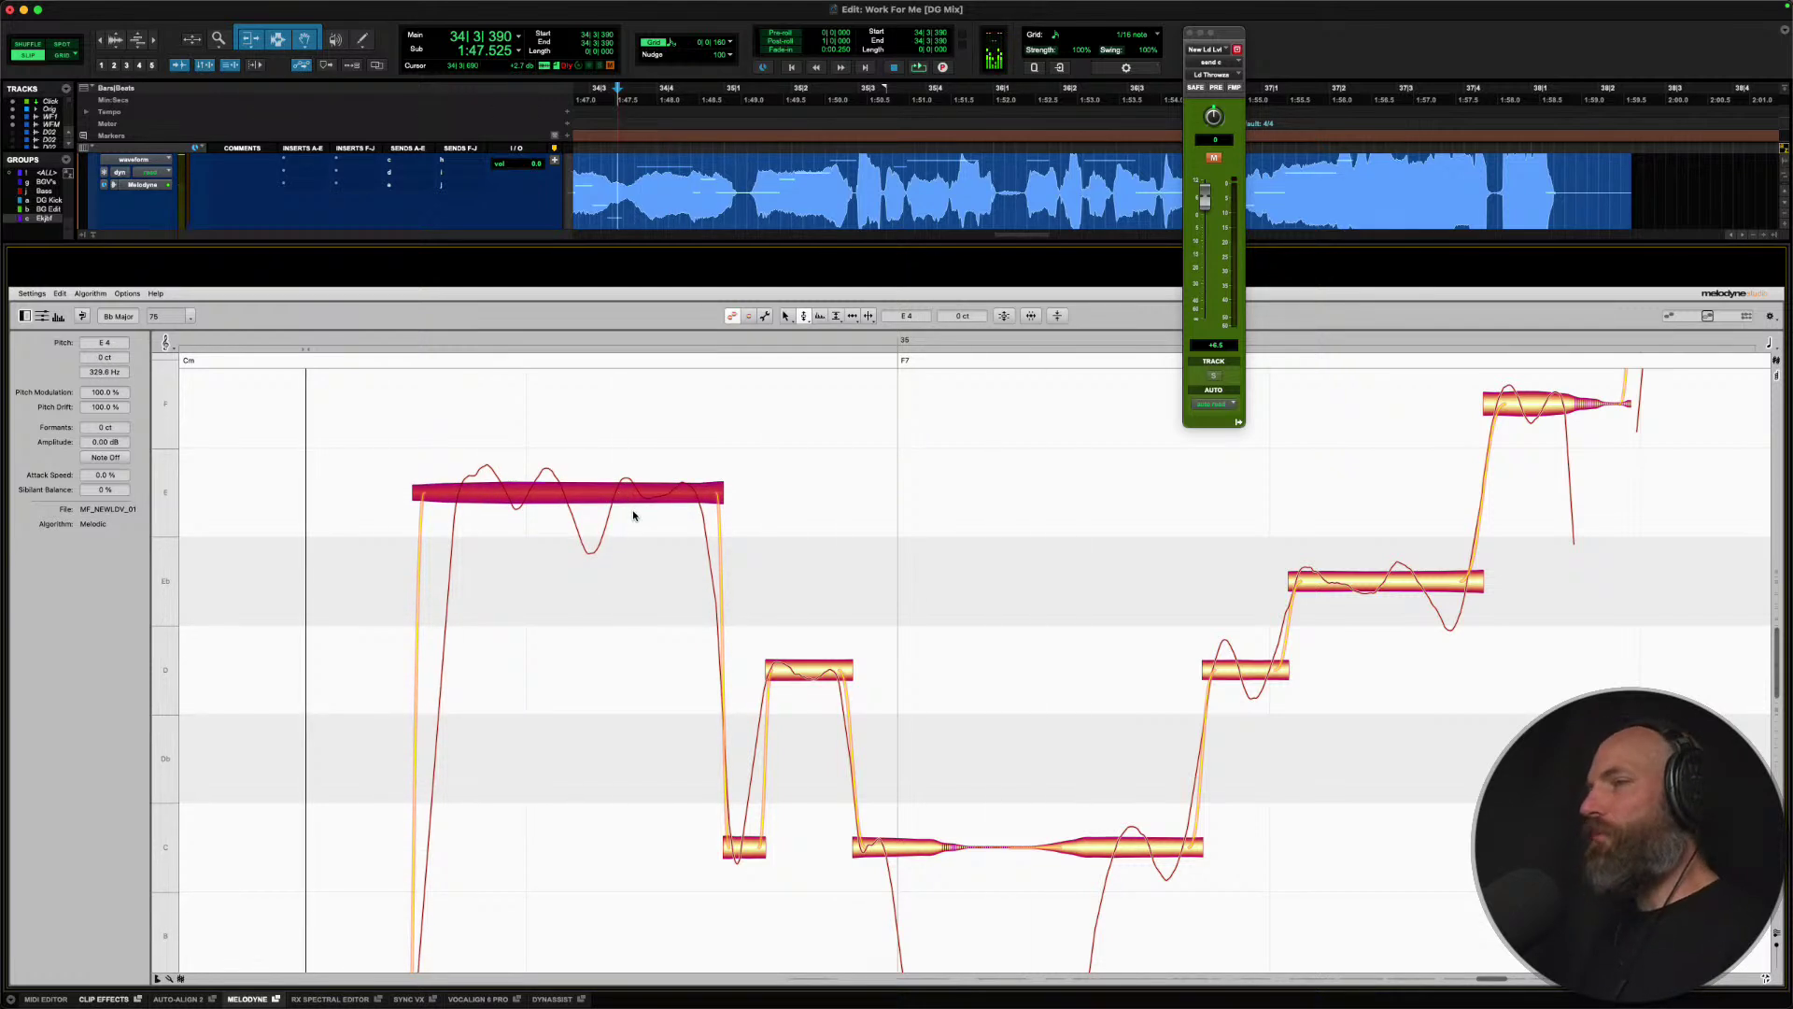
key(super+z)
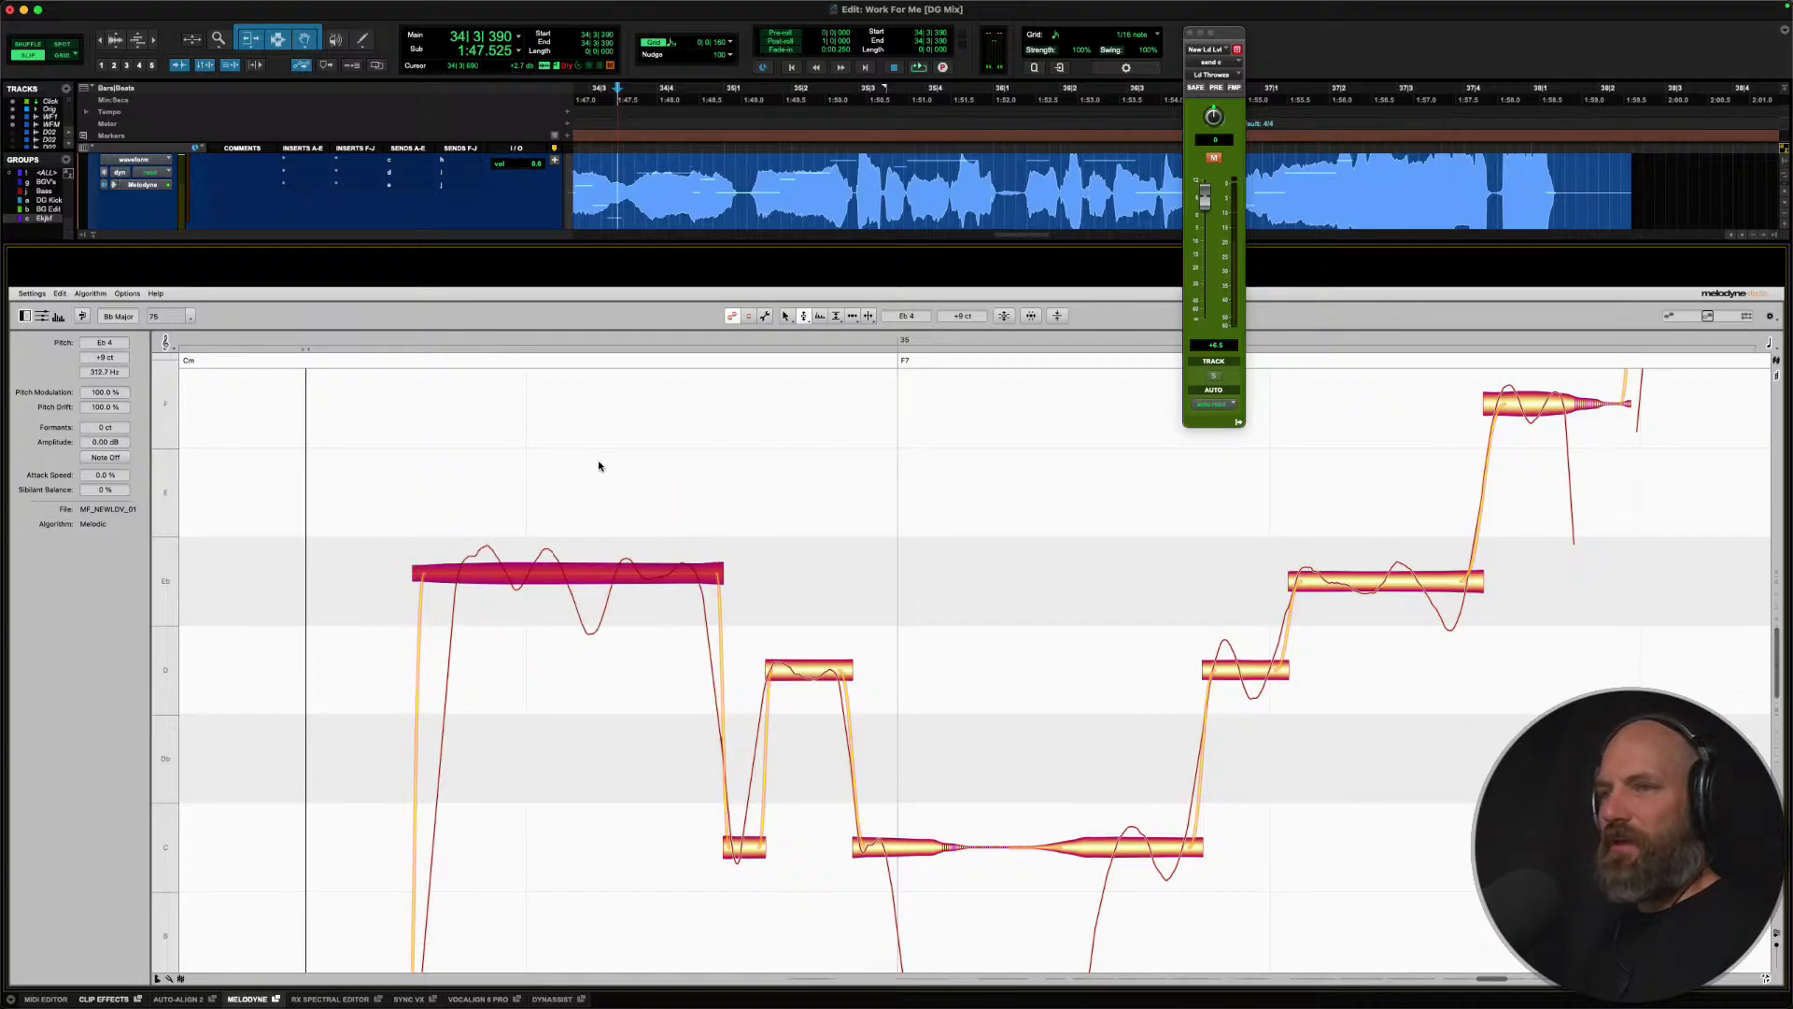
Split the long Eb4 note into three slices, isolating the dip in its middle.
right_click(592, 578)
click(651, 578)
click(559, 575)
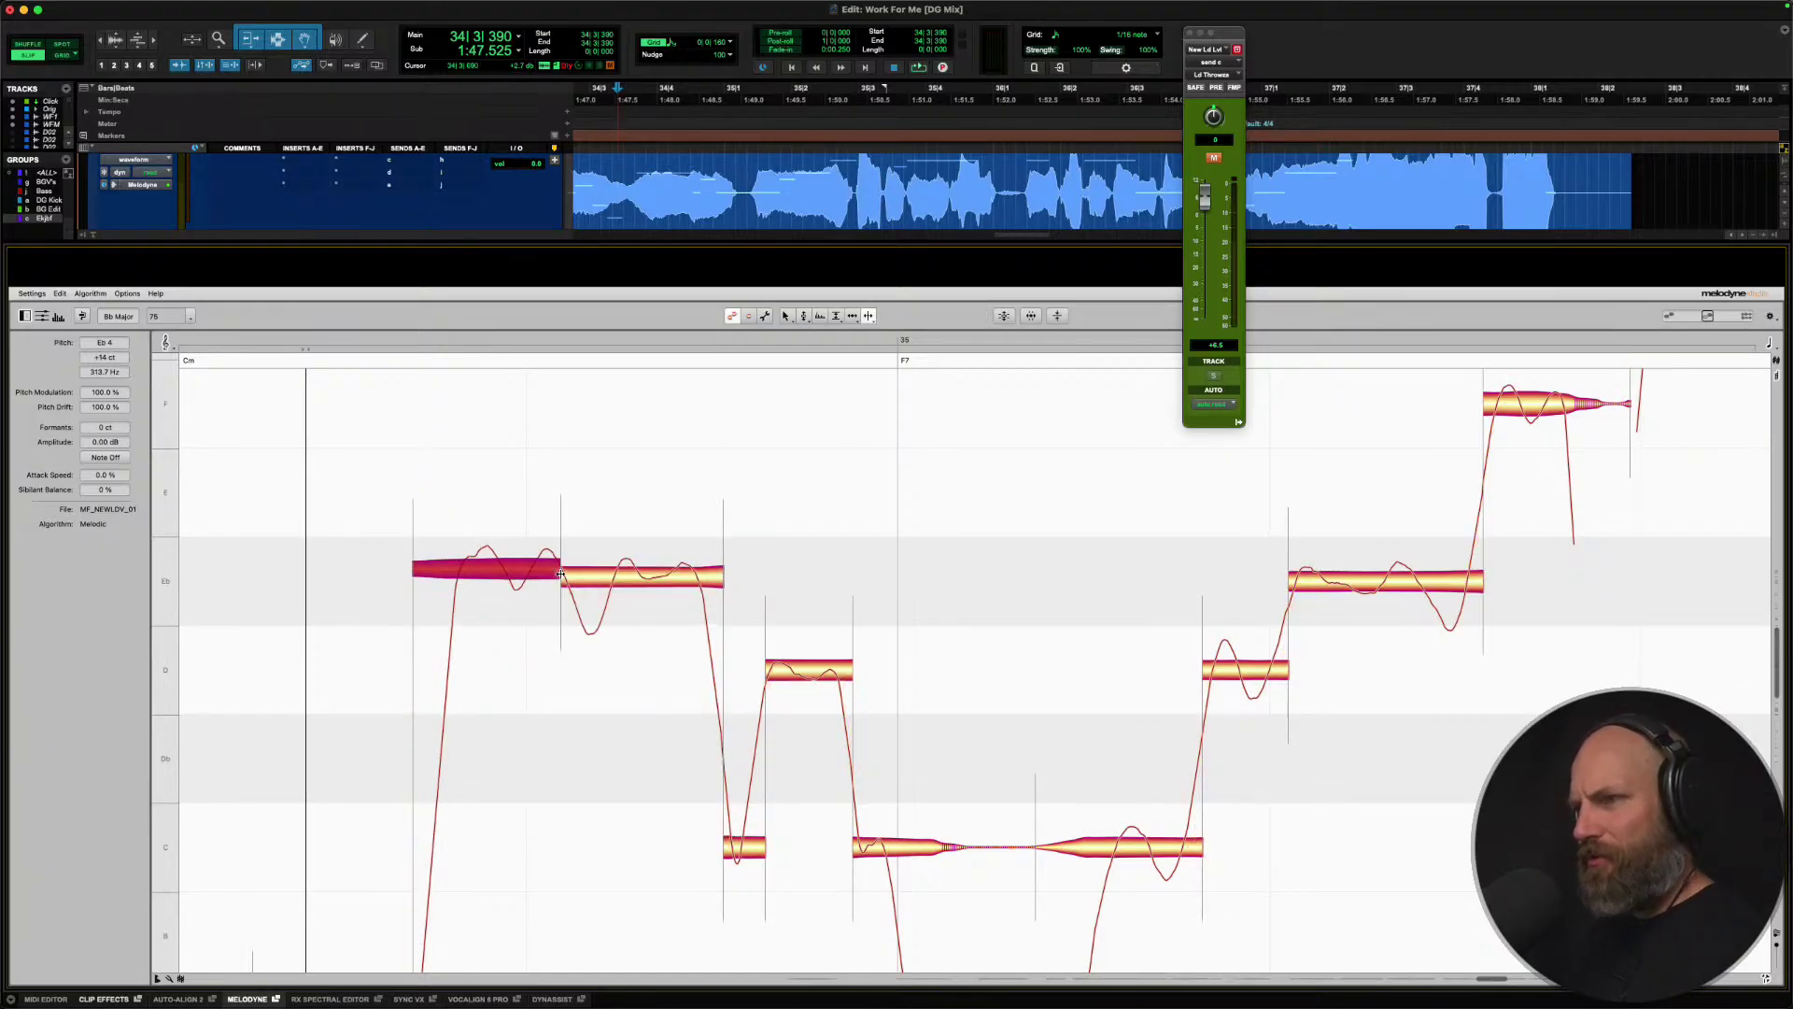
double_click(617, 579)
Snap the two outer Eb4 slices to 0 cents, raise the dipping middle slice slightly, and audition the result.
right_click(617, 577)
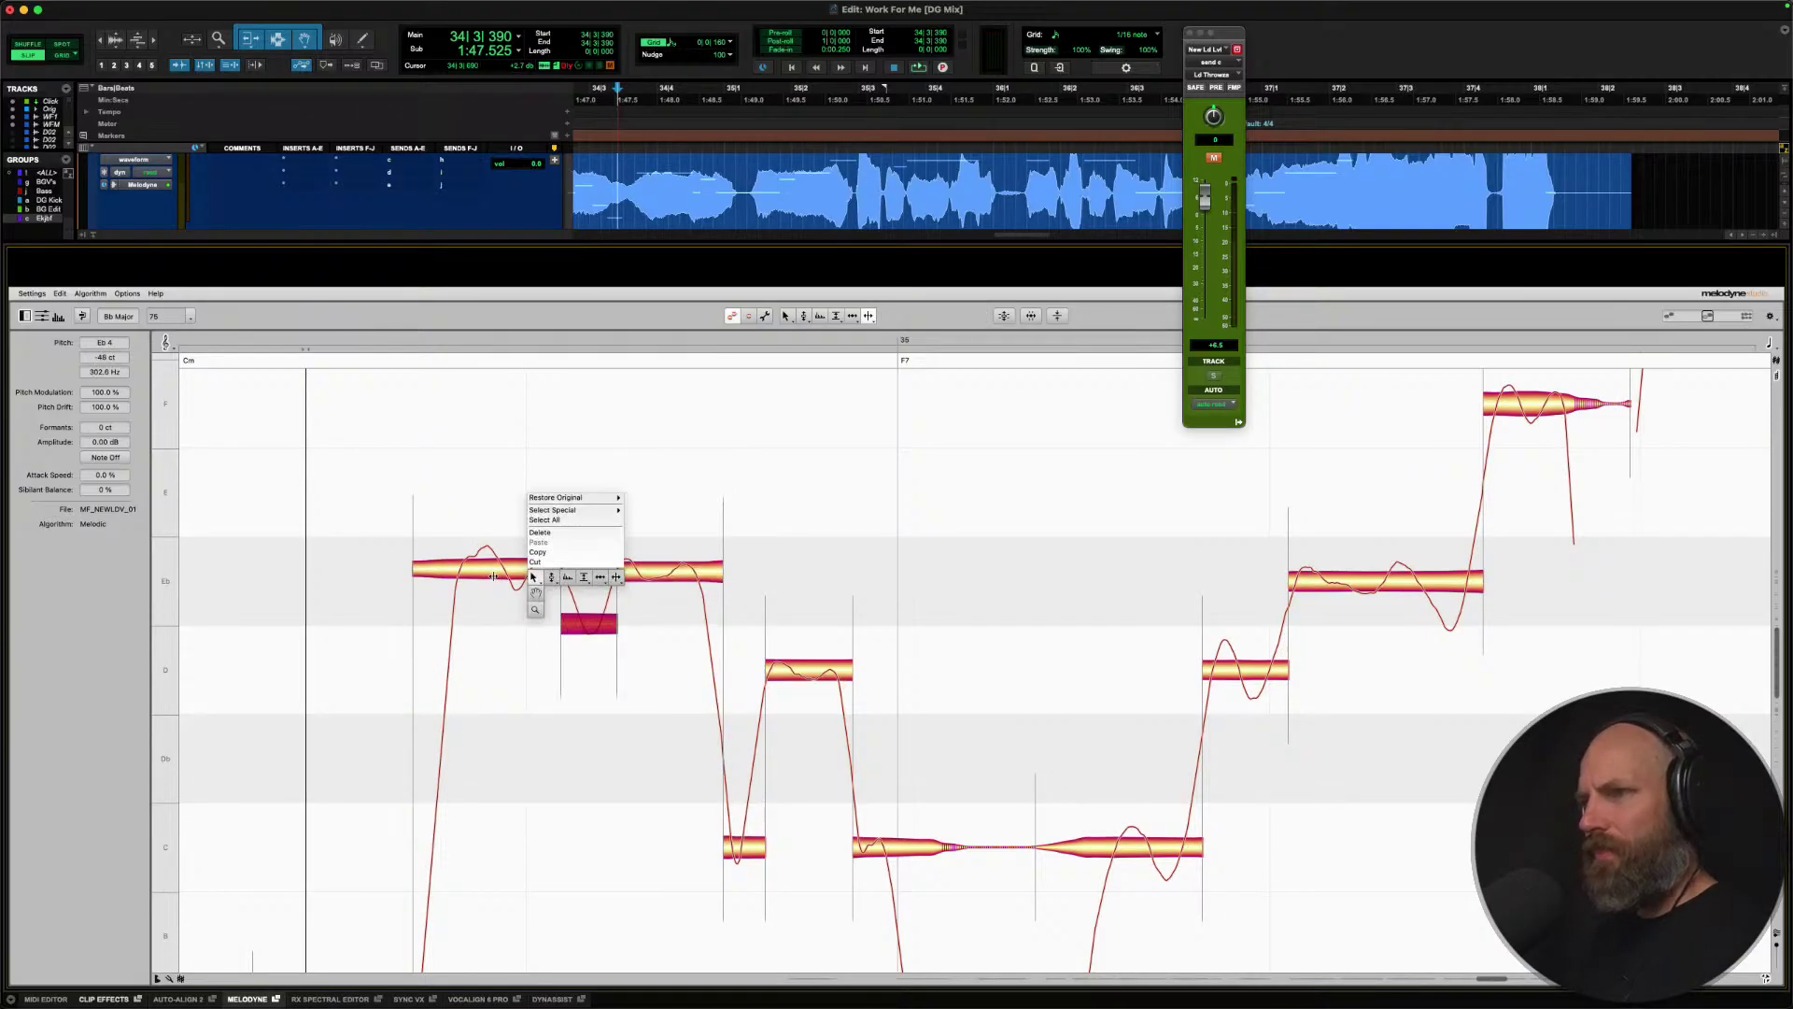
click(535, 577)
click(547, 579)
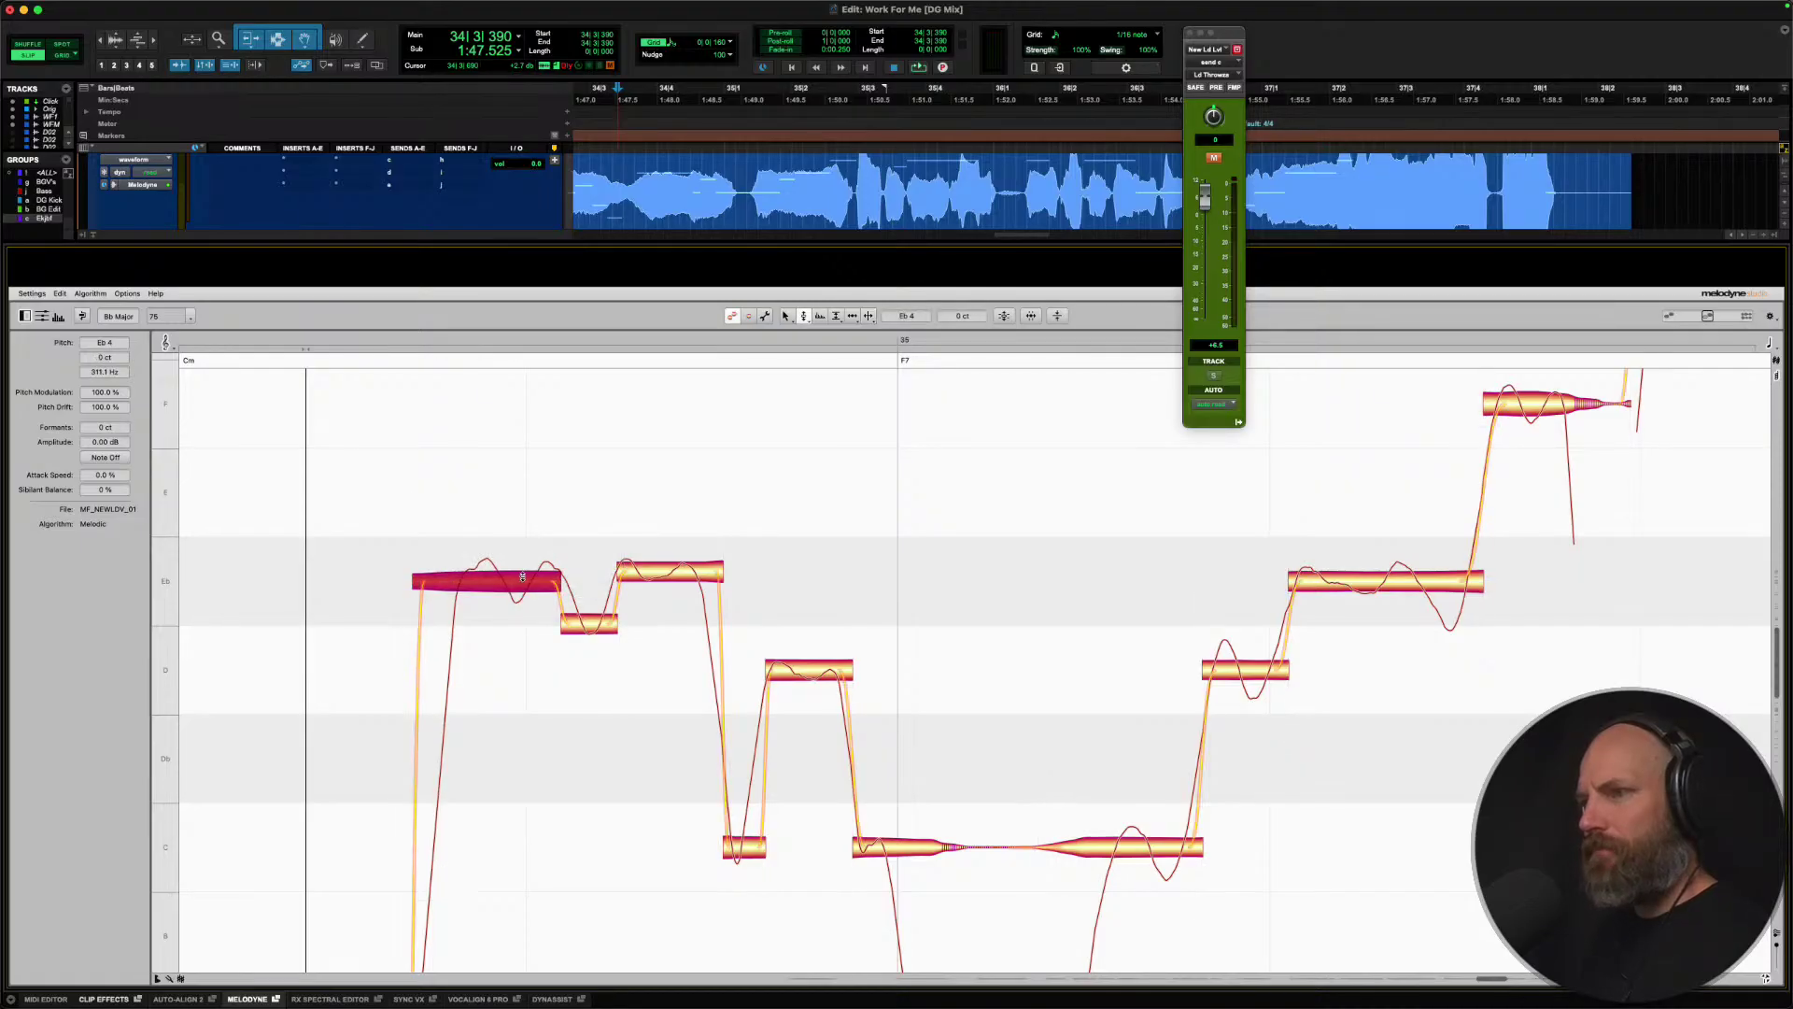
click(642, 576)
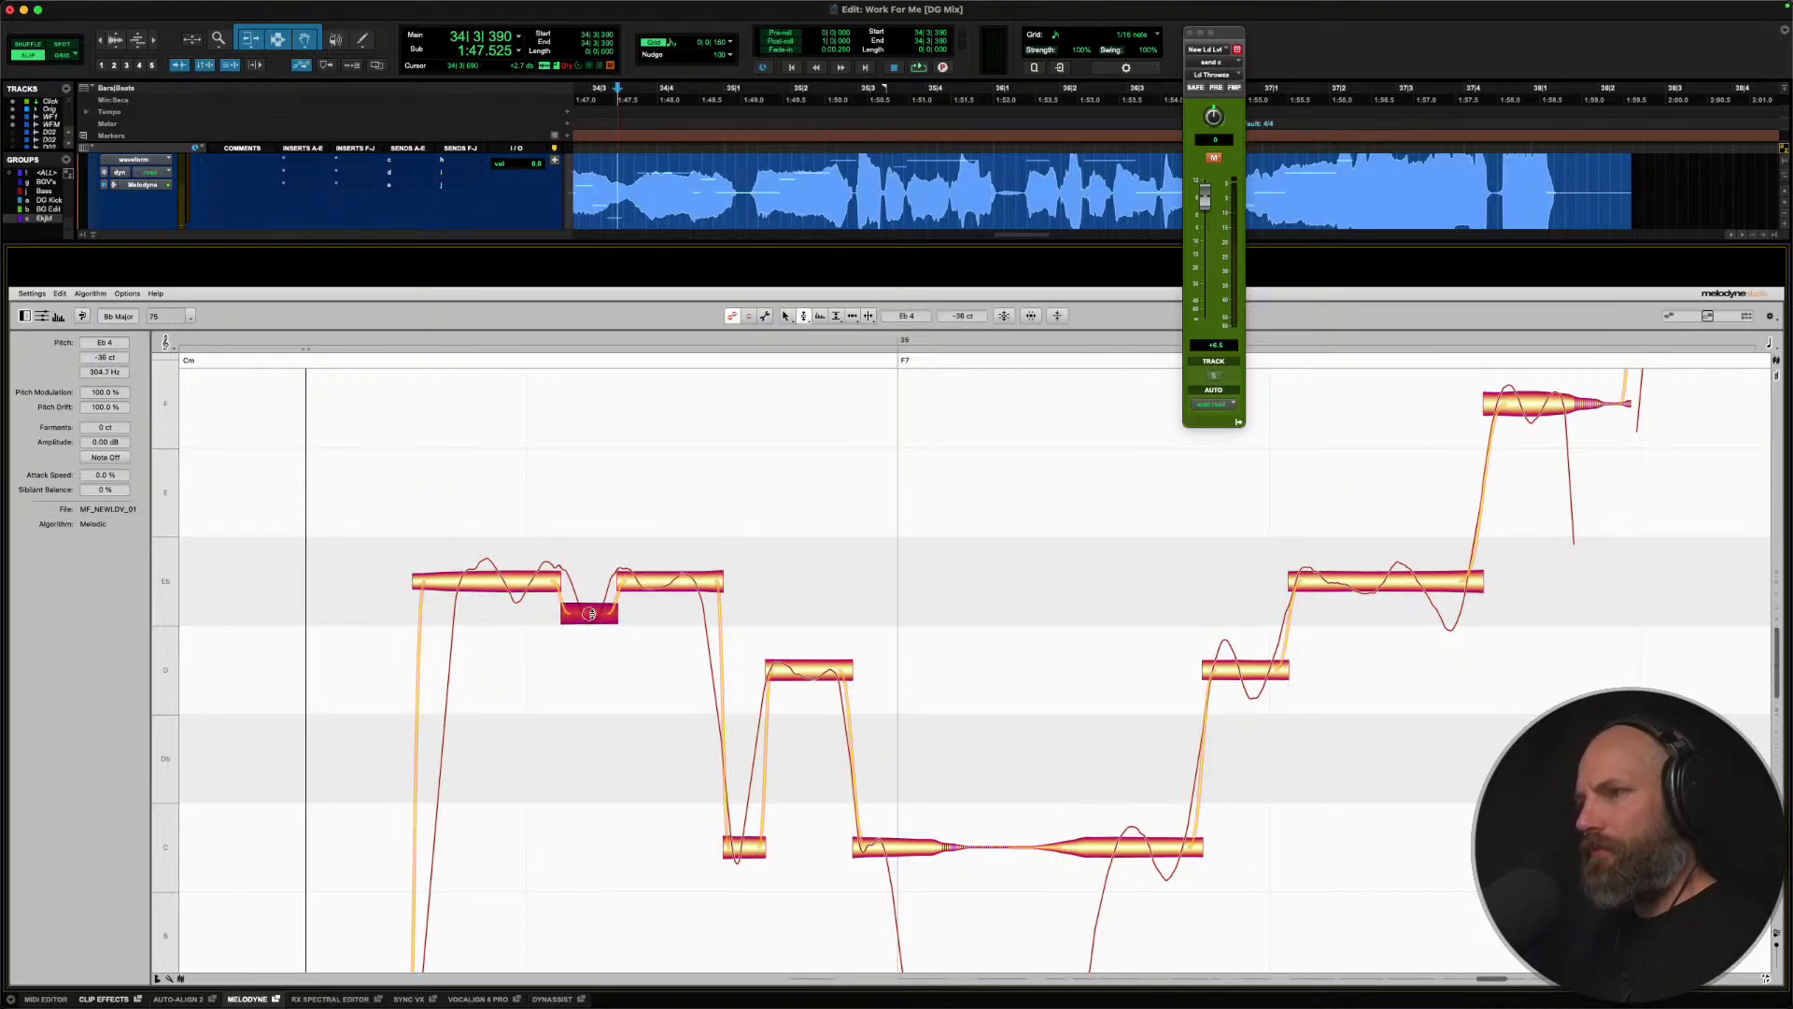
click(542, 579)
key(space)
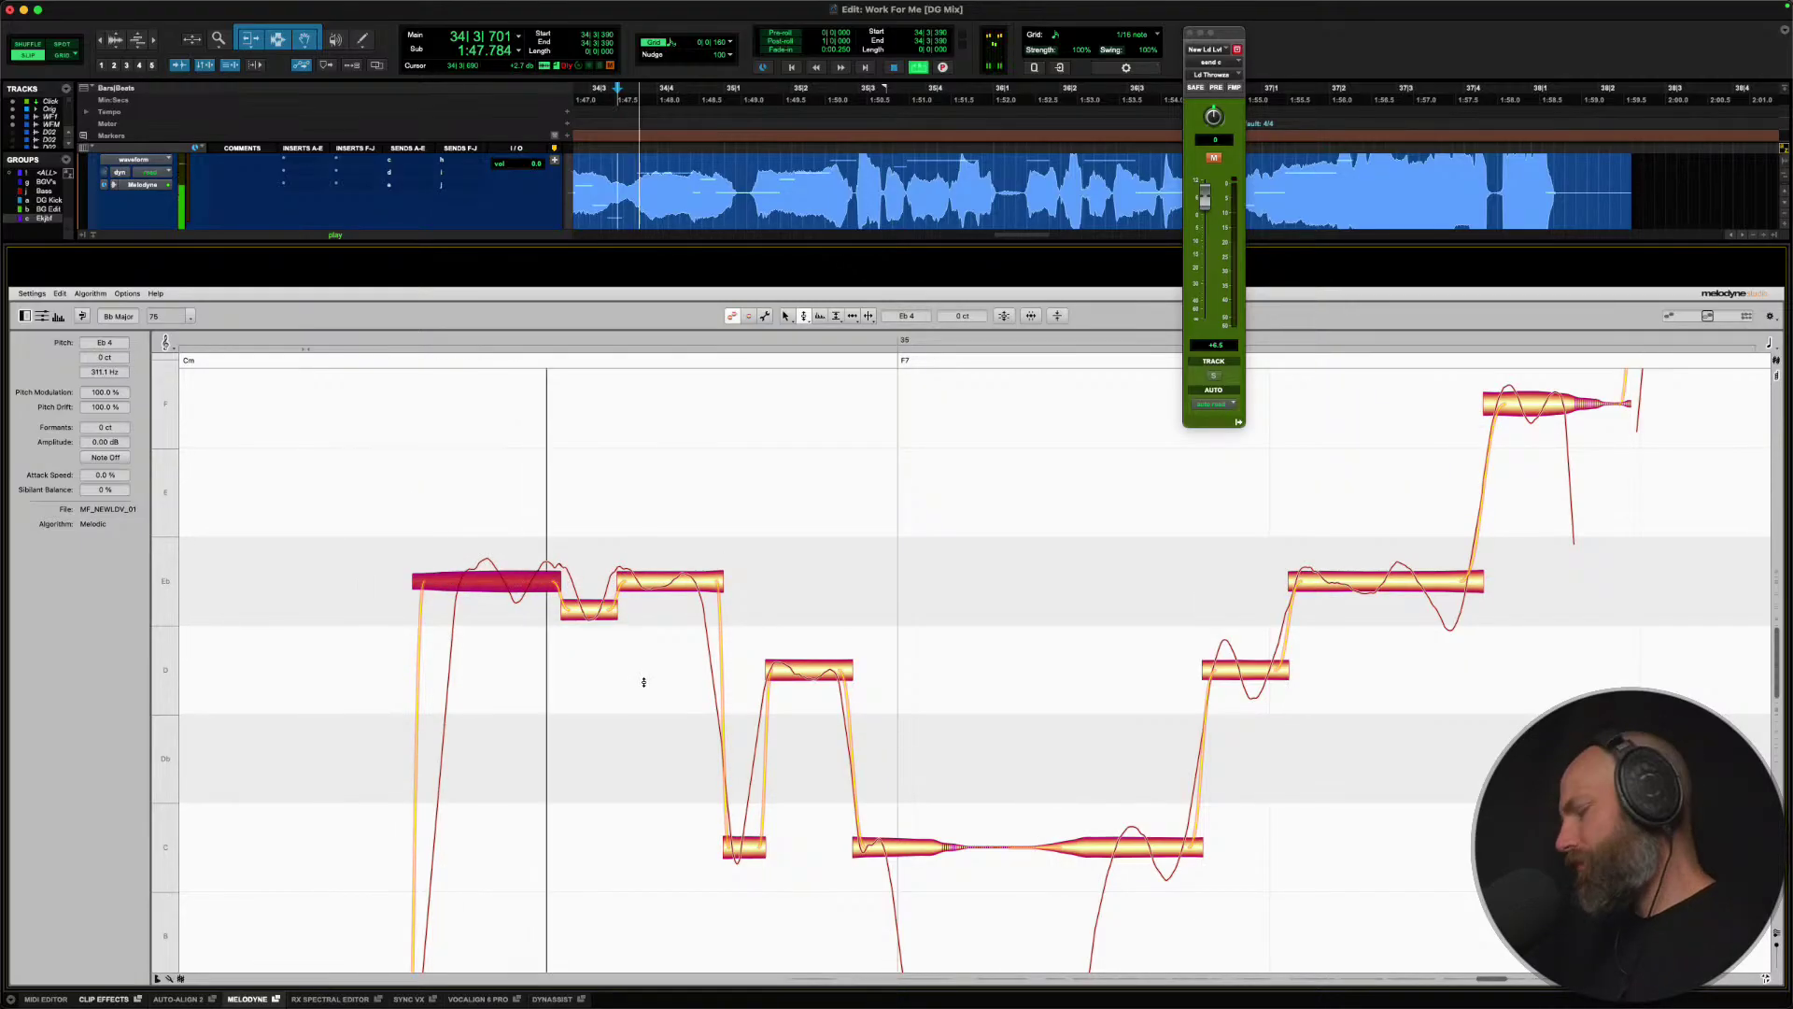
Raise the dipping middle slice of the long Eb4 note to -15 cents and audition the phrase.
key(space)
key(space)
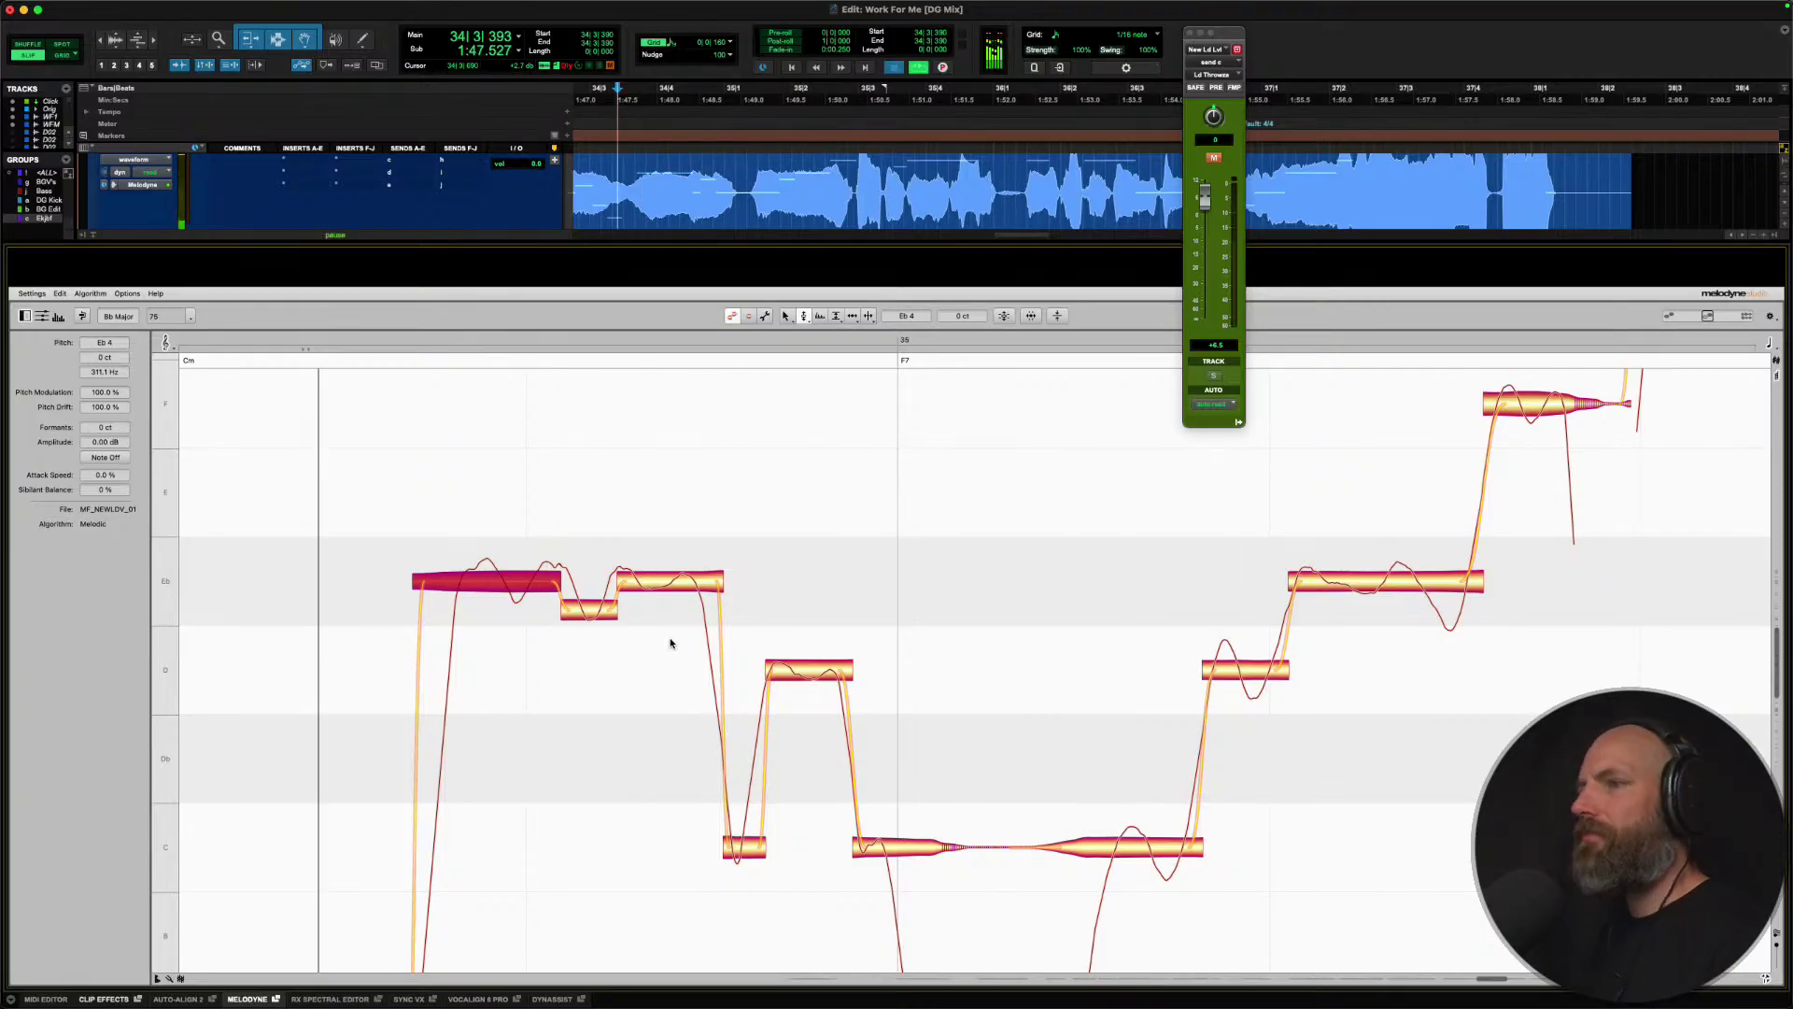
key(space)
click(590, 613)
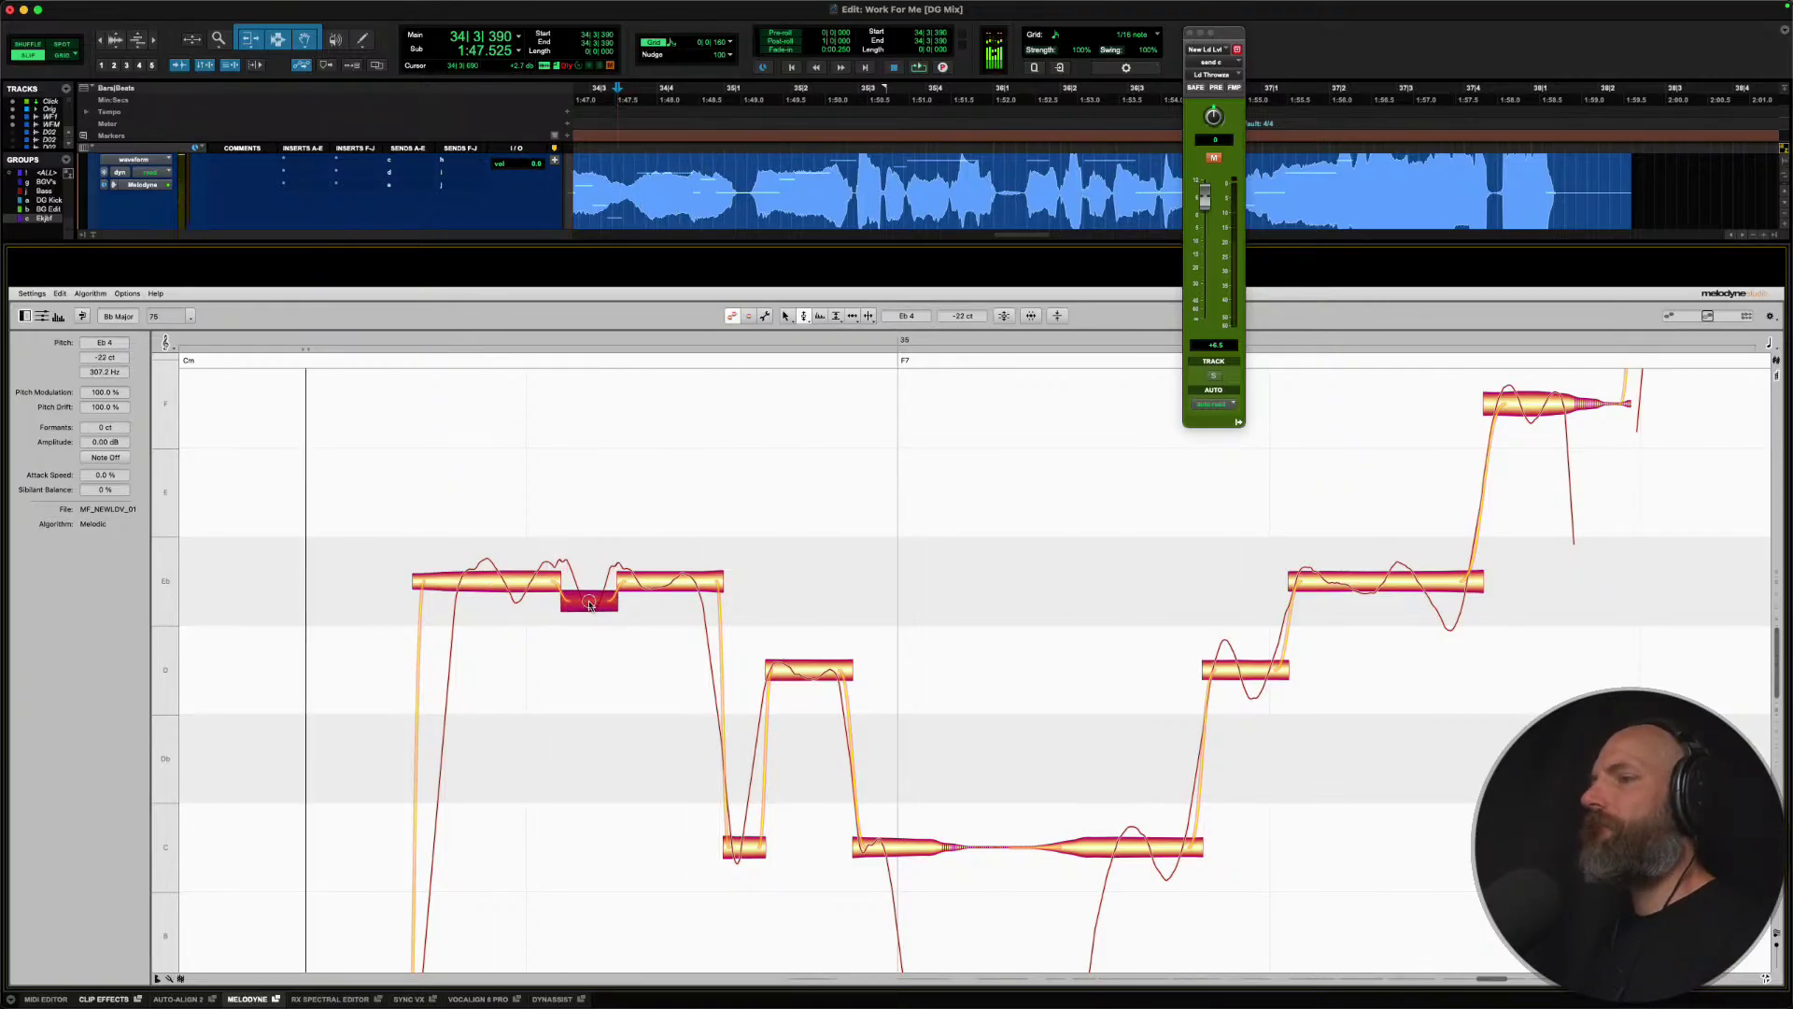
drag(589, 605, 588, 599)
key(space)
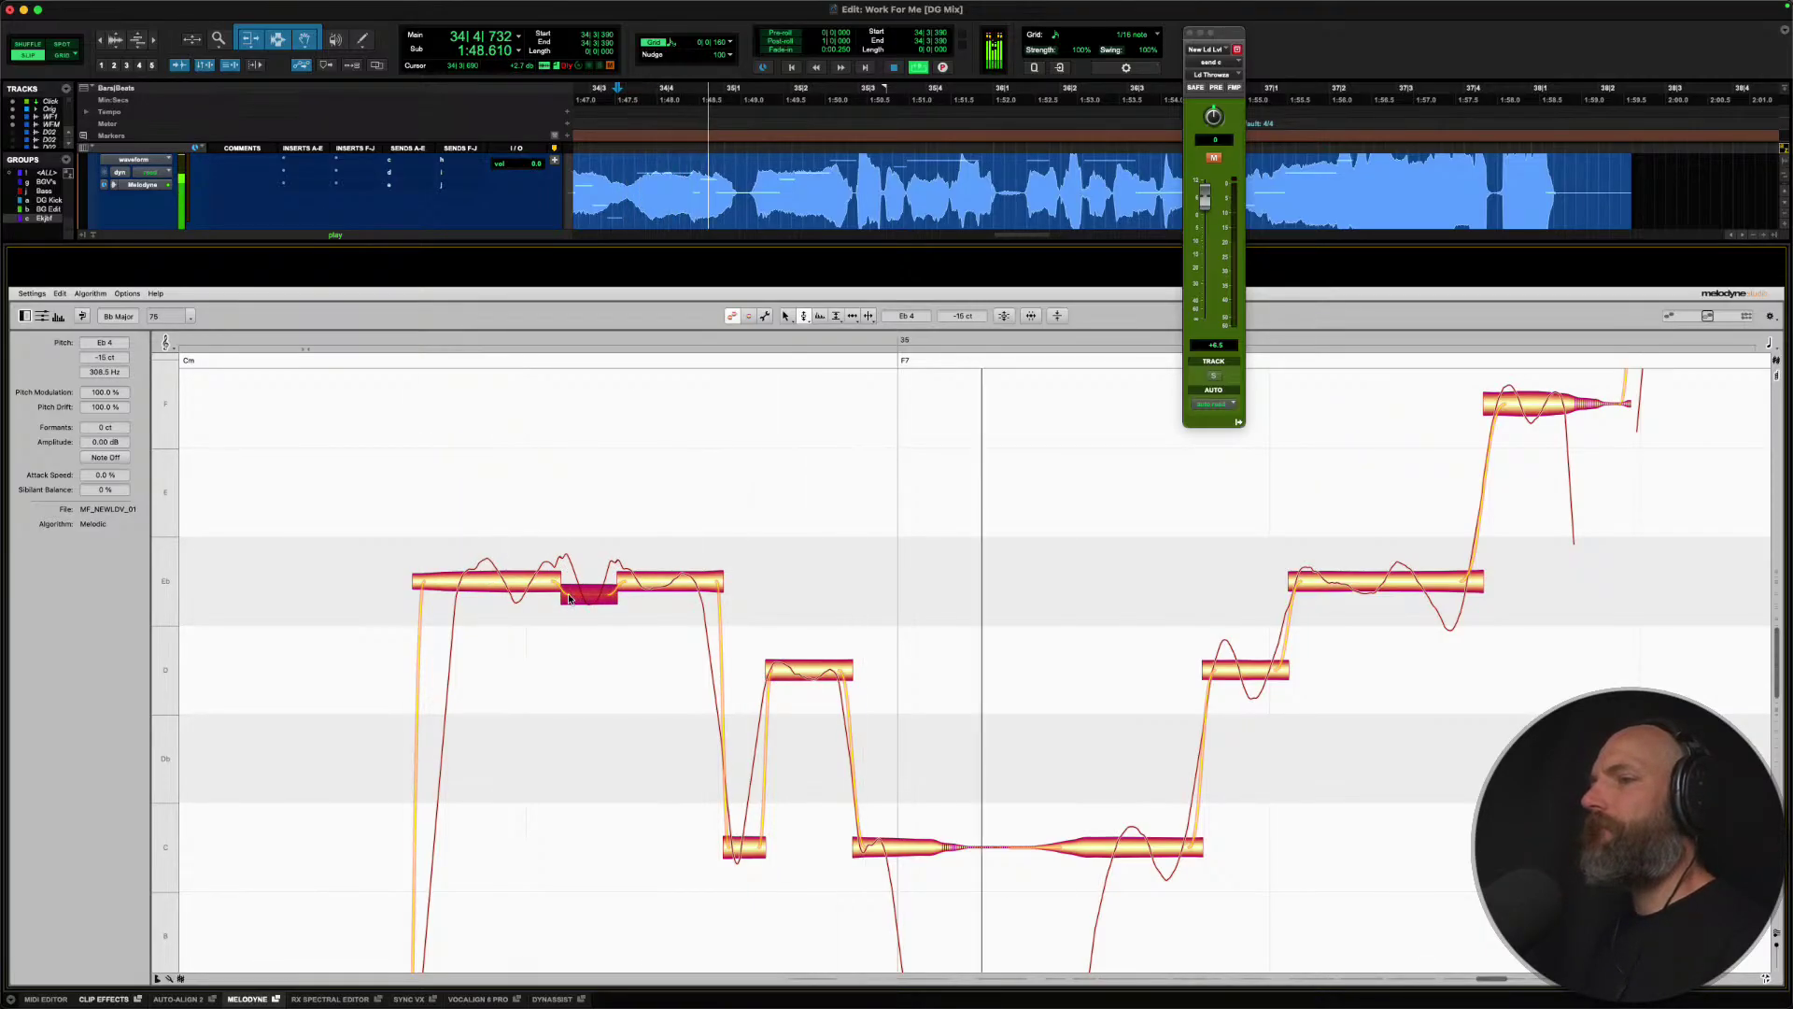
key(space)
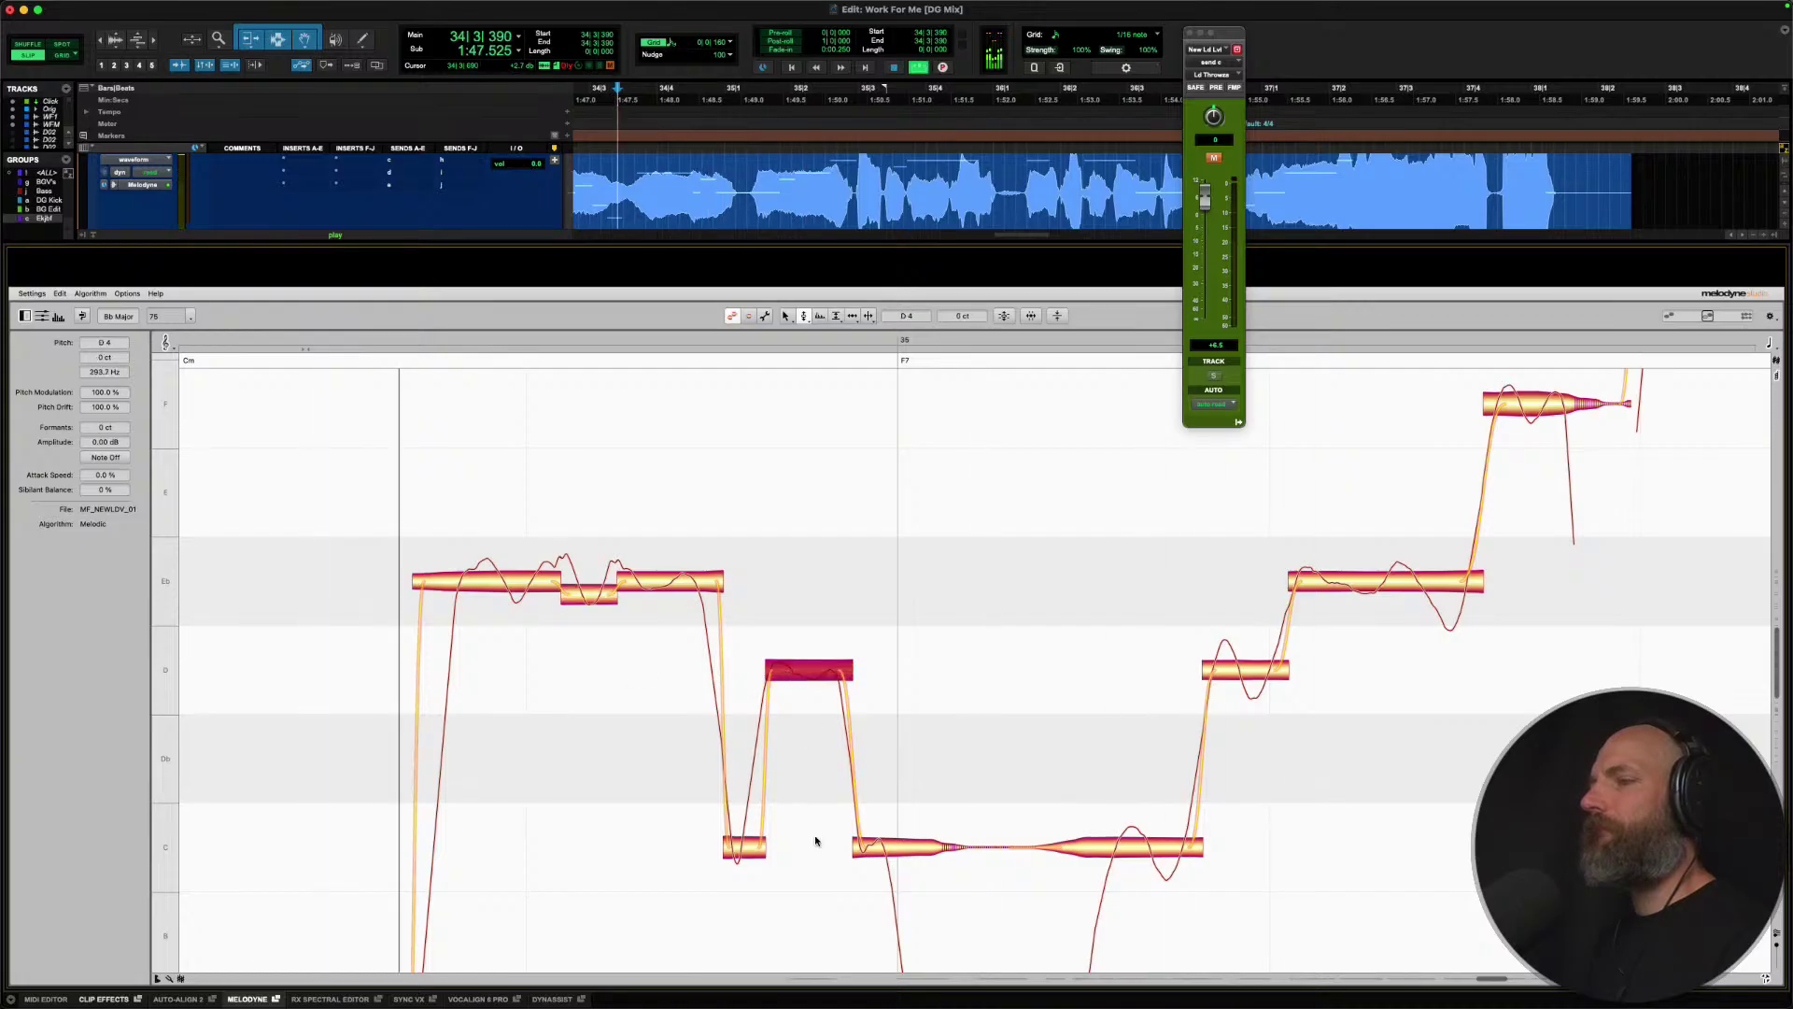
key(space)
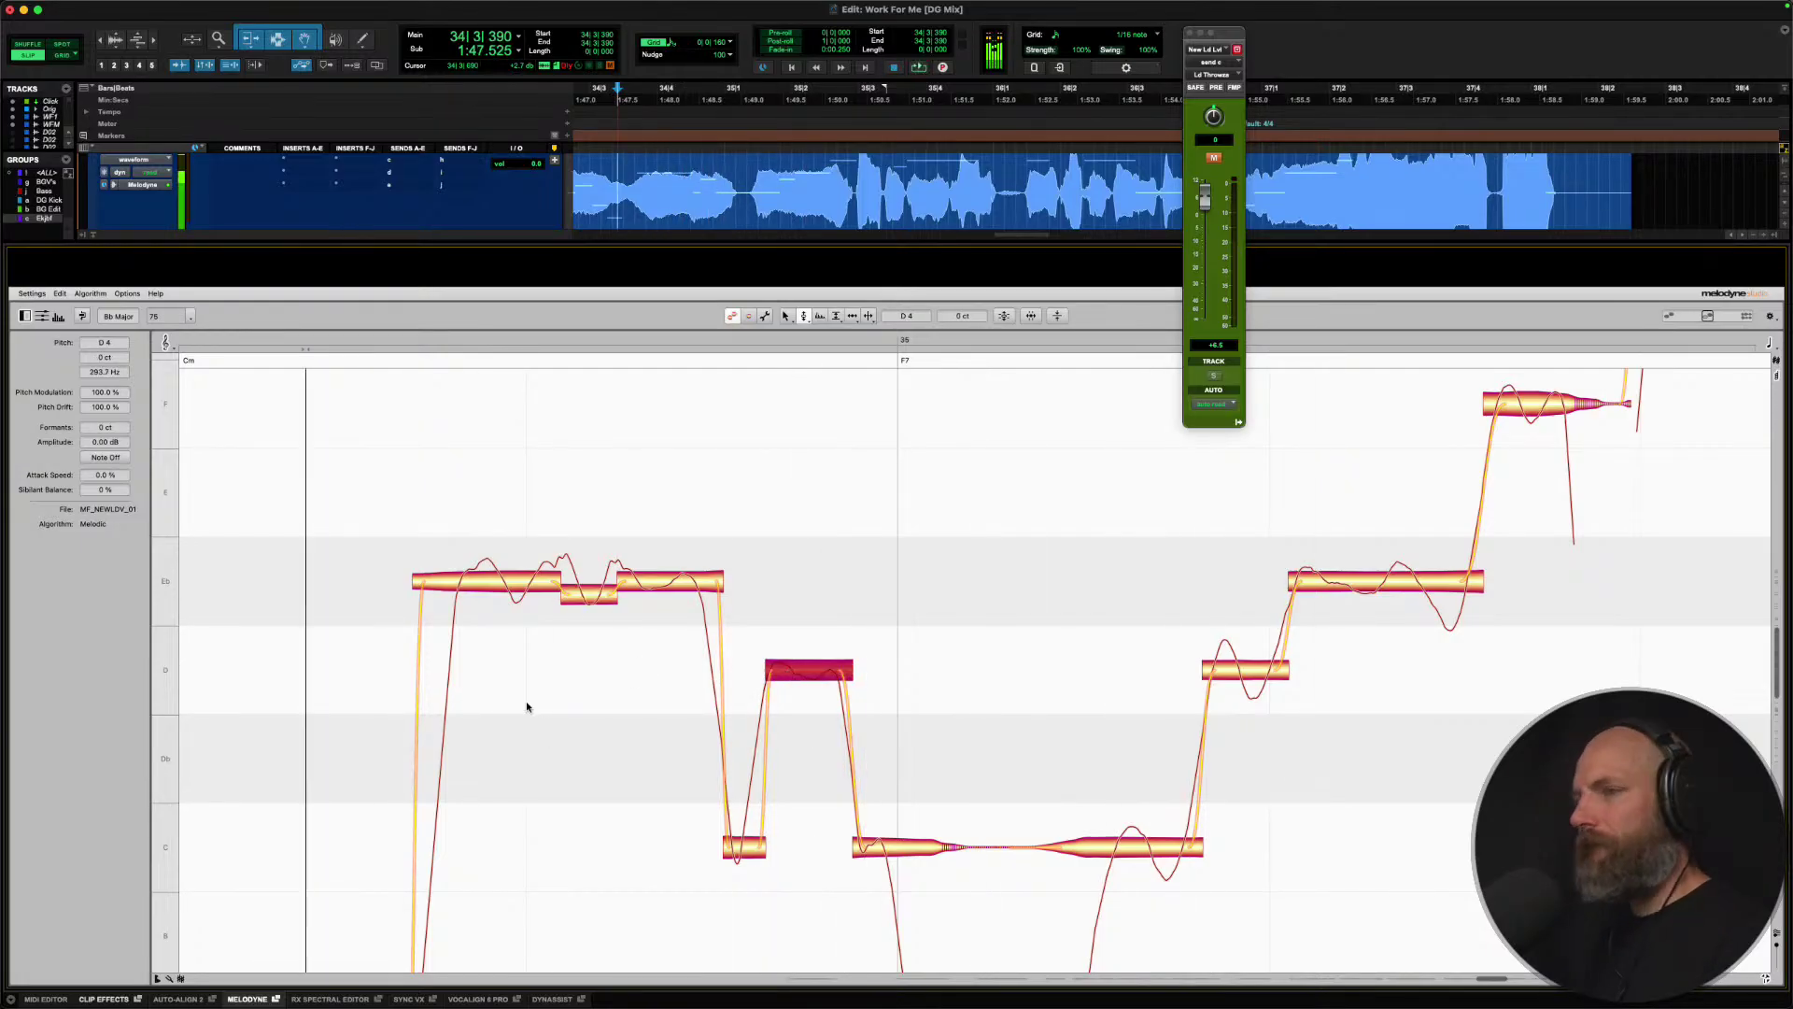
Split off the scooped onset of the first Eb4 slice, snap the remainder to 0 cents, raise the onset to about -35 cents, and audition.
right_click(476, 588)
click(481, 572)
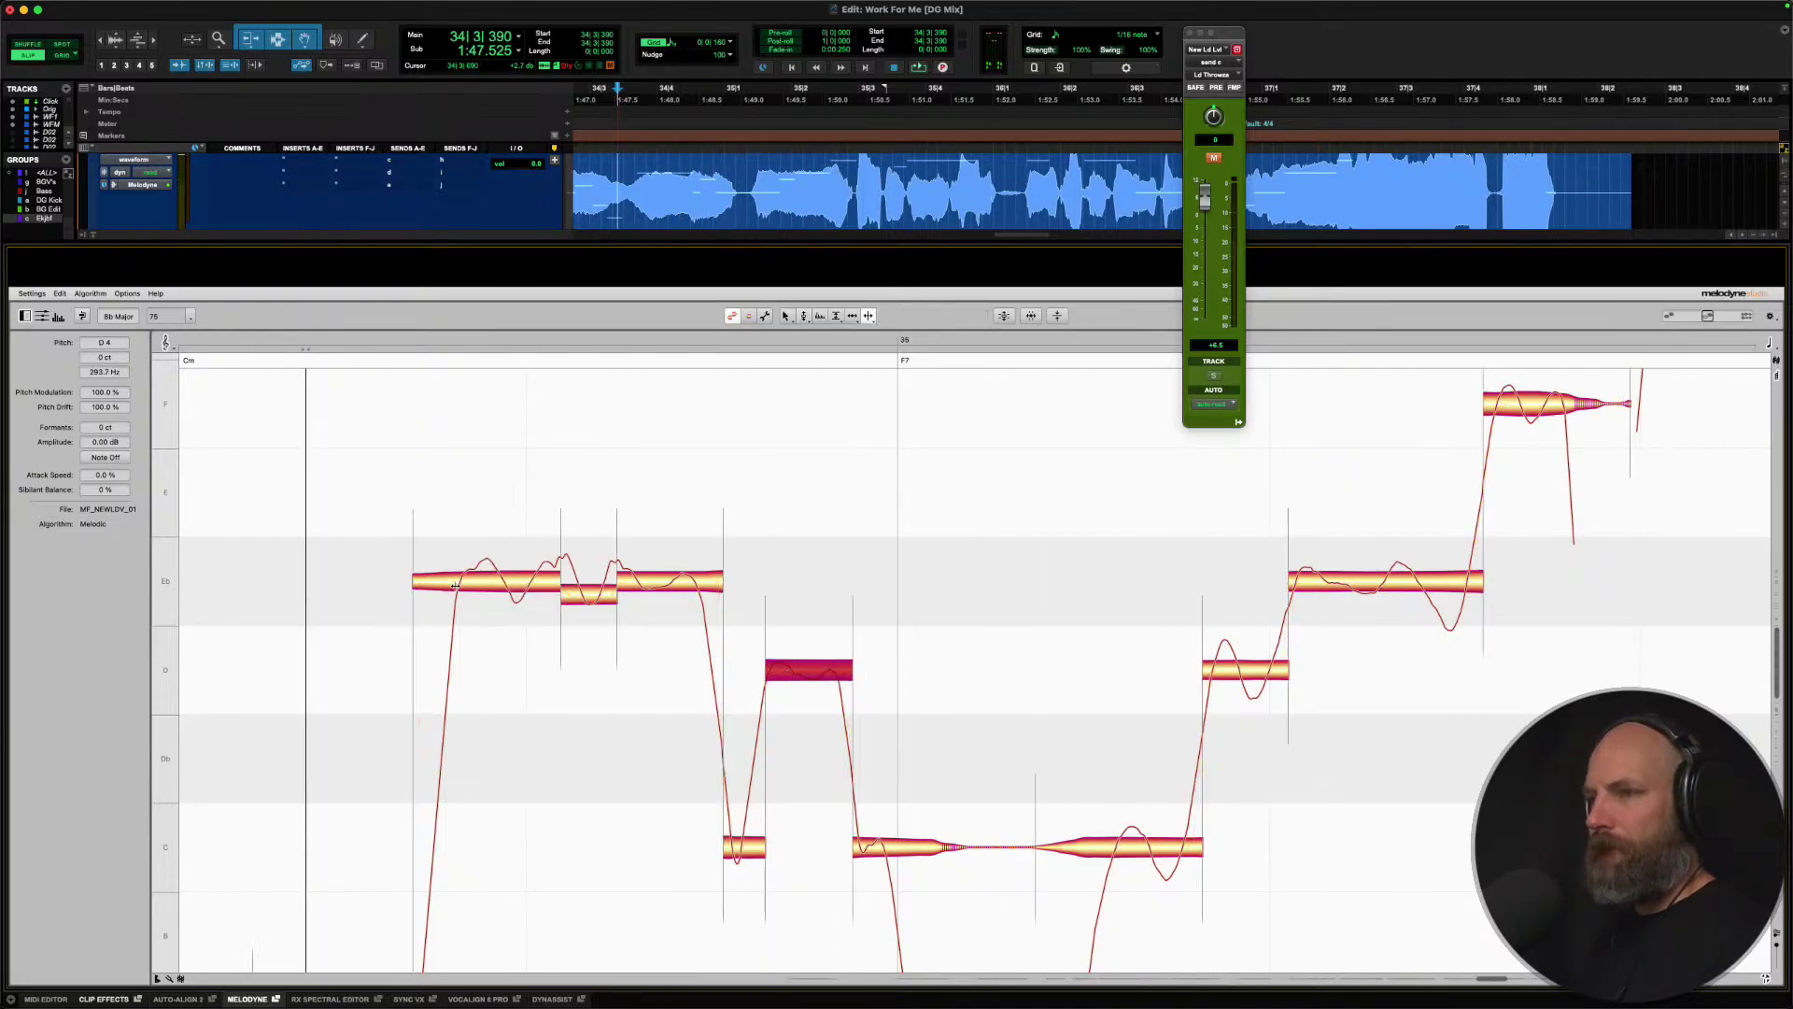
double_click(457, 581)
right_click(456, 581)
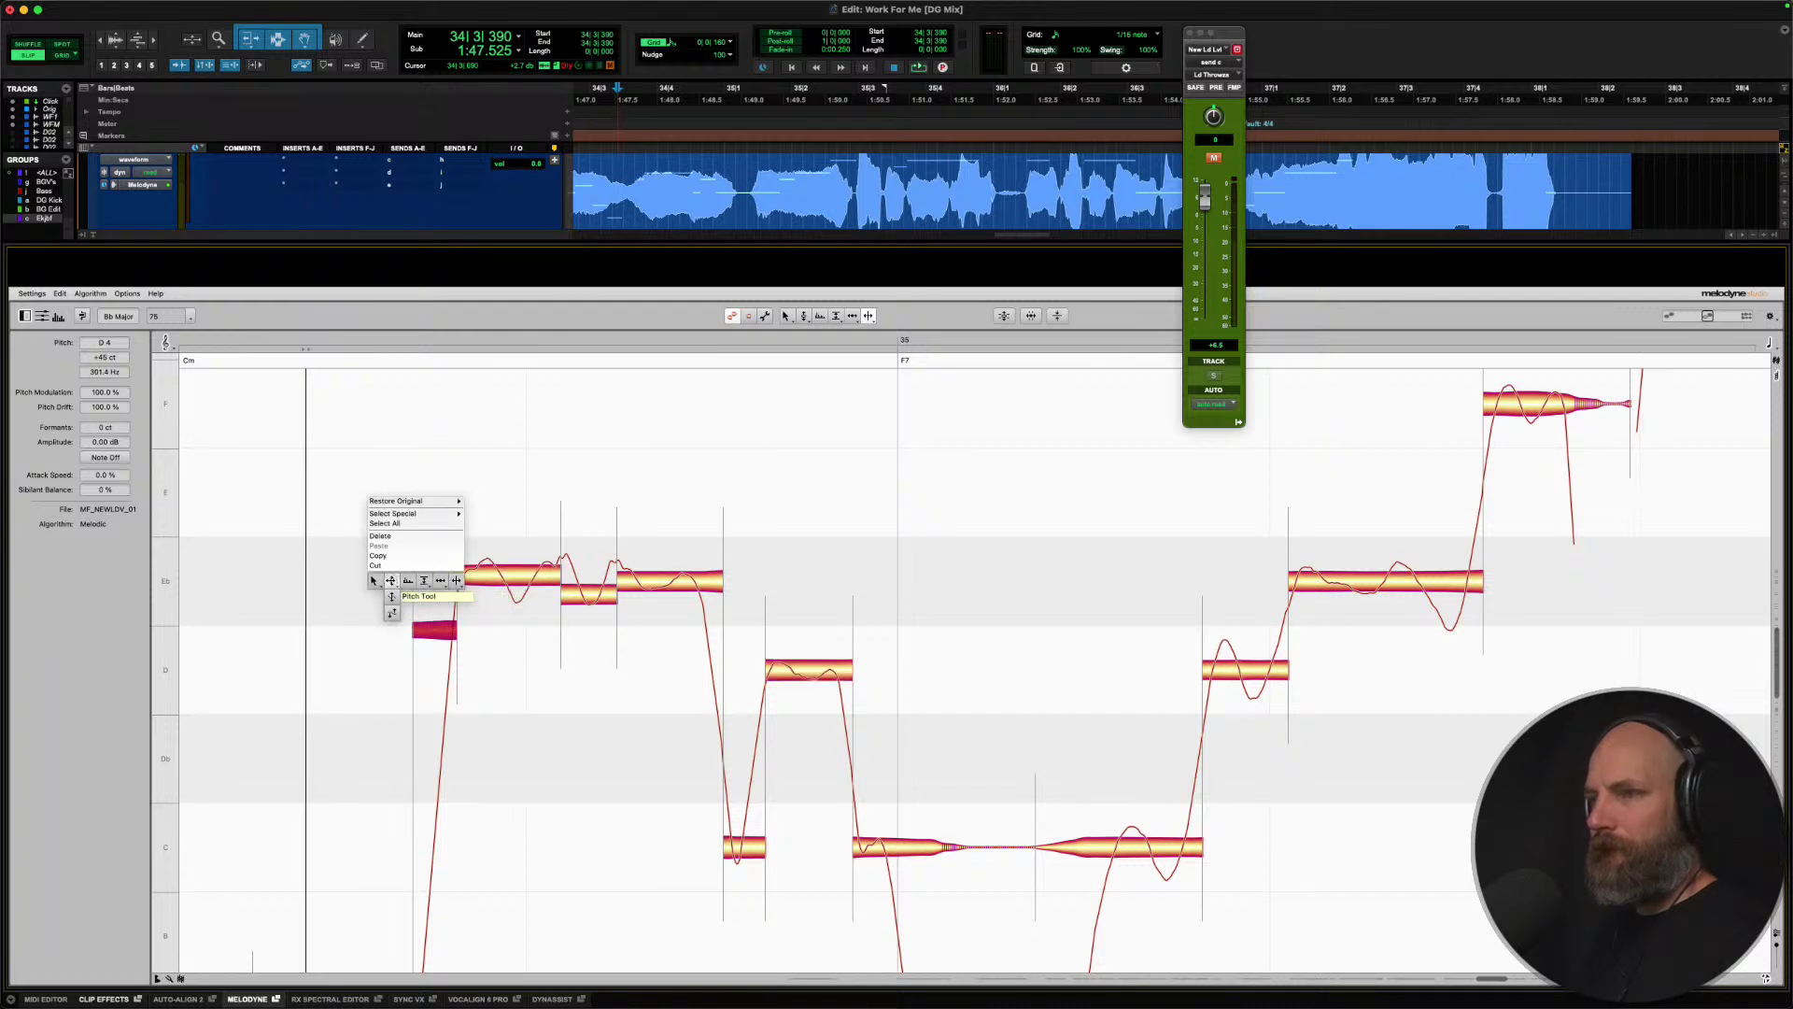
click(392, 596)
click(516, 575)
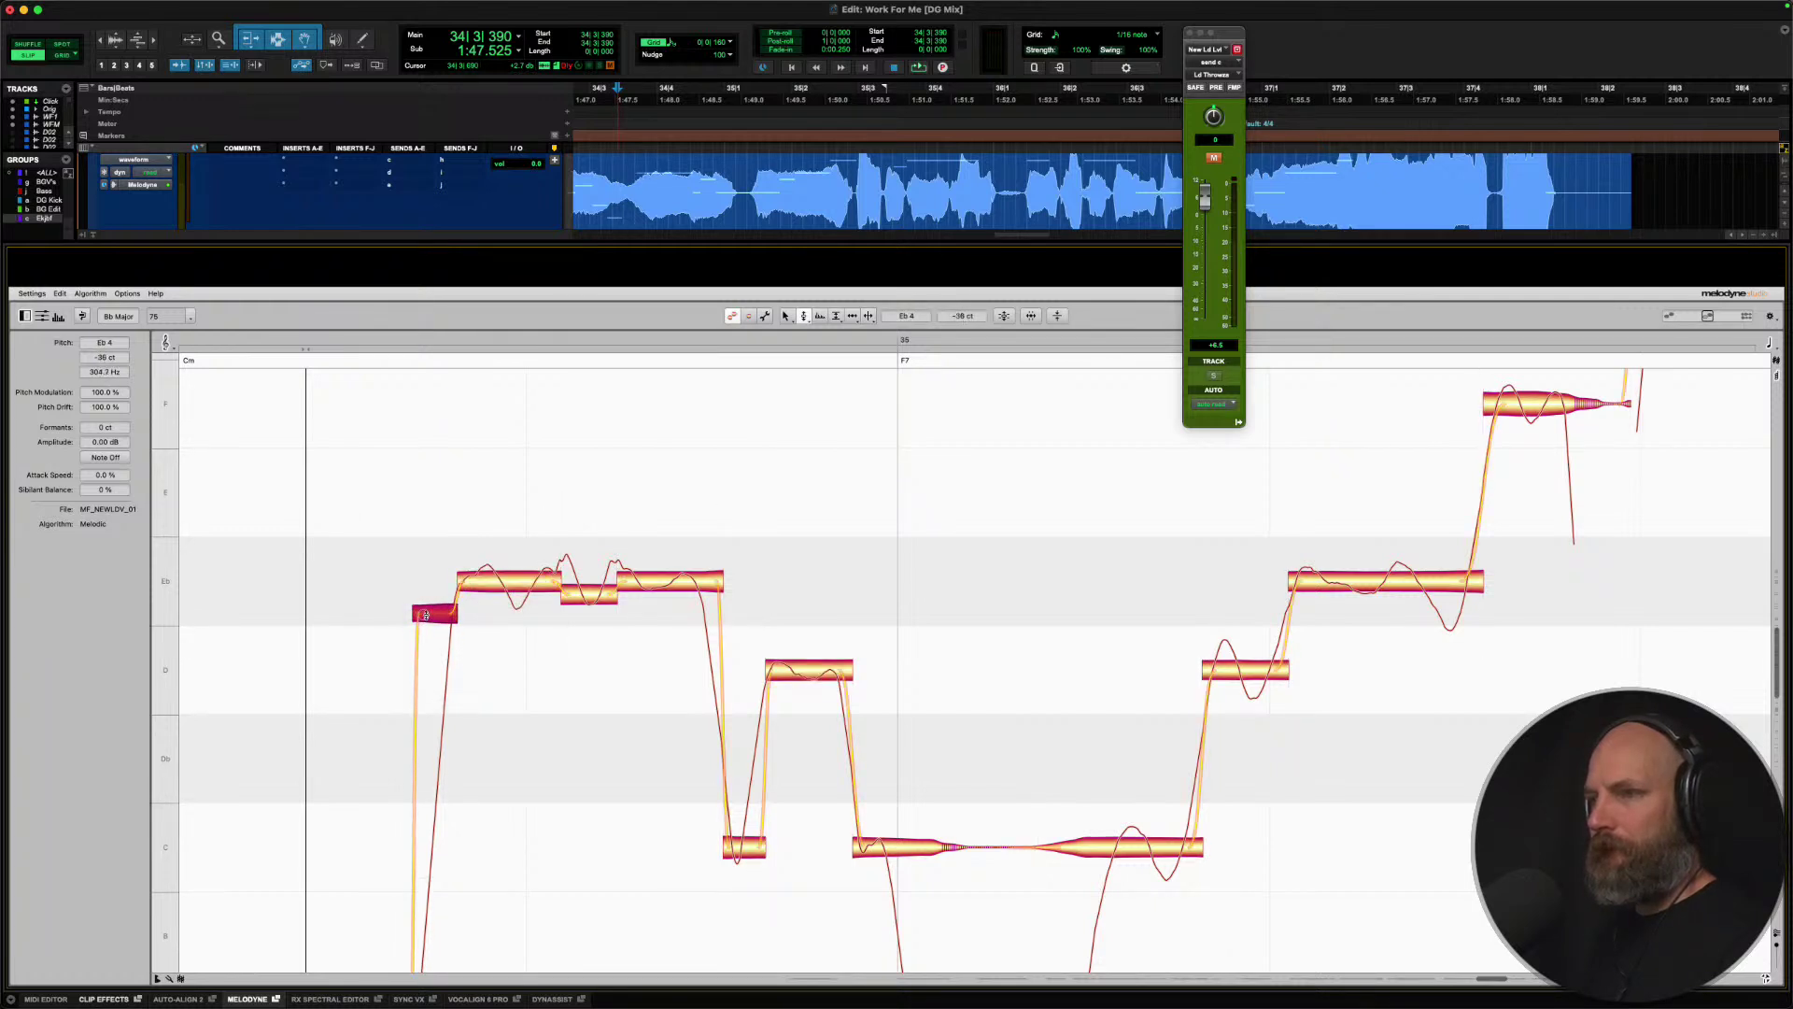
key(space)
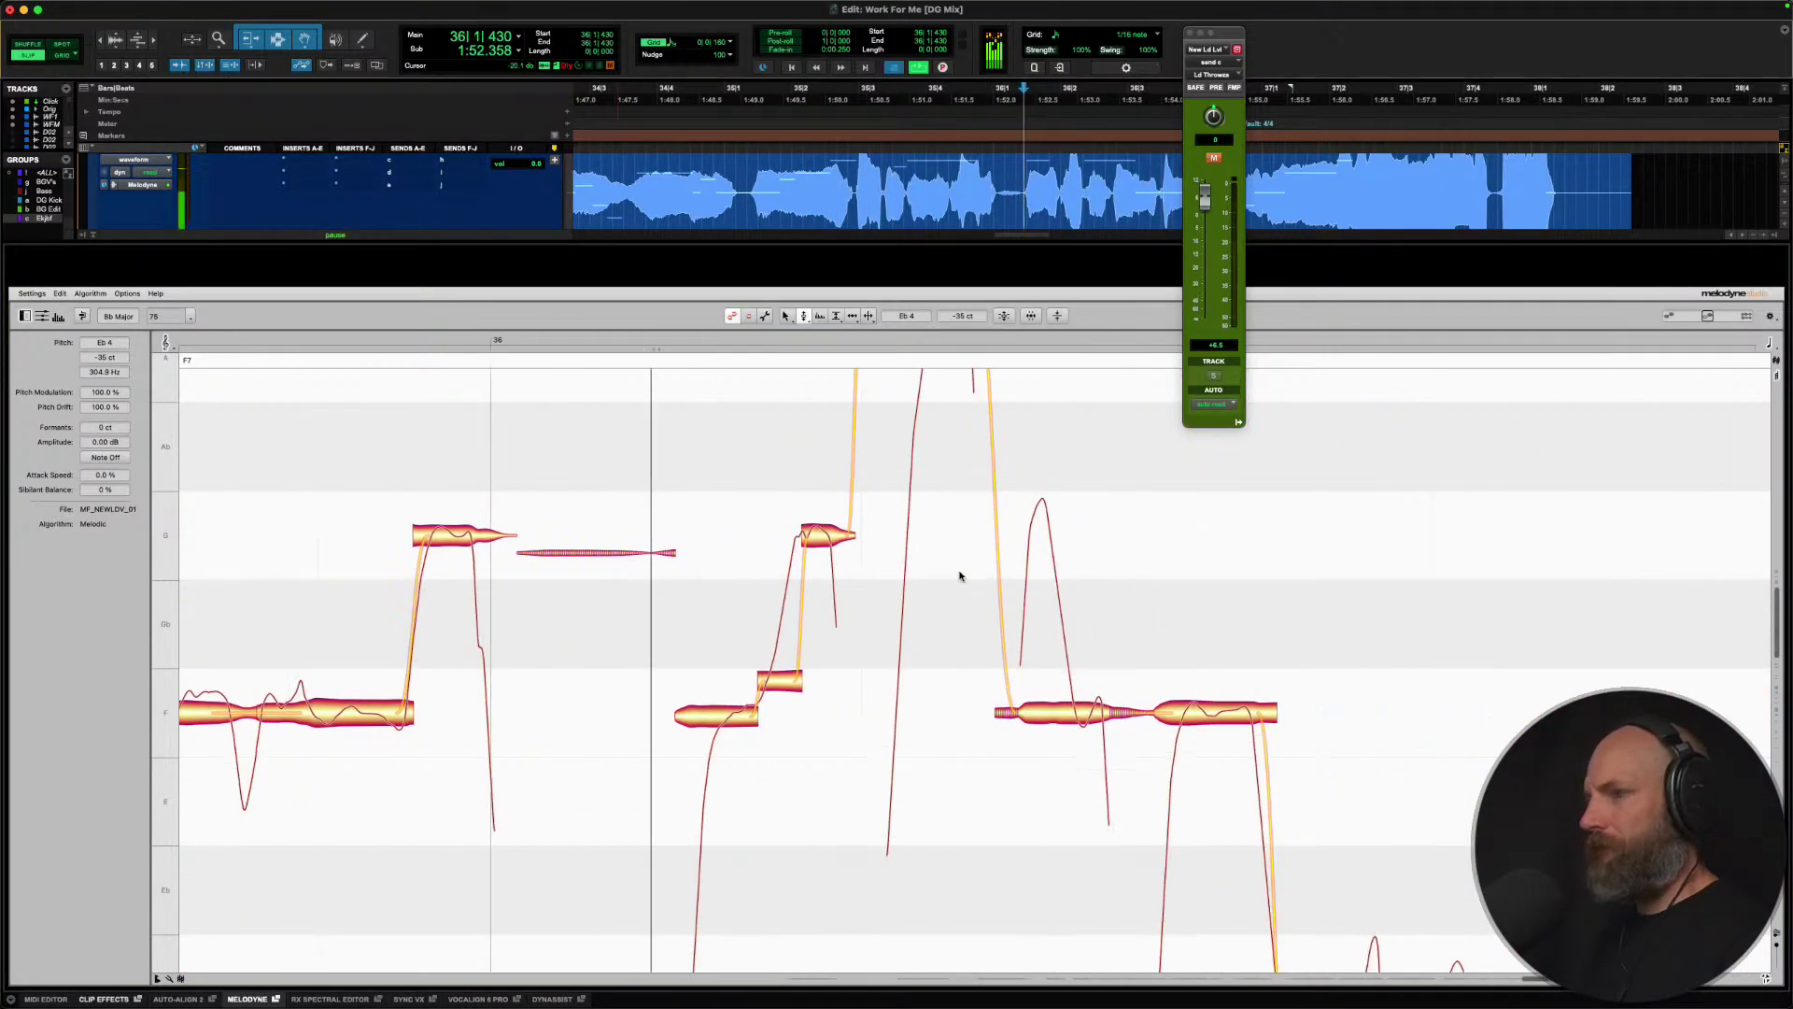
Snap the short transition note before the second G4 in bar 36 to F4 at 0 cents and audition it.
key(space)
scroll(961, 573, up, 5)
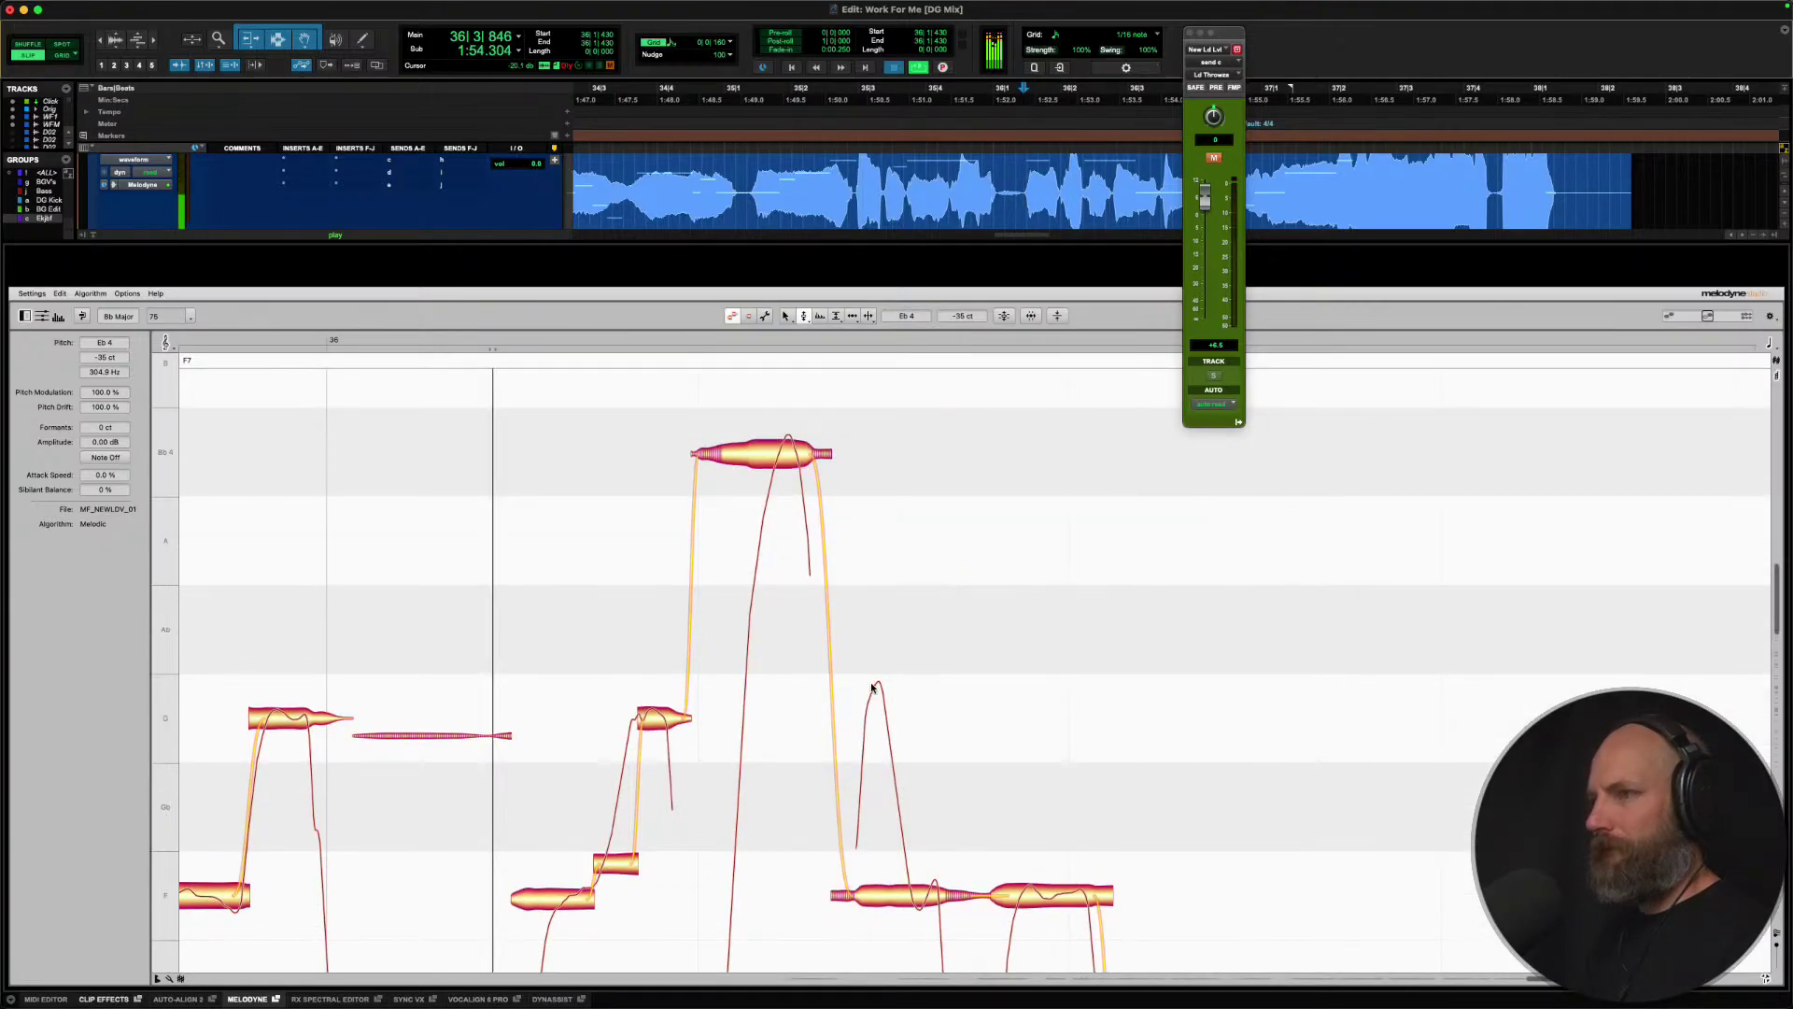
key(space)
scroll(872, 687, down, 1)
double_click(610, 822)
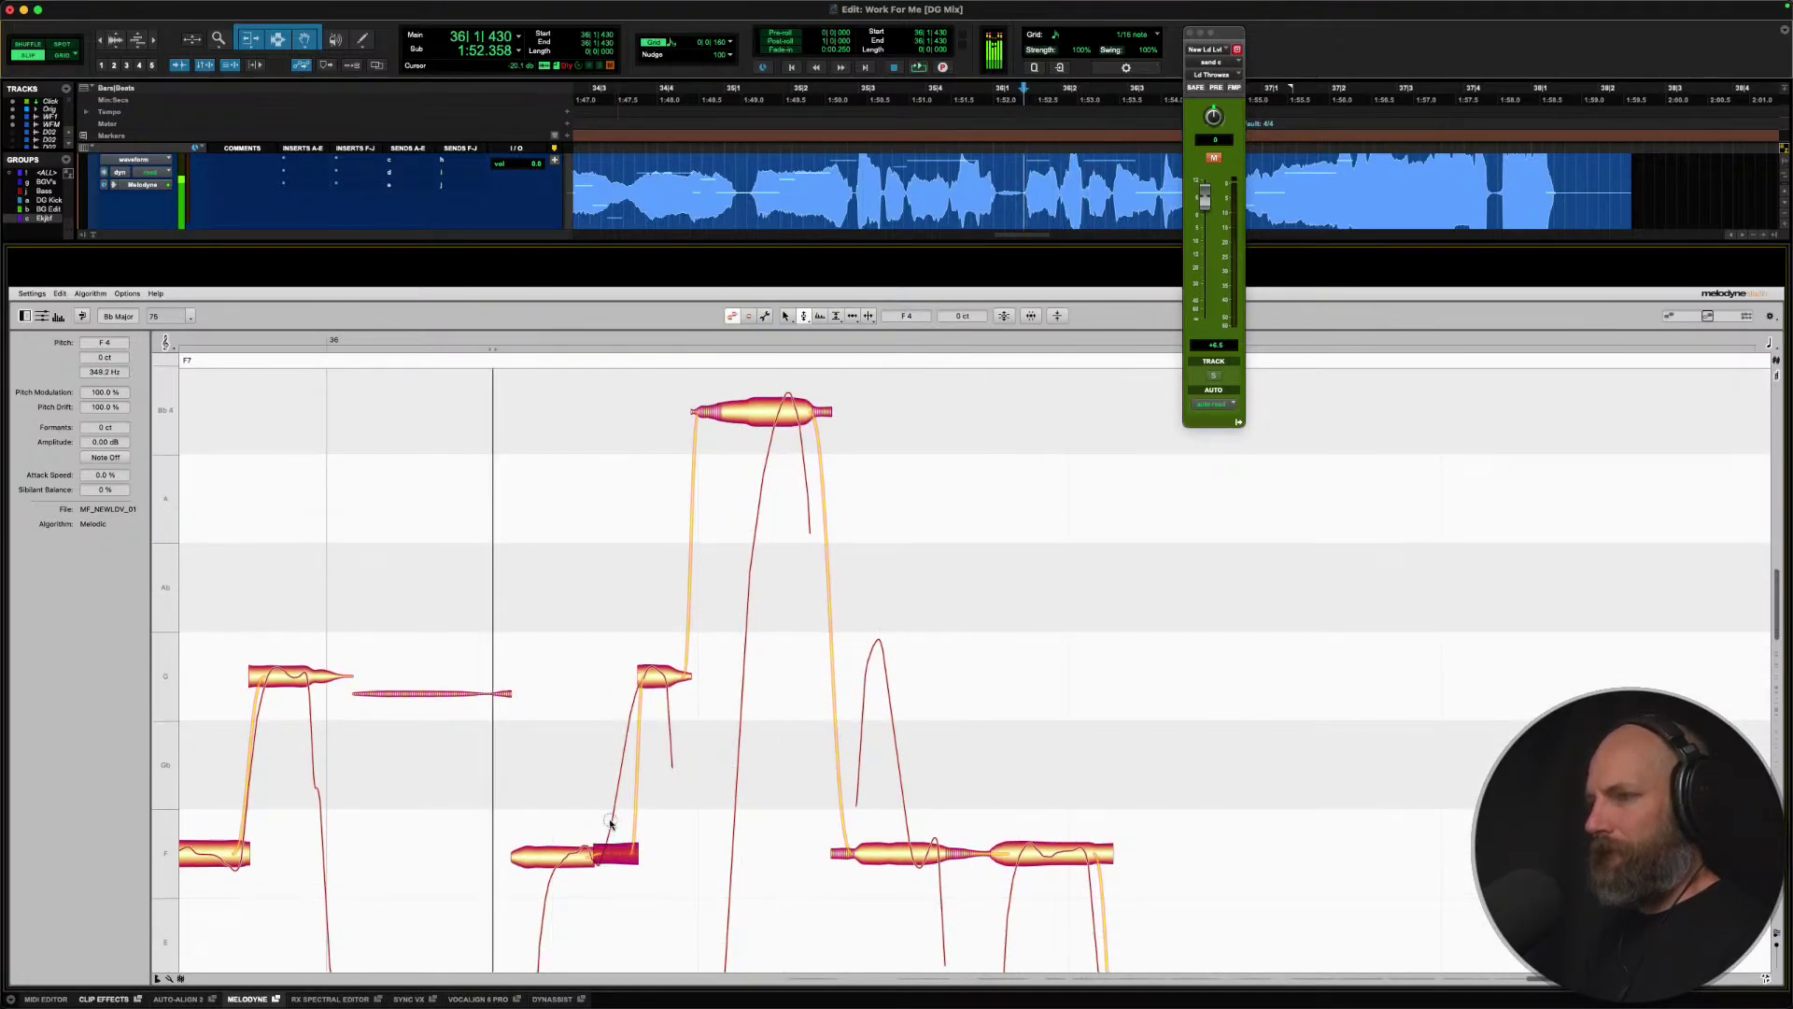
key(space)
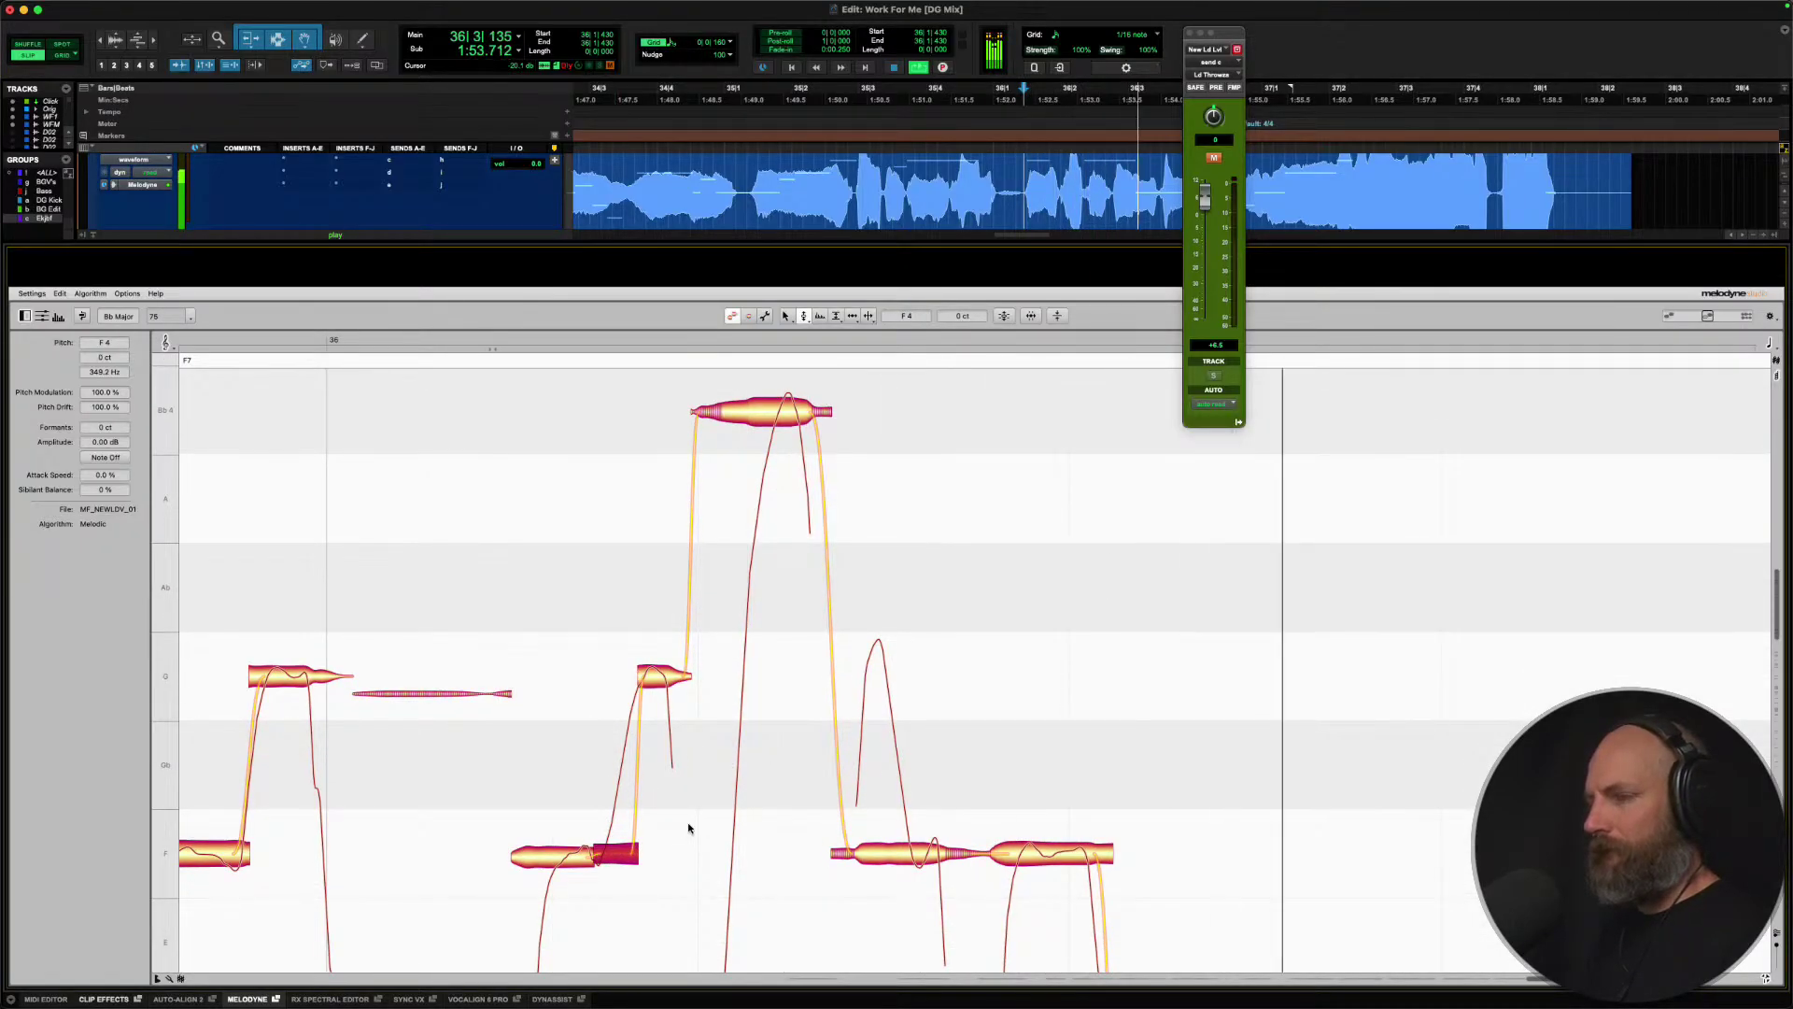
Listen through the ascending run in bar 37 and snap its two closing Bb4 notes to 0 cents.
scroll(688, 828, right, 8)
scroll(1085, 201, right, 7)
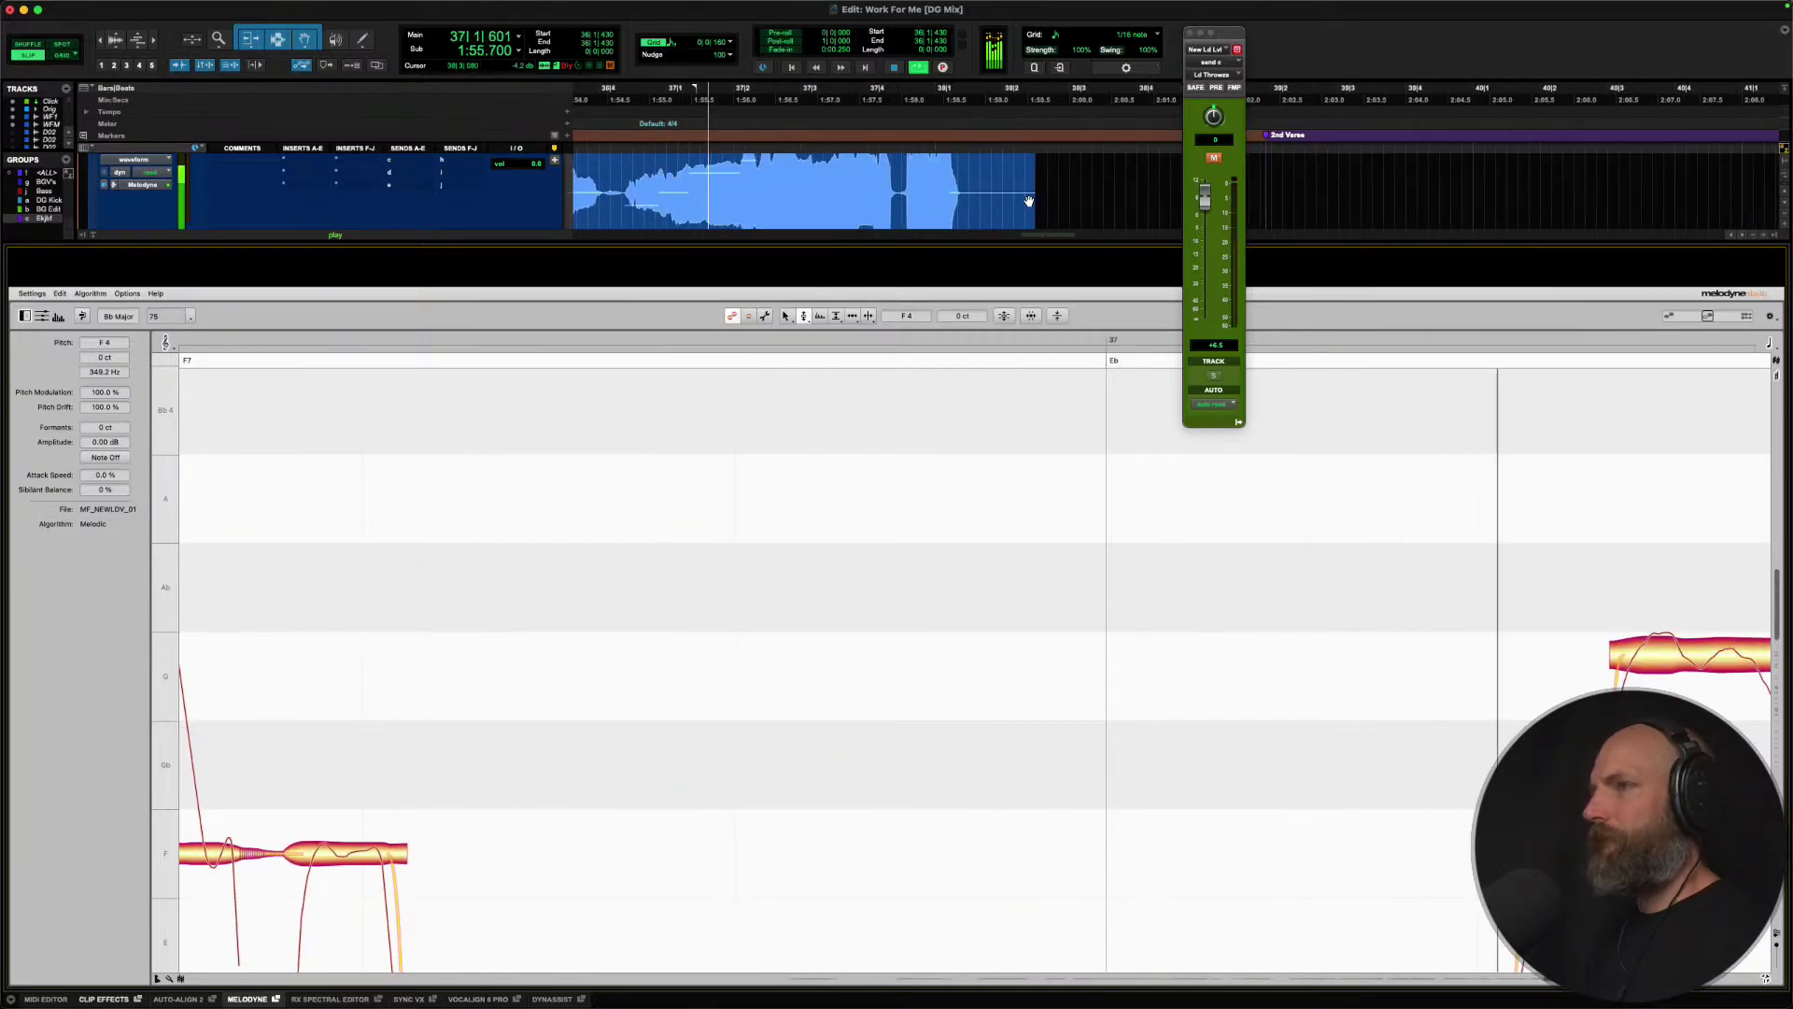
scroll(758, 638, right, 10)
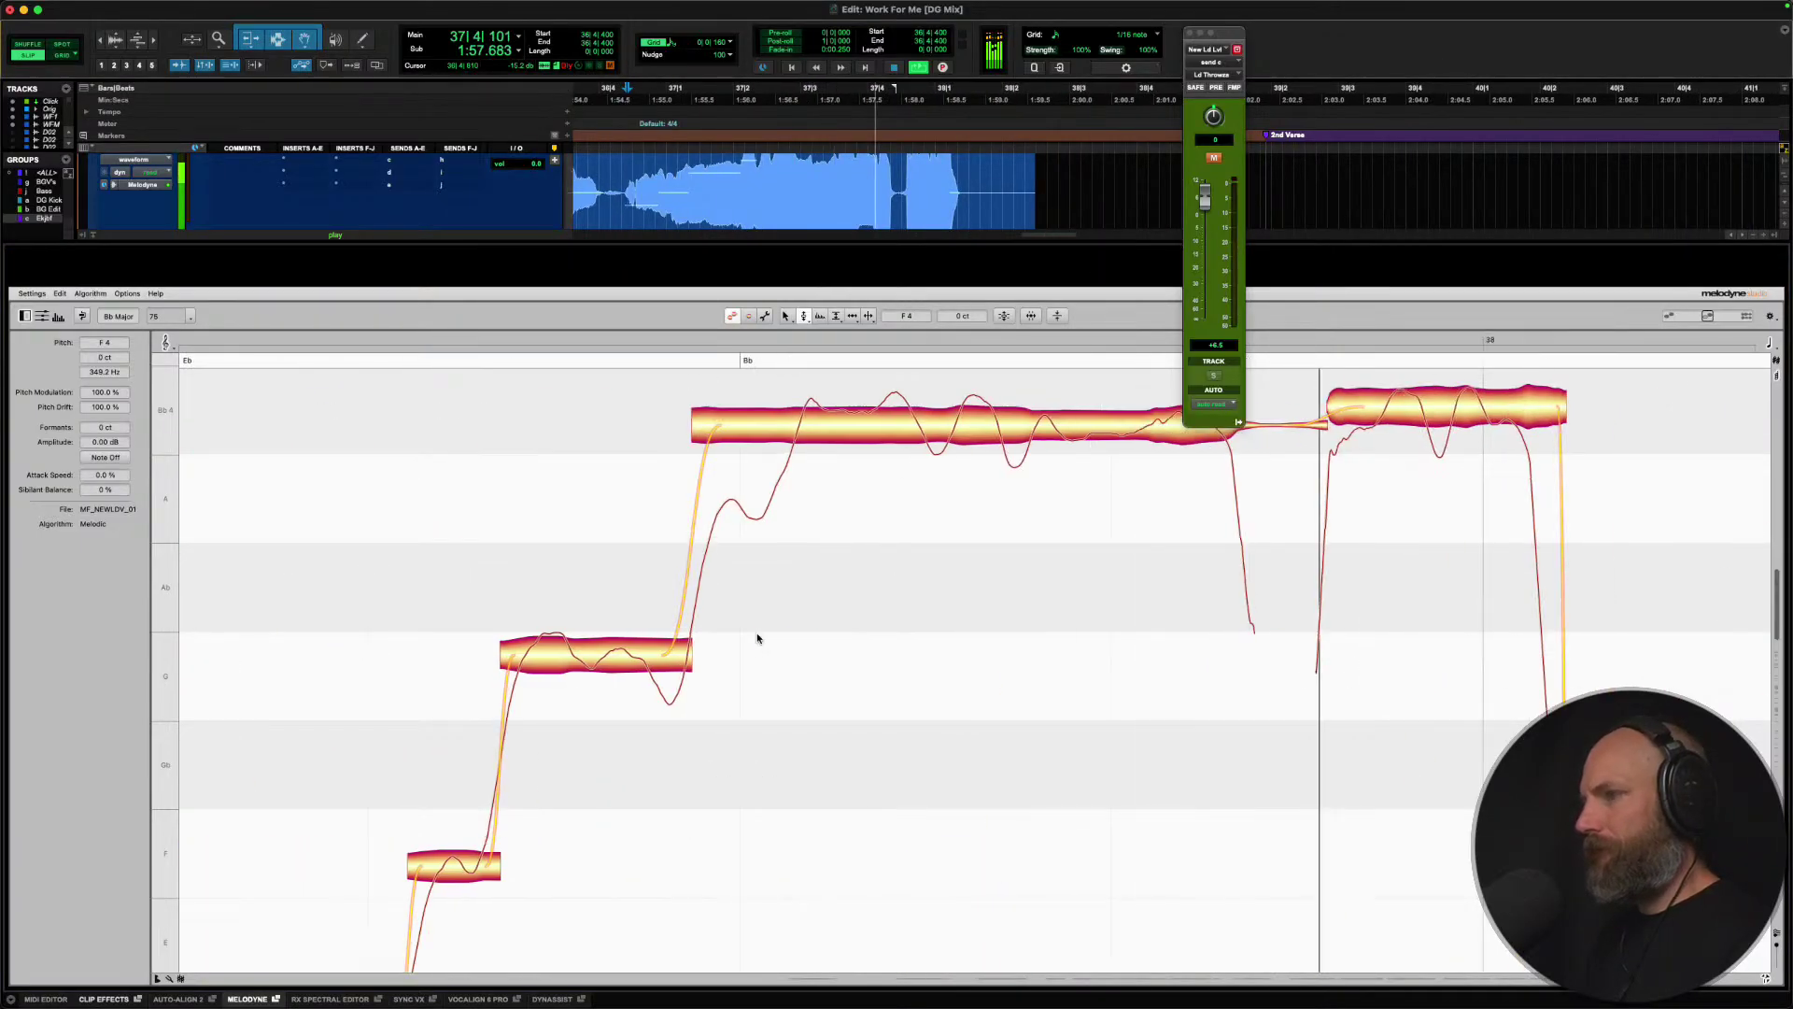
scroll(962, 649, down, 3)
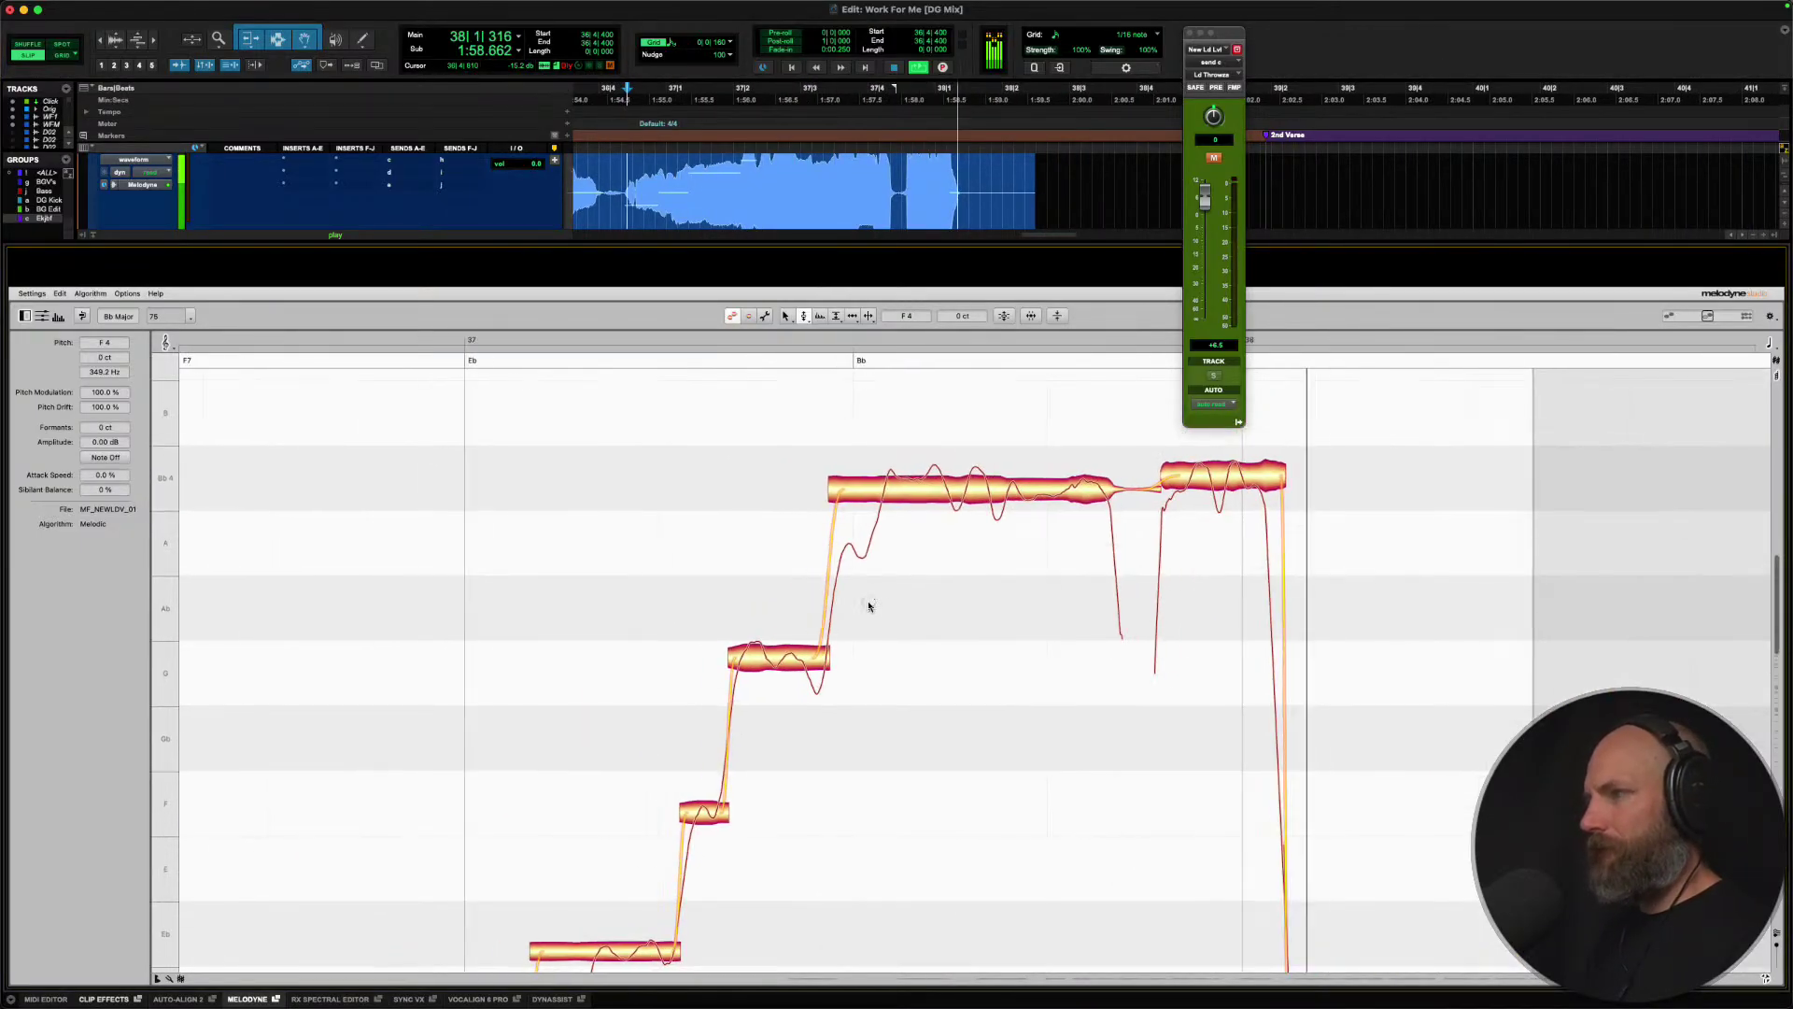
right_click(992, 611)
click(992, 606)
click(1215, 474)
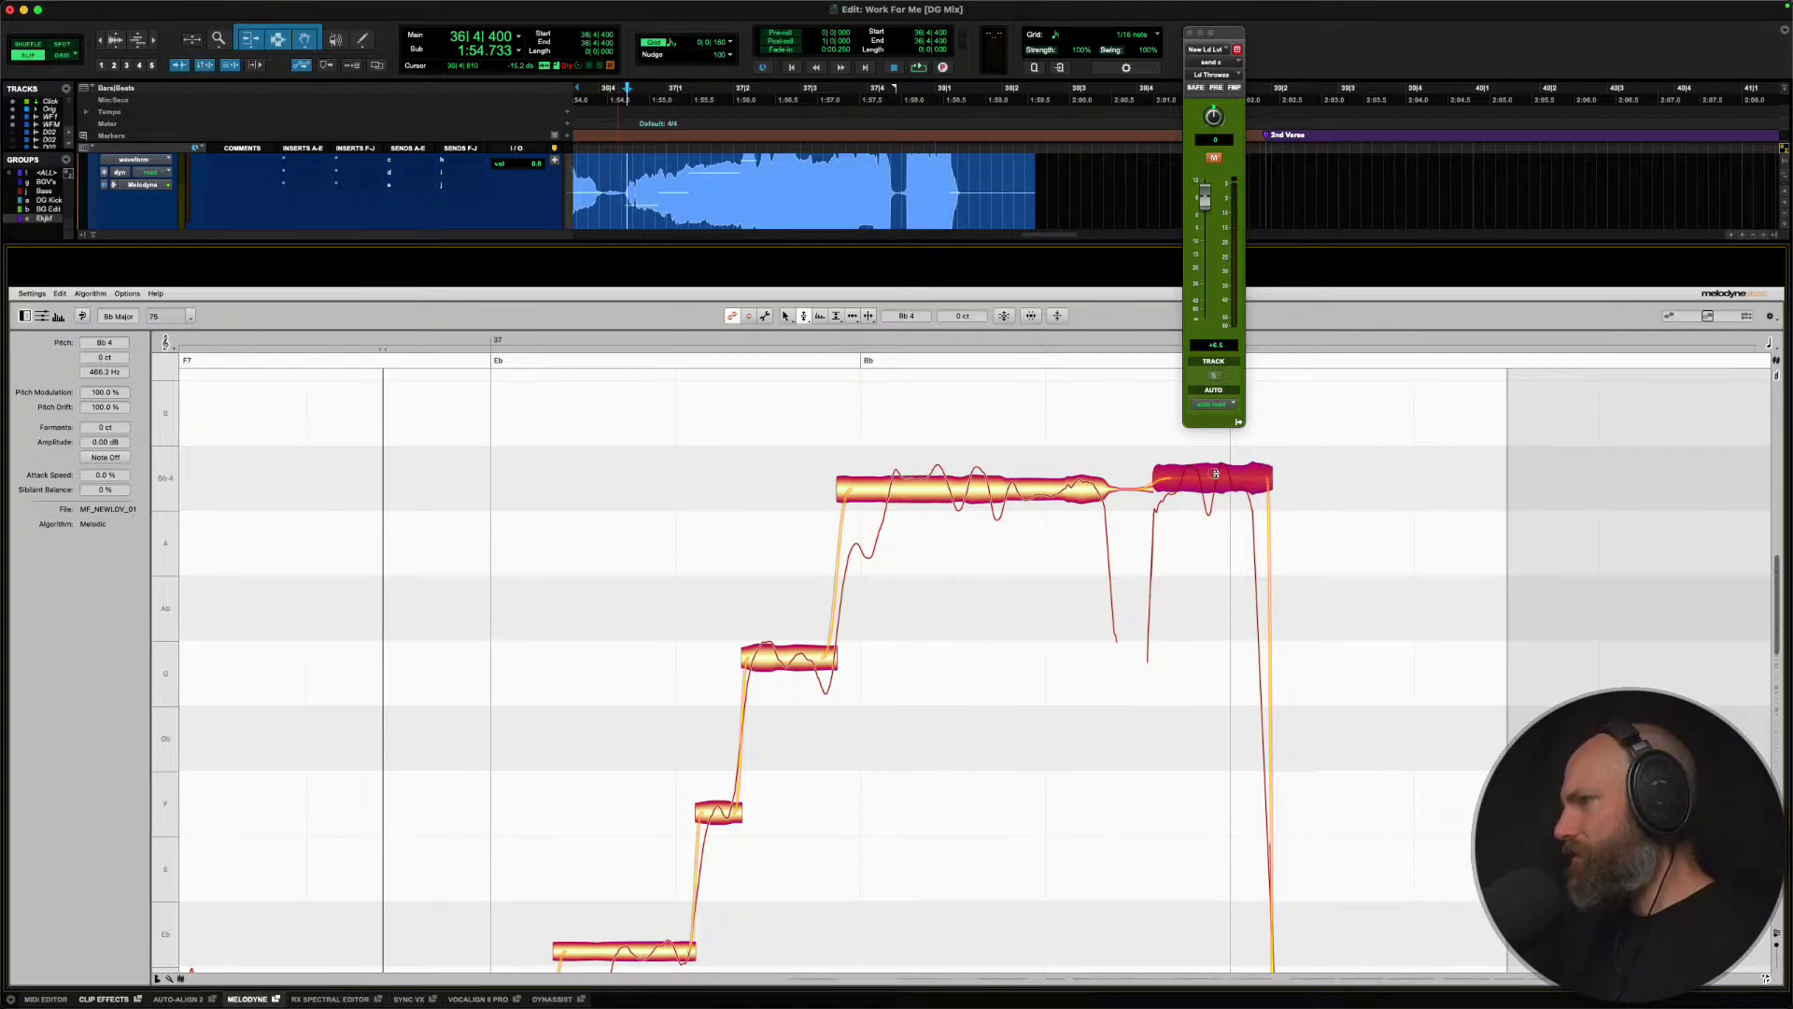
drag(967, 505, 943, 494)
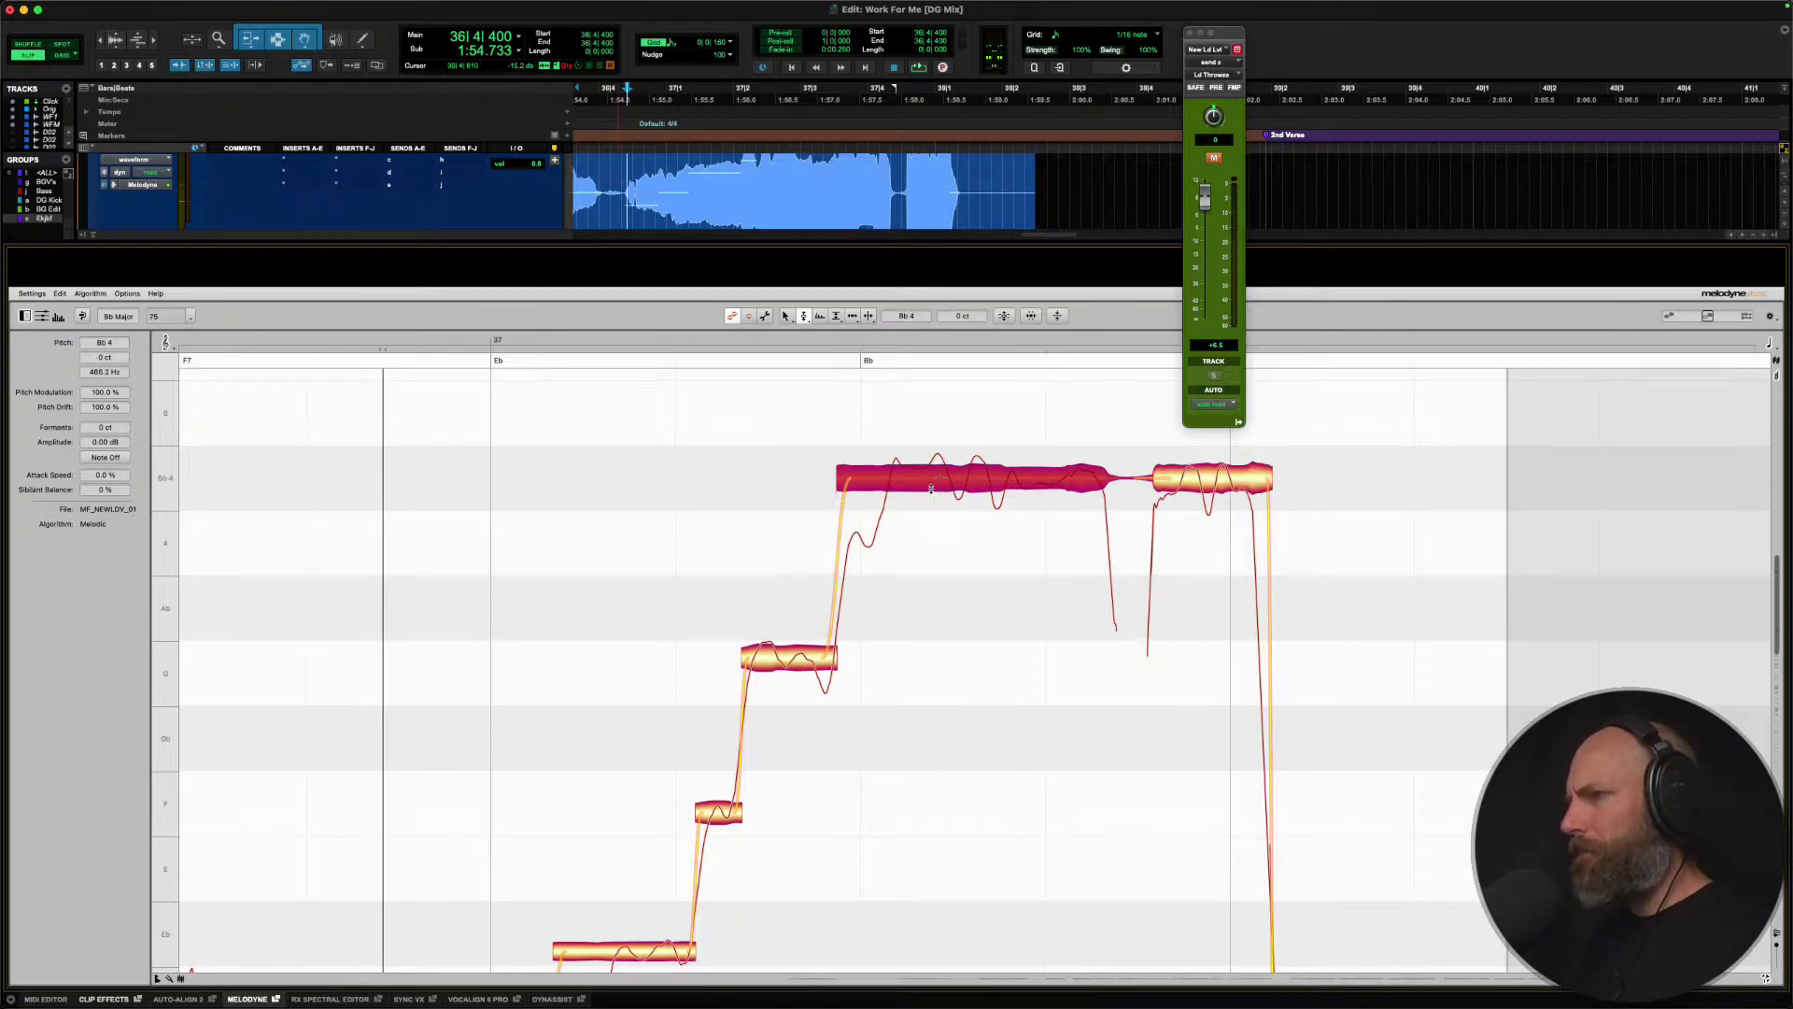
Split the long Bb4 note into four slices, separating its scooped onset and dividing its tail after the vibrato.
right_click(932, 488)
click(992, 487)
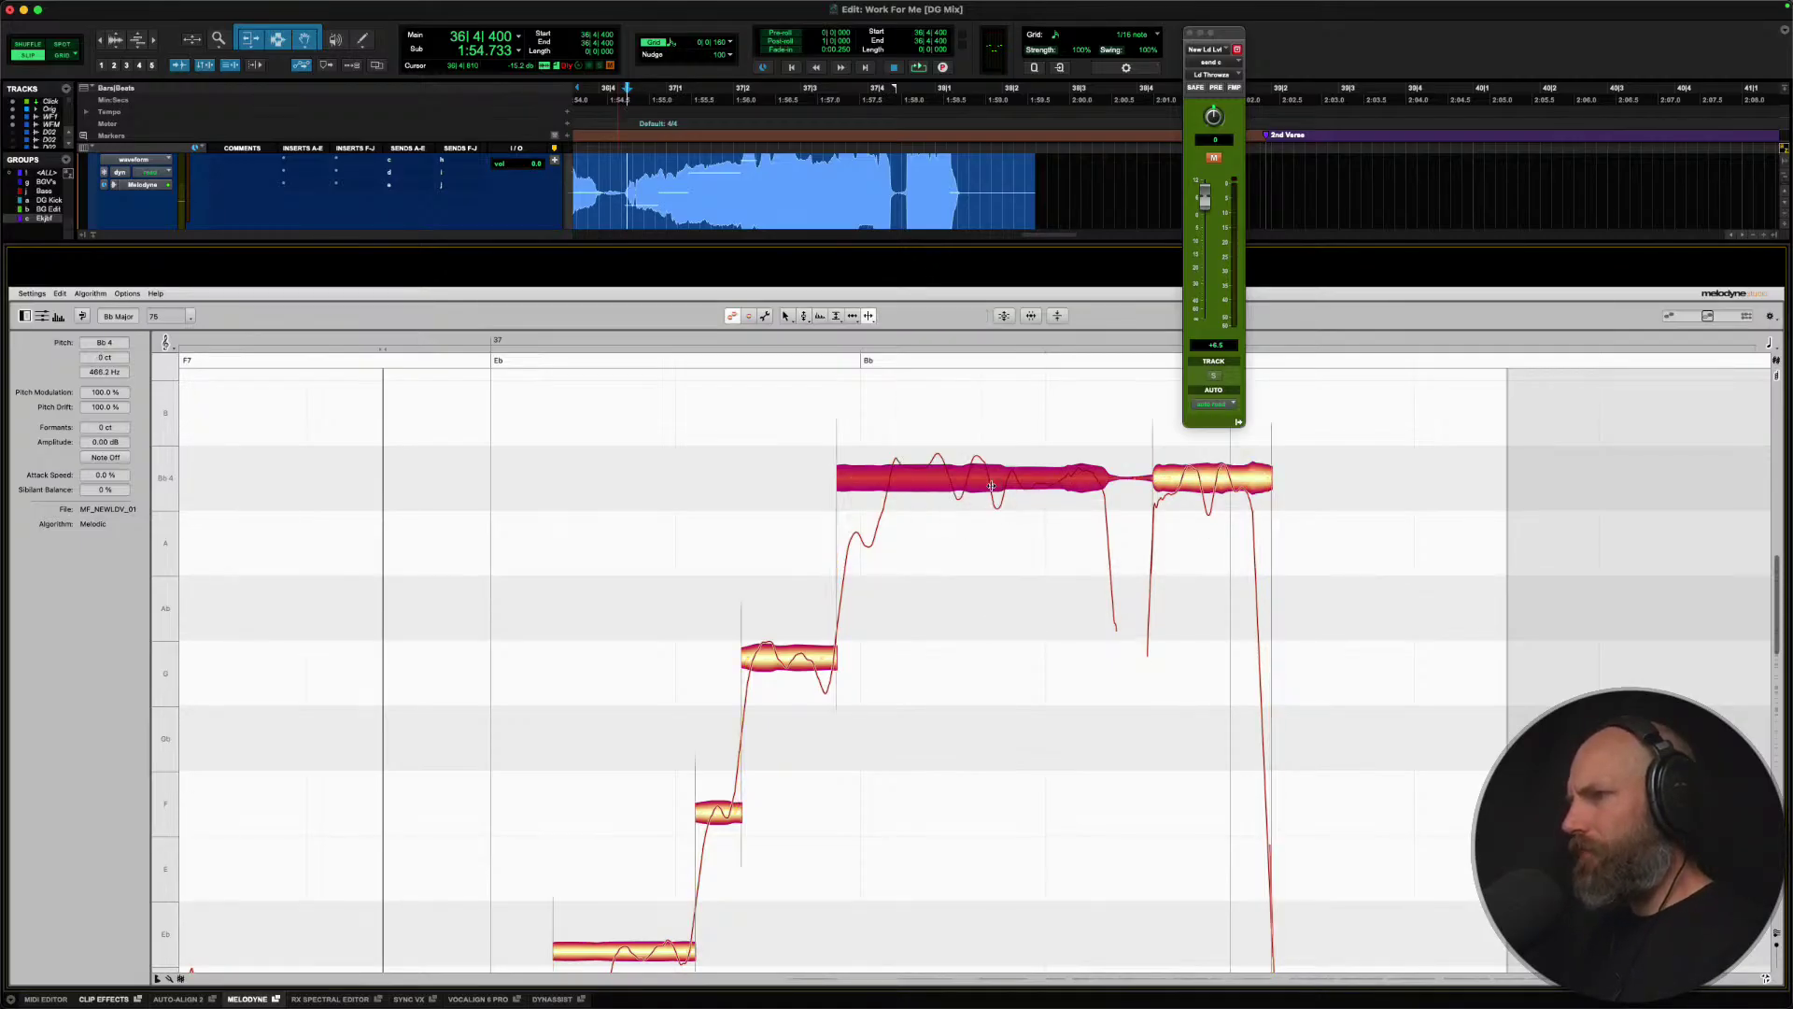
double_click(888, 474)
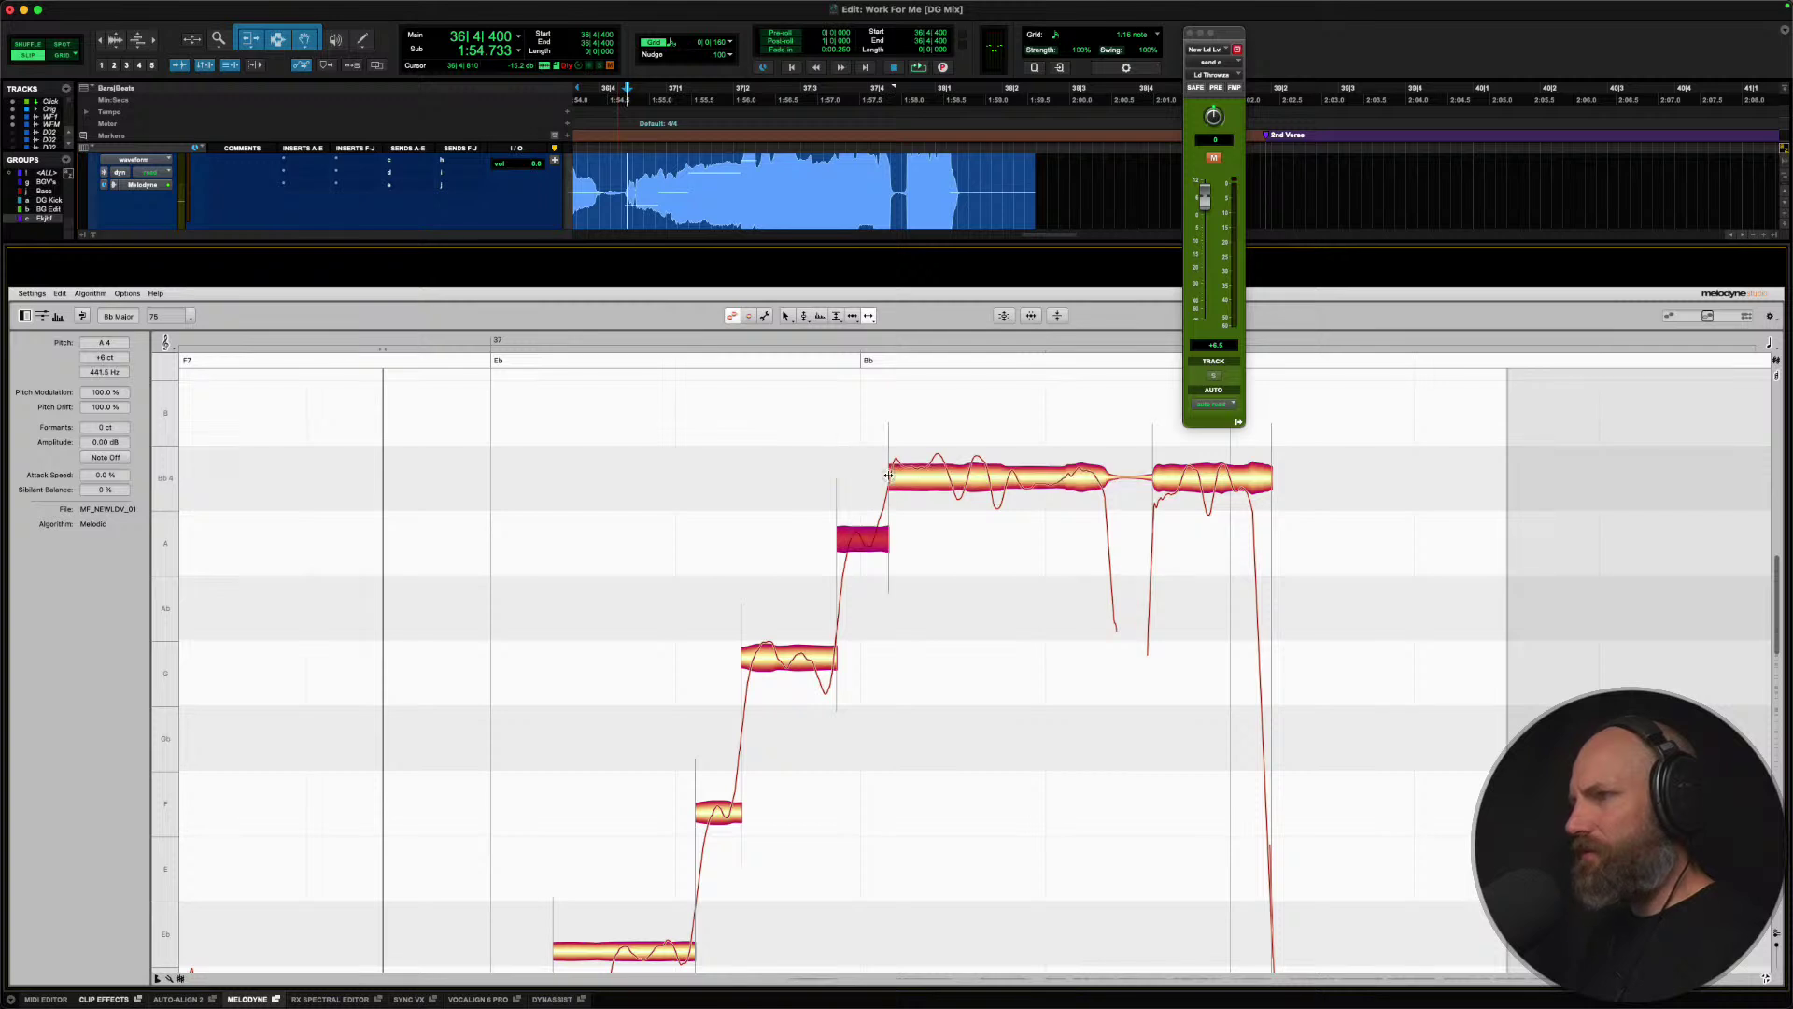
double_click(1024, 480)
right_click(1023, 479)
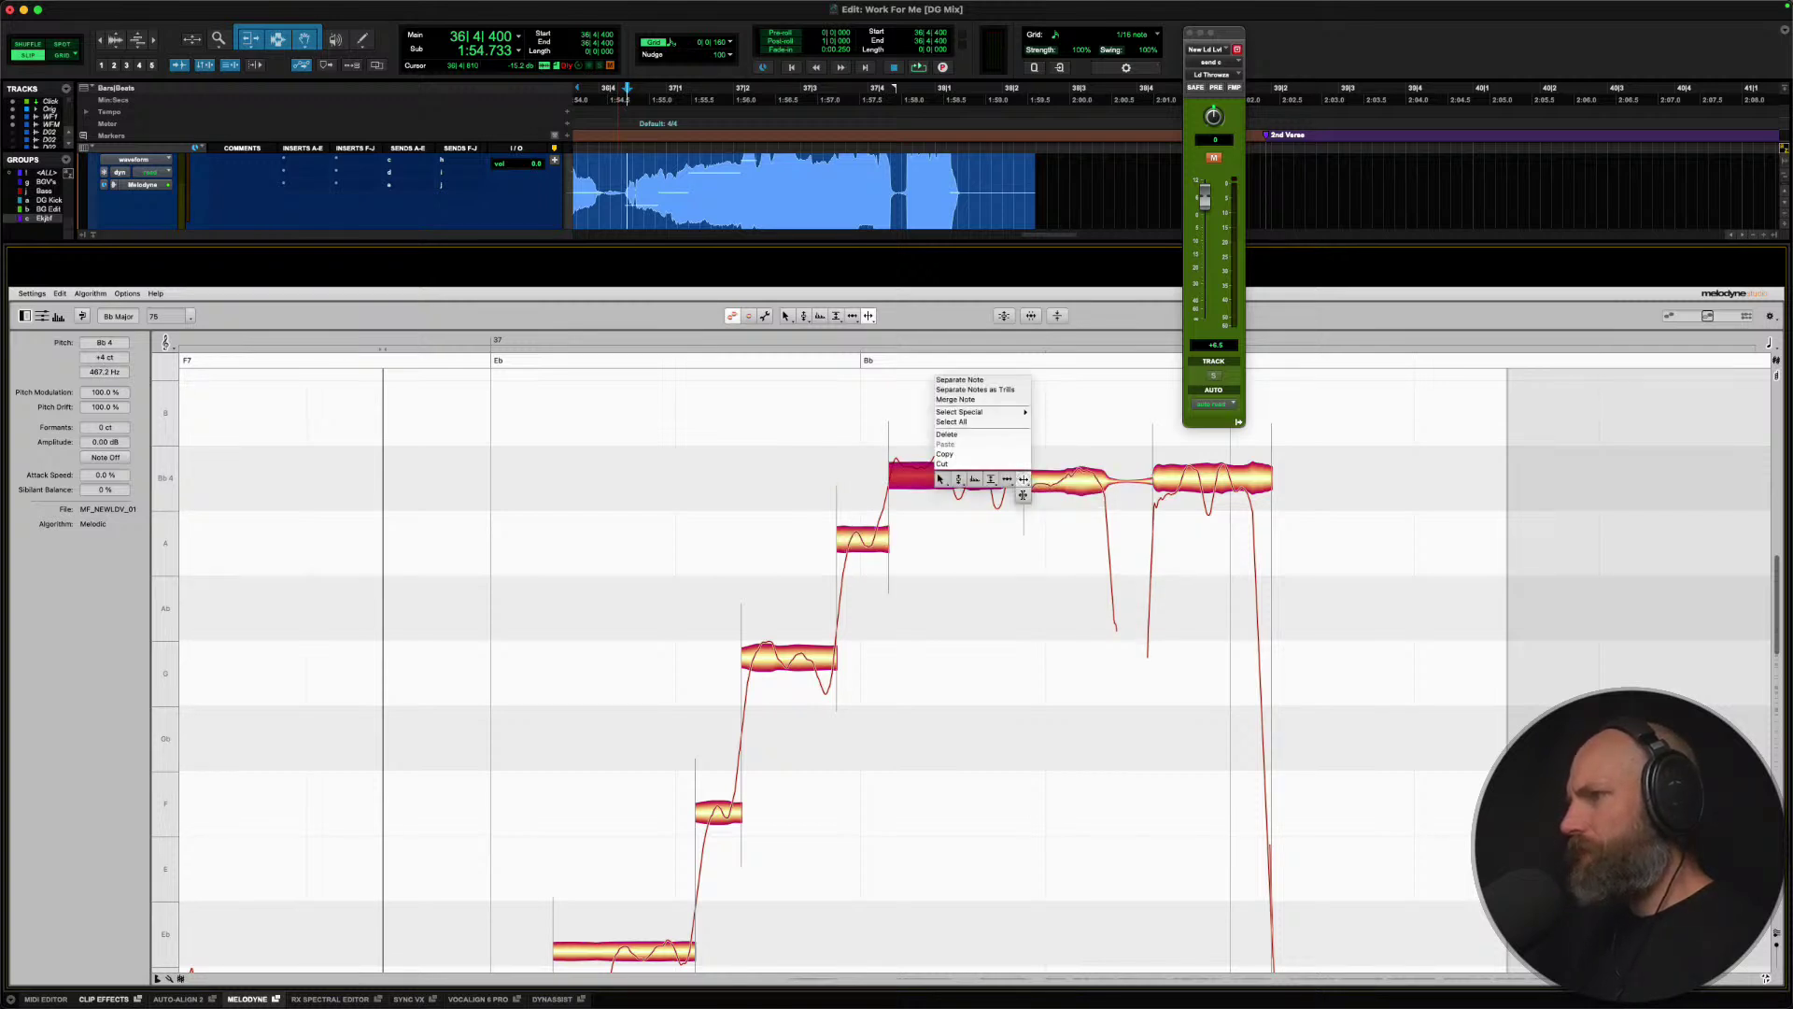
click(1024, 479)
double_click(1067, 479)
Snap the sustained Bb4 slices after the scooped onset to 0 cents and start playback from before bar 37.
right_click(1067, 479)
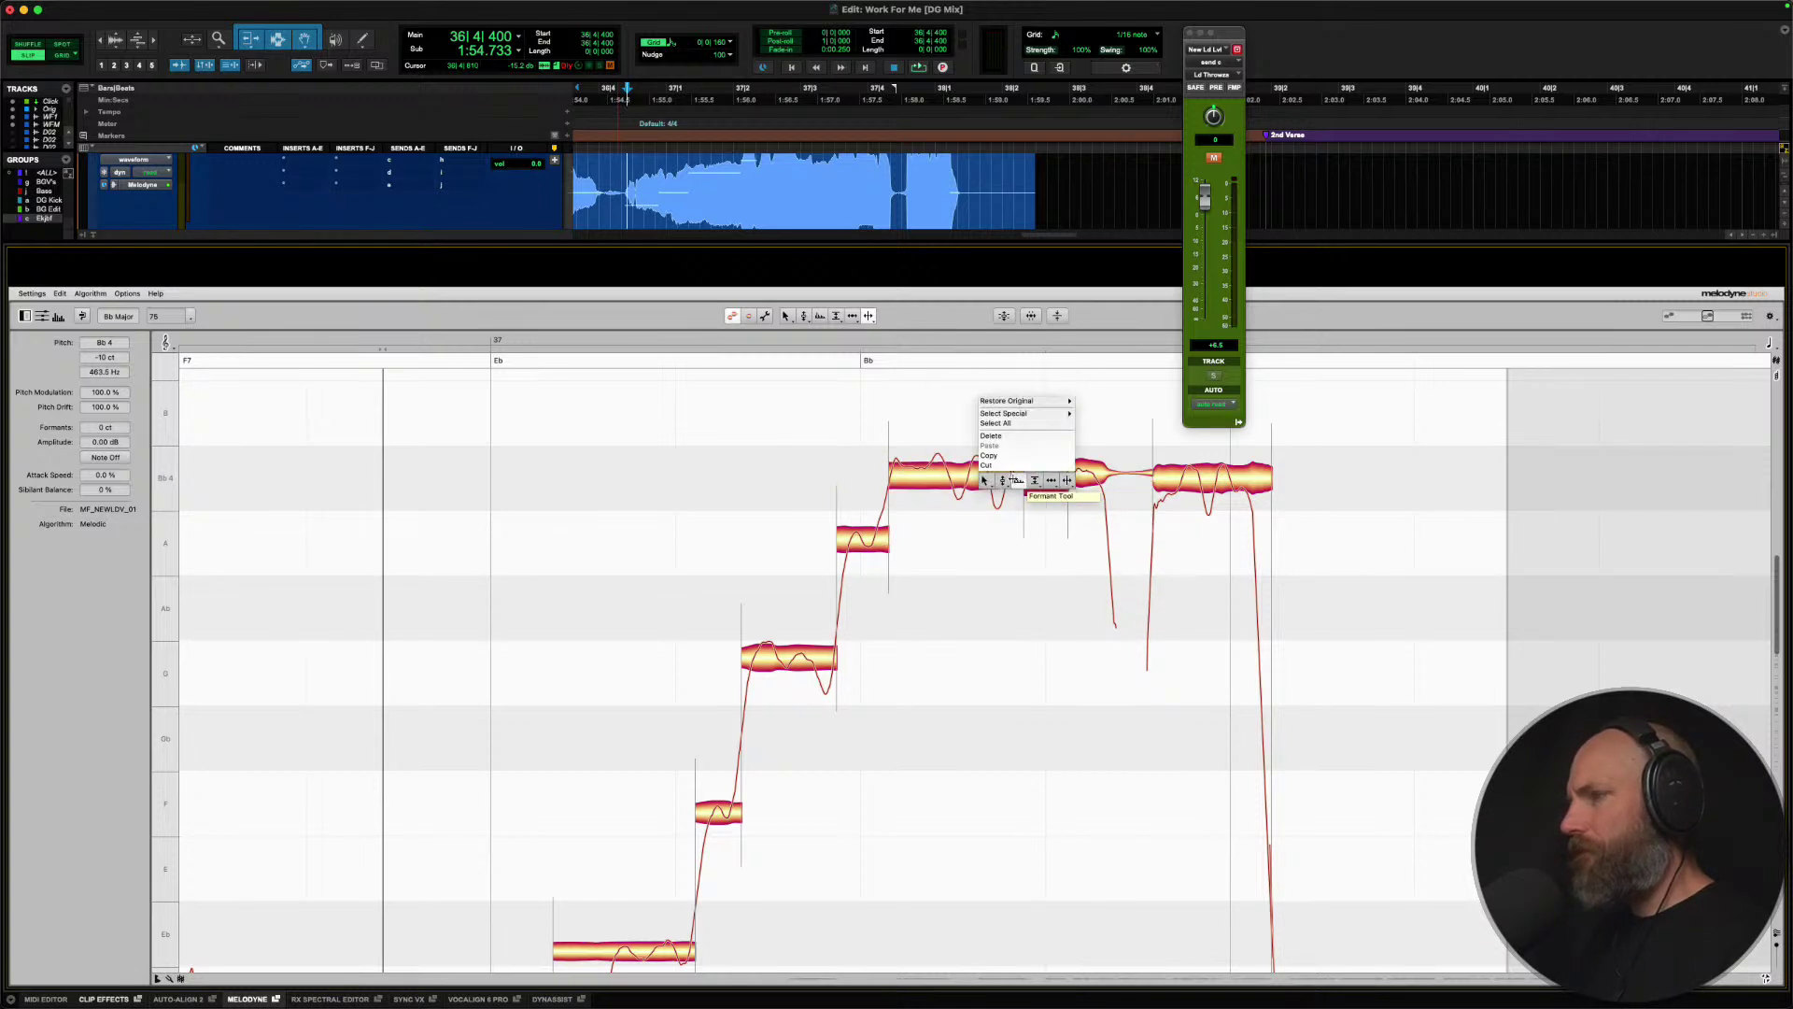
click(1049, 475)
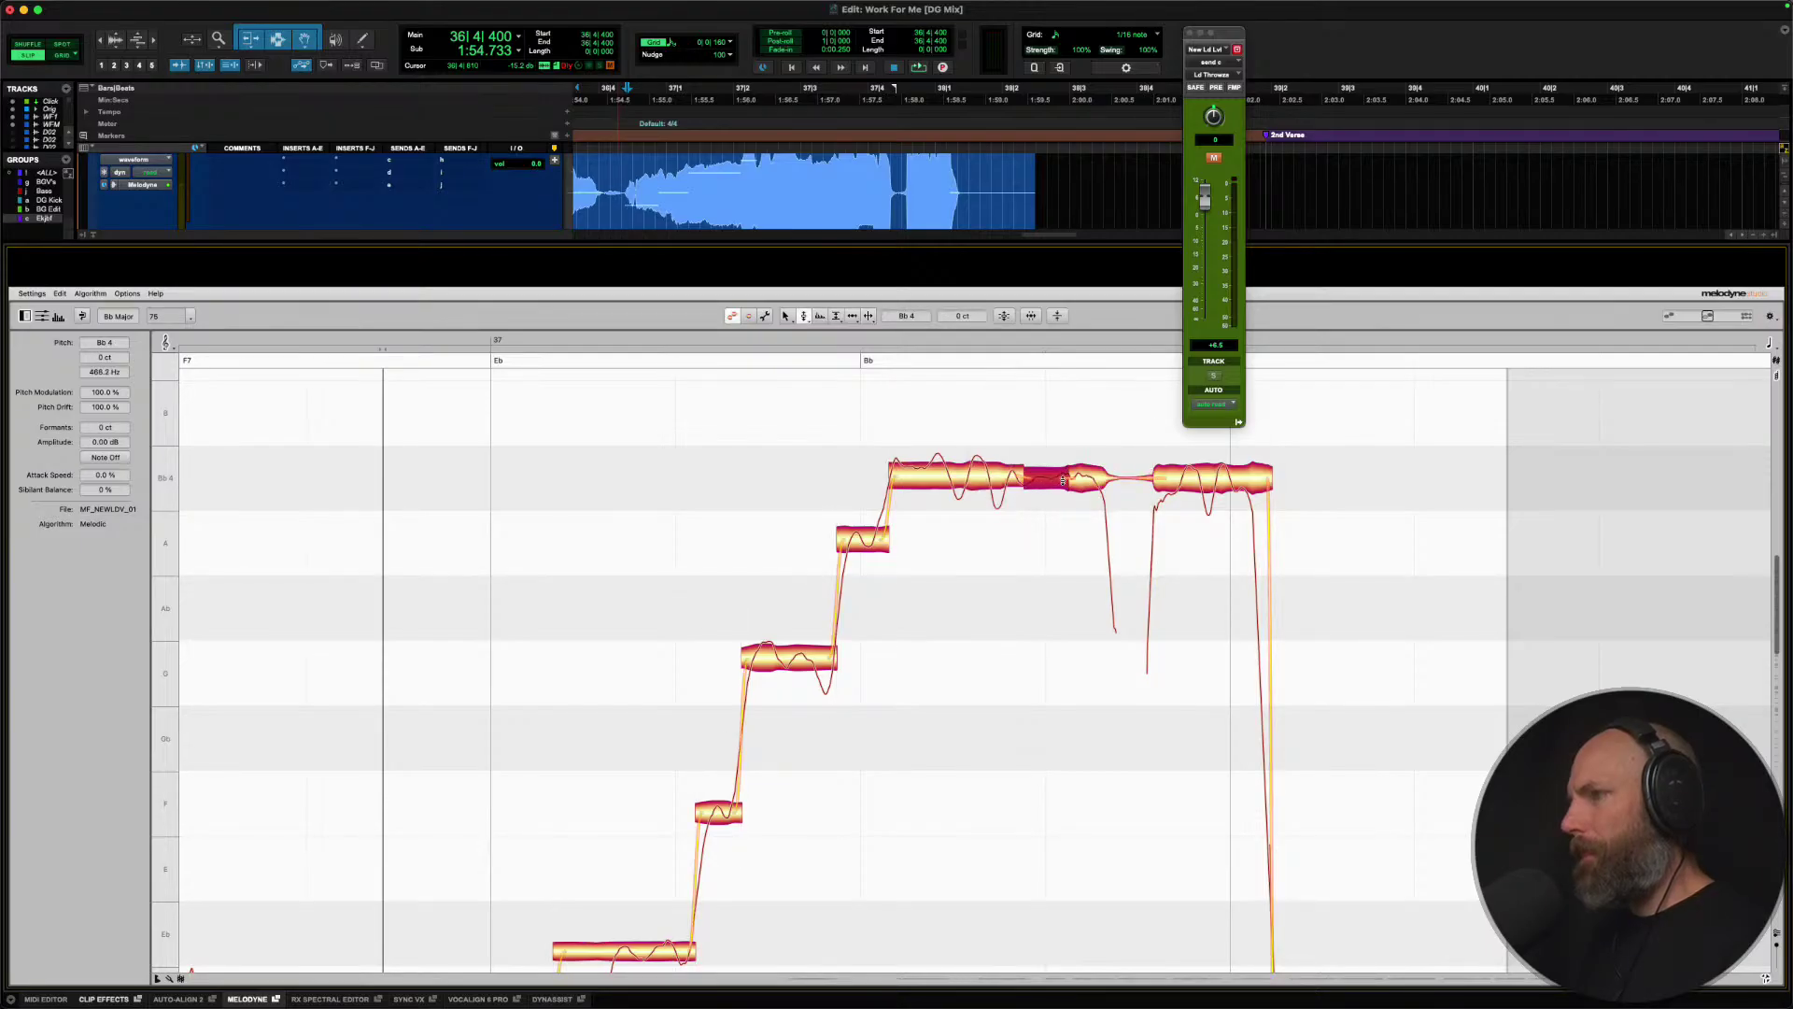
click(1012, 476)
key(space)
Snap the A4, G4, F4 and Eb4 notes of the ascending run to 0 cents while listening.
click(871, 537)
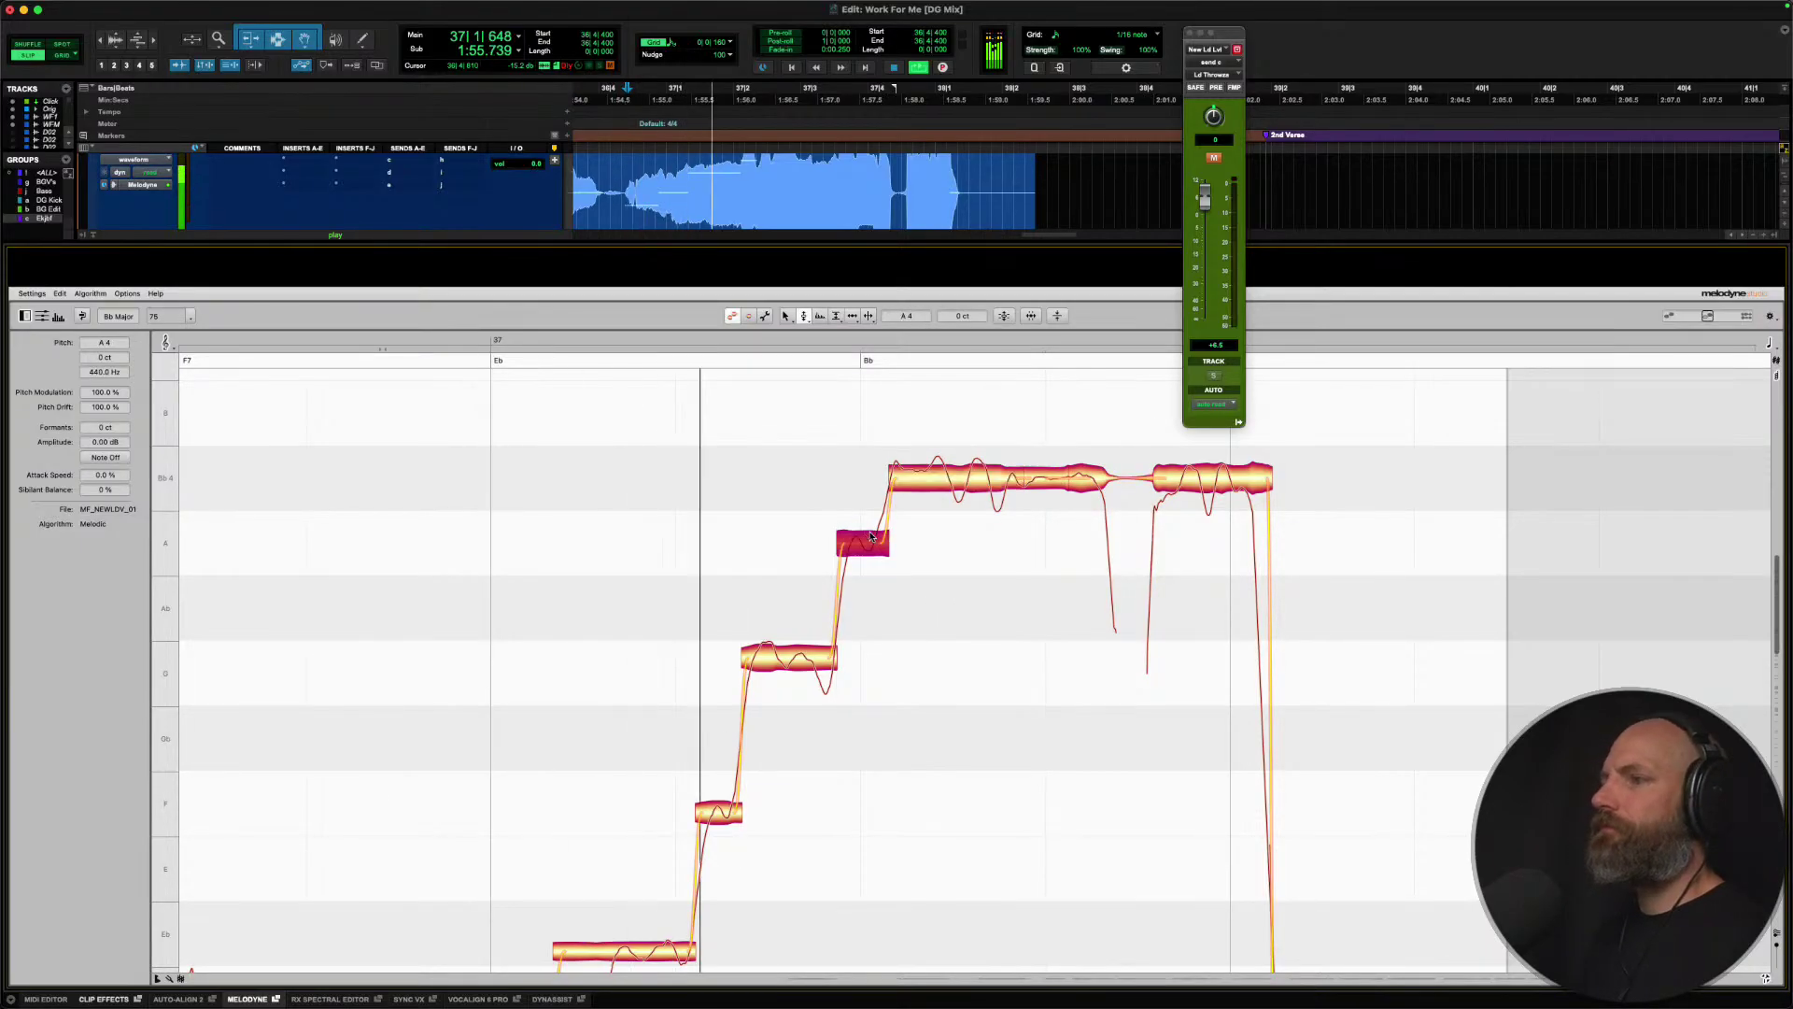
click(787, 677)
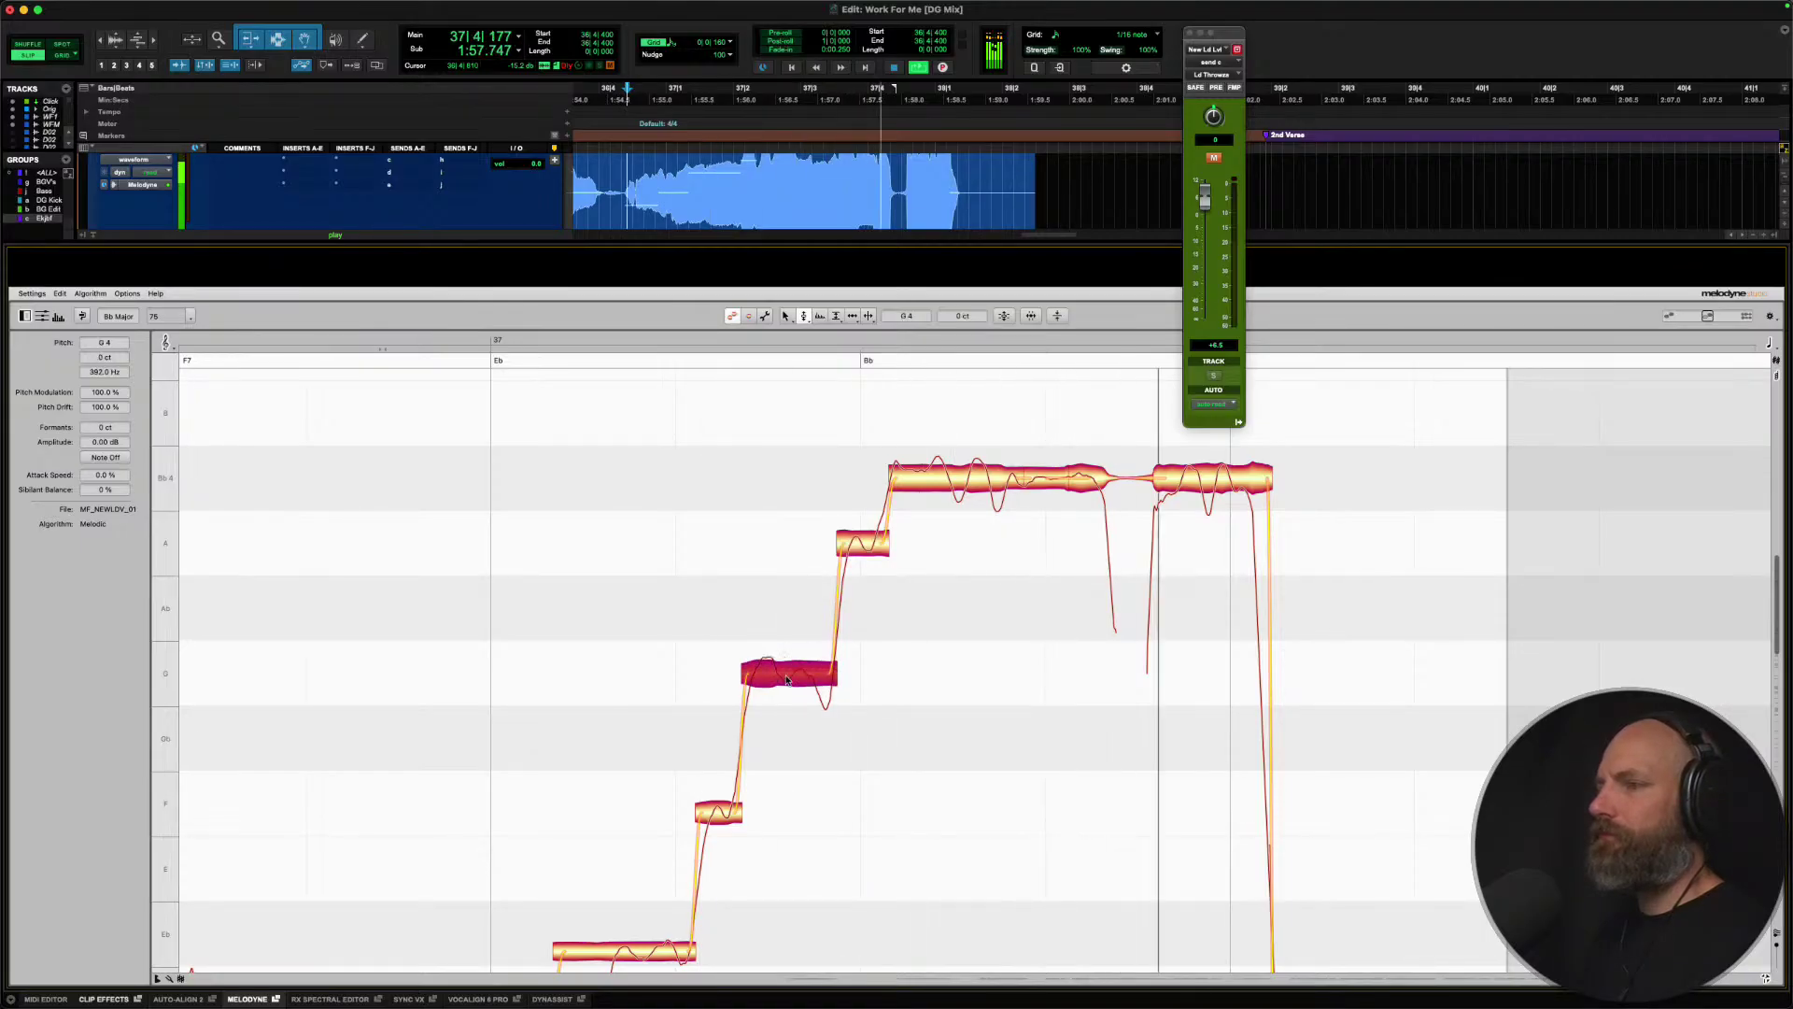
click(718, 813)
scroll(659, 841, down, 3)
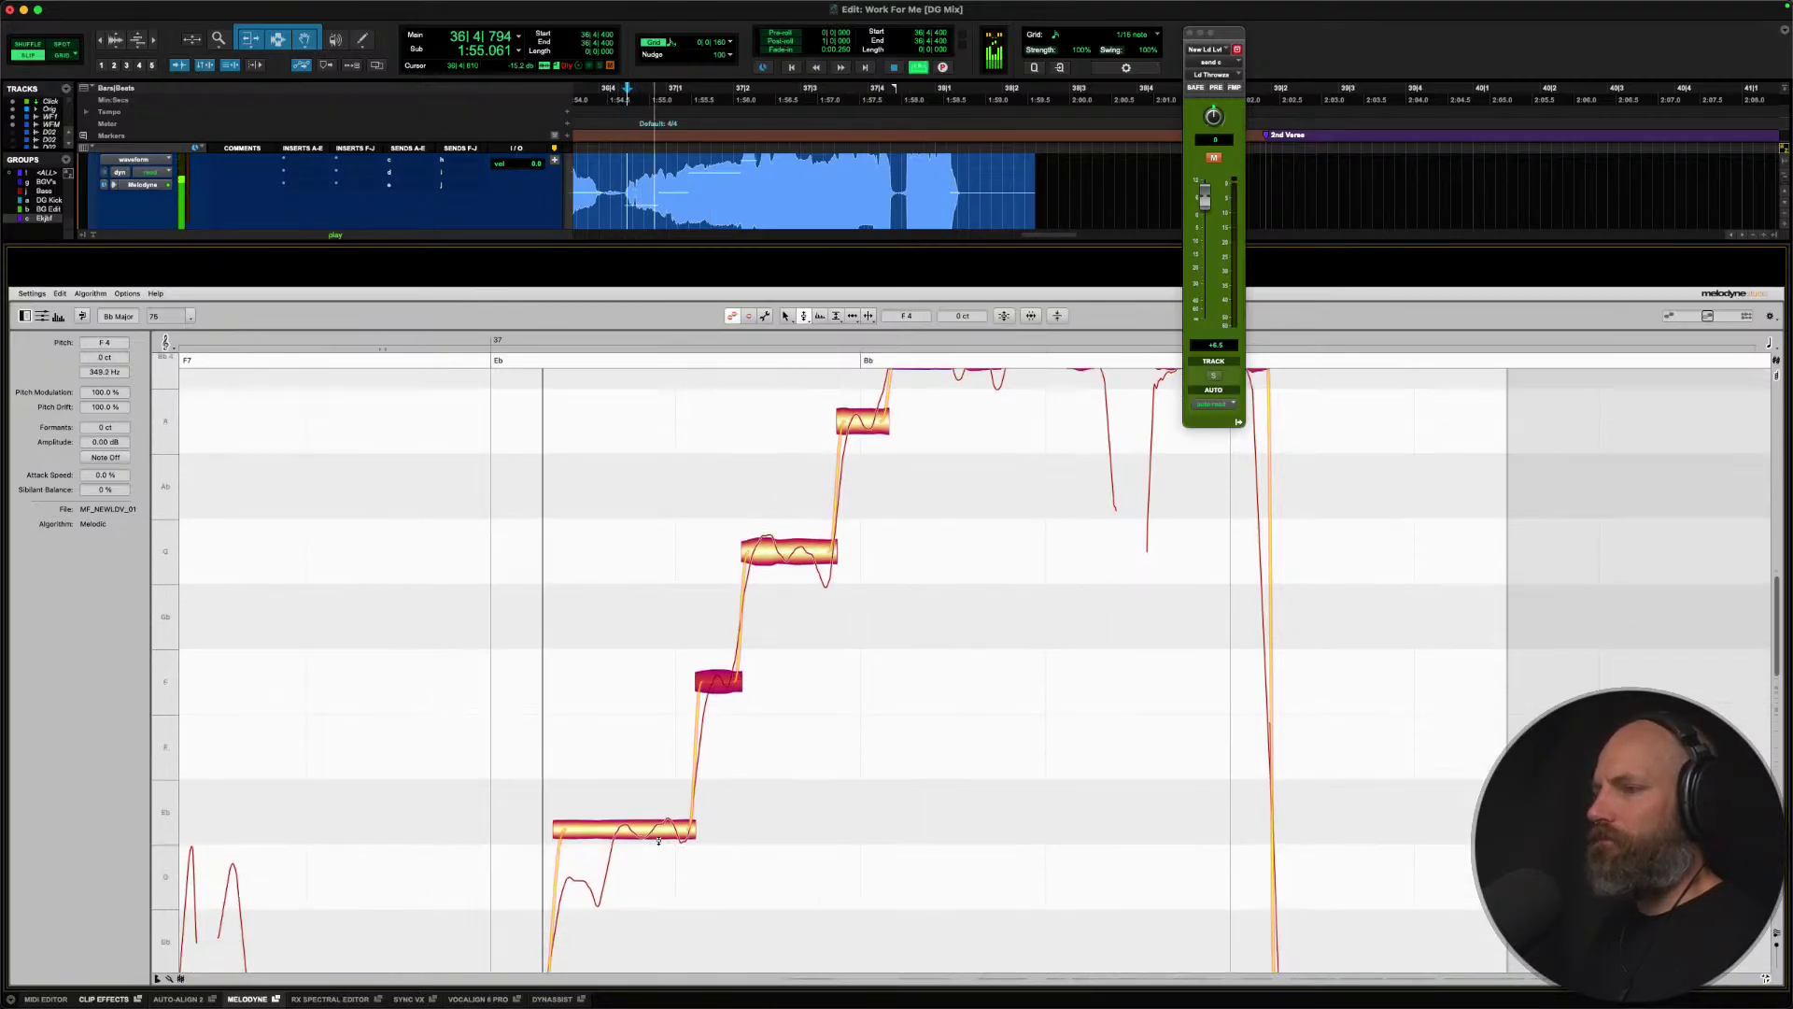
double_click(659, 841)
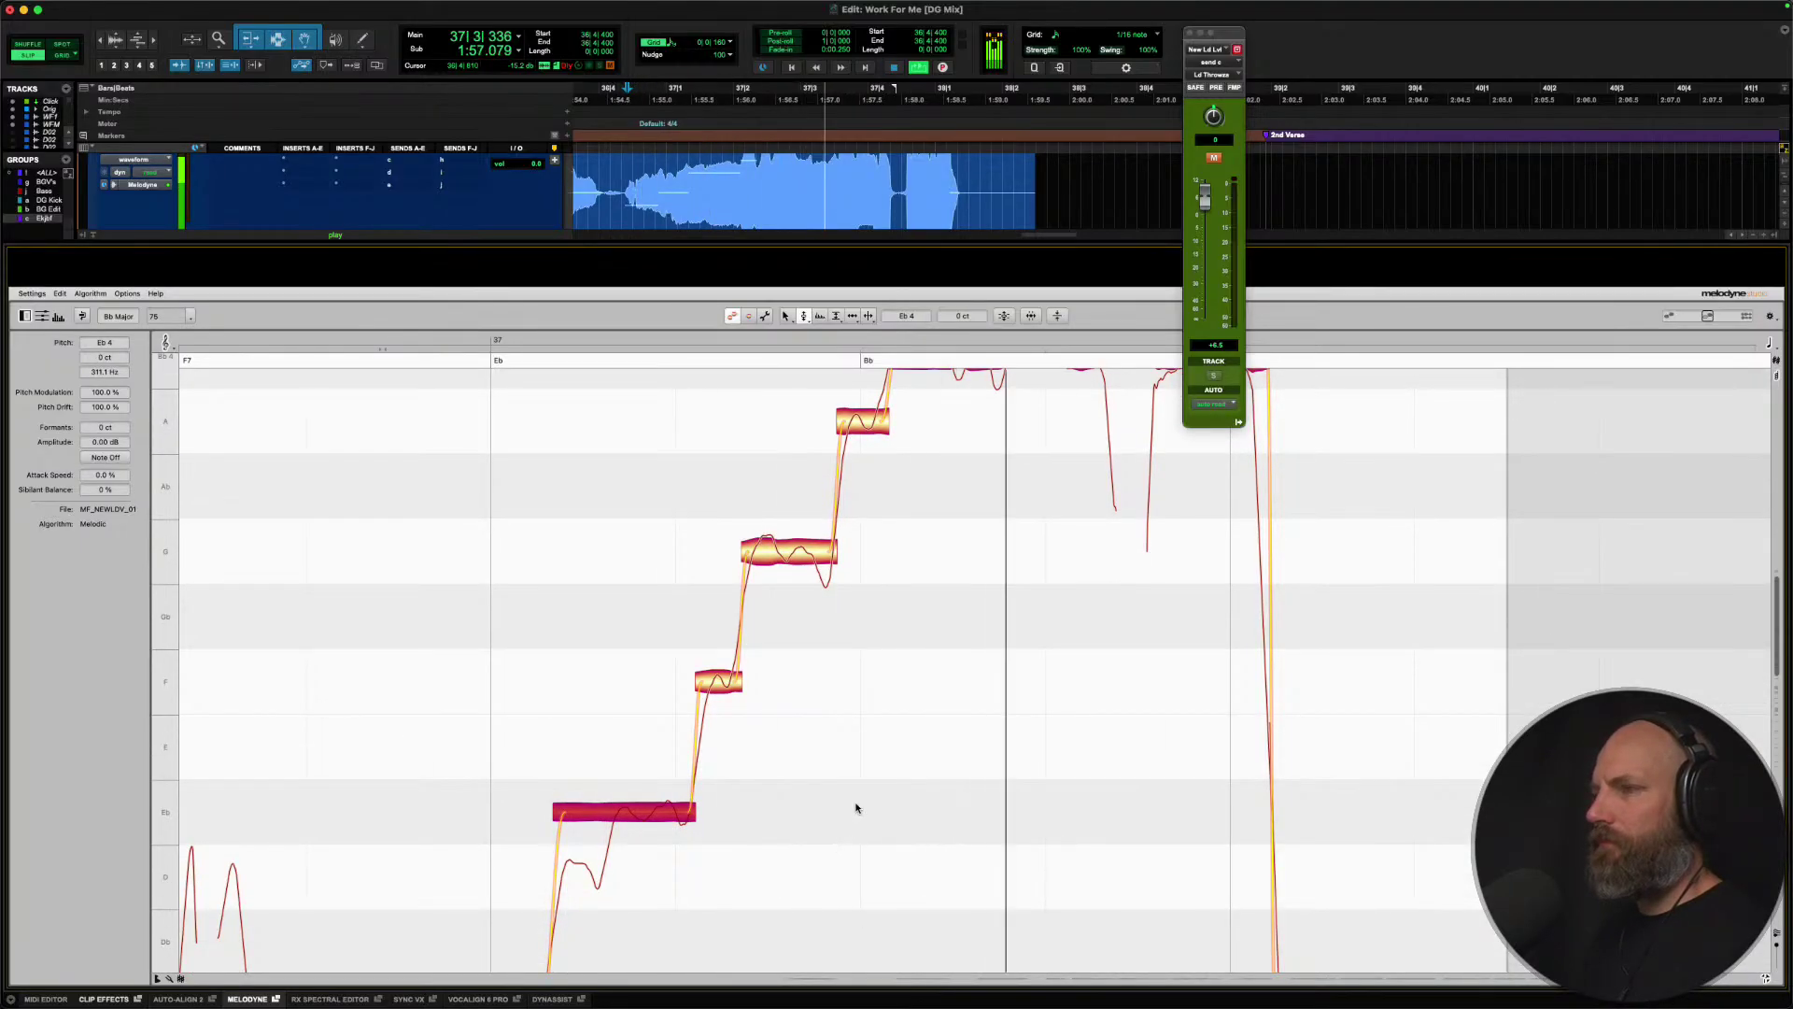
scroll(856, 808, up, 3)
key(space)
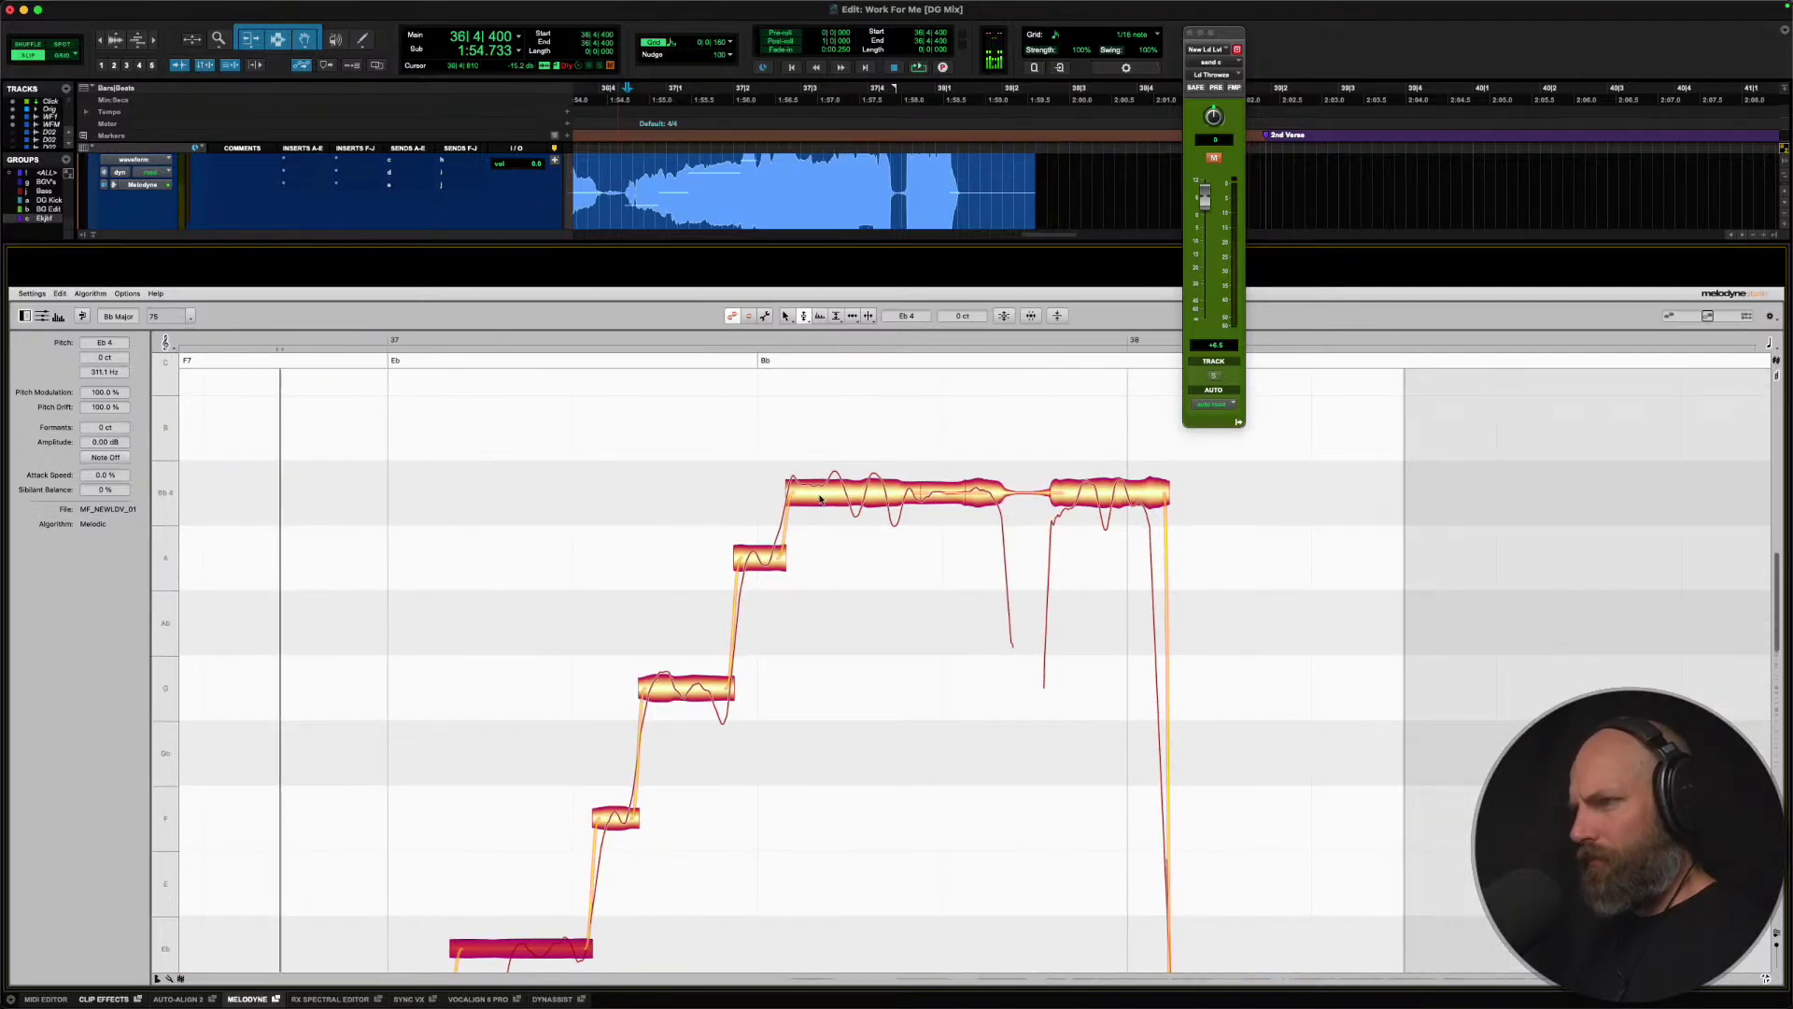
Switch to the Time tool at the long Bb4 note and audition the ascending run.
right_click(820, 499)
click(840, 489)
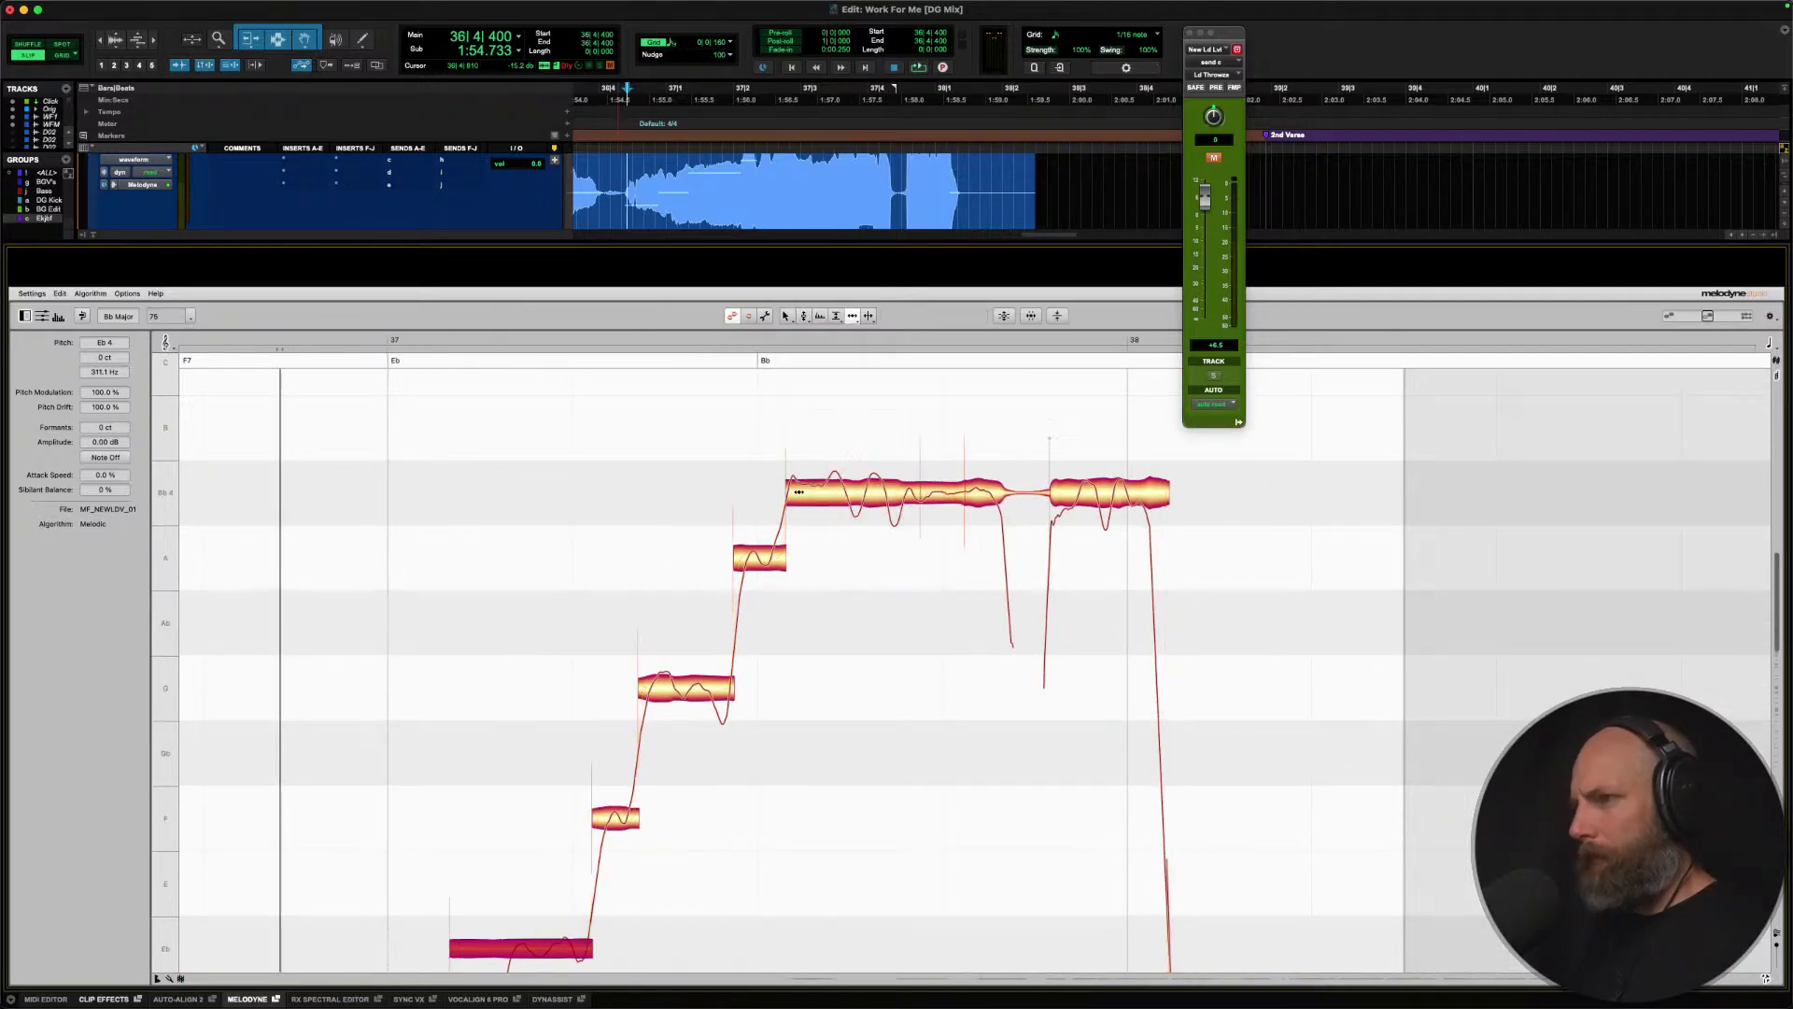
key(space)
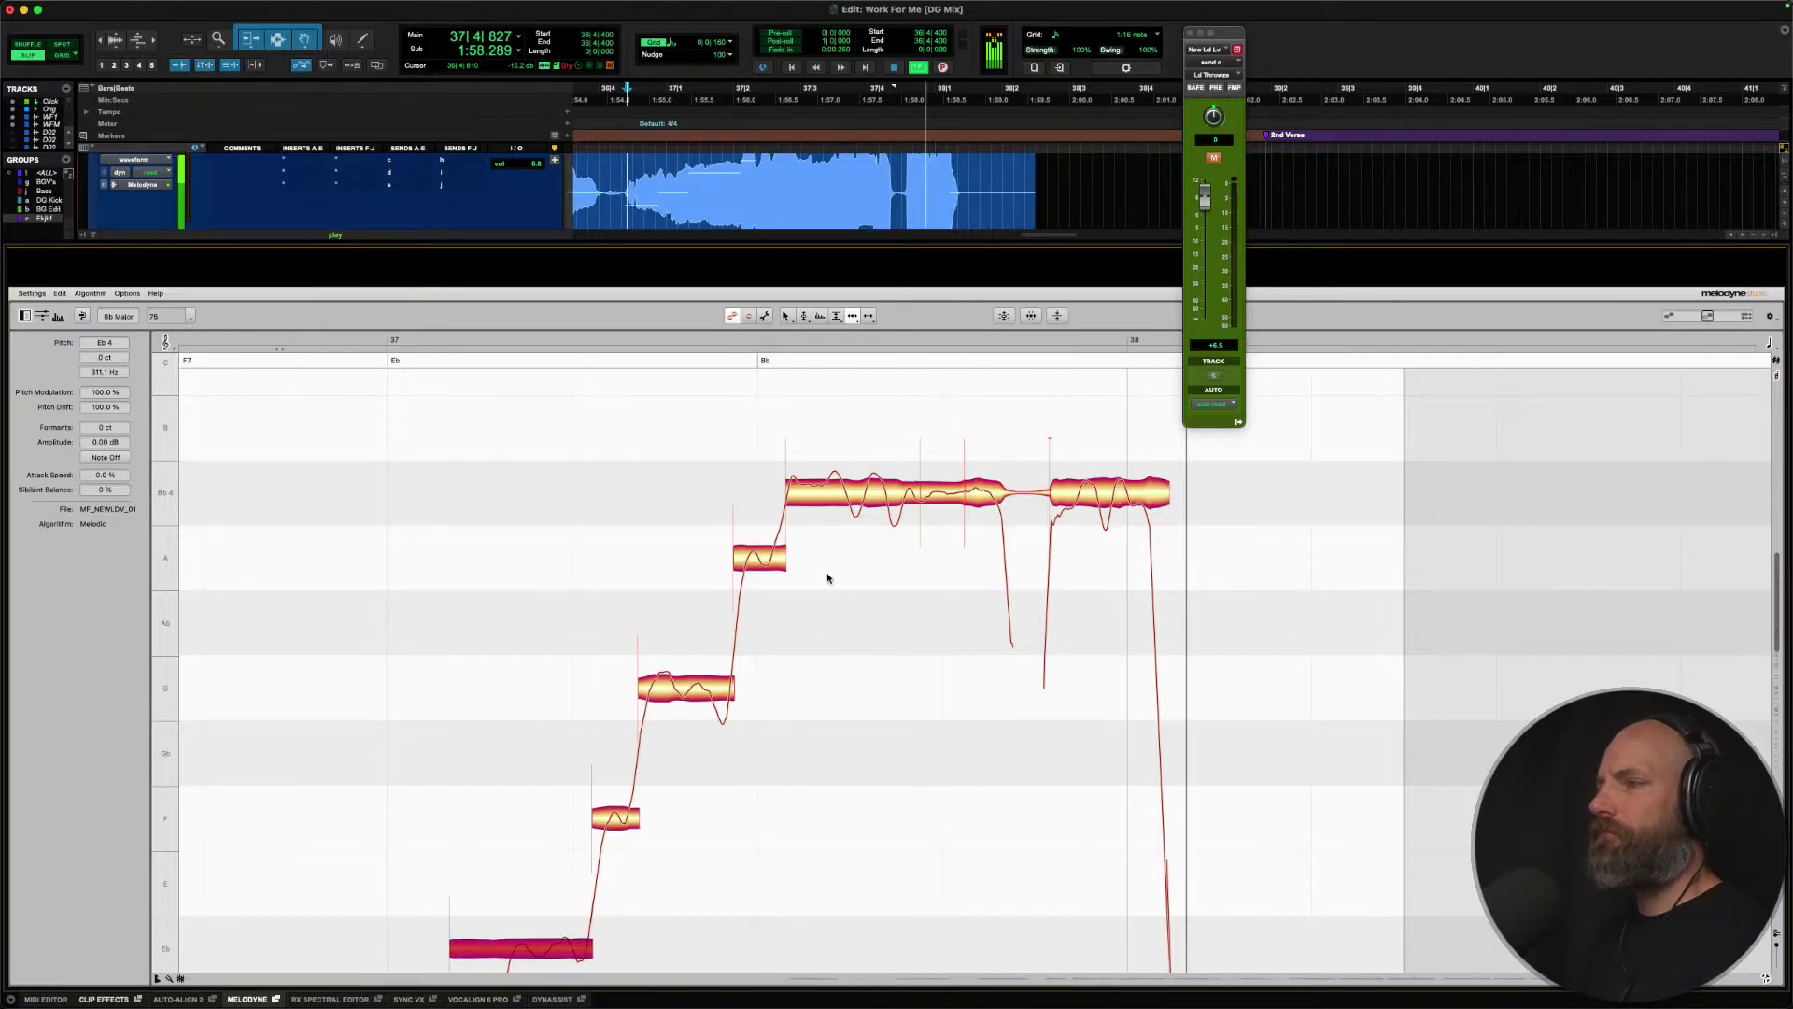
key(space)
key(space)
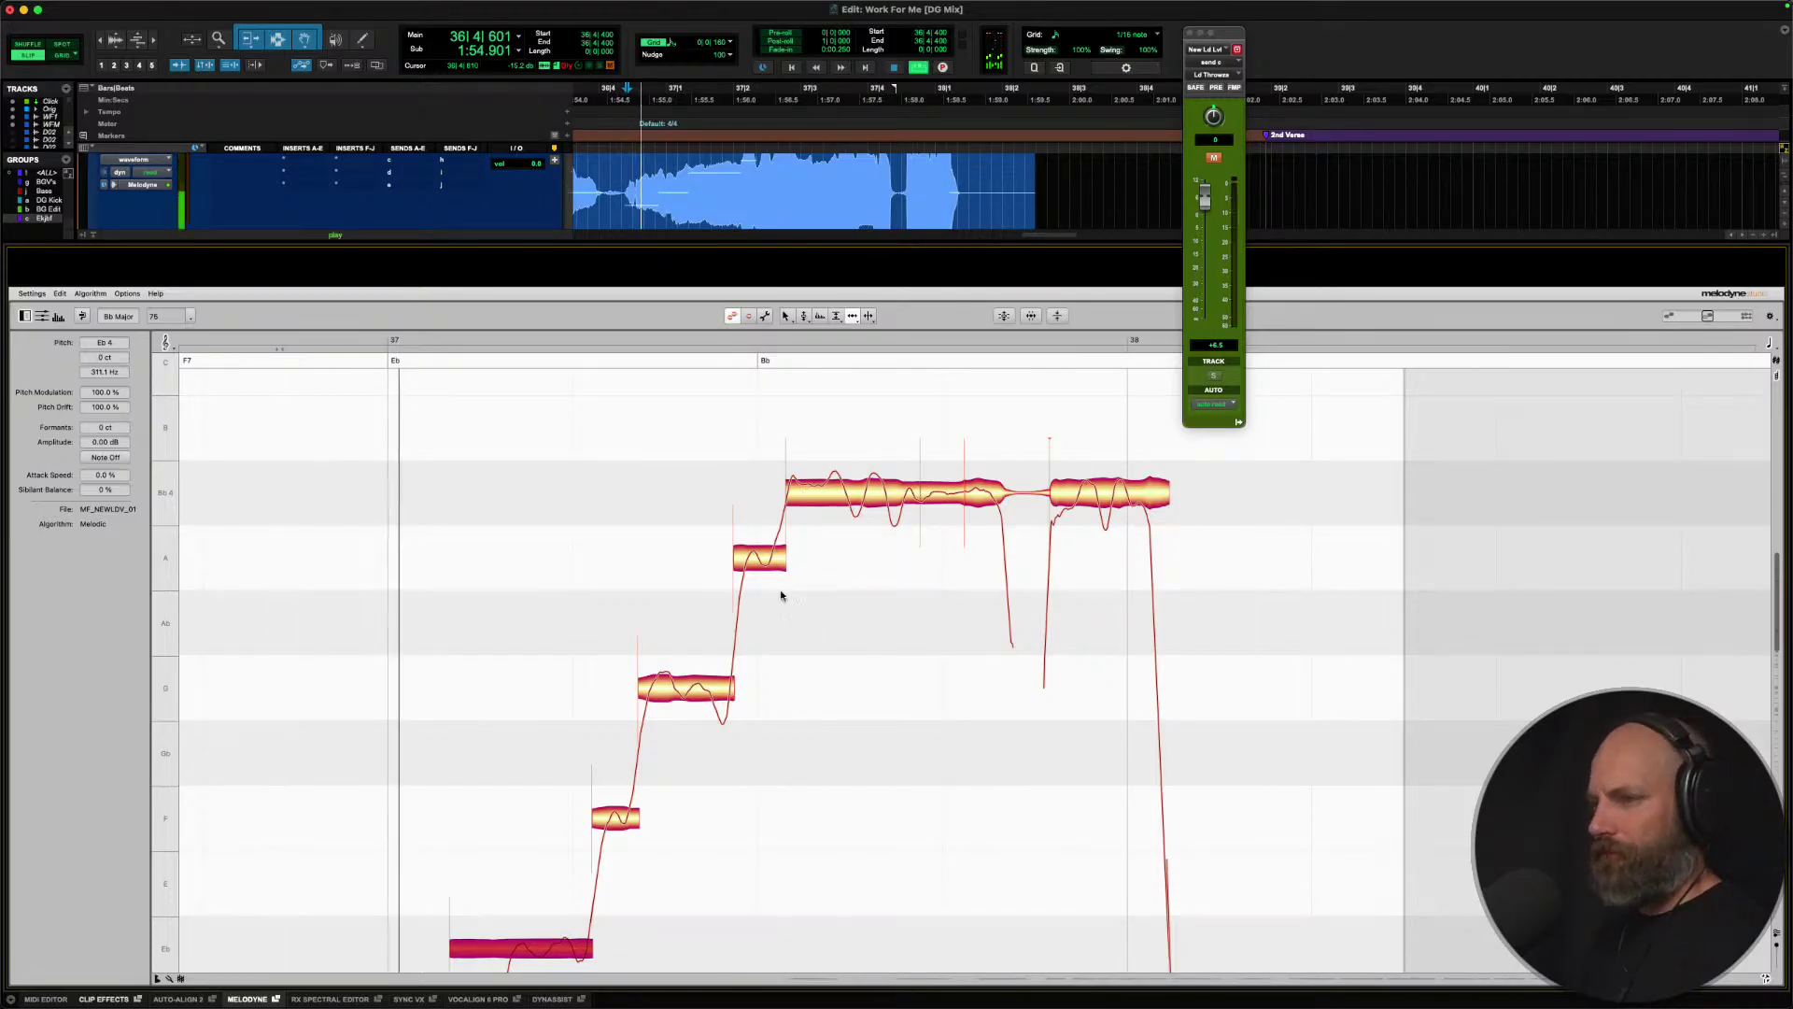
Change the time grid to a finer subdivision and replay the run to judge its timing.
click(99, 294)
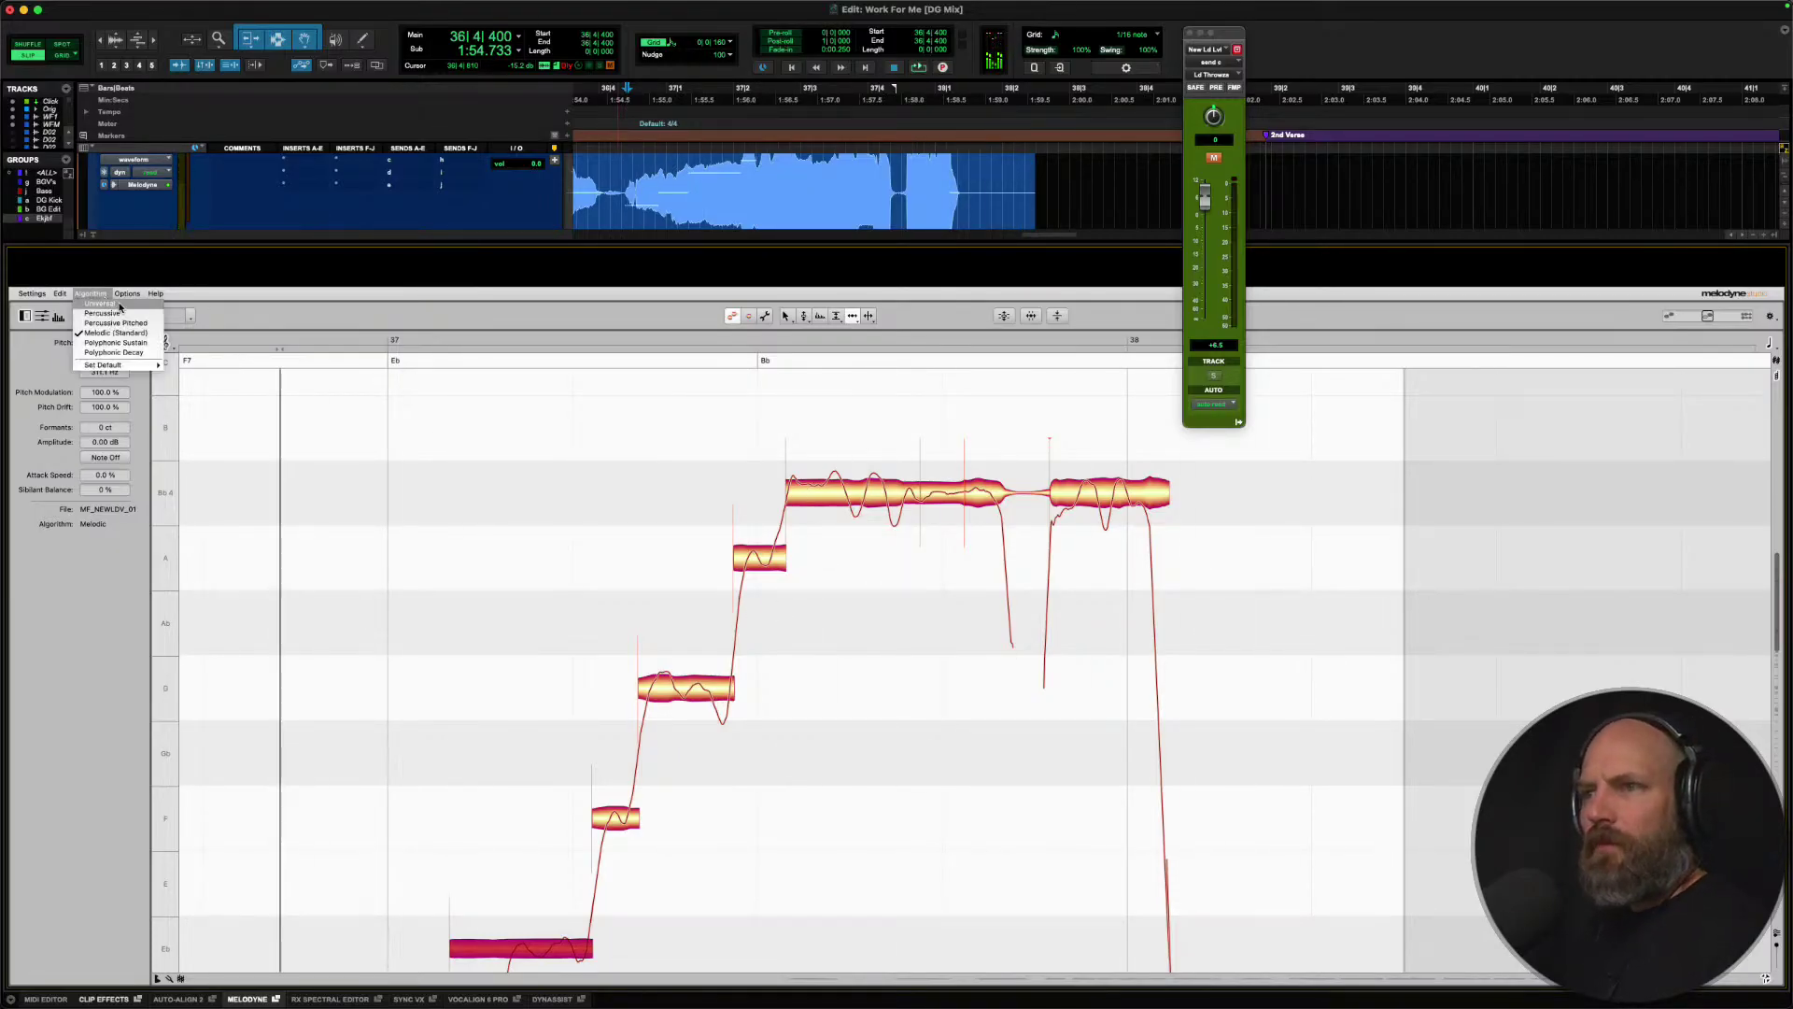
mouse_move(127, 294)
mouse_move(187, 370)
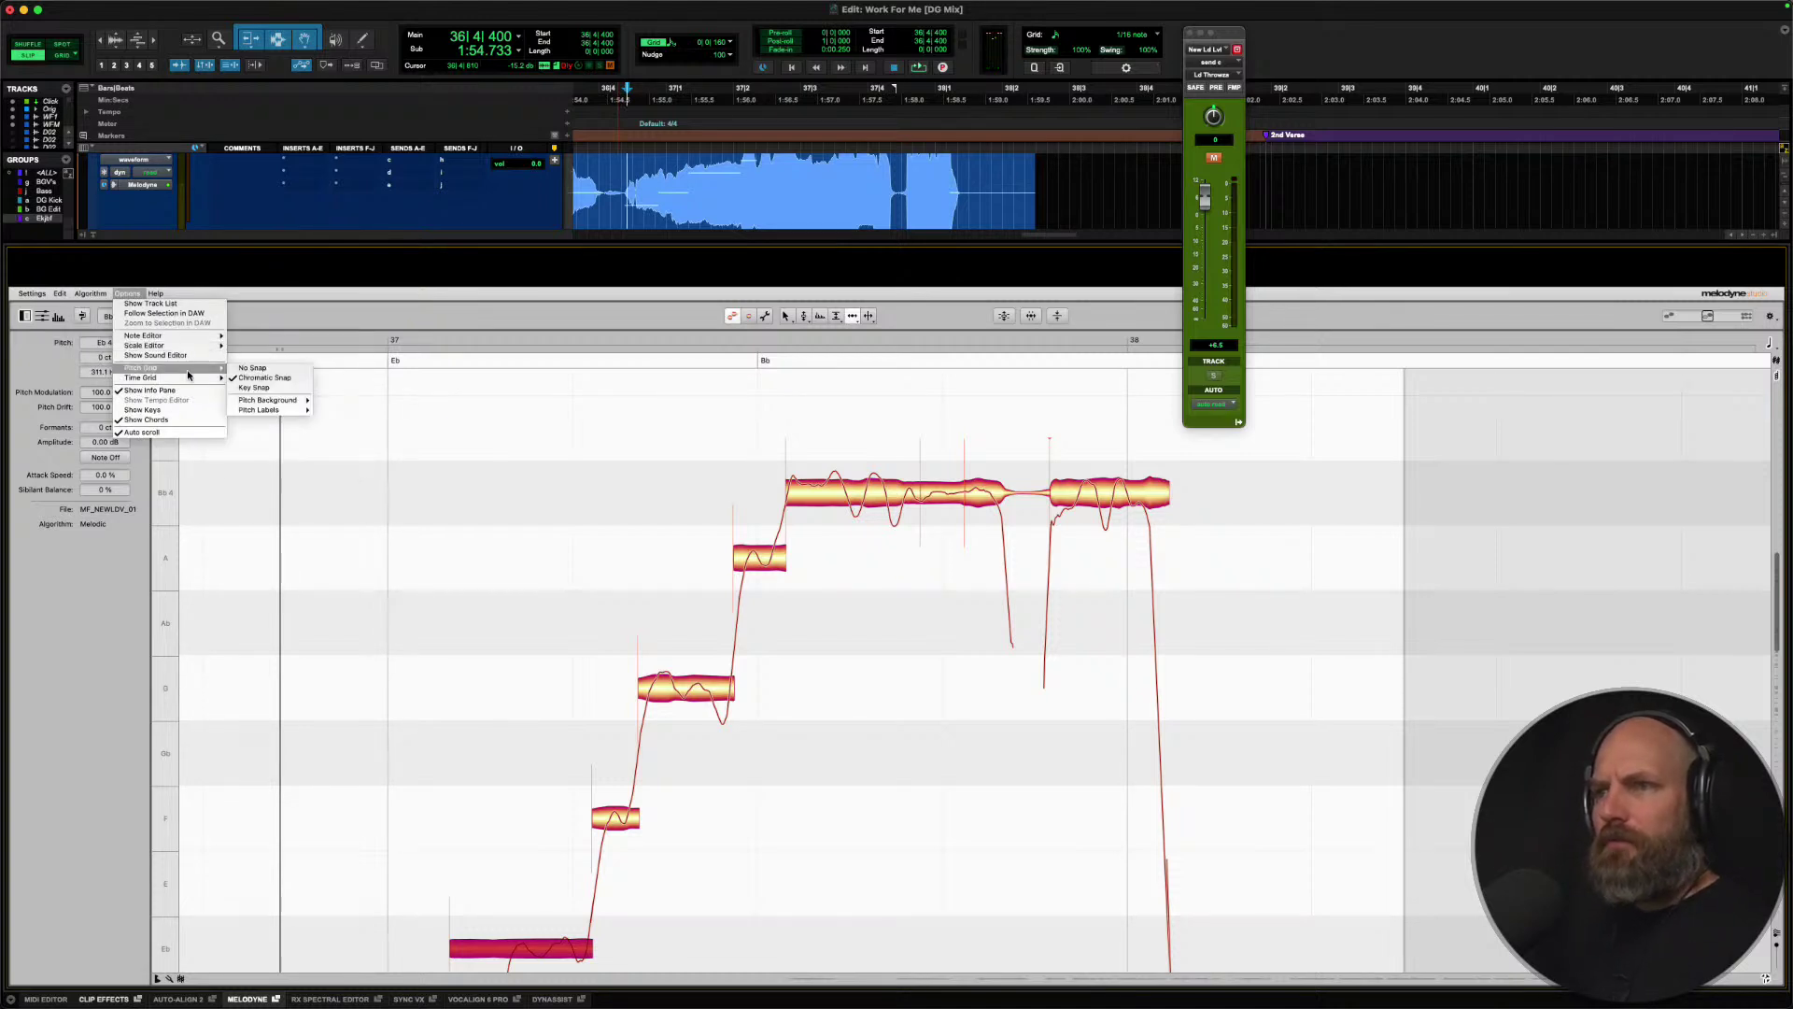
click(269, 432)
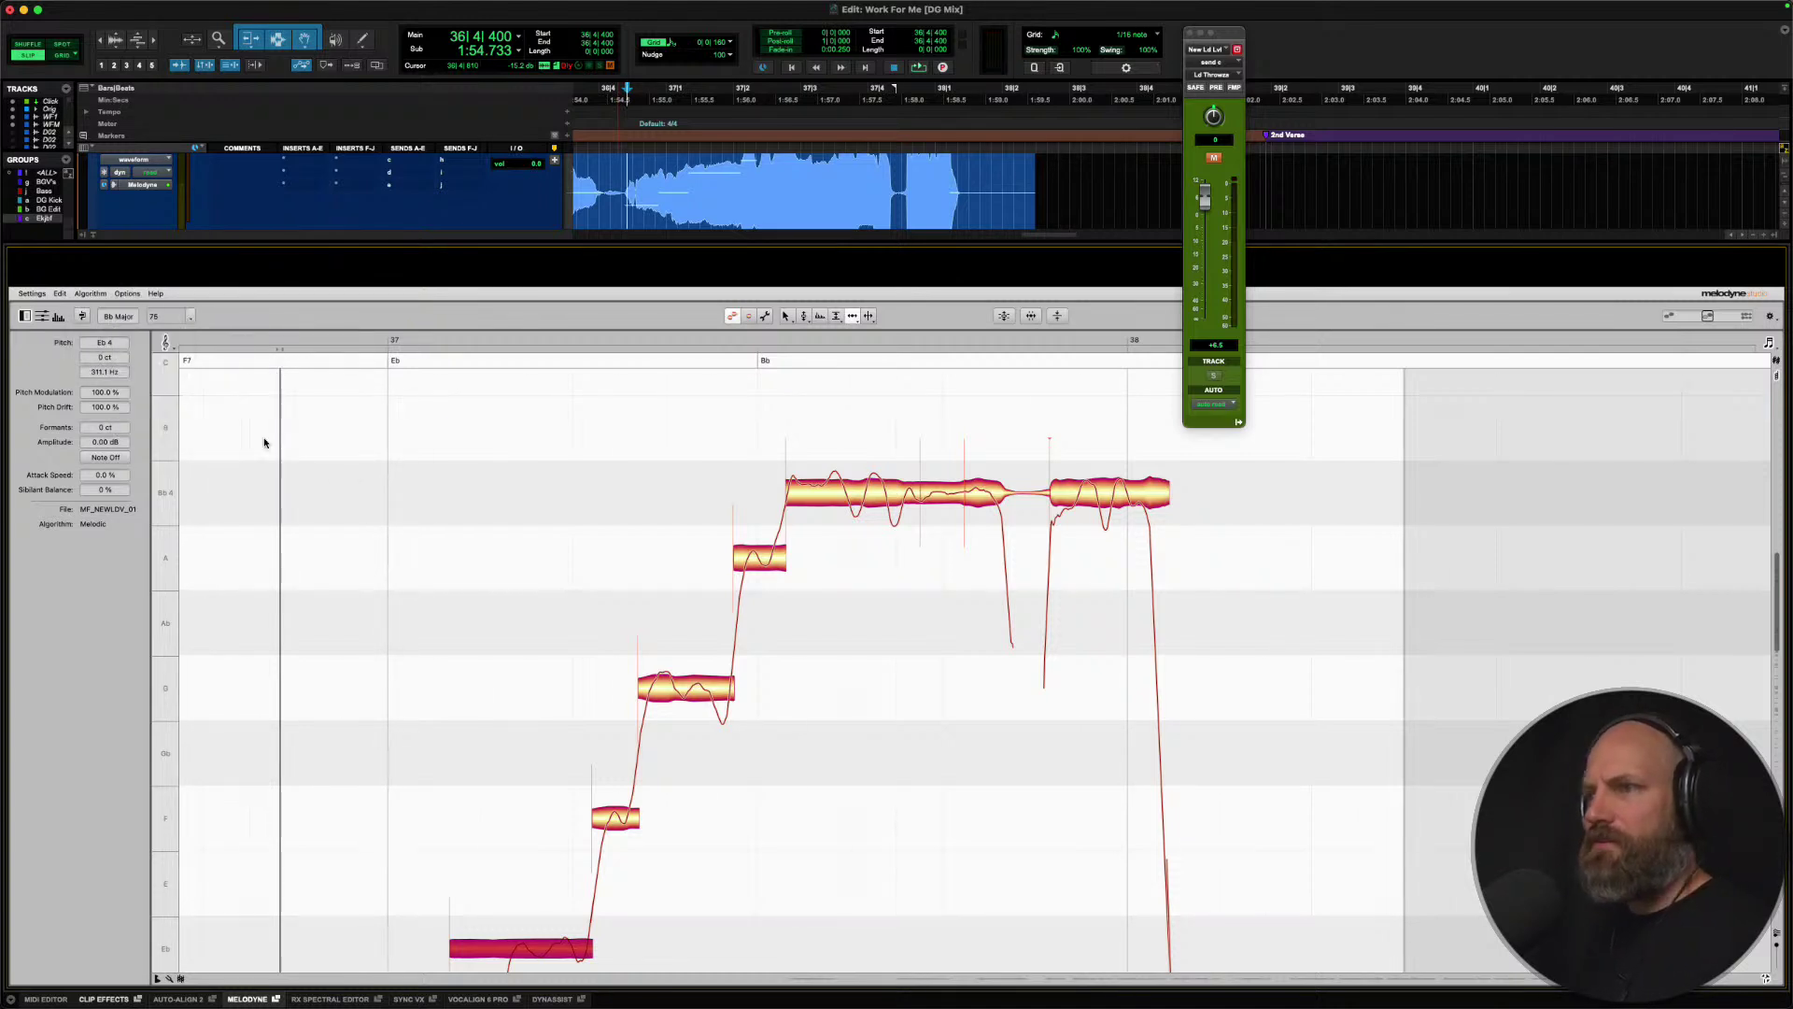
key(space)
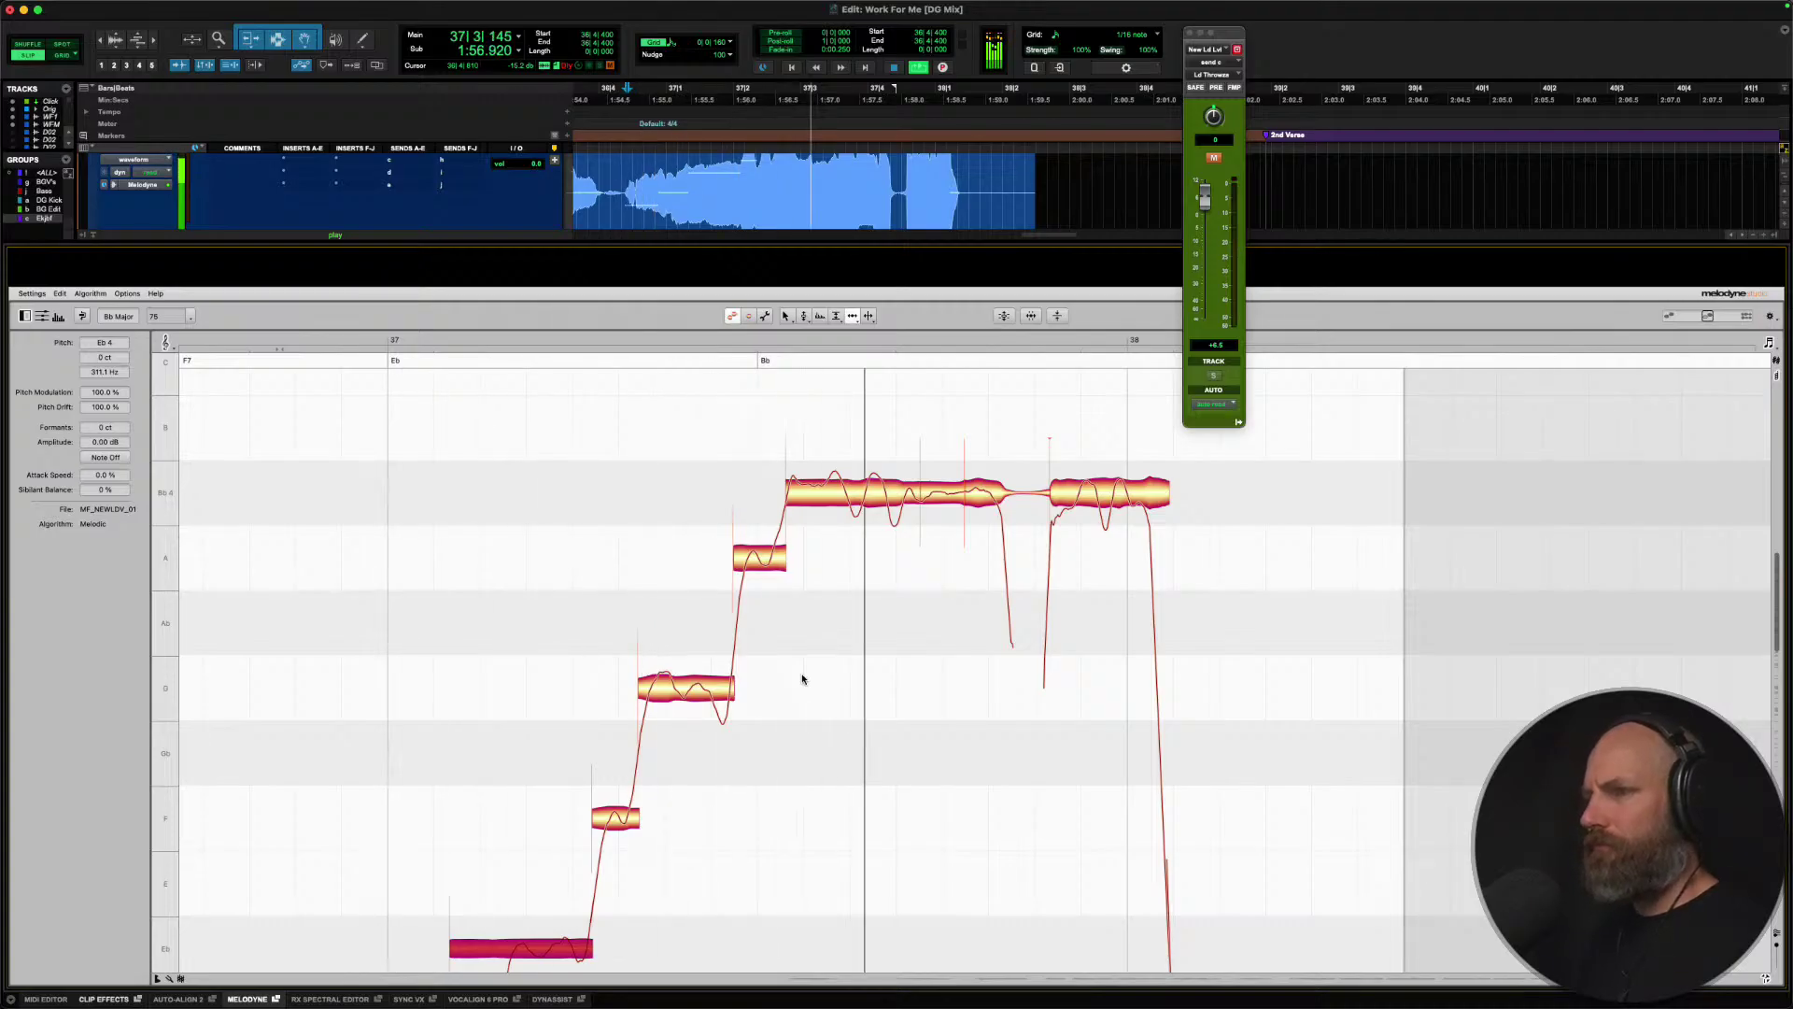
key(space)
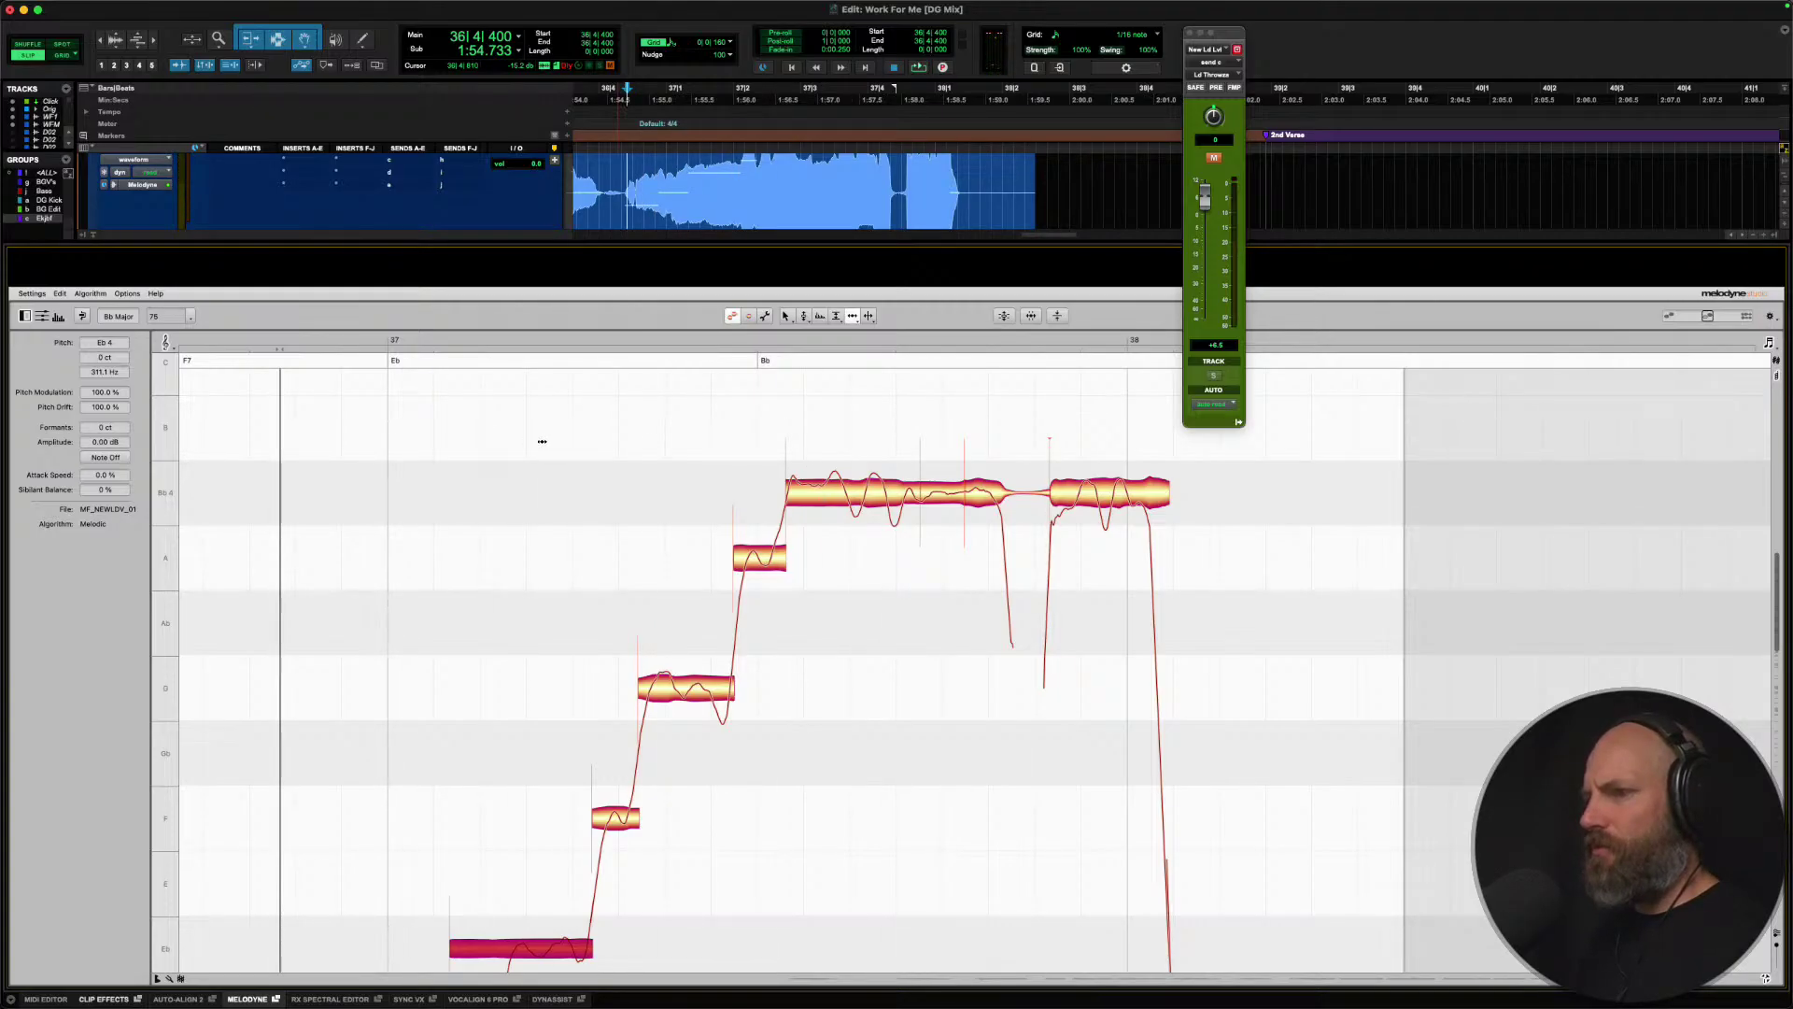
Try moving the G4, A4 and first Bb4 notes of the ascending run later in time, audition them and revert the moves.
key(space)
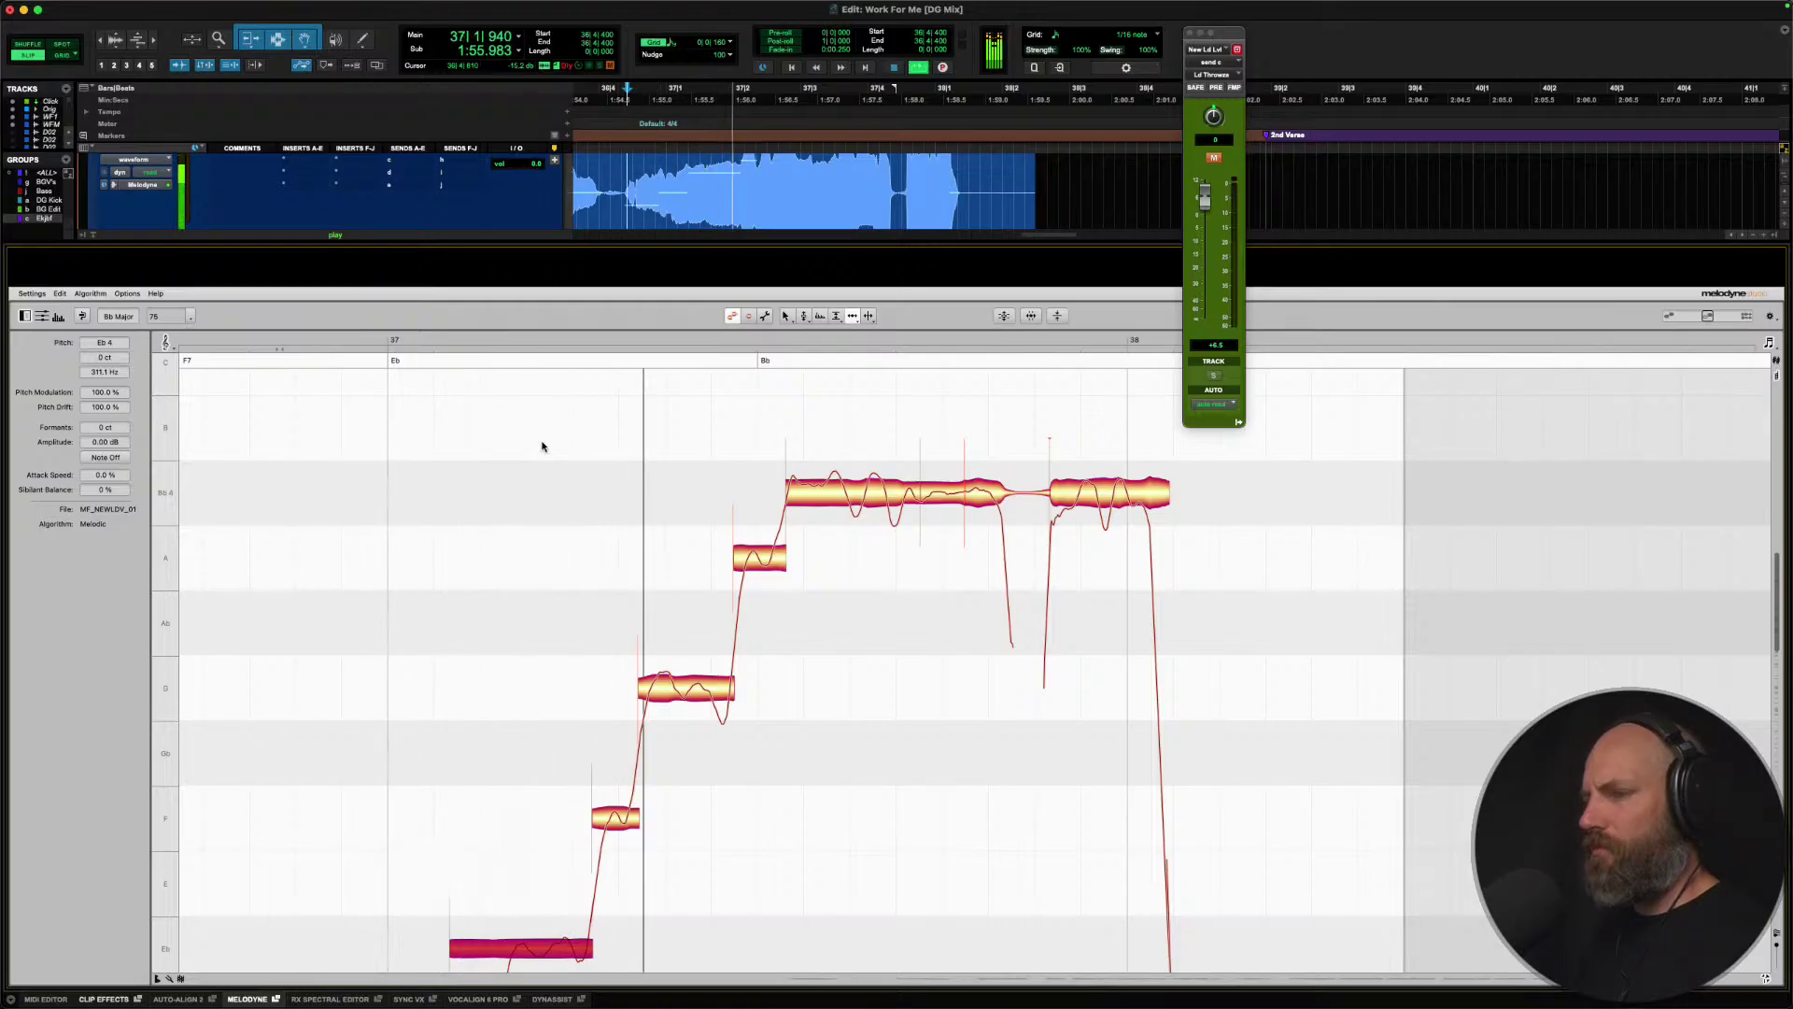
key(space)
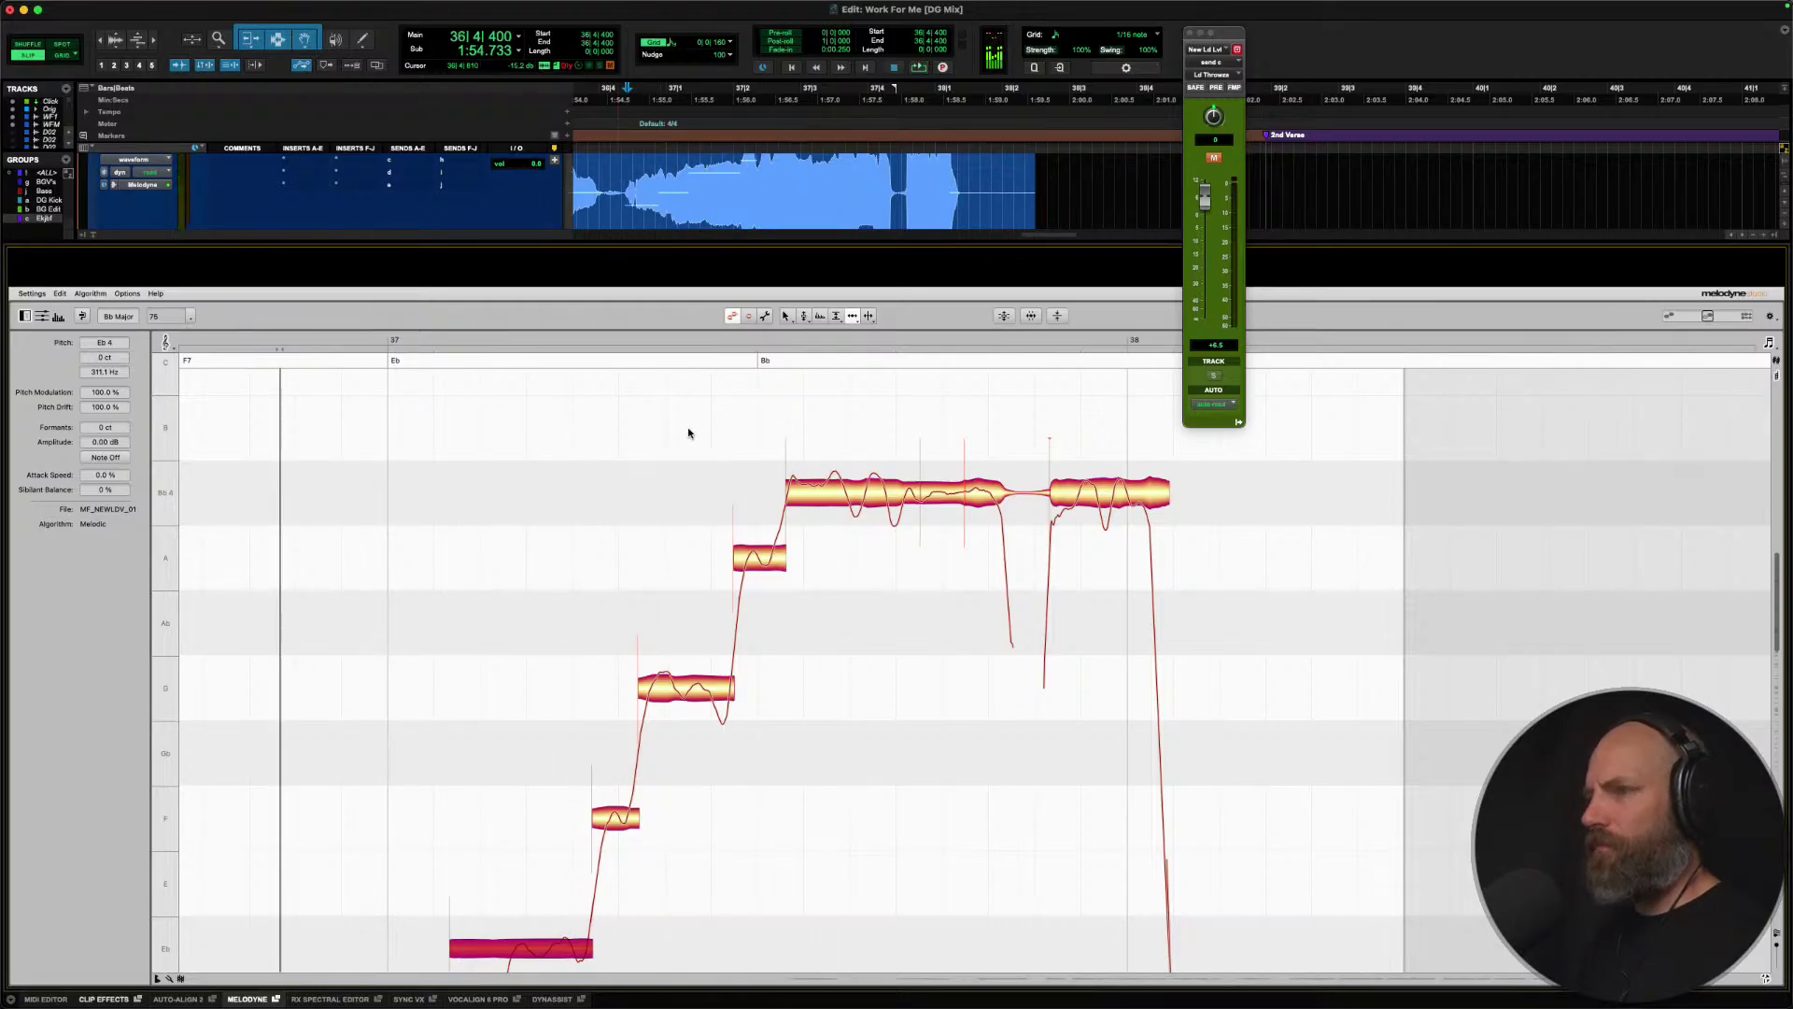
drag(682, 419, 871, 769)
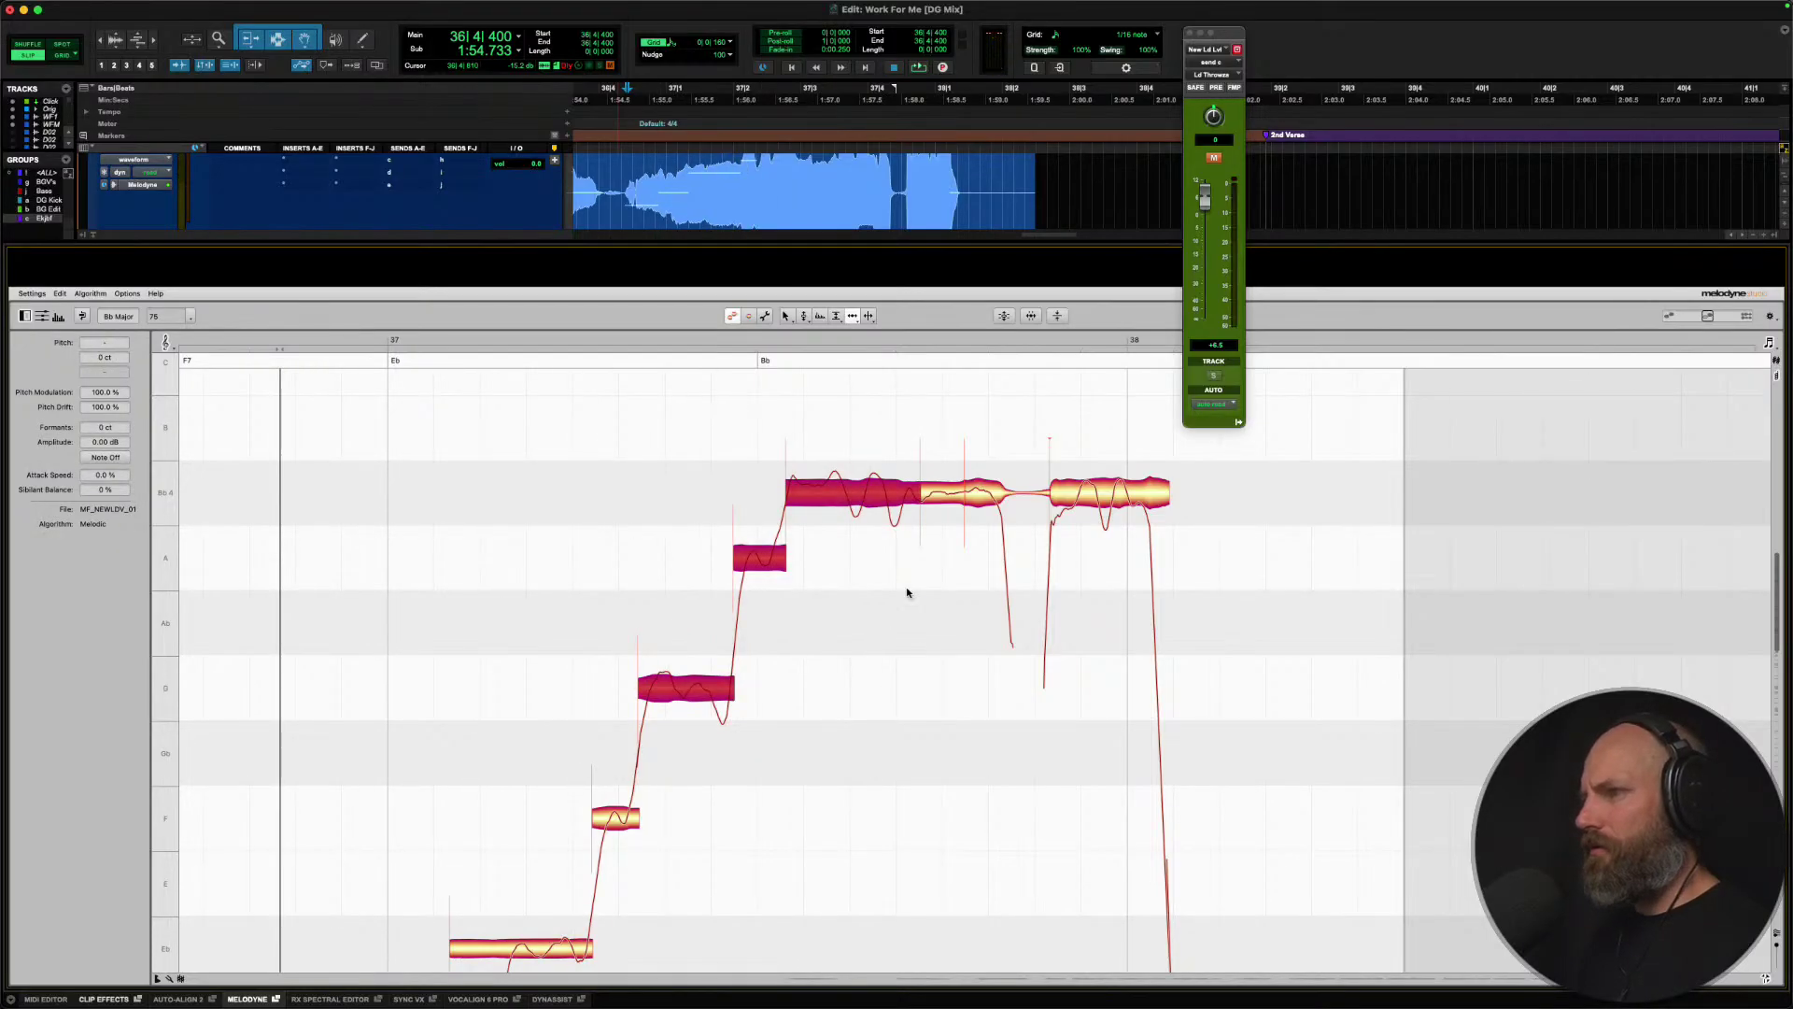
drag(789, 495, 828, 496)
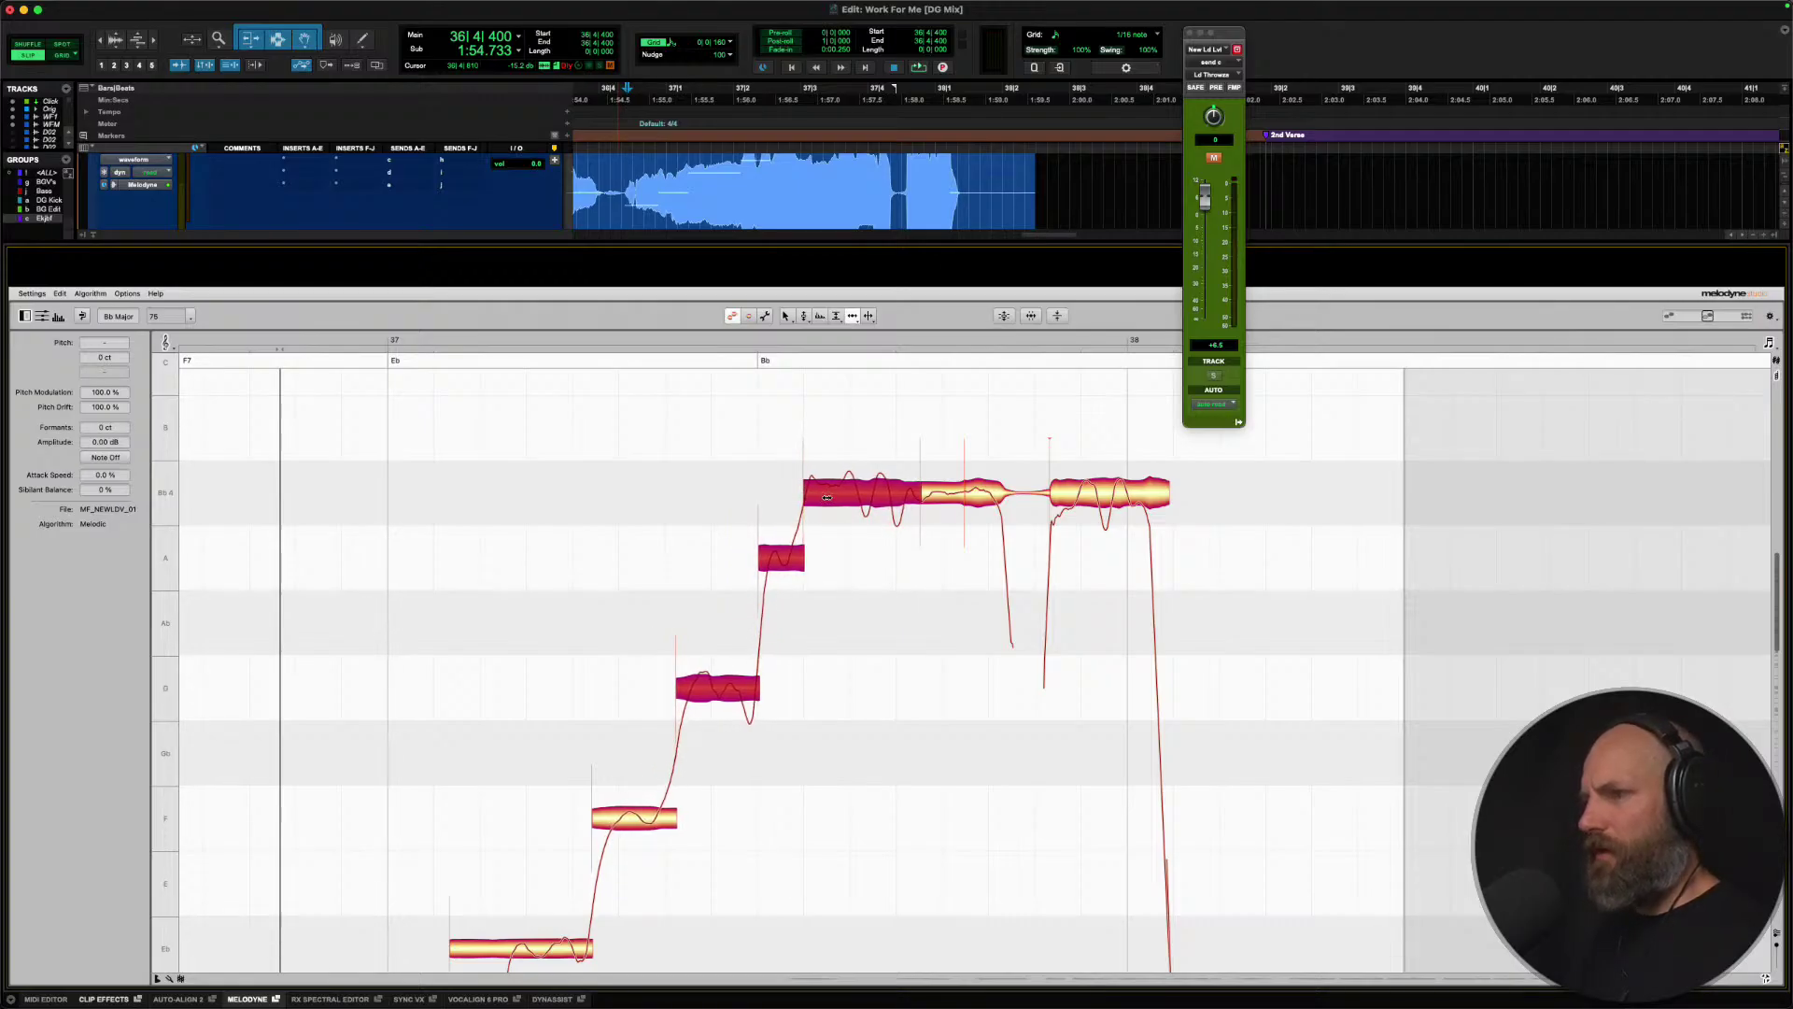
drag(676, 696, 669, 700)
key(space)
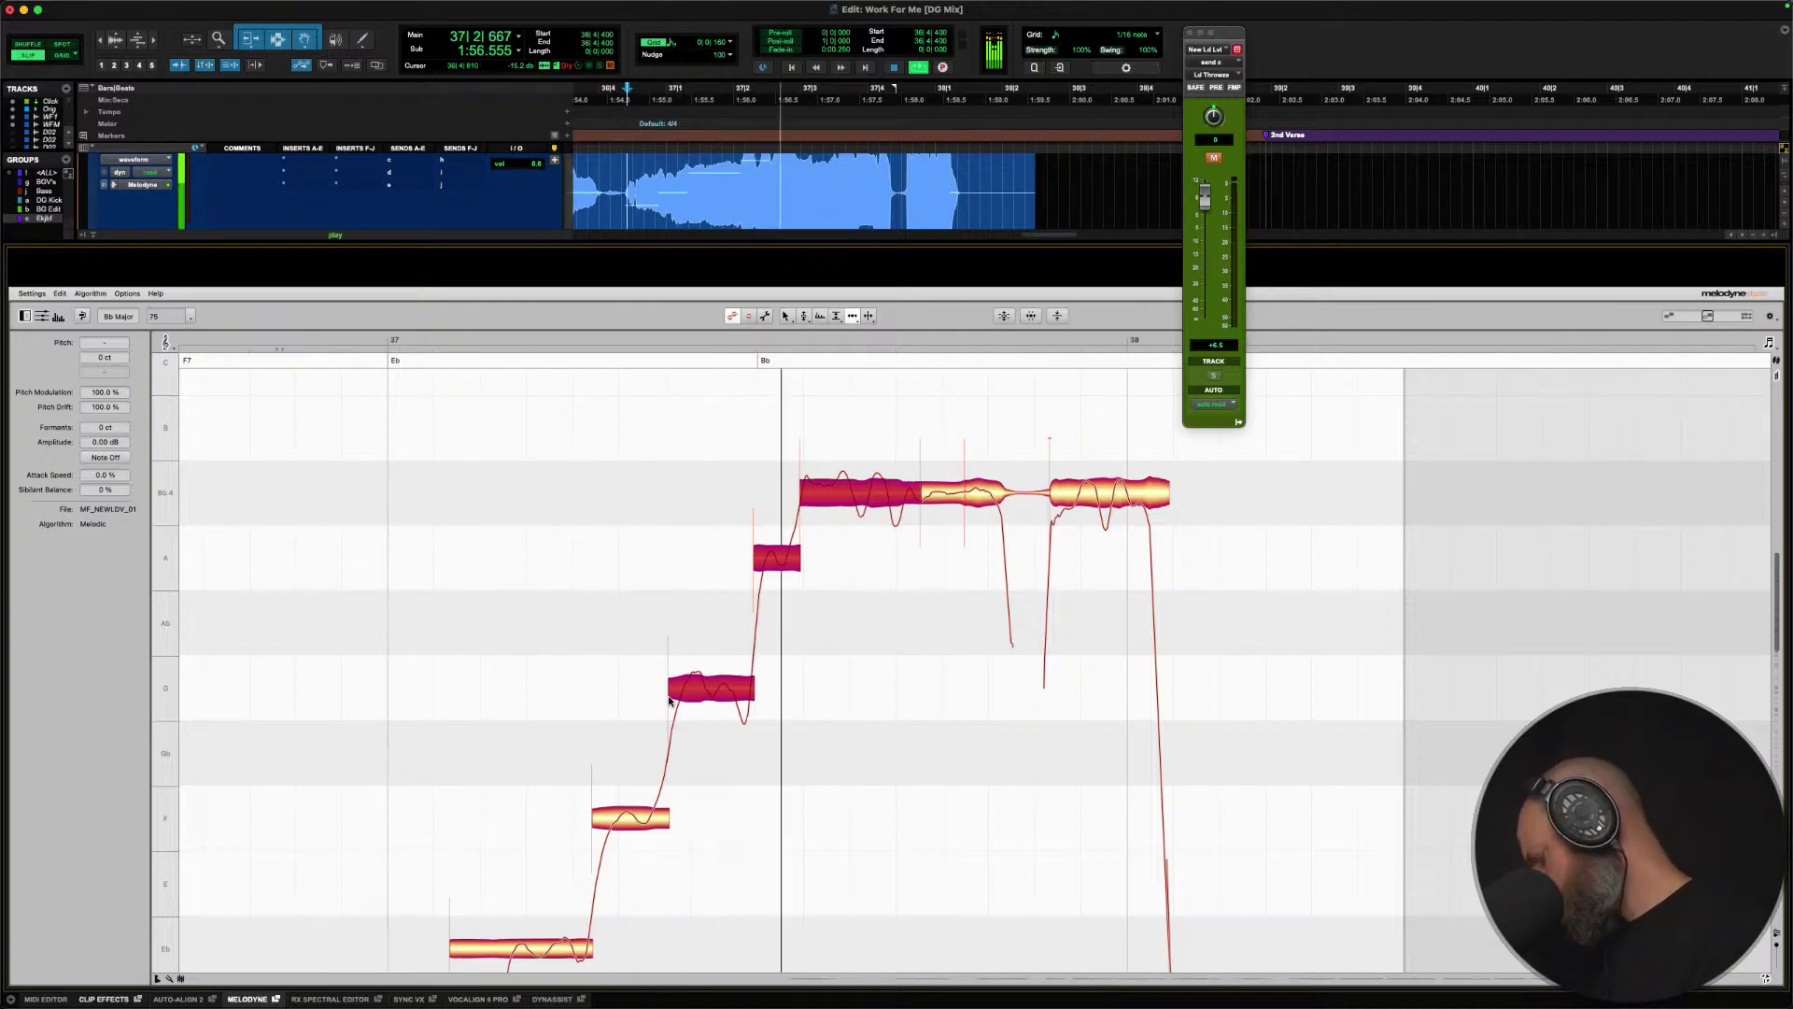
key(space)
key(super+z)
key(super+z)
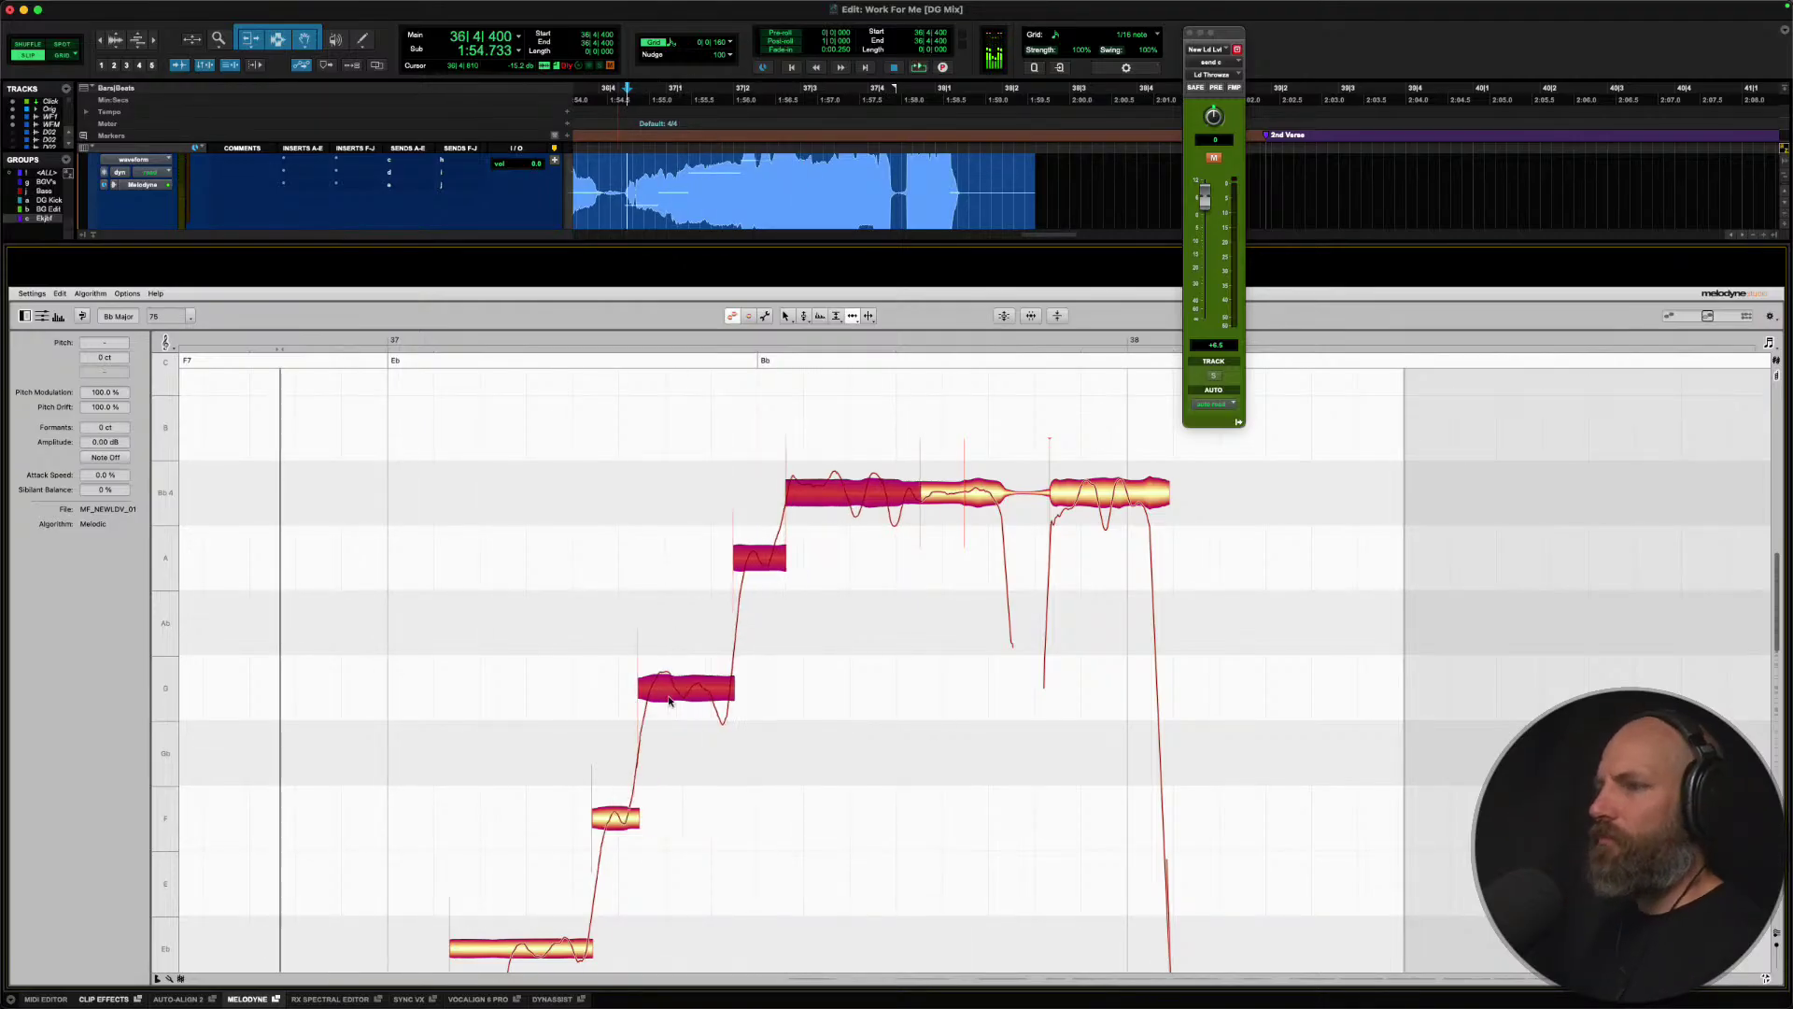
Replay the ascending run twice to judge its original timing and clear the note selection.
key(space)
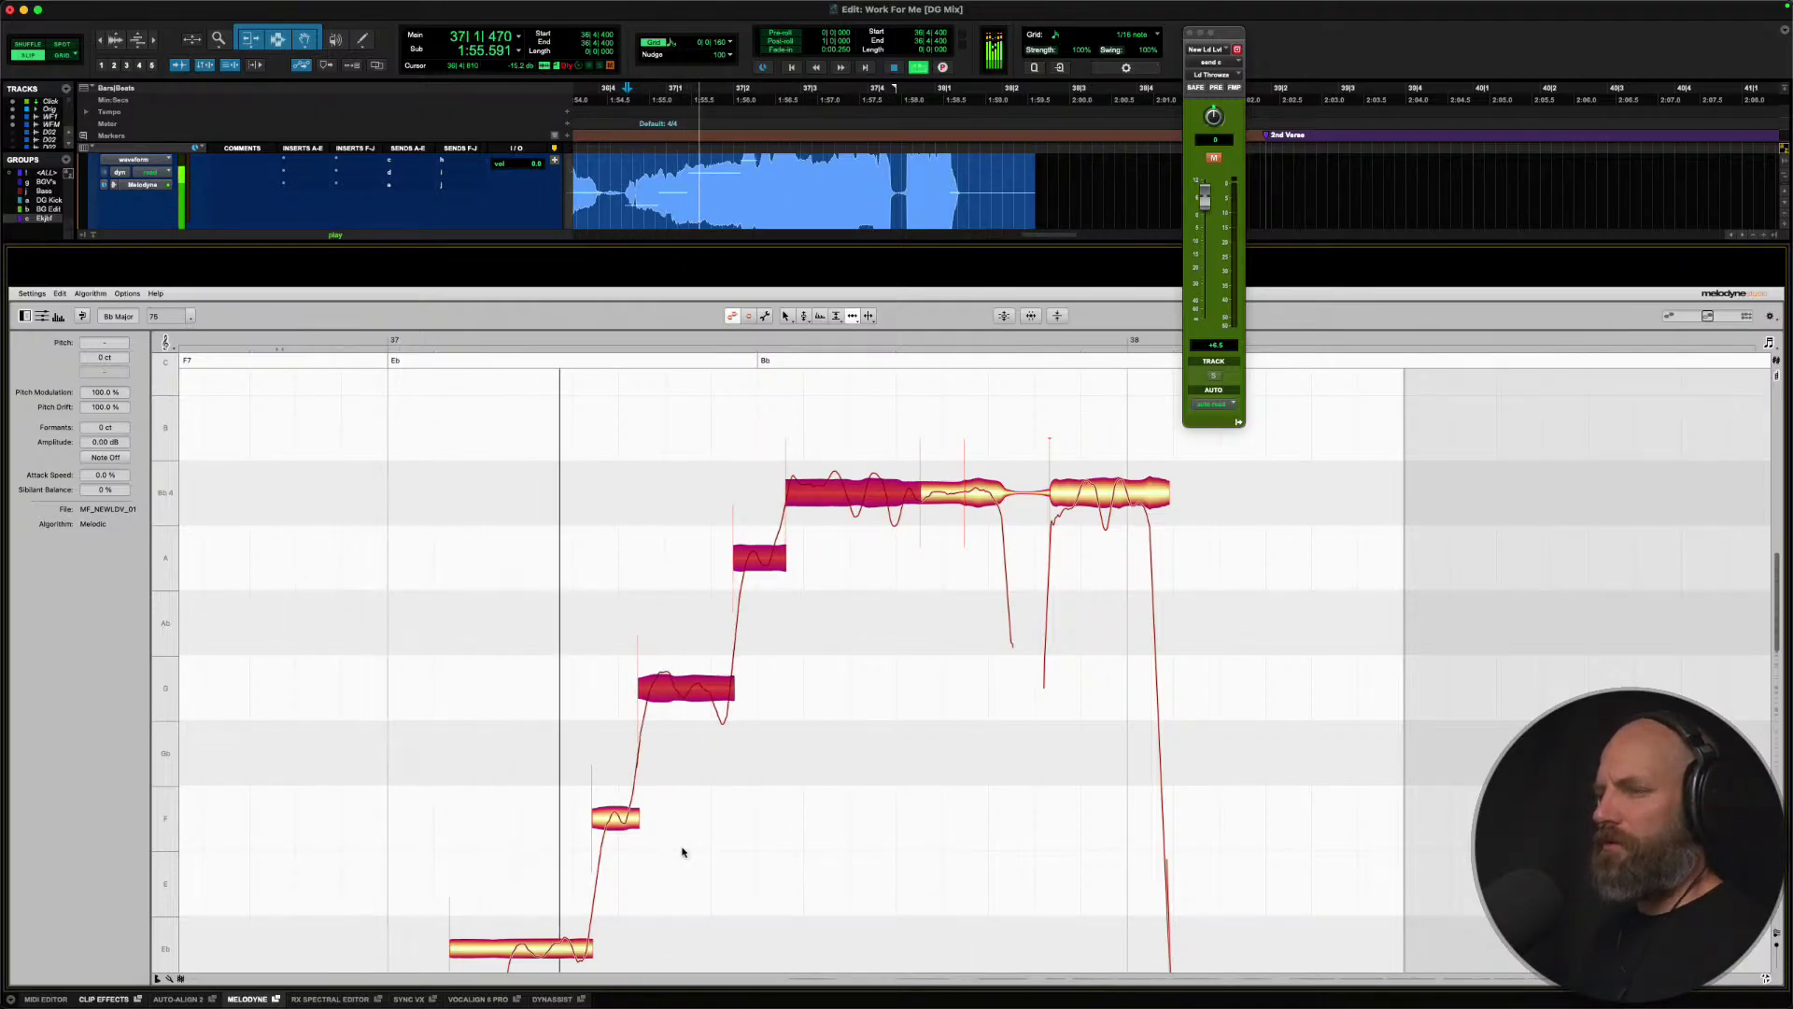
key(space)
key(space)
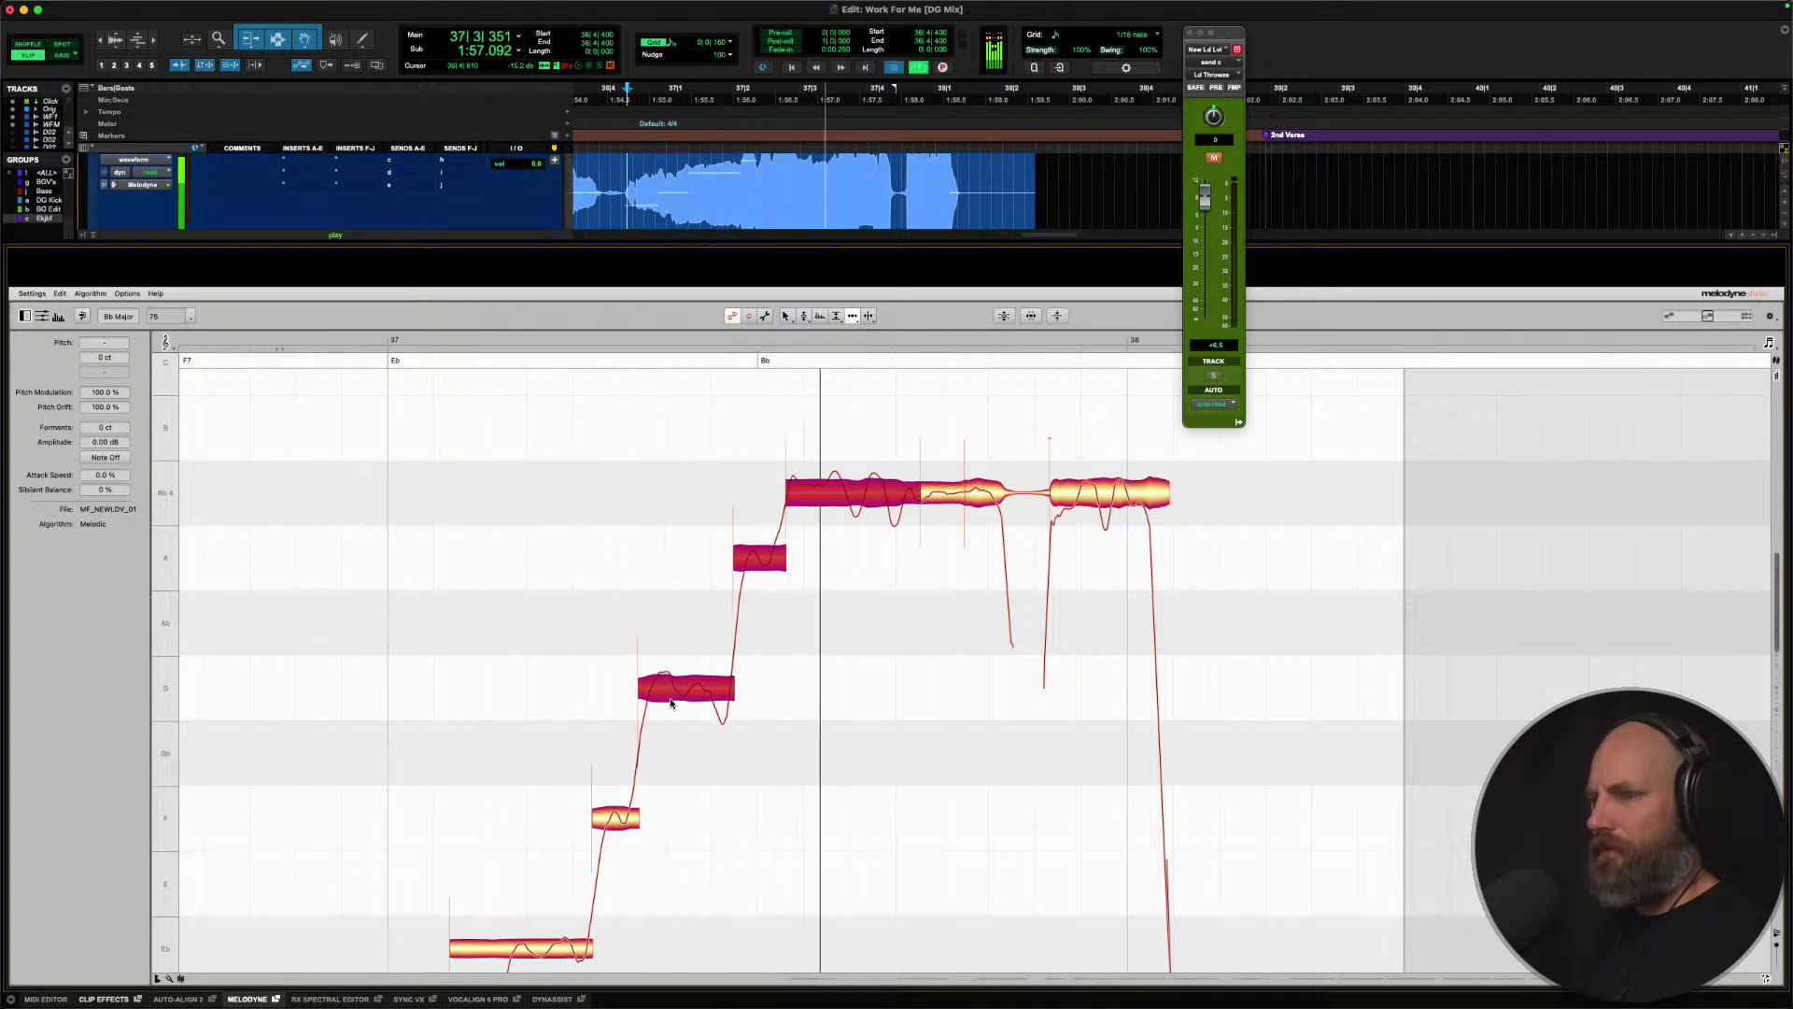
key(space)
click(672, 652)
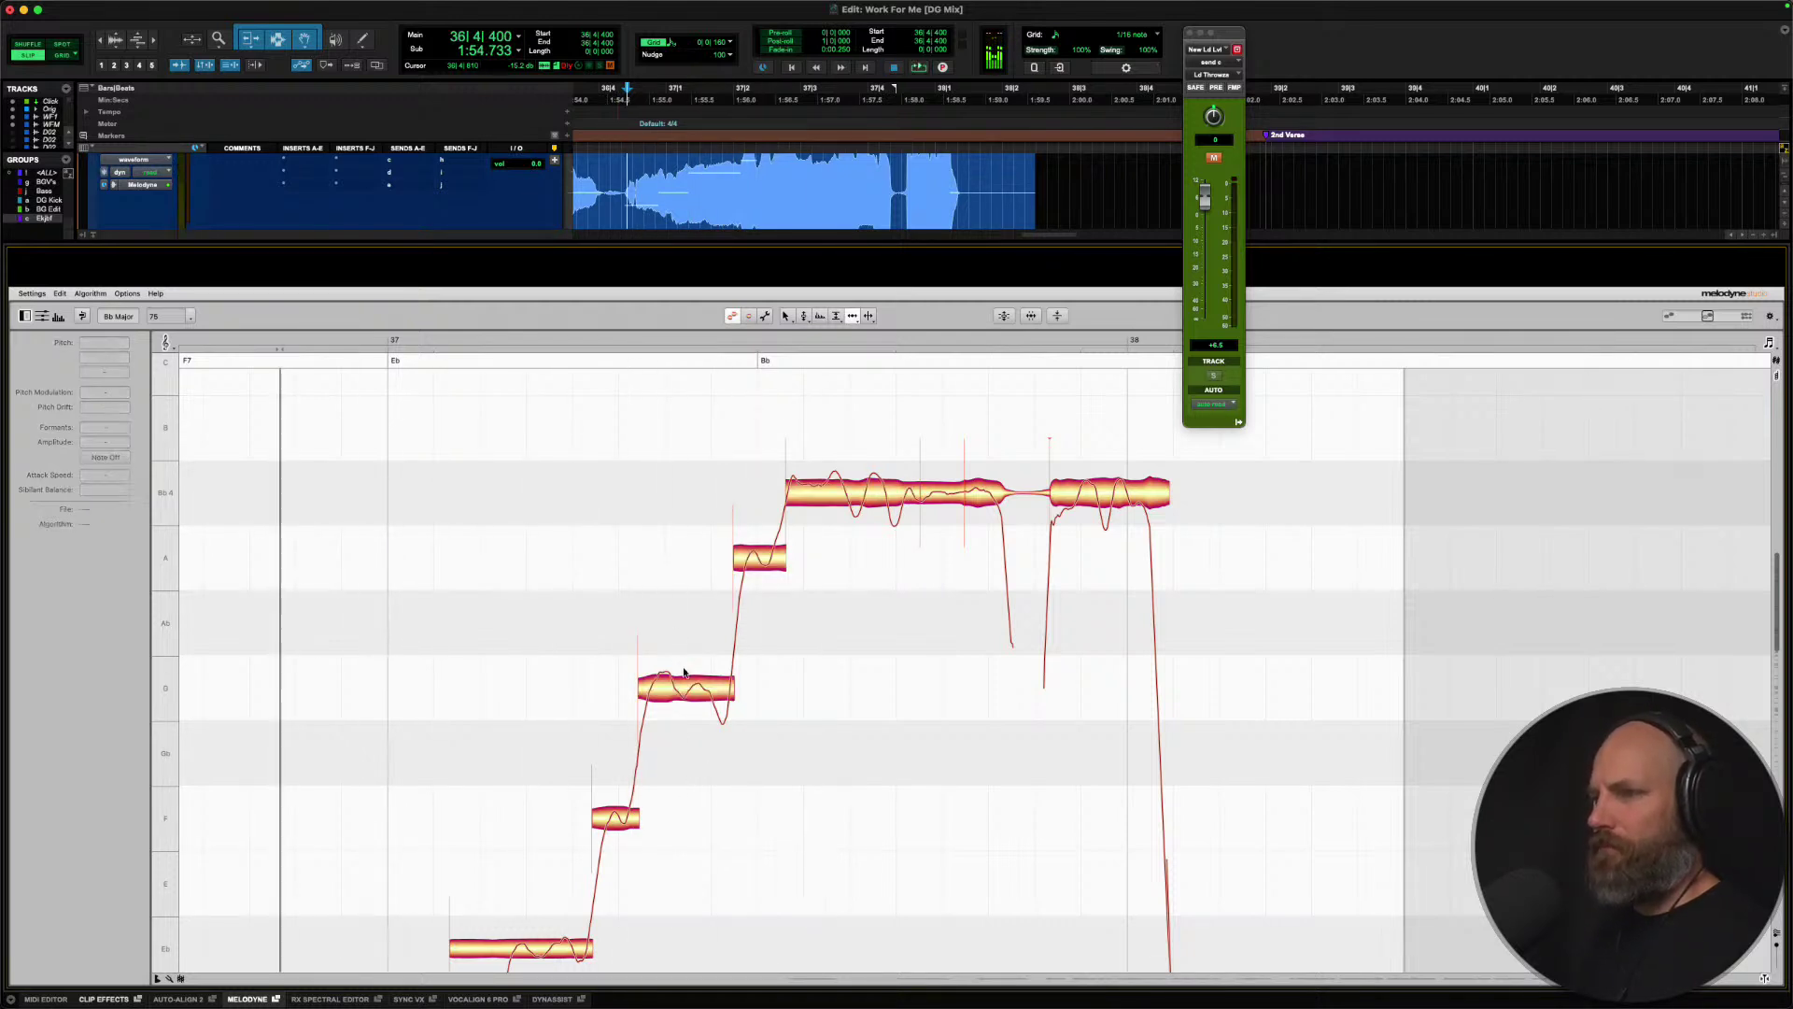
Try moving the boundary between the G4 and A4 notes earlier and audition the phrase.
click(725, 692)
key(space)
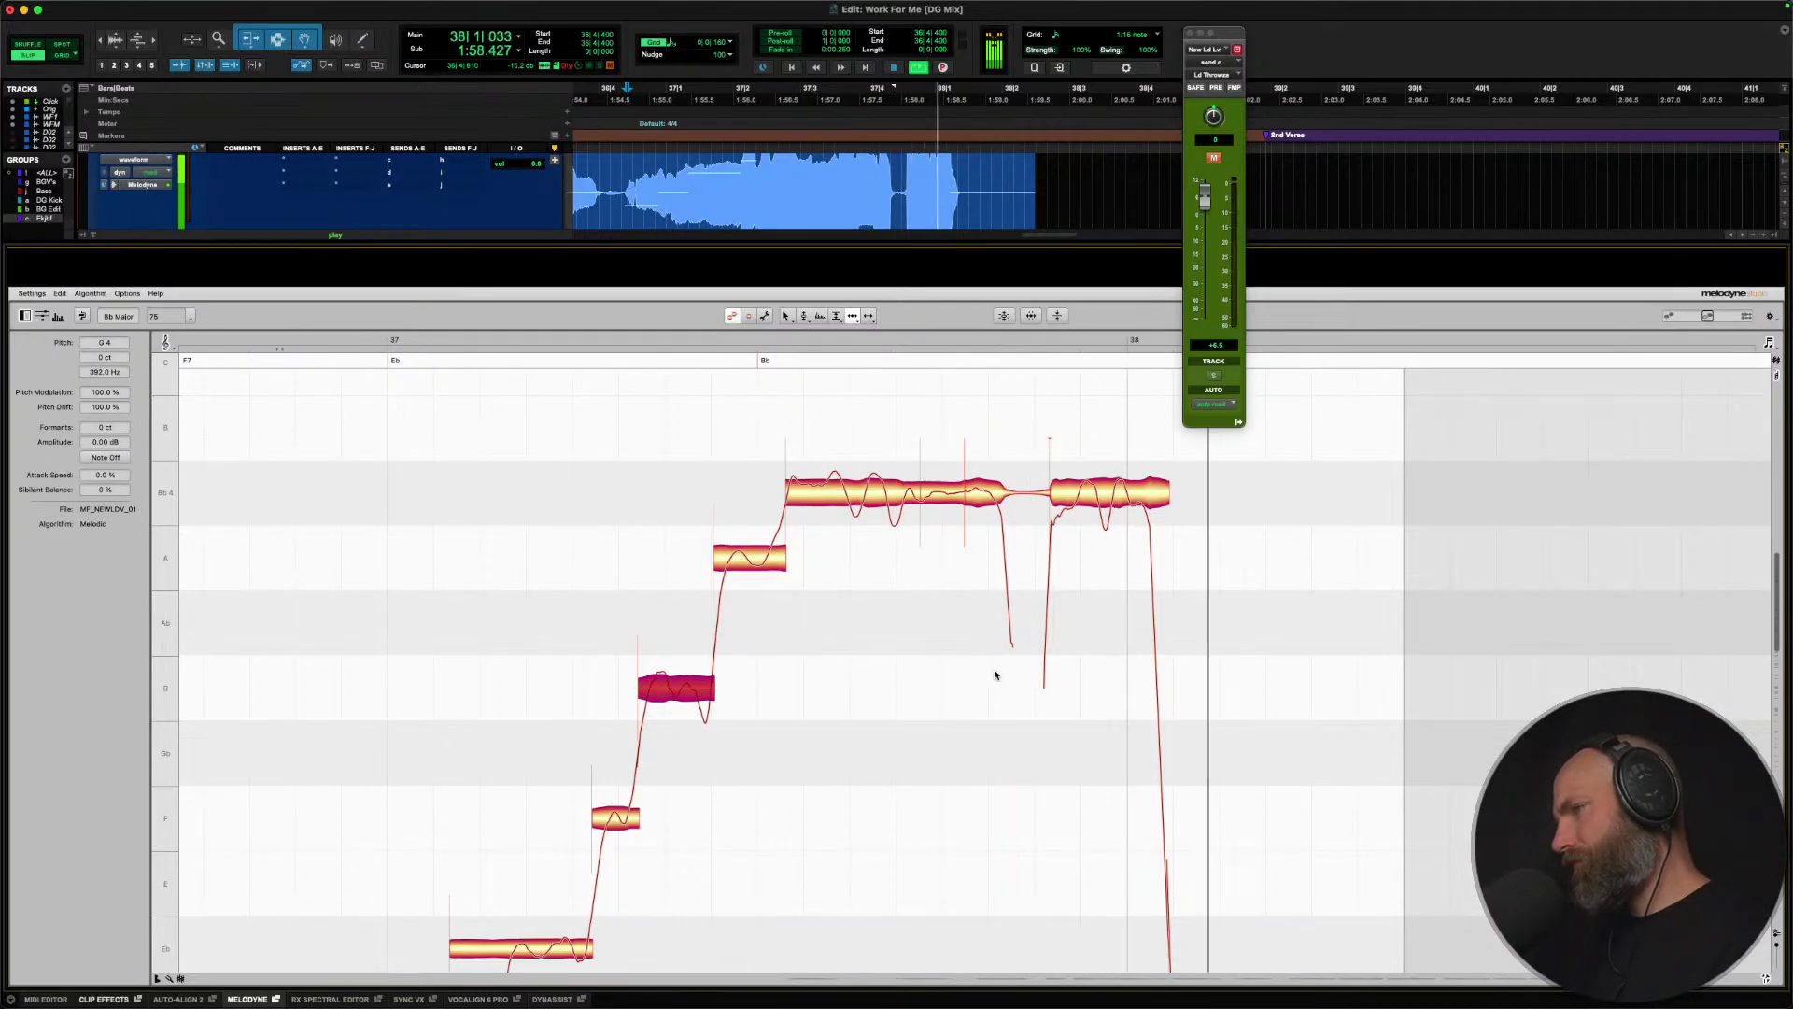
key(space)
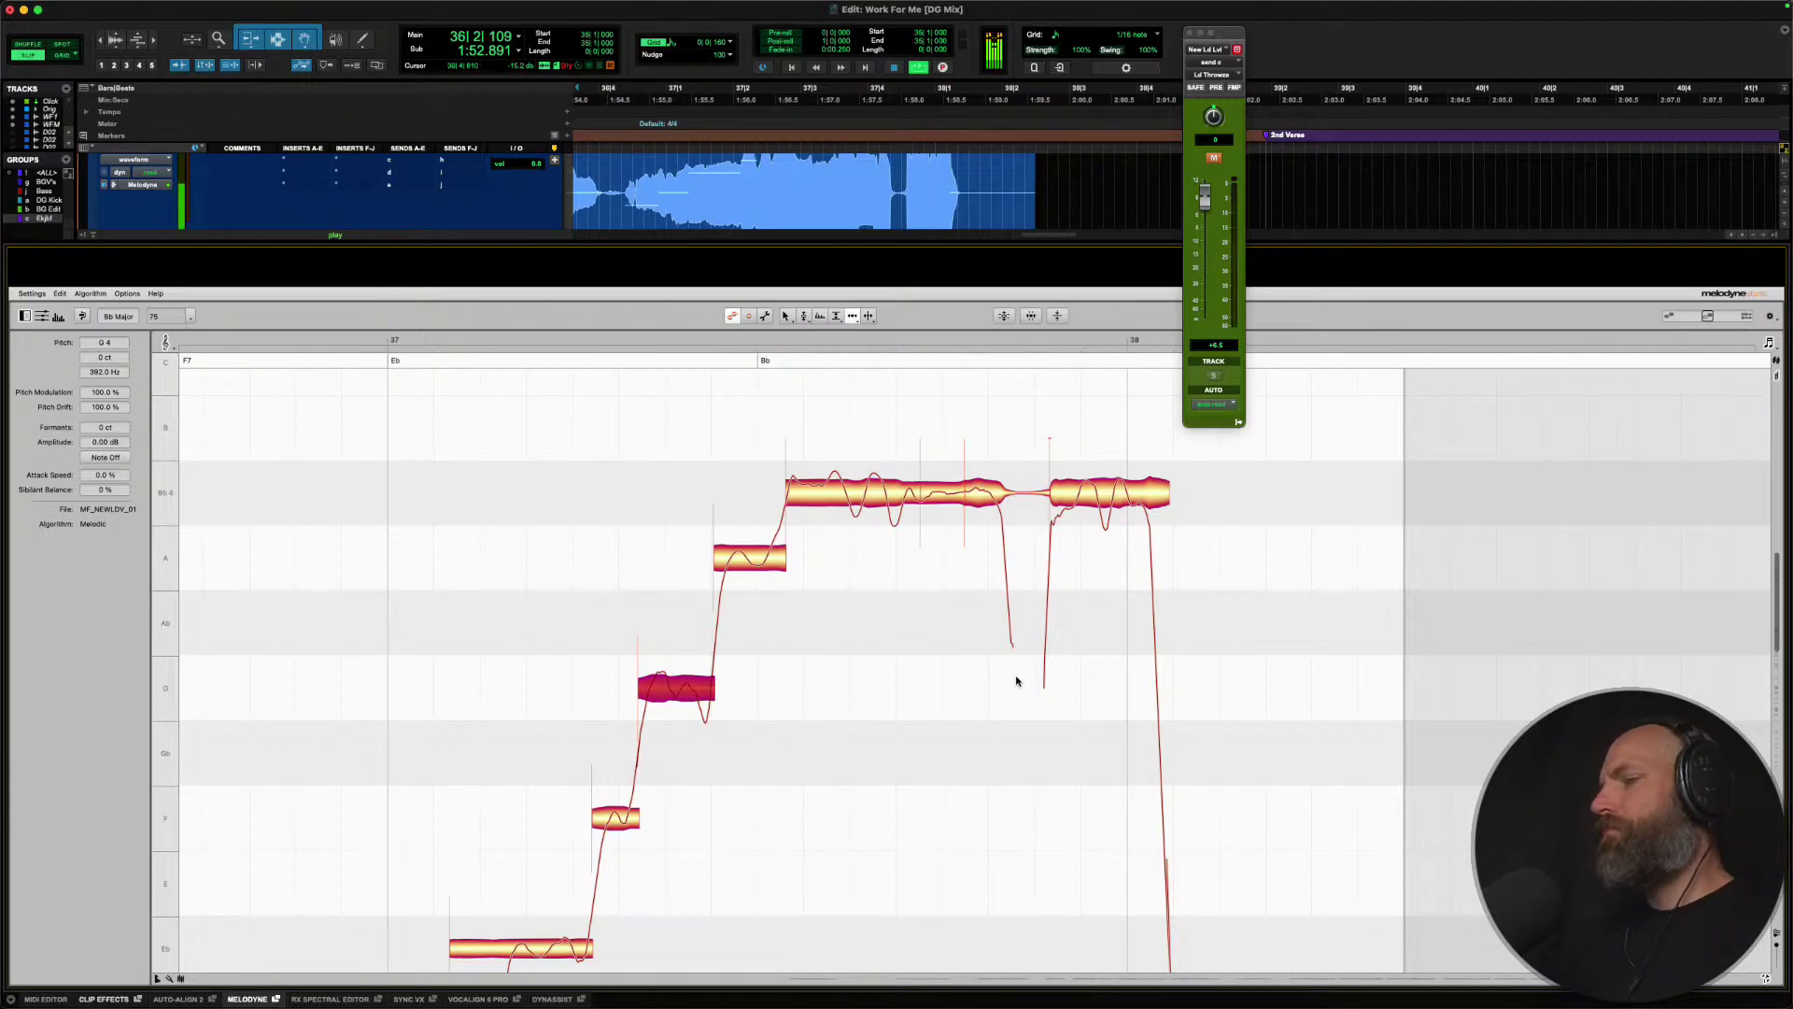
key(space)
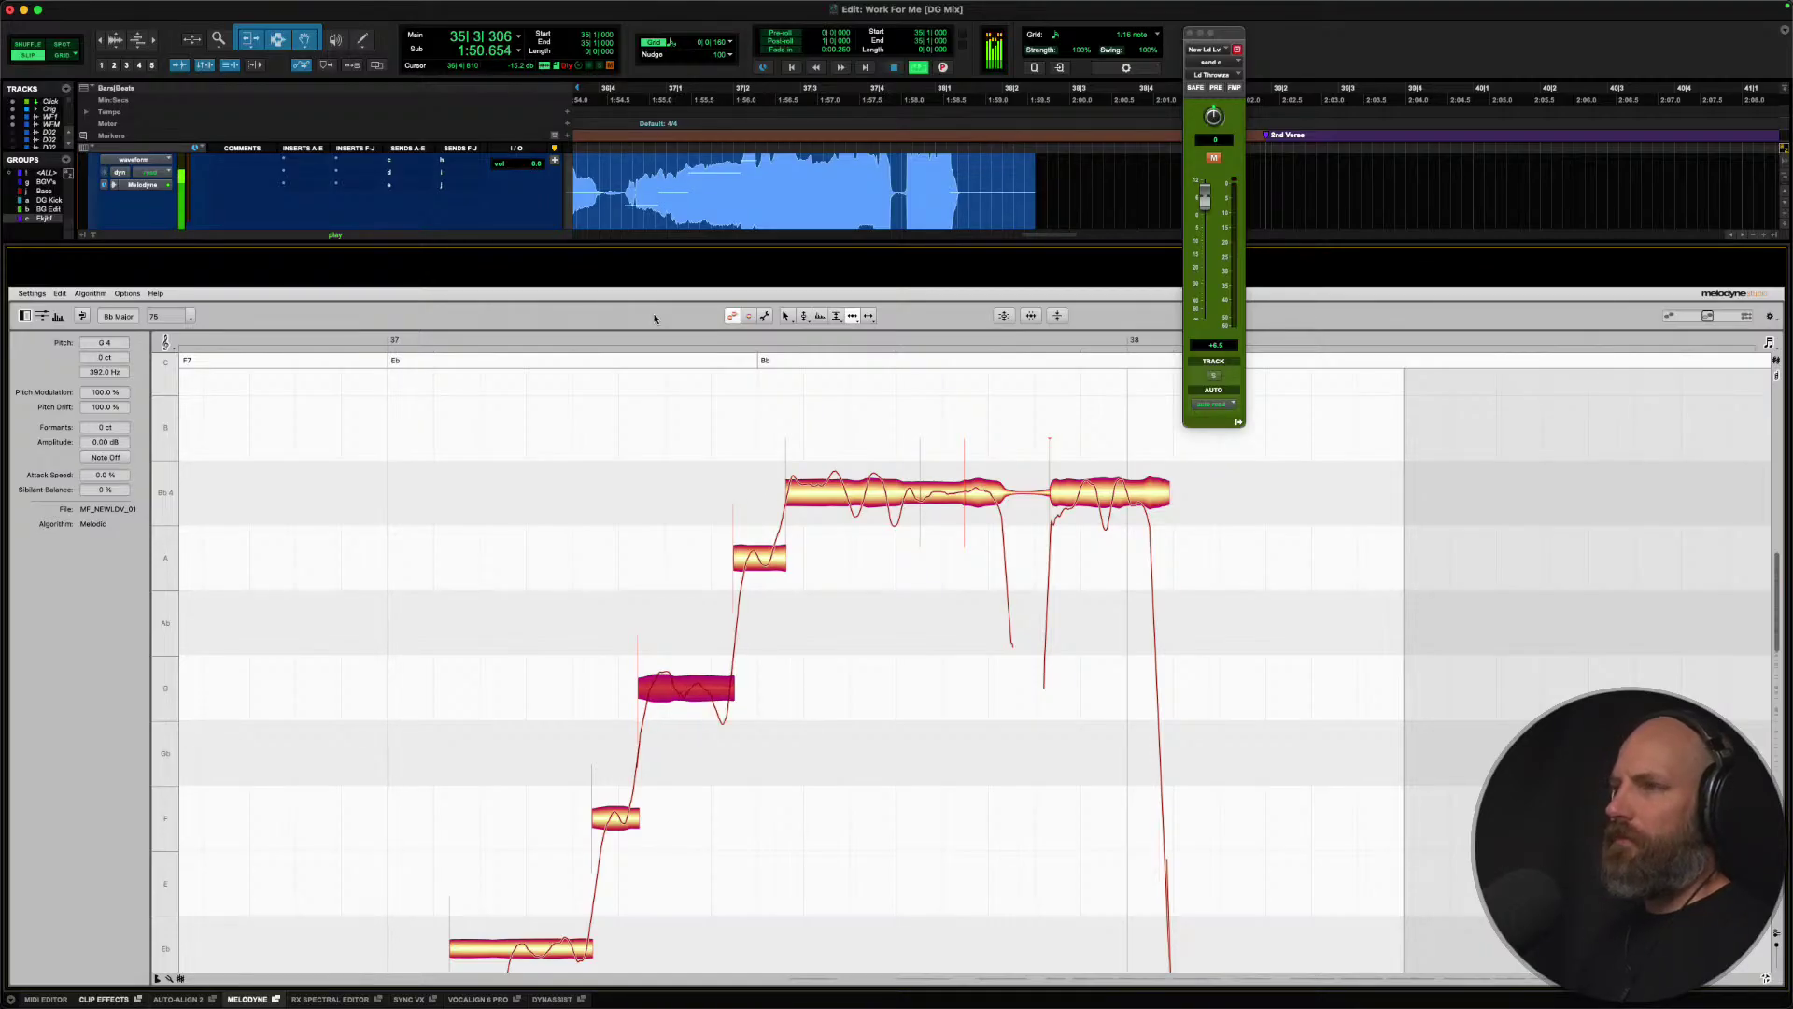
Place the playback start just before bar 37, at 36|4|350, and audition the run.
click(624, 193)
key(space)
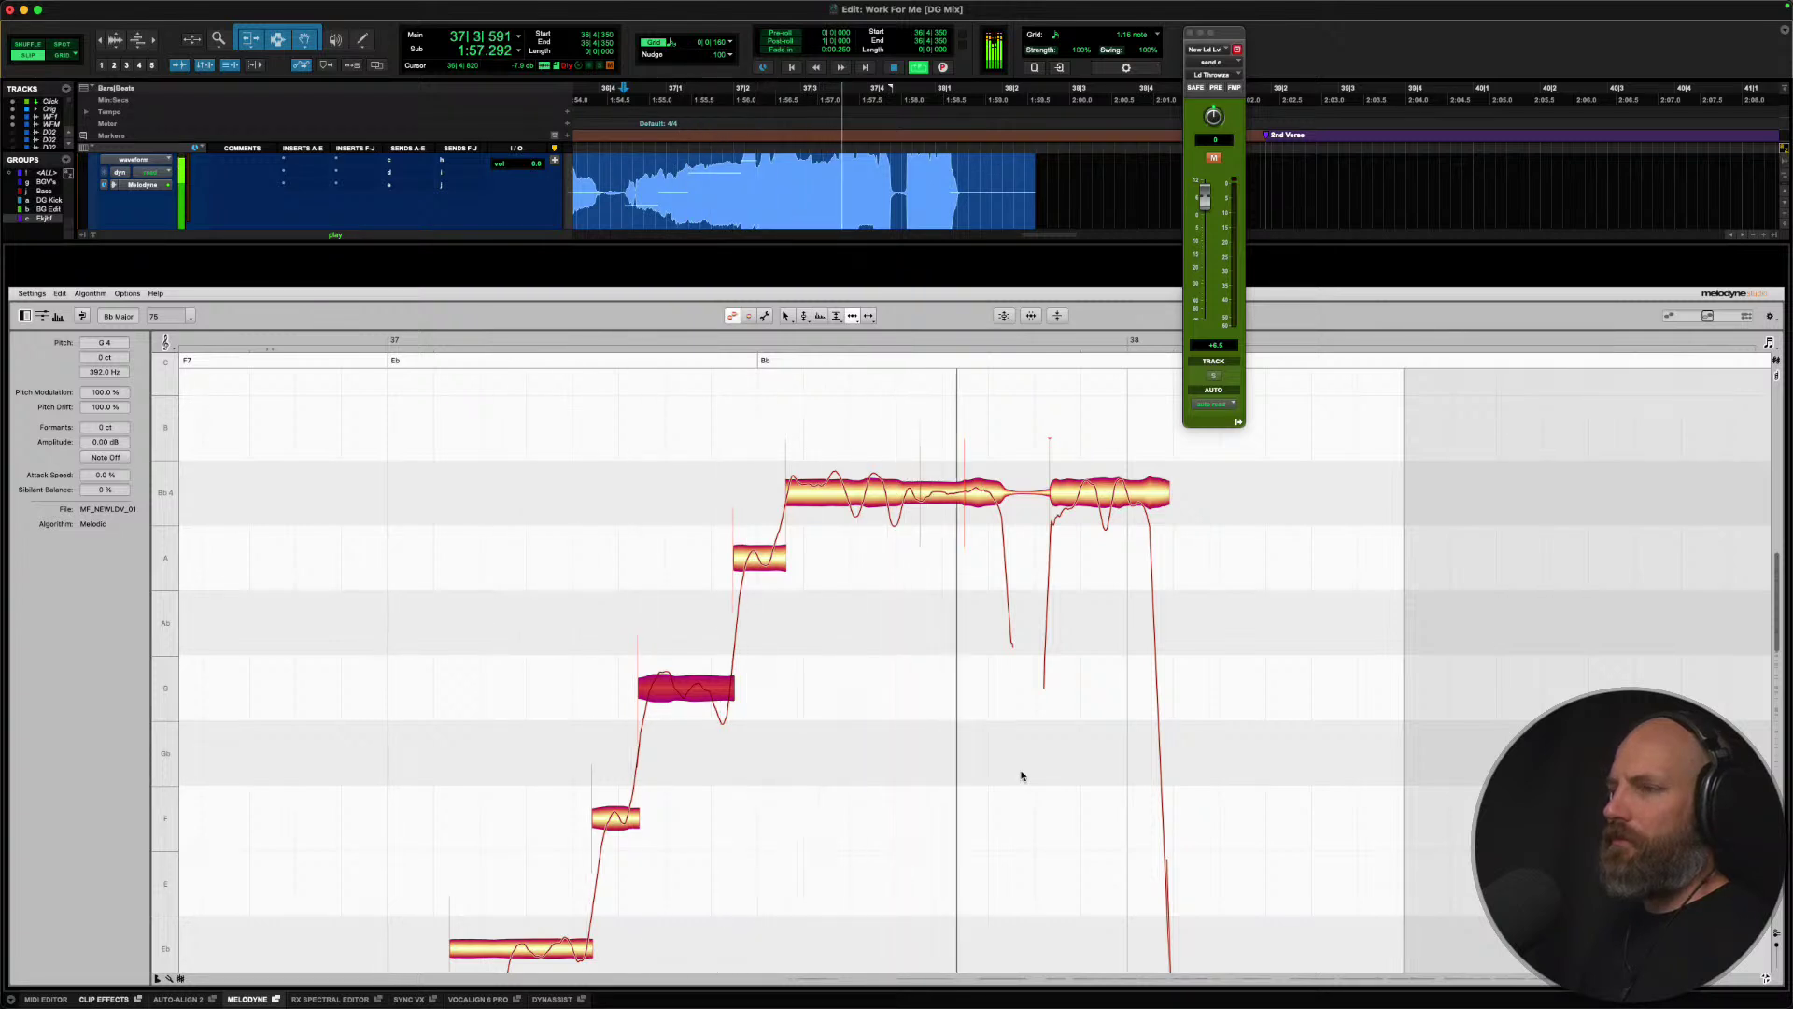
key(space)
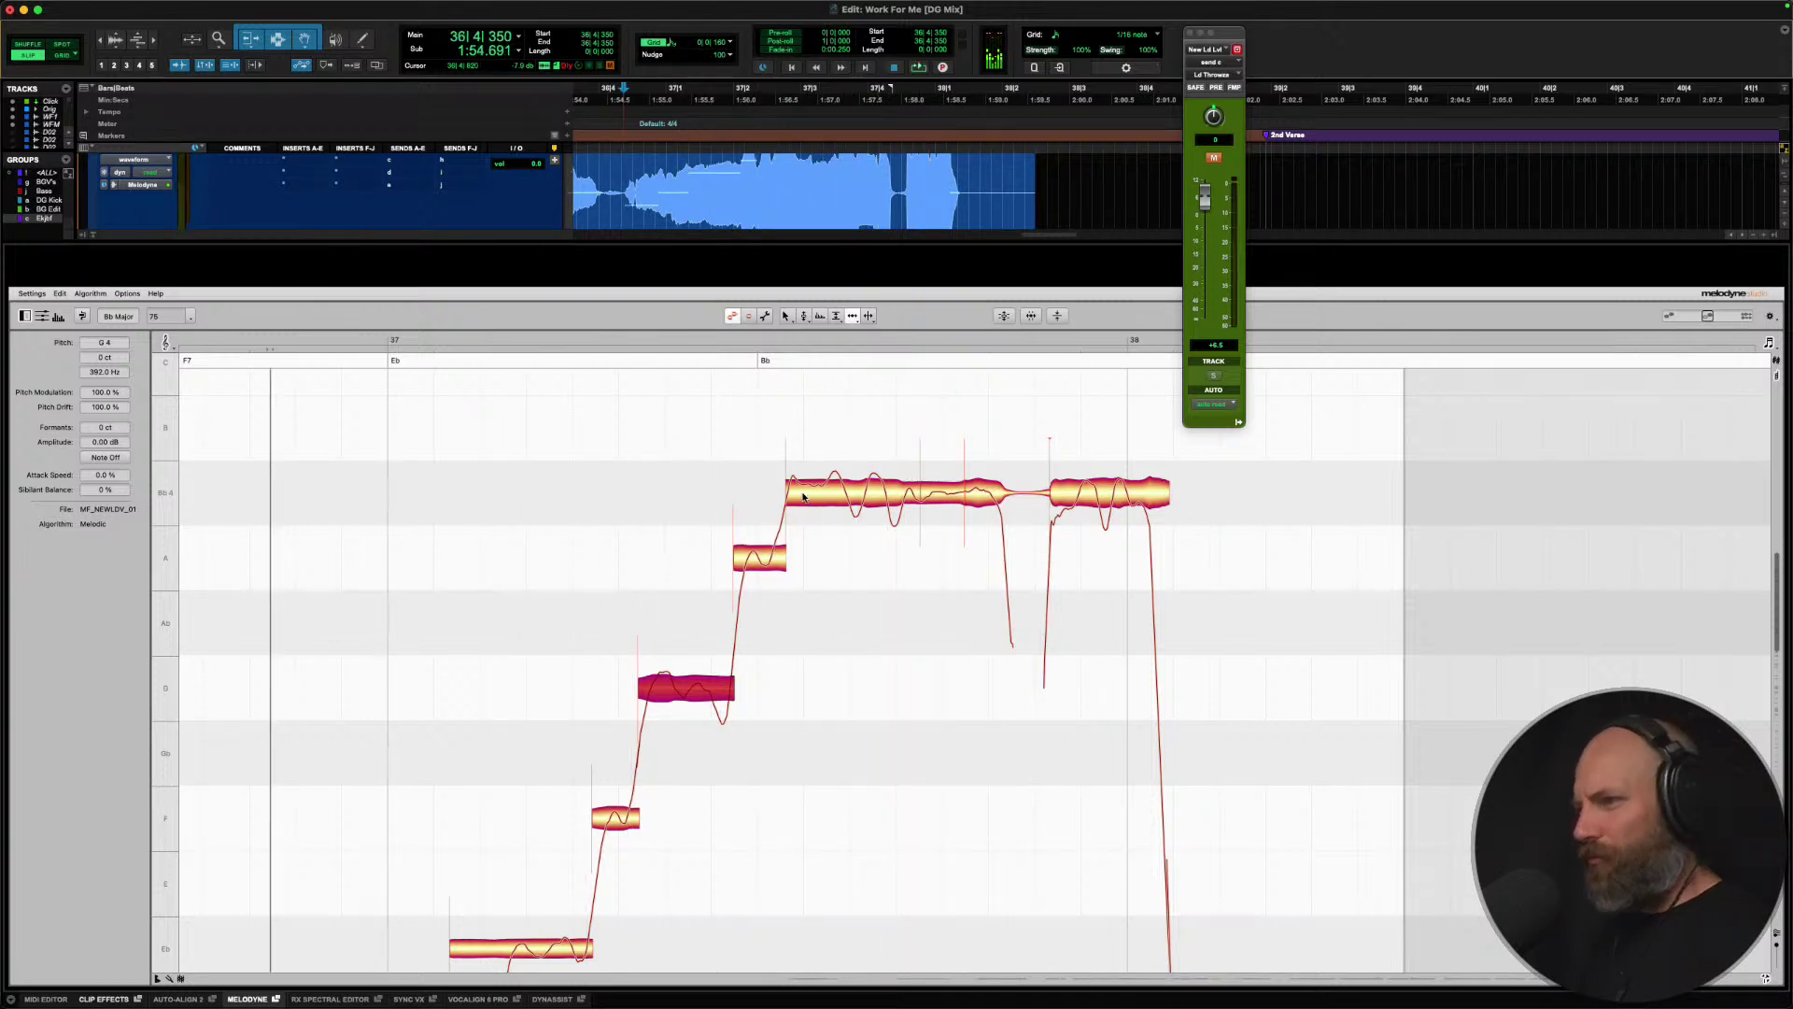
Try the start of the first long Bb4 note slightly later and slightly earlier while auditioning, and return it to its original position.
click(803, 495)
key(space)
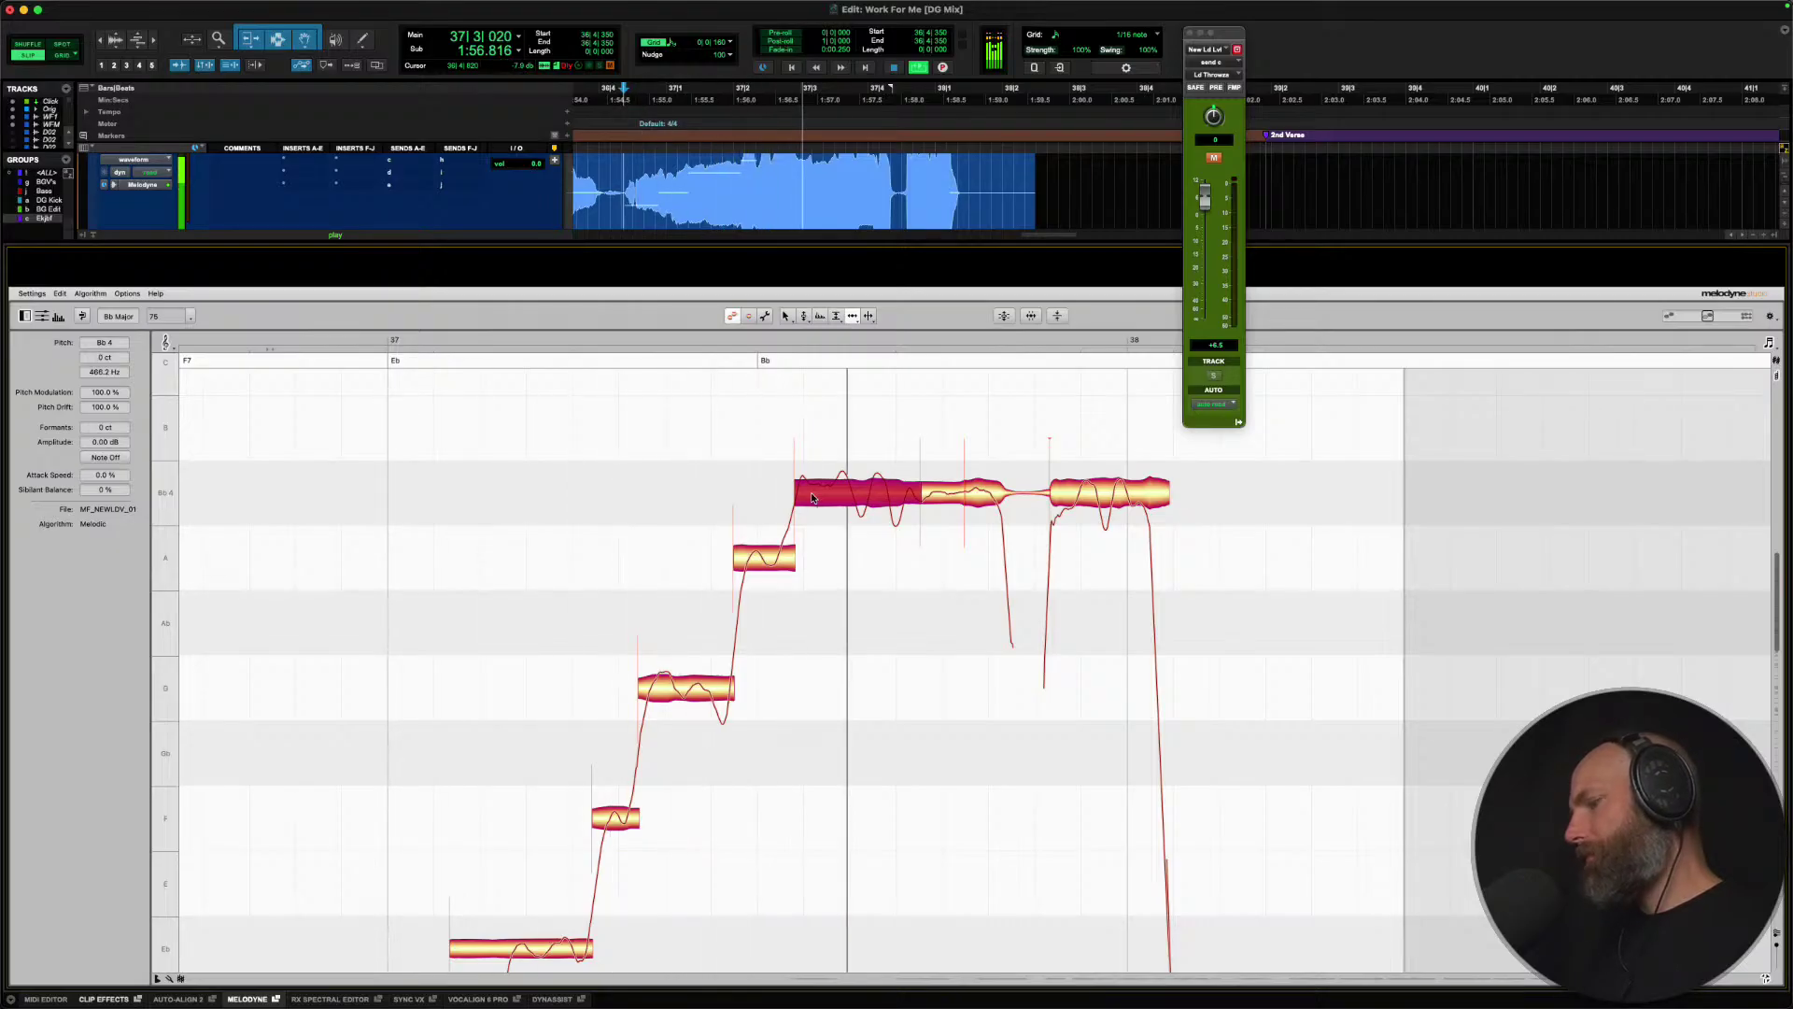
key(space)
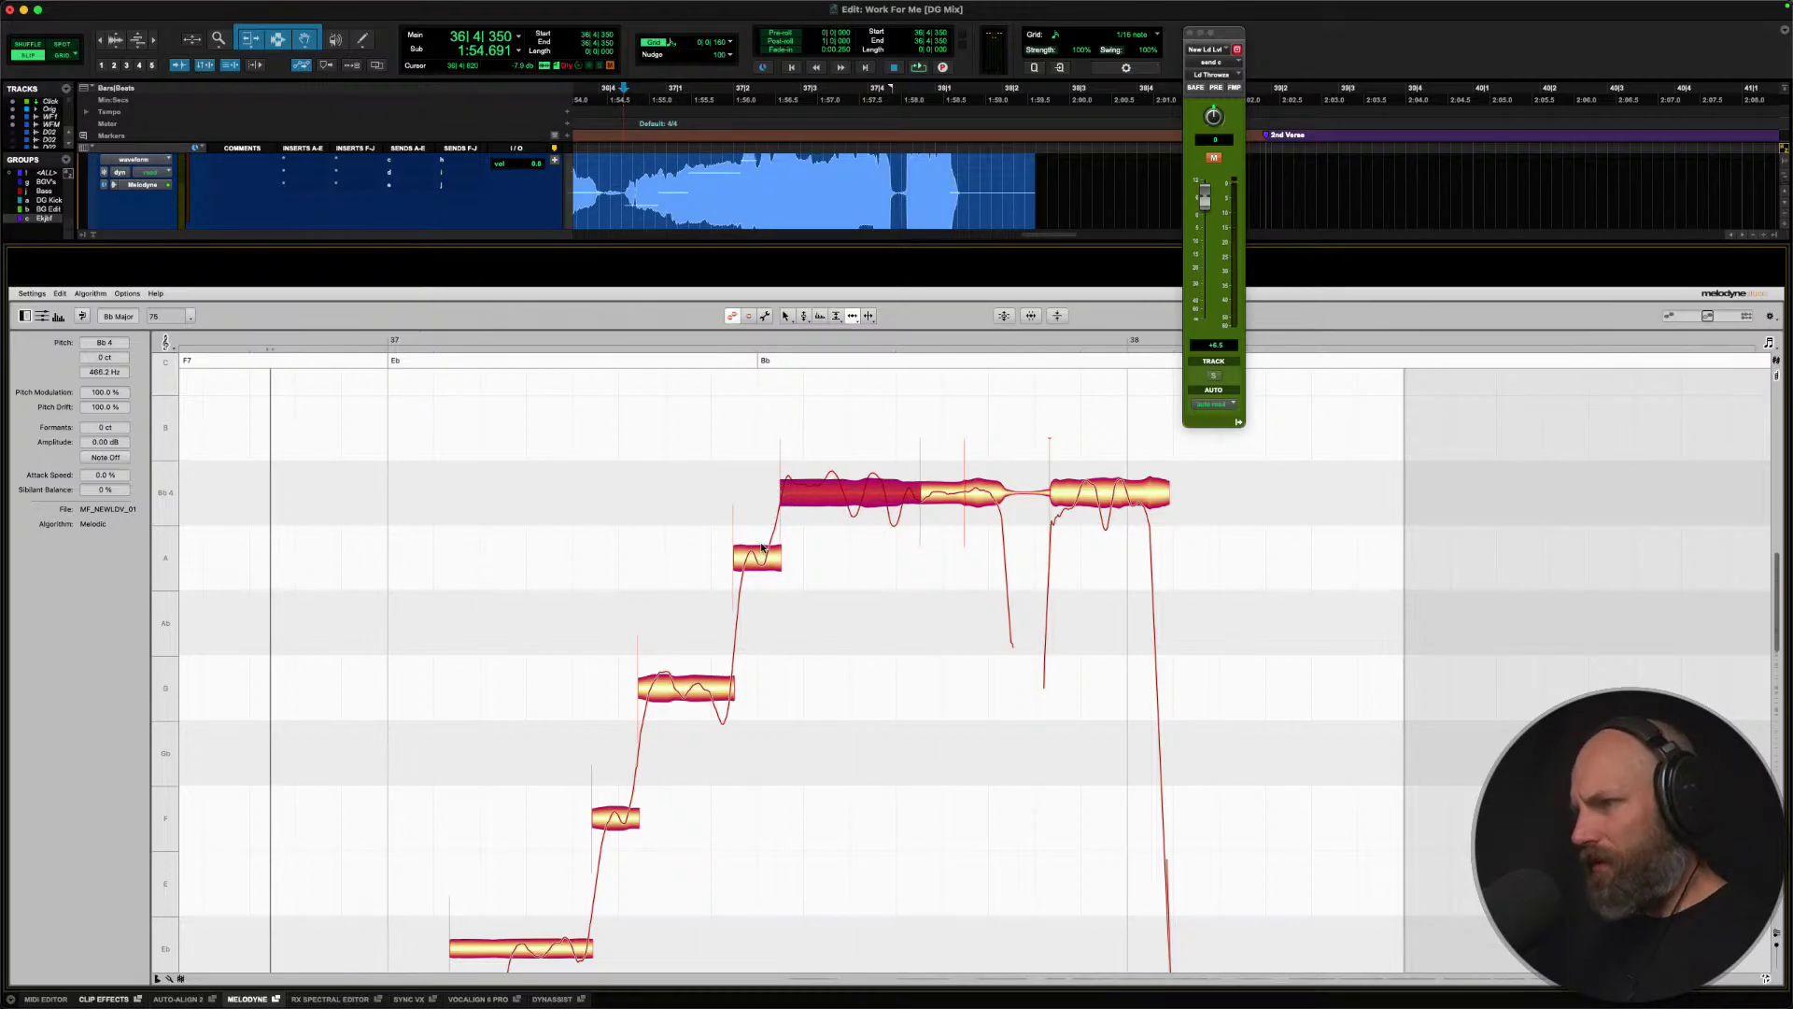
key(space)
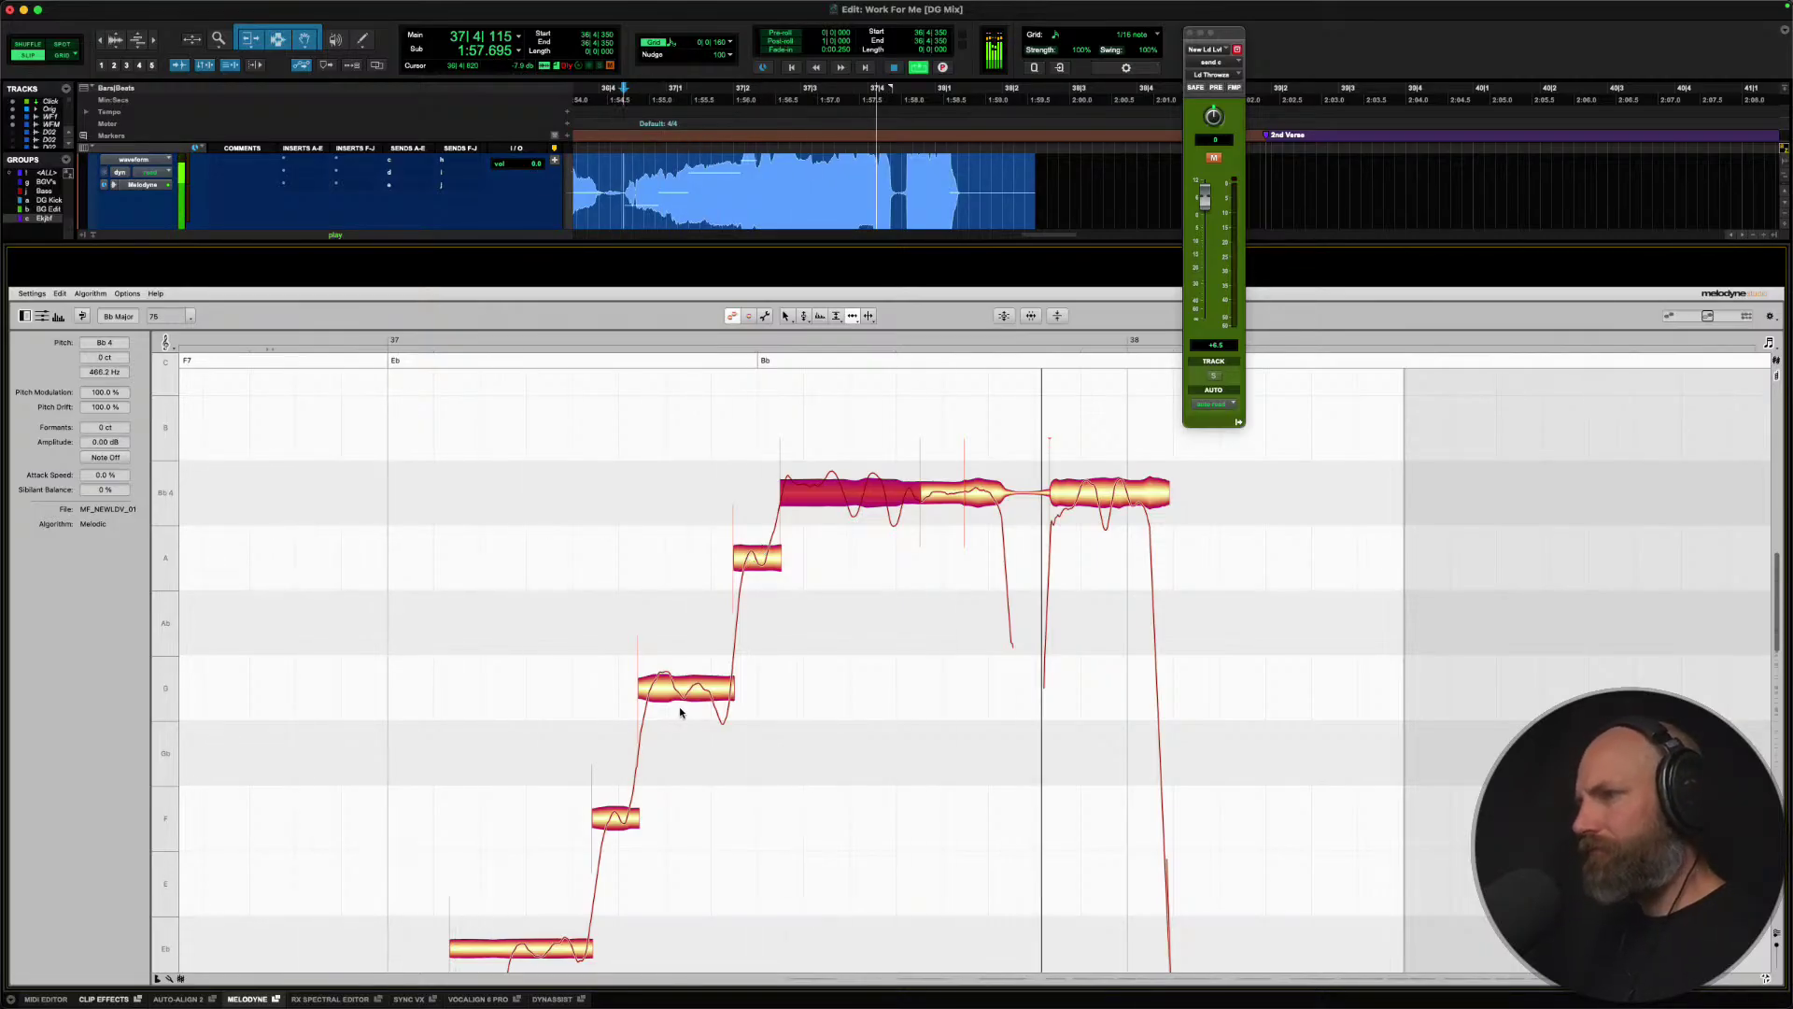
drag(781, 509, 787, 510)
key(space)
Replay the run from before bar 37 several times to check the timing between its notes.
key(space)
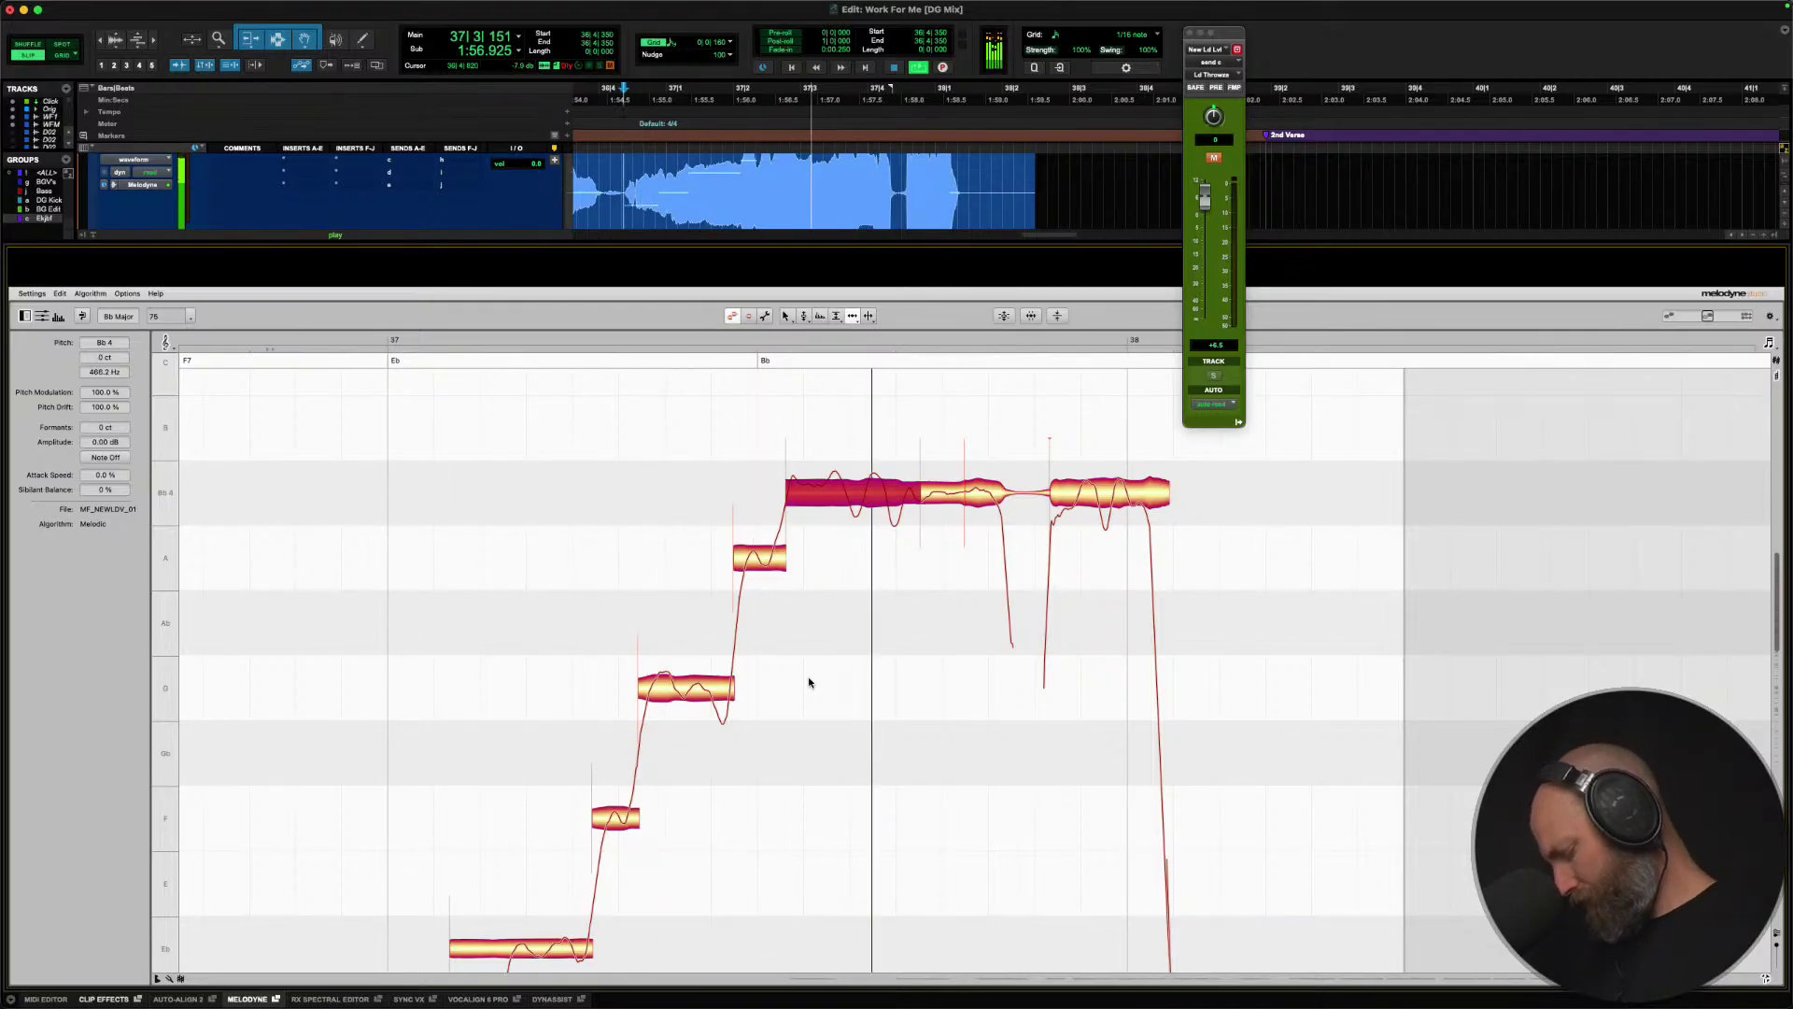
key(space)
key(space)
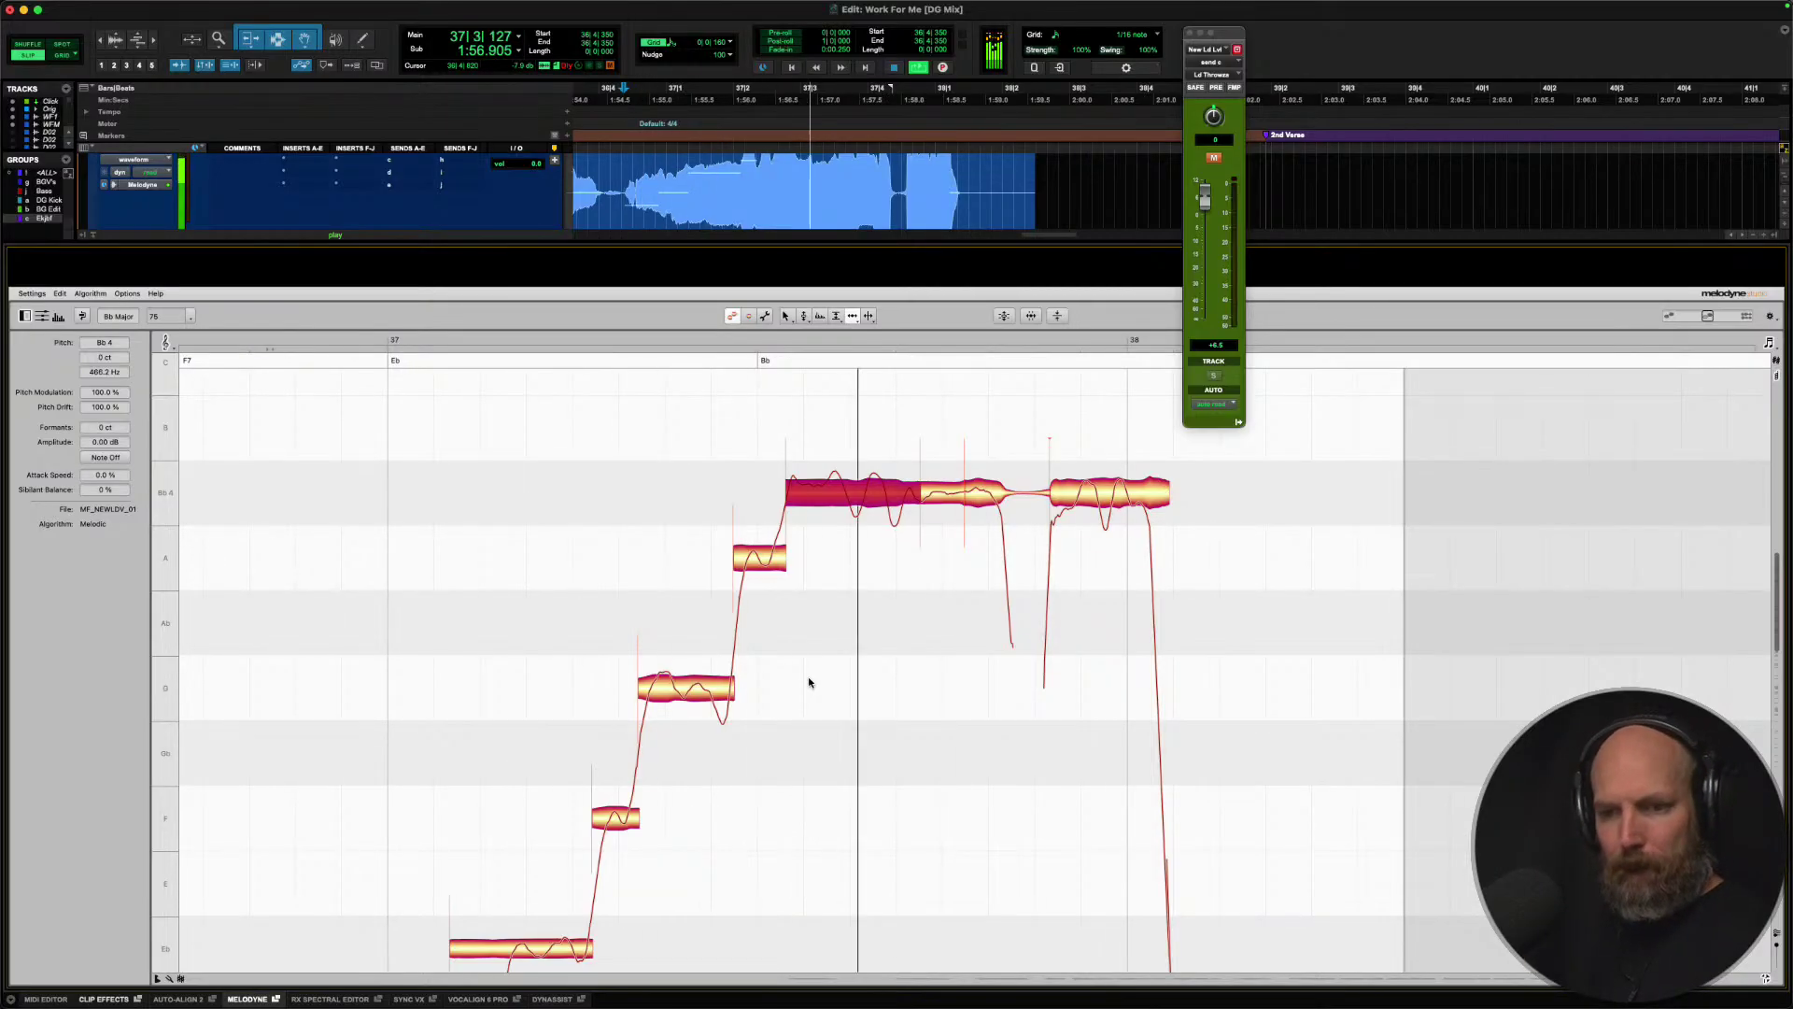
key(space)
key(space)
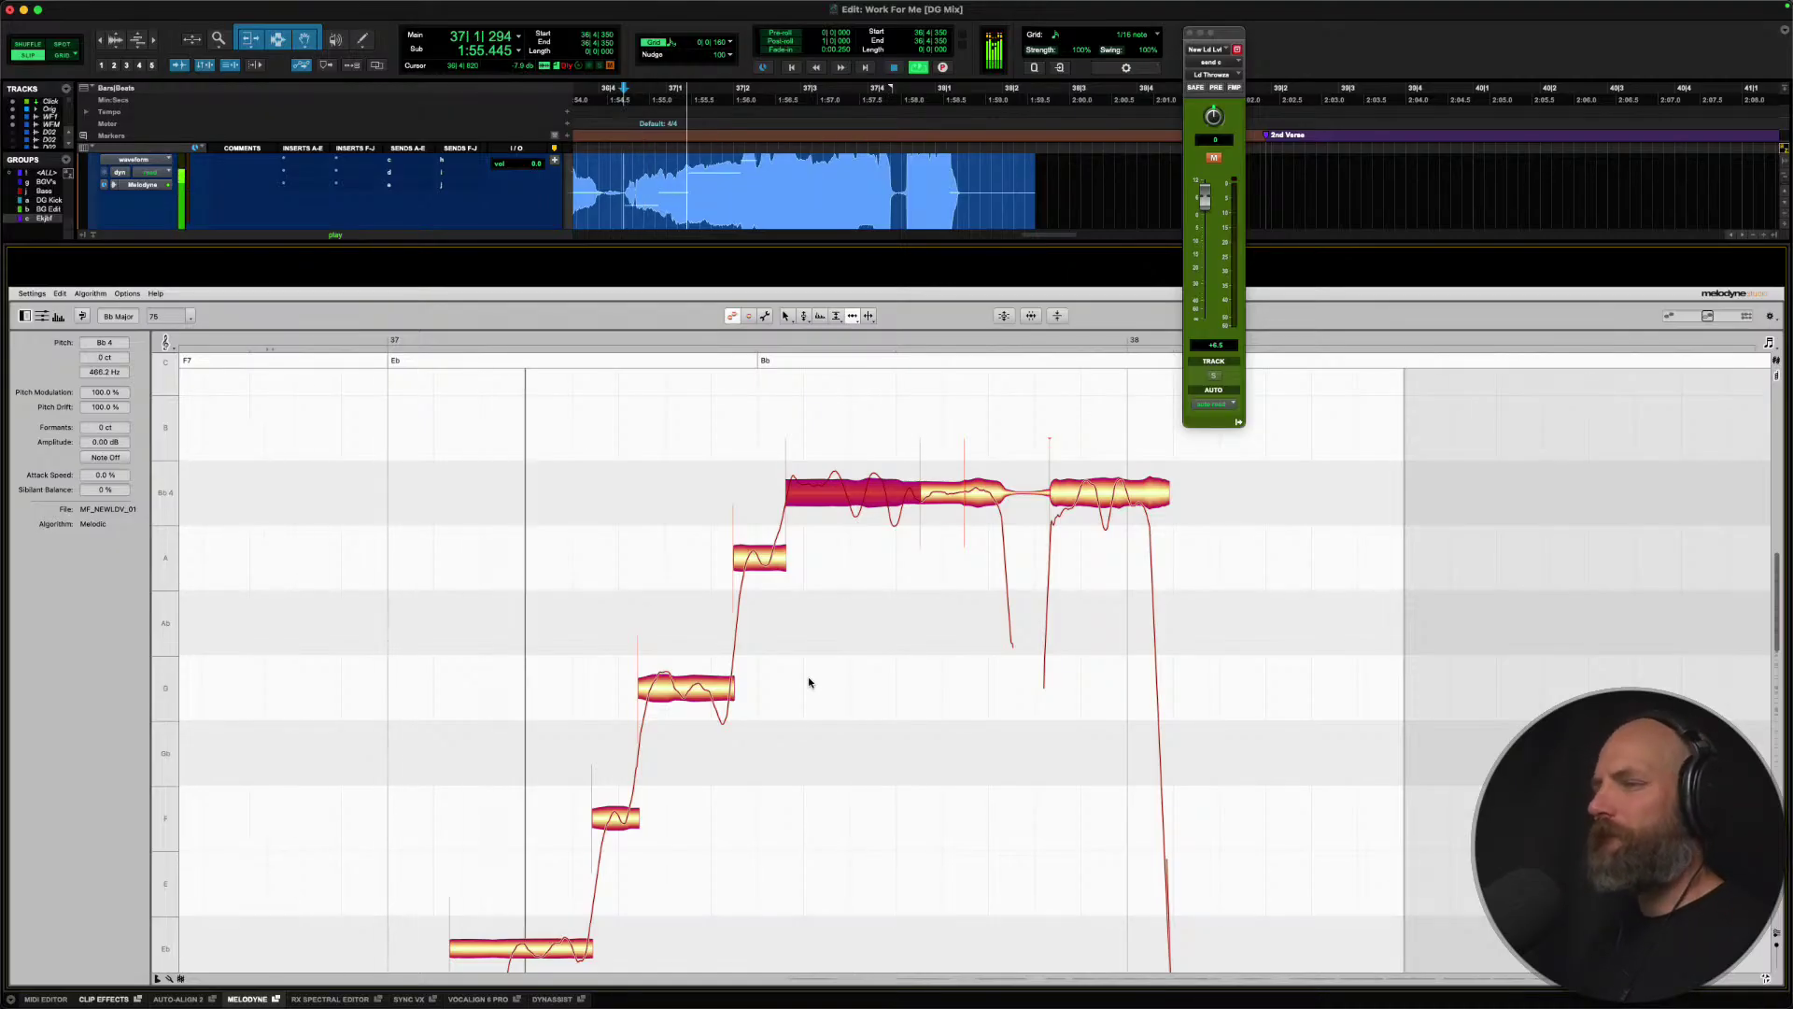
key(space)
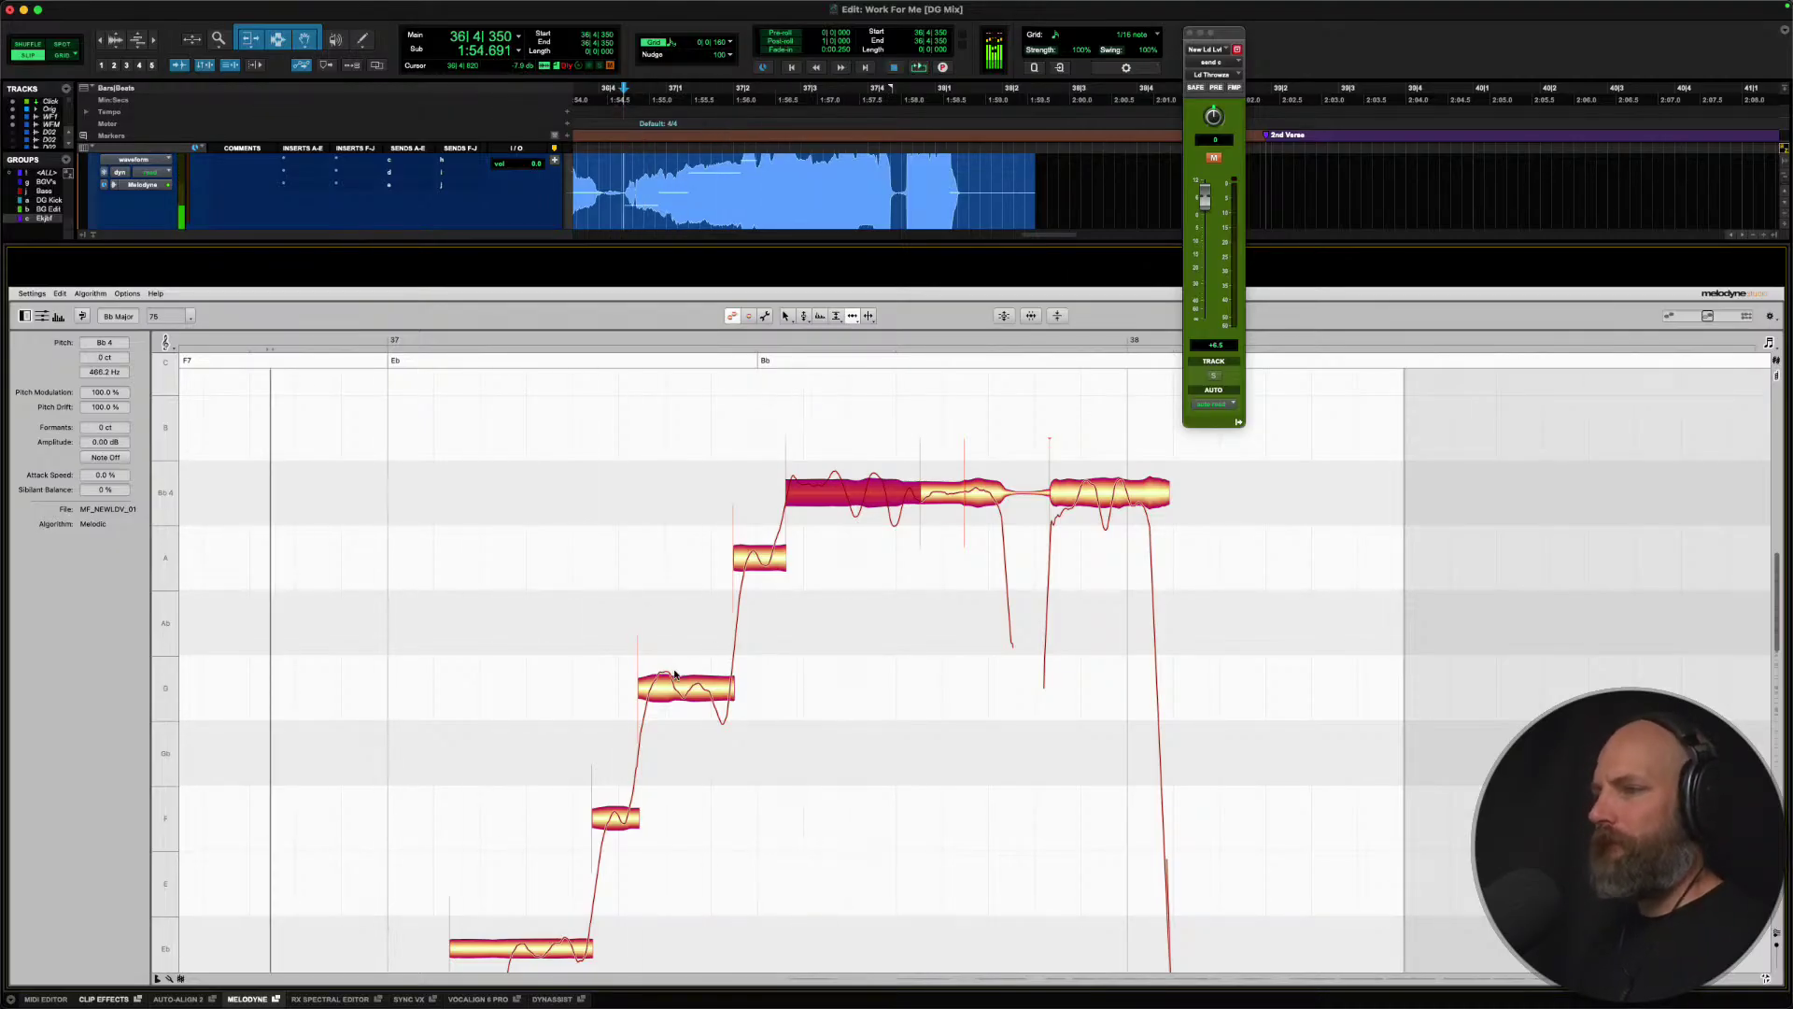
Shift the starts of the G4 and A4 notes slightly later, auditioning the run after each adjustment.
drag(645, 687, 650, 692)
key(space)
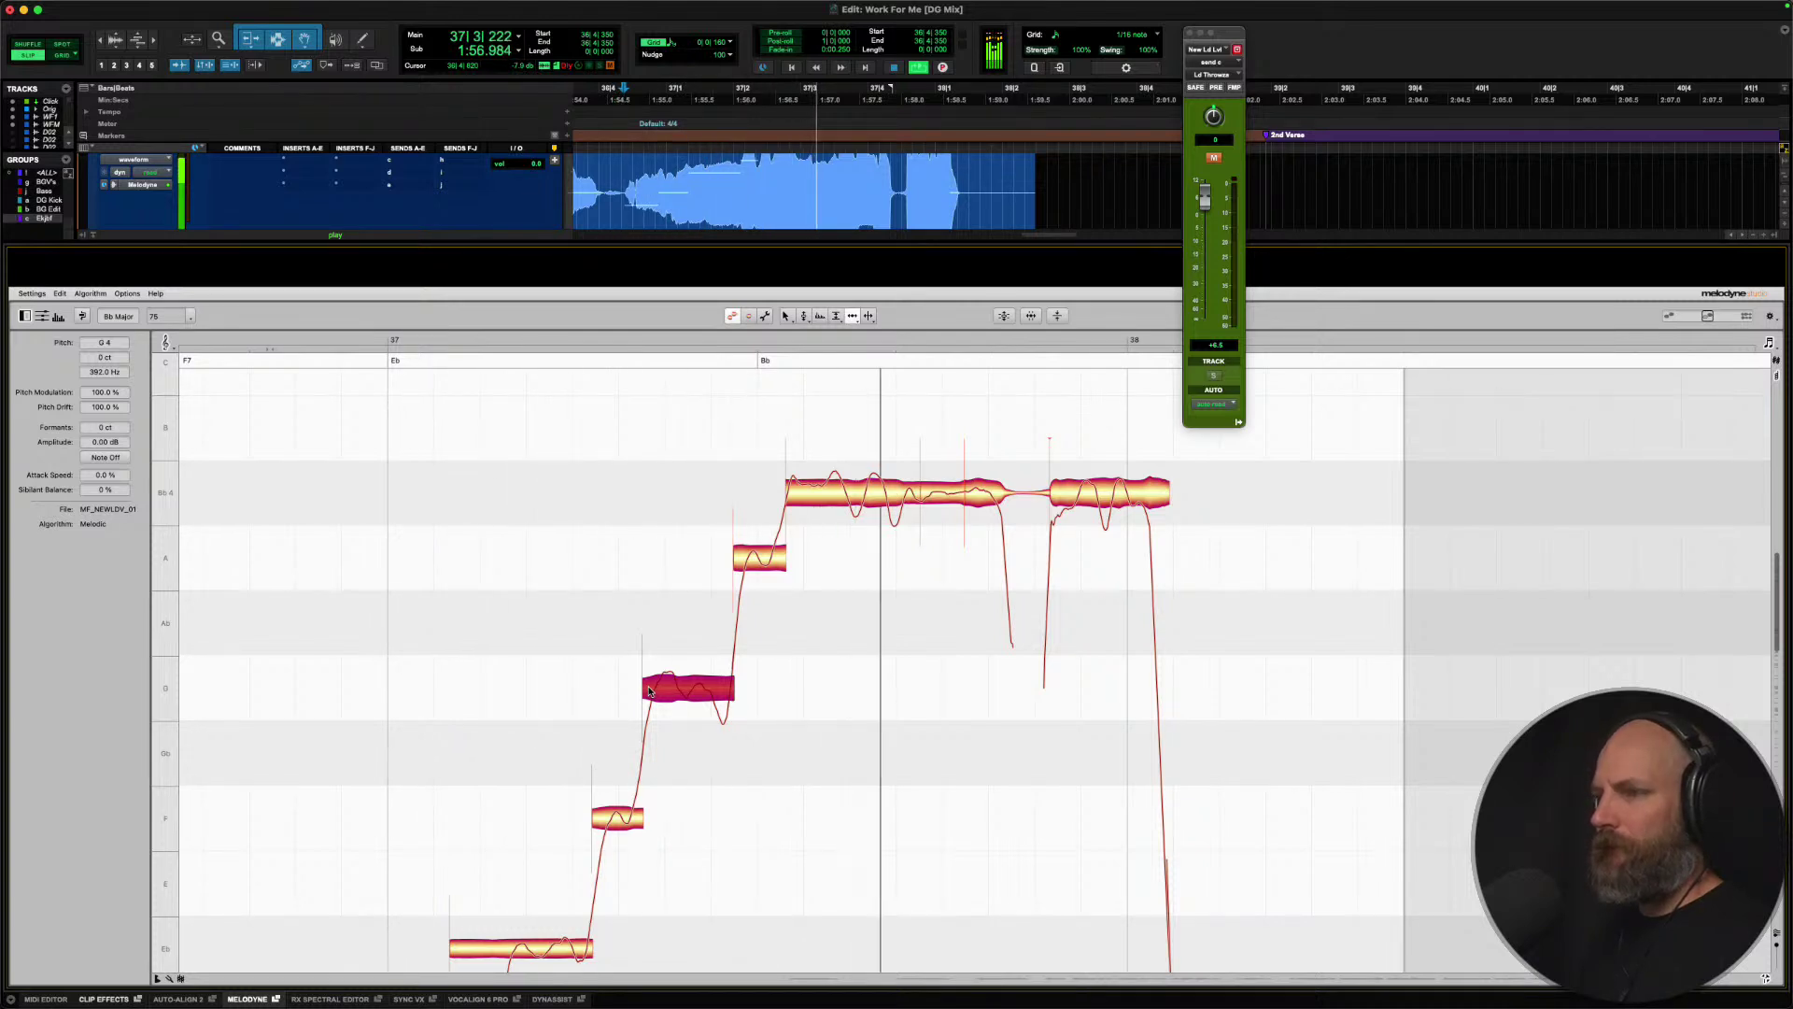
key(space)
click(738, 560)
key(space)
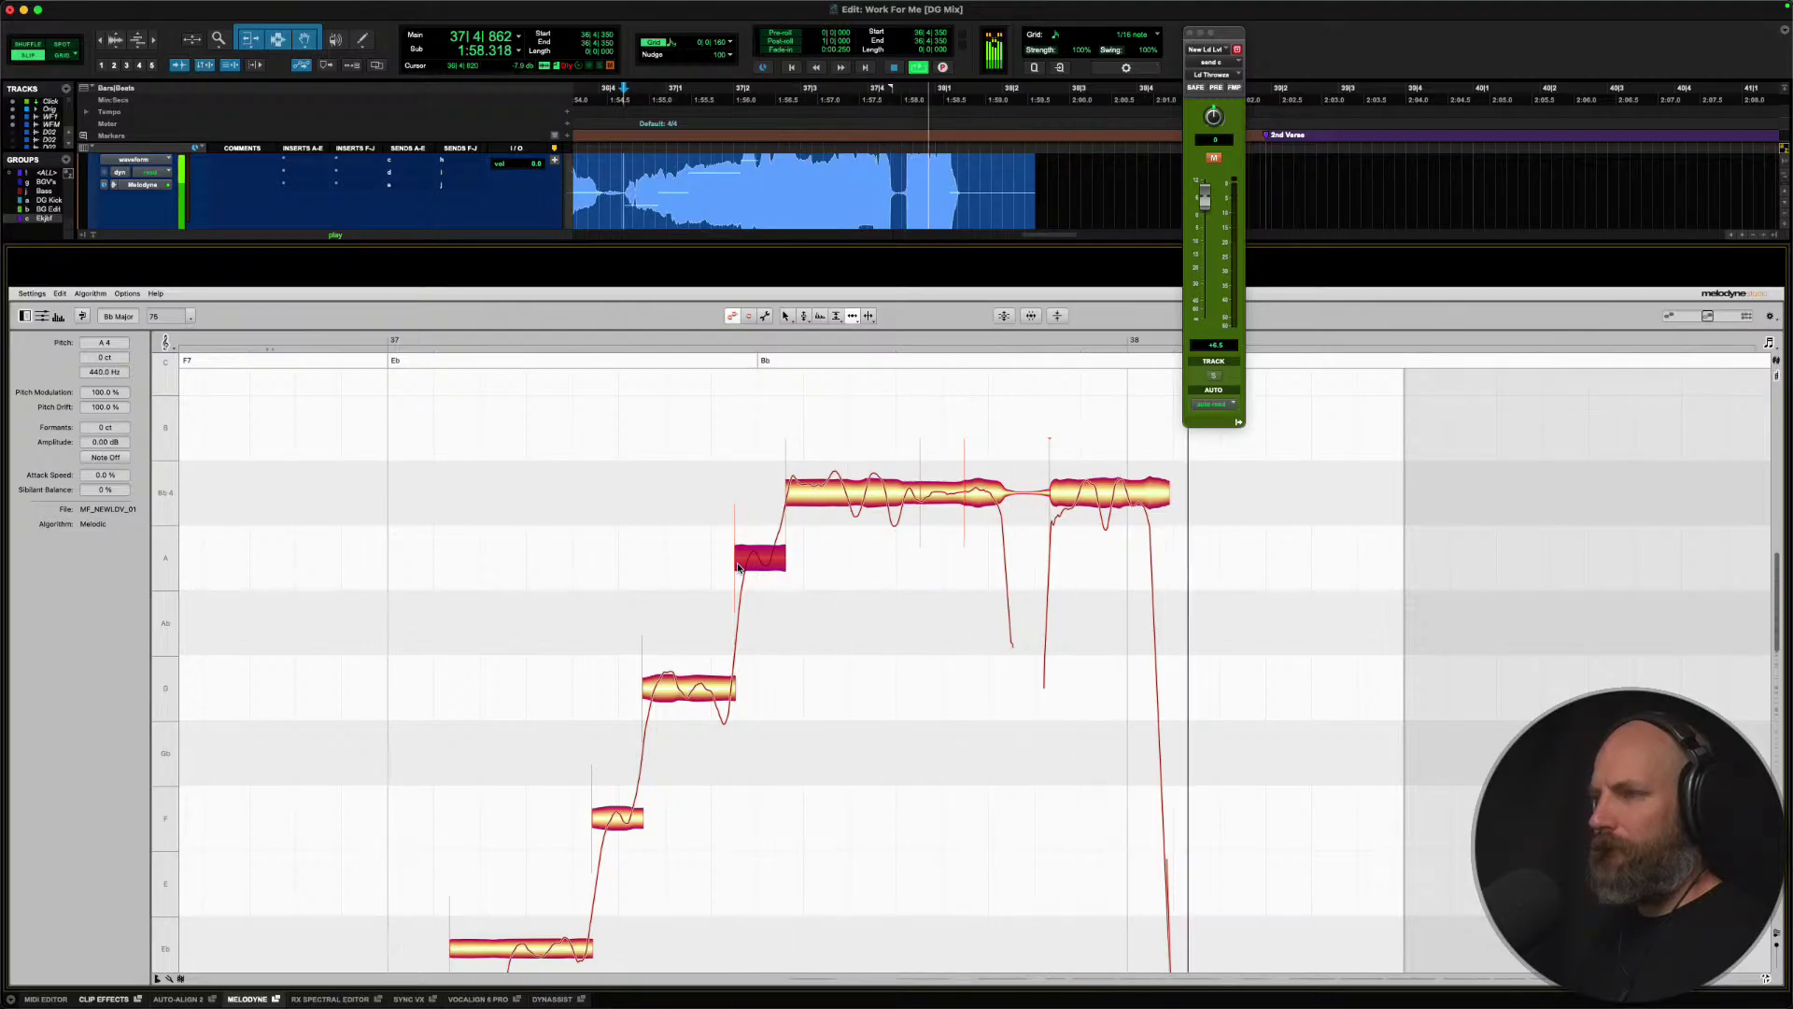
key(space)
Move the start of the first long Bb4 note slightly earlier and audition the phrase from bar 35.
click(792, 492)
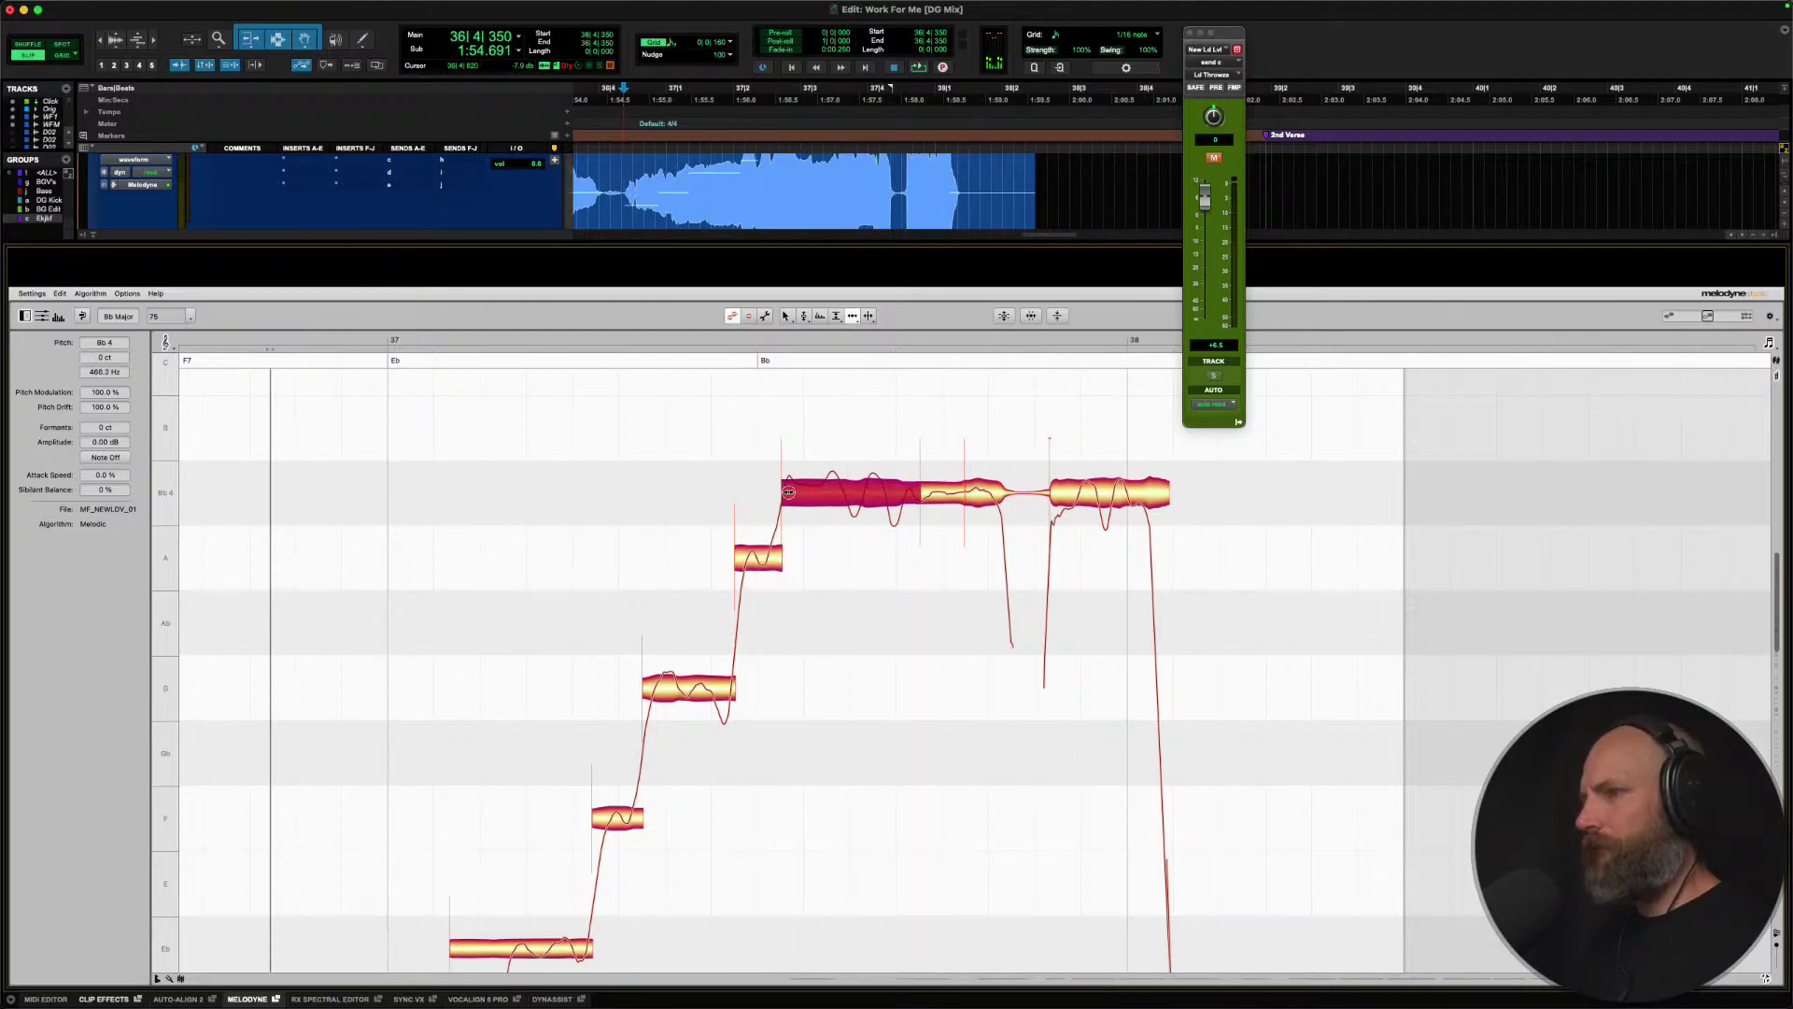
key(space)
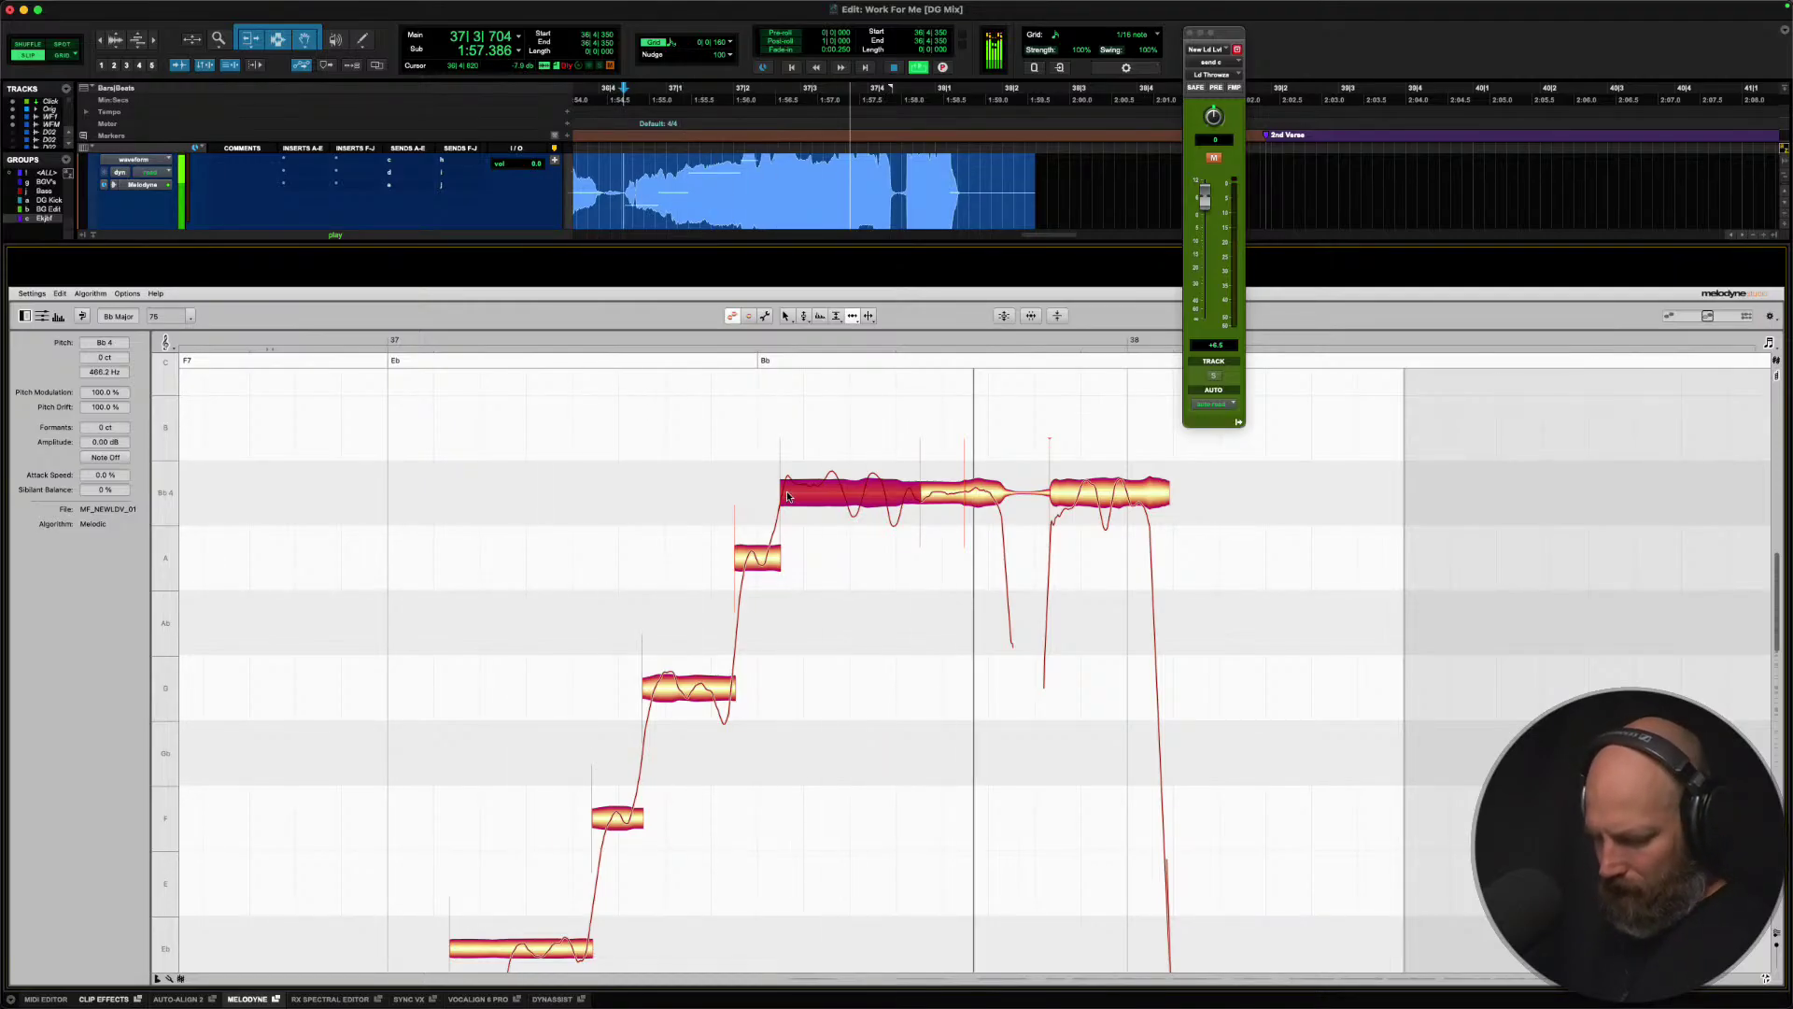
key(space)
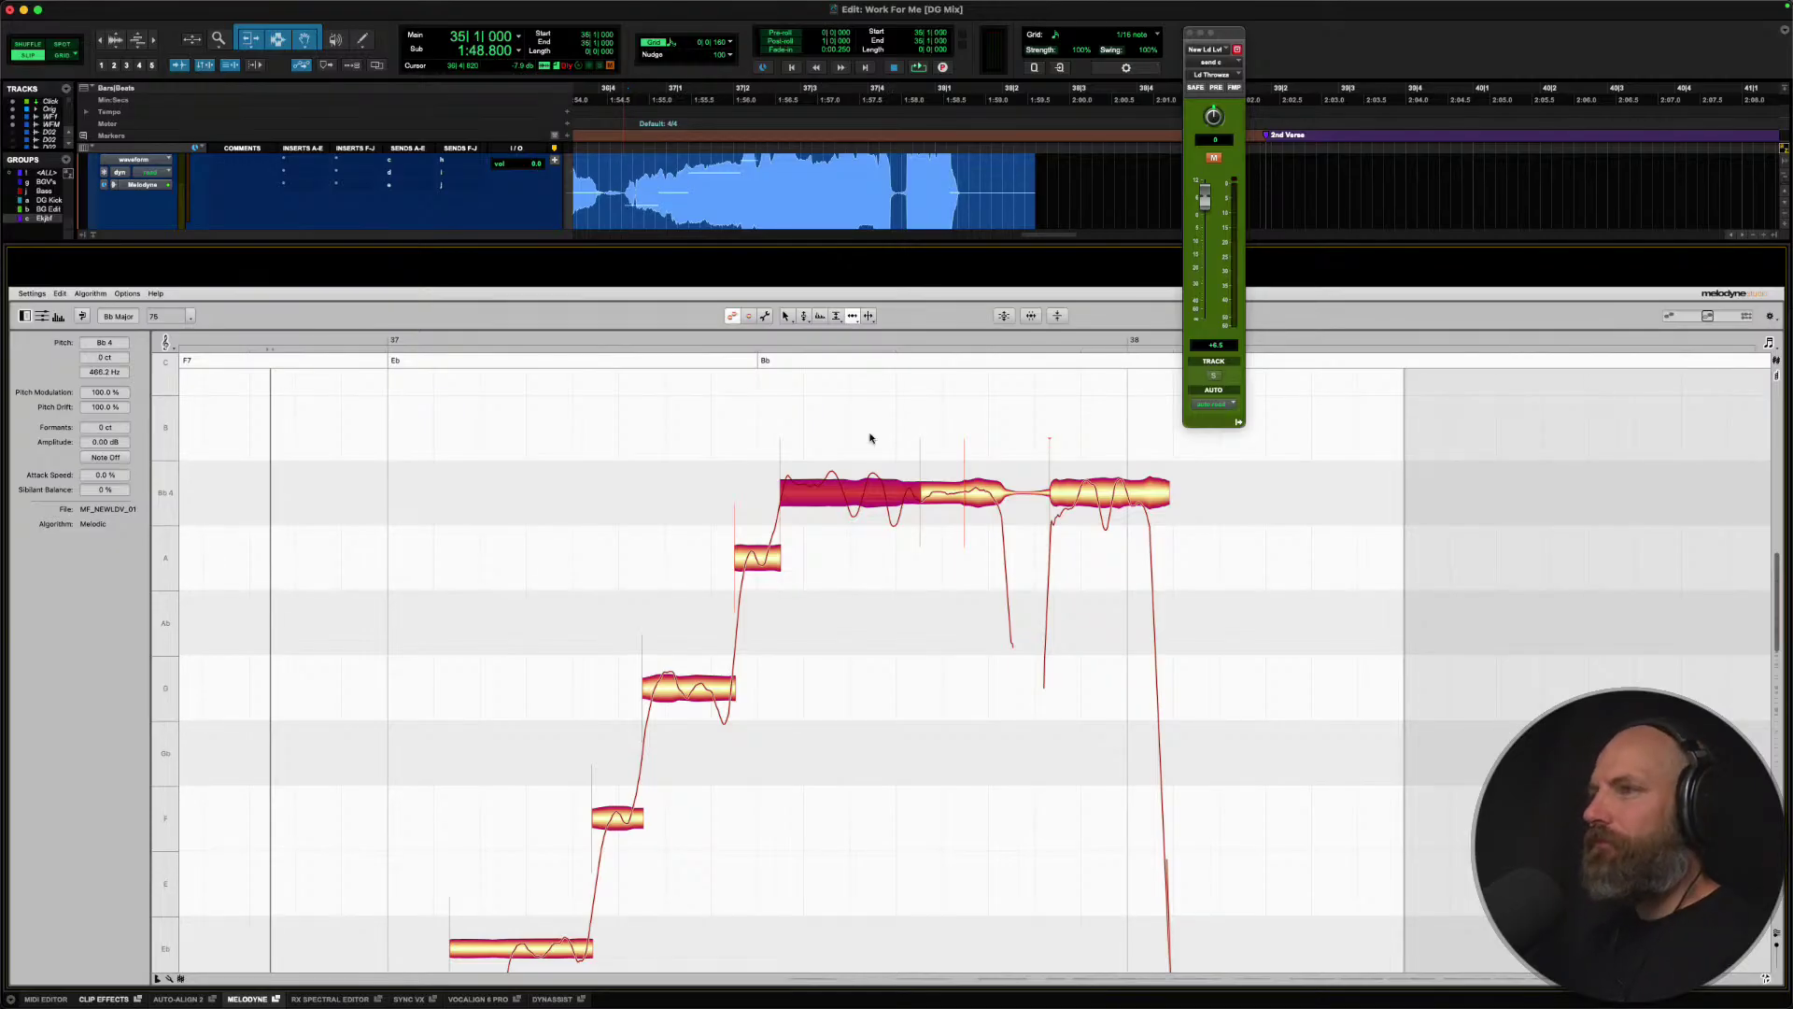
key(space)
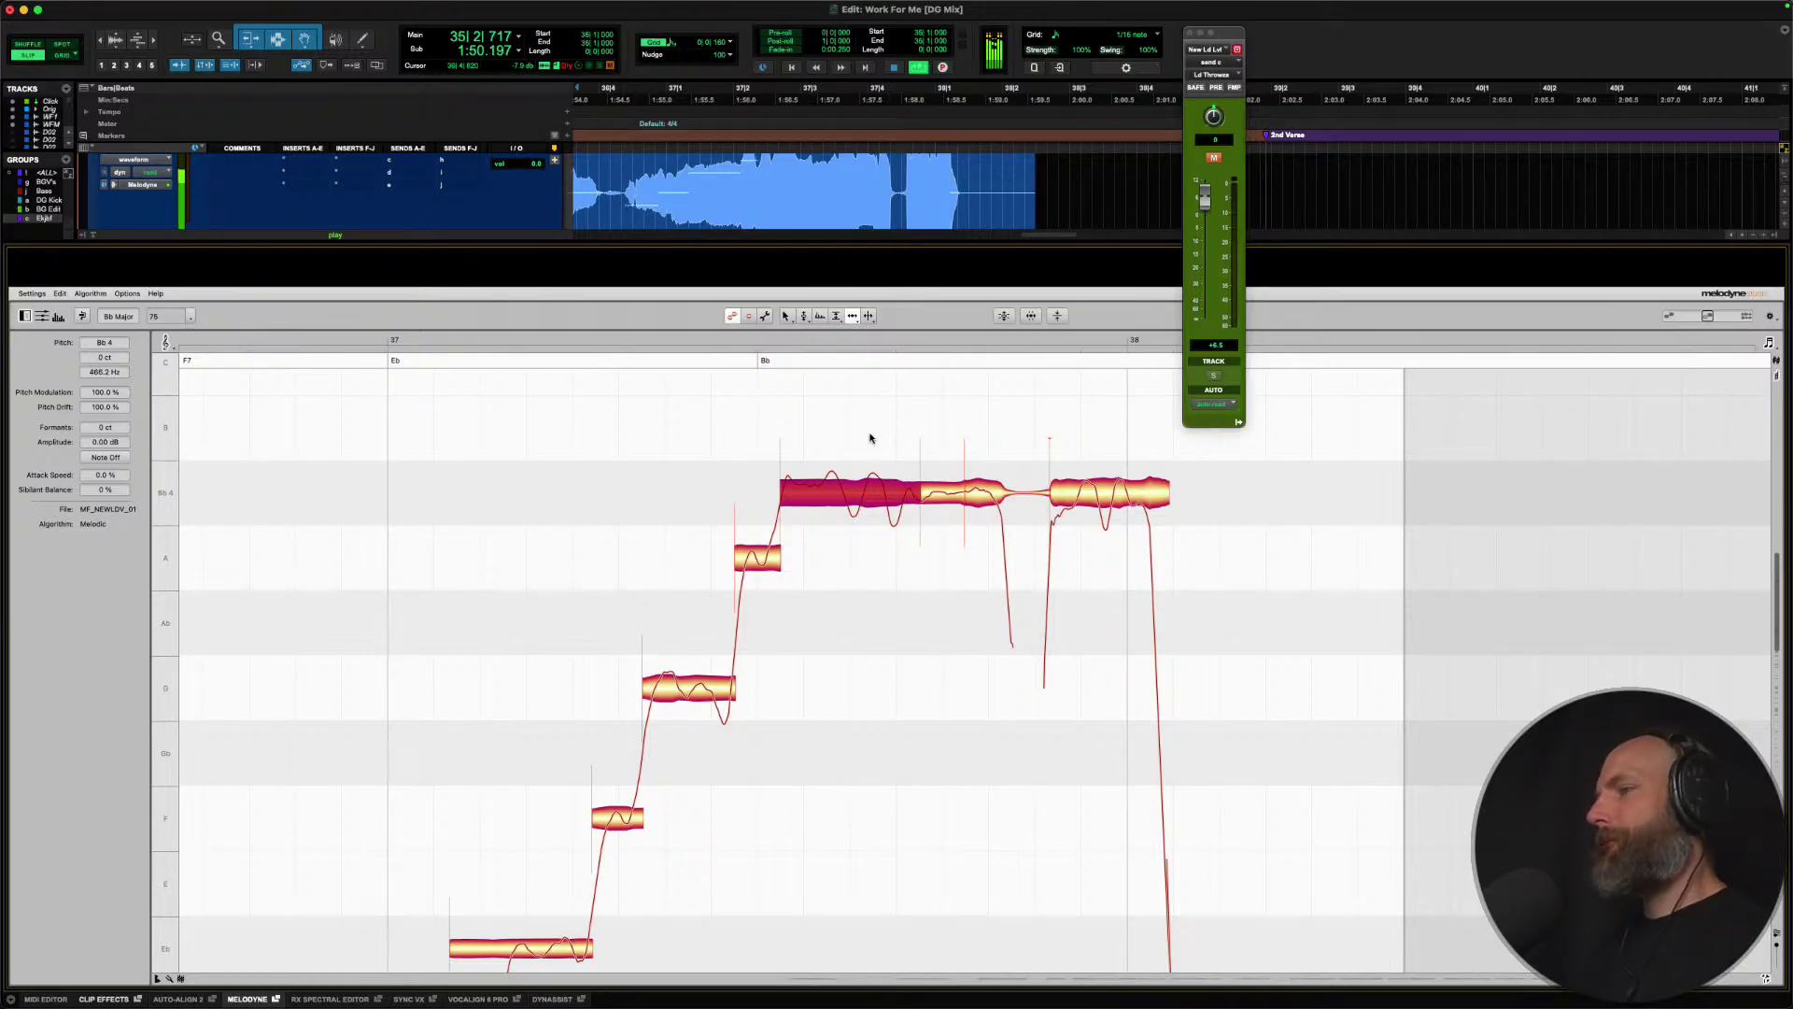
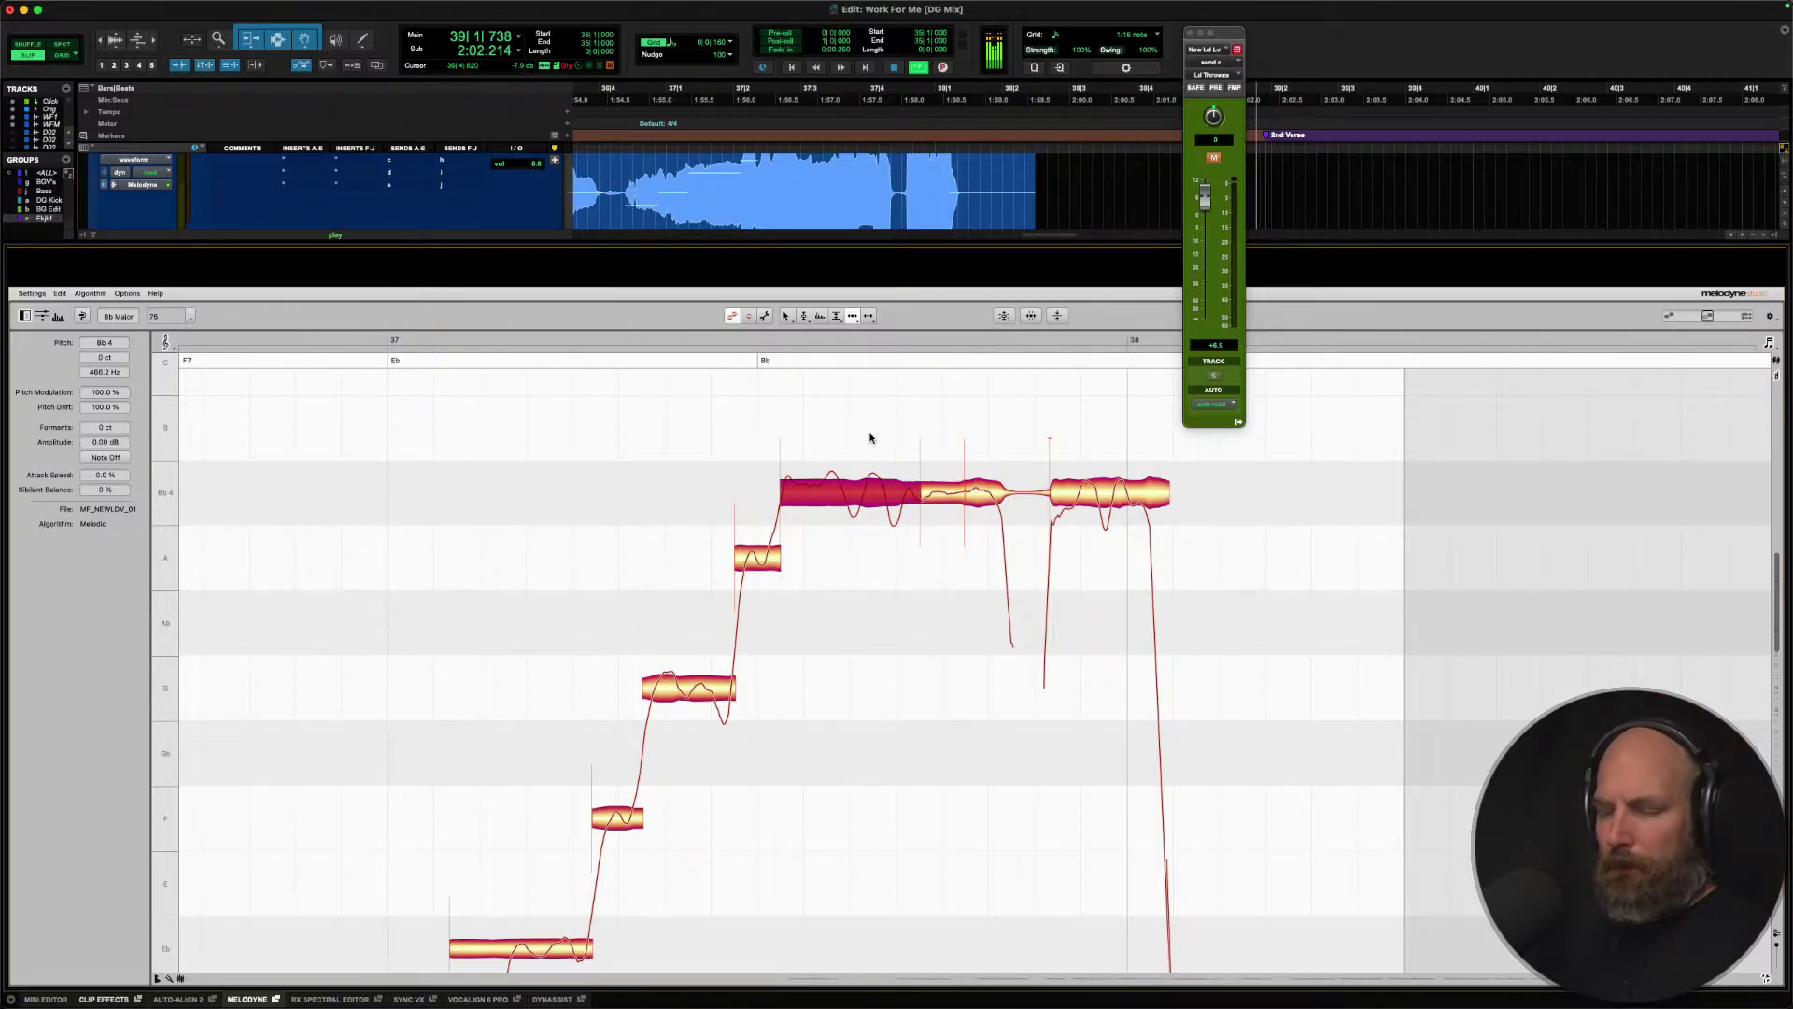
Close the docked Melodyne editor to return to the full track view of the whole song.
key(r)
key(r)
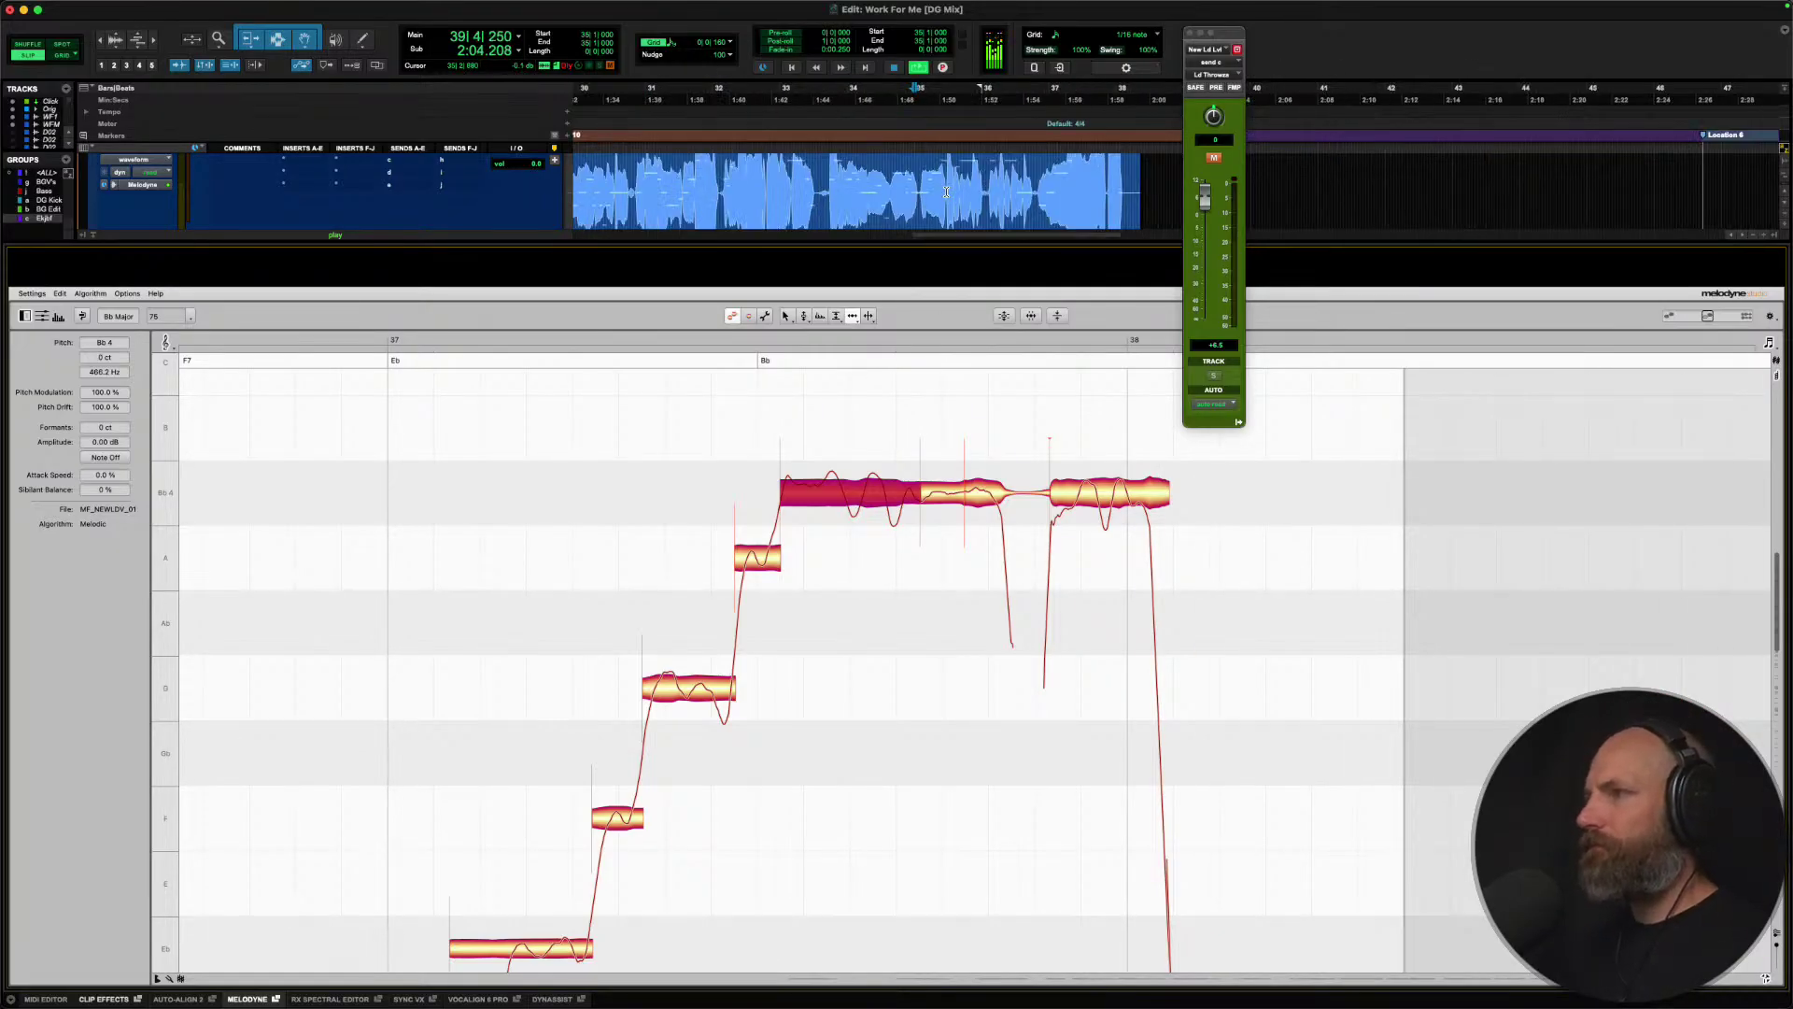
key(r)
key(r)
key(r)
key(r)
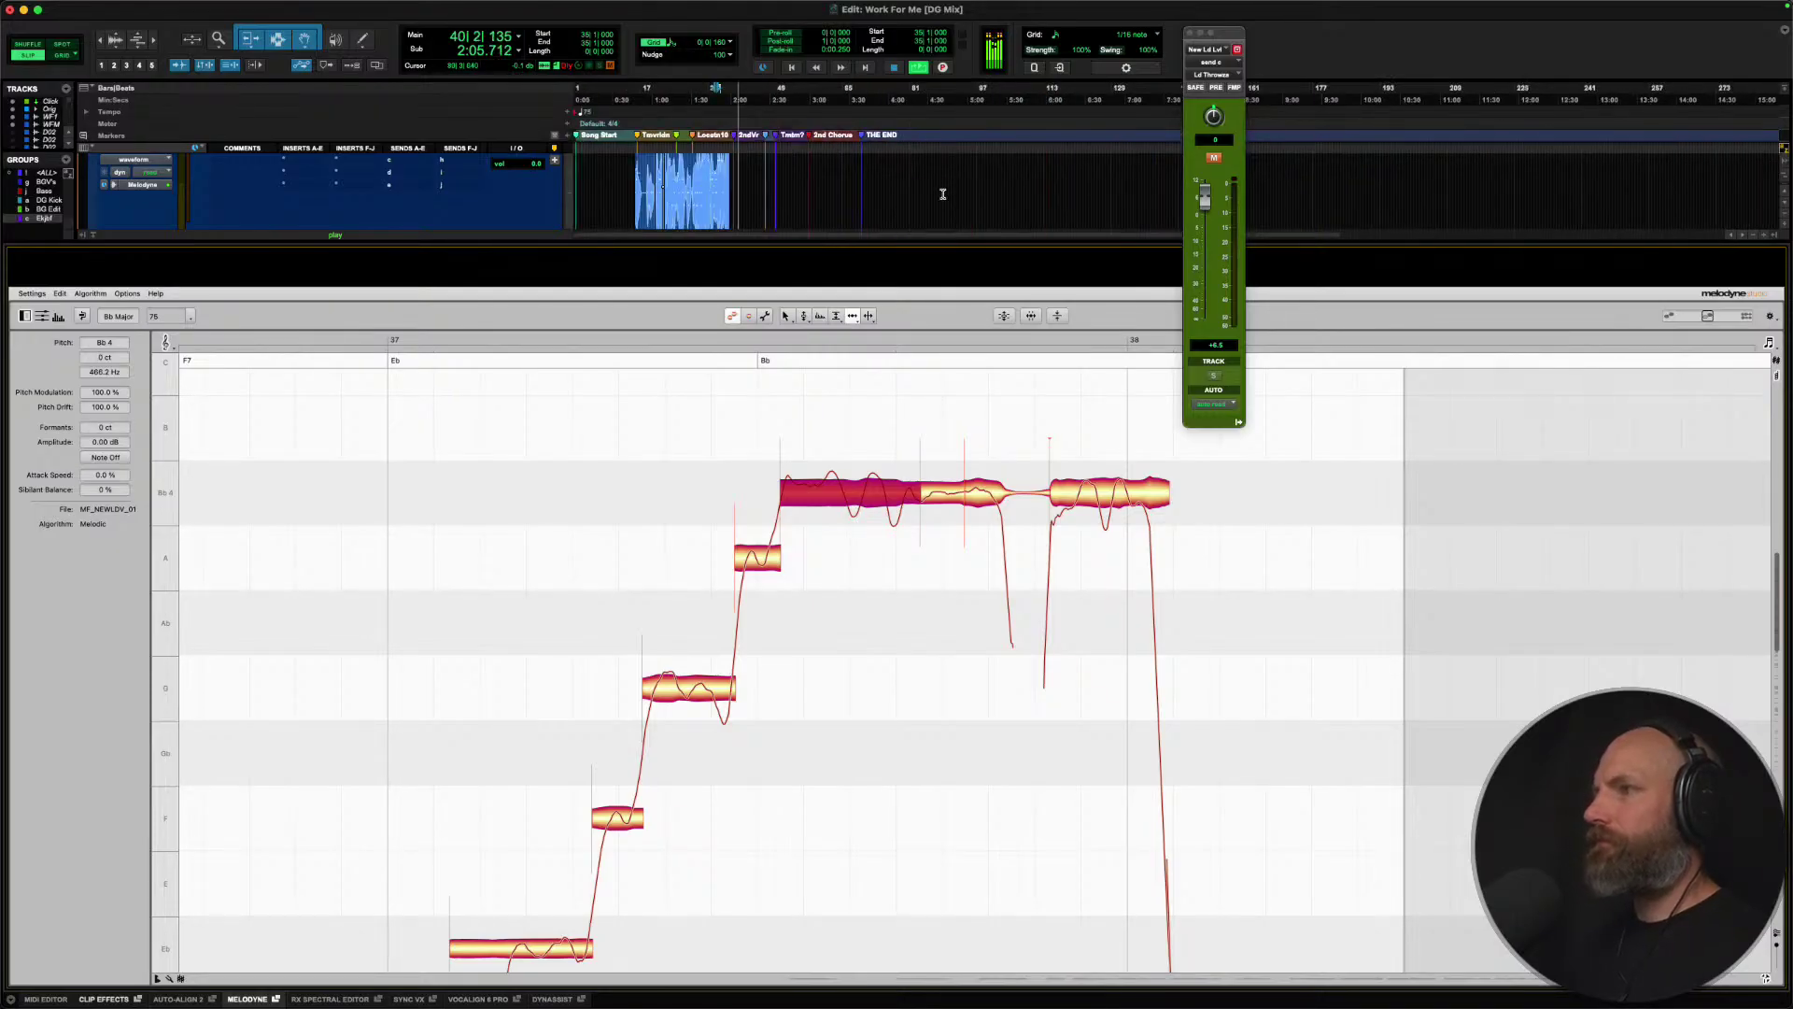
click(885, 243)
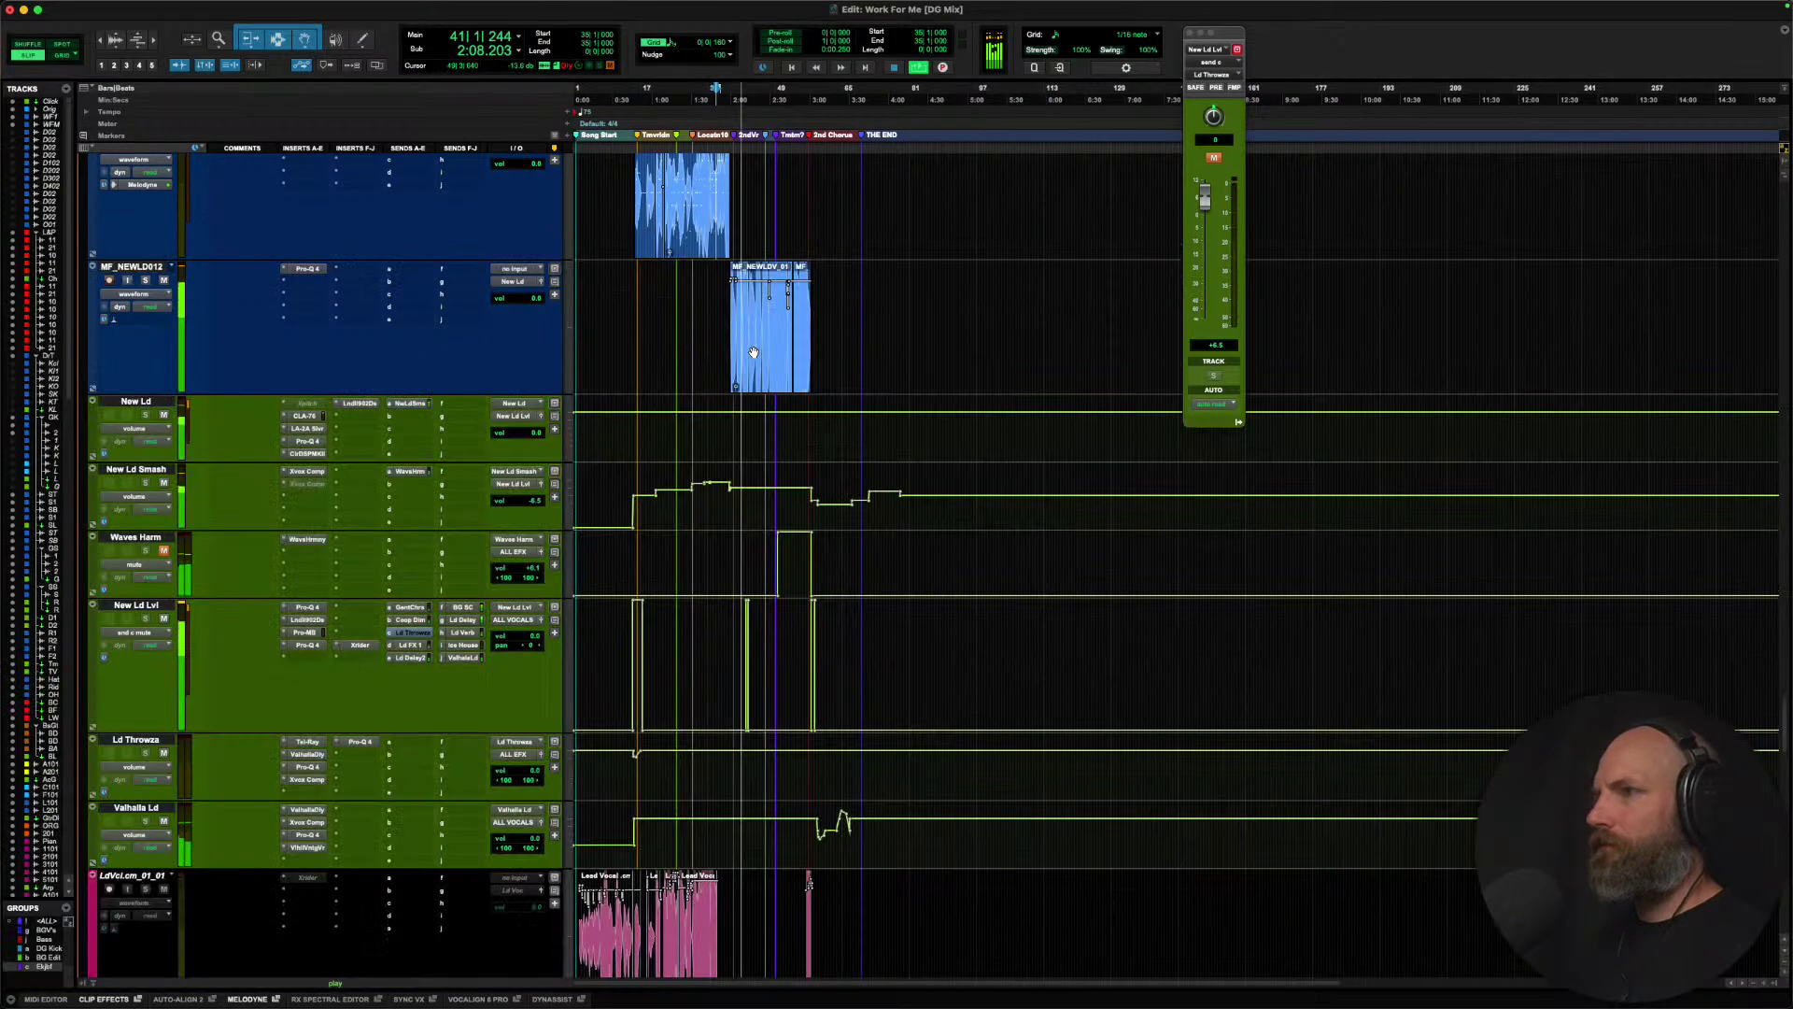
Select the 2nd Verse vocal clip on the MF_NEWLD012 track, stop playback and assign DynAssist to the track.
key(t)
key(t)
key(t)
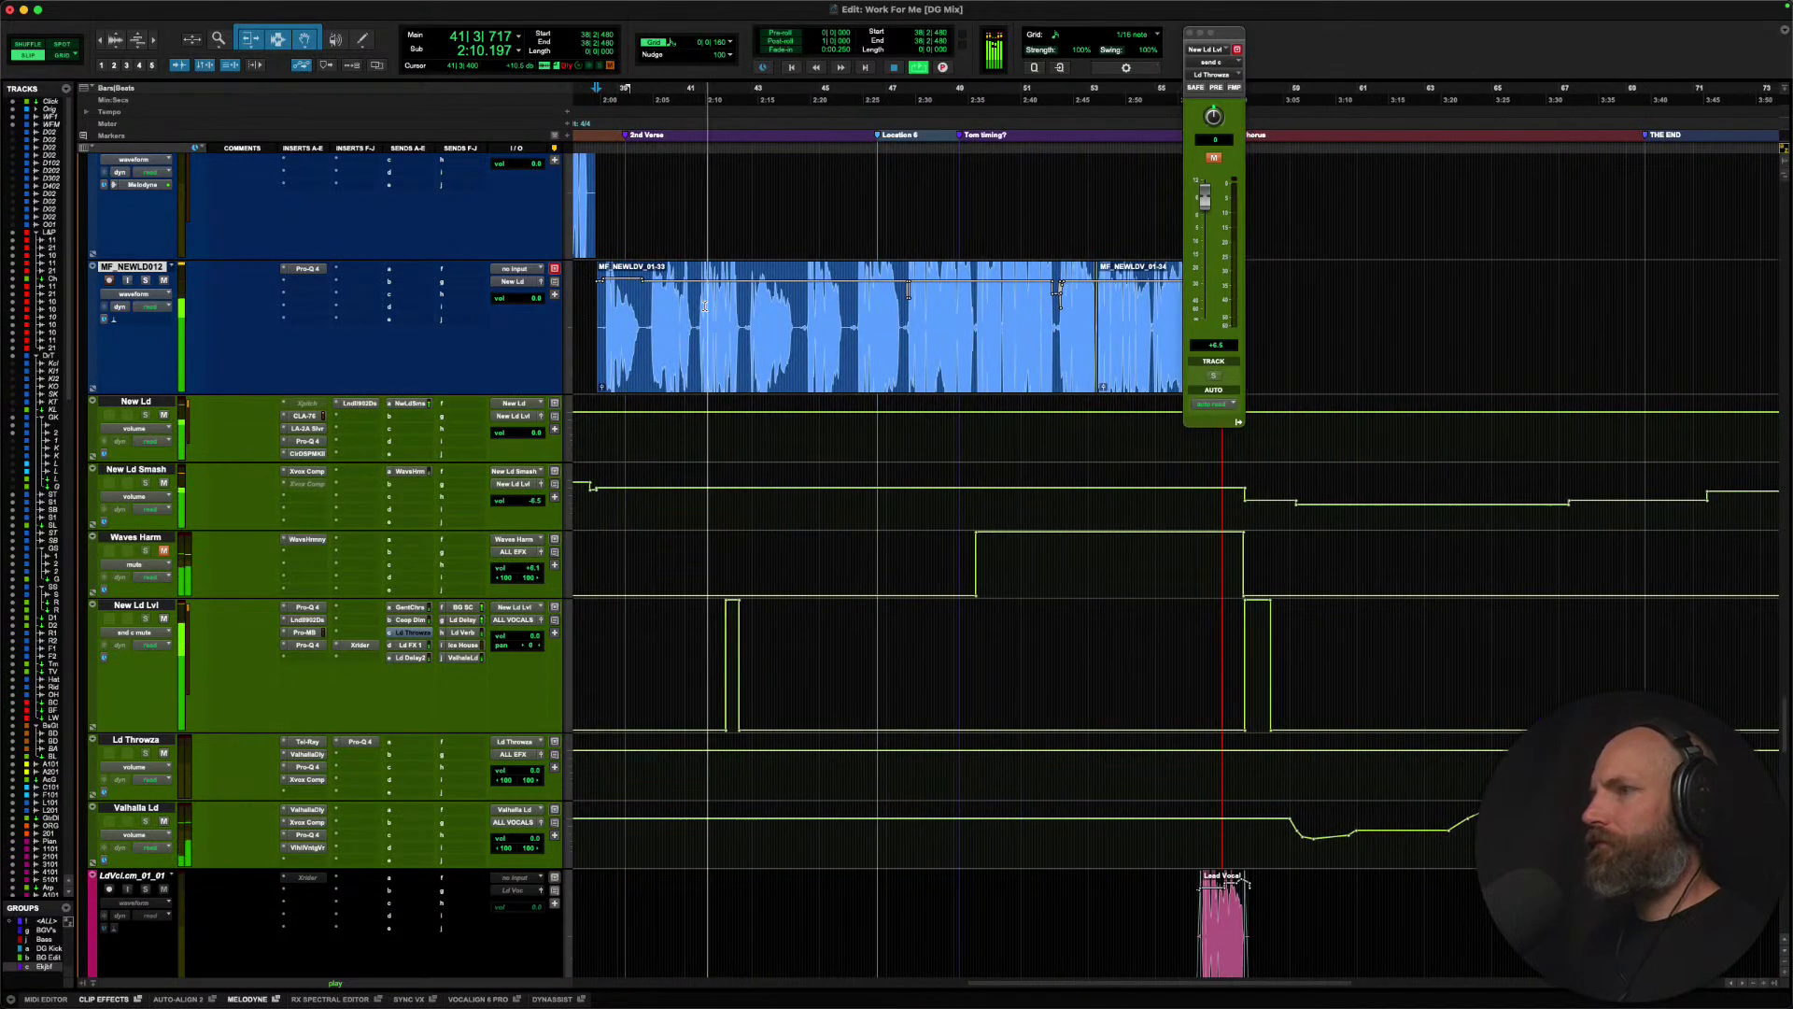
key(space)
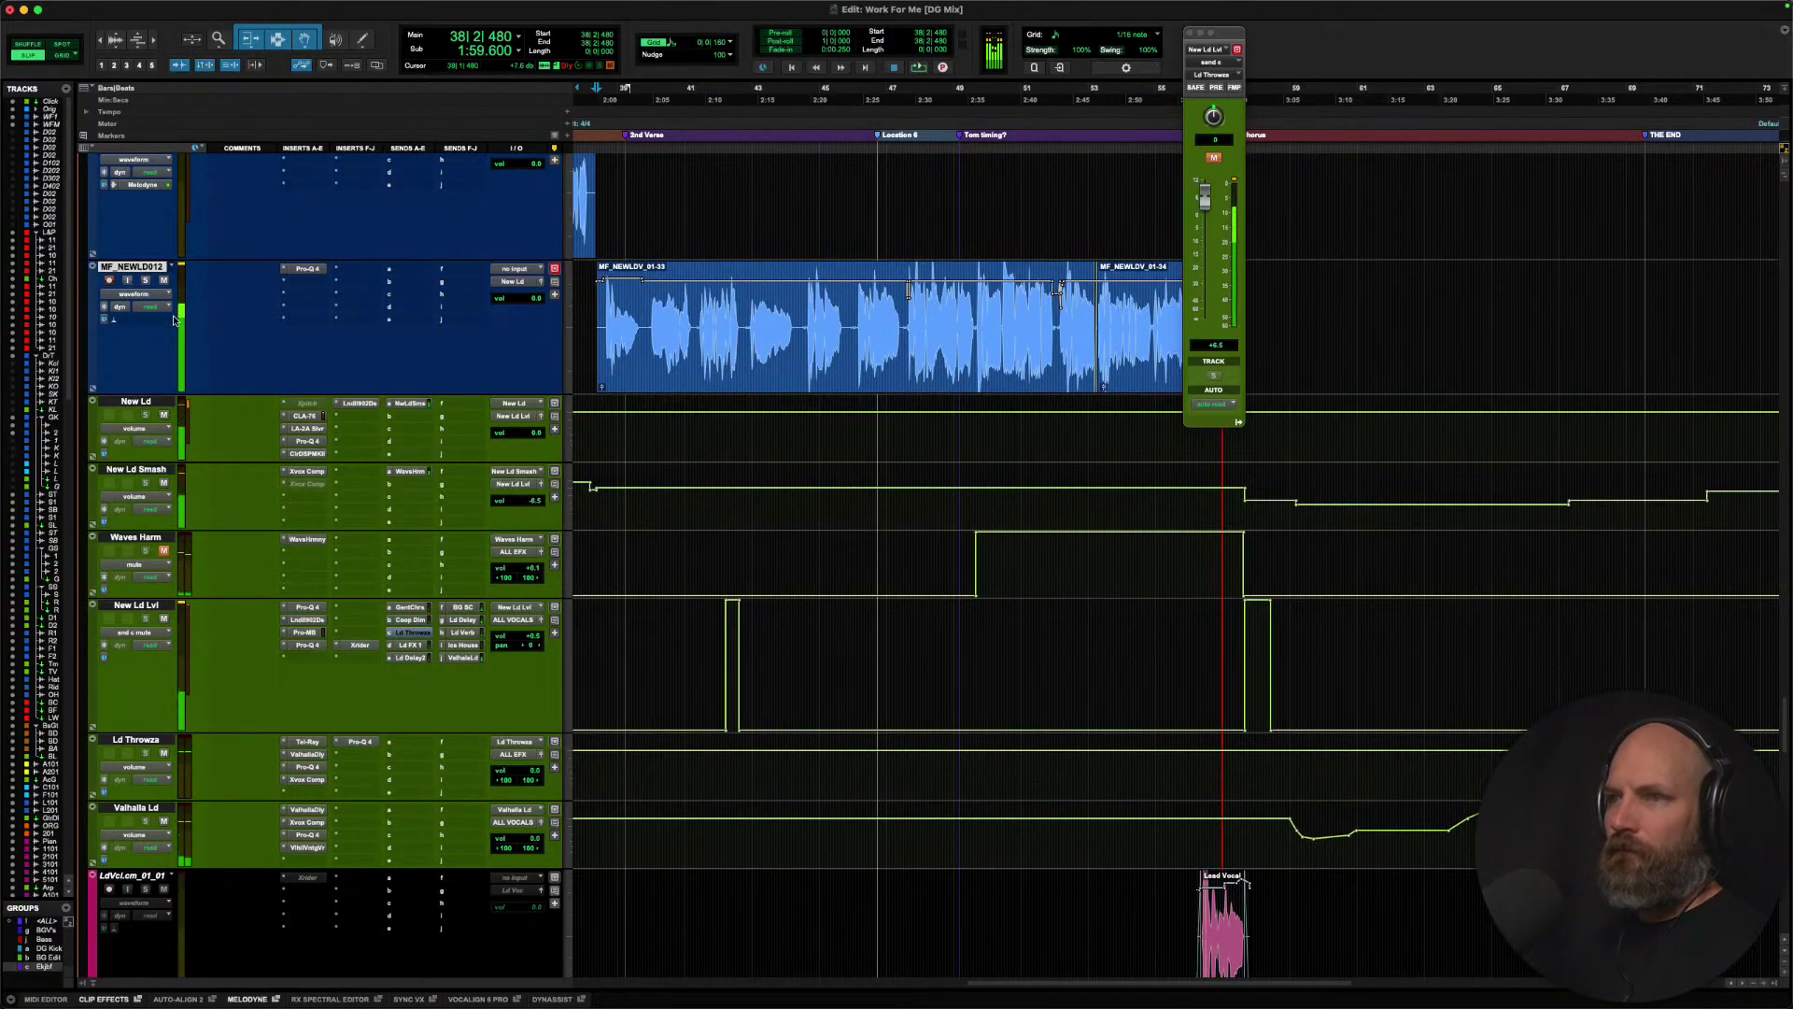
click(125, 322)
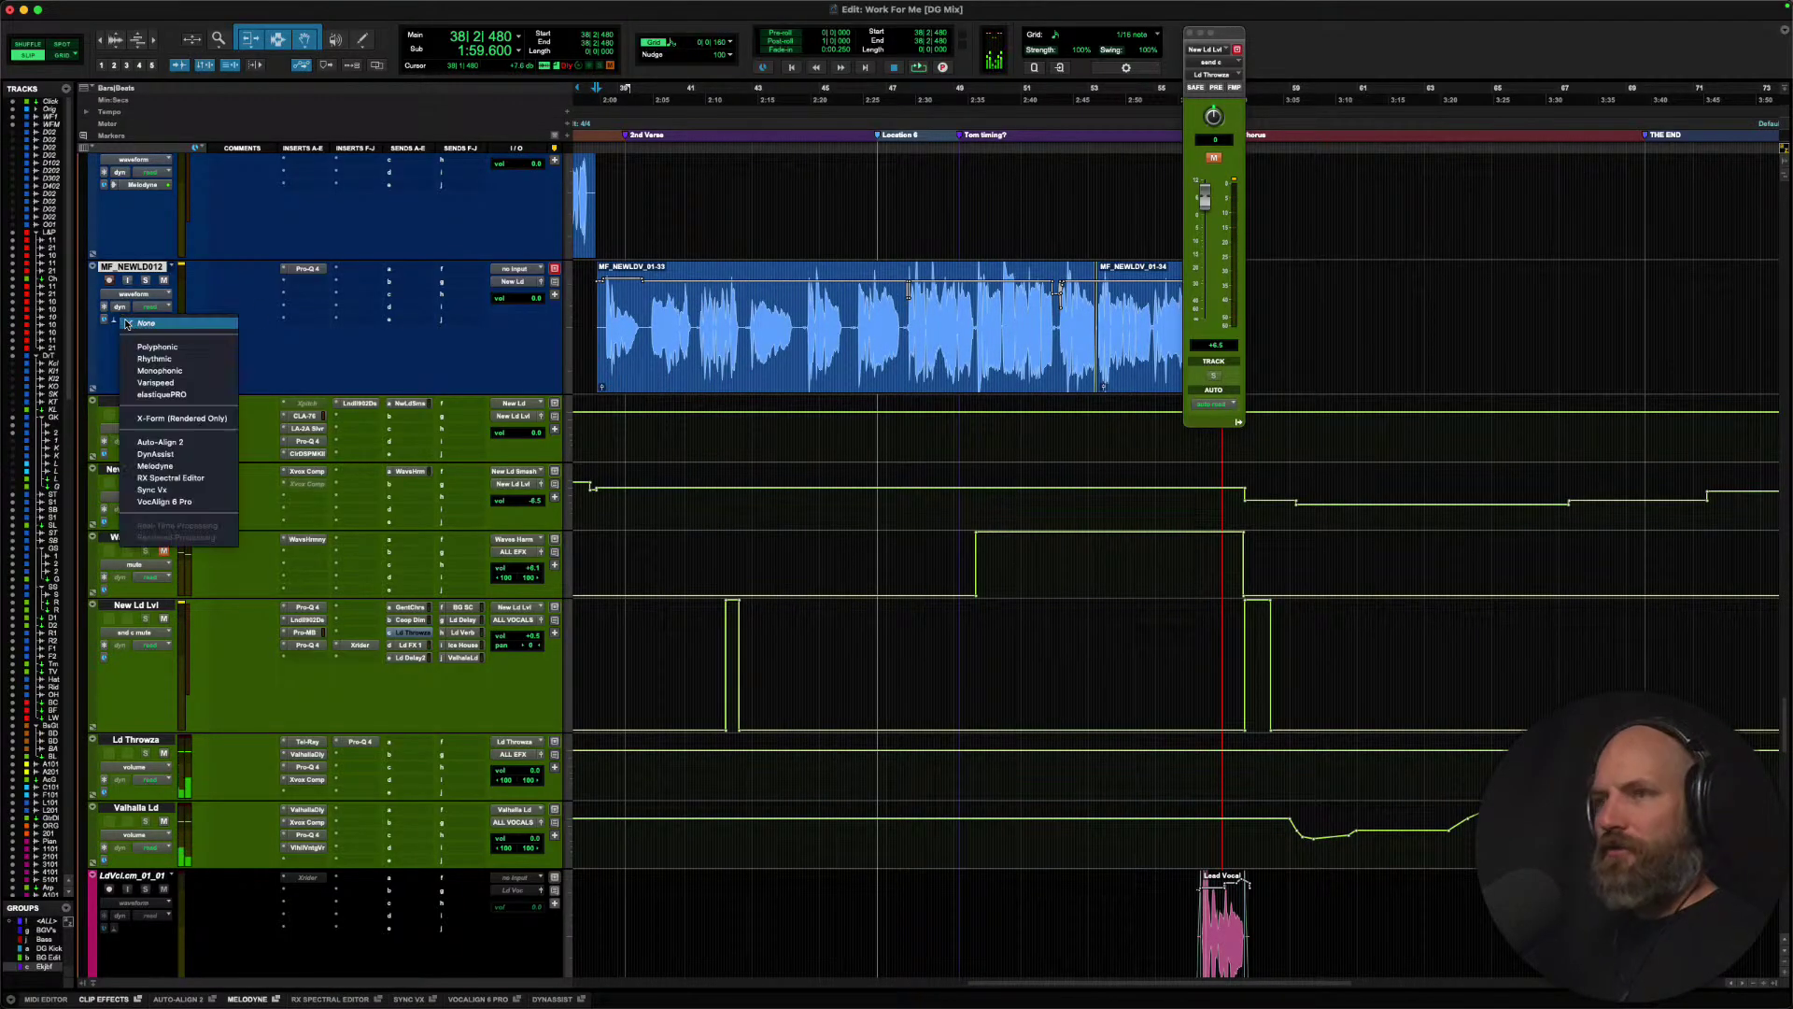
click(180, 467)
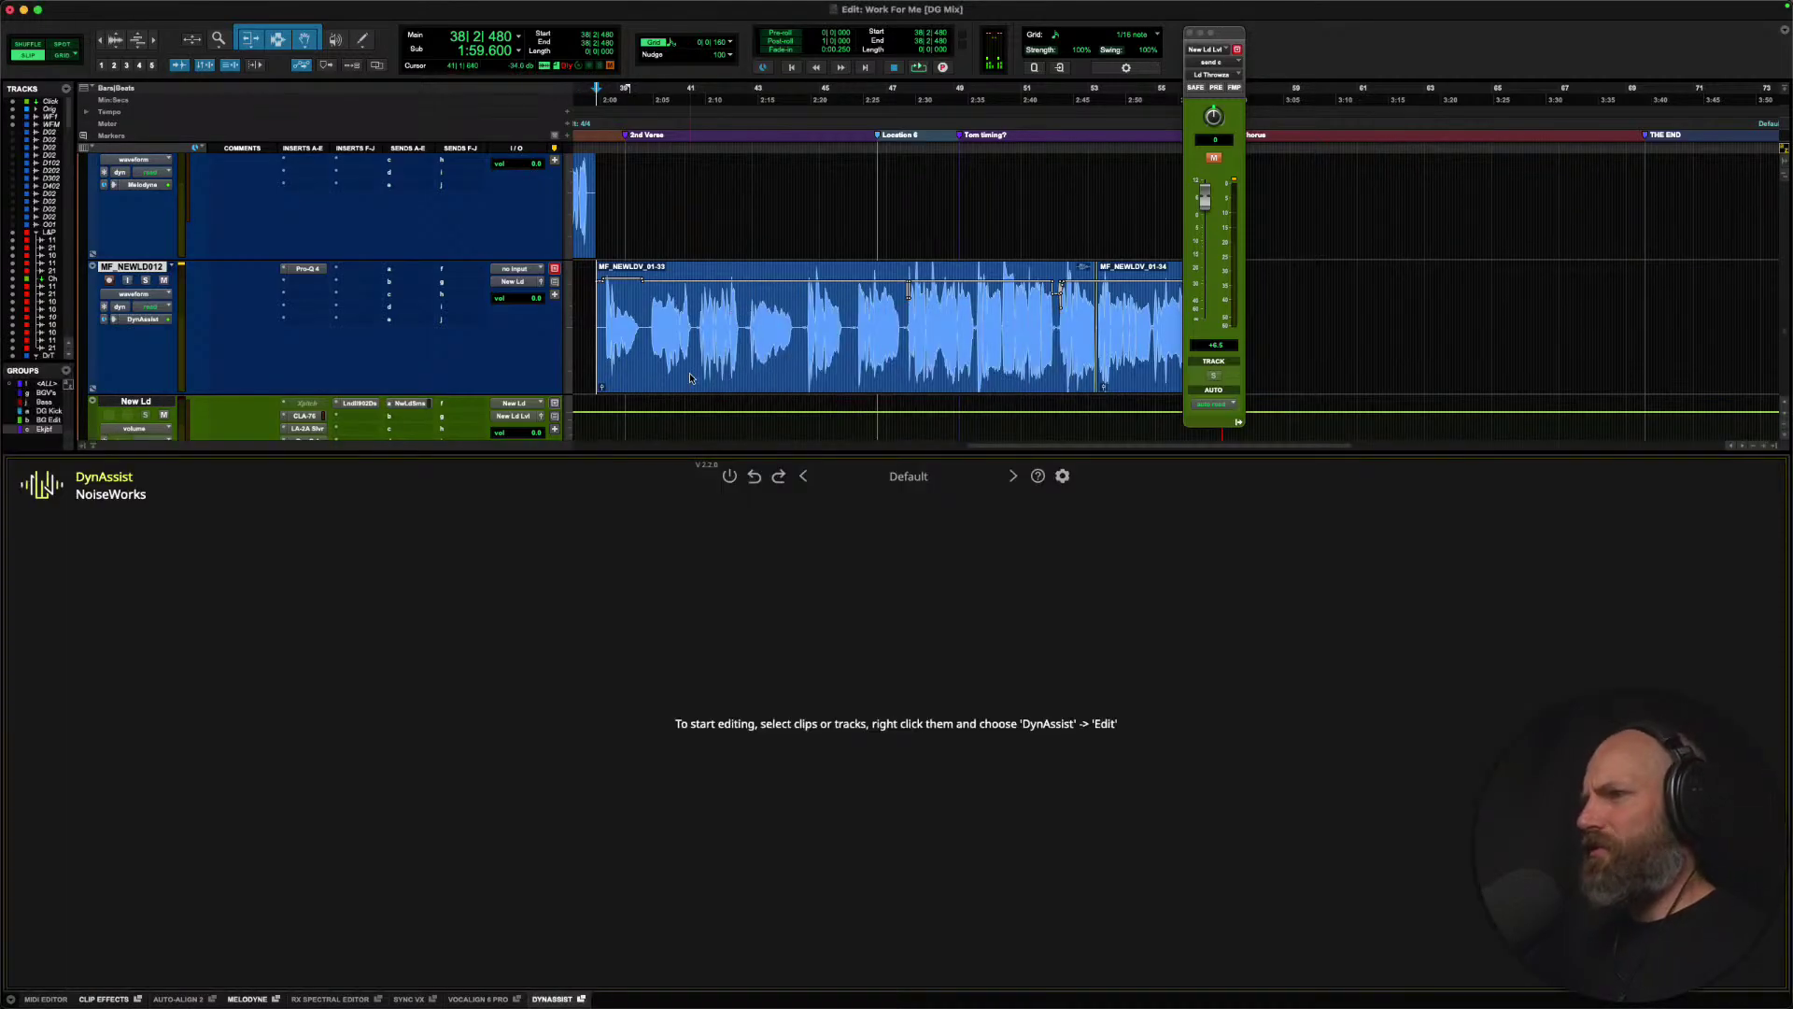
Switch the MF_NEWLD012 track from DynAssist to Melodyne and reopen the note editor on its second-verse clip.
click(111, 322)
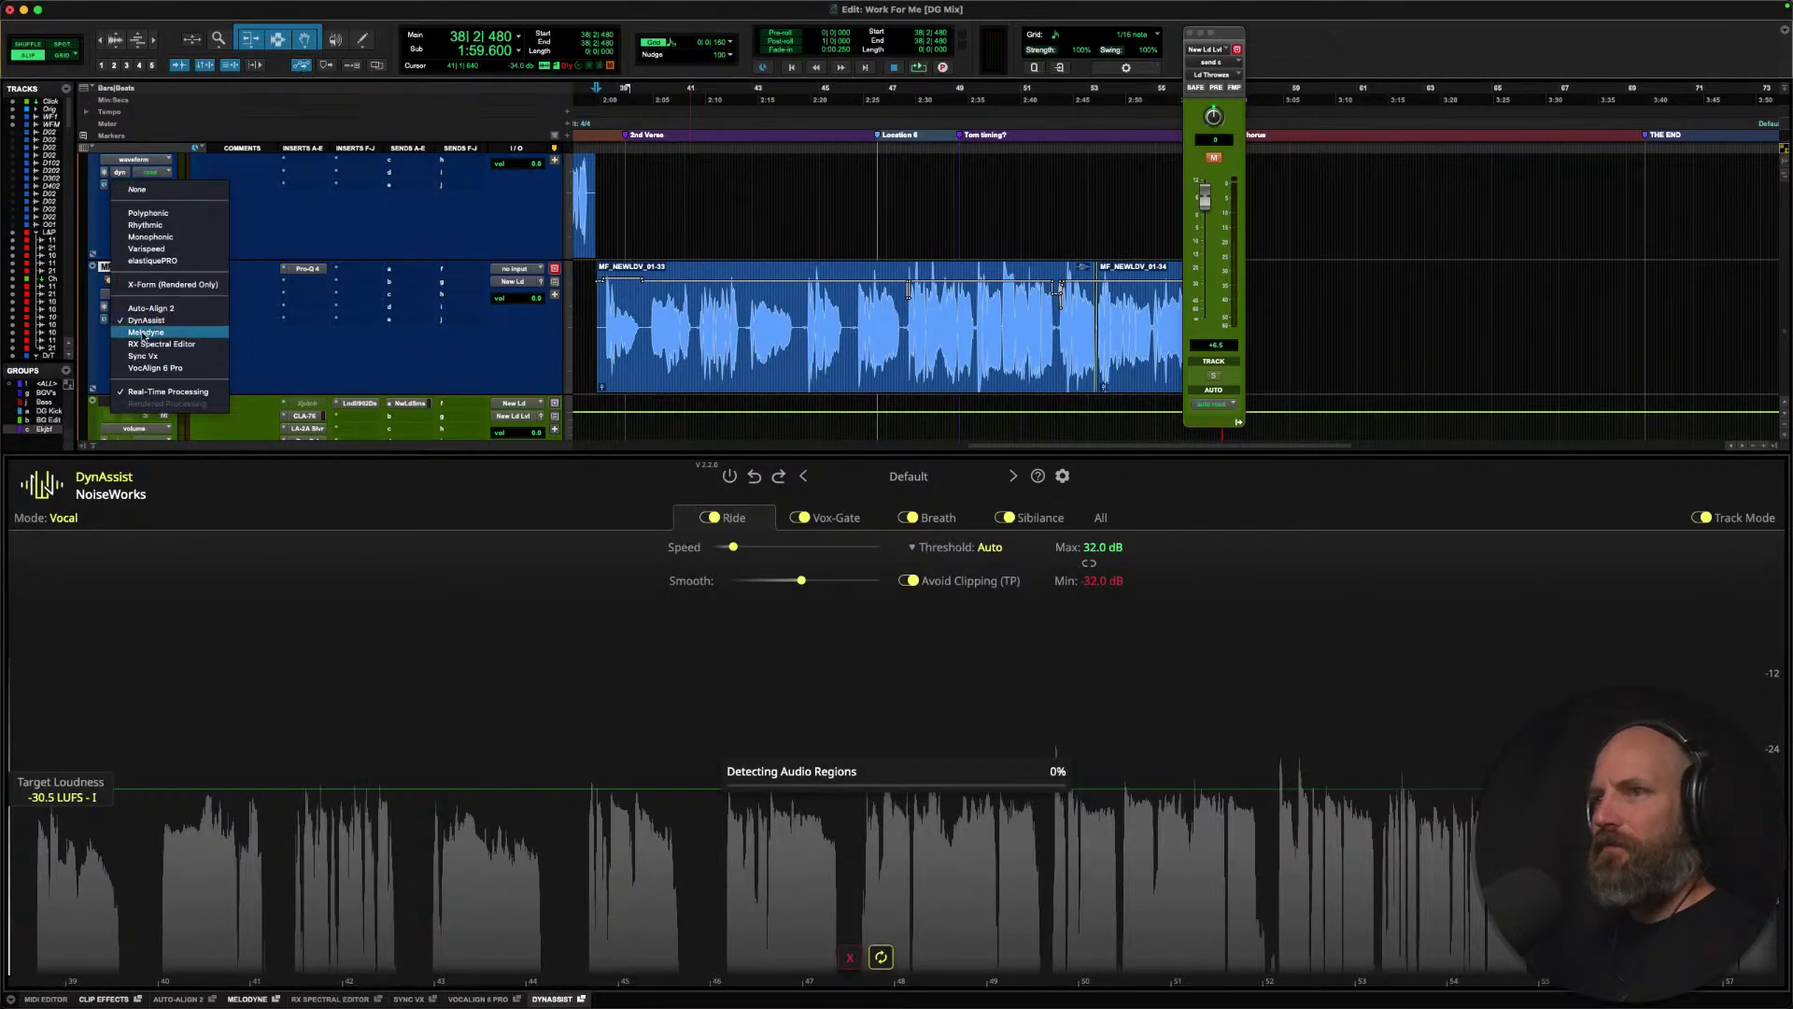
click(143, 334)
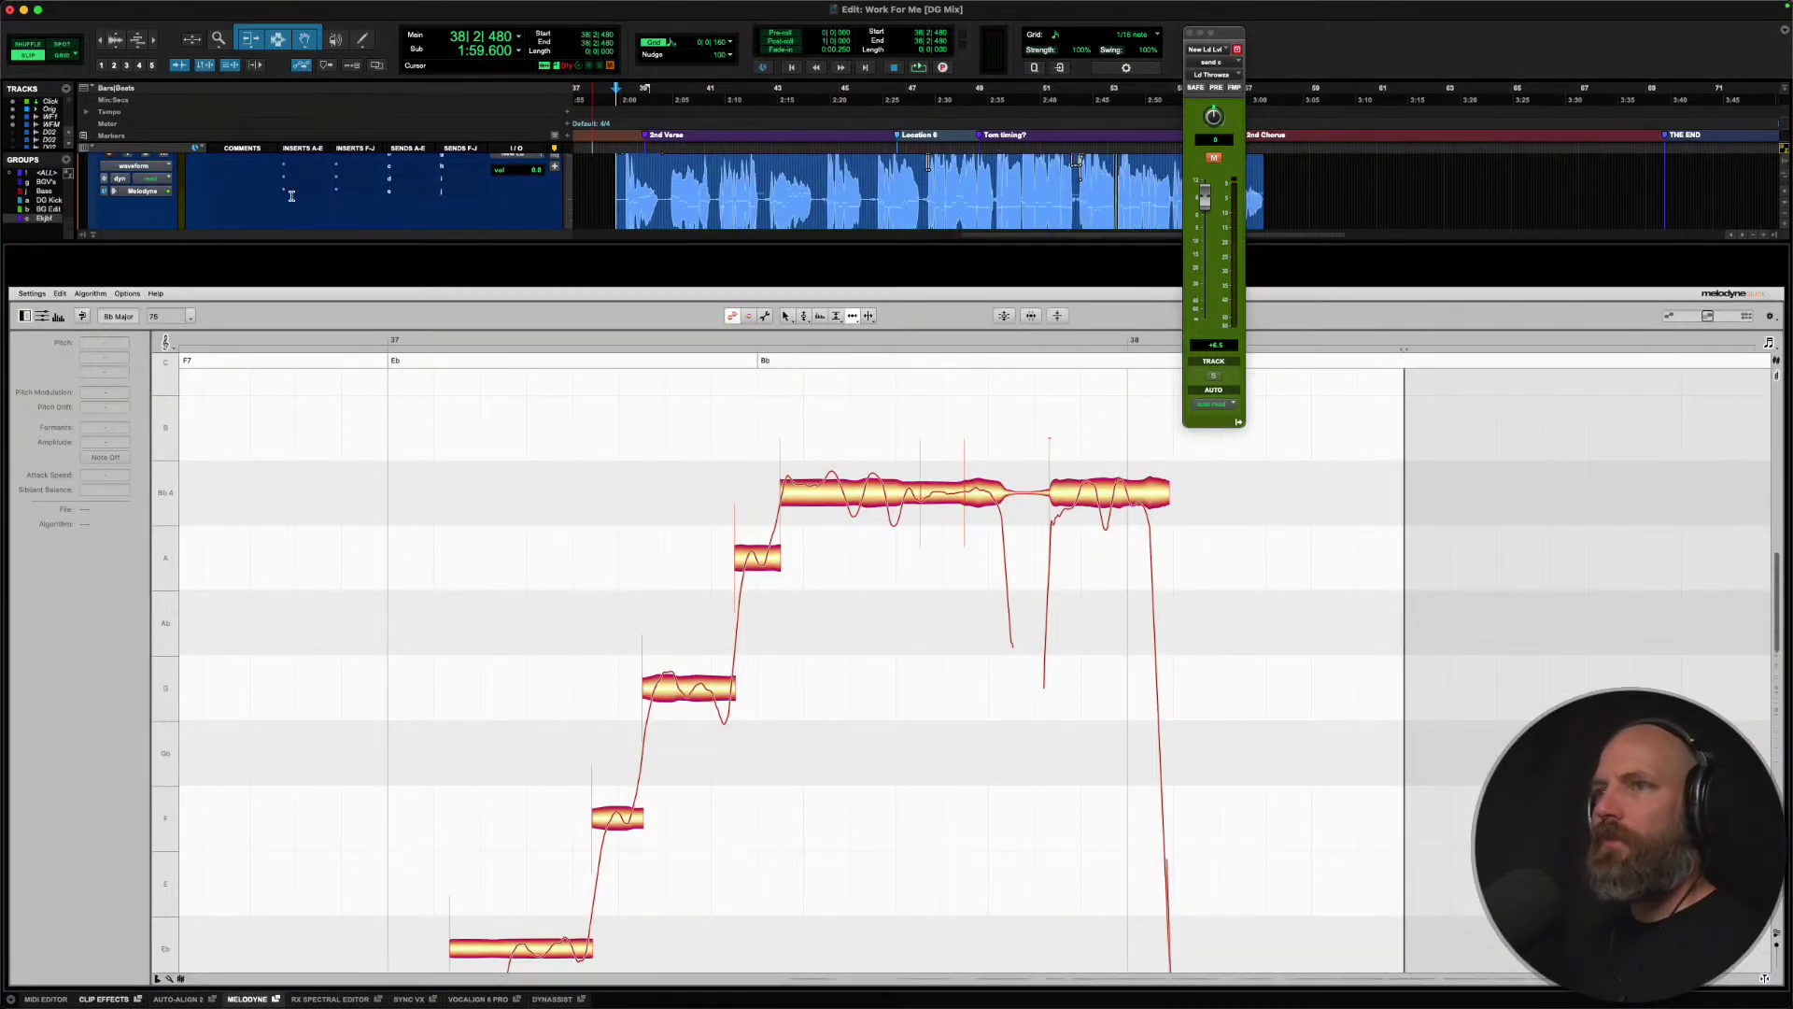
click(145, 193)
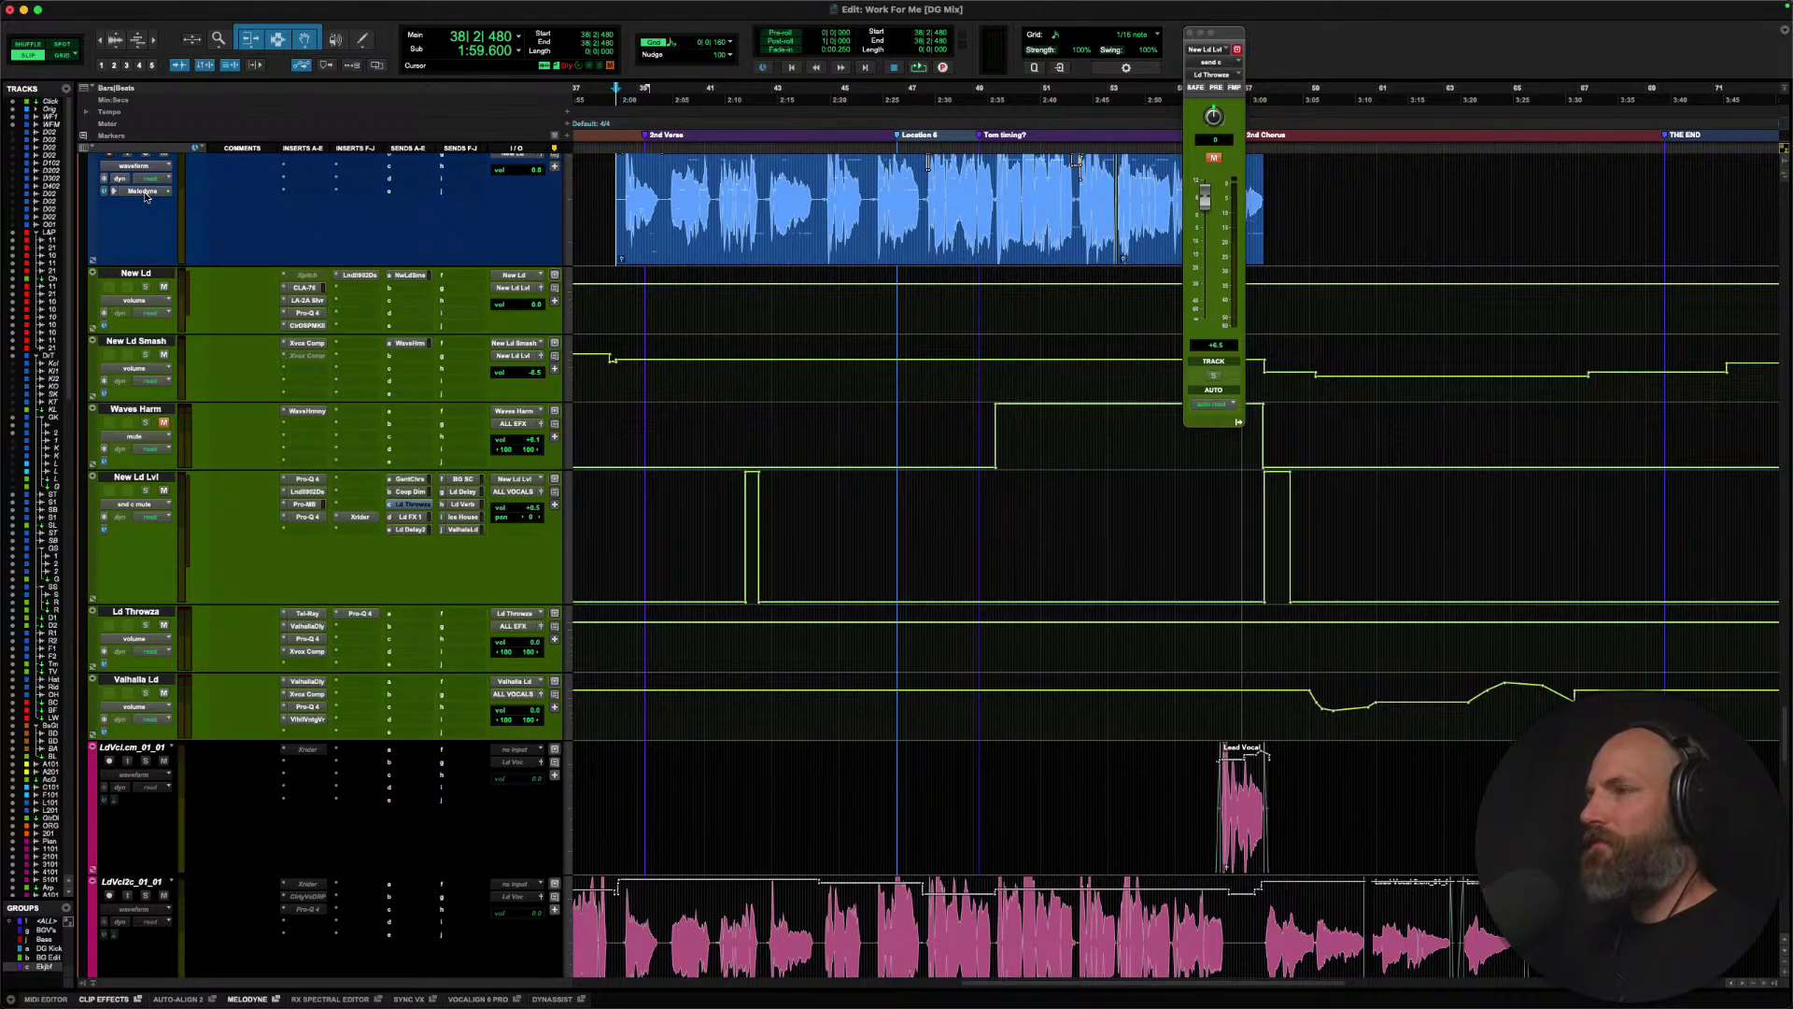
click(145, 192)
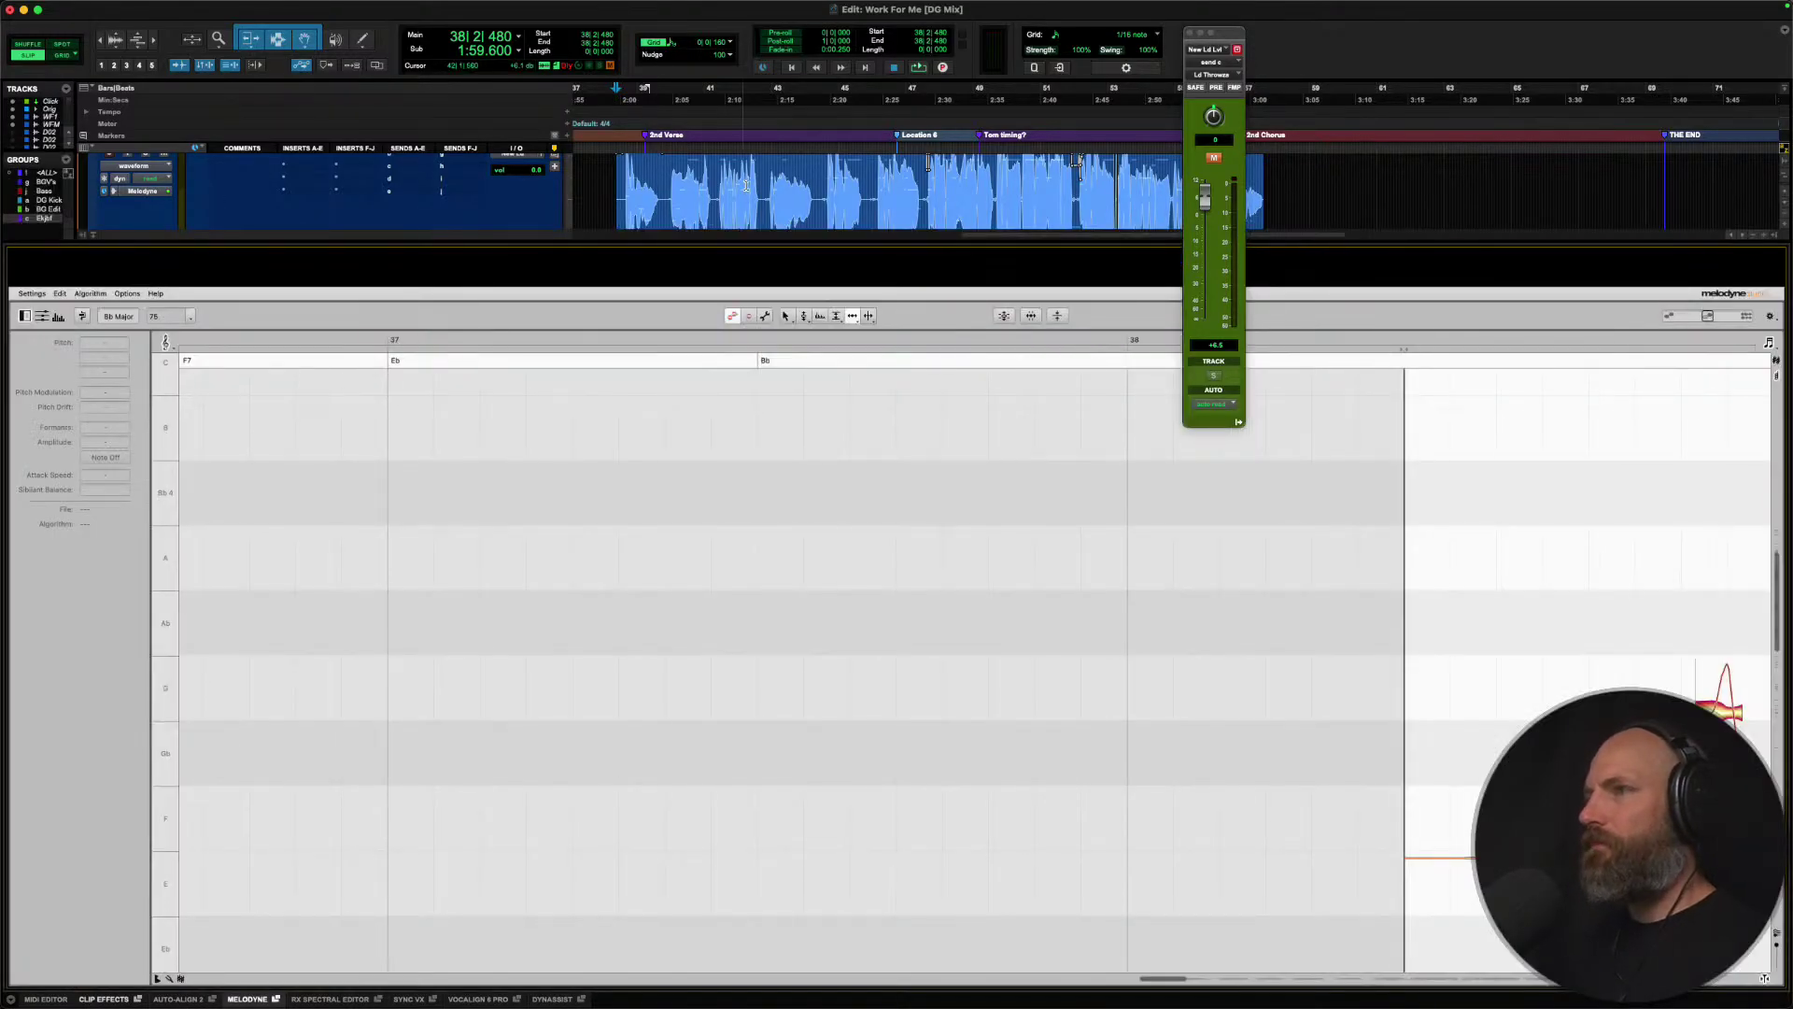
Audition the opening phrase and centre the two adjoining notes just after bar 39 on D4.
key(space)
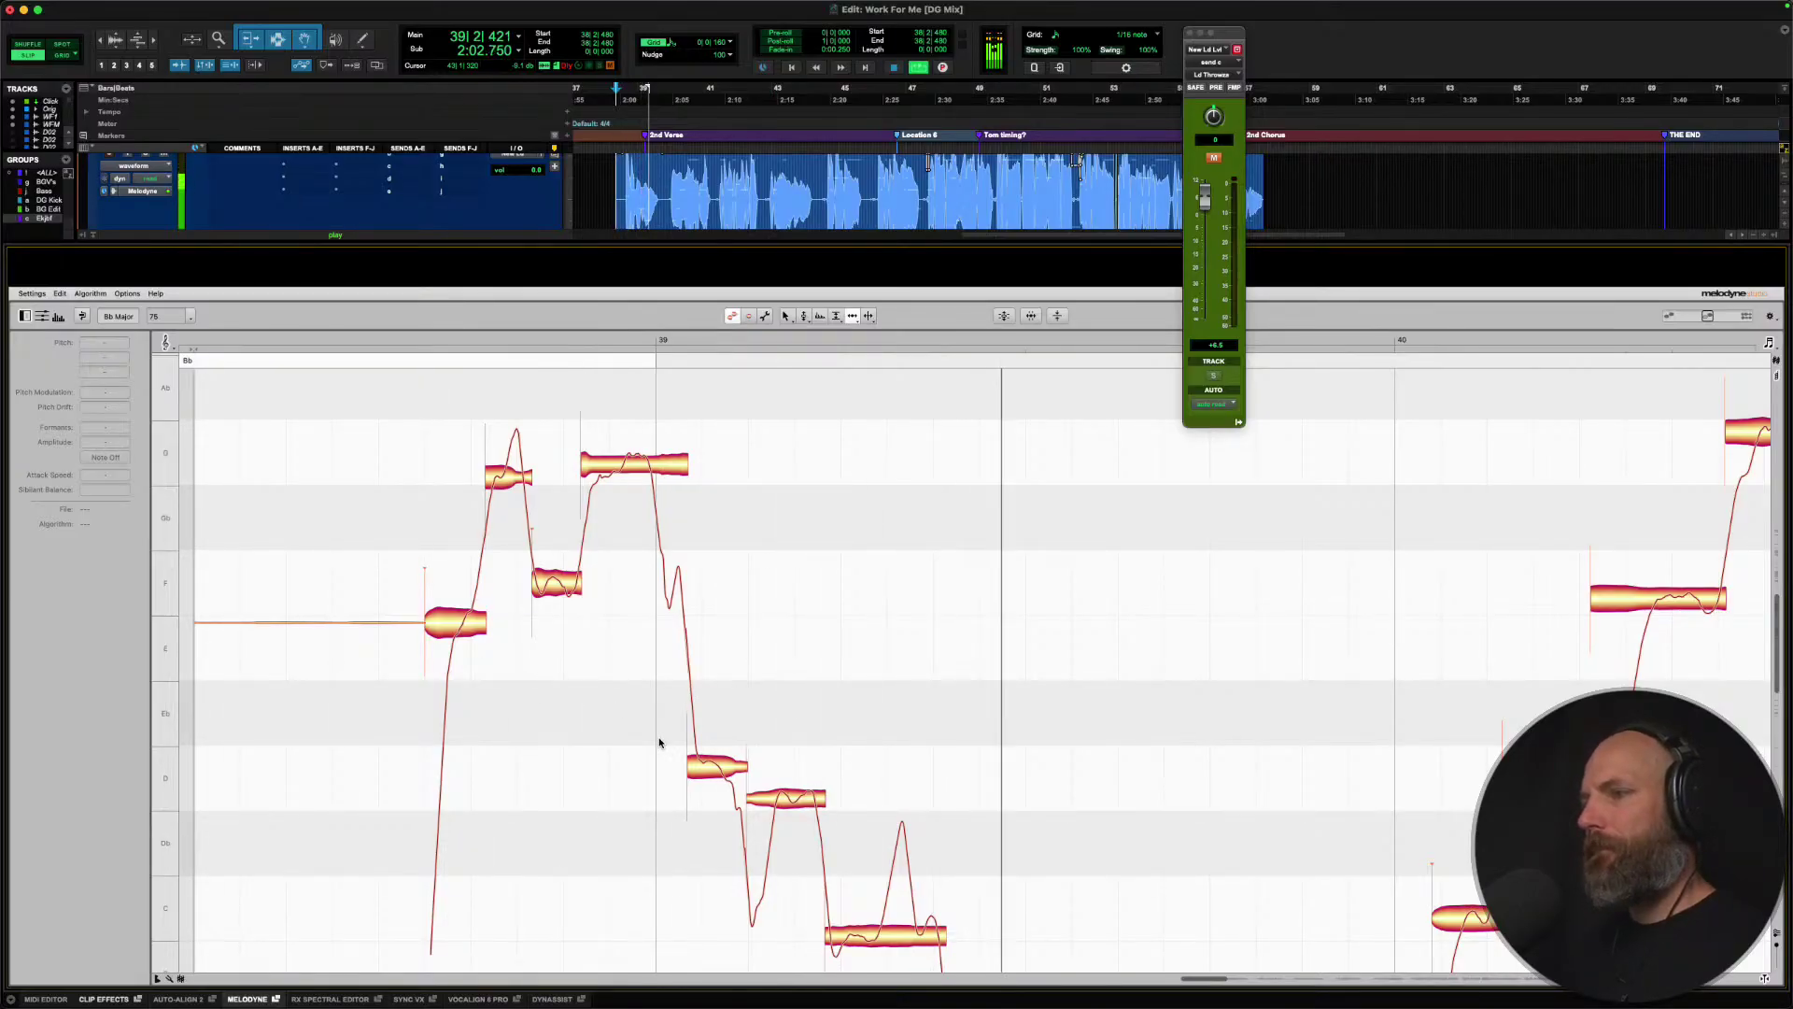
scroll(657, 744, down, 2)
key(space)
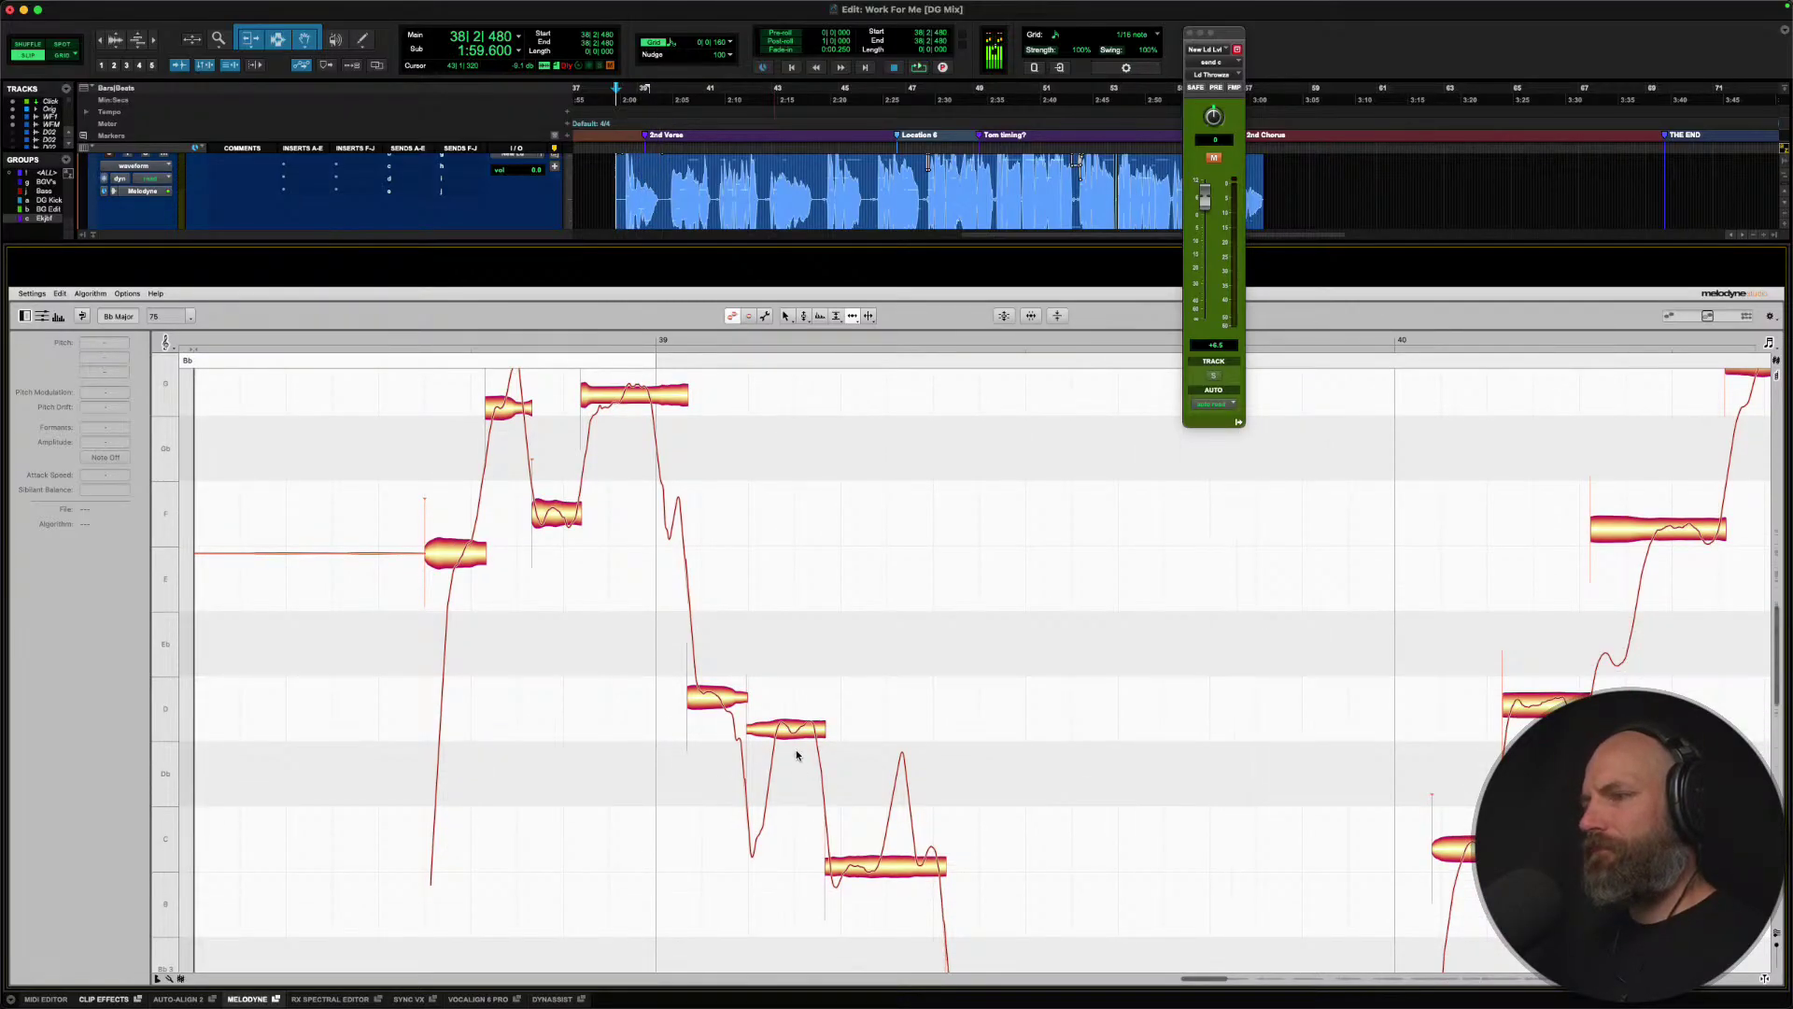
right_click(795, 735)
click(778, 734)
double_click(778, 733)
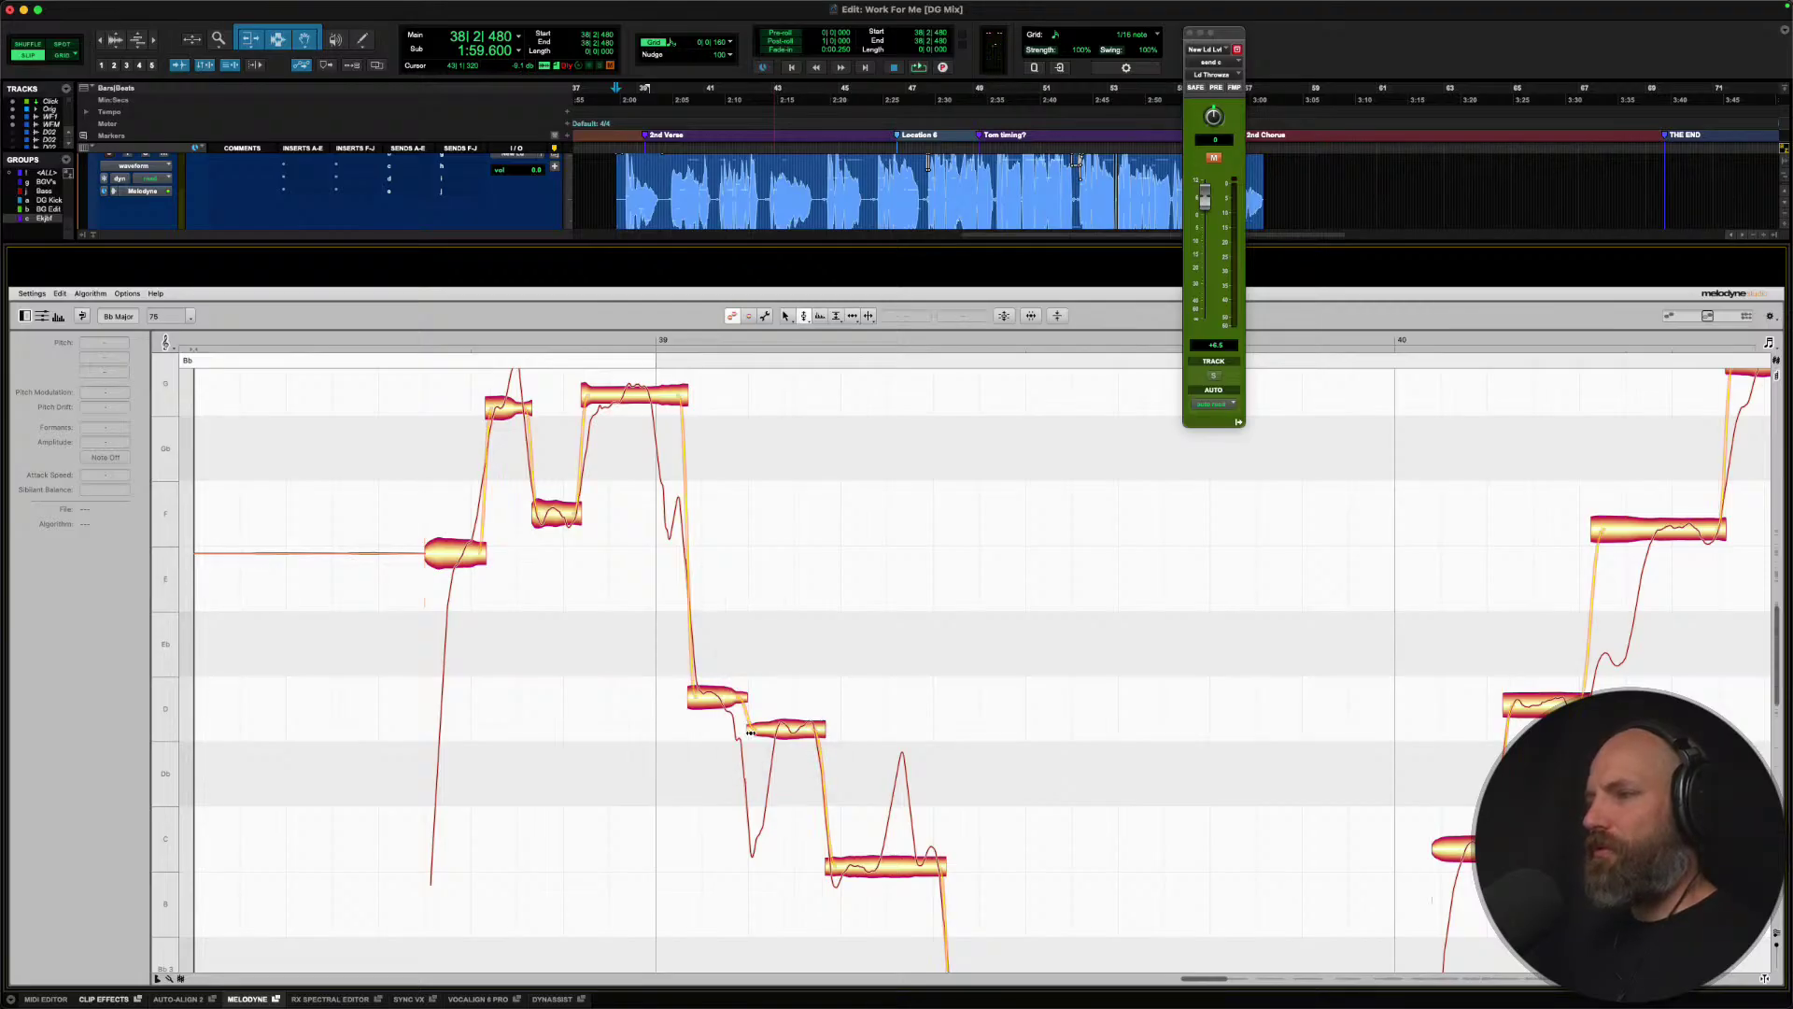
double_click(703, 707)
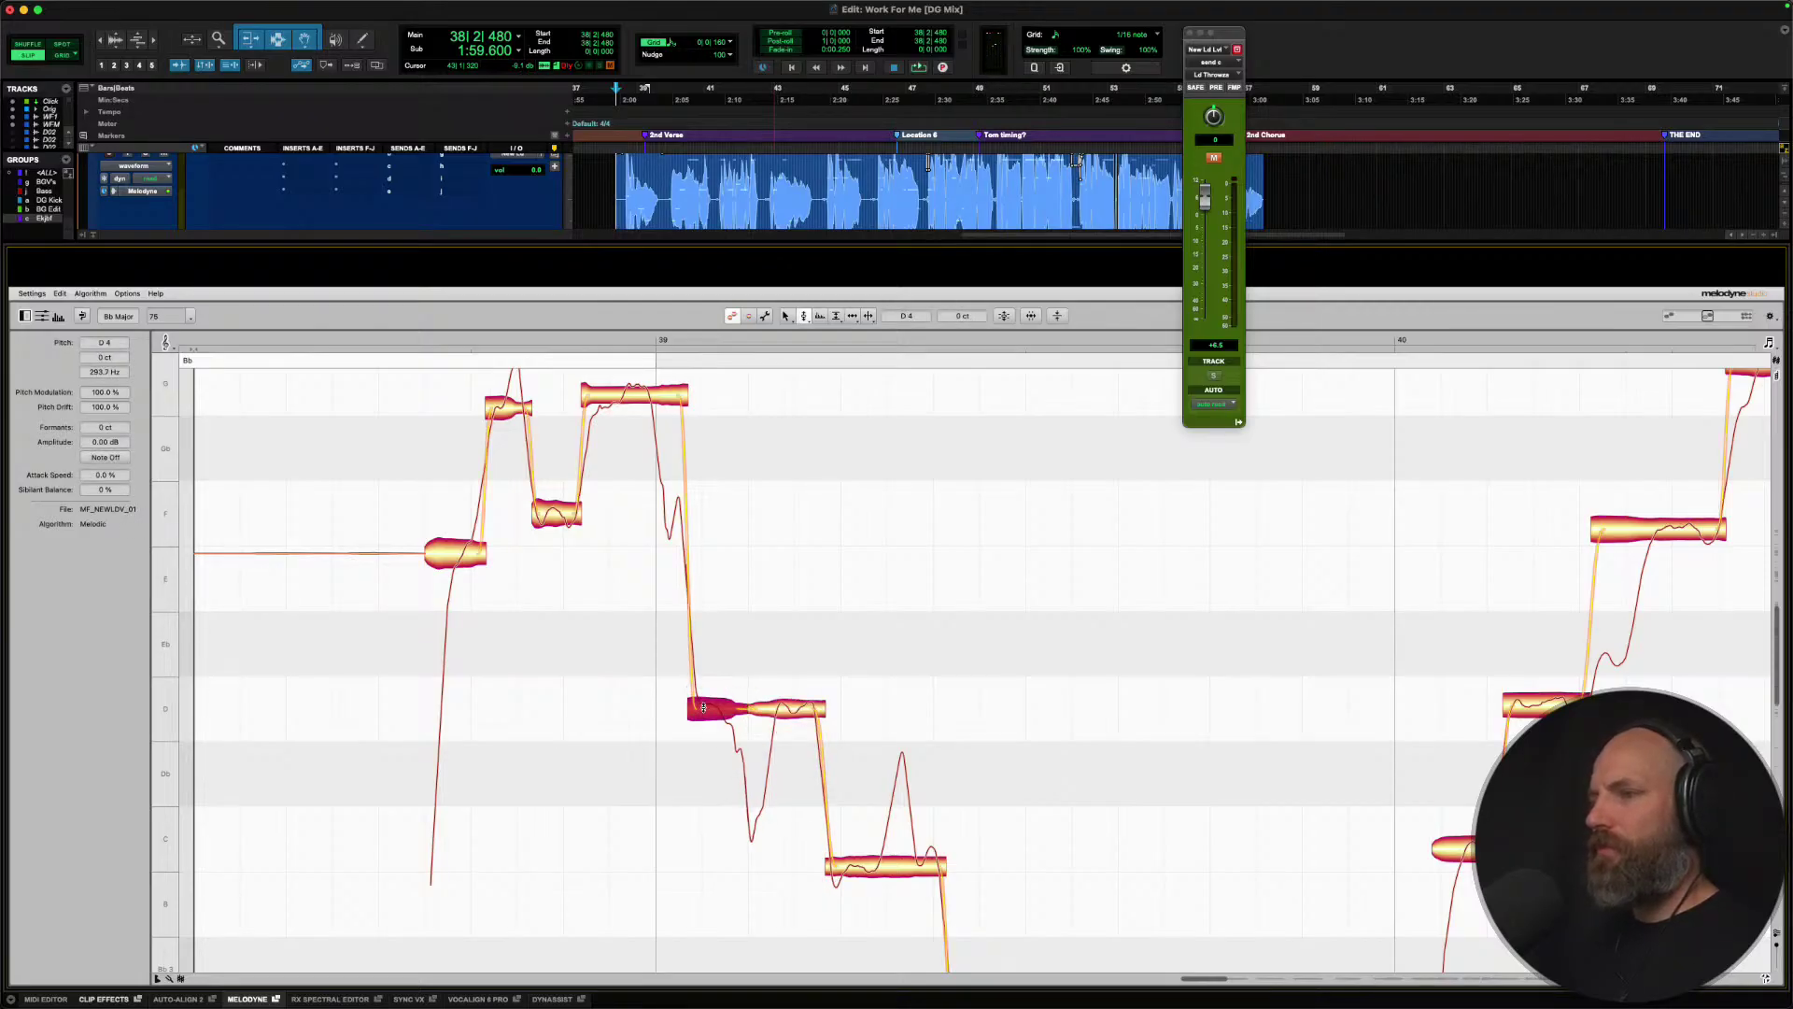
Centre the phrase's opening note on E4, try centring the short G4 note after it, and undo that last correction.
double_click(453, 555)
double_click(509, 408)
scroll(551, 448, up, 2)
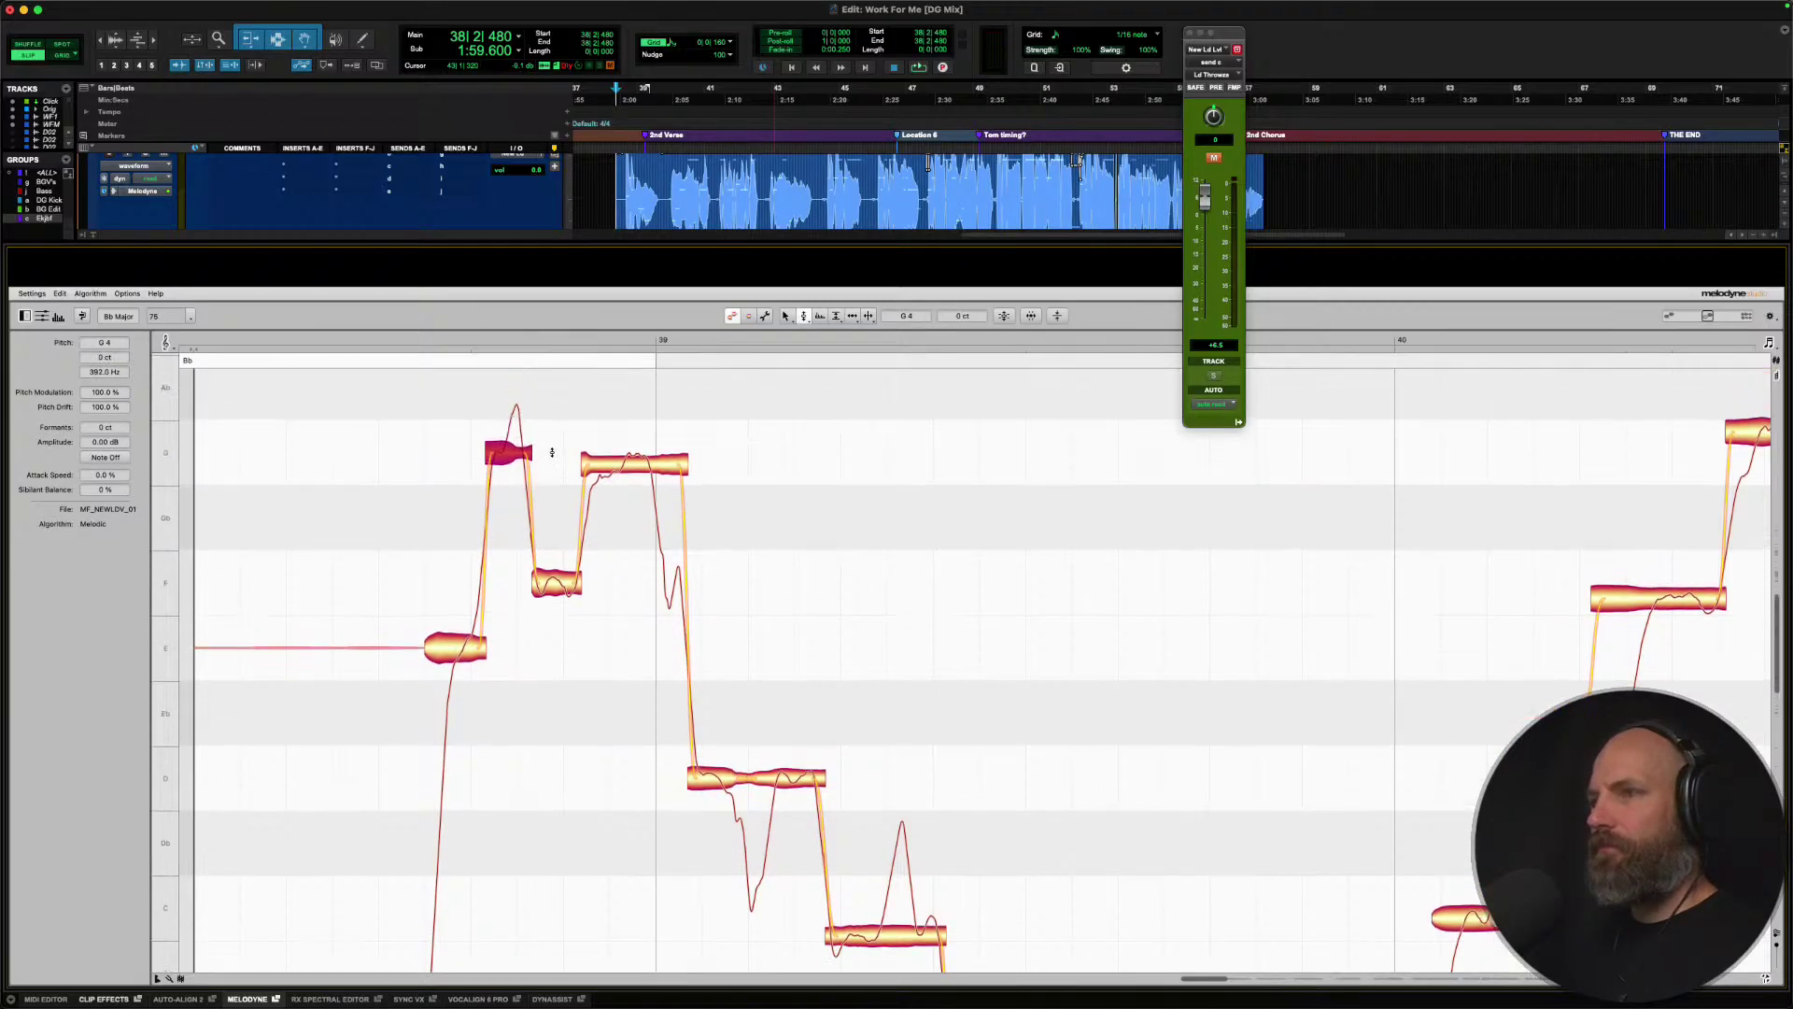
key(super+z)
Play the phrase and centre the long note leading into bar 39 on G4.
key(space)
click(557, 583)
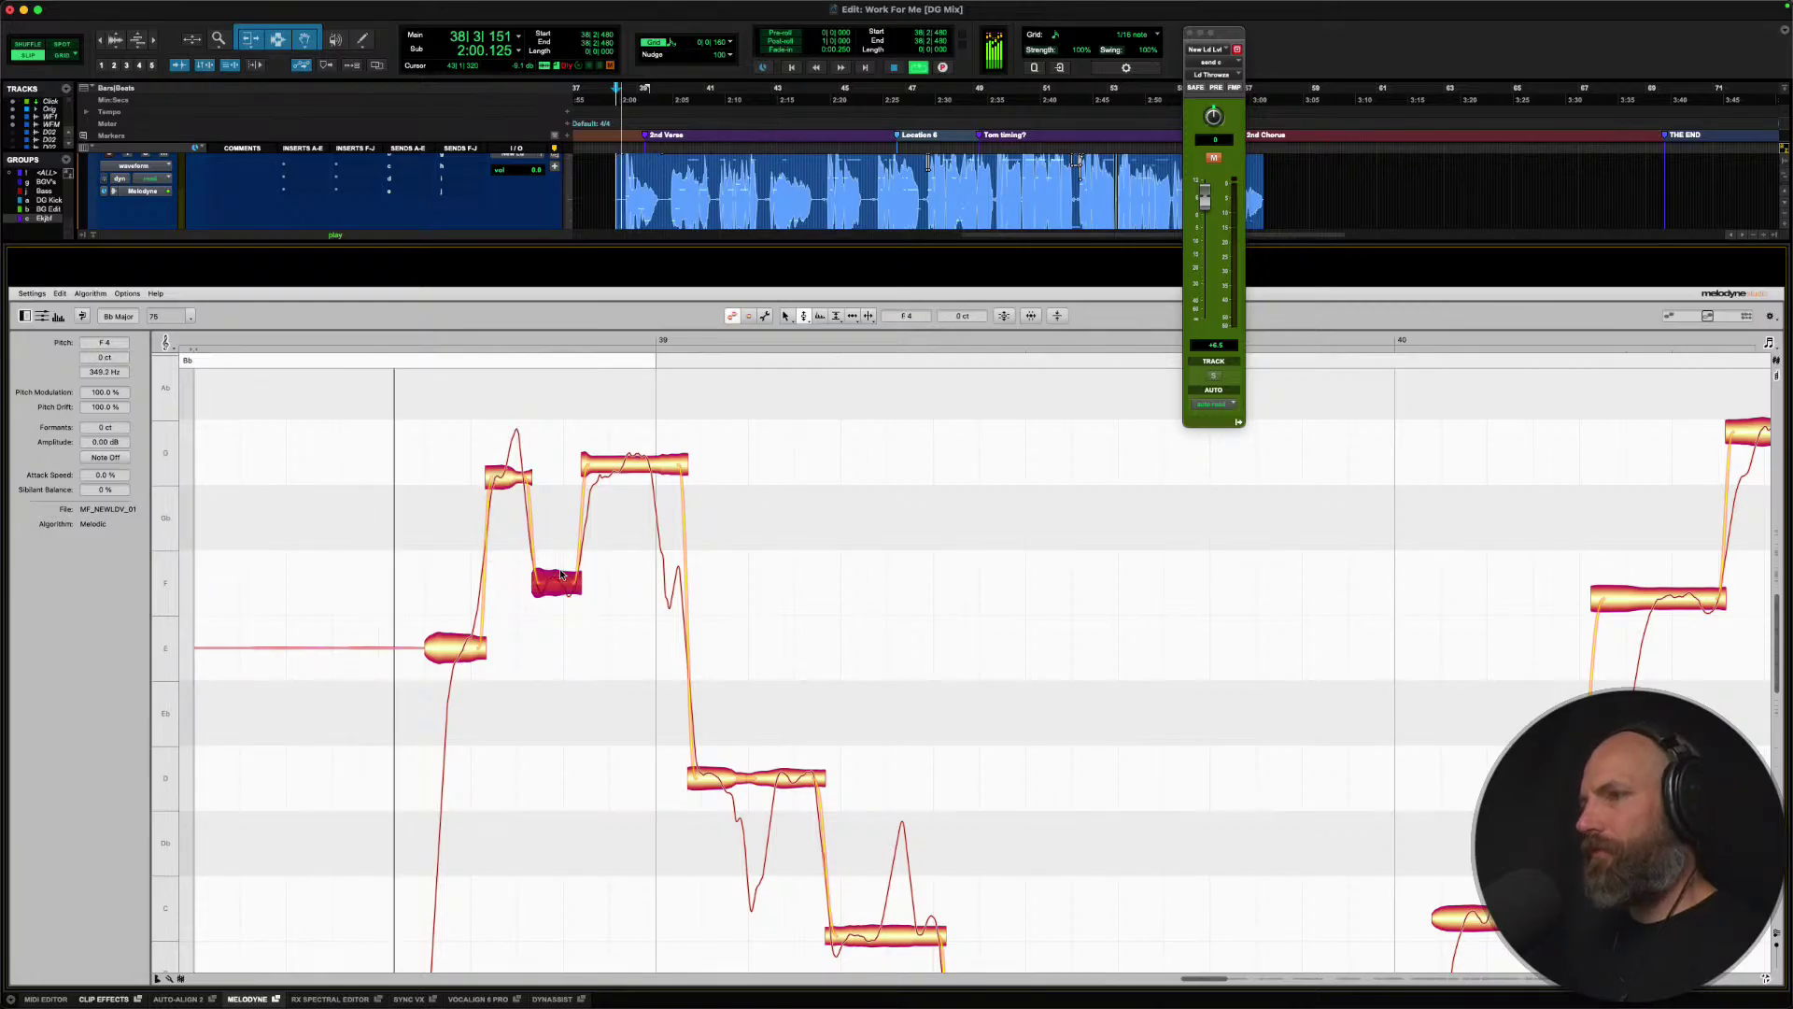
double_click(635, 467)
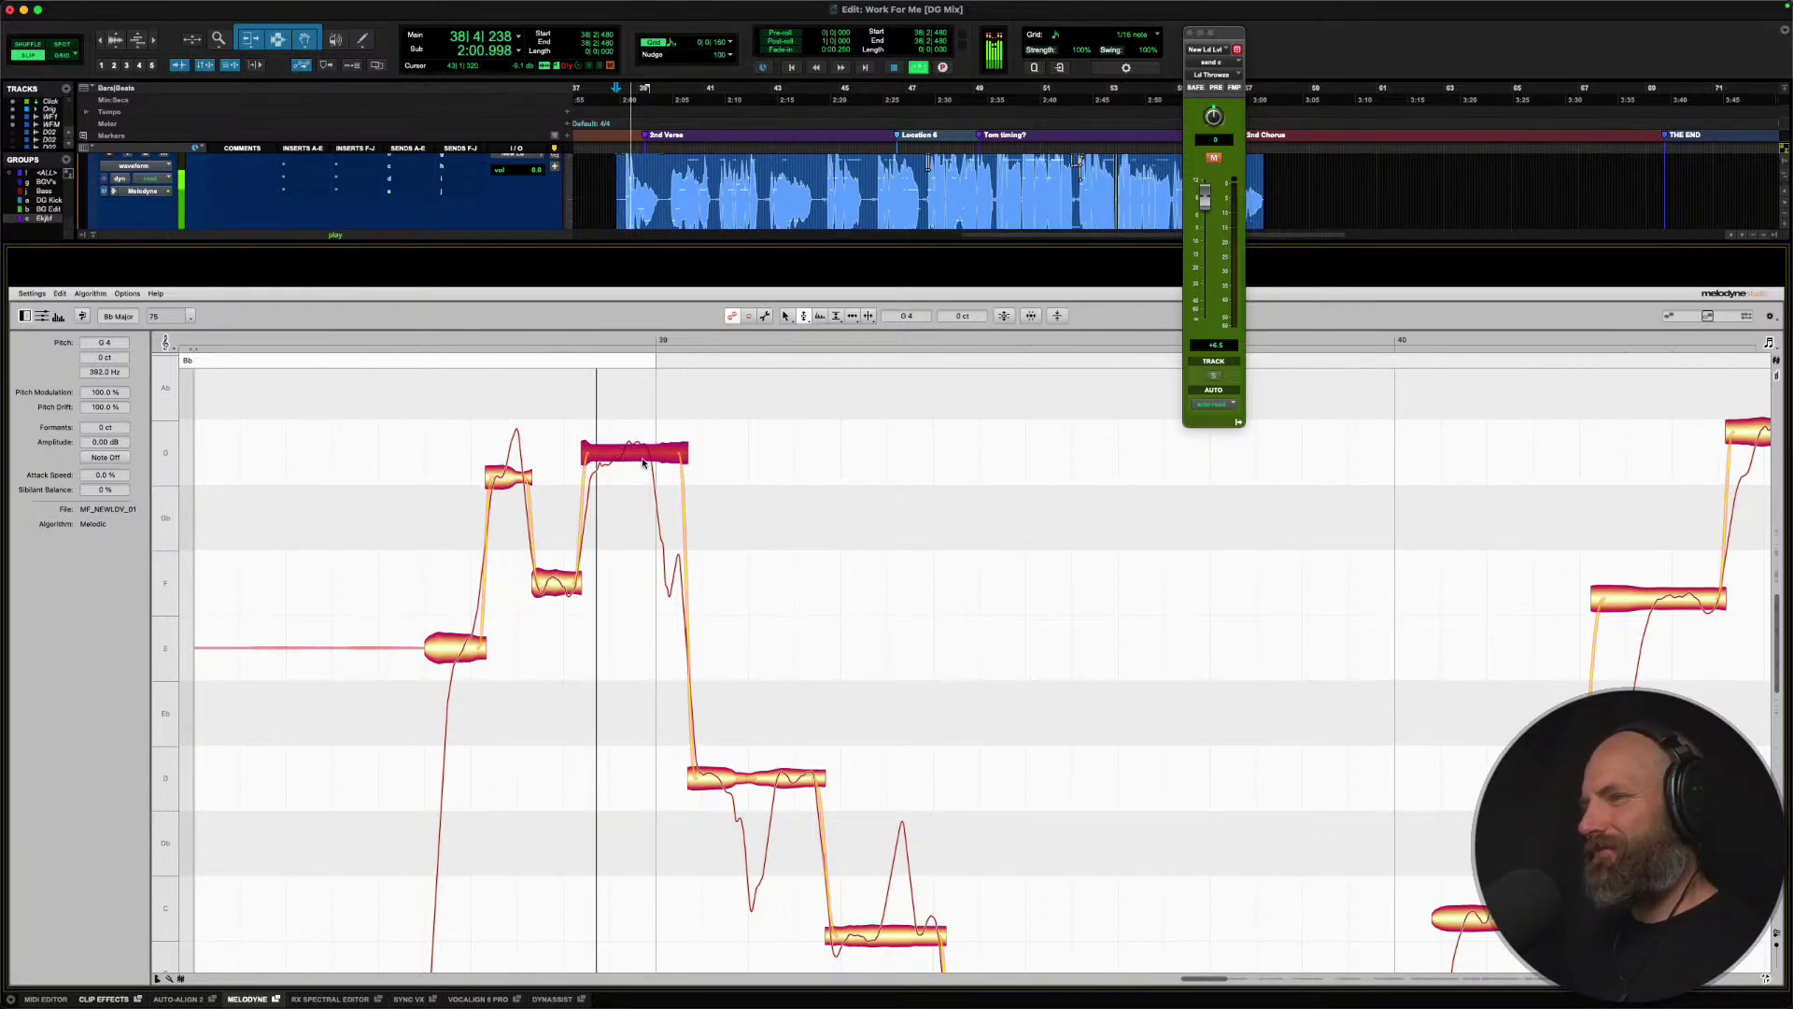
key(space)
Split the short note before the F4 in two, centre its second part on G4 and raise its first part slightly.
click(514, 479)
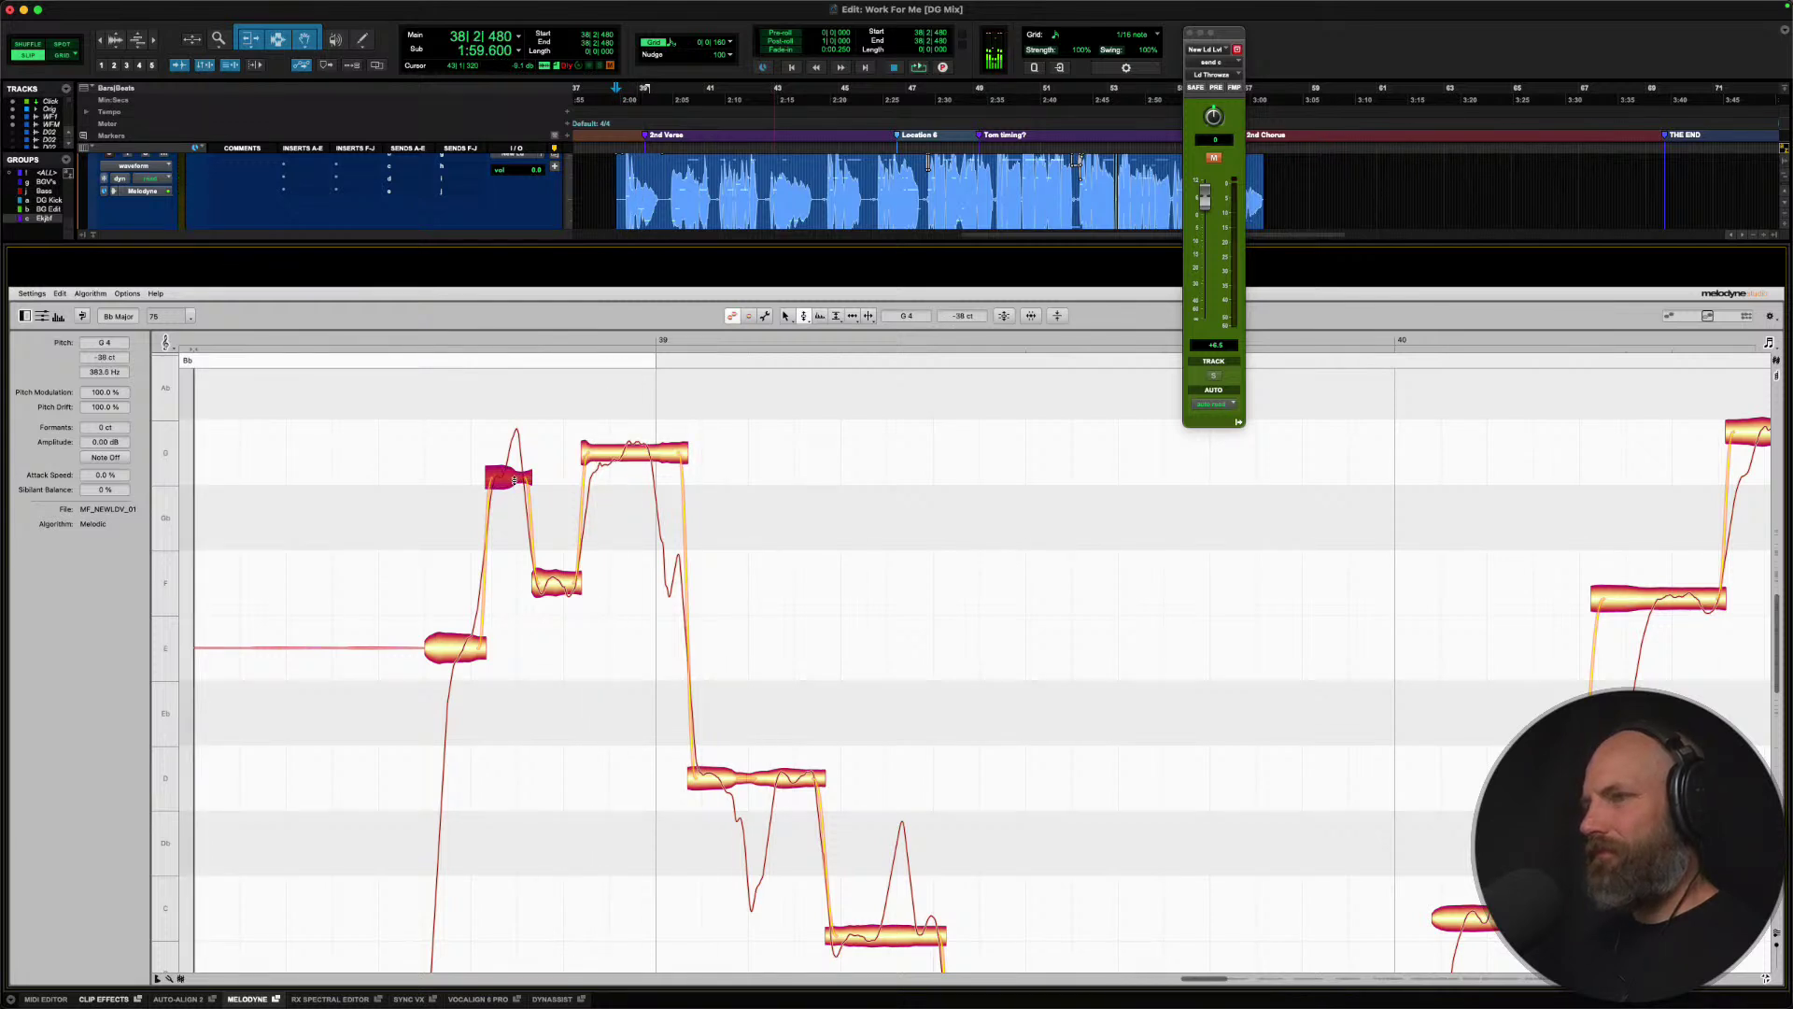
right_click(514, 480)
click(571, 484)
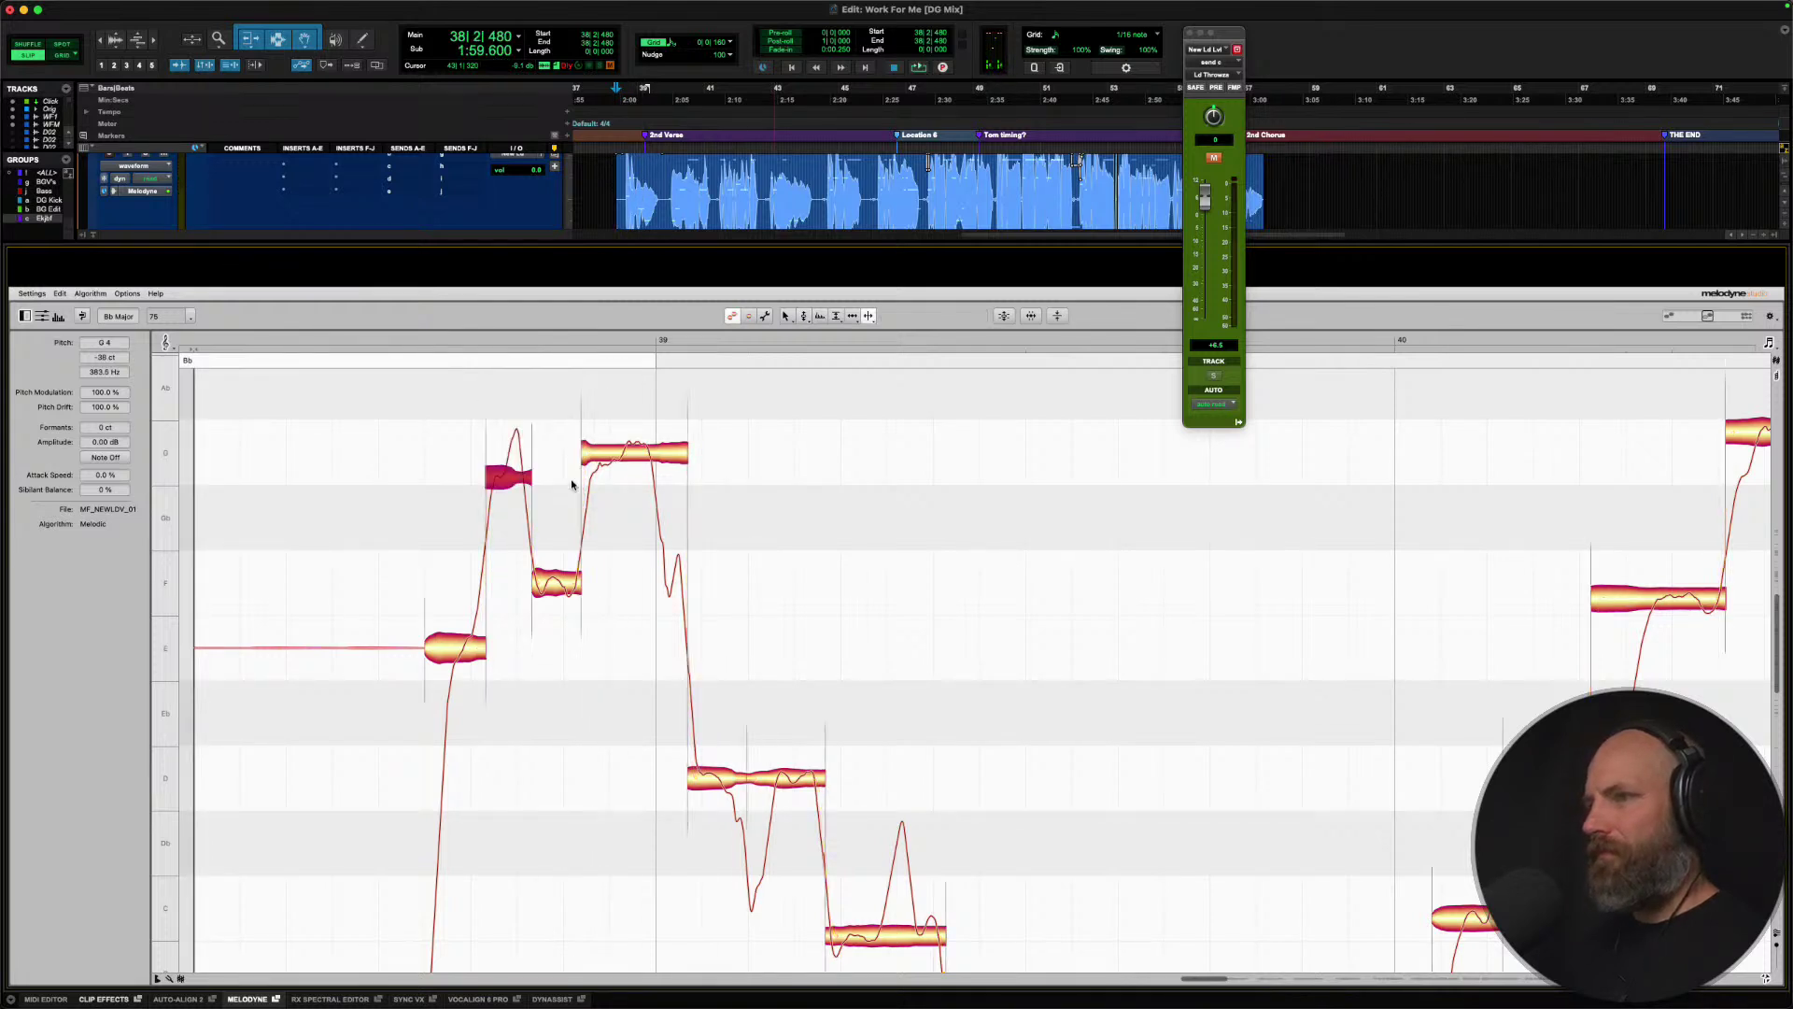
right_click(505, 476)
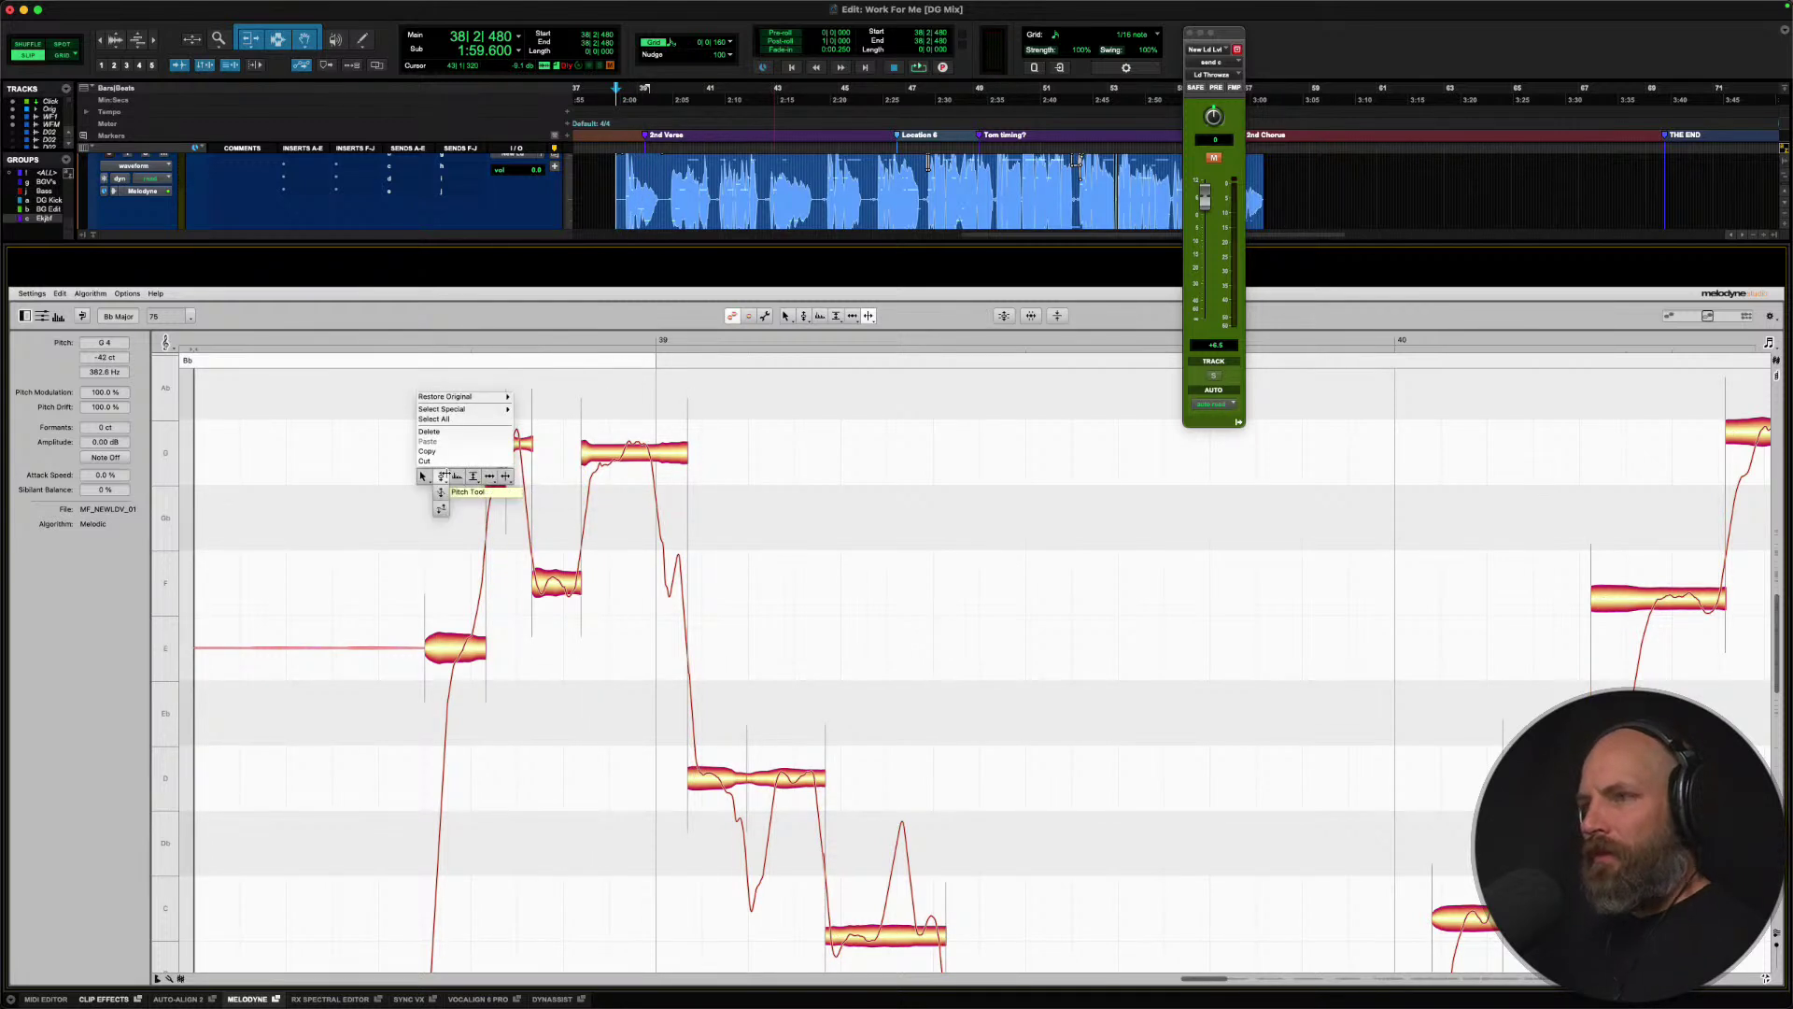
click(443, 477)
double_click(516, 449)
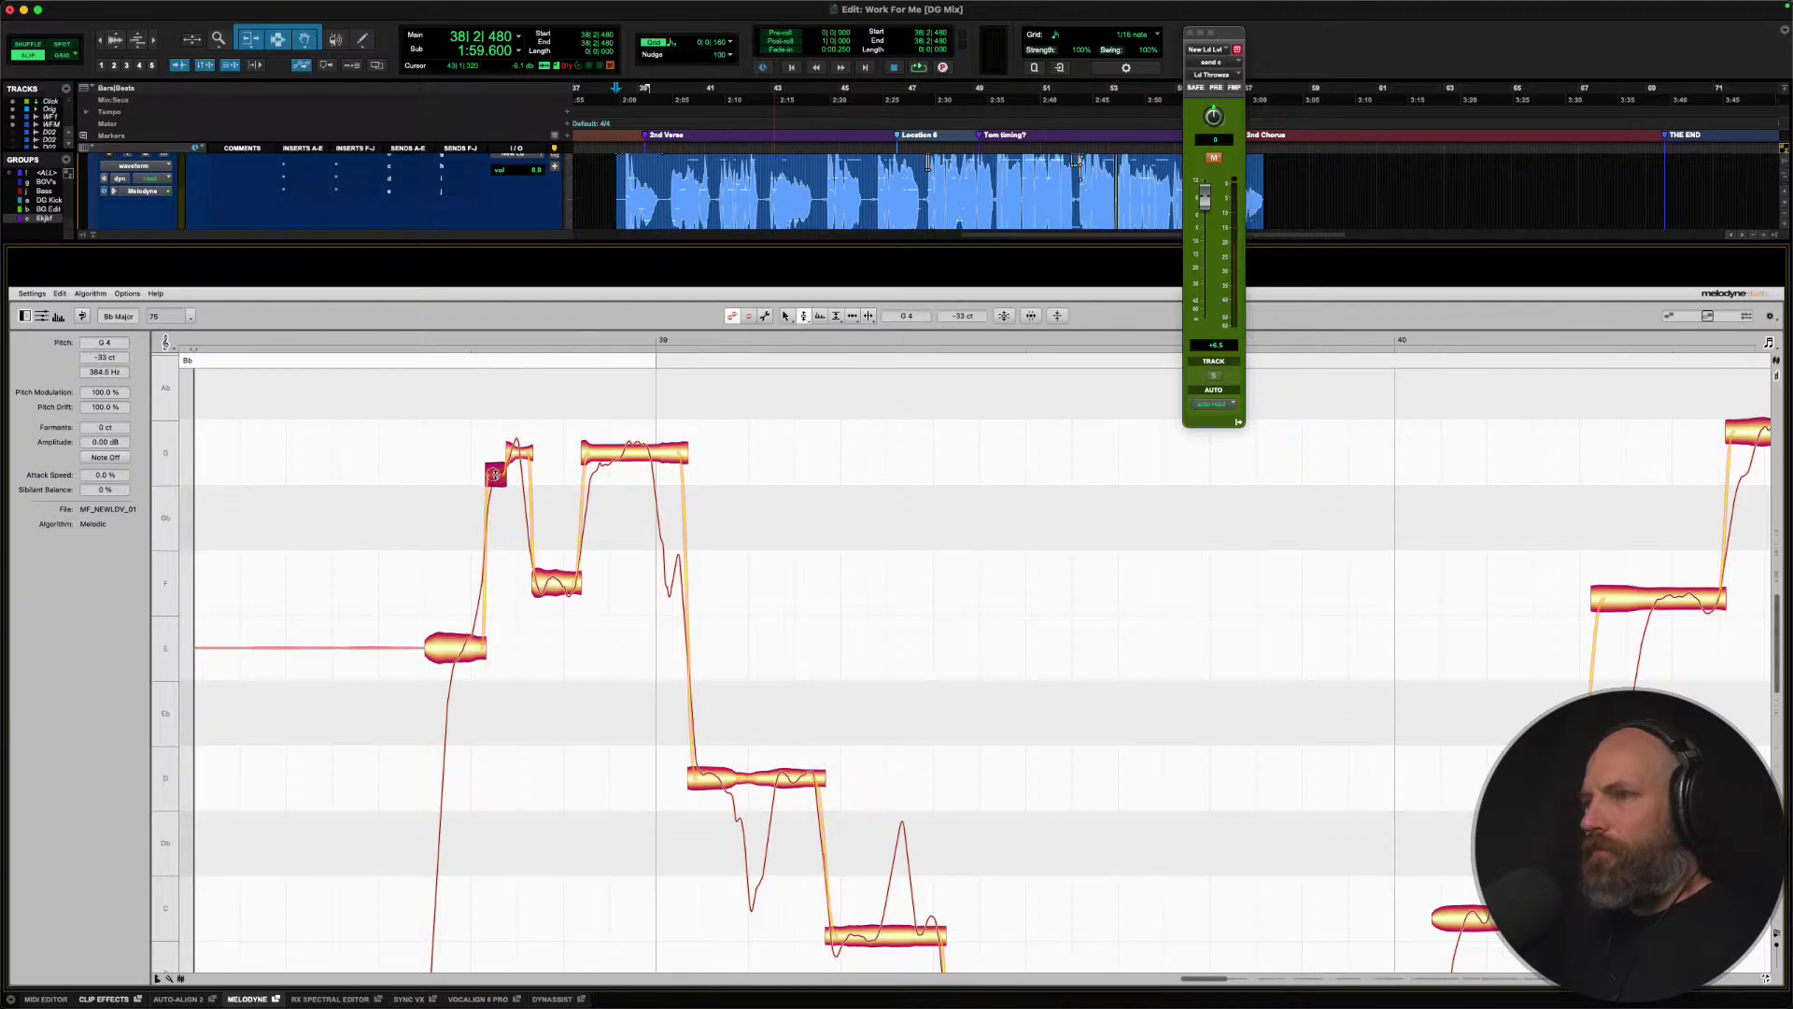
Split the long G4 note into two, centre both parts on G4 and audition the descending phrase.
double_click(604, 454)
right_click(604, 455)
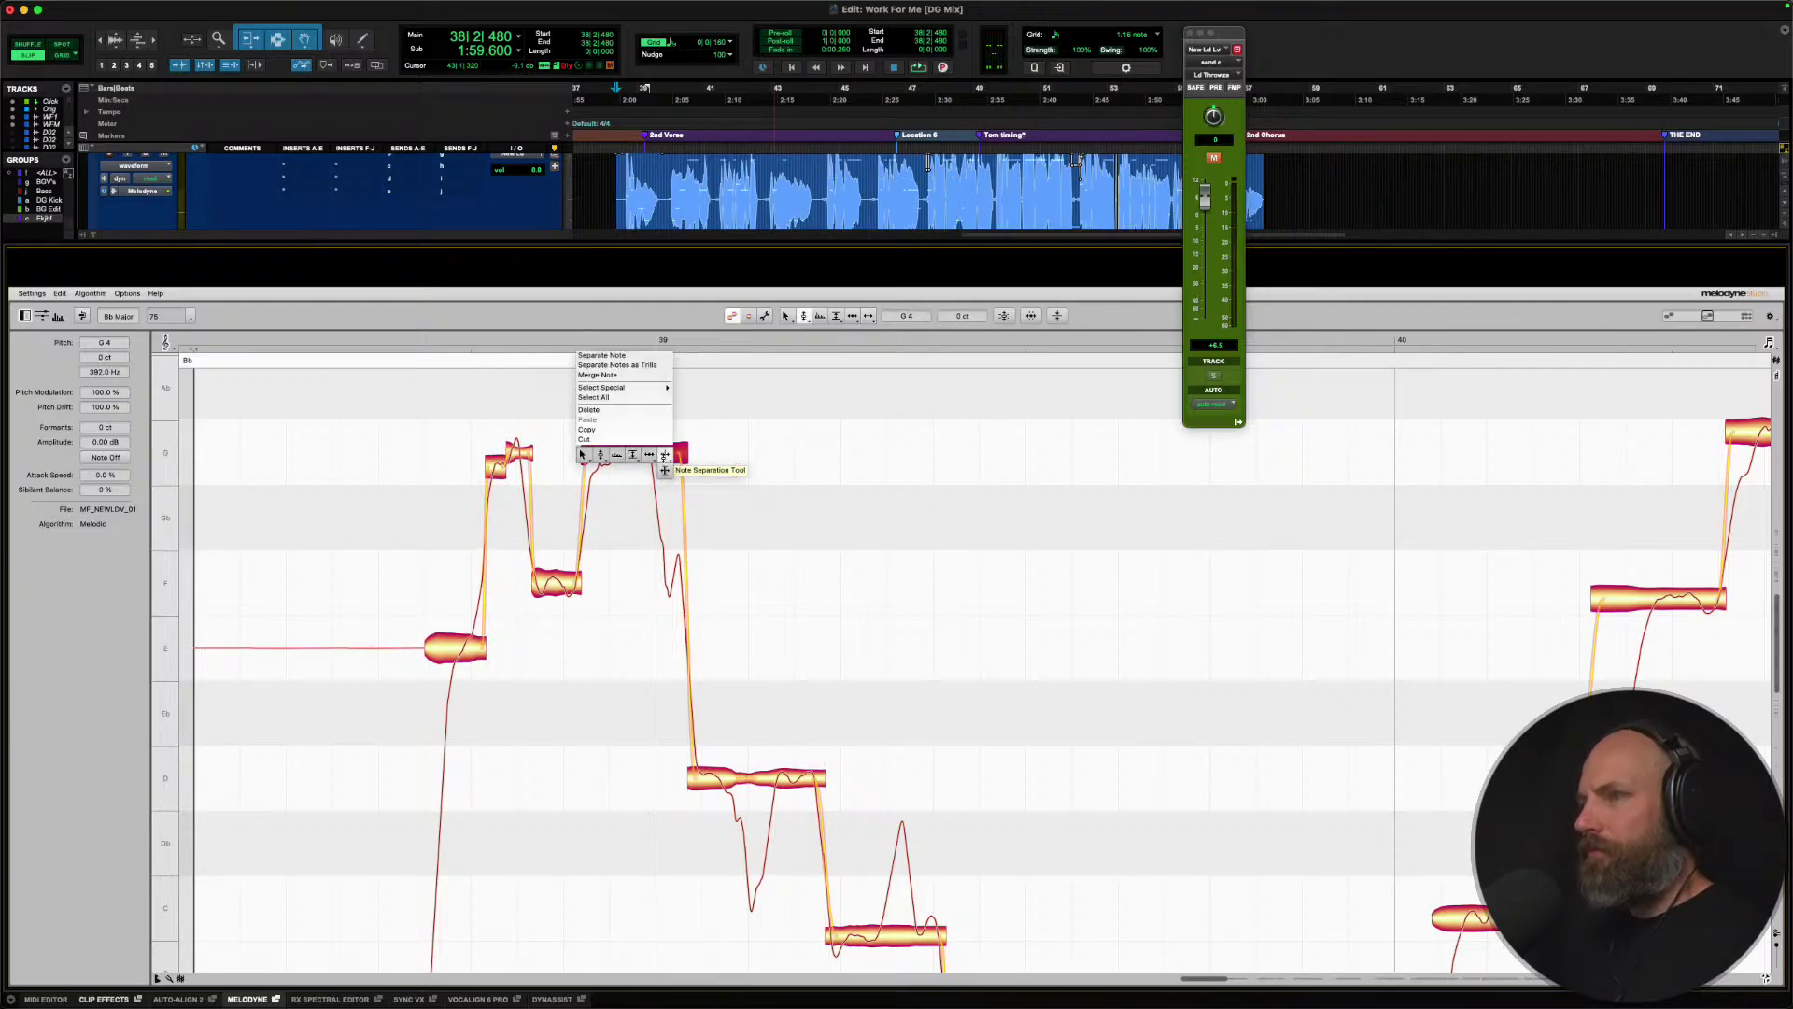
click(644, 456)
double_click(624, 452)
right_click(602, 458)
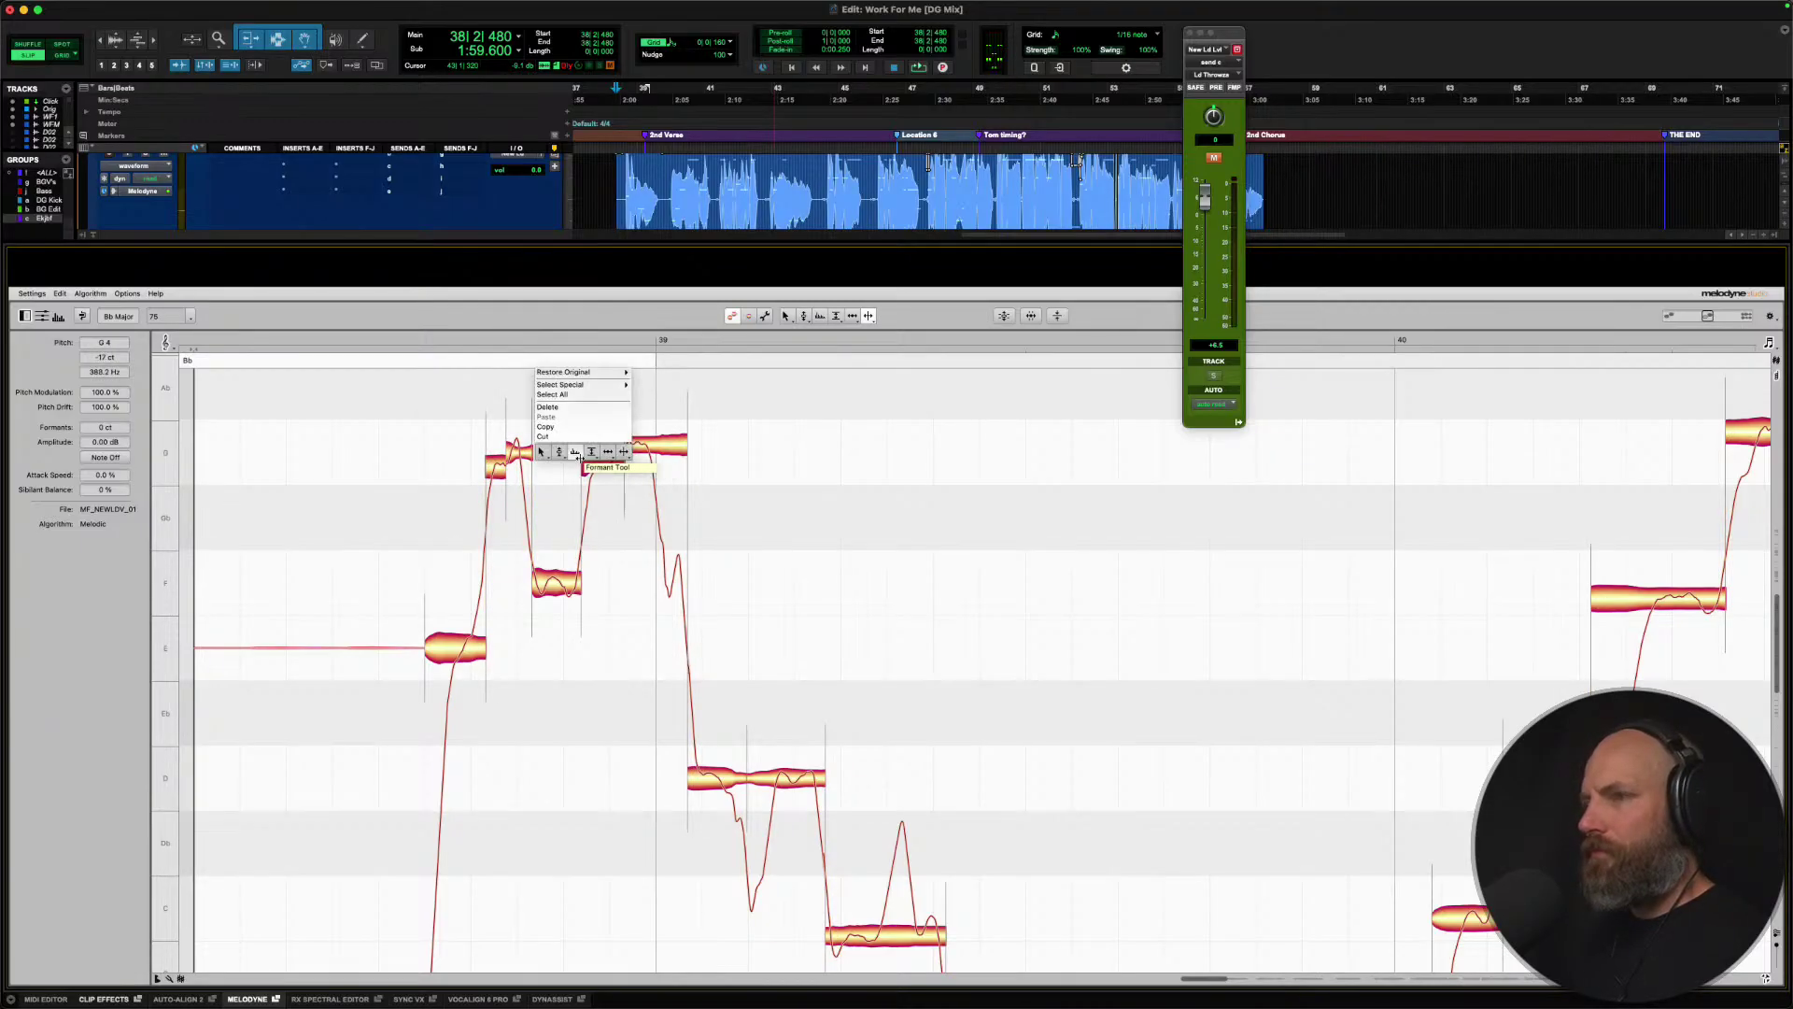
click(598, 459)
key(super+z)
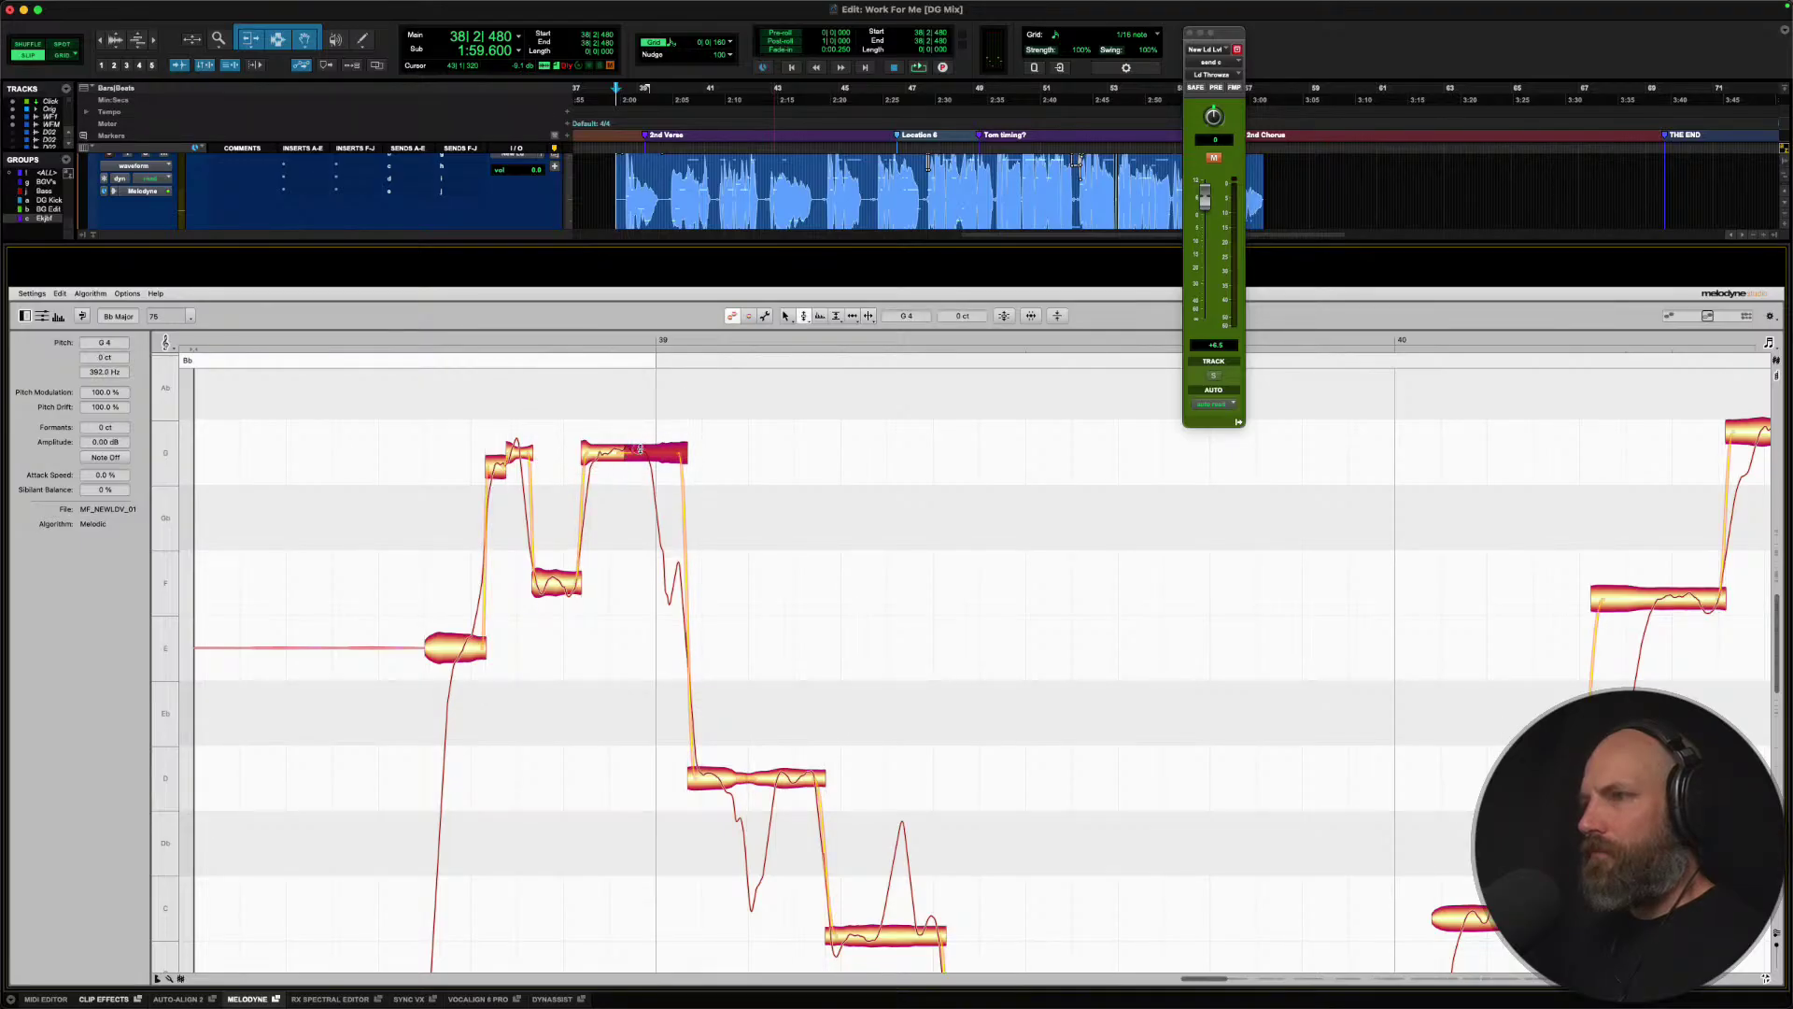
key(space)
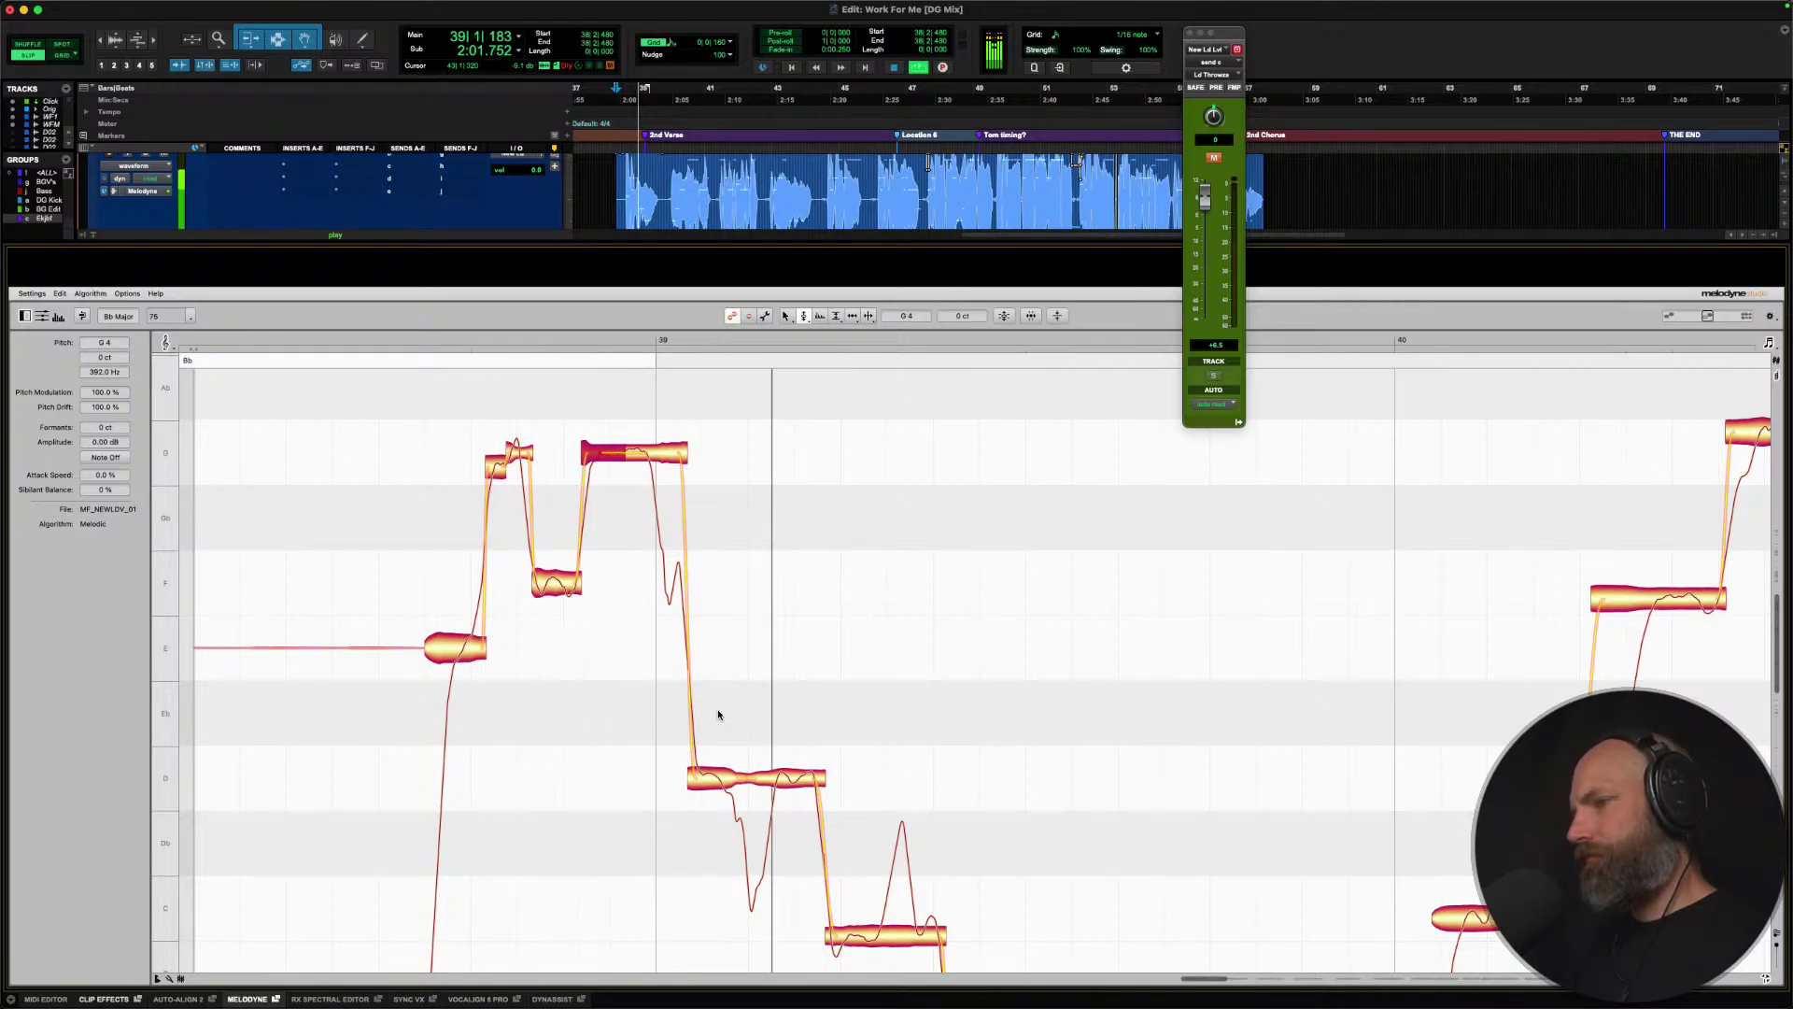
scroll(719, 715, down, 3)
scroll(792, 732, down, 3)
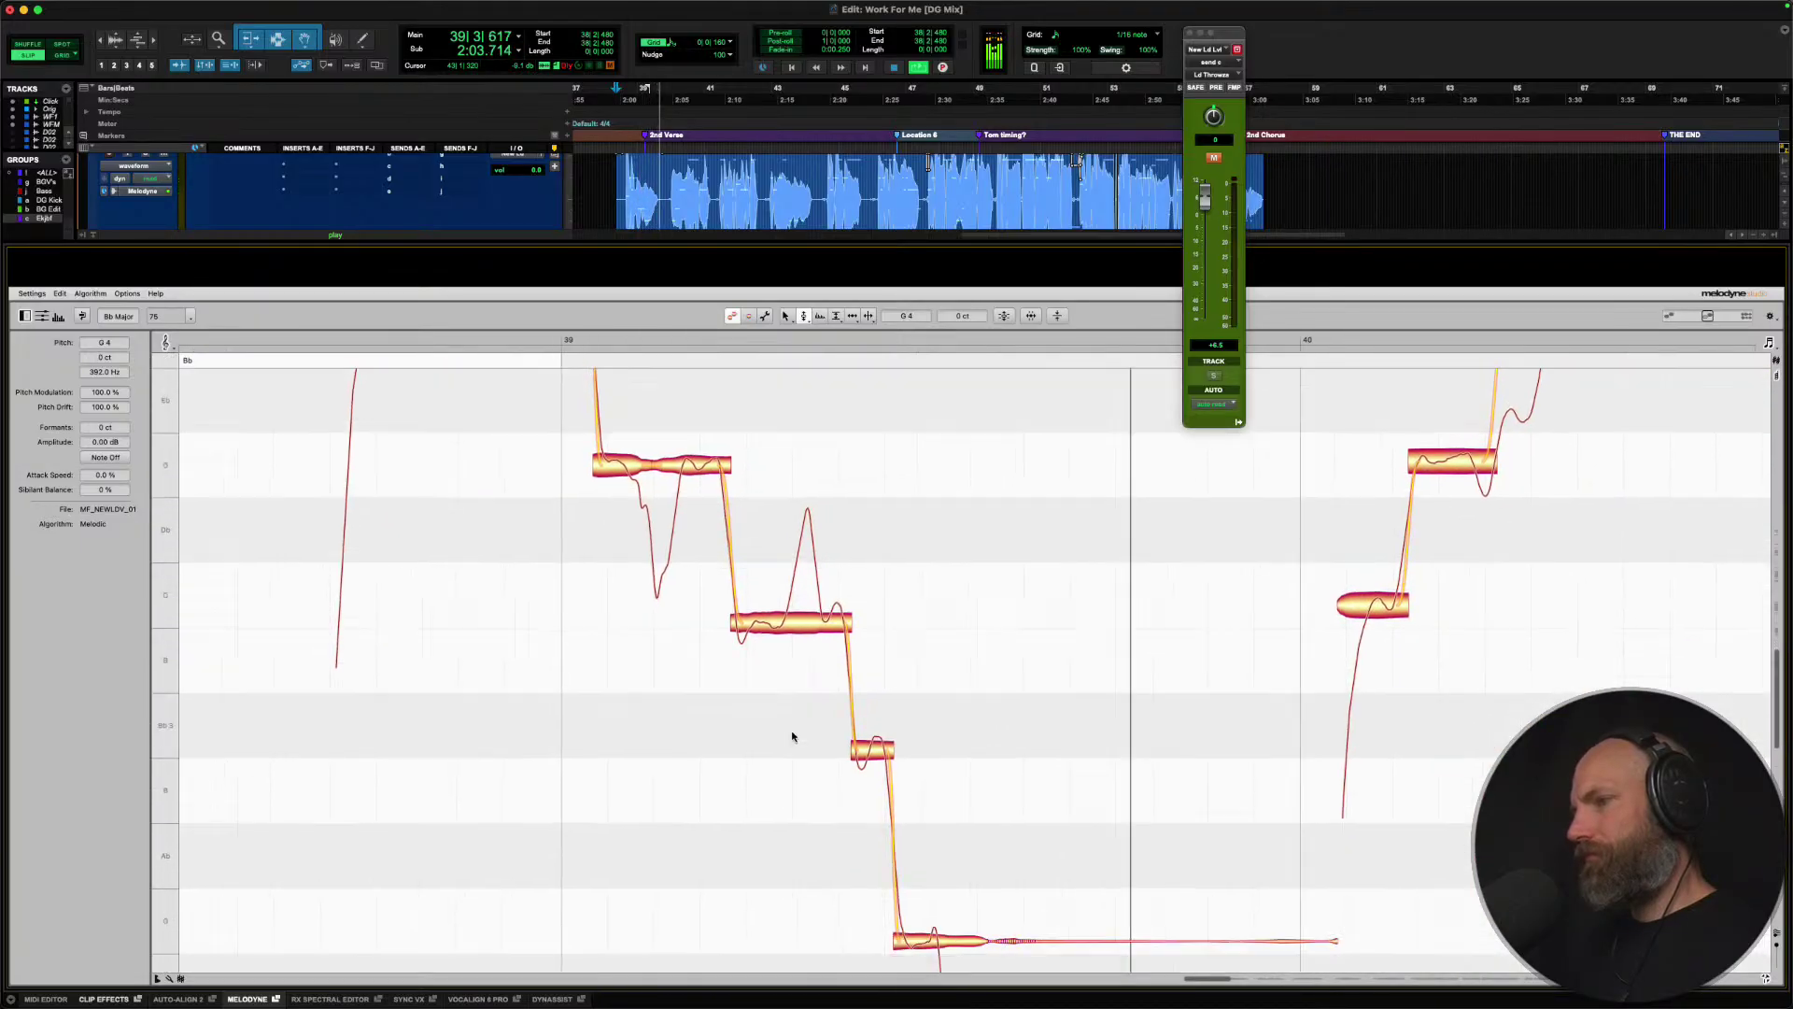
key(space)
Split the note following the D4 pair after bar 39 into two and centre both parts on C4.
right_click(785, 605)
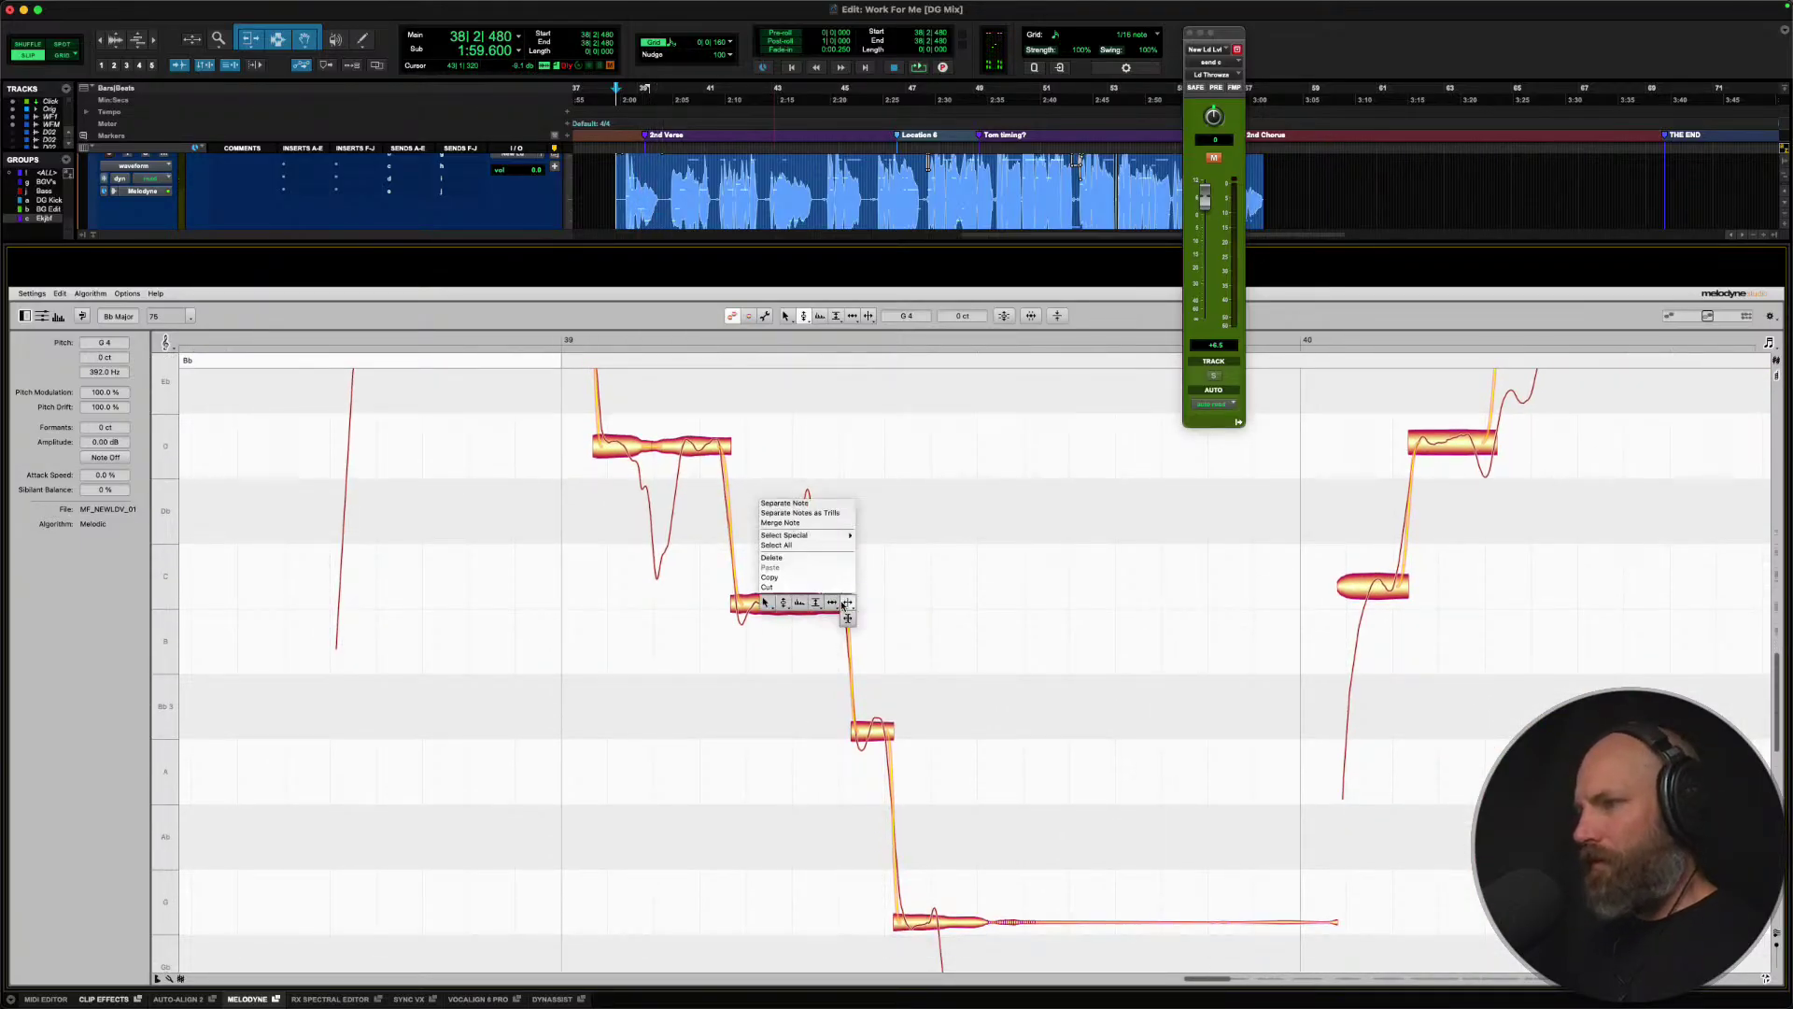
click(789, 616)
click(782, 605)
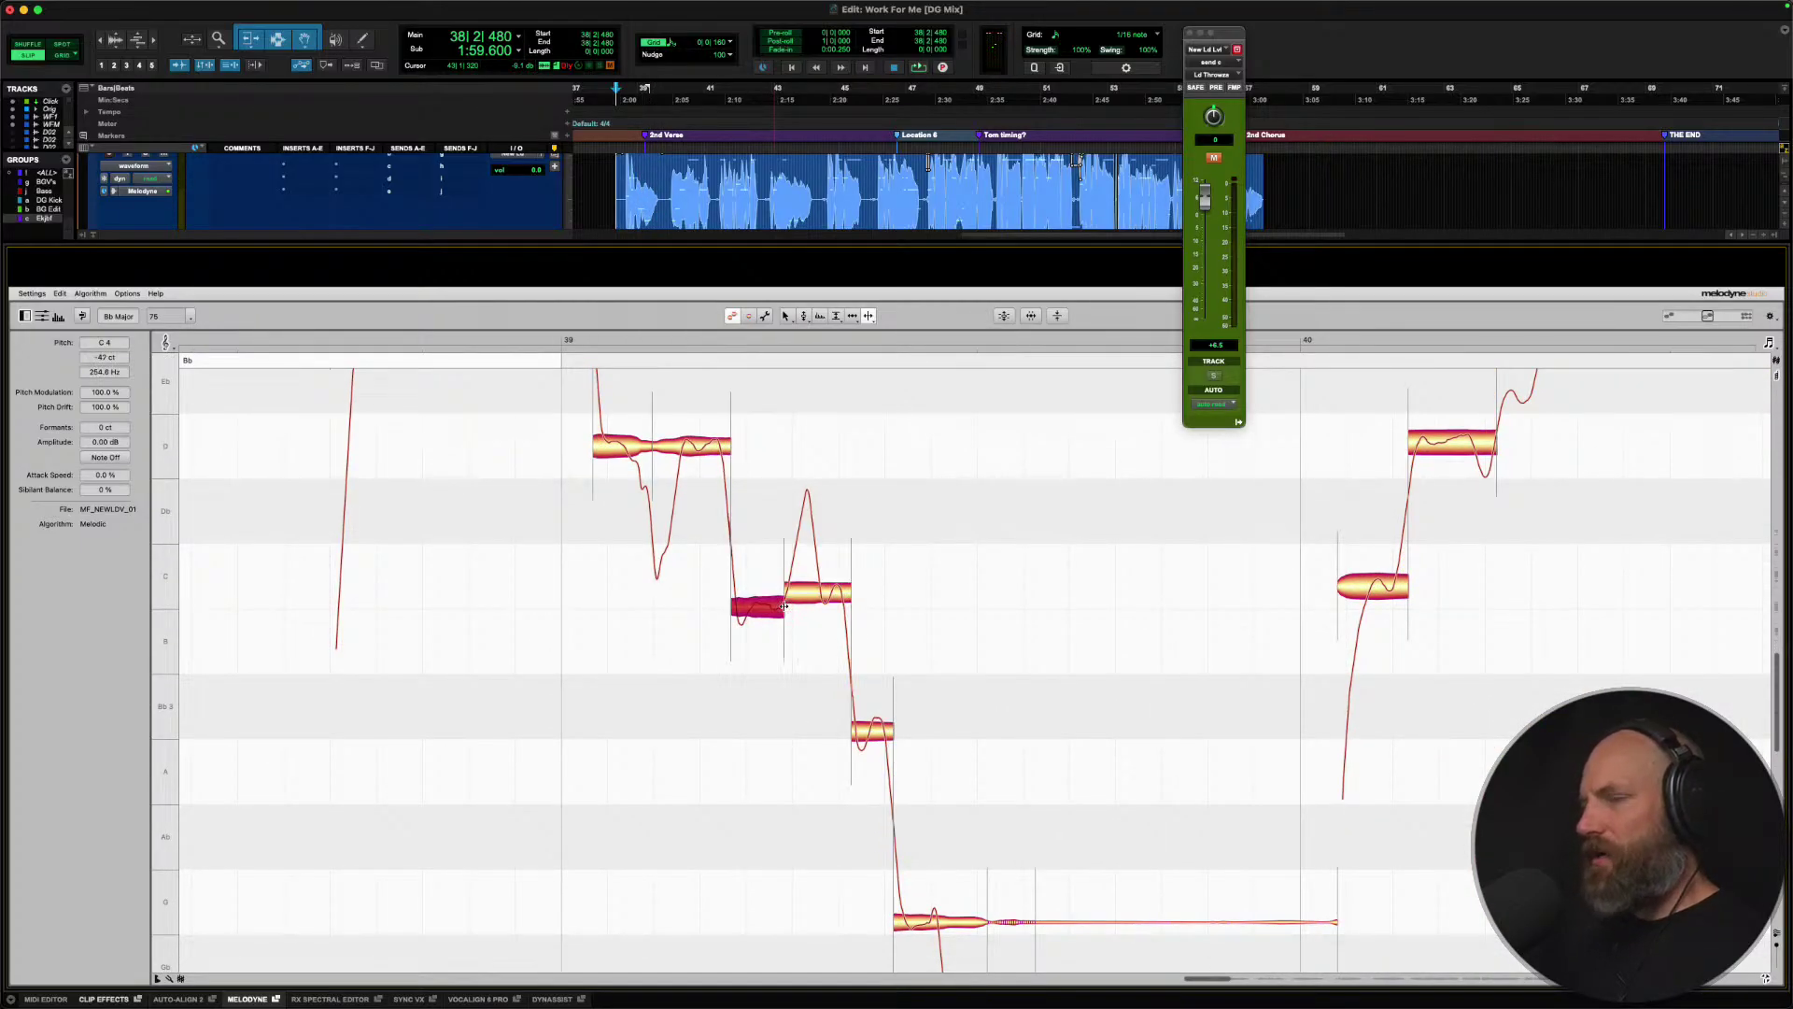
right_click(784, 606)
click(762, 608)
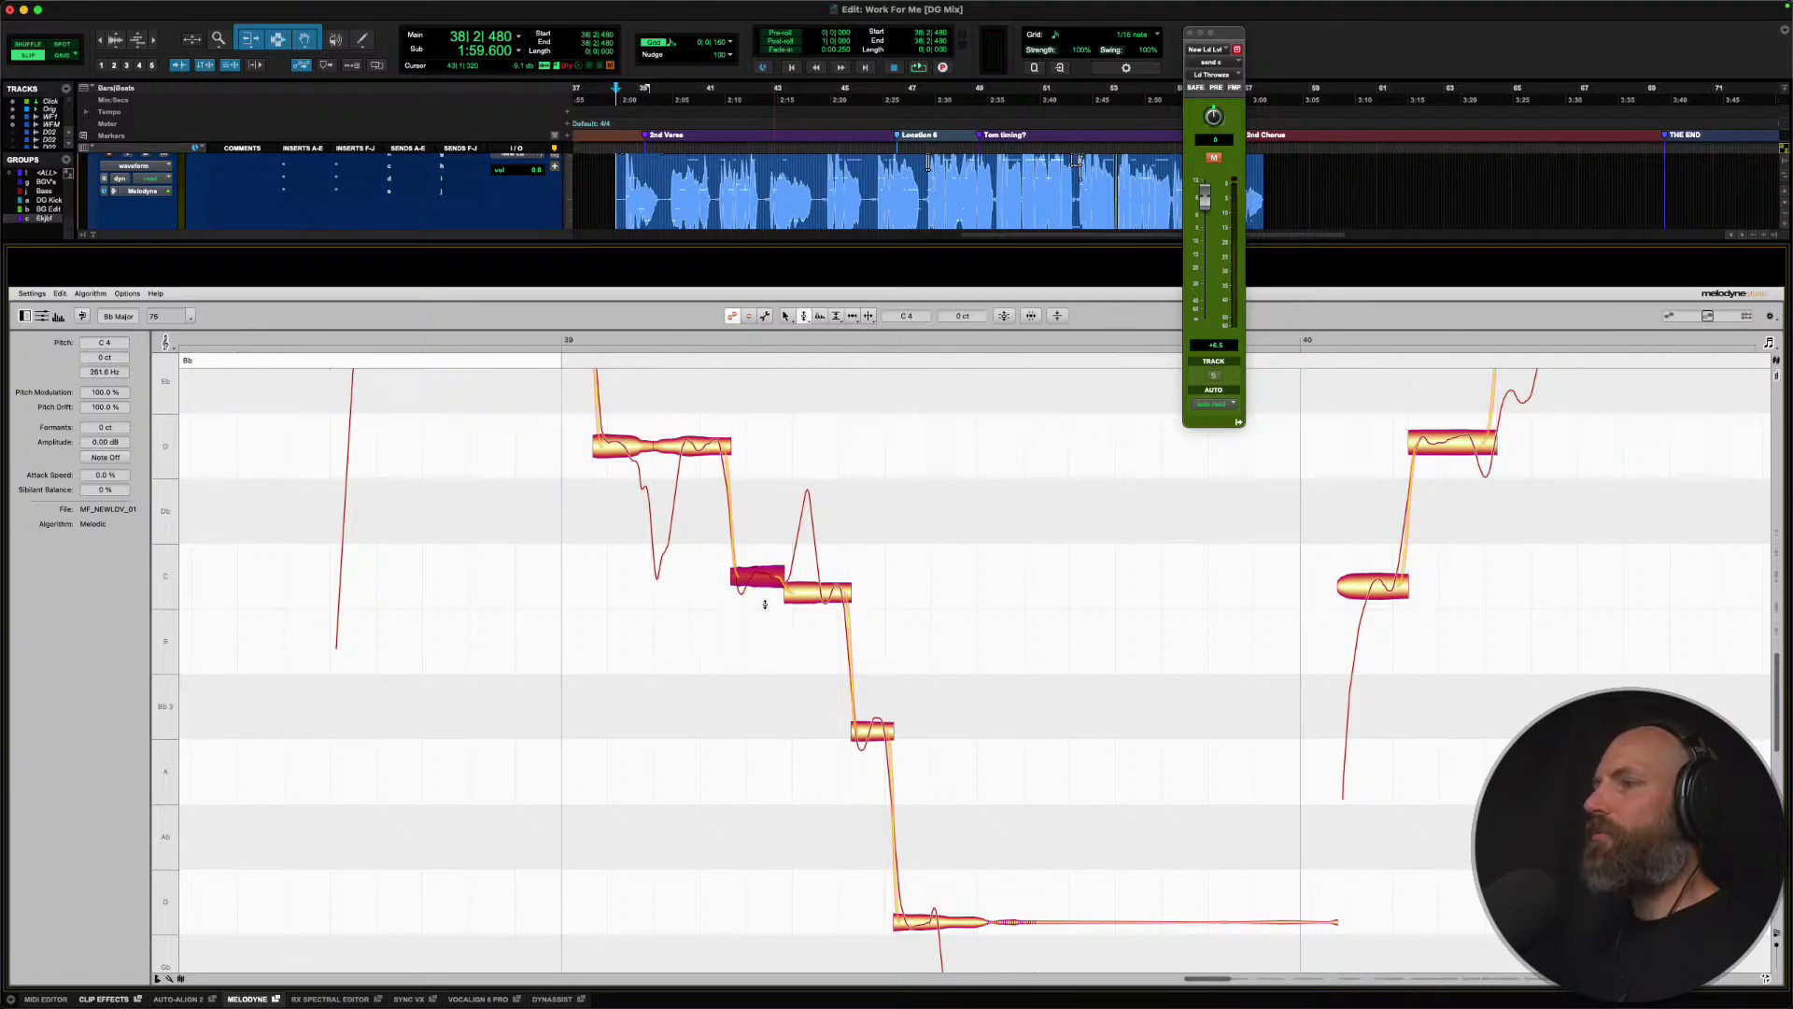
click(821, 588)
double_click(821, 589)
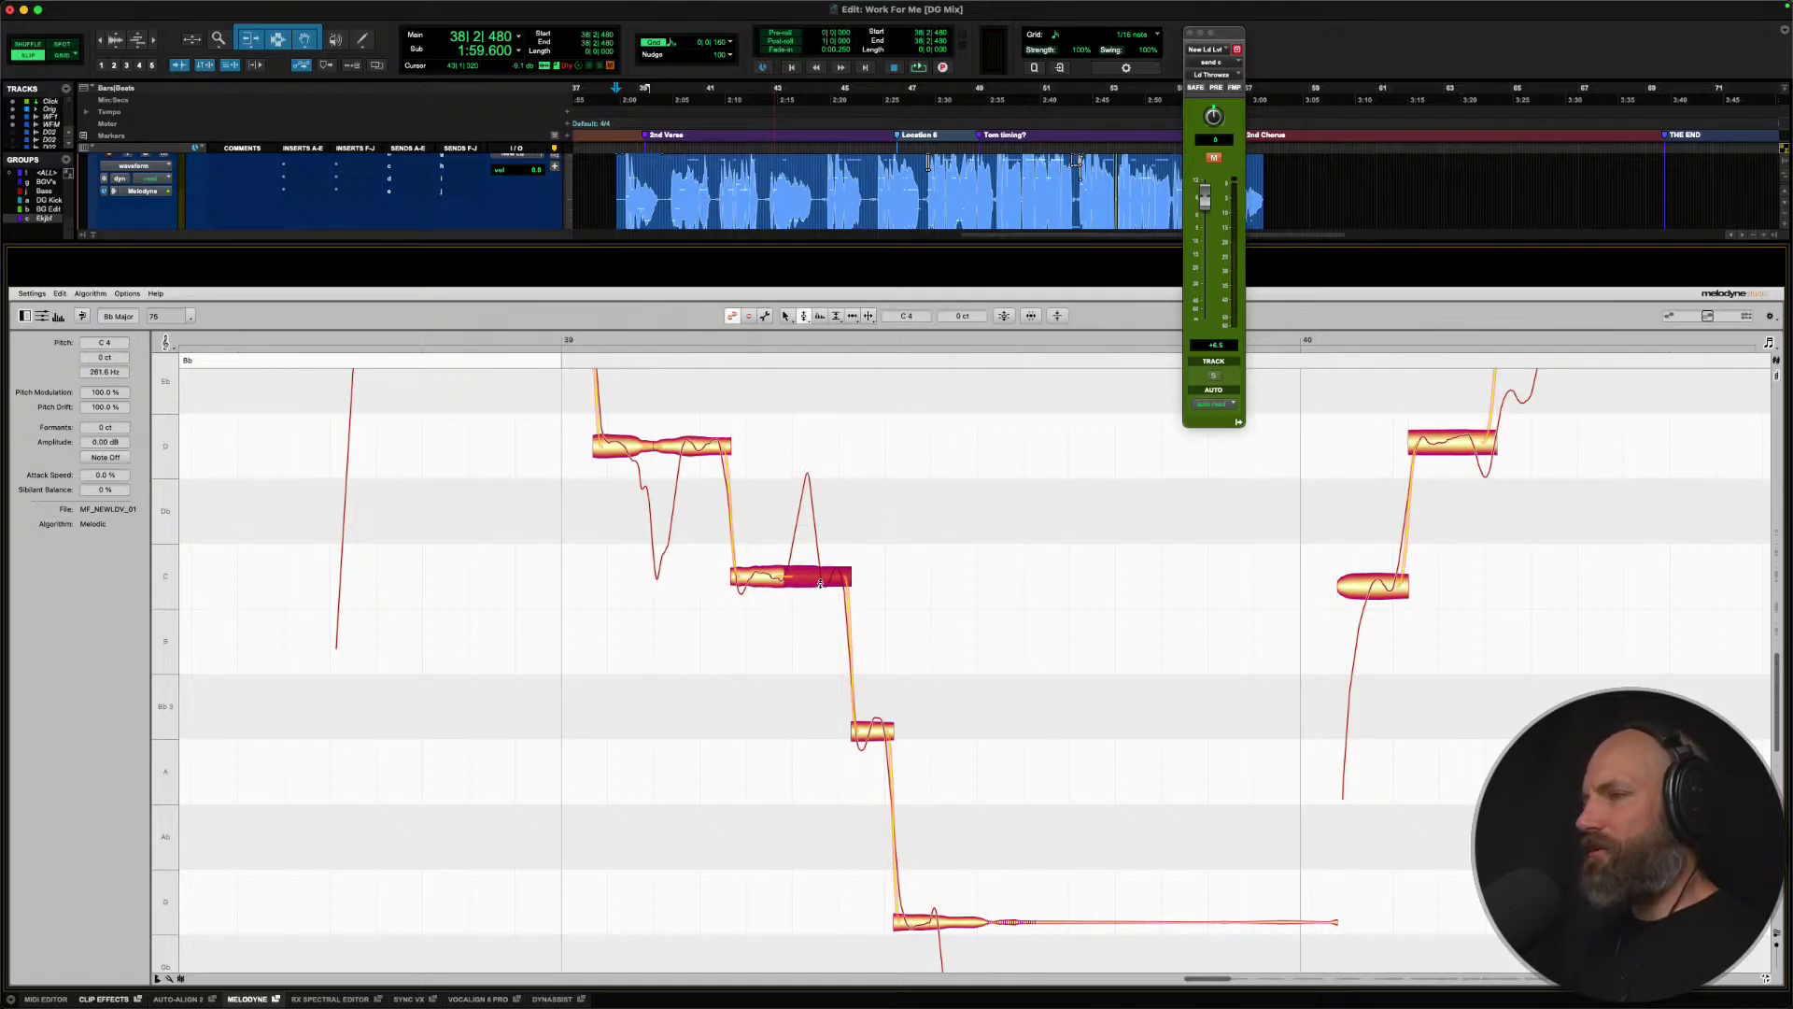
Split the second C4 part just after its pitch peak to isolate the peak as its own note.
right_click(817, 579)
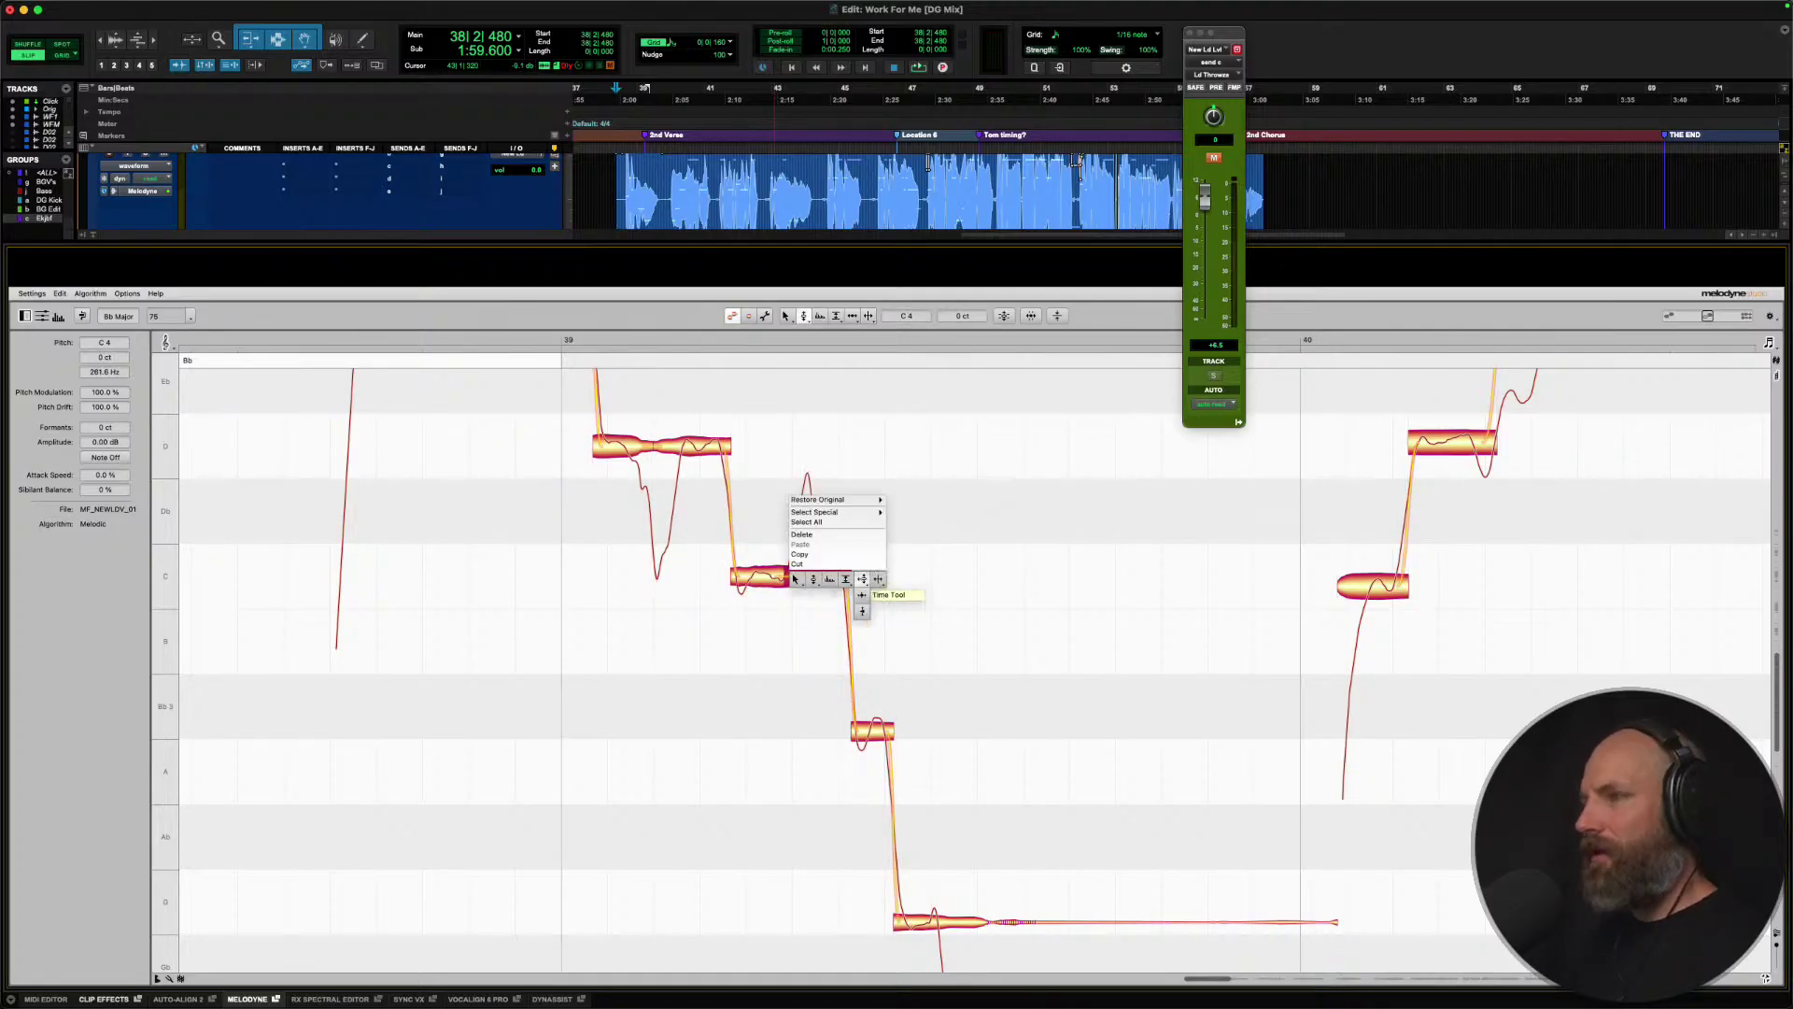
click(873, 585)
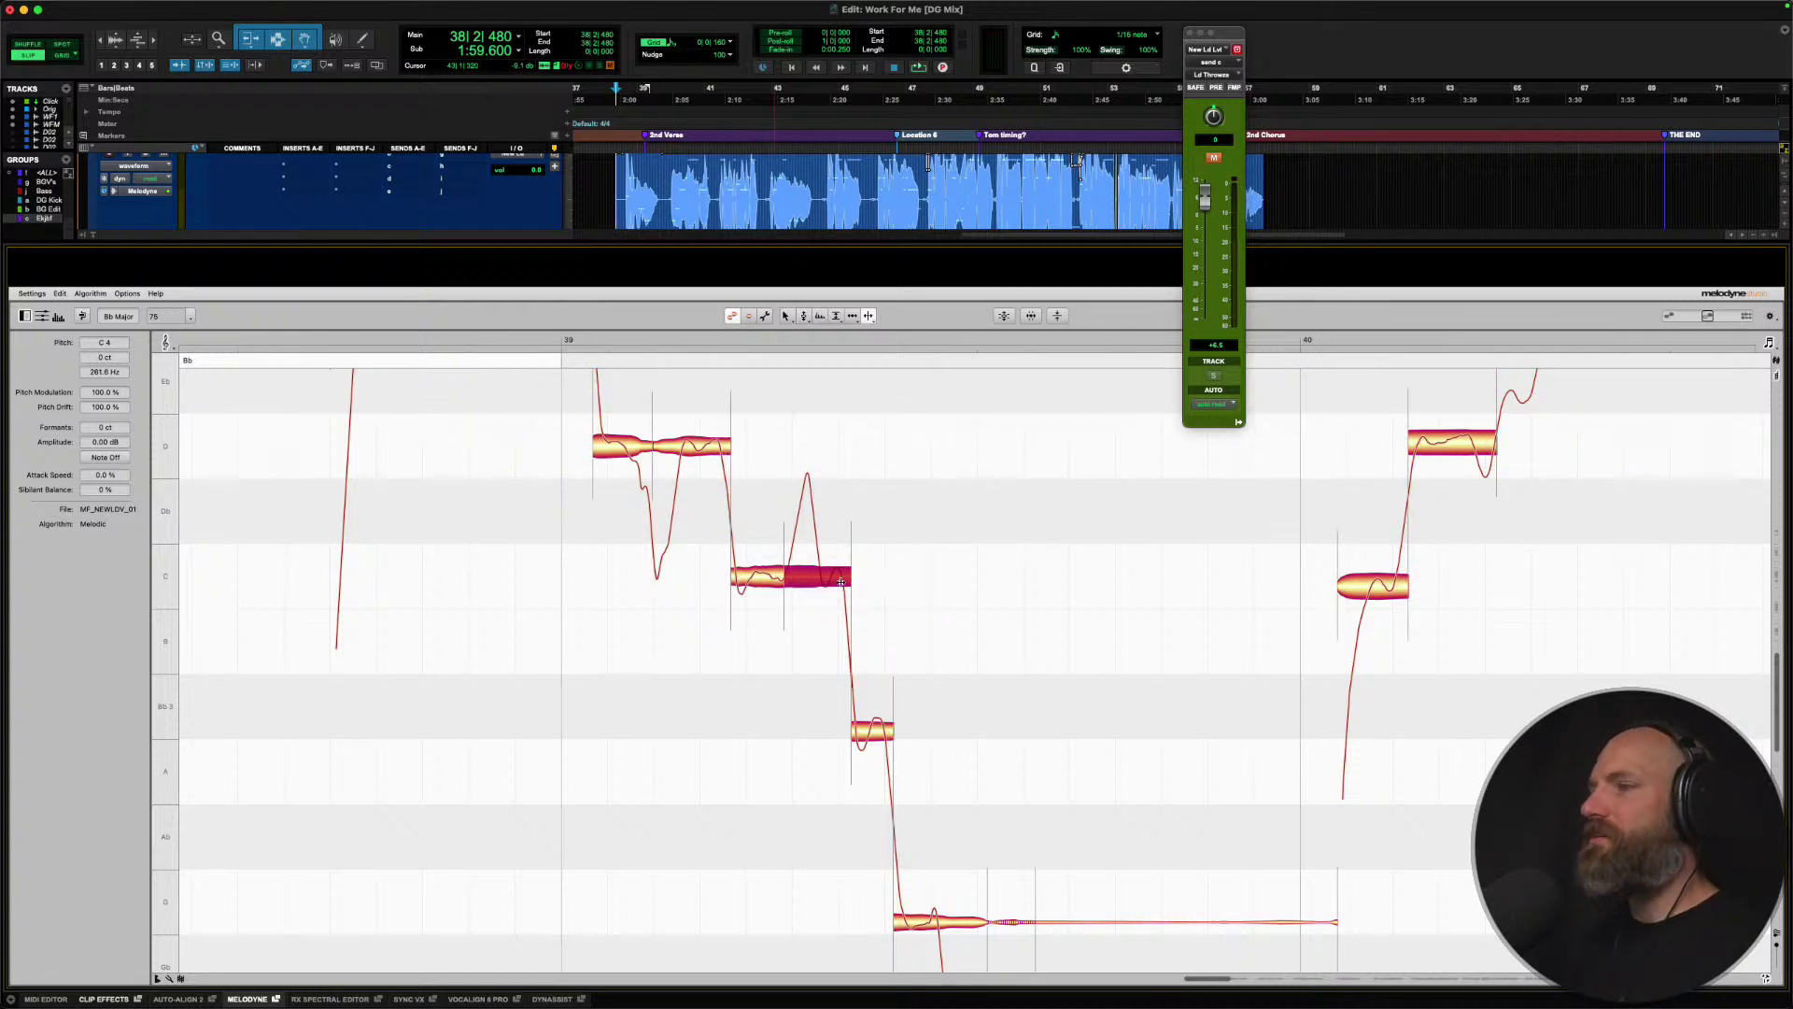
click(819, 578)
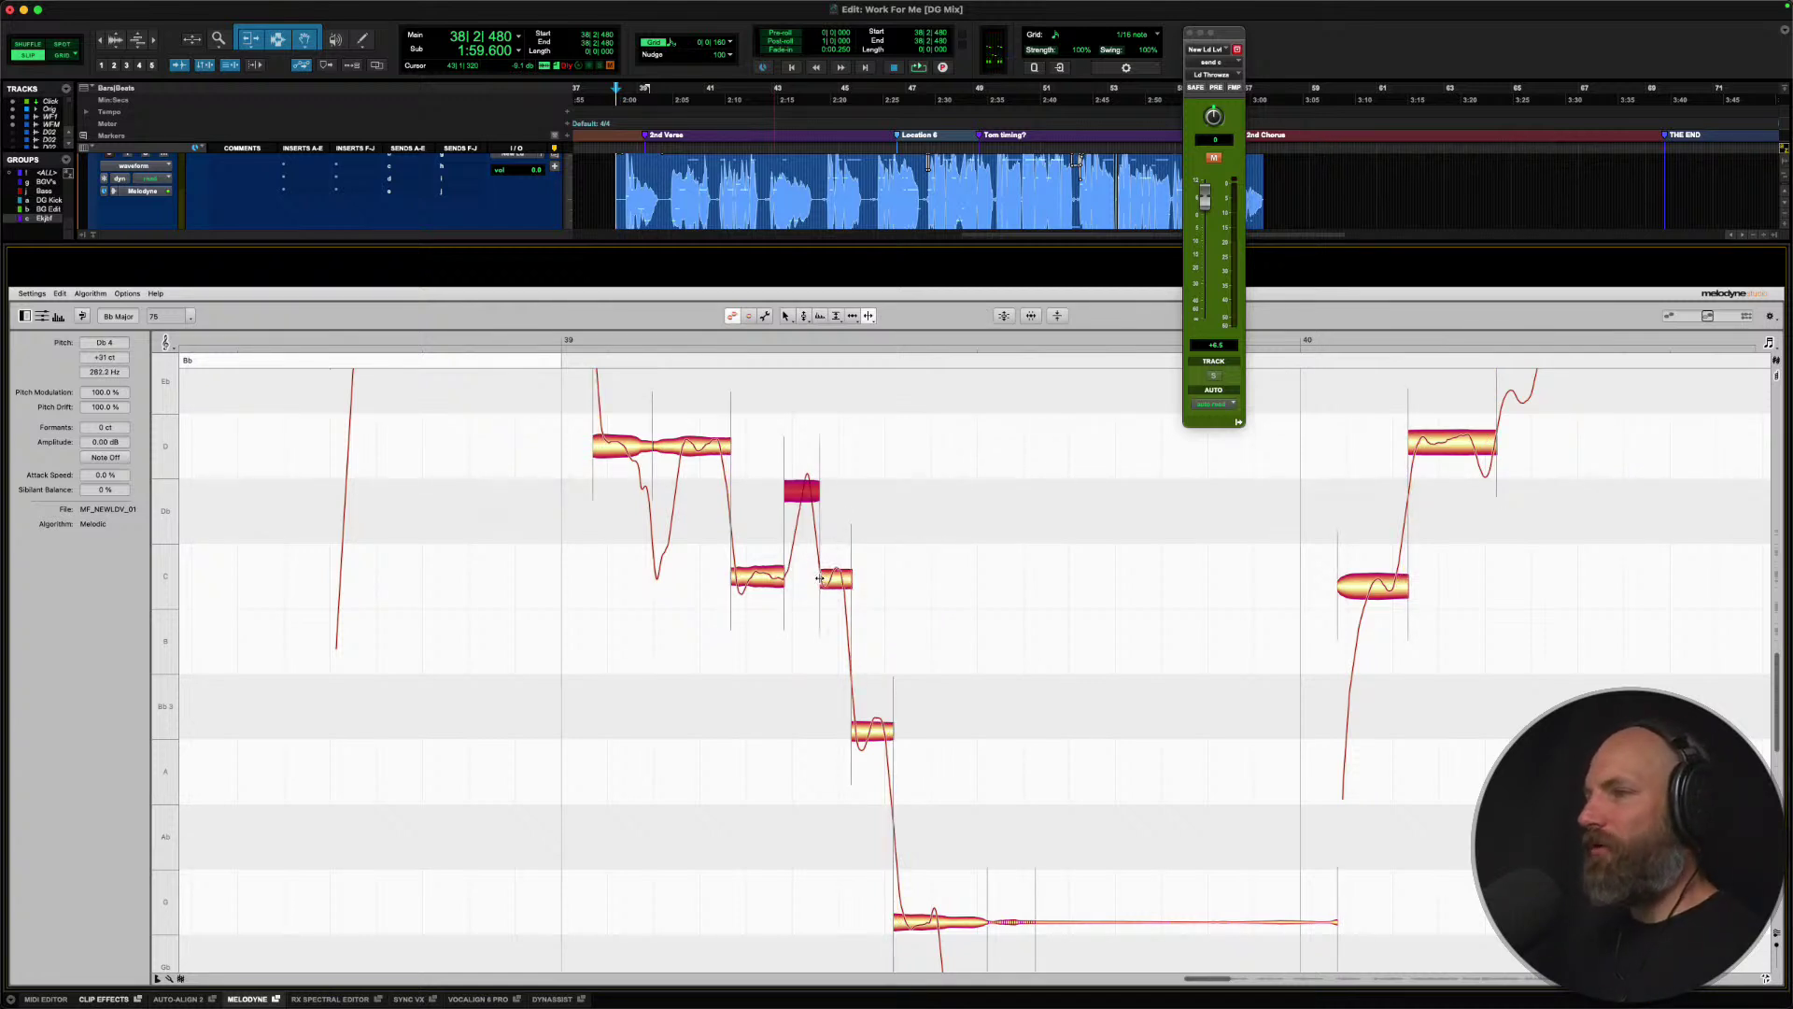
Audition the run, centre the isolated peak note on Db4 and listen to the phrase again.
right_click(819, 578)
click(758, 577)
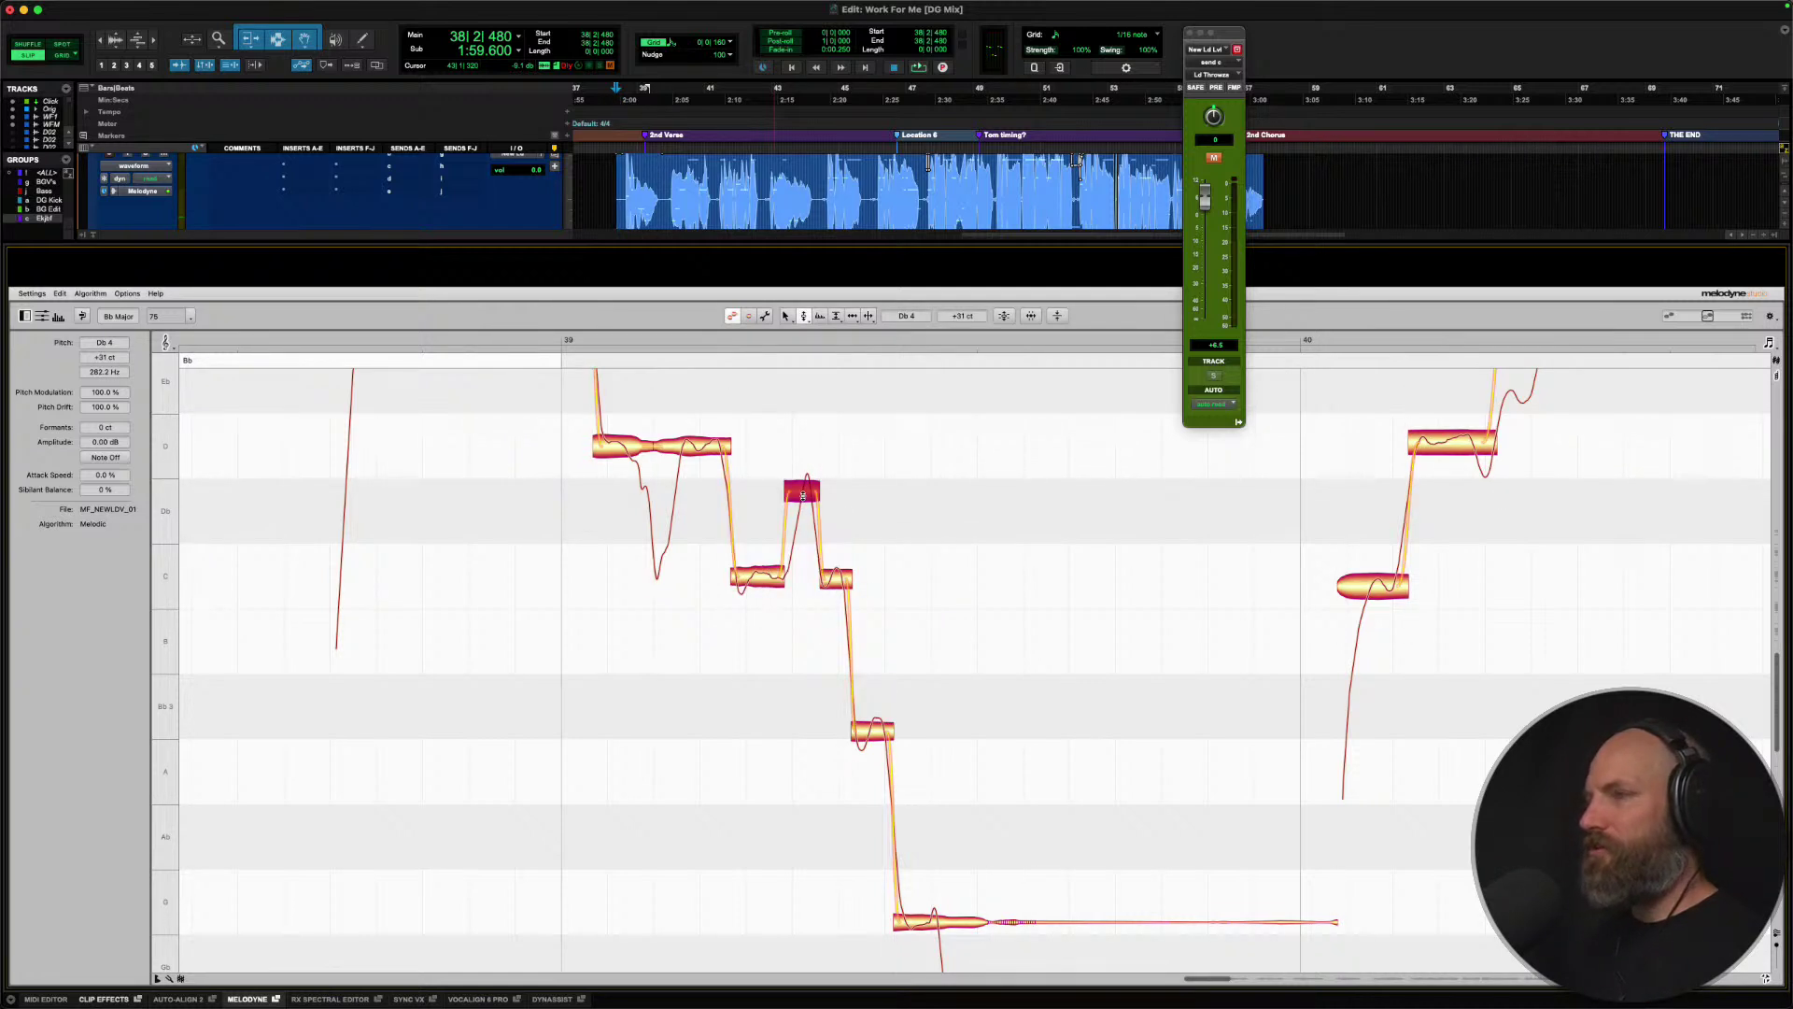
scroll(759, 520, up, 3)
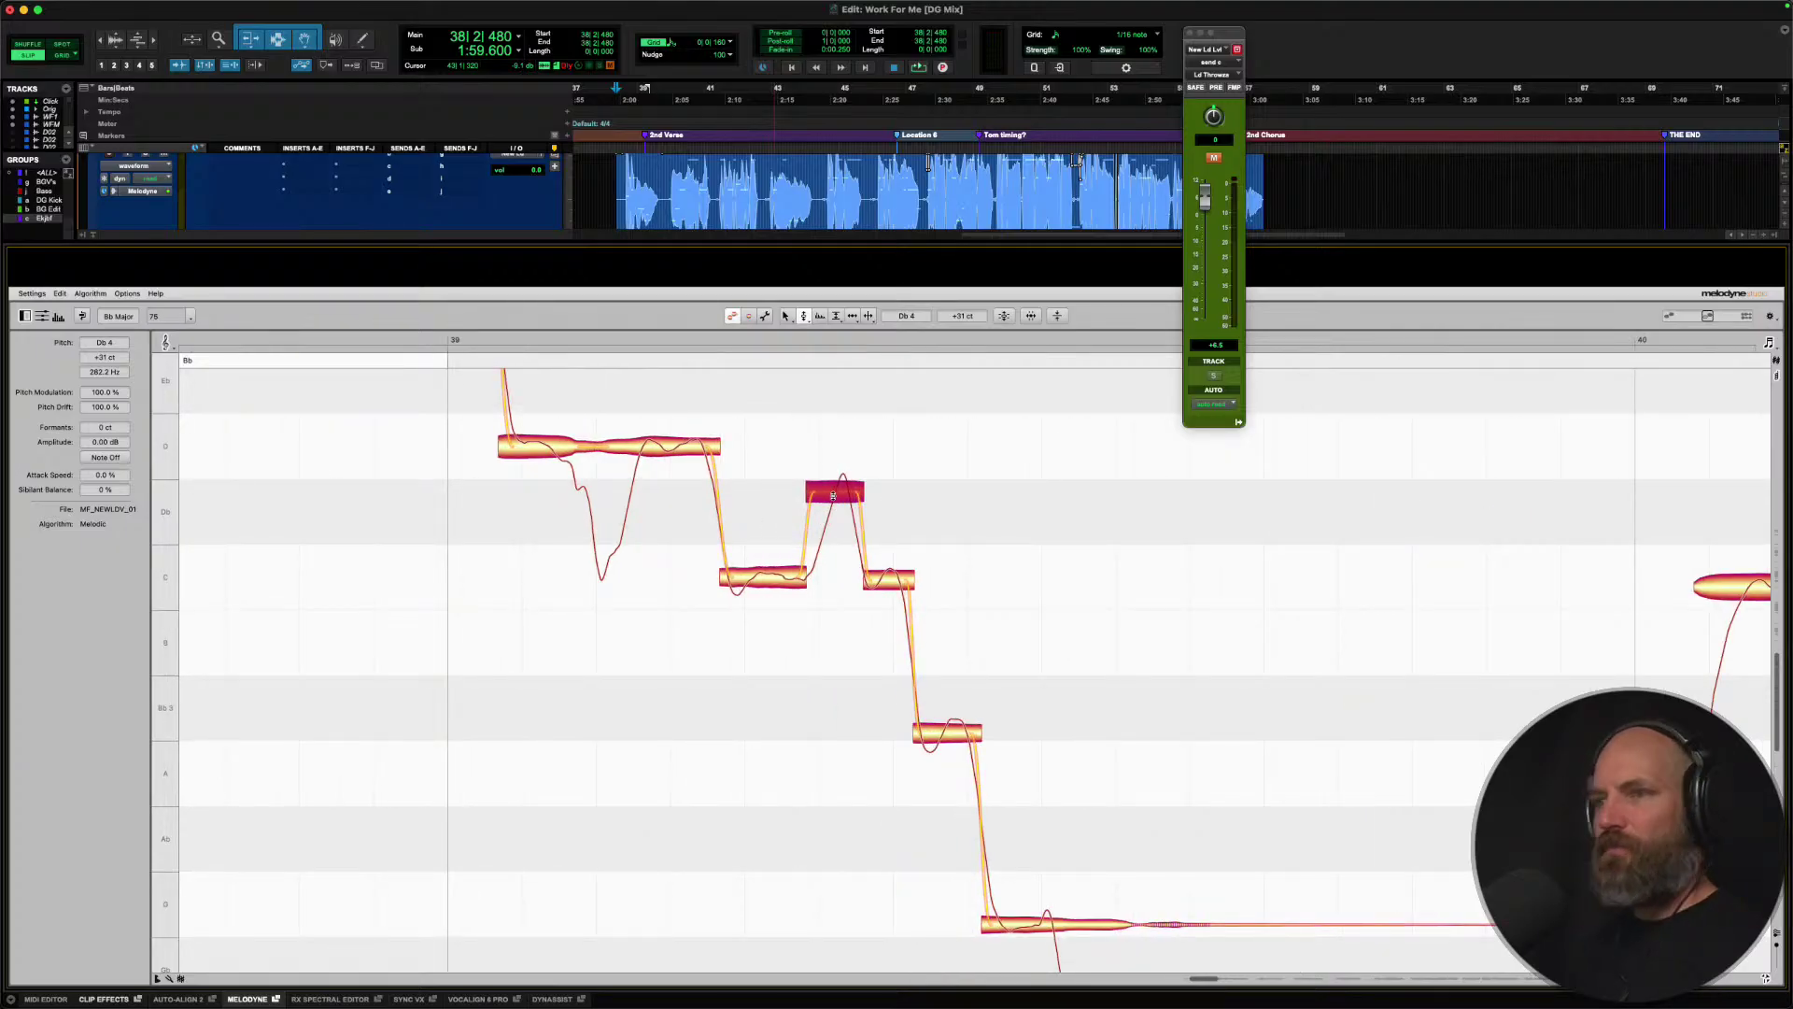
key(space)
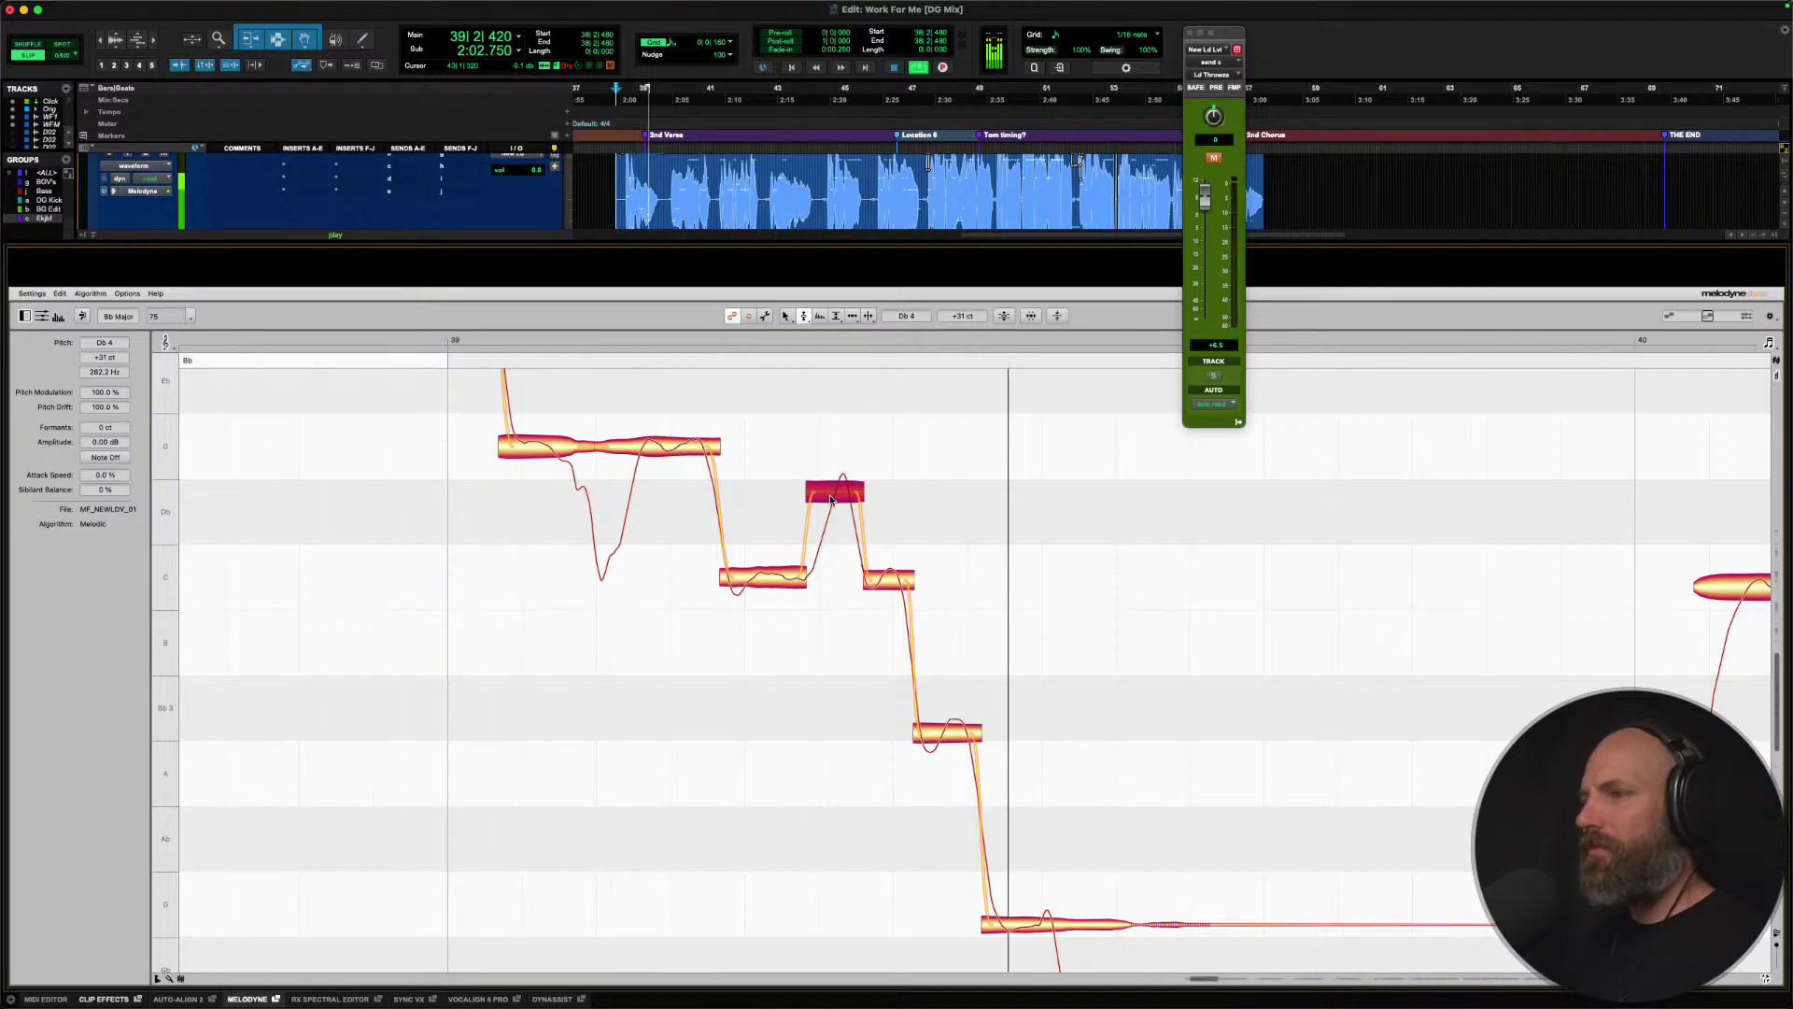
key(space)
double_click(834, 501)
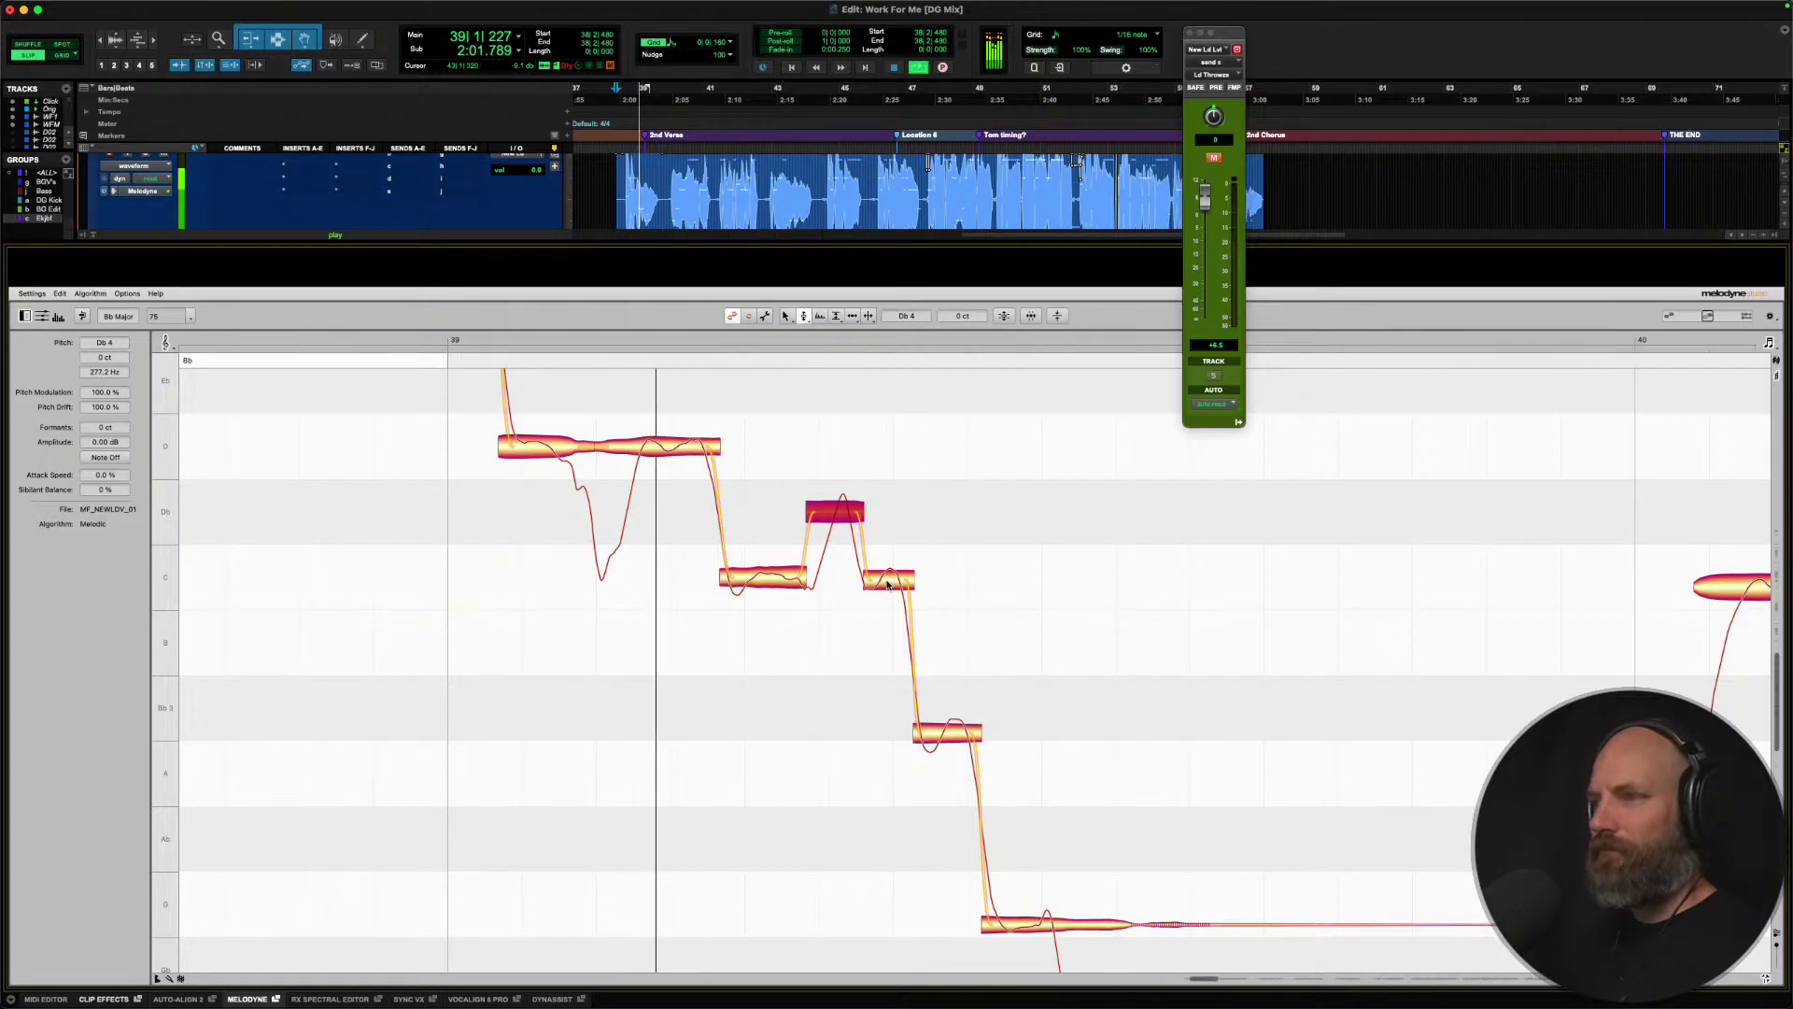
key(space)
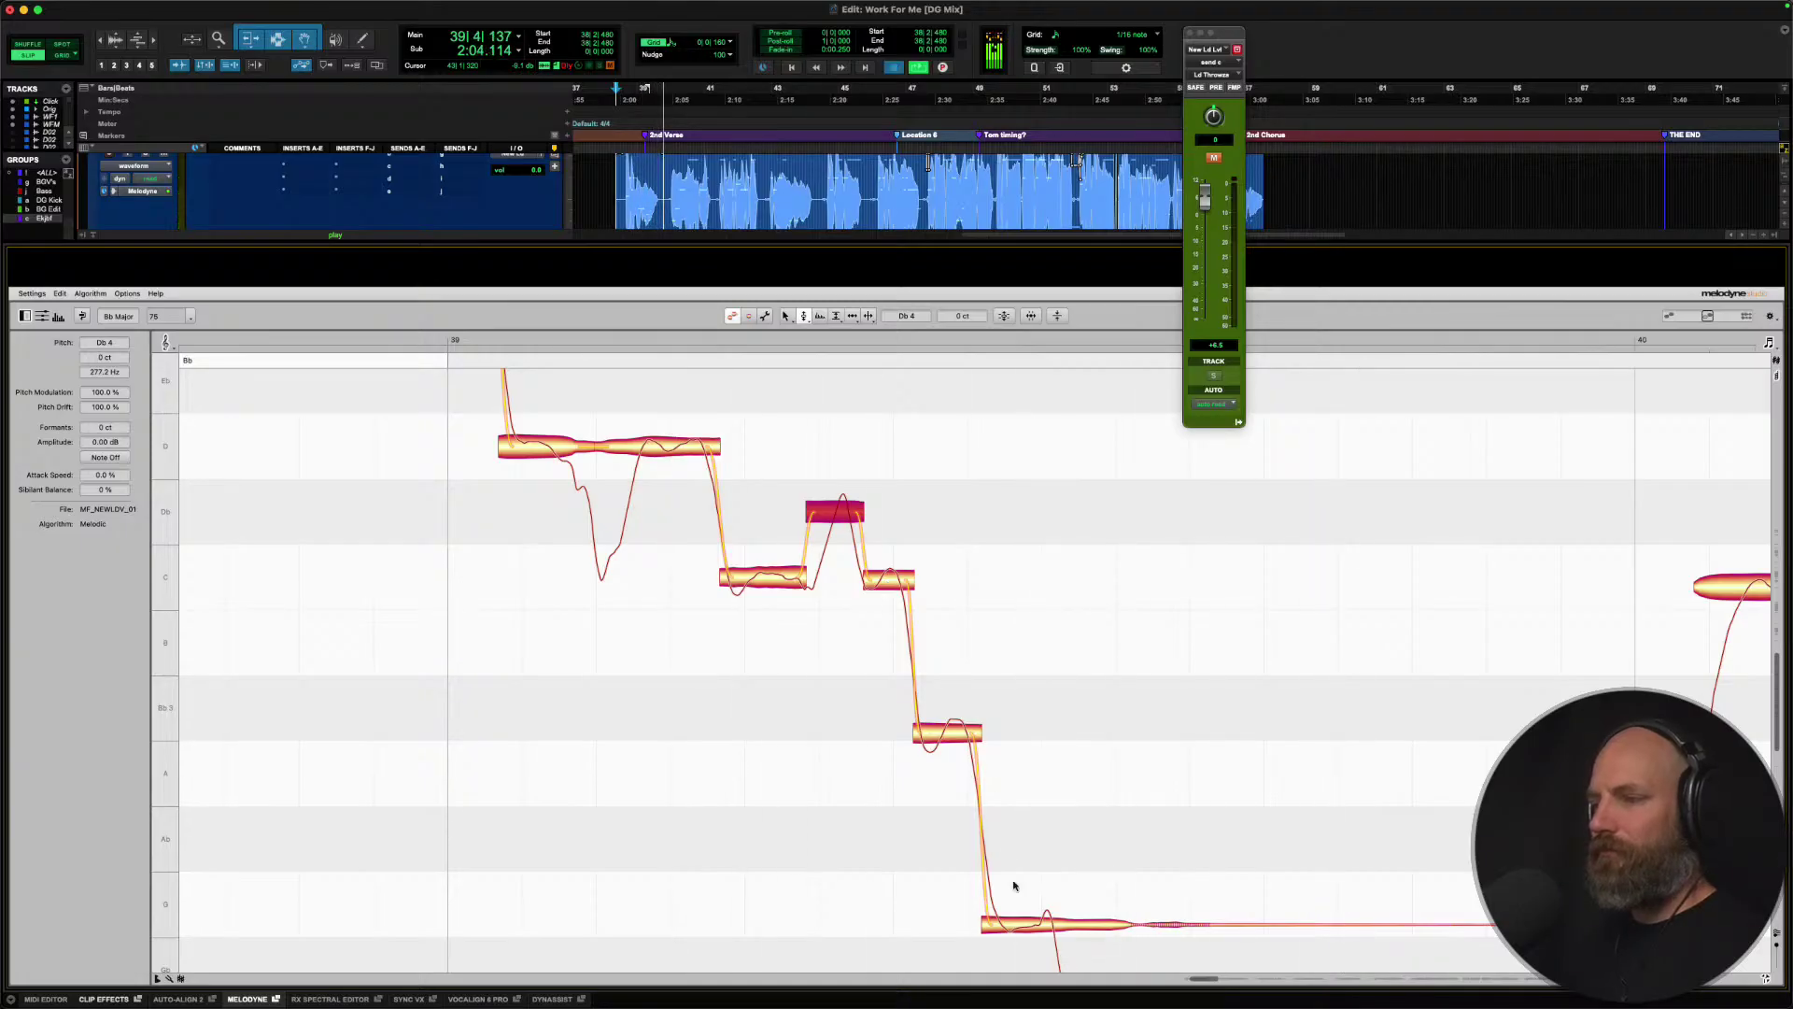
Centre the run's last two notes on Bb3 and G3, and audition the phrase up to bar 40.
click(1022, 927)
double_click(1022, 931)
scroll(1020, 856, right, 5)
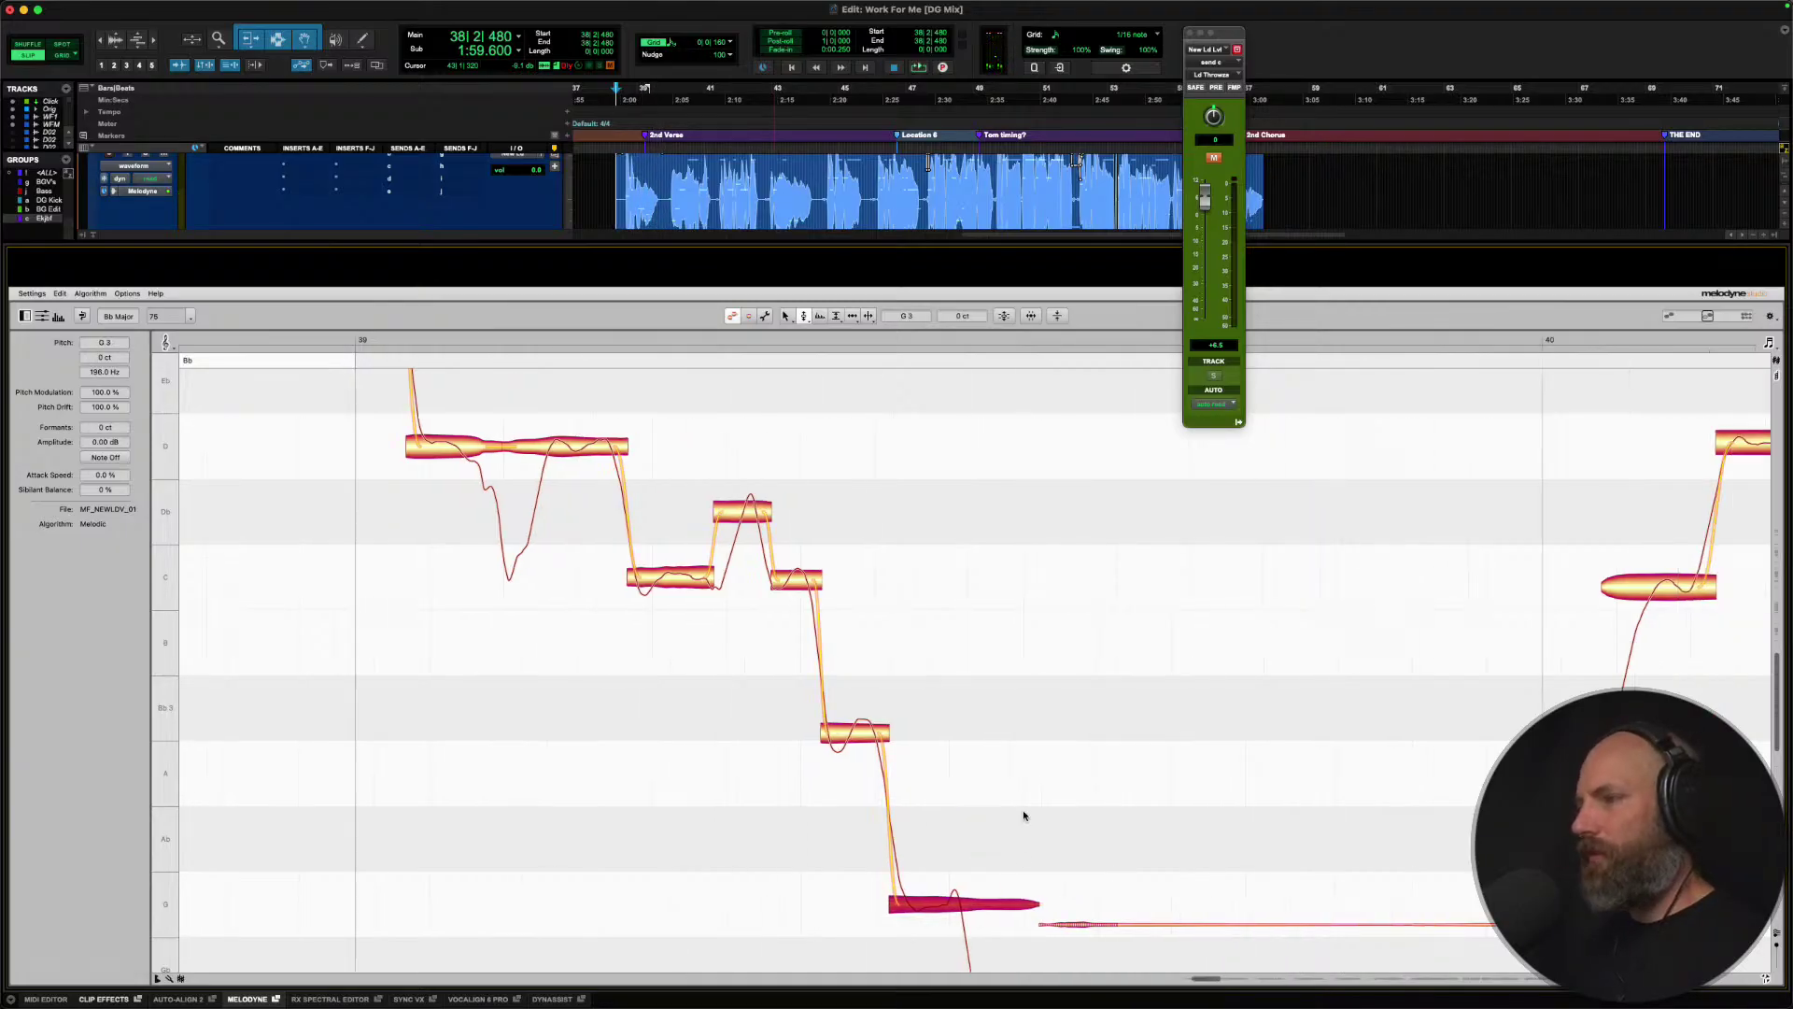
click(702, 719)
key(space)
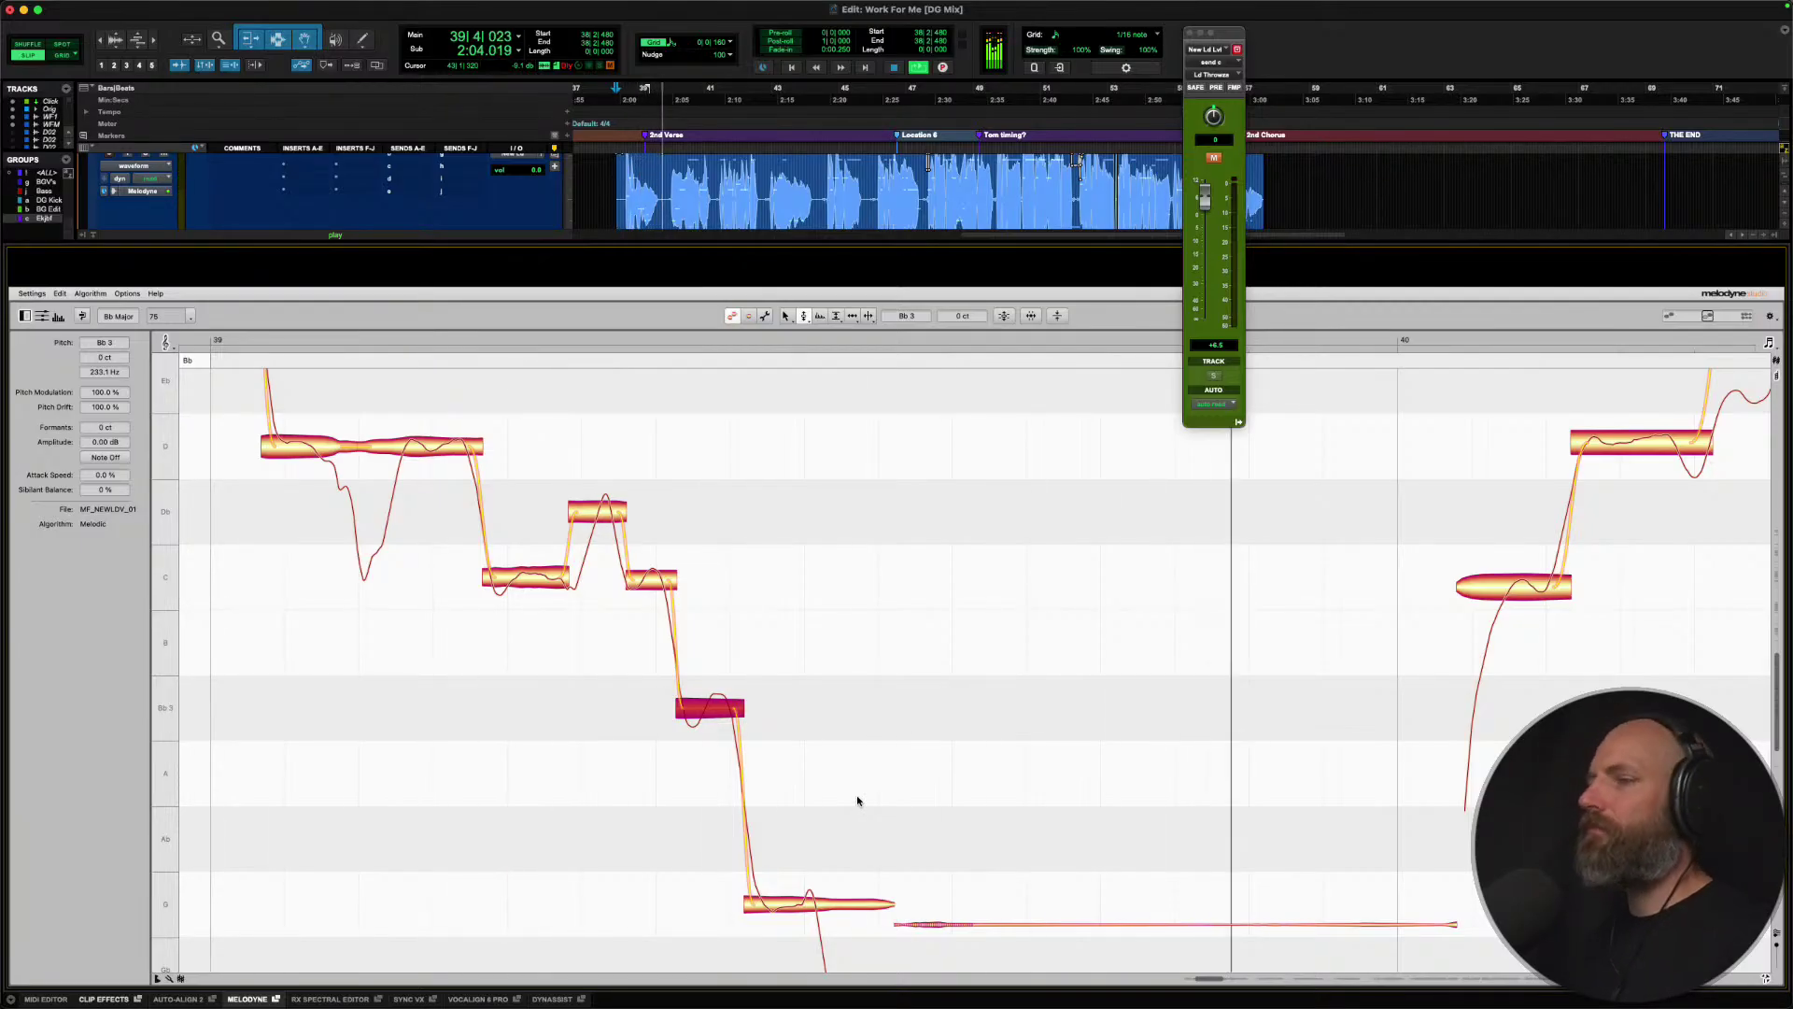
key(space)
scroll(857, 800, right, 2)
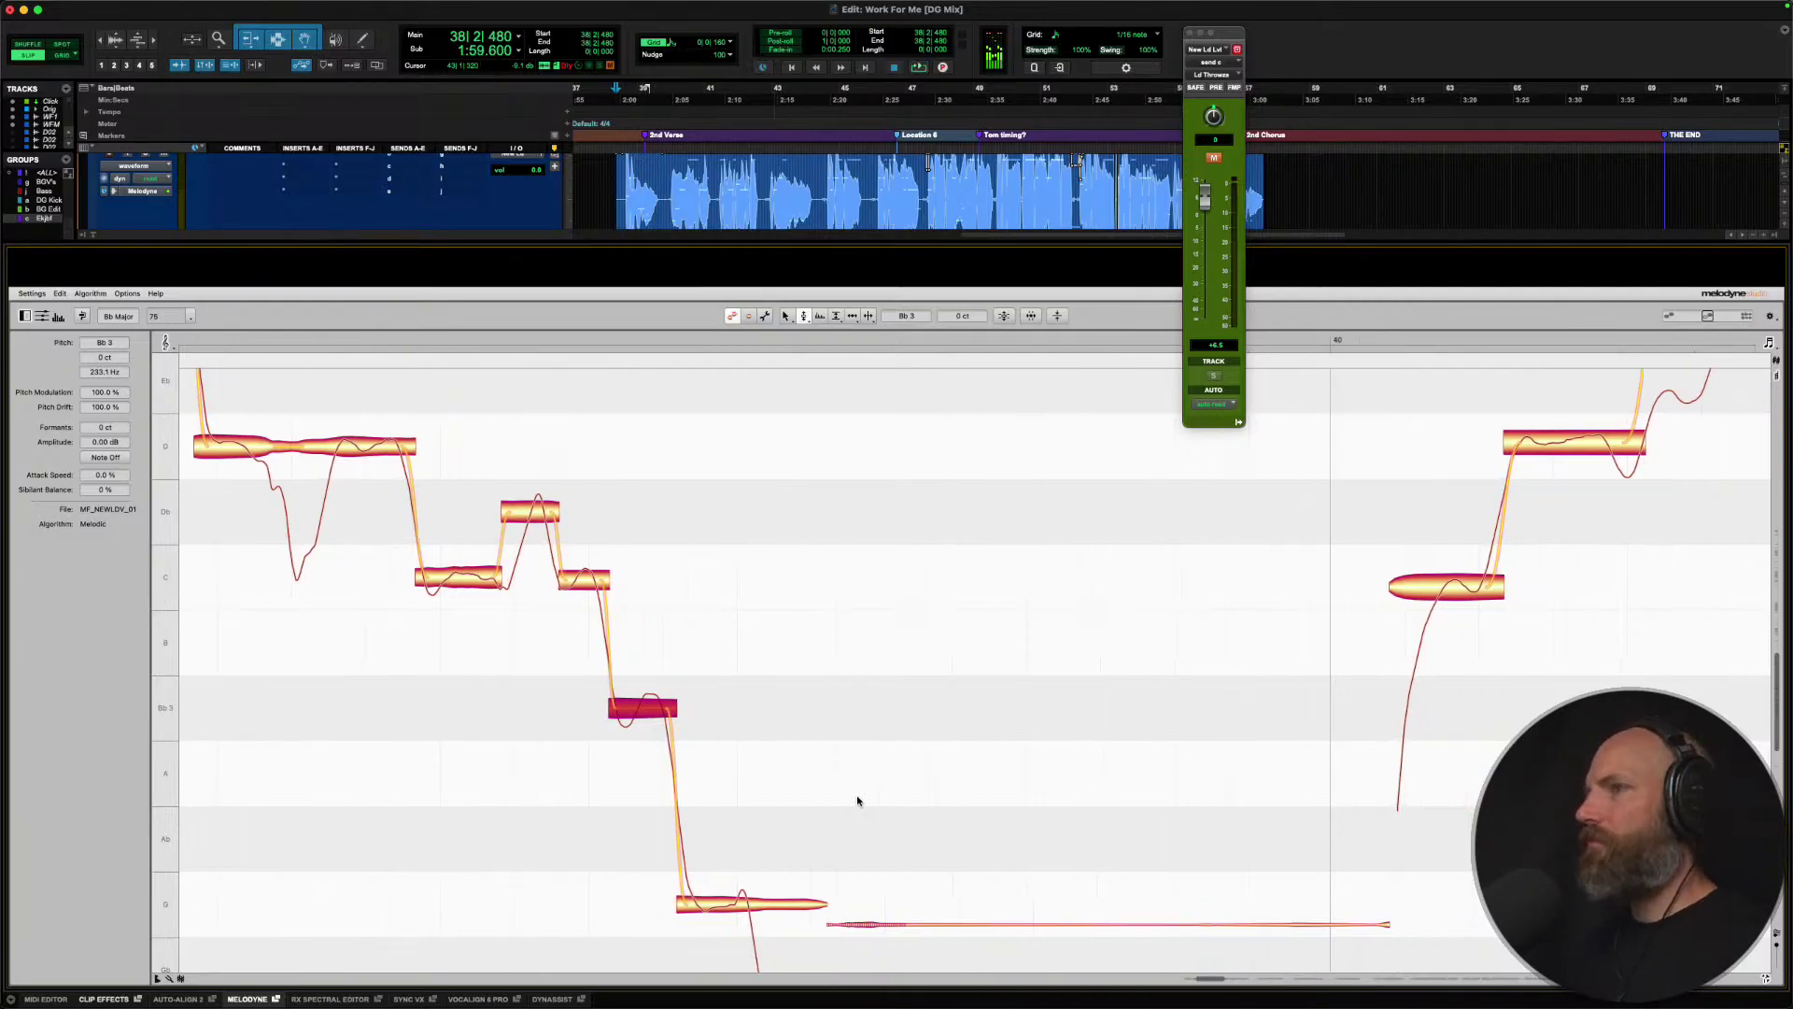
Set the playback start to 39|4|400 and centre the rising phrase's first three notes on C4, D4 and F4.
click(665, 184)
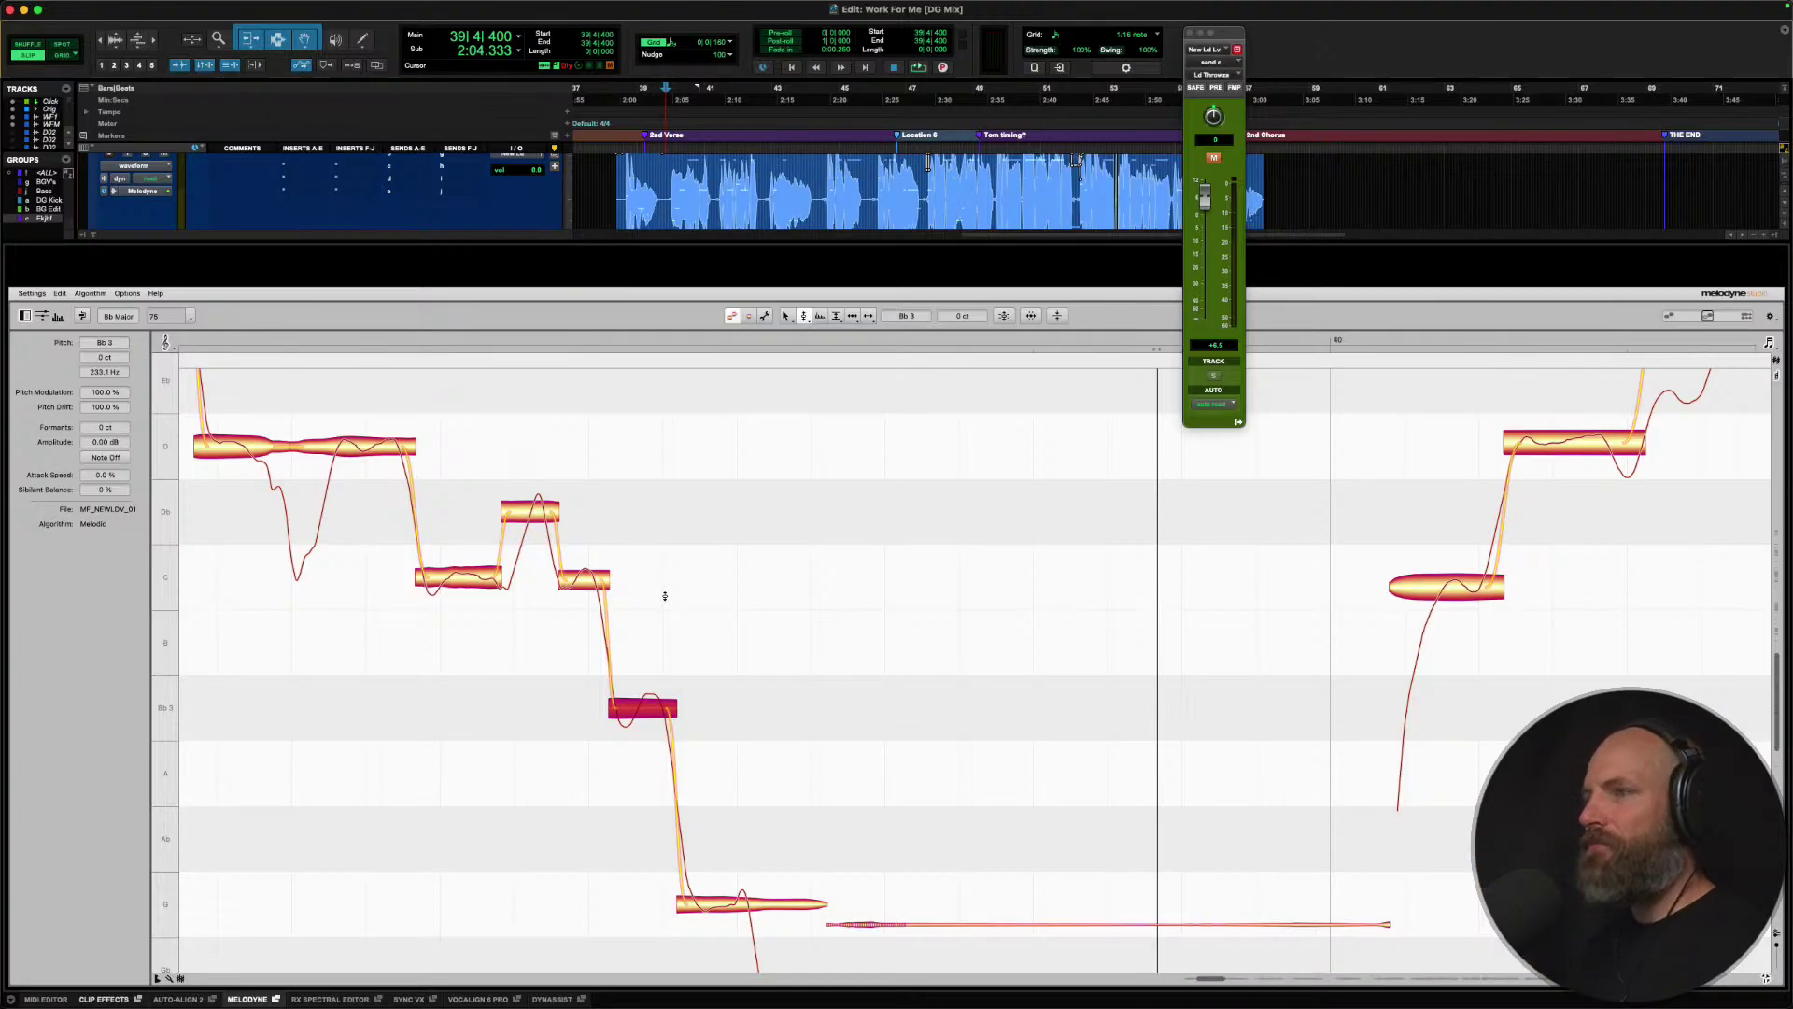
scroll(664, 596, right, 10)
scroll(665, 596, up, 5)
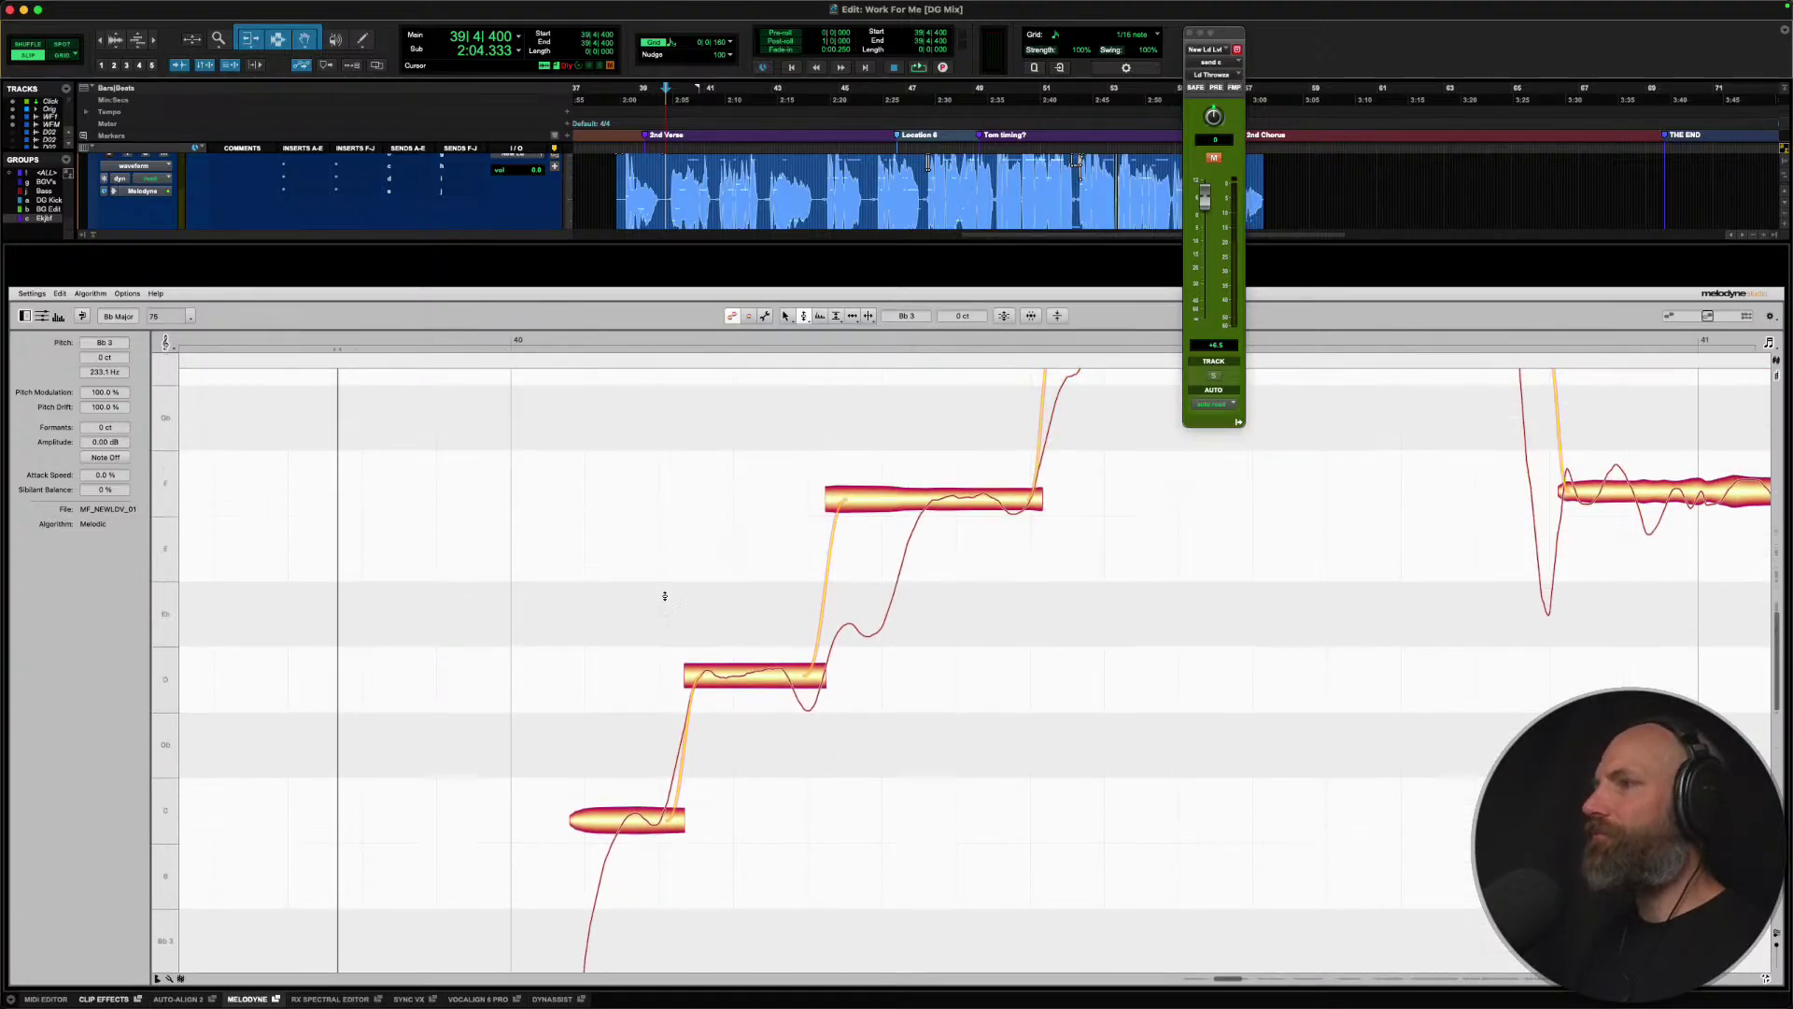
double_click(931, 506)
double_click(758, 683)
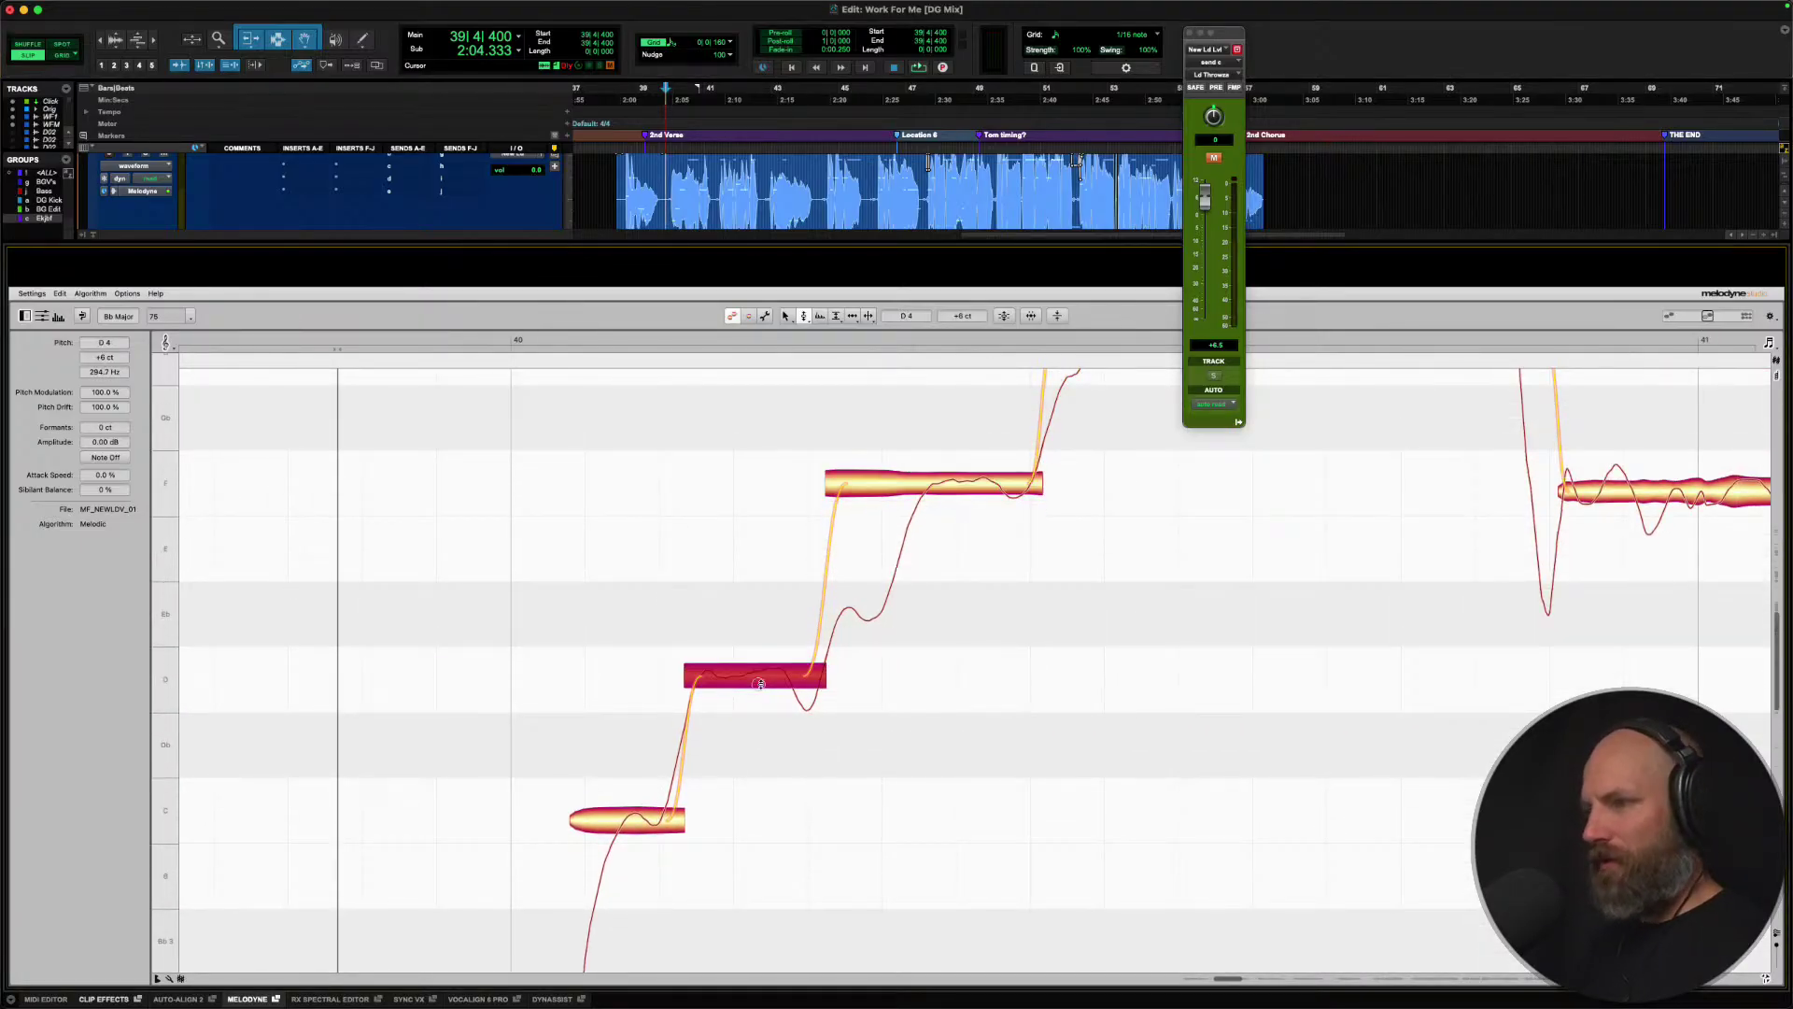
double_click(632, 816)
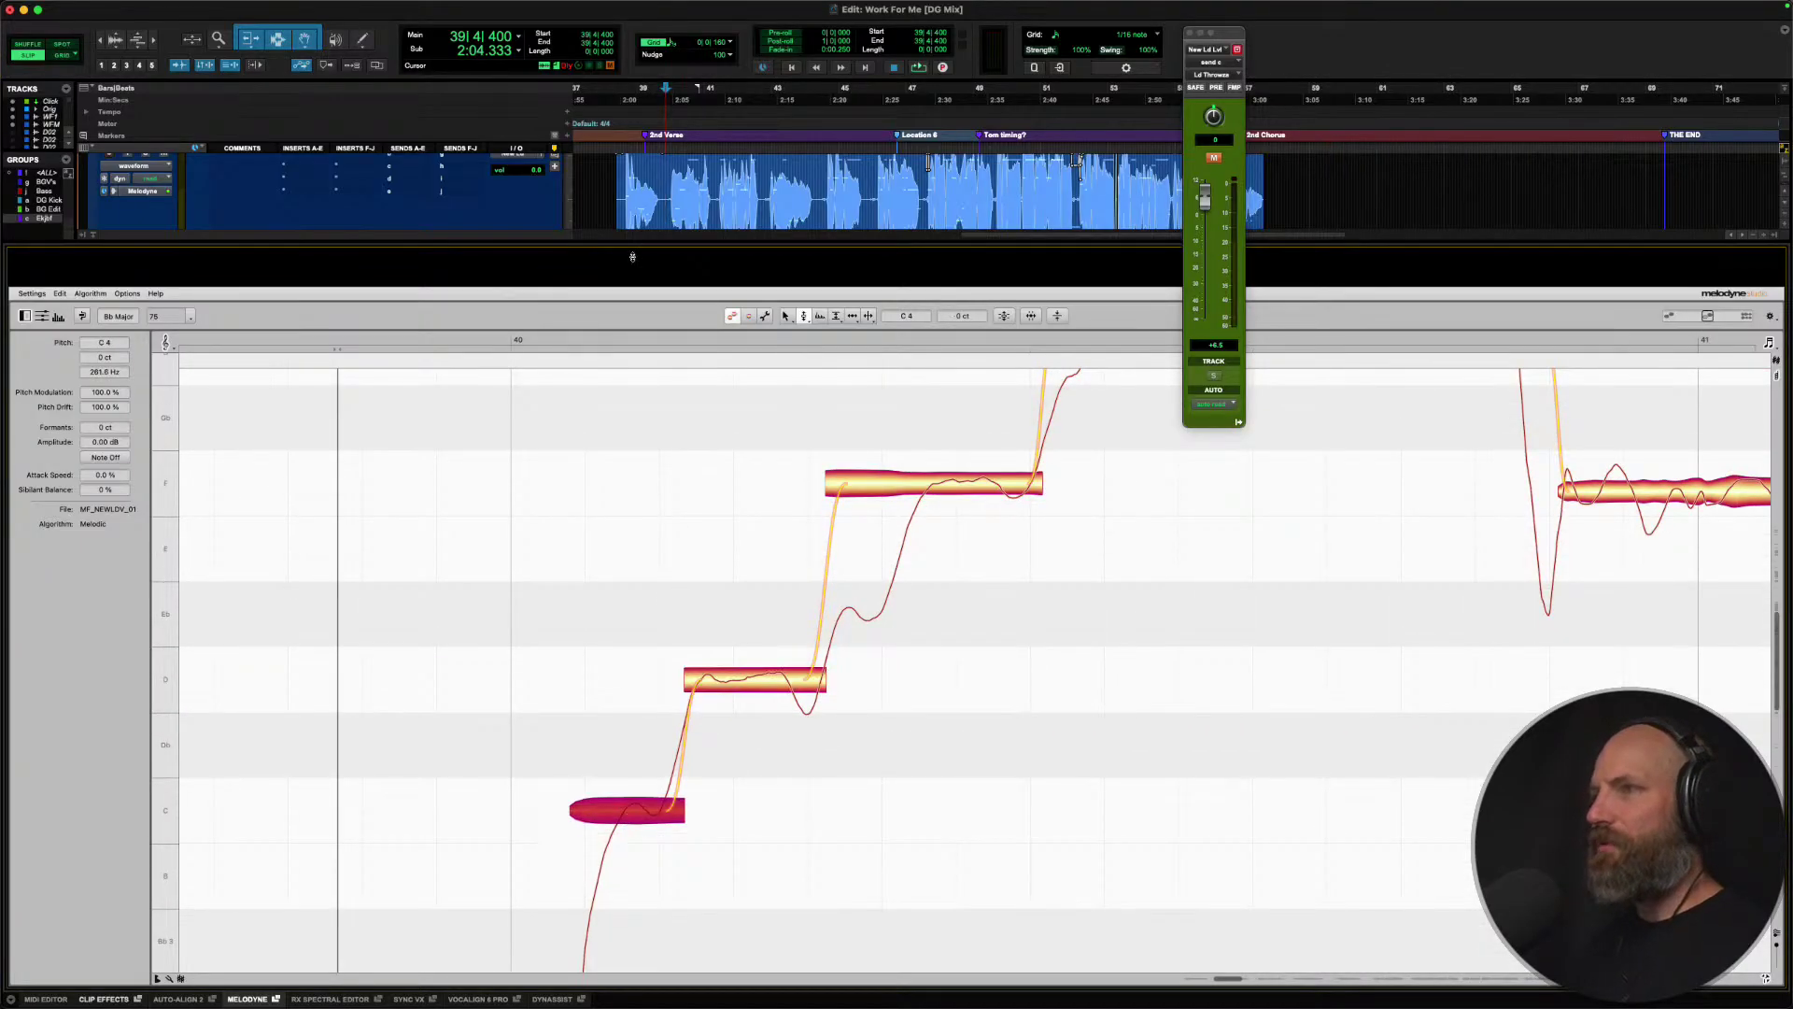
Split the F4 note of the rising phrase at the point where its pitch curve first reaches F4.
scroll(669, 189, right, 1)
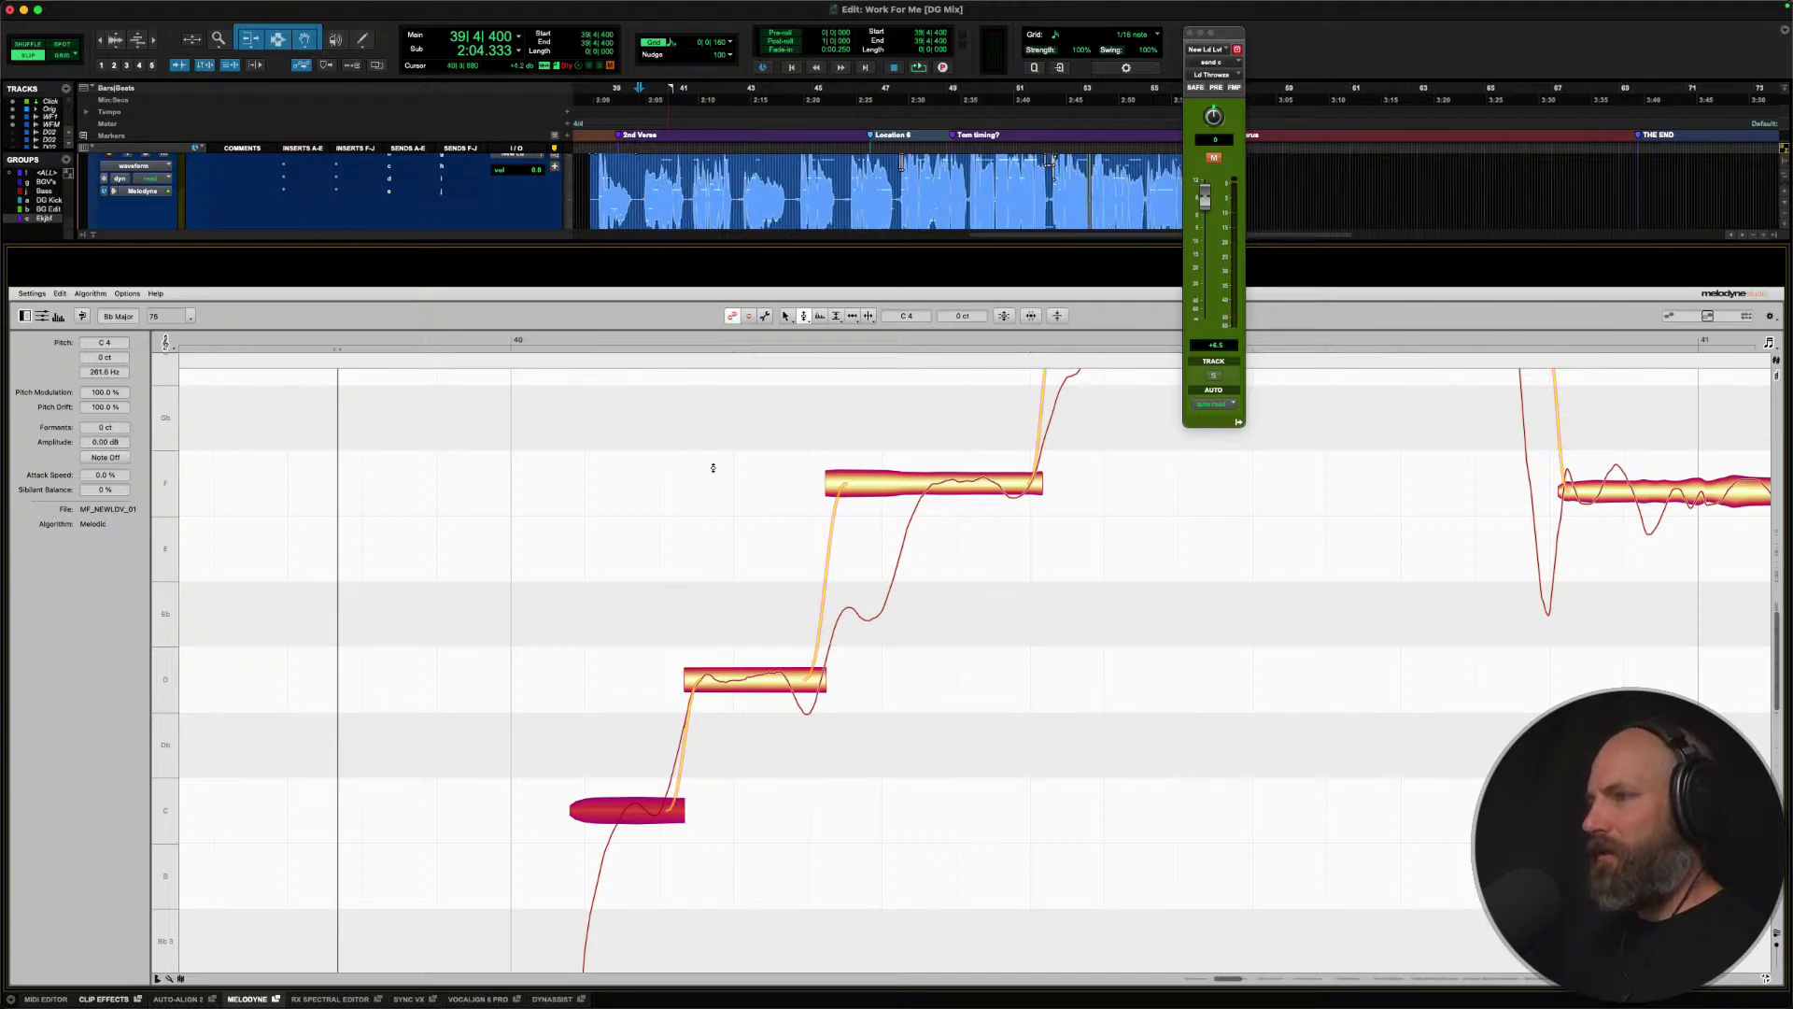
scroll(717, 497, up, 3)
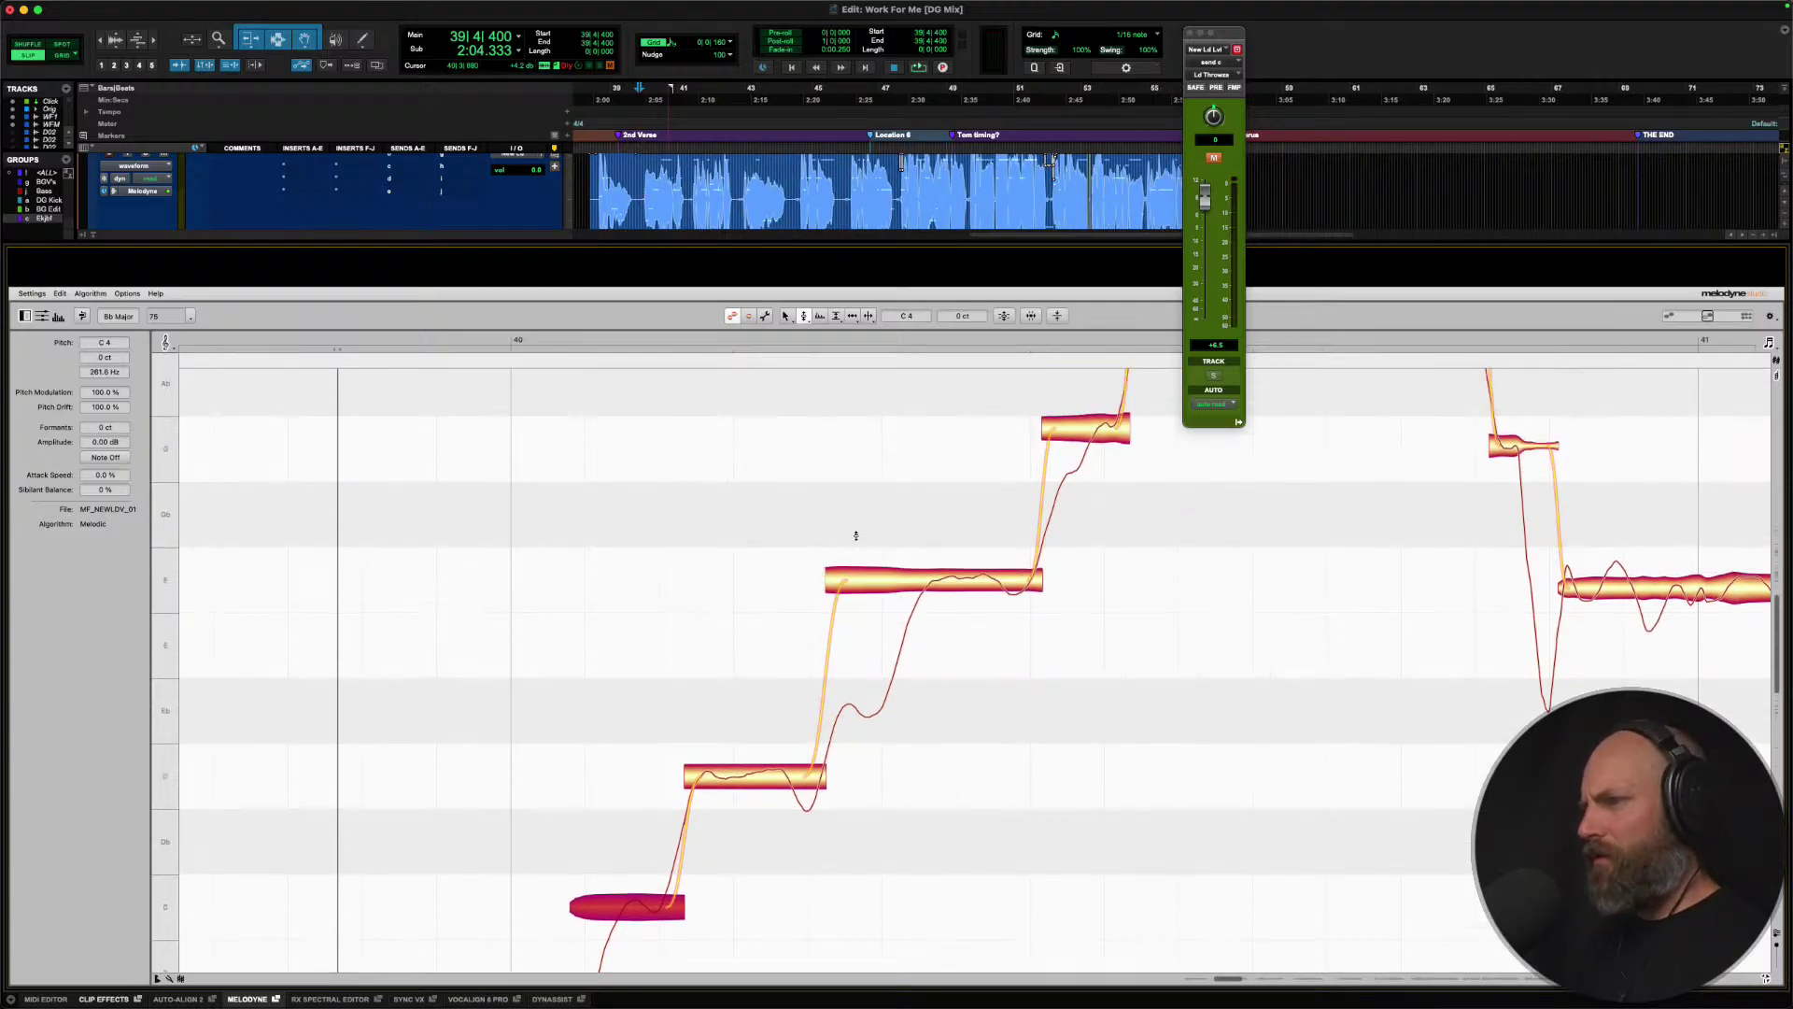
right_click(905, 570)
click(955, 590)
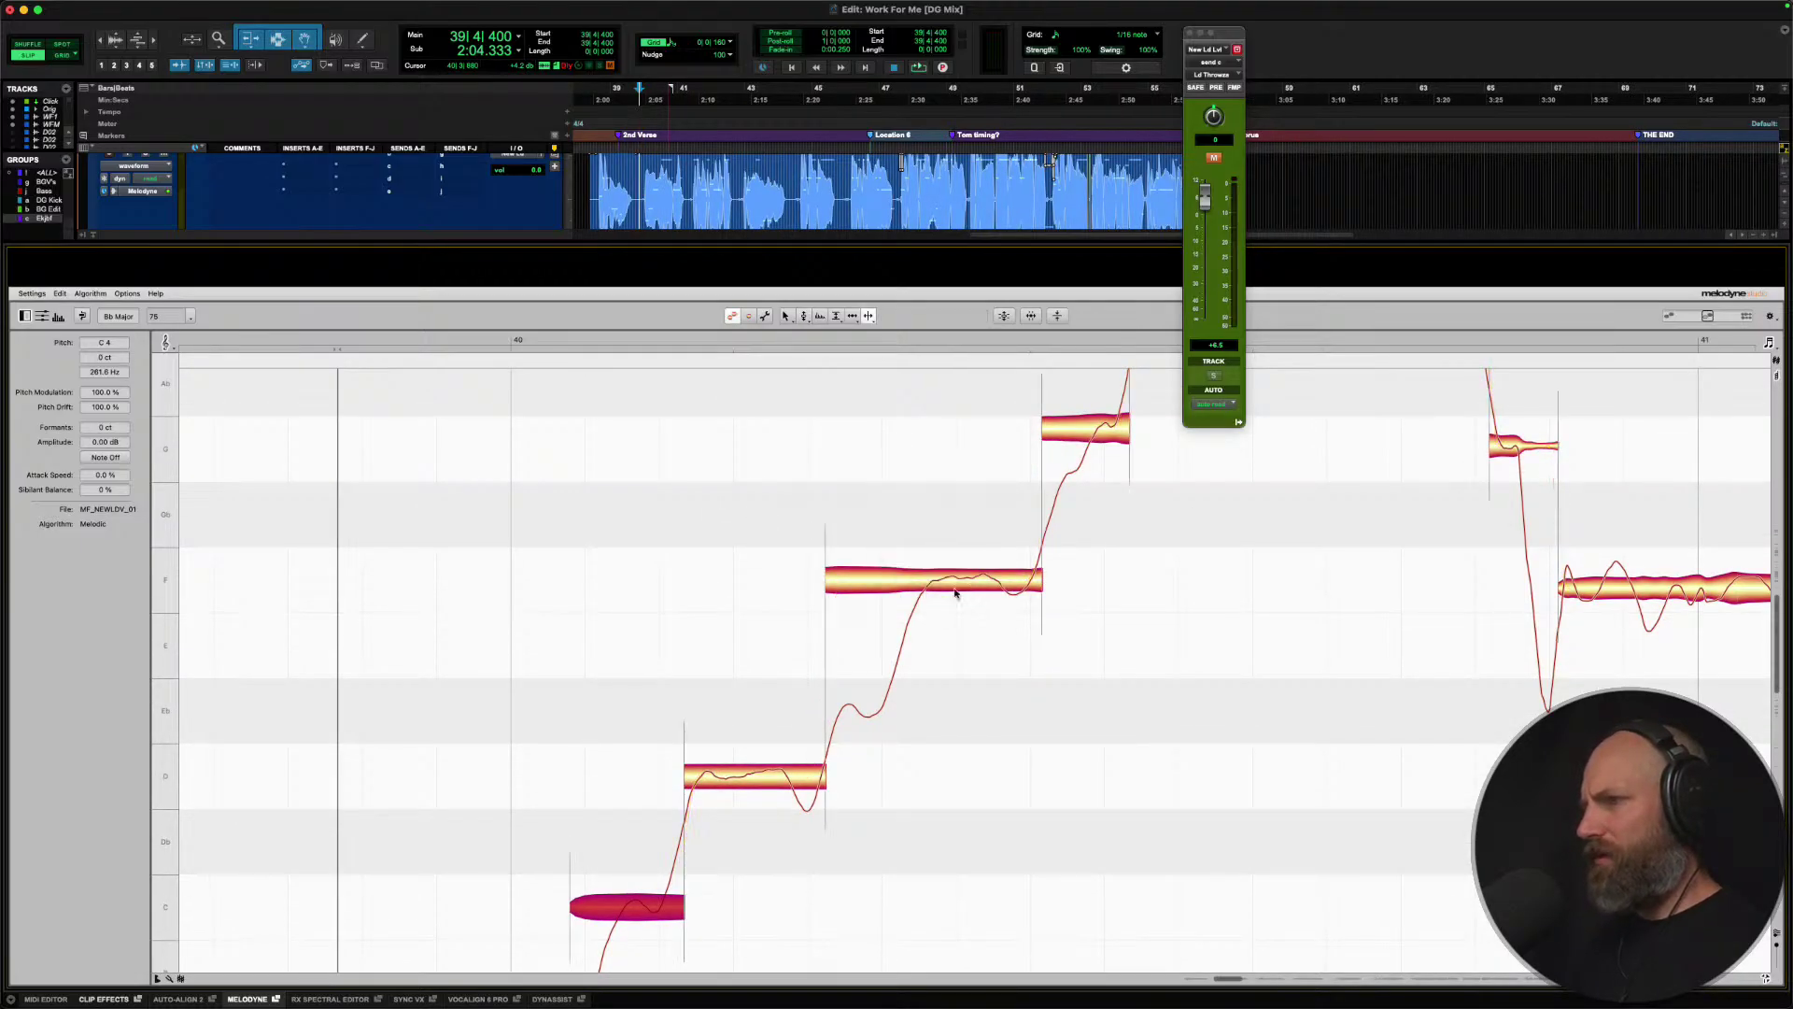
click(927, 581)
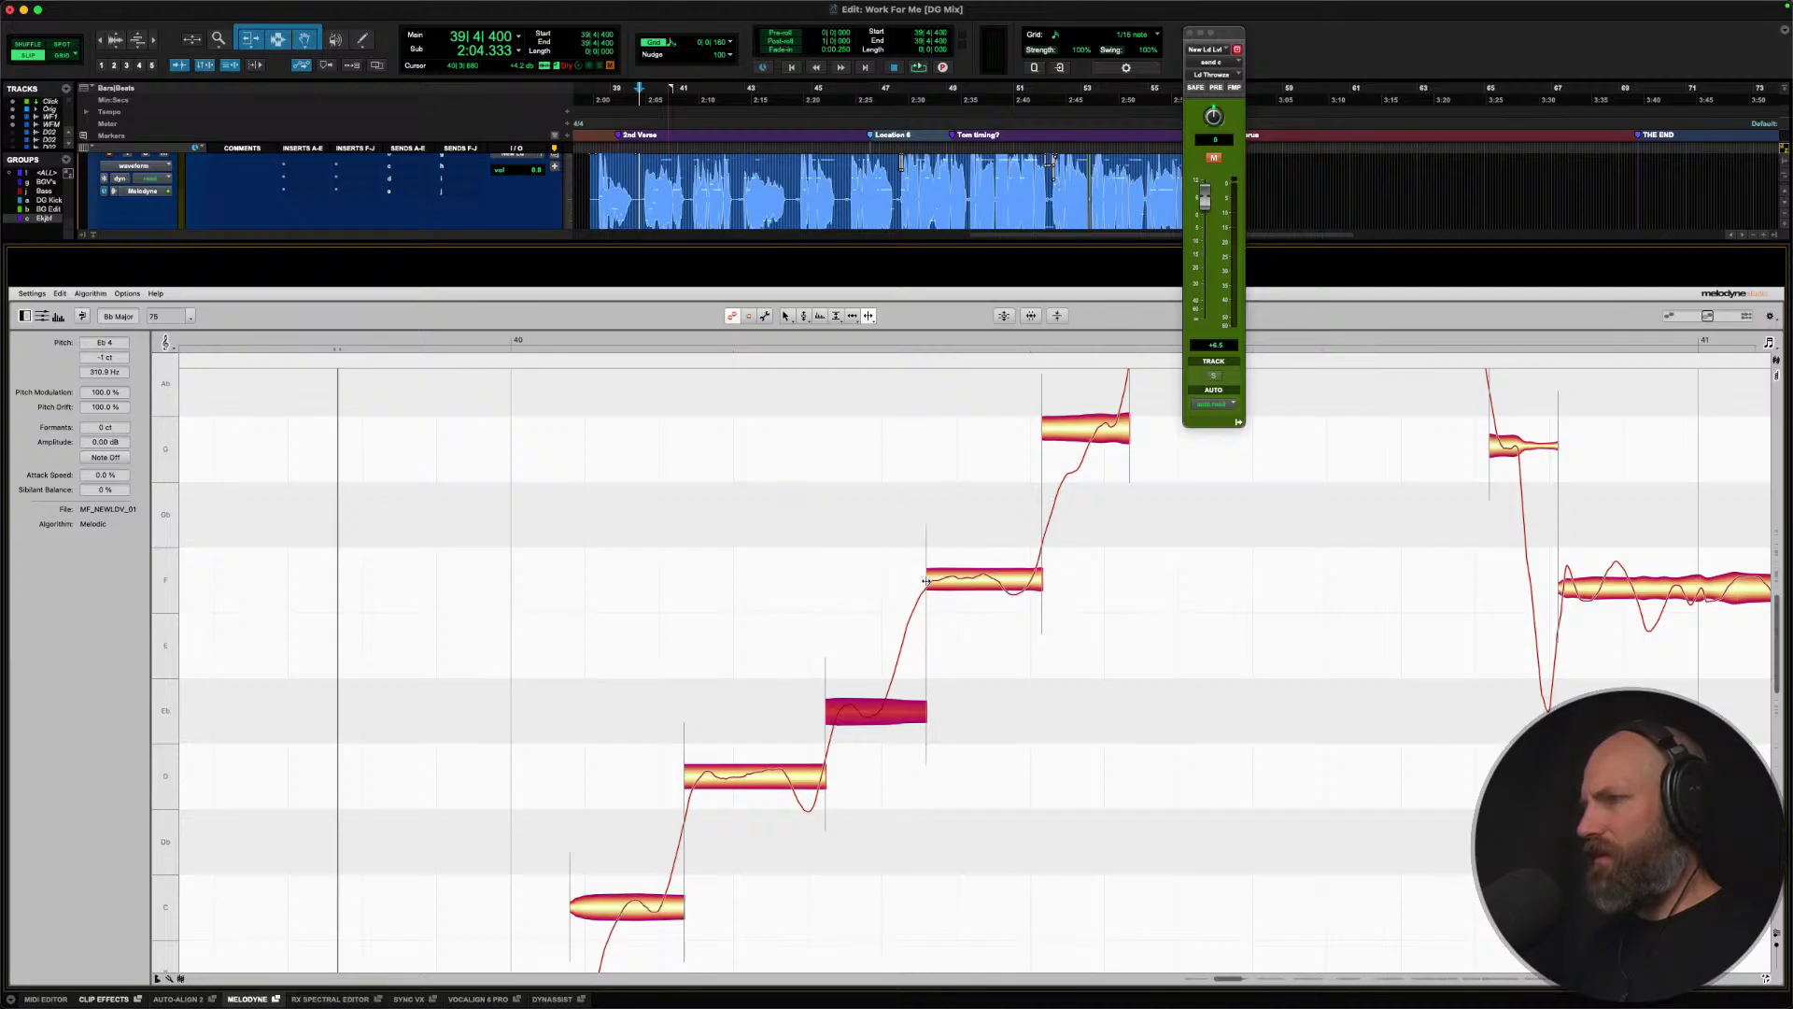
Centre the two split parts on Eb4 and F4, and play the rising phrase from its start.
right_click(925, 581)
click(861, 581)
click(941, 584)
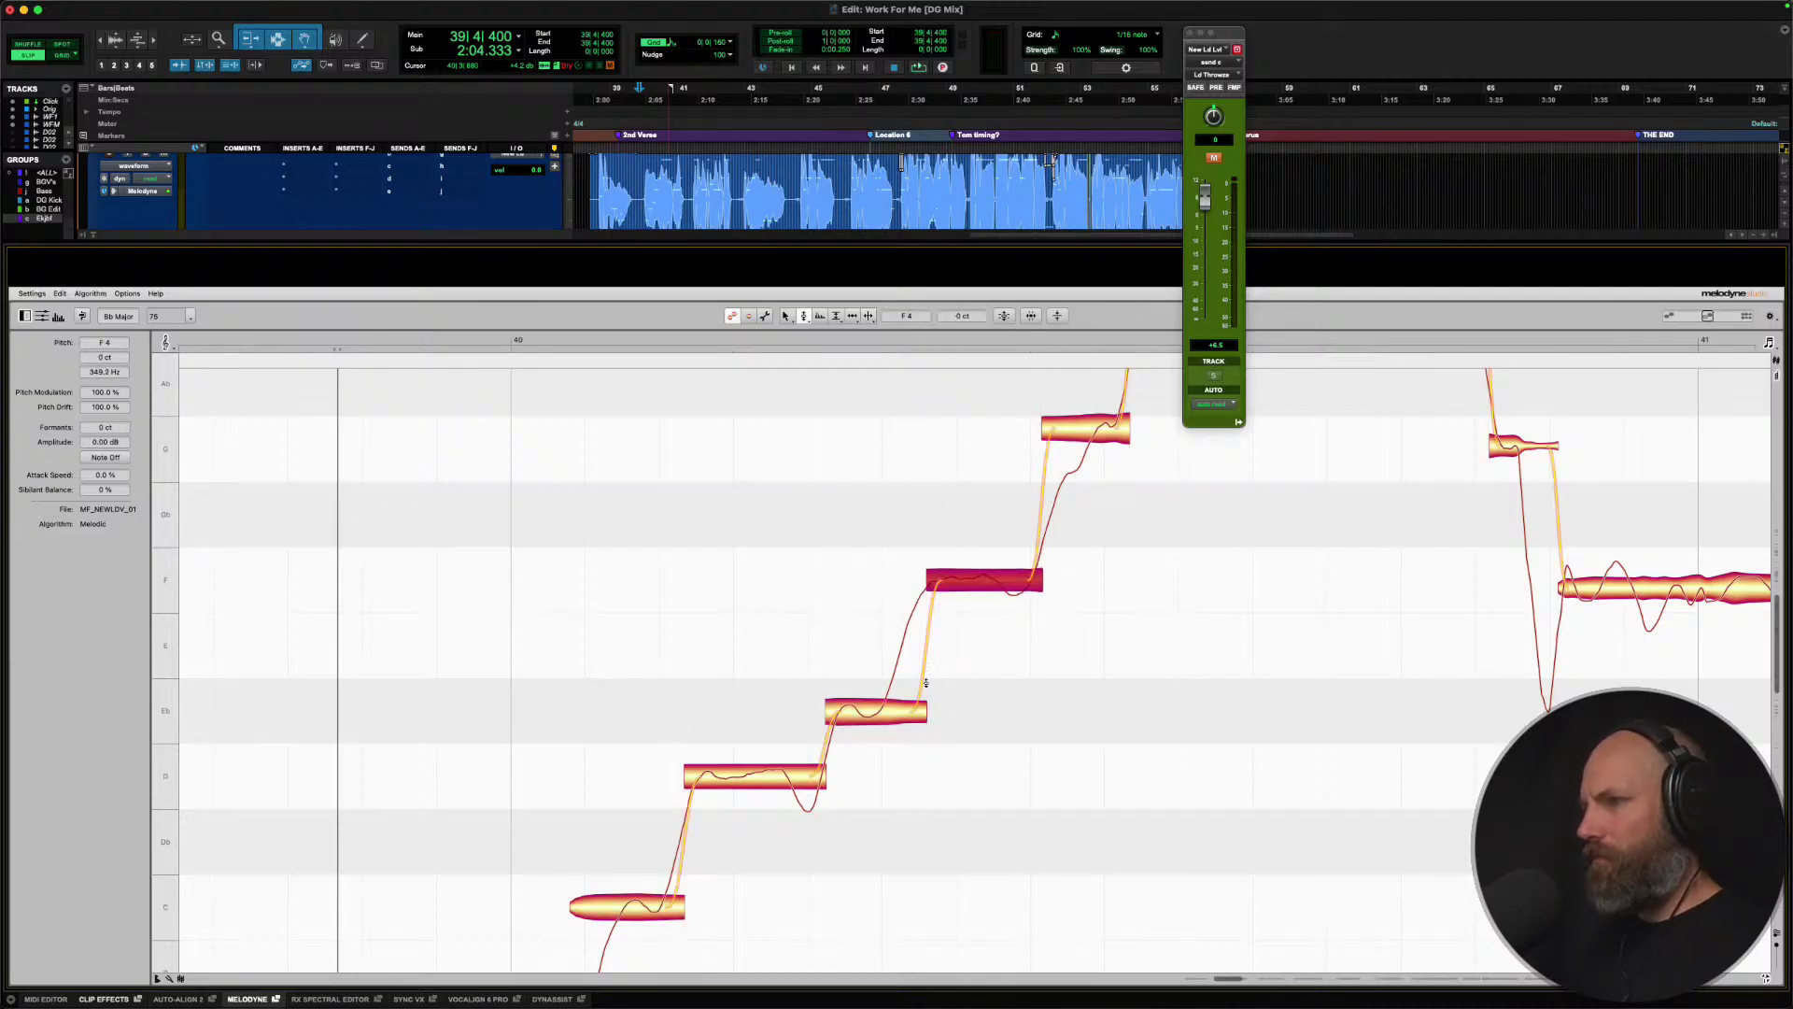
click(870, 709)
key(space)
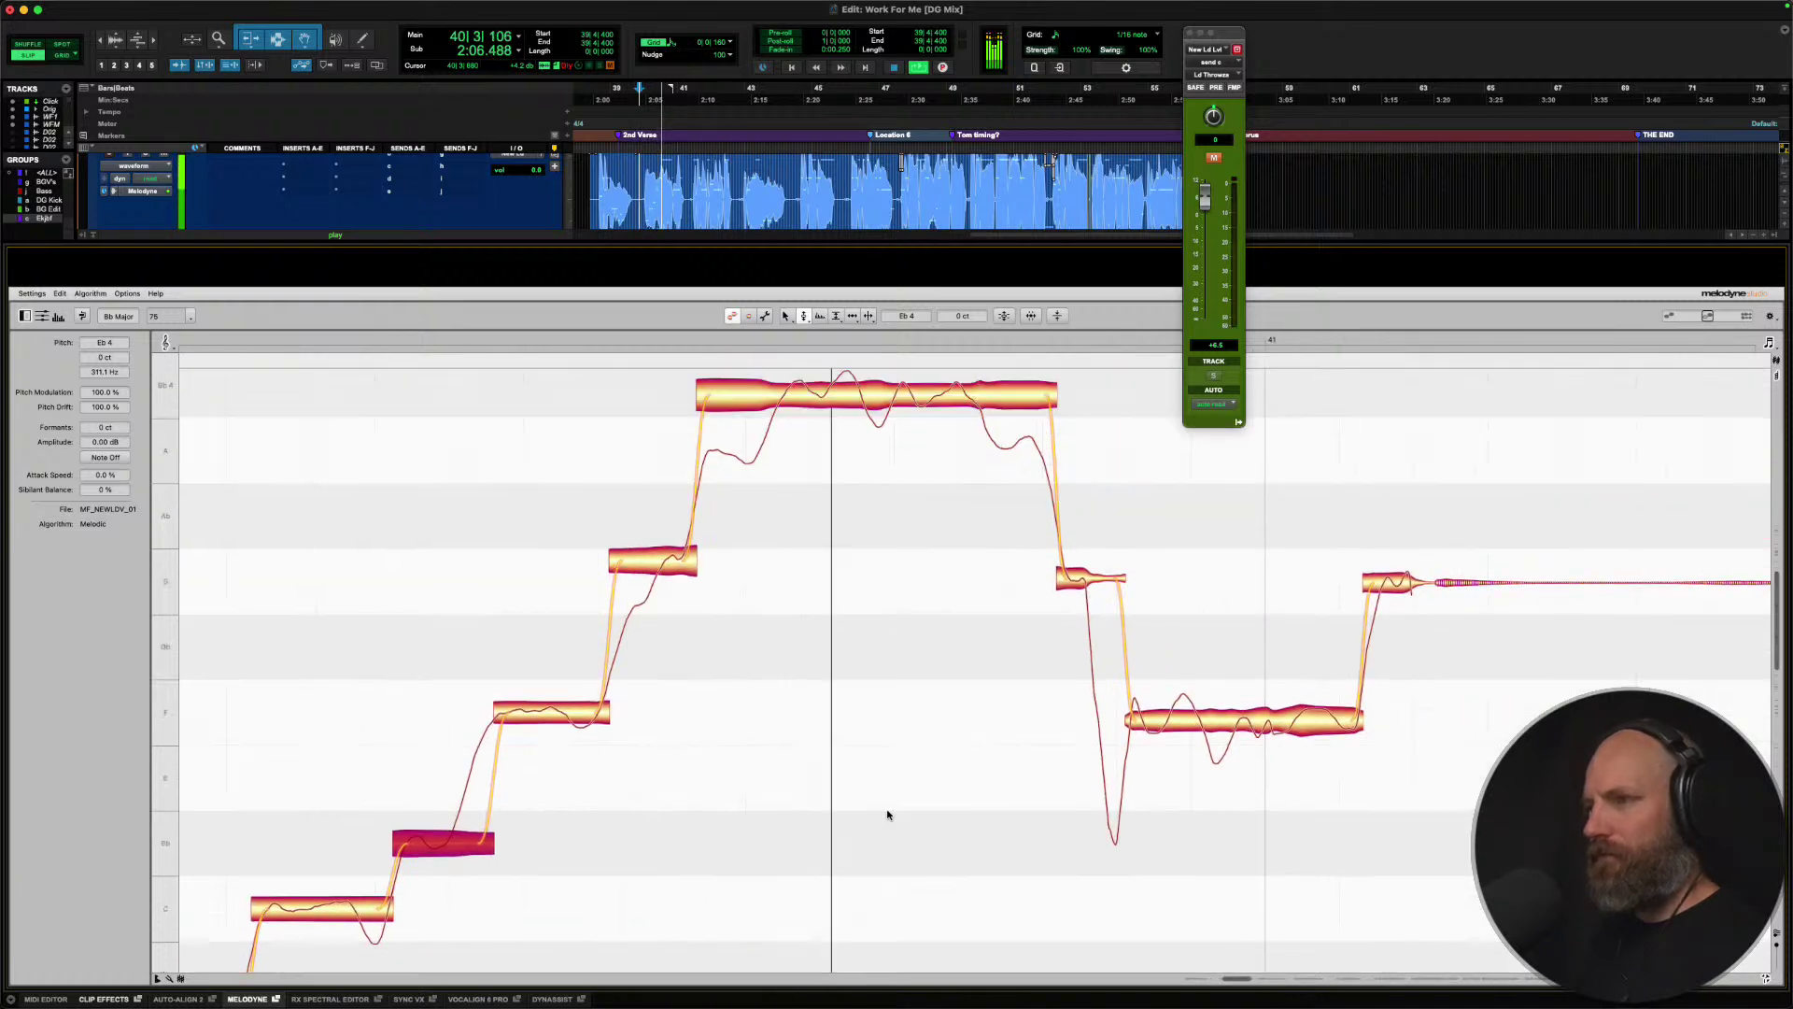
Centre the note after F4 on G4 and split the low-pitched beginning off the long Bb4 note.
double_click(645, 690)
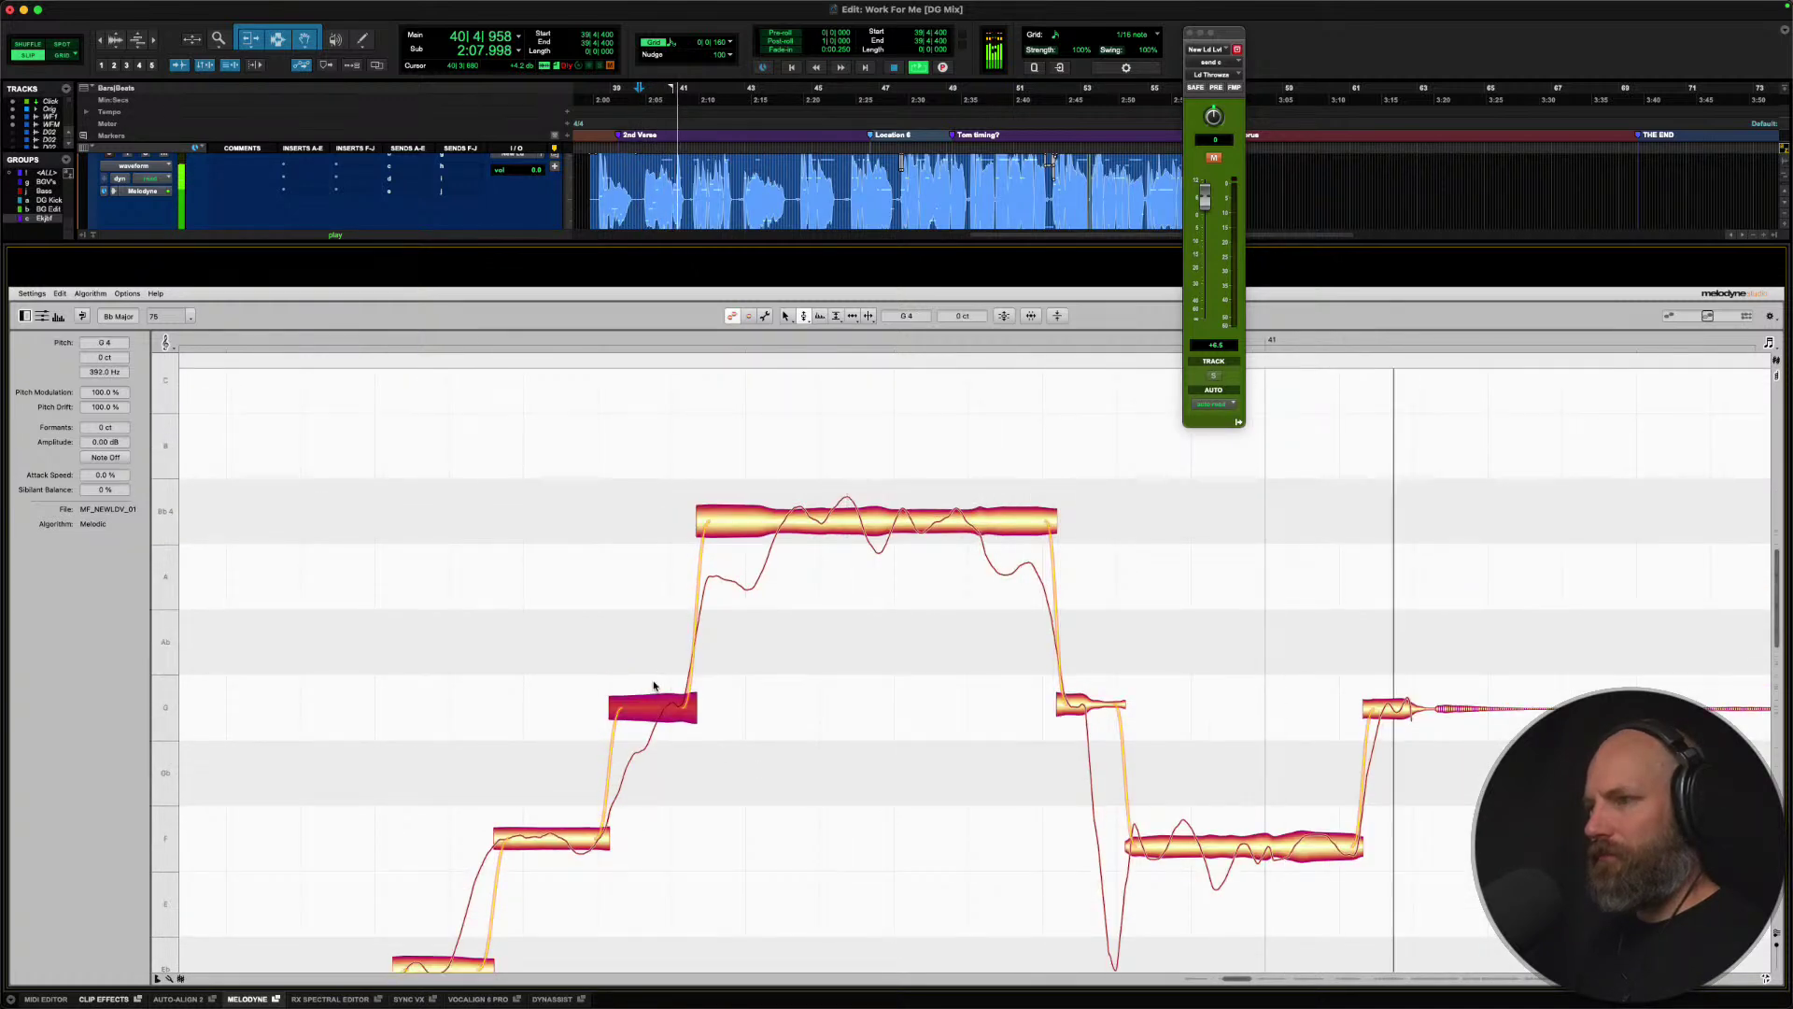
key(space)
right_click(805, 525)
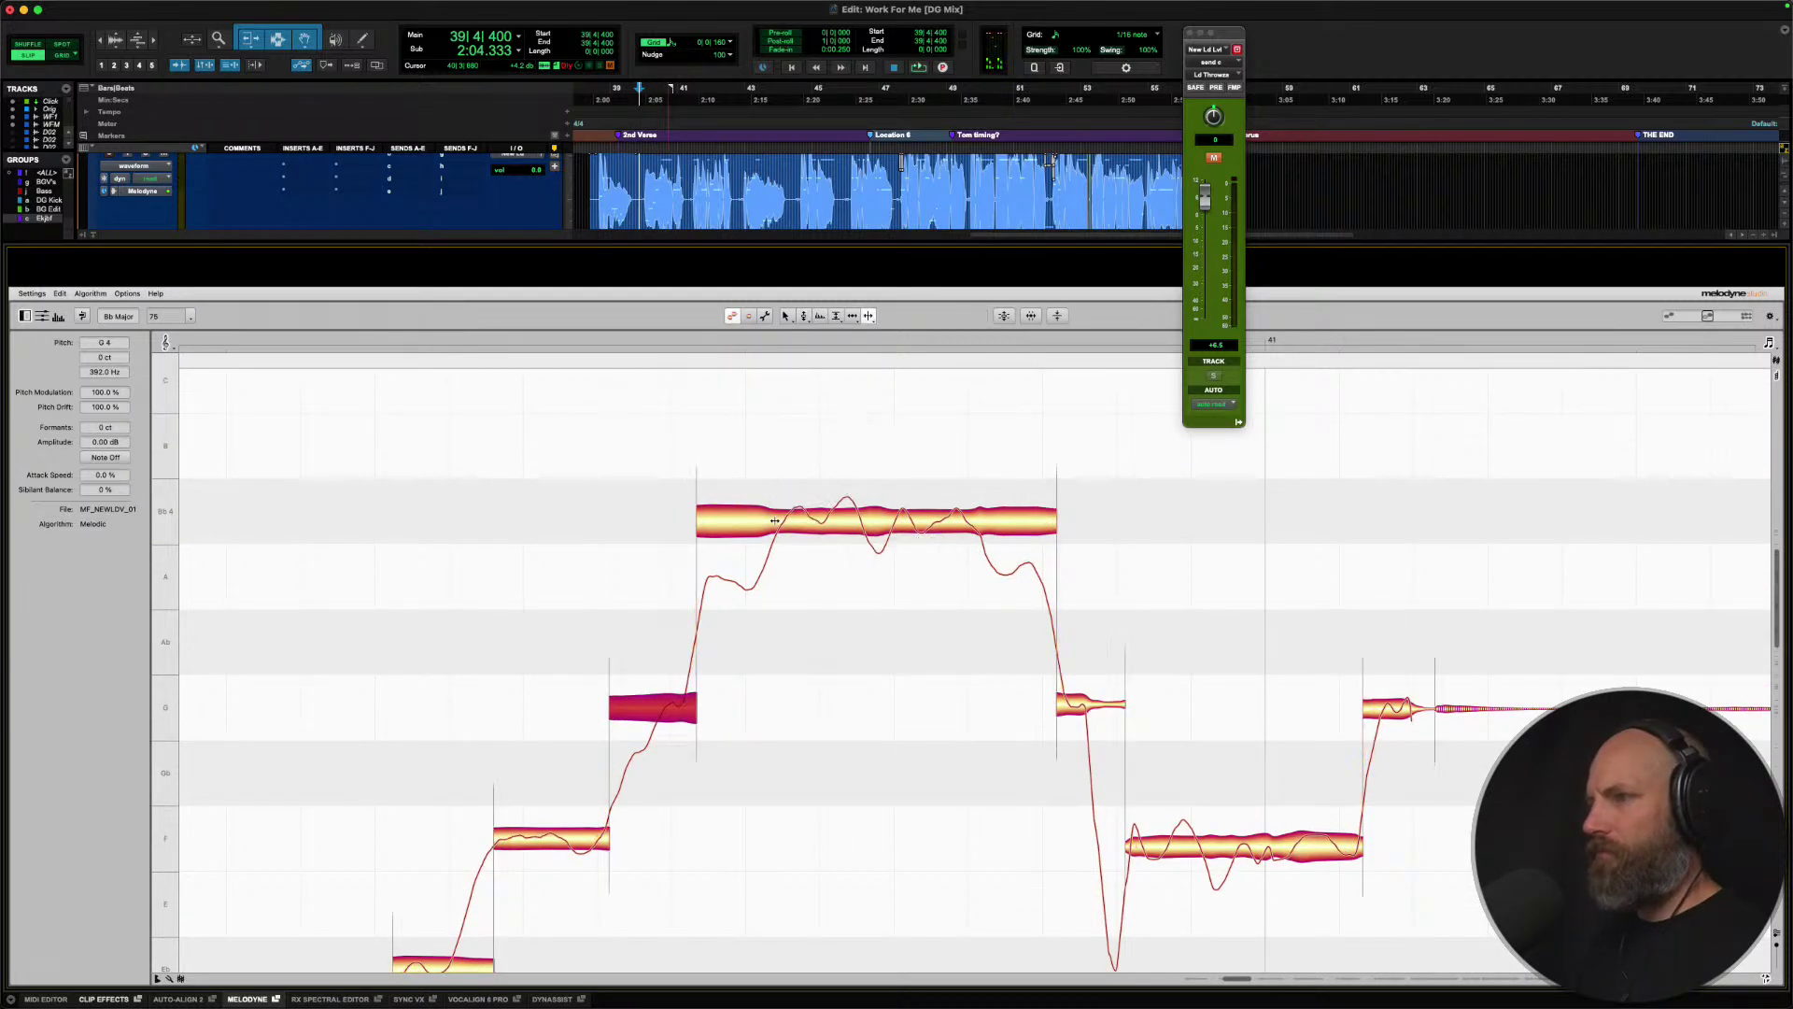
double_click(779, 521)
Centre the split-off beginning on A4 and the remaining long note on Bb4.
right_click(779, 521)
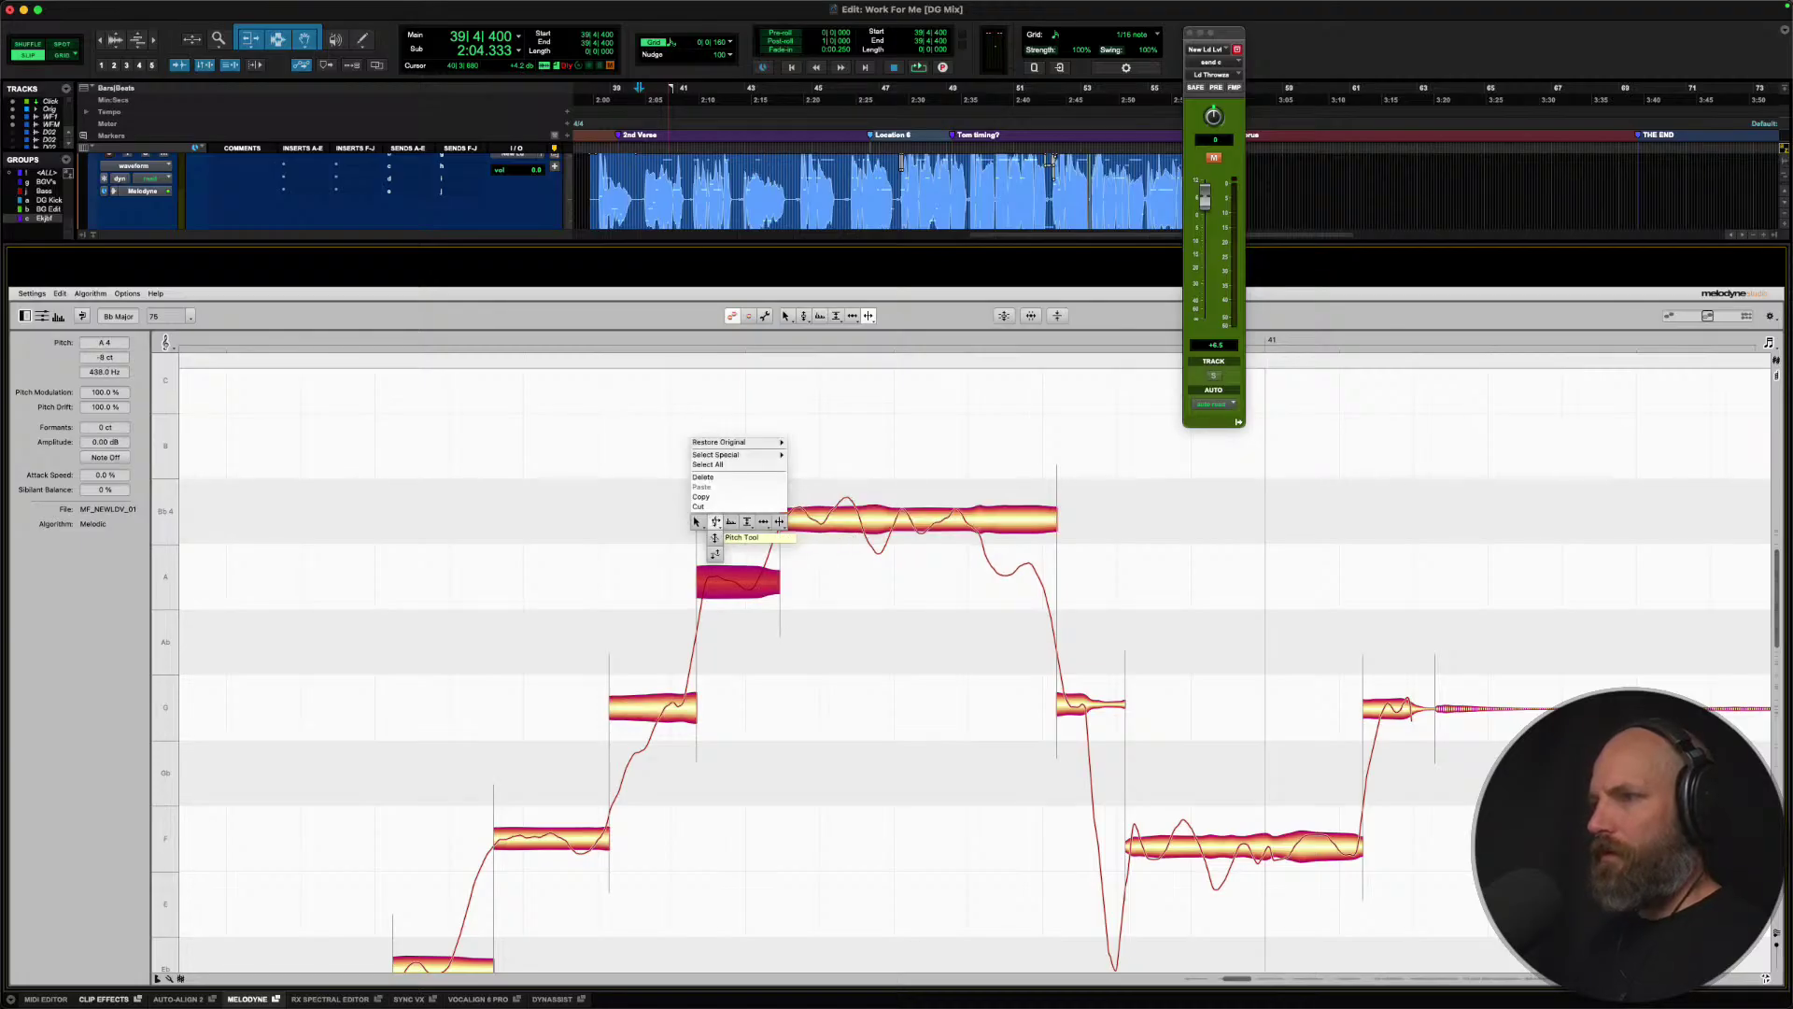
click(715, 522)
double_click(723, 574)
double_click(826, 525)
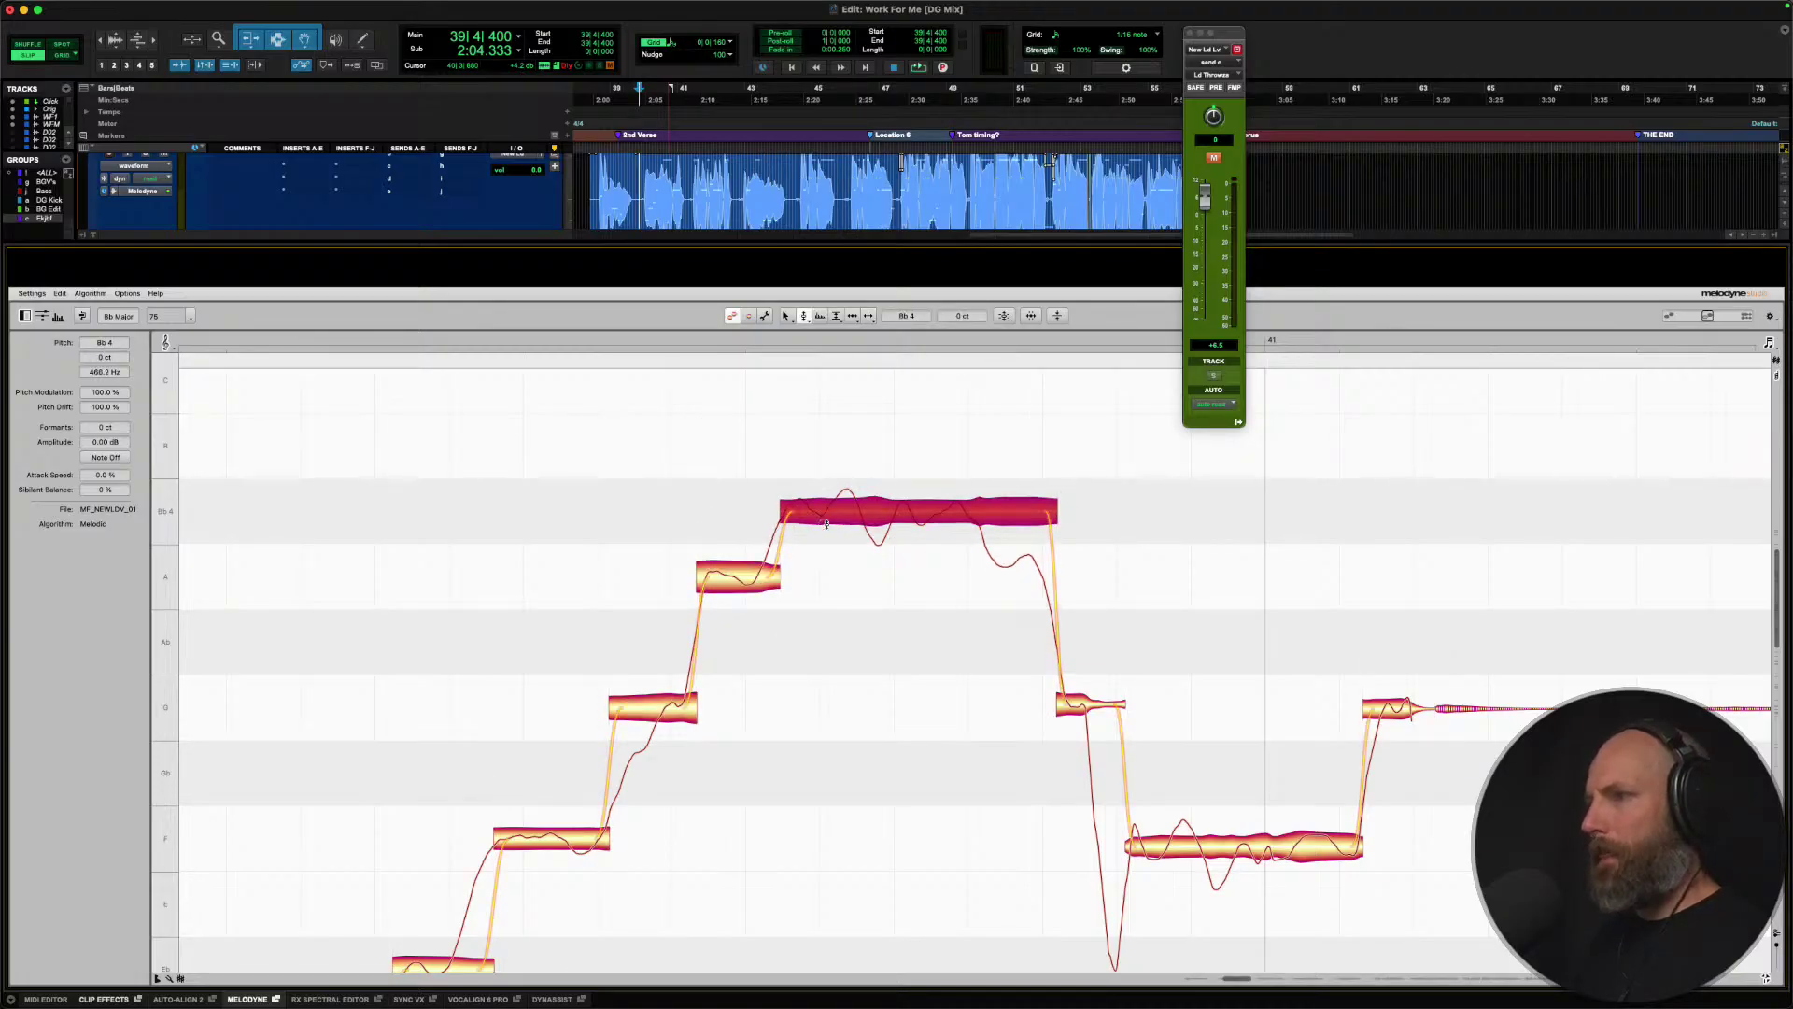
Split the falling end off the long Bb4 note and centre that end part on A4.
right_click(985, 521)
click(1042, 522)
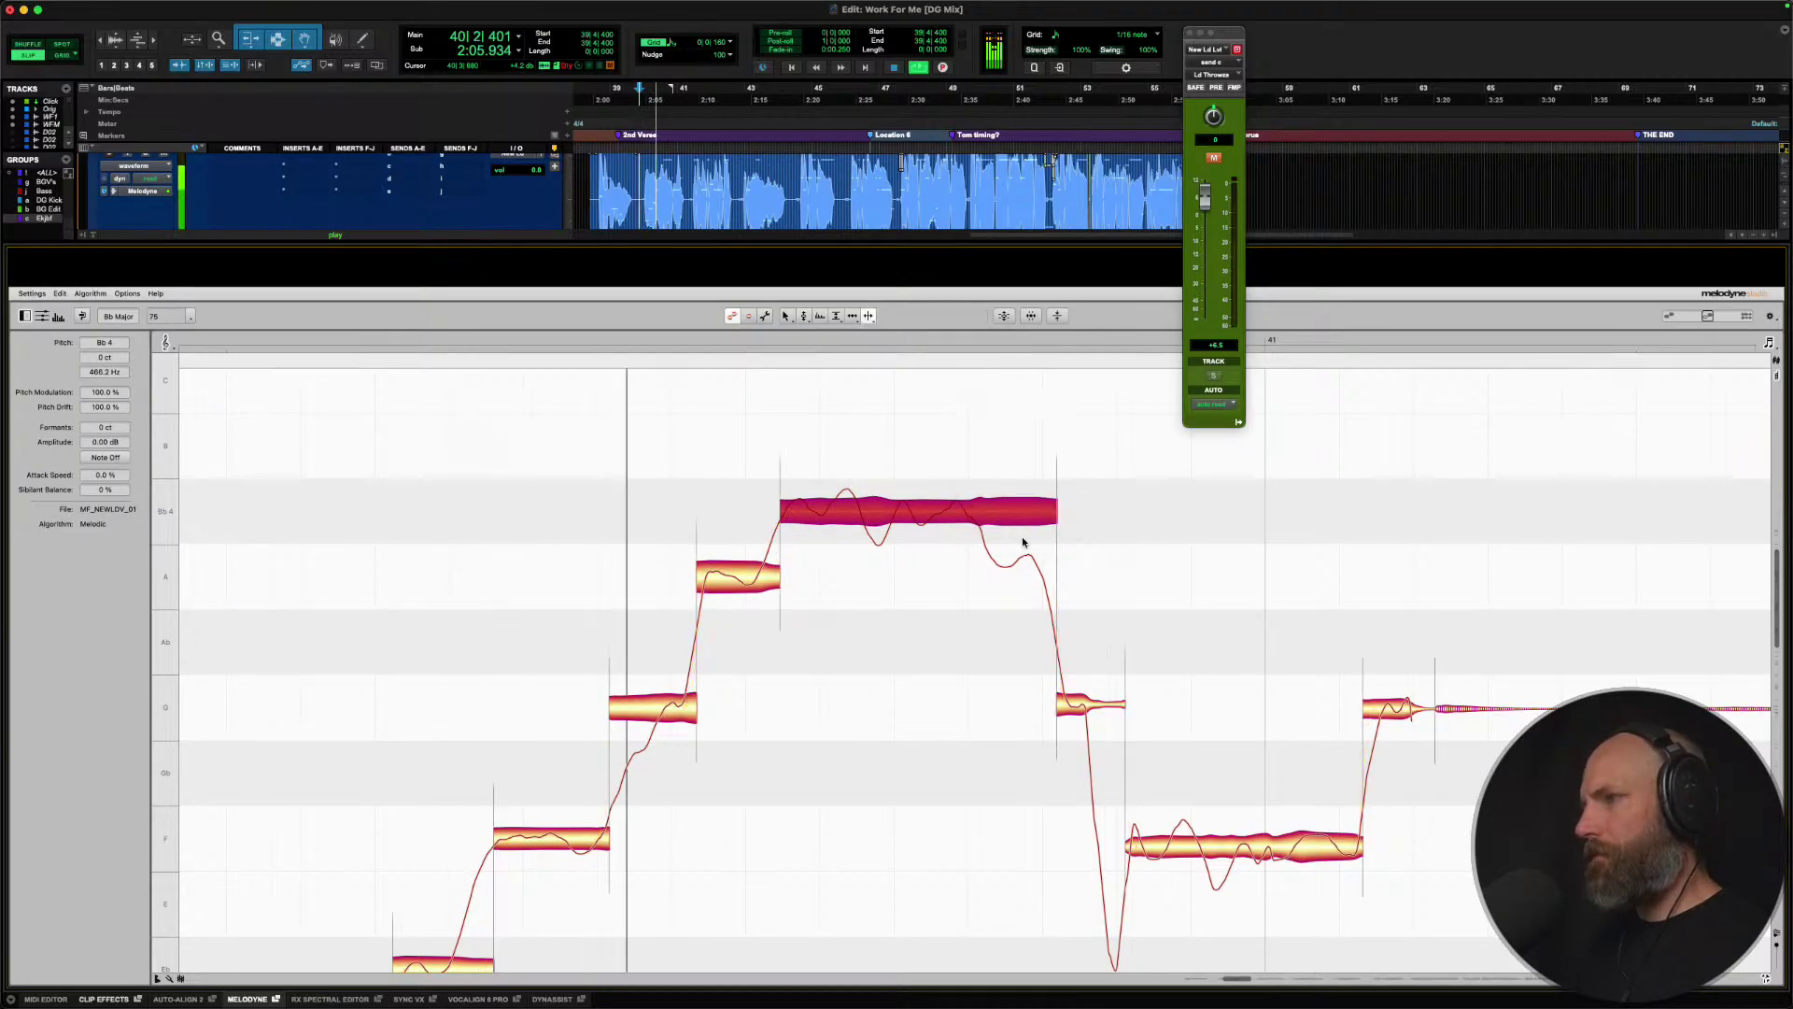
click(972, 513)
key(space)
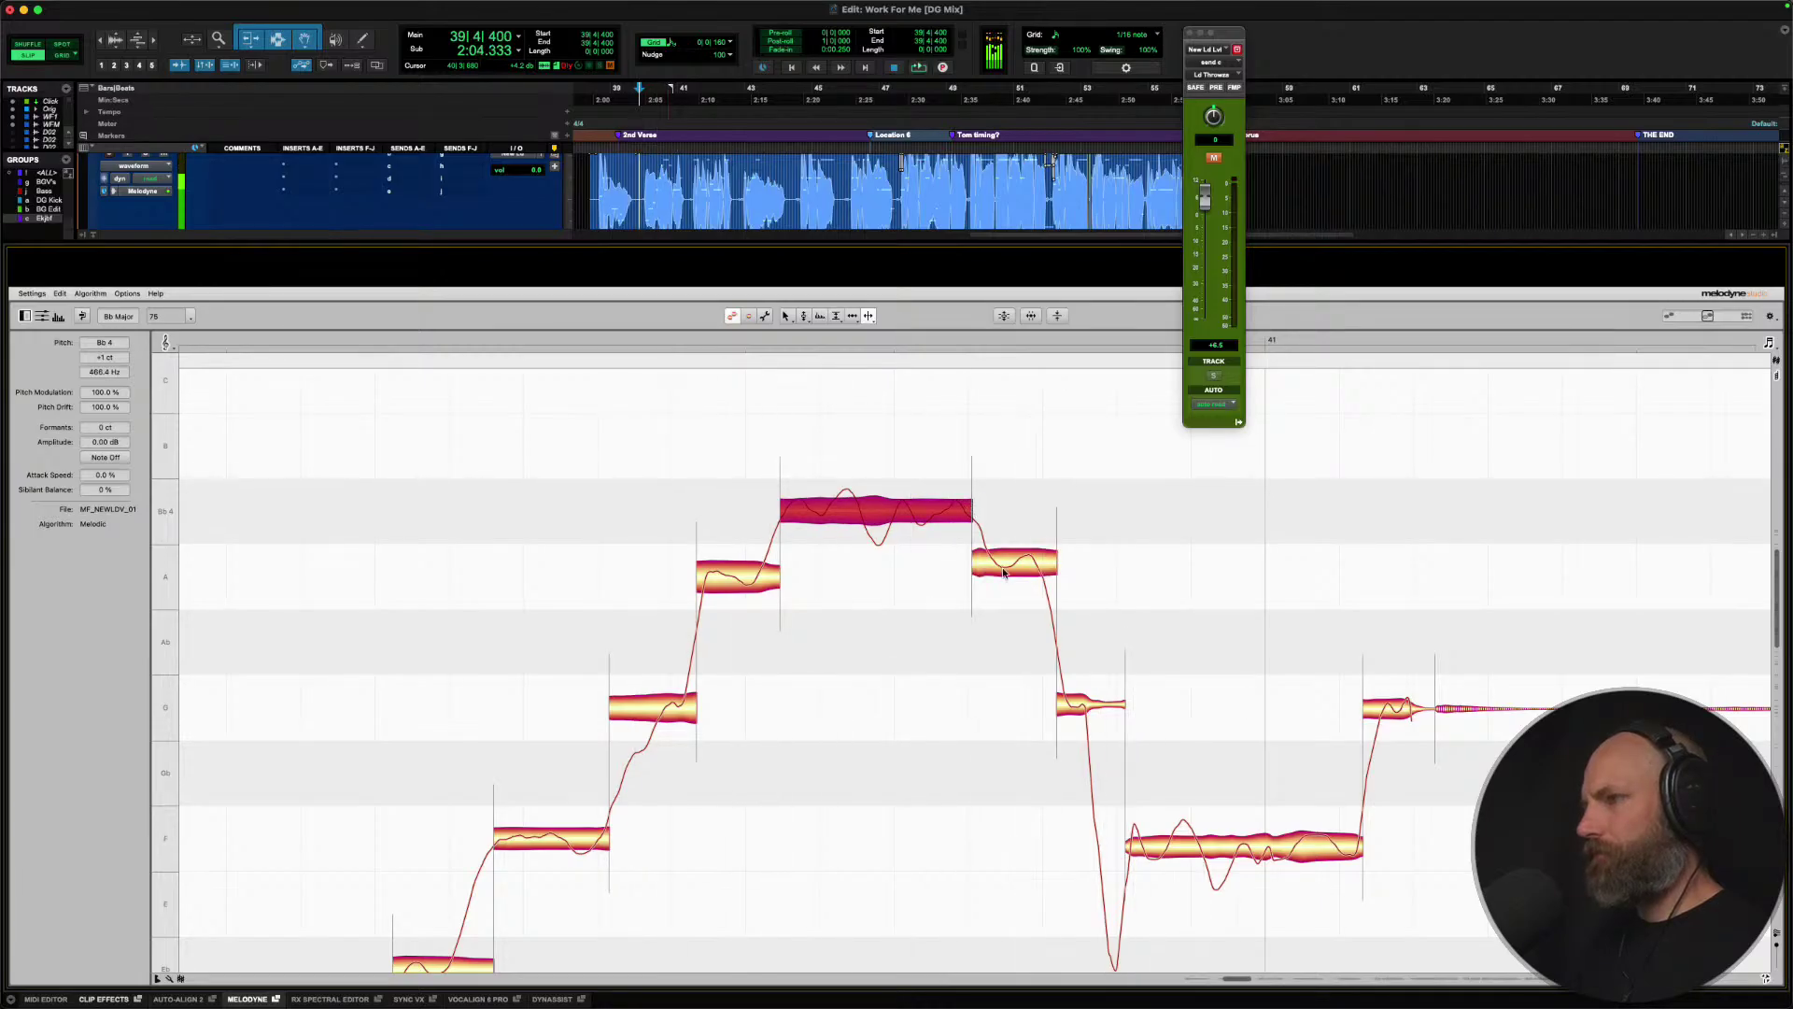
right_click(991, 568)
click(940, 569)
double_click(988, 566)
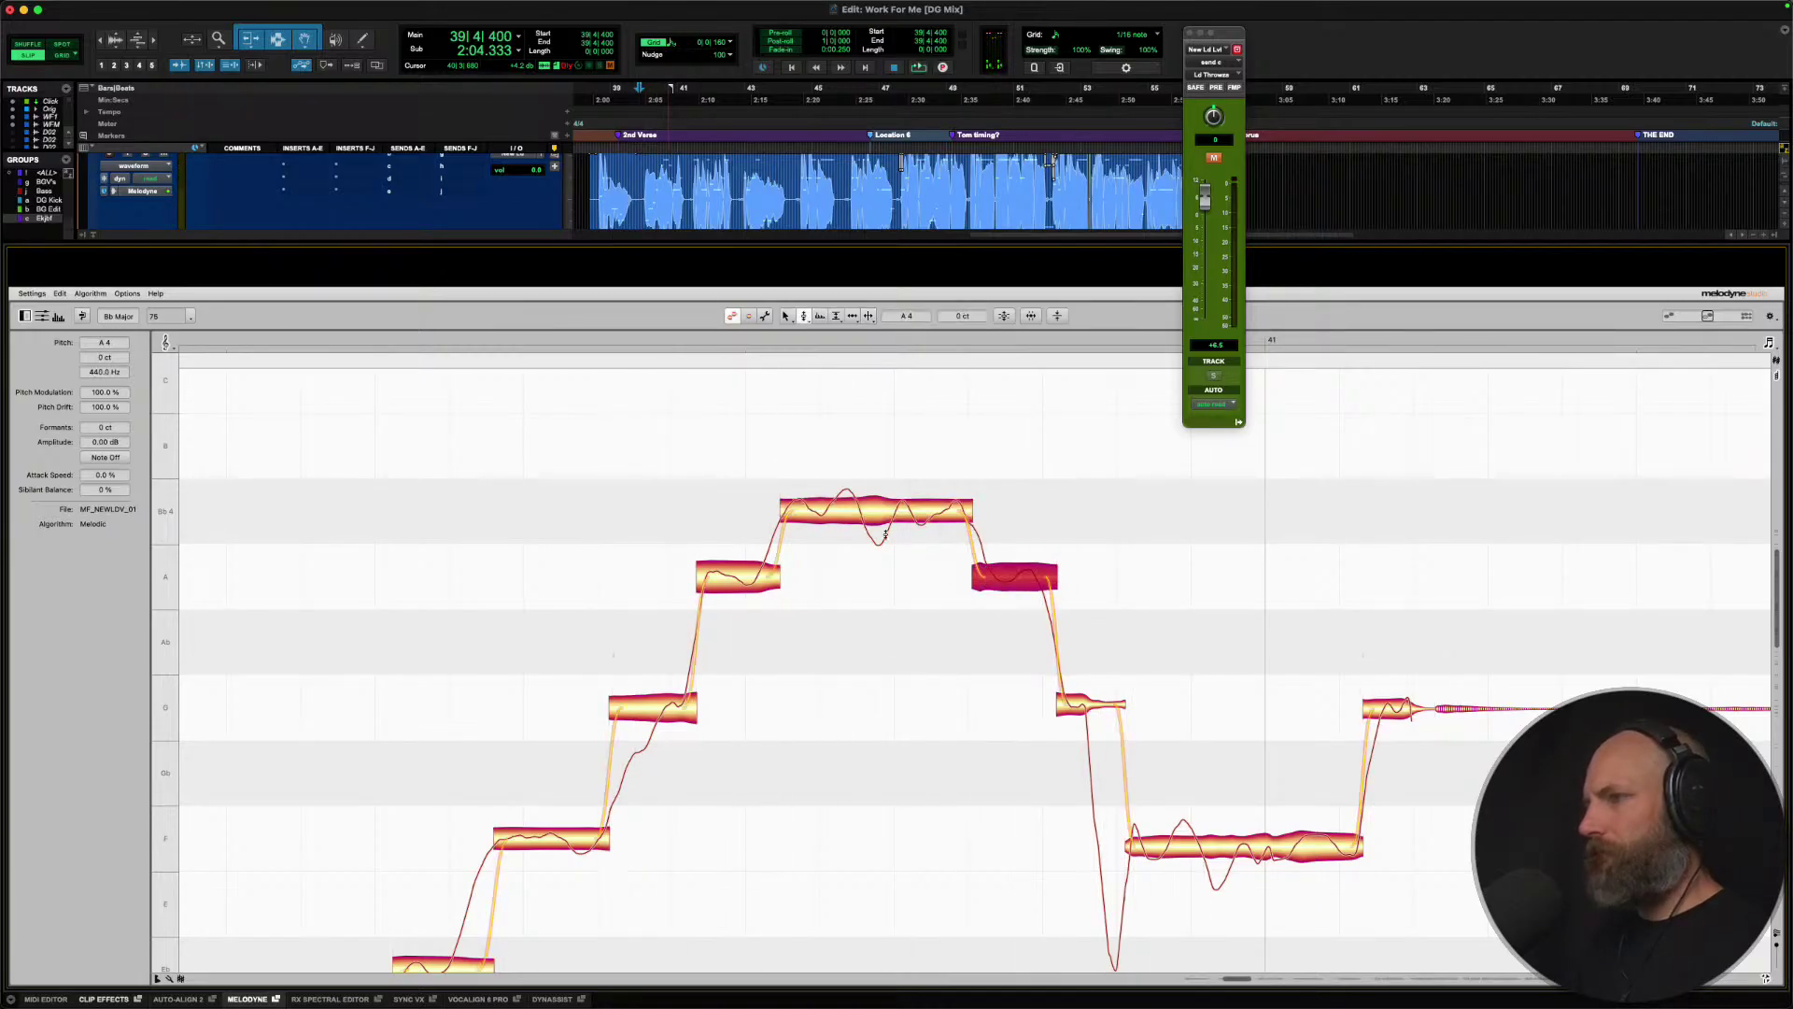
Select the remaining Bb4 note and audition the phrase with its pitch tuning.
click(866, 514)
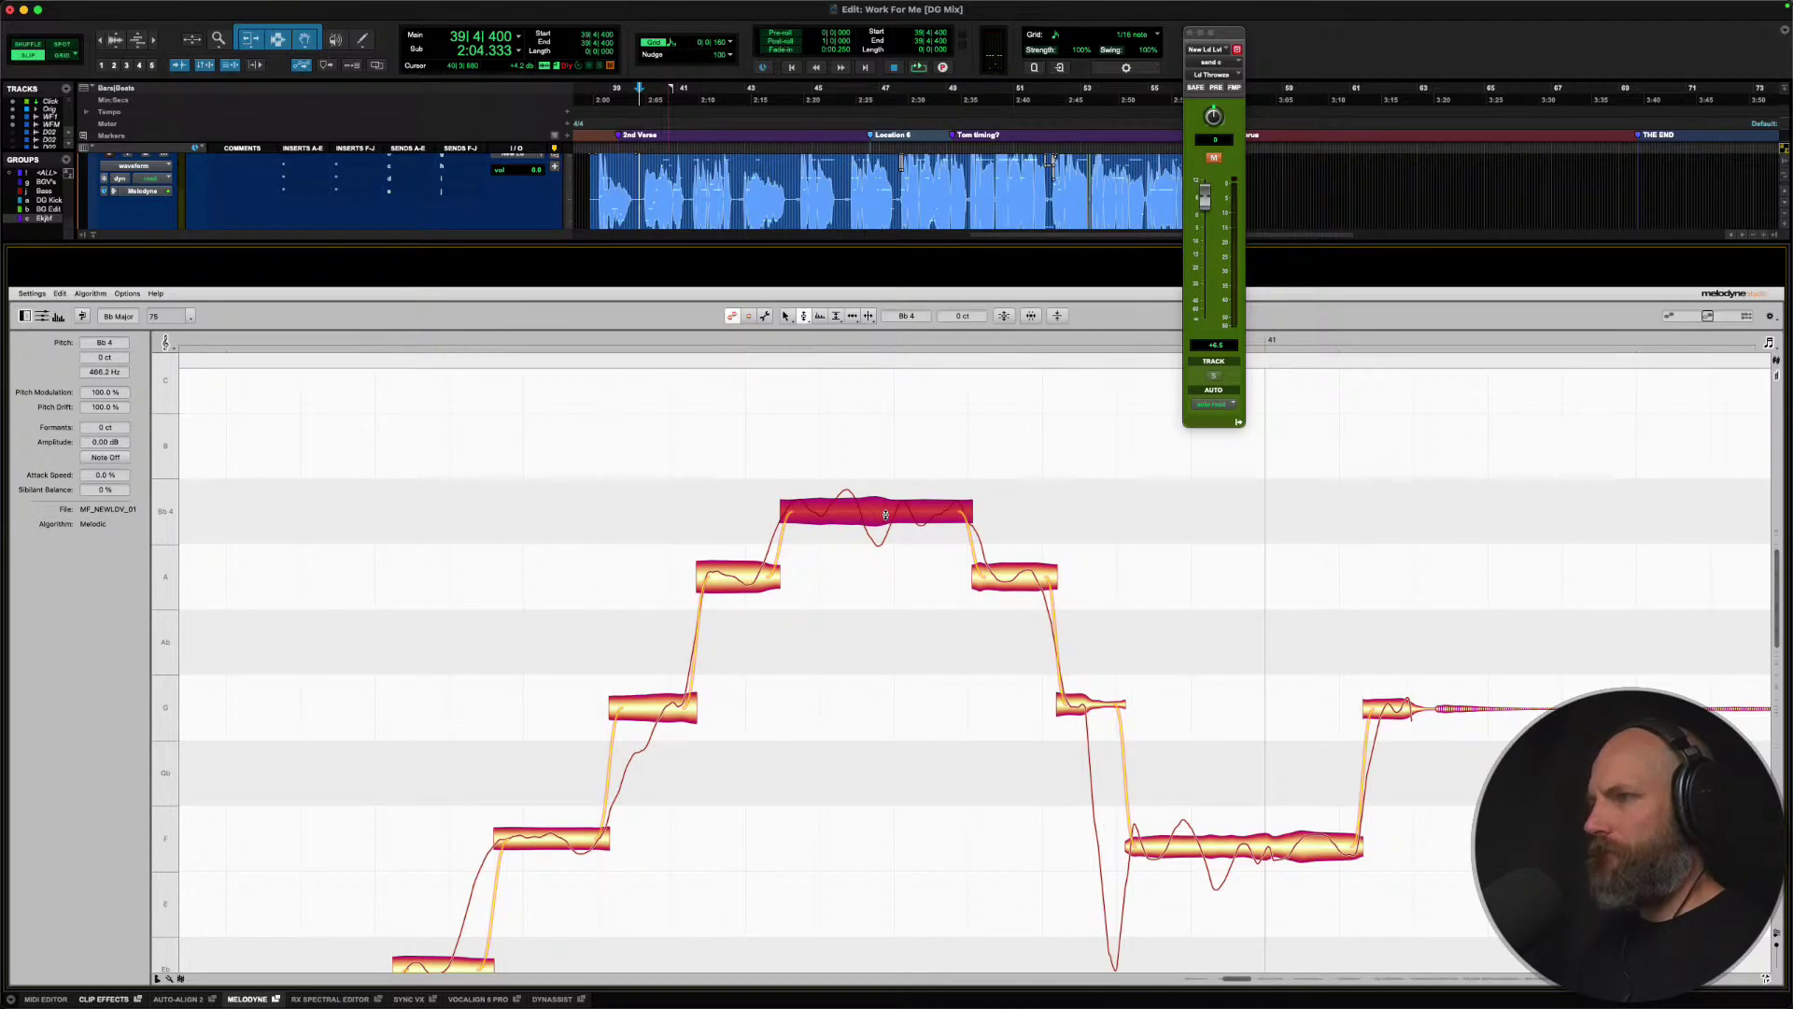
right_click(867, 515)
click(867, 515)
right_click(870, 517)
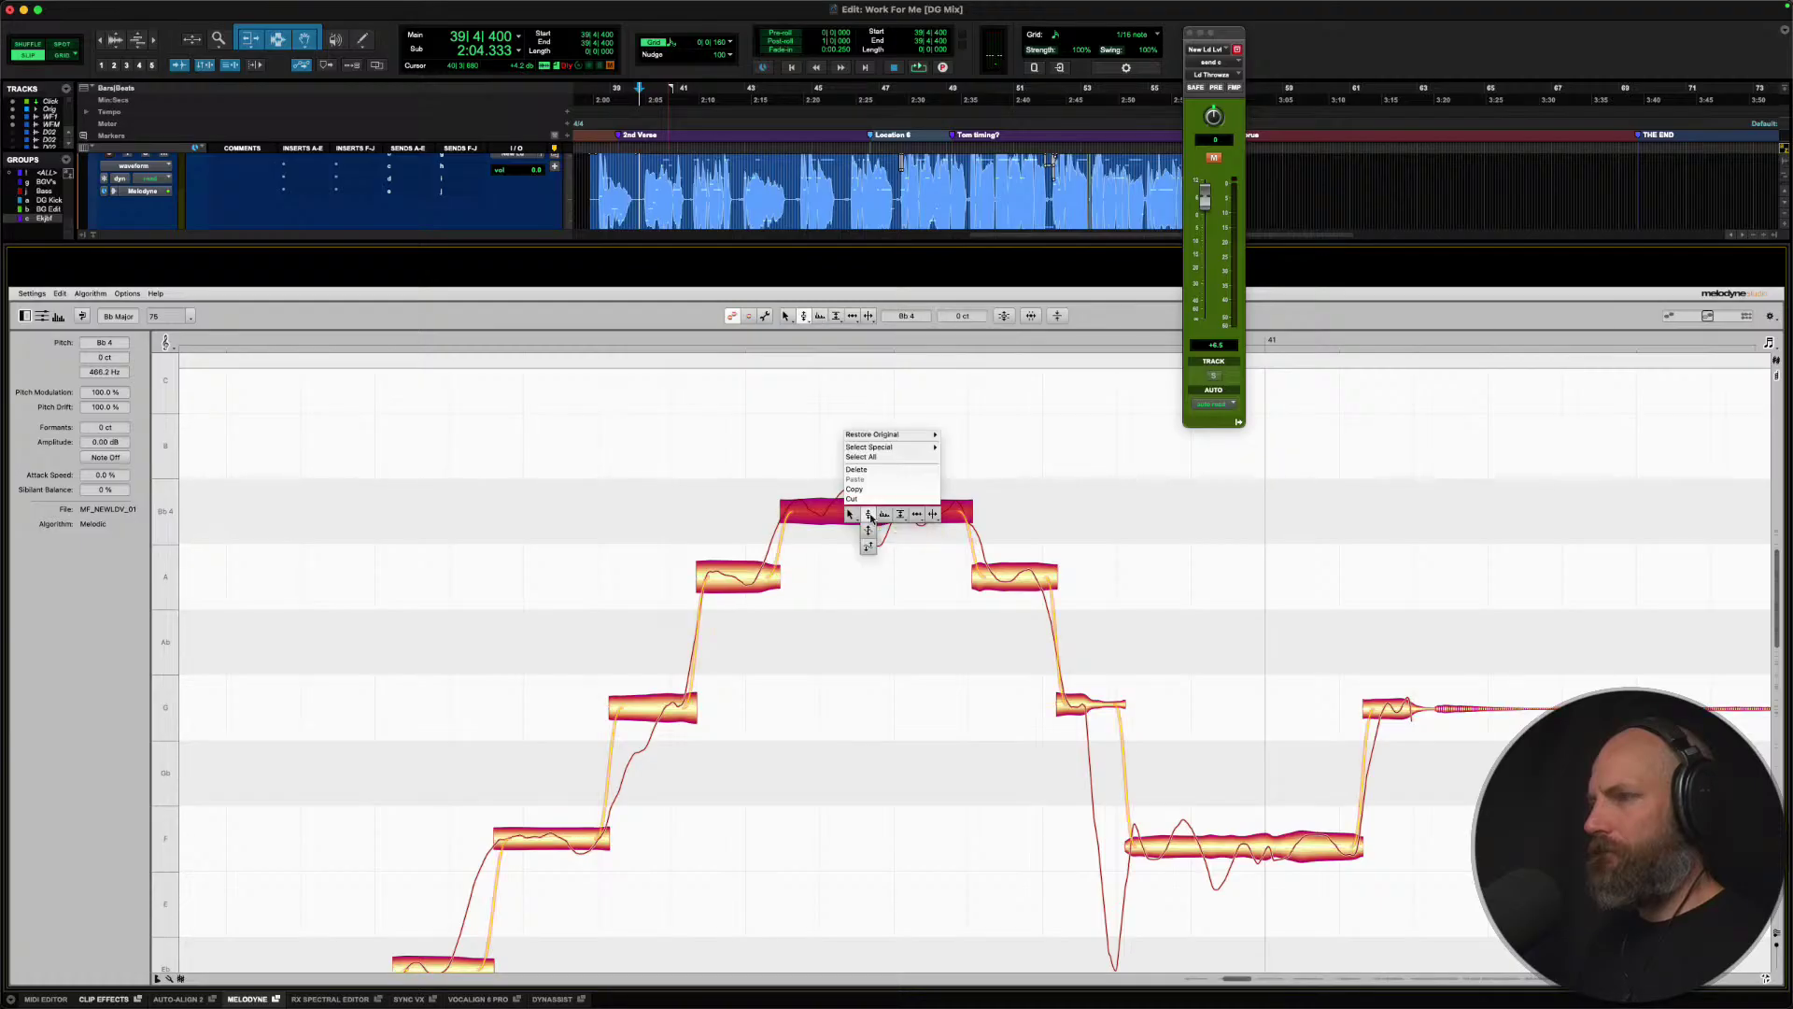
click(870, 516)
key(space)
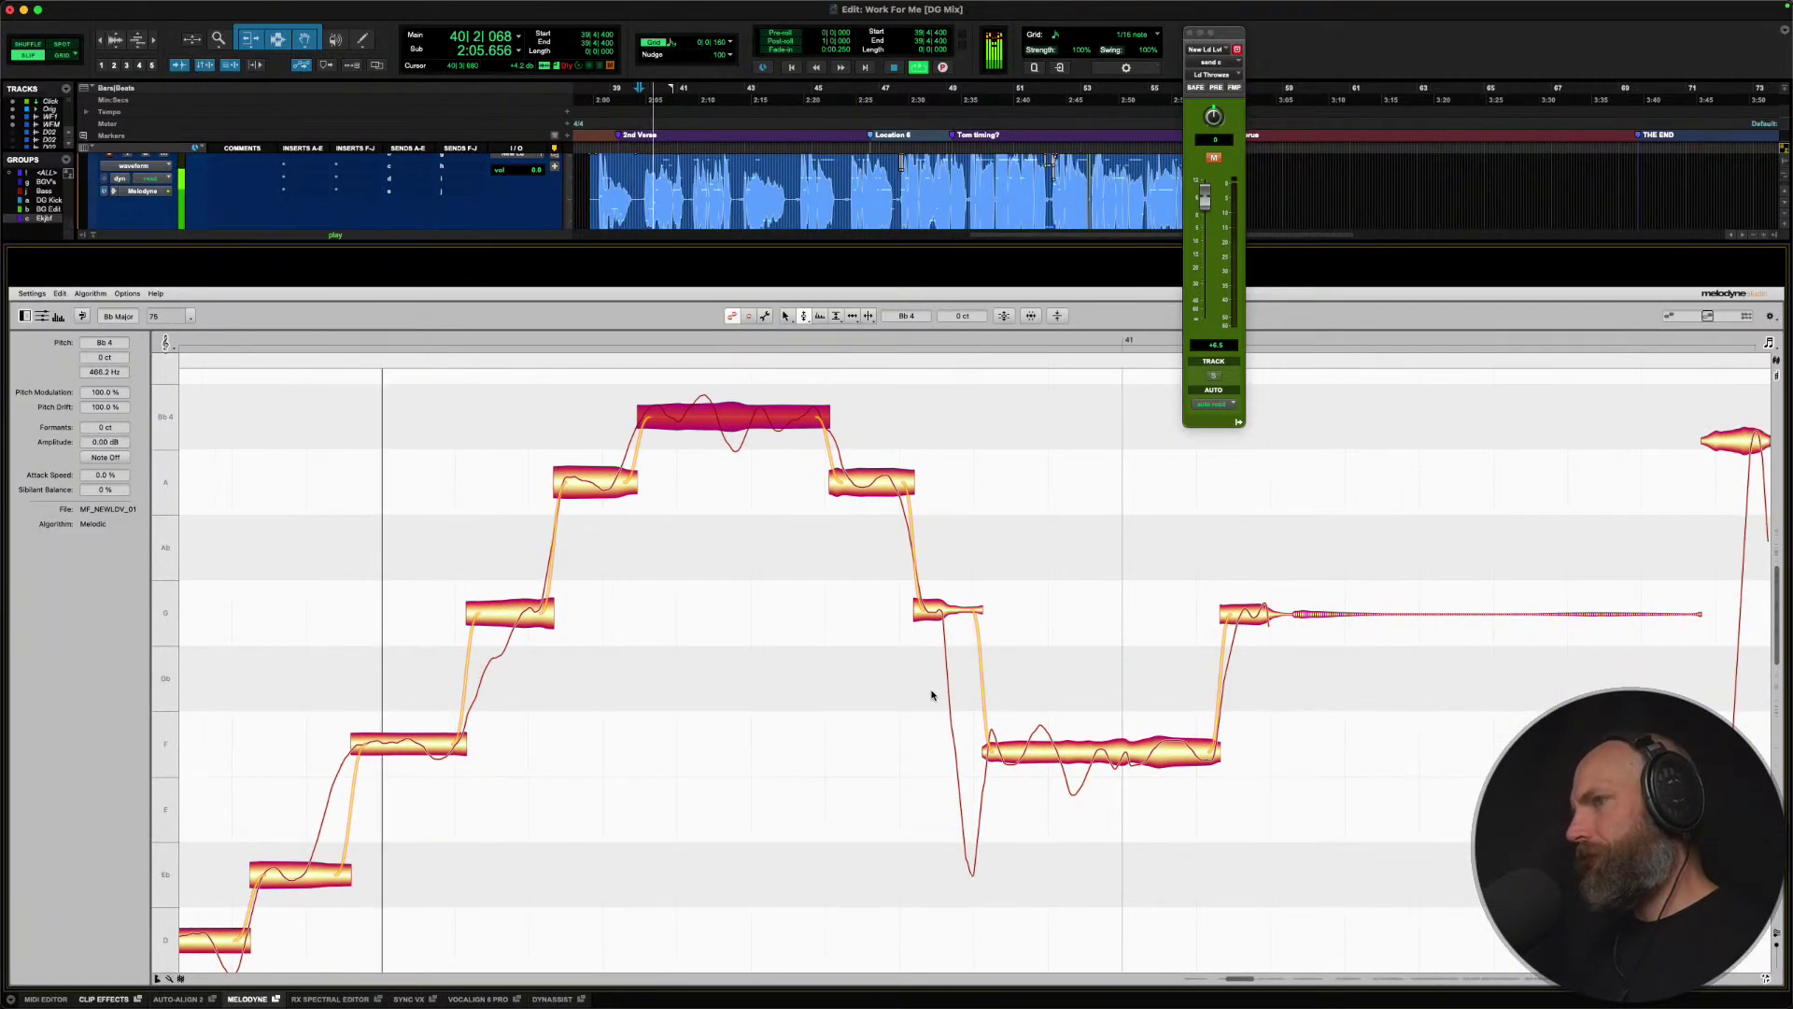
key(space)
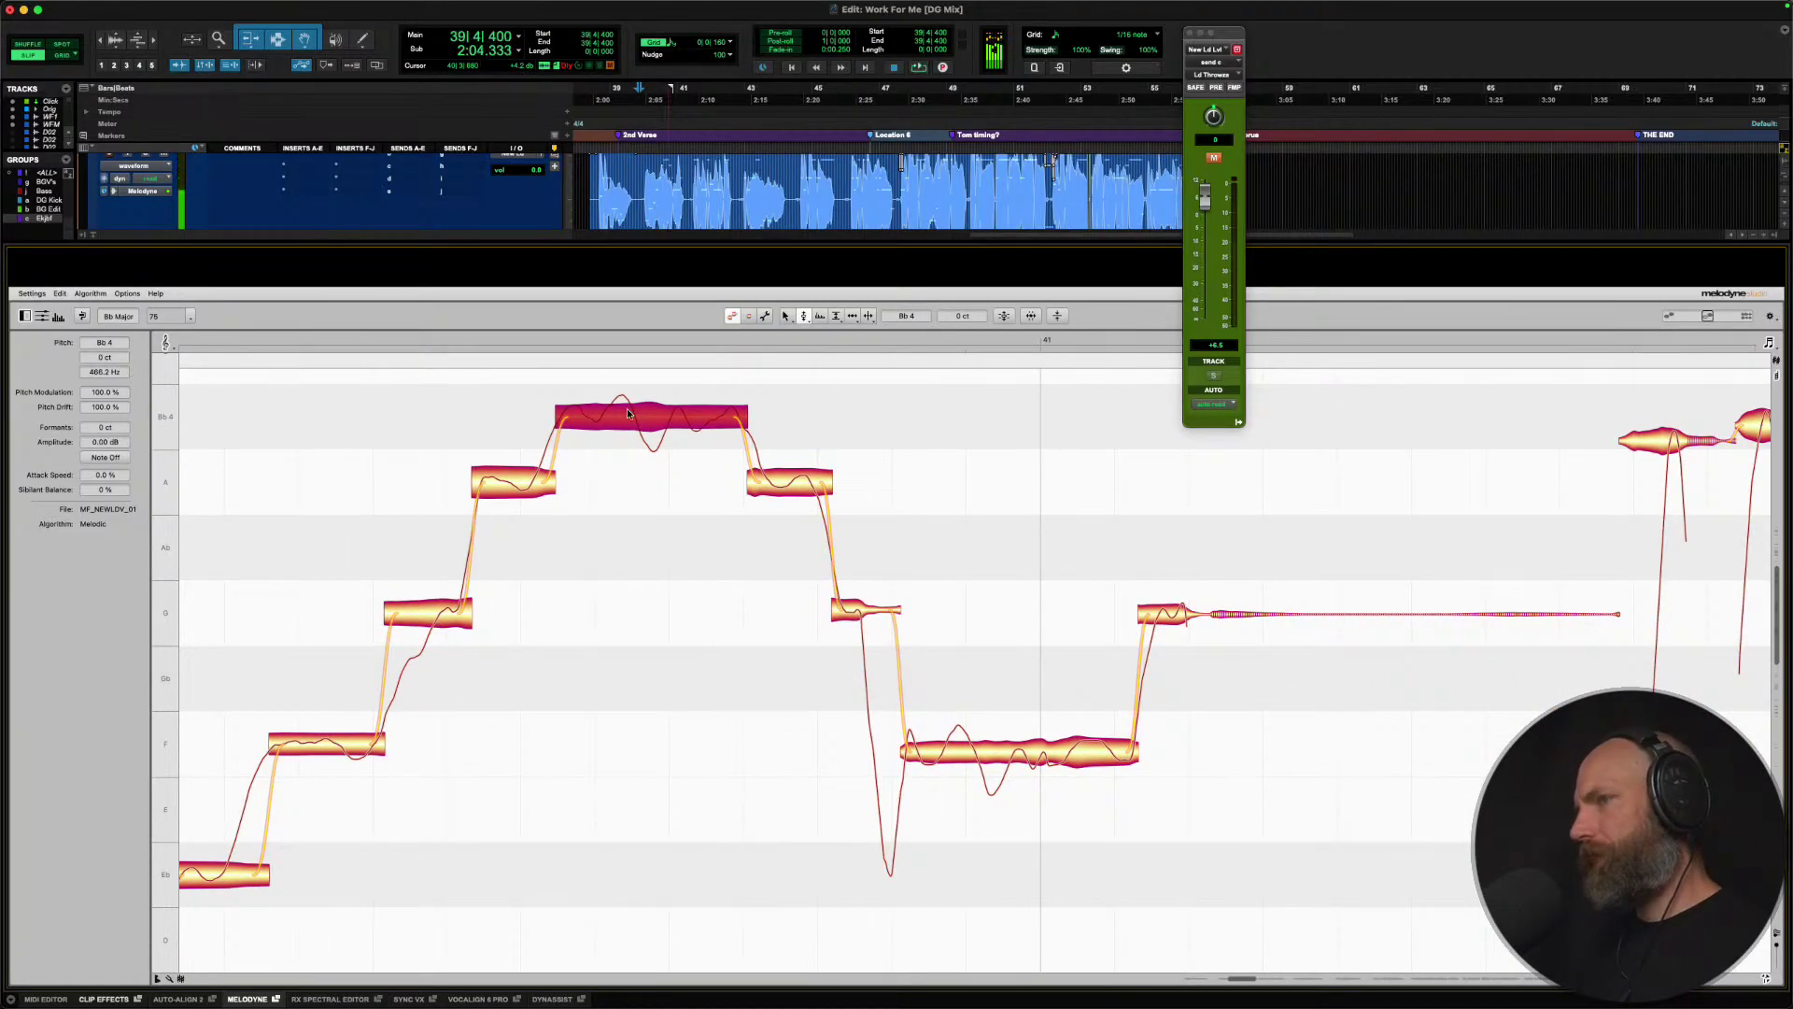
Split the Bb4 note on both sides of its mid-note pitch dip, making three parts.
right_click(636, 414)
click(673, 416)
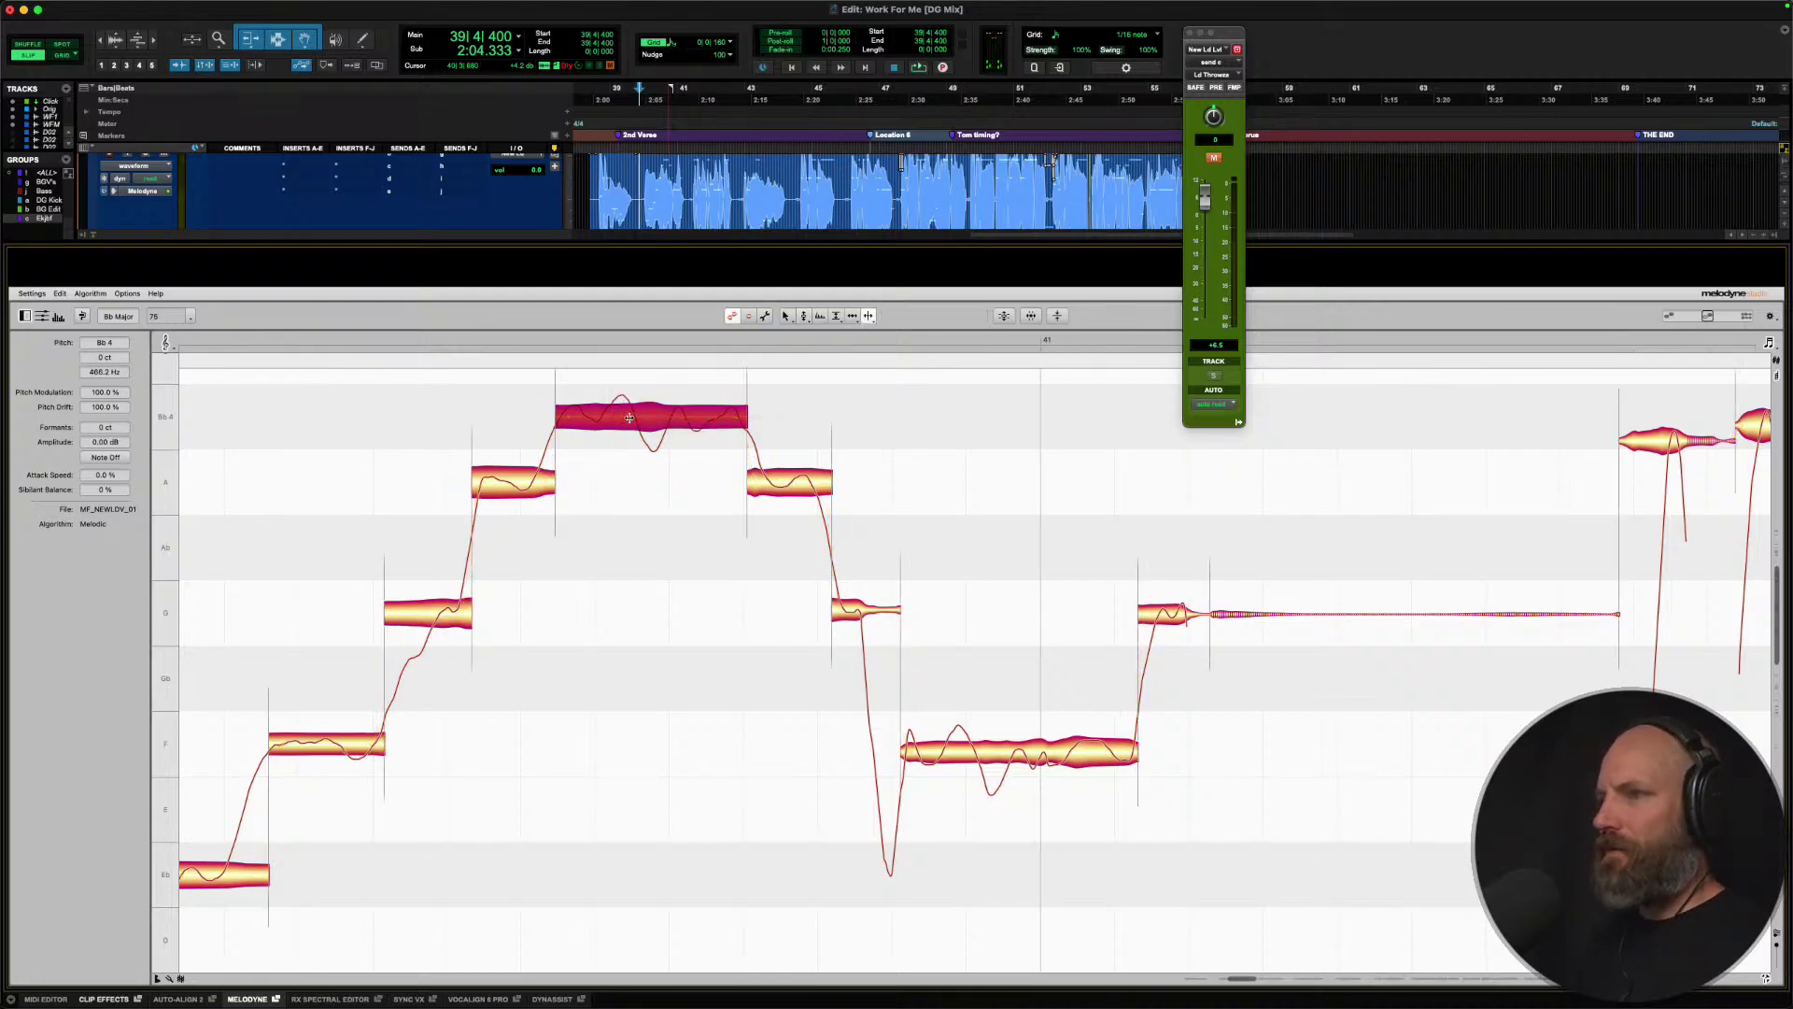
double_click(628, 418)
double_click(671, 420)
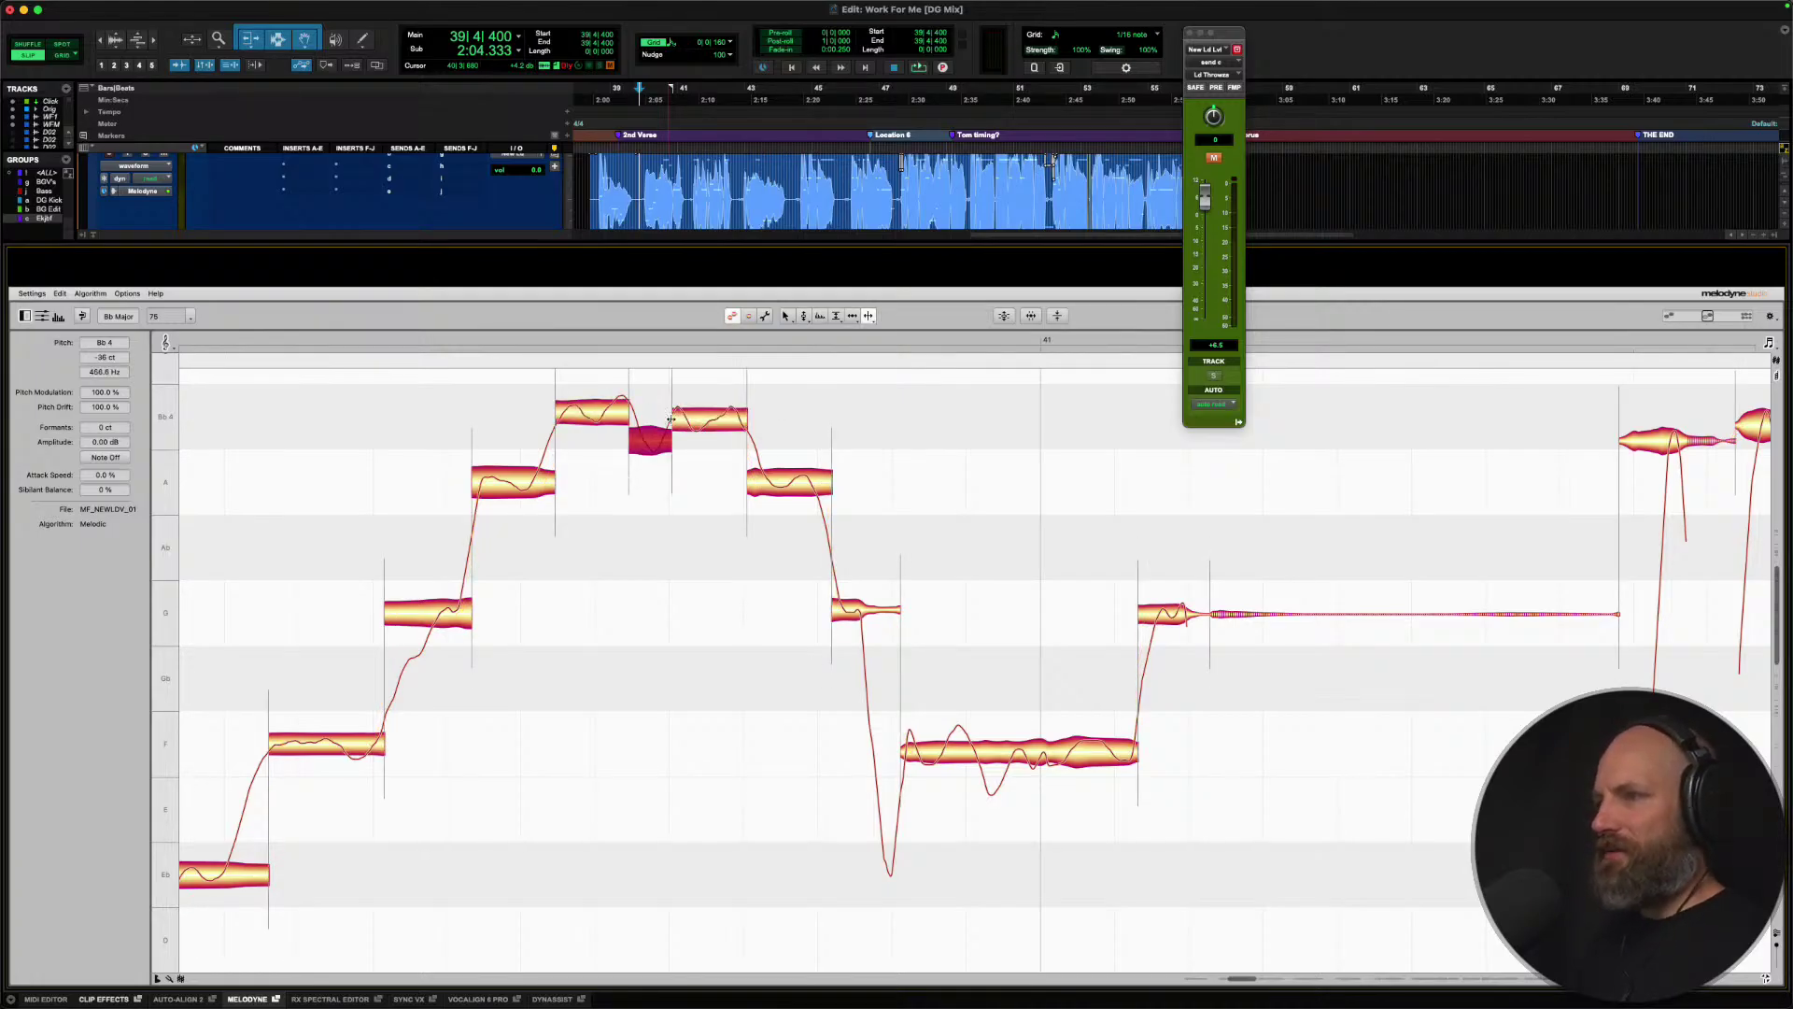
Centre all three parts of the split top note on Bb4 and audition the phrase.
right_click(636, 418)
click(607, 420)
click(597, 412)
double_click(598, 412)
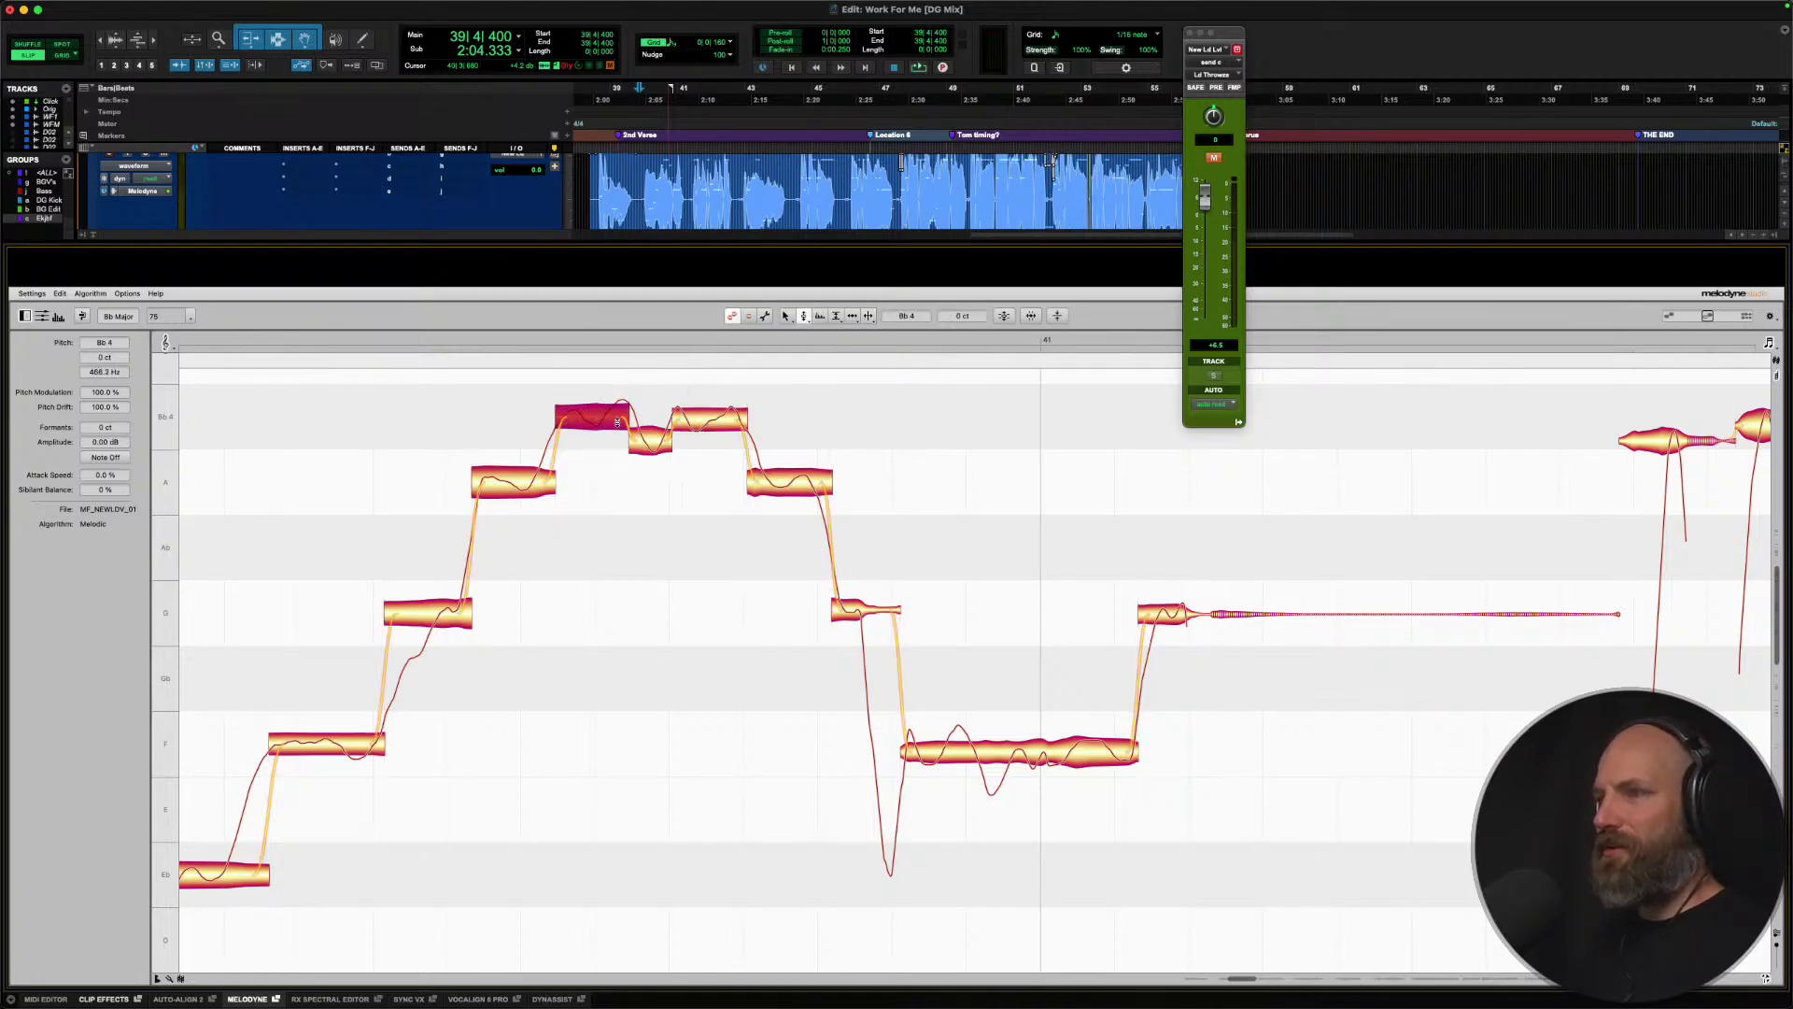
double_click(650, 440)
double_click(698, 415)
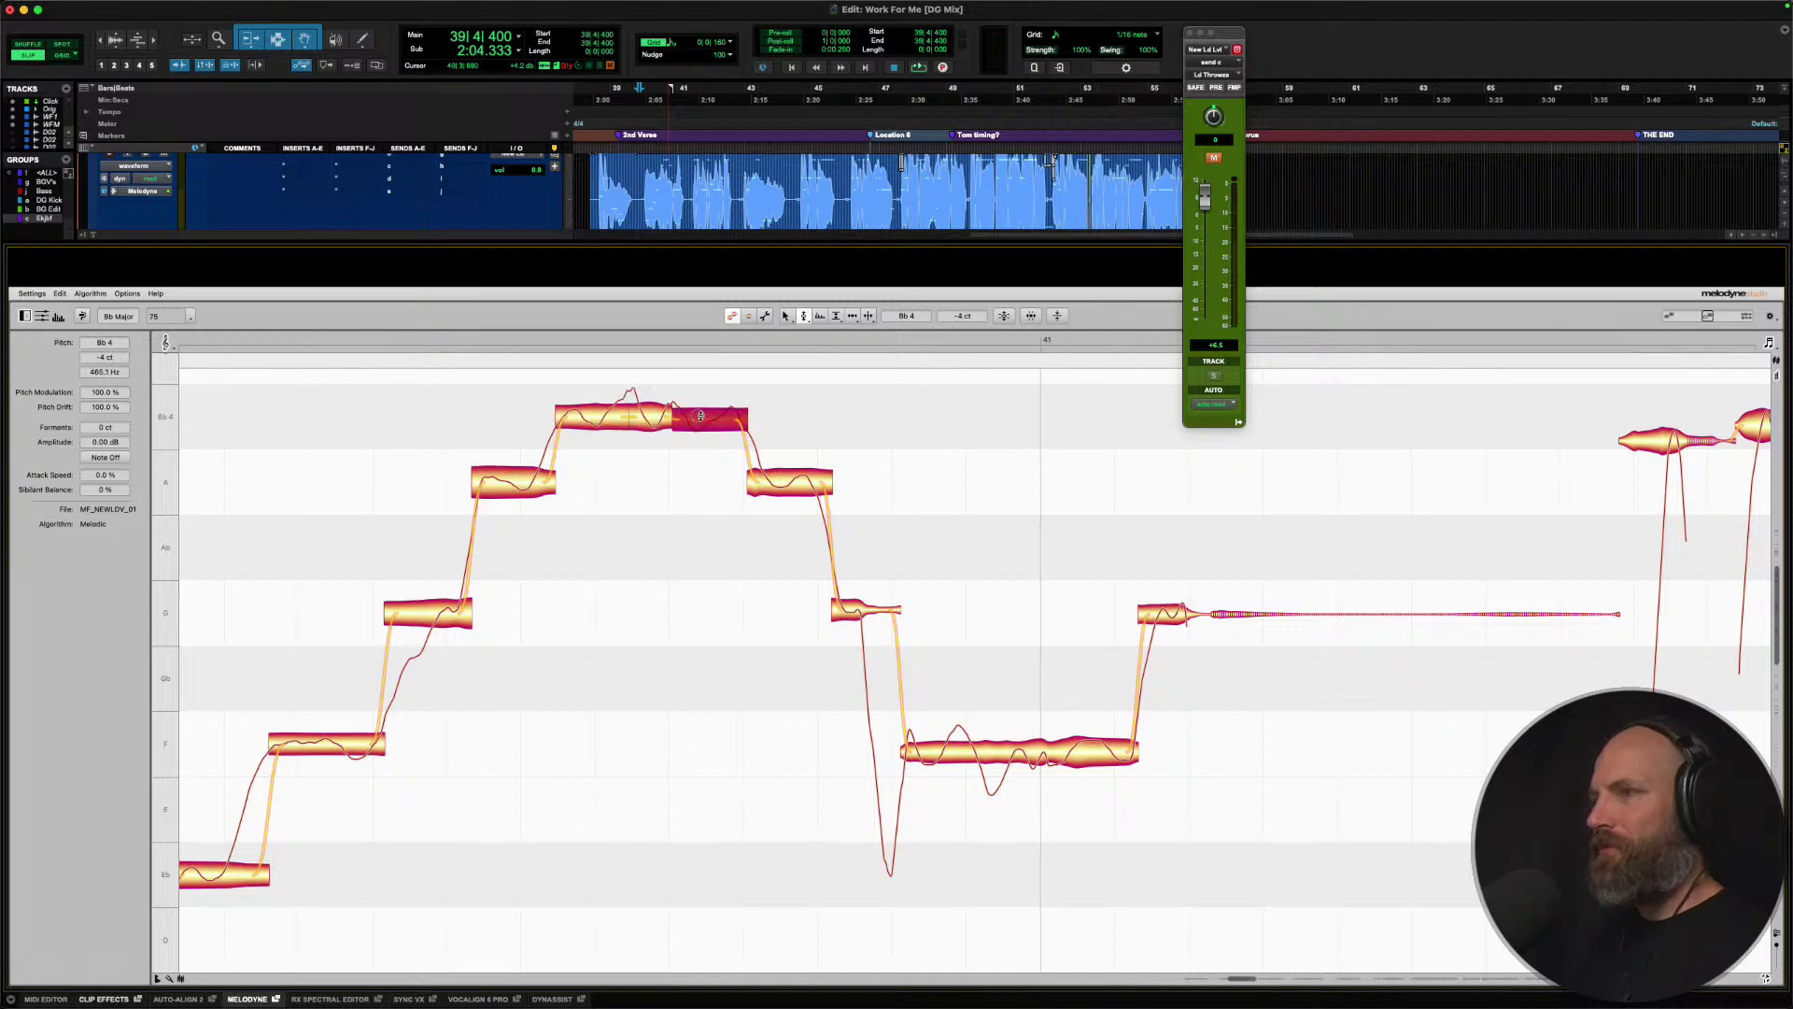
click(620, 415)
scroll(706, 647, up, 3)
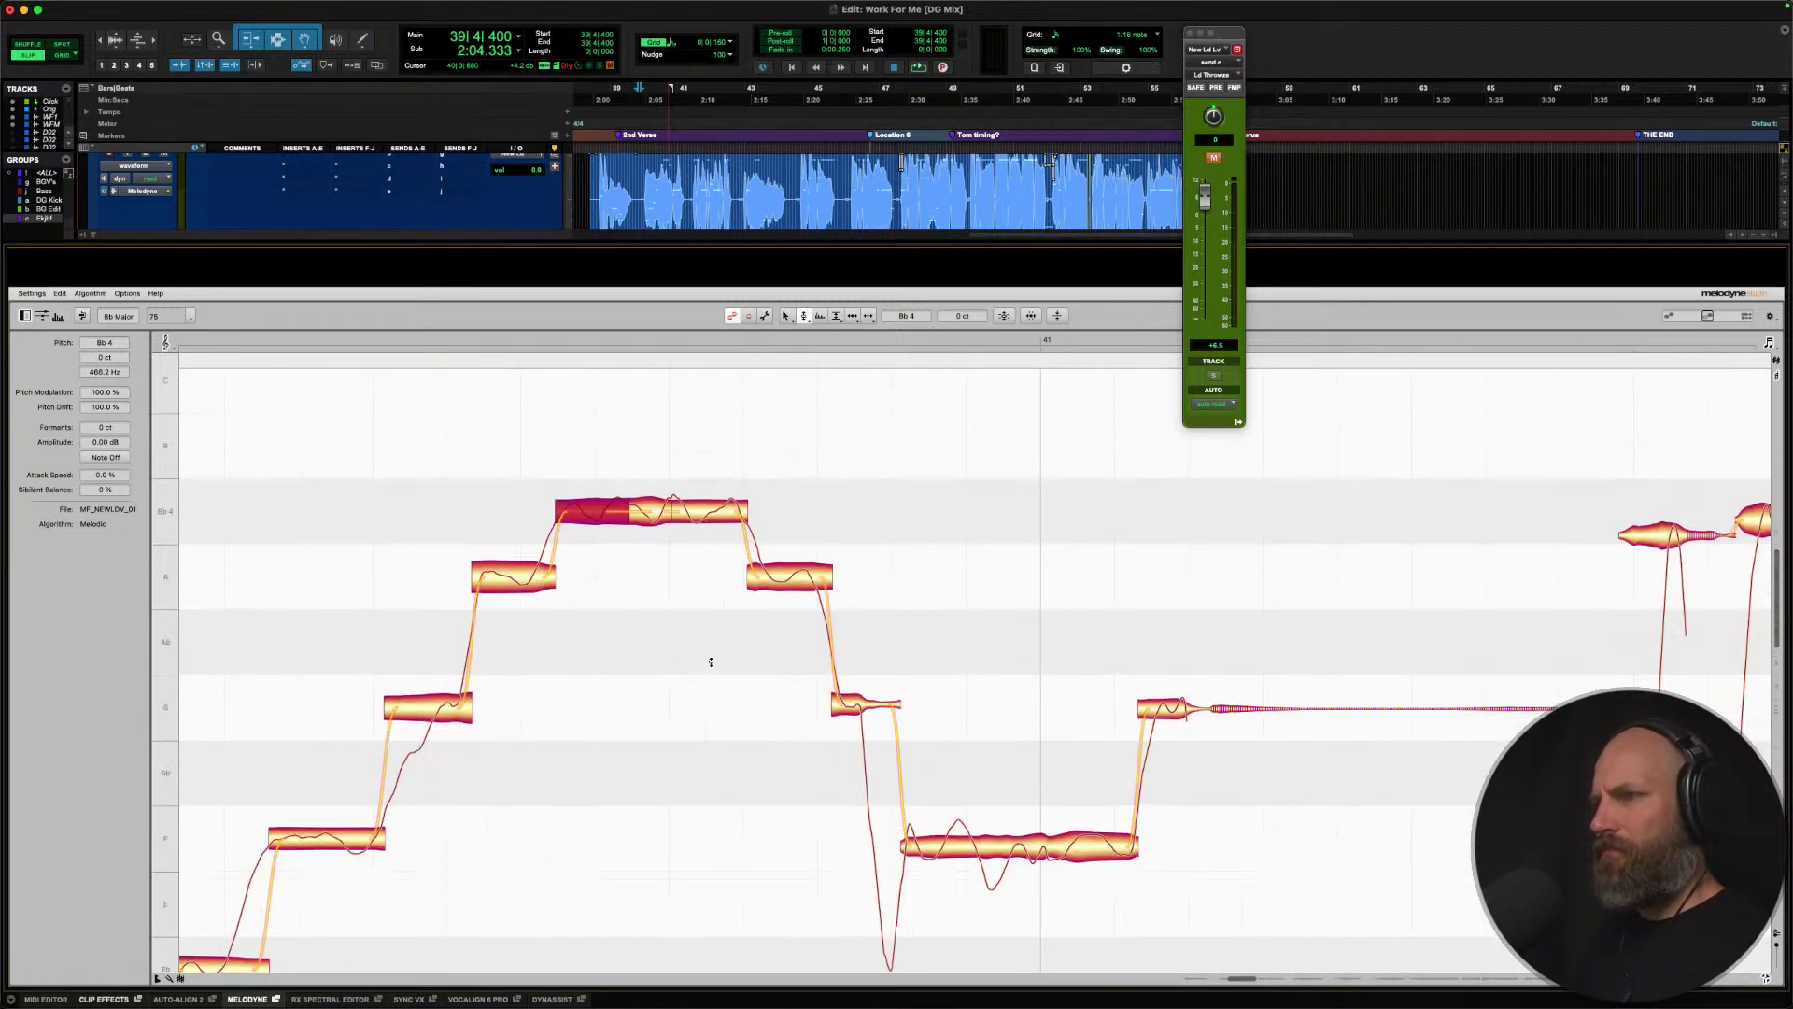
click(670, 512)
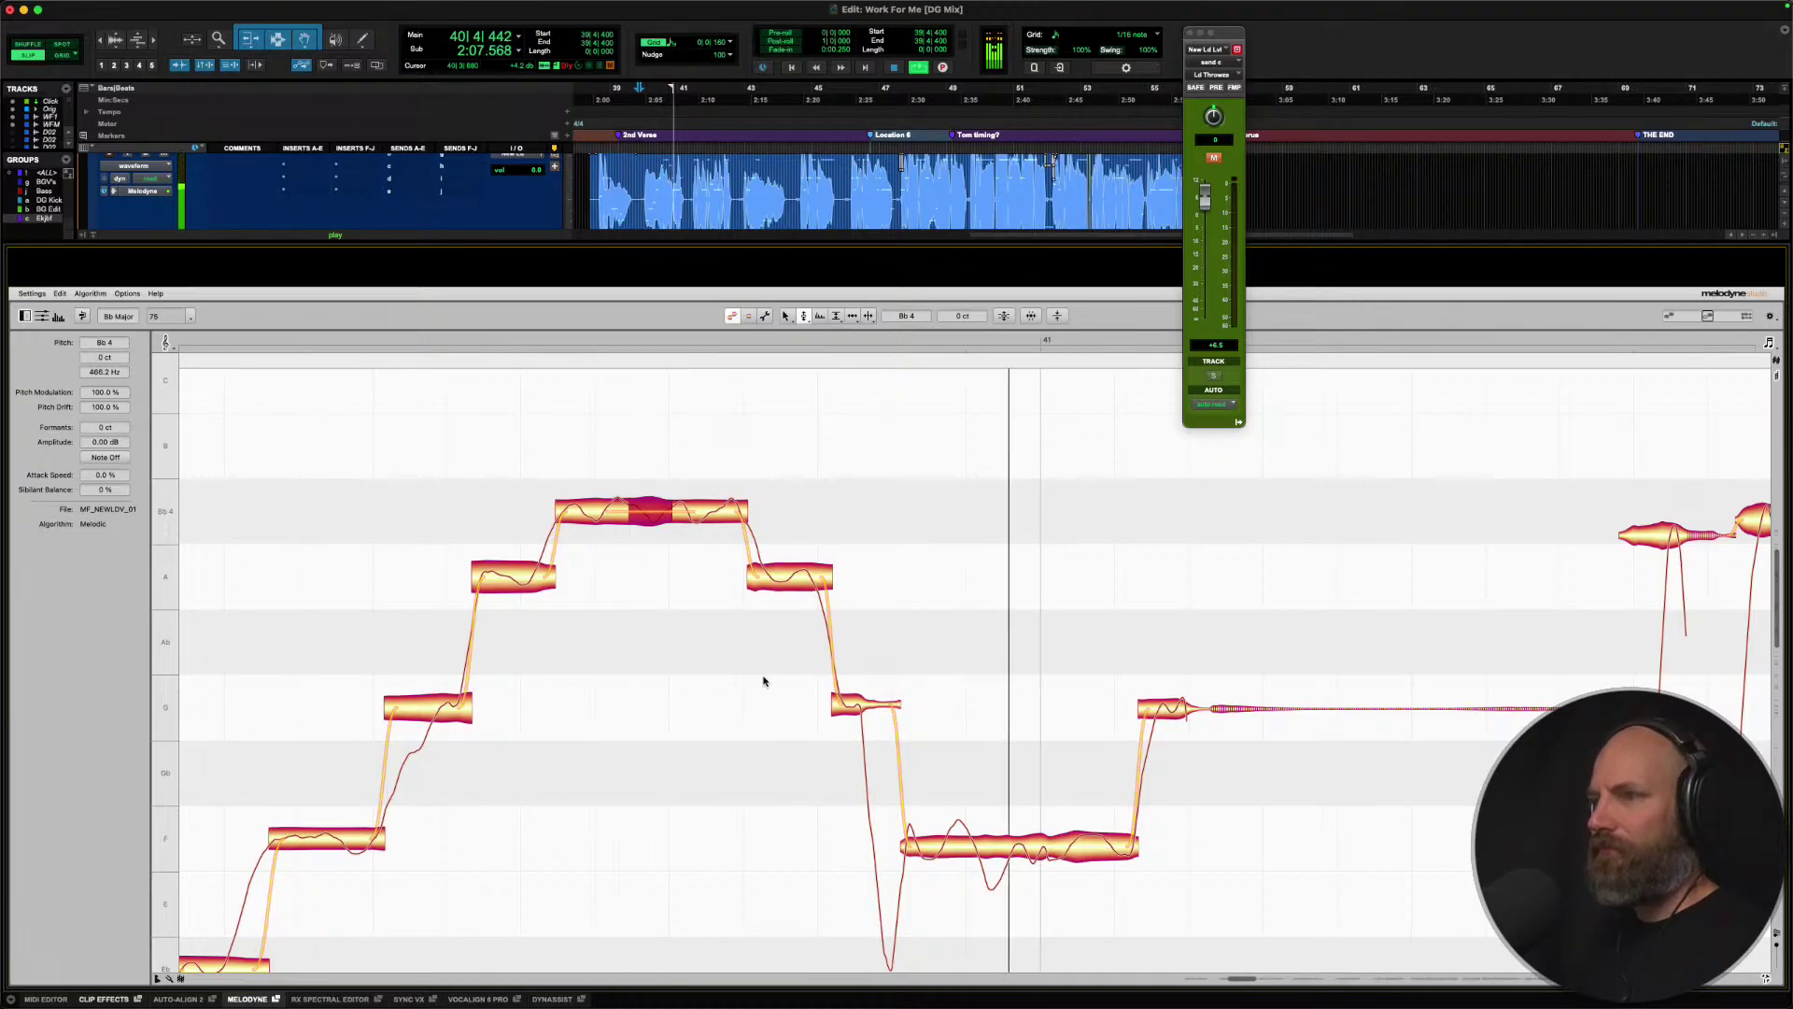
Move the playback start to 41|2|480 and listen to the following phrase across bar 42.
scroll(763, 681, down, 1)
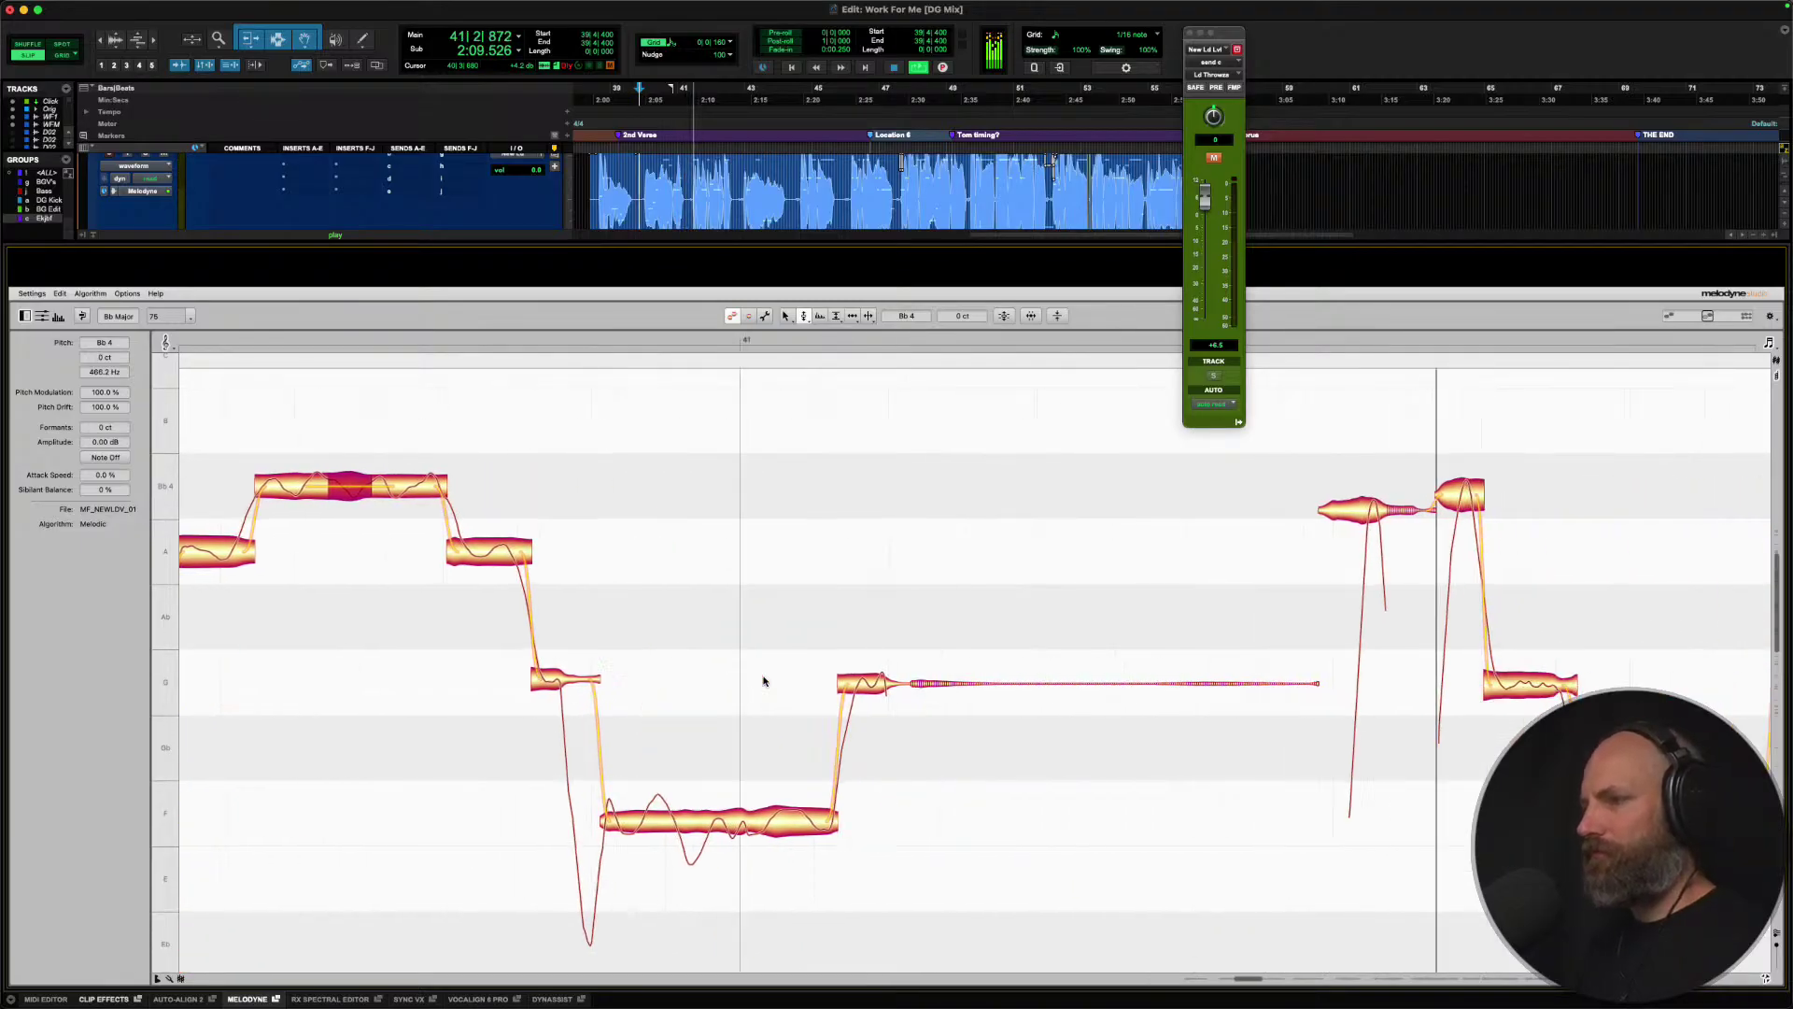
click(690, 176)
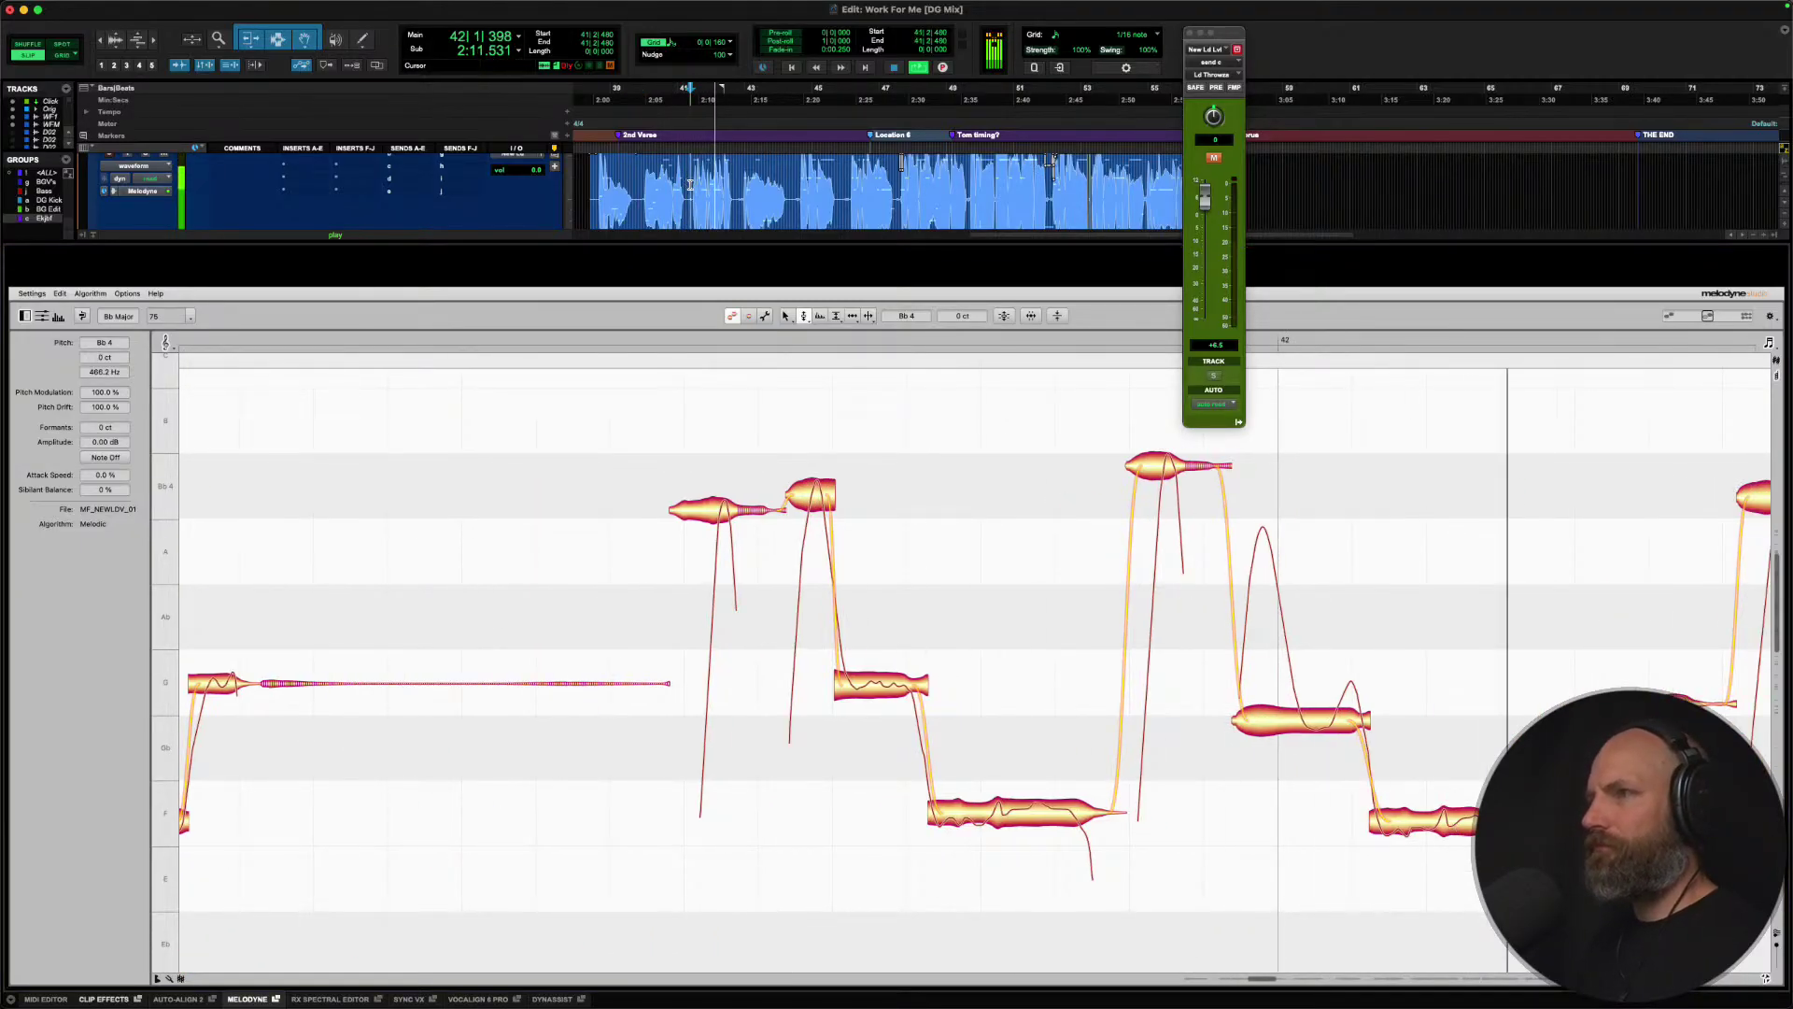
scroll(698, 712, right, 8)
scroll(698, 712, down, 2)
scroll(697, 712, right, 3)
scroll(698, 711, down, 1)
key(space)
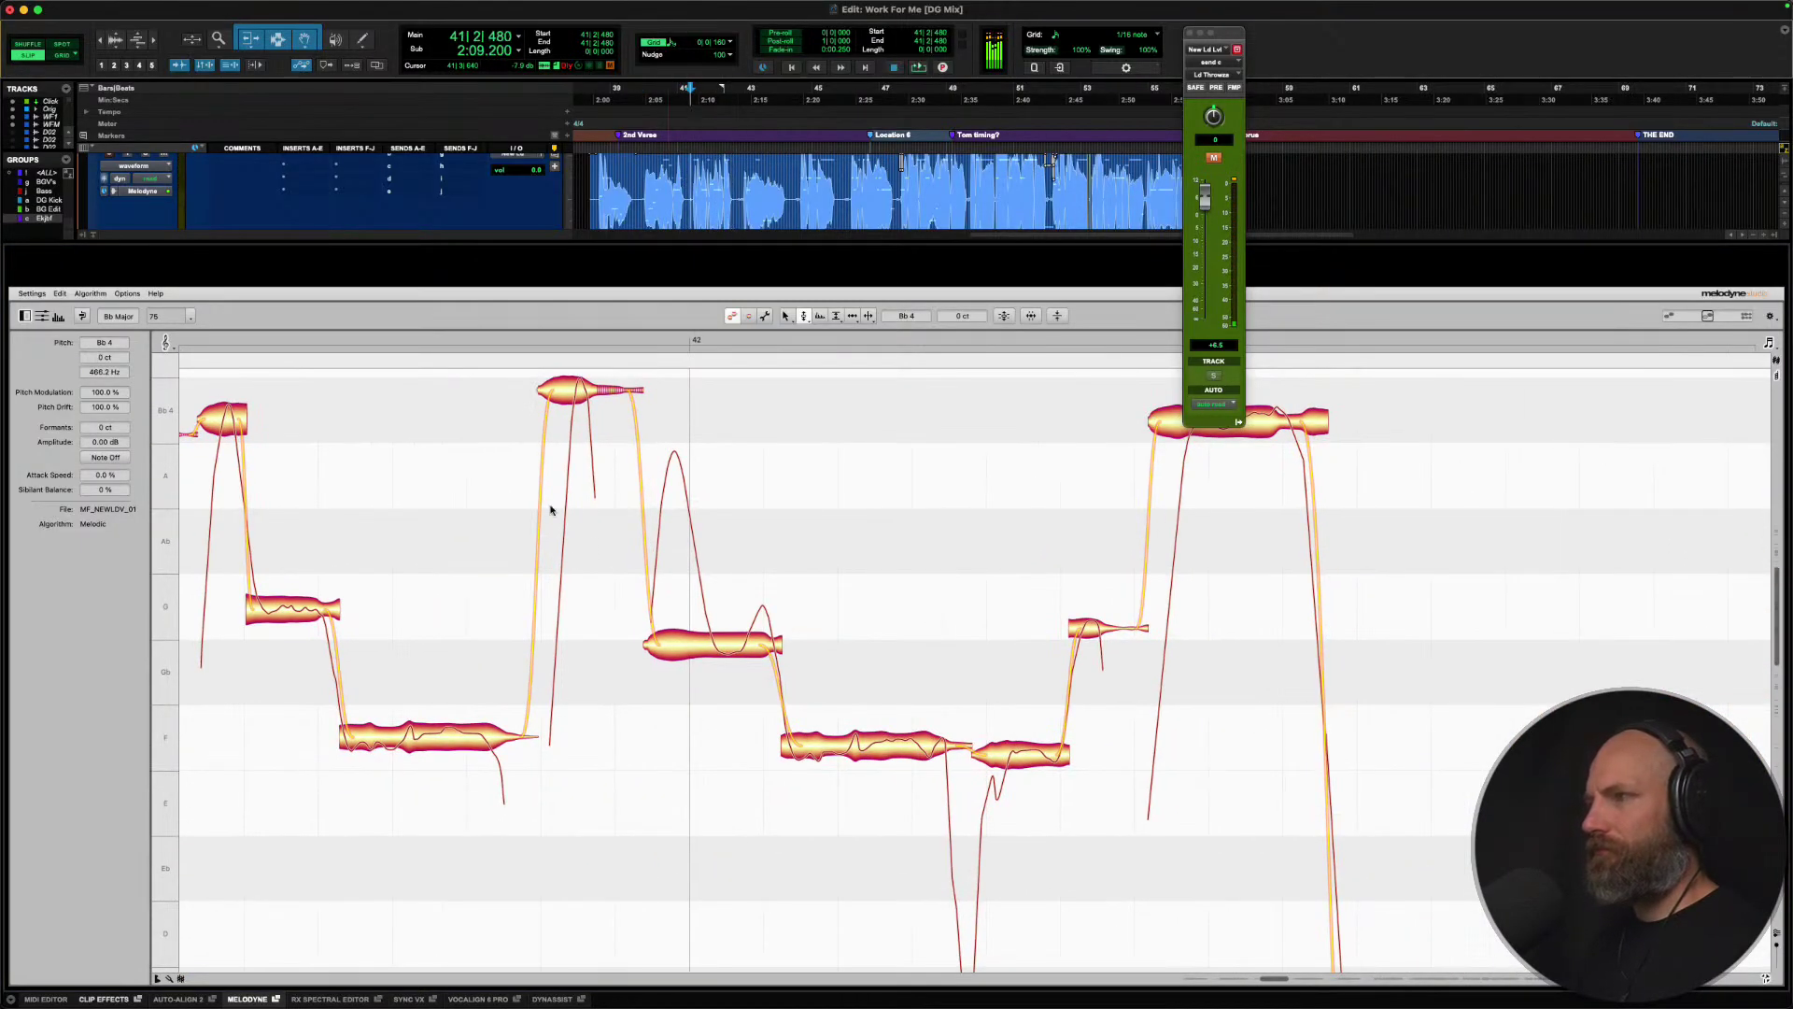
Centre the six notes around and after bar 42 on Bb4, Gb4, F4, F4, G4 and Bb4 in order.
double_click(563, 402)
double_click(705, 646)
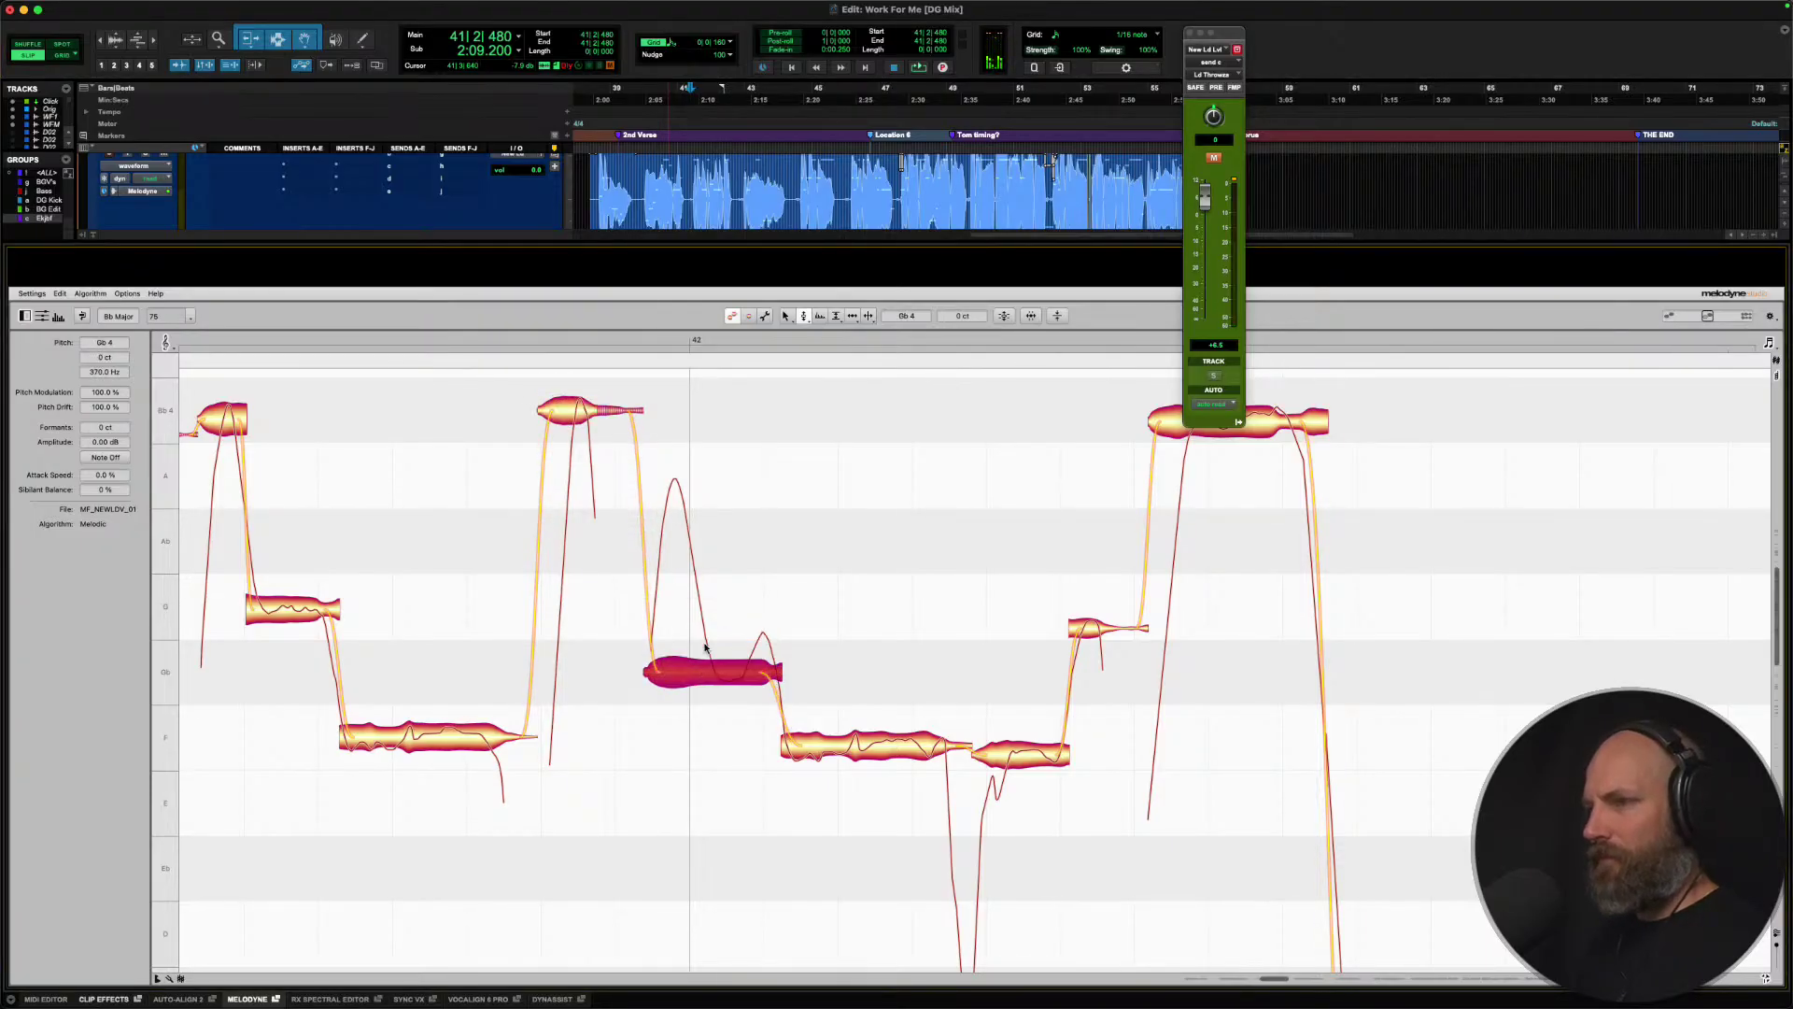
double_click(864, 744)
double_click(1018, 755)
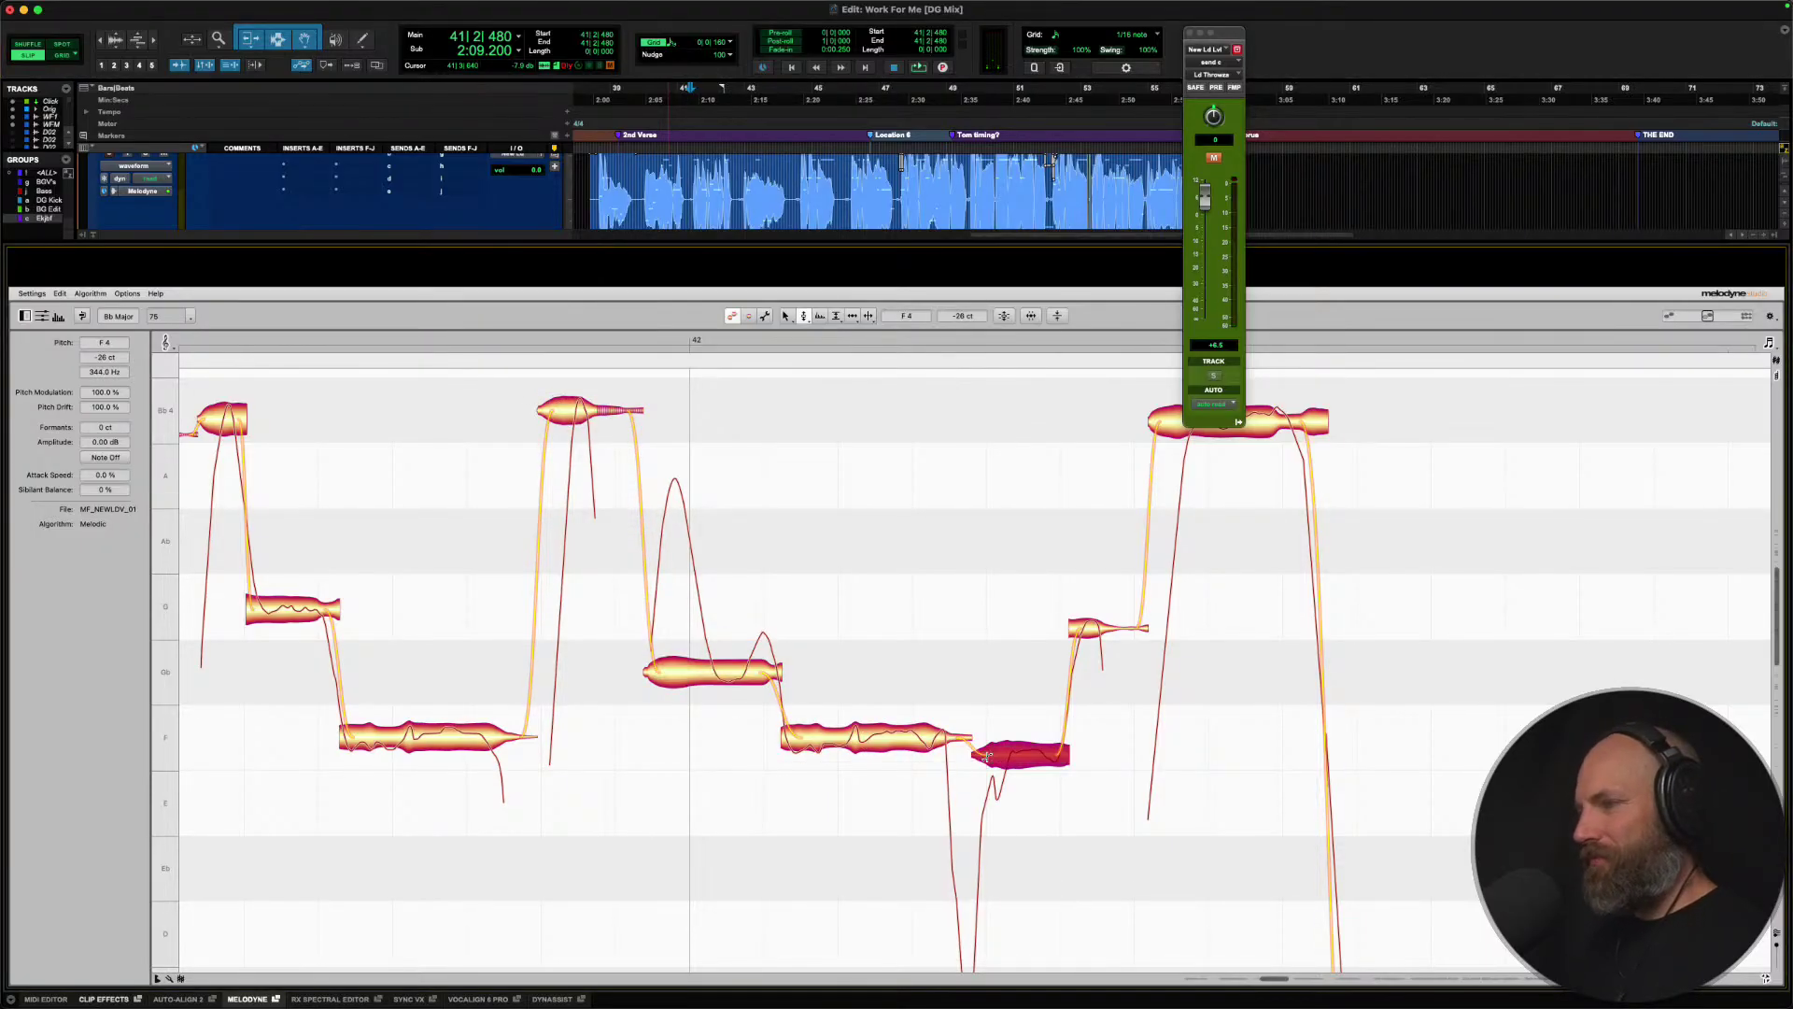
double_click(1107, 628)
double_click(1167, 422)
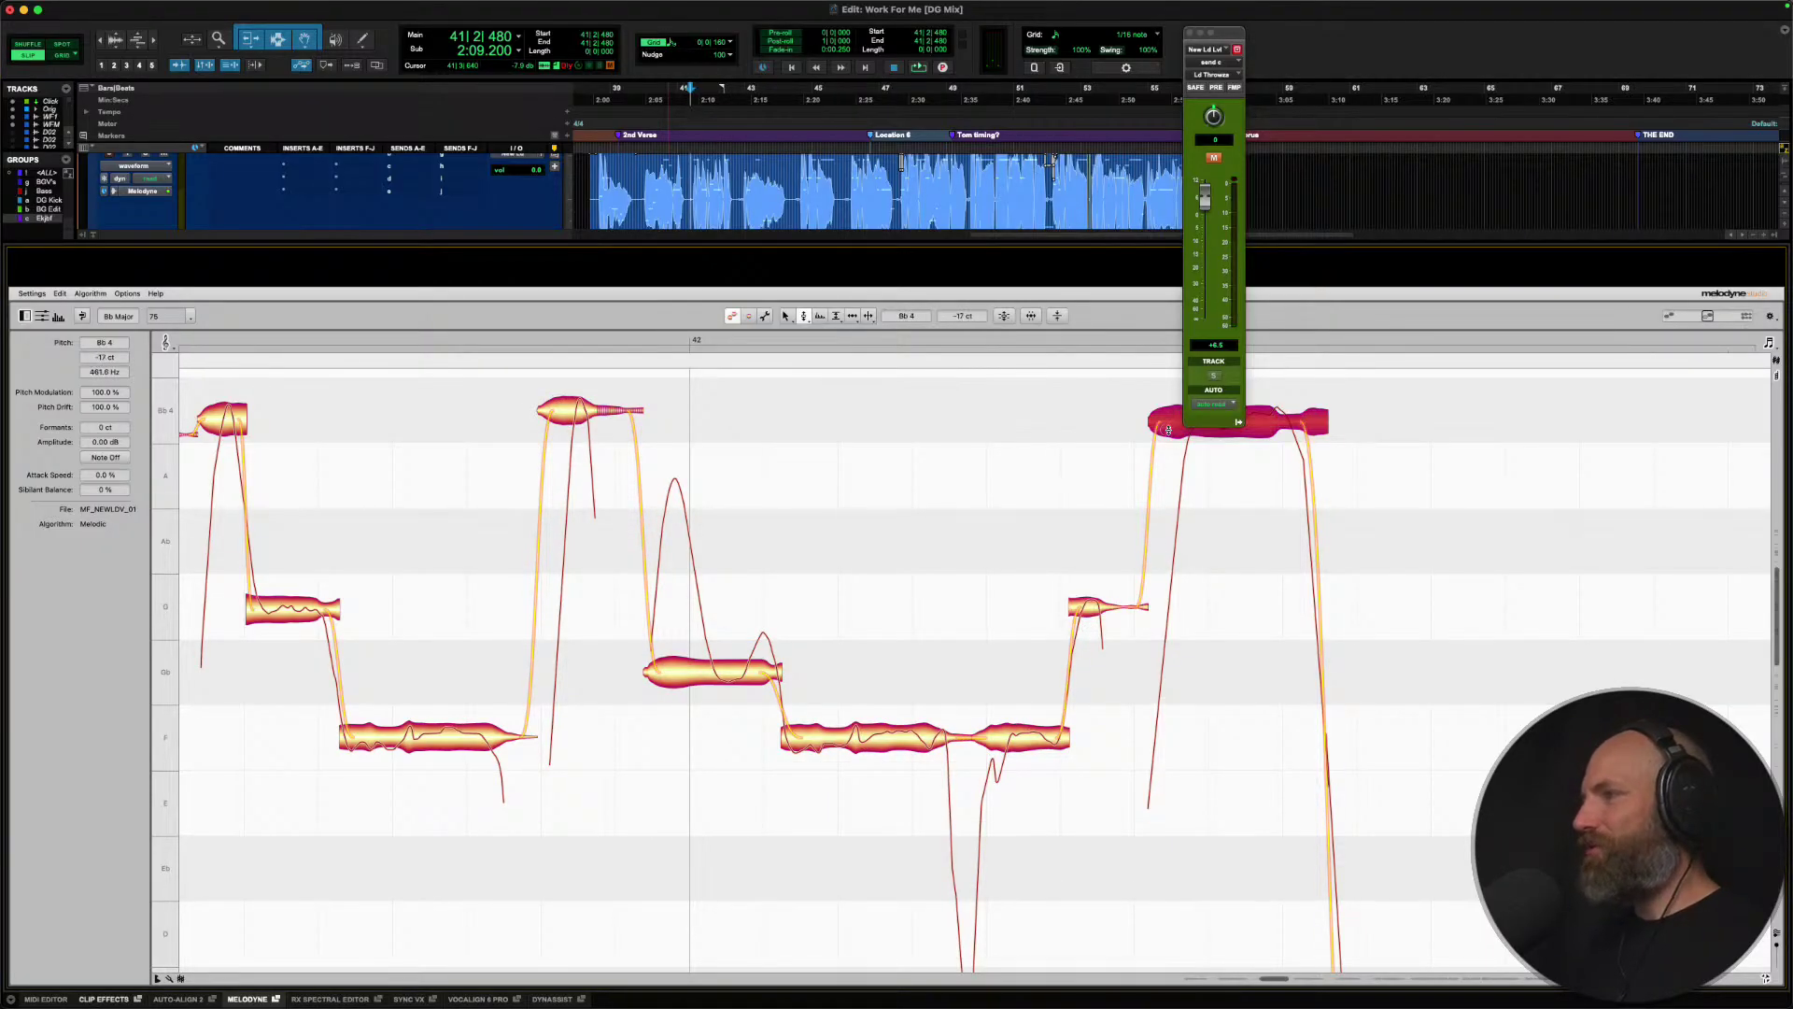
Audition the phrase through bar 43, and restart playback from just before bar 43.
key(space)
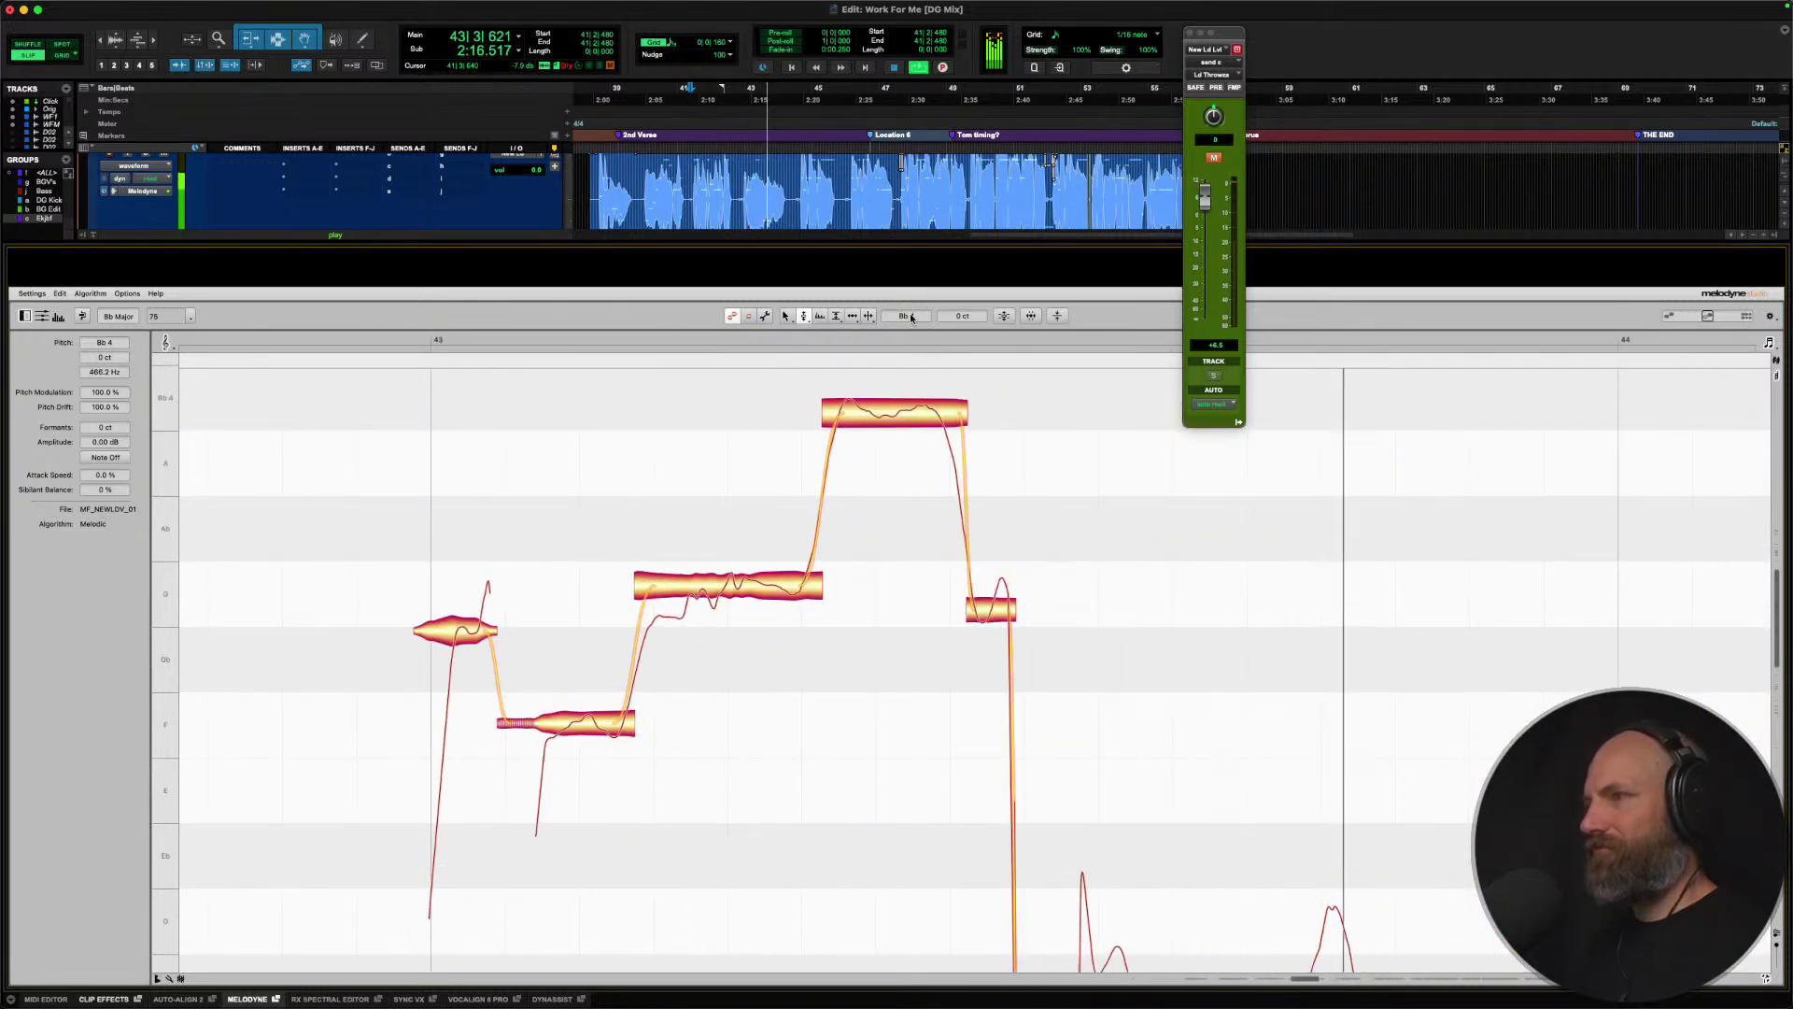
click(814, 356)
key(space)
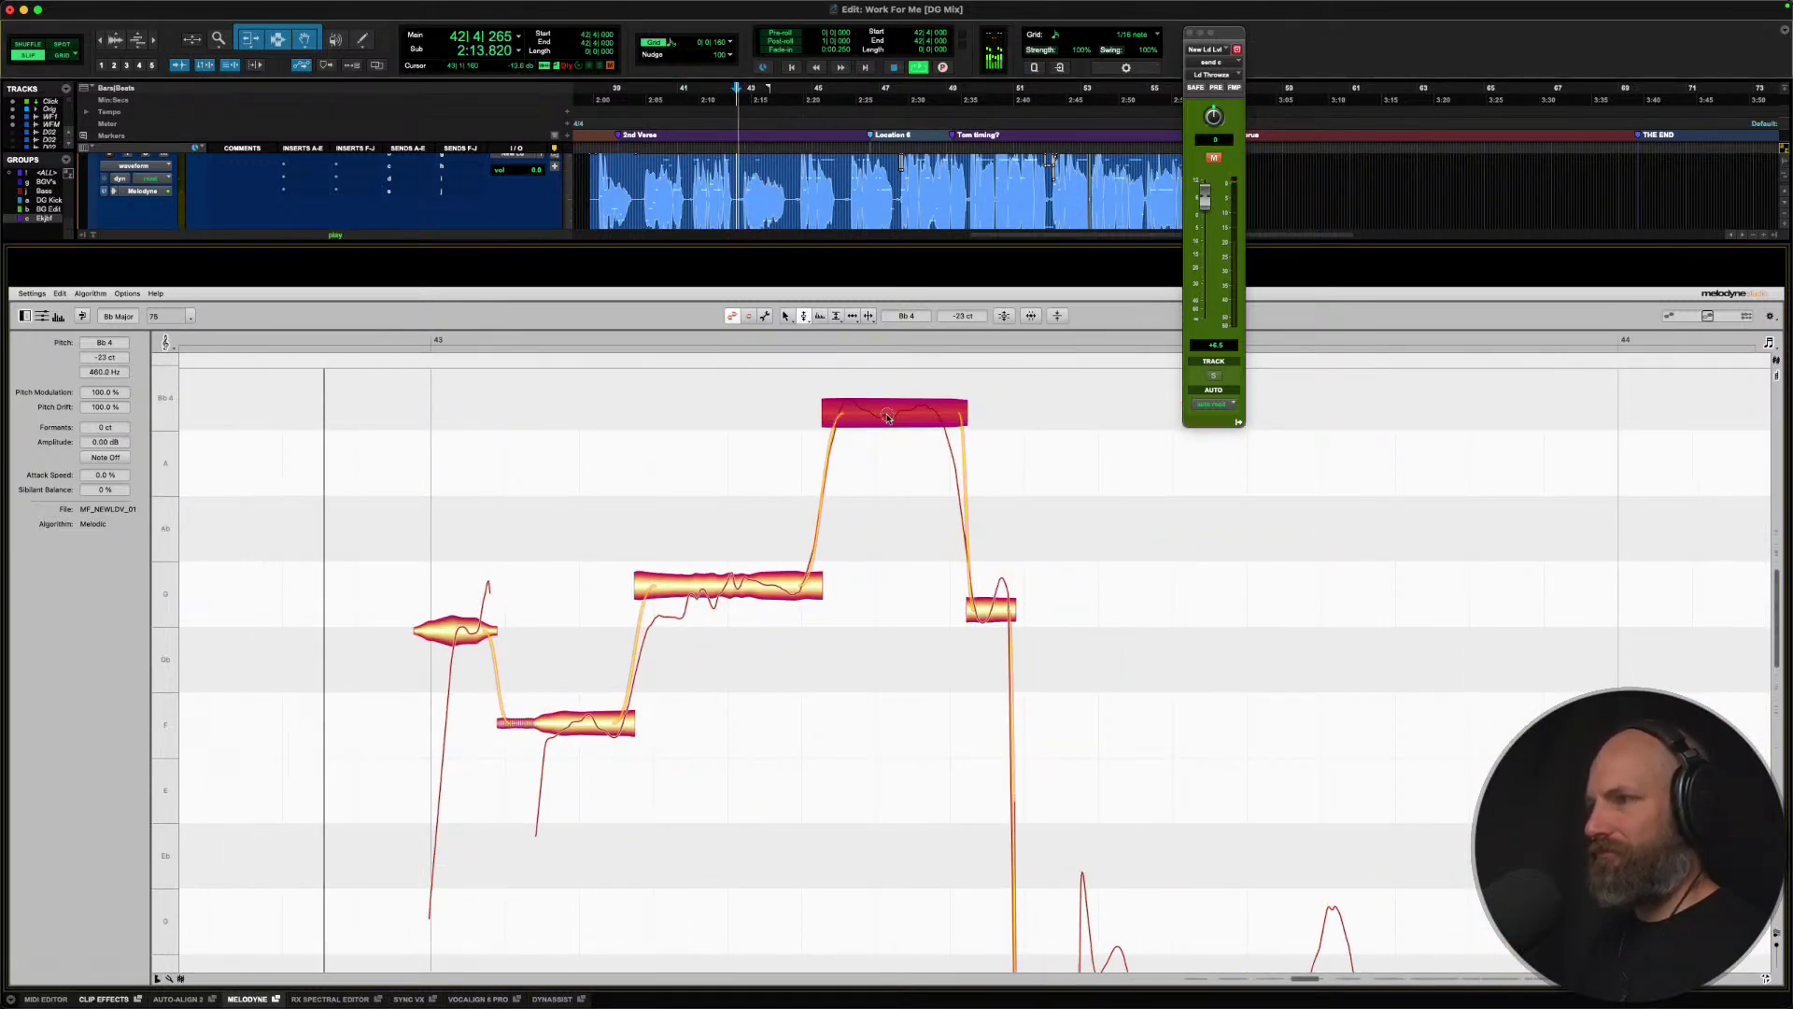
Centre the long note before the bar 43 peak and the short note after it on G4, and stop playback.
click(736, 594)
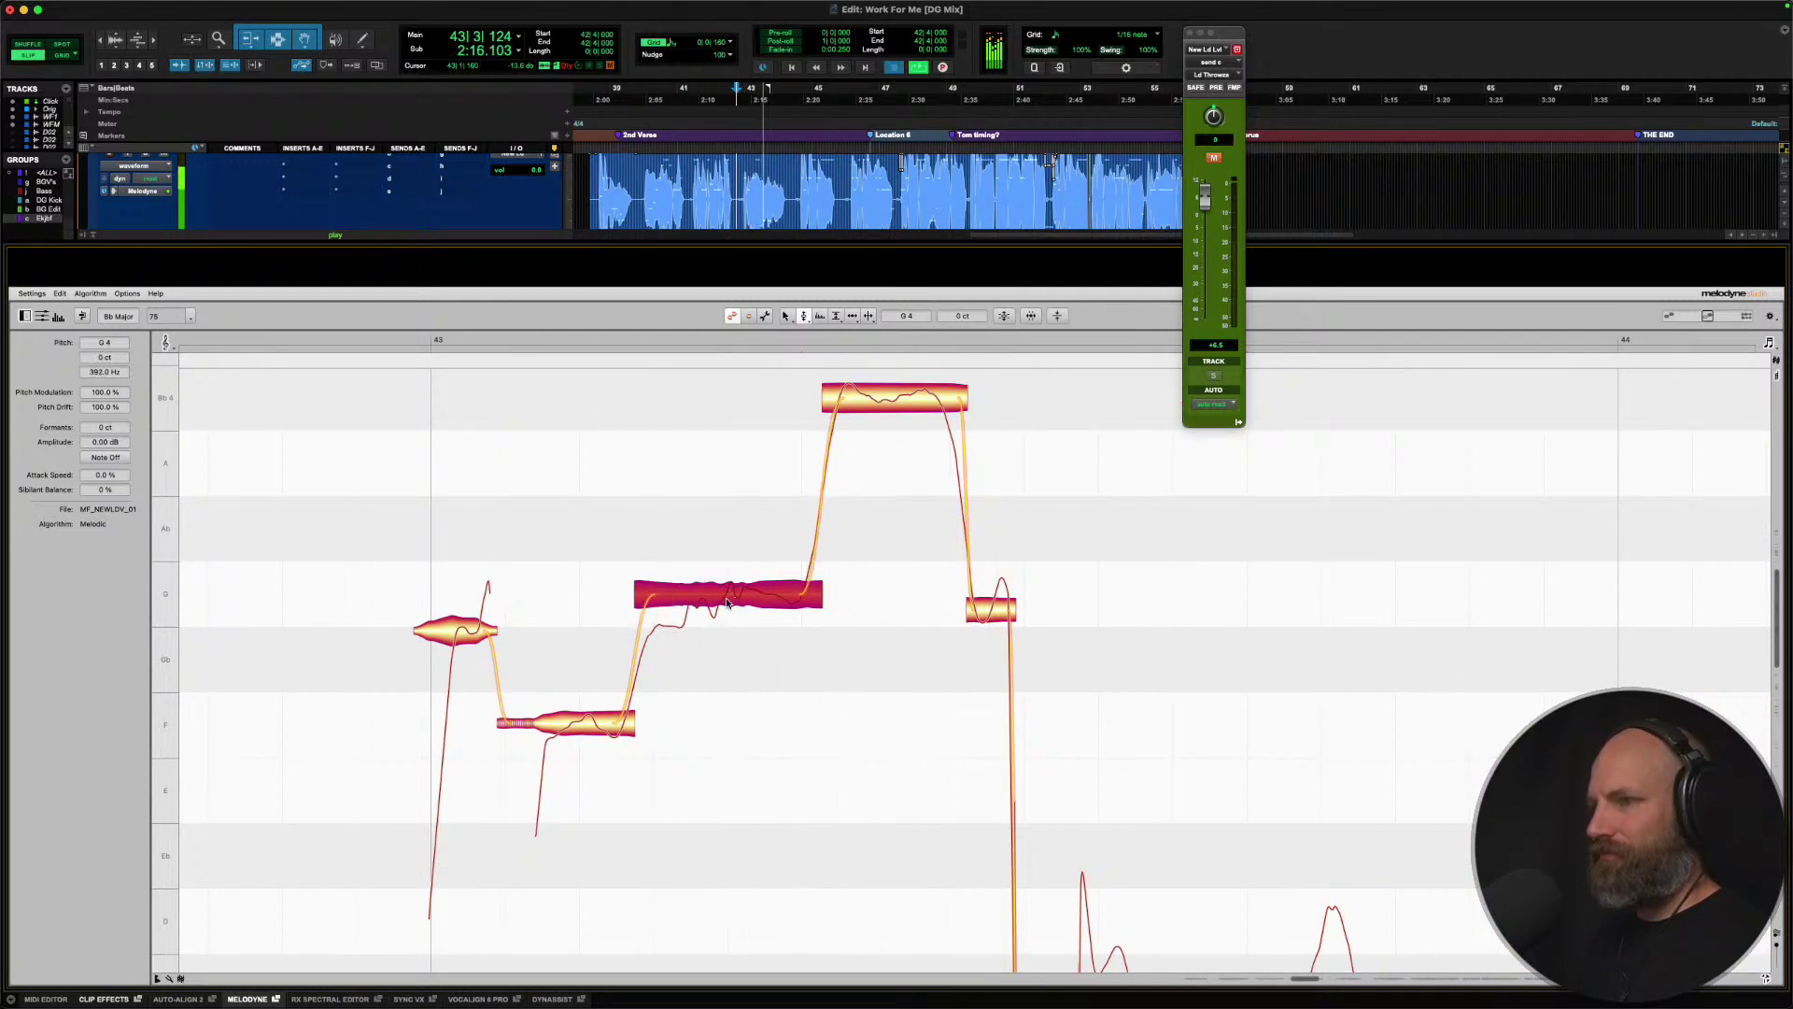
key(space)
key(alt+Right)
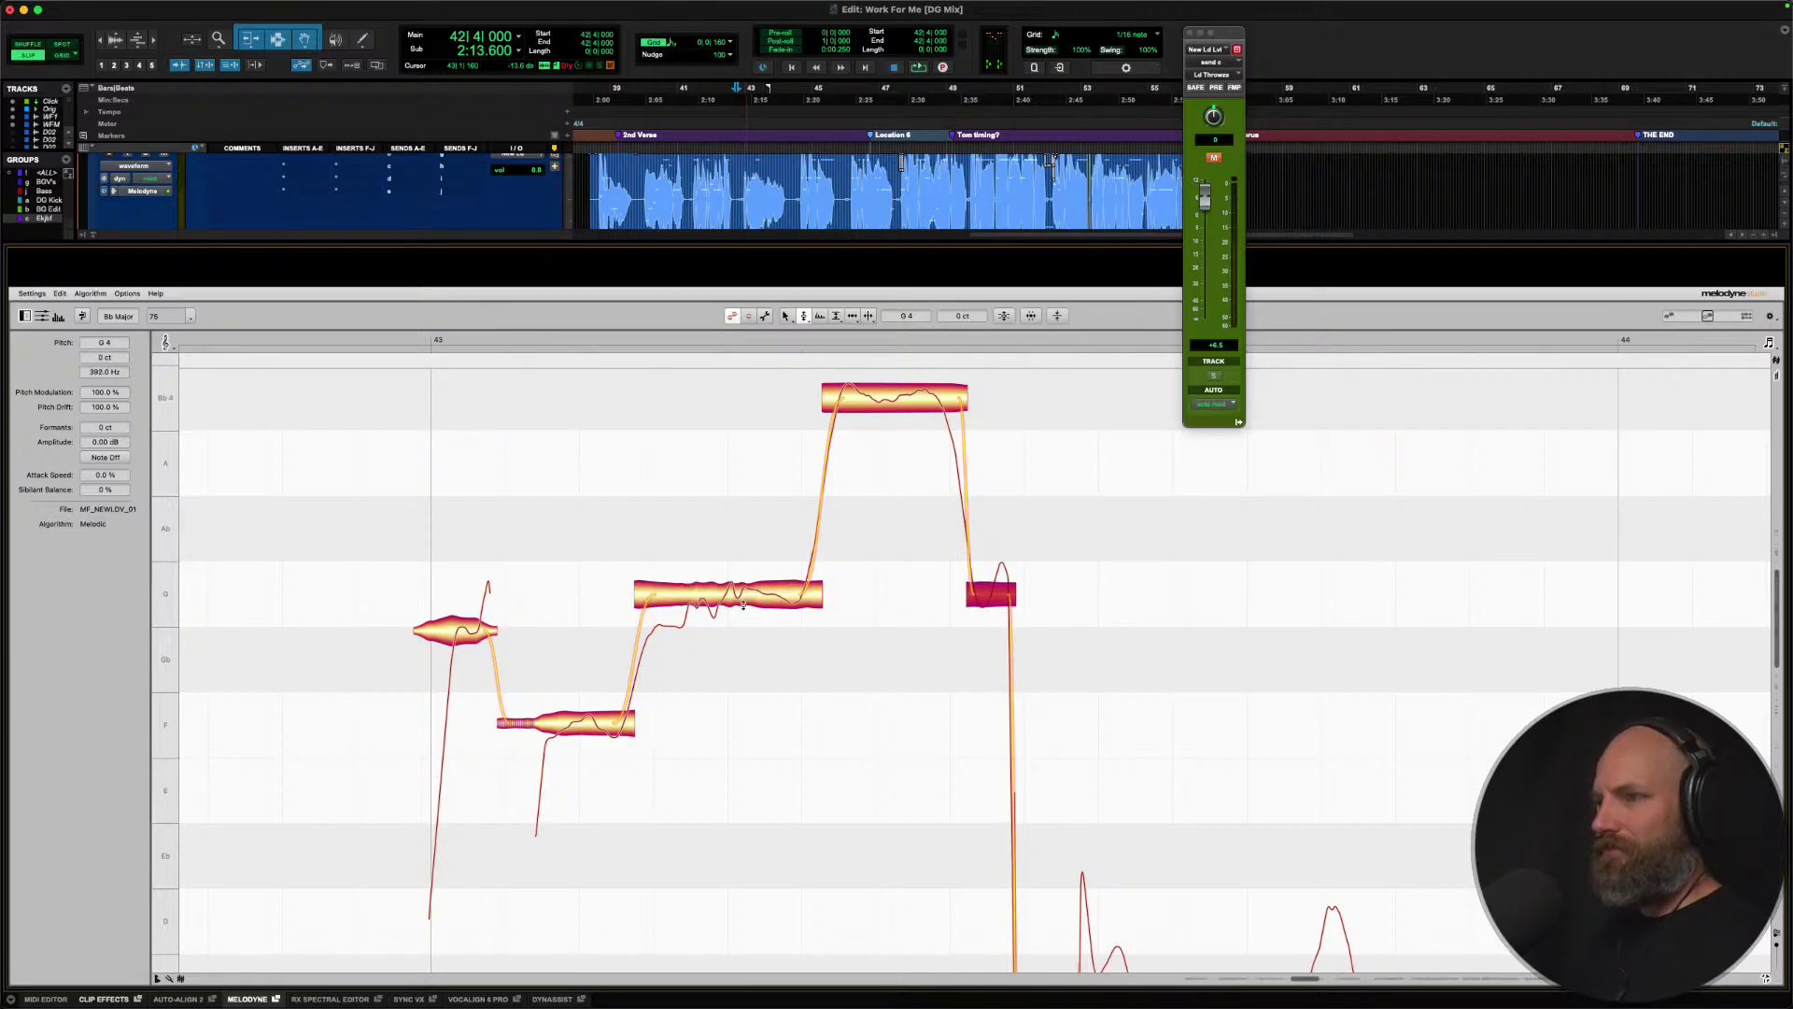
Split the opening off the long G4 note in bar 43, and centre the new short part on G4.
right_click(743, 604)
click(804, 606)
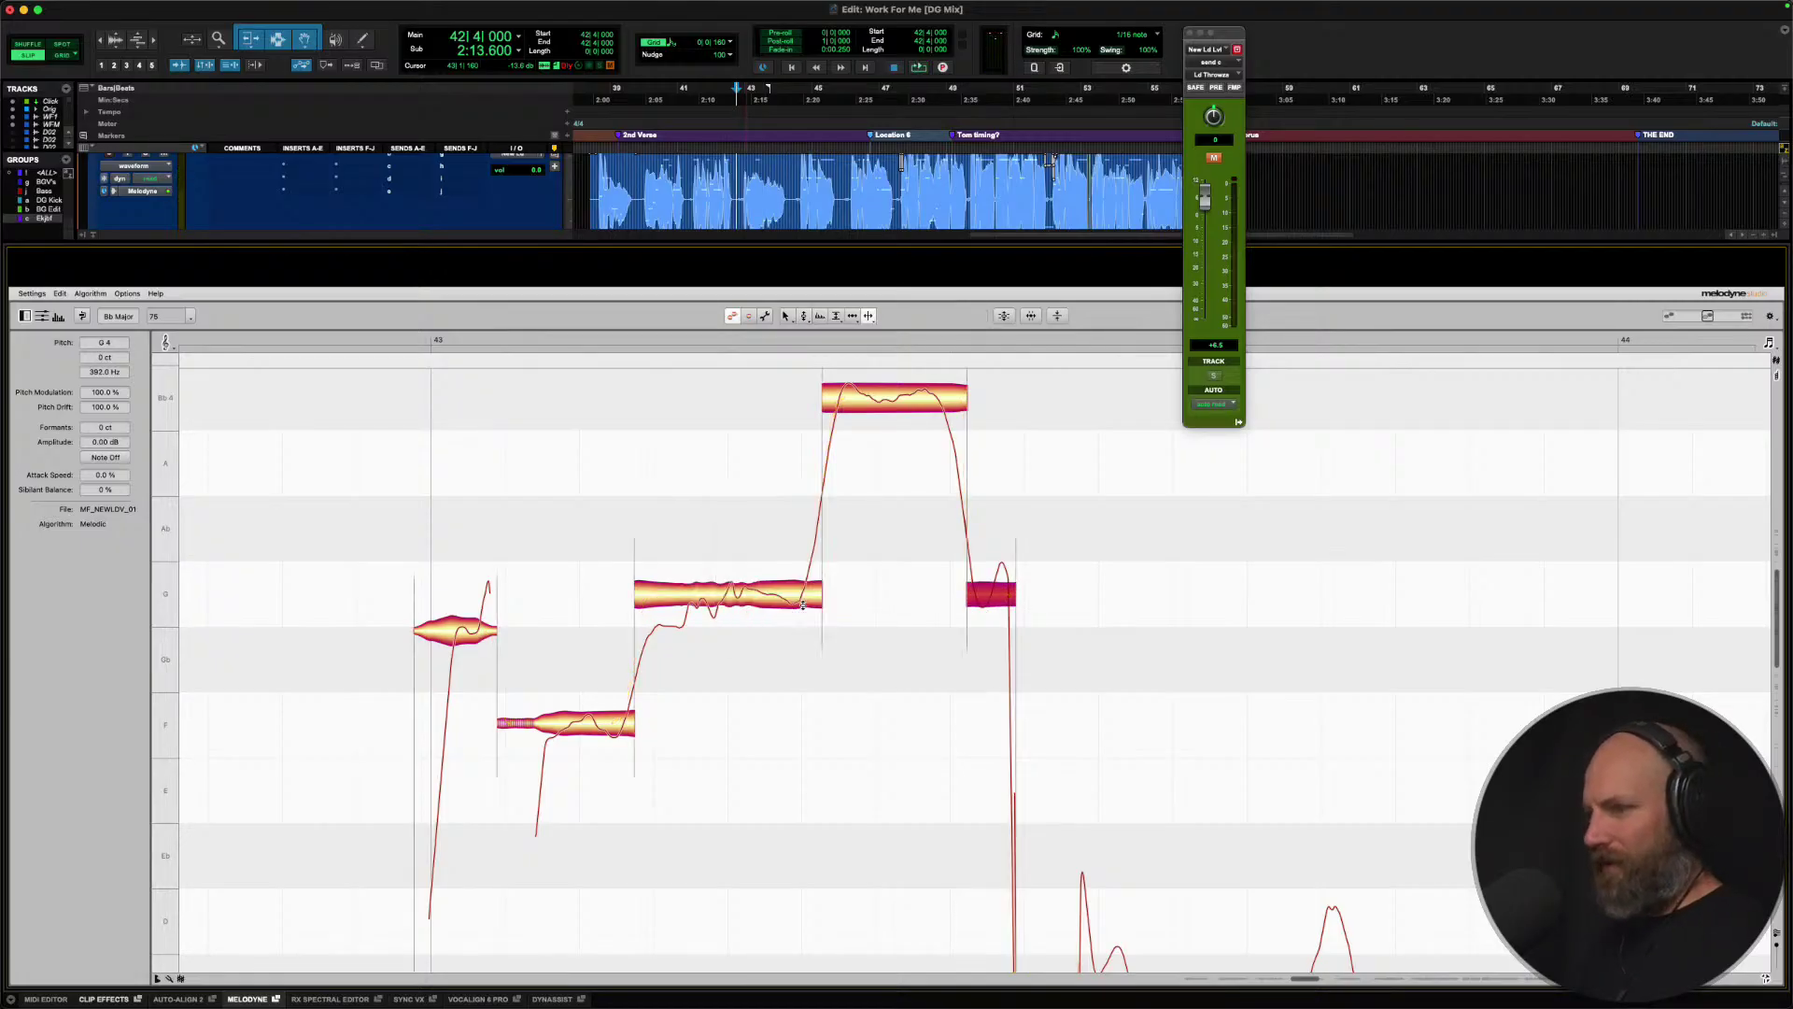
double_click(686, 593)
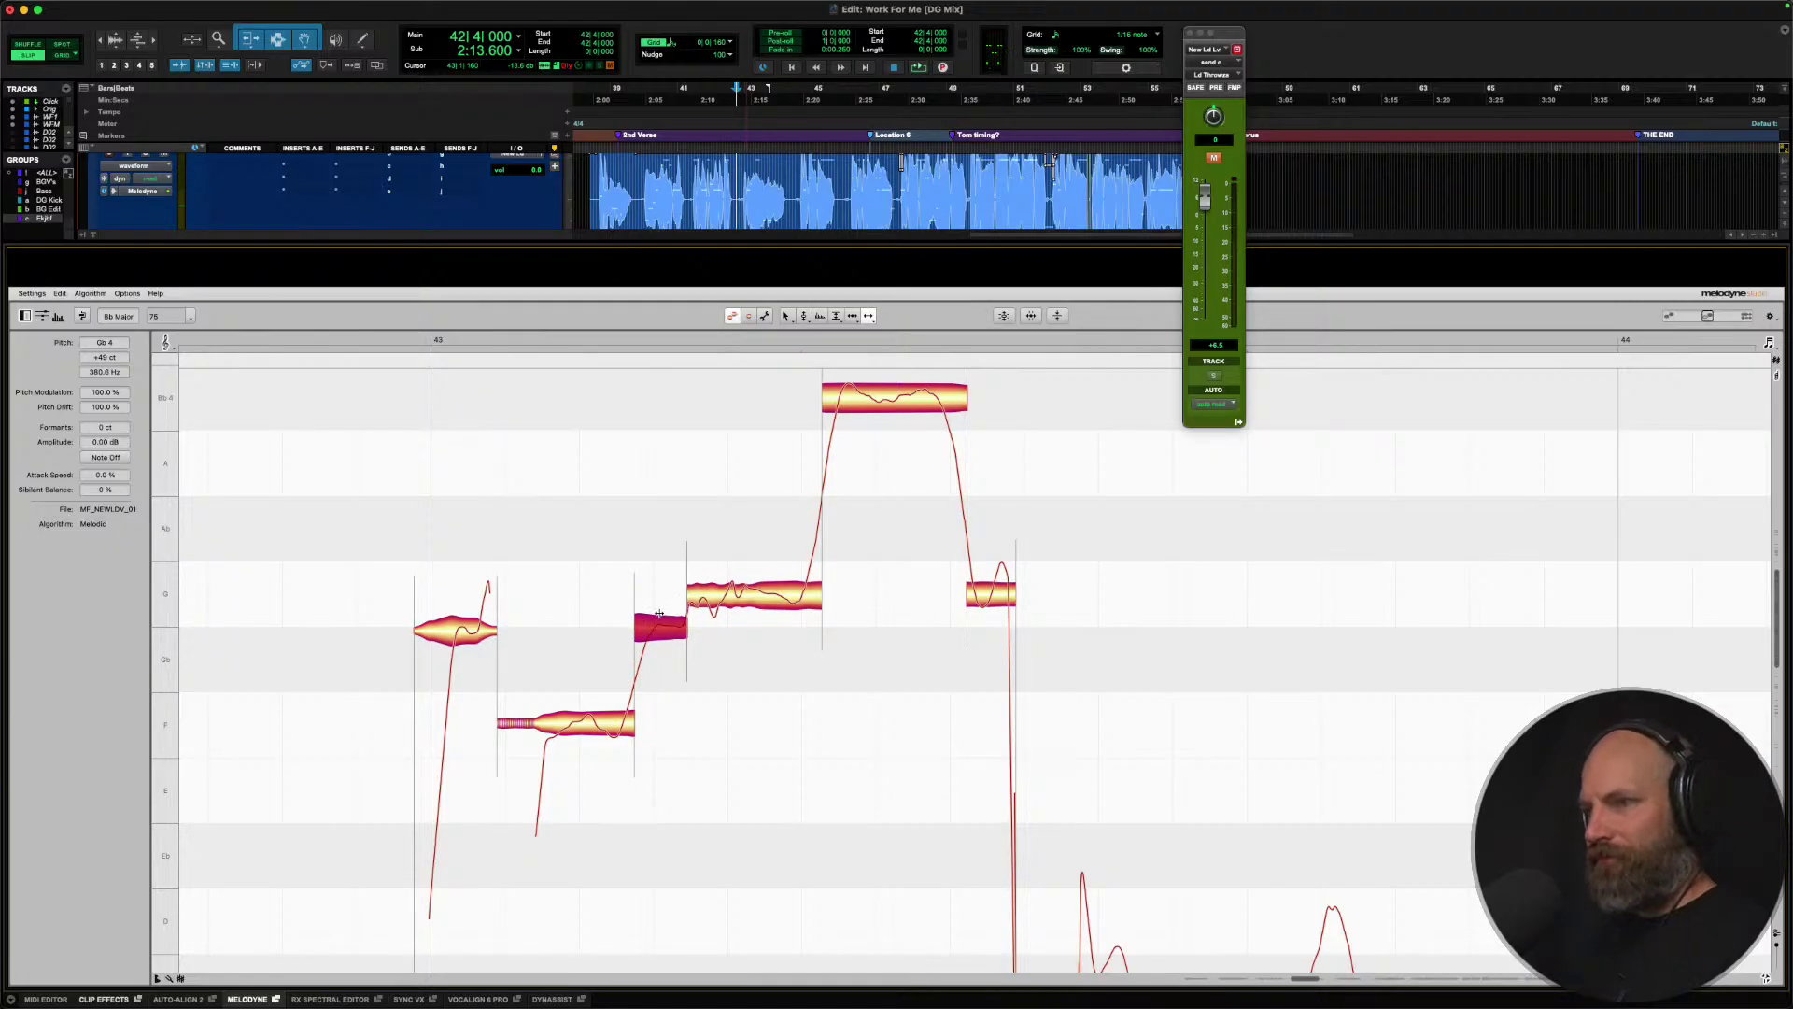
right_click(660, 614)
click(594, 614)
double_click(655, 625)
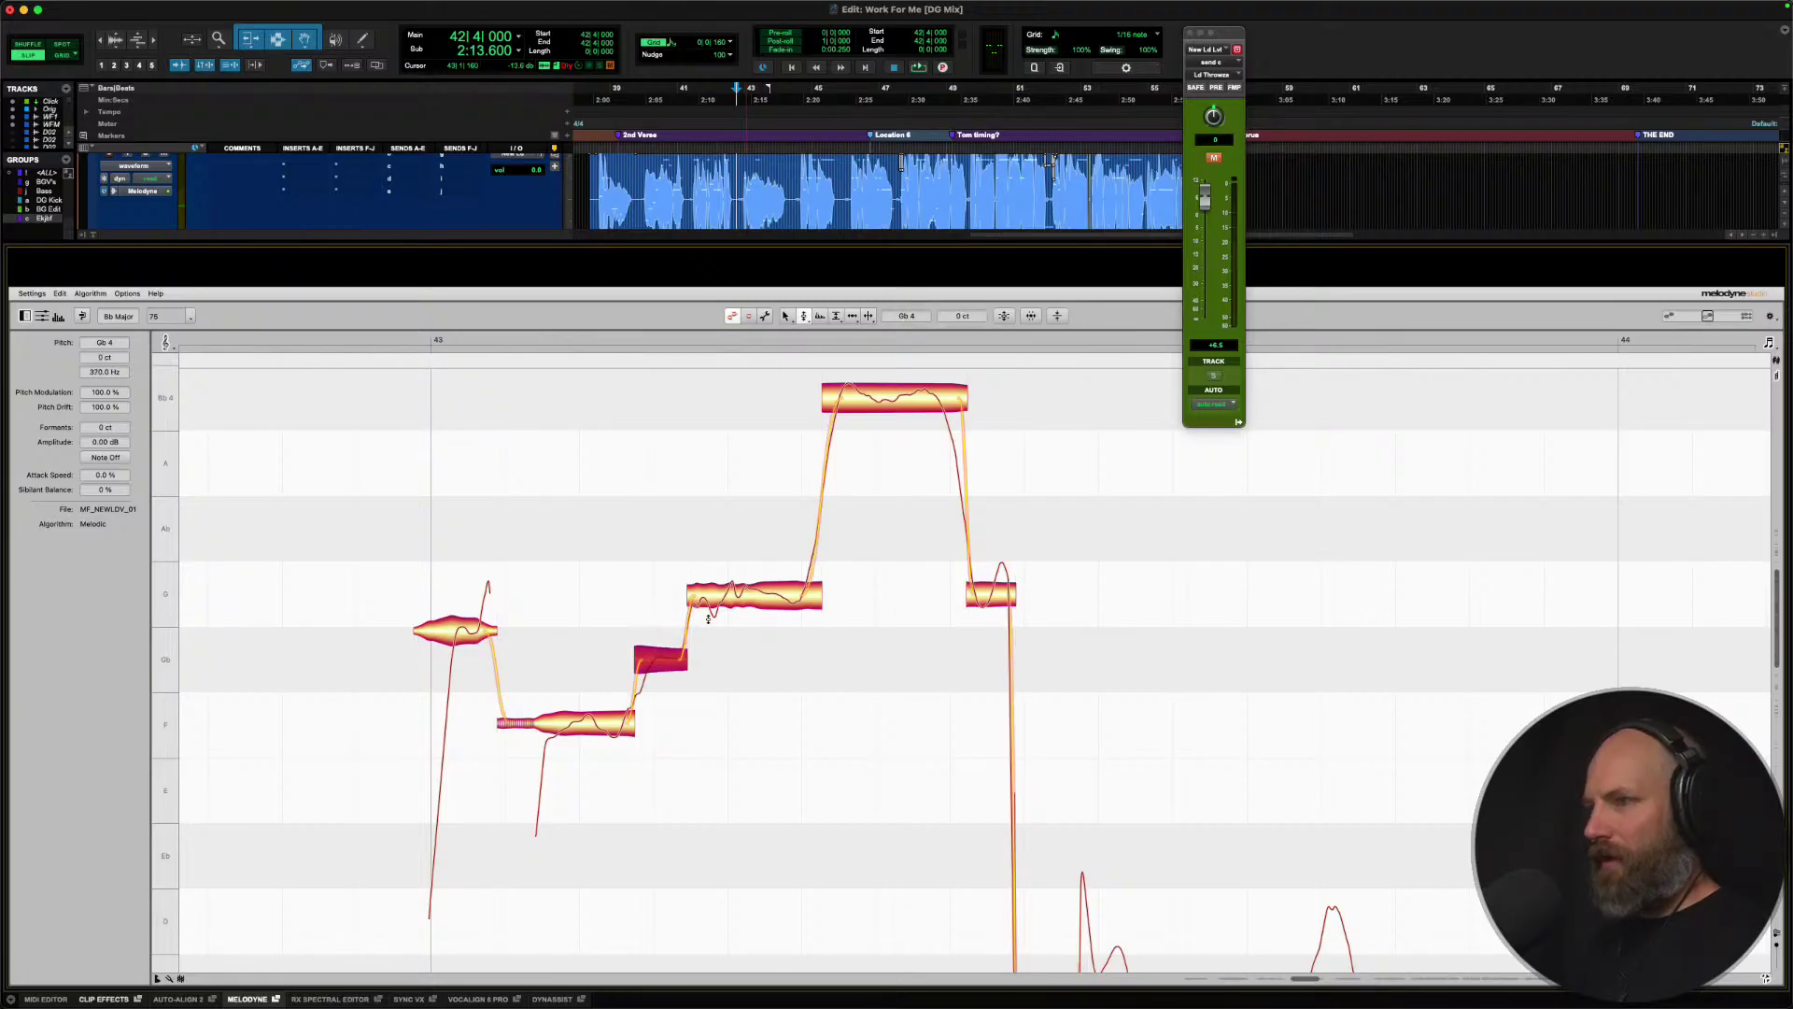
click(740, 602)
click(661, 658)
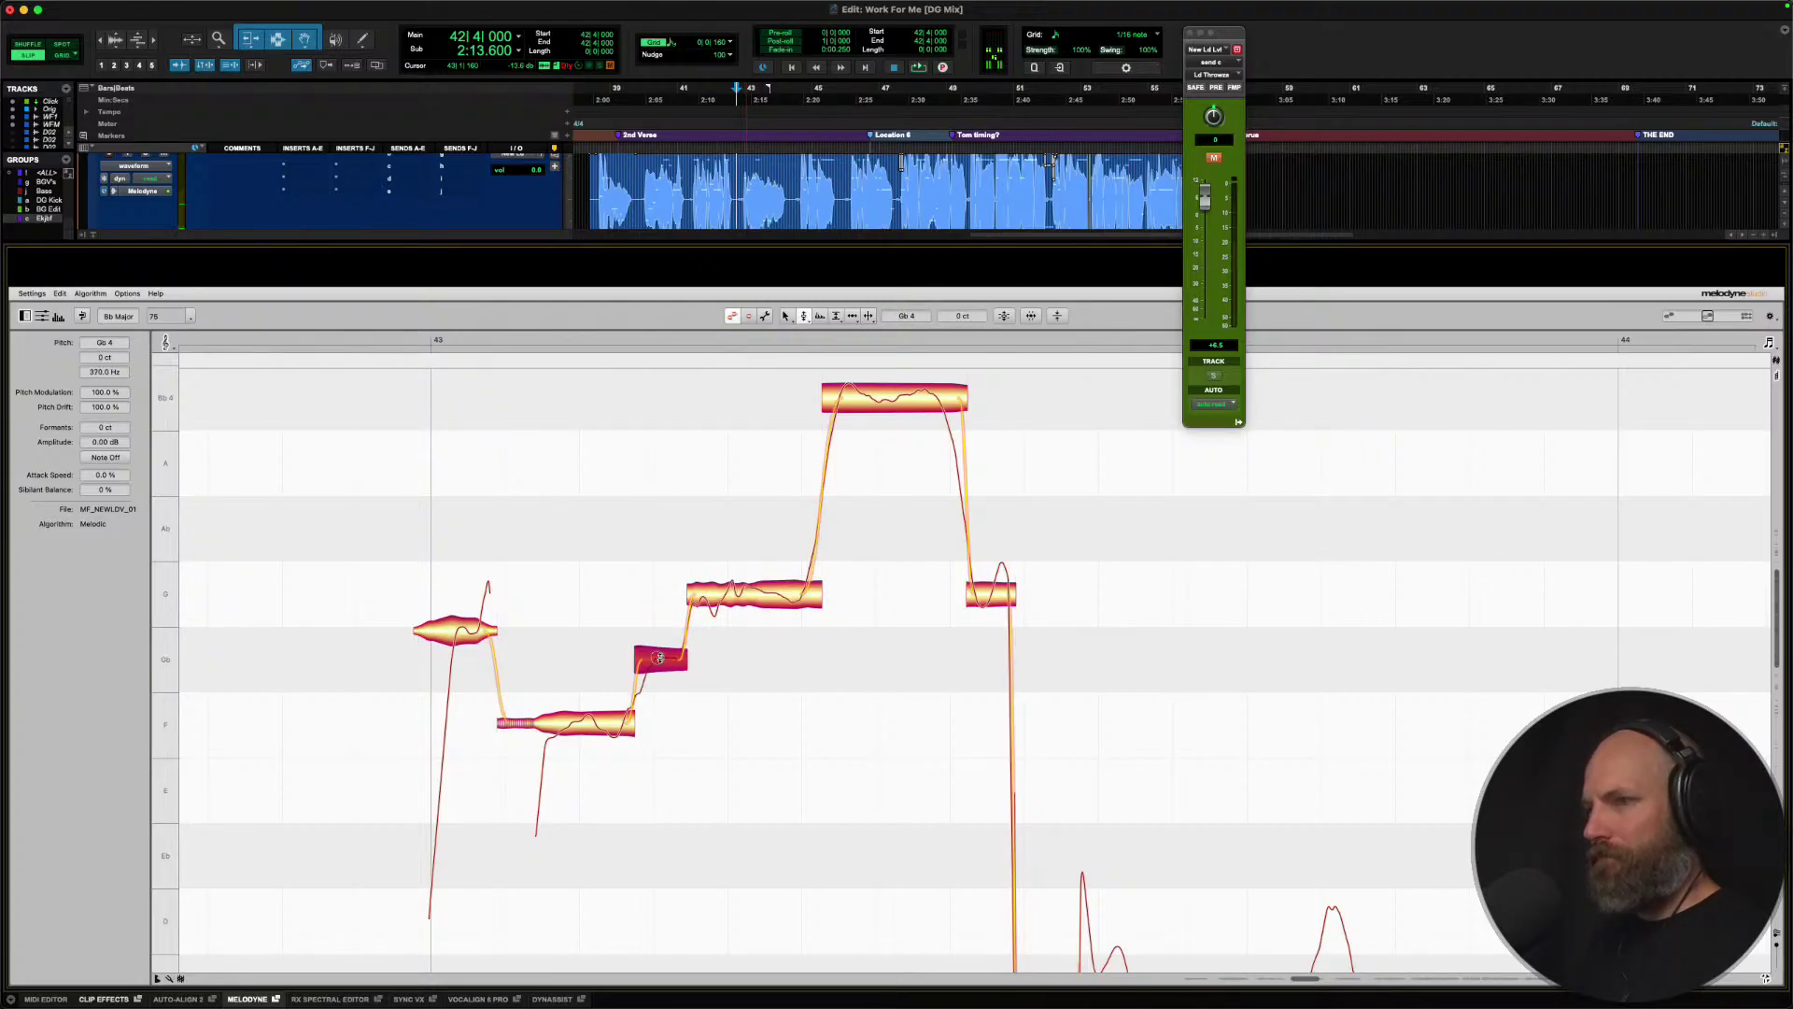
drag(660, 658, 659, 592)
Raise the first note of bar 43 to G4, centre the following low note on F4, and audition the phrase.
drag(445, 632, 445, 594)
click(565, 724)
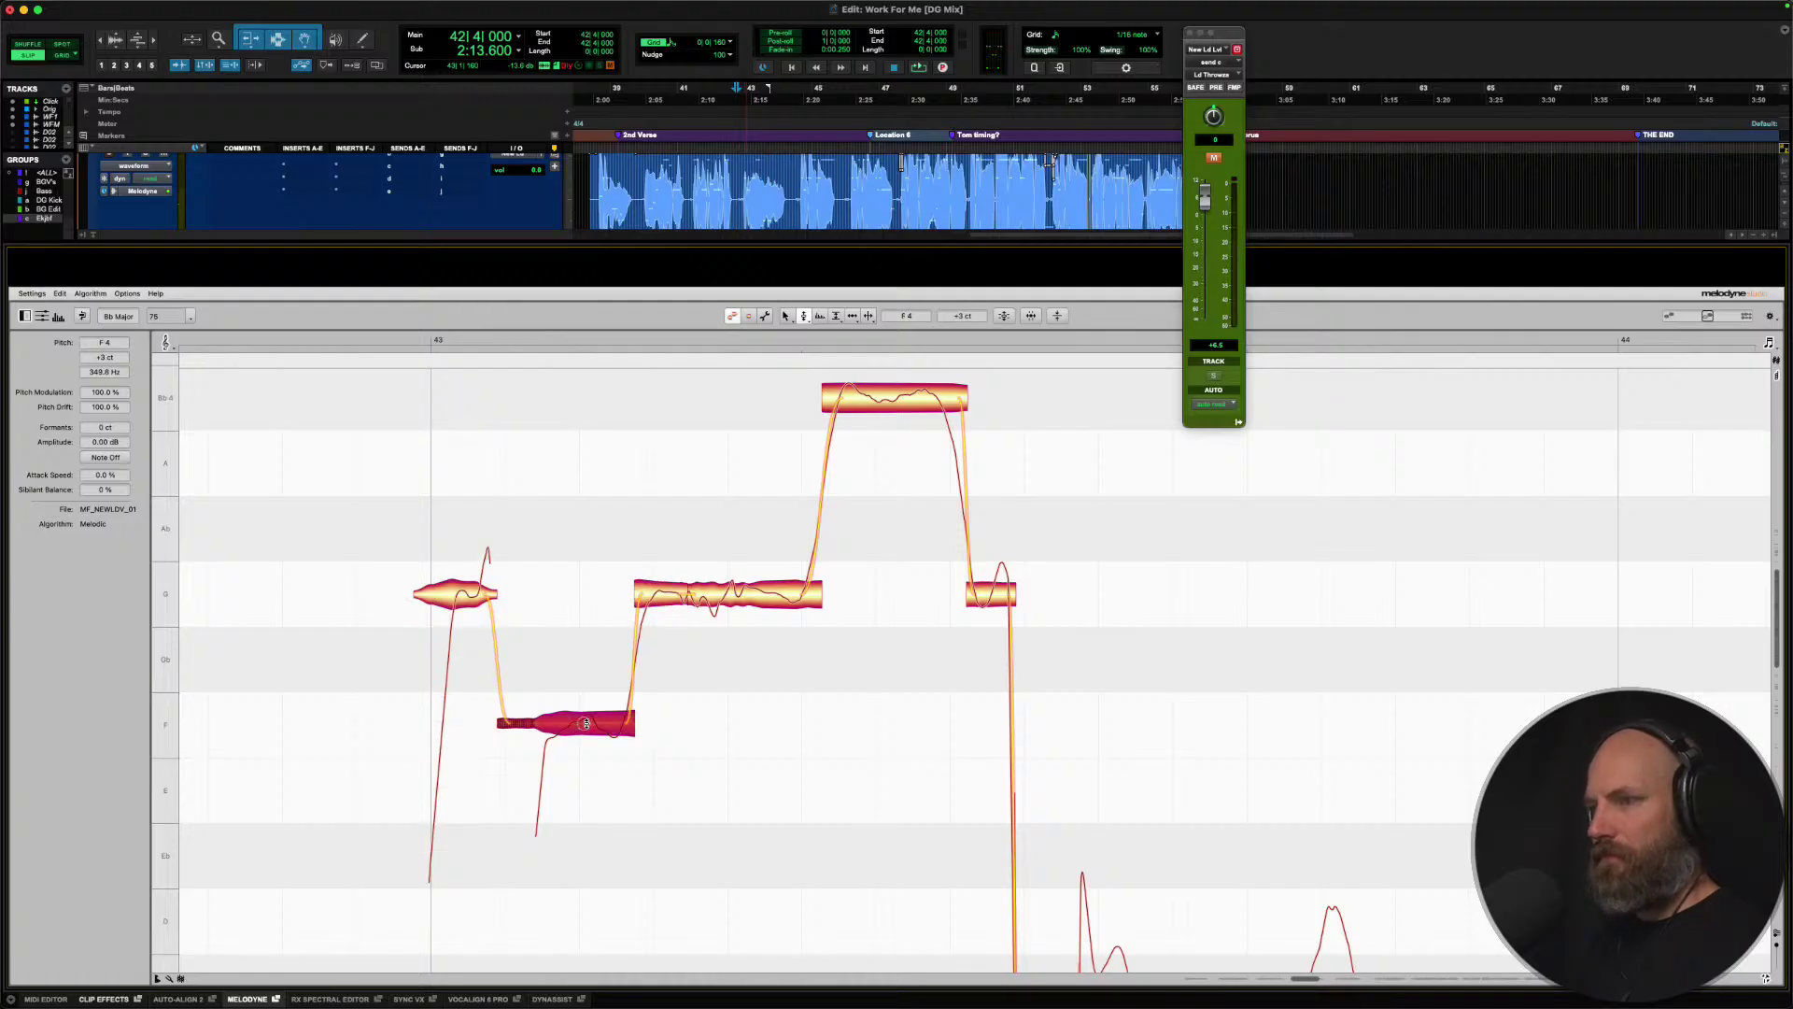
key(space)
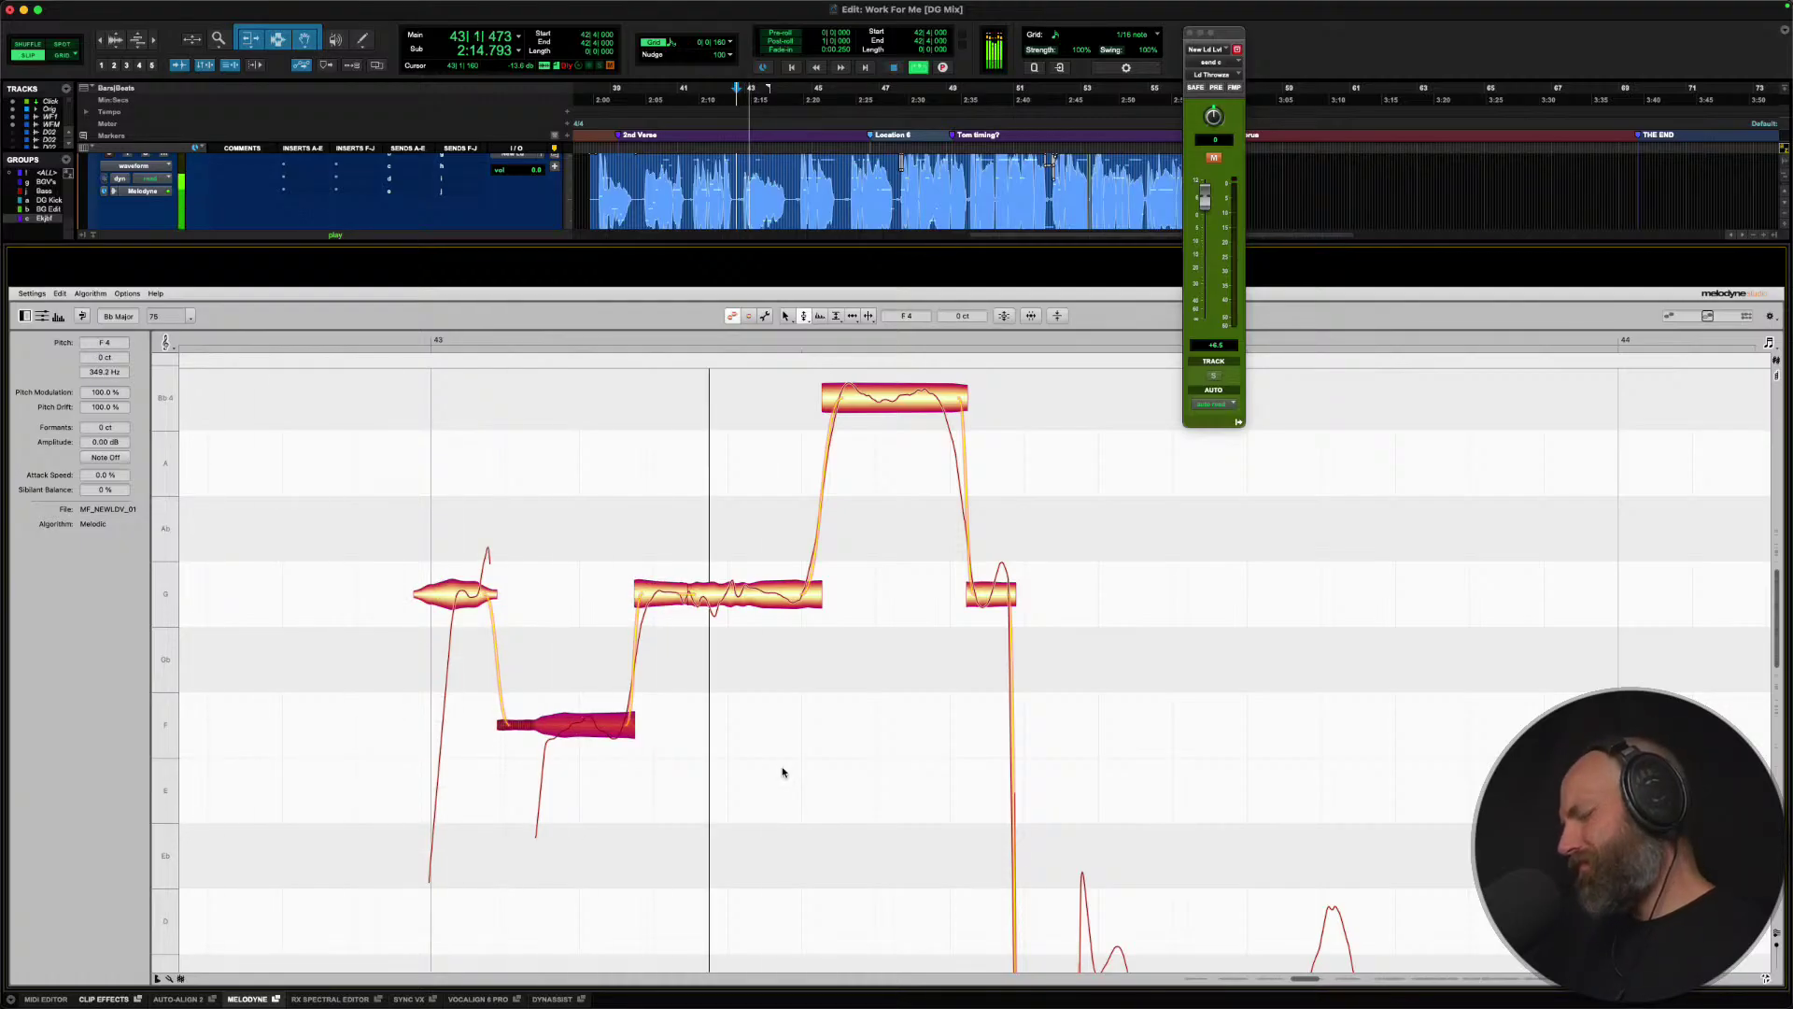
key(space)
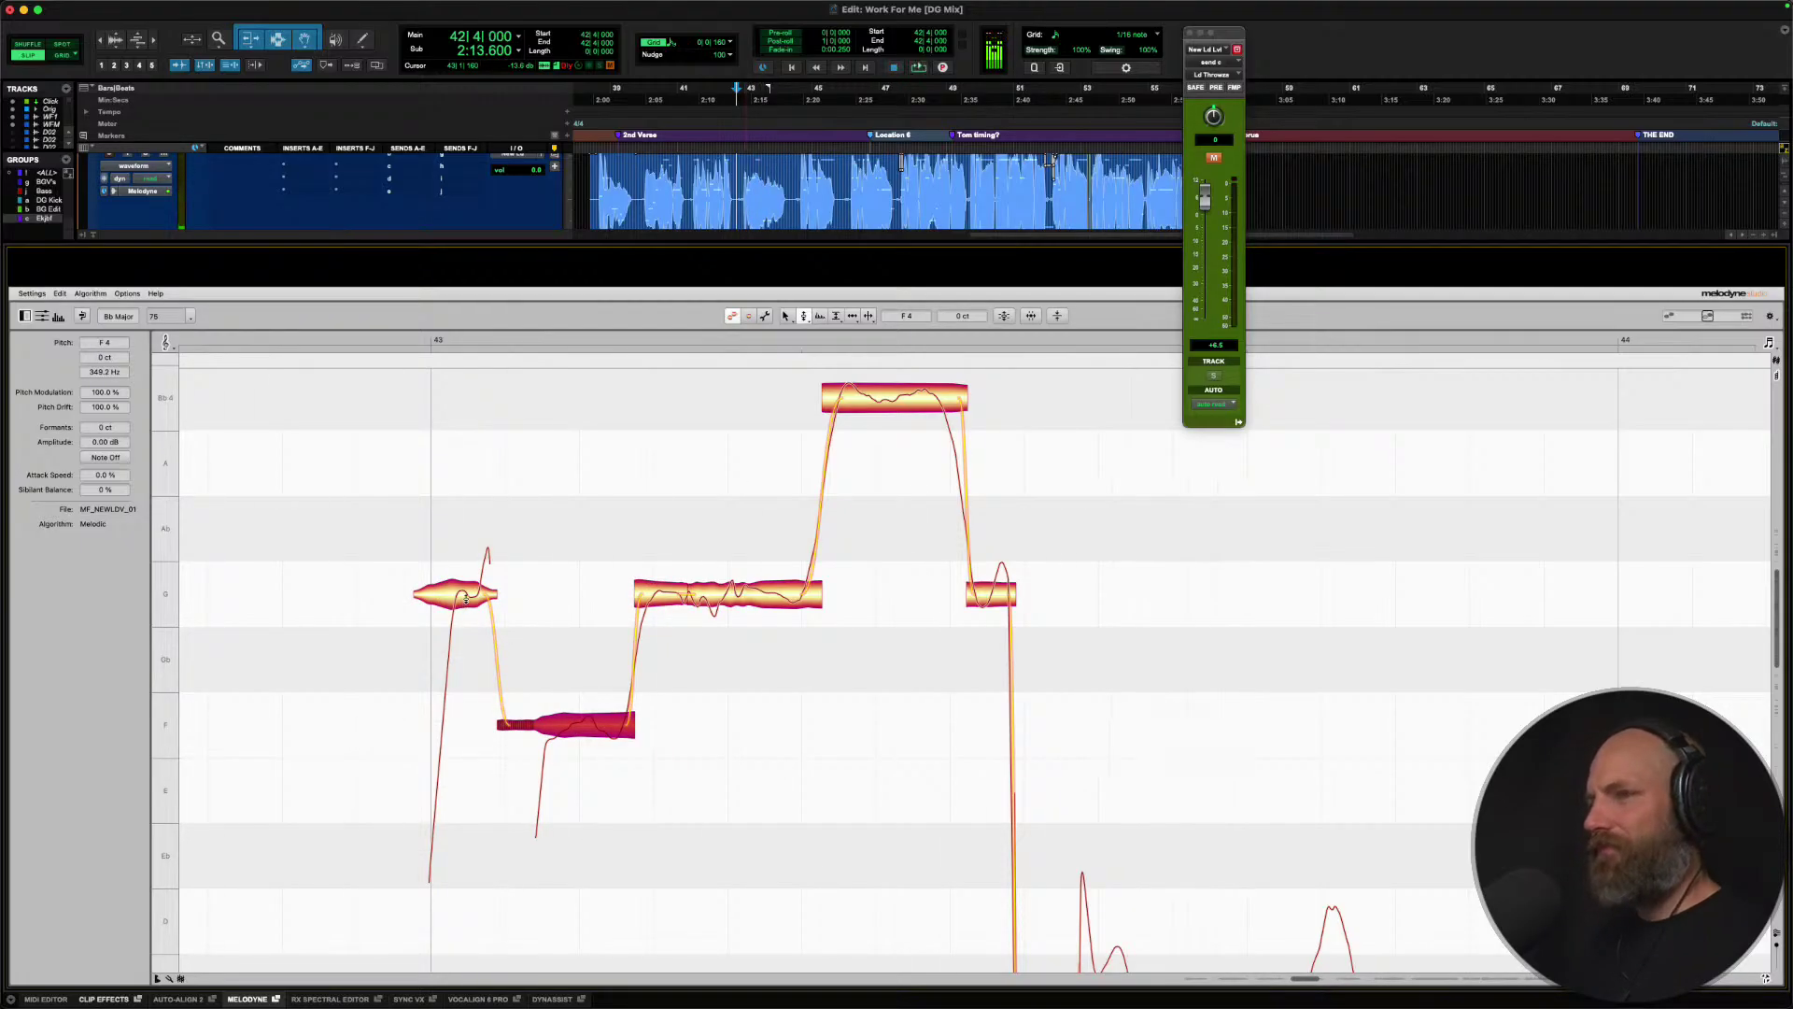
Lower the first note of bar 43 to G4 at -16 ct and audition the phrase up to bar 44.
drag(465, 598, 462, 613)
key(space)
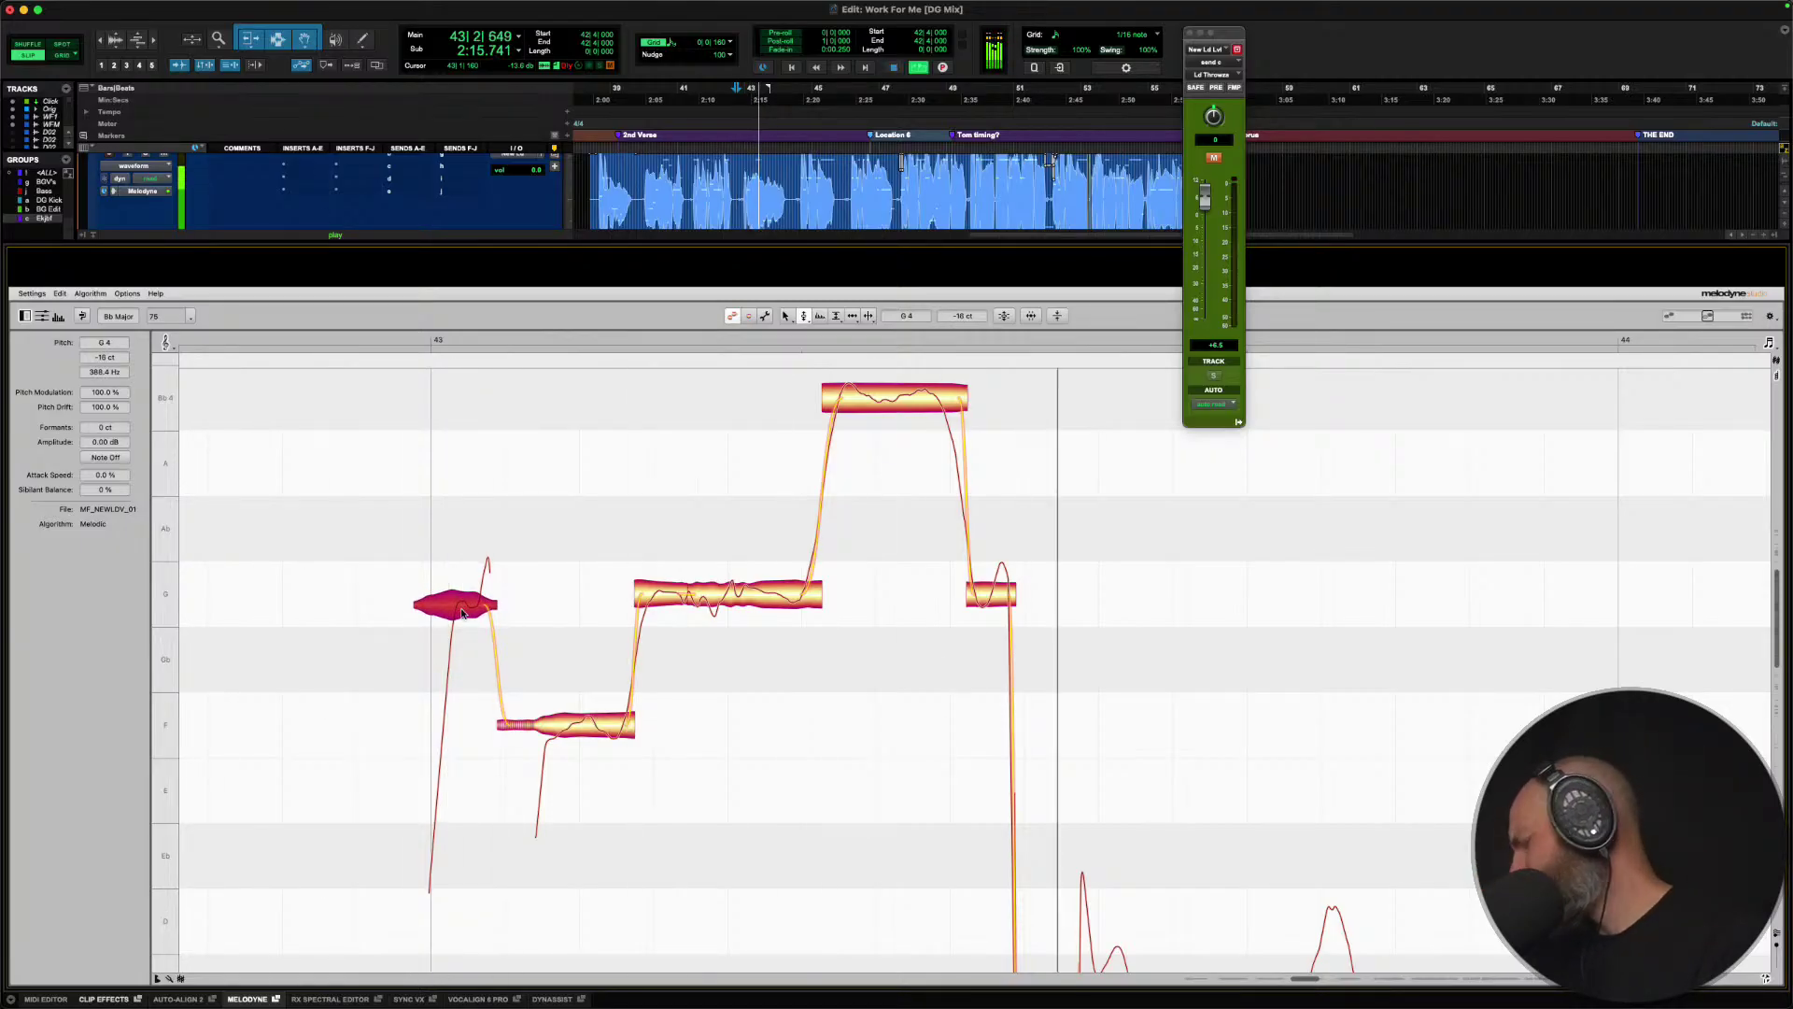
key(space)
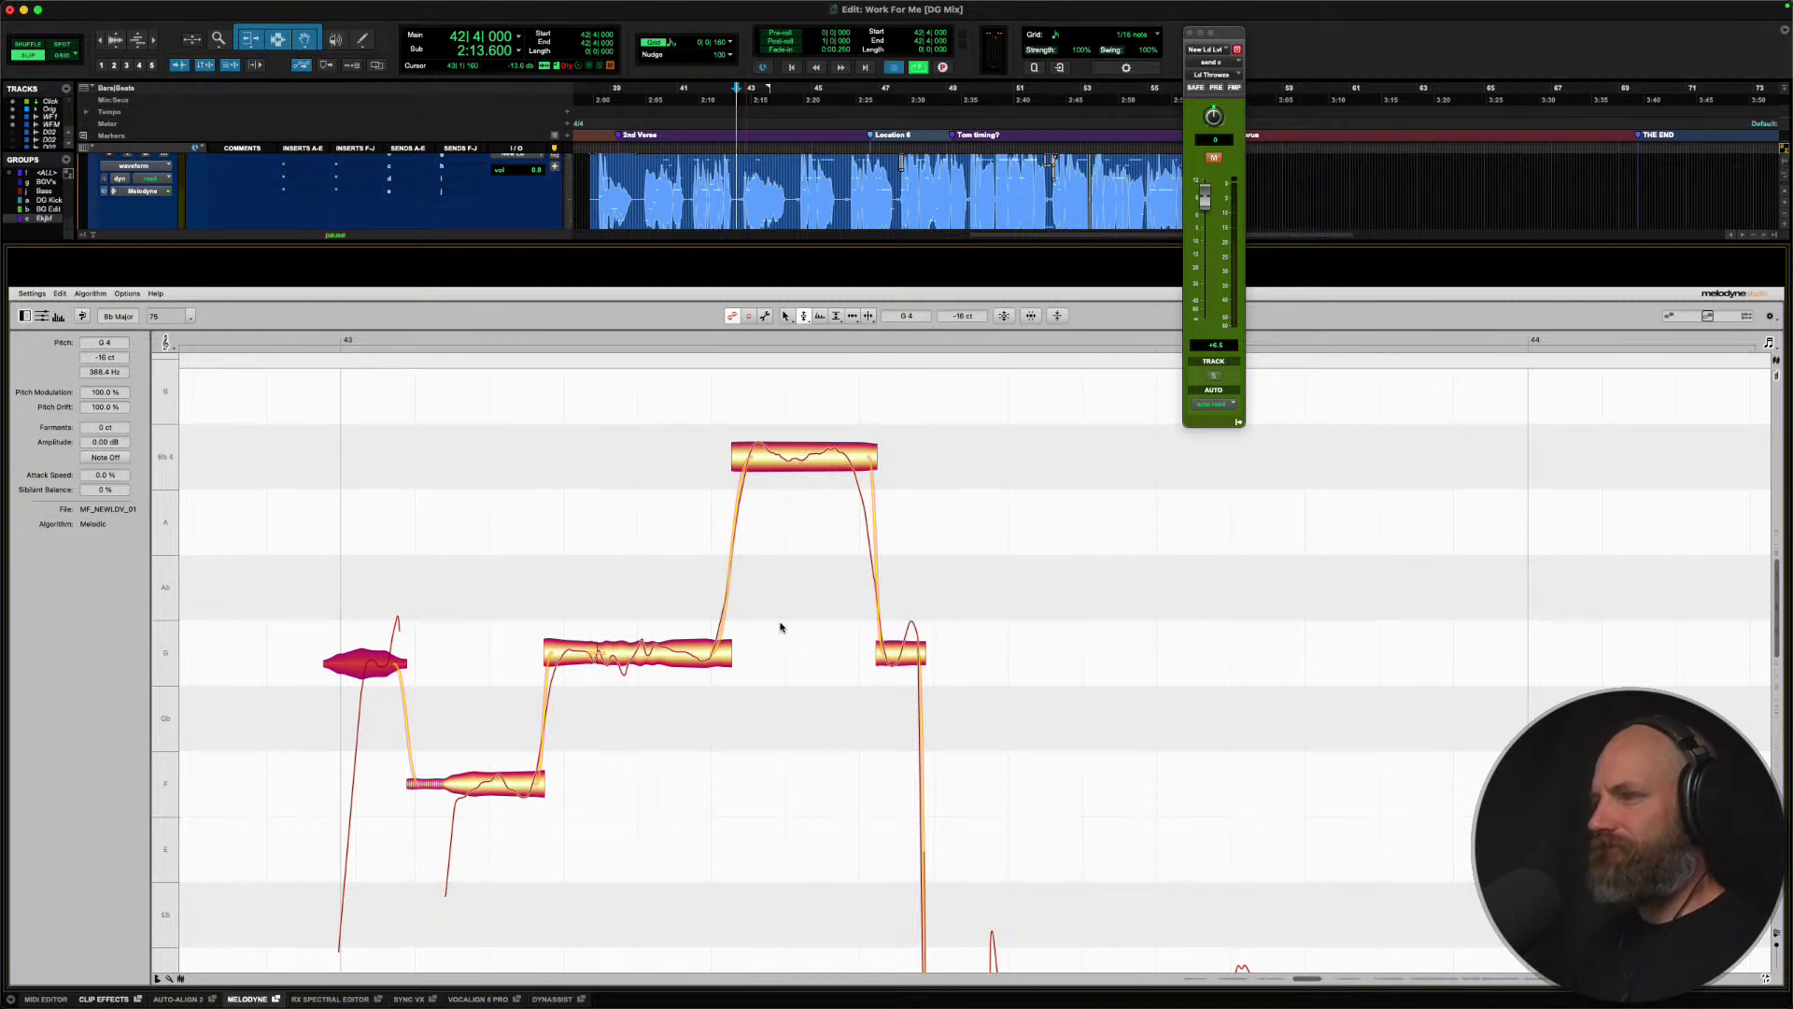
key(space)
click(902, 651)
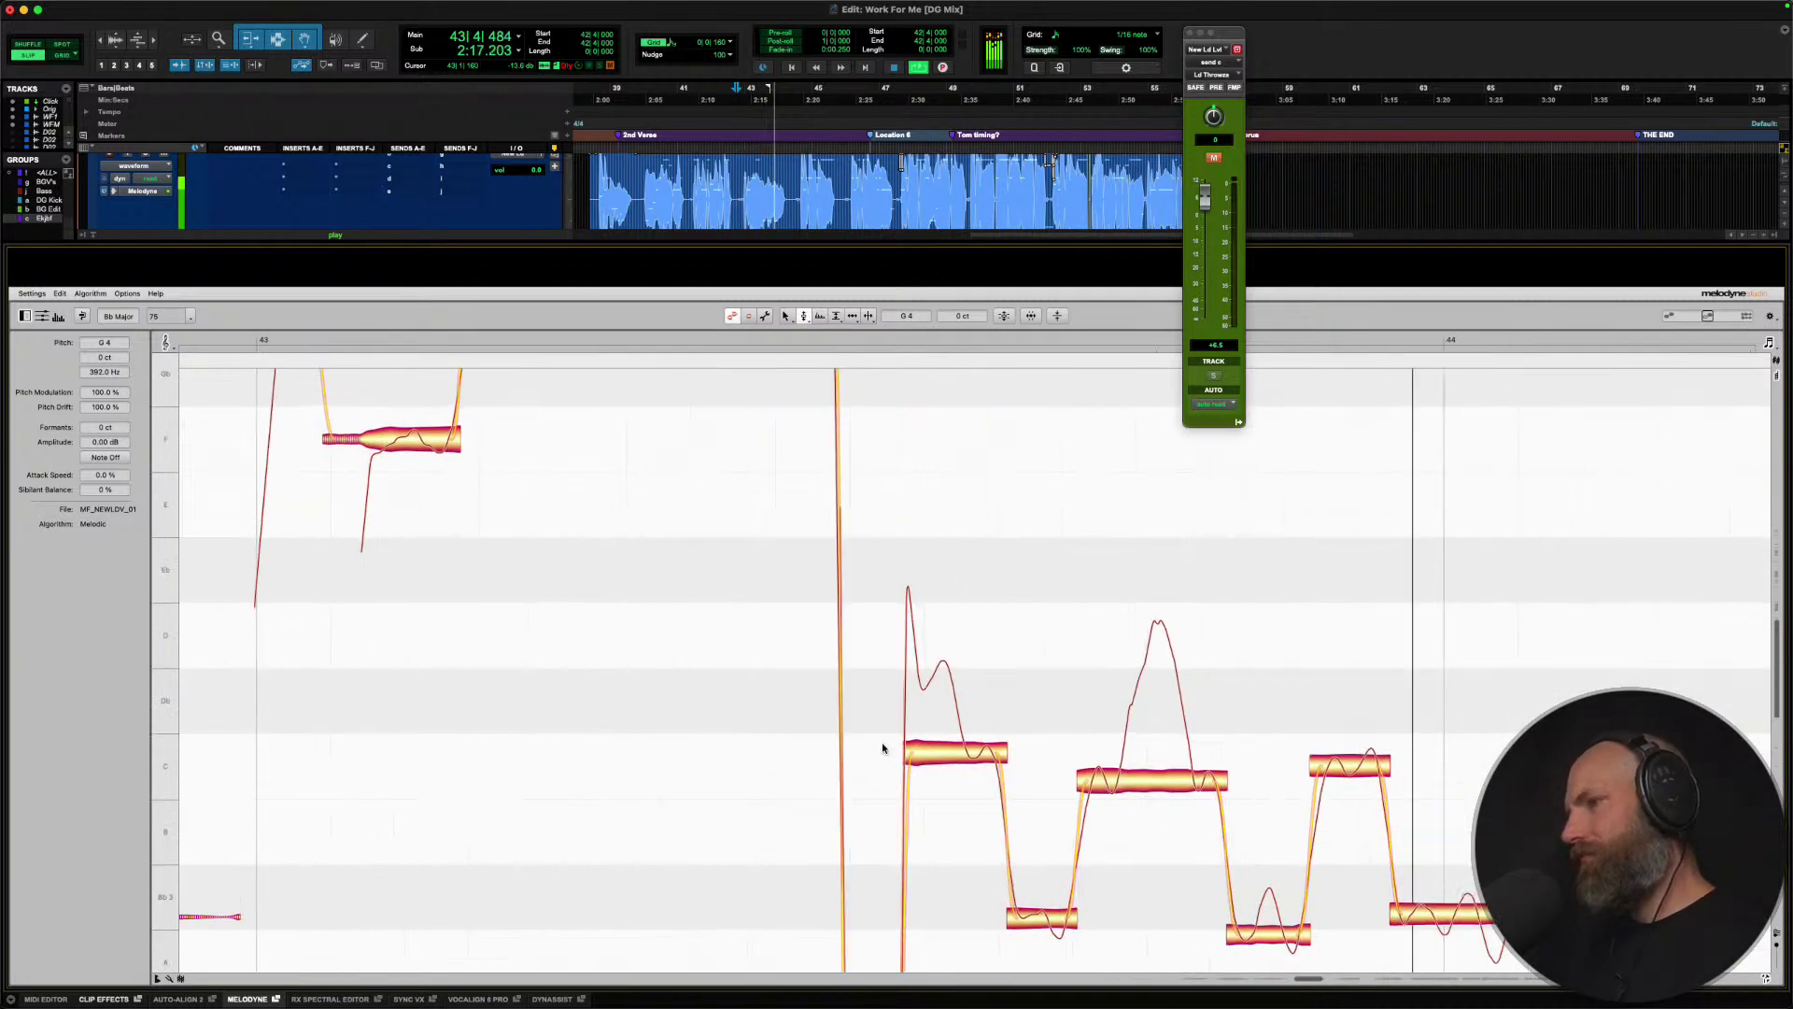
key(space)
Centre the long final note across bar 44 and the two low notes before it on Bb3.
click(1062, 792)
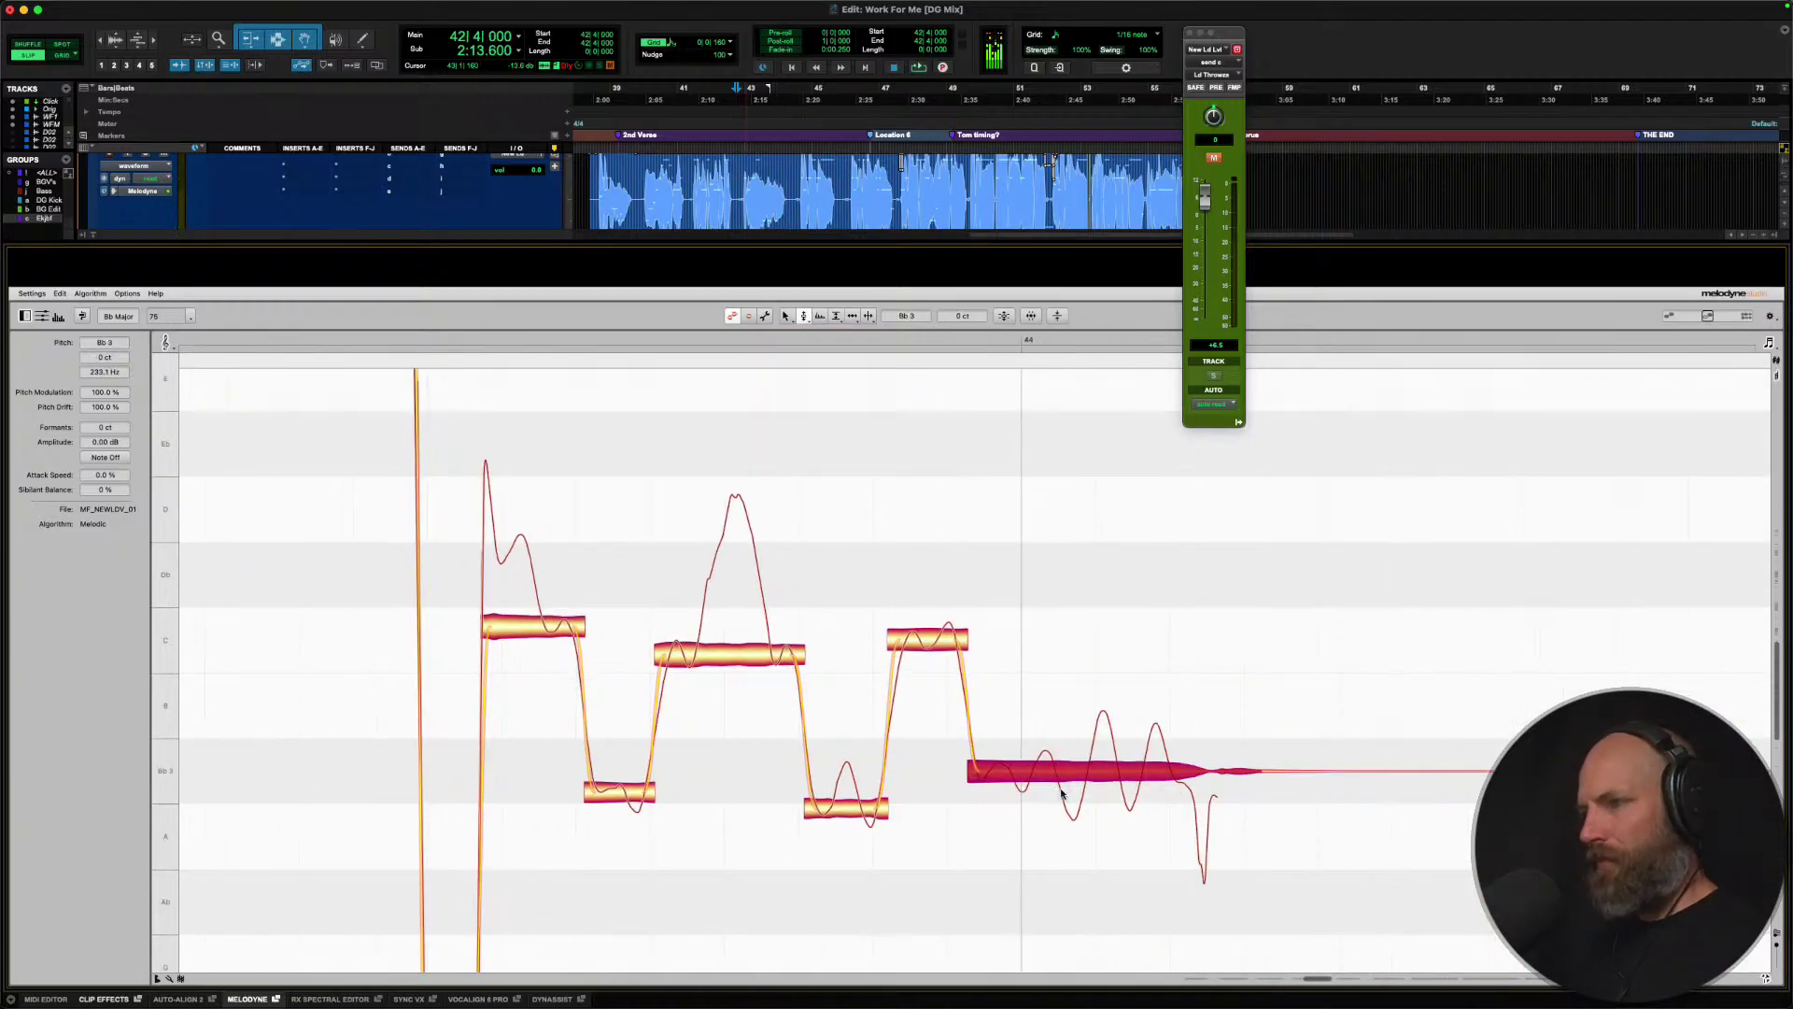
double_click(844, 811)
double_click(597, 796)
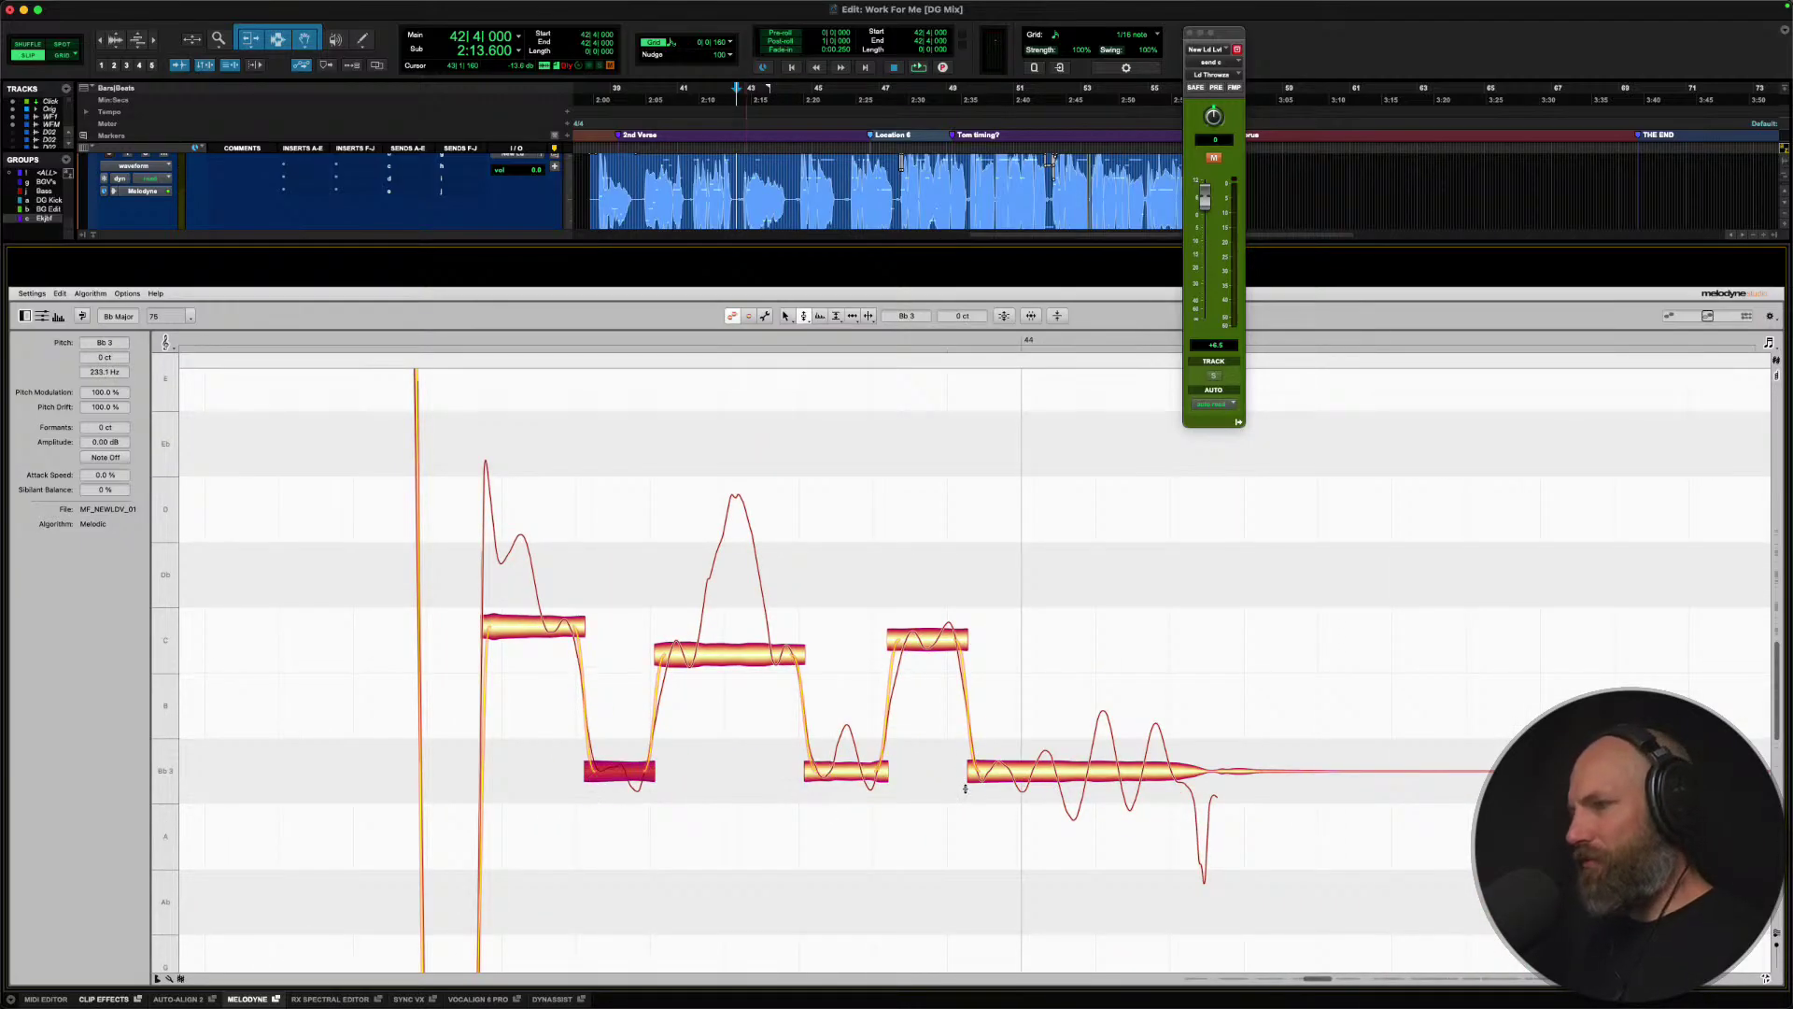
Split the long Bb3 note at bar 44 and again shortly after it, and centre the middle part on Bb3.
right_click(1047, 778)
click(1109, 778)
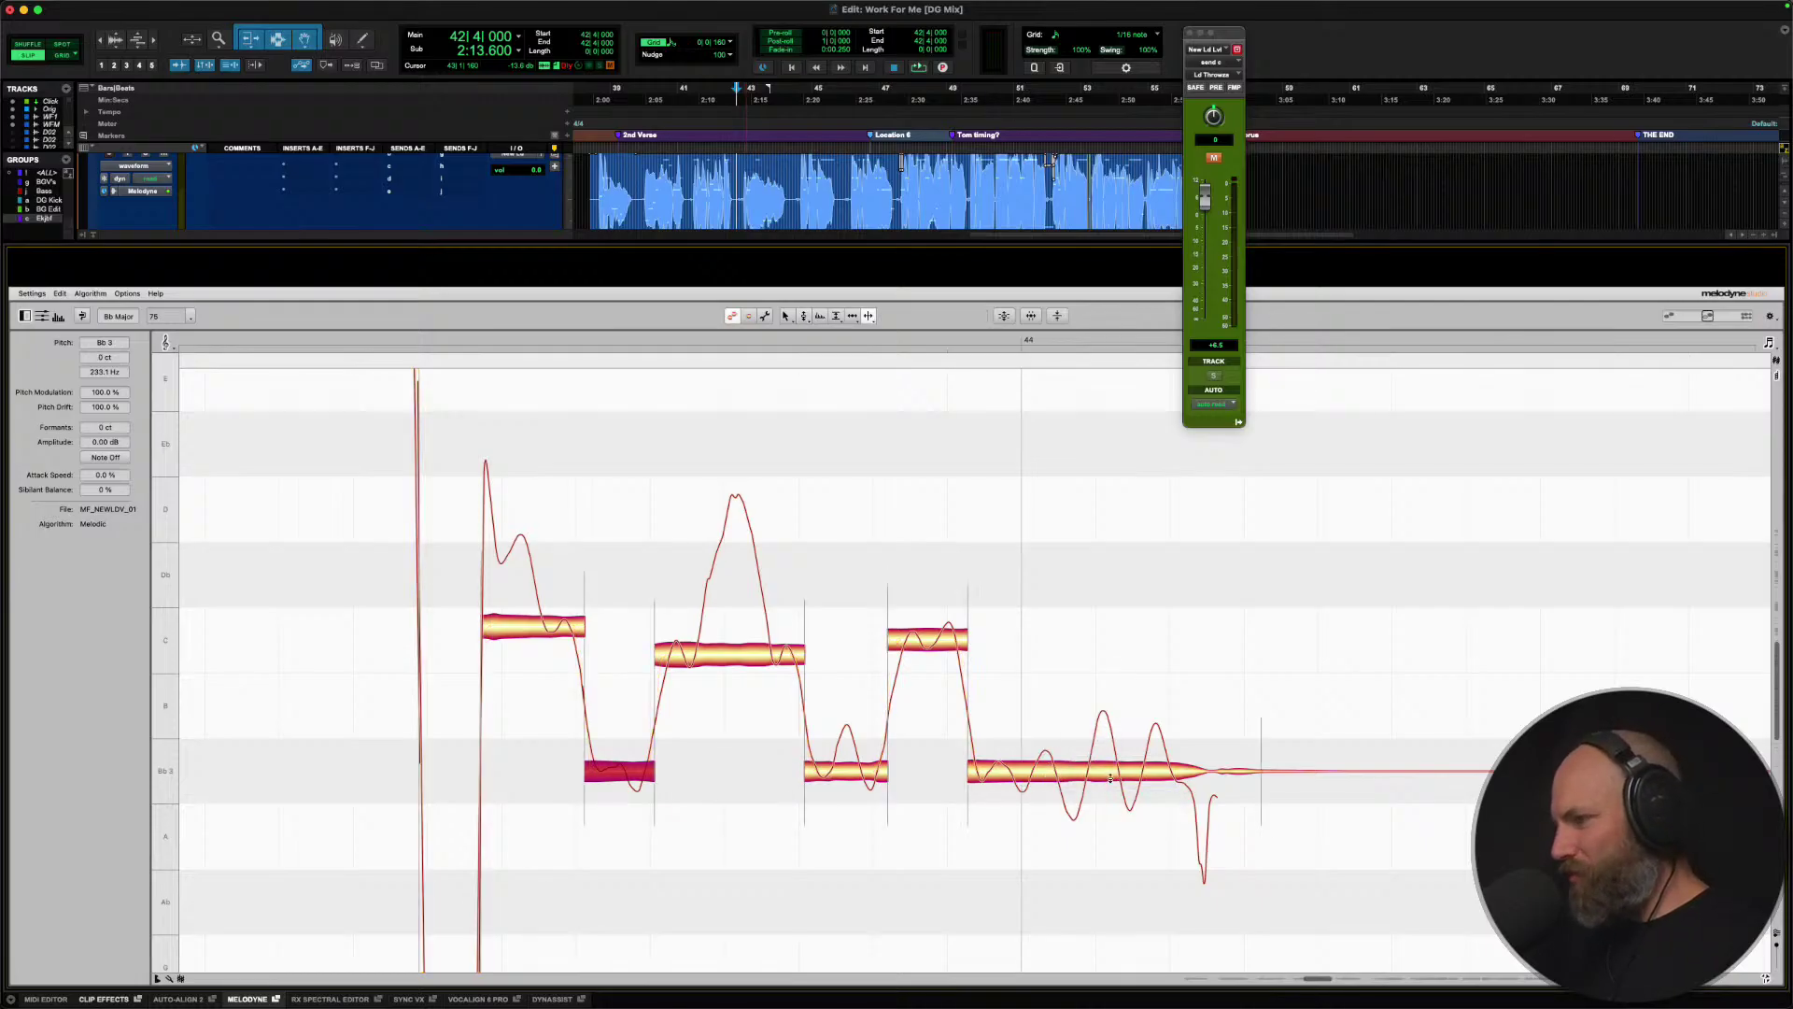
double_click(1024, 775)
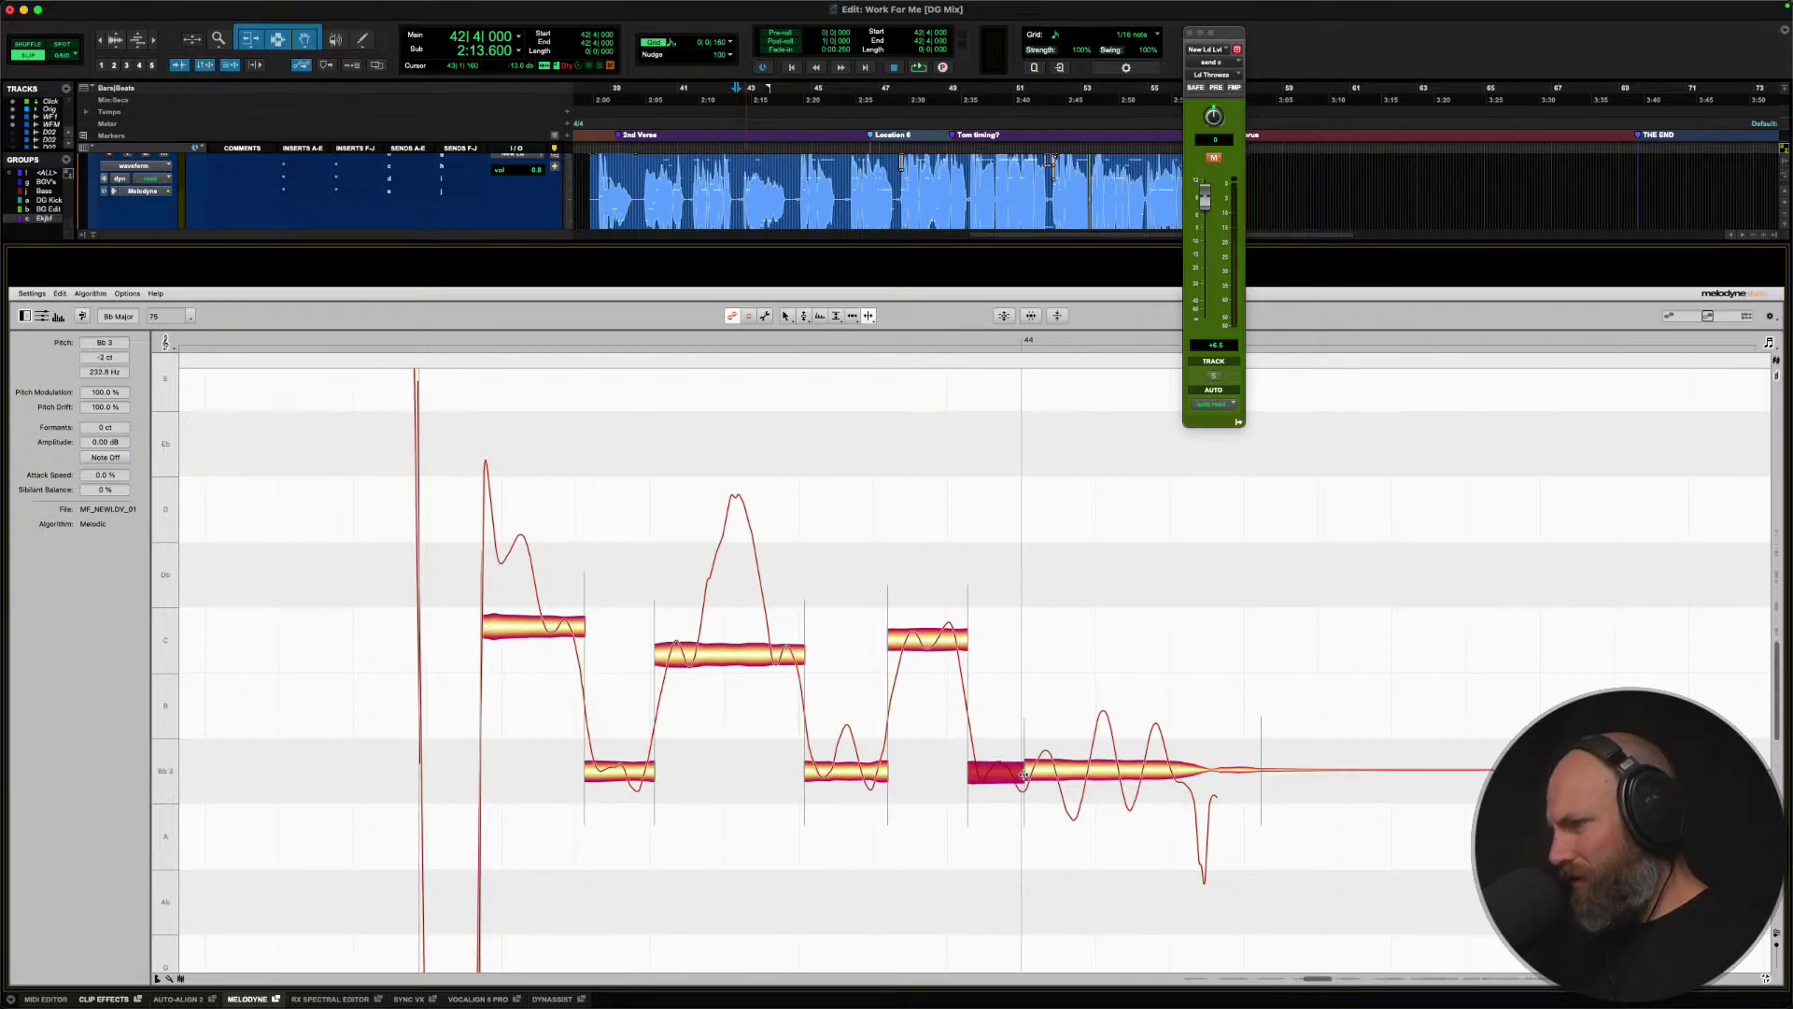
double_click(1084, 772)
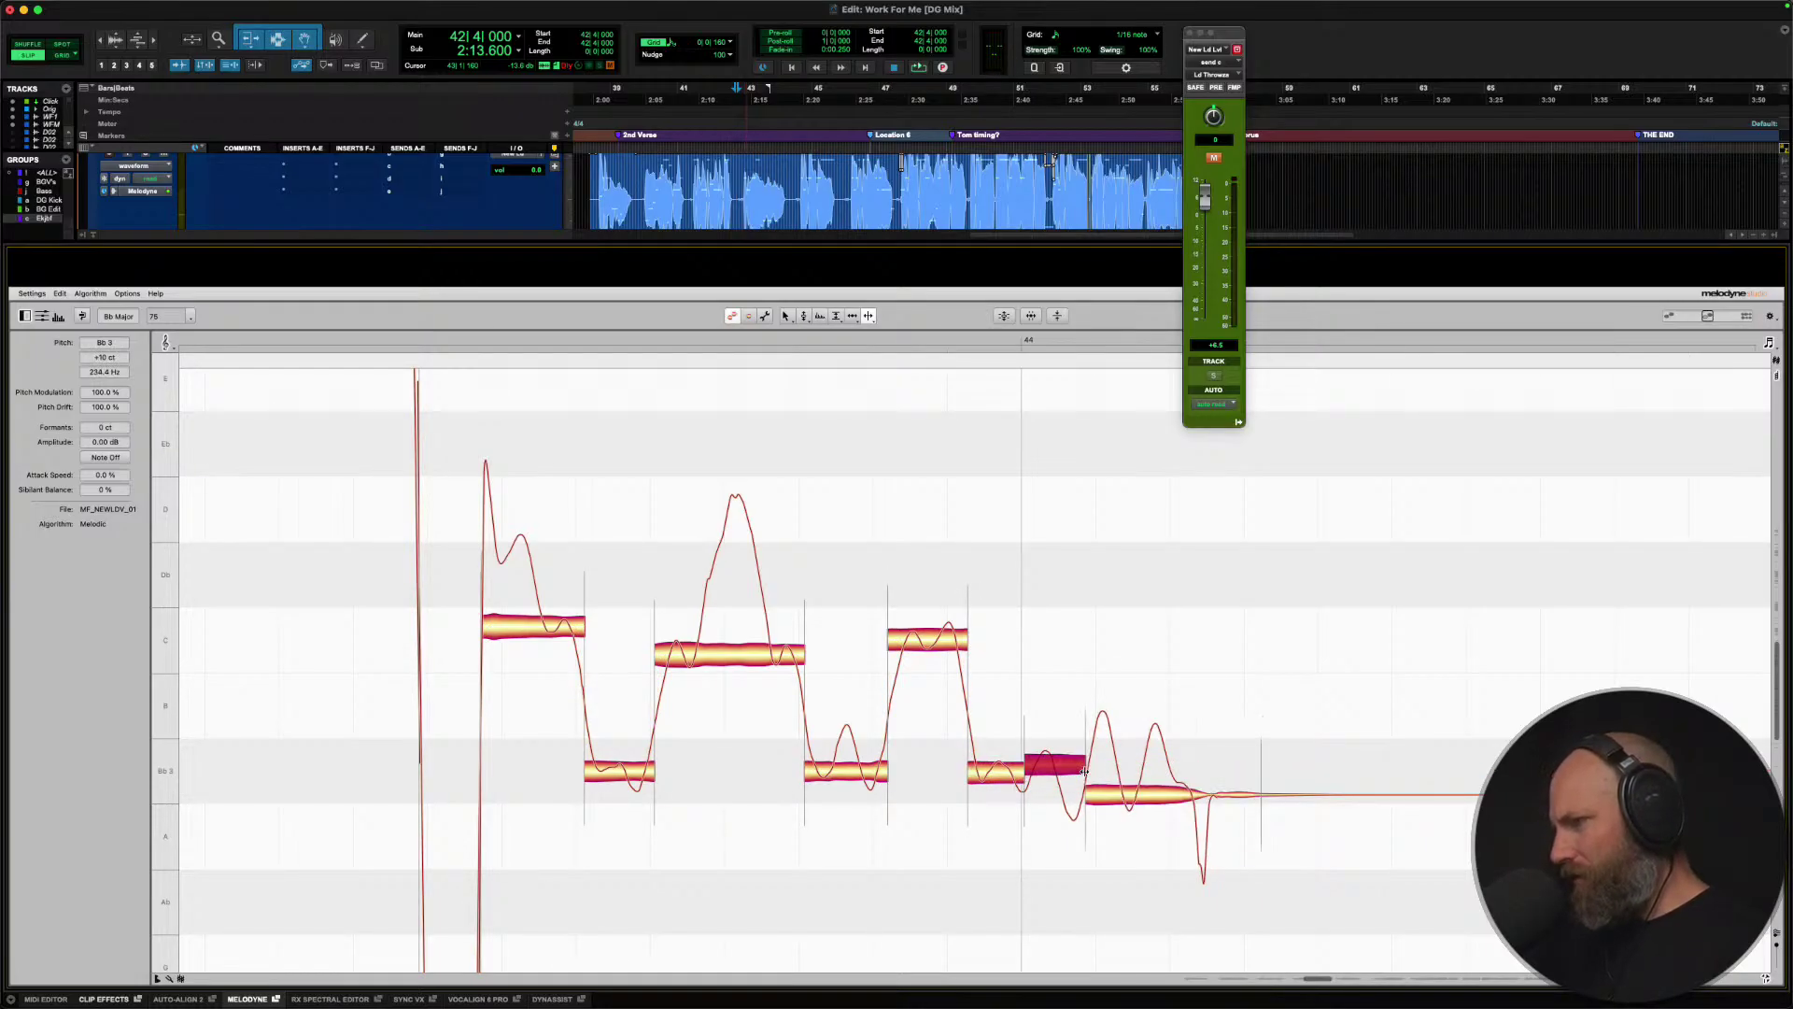
right_click(1037, 771)
click(1049, 771)
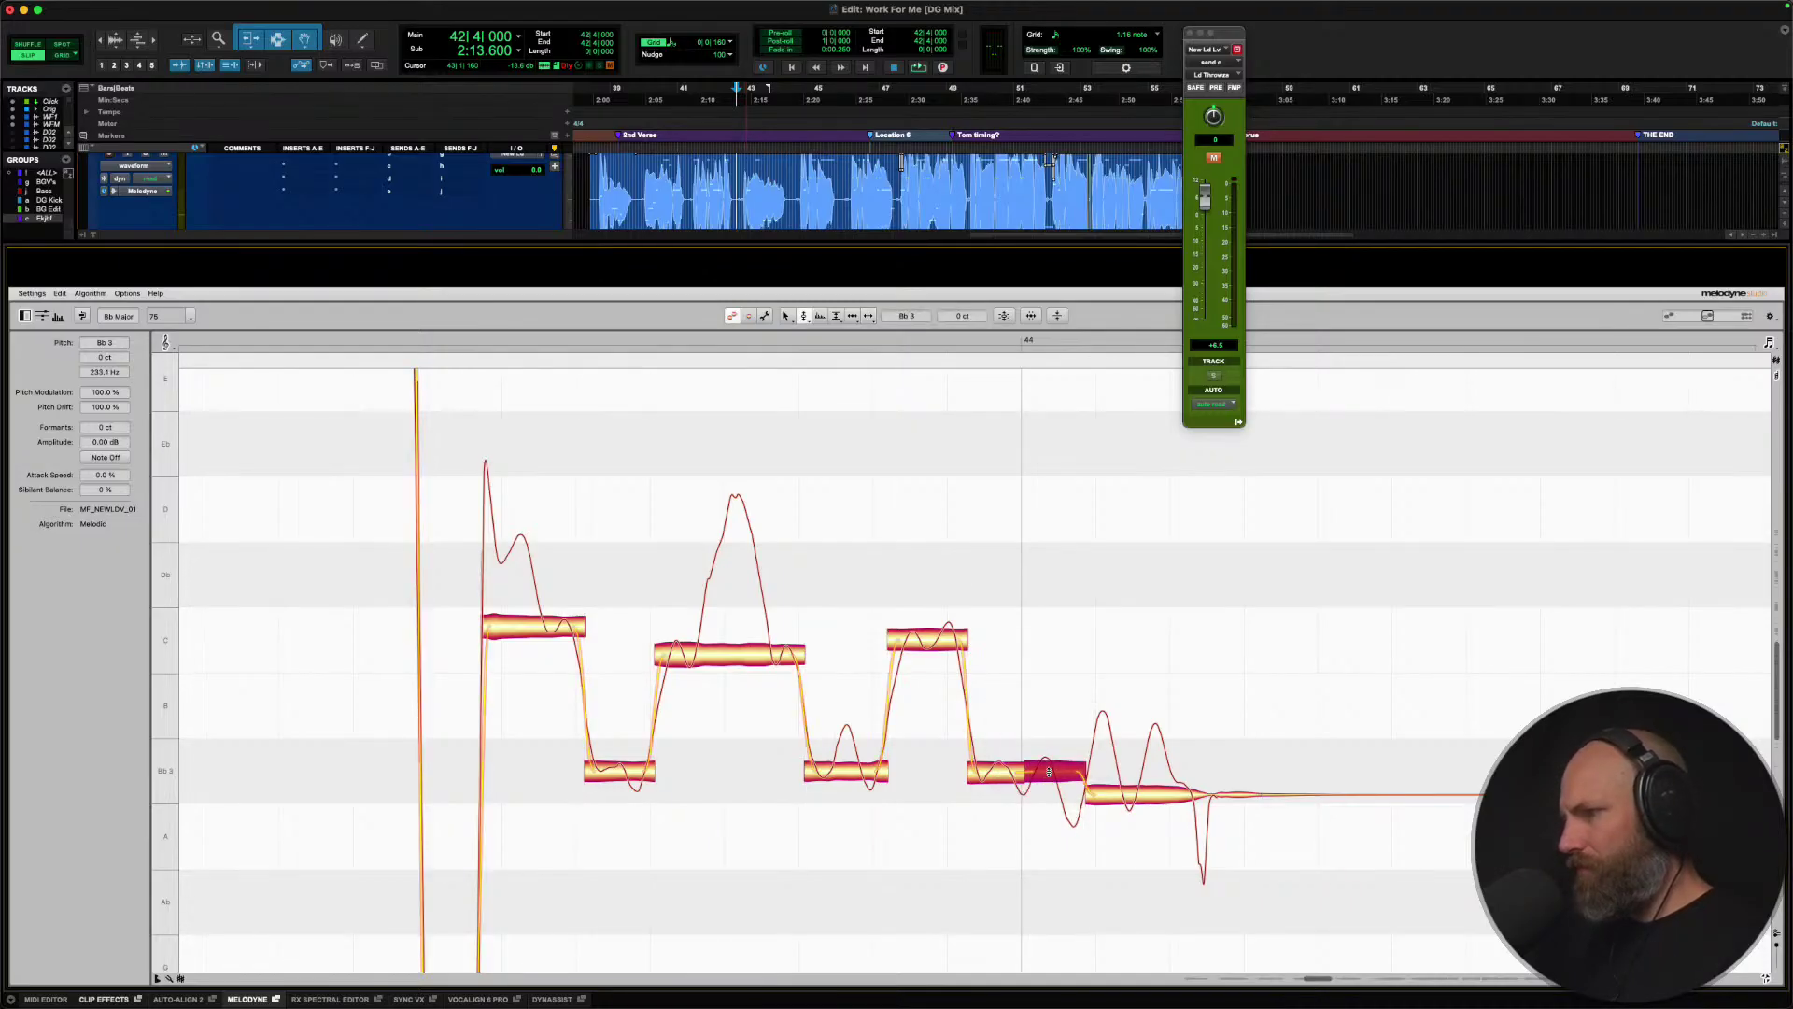
click(1018, 764)
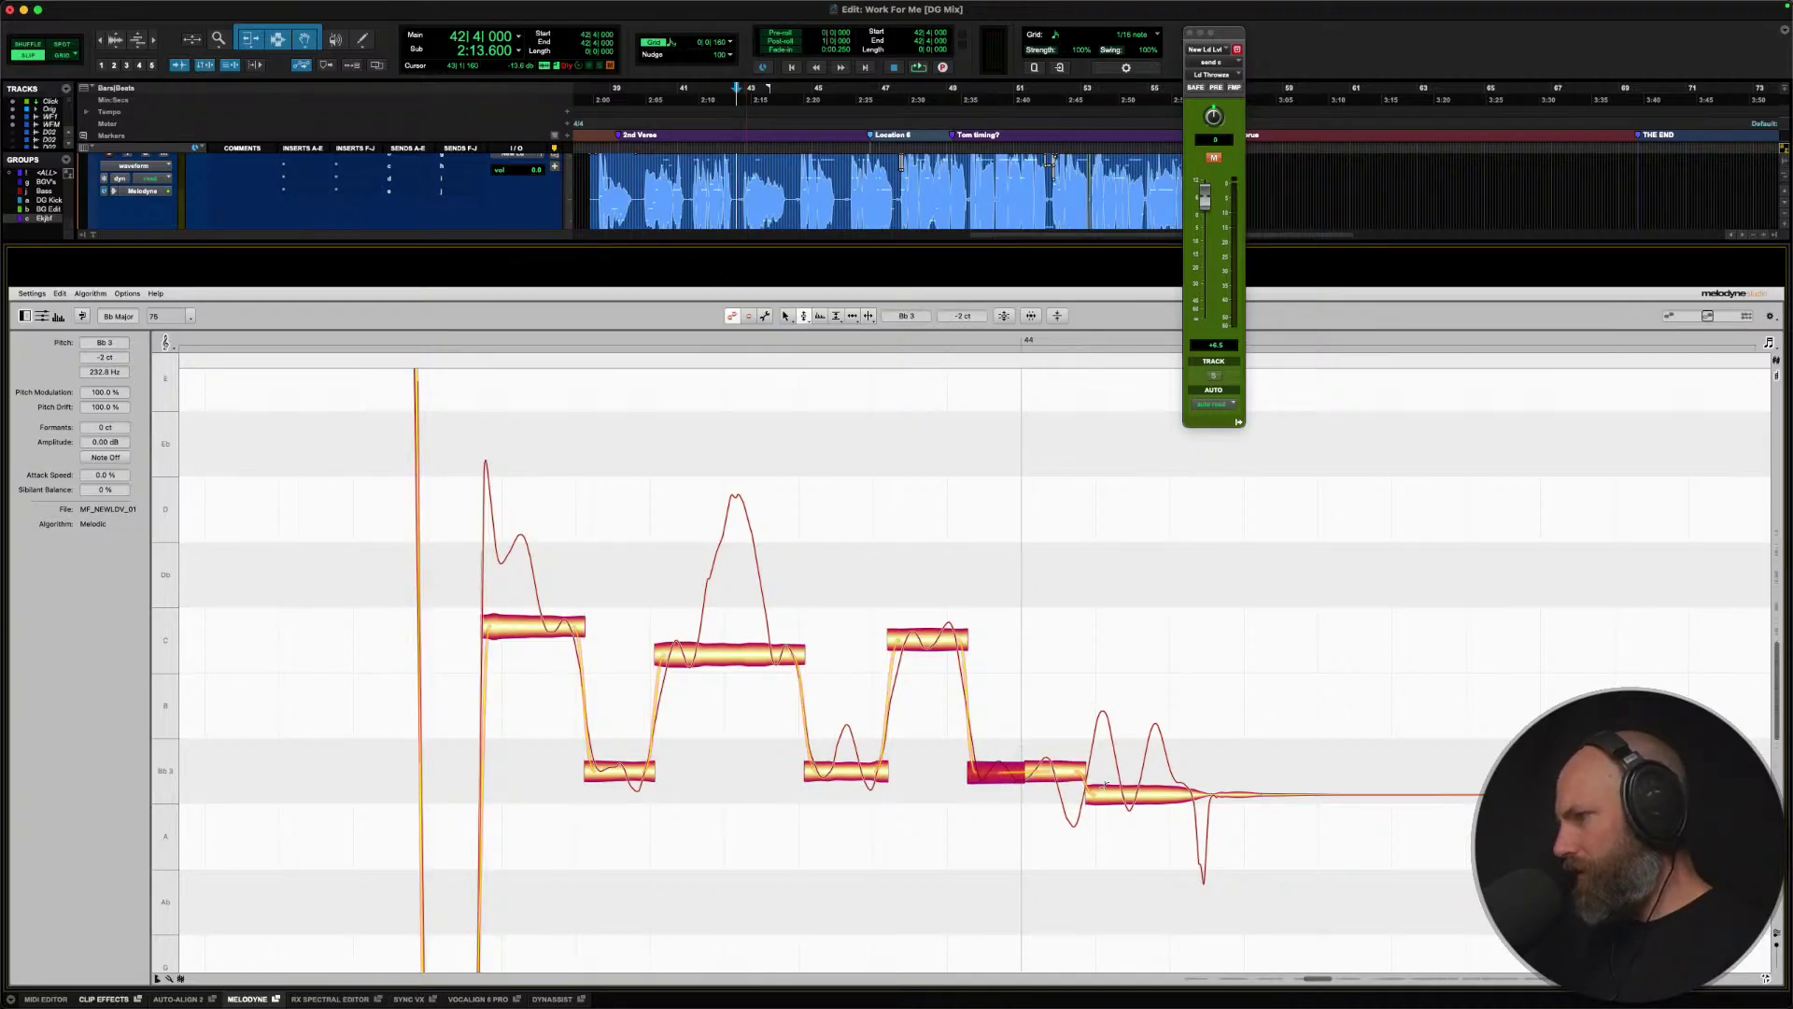
Lower the last part of the split Bb3 note slightly and separate its fading tail.
click(1130, 795)
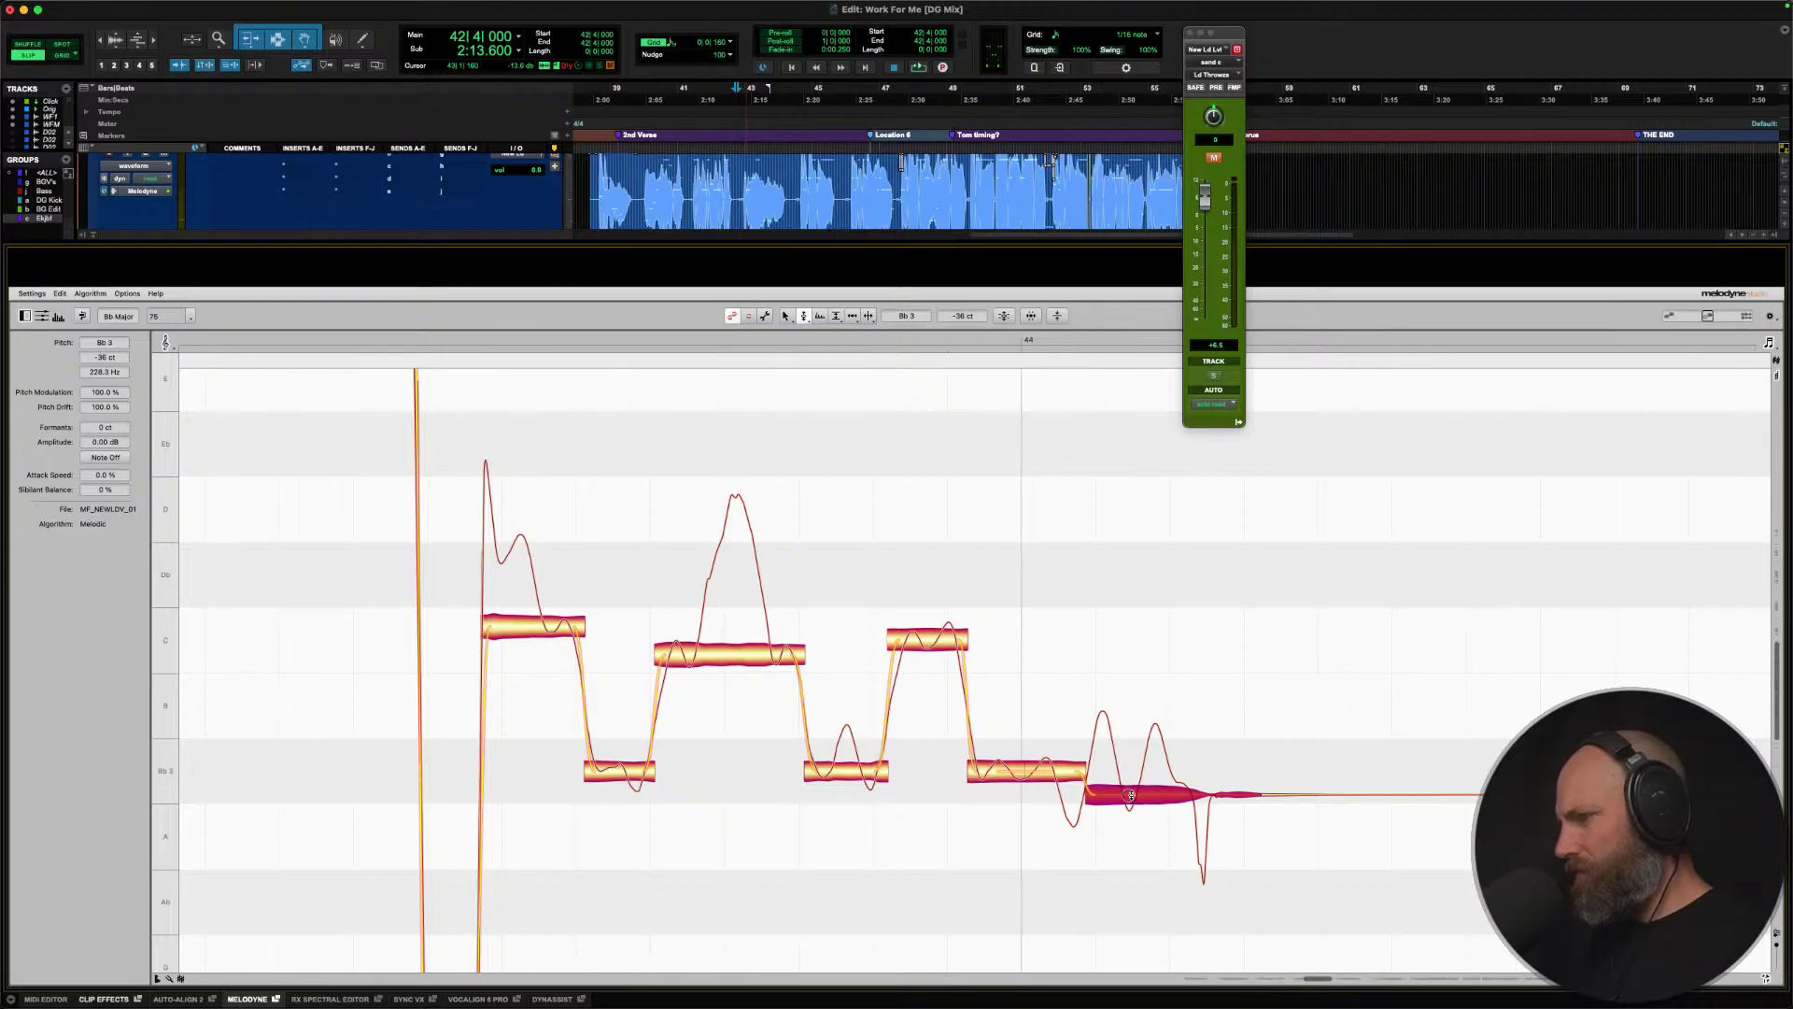
drag(1130, 795, 1175, 800)
right_click(1175, 800)
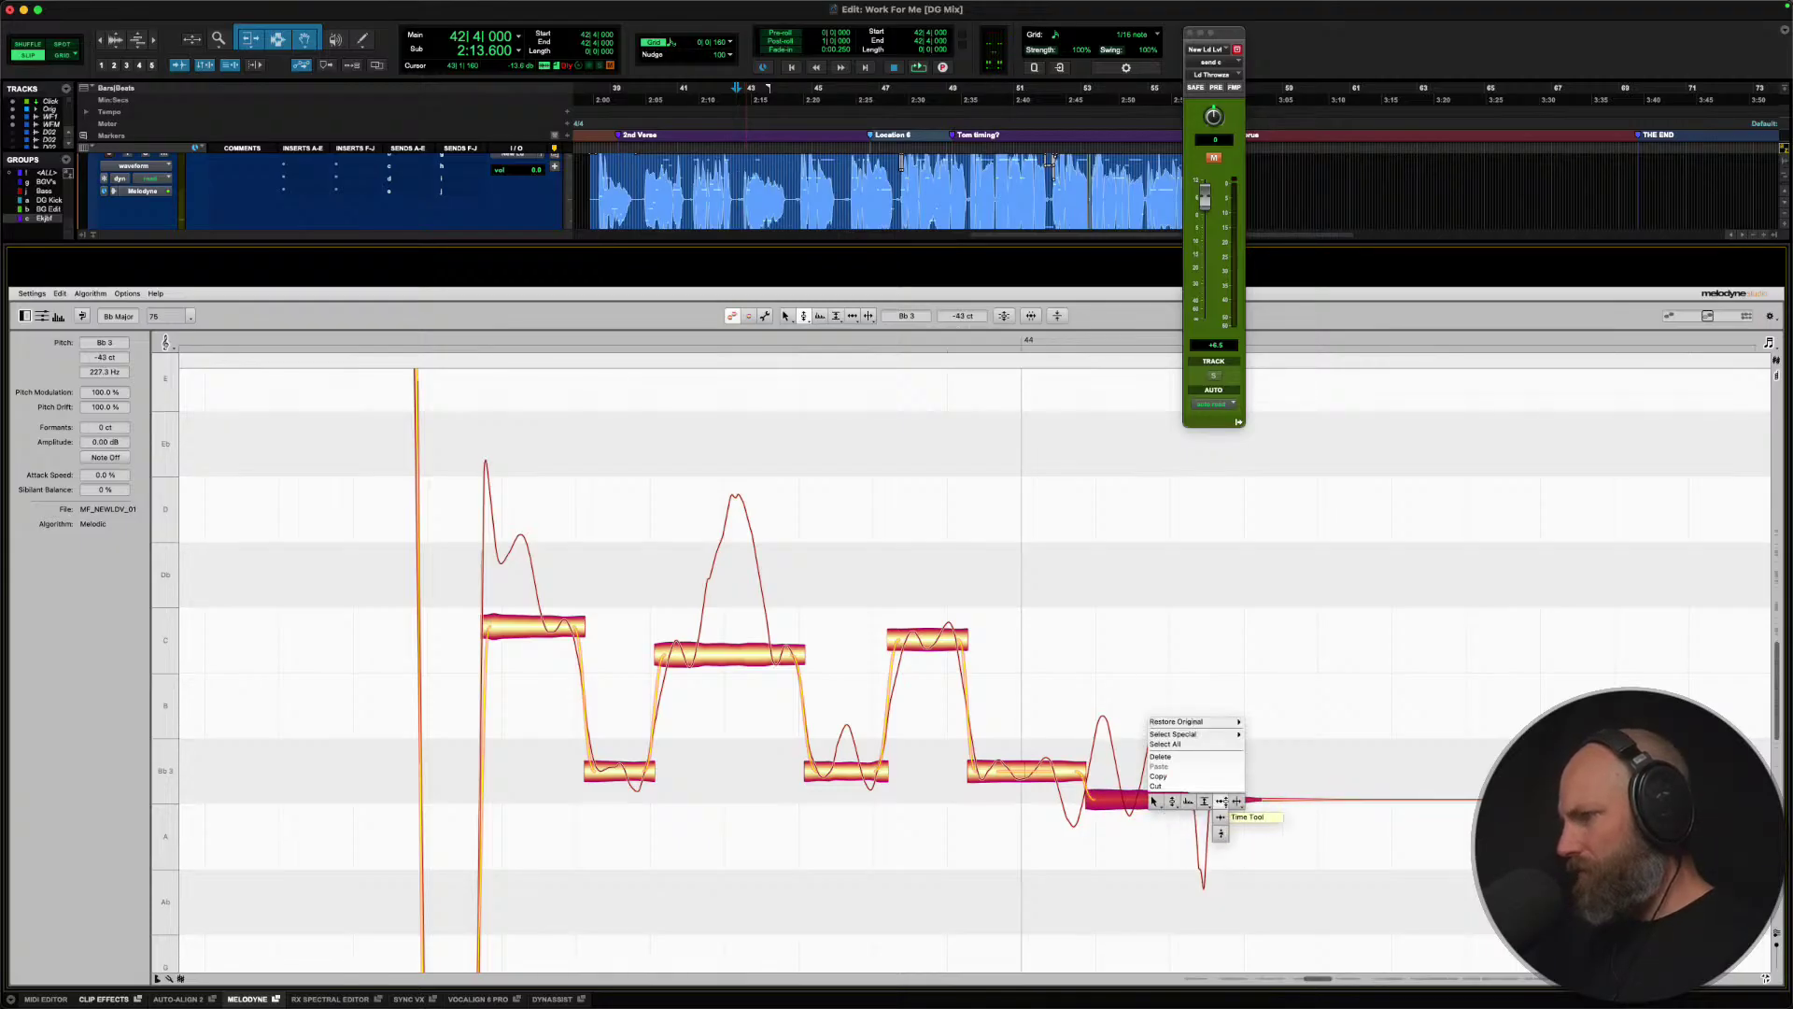
click(1198, 809)
click(1172, 802)
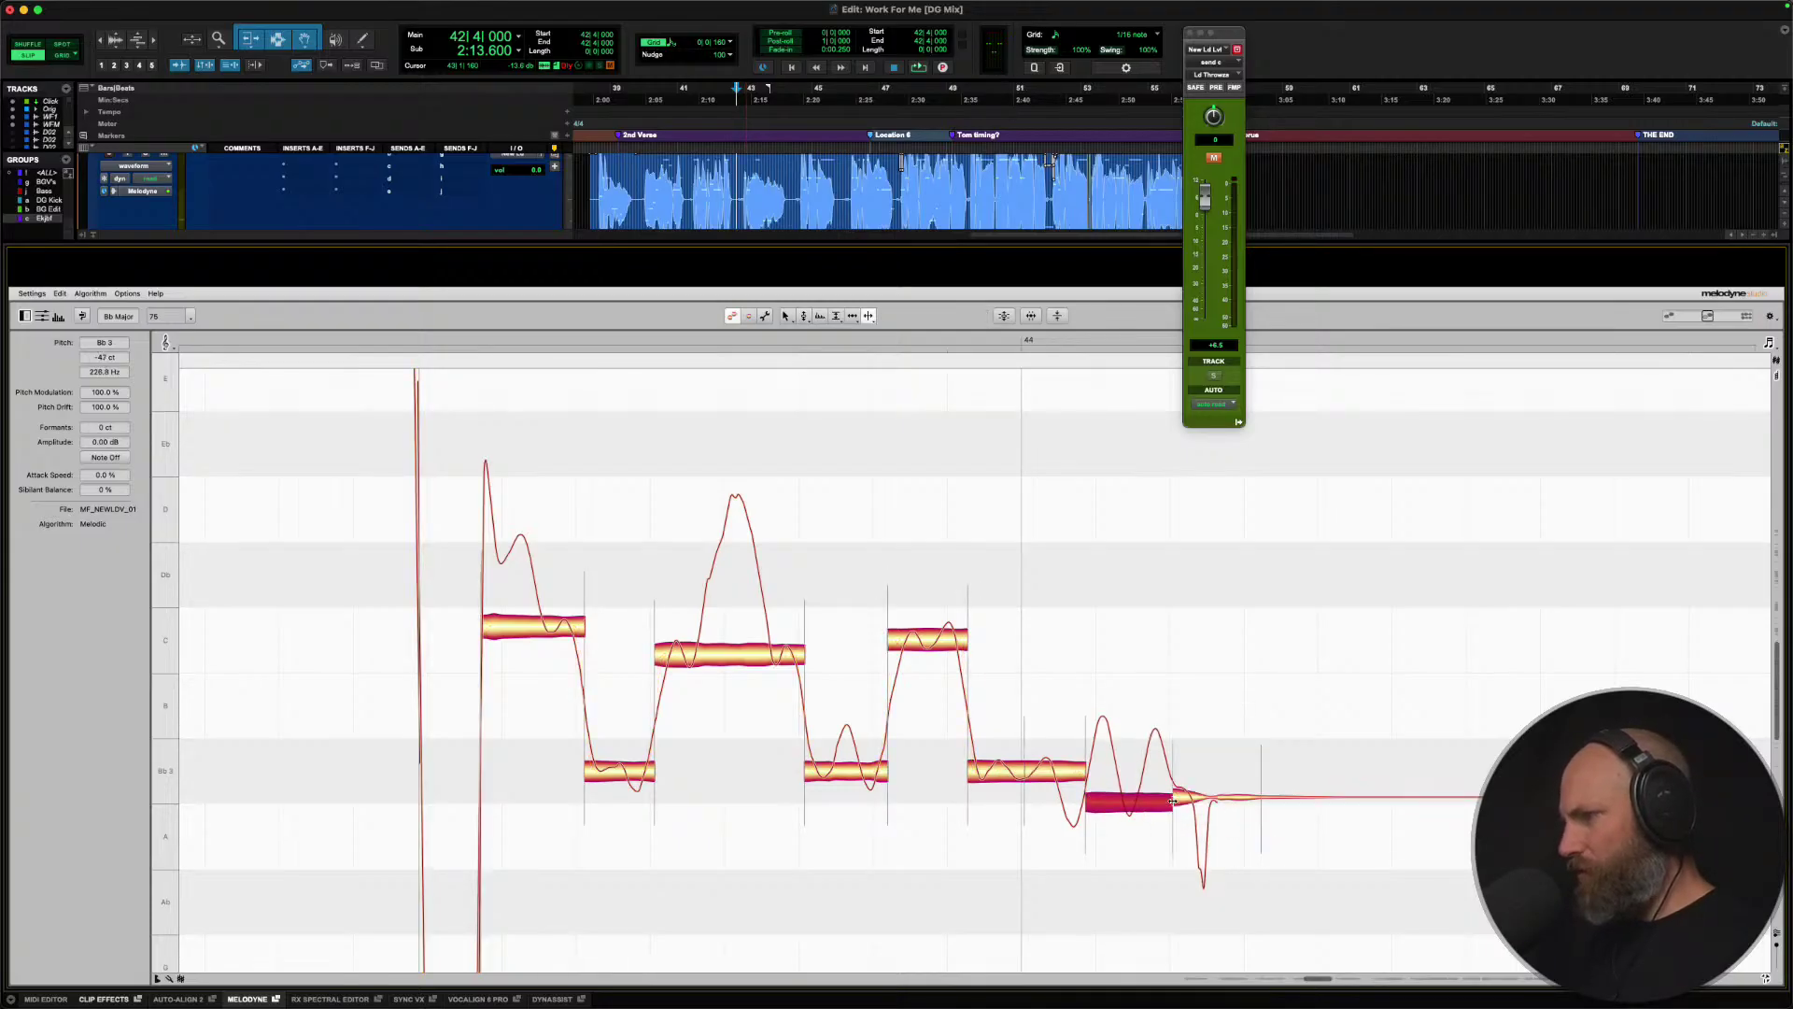
Centre the fading tail on Bb3, lower the part before it to A3 at +45 ct, and audition the phrase.
right_click(1172, 802)
click(1128, 795)
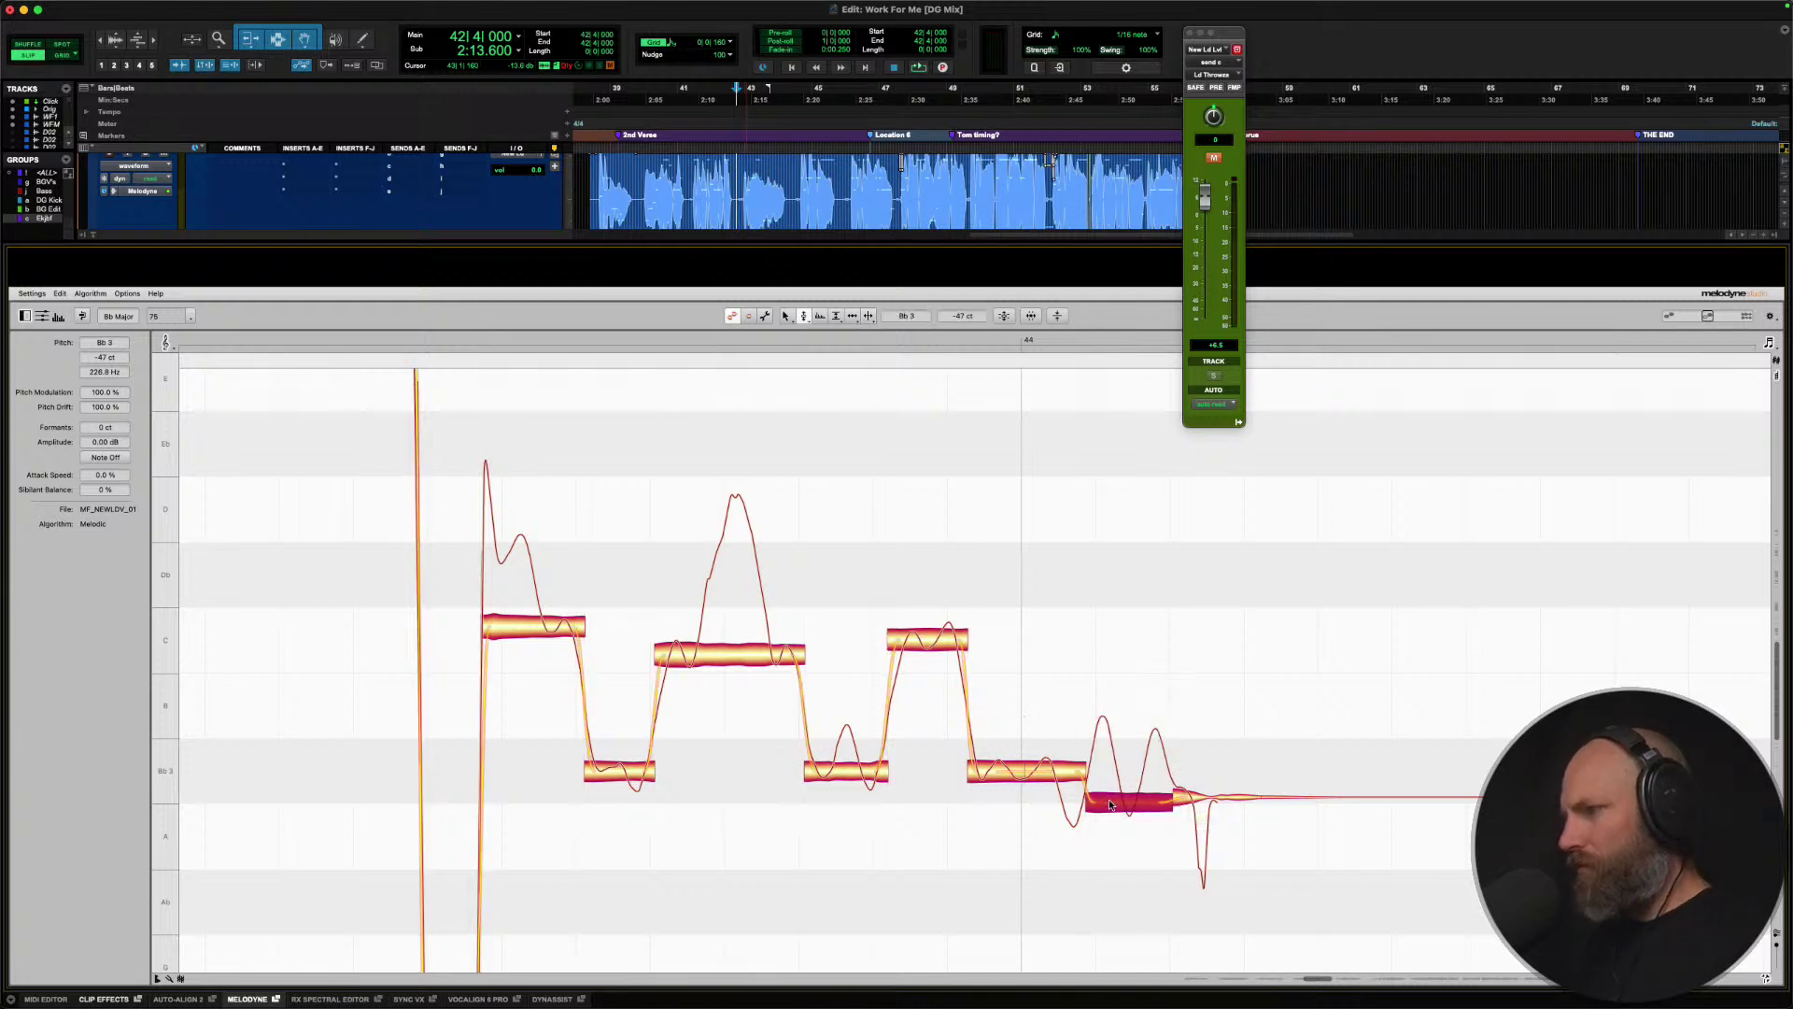
double_click(1173, 799)
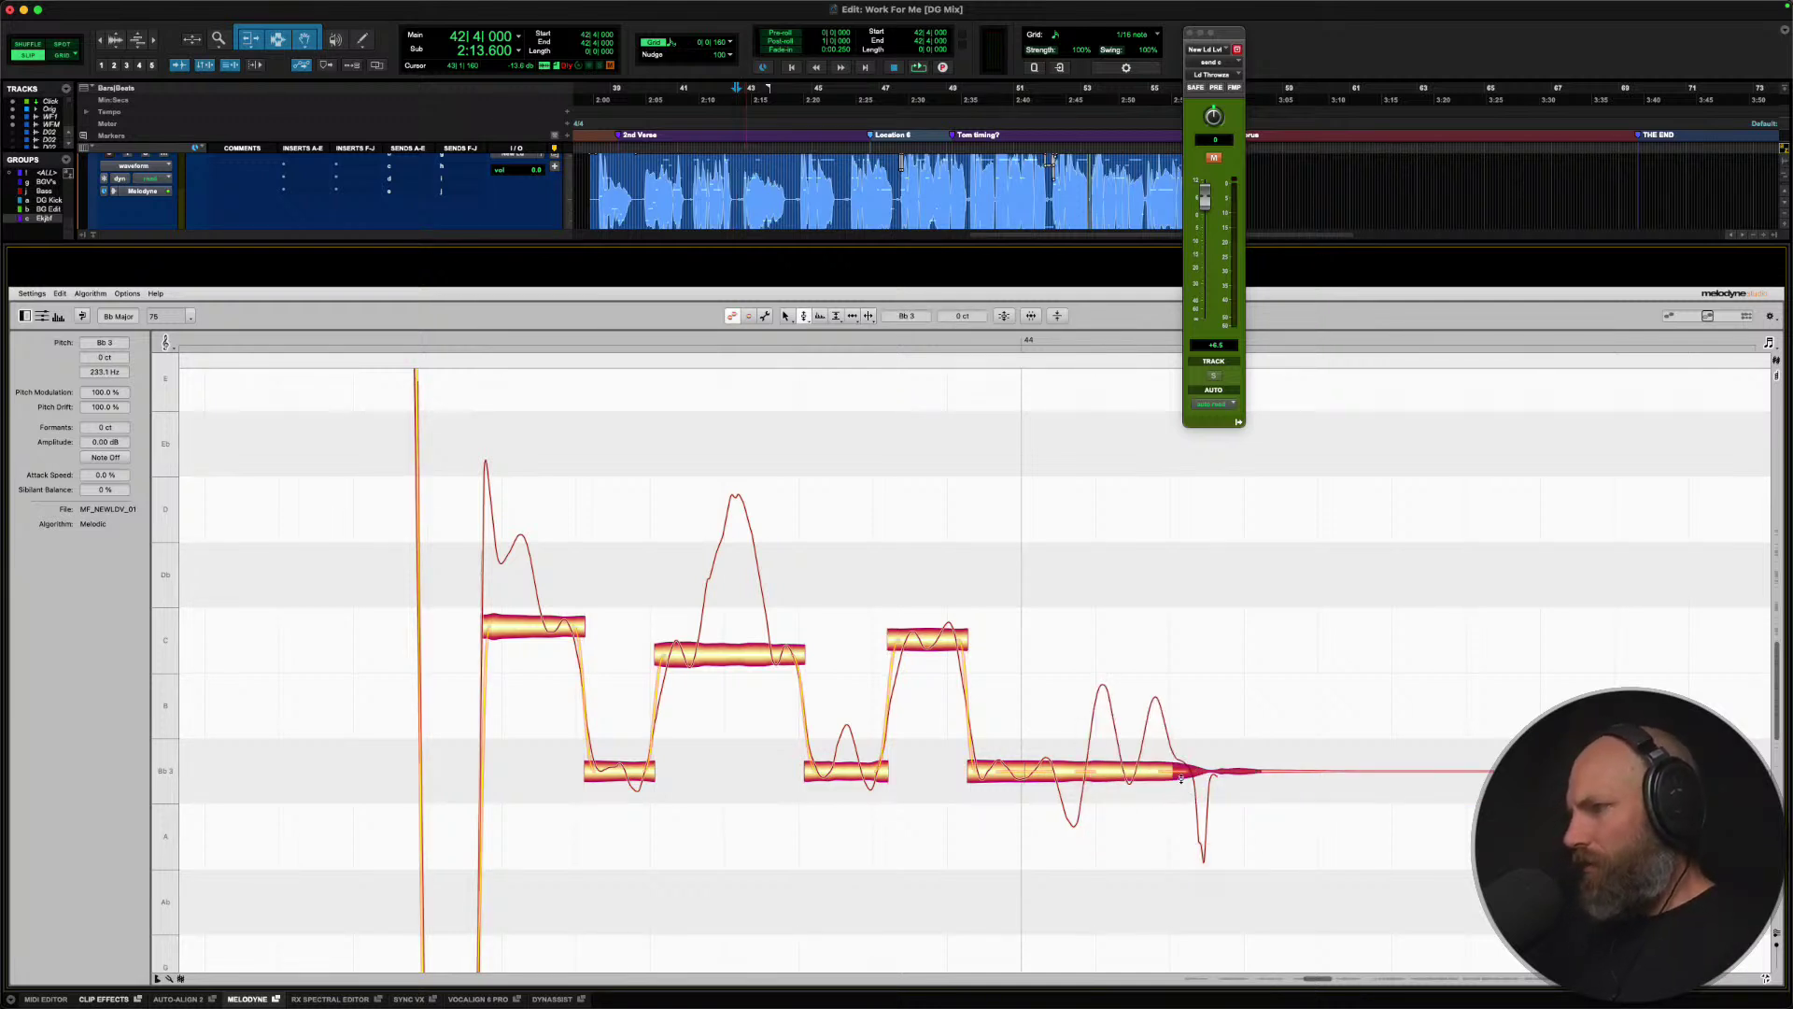
drag(1119, 771, 1120, 807)
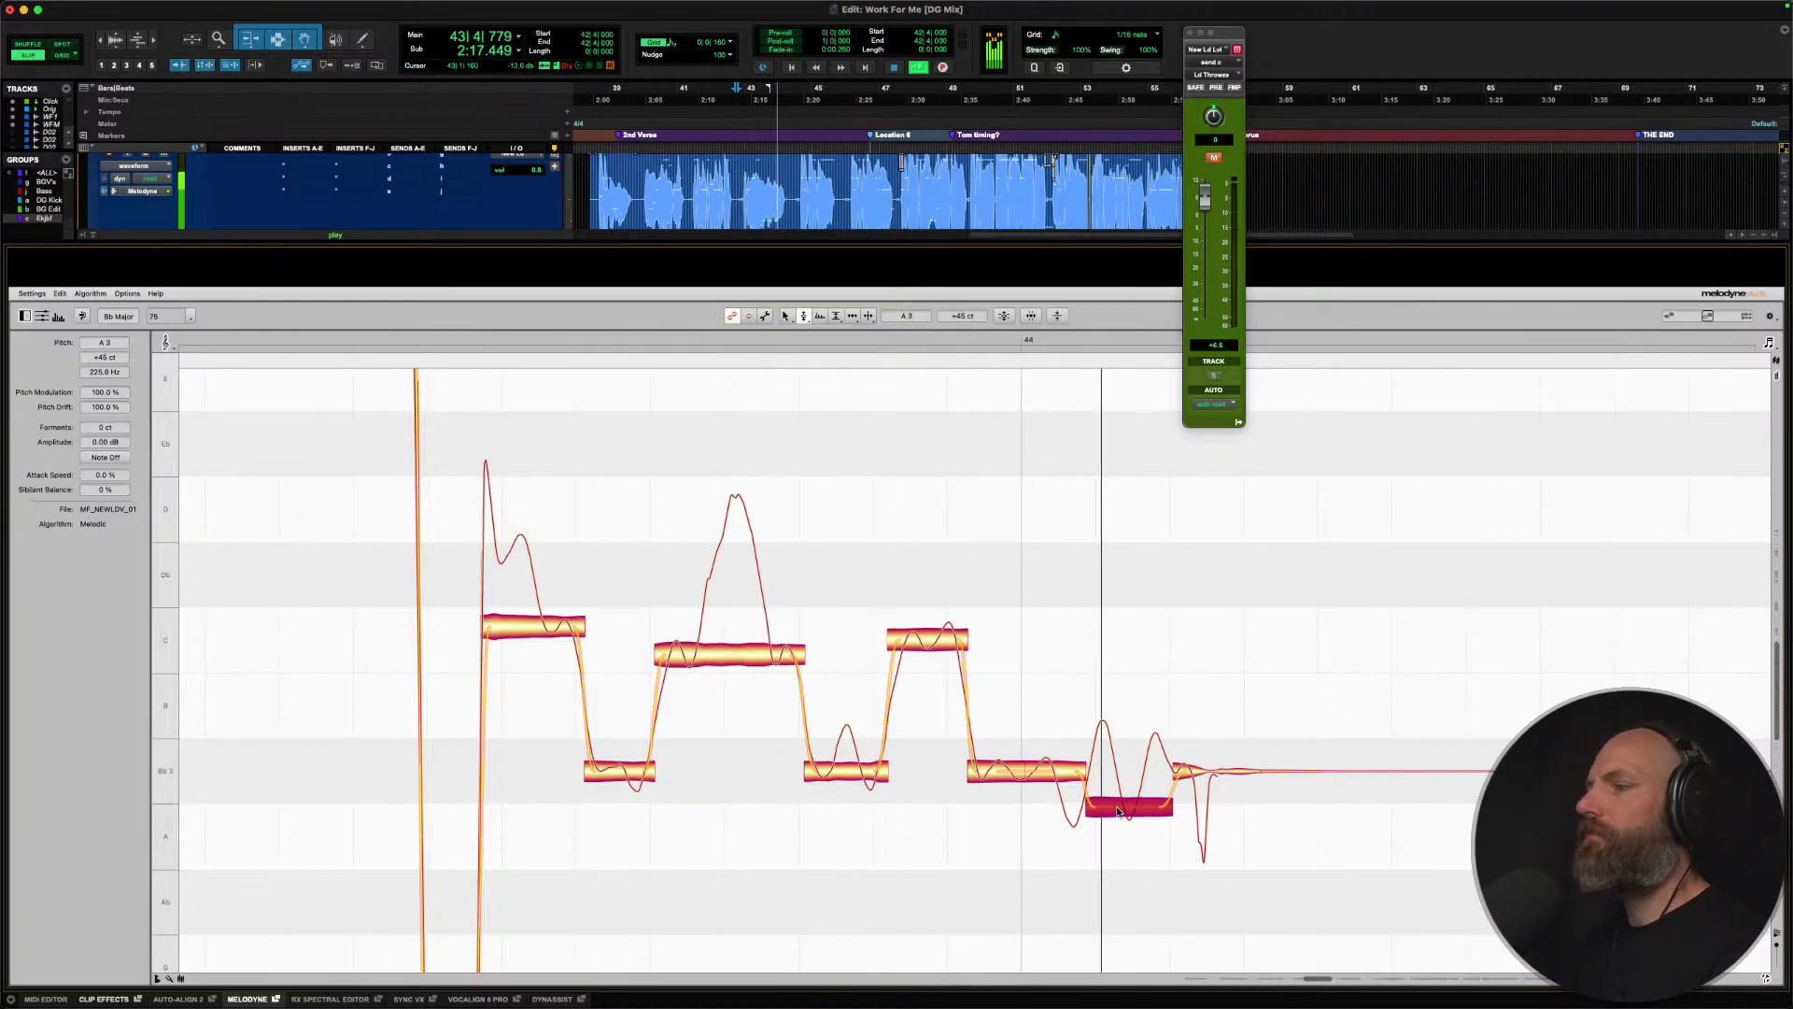
key(space)
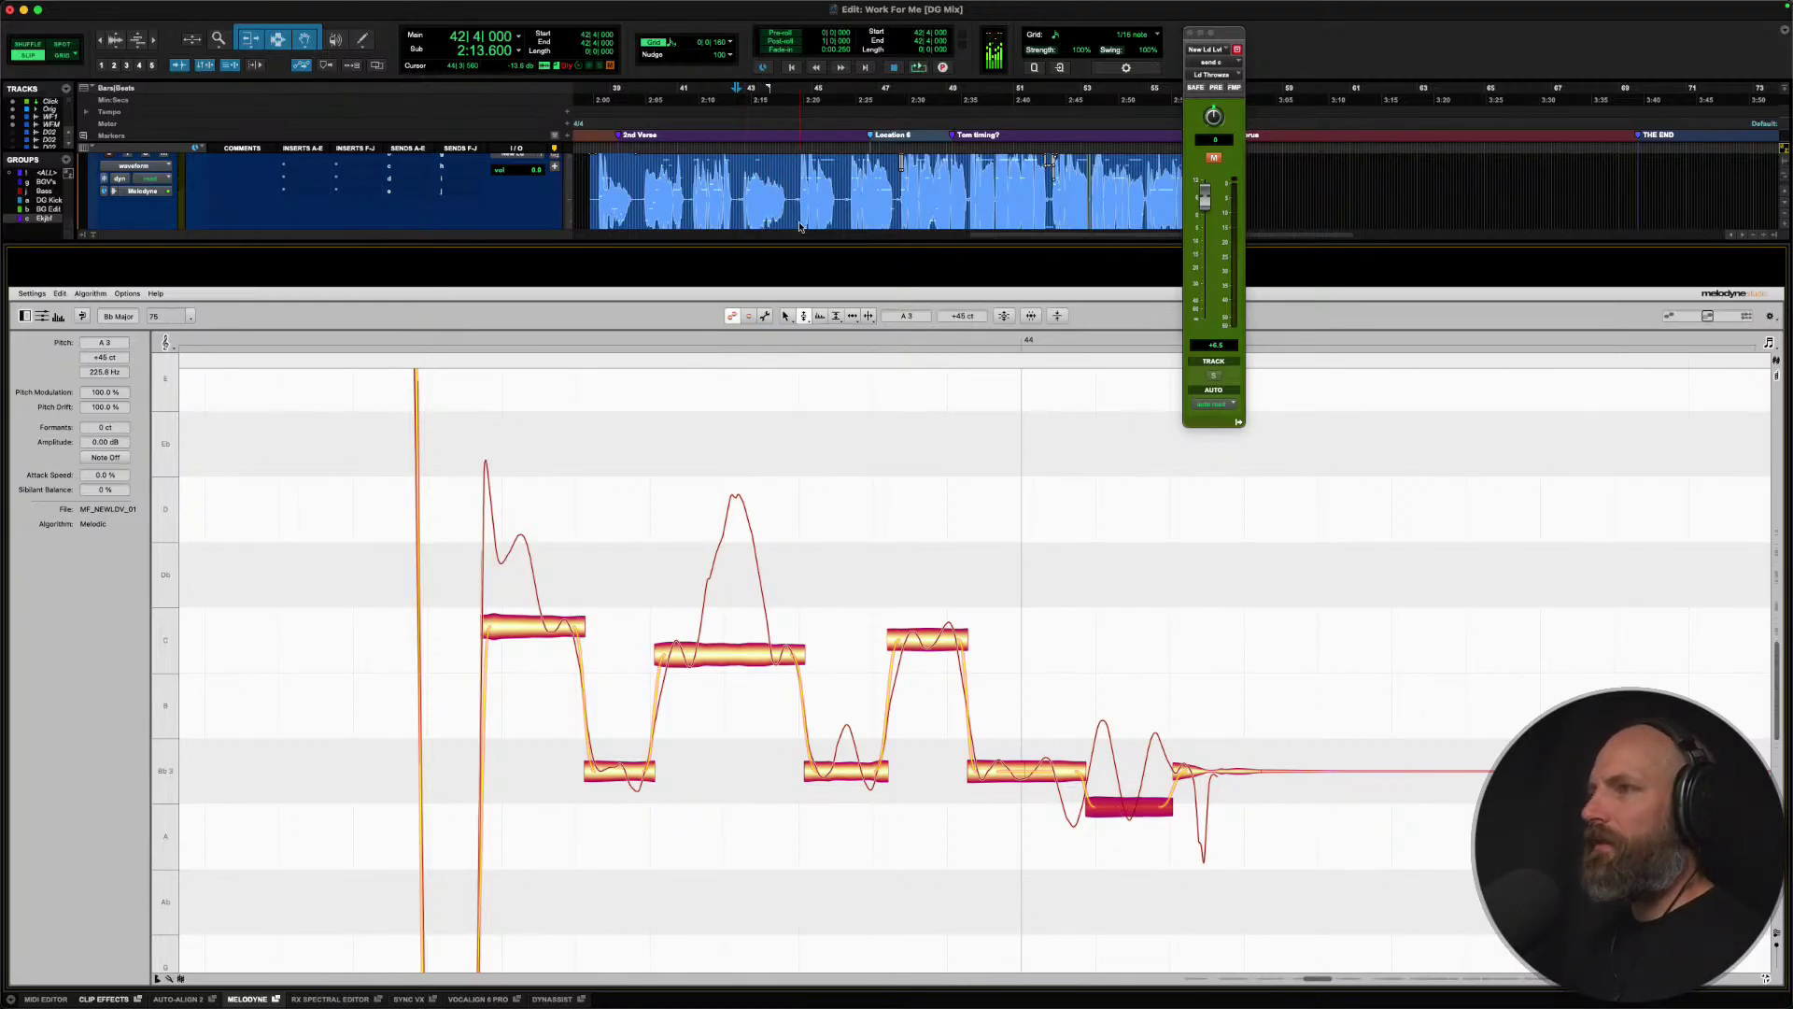
Move the playback start to 44|2|800 and listen to the following phrase across bar 45.
click(794, 189)
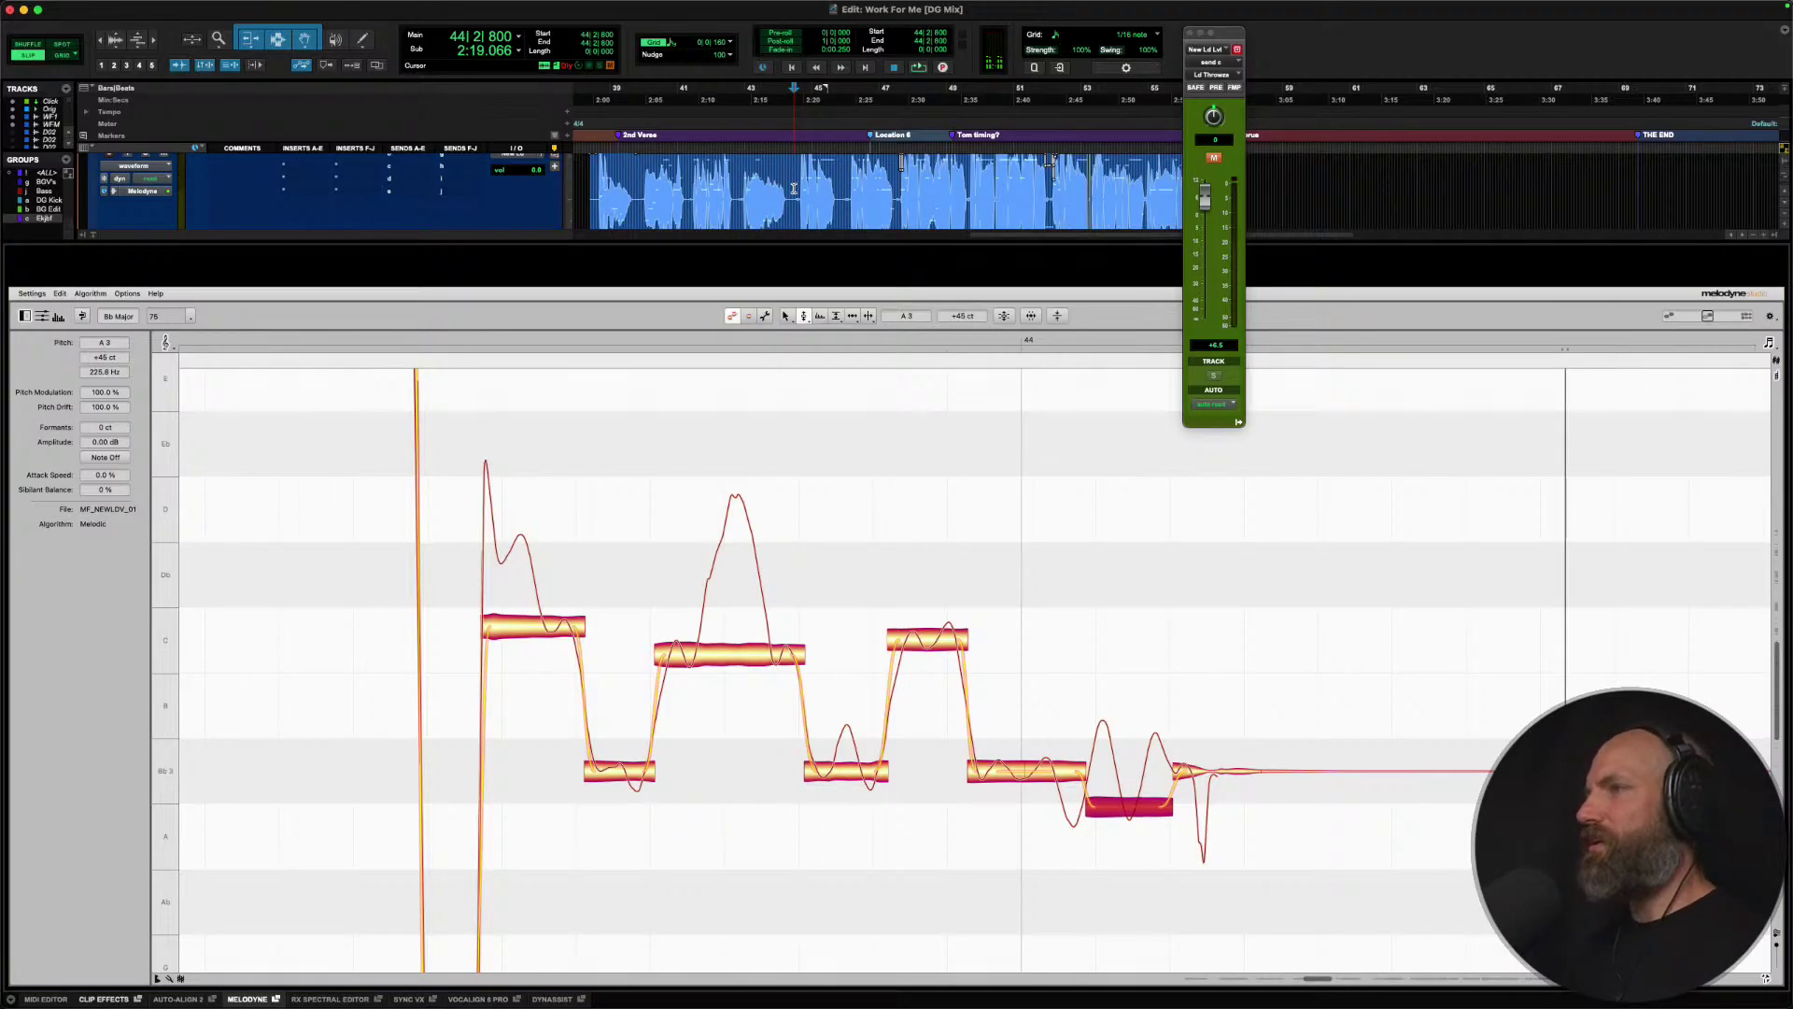
scroll(794, 189, right, 2)
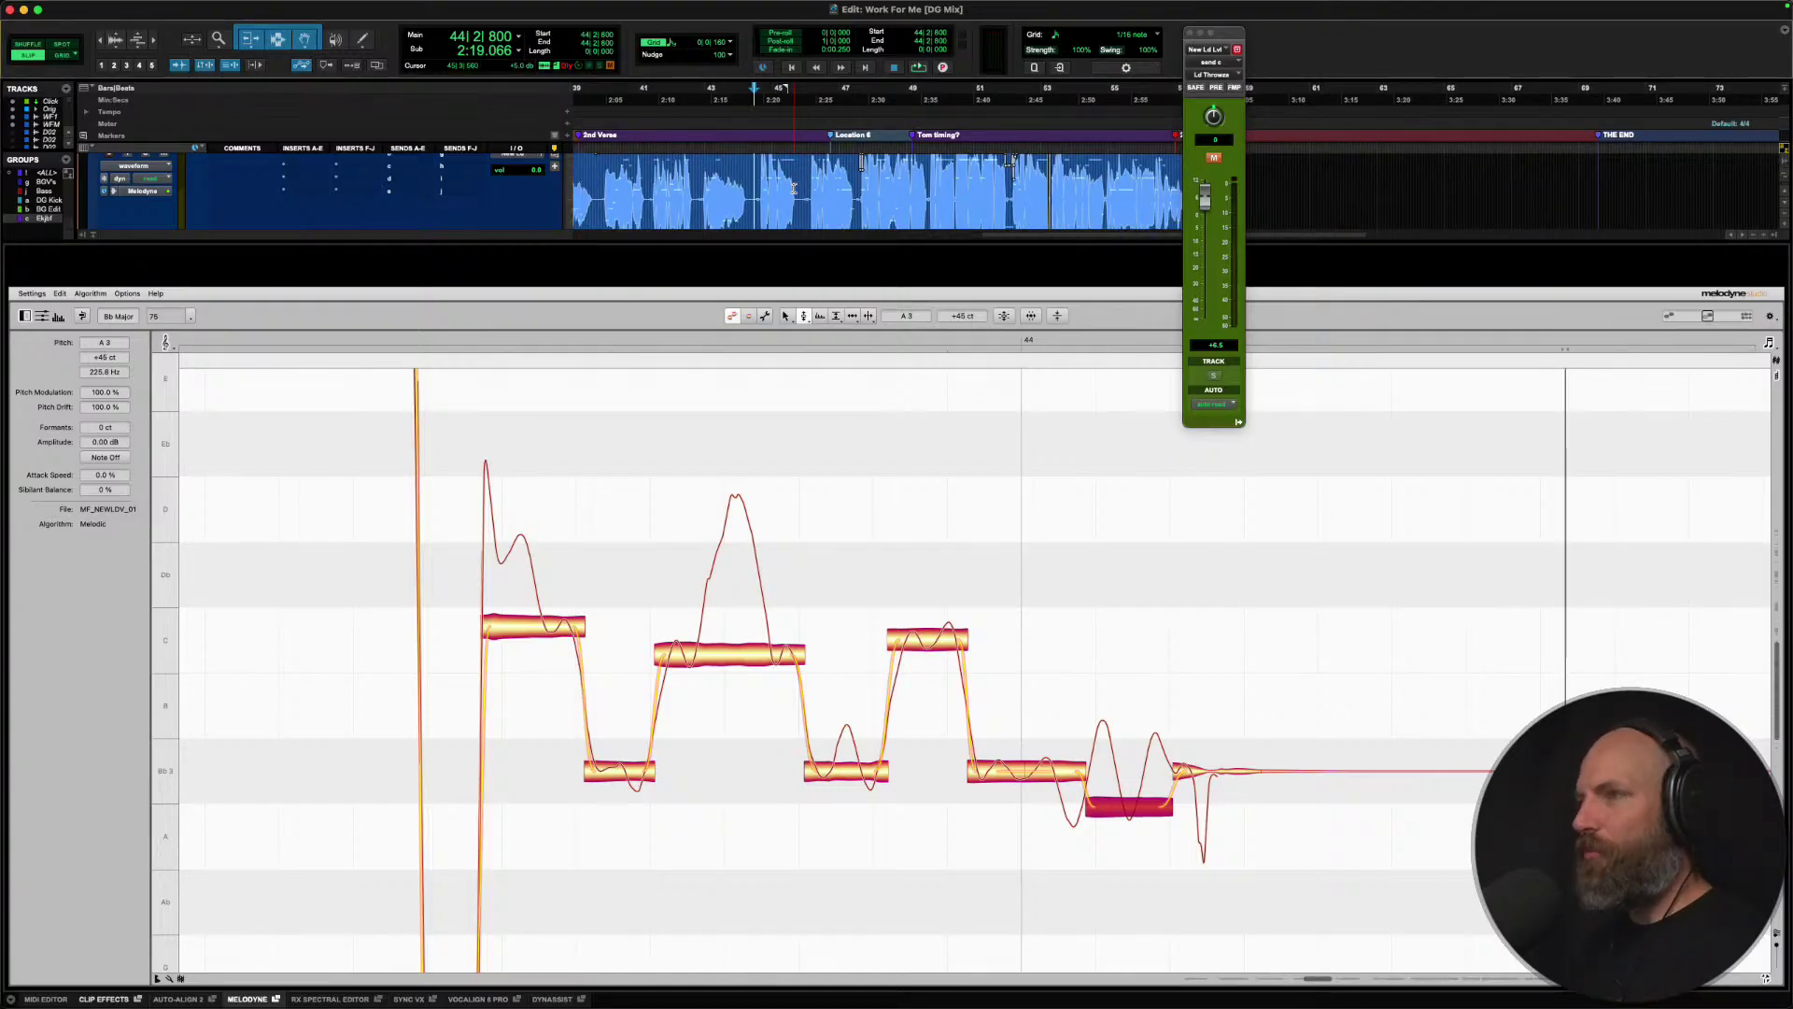
scroll(794, 189, right, 2)
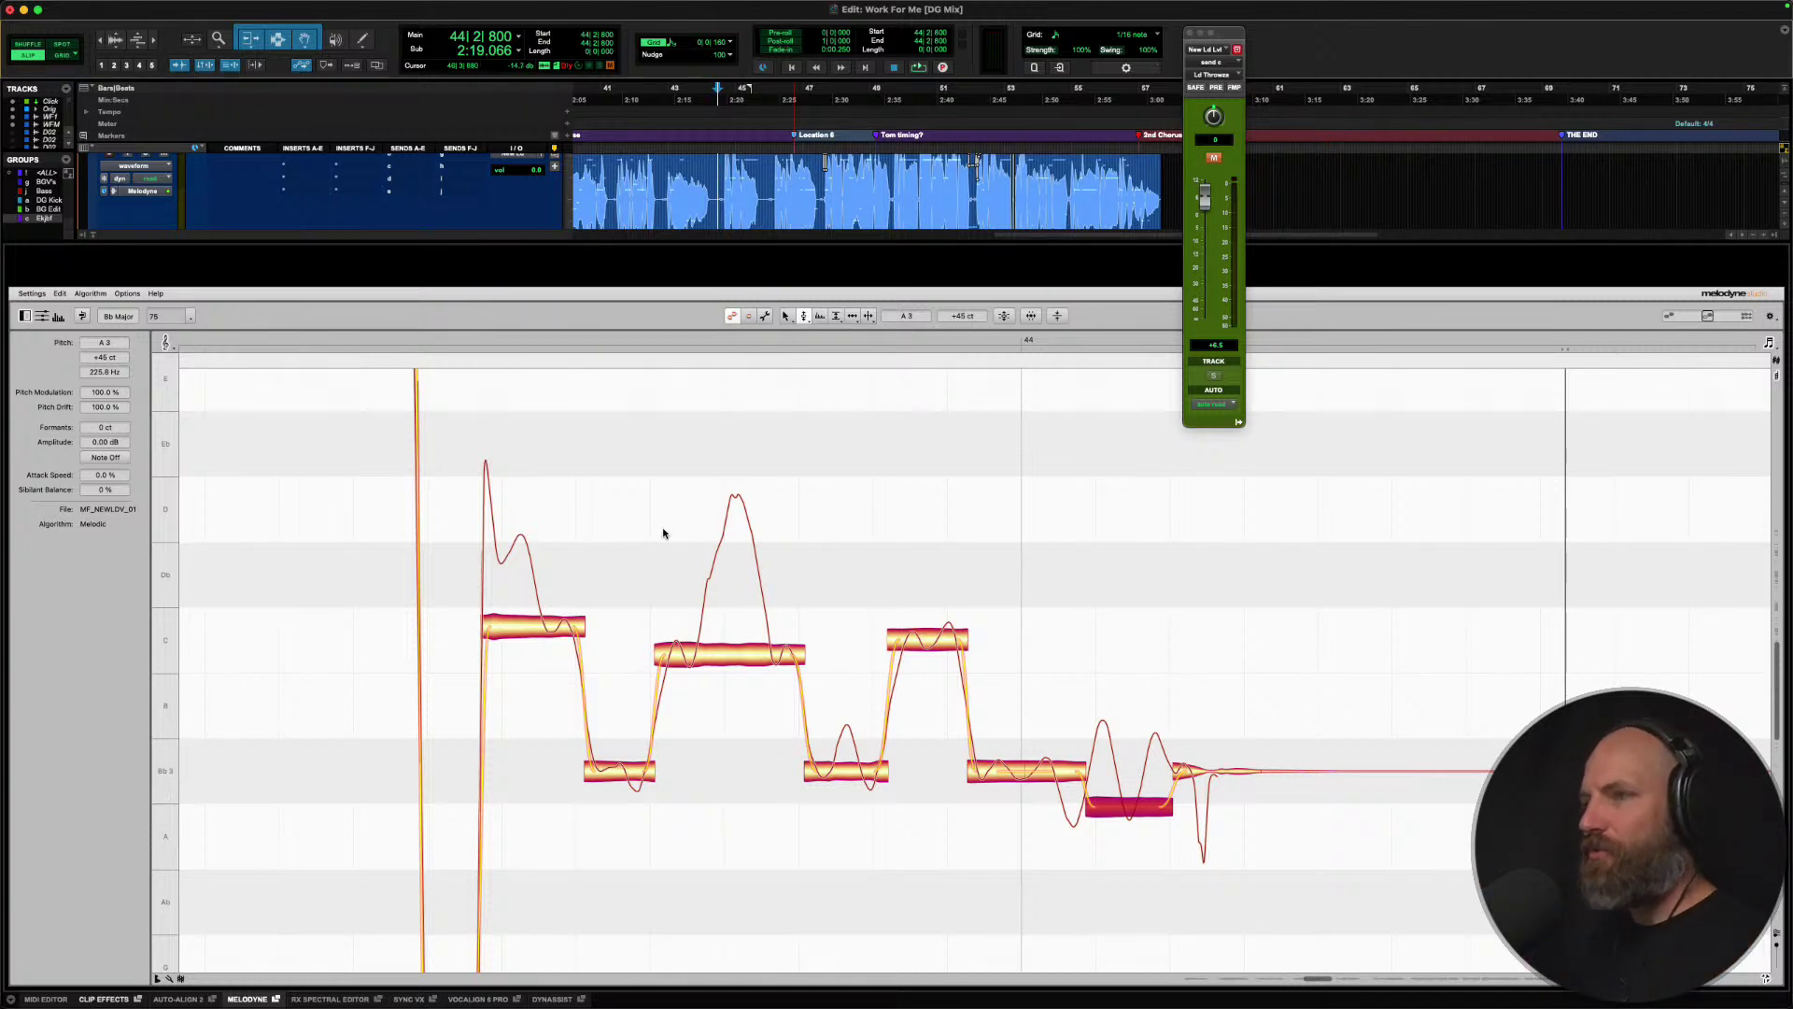
key(space)
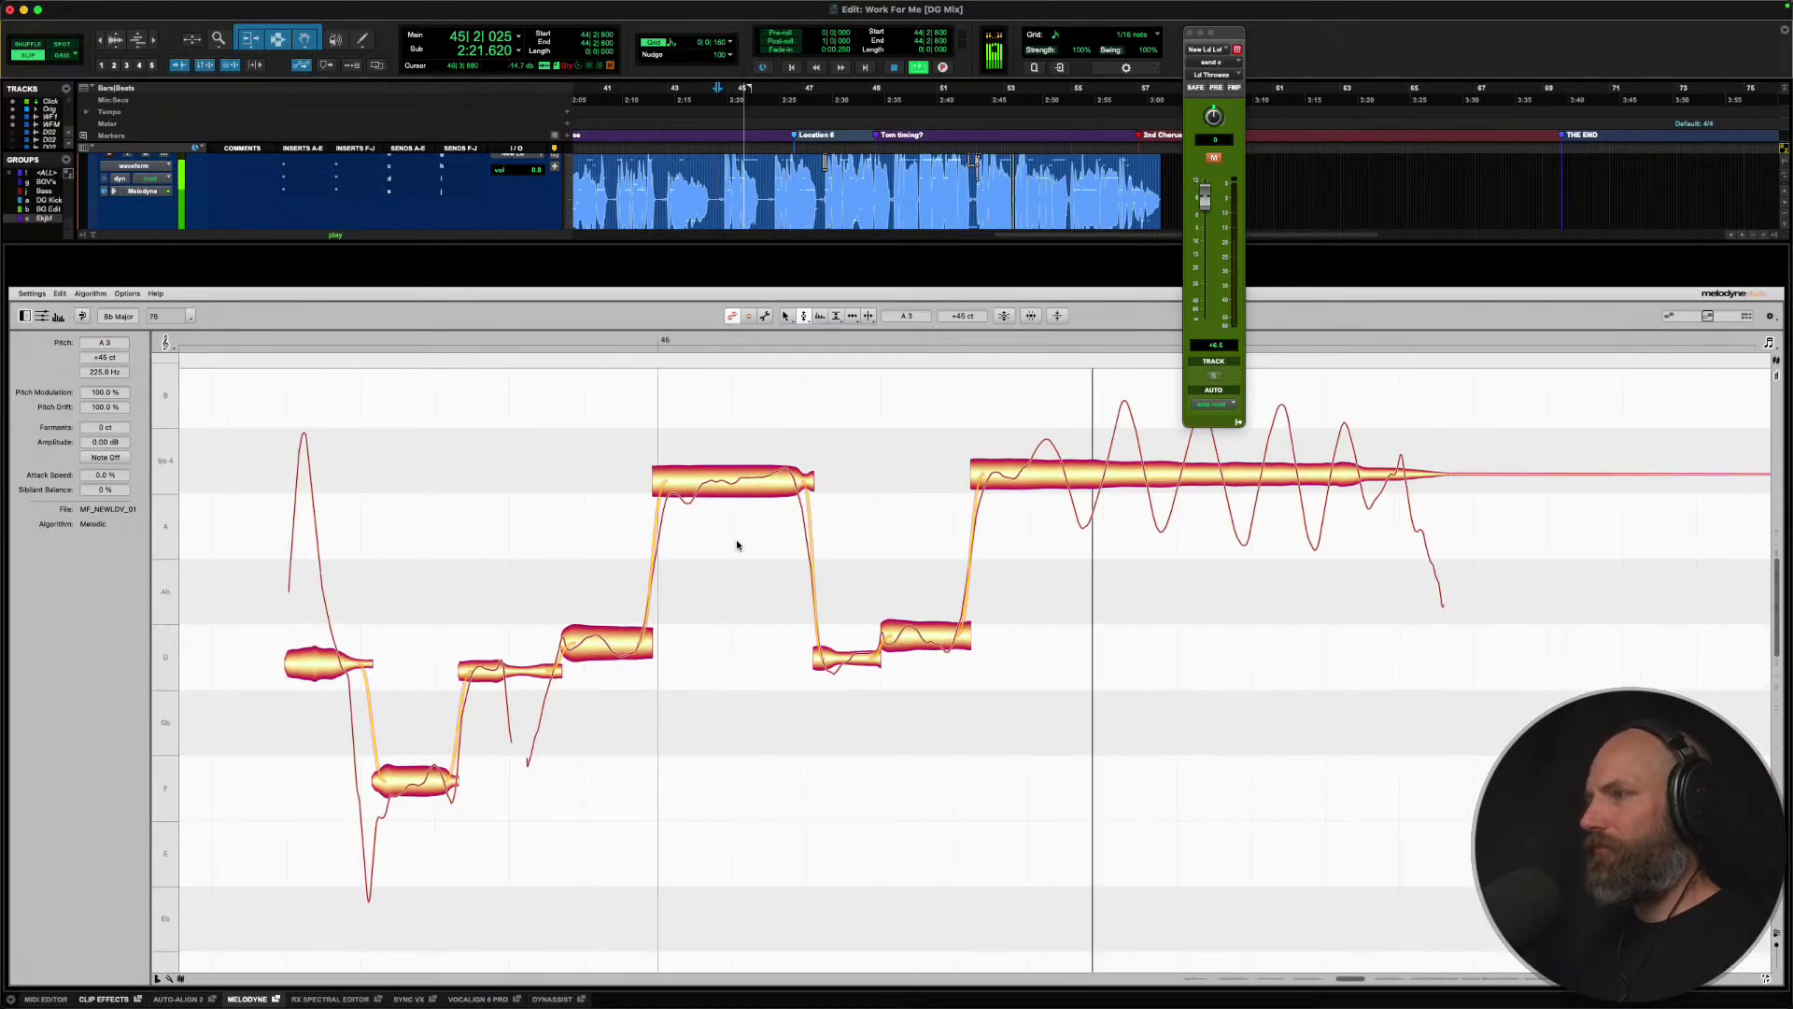
key(space)
Centre the long vibrato note in bar 45 on Bb4 and split it into three parts along its first vibrato waves.
key(t)
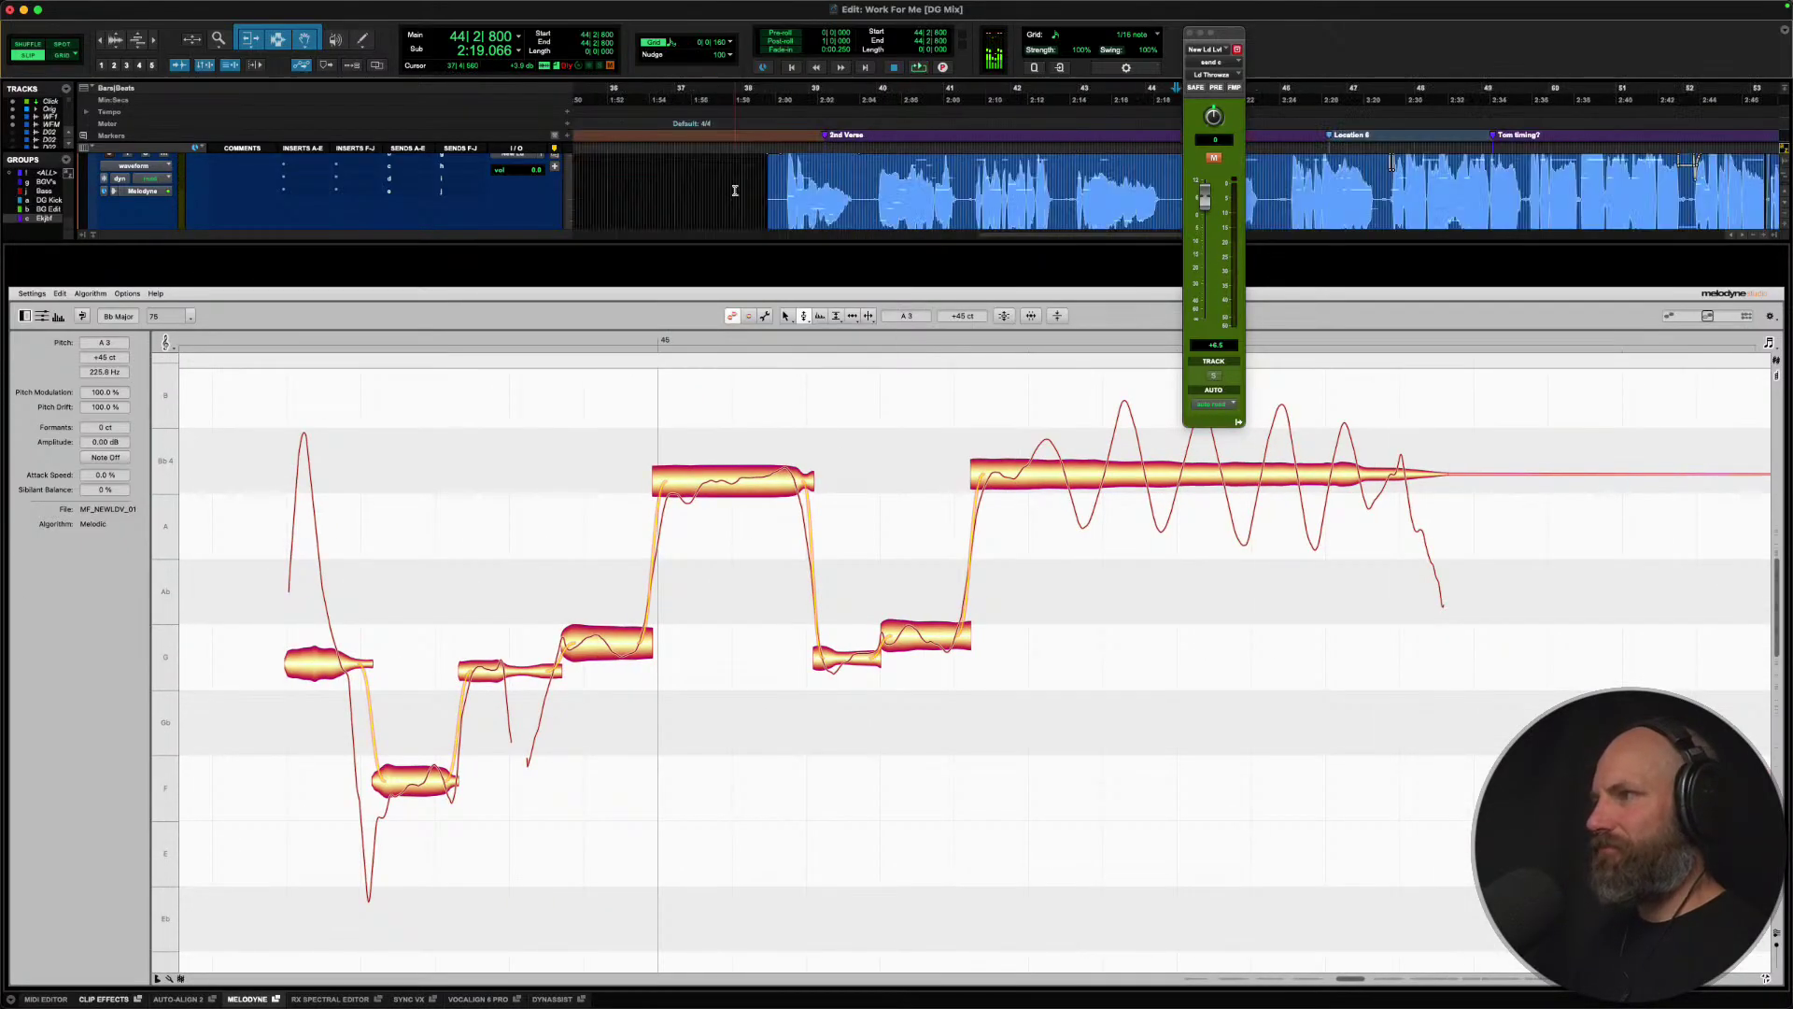
scroll(735, 190, right, 4)
scroll(737, 191, right, 1)
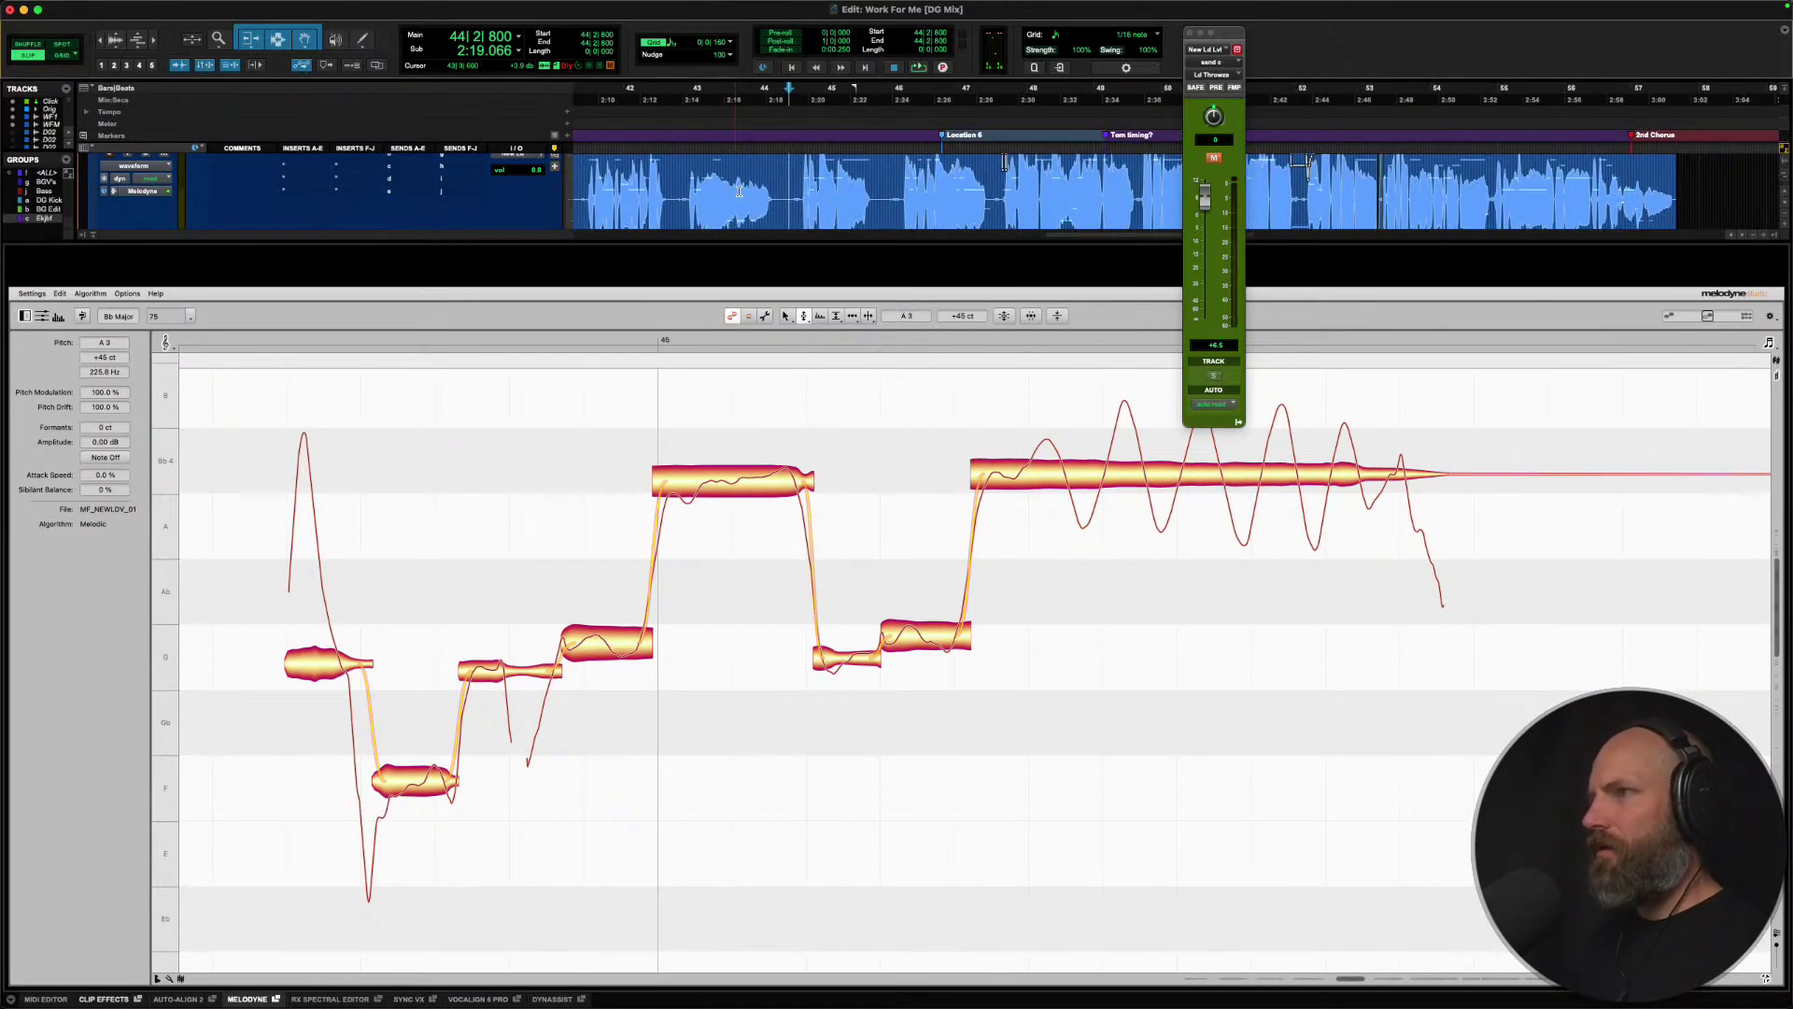
double_click(1097, 471)
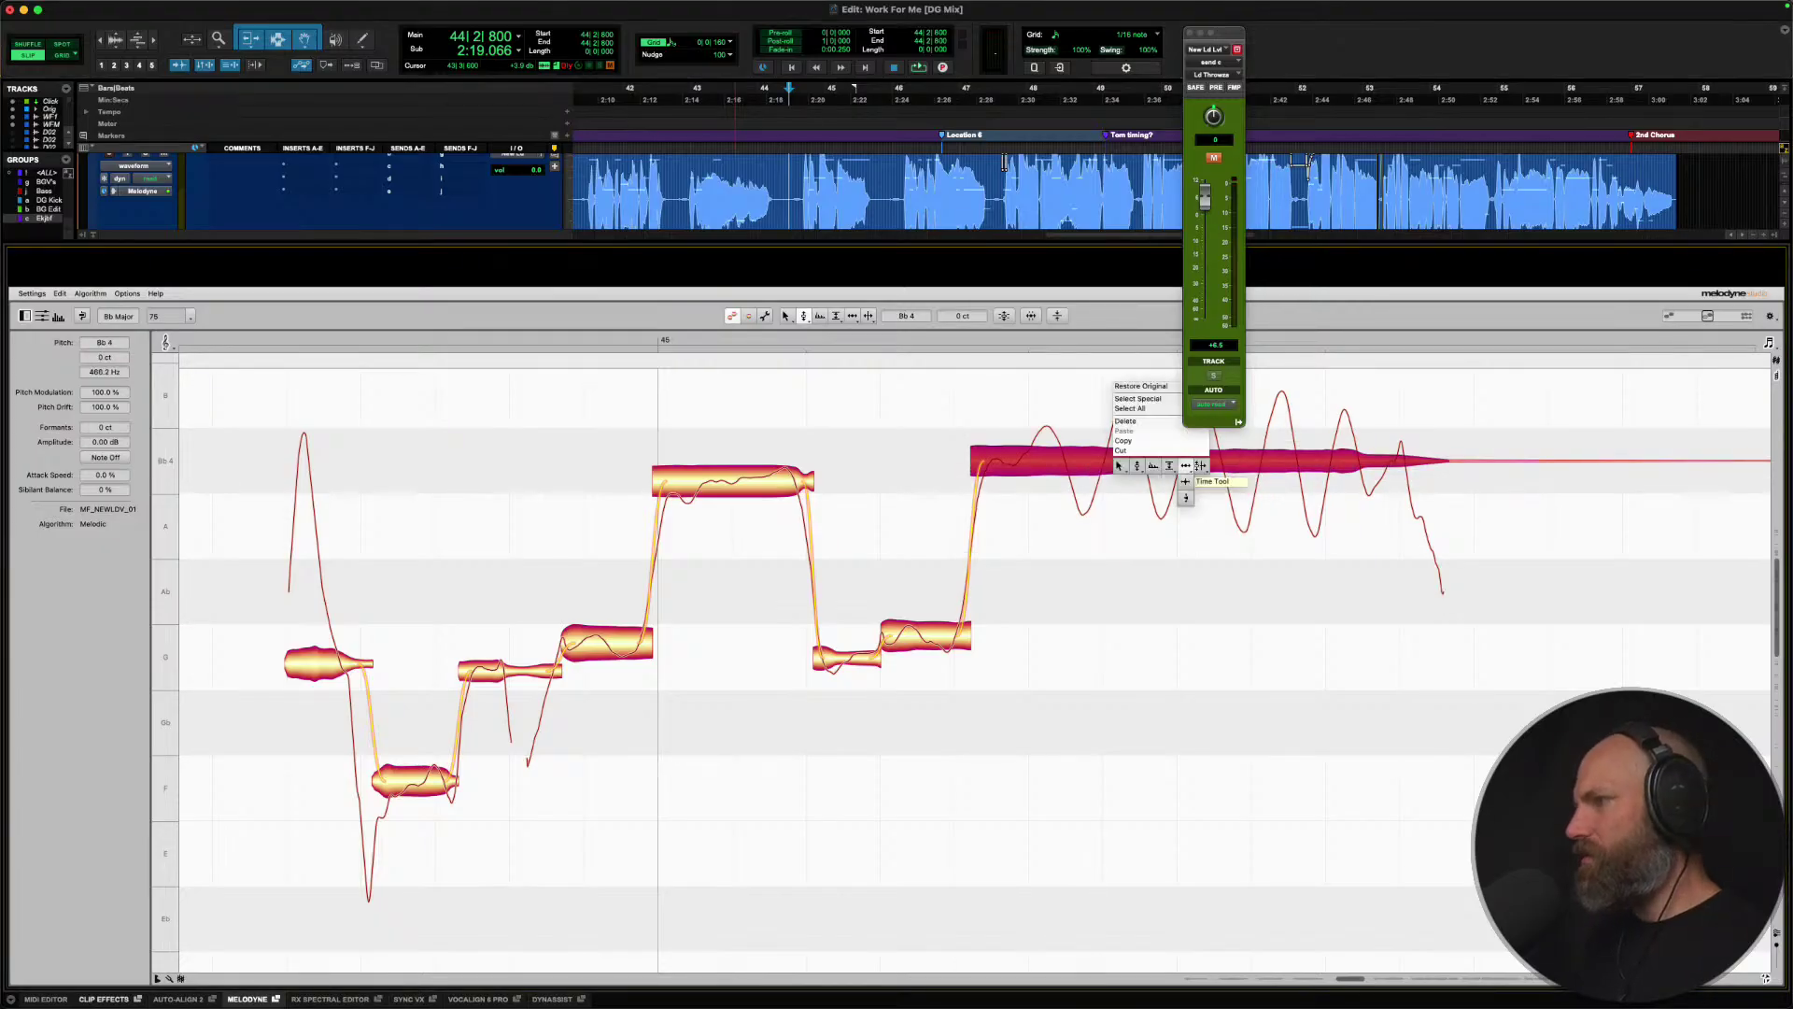
click(1021, 461)
double_click(1098, 463)
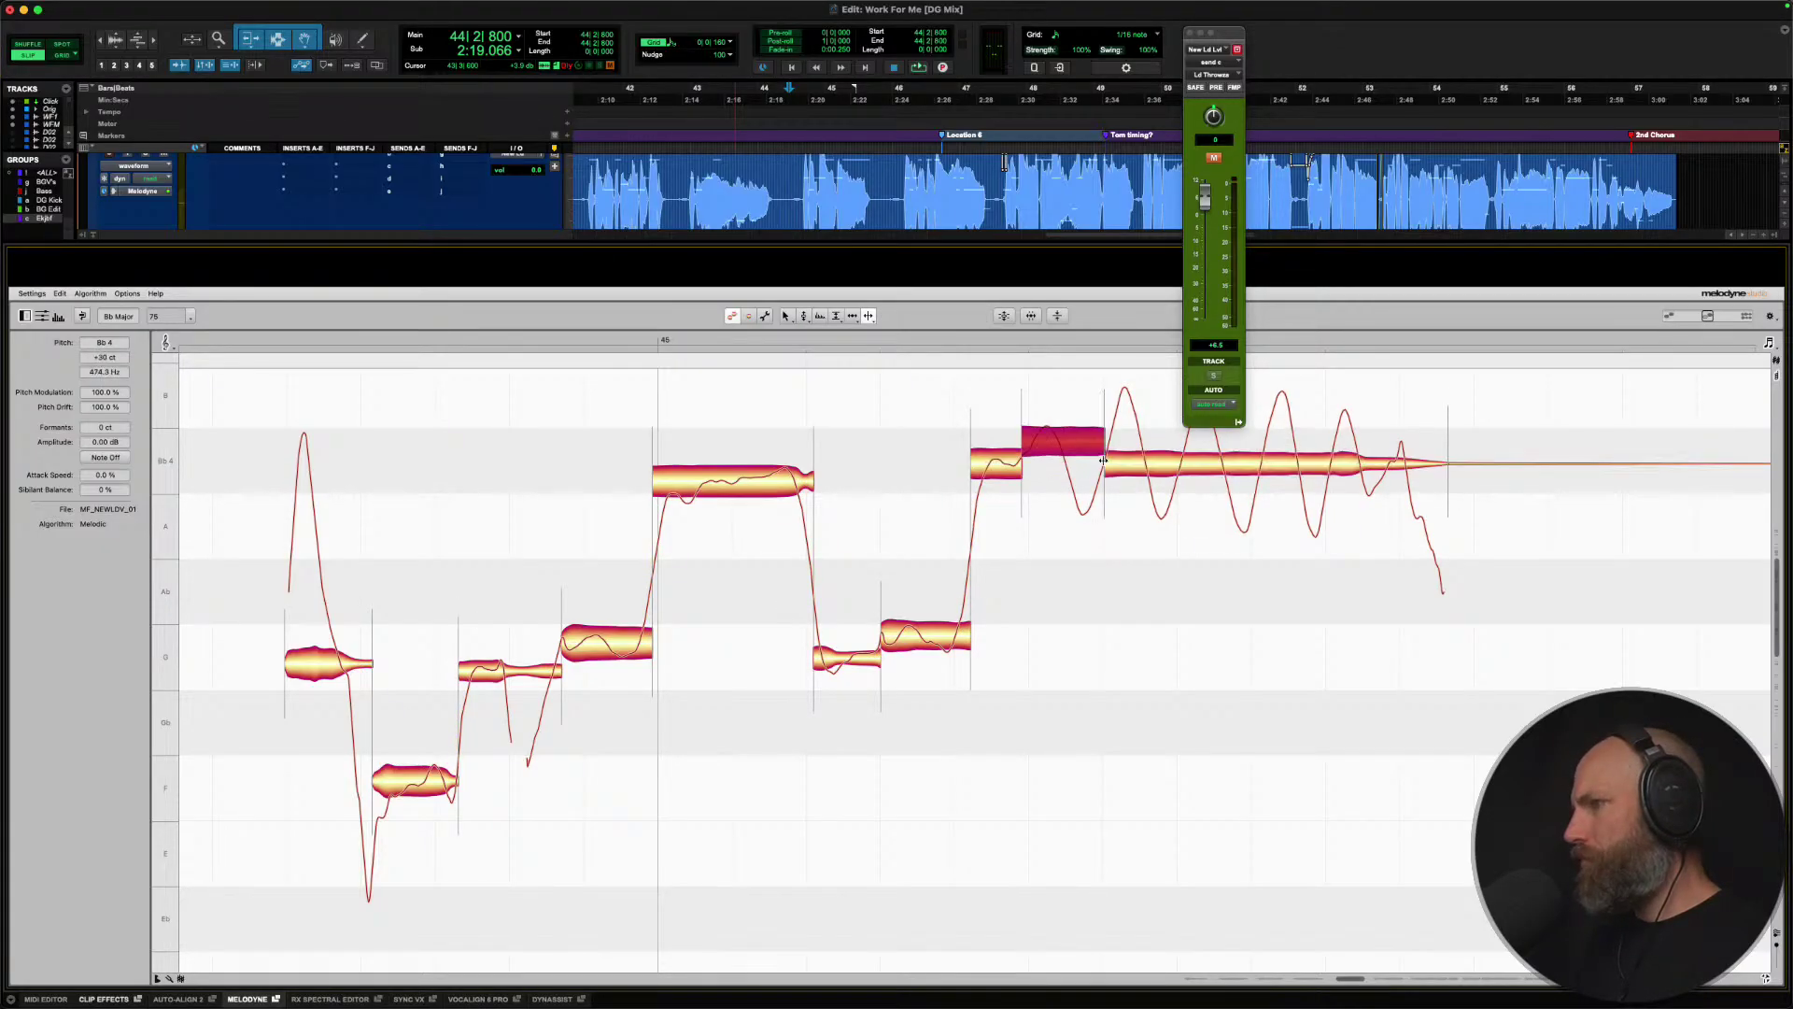
right_click(1102, 461)
click(1041, 460)
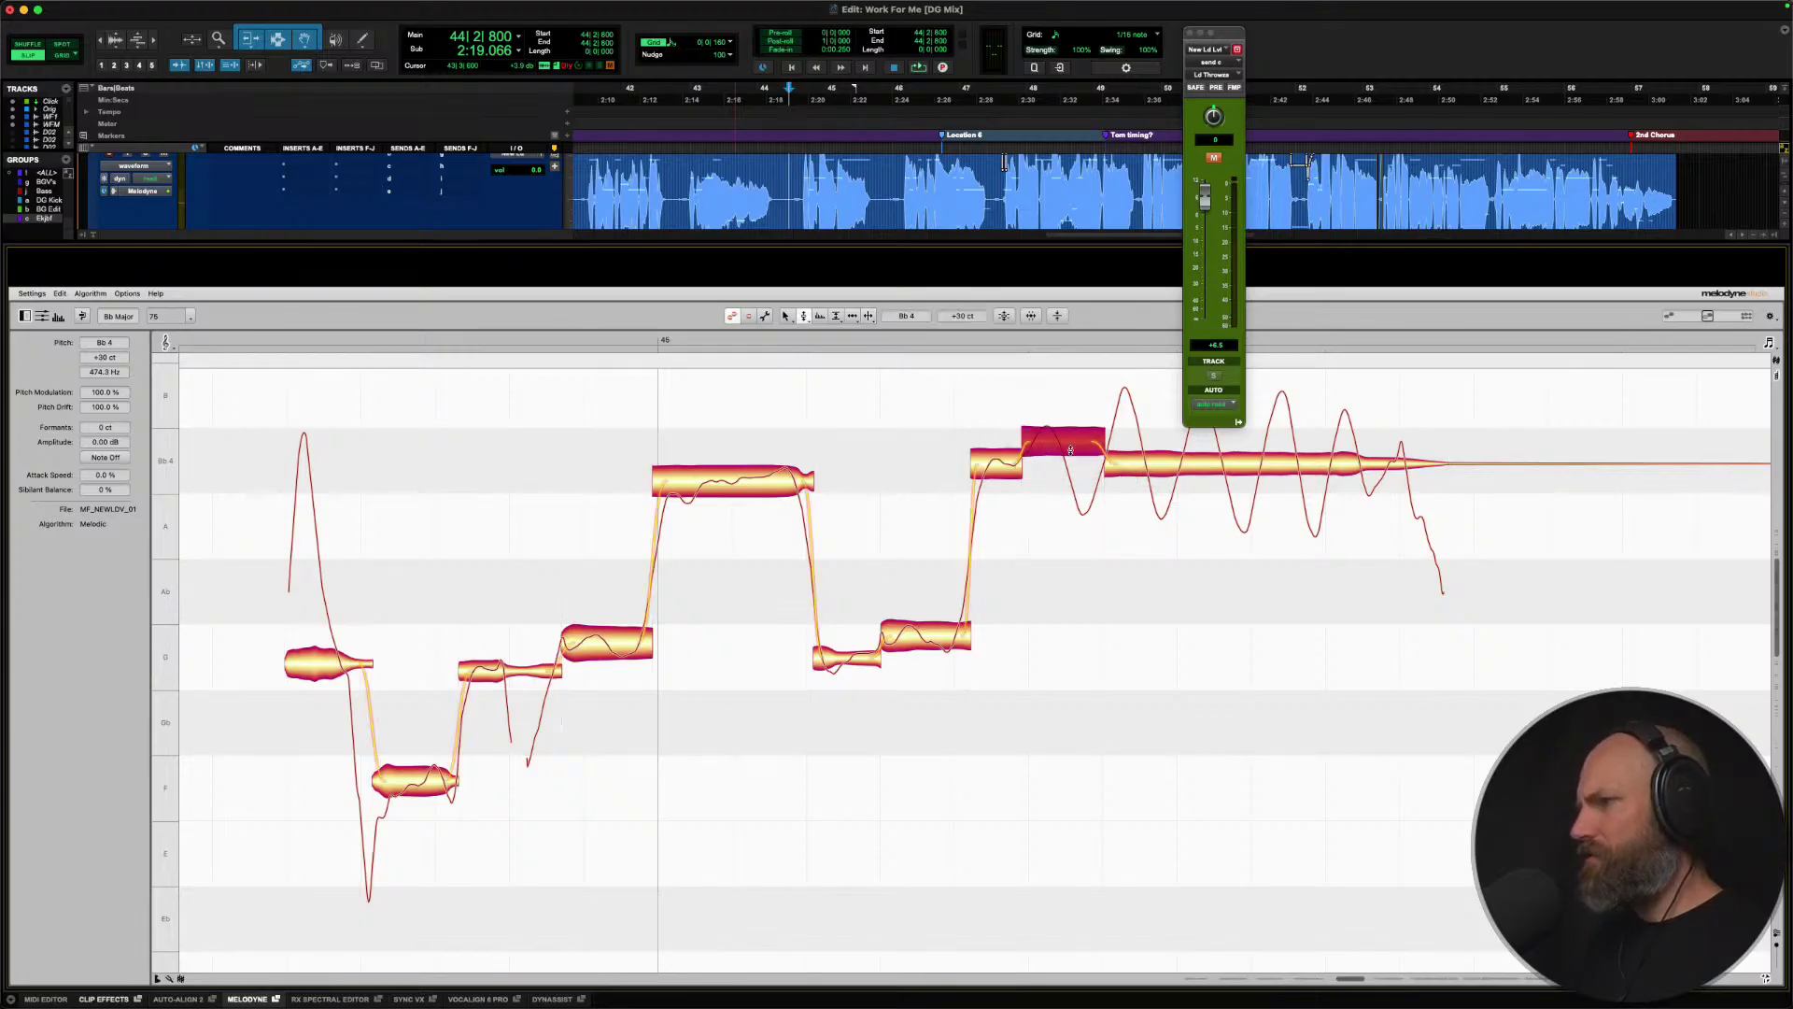
Centre the outer parts of the split vibrato note and the long note at bar 45 on Bb4, and the short note between them on G4.
click(1148, 462)
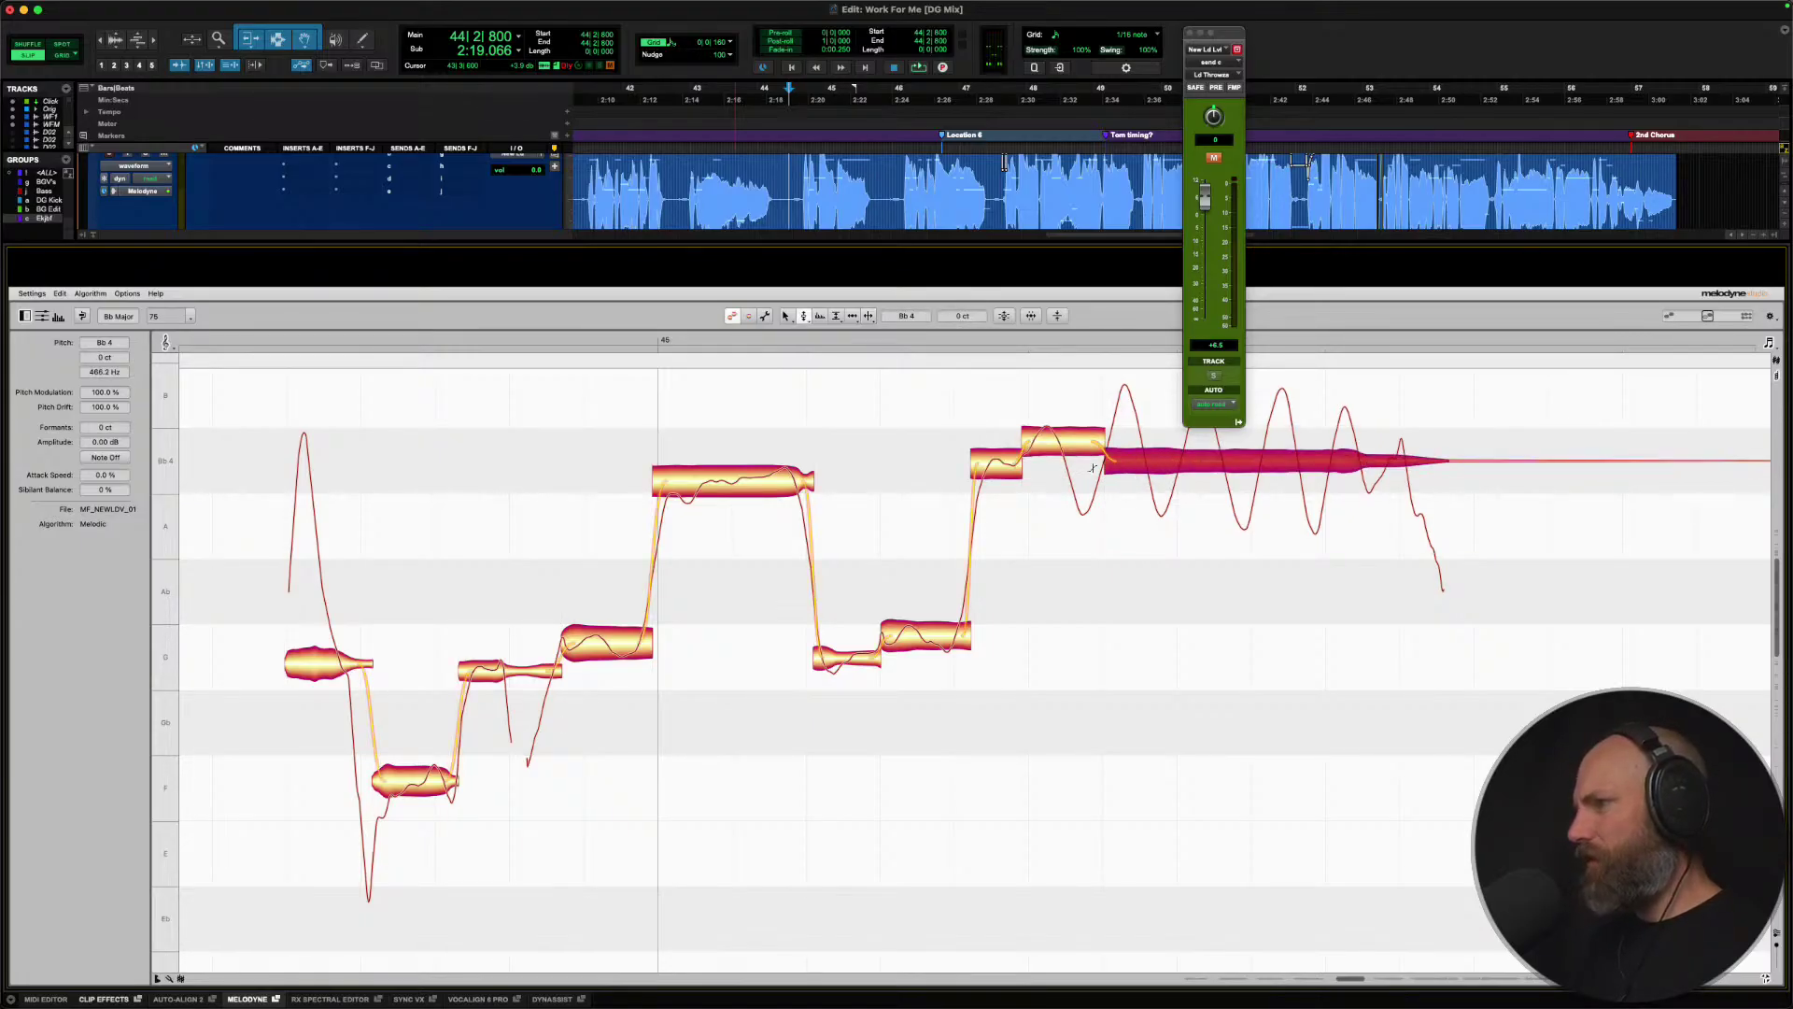
click(997, 463)
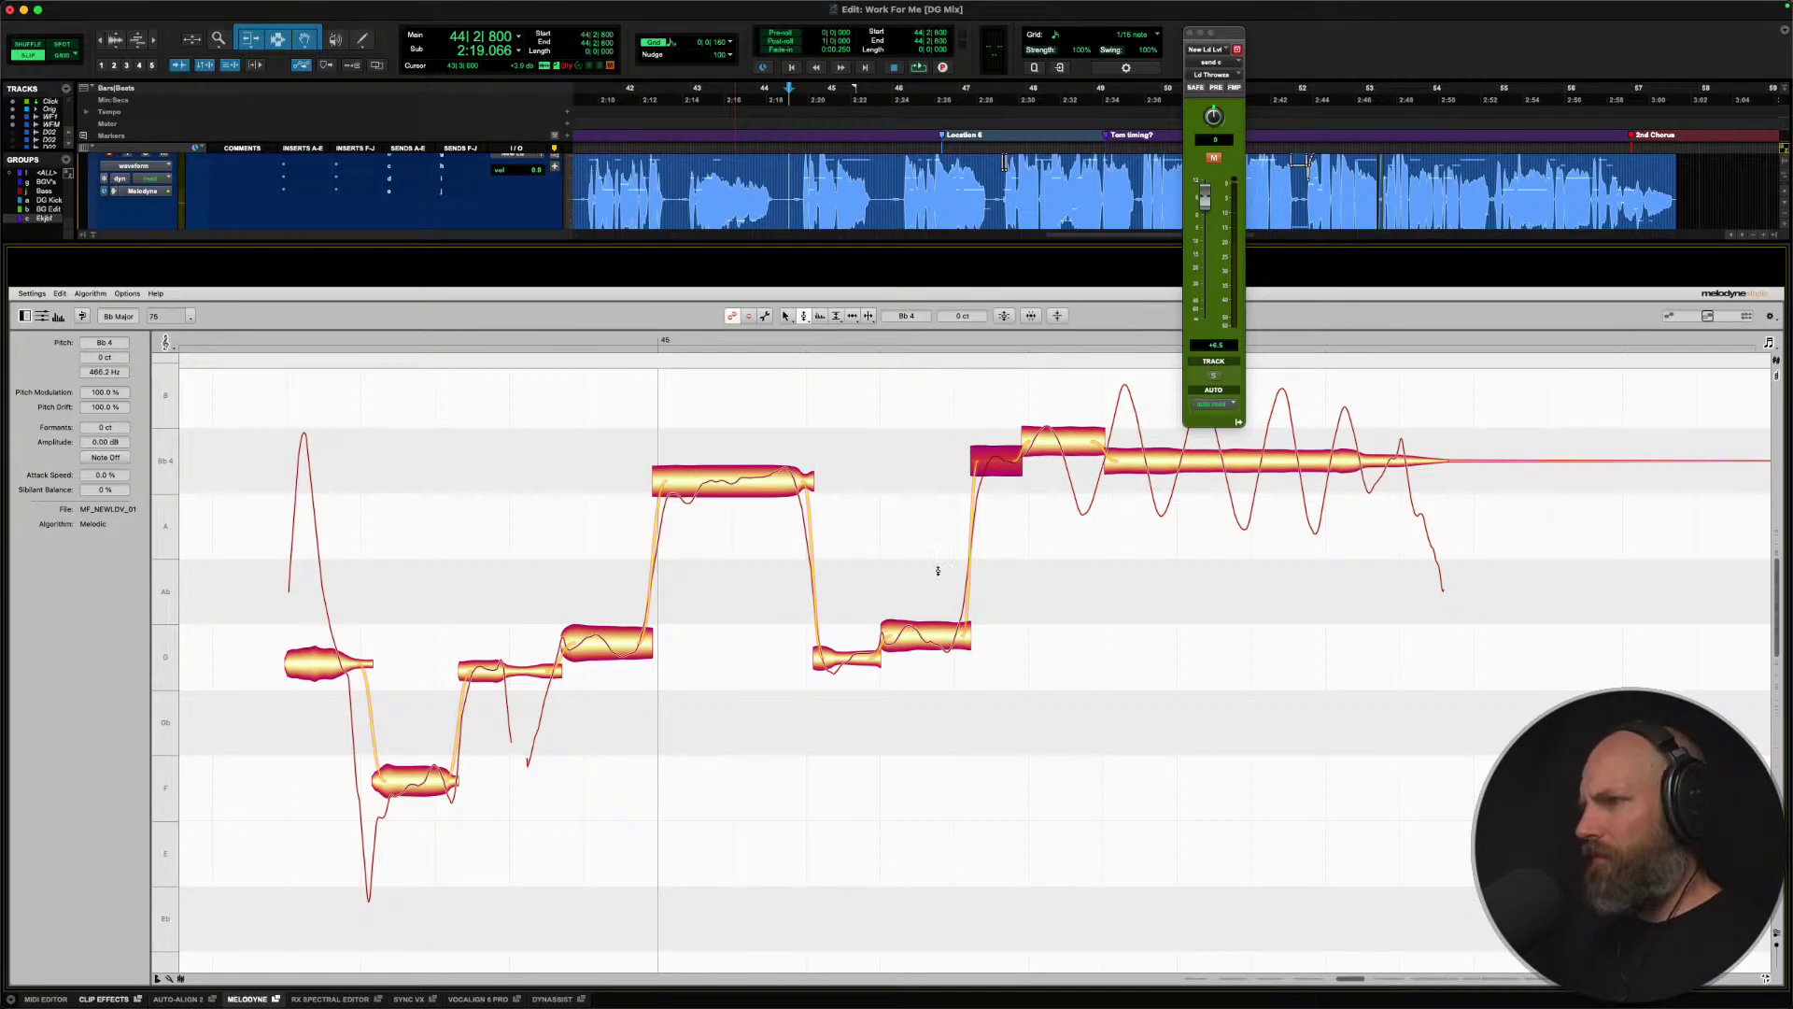
double_click(888, 636)
double_click(725, 481)
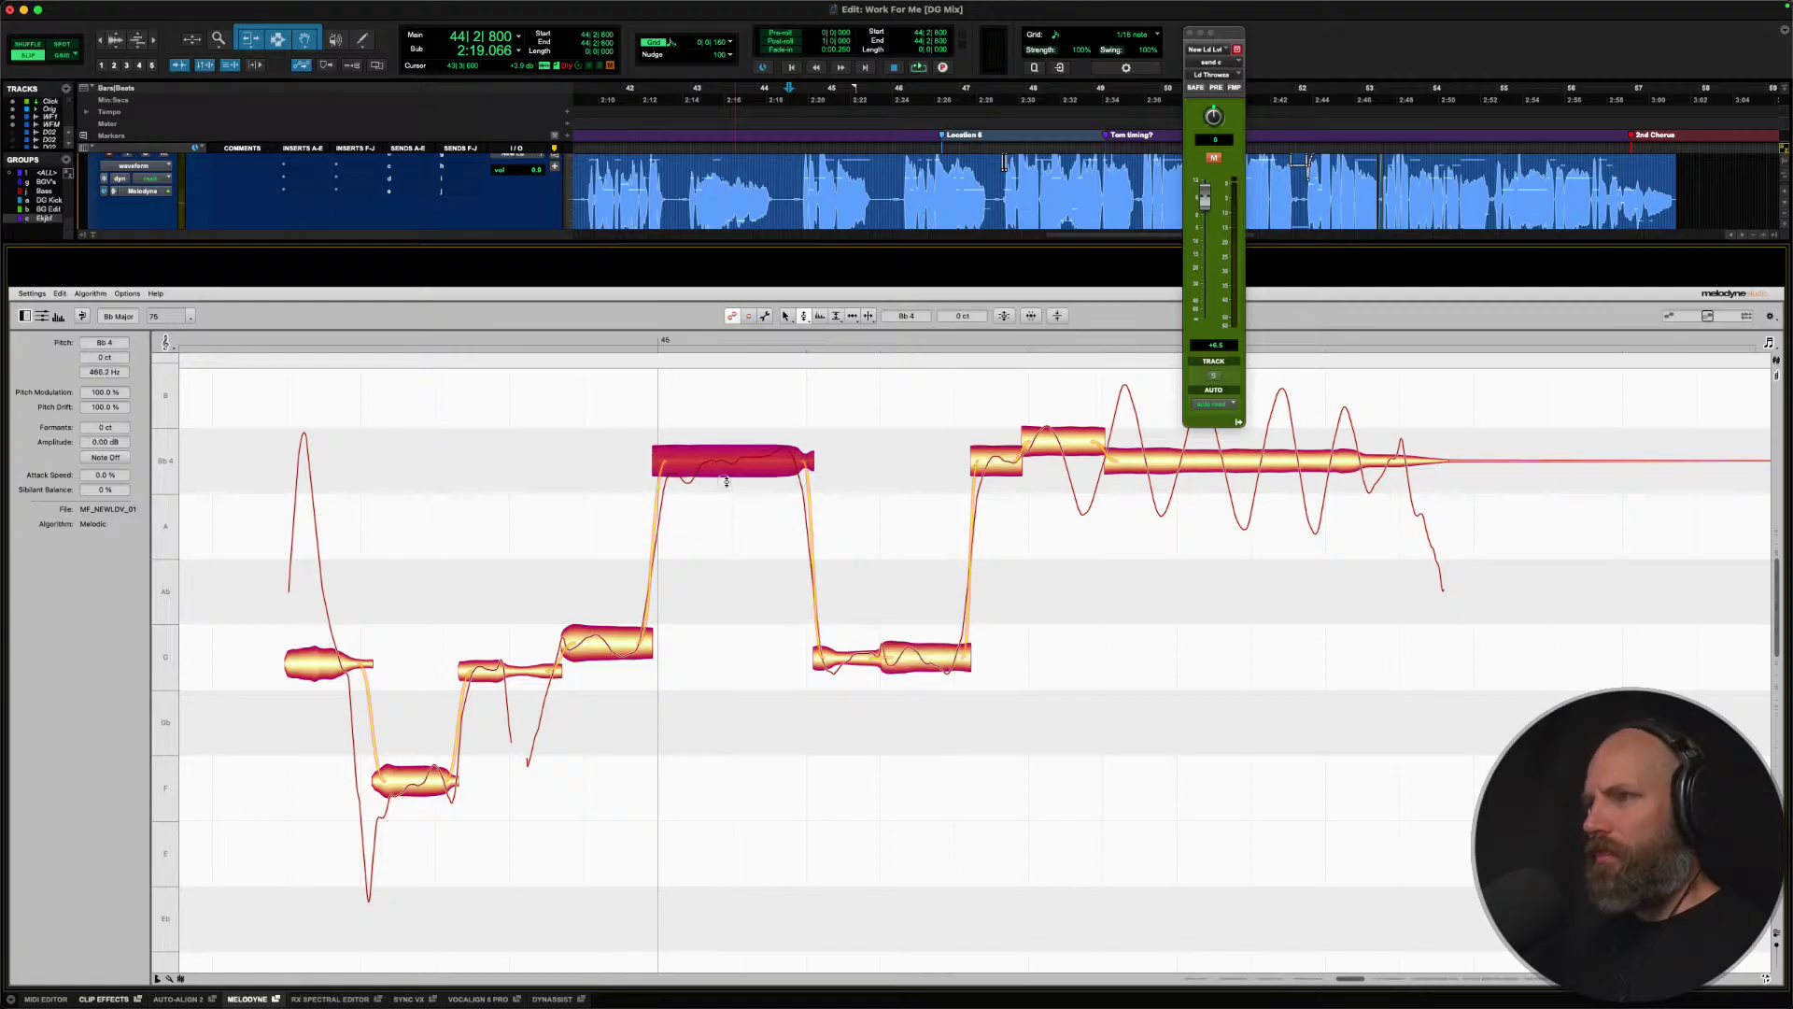
Audition the phrase, centre the note just before bar 45 on G4 and the phrase's lowest note on F4.
key(space)
click(327, 663)
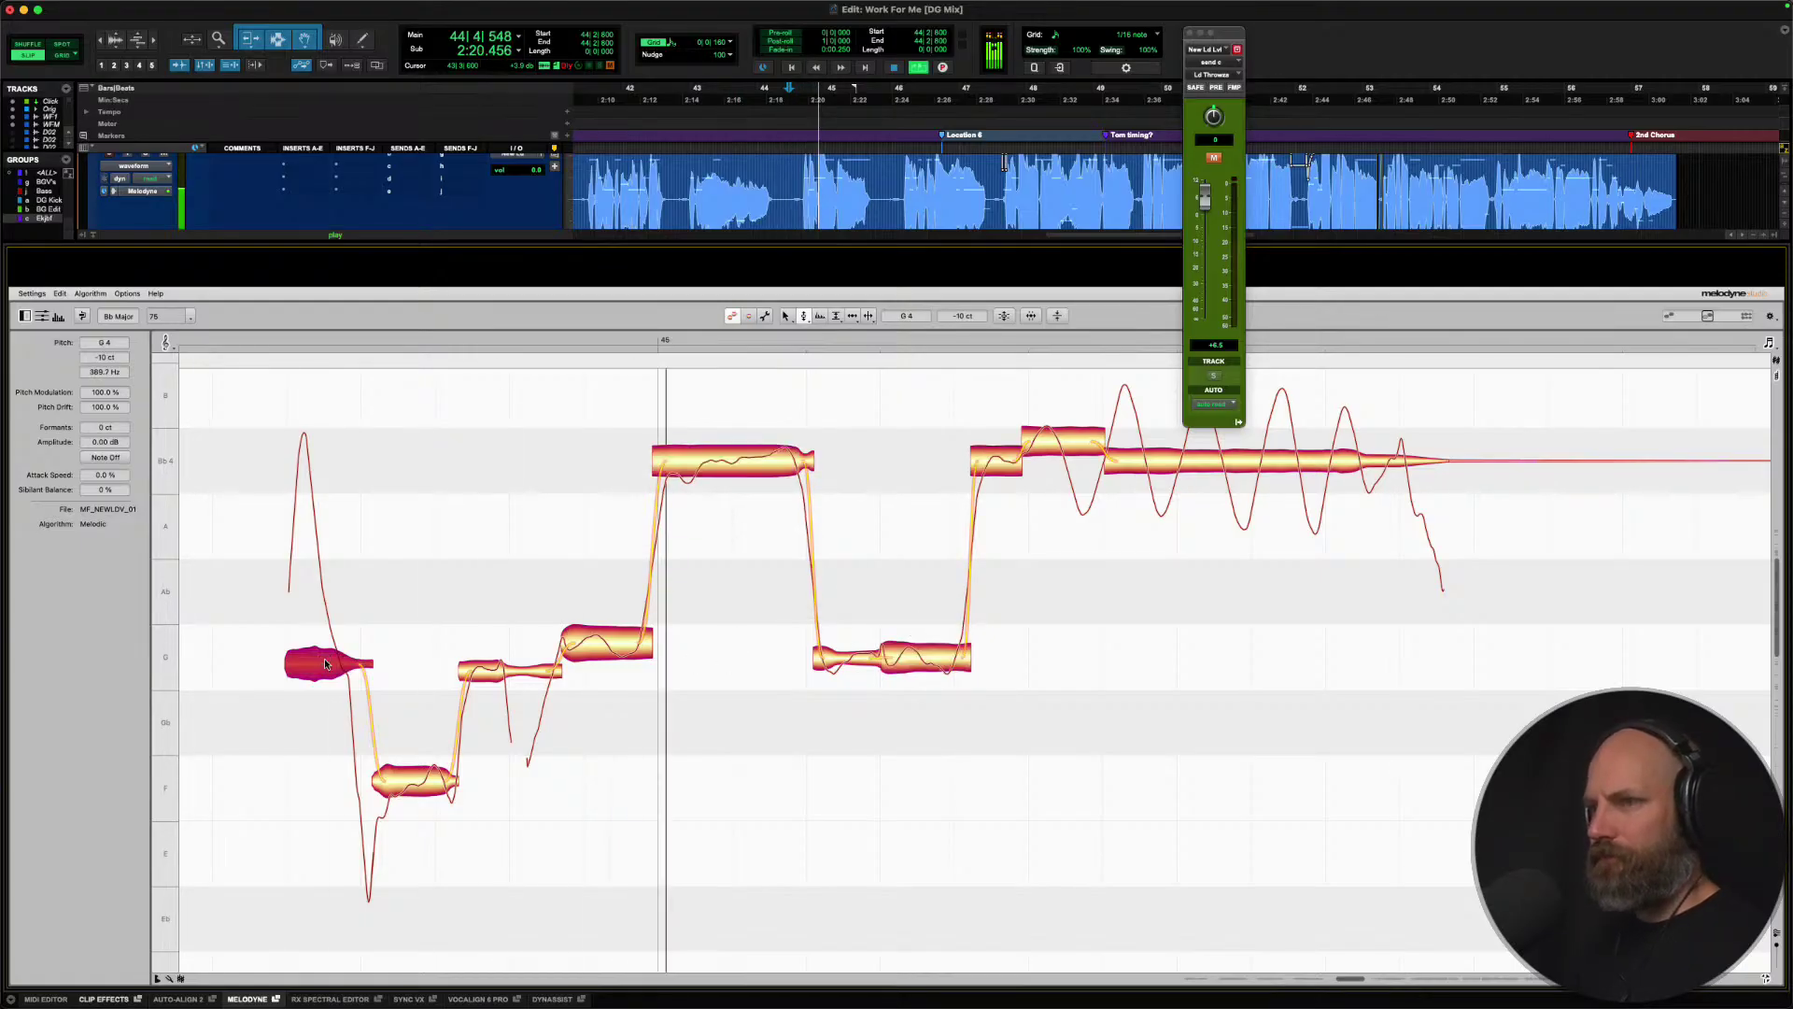
key(space)
double_click(603, 645)
double_click(417, 777)
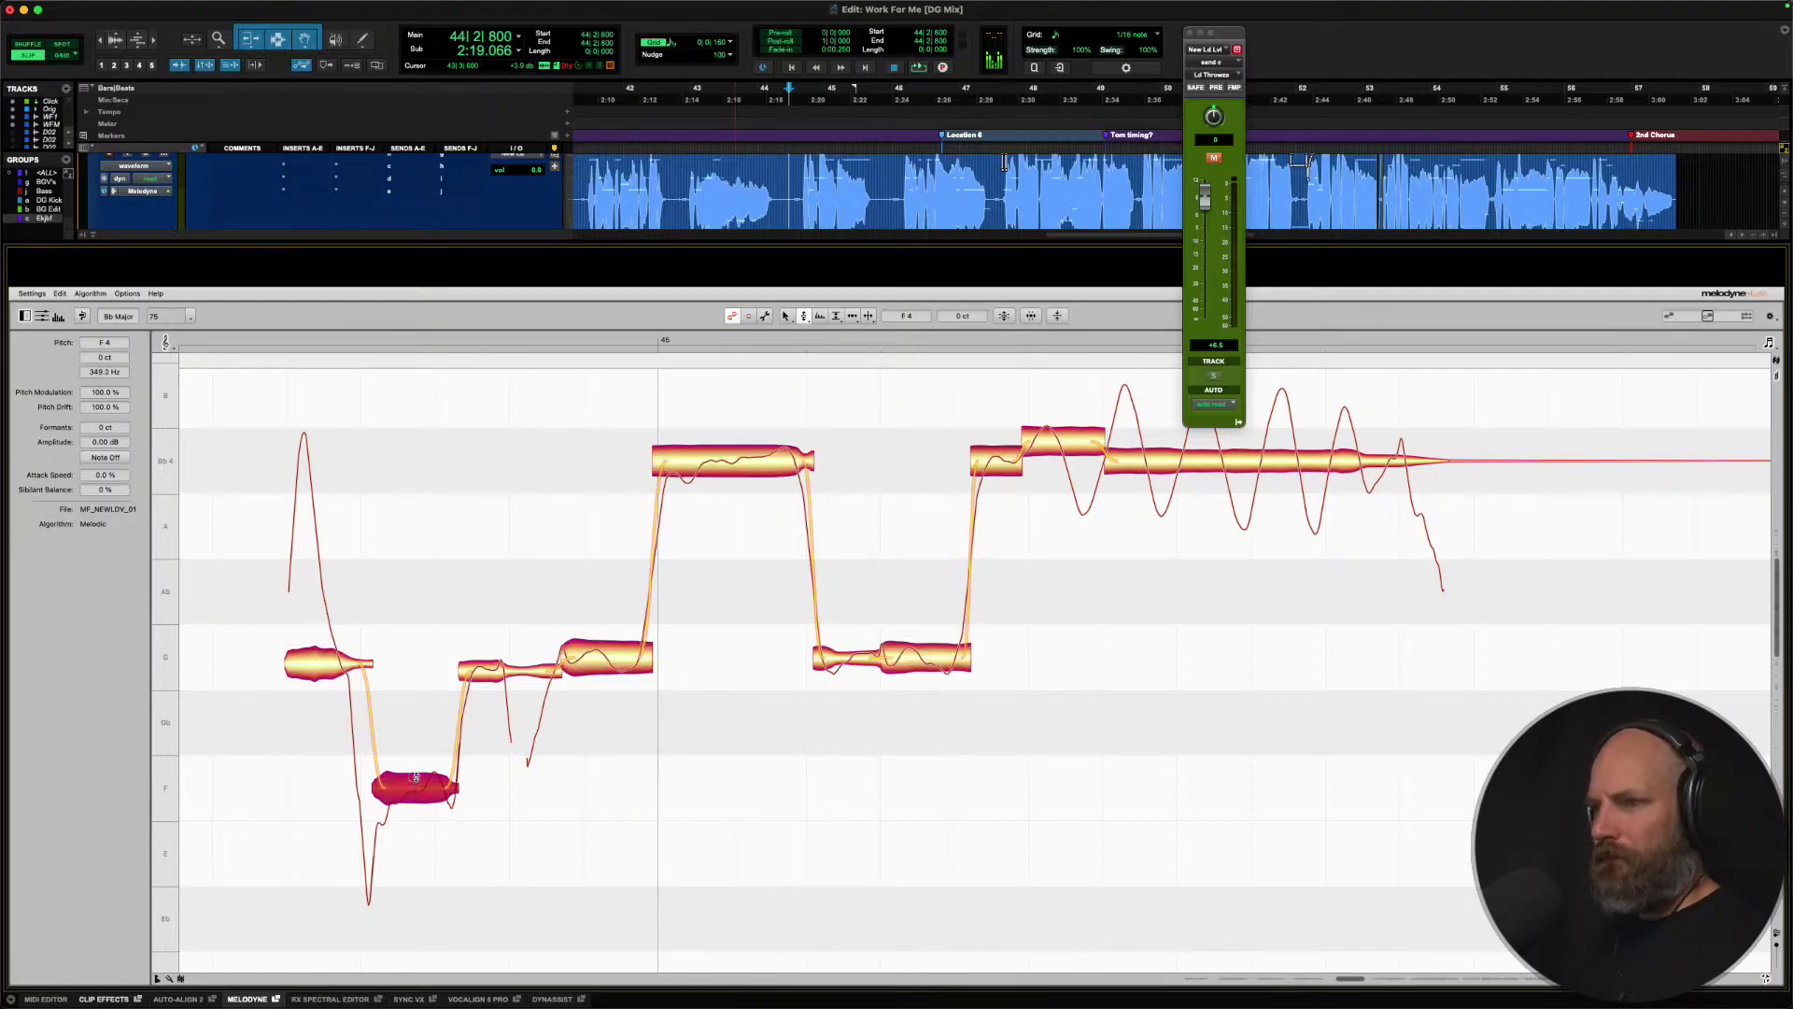
key(space)
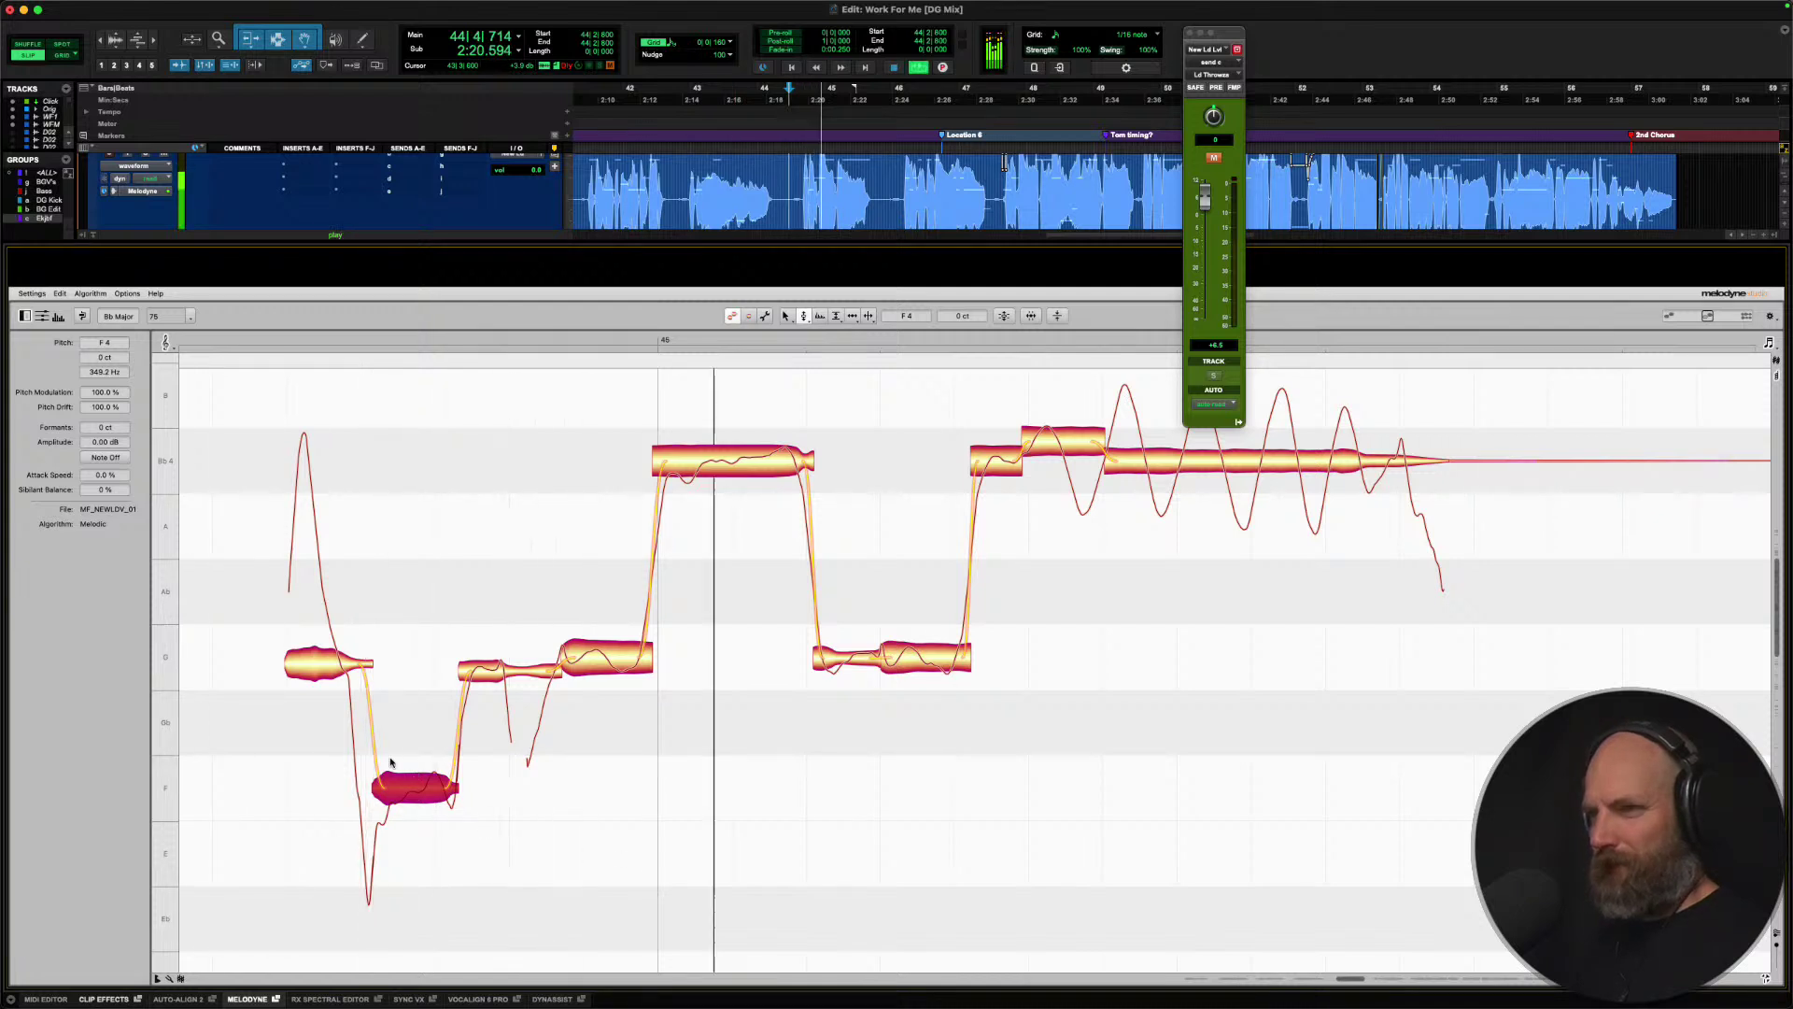
Split the phrase's opening G4 note in two with the Note Separation Tool.
right_click(318, 671)
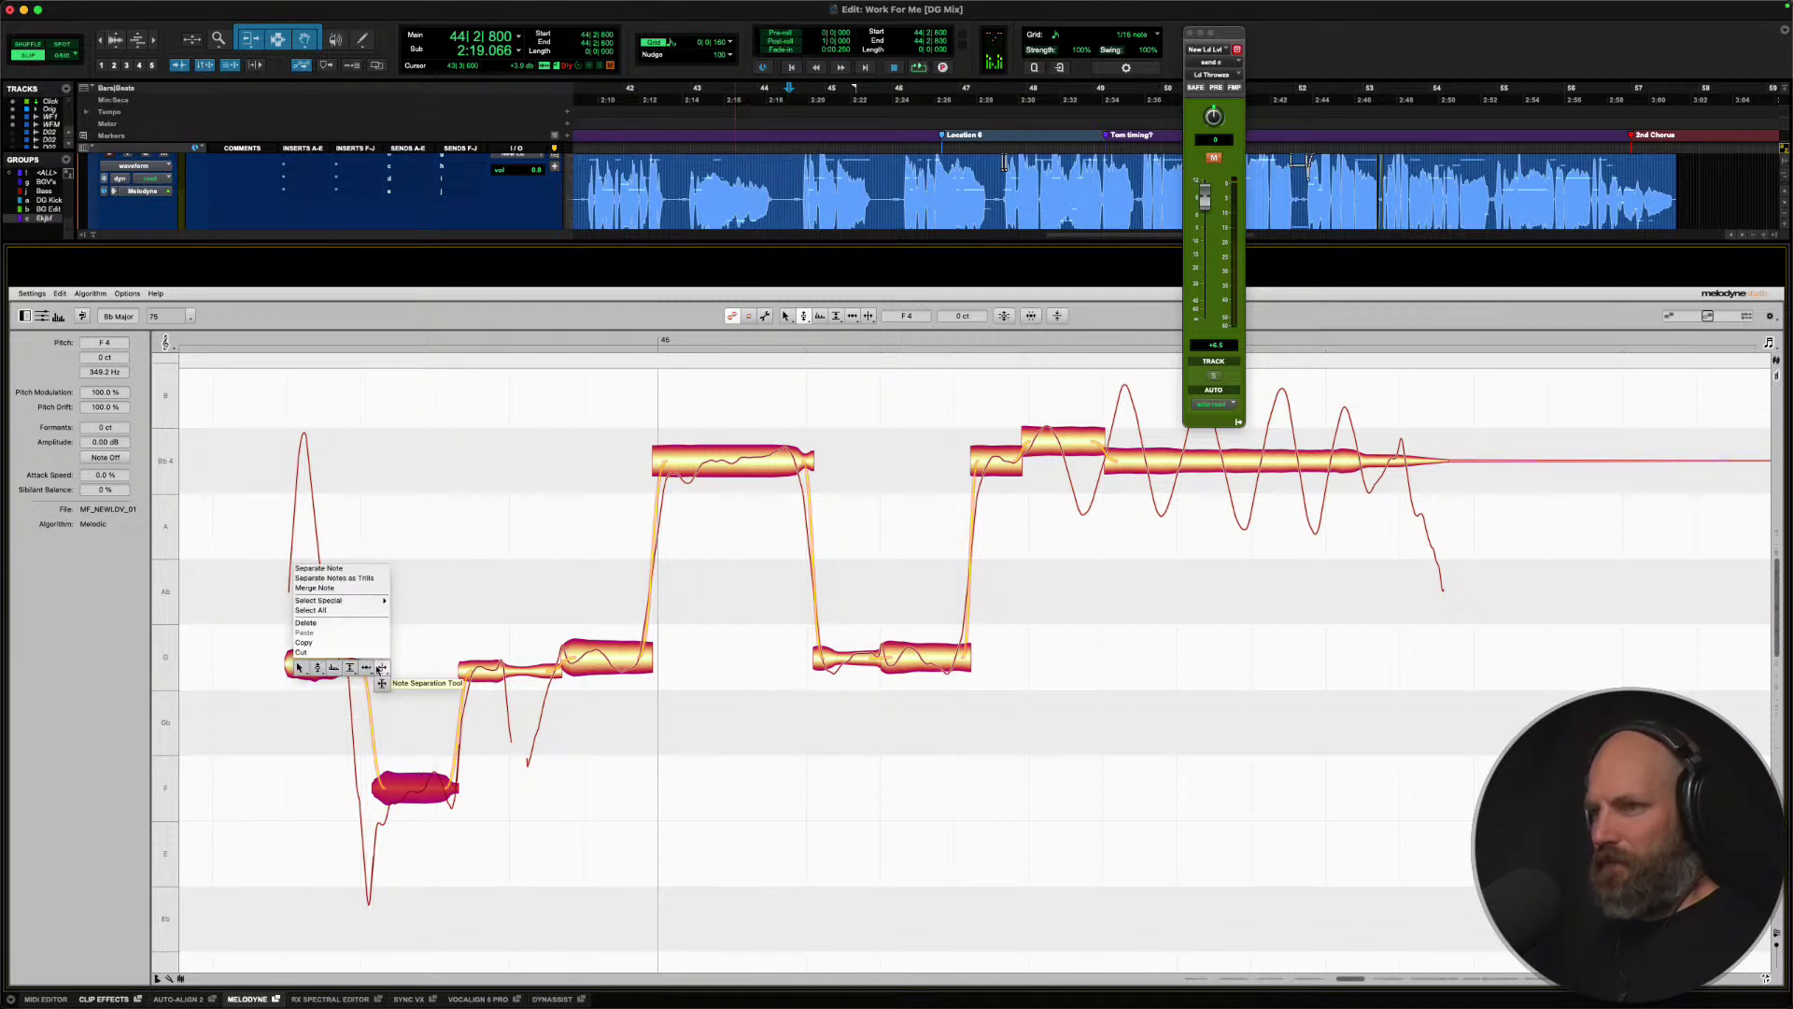
click(378, 670)
double_click(335, 665)
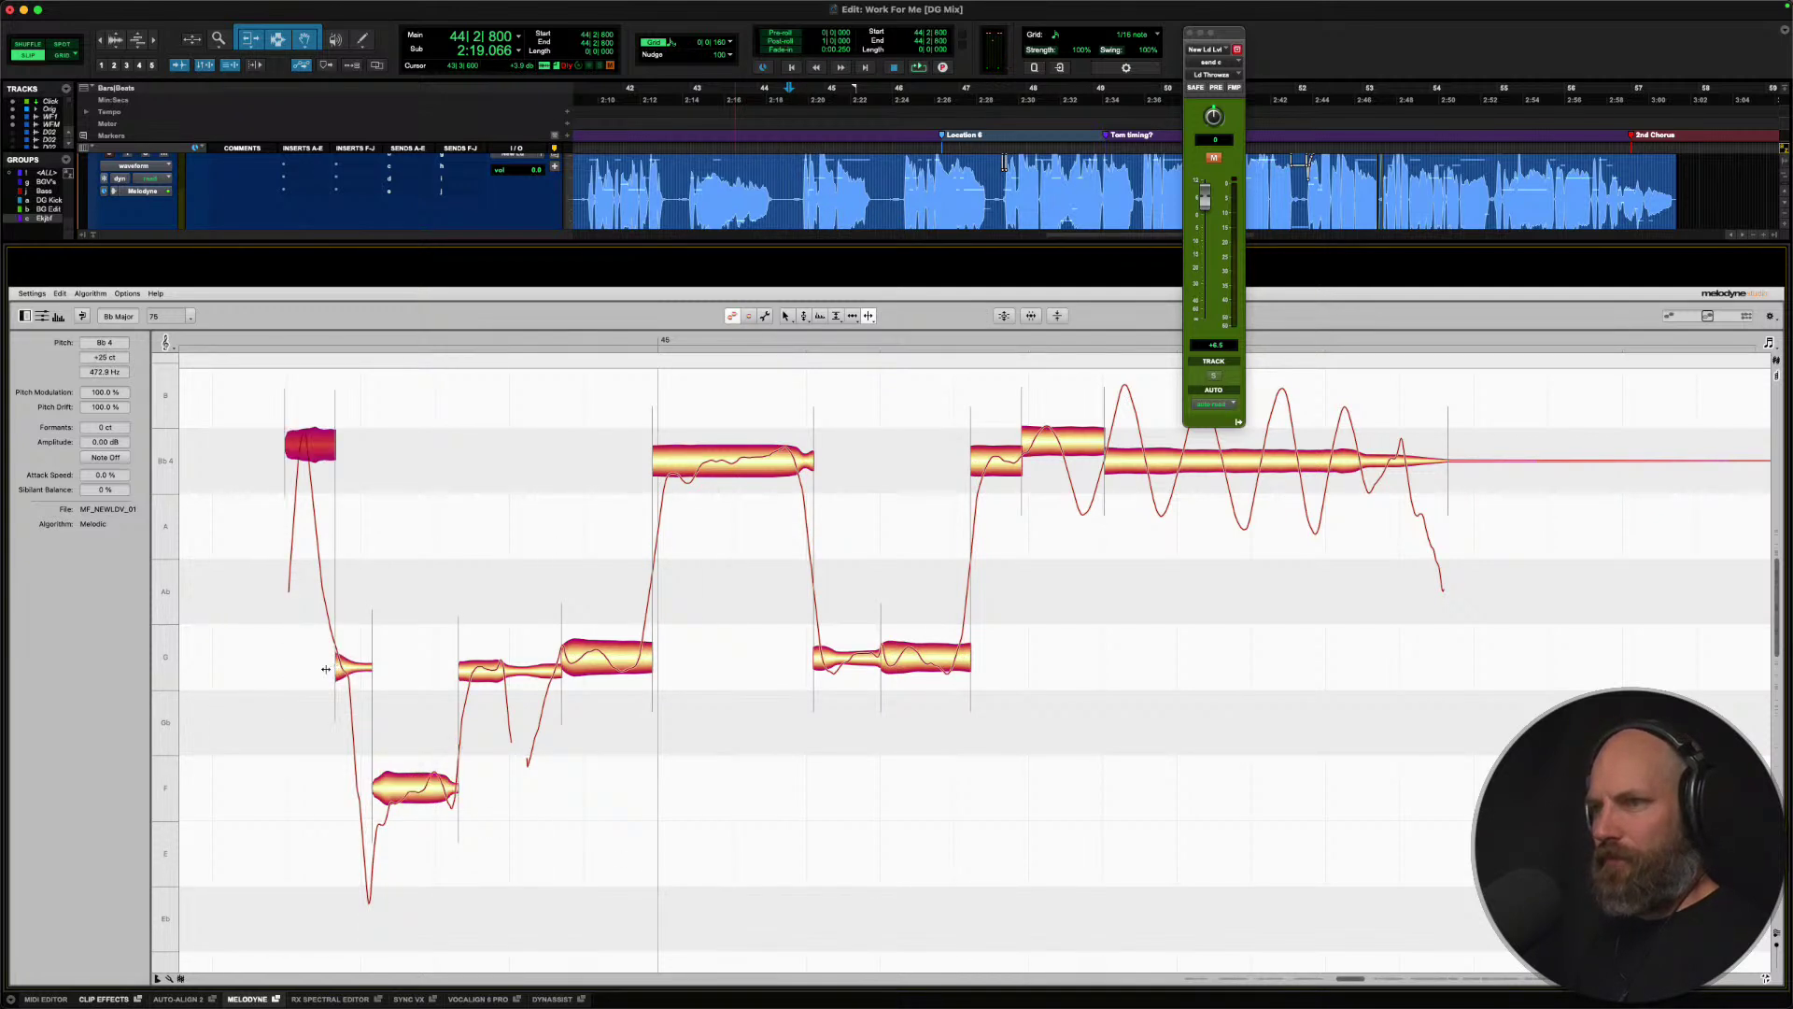
Centre the first part of the split opening note on Bb4 and its short remainder on G4 while auditioning the phrase.
right_click(318, 472)
click(264, 473)
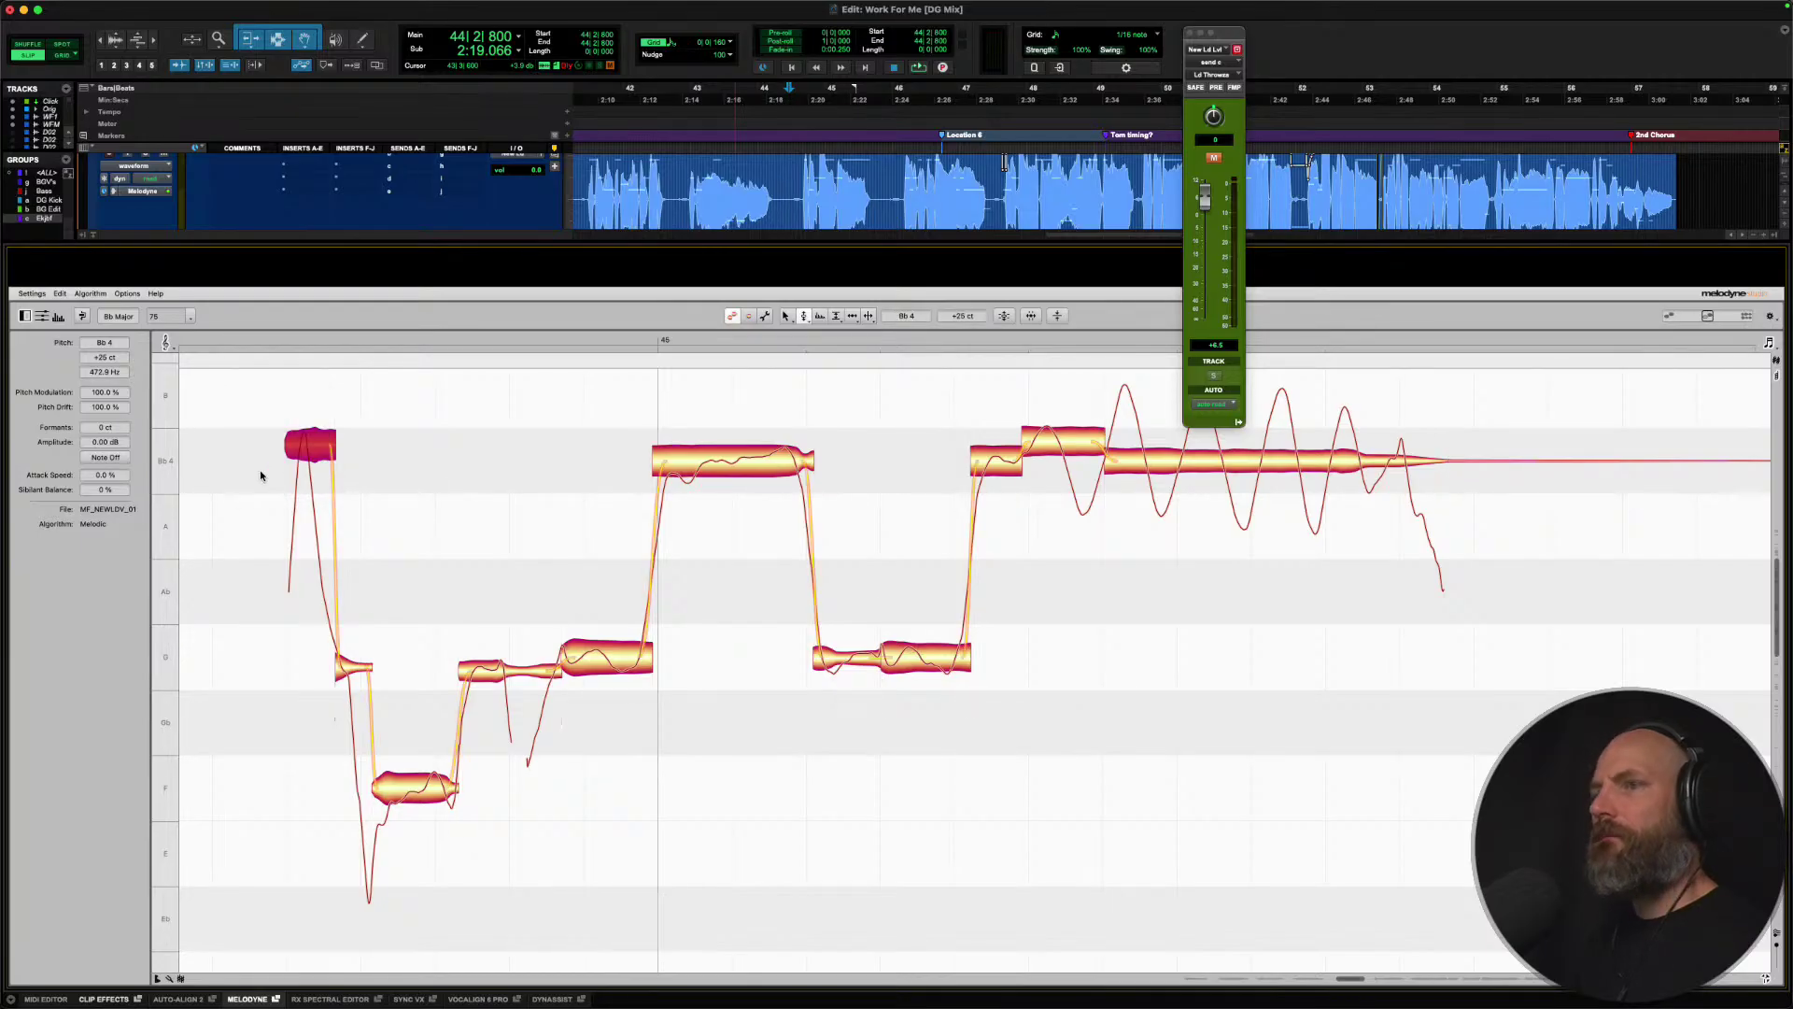
double_click(301, 456)
key(space)
key(alt+Right)
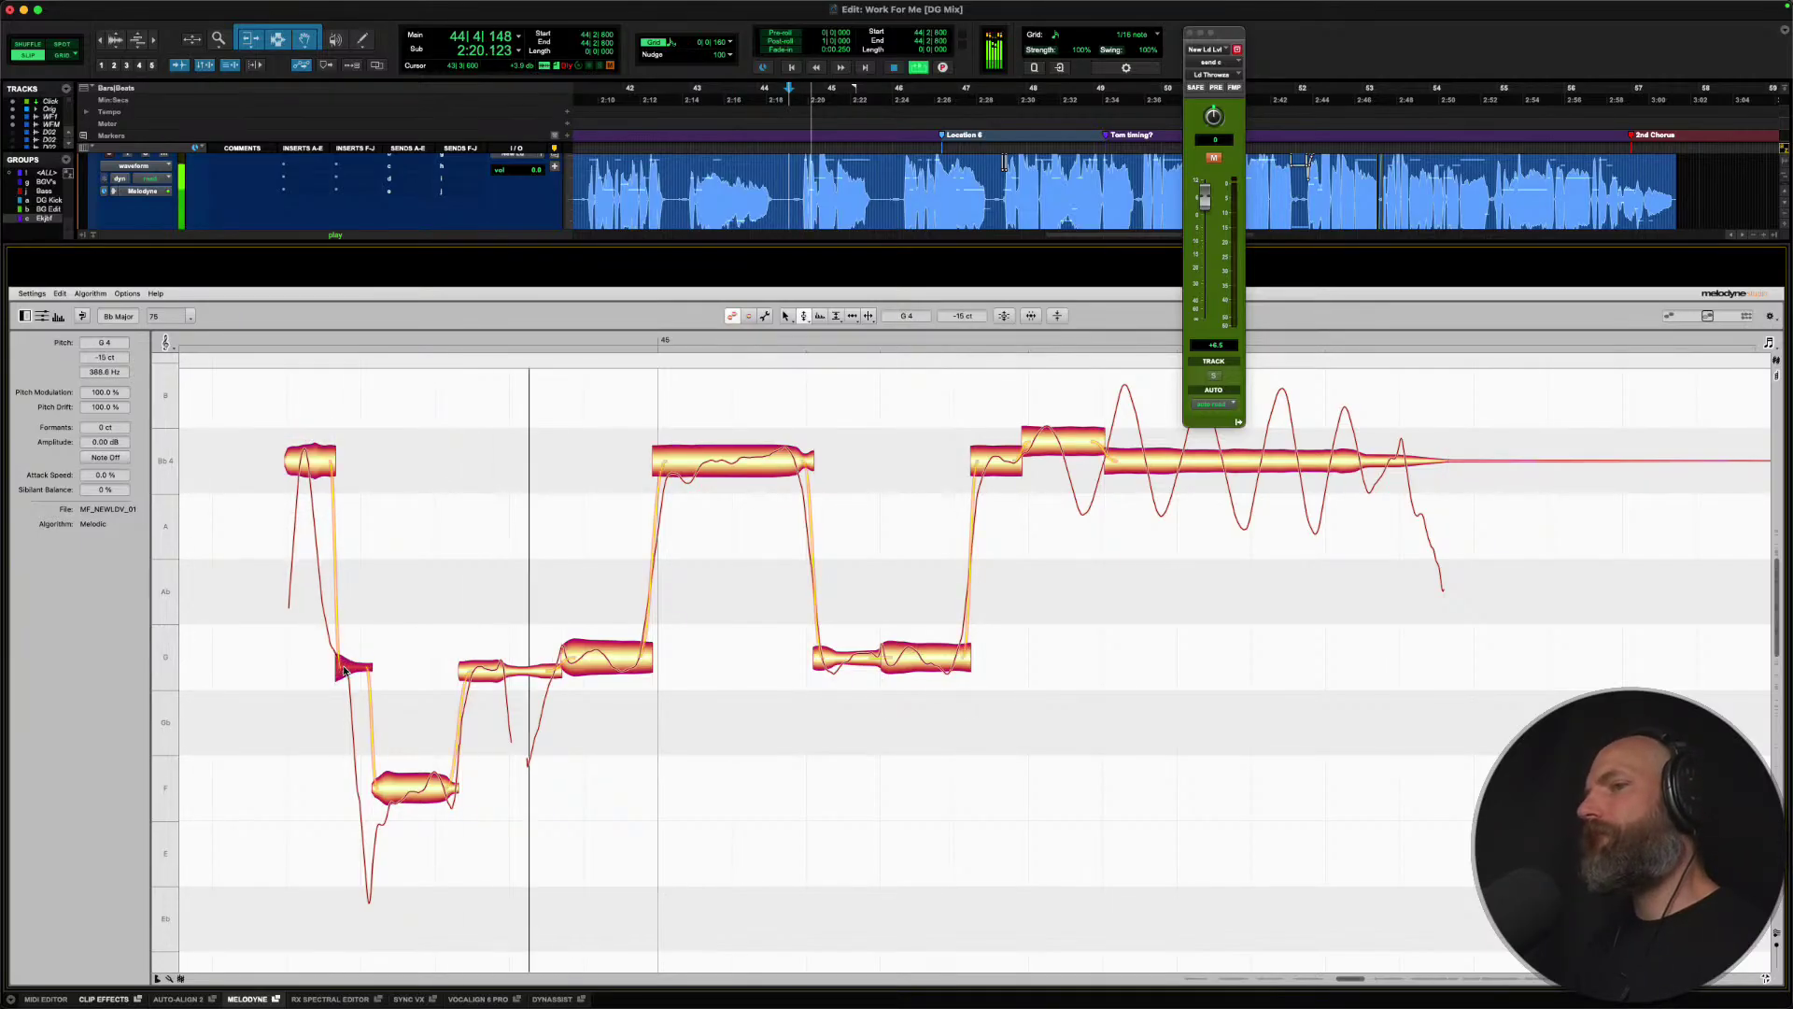
Split the long Bb4 note at bar 45 near its middle, and divide its first half again.
click(717, 464)
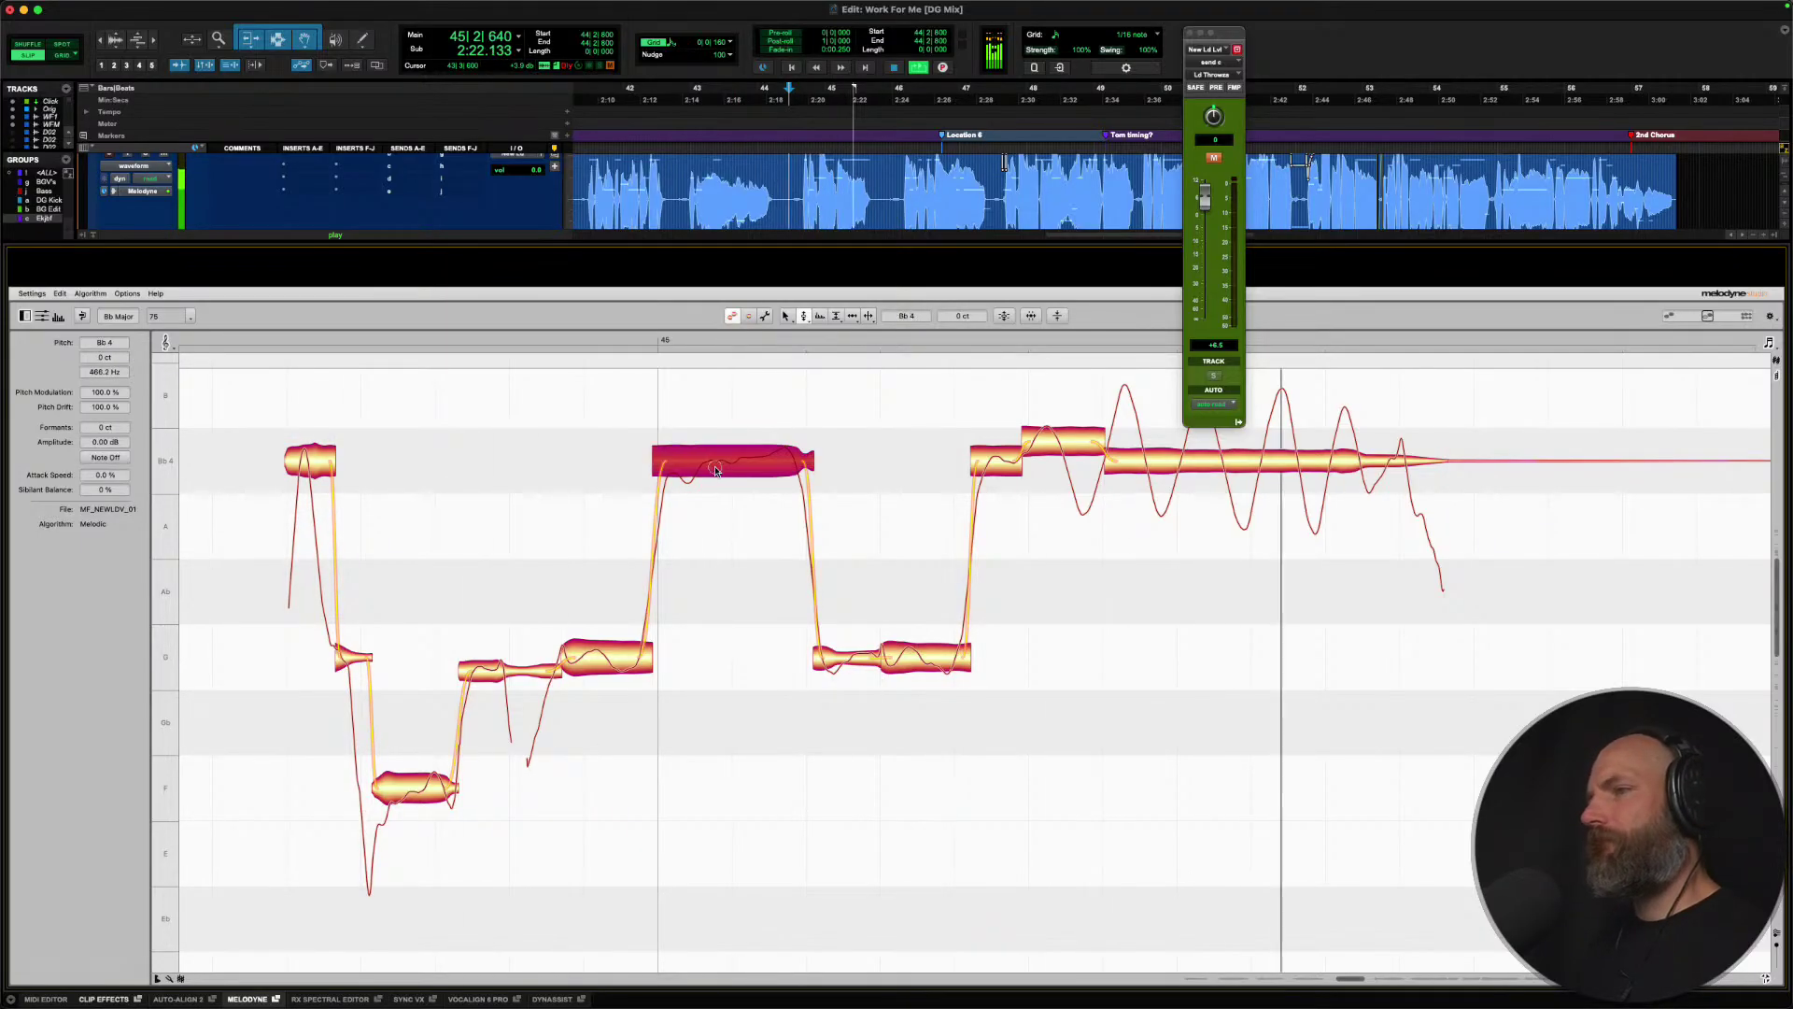
key(space)
right_click(715, 467)
click(764, 476)
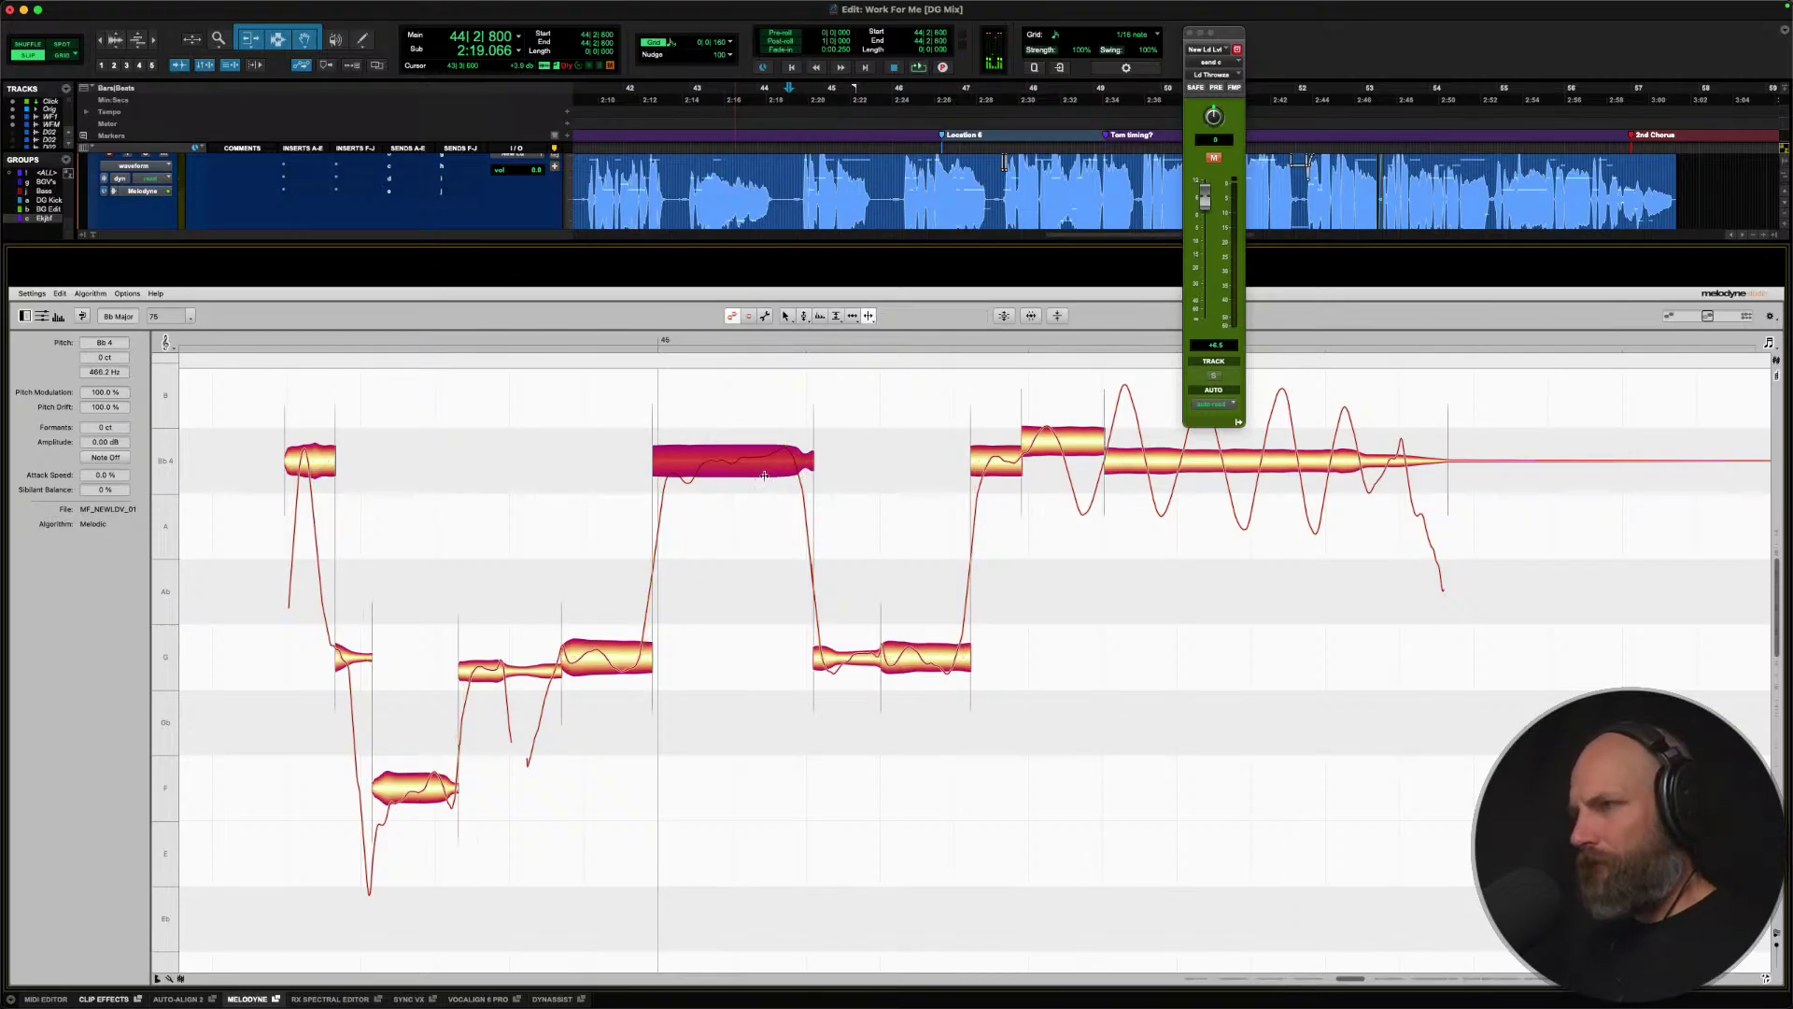
double_click(738, 465)
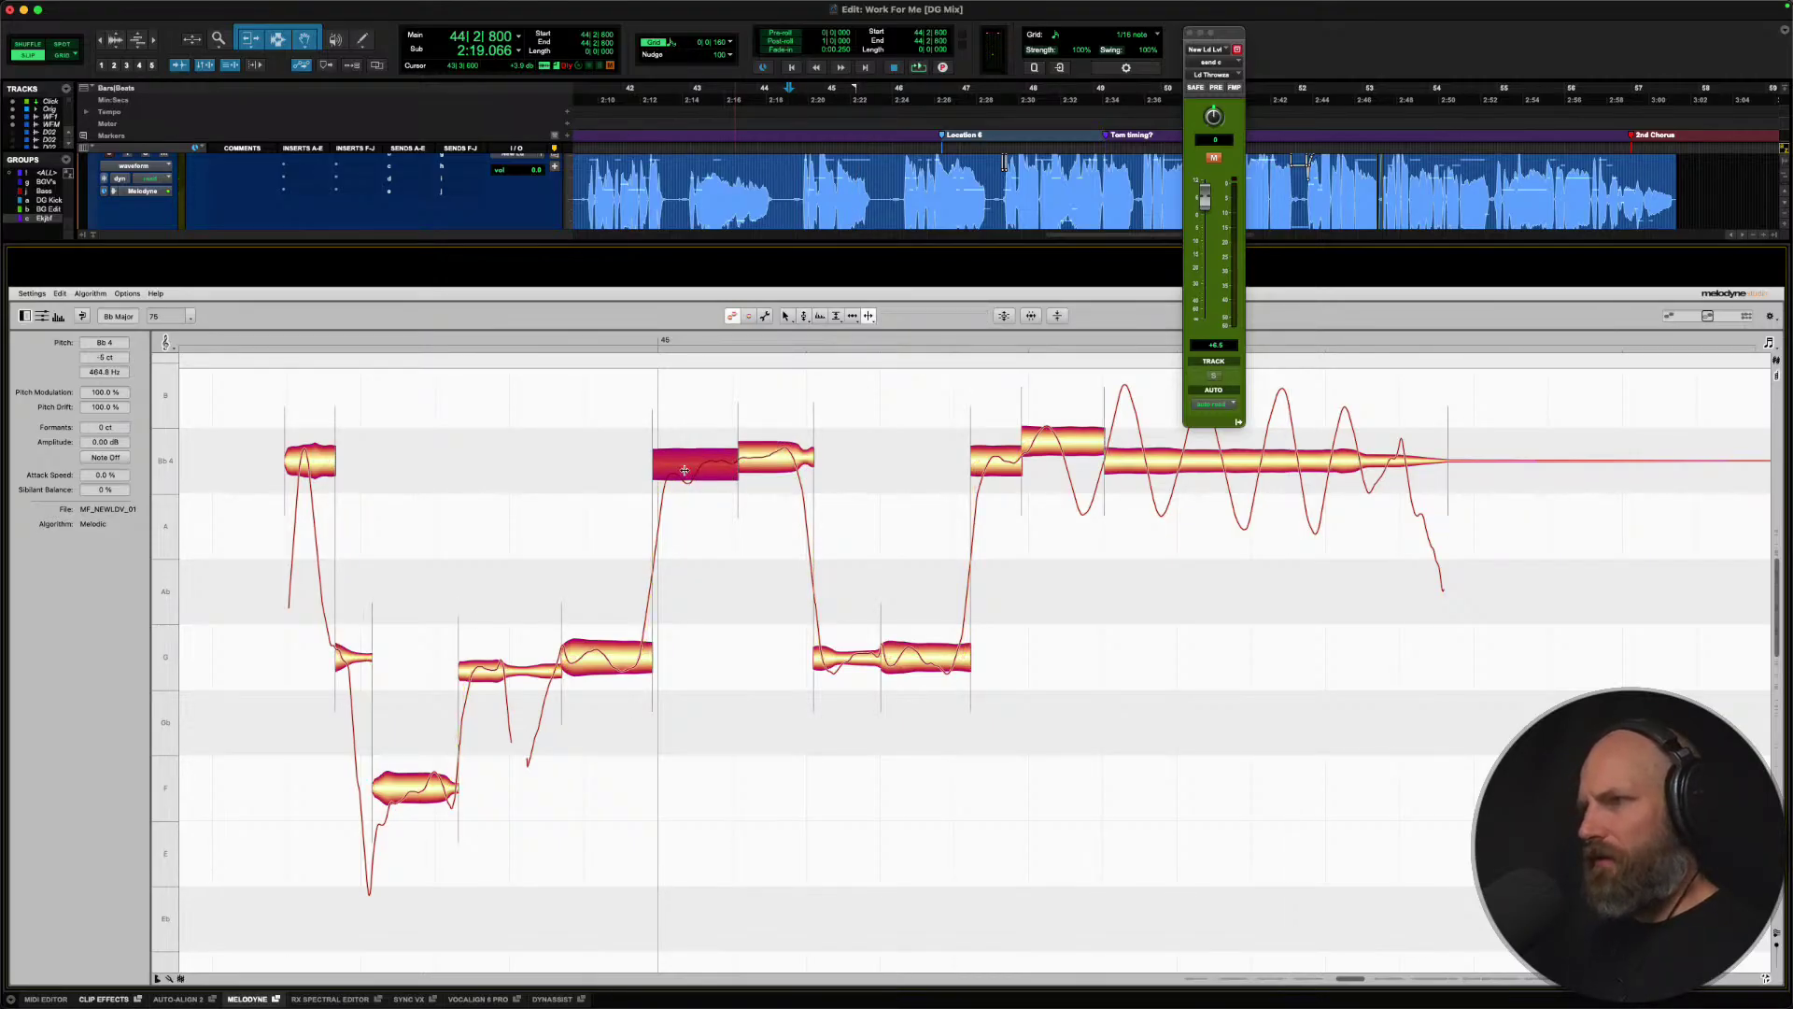
double_click(696, 470)
Centre the three parts of the split note at bar 45 on Bb4 and play back the phrase.
right_click(696, 472)
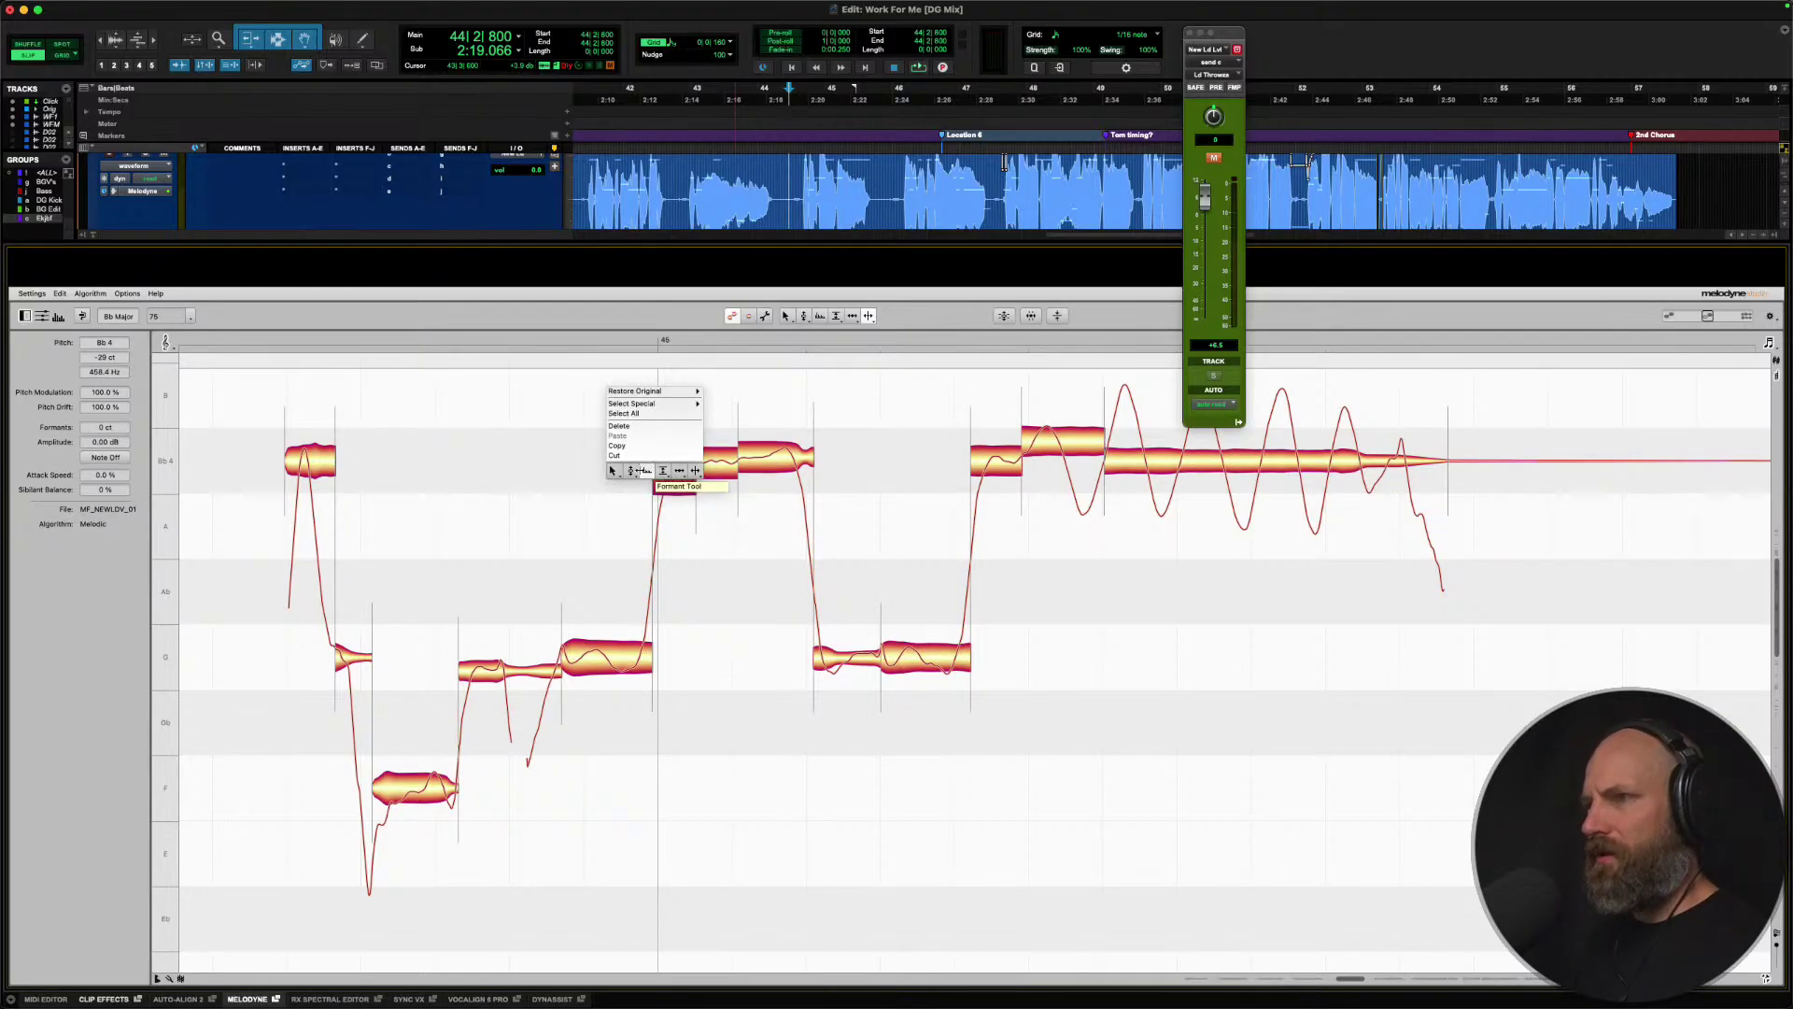
click(635, 474)
double_click(673, 479)
click(715, 467)
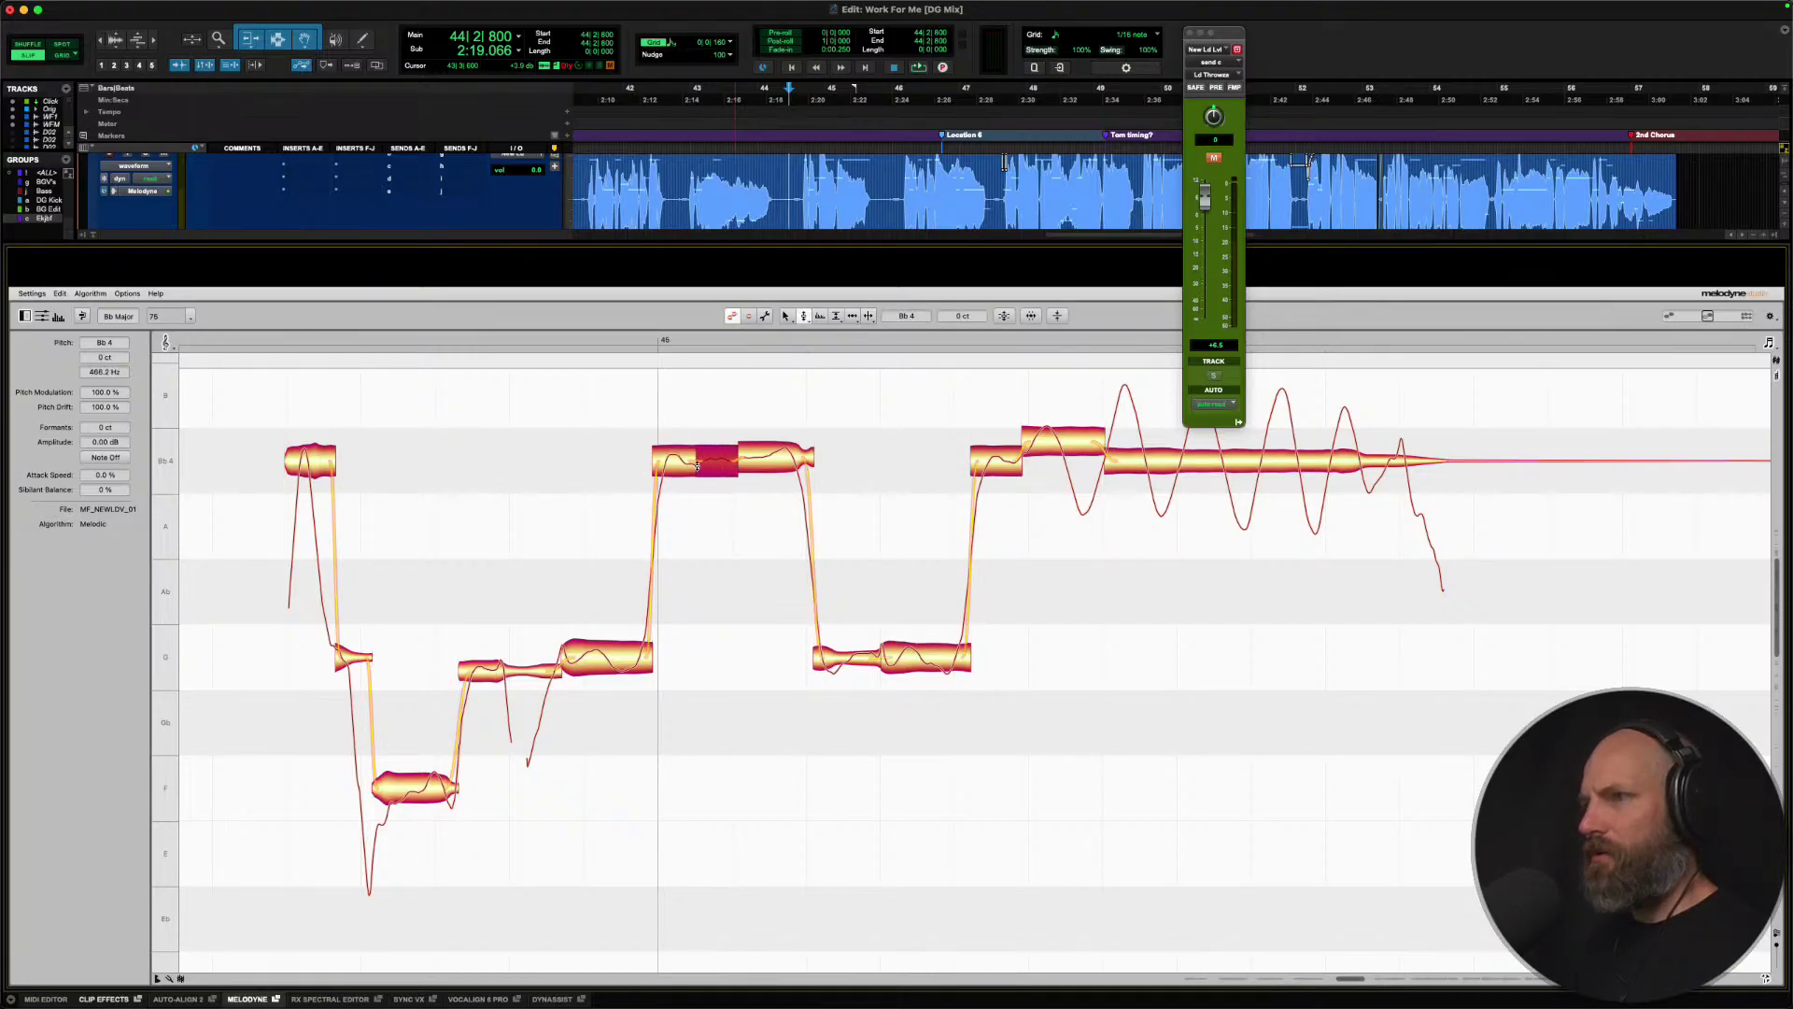
click(684, 463)
scroll(736, 434, up, 1)
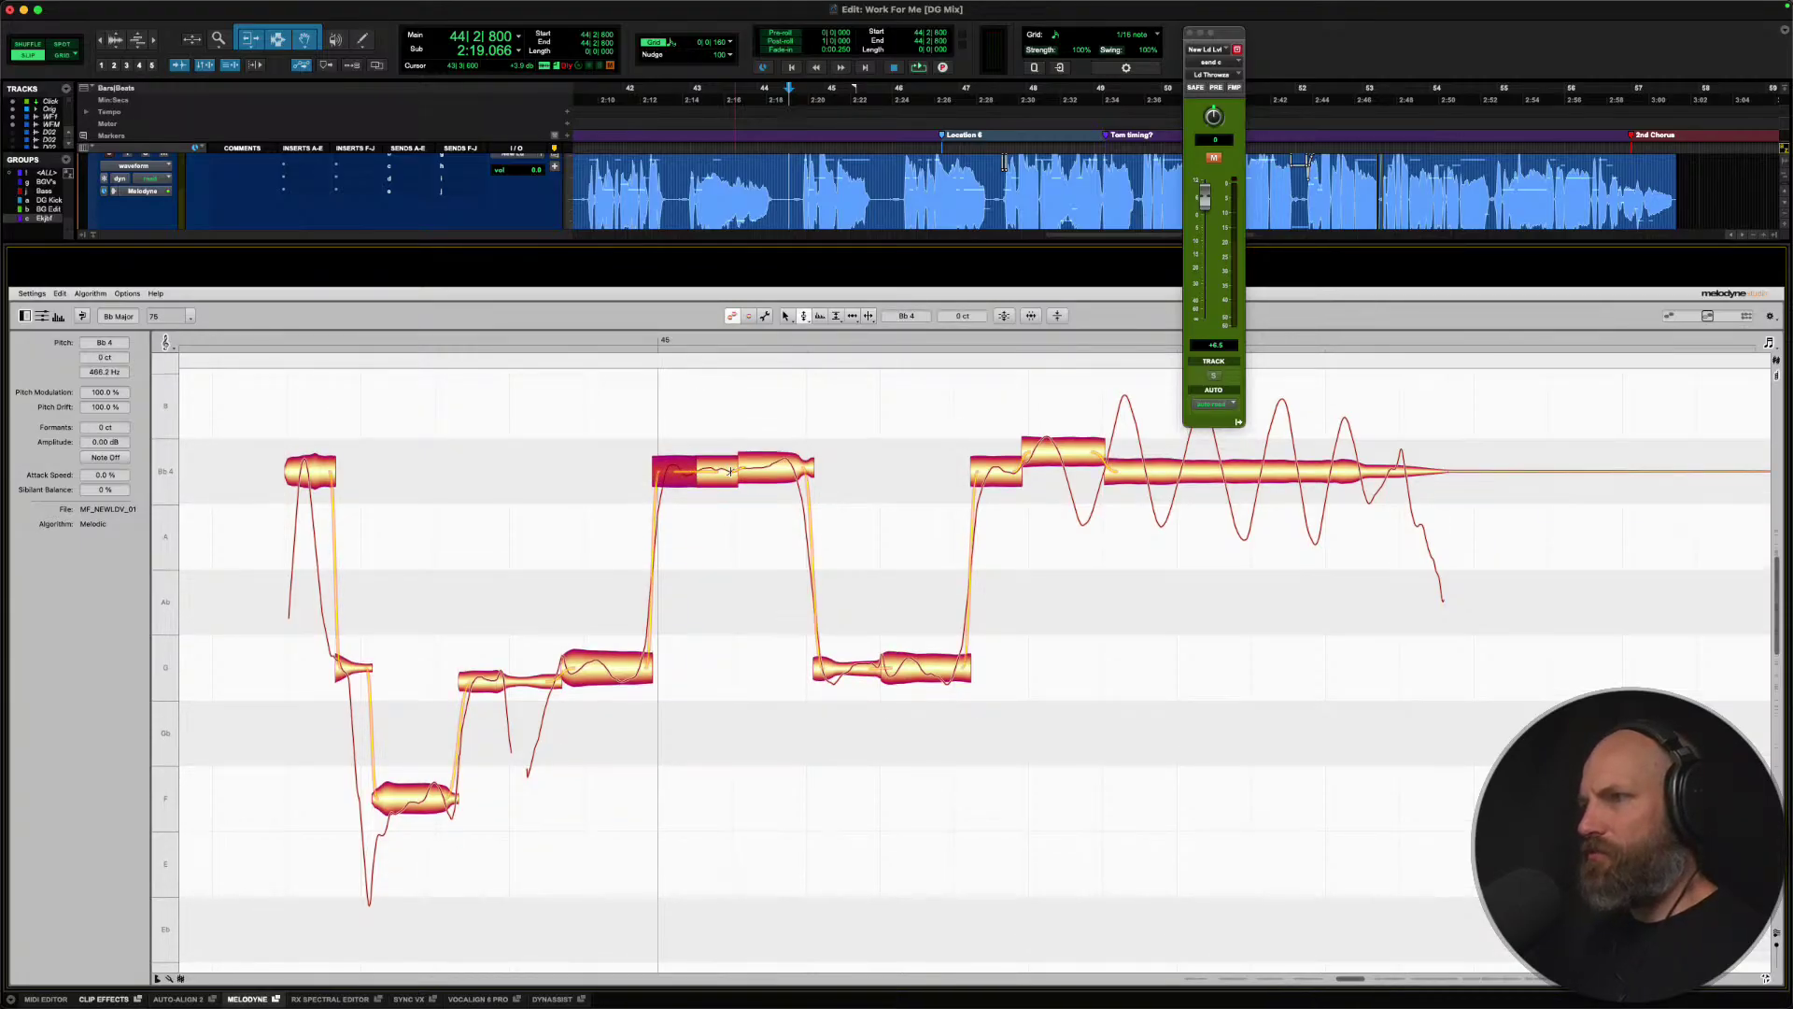
click(729, 471)
click(770, 470)
key(space)
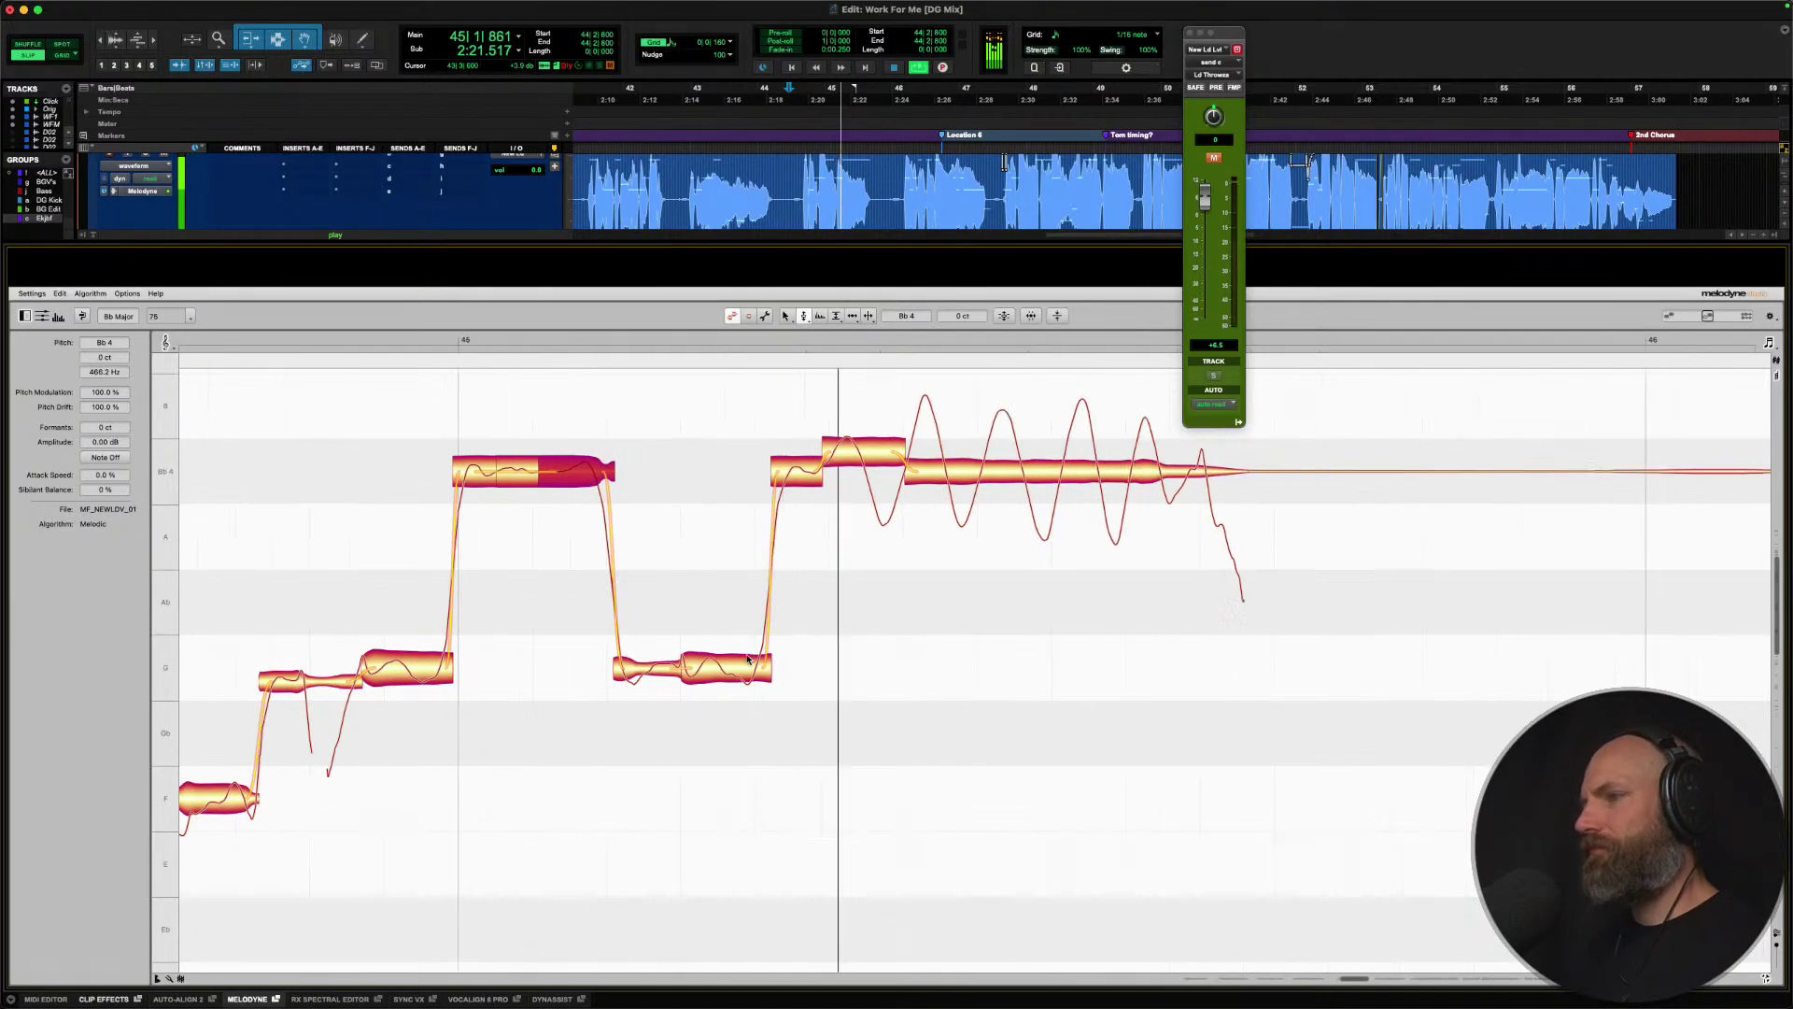
Fine-tune the second part of the vibrato note to Bb4 at +25 ct while replaying the phrase.
key(space)
double_click(773, 455)
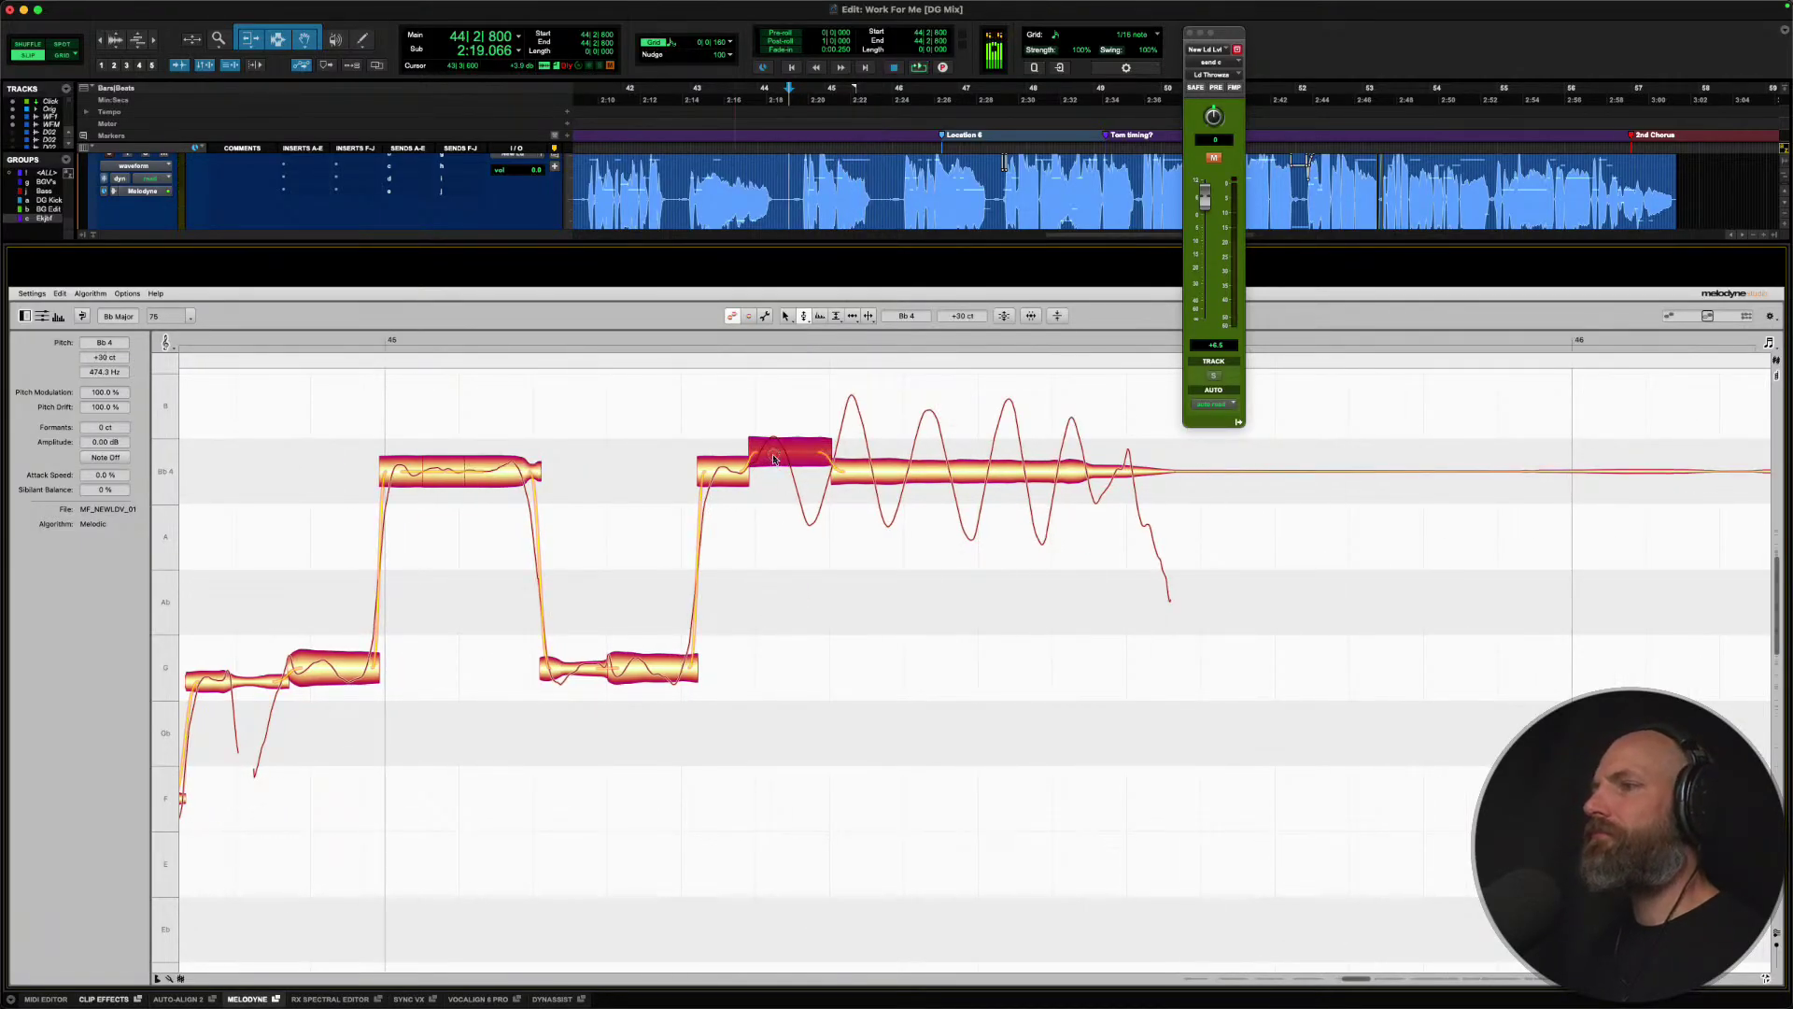
key(space)
drag(788, 478, 791, 466)
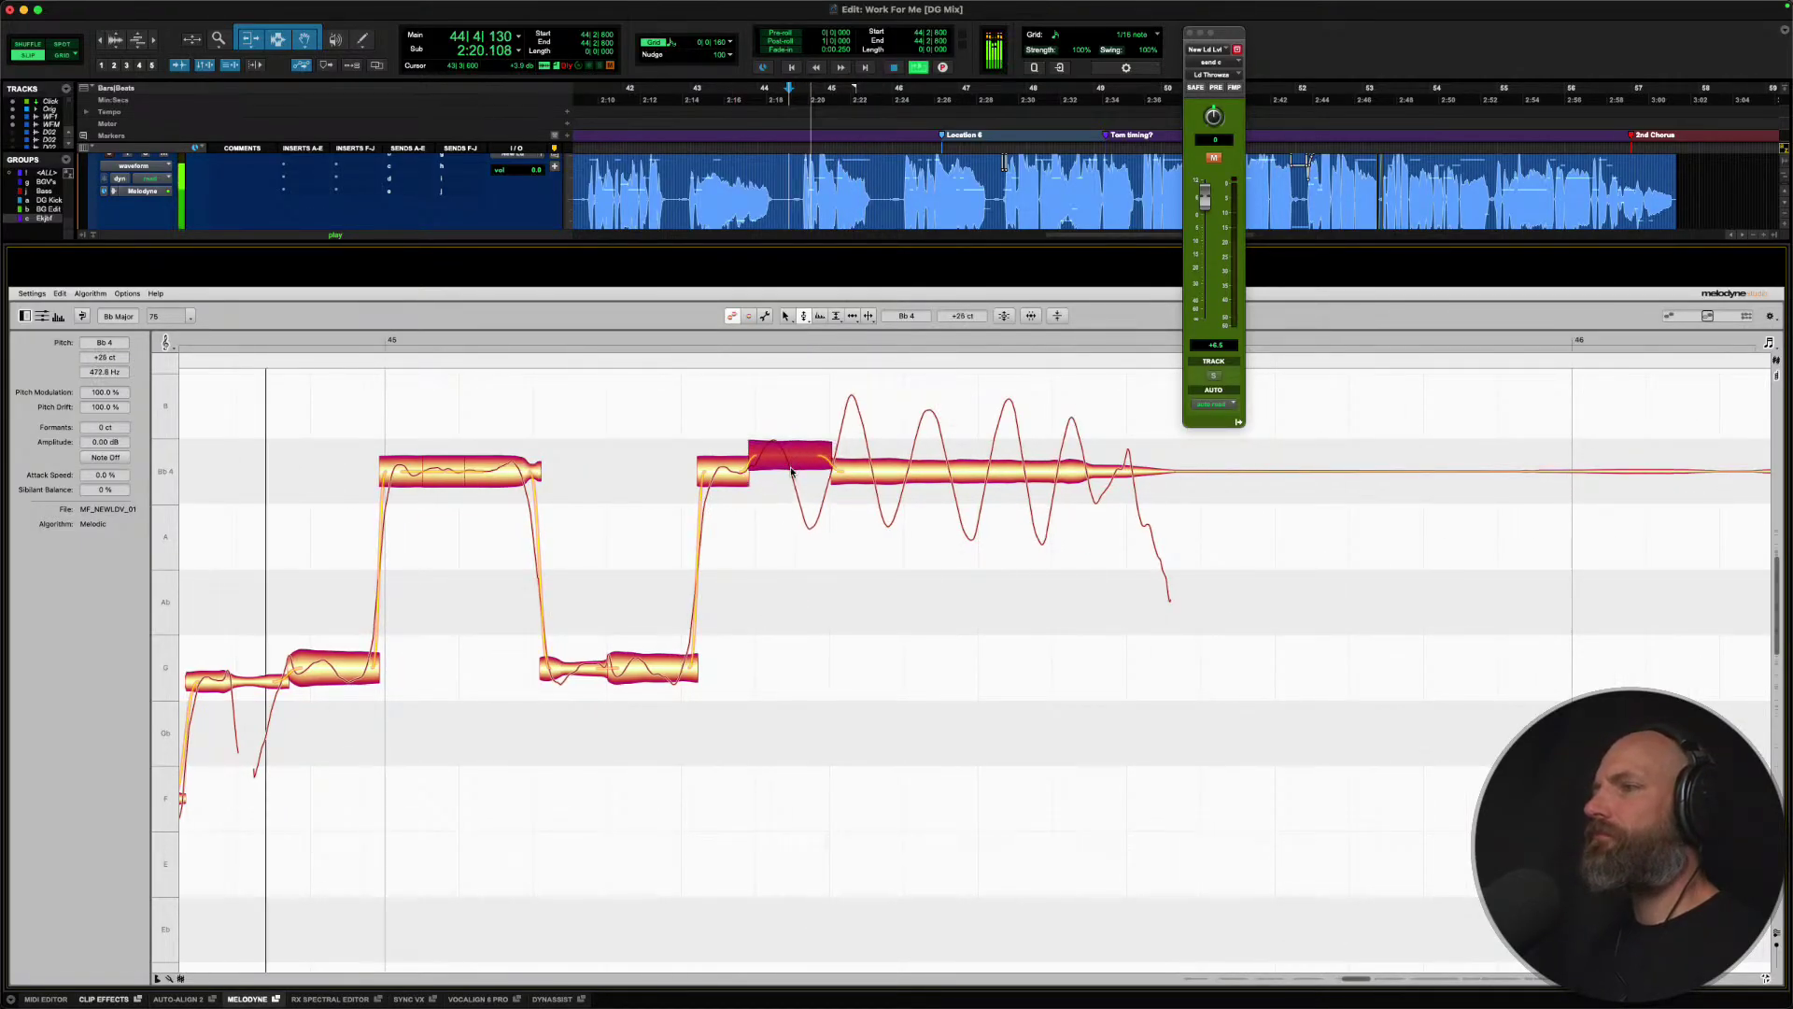
click(726, 481)
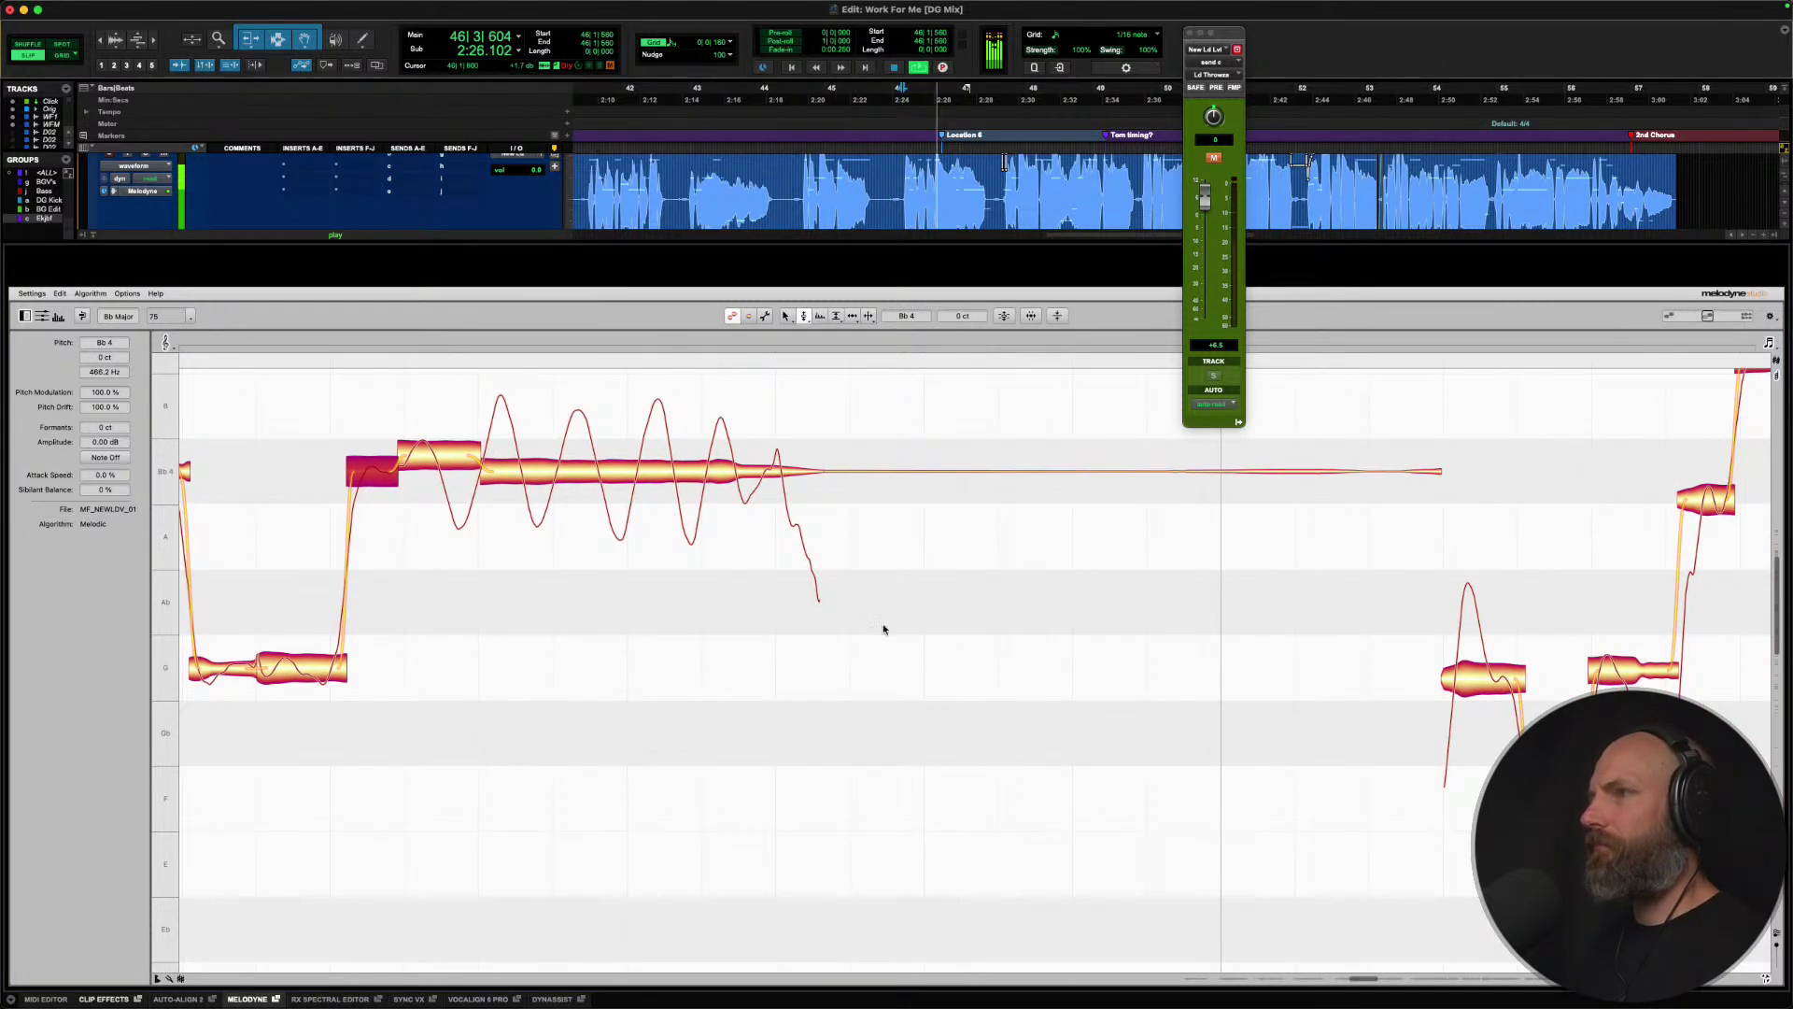
Audition the next phrase from 46|1|560 and centre its three highest notes on C5.
key(space)
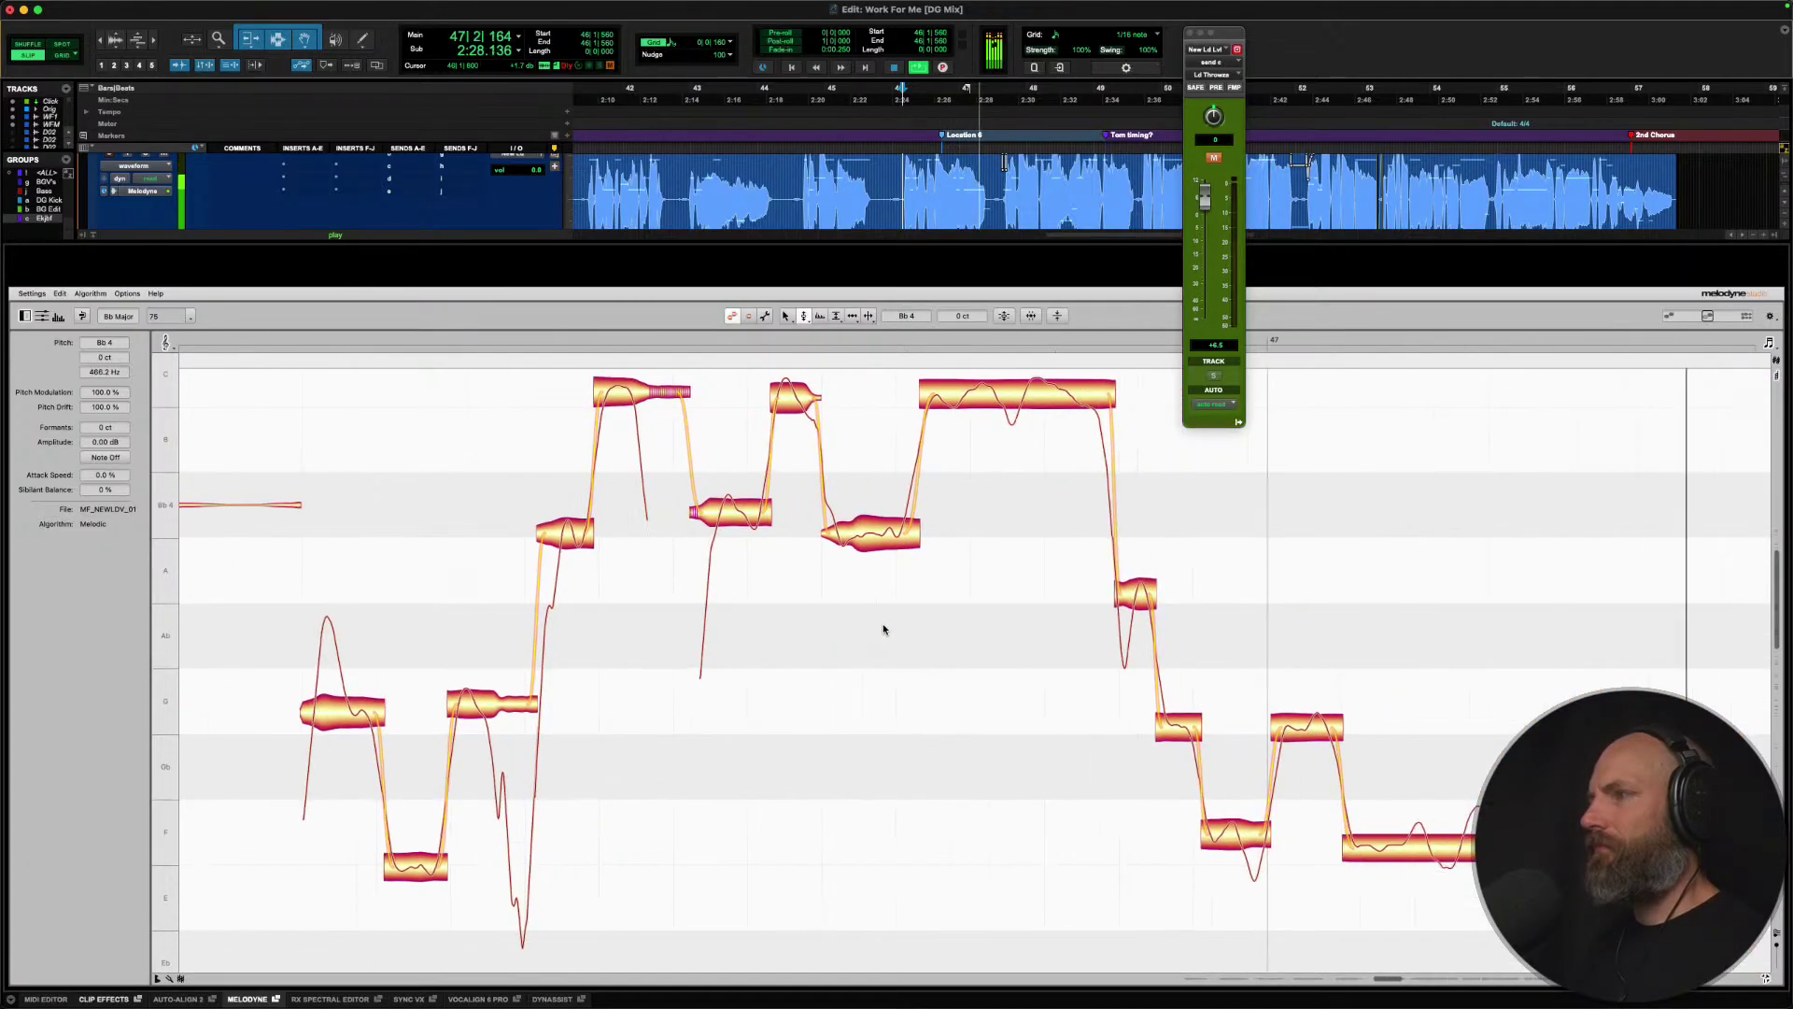
scroll(991, 579, up, 1)
double_click(1000, 432)
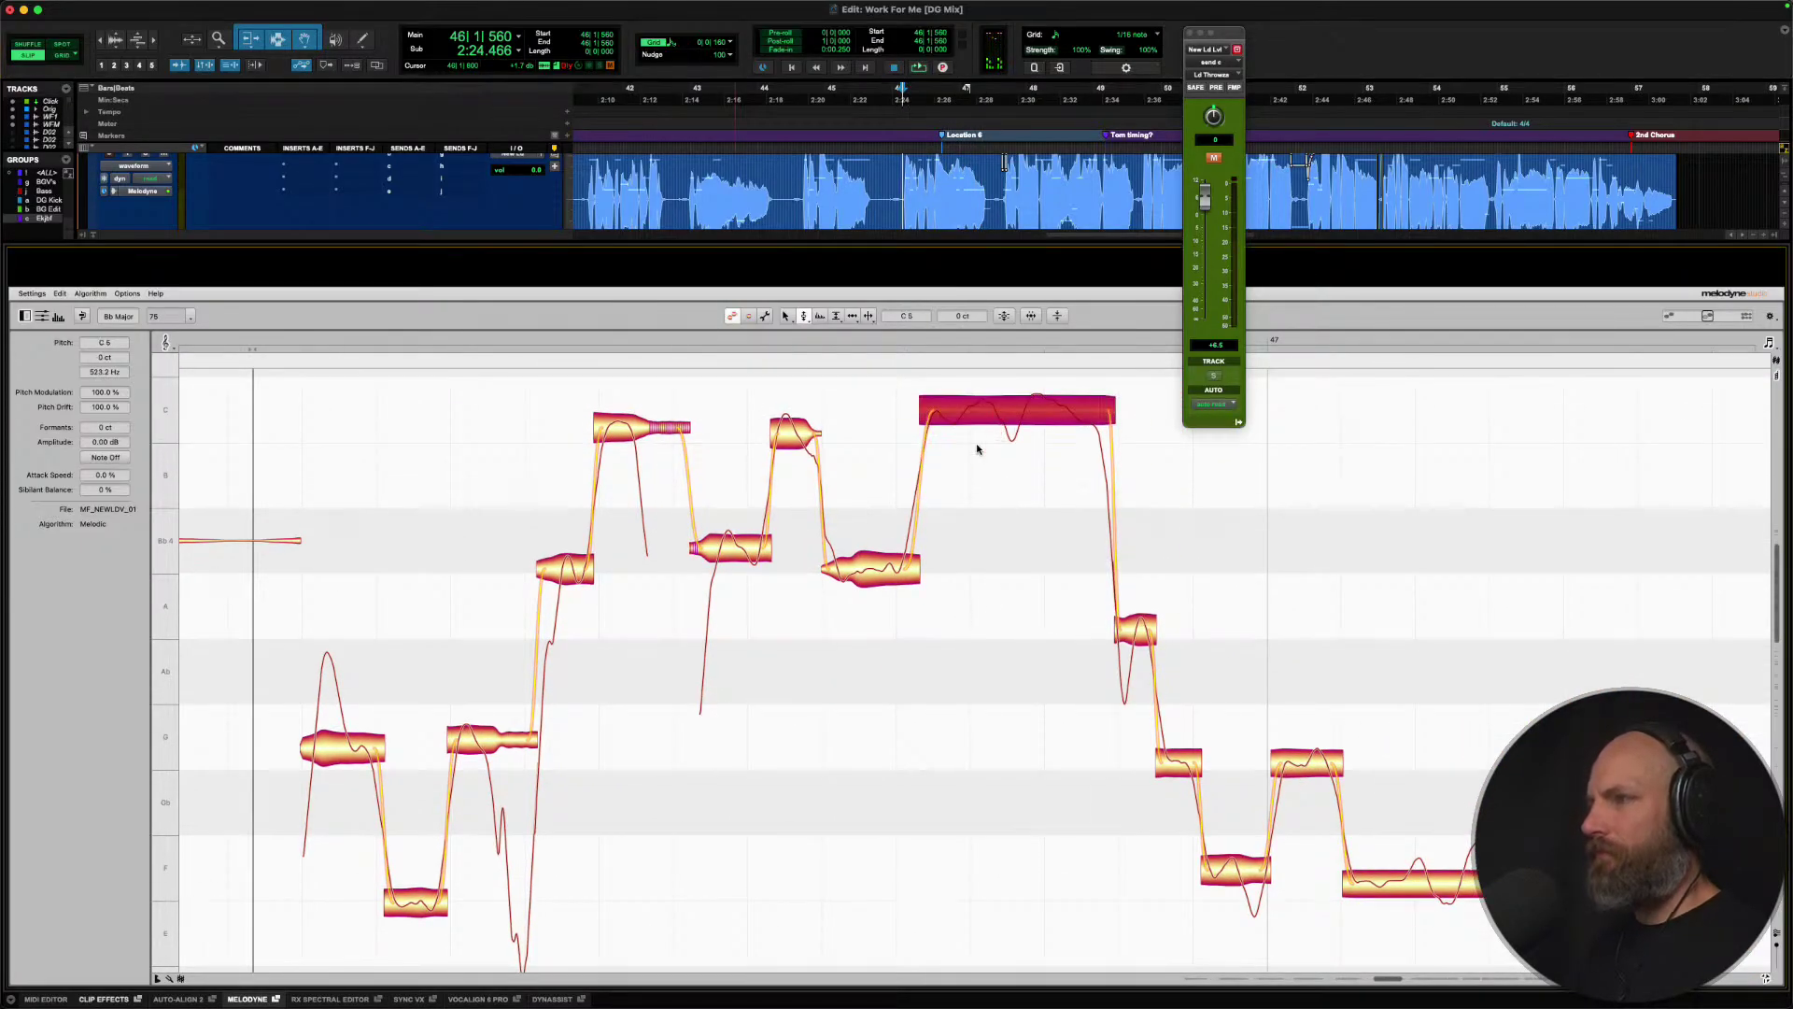
double_click(793, 432)
key(space)
click(626, 439)
double_click(626, 437)
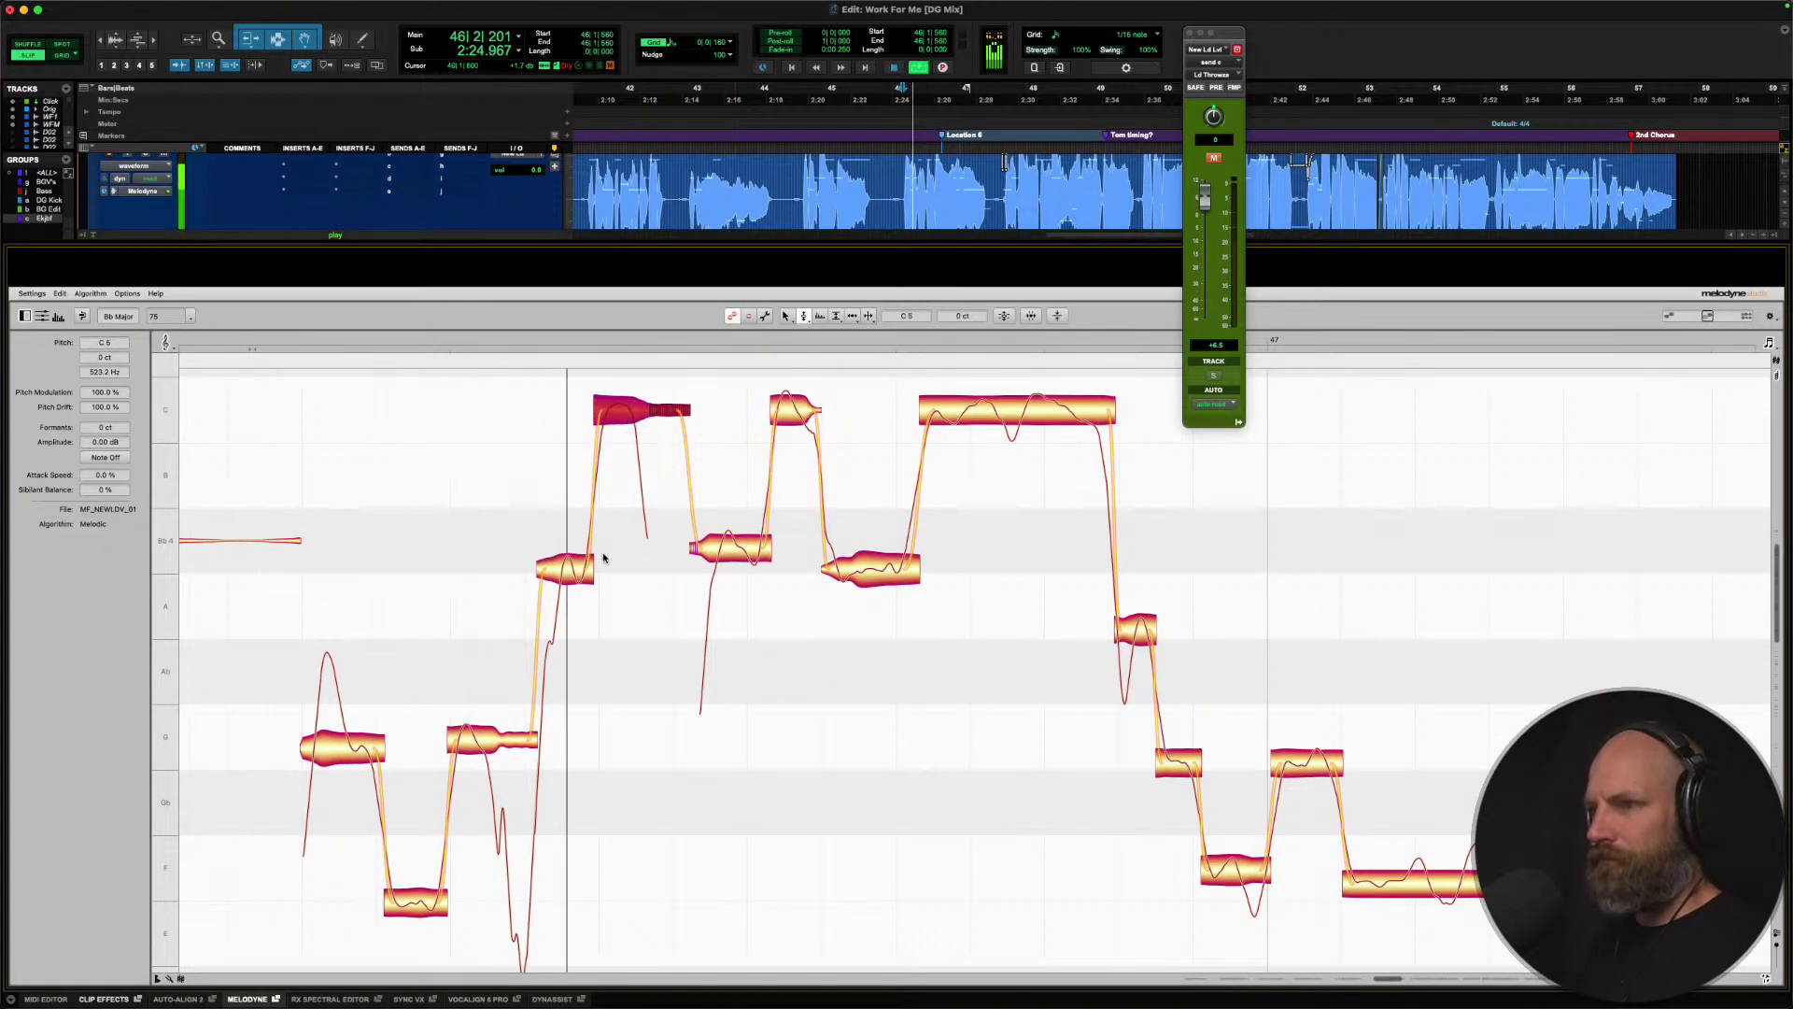
Set the three notes before and between the C5 notes to Bb4 and replay the phrase.
double_click(565, 569)
key(space)
double_click(747, 548)
double_click(831, 572)
key(space)
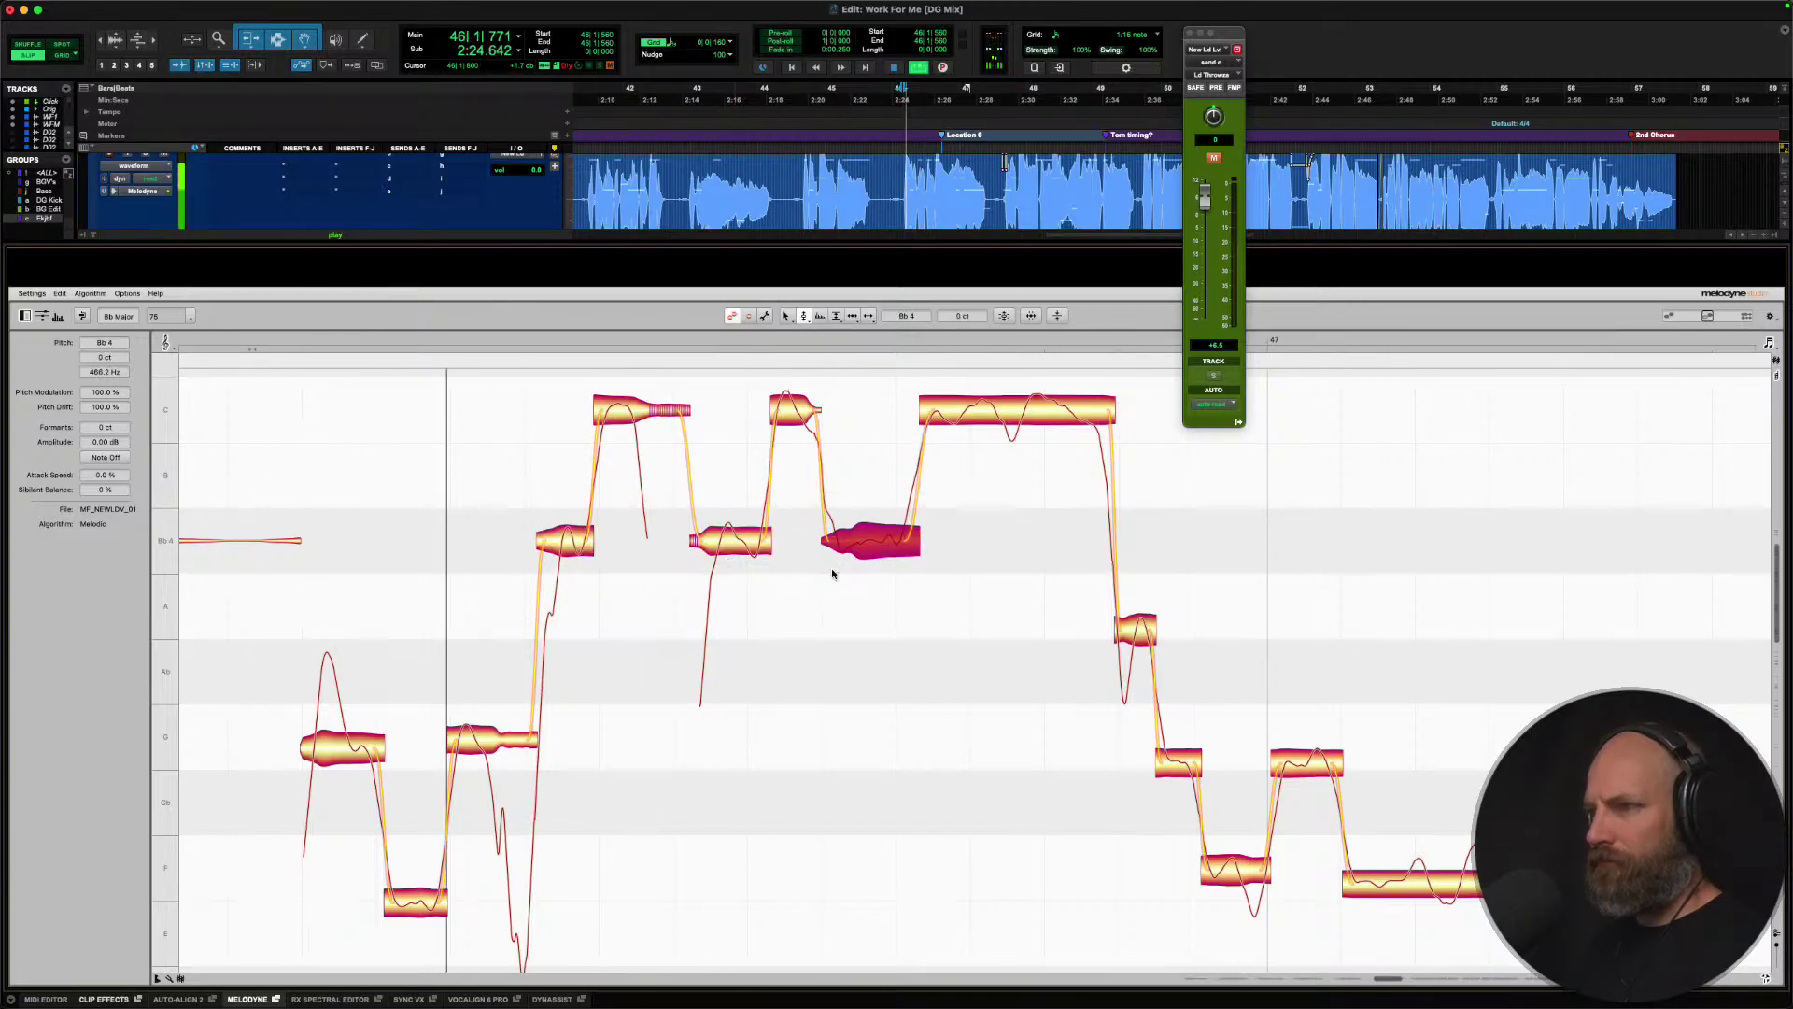
Centre the third note of the phrase on G4 and set the low second note to F4 while auditioning.
click(472, 743)
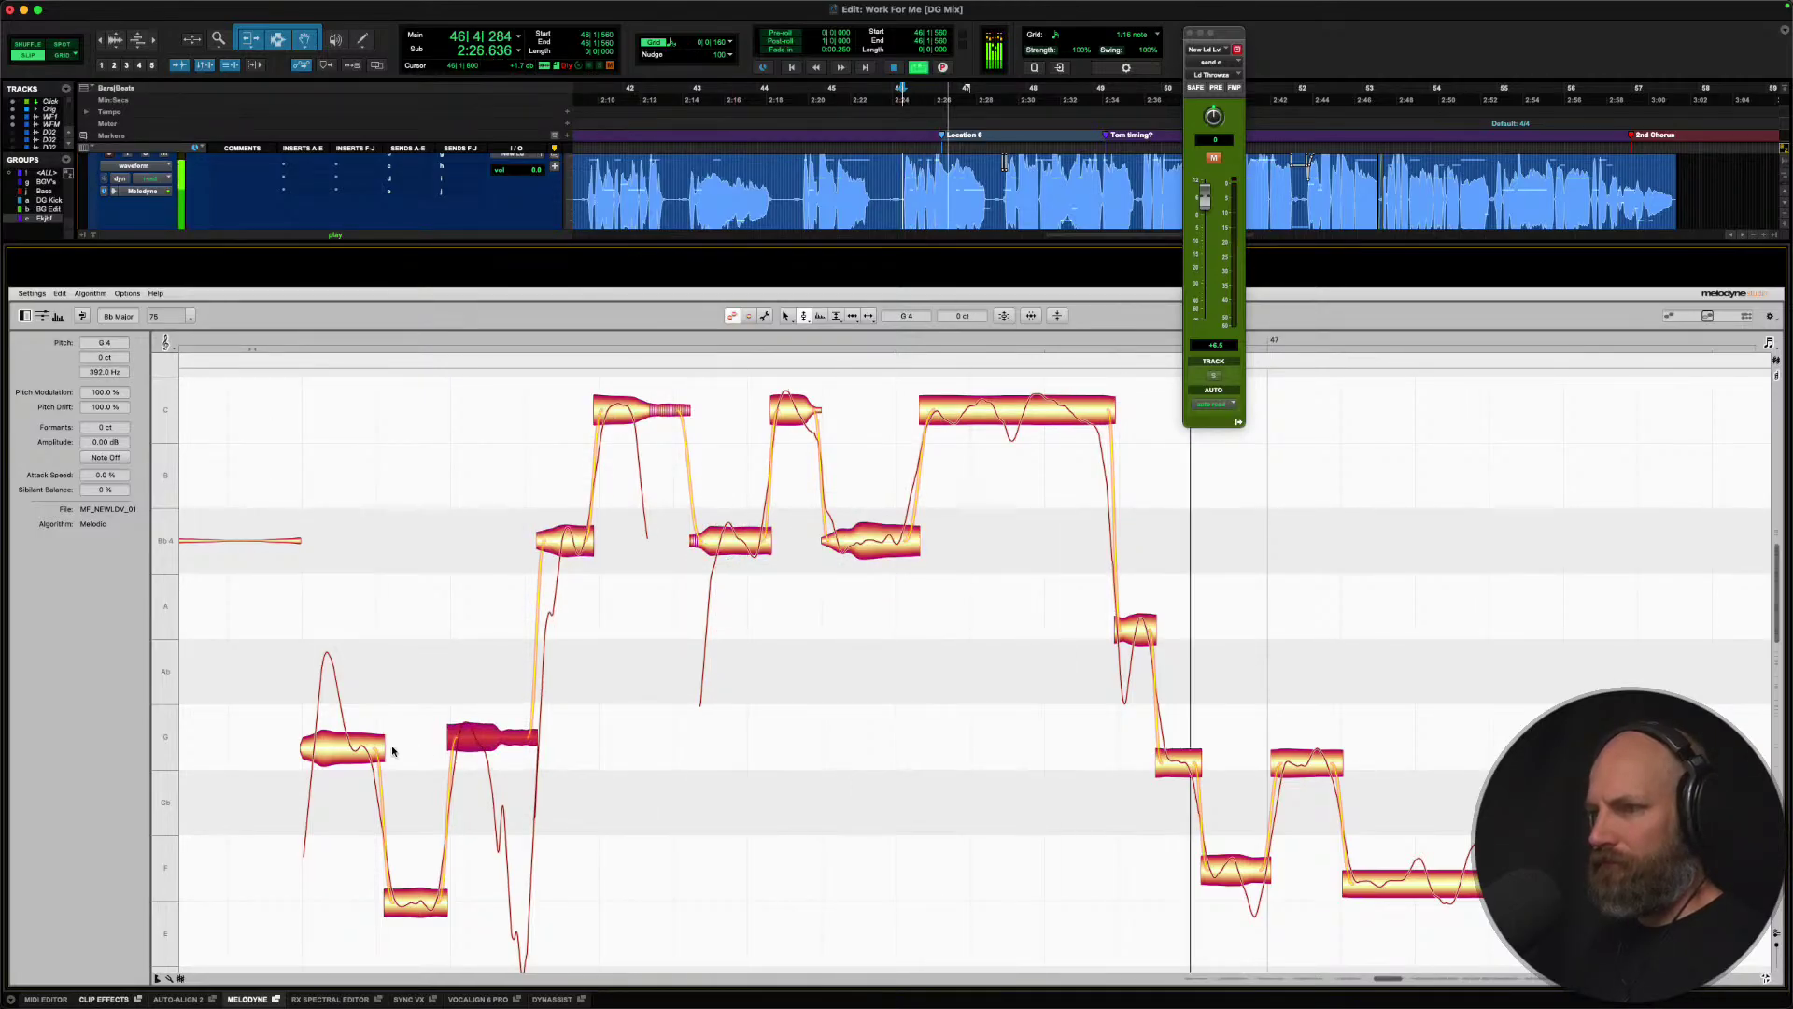
key(space)
key(space)
double_click(409, 895)
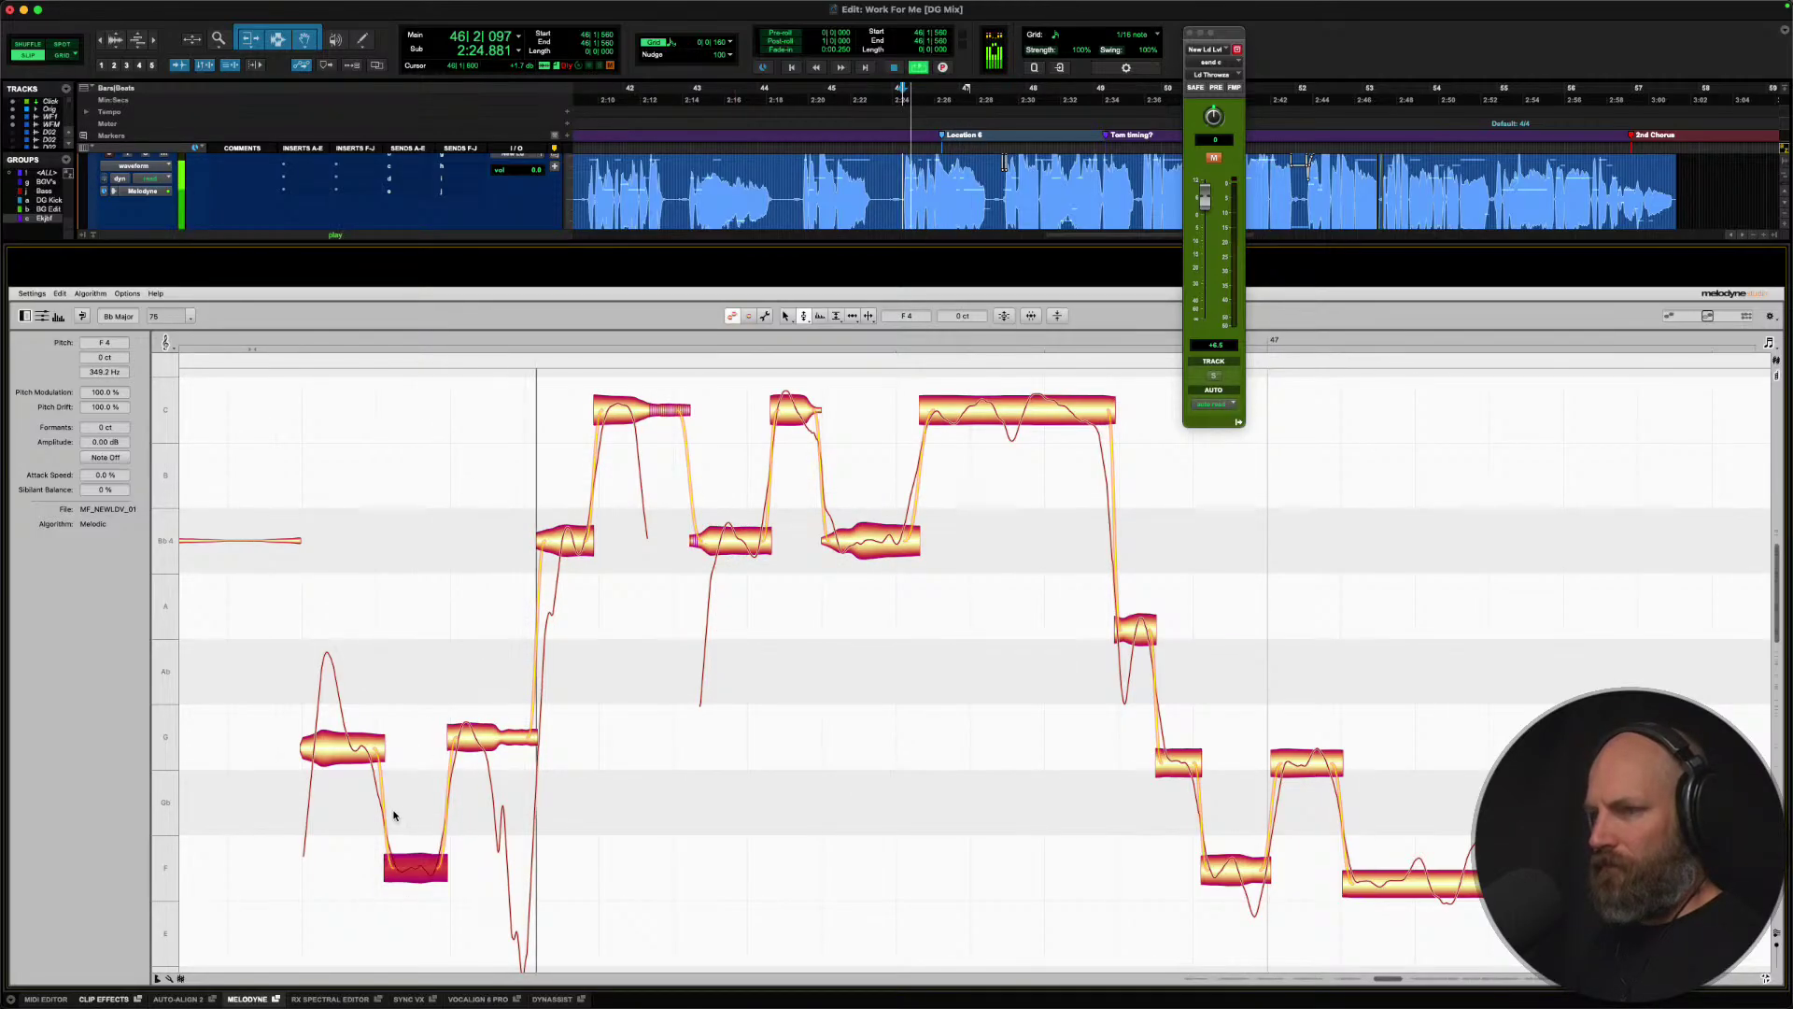
key(space)
Split the first G4 note of the bar 46 phrase in two with the Note Separation Tool.
right_click(322, 753)
click(396, 757)
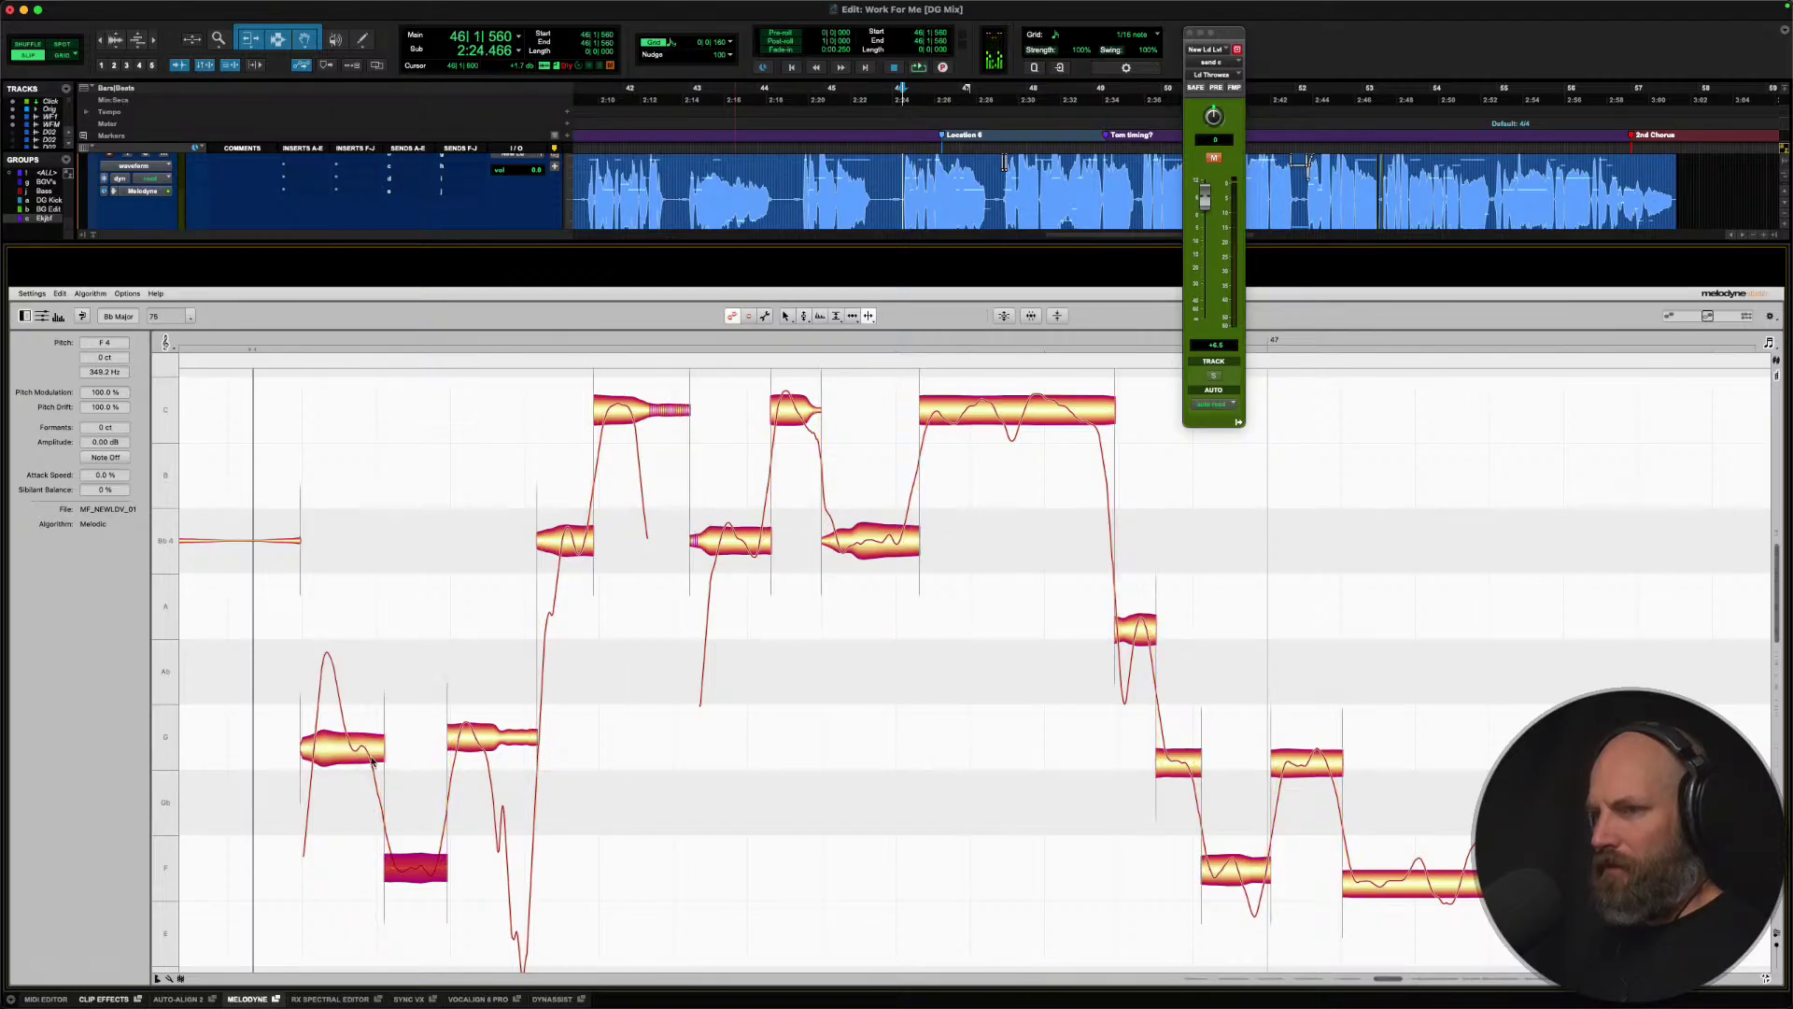
double_click(347, 749)
Centre the first part of the split opening note on Ab4 and its second part on G4.
right_click(346, 749)
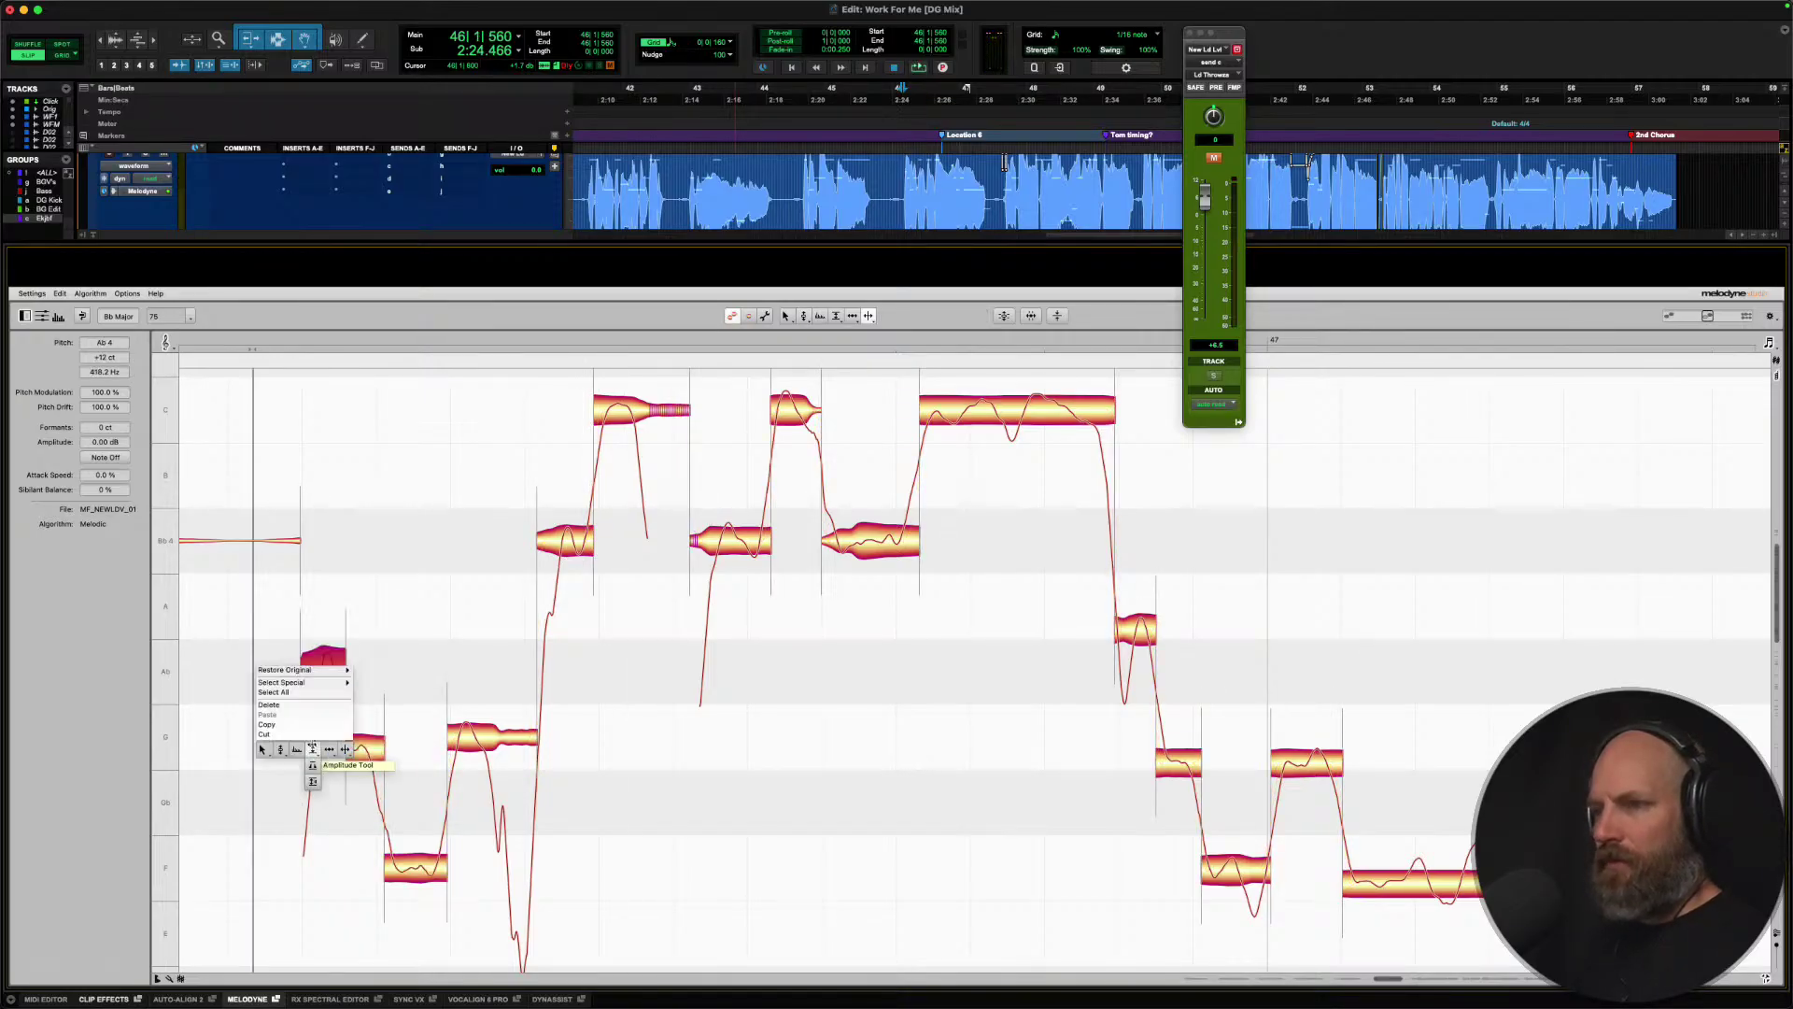
click(284, 749)
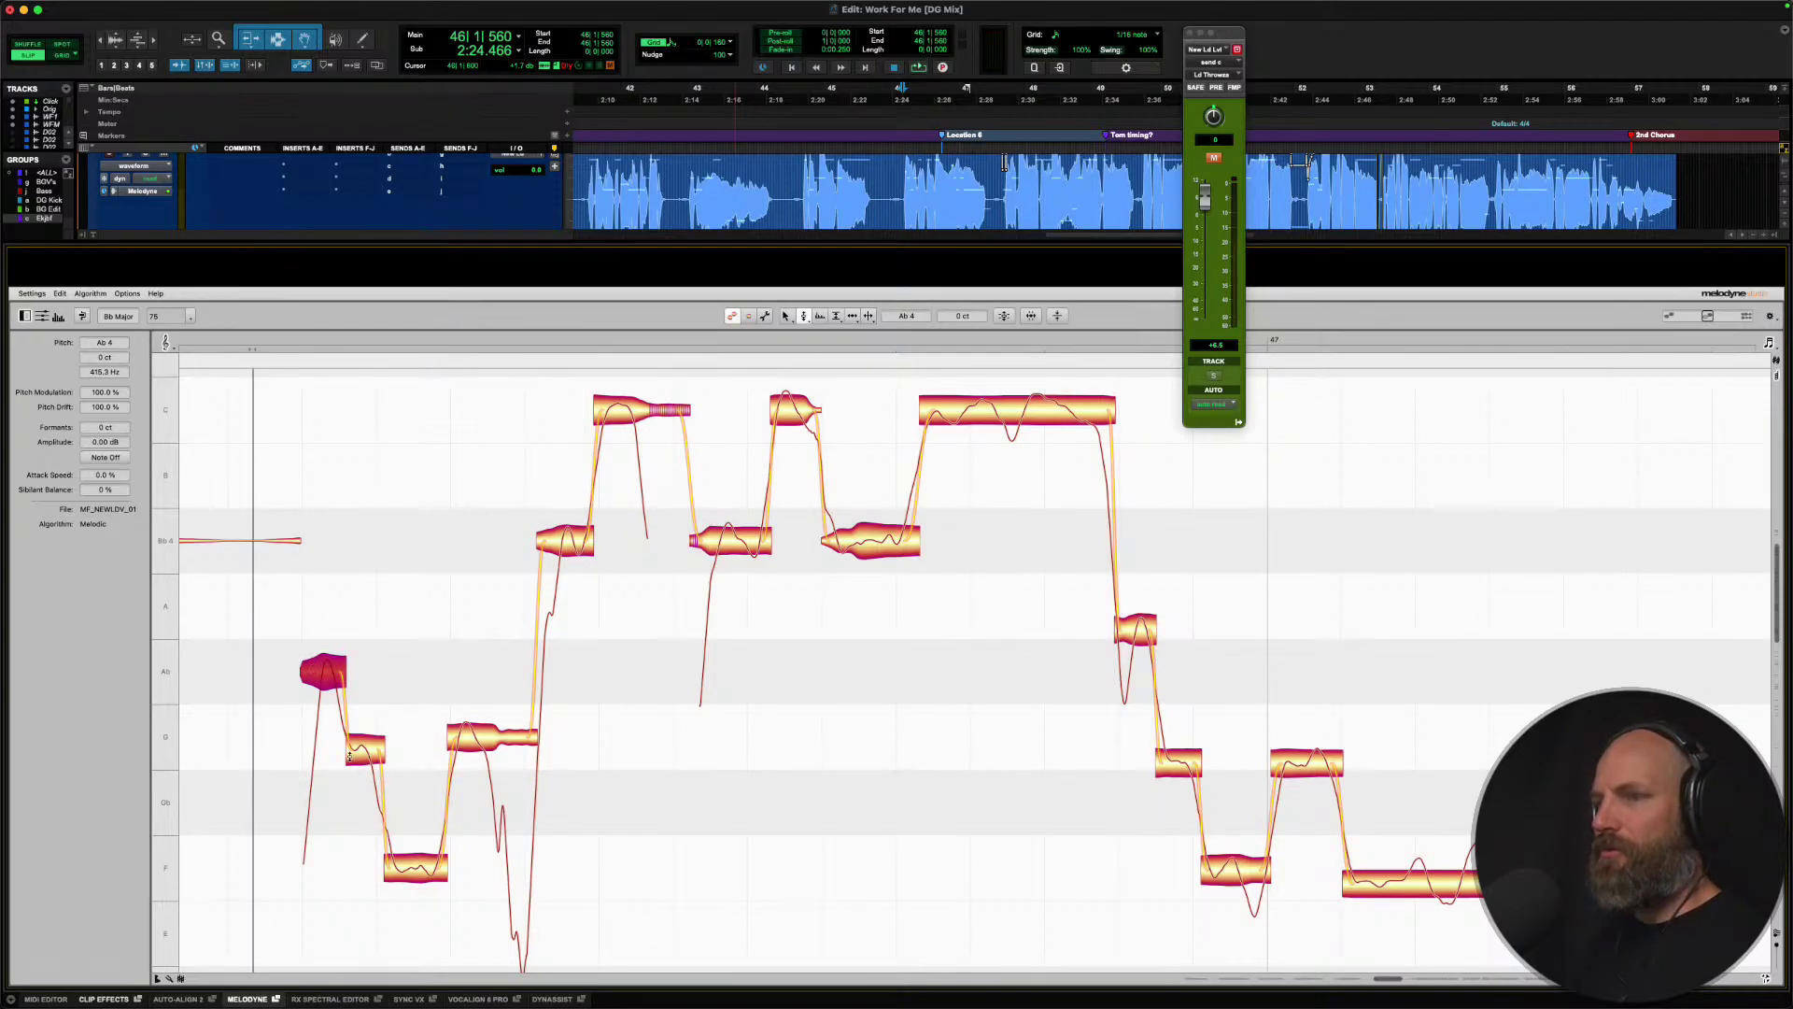
double_click(365, 747)
click(485, 747)
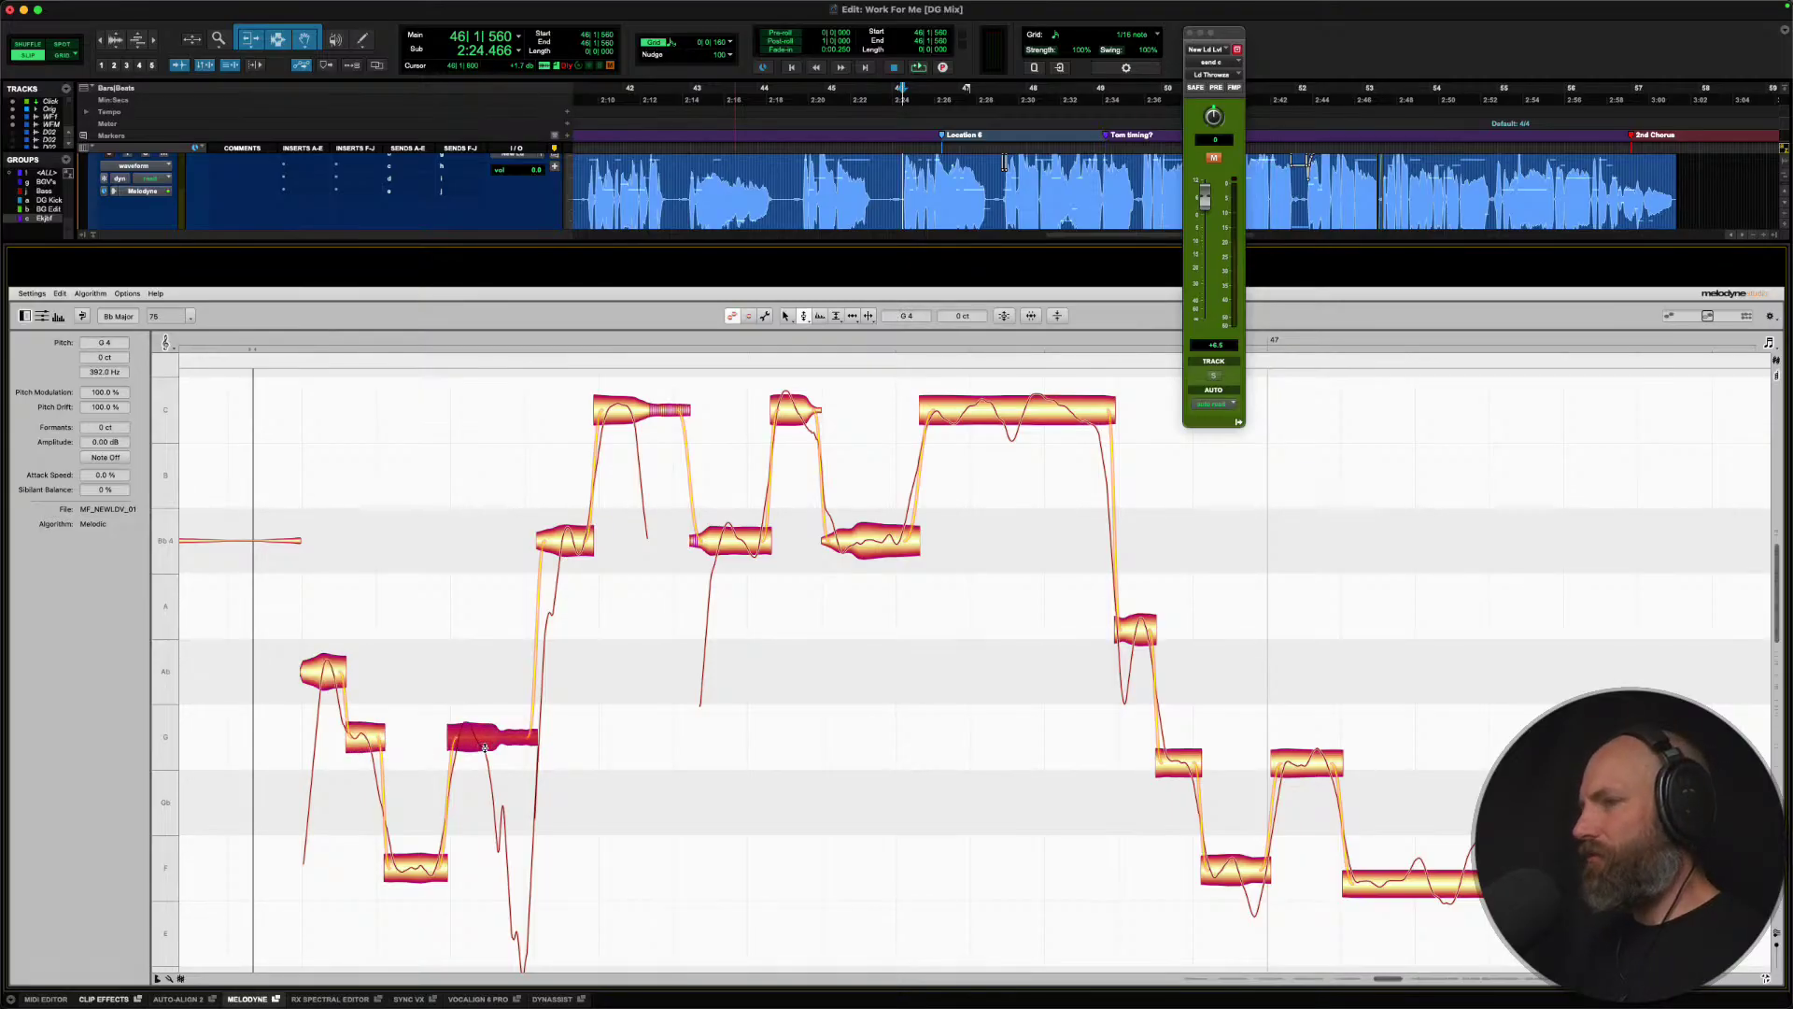
Listen to the phrase across bar 47 and centre the long vibrato note after the bar line on F4.
key(space)
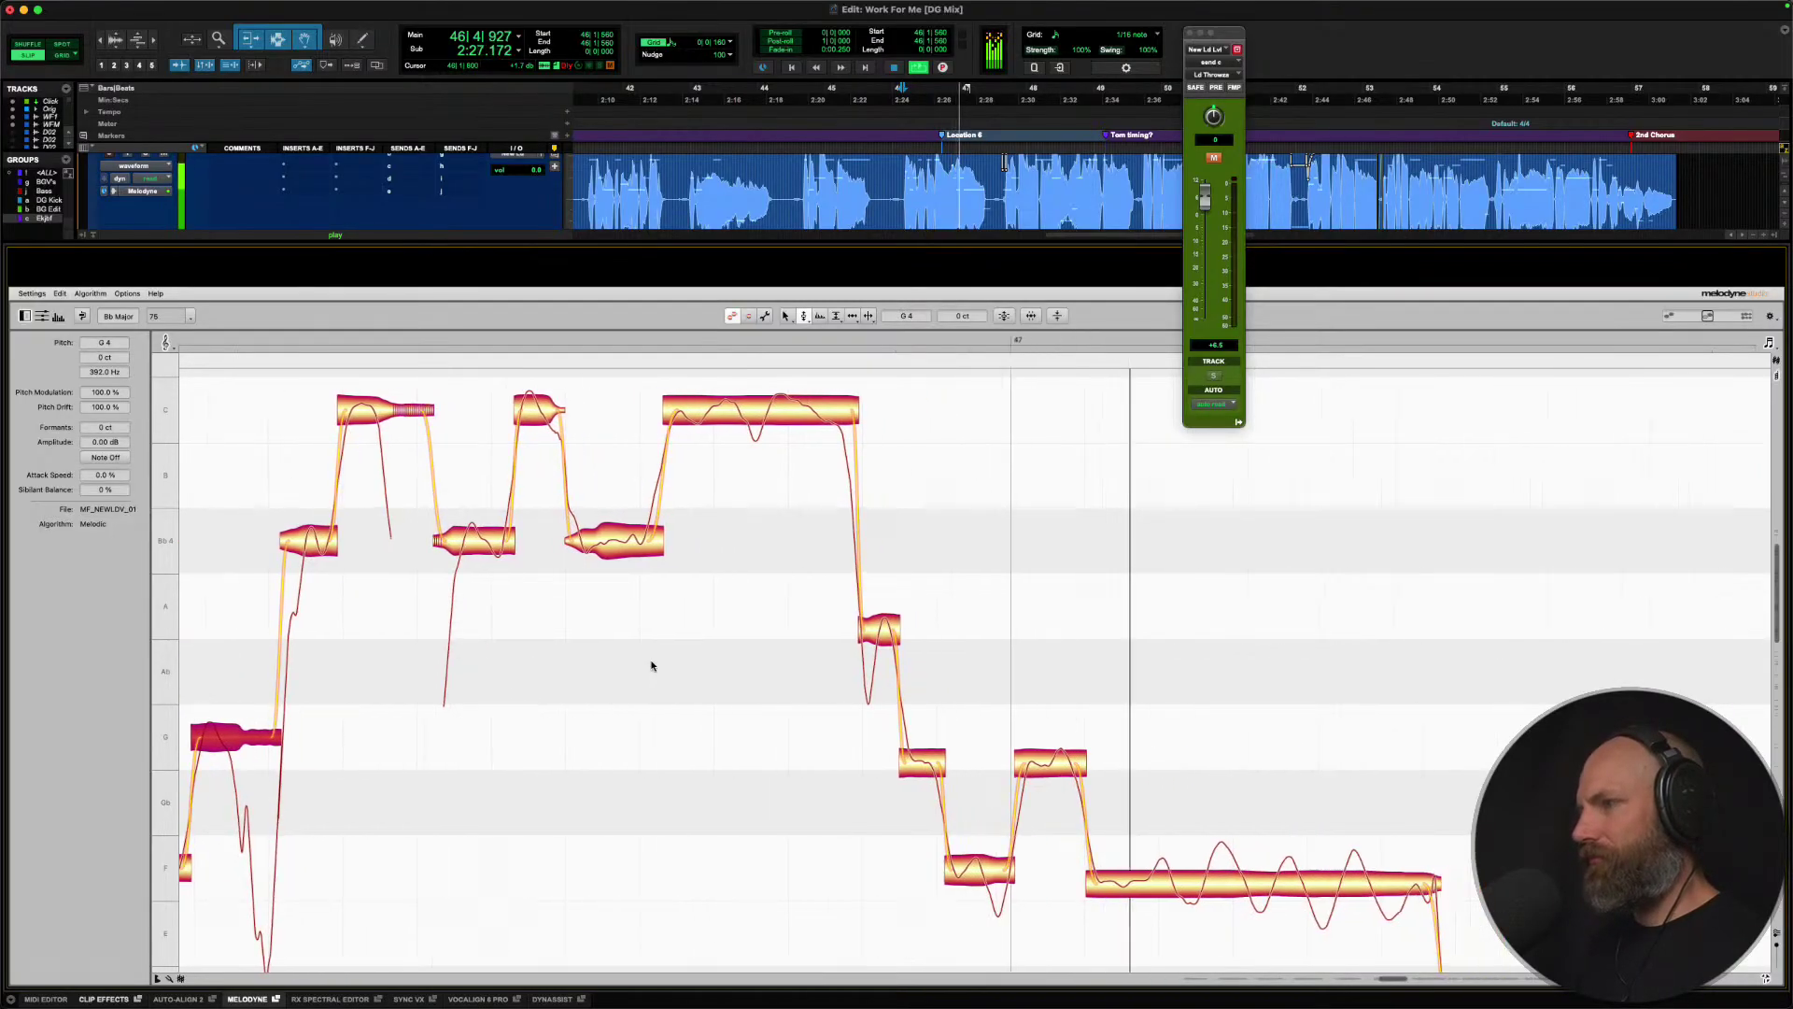
scroll(651, 665, down, 2)
key(space)
click(943, 747)
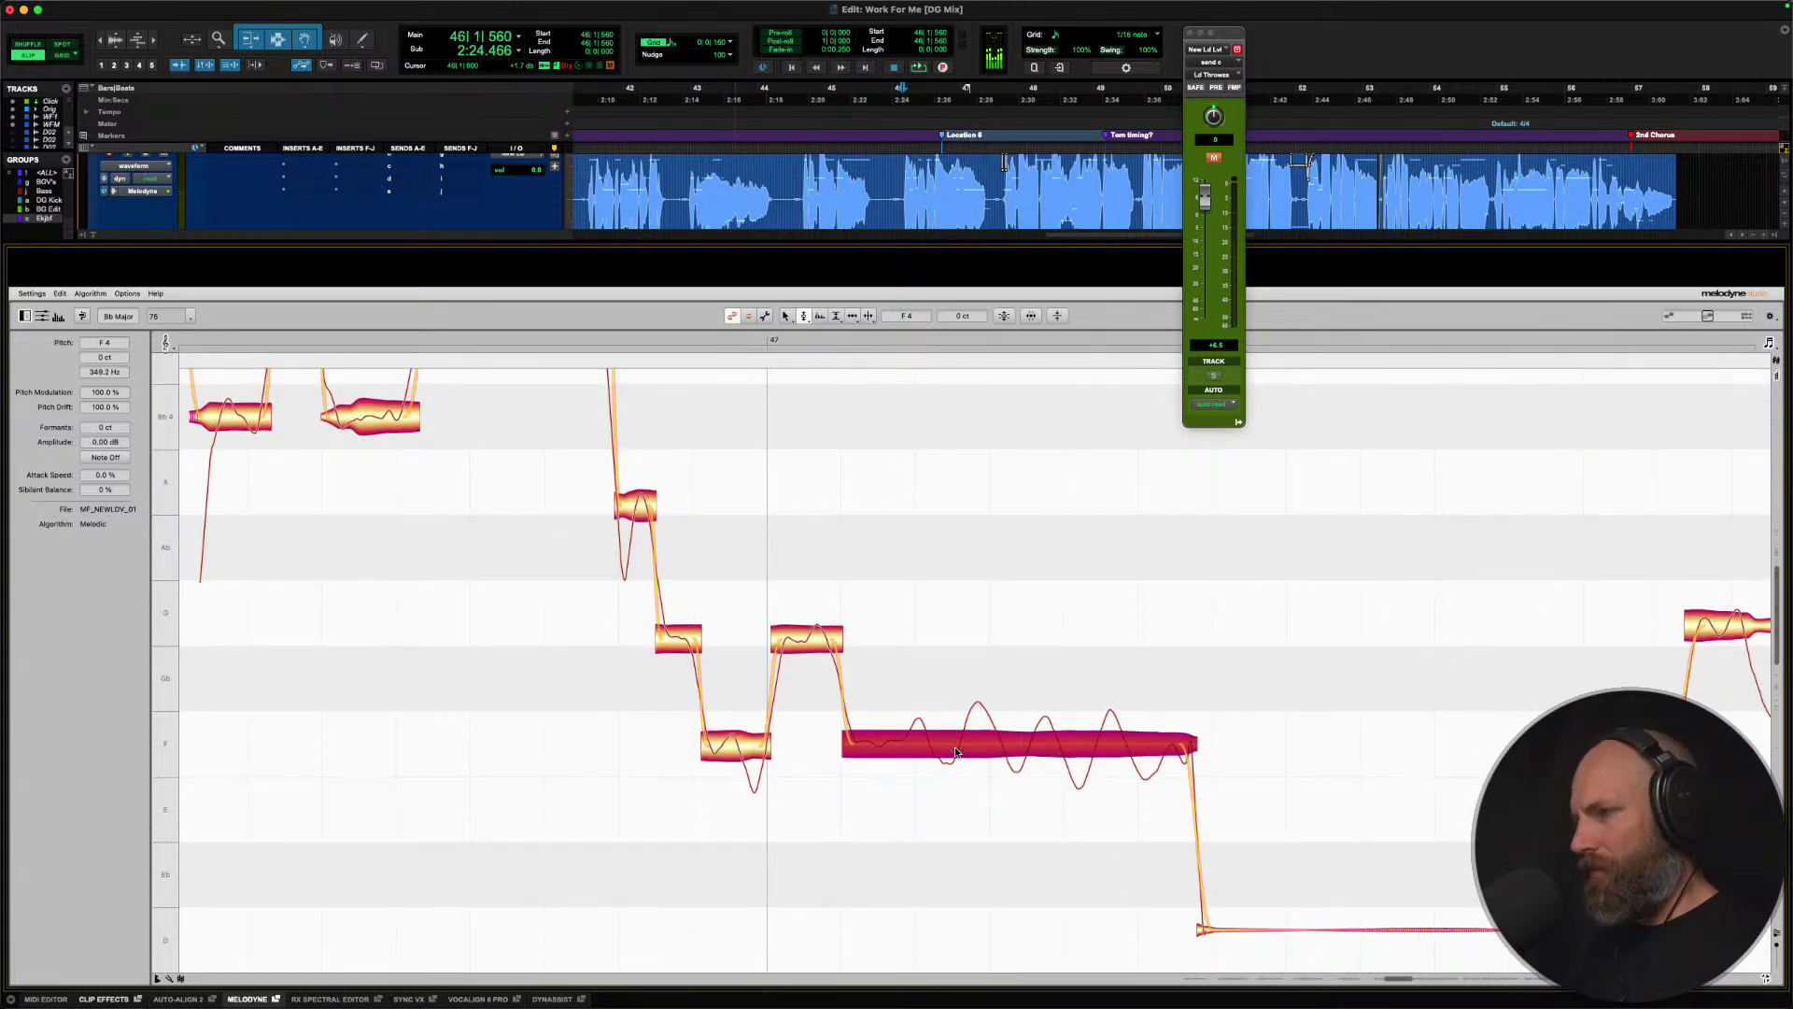
Split the long F4 note after bar line 47 just before its vibrato, and split the F4 note before the bar line in two.
right_click(955, 749)
click(1020, 747)
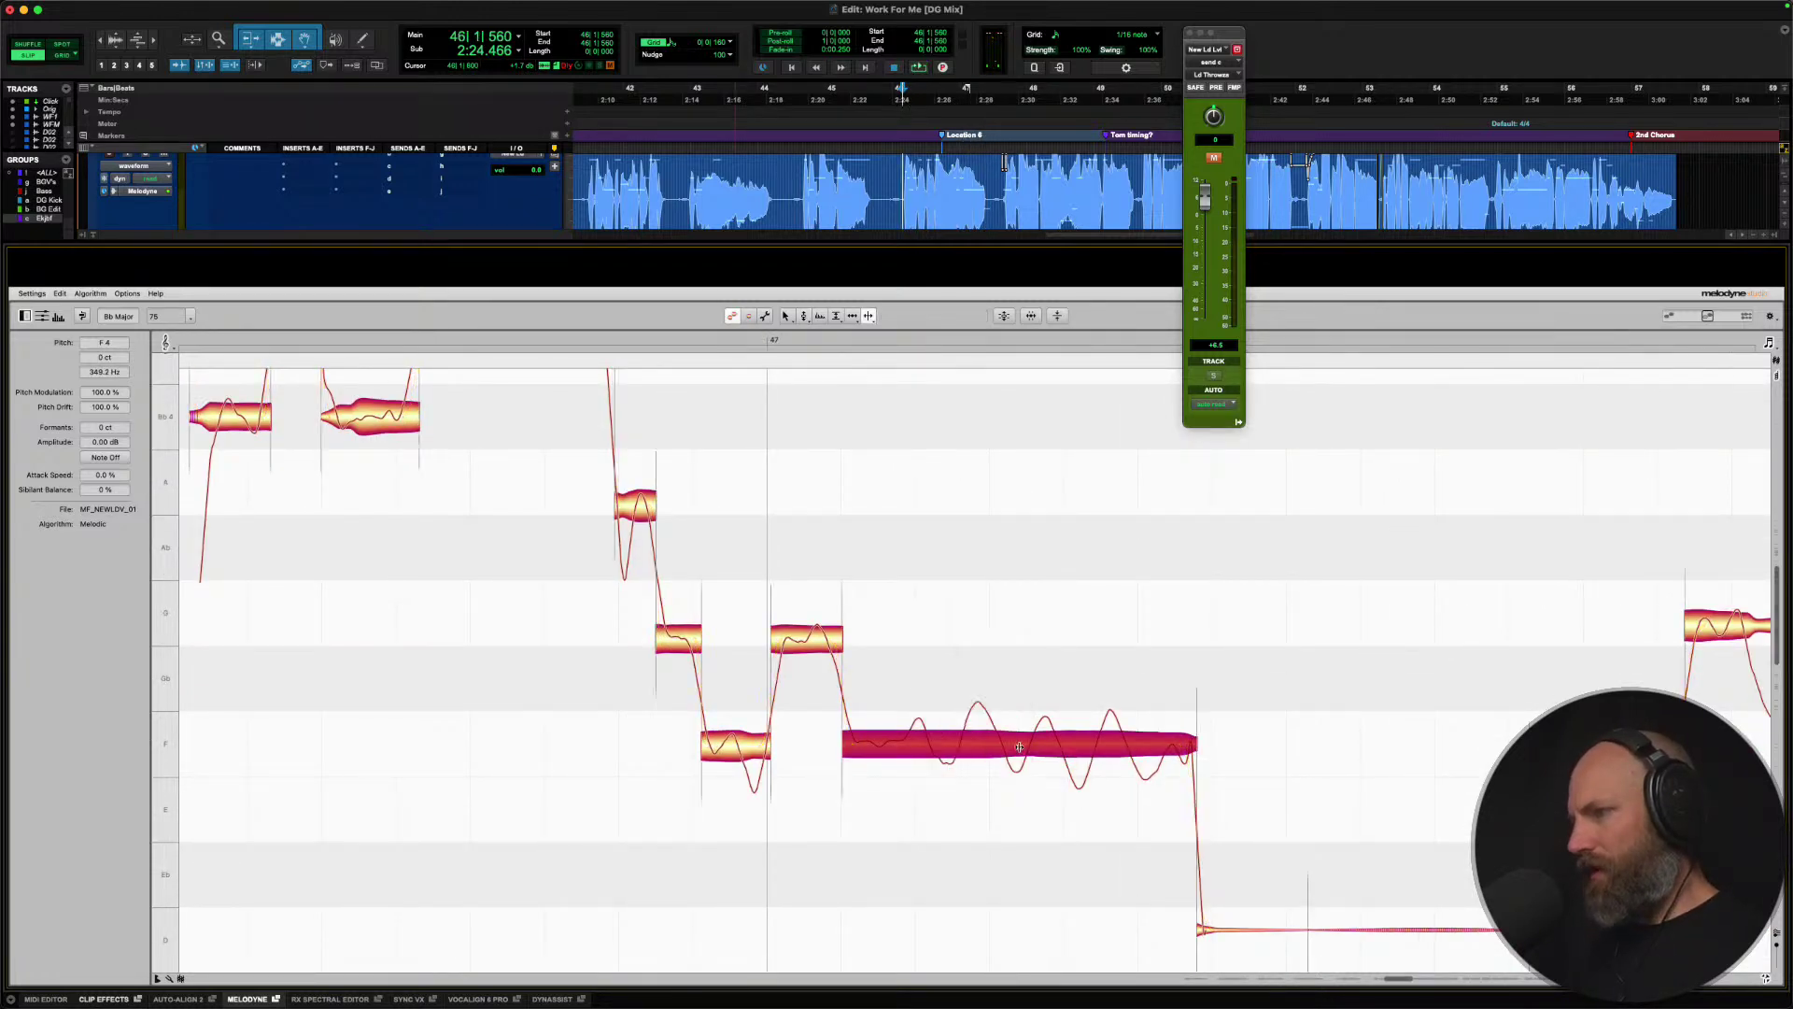
double_click(904, 744)
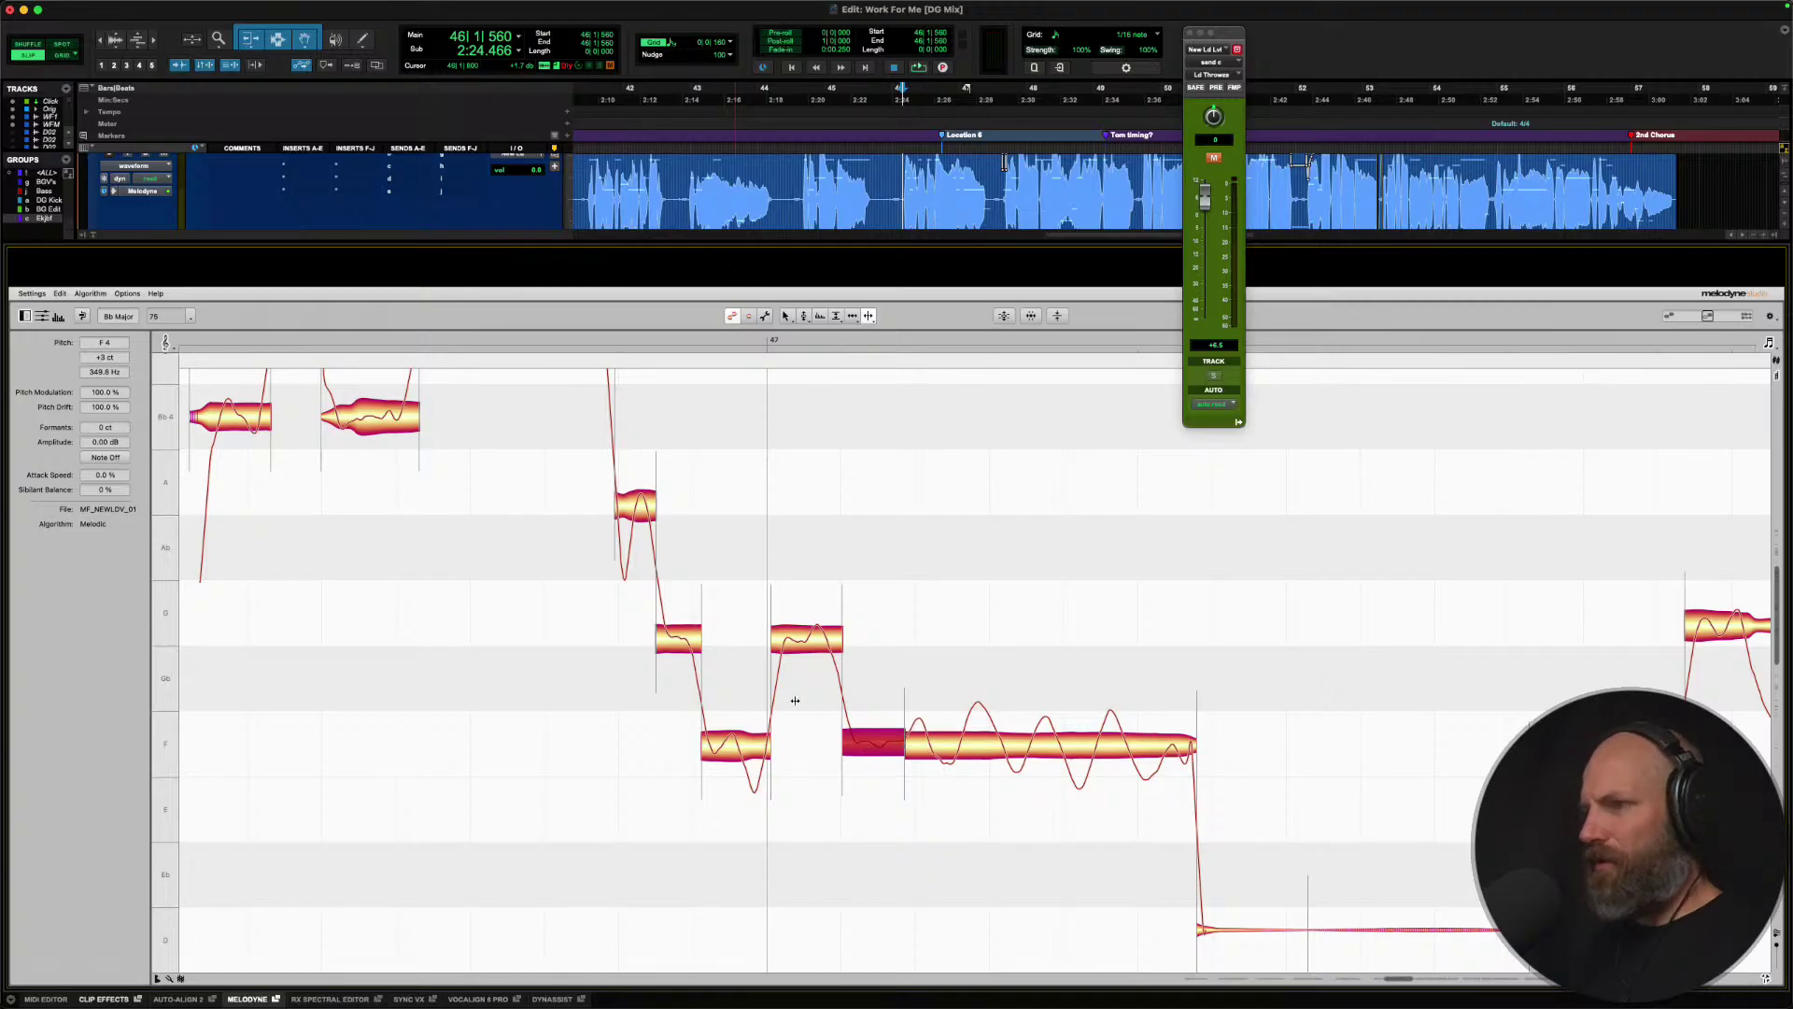
double_click(738, 750)
With the Pitch Tool, centre the G4 notes on either side of bar line 47 on G4 and the first descending note on A4.
right_click(737, 747)
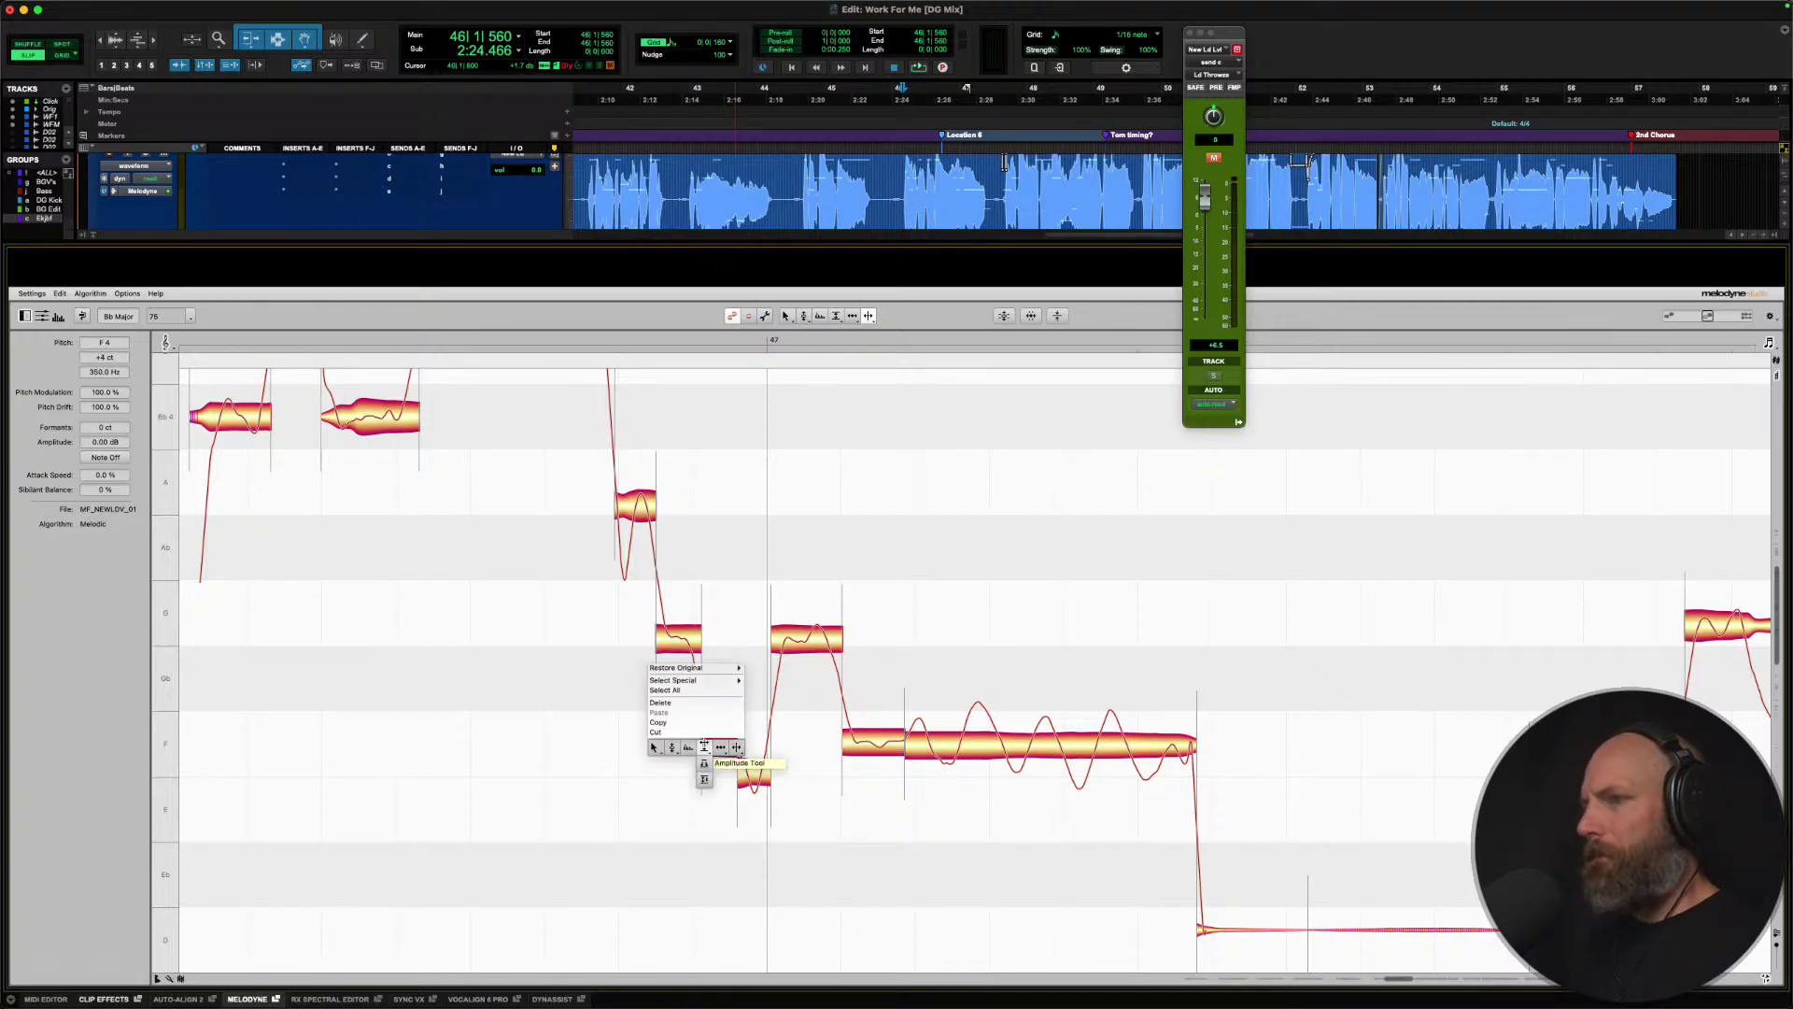
click(677, 738)
click(679, 624)
key(Right)
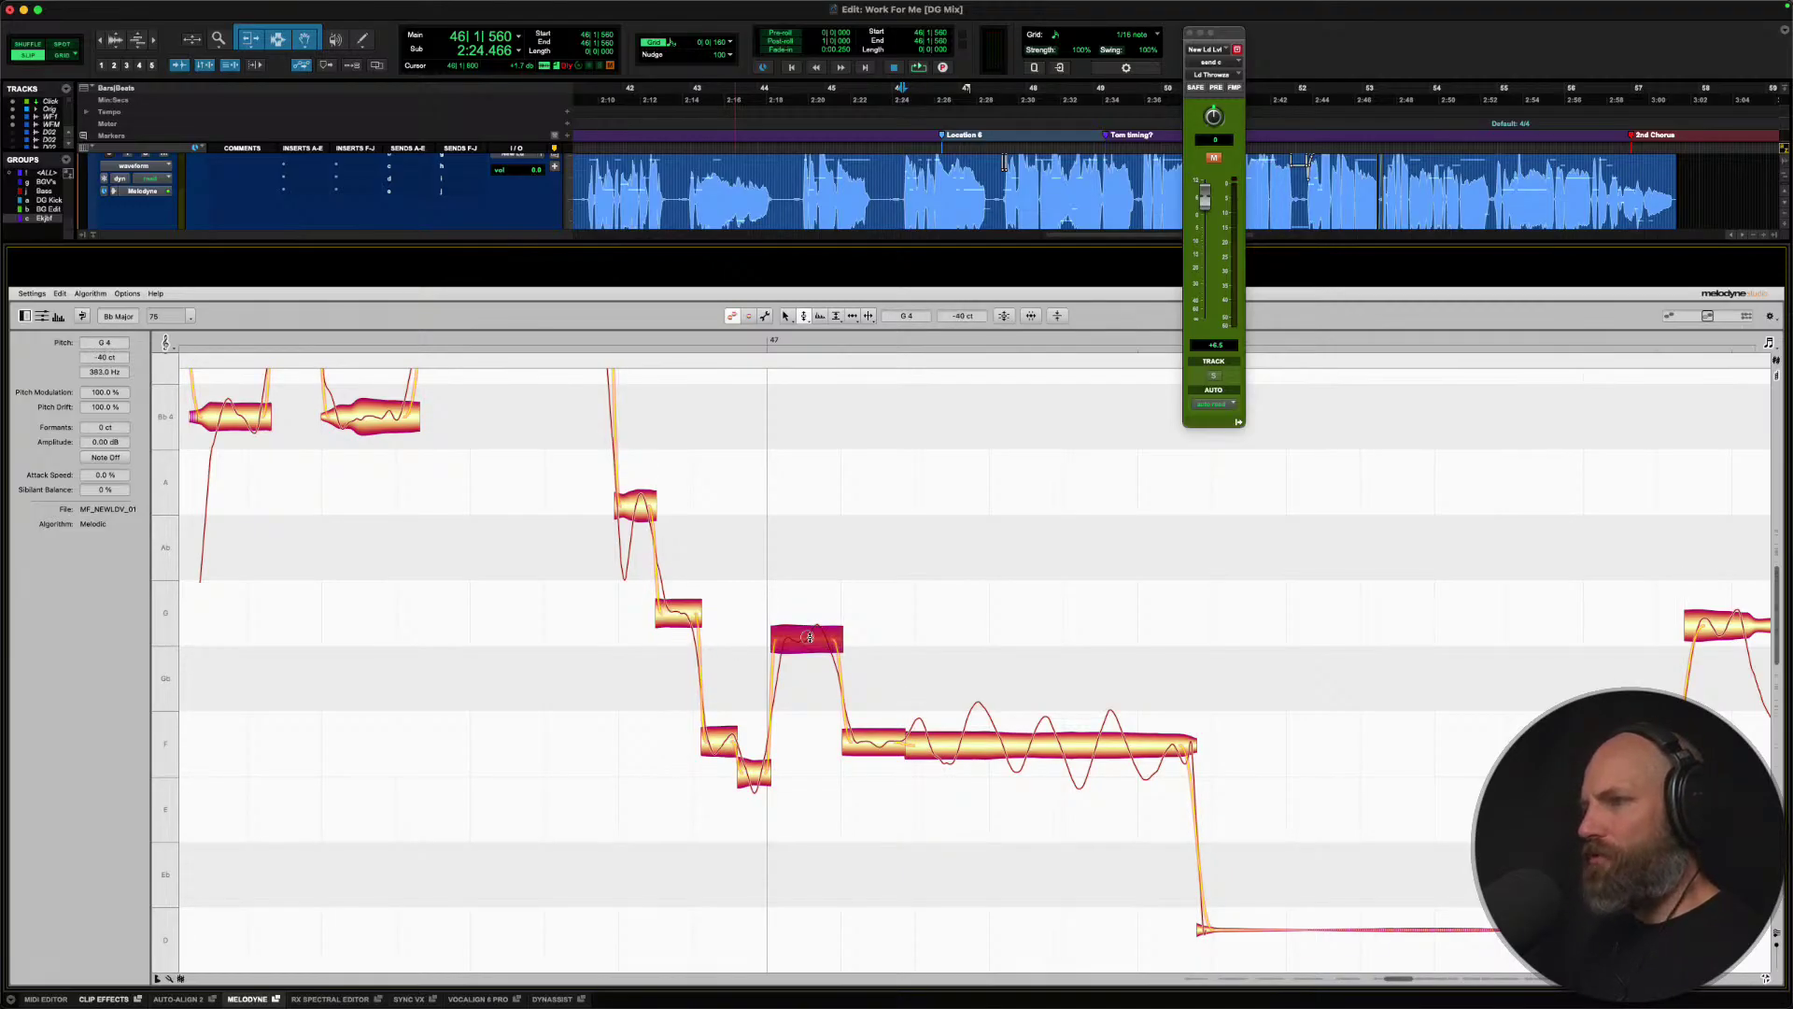
key(Up)
drag(634, 512, 632, 491)
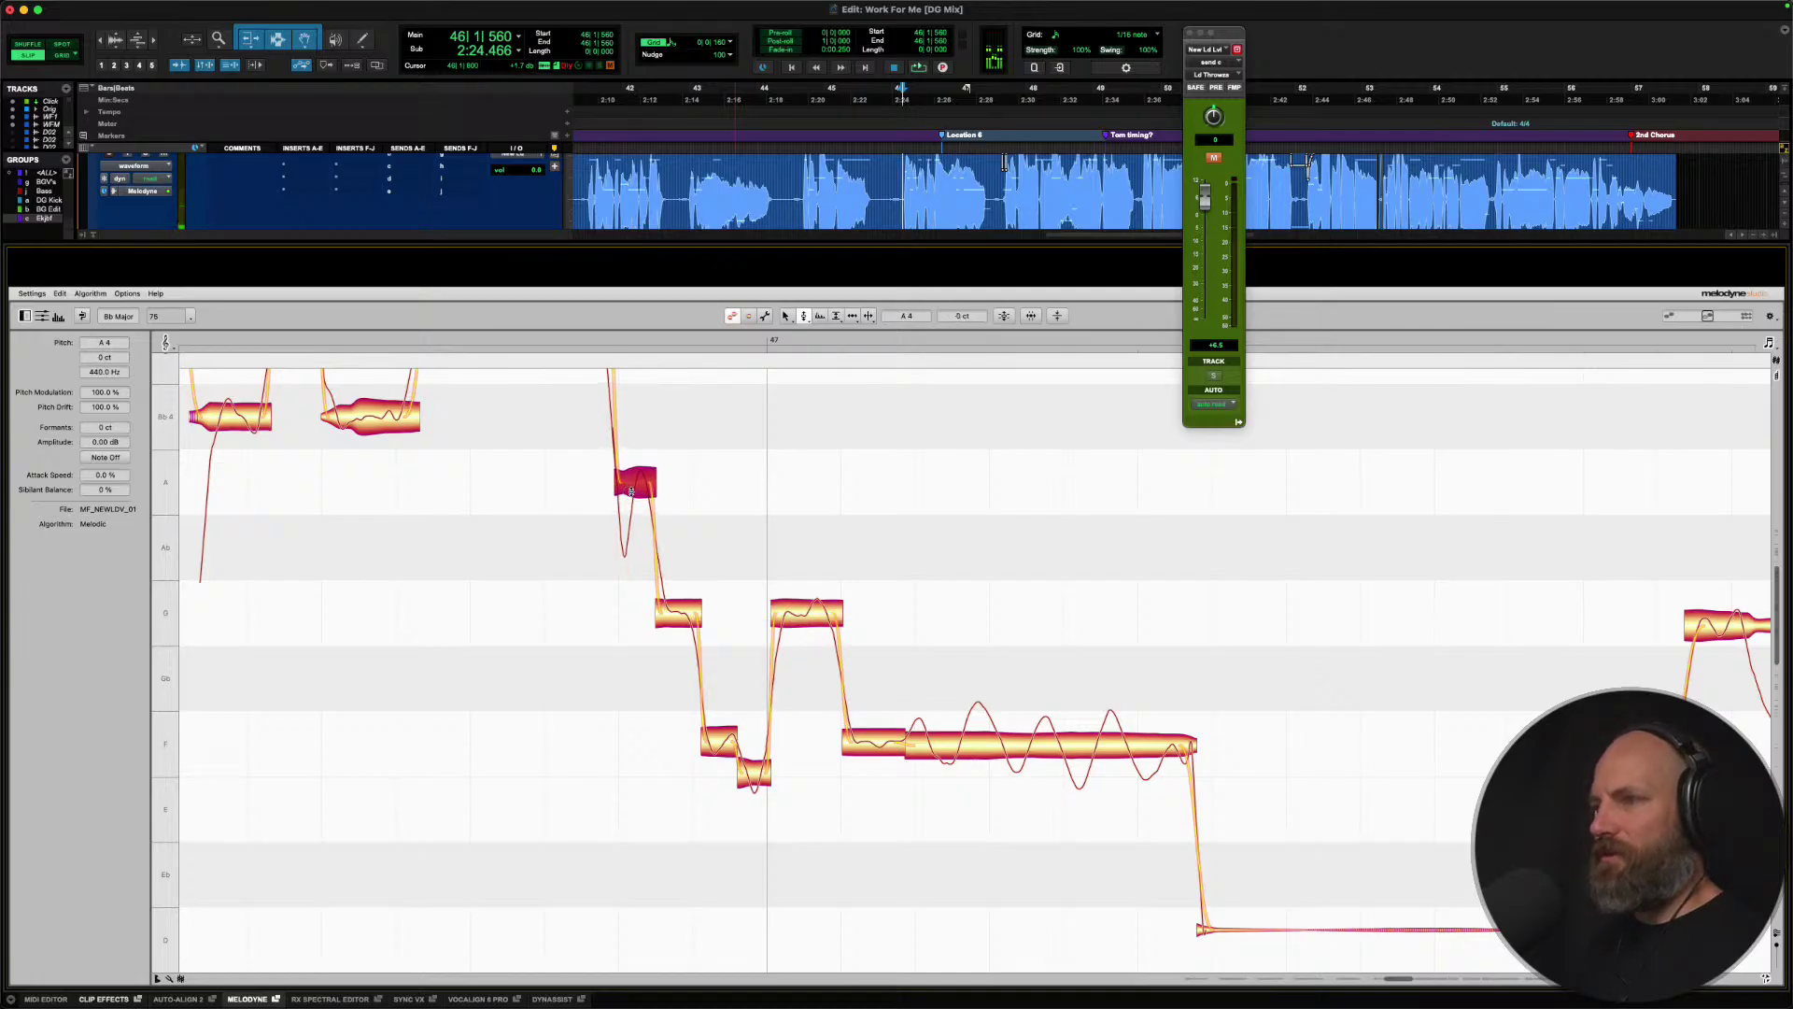
Centre both parts of the split note just before bar line 47 on F4.
click(726, 740)
click(755, 772)
click(732, 757)
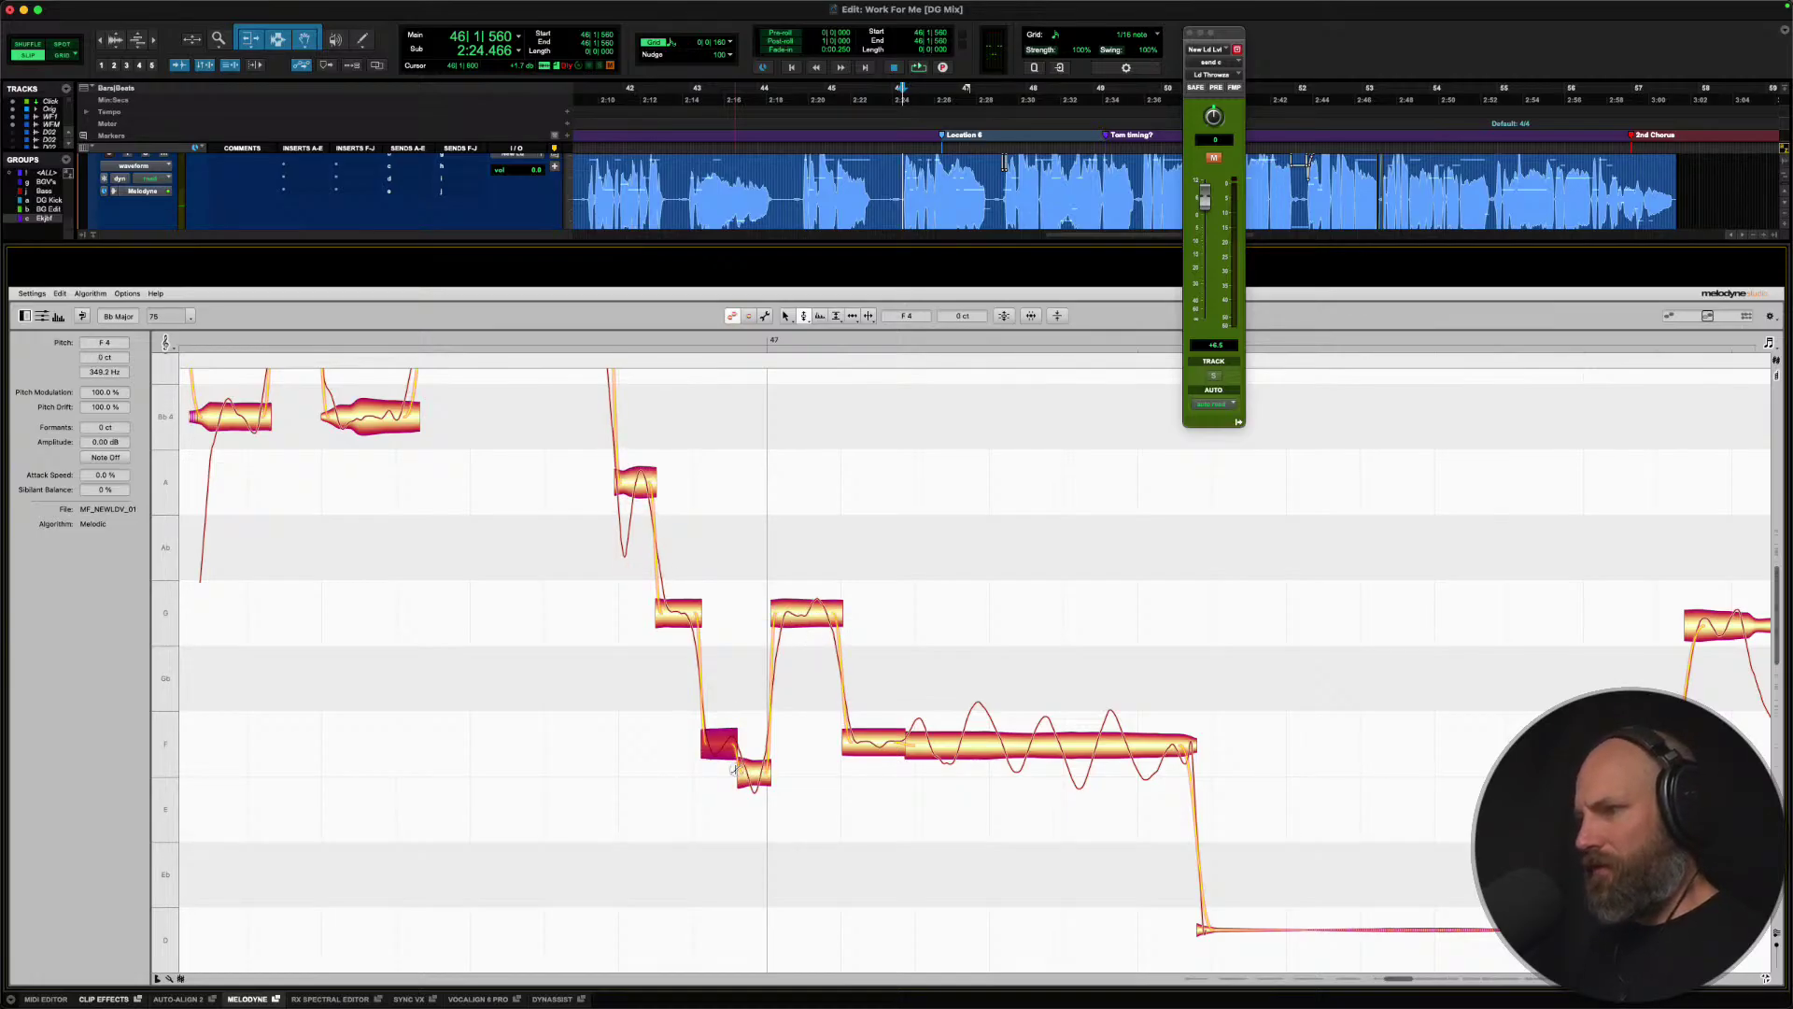
double_click(743, 769)
click(733, 735)
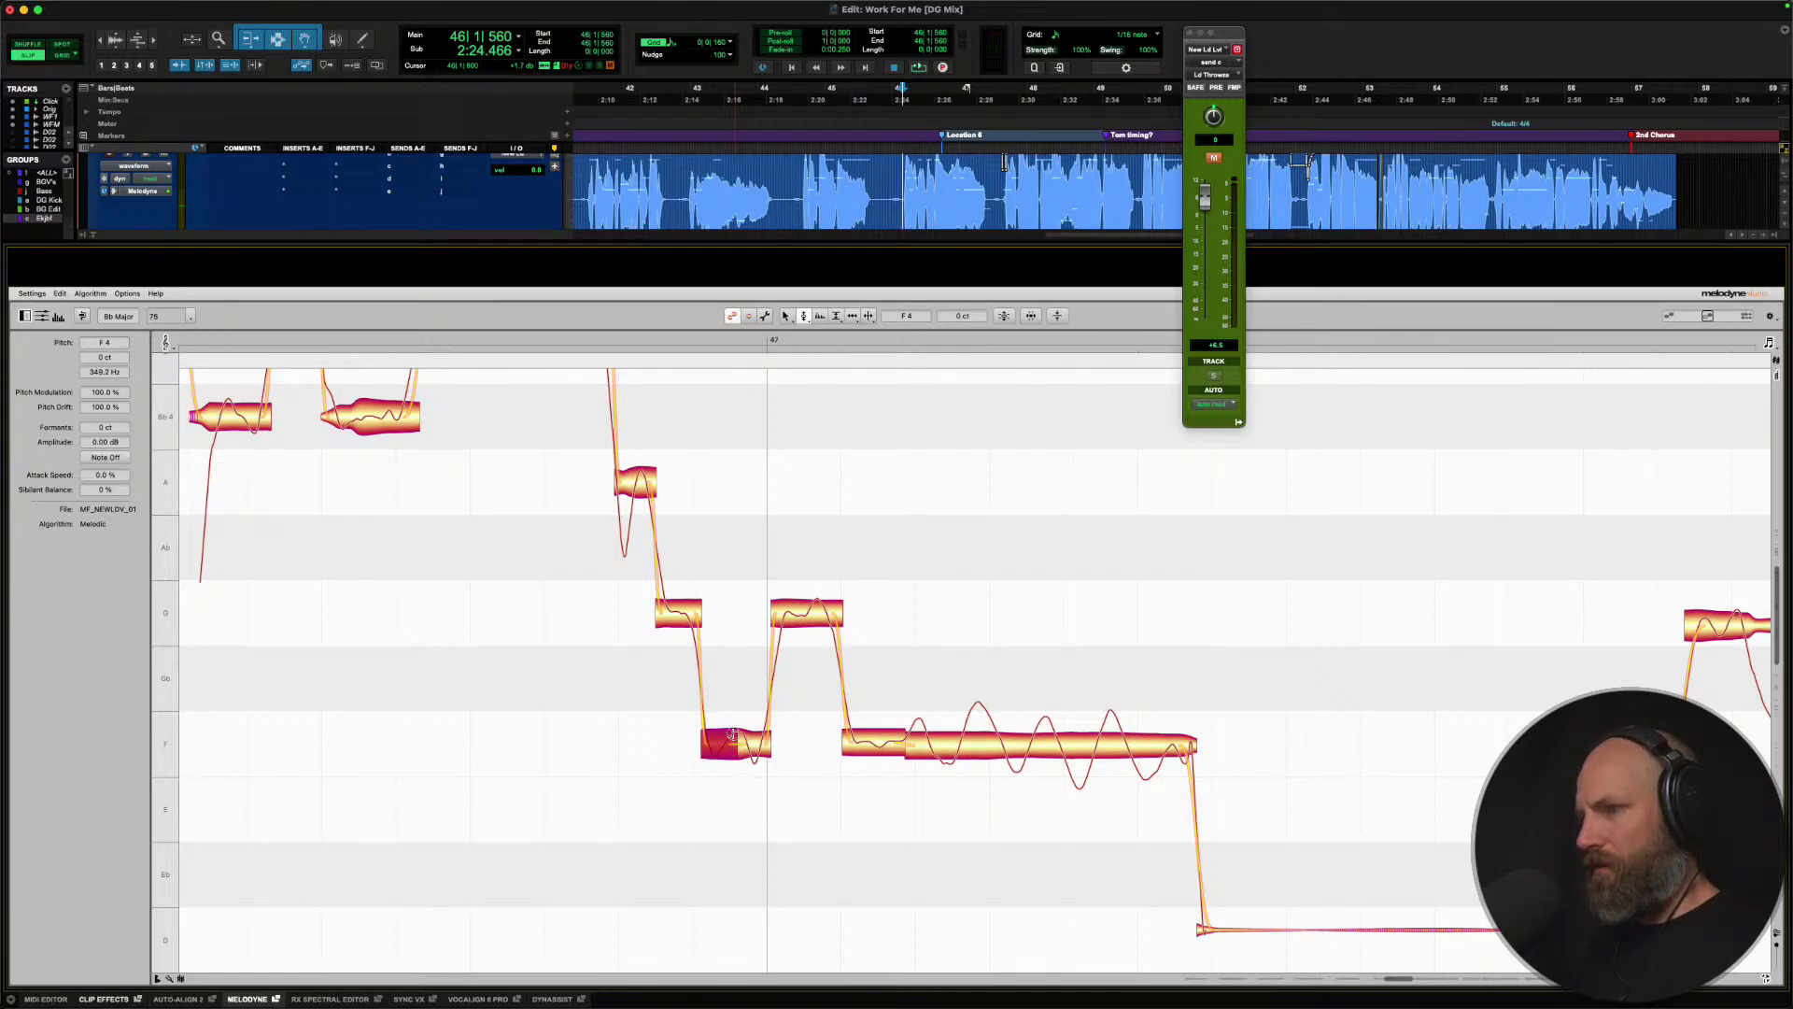
Centre the steady opening and the vibrato part of the split long note on F4.
double_click(885, 745)
double_click(942, 745)
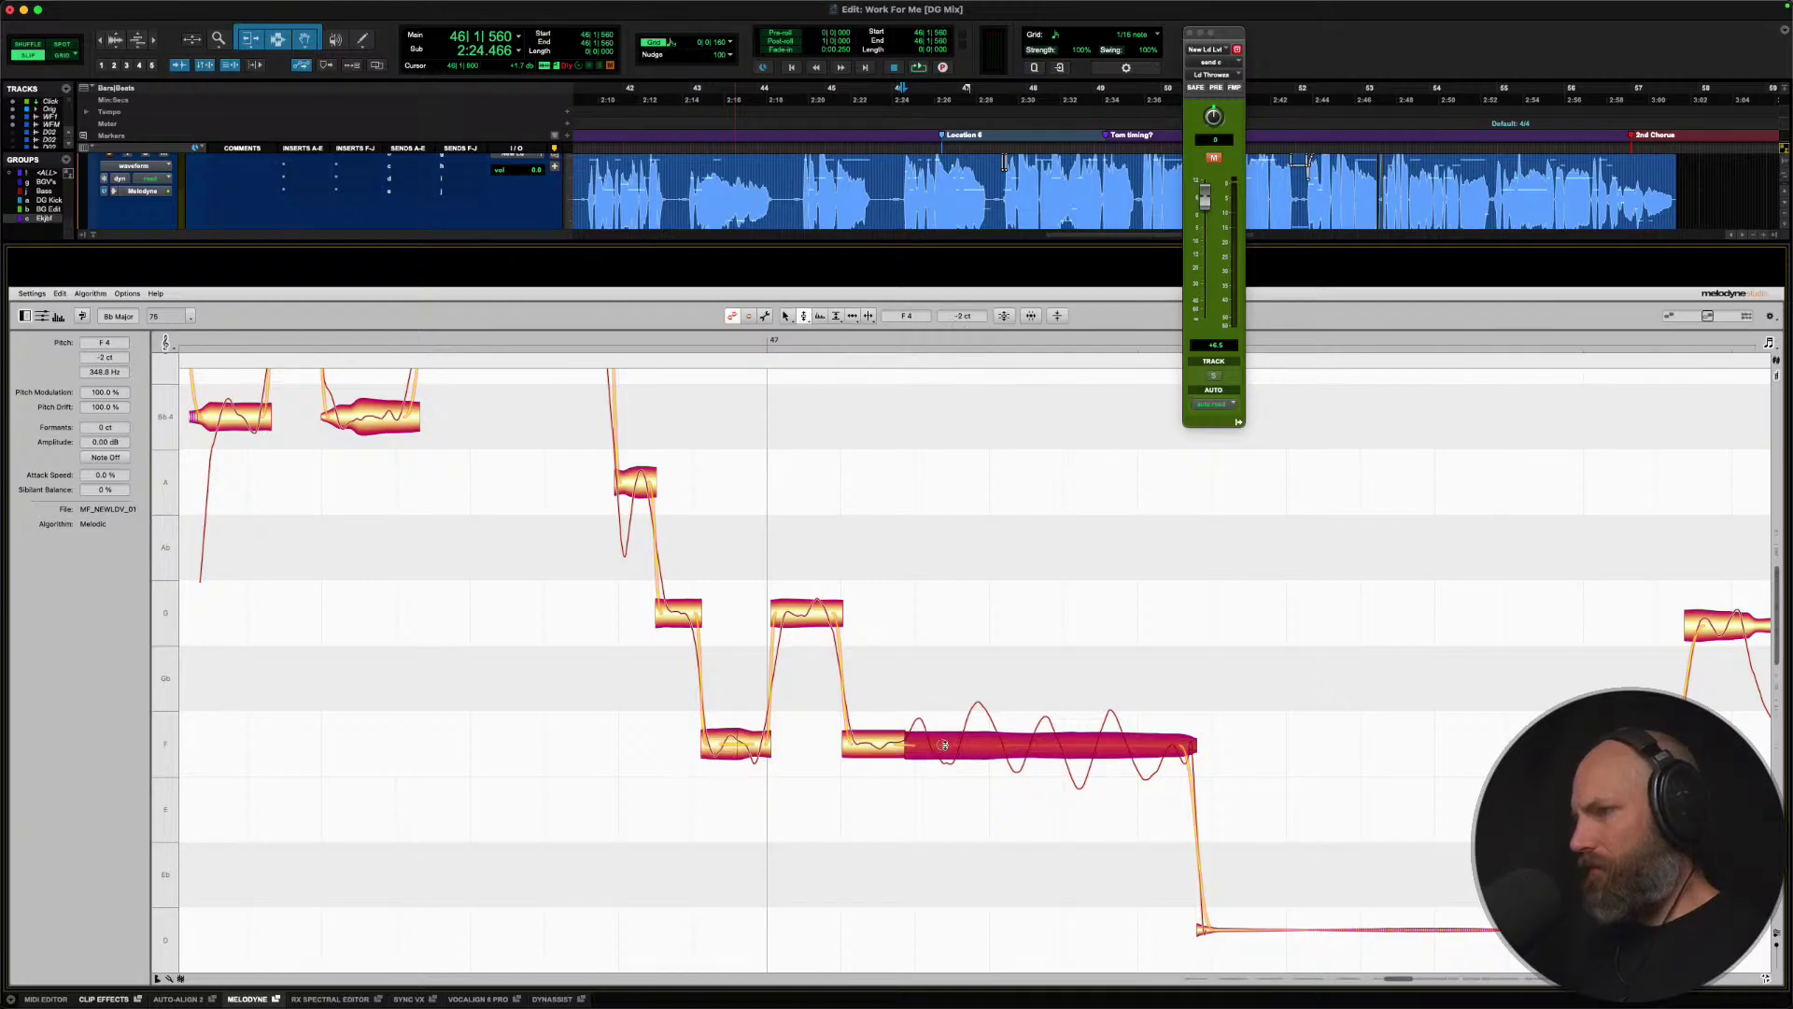
click(900, 745)
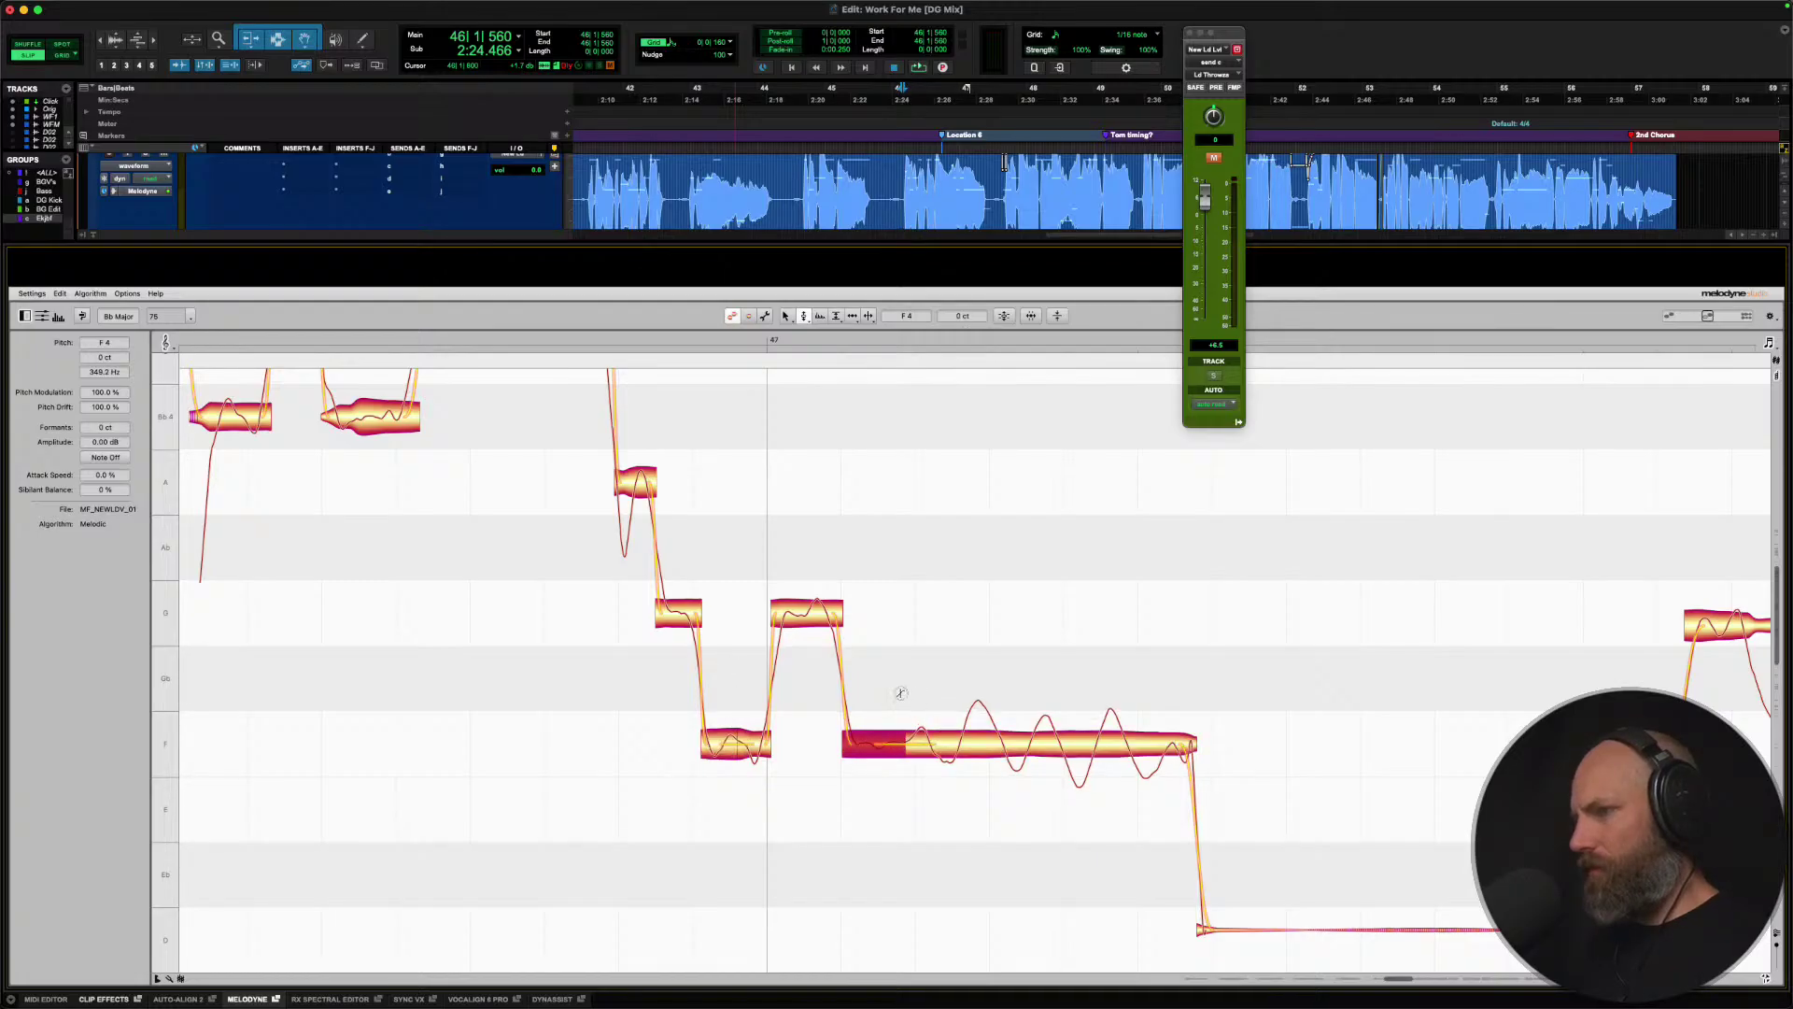
Listen to the retuned phrase across bar 47 and switch to the Pitch Modulation Tool on the long note's vibrato part.
key(space)
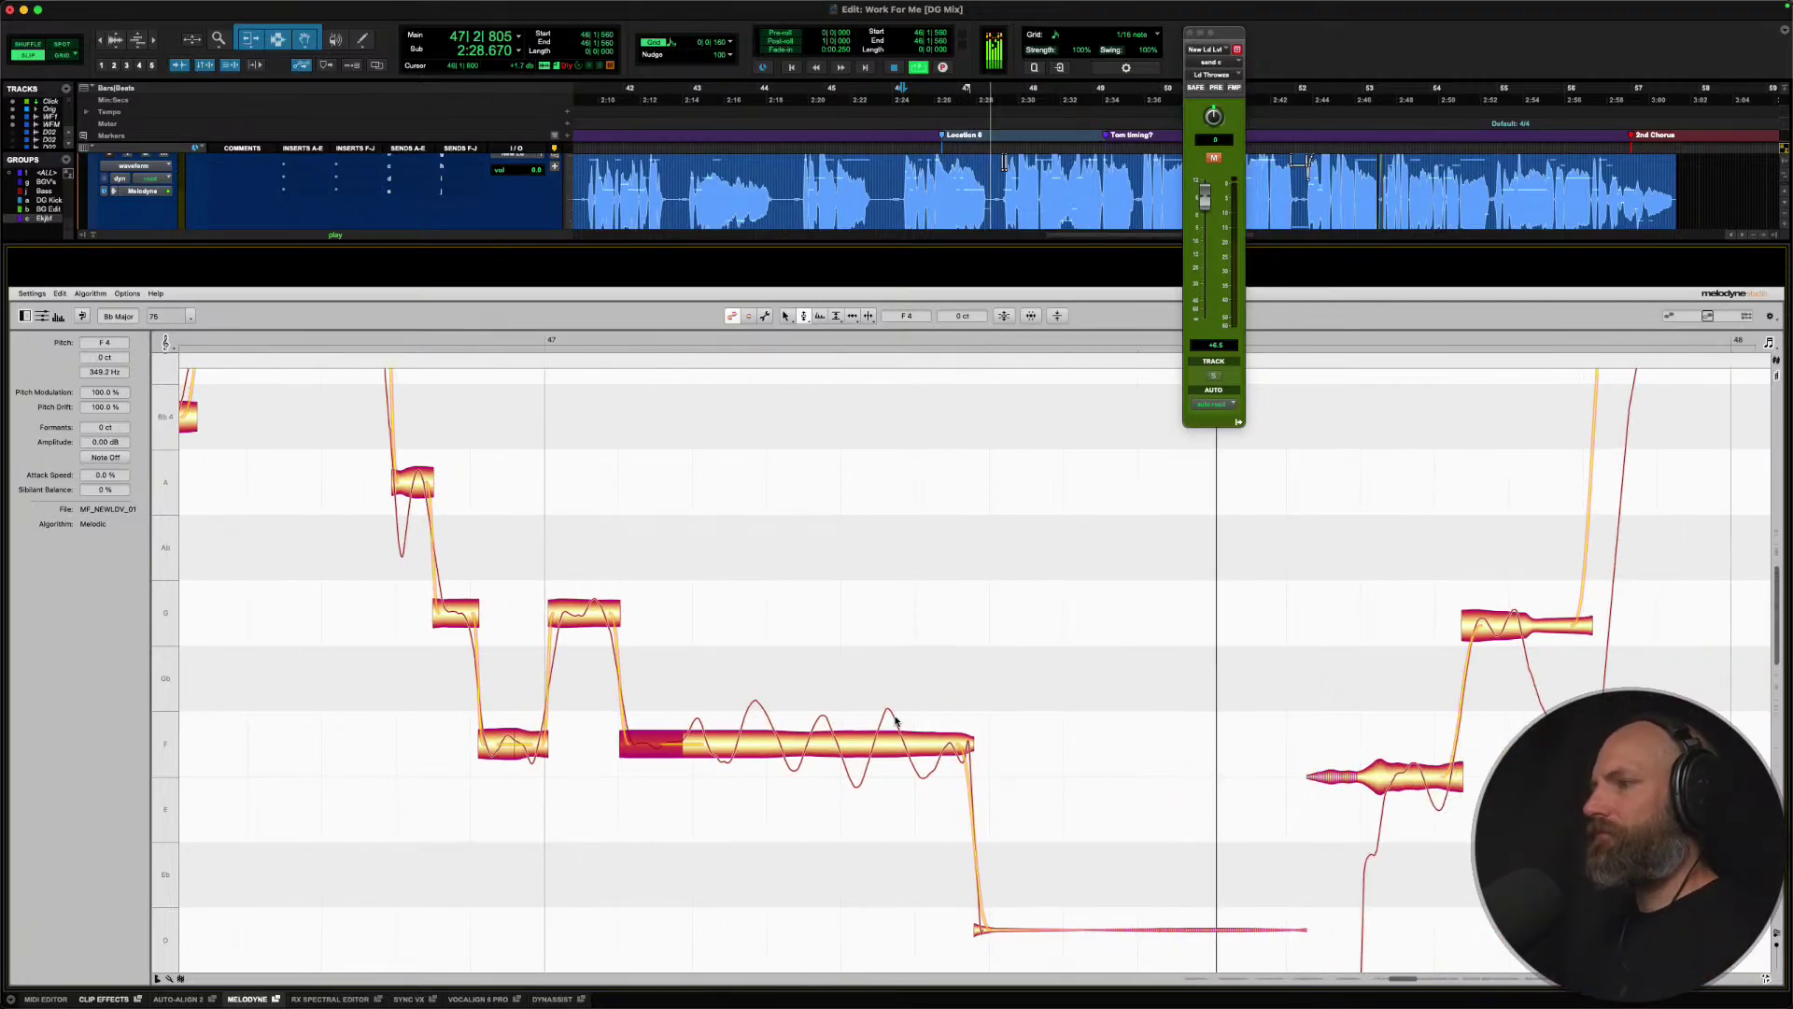
key(space)
click(838, 744)
right_click(837, 745)
click(835, 766)
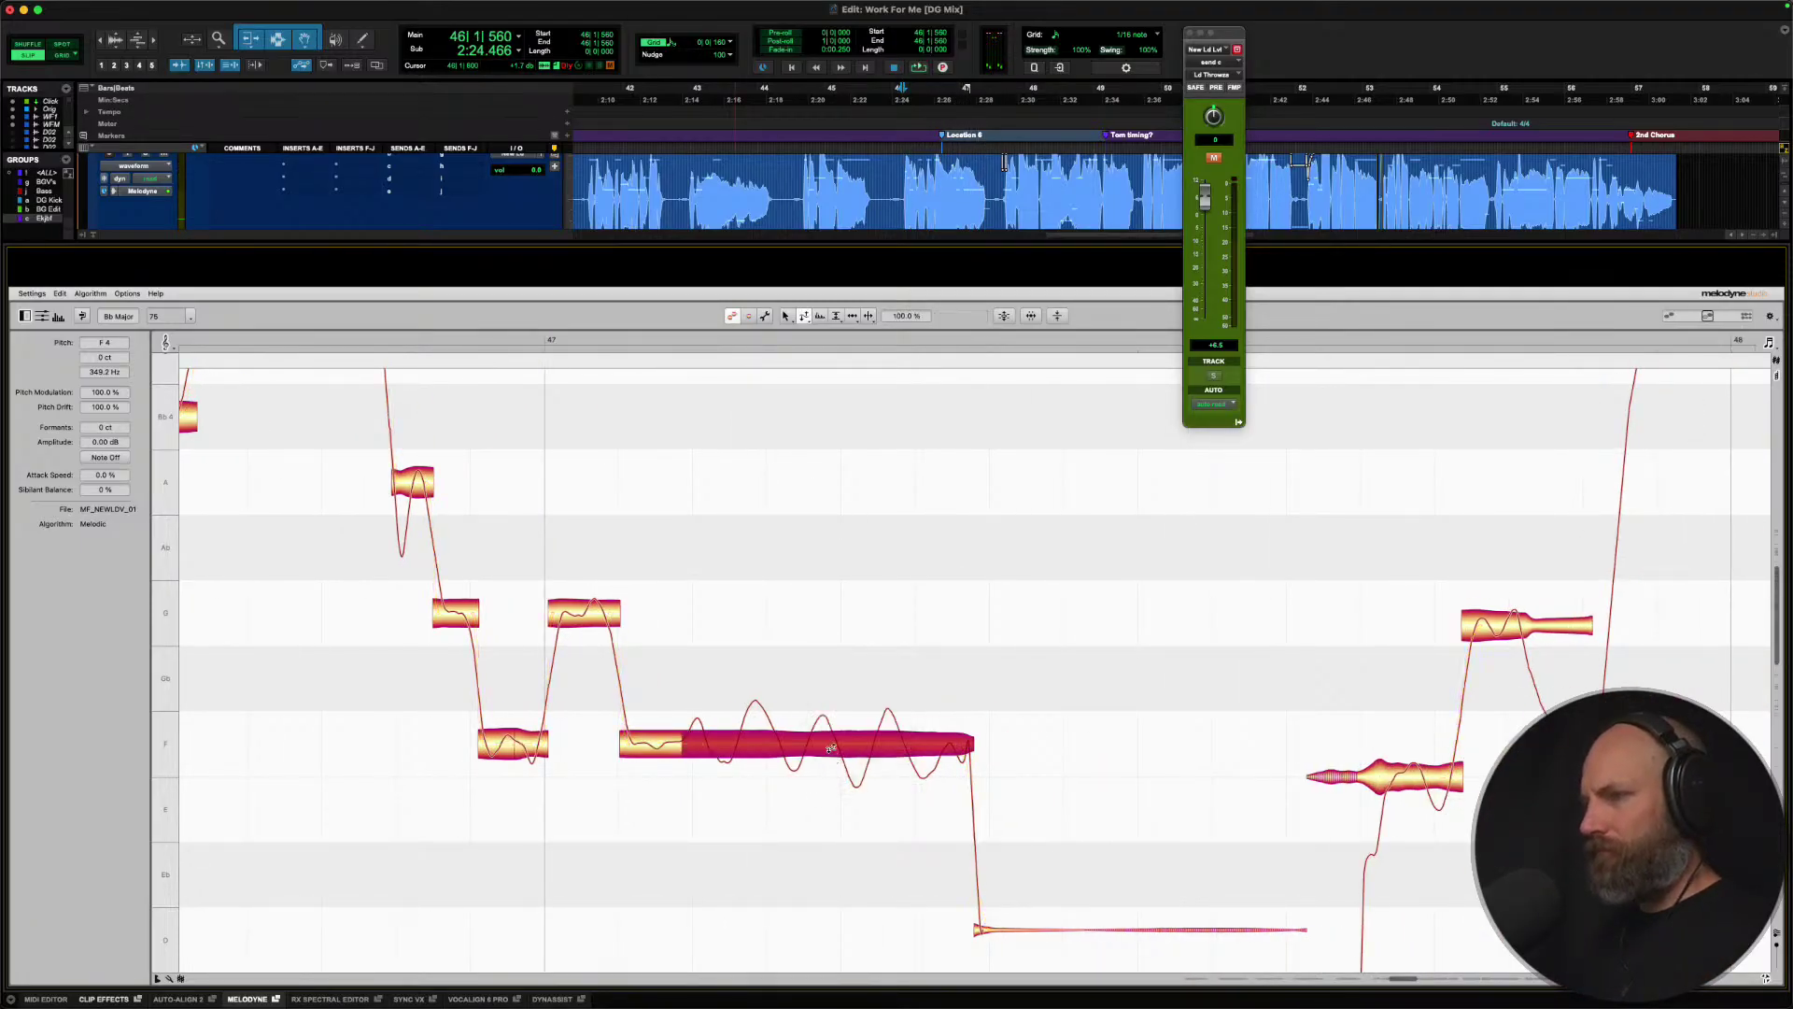
Set the pitch drift of the sustained part of the long F4 note to -83% and play back the phrase.
drag(832, 751, 826, 884)
key(space)
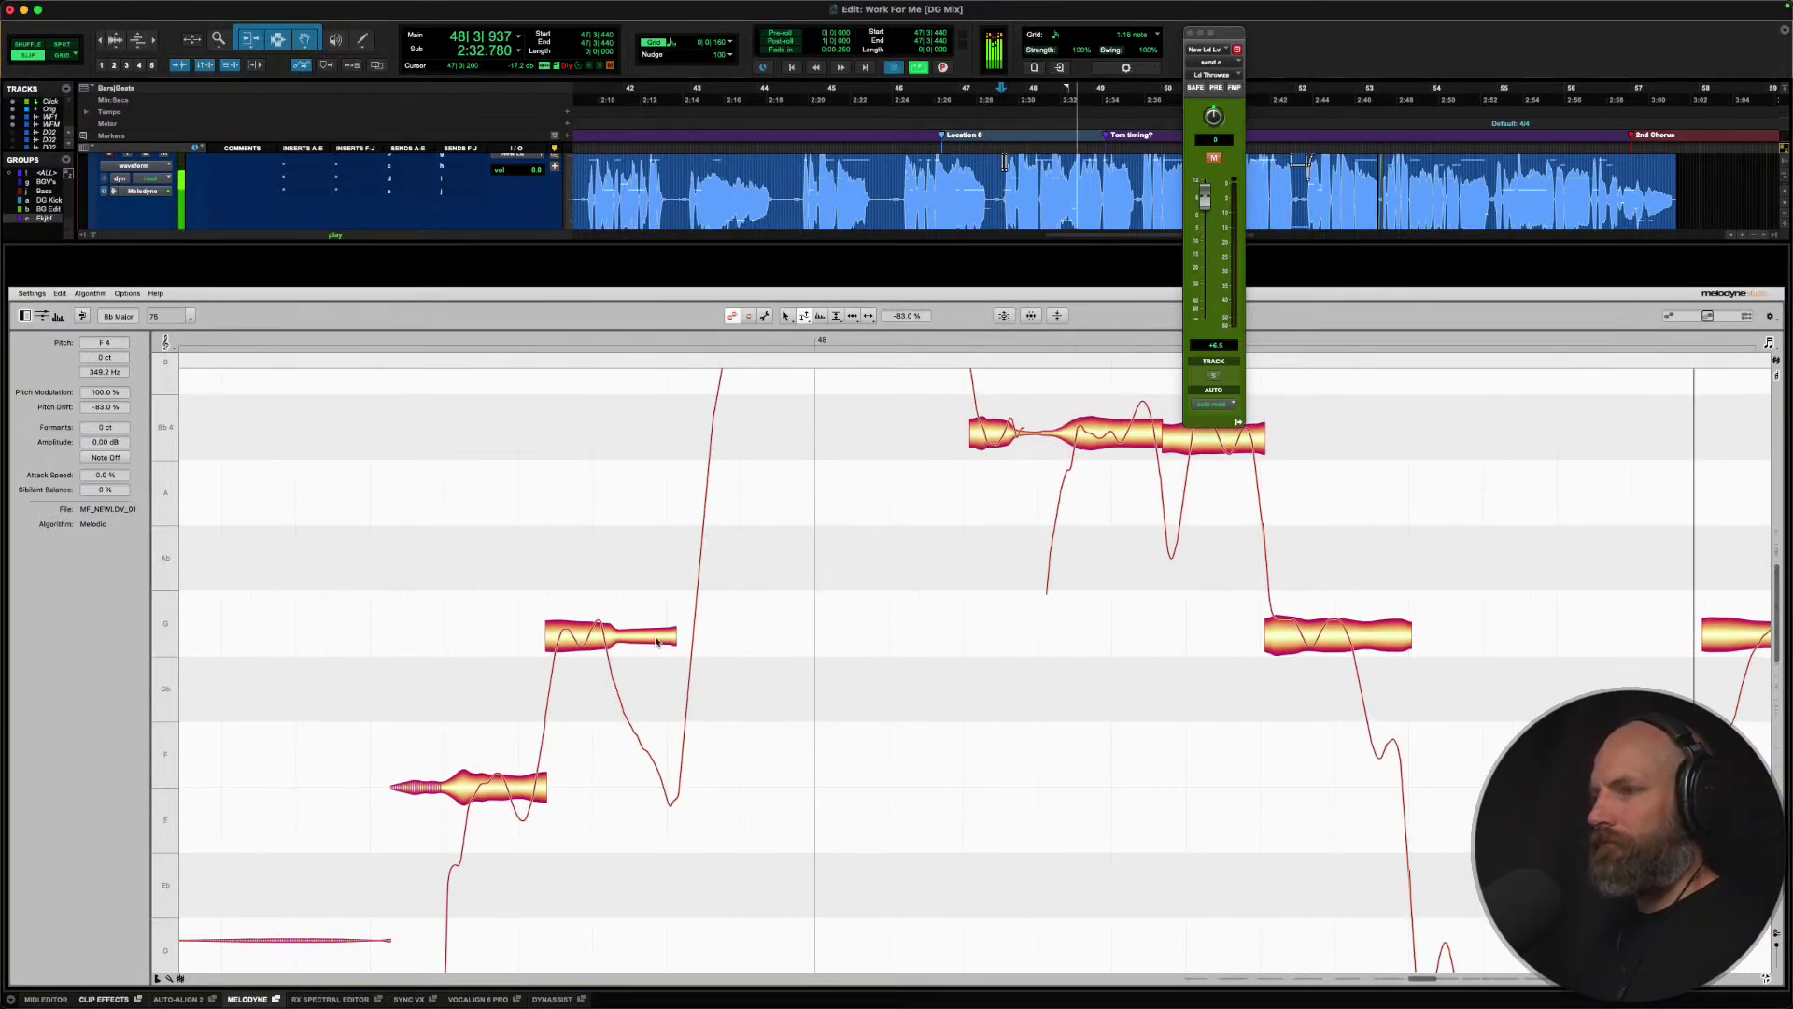
key(space)
Snap the two rising notes before bar 48 to G4 and F4 with the Pitch tool, and listen to the phrase.
click(589, 635)
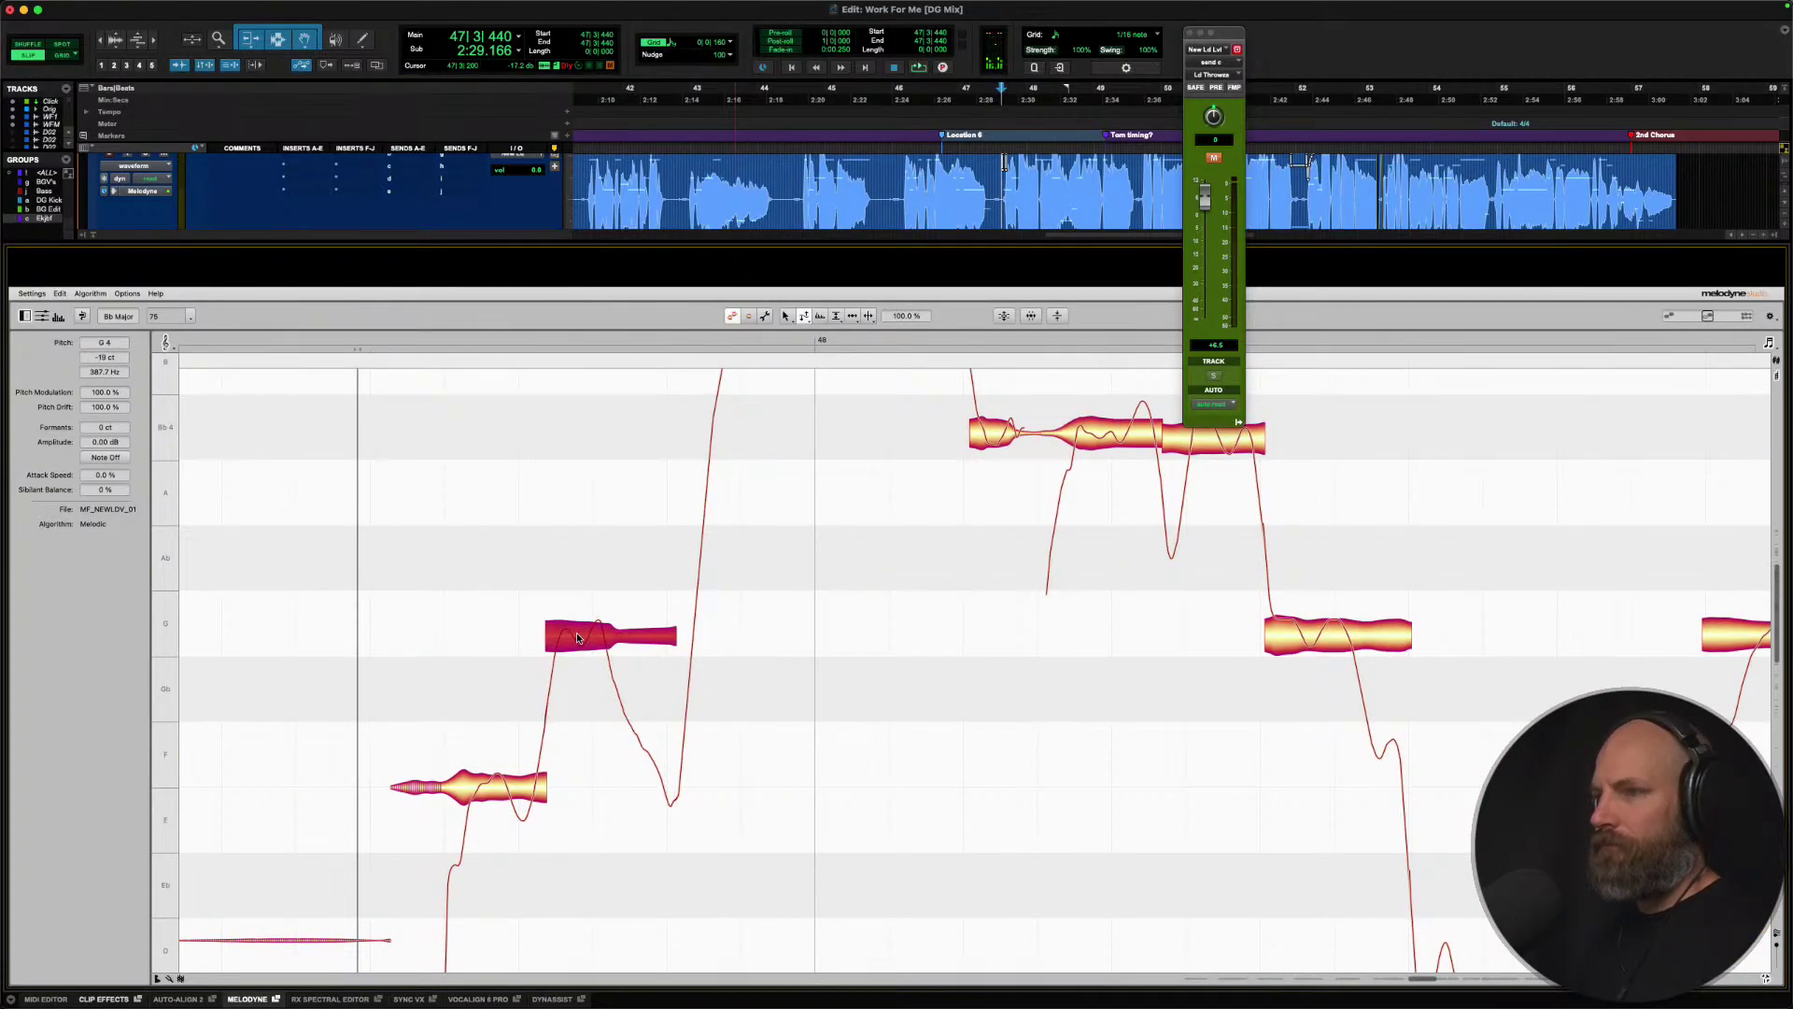
right_click(575, 638)
click(578, 608)
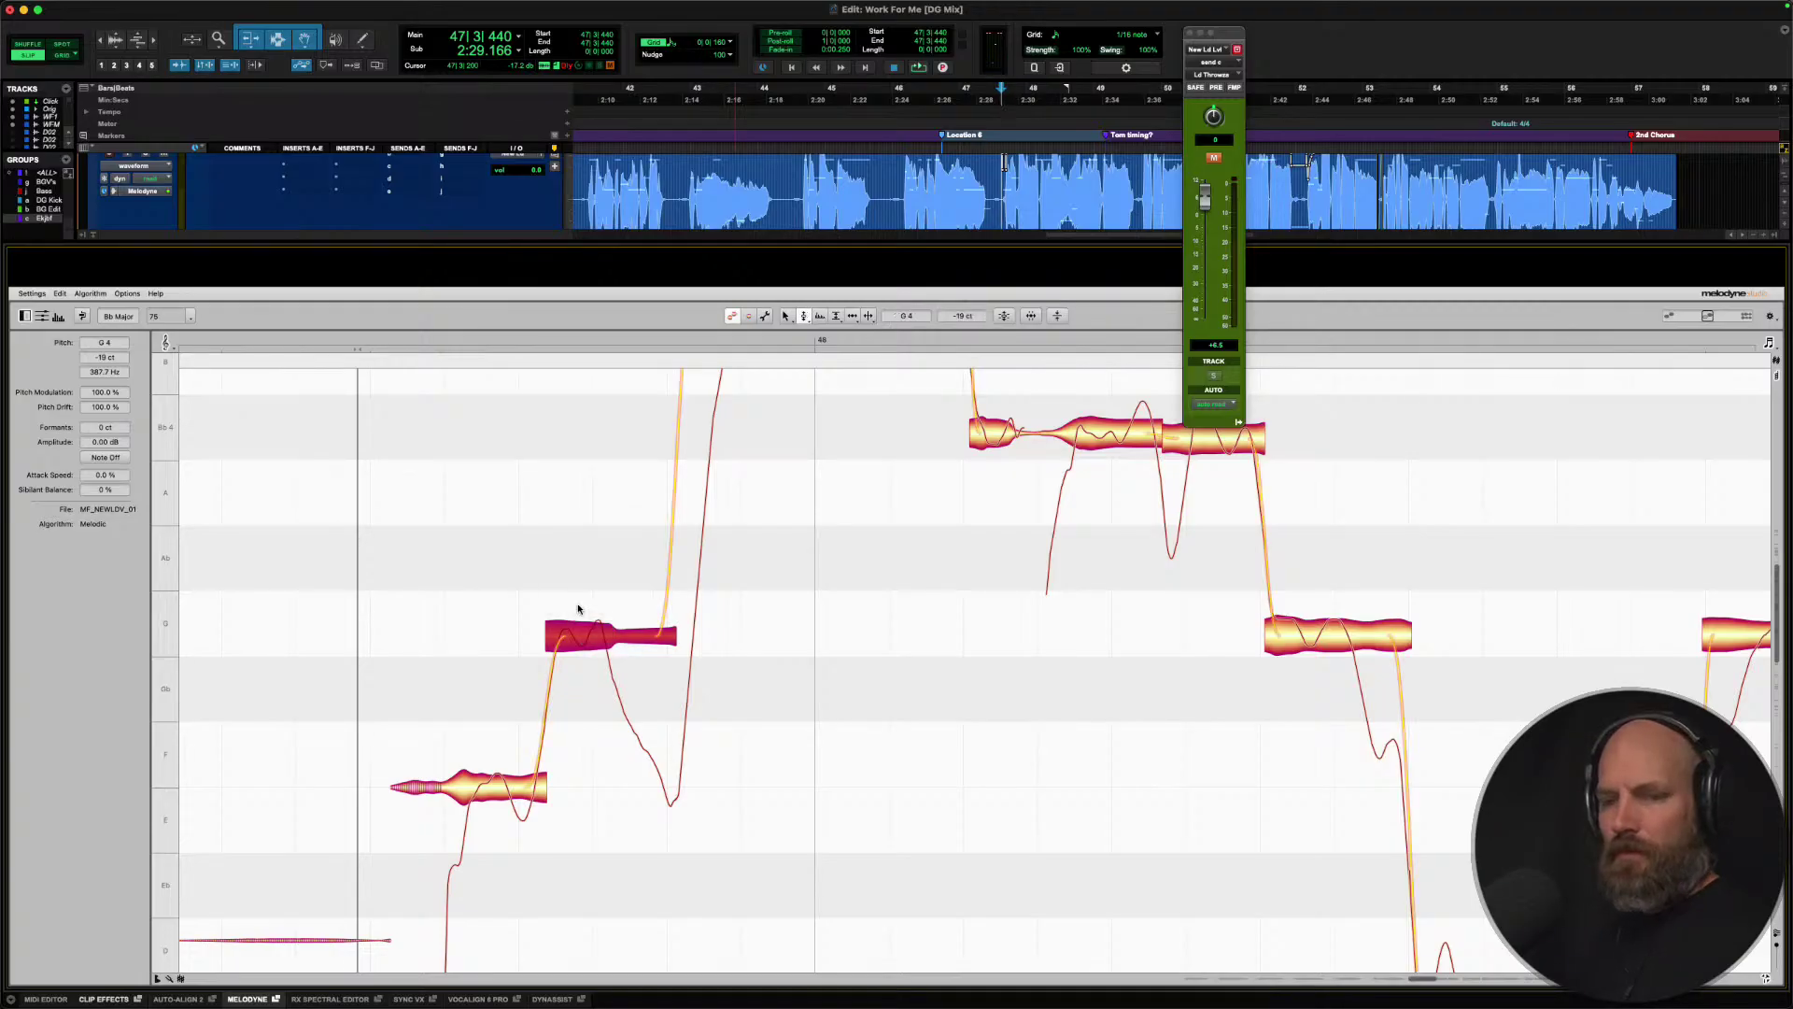
double_click(581, 634)
double_click(493, 787)
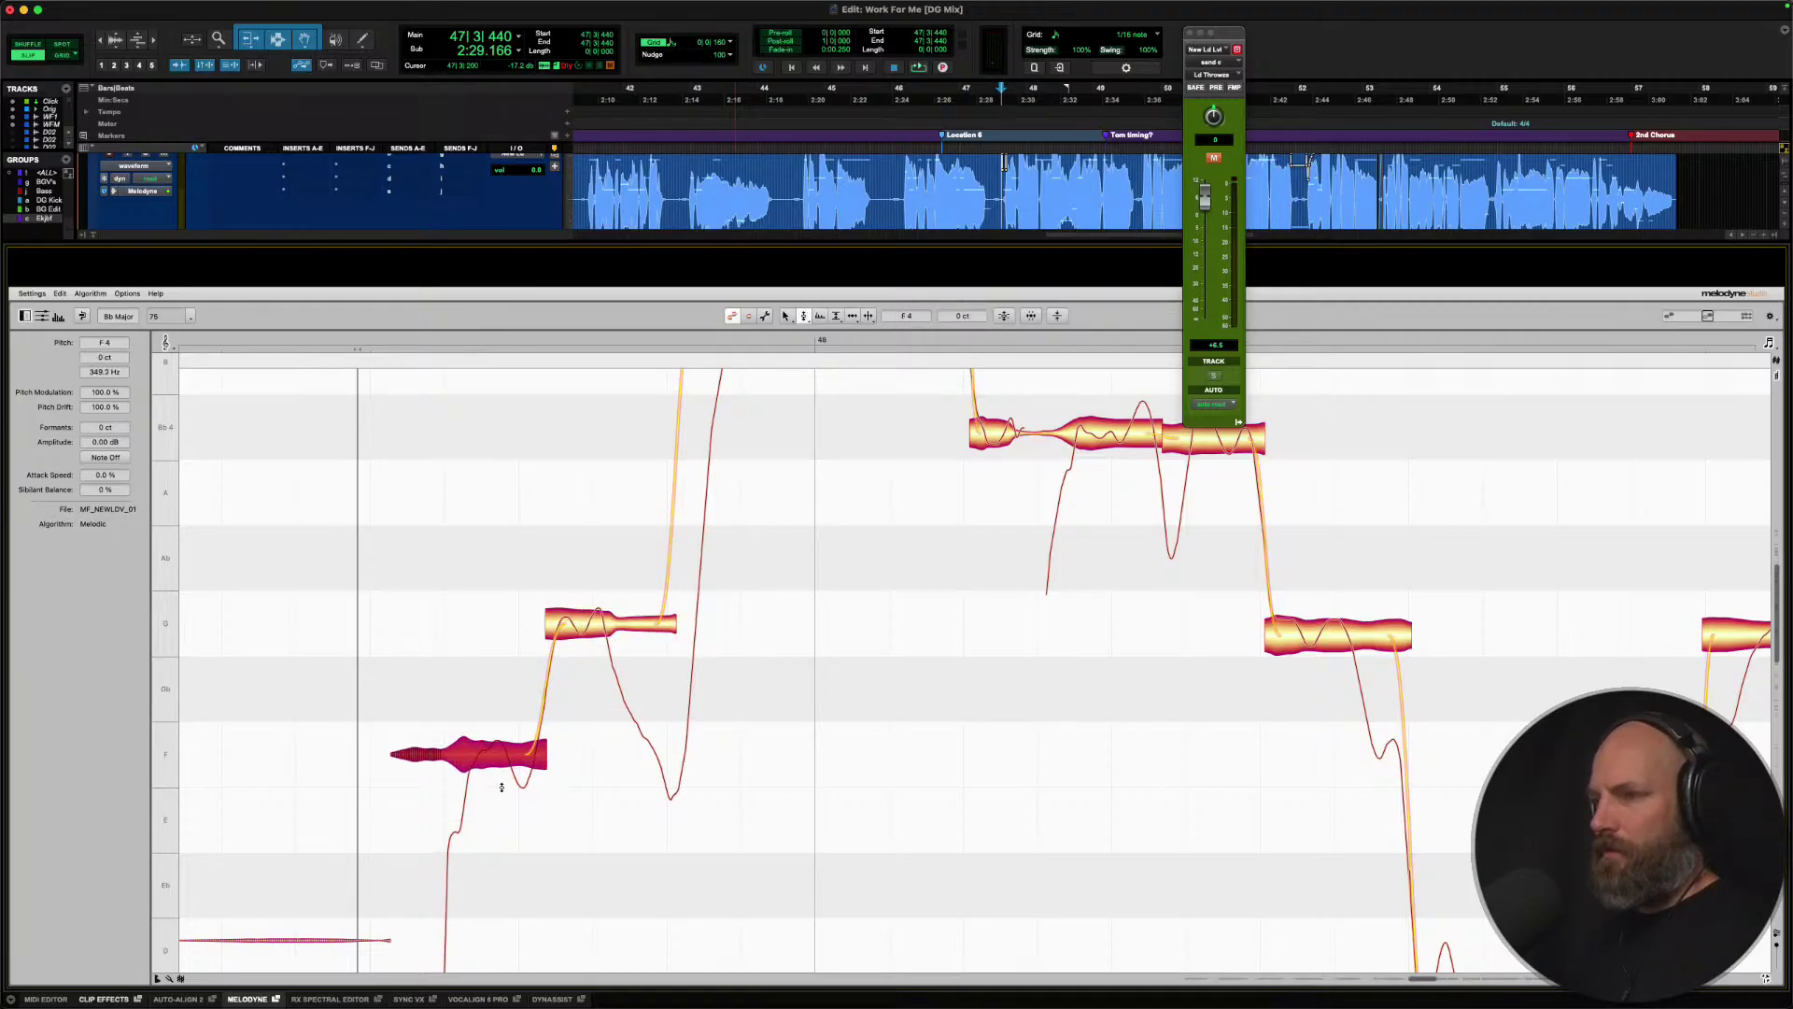
key(space)
scroll(719, 691, up, 4)
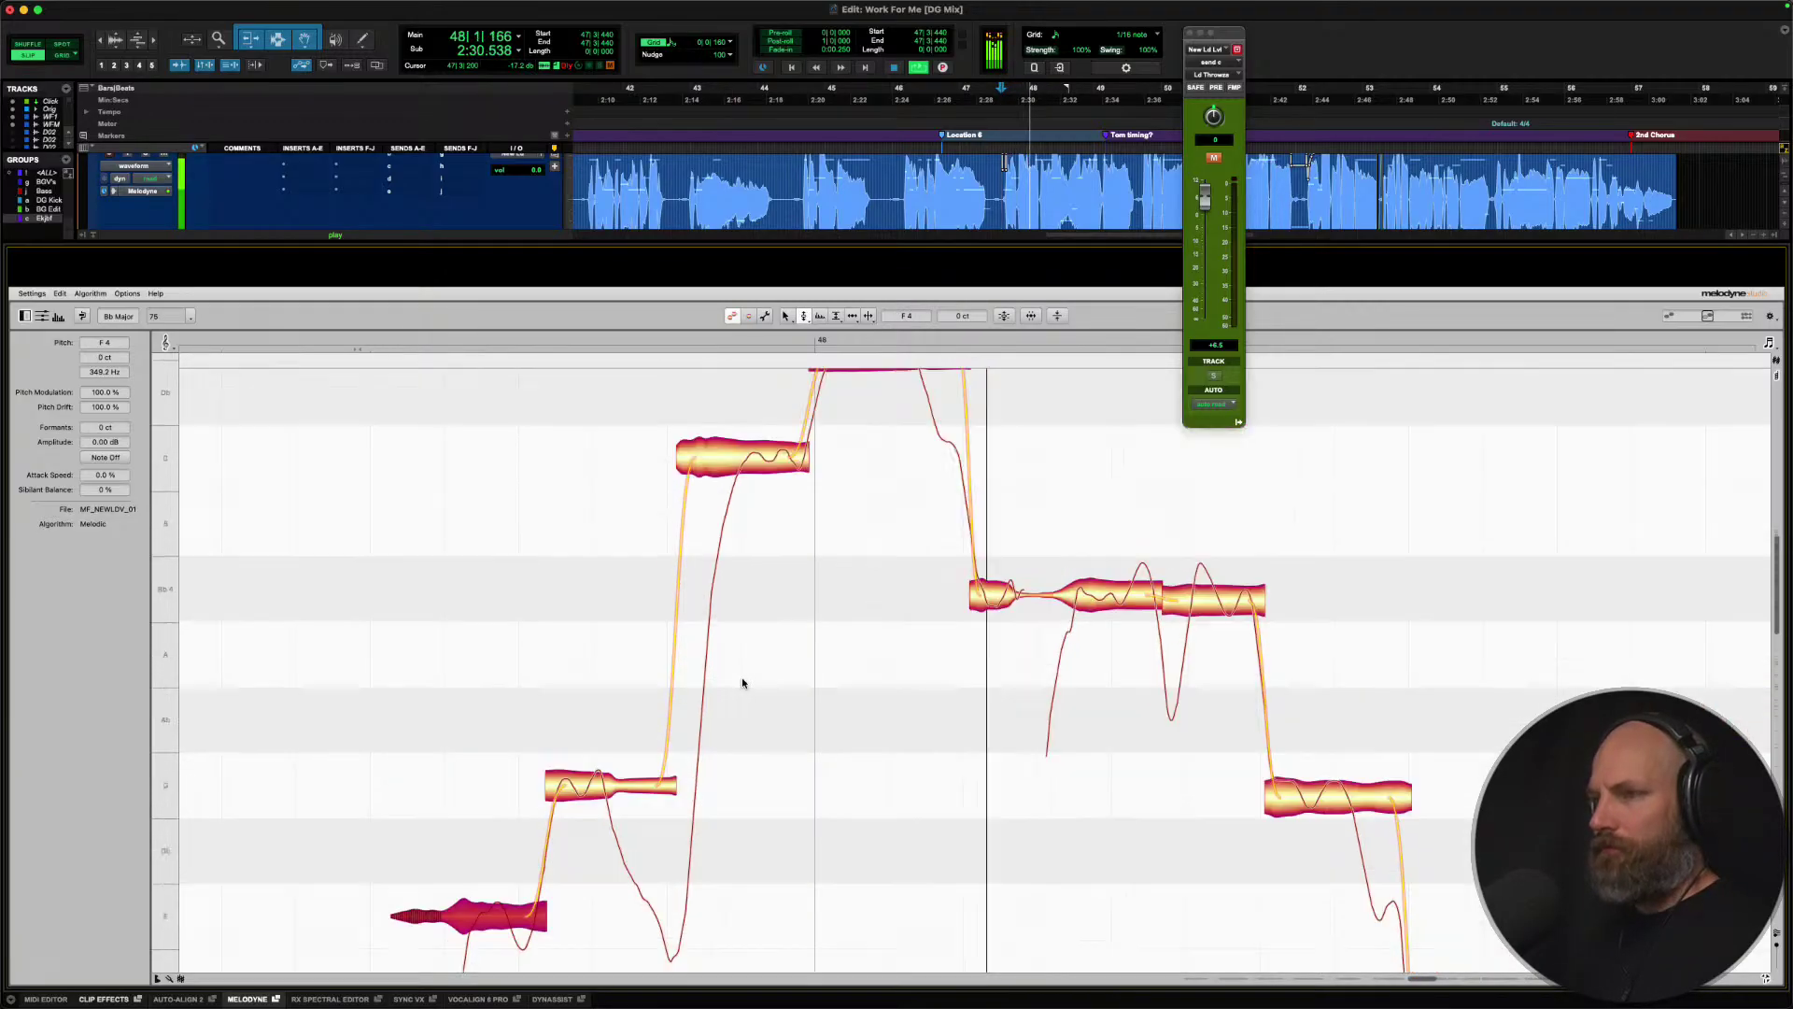
key(space)
Snap the high D5 note at bar 48 to 0 cents and play back the phrase.
double_click(859, 456)
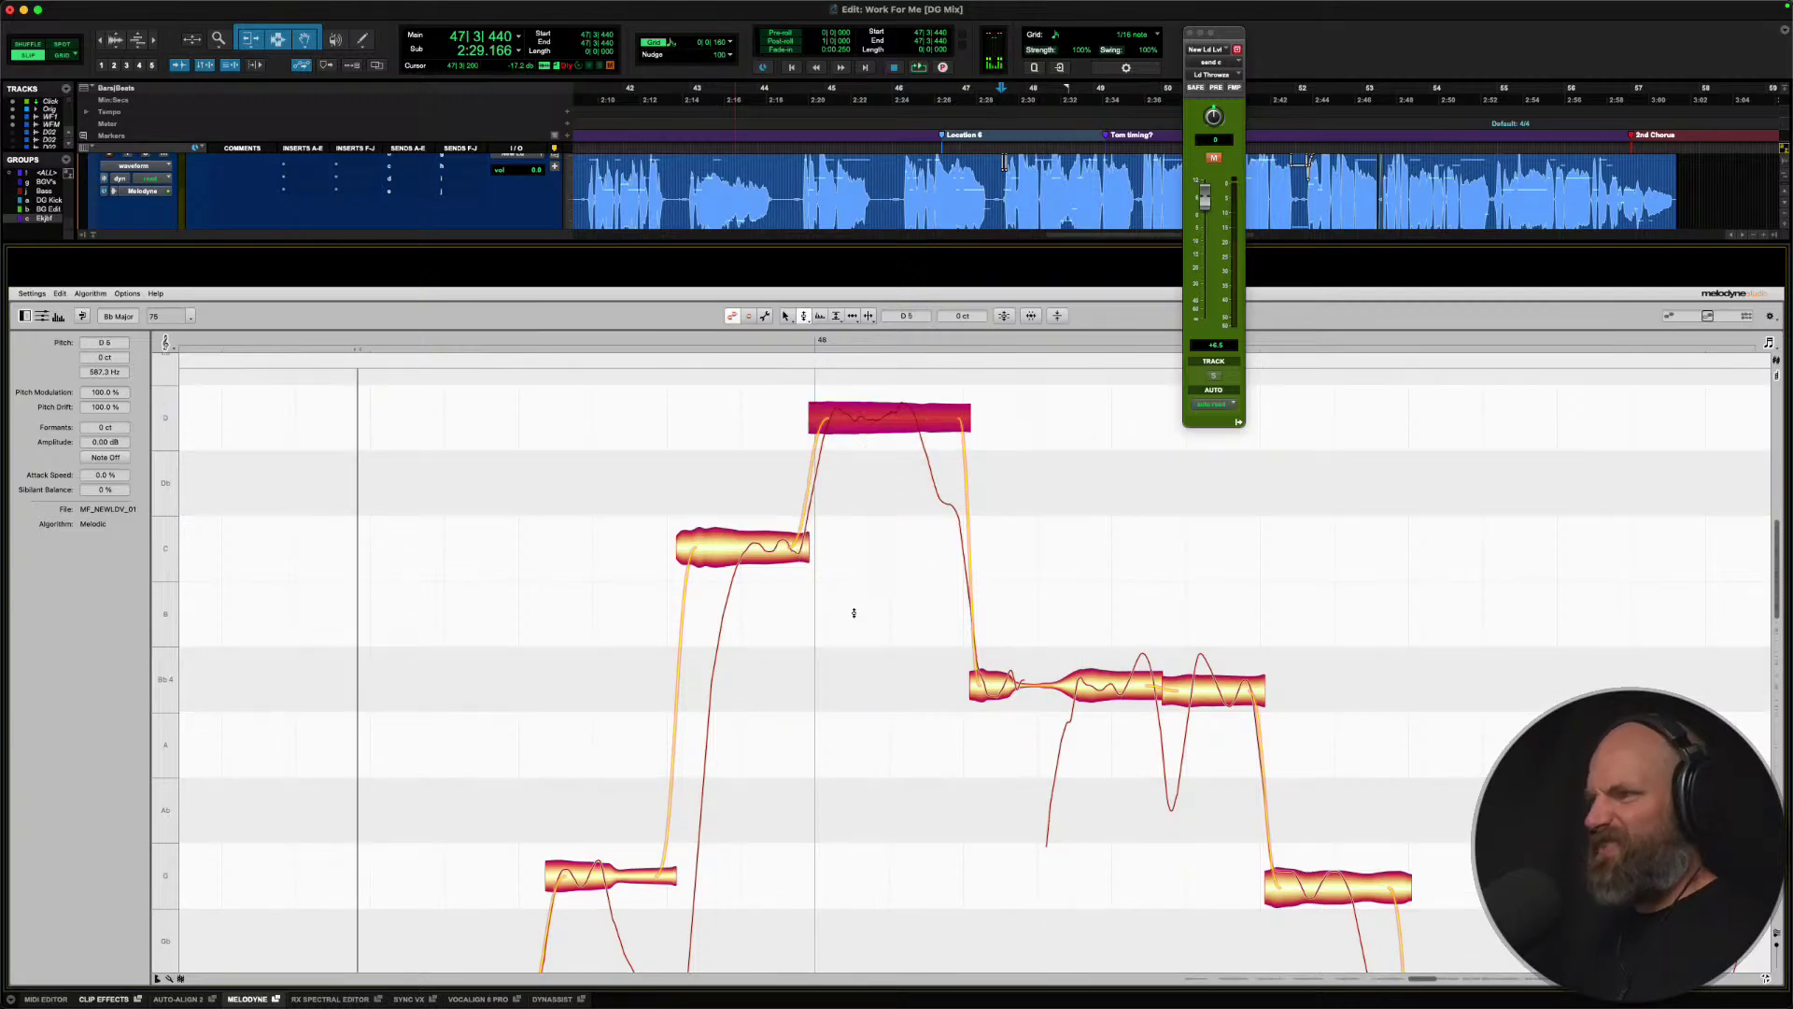
scroll(854, 613, right, 3)
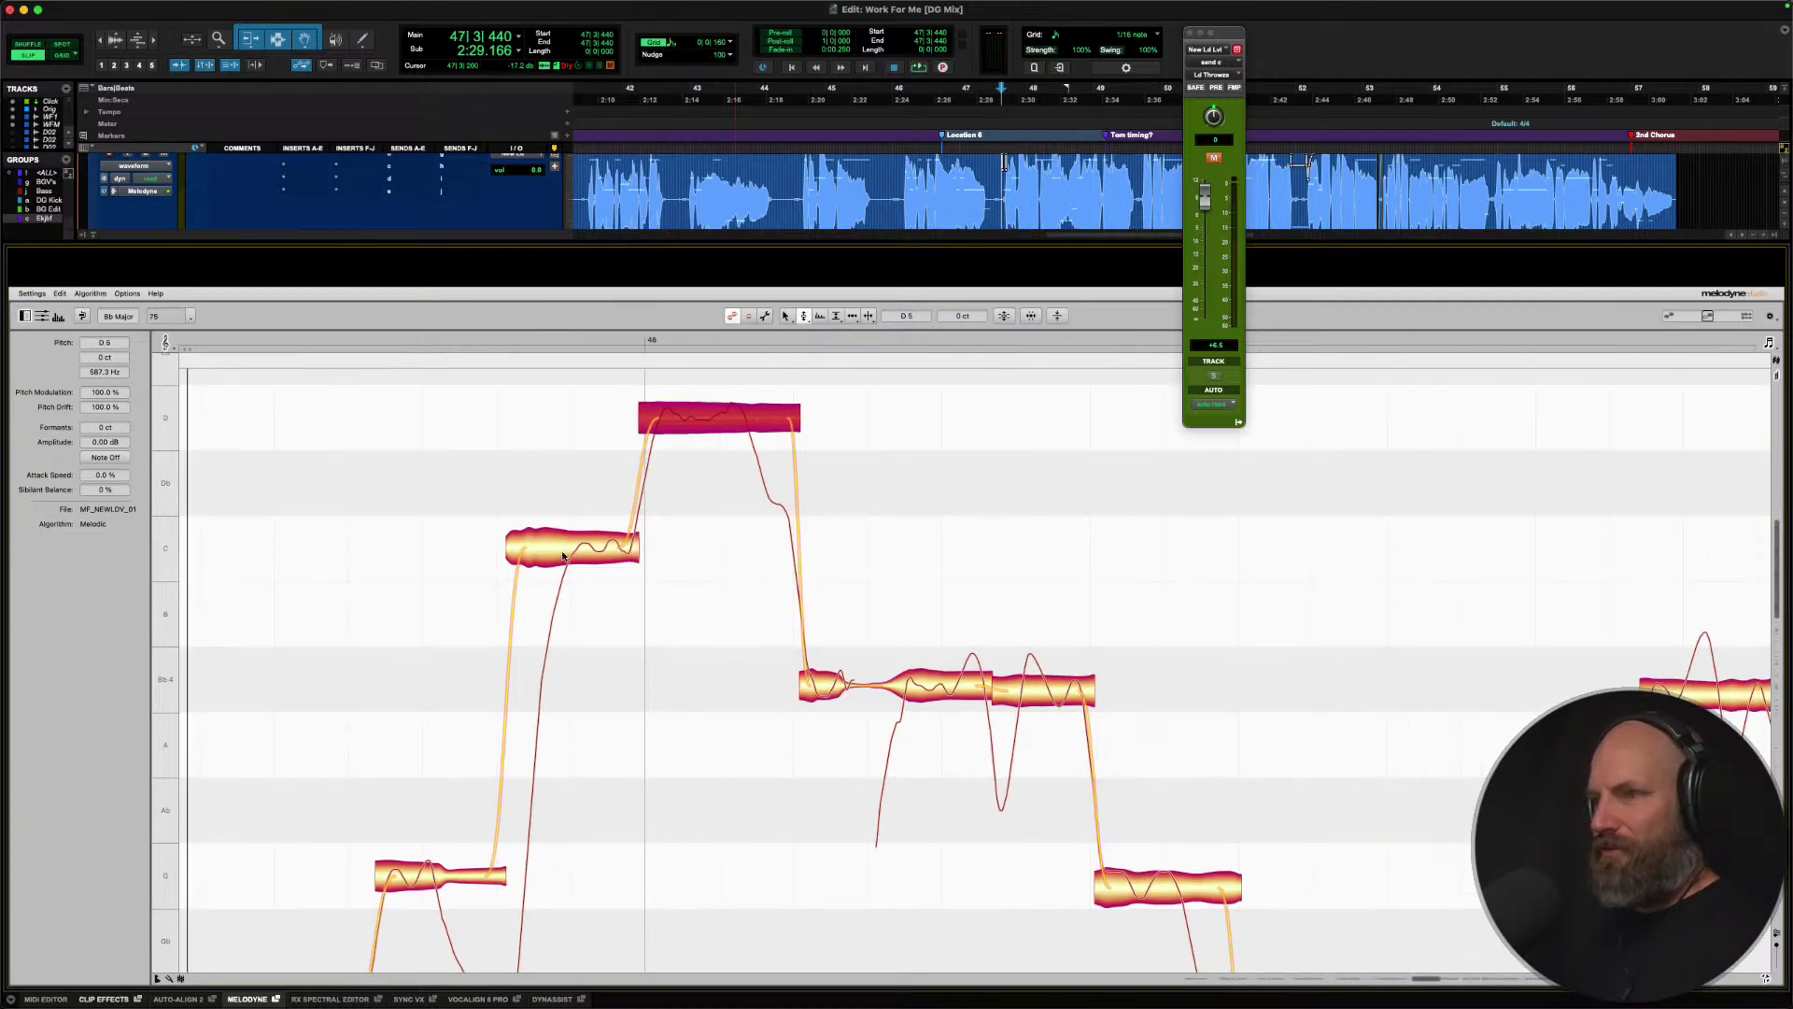
key(space)
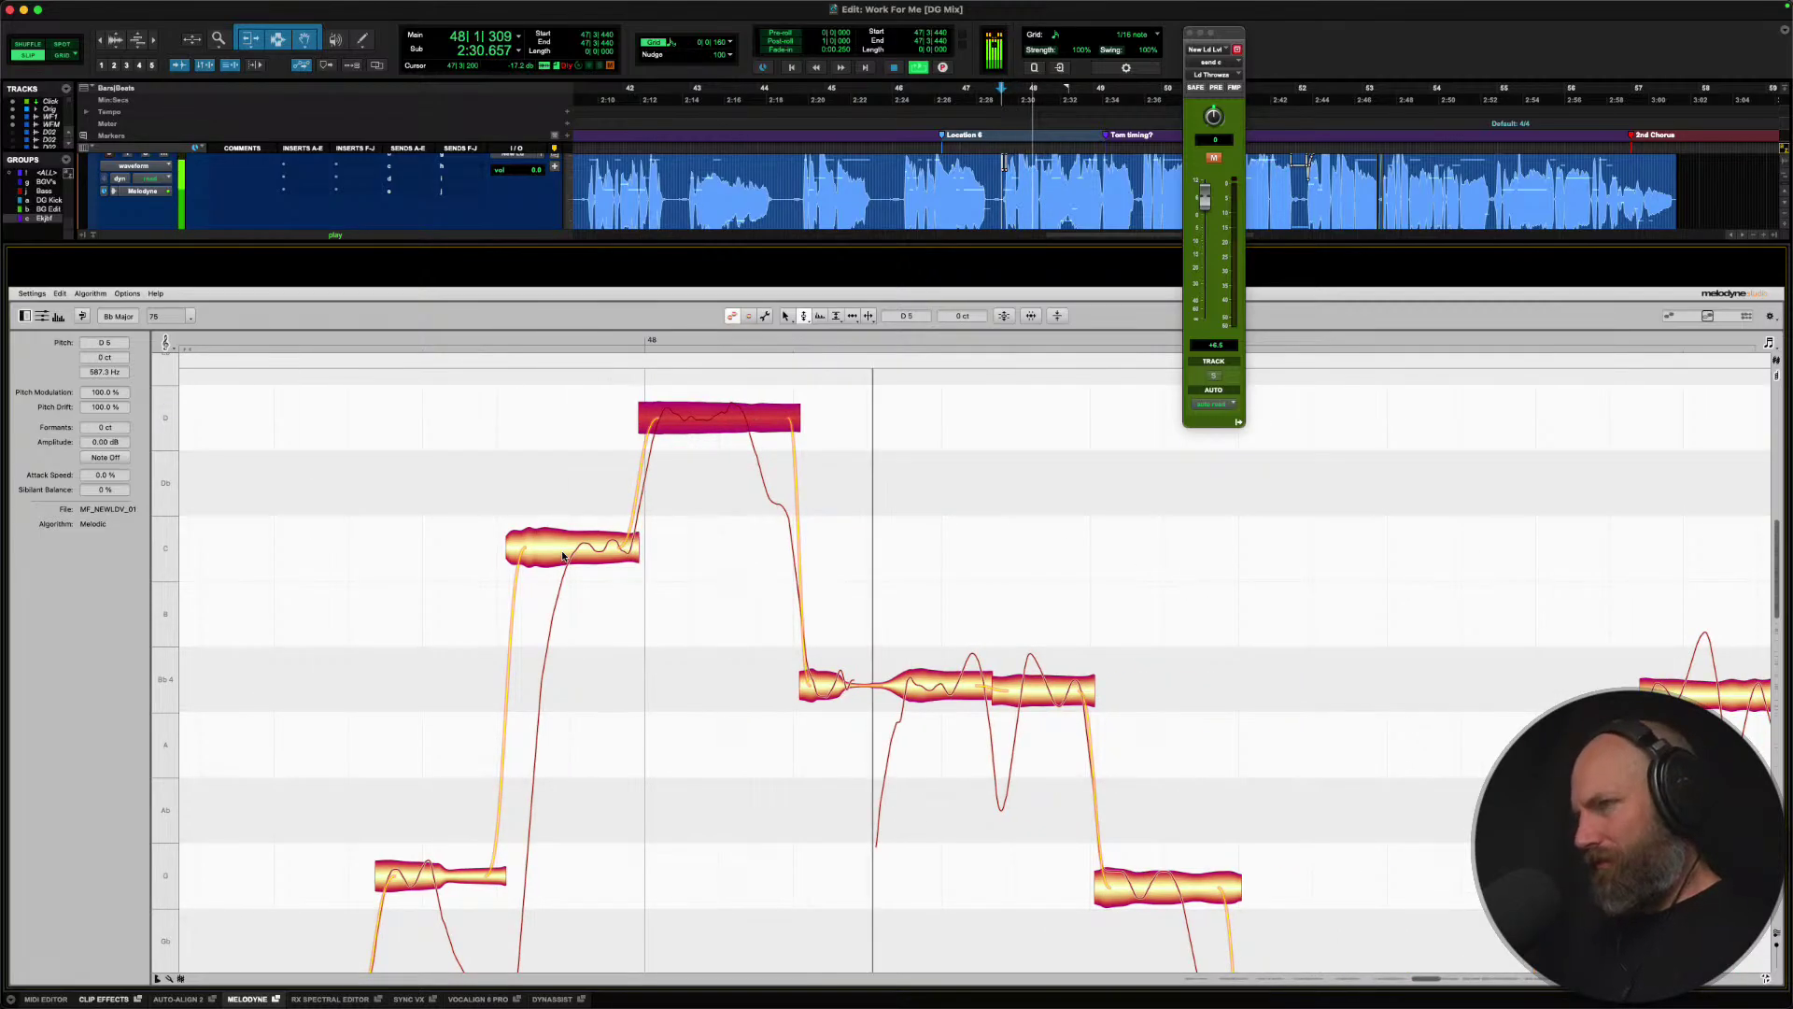
key(space)
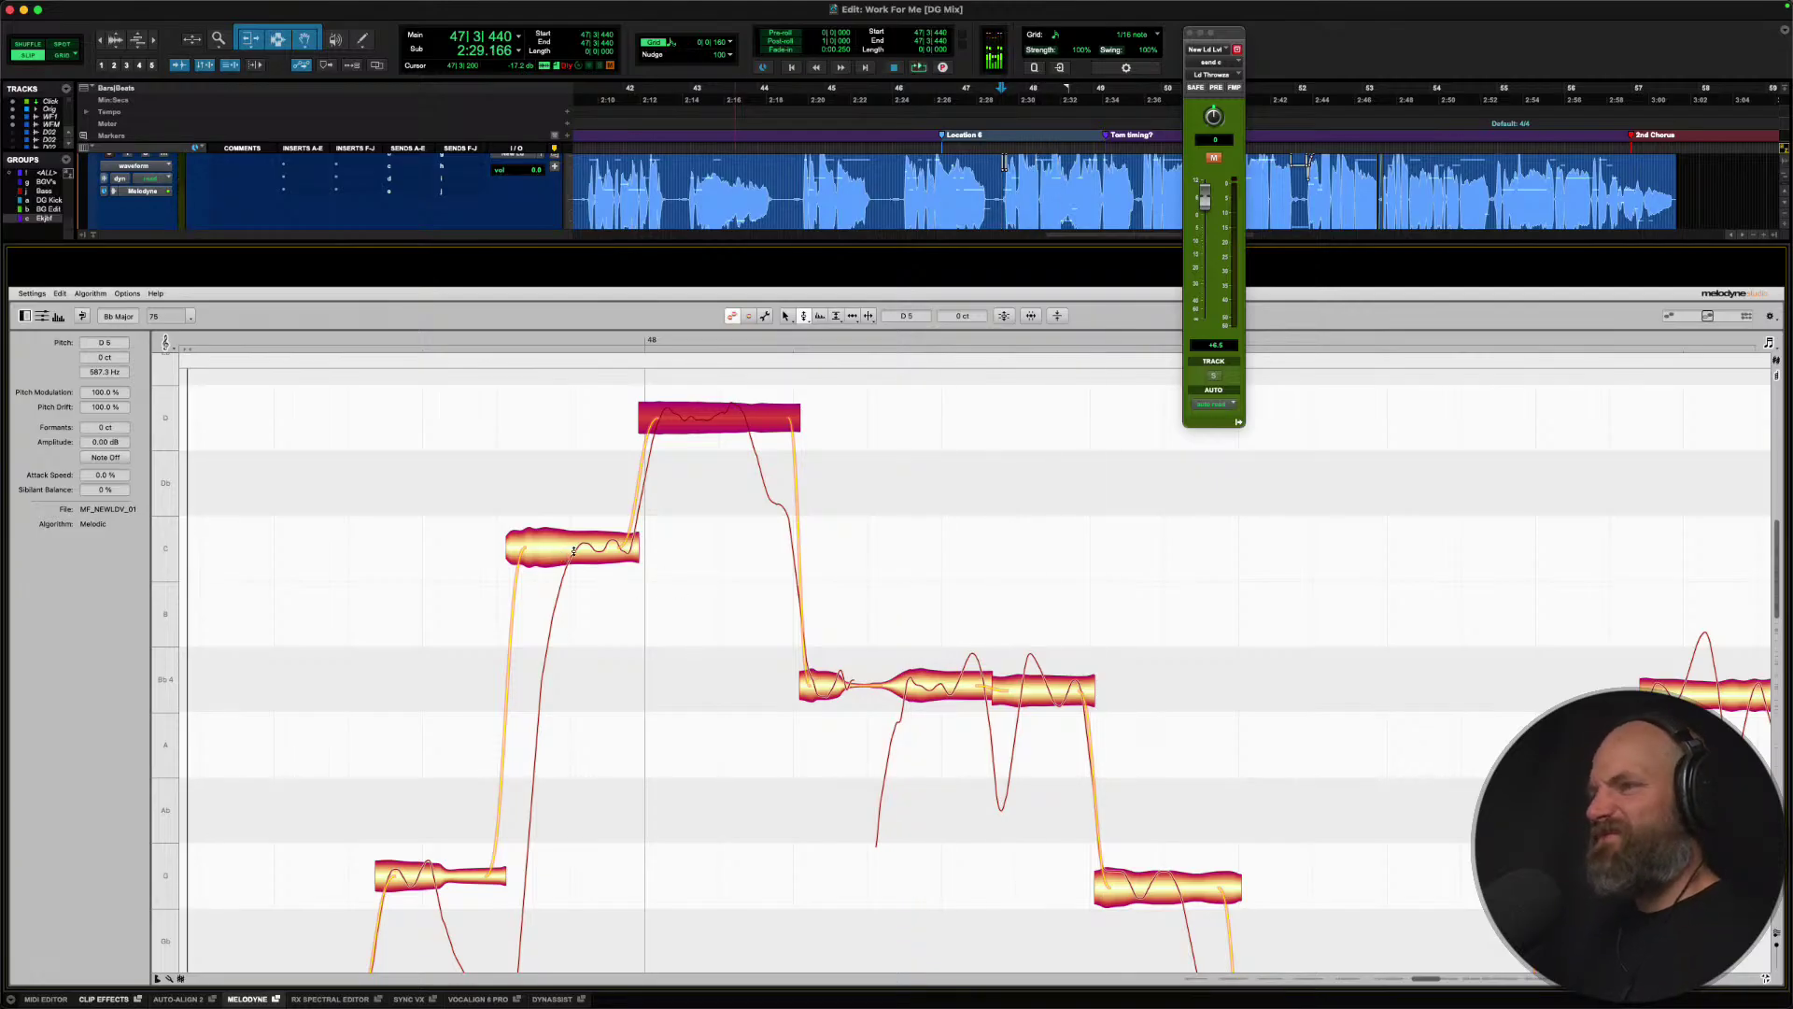
Split the C5 note just before bar 48 with the Note Separation tool where its rising start ends.
right_click(573, 551)
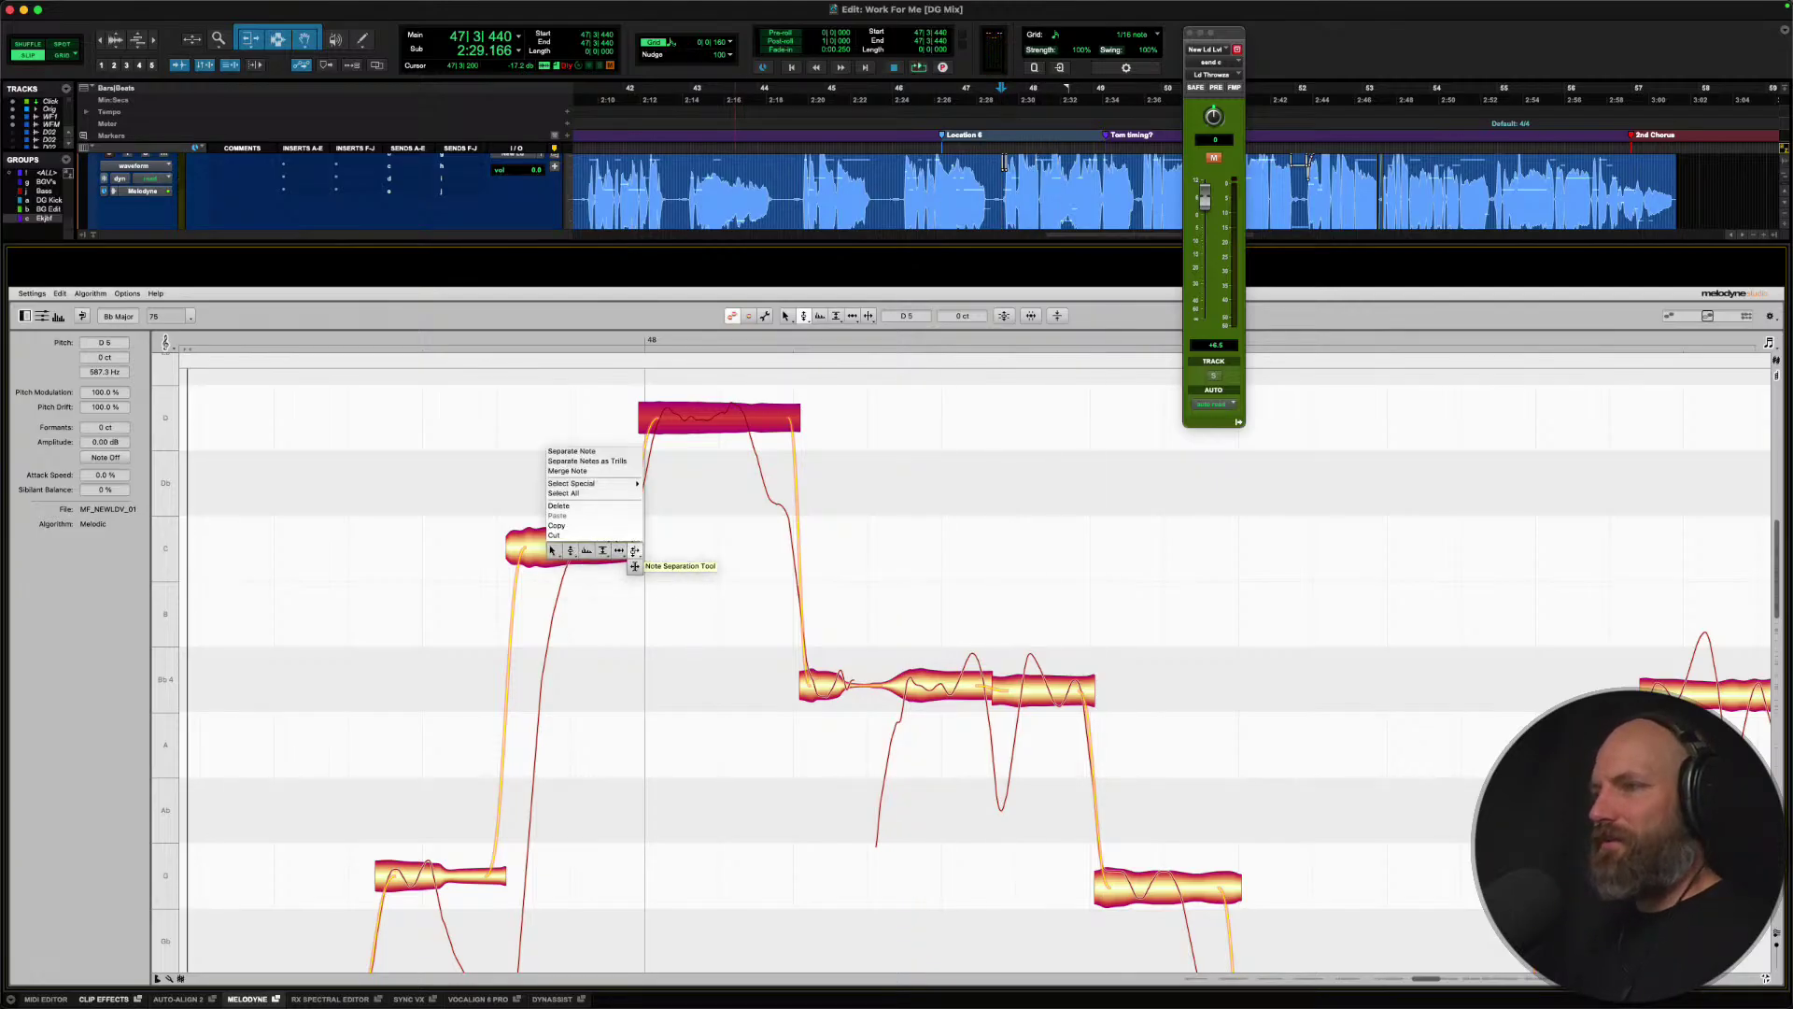
click(654, 565)
click(566, 551)
click(569, 548)
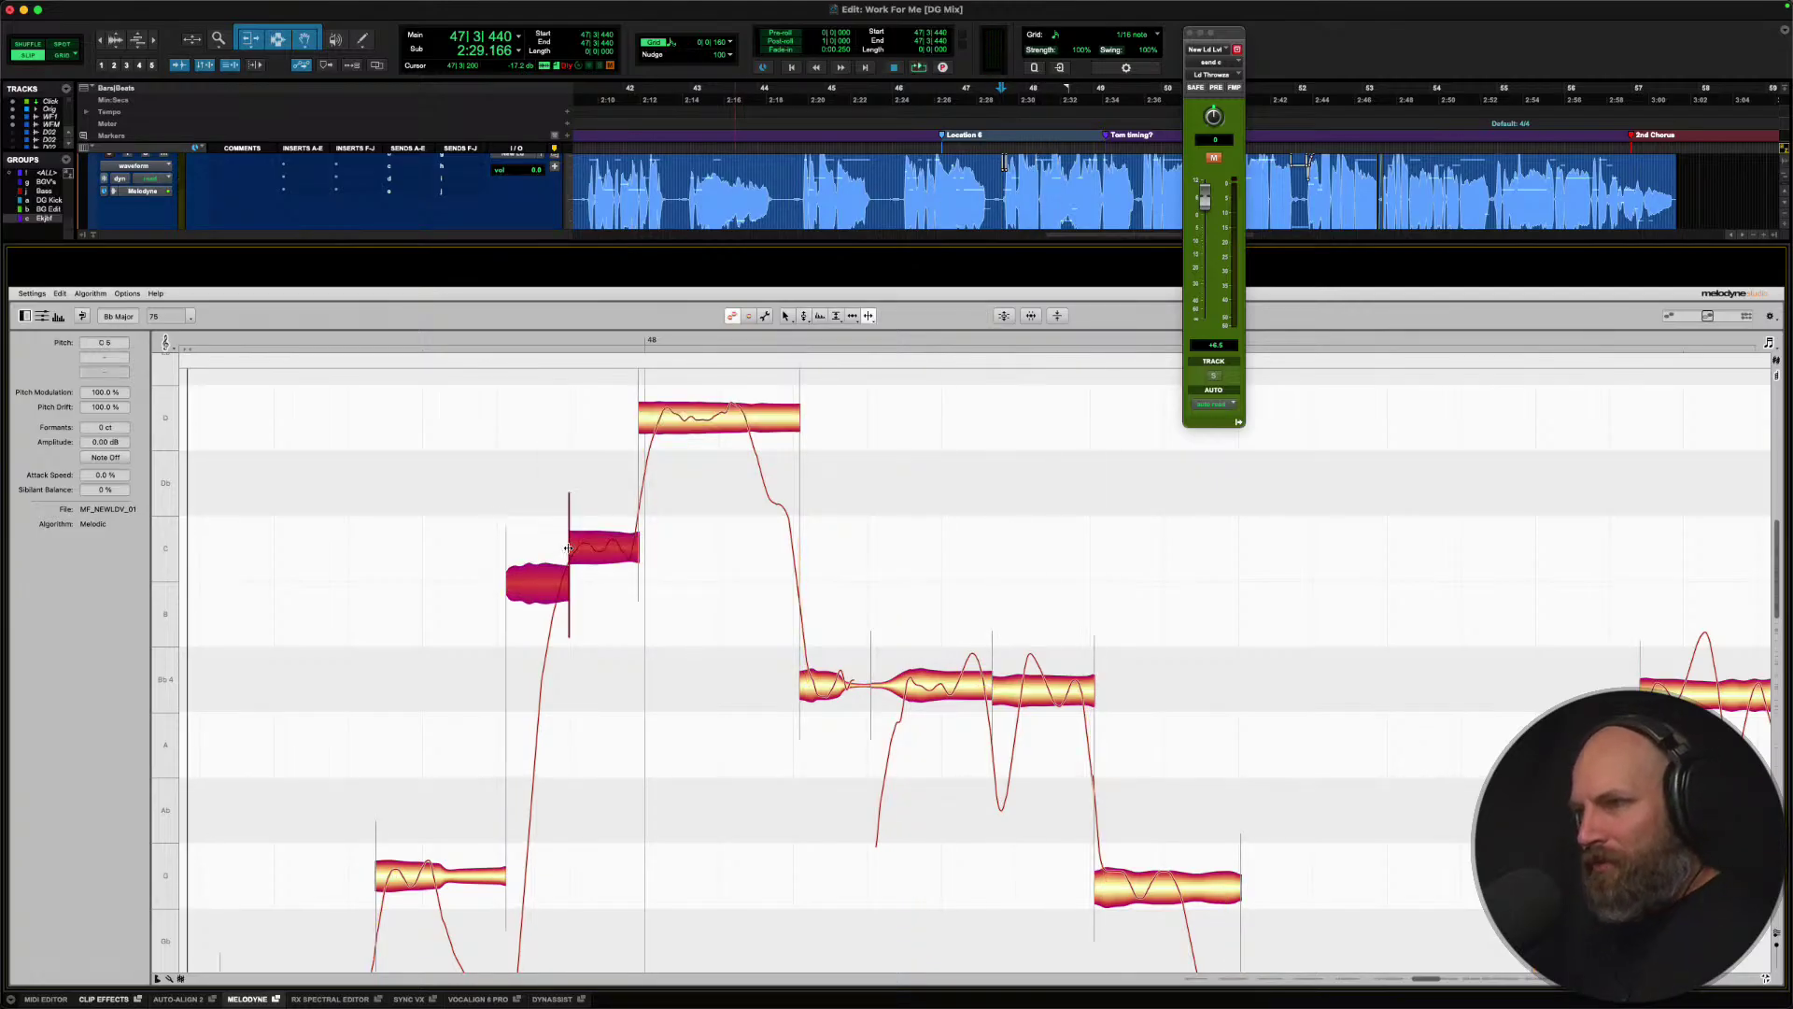
Snap both pieces of the split note before bar 48 to C5 with the Pitch tool and play the phrase.
right_click(555, 549)
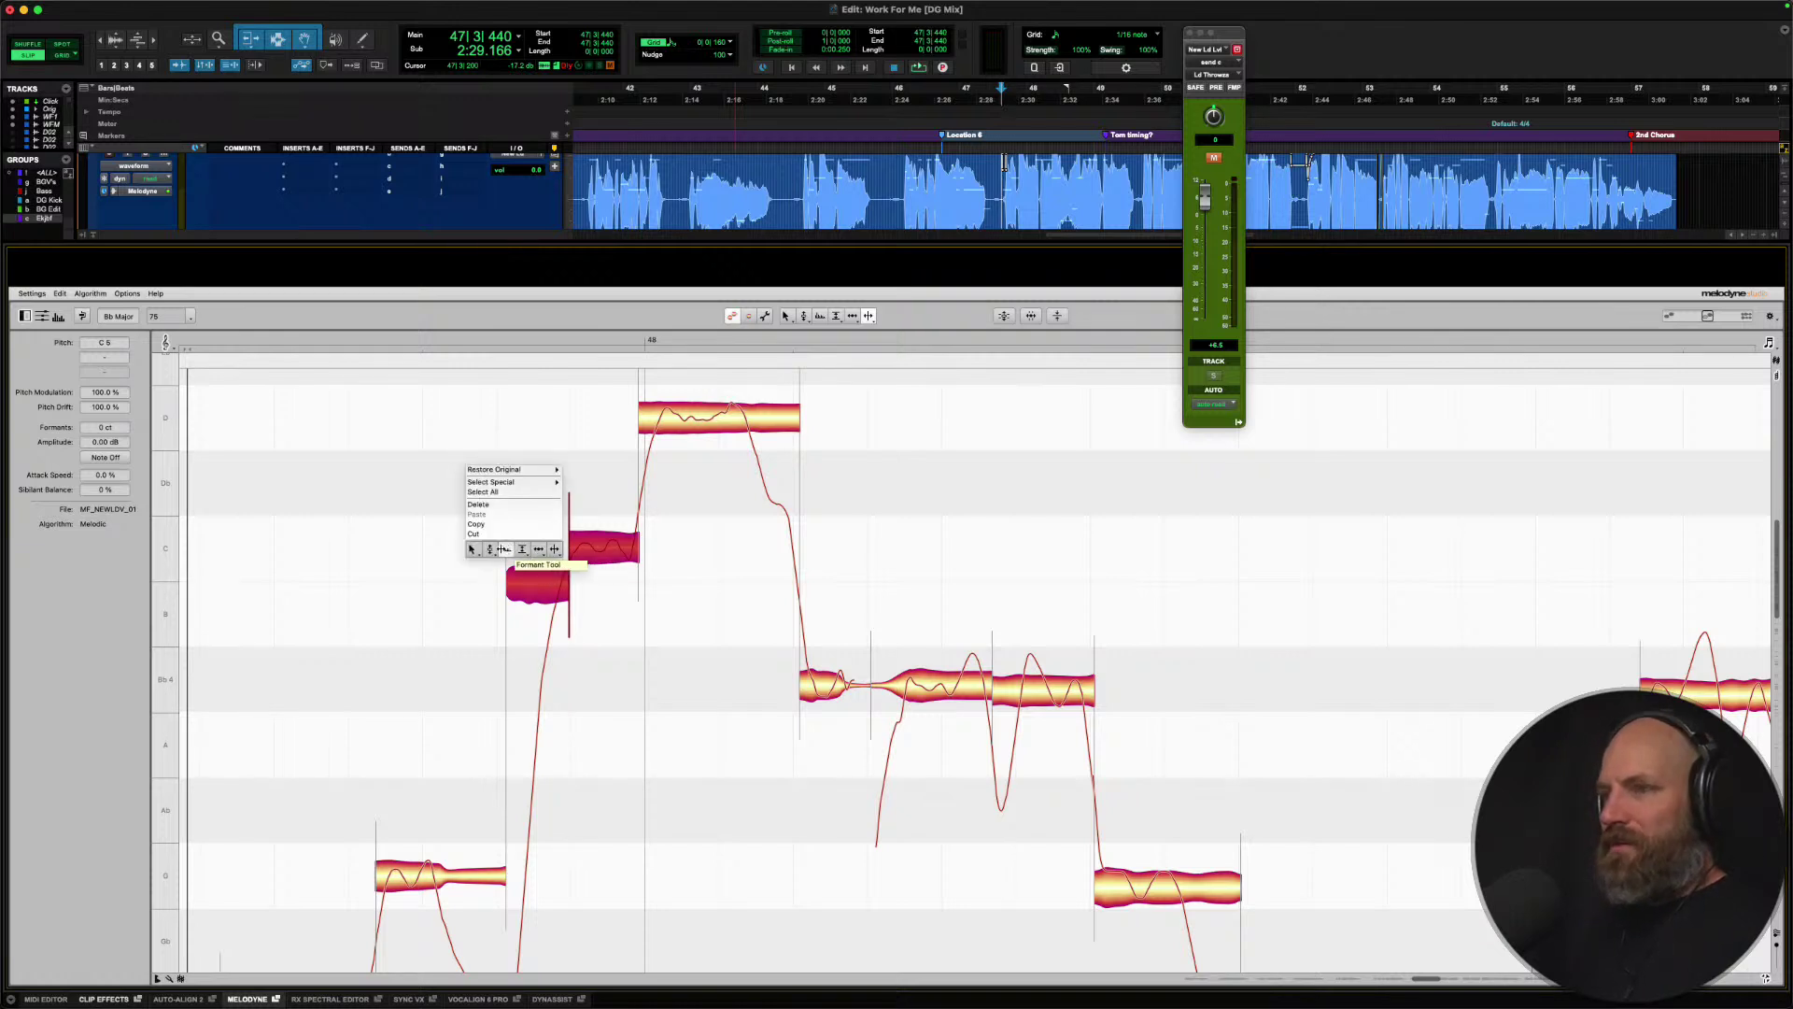
click(501, 548)
double_click(591, 548)
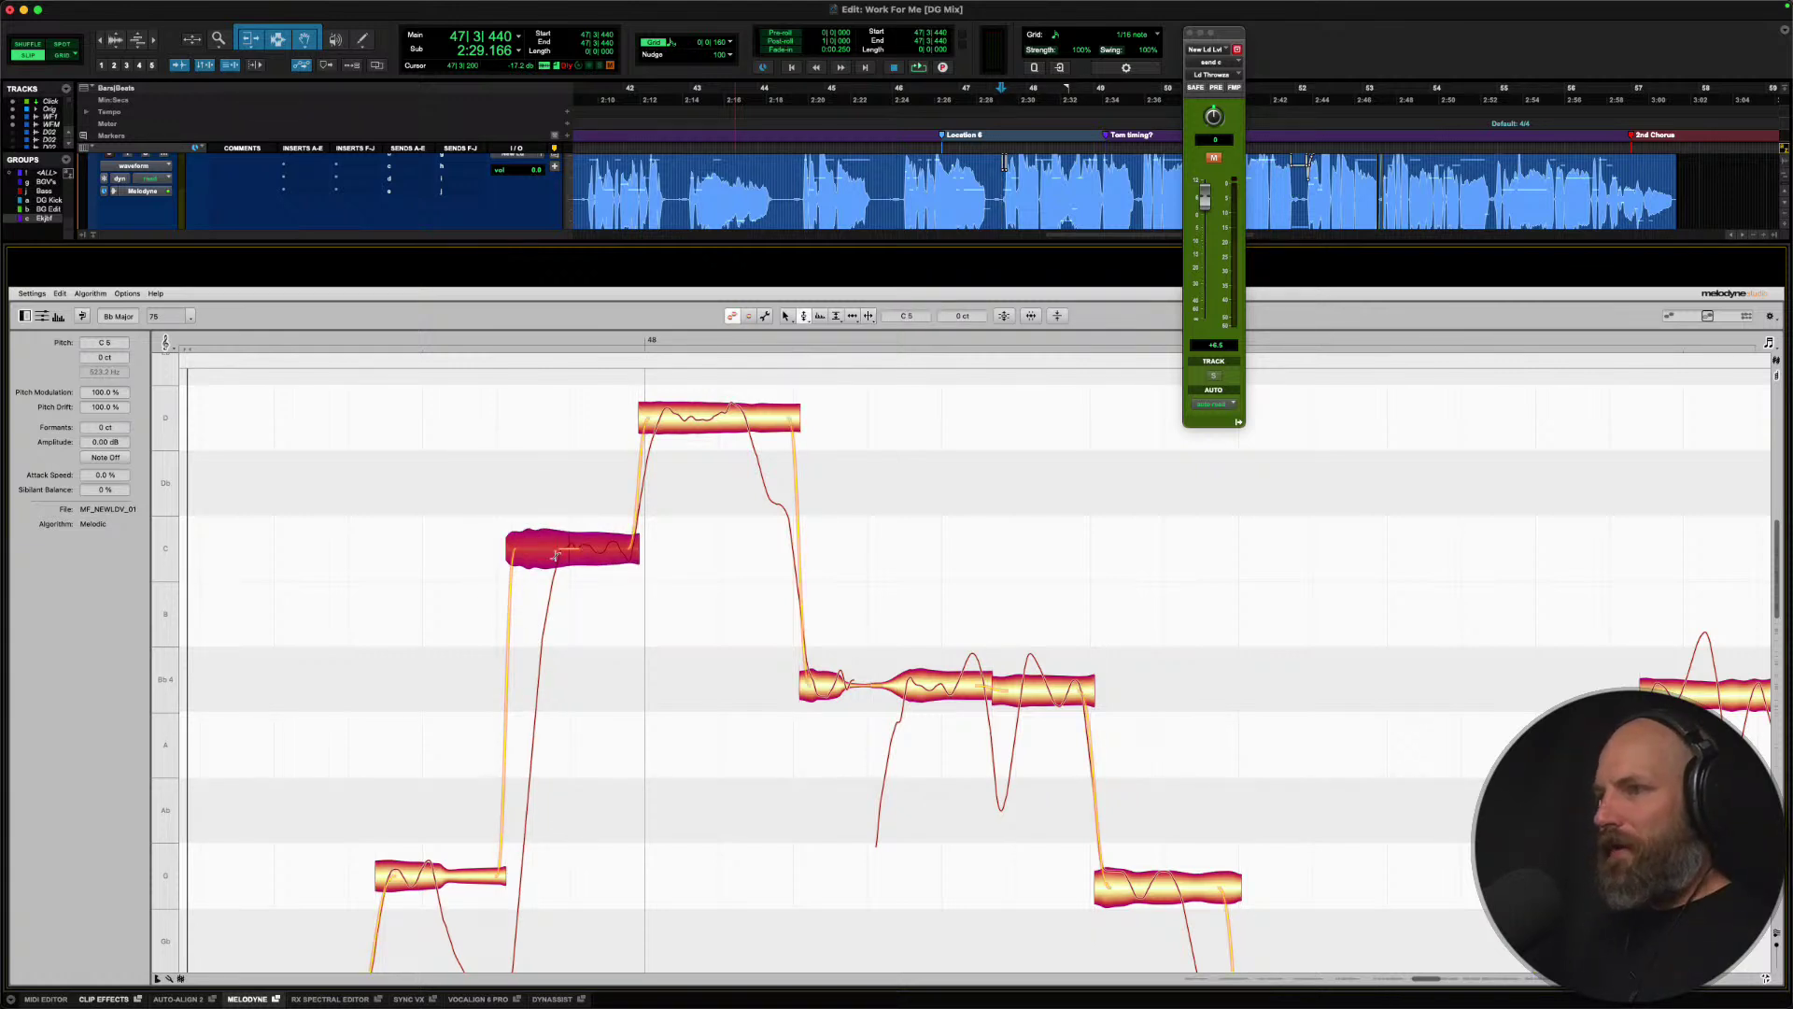
click(647, 607)
key(space)
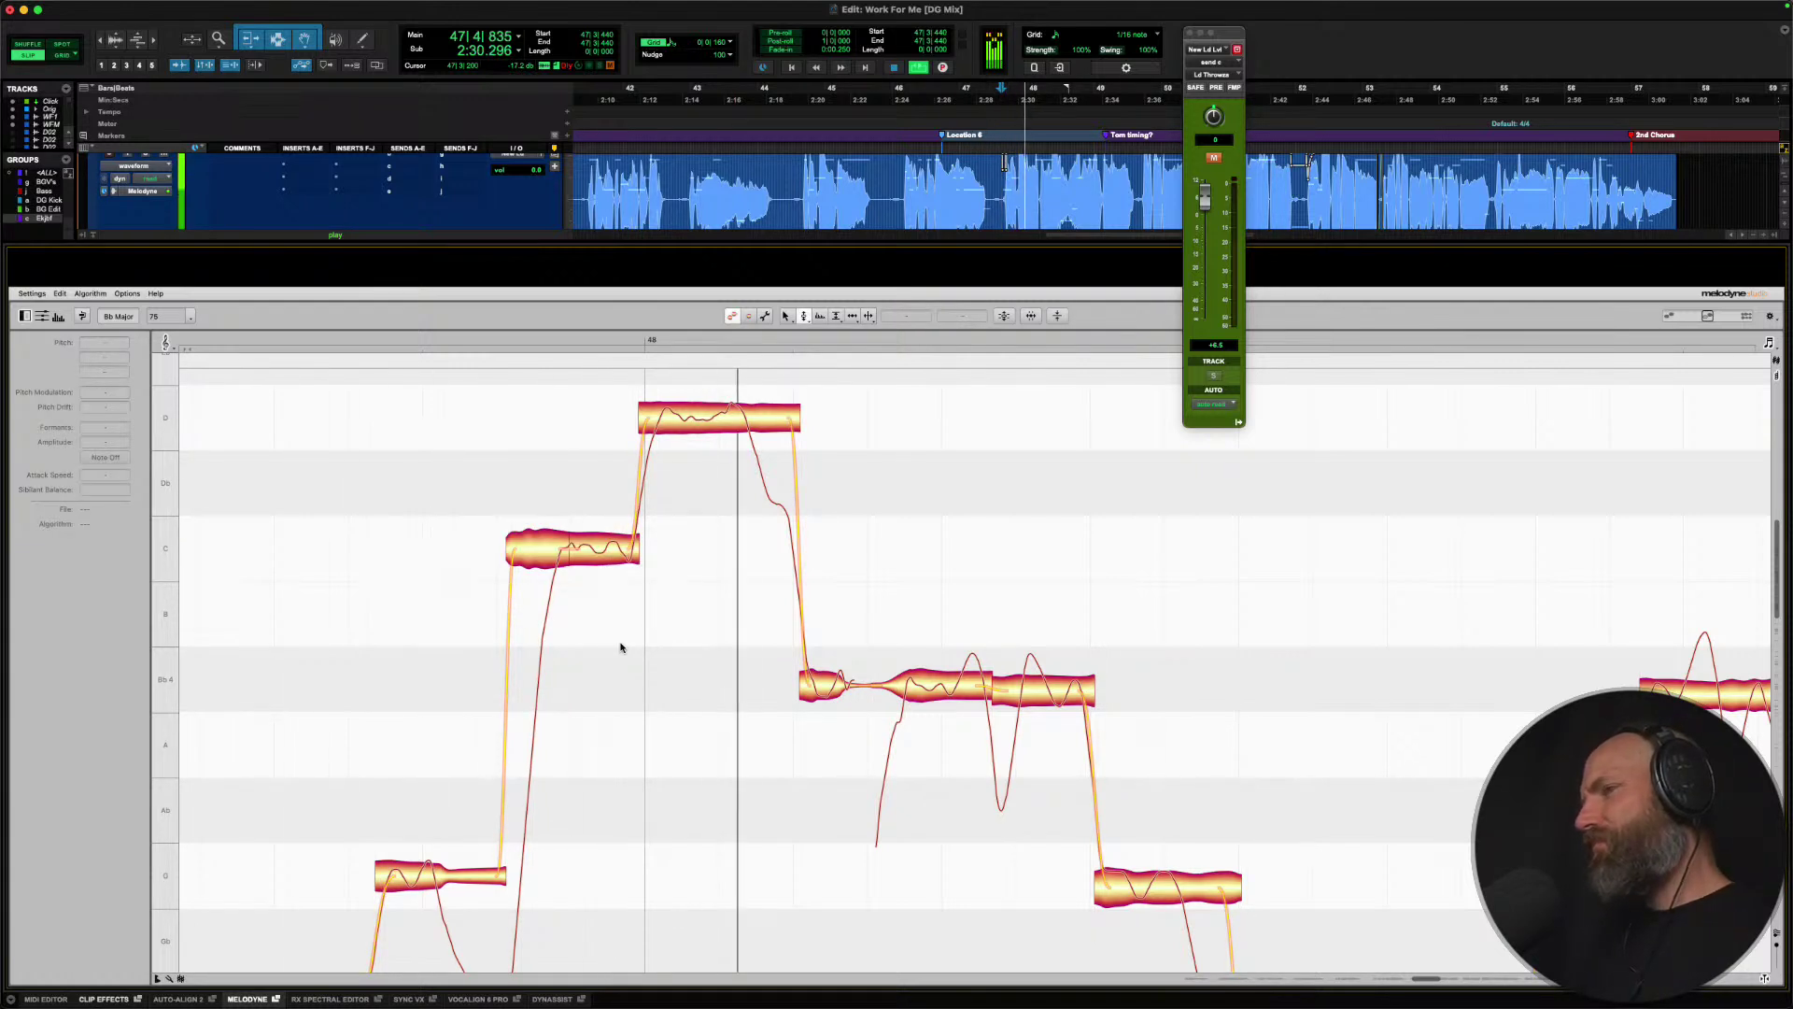
Correct the three Bb4 notes after bar 48 and the G4 note following them to 0 cents while listening to the phrase.
click(1027, 696)
key(space)
key(space)
click(940, 693)
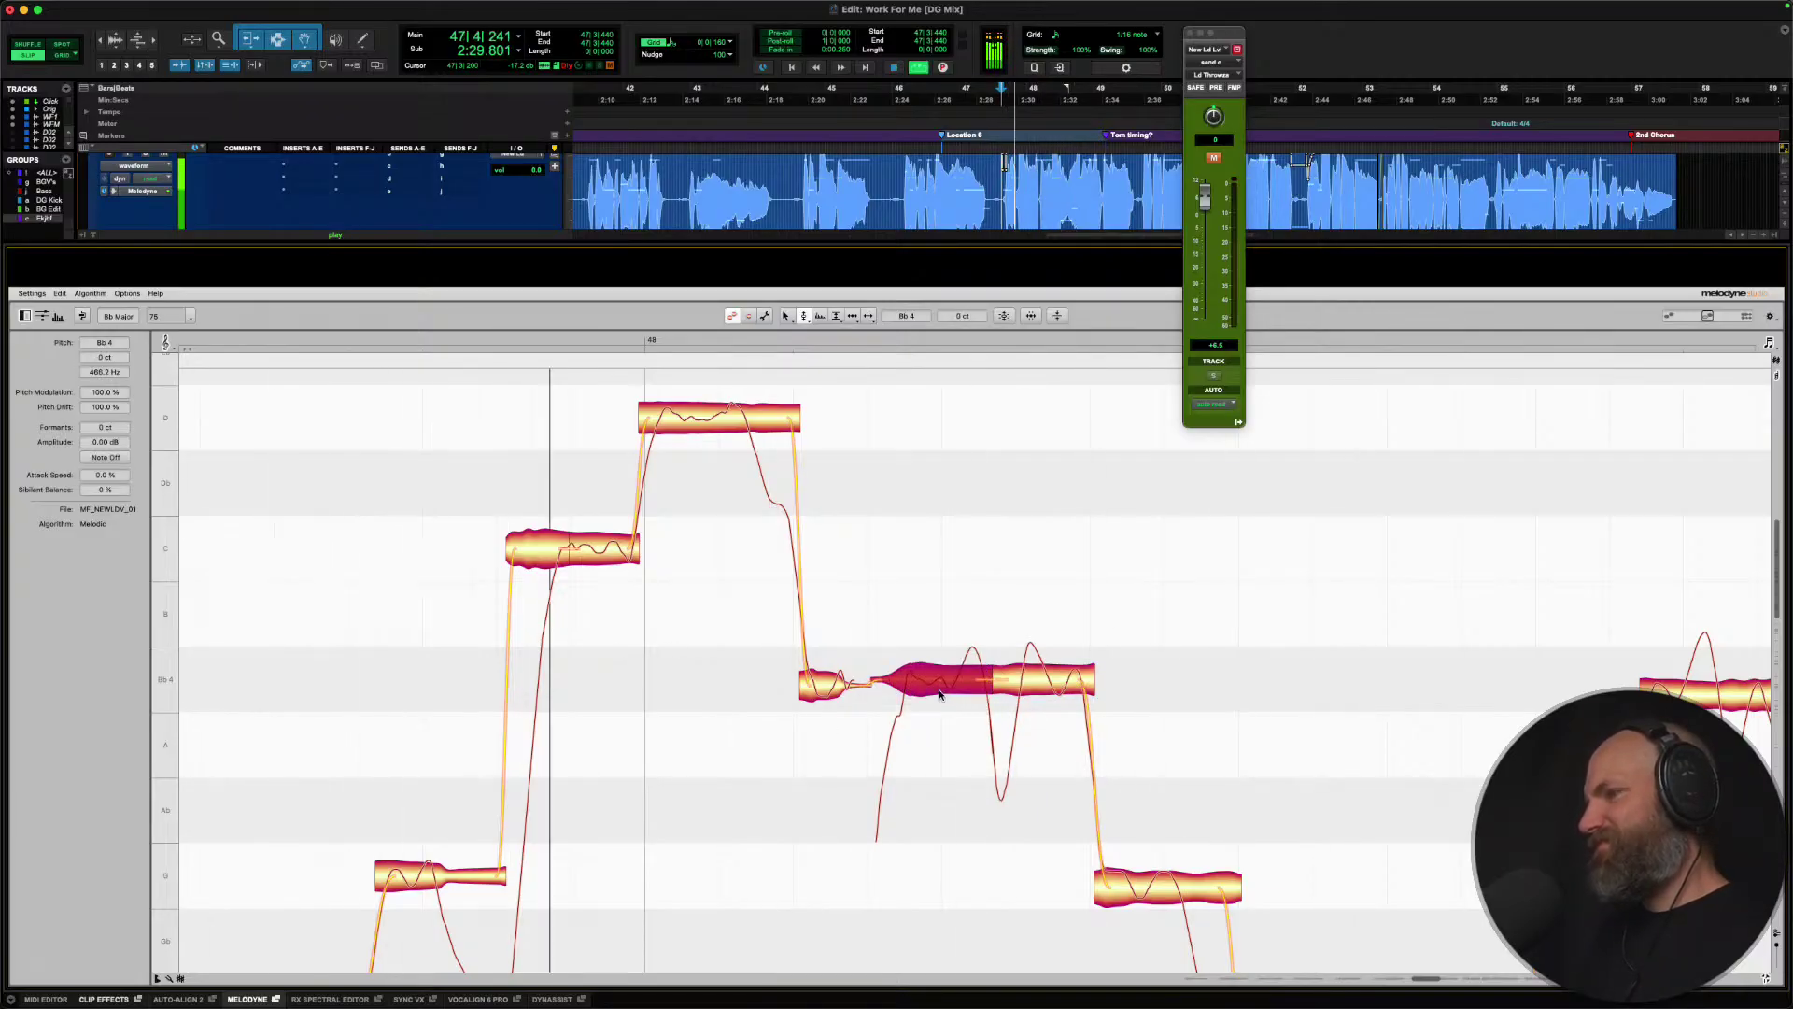
key(Left)
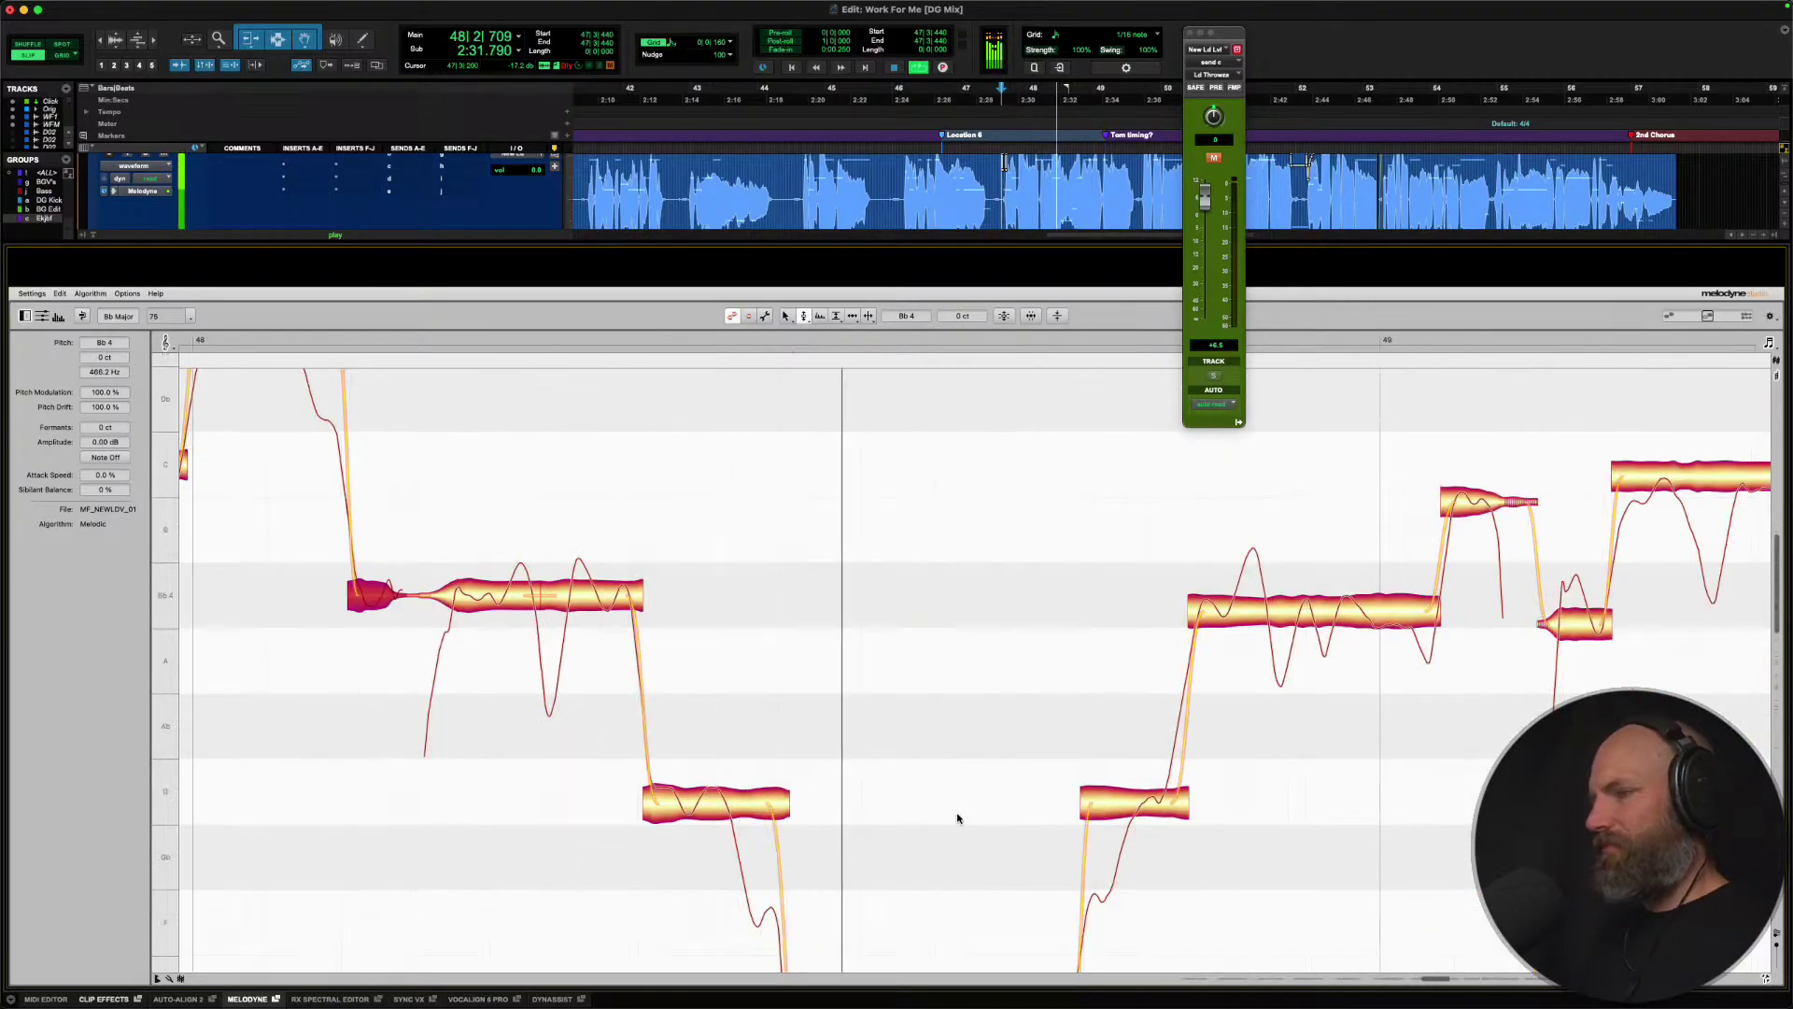
click(716, 805)
scroll(716, 811, down, 8)
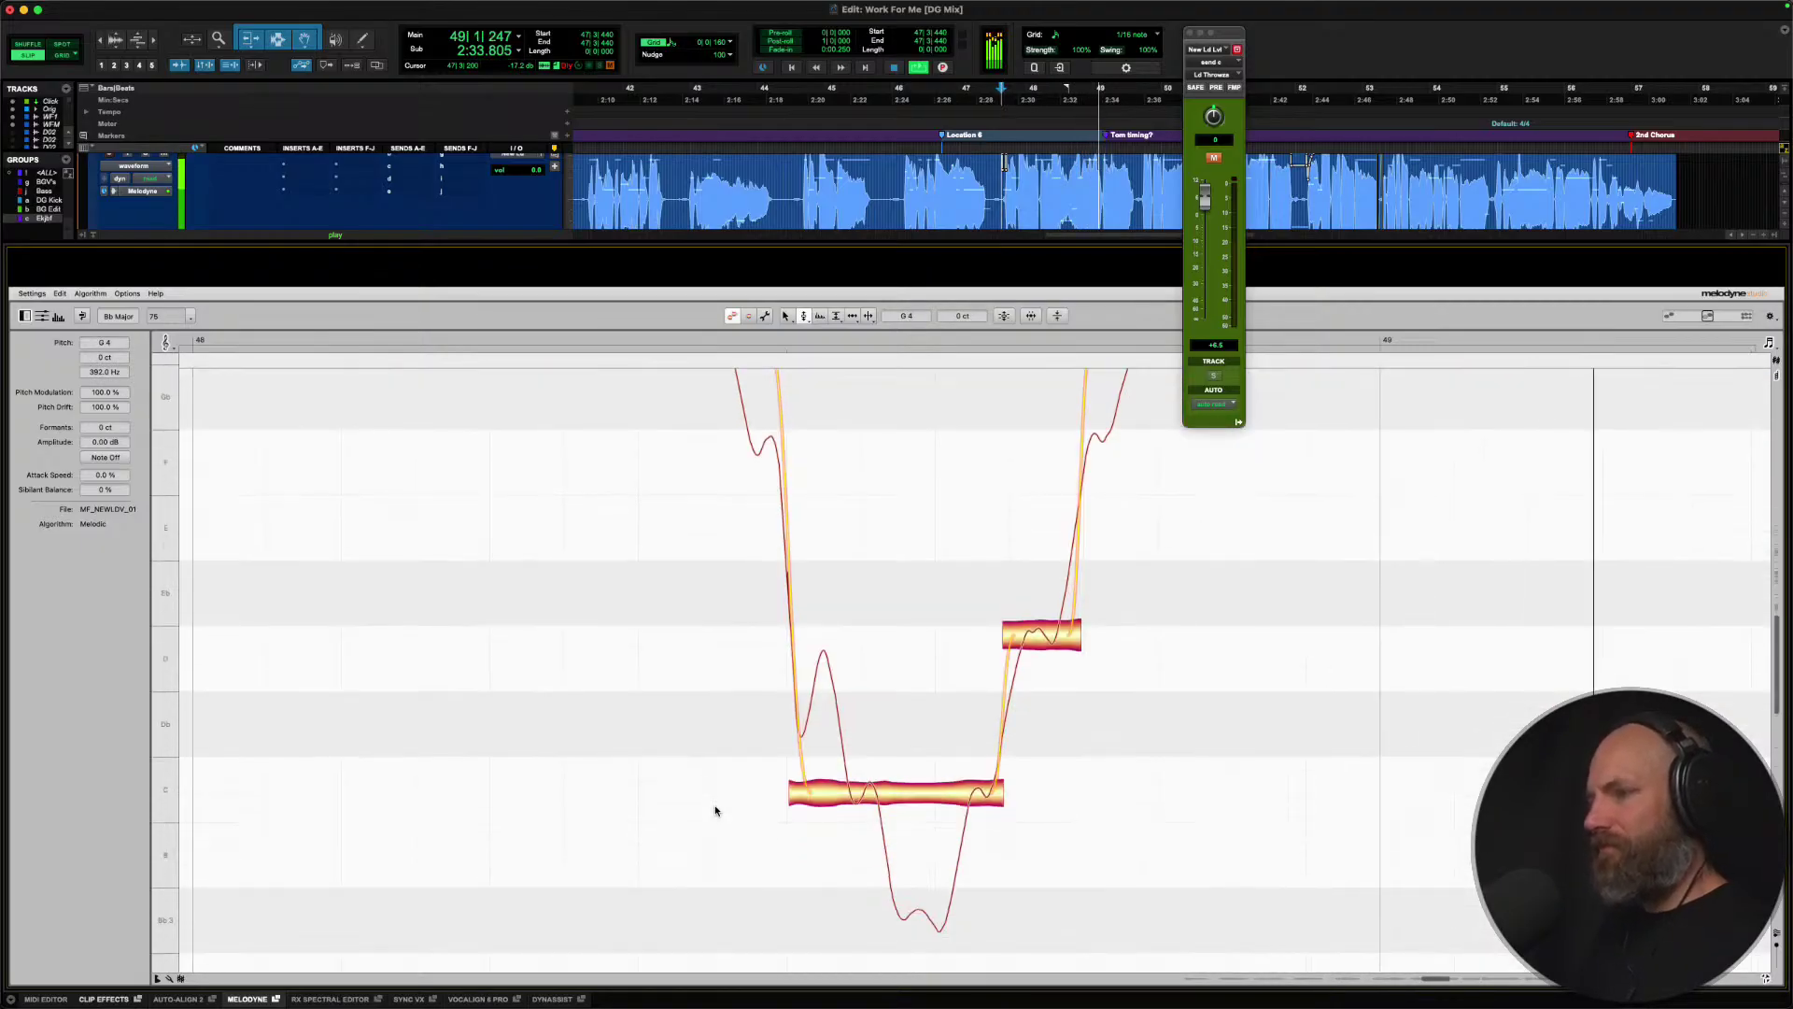
key(space)
Split the rising G4 note before bar 49 near its middle with the Note Separation tool.
scroll(938, 809, up, 5)
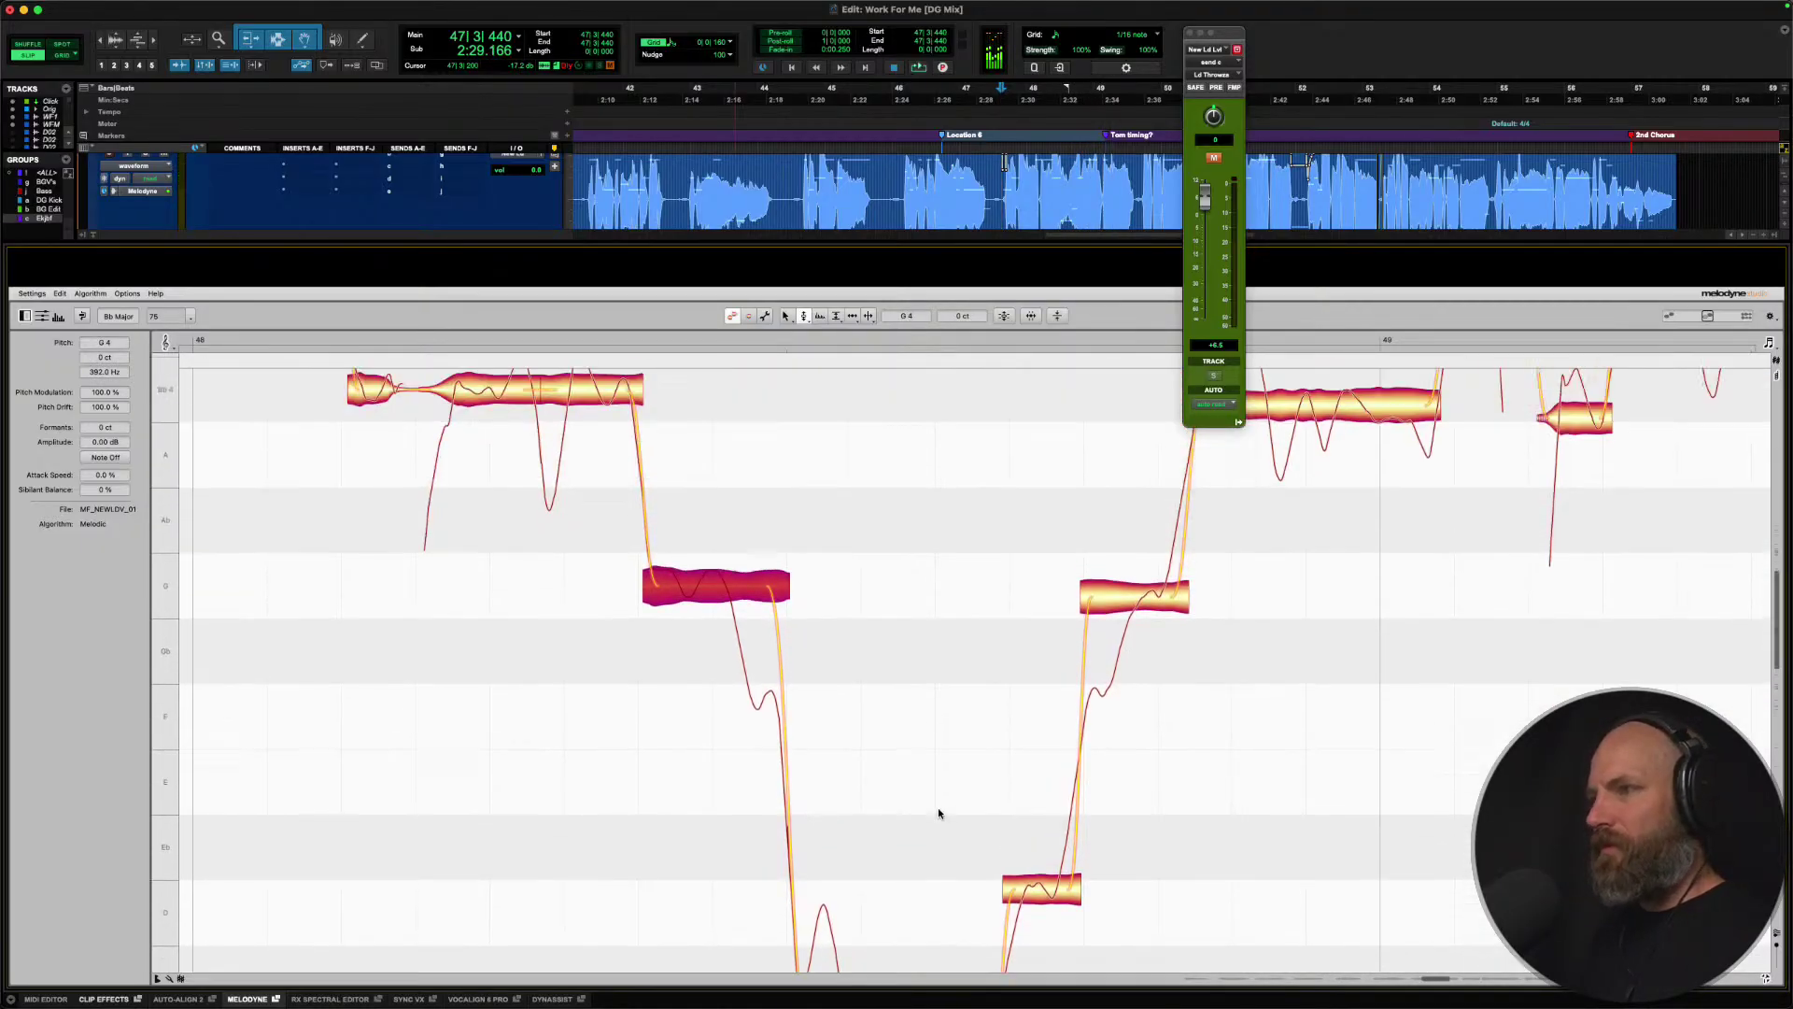
scroll(939, 812, up, 1)
right_click(1111, 635)
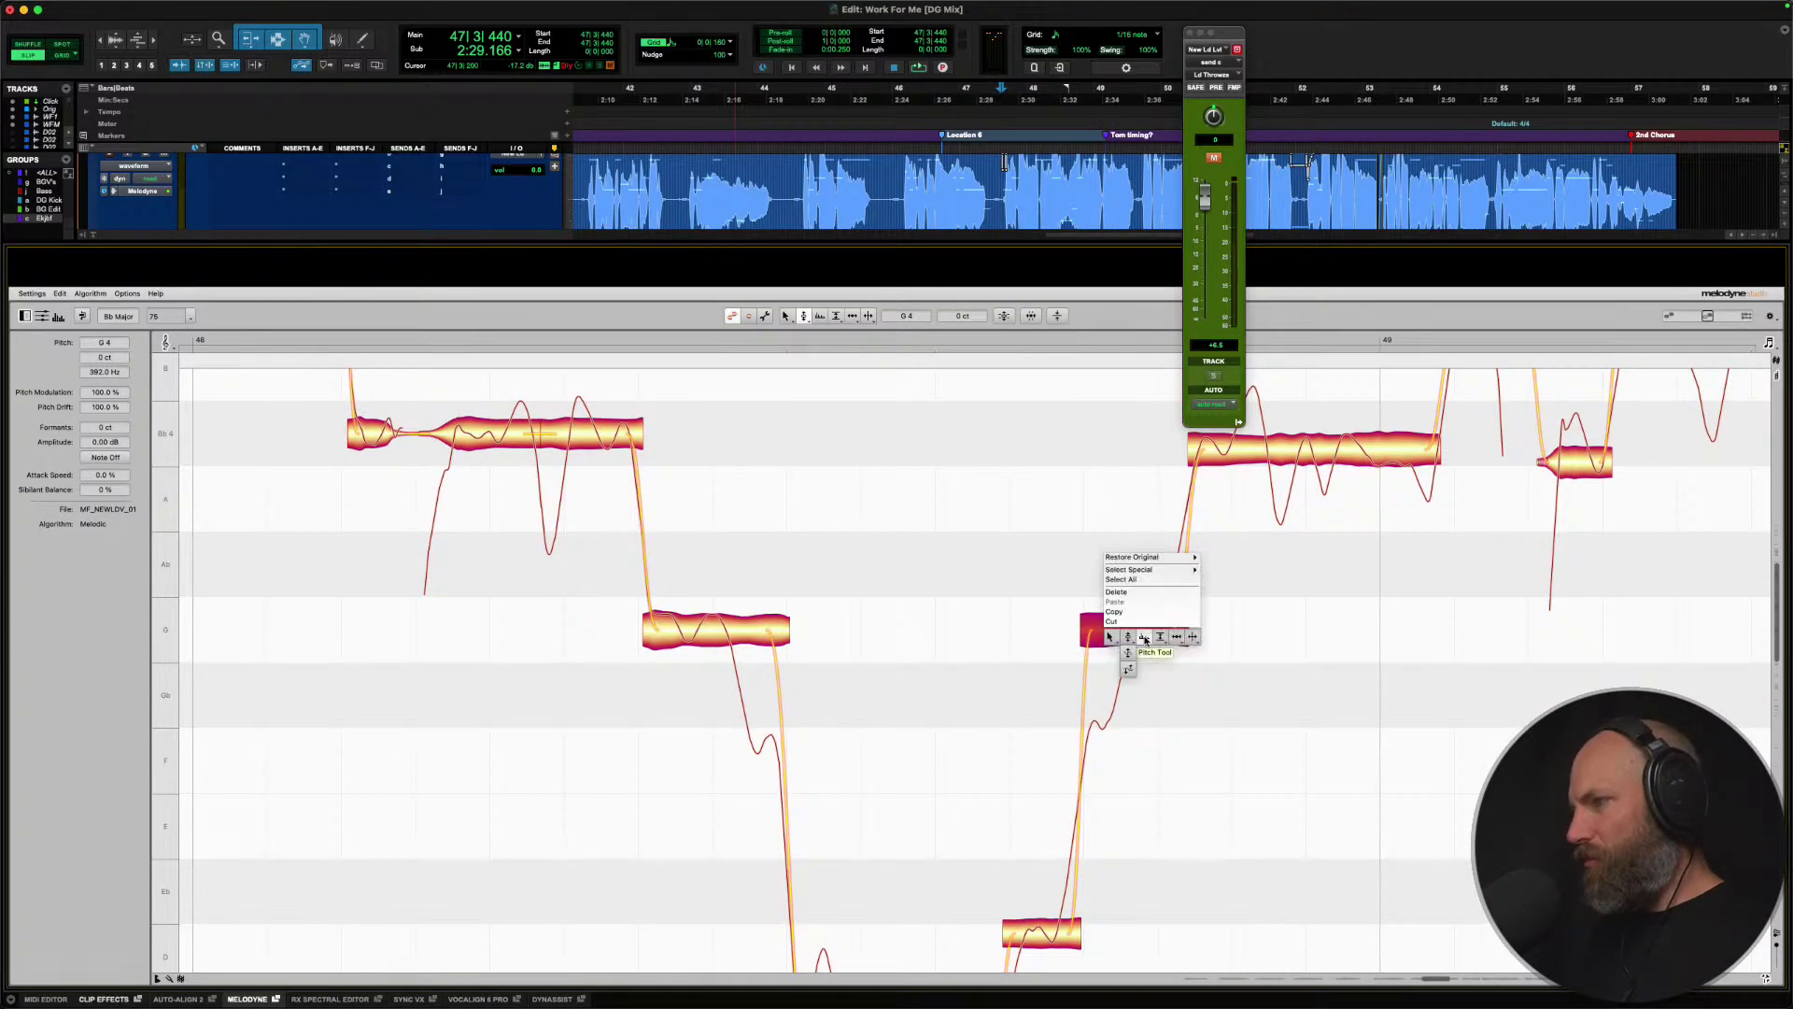
click(1193, 636)
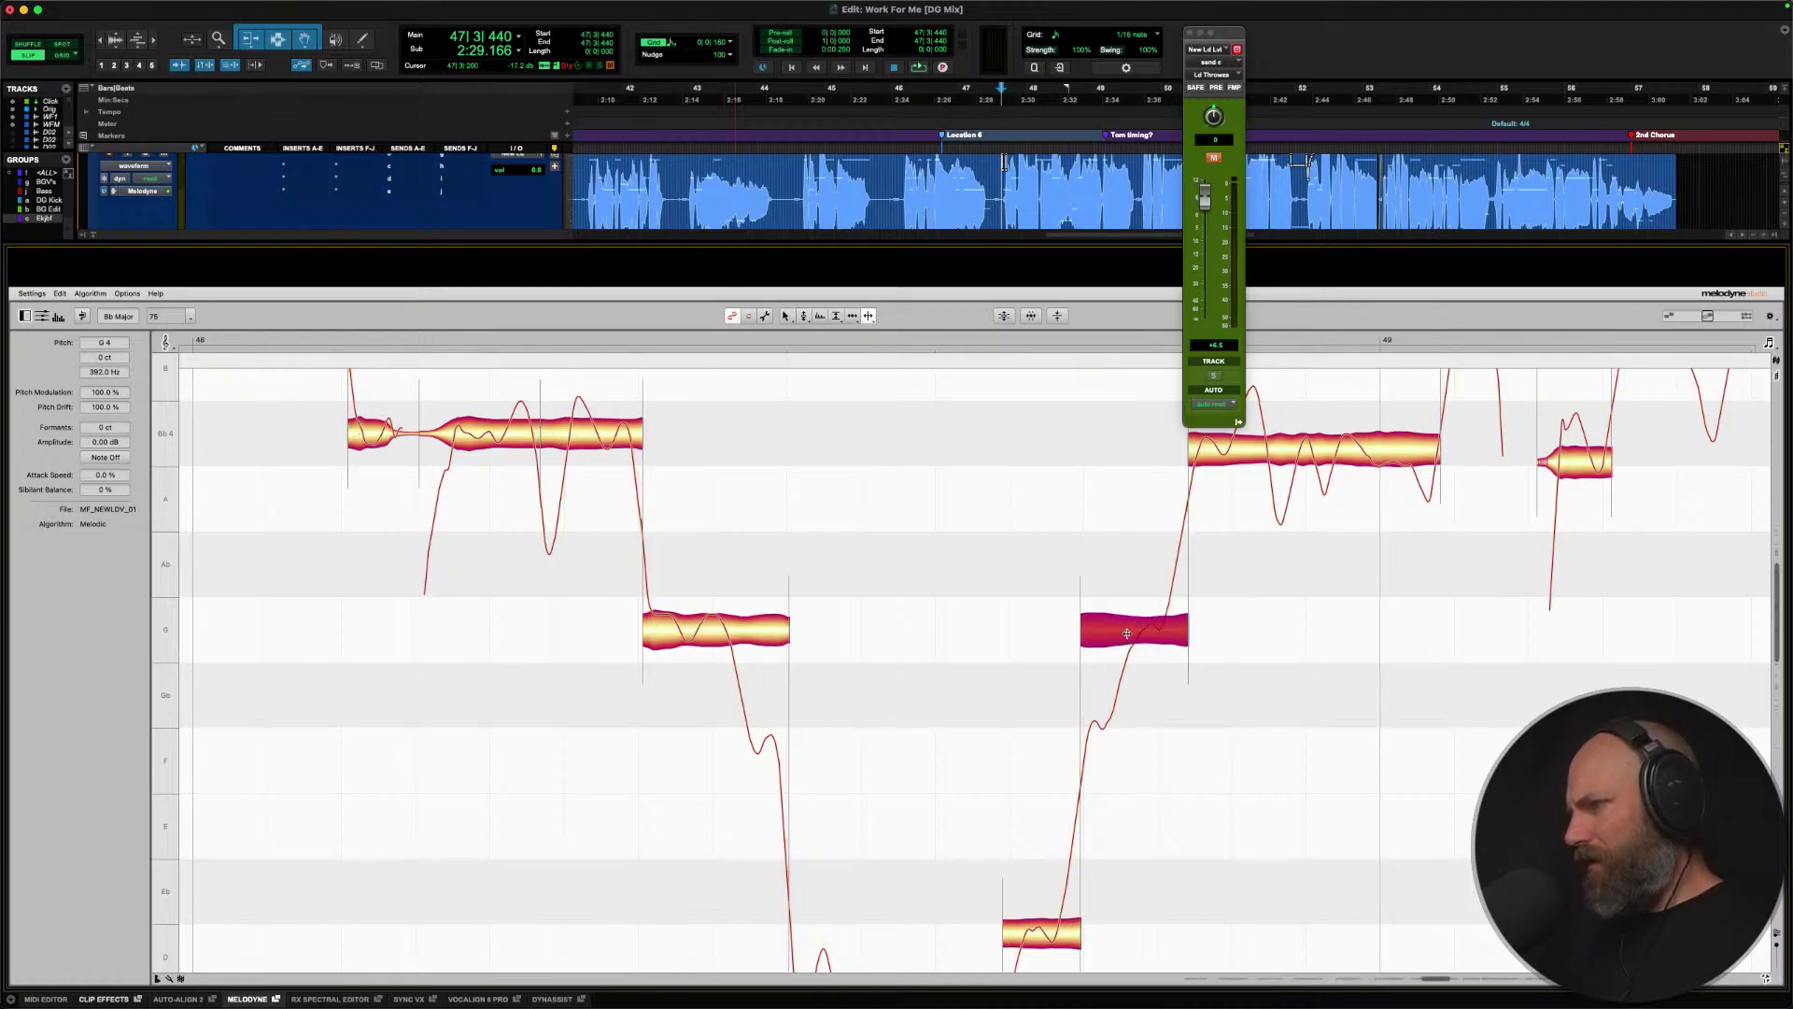
click(1127, 634)
Snap the two pieces of the rising note before bar 49 to Gb4 and G4 with the Pitch tool.
right_click(1127, 633)
click(1064, 631)
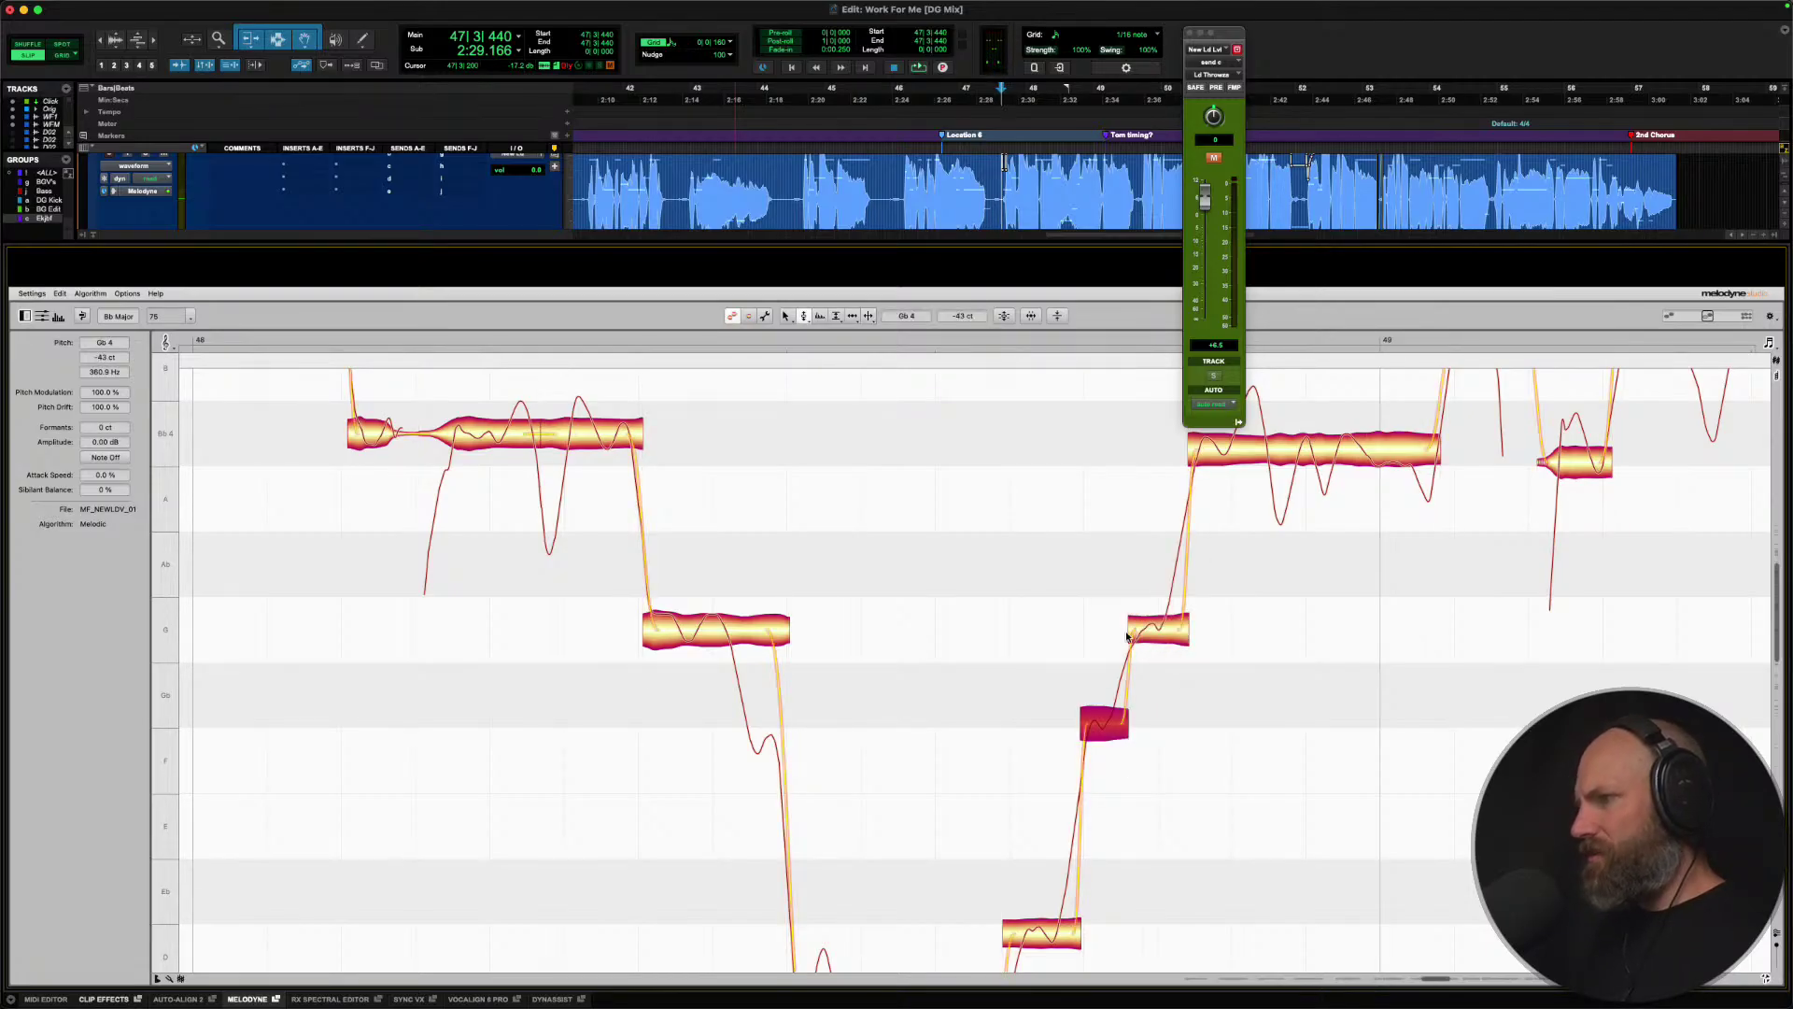
click(1152, 632)
double_click(1102, 720)
Split the descending G4 note after bar 48 where its pitch starts to fall.
scroll(814, 589, down, 3)
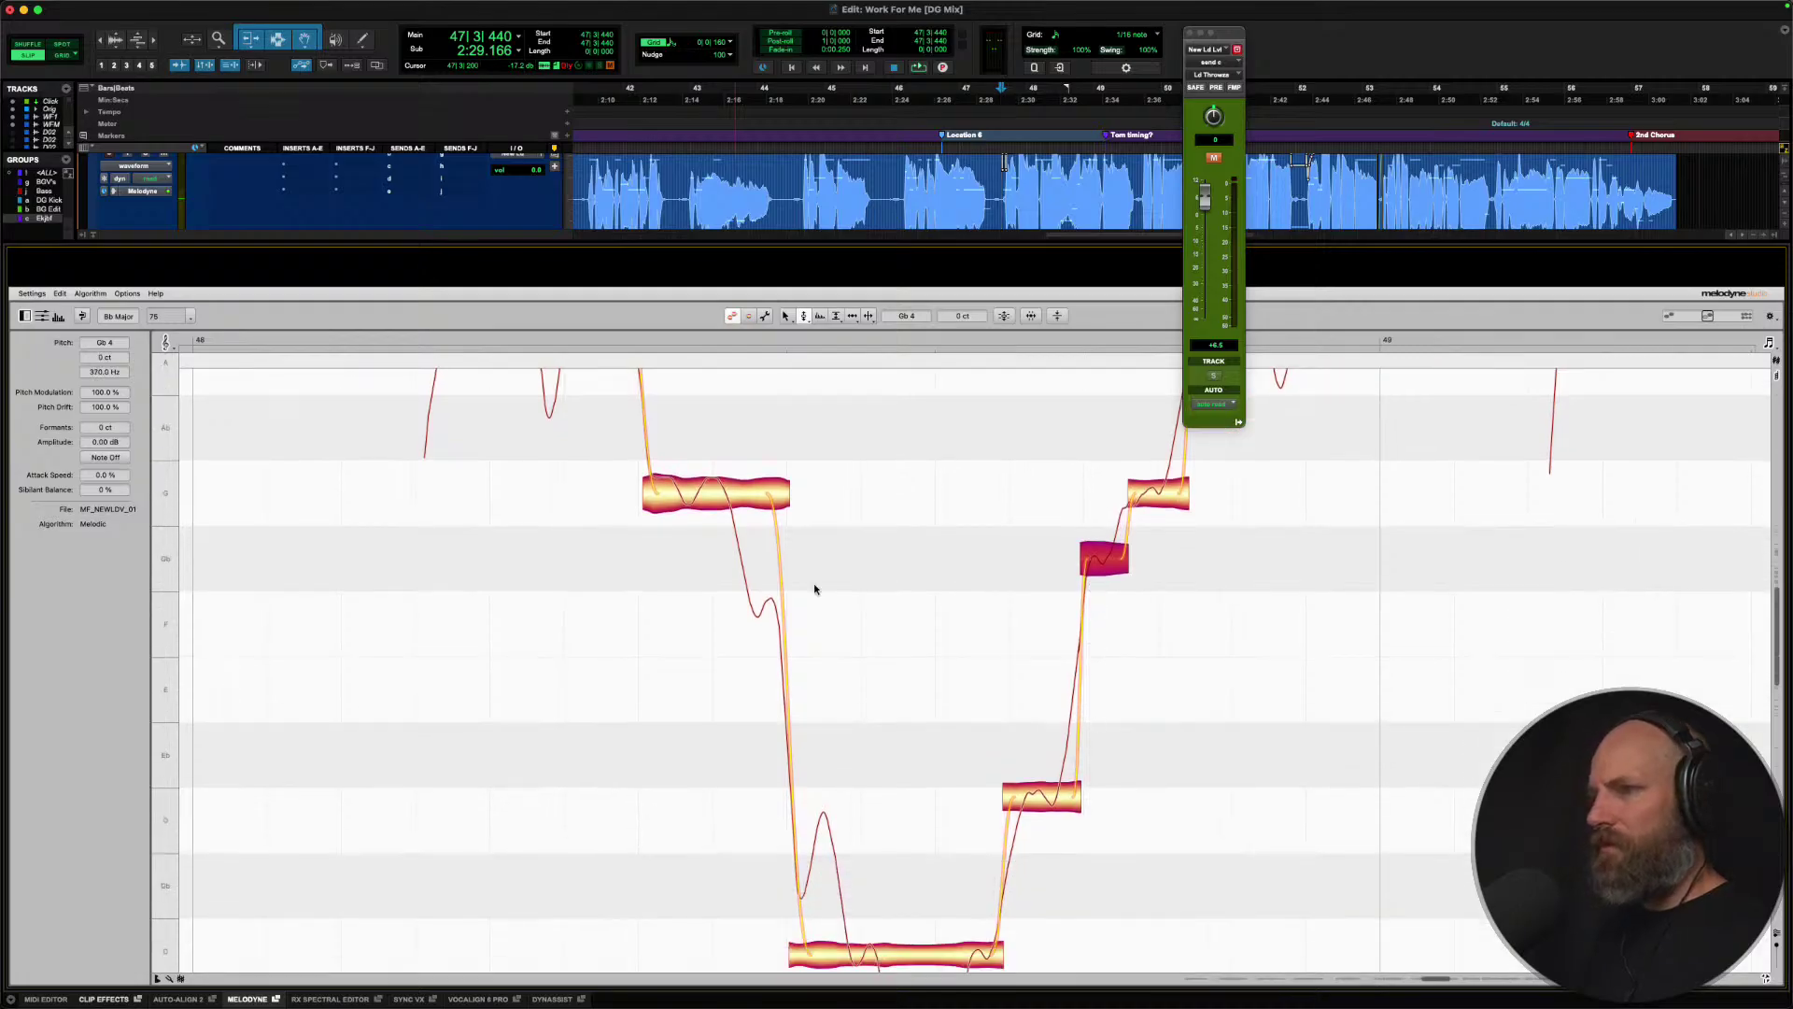
right_click(726, 501)
click(783, 502)
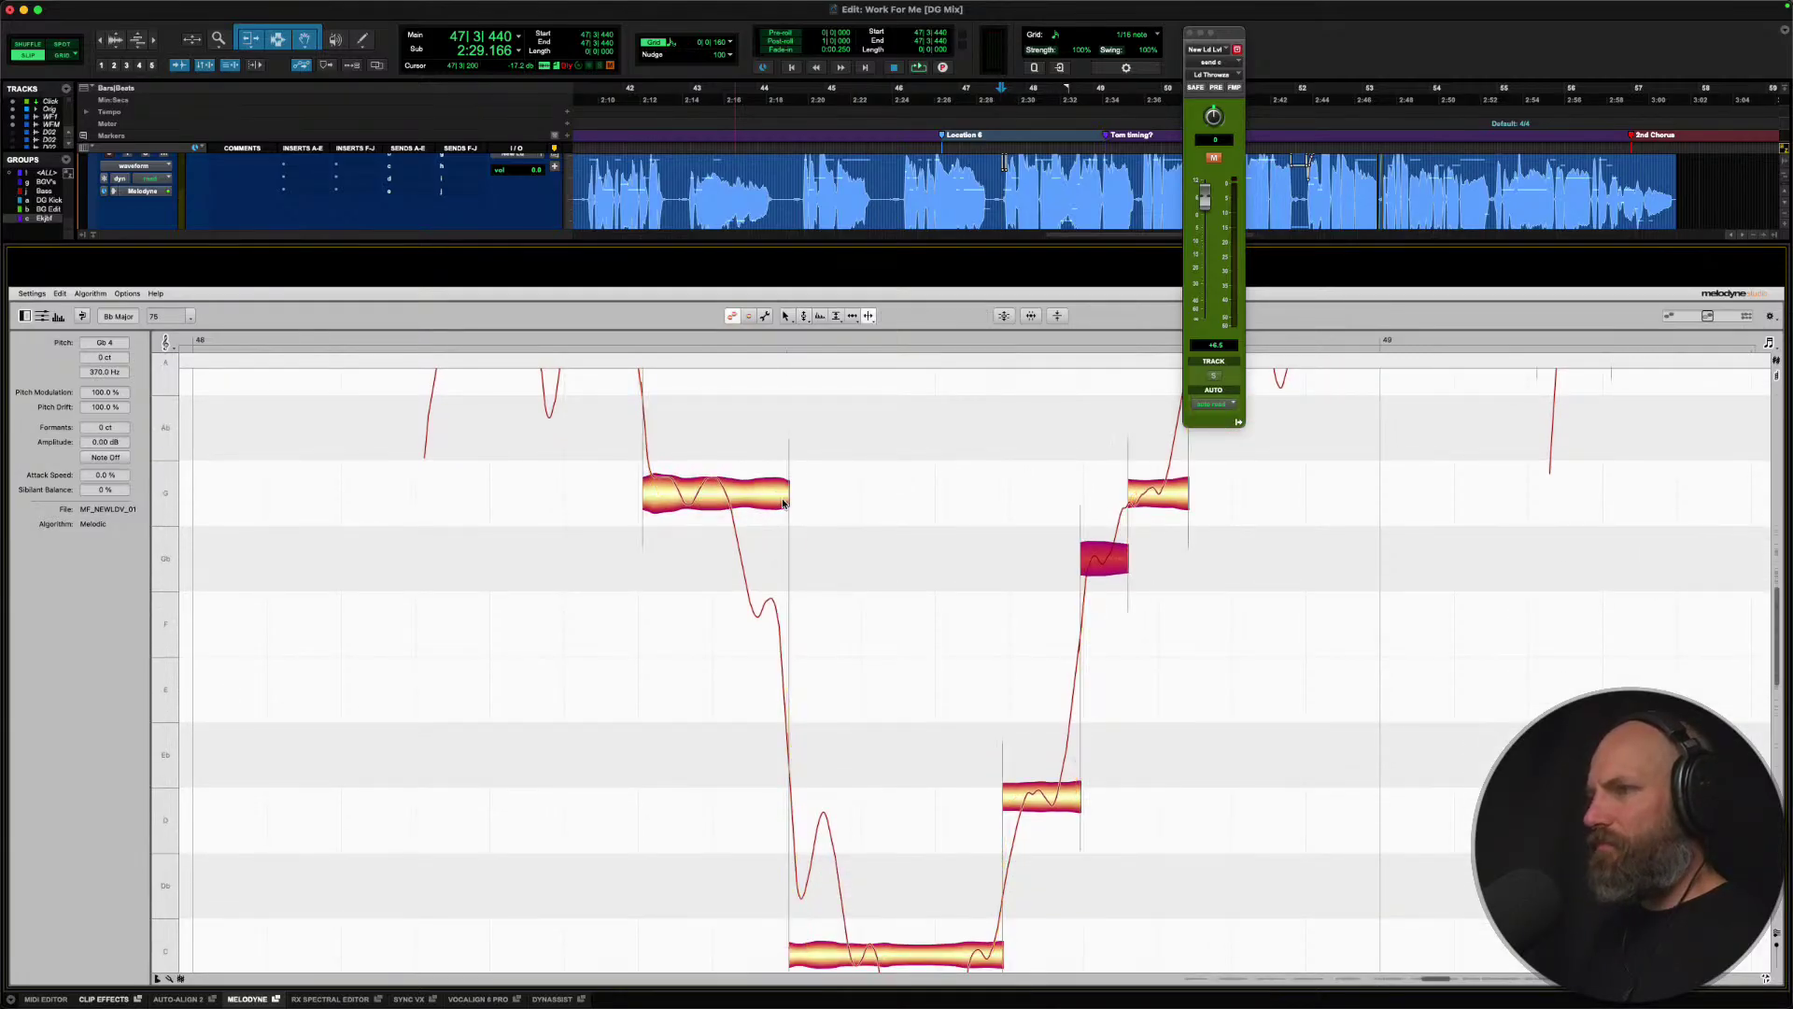
click(723, 493)
double_click(727, 495)
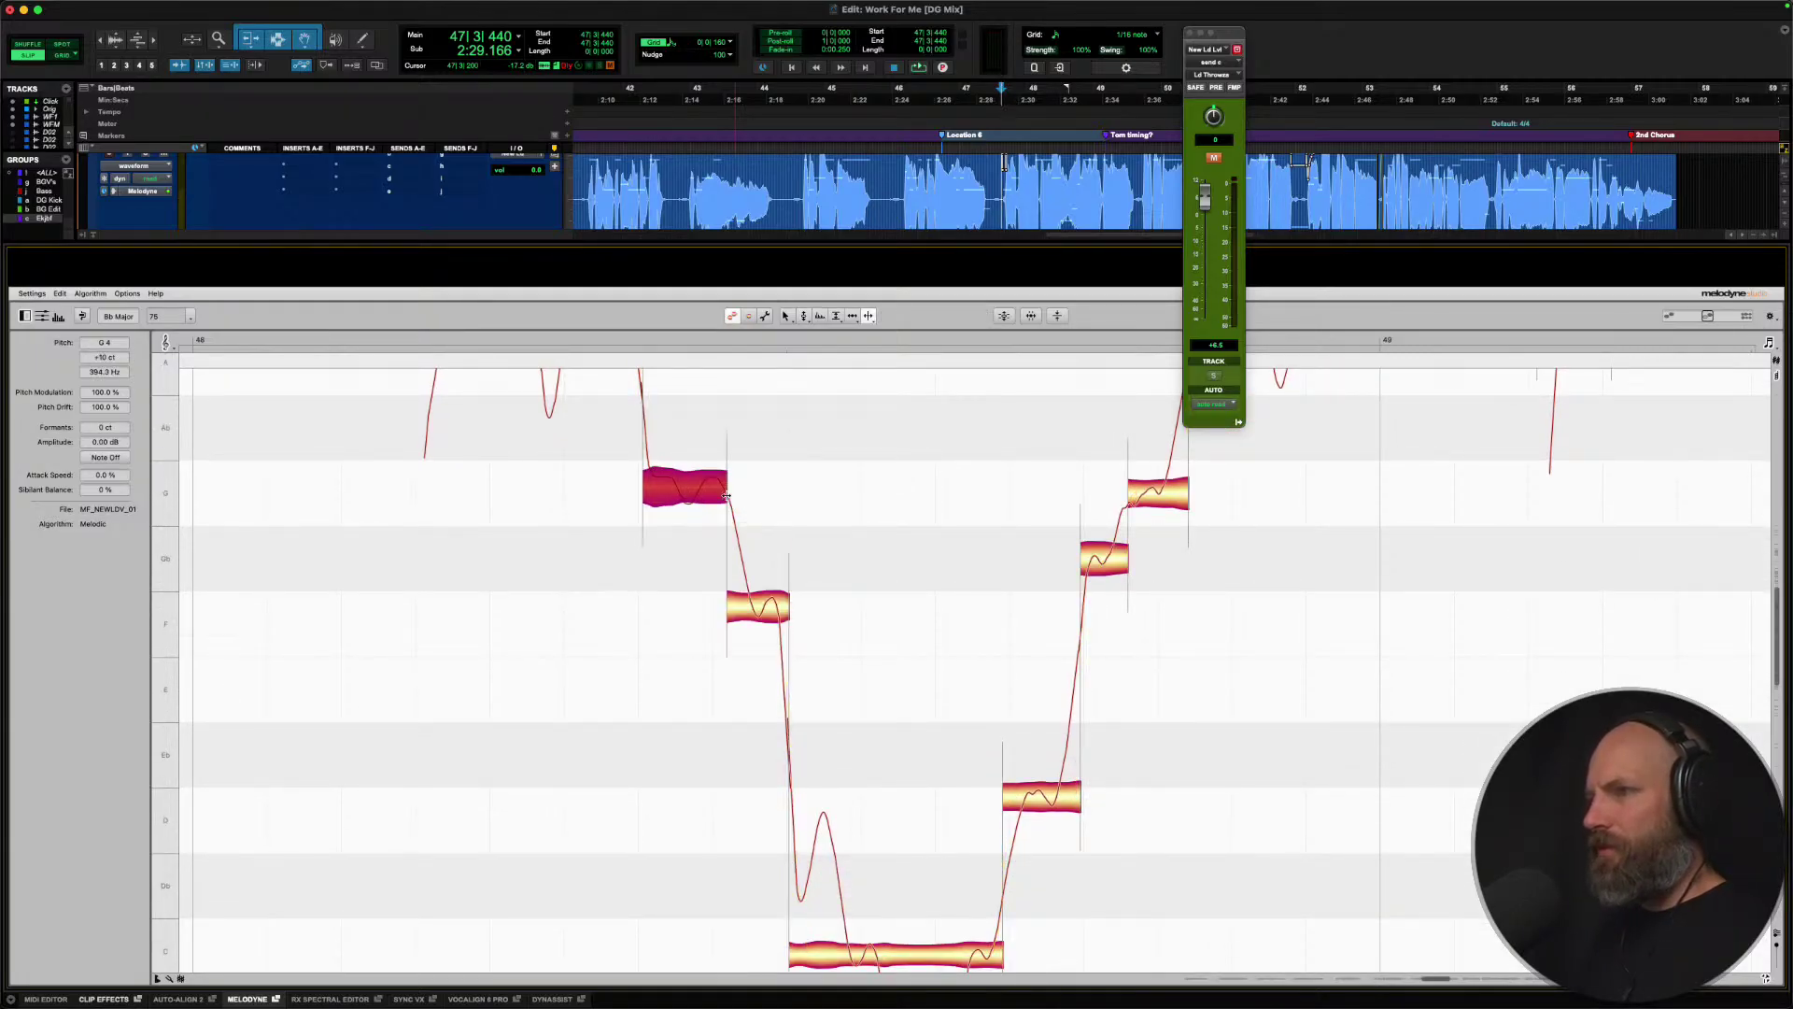
Snap the two pieces of the descending note to G4 and F4 with the Pitch tool.
right_click(733, 495)
click(683, 492)
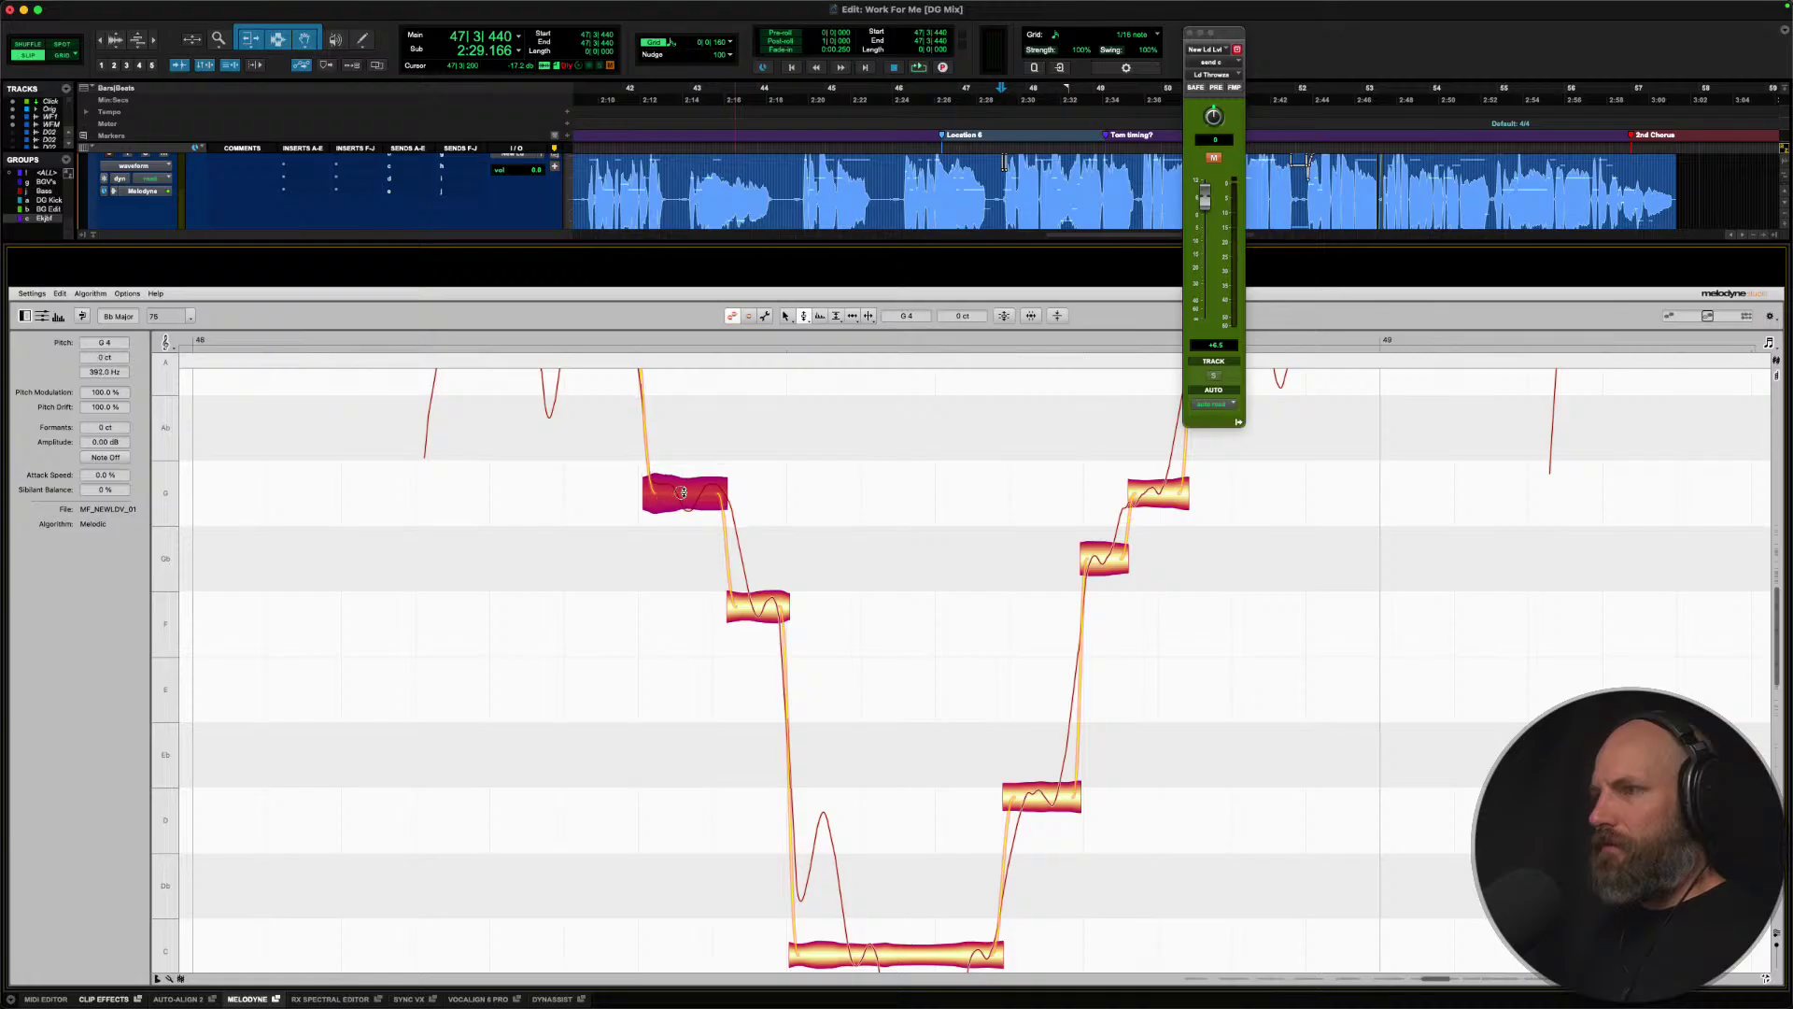
click(761, 602)
Split the long low C4 note between bars 48 and 49 into three notes following its pitch curve.
scroll(849, 748, down, 3)
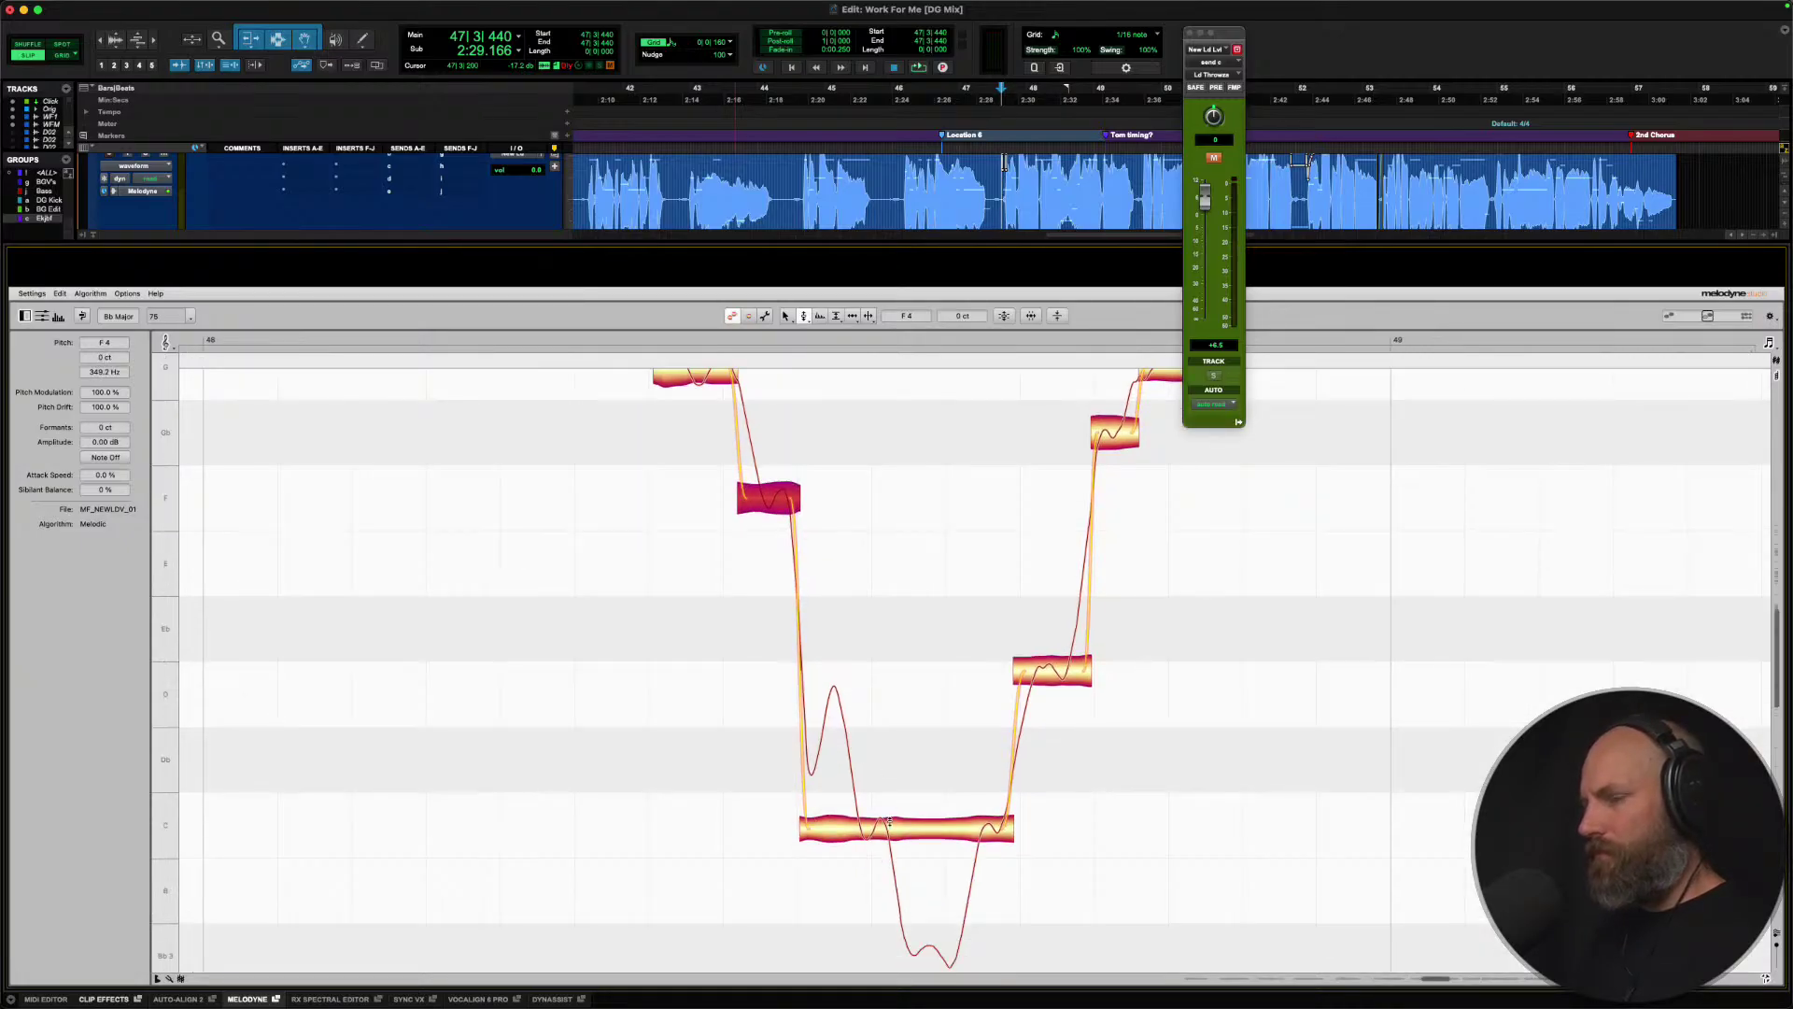
right_click(889, 822)
click(902, 831)
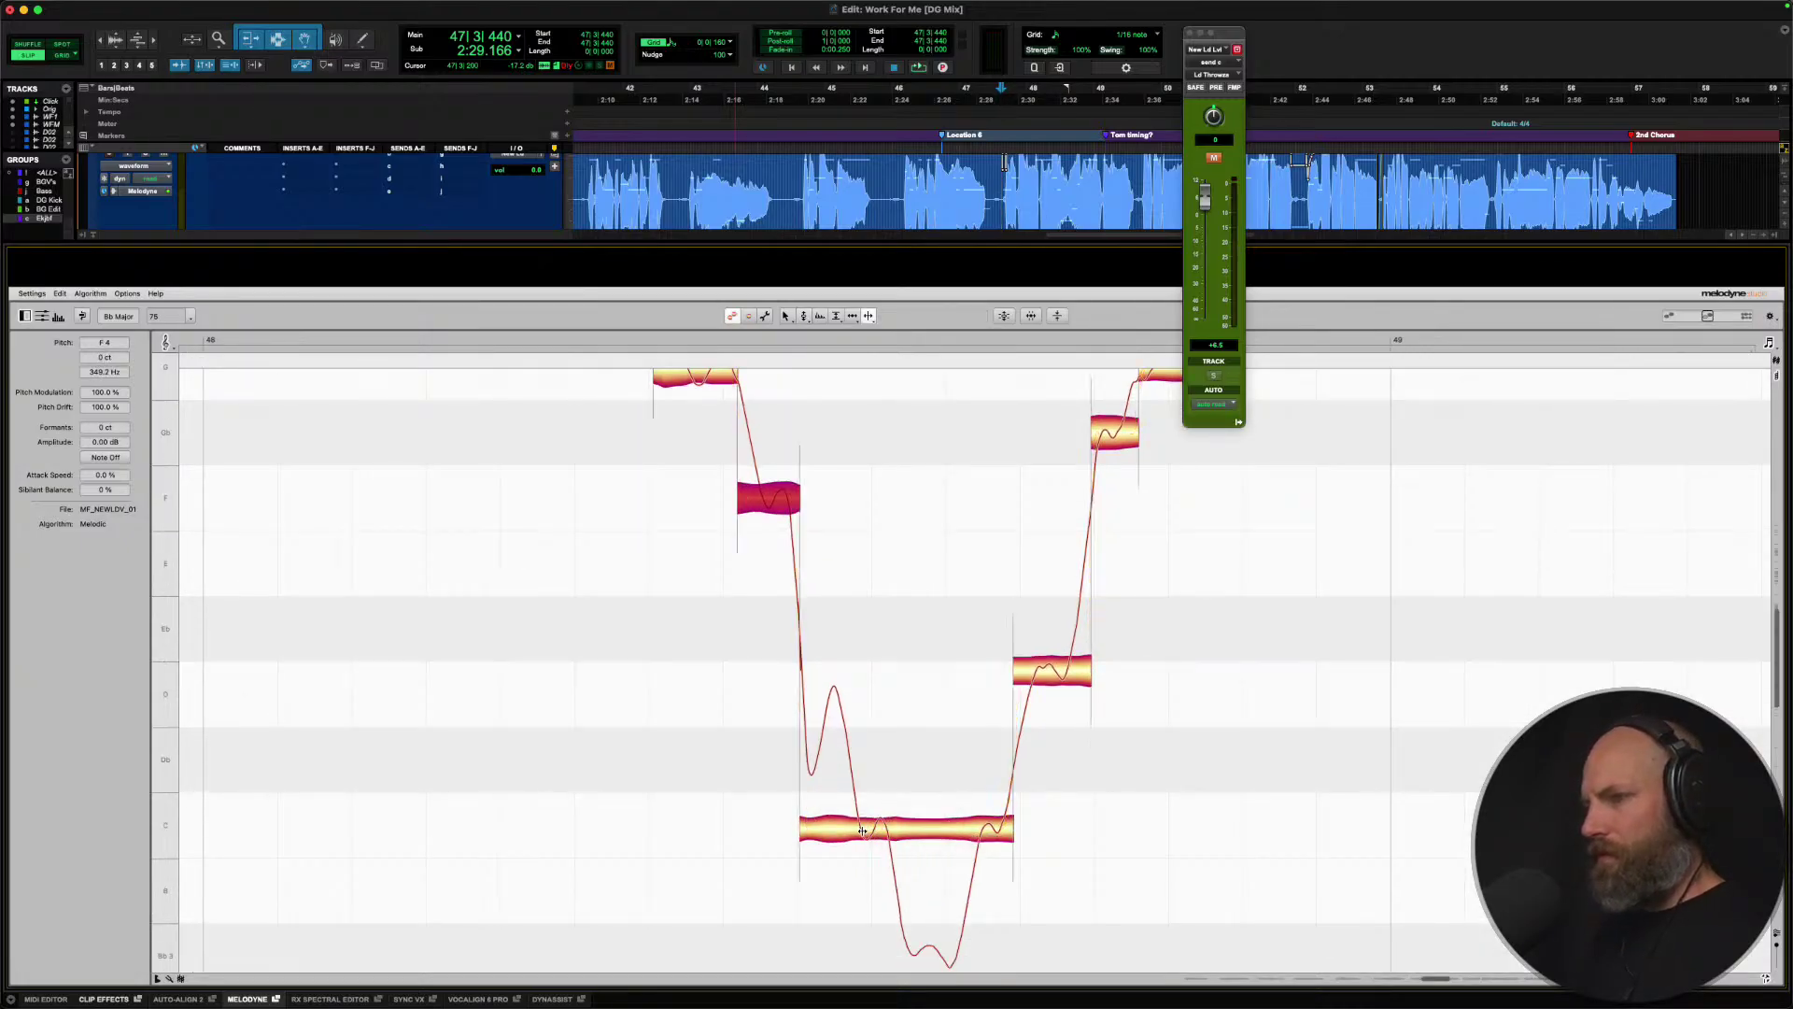
double_click(860, 830)
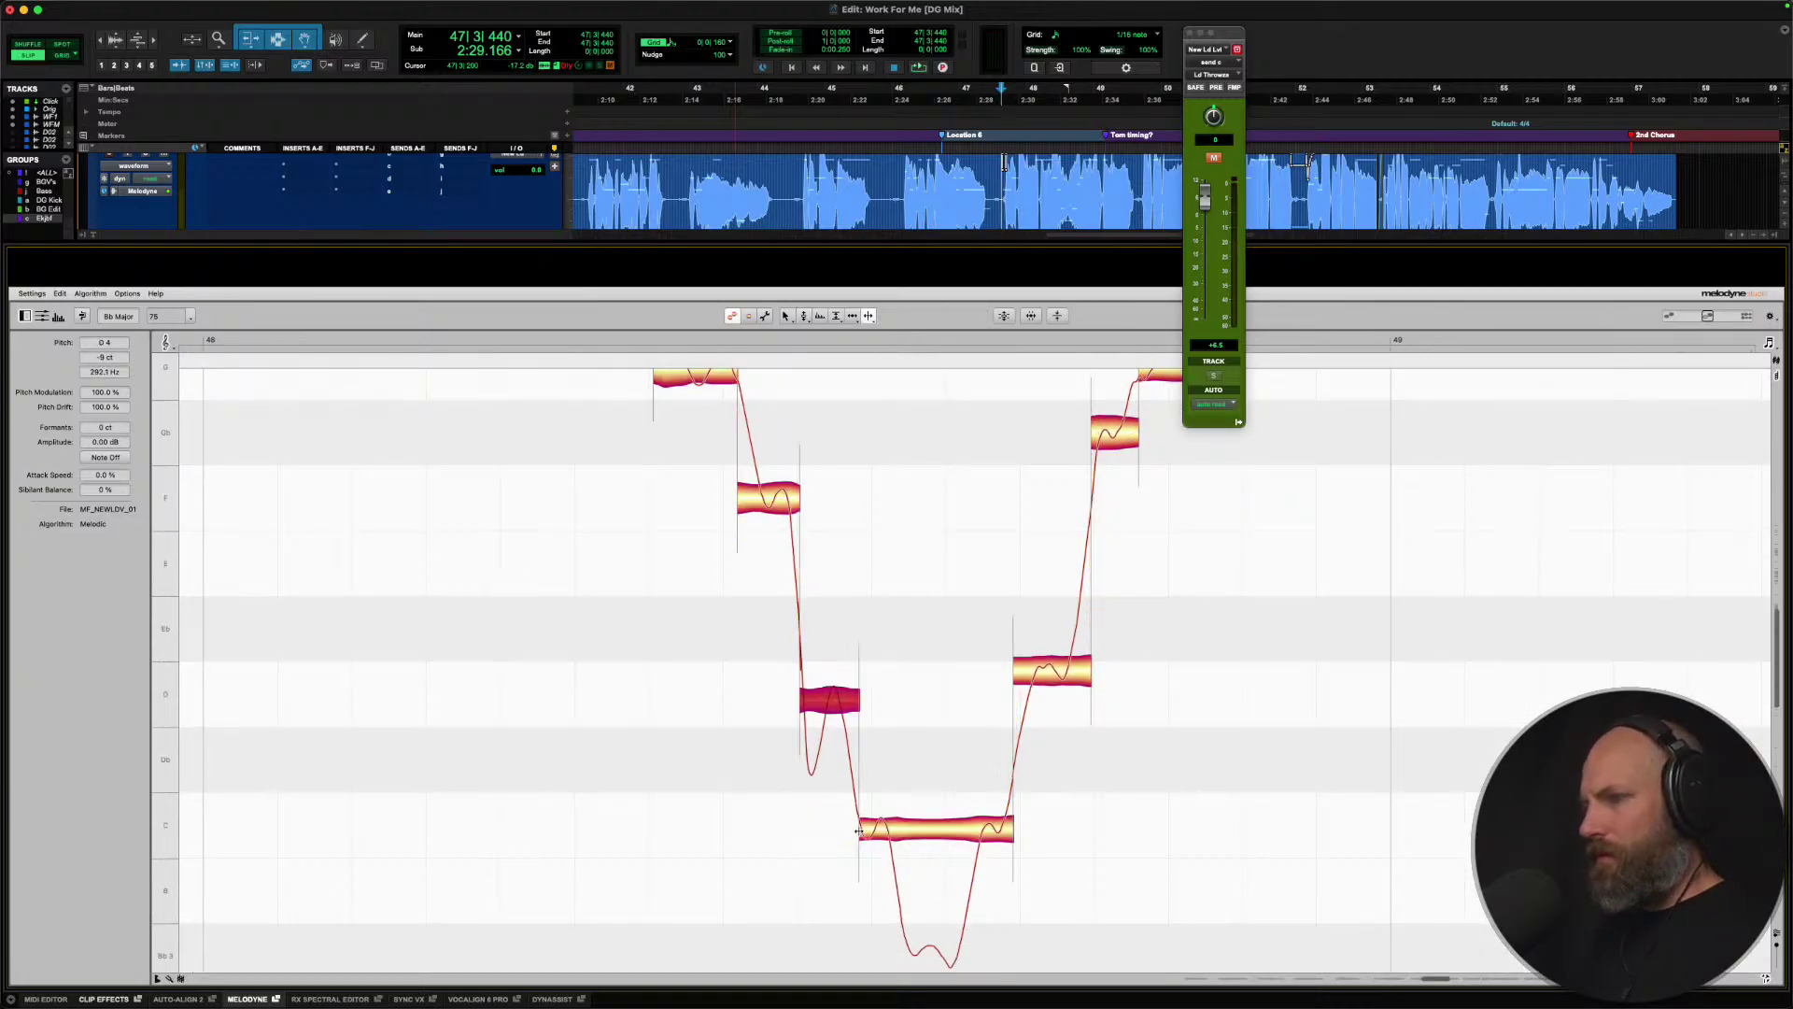
double_click(975, 831)
Snap the notes at the bottom of the run to 0 cents: both D4 notes, the short C4 and the Bb3.
right_click(975, 831)
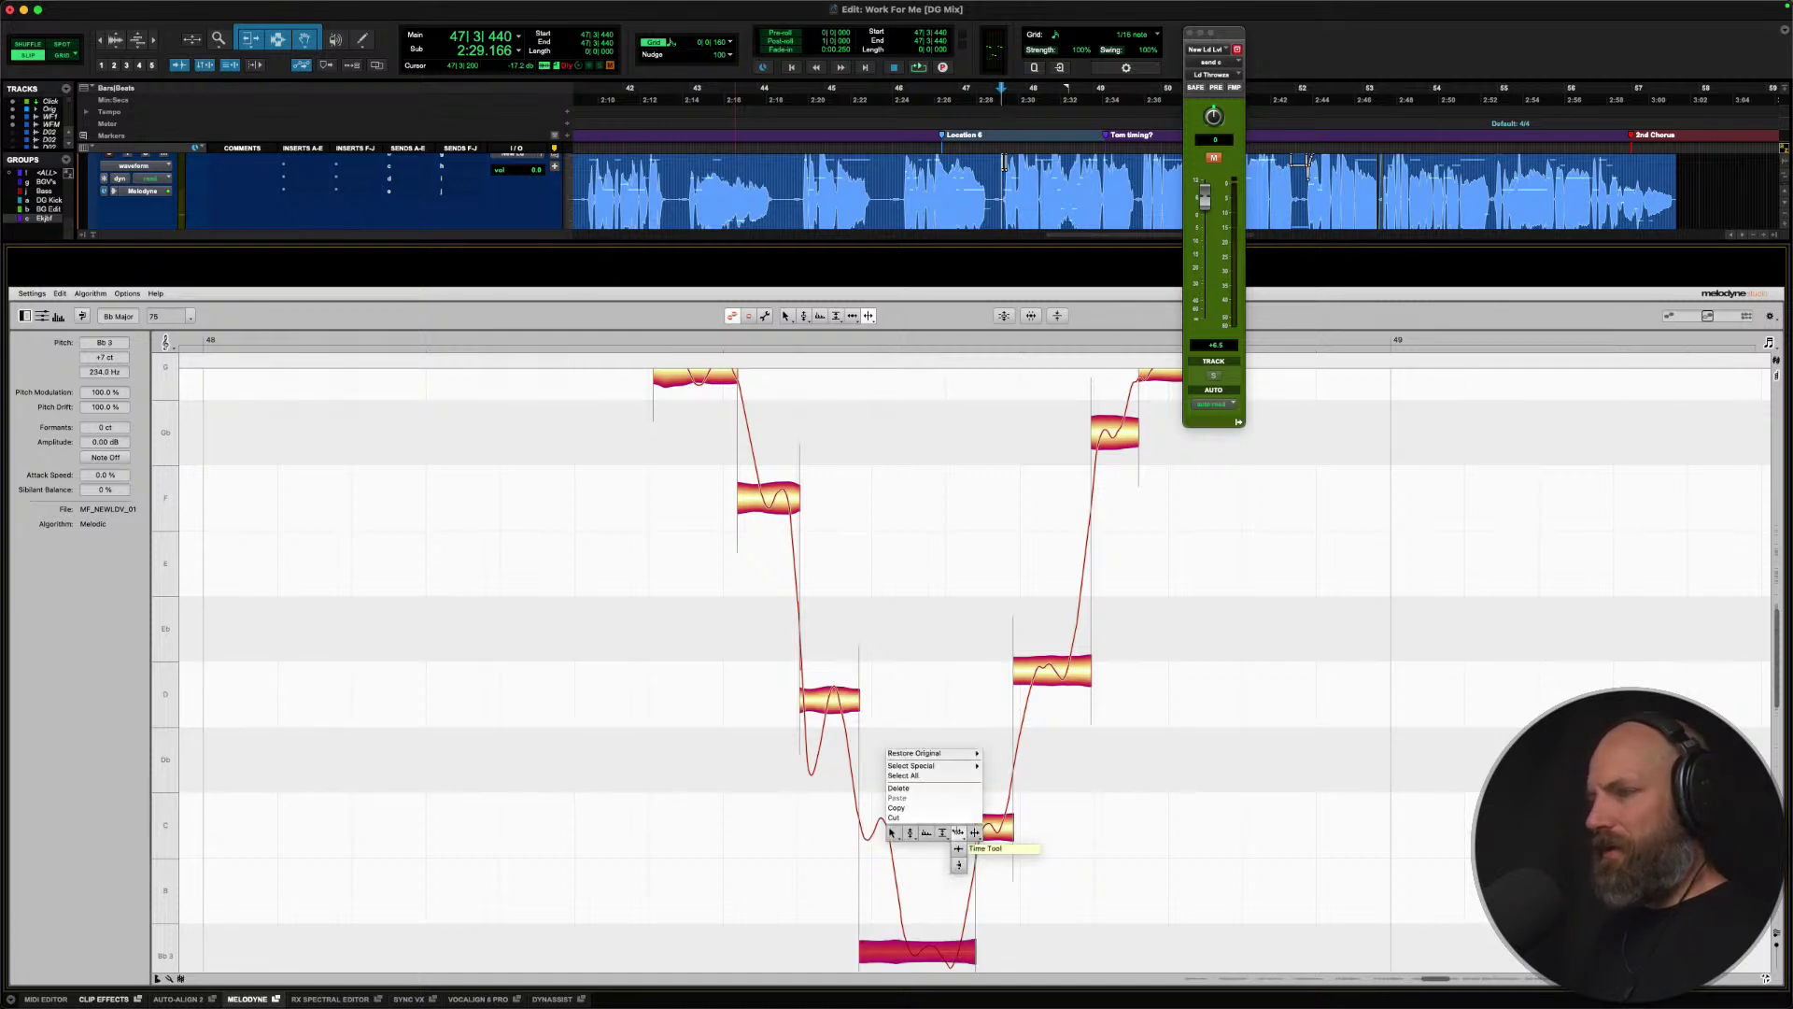
click(913, 830)
scroll(912, 830, down, 2)
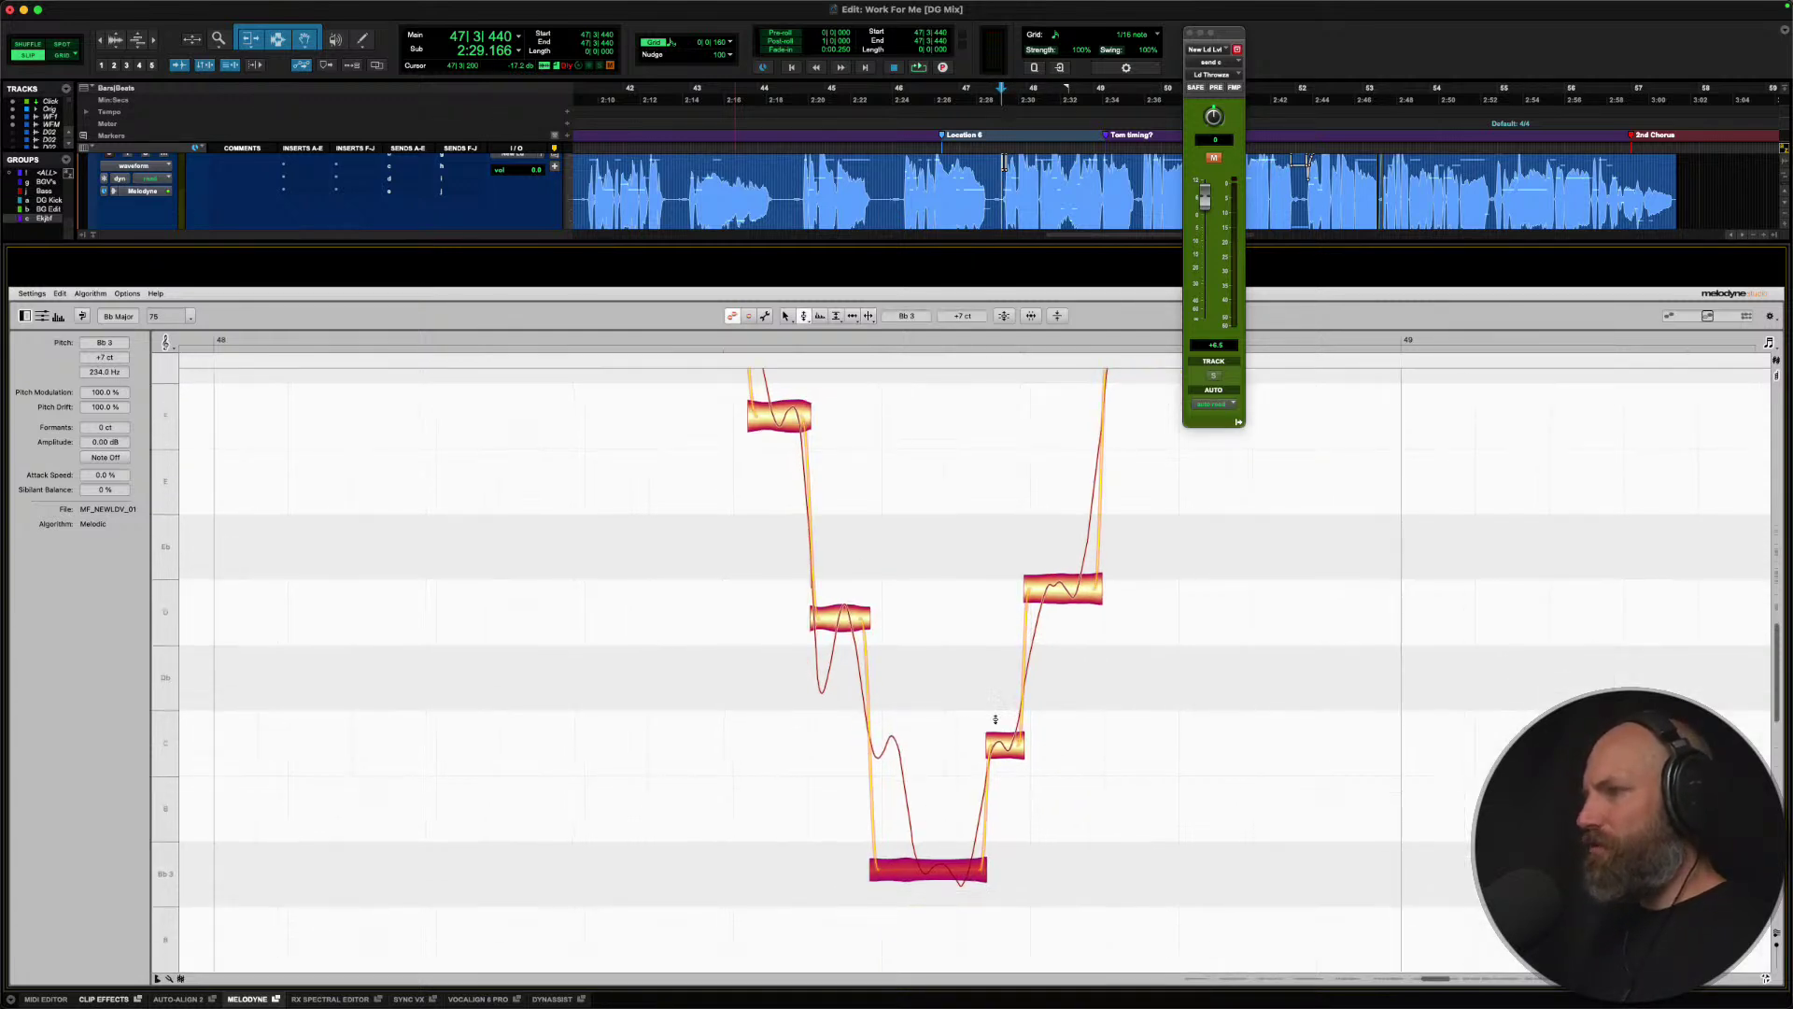
double_click(1058, 604)
double_click(830, 623)
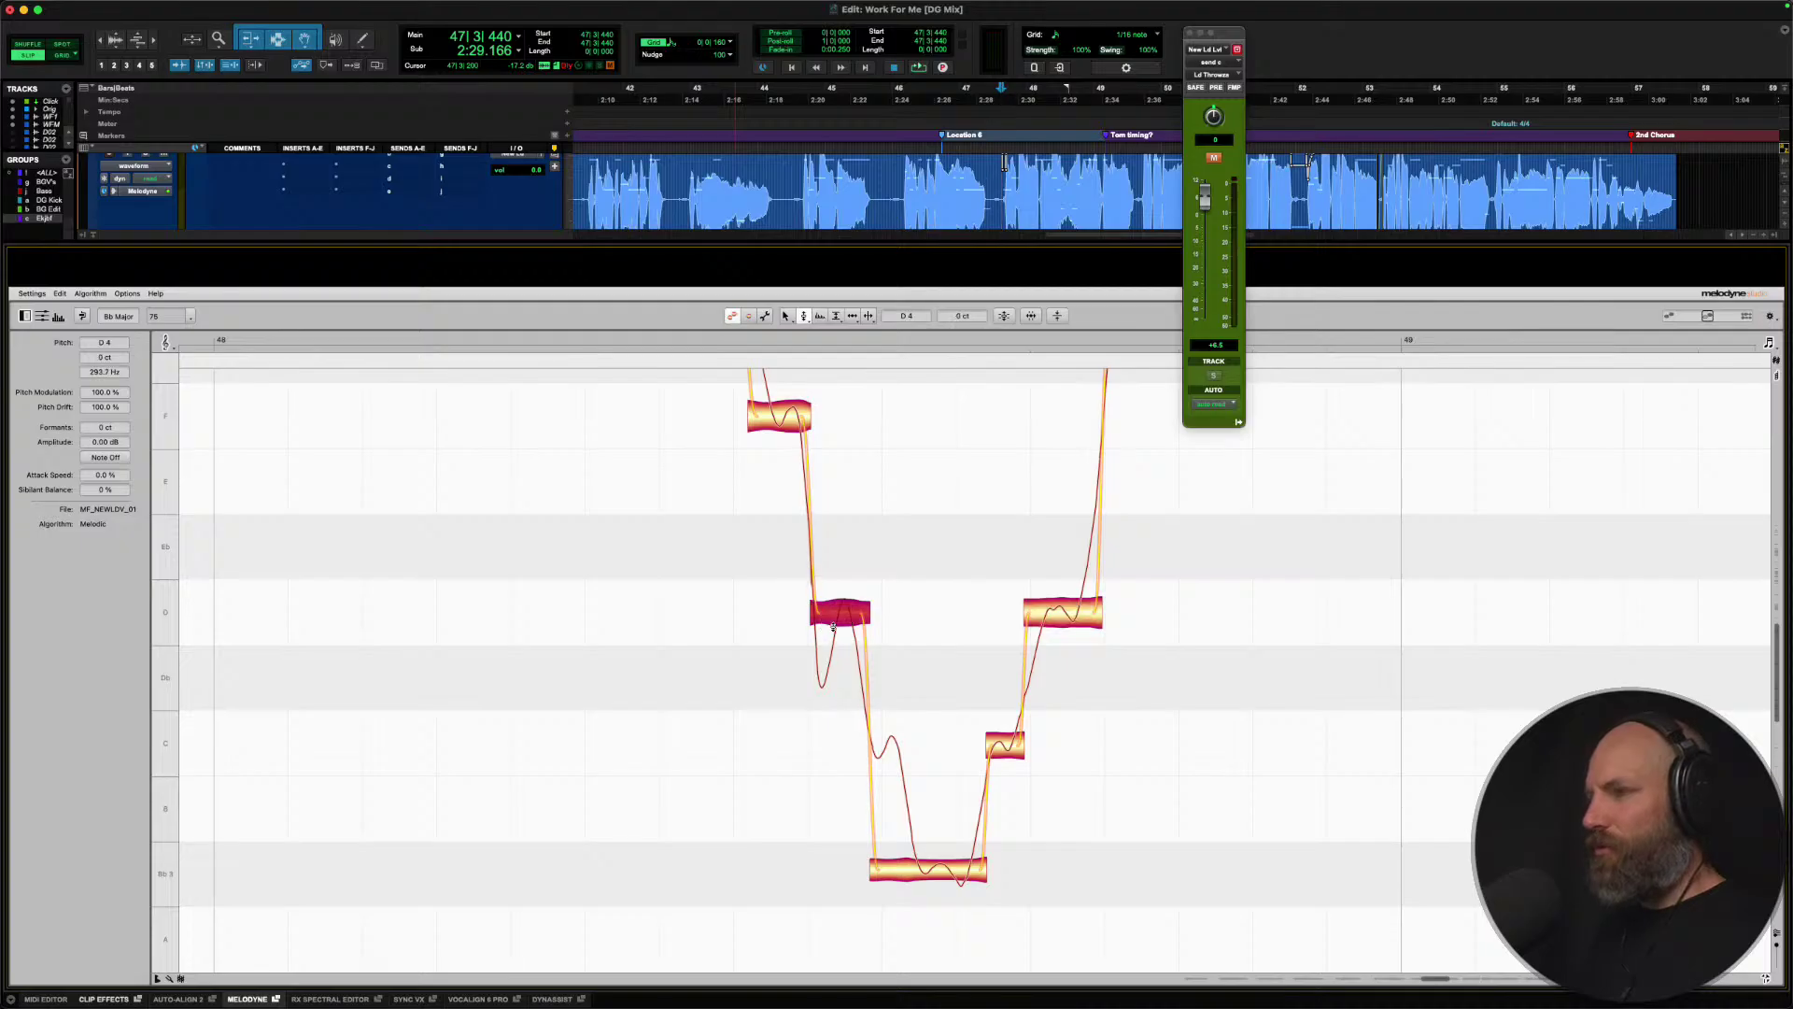
double_click(1008, 747)
double_click(895, 860)
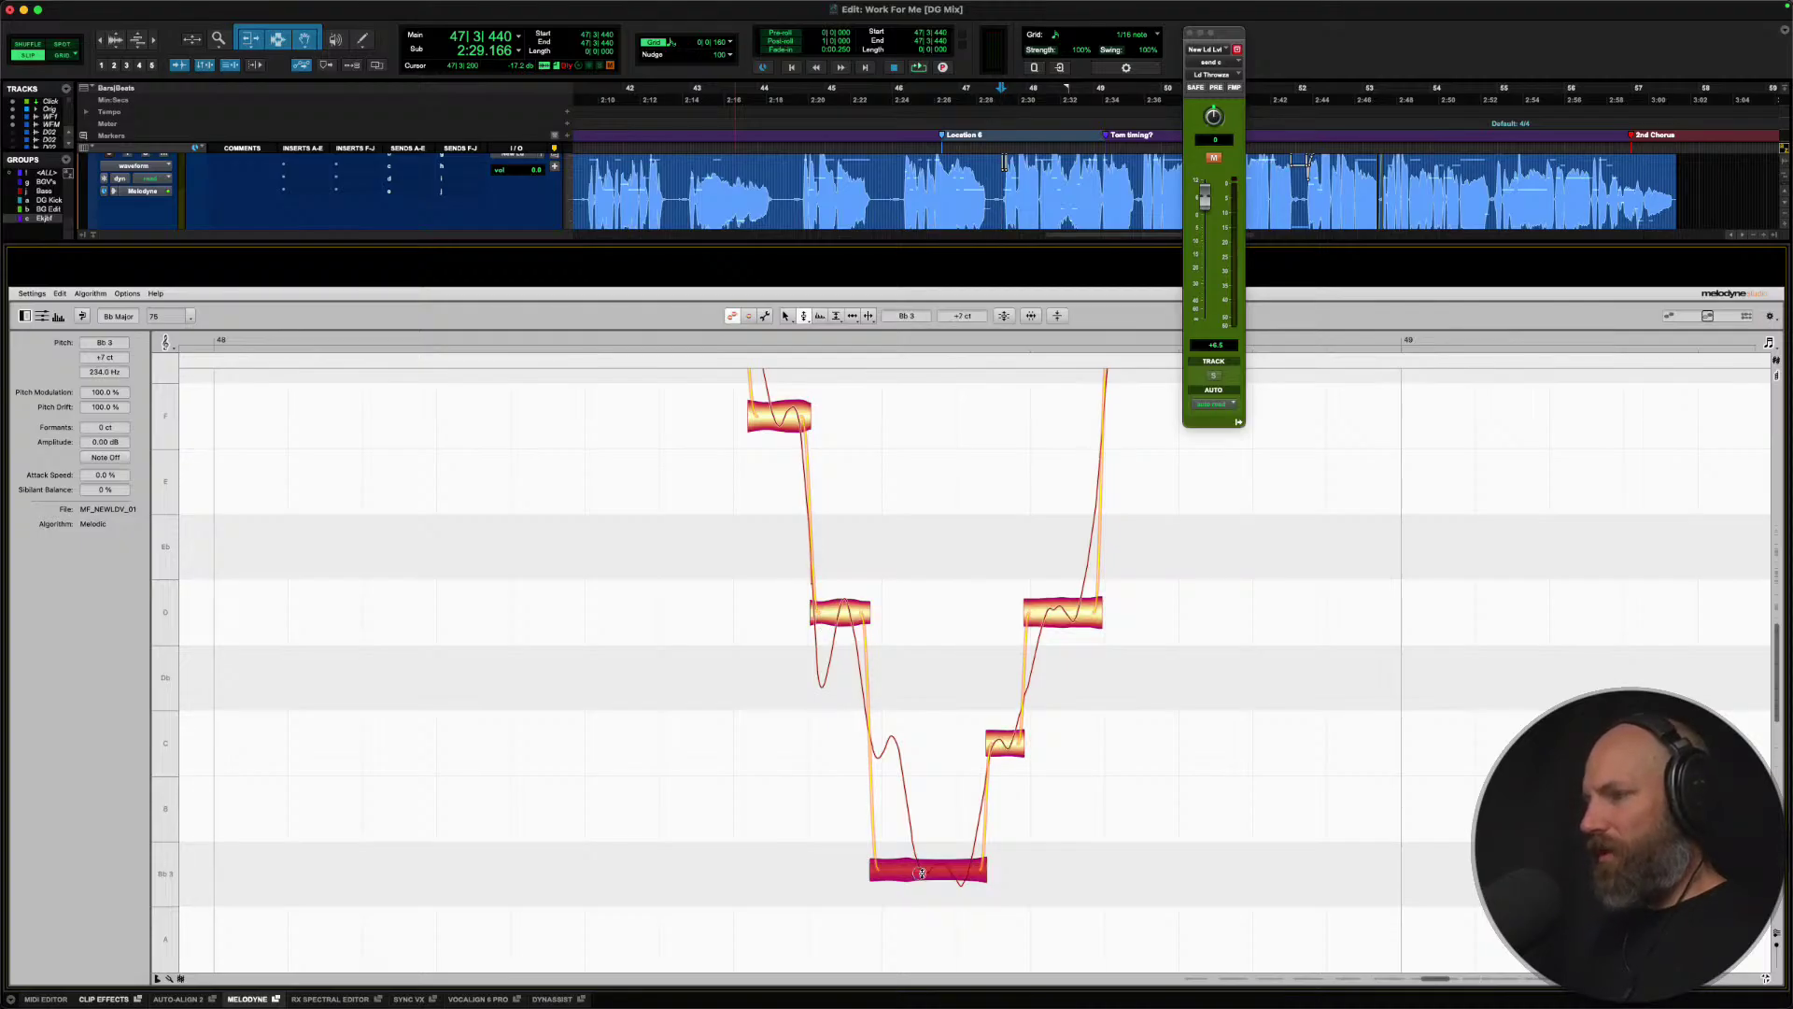
Split the Bb3 note at the bottom of the run where its pitch finishes dropping.
right_click(899, 872)
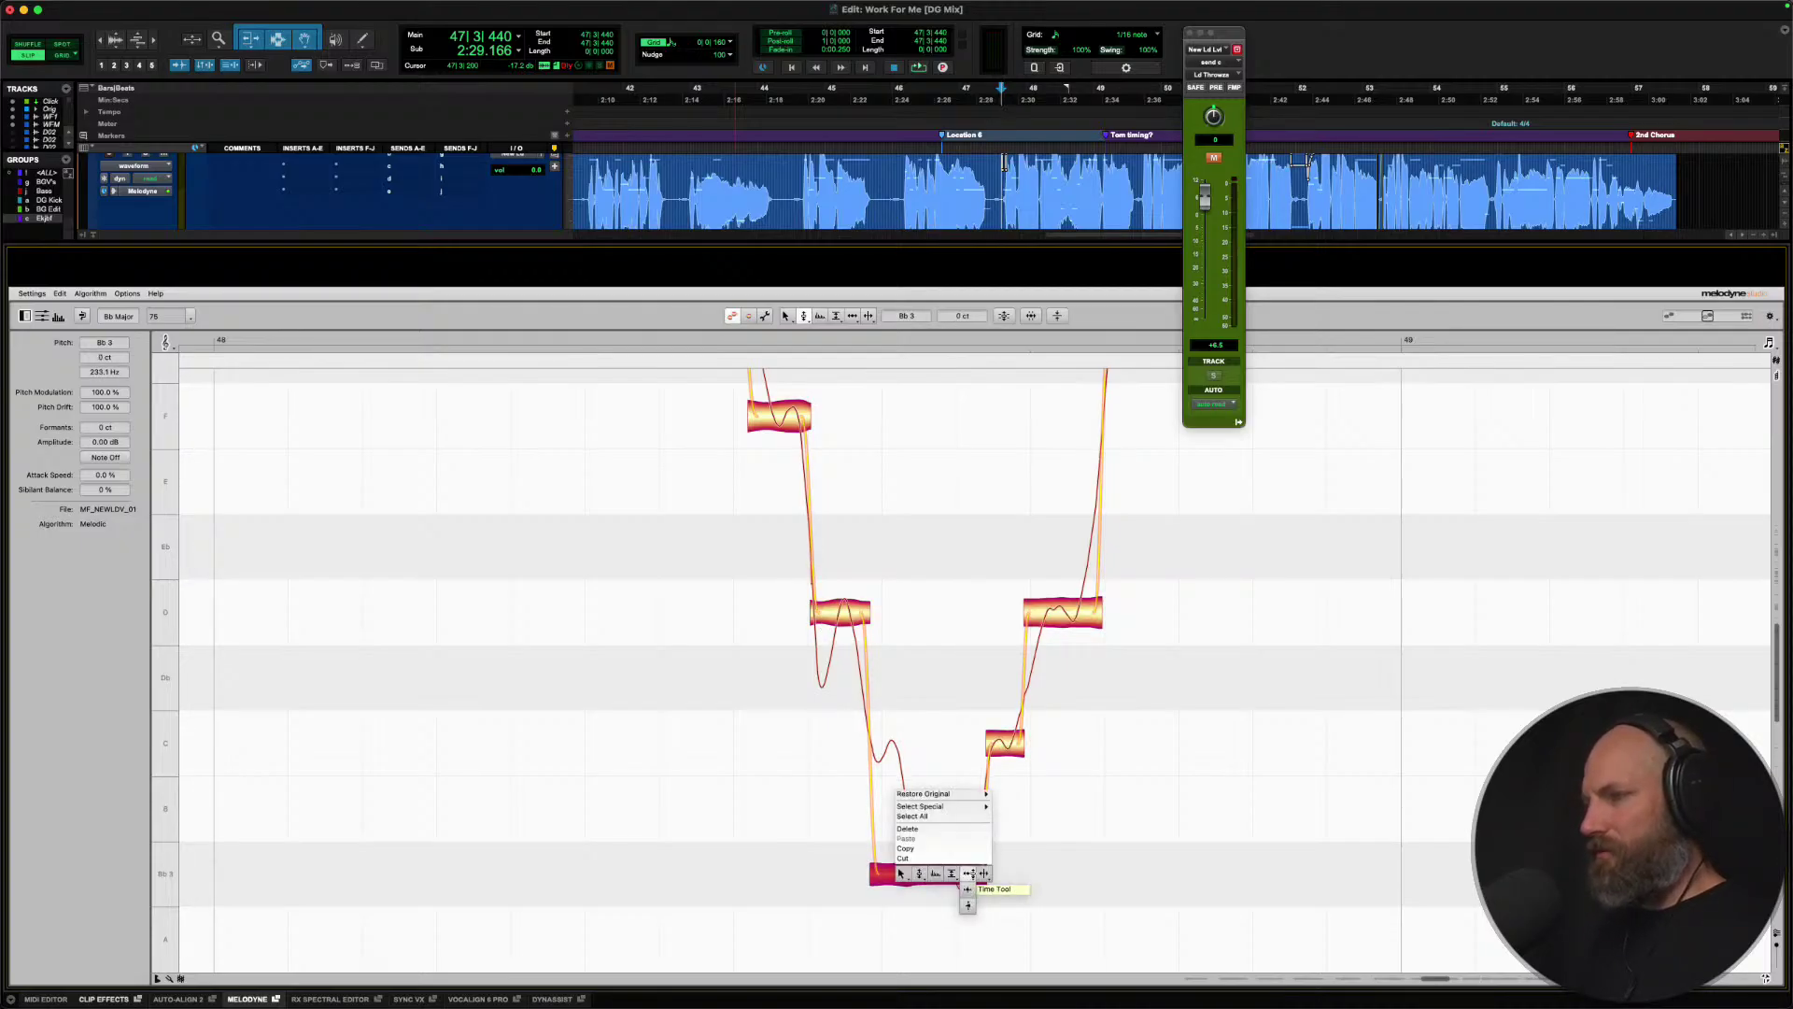
click(968, 889)
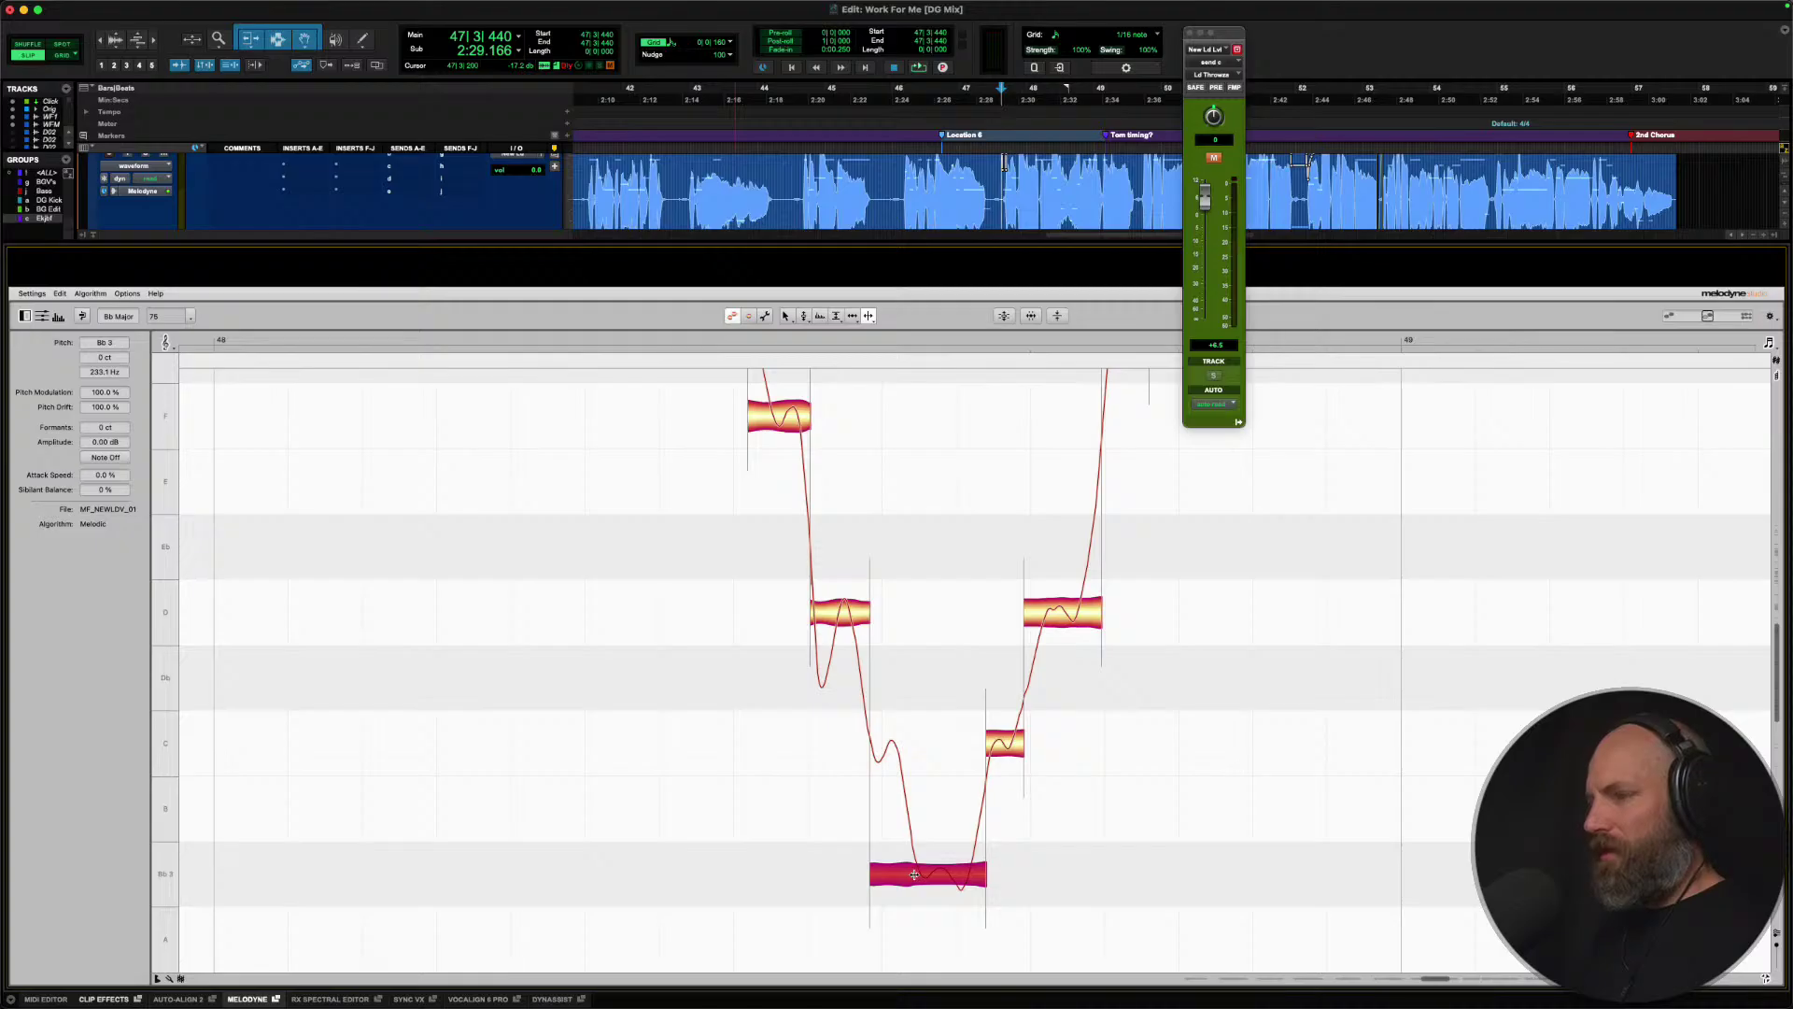
double_click(914, 874)
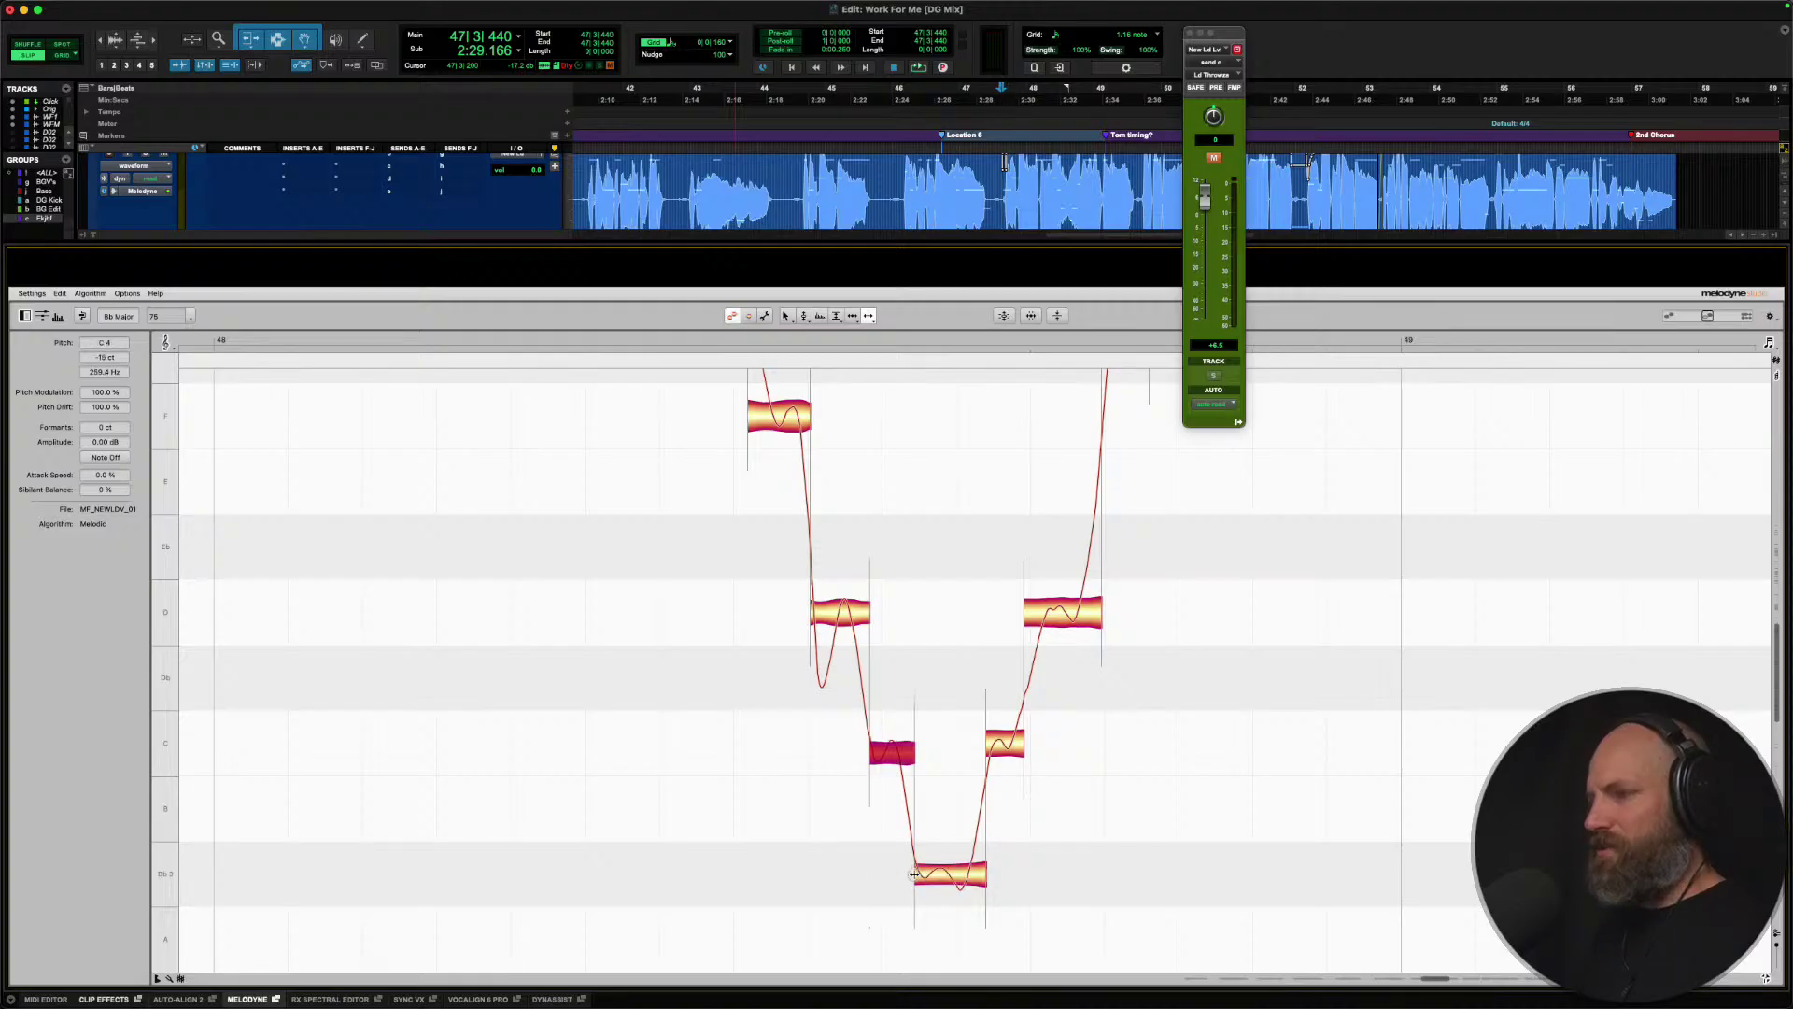
Snap the C4 note just before the lowest Bb3 to 0 cents with the Pitch tool and audition the two notes following it.
right_click(886, 753)
click(817, 758)
double_click(896, 755)
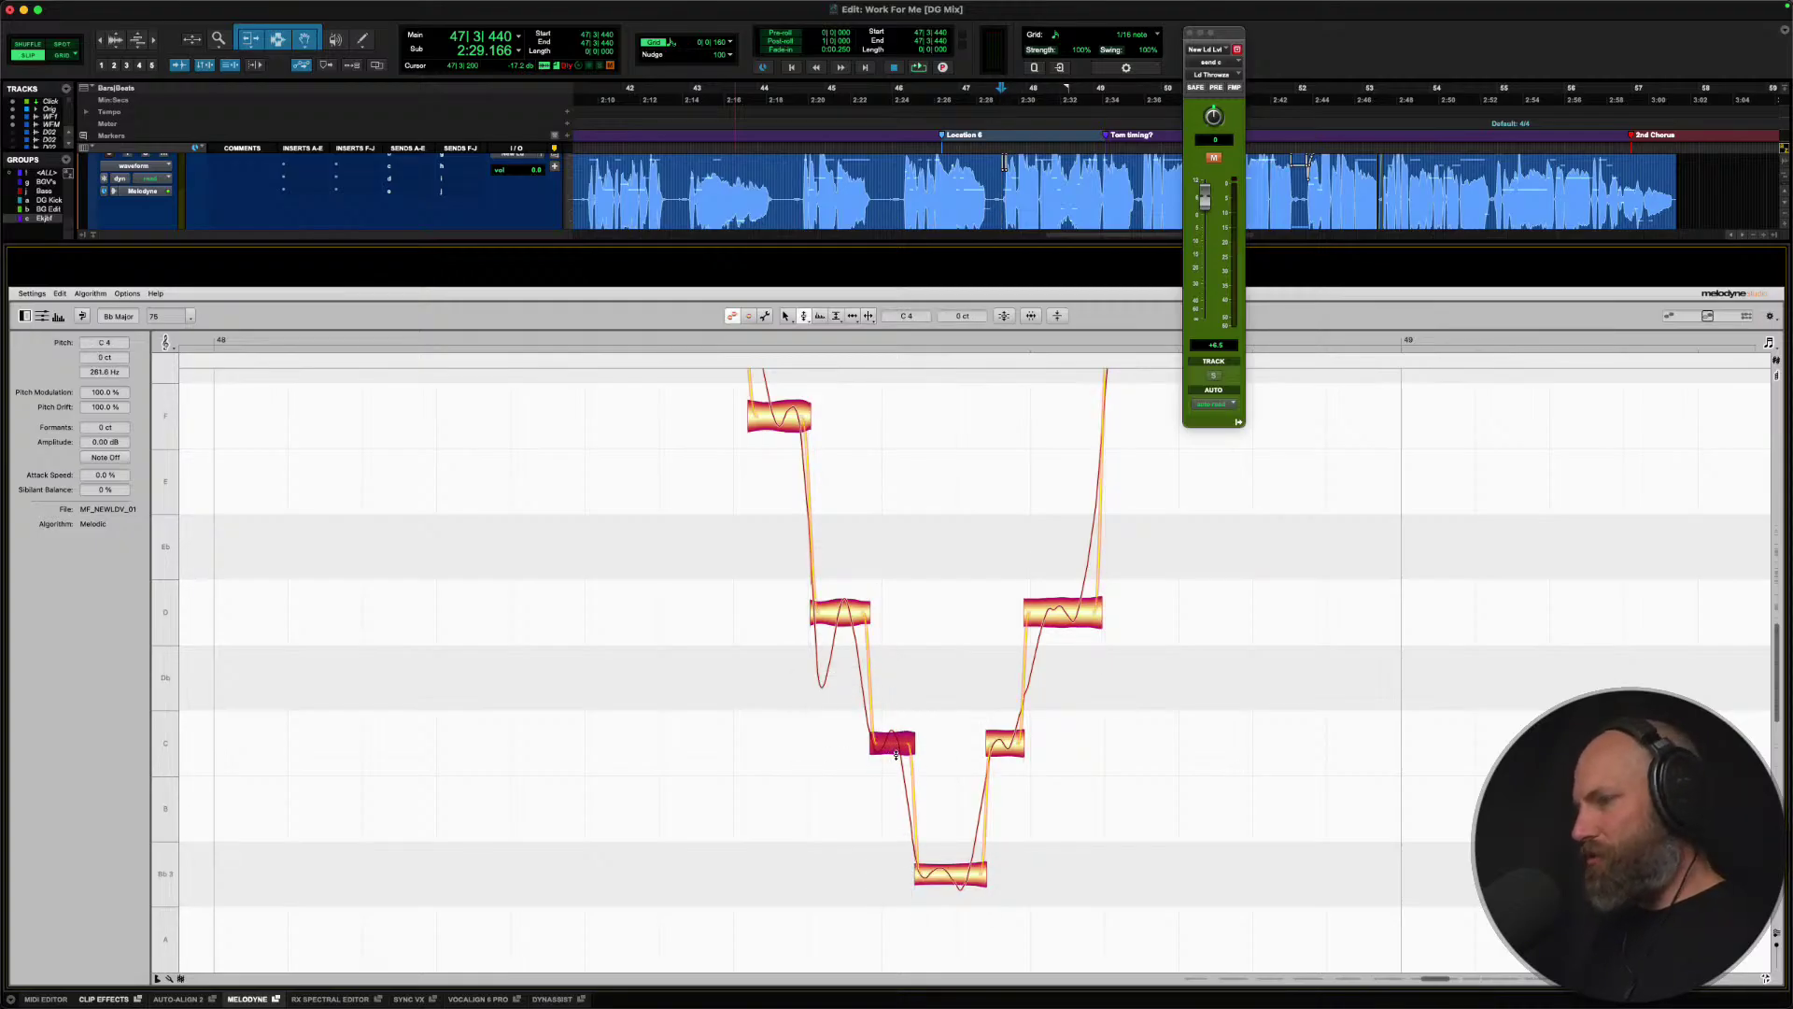
click(952, 874)
click(1004, 747)
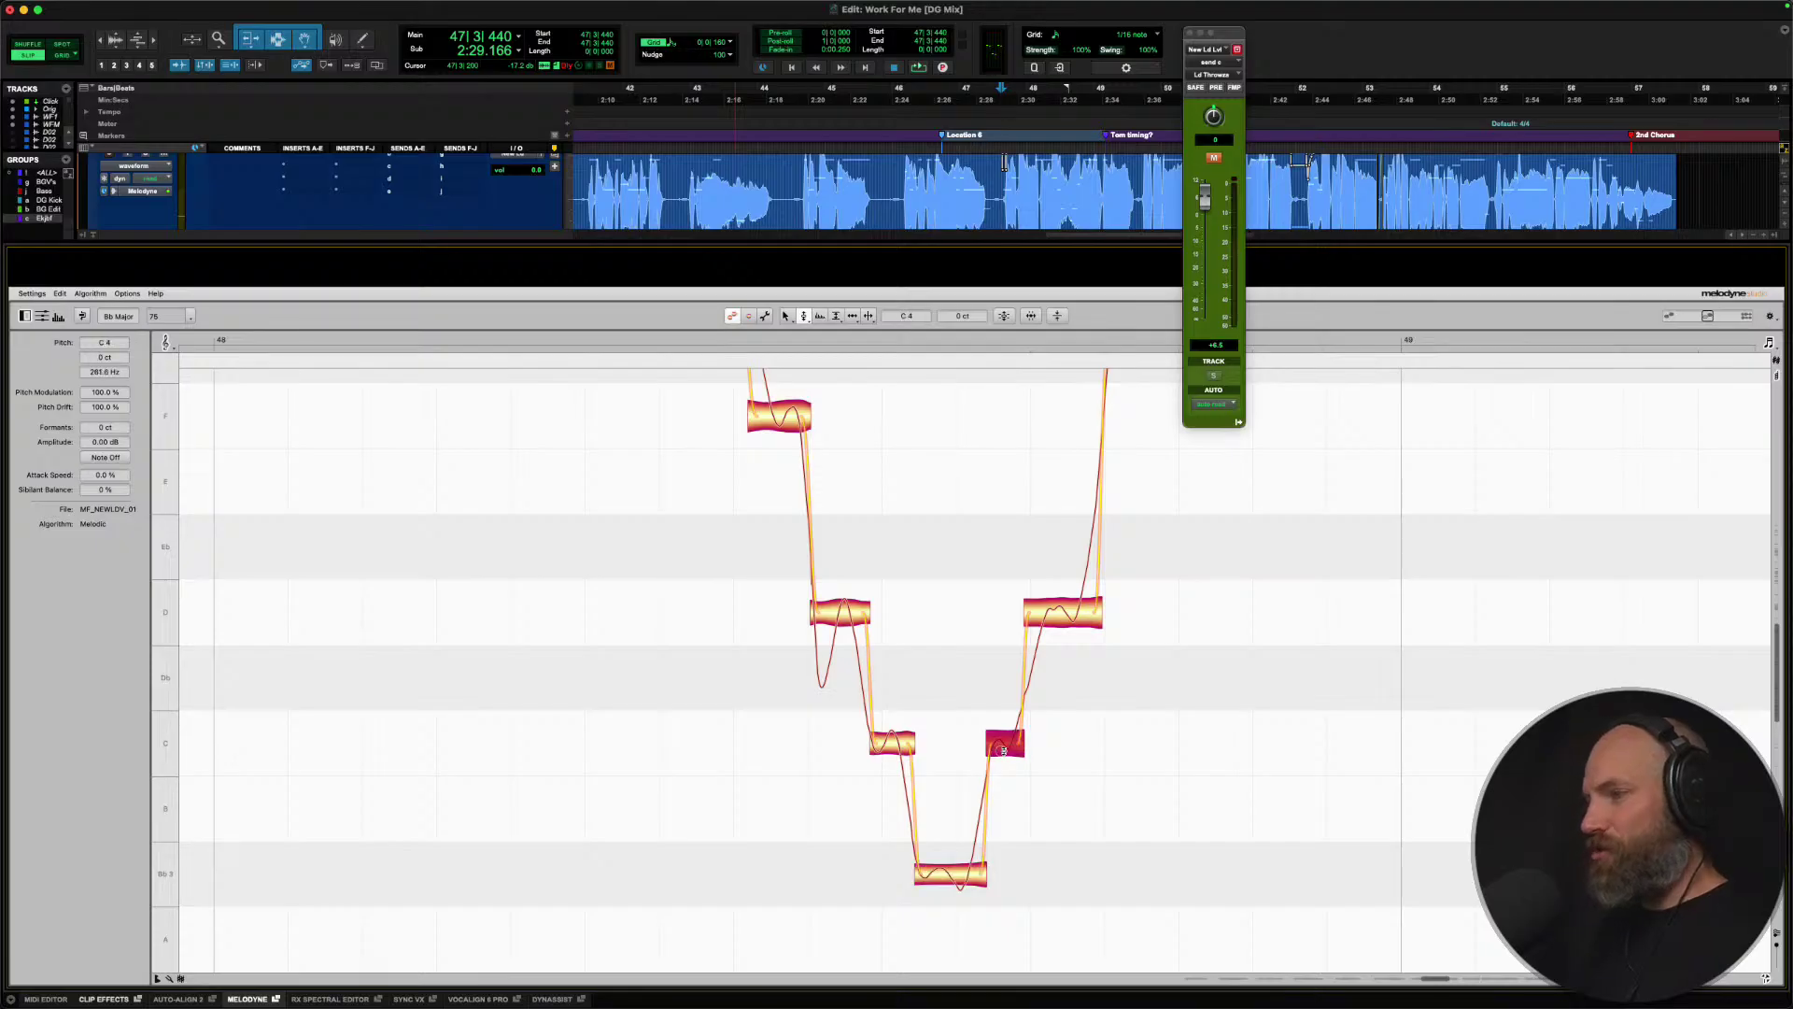
Review the tuned notes of the falling and rising run between bars 48 and 49.
scroll(943, 709, up, 5)
scroll(941, 705, right, 3)
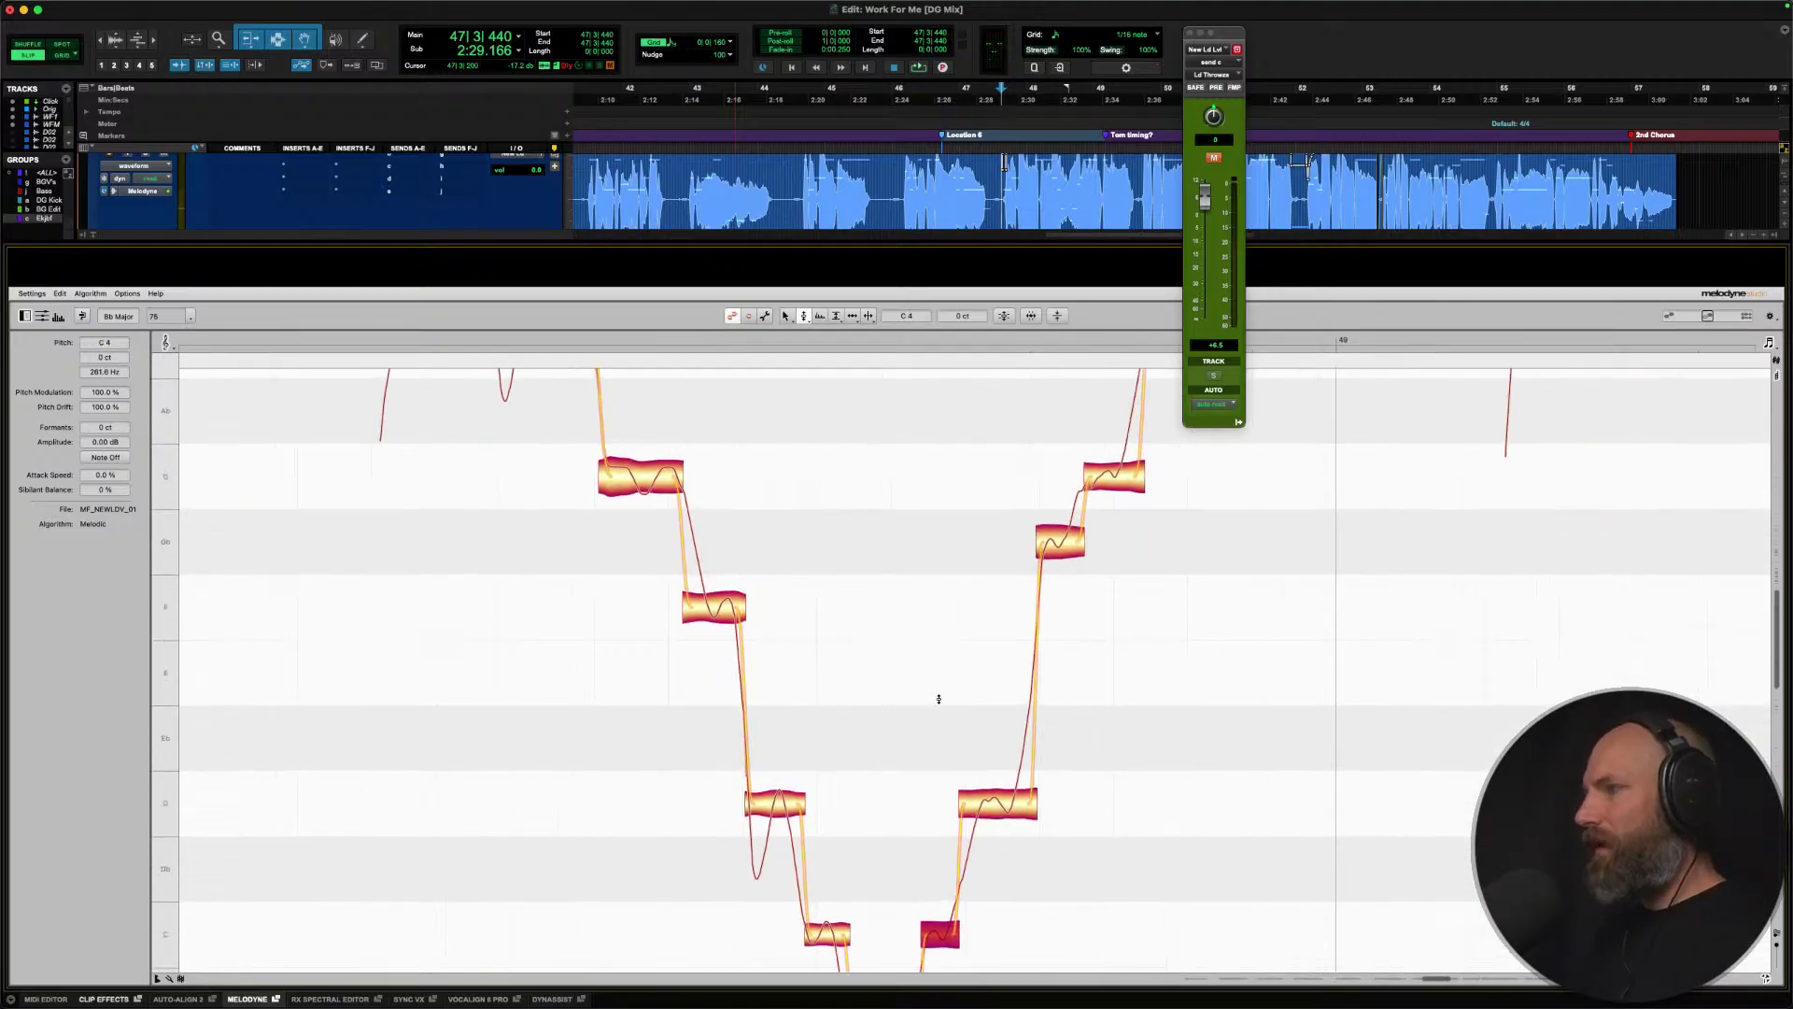
scroll(939, 699, down, 2)
scroll(938, 698, left, 1)
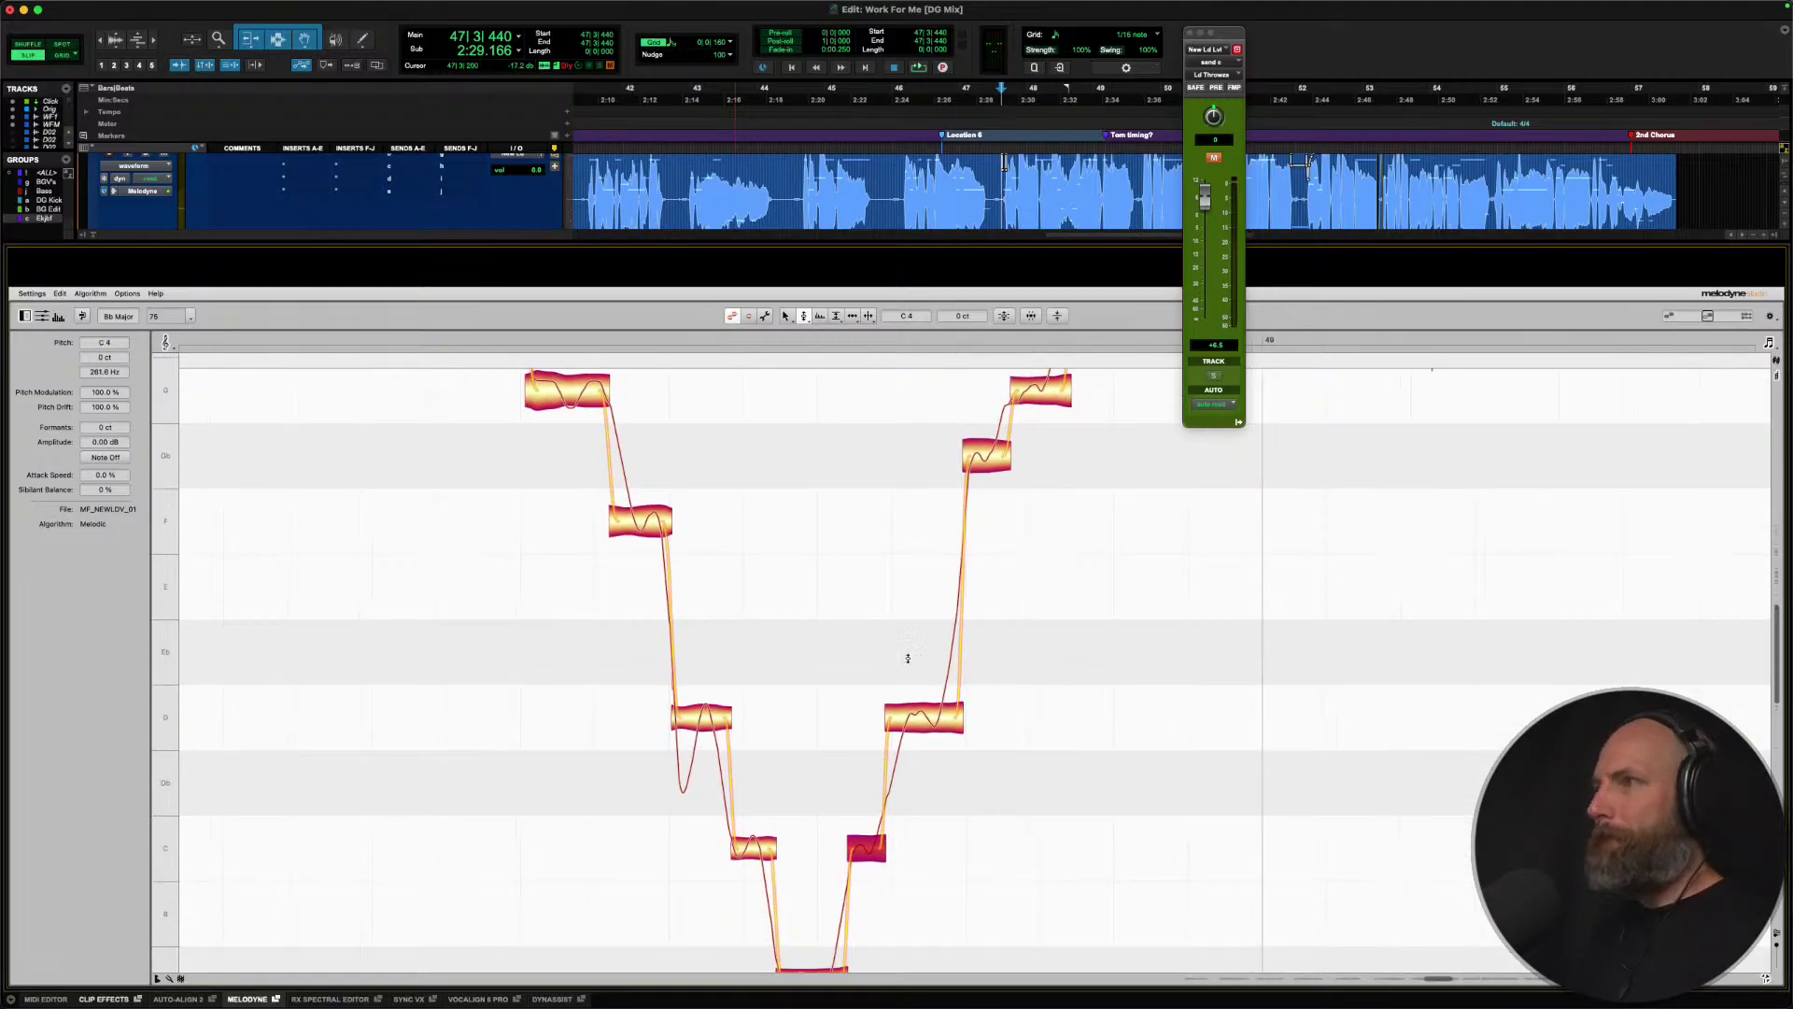
scroll(908, 659, right, 2)
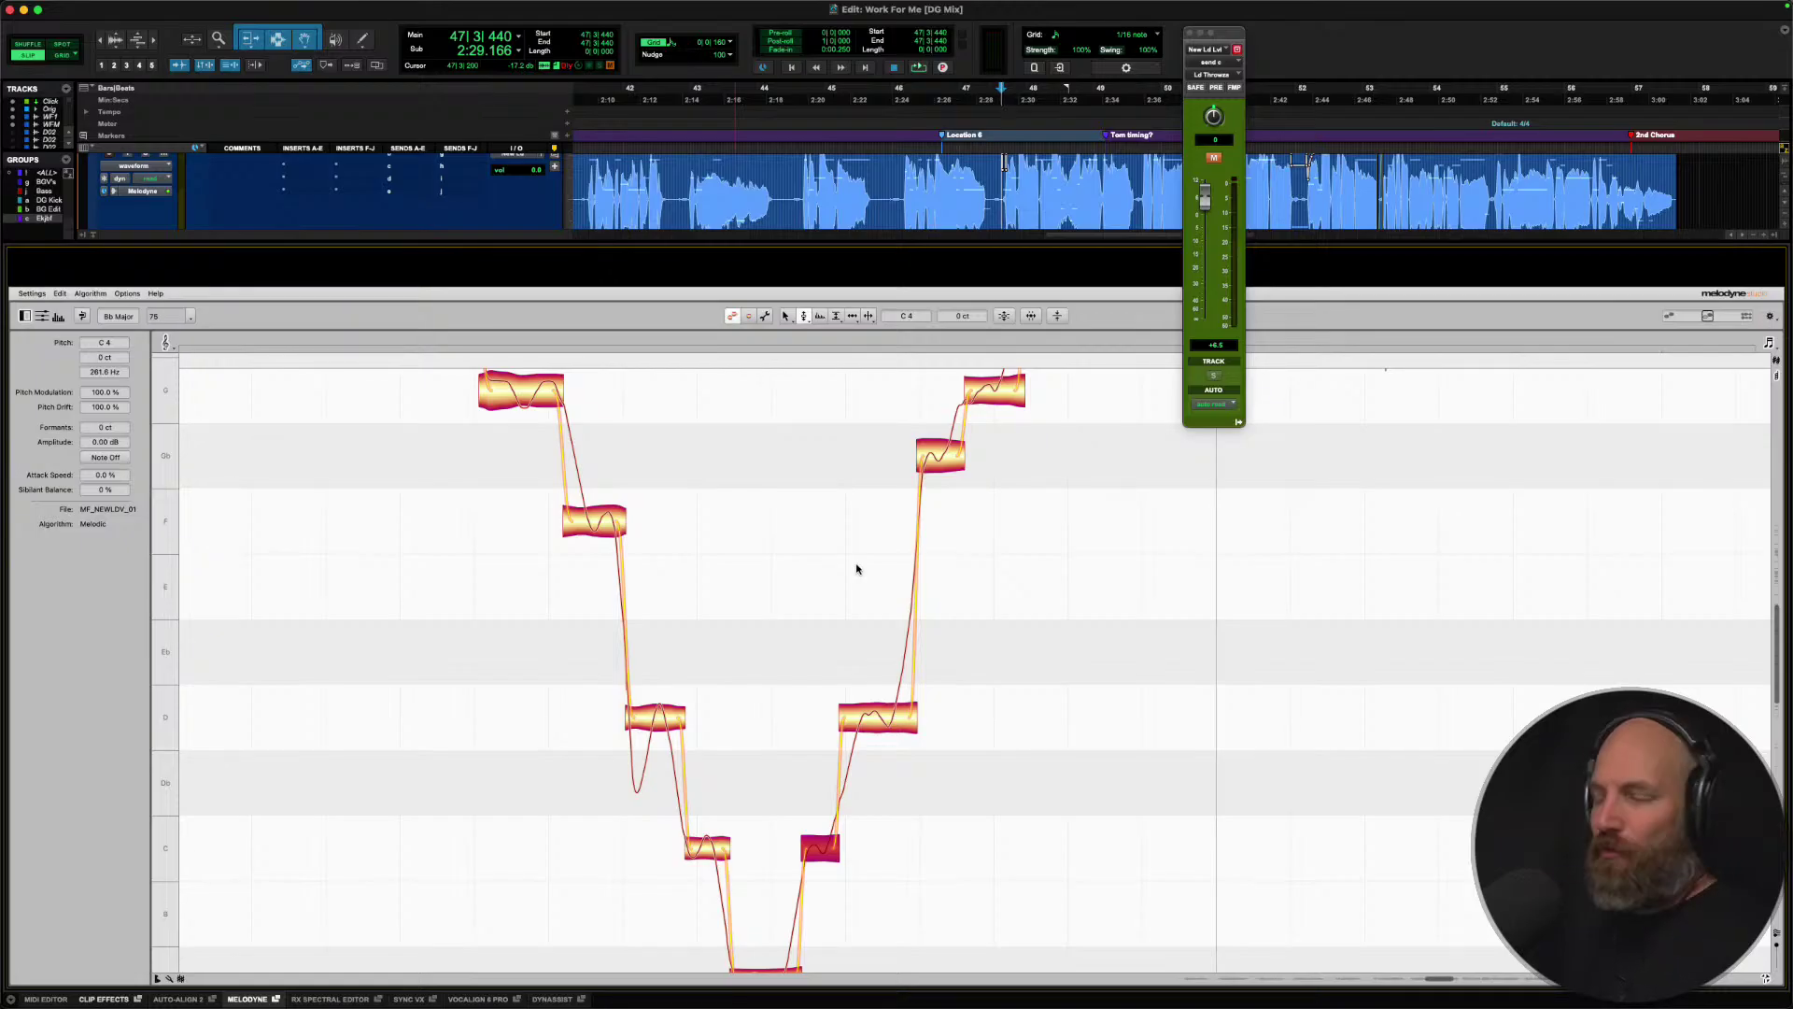
scroll(746, 540, up, 3)
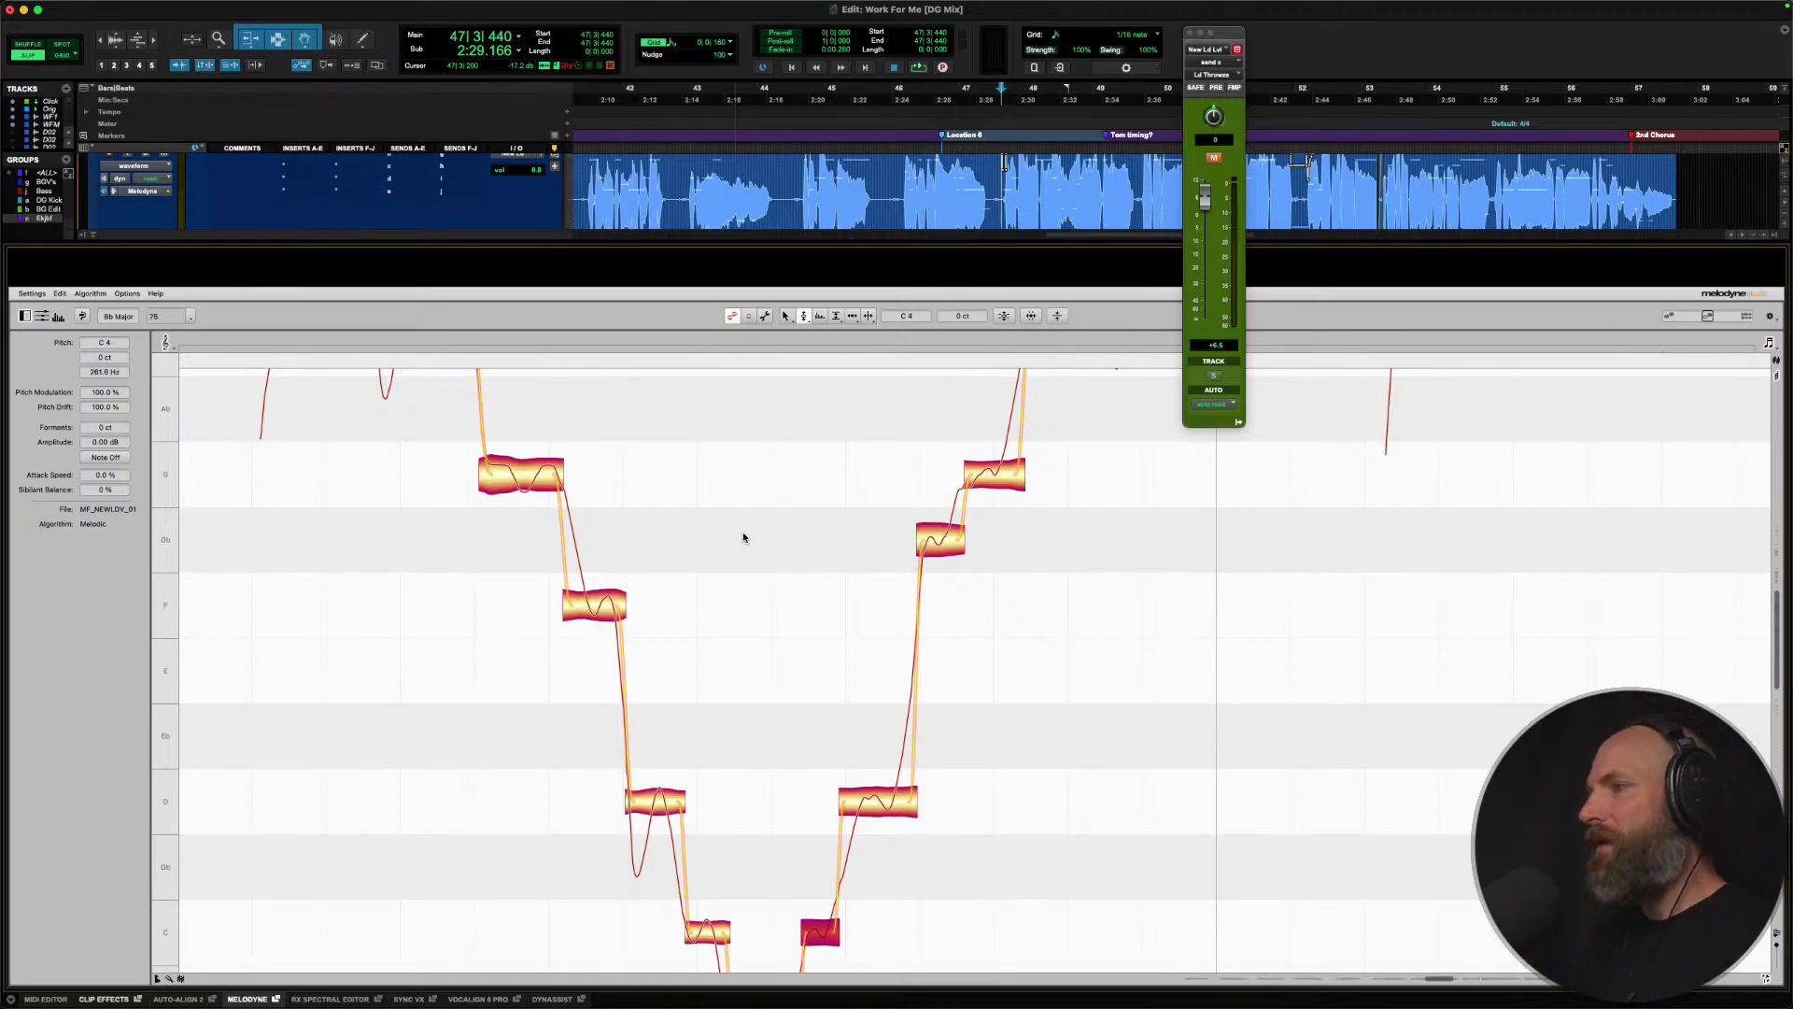
scroll(743, 537, down, 1)
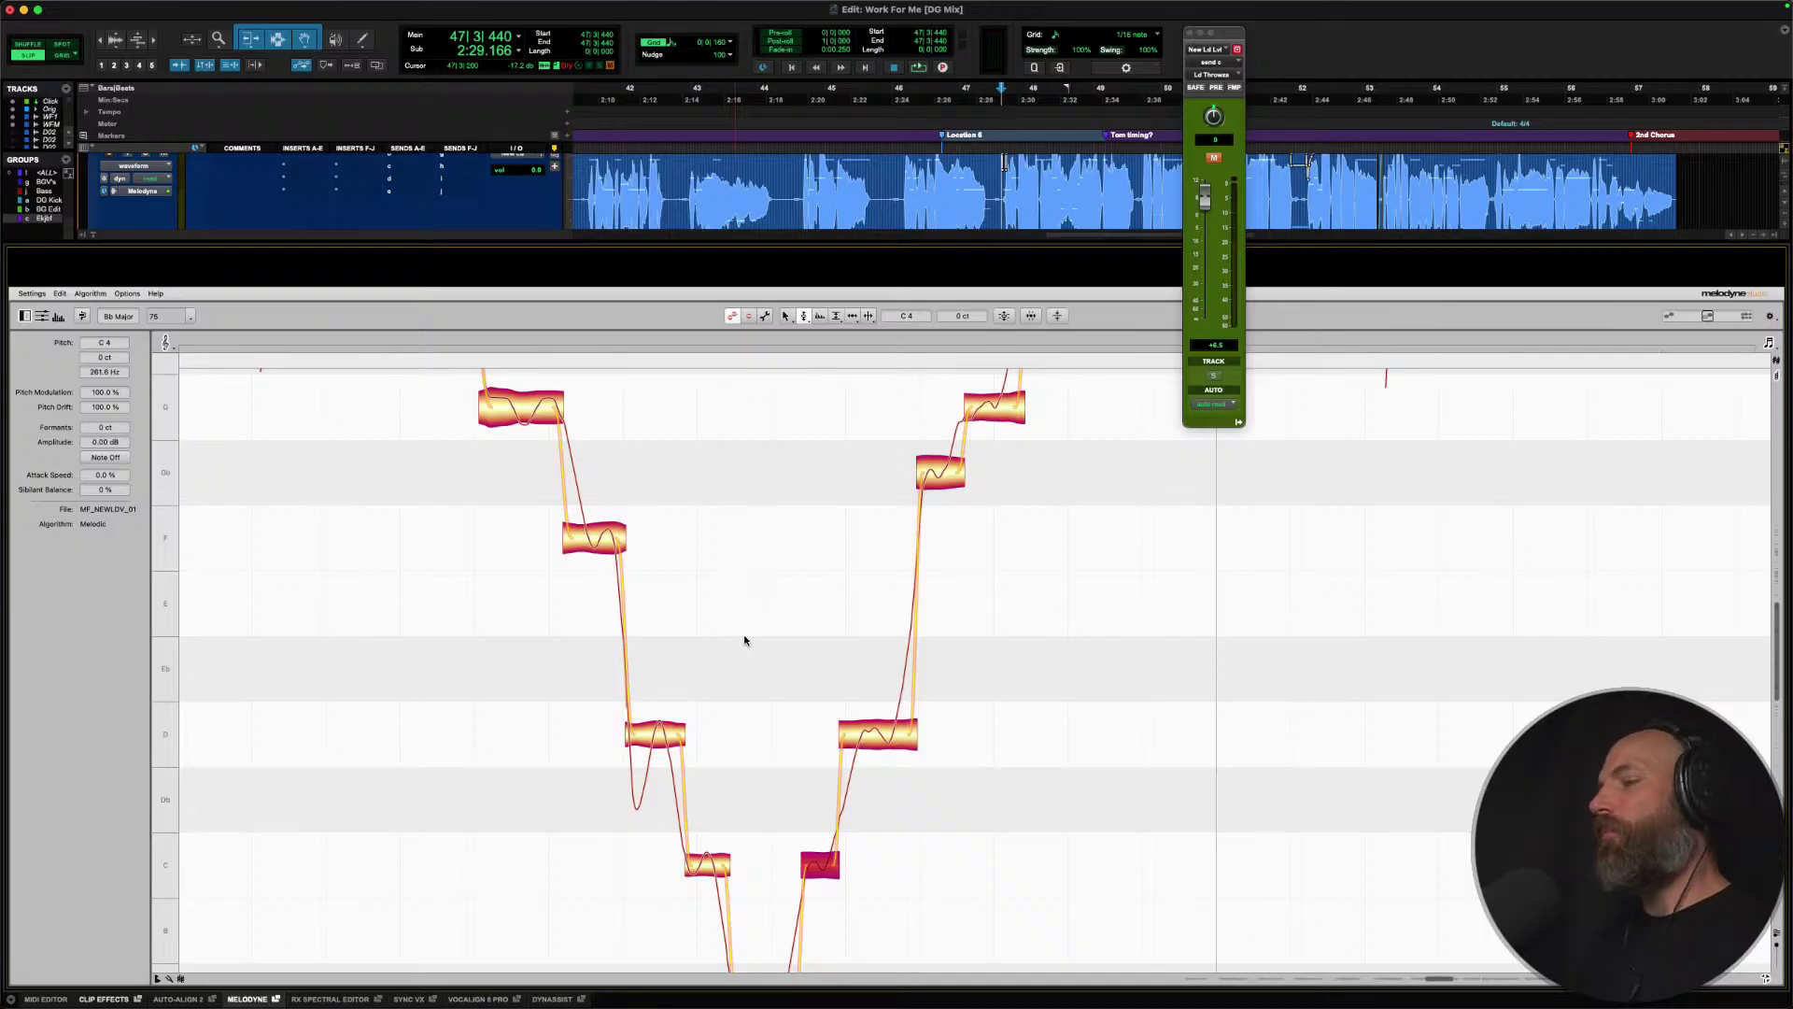
Split the long Bb4 note crossing the start of bar 49 into three notes with the Note Separation tool.
scroll(745, 640, up, 5)
scroll(745, 640, right, 4)
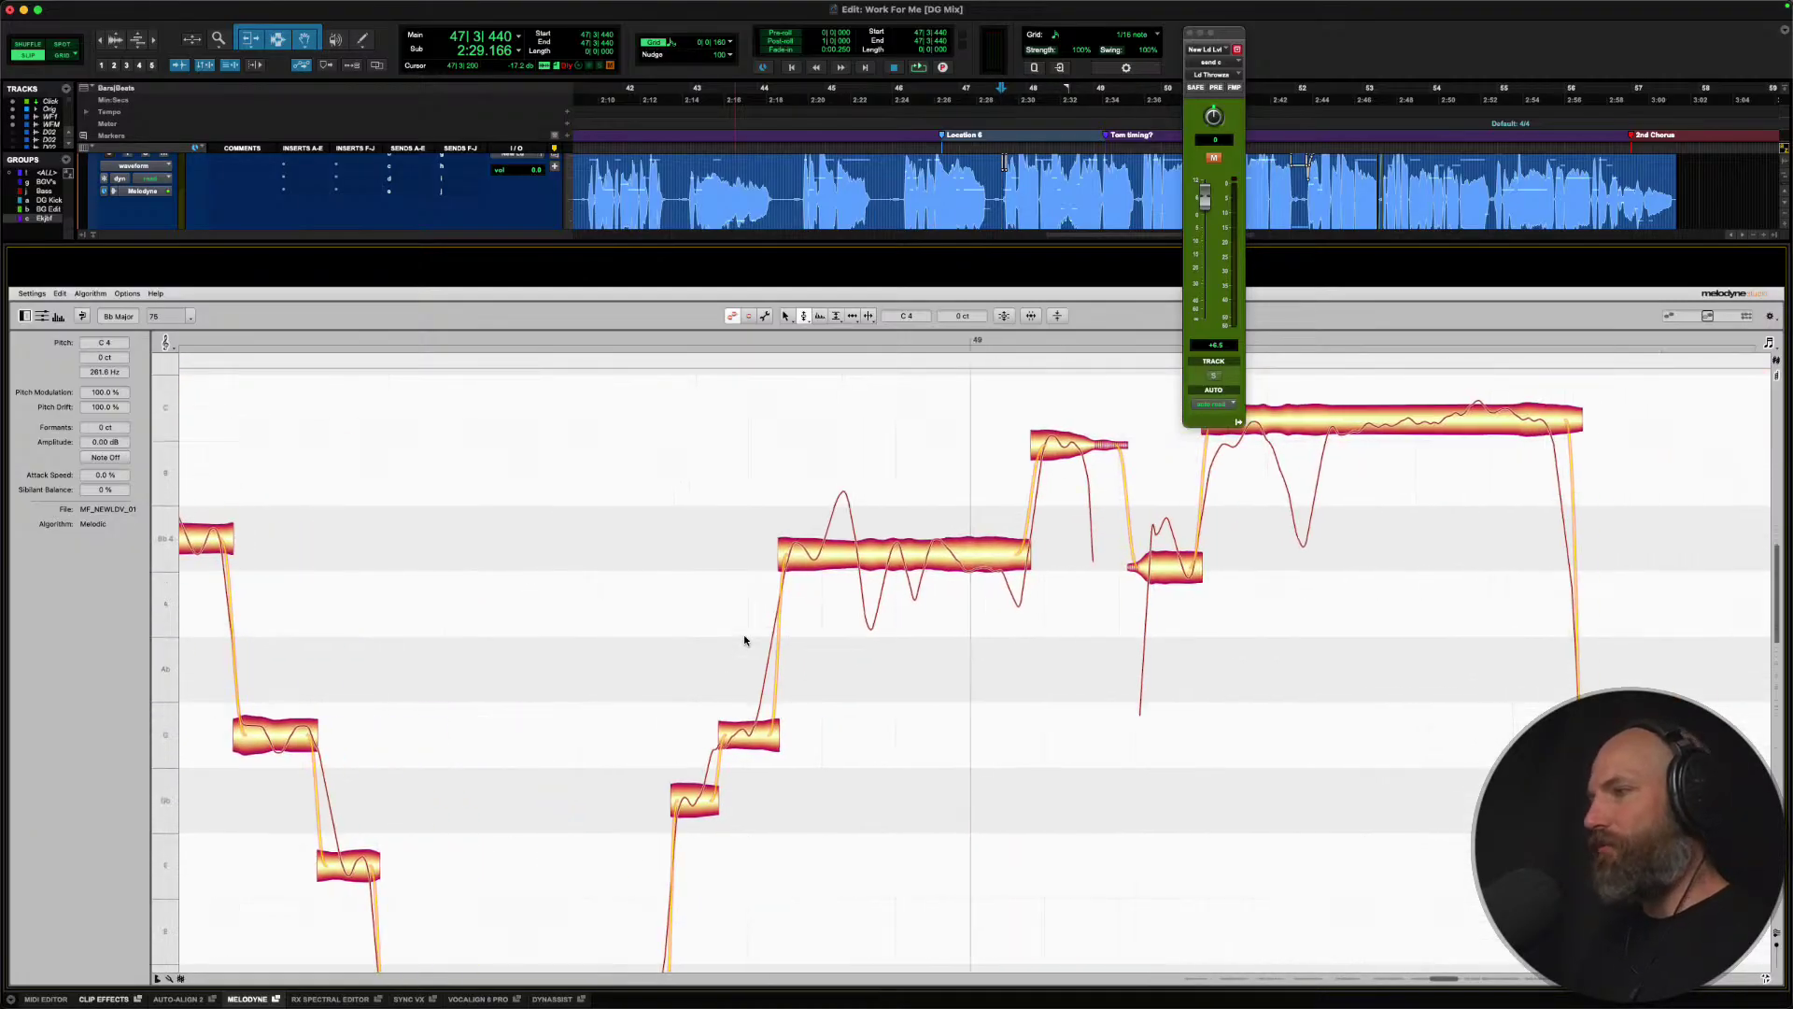
scroll(745, 640, right, 4)
right_click(731, 562)
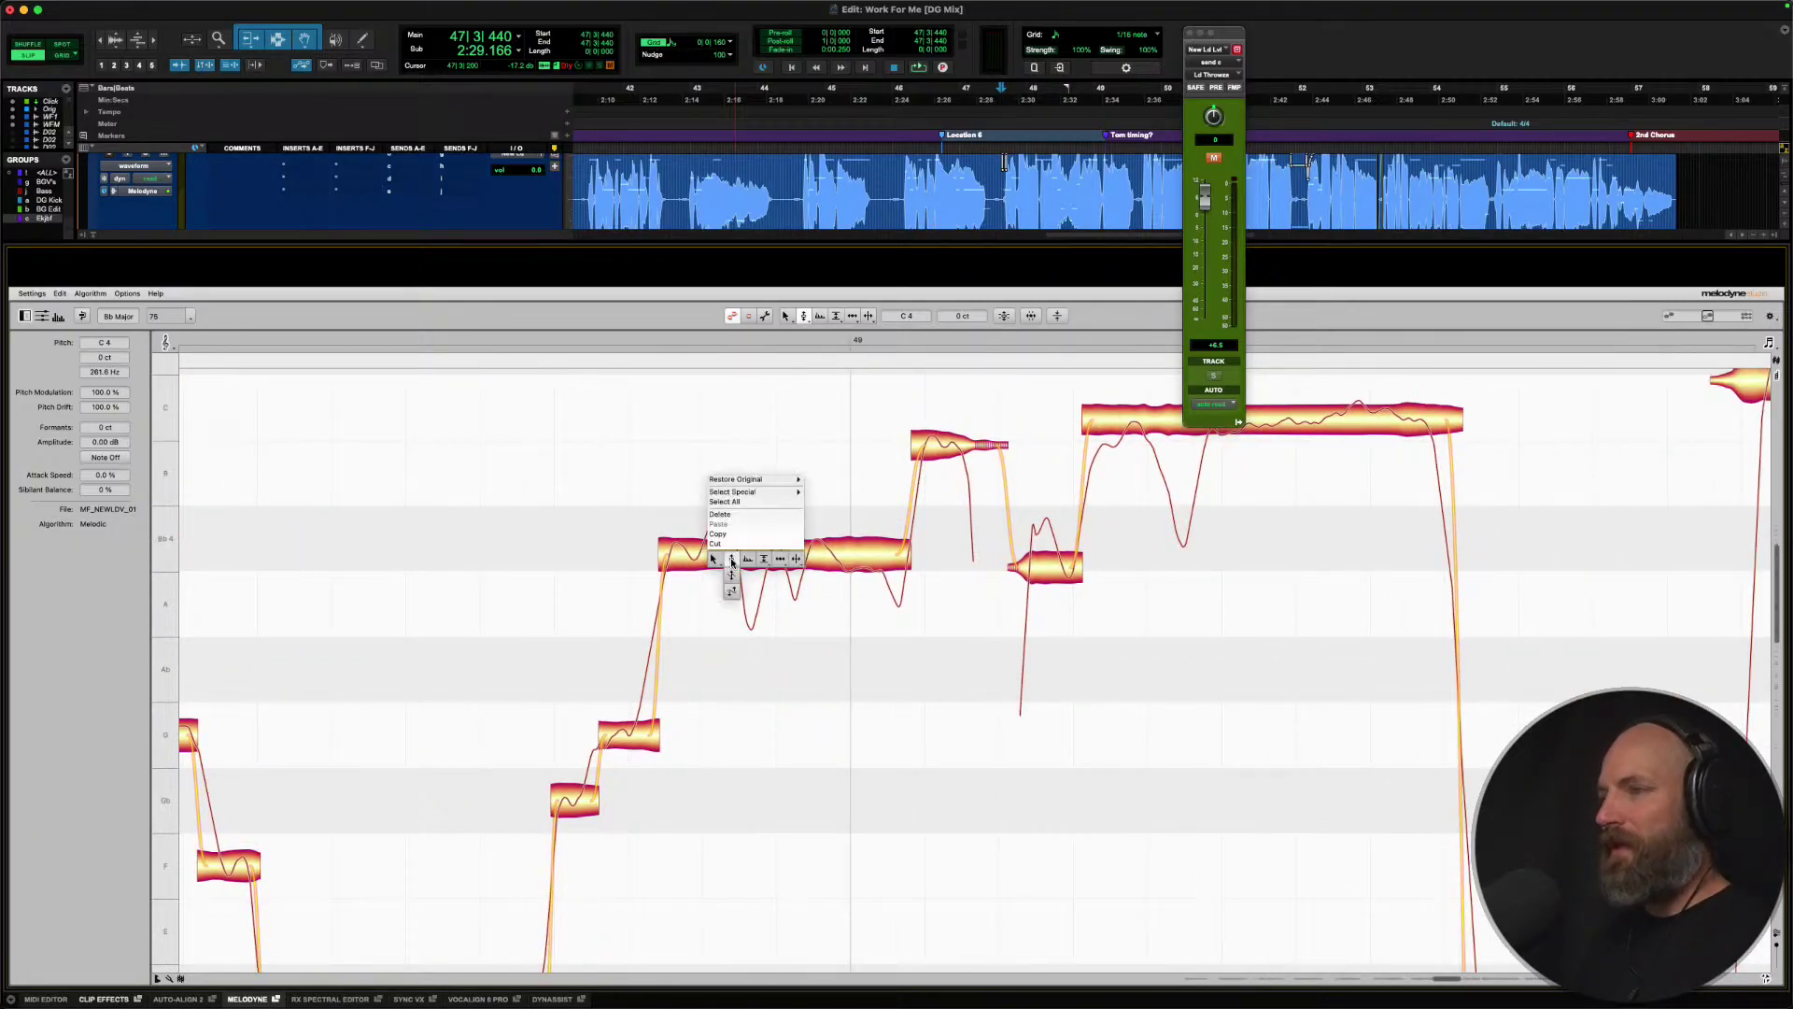
click(790, 573)
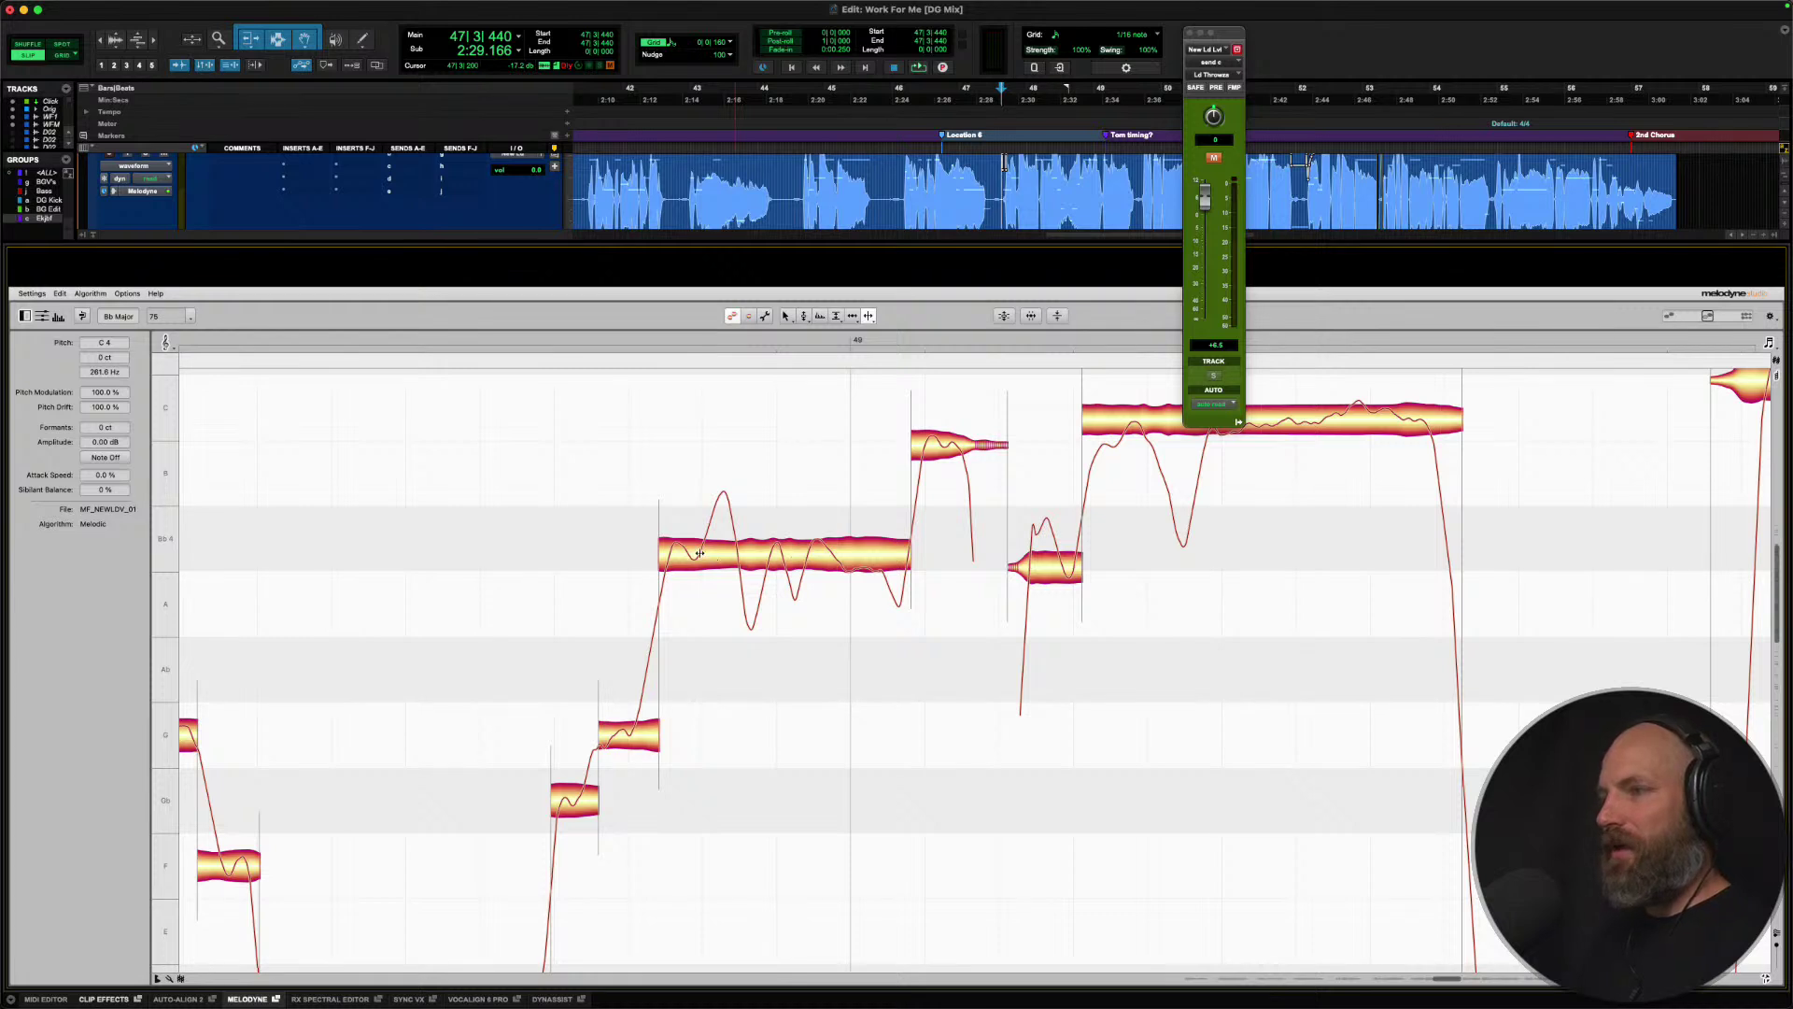
double_click(699, 553)
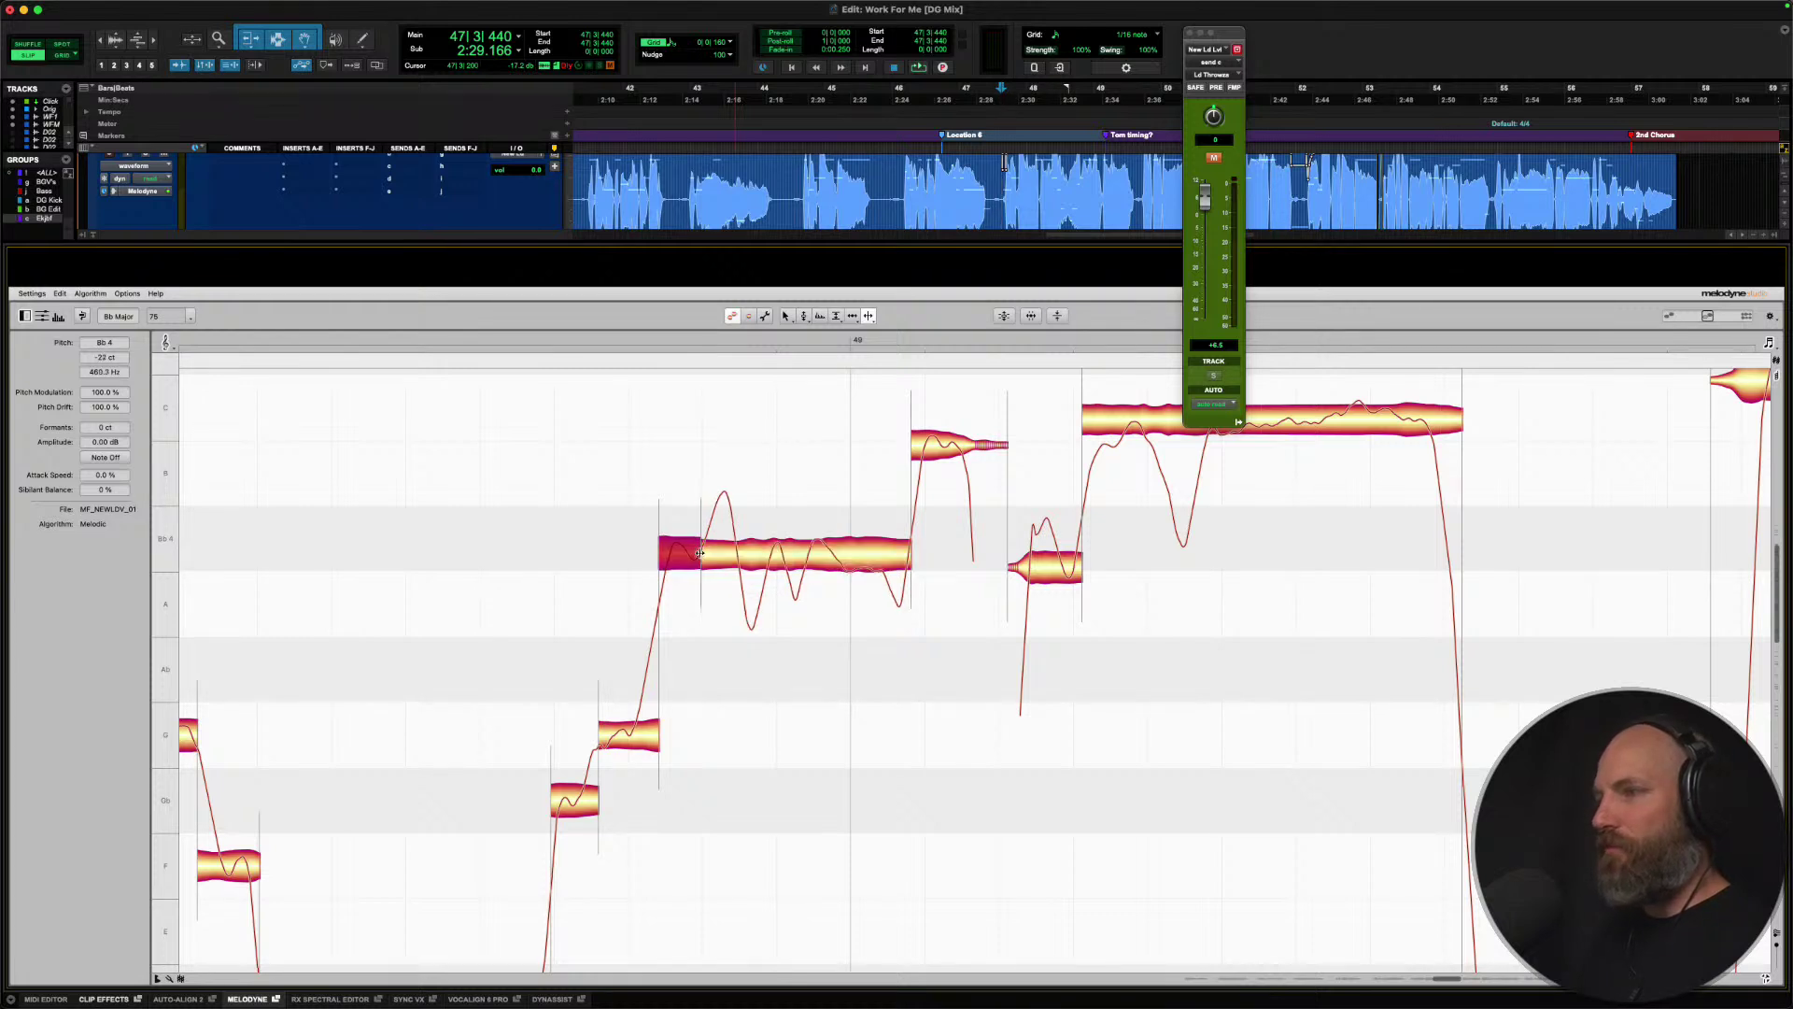
double_click(838, 556)
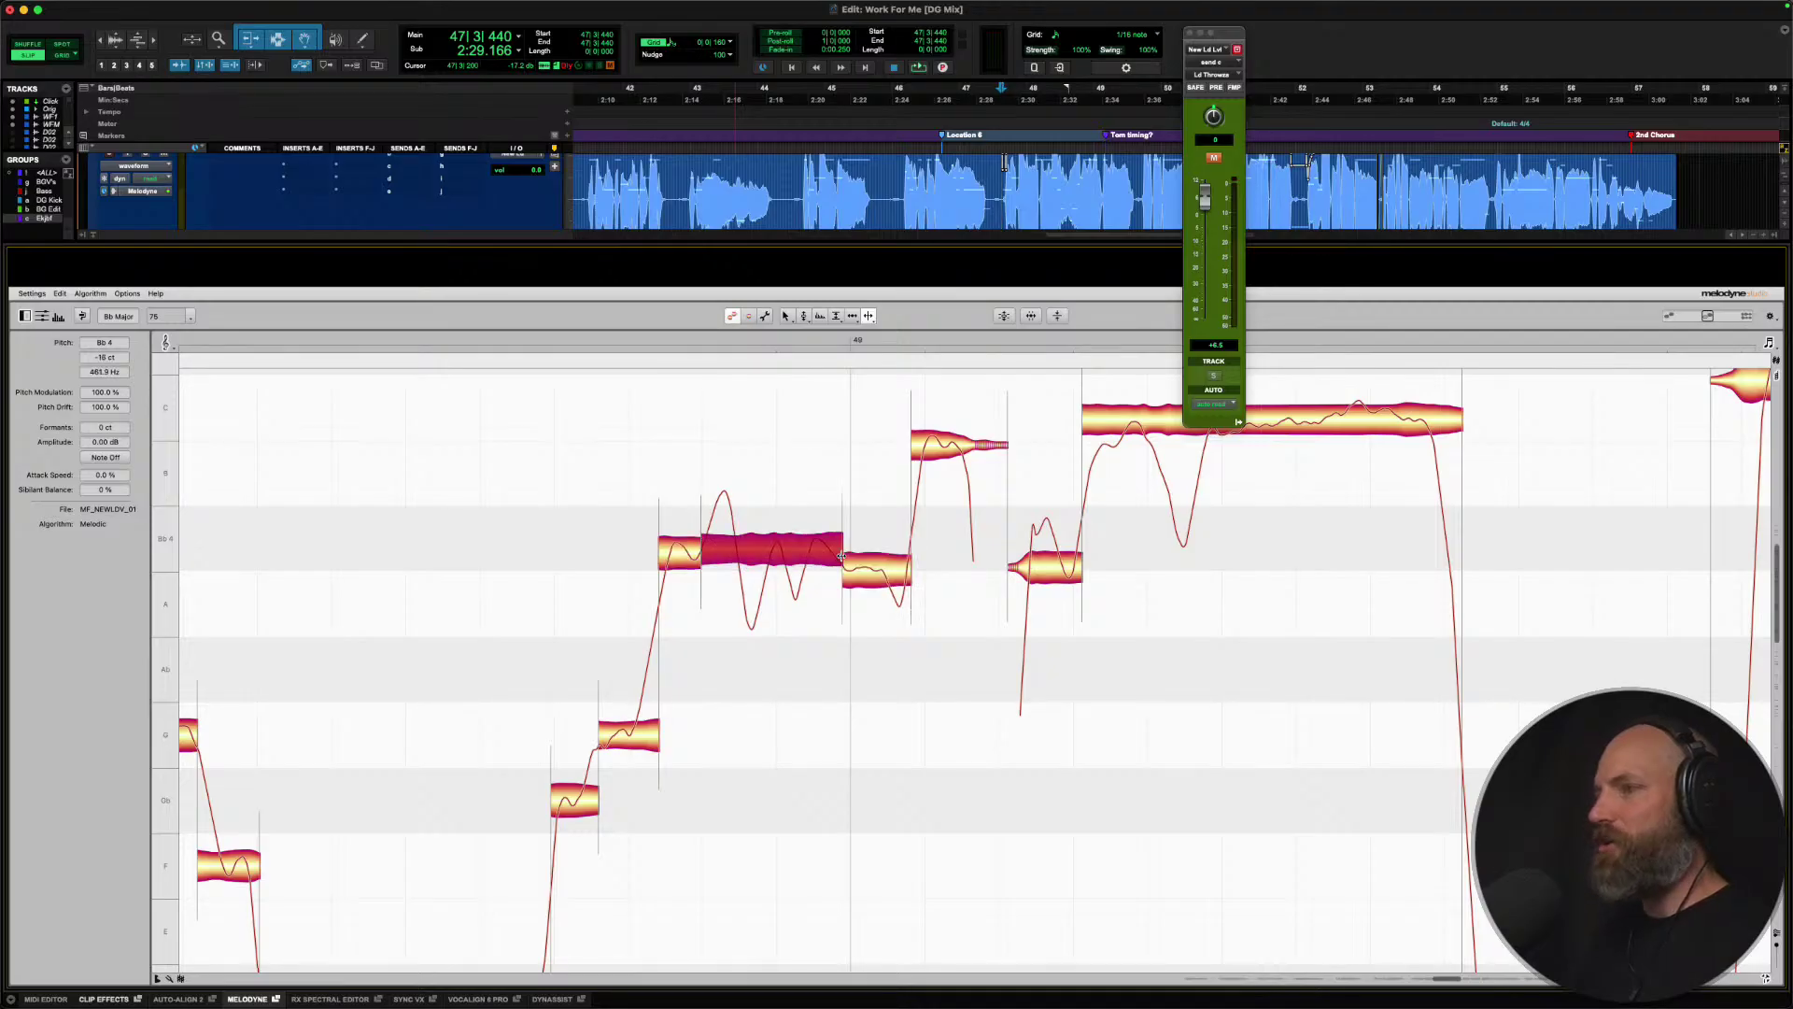
Snap the middle and last pieces of the split Bb4 note to Bb4 at 0 cents with the Pitch tool.
right_click(839, 557)
click(778, 557)
double_click(775, 559)
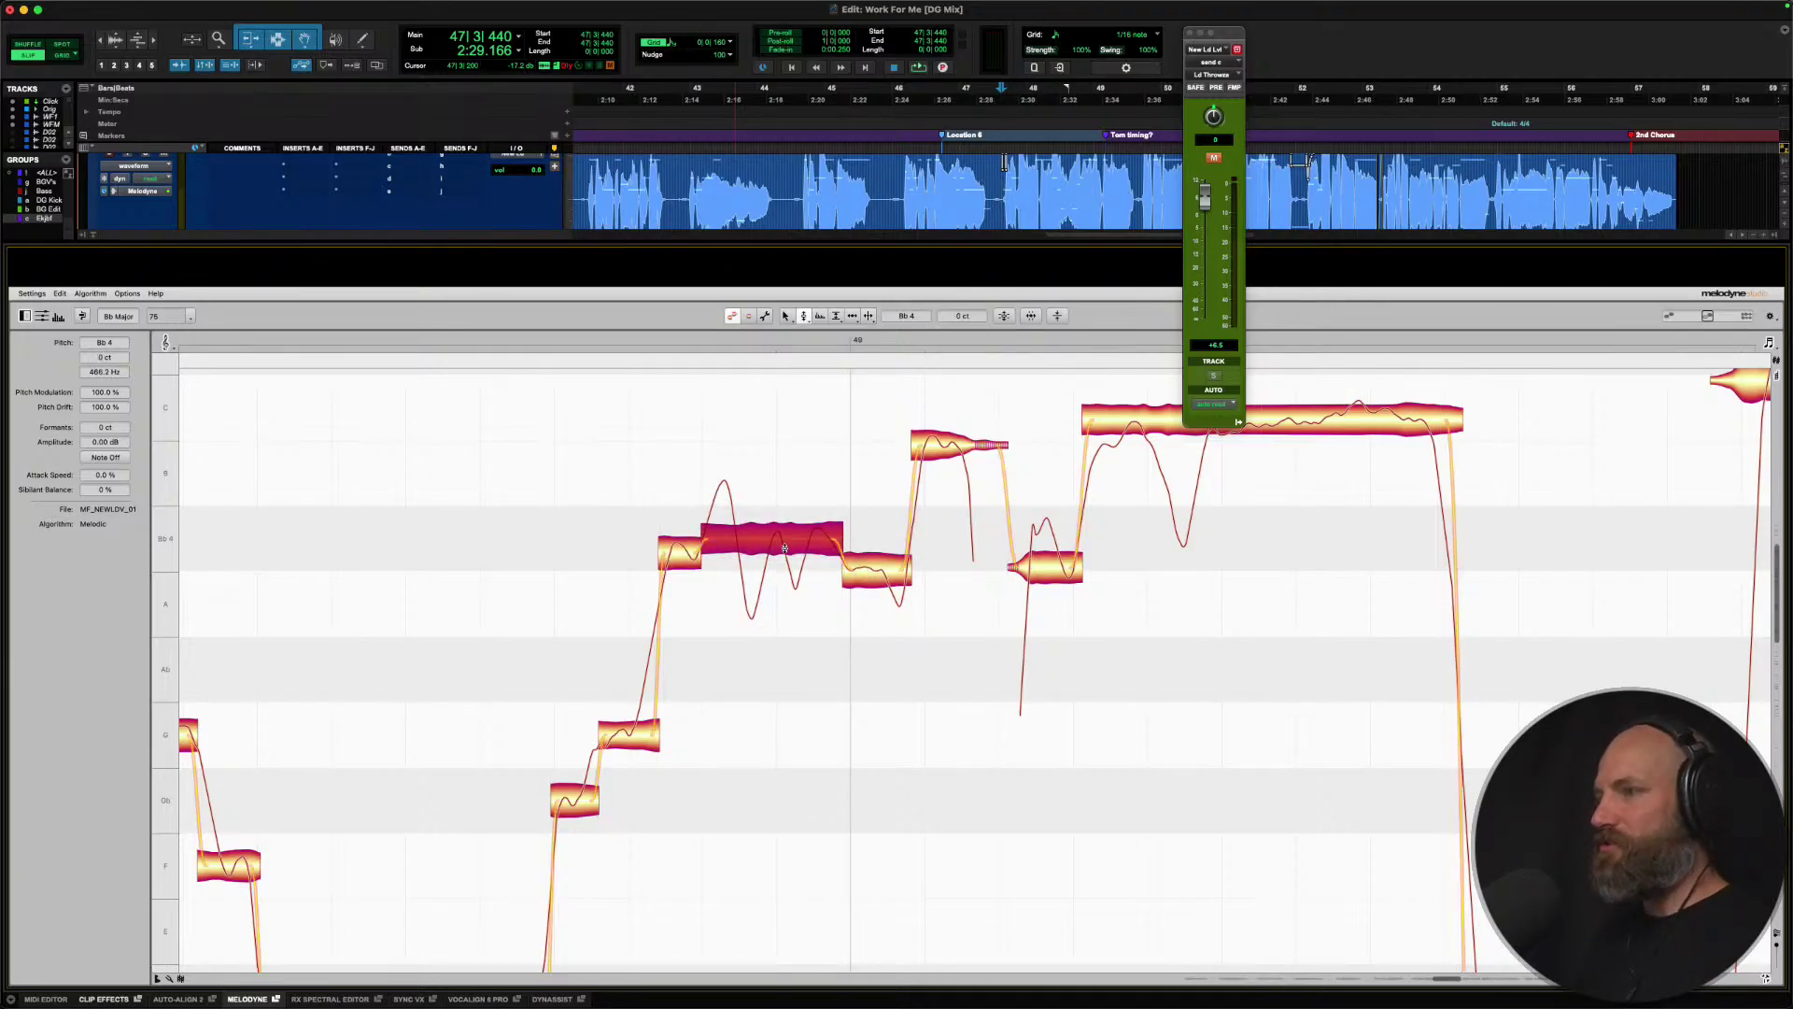
click(868, 565)
double_click(867, 561)
click(837, 540)
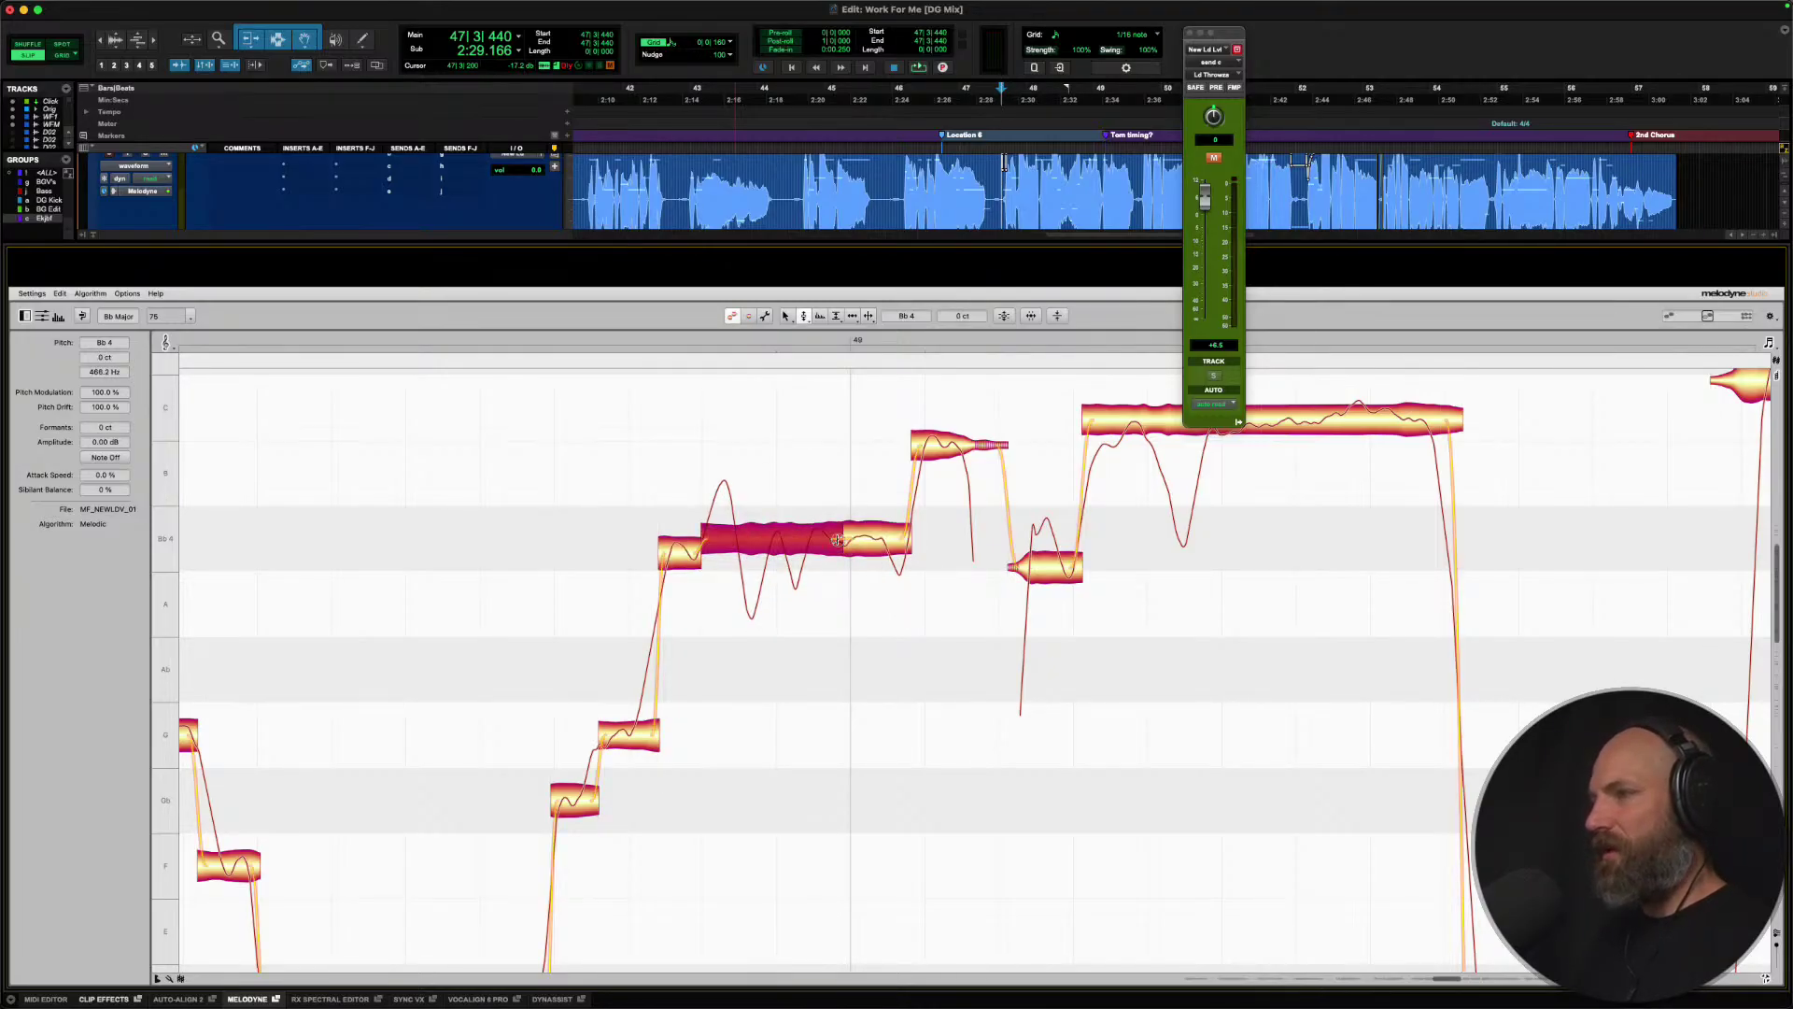
Snap the next three notes to C5, Bb4 and C5, and the first piece of the split note to Bb4.
double_click(936, 443)
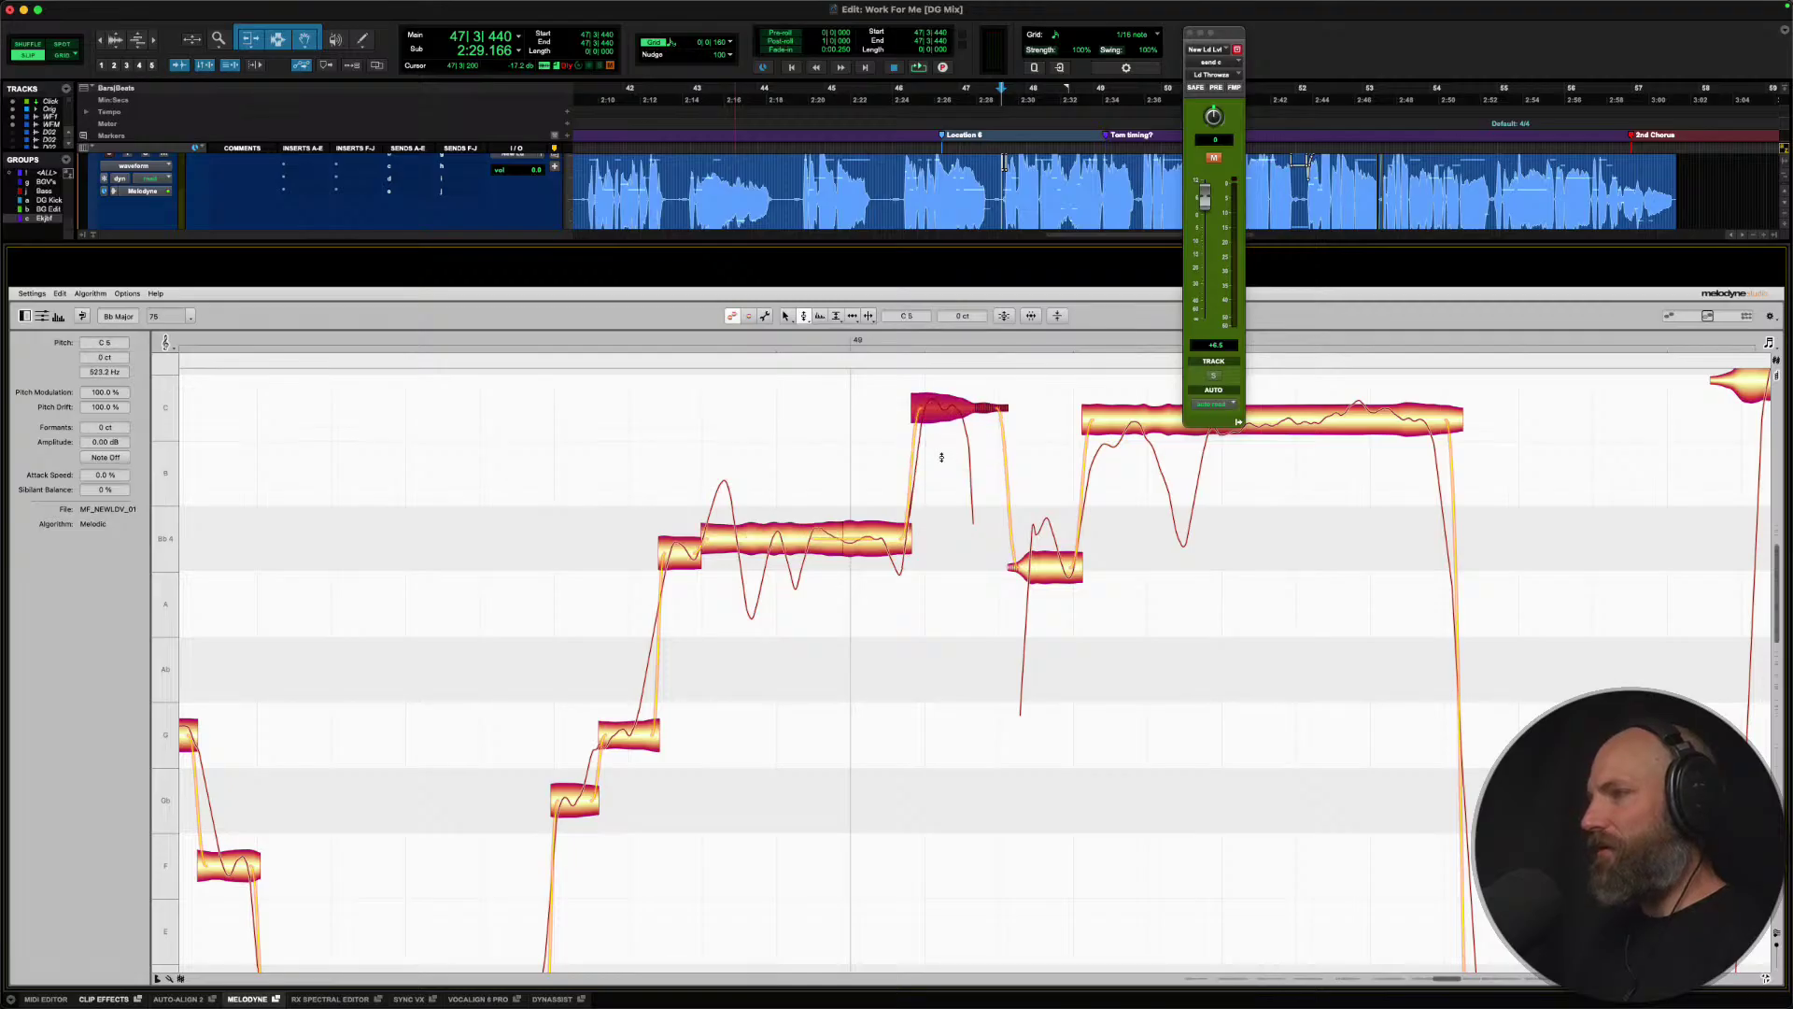
double_click(1055, 562)
double_click(1151, 413)
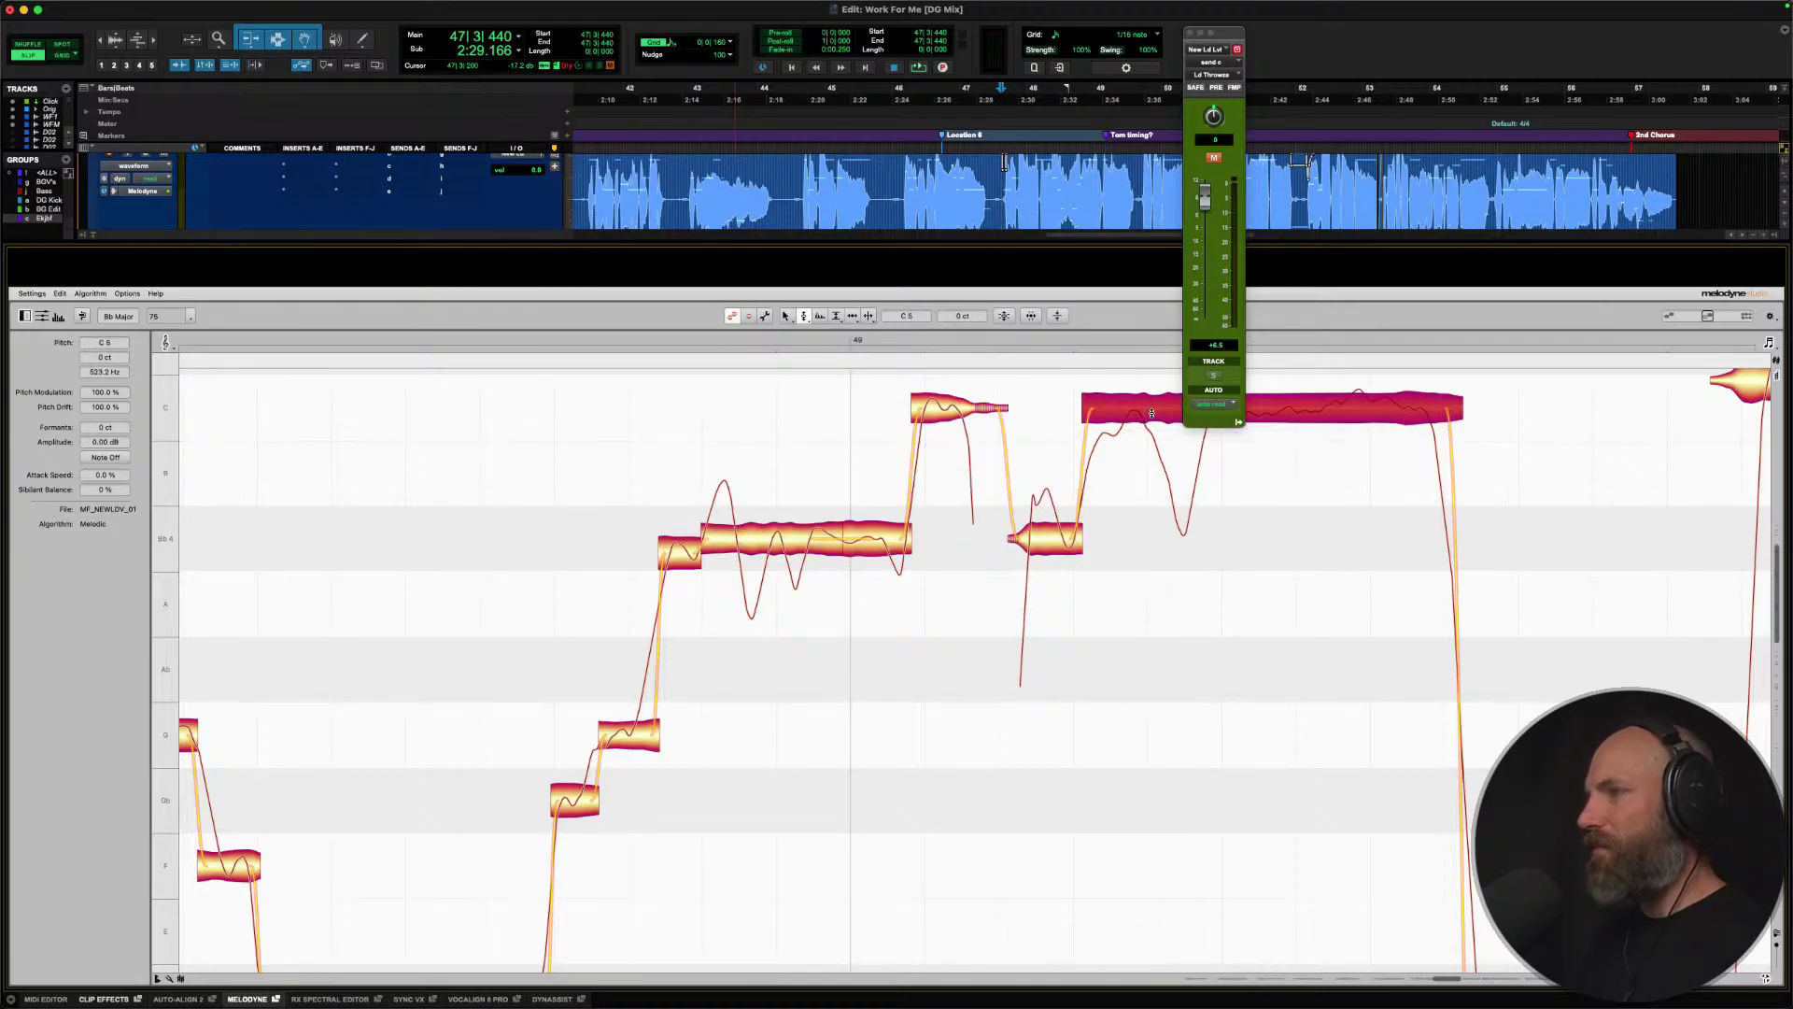
double_click(691, 553)
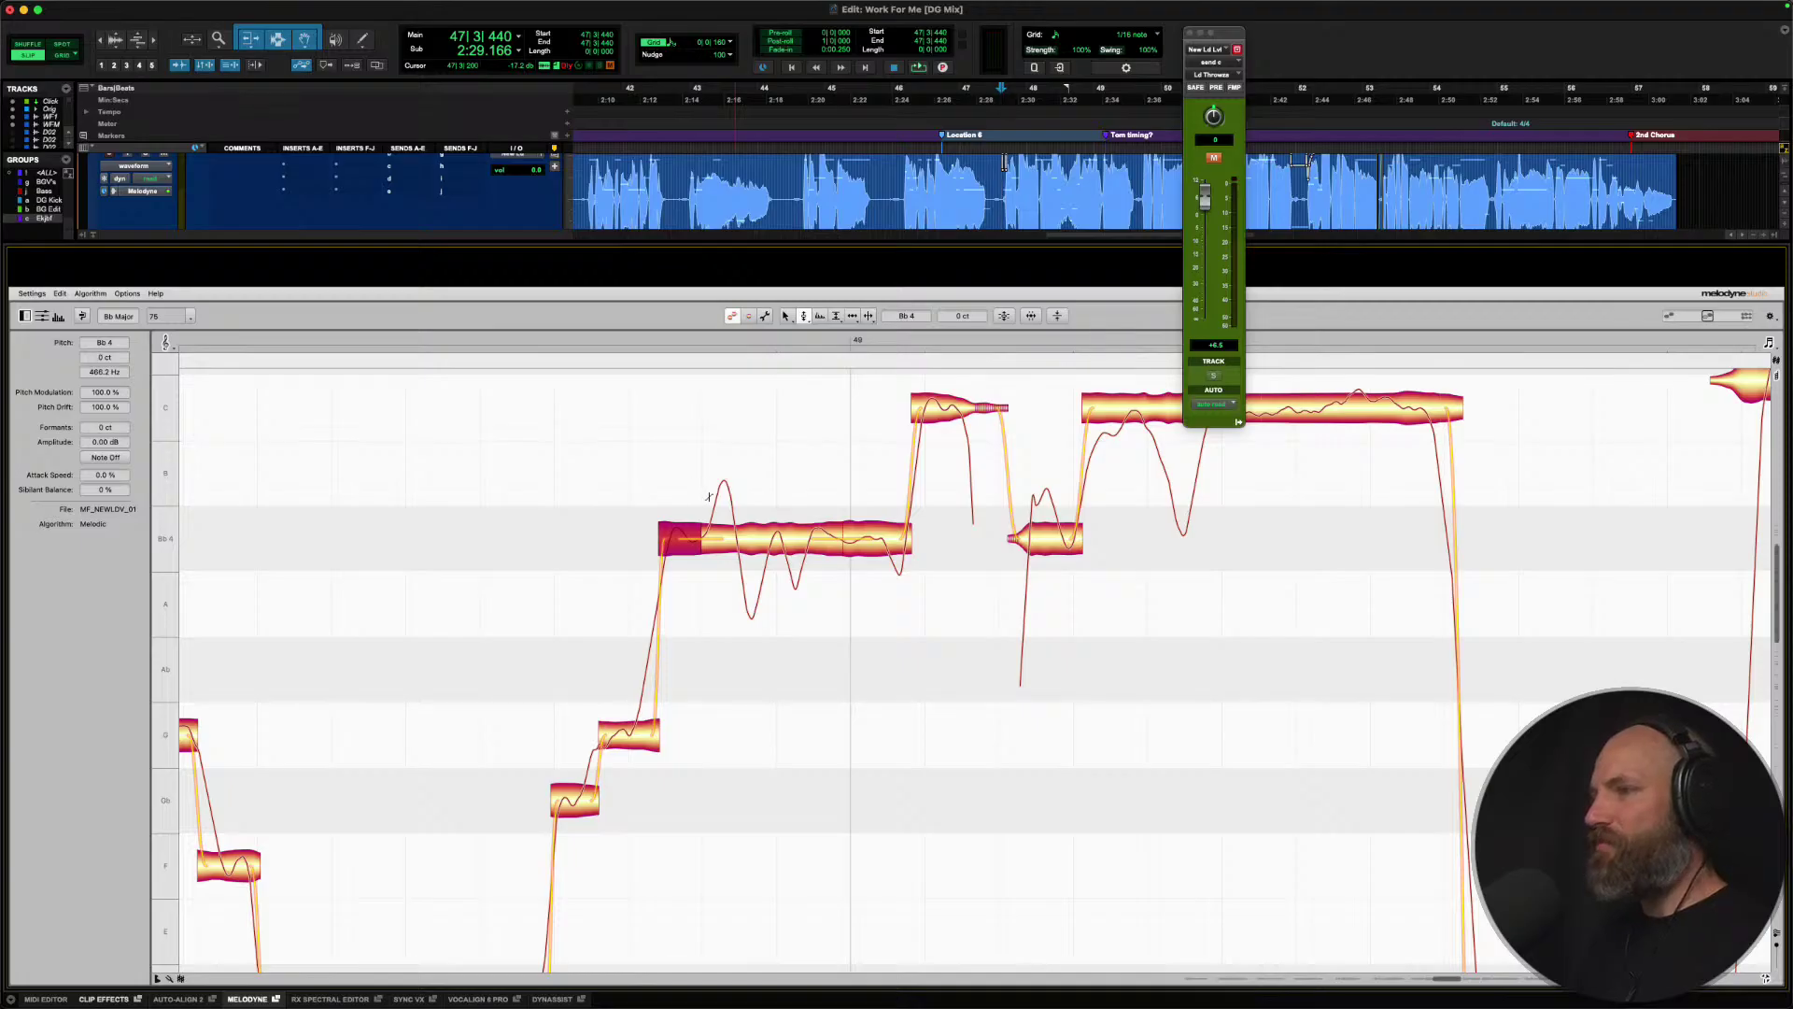
Play the vocal from bar 47 into bar 49 to check the tuned notes, and stop playback.
scroll(701, 674, down, 1)
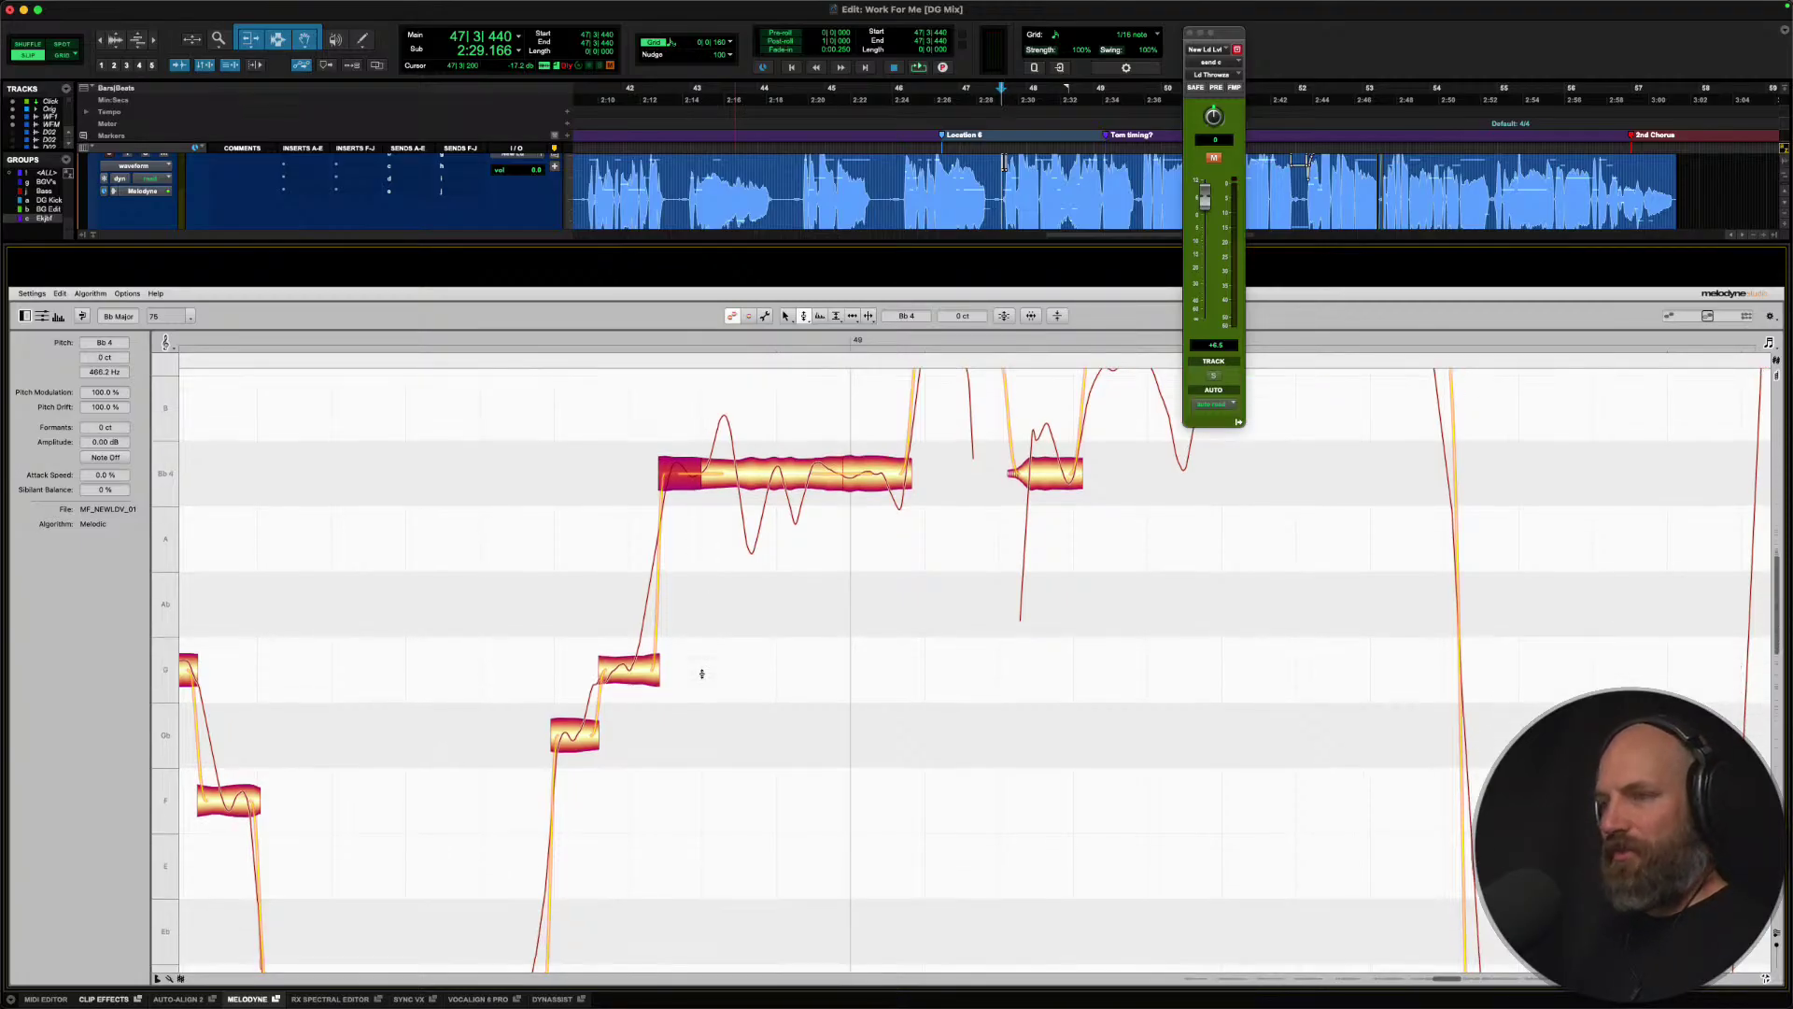
scroll(701, 673, up, 1)
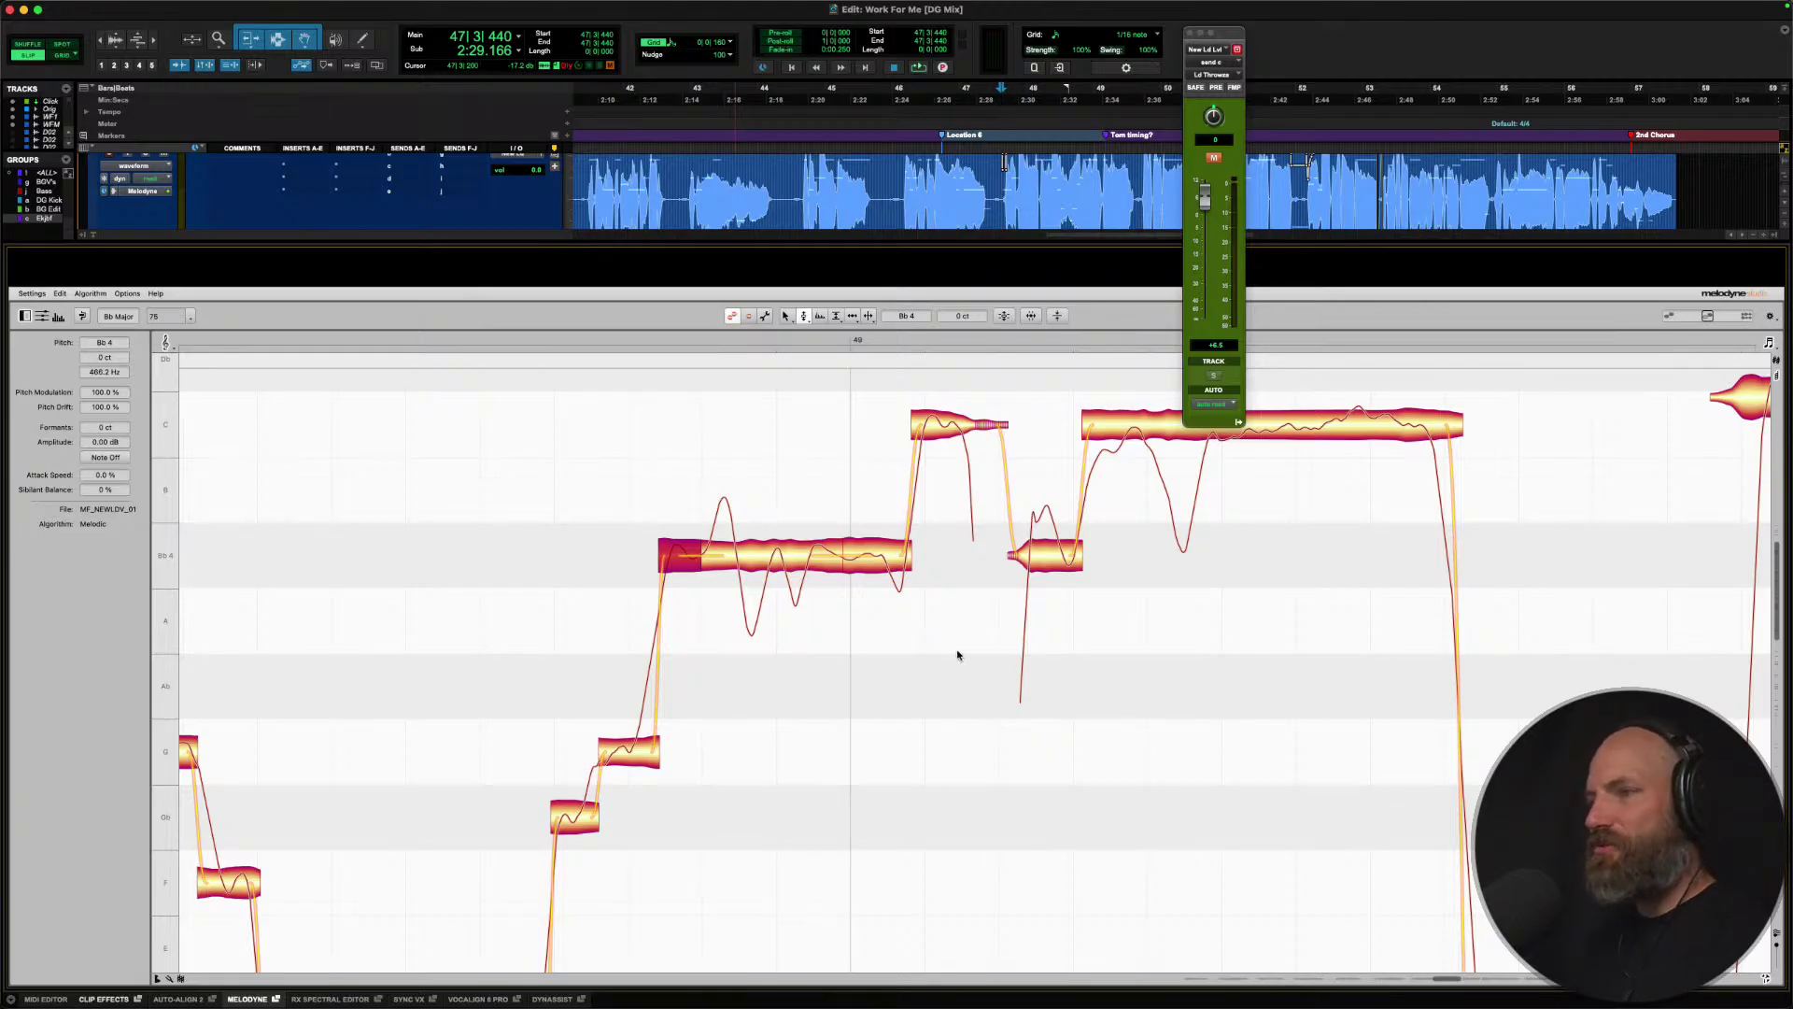
key(space)
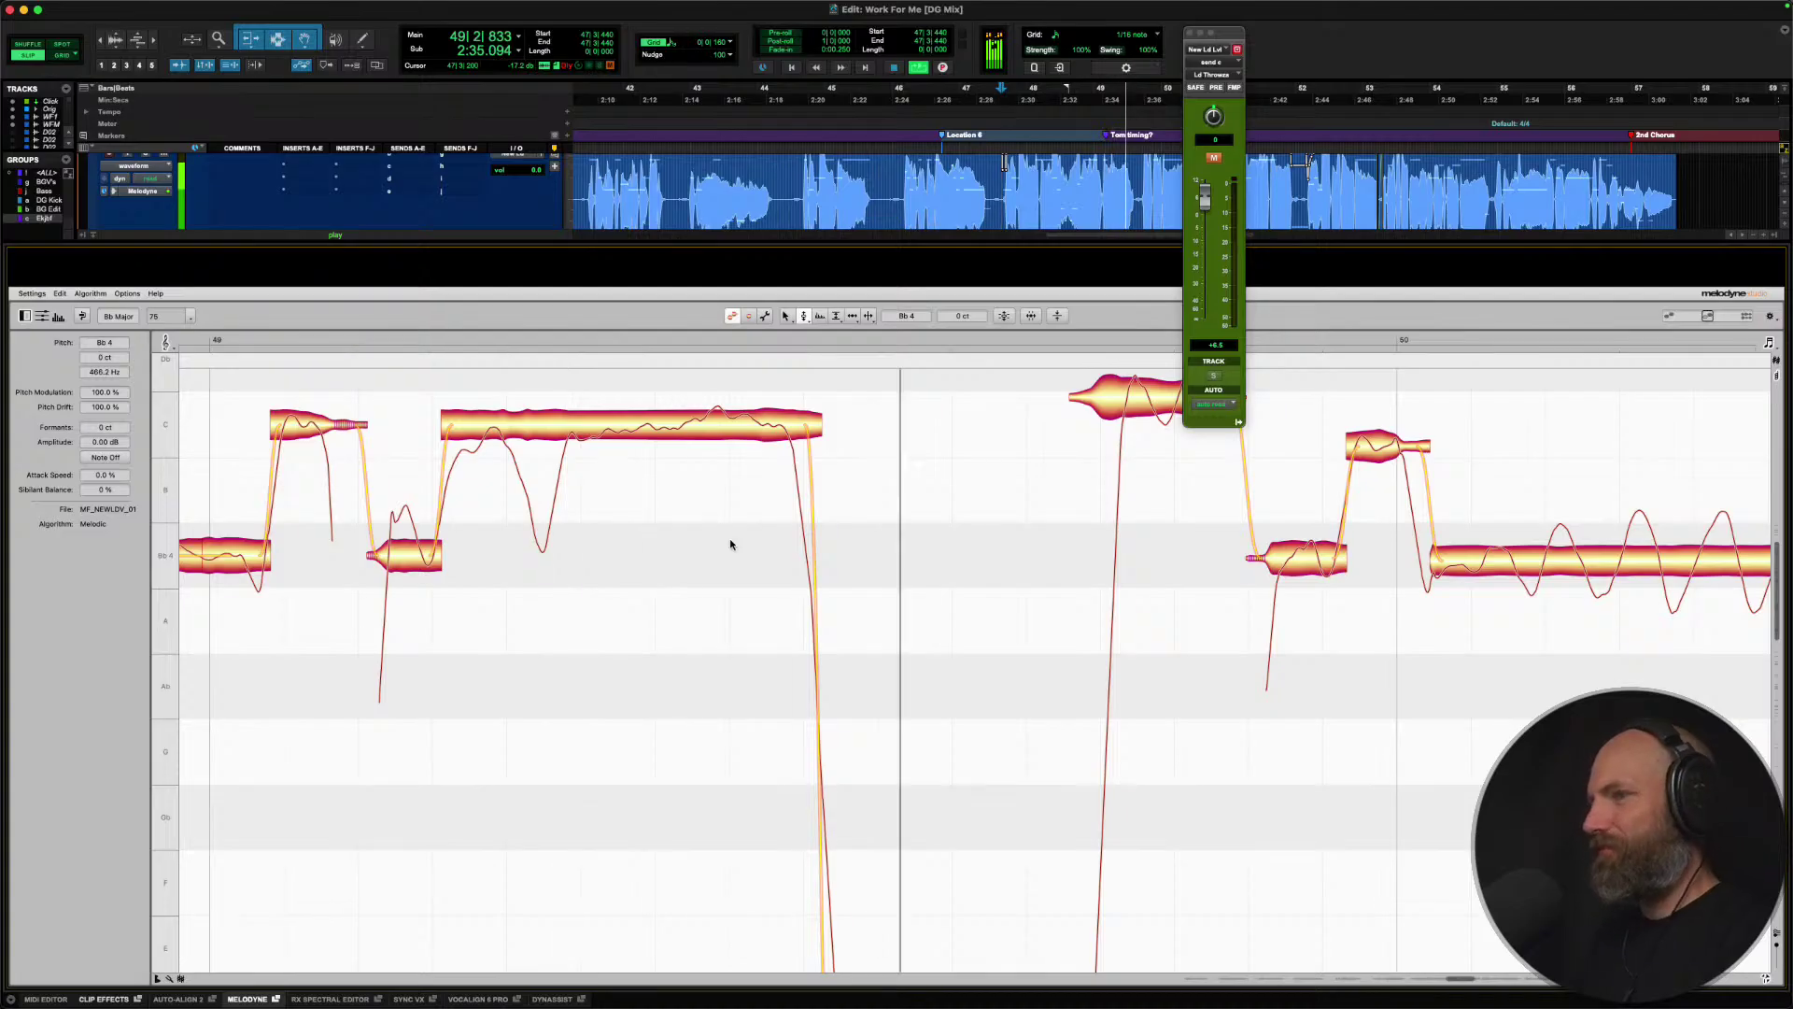
key(space)
Split the long C5 note in bar 49 at several points following its pitch curve with the Note Separation tool.
right_click(613, 427)
click(663, 428)
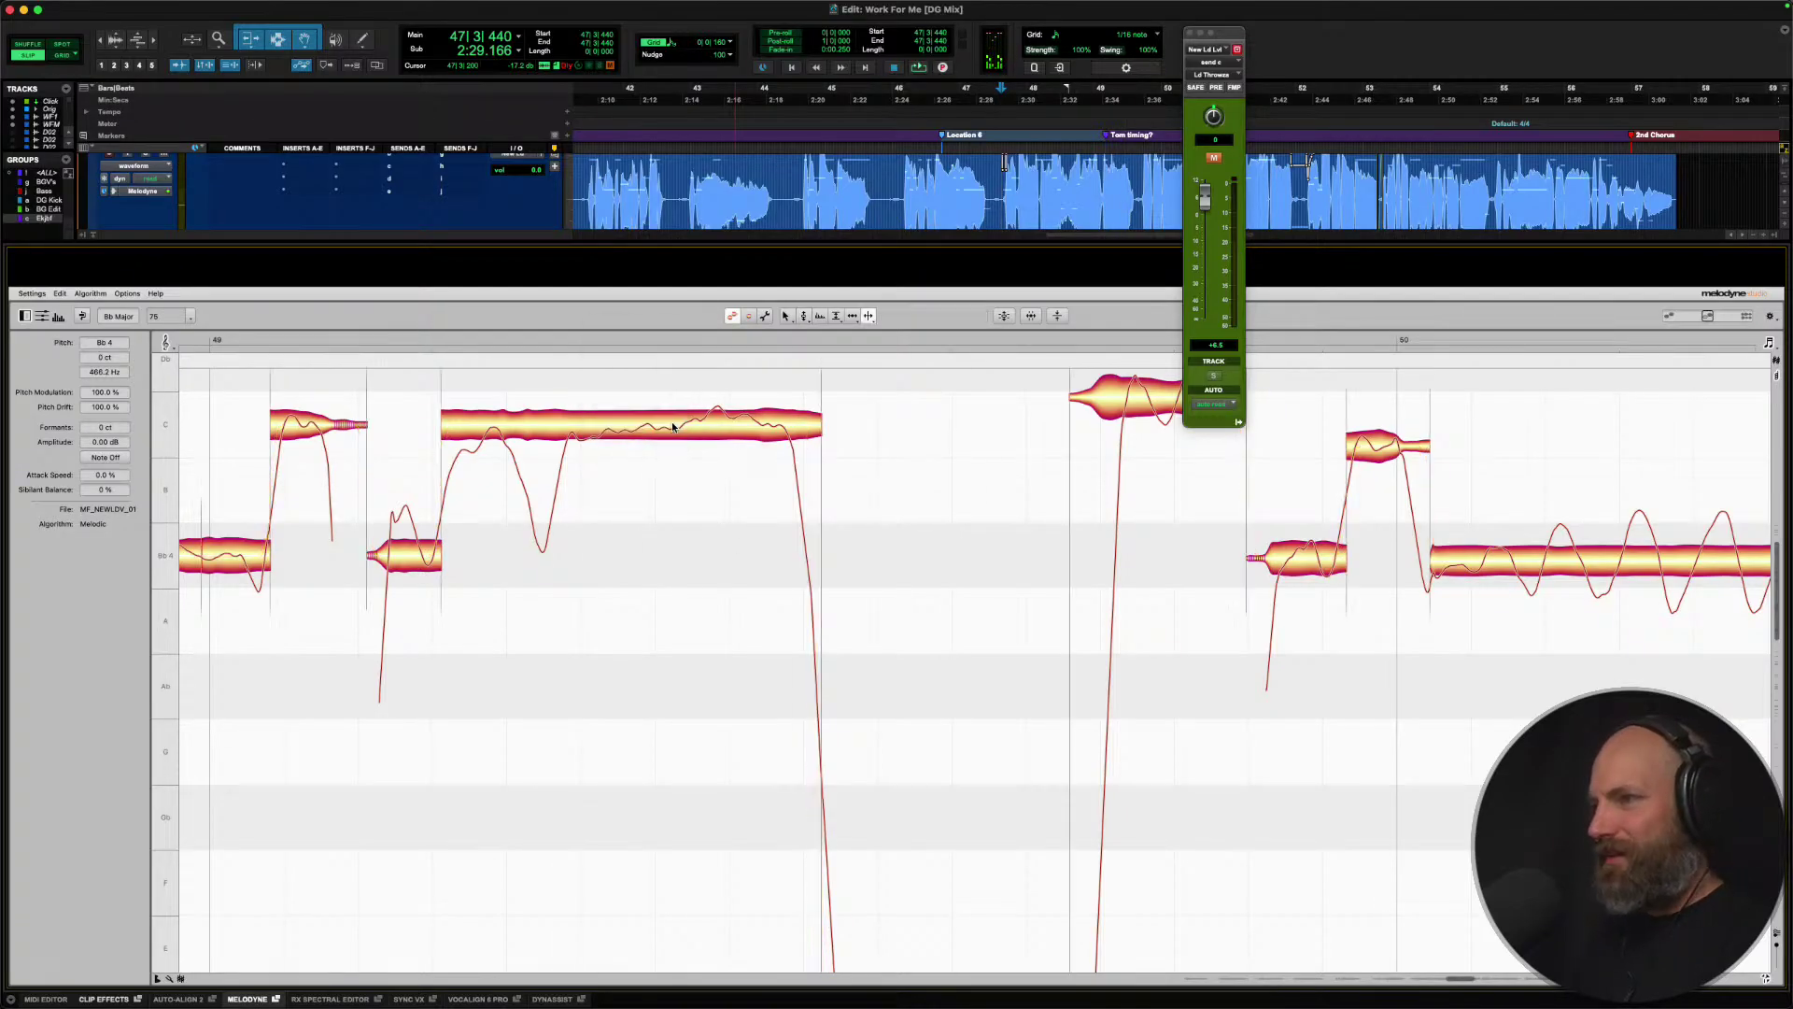
click(677, 426)
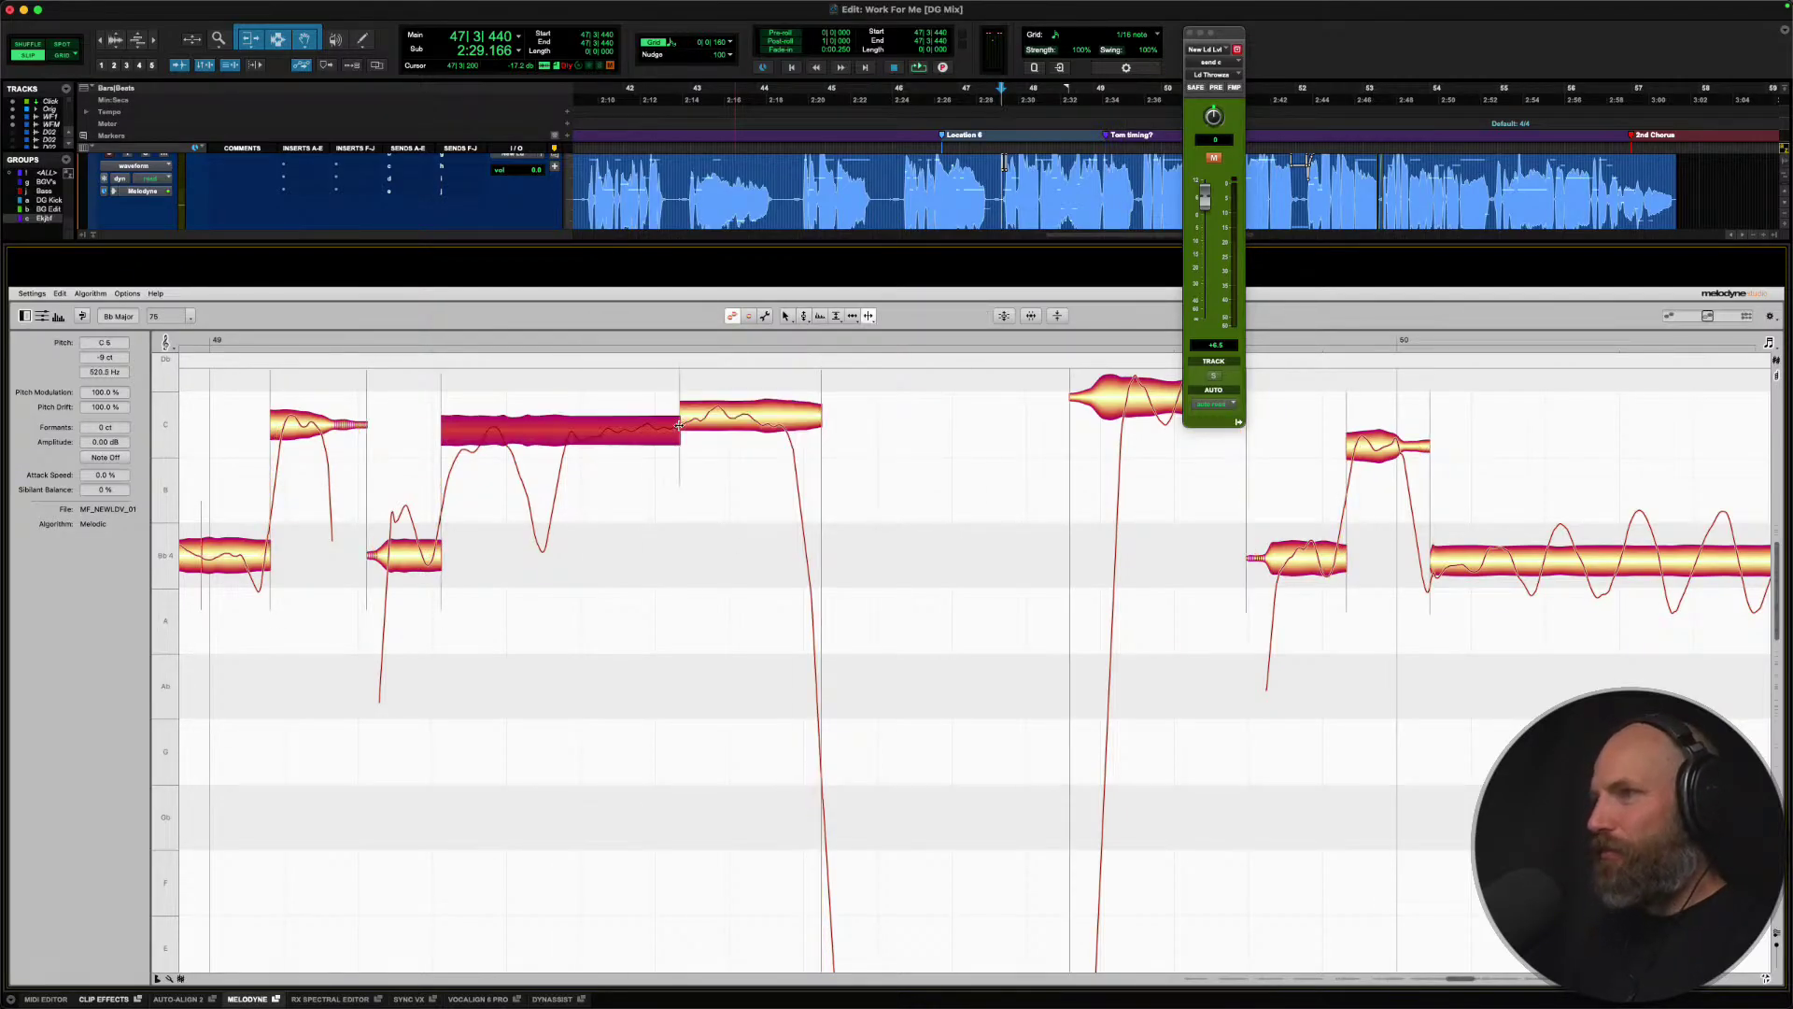
click(567, 430)
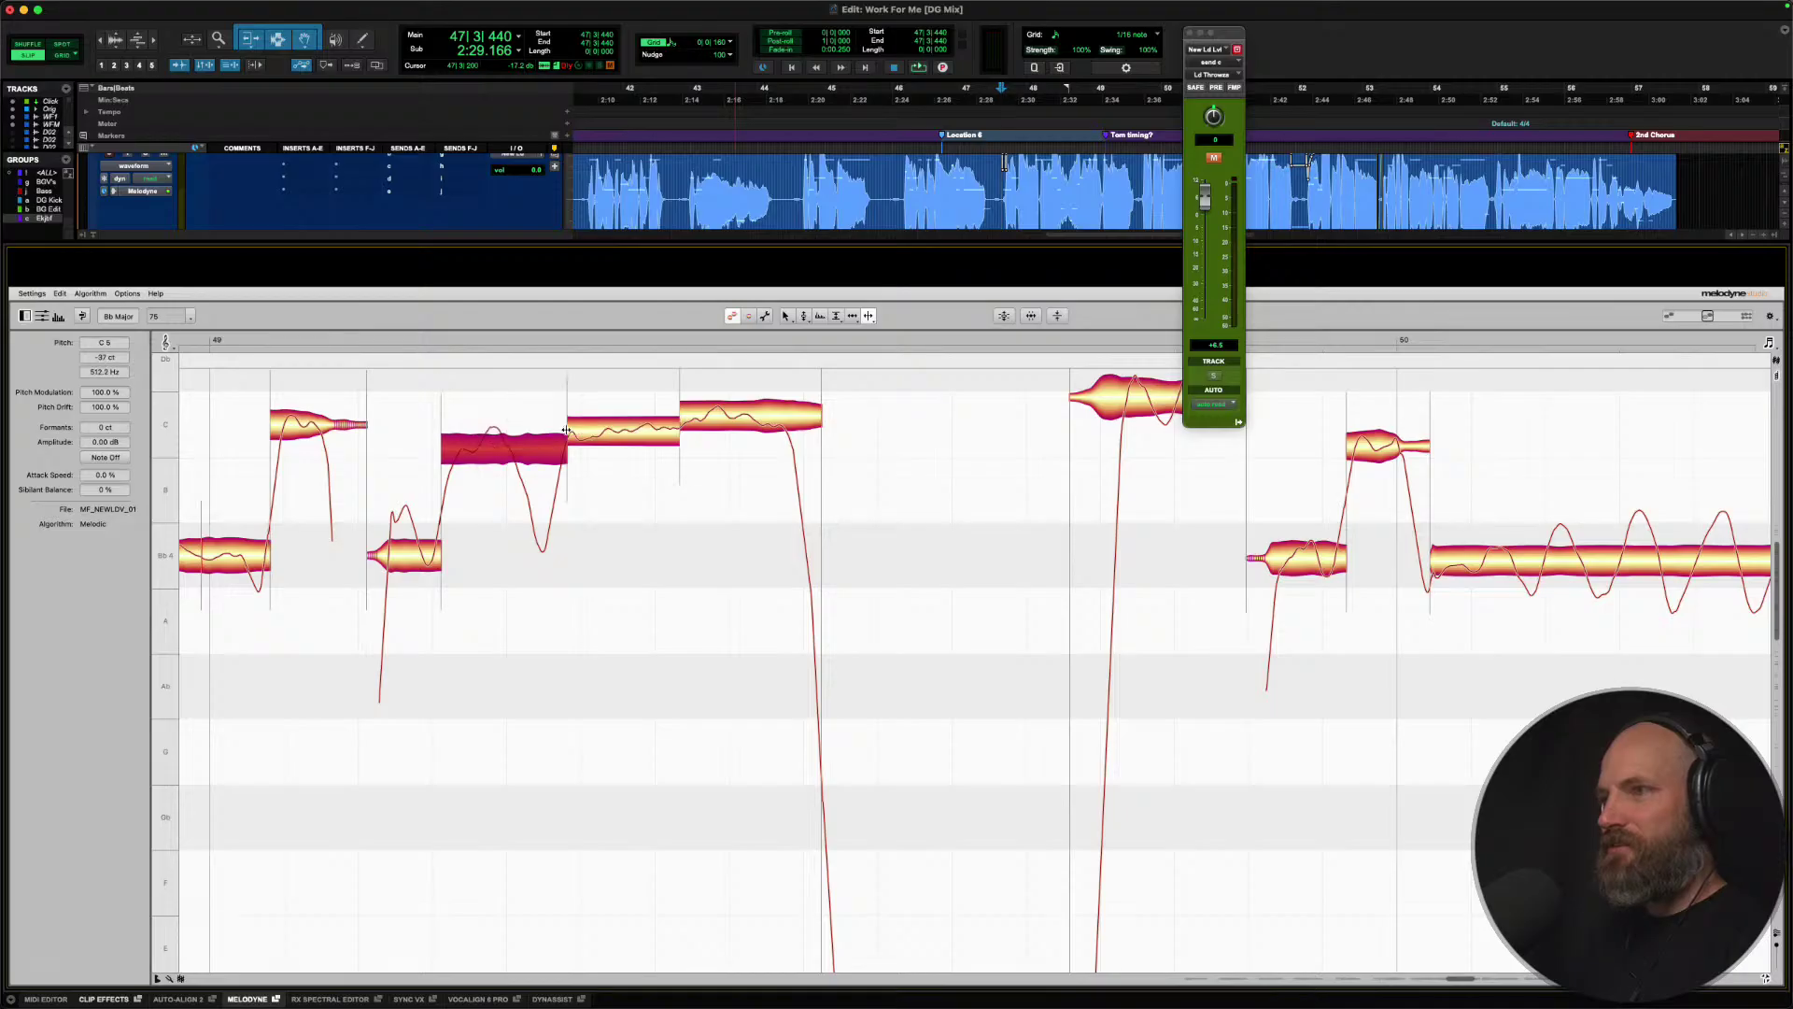
click(505, 443)
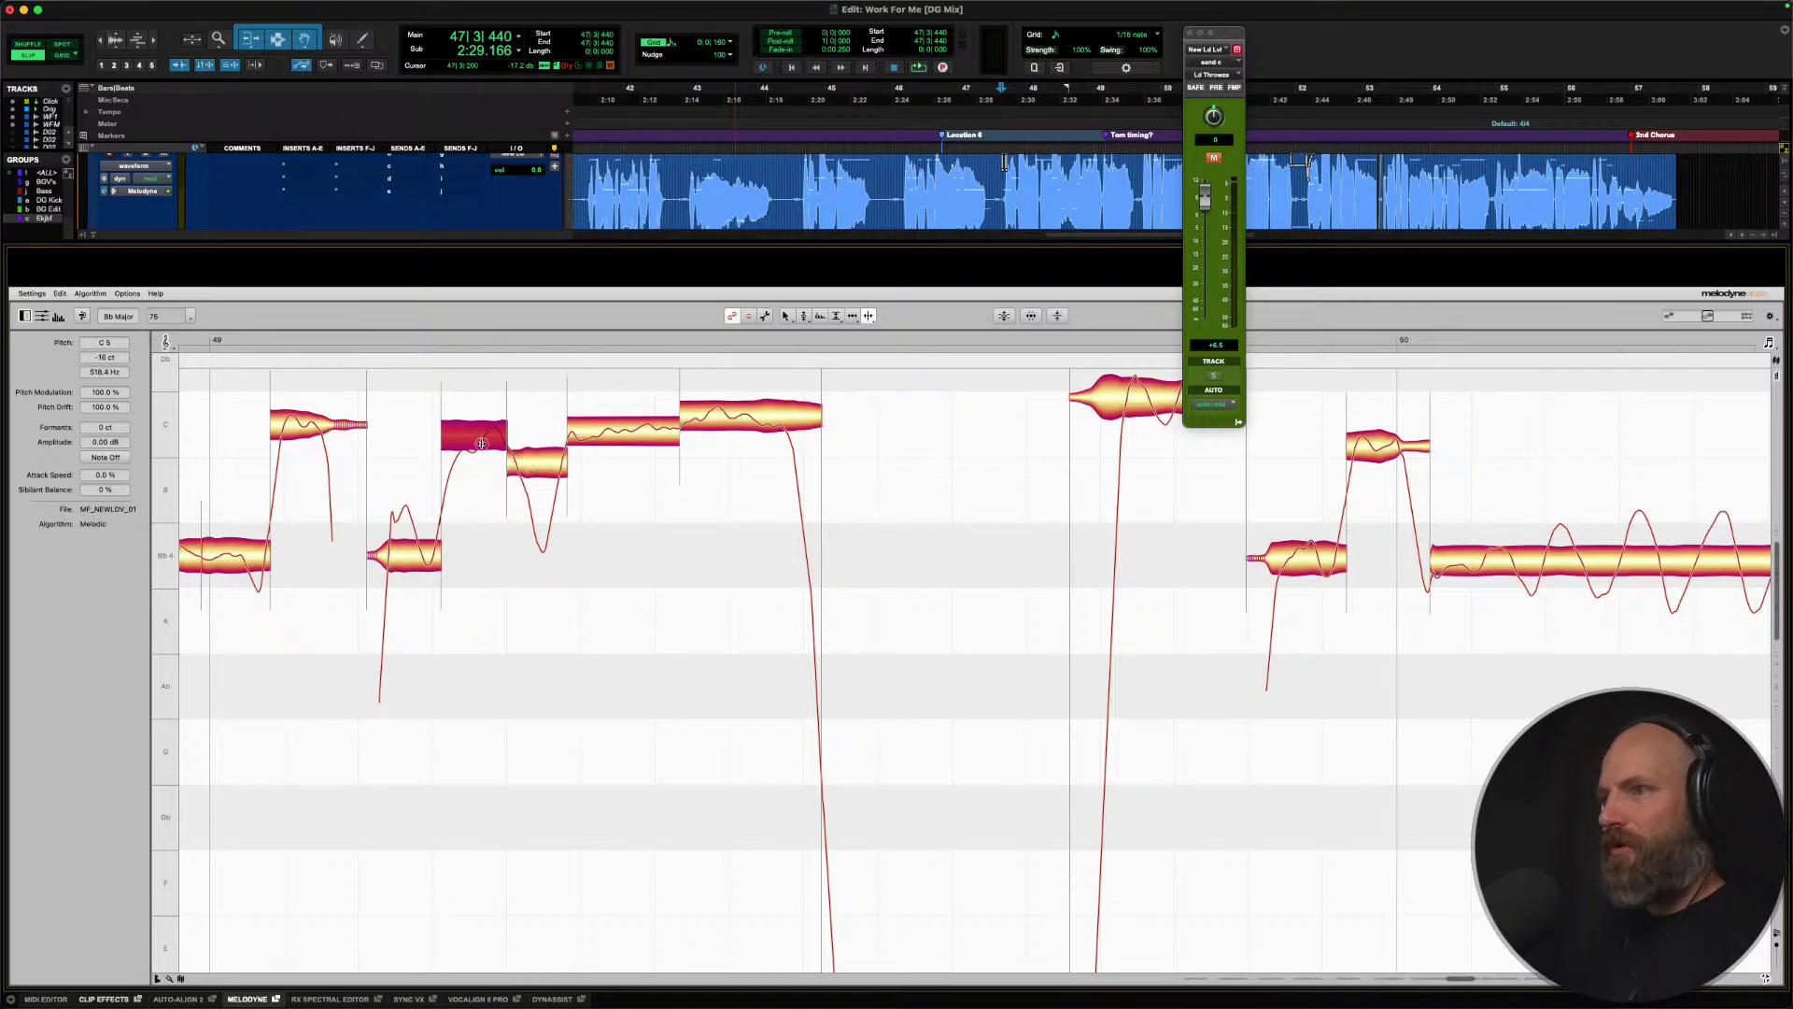
Tune every piece of the split C5 note except the dipping one to C5 at 0 cents, and play the passage back.
right_click(481, 442)
click(420, 445)
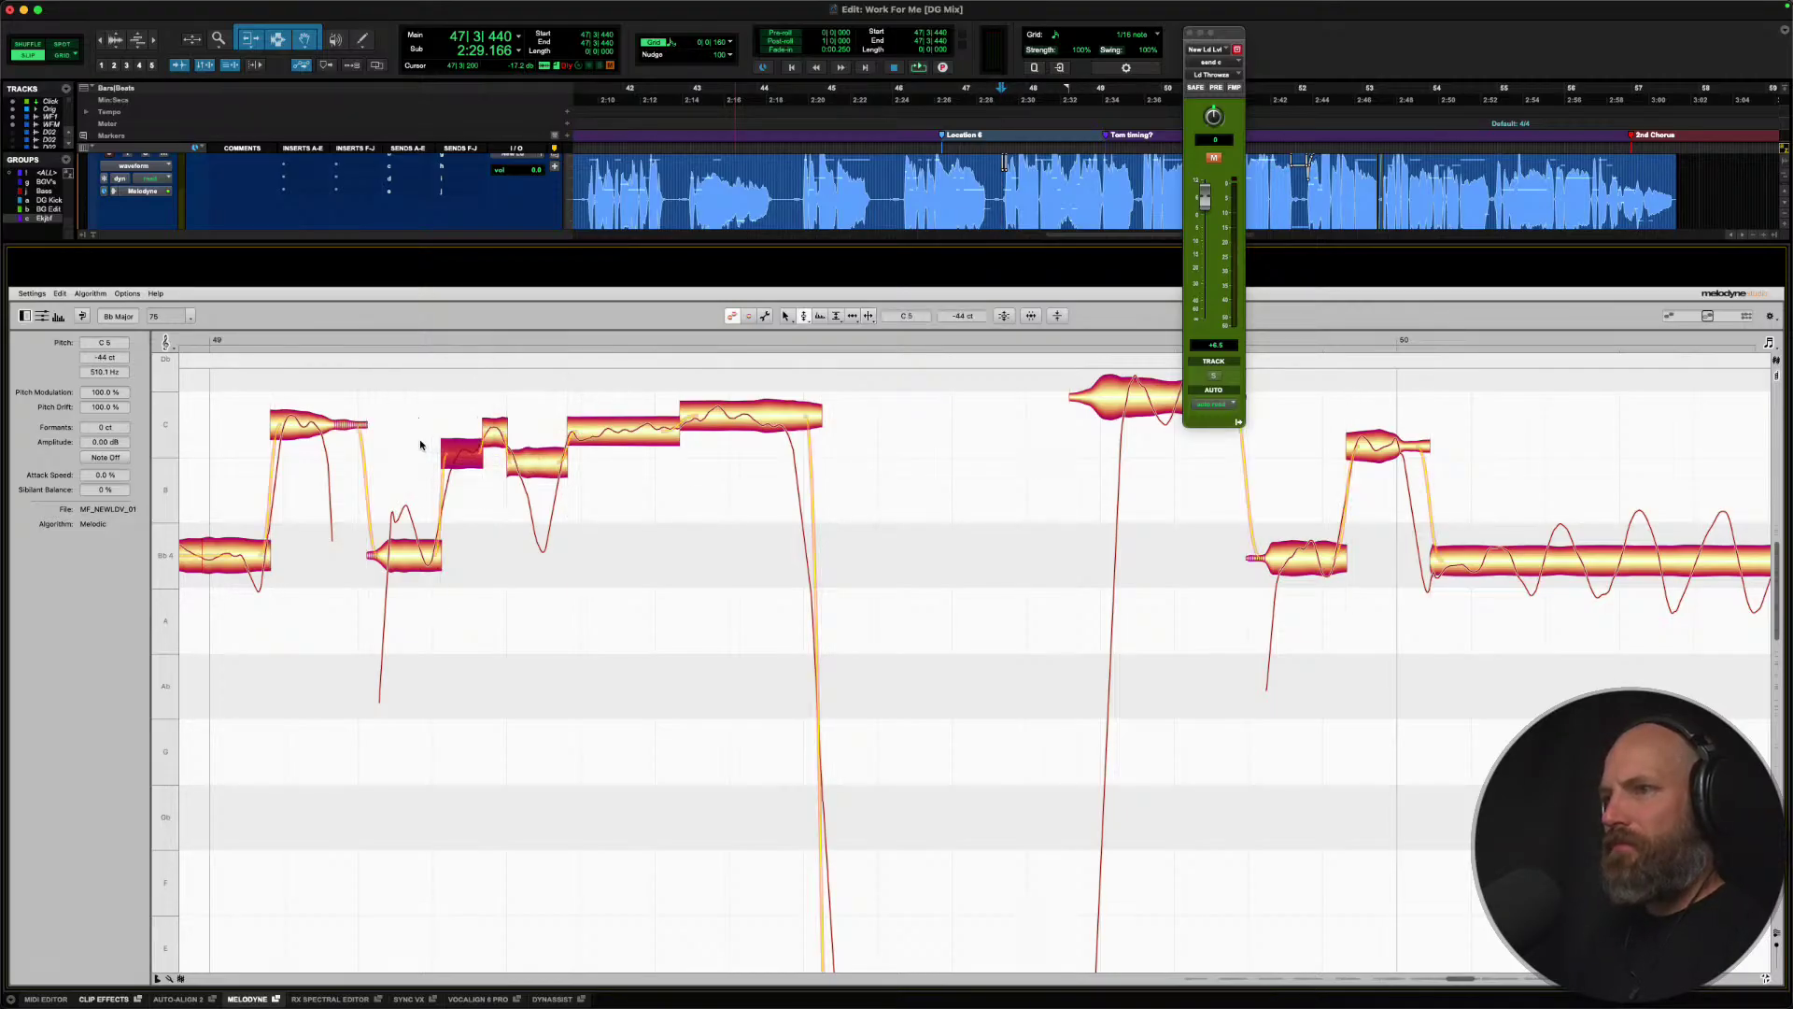
drag(462, 458, 472, 431)
double_click(490, 432)
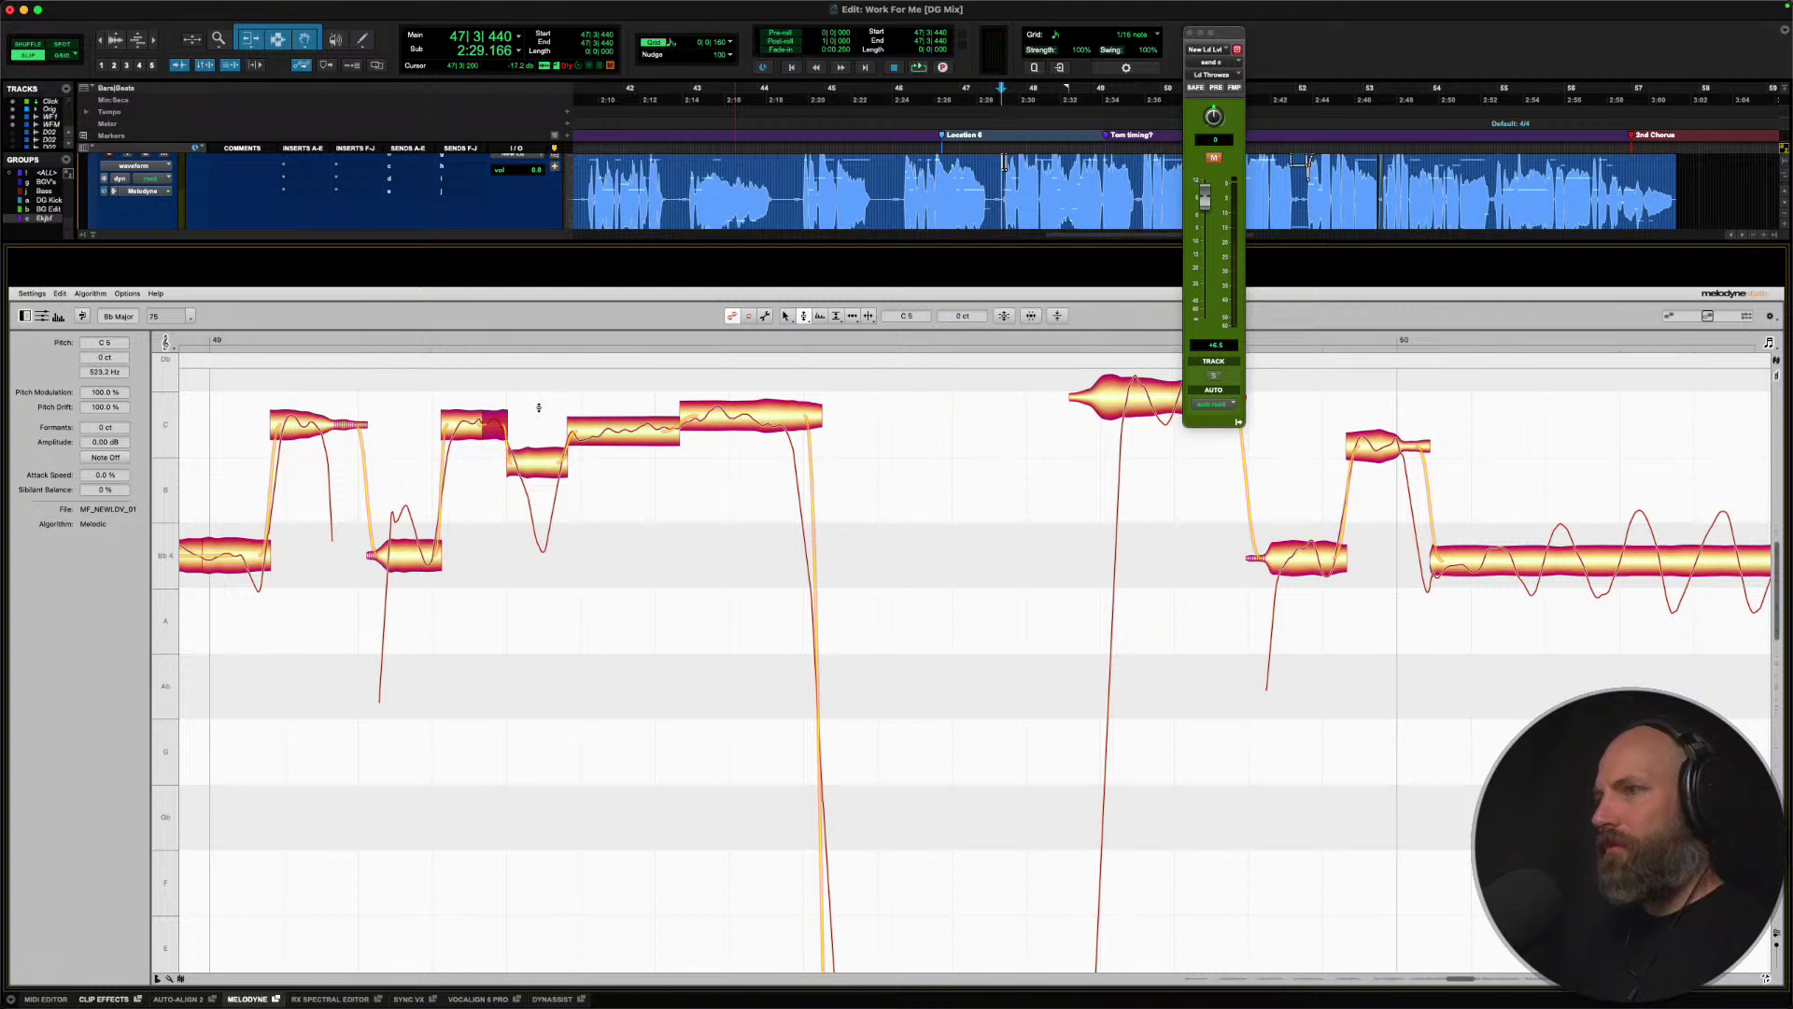
double_click(573, 432)
double_click(684, 420)
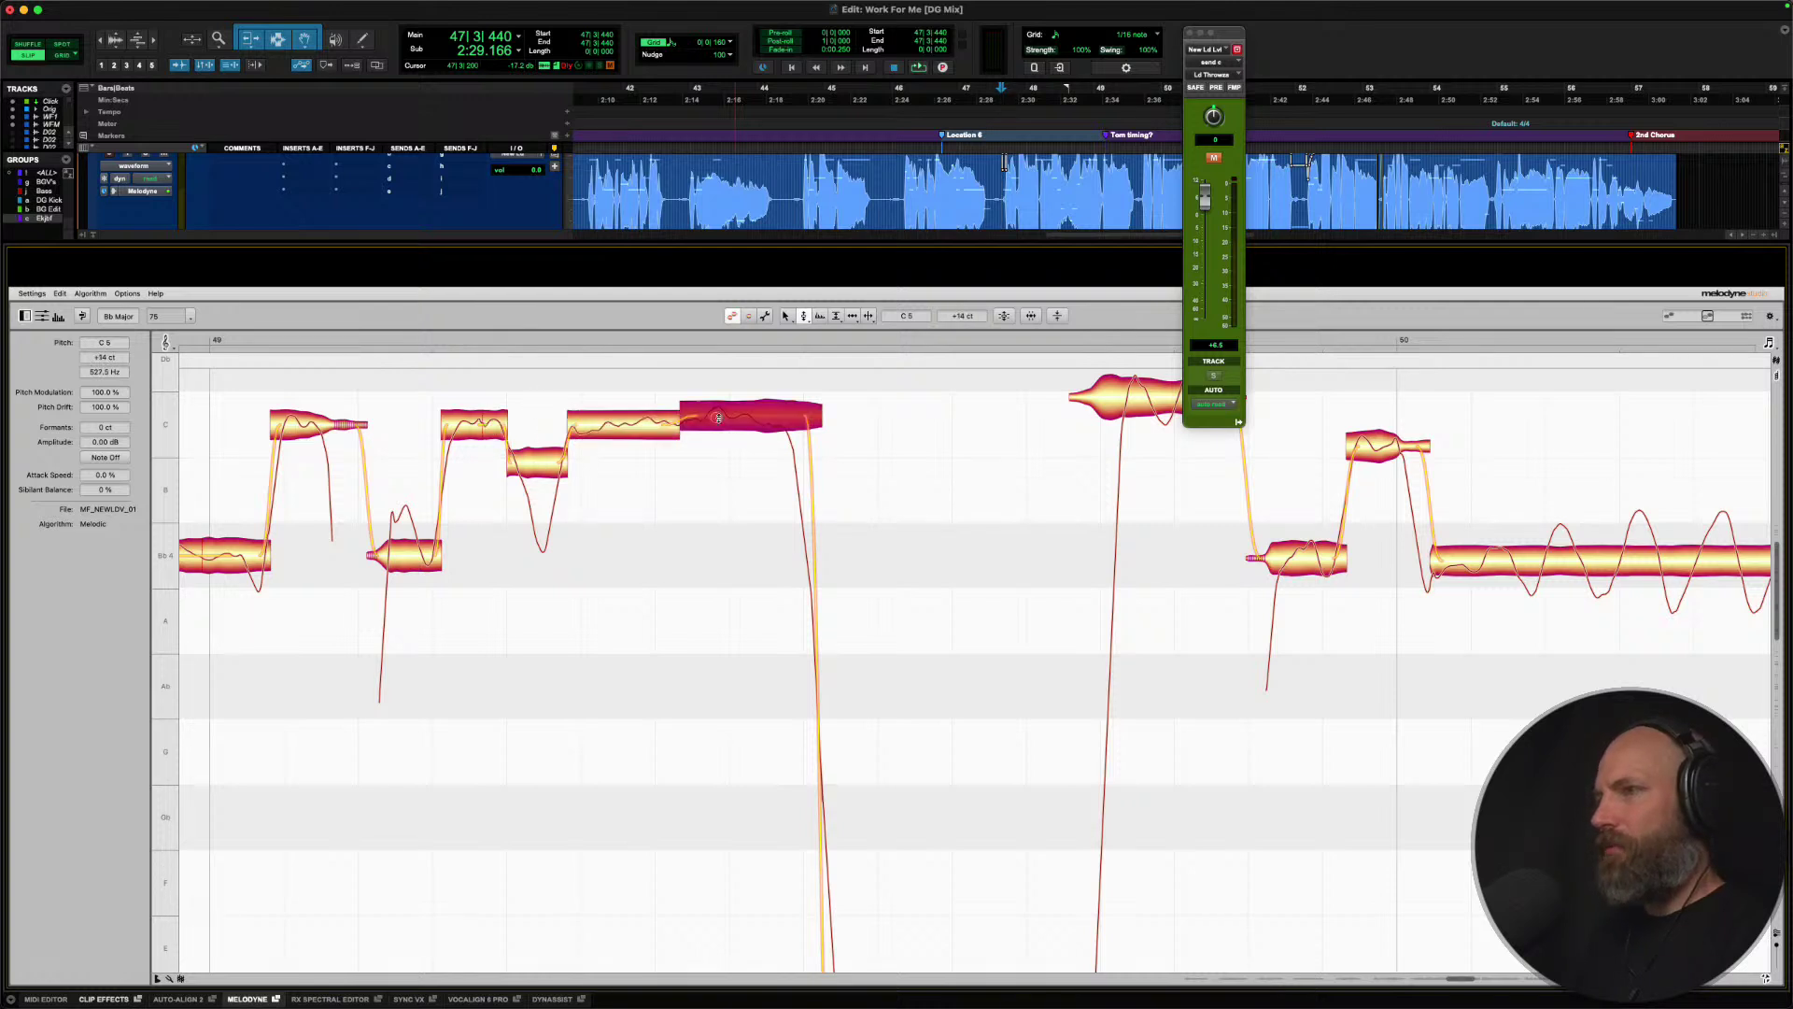
click(671, 426)
key(space)
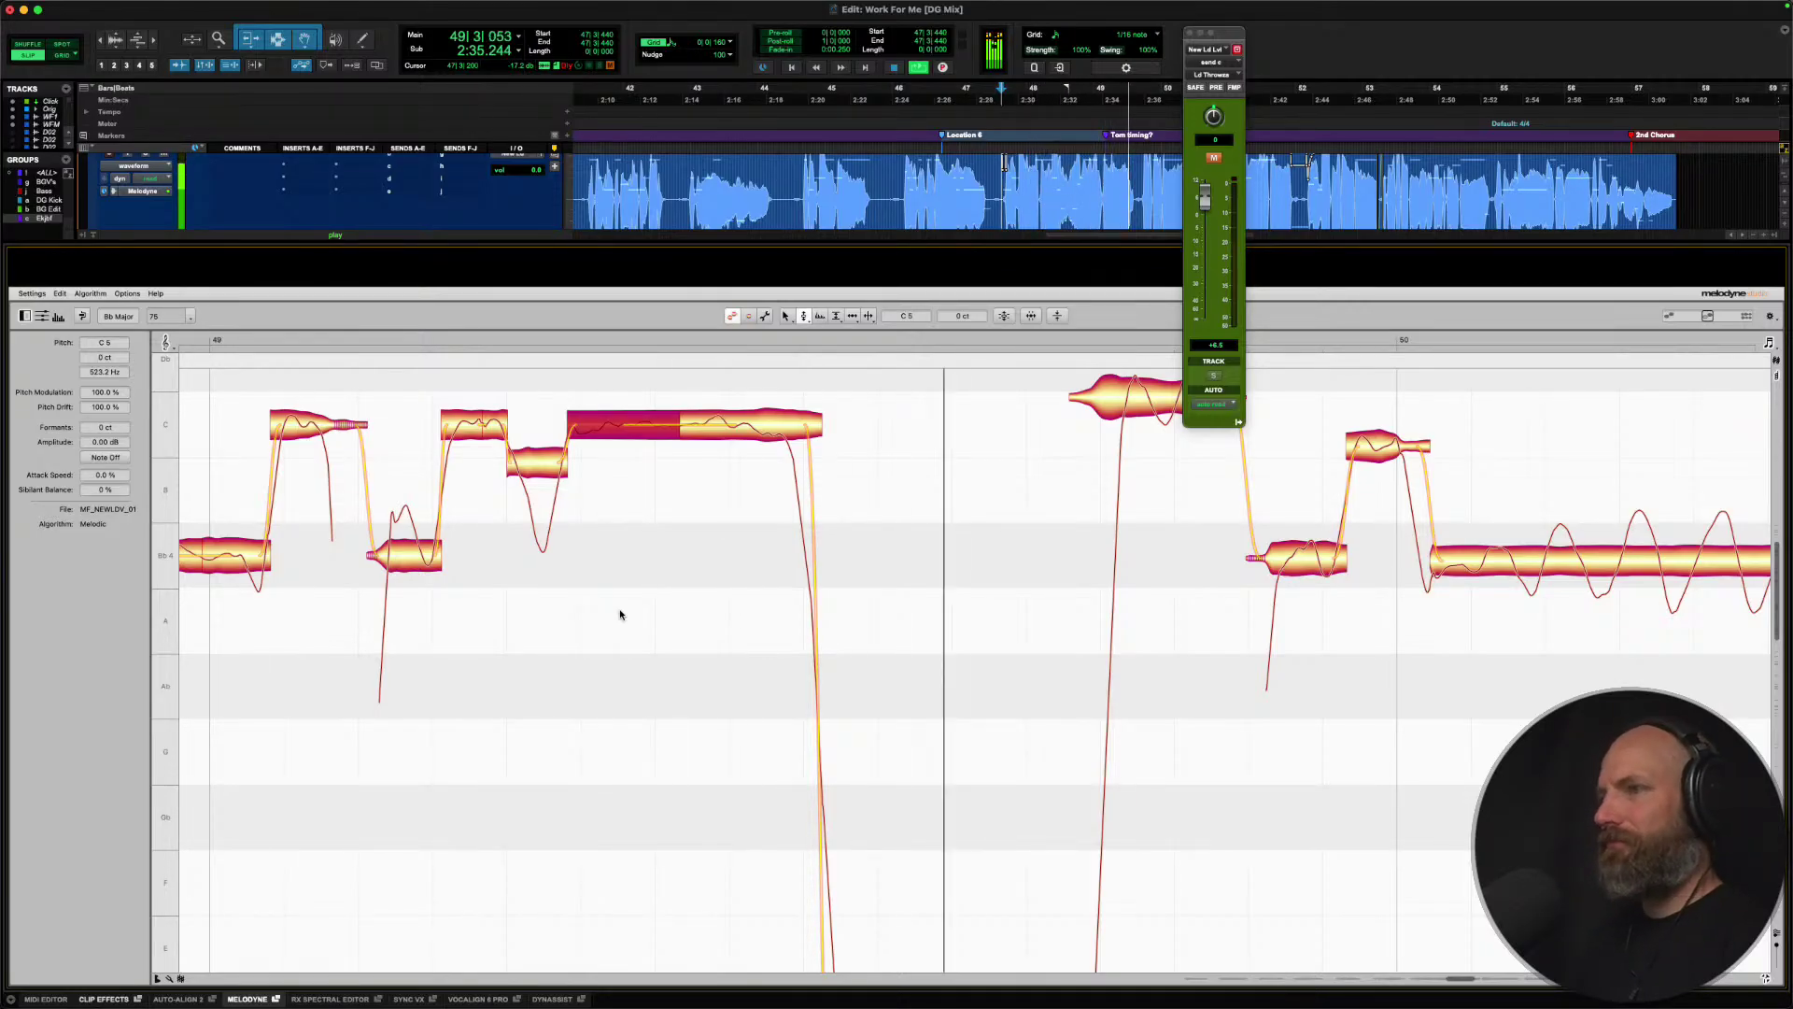
key(space)
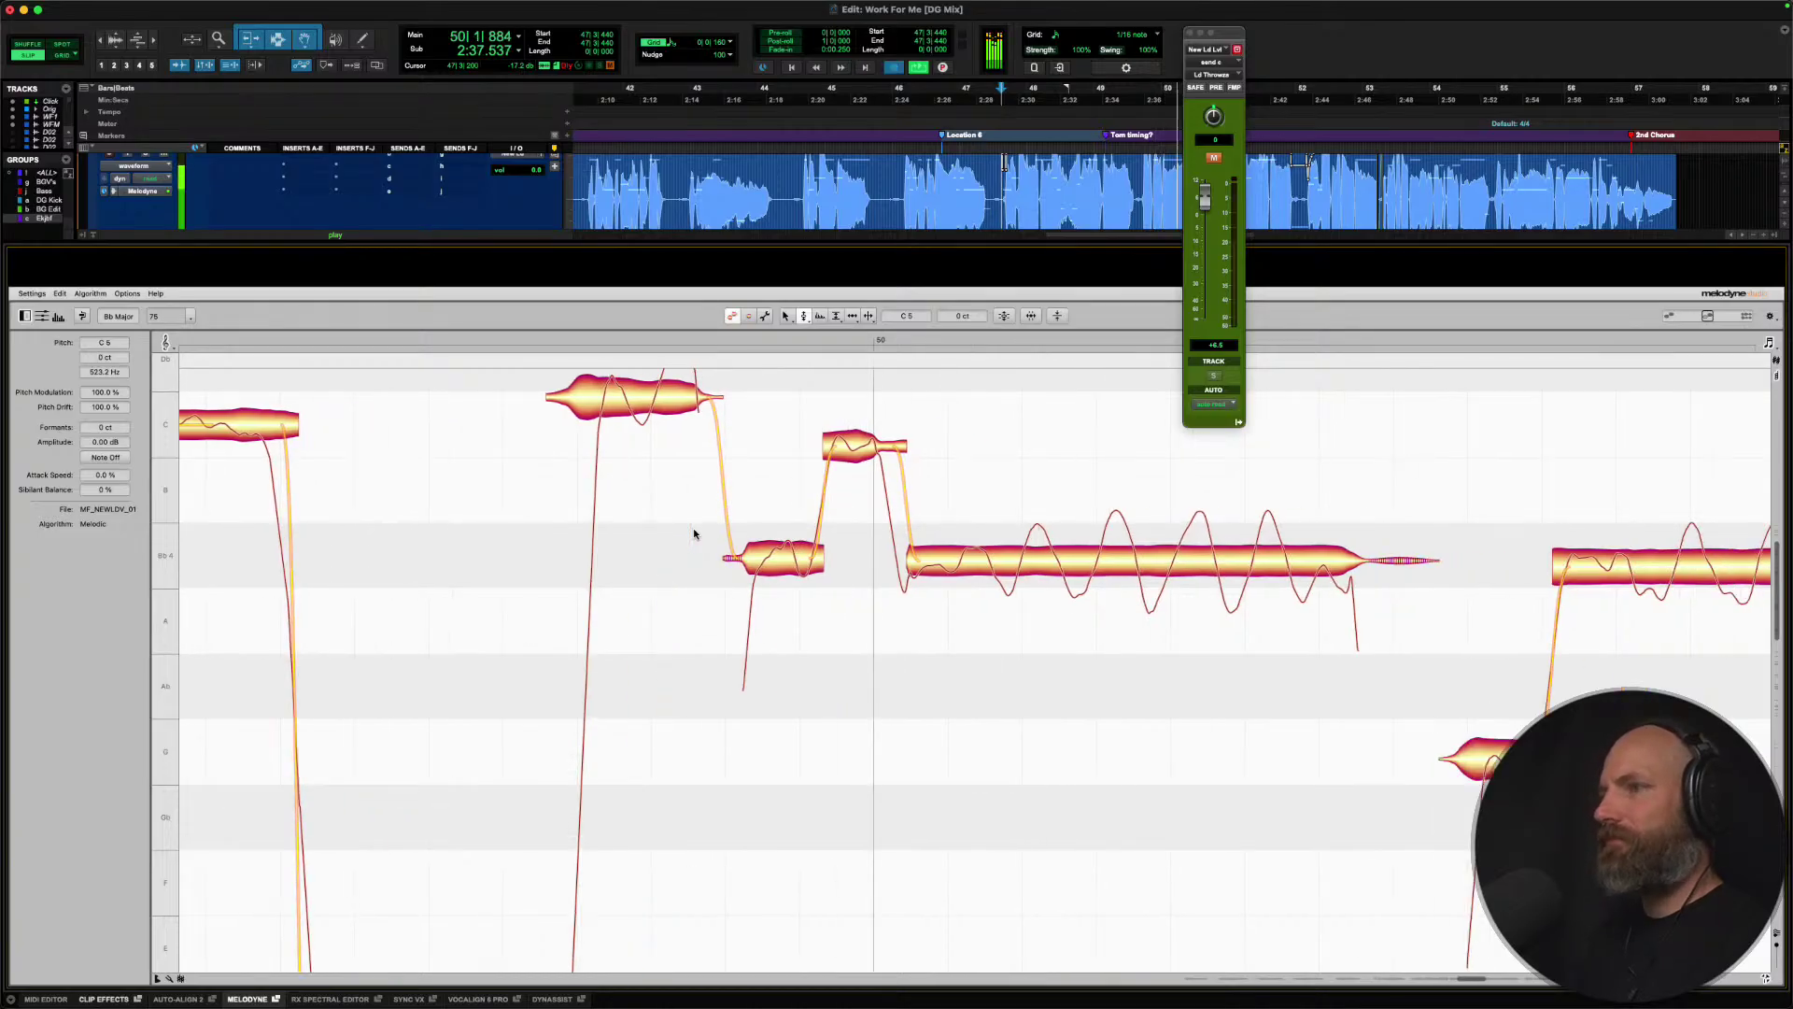
Snap the next high note before bar 50 to C5 and split it where its pitch begins to rise.
scroll(694, 533, up, 3)
right_click(644, 523)
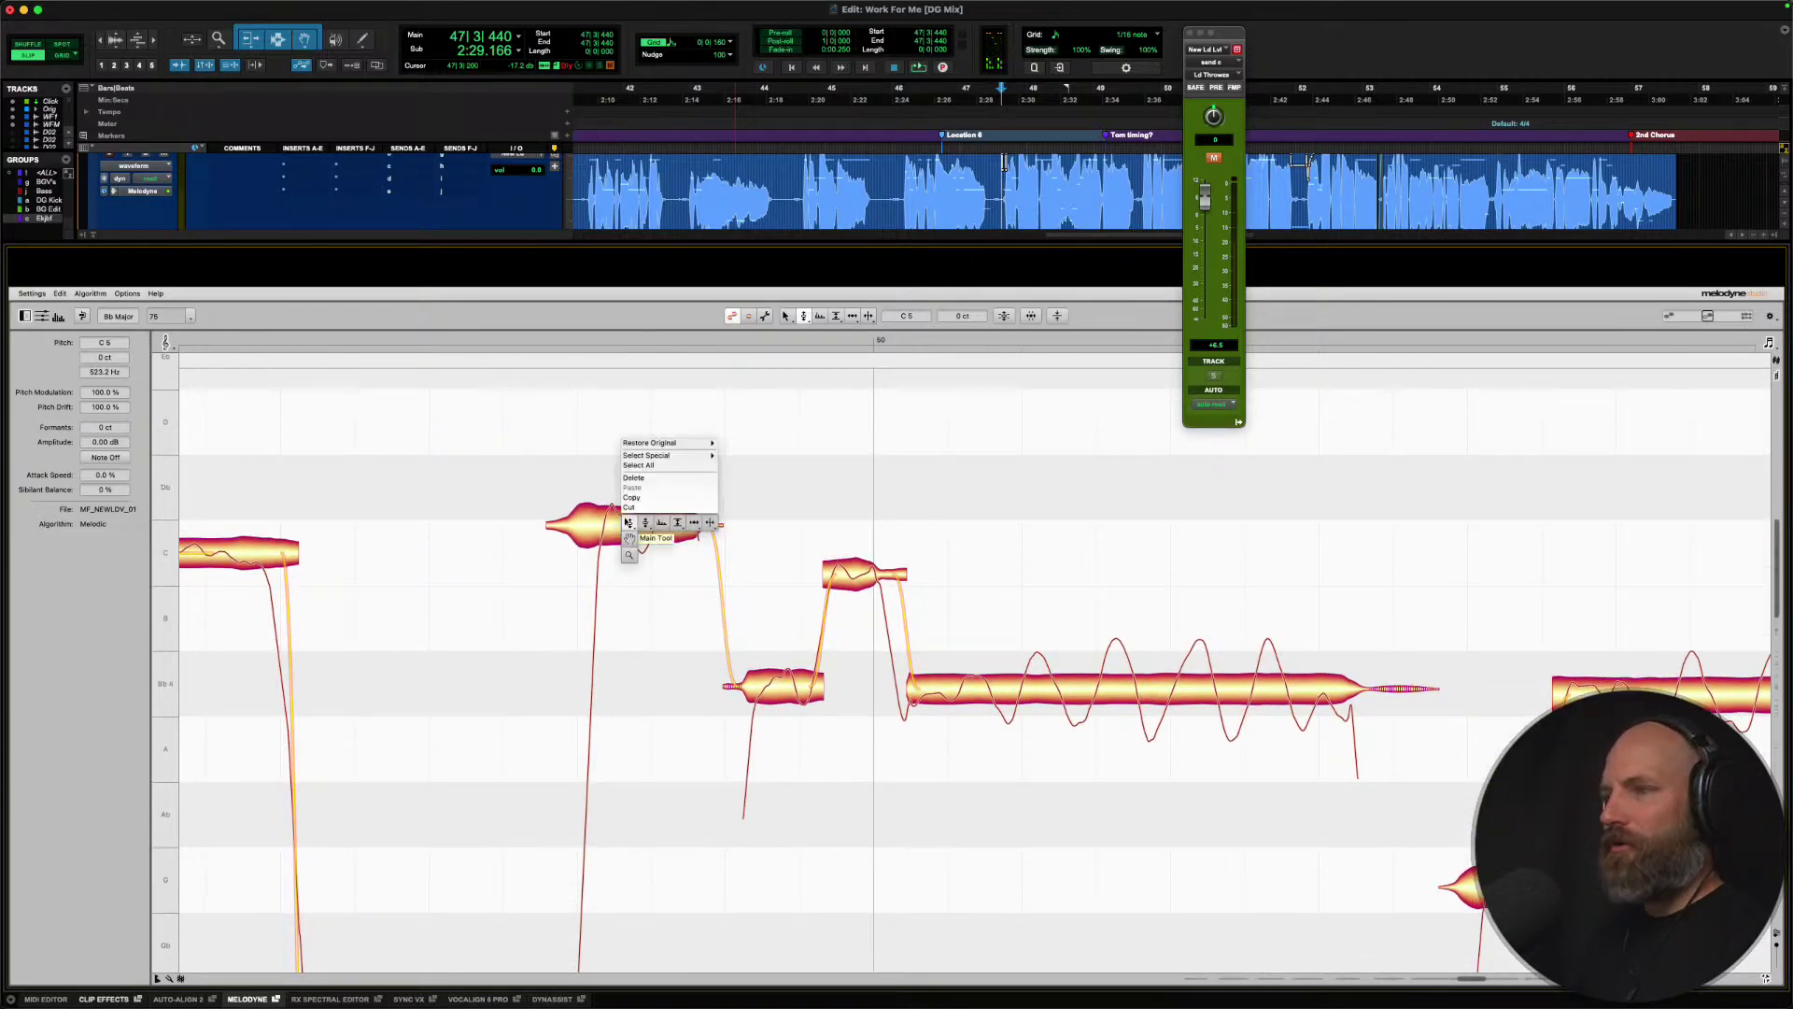
click(629, 525)
double_click(624, 525)
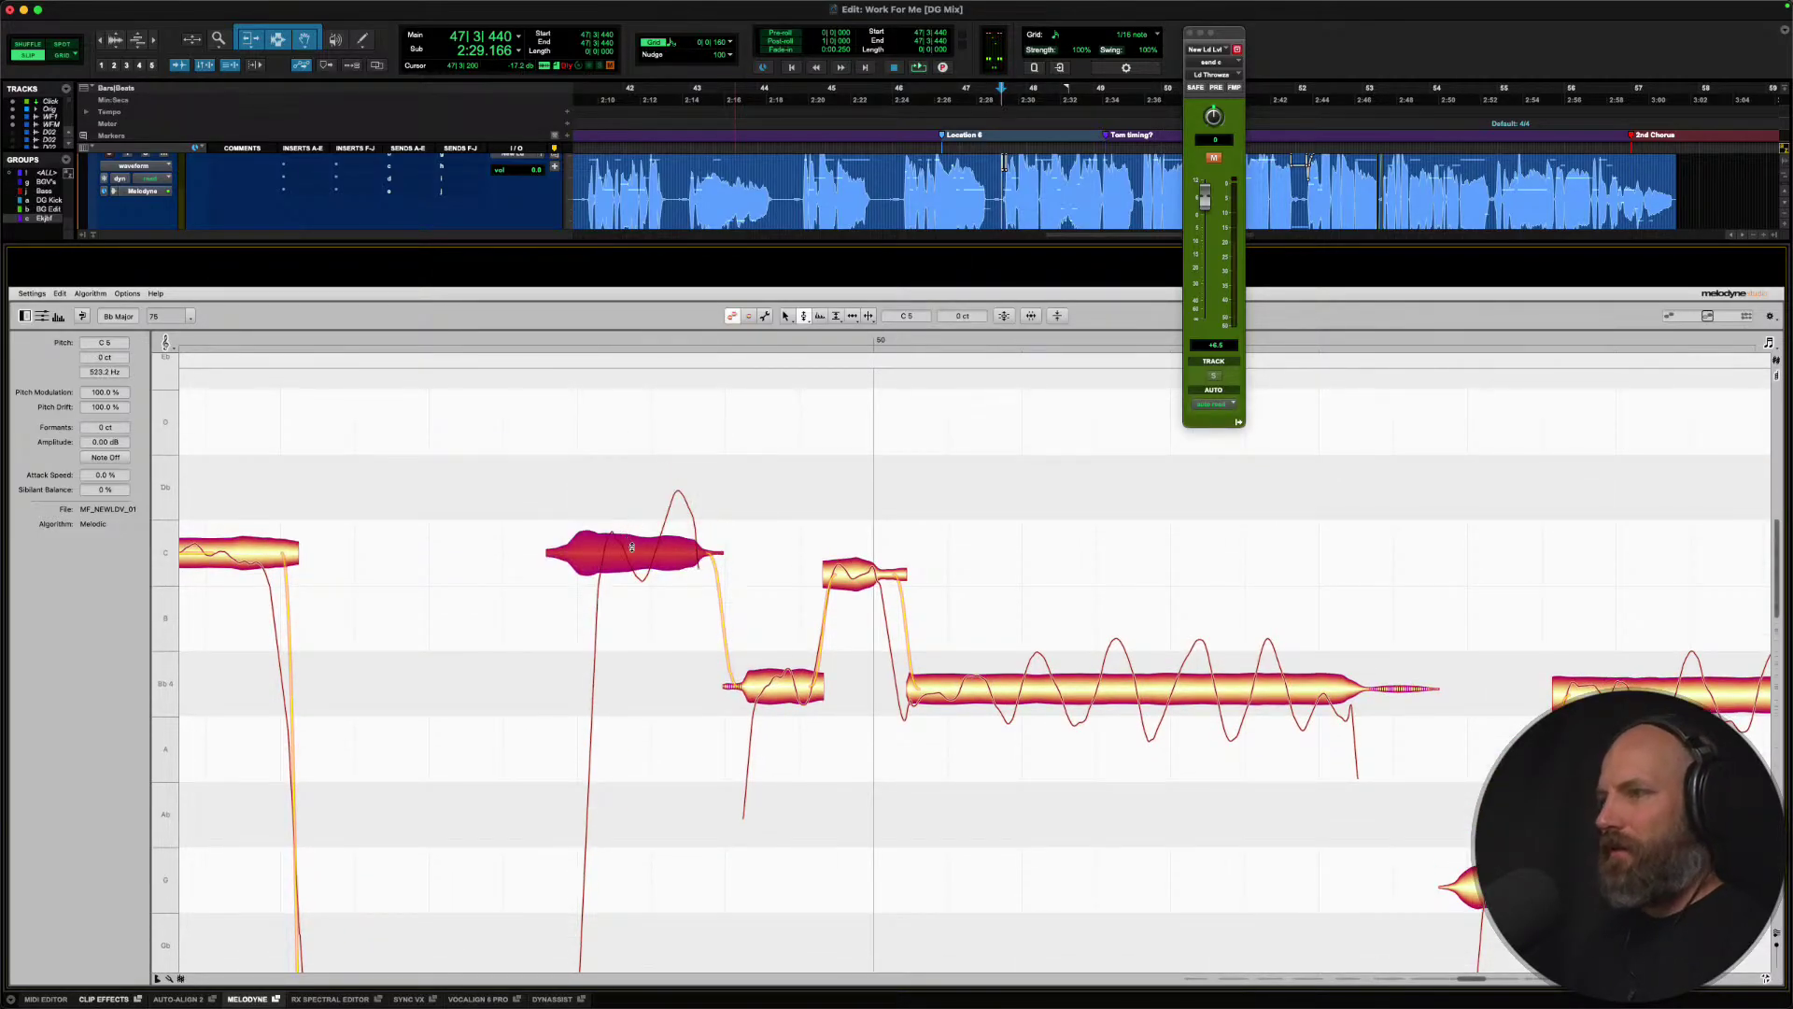
right_click(631, 546)
click(685, 554)
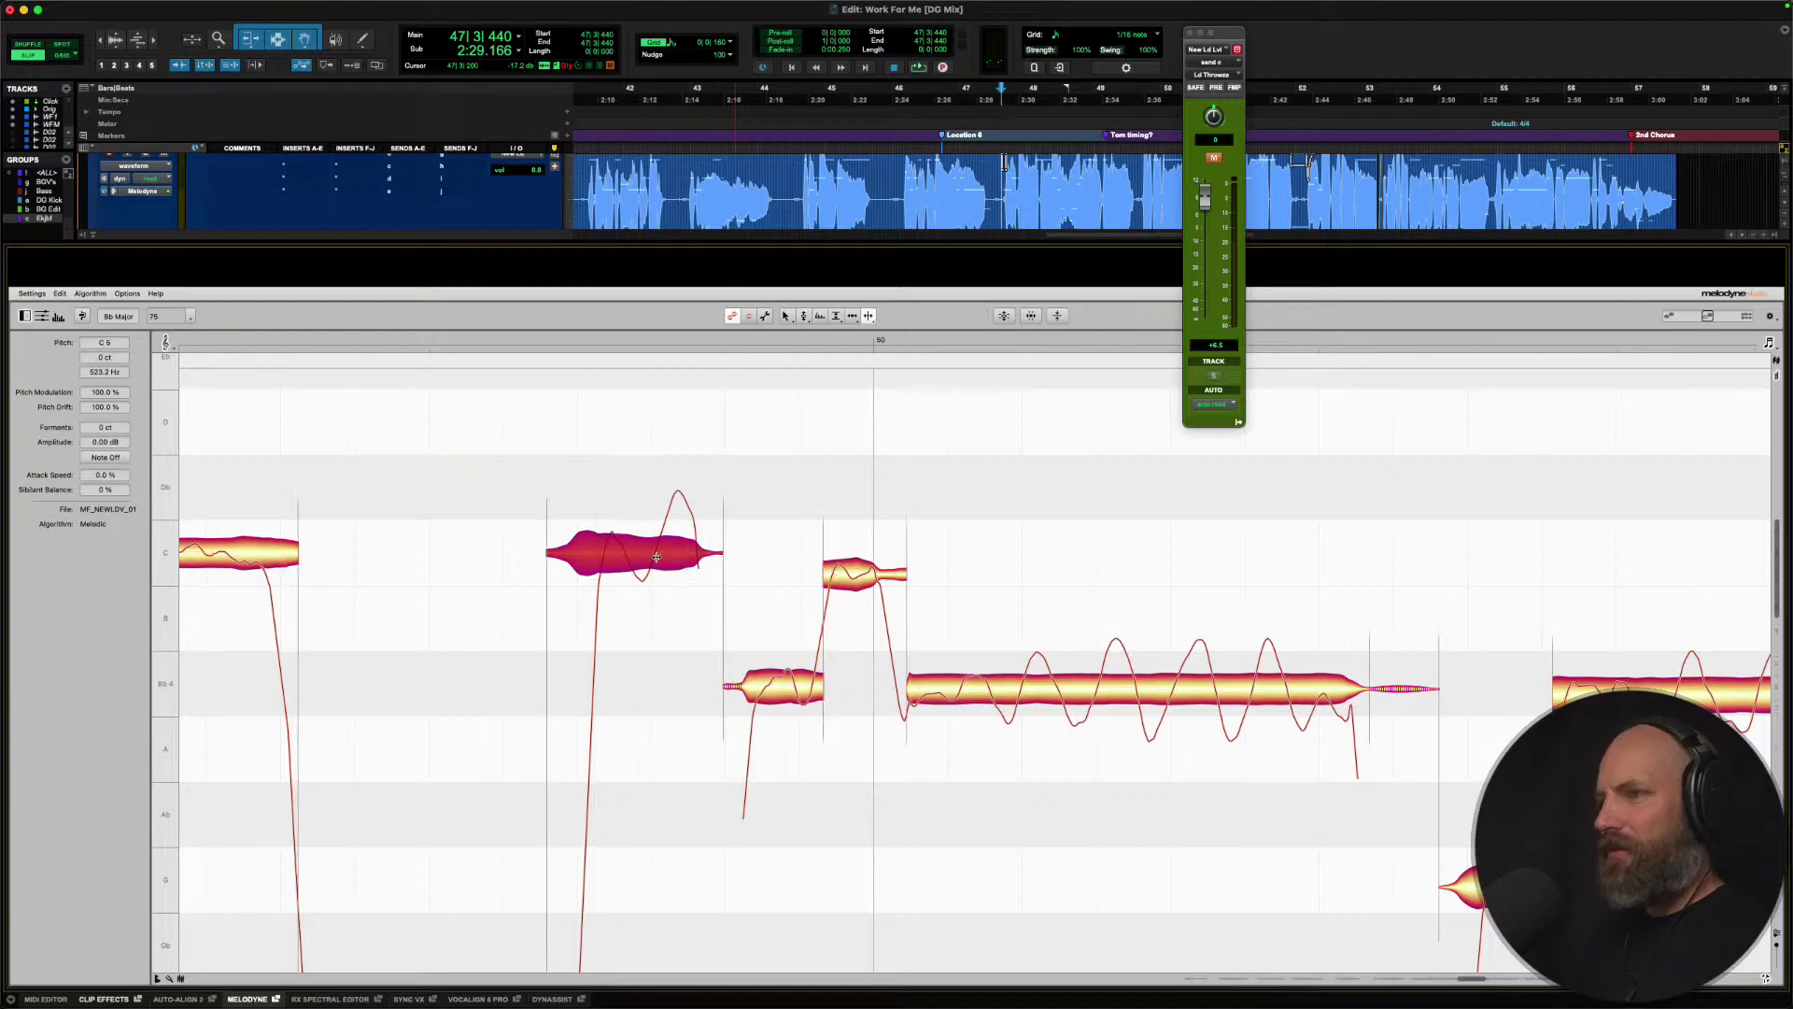
double_click(654, 556)
Set the short end piece of the split note before bar 50 to C5 at 0 cents with the Pitch tool.
right_click(654, 557)
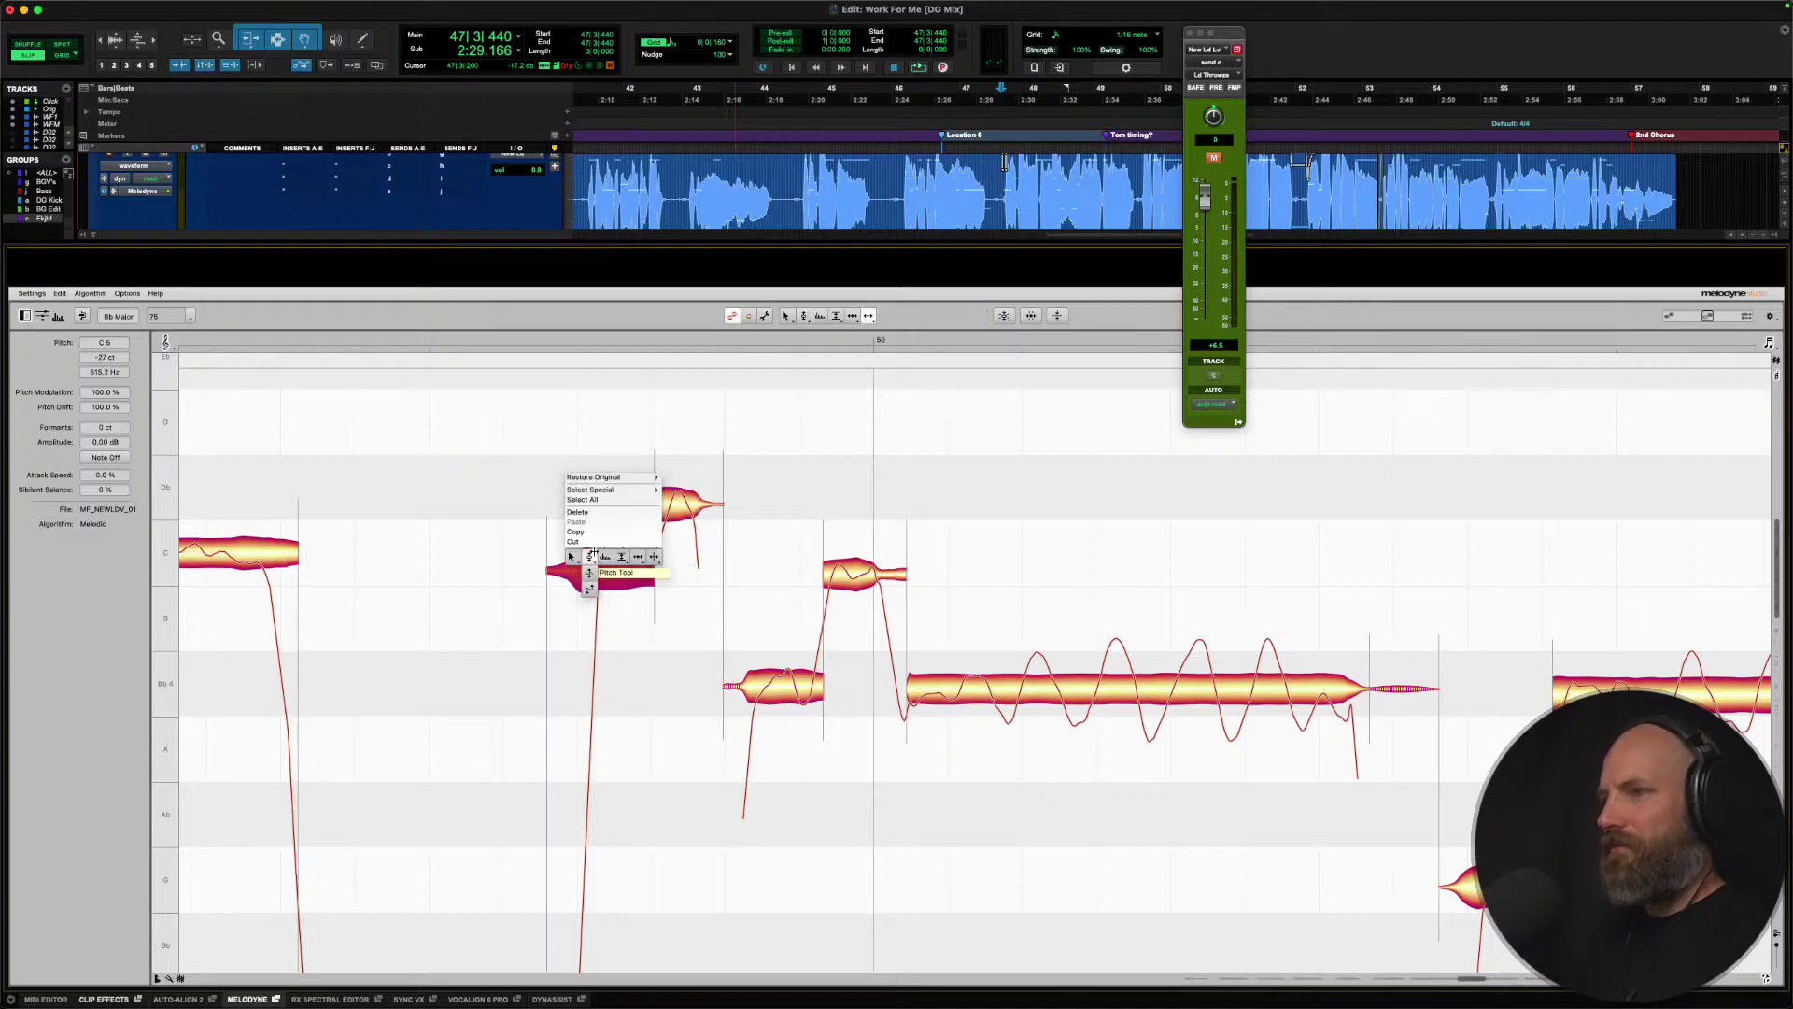
click(598, 563)
double_click(681, 519)
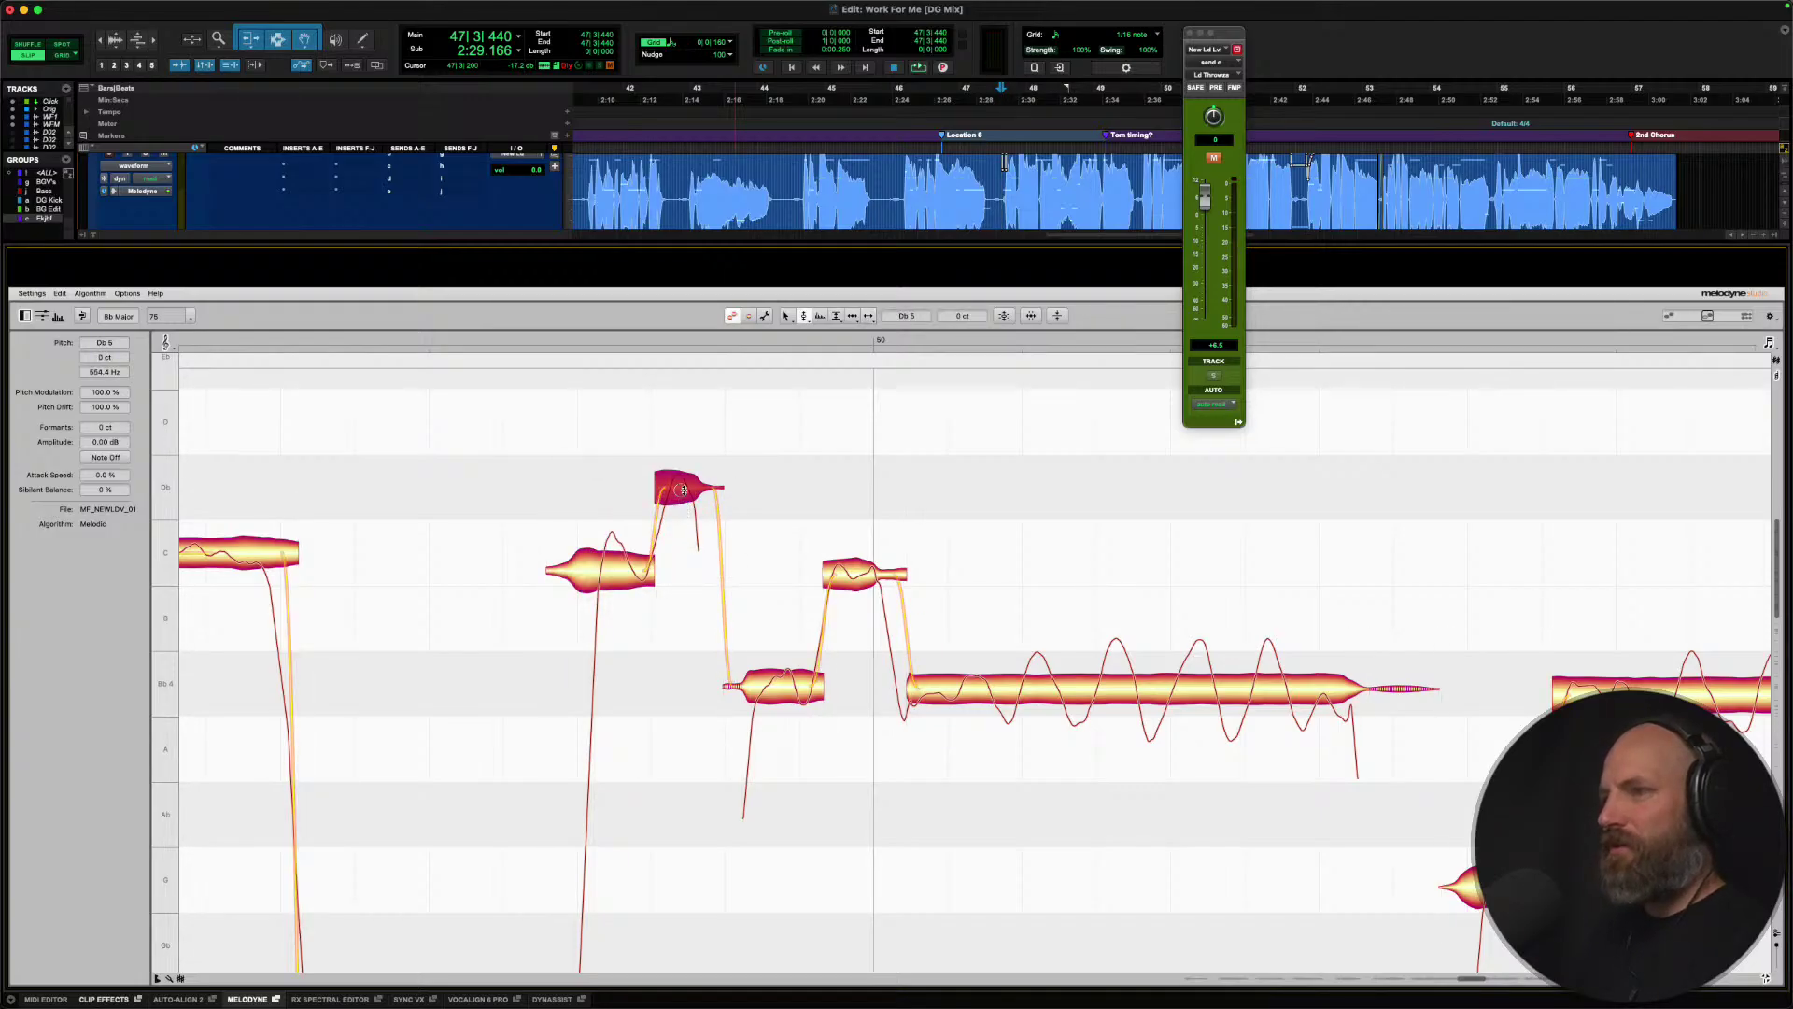
drag(684, 489, 683, 534)
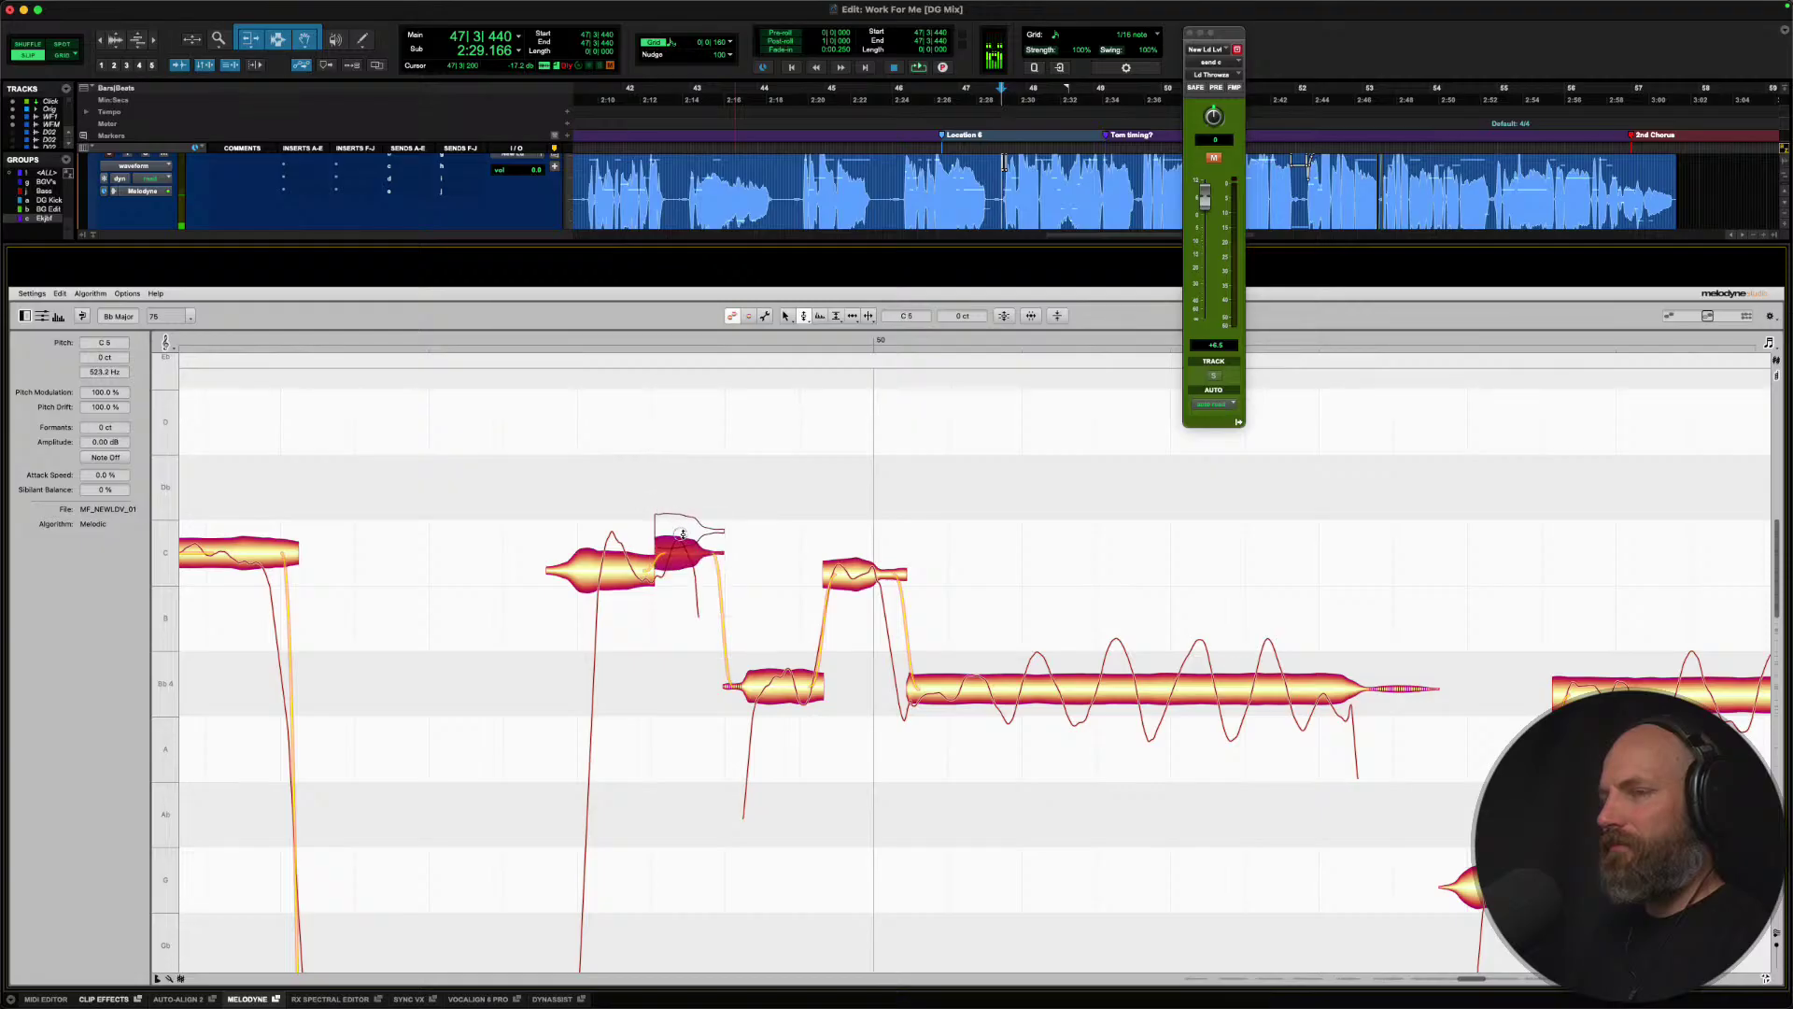
Try the main piece of the high note before bar 50 at C5 and -37 cents, and play it back.
double_click(616, 567)
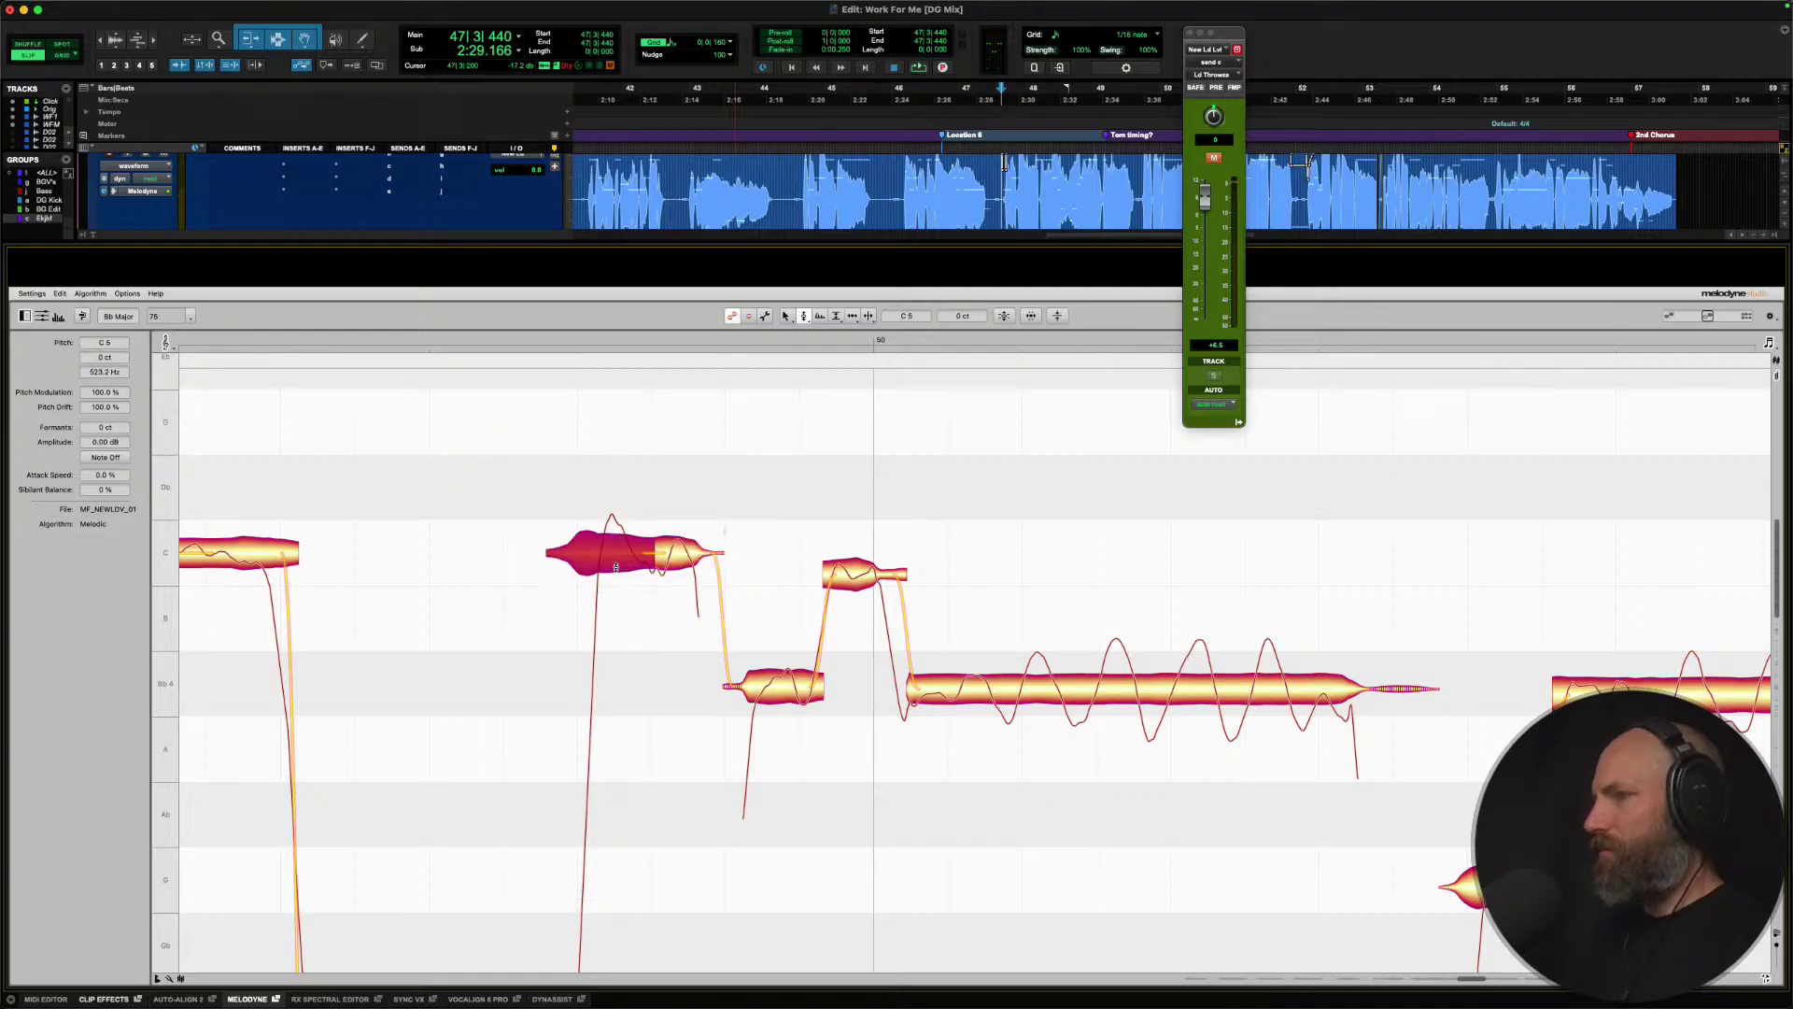
drag(631, 561, 625, 574)
key(space)
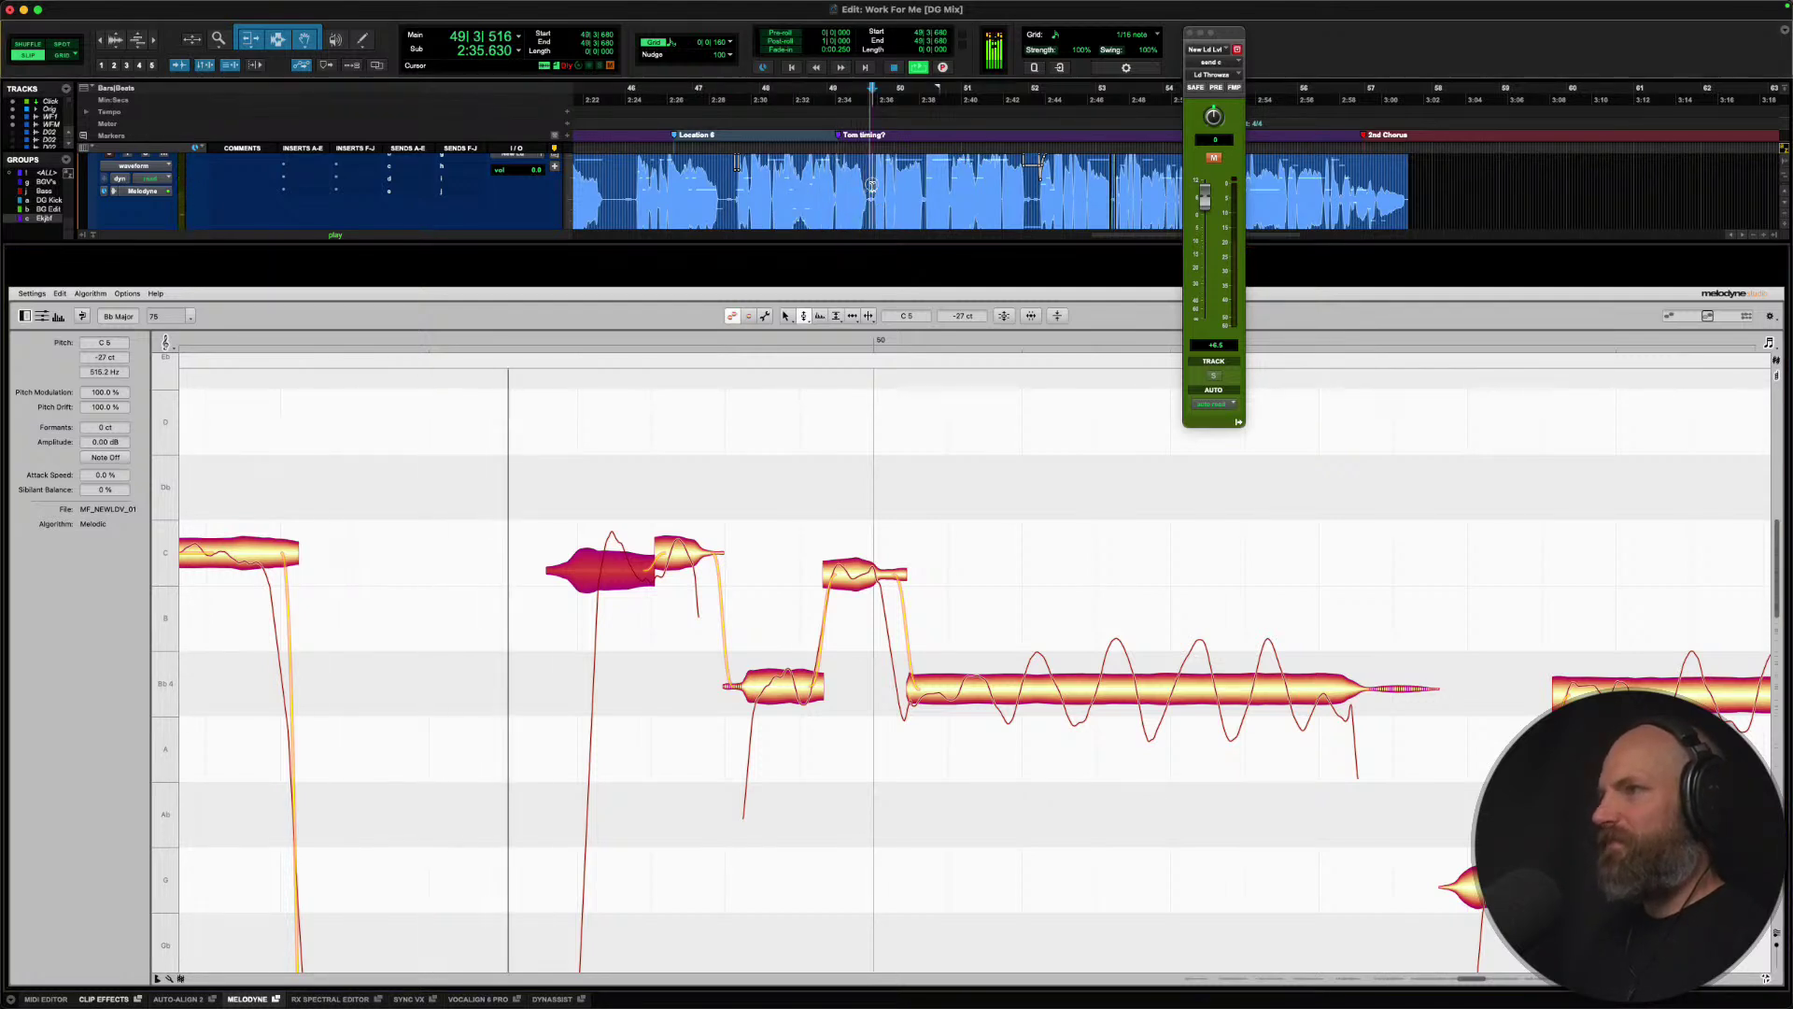
key(space)
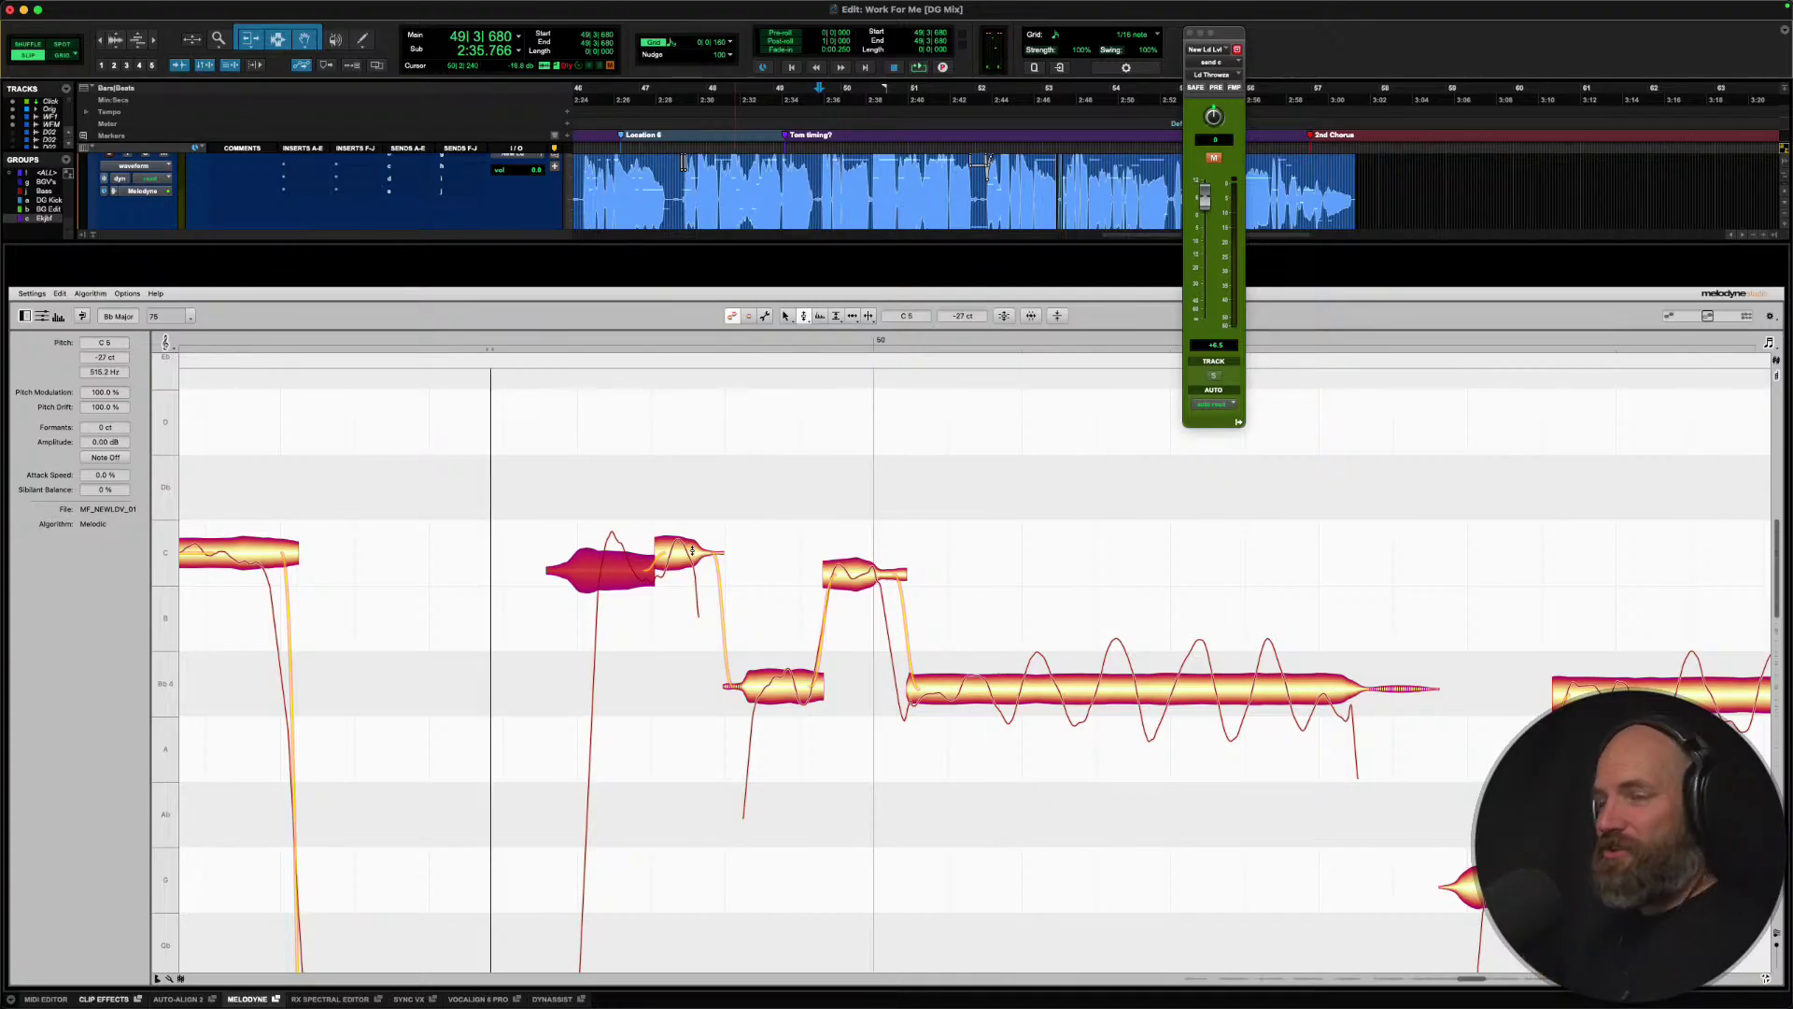
Try raising both pieces of the high note before bar 50 to Db5, with the main piece at -21 cents, and play them back.
drag(687, 552, 689, 485)
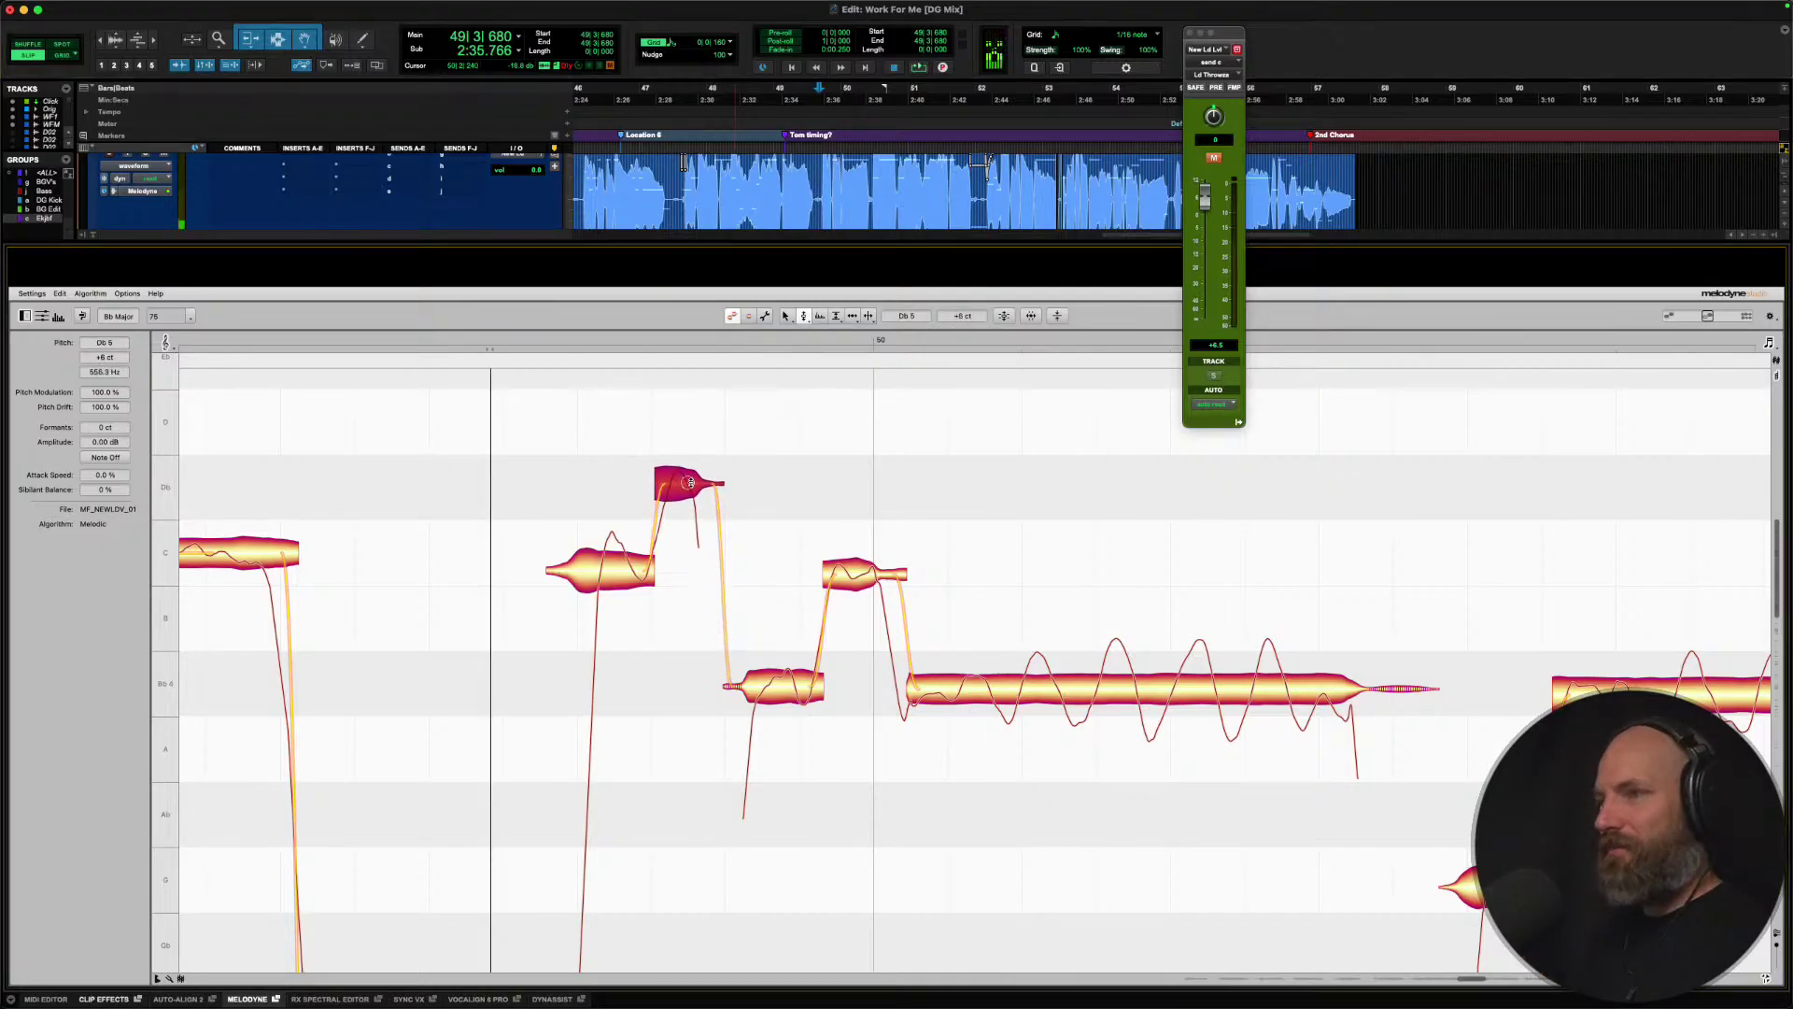
drag(602, 574, 599, 507)
key(space)
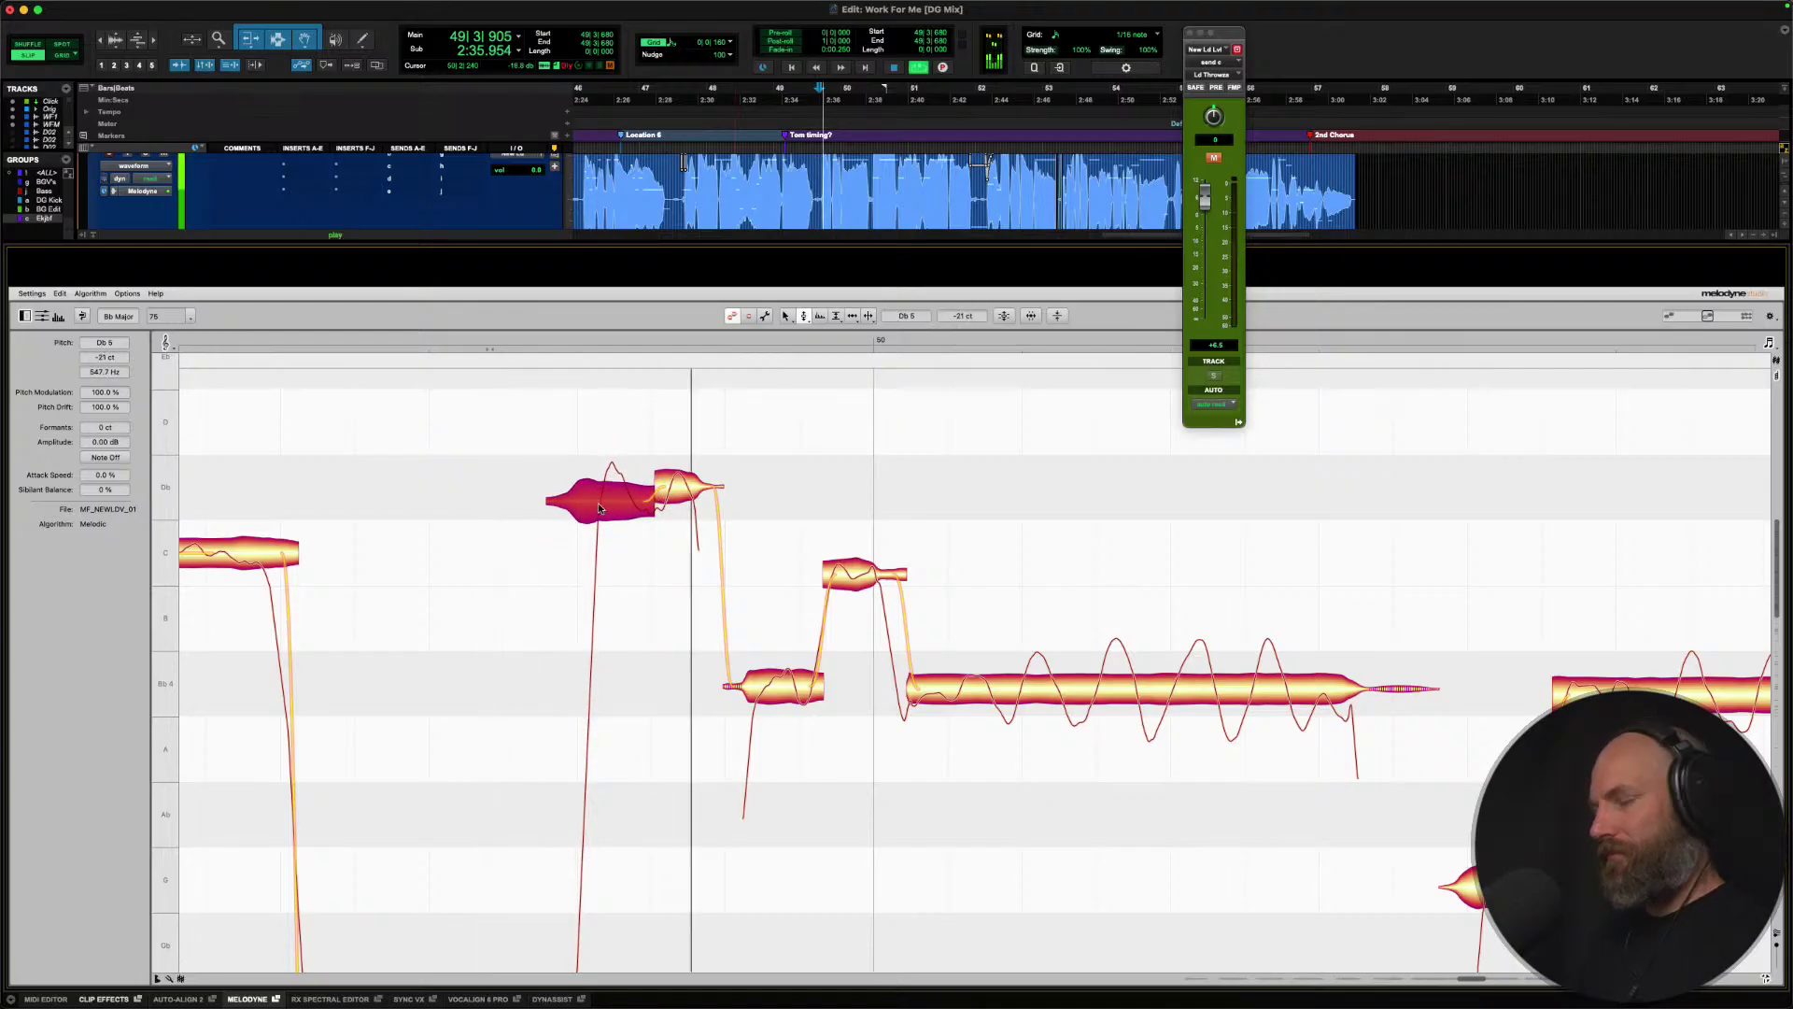
key(space)
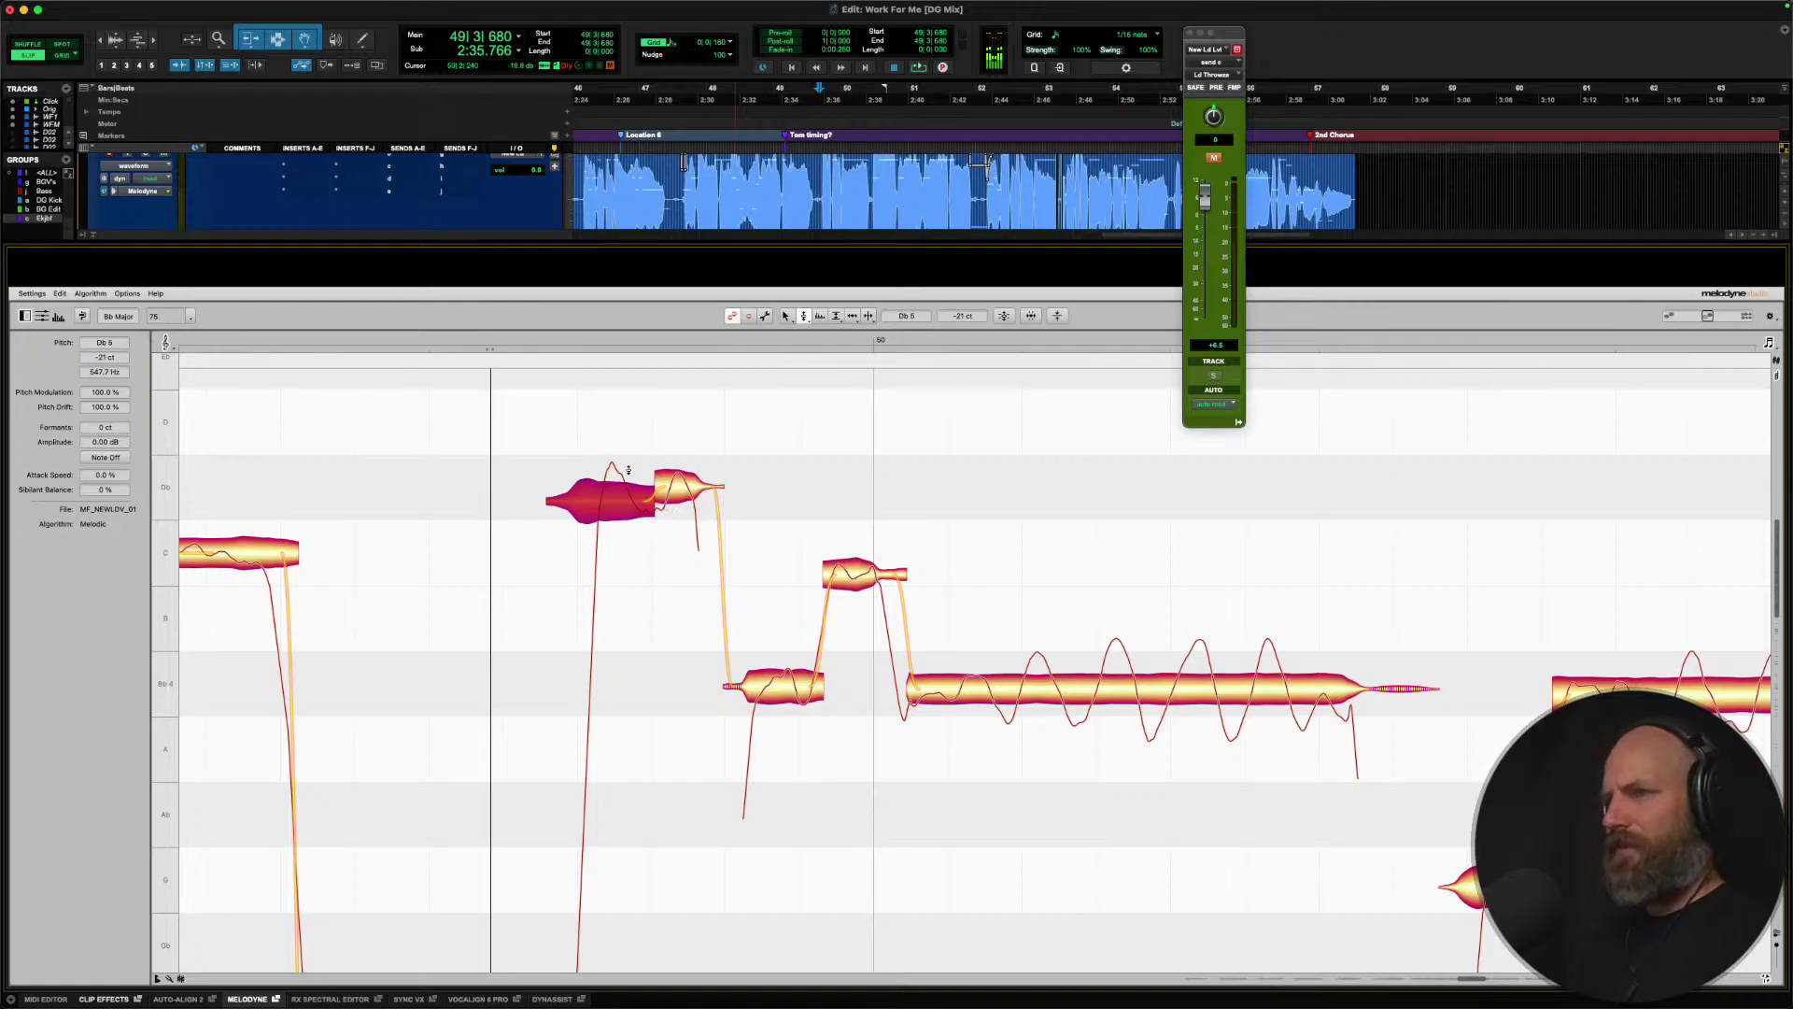
Move both pieces of the high note up to D5, snap the end piece to 0 cents, and play the passage.
mouse_move(628, 470)
mouse_down()
mouse_move(713, 514)
mouse_move(616, 474)
mouse_move(616, 443)
mouse_up()
key(space)
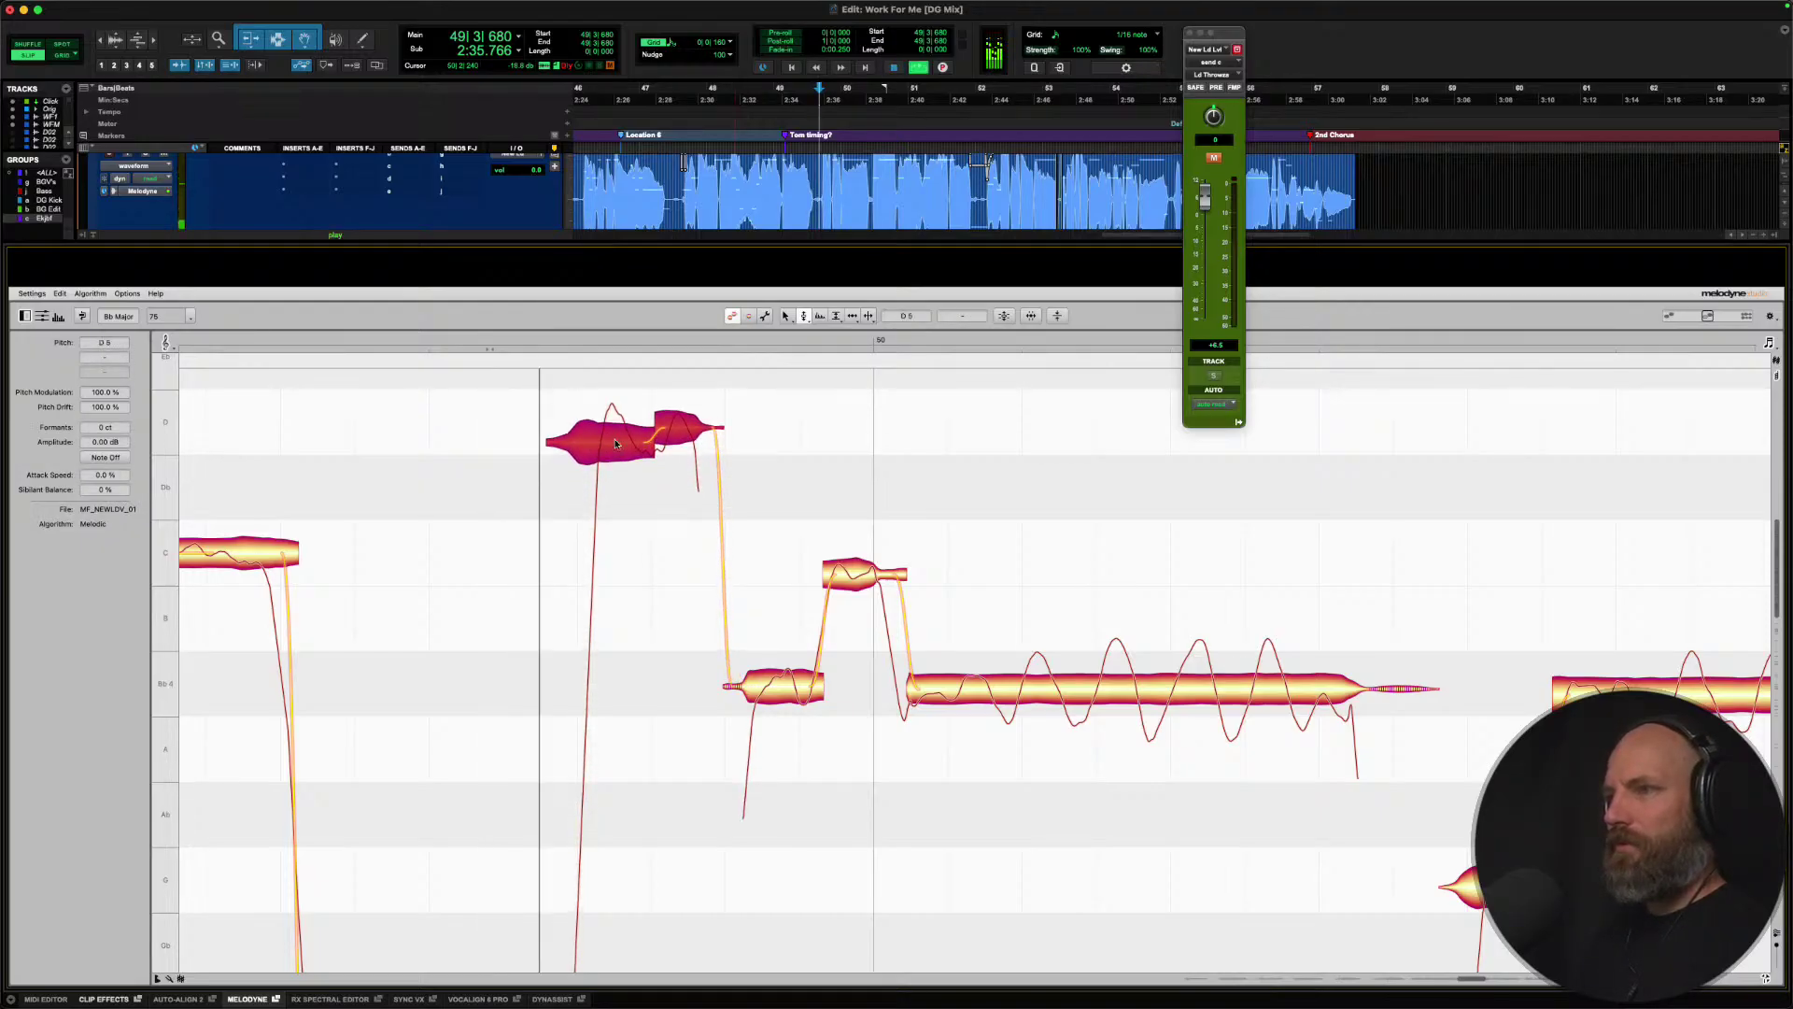
key(space)
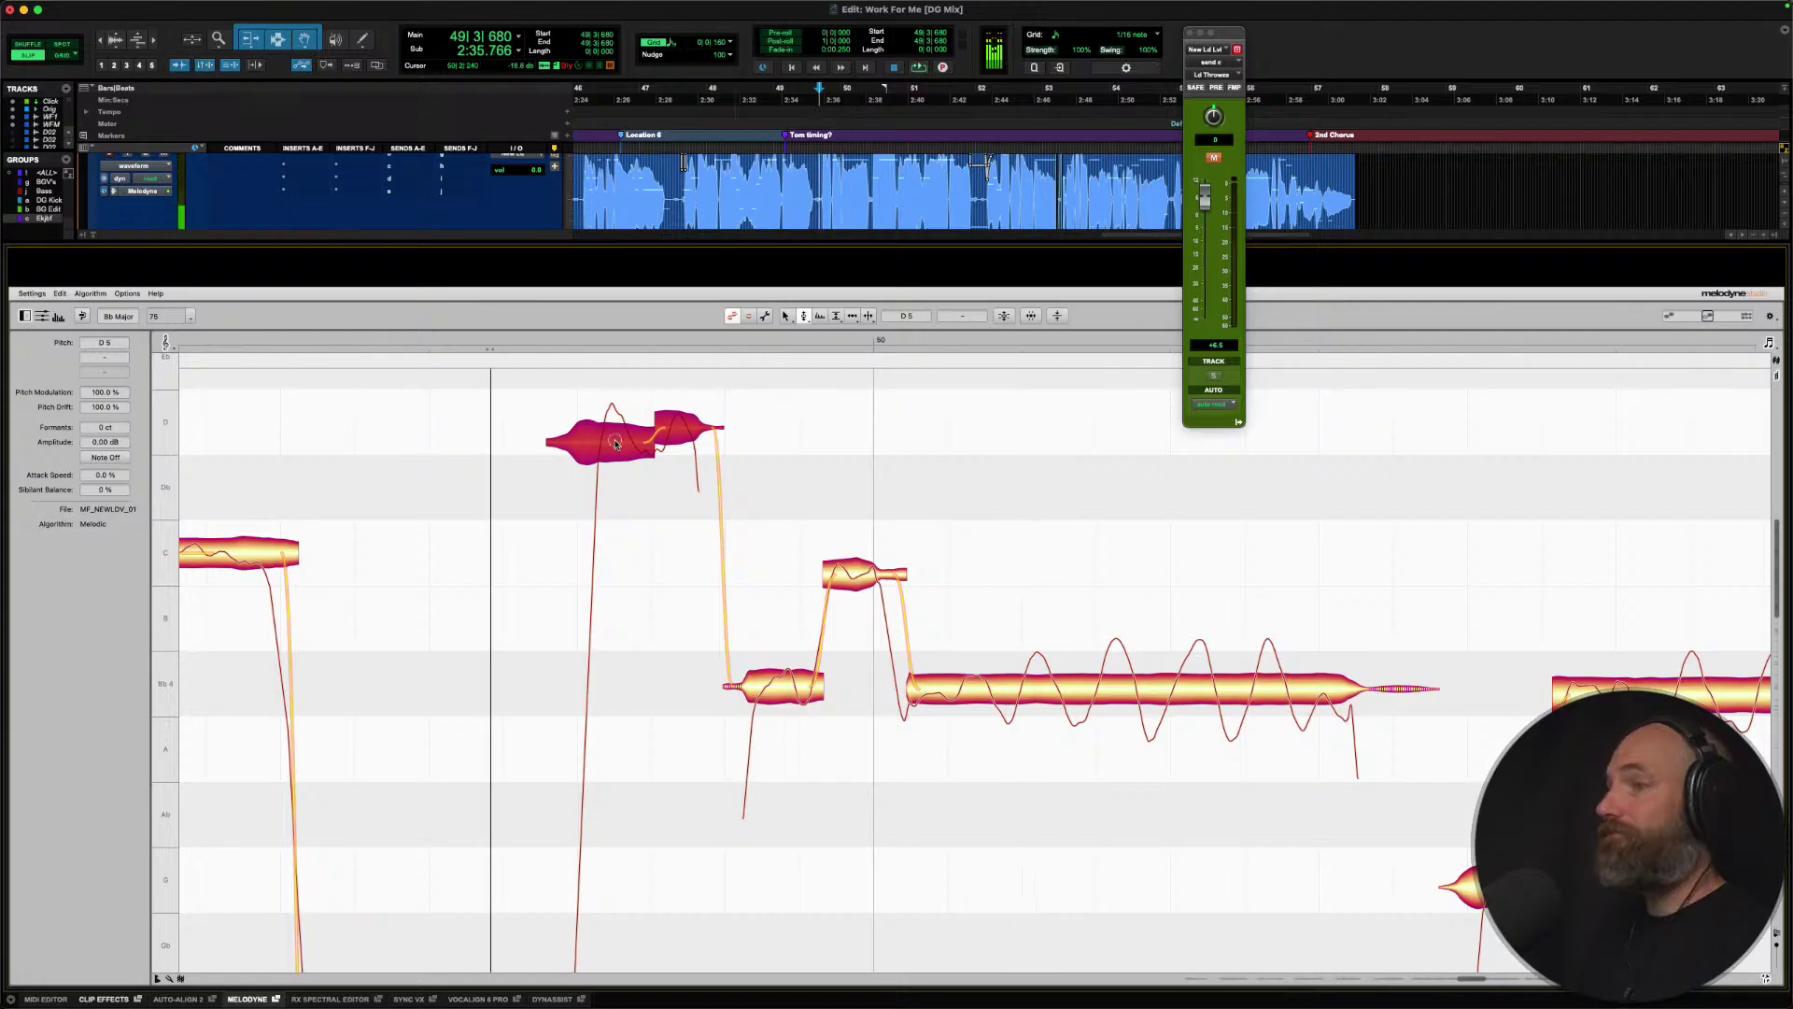
click(678, 474)
click(686, 425)
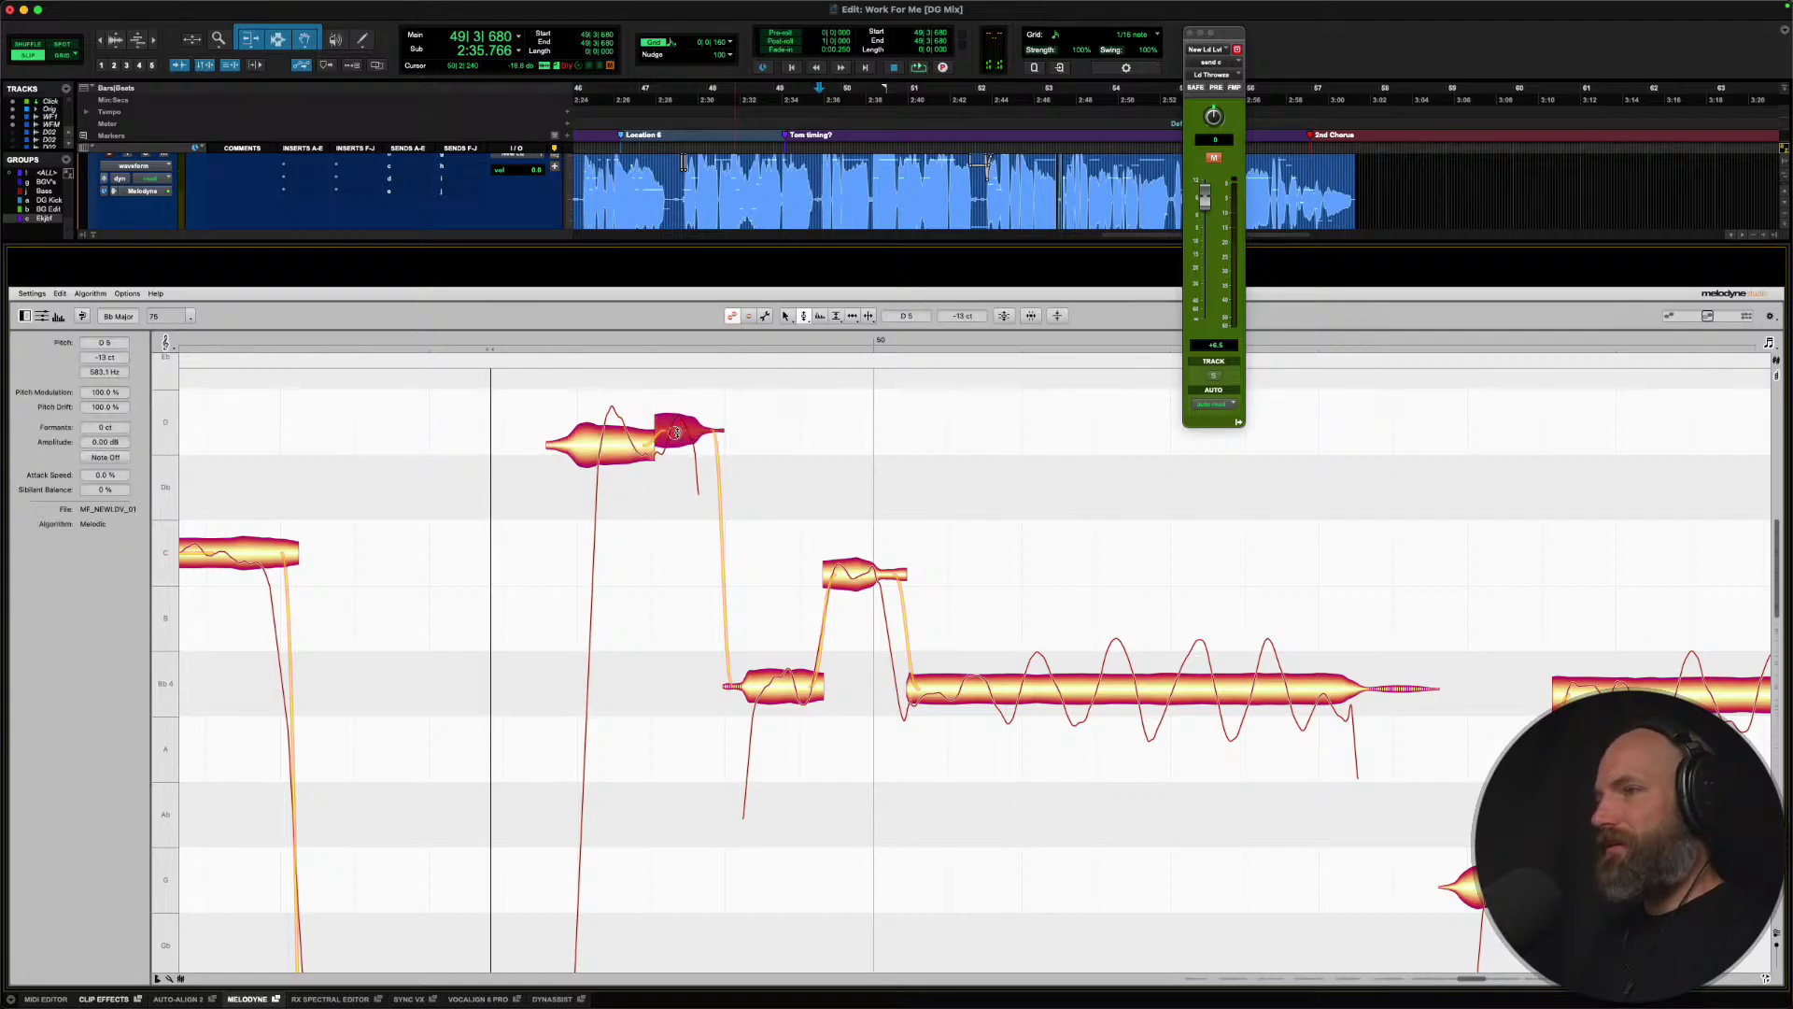
key(space)
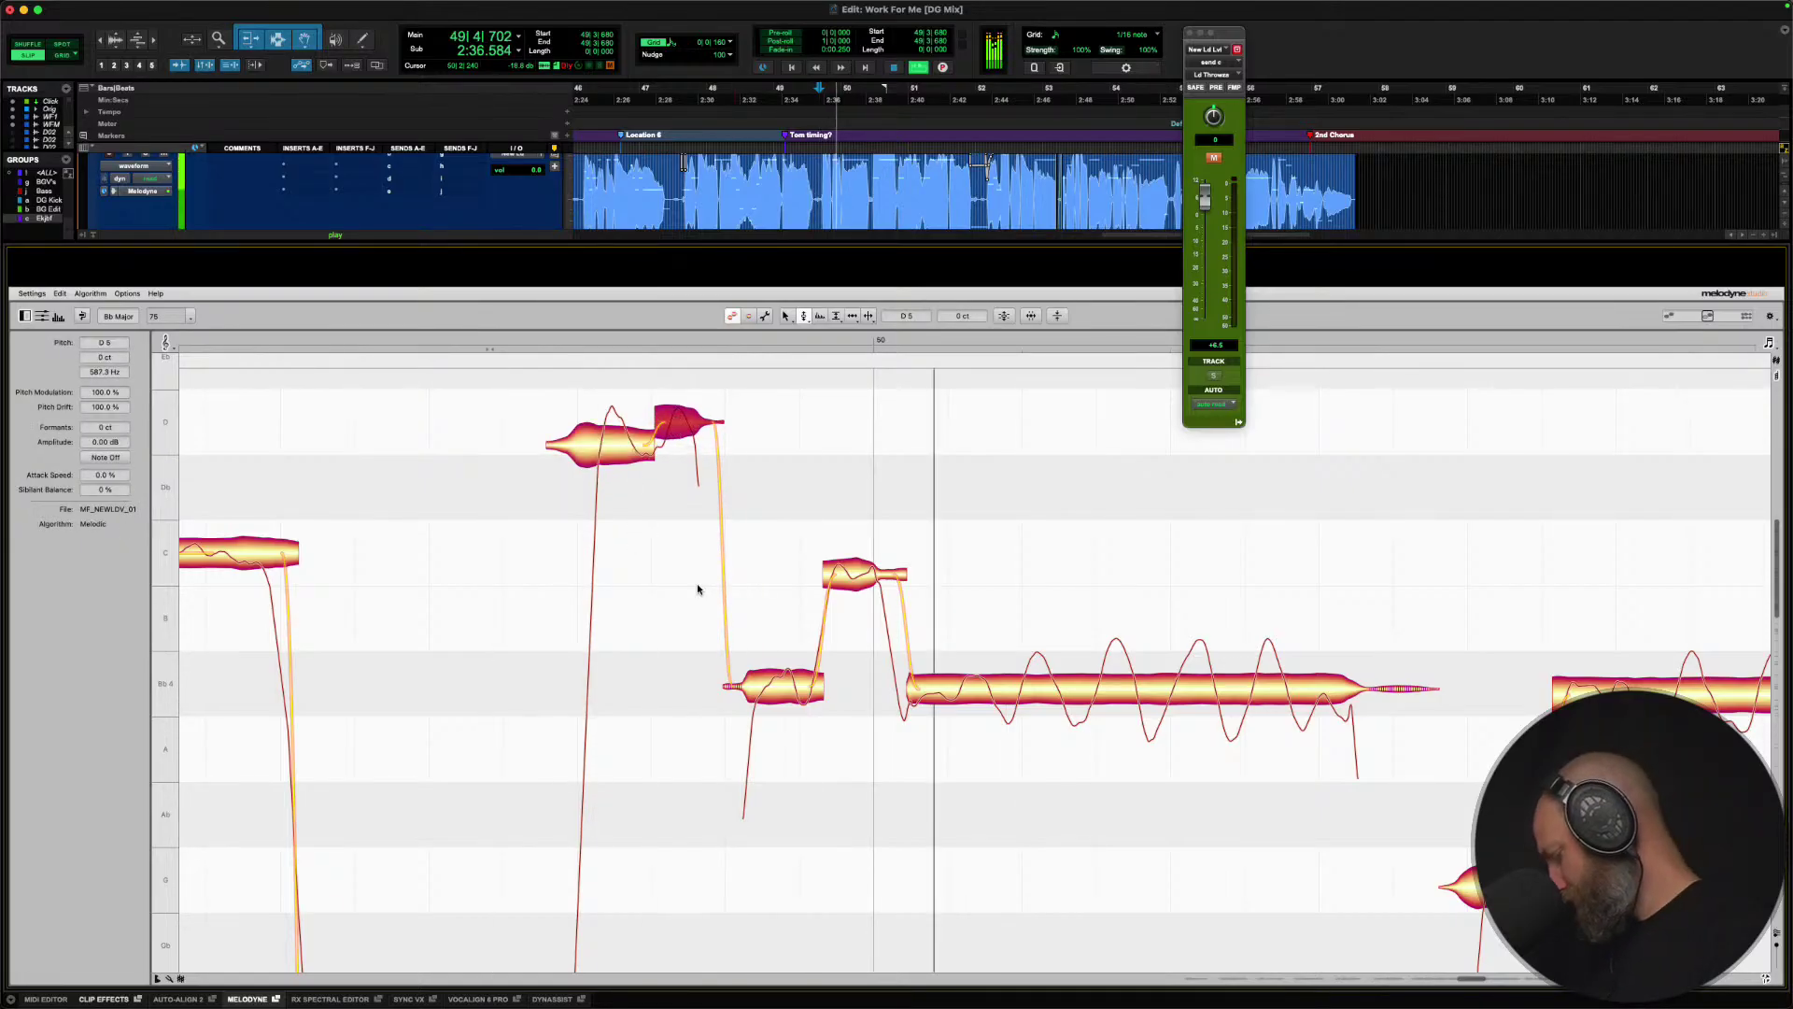
key(space)
Split the main D5 piece with the Note Separation tool where its pitch curve rises at the start.
right_click(608, 445)
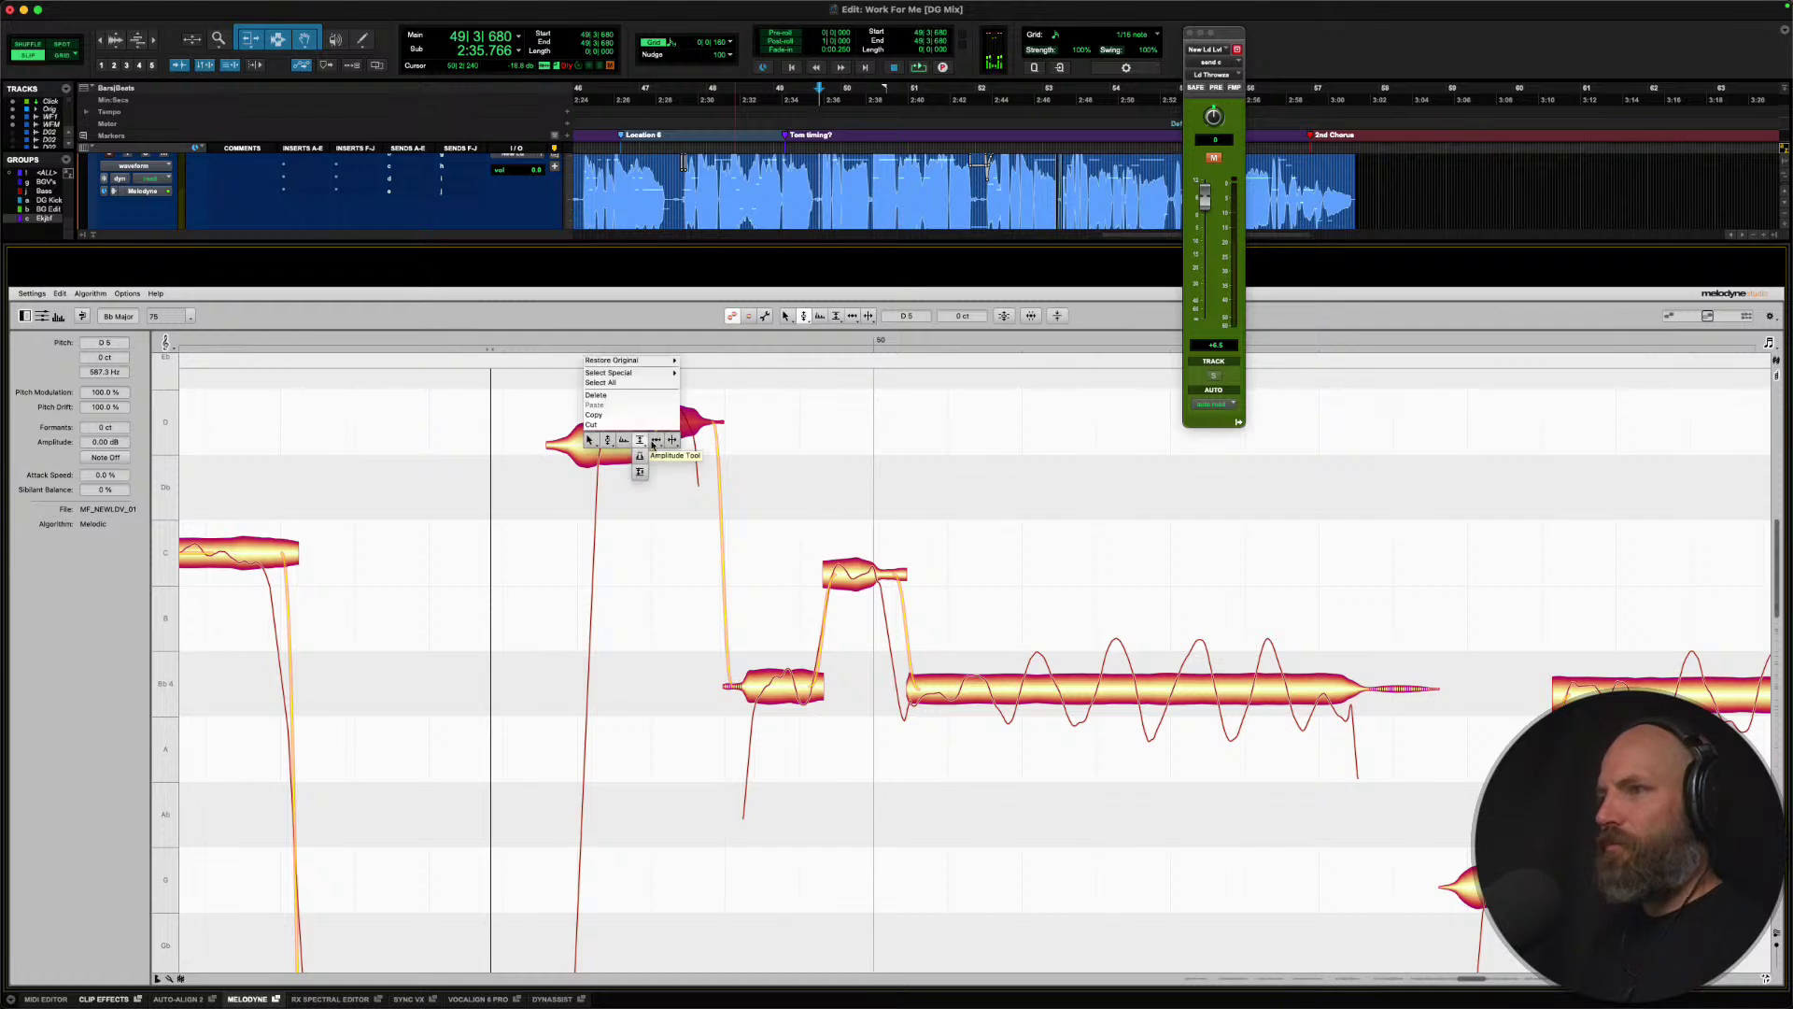
click(676, 442)
double_click(596, 445)
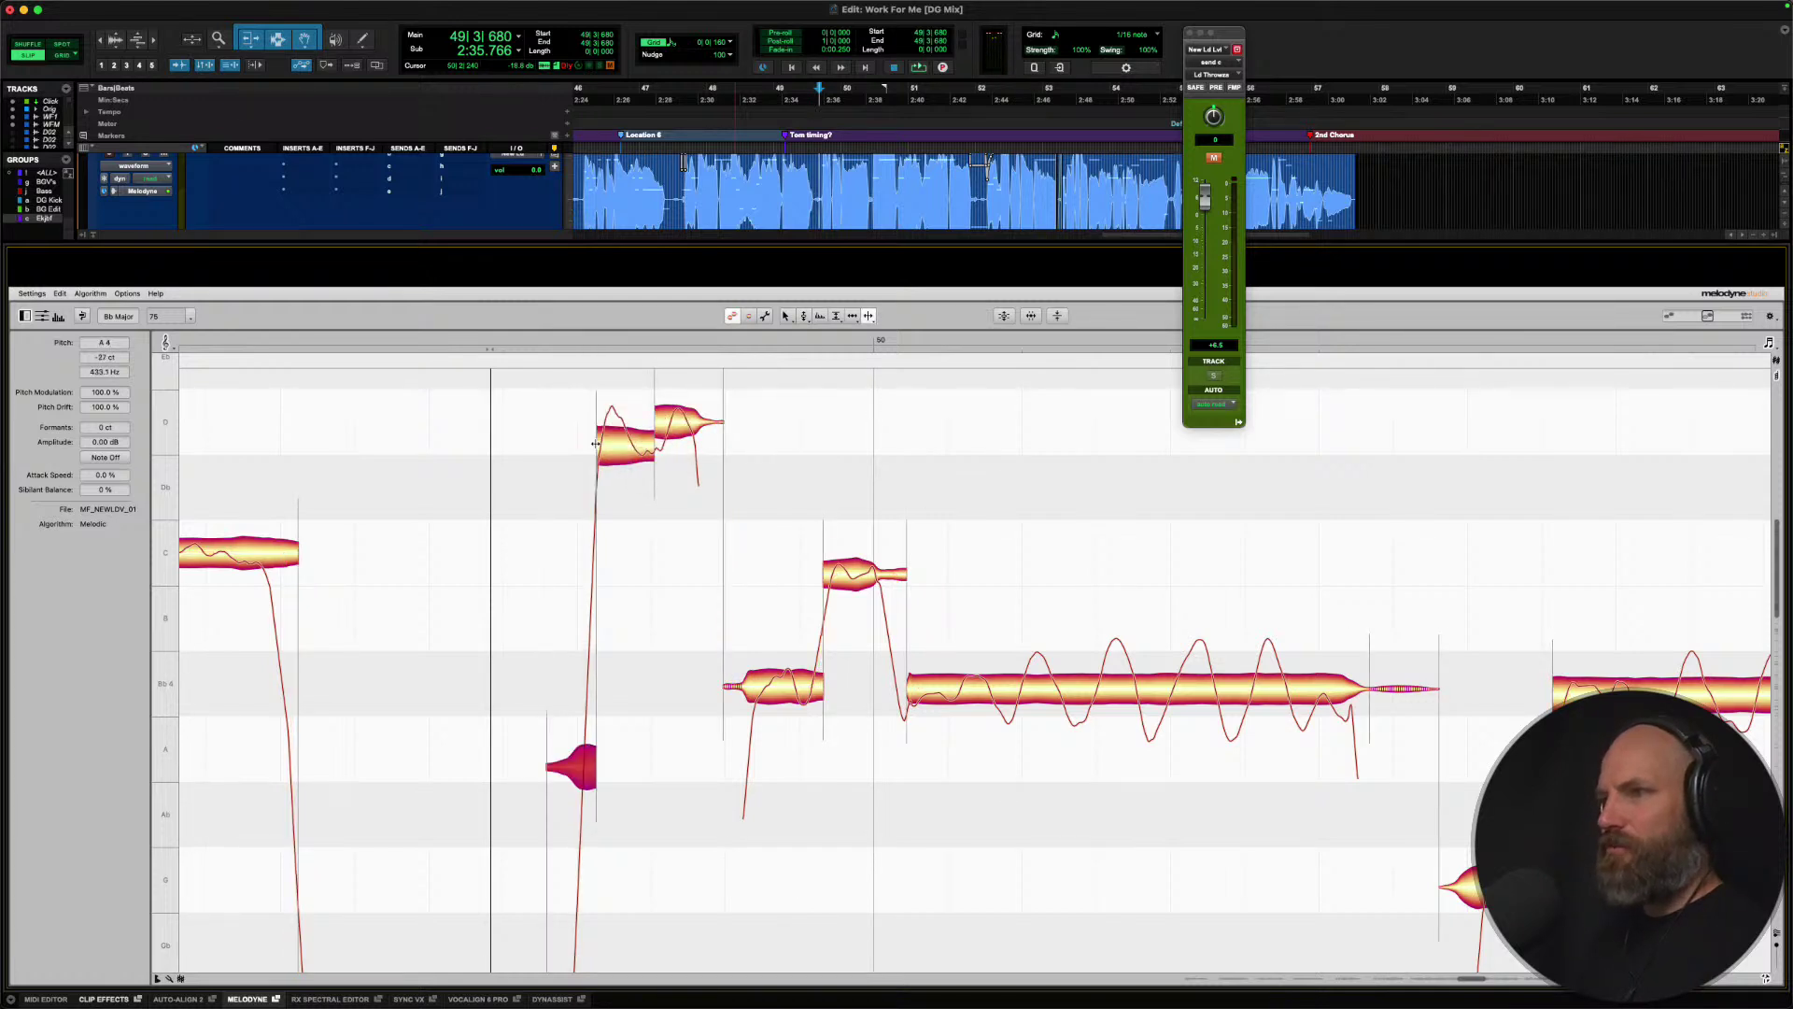
Snap the separated onset piece to A4 and the piece after it to D5, both at 0 cents, with the Pitch tool.
right_click(596, 445)
click(533, 445)
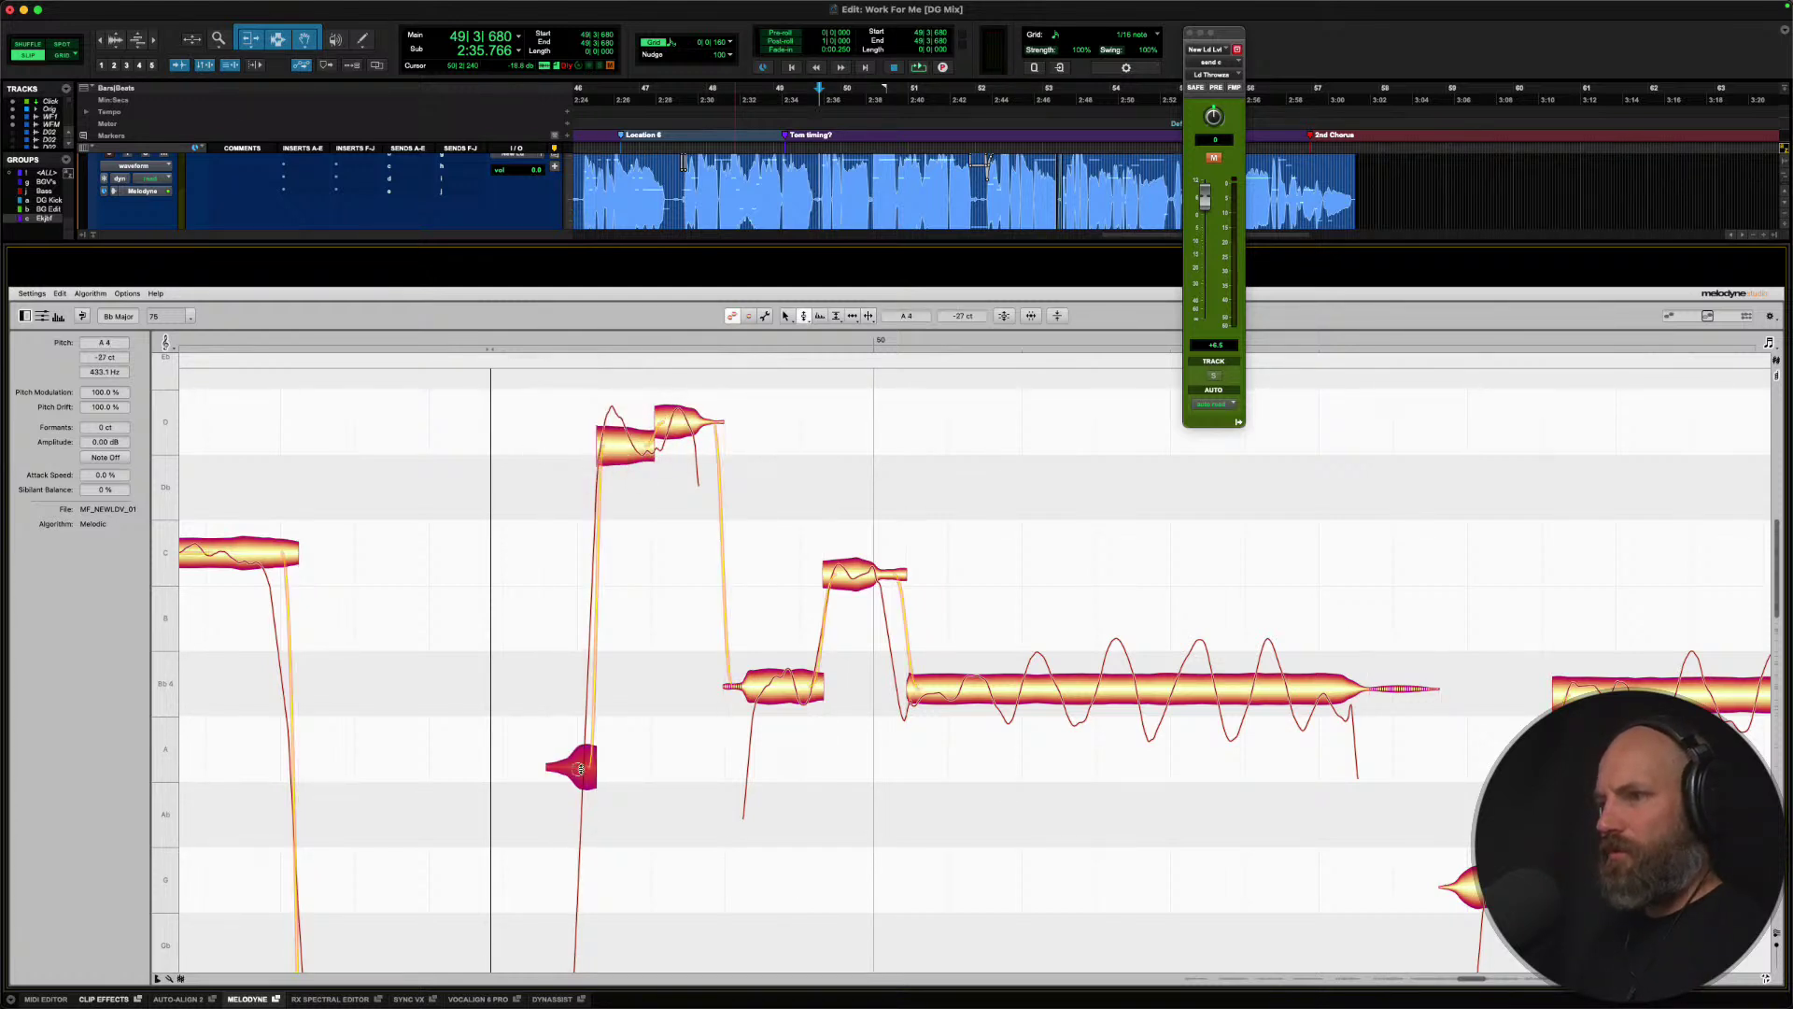
double_click(652, 439)
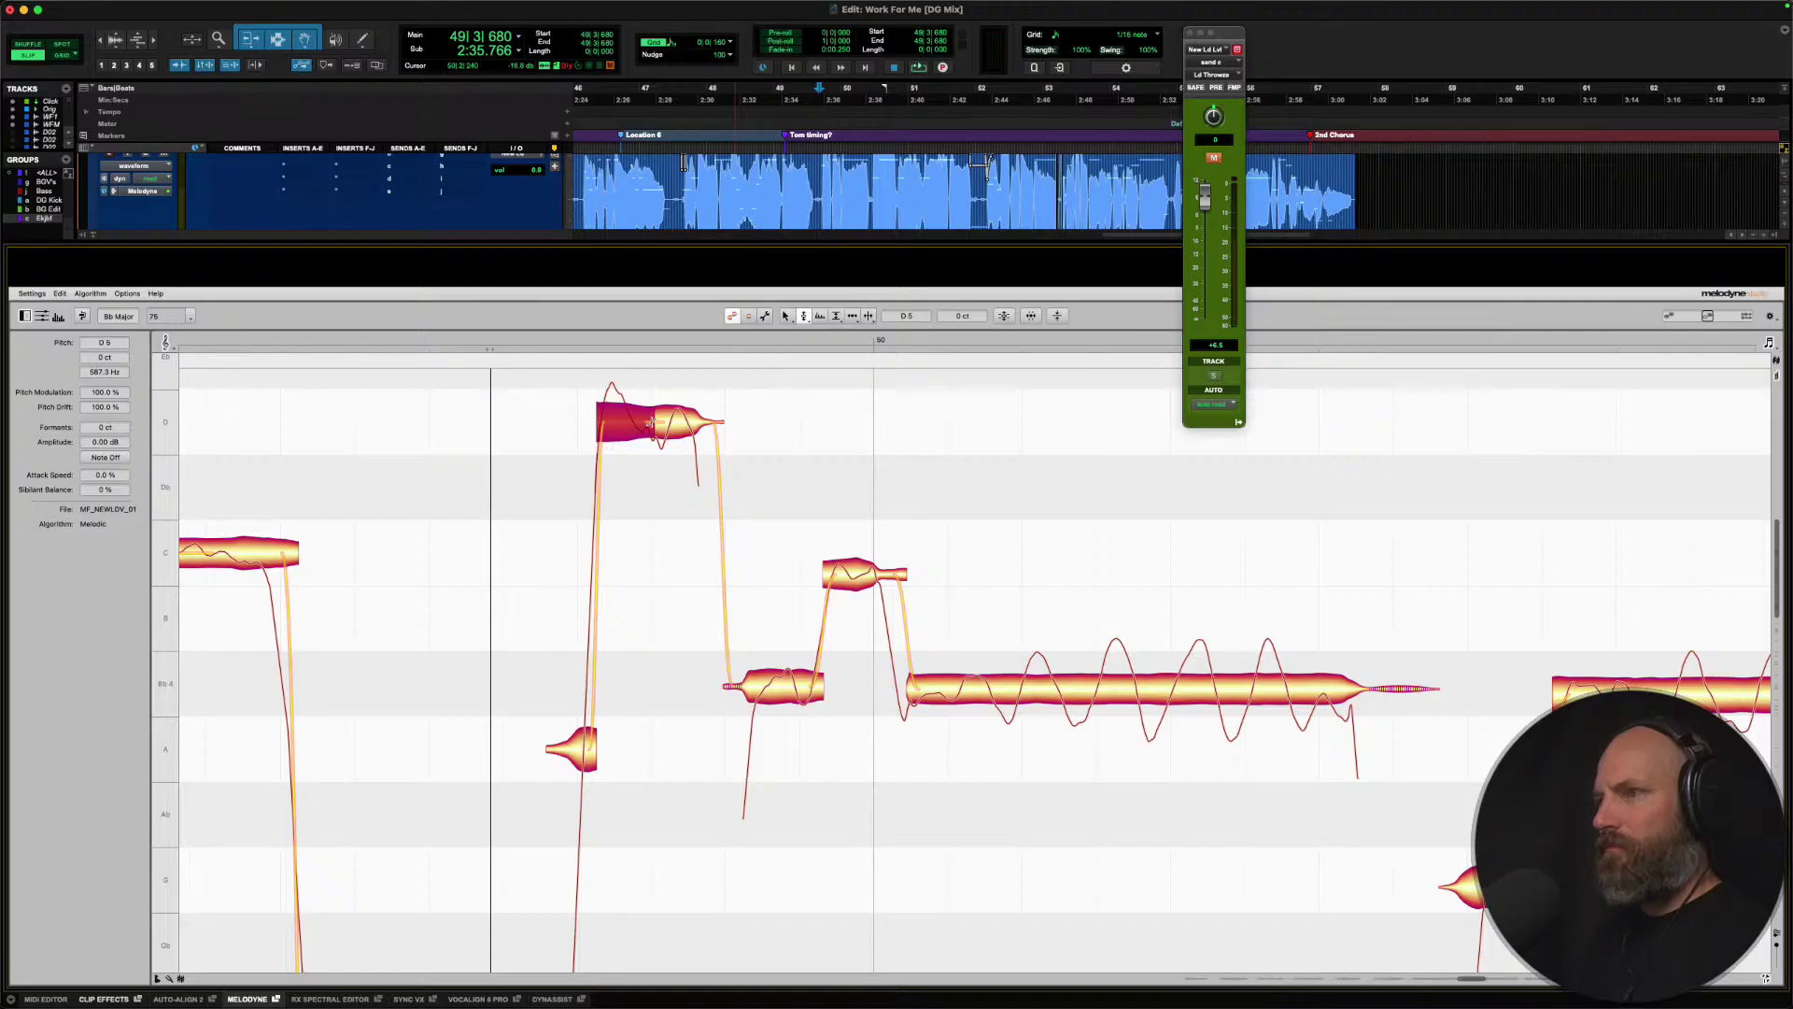
Try reducing the pitch modulation of the main D5 piece to 32% and play the passage.
scroll(635, 480, up, 2)
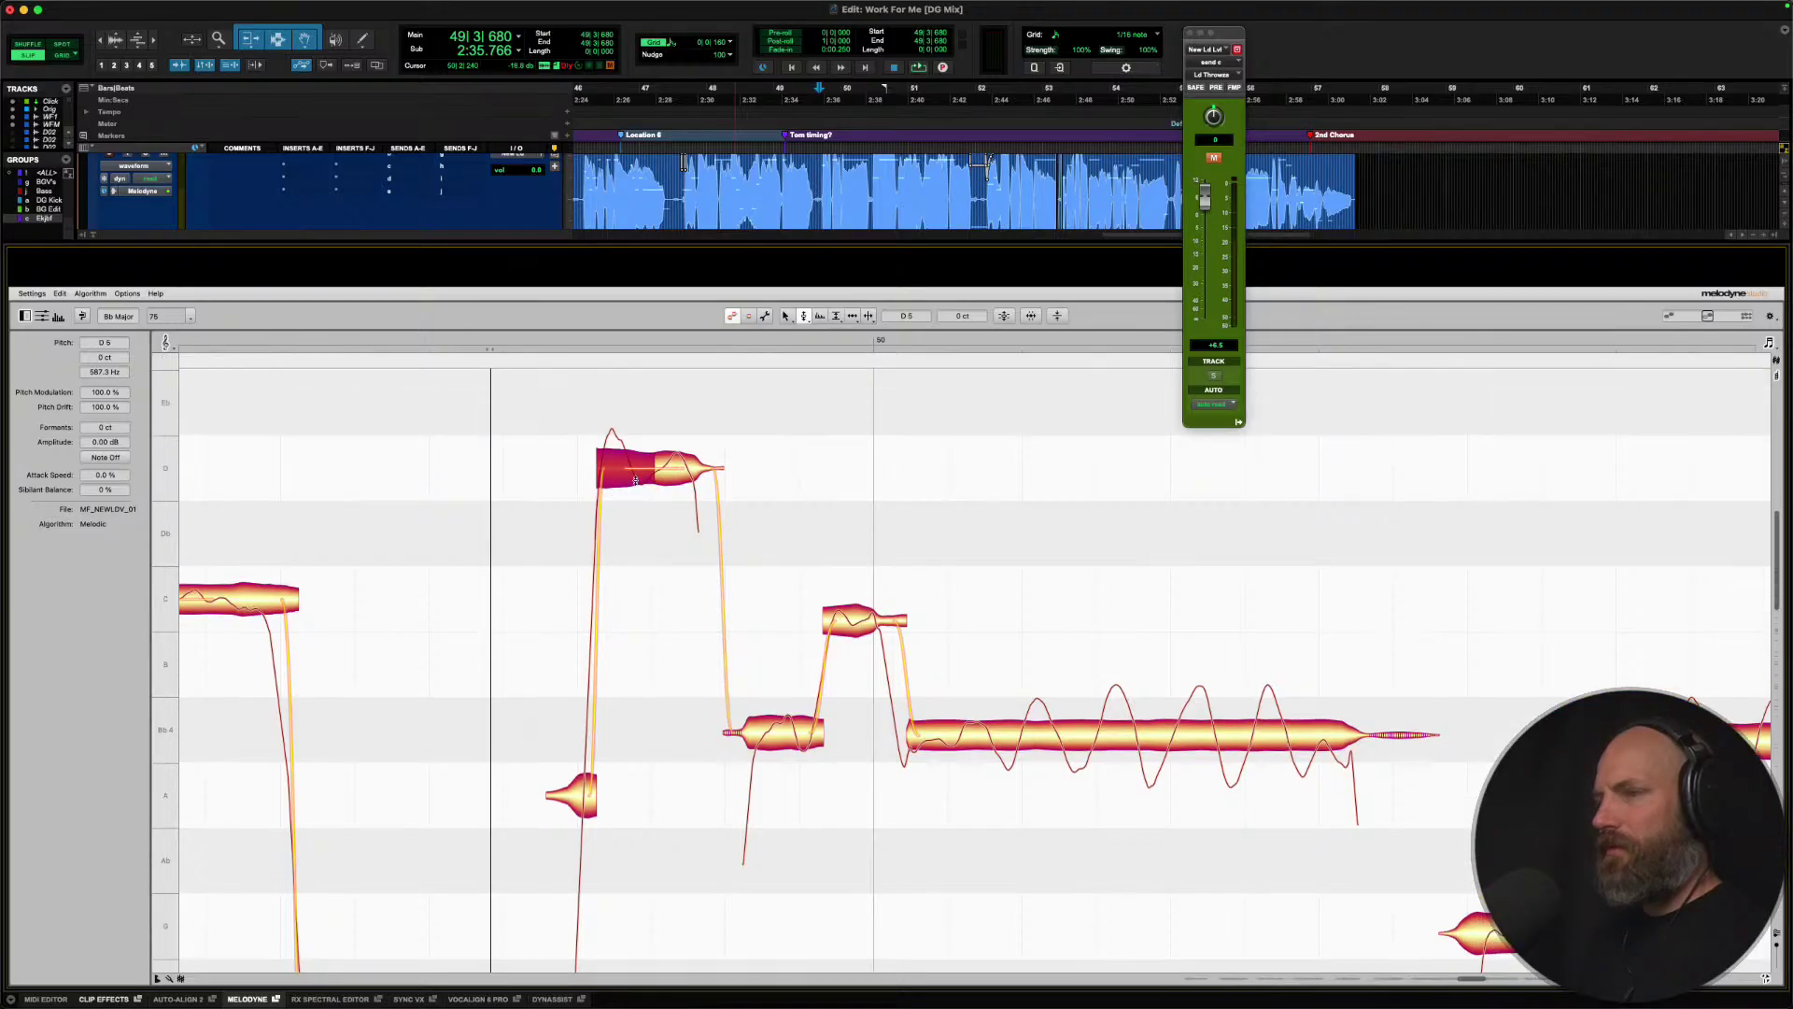
right_click(617, 470)
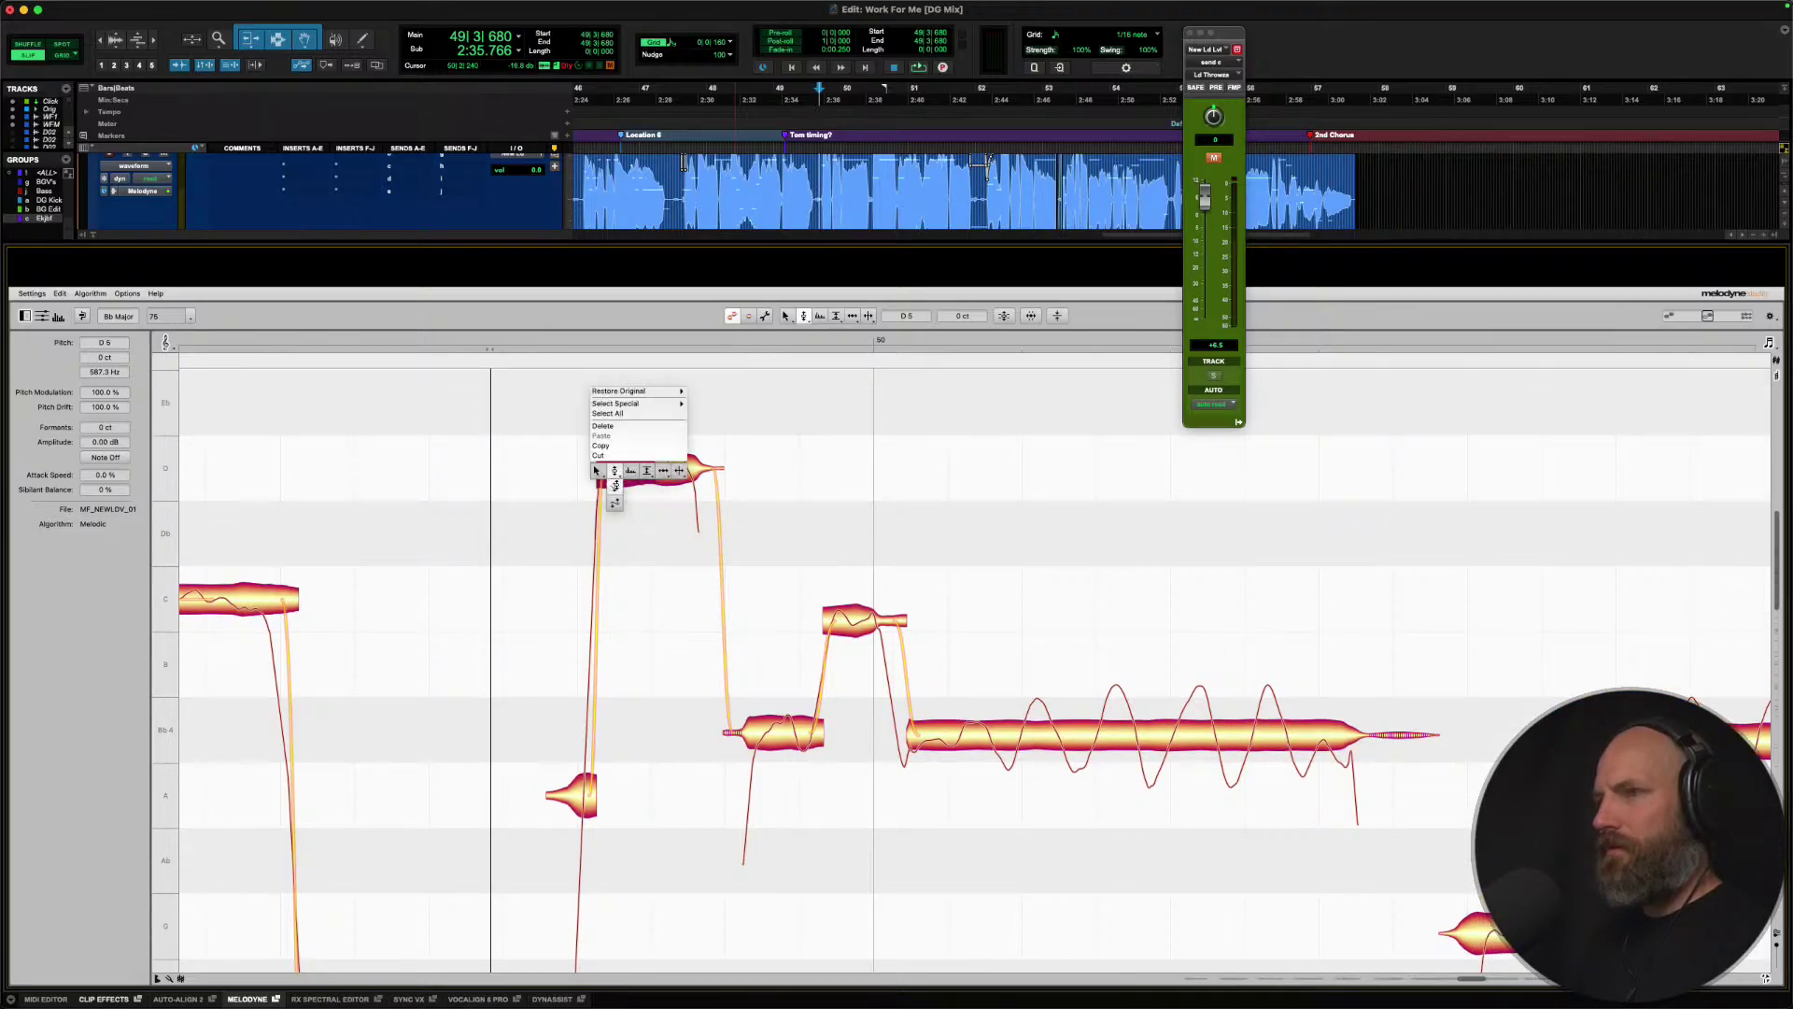
click(619, 470)
drag(617, 470, 607, 523)
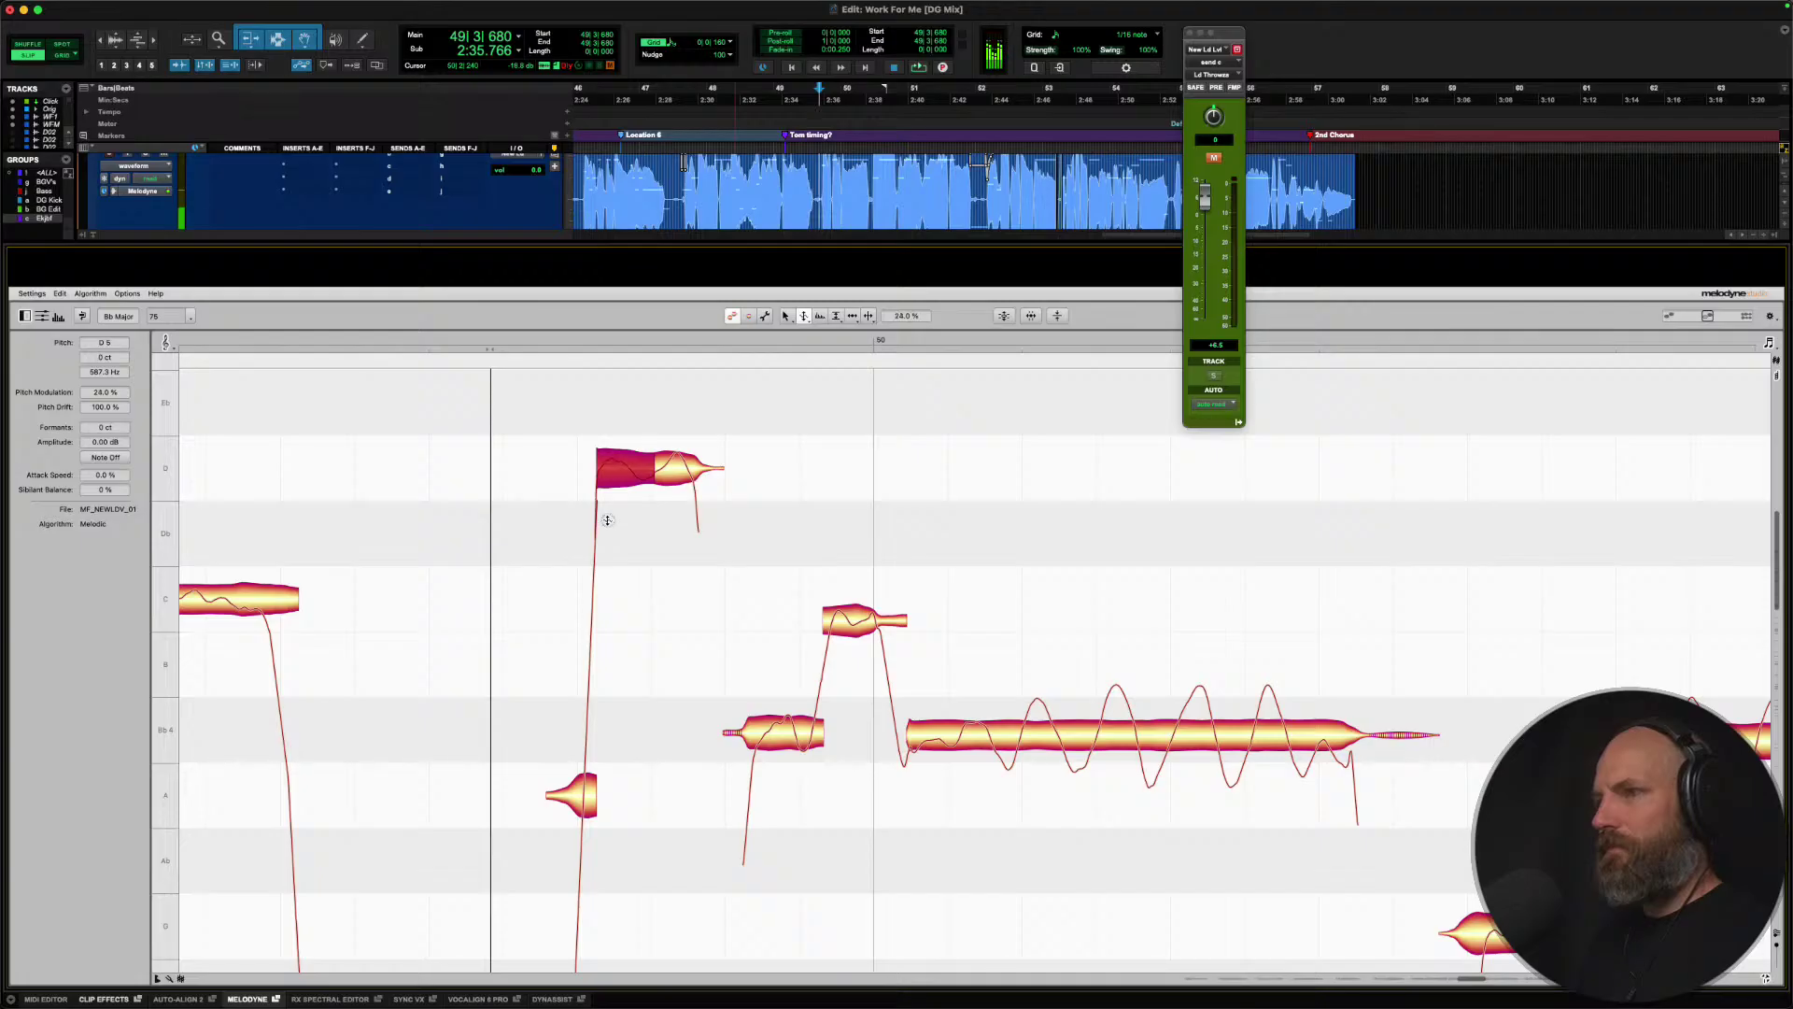
key(space)
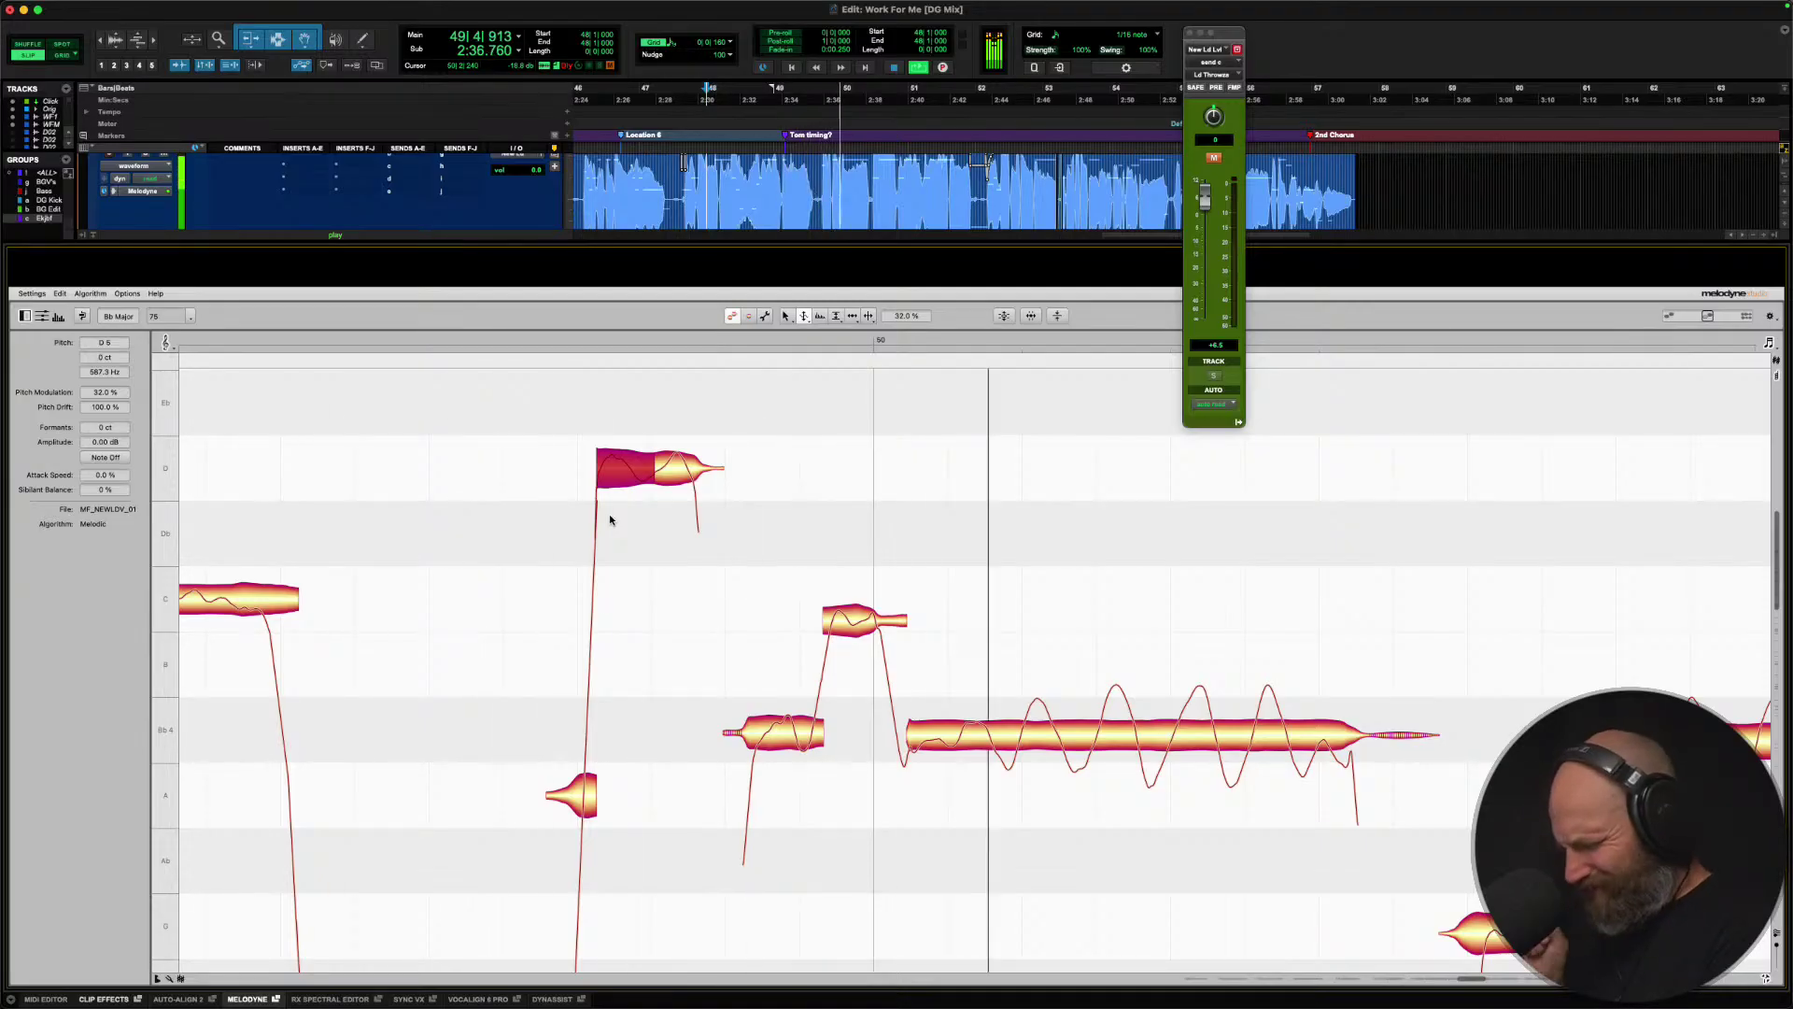
key(space)
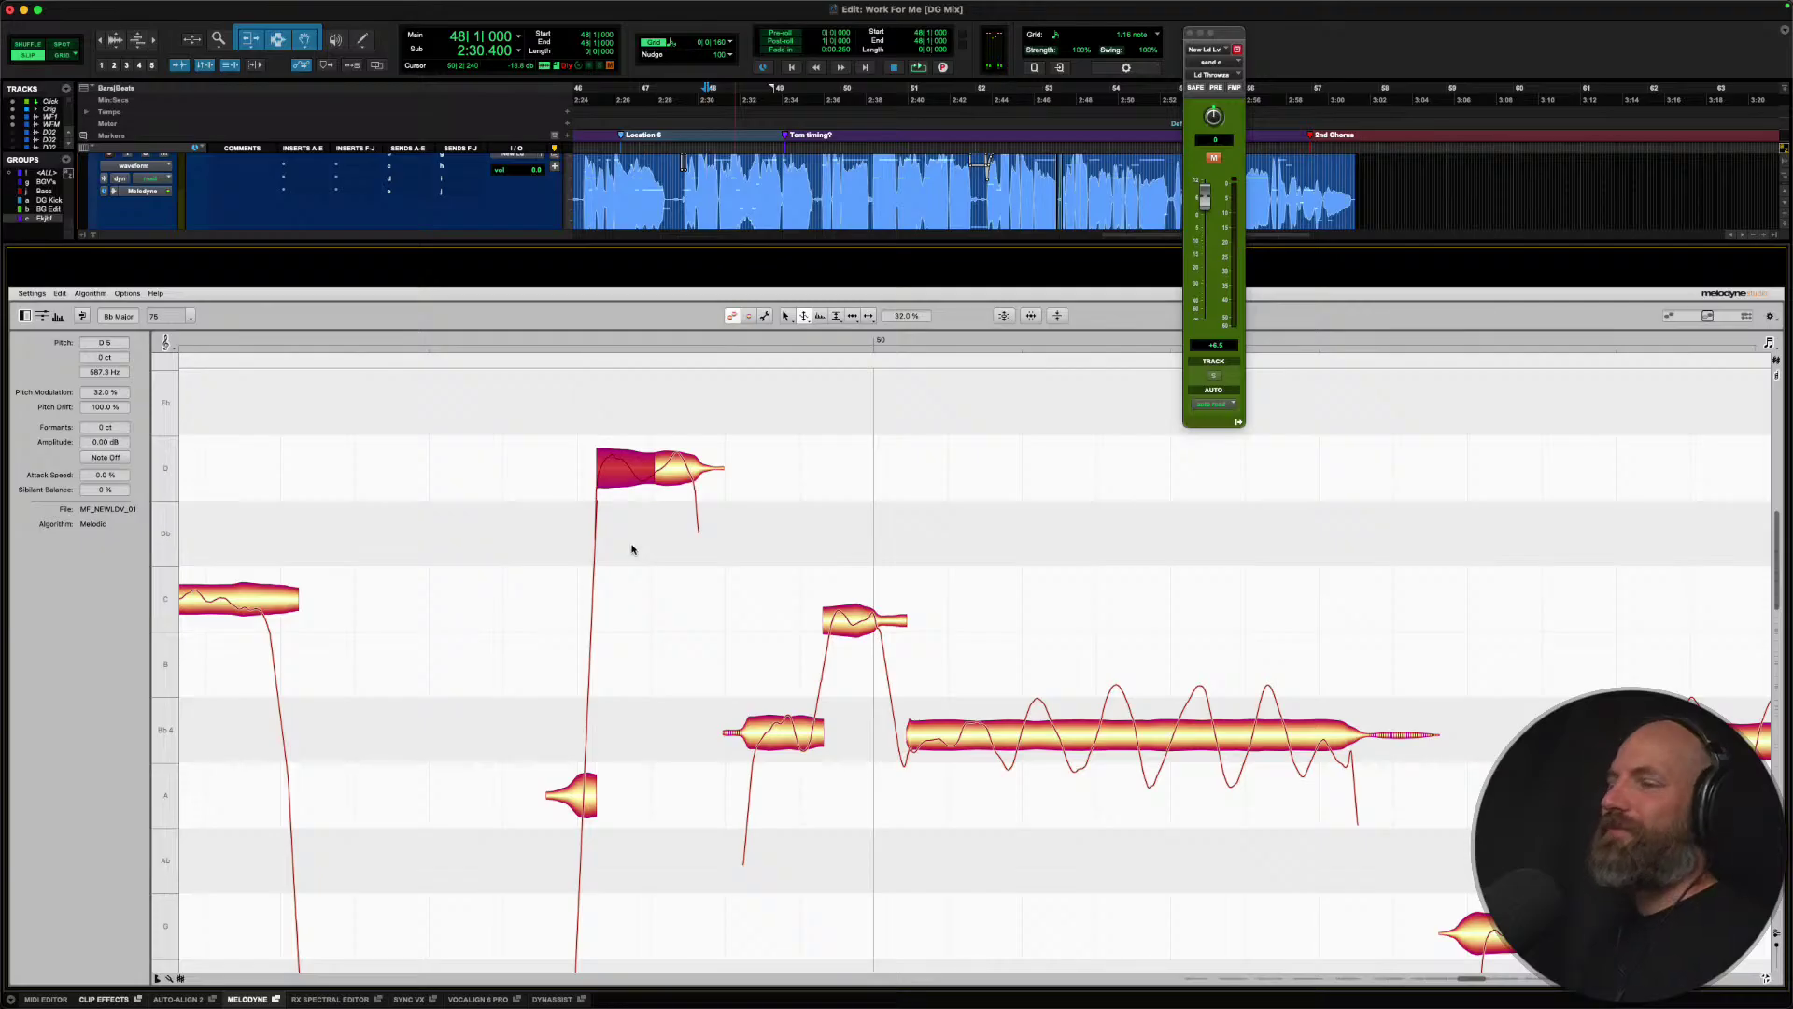
Reset the main D5 piece's pitch modulation and set it to 90%.
click(625, 495)
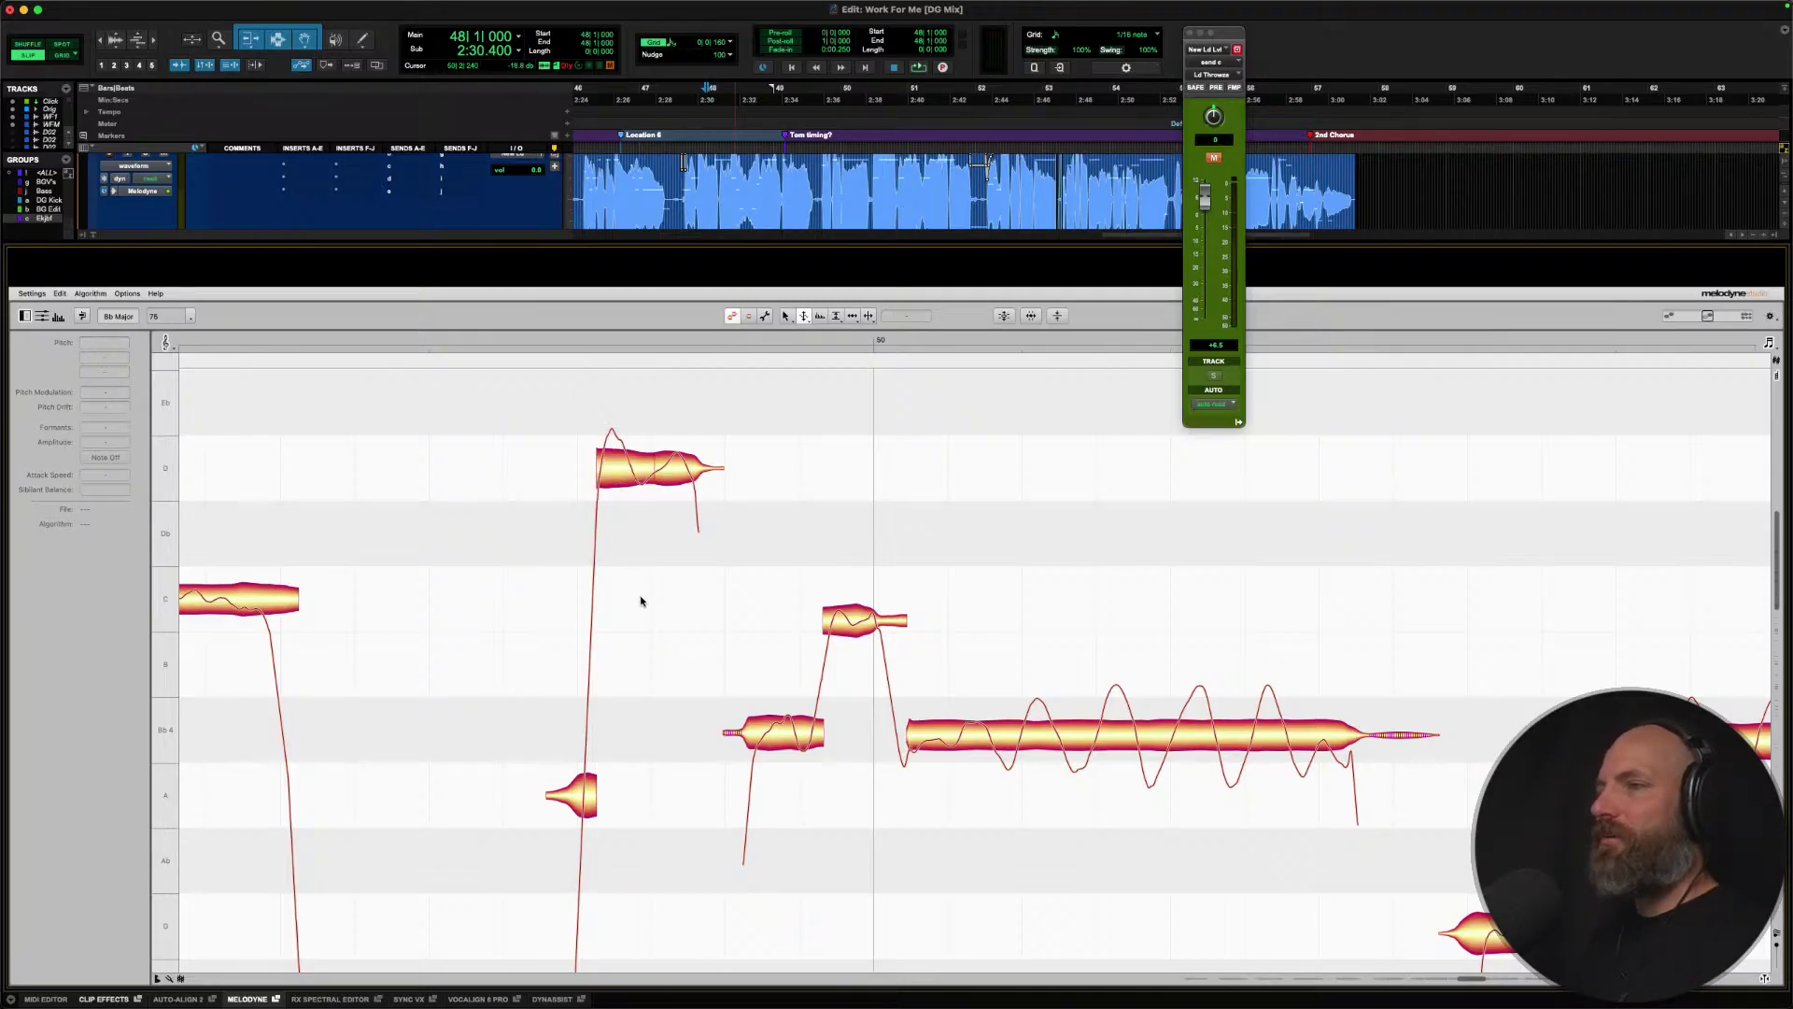
click(622, 482)
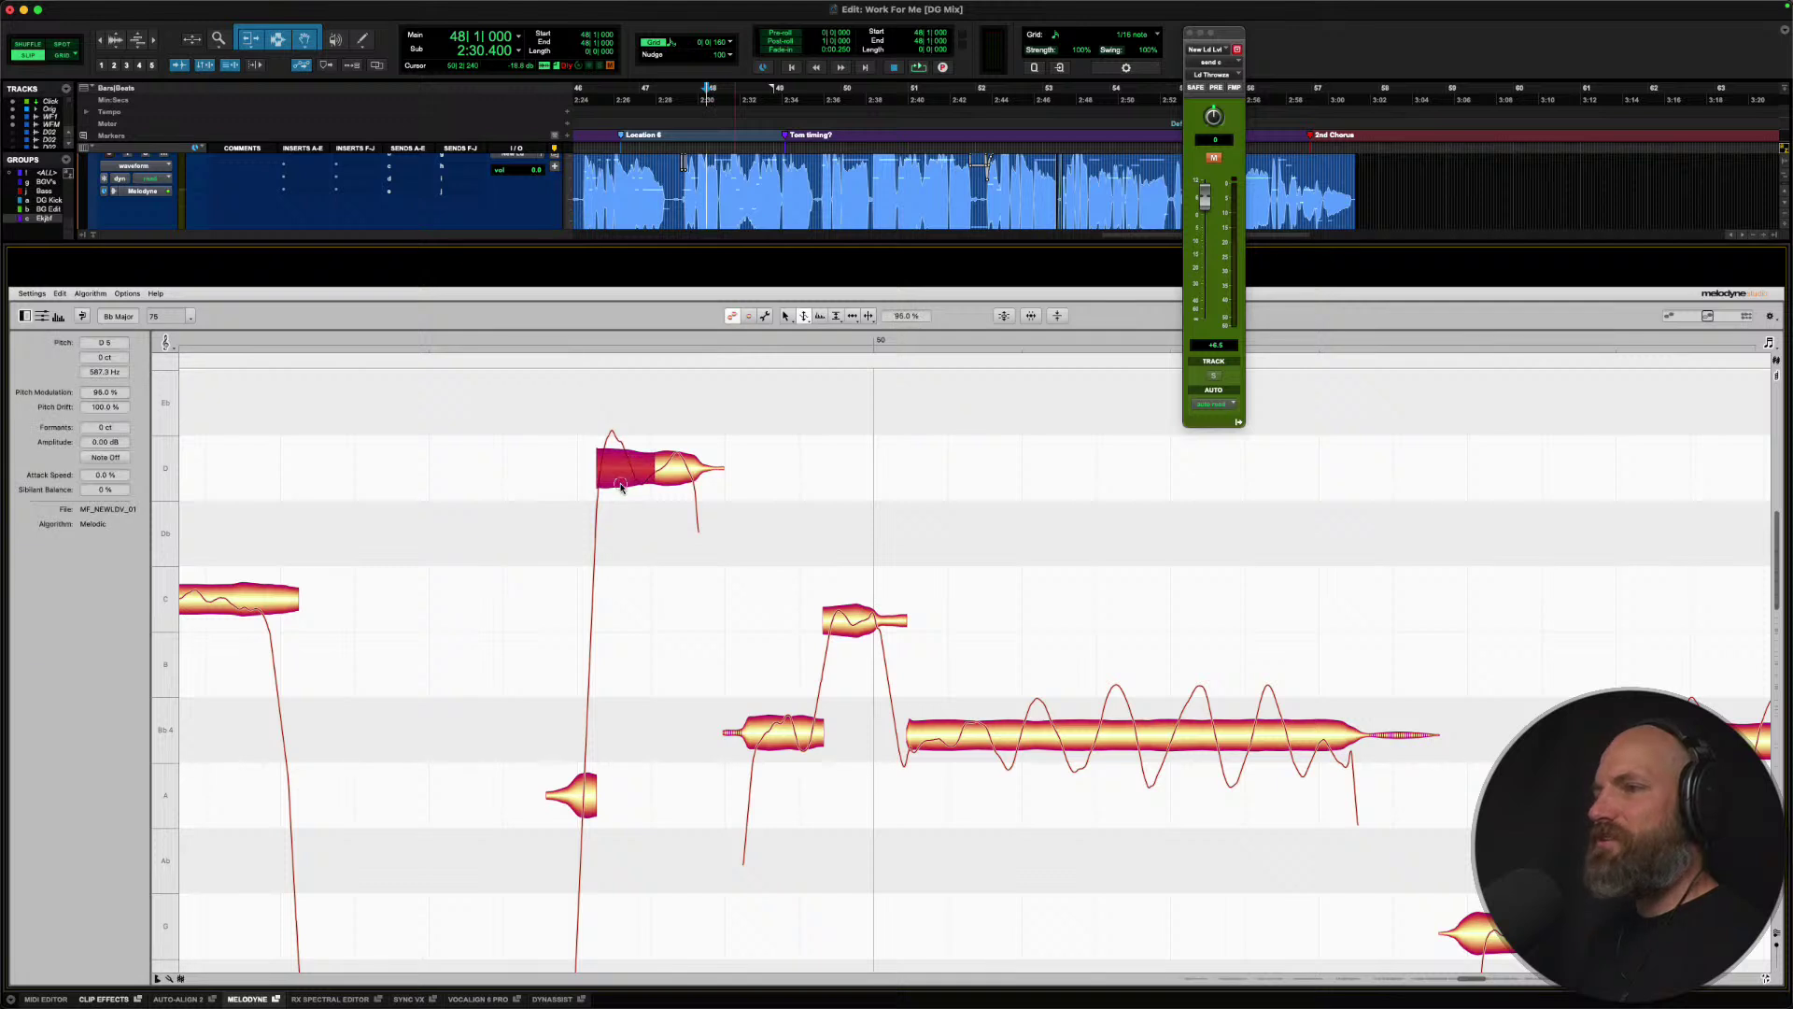
drag(621, 485, 618, 489)
Try lowering the main D5 piece to -18 cents with the Pitch tool and play the passage from bar 49.
right_click(618, 474)
click(635, 383)
key(space)
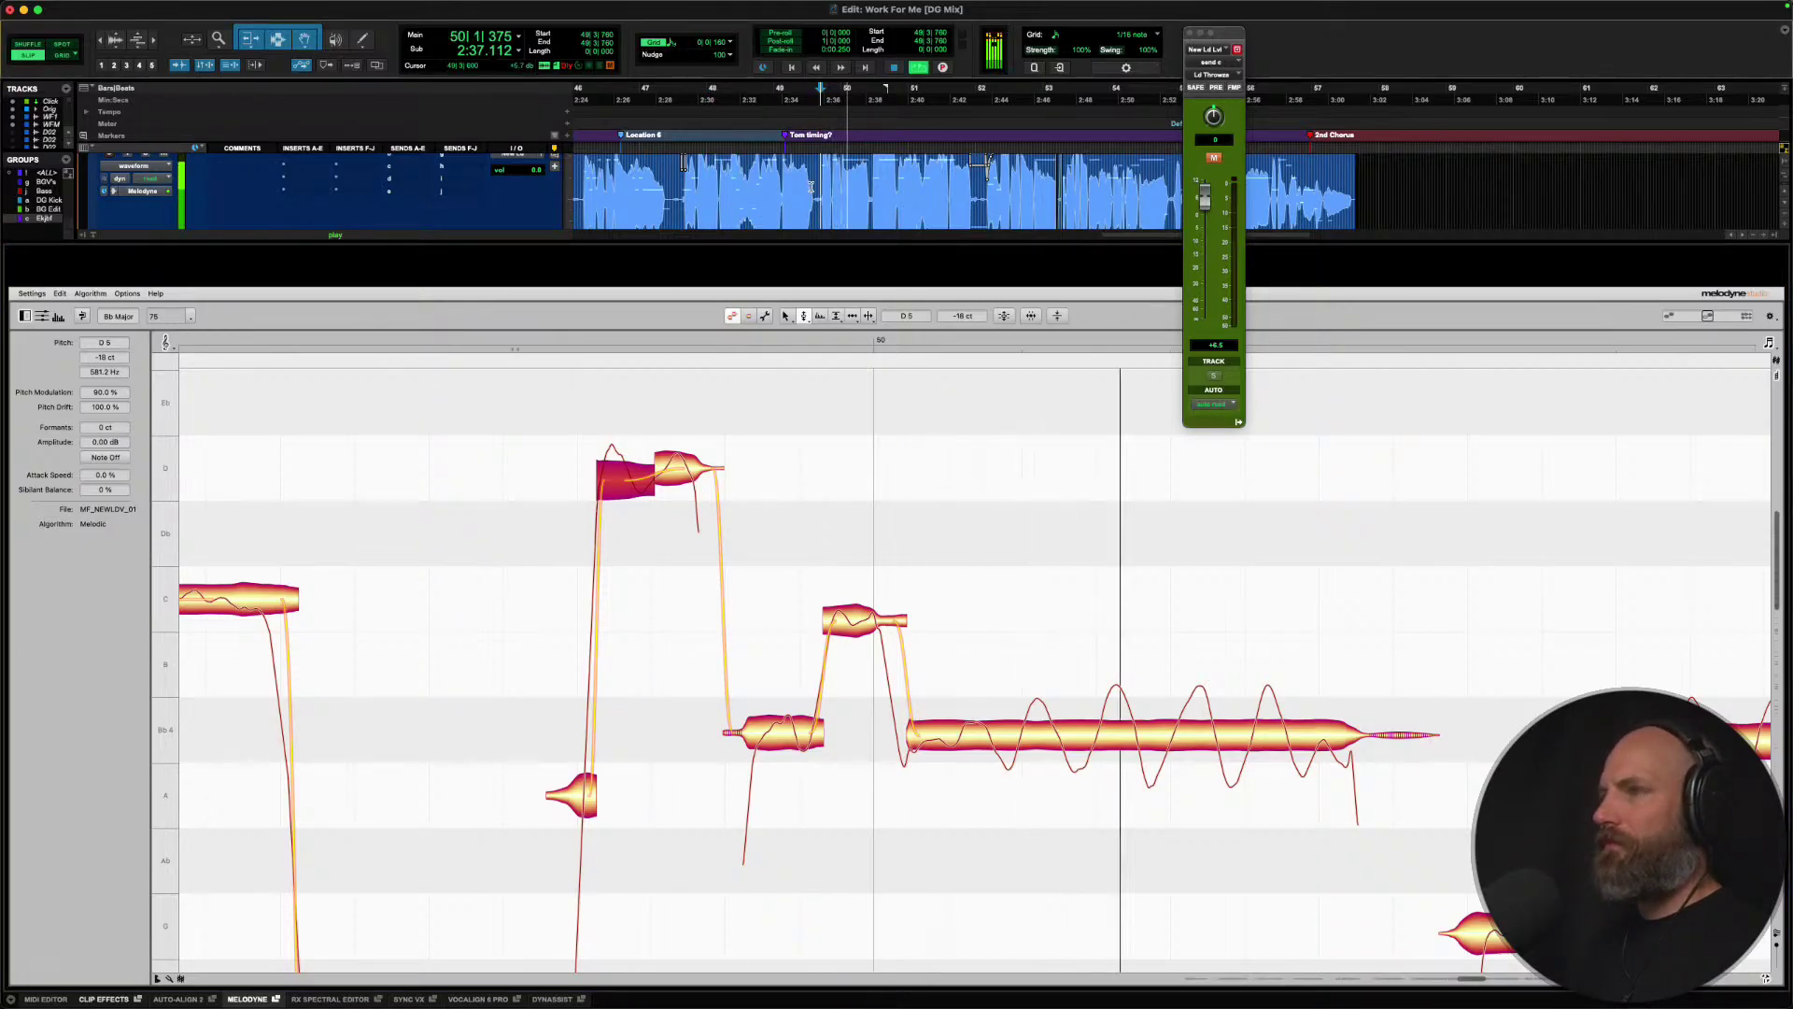
click(781, 187)
key(space)
key(space)
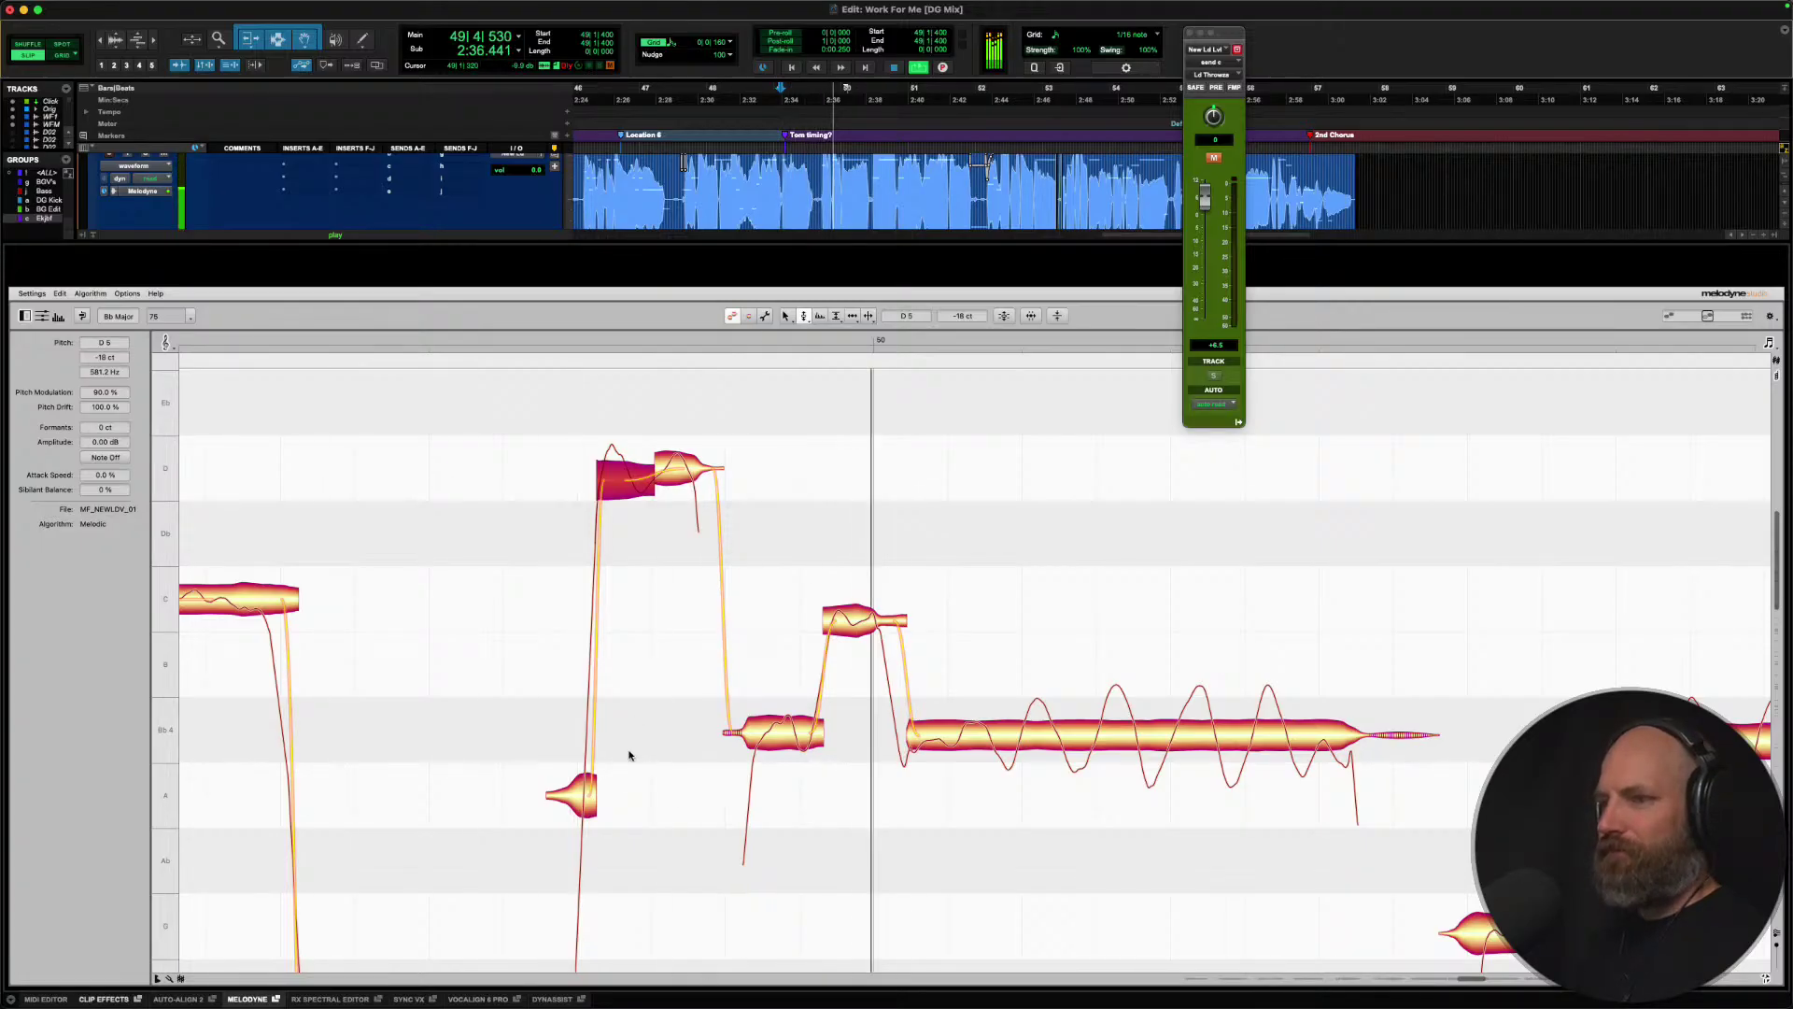
key(space)
Raise the short onset piece before the D5 note to Bb4 at 0 cents and play the passage.
click(578, 796)
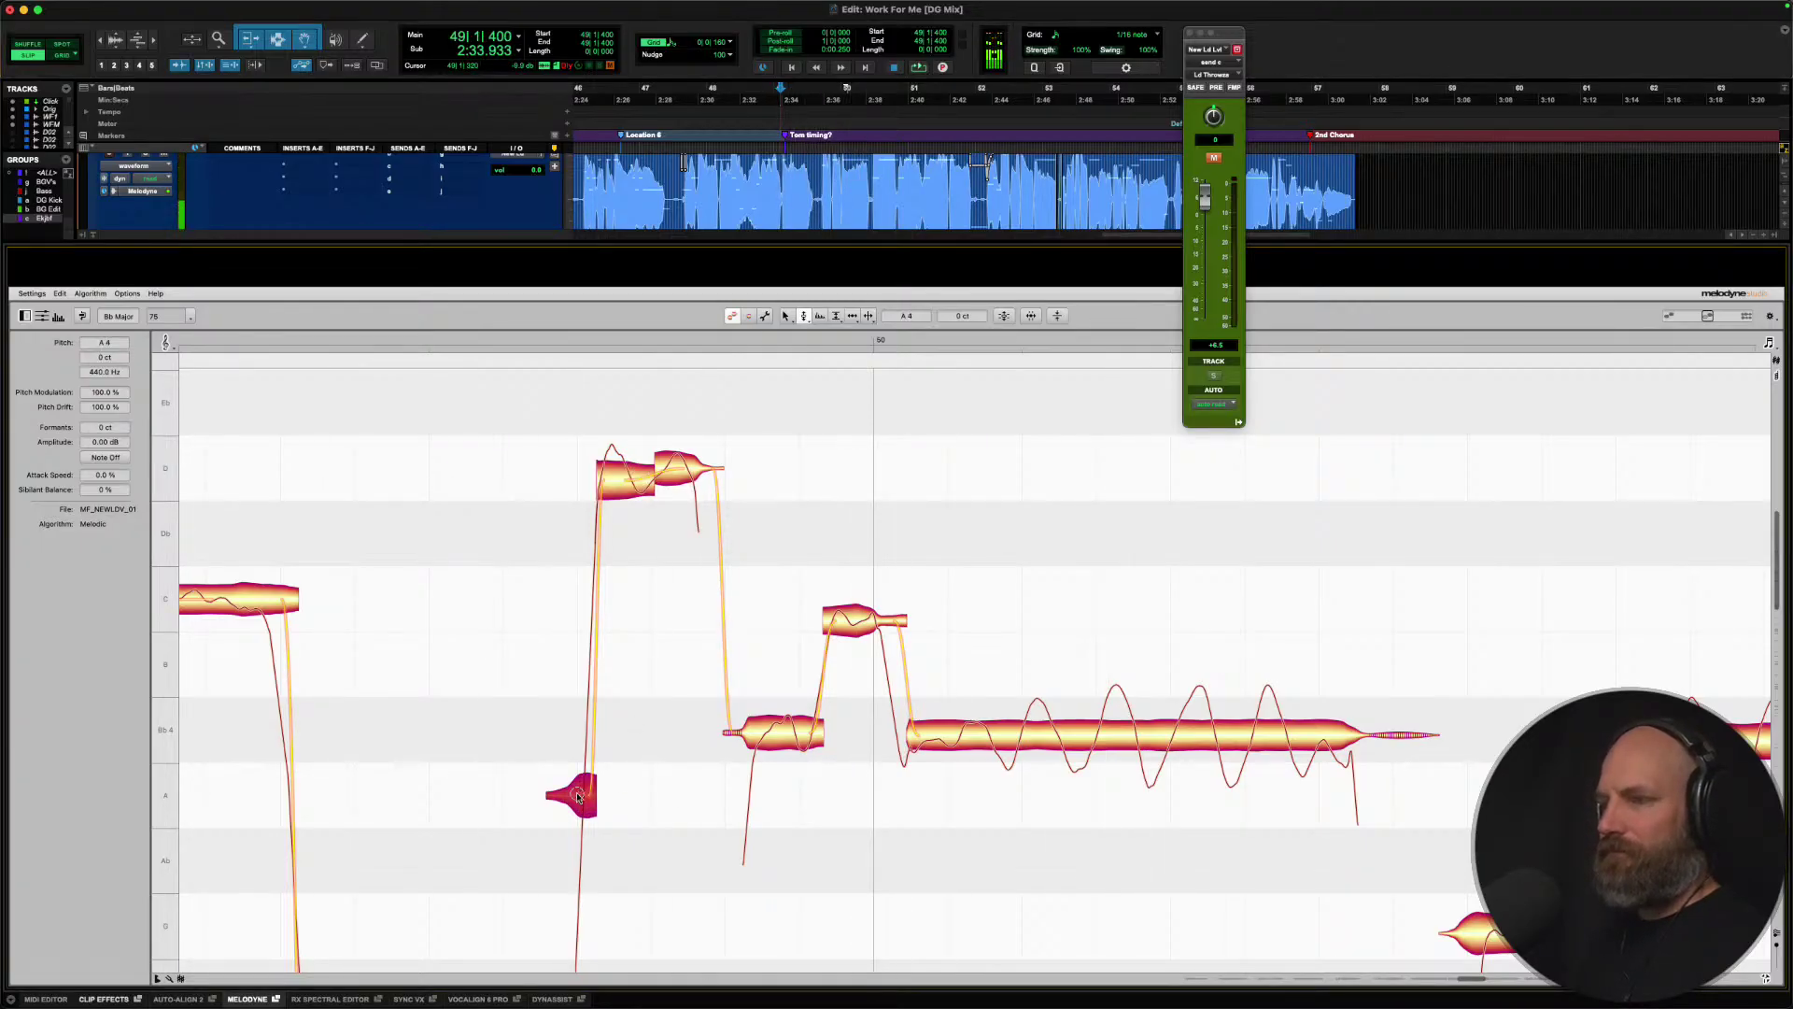
drag(578, 794, 580, 742)
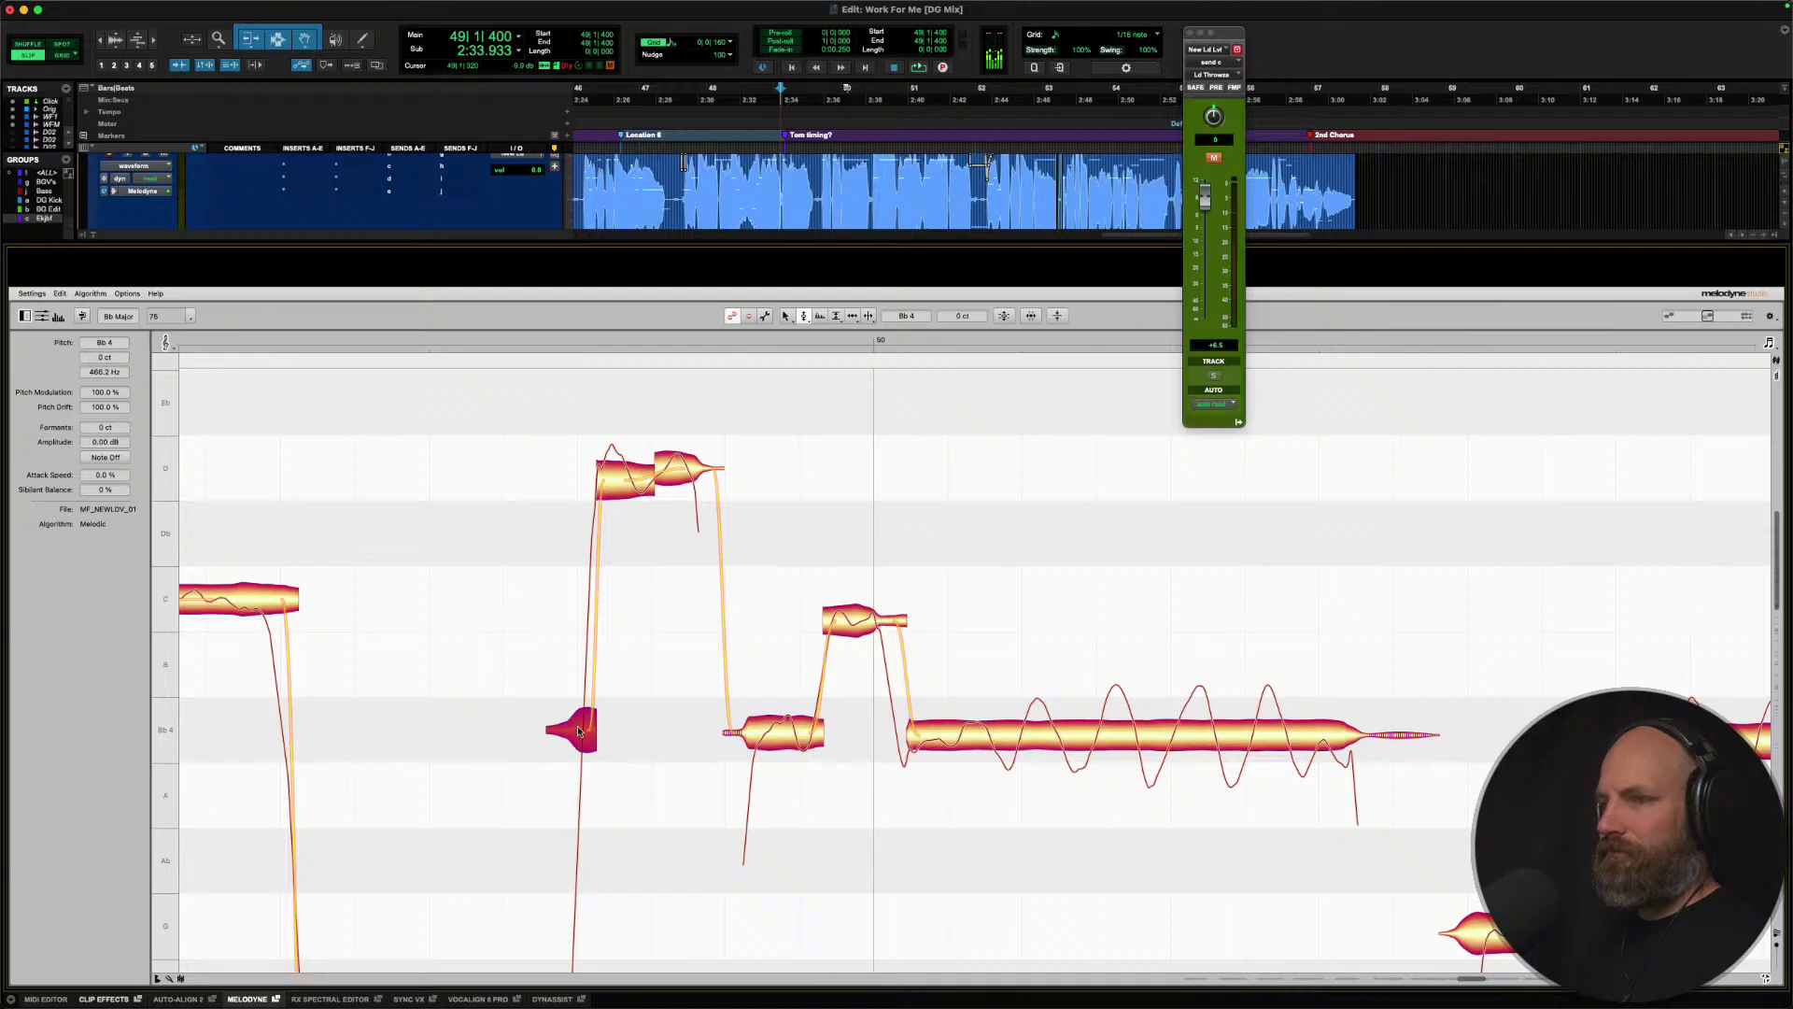
key(space)
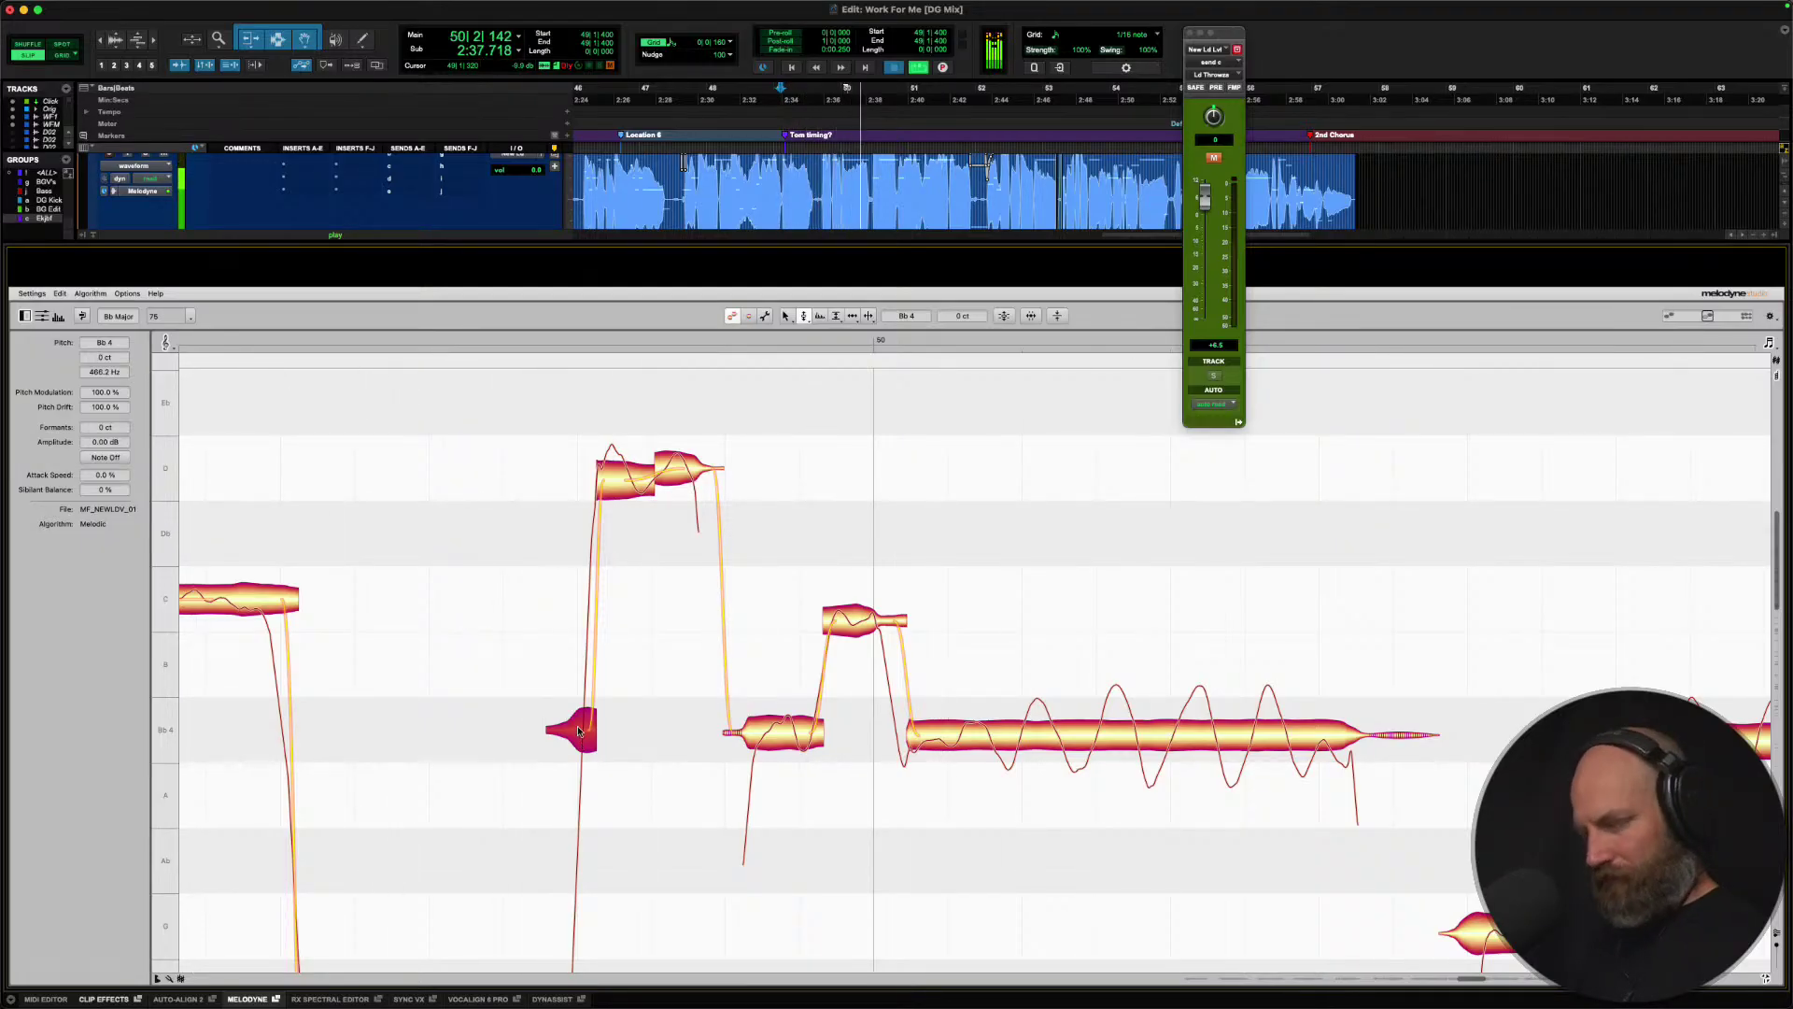
key(space)
Snap the main D5 piece to 0 cents and split it near its middle, after the pitch peak, with the Note Separation tool.
drag(559, 521, 697, 558)
click(757, 487)
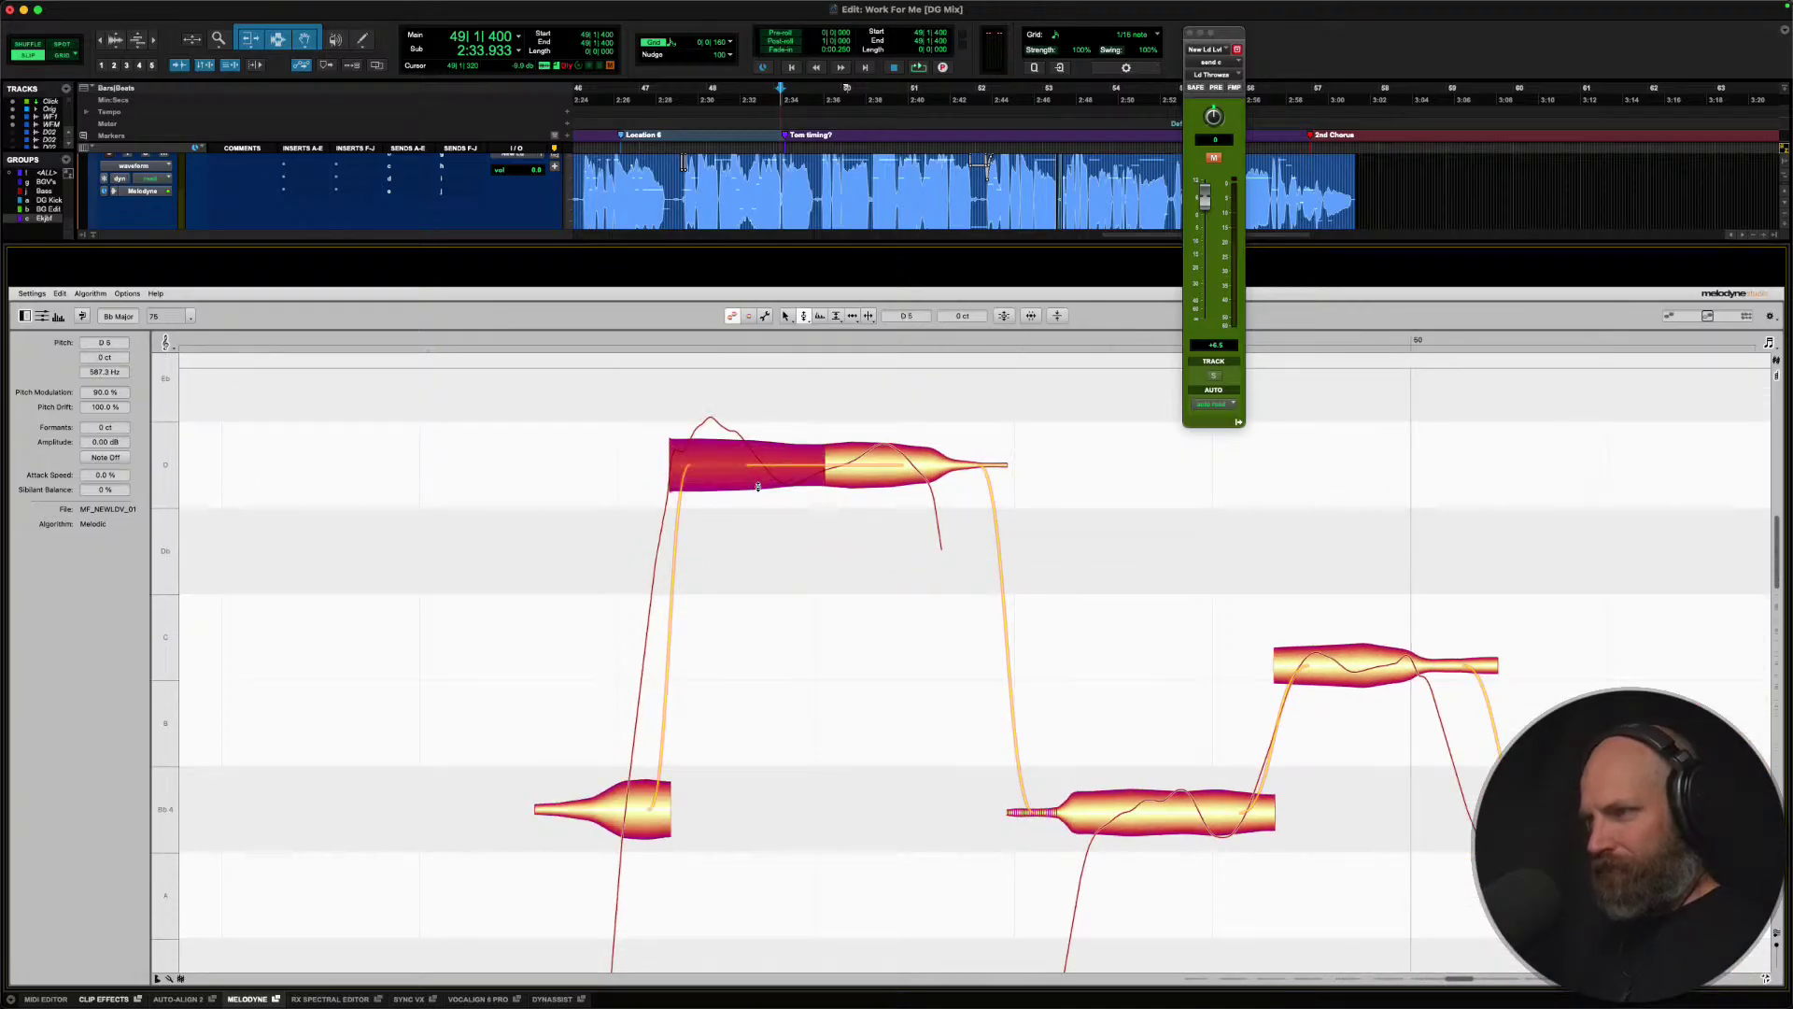
right_click(757, 486)
click(797, 475)
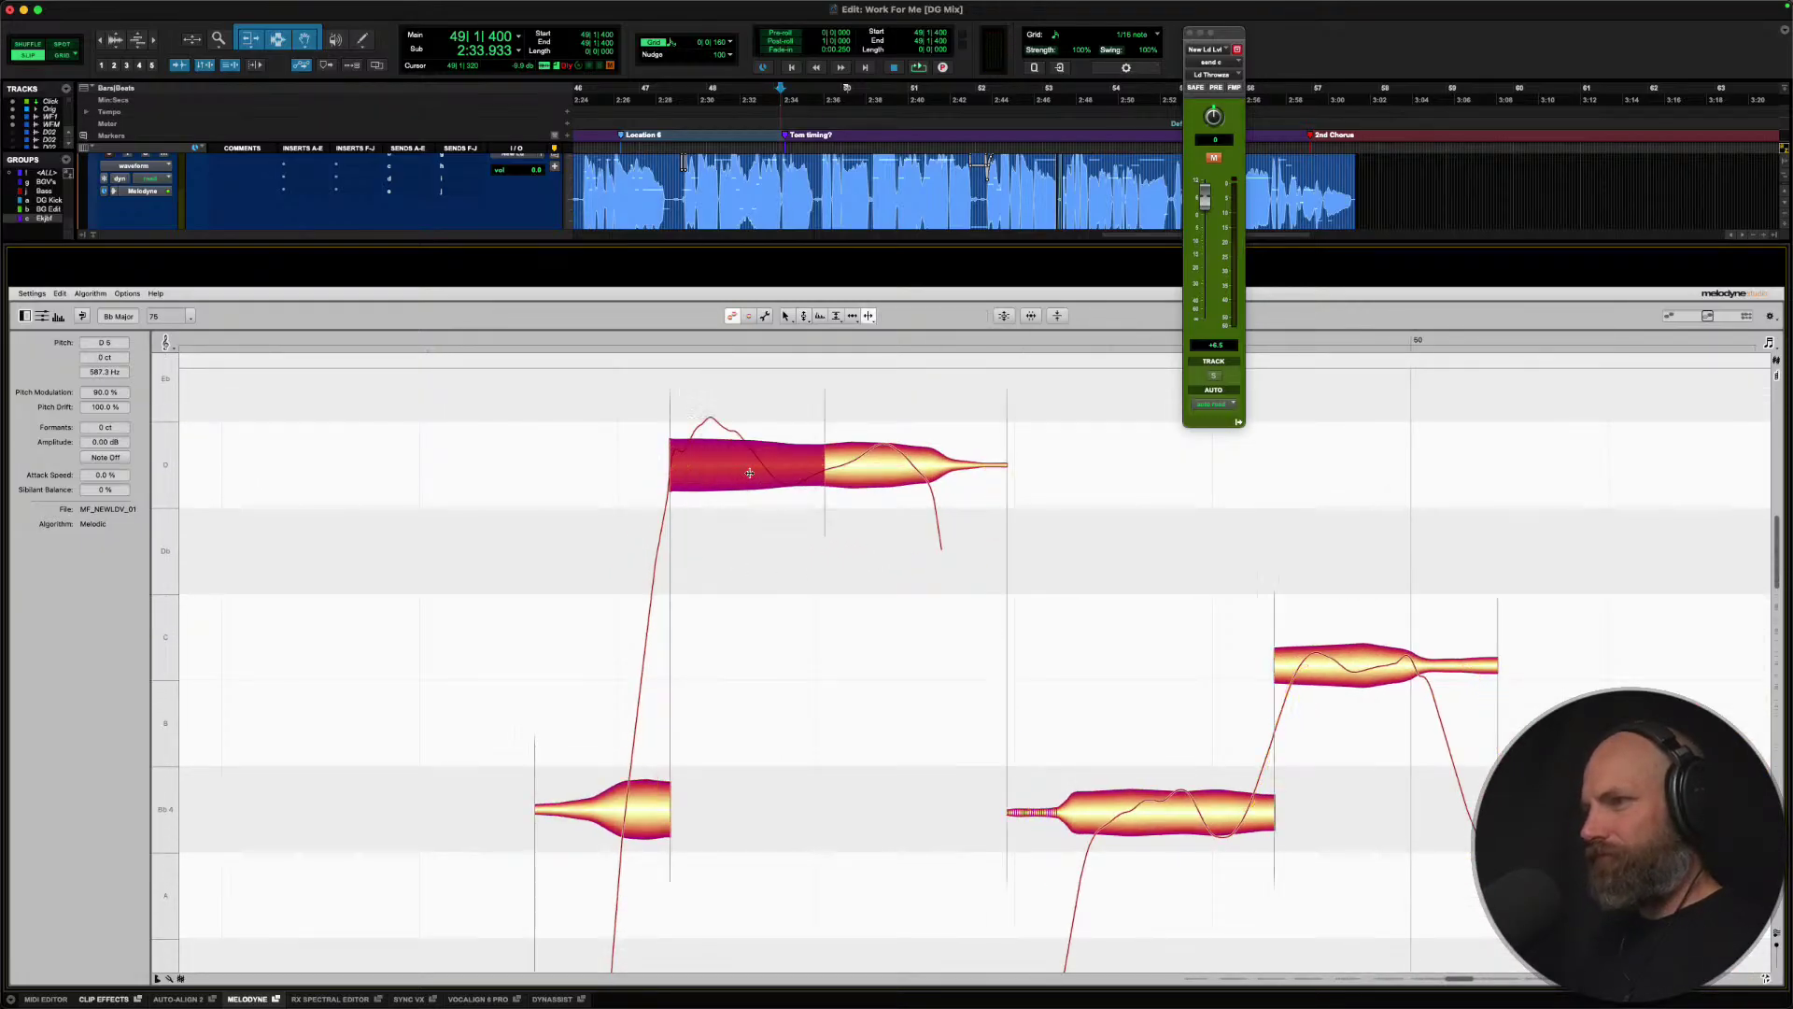
click(743, 464)
Snap the first half of the split D5 piece to D5 at 0 cents and play the passage with the neighbouring pieces.
click(678, 463)
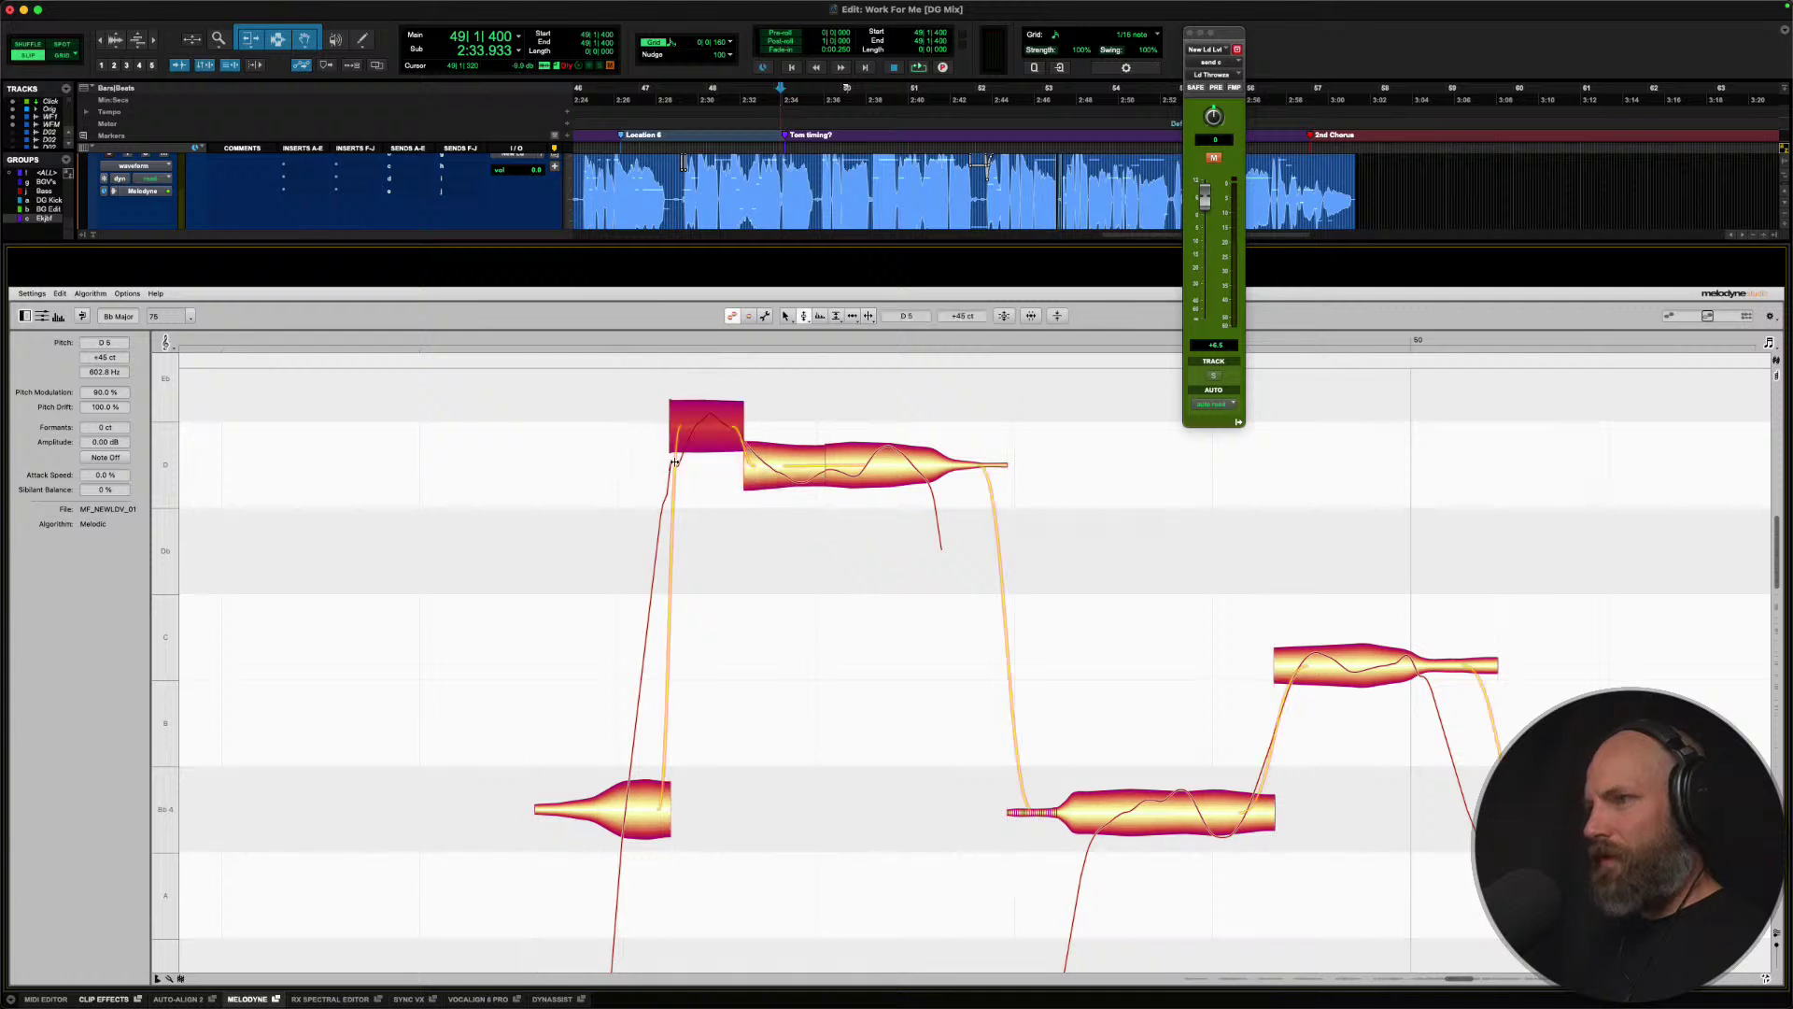
double_click(702, 443)
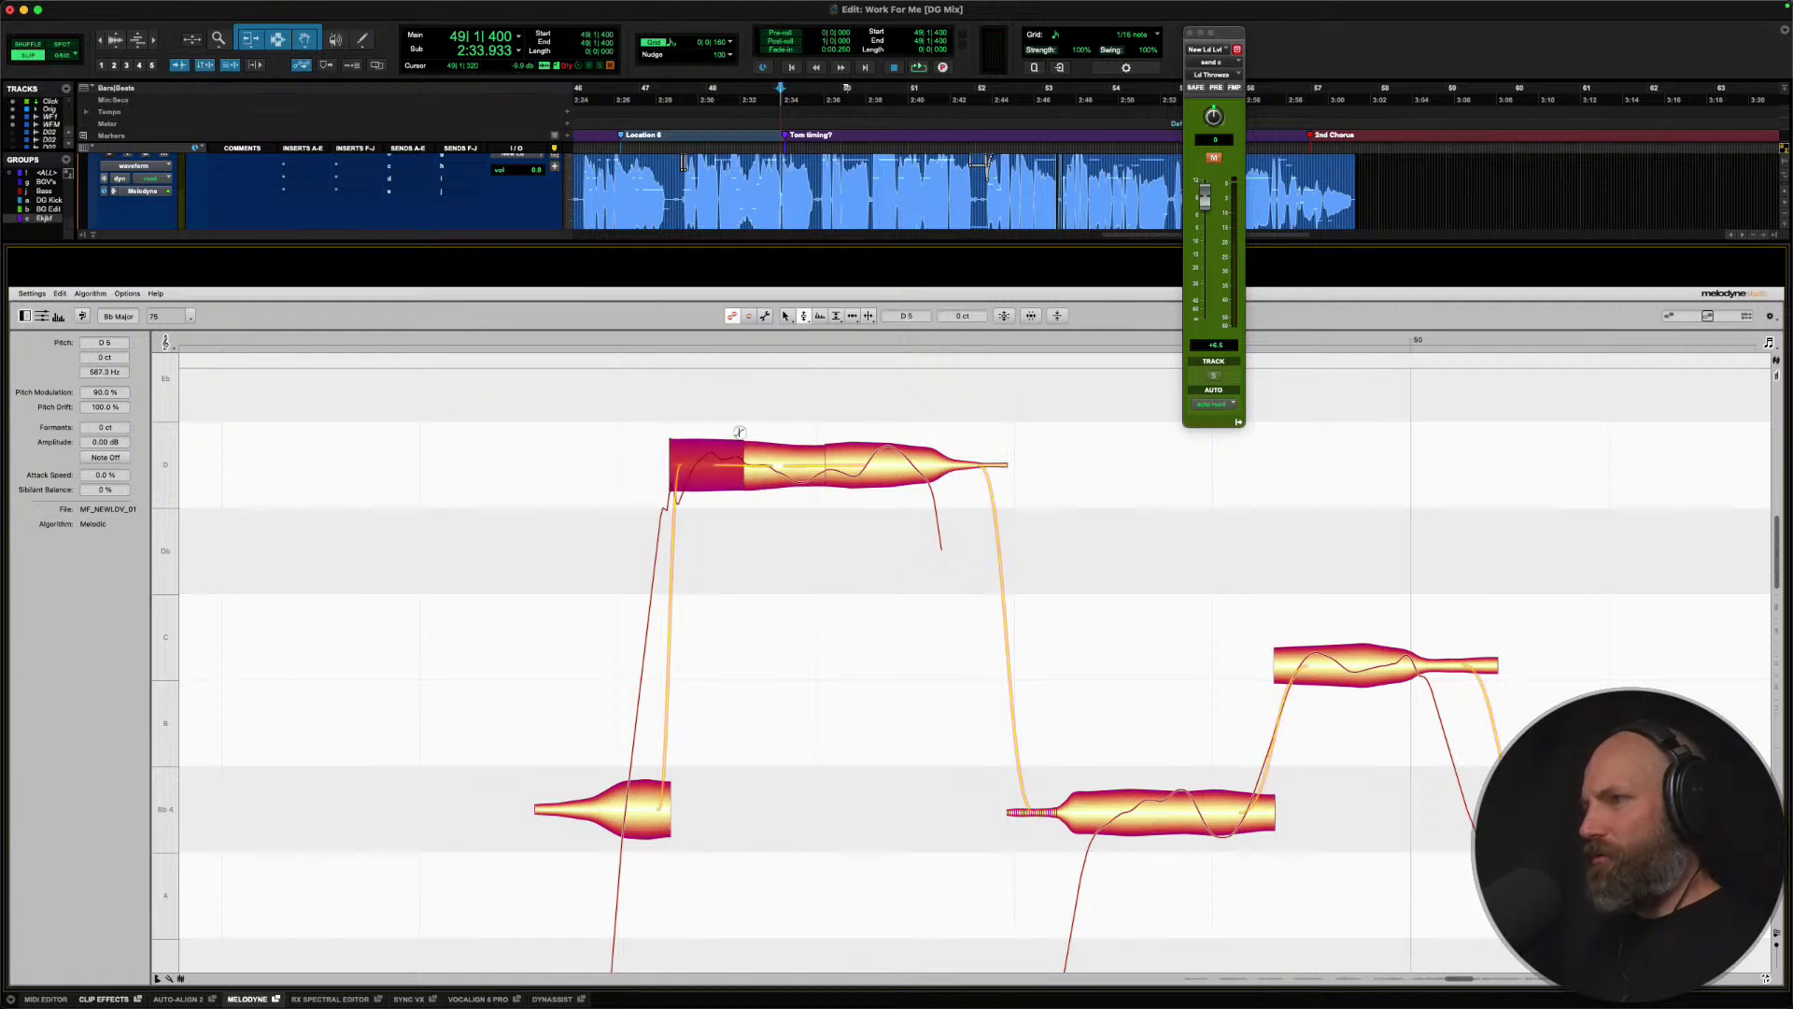
click(837, 466)
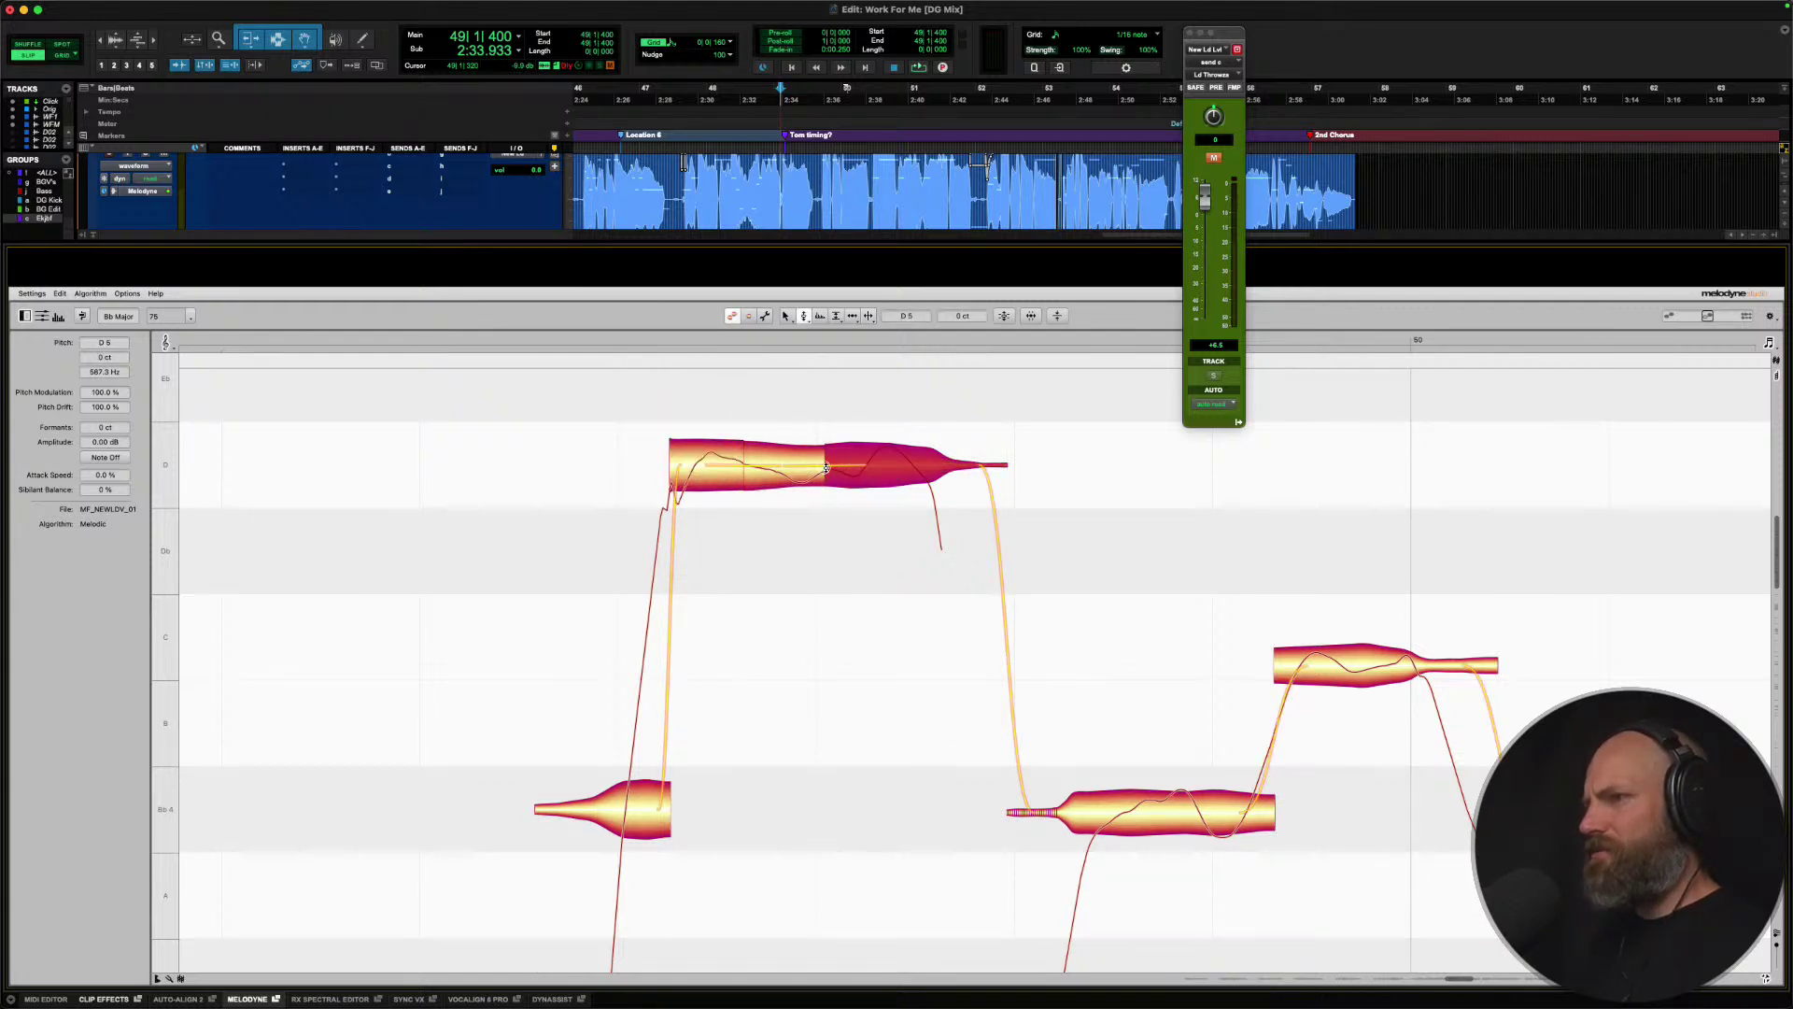
click(815, 467)
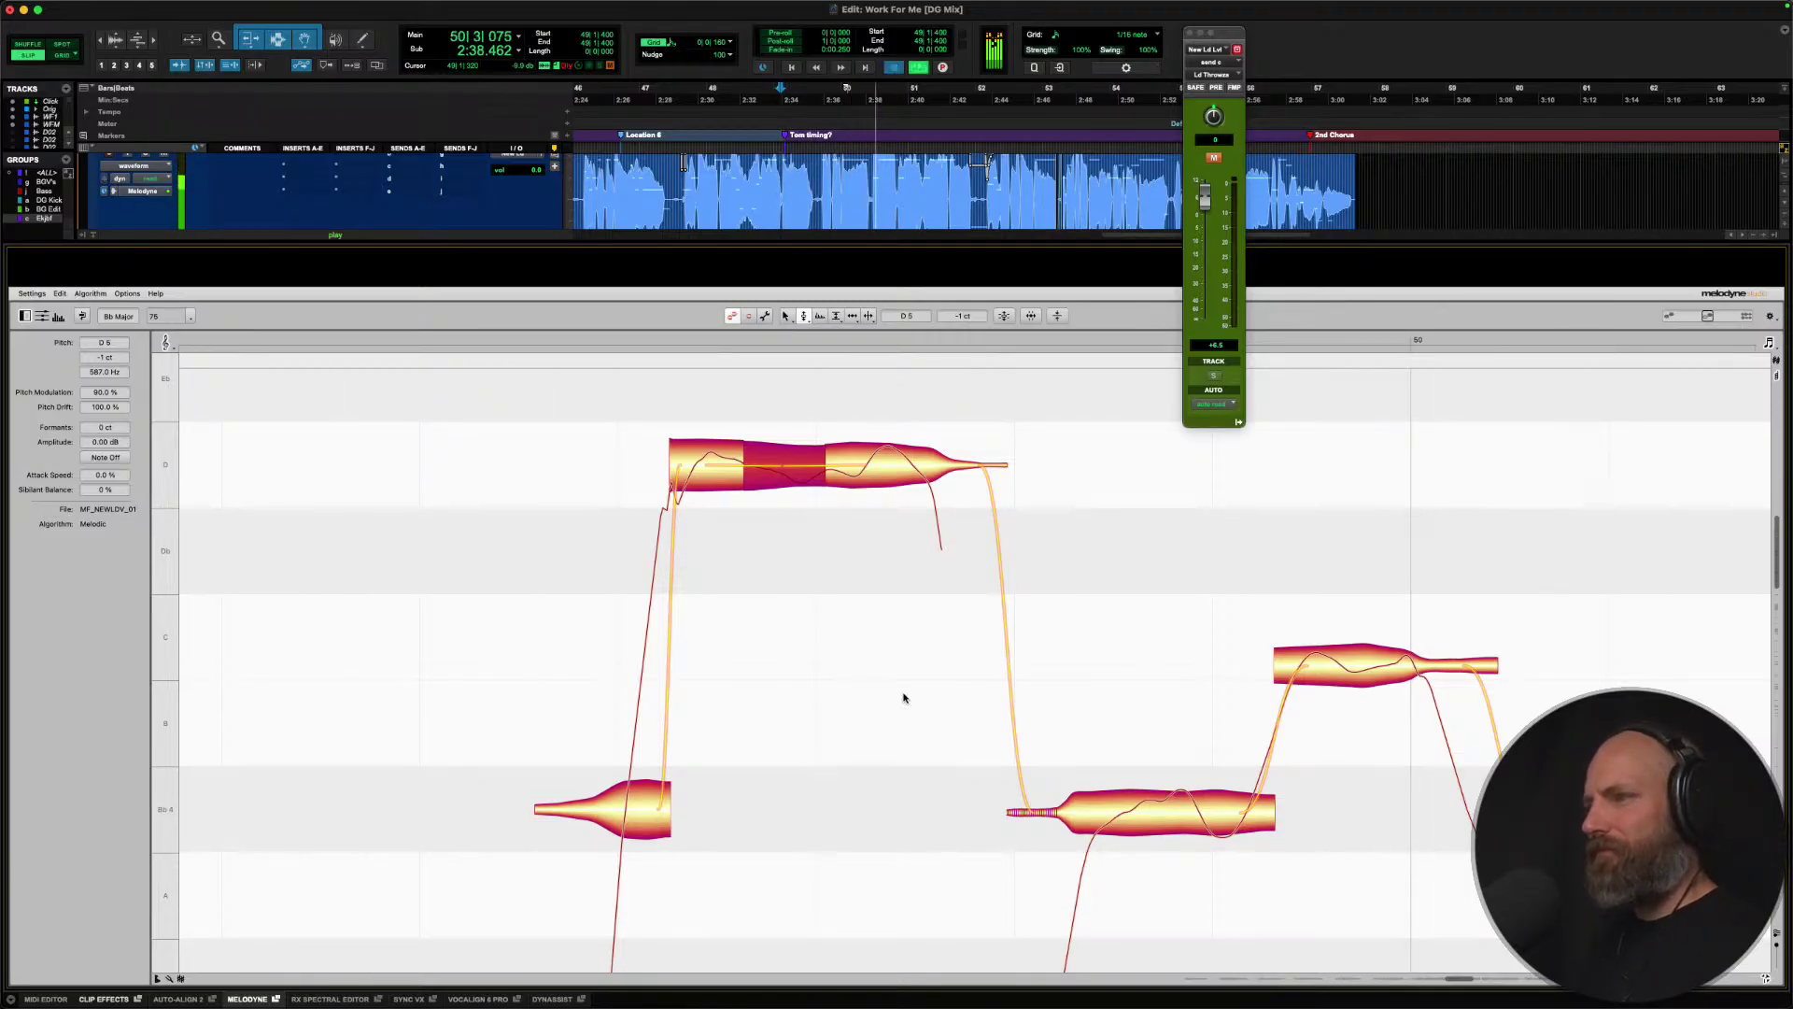
Replay the phrase around bar 50 and lower the first half of the split D5 piece to -12 cents.
drag(943, 697, 813, 684)
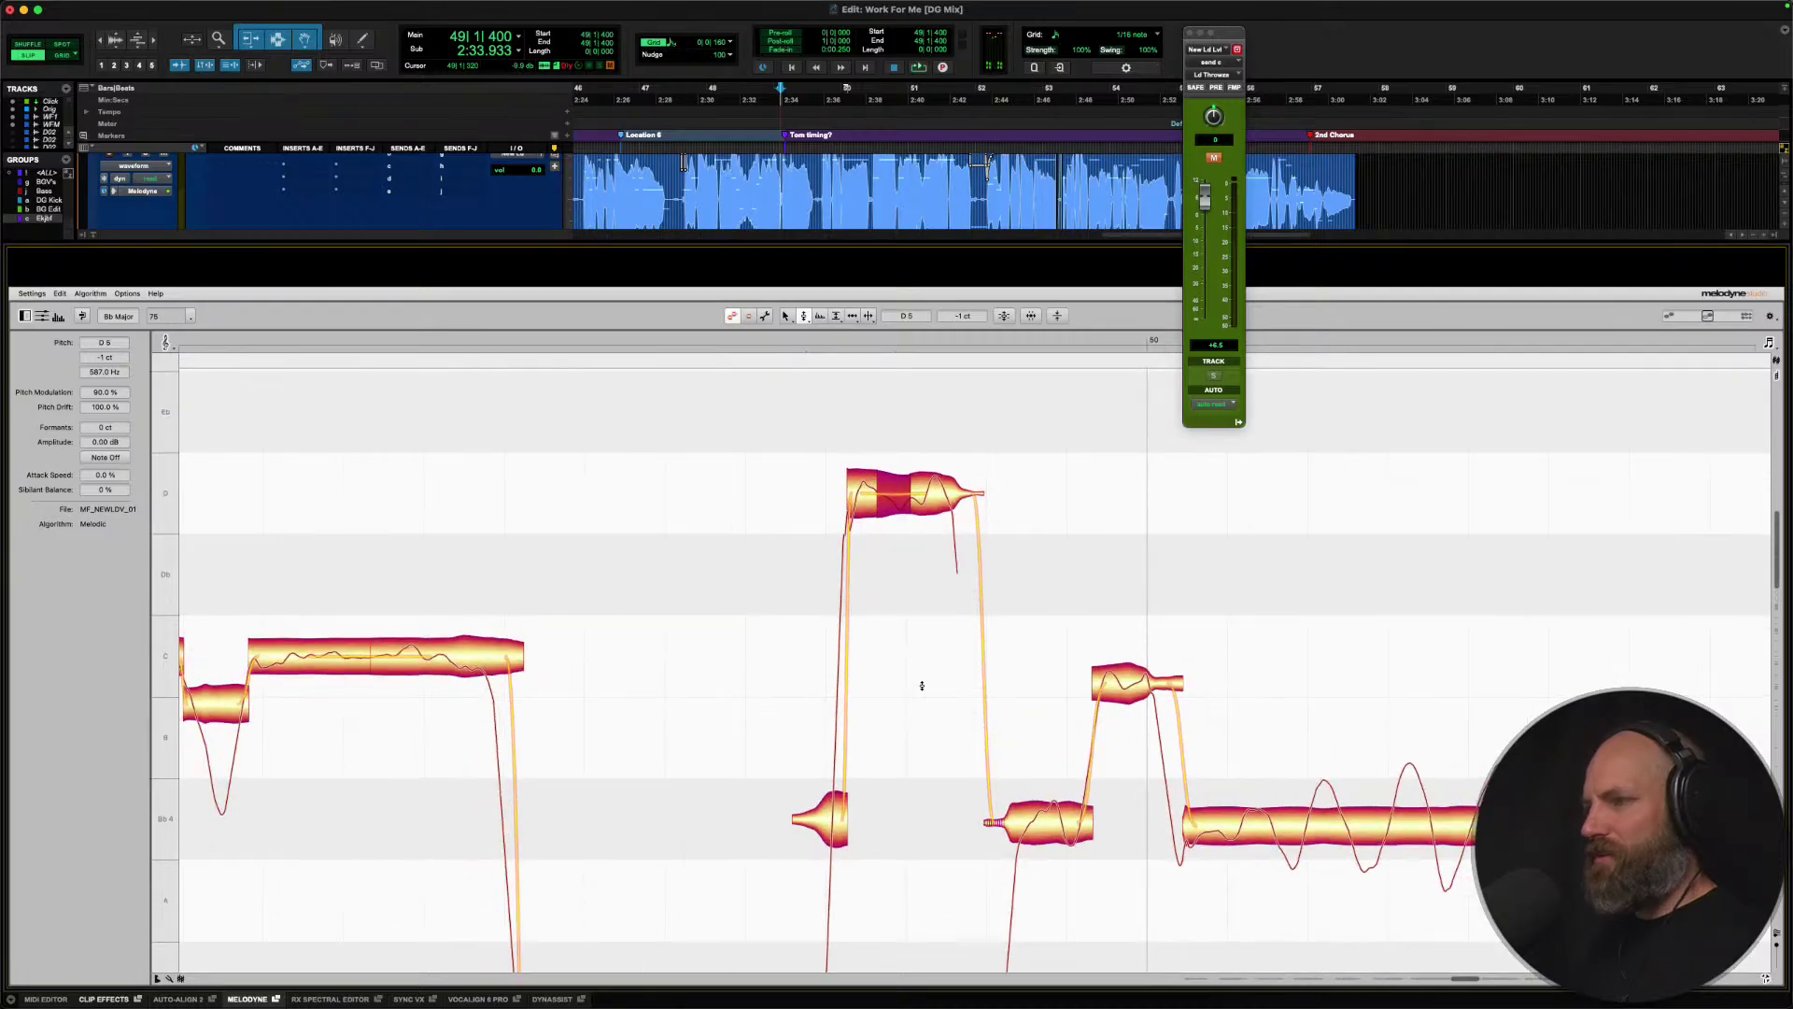
drag(924, 686, 504, 600)
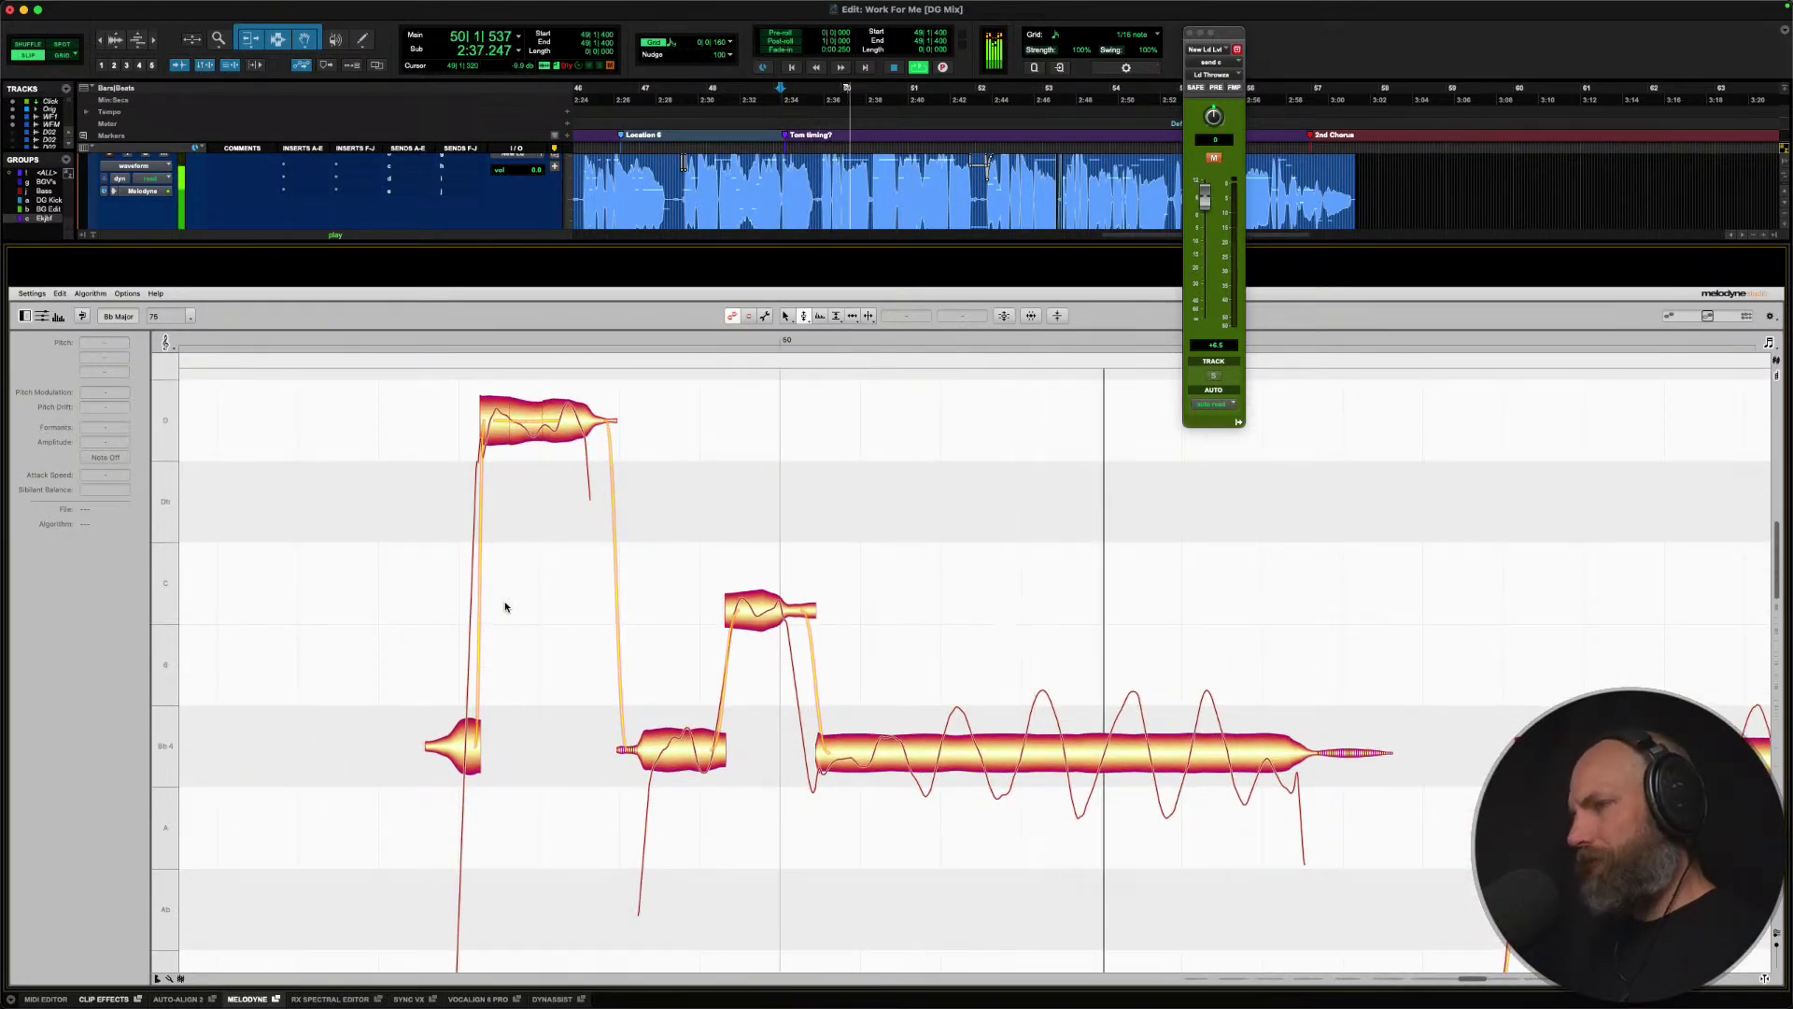
key(space)
click(494, 439)
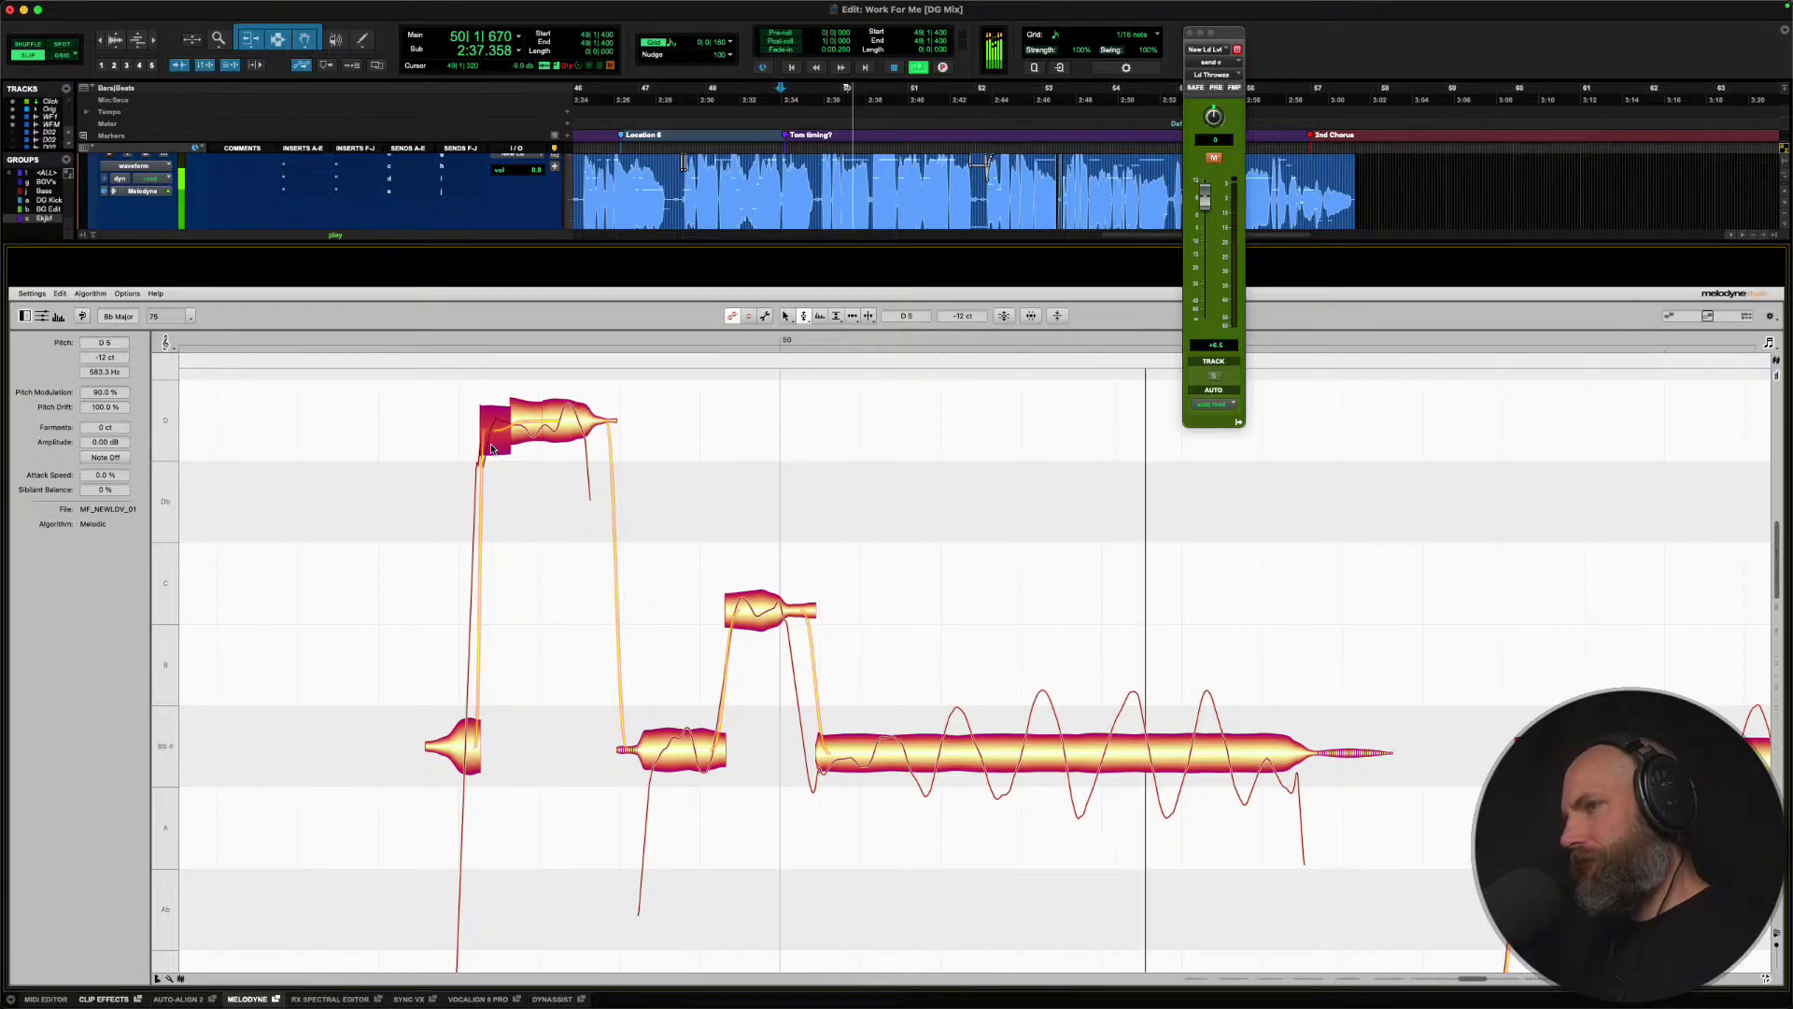
Snap the C5 note, the short Bb4 note before it and the long Bb4 note after it to 0 cents.
key(space)
double_click(746, 622)
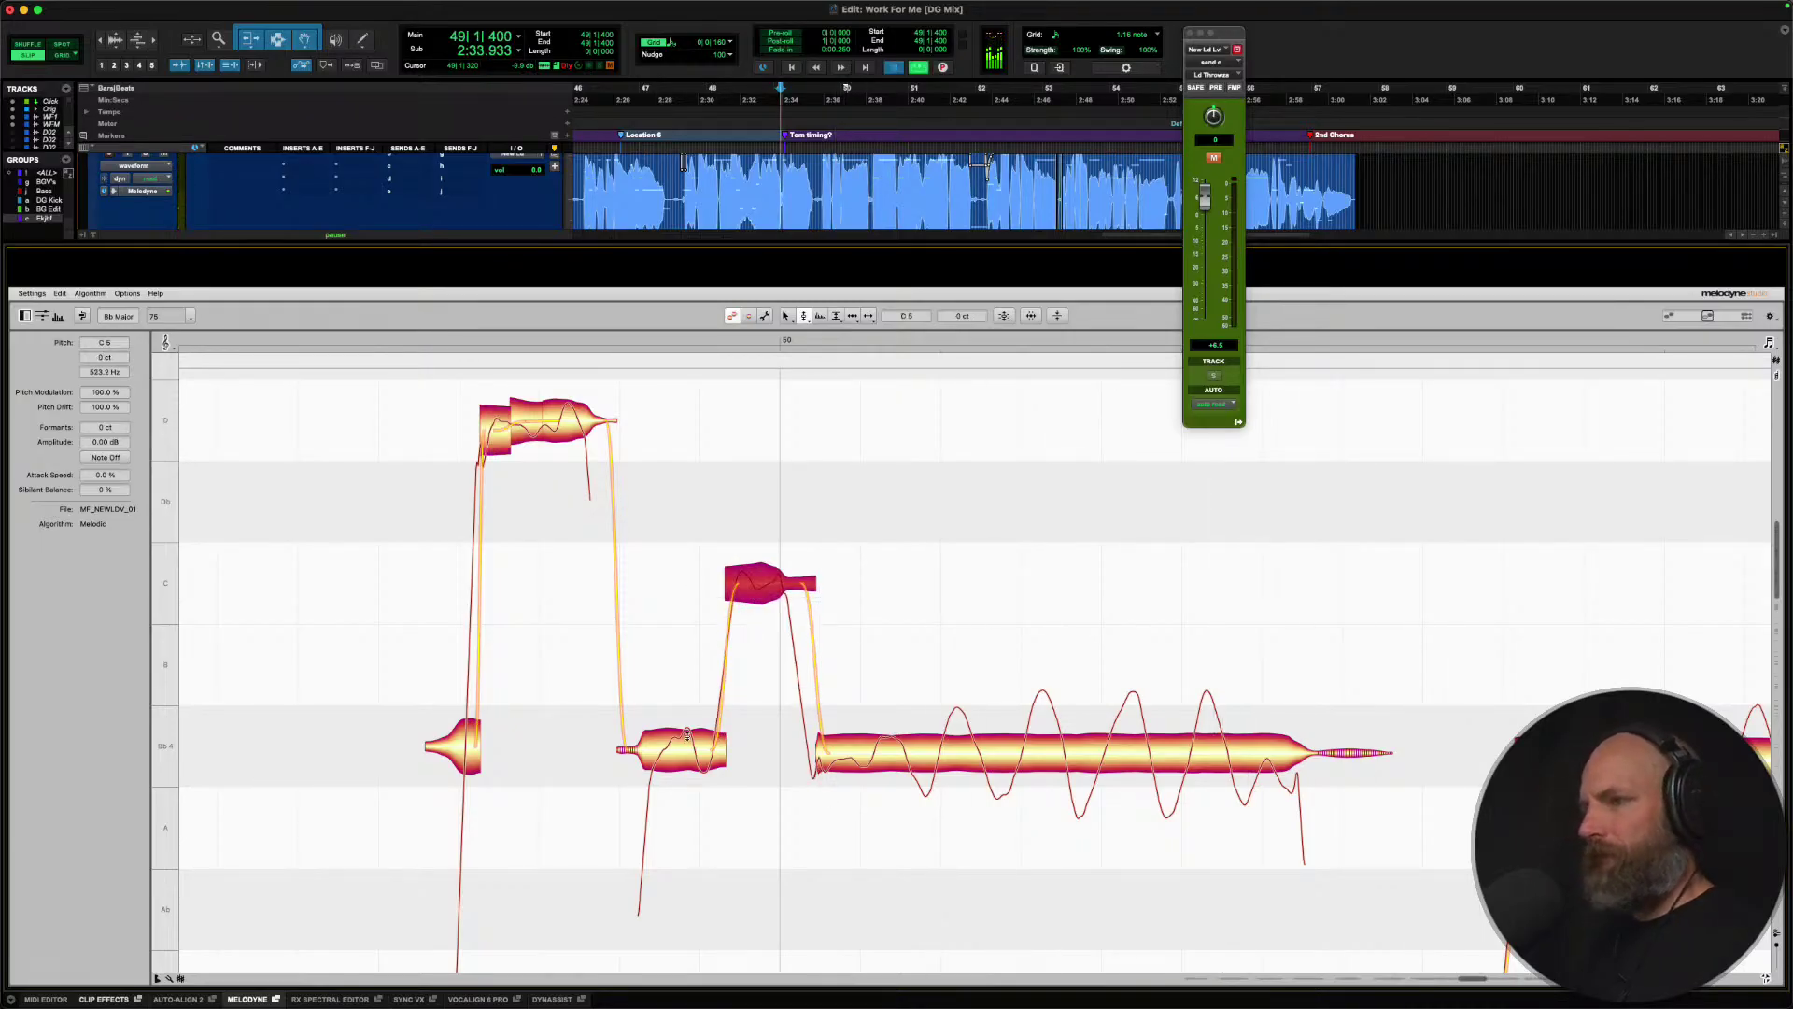
click(687, 744)
key(space)
click(837, 754)
Split the long Bb4 note where its wide vibrato begins with the Note Separation tool and snap the second part to 0 cents.
right_click(913, 755)
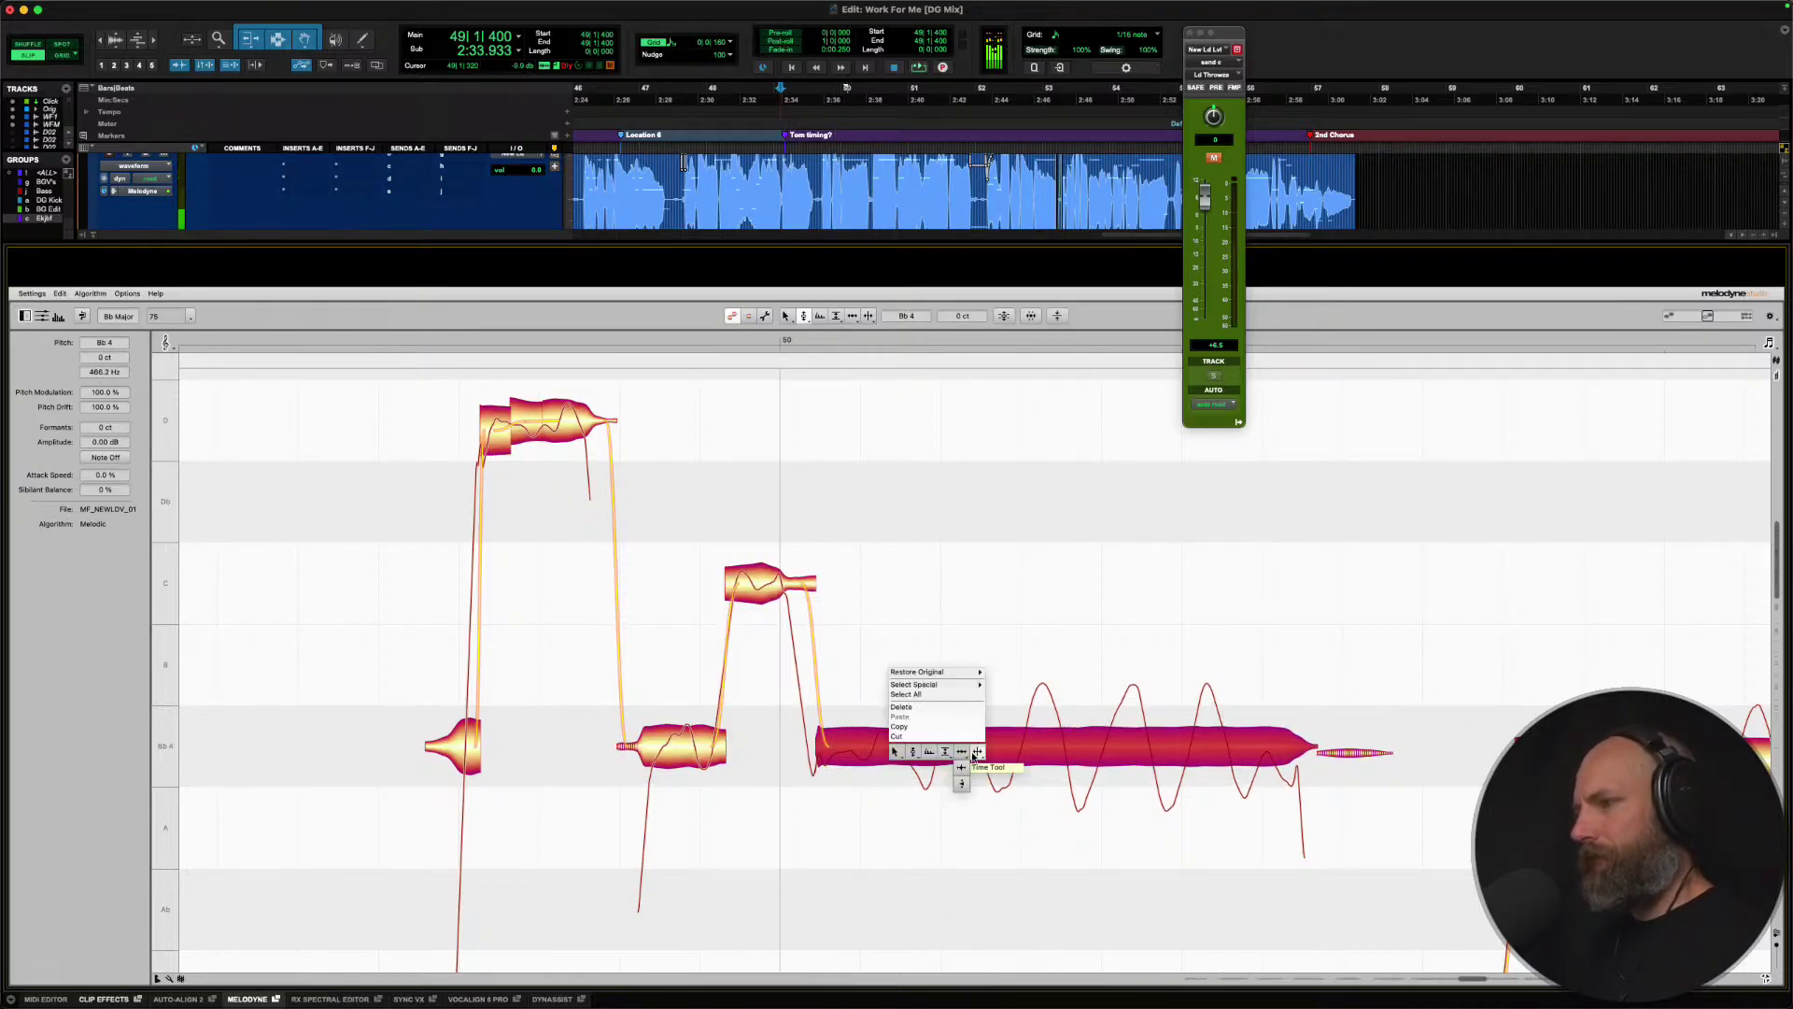
click(976, 756)
double_click(931, 754)
right_click(921, 758)
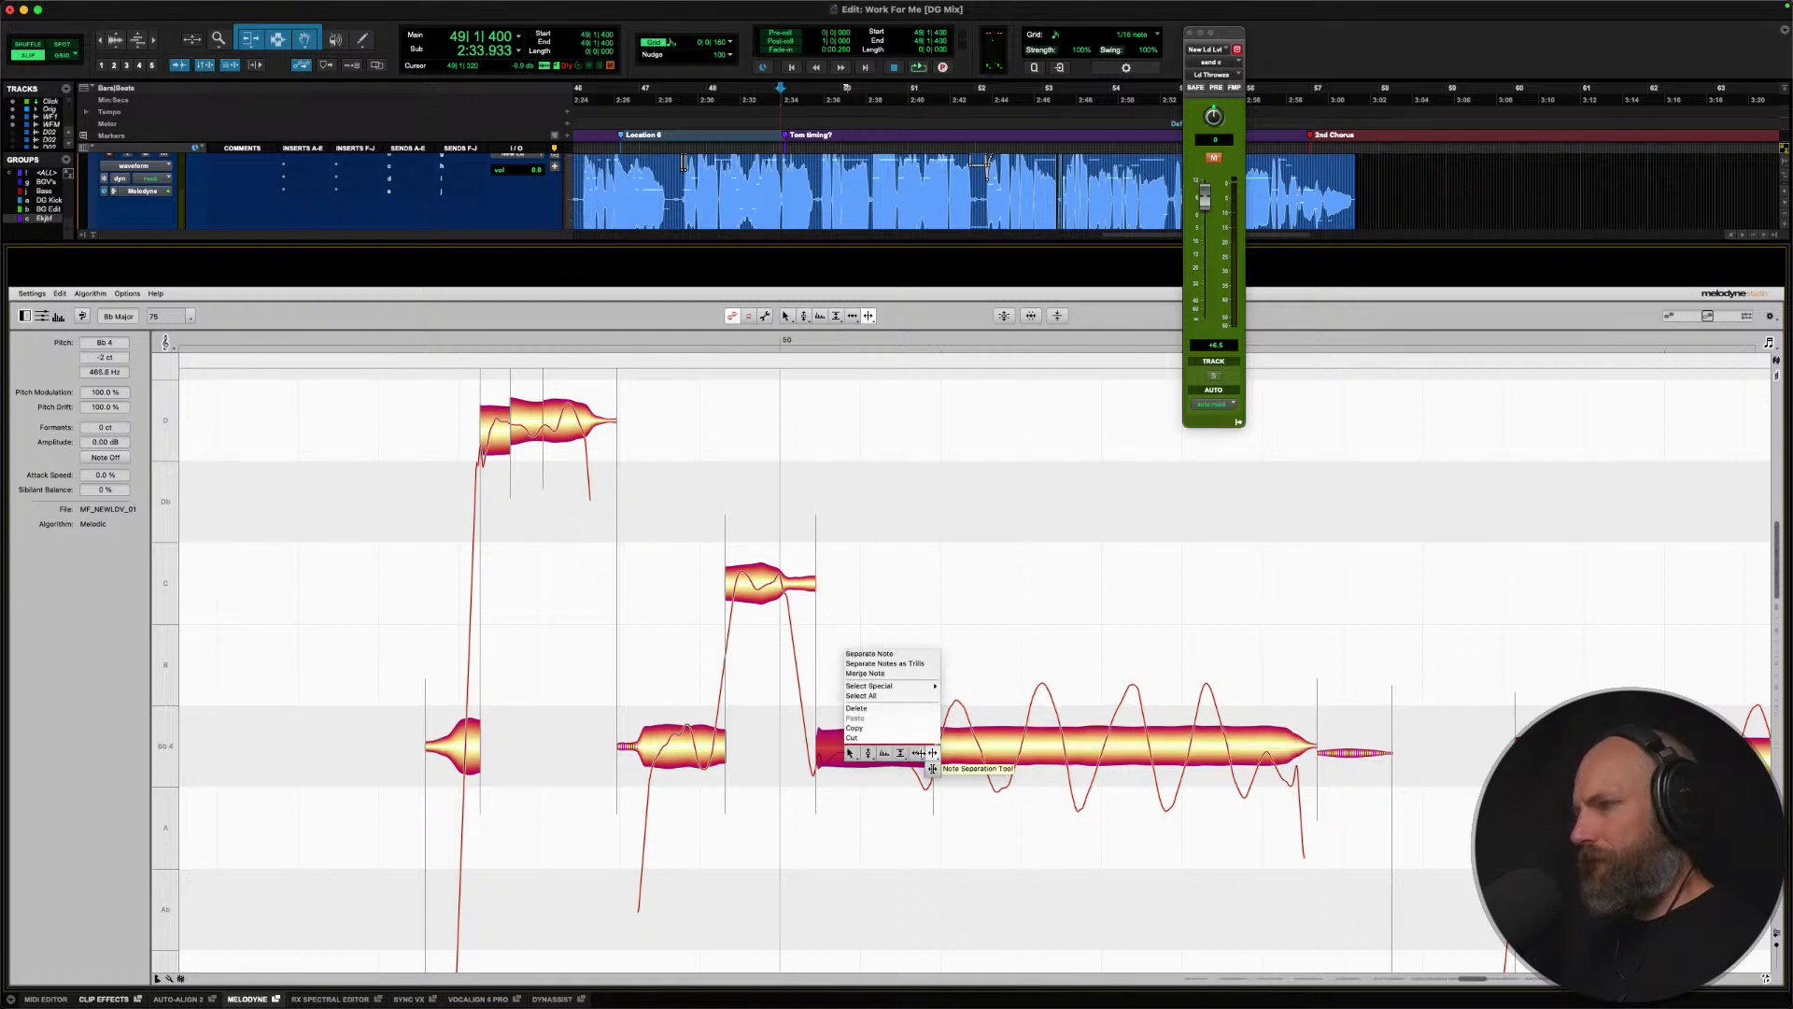
click(889, 753)
click(1020, 754)
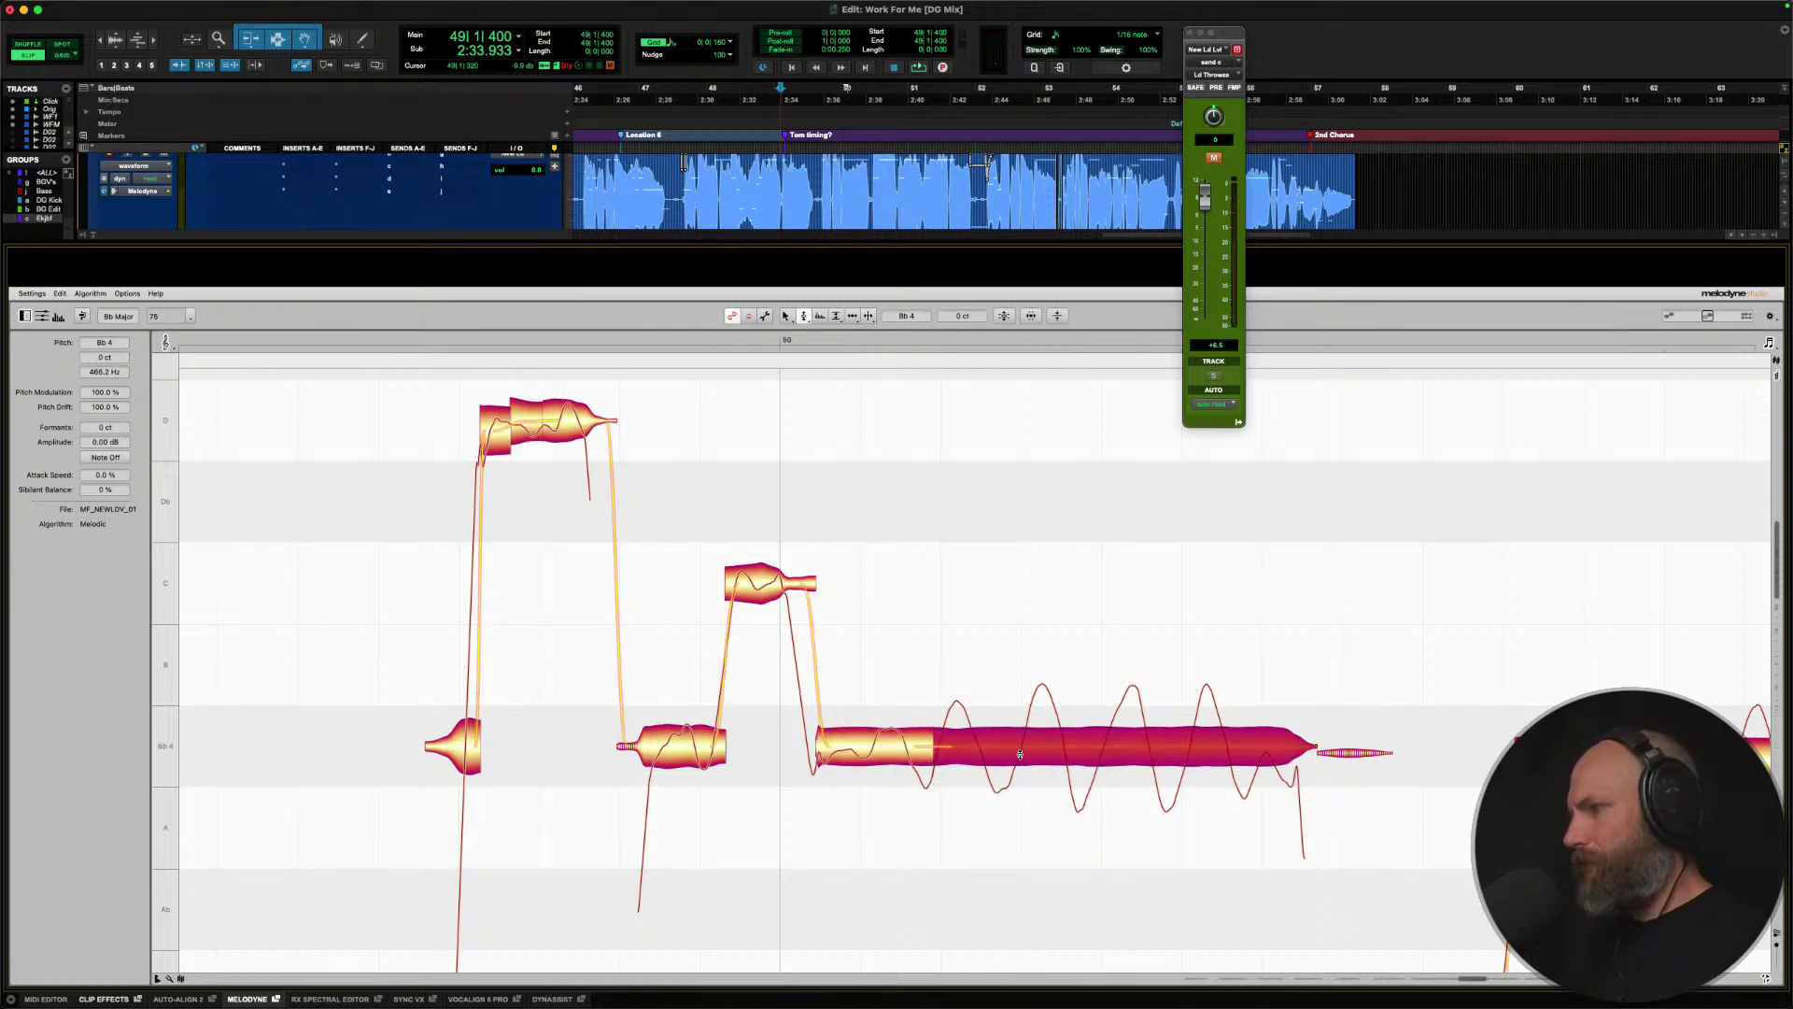
Separate the tail of the long Bb4 note just after its last large vibrato peak and set the tail to Bb4 at 0 cents.
right_click(1148, 752)
click(1203, 747)
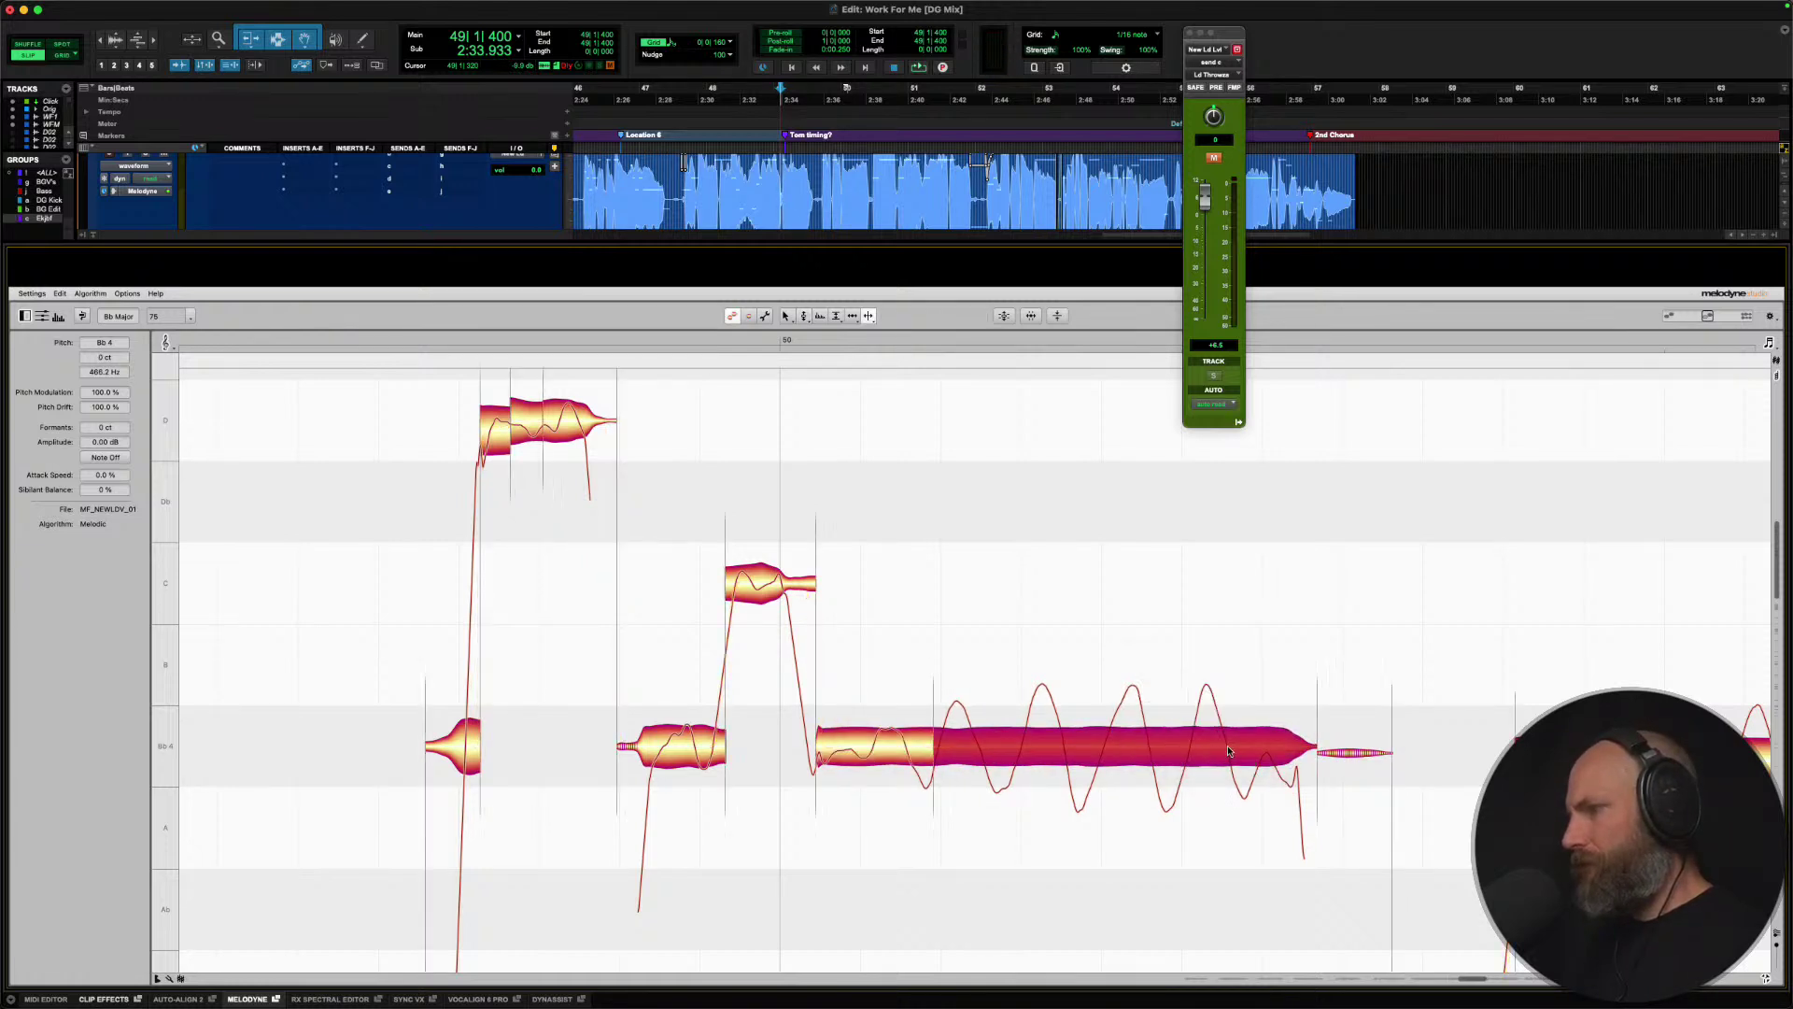
click(1230, 745)
right_click(1147, 745)
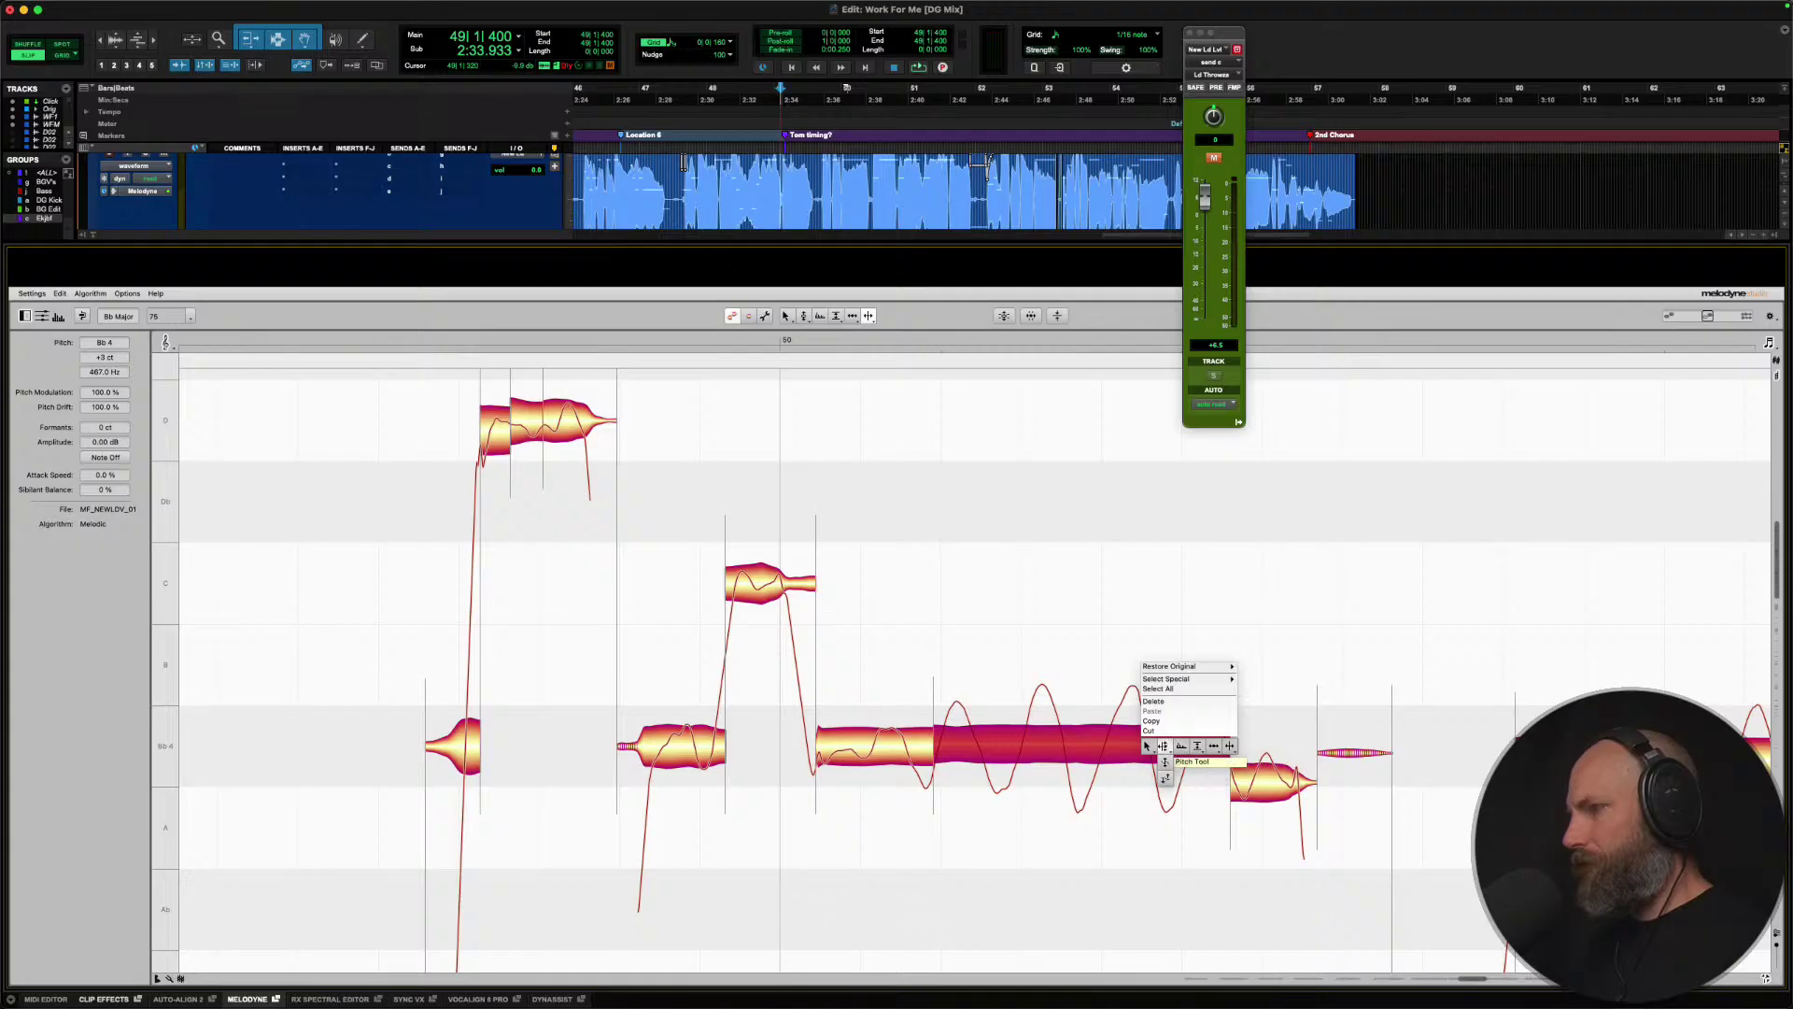
click(1163, 746)
click(1258, 777)
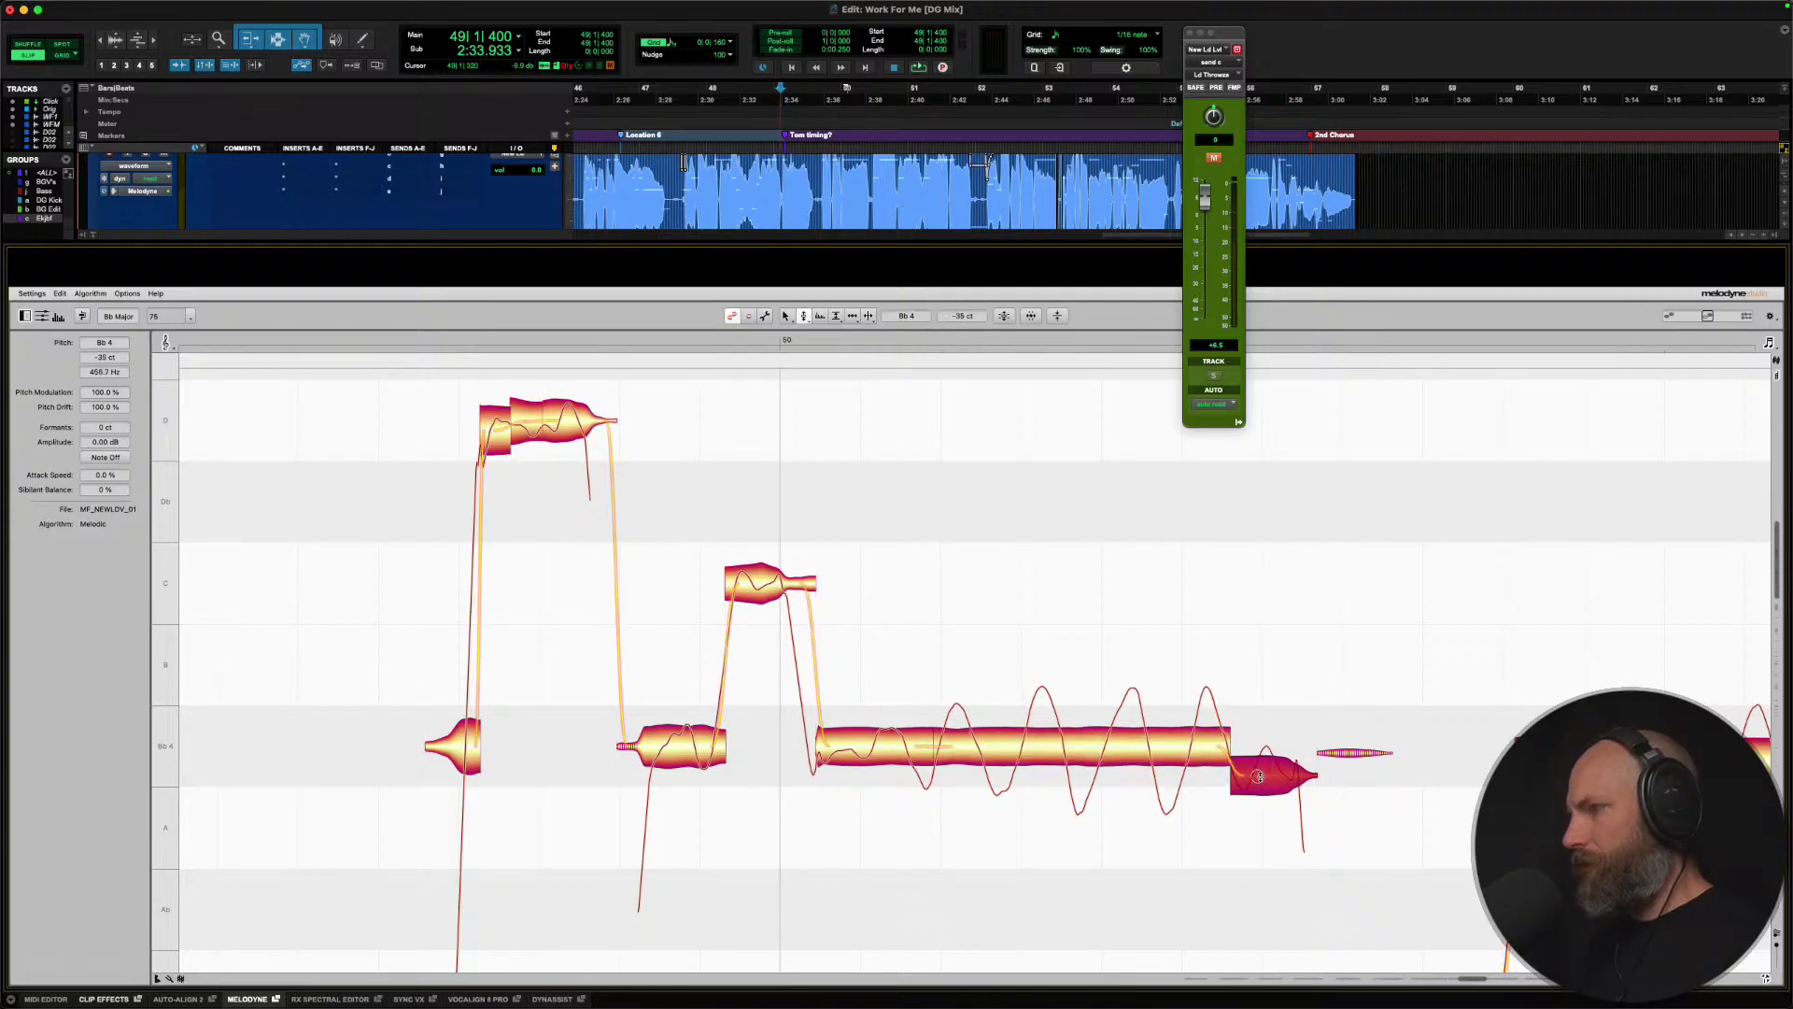
mouse_move(1259, 777)
mouse_down()
mouse_move(1261, 796)
mouse_move(1264, 750)
mouse_up()
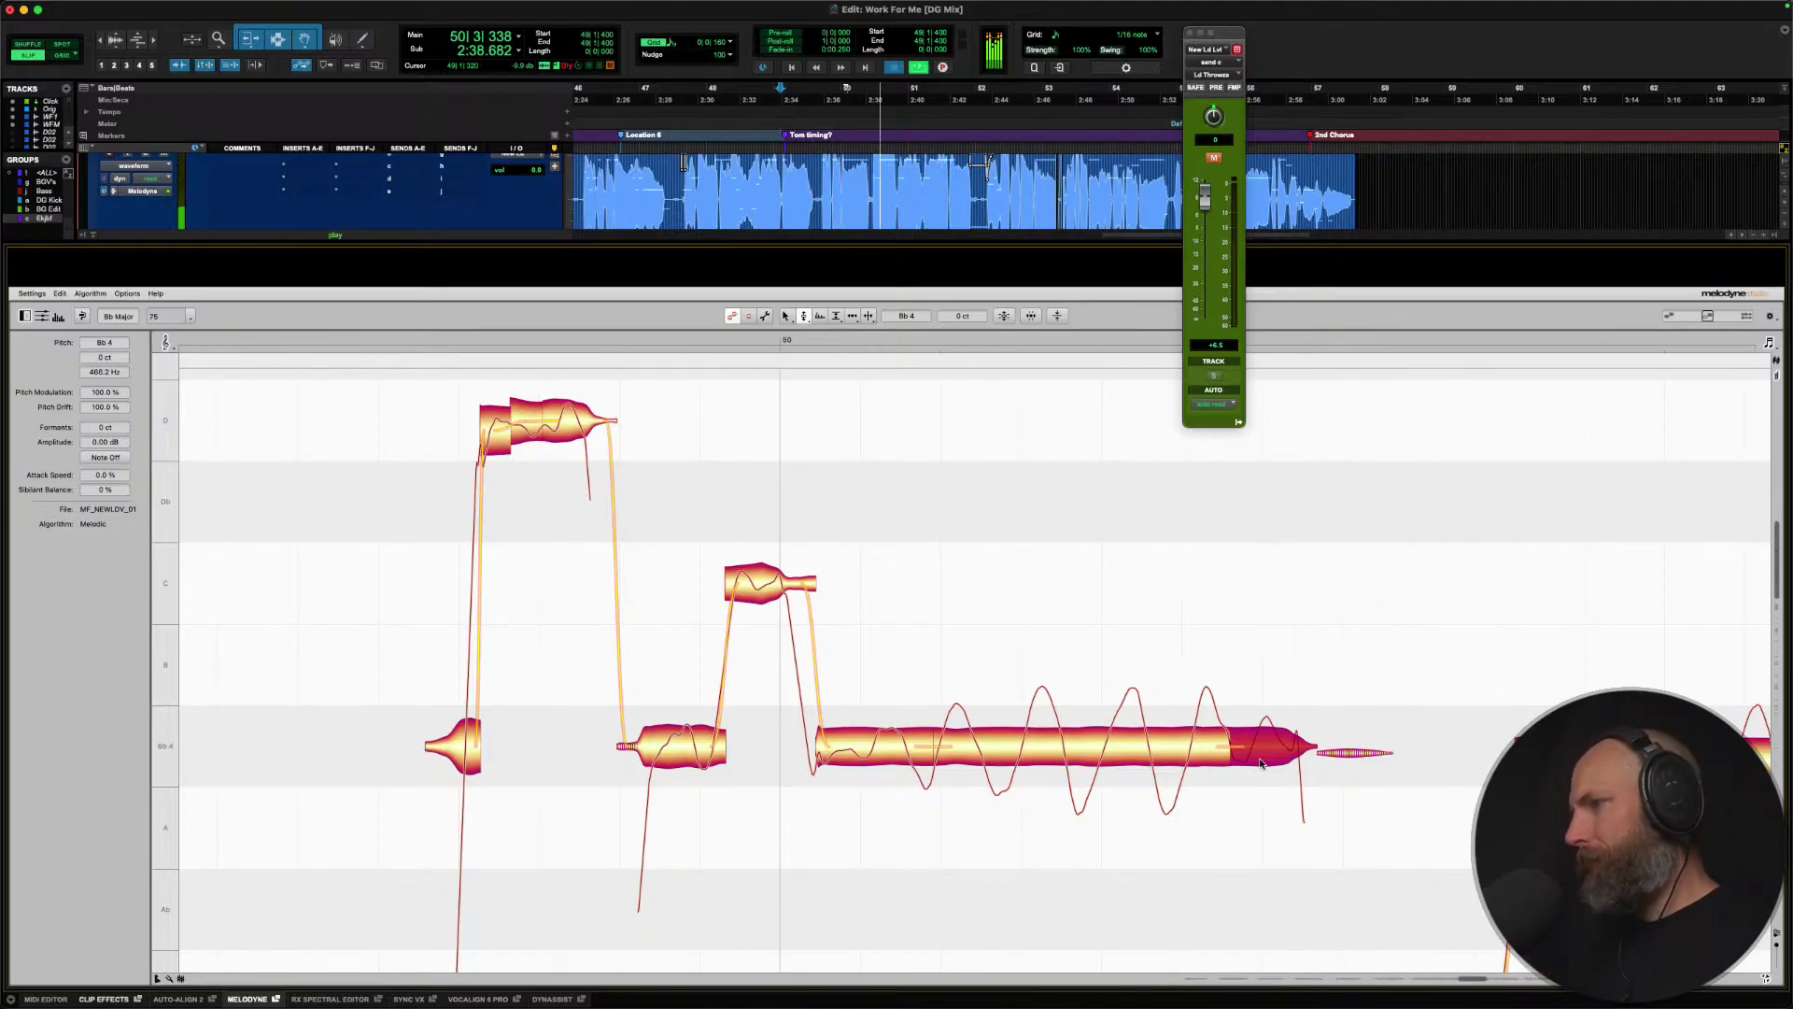
Raise the amplitude of all three pieces of the long Bb4 note in stages to about +8.2 dB, playing the passage between adjustments.
drag(972, 630, 1297, 776)
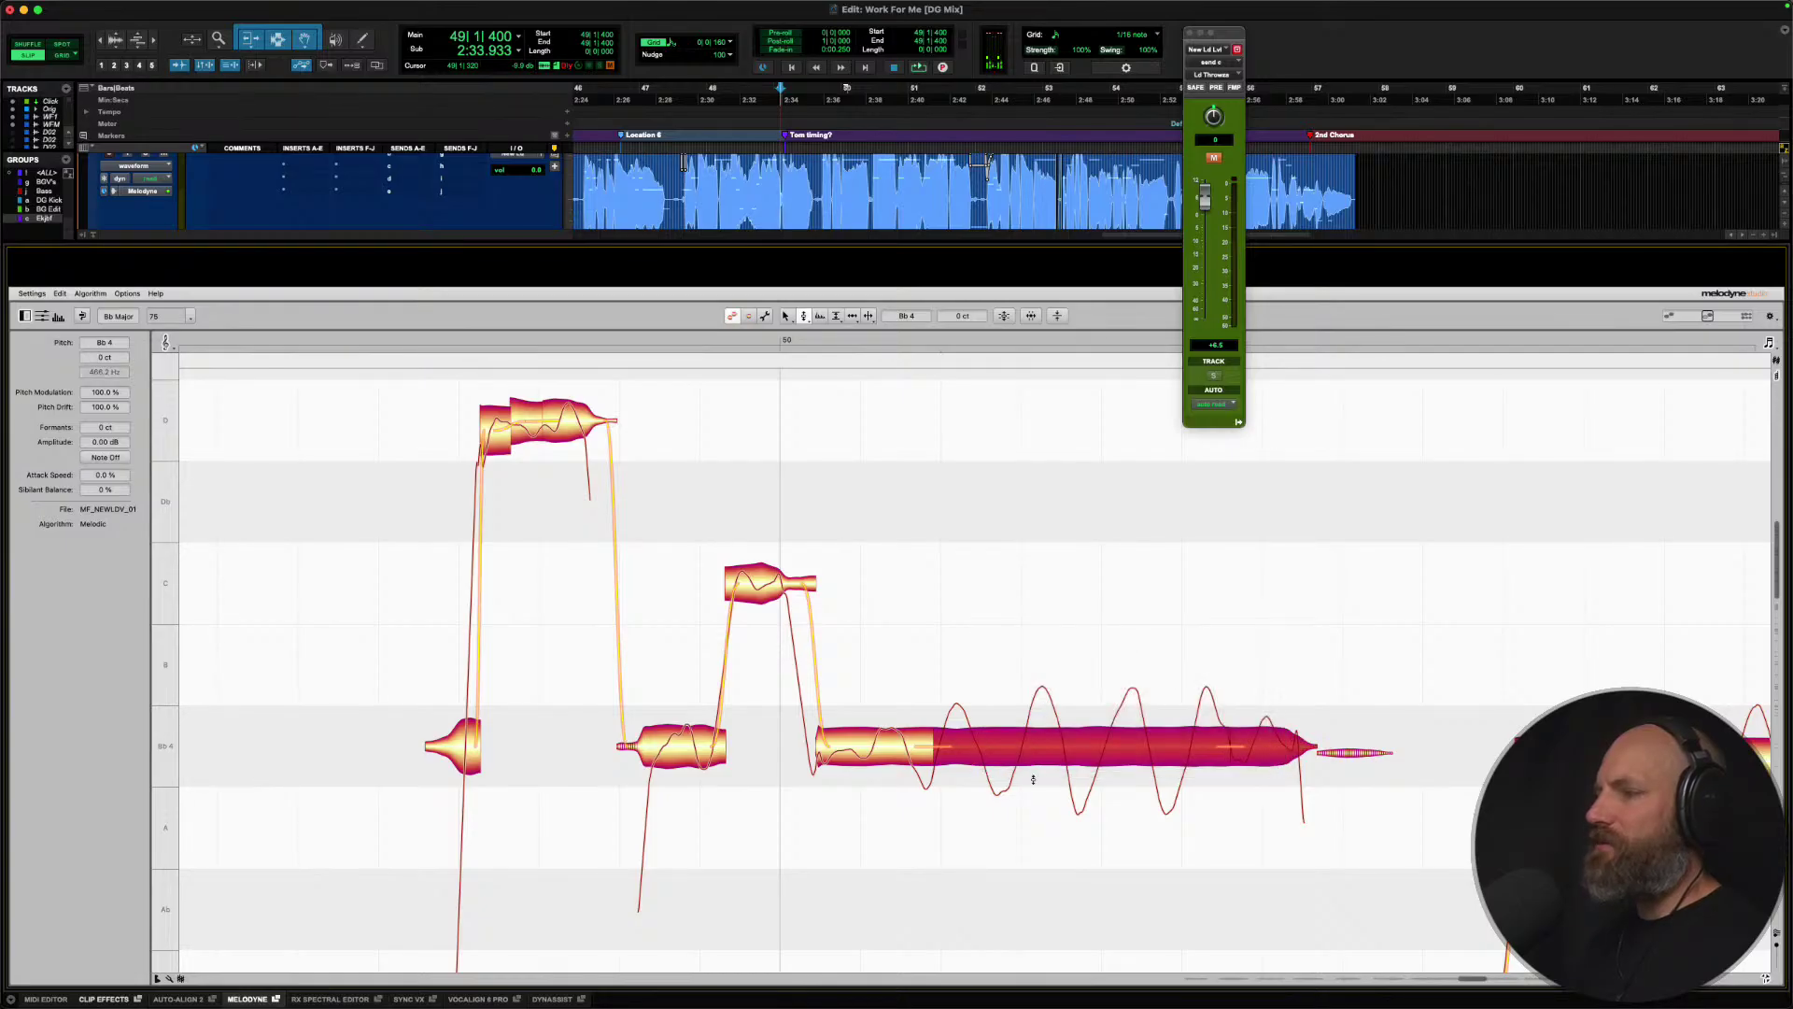
right_click(887, 756)
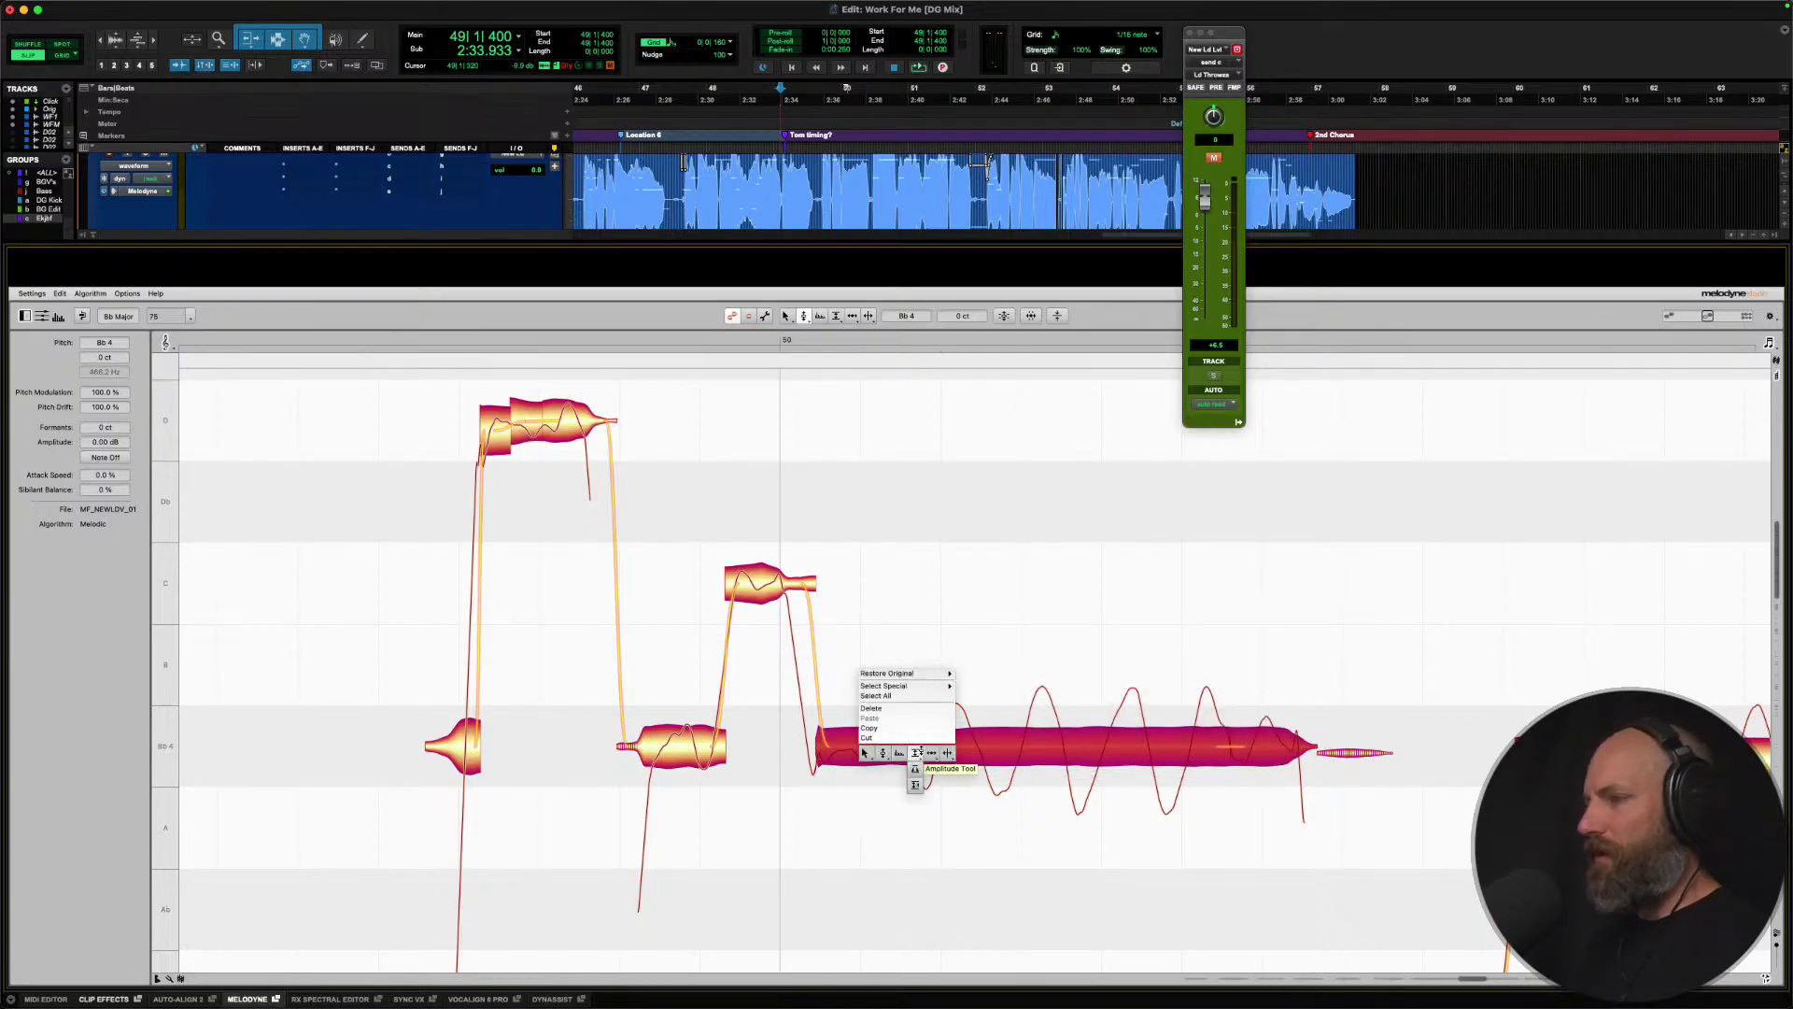
click(914, 753)
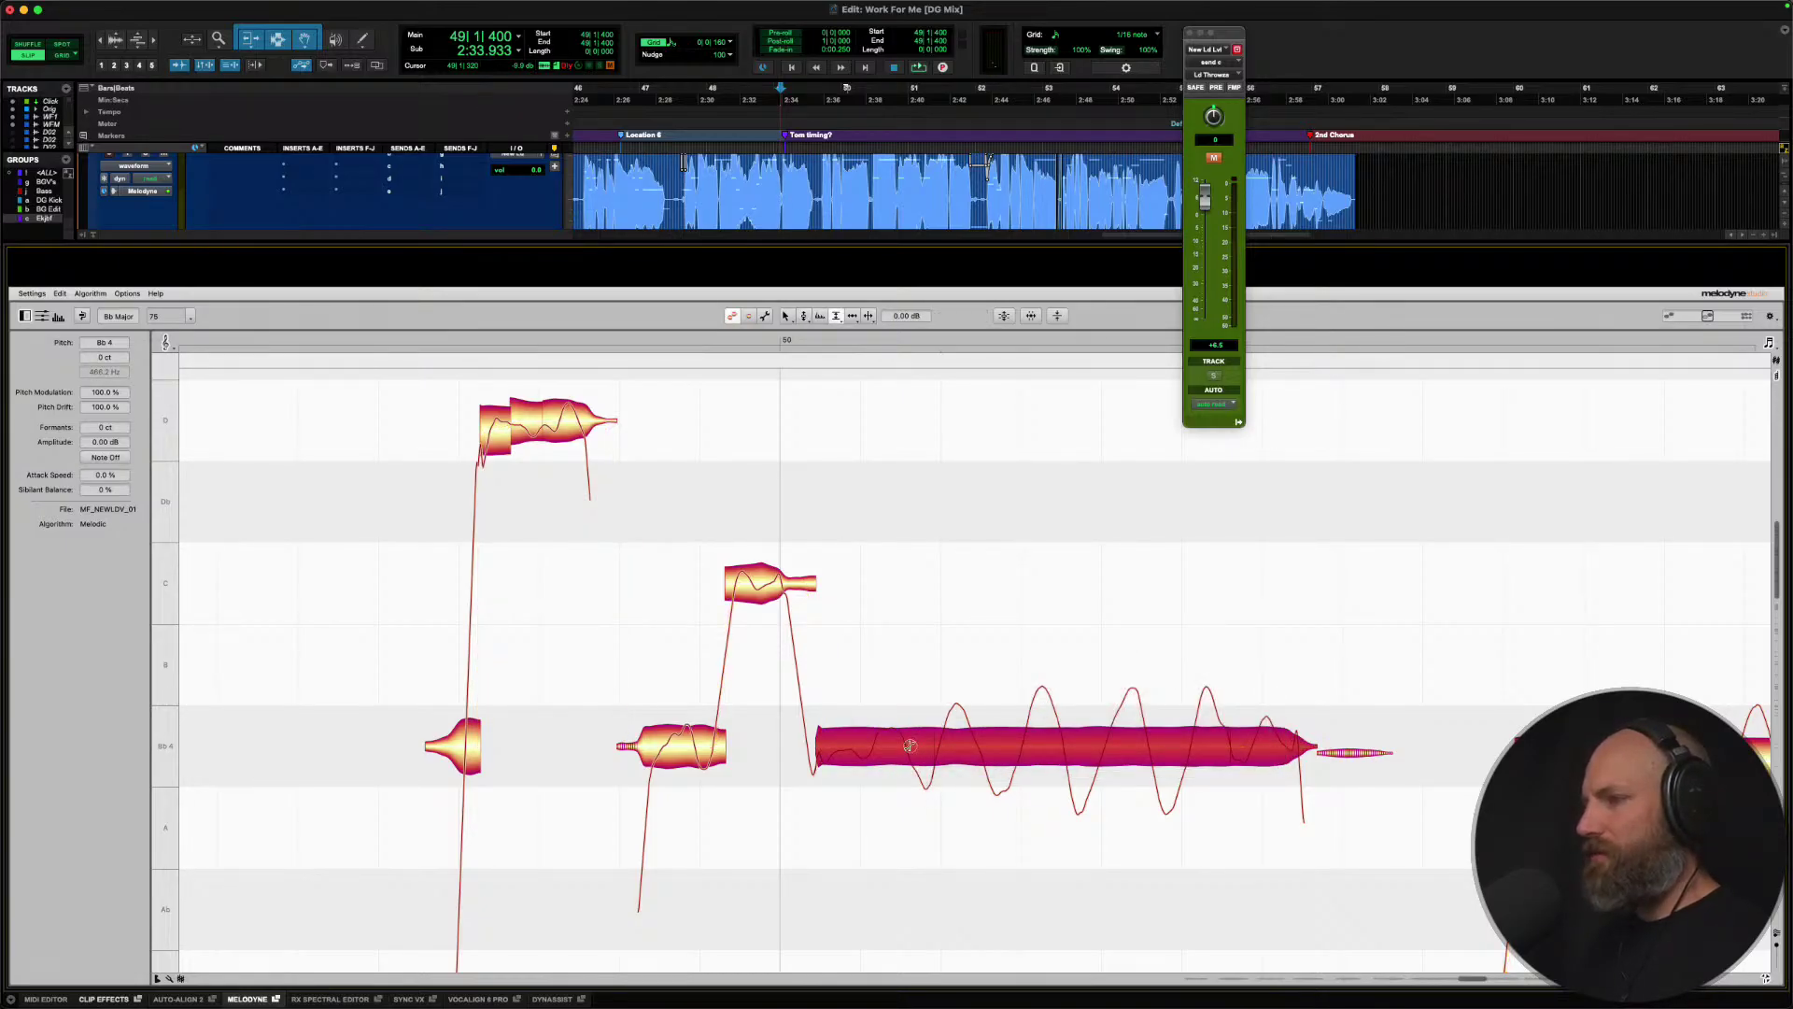
drag(882, 744, 882, 740)
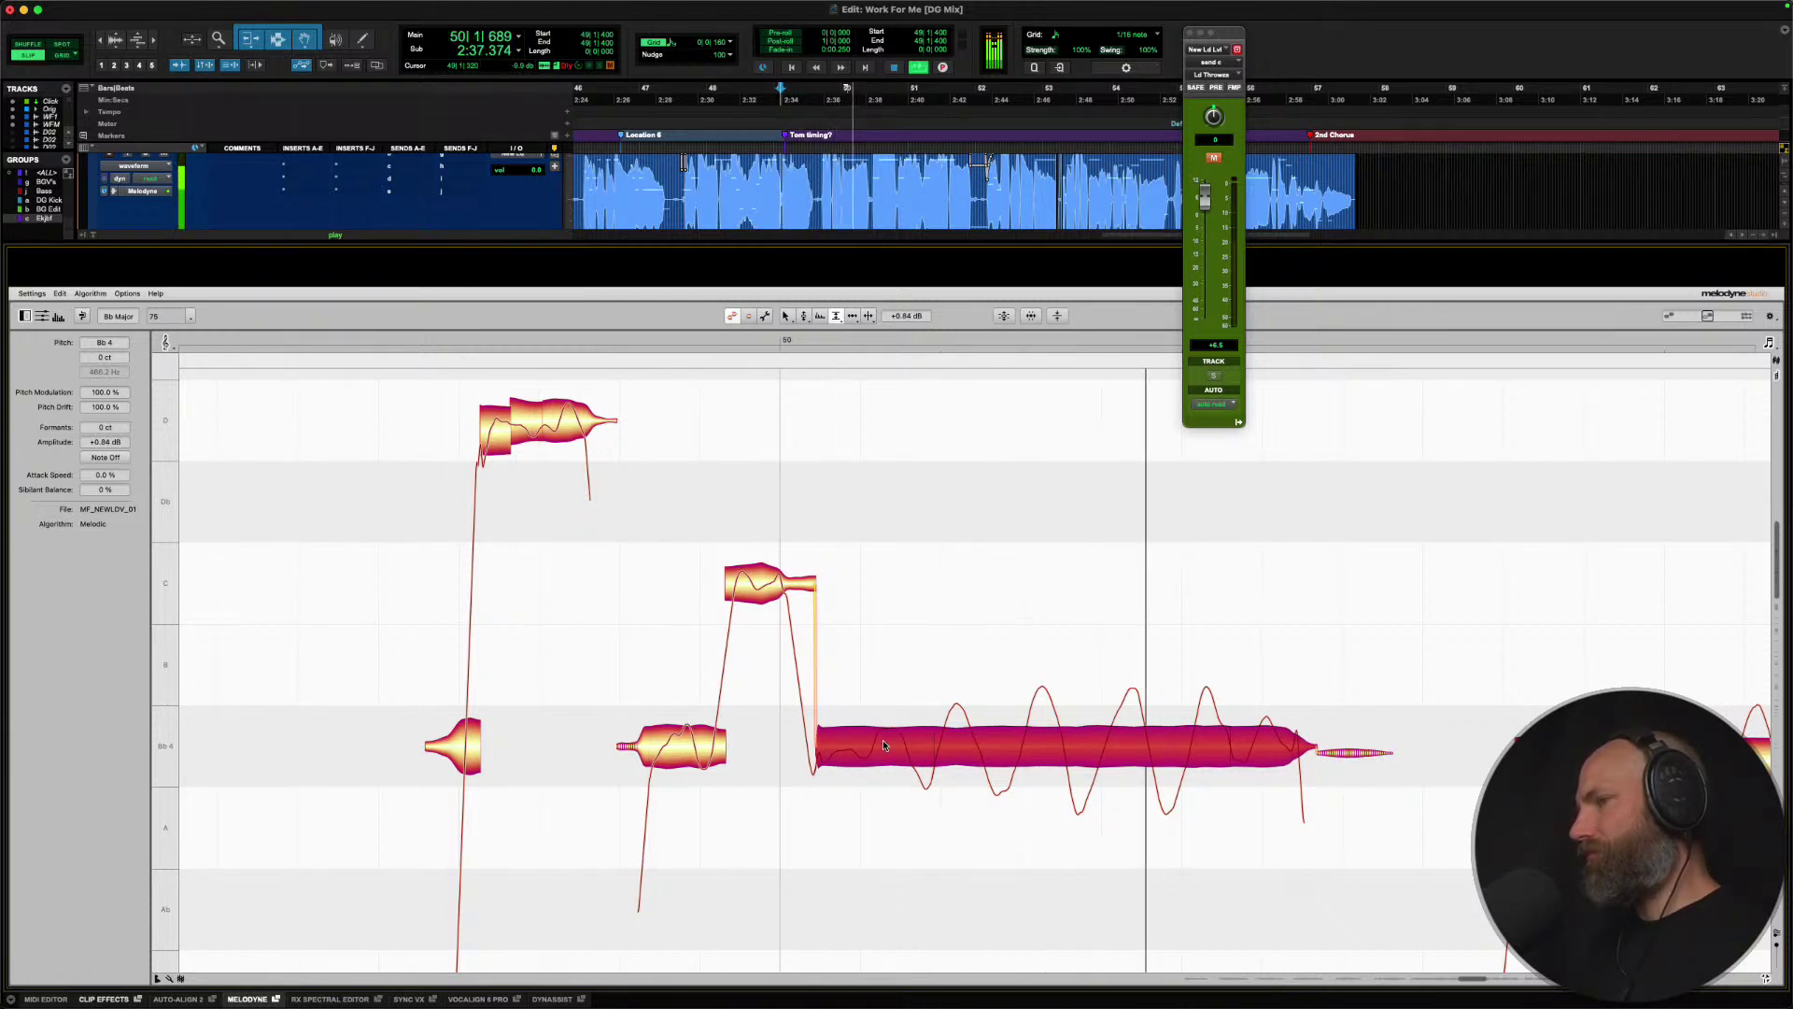
key(space)
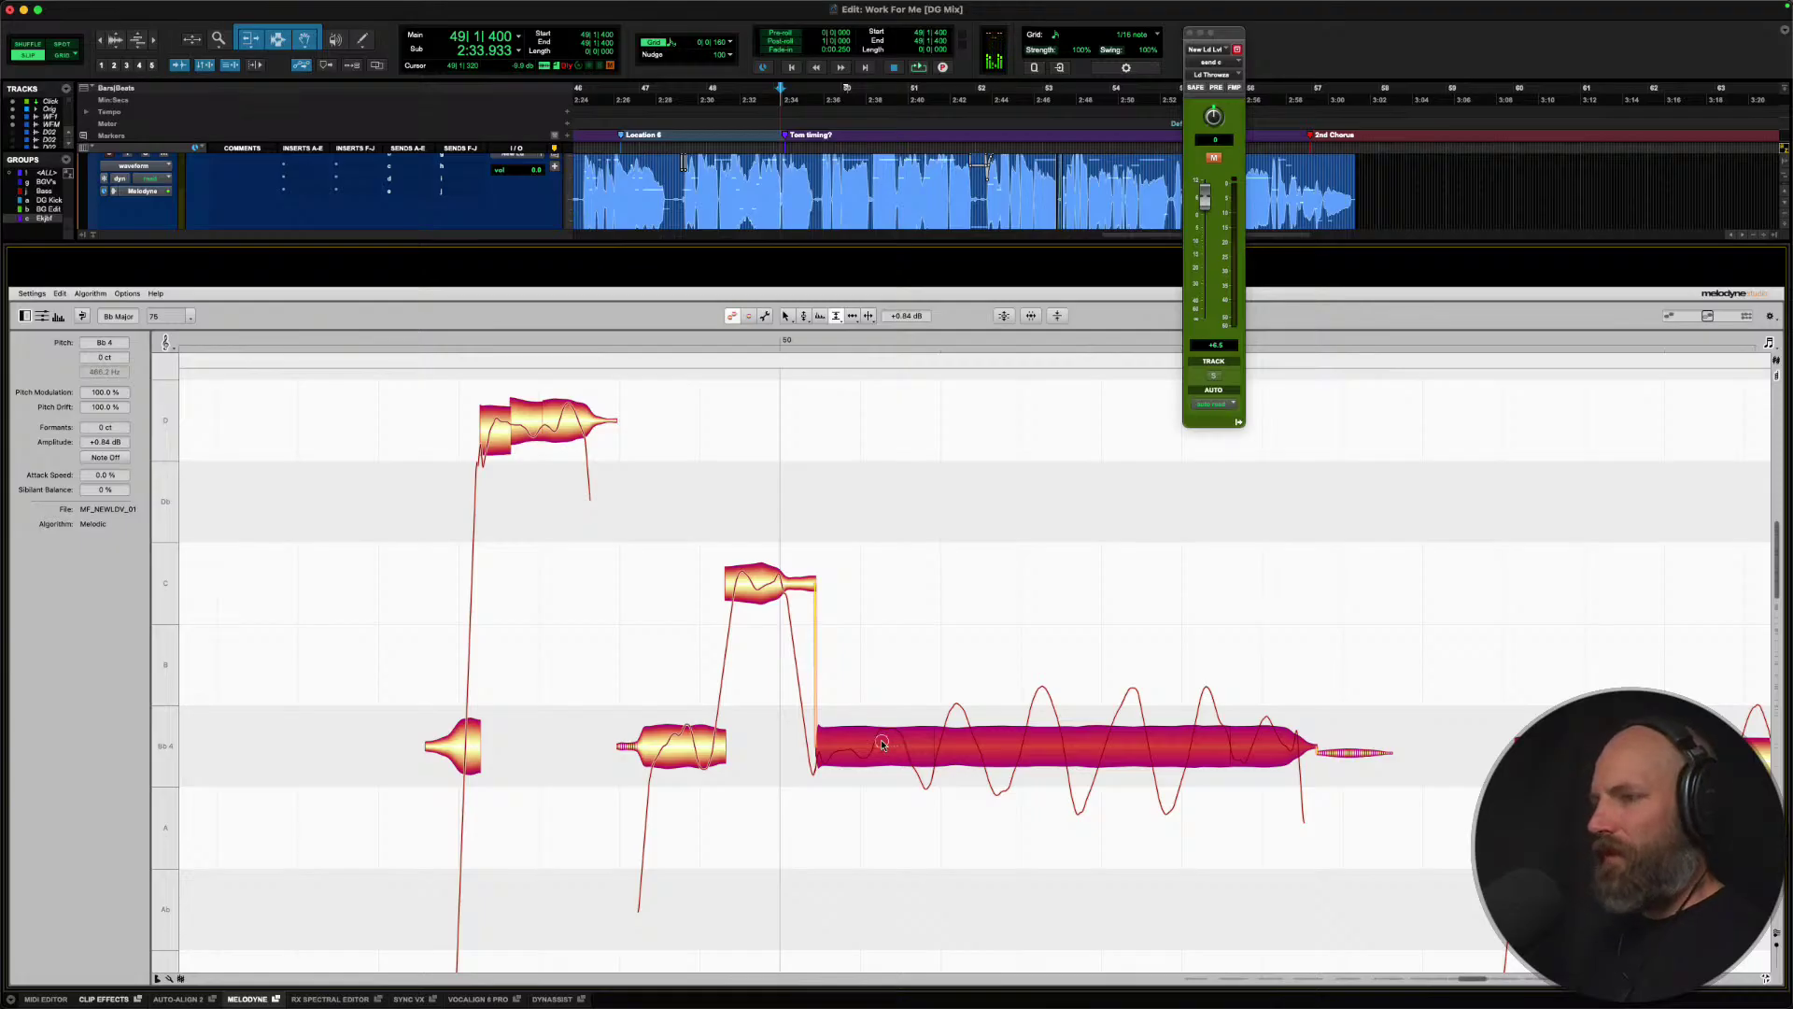
drag(882, 745, 881, 733)
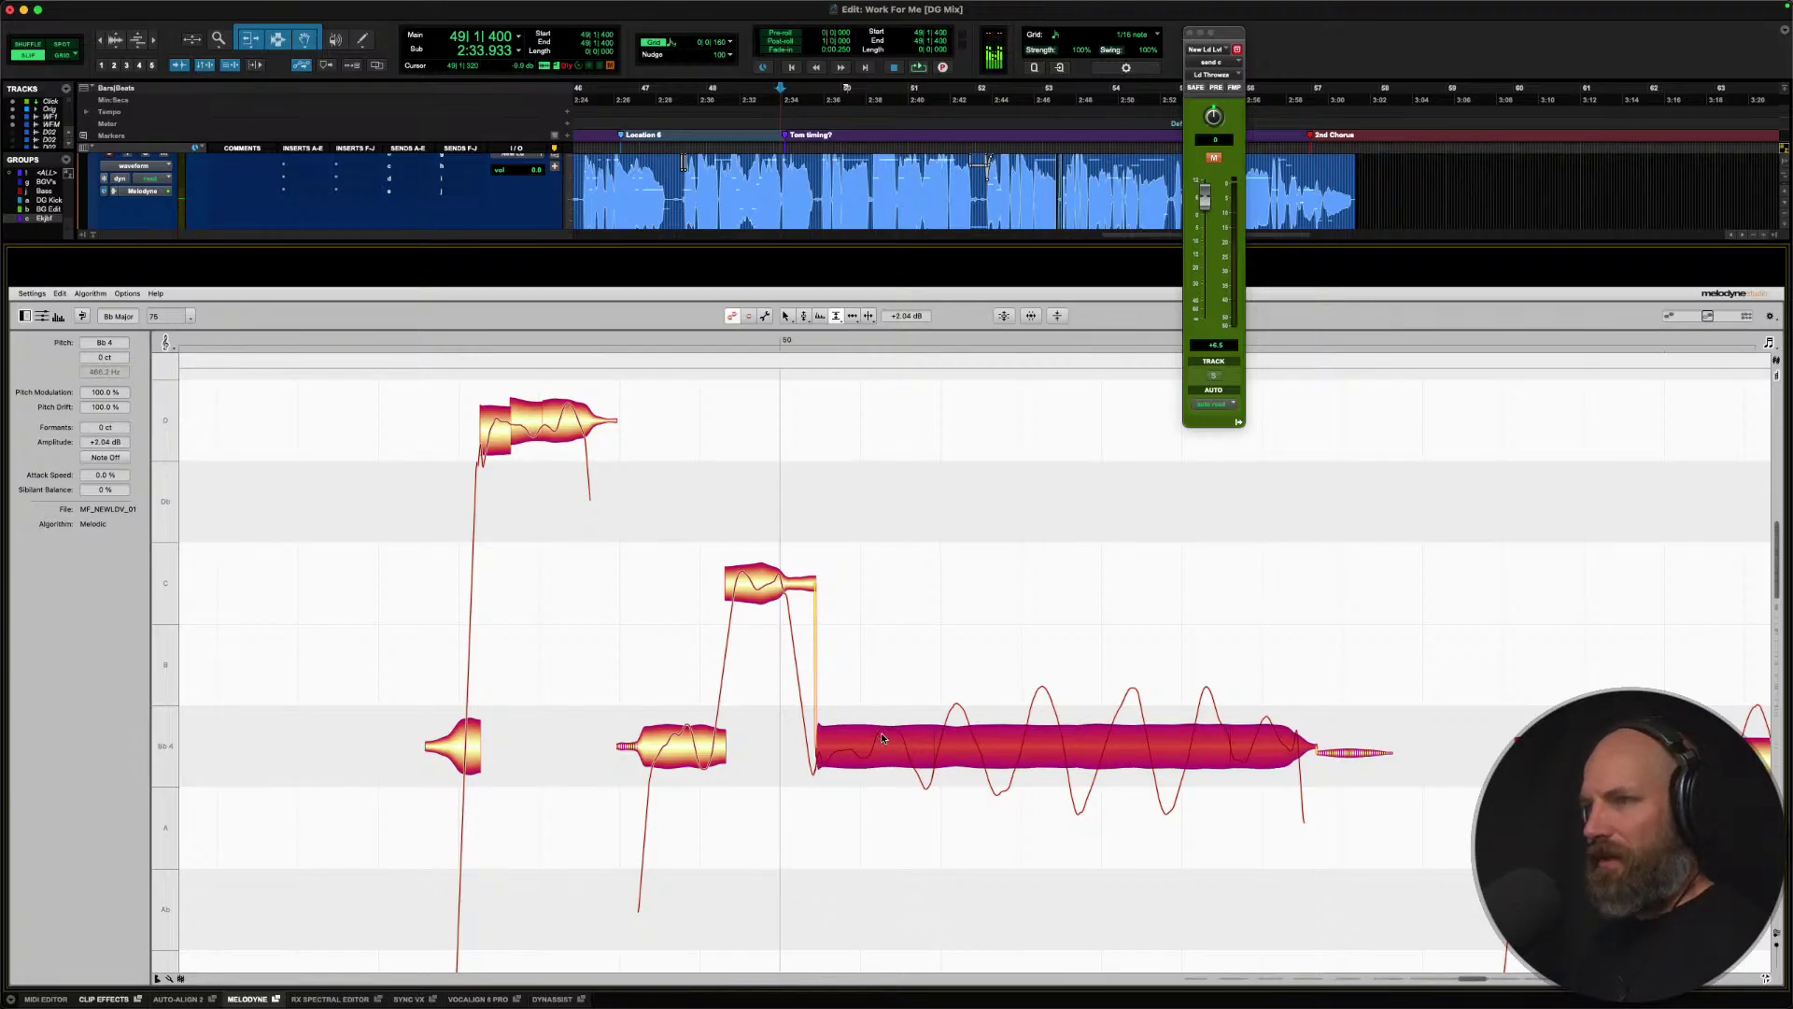
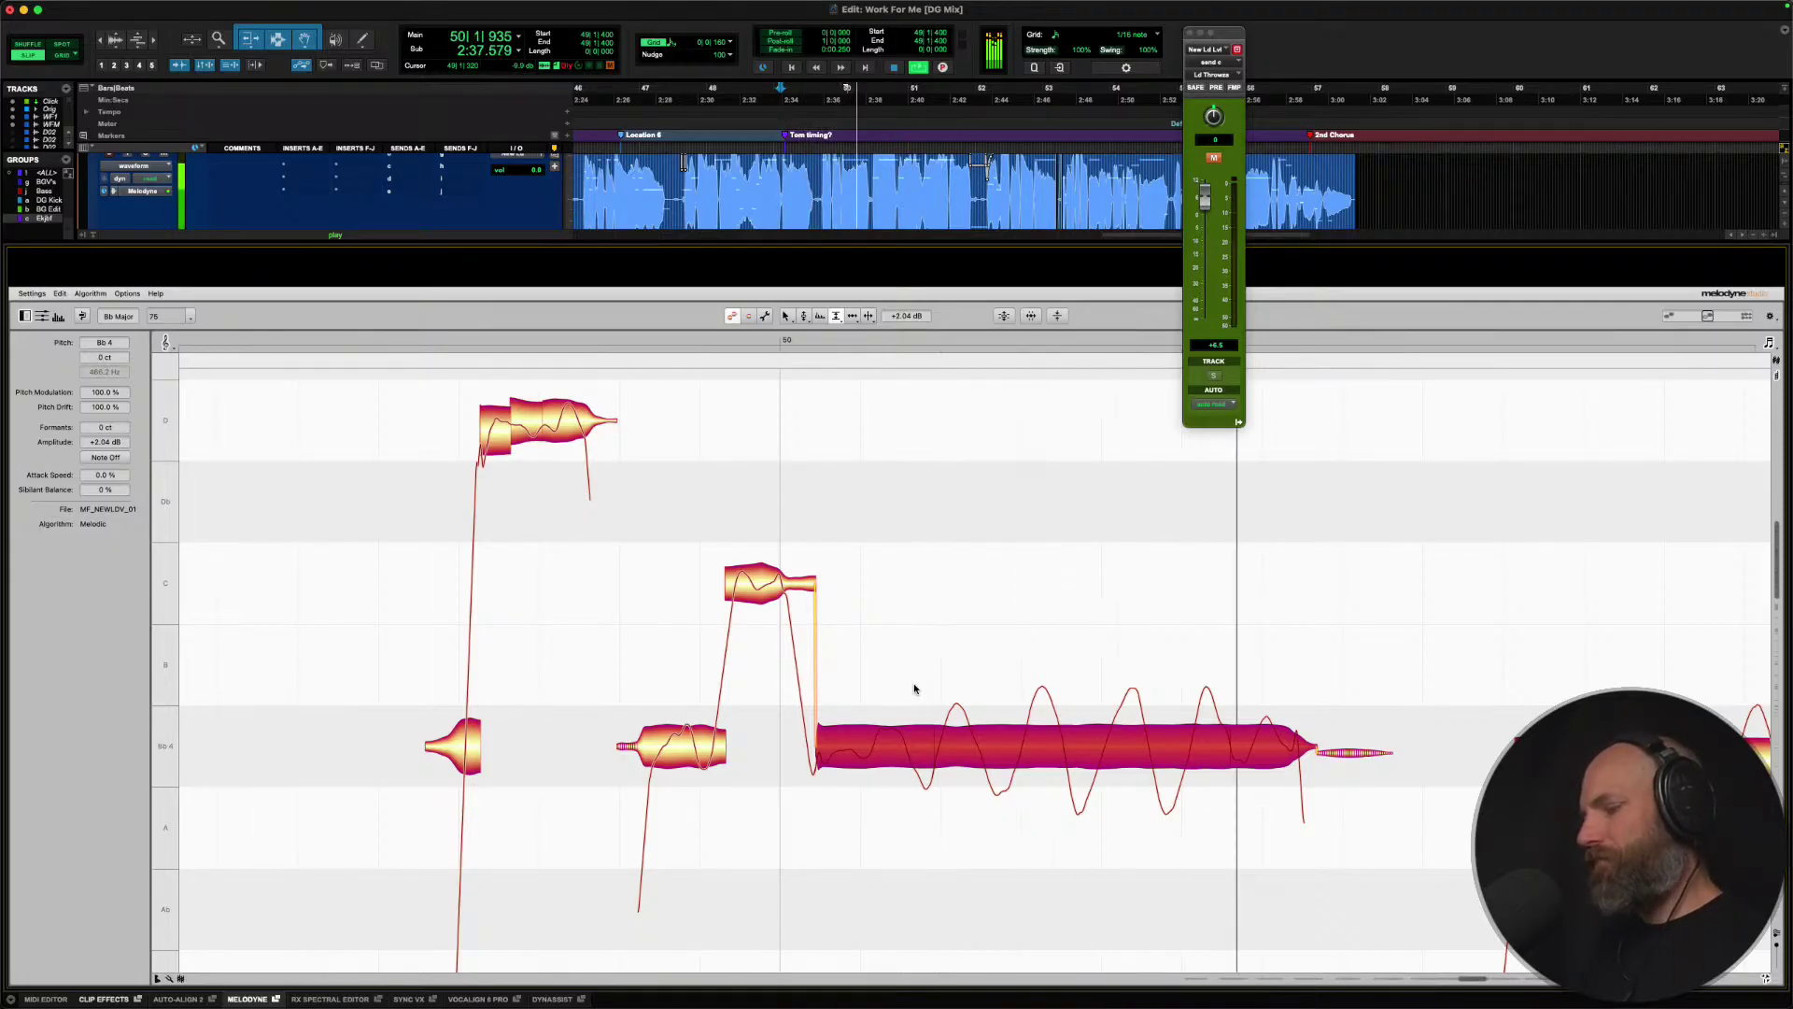
key(space)
drag(892, 735, 892, 718)
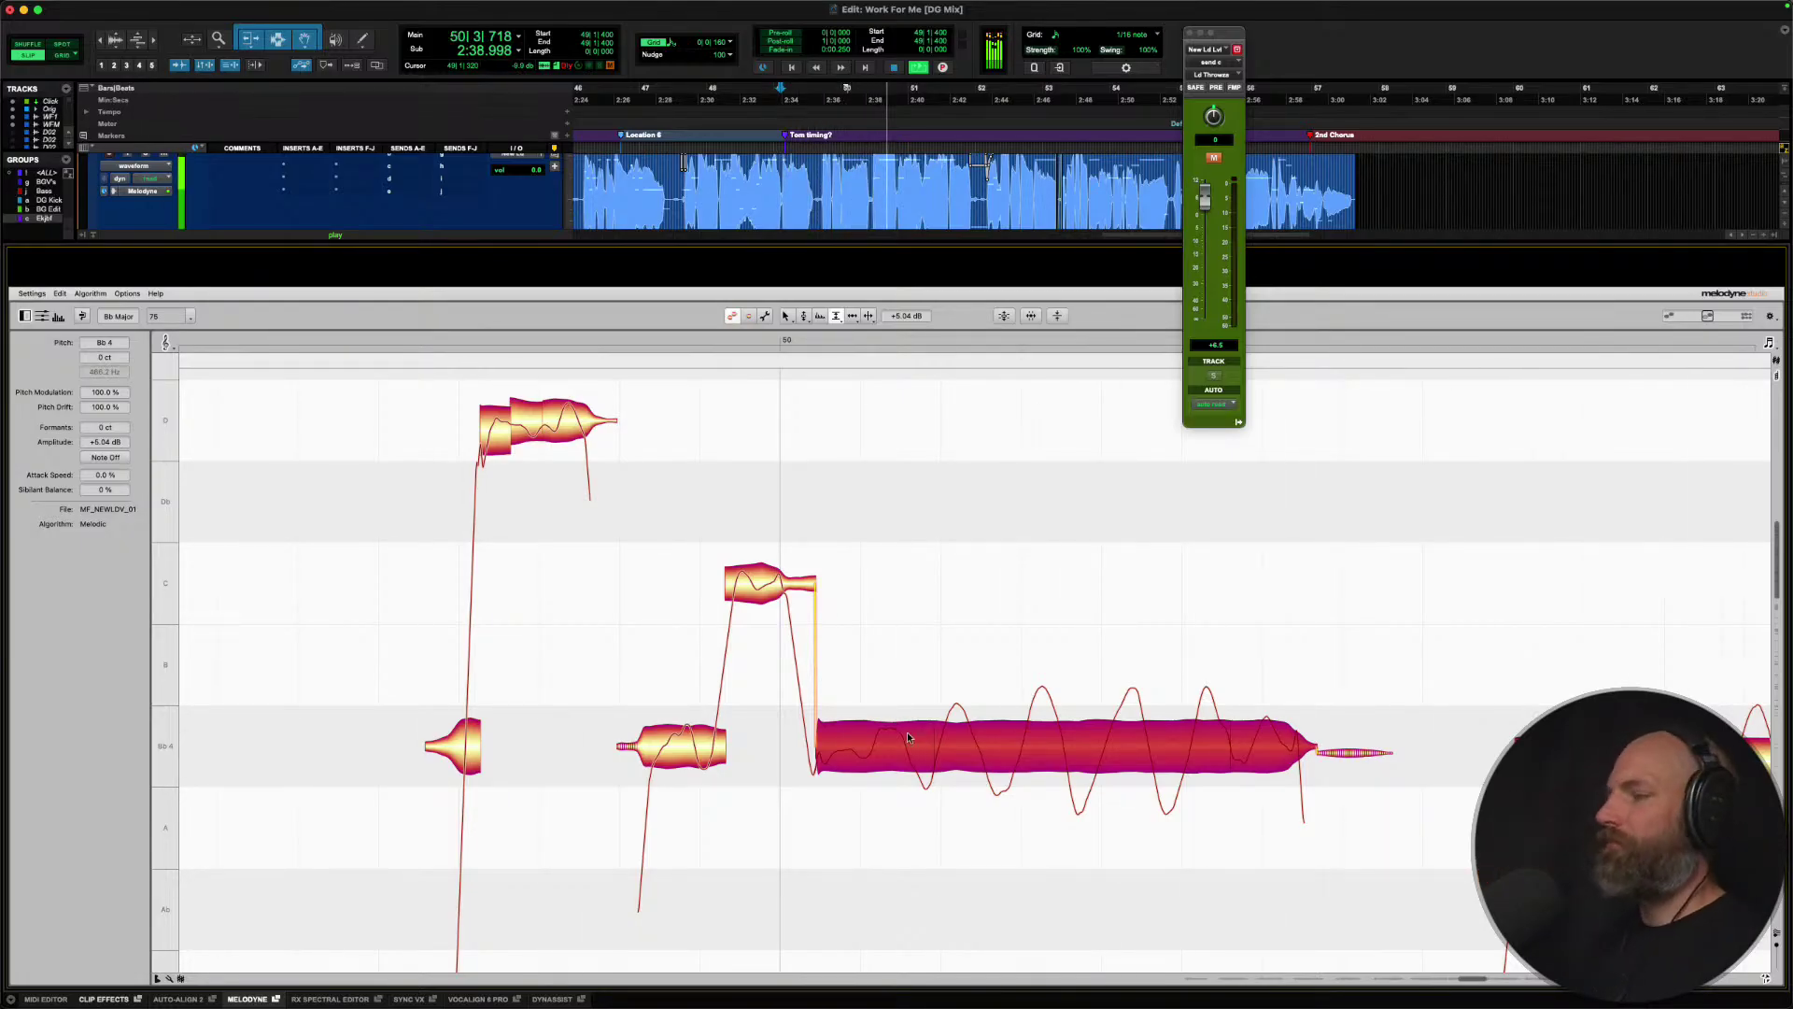
drag(893, 740, 896, 725)
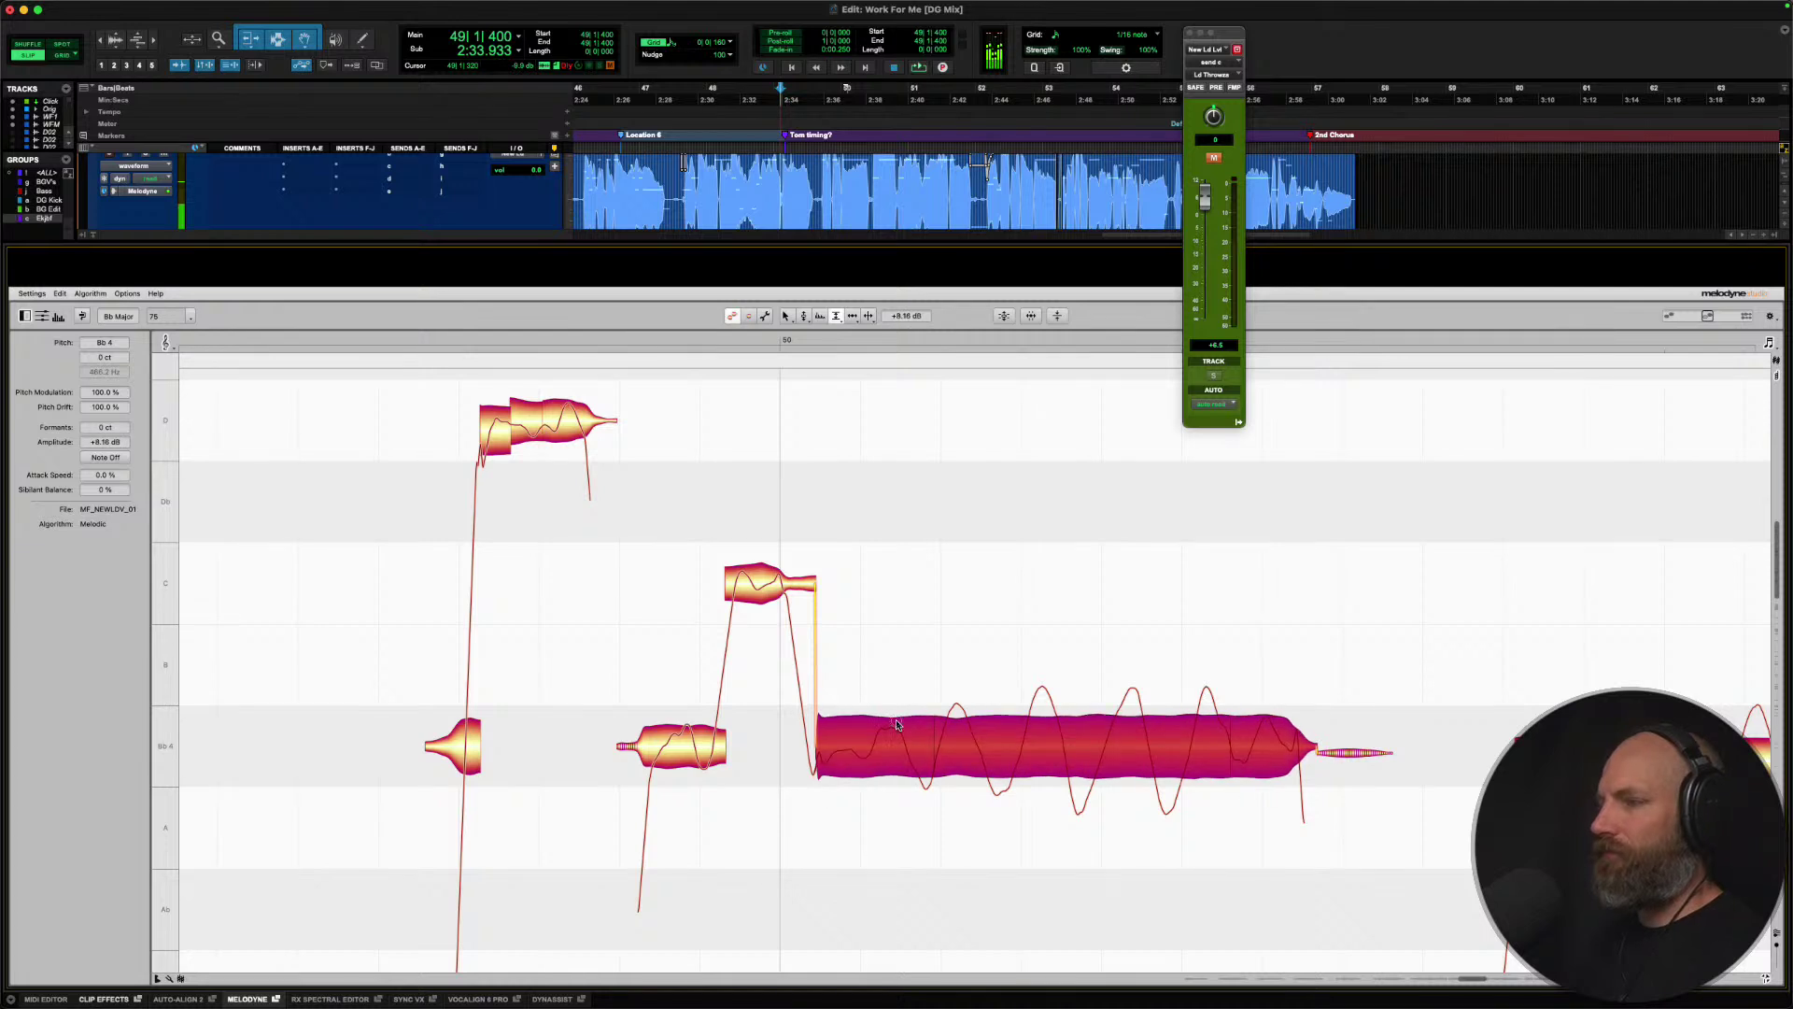
key(space)
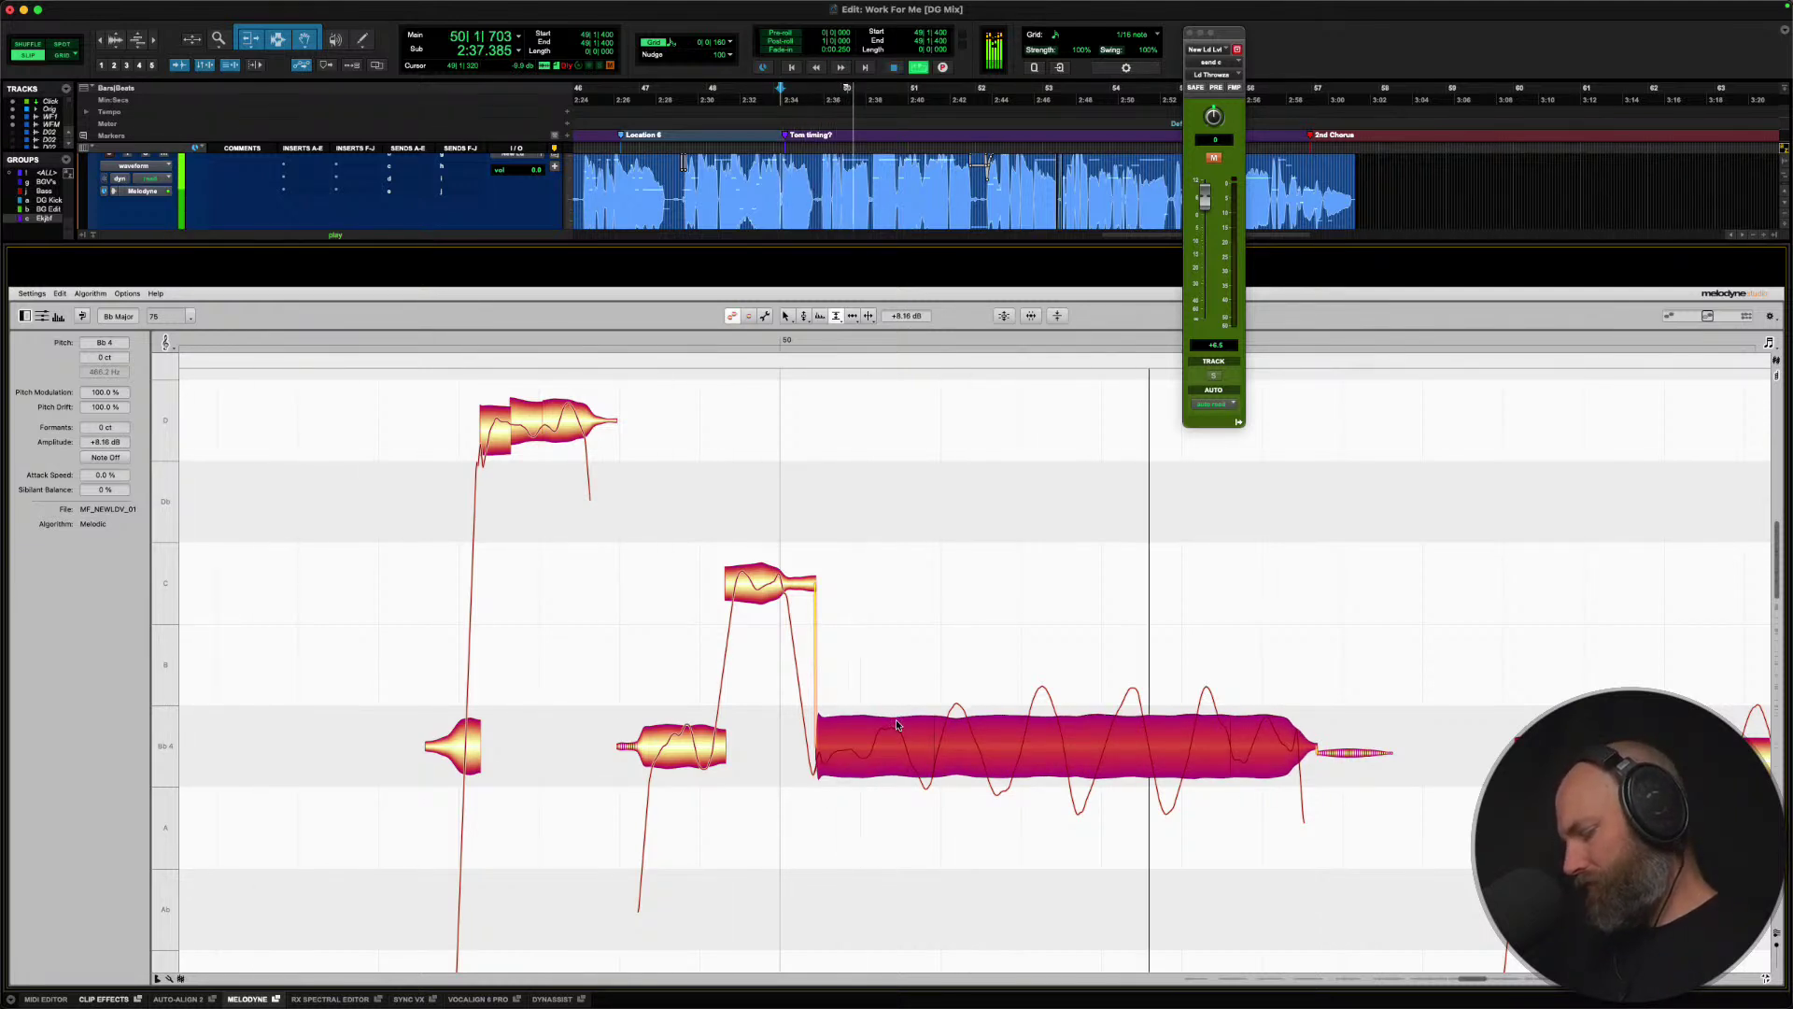
key(space)
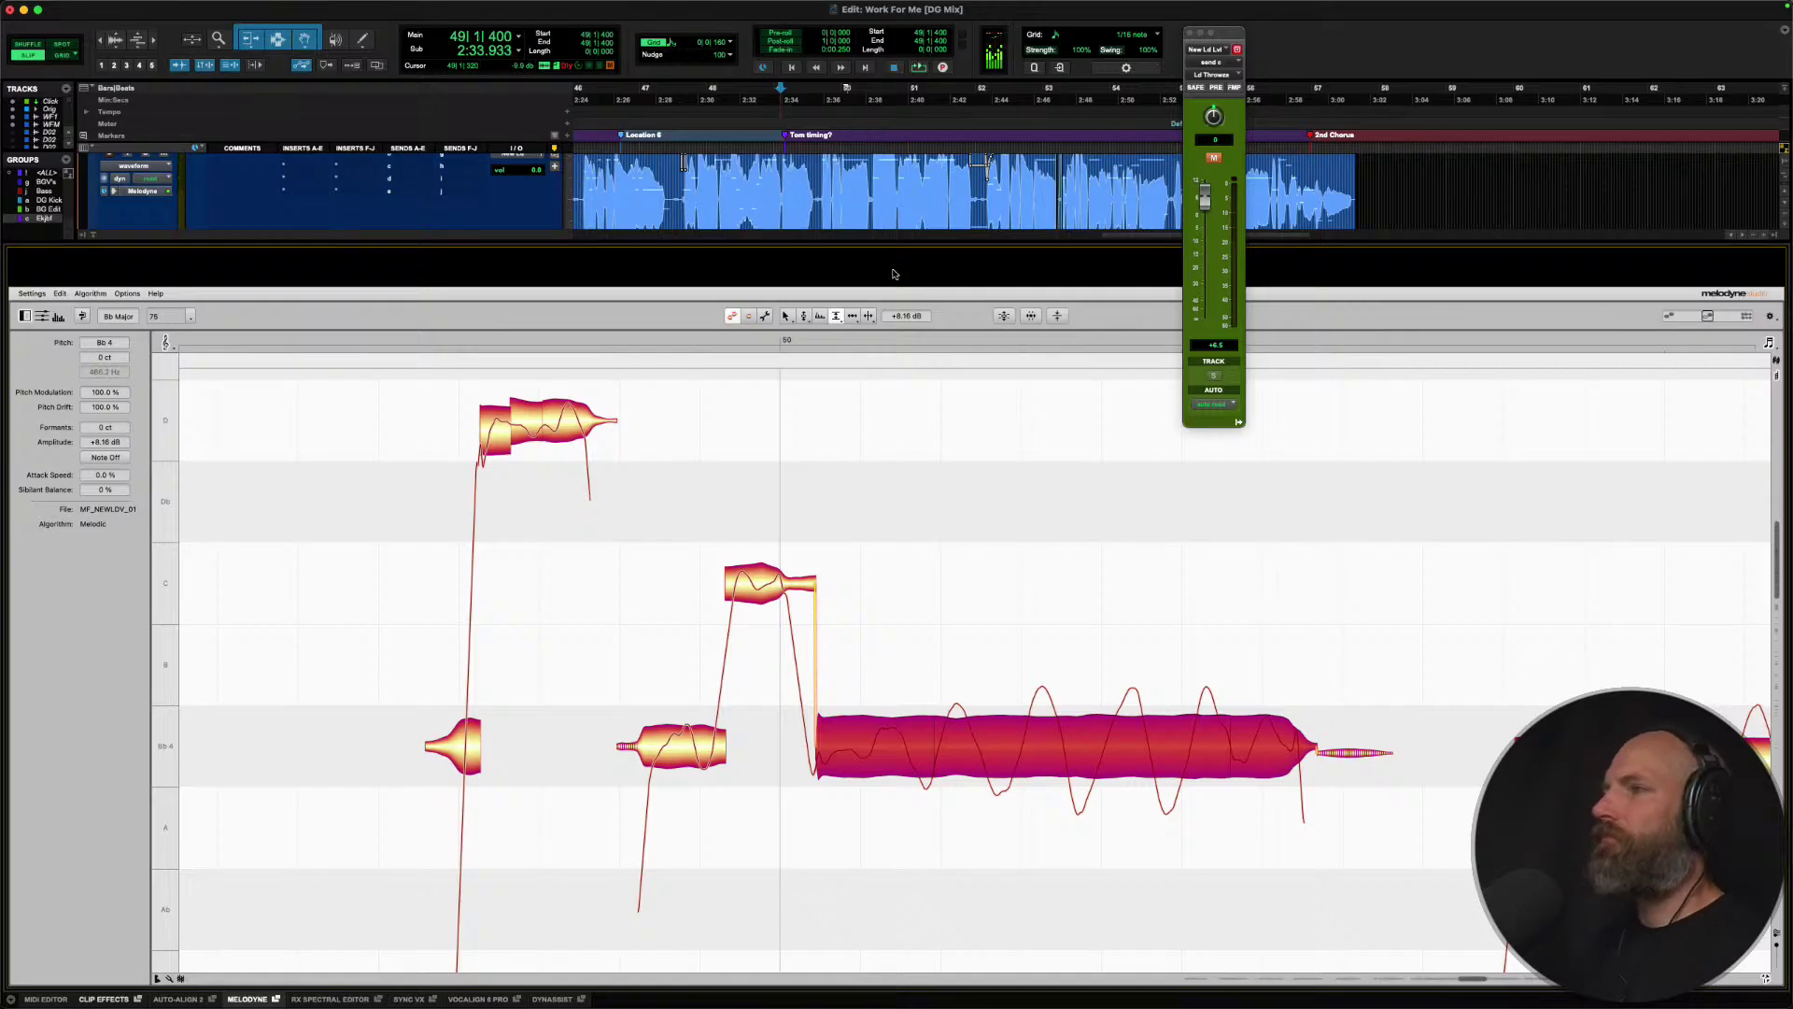
Play the phrase around bar 50, close the Melodyne editor to show the vocal tracks and replay the phrase from 49|3|520.
key(space)
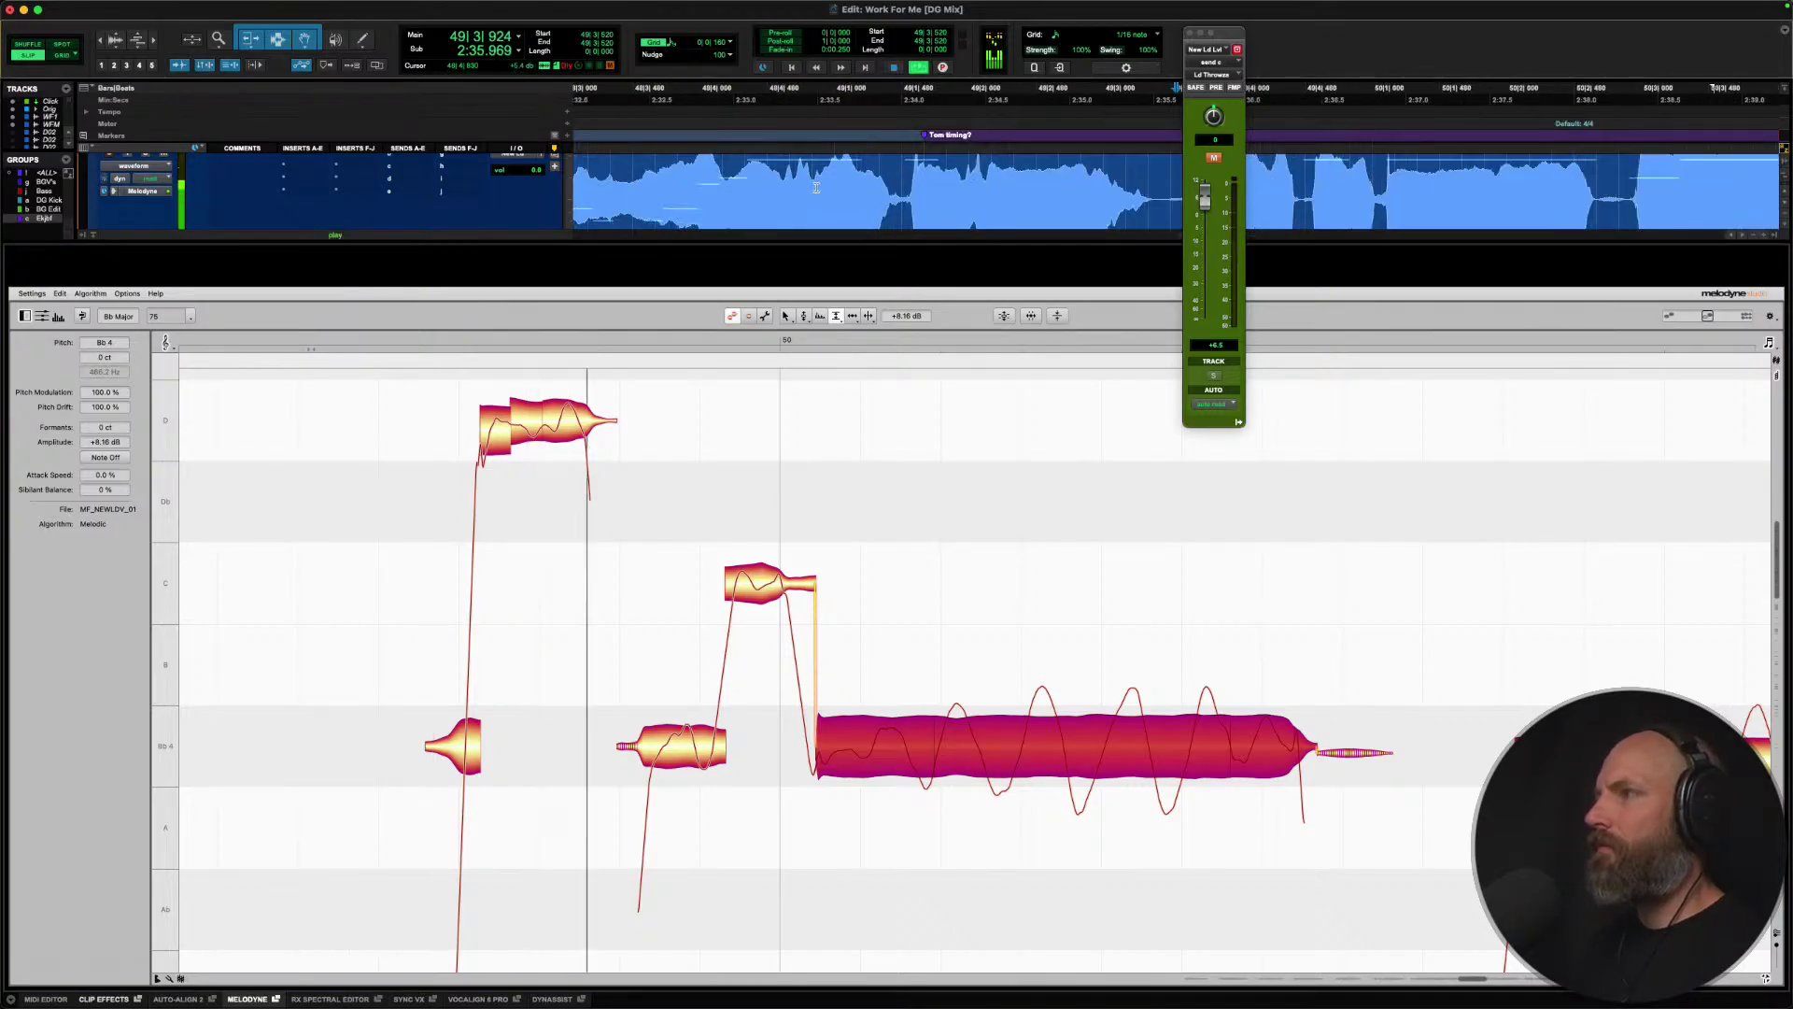
scroll(816, 187, up, 3)
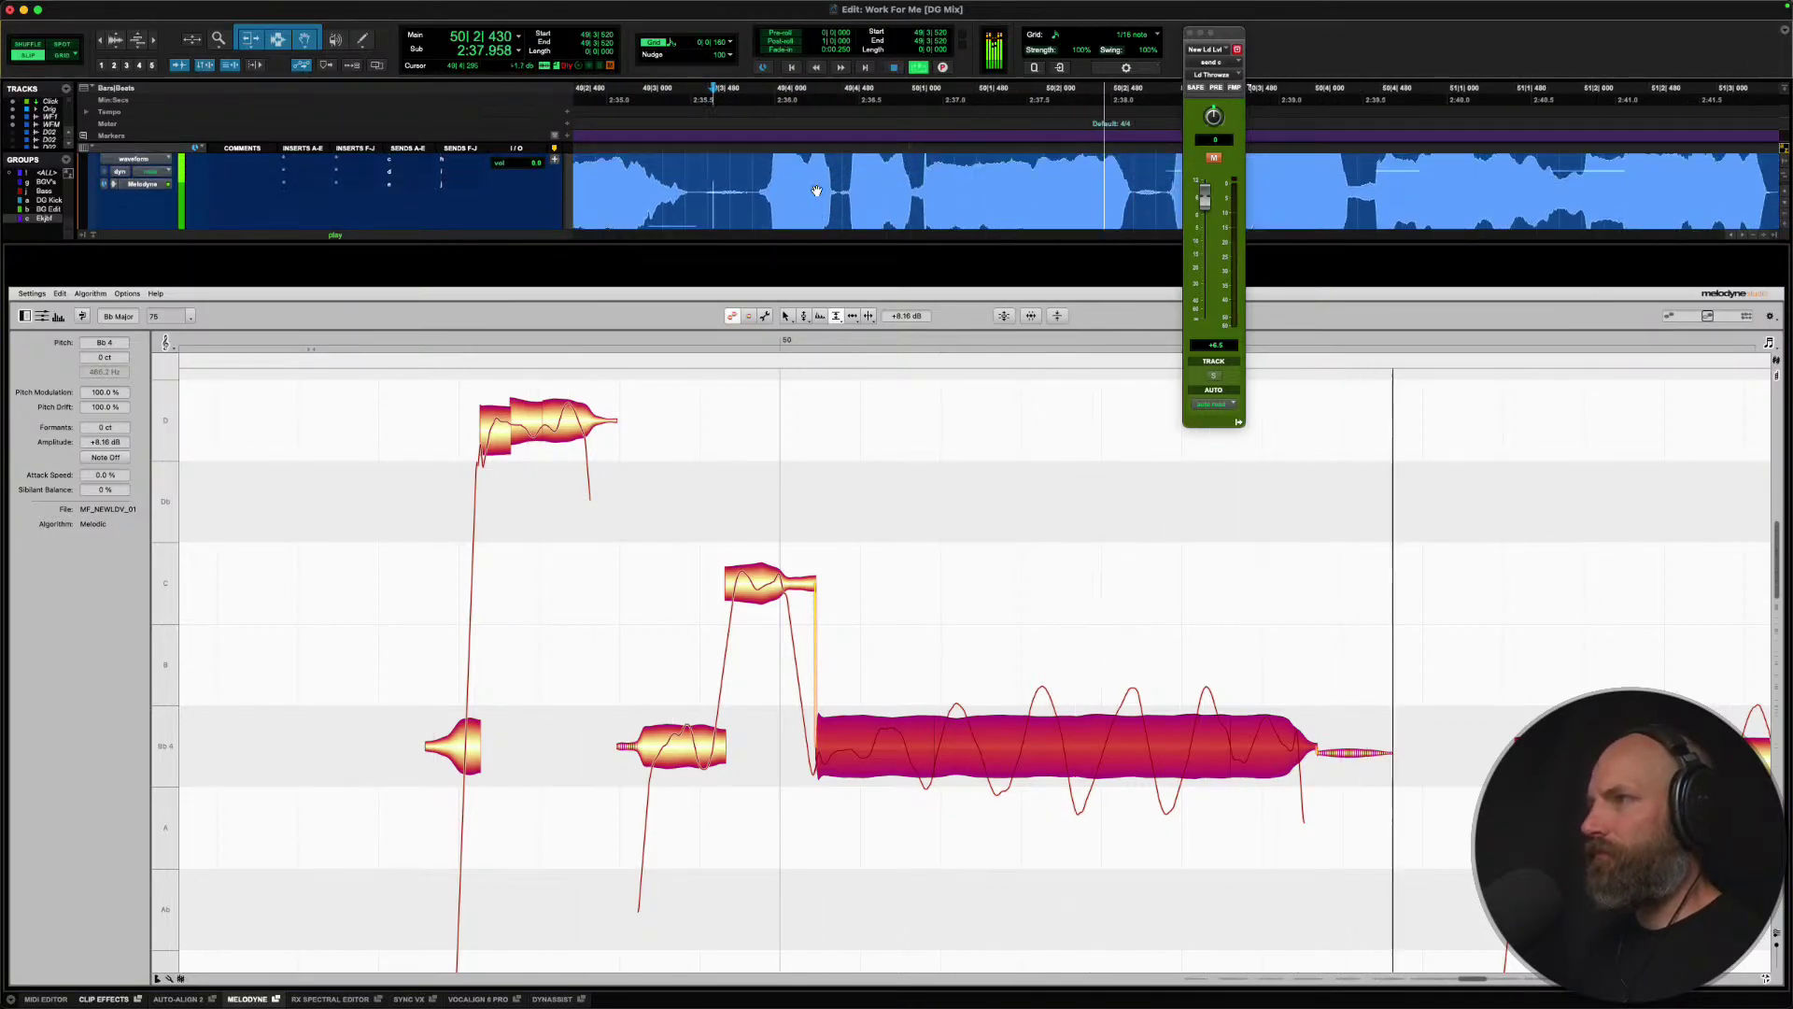
key(space)
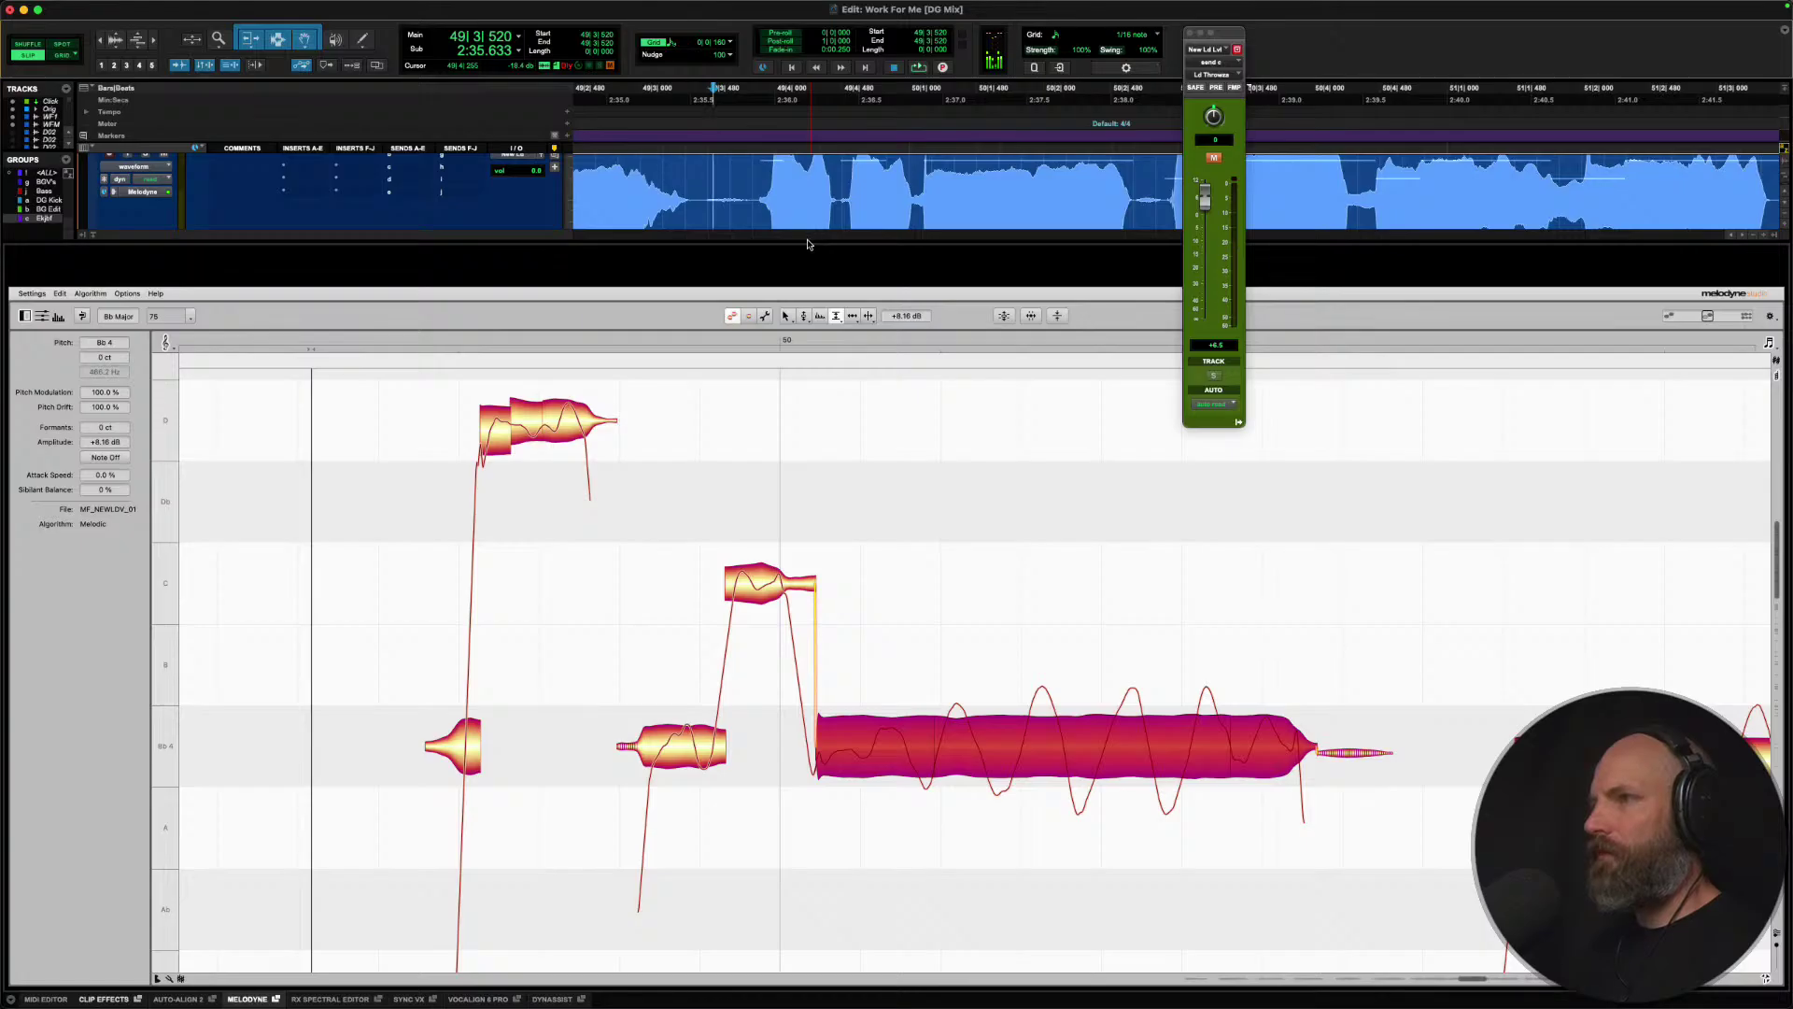
double_click(807, 240)
scroll(807, 280, right, 3)
key(r)
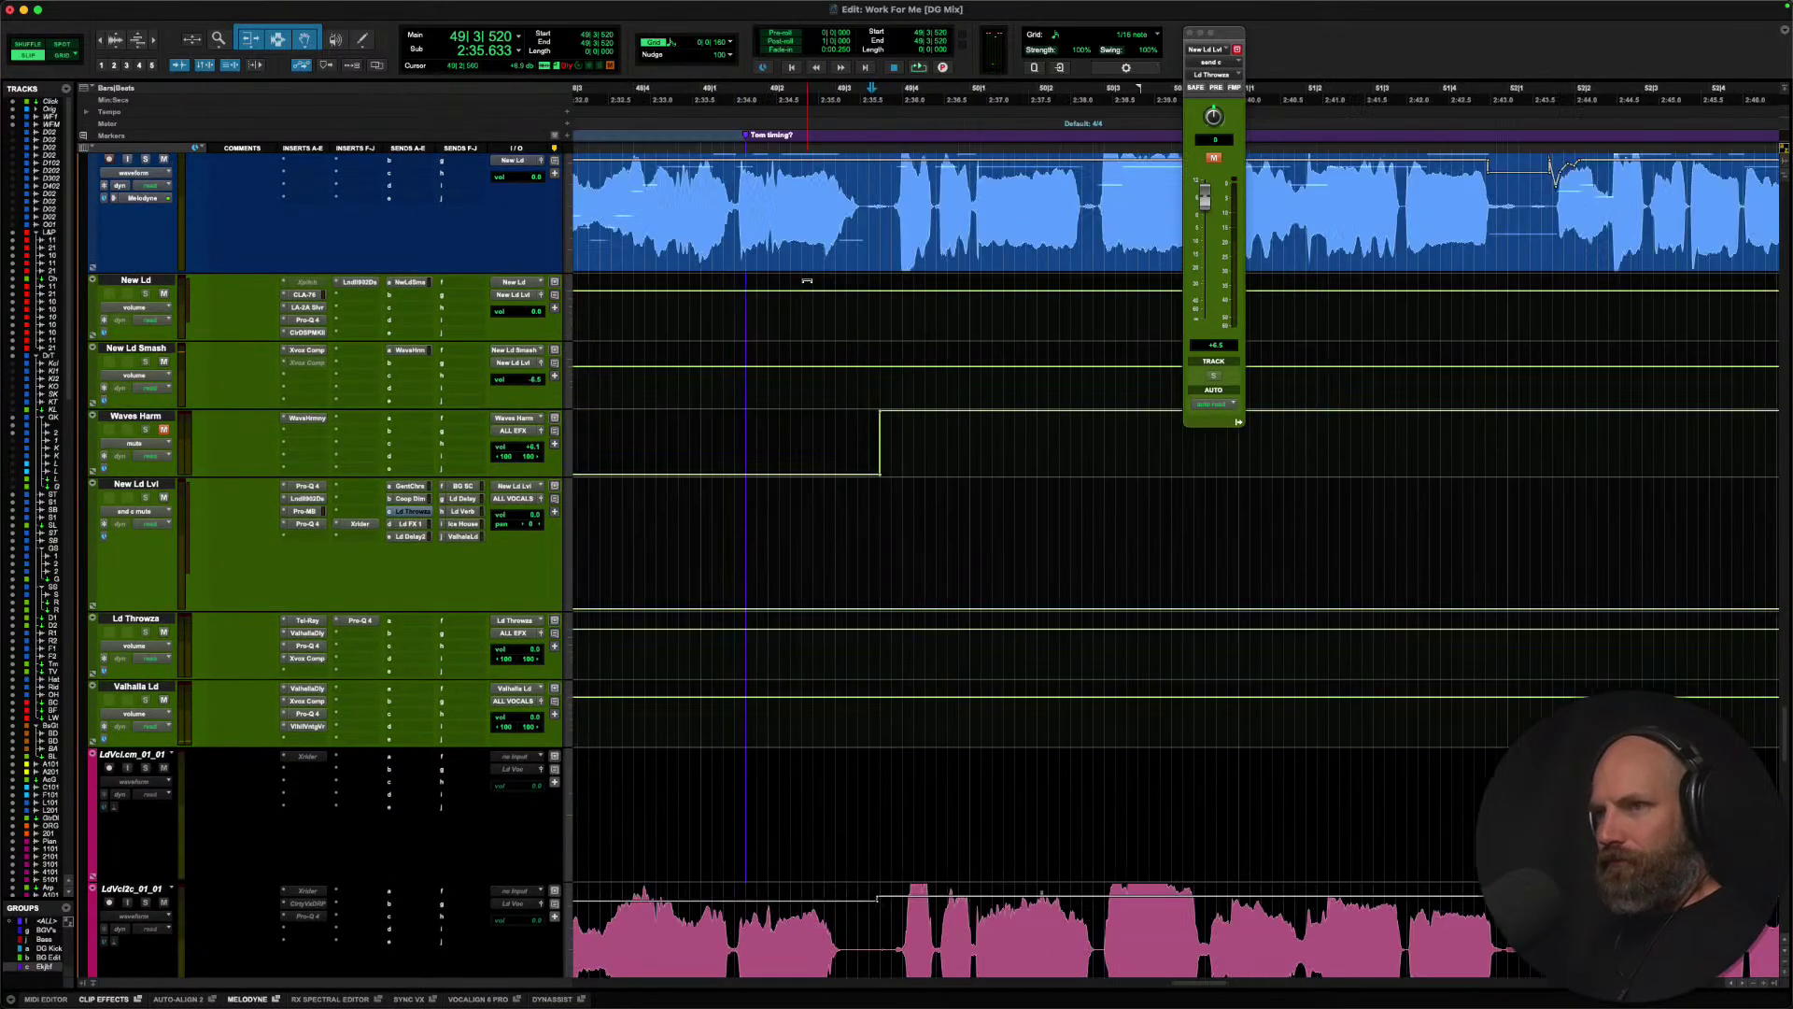
key(space)
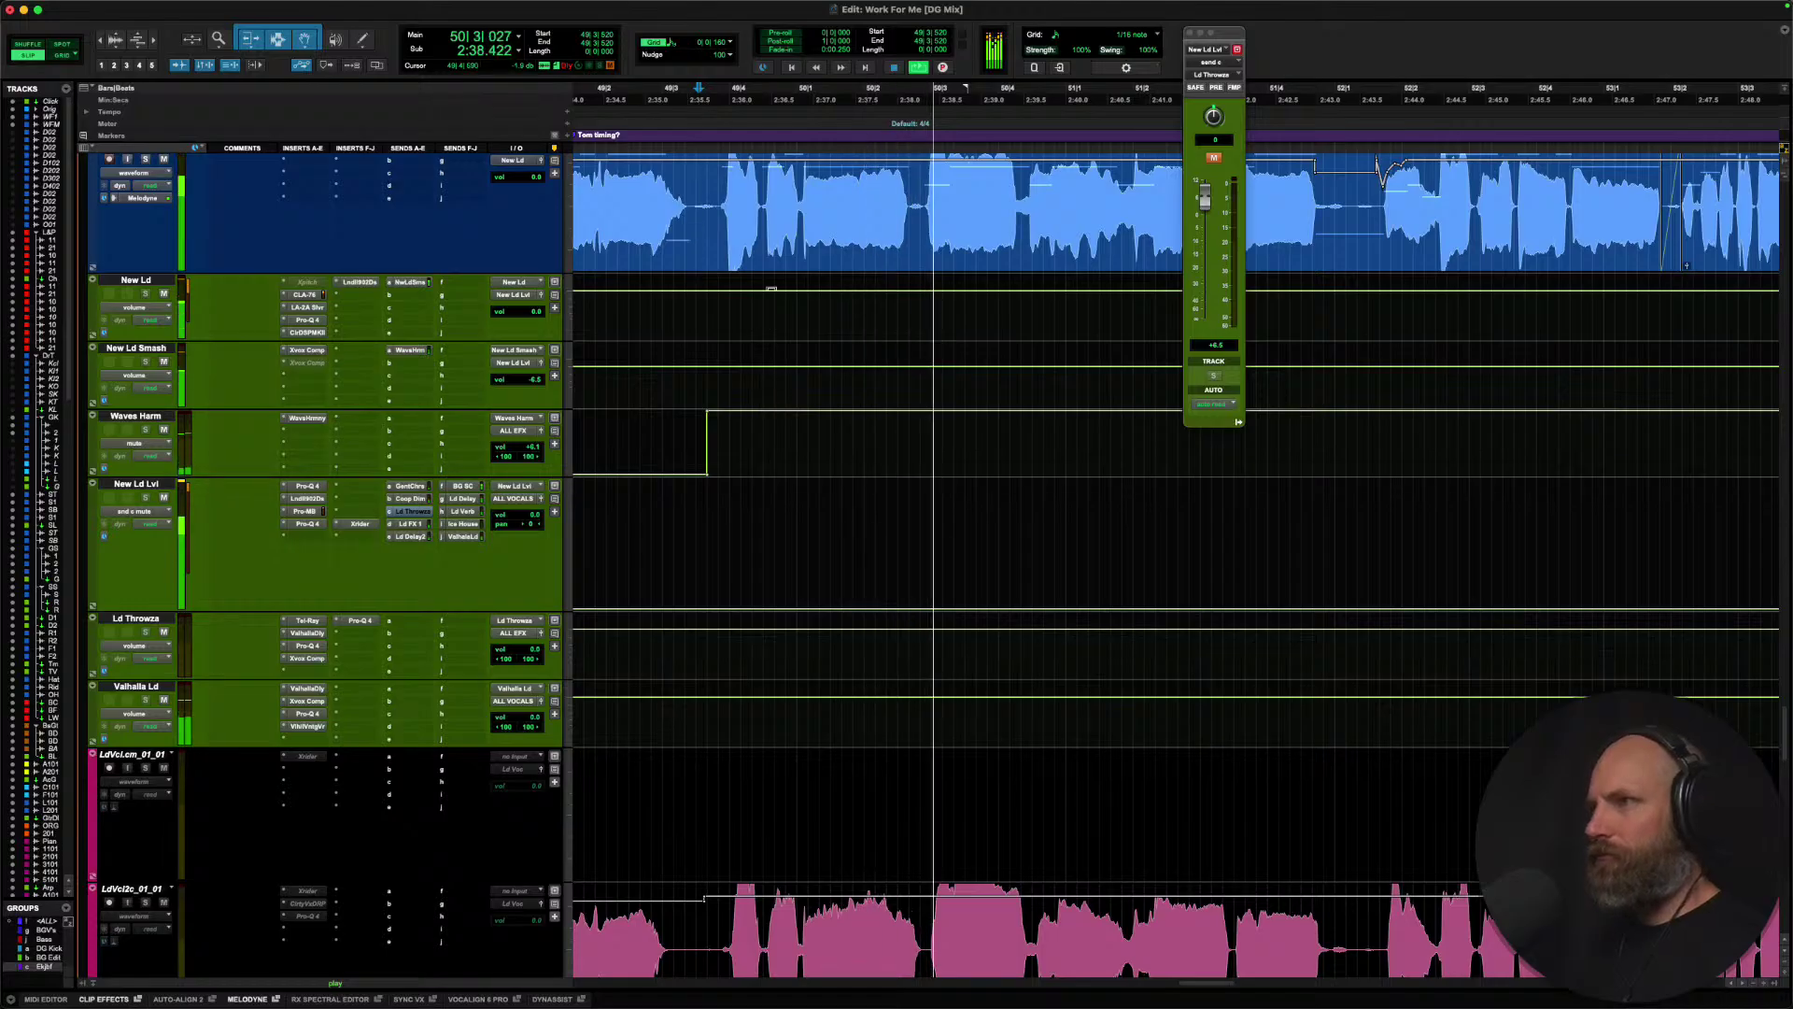
key(space)
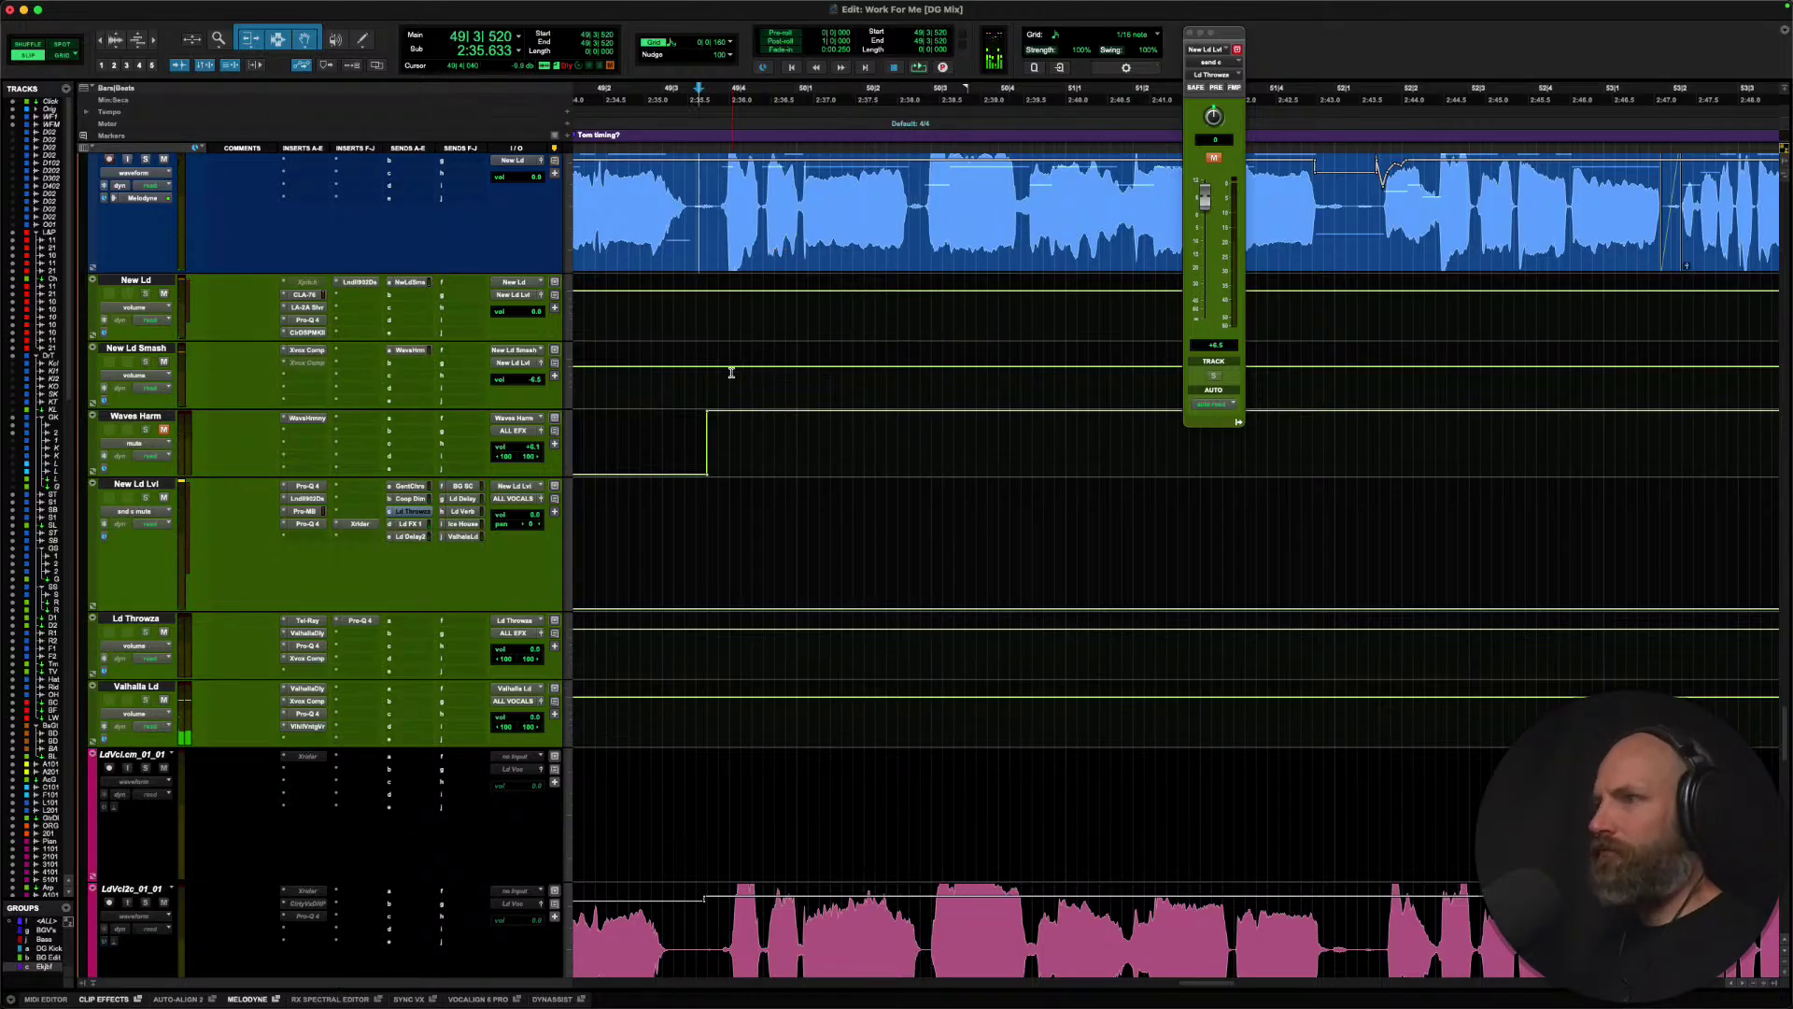
Draw a rising volume automation ramp to +2.5 dB on the New Ld Smash track under the sustained note in bar 50 and play it.
key(space)
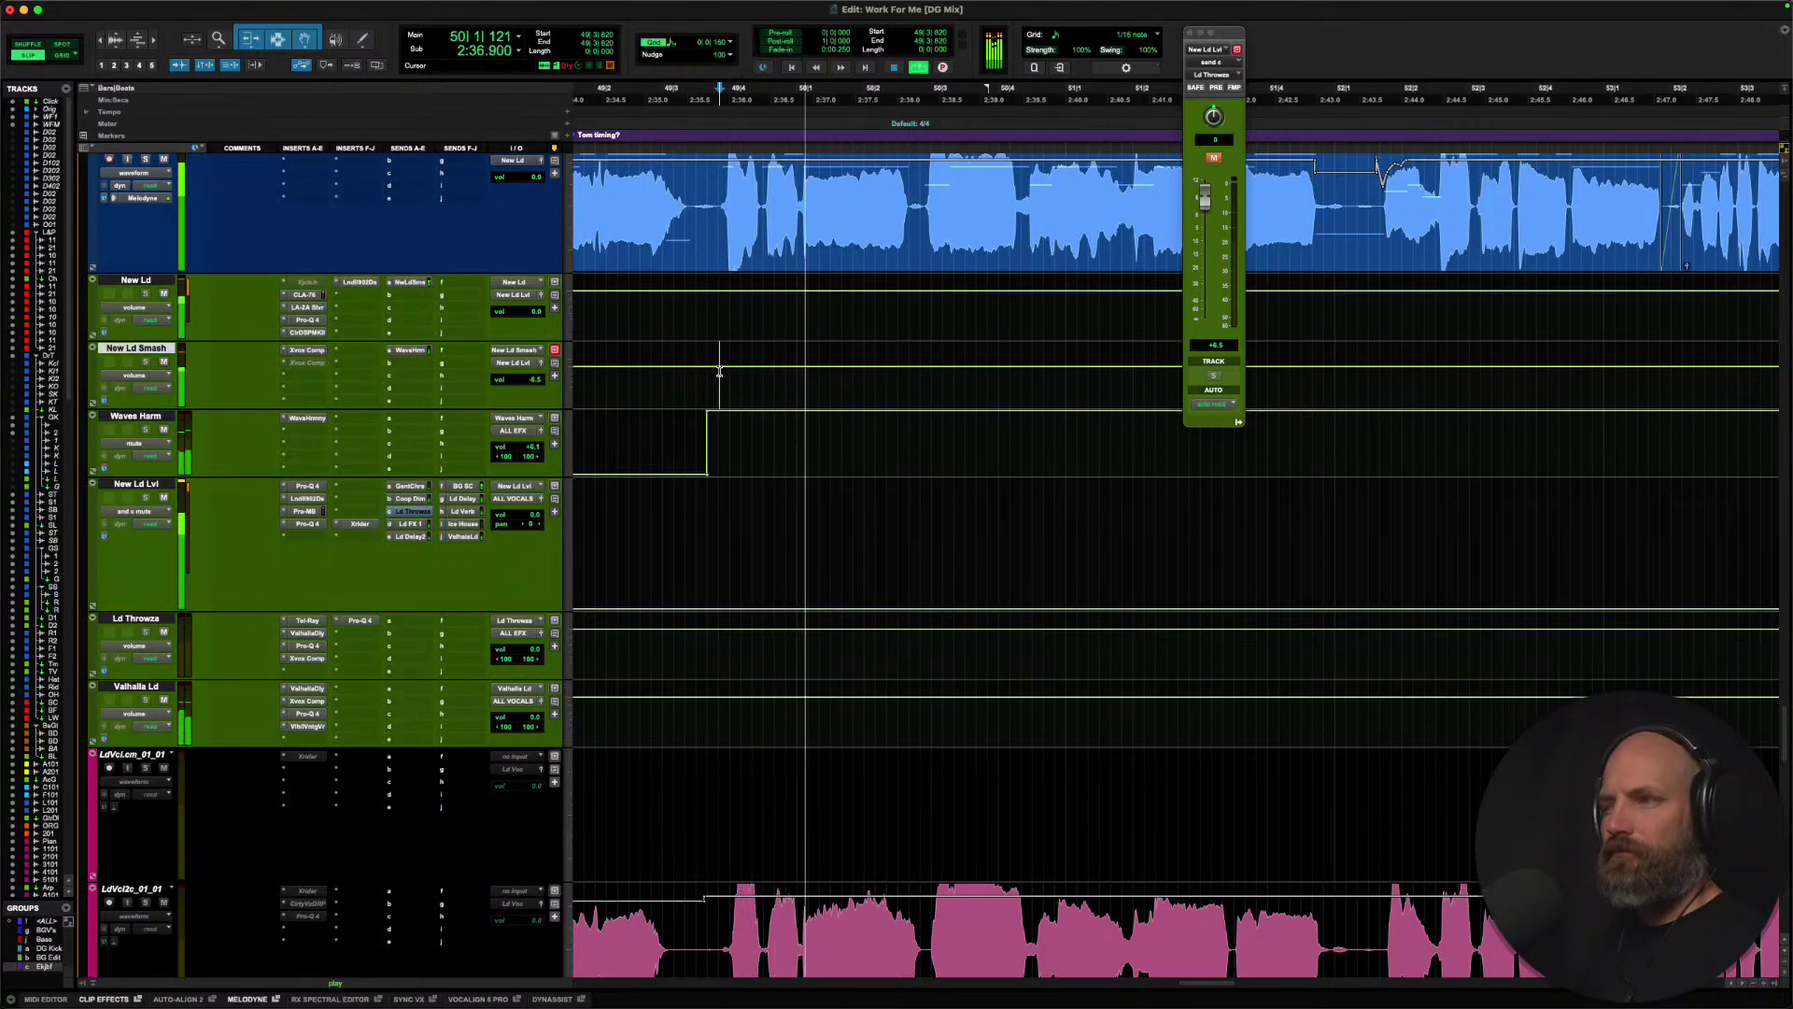
key(space)
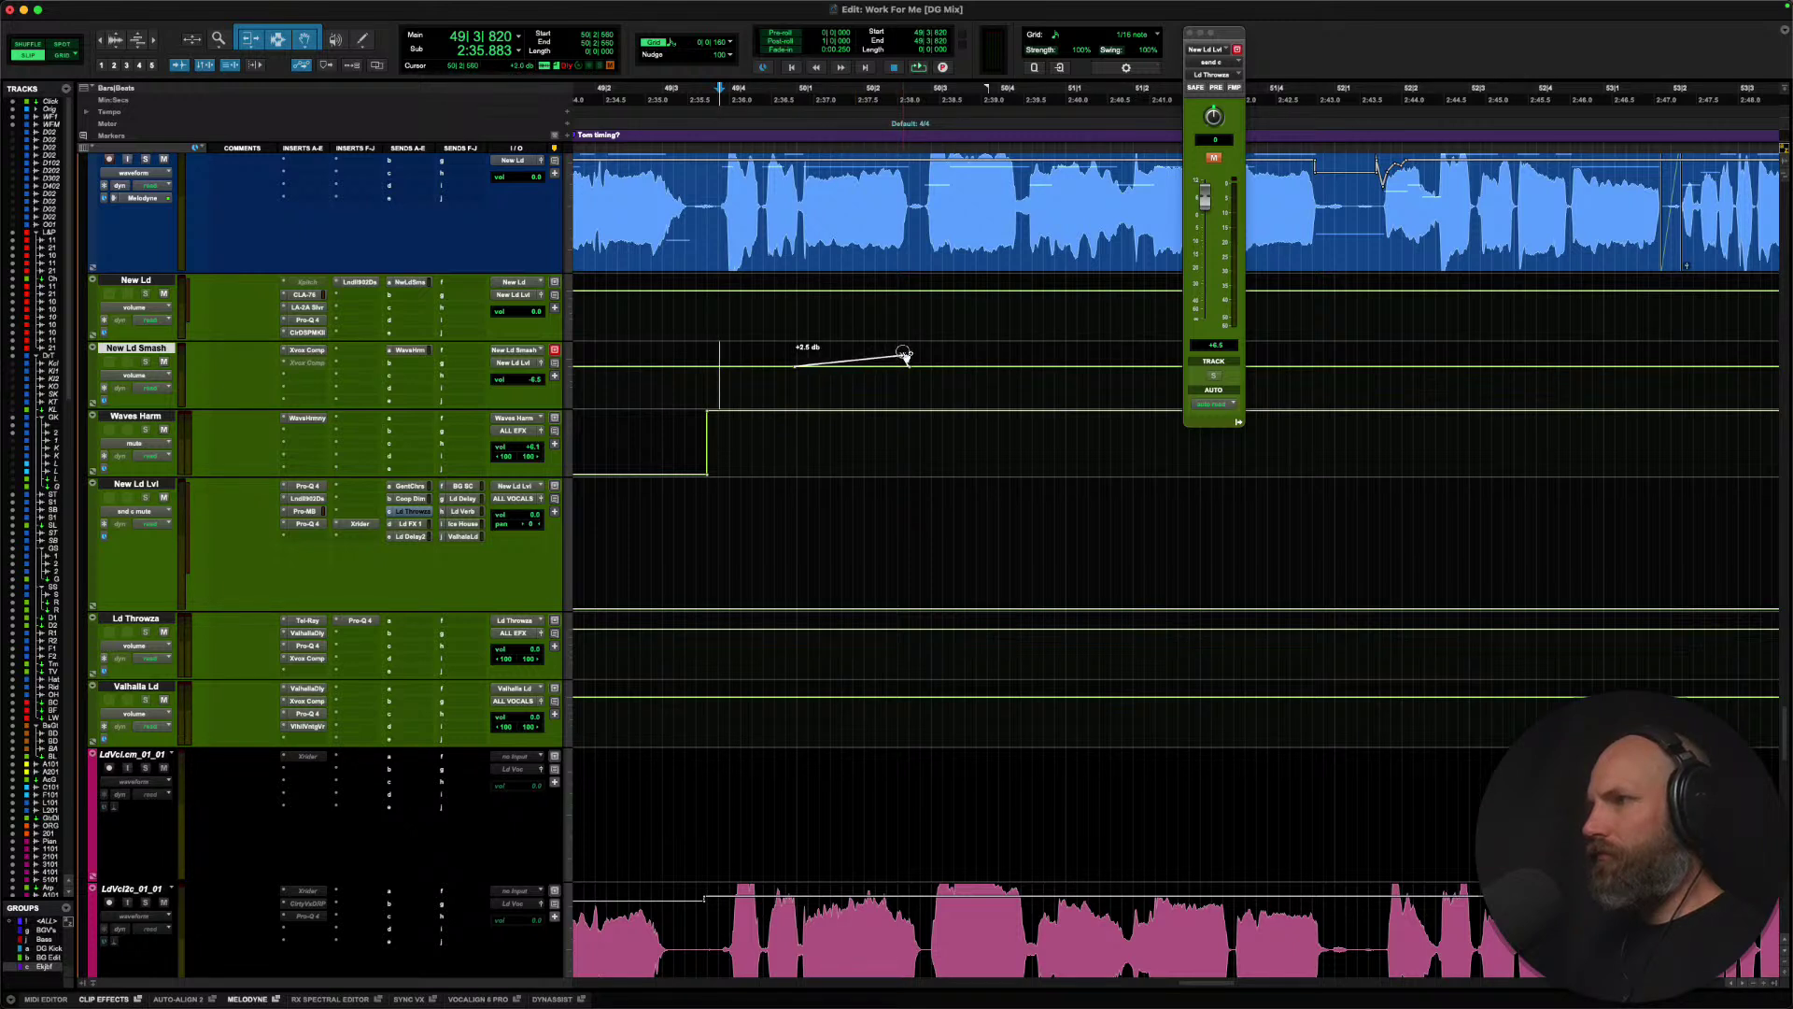
key(space)
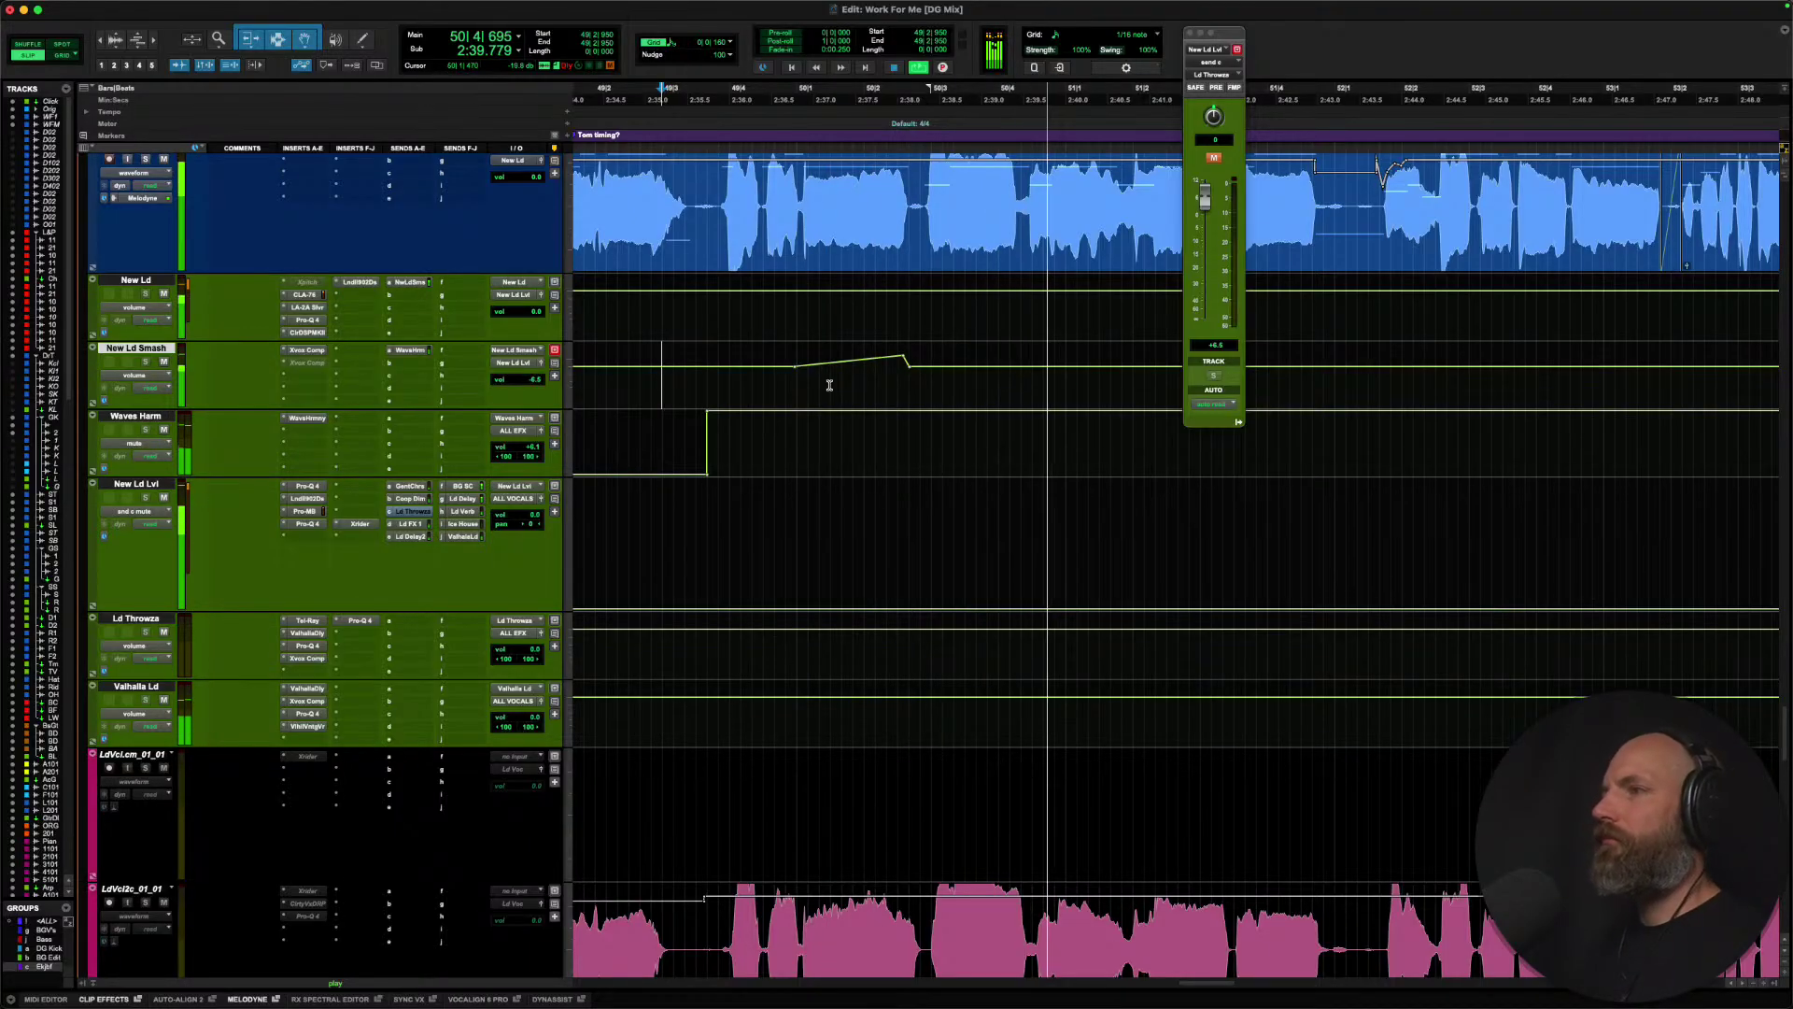
key(space)
Add a midpoint to the New Ld Smash volume ramp, adjust its peak to +1.8 dB and play on past bar 51.
drag(861, 365, 861, 366)
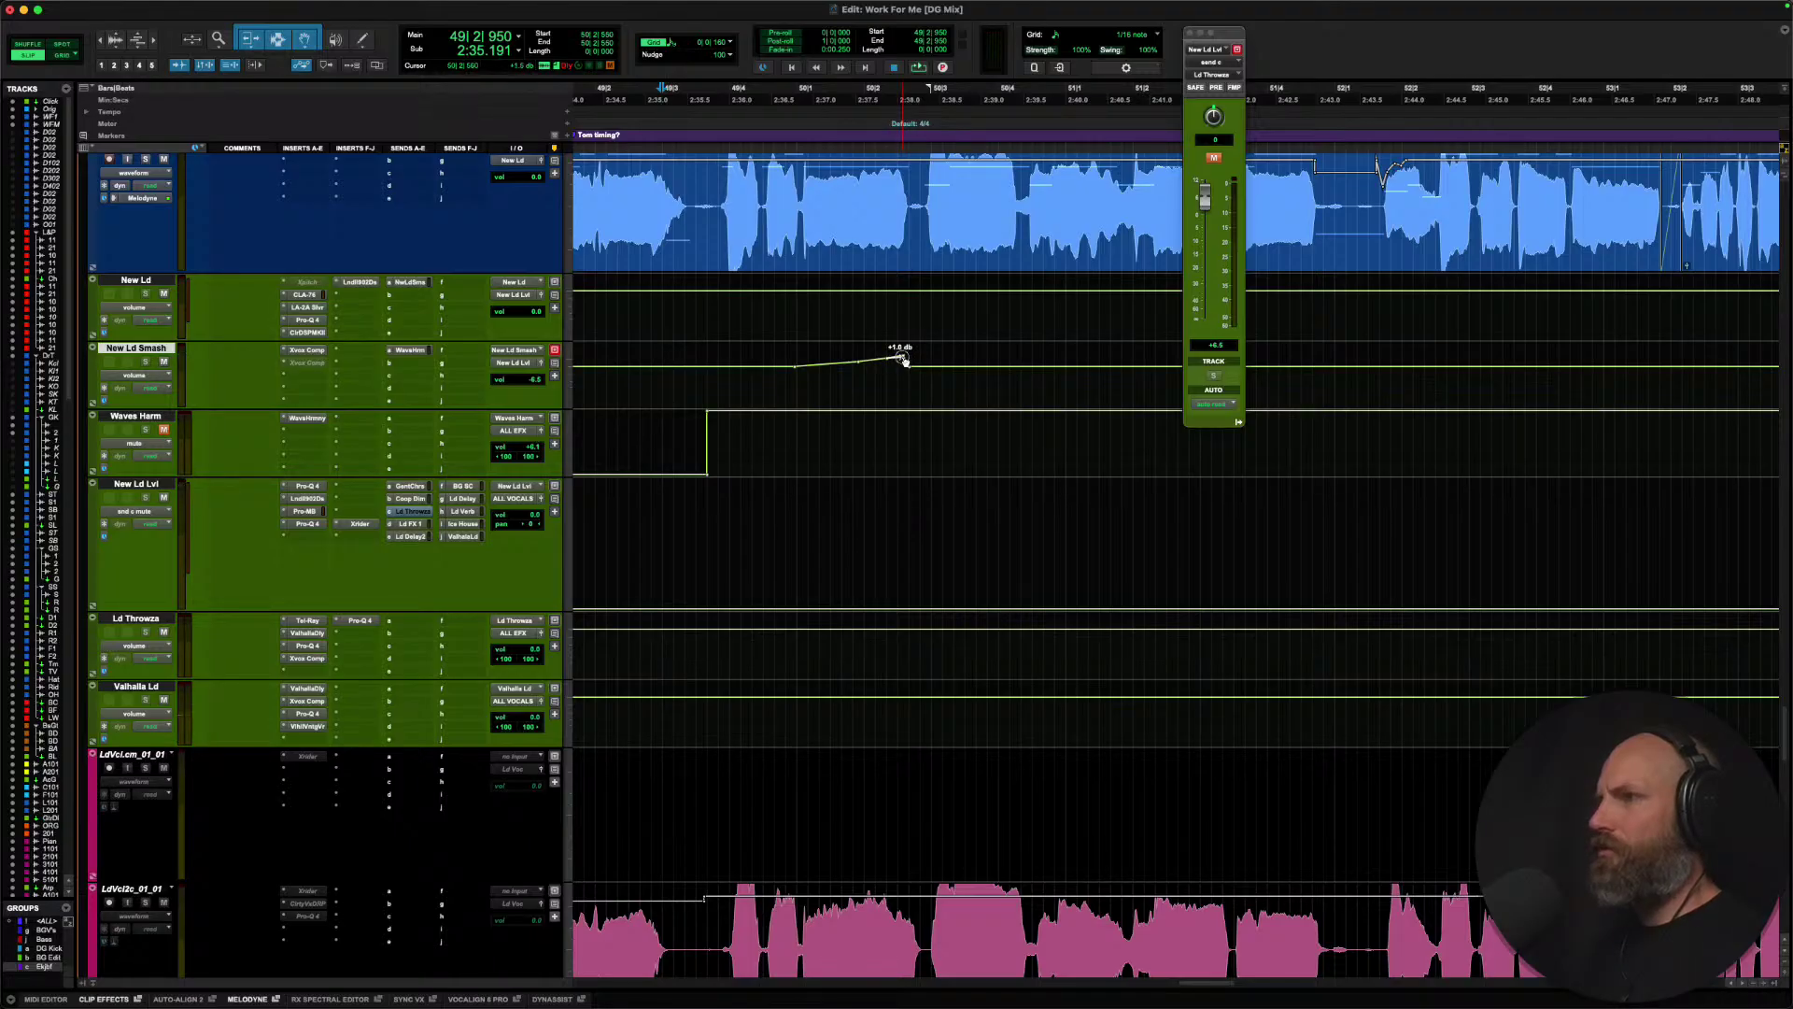
key(space)
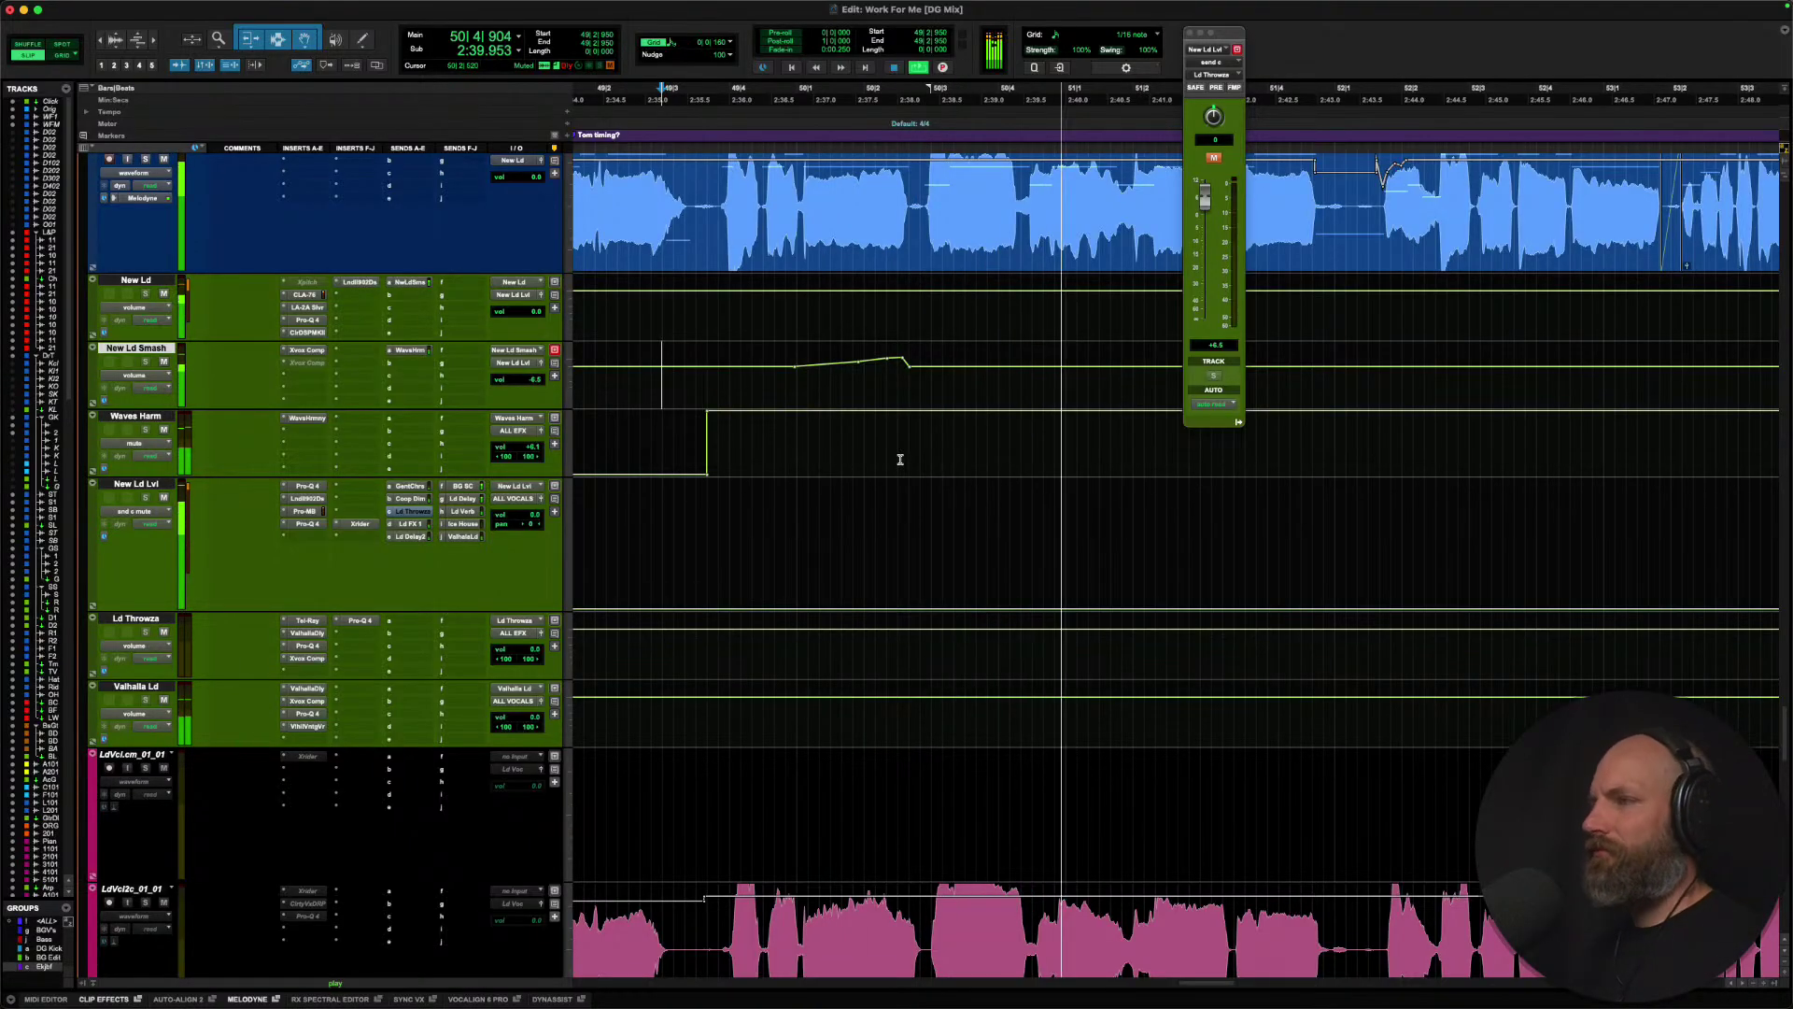
scroll(901, 459, up, 2)
scroll(900, 459, right, 5)
scroll(901, 458, up, 1)
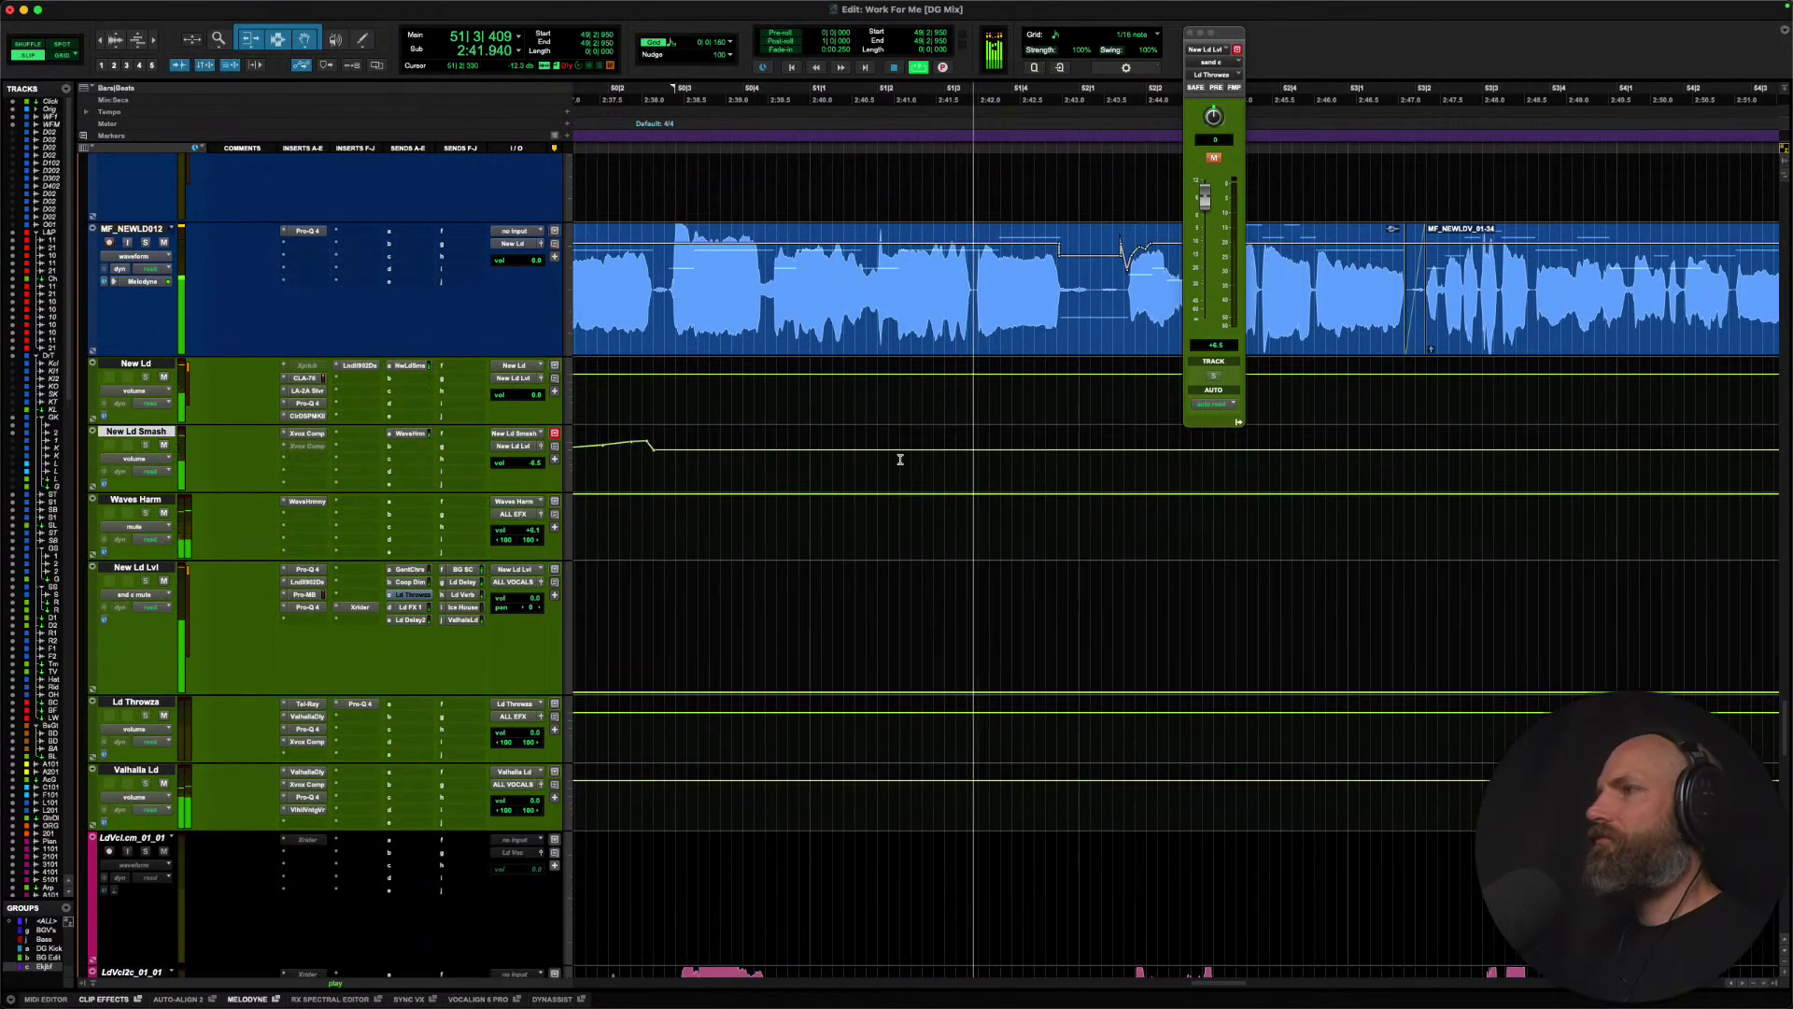
key(space)
Place the cursor at 50|2|720 on the lead vocal clip, reopen its Melodyne editor and play the start of the next phrase.
click(660, 280)
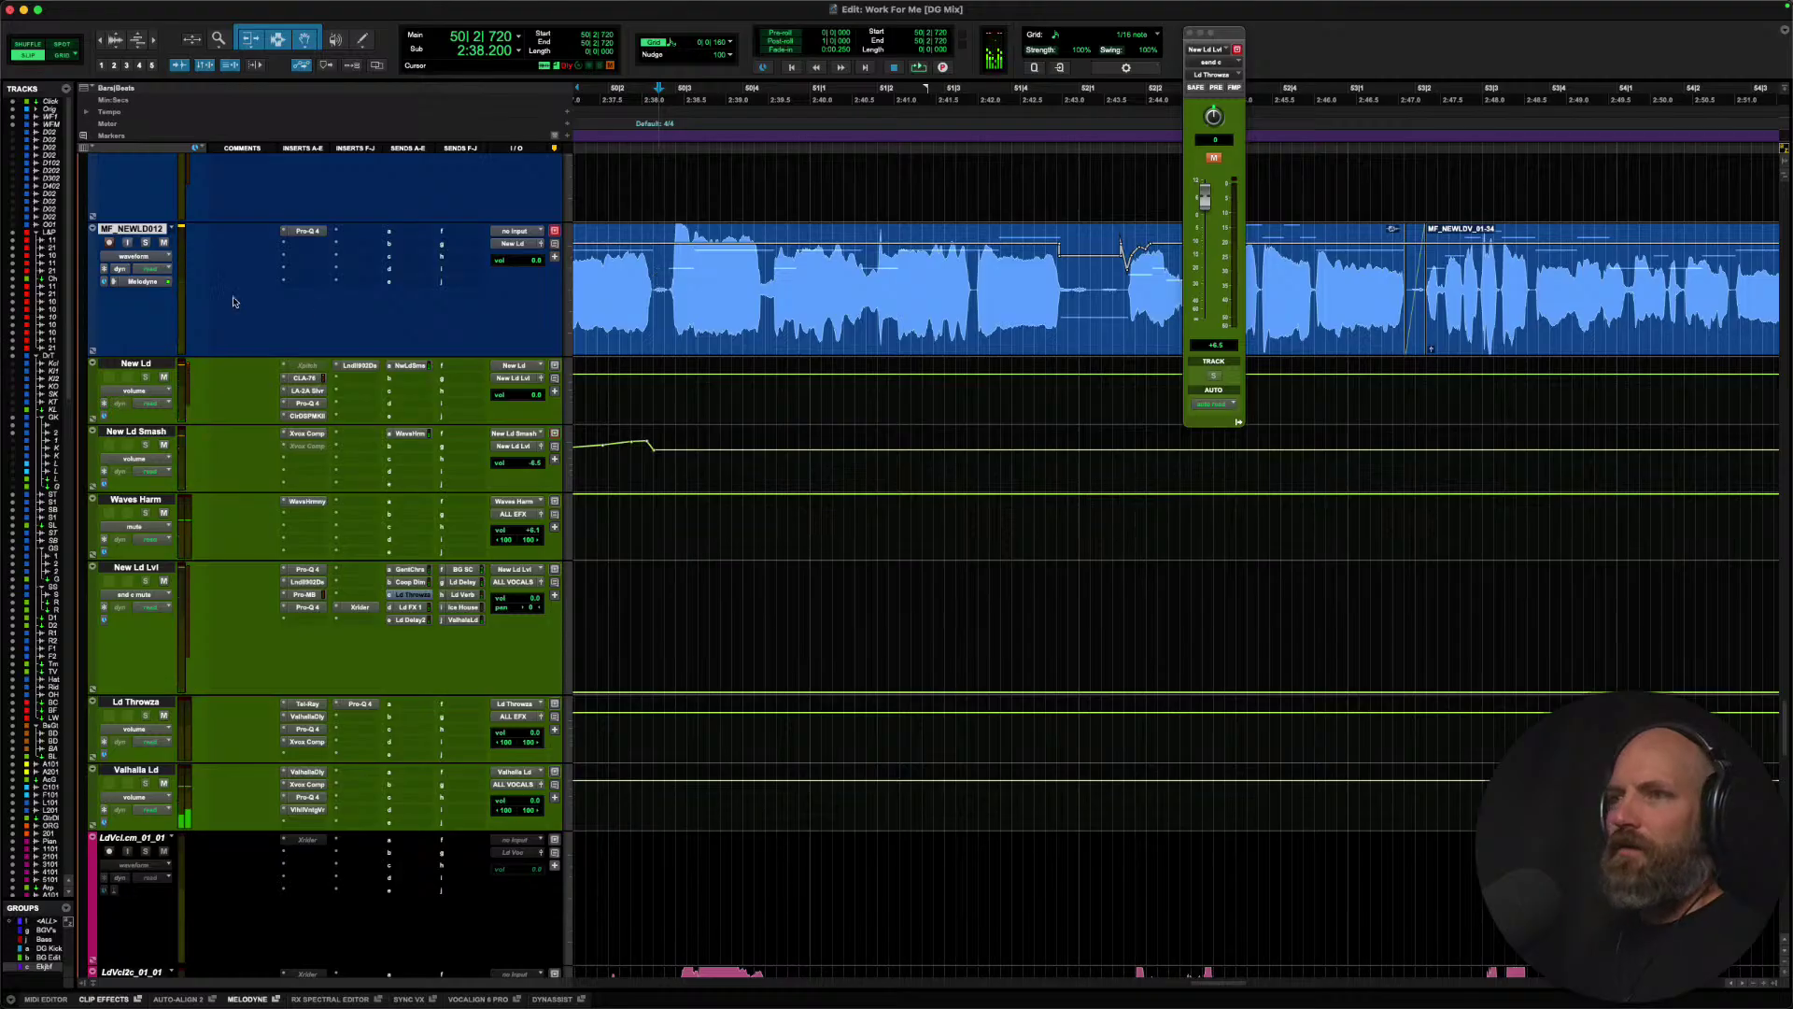
click(142, 281)
scroll(800, 193, down, 3)
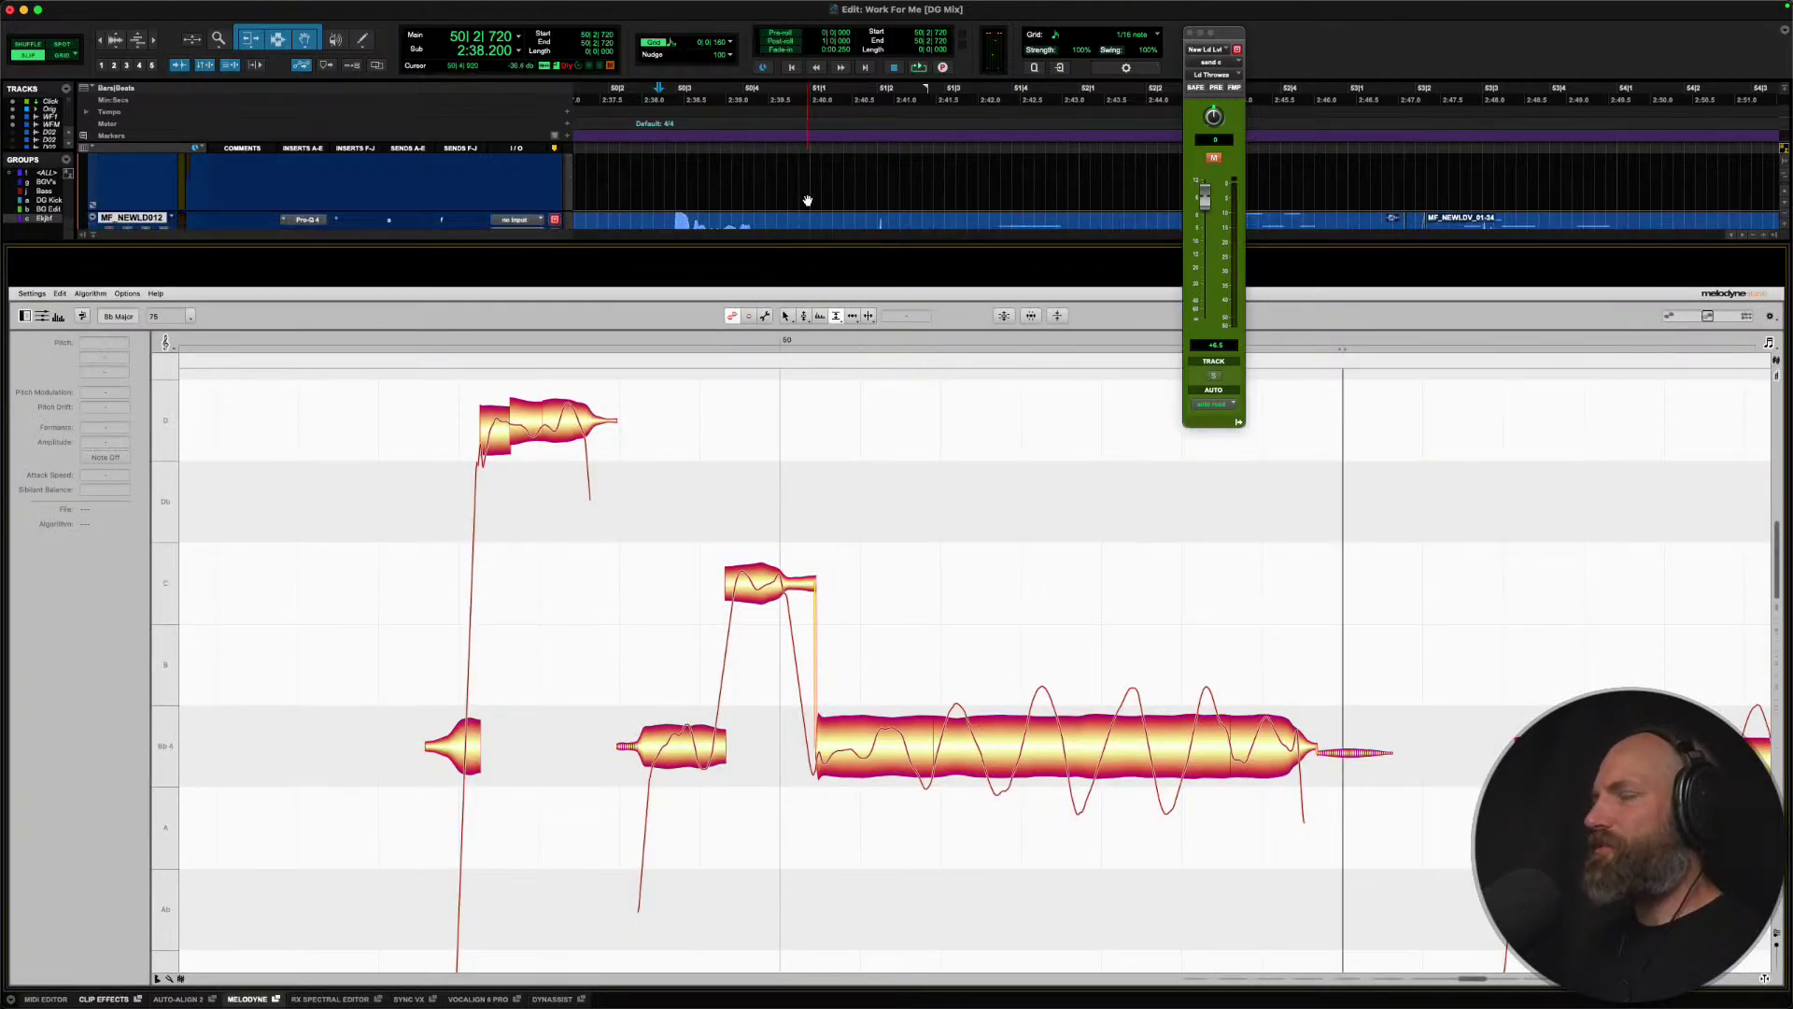
key(space)
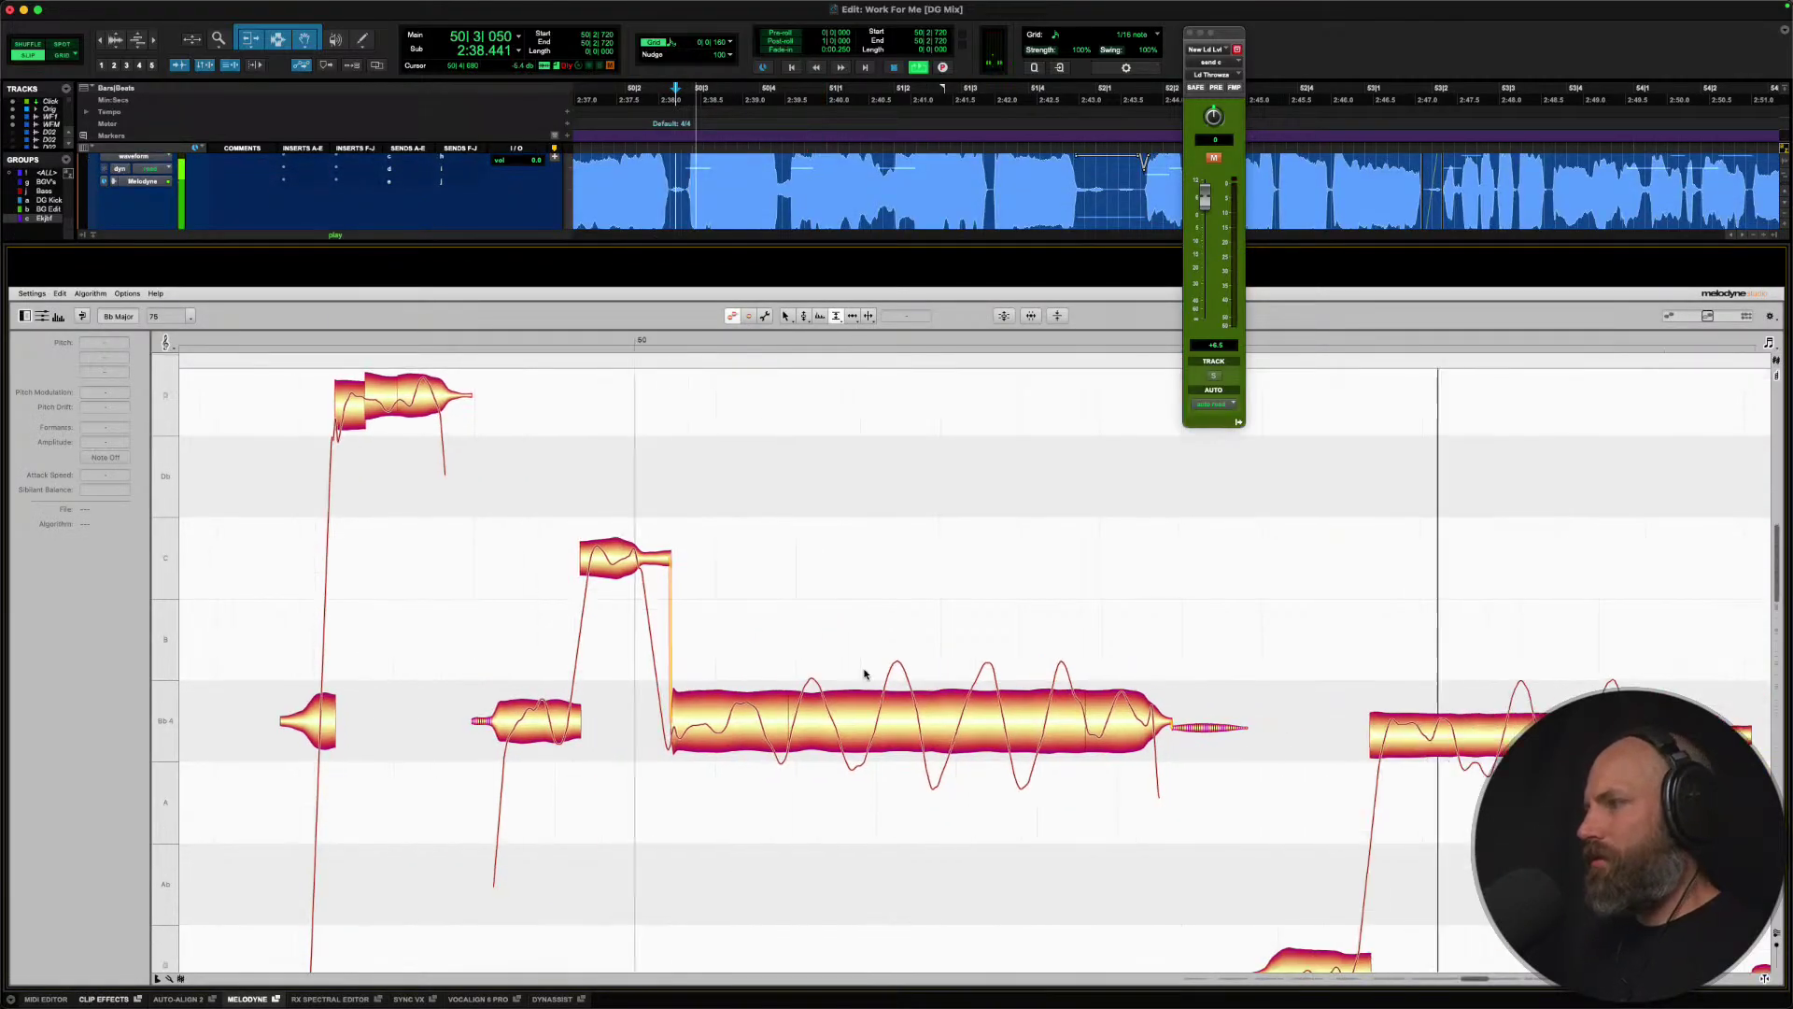
key(space)
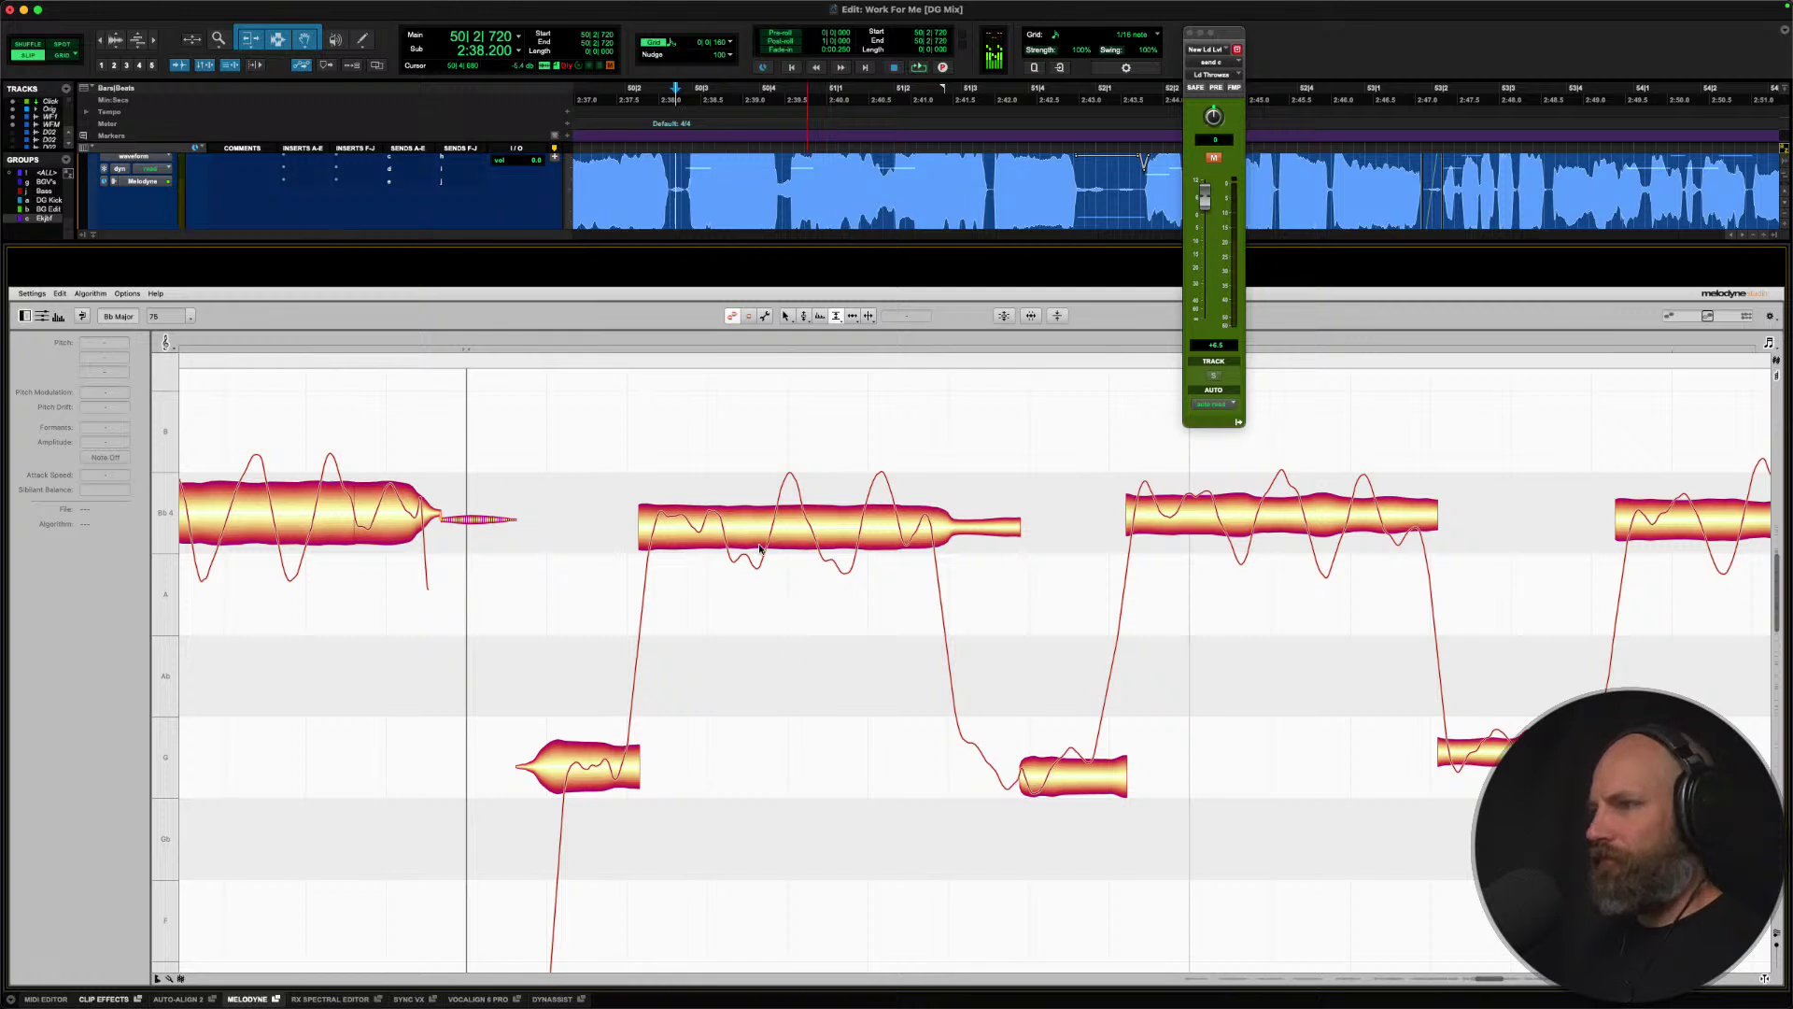
Separate the sustained Bb 4 note after 50|2|720 into six slices, cutting five times along its vibrato with the Note Separation Tool.
right_click(759, 549)
click(788, 549)
double_click(720, 530)
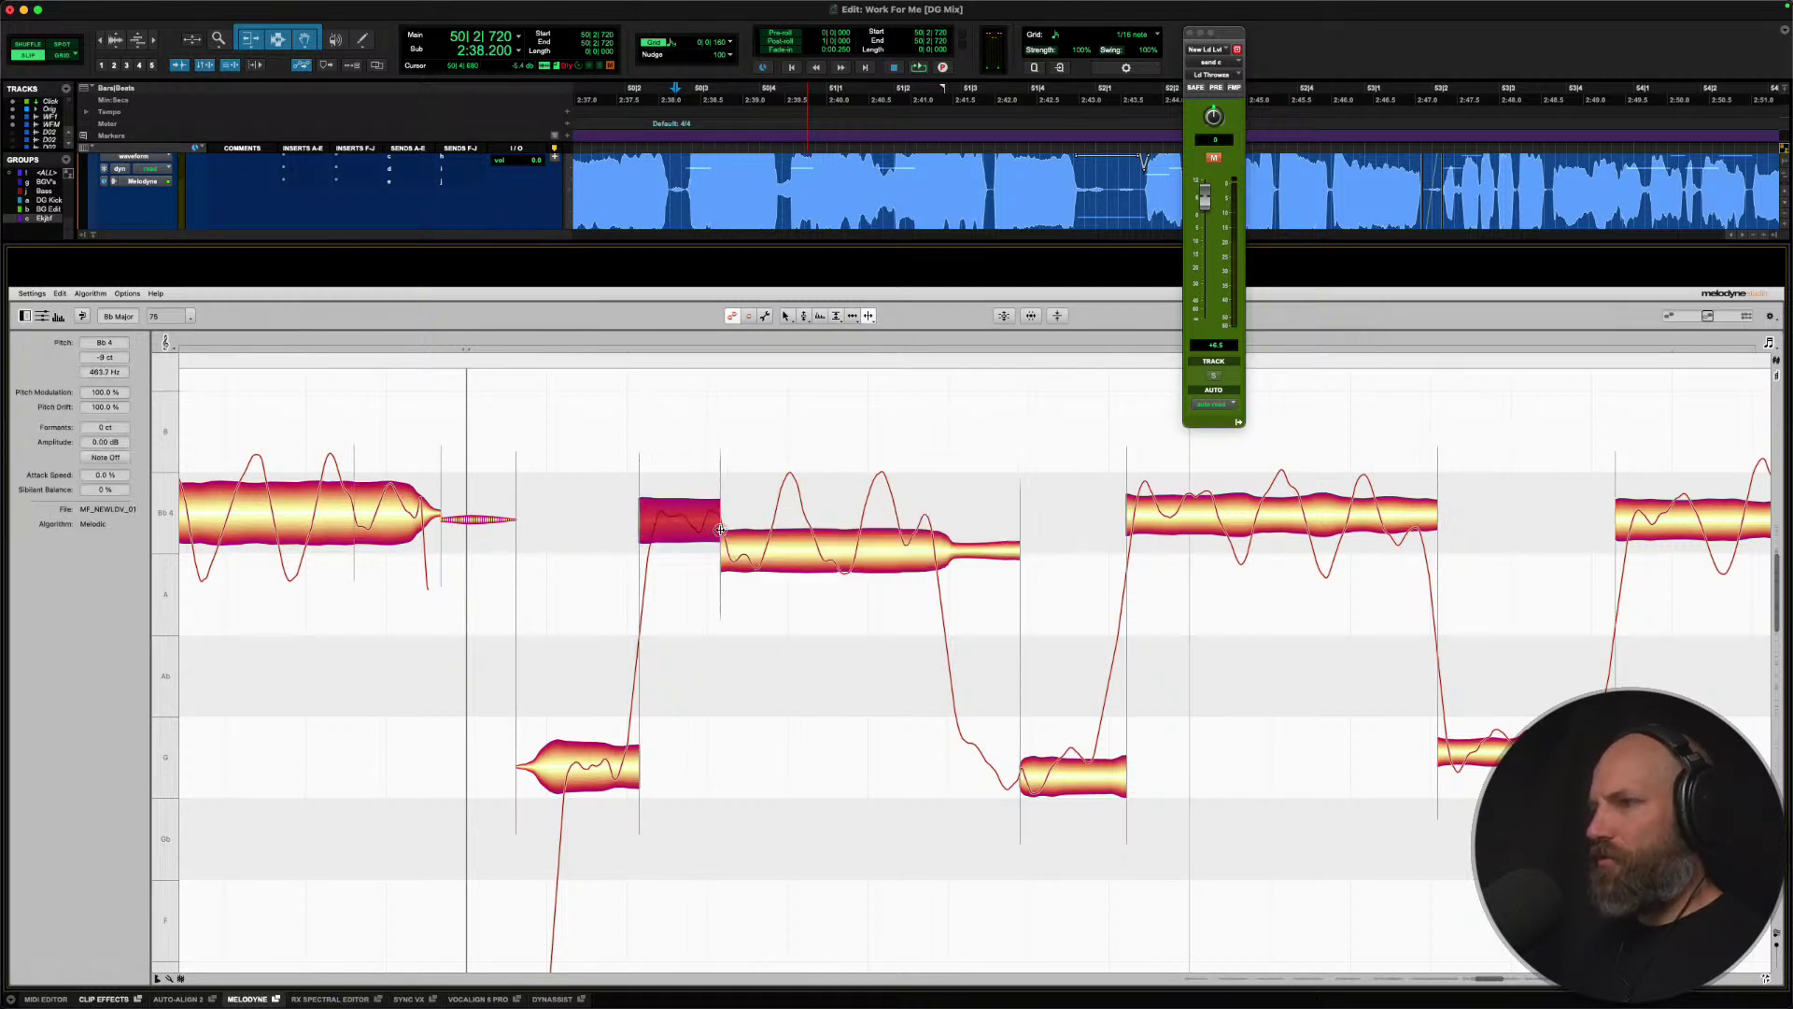
double_click(772, 532)
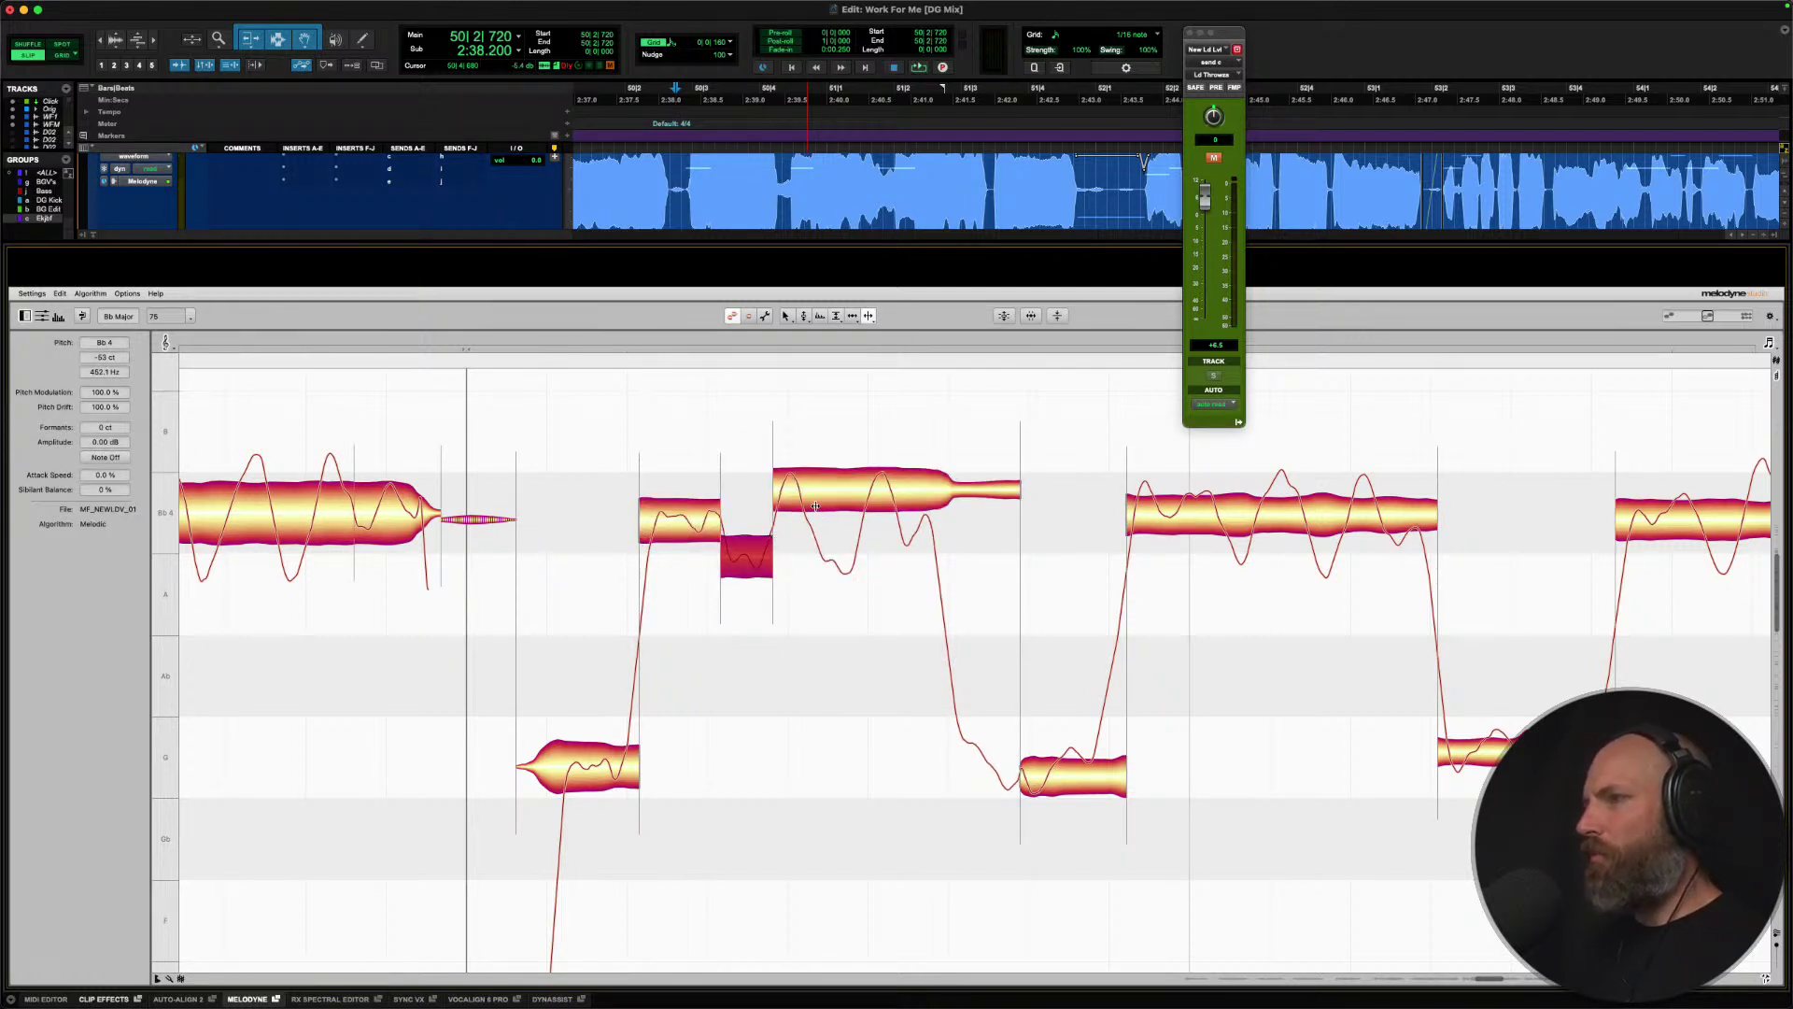
double_click(815, 505)
double_click(859, 536)
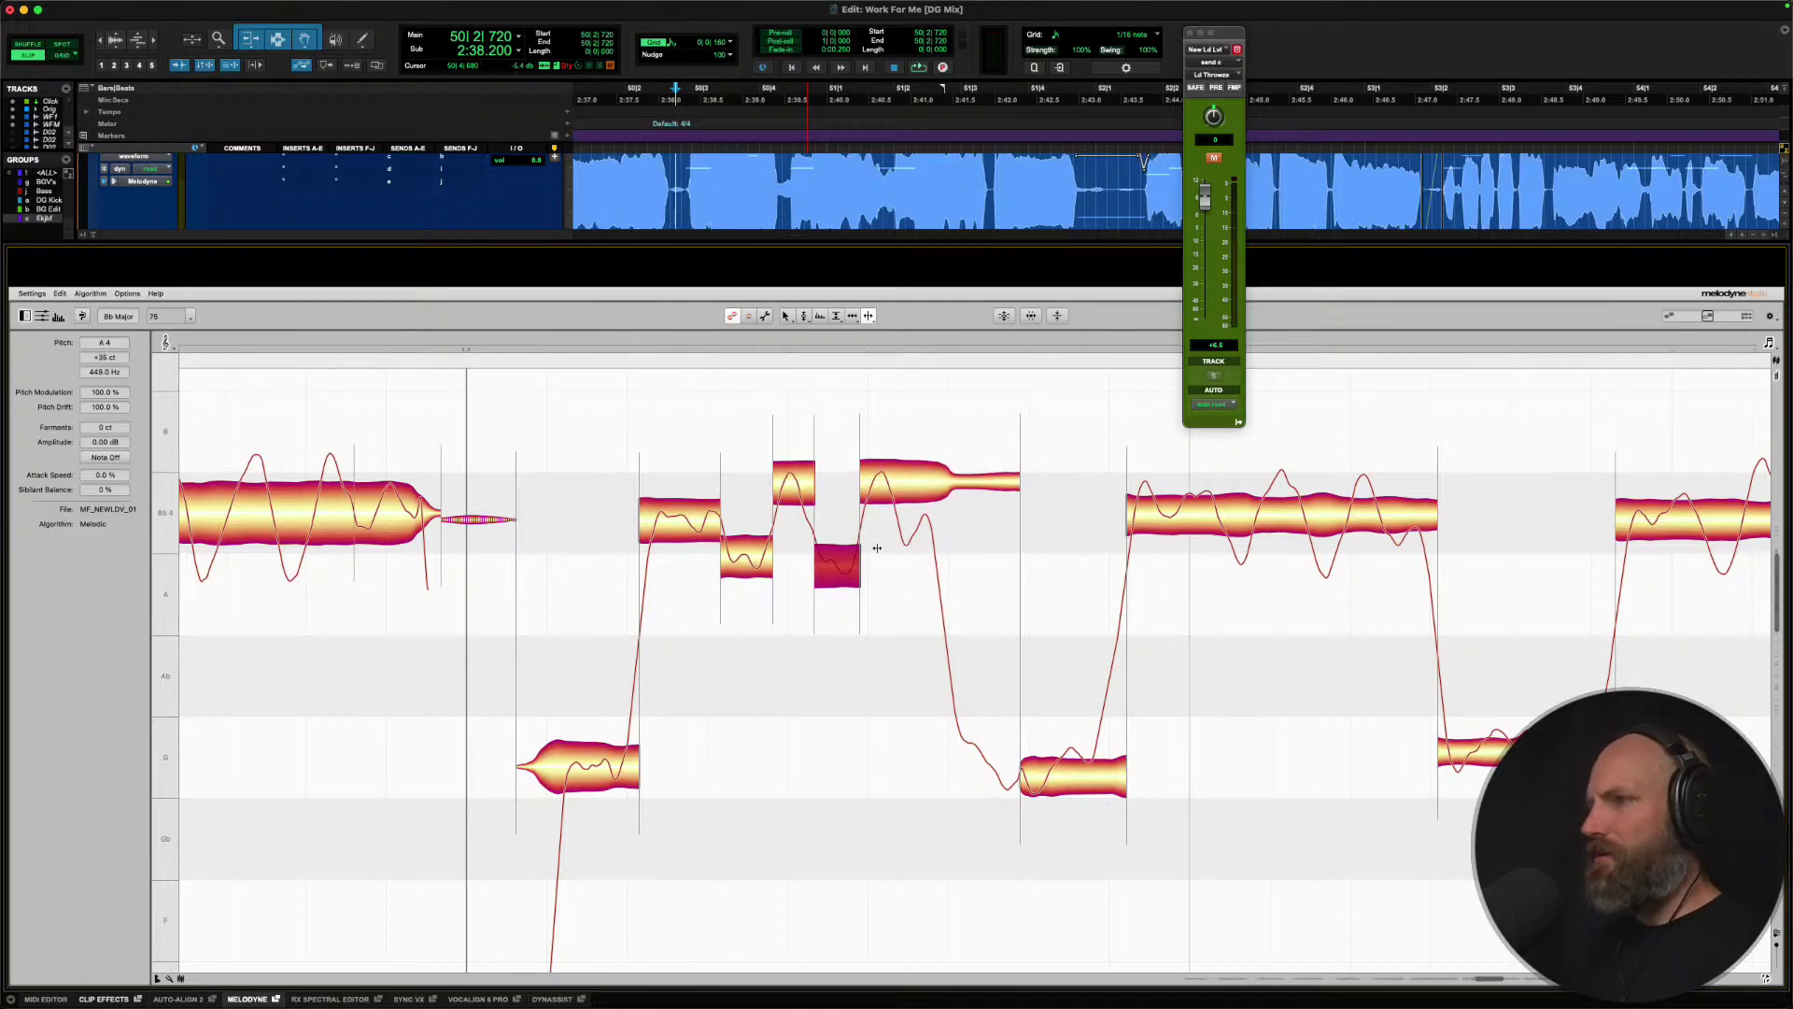
double_click(894, 491)
Try centring the fifth, third and first vibrato slices on Bb 4, play the phrase, and undo the three pitch changes.
right_click(894, 491)
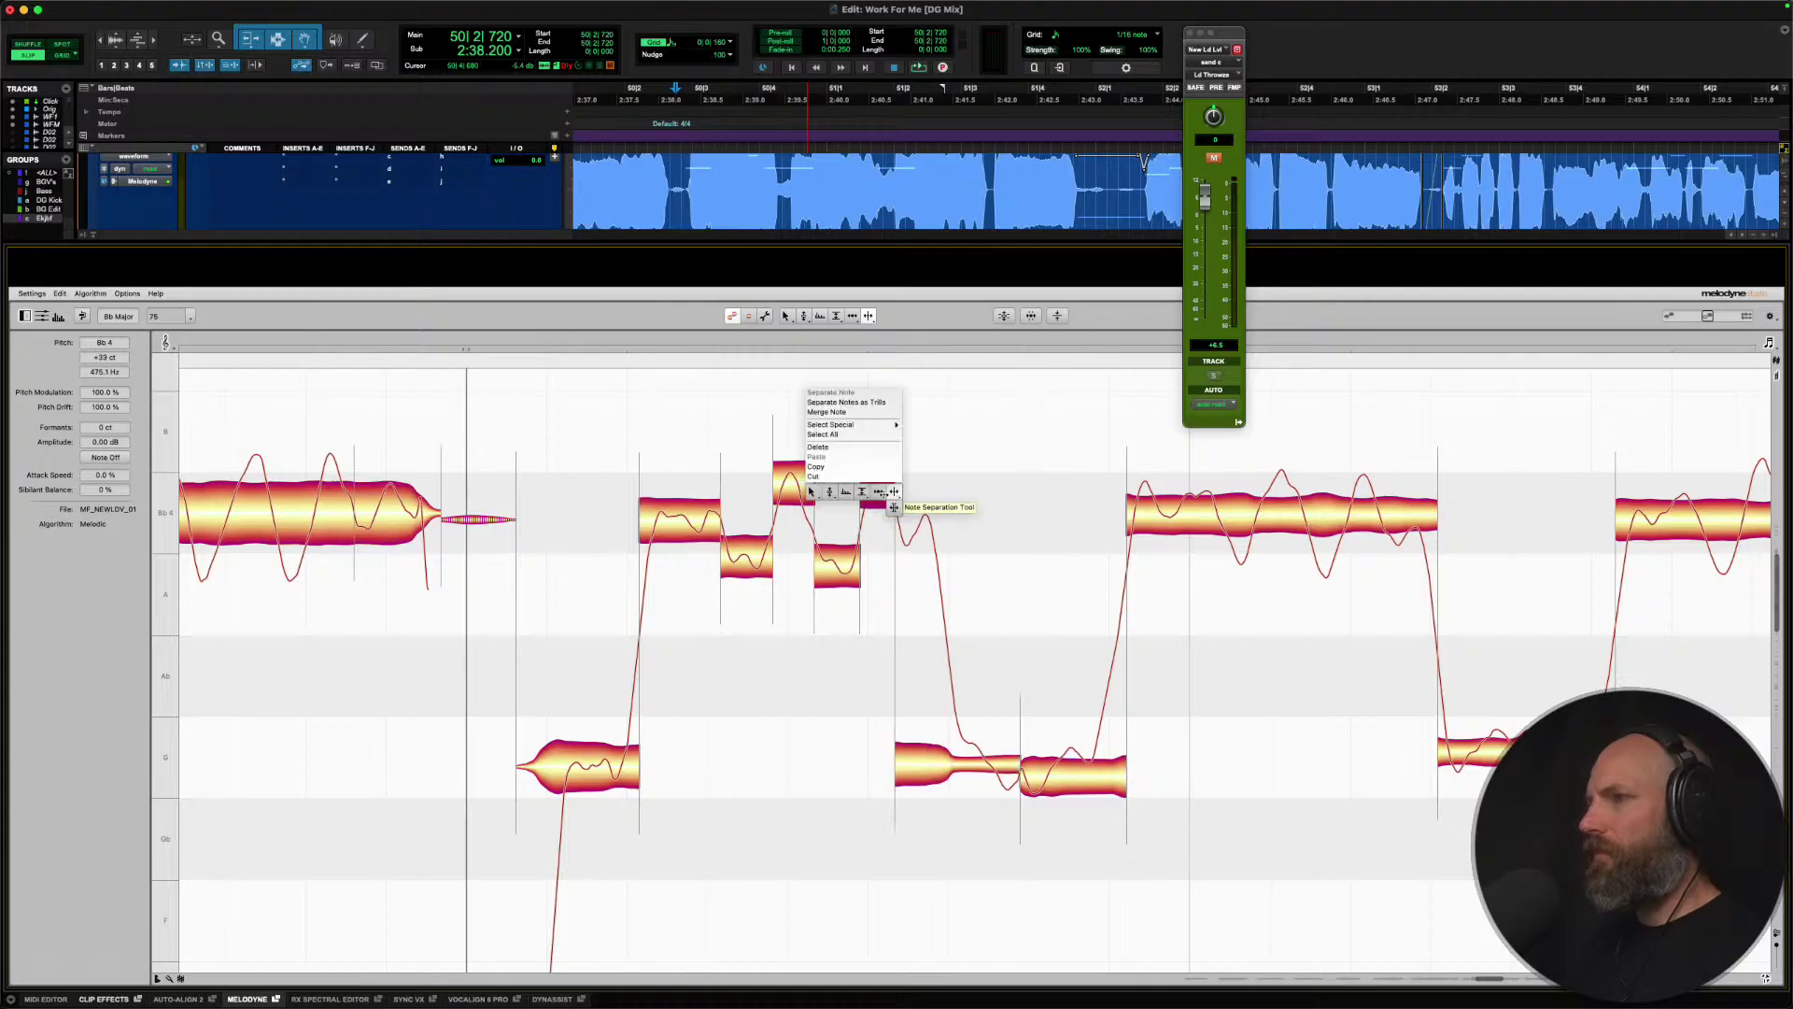
click(833, 493)
double_click(874, 491)
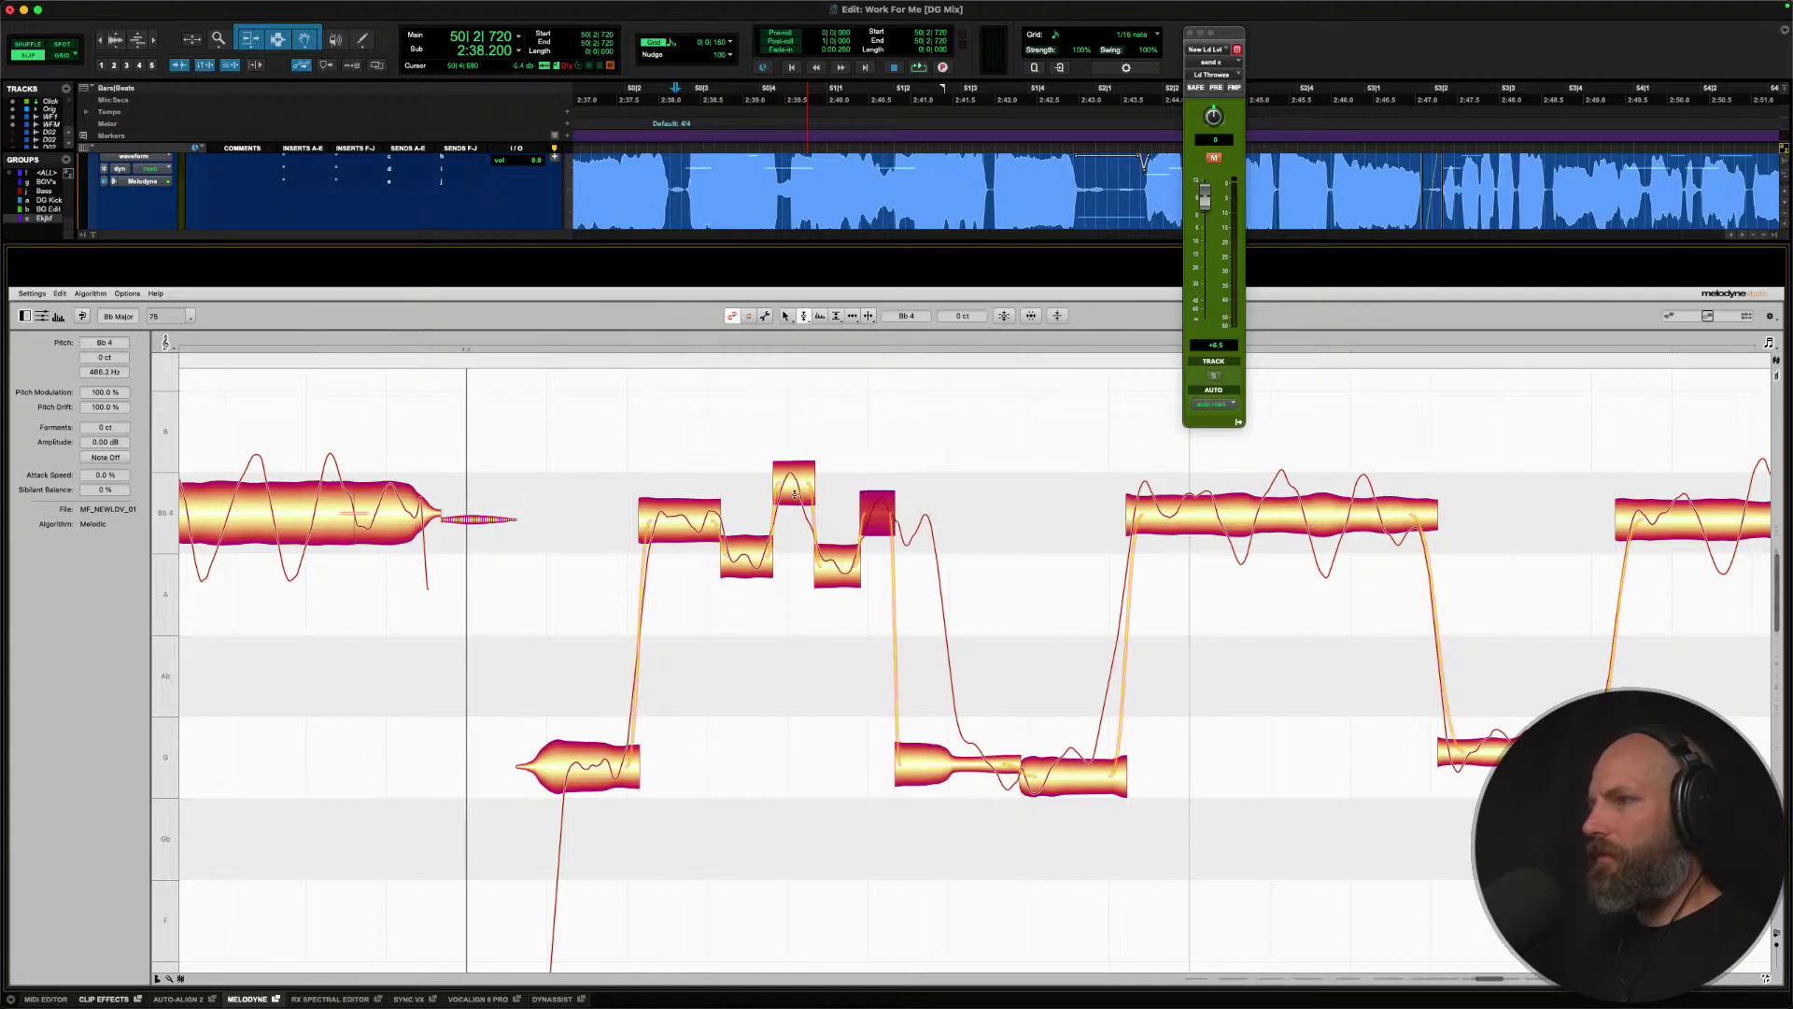
double_click(785, 485)
double_click(682, 518)
key(space)
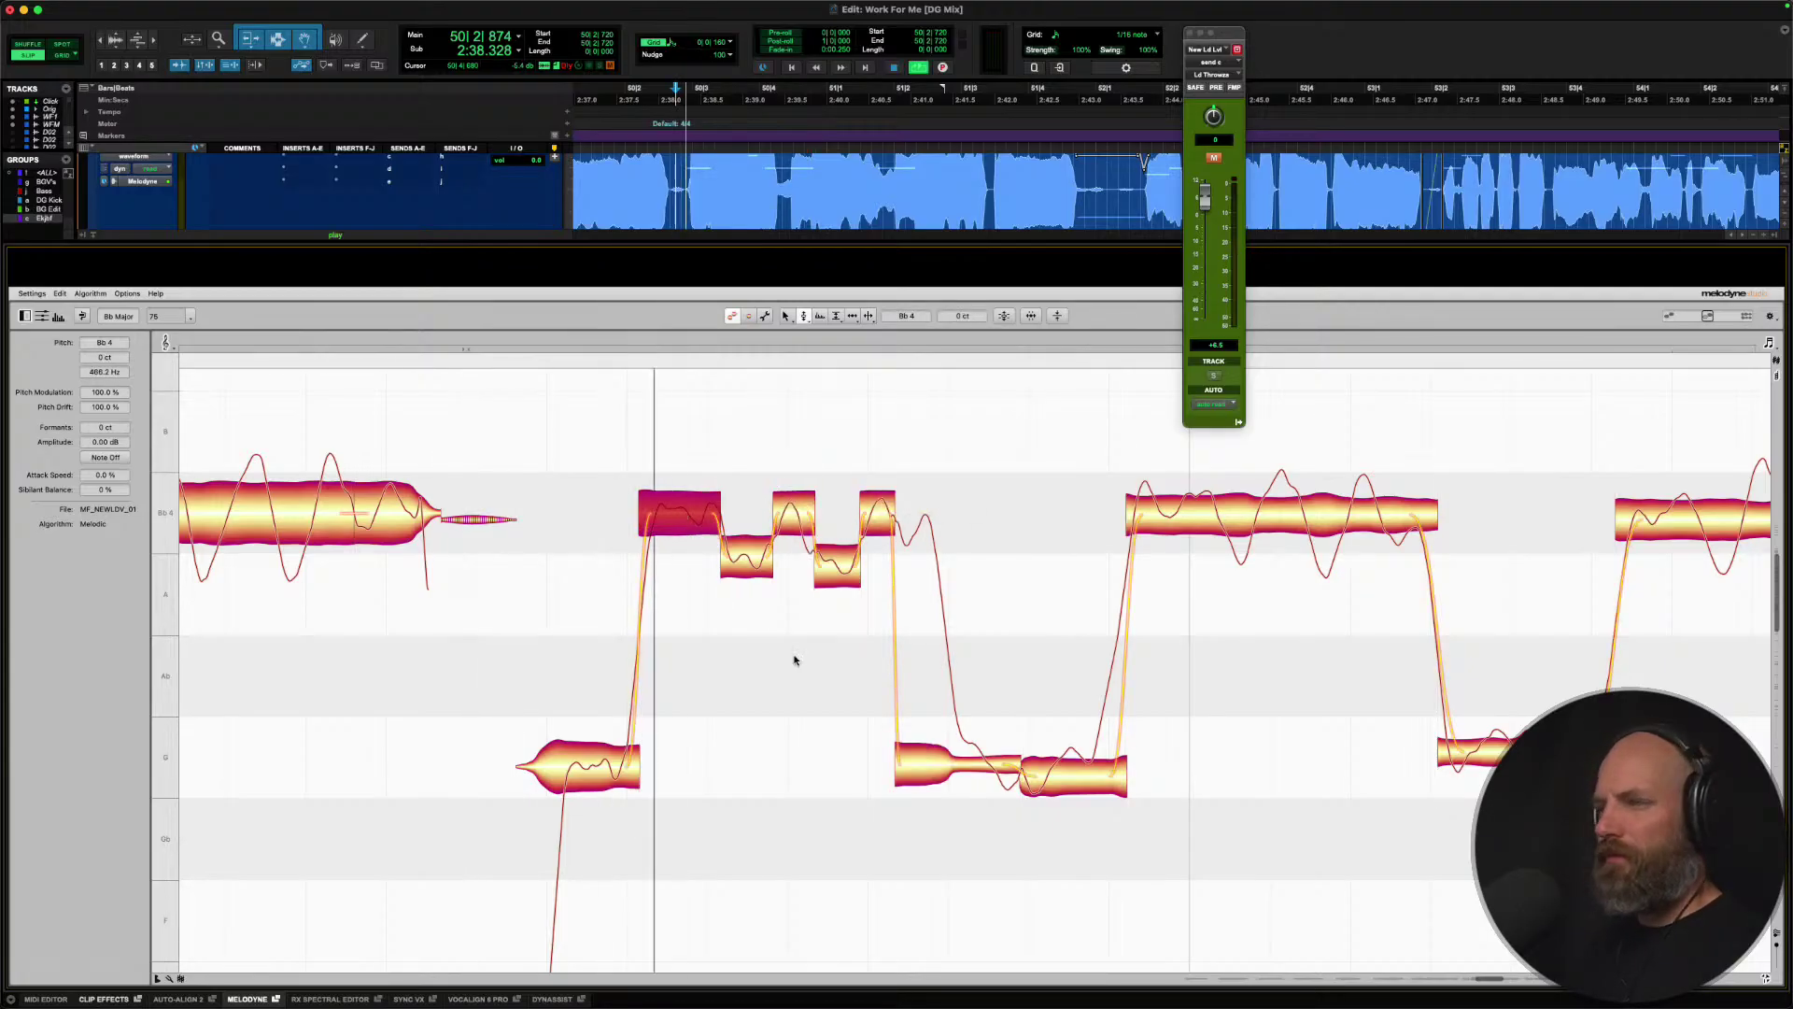
key(space)
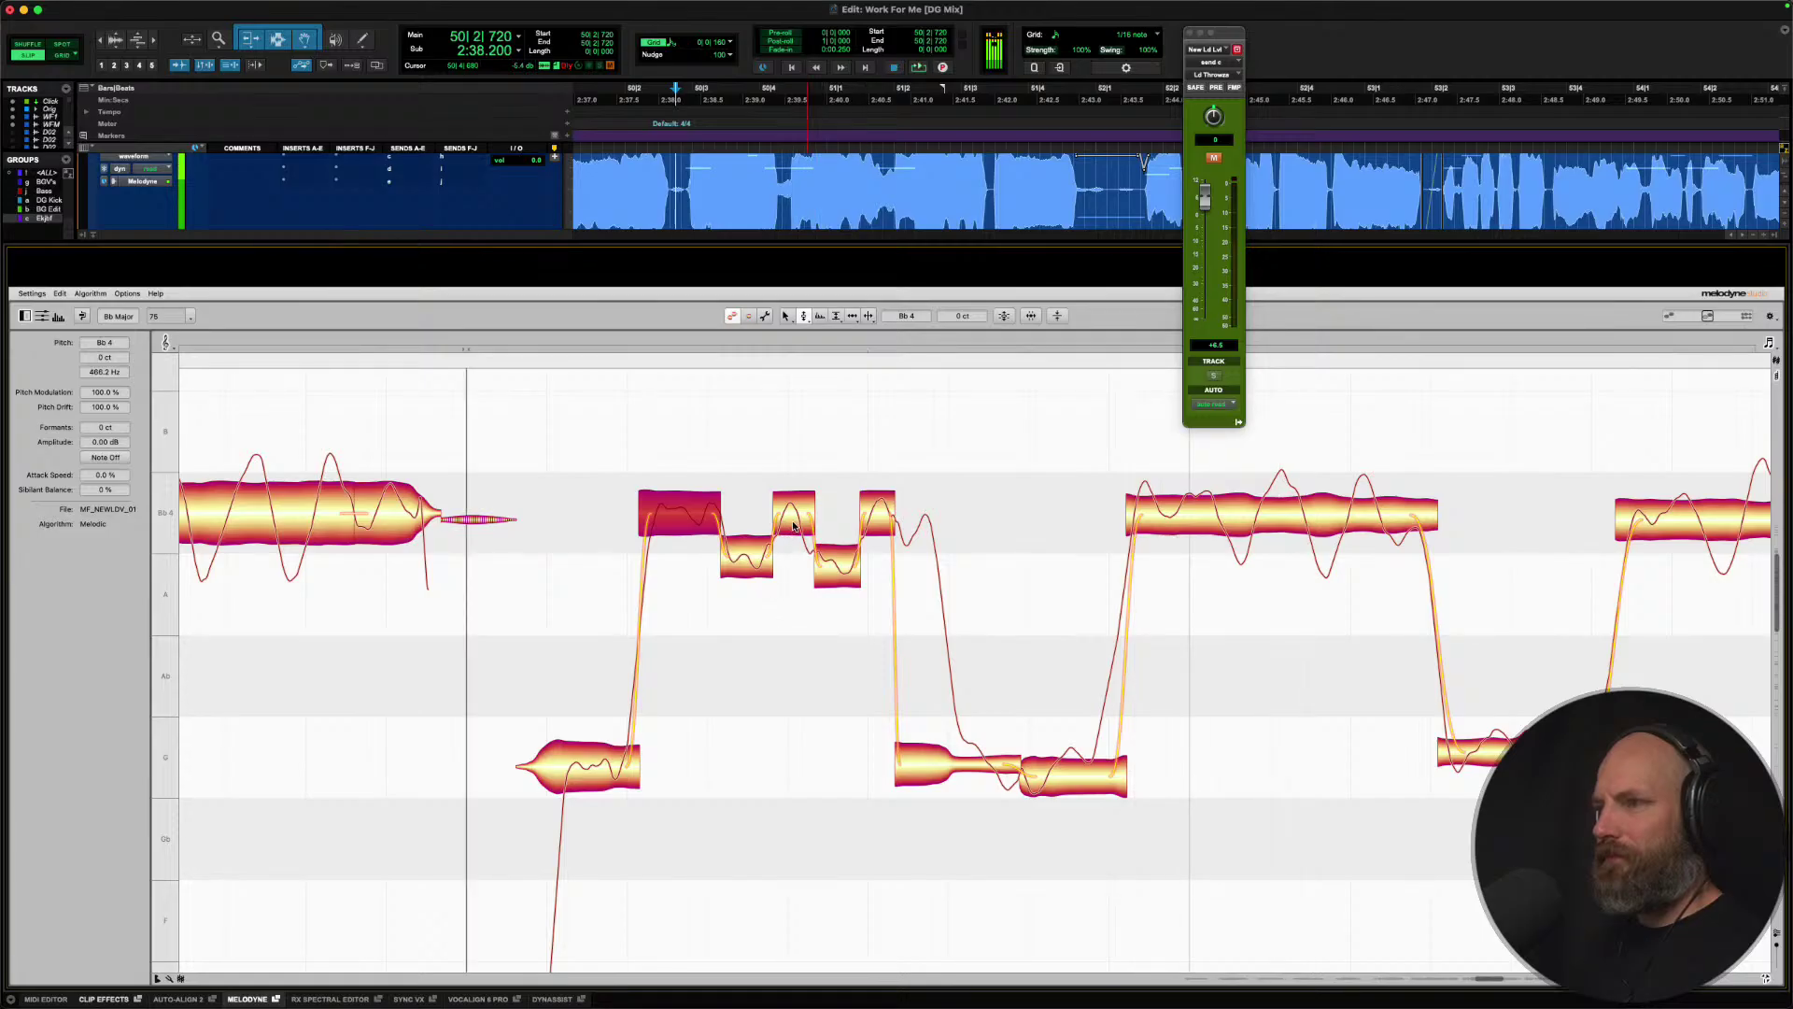
key(super+z)
key(super+z)
key(super+z)
Centre only the first vibrato slice on Bb 4 at 0 ct and play the phrase.
double_click(681, 523)
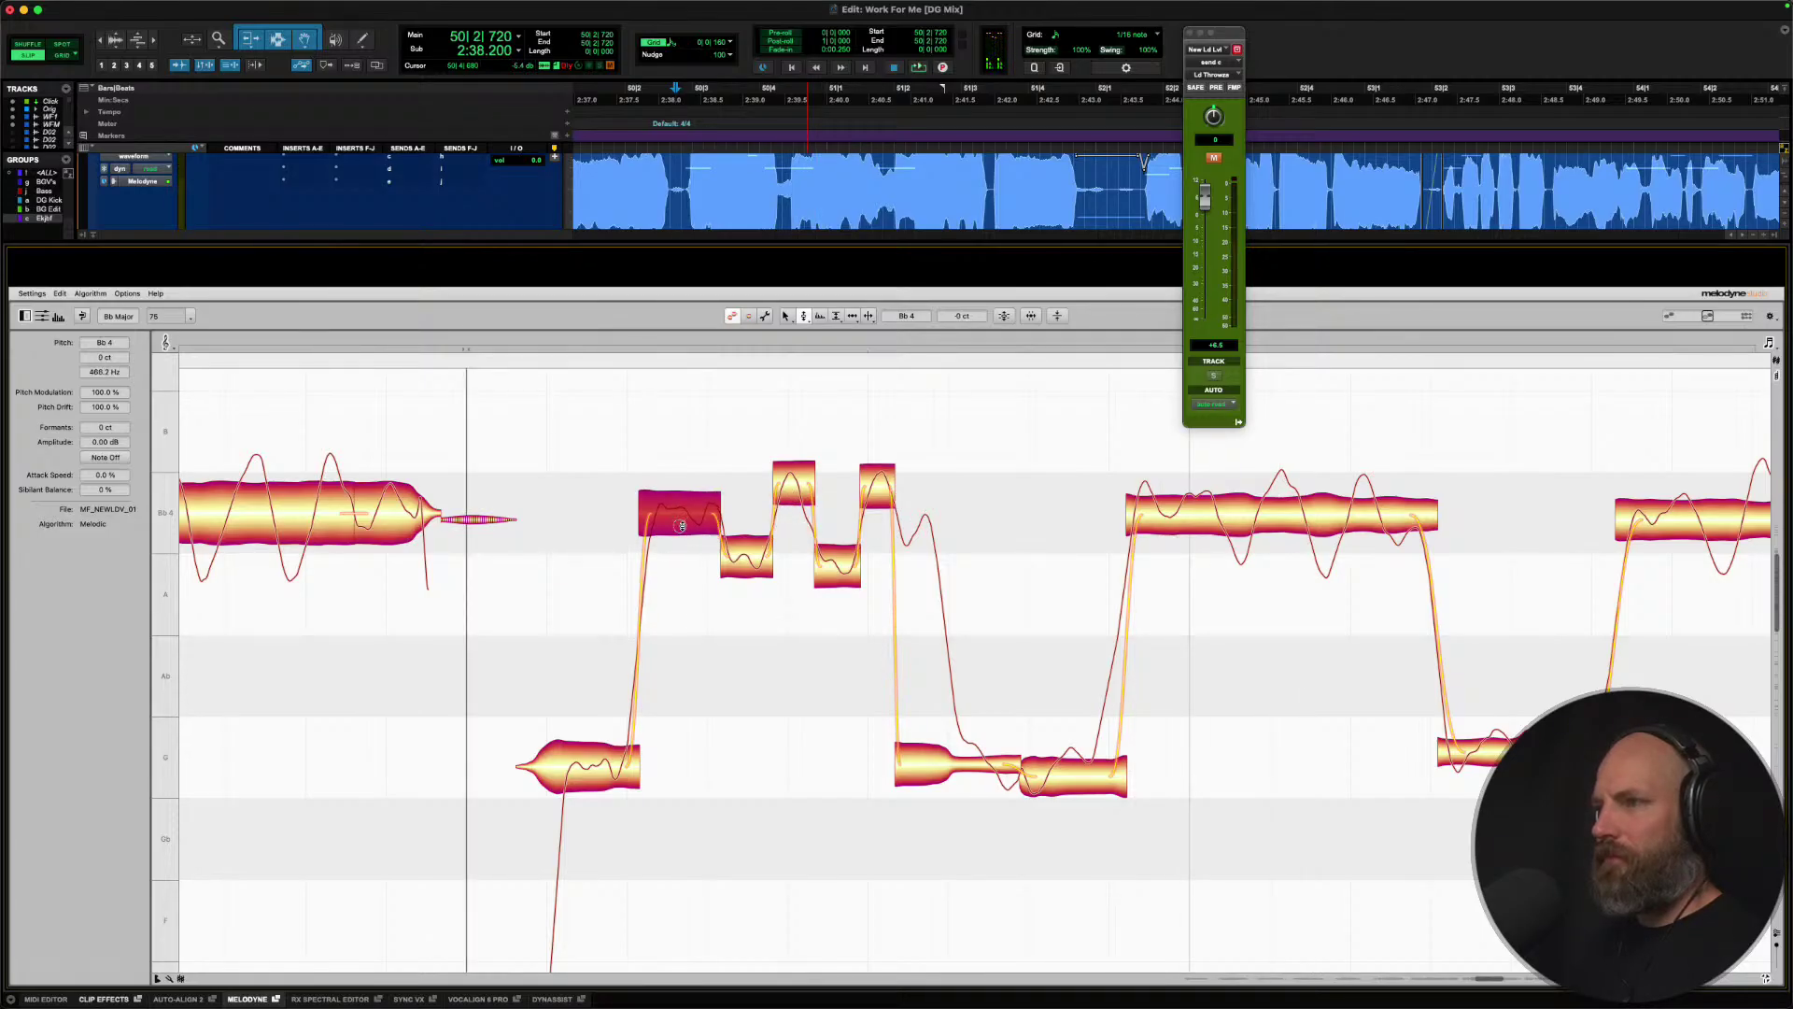
key(space)
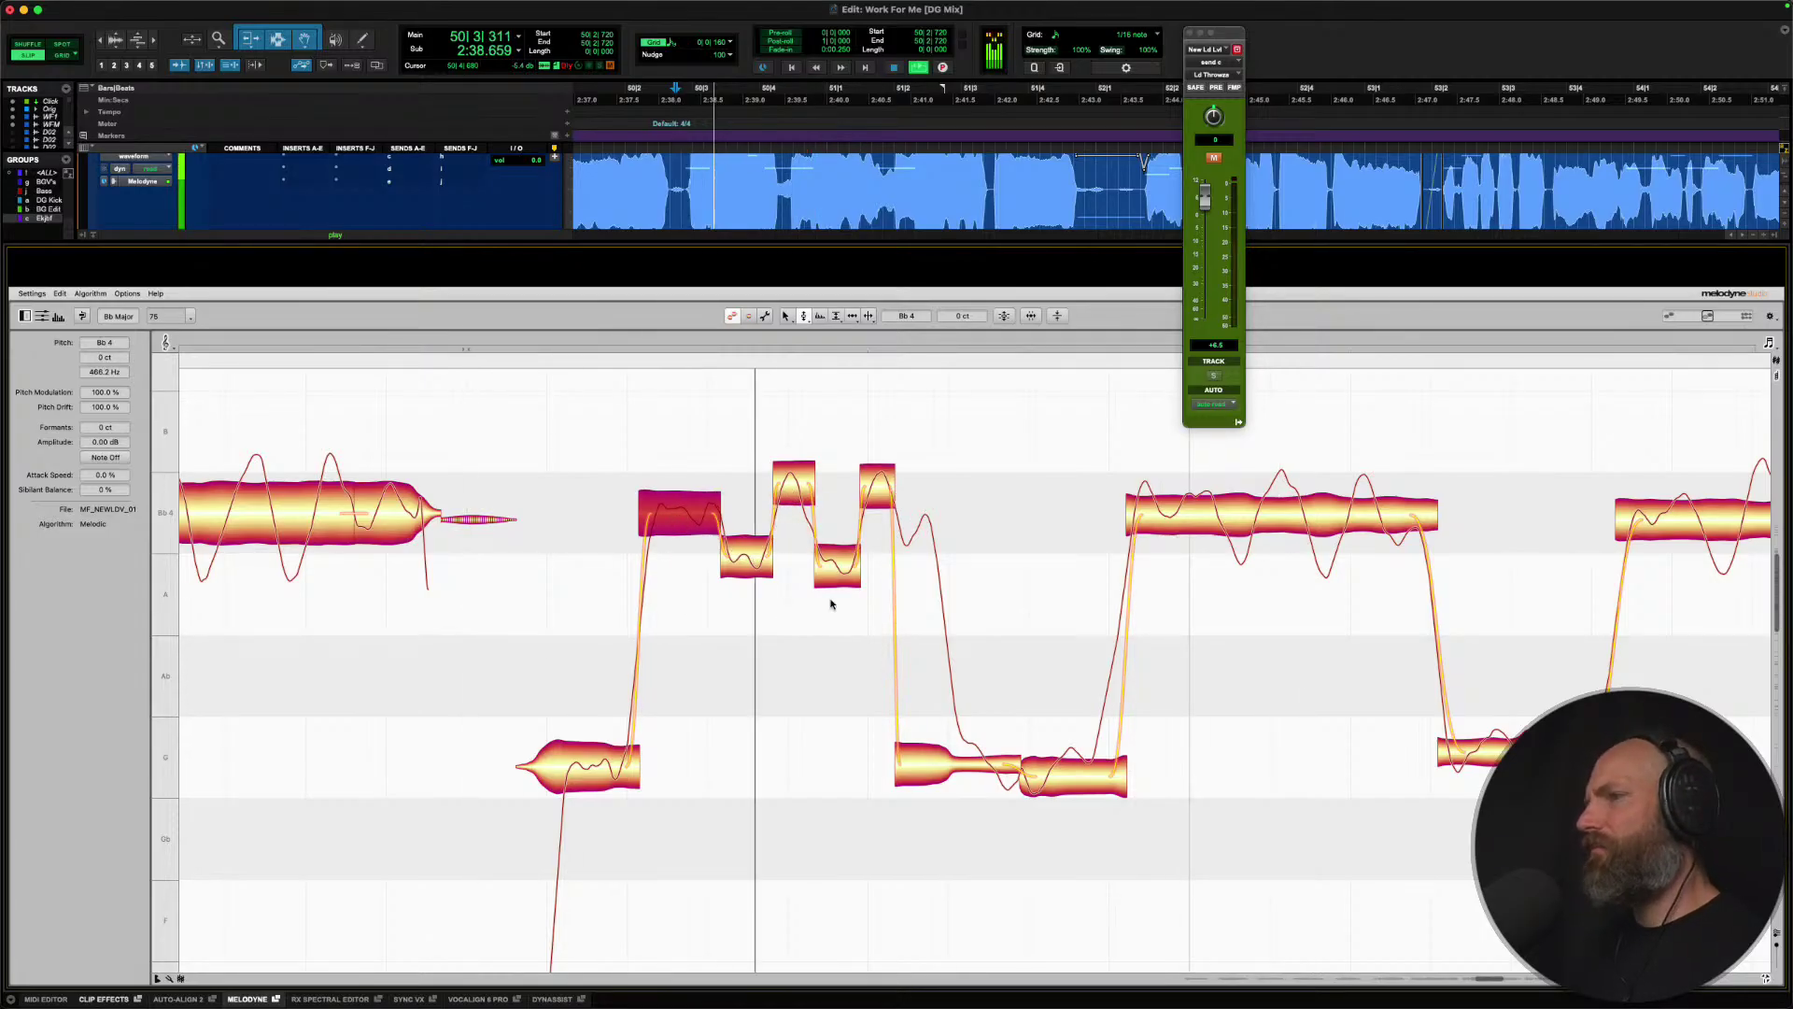
key(space)
Raise the fourth slice to A 4 +44 ct, play it, lift slices two to five slightly together and replay.
drag(833, 568, 833, 561)
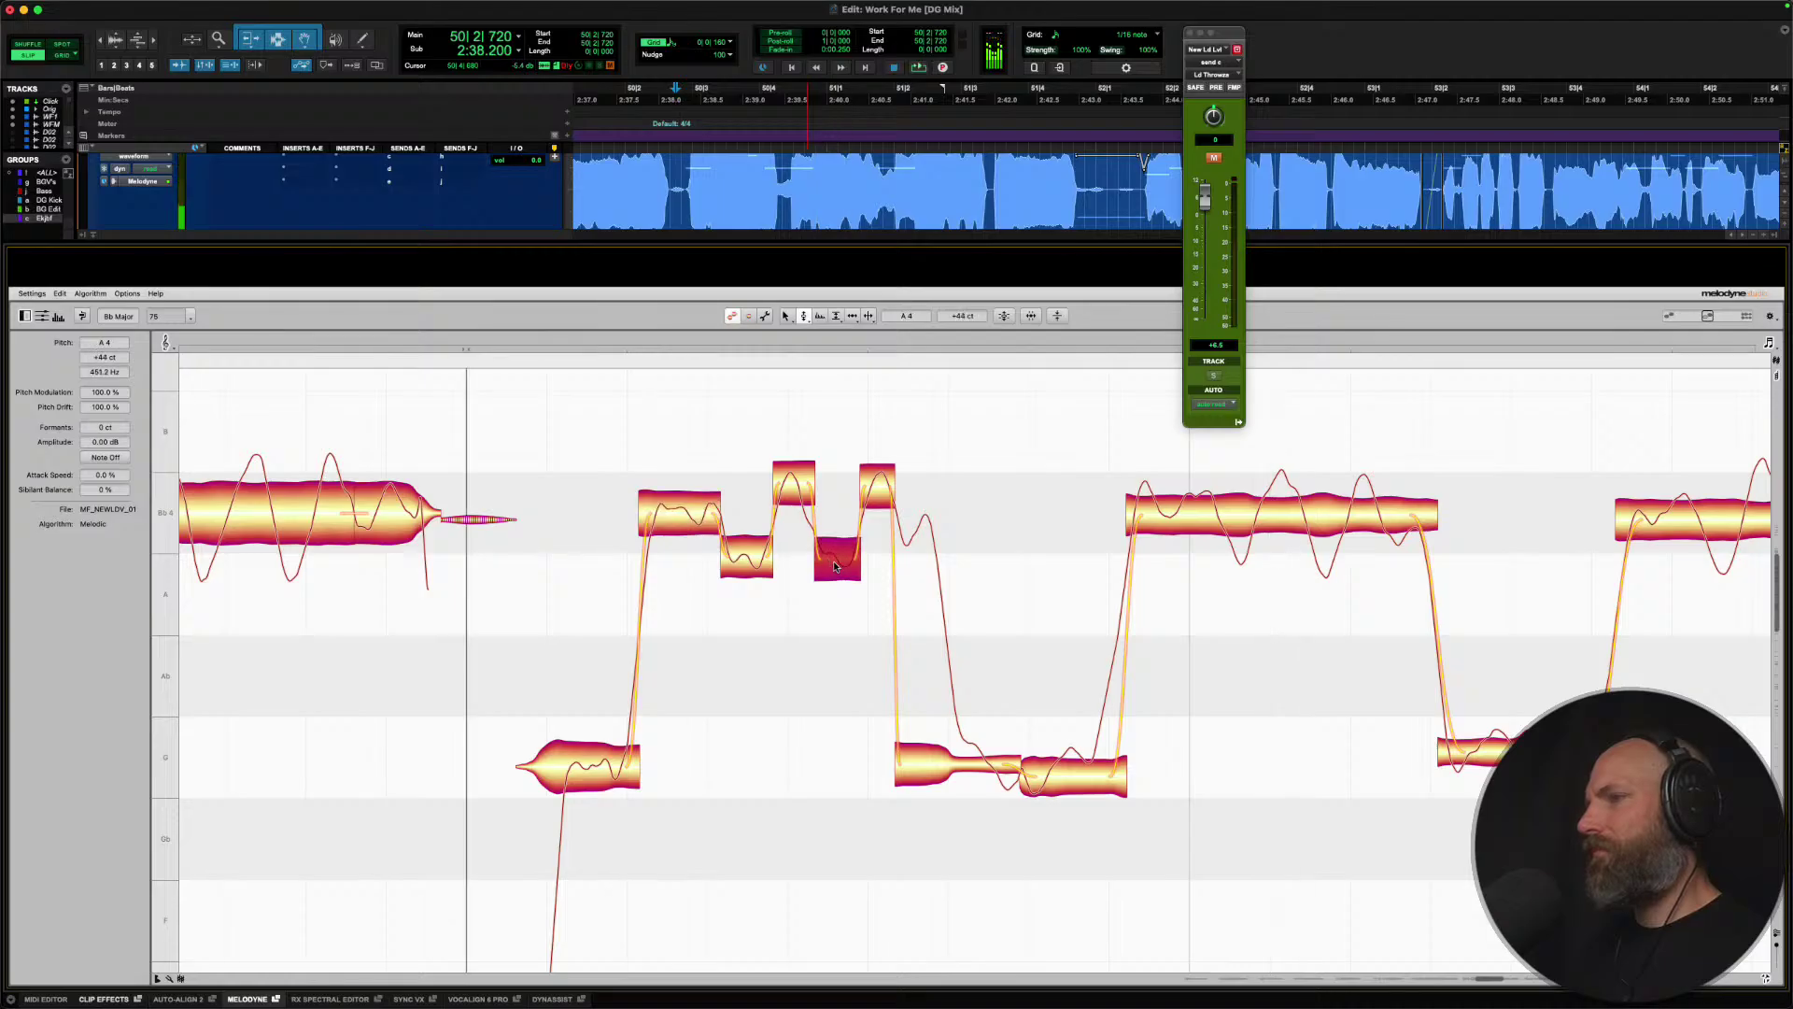
key(space)
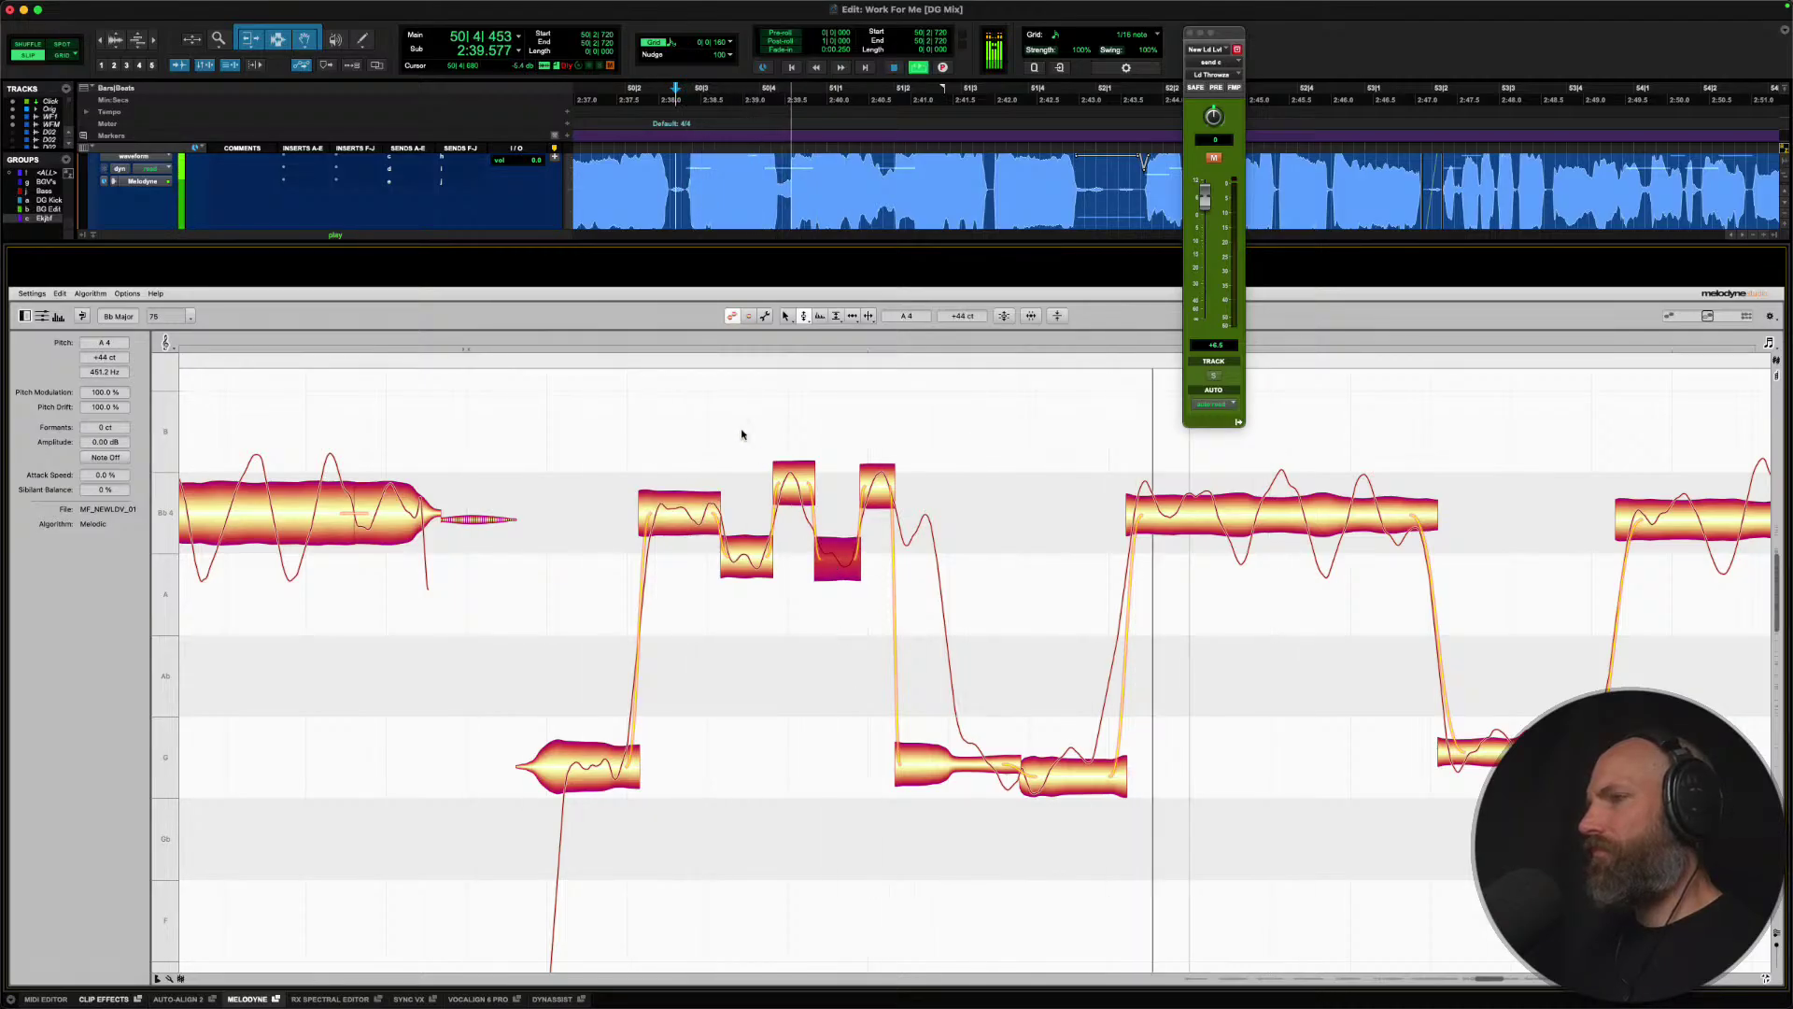
drag(728, 415, 847, 549)
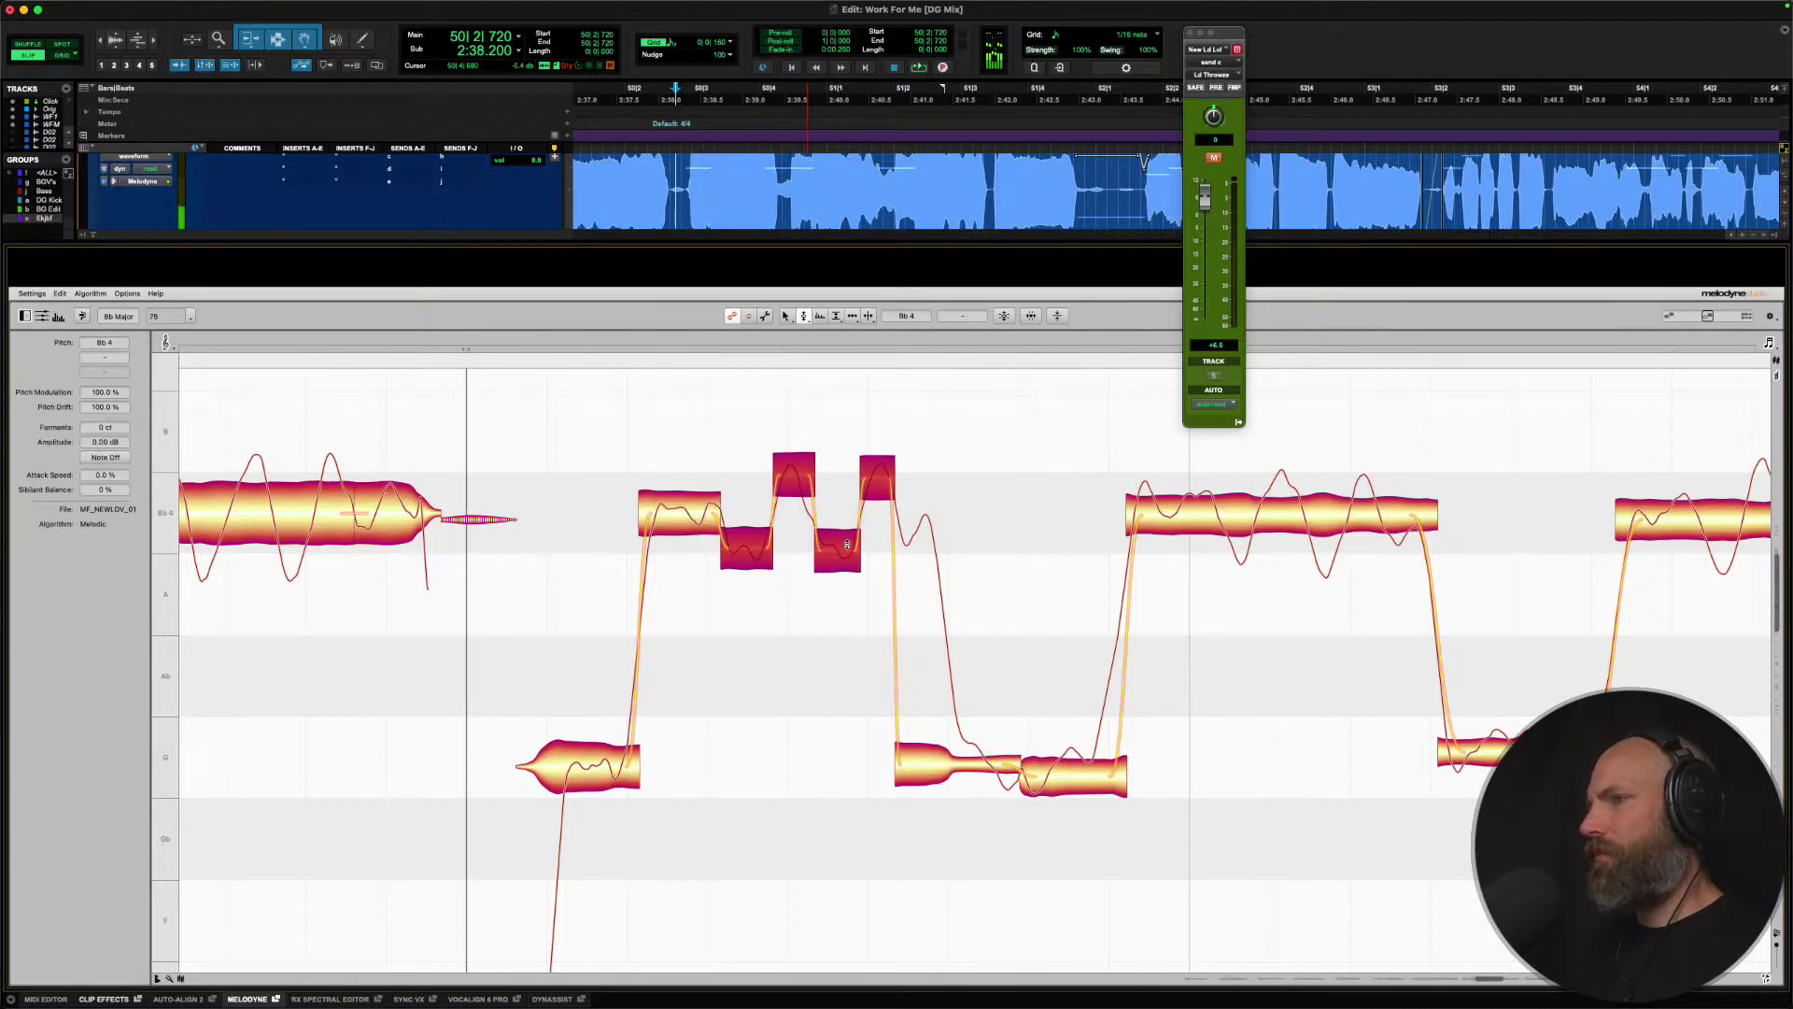
key(space)
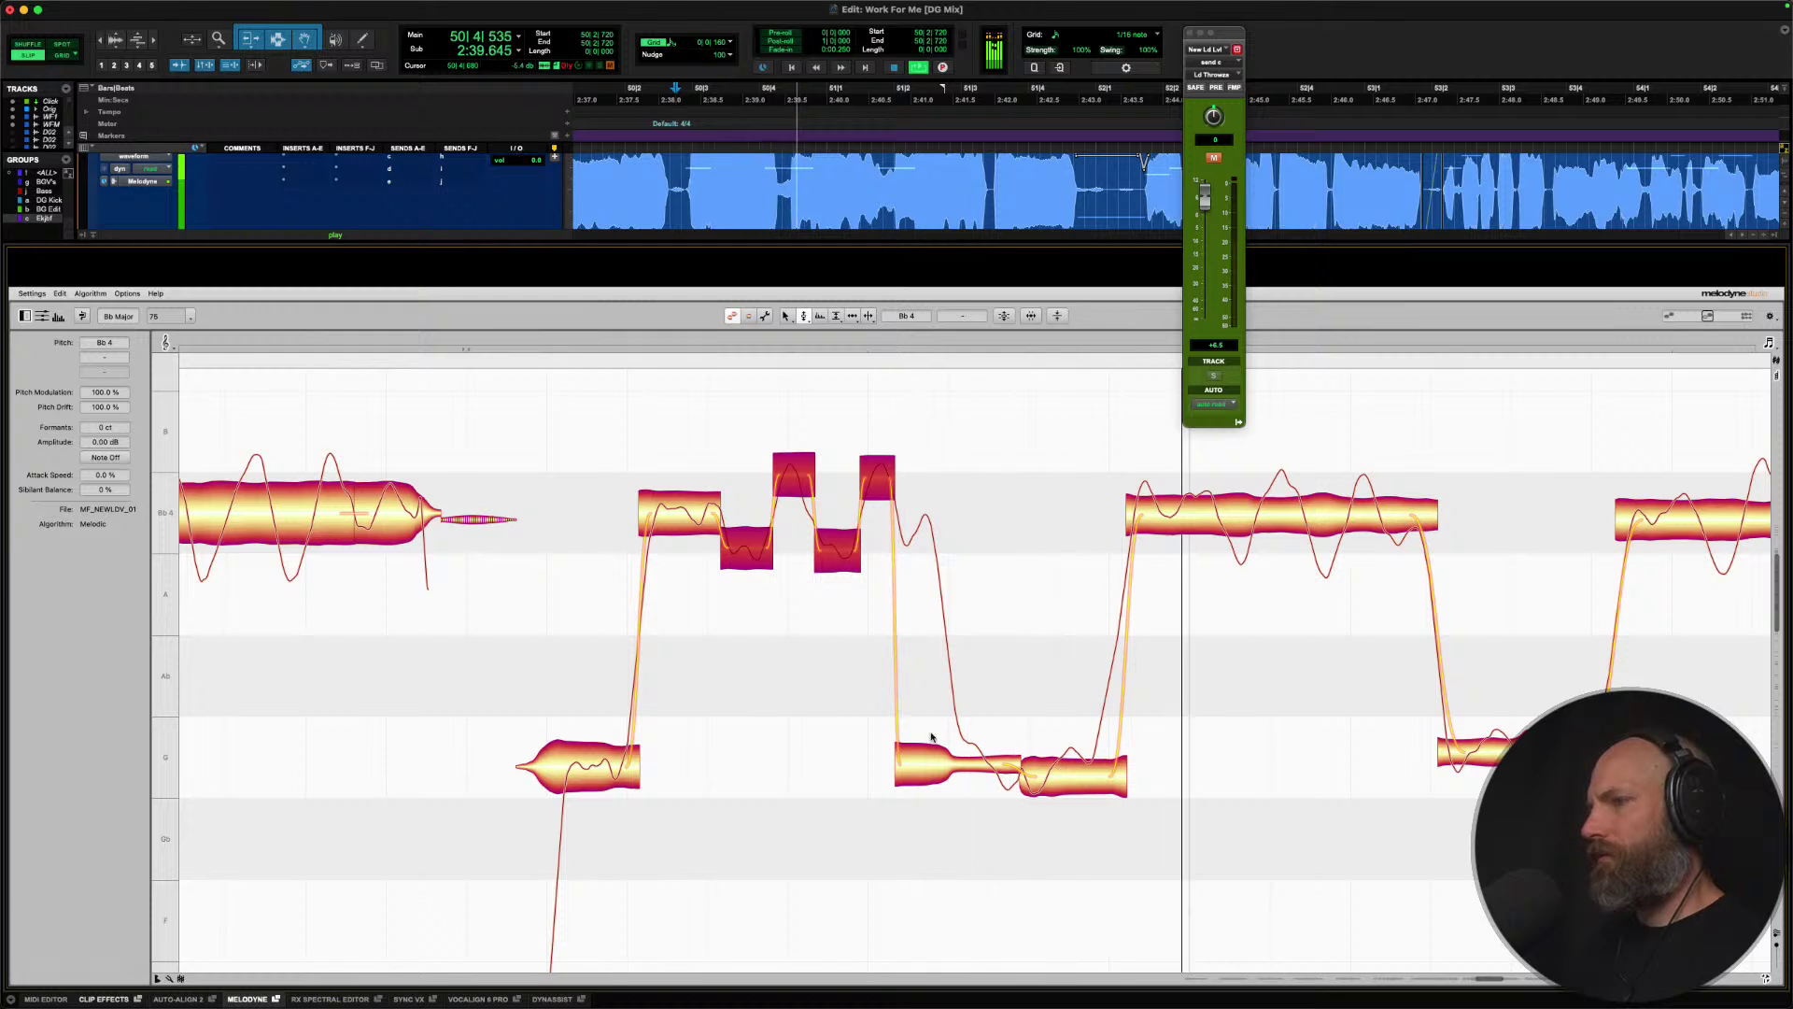
Centre the low note before bar 51 on G 4, play it, and separate the slice ahead of it where it thins out.
click(1032, 768)
double_click(1032, 768)
key(space)
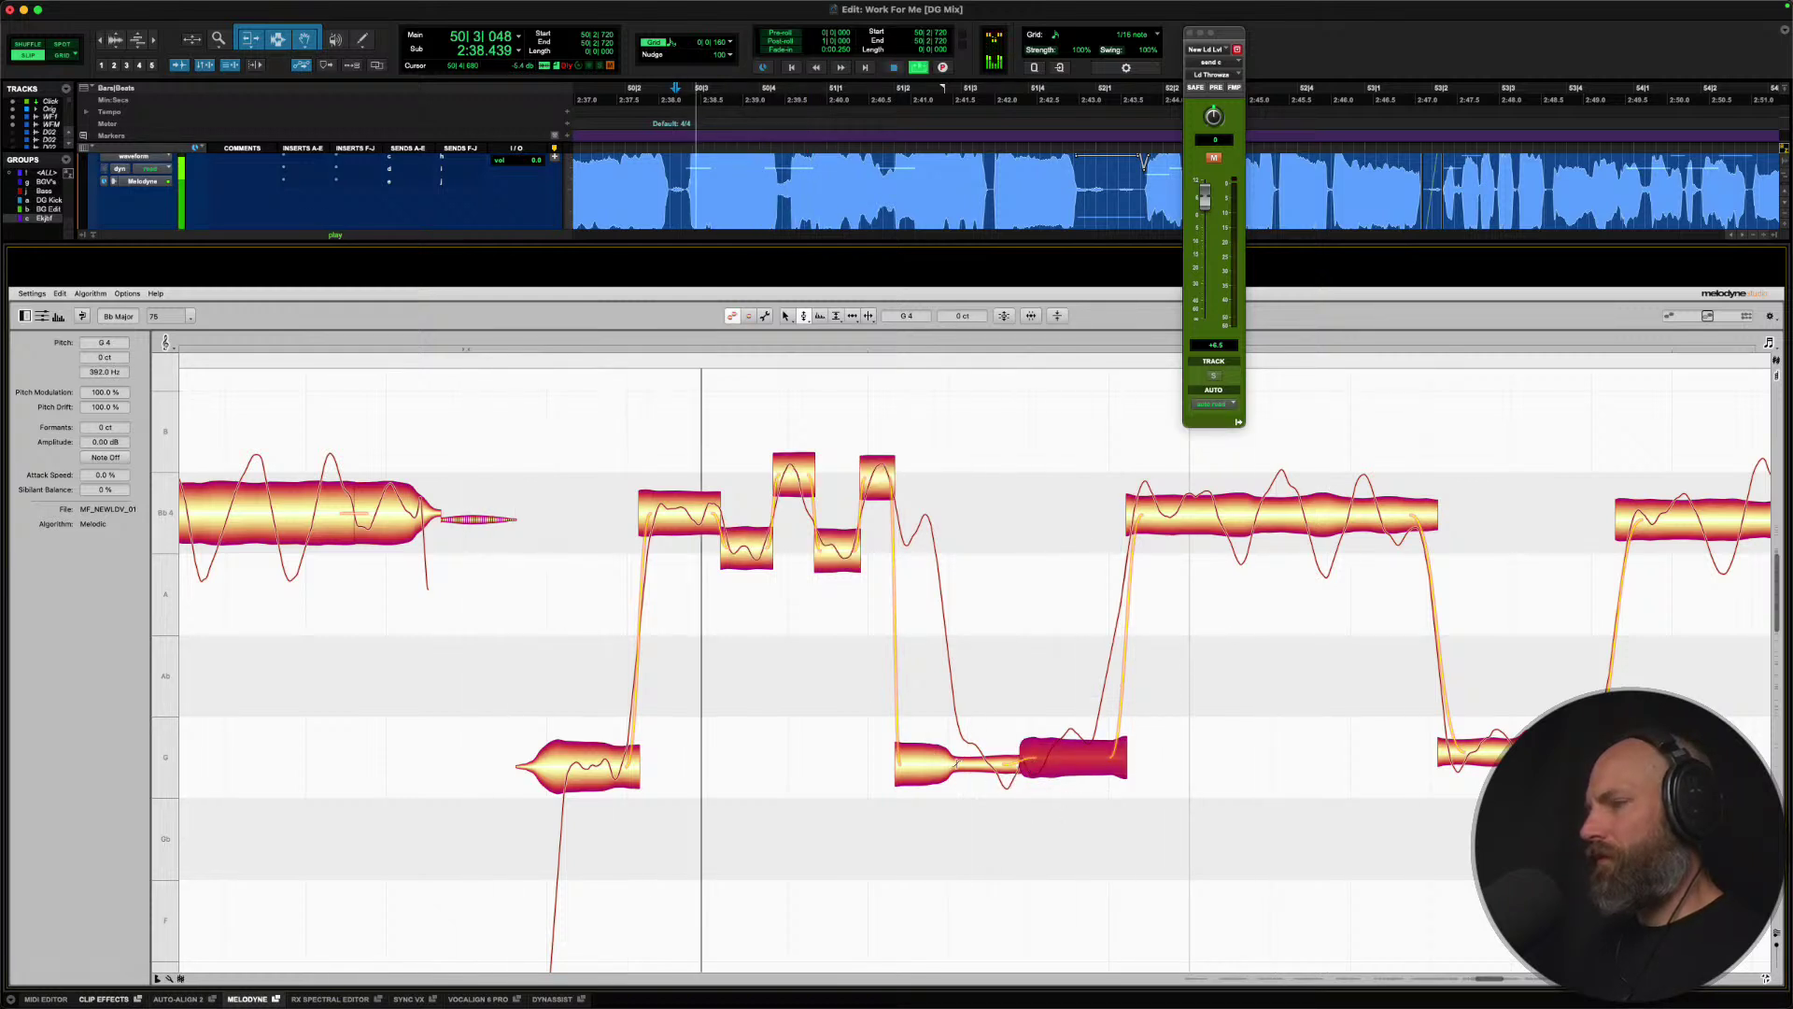
right_click(1018, 769)
click(1021, 765)
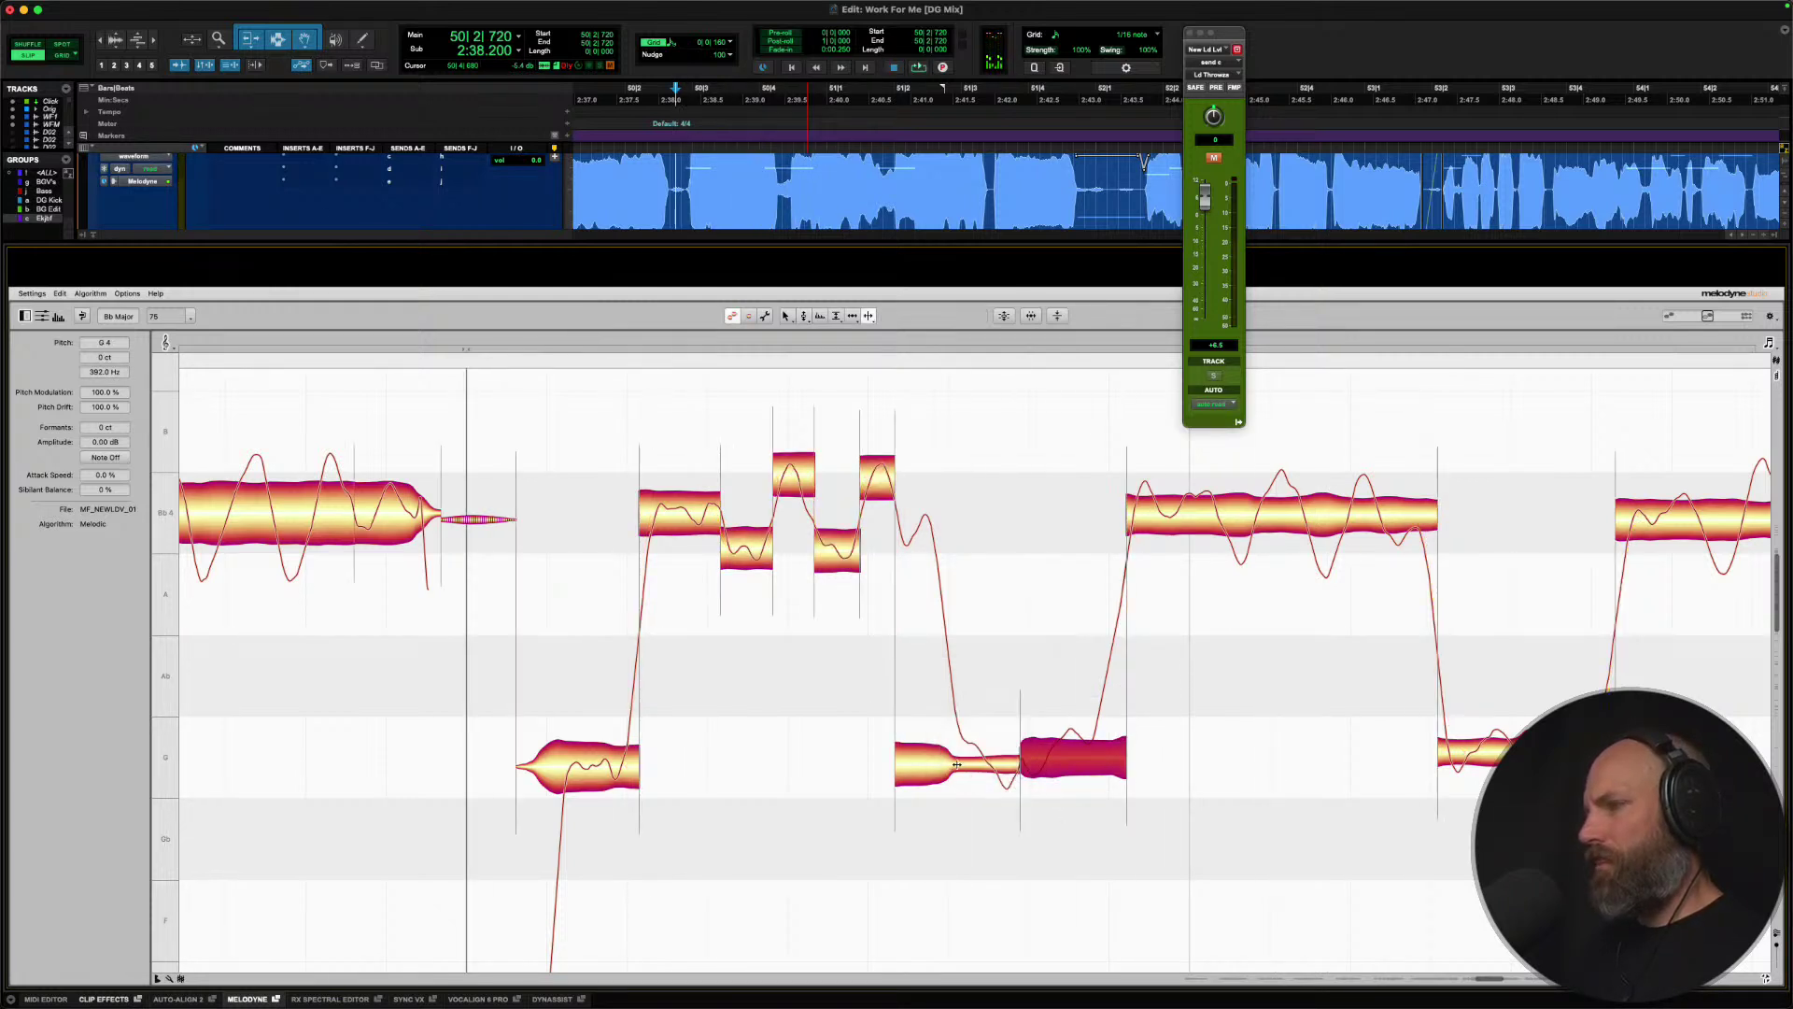
click(956, 765)
With the Pitch Tool, centre the front part of the separated slice on Bb 4 and its thin tail on G 4, and play.
right_click(956, 765)
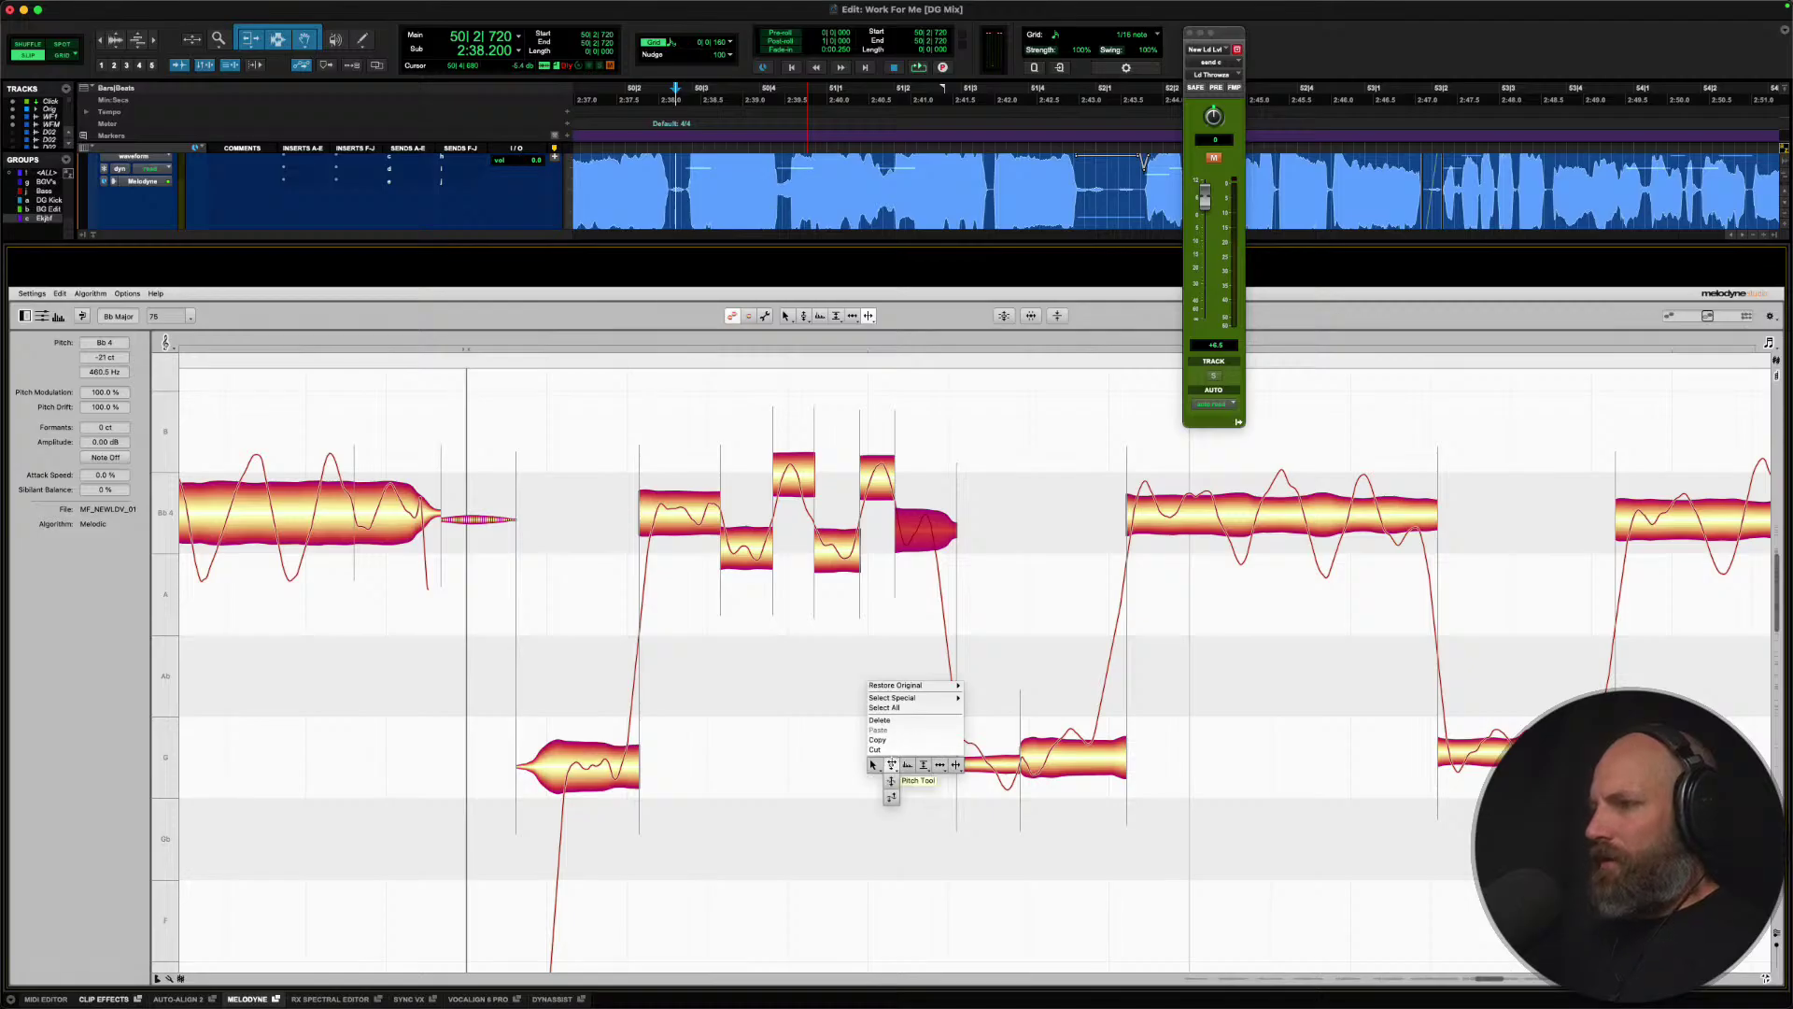
click(892, 765)
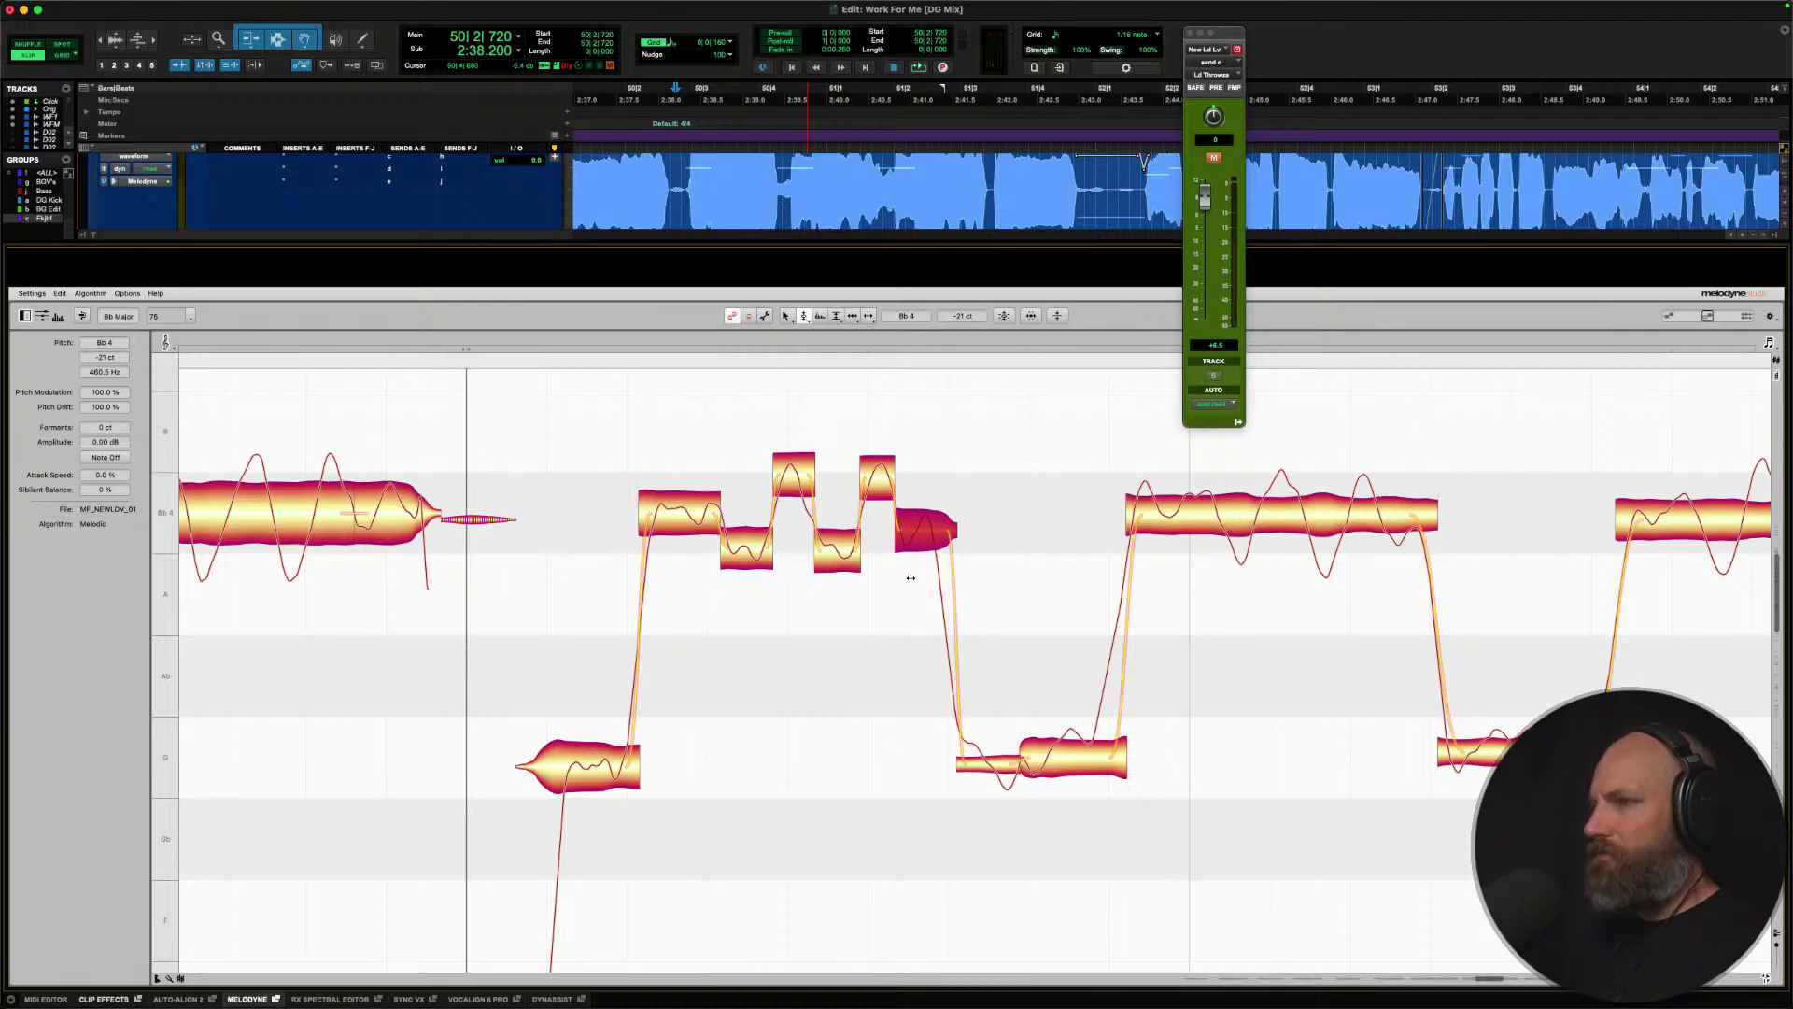
click(1046, 757)
click(996, 763)
double_click(996, 763)
key(space)
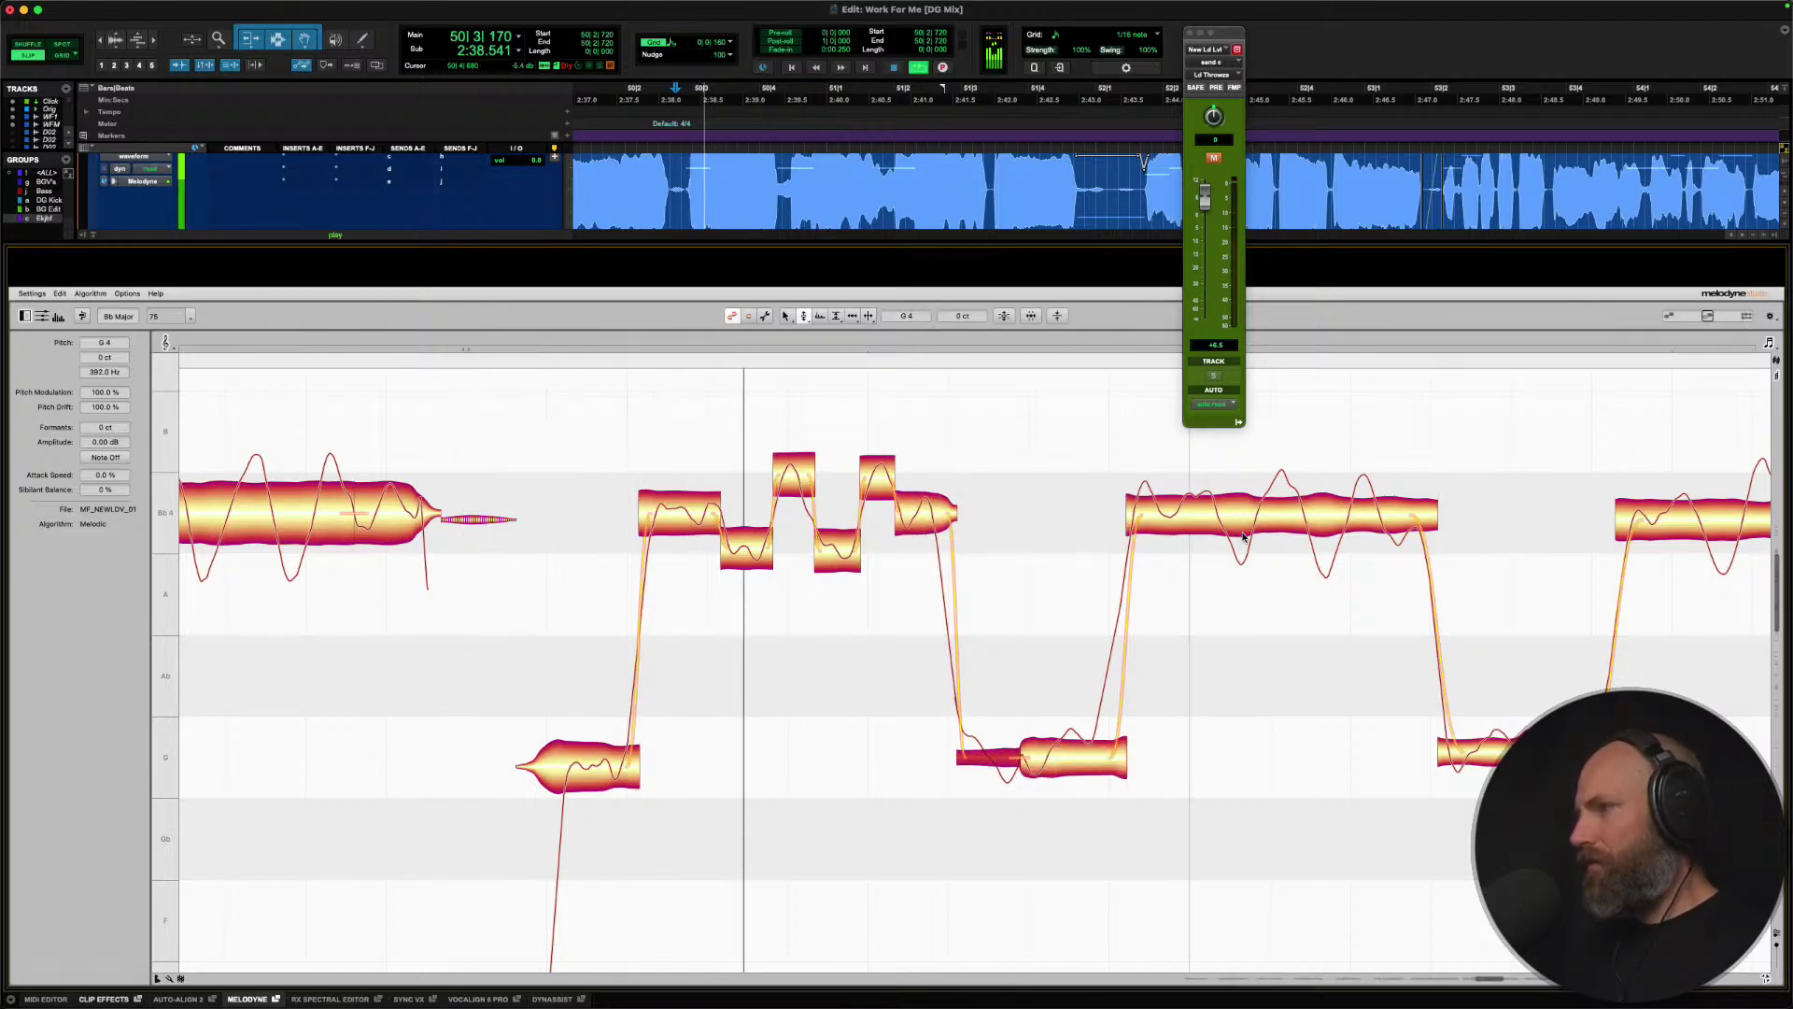
key(space)
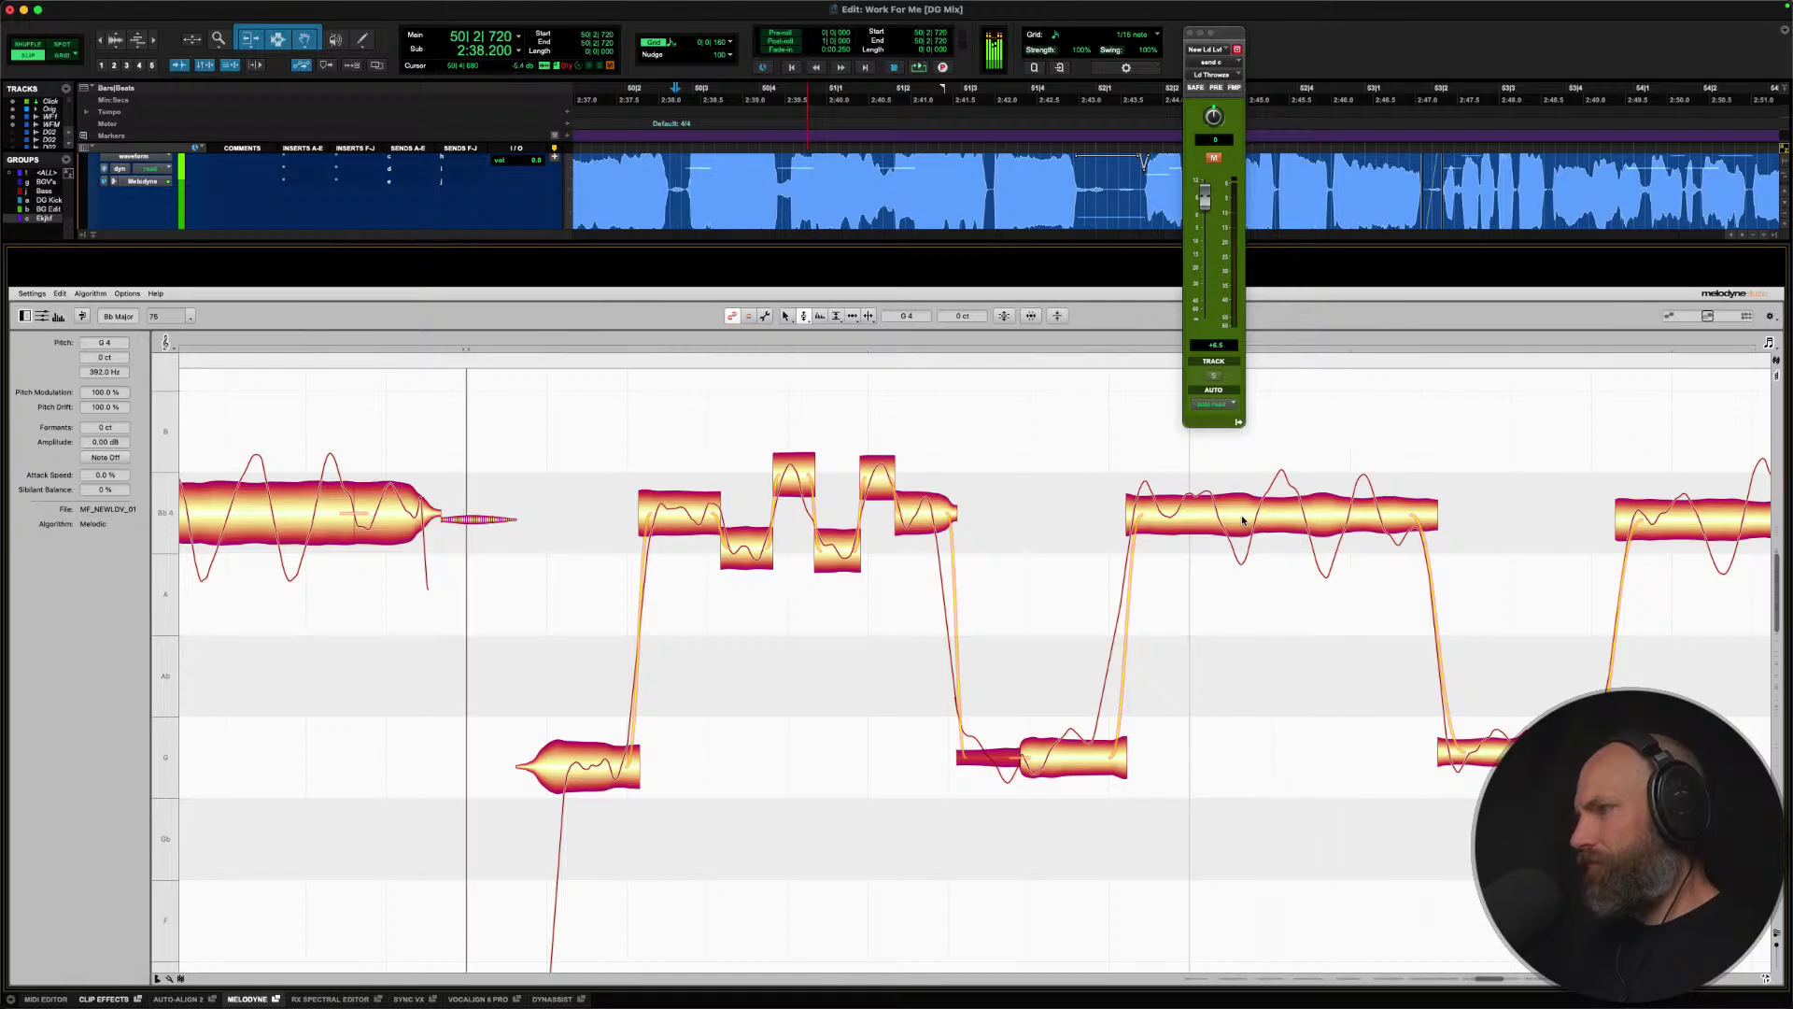
Separate the opening portion of the Bb 4 note around the start of bar 51 from its vibrato portion.
right_click(1242, 520)
click(1303, 520)
double_click(1211, 513)
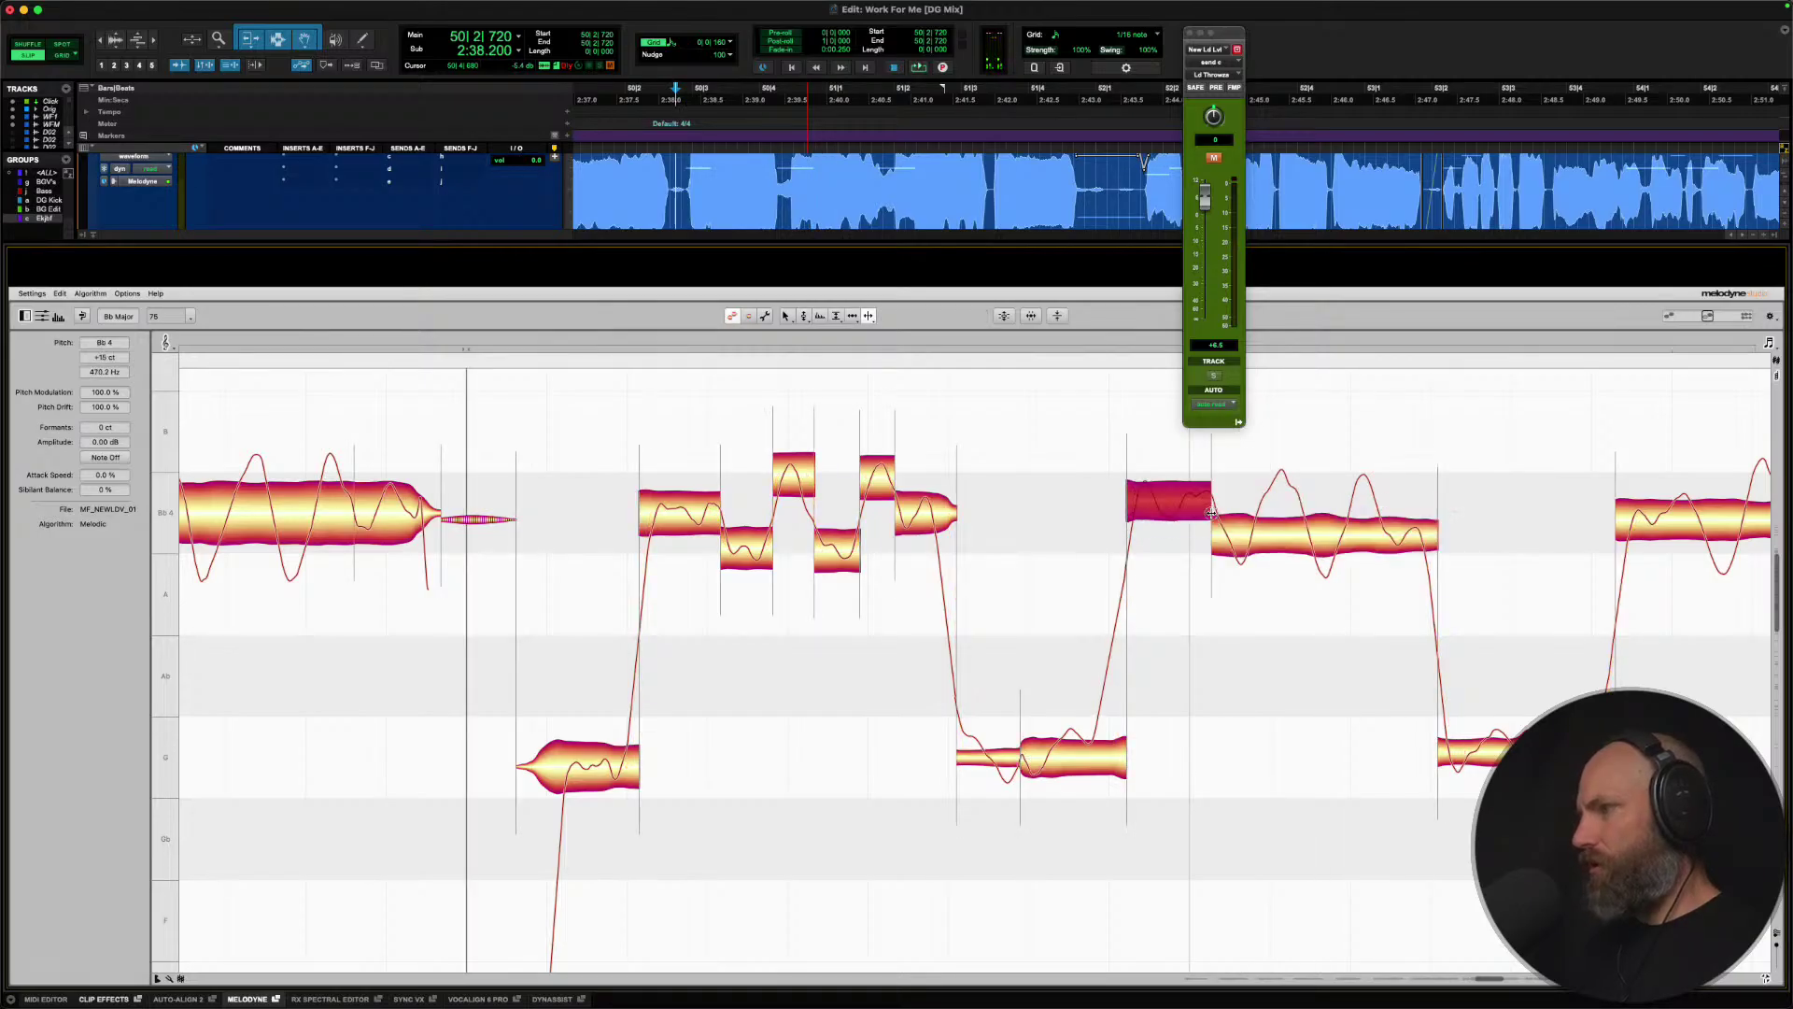
Raise the vibrato portion to Bb 4 -15 ct, centre the opening portion on Bb 4 at 0 ct, and play into bar 51.
right_click(1252, 534)
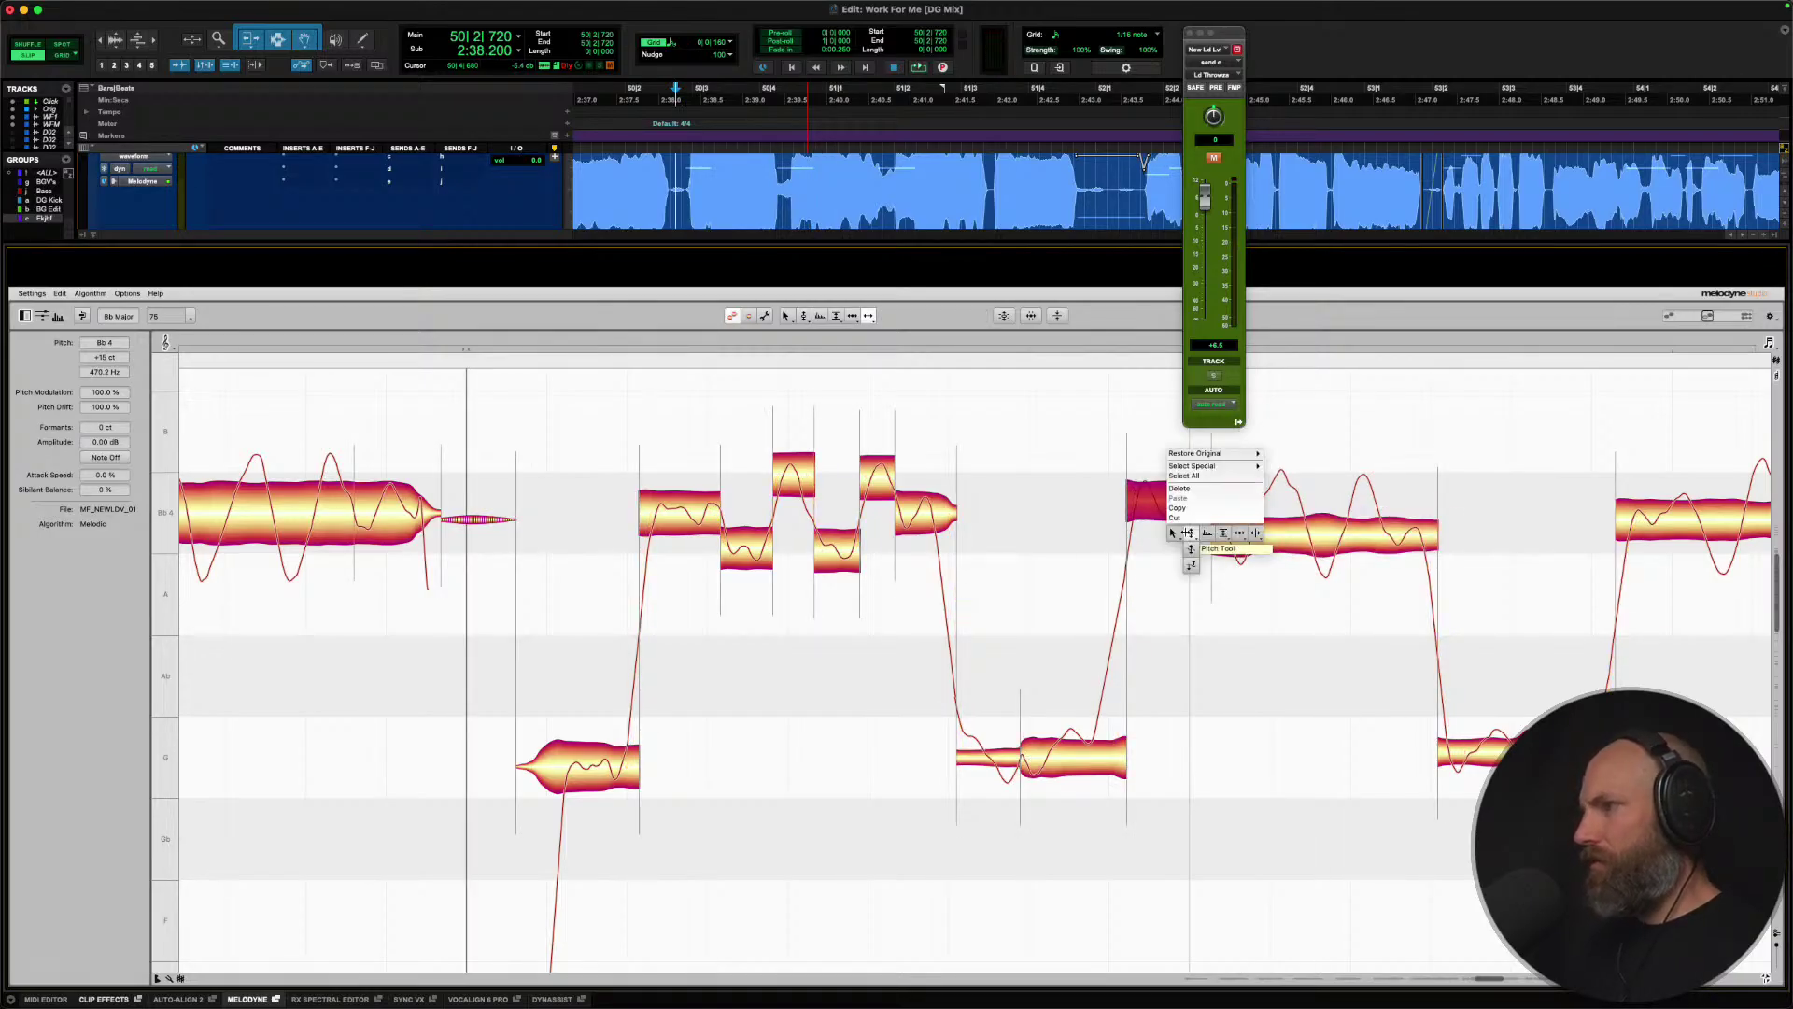
click(1191, 533)
drag(1290, 546, 1290, 534)
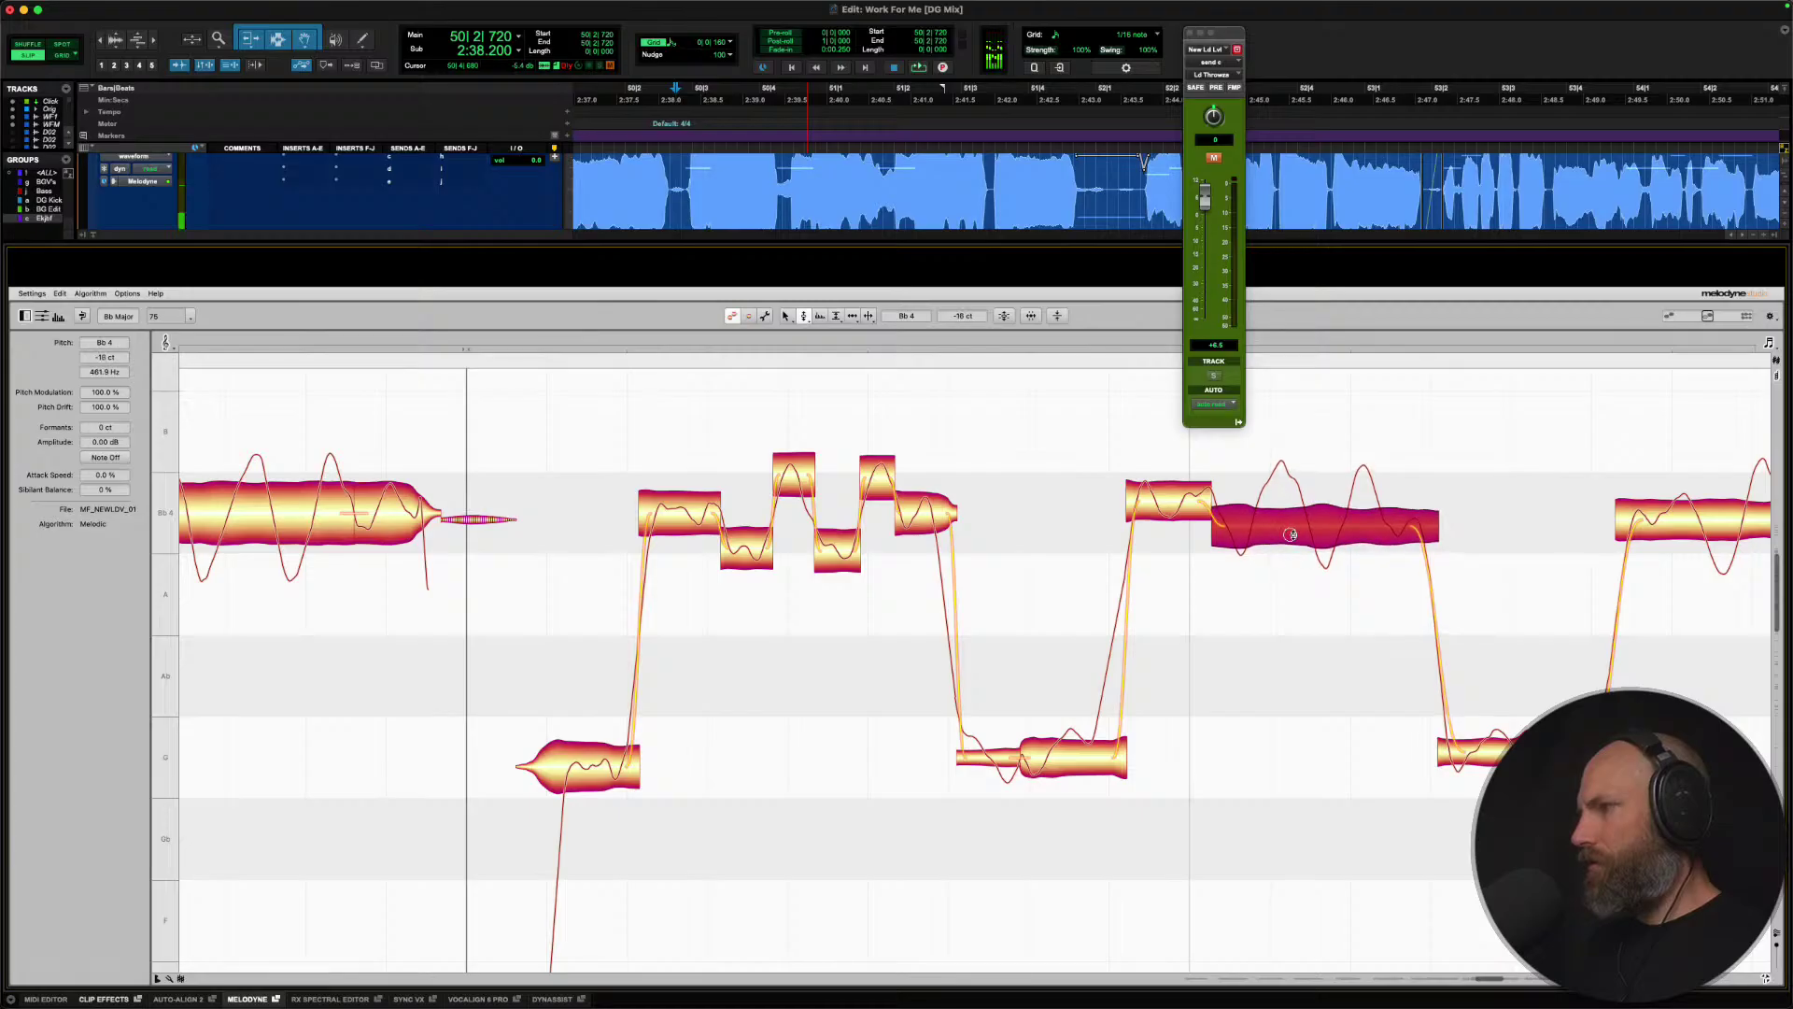
click(1165, 504)
key(space)
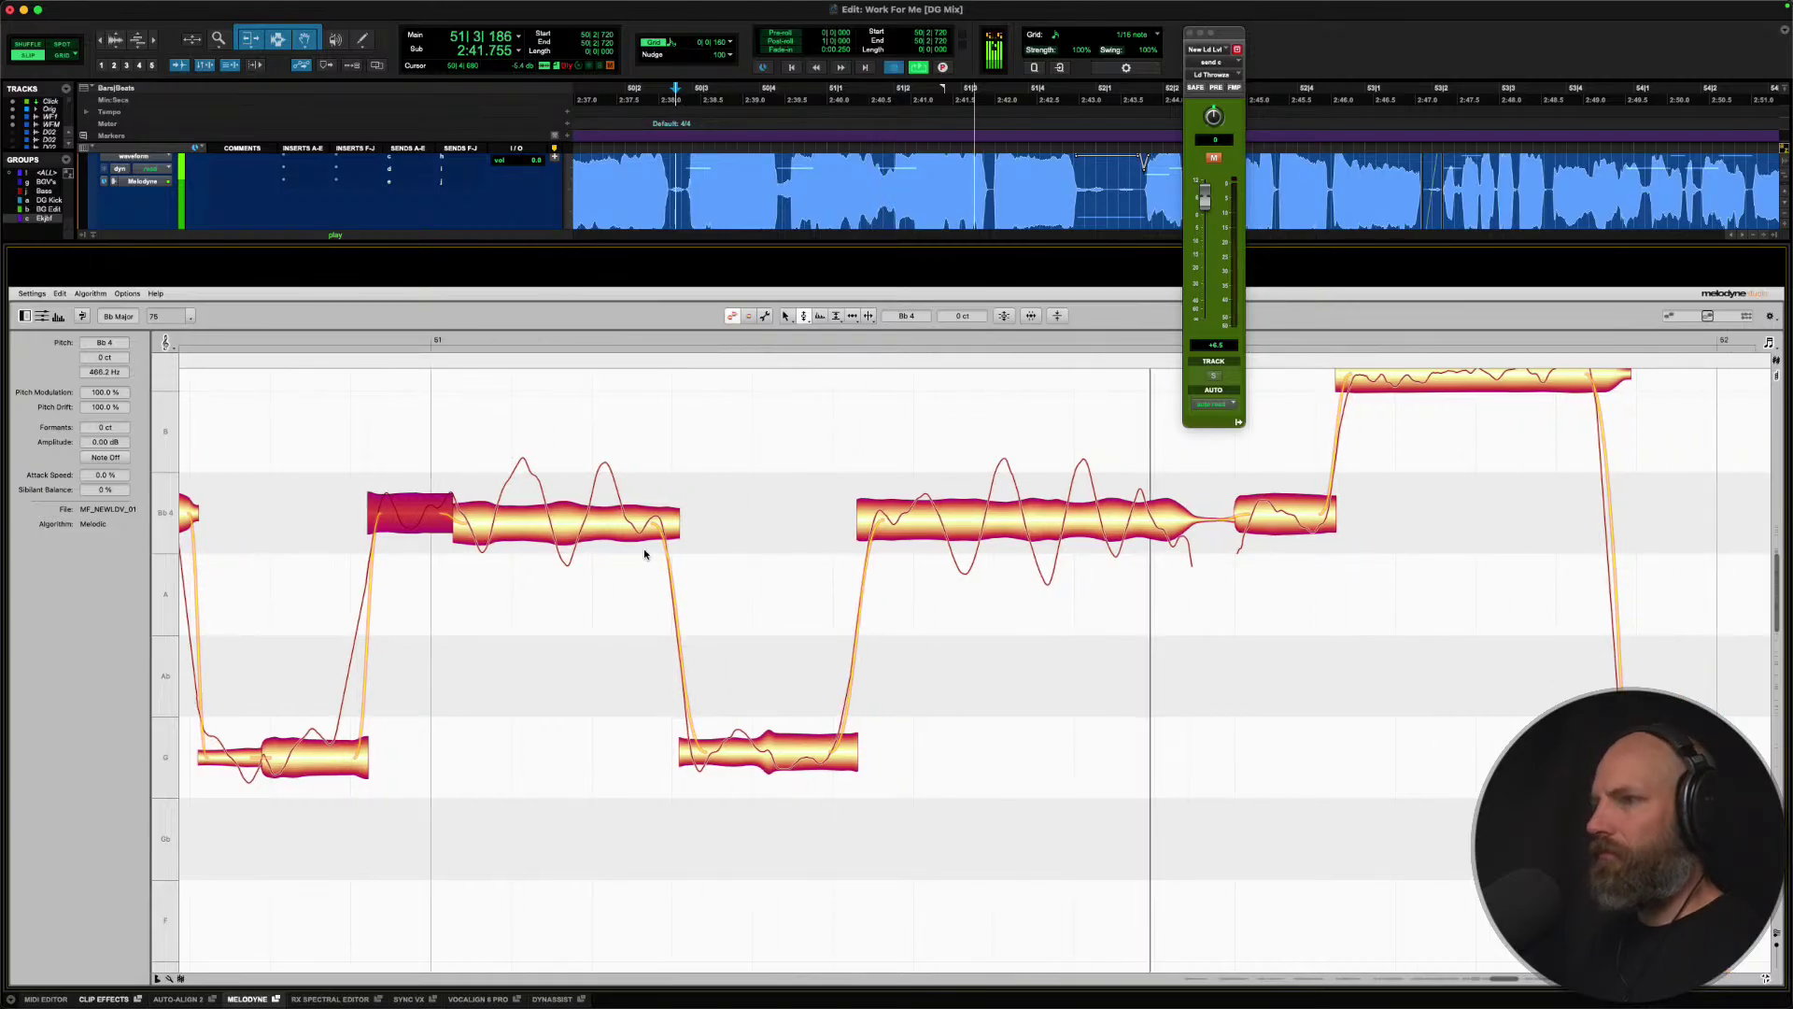
key(space)
Nudge the vibrato portion at bar 51 slightly up and centre the two following notes on G 4 and Bb 4.
click(607, 525)
click(783, 753)
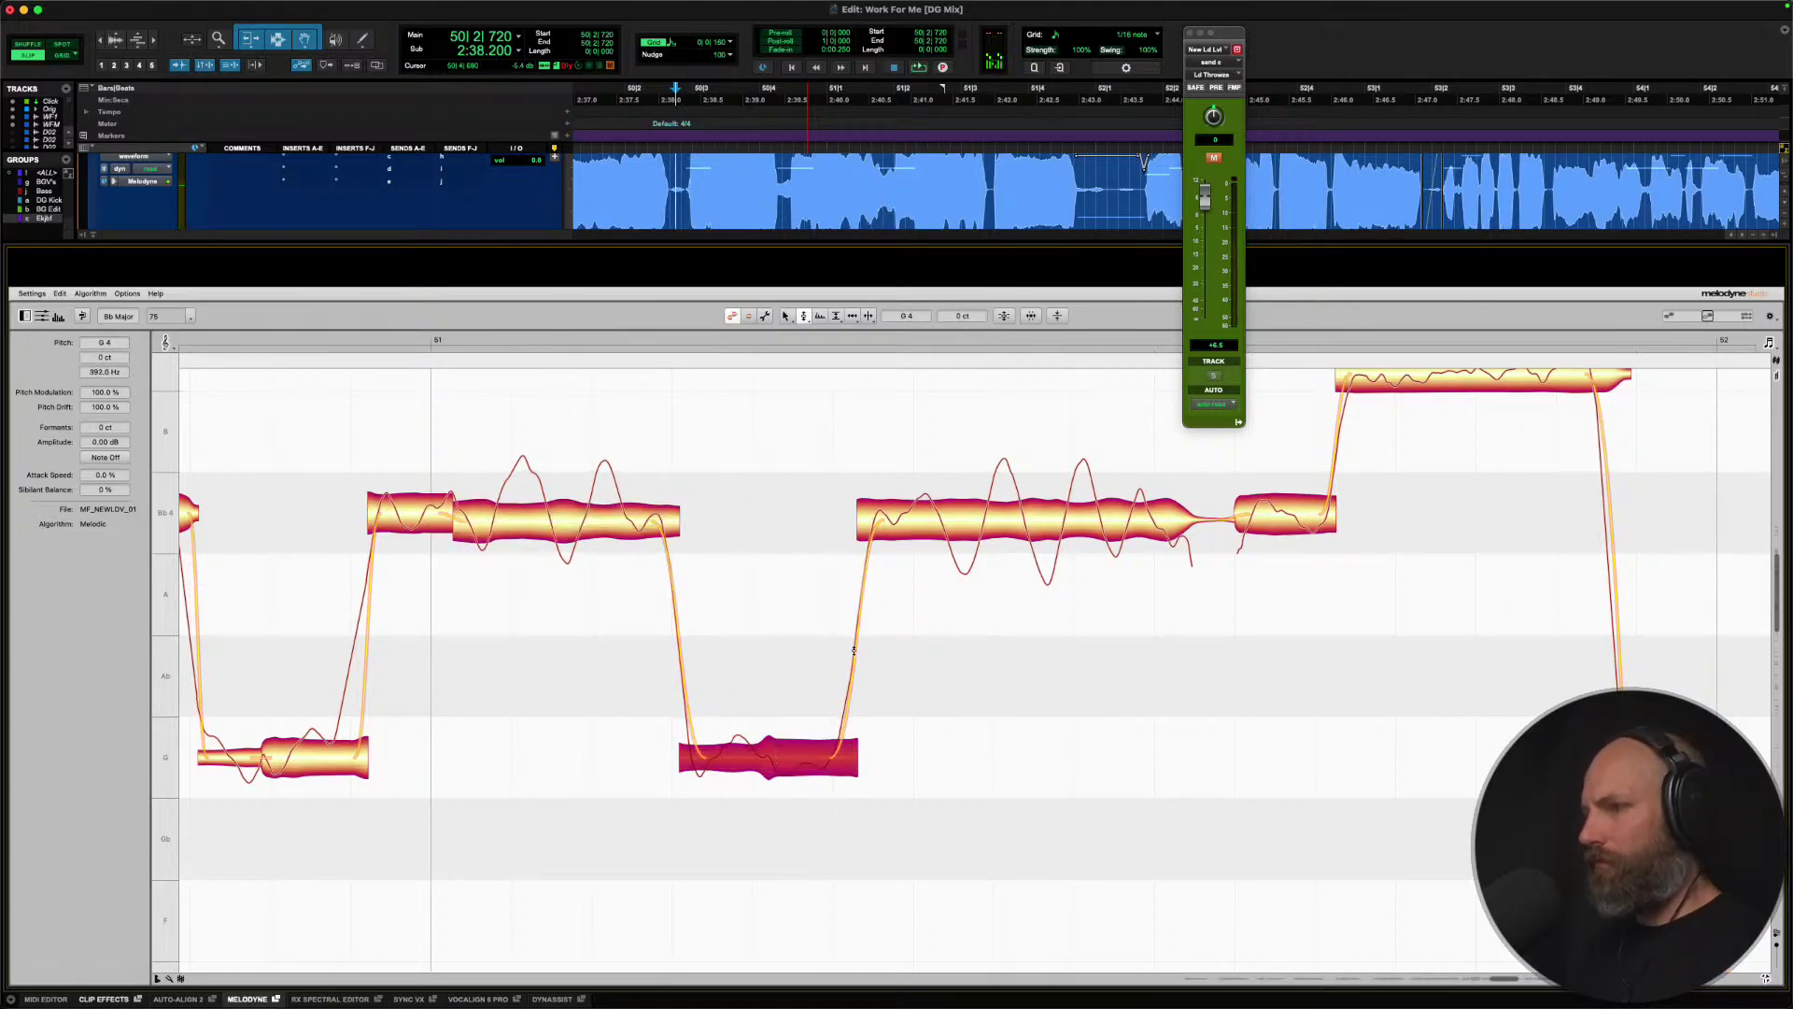
click(989, 523)
Separate the start of the second long Bb 4 note in bar 51, keep both parts centred on Bb 4 at 0 ct, and play.
right_click(995, 523)
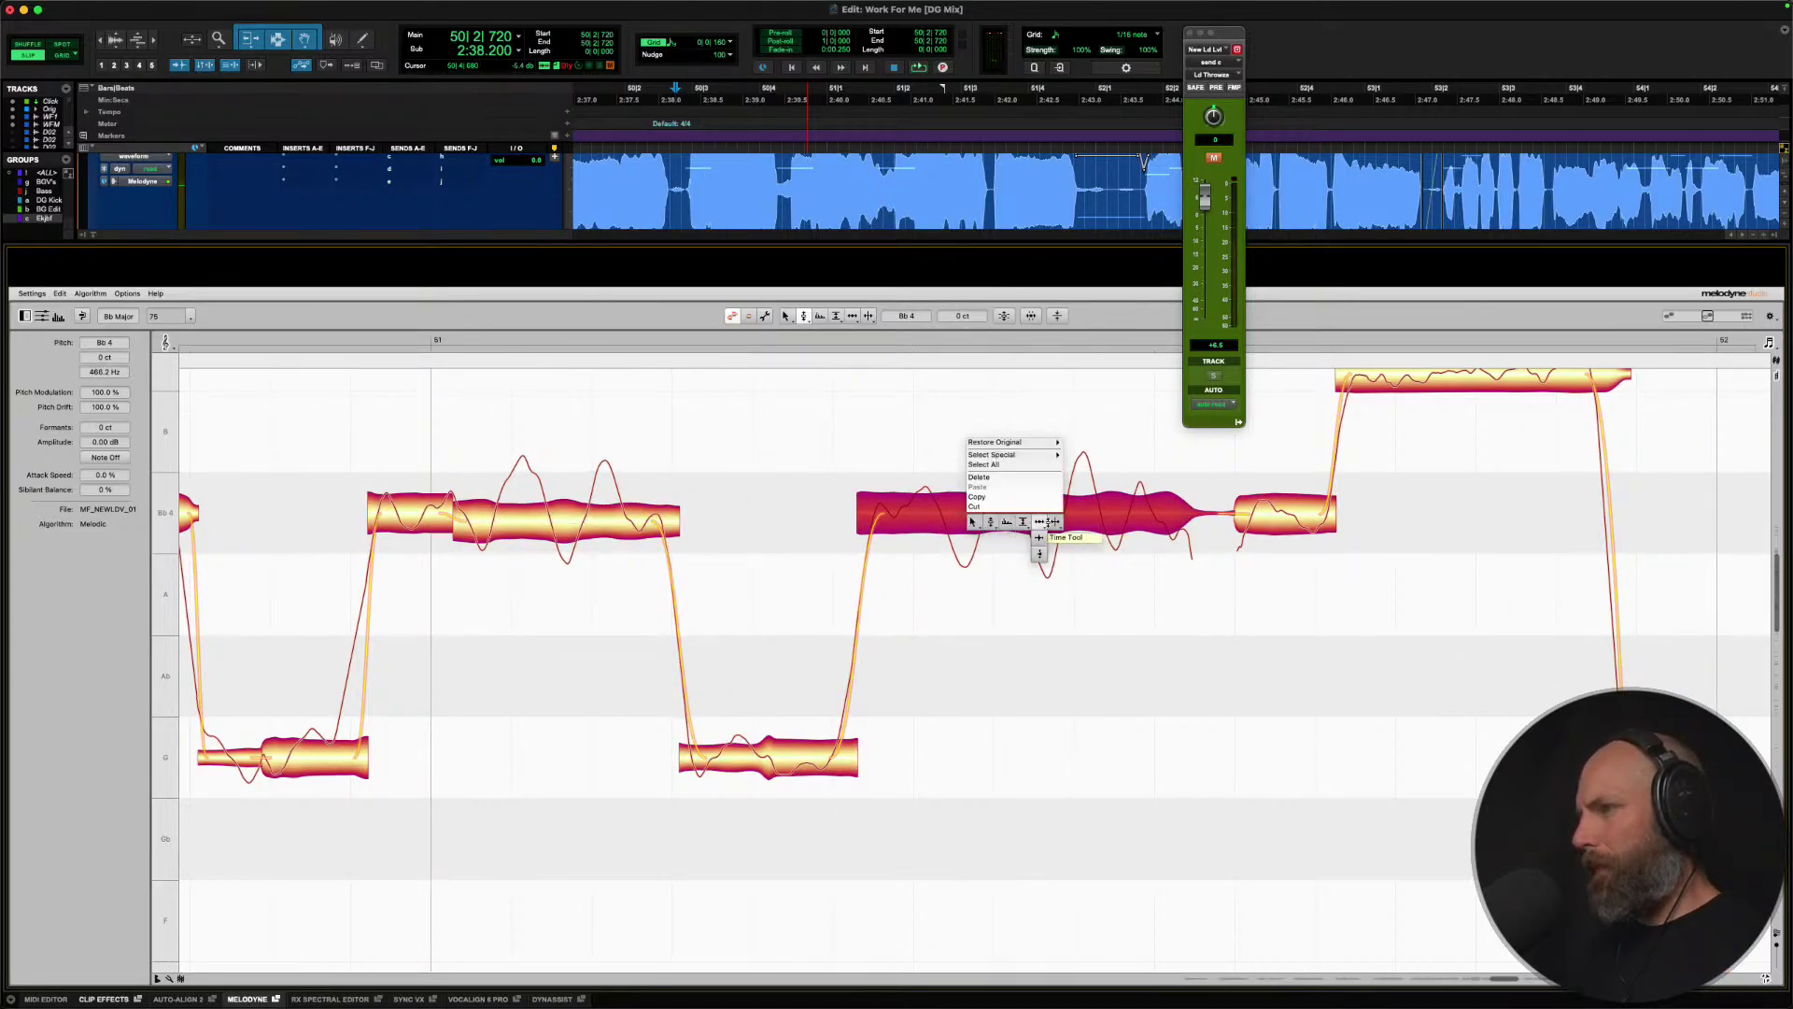
click(1055, 524)
double_click(940, 514)
right_click(894, 512)
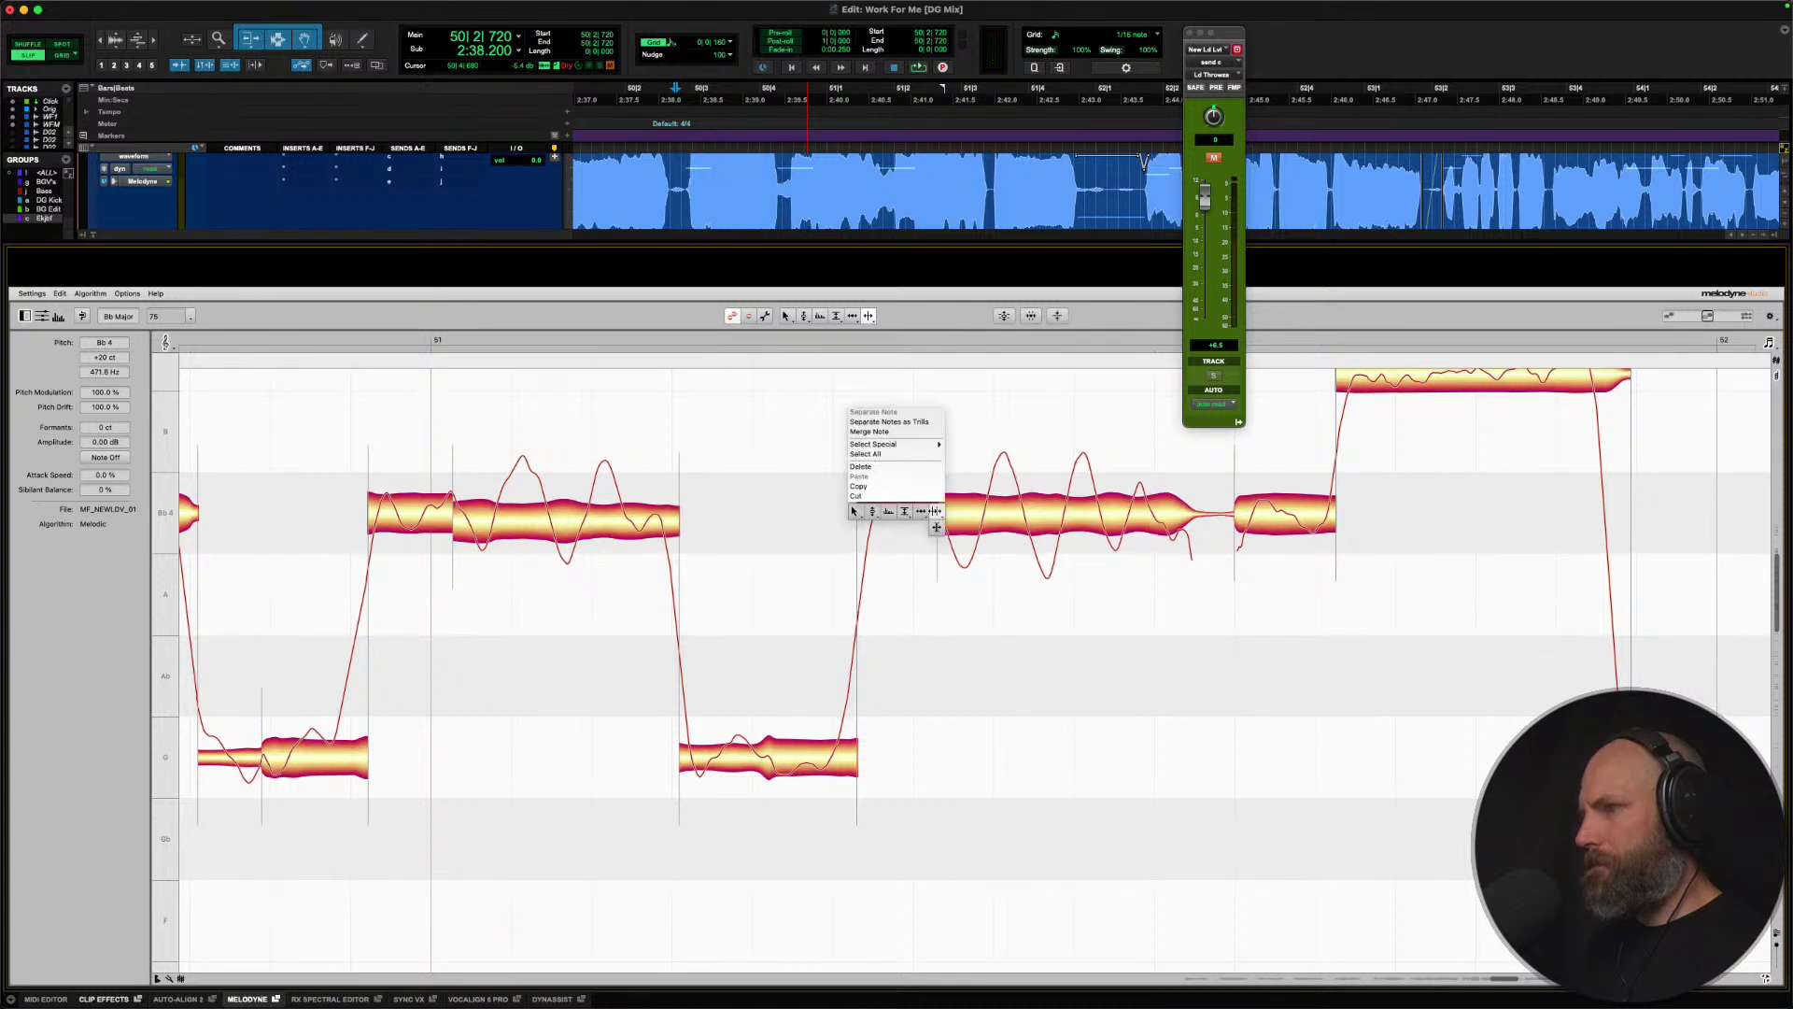
click(874, 513)
click(991, 524)
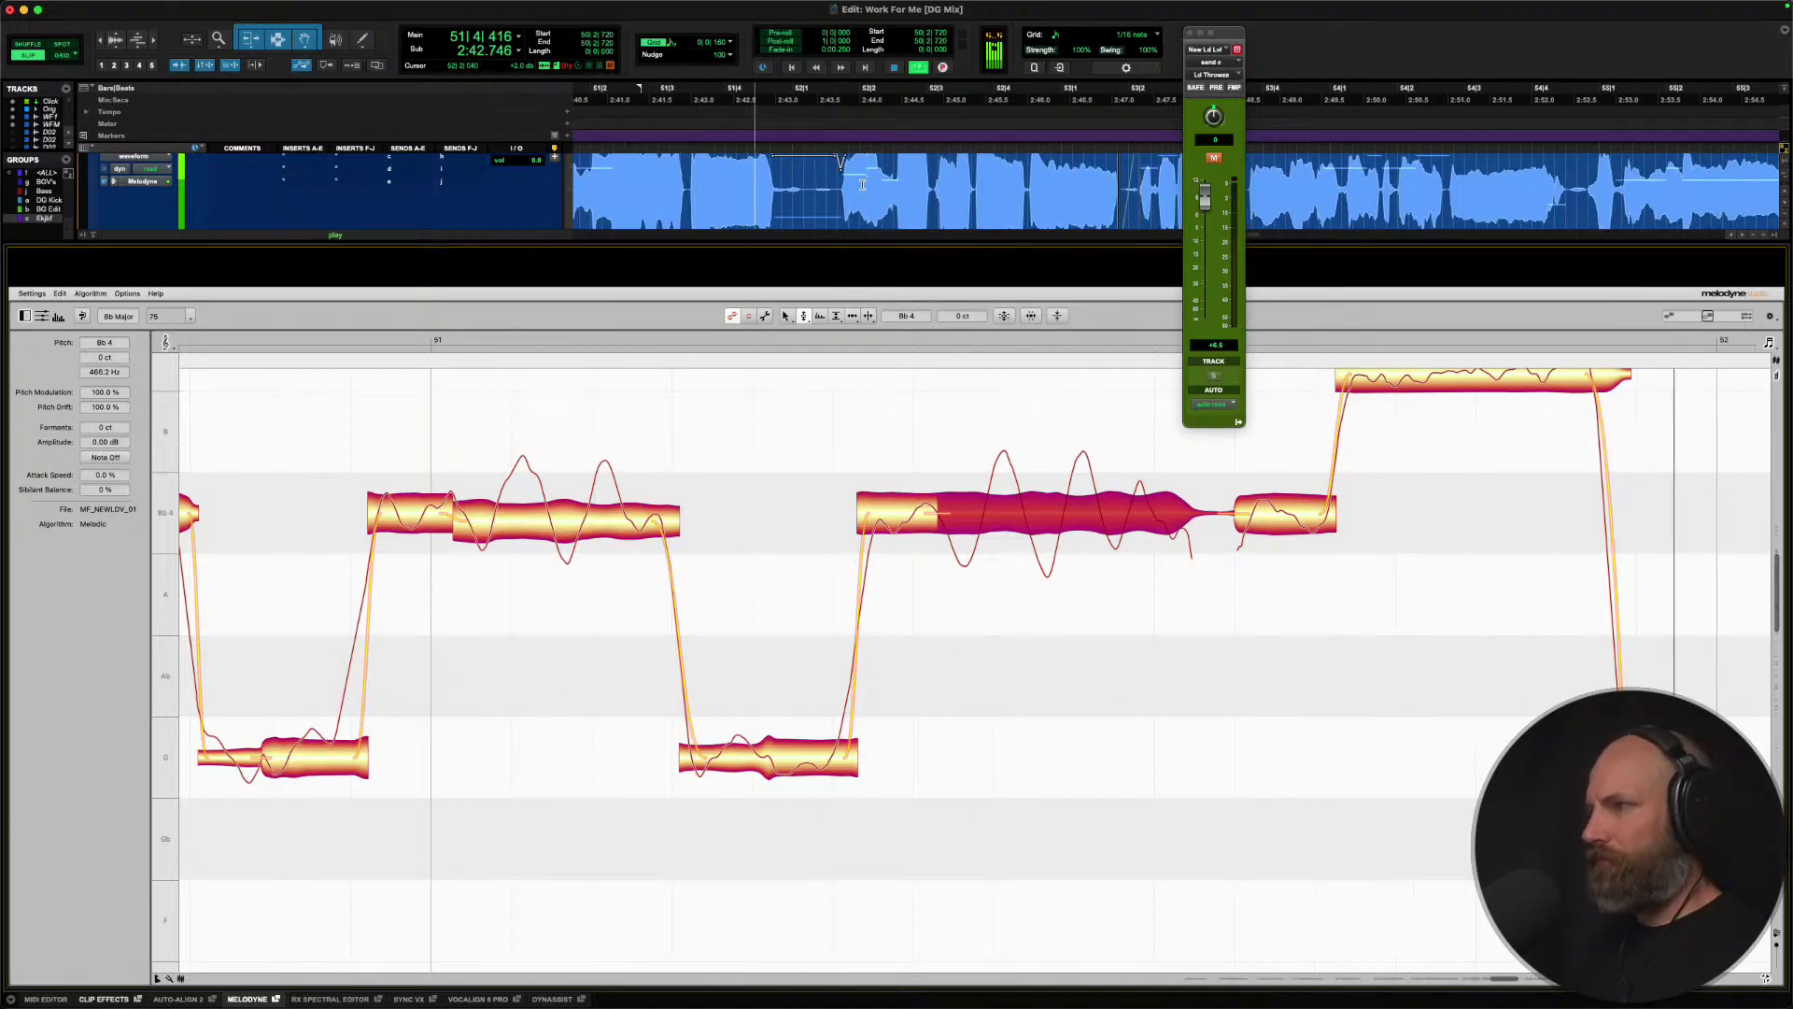
key(space)
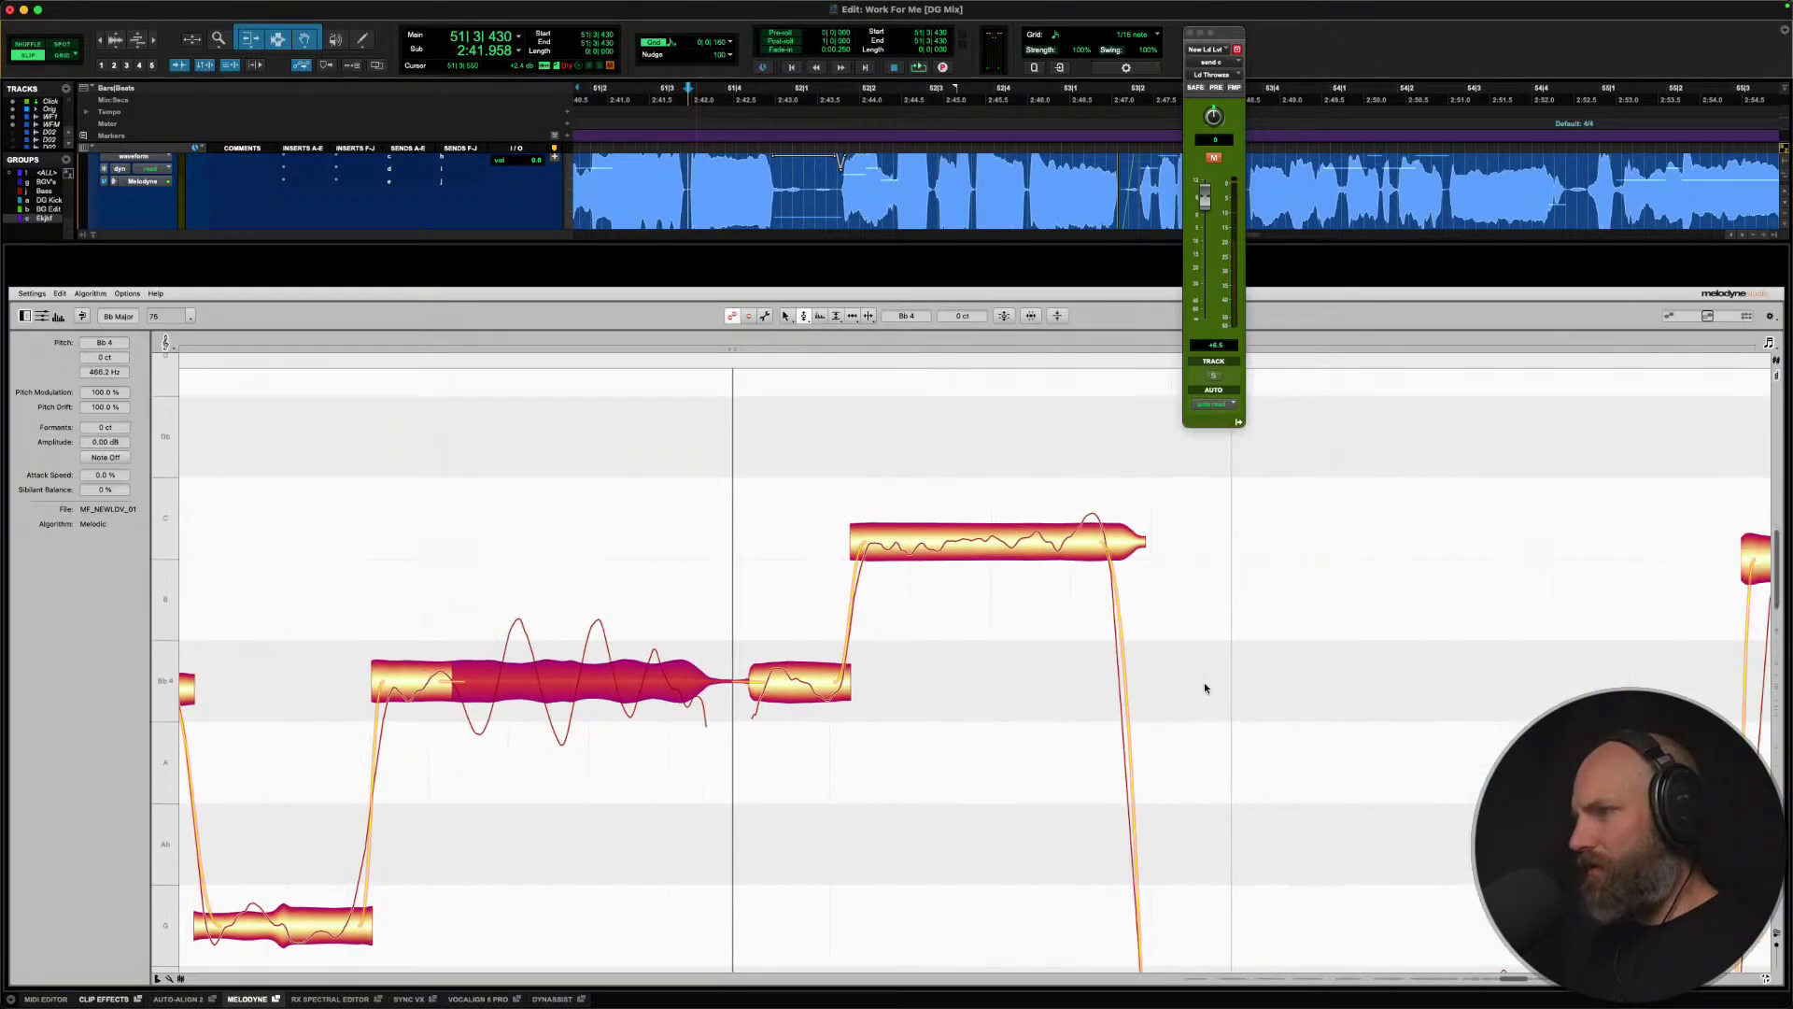
Centre the held high note before bar 52 on C 5, play it, and adjust its pitch drift to straighten it.
double_click(985, 542)
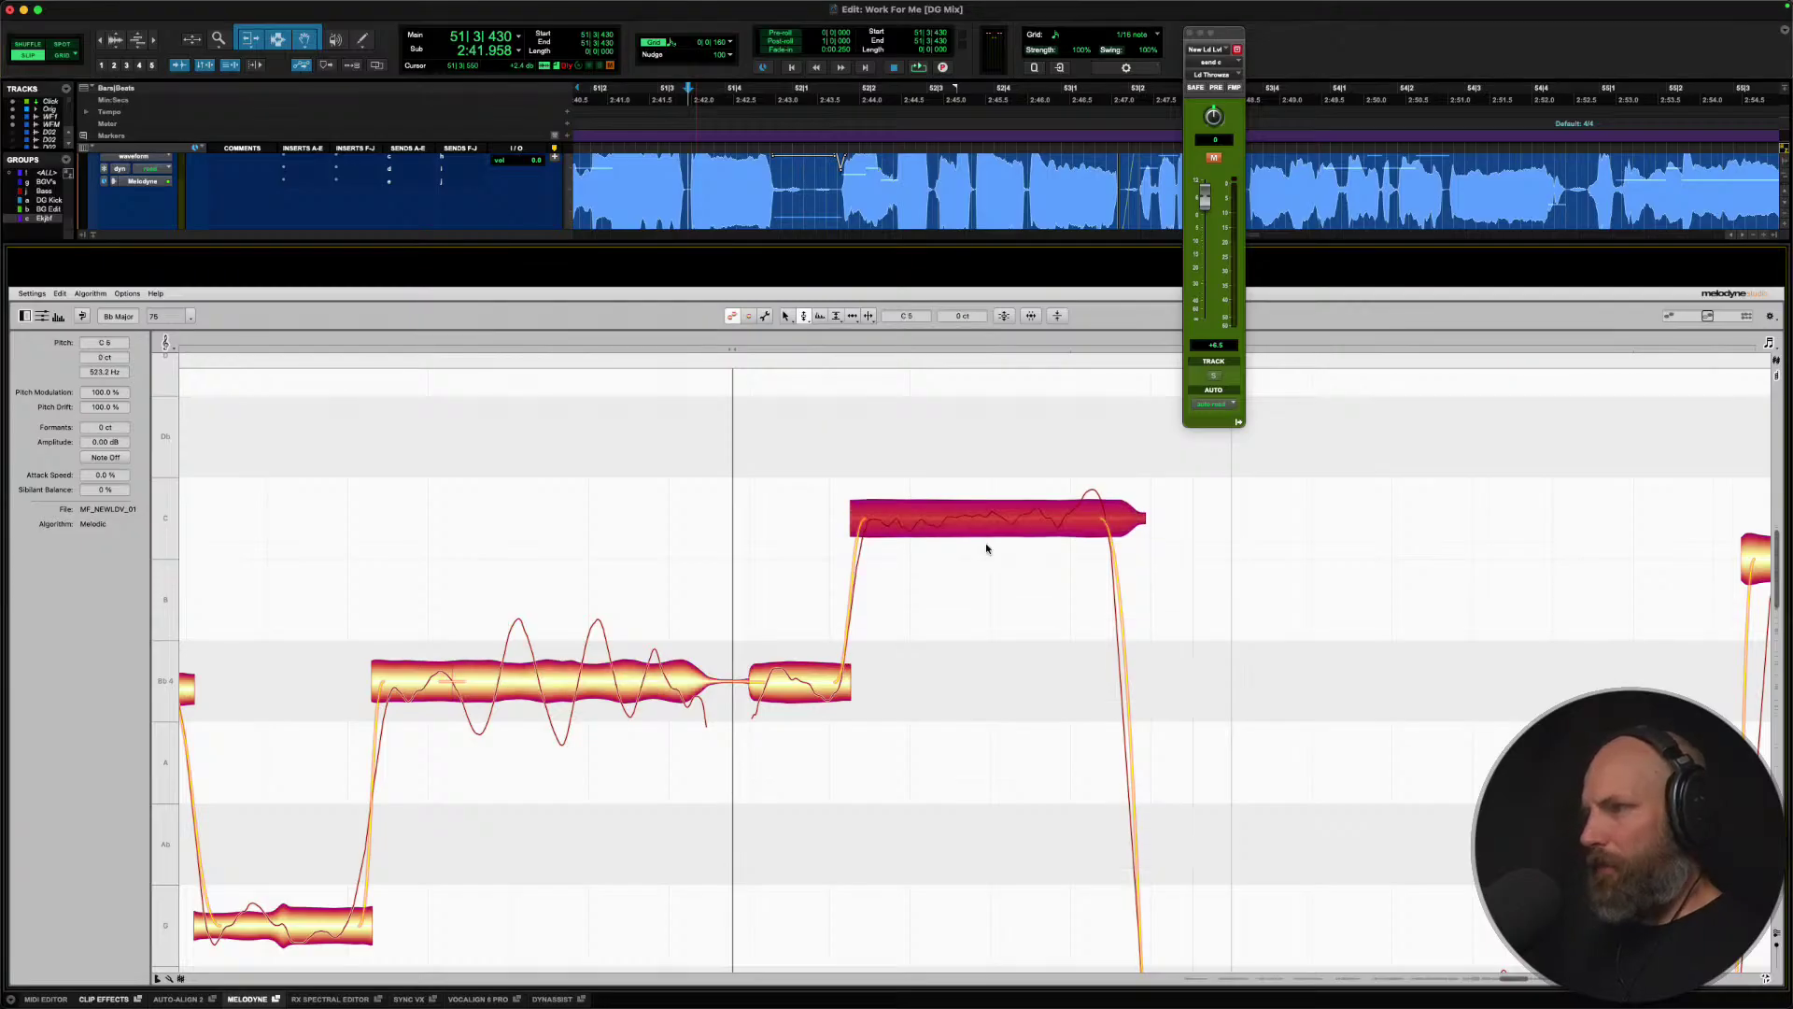
key(space)
right_click(984, 511)
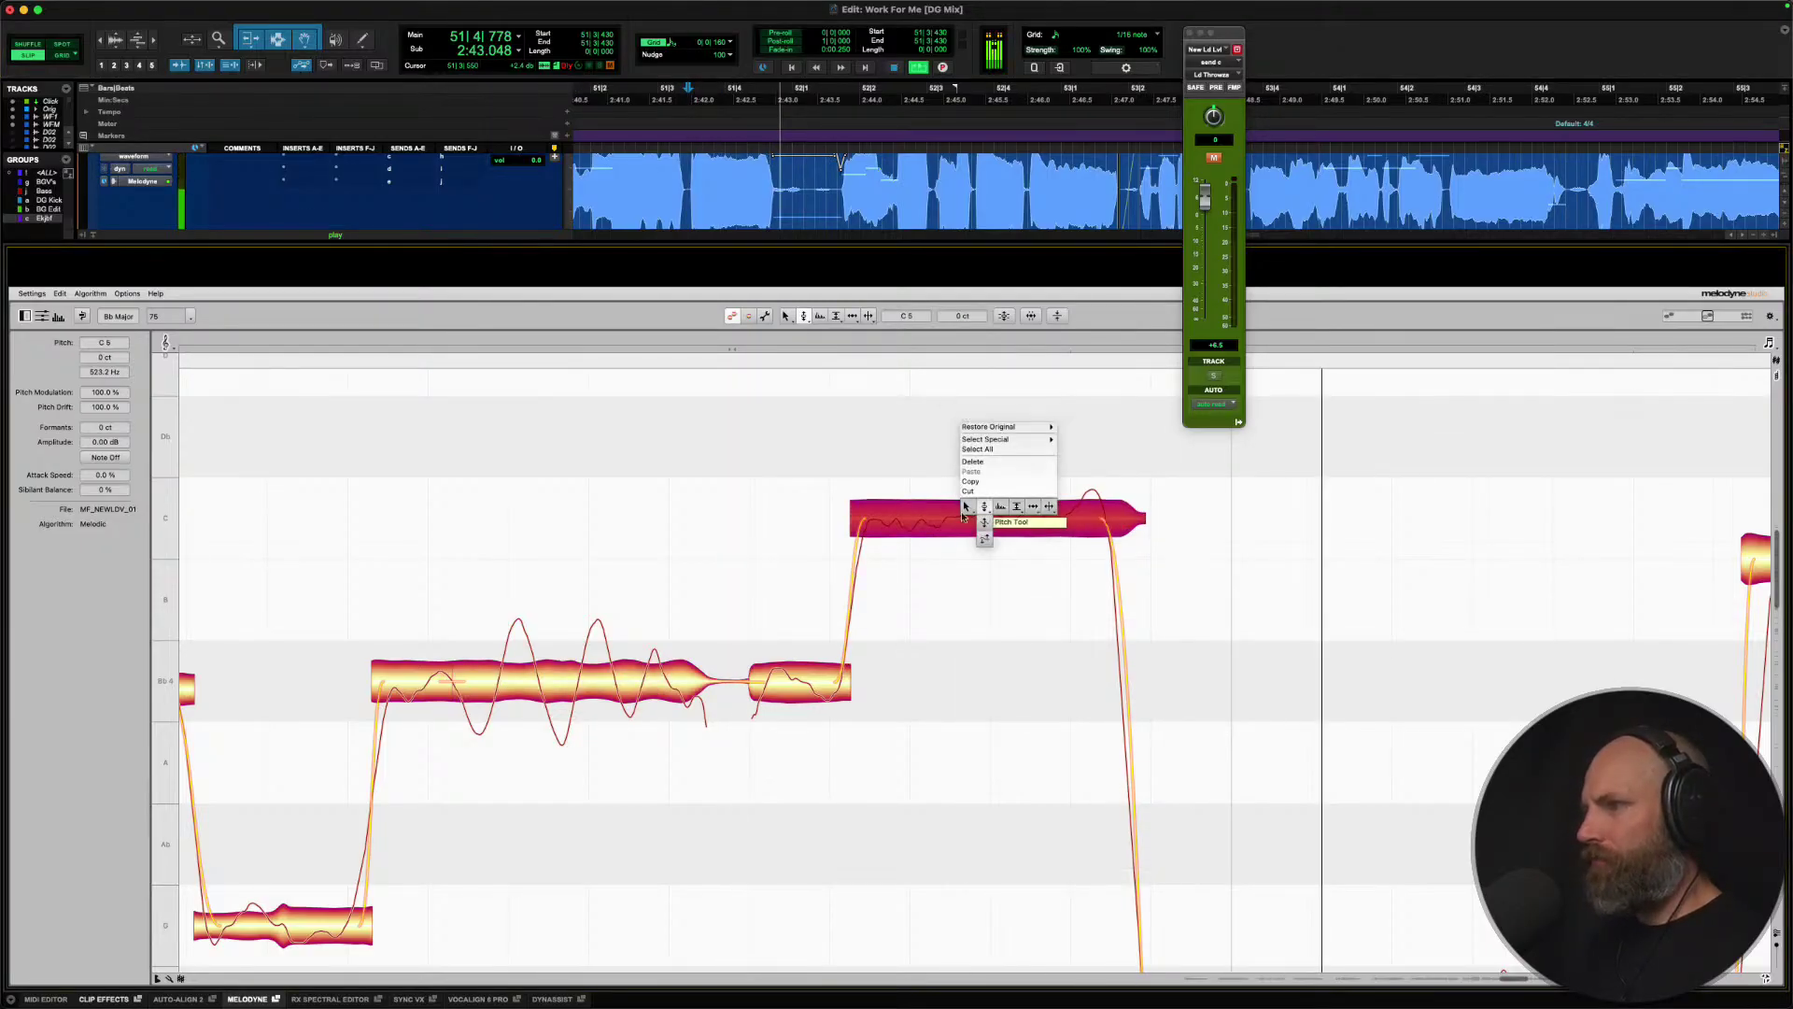
click(978, 530)
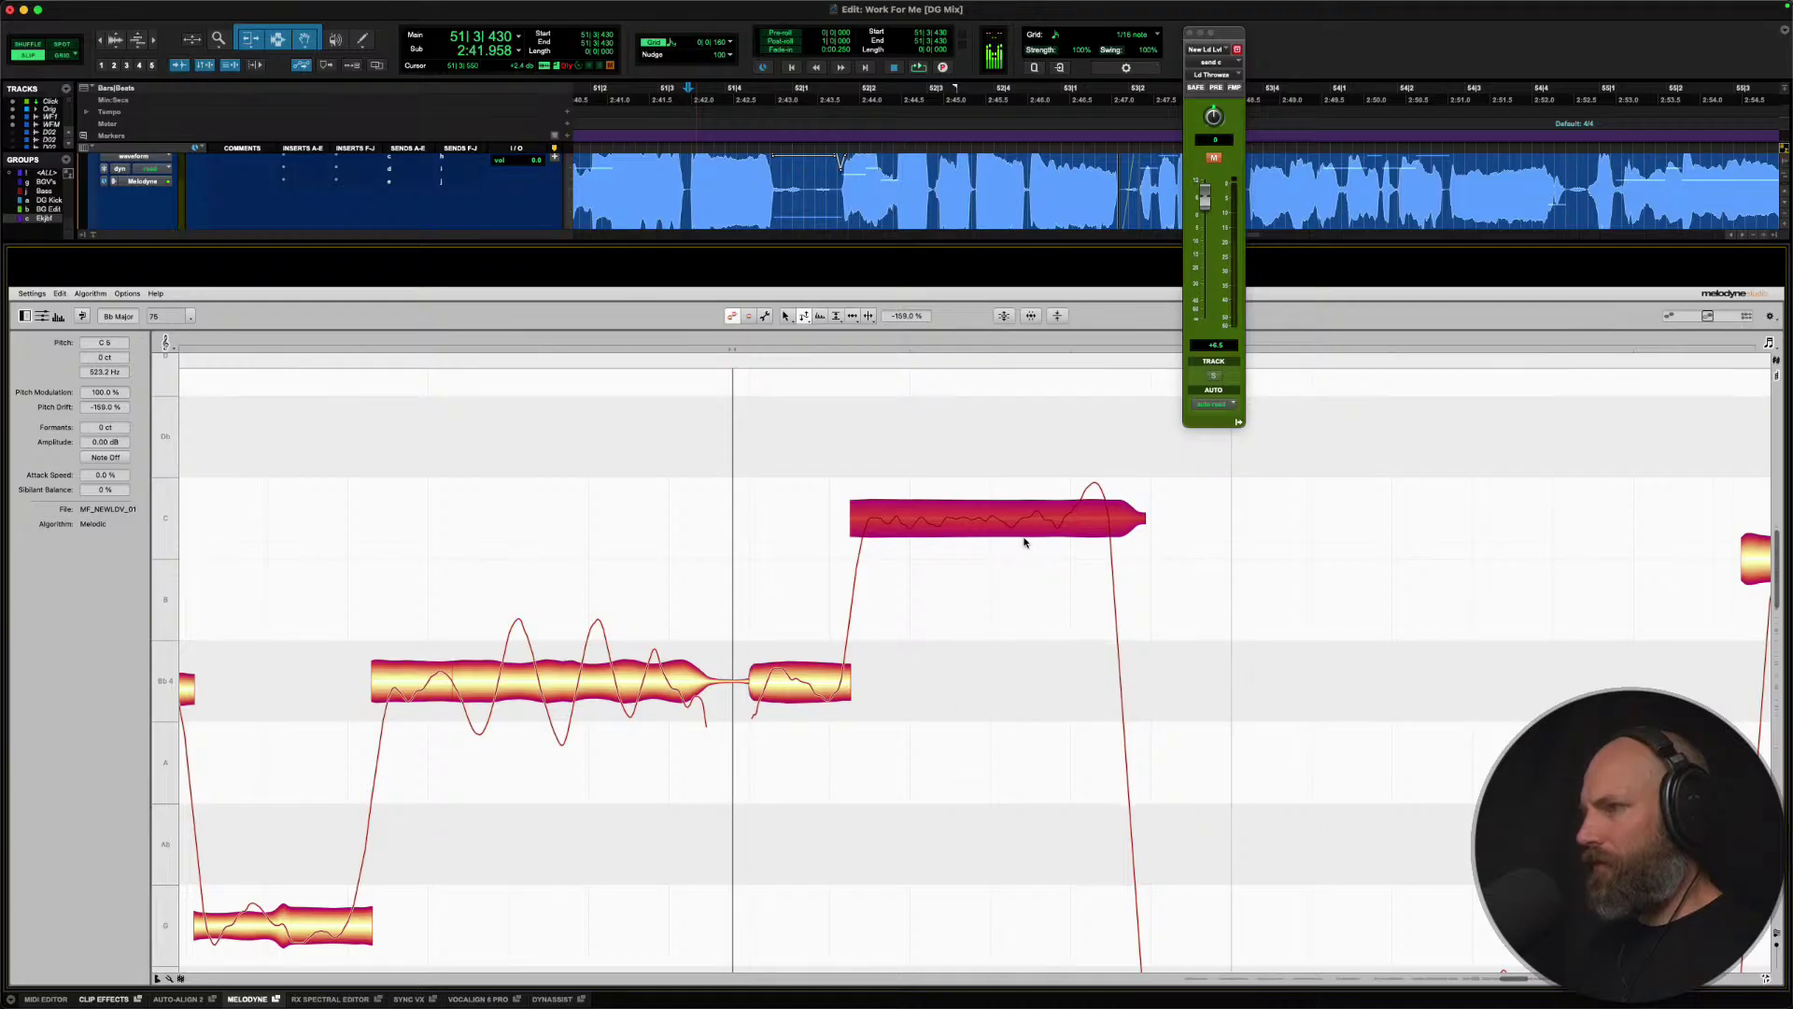
Separate the tail of the held C 5 note, centre both parts on C 5 at 0 ct, and play on into bar 52.
right_click(1017, 526)
click(1081, 491)
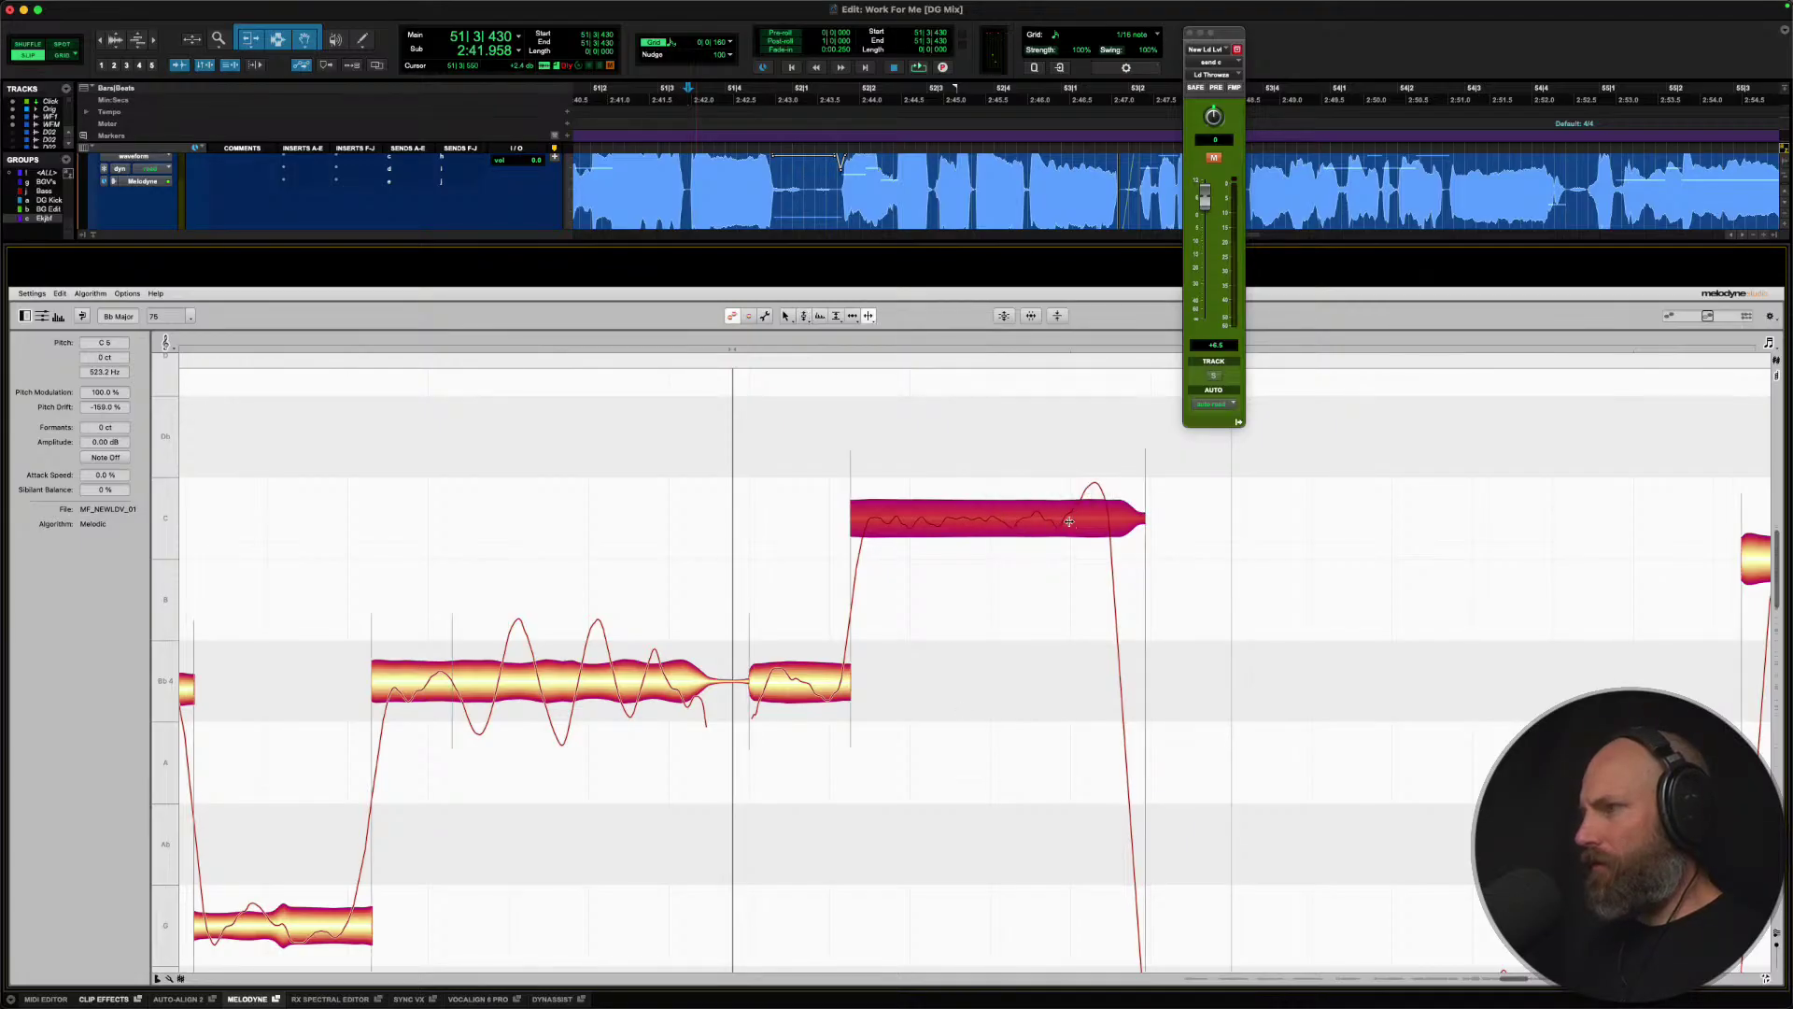
click(1066, 518)
right_click(1065, 518)
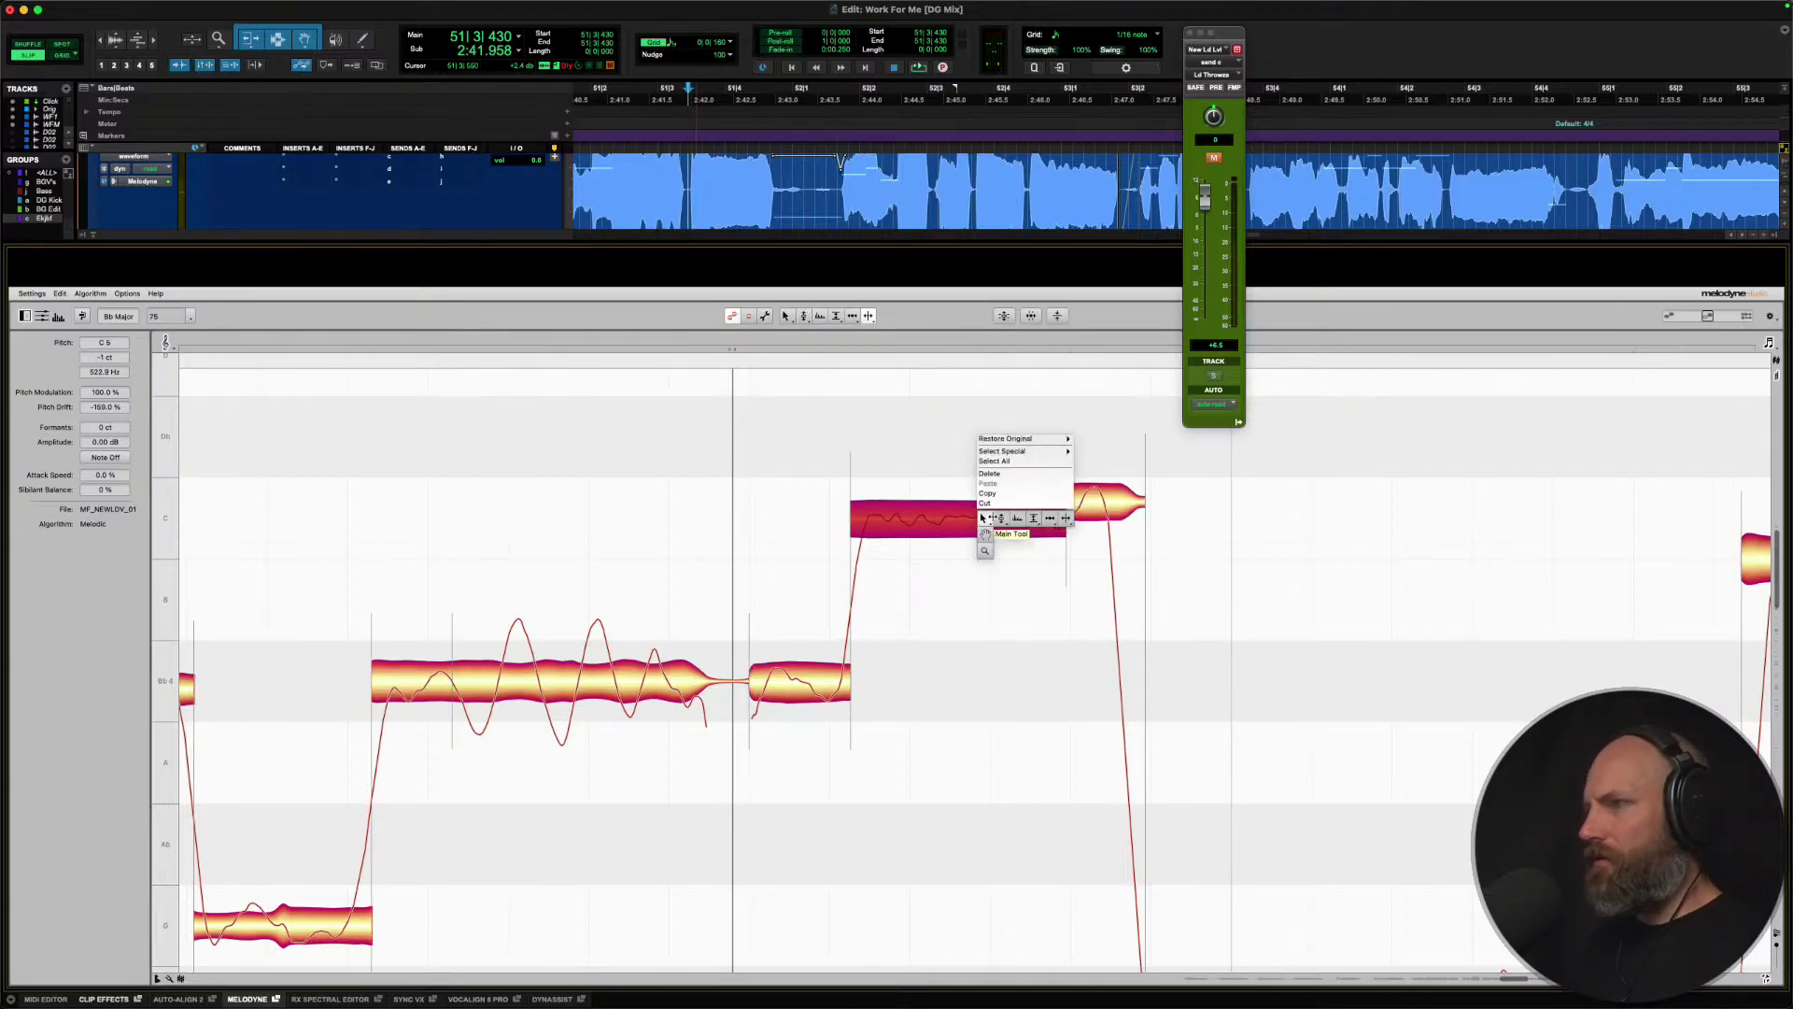
click(984, 518)
double_click(988, 518)
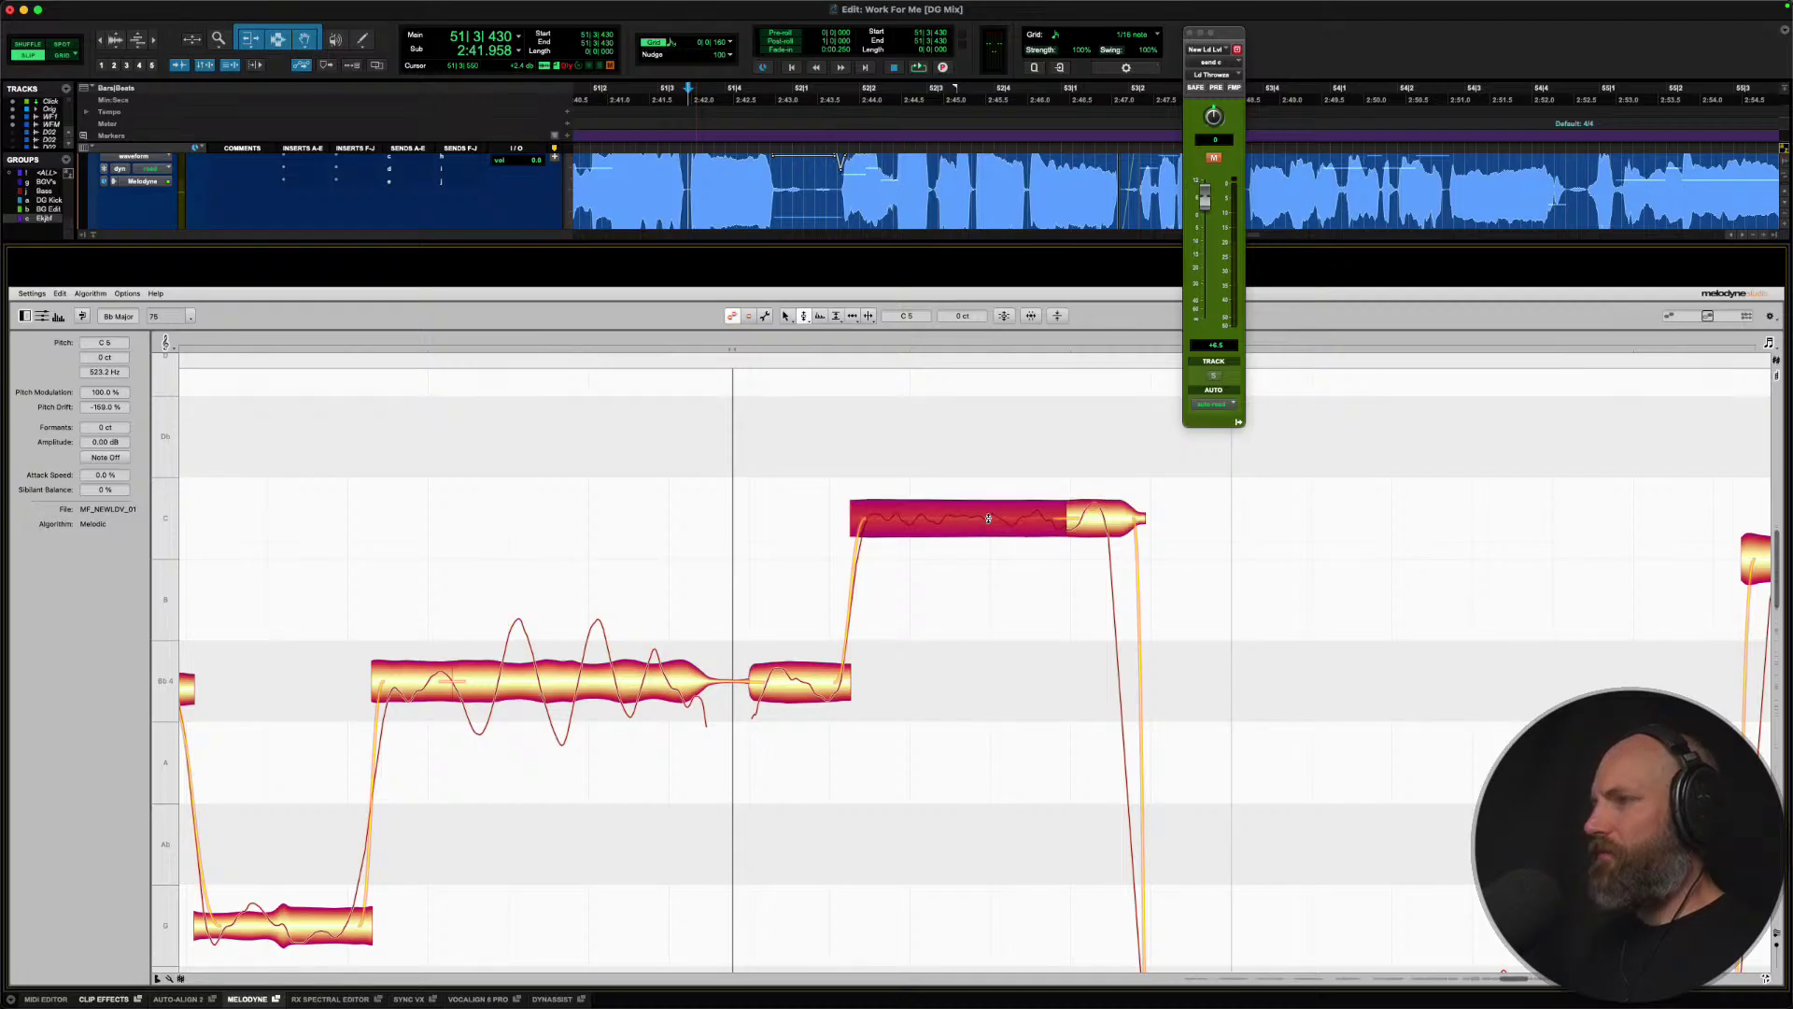
key(space)
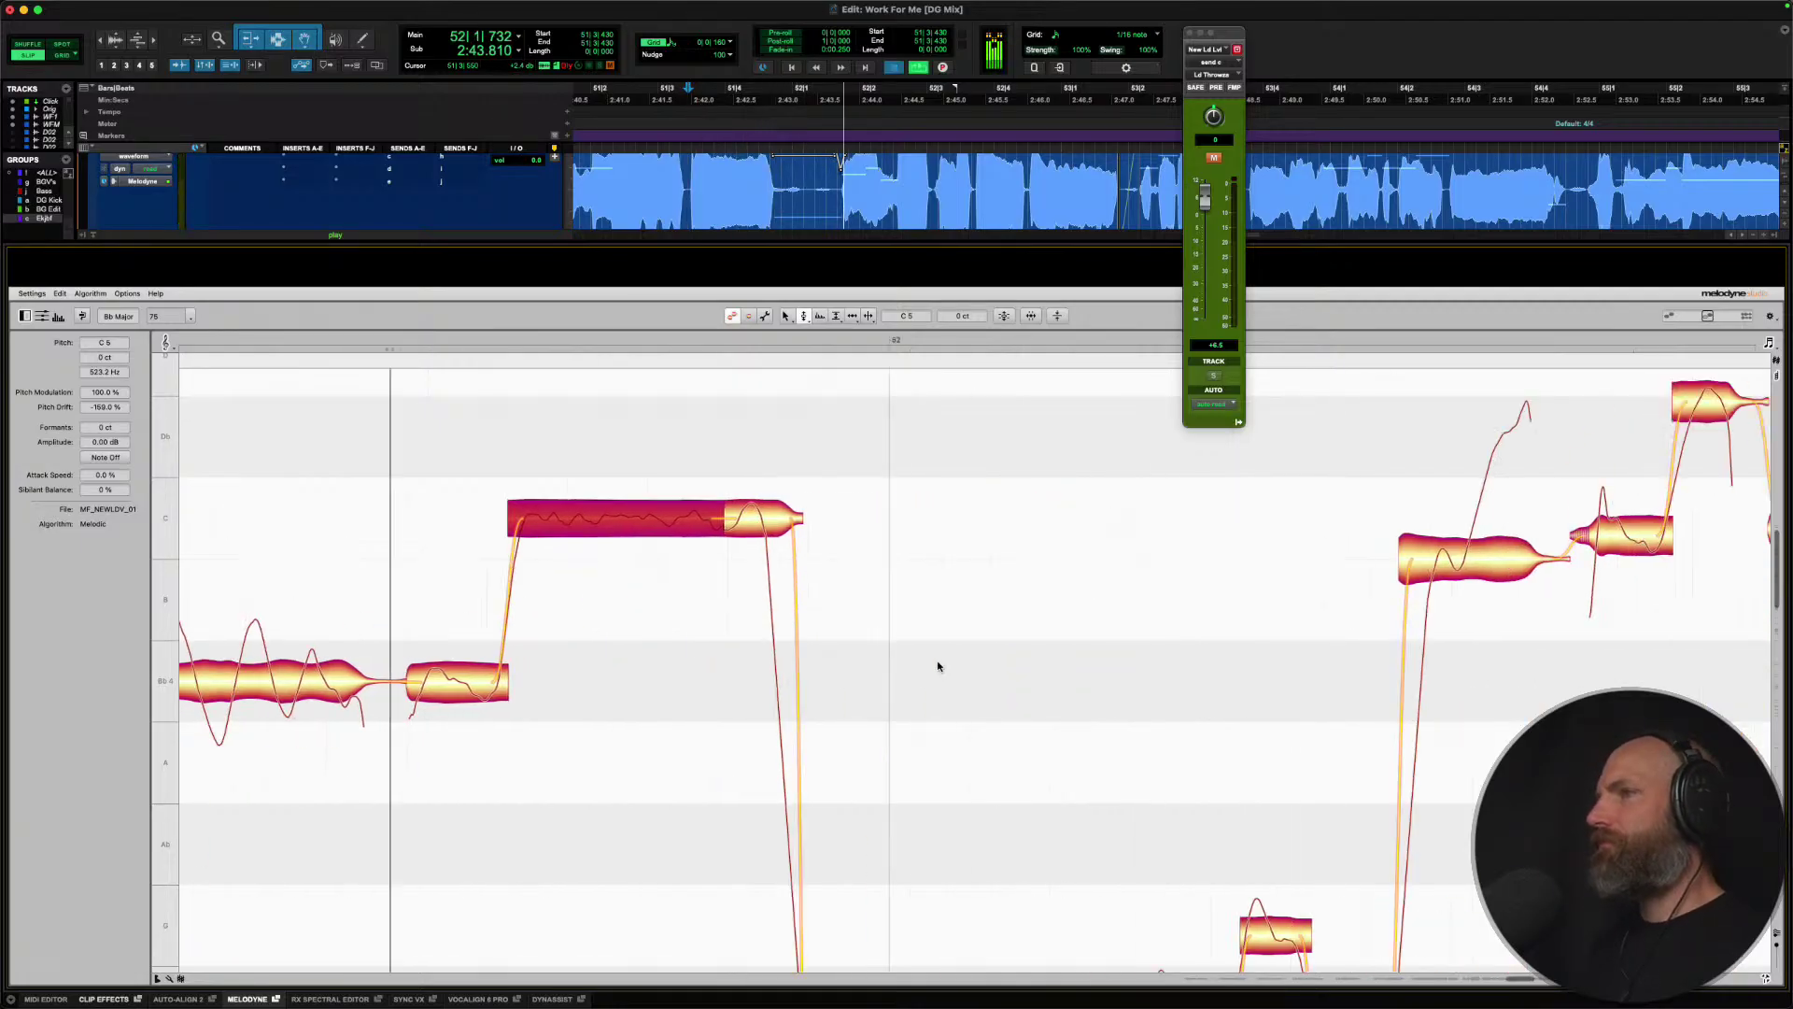
Play into bar 52, centre the first three low notes on Gb 4, G 4 and F 4, and play them back.
key(space)
scroll(937, 666, down, 5)
scroll(938, 666, right, 4)
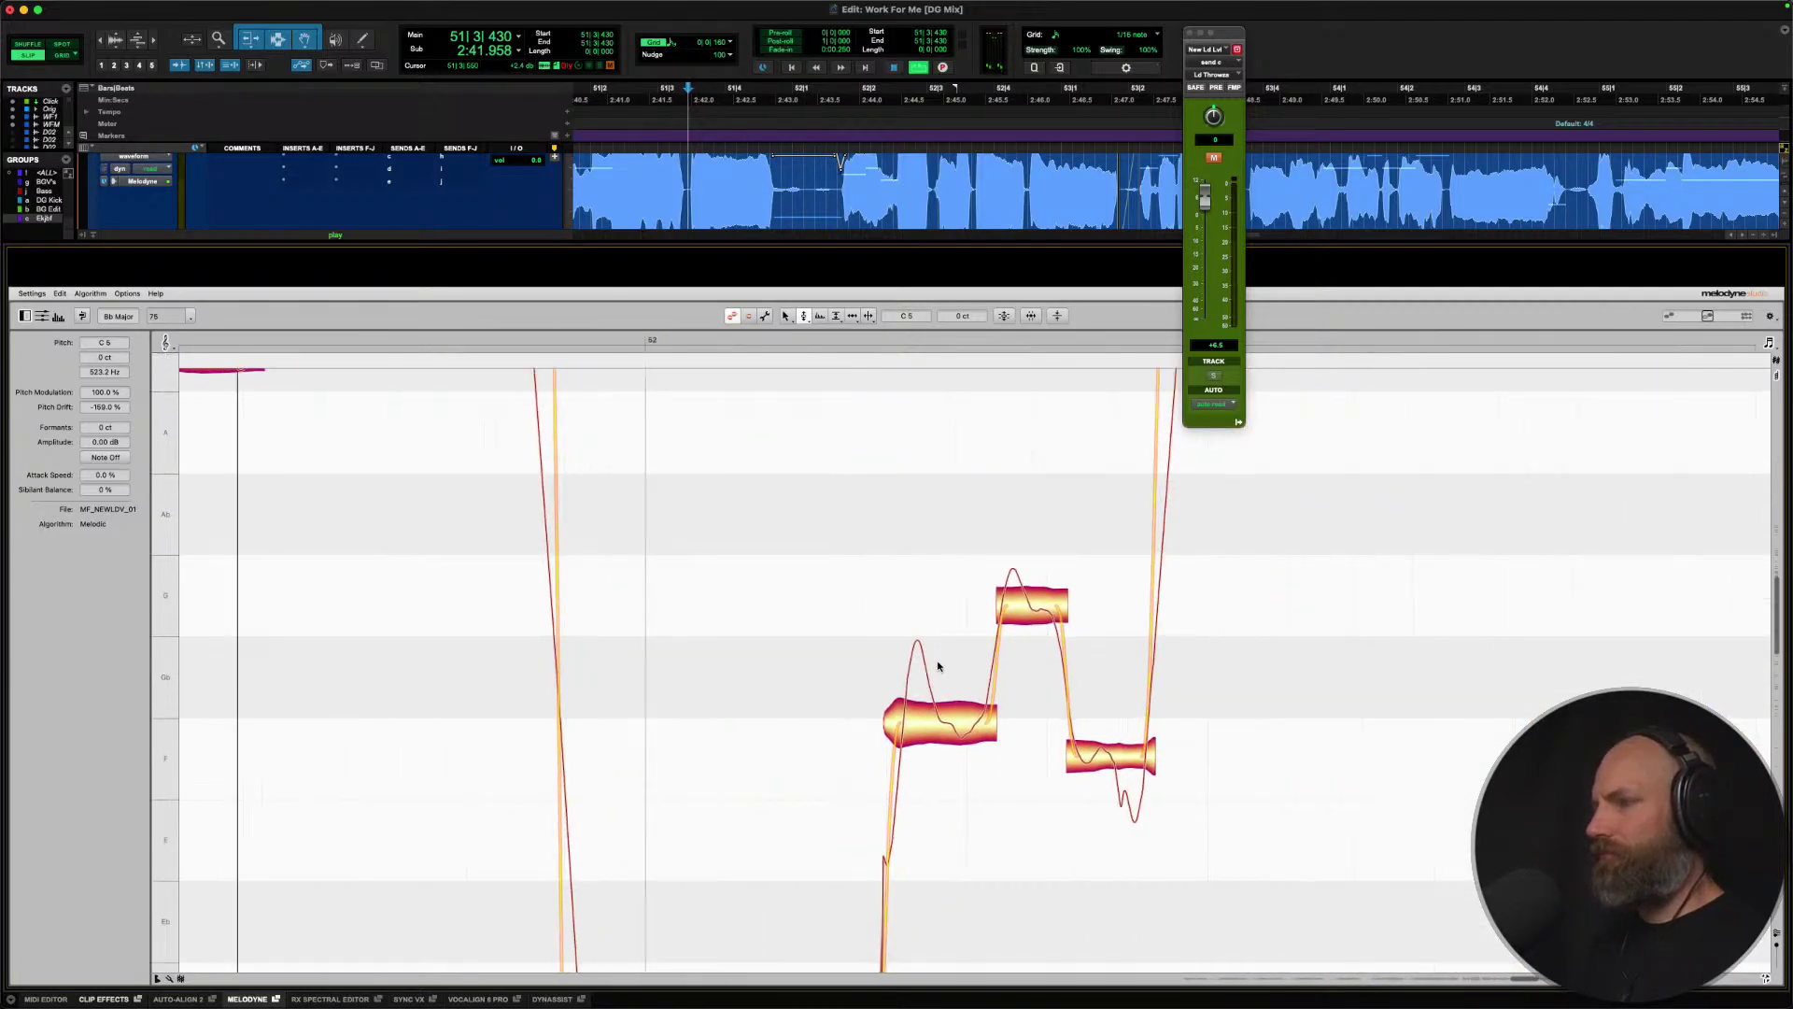
key(space)
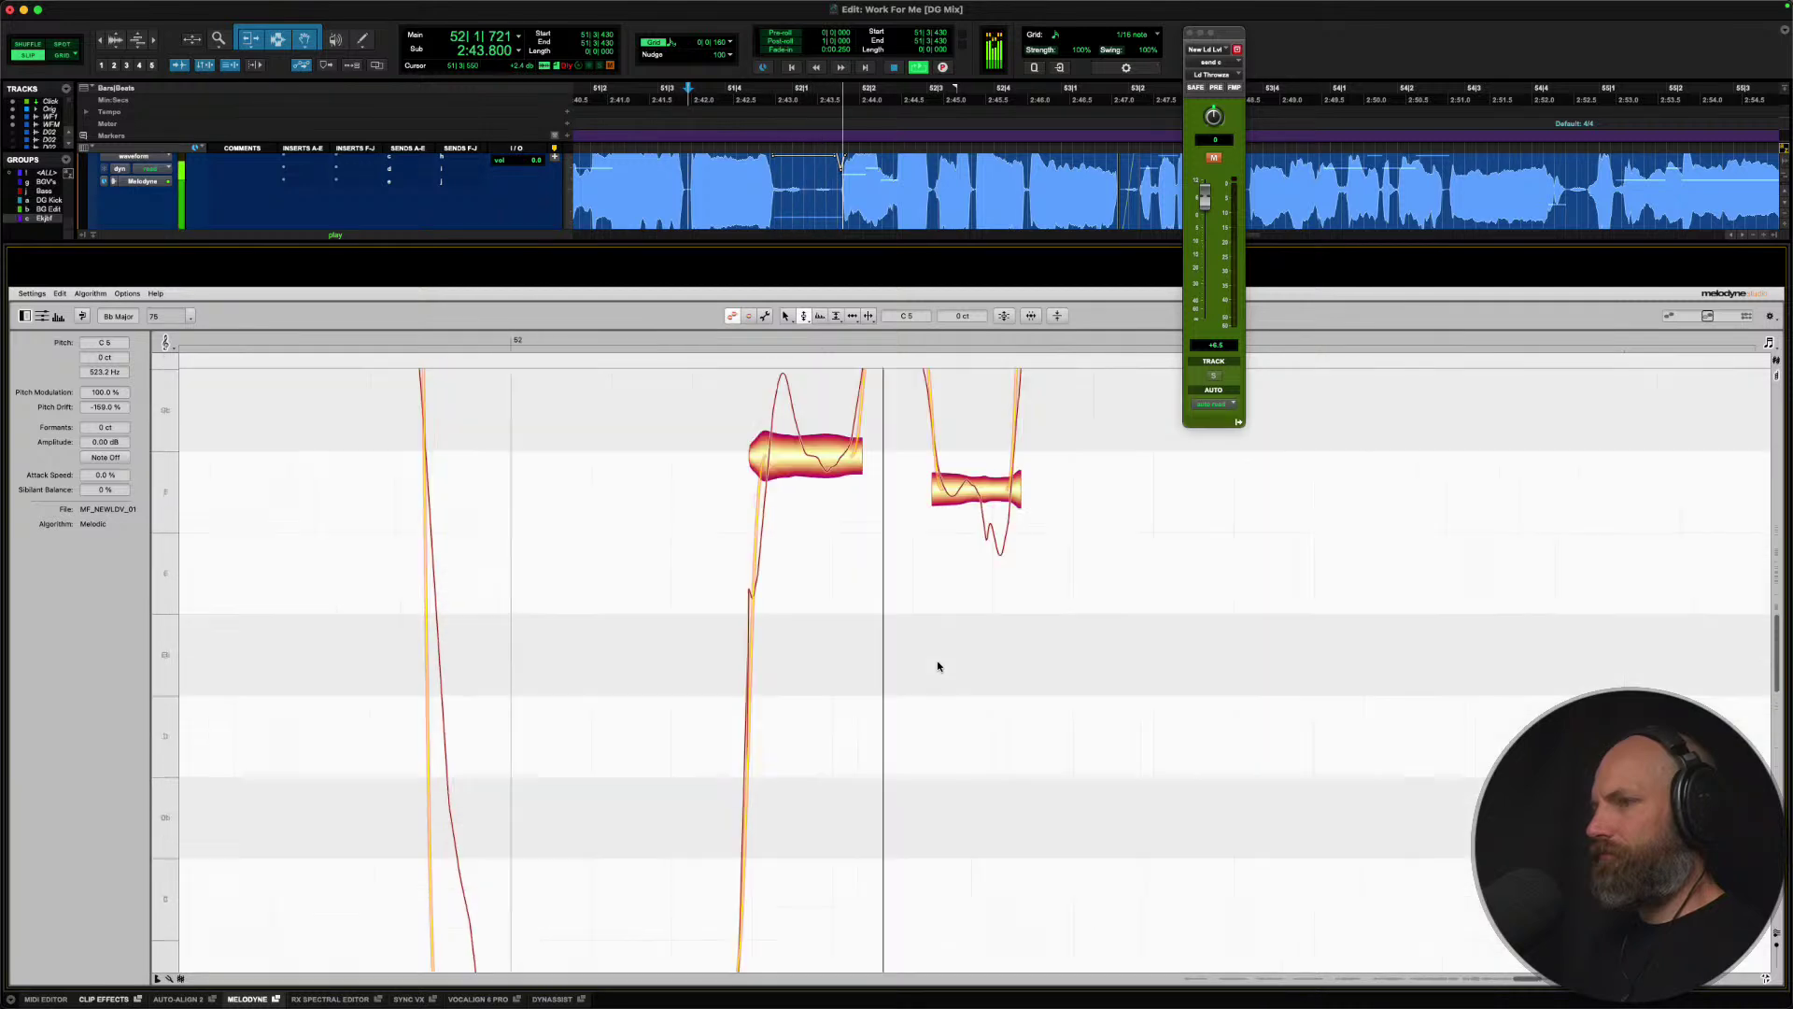
scroll(938, 666, up, 3)
key(space)
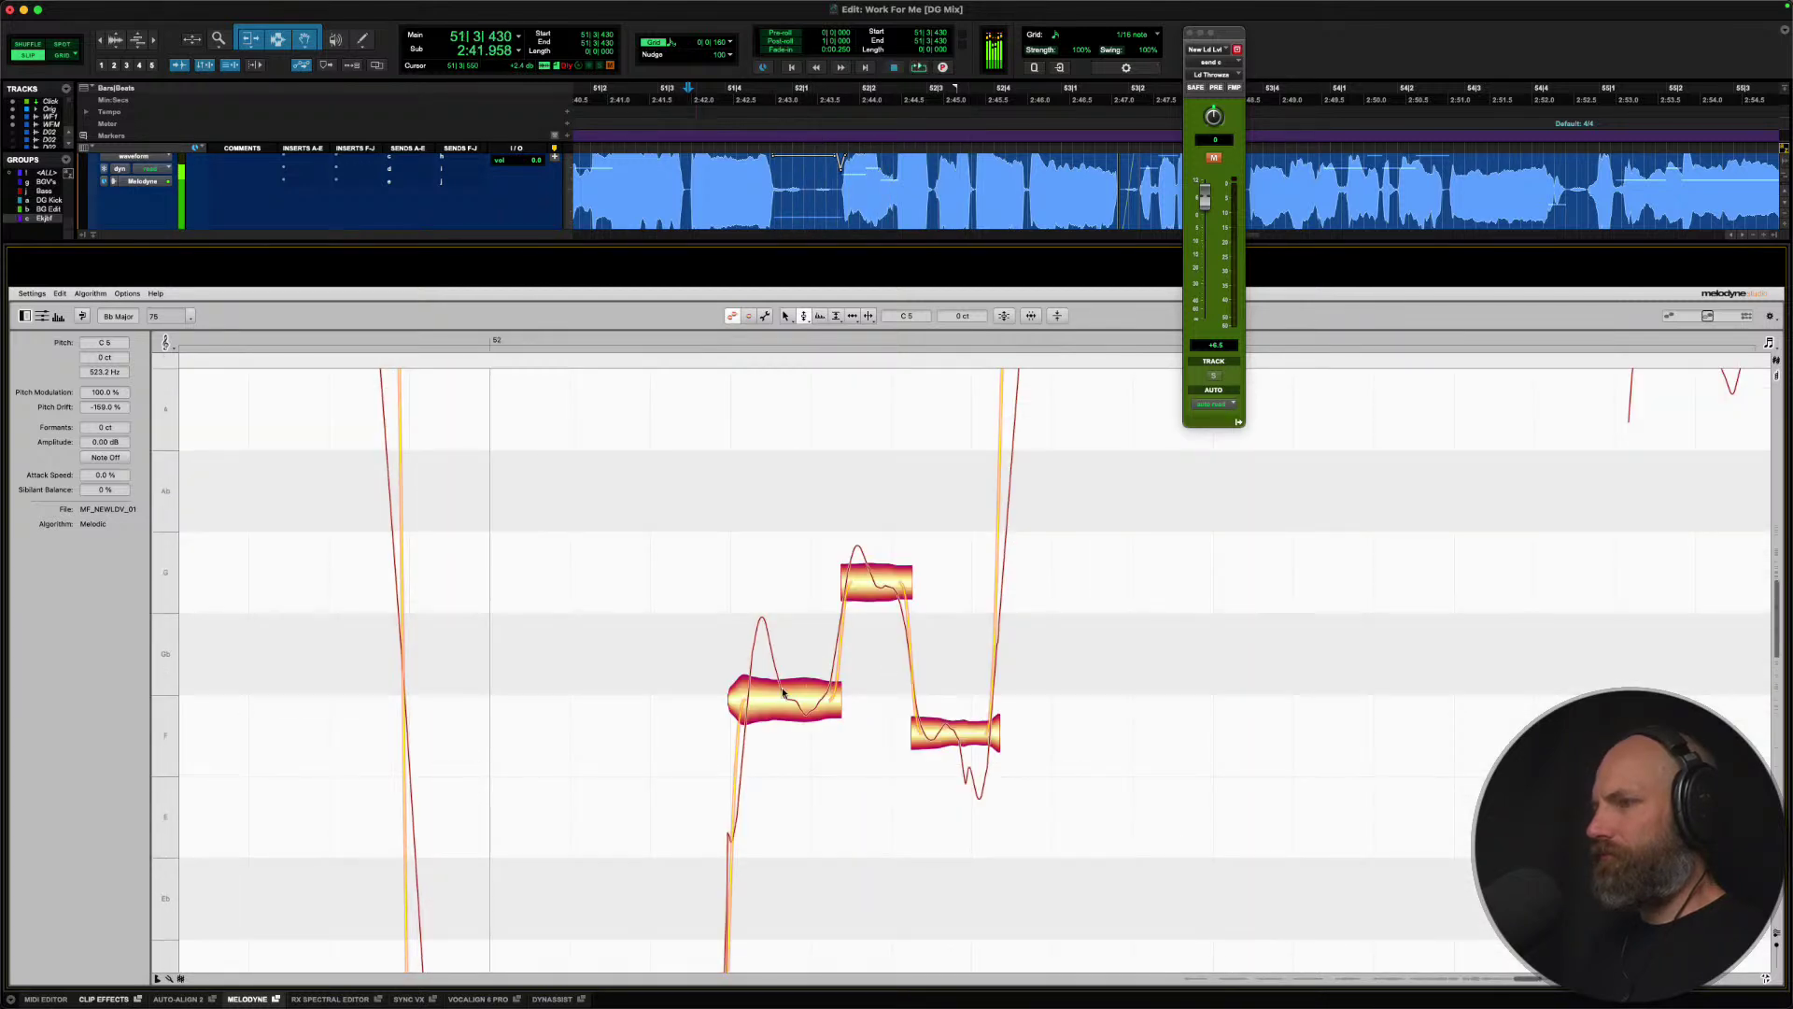
double_click(888, 583)
click(949, 724)
drag(842, 711, 786, 697)
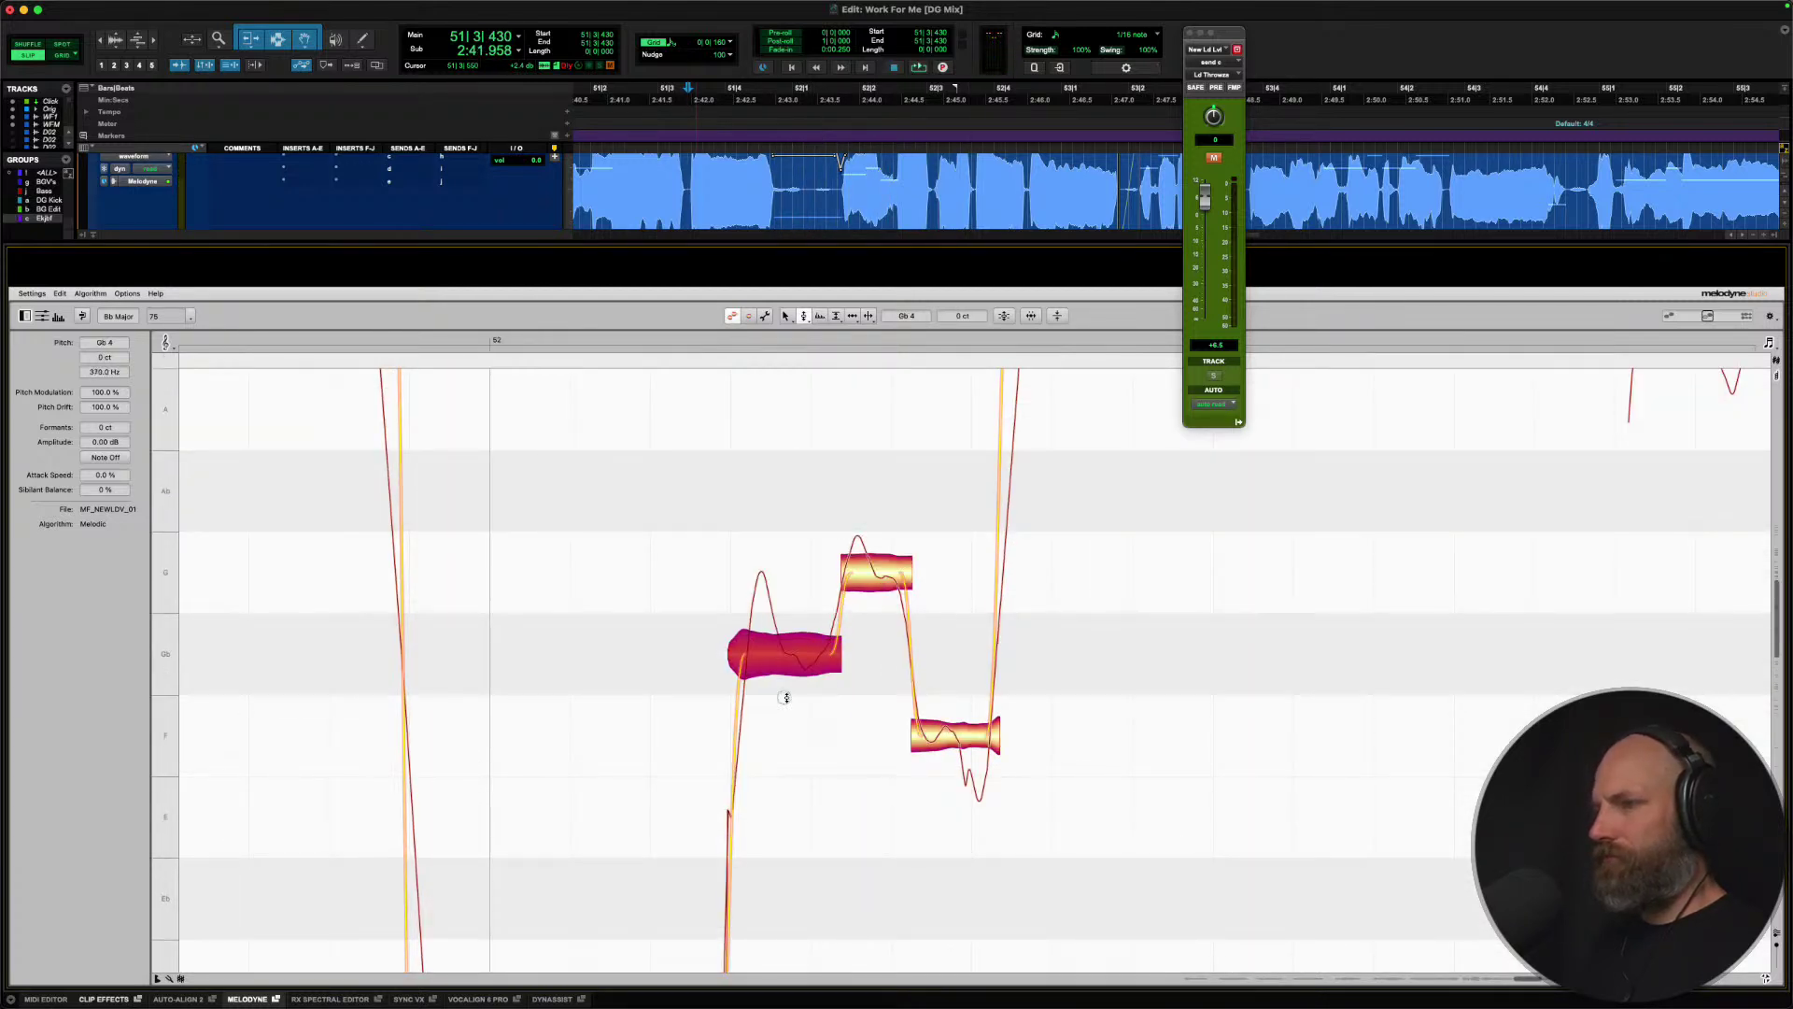
key(space)
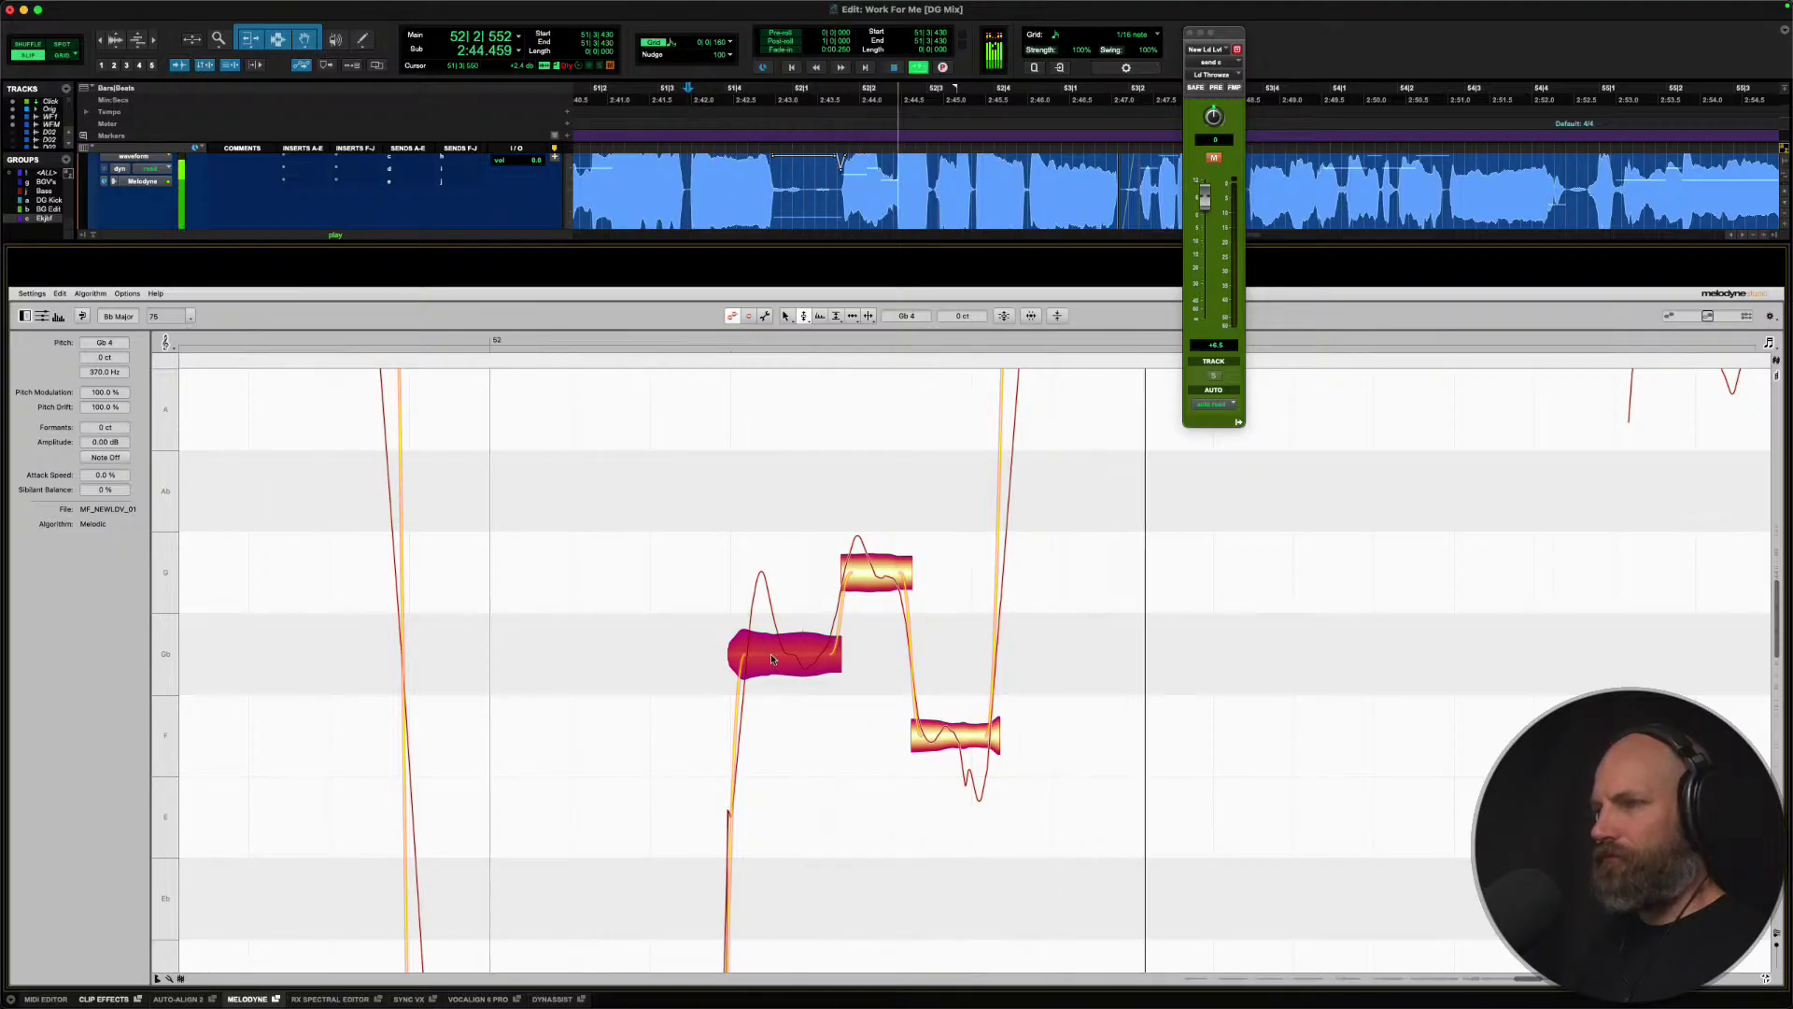
key(space)
Separate the G 4 note in bar 52 near its middle, centre both parts on G 4 at 0 ct, and play.
right_click(874, 591)
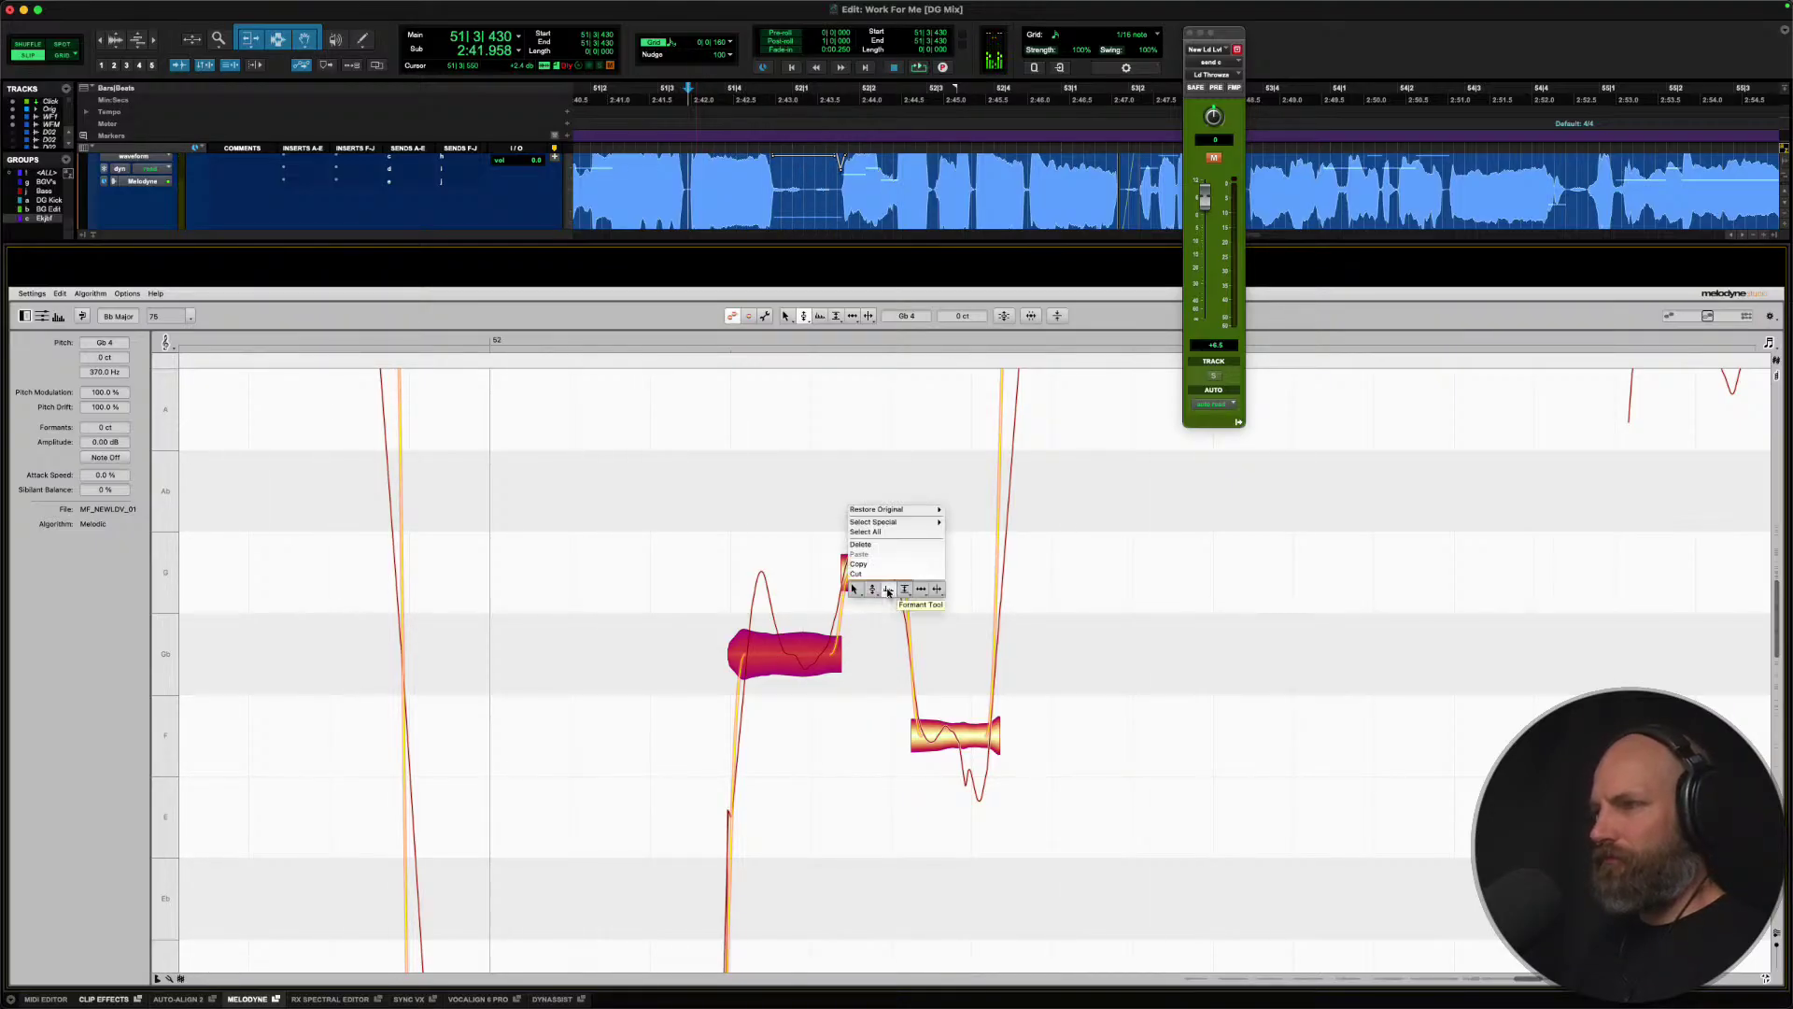
click(935, 591)
click(873, 572)
click(873, 572)
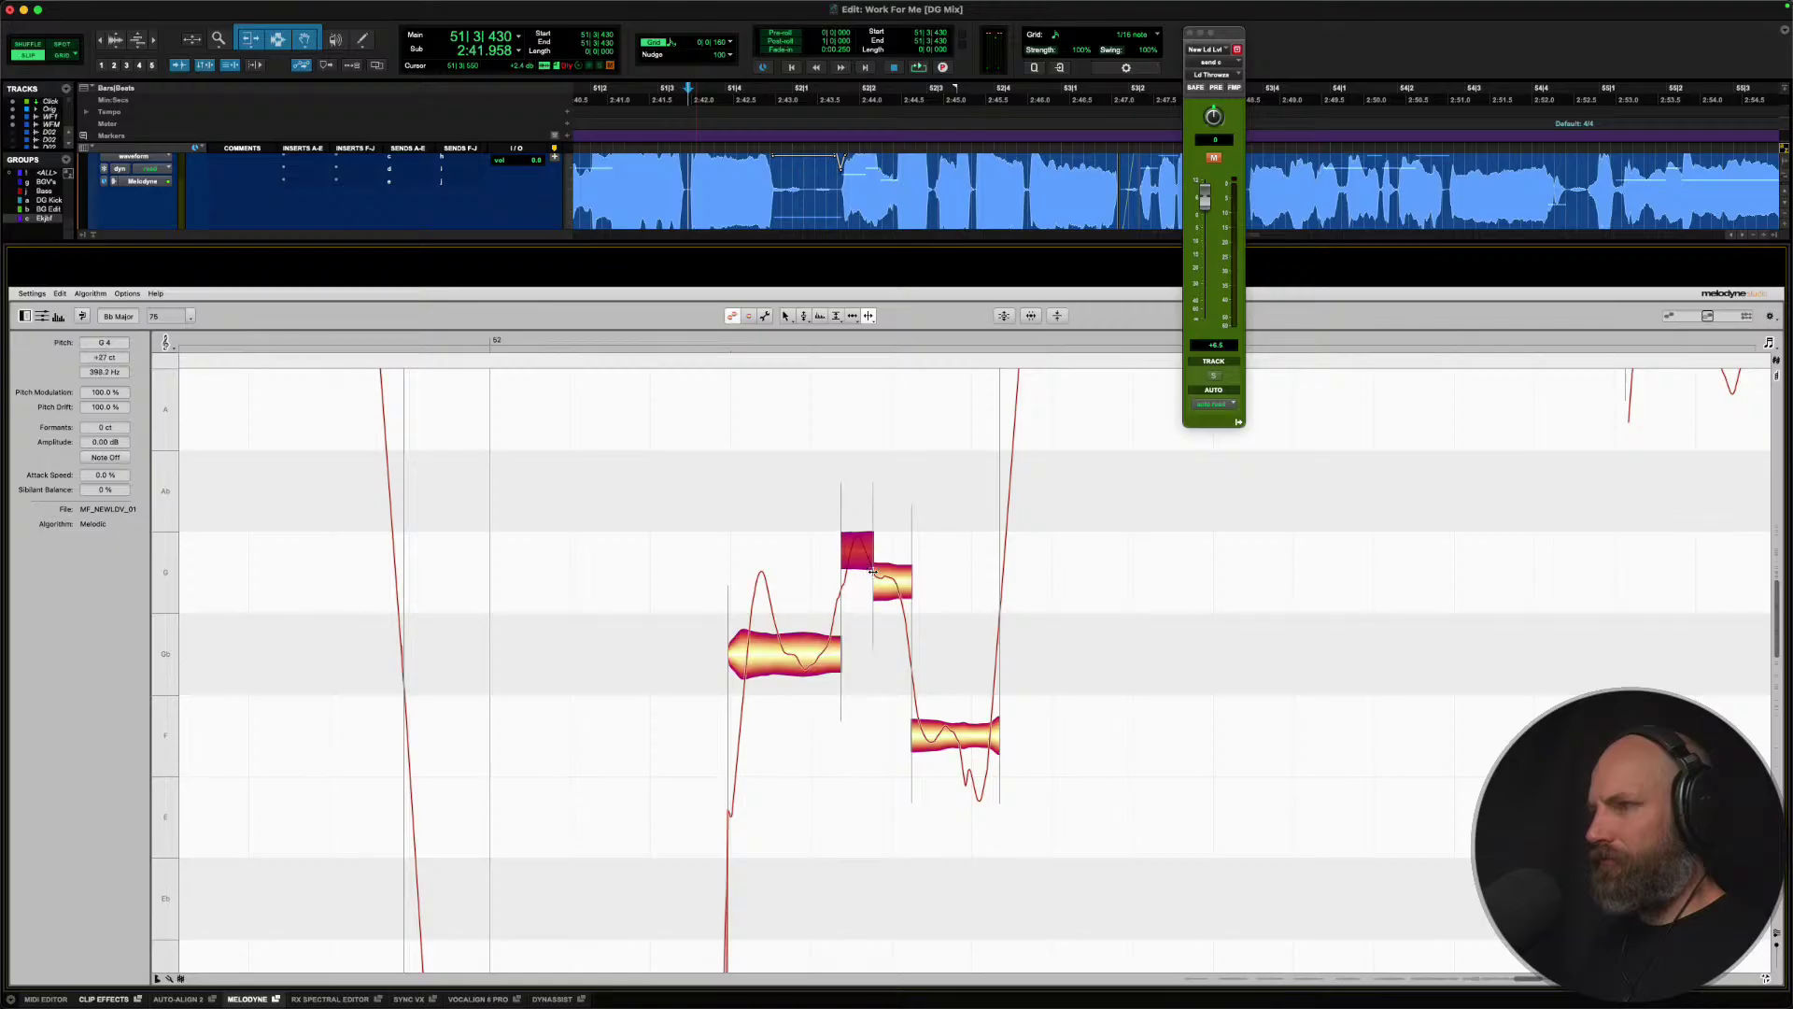
right_click(873, 572)
click(789, 571)
double_click(852, 566)
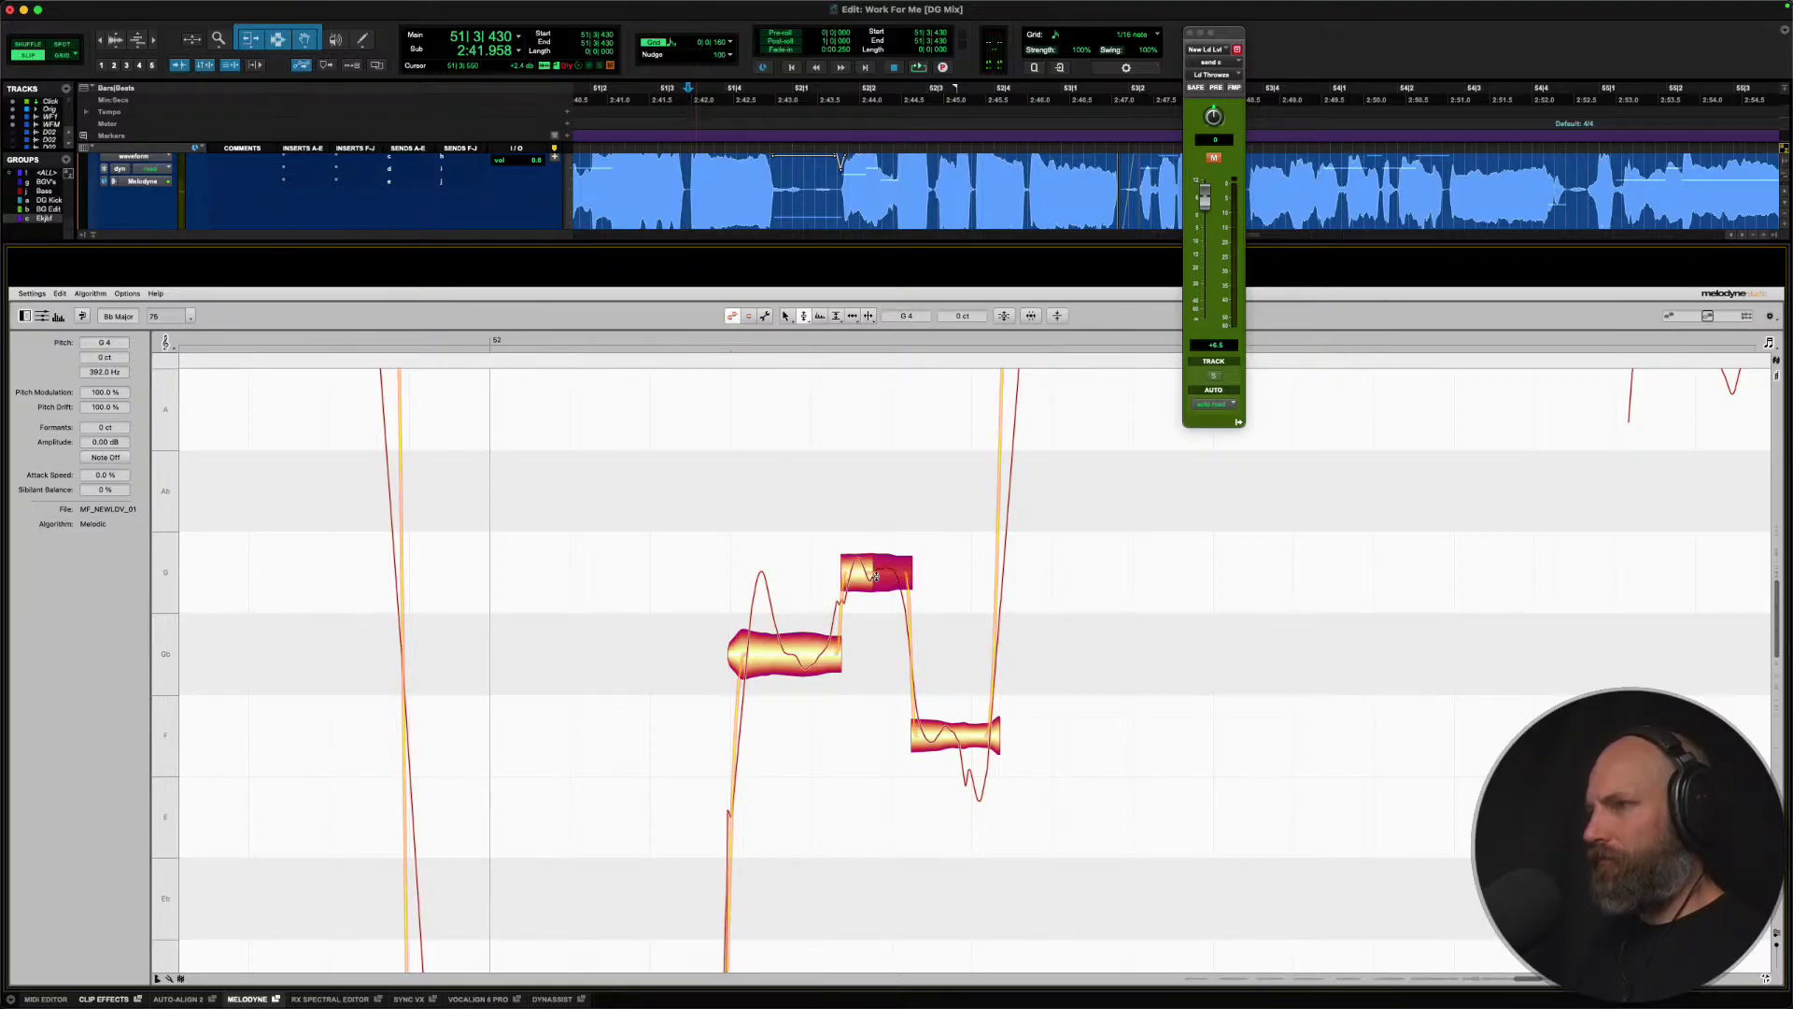
key(space)
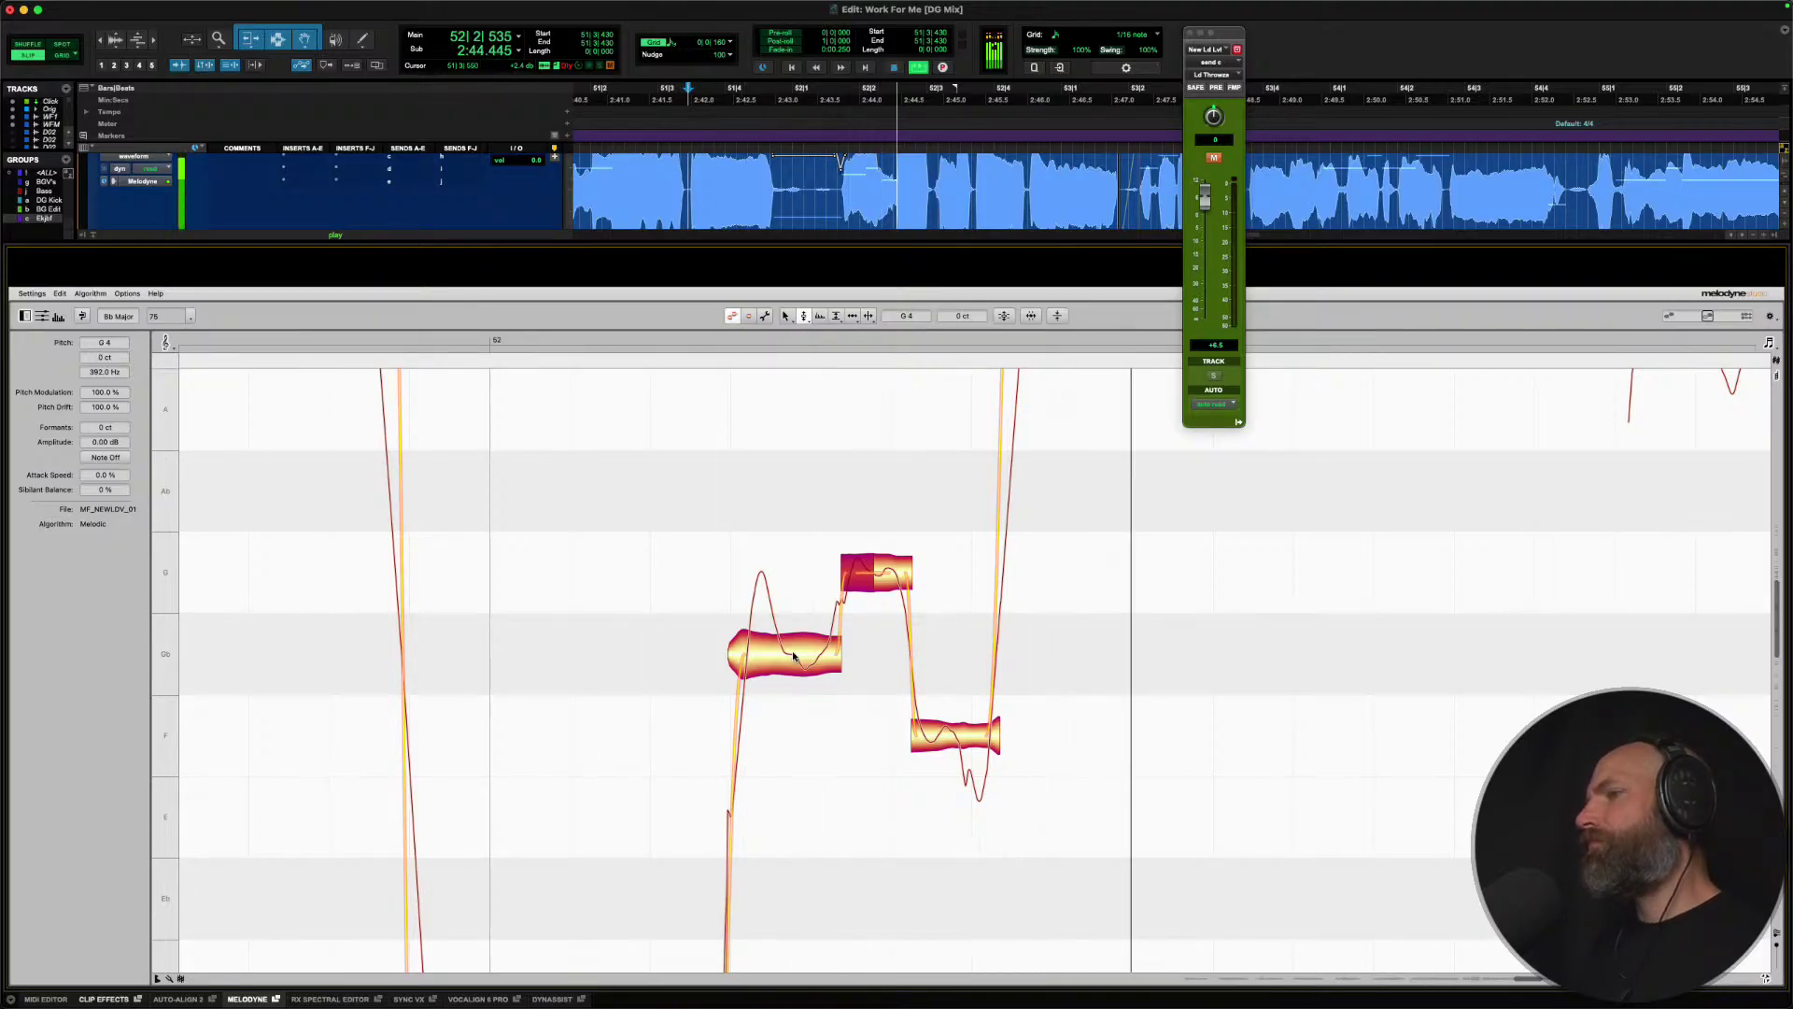
key(space)
Separate the opening Gb 4 note in bar 52, centre its first part on G 4 and its second on Gb 4, and play.
right_click(788, 665)
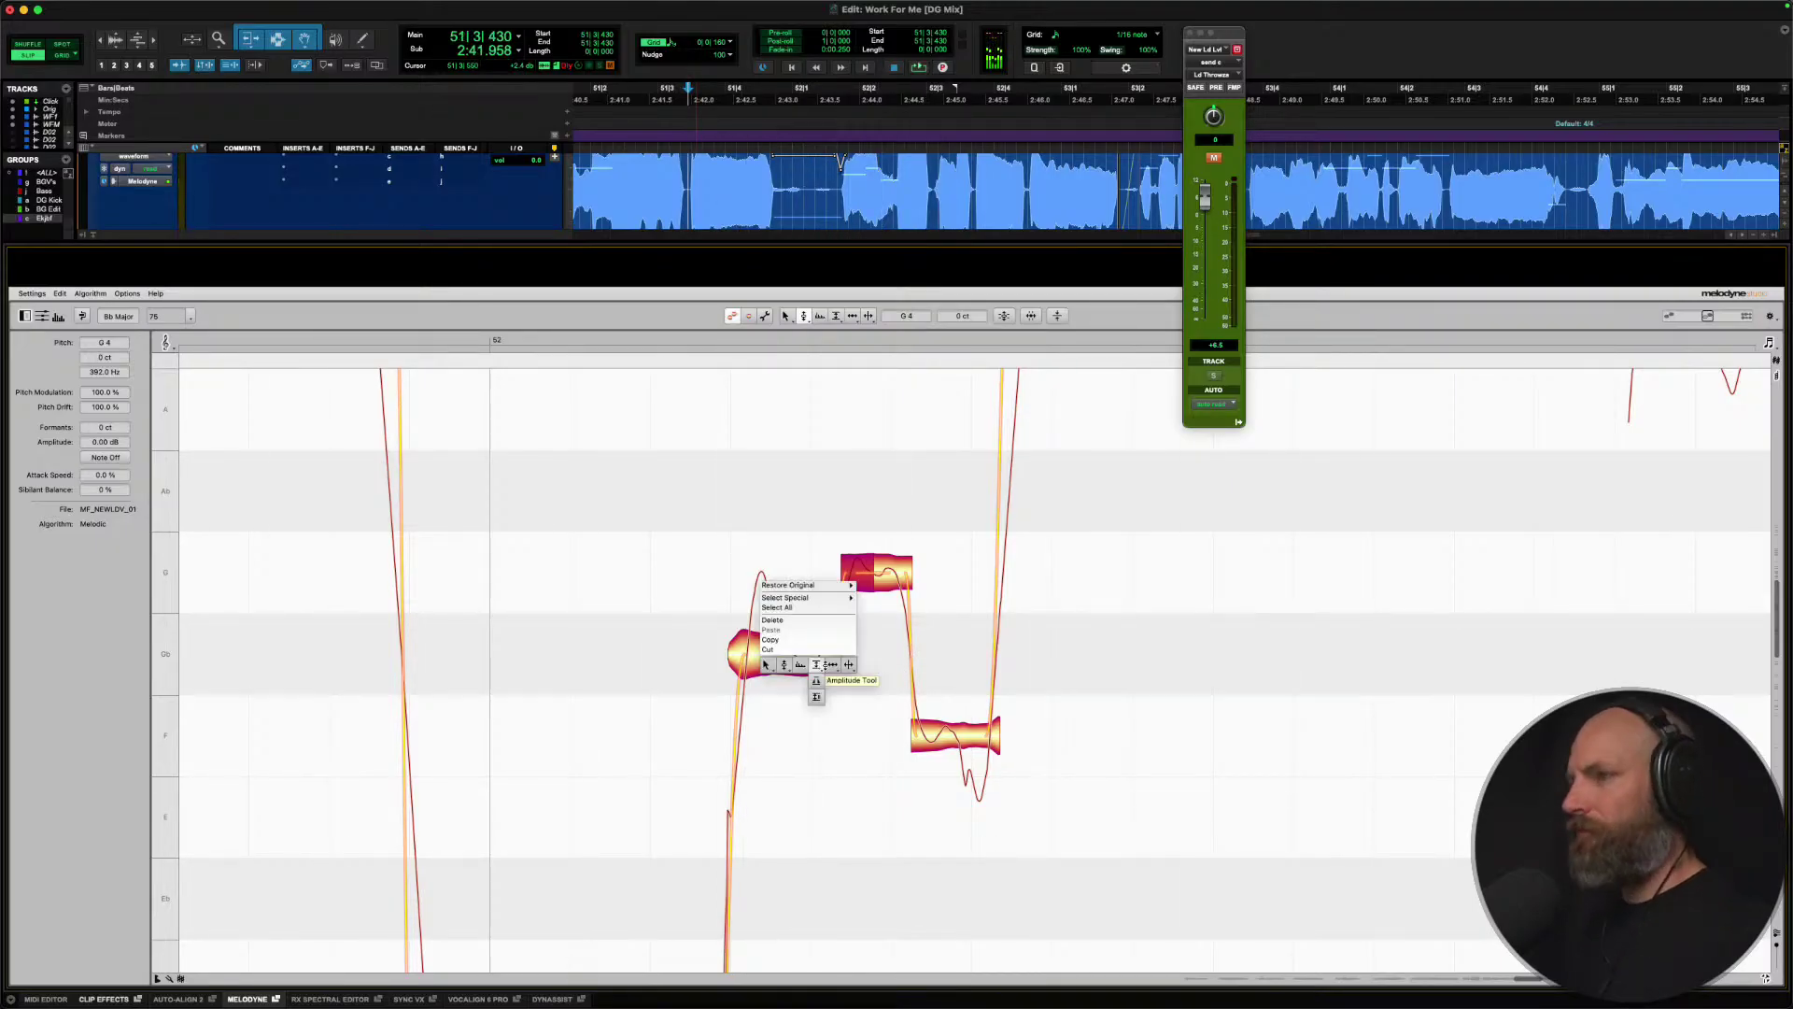
click(826, 678)
double_click(781, 659)
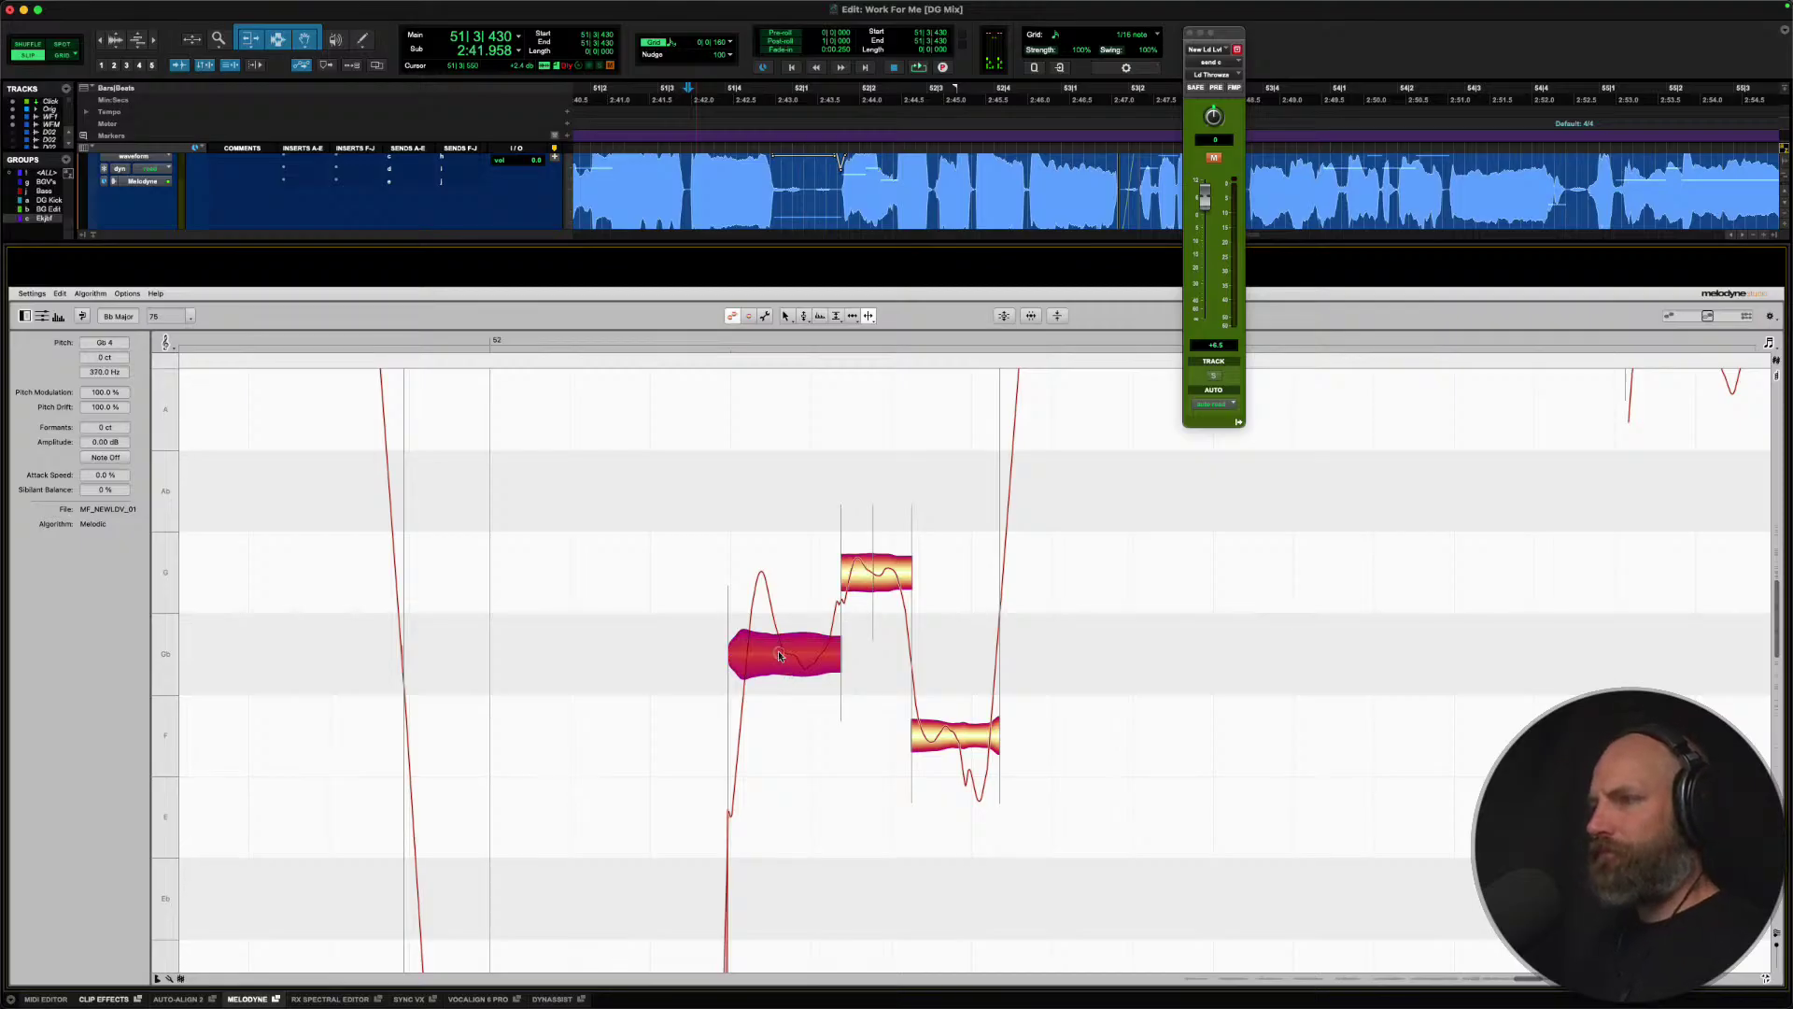
right_click(743, 639)
click(716, 652)
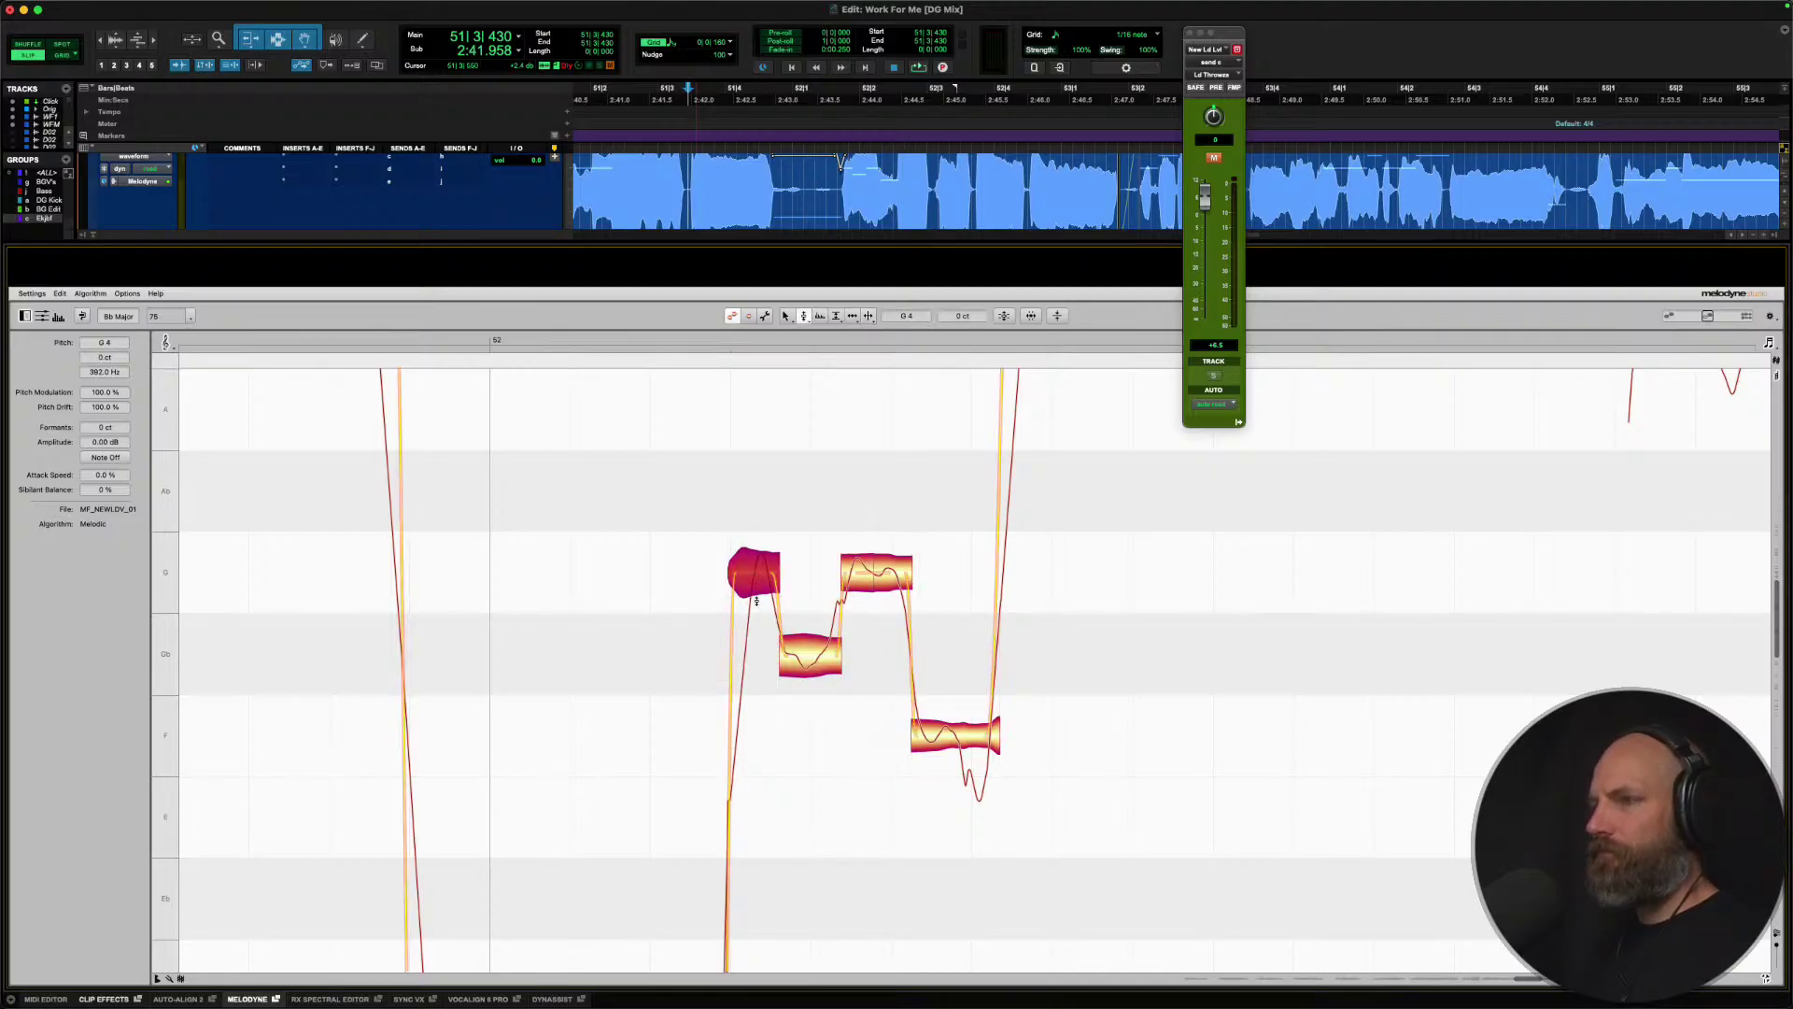
click(791, 658)
key(space)
Try the F 4 note at the end of the low run in bar 52 on Gb 4 and play the phrase.
click(962, 730)
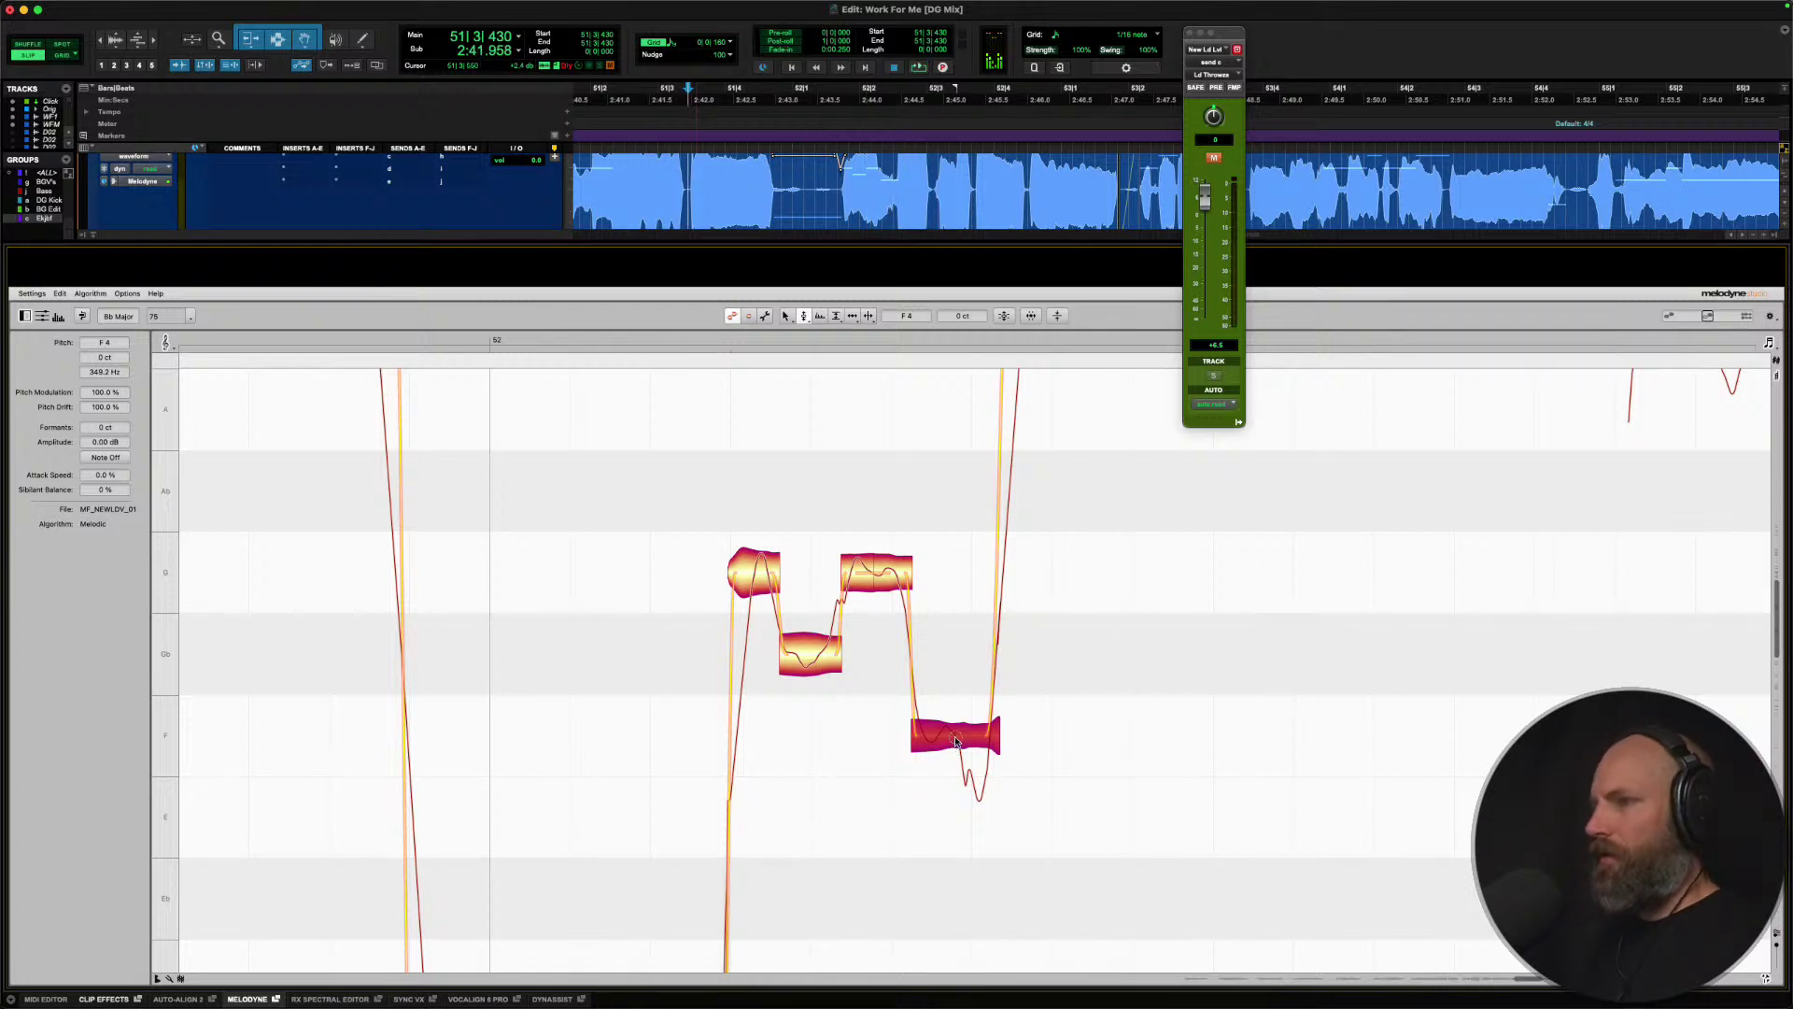
drag(955, 741, 955, 658)
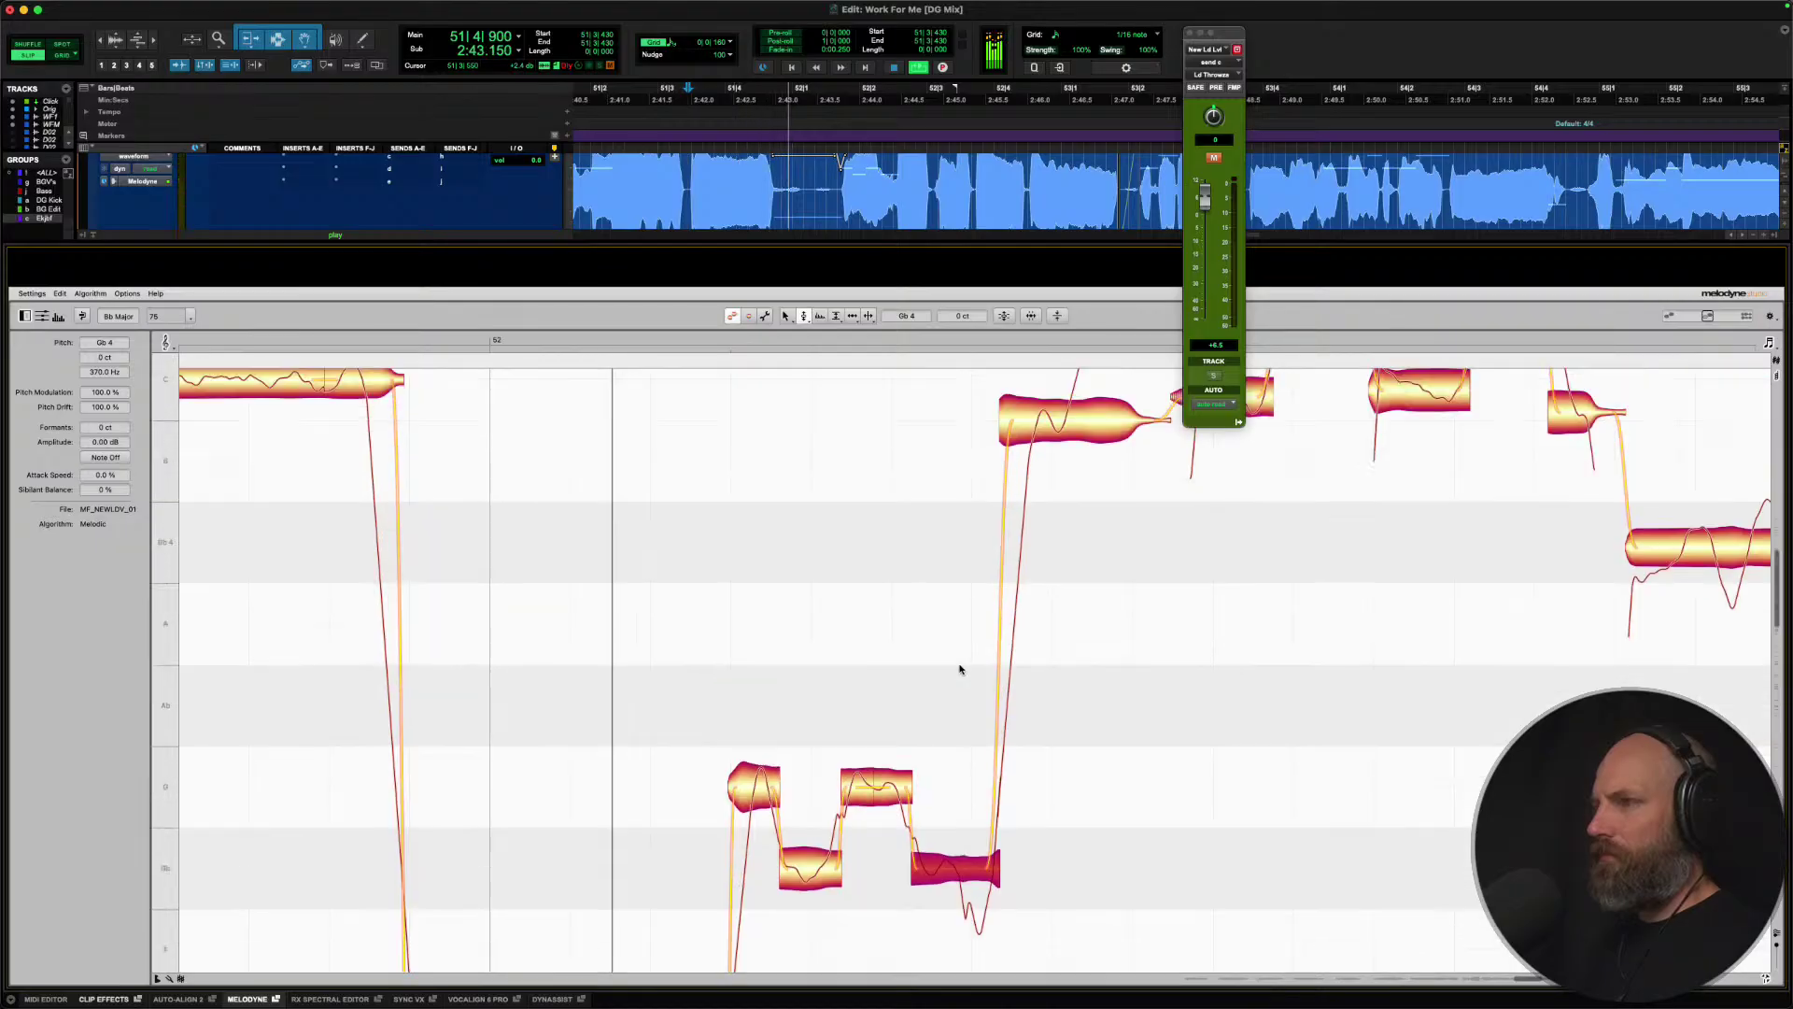
key(space)
drag(1027, 665, 1028, 623)
key(space)
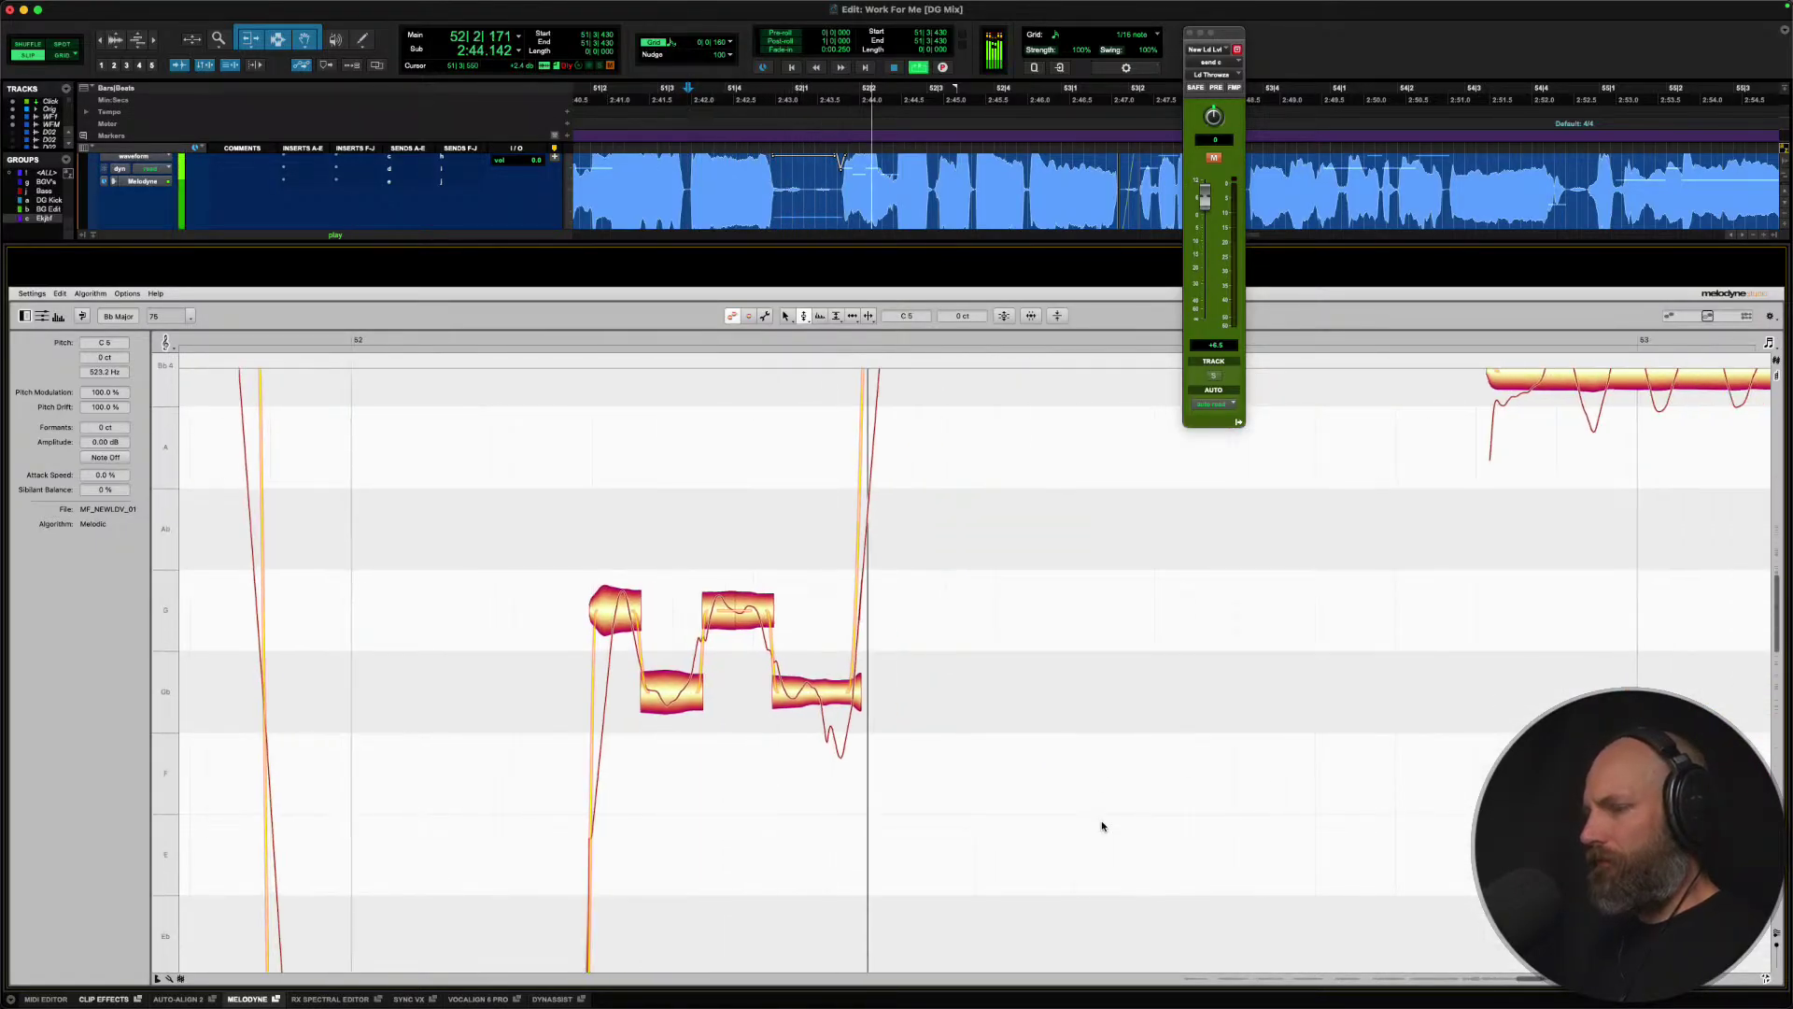
key(space)
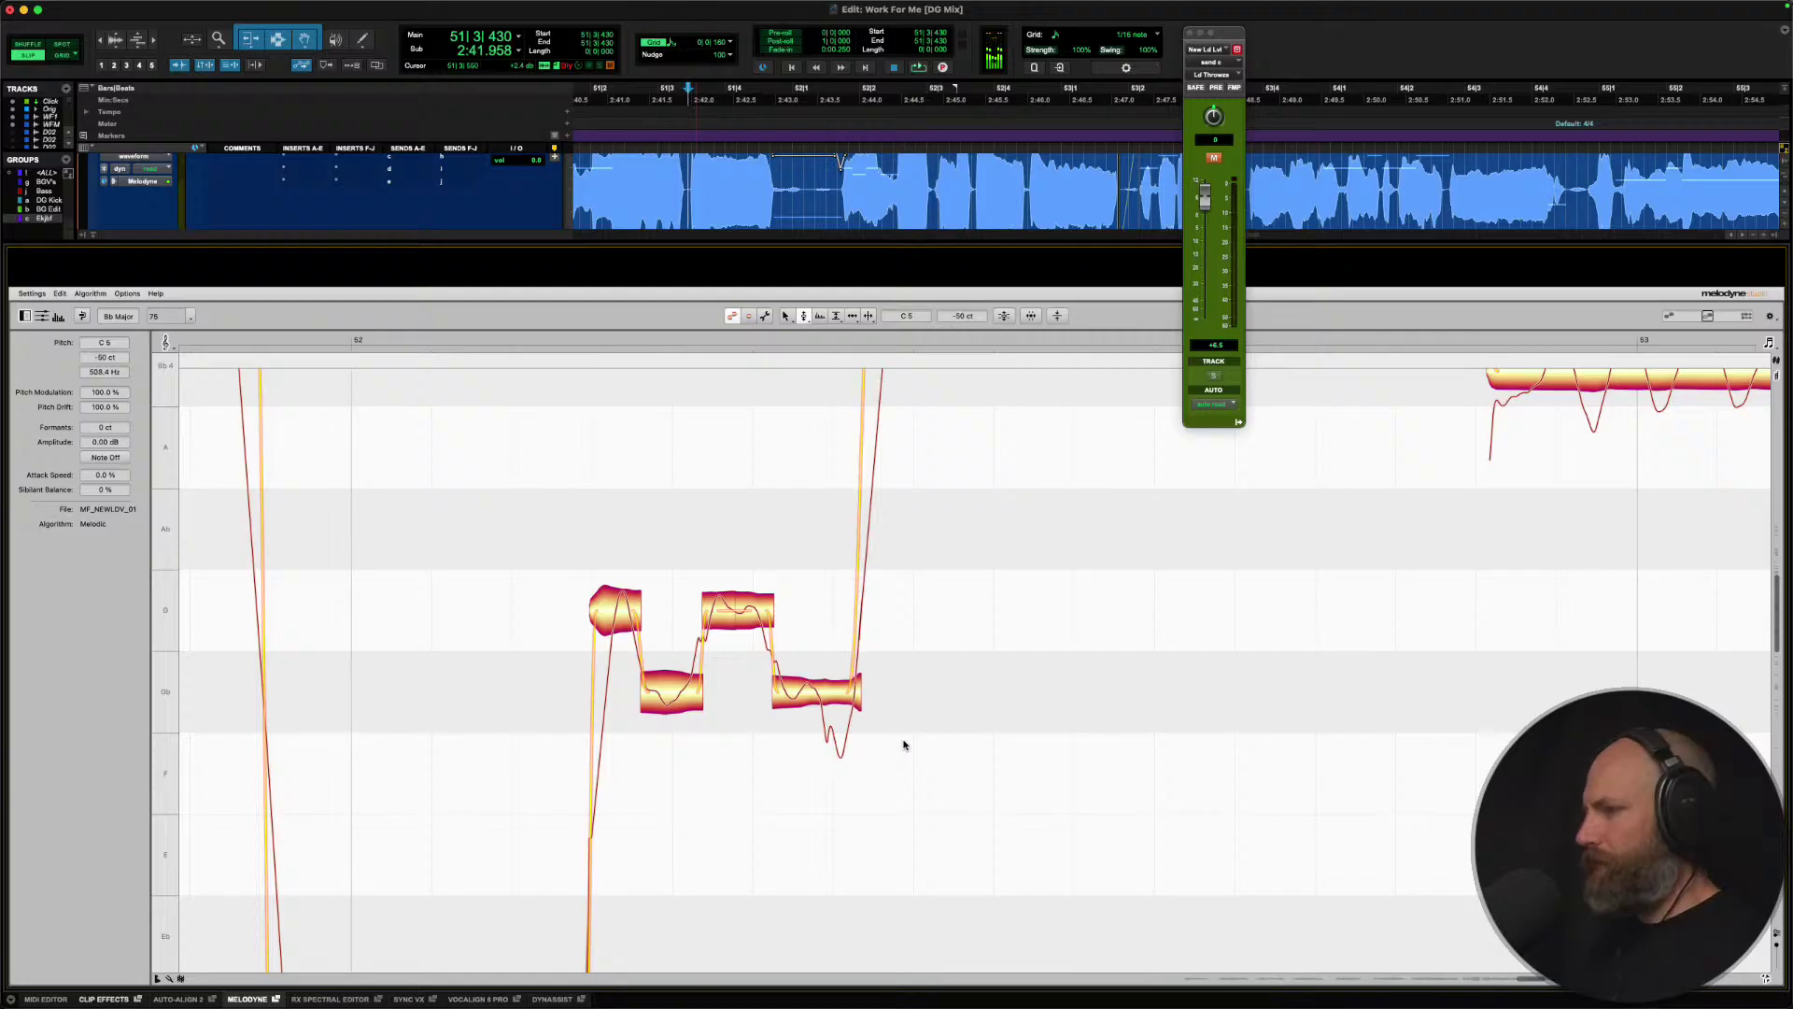
key(Down)
Centre the first two high notes after the low run on C 5 and the following note on D 5.
scroll(916, 727, up, 5)
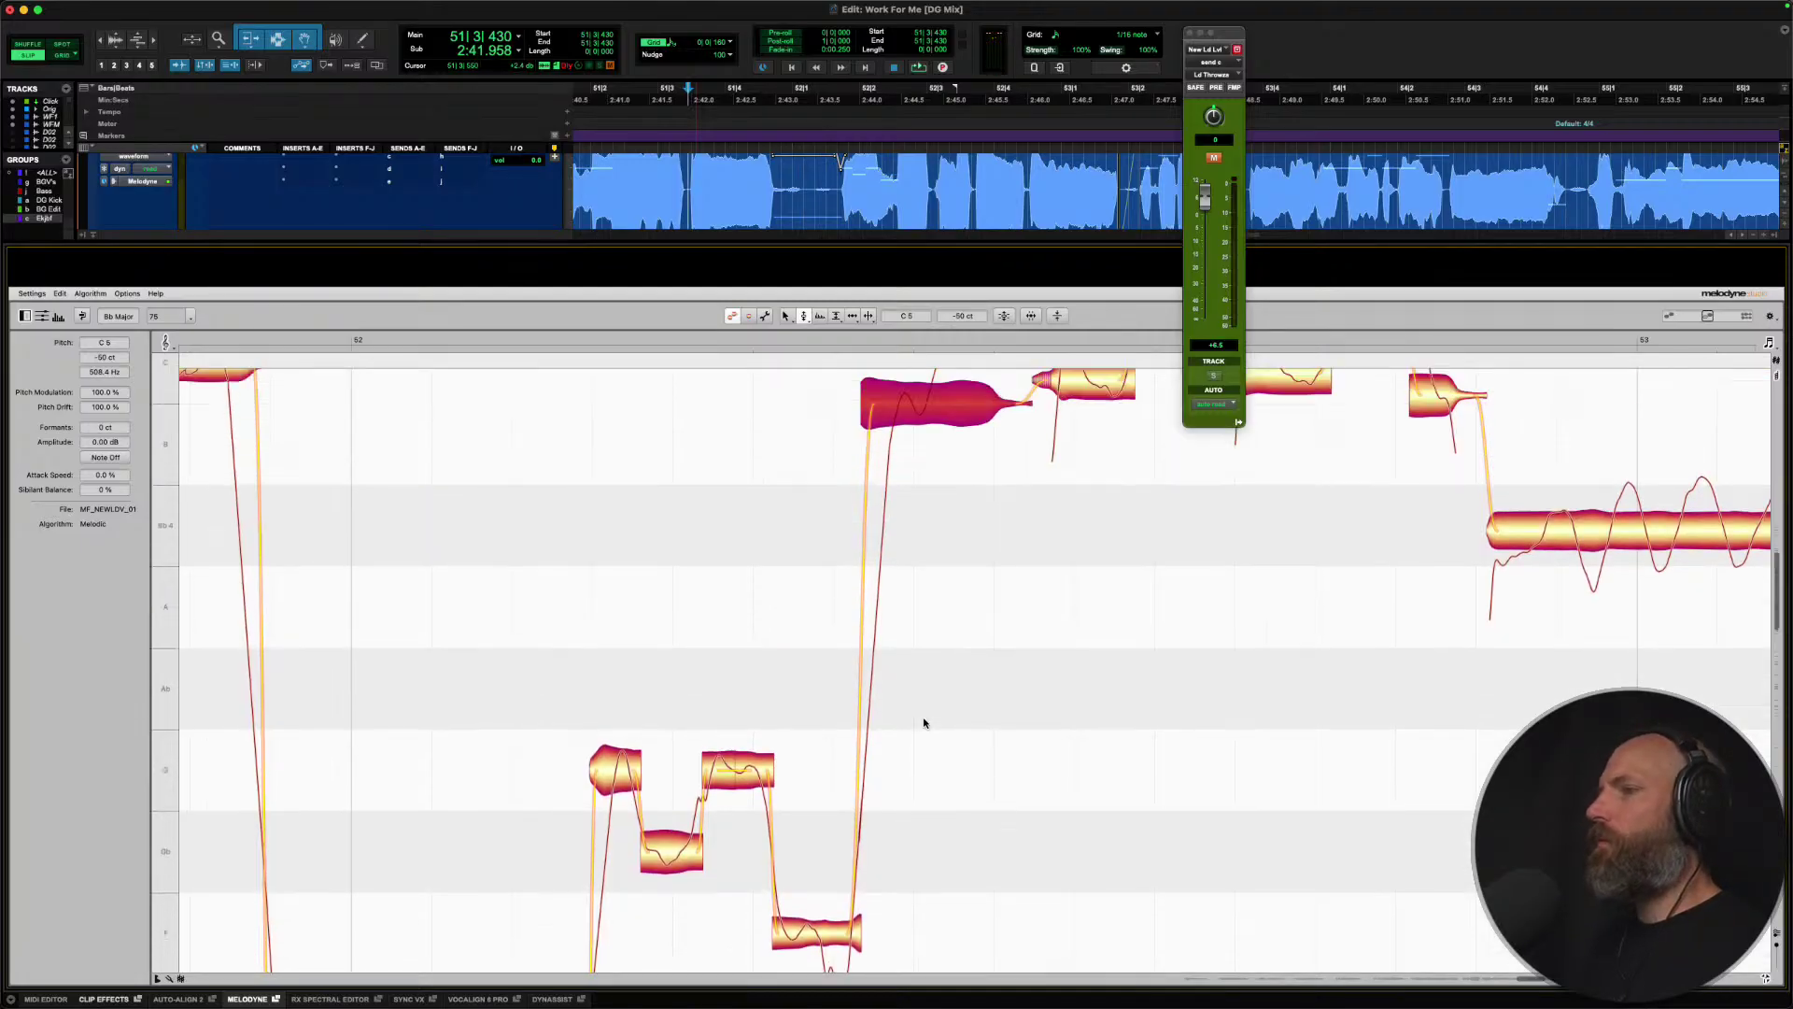
double_click(920, 563)
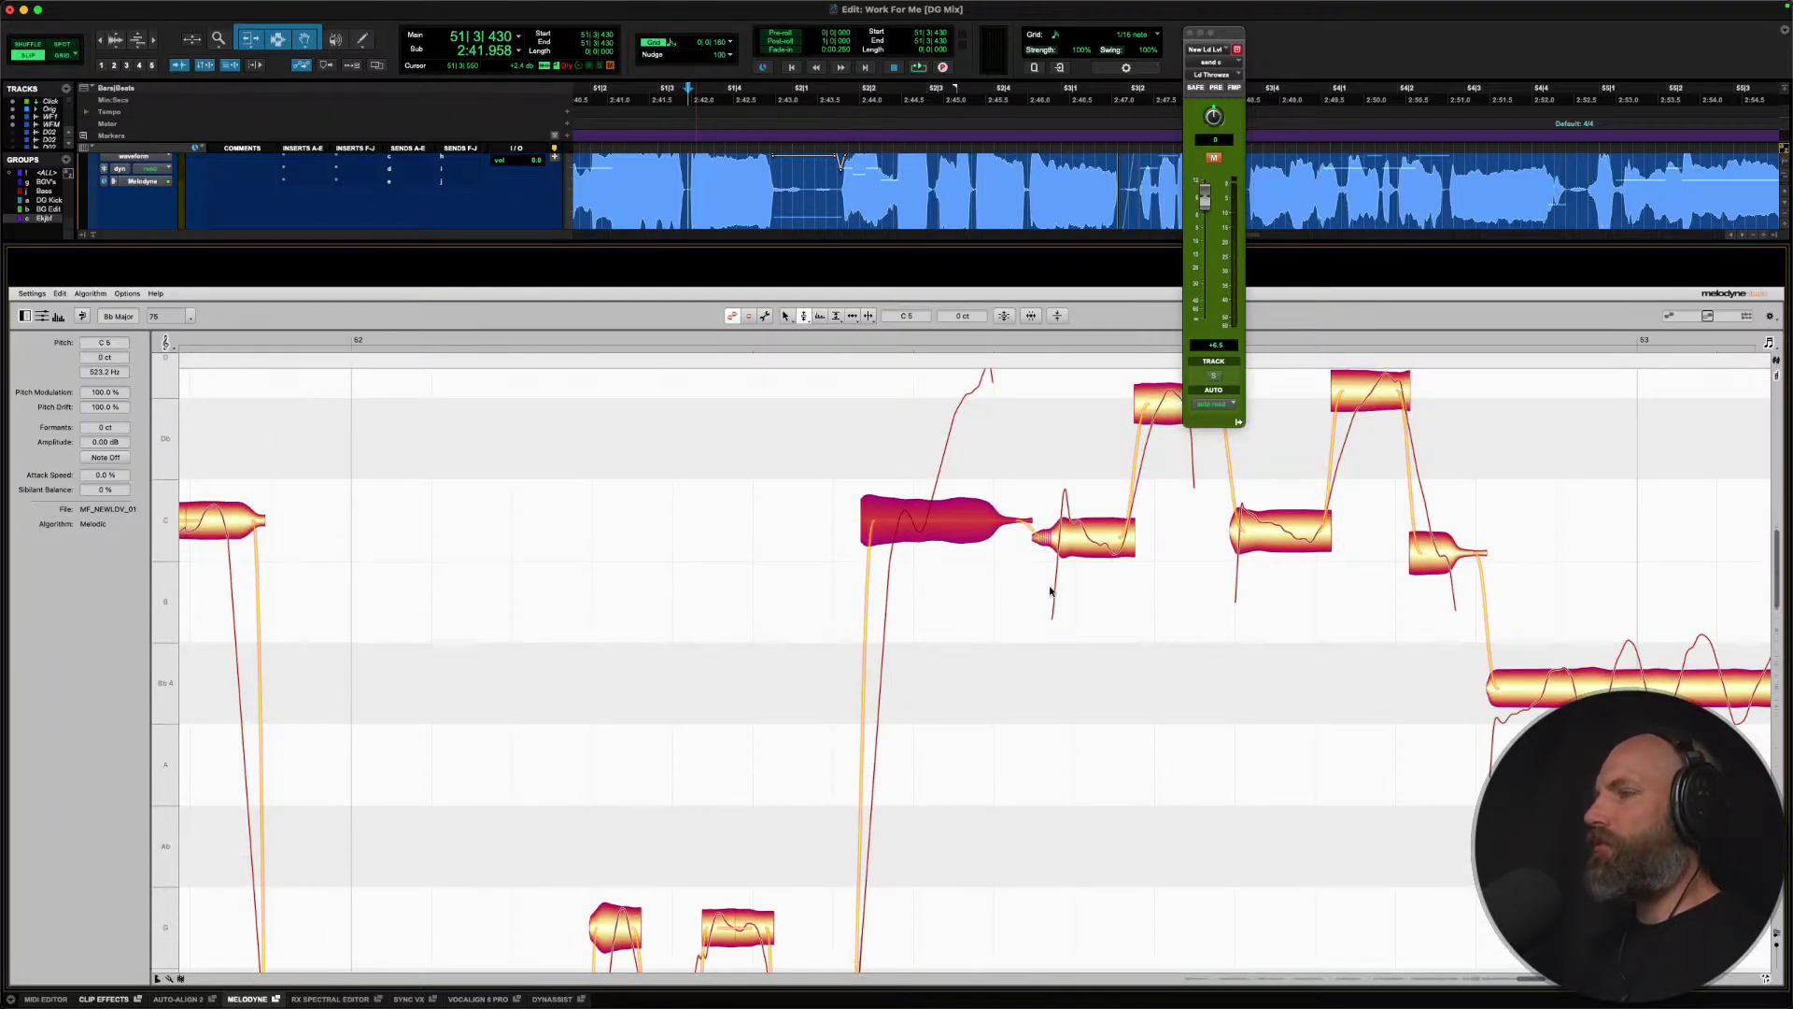
click(1089, 549)
scroll(1112, 523, right, 2)
scroll(1112, 523, up, 4)
click(1130, 495)
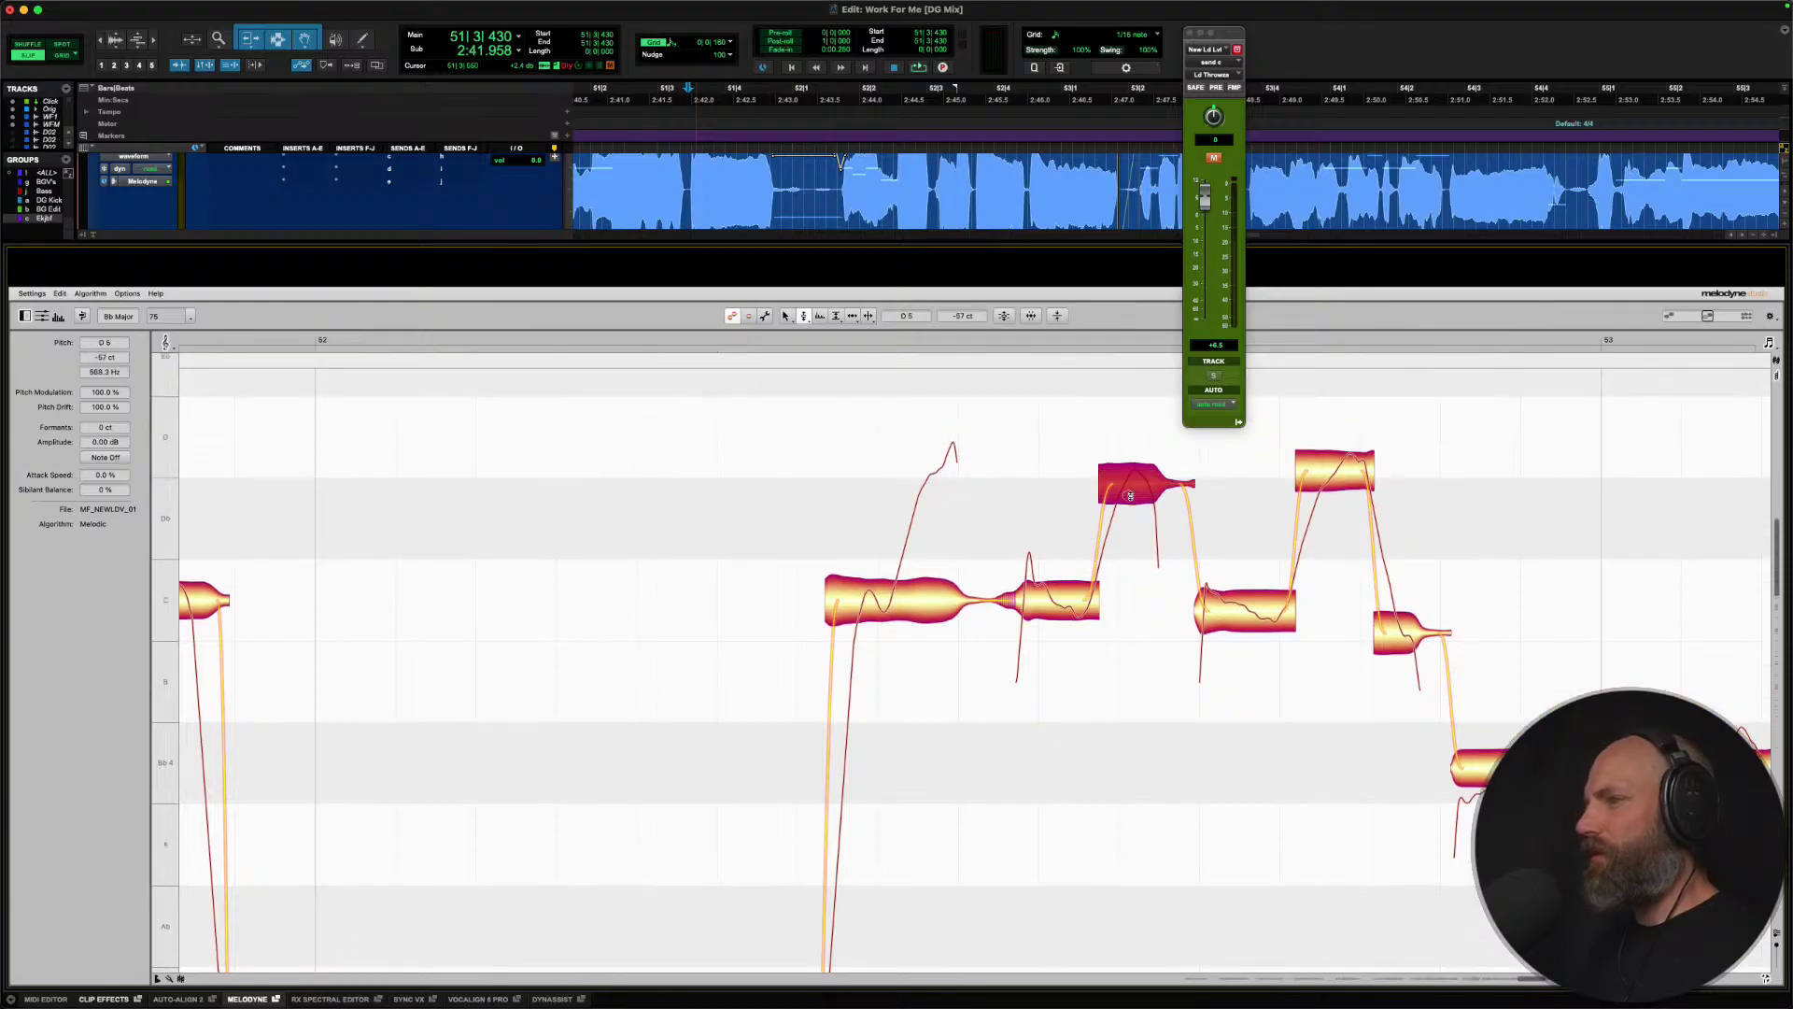
double_click(1130, 495)
Centre the next three high notes before bar 53 on C 5, D 5 and C 5, and play the phrase.
double_click(1245, 612)
right_click(1310, 483)
key(Escape)
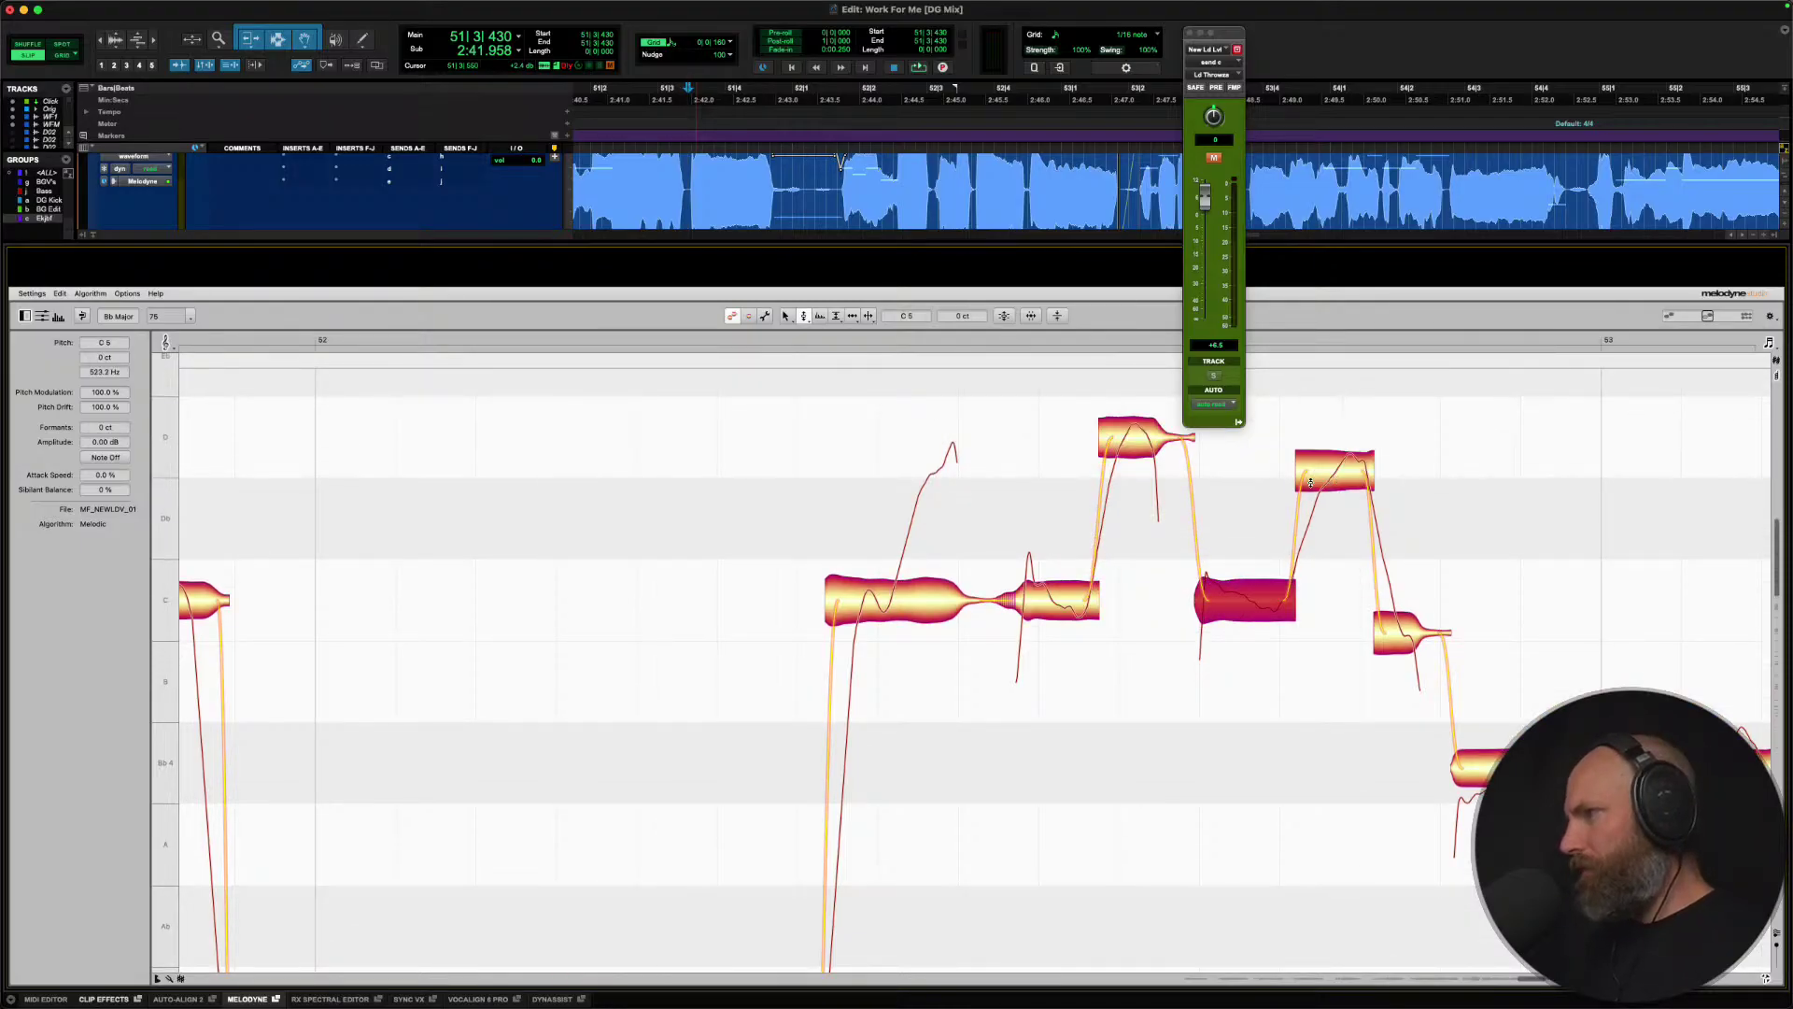
double_click(1310, 483)
double_click(1383, 623)
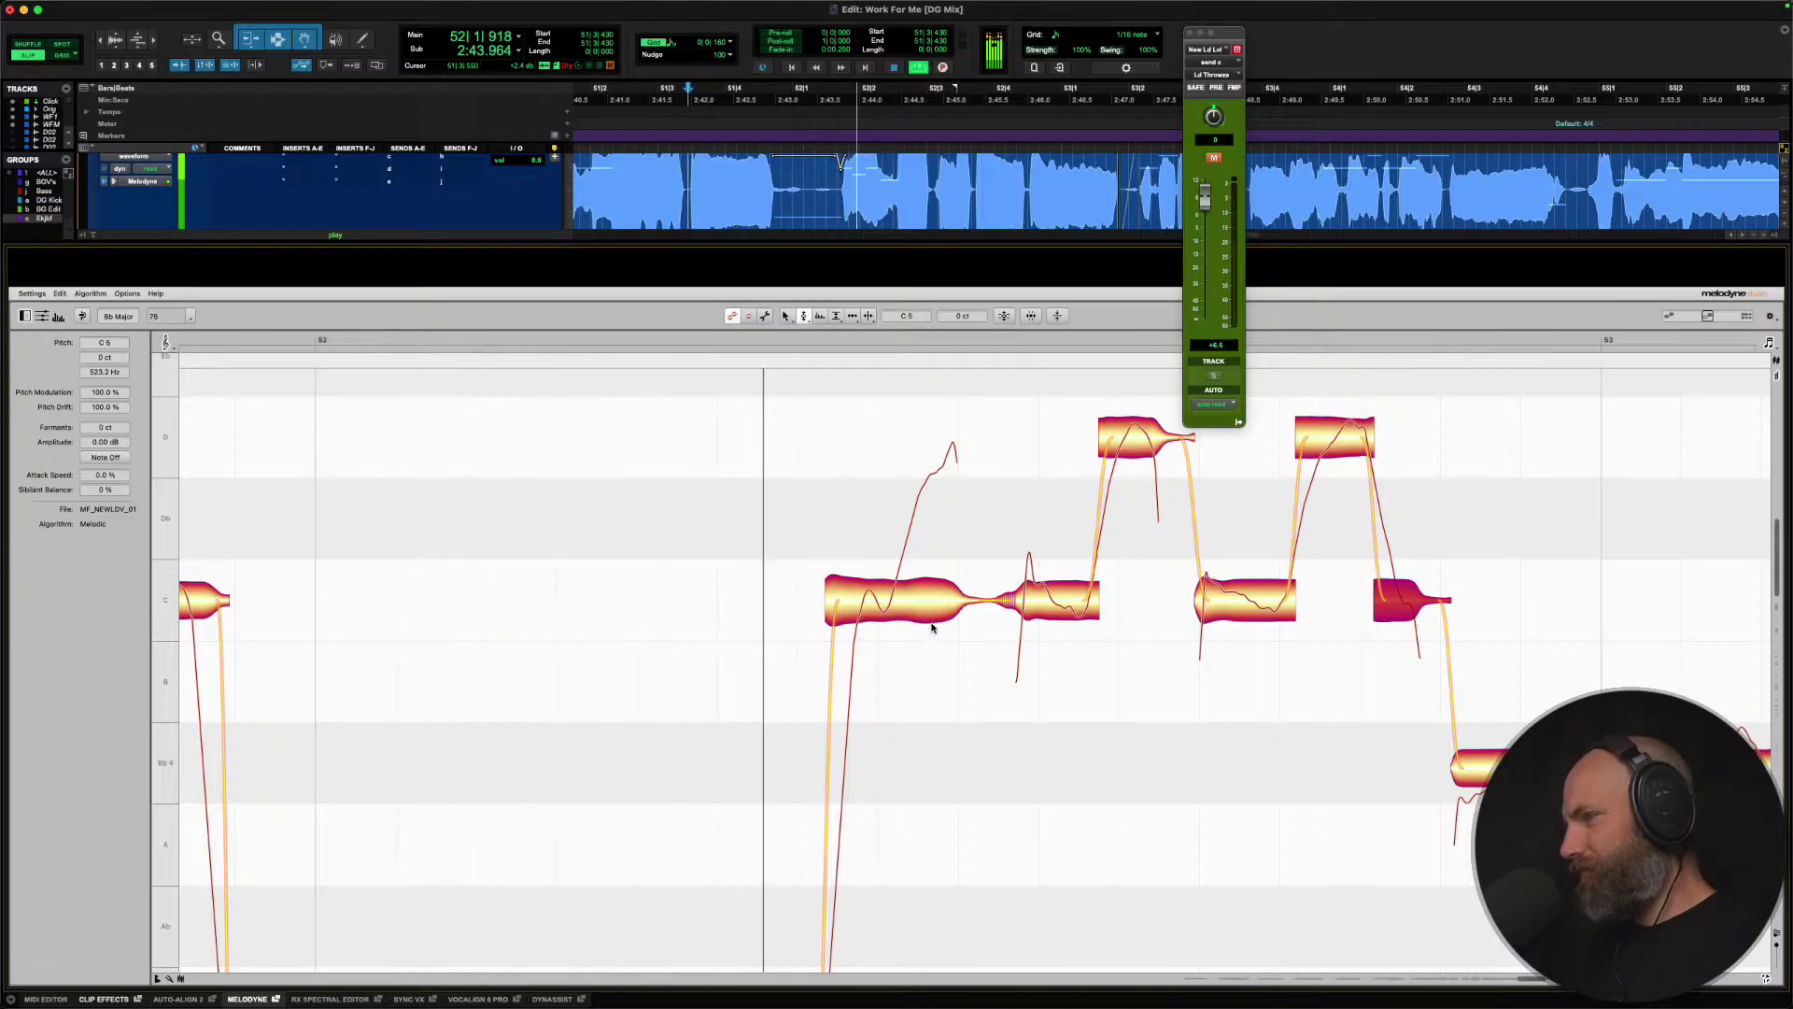
key(space)
Separate the F 4 note at the end of the low run in bar 52 near its middle and return to the Pitch tool.
scroll(897, 620, down, 4)
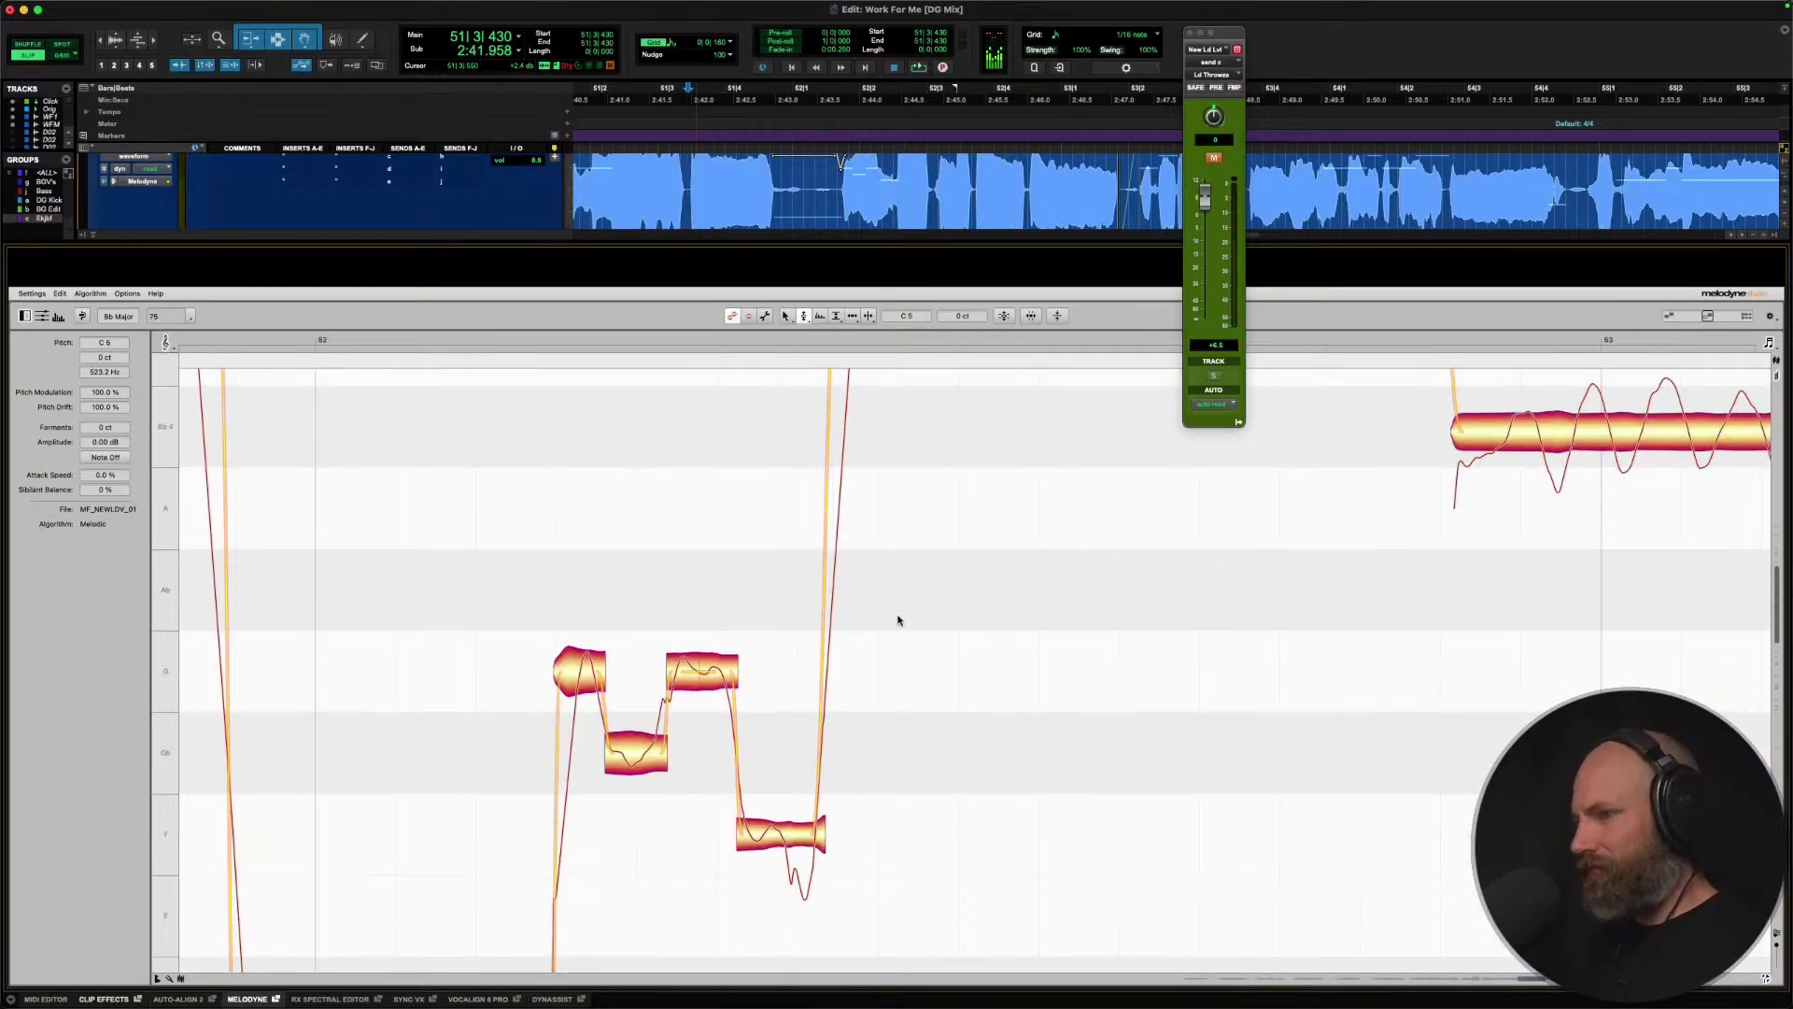
right_click(775, 843)
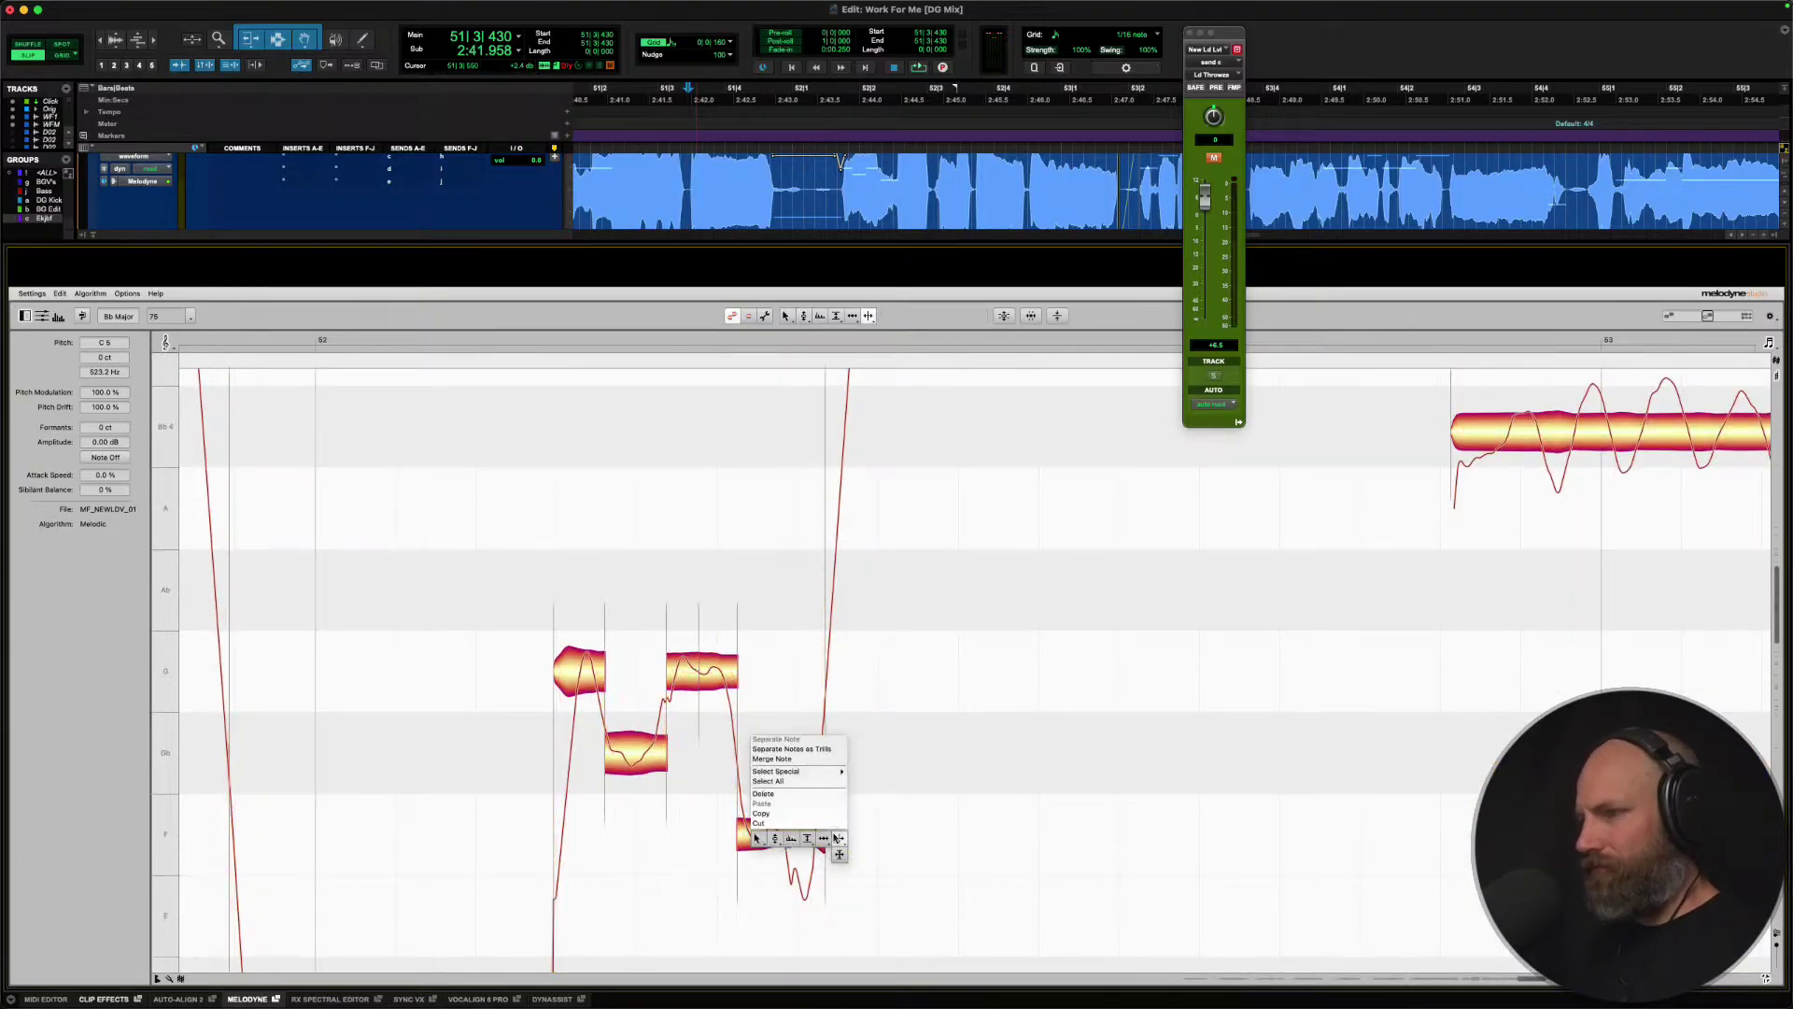
click(800, 850)
double_click(782, 836)
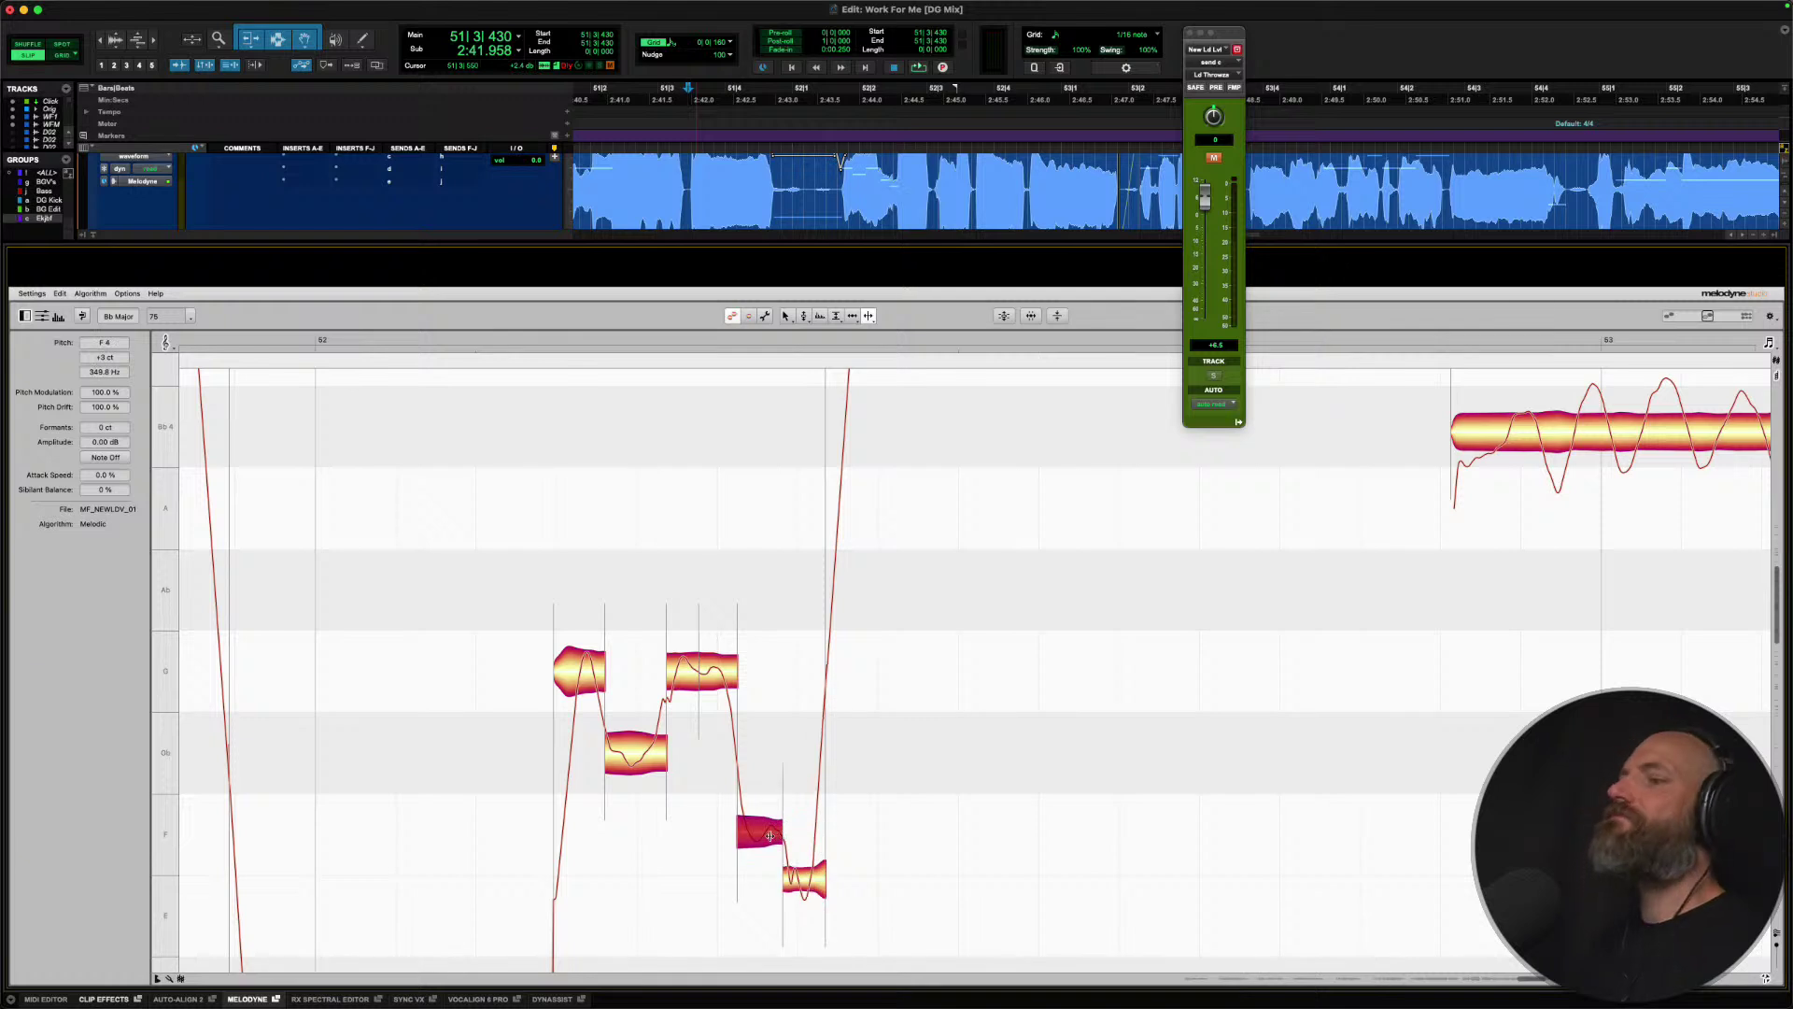
right_click(757, 834)
click(692, 848)
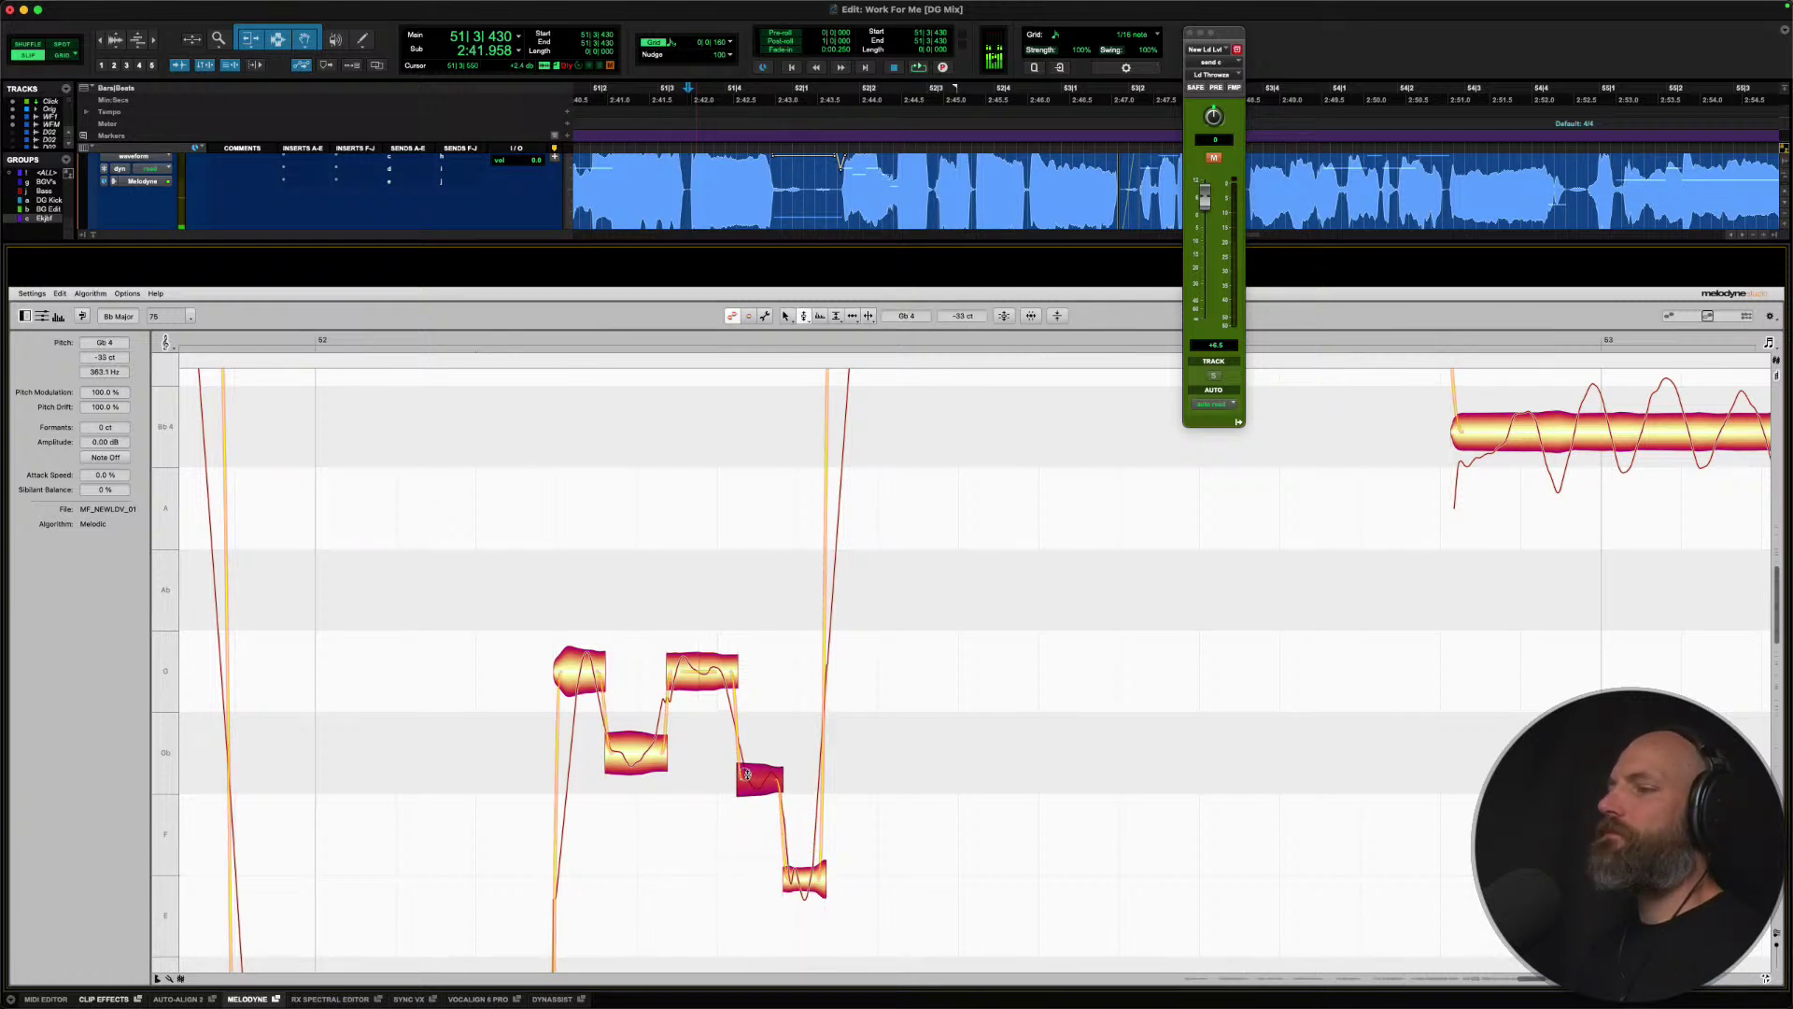
Try the first part of the separated F 4 note on G 4 and play the run.
drag(748, 733, 752, 681)
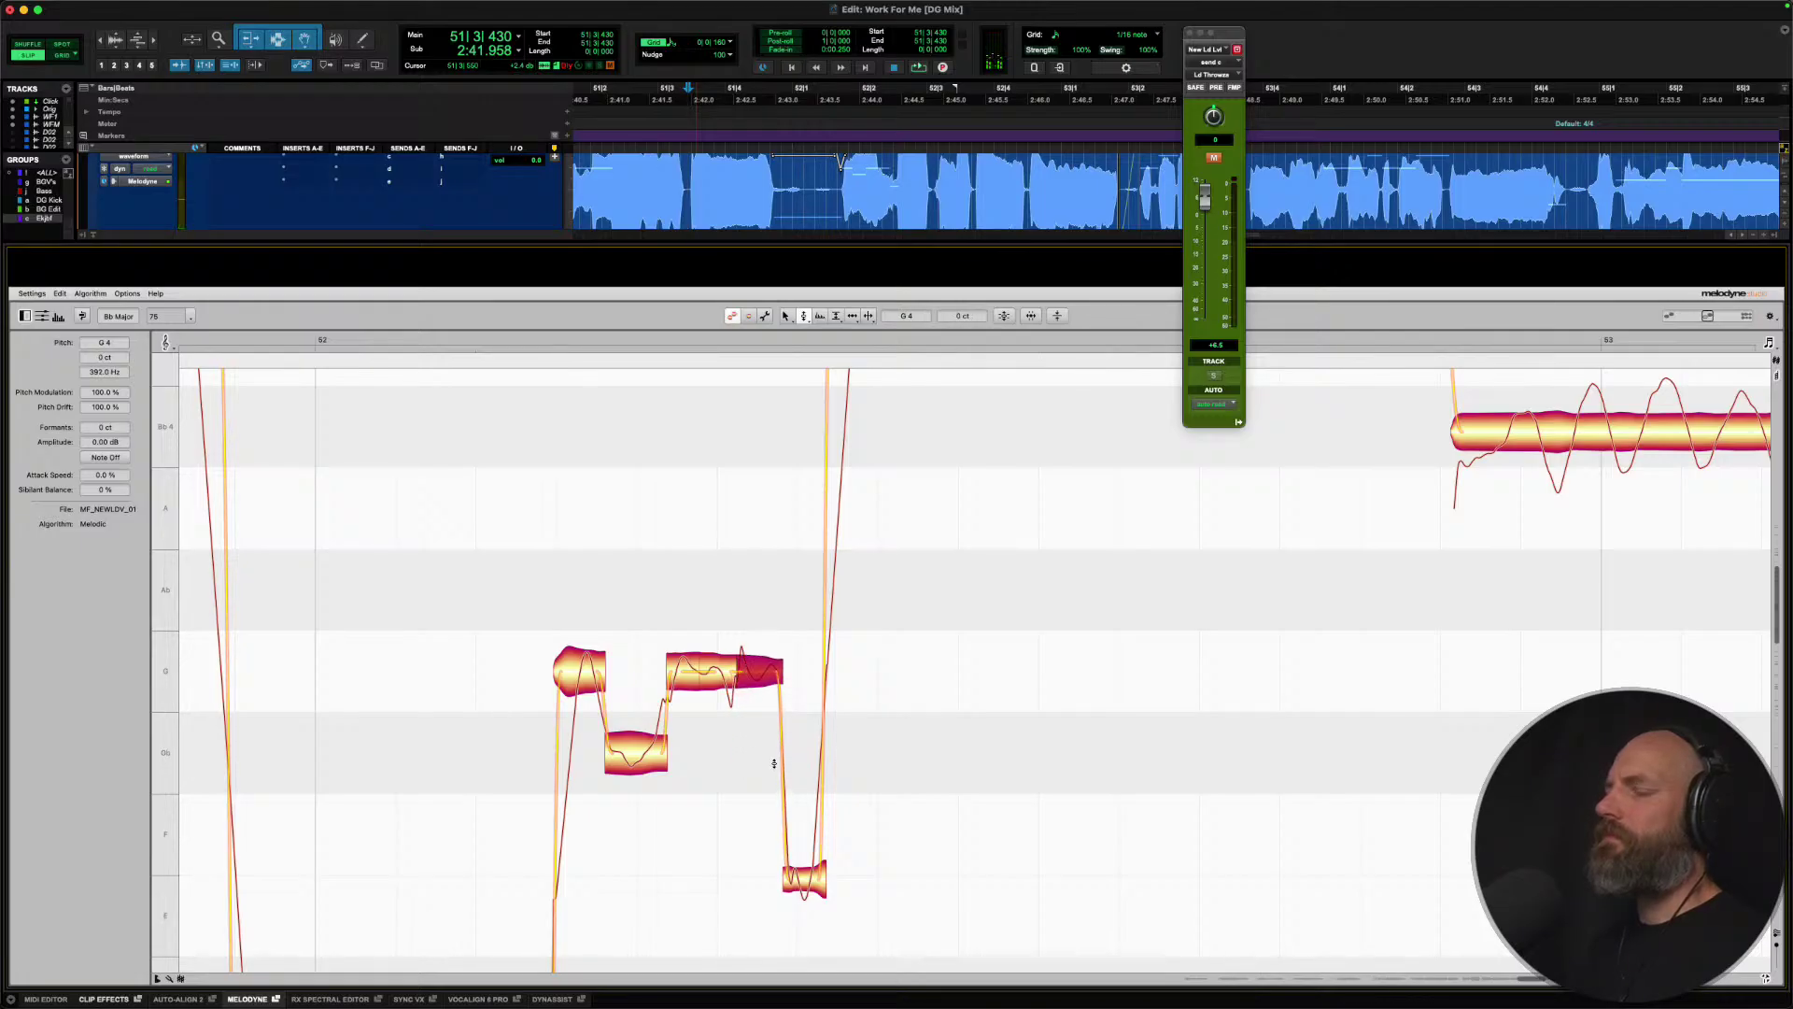
click(714, 675)
key(space)
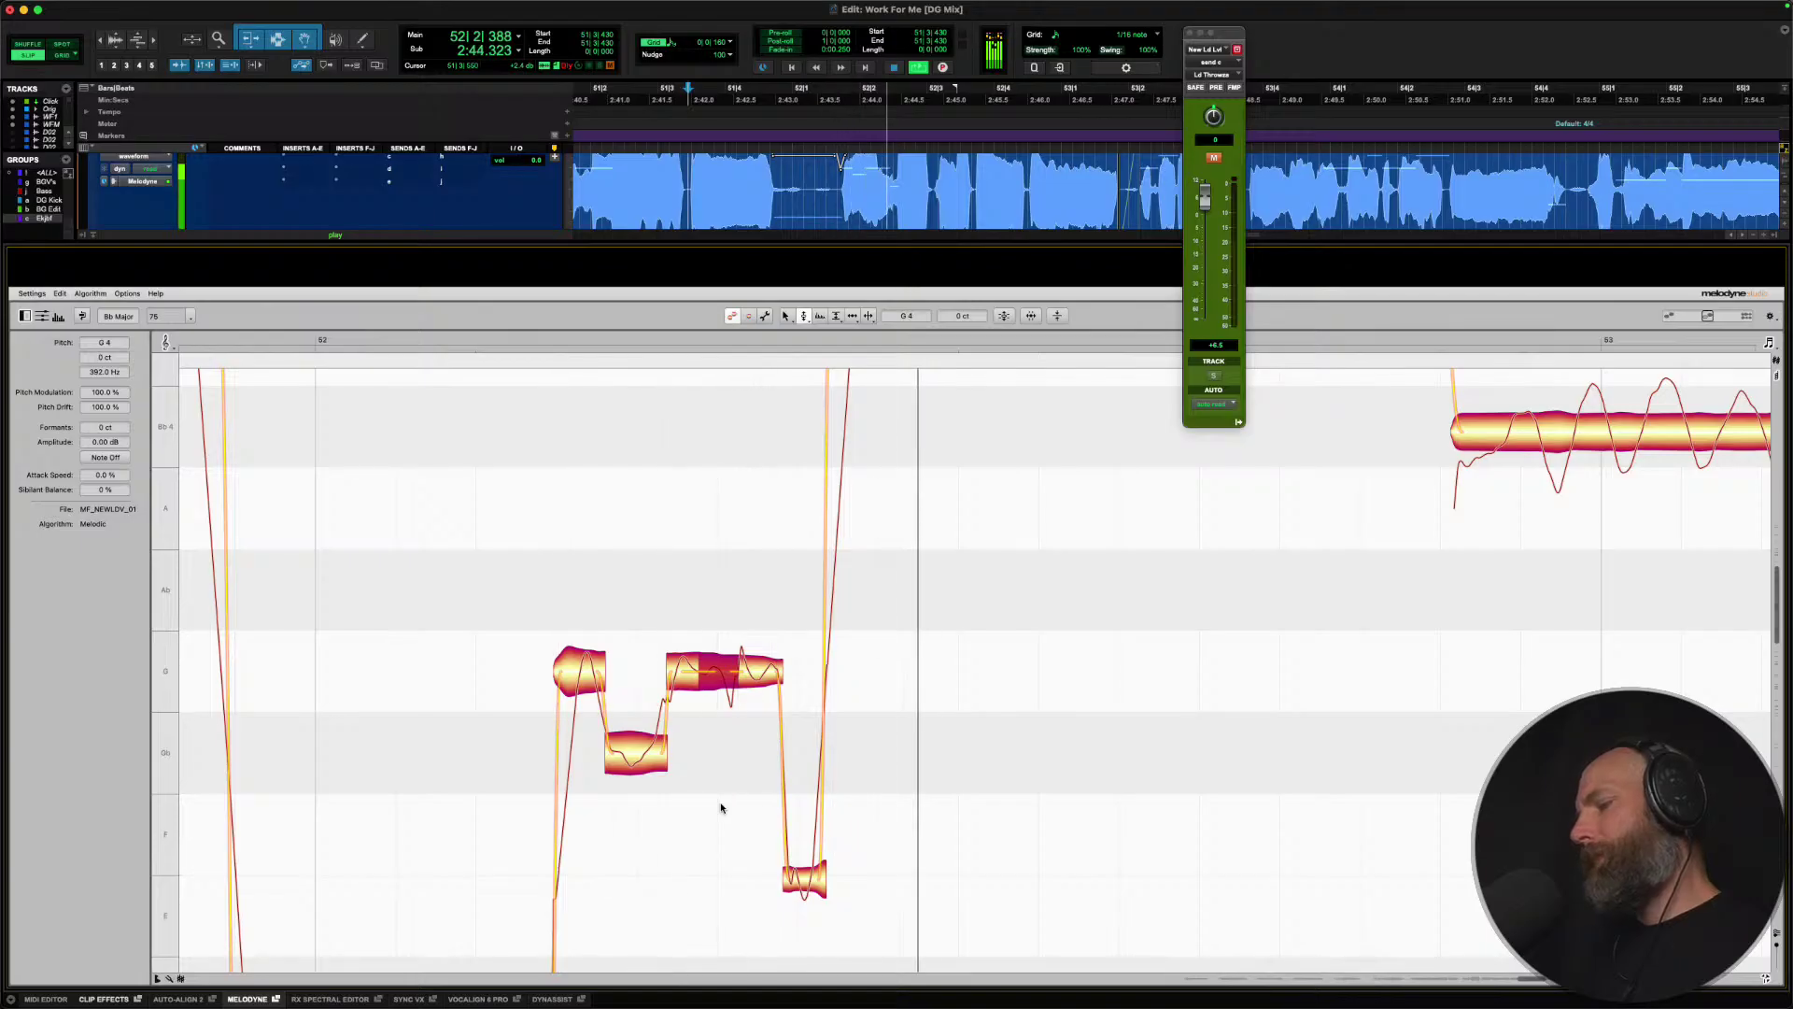
key(space)
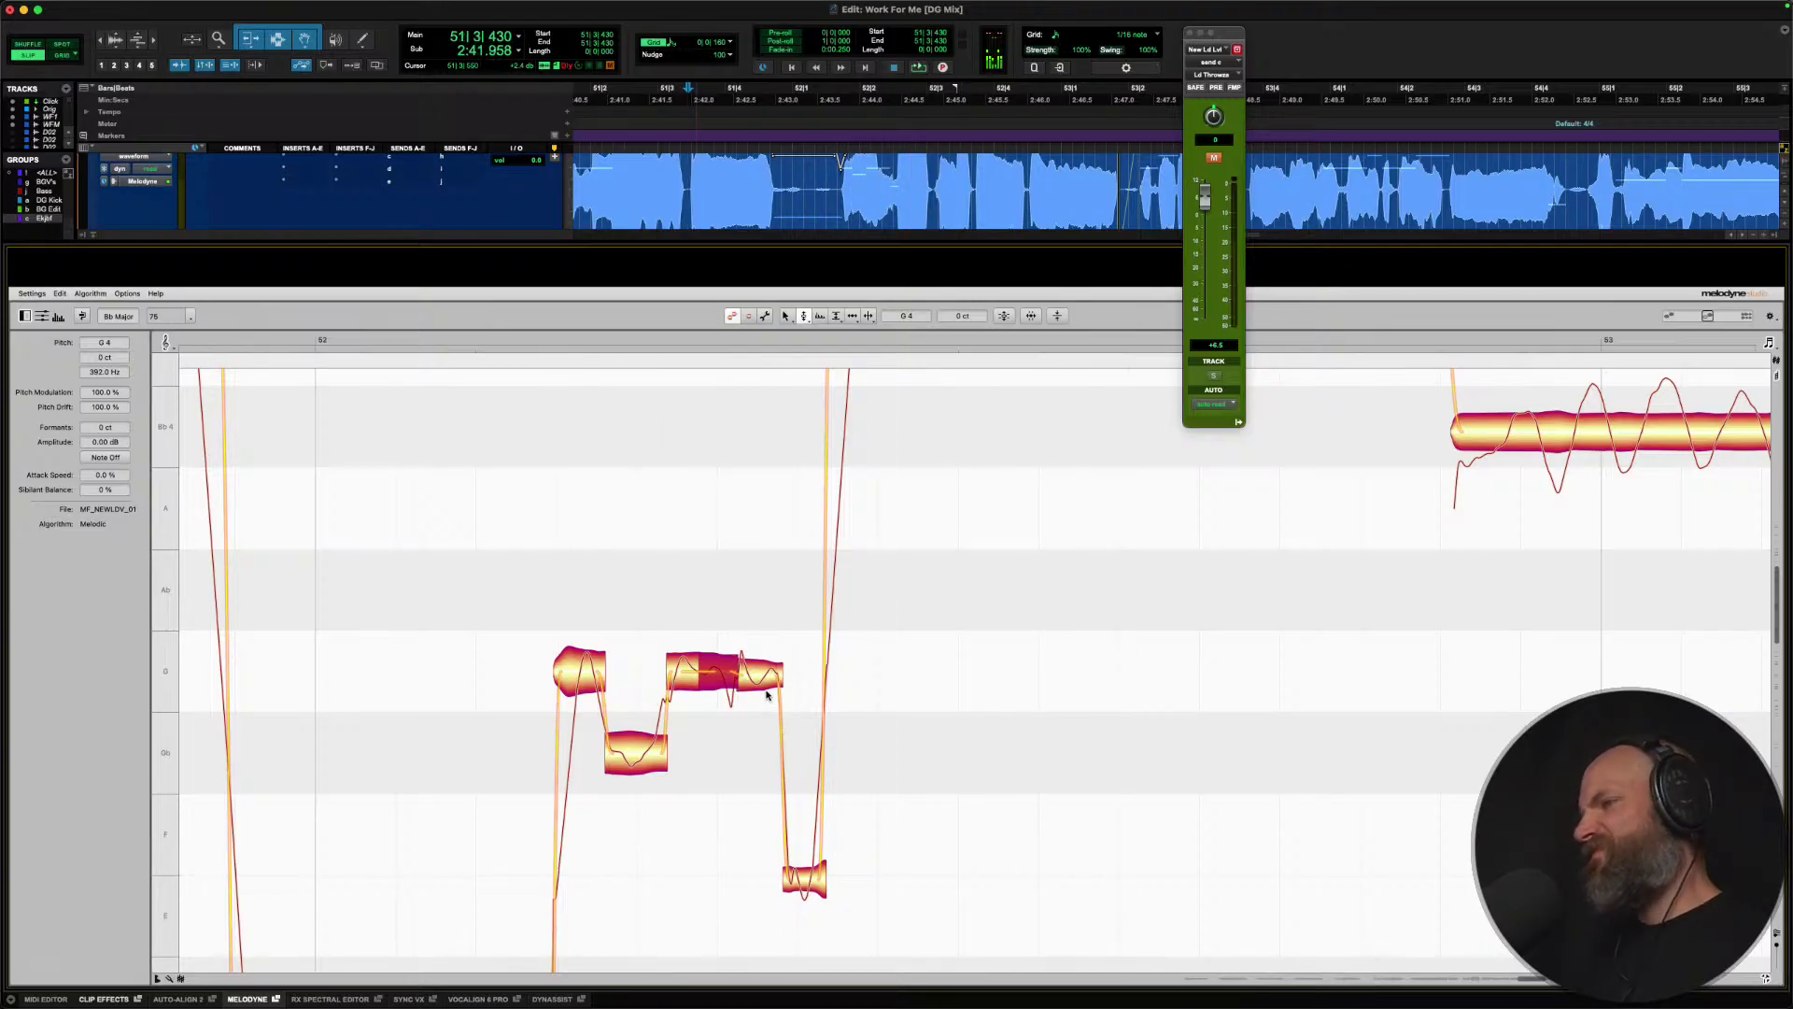
Put the first part of the separated note back on F 4, centre its tail on E 4, and play.
drag(757, 683, 800, 908)
key(space)
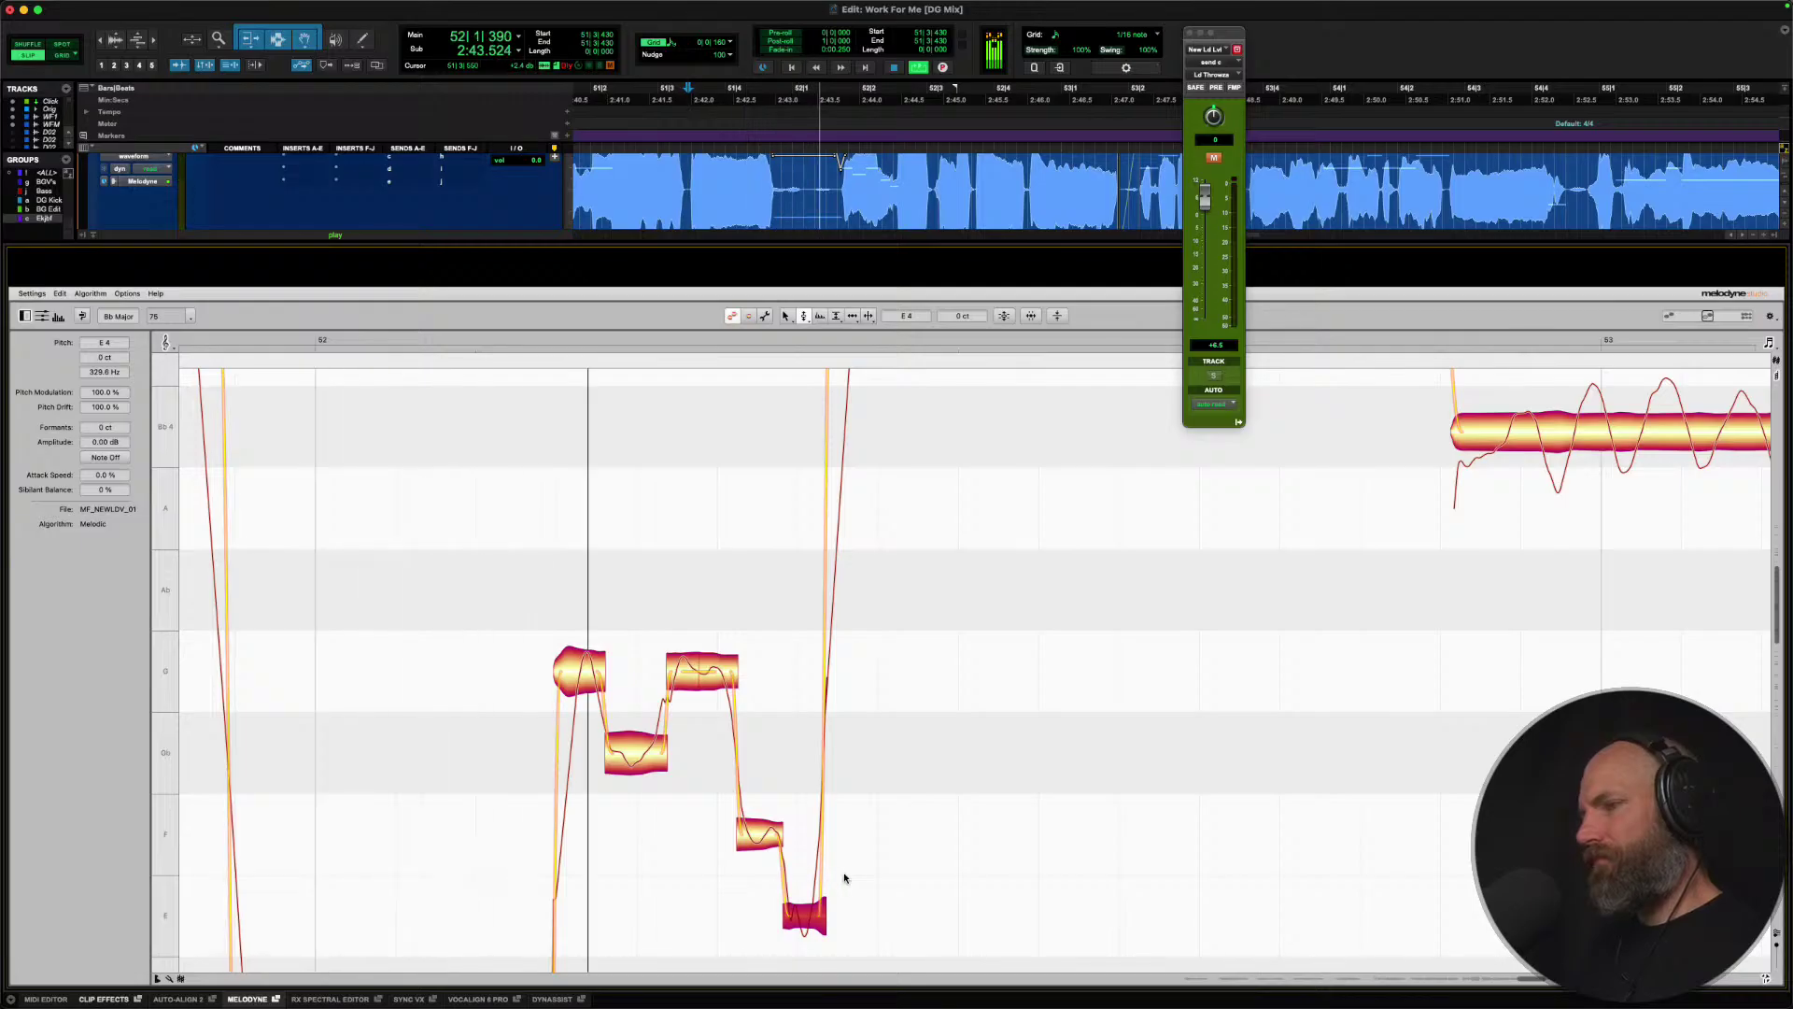
key(space)
Try the opening note of the low run on Gb 4 and a sharp G 4, set it to G 4 at +11 ct, and play.
click(576, 672)
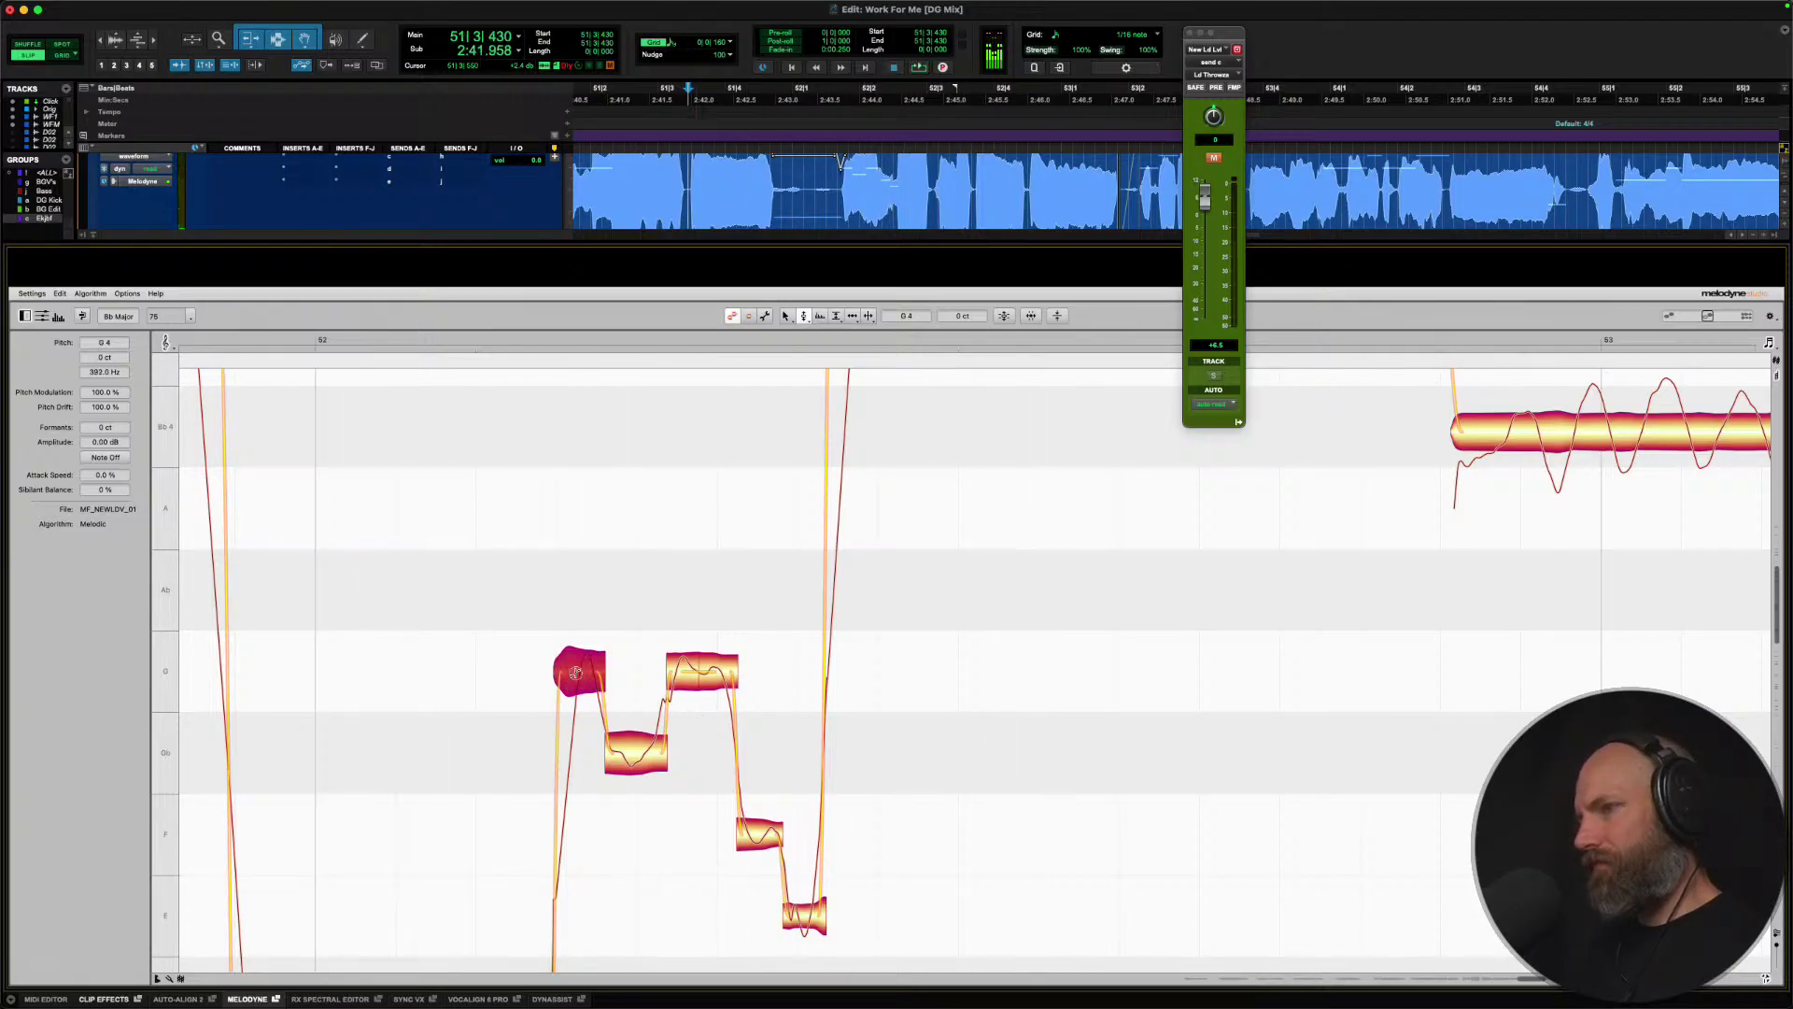
drag(578, 672, 573, 753)
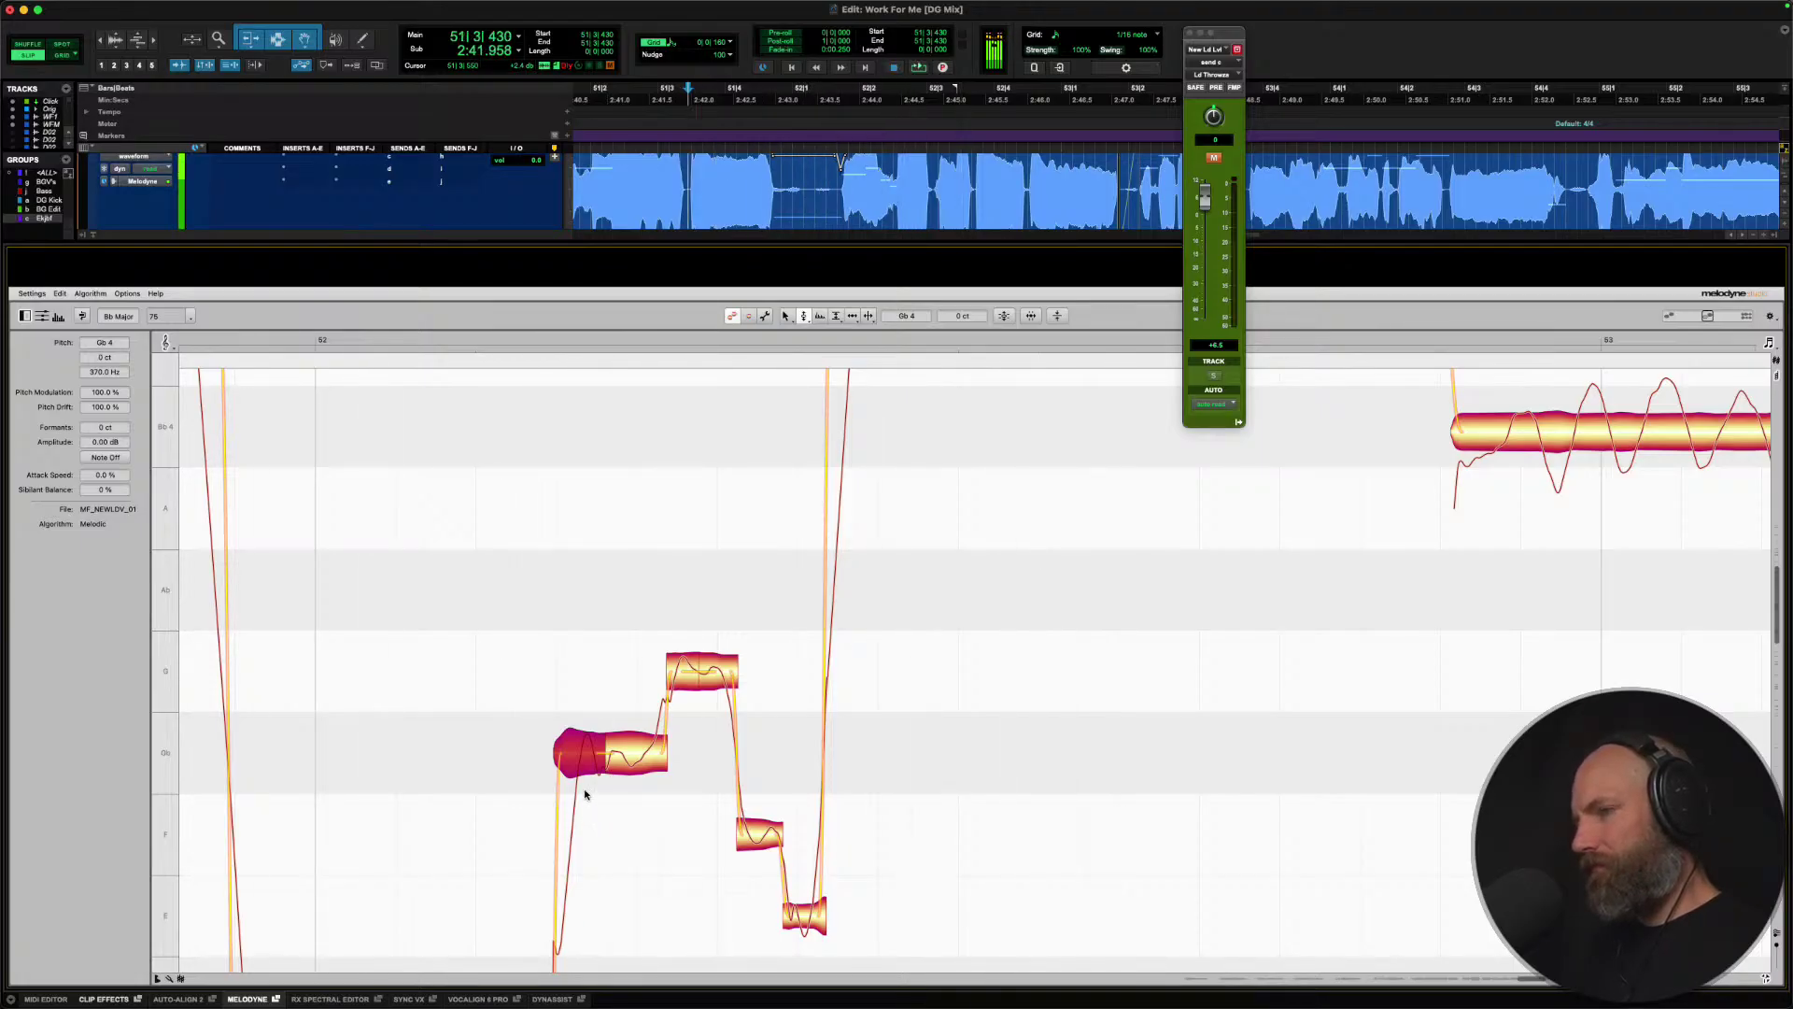
drag(577, 756, 576, 667)
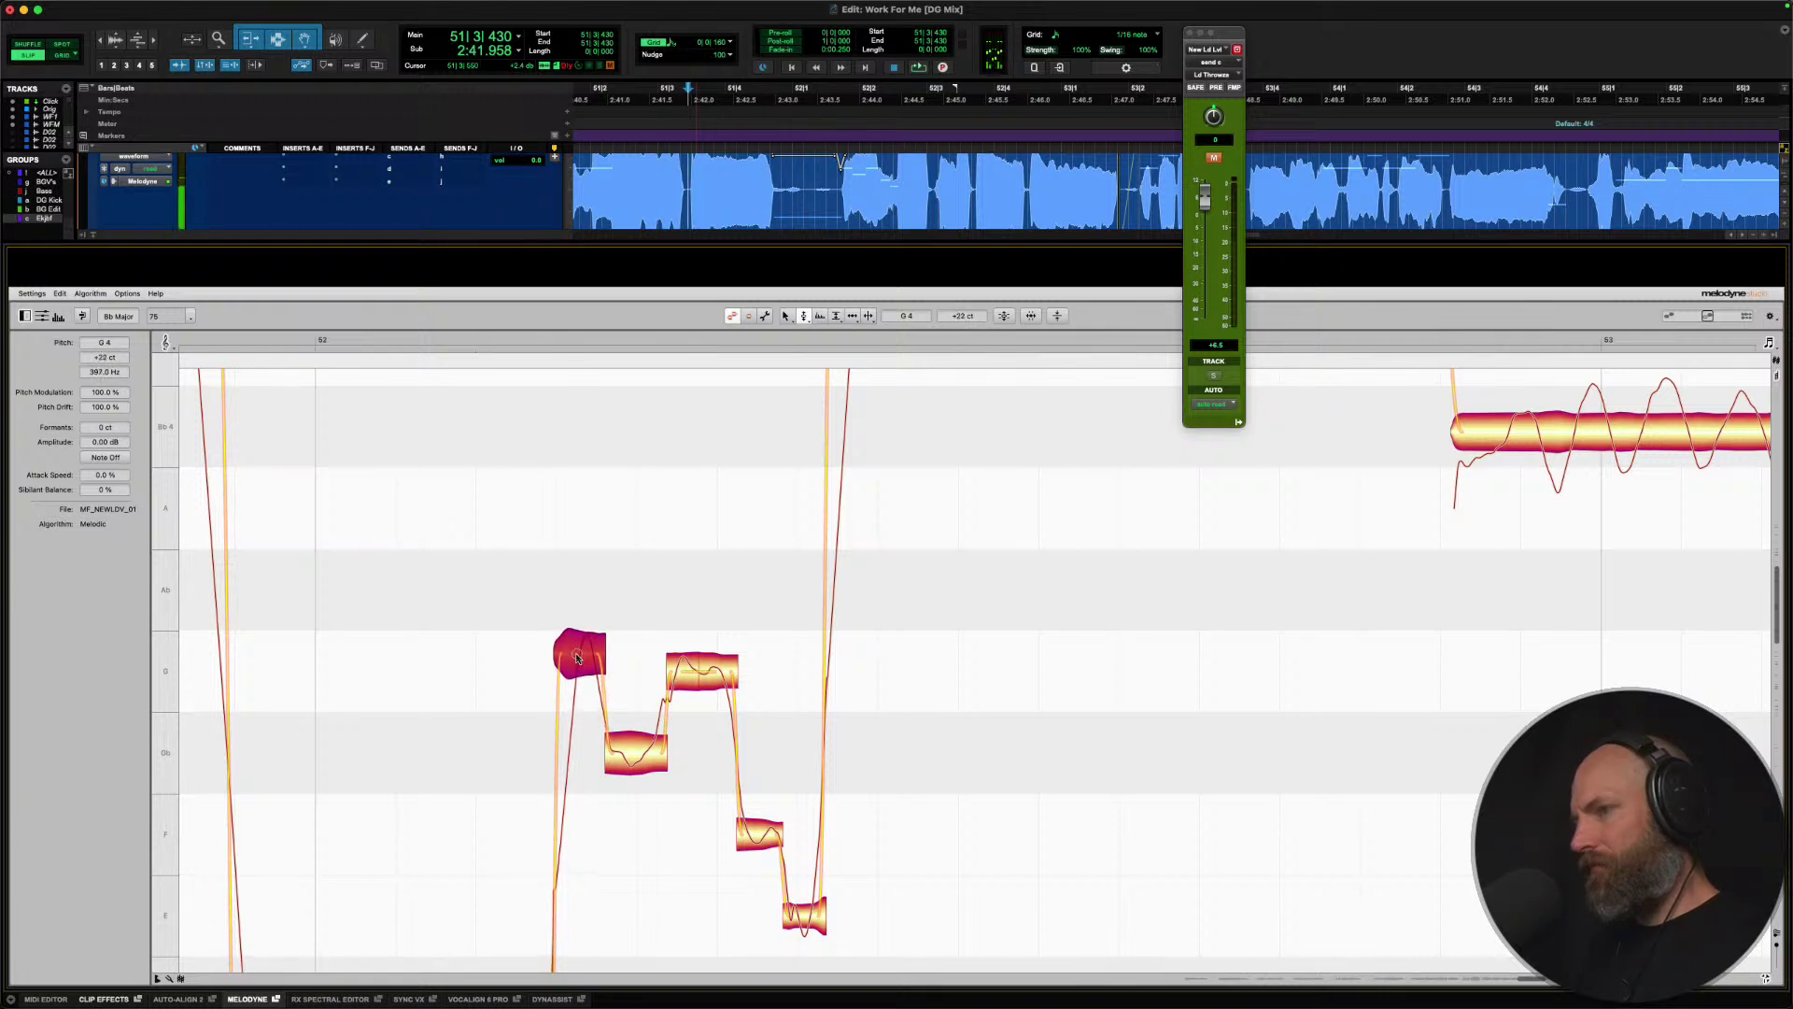
key(space)
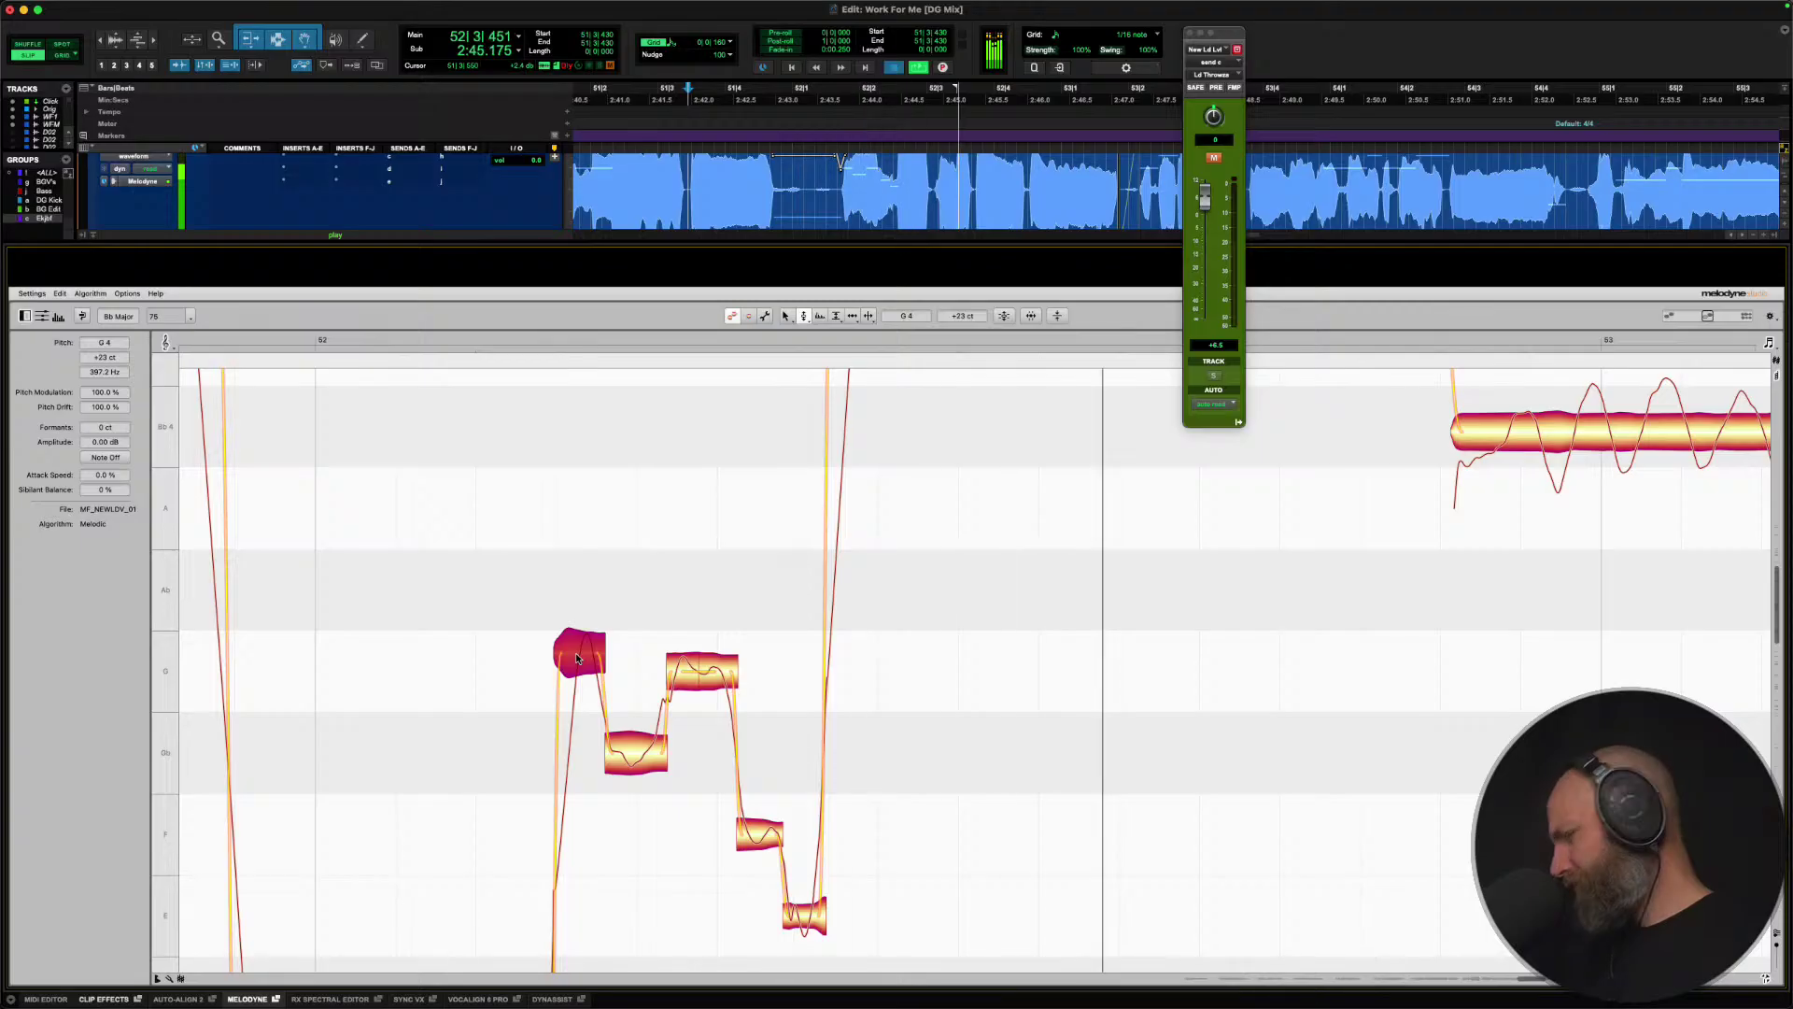
key(space)
drag(580, 654, 580, 665)
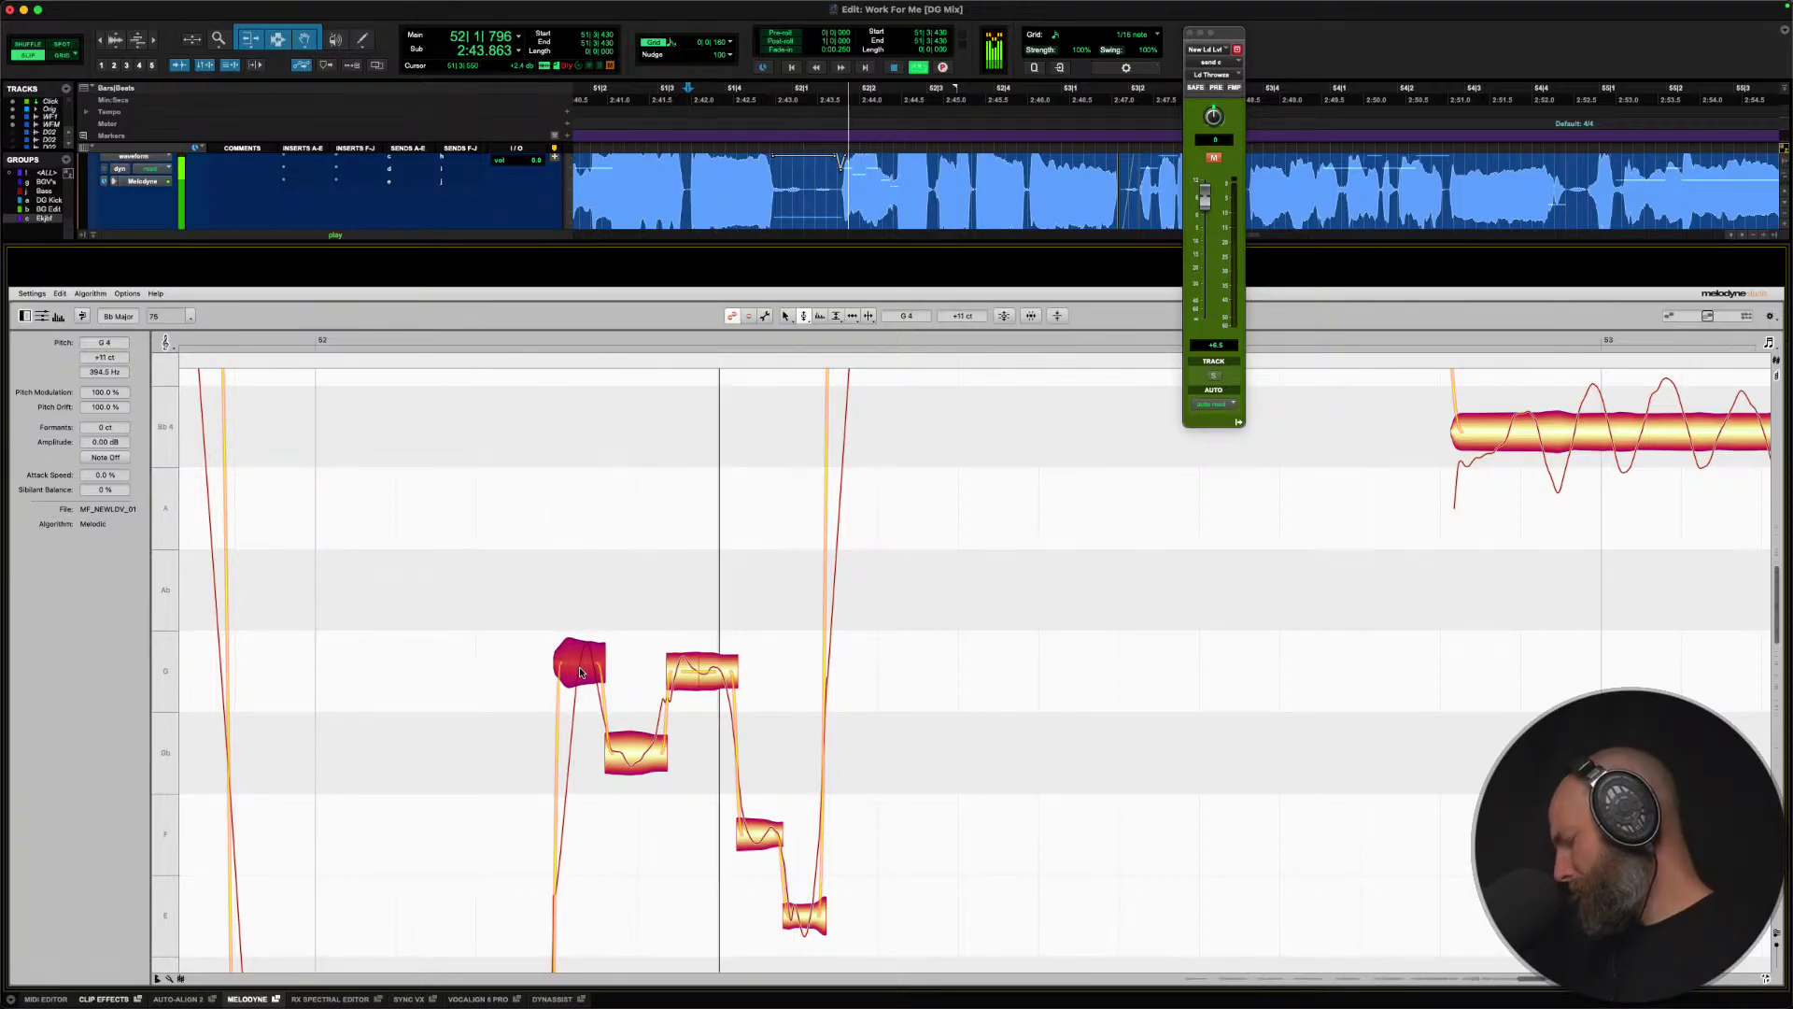
key(space)
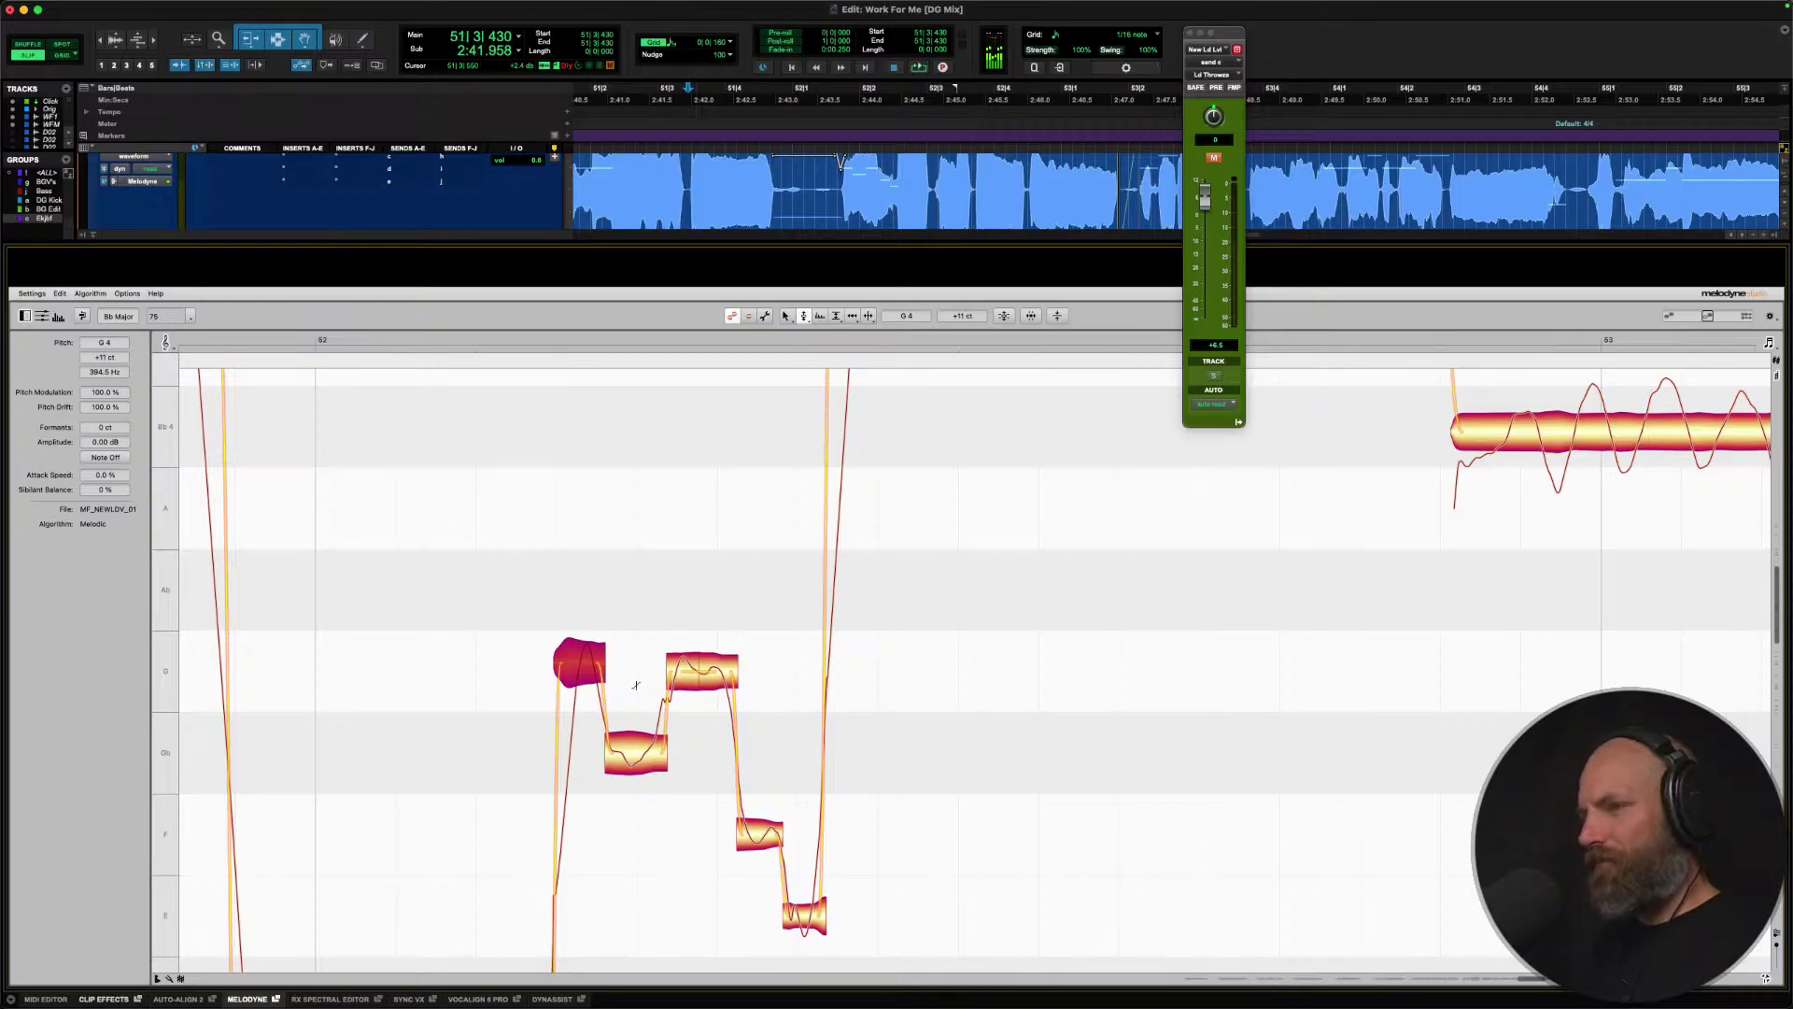
Separate the opening C 5 note of the high run in bar 52 at two points along its upward slide and return to the Pitch tool.
scroll(735, 814, up, 5)
scroll(735, 813, right, 3)
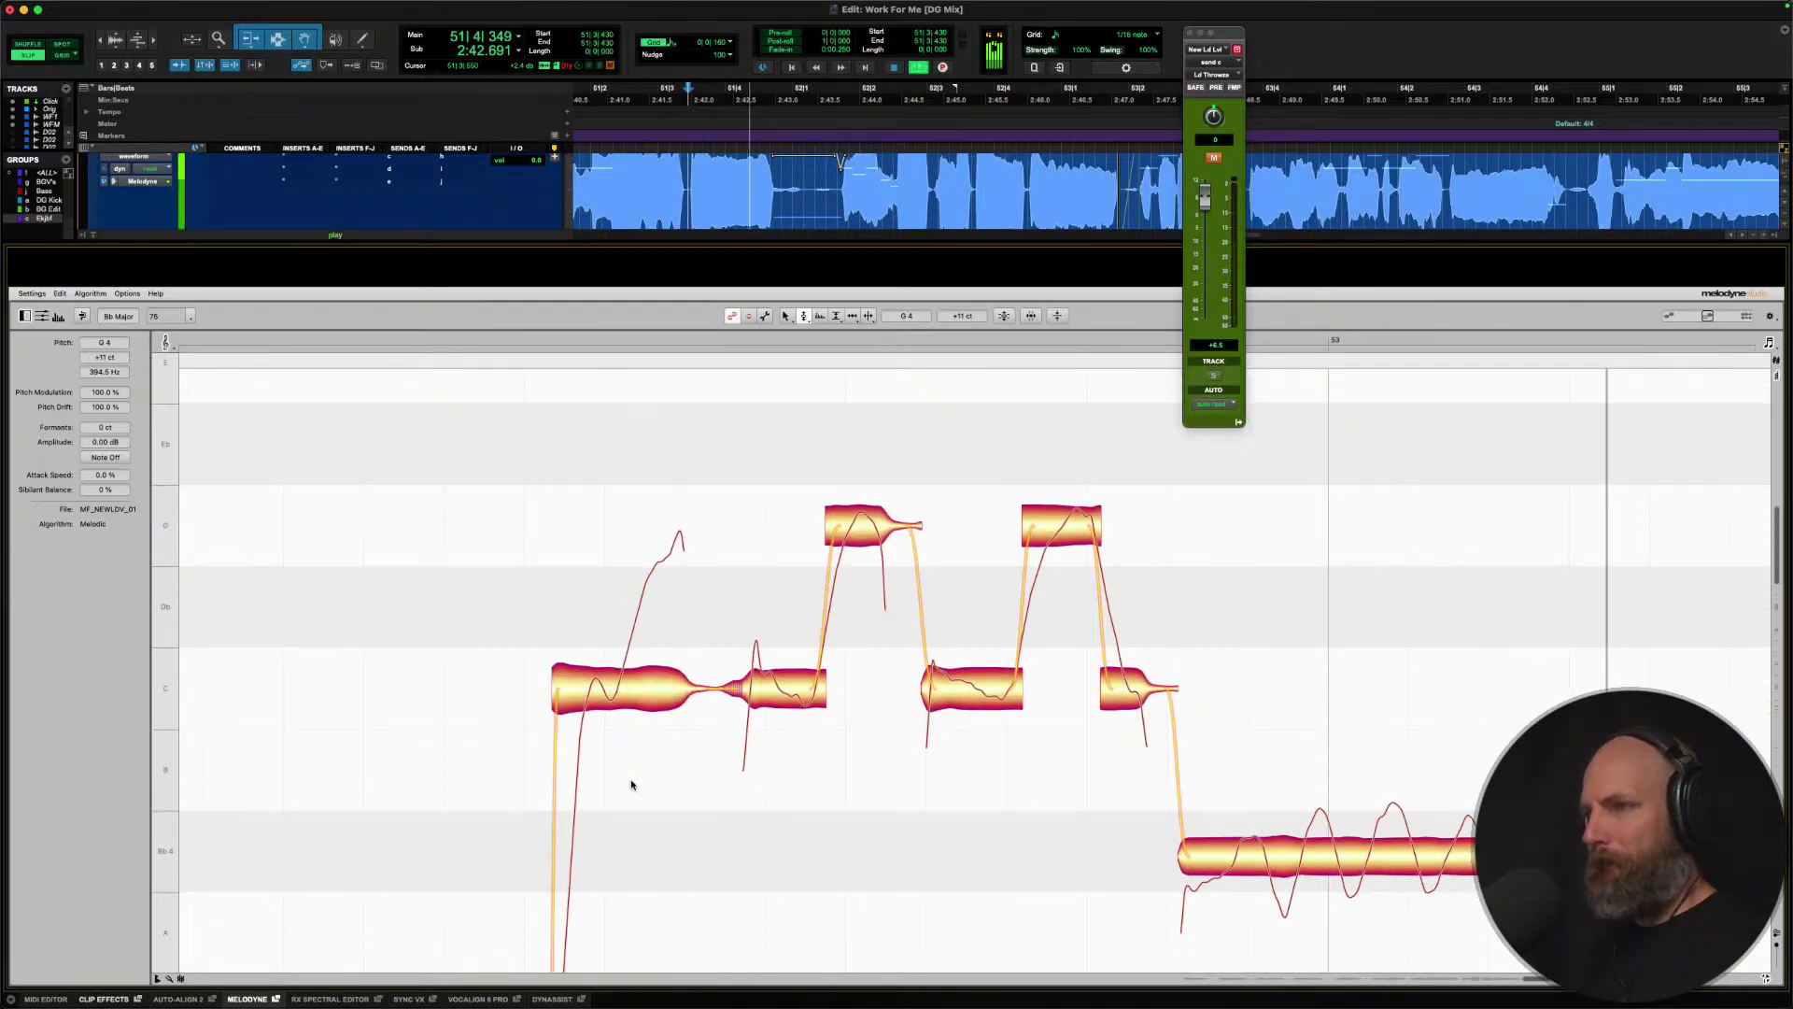
right_click(630, 696)
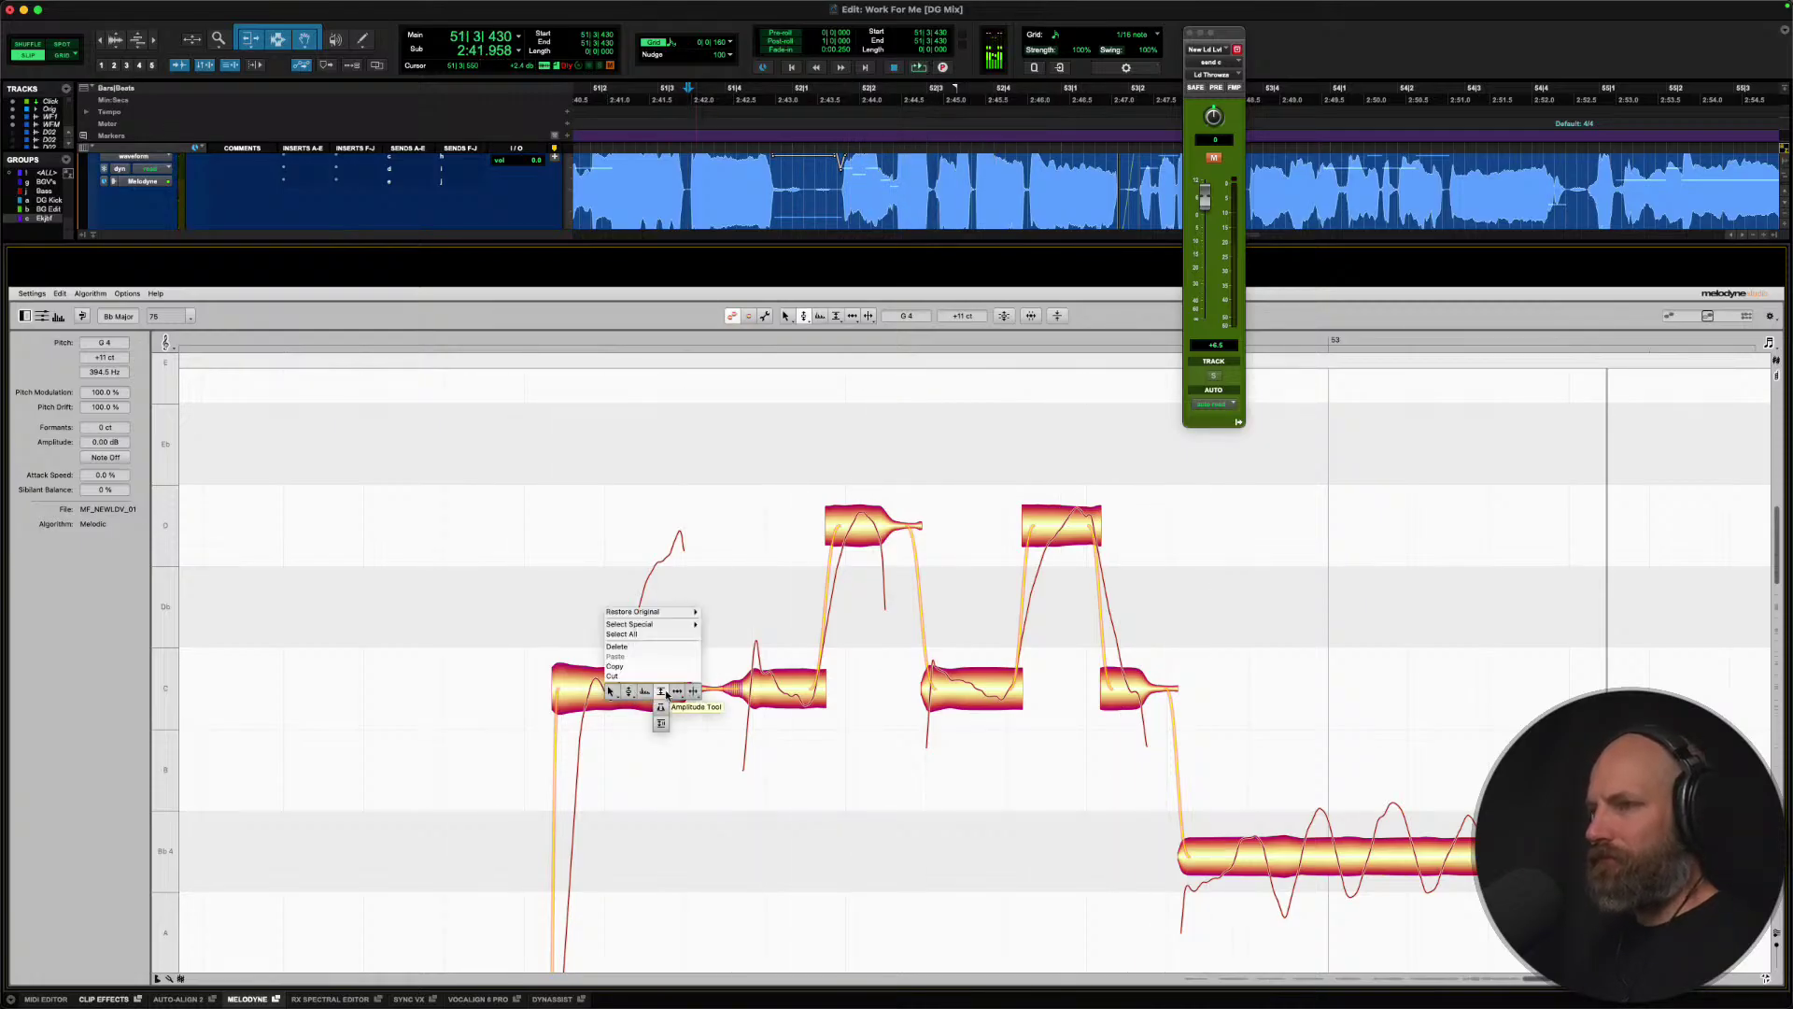
click(659, 689)
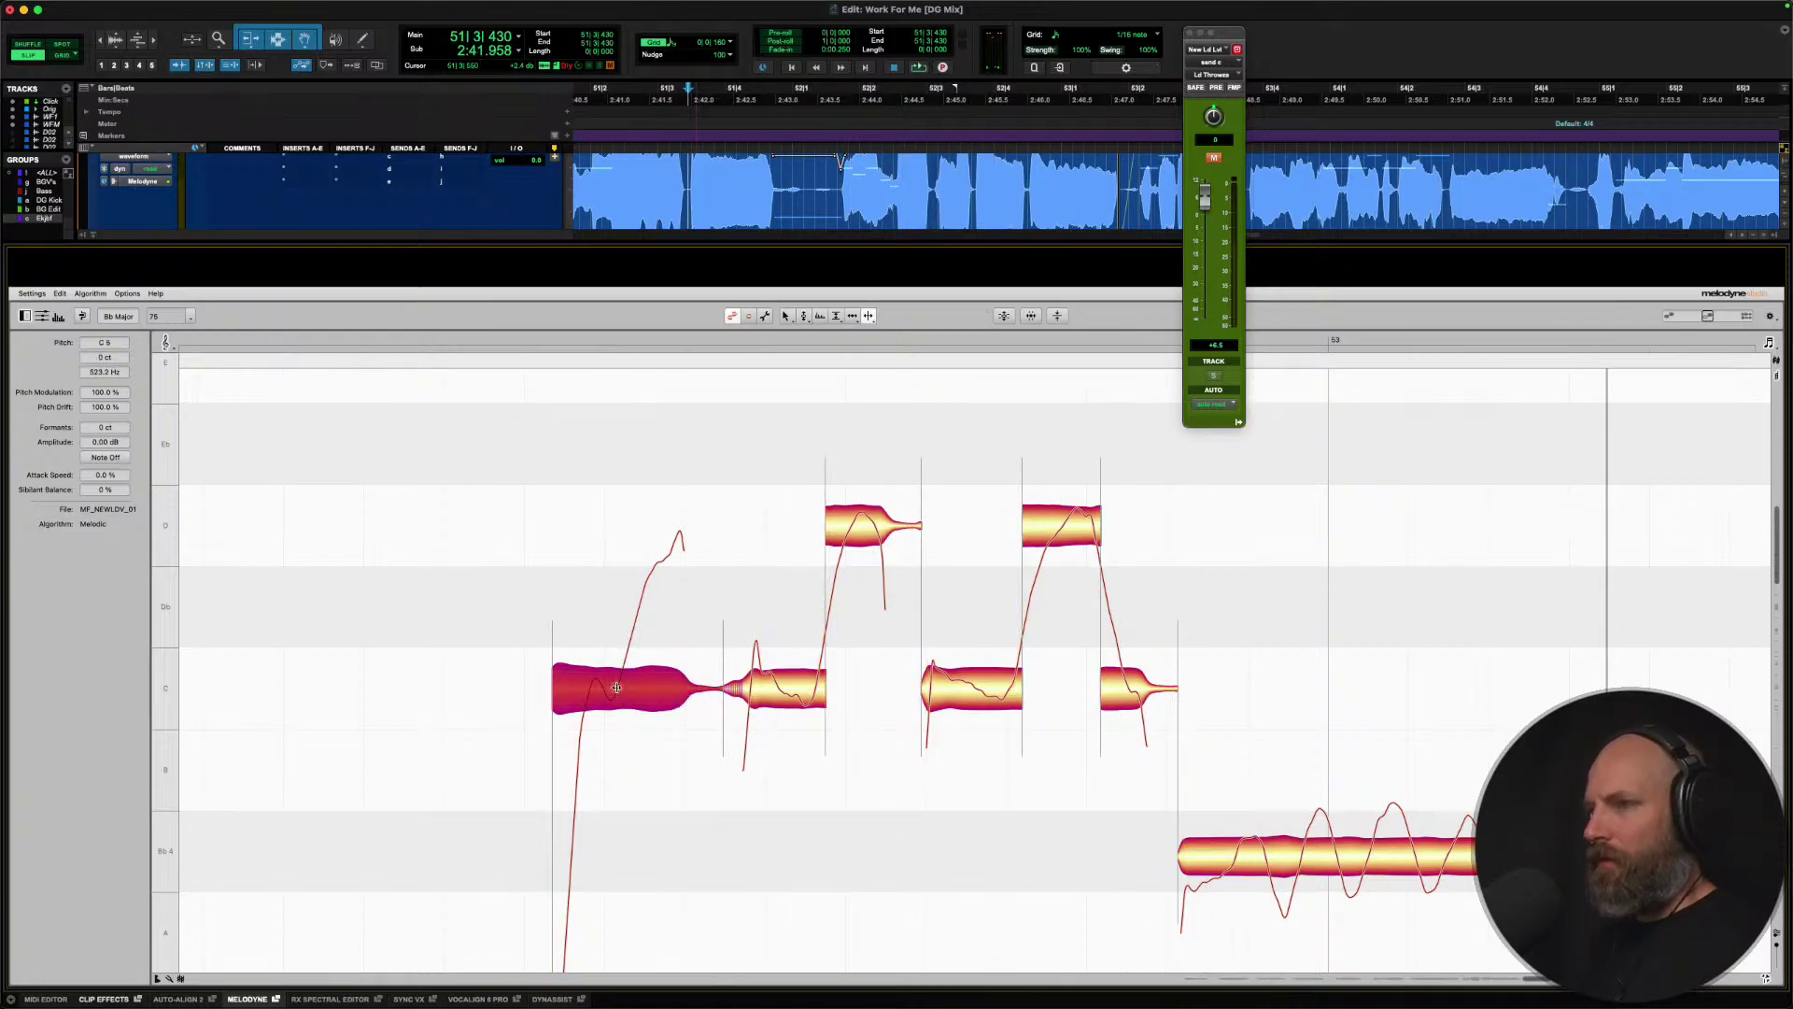
double_click(618, 689)
right_click(617, 688)
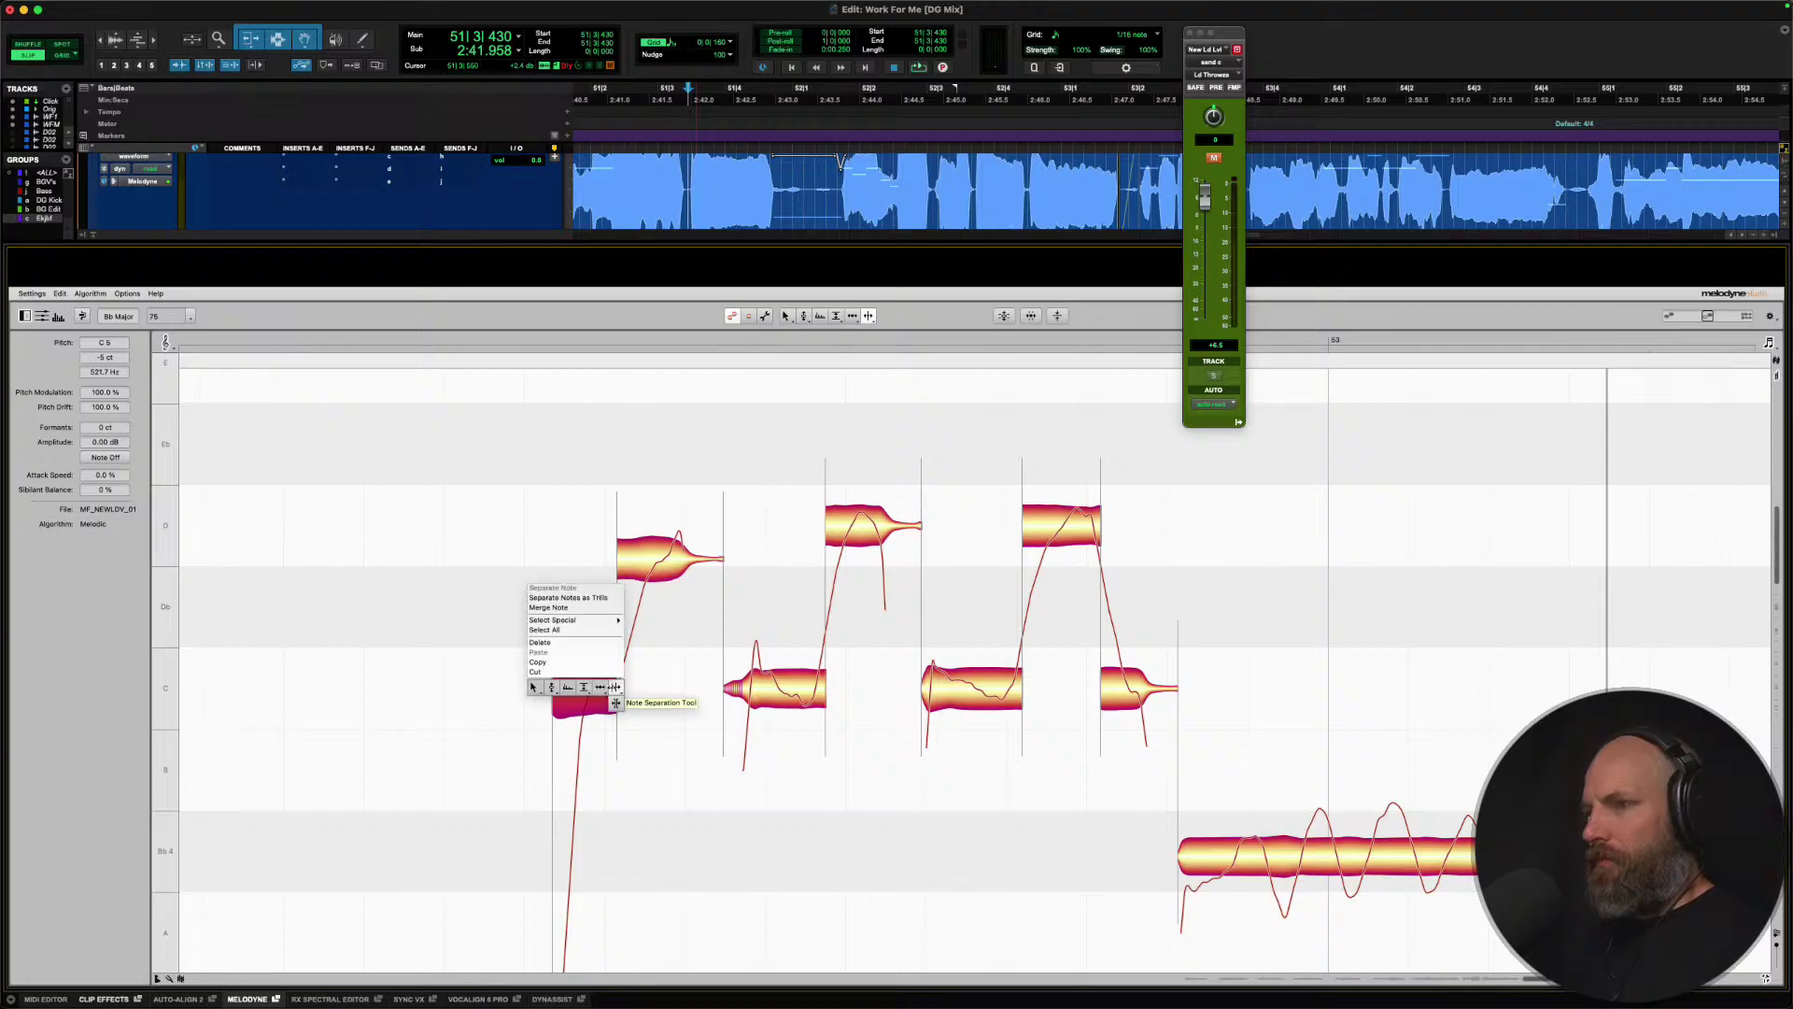
click(616, 702)
double_click(650, 560)
right_click(649, 559)
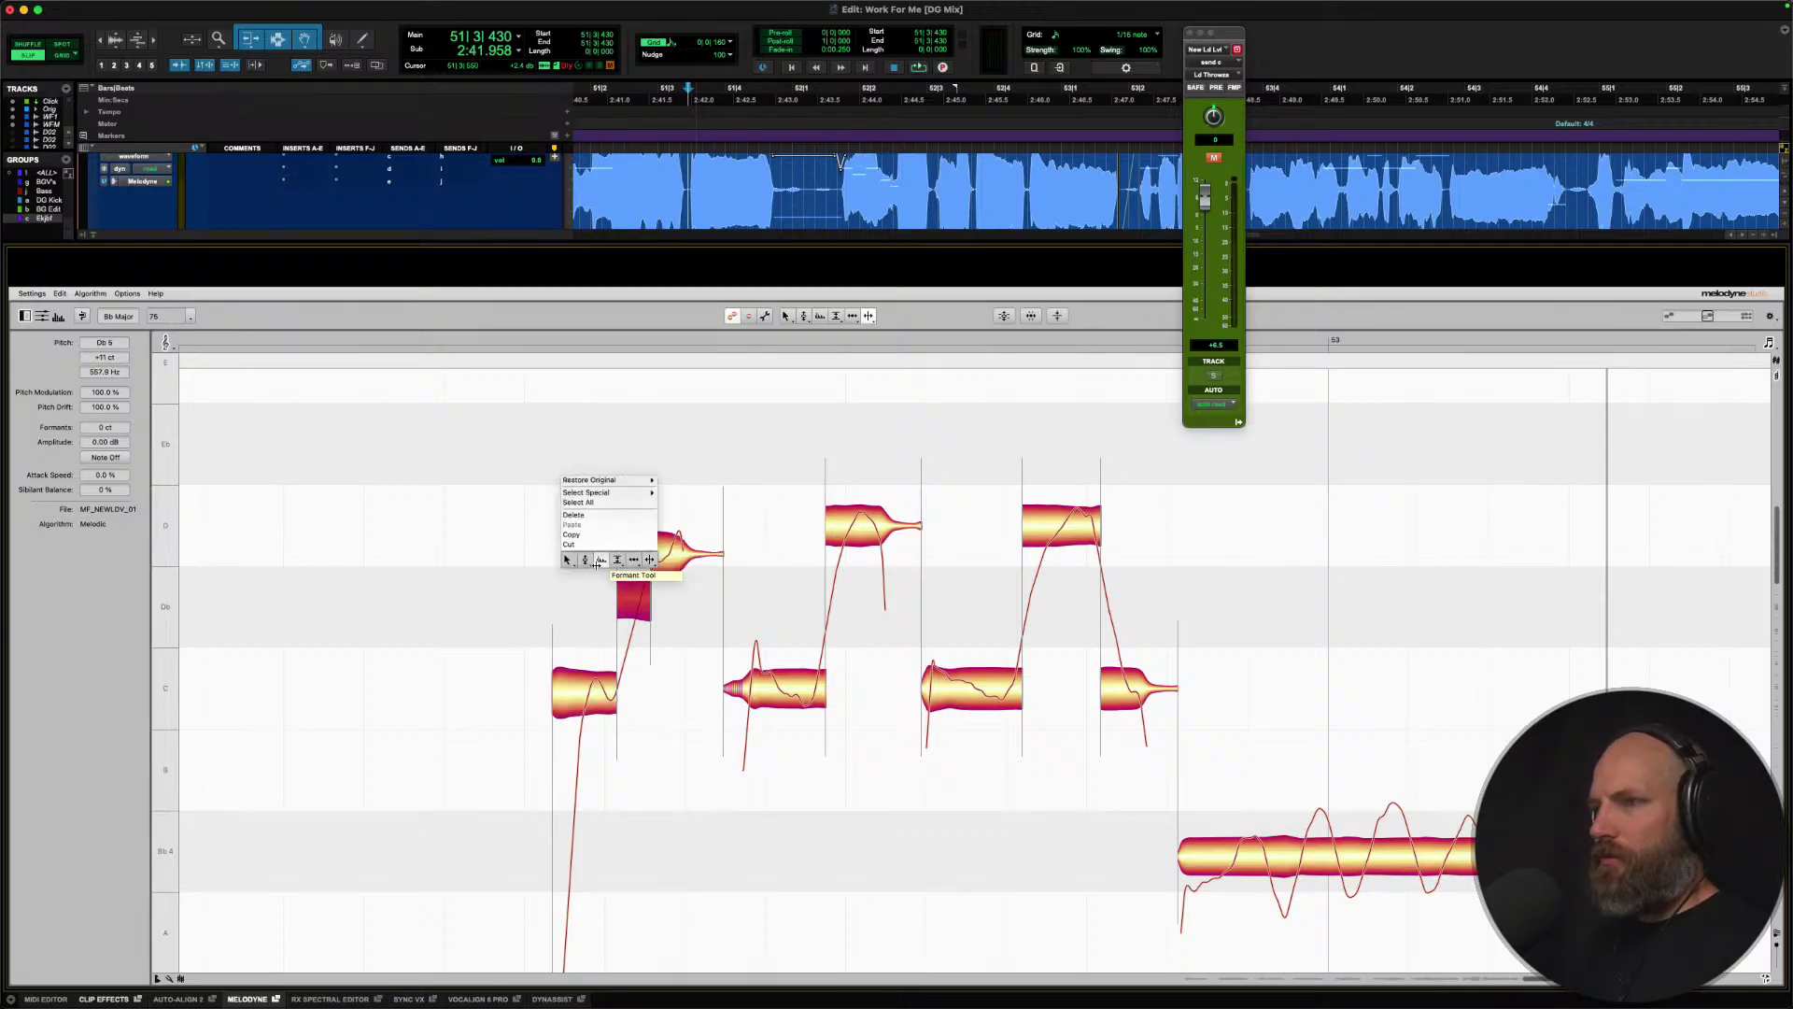
click(585, 560)
Centre the first separated part on C 5 and the other two on D 5, and play the run.
click(674, 551)
click(633, 596)
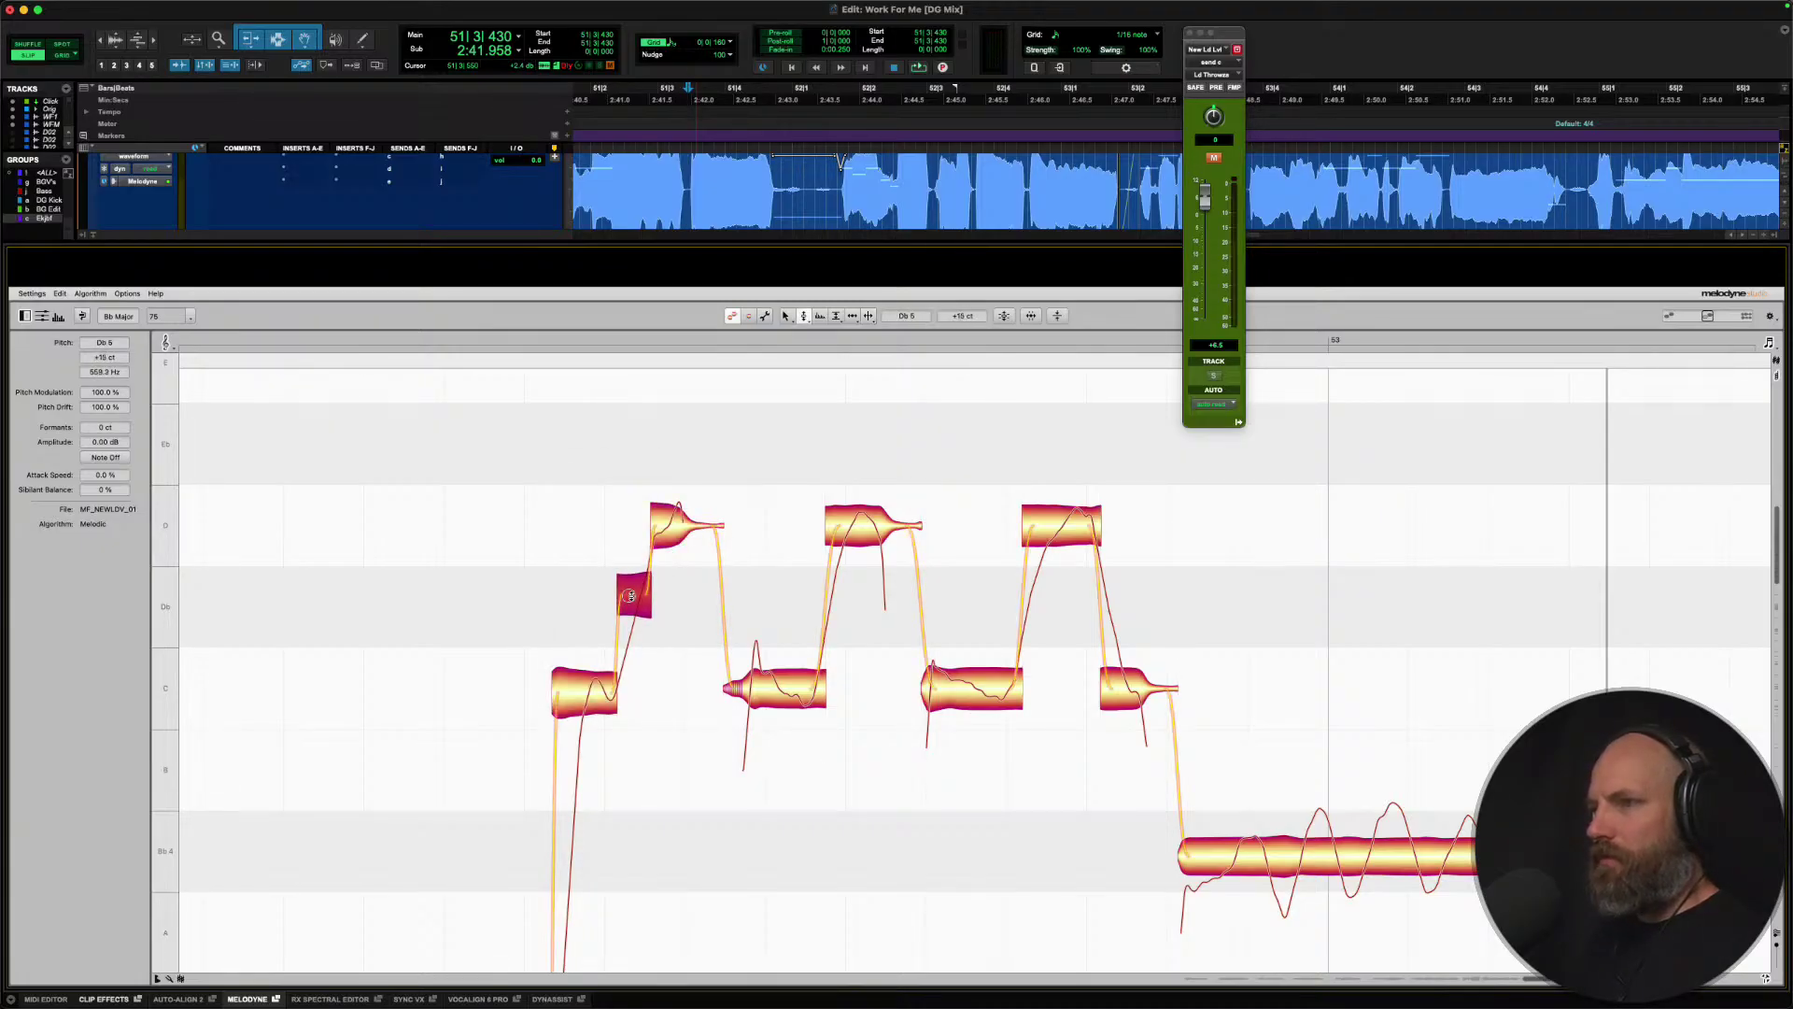
drag(627, 538, 622, 552)
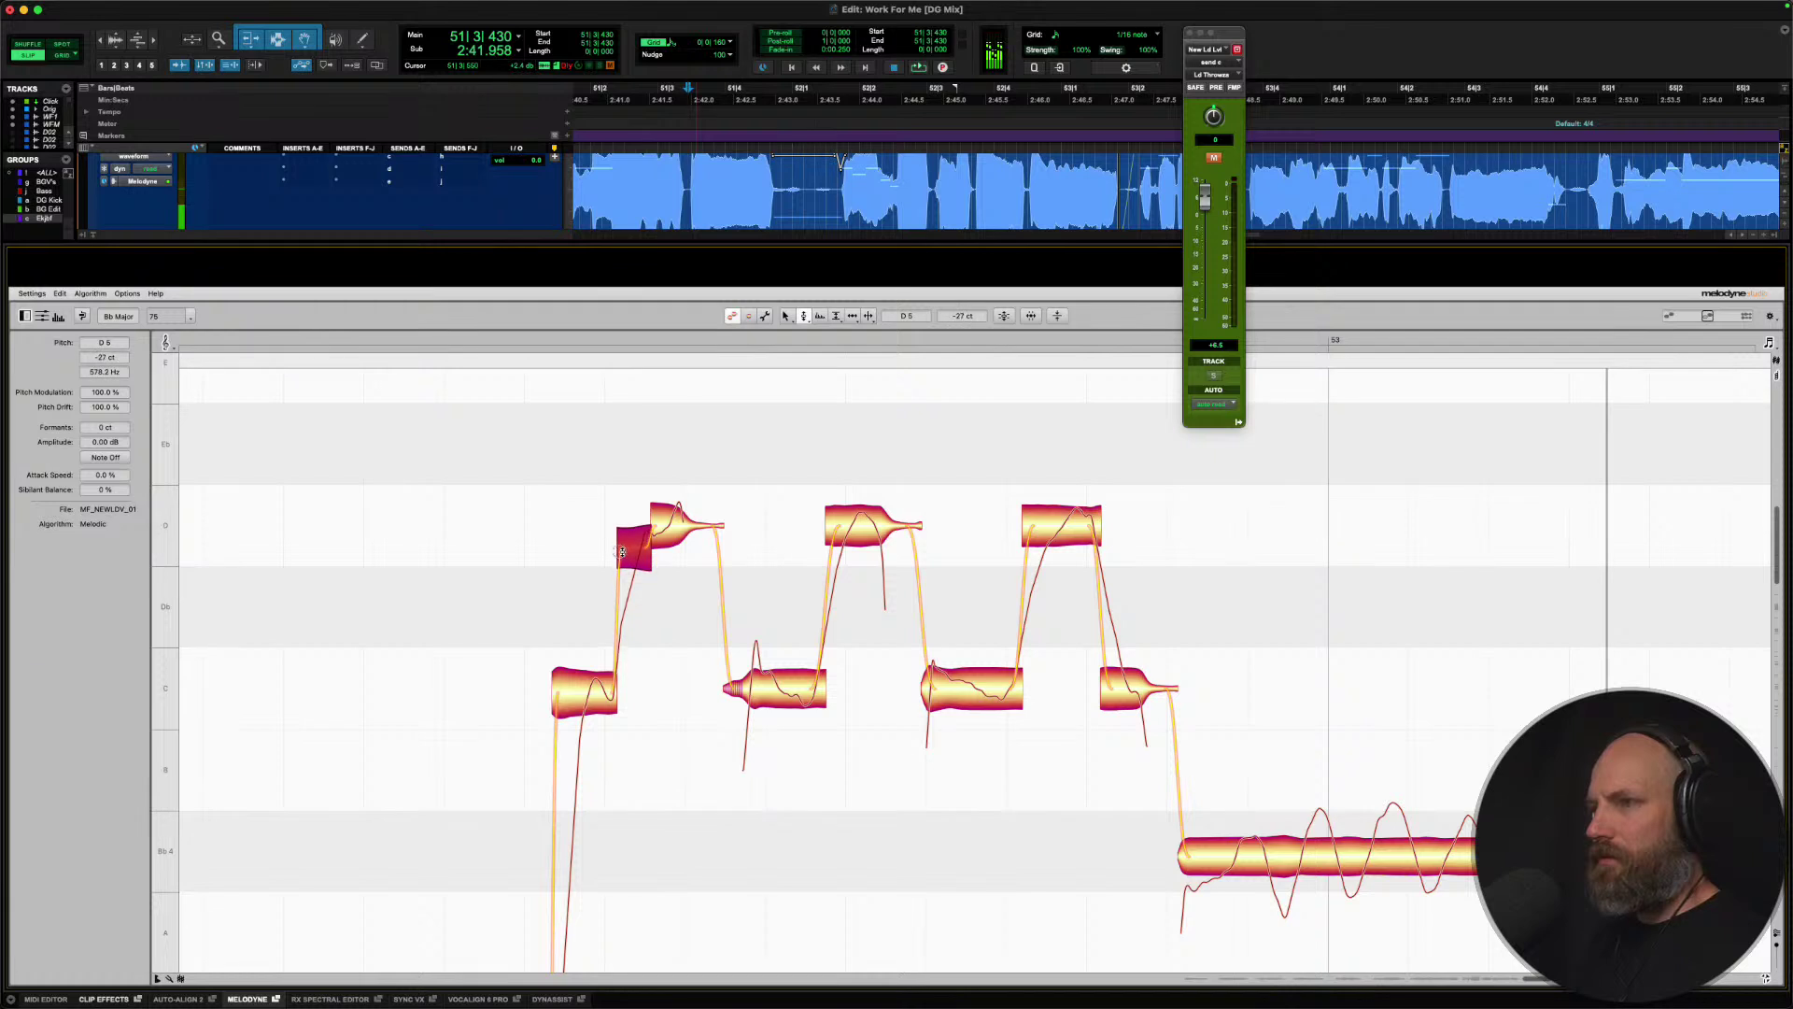
click(571, 715)
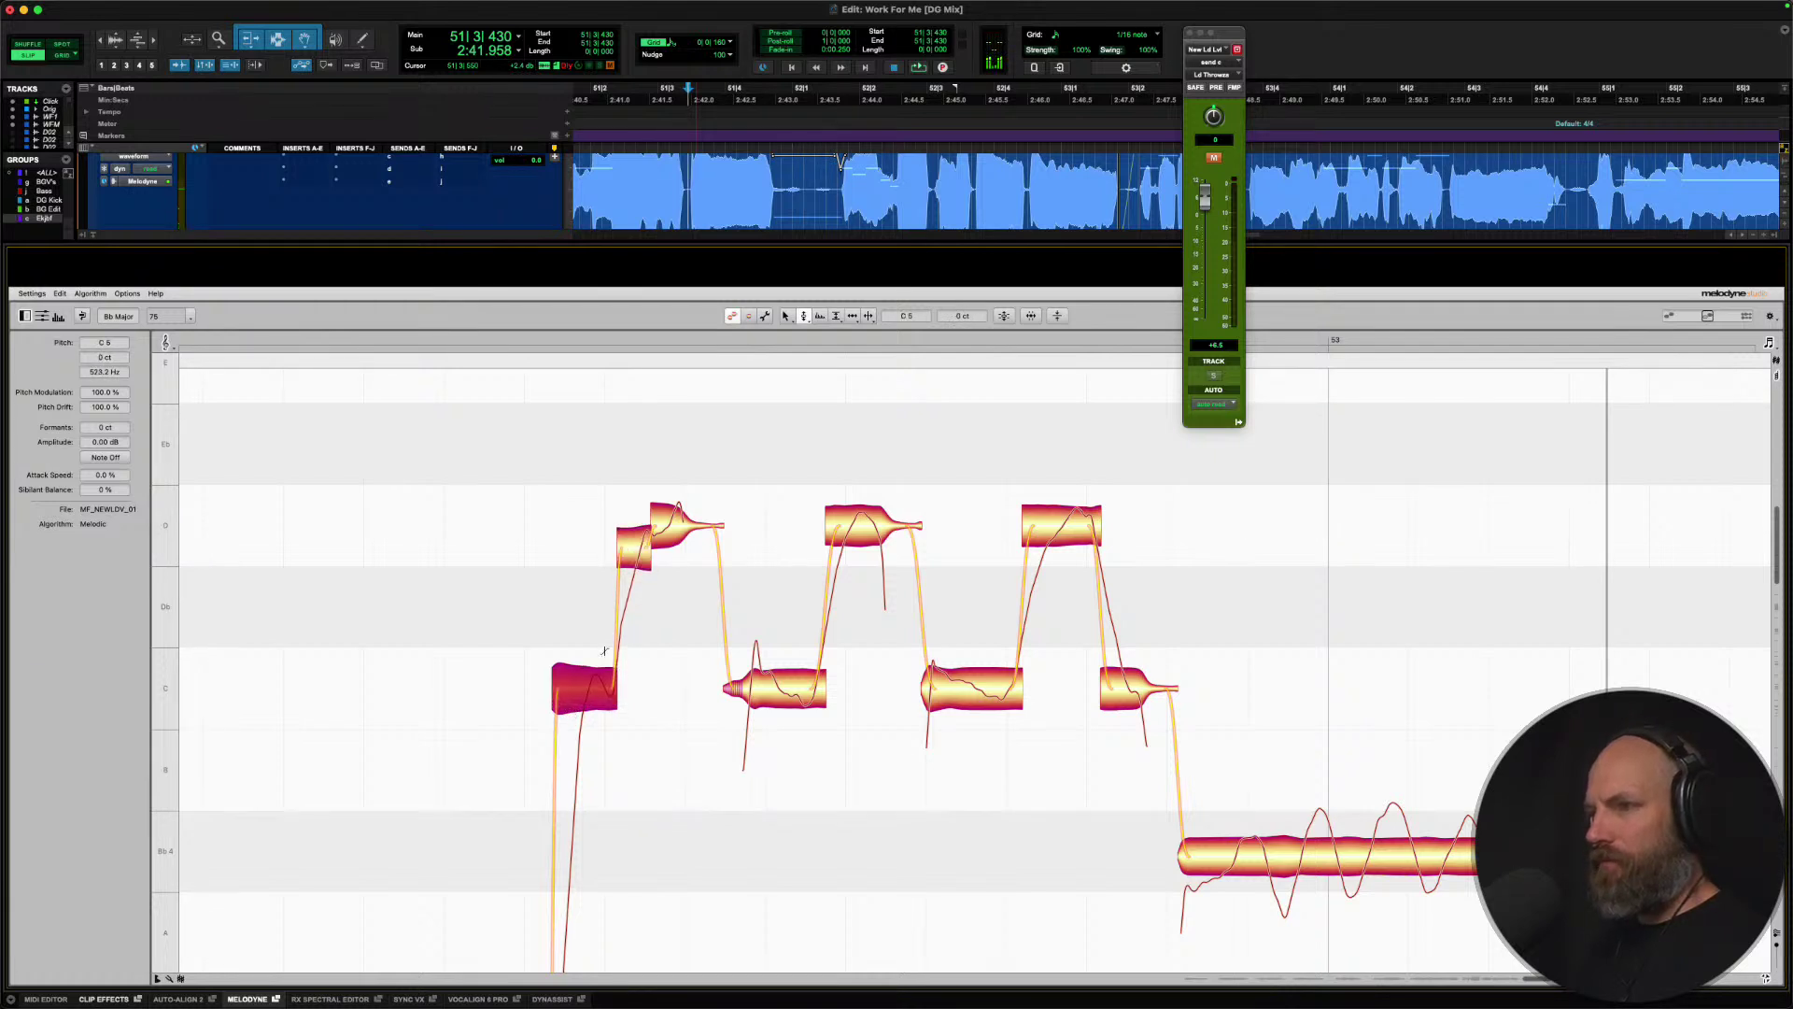
click(643, 527)
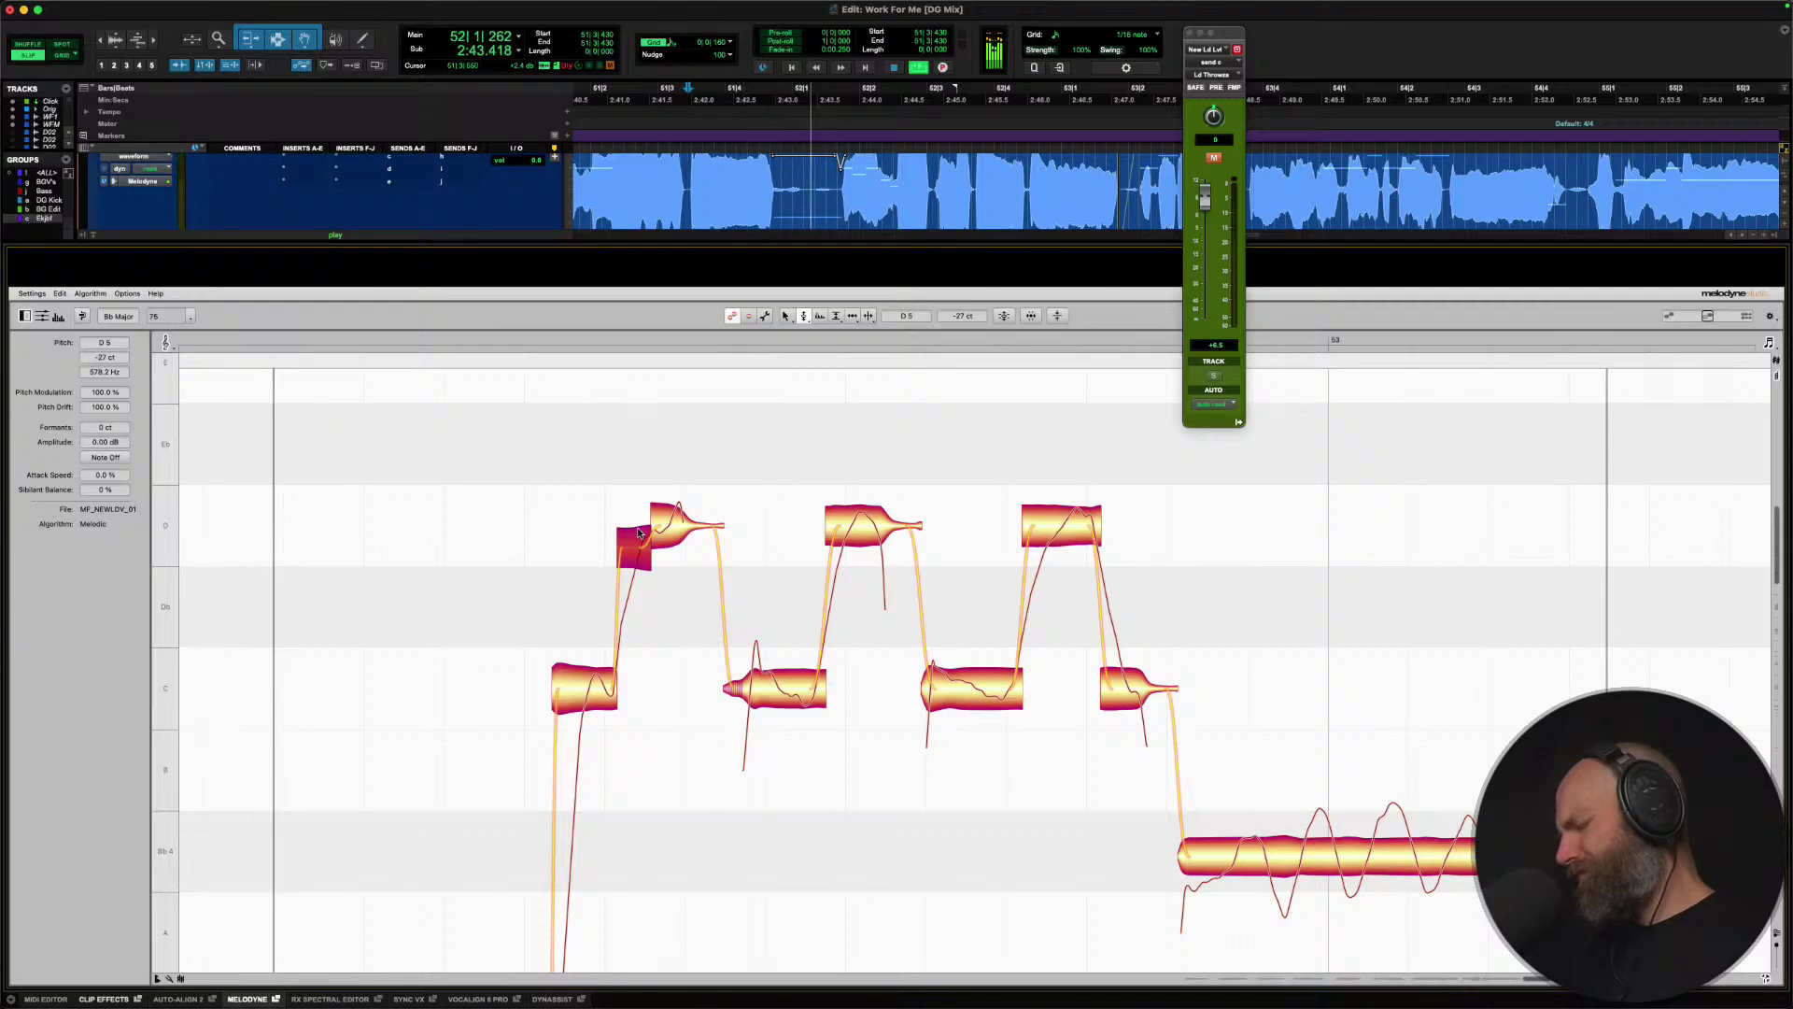
key(space)
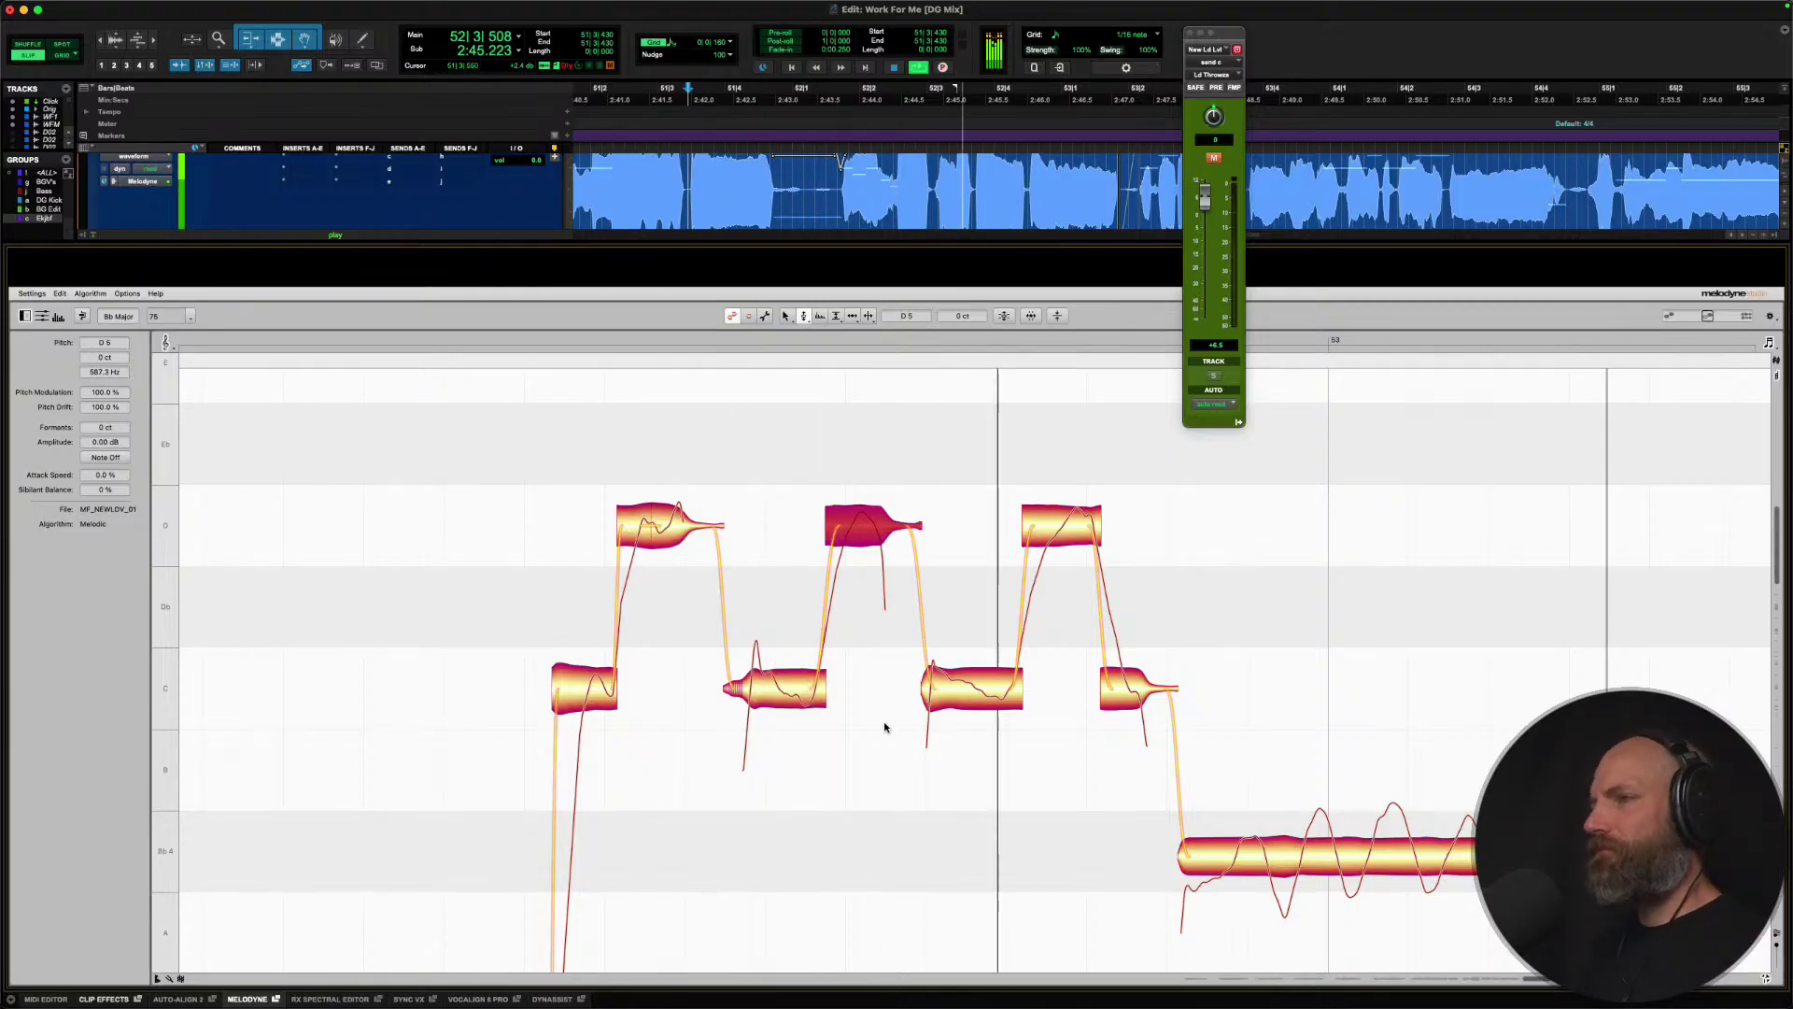
key(space)
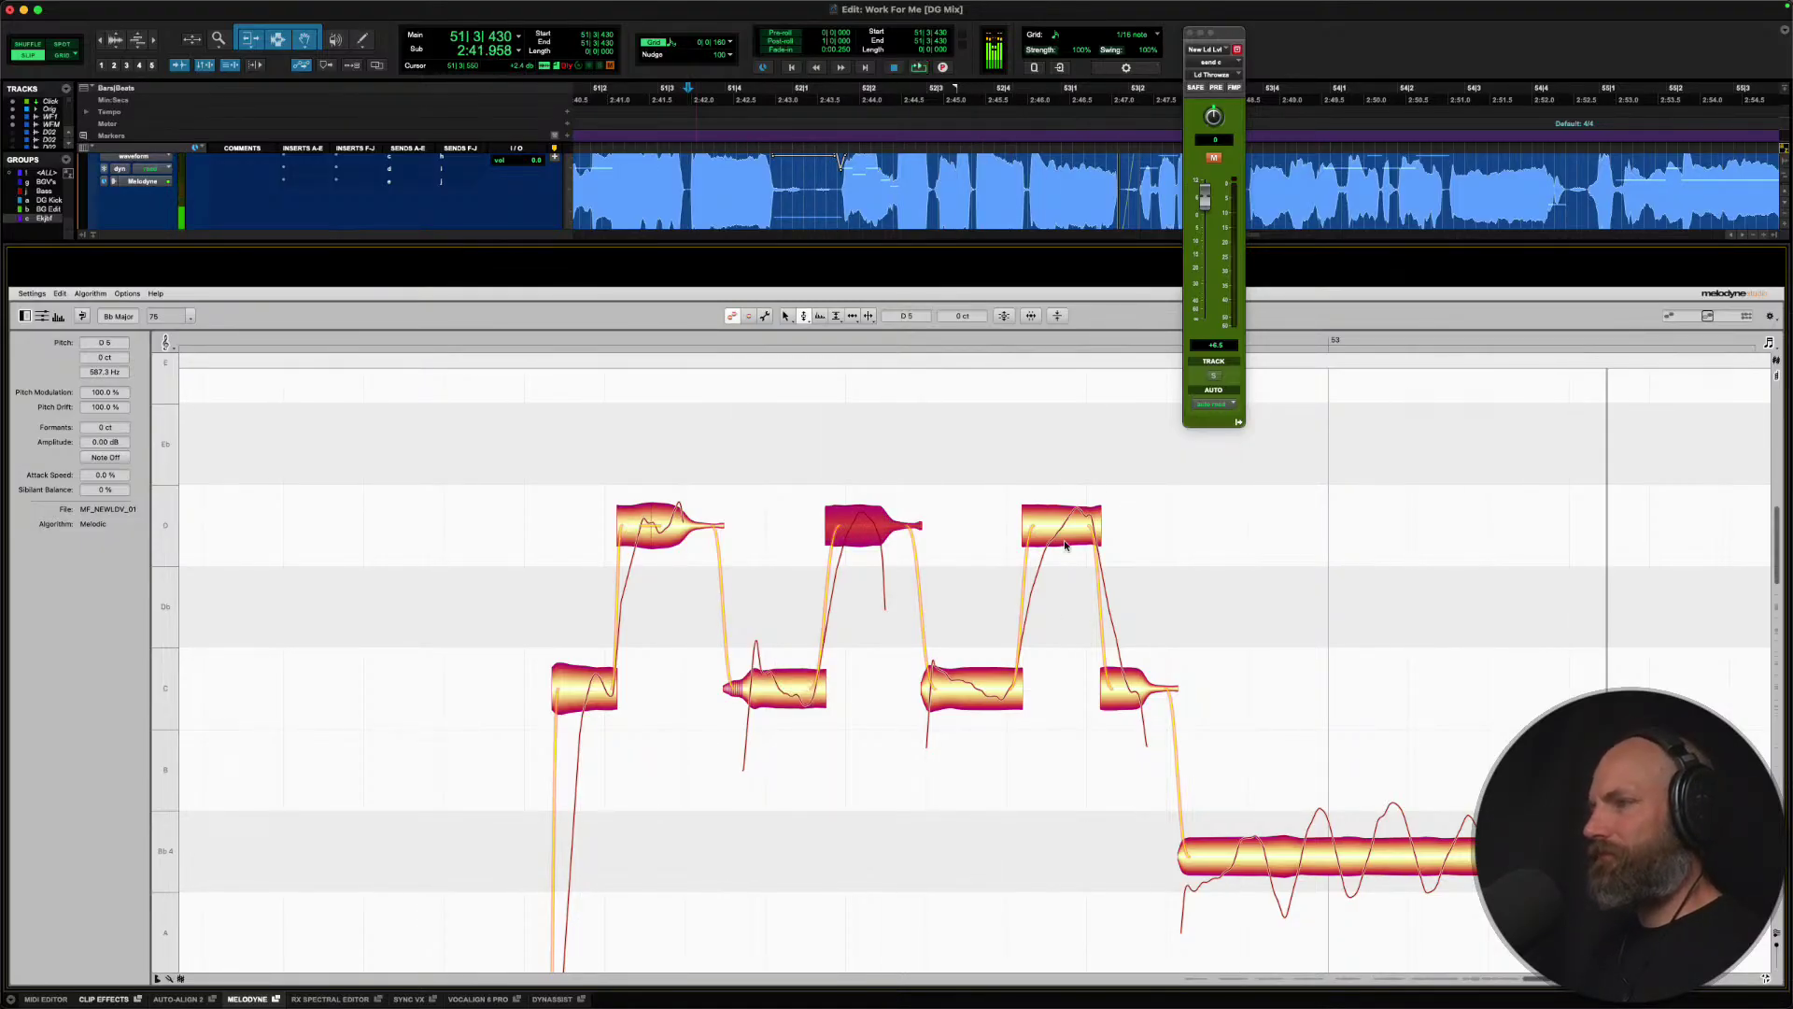
Set the pitch drift of the last D 5 note in the bar 52 run to -1000 %.
right_click(1063, 541)
click(1066, 573)
drag(1059, 543, 1053, 610)
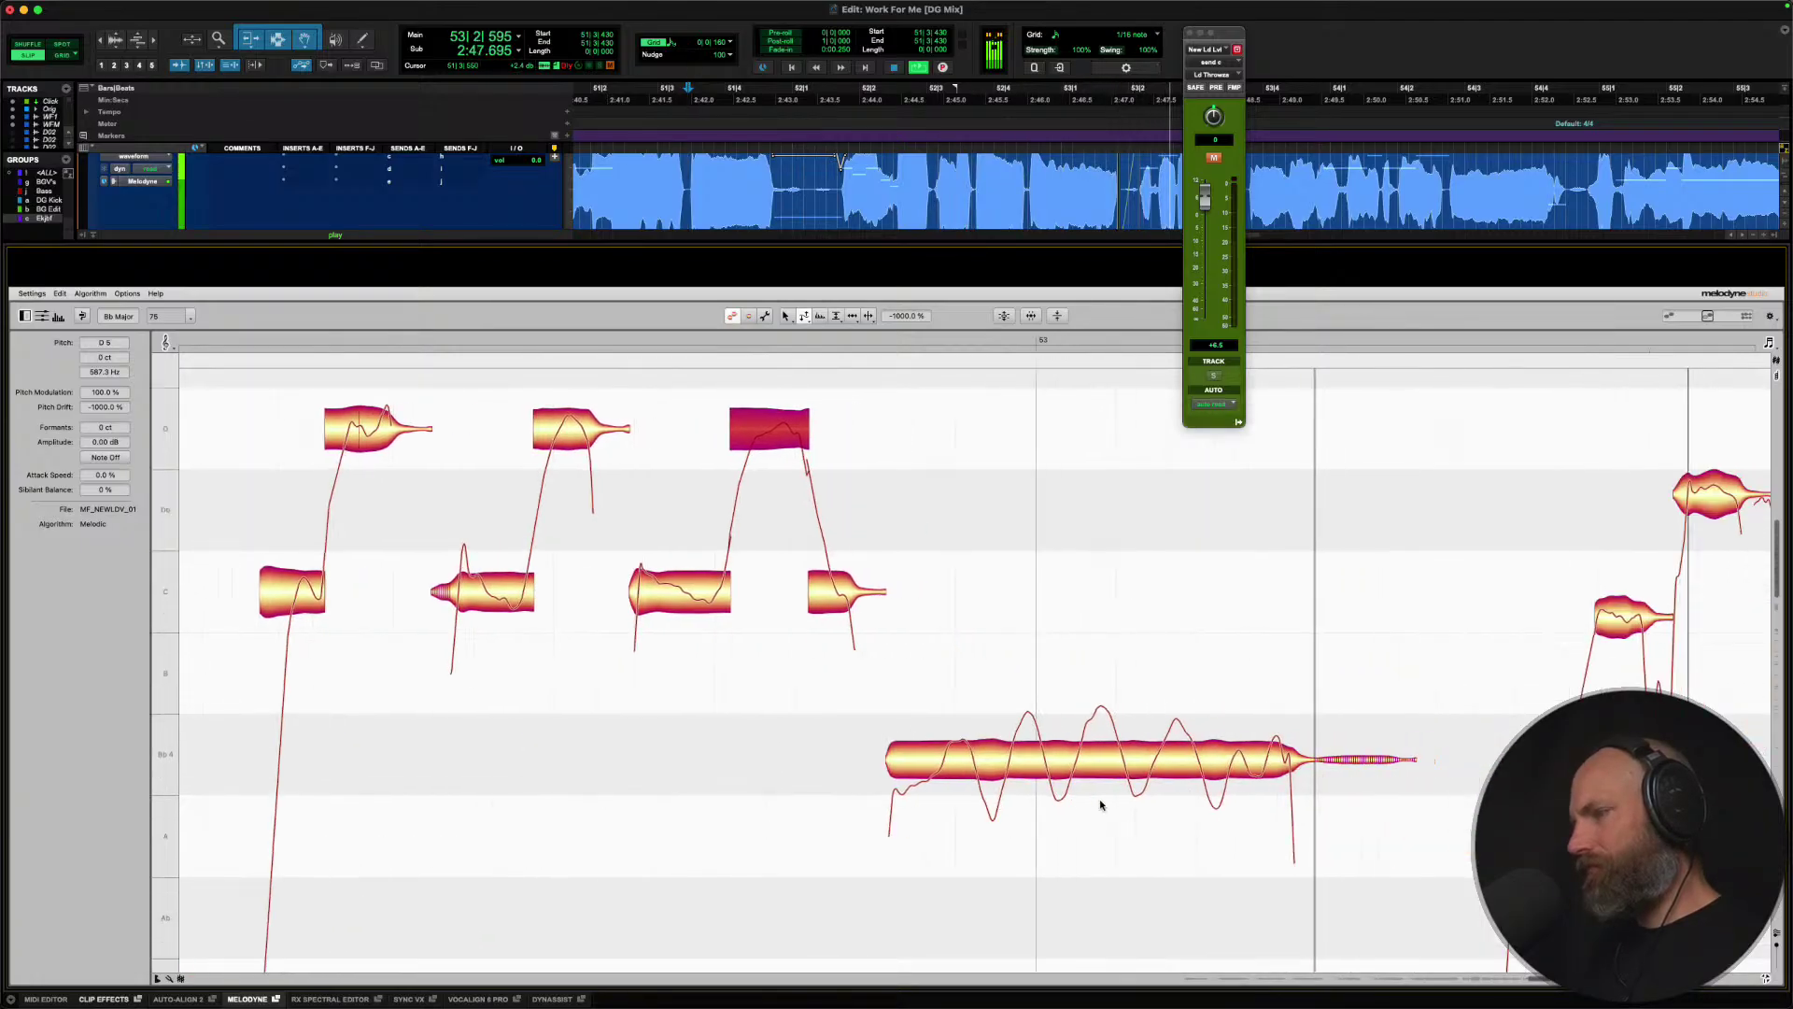
Separate the opening of the long Bb 4 note leading into bar 53 and centre both parts on Bb 4.
right_click(1032, 760)
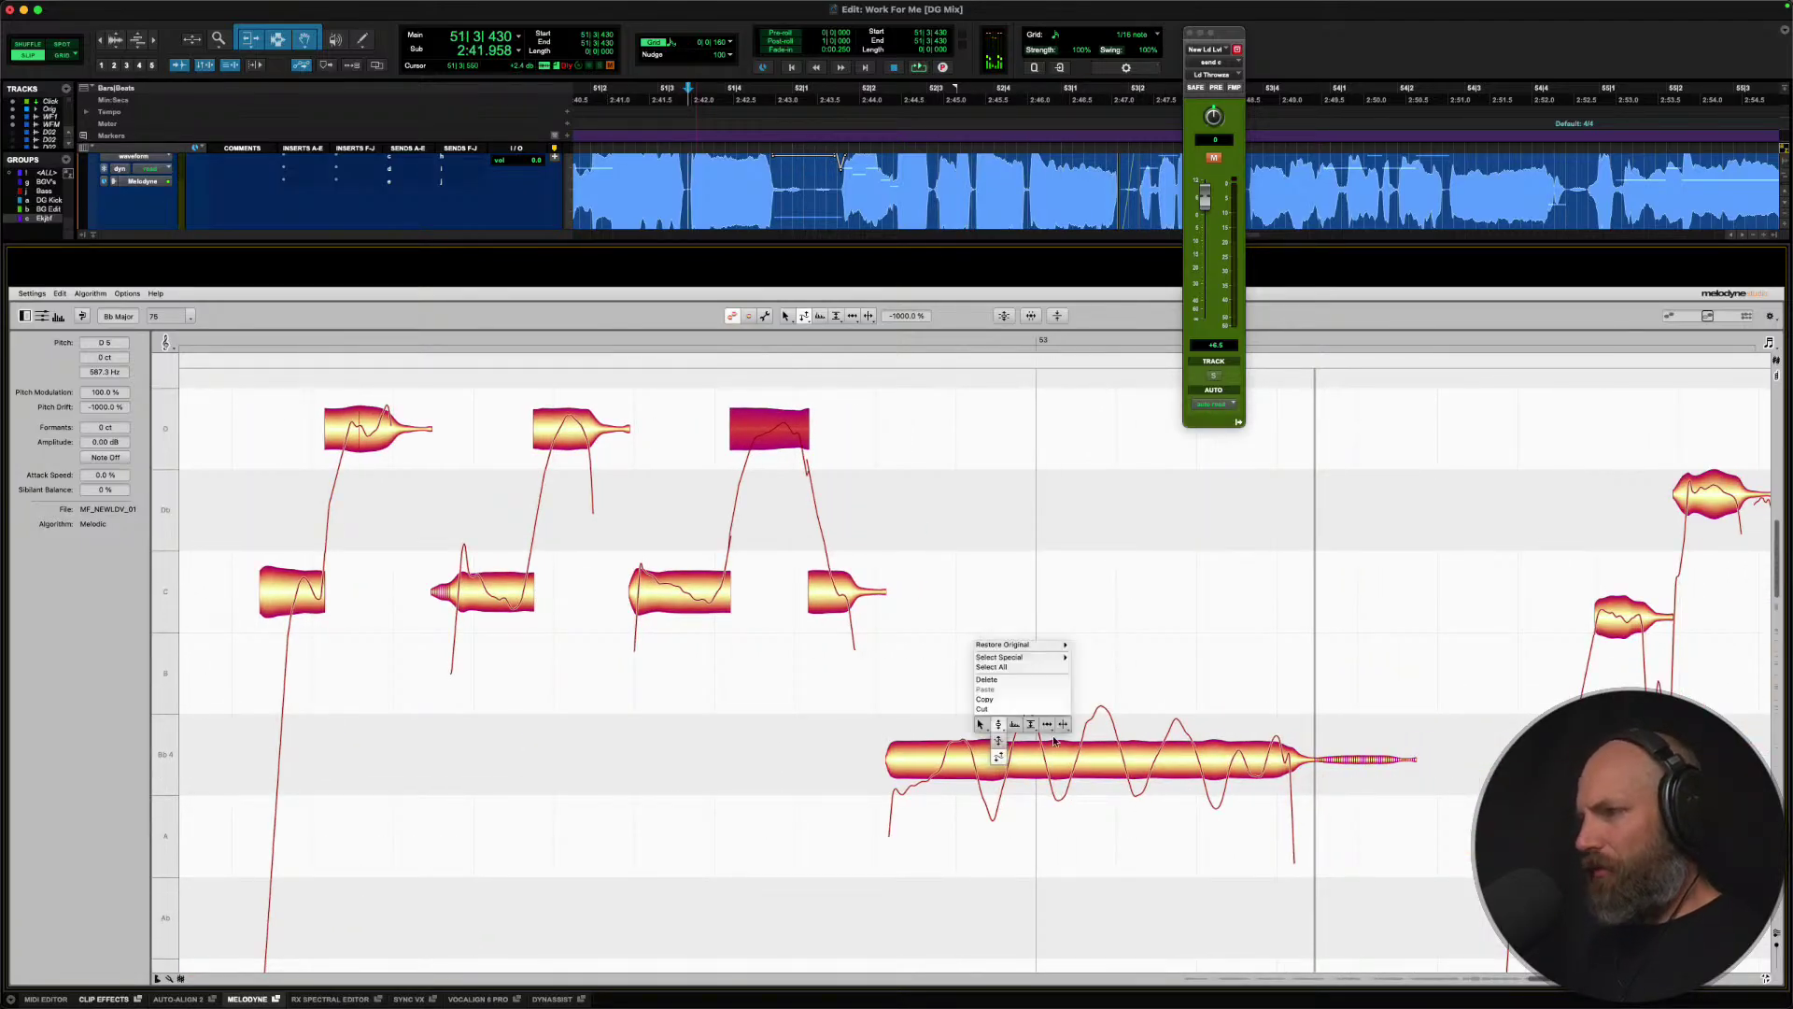
click(1063, 725)
double_click(945, 758)
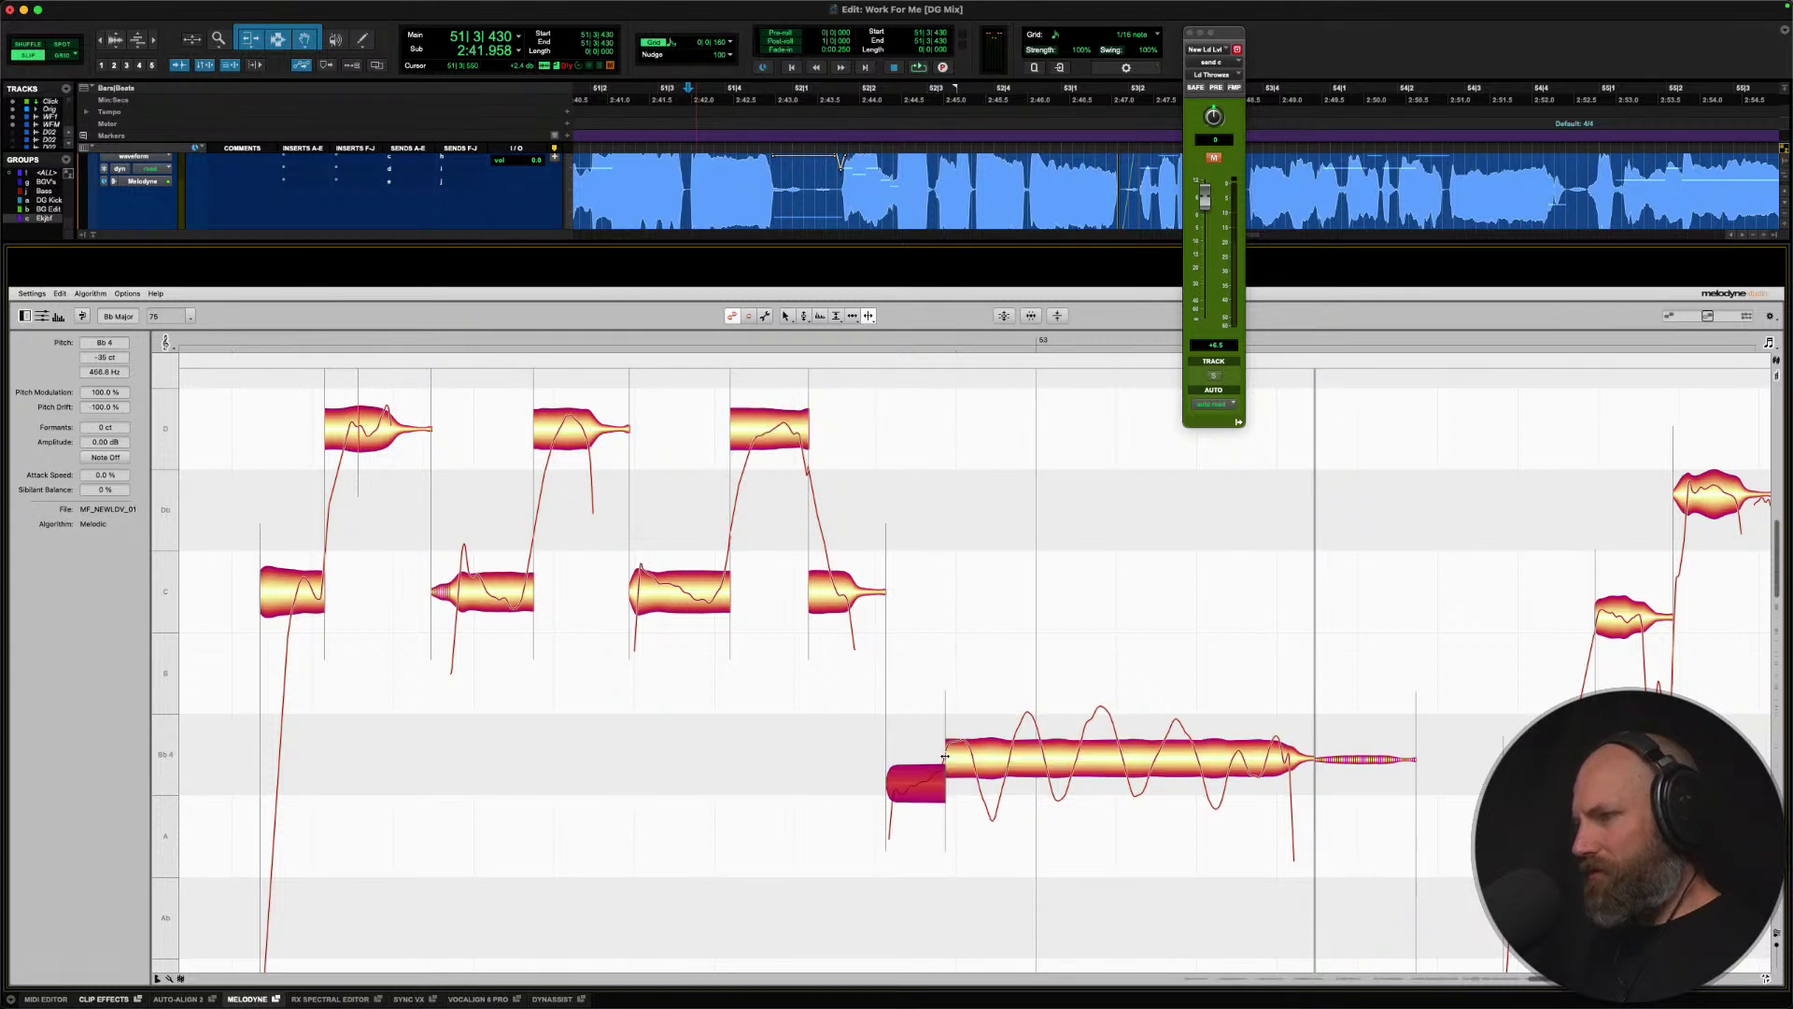
right_click(945, 756)
click(882, 758)
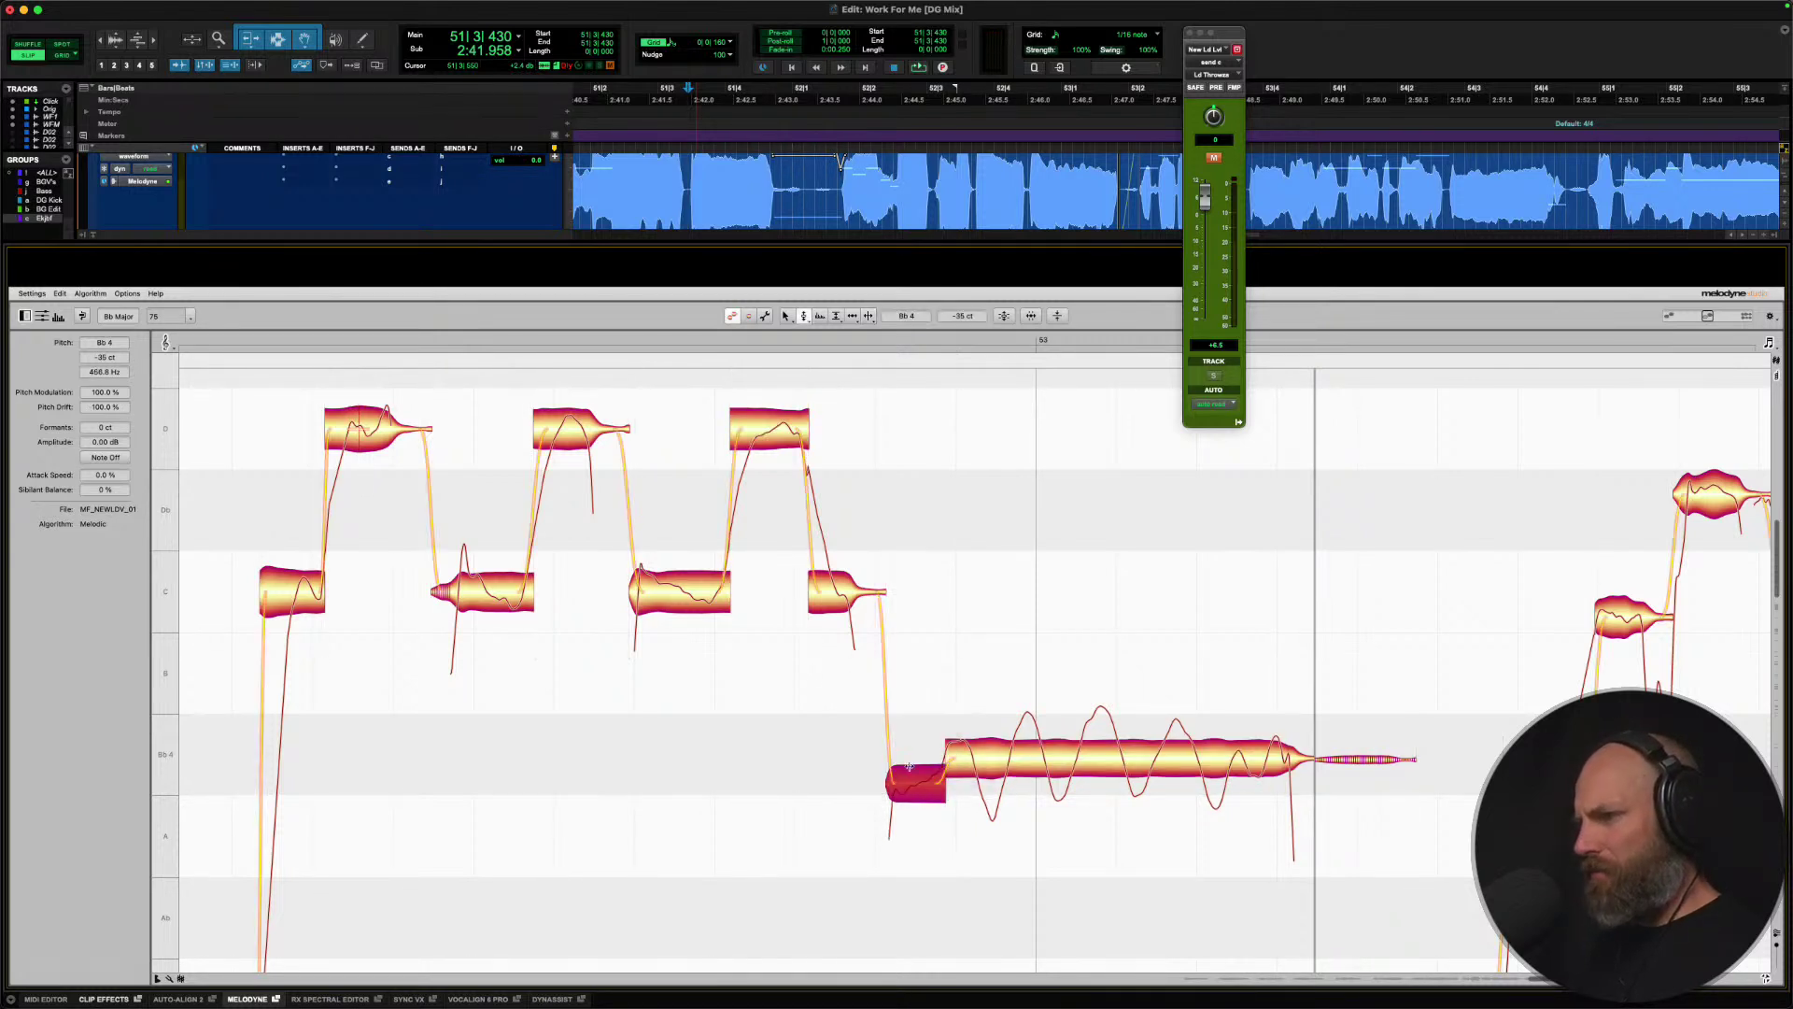
double_click(920, 777)
double_click(1008, 760)
click(937, 752)
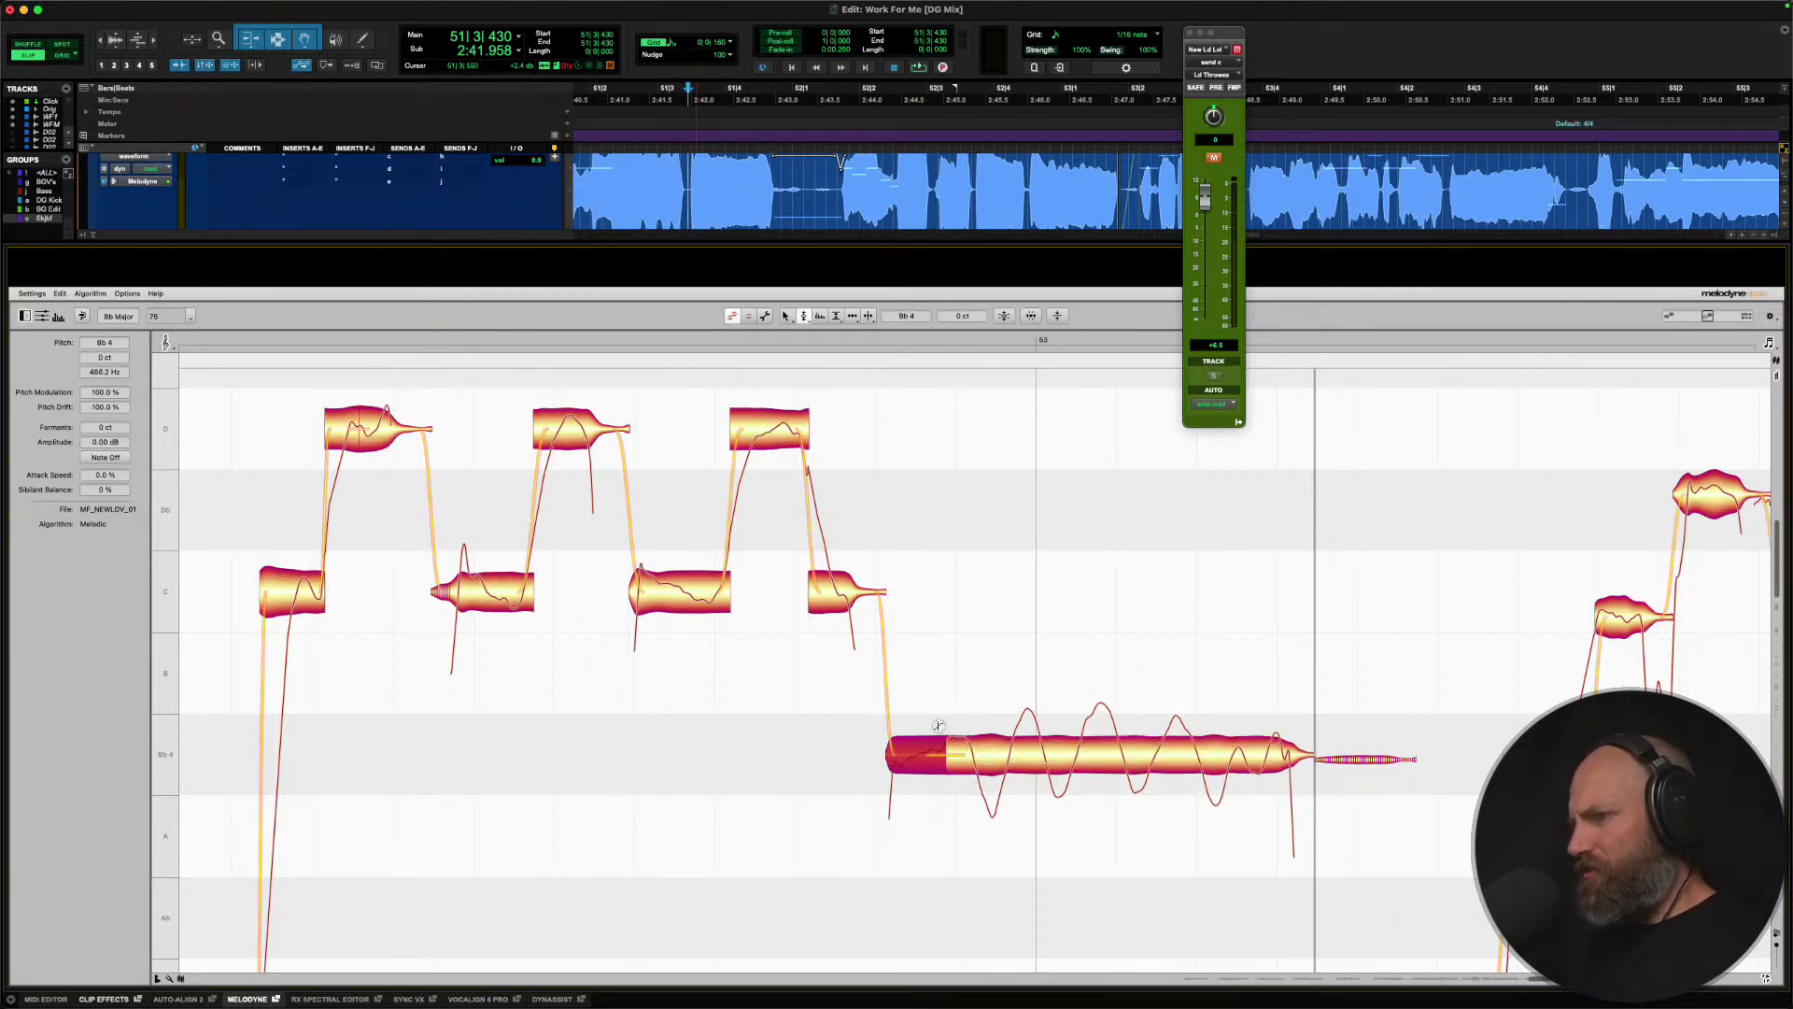
Centre the six notes of the bar 53 phrase on A 4, C 5, Db 5, C 5, Bb 4 and C 5, and play it.
scroll(938, 698, right, 10)
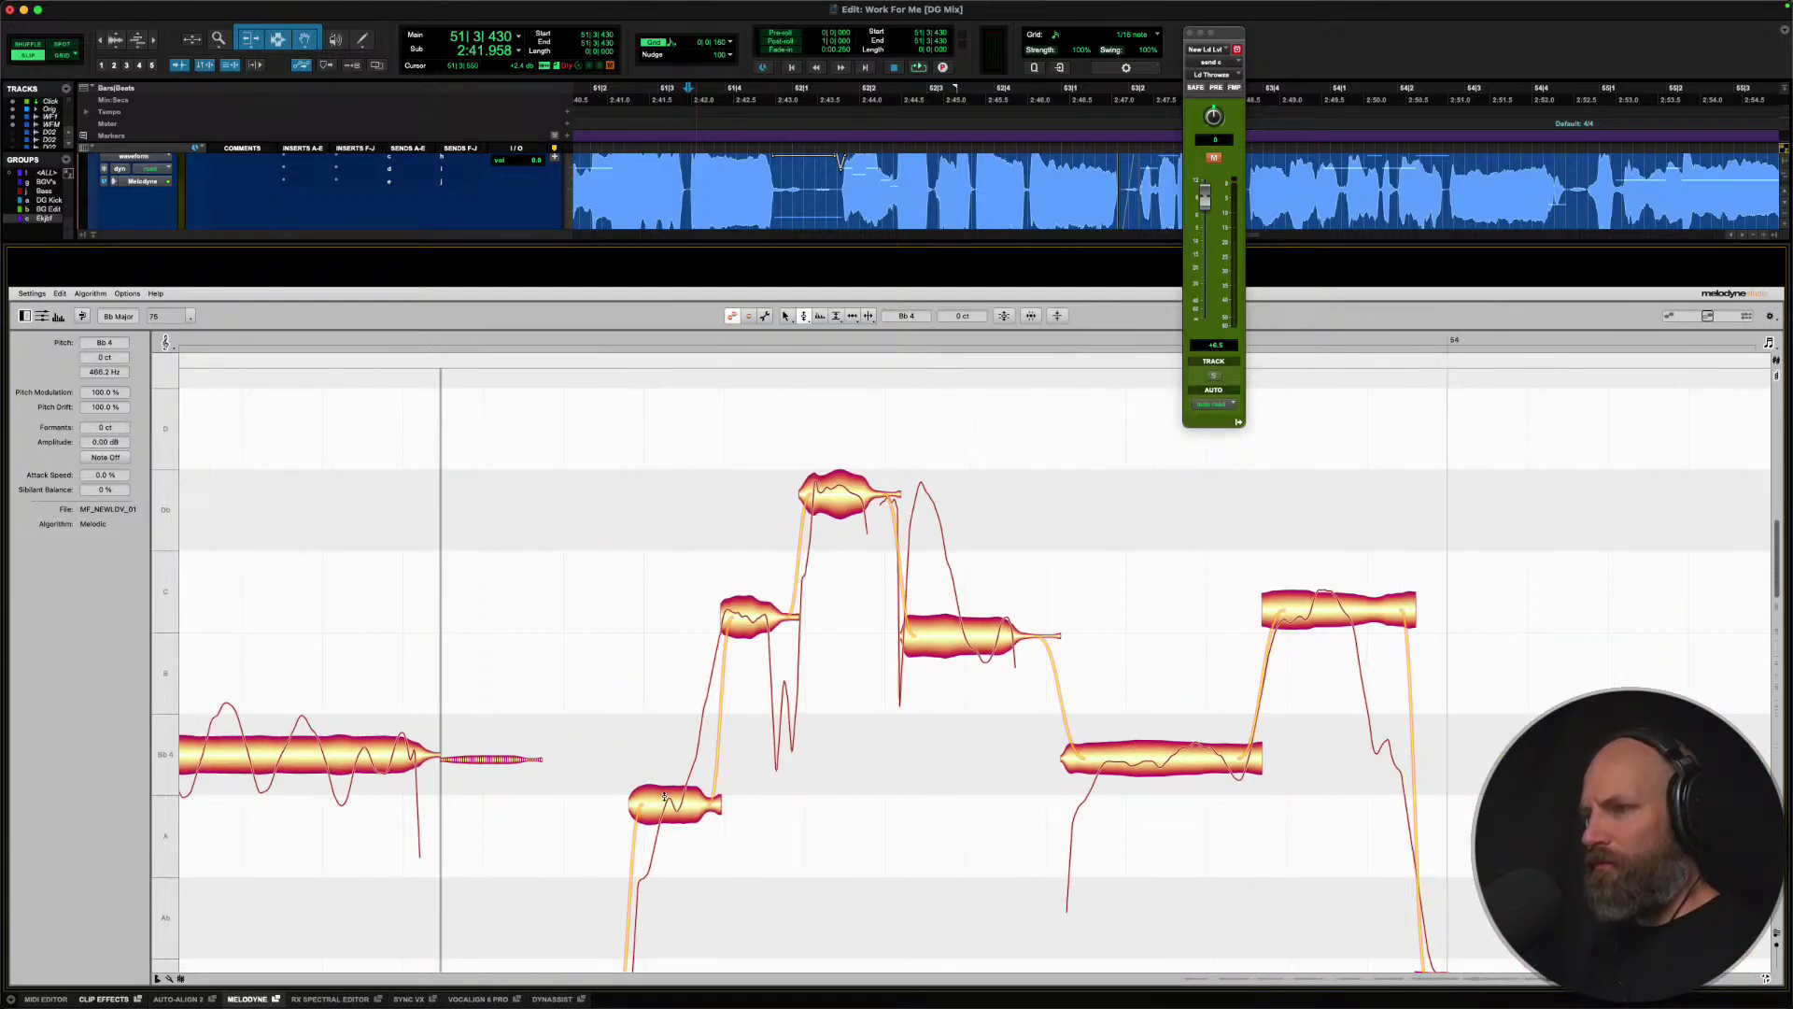
double_click(668, 799)
double_click(760, 633)
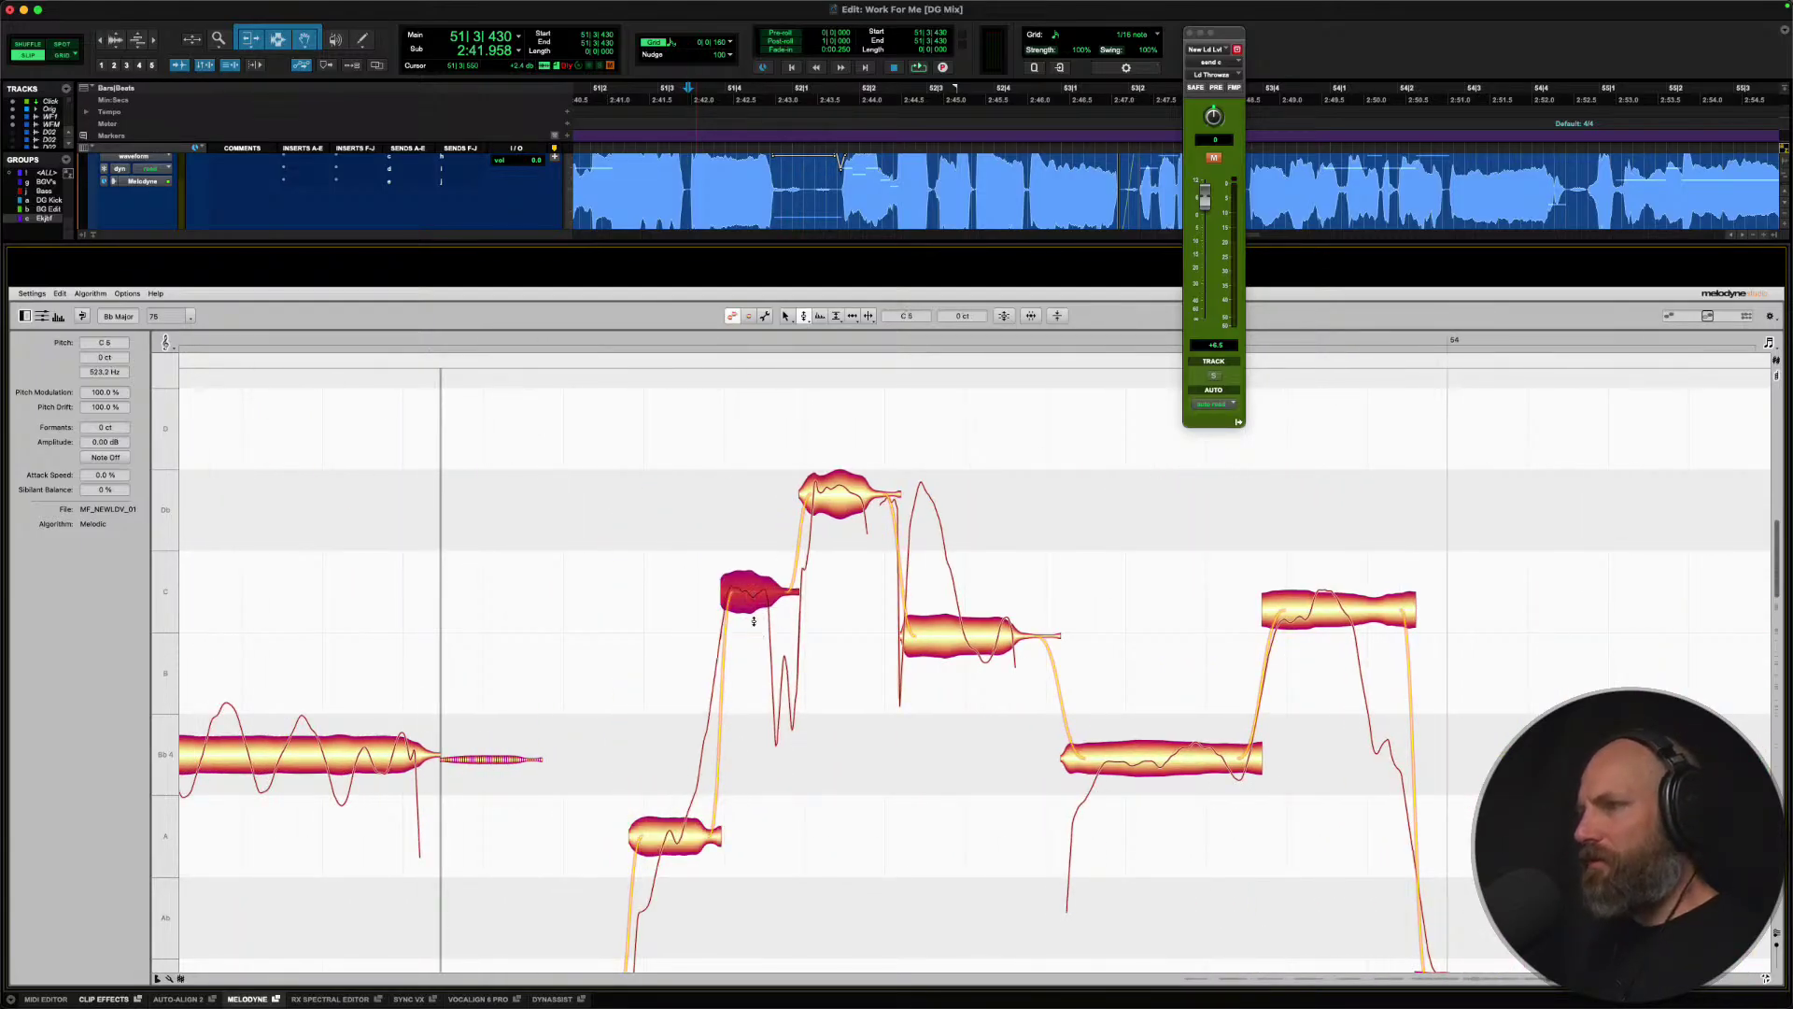
double_click(846, 495)
double_click(963, 654)
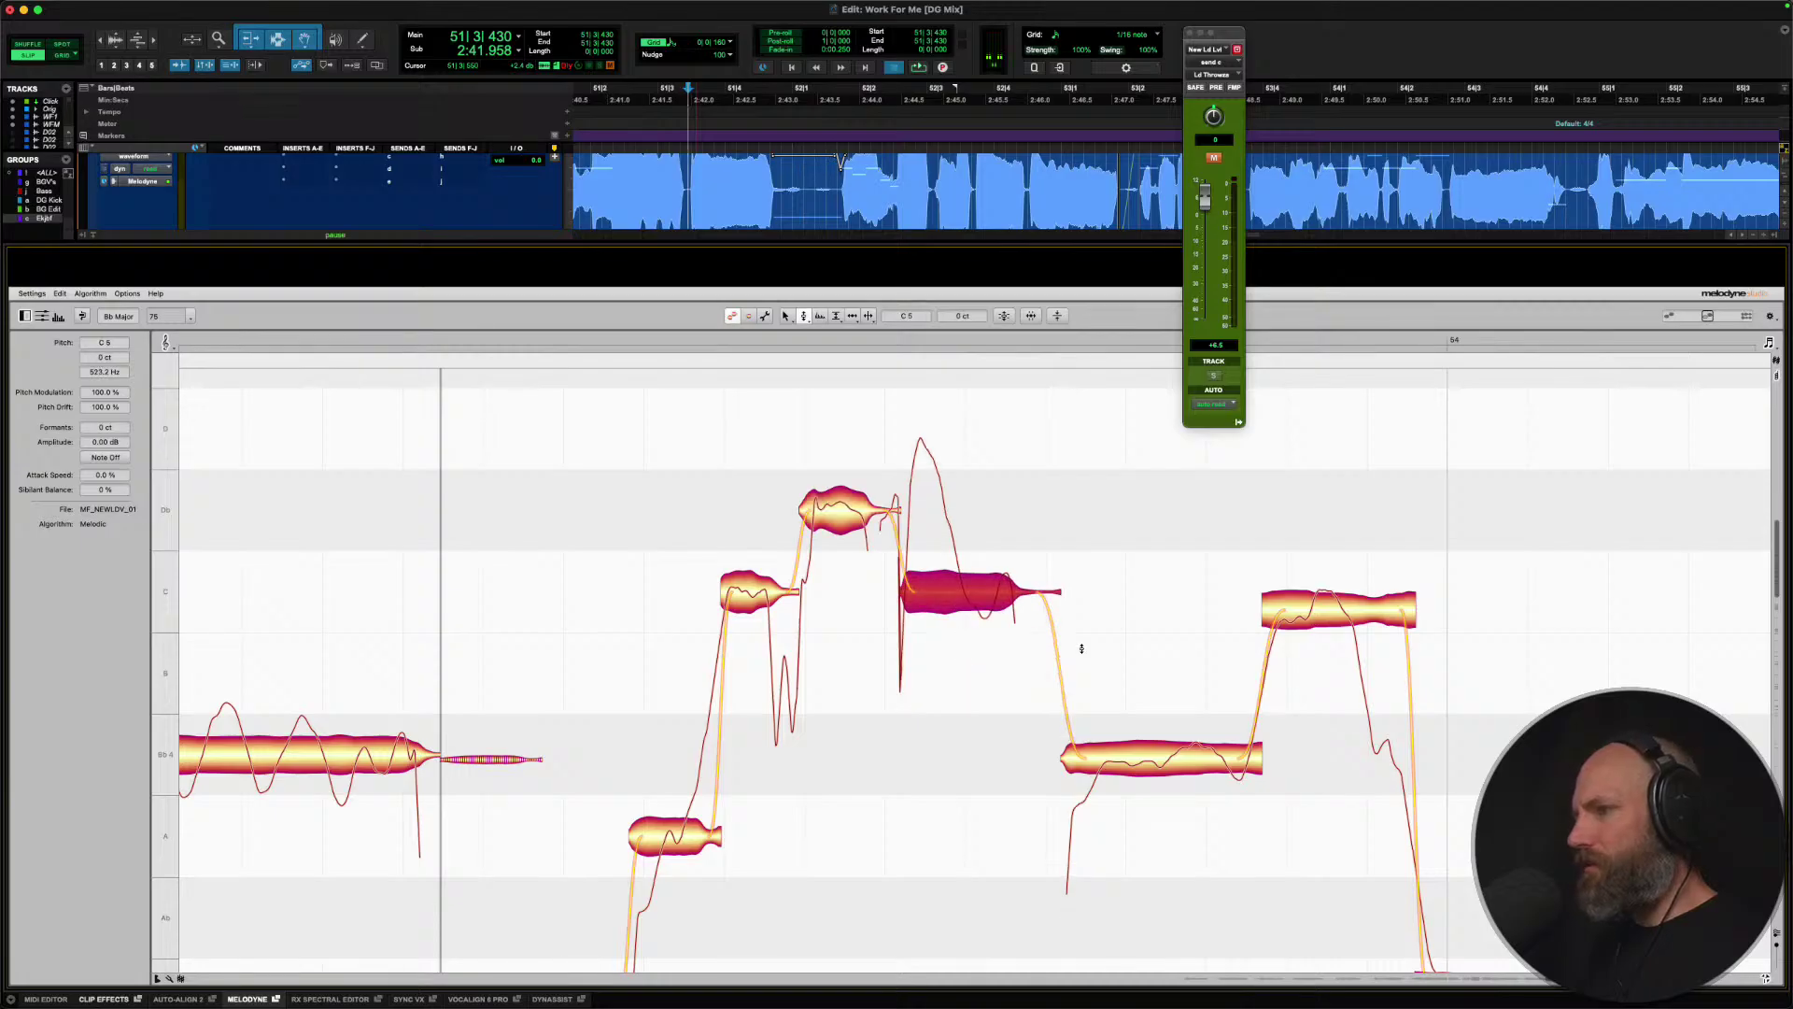
double_click(1138, 743)
double_click(1278, 606)
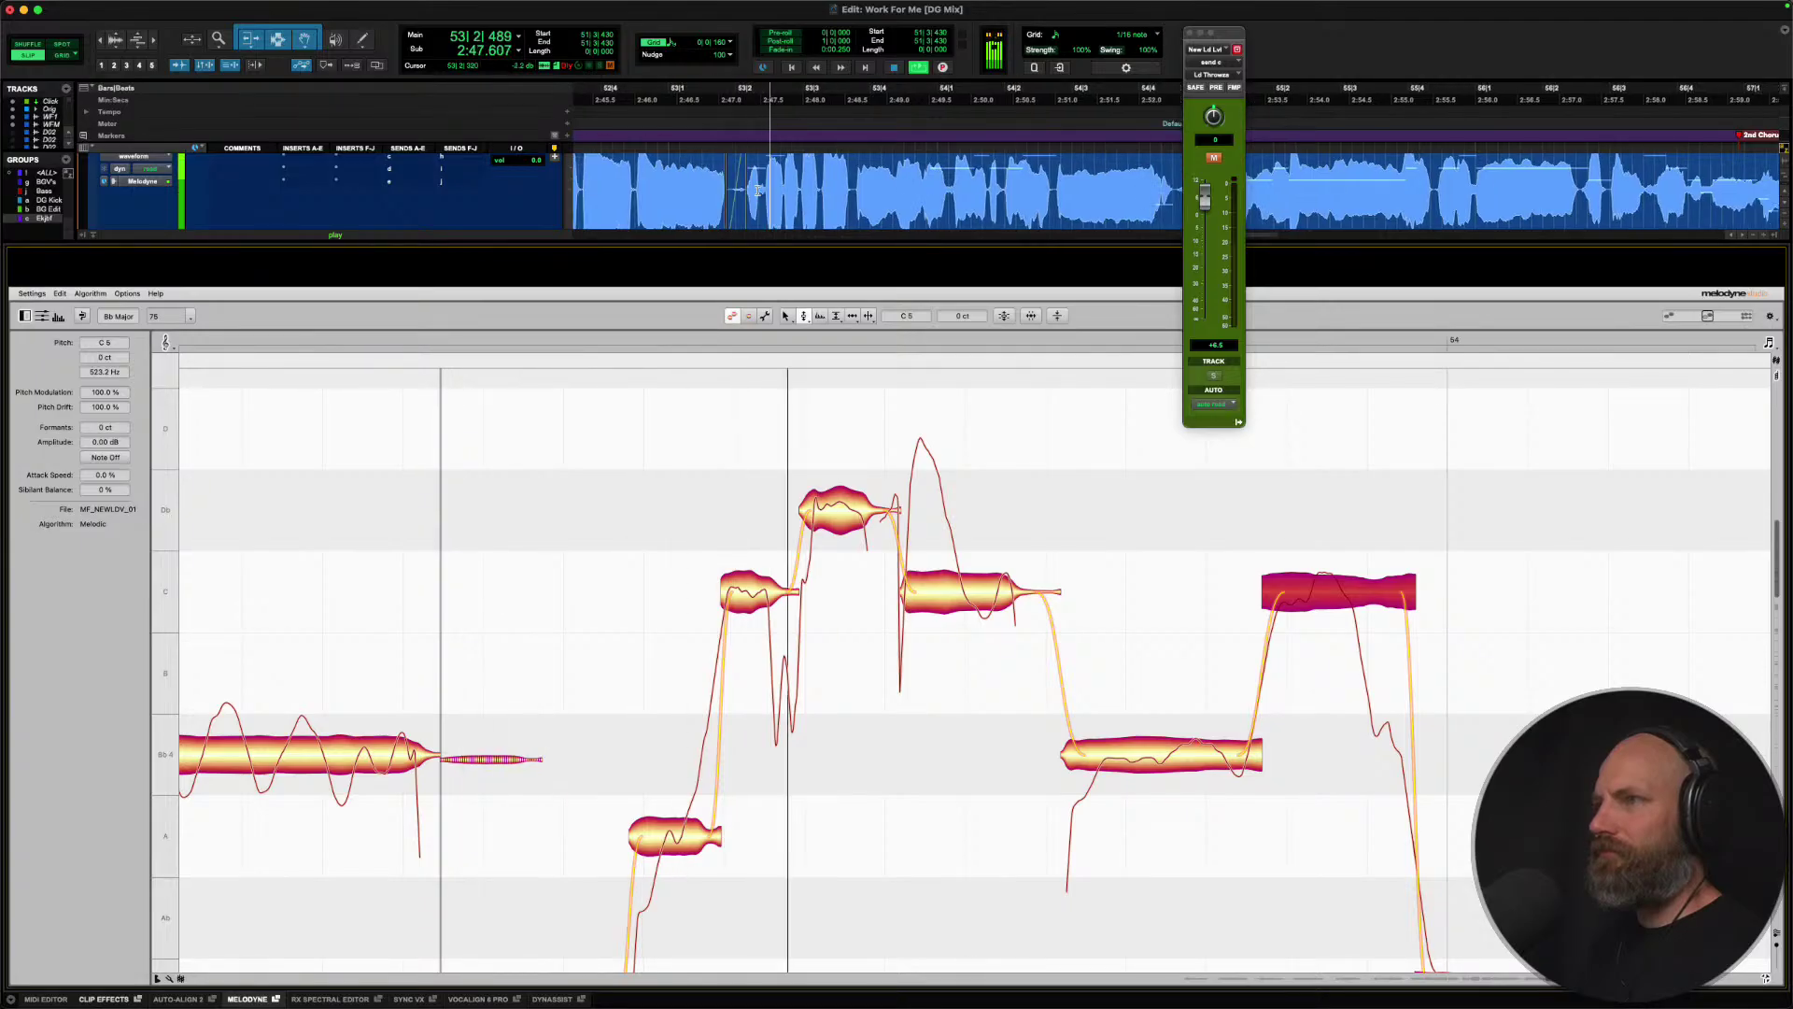
key(space)
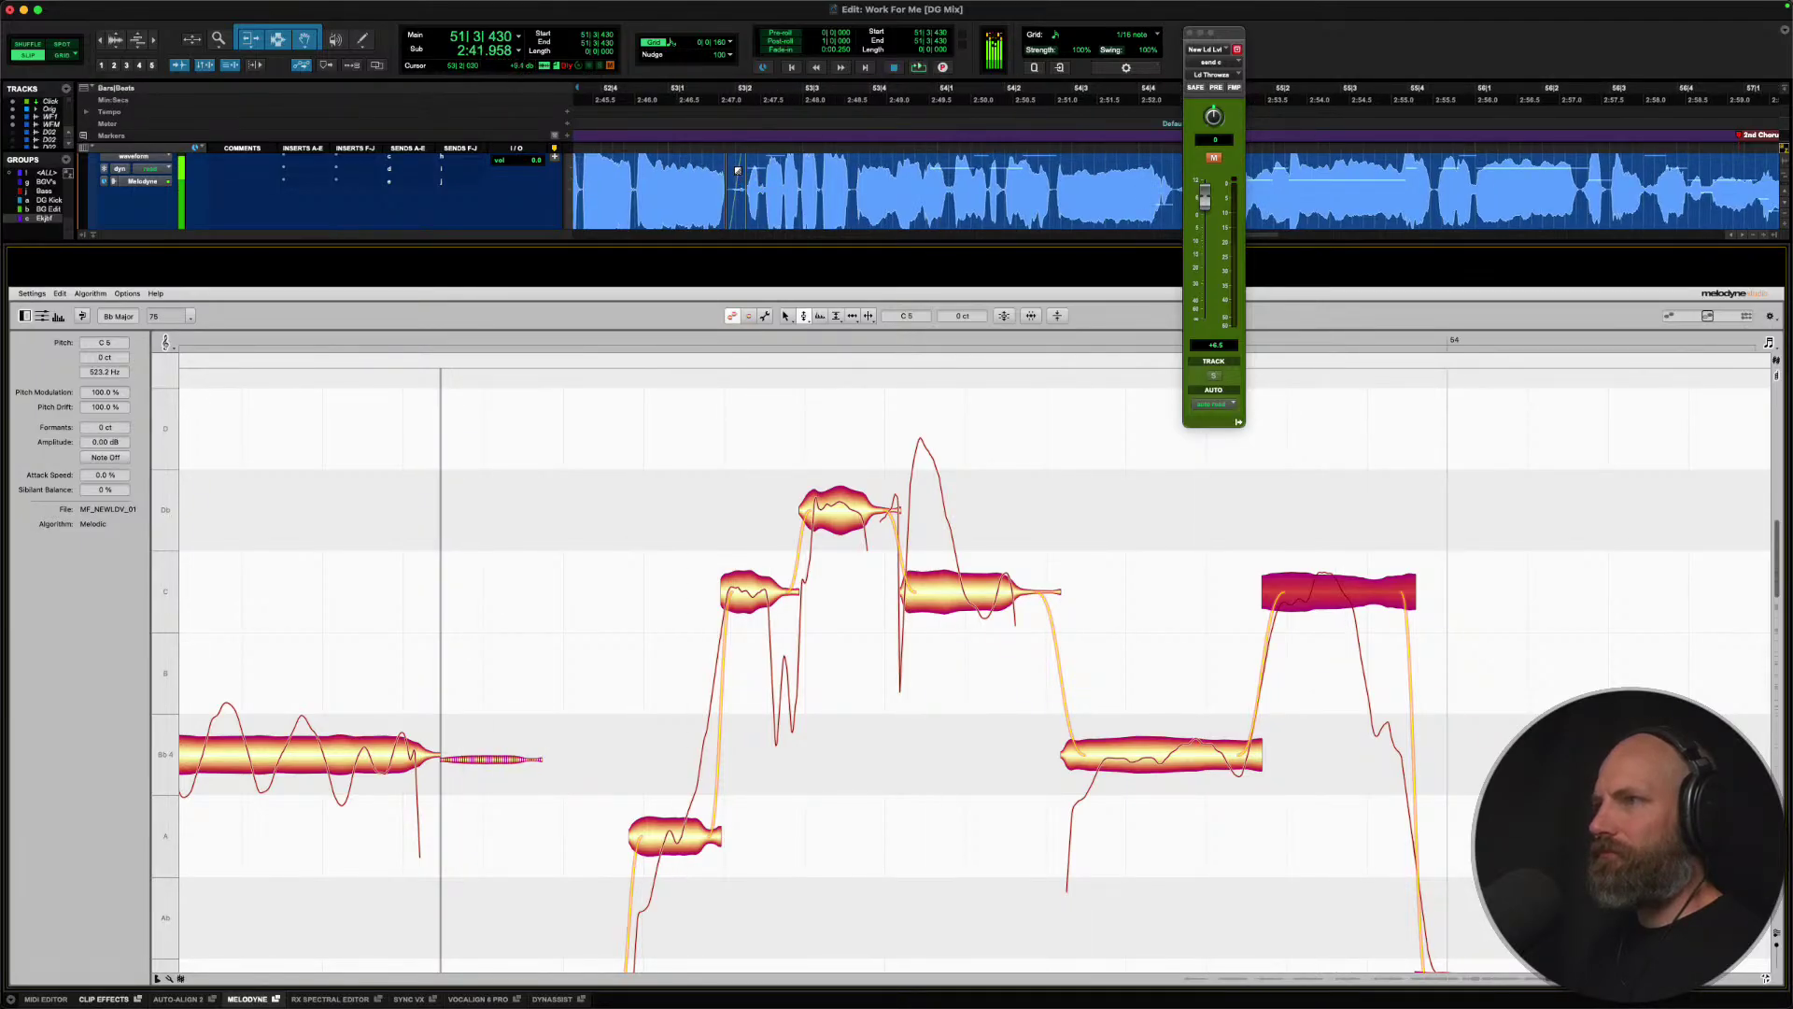
Play from just before the bar 53 phrase, raise its Db 5 peak note to D 5, and play again.
click(736, 161)
key(space)
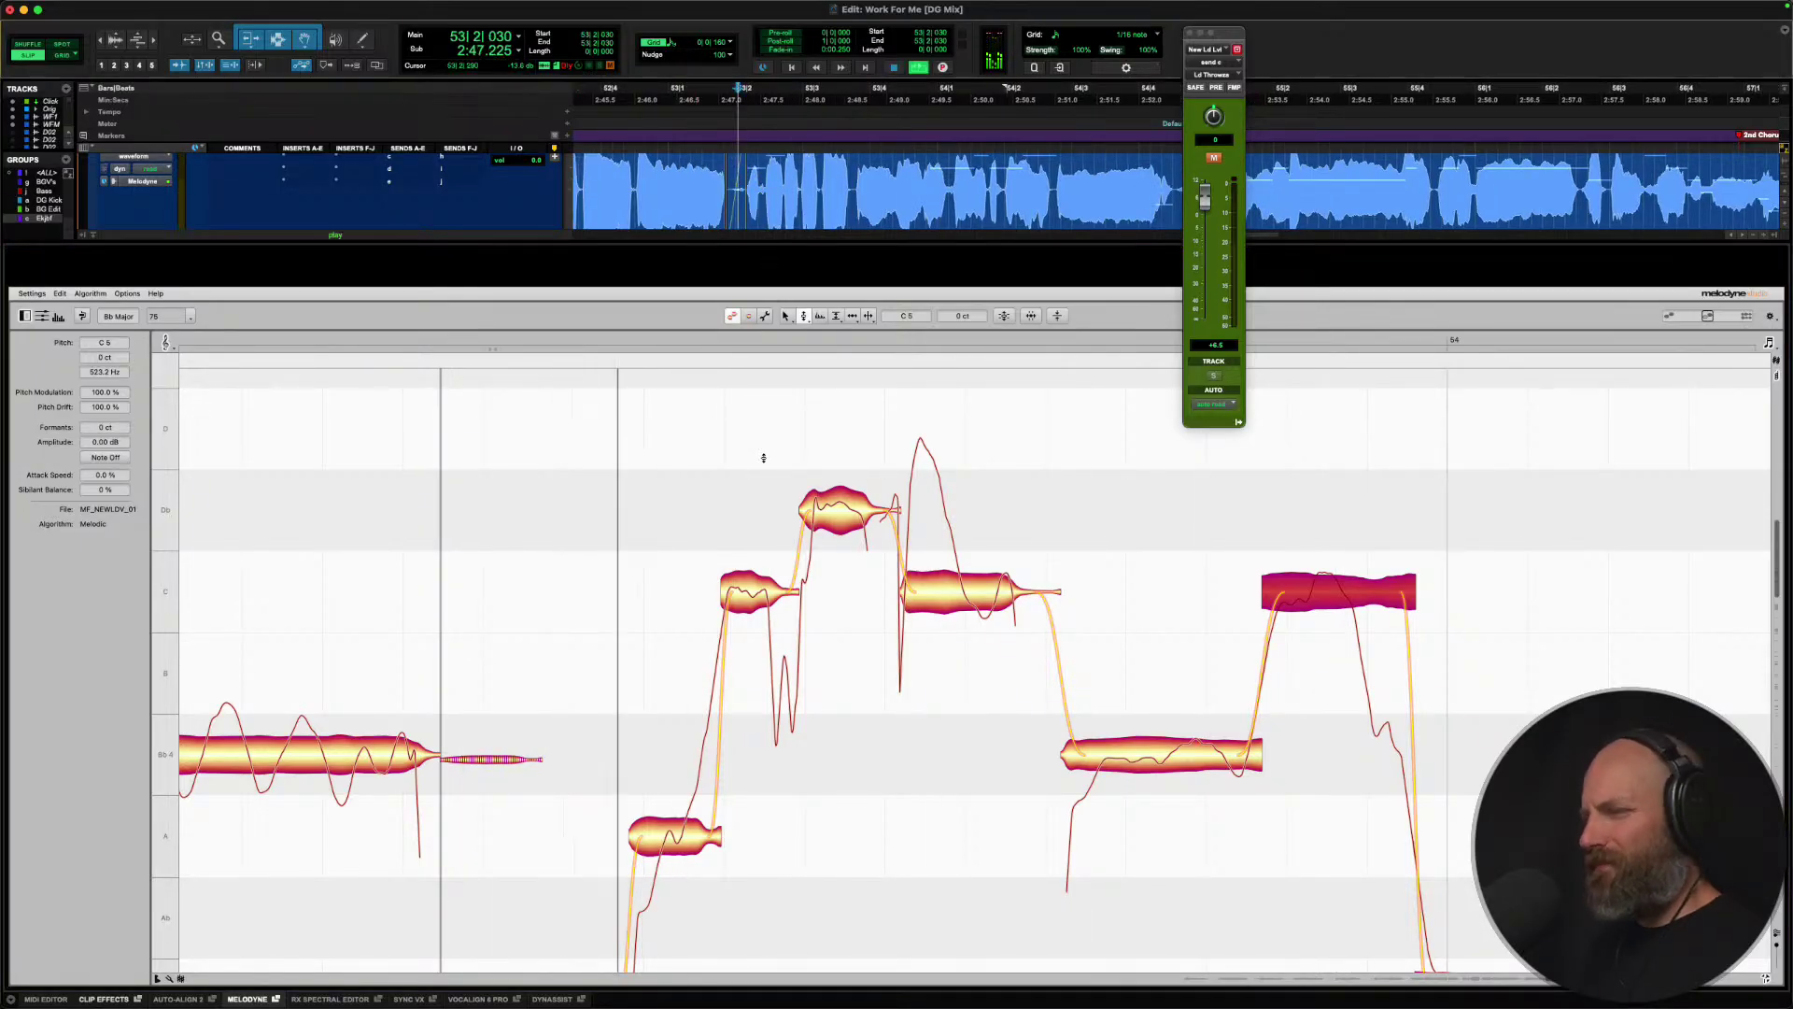
key(space)
click(751, 595)
click(845, 507)
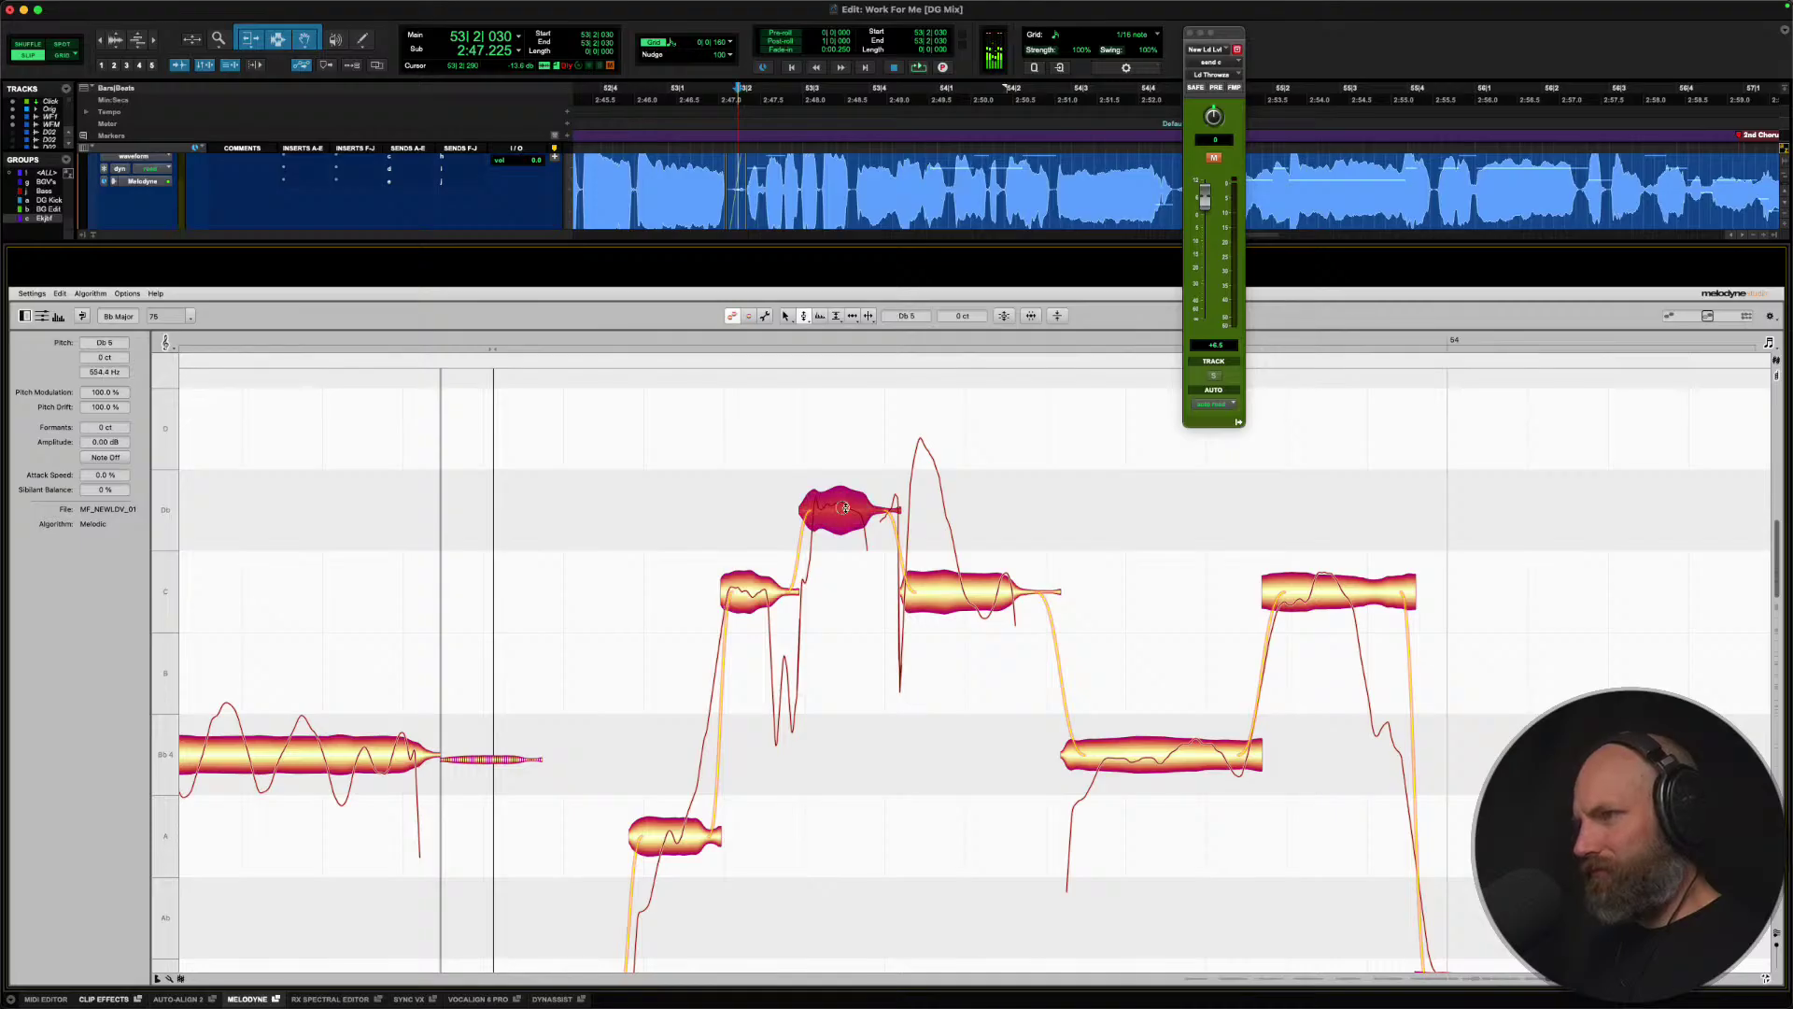
drag(841, 490, 839, 422)
key(space)
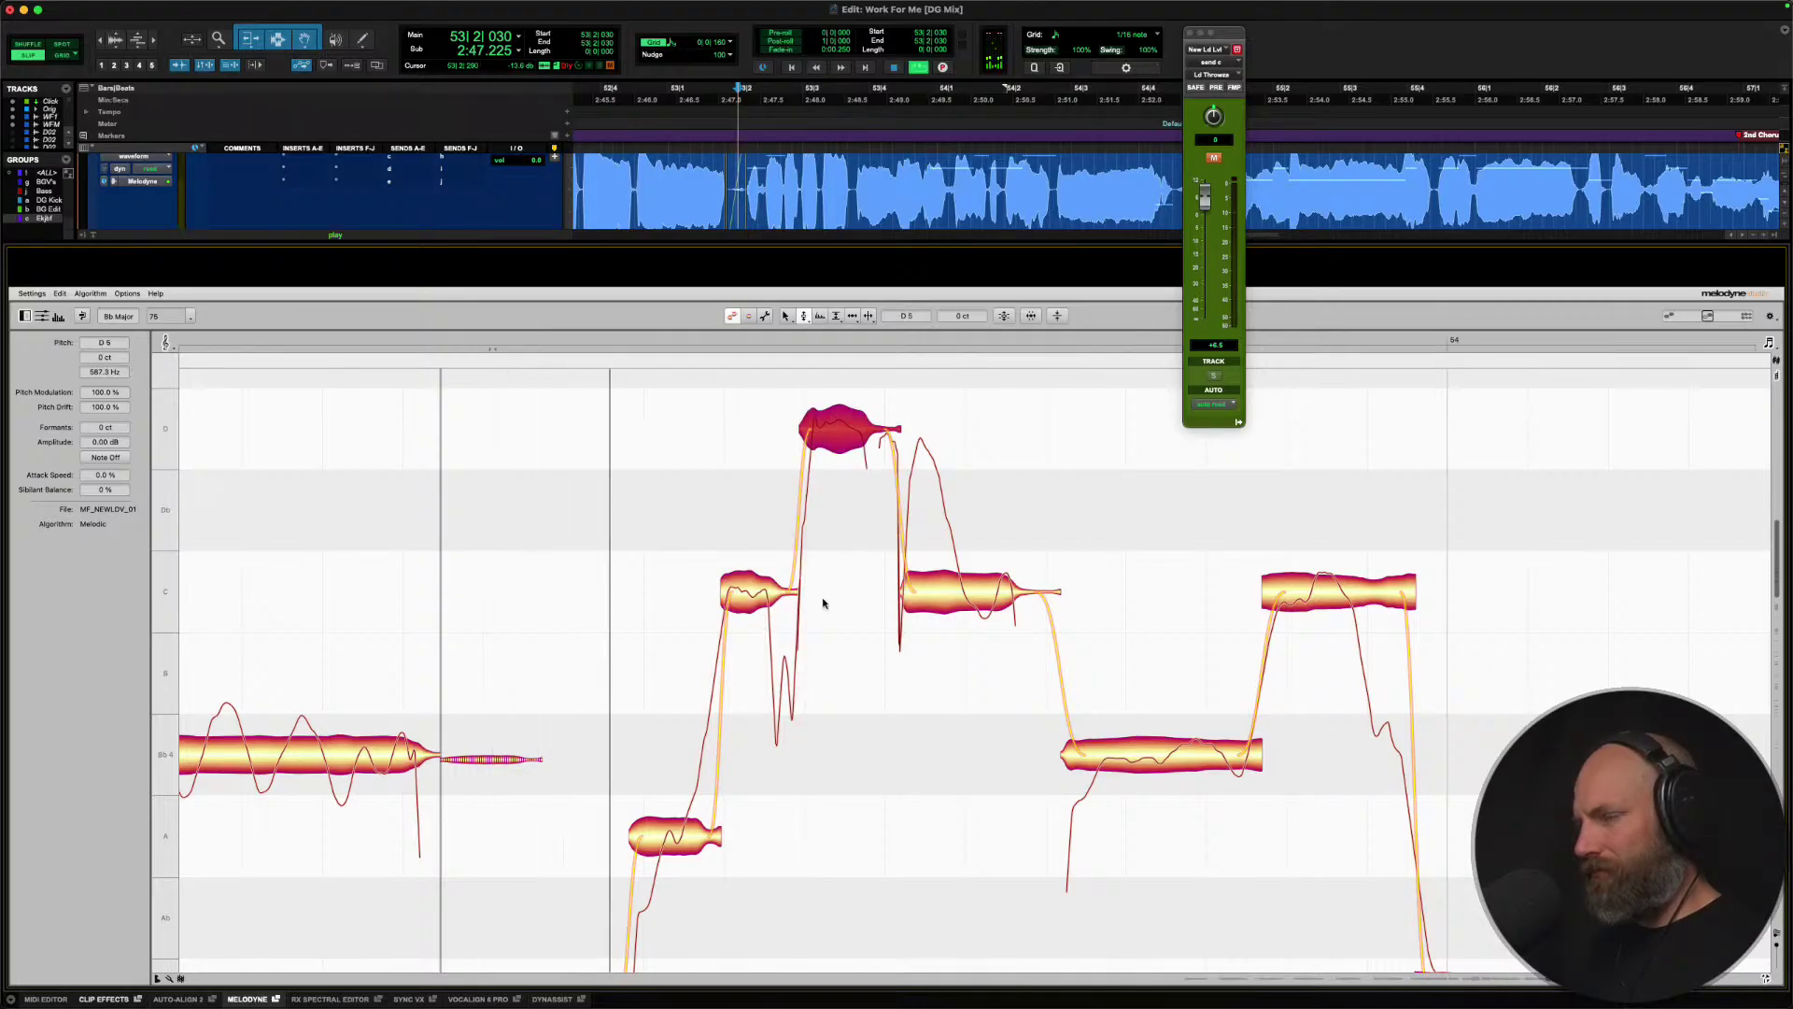
key(space)
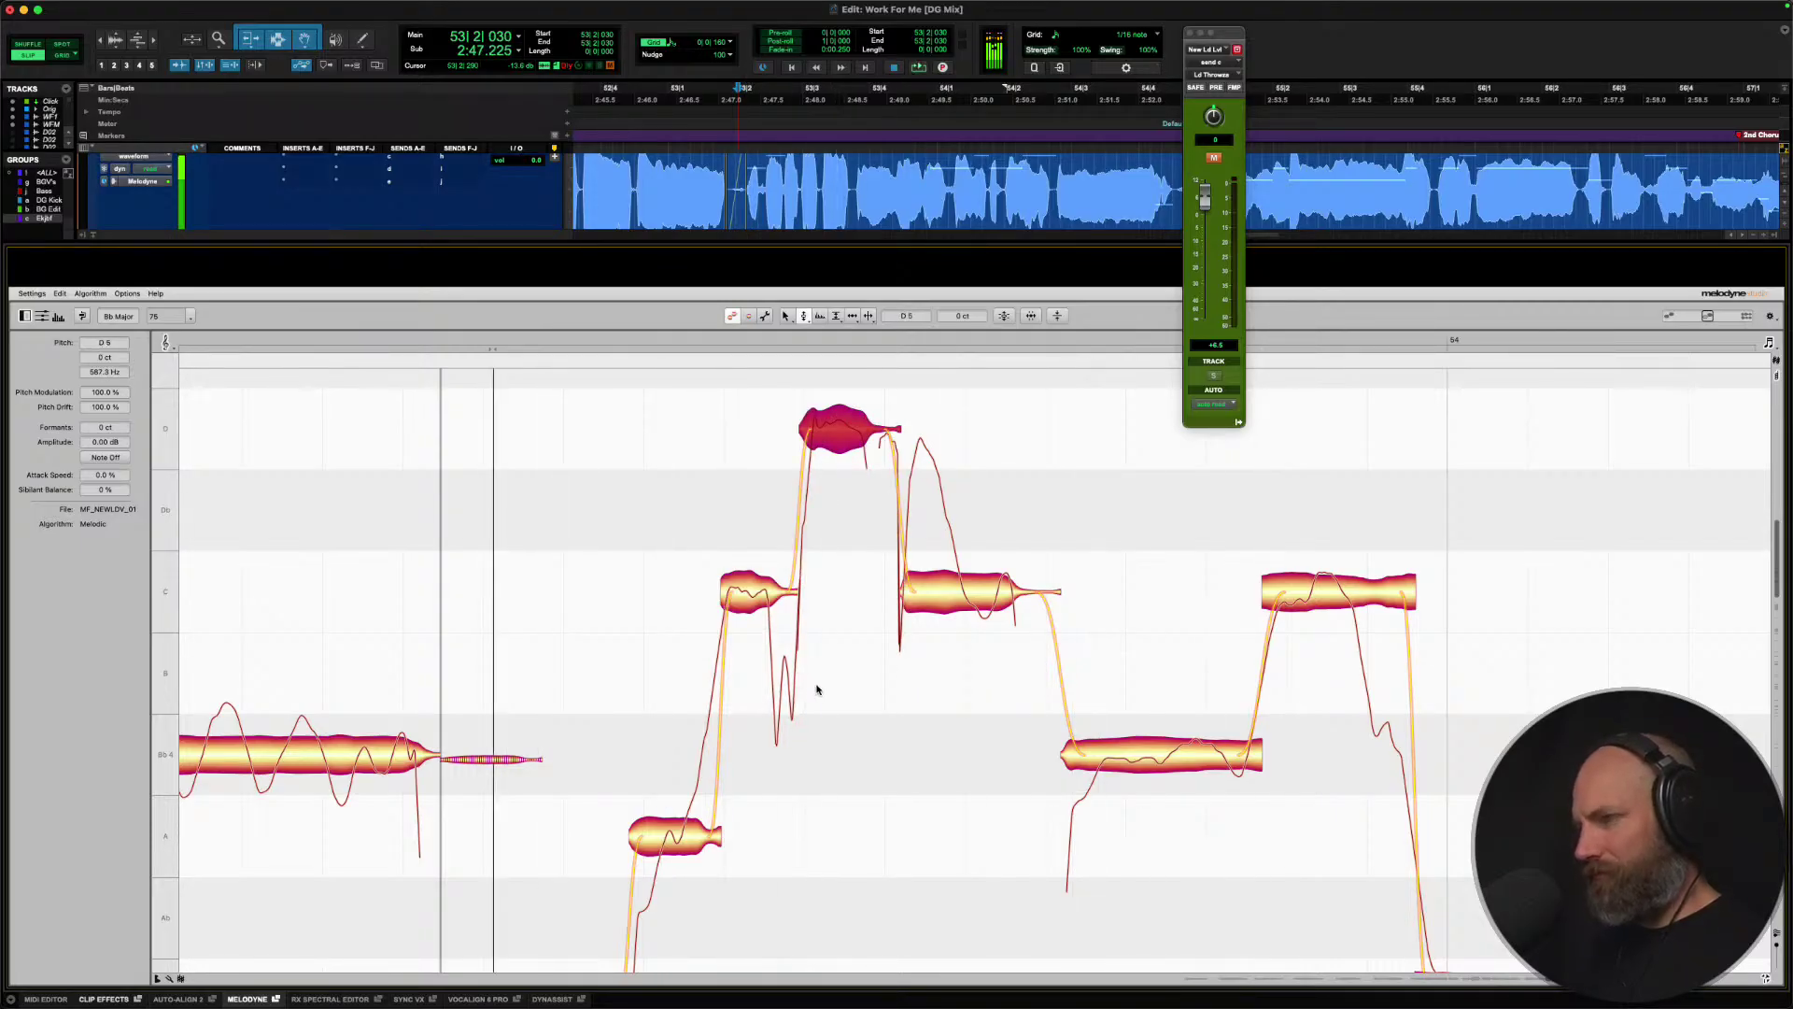
Separate the C 5 note after the peak near its pitch drop, centring its first part on D 5 and its tail on C 5.
right_click(940, 598)
click(983, 606)
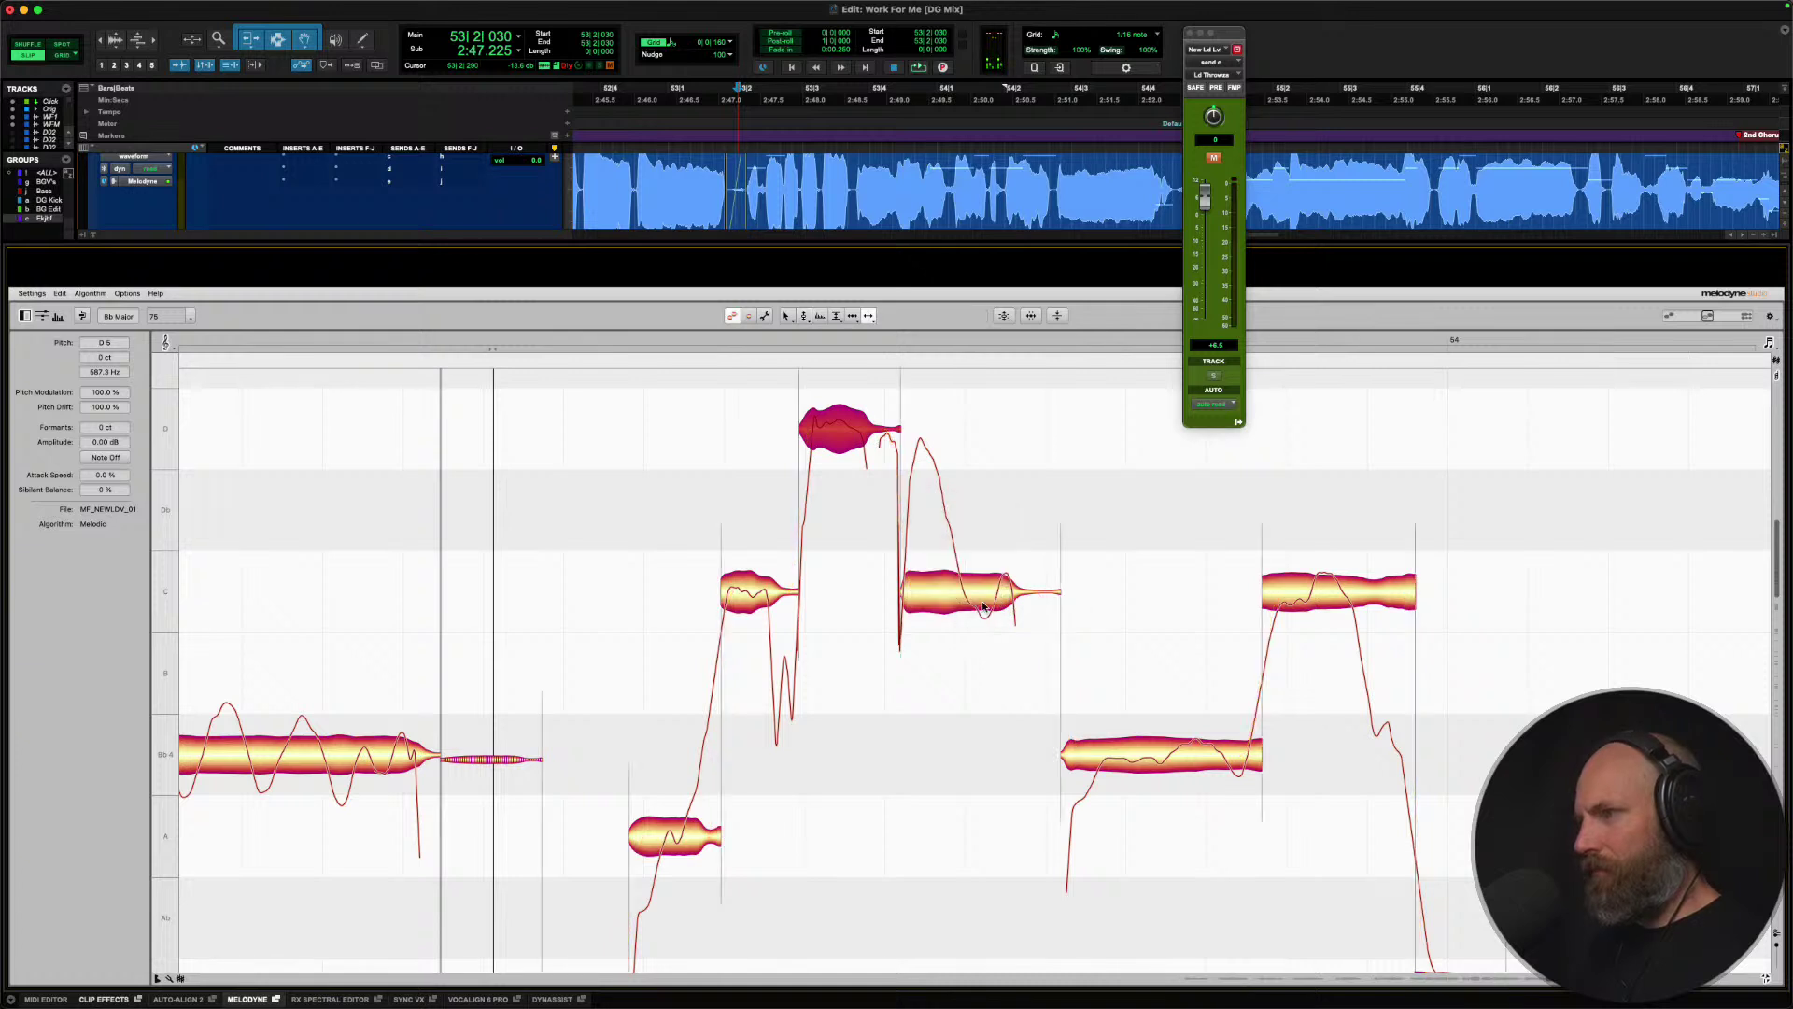
double_click(959, 588)
right_click(927, 454)
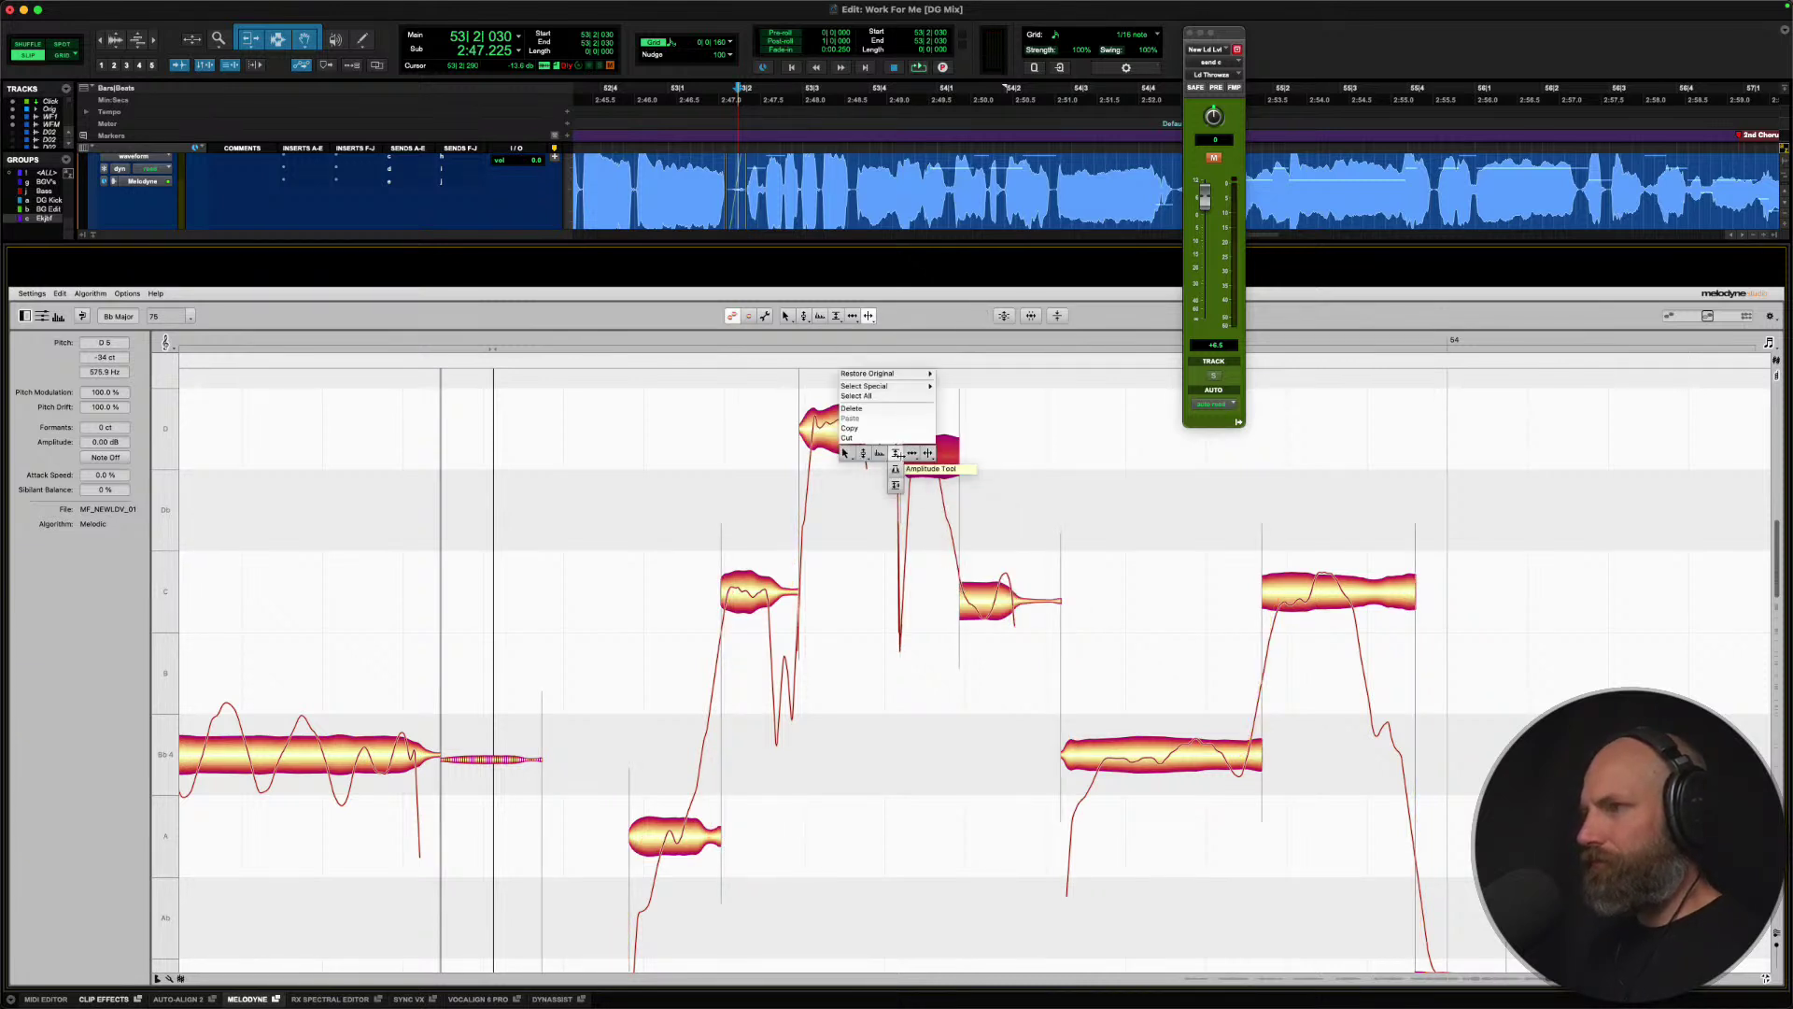
click(864, 454)
double_click(918, 459)
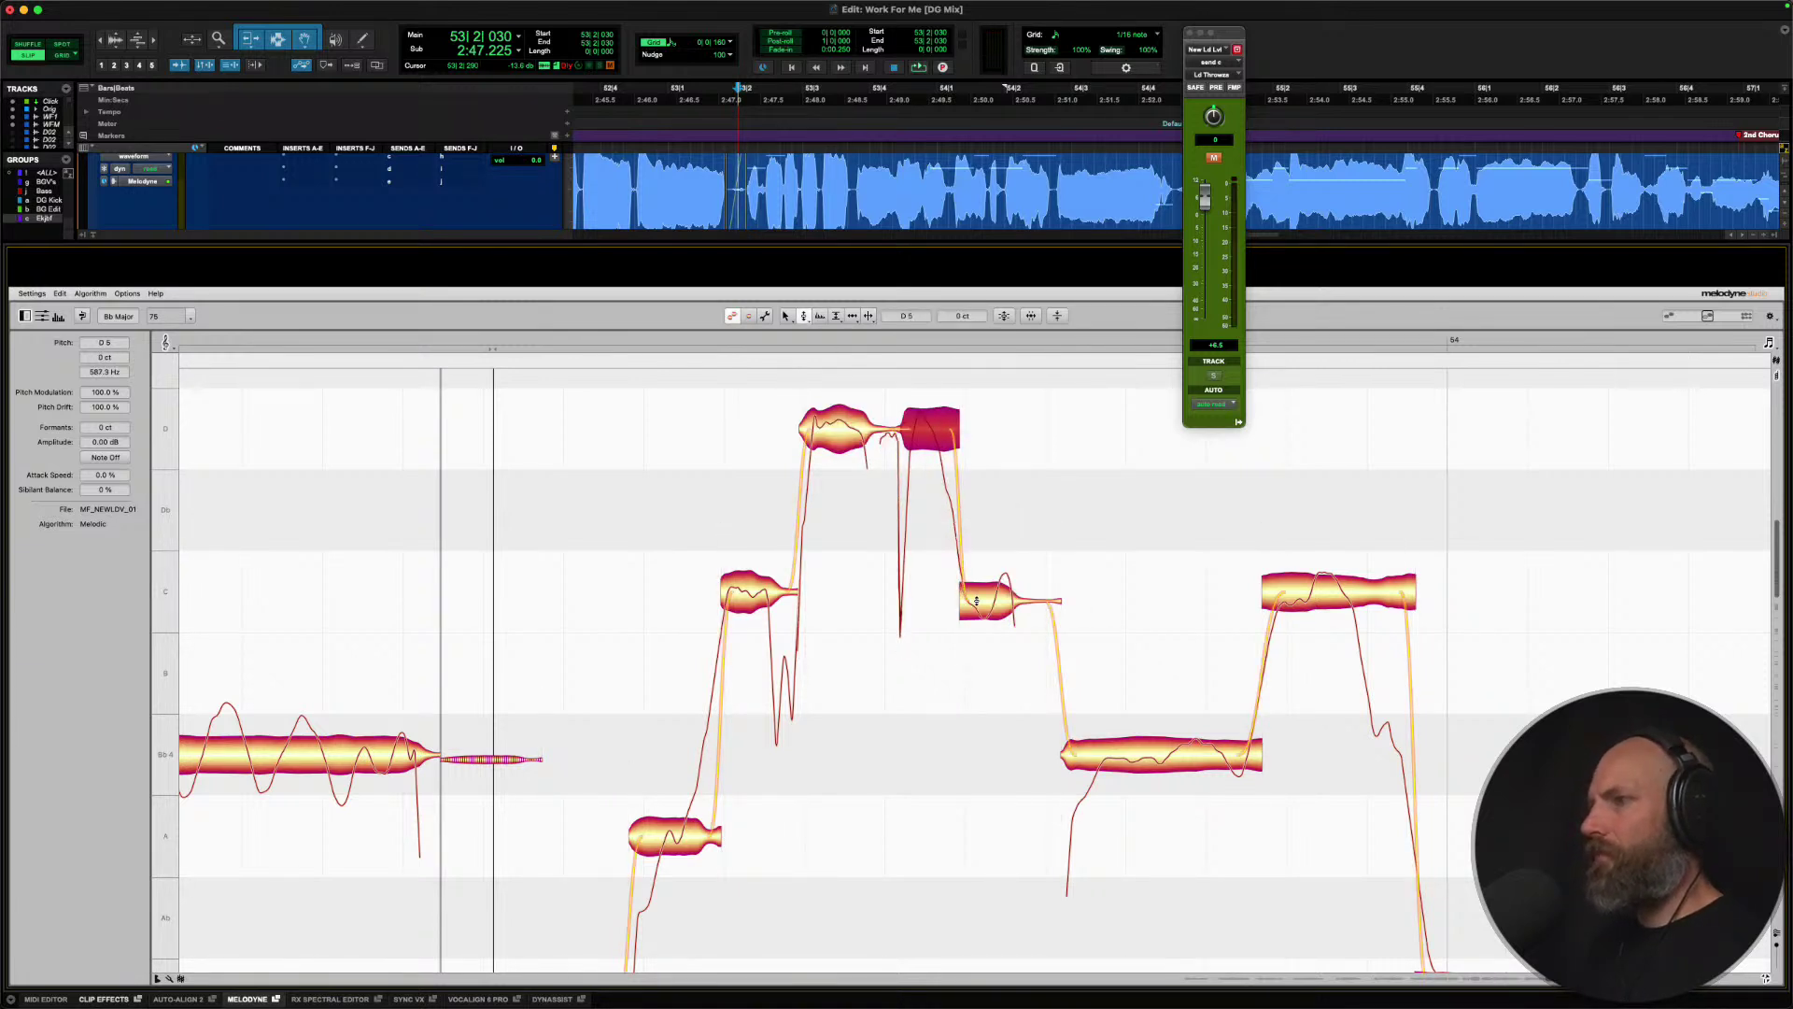
double_click(977, 600)
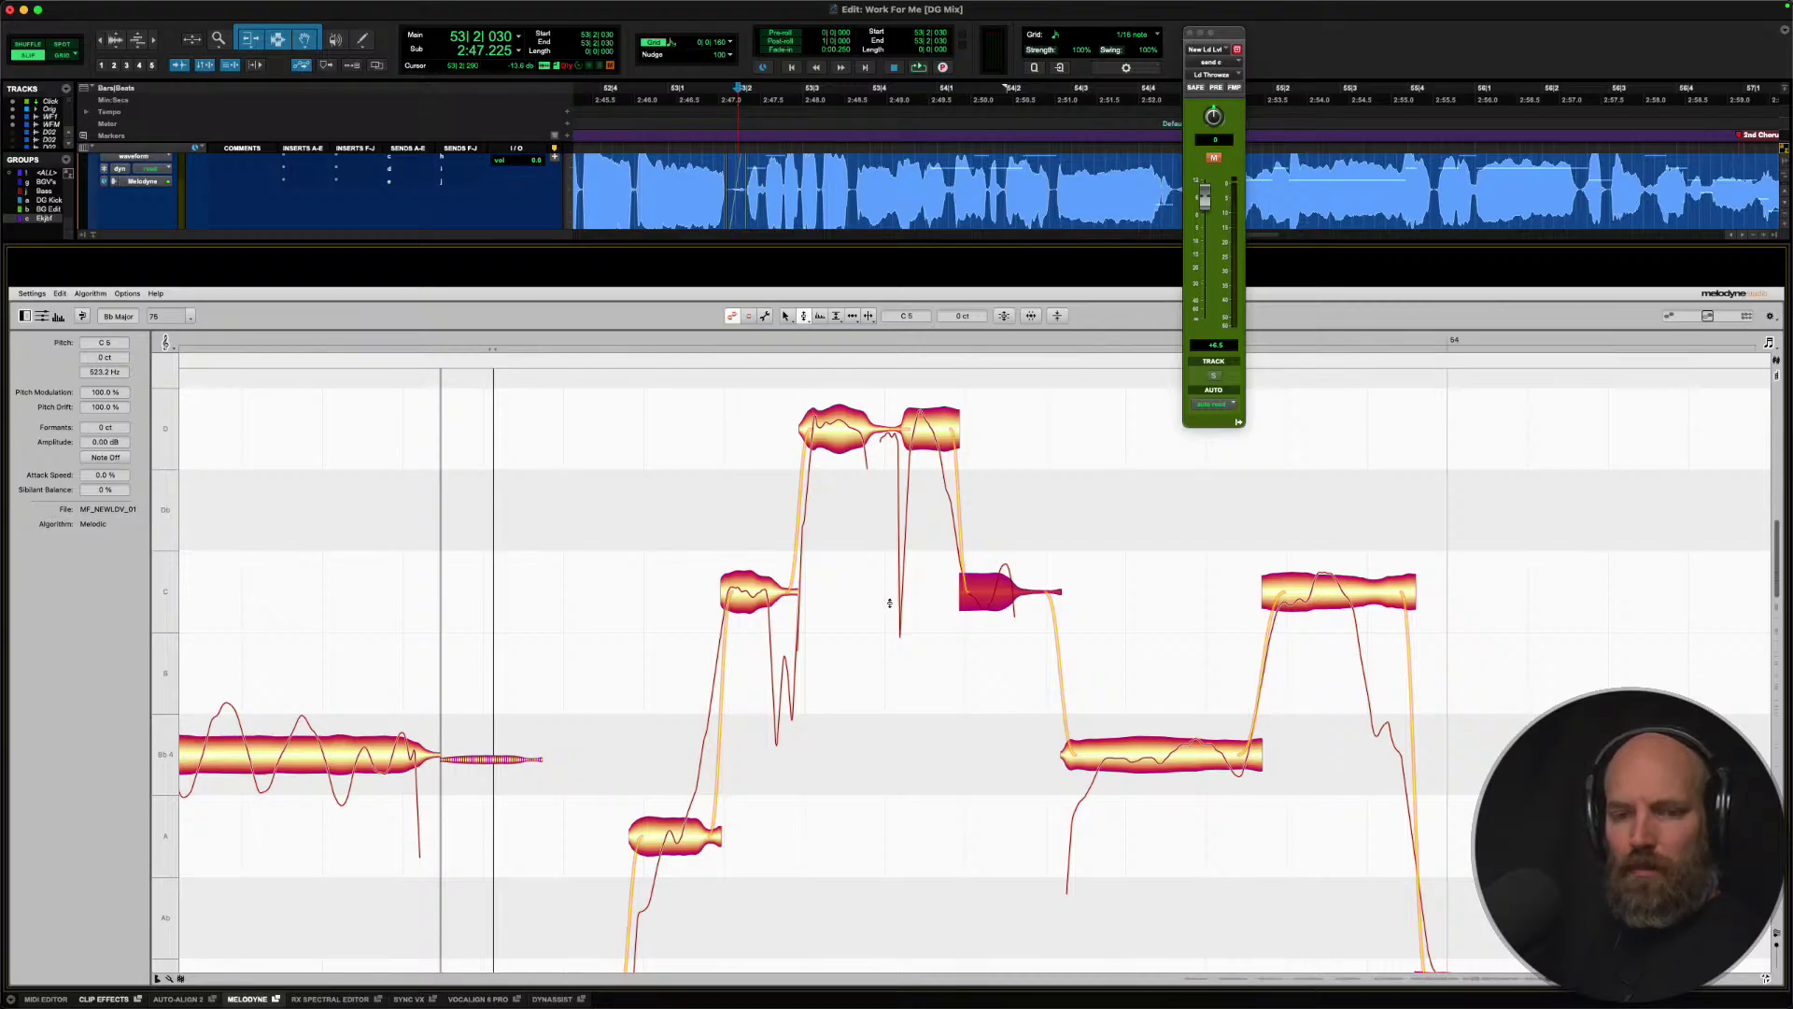
Audition the C 5 note before the peak and play the start of the bar 53 phrase twice.
click(764, 588)
key(space)
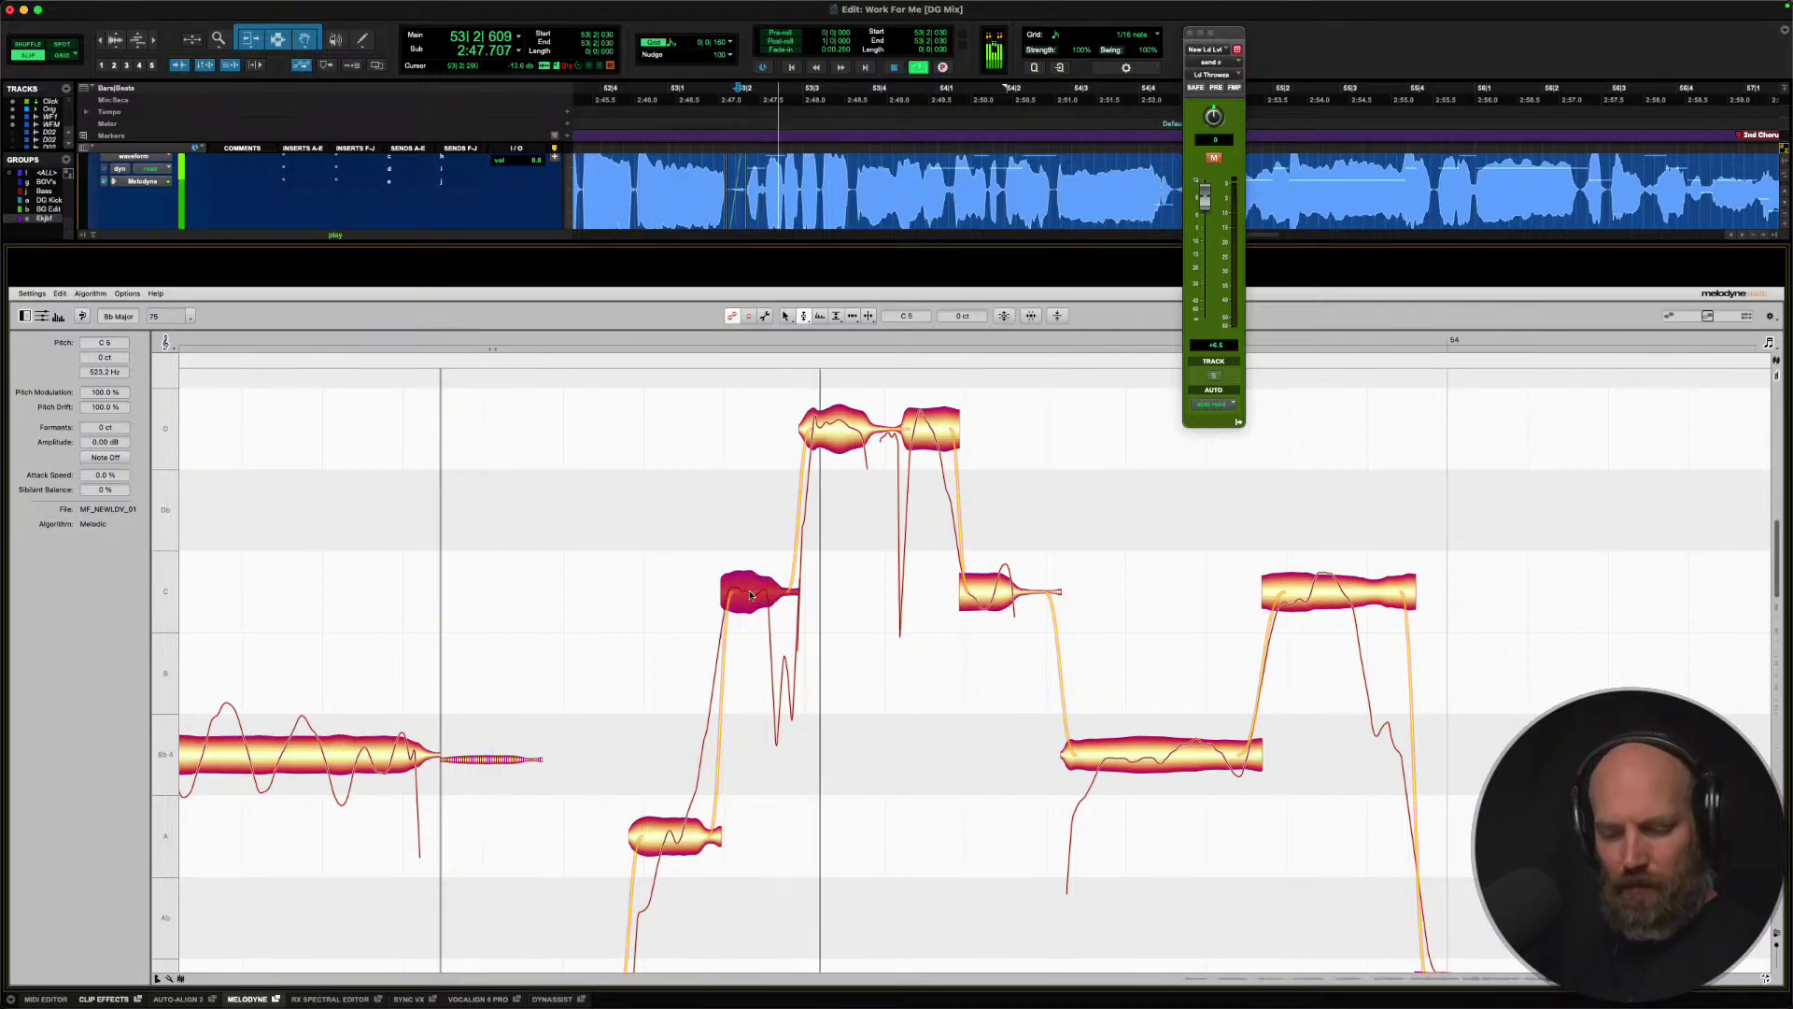
key(space)
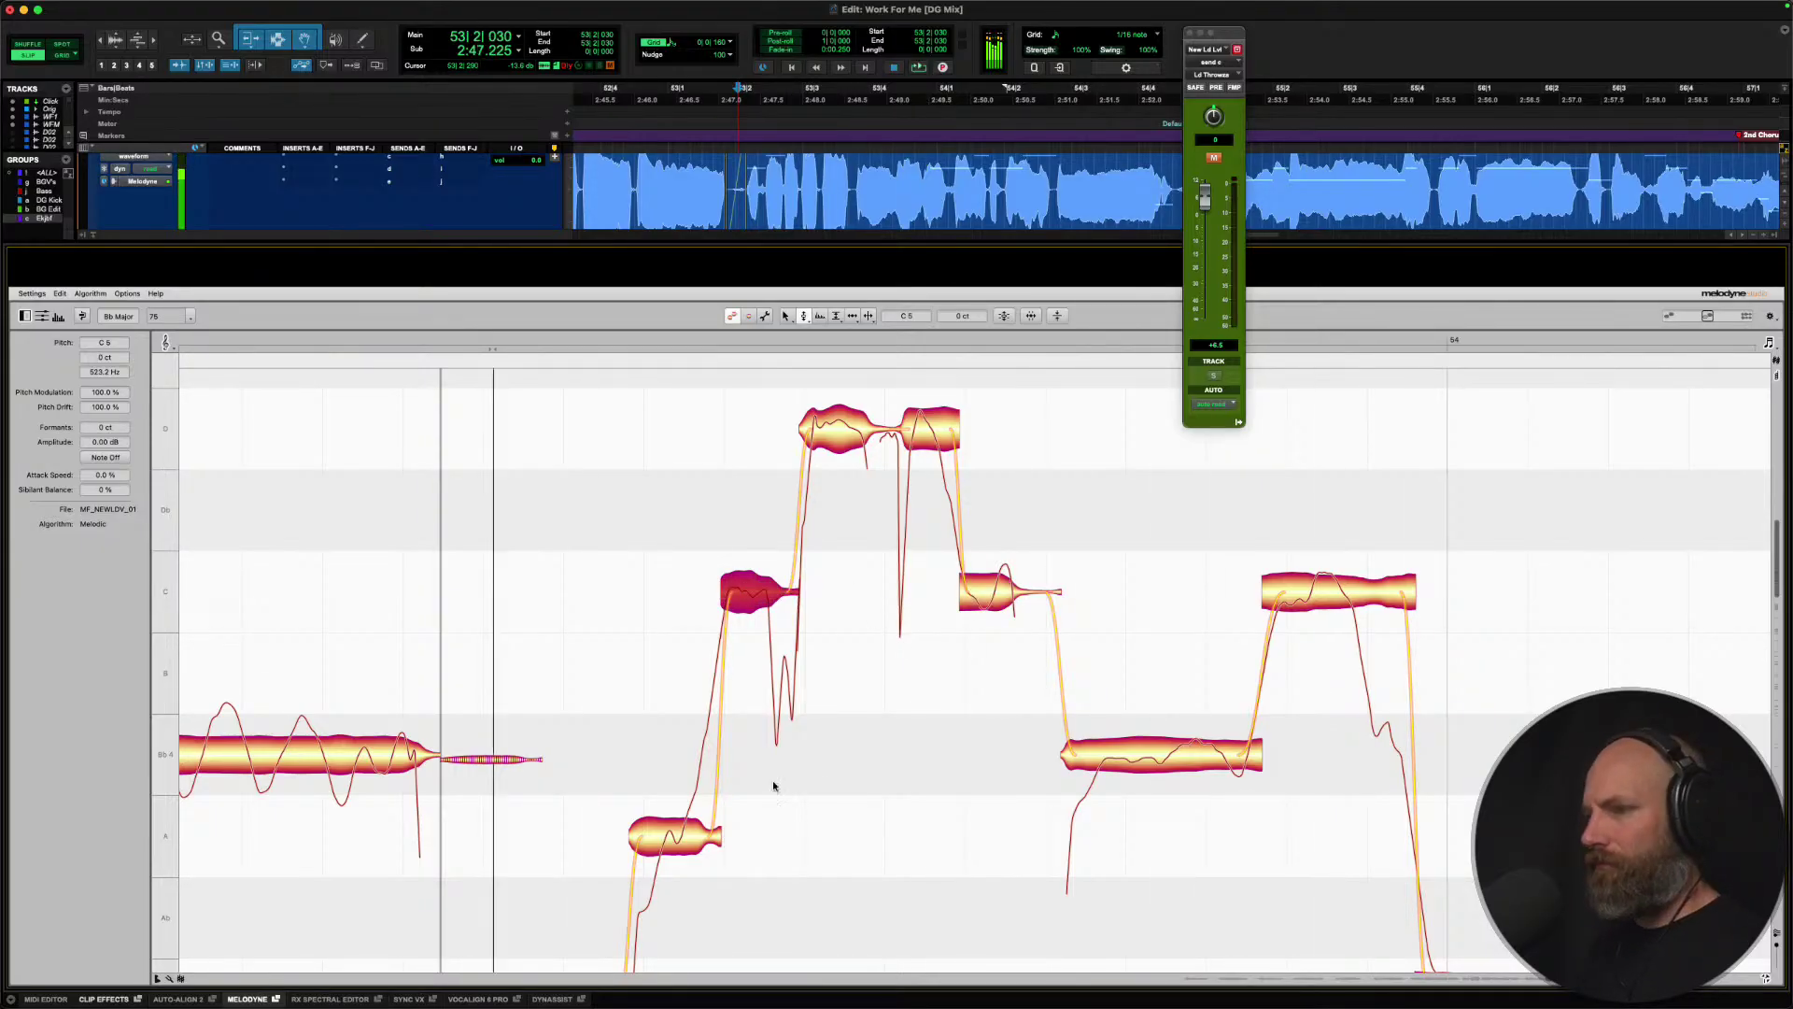
key(space)
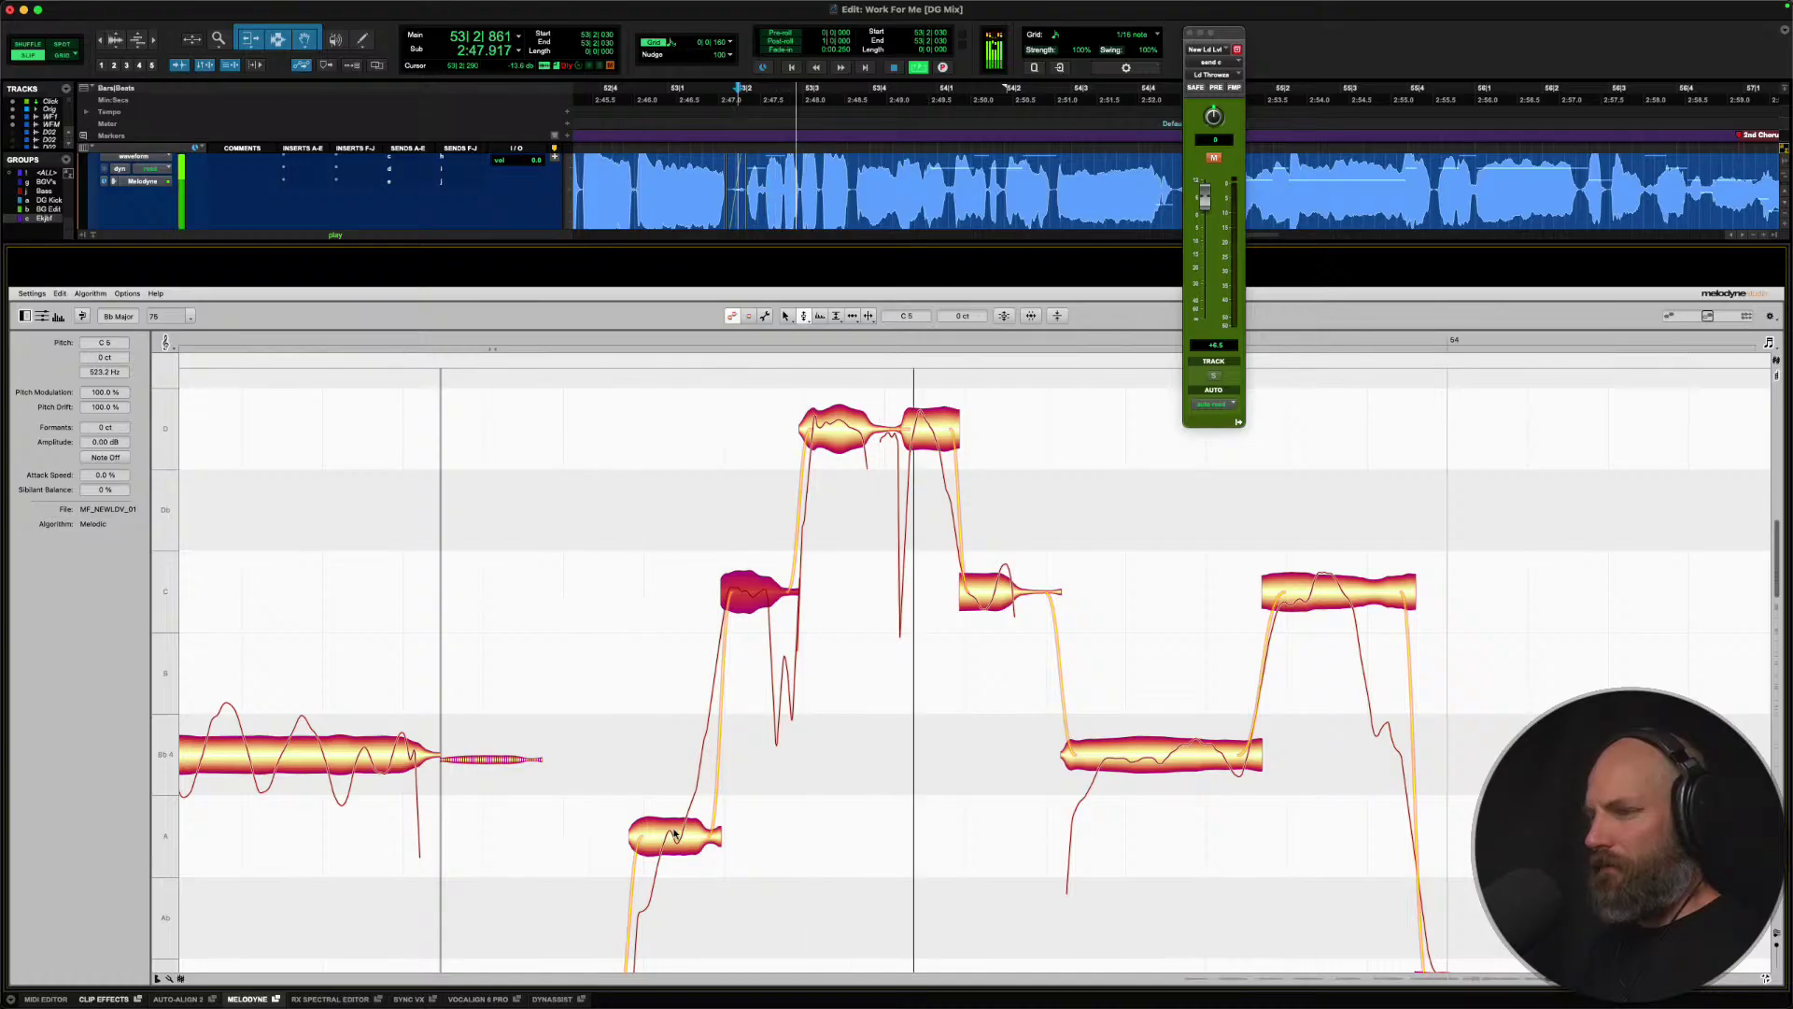
key(space)
Audition the closing notes of the bar 53 phrase and play on to the long Bb 4 note in bar 54.
click(985, 588)
click(1130, 742)
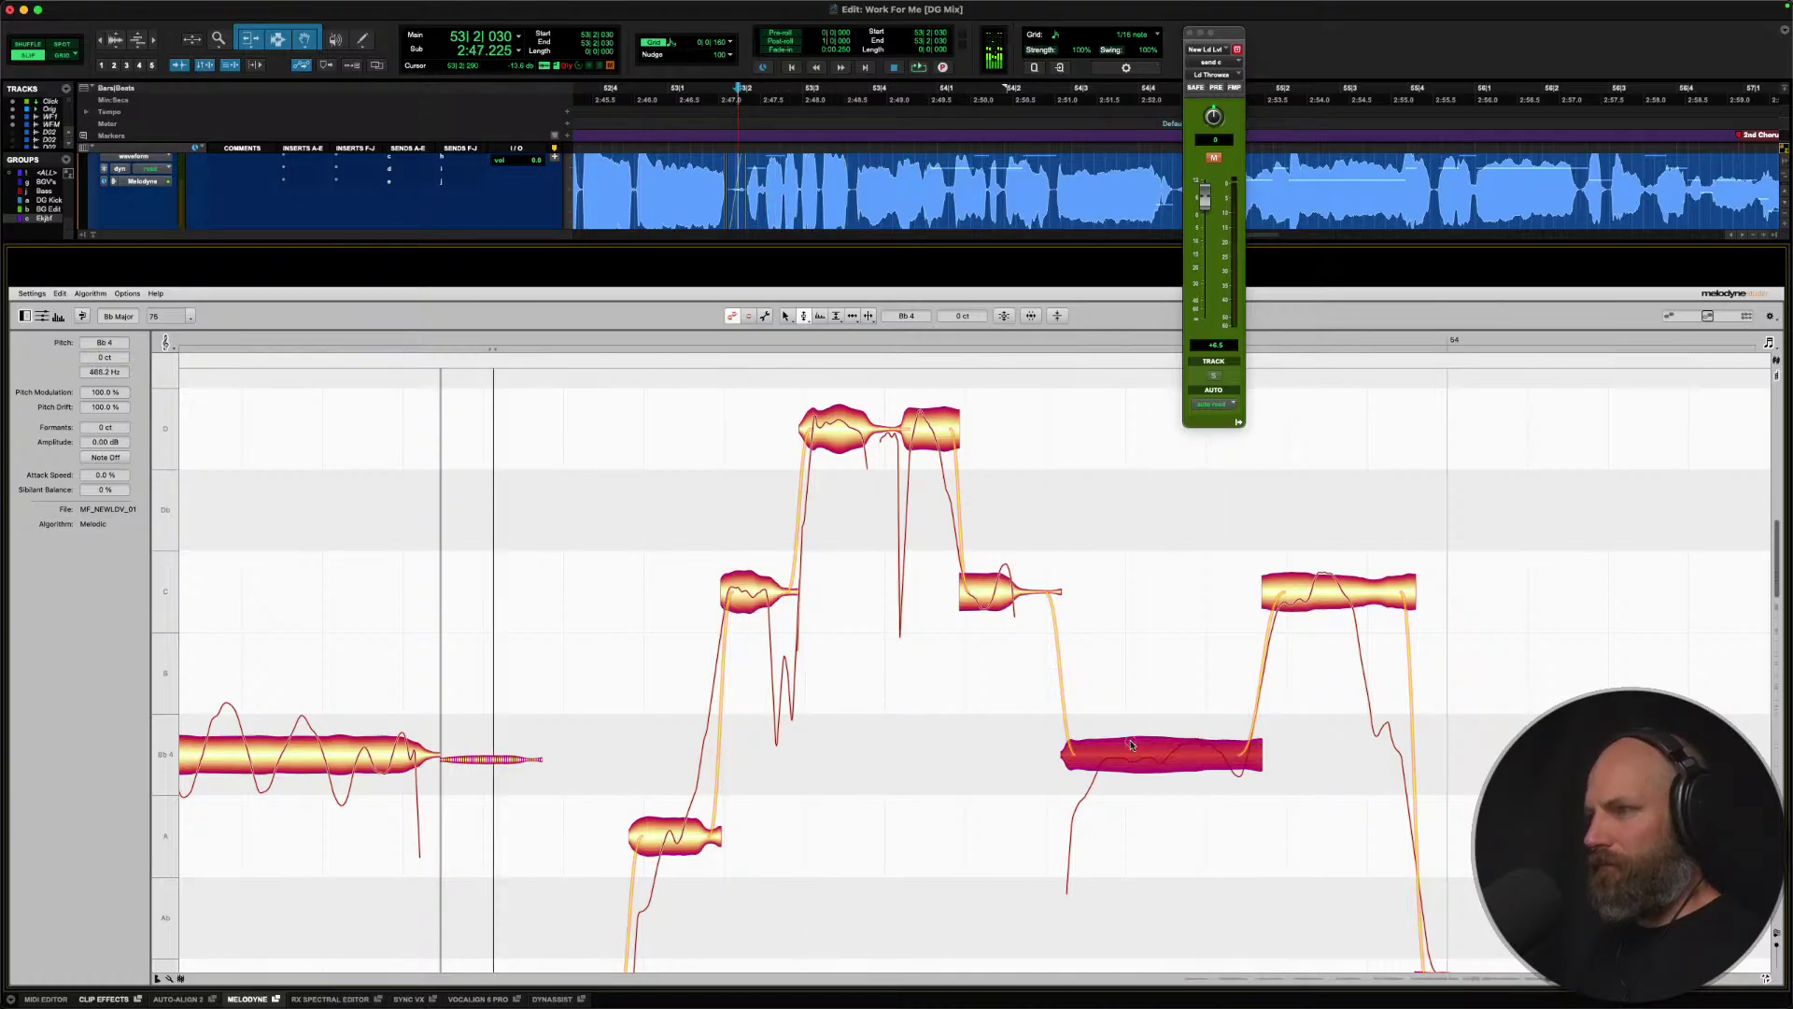
key(space)
click(1314, 606)
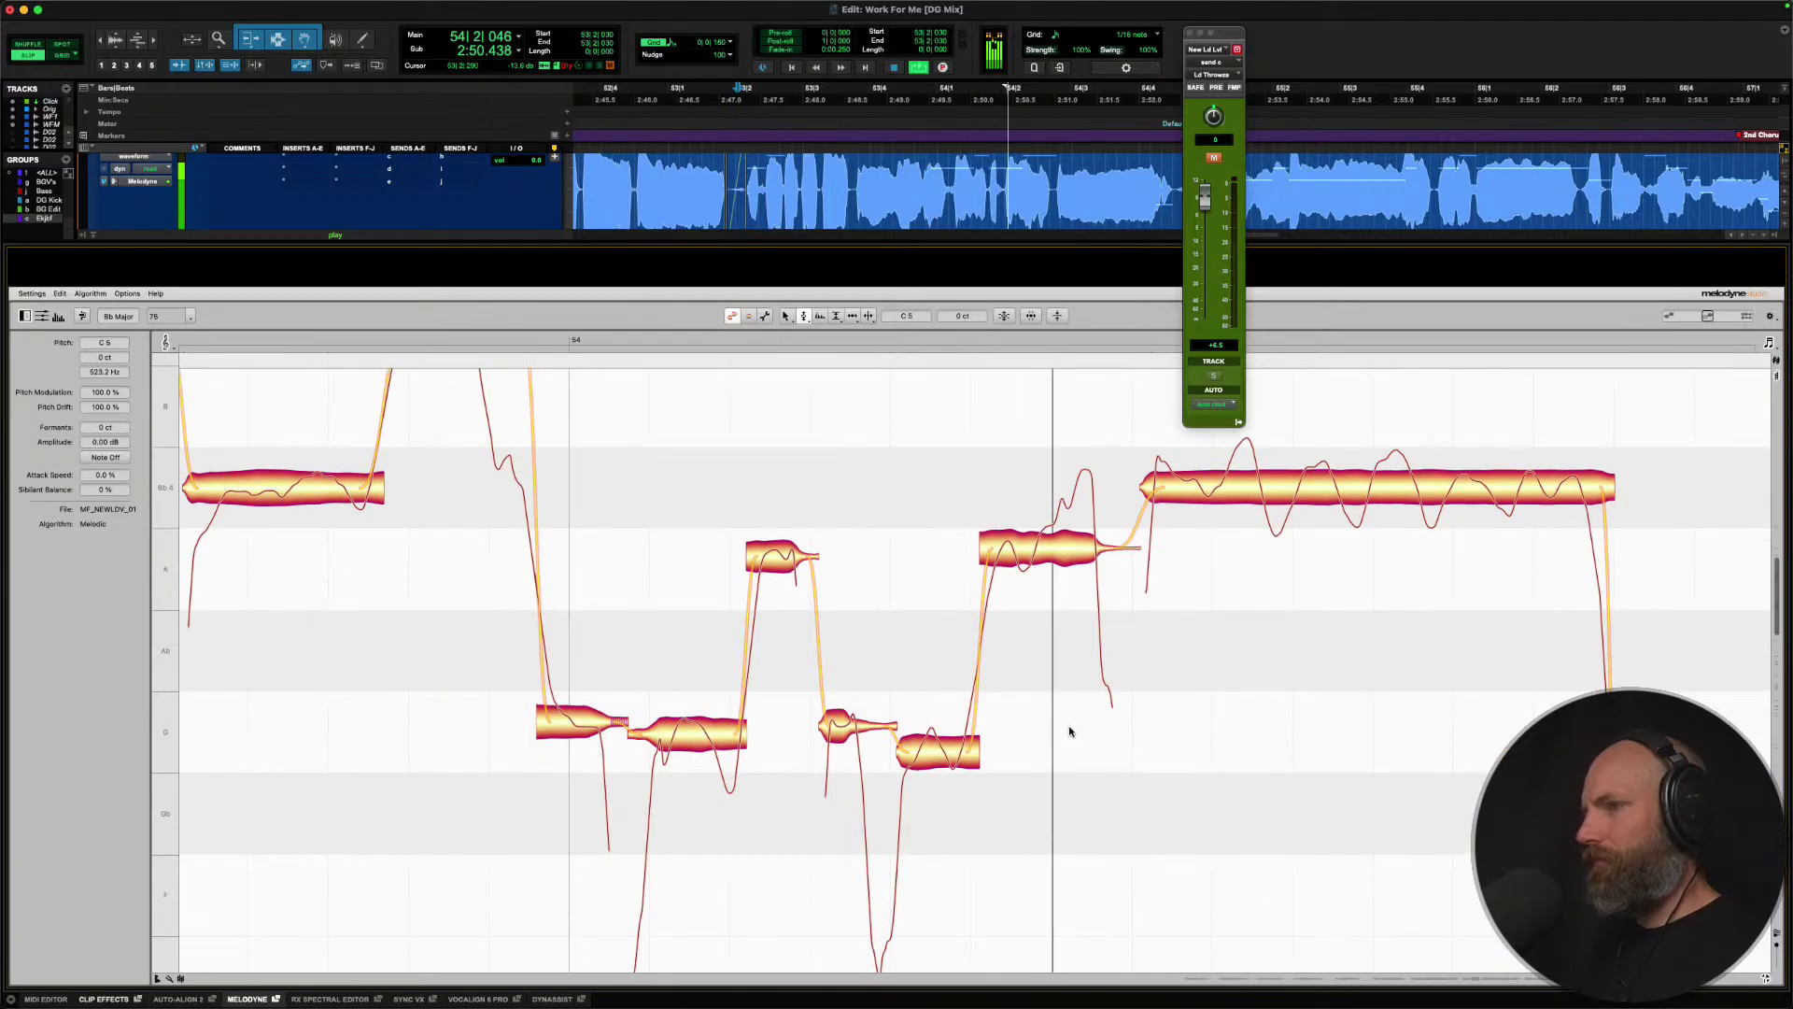
click(1269, 495)
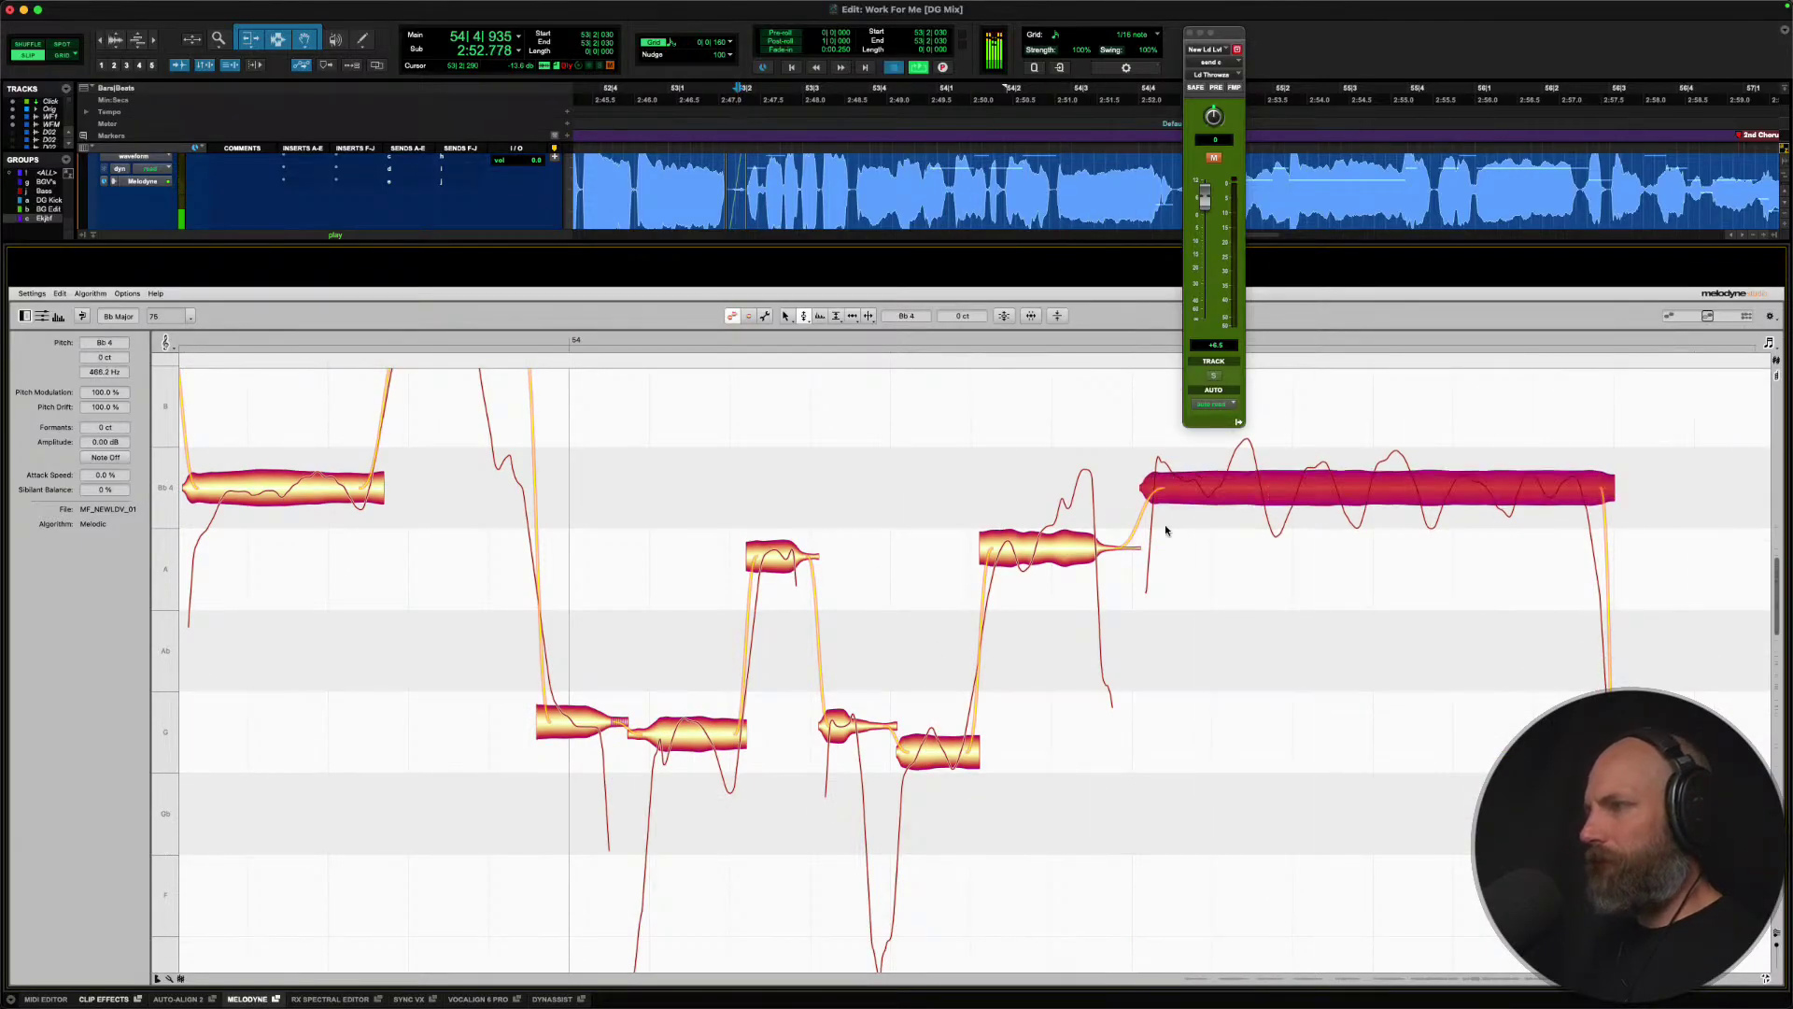
Centre the A 4 note before the long Bb 4 note and separate it into three at its pitch rises.
double_click(1052, 551)
right_click(1048, 560)
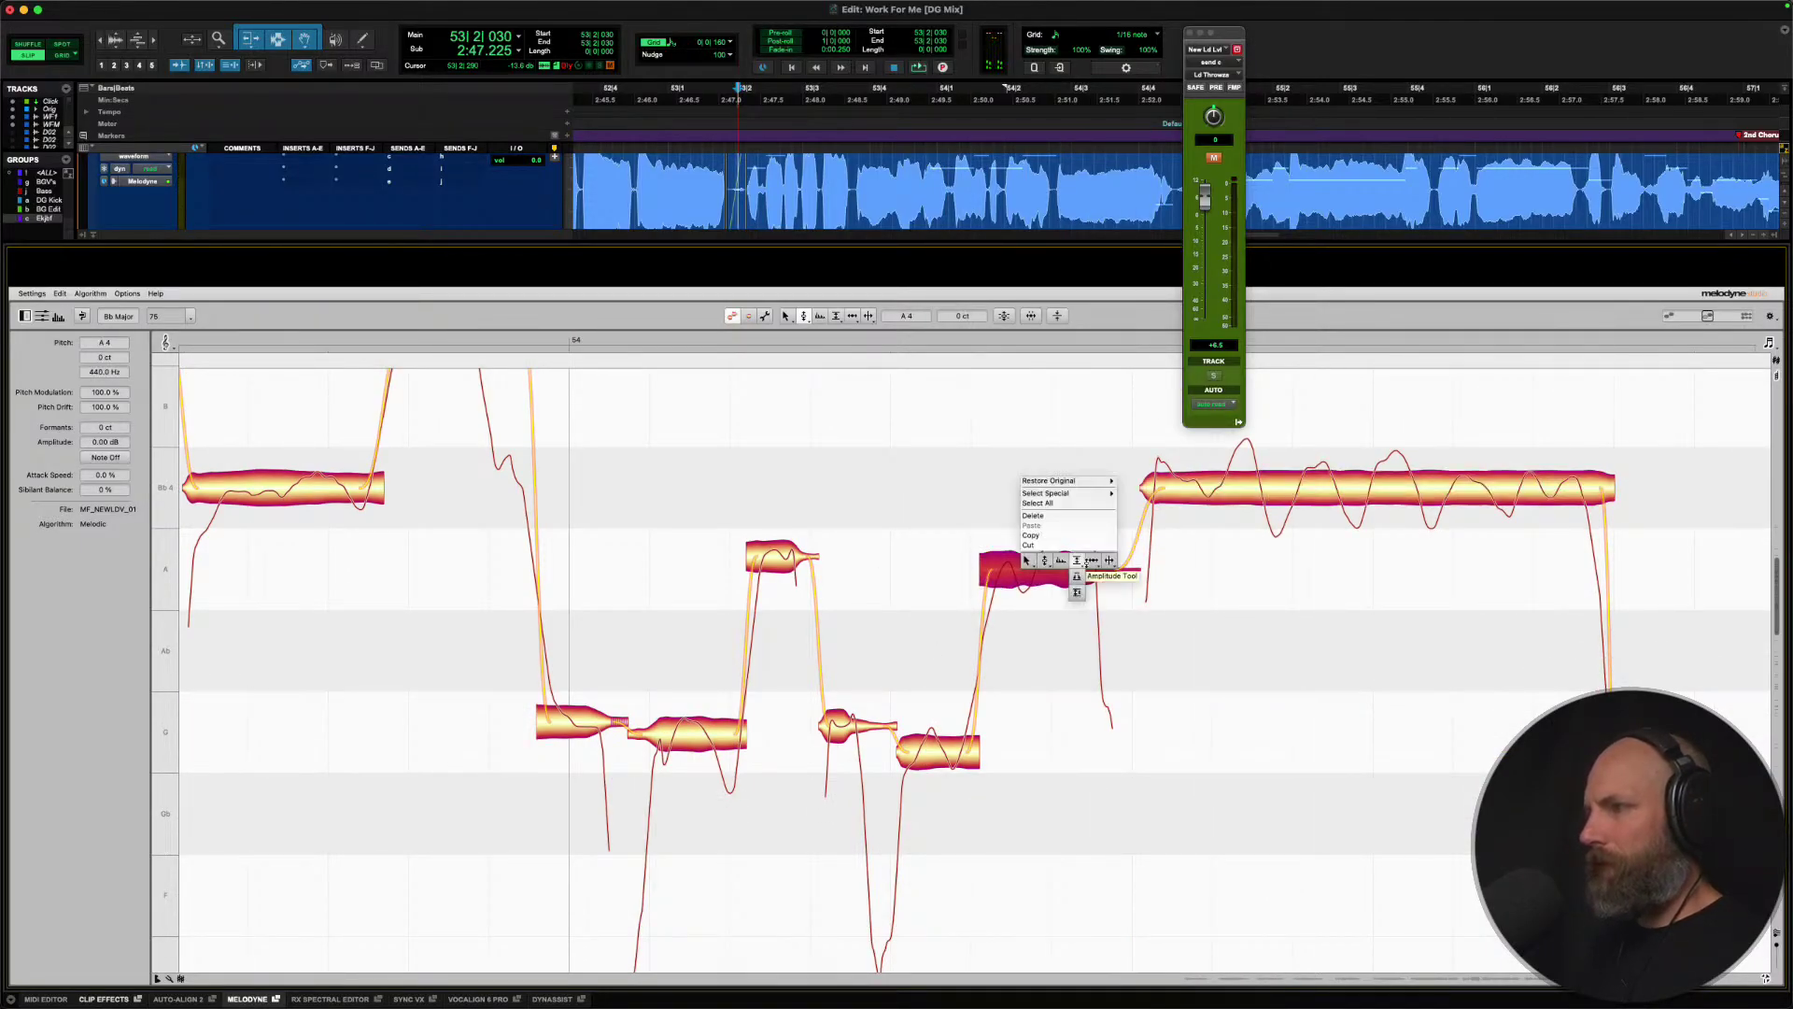
click(1108, 560)
click(1036, 572)
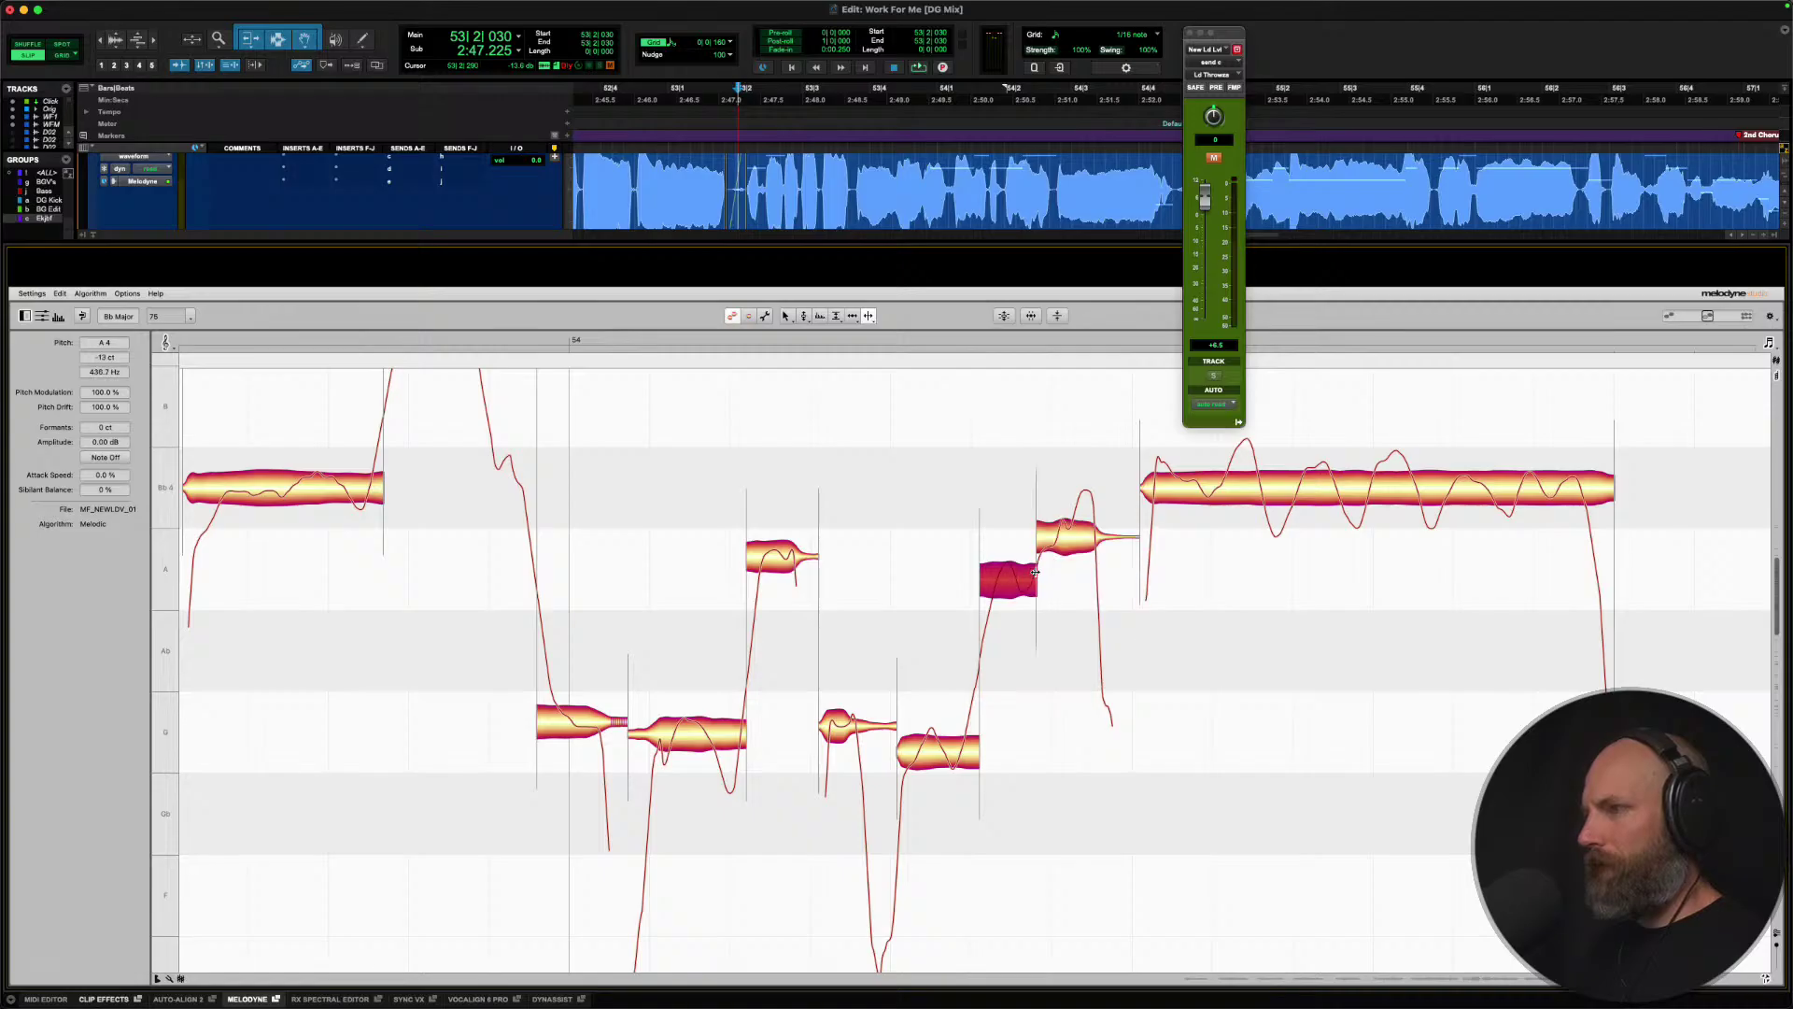
right_click(1035, 571)
key(Escape)
double_click(1071, 534)
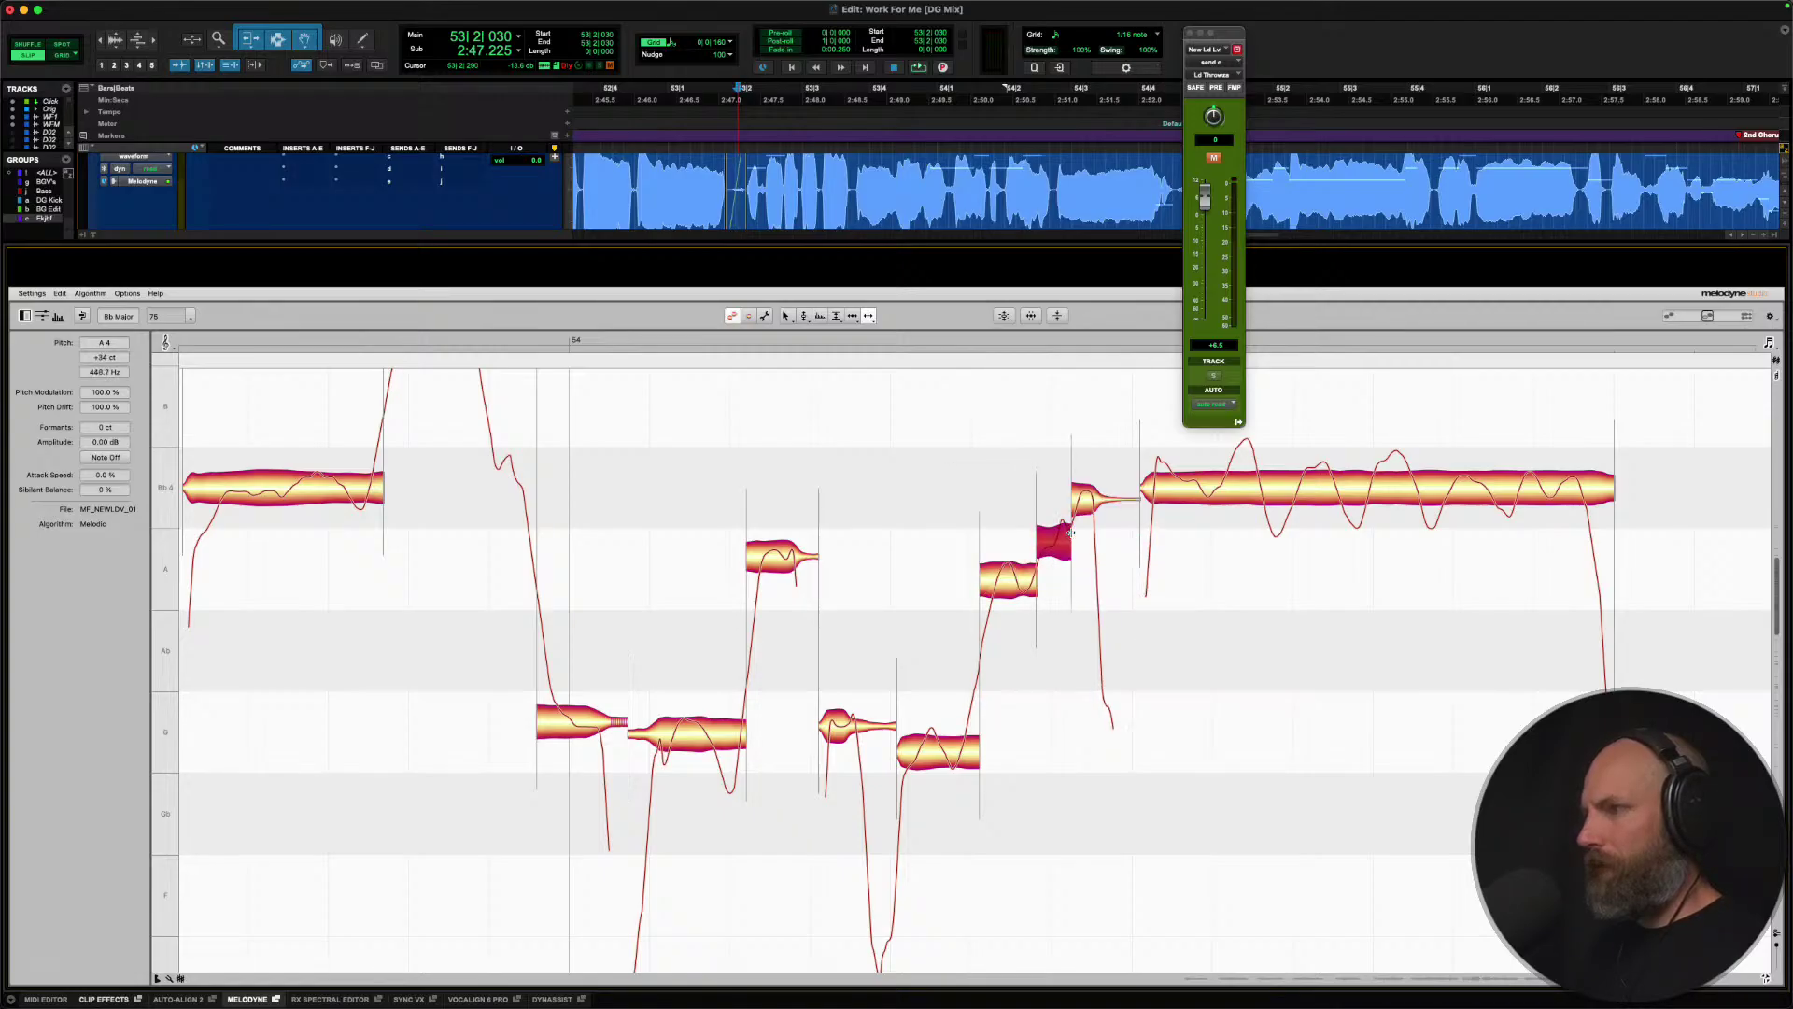
Centre the tail of the separated note on Bb 4 and its middle part on A 4, and play the phrase.
right_click(1071, 534)
click(1005, 534)
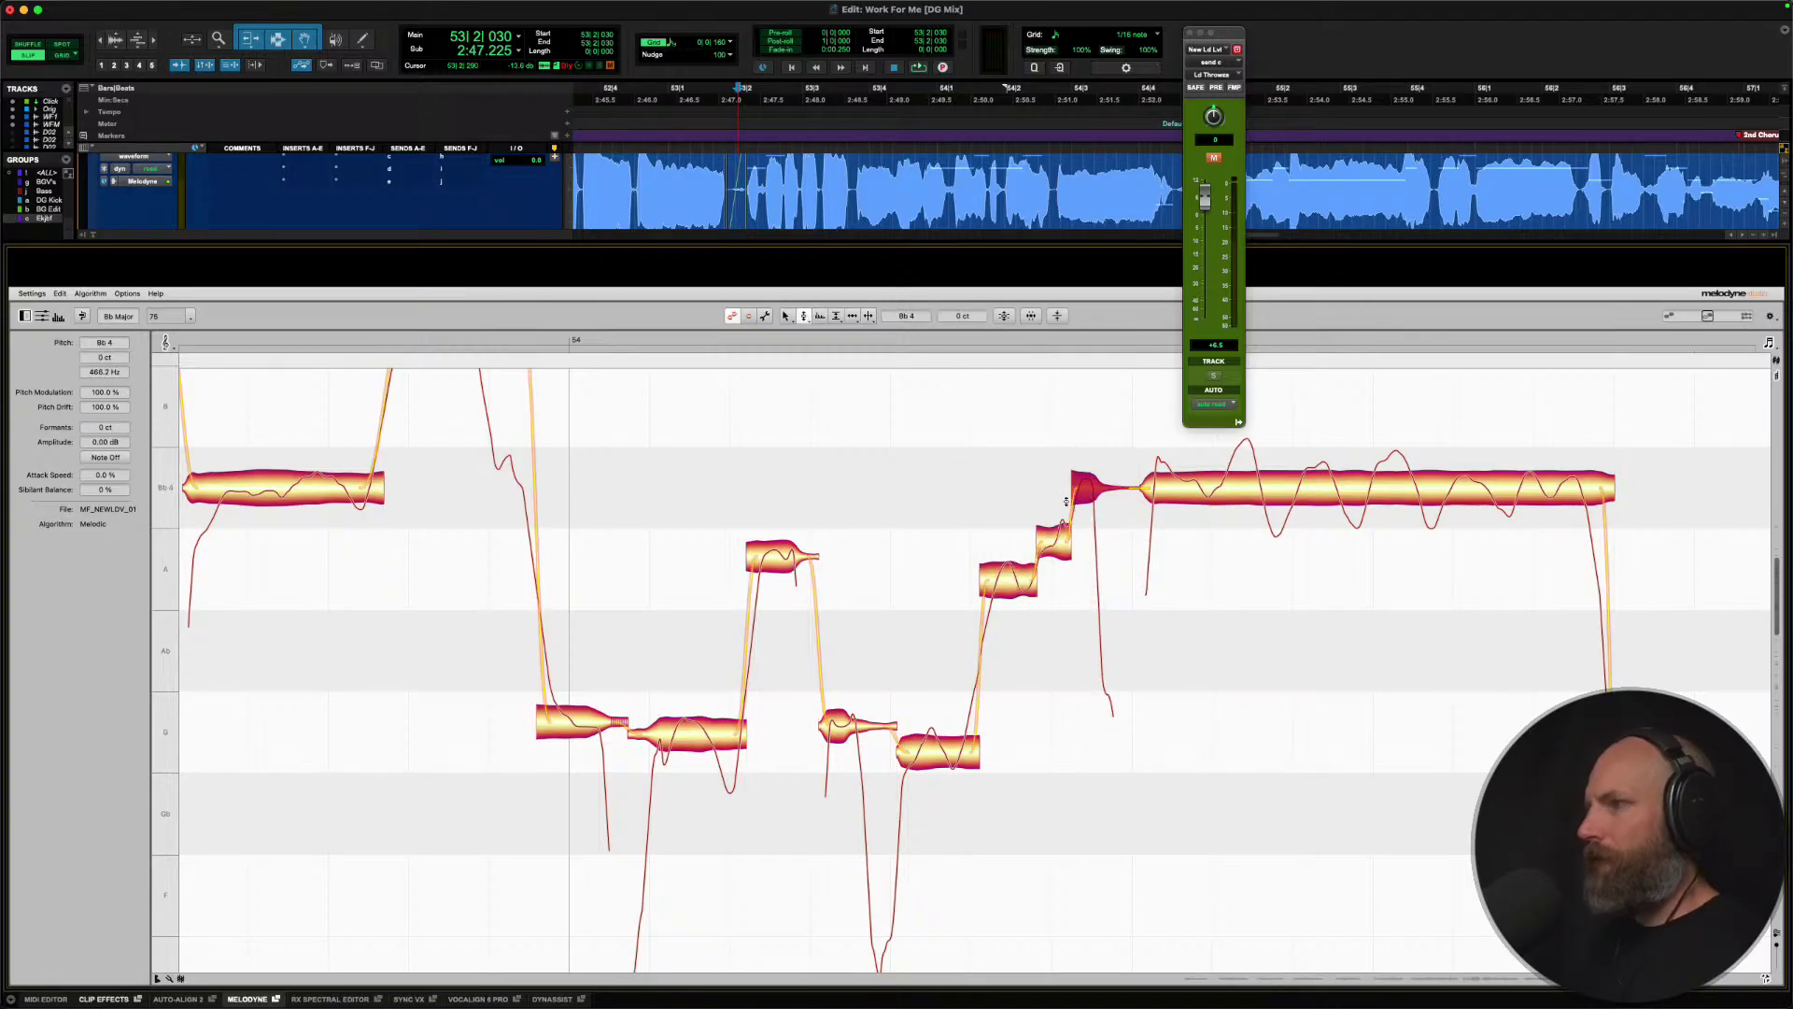
drag(1056, 542, 1048, 569)
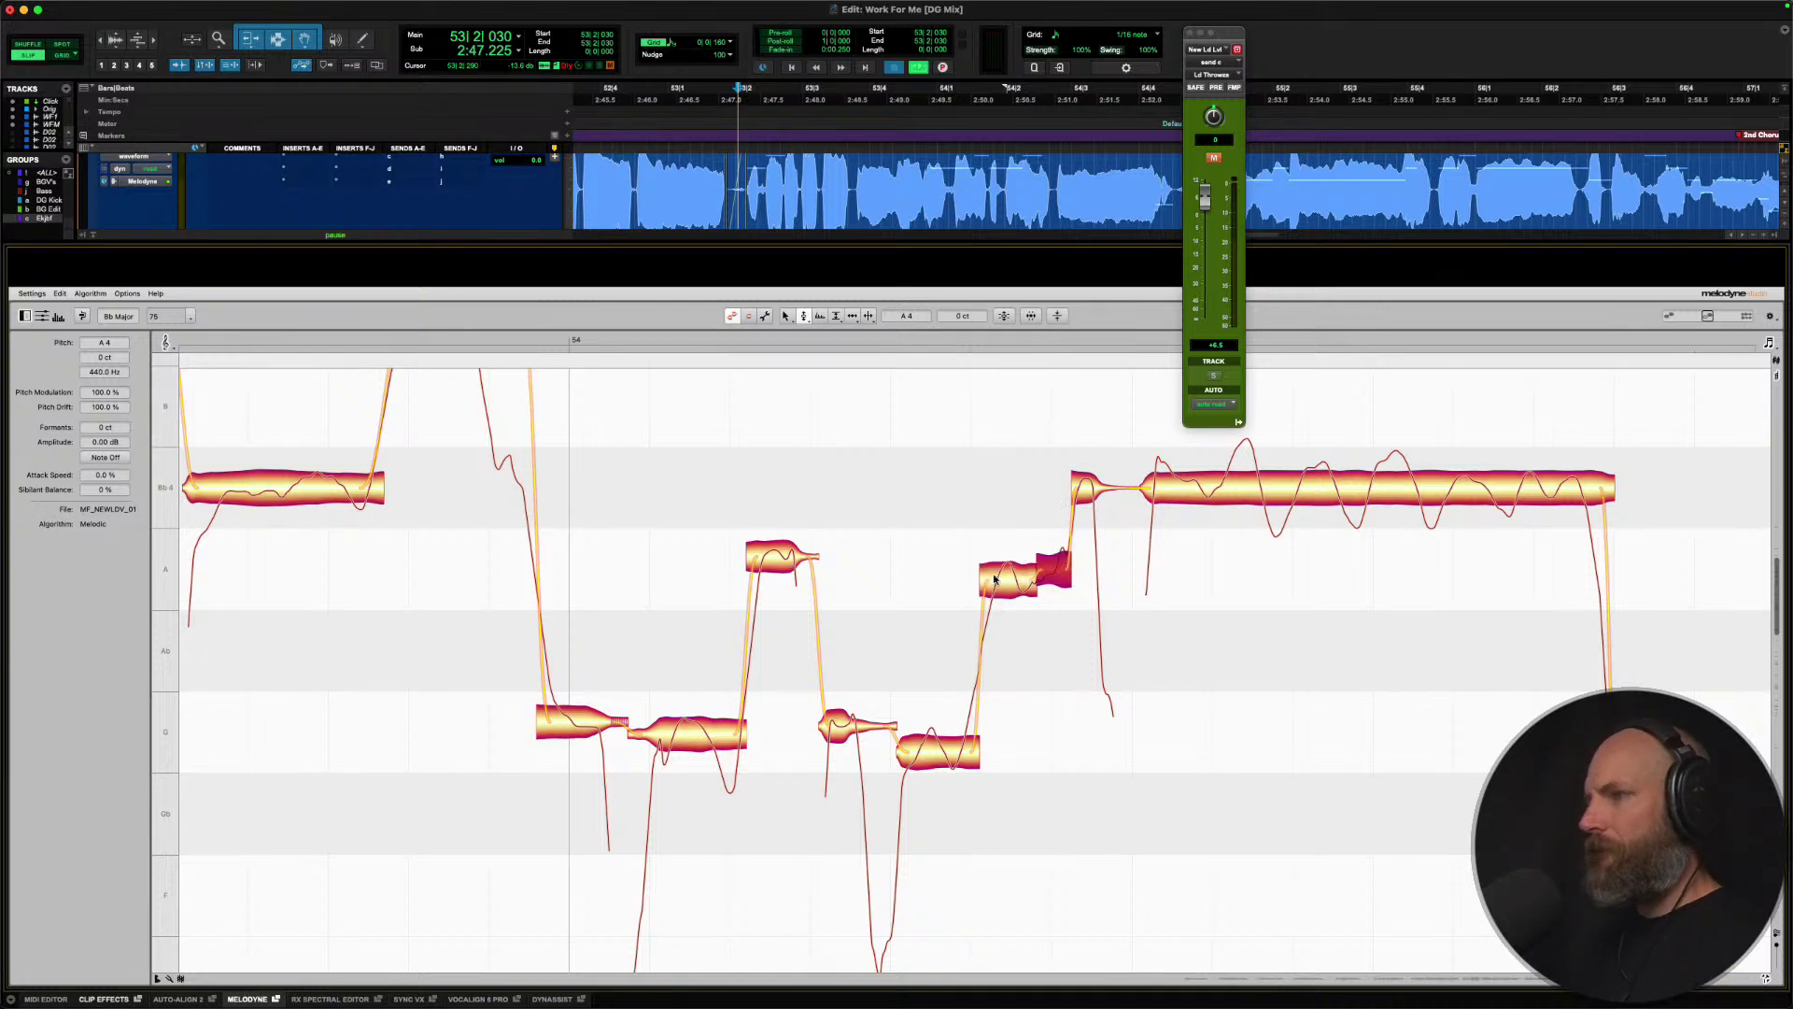
key(space)
Centre the first A 4 note of bar 54 and the G 4 notes on both sides of it.
drag(781, 560, 781, 575)
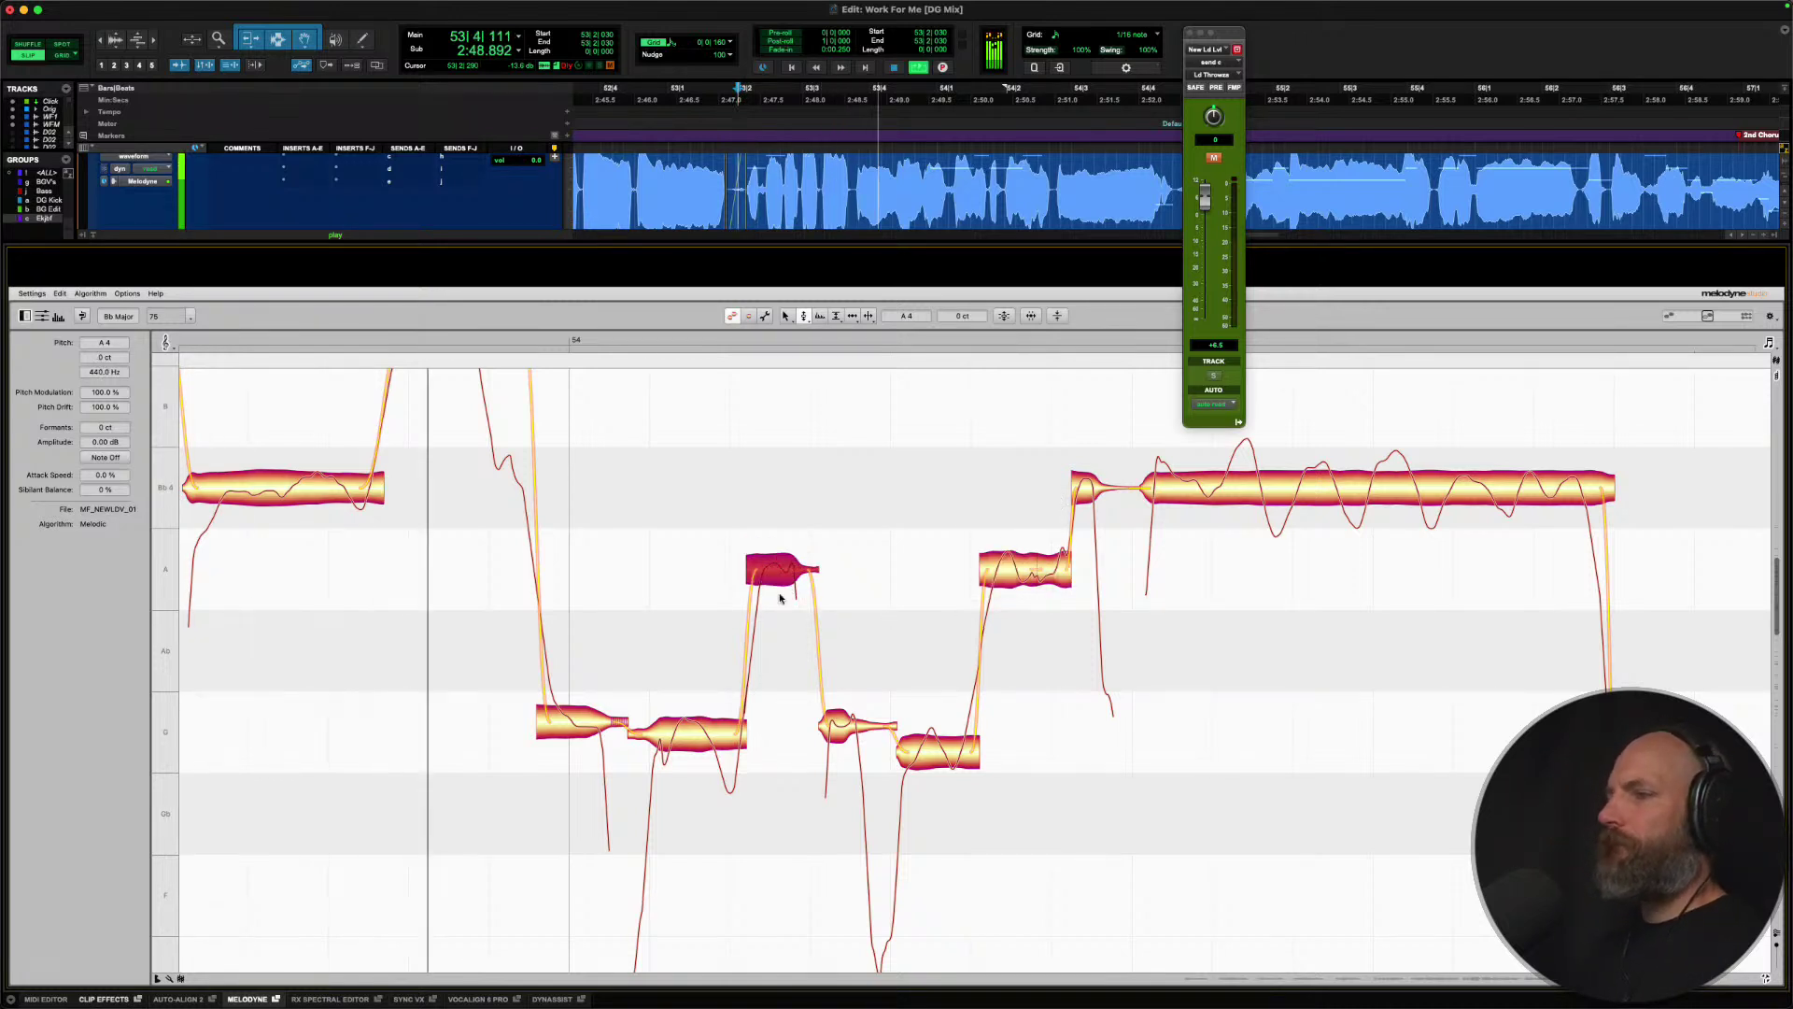
click(579, 727)
click(710, 736)
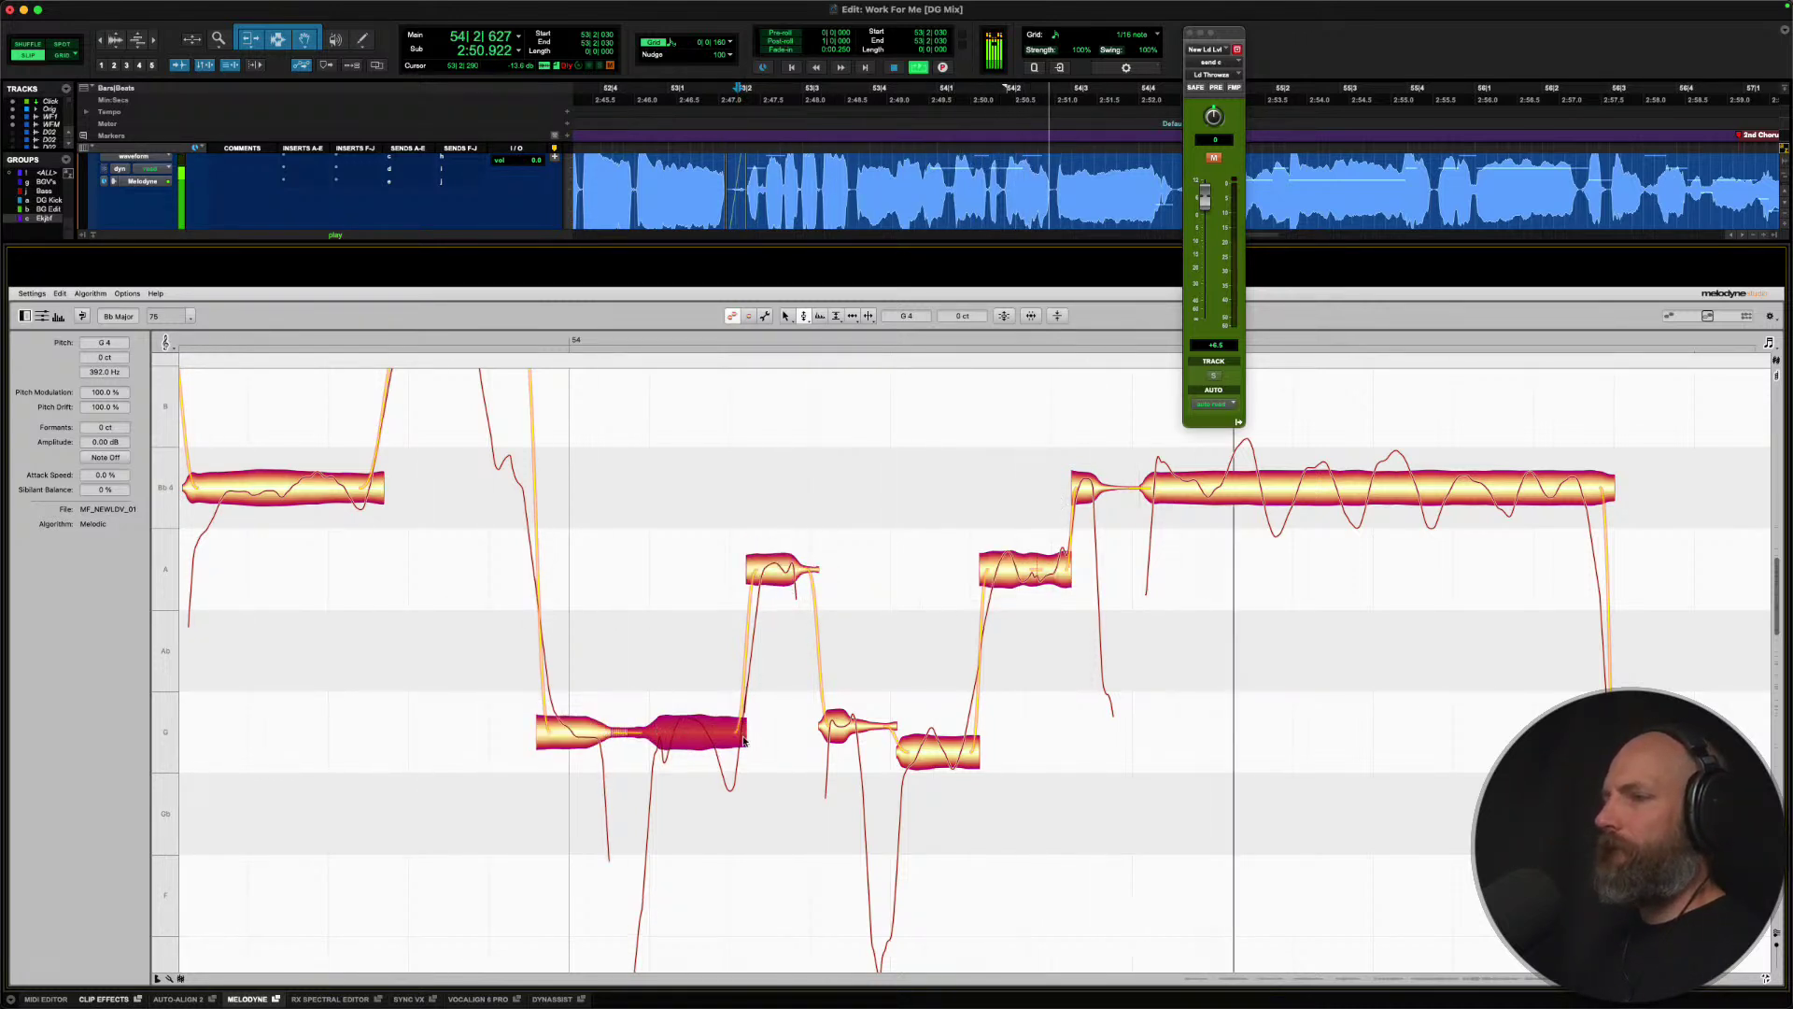
click(834, 726)
drag(834, 726, 918, 747)
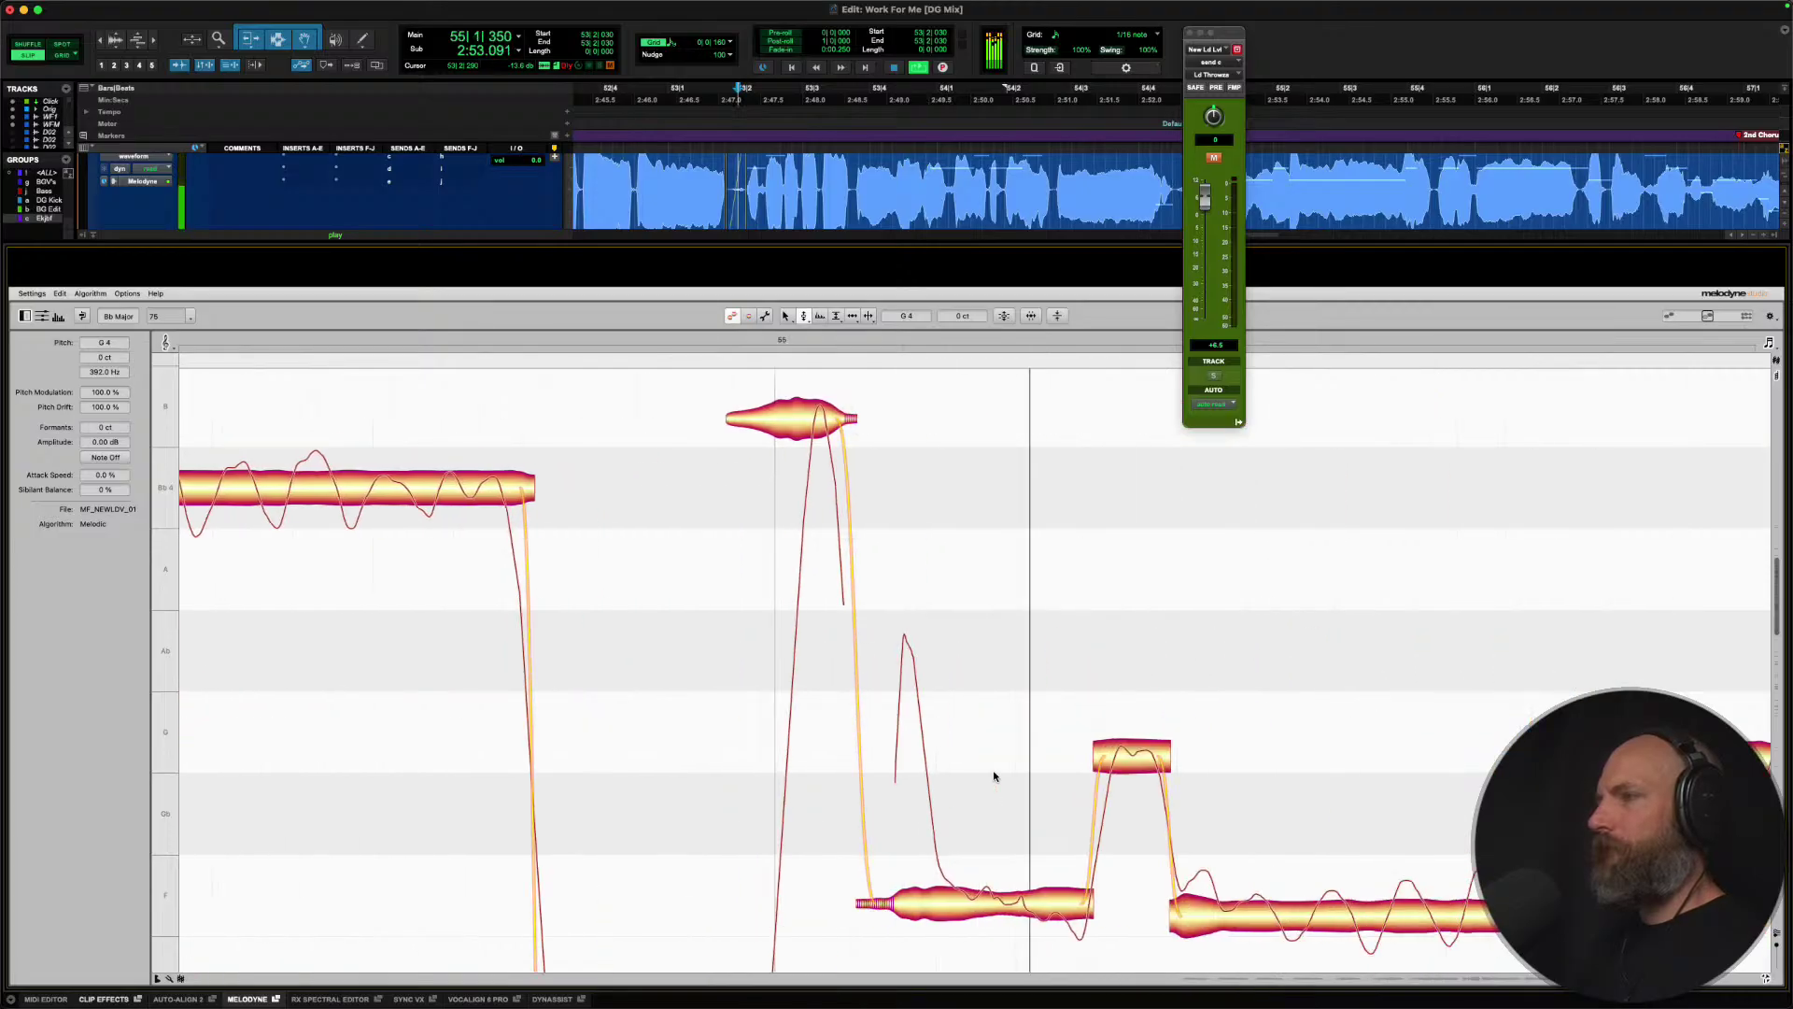
Centre the short G 4 note in bar 55 and the F 4 notes before and after it.
double_click(766, 766)
double_click(934, 911)
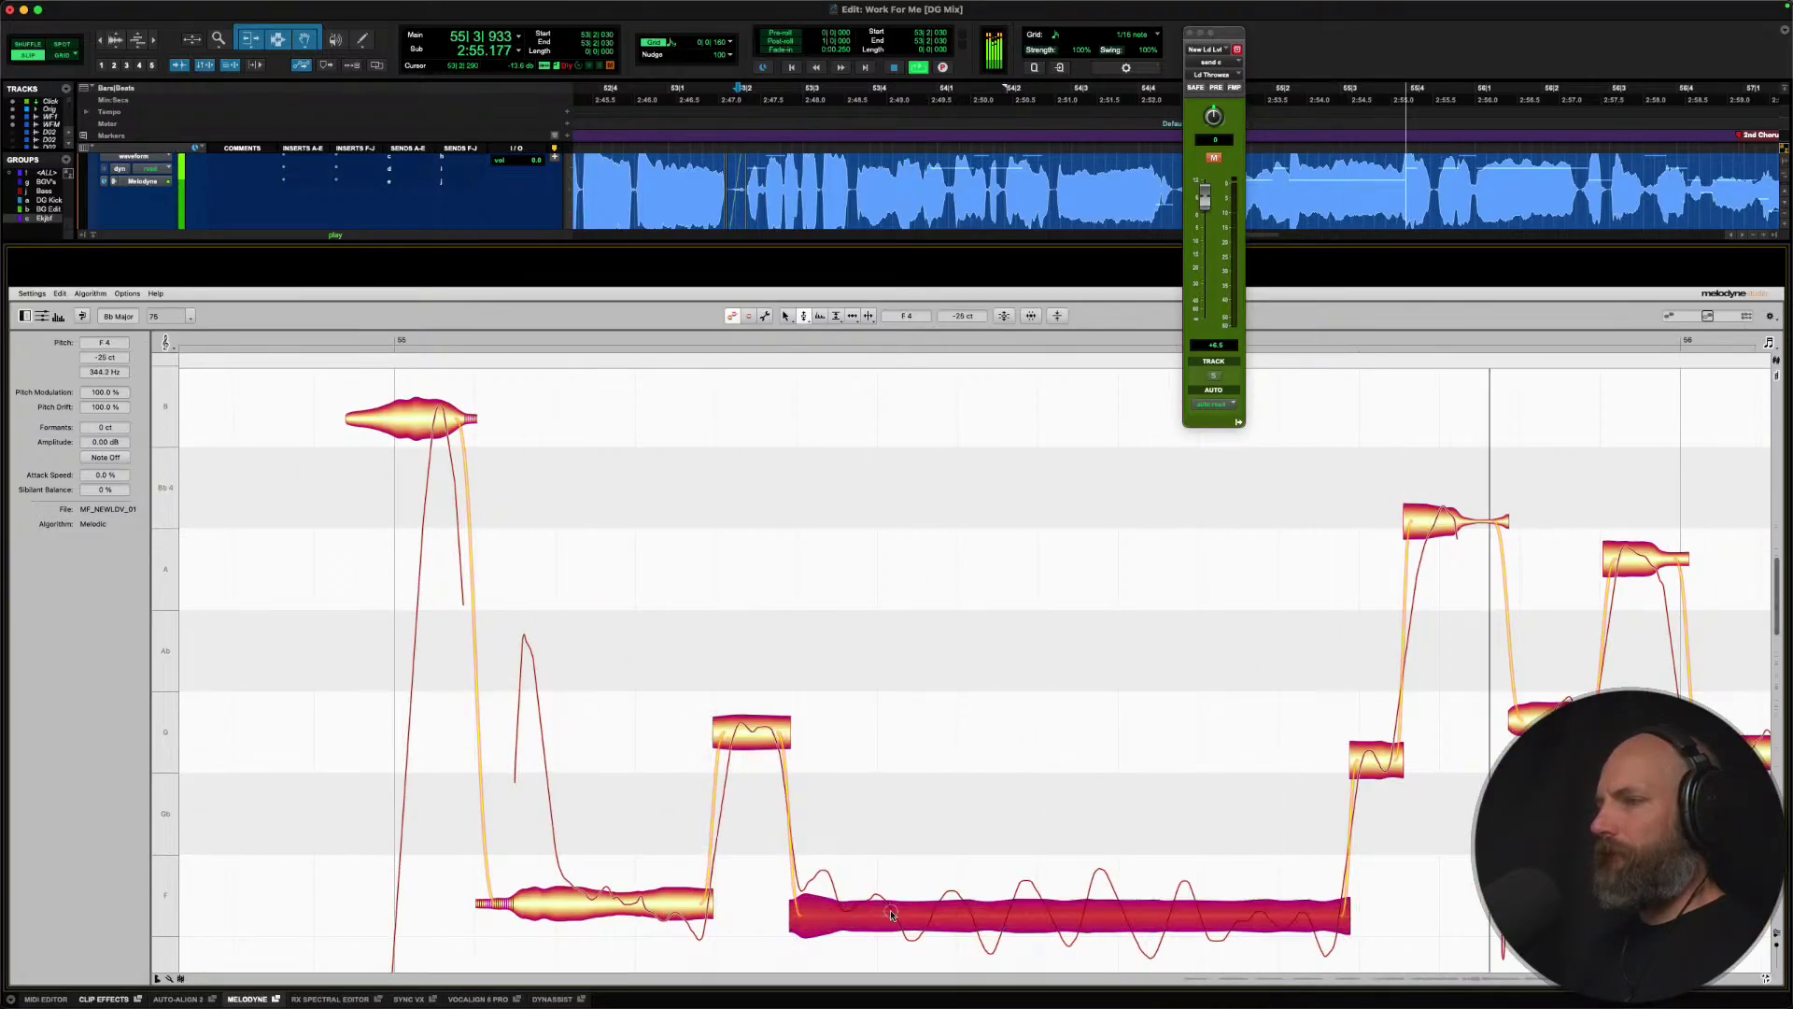
double_click(651, 912)
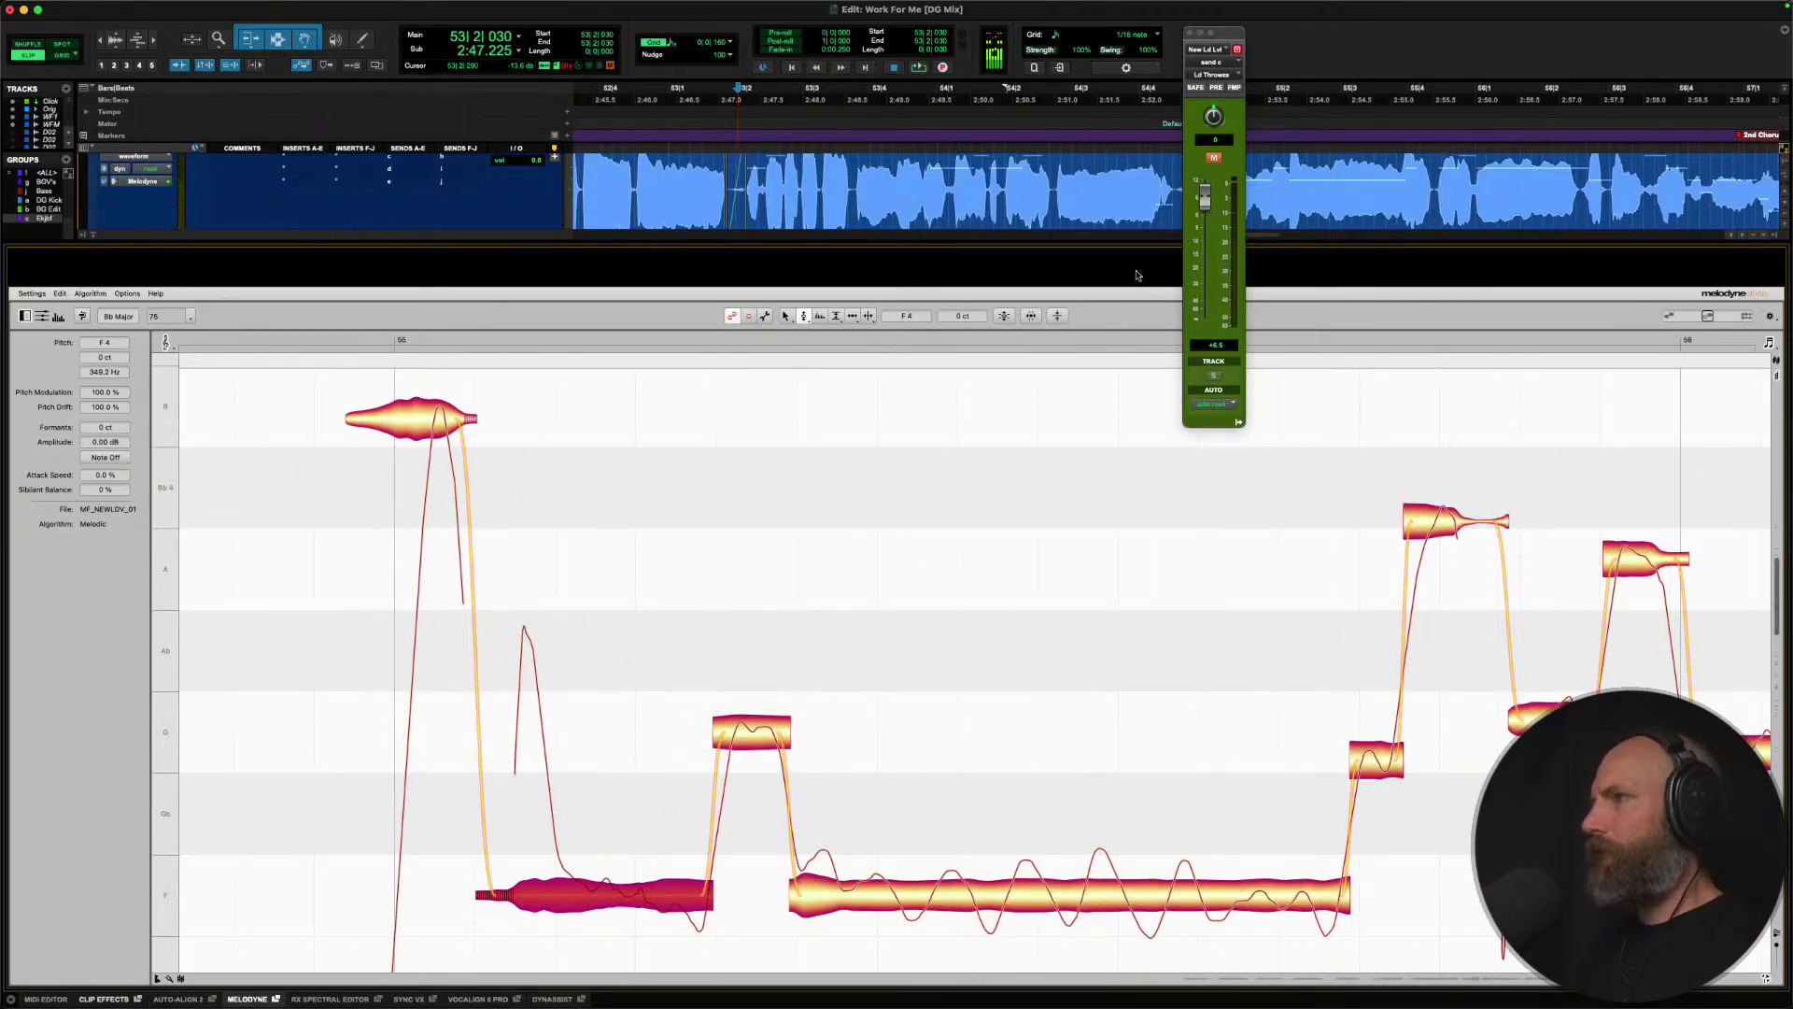
Play from just before bar 55 and separate the long F 4 note after its onset and before its tail.
click(327, 349)
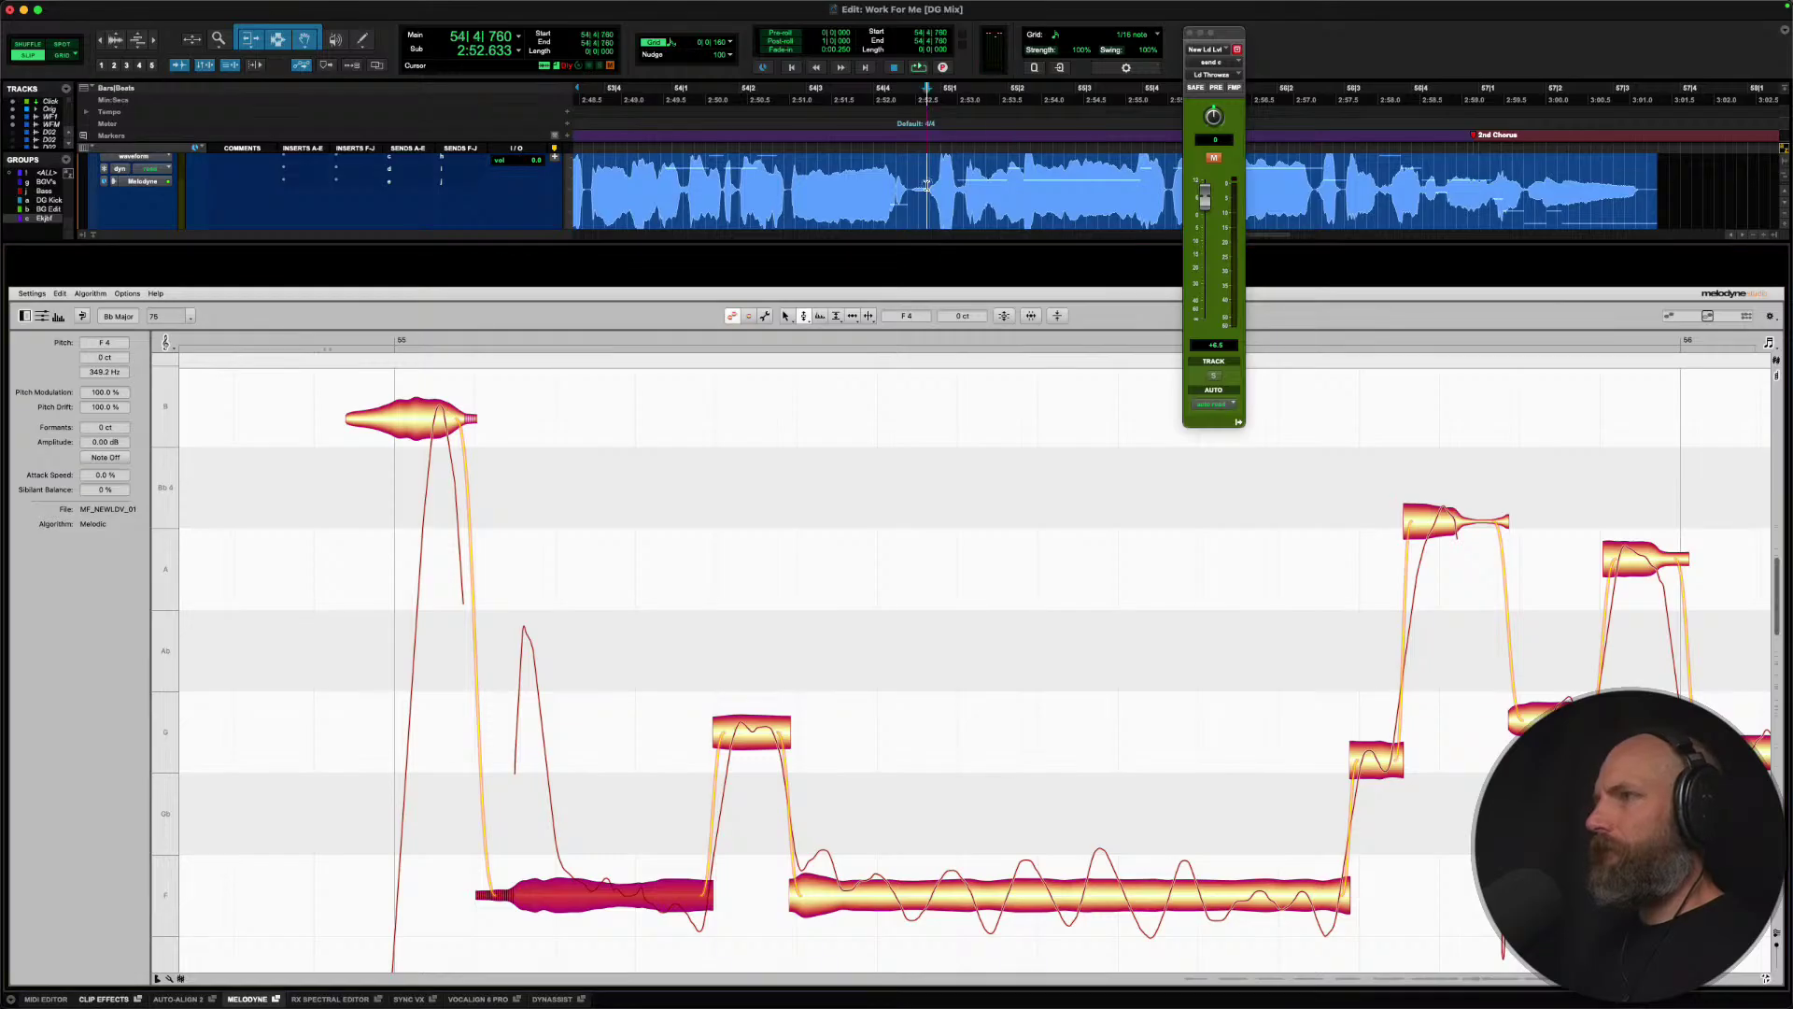
scroll(811, 493, right, 3)
scroll(811, 495, down, 2)
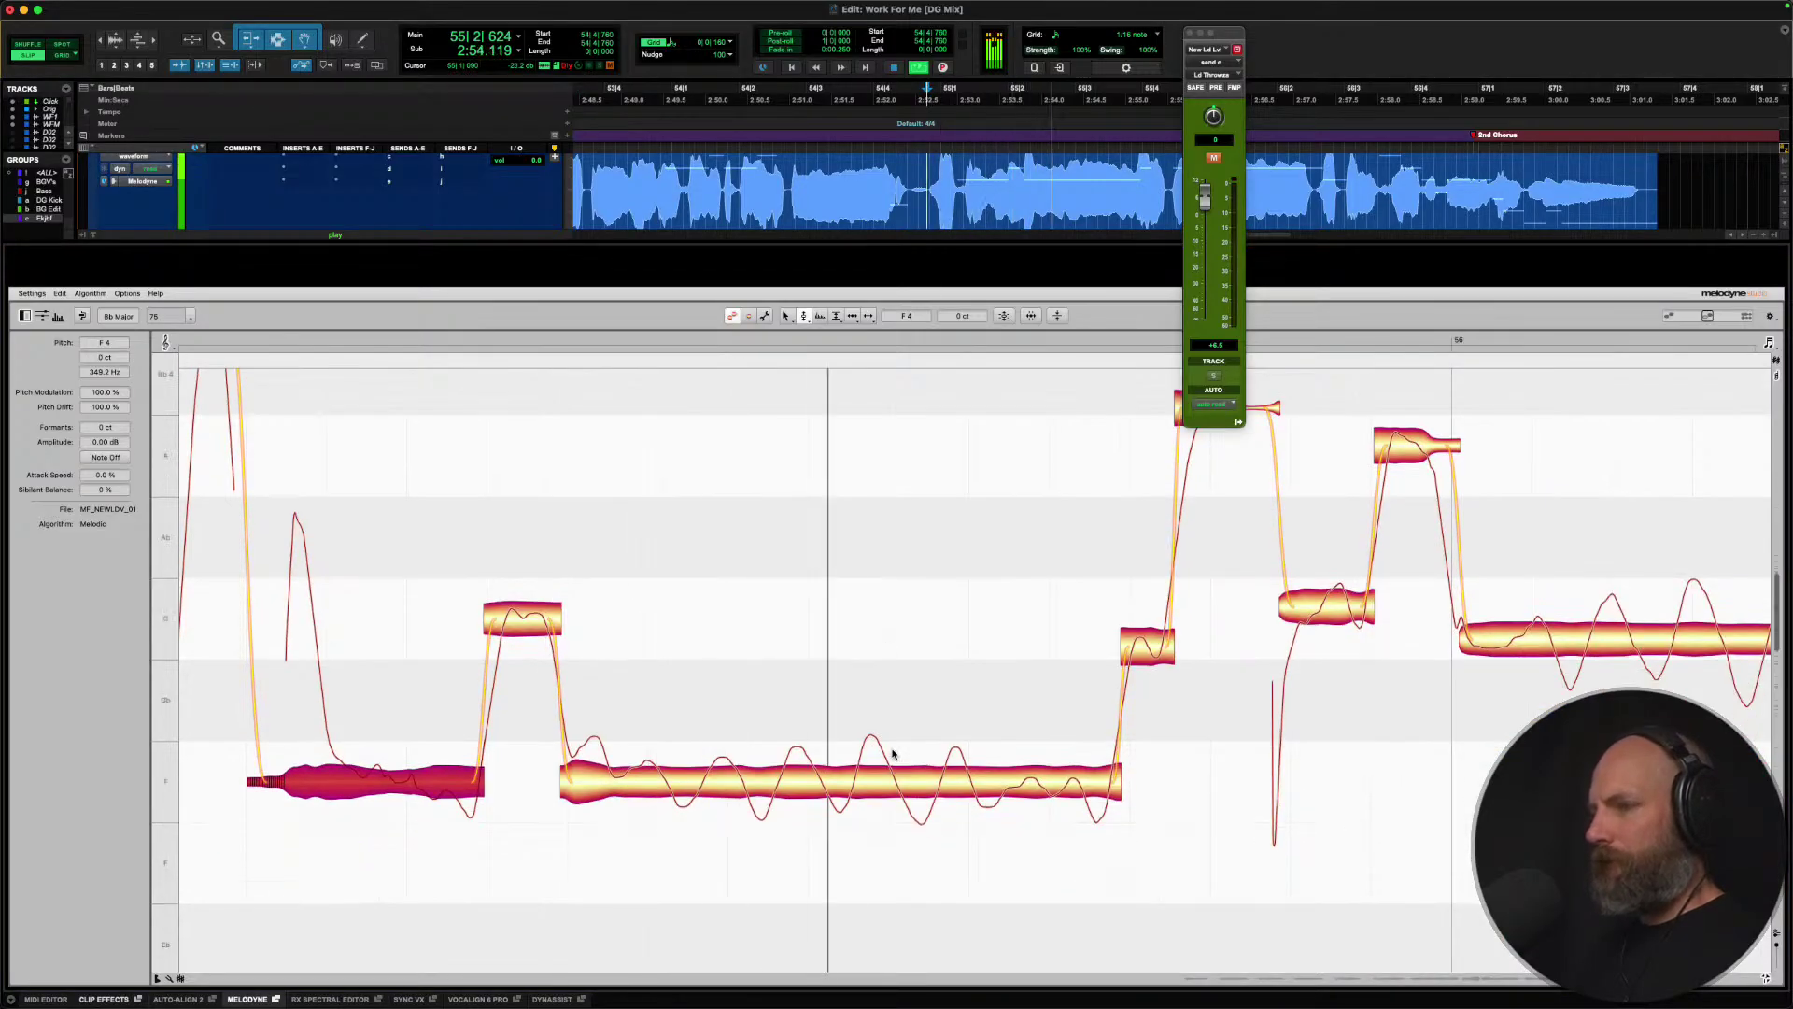
right_click(869, 769)
key(space)
click(913, 761)
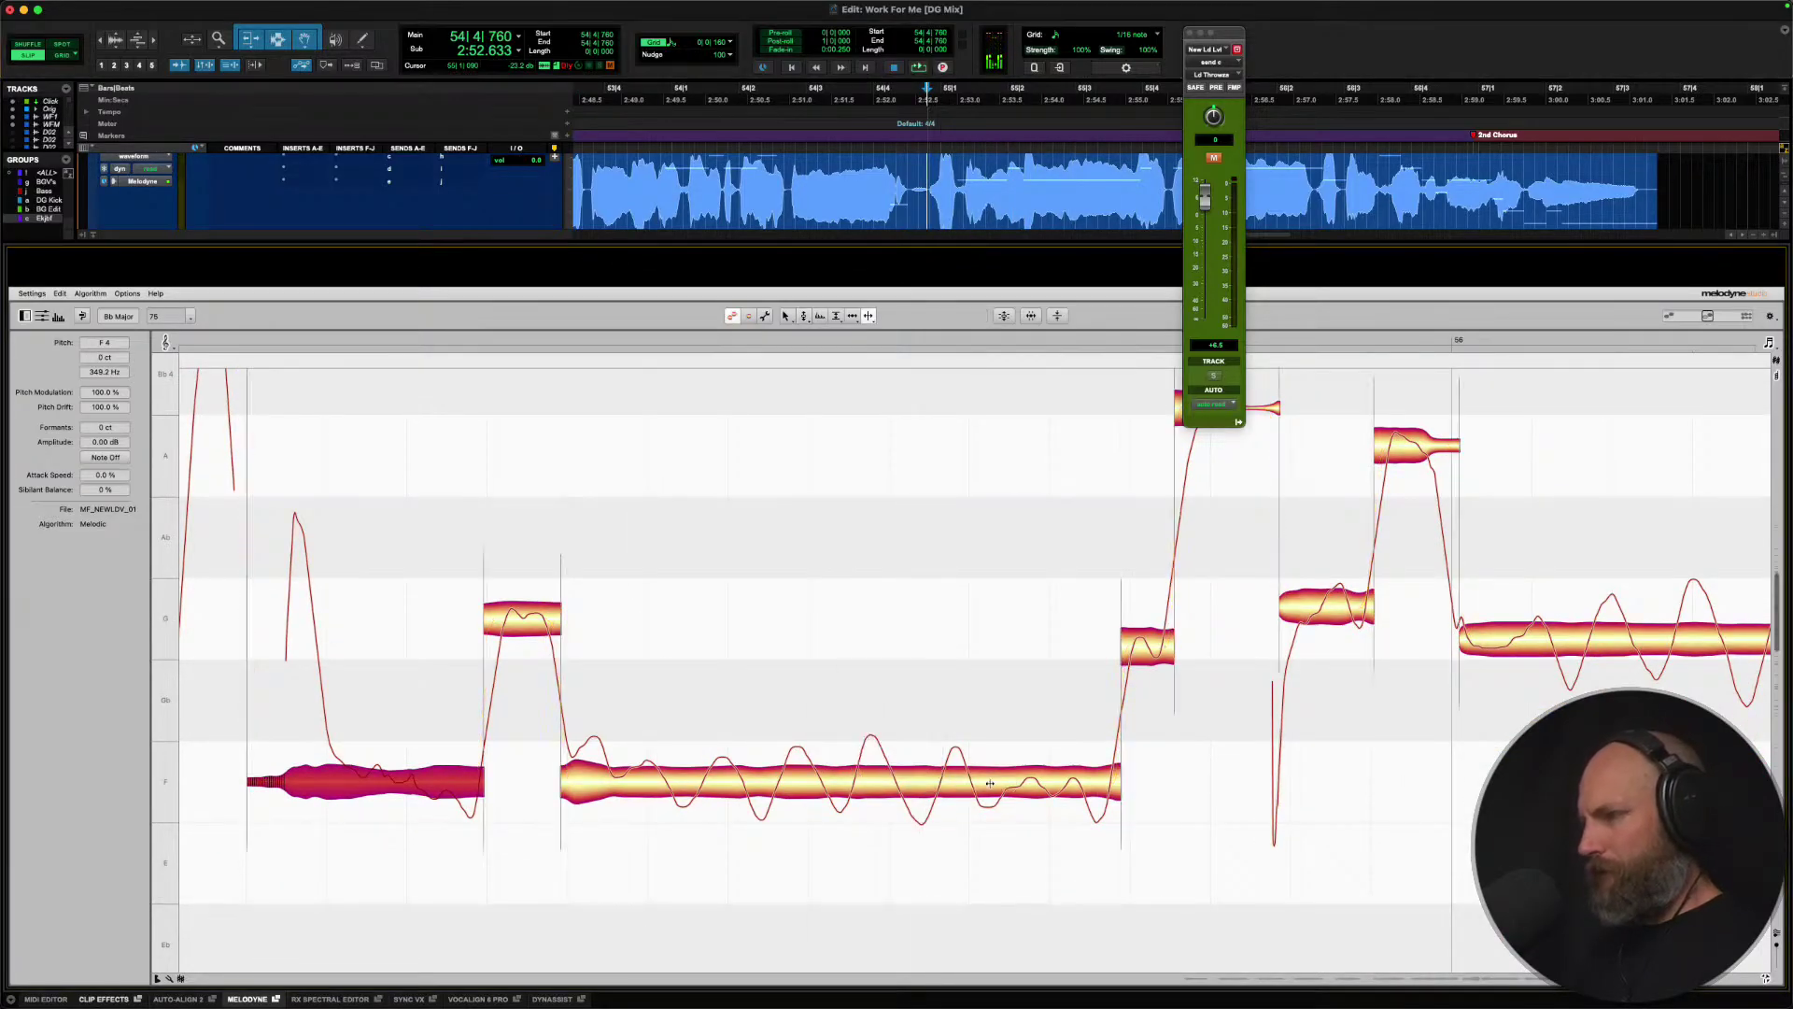
double_click(974, 779)
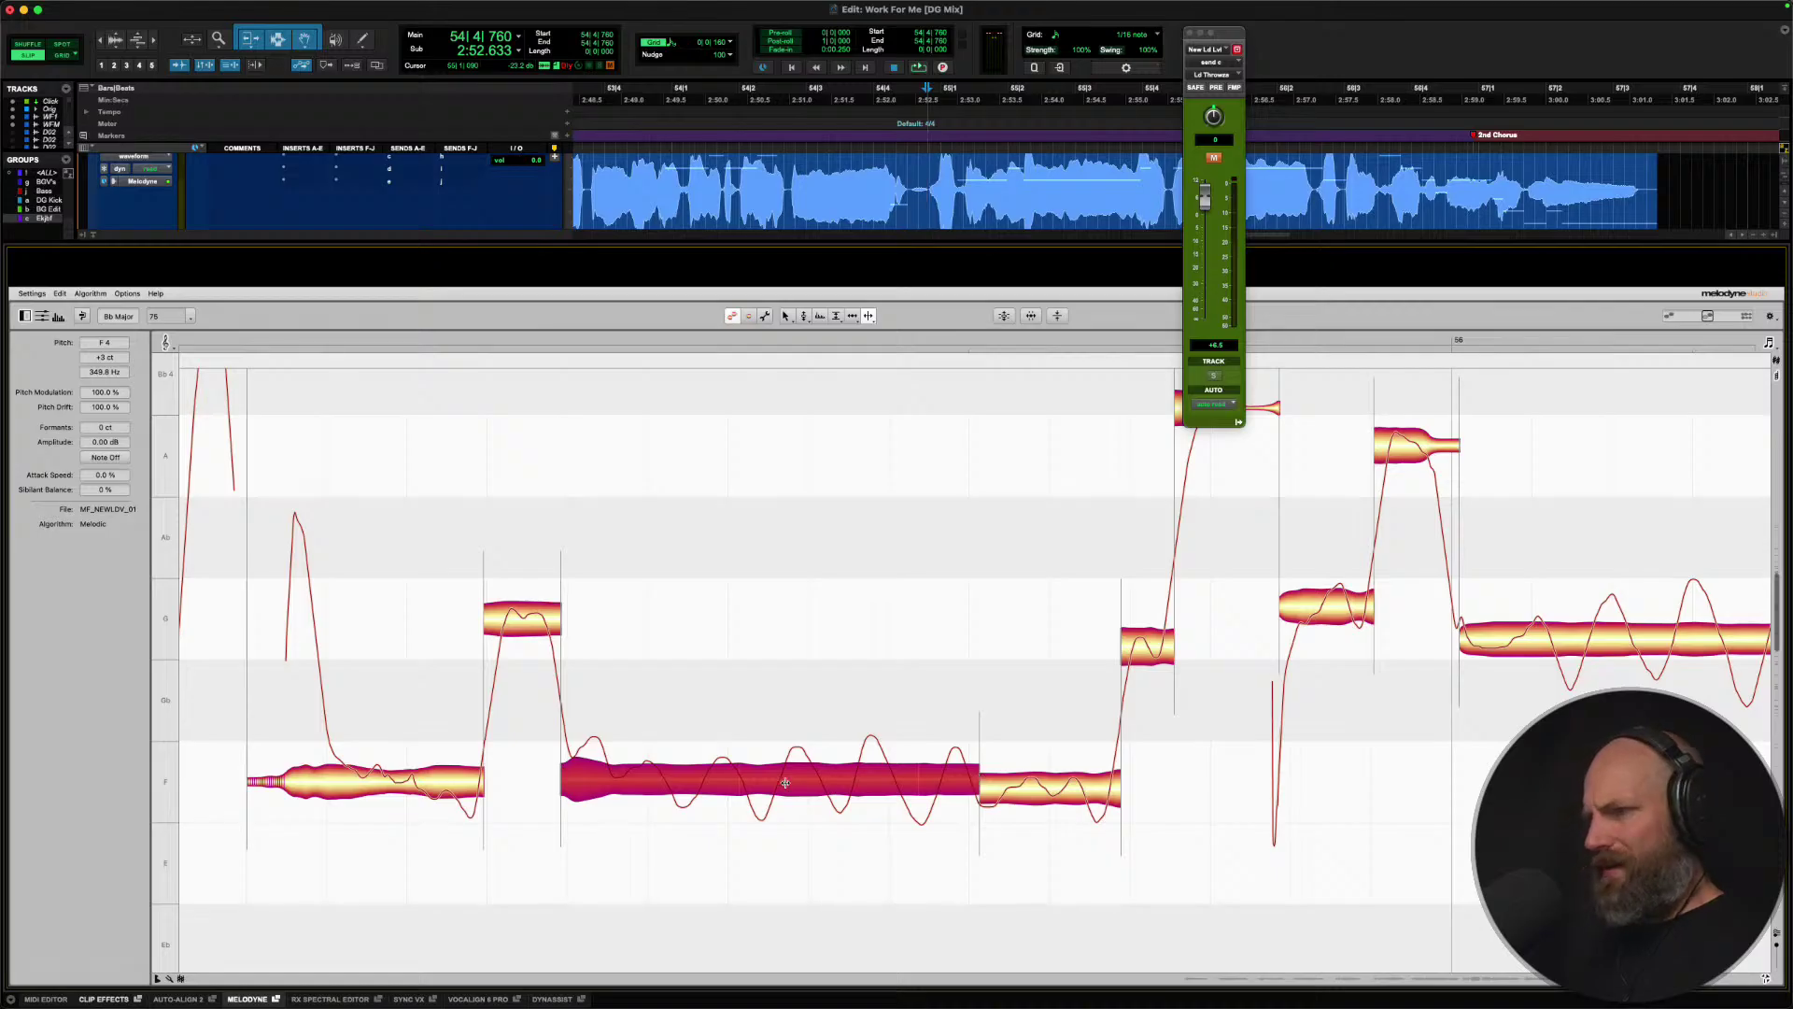
double_click(643, 782)
Centre all three parts of the long F 4 note in bar 55 on F 4.
right_click(635, 781)
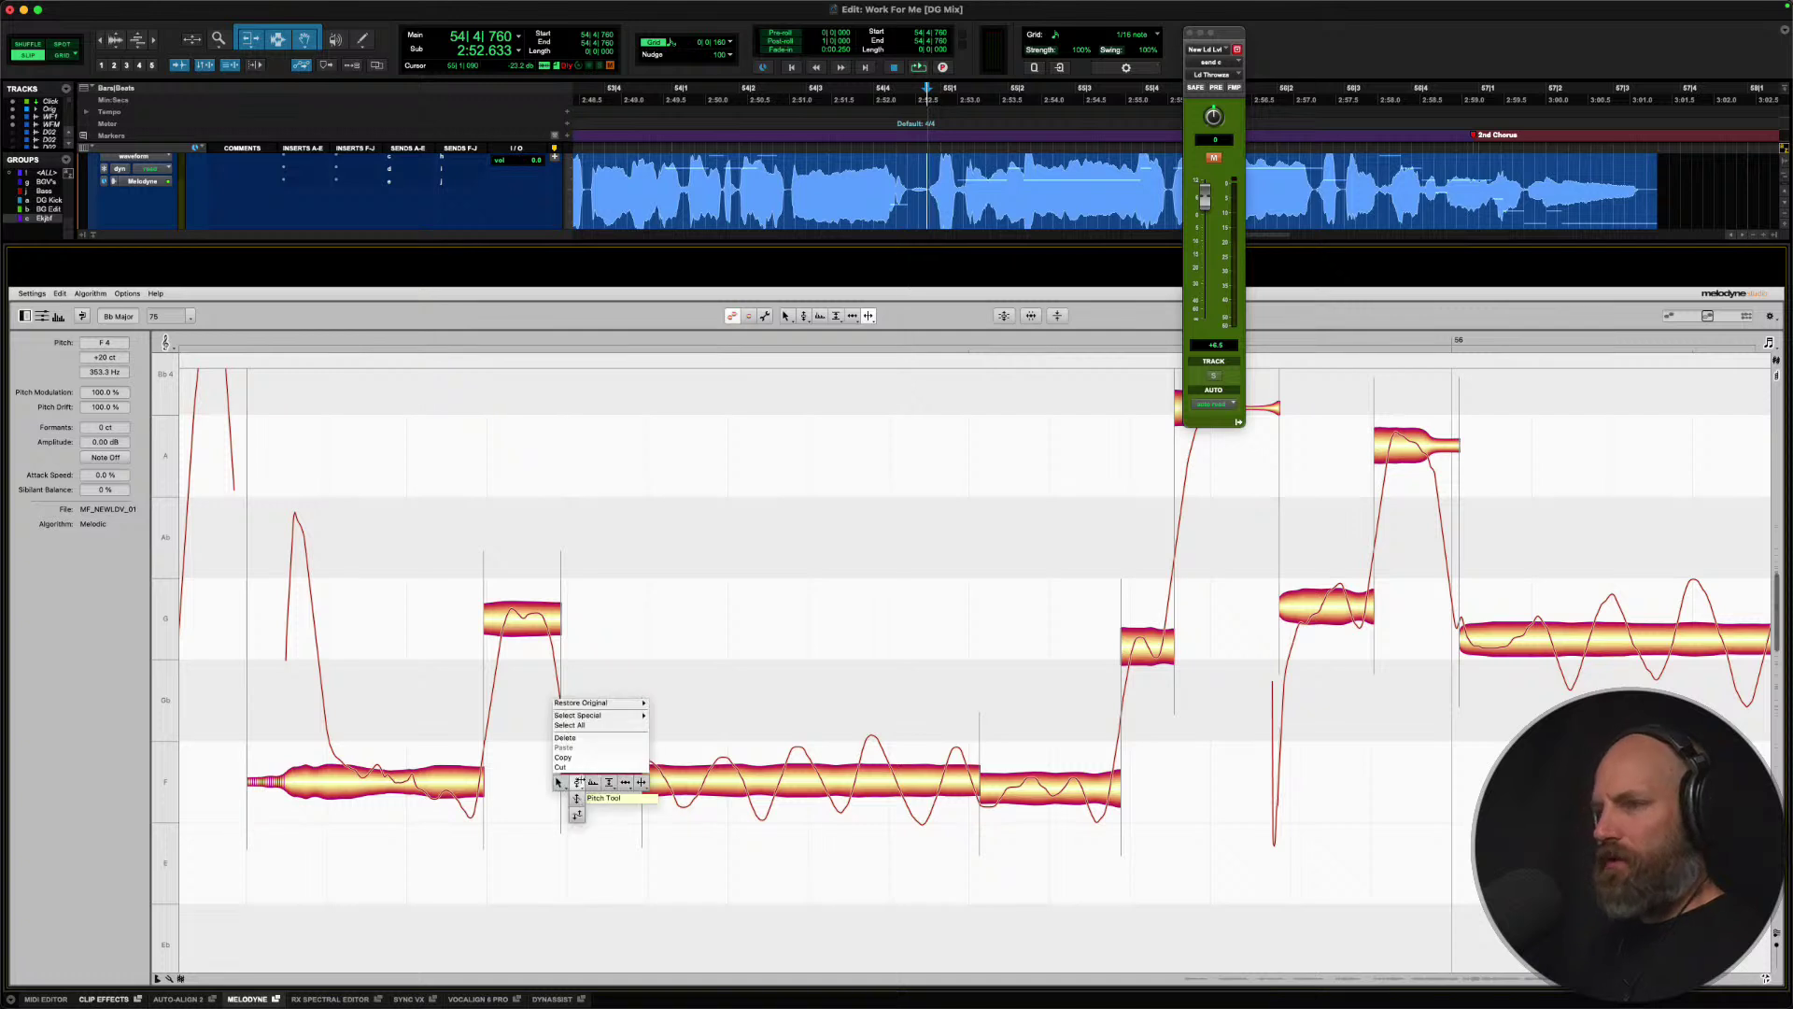
click(570, 710)
double_click(598, 775)
double_click(684, 784)
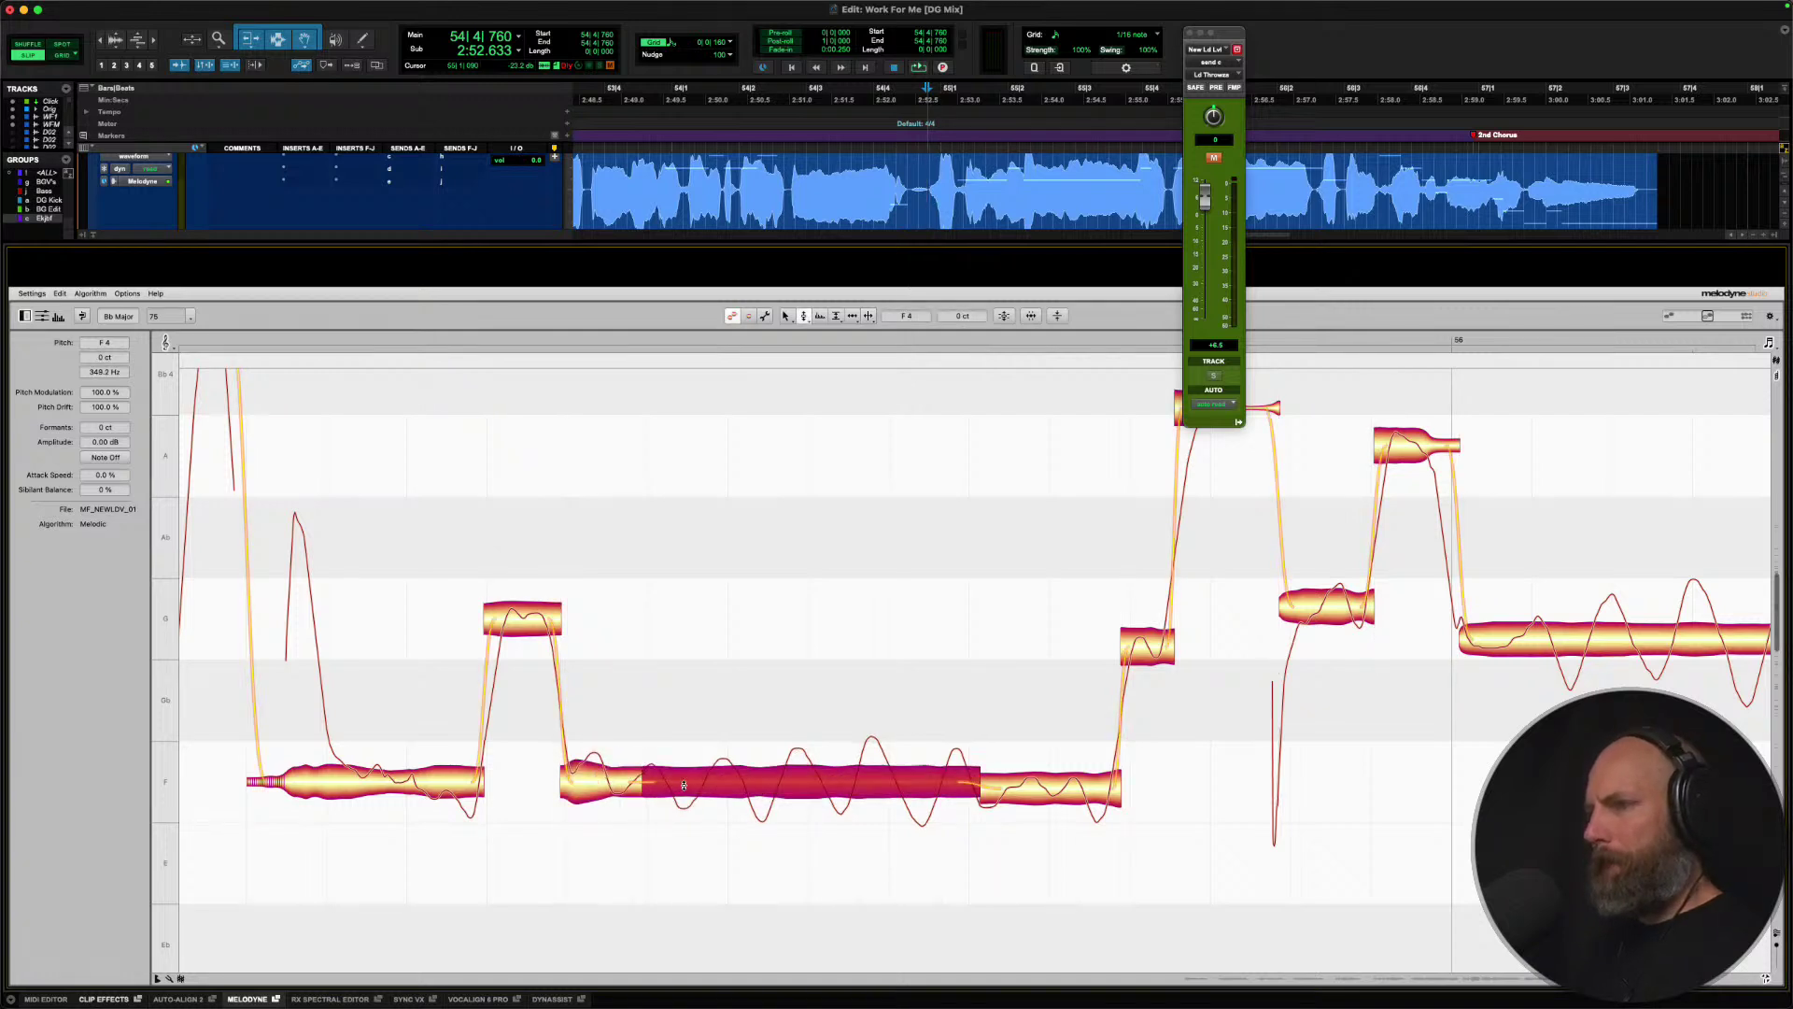
click(636, 779)
click(990, 782)
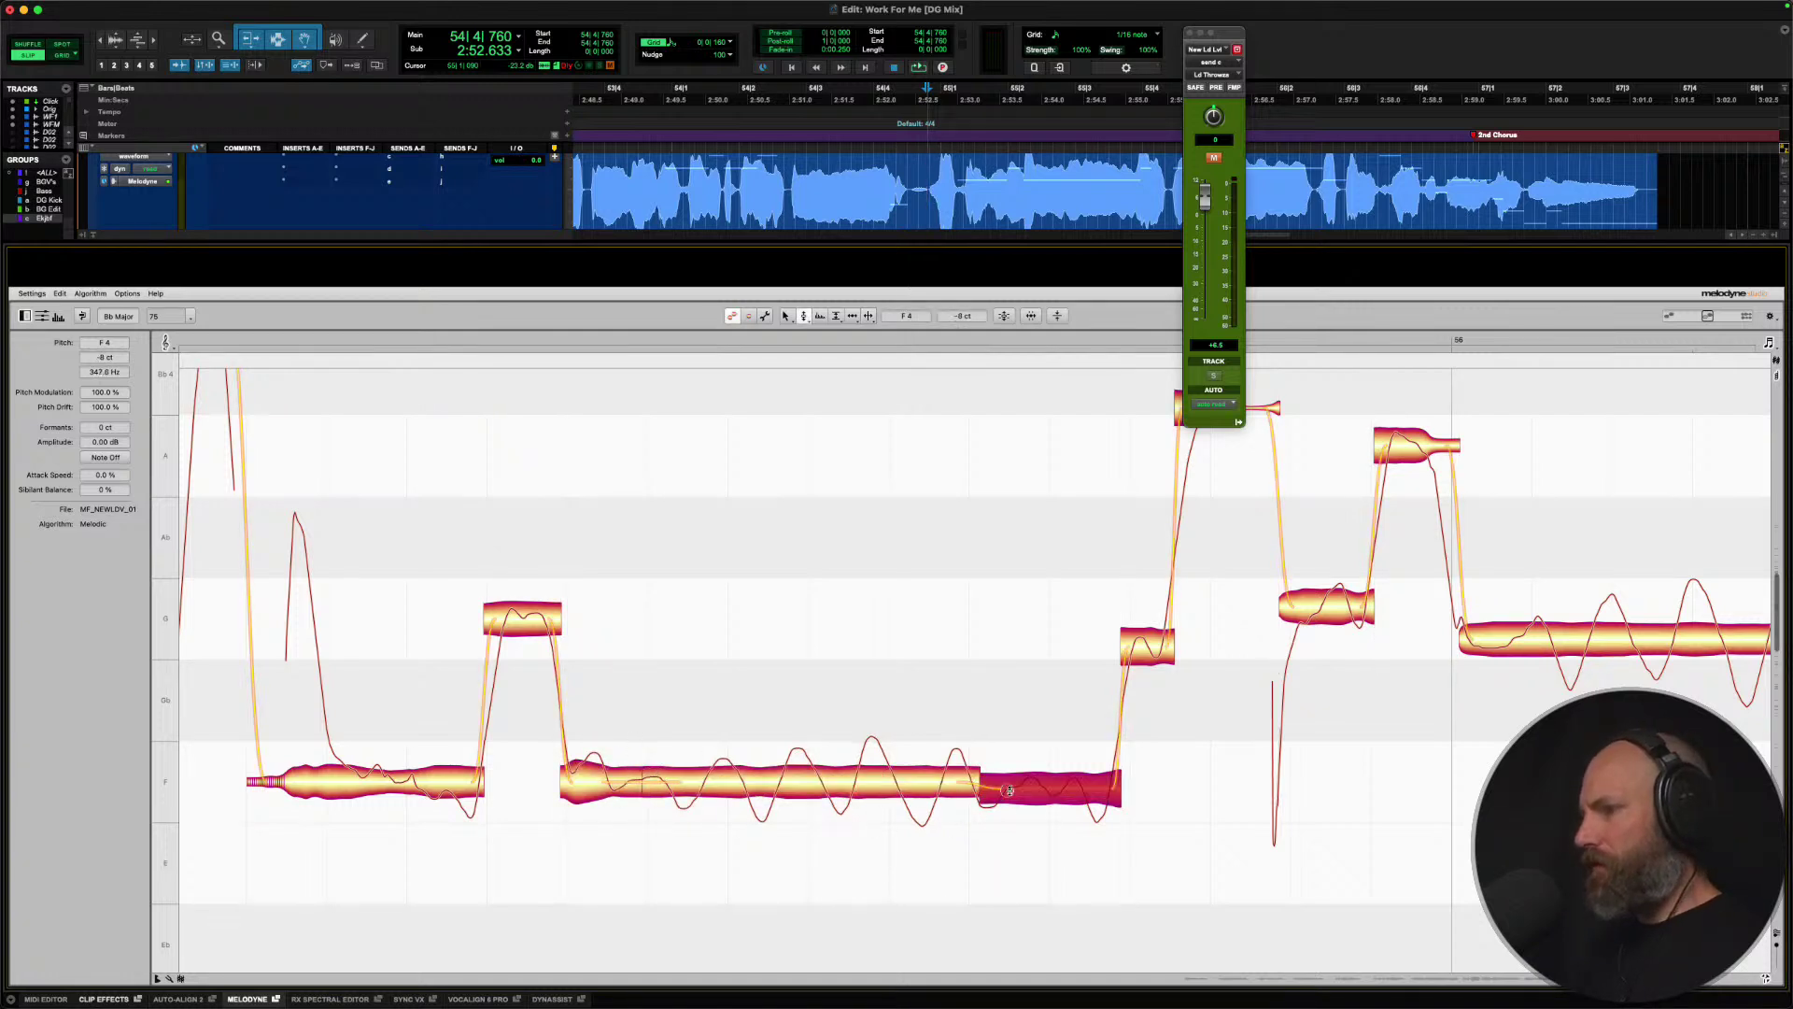
click(975, 775)
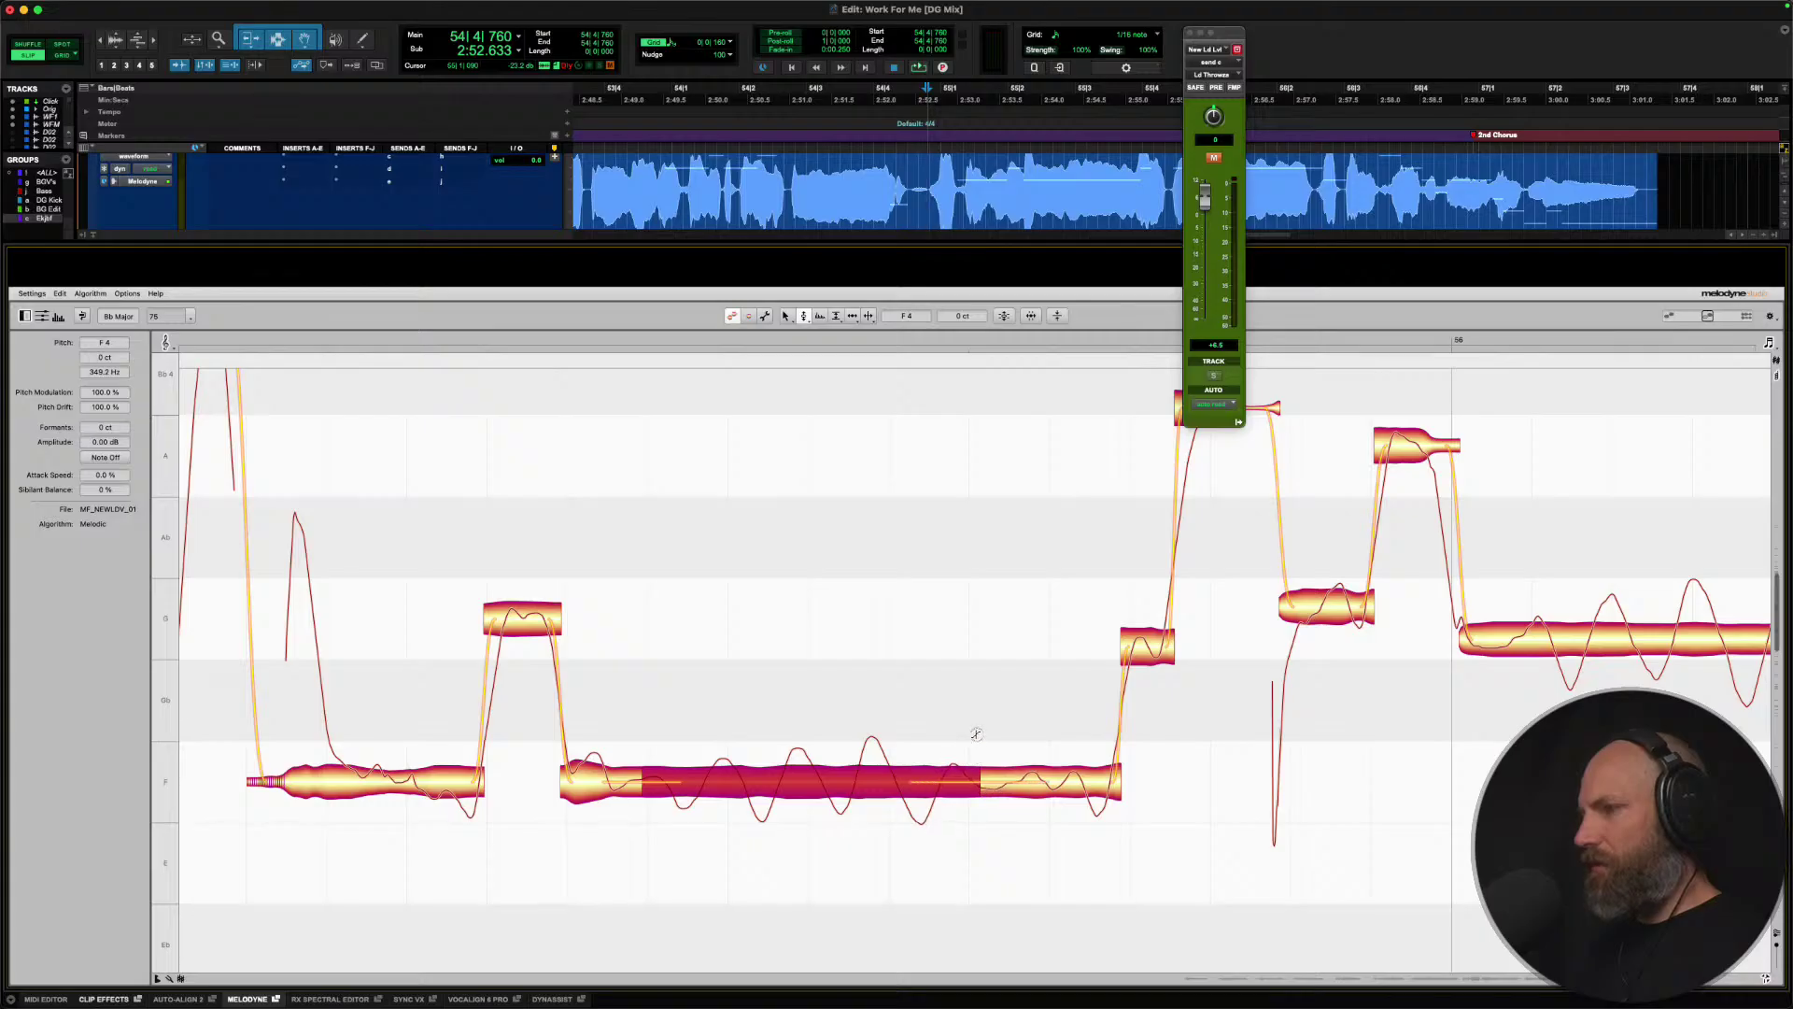
Play the retuned bar 55 phrase into bar 56, and play again from the start of bar 55 through the vocal's ending.
key(space)
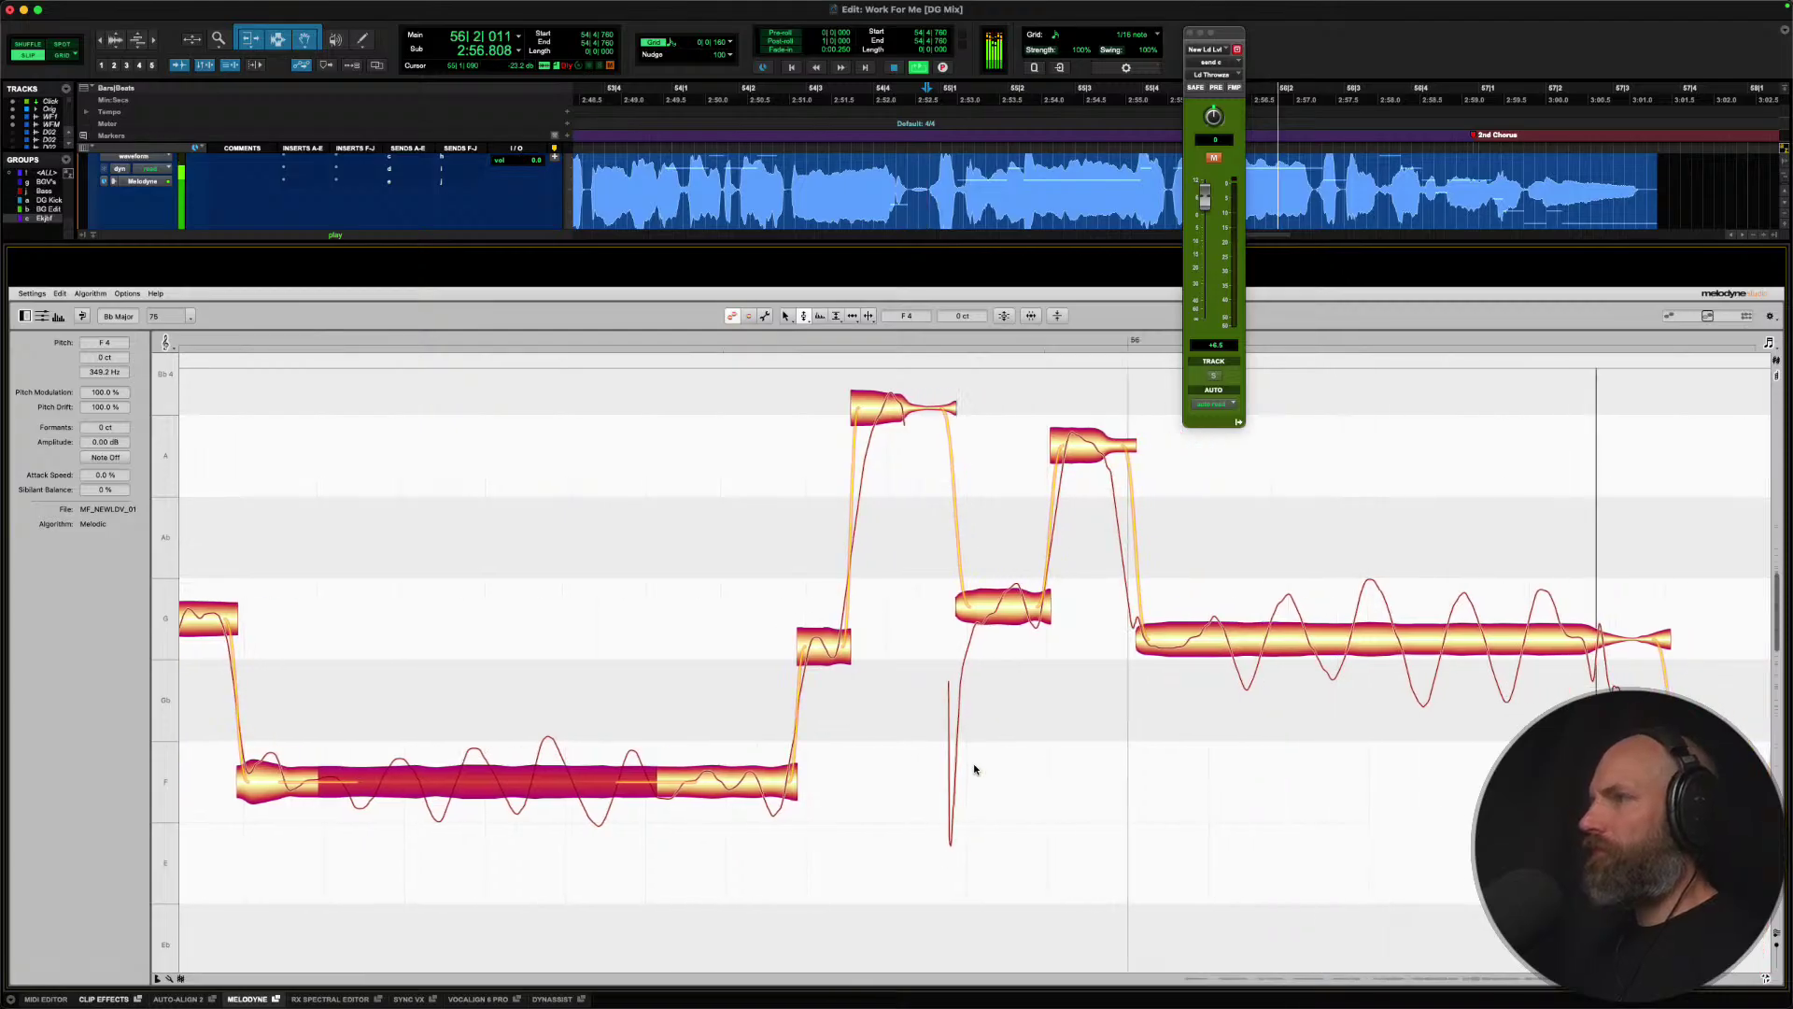
scroll(1085, 189, right, 5)
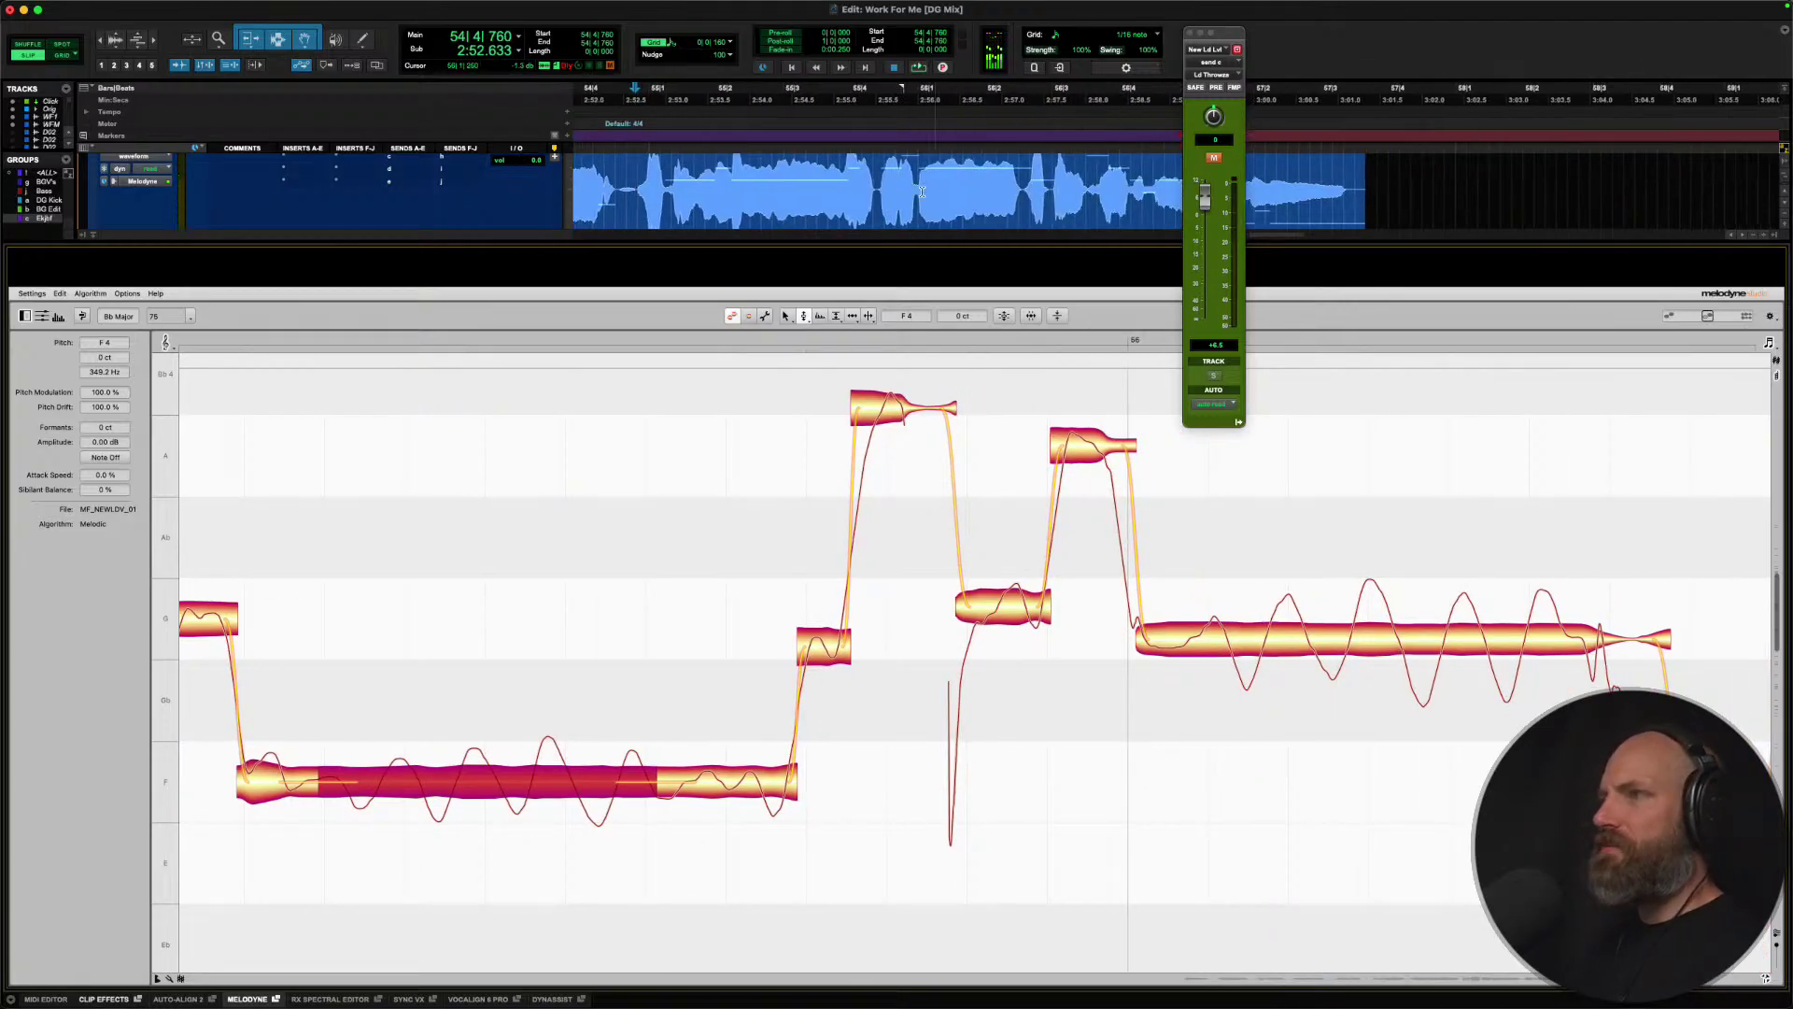
click(881, 182)
key(space)
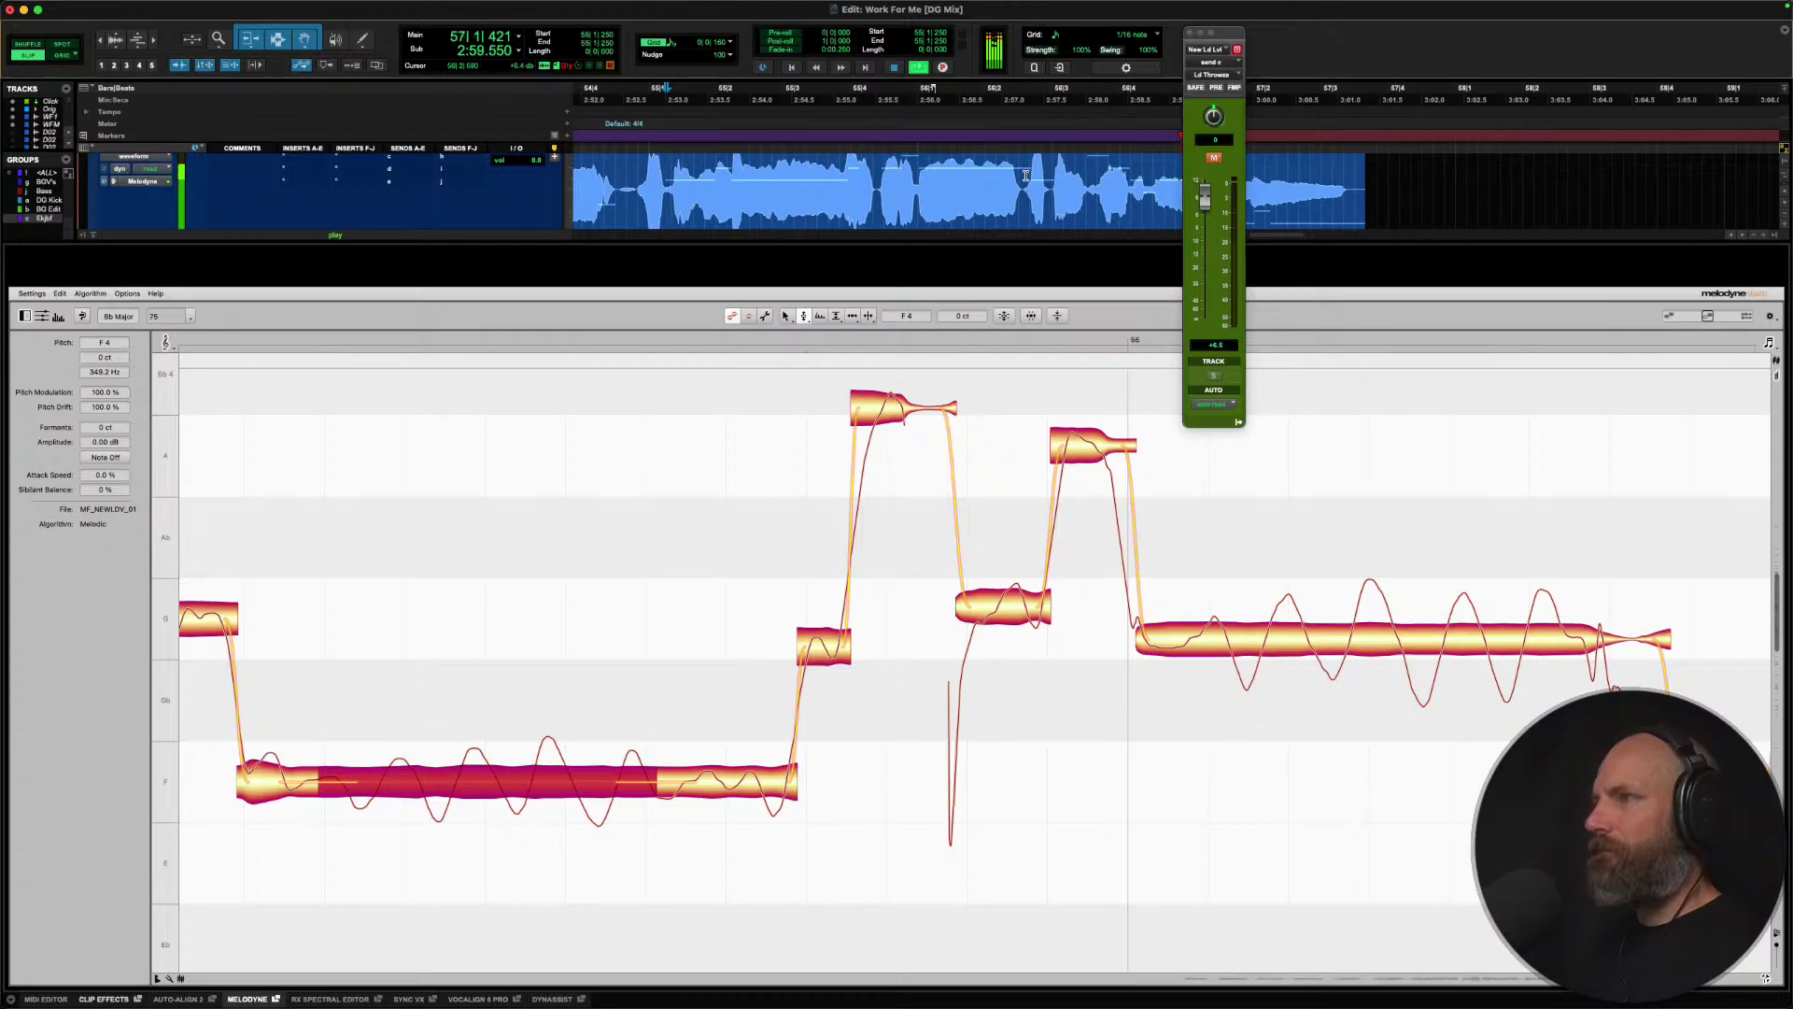
Select the lead vocal from the start of bar 55 past the end of its clip and close the Melodyne editor.
shift+click(1385, 179)
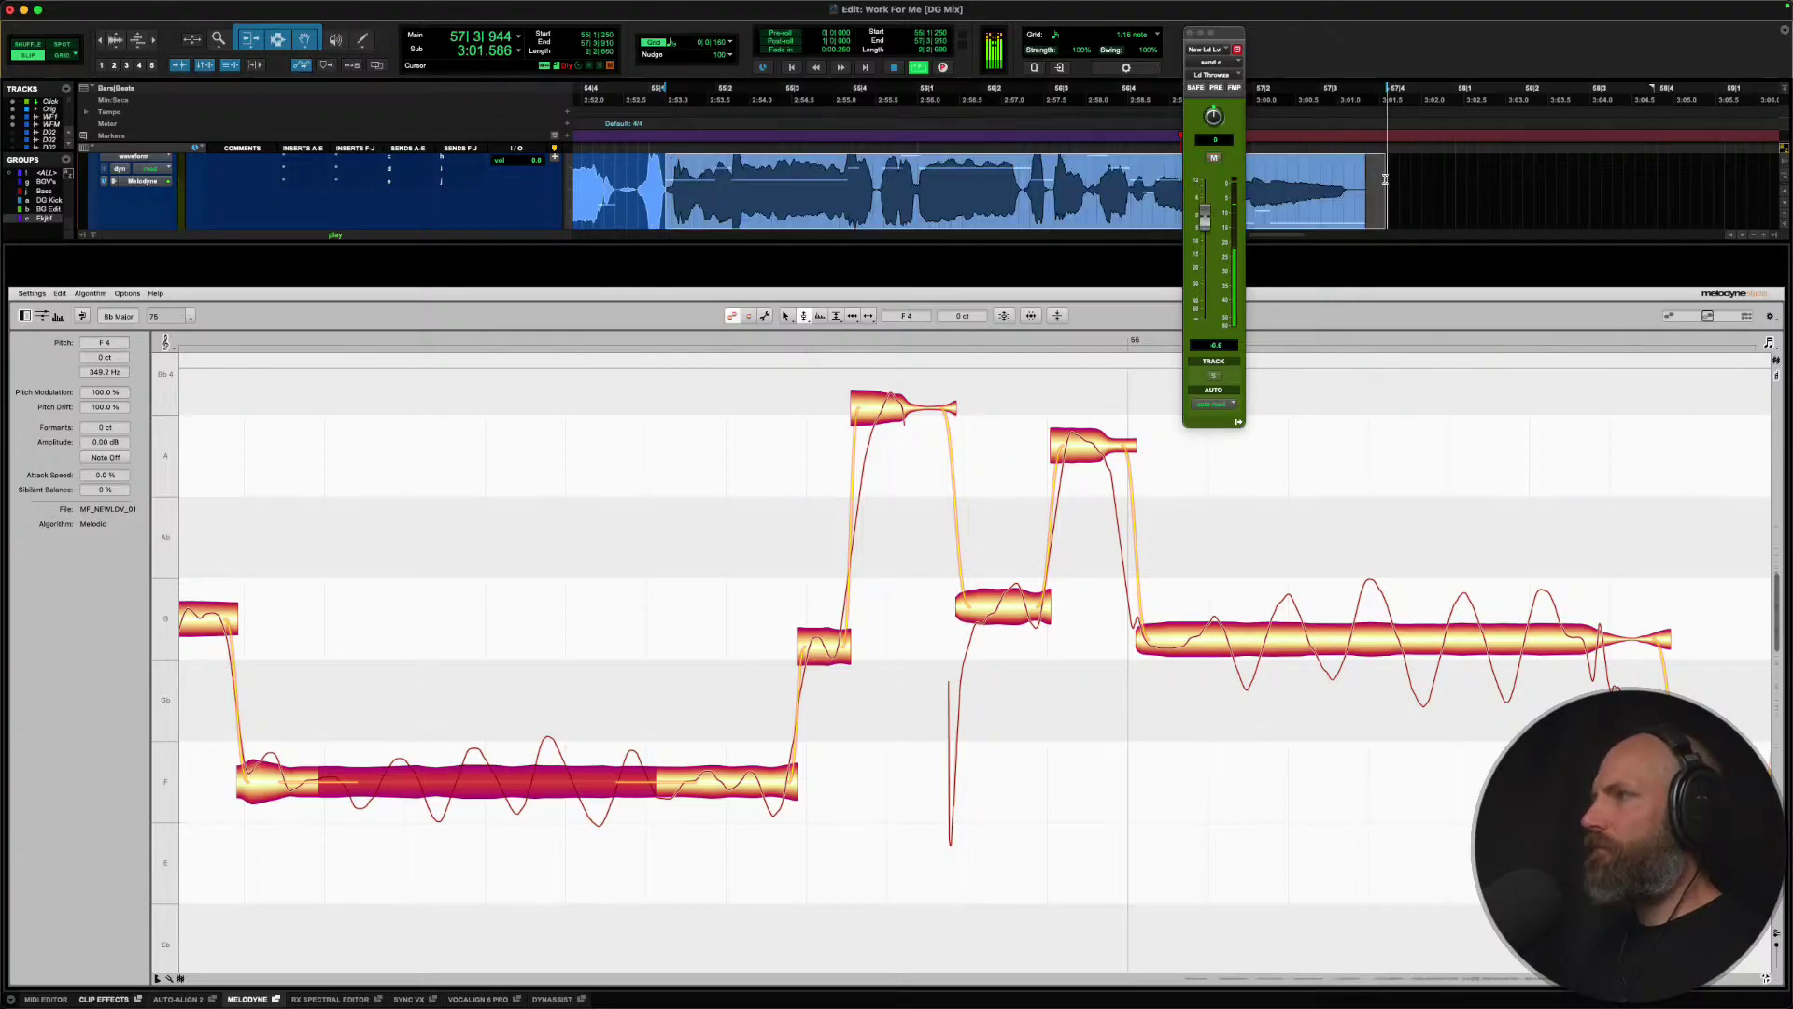
scroll(1109, 179, down, 2)
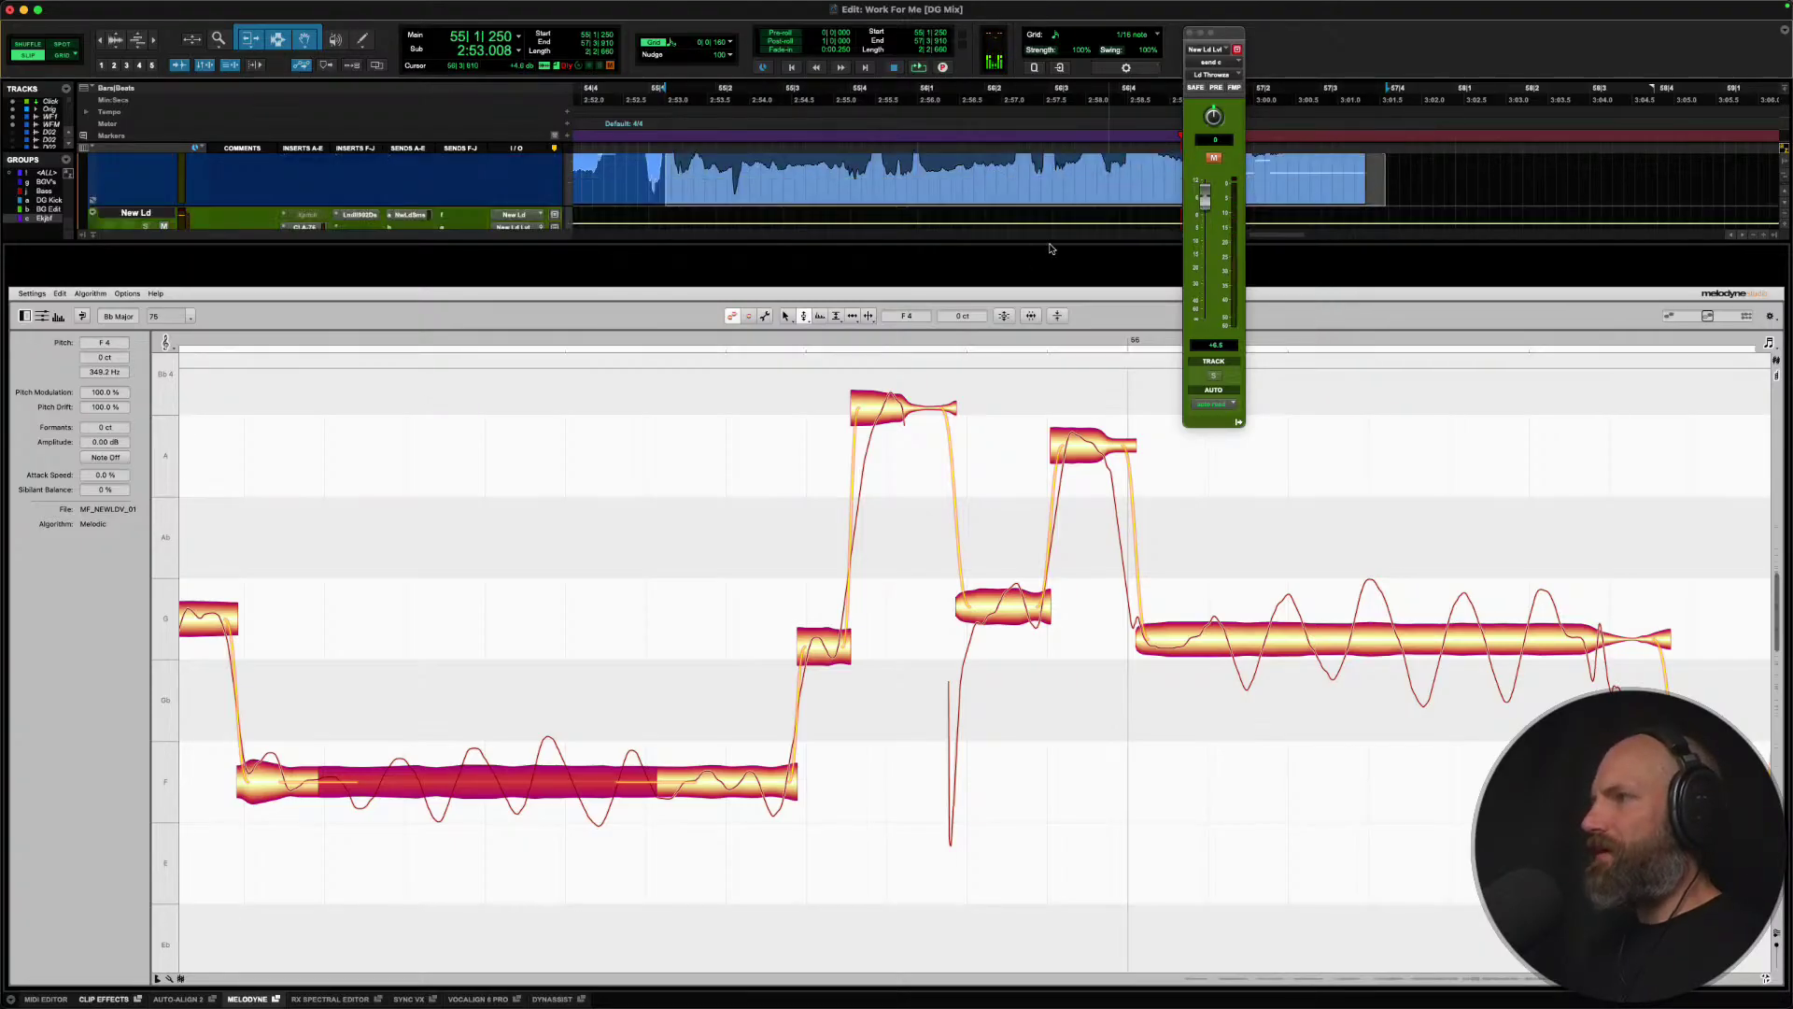
double_click(1051, 240)
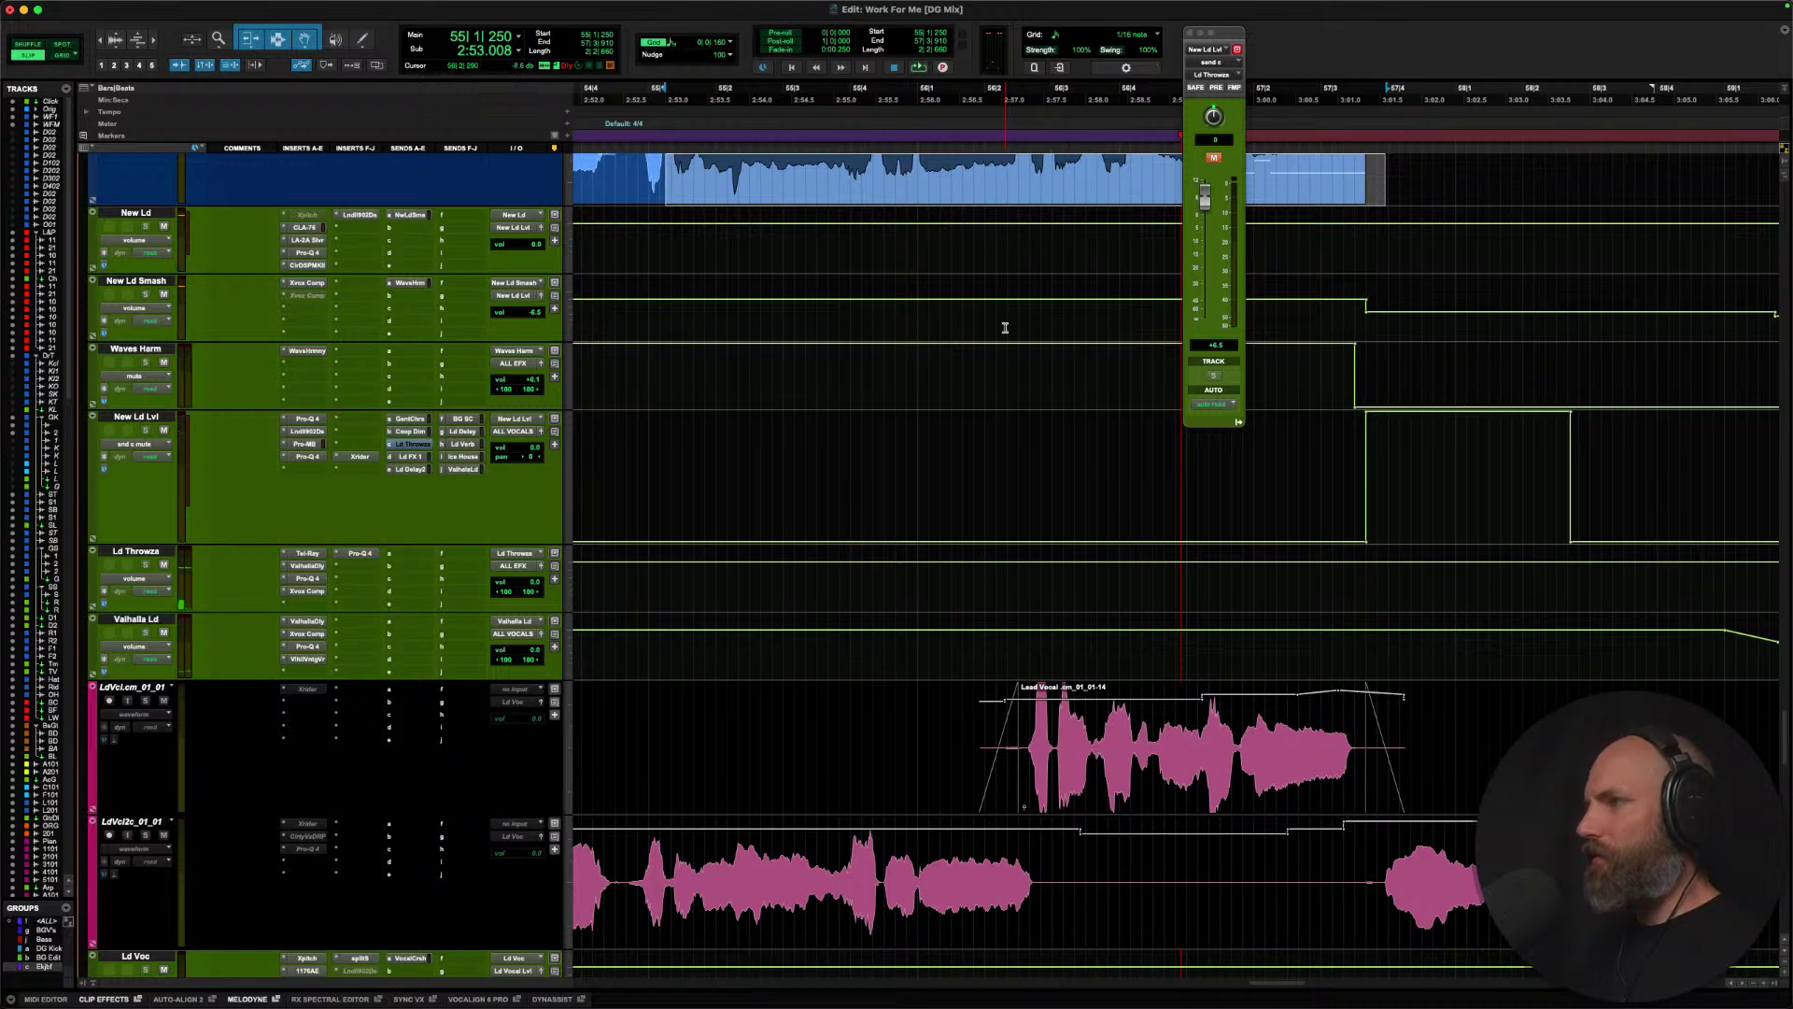
Play the lead vocal's closing phrase from 56|2|490 into the 2nd Chorus.
scroll(1005, 429, up, 3)
scroll(1004, 430, right, 2)
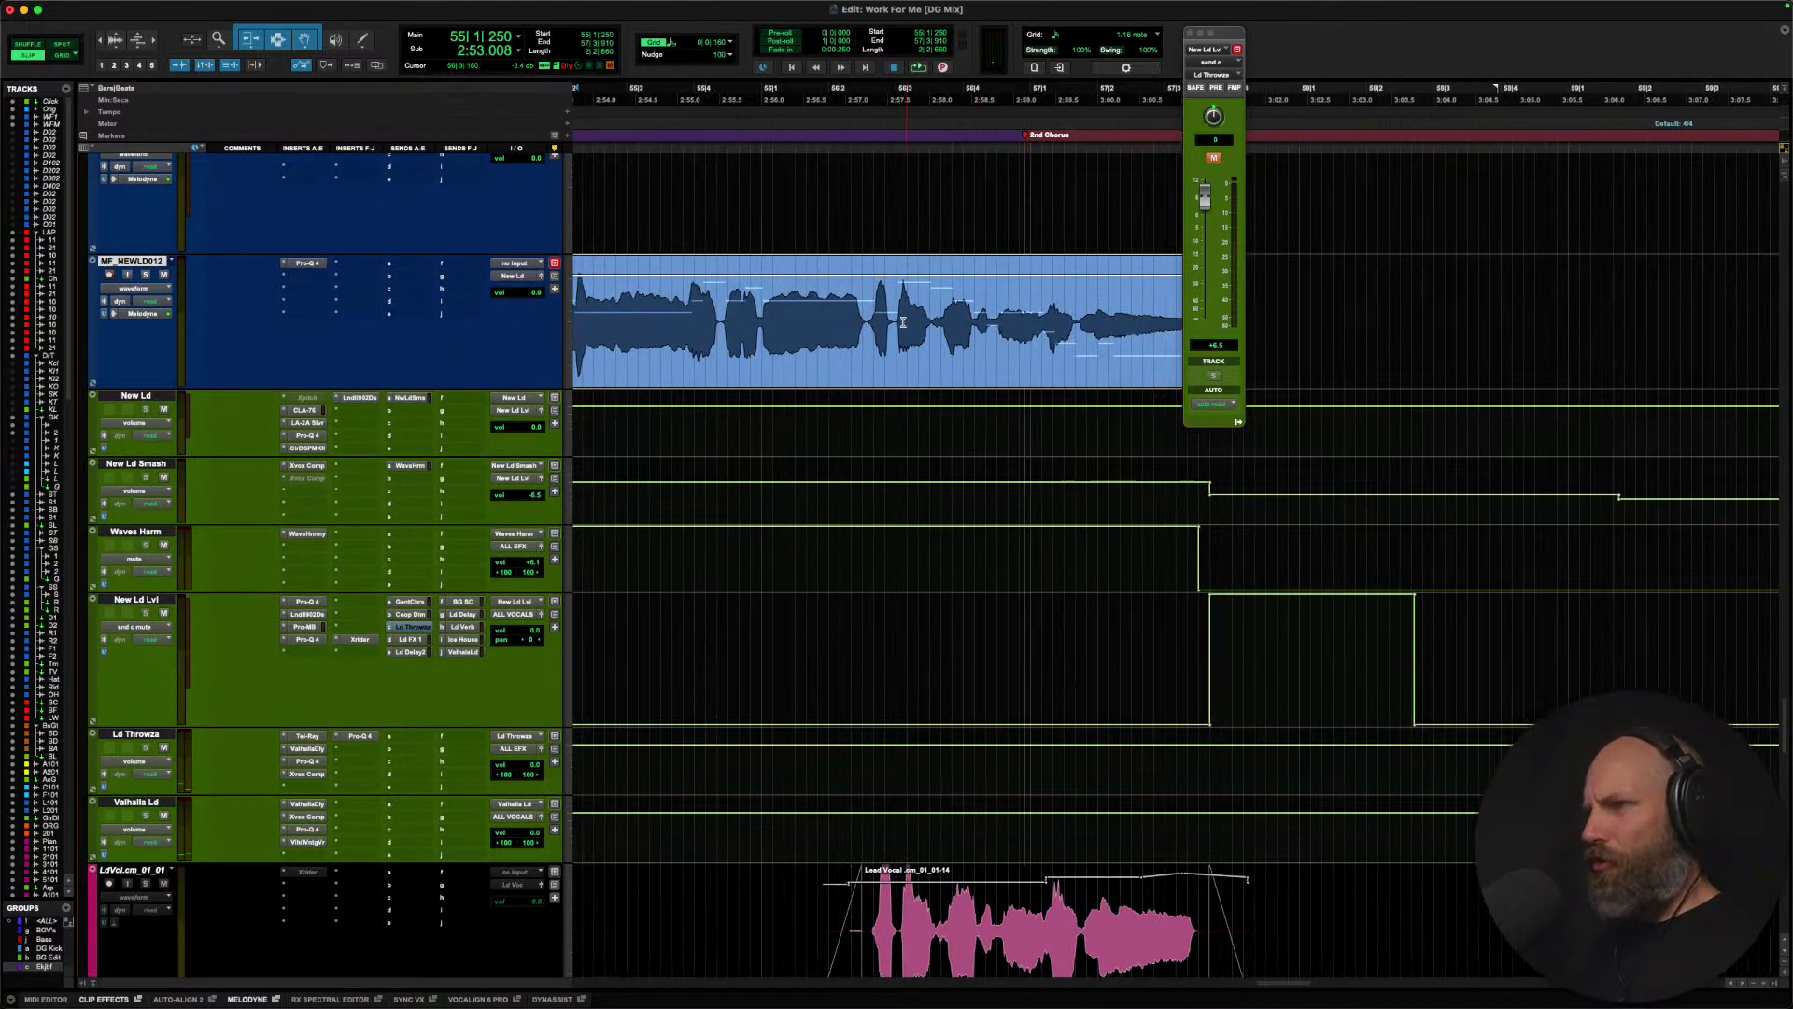
click(864, 314)
key(space)
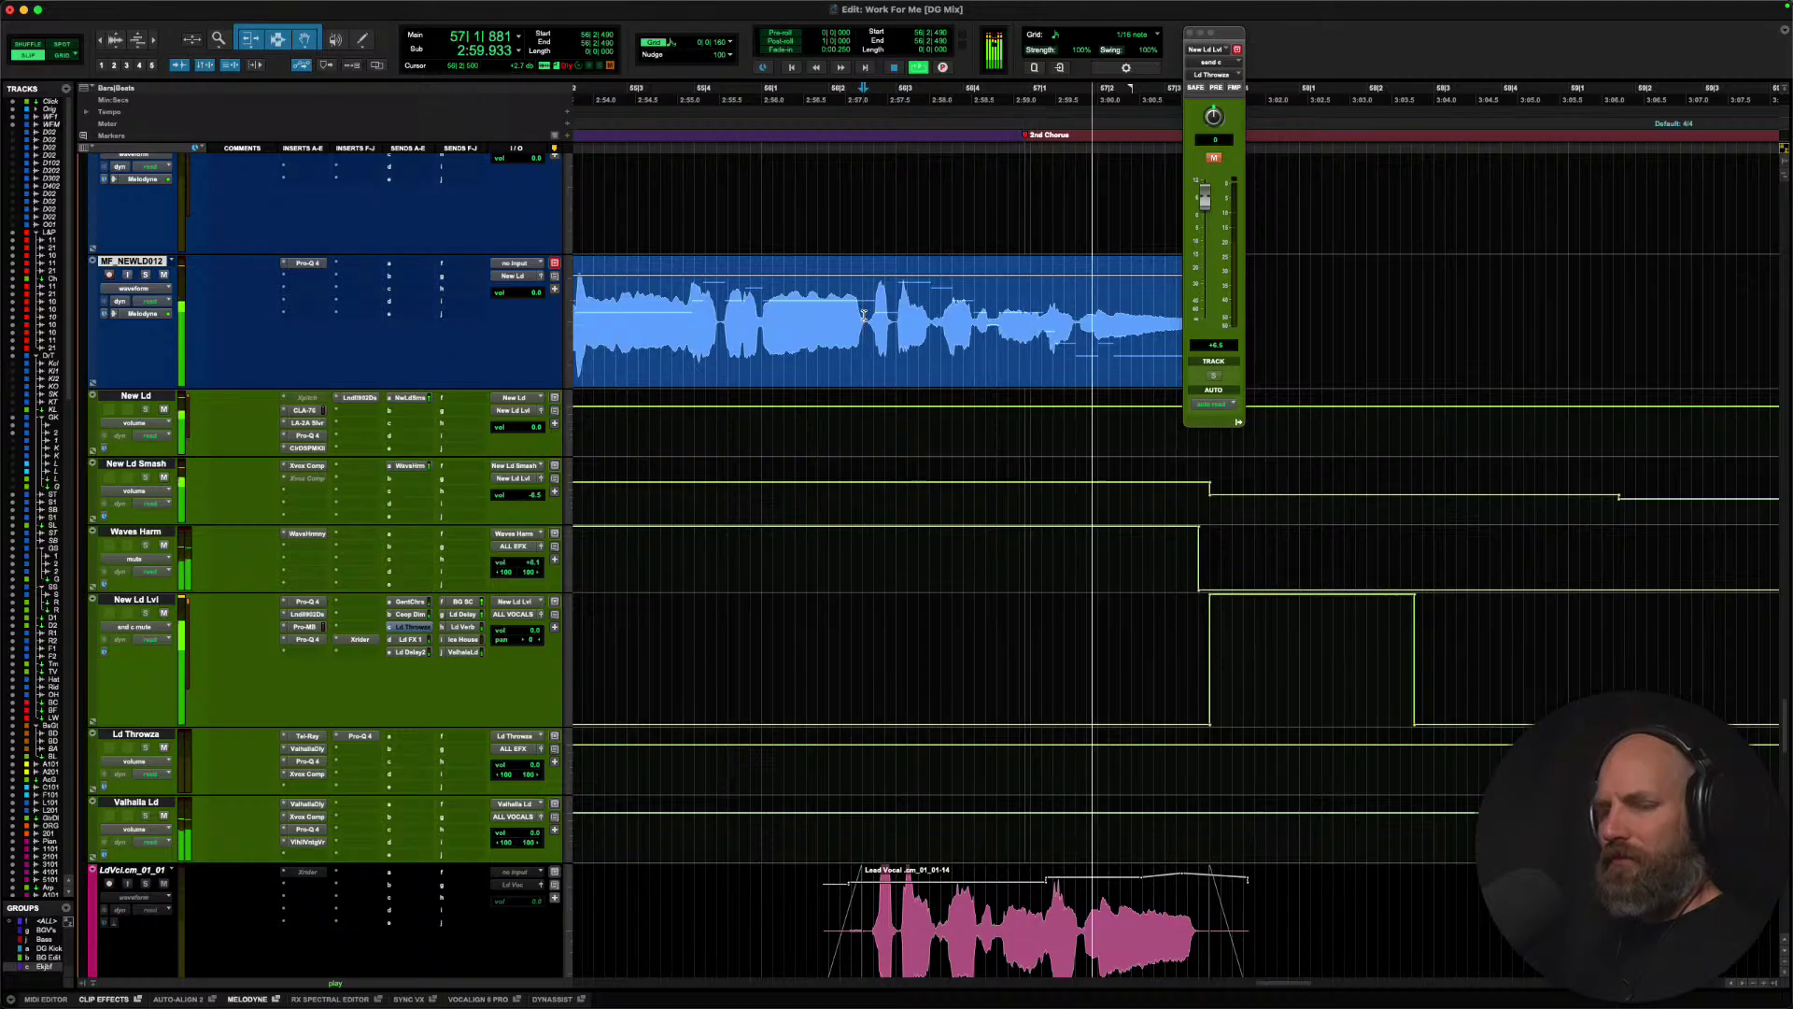
key(space)
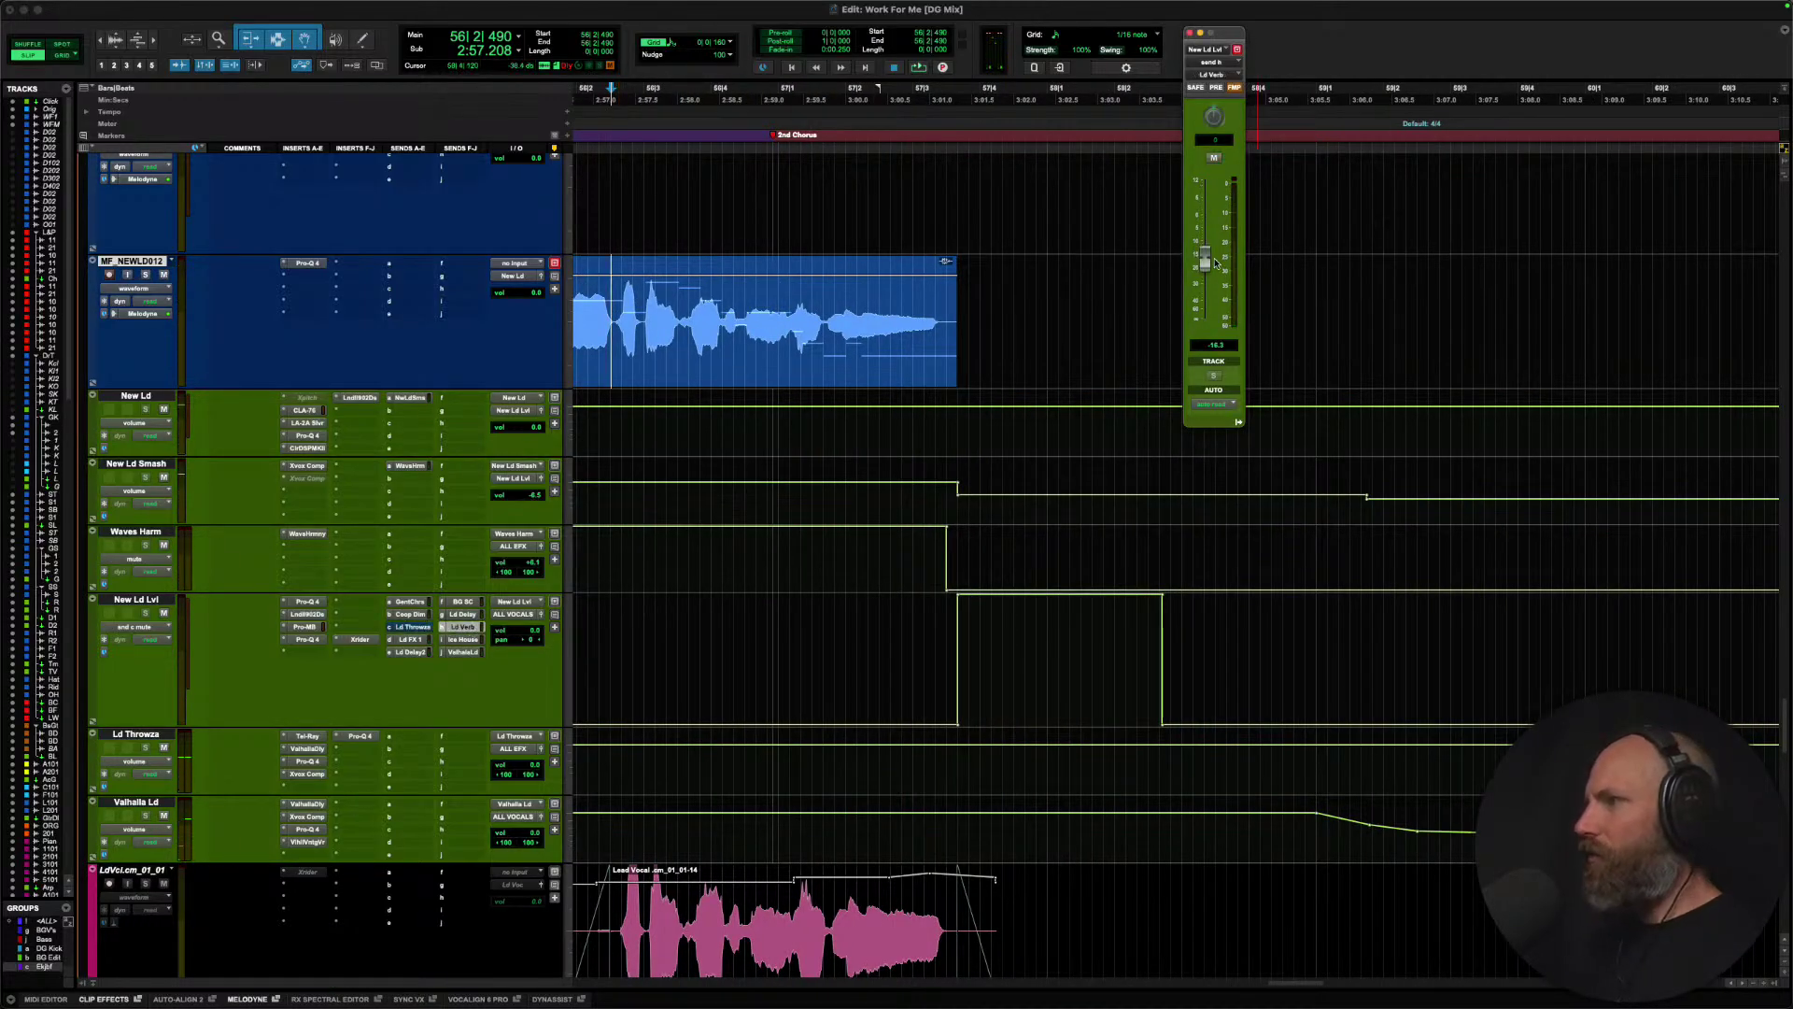
Show the Ld Verb send level automation on the New Ld Lvl track and play the closing phrase.
ctrl+super+click(1204, 260)
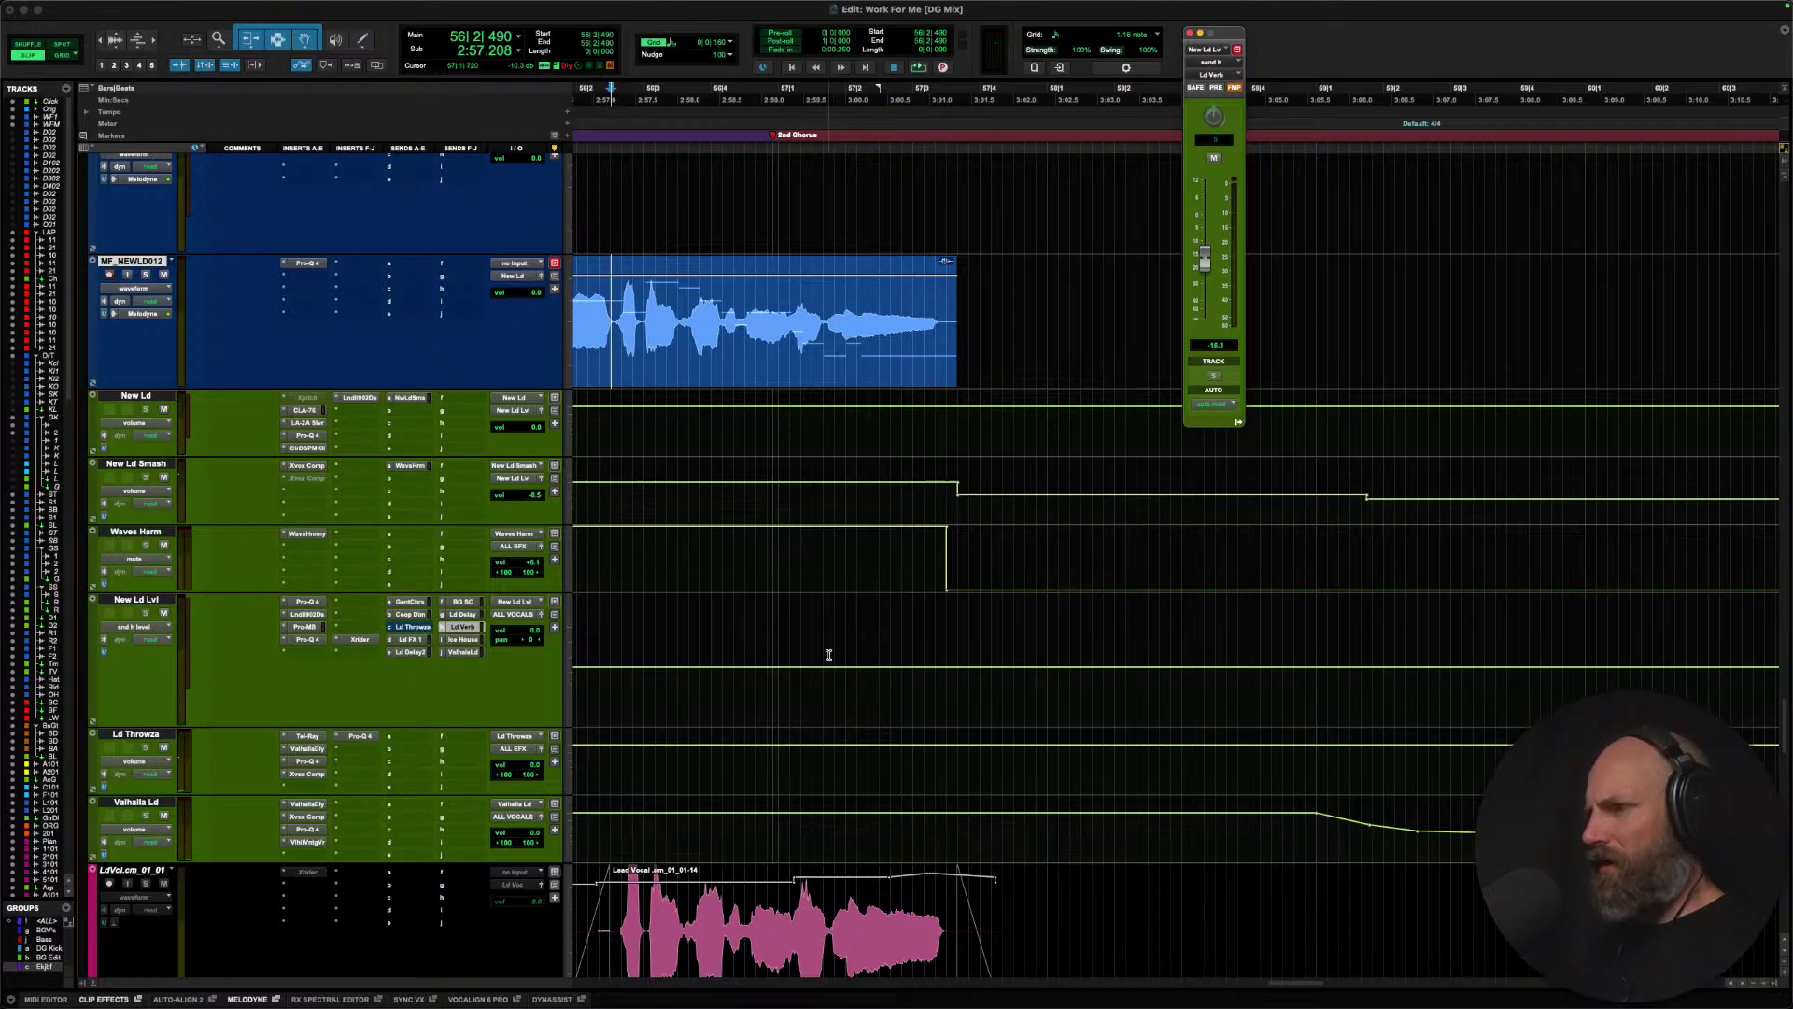
key(r)
scroll(828, 655, right, 2)
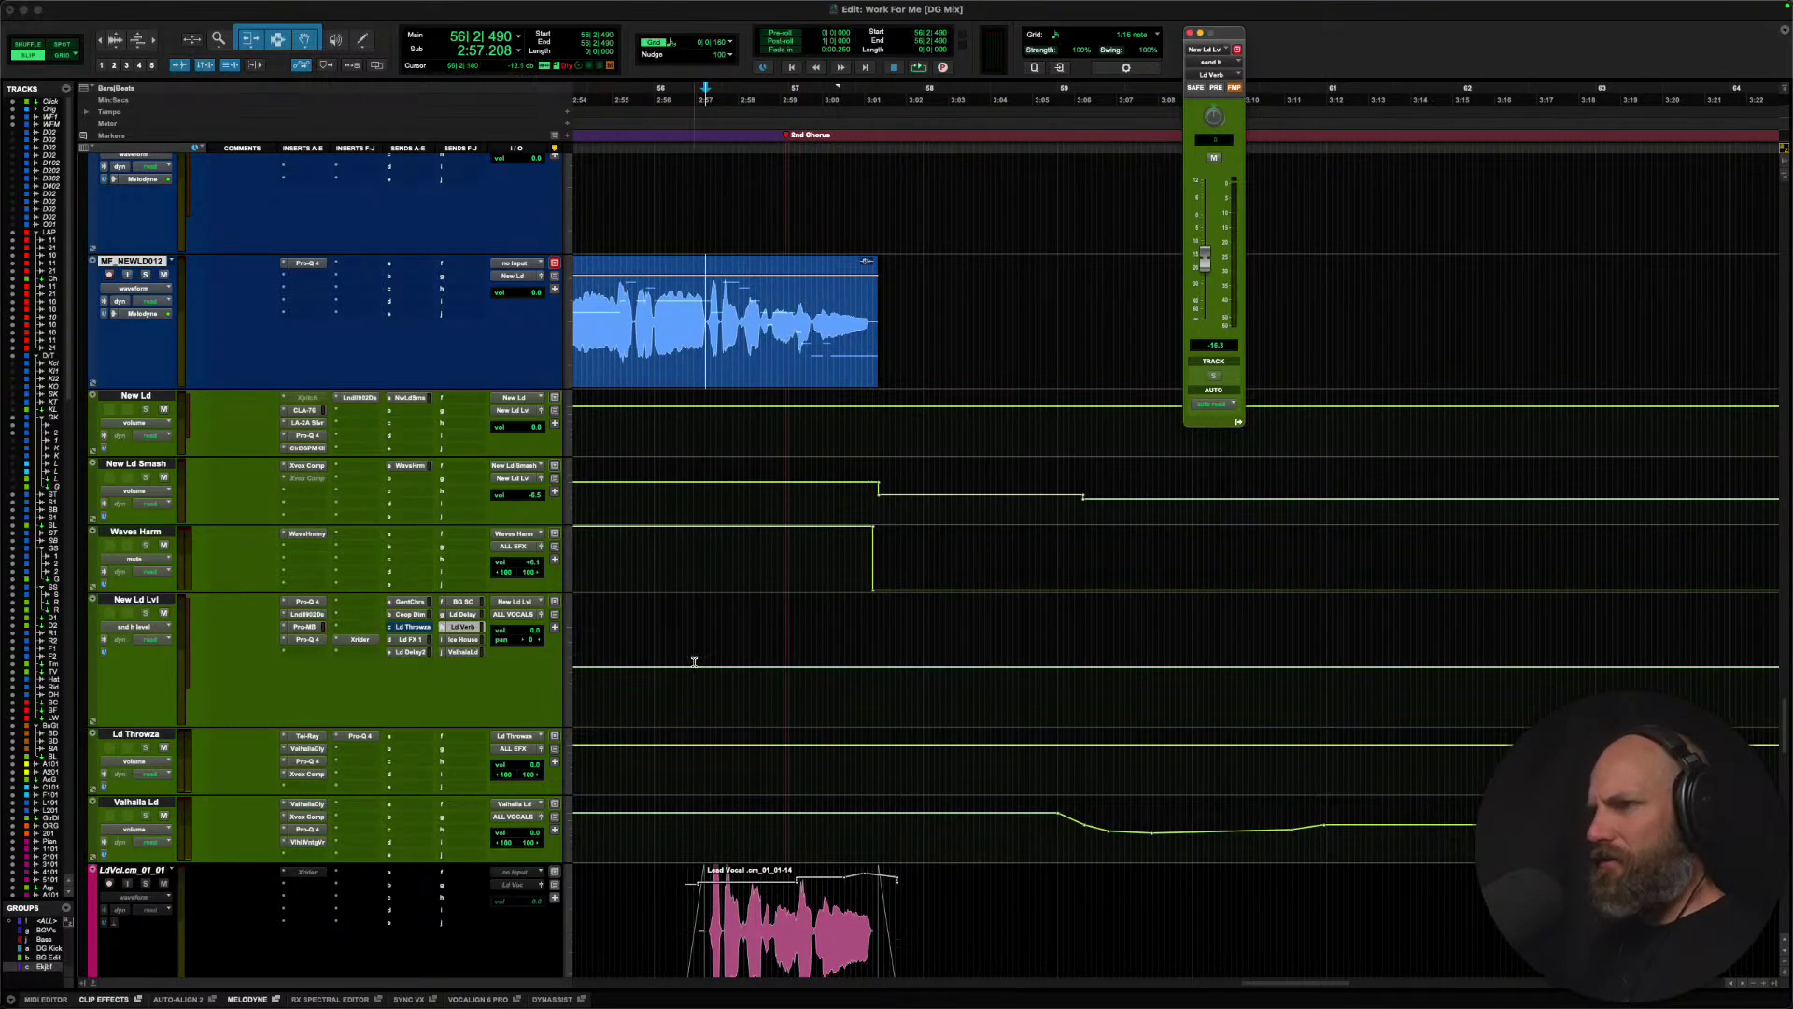
key(space)
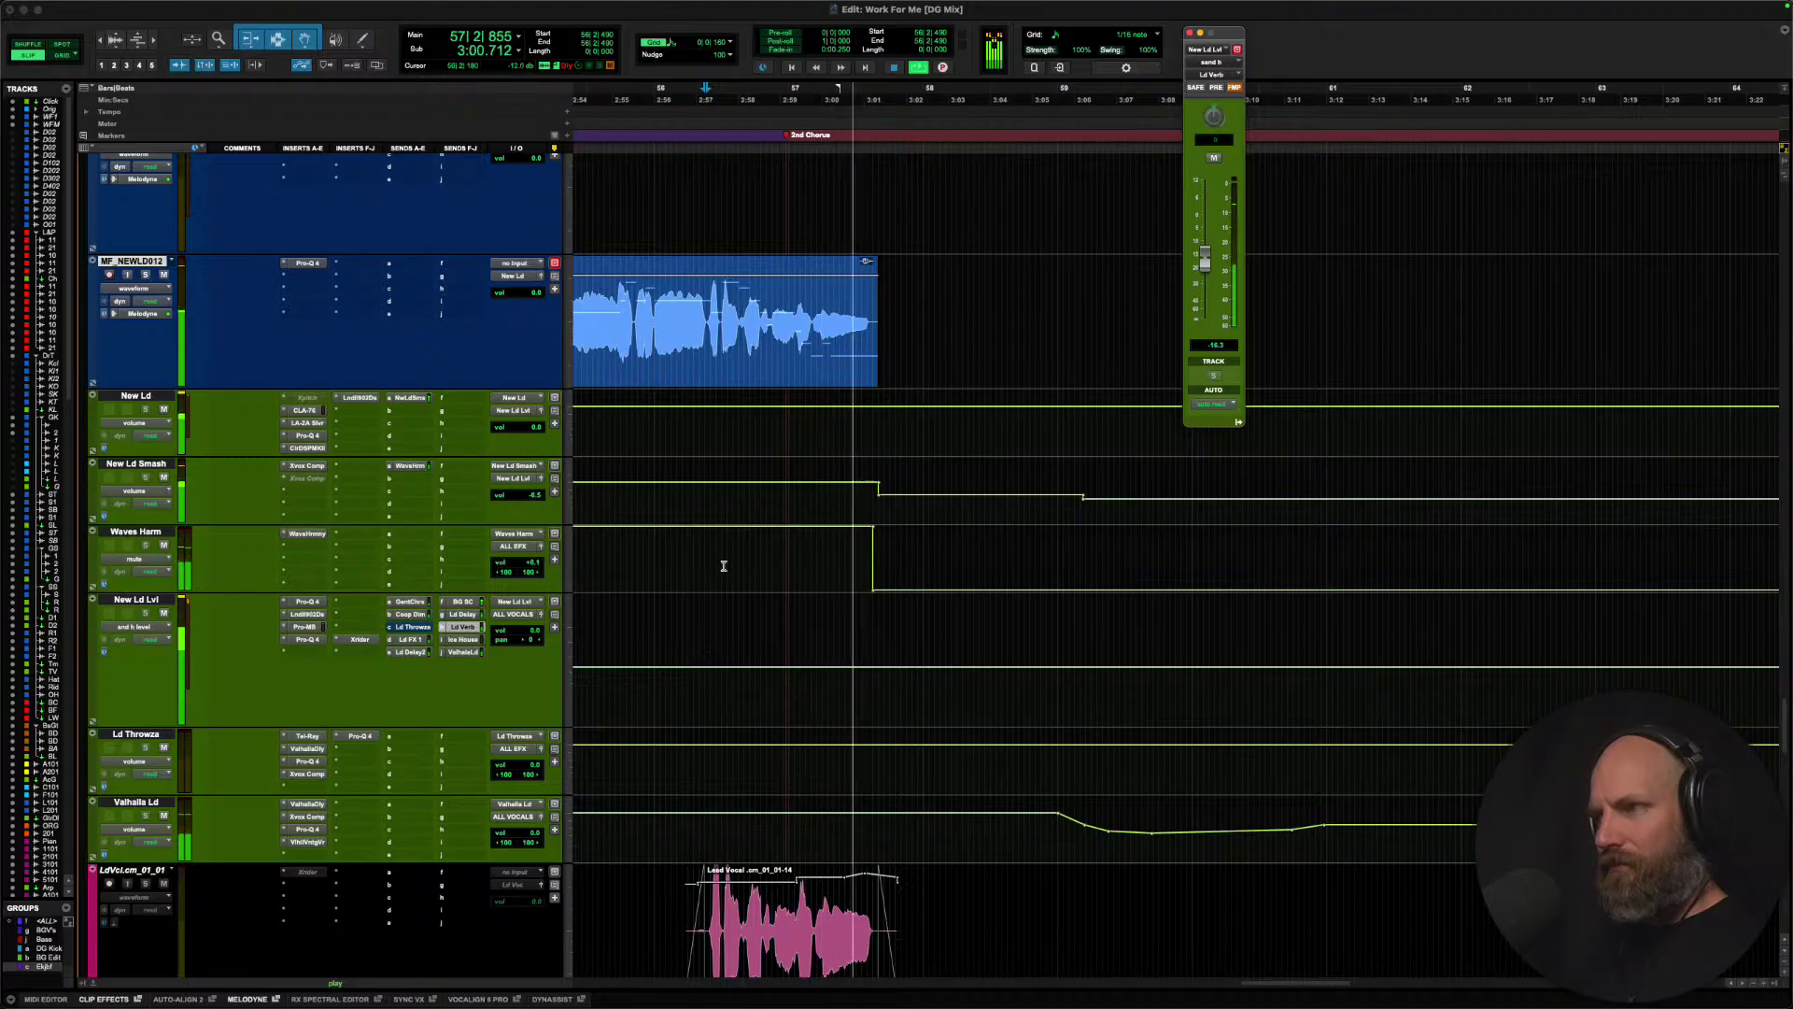
Replay the closing notes from 56|4|440 with the MF_NEWLD012 track soloed to check the harmony effect.
key(space)
key(space)
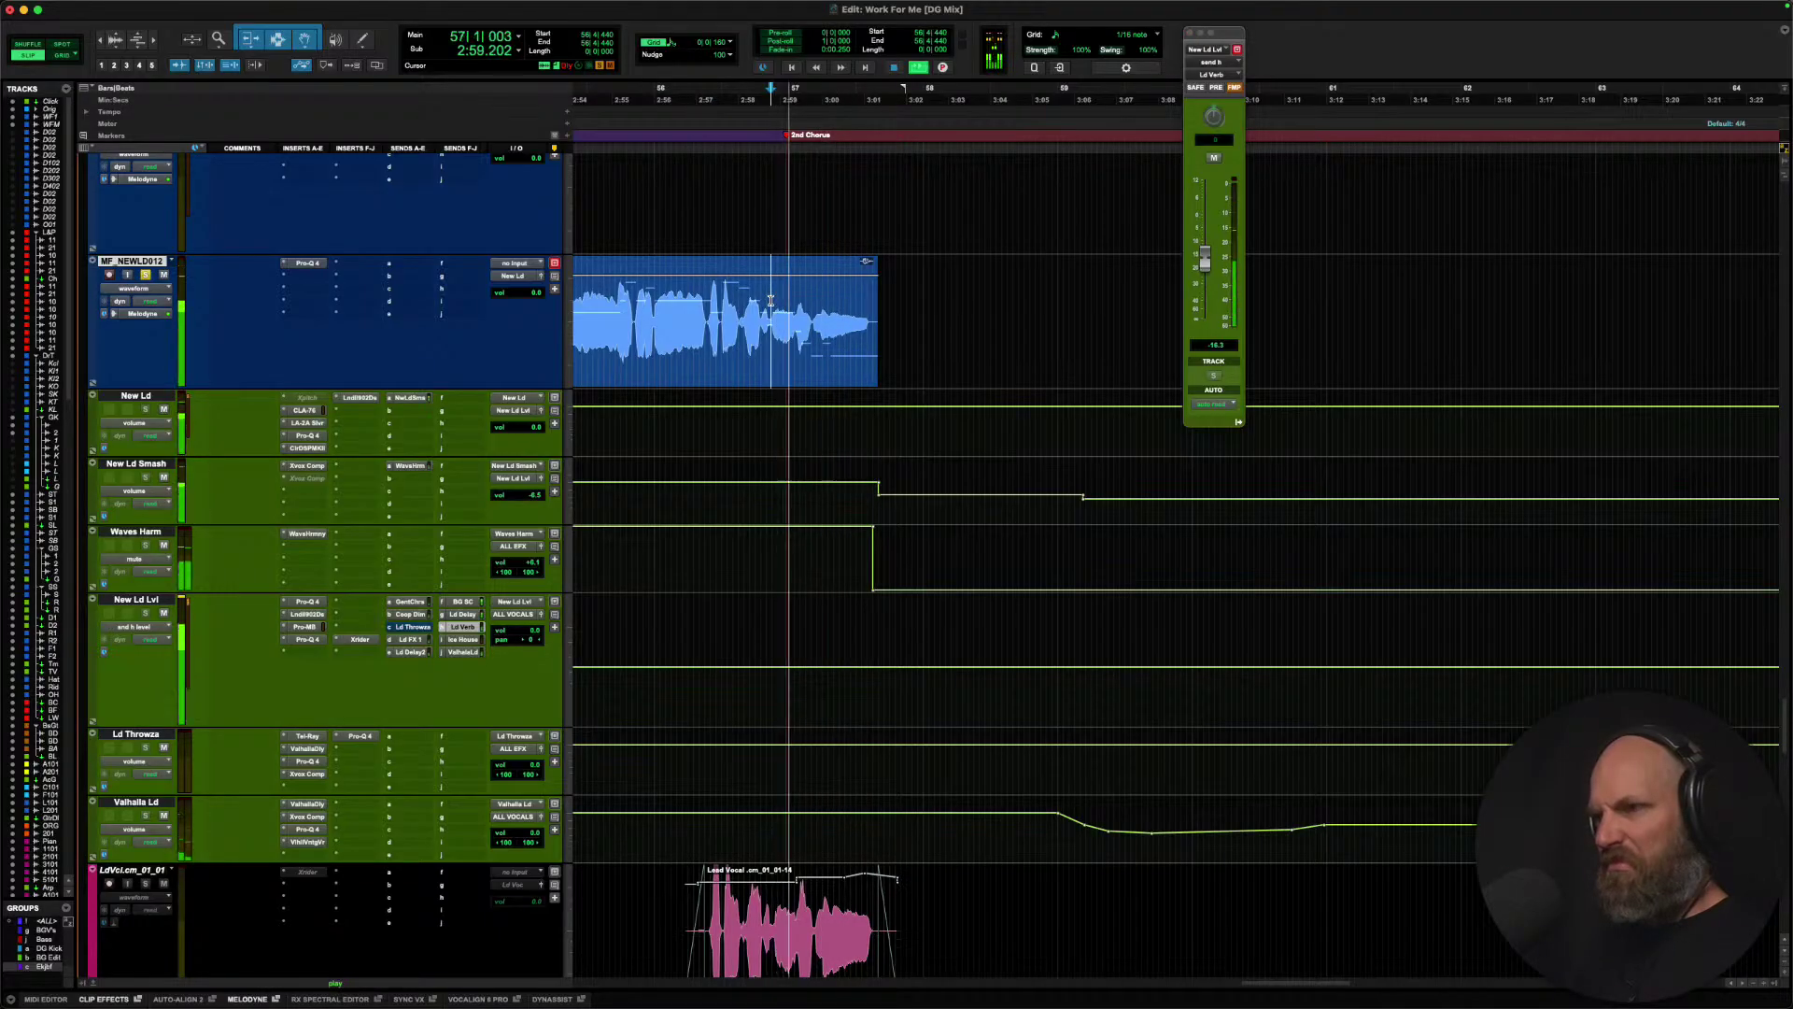
key(space)
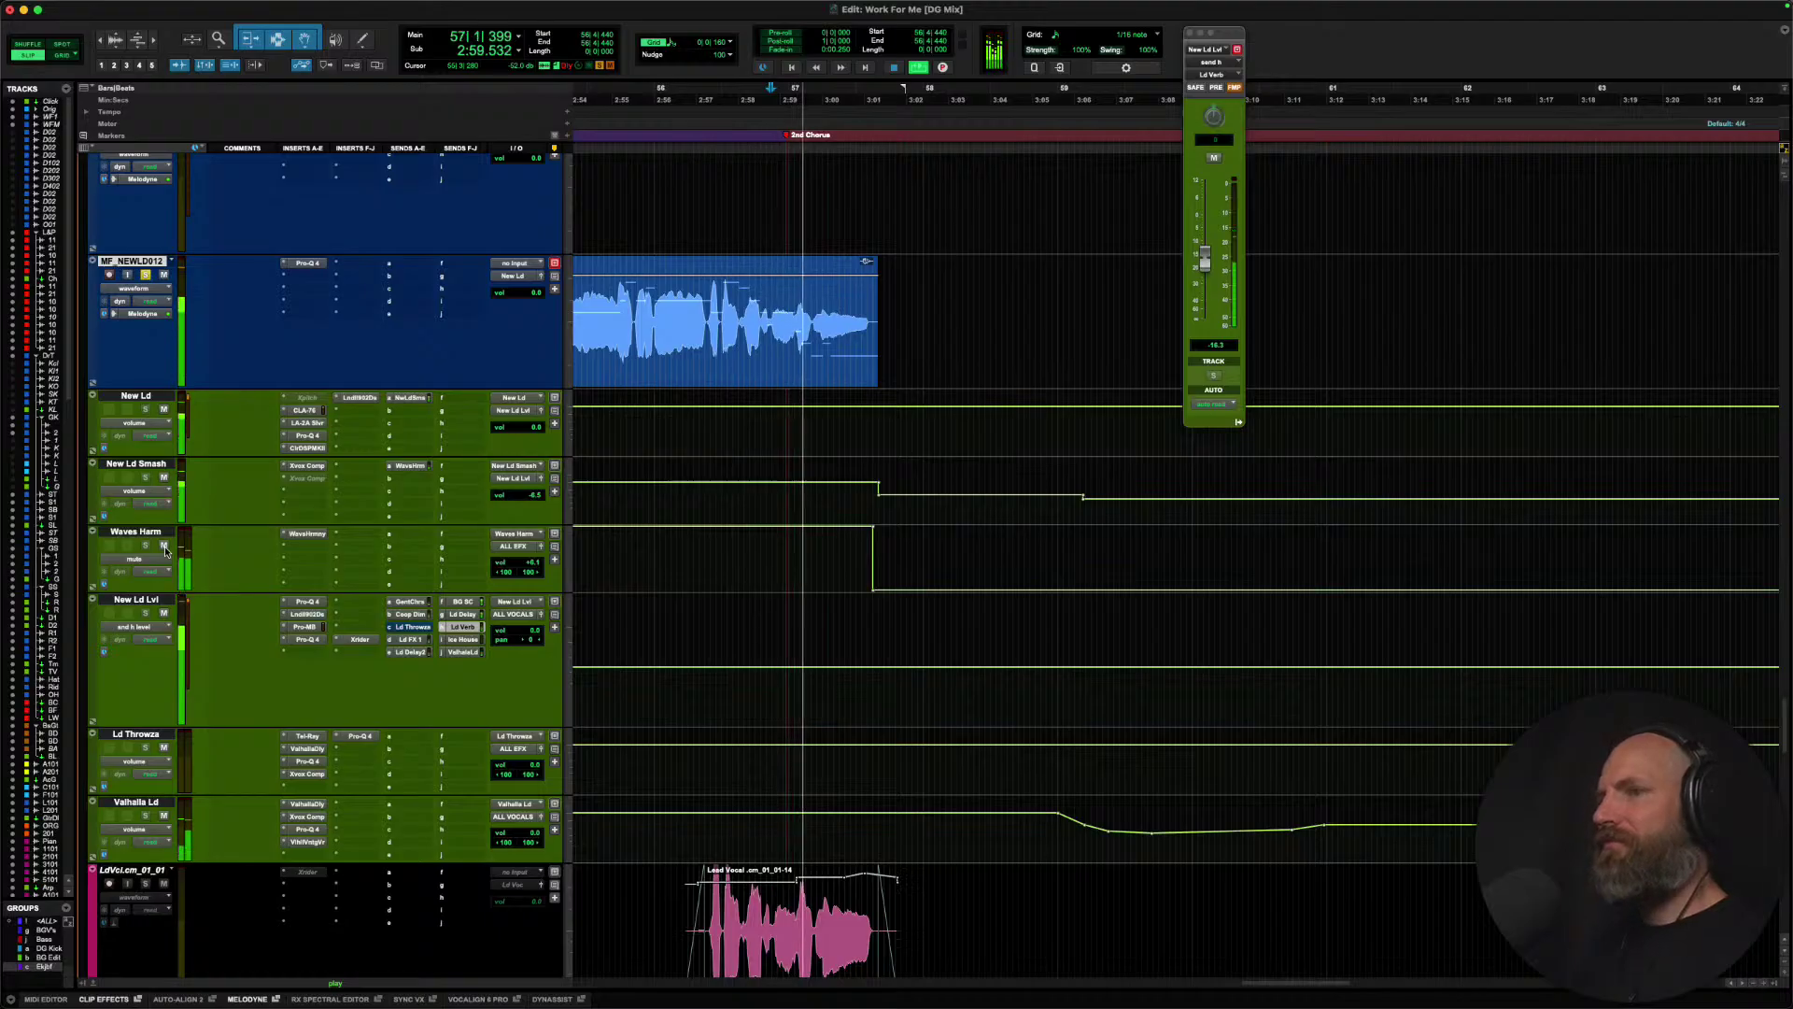
key(space)
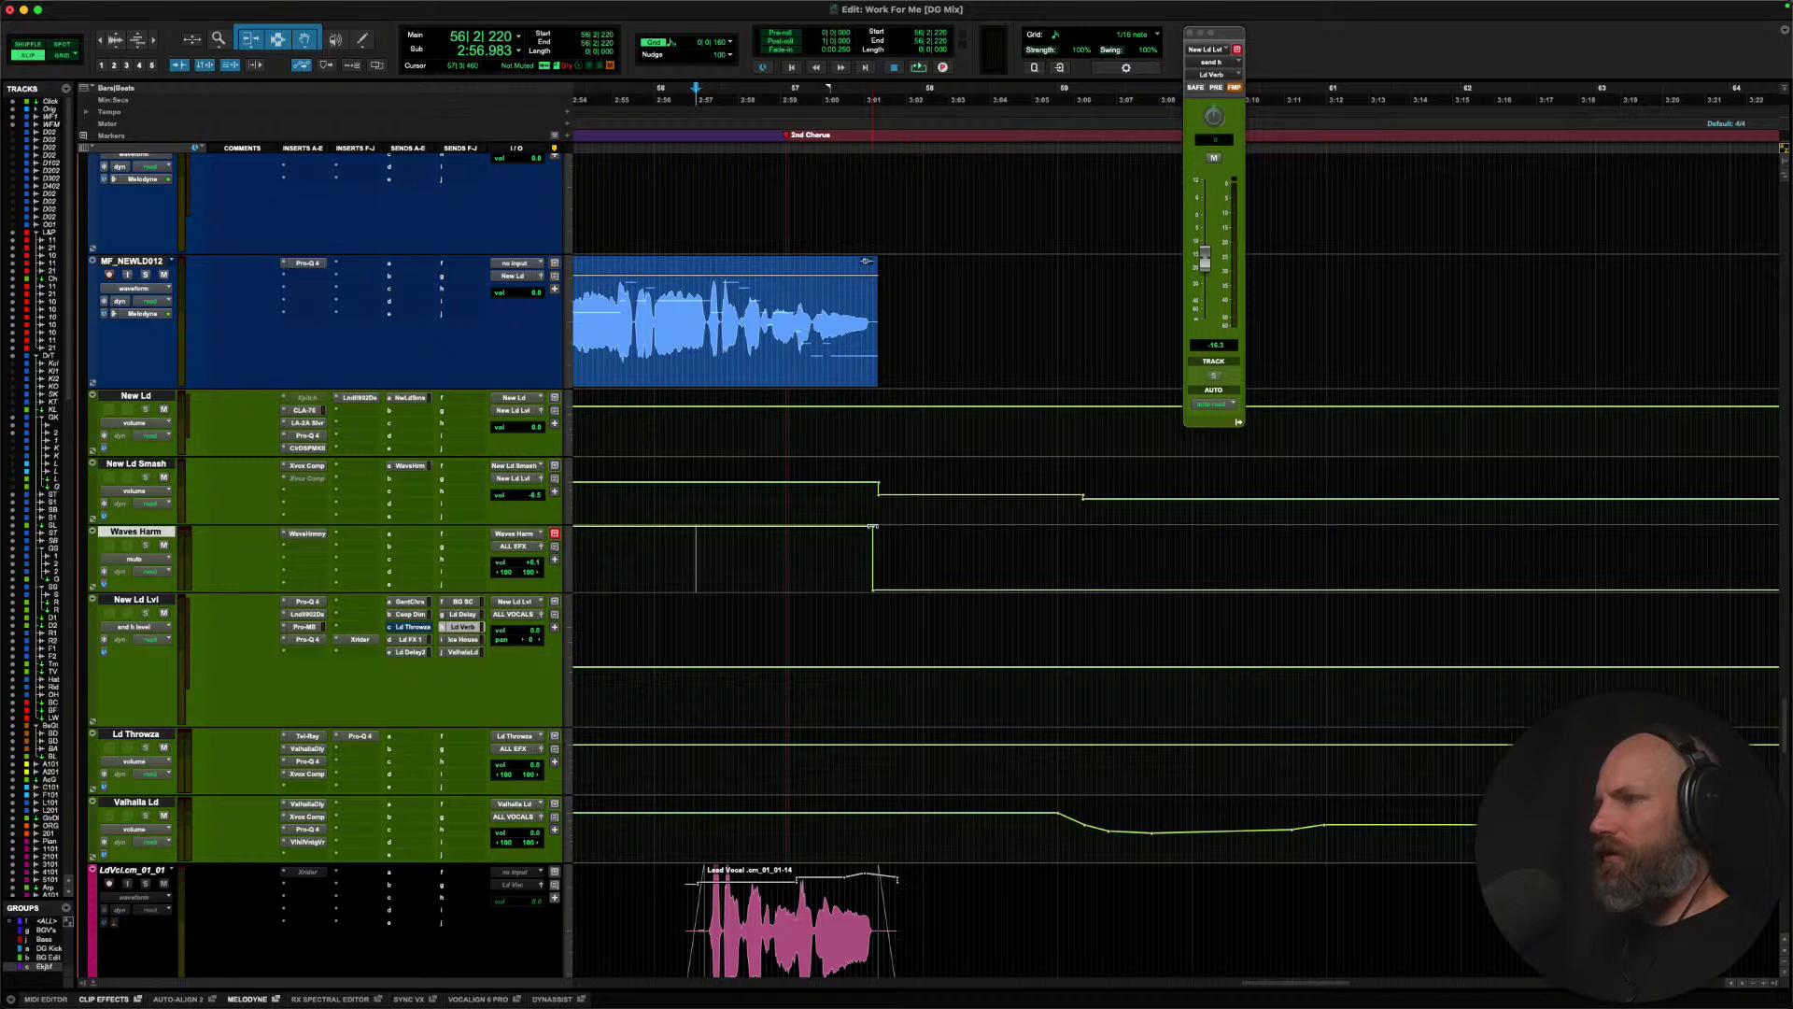
Move the Waves Harm mute automation change earlier to the start of the closing bar 56 phrase and play the transition.
drag(872, 526, 721, 524)
click(859, 558)
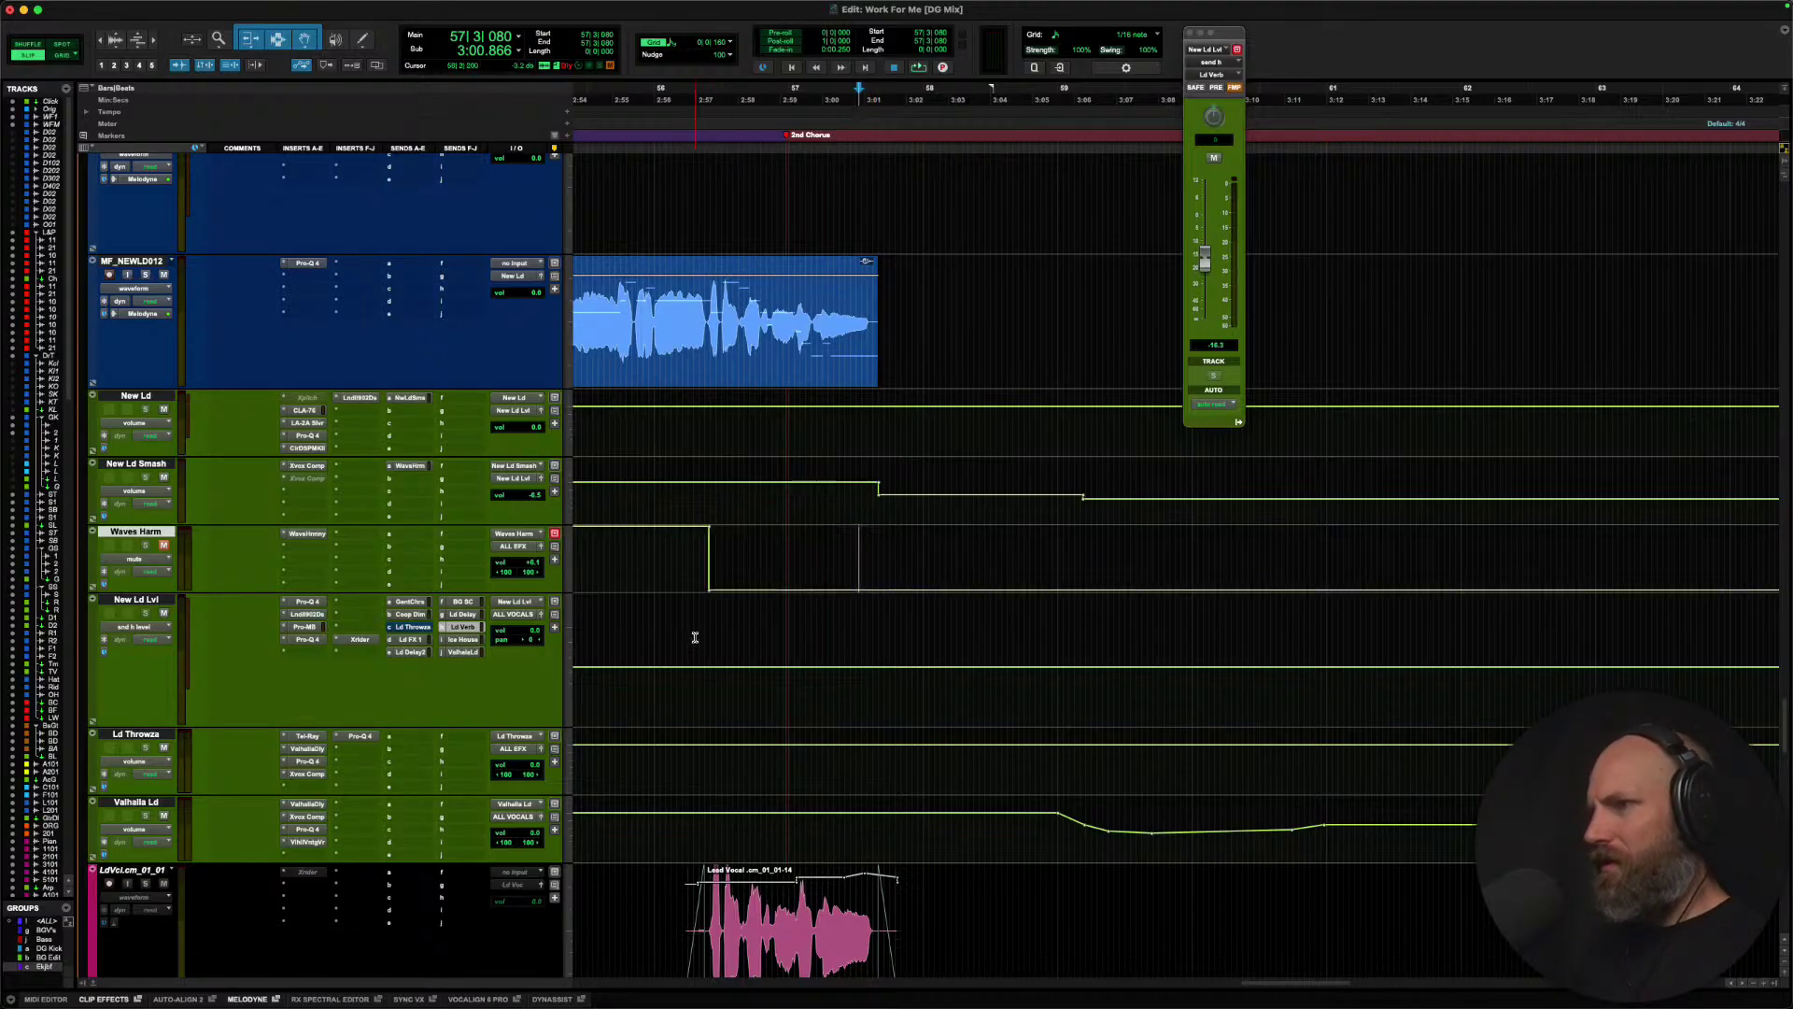
key(space)
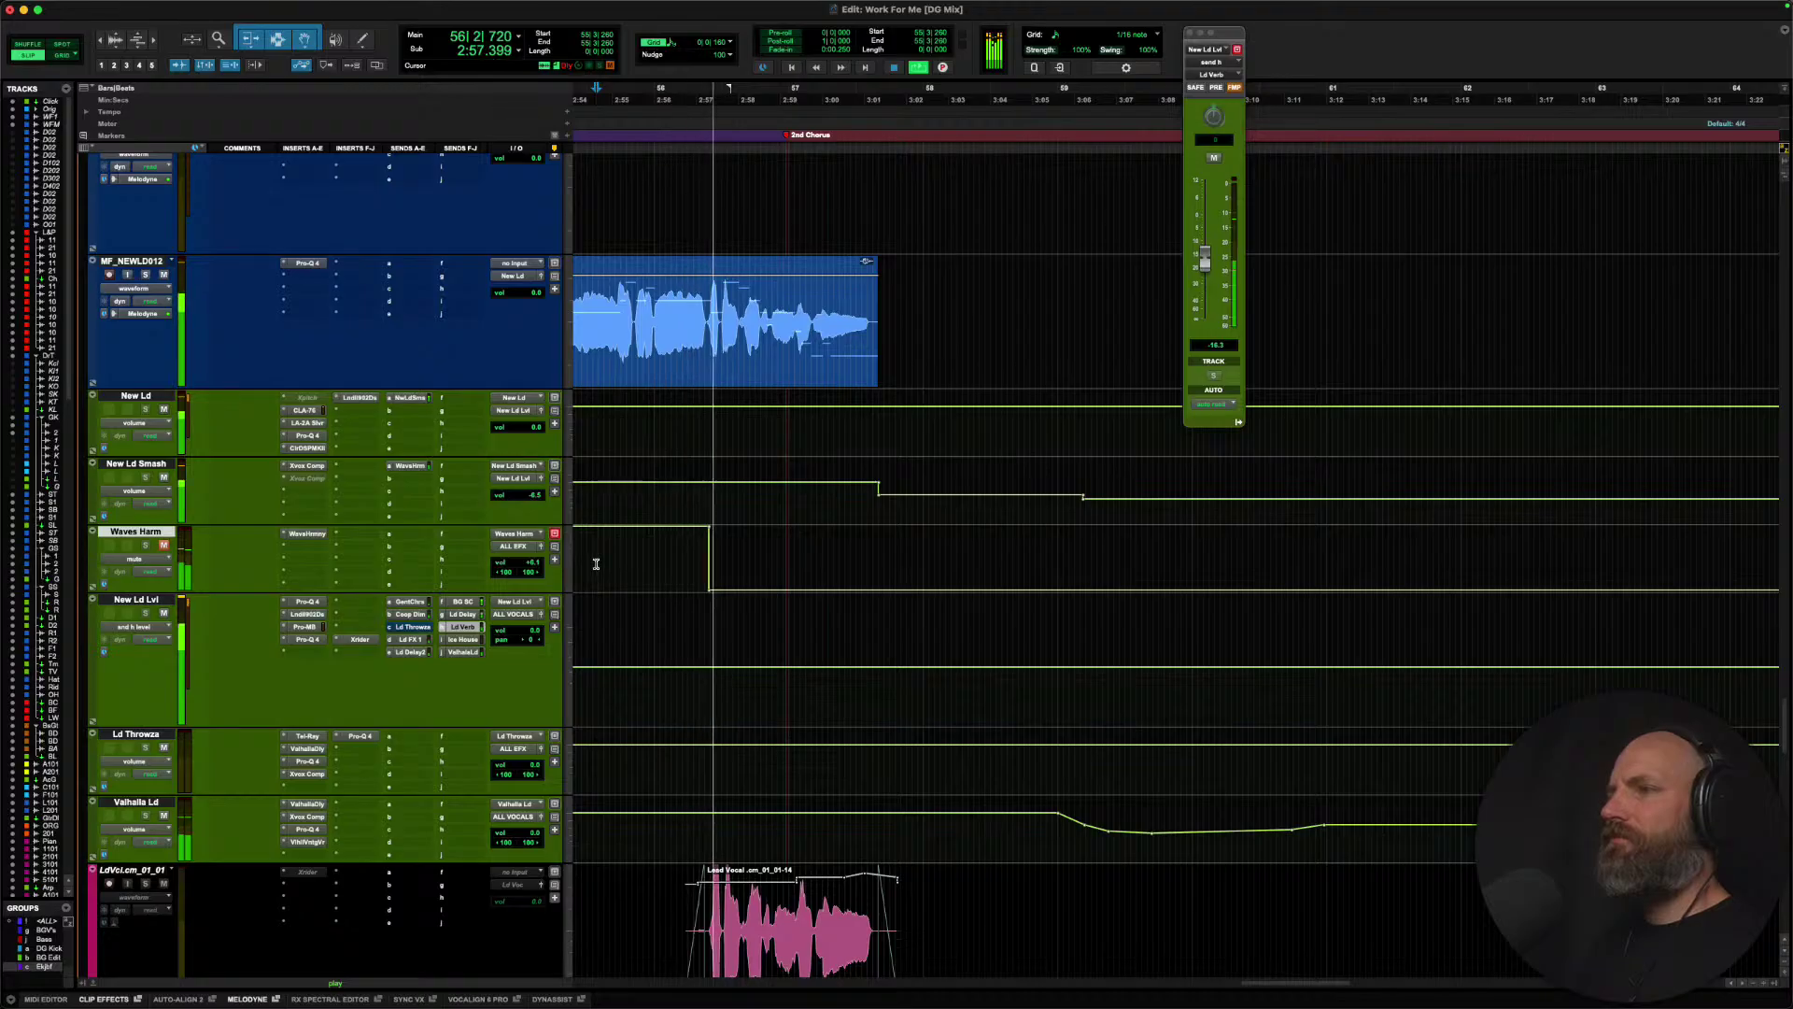
Play the lead vocal's closing phrase from 56|2|560 into the 2nd Chorus.
click(708, 316)
key(t)
scroll(705, 322, right, 6)
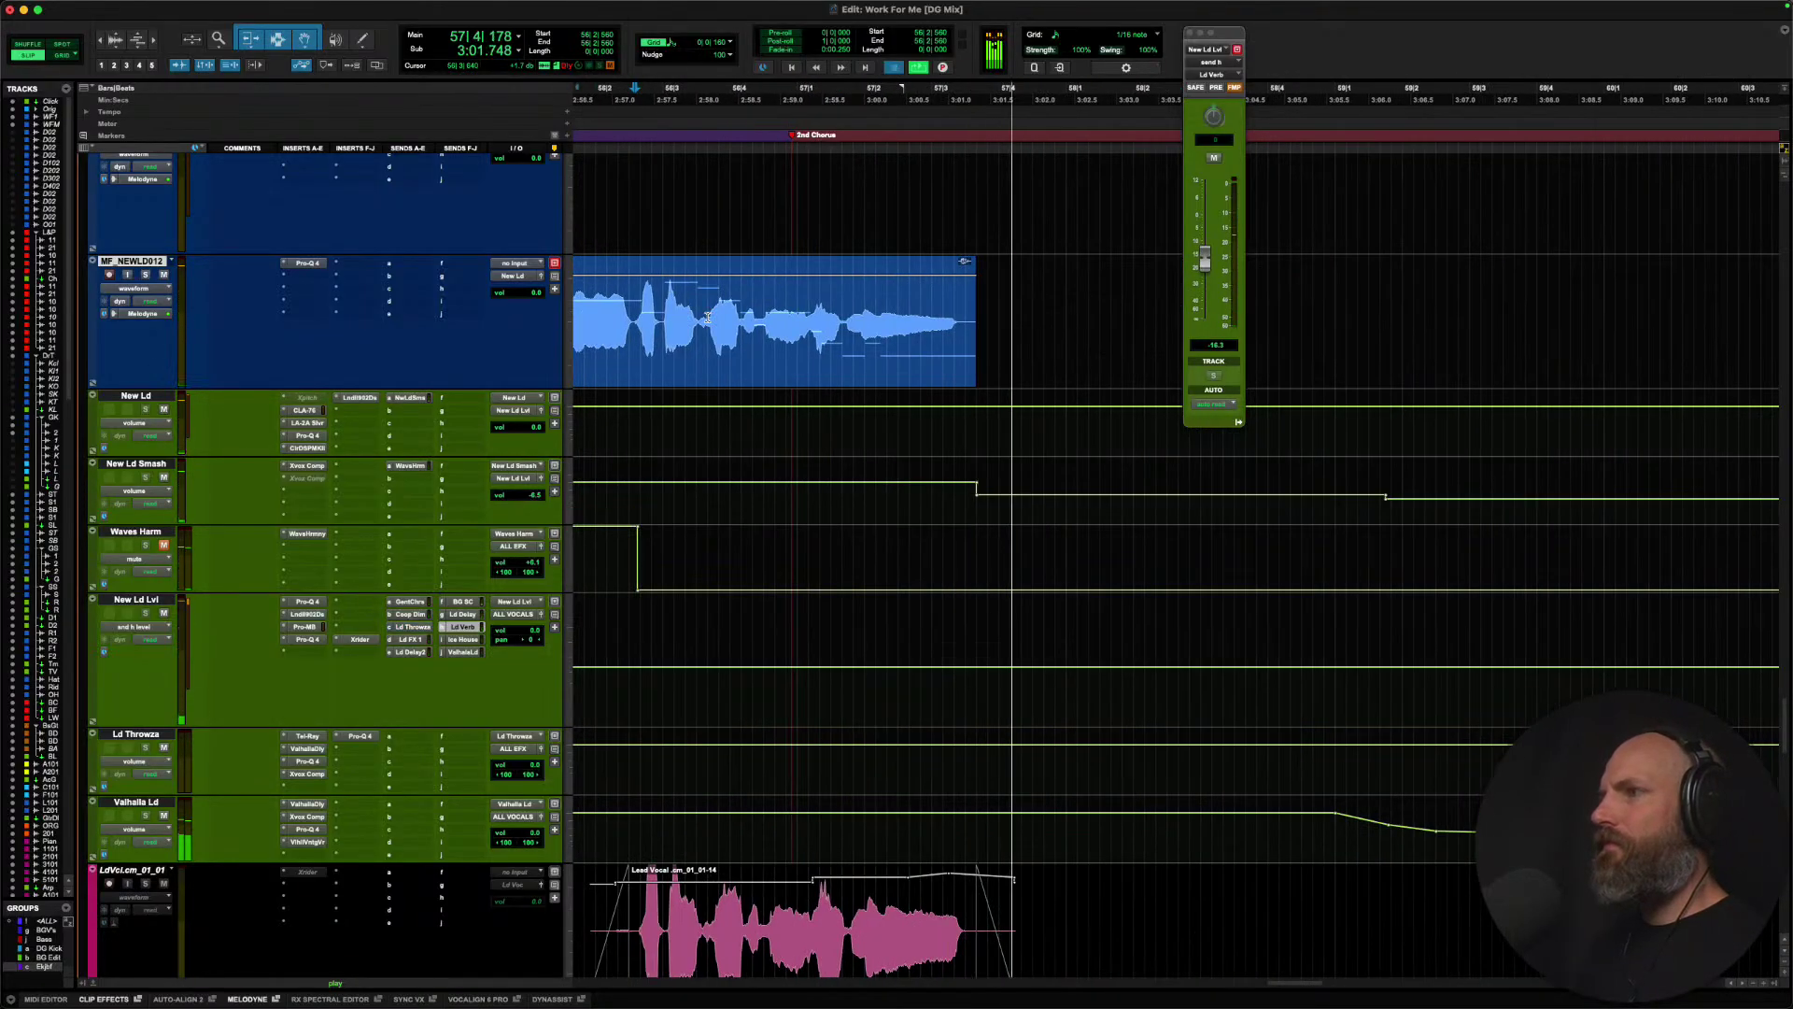
key(space)
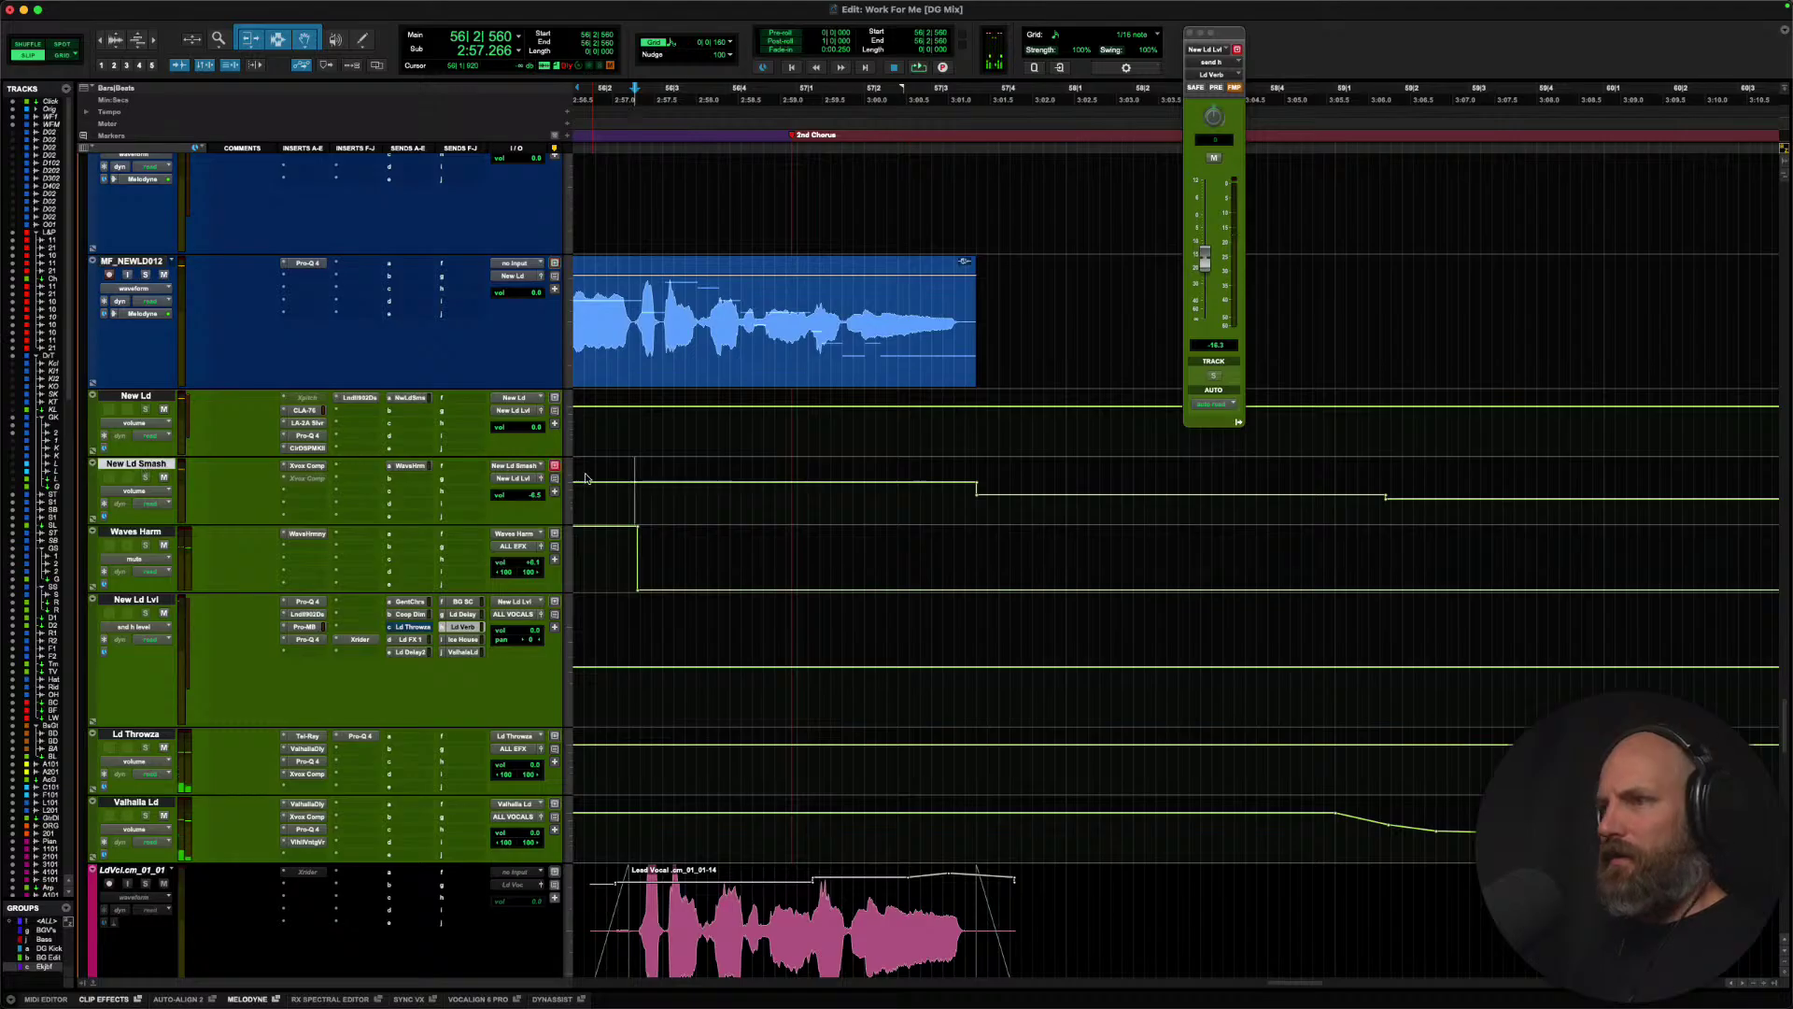
Raise the New Ld Smash volume automation from 56|2|560 to the end of the closing phrase and play from bar 55.
drag(734, 486, 919, 498)
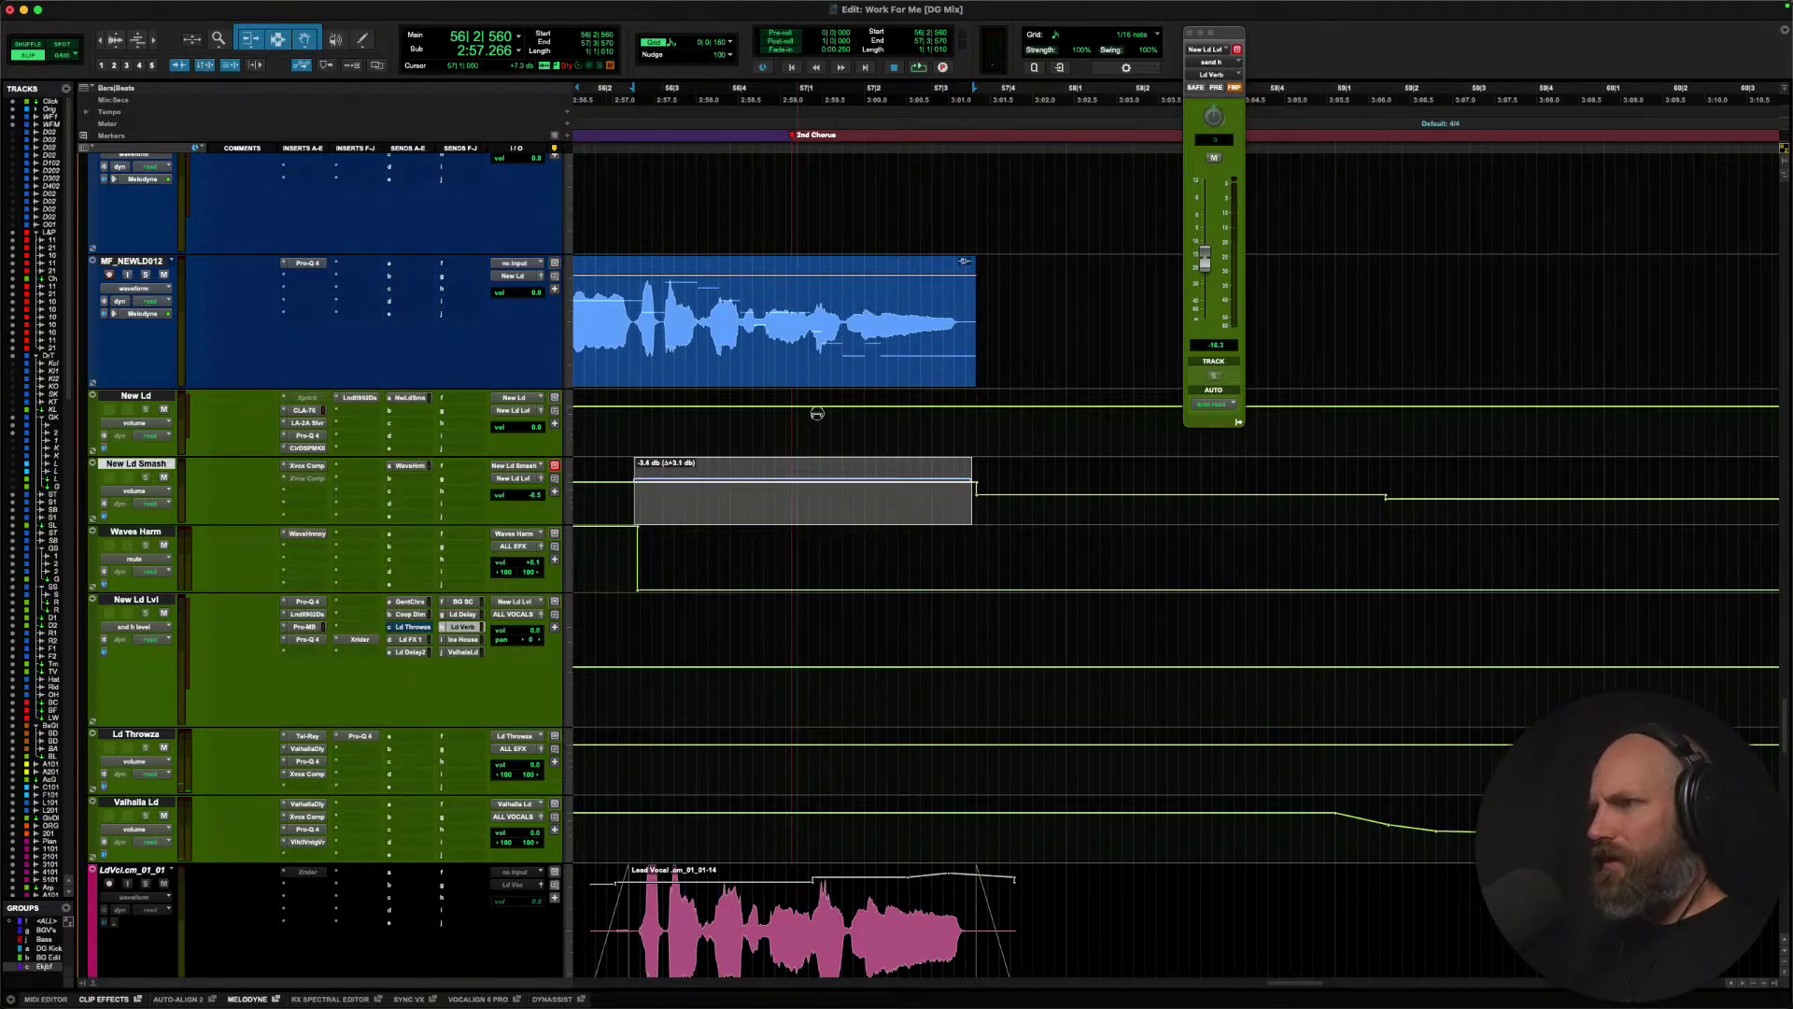
key(KP_1)
key(space)
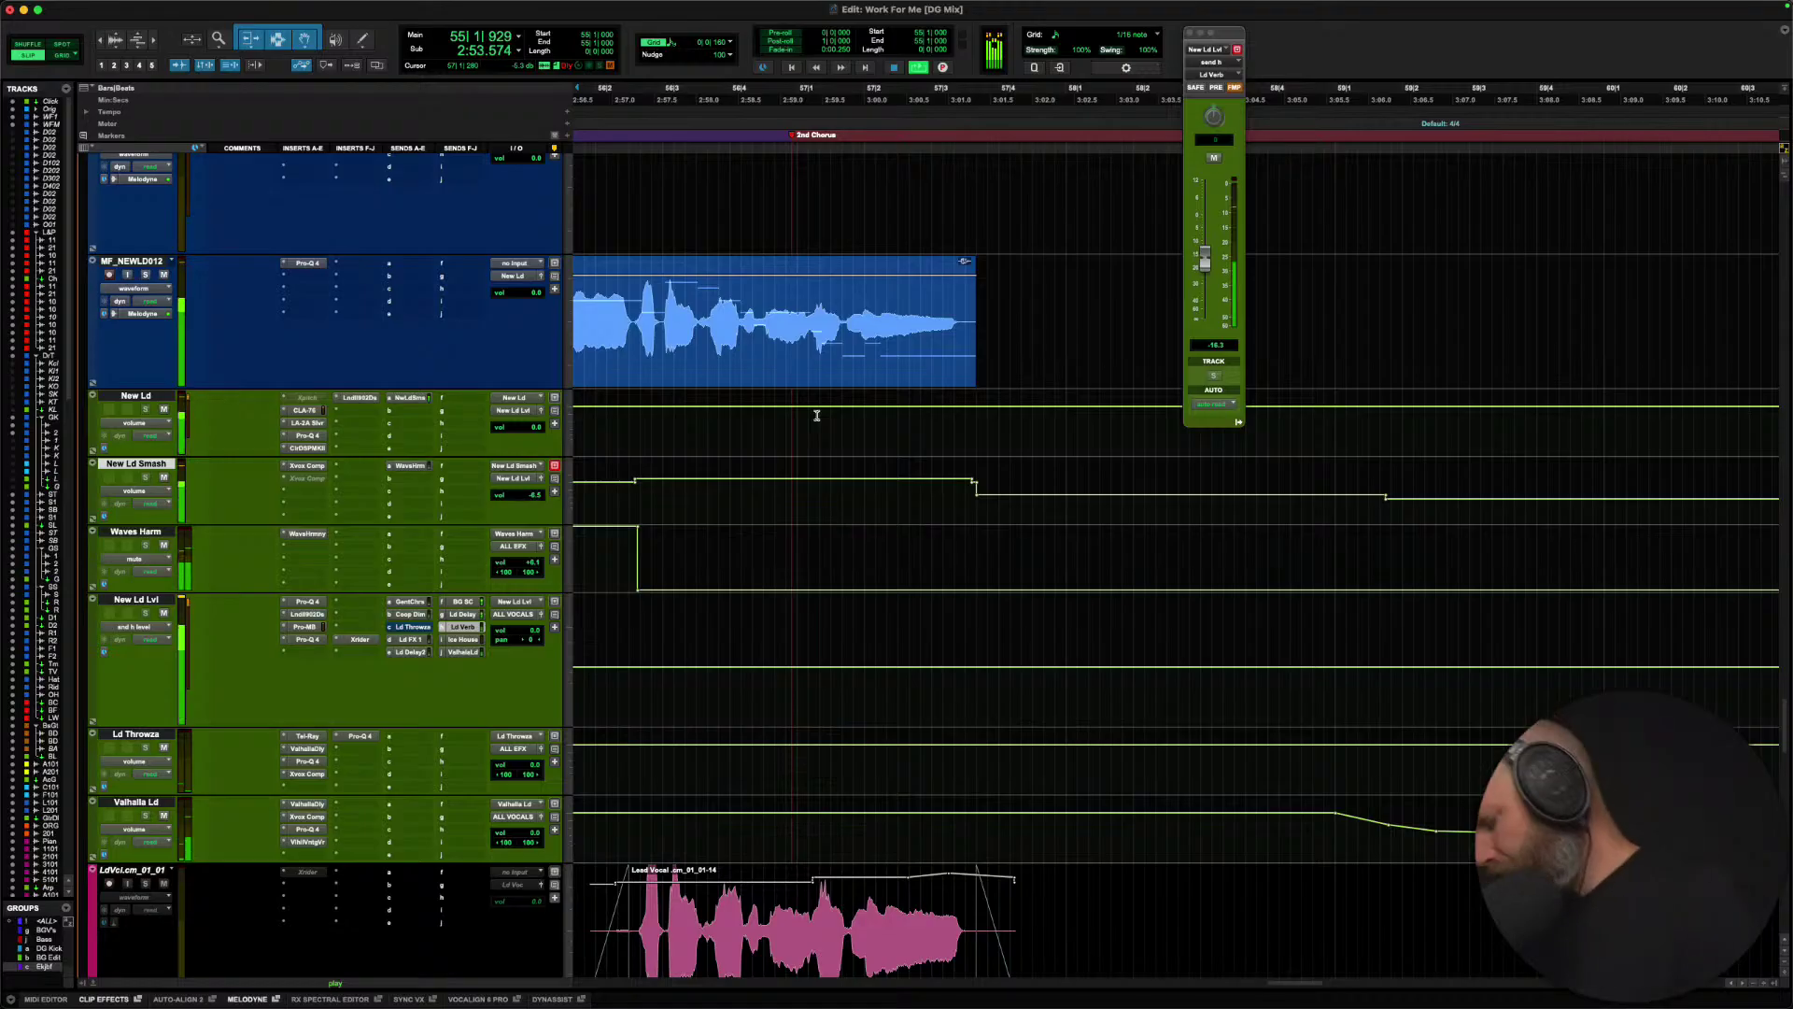
scroll(817, 415, left, 5)
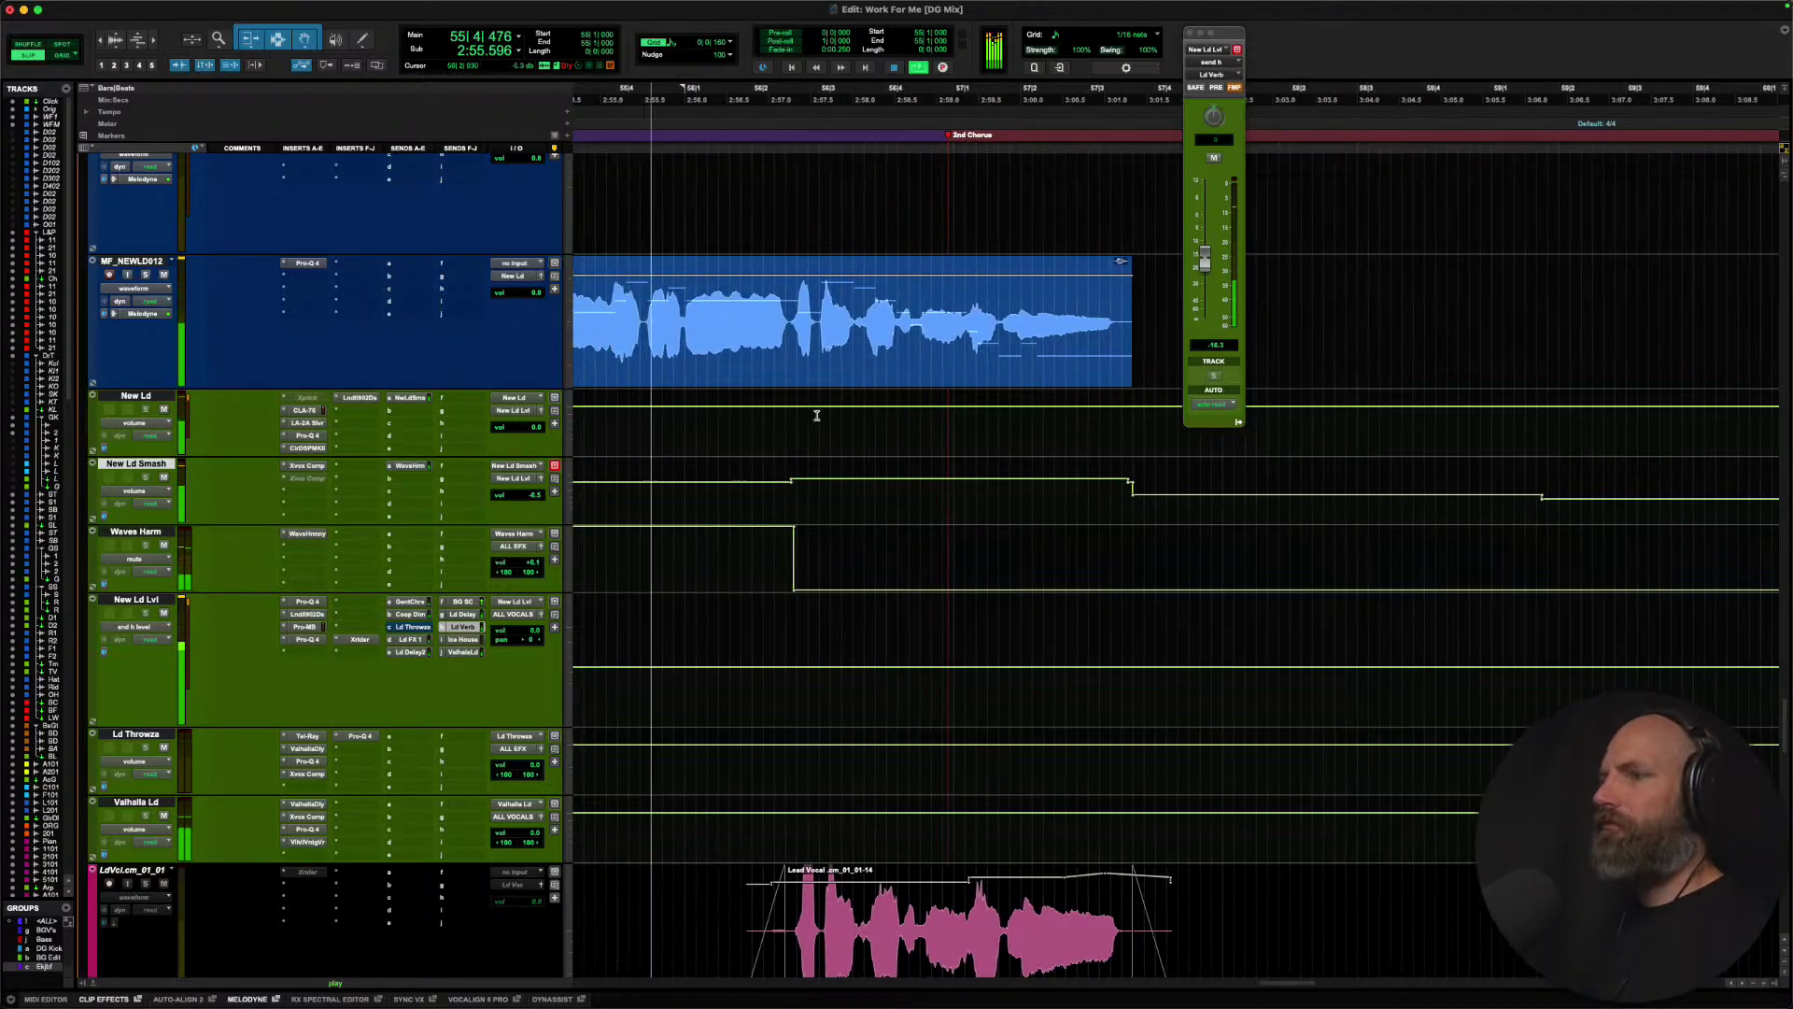
key(r)
scroll(816, 416, right, 2)
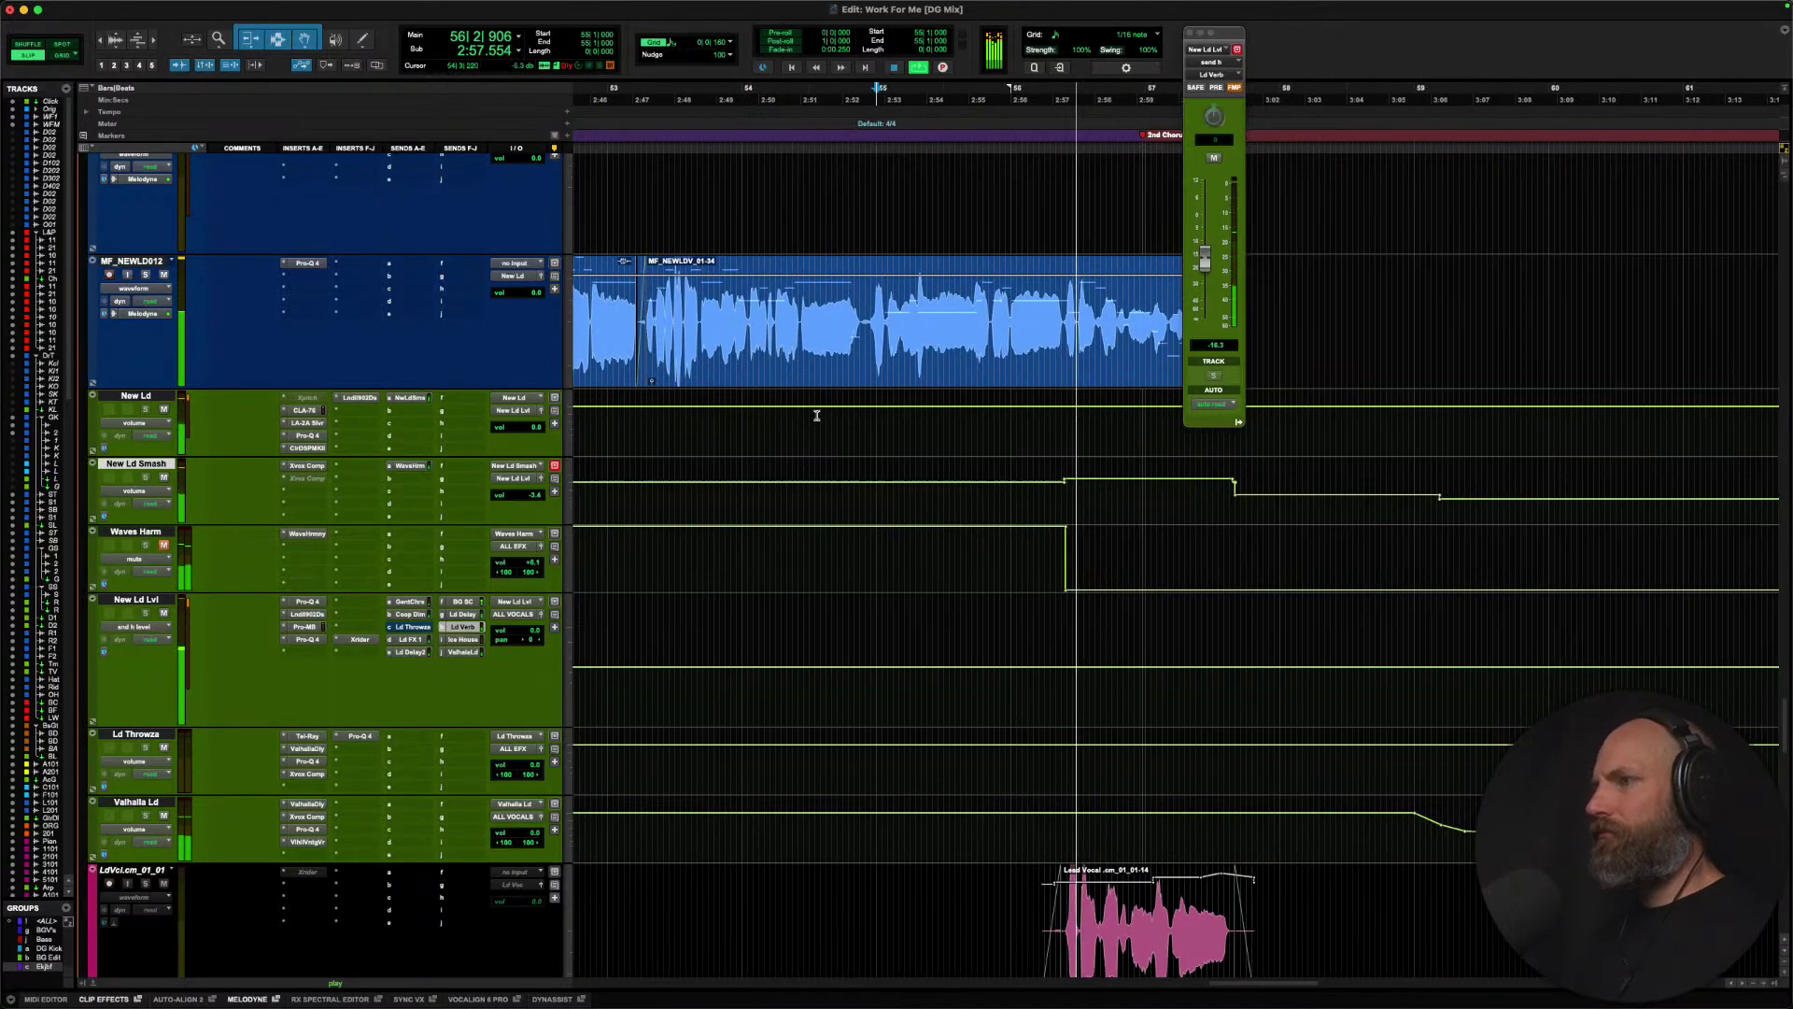
Raise the clip gain of the MF_NEWLD012 vocal slightly from 53|3|700 to the clip's end and replay the passage from before it.
key(space)
key(space)
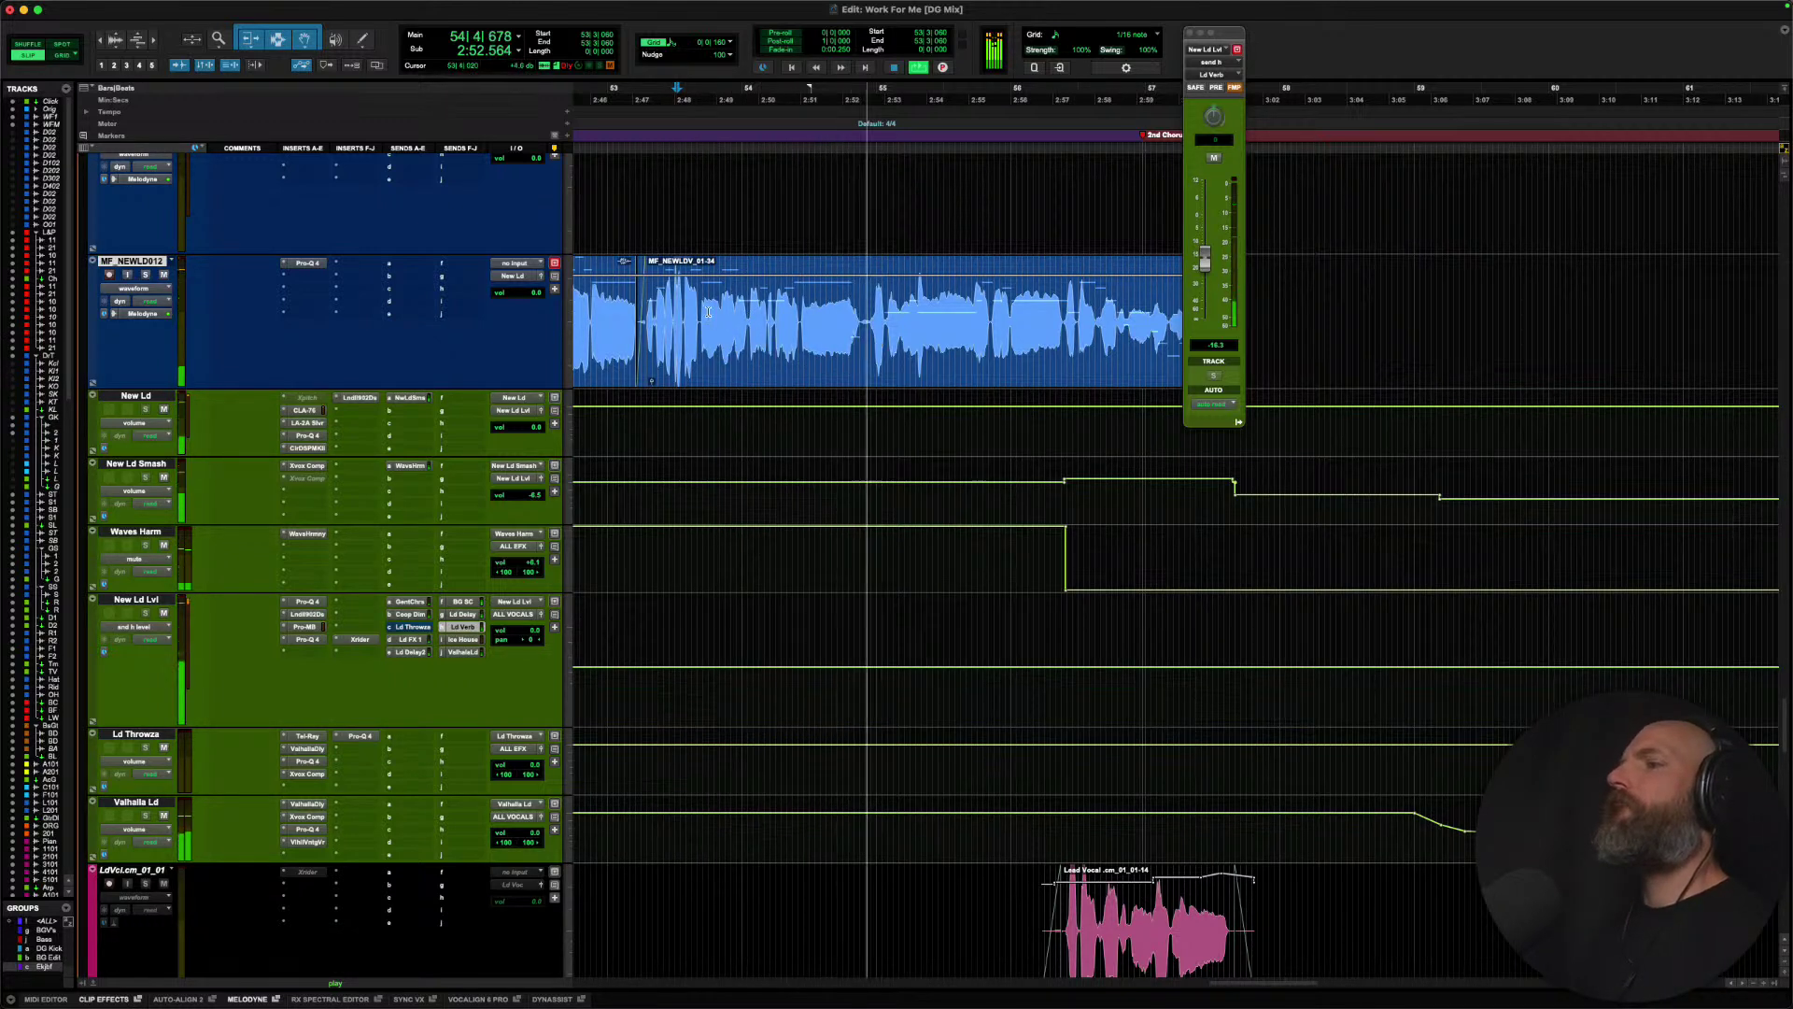
key(space)
drag(699, 306, 1397, 337)
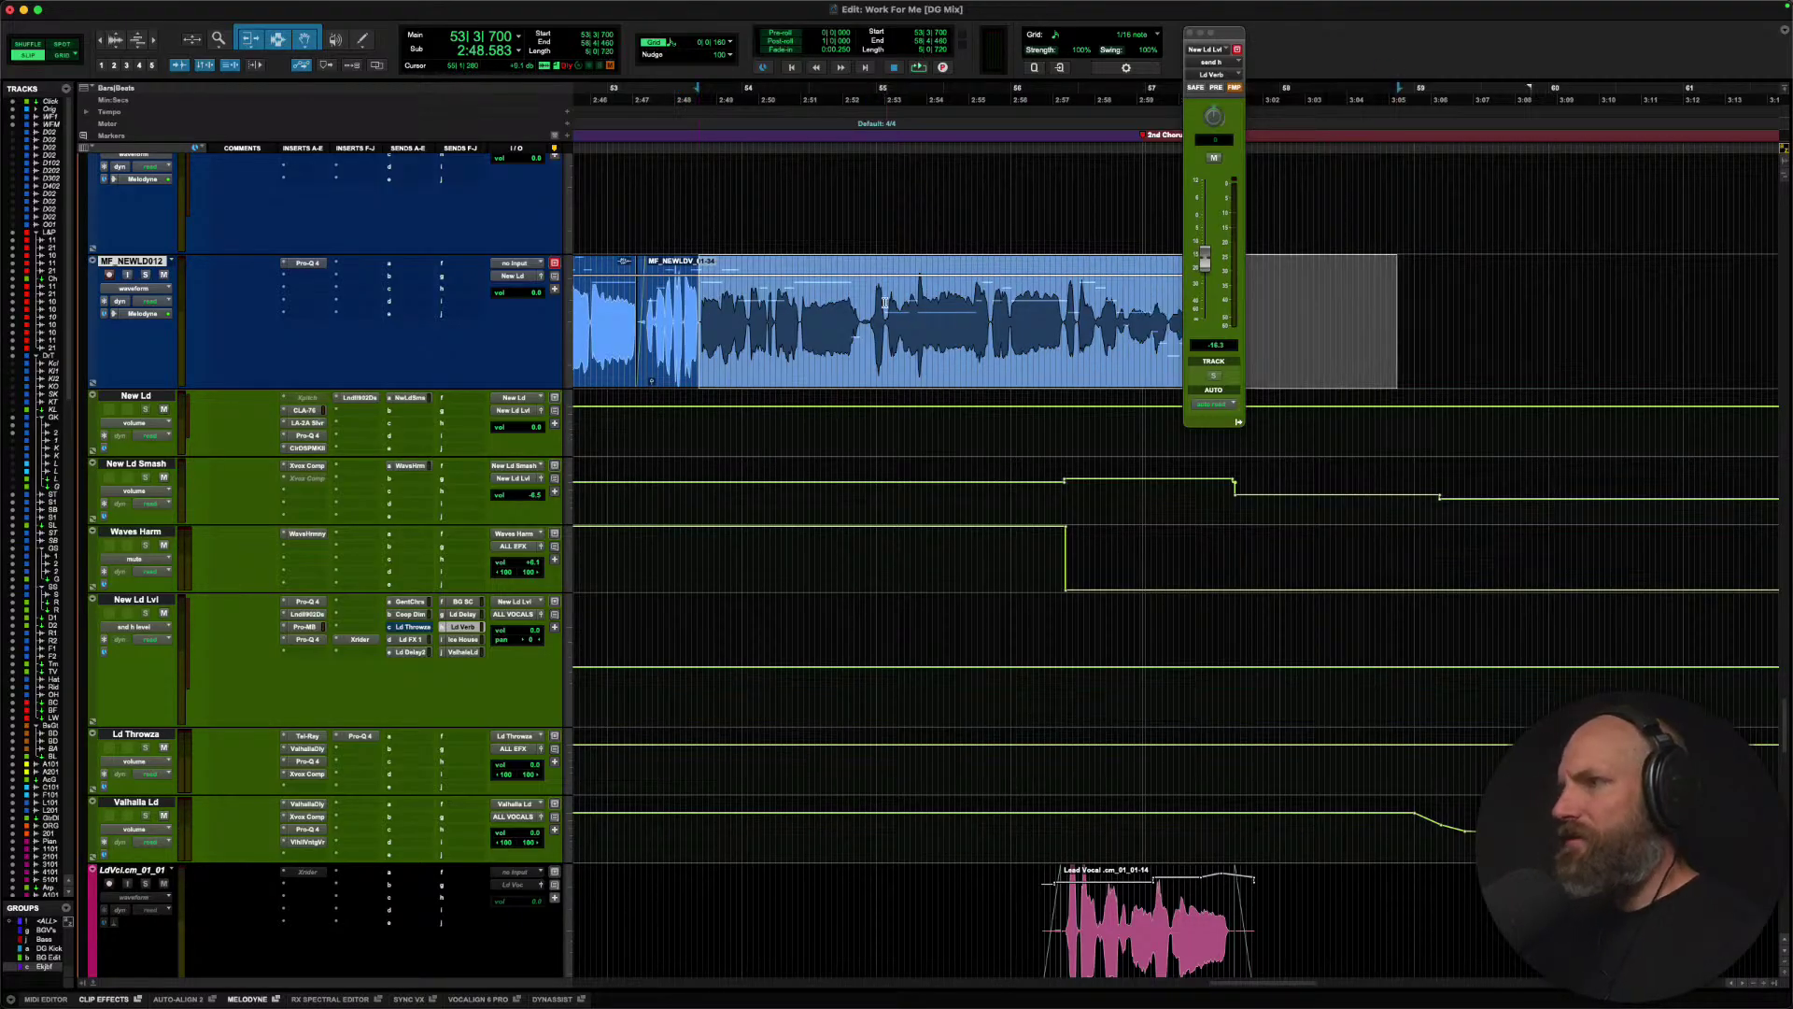
drag(884, 265, 898, 212)
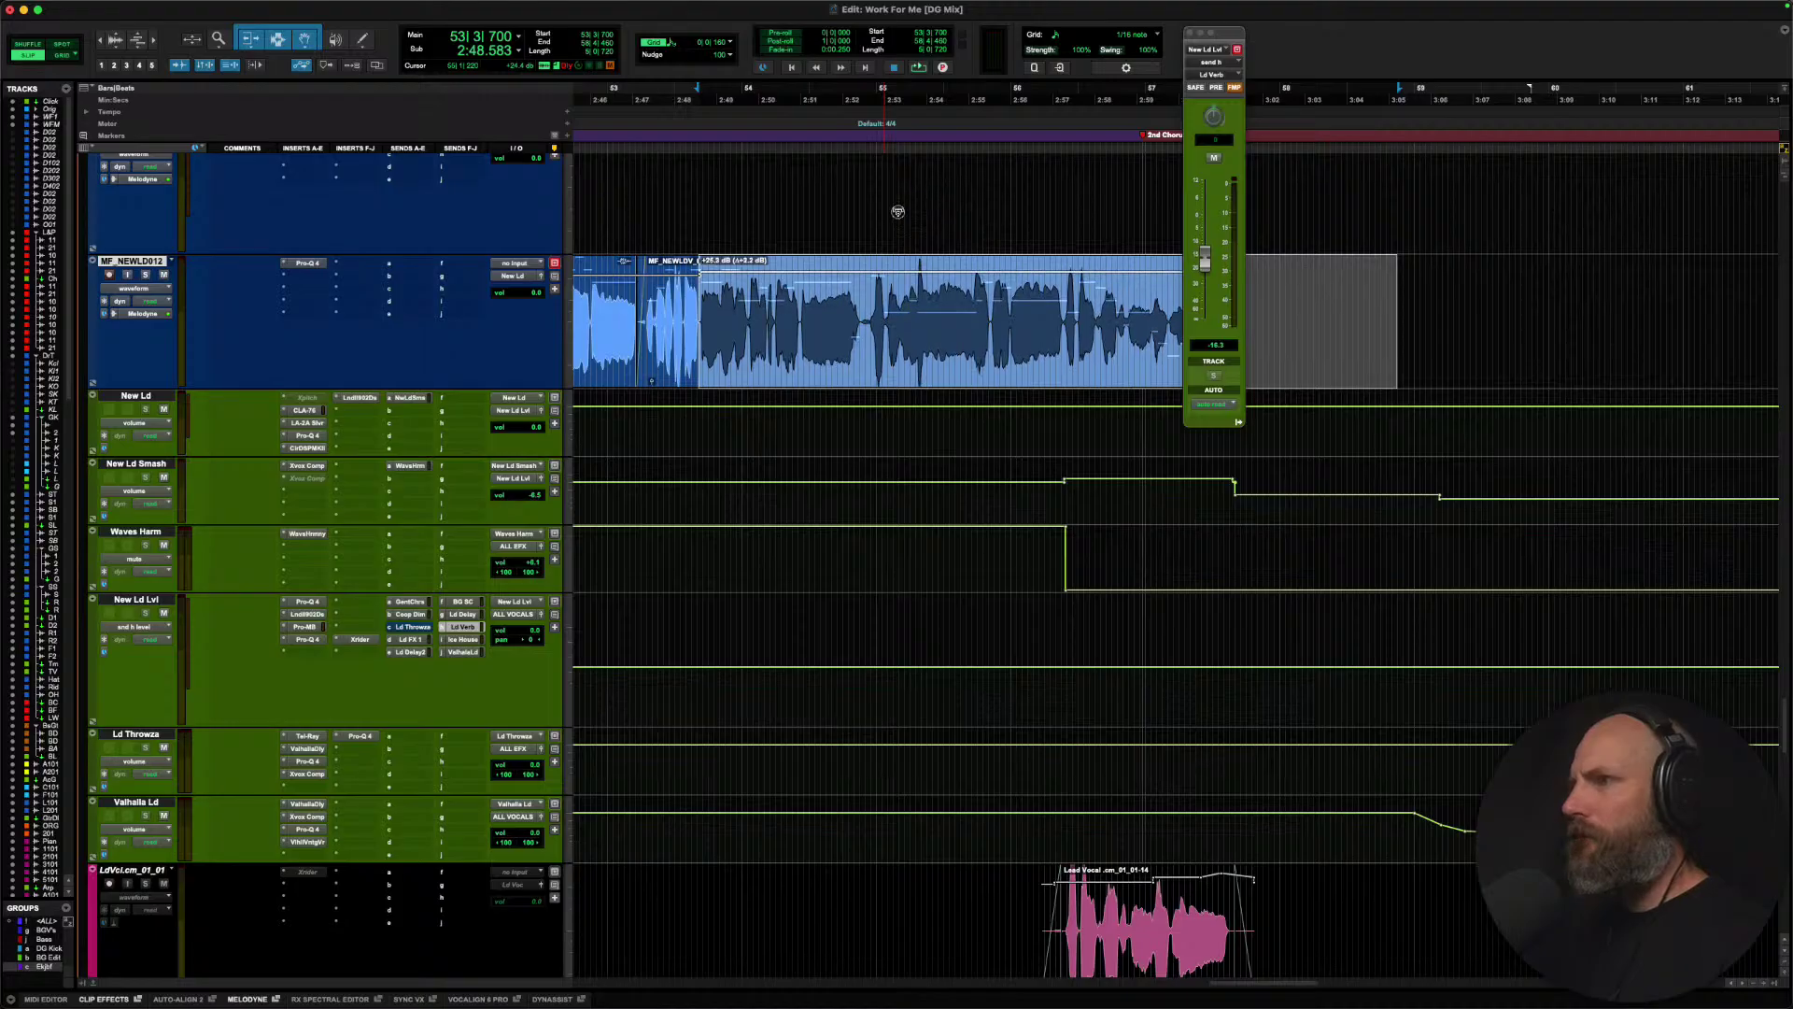
click(675, 338)
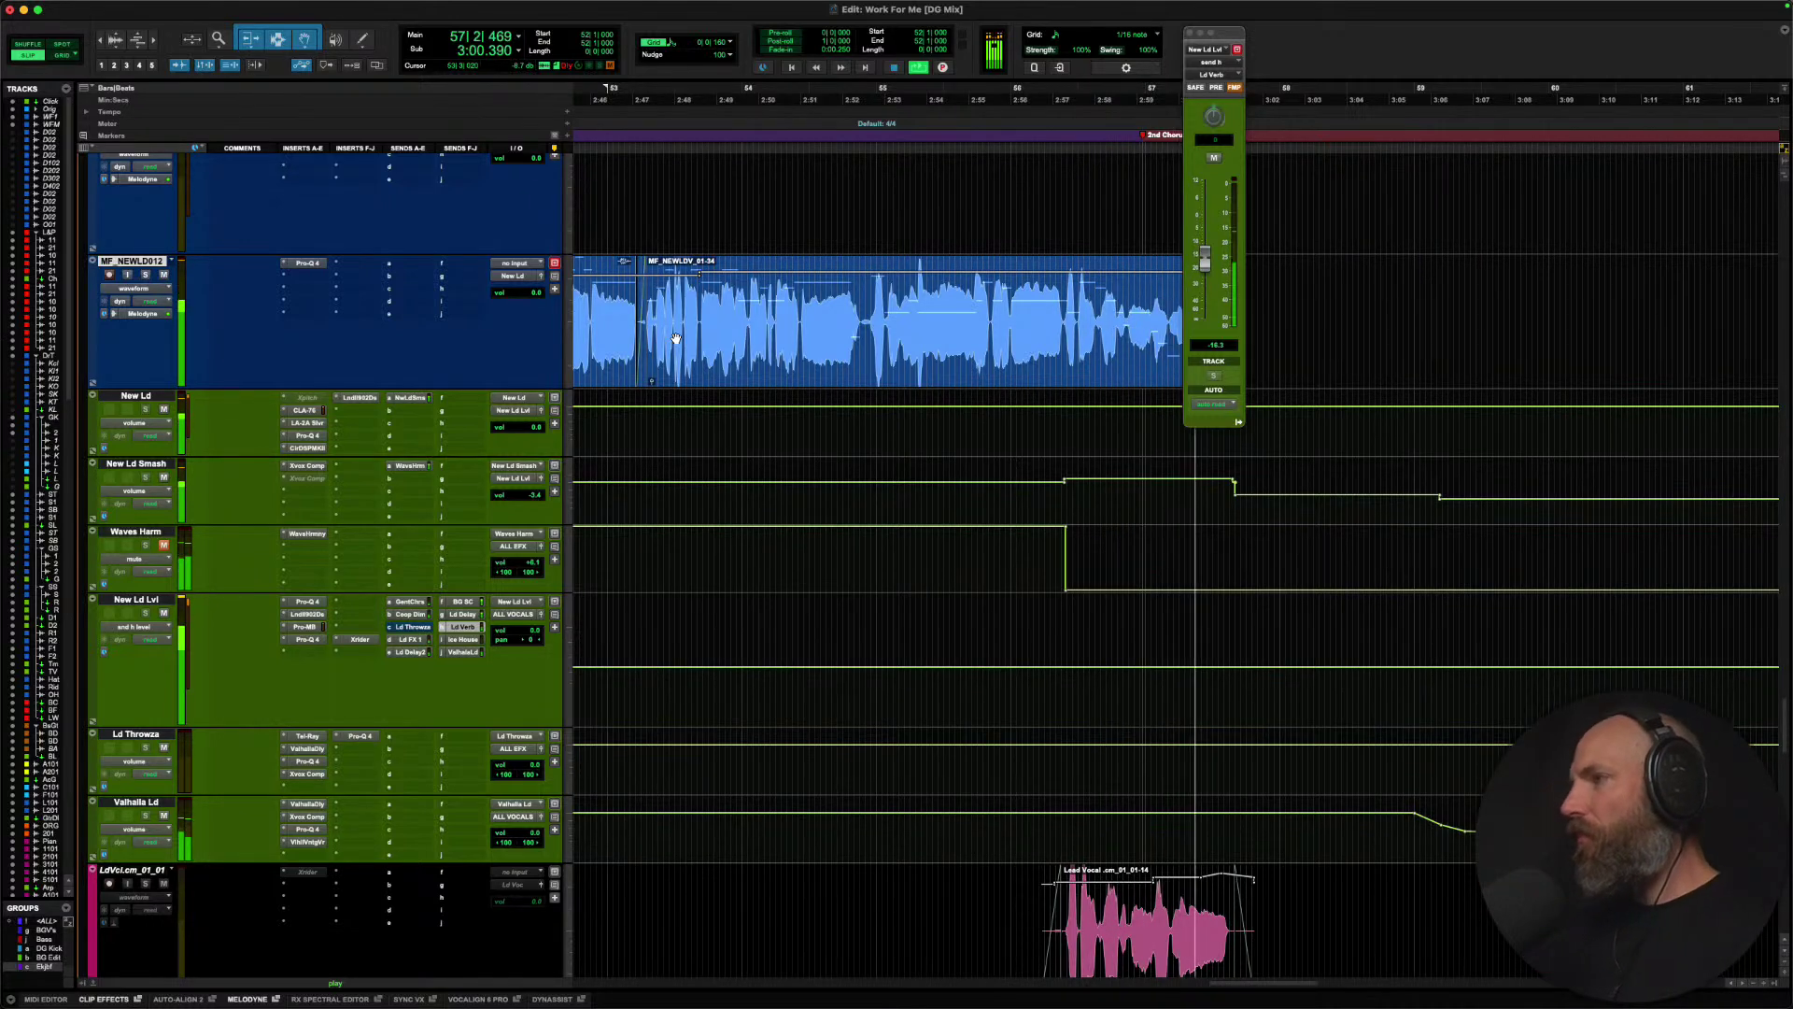
Play on from early bar 57 through bar 59 to check the vocal effects in the 2nd Chorus.
scroll(676, 339, right, 4)
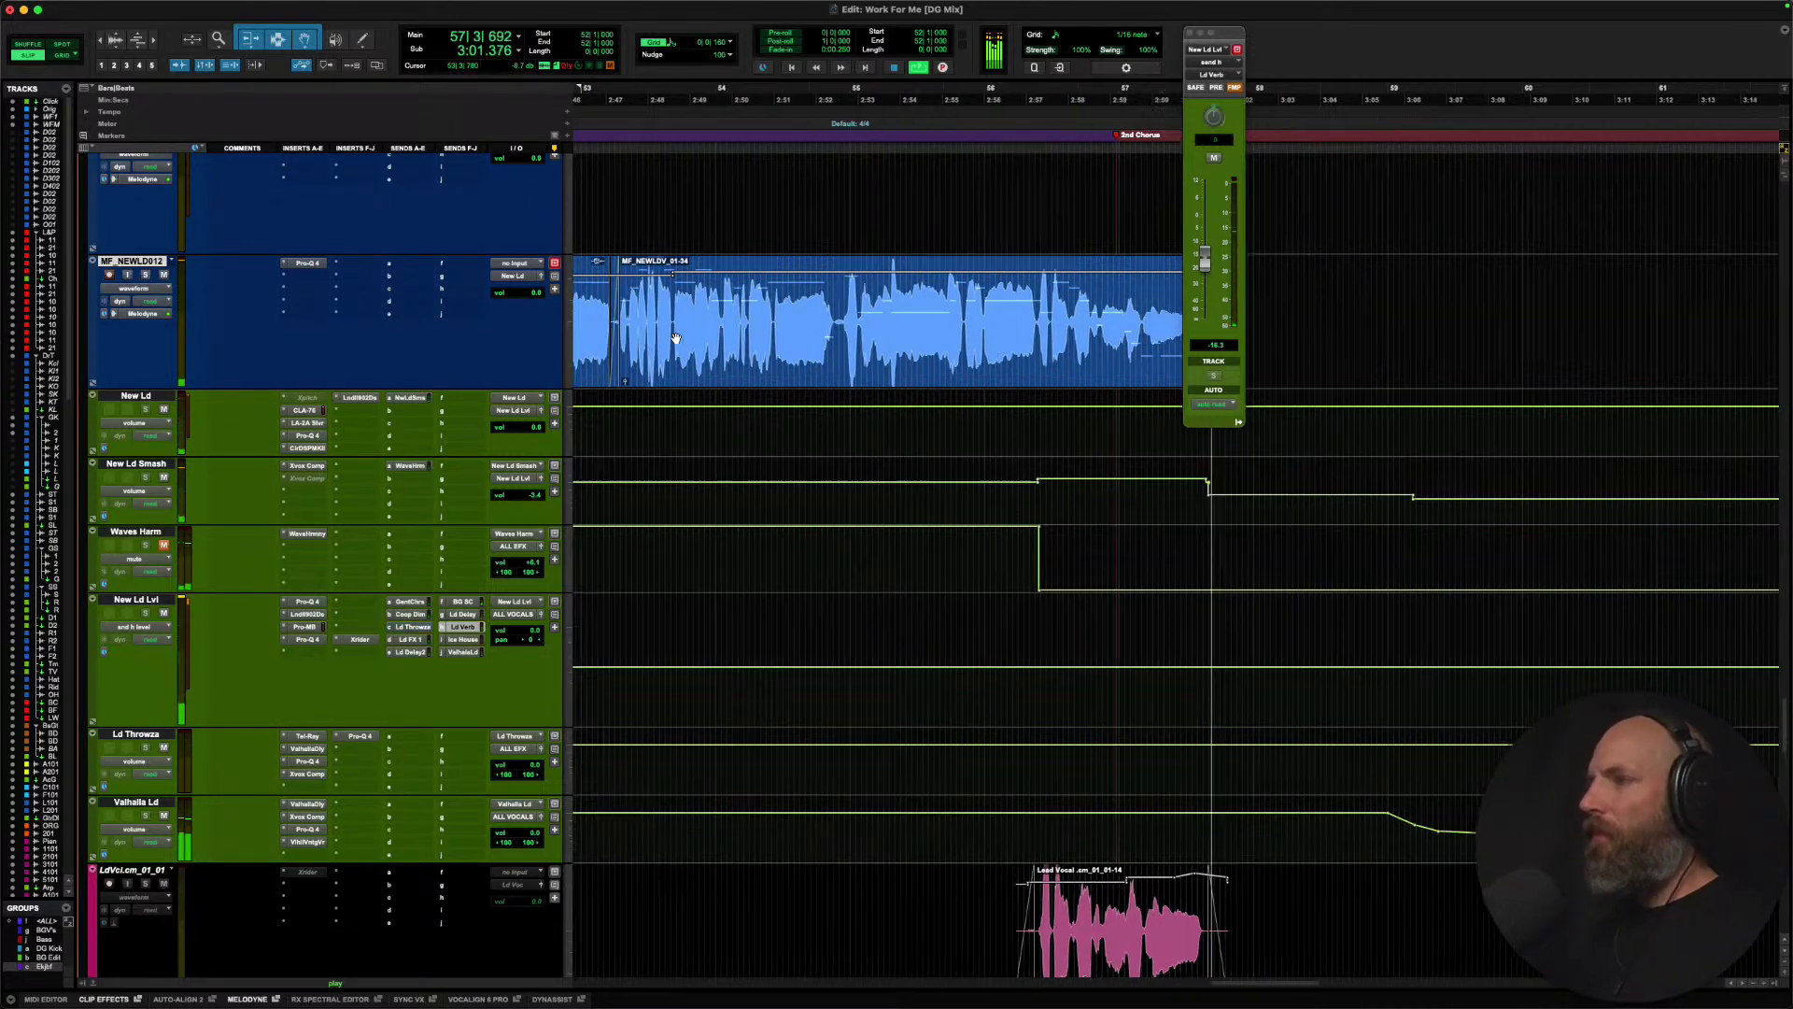
click(807, 492)
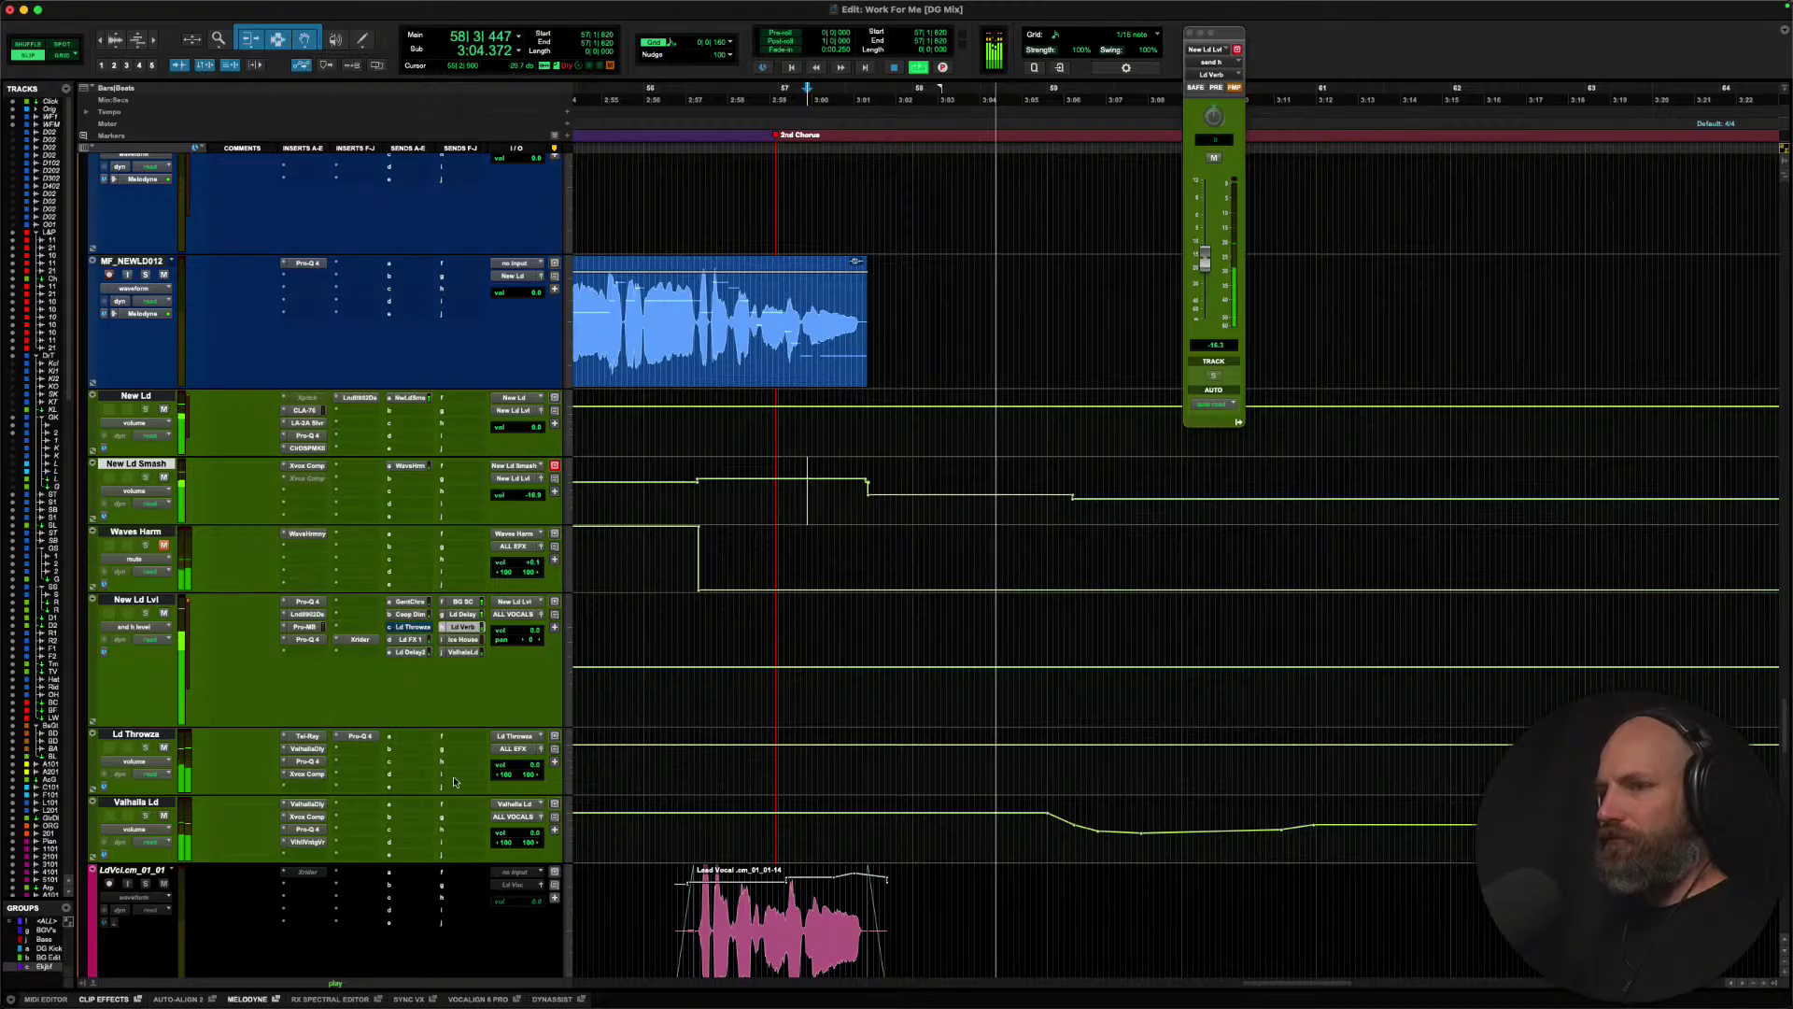
scroll(761, 690, up, 1)
scroll(765, 690, down, 3)
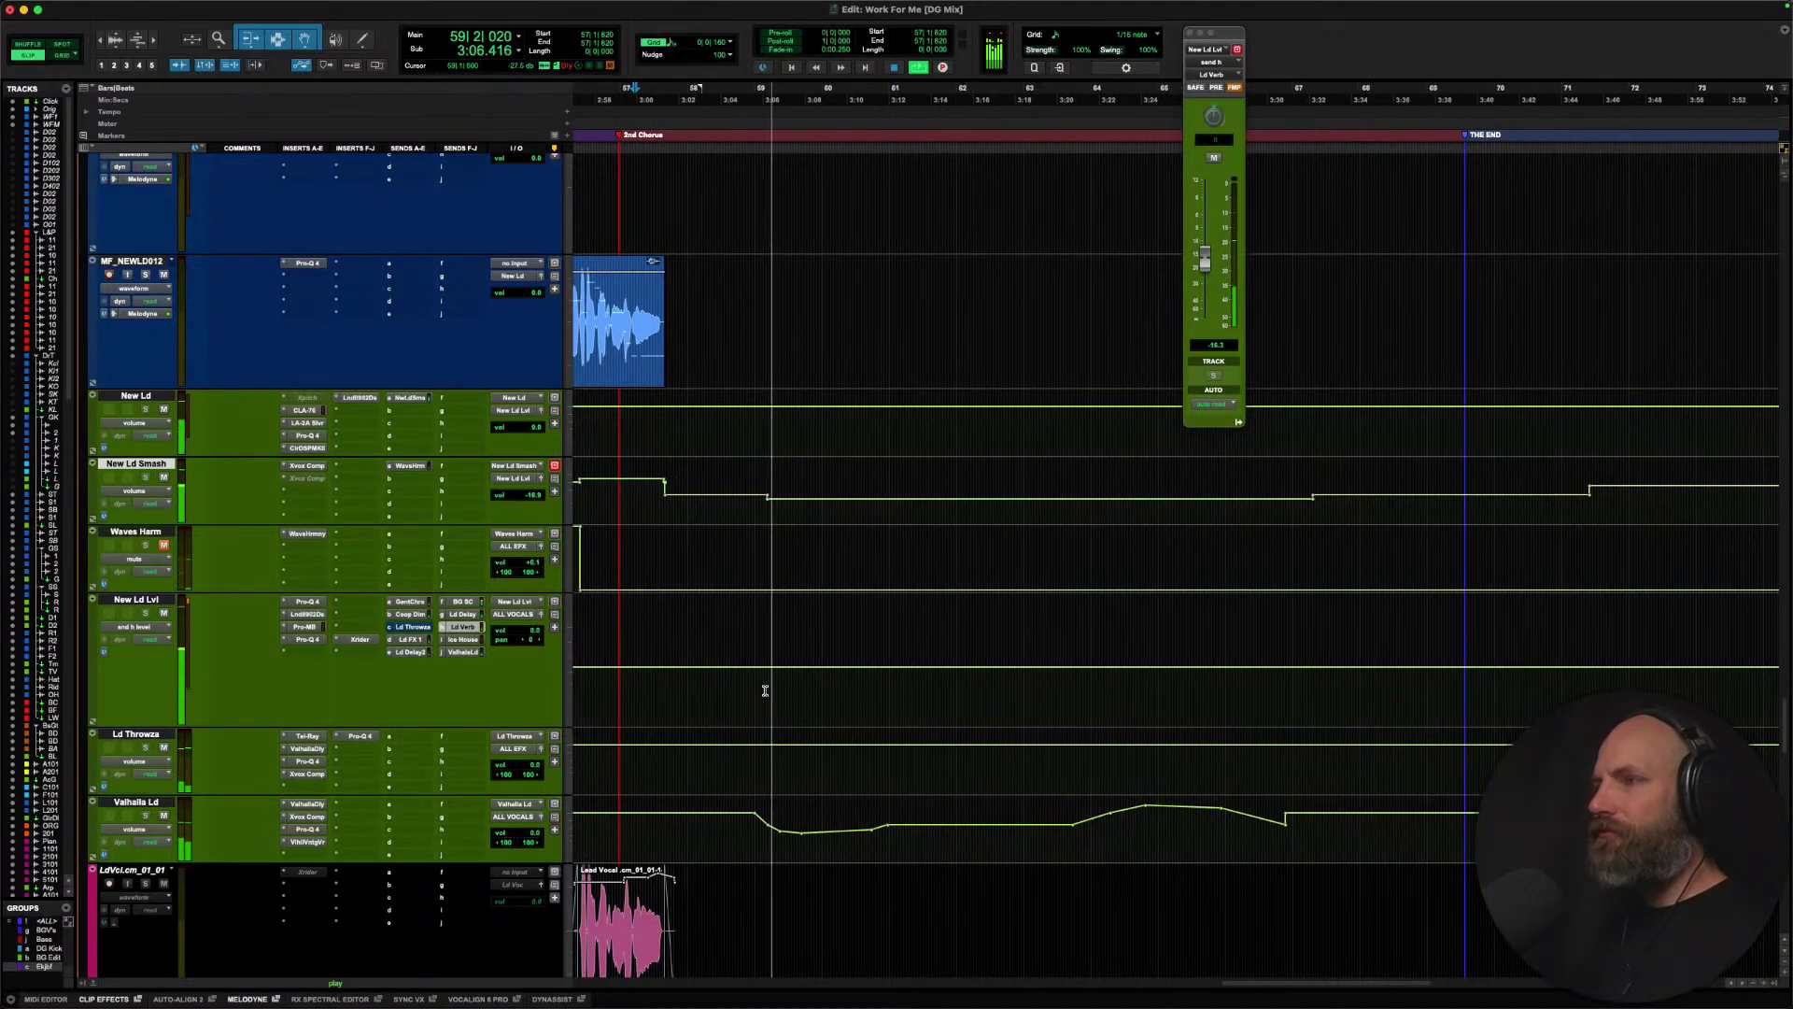
scroll(765, 690, left, 2)
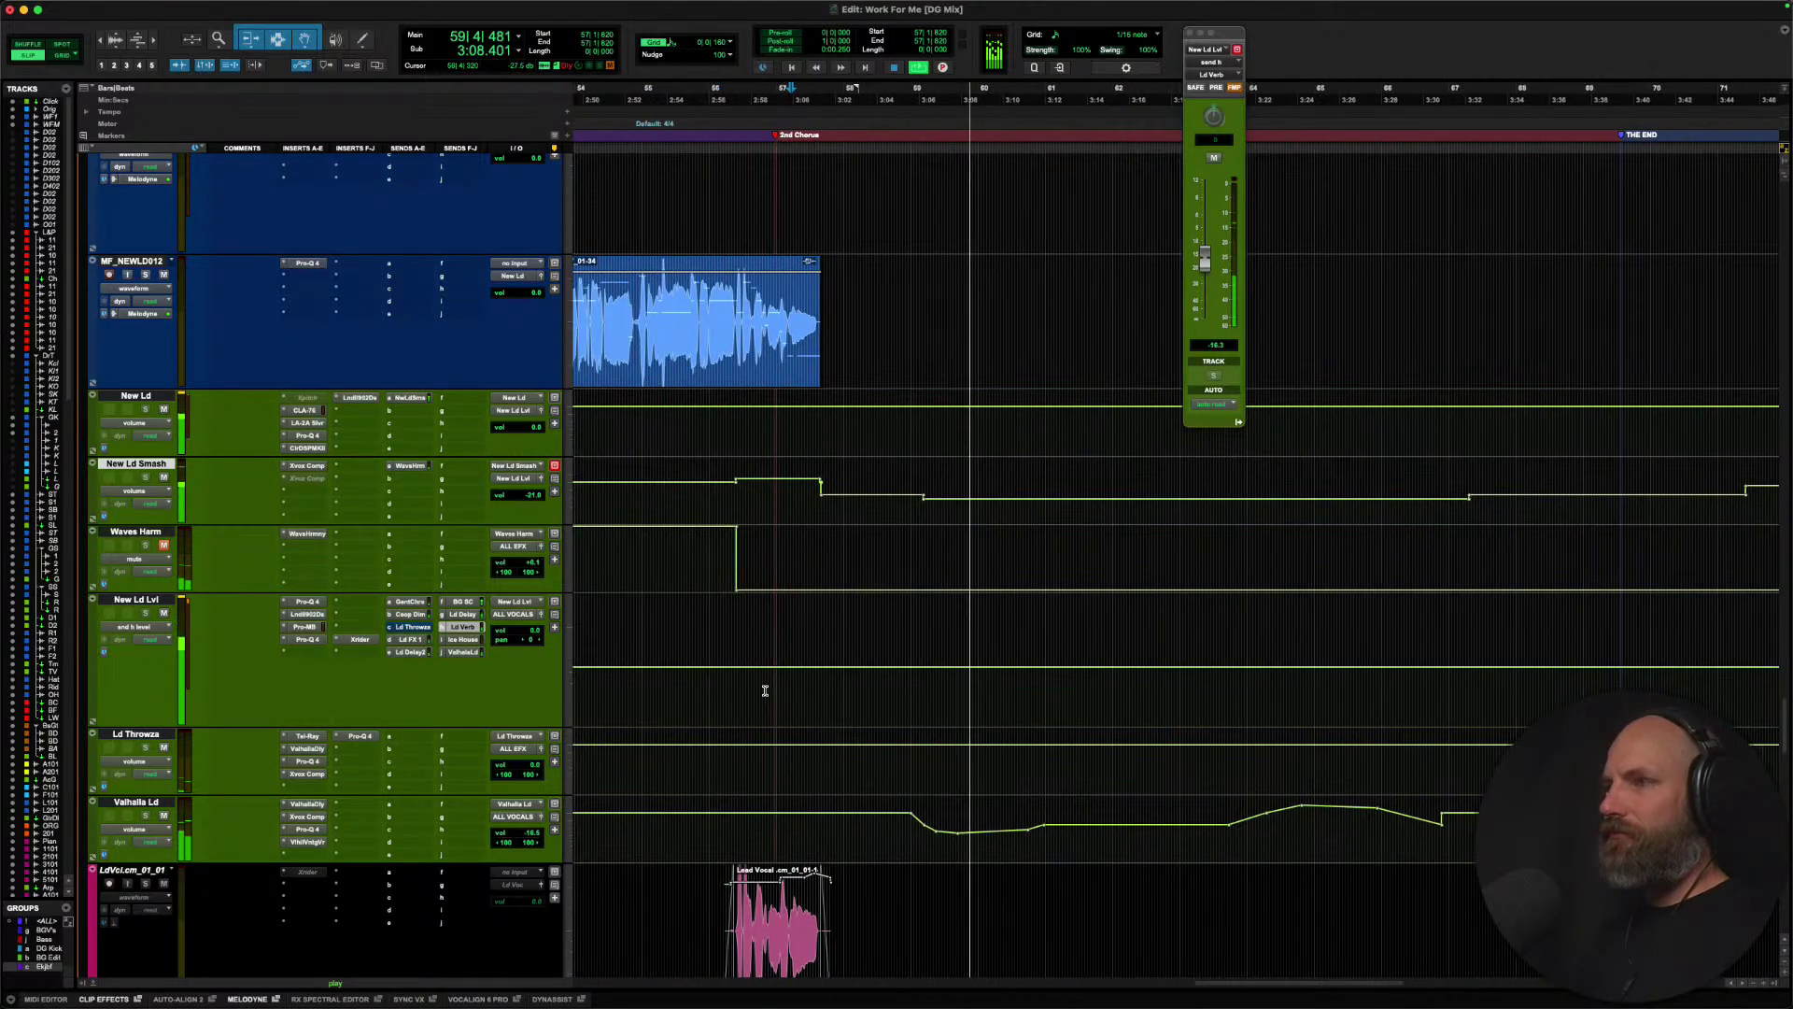
Replay the MF_NEWLD012 vocal from 54|4|560 and follow it closely through bar 55.
click(635, 308)
key(space)
key(space)
key(t)
key(t)
key(t)
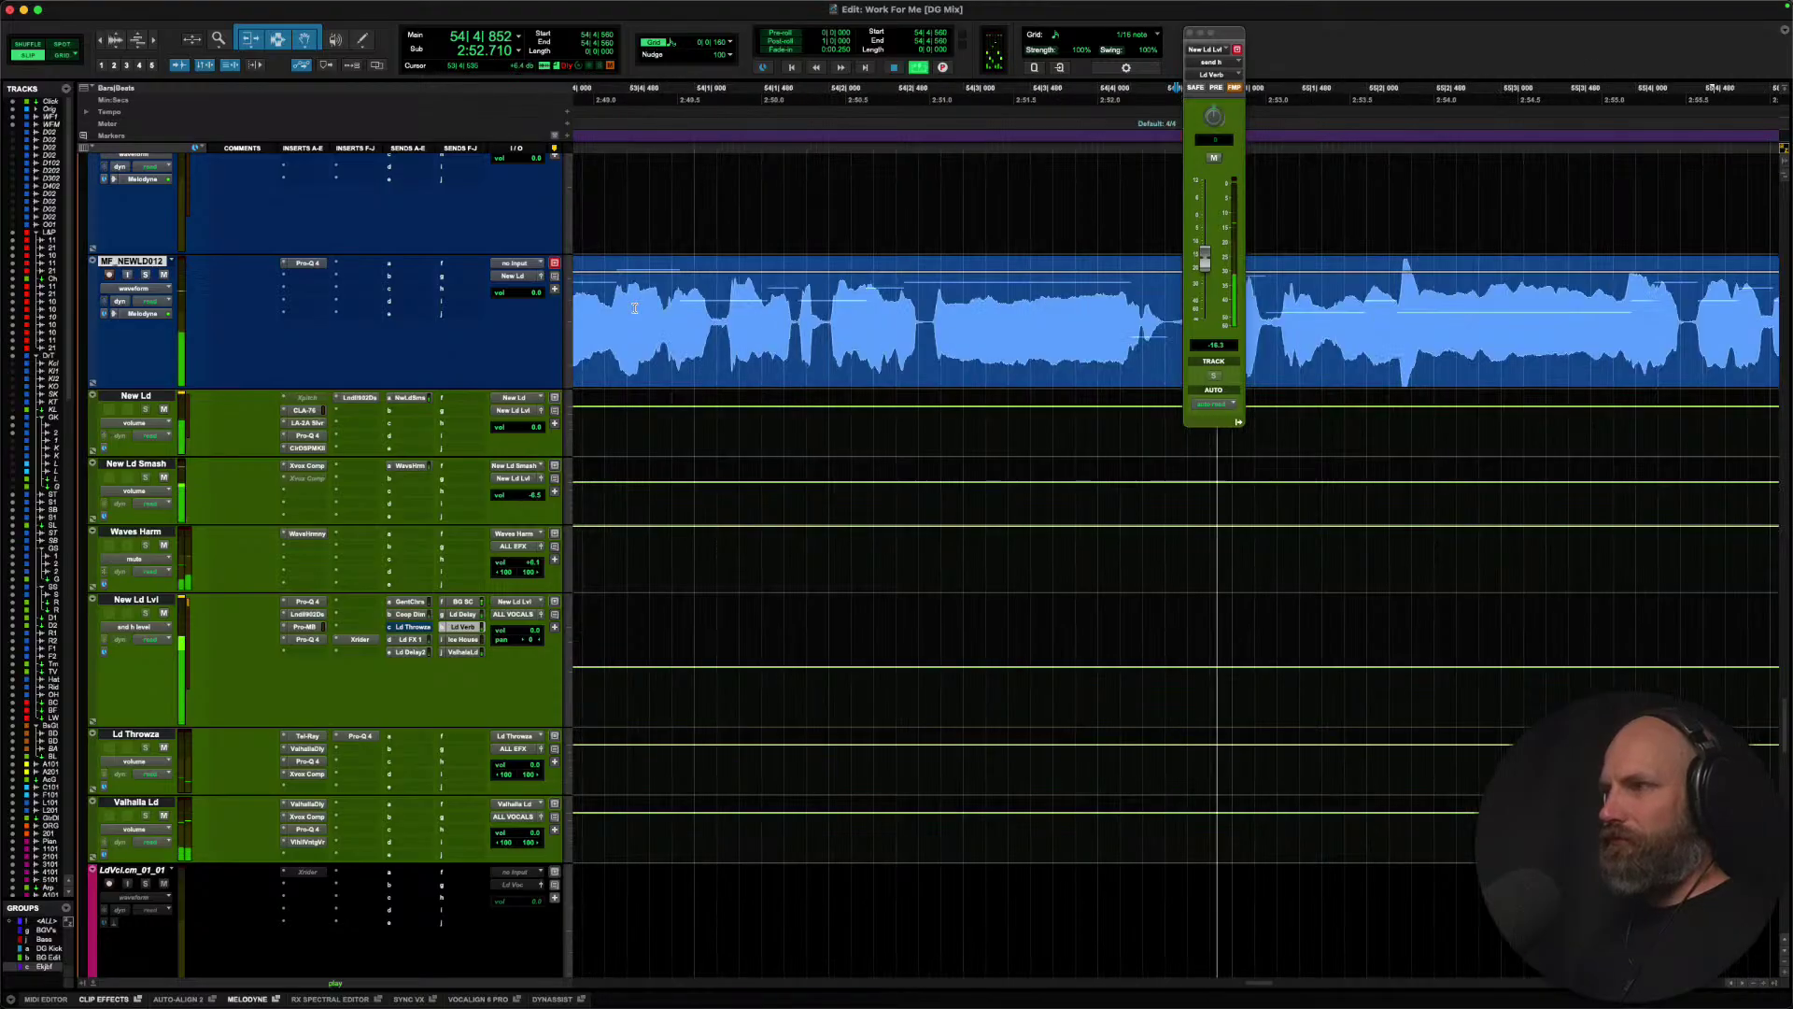
scroll(635, 308, right, 5)
key(r)
scroll(635, 308, right, 4)
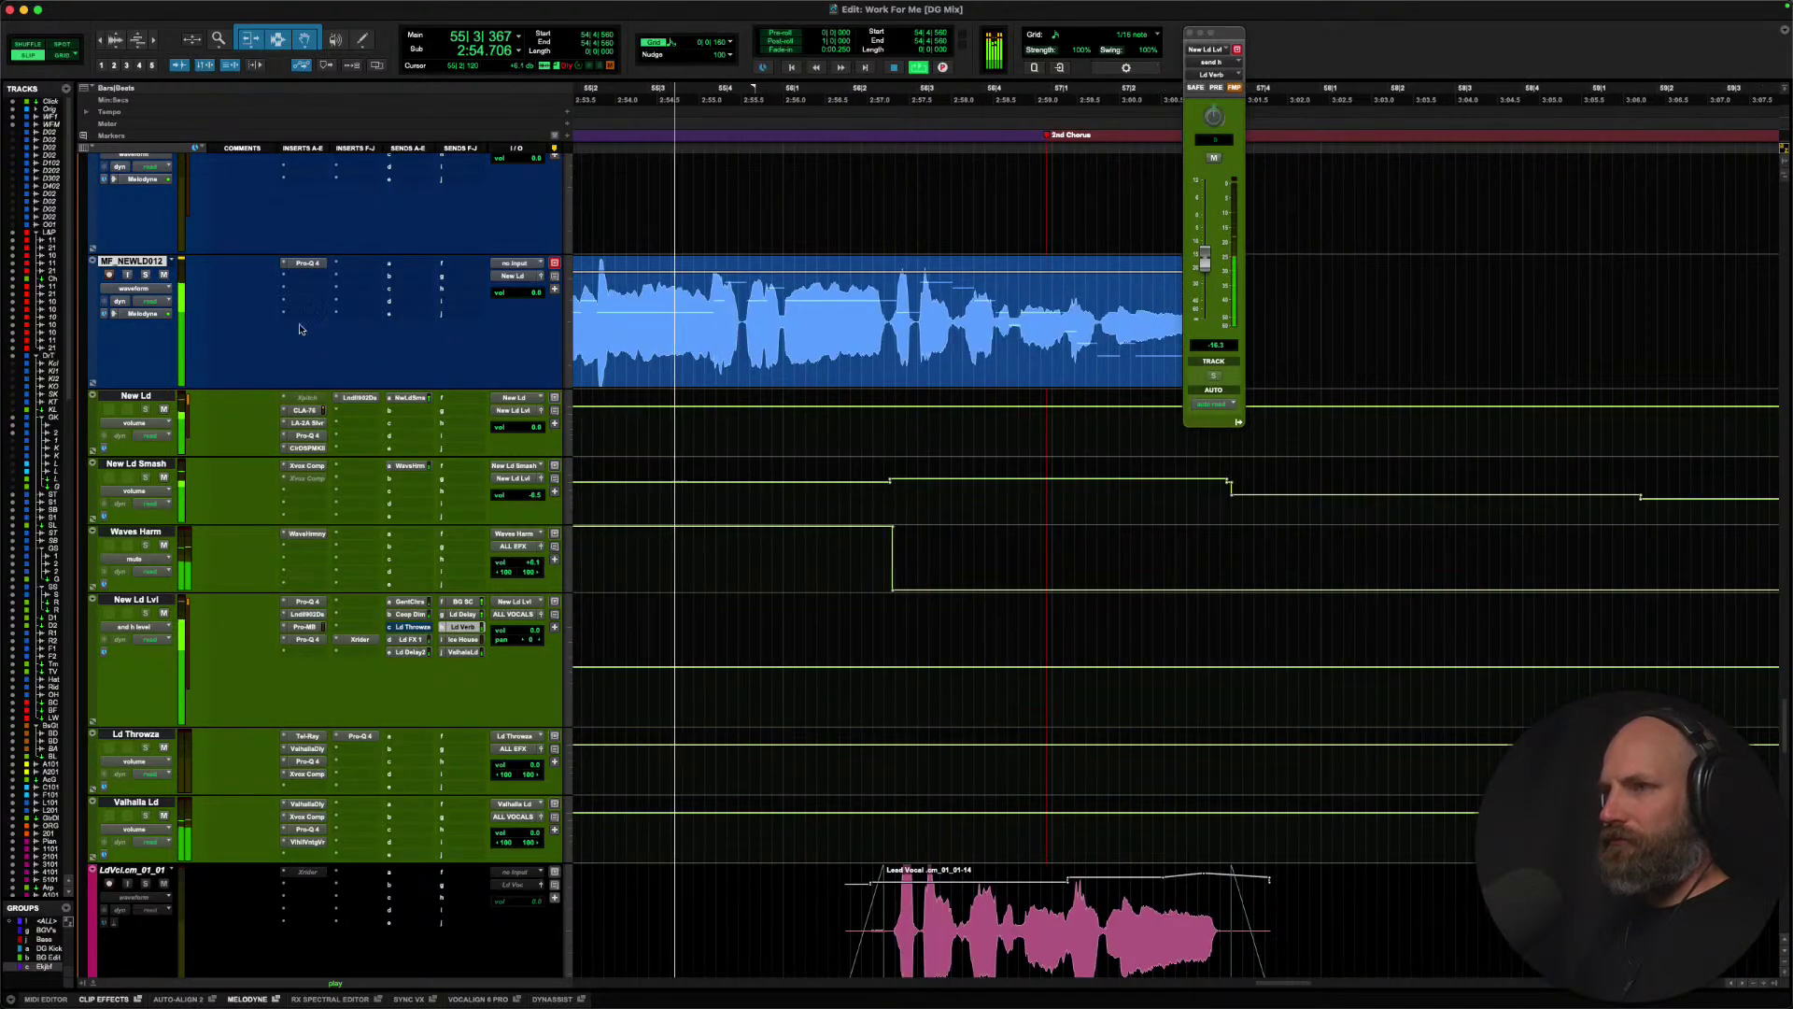
Open the MF_NEWLD012 vocal in the Melodyne editor and check the F4 notes in bar 55 while replaying from 54|4|560.
click(146, 315)
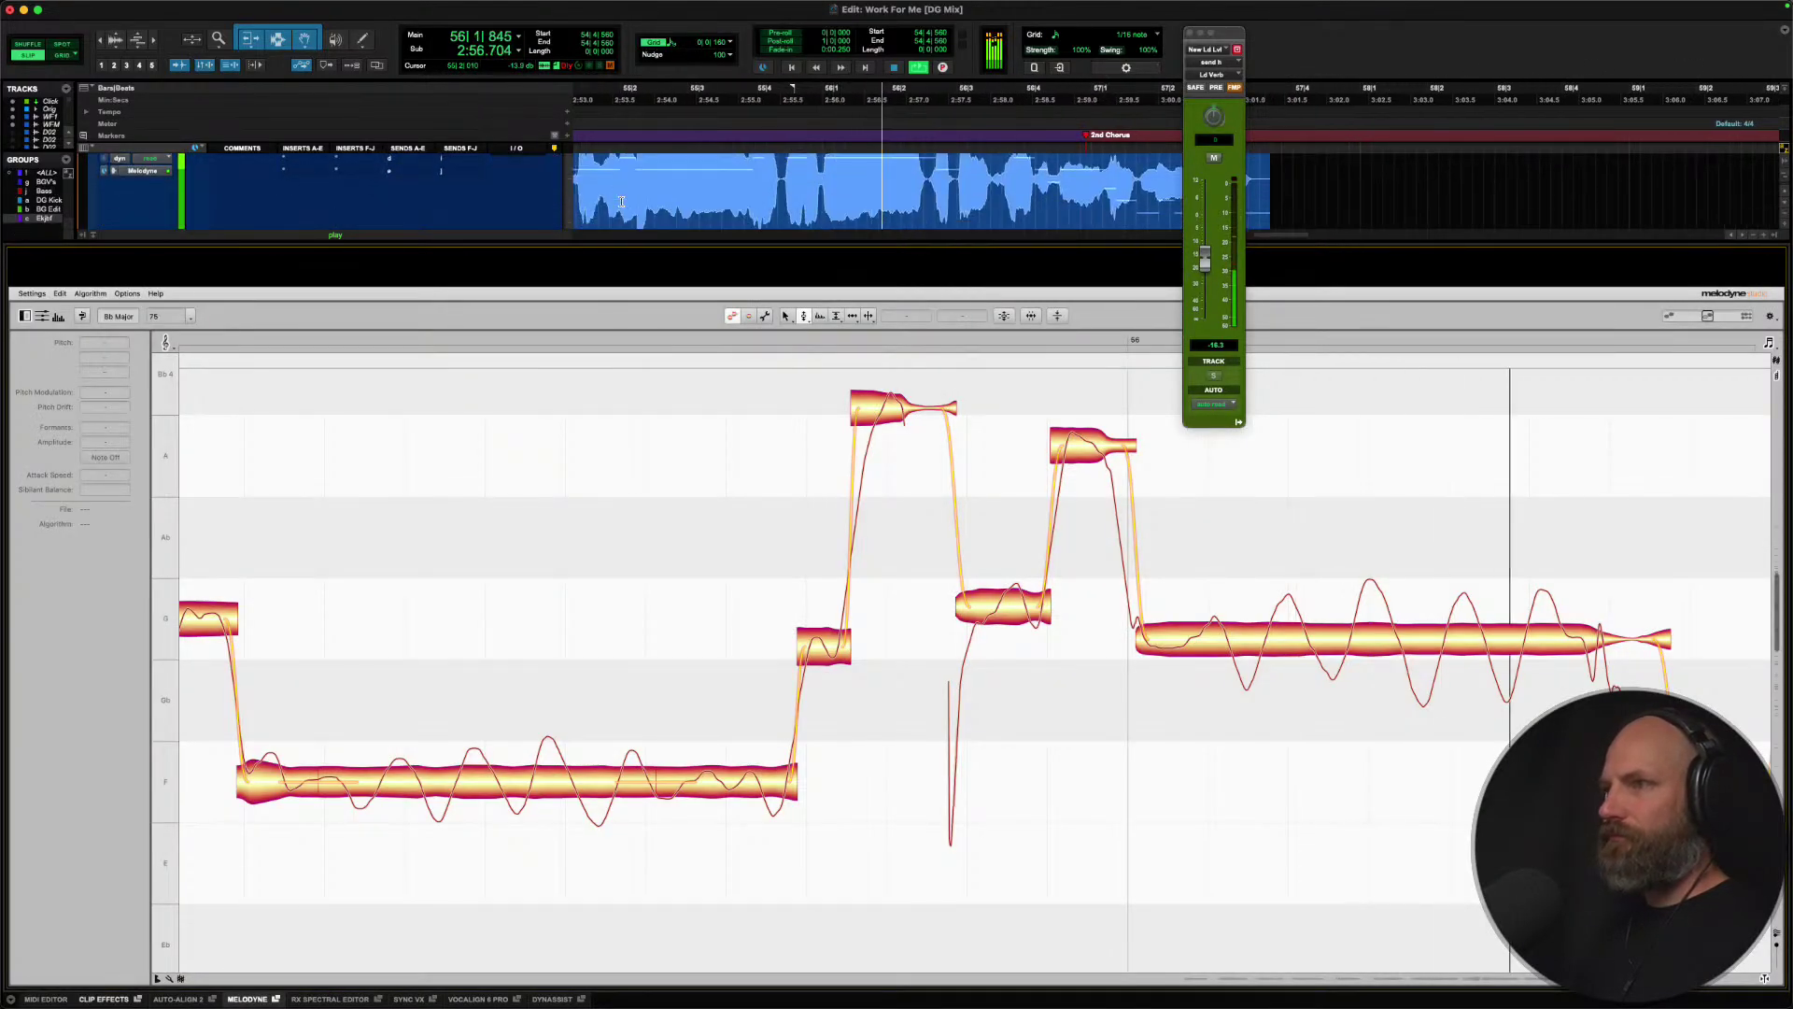
key(space)
key(space)
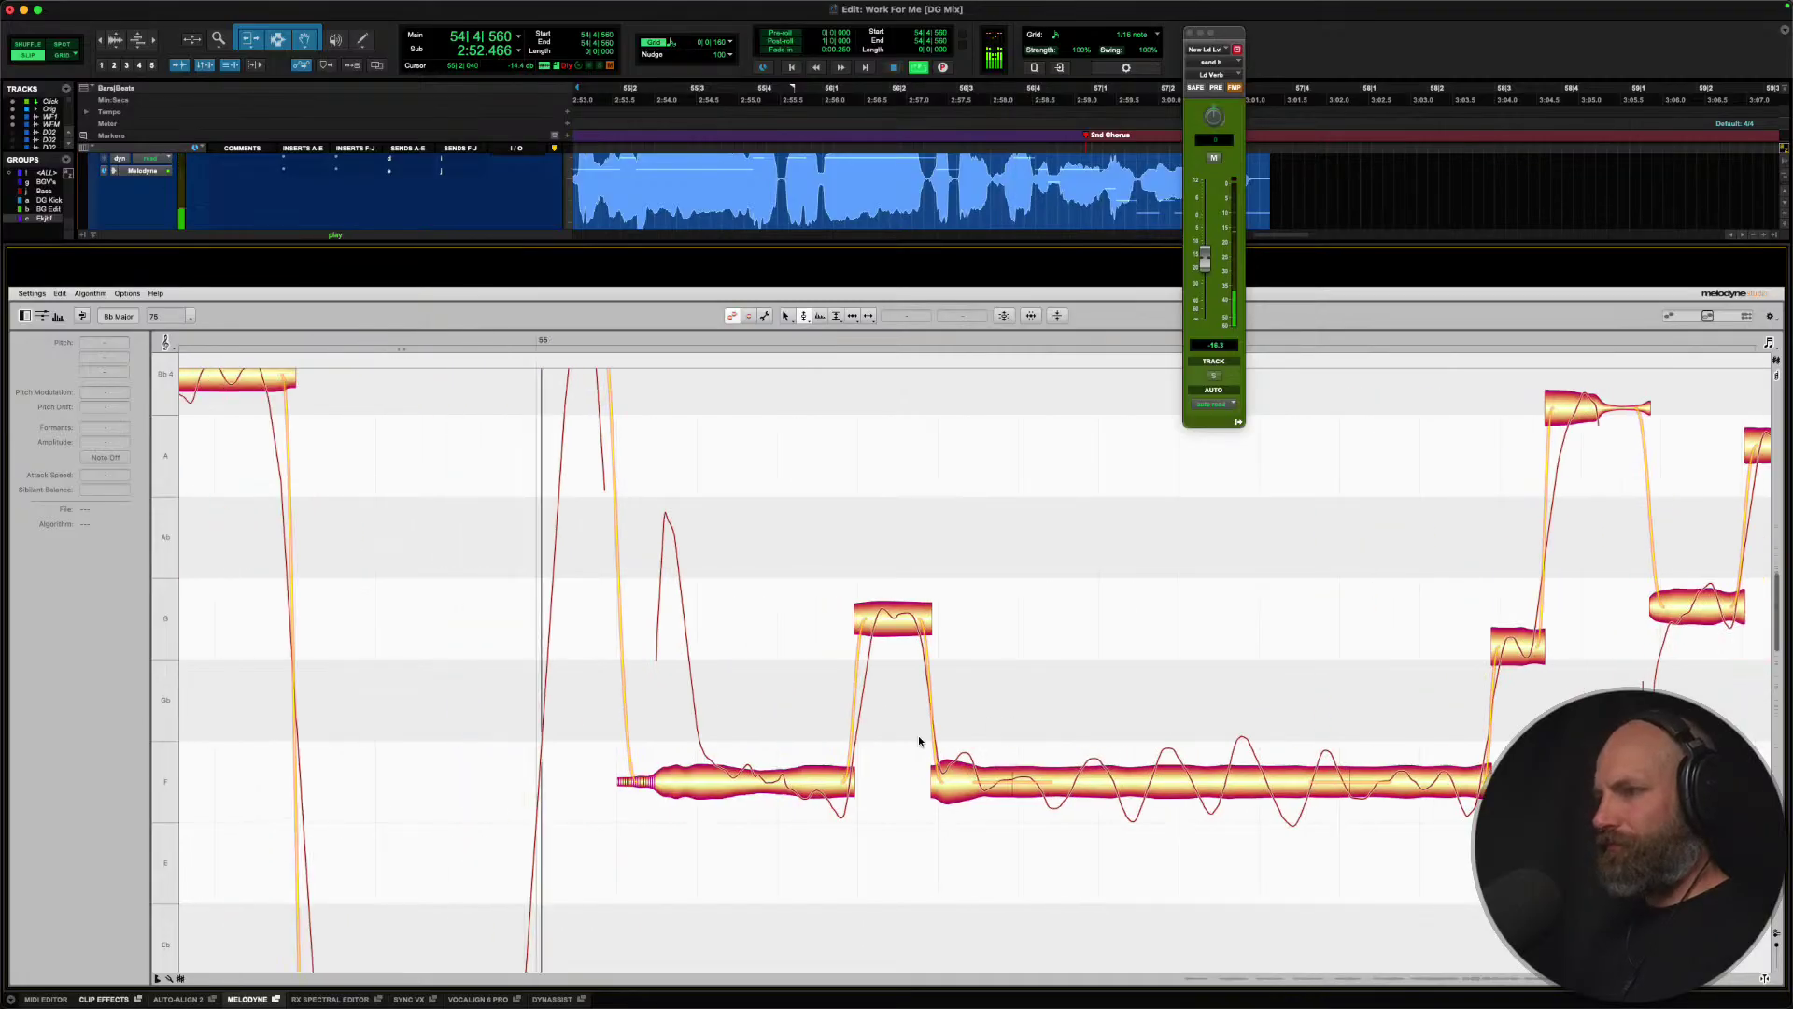
key(space)
click(826, 770)
click(1009, 780)
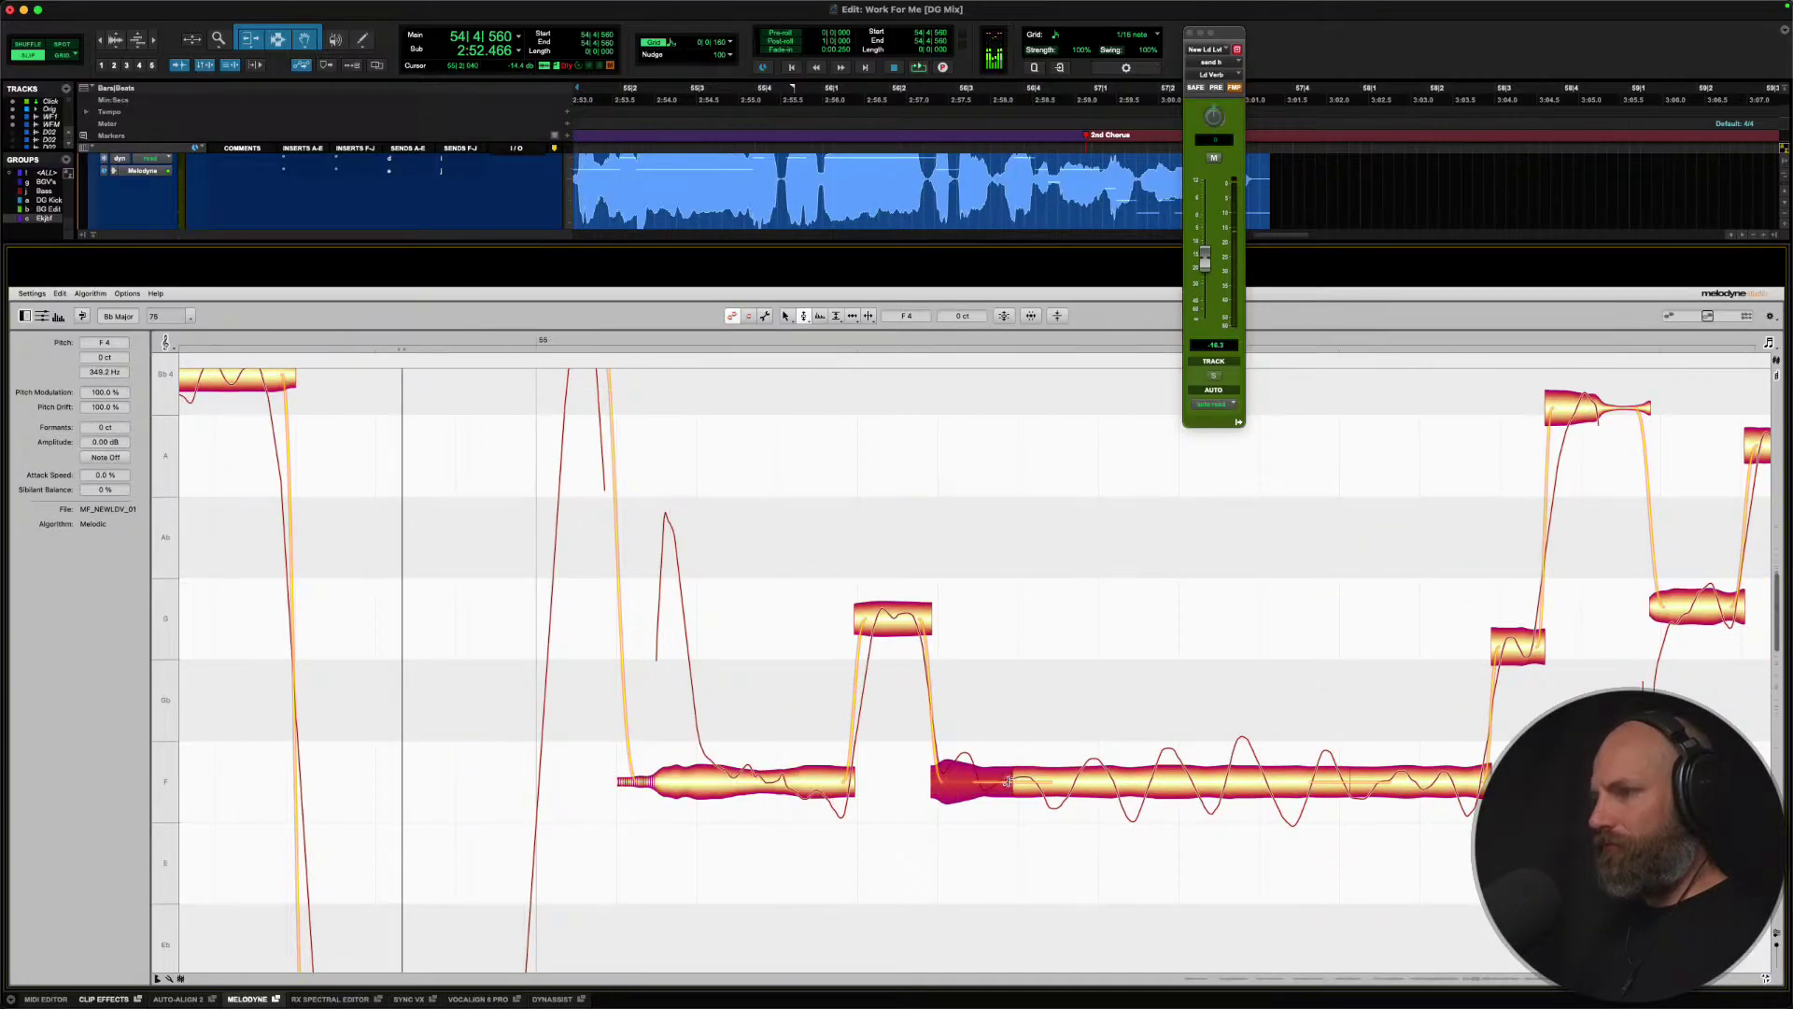
Play from 55|3|690 and snap the Bb4, two G4 and A4 notes just before bar 56 to pitch with the Pitch Tool.
scroll(896, 642, right, 10)
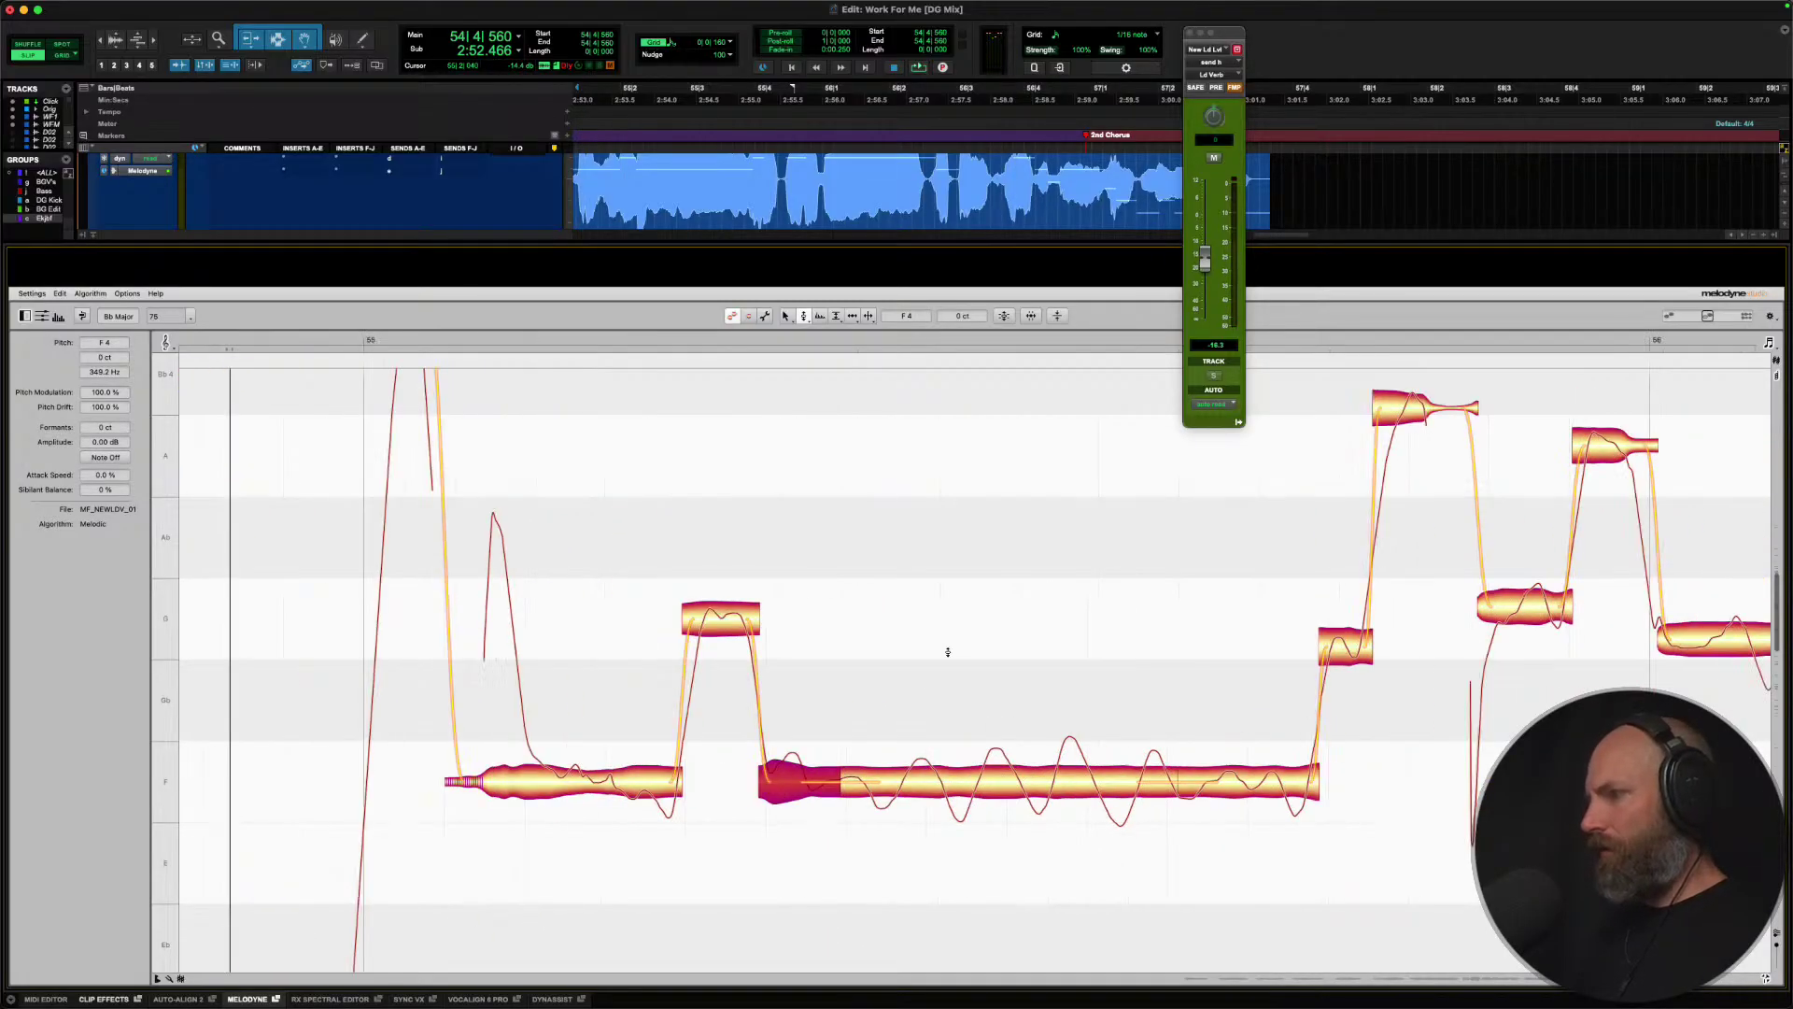
click(816, 180)
key(space)
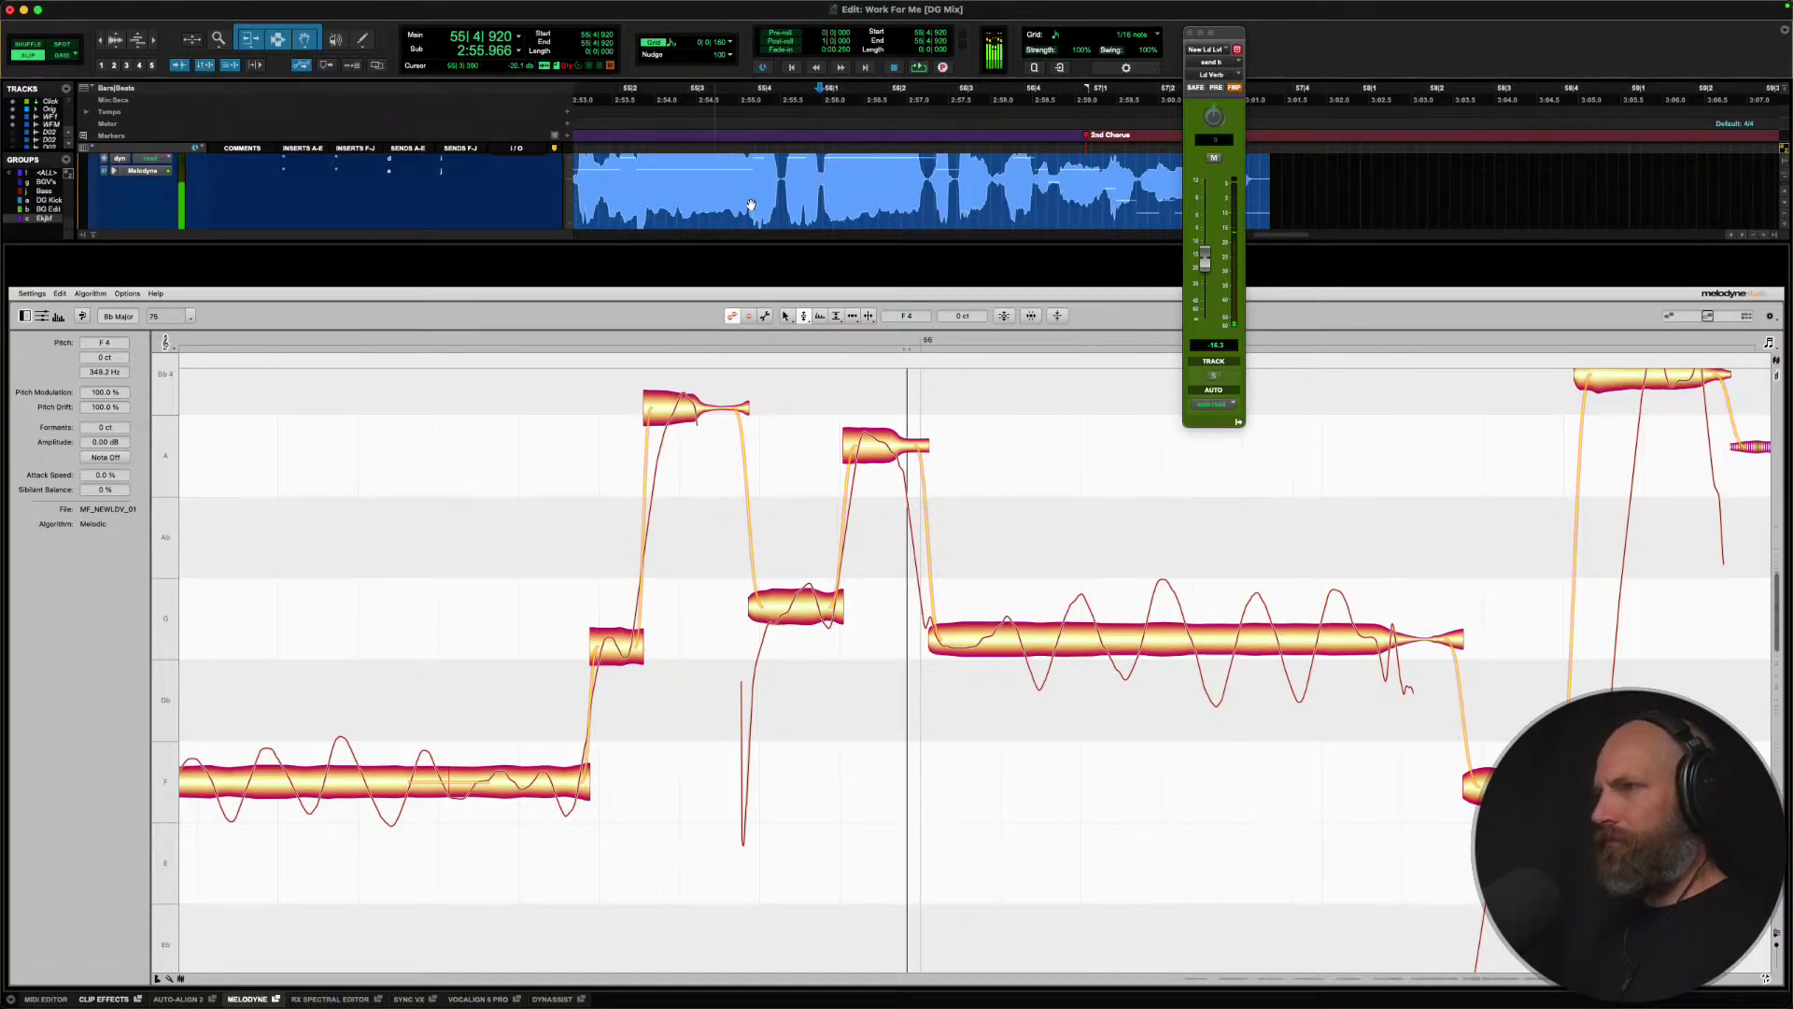
right_click(672, 422)
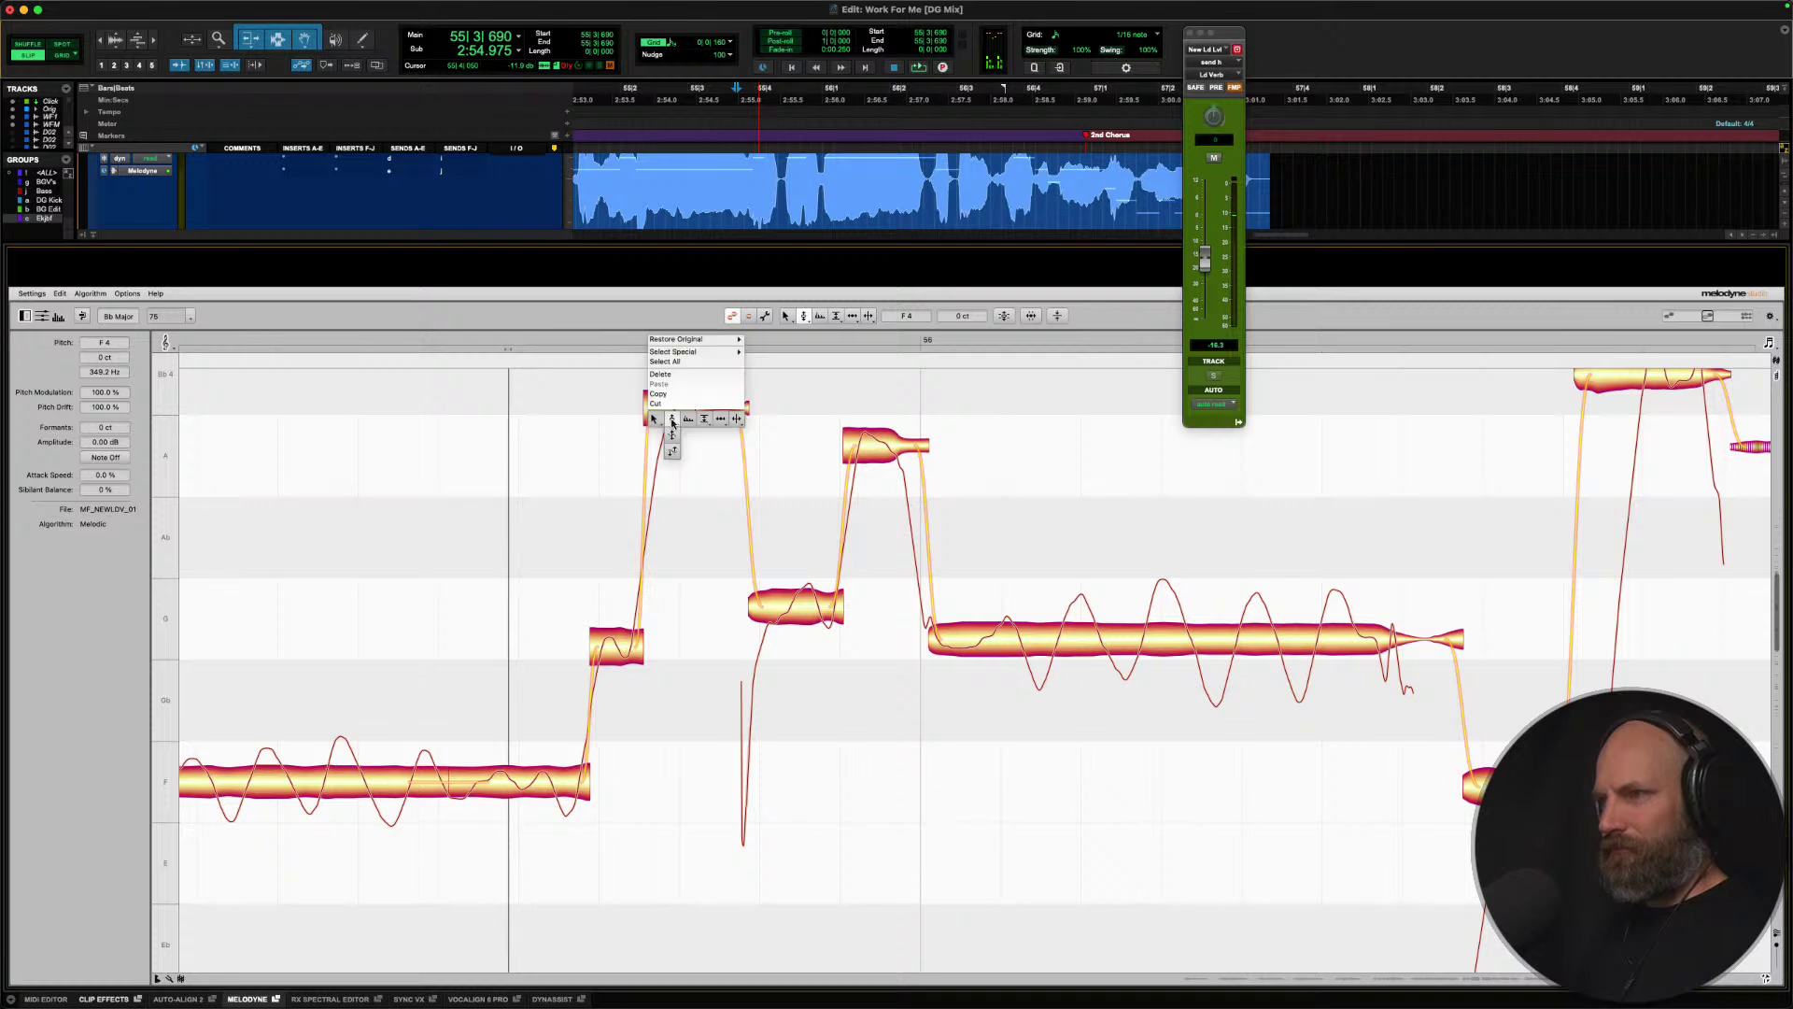
click(671, 421)
double_click(675, 410)
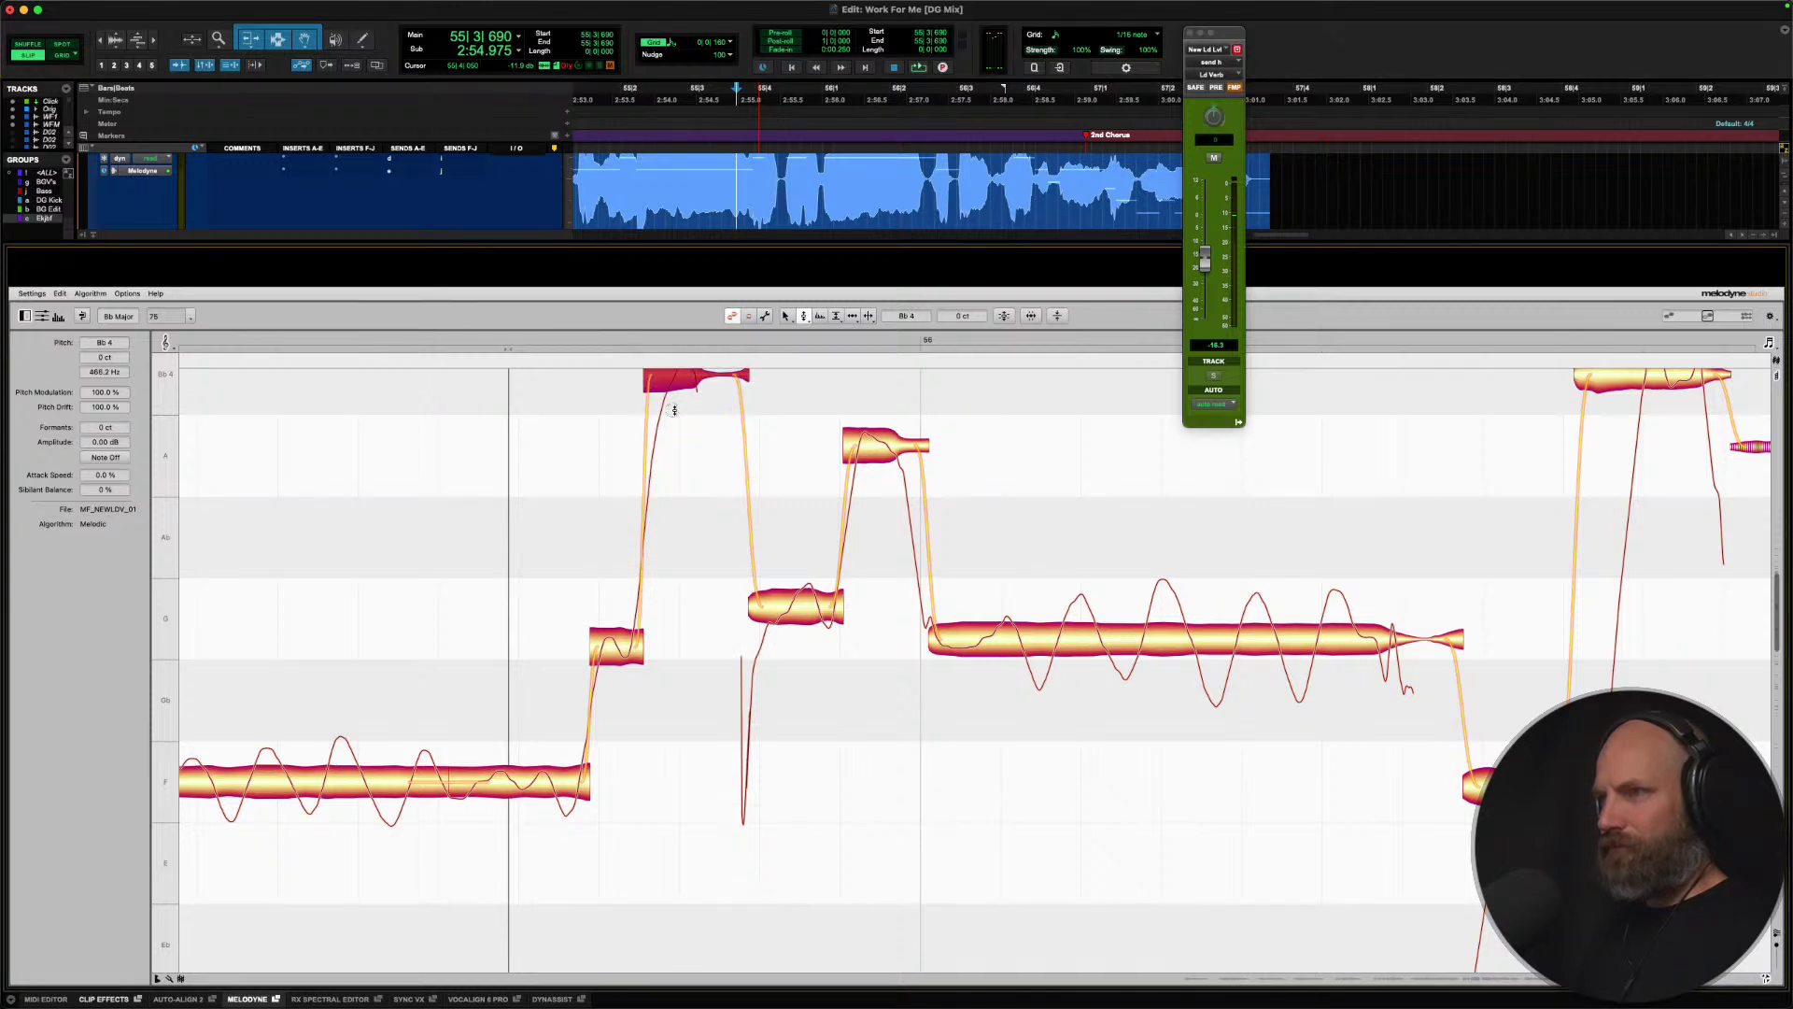
double_click(617, 647)
click(795, 616)
double_click(794, 617)
double_click(883, 452)
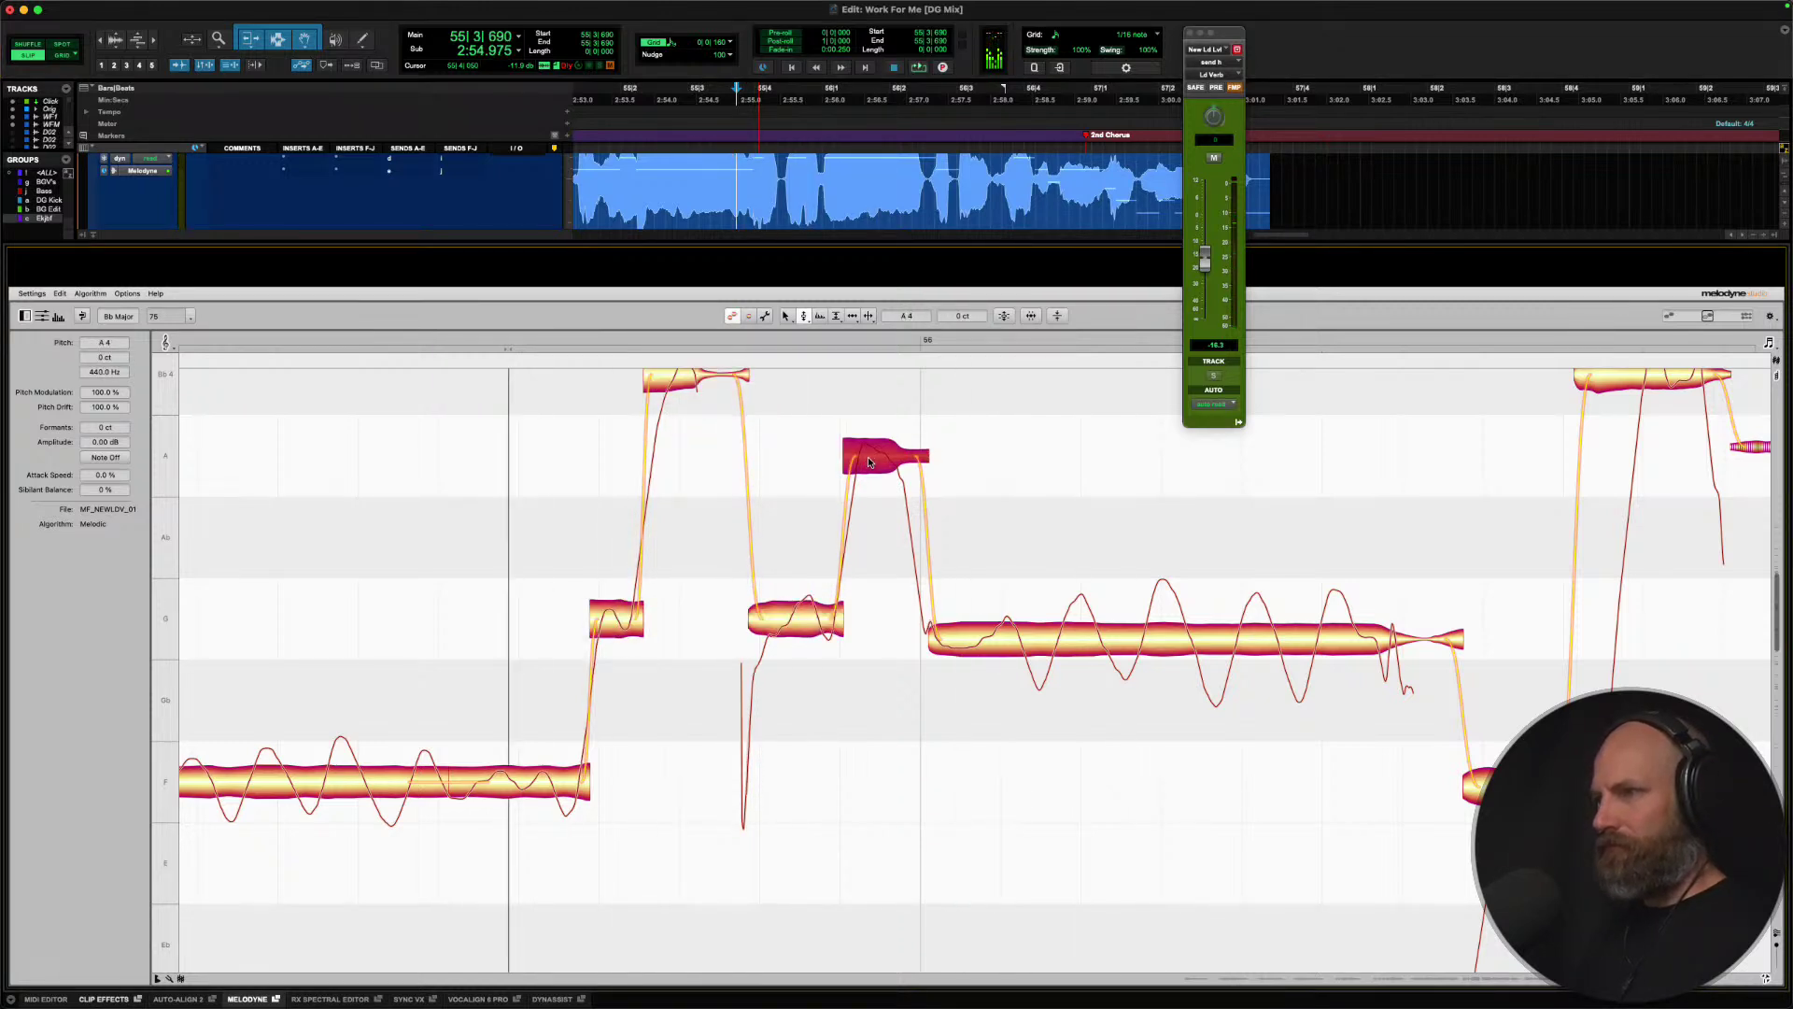
Snap the long G4 at bar 56 and the following short G4 and F4 notes to their exact pitch during playback.
key(space)
double_click(1084, 637)
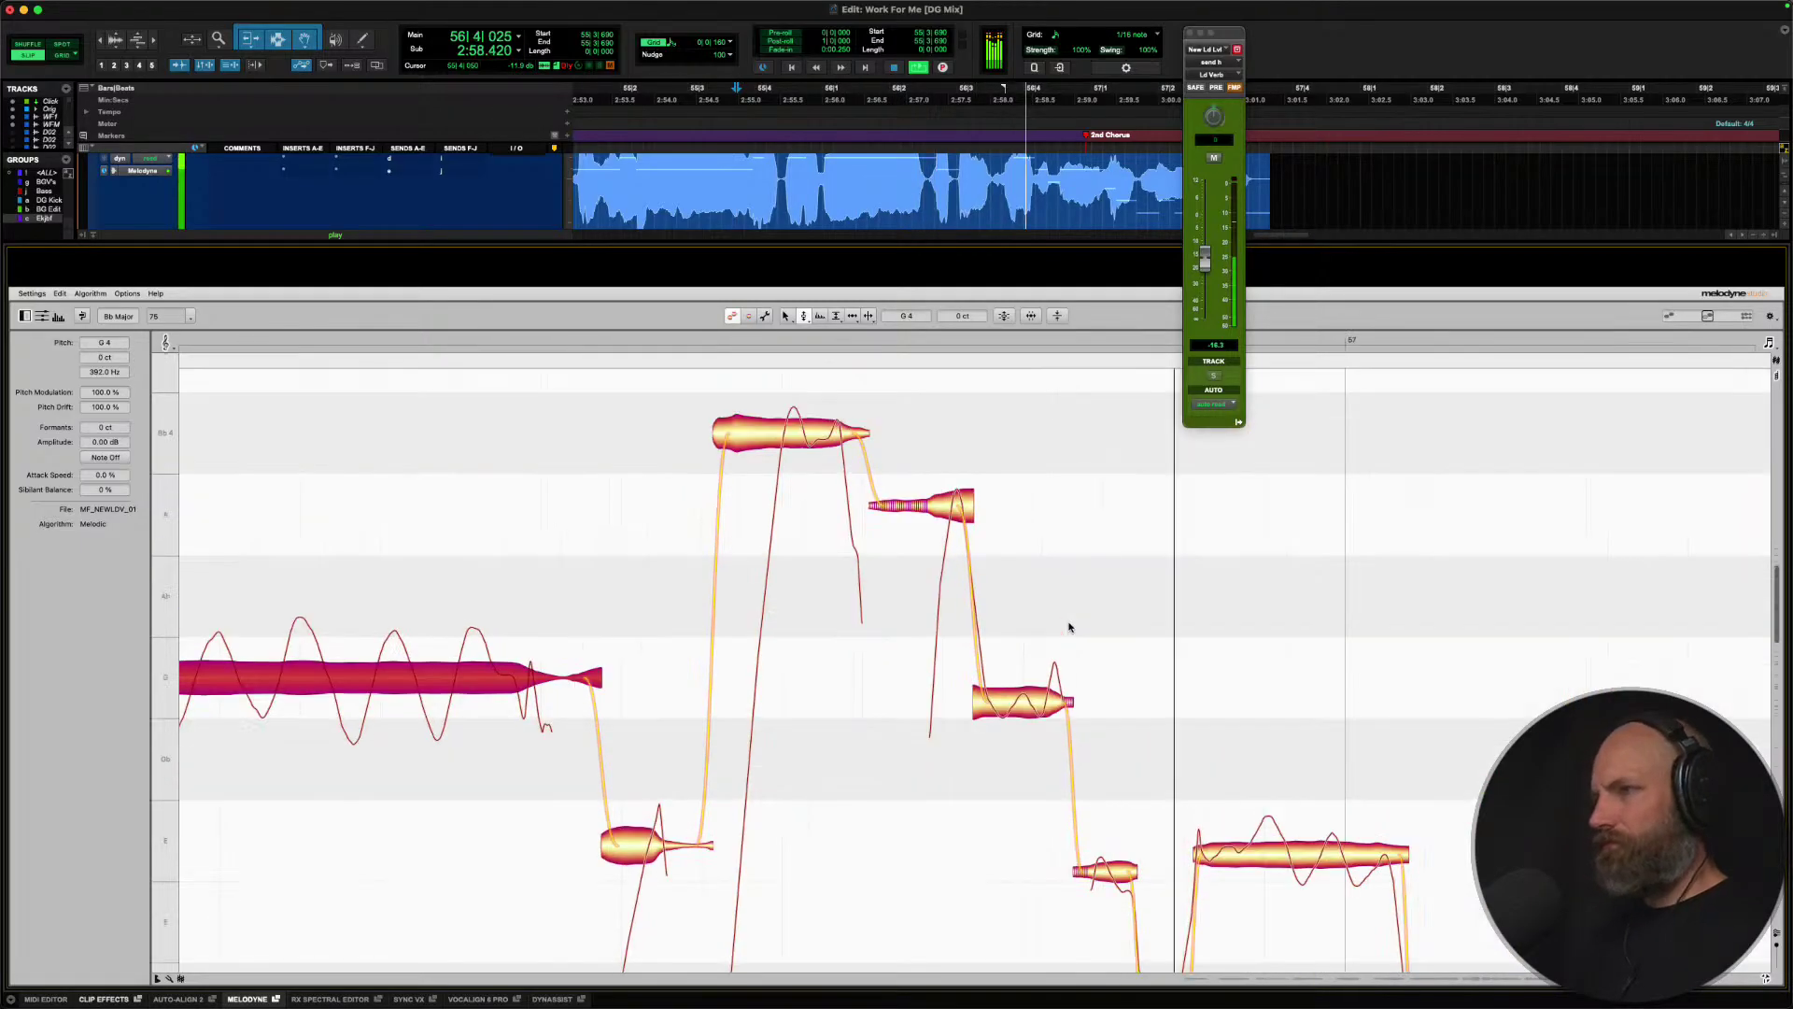
double_click(916, 550)
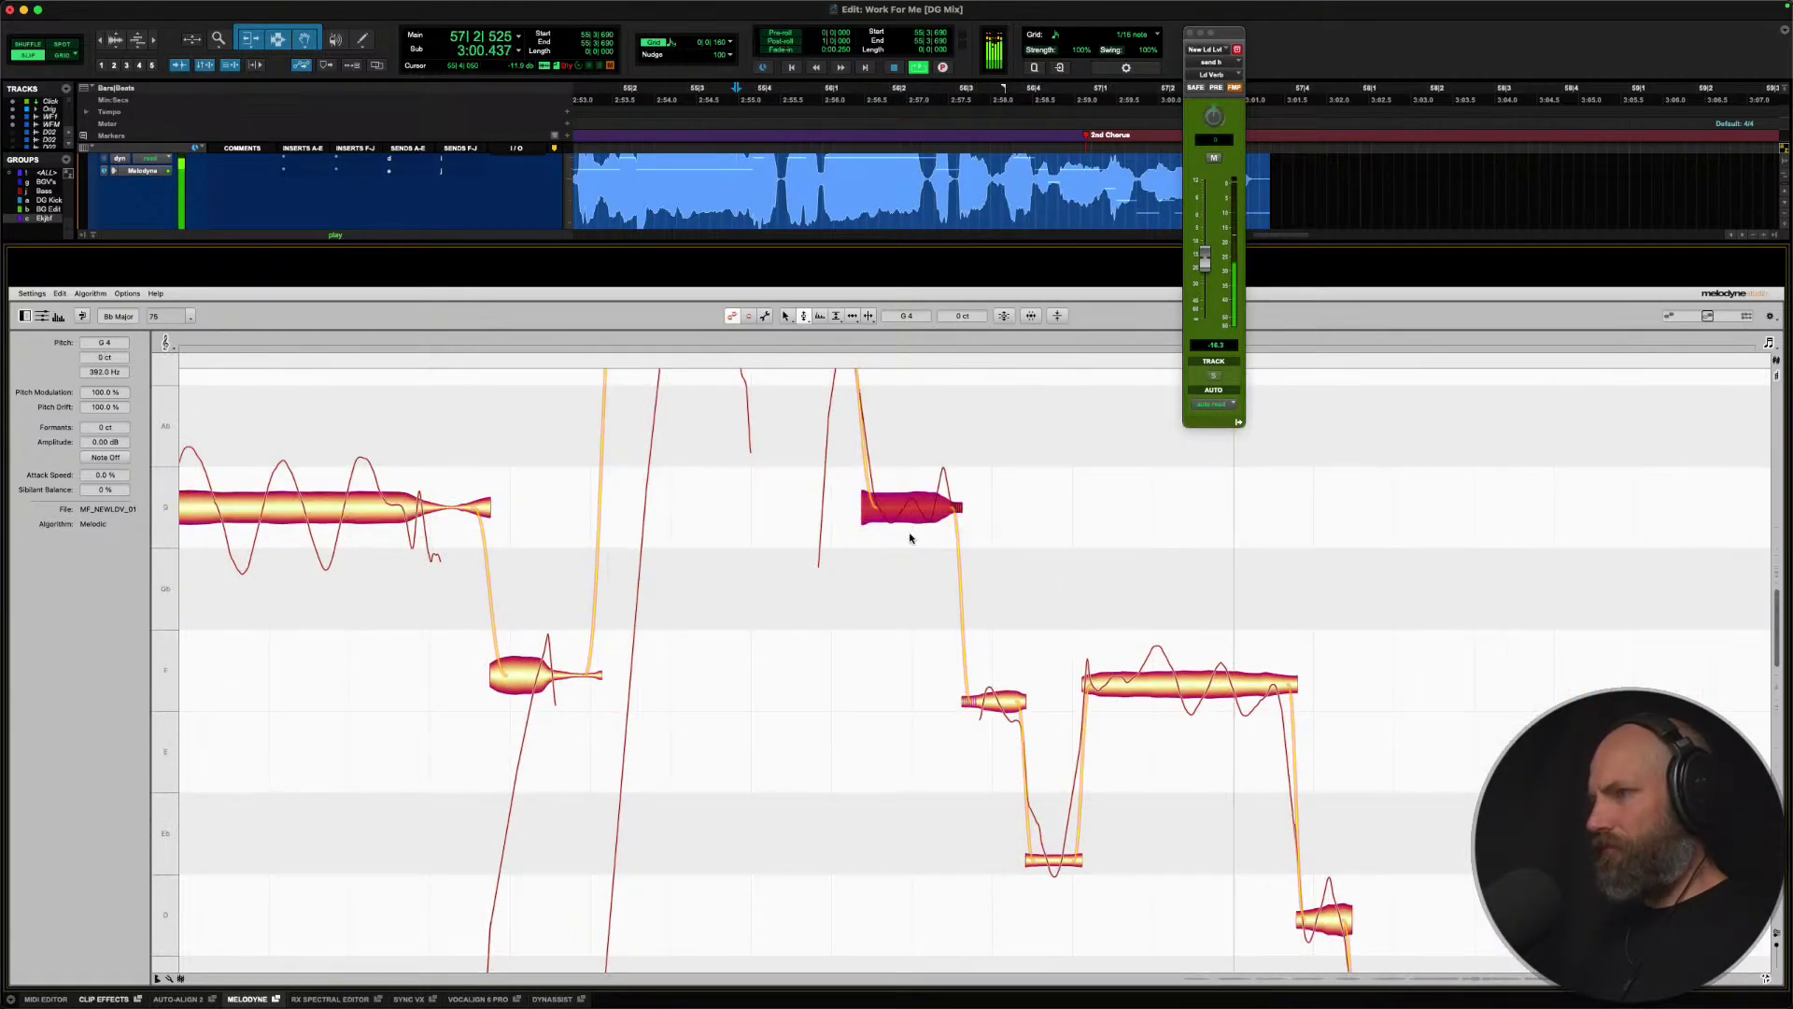
double_click(798, 700)
key(space)
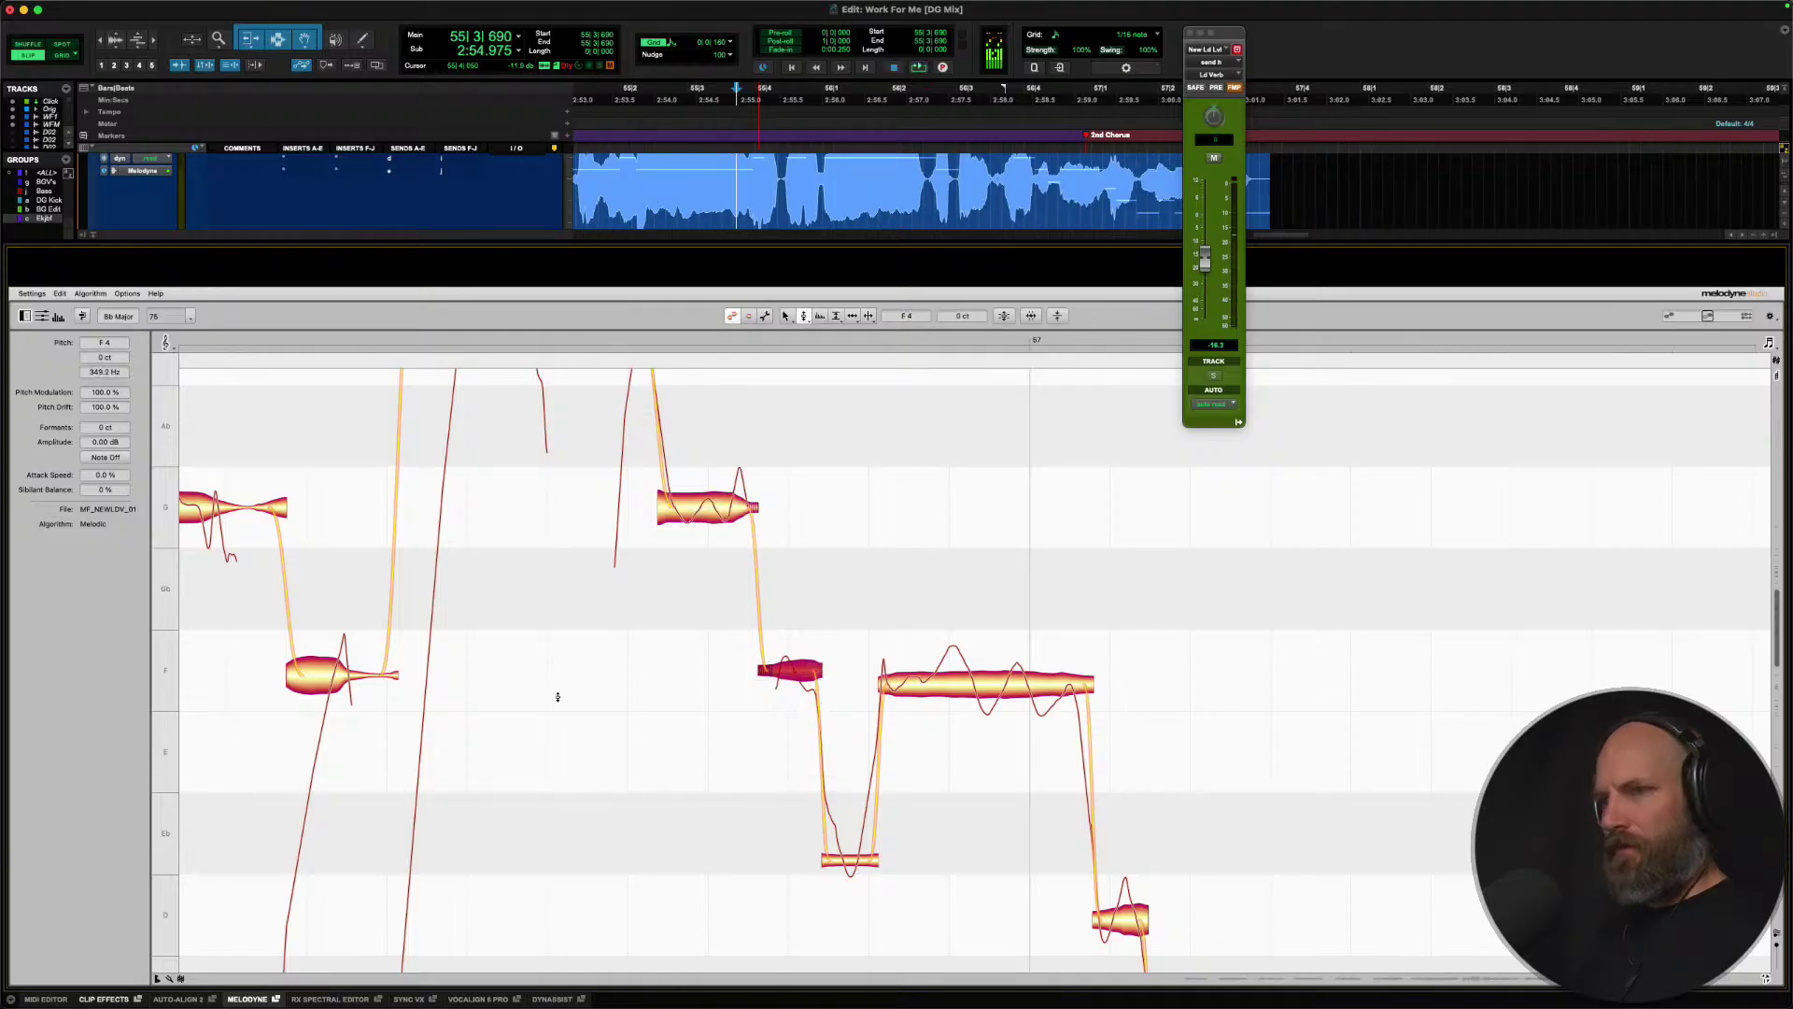
Snap the long F4 crossing into bar 57 to pitch, reverse its pitch drift, and return to the Pitch Tool.
double_click(960, 694)
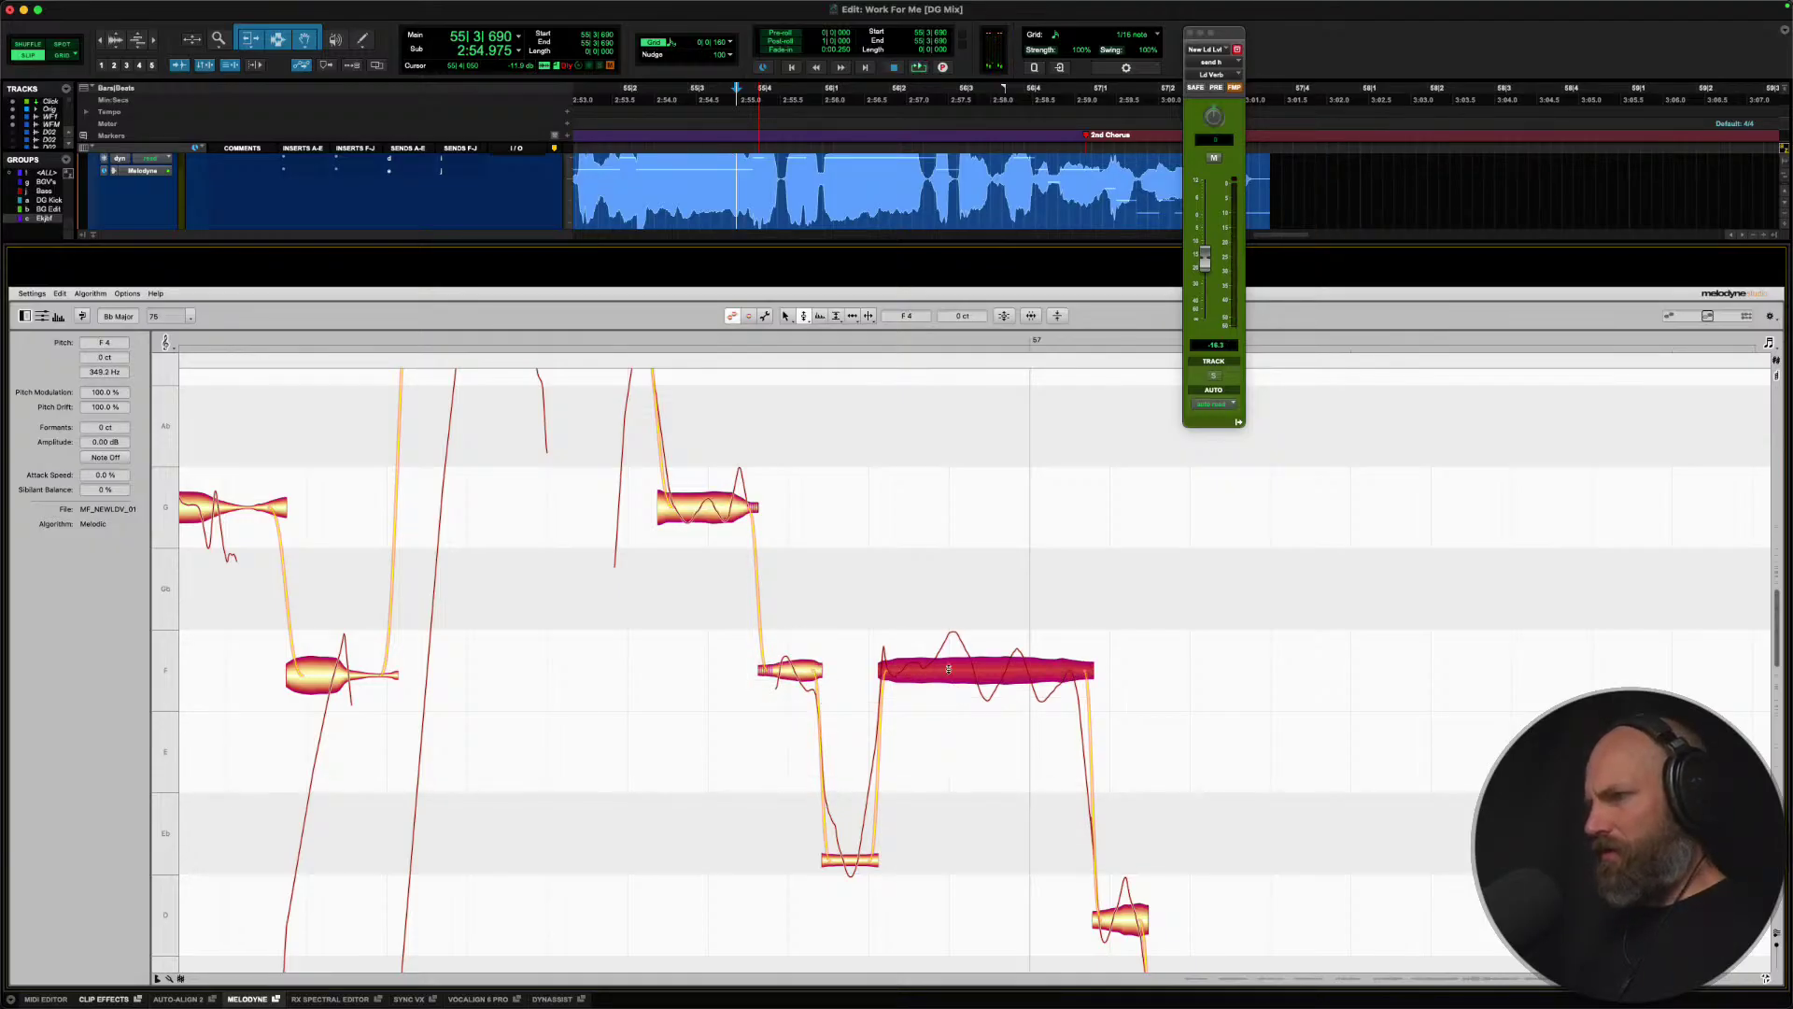
right_click(949, 669)
click(946, 689)
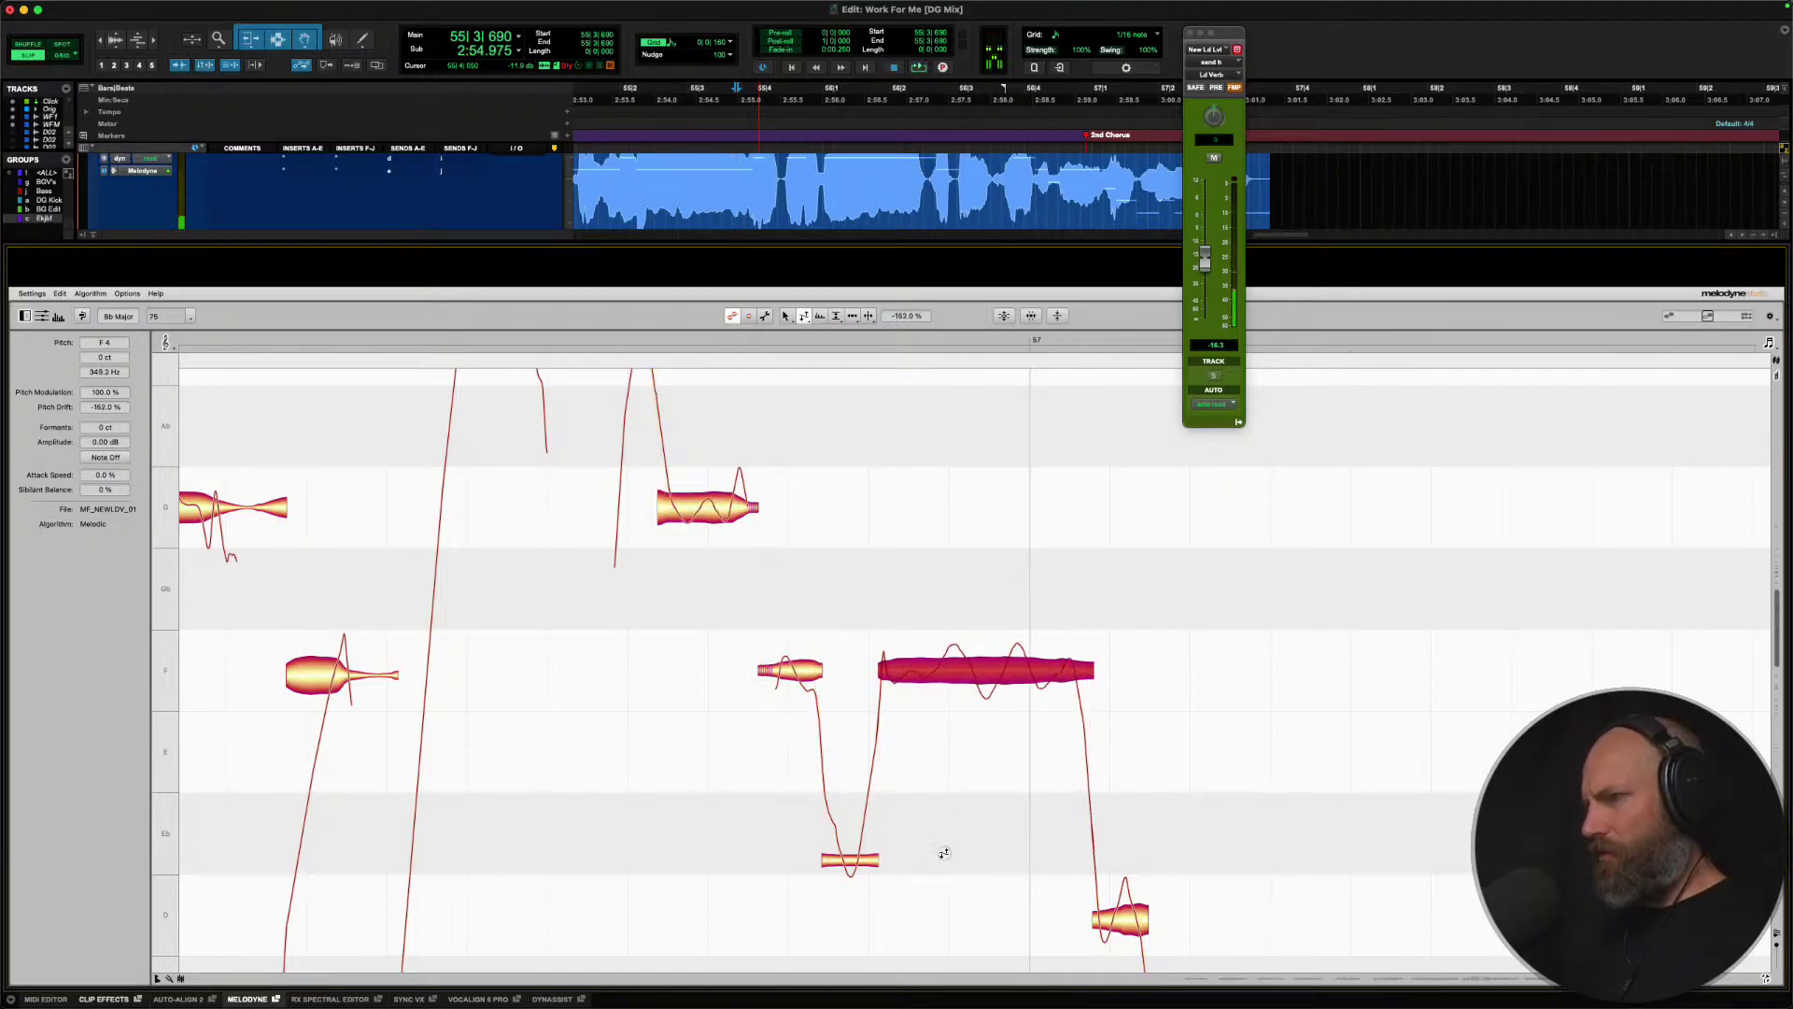
right_click(962, 695)
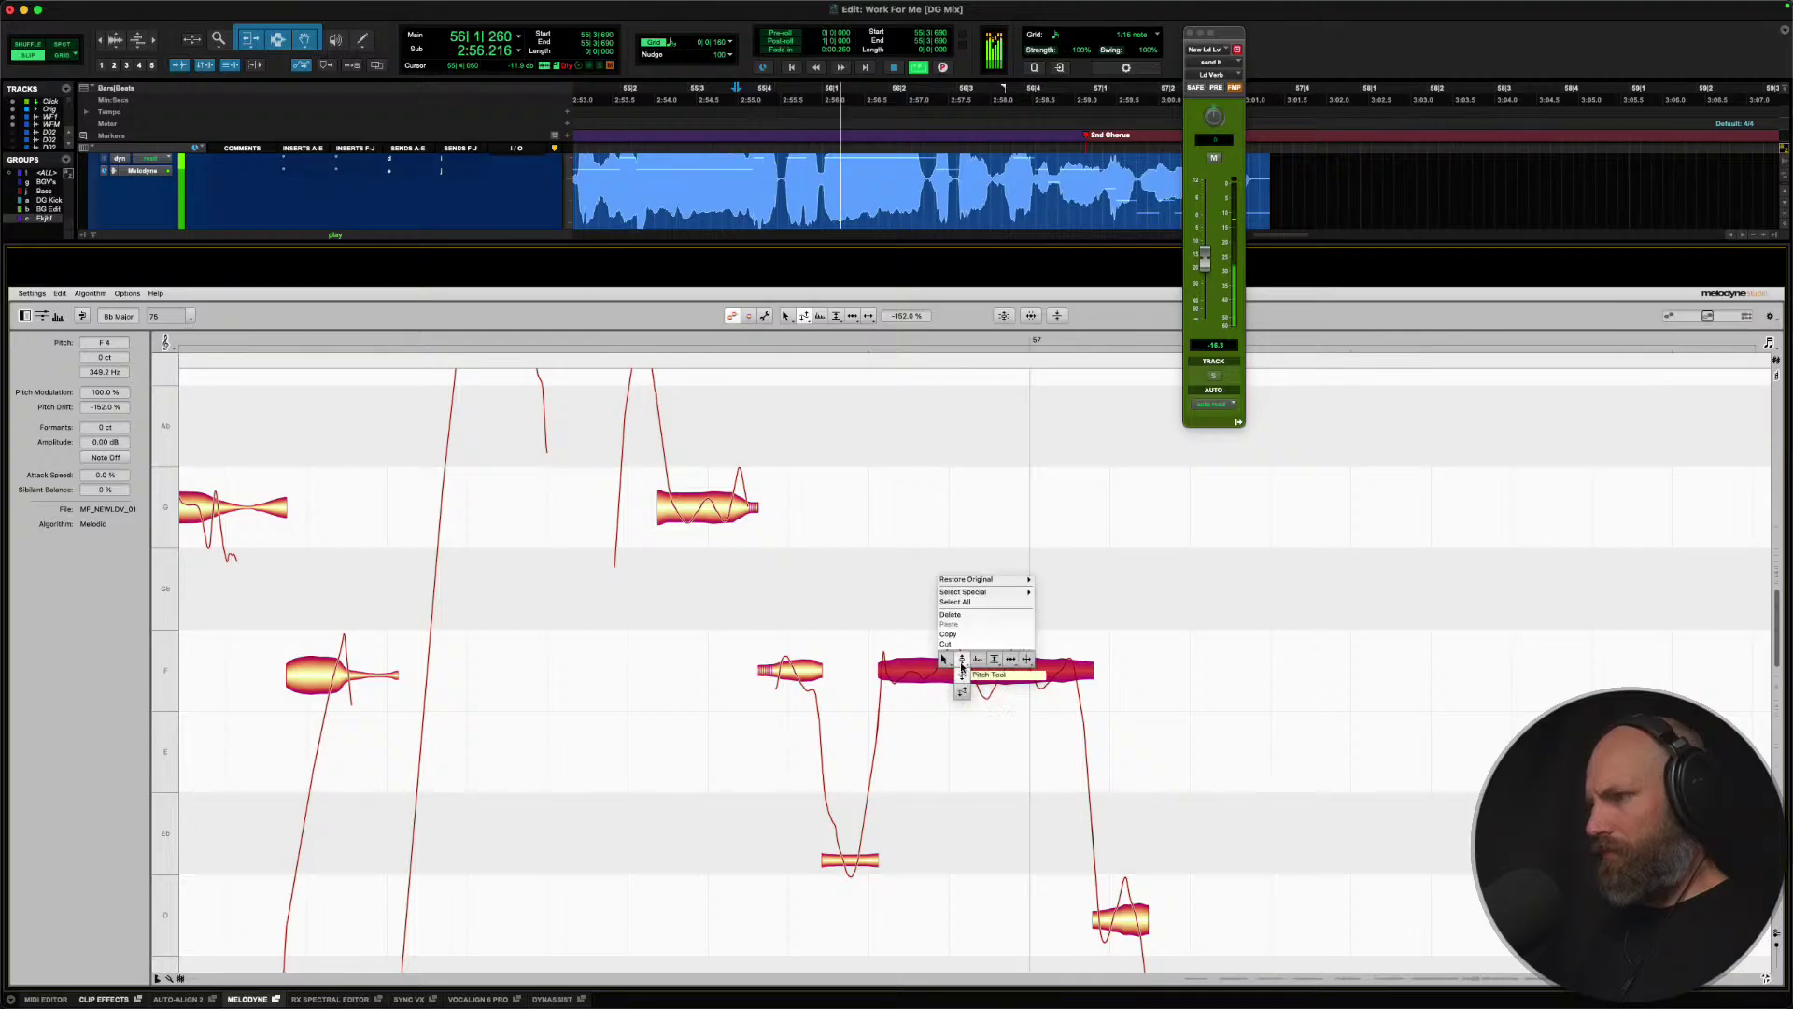
click(967, 672)
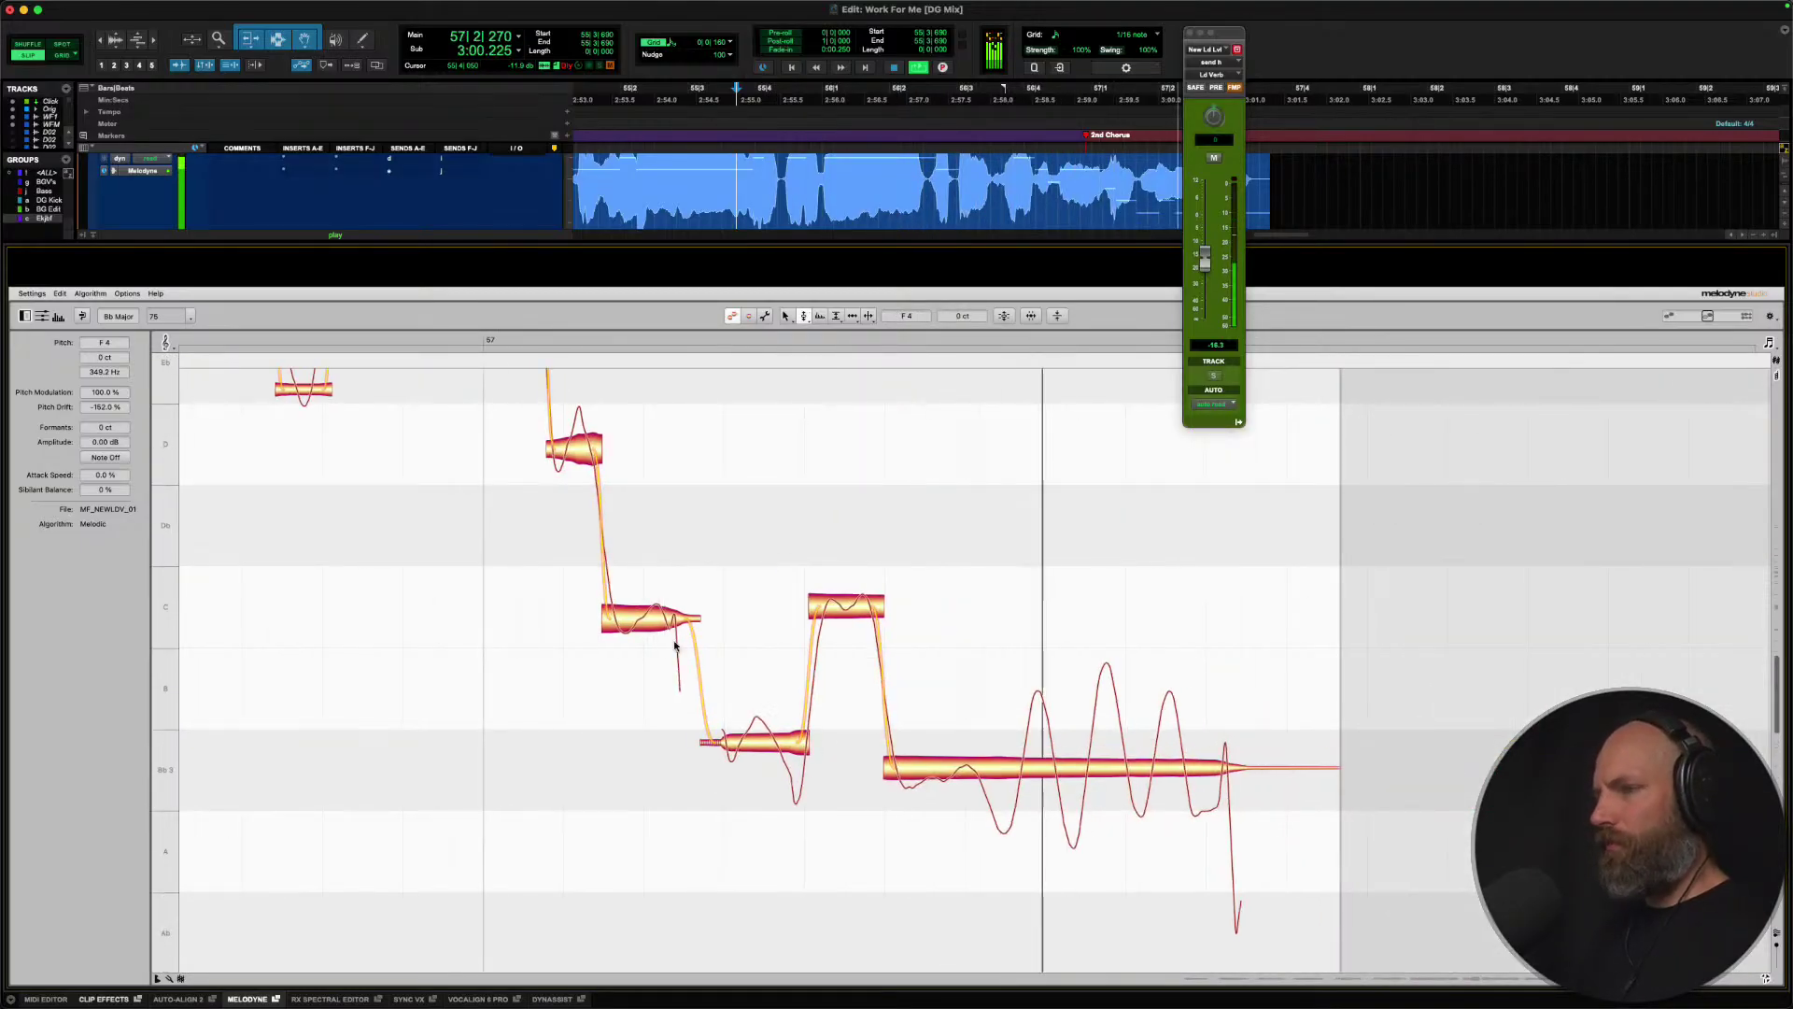
Snap the two C4 notes and the final sustained Bb3 note in bar 57 to their exact pitch.
click(668, 609)
click(823, 611)
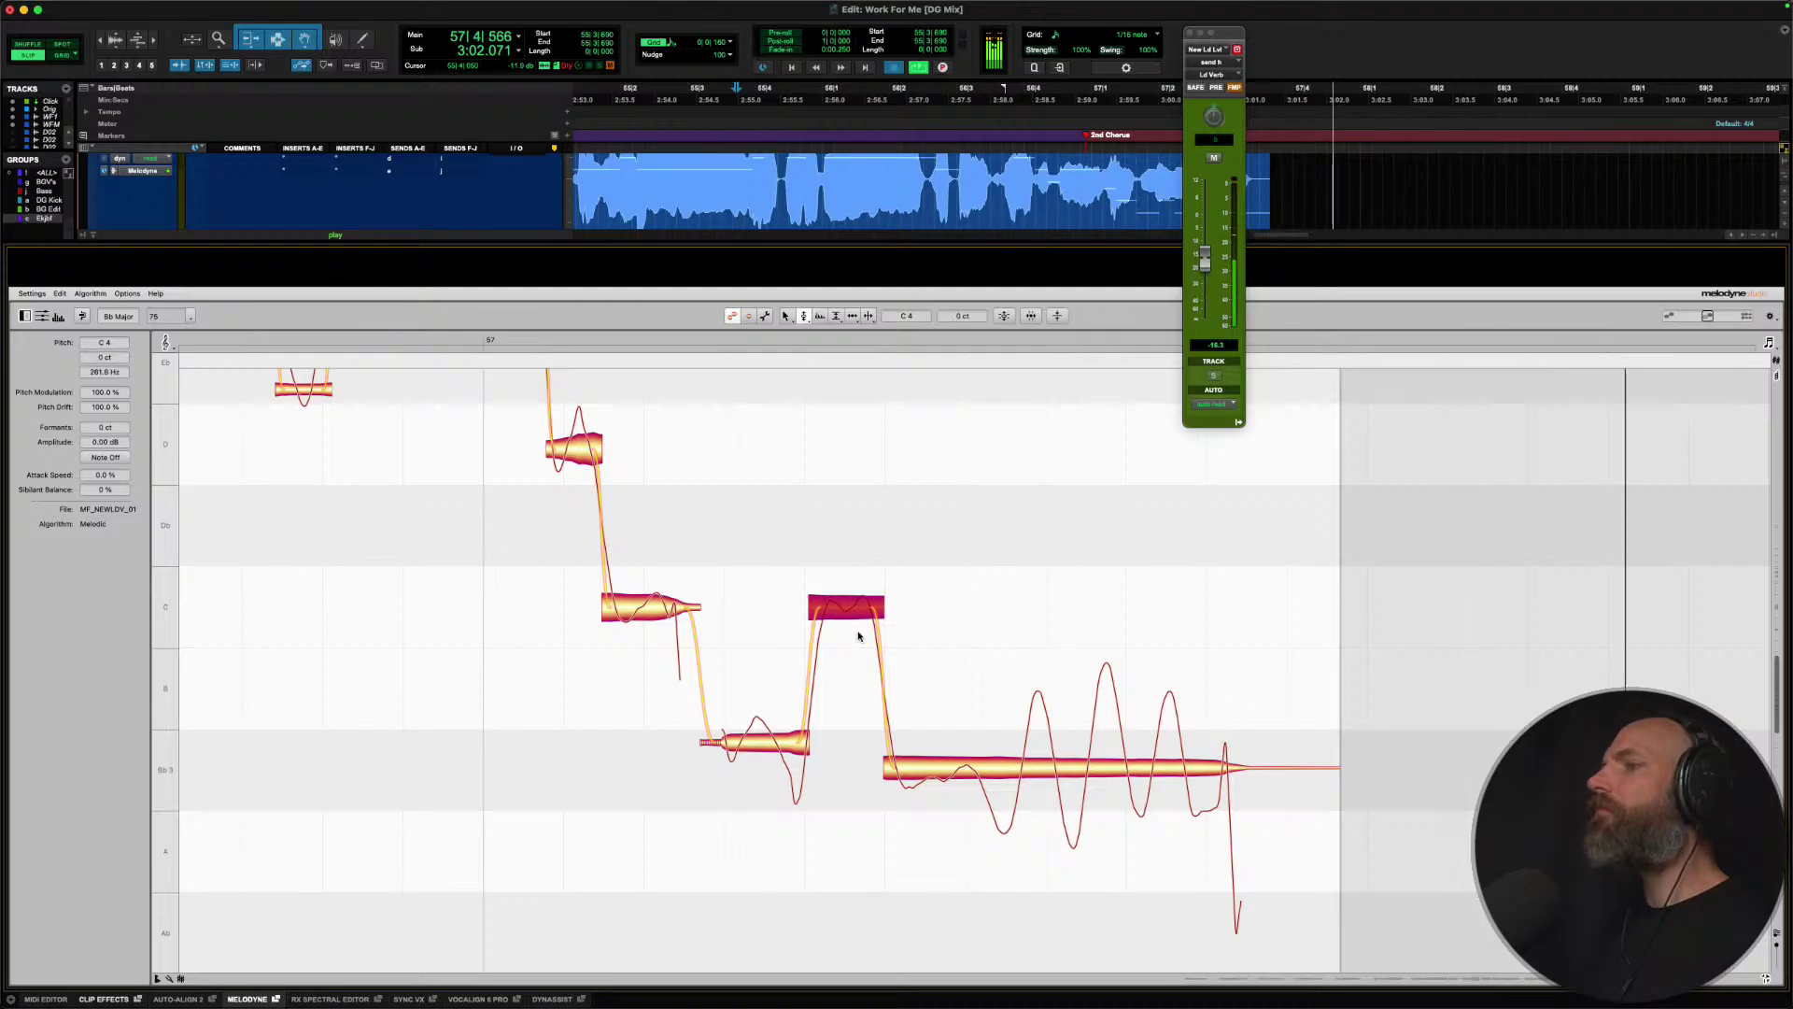
click(967, 767)
Separate the final sustained Bb3 note where its vibrato begins and select the part before the split.
right_click(1020, 774)
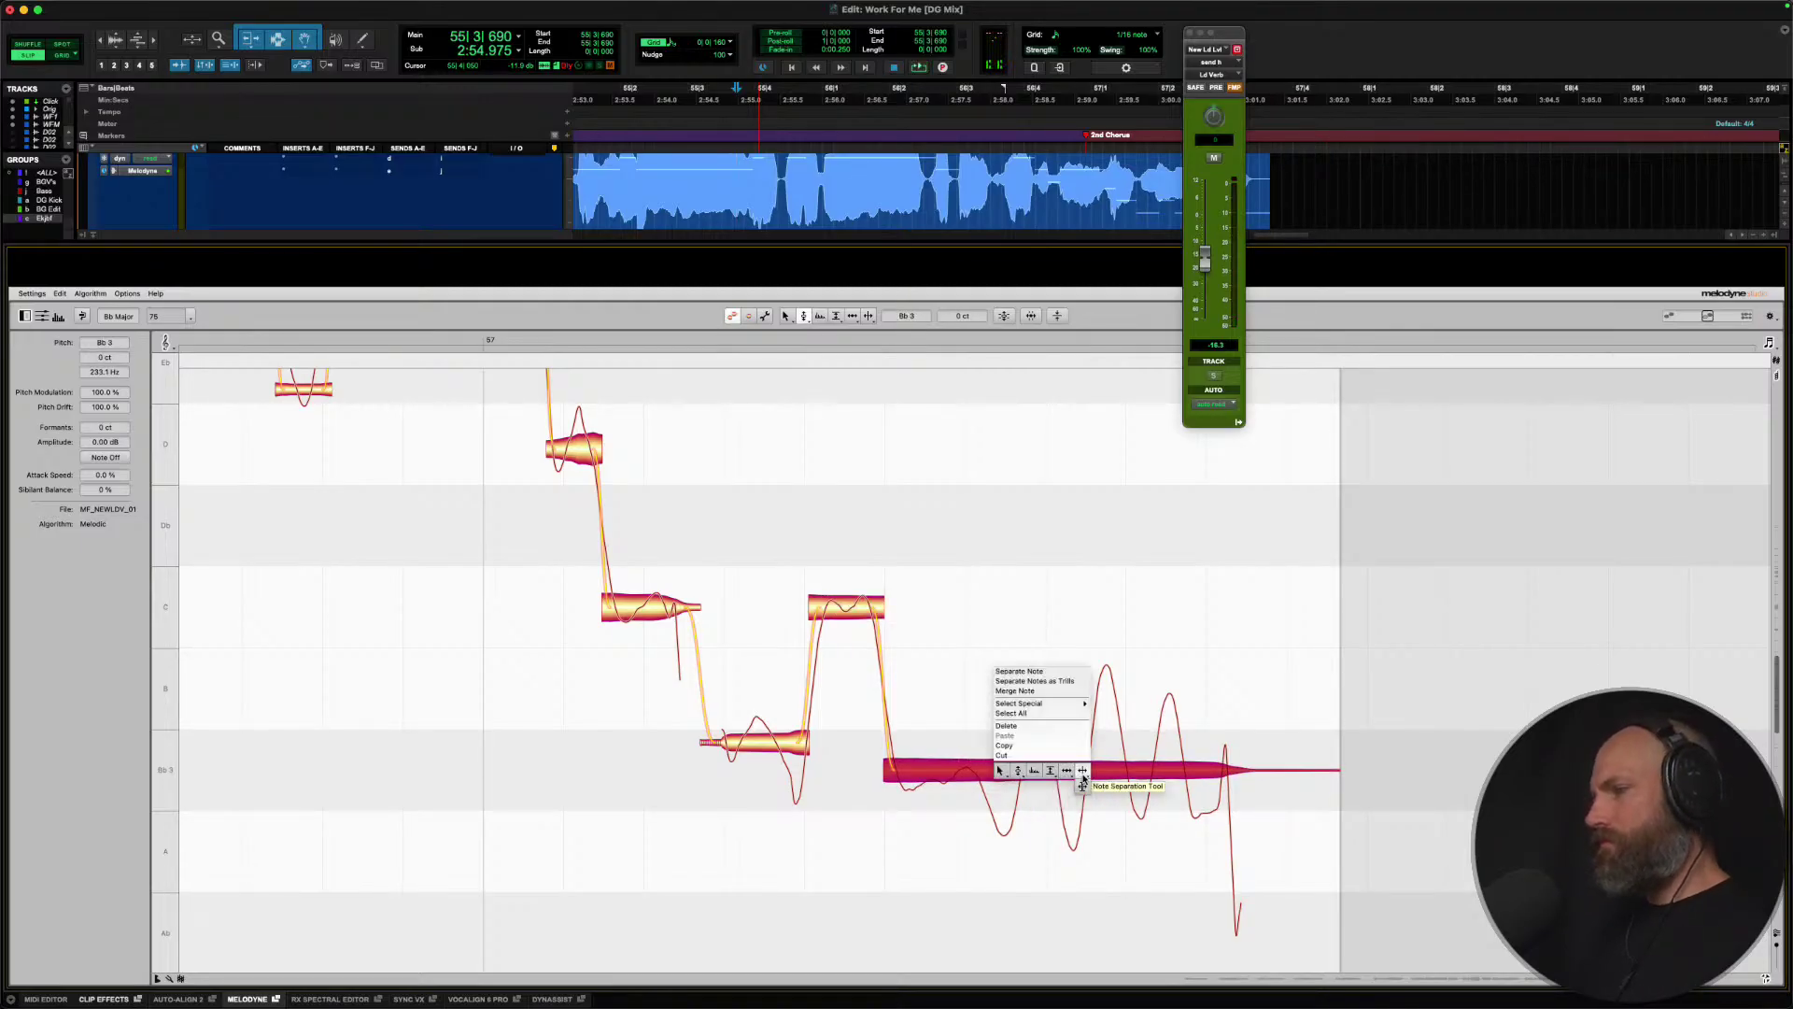
click(1079, 778)
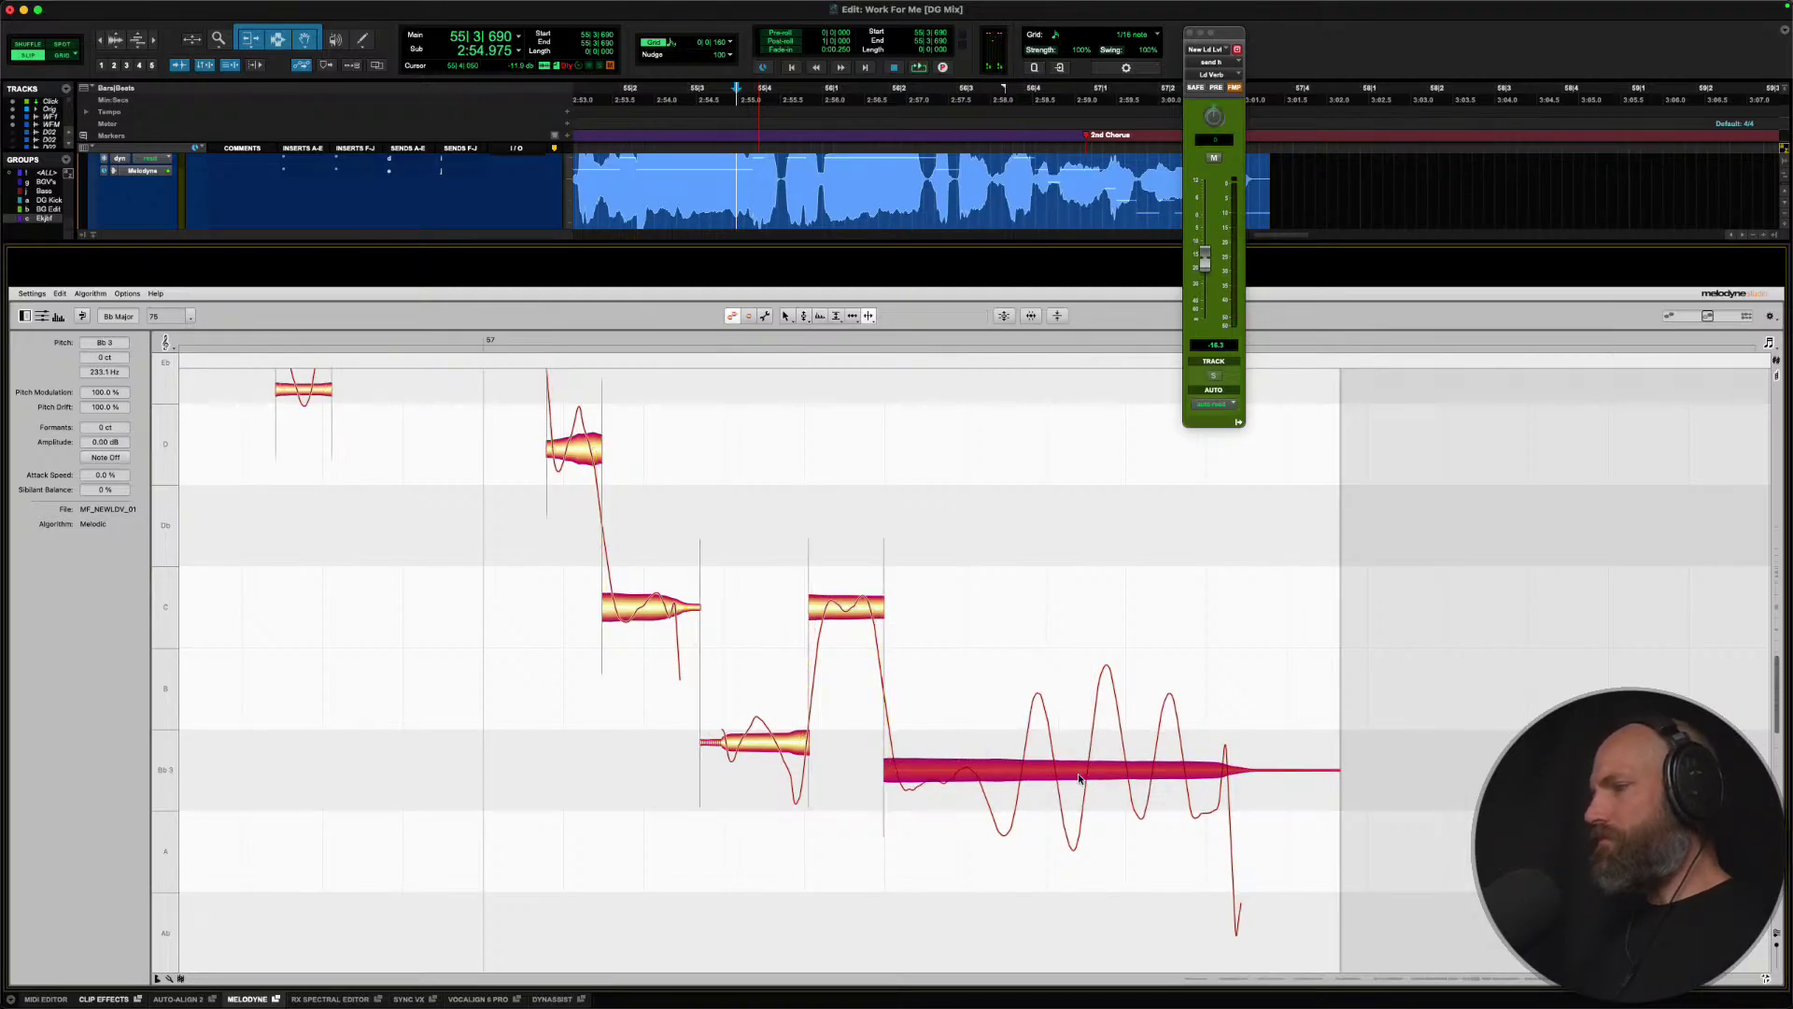
click(1020, 772)
right_click(1020, 775)
click(986, 787)
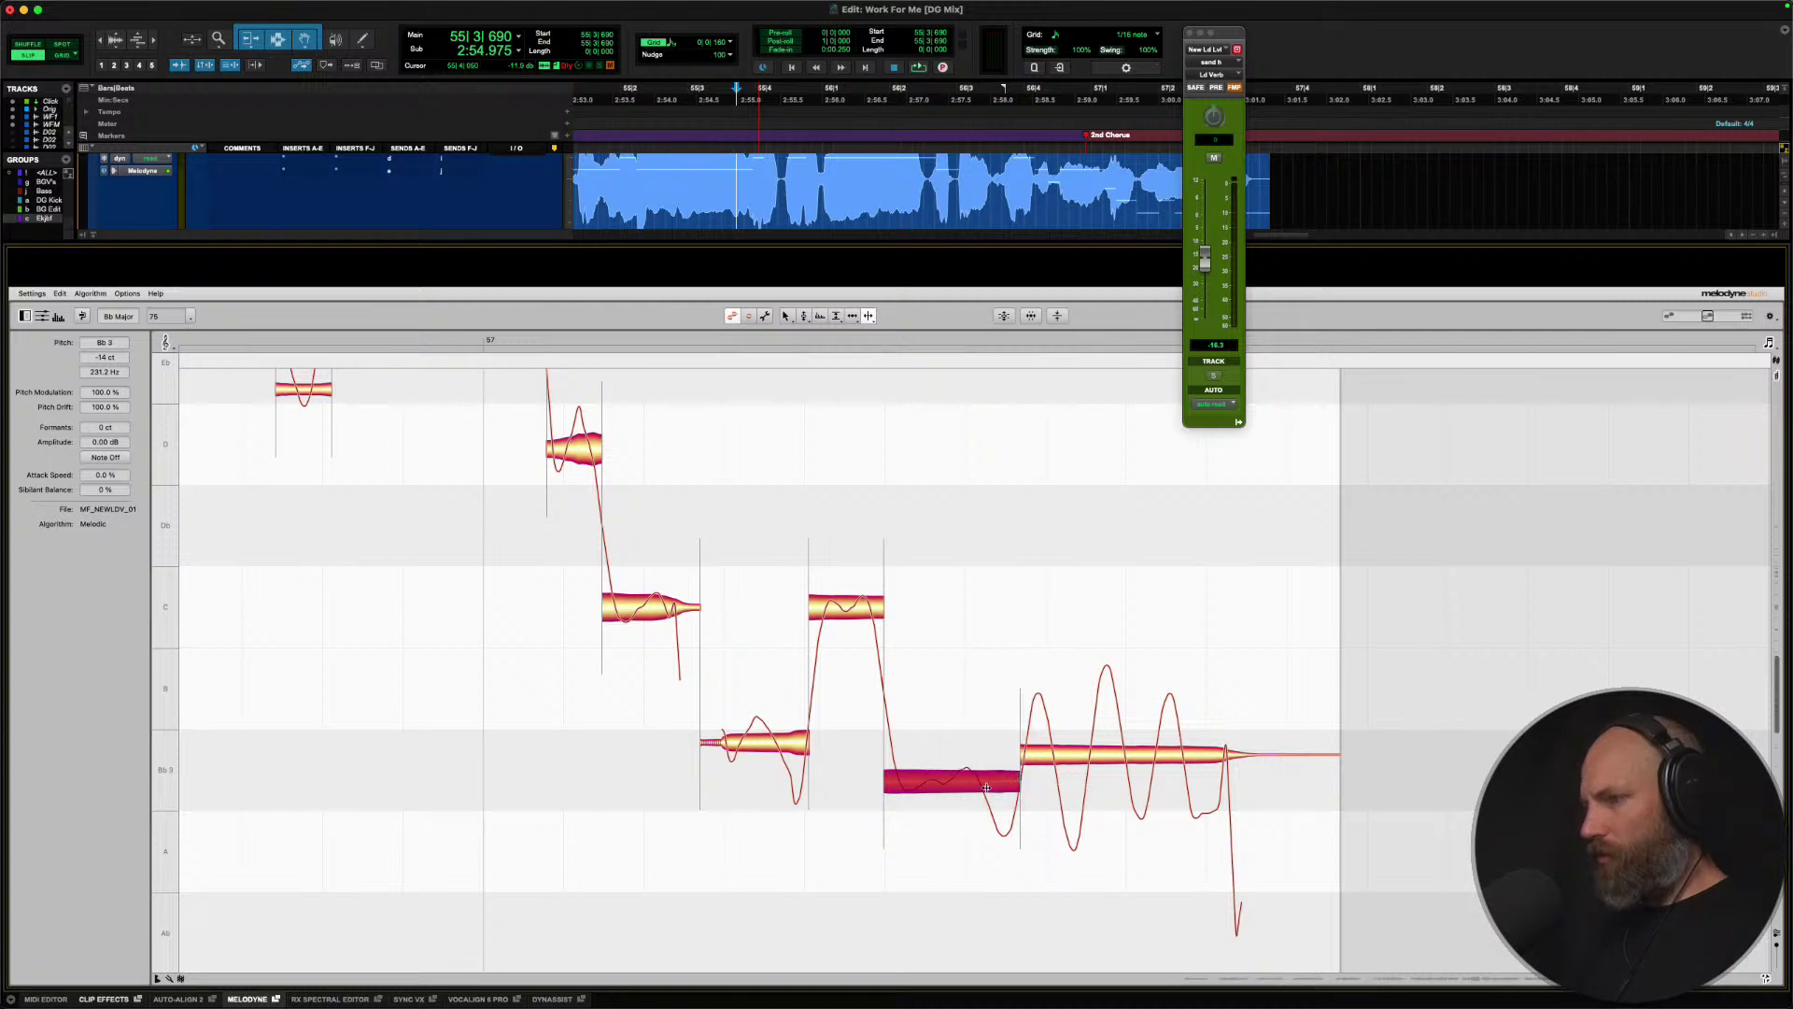
Separate the selected Bb3 note in bar 57 just before its dip to A3 and switch to the Pitch Tool.
double_click(953, 784)
right_click(954, 784)
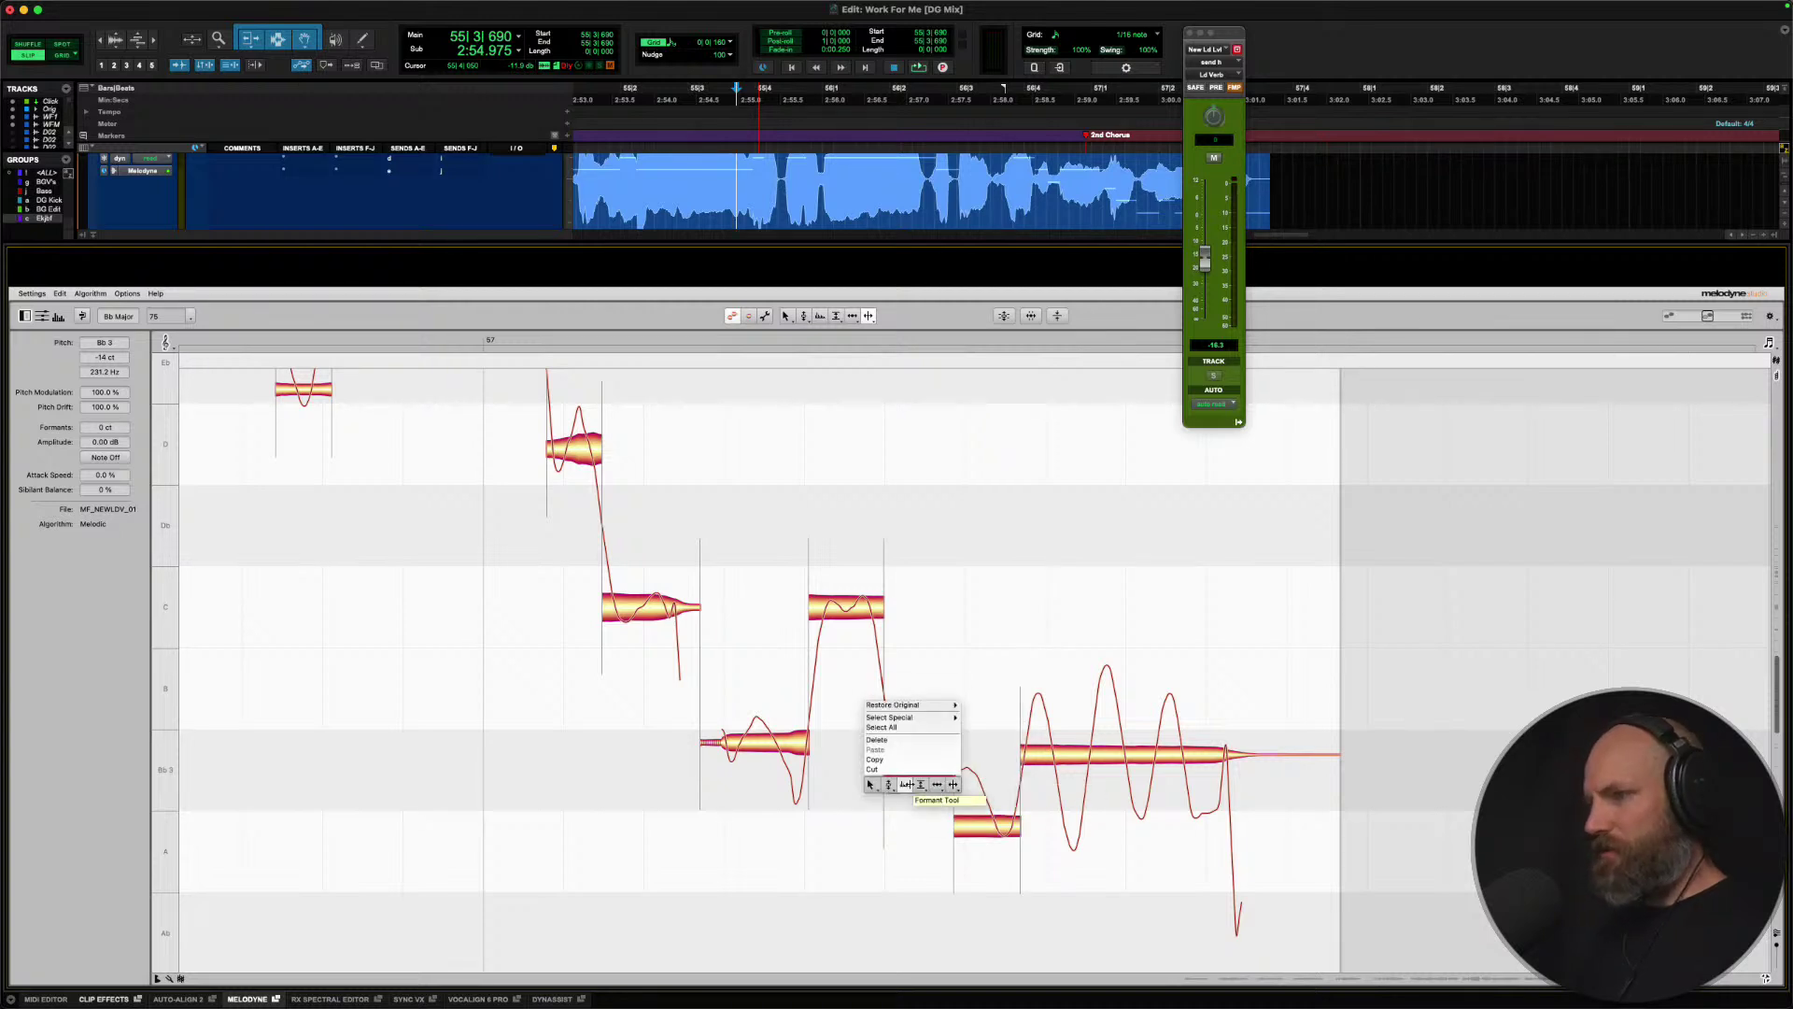
click(894, 784)
Snap the earlier Bb3 note and the final sustained Bb3 note to exact pitch, and shift the short A3 note to +28 ct.
double_click(792, 753)
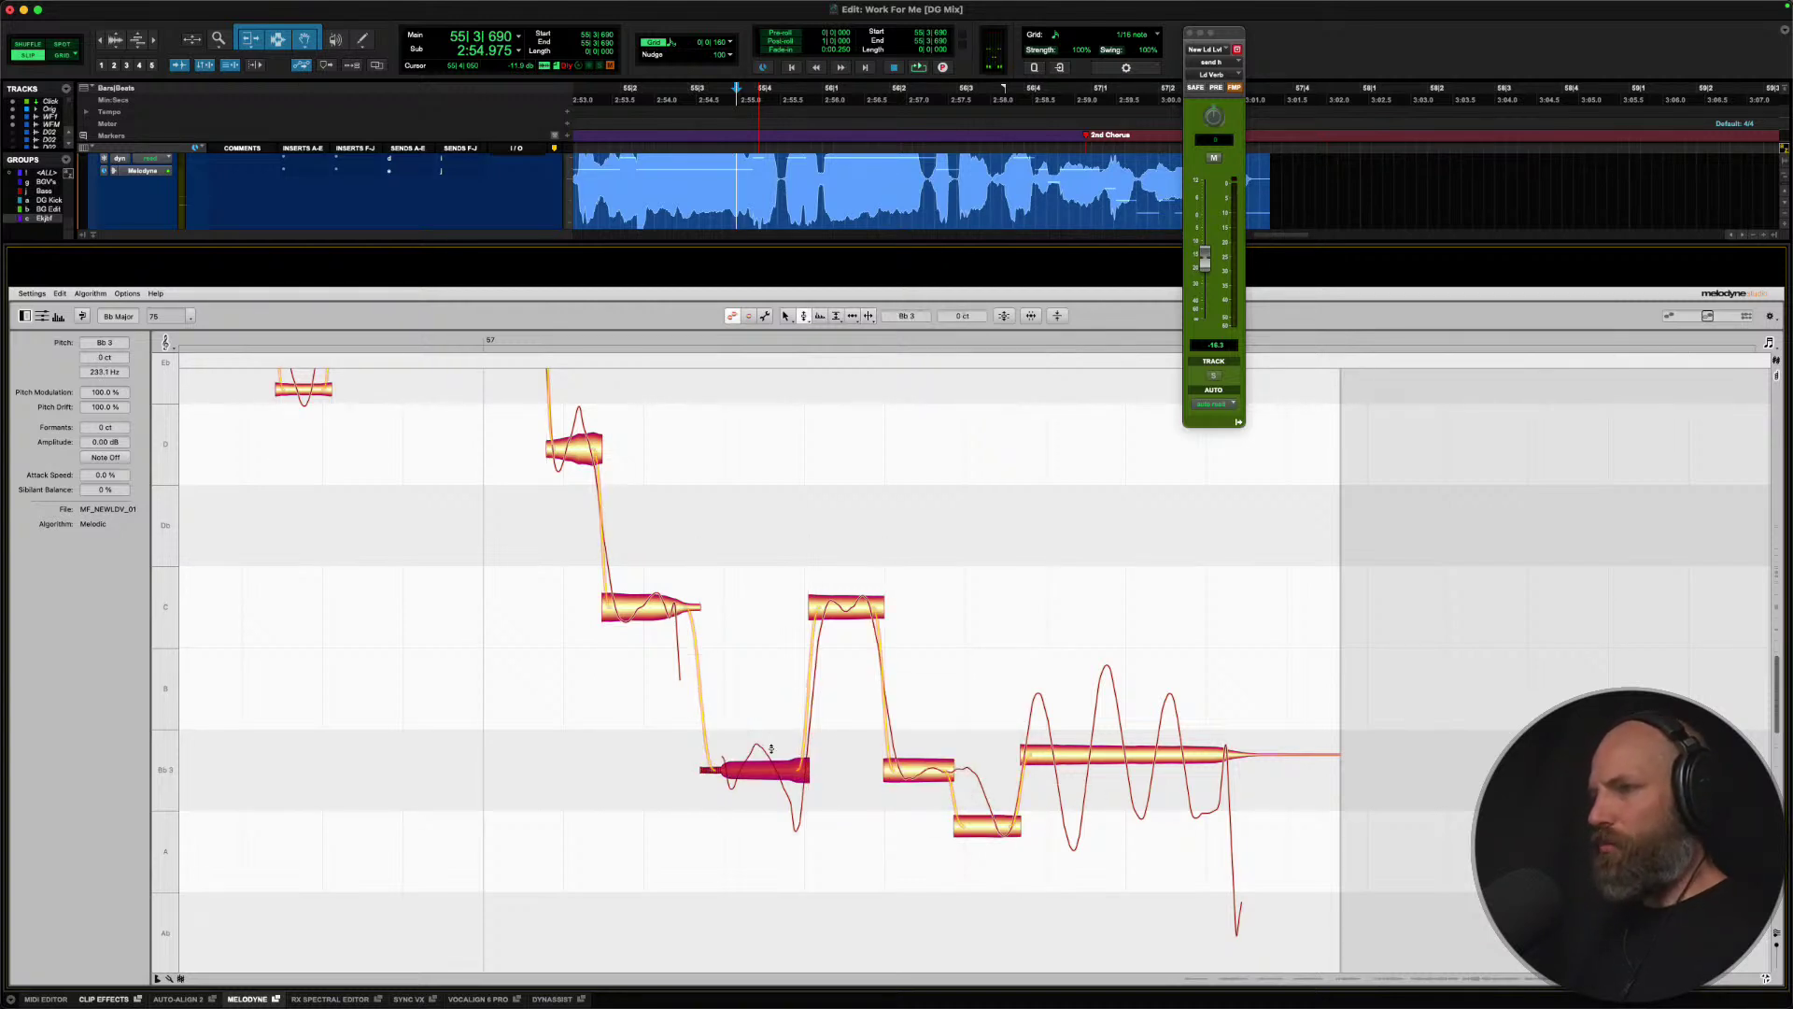
drag(996, 808, 981, 824)
double_click(1069, 754)
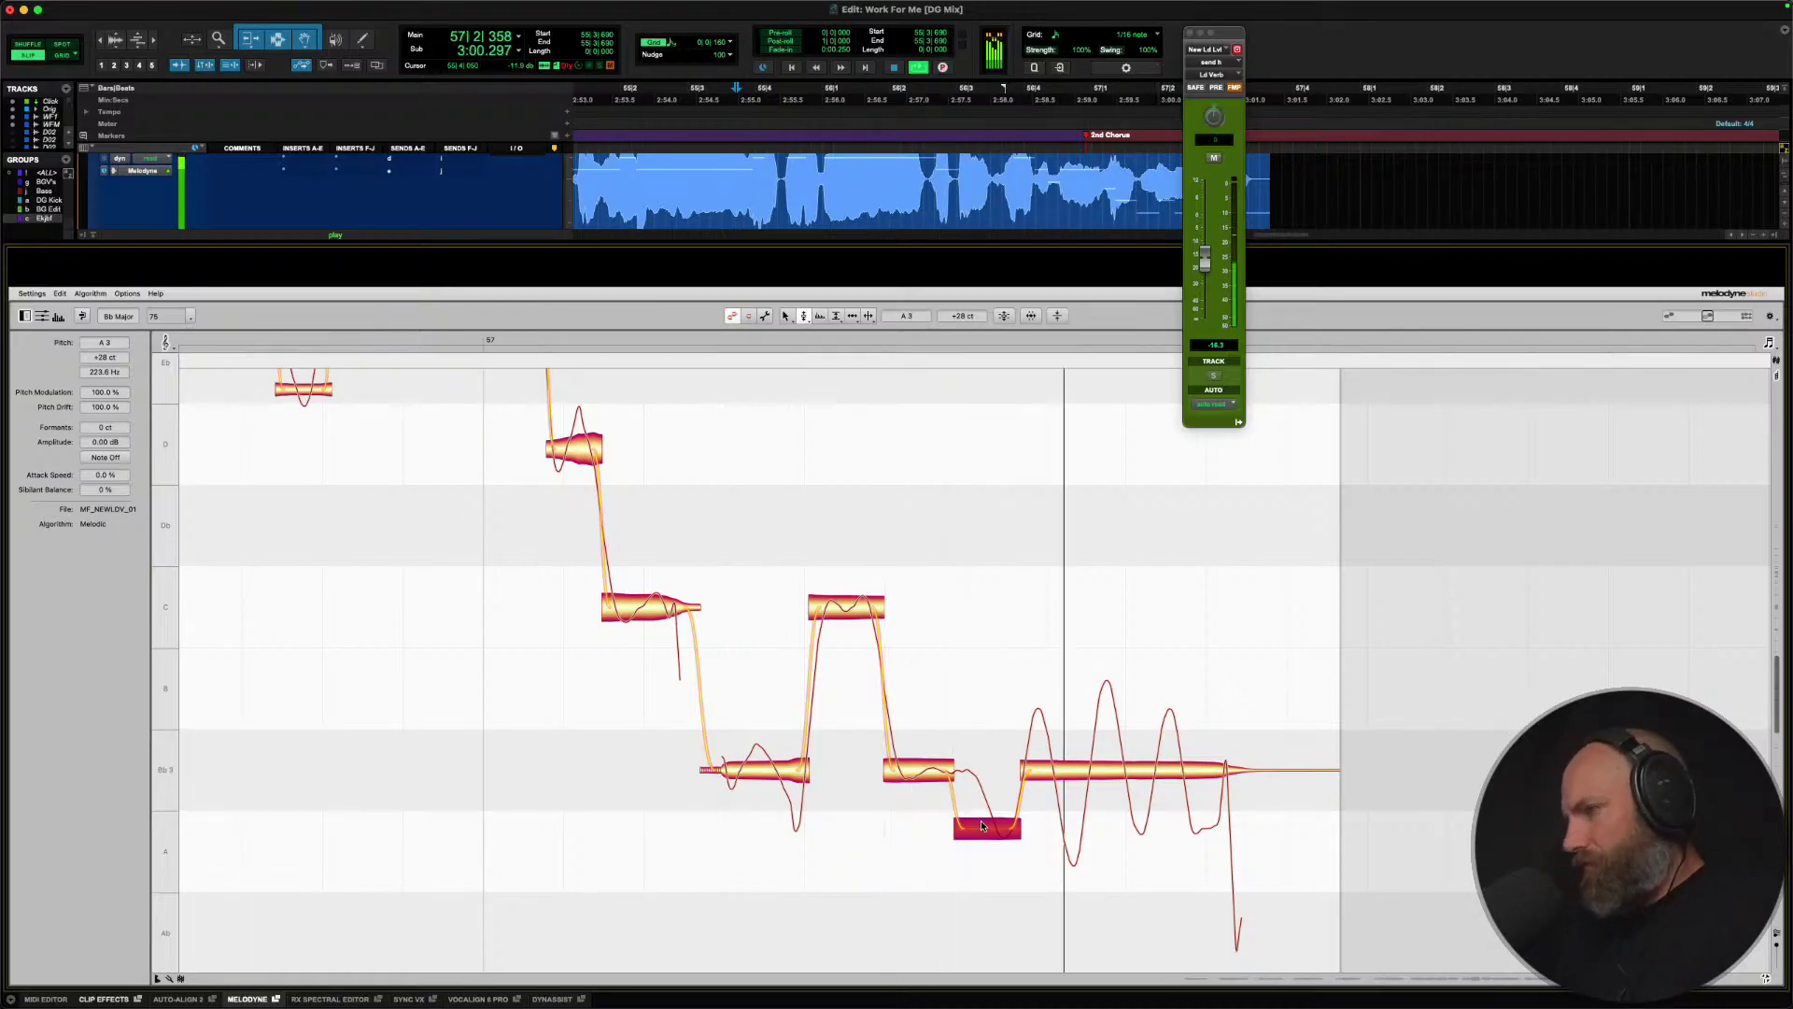
Play the retuned phrase on into the 2nd Chorus and locate the lead vocal clips on the track that continues it.
scroll(981, 820, down, 2)
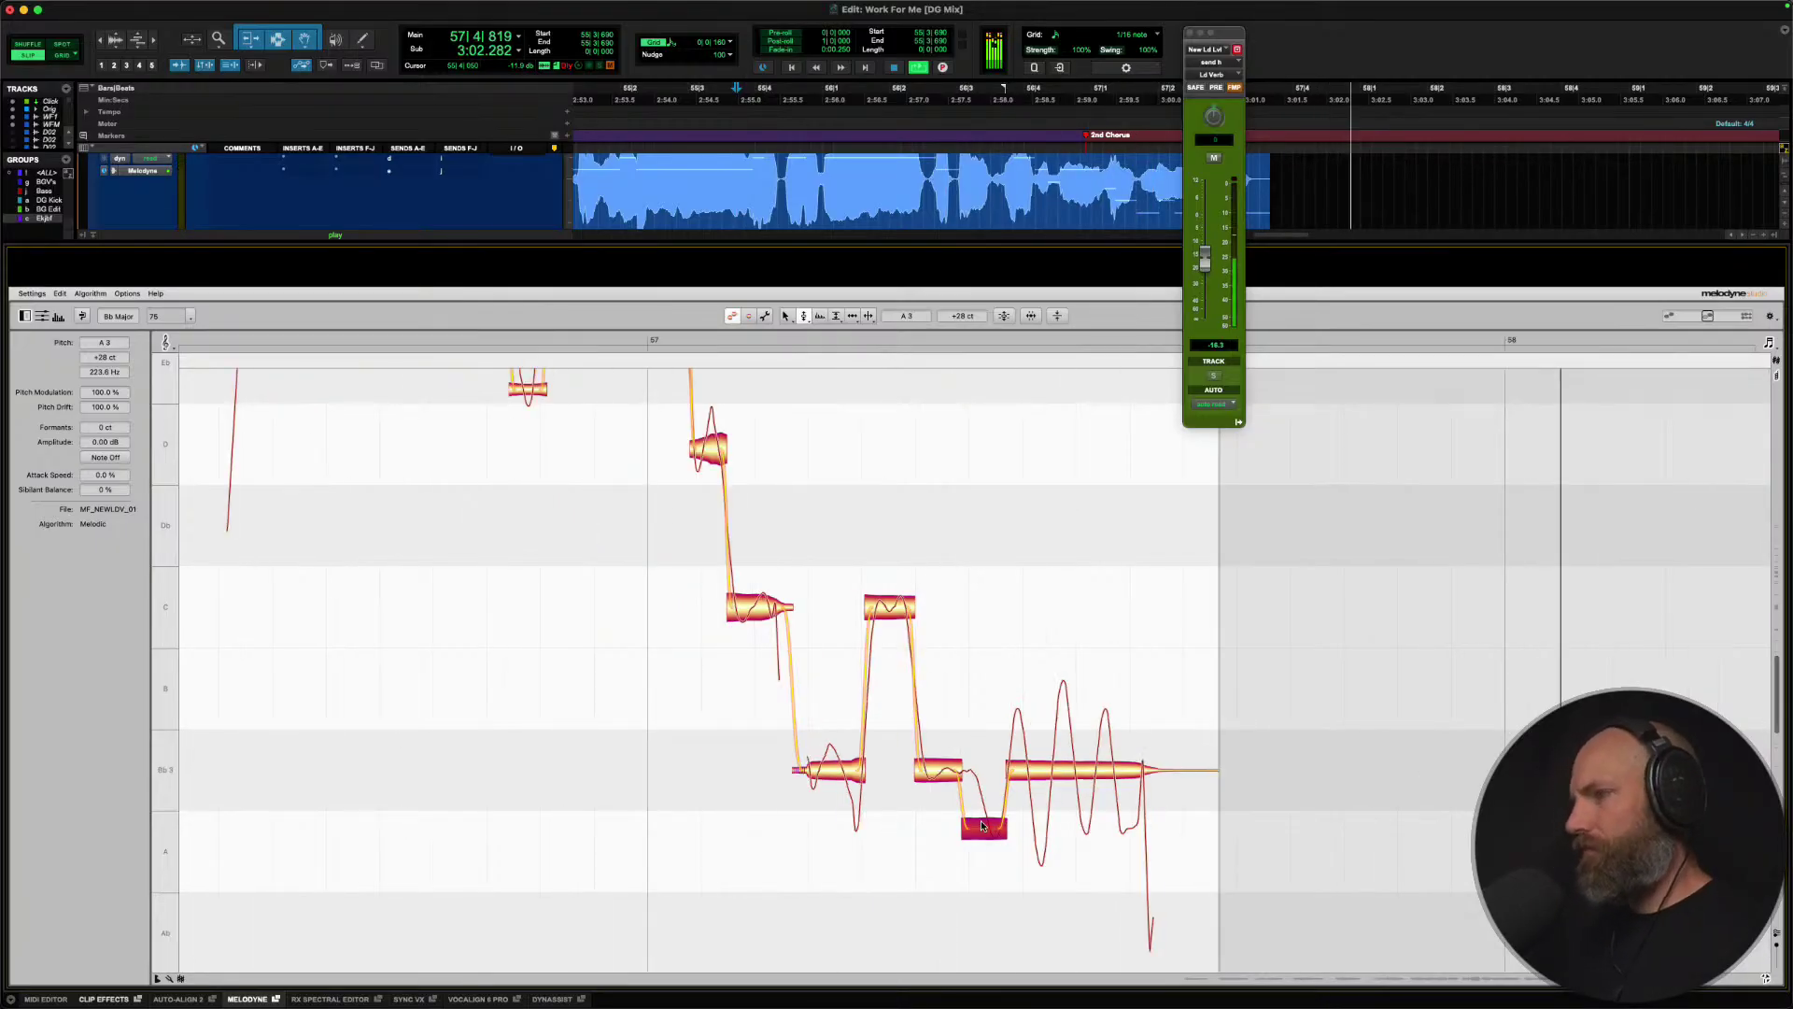
scroll(980, 820, down, 3)
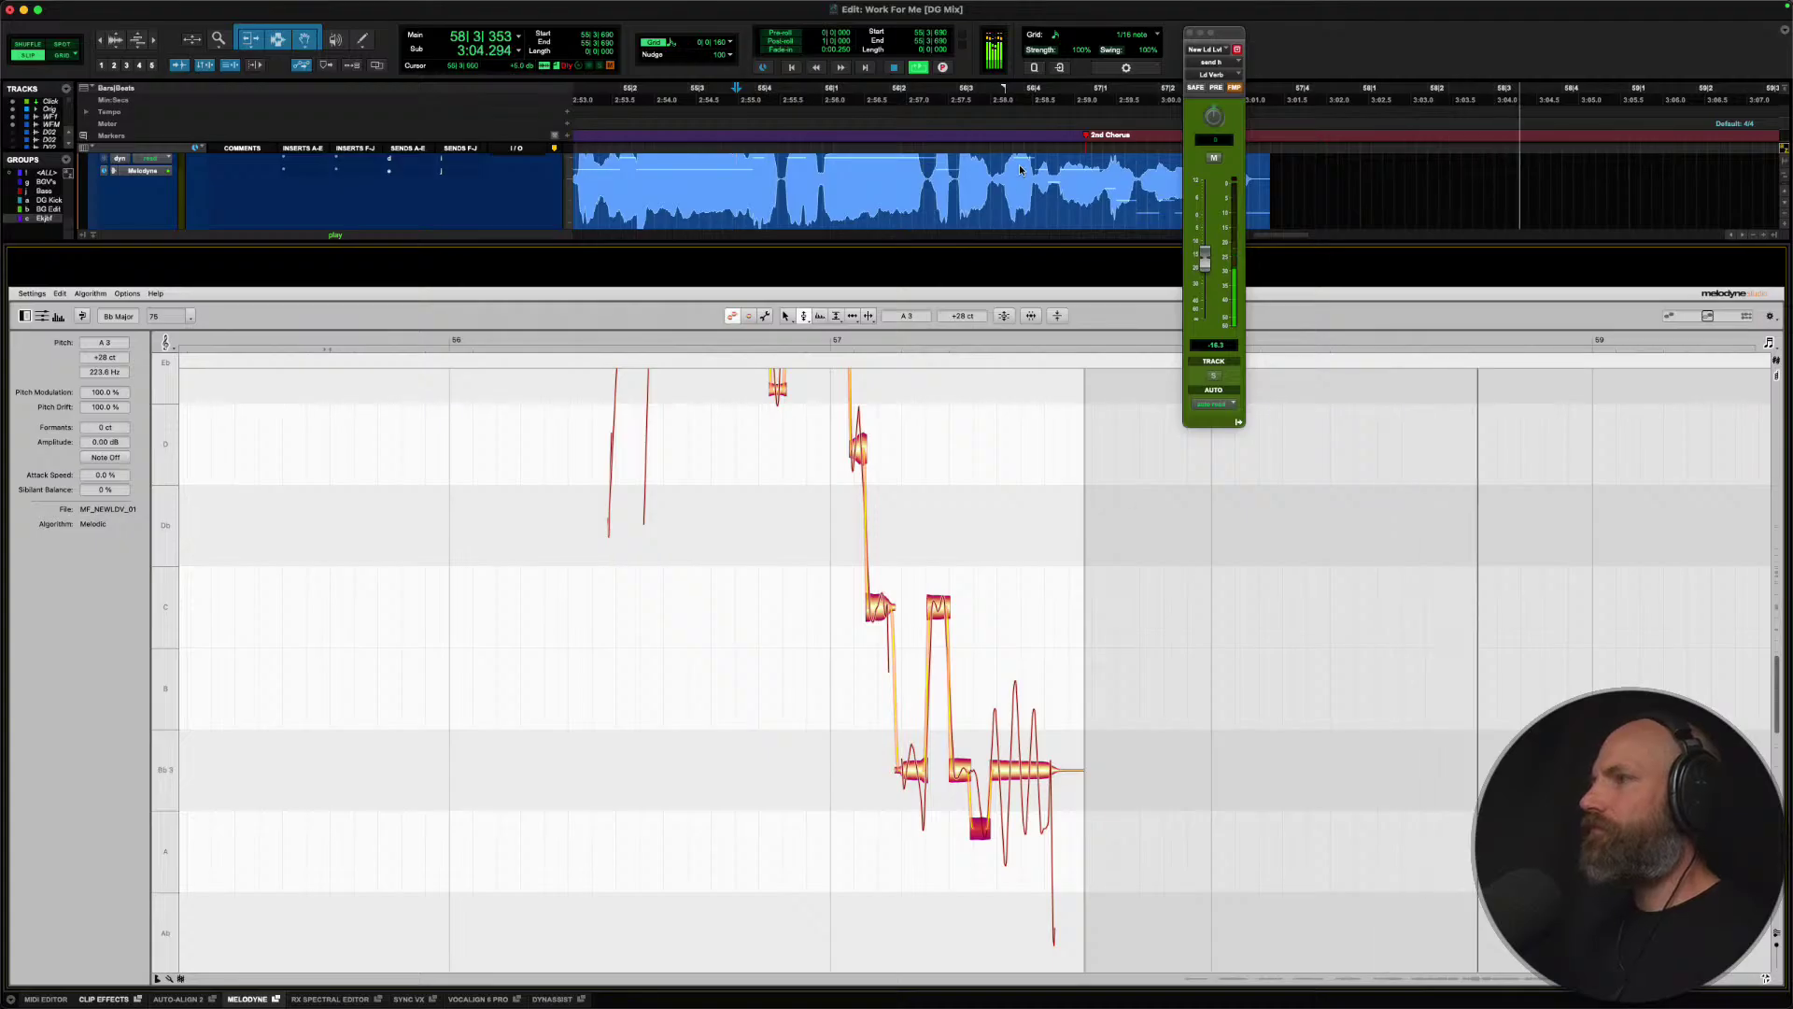
scroll(1020, 168, down, 3)
scroll(1020, 169, up, 2)
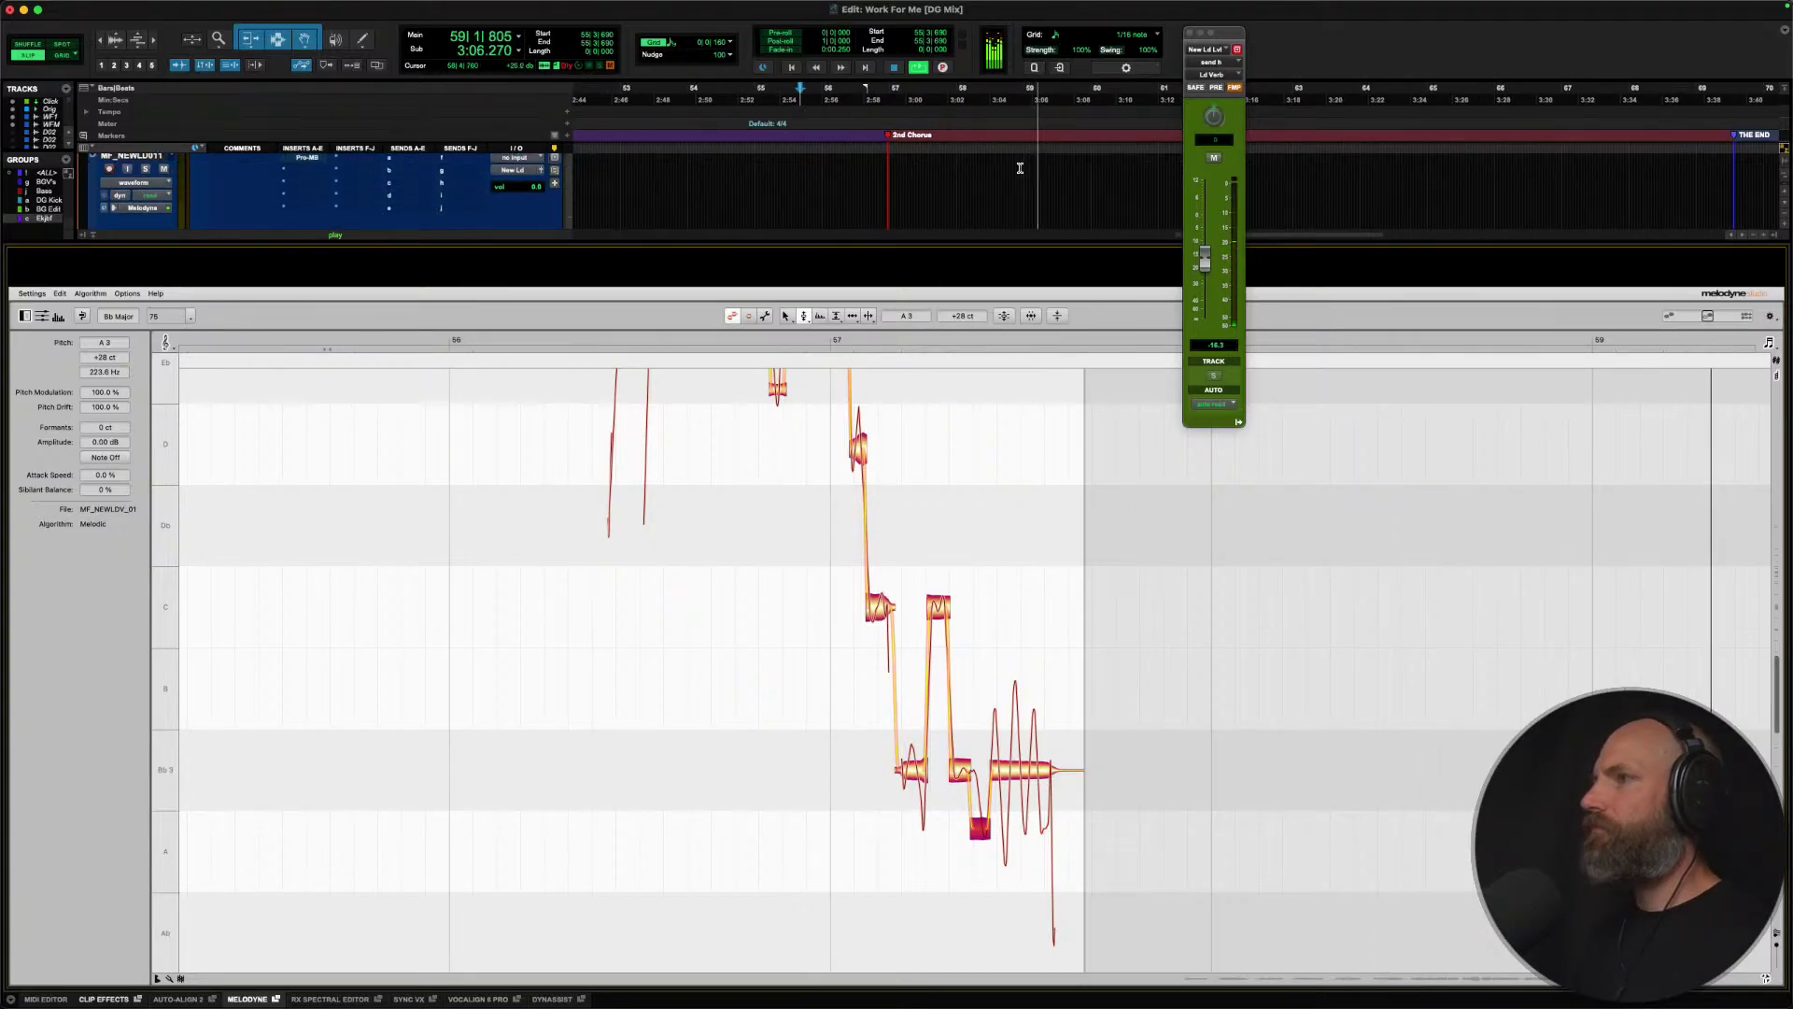
scroll(1019, 168, down, 2)
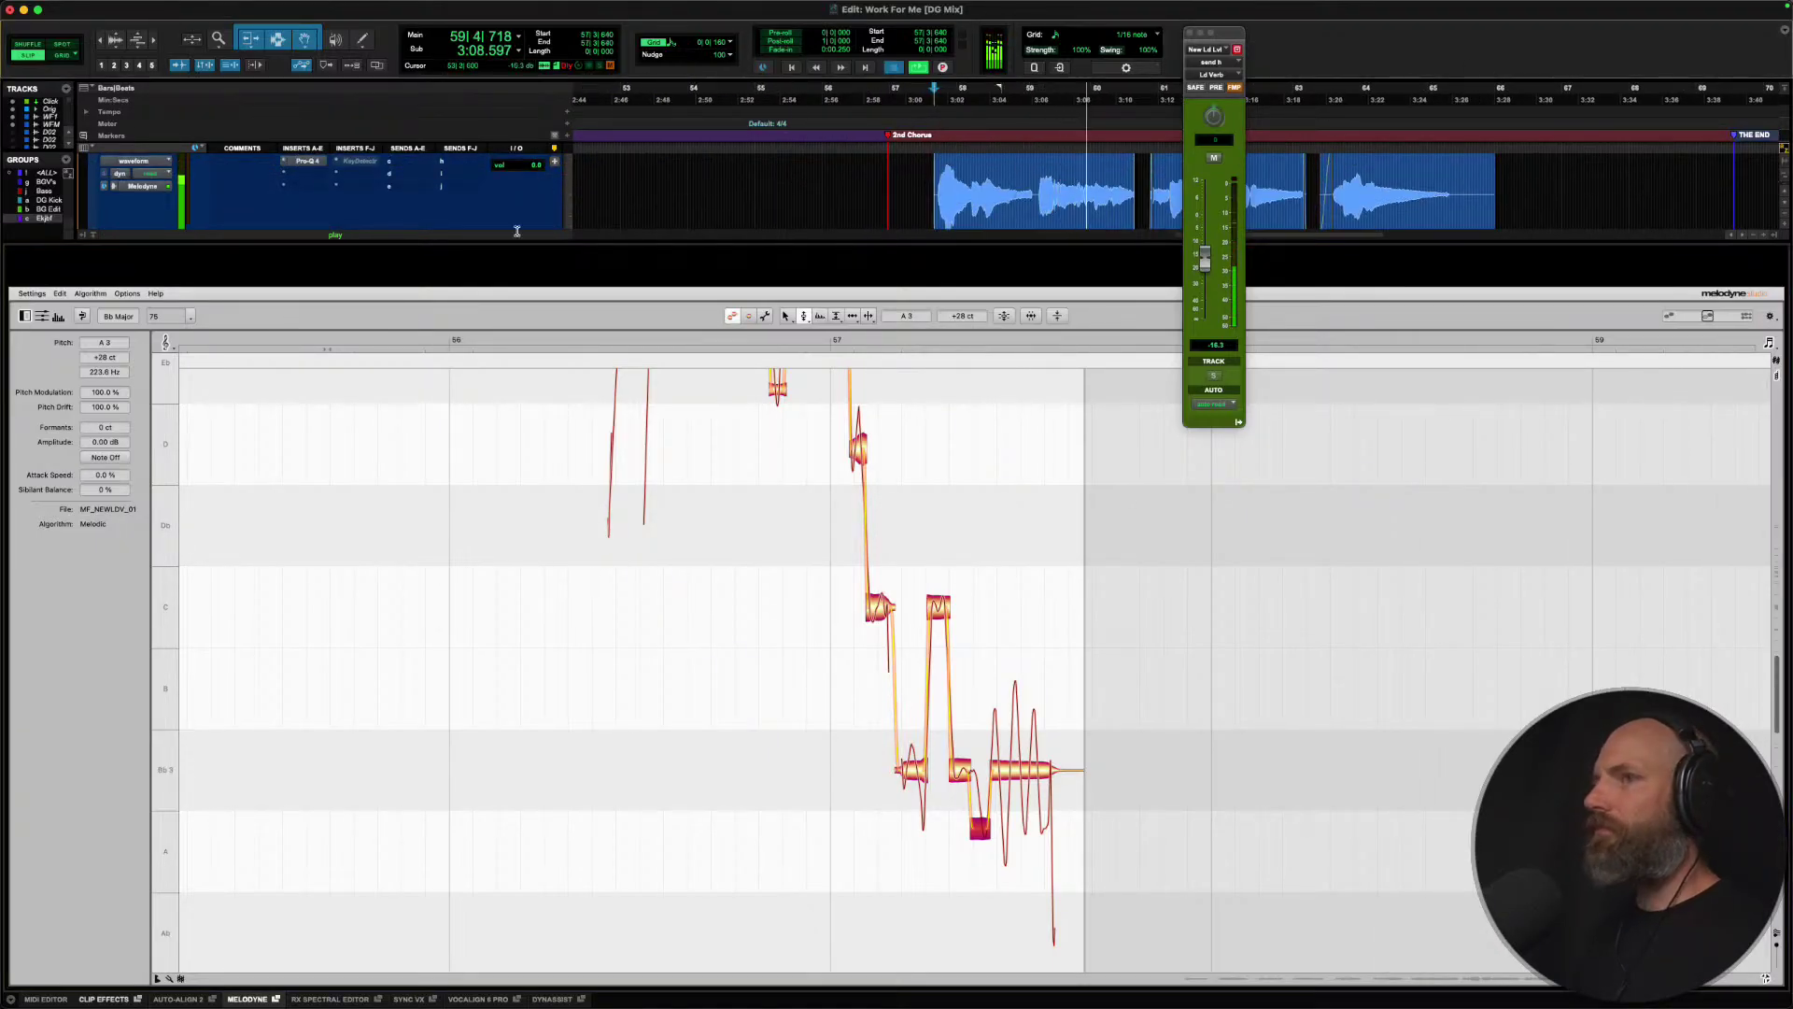
key(space)
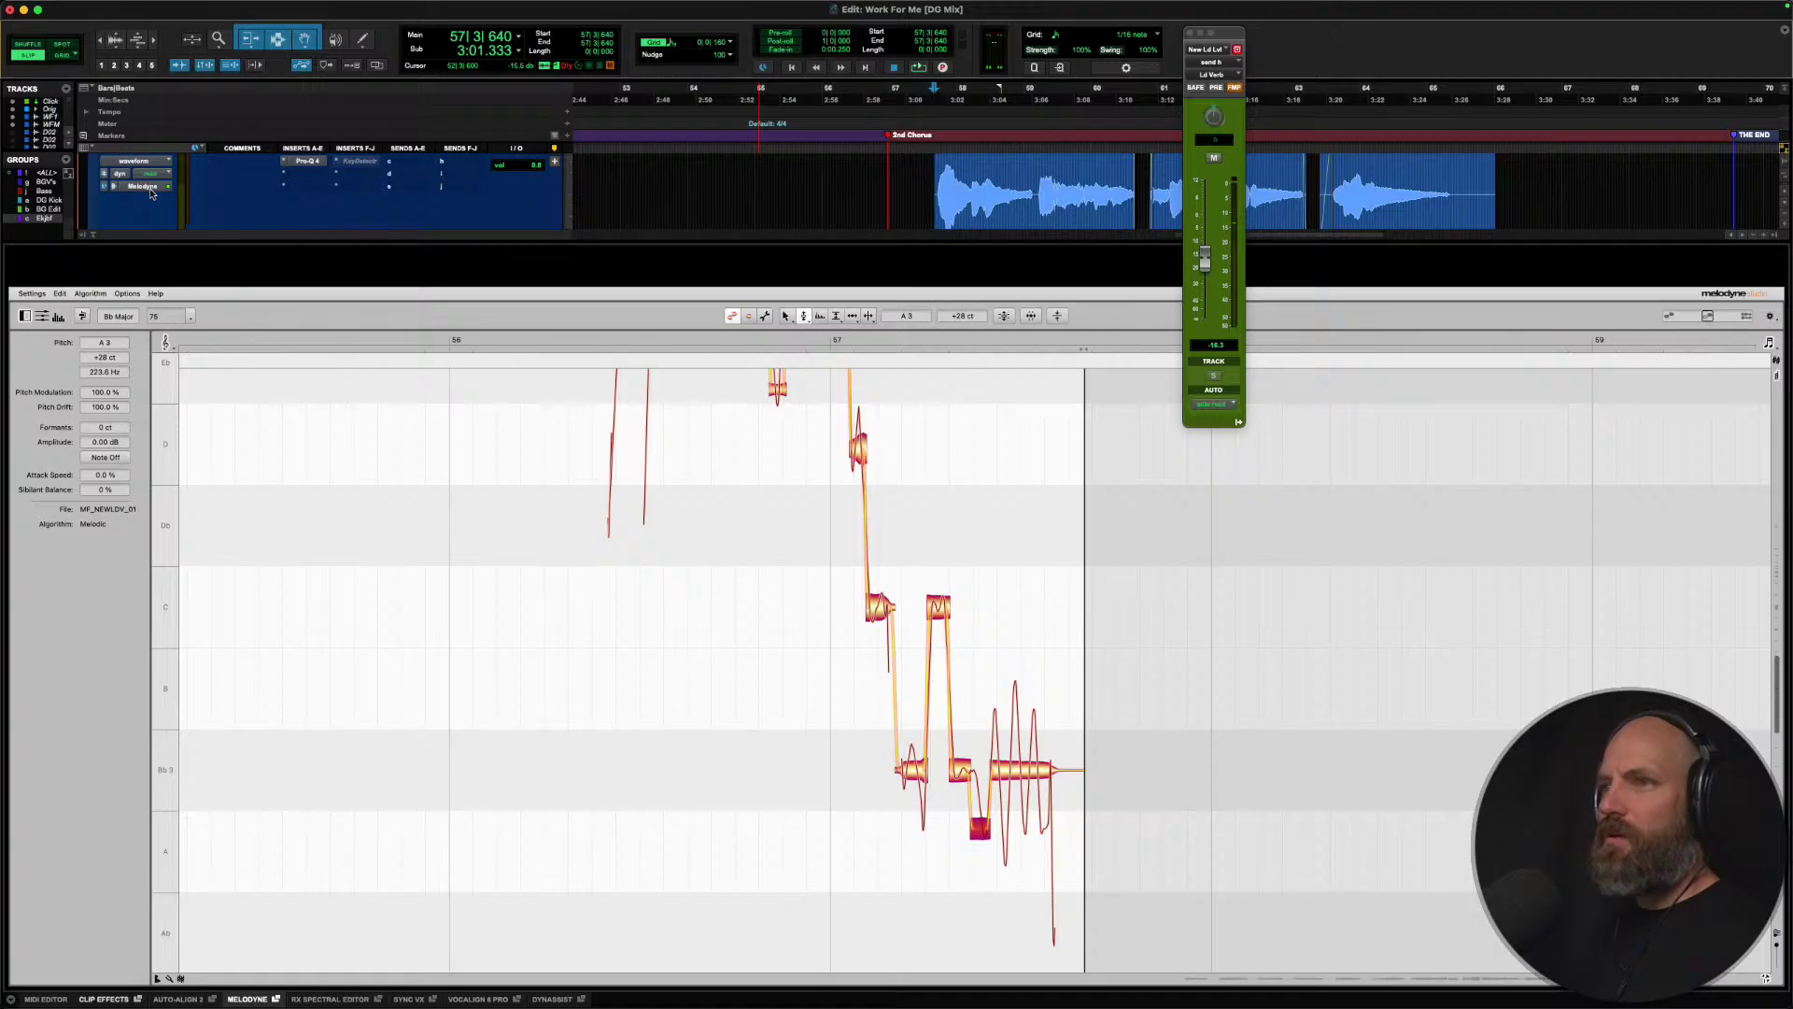
Try to bring up the notes of the 2nd Chorus lead vocal clips in the Melodyne editor.
click(145, 187)
click(144, 187)
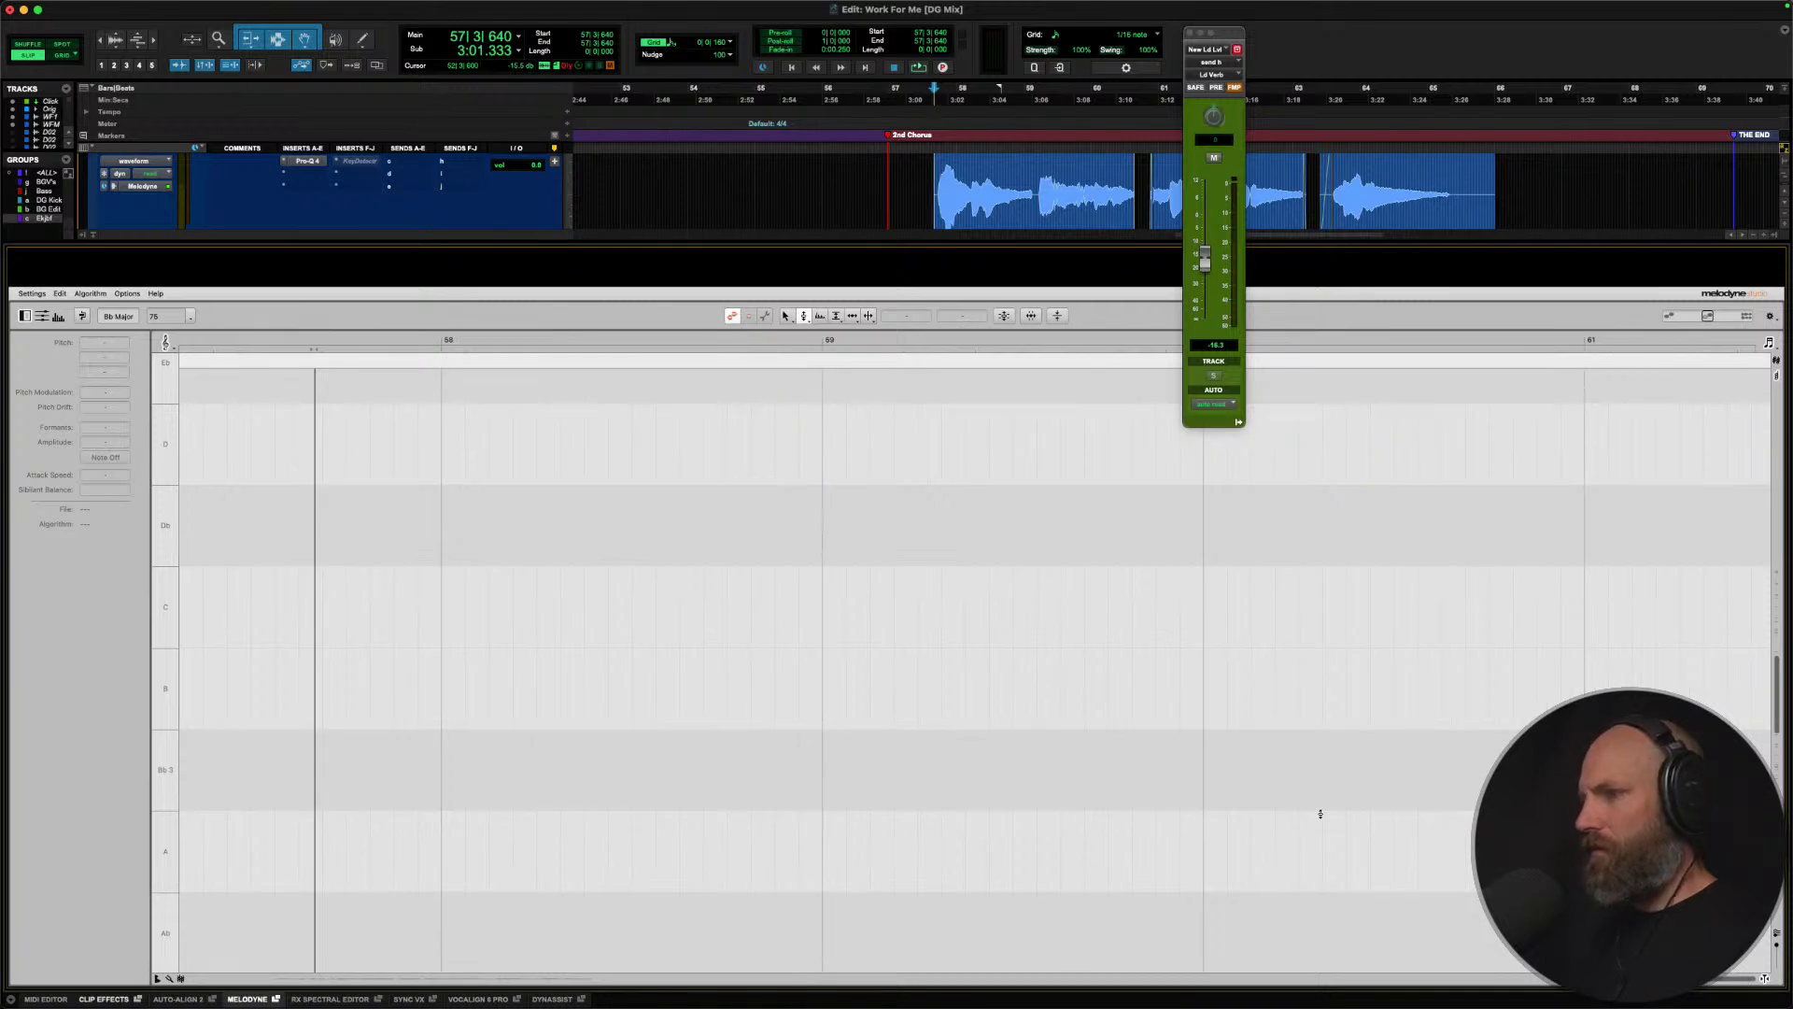
scroll(1321, 813, down, 3)
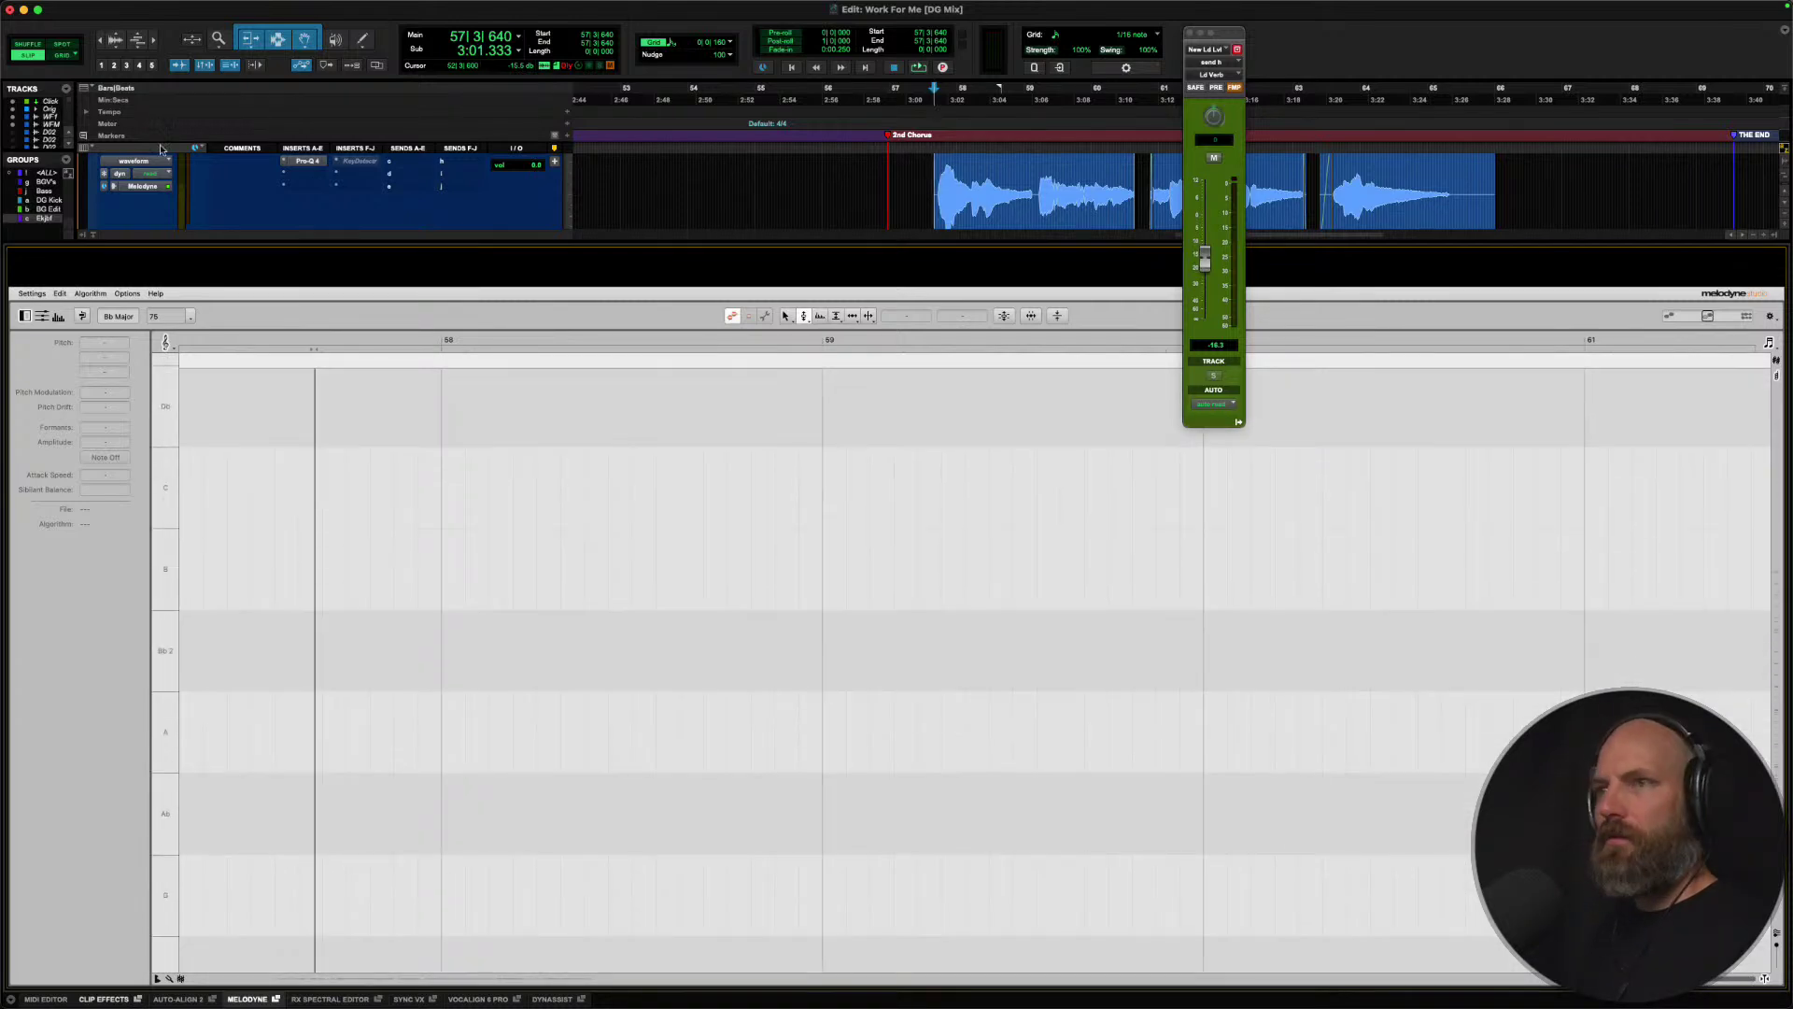
click(145, 190)
click(145, 189)
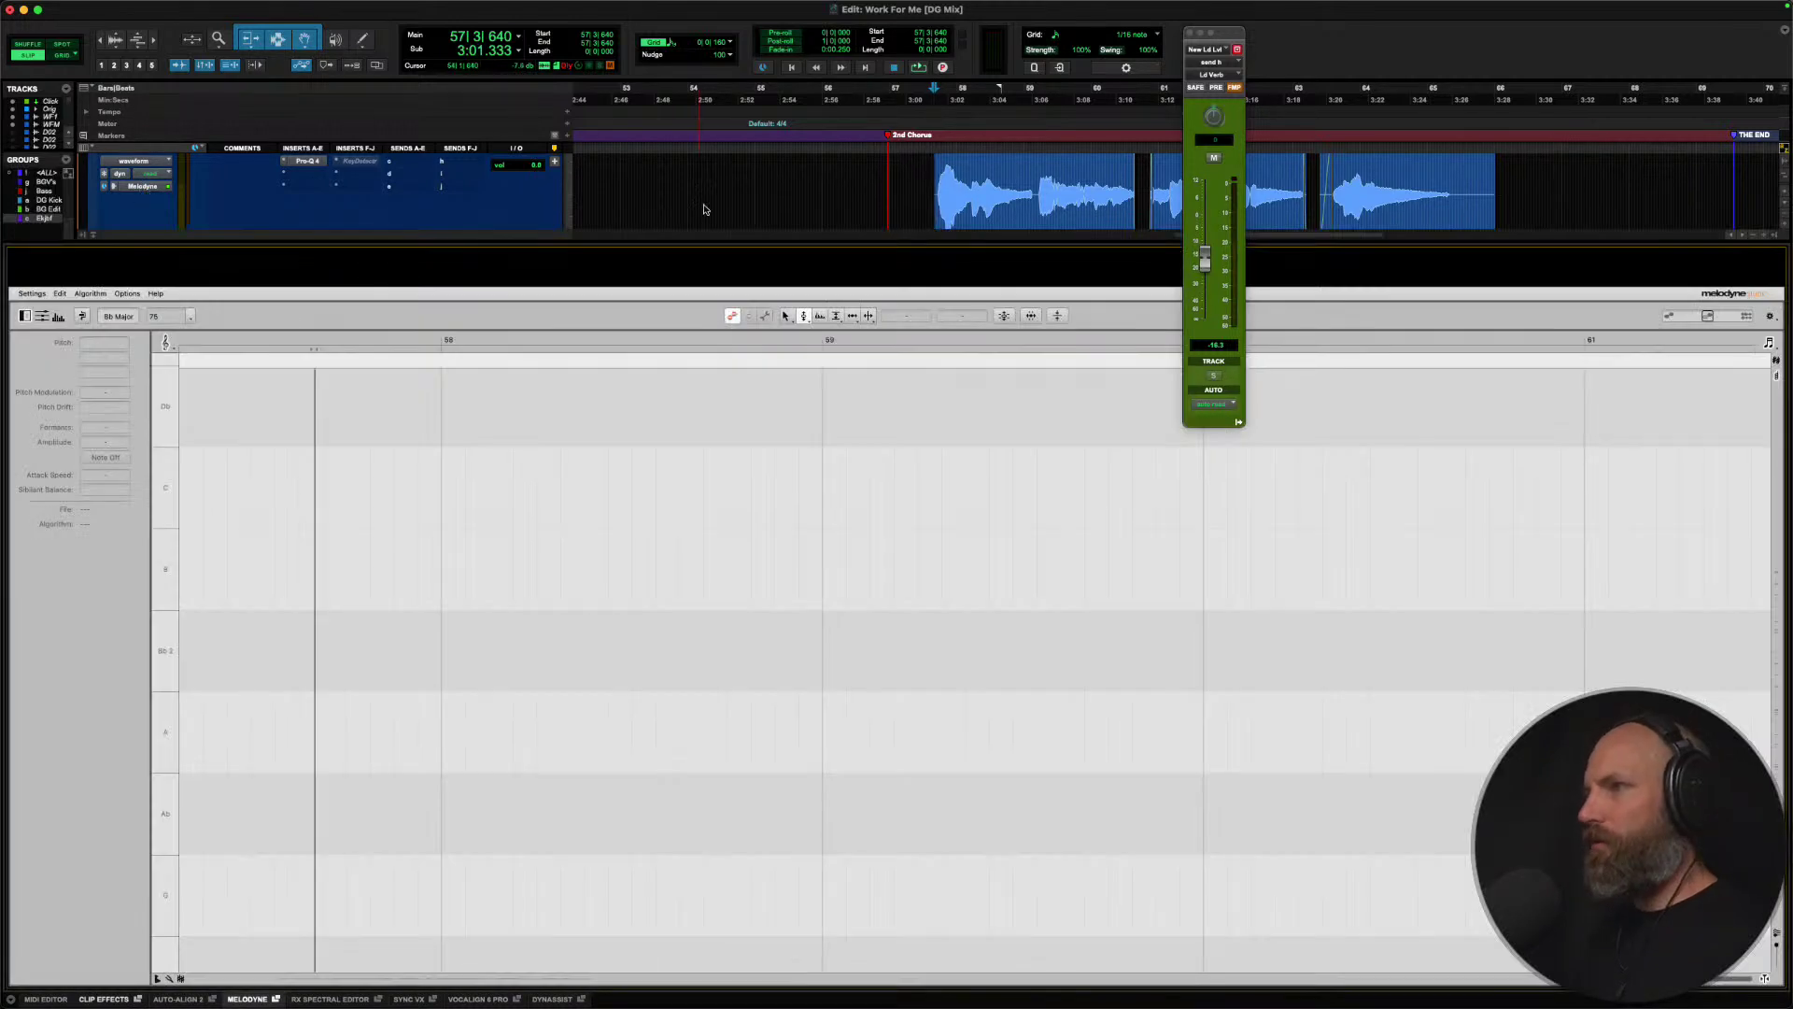
key(space)
scroll(669, 660, down, 1)
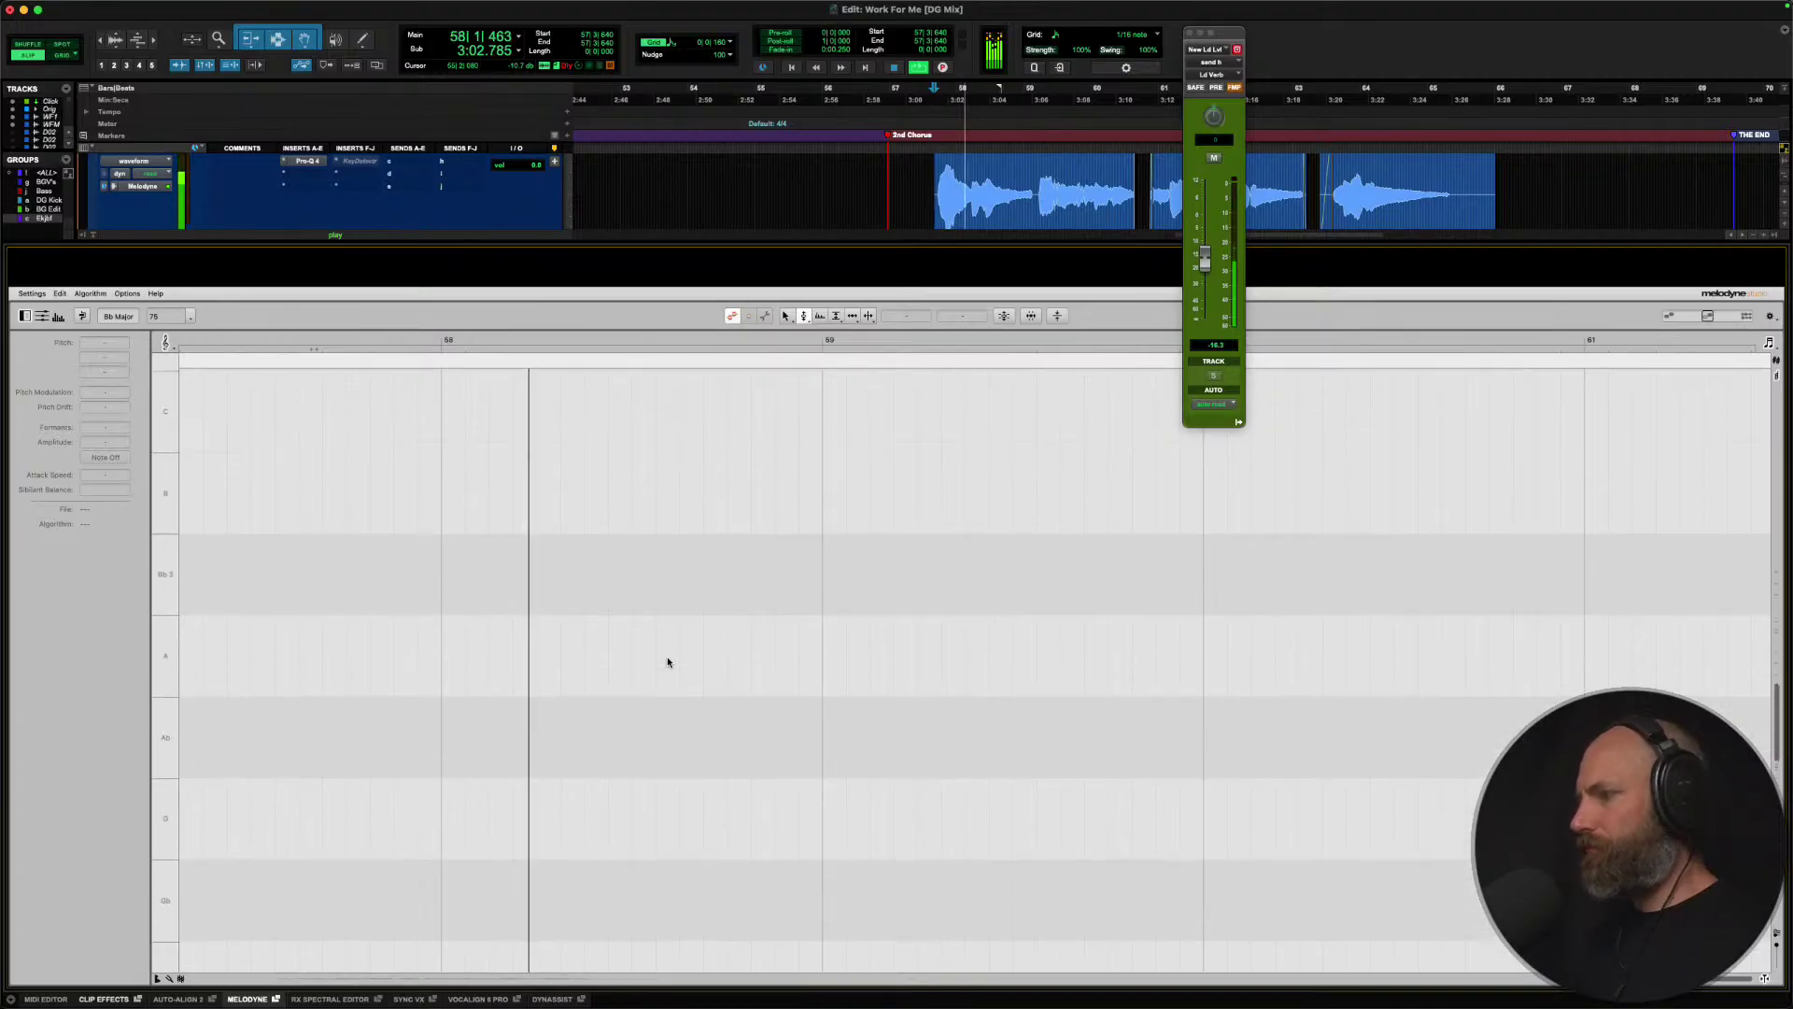
scroll(668, 661, down, 3)
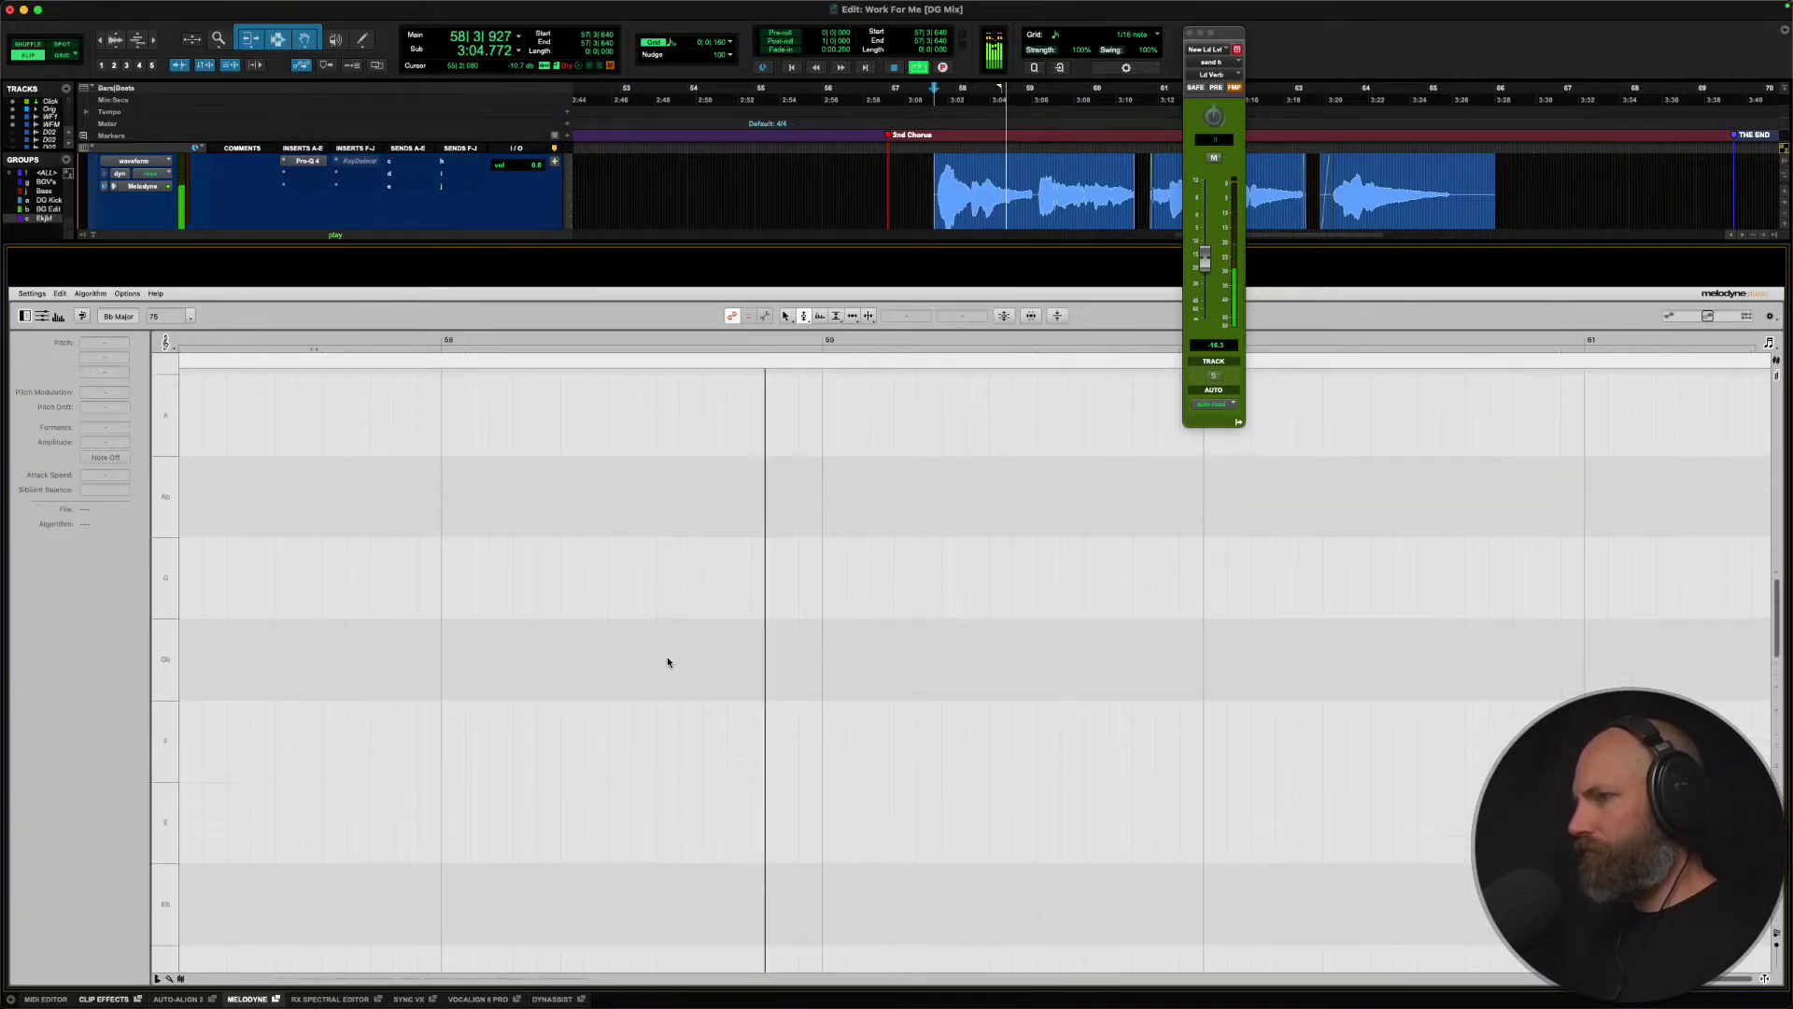
scroll(668, 662, up, 2)
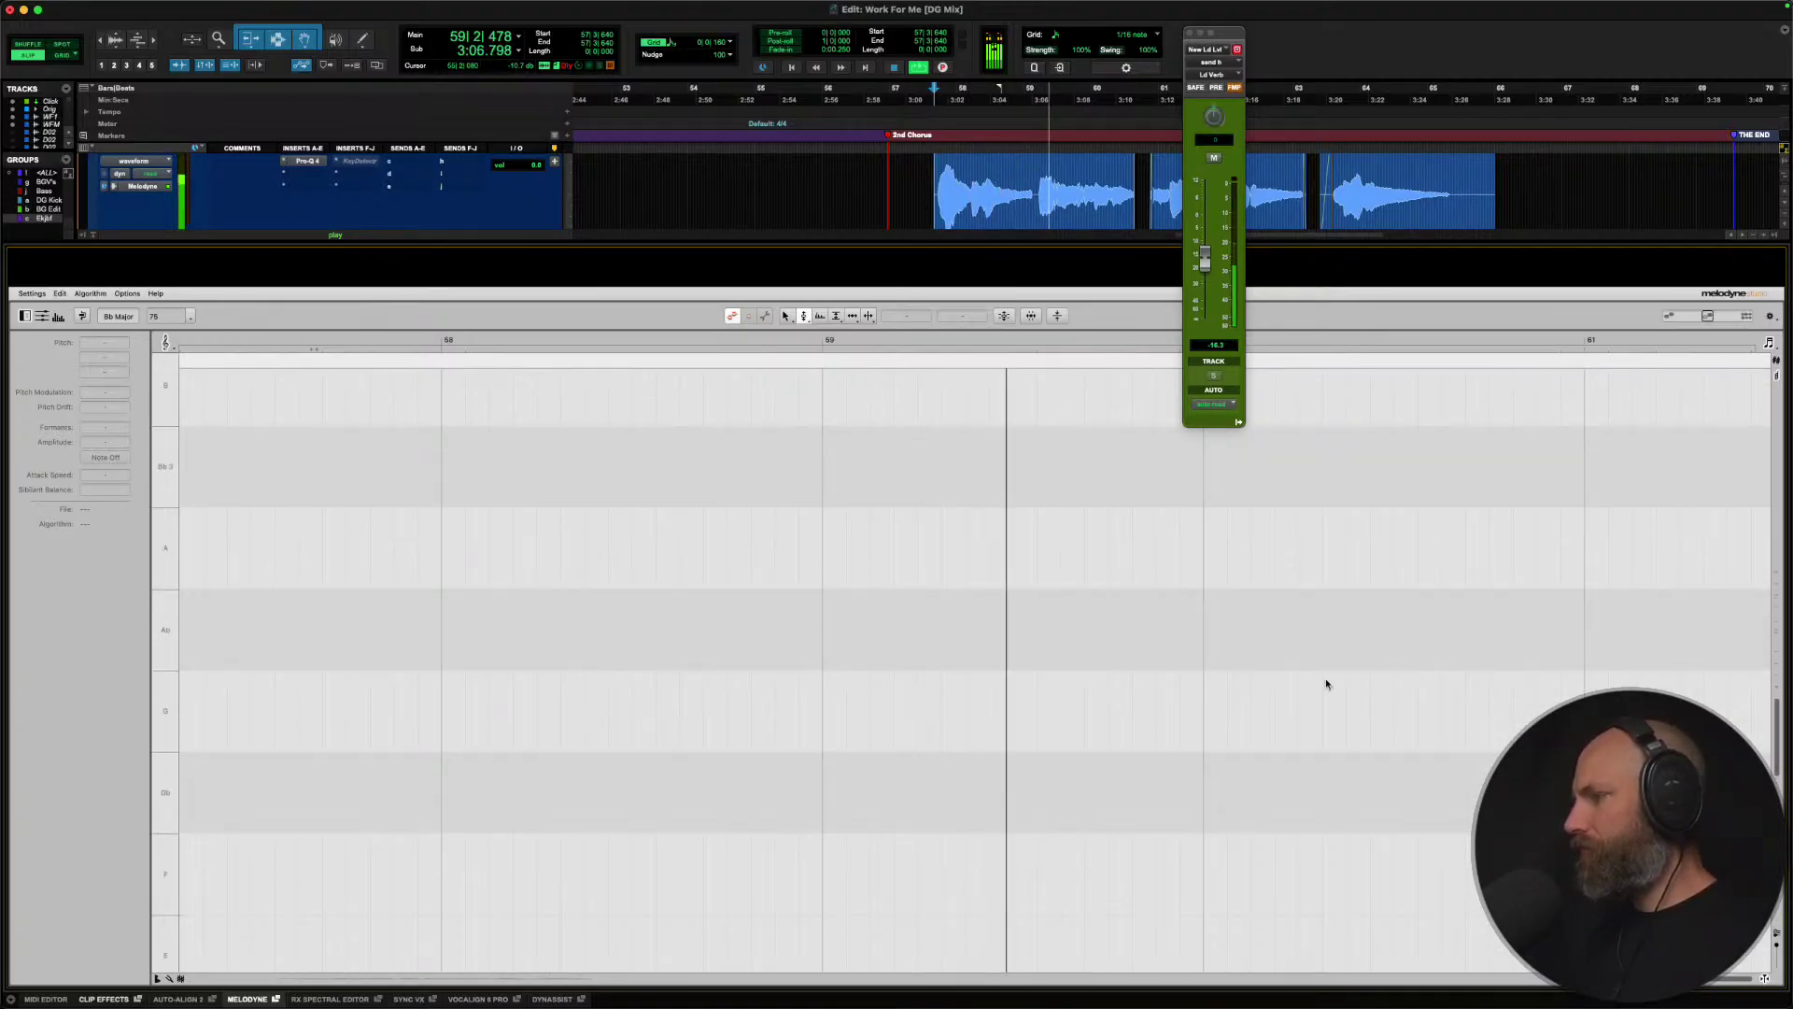
click(838, 179)
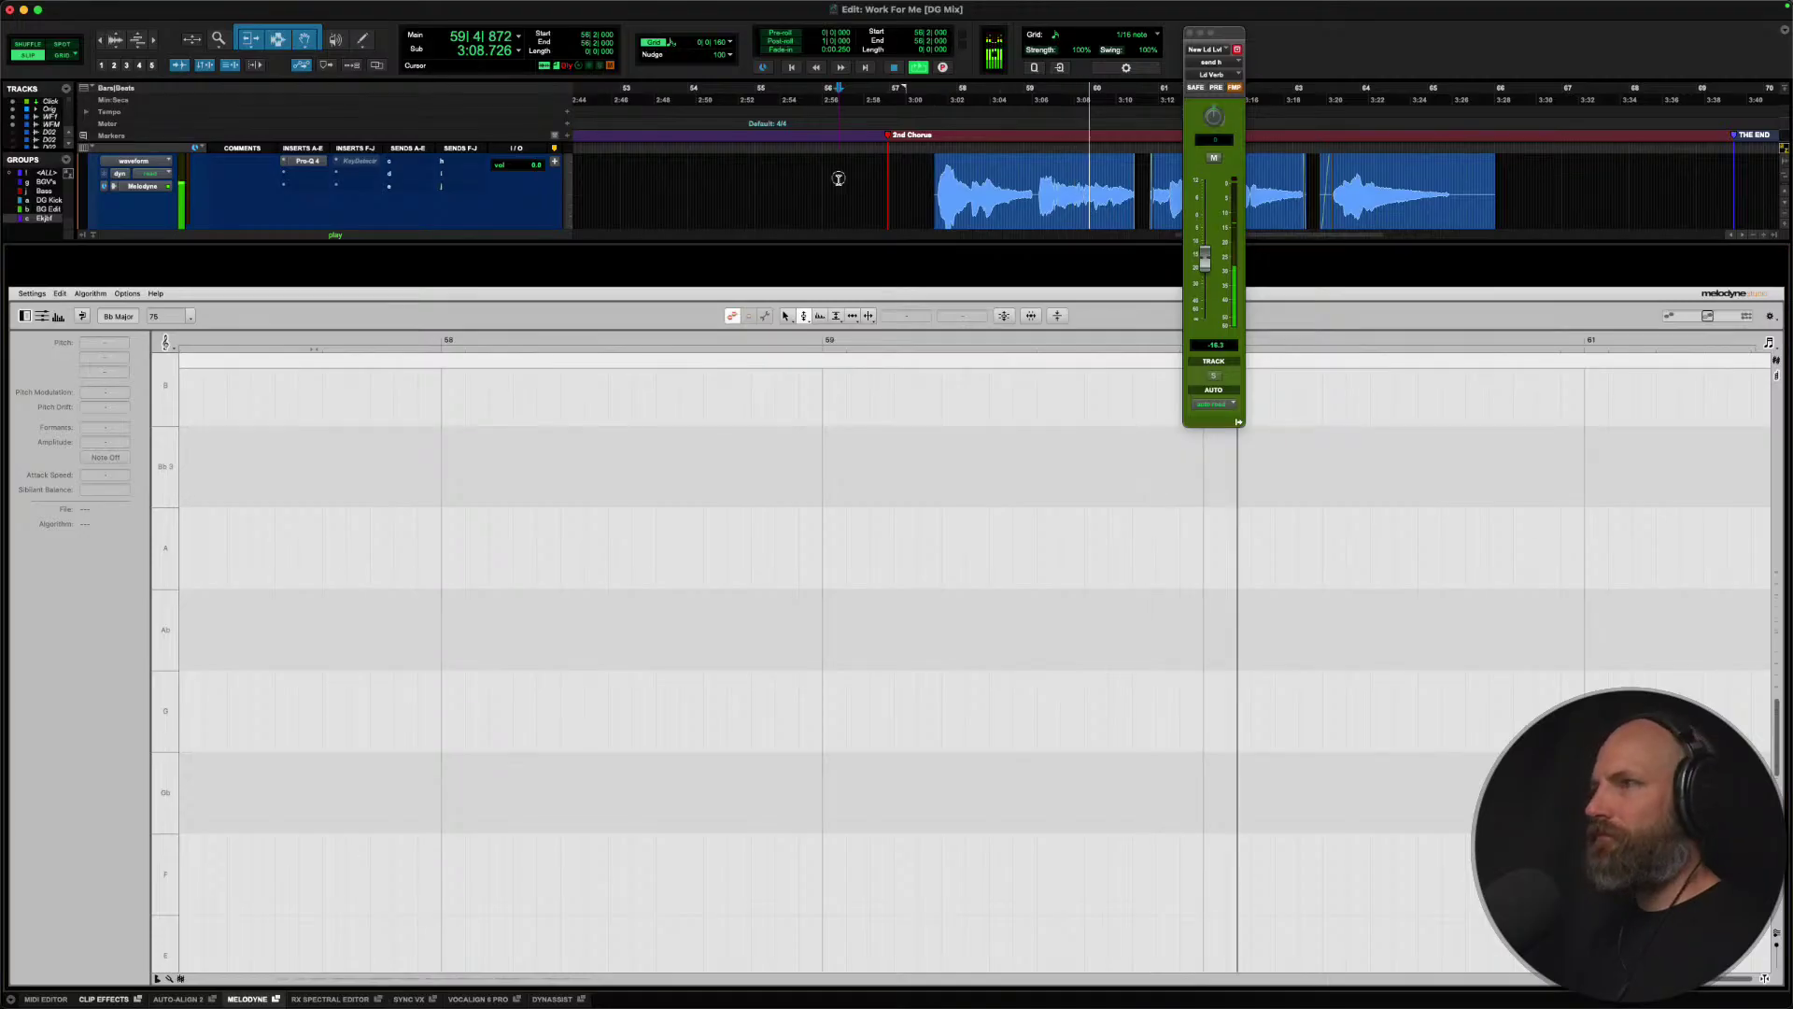
key(Tab)
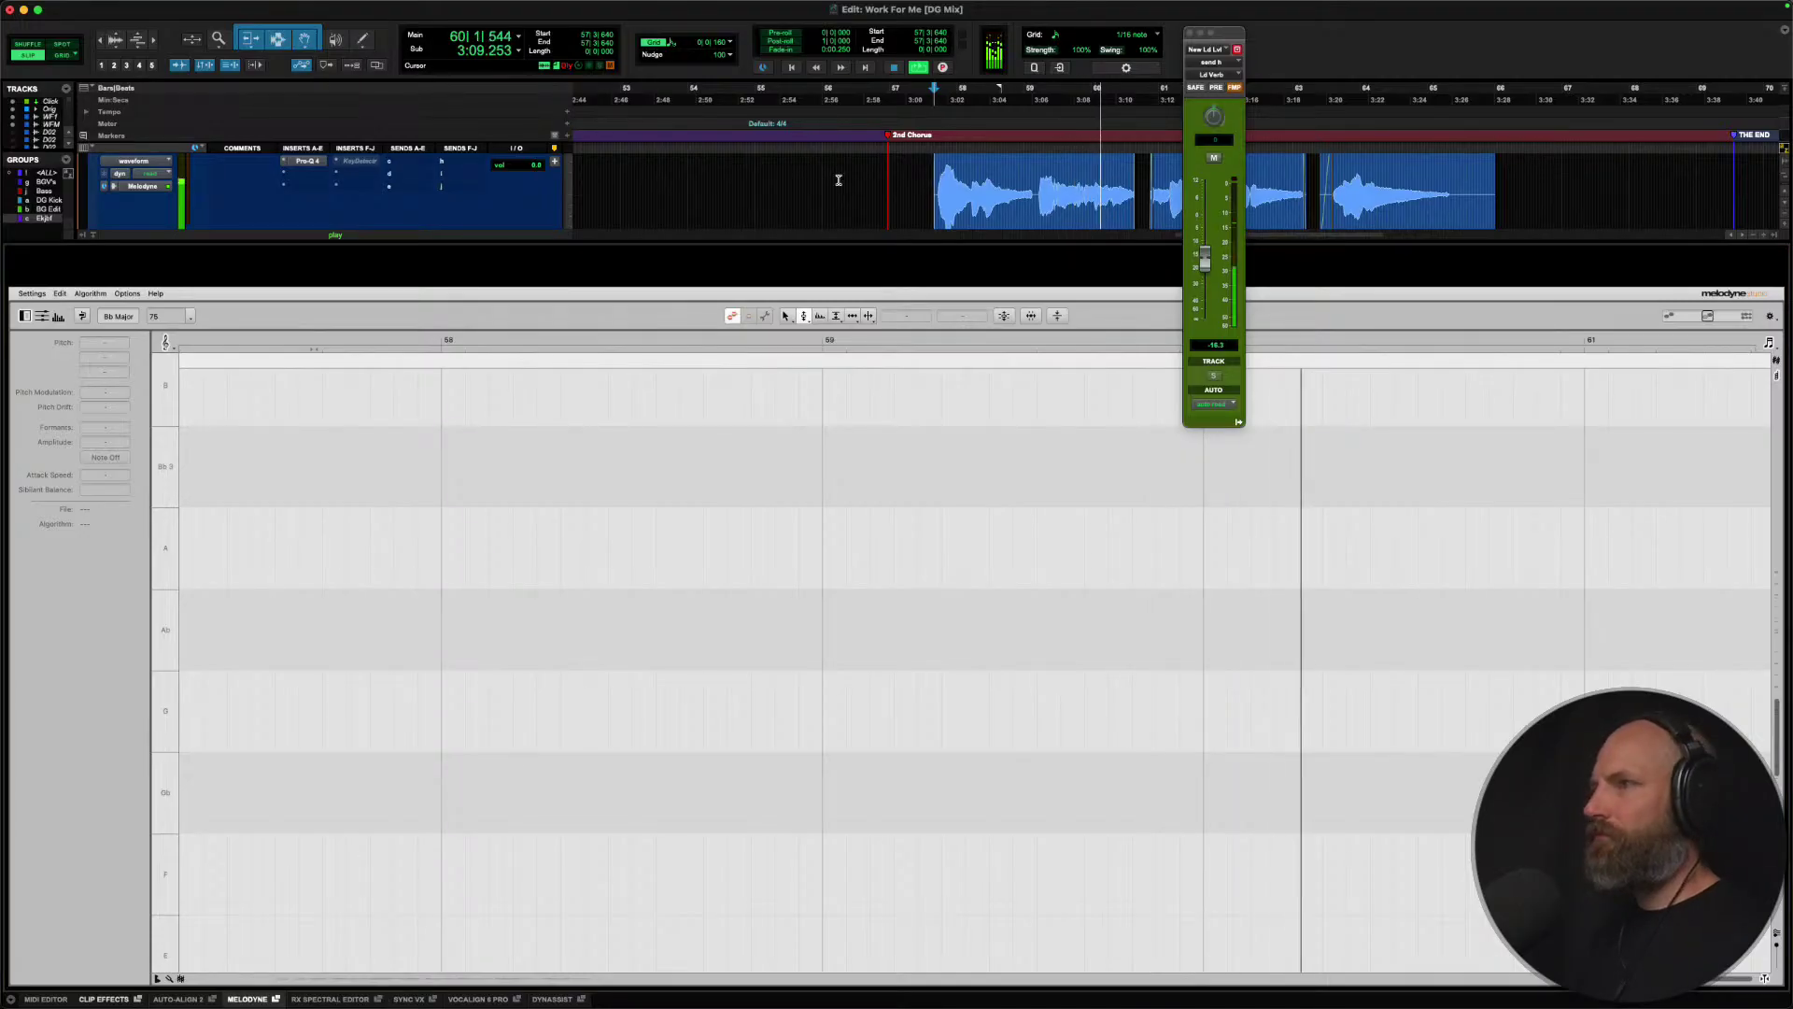
Close the docked Melodyne editor and widen the timeline to show the whole song, finishing playback.
double_click(840, 244)
key(r)
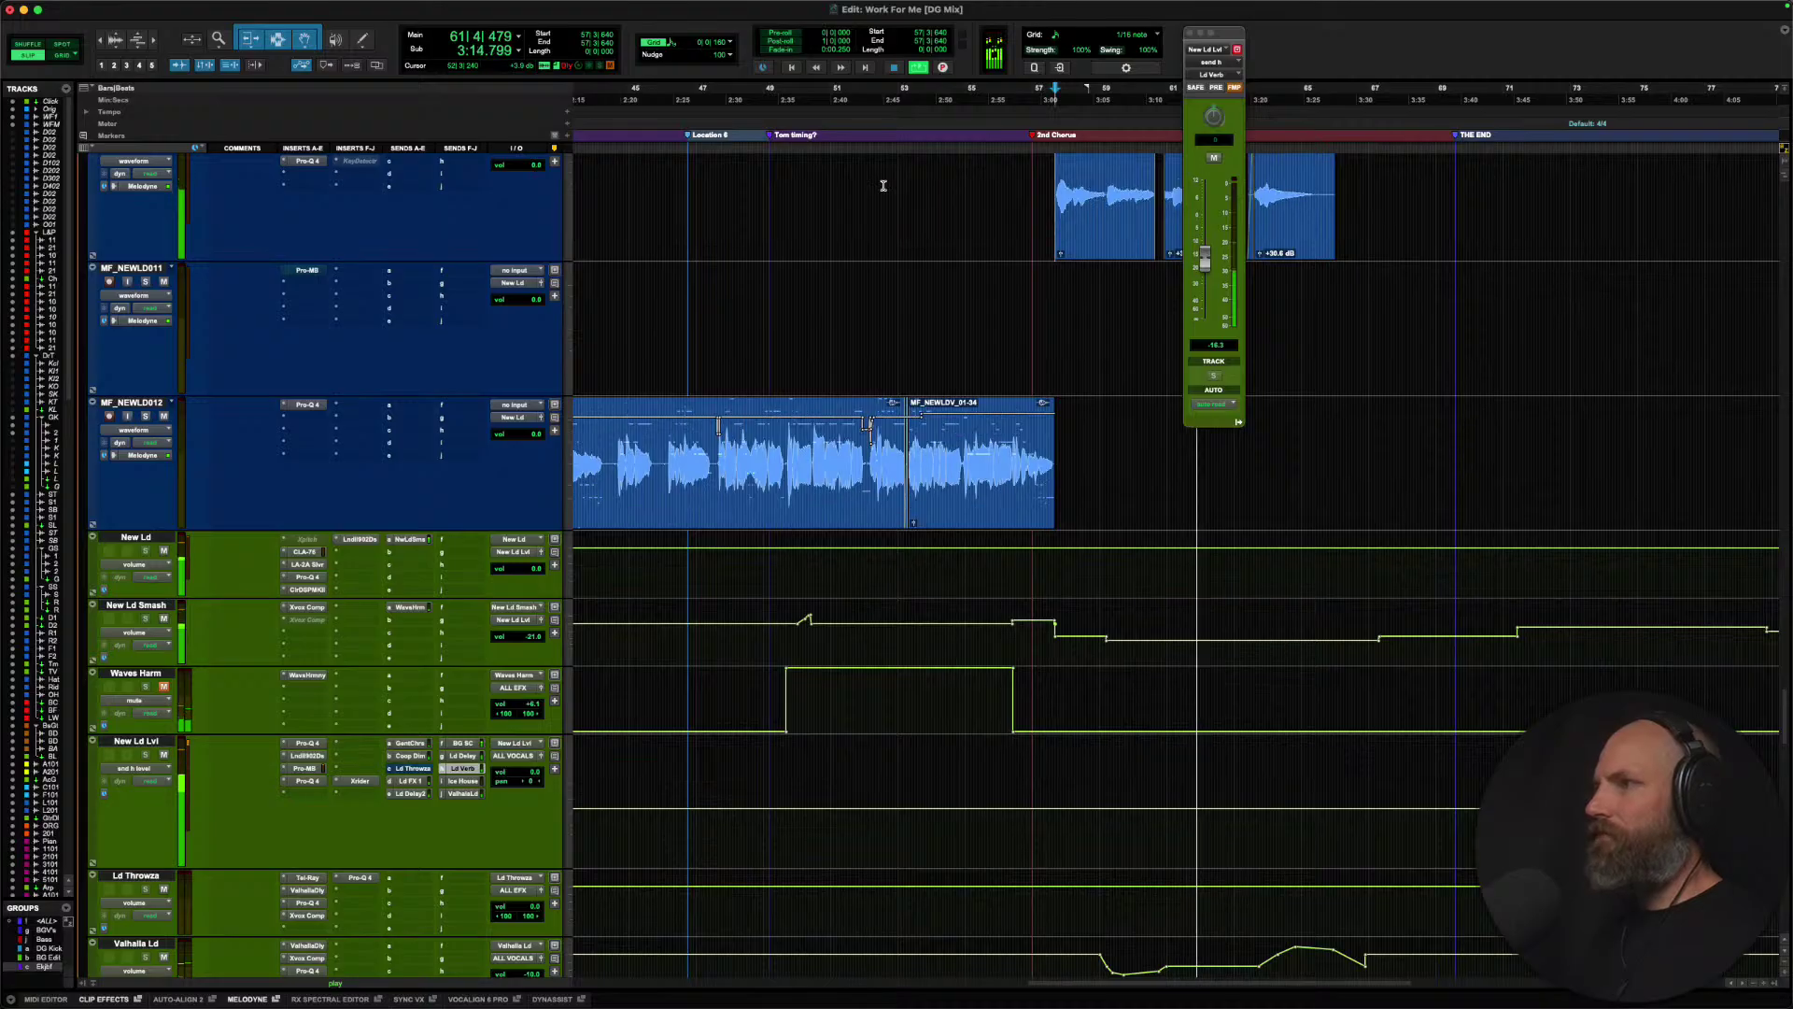
key(r)
key(r)
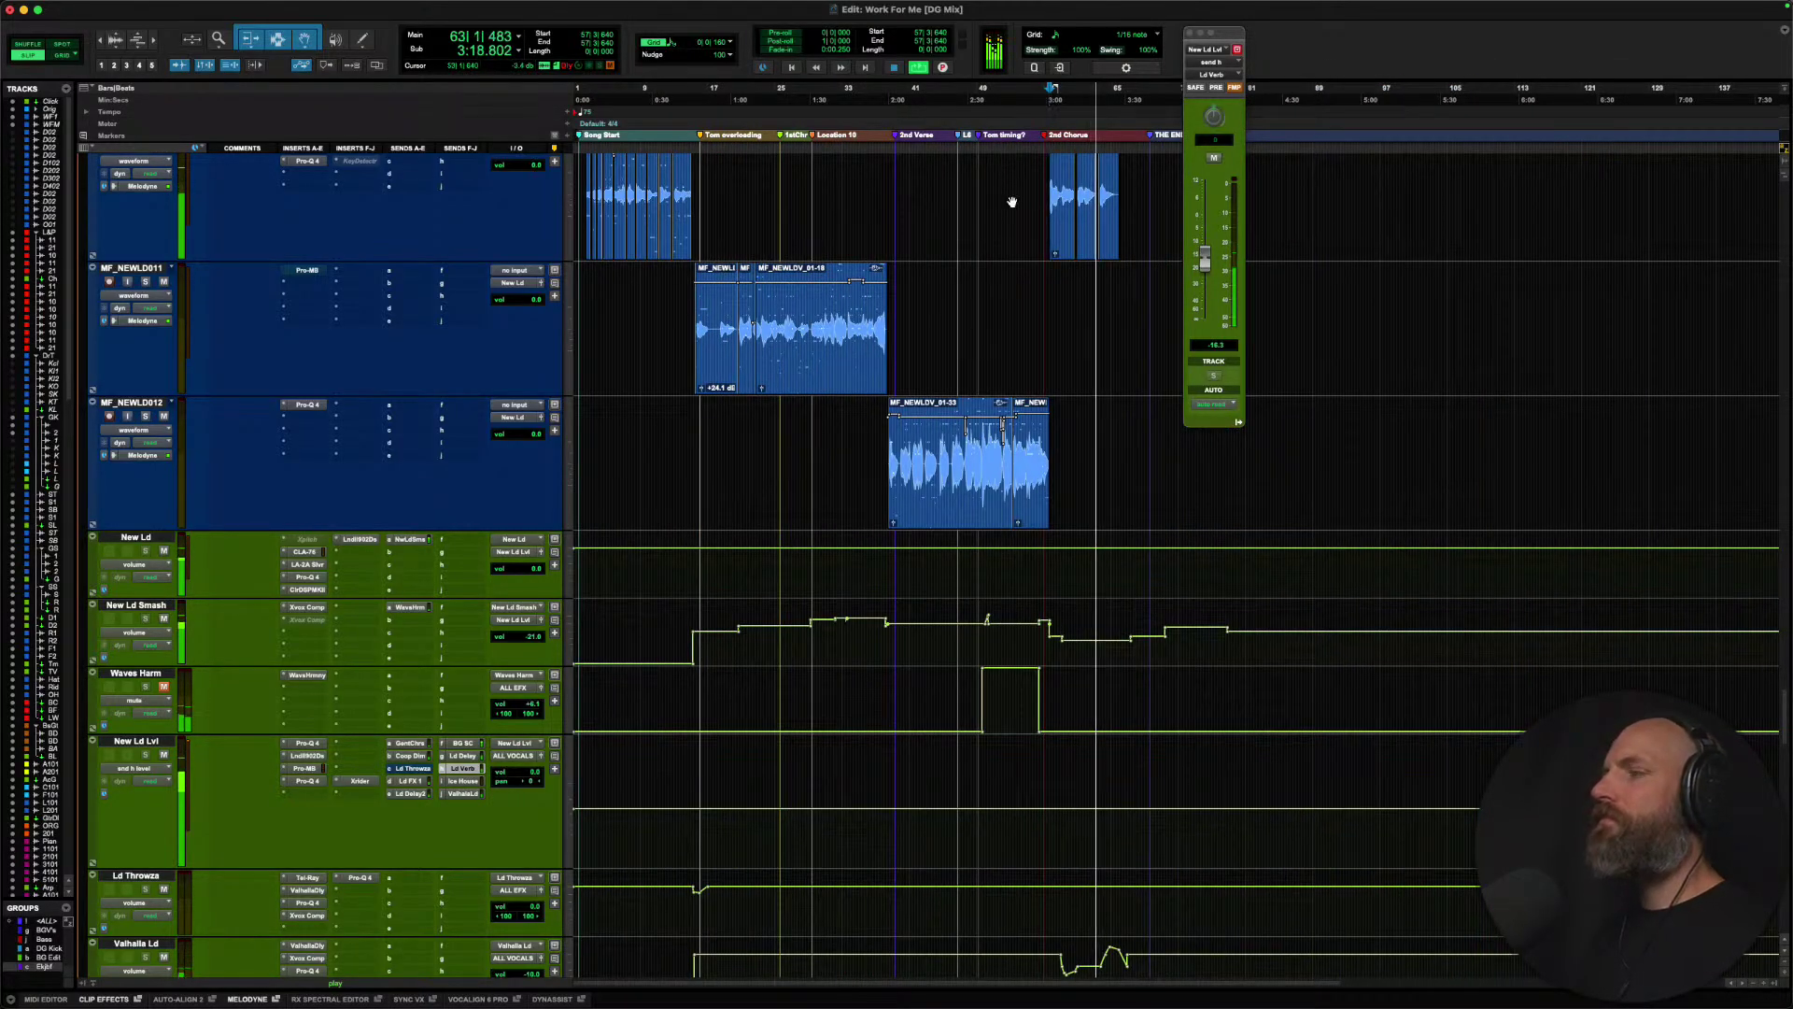
key(space)
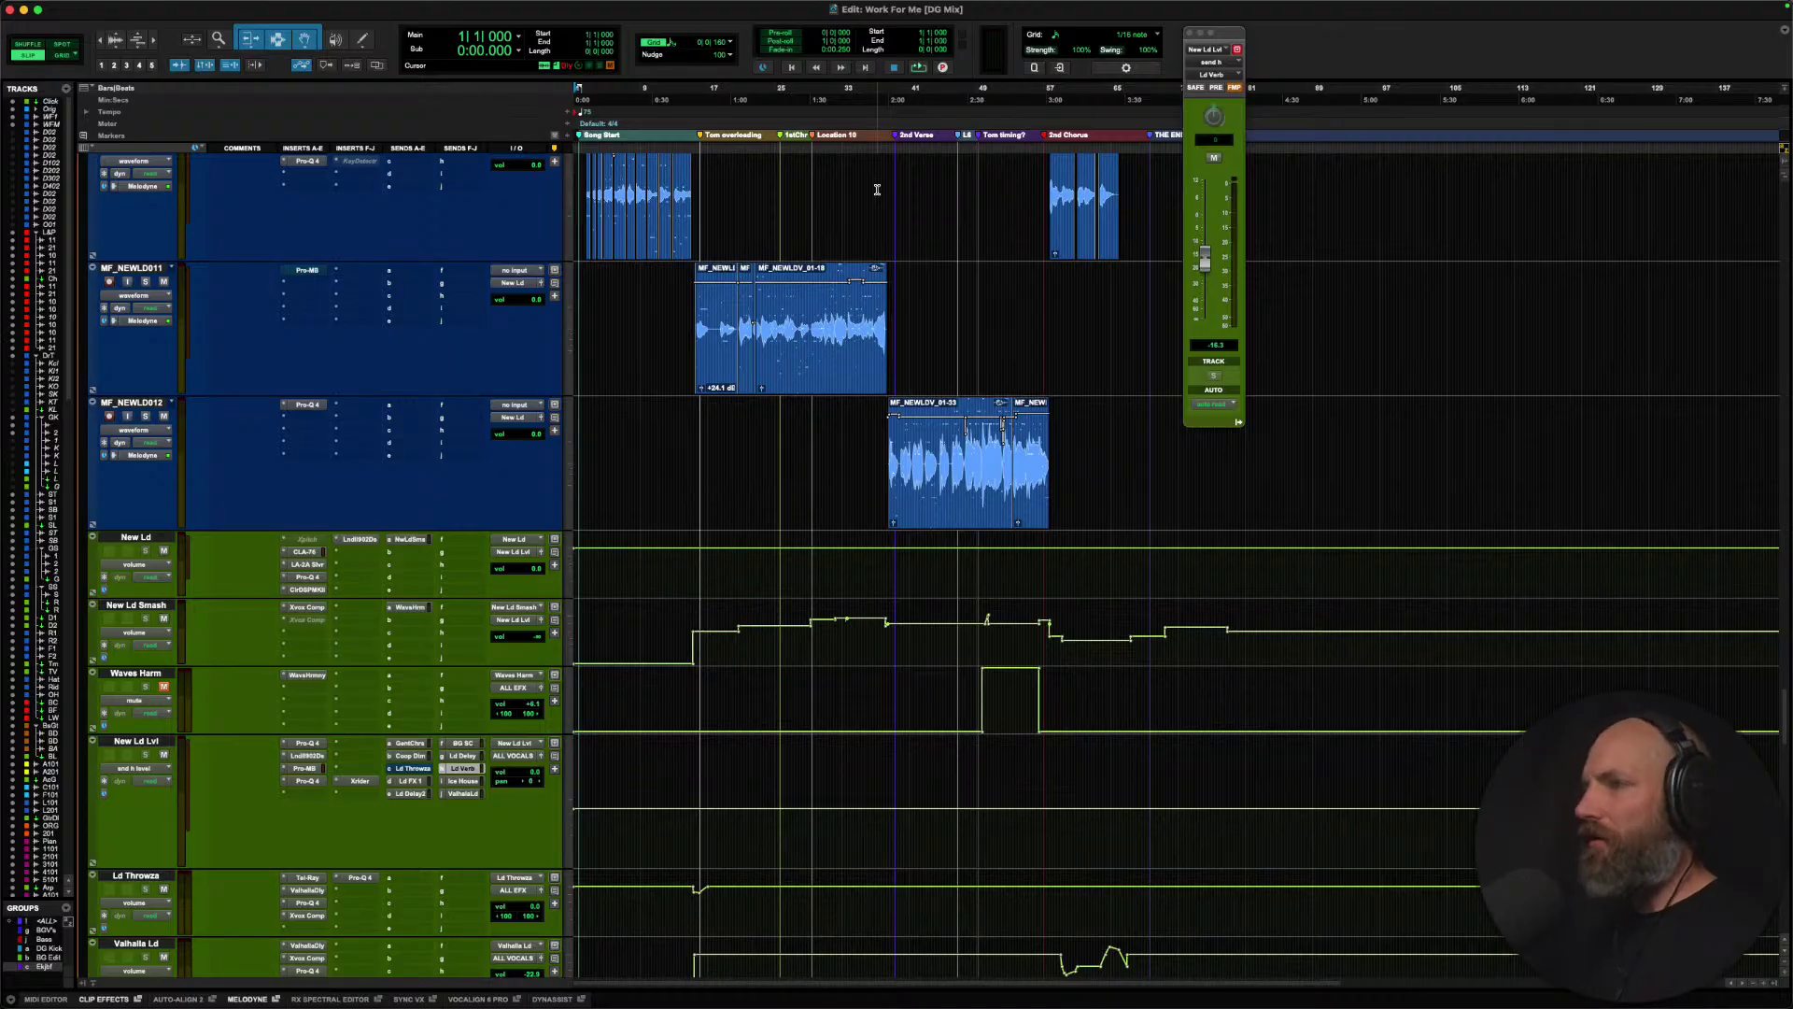
Enlarge the waveforms and audition the drums around the Tom overloading marker near bar 16 on the tom tracks.
scroll(877, 189, up, 20)
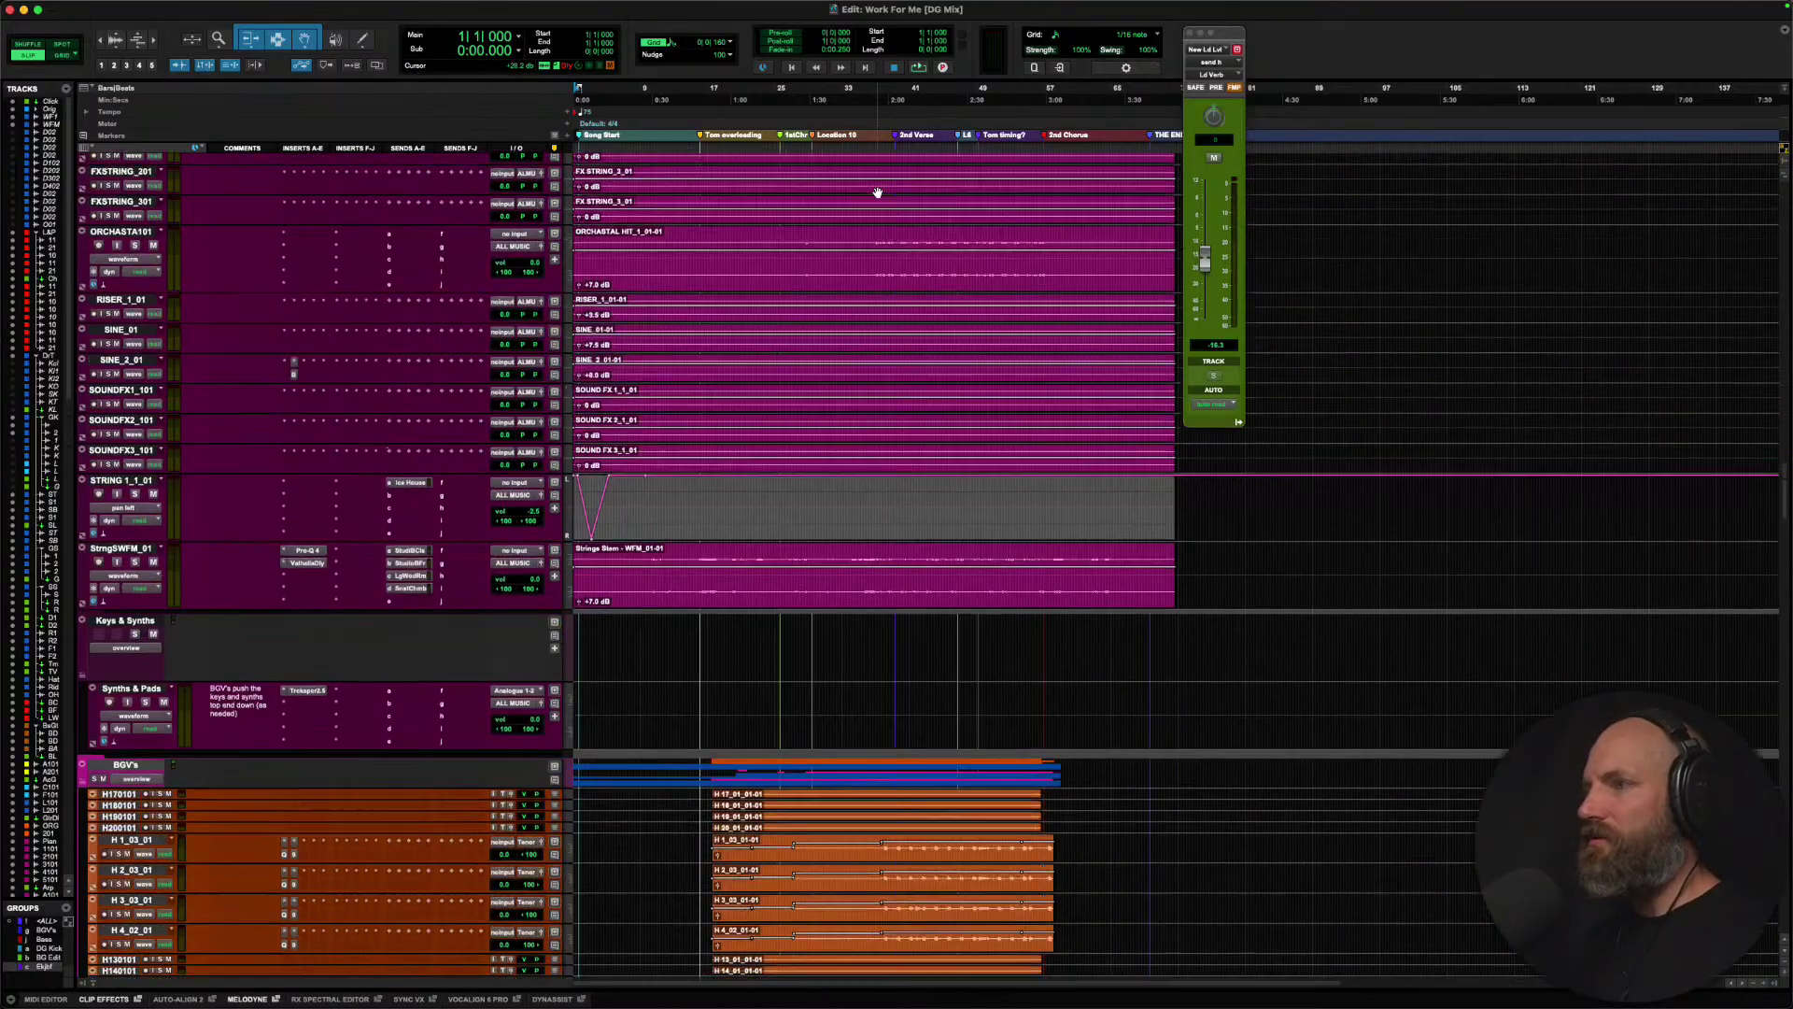
scroll(877, 193, up, 15)
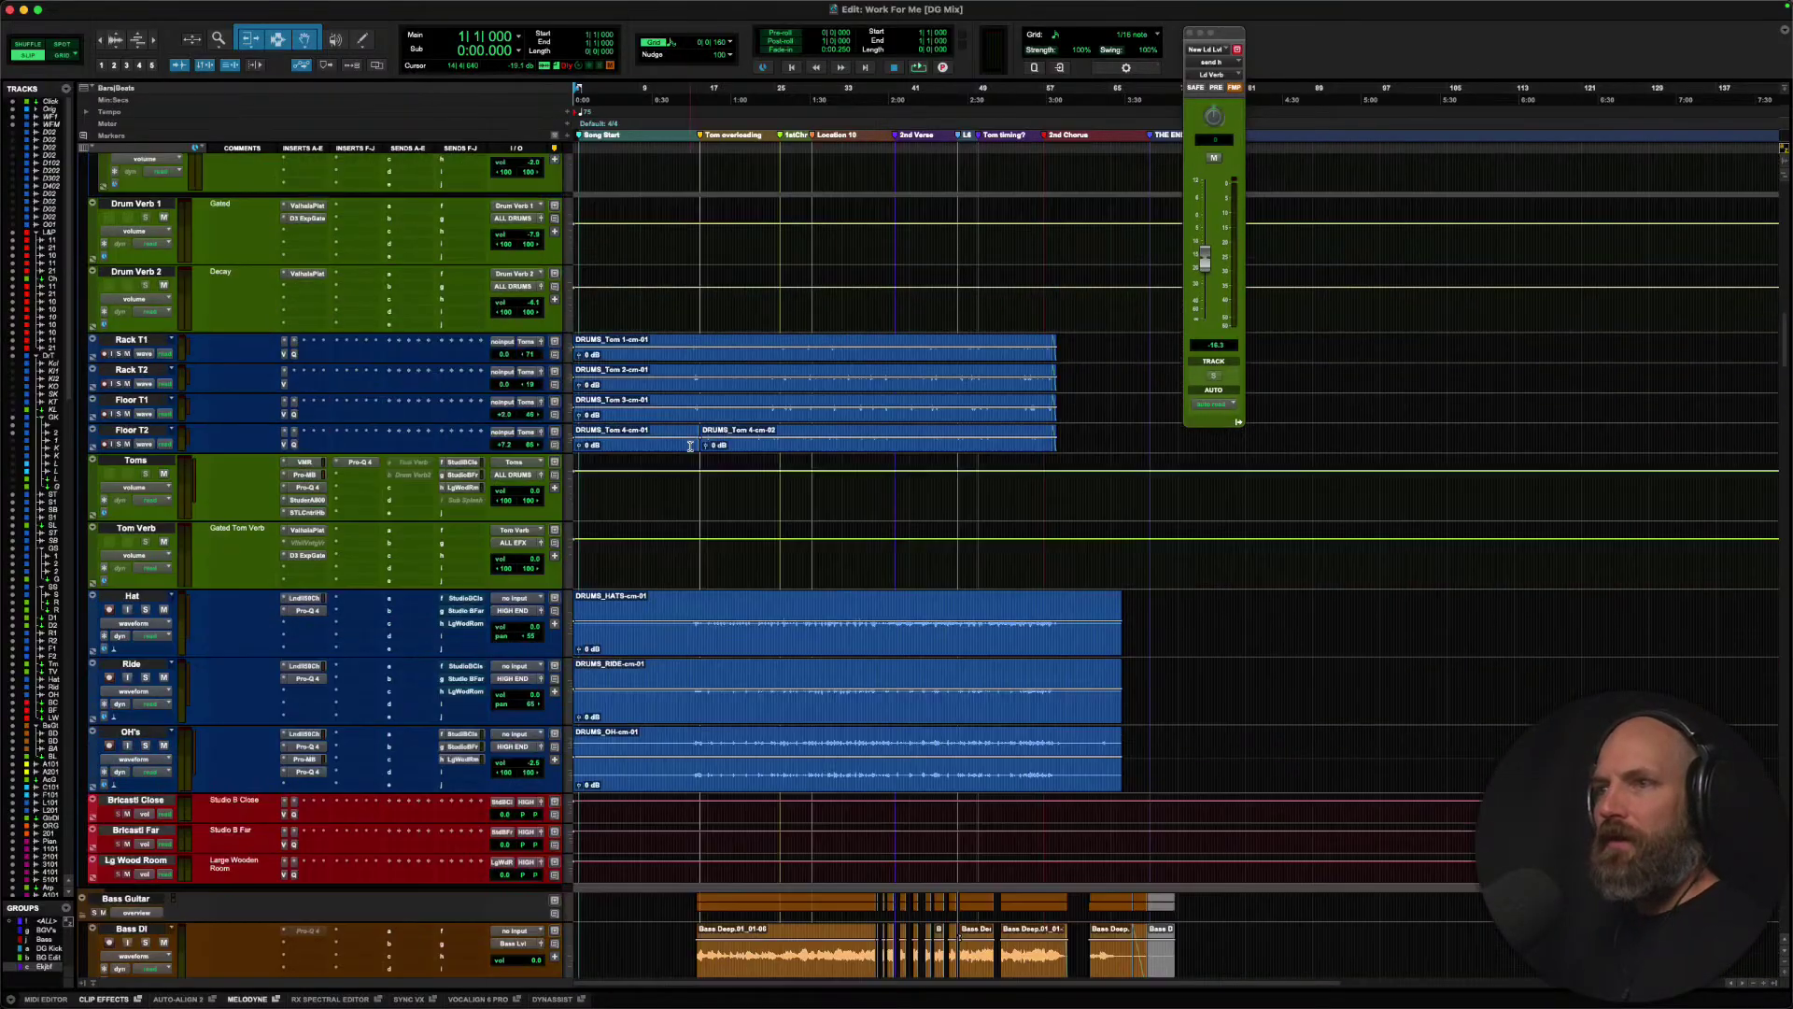
key(super+alt+bracketright)
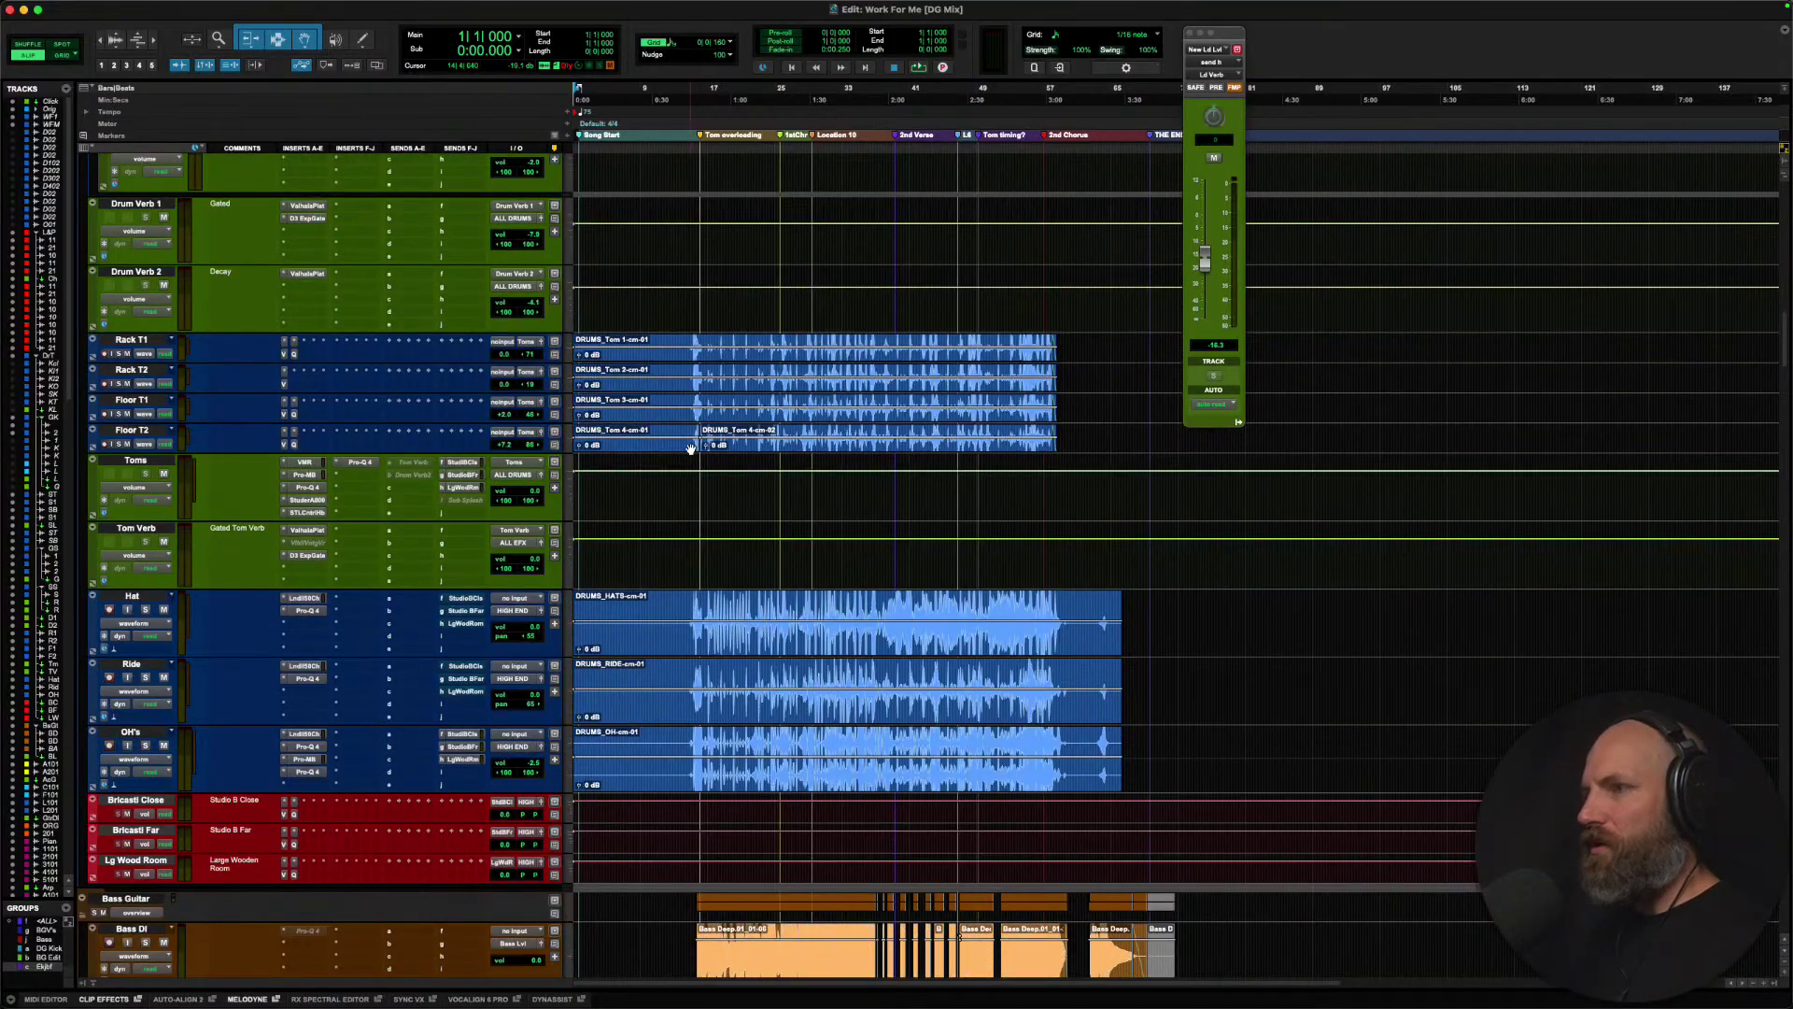
key(super+bracketright)
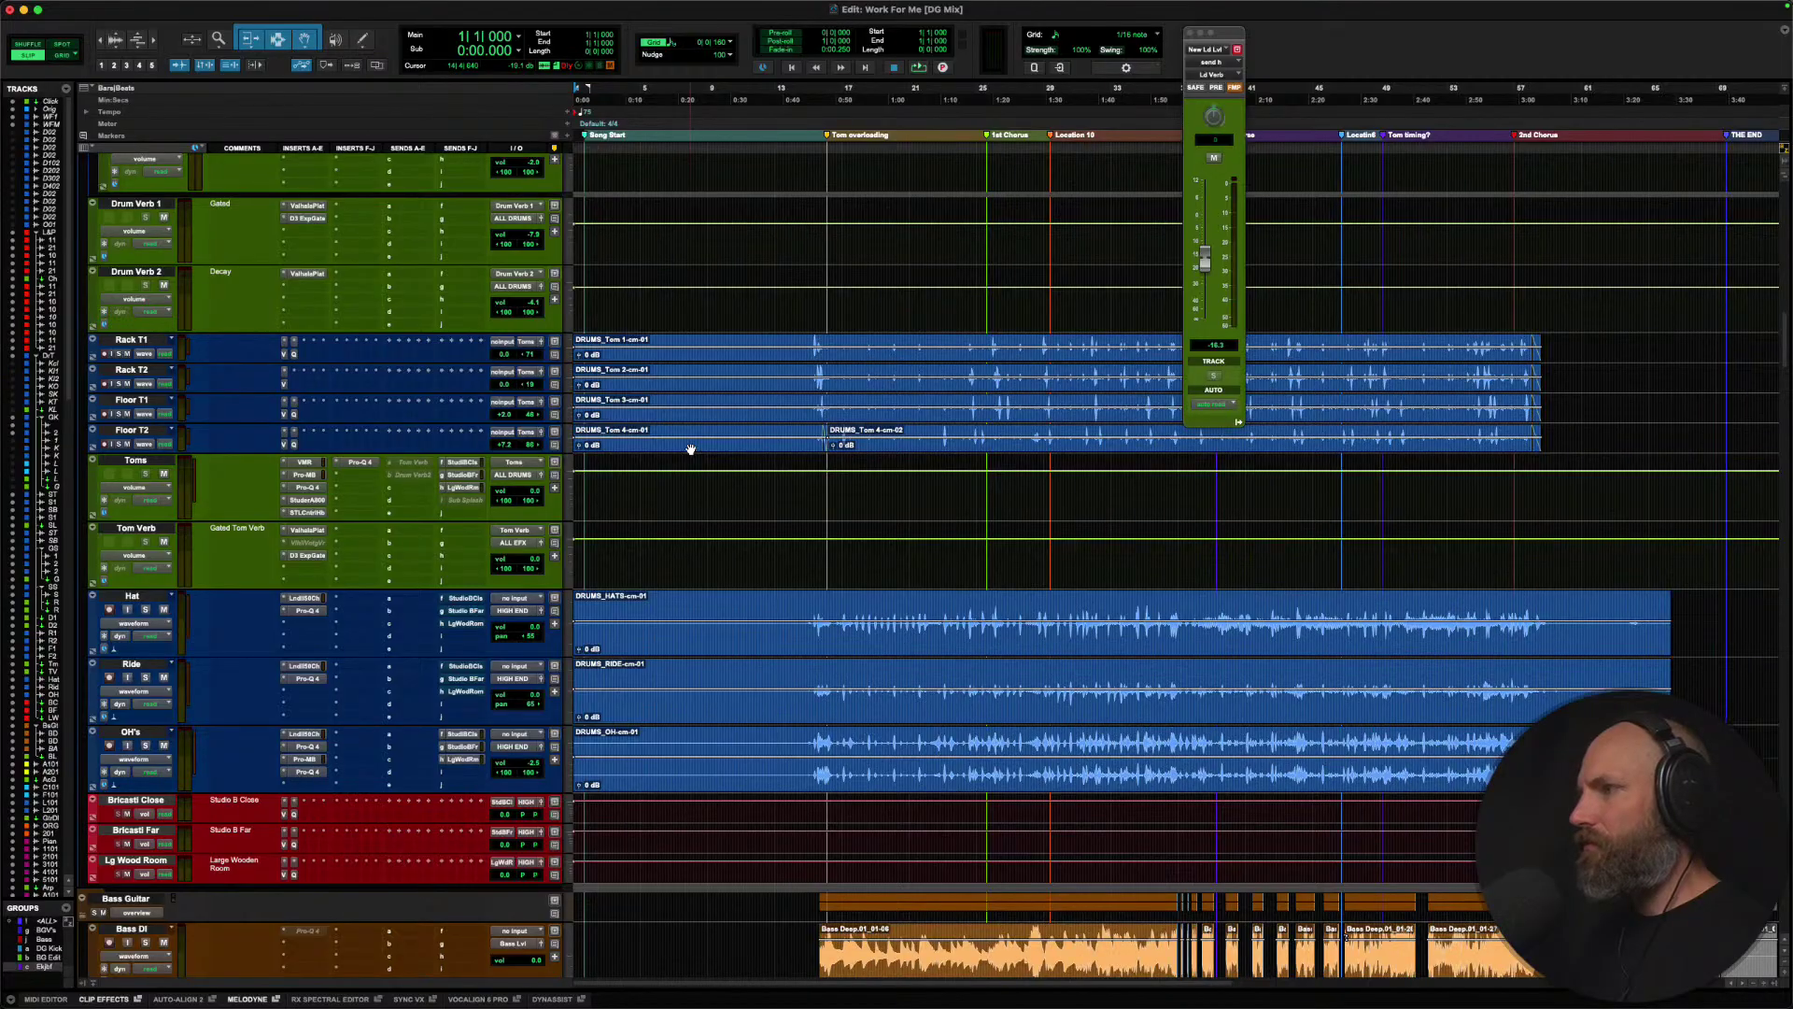
key(super+bracketright)
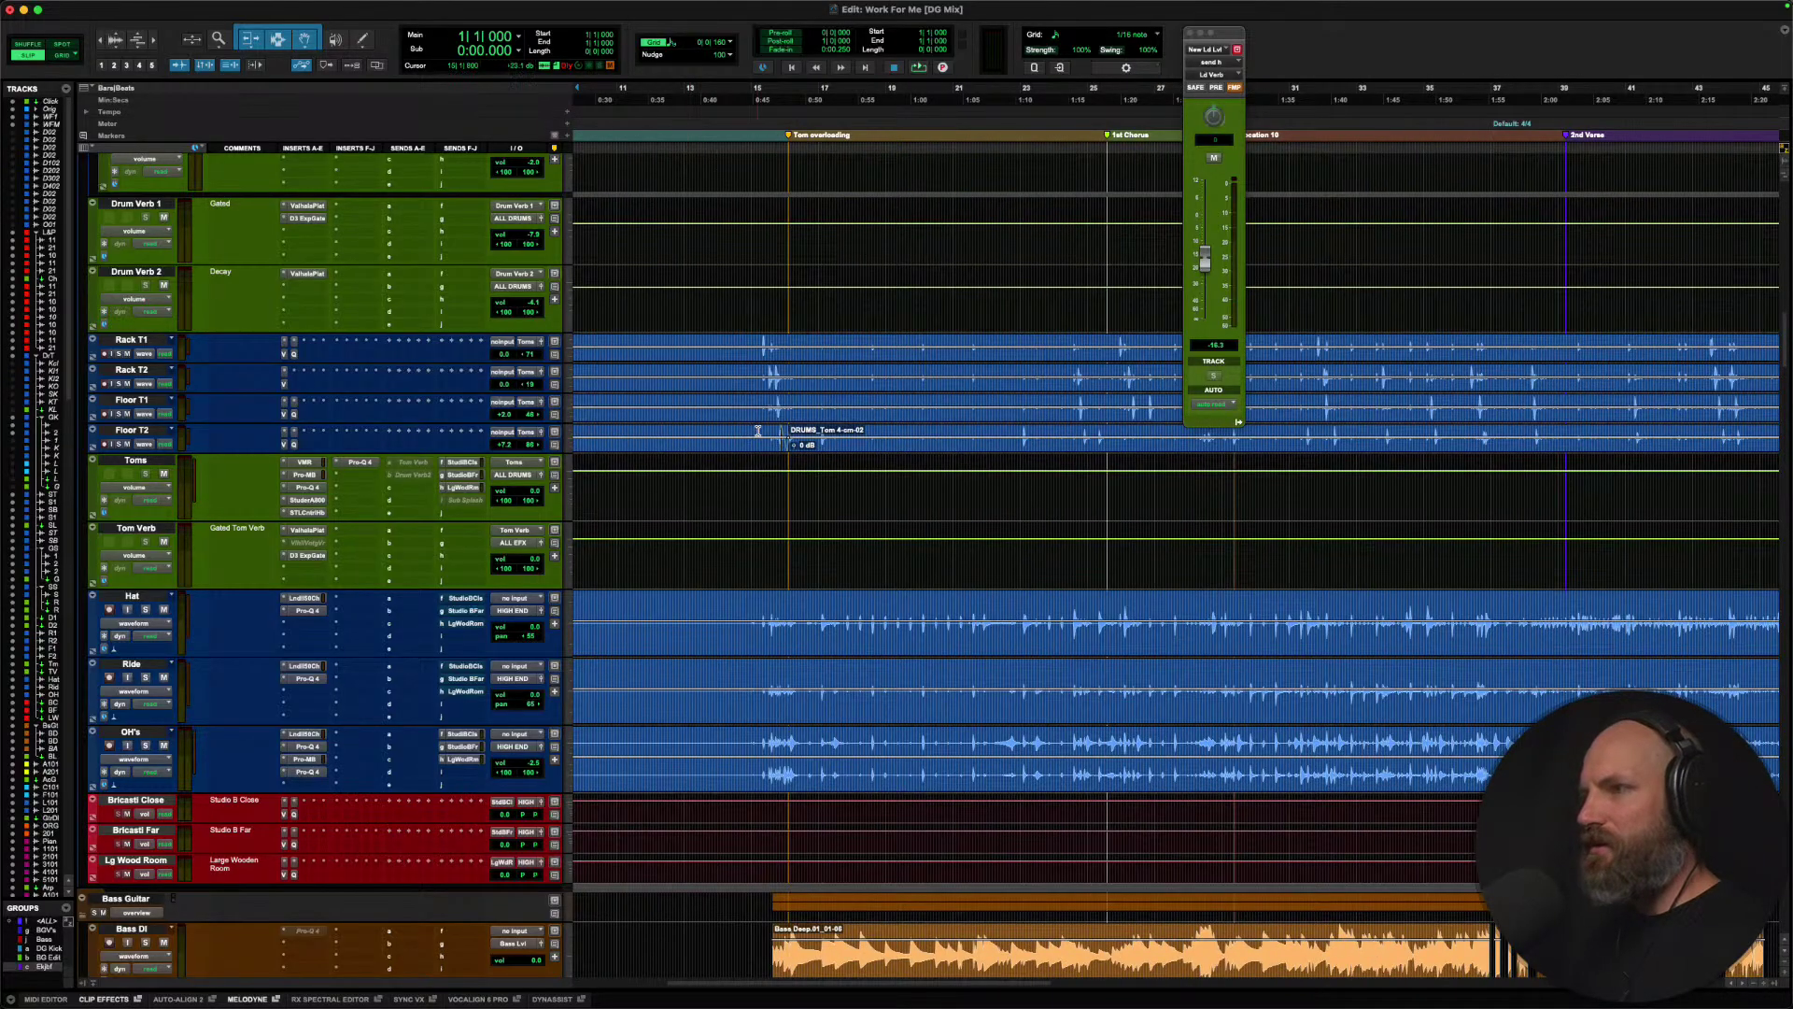
key(super+bracketright)
key(super+bracketright)
key(super+bracketright)
key(space)
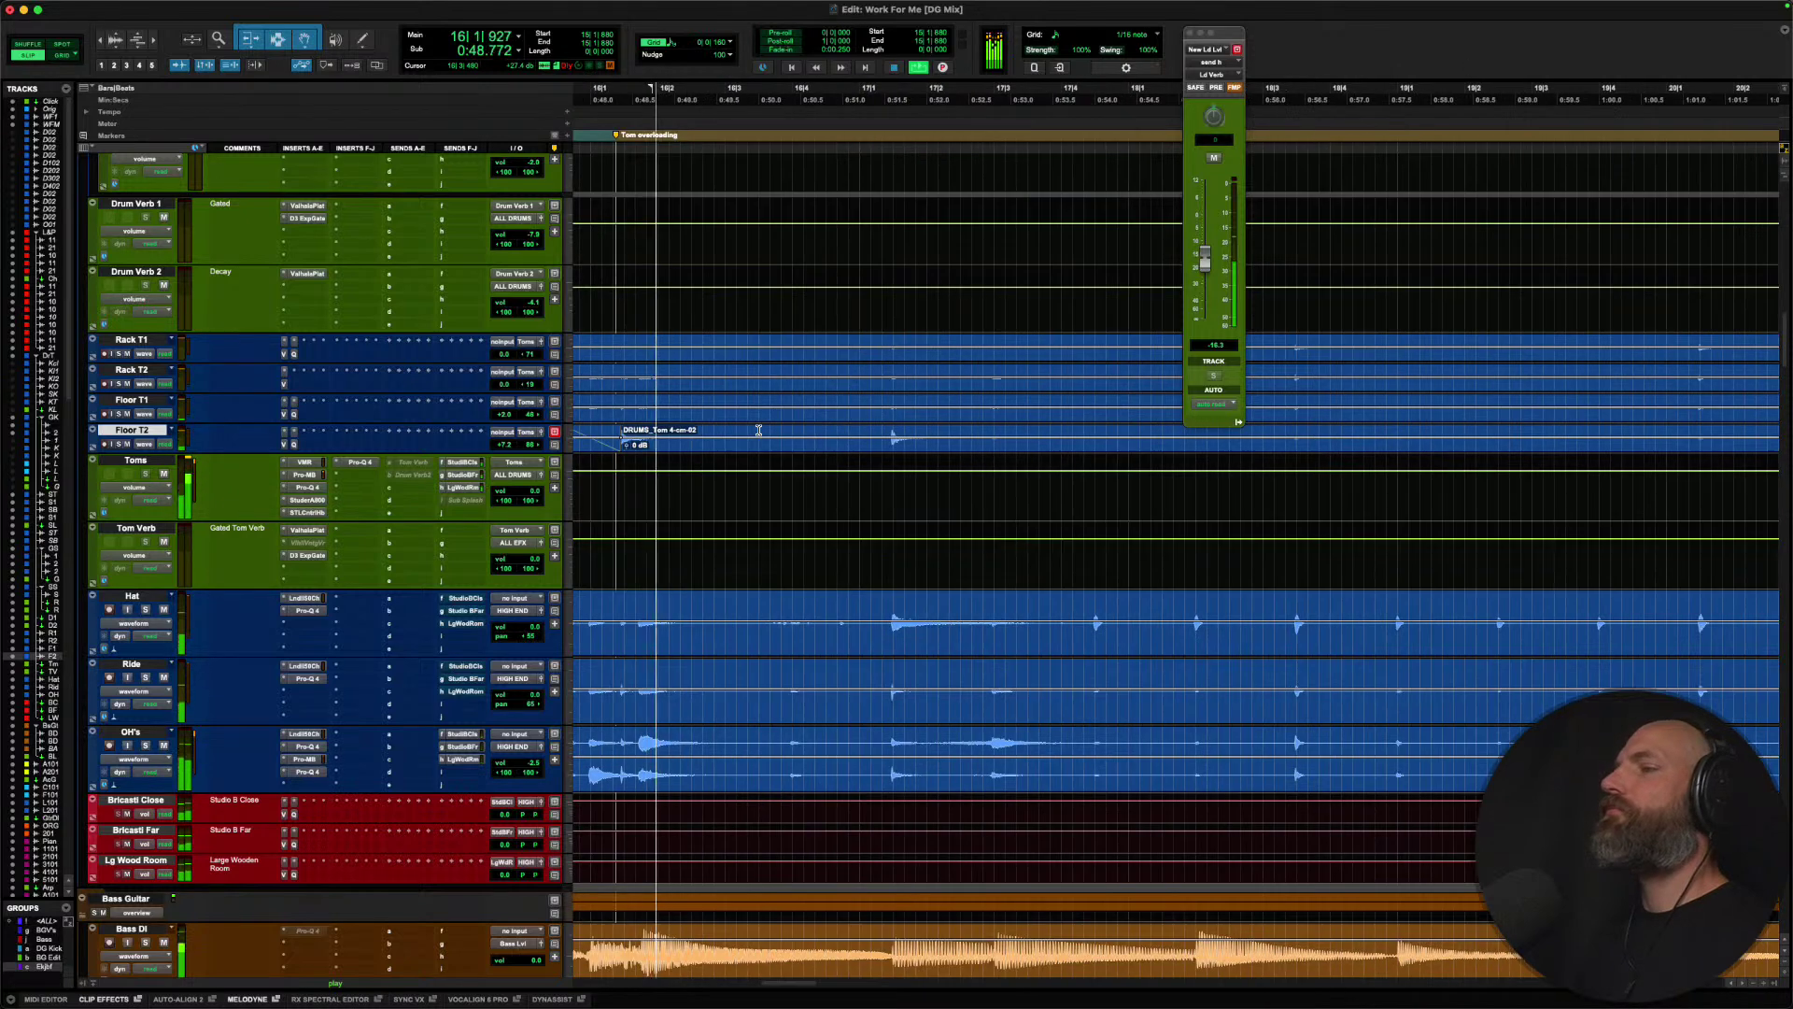
key(super+bracketleft)
key(super+bracketleft)
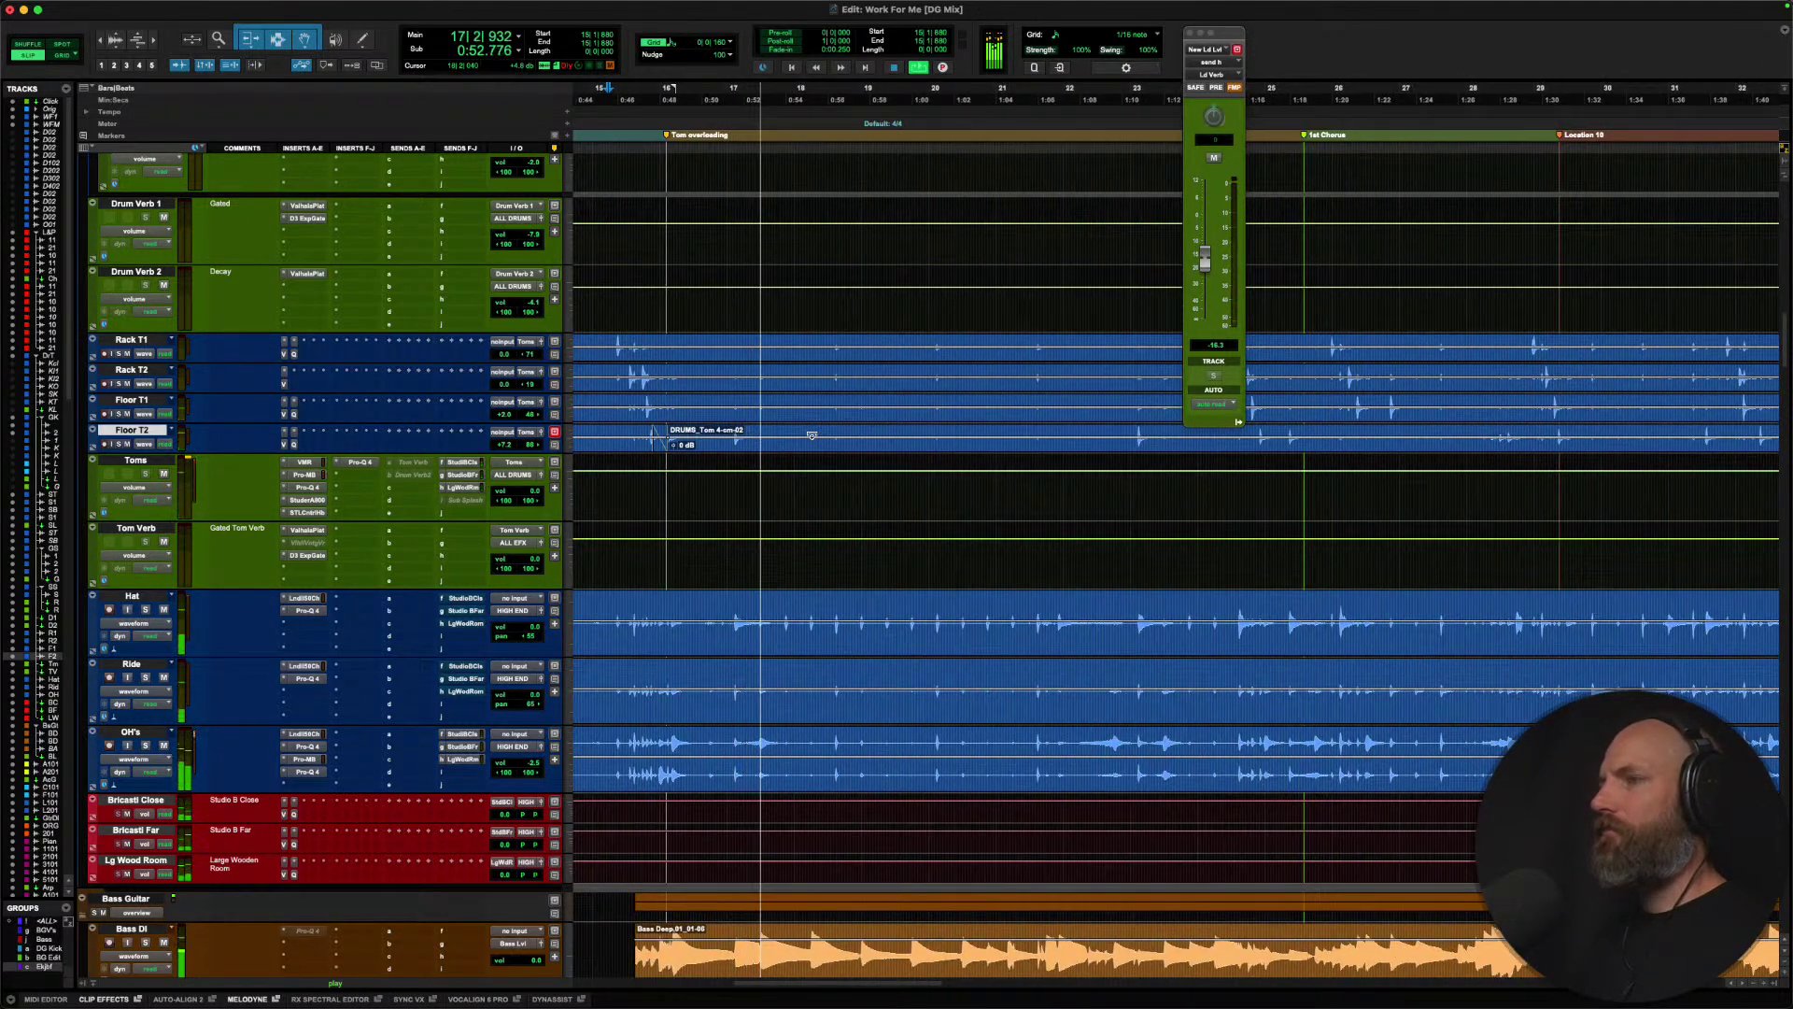
key(space)
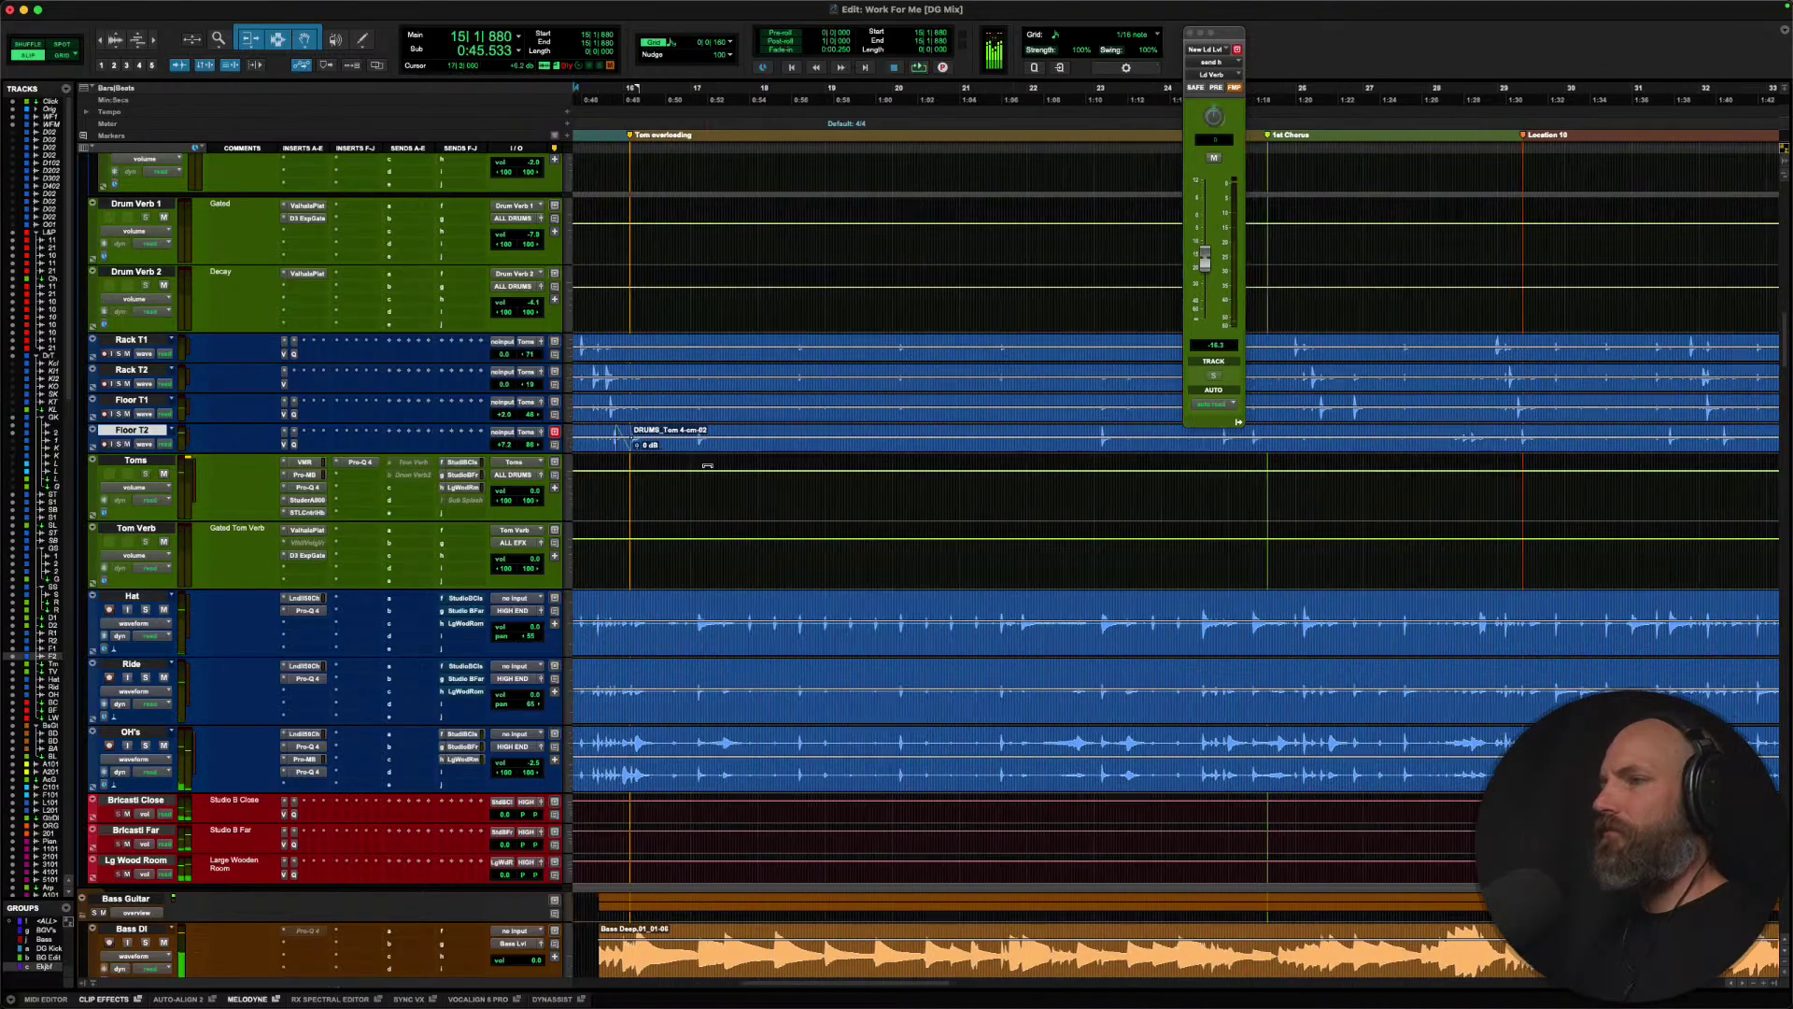
Open the Toms track's later Pro-Q 4, try its 15.8 kHz boost at about +4.3 dB, and undo the gain reduction.
click(361, 463)
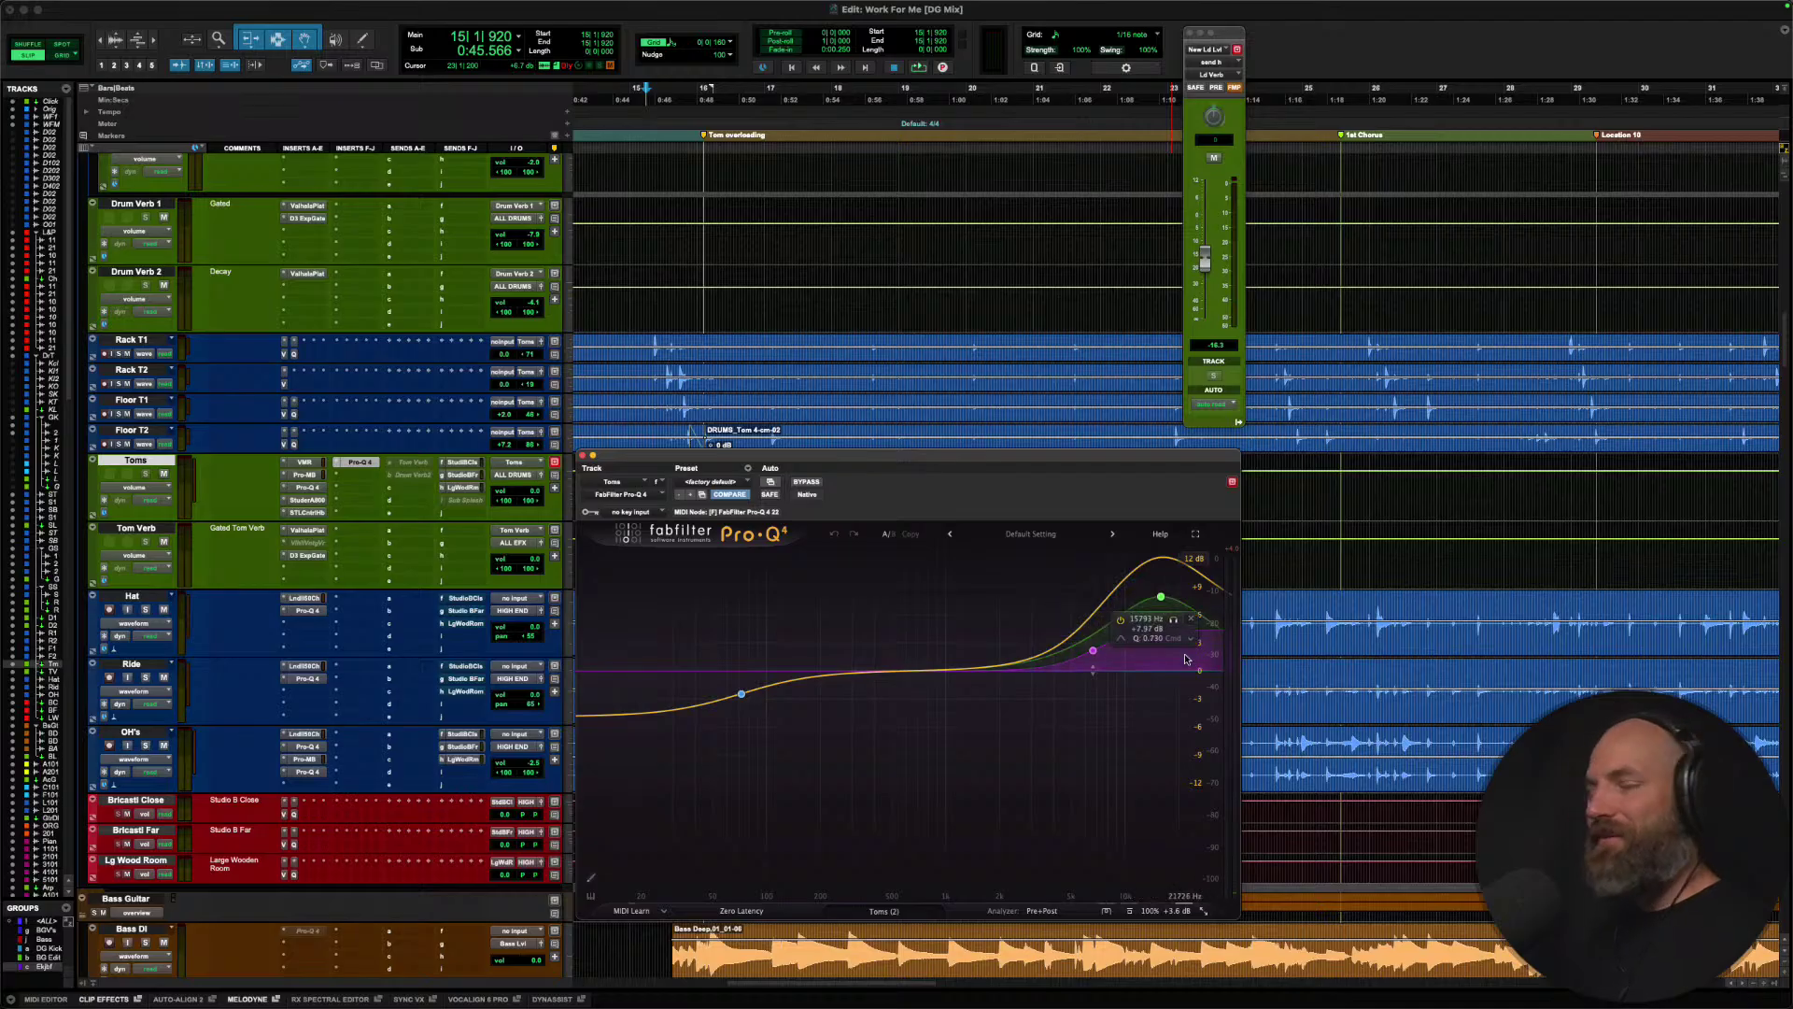
drag(1163, 599, 1163, 636)
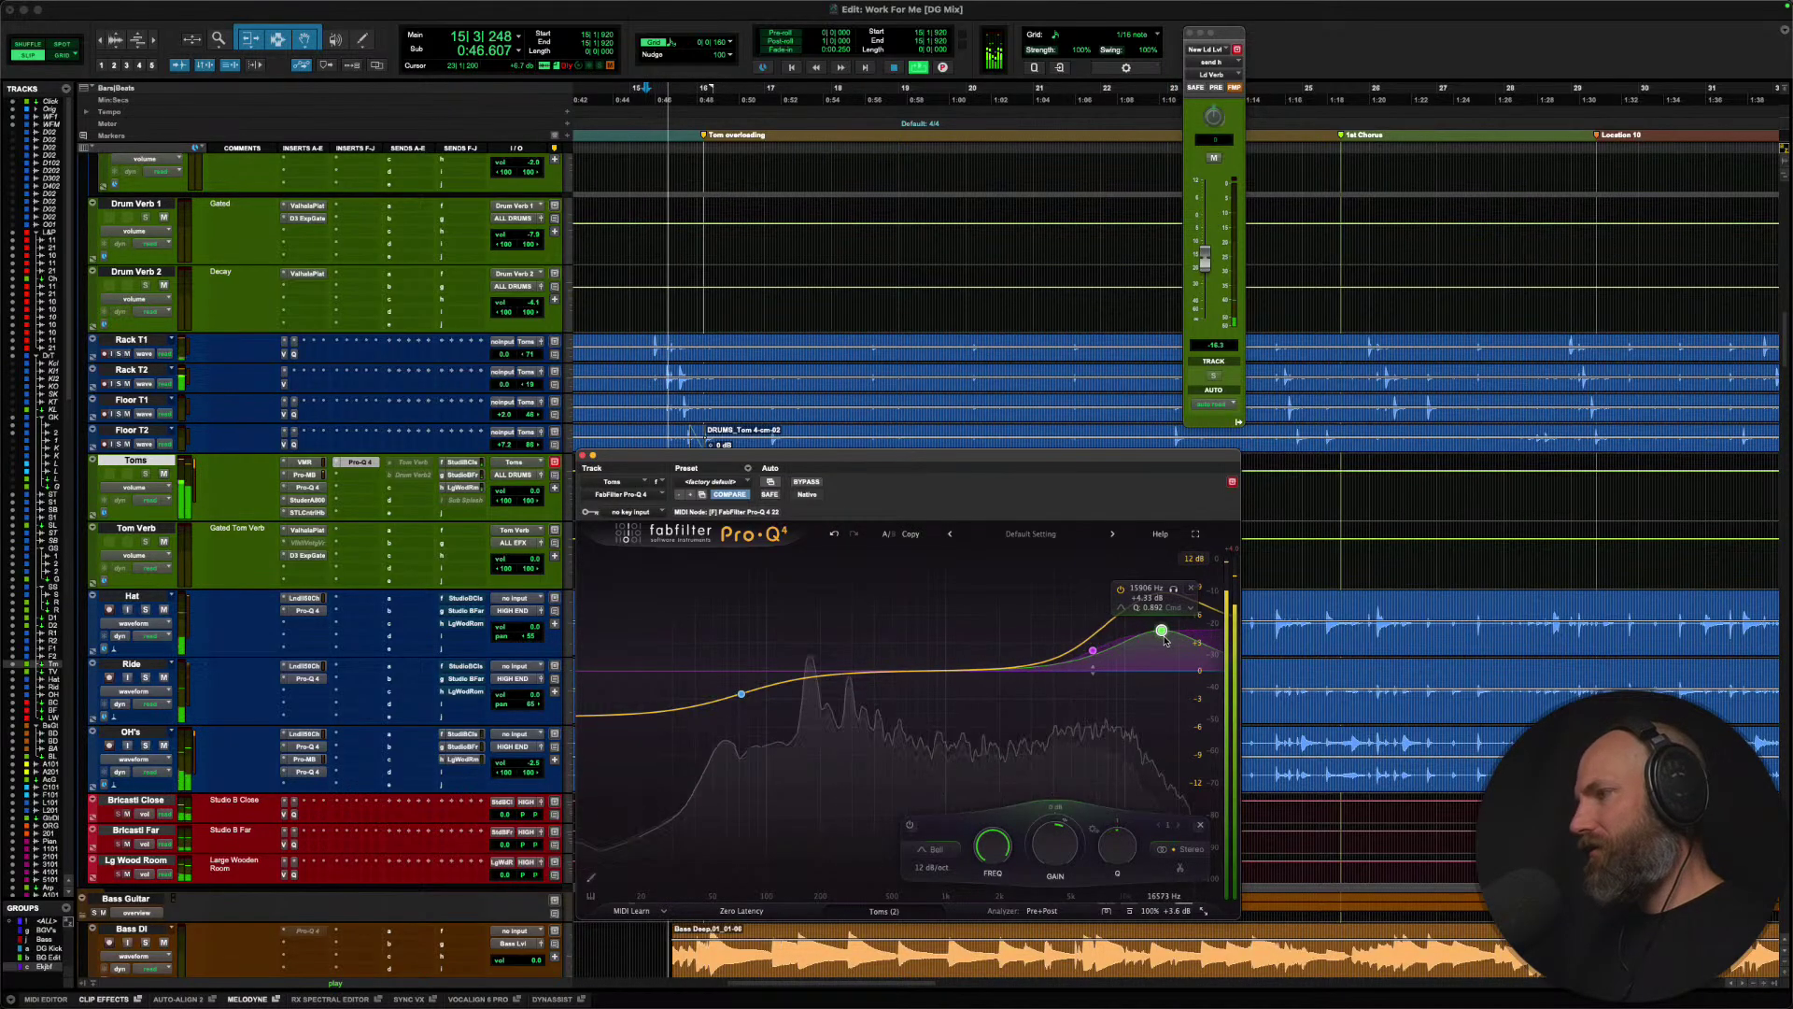
drag(1160, 634, 1165, 628)
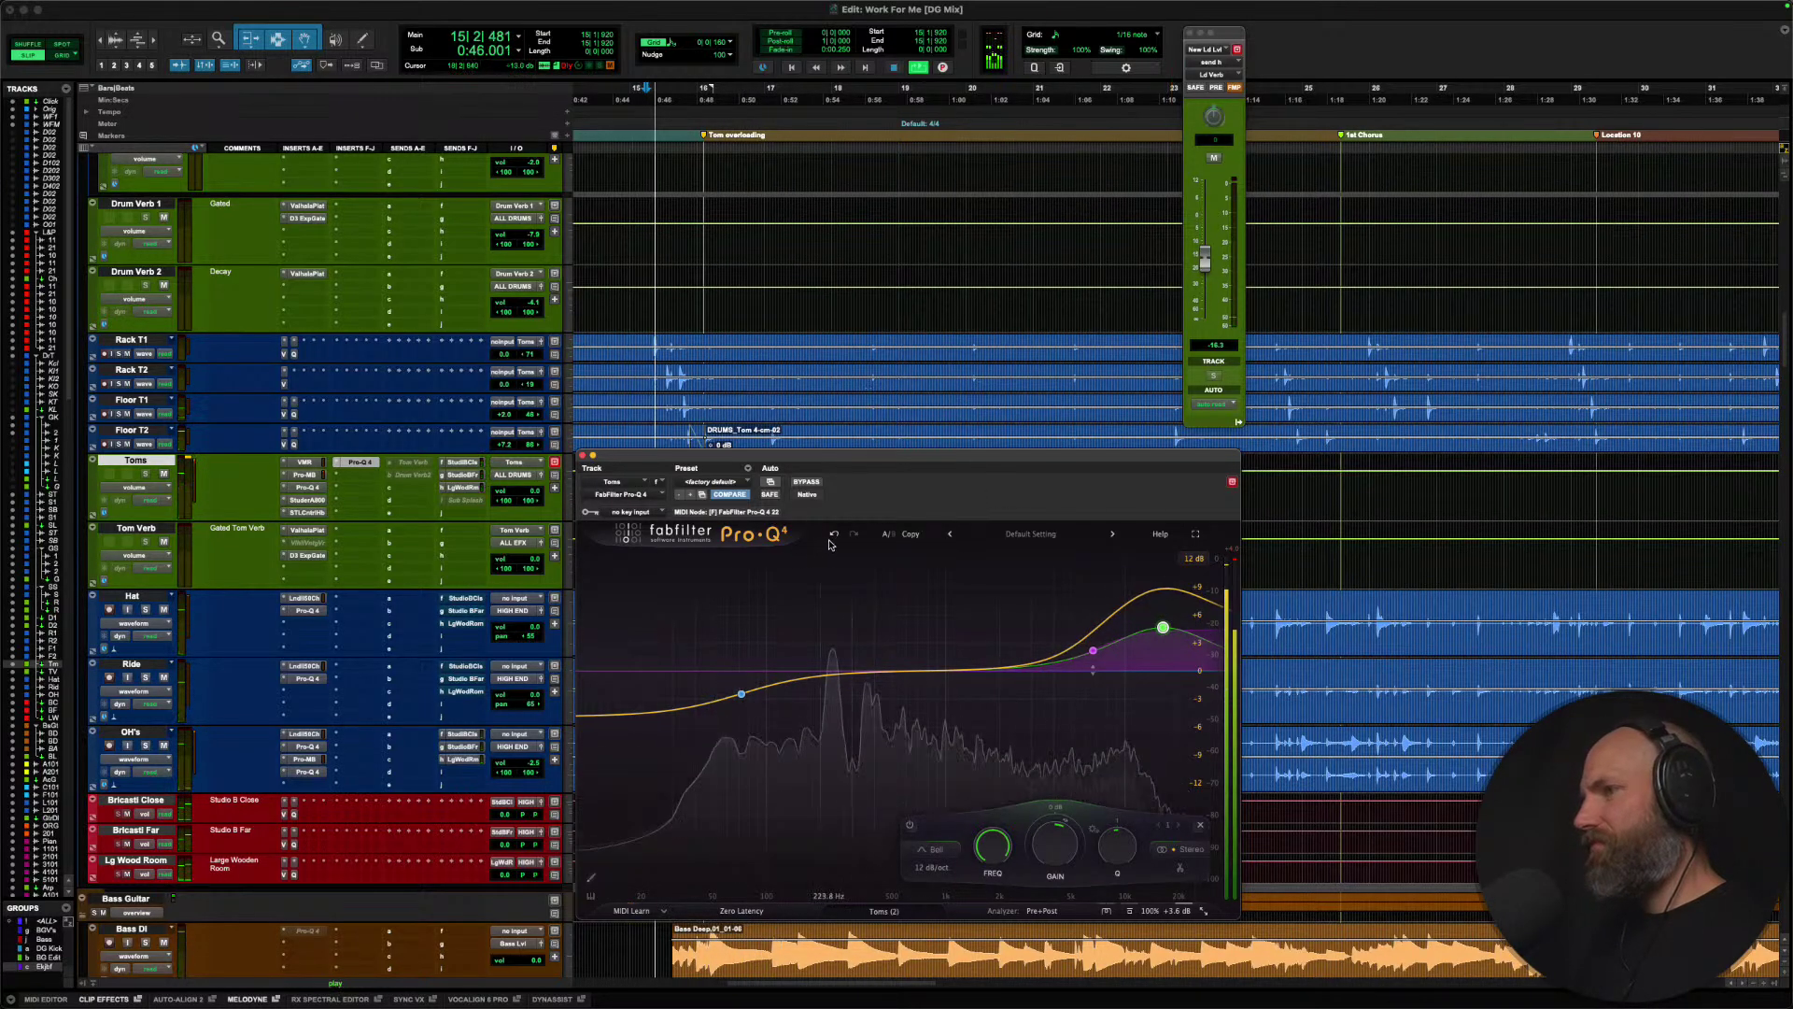
key(space)
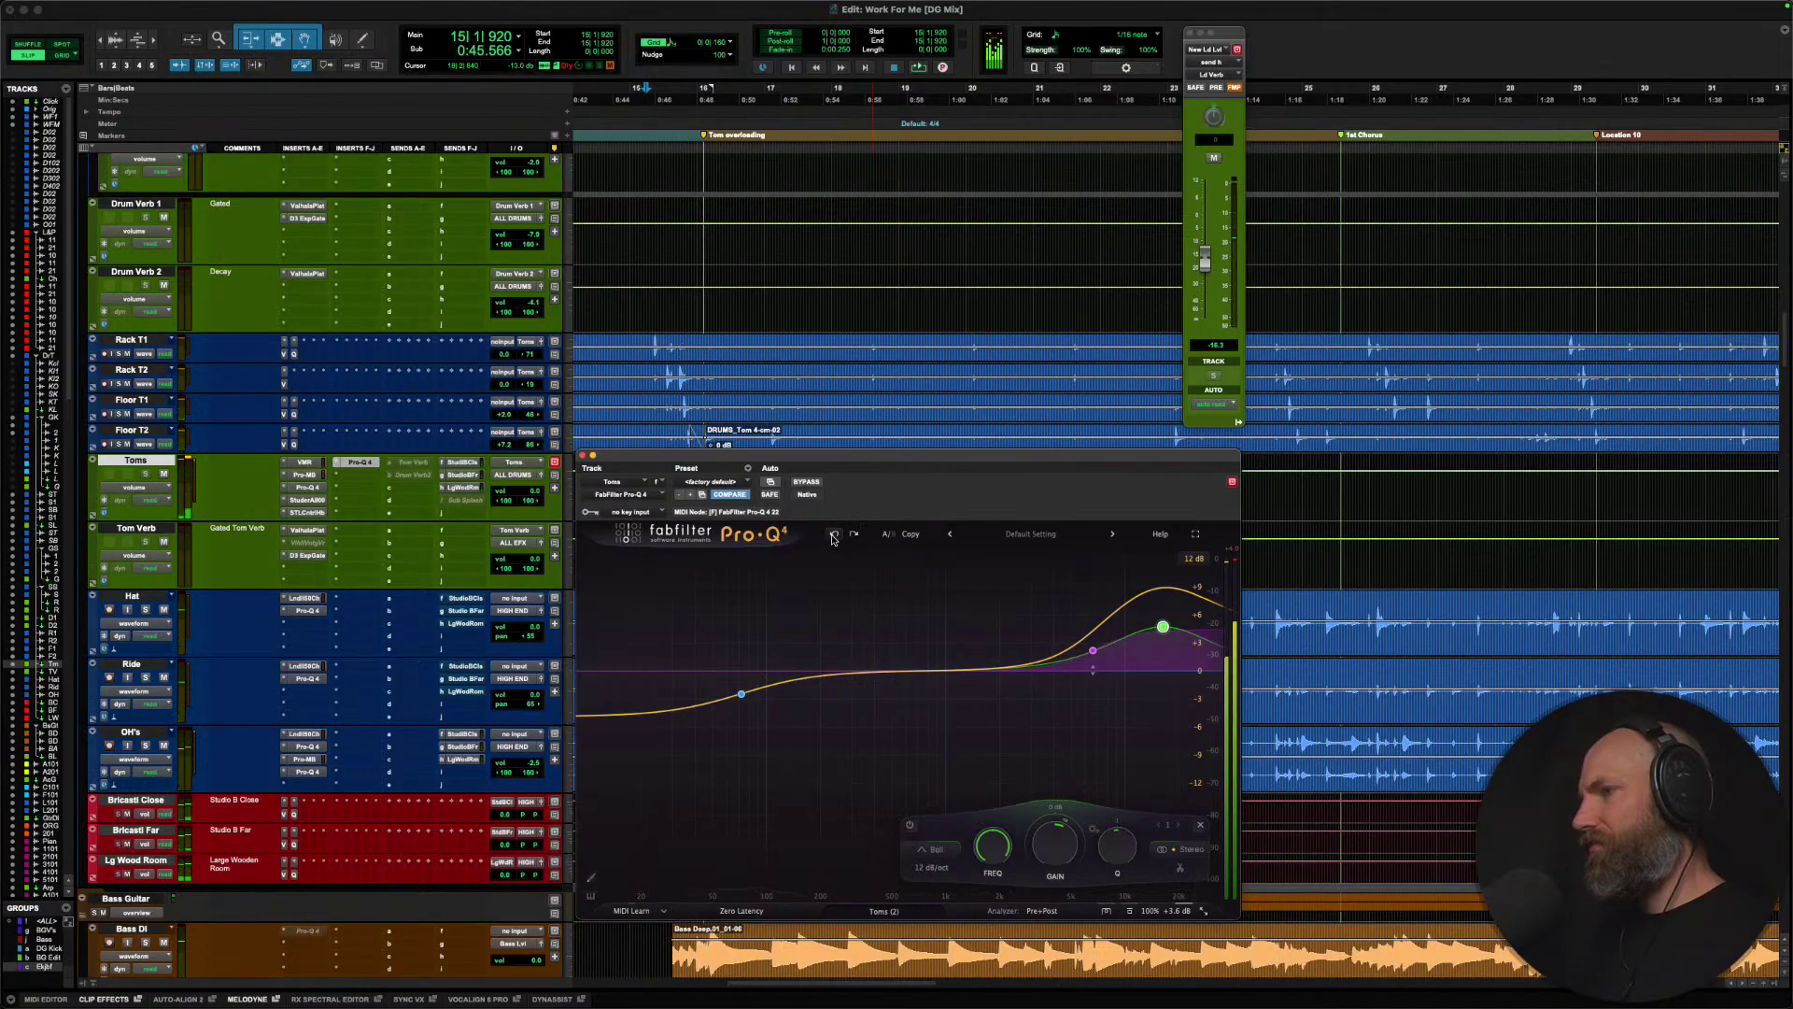
click(833, 536)
Audition the tom fill and set the Toms EQ's boost near 15.8 kHz to about +6.8 dB.
key(space)
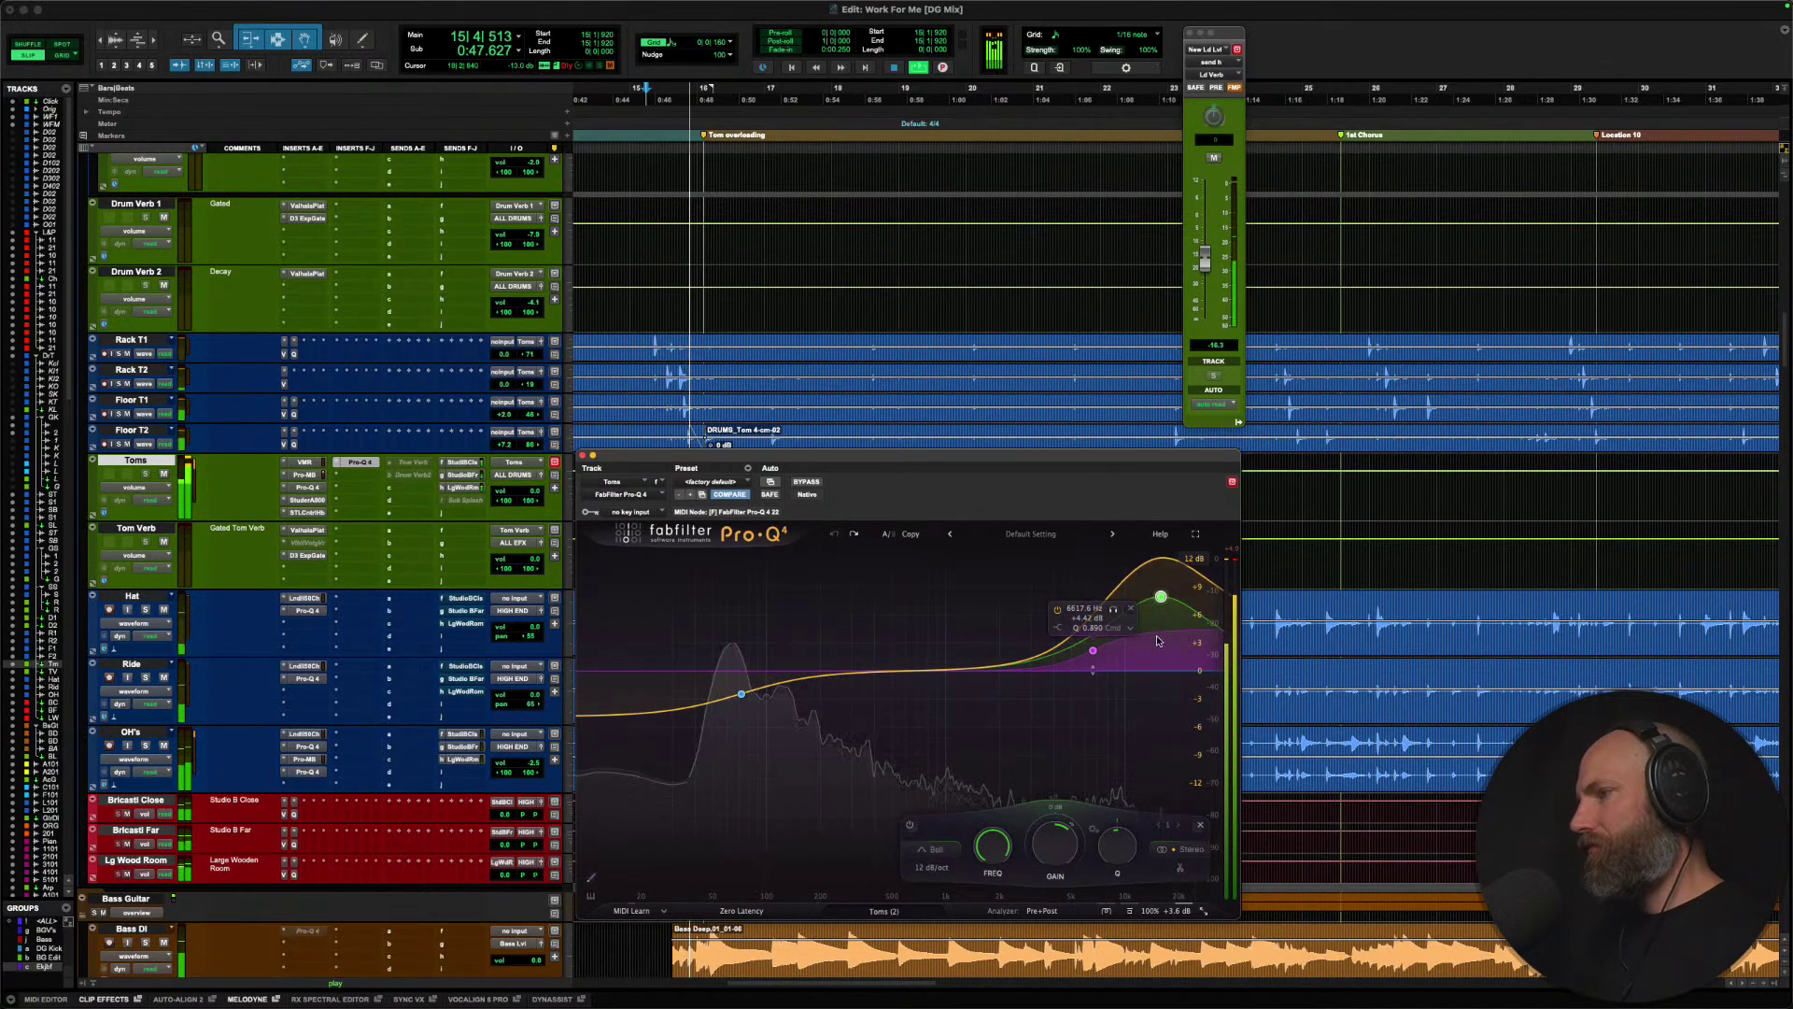
key(space)
drag(1161, 605, 1162, 609)
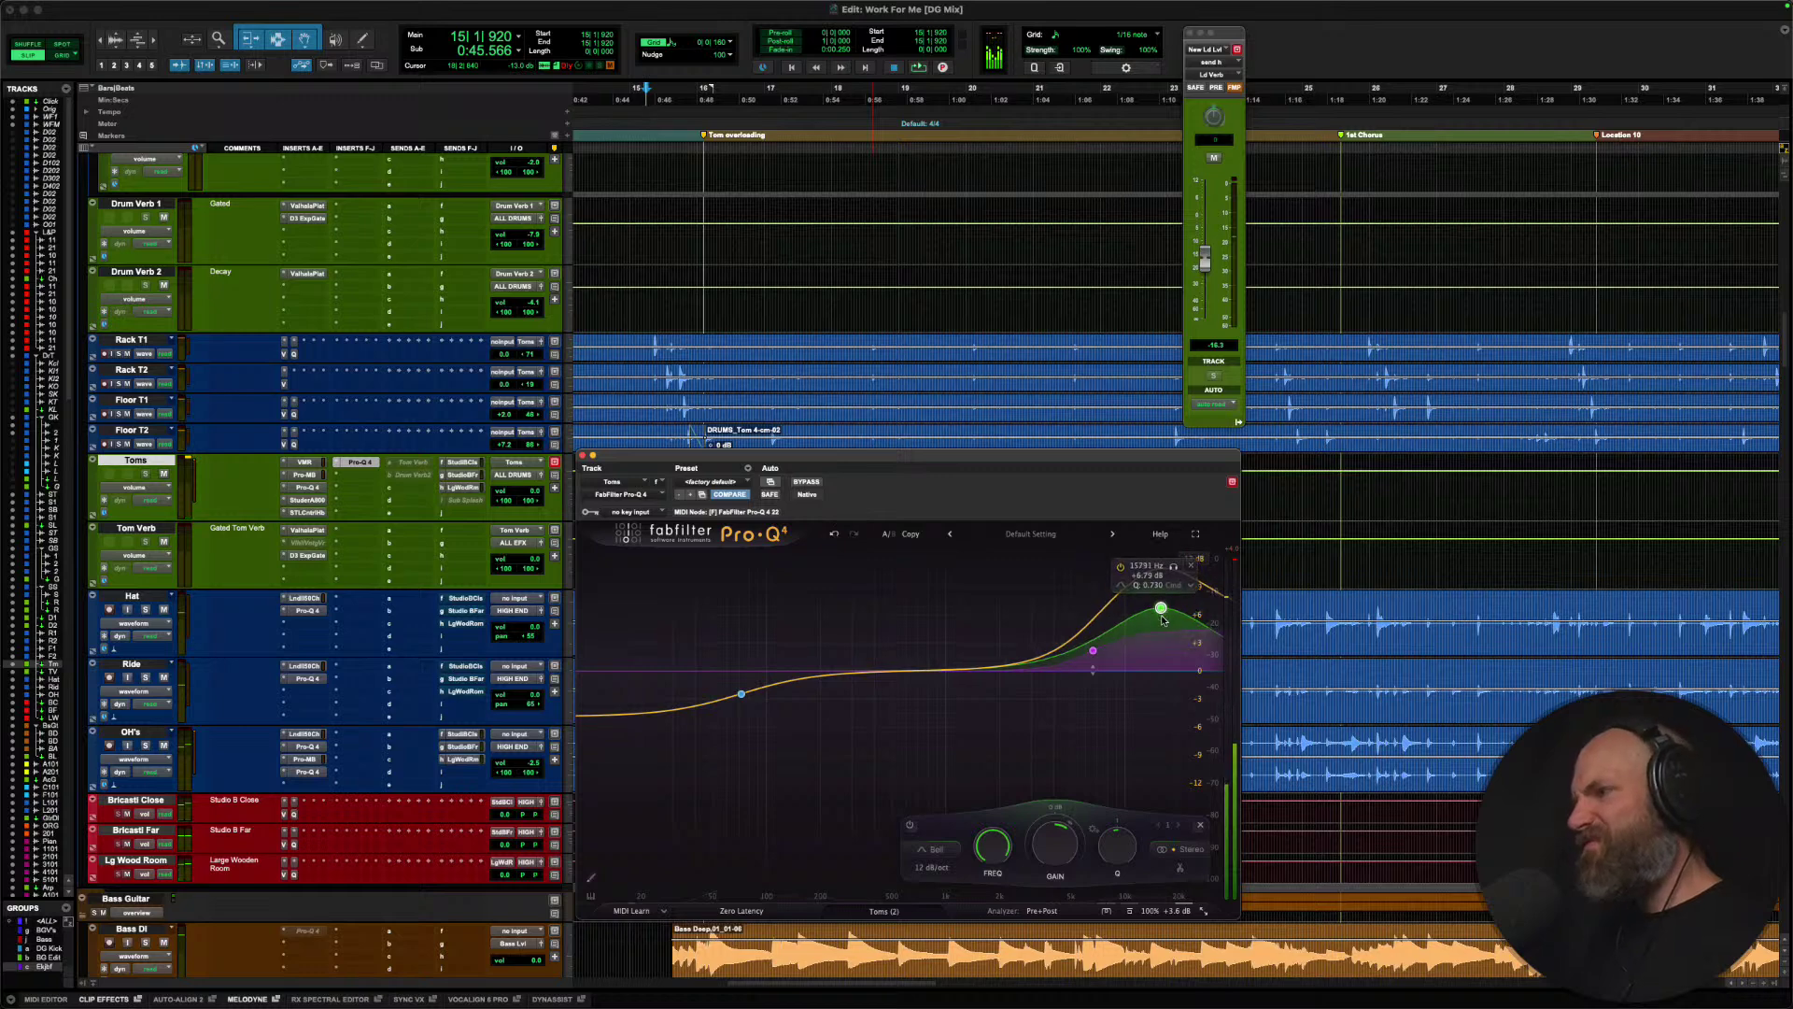
Audition the tom fill leading into the 1st Chorus, starting playback around bars 23 and 24.
scroll(860, 357, right, 5)
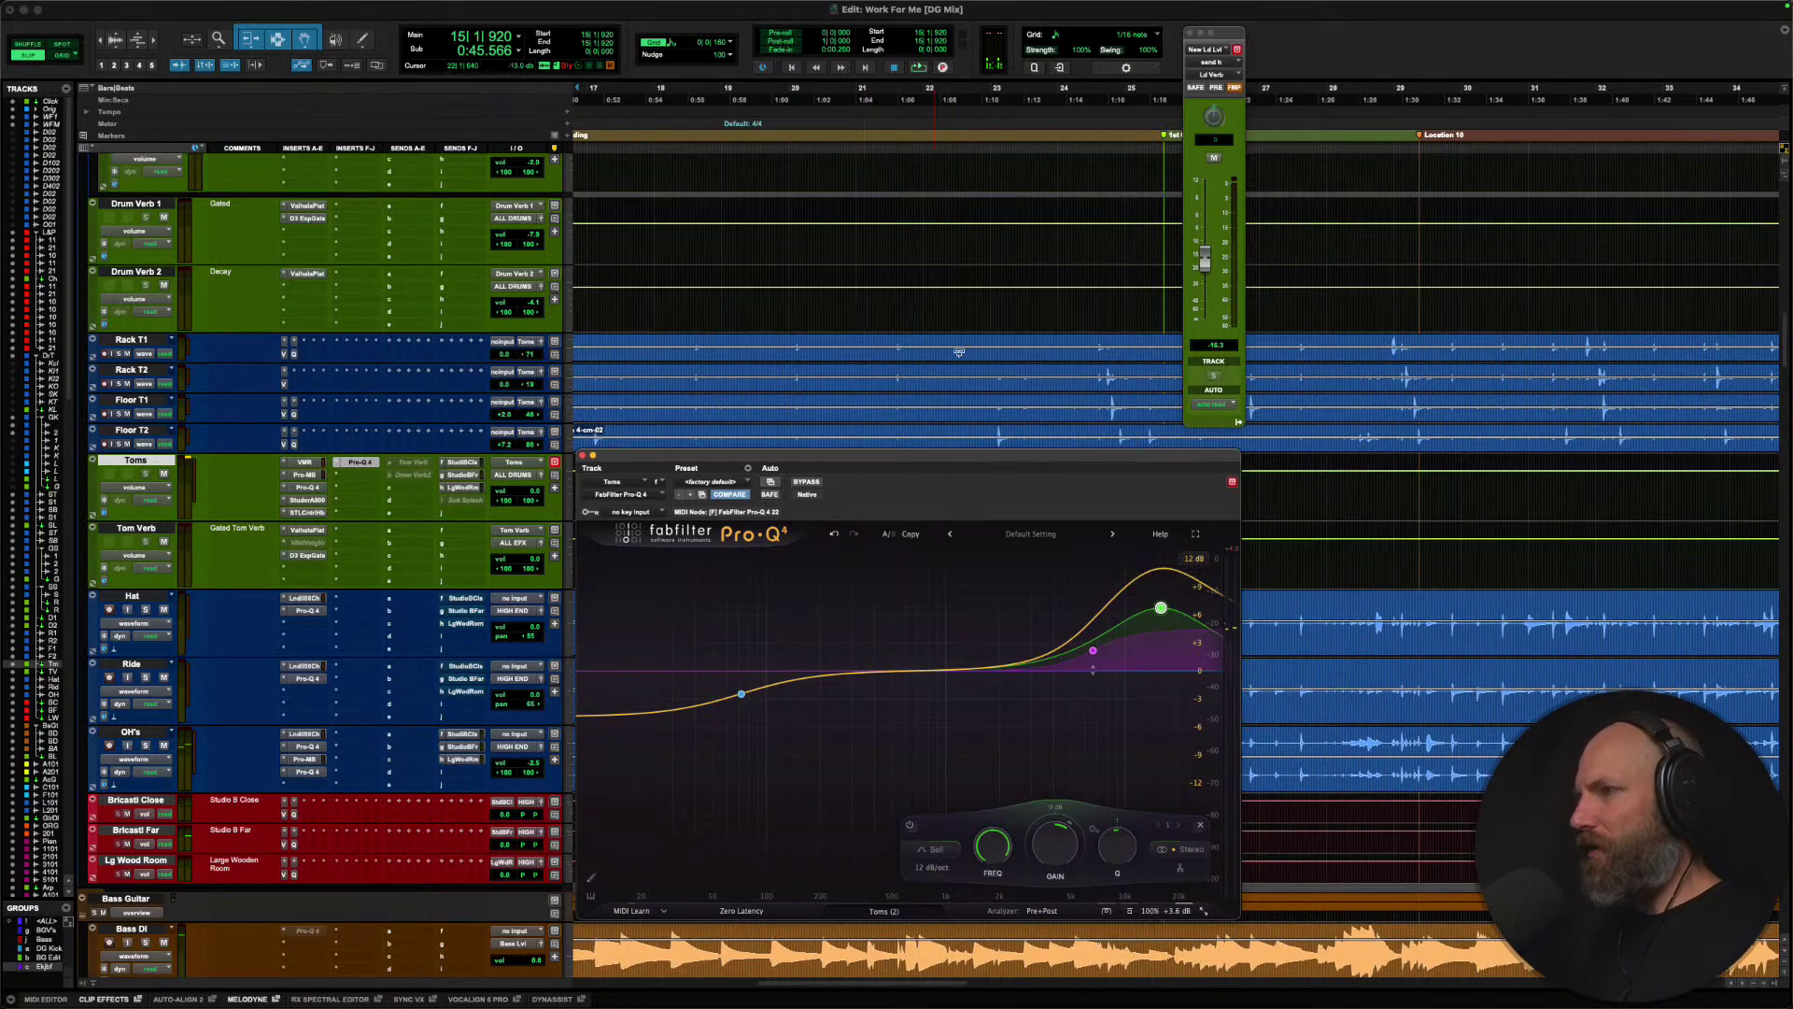
key(space)
scroll(980, 341, down, 2)
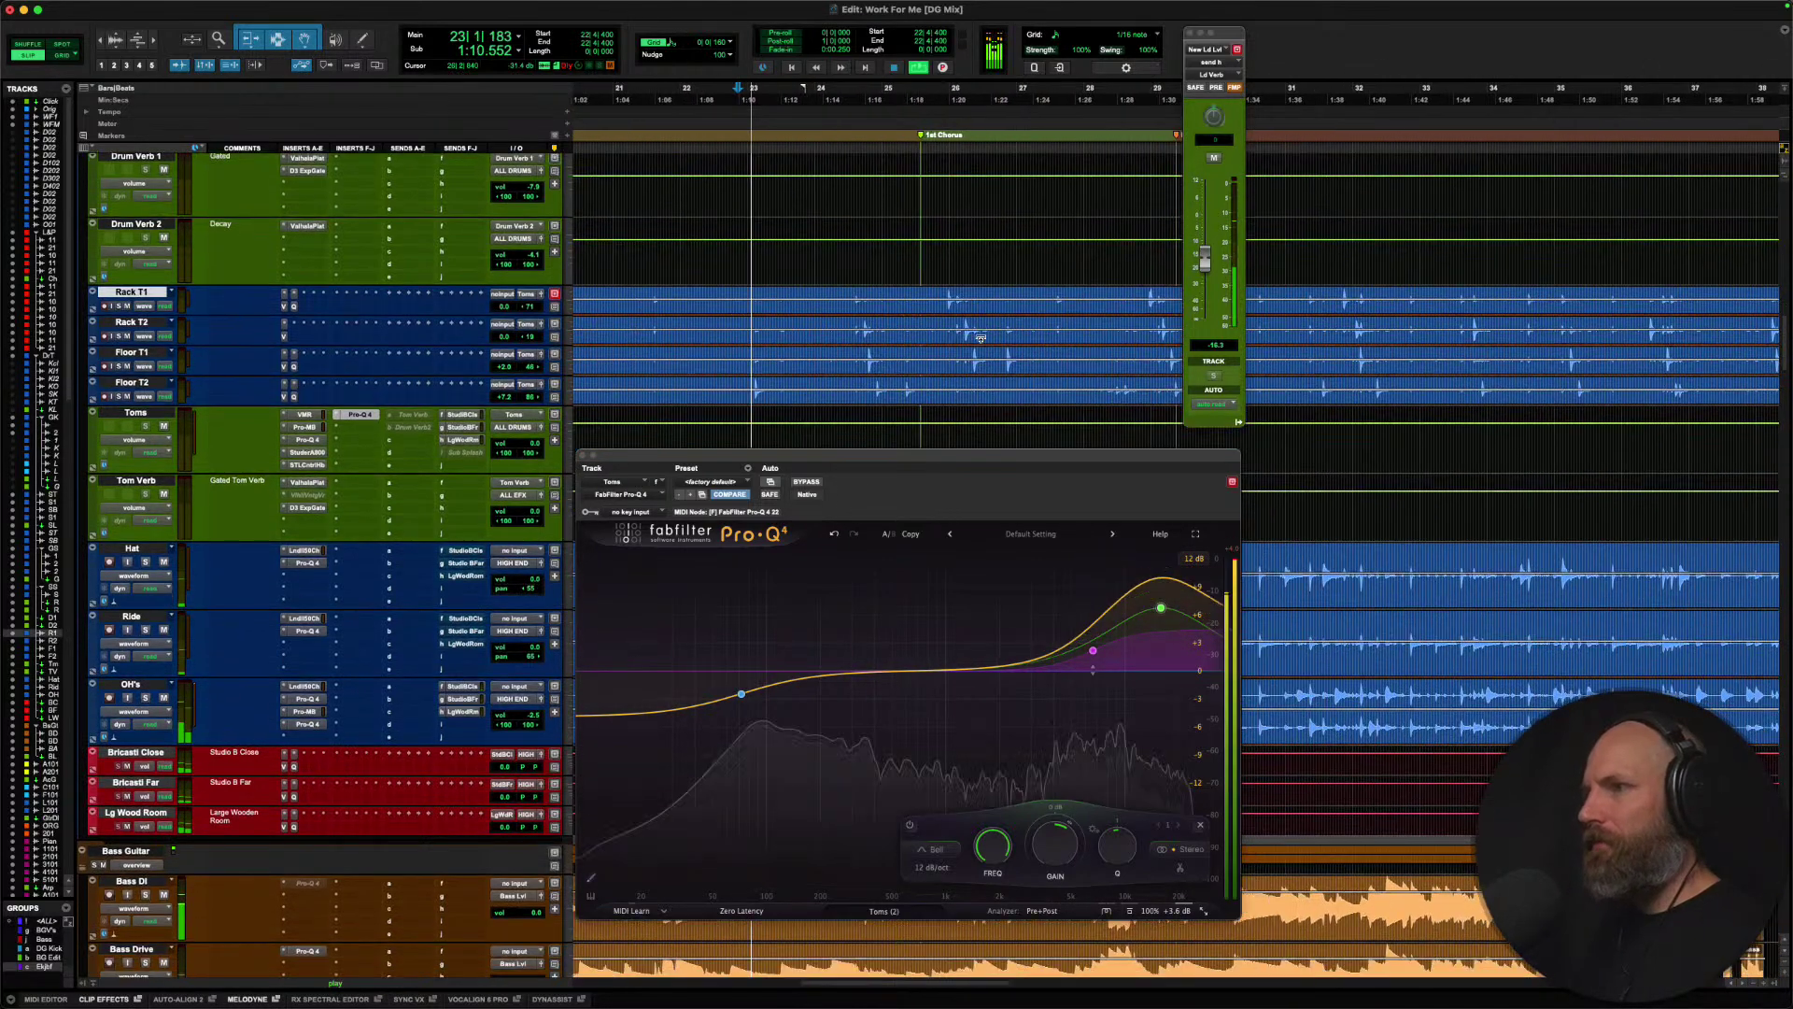
scroll(766, 300, right, 4)
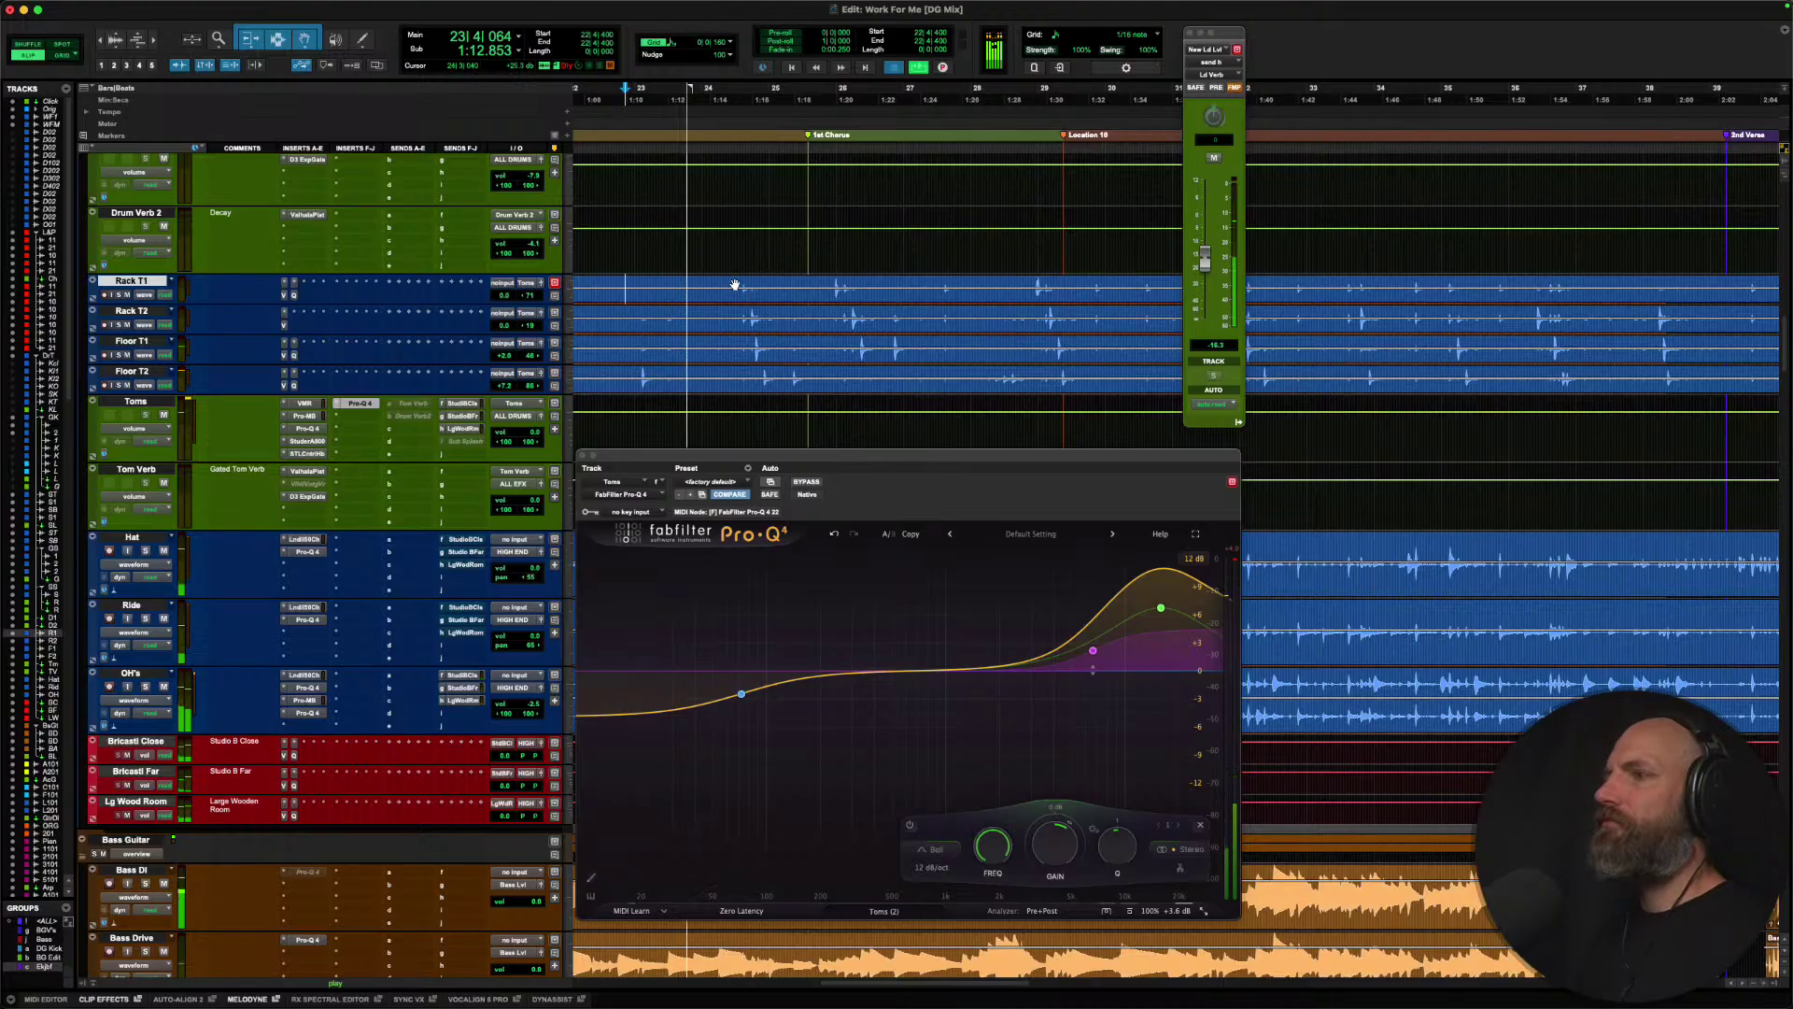
click(732, 281)
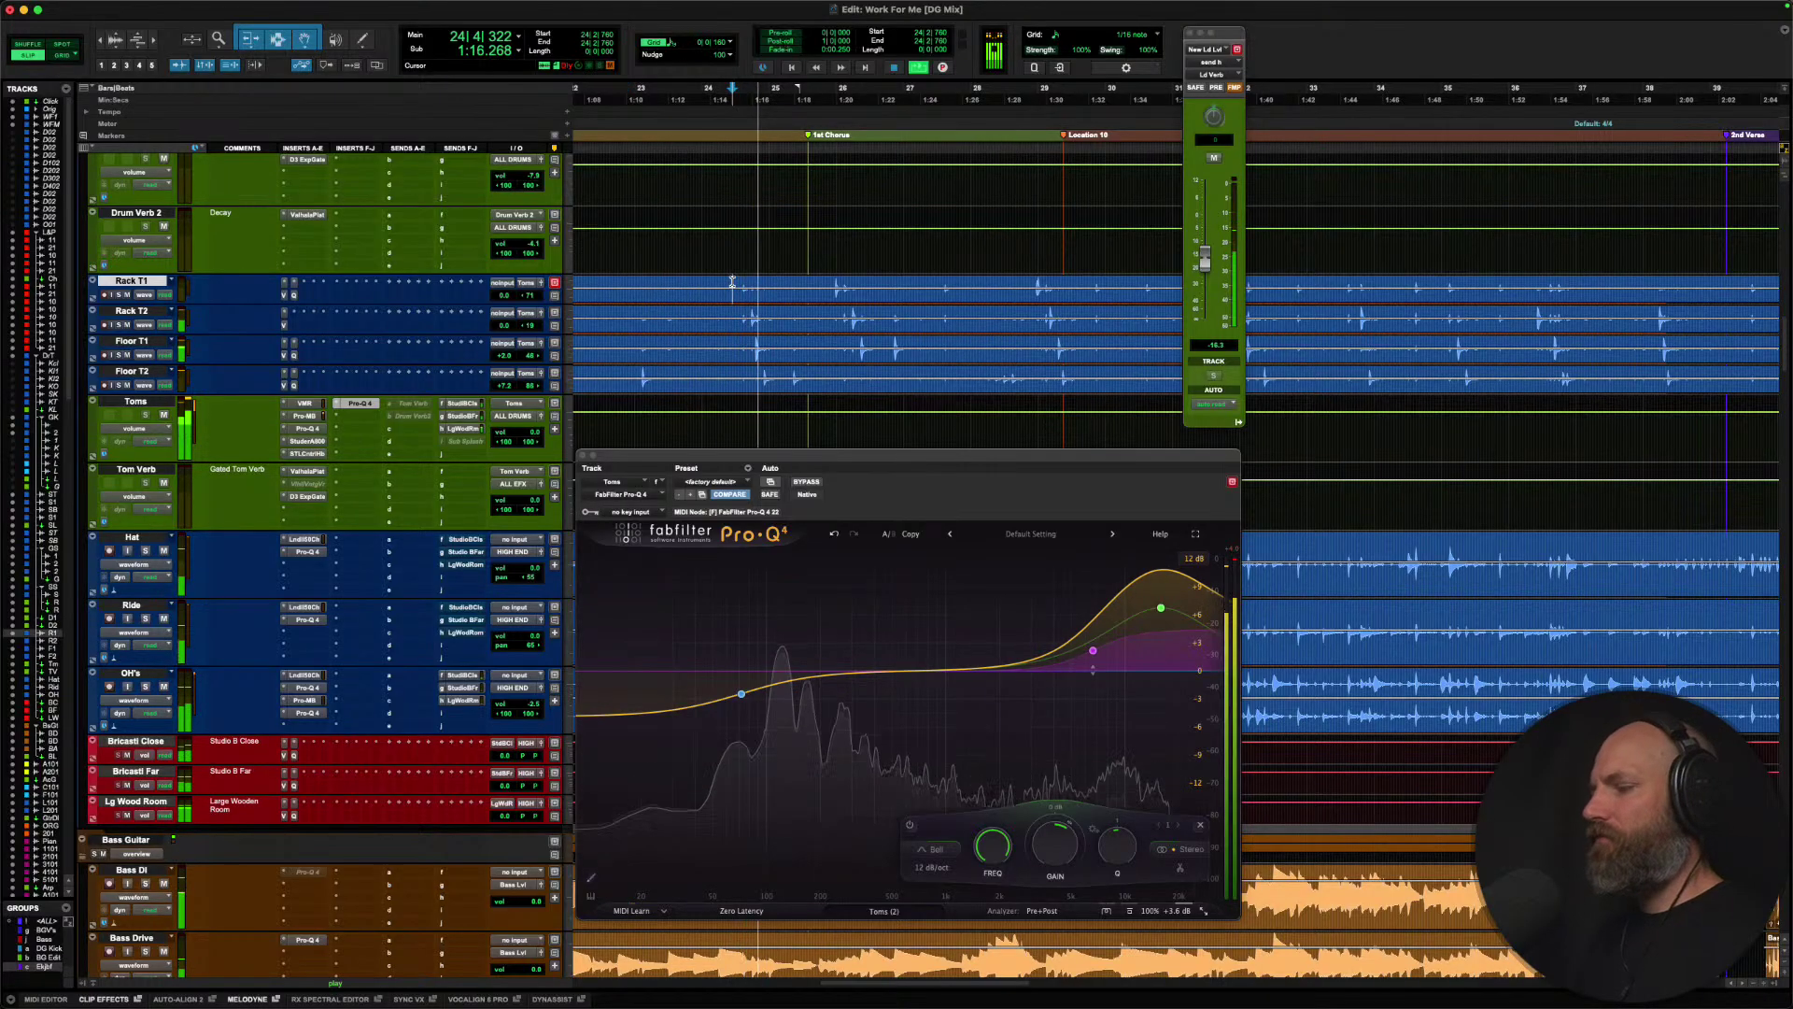
key(space)
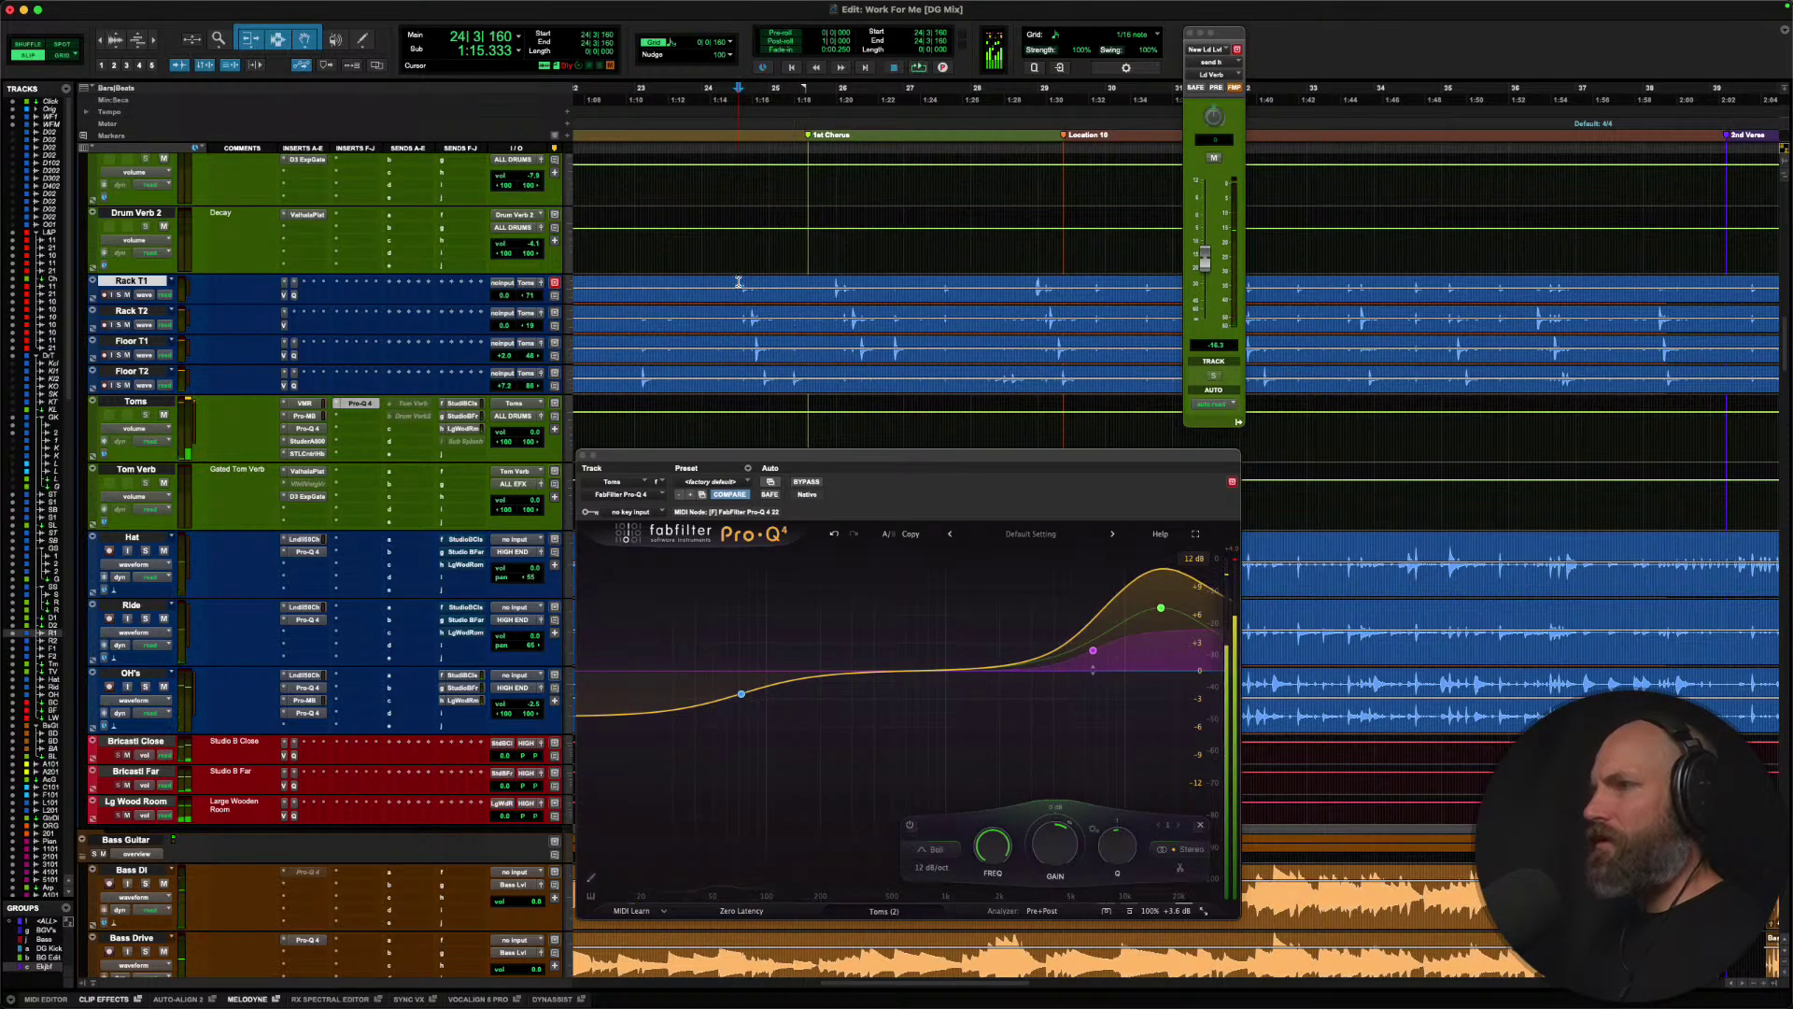
Enlarge the Rack T1, Rack T2, Floor T1 and Floor T2 tracks and audition their hits from bar 24 into the 1st Chorus.
click(738, 281)
key(super+bracketright)
scroll(742, 281, right, 2)
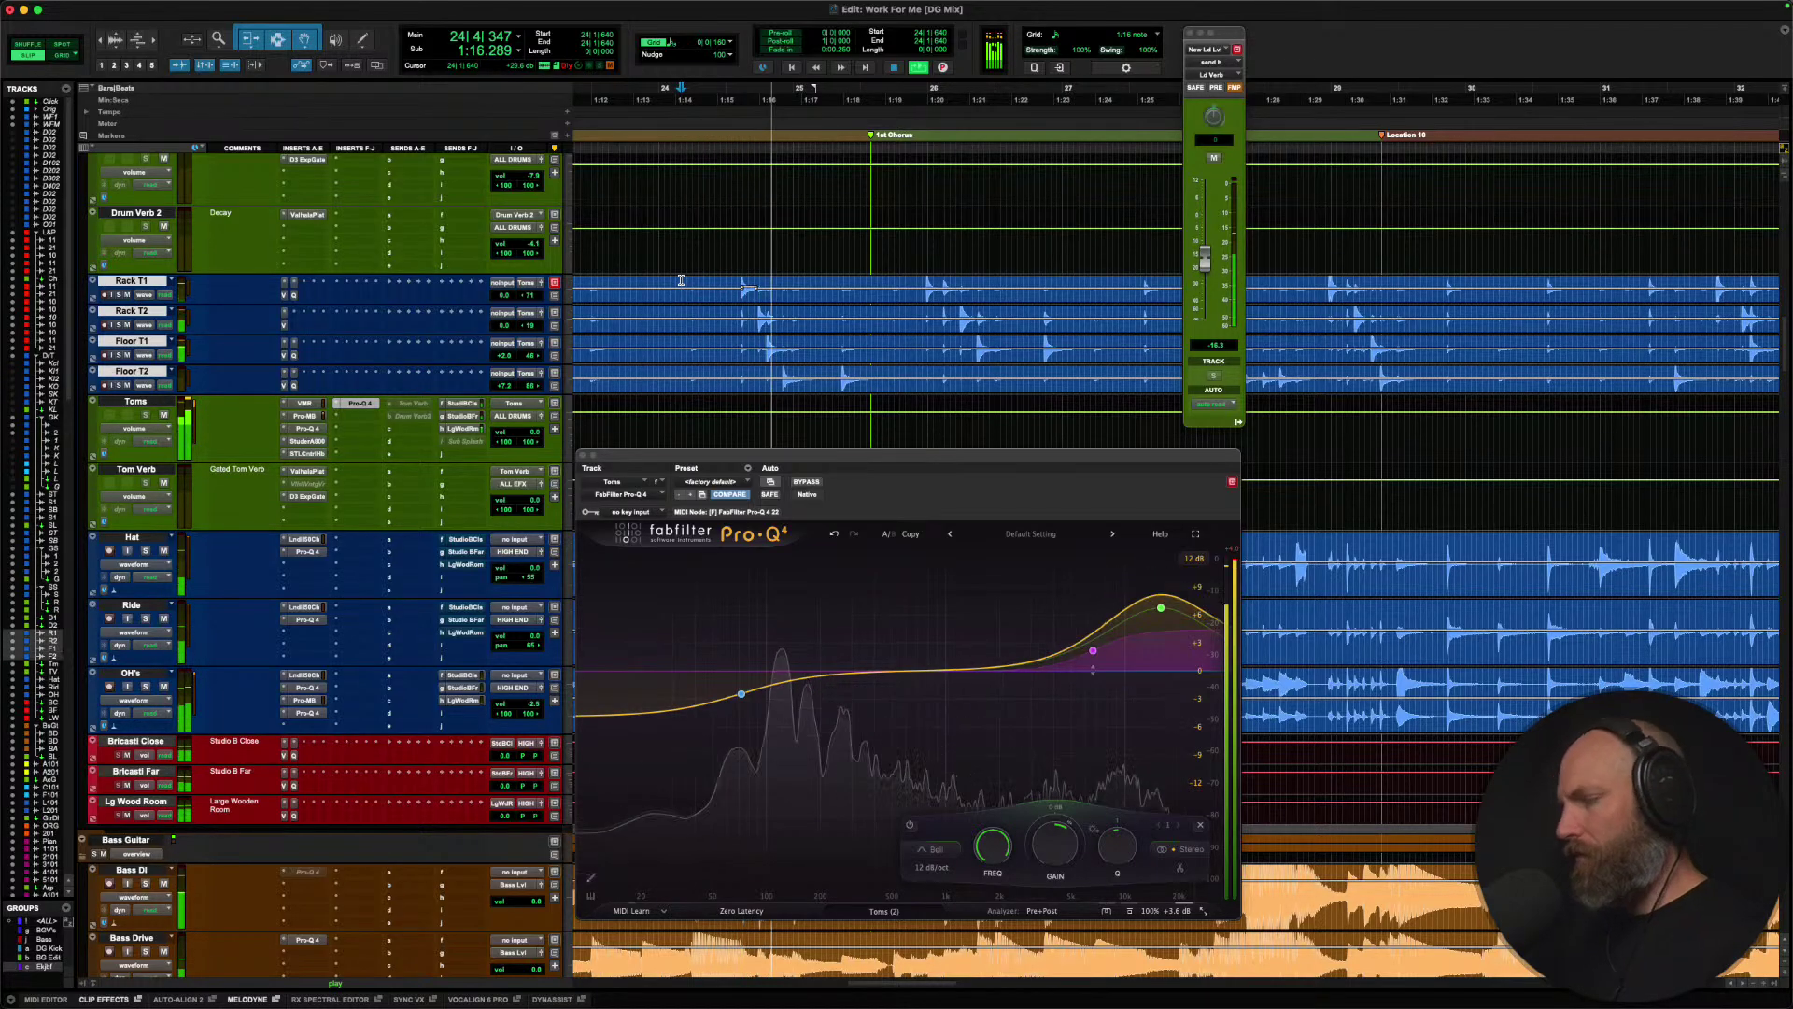
key(ctrl+Up)
key(space)
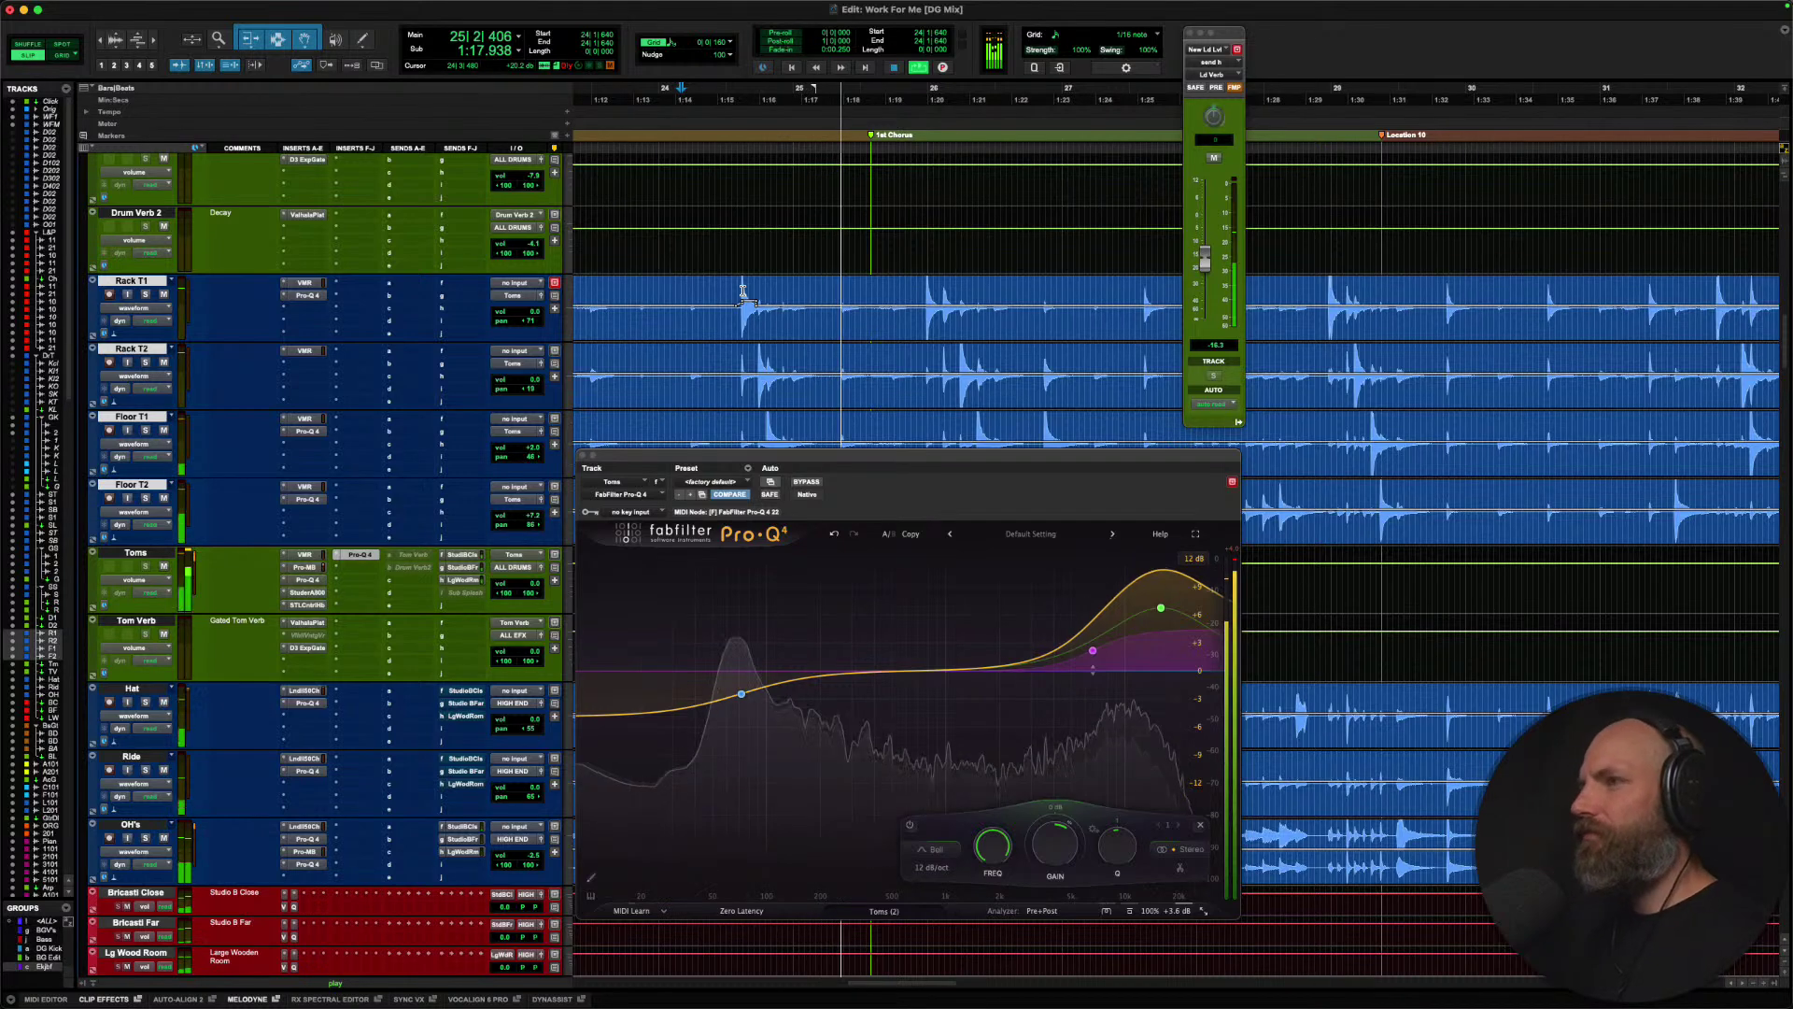
key(space)
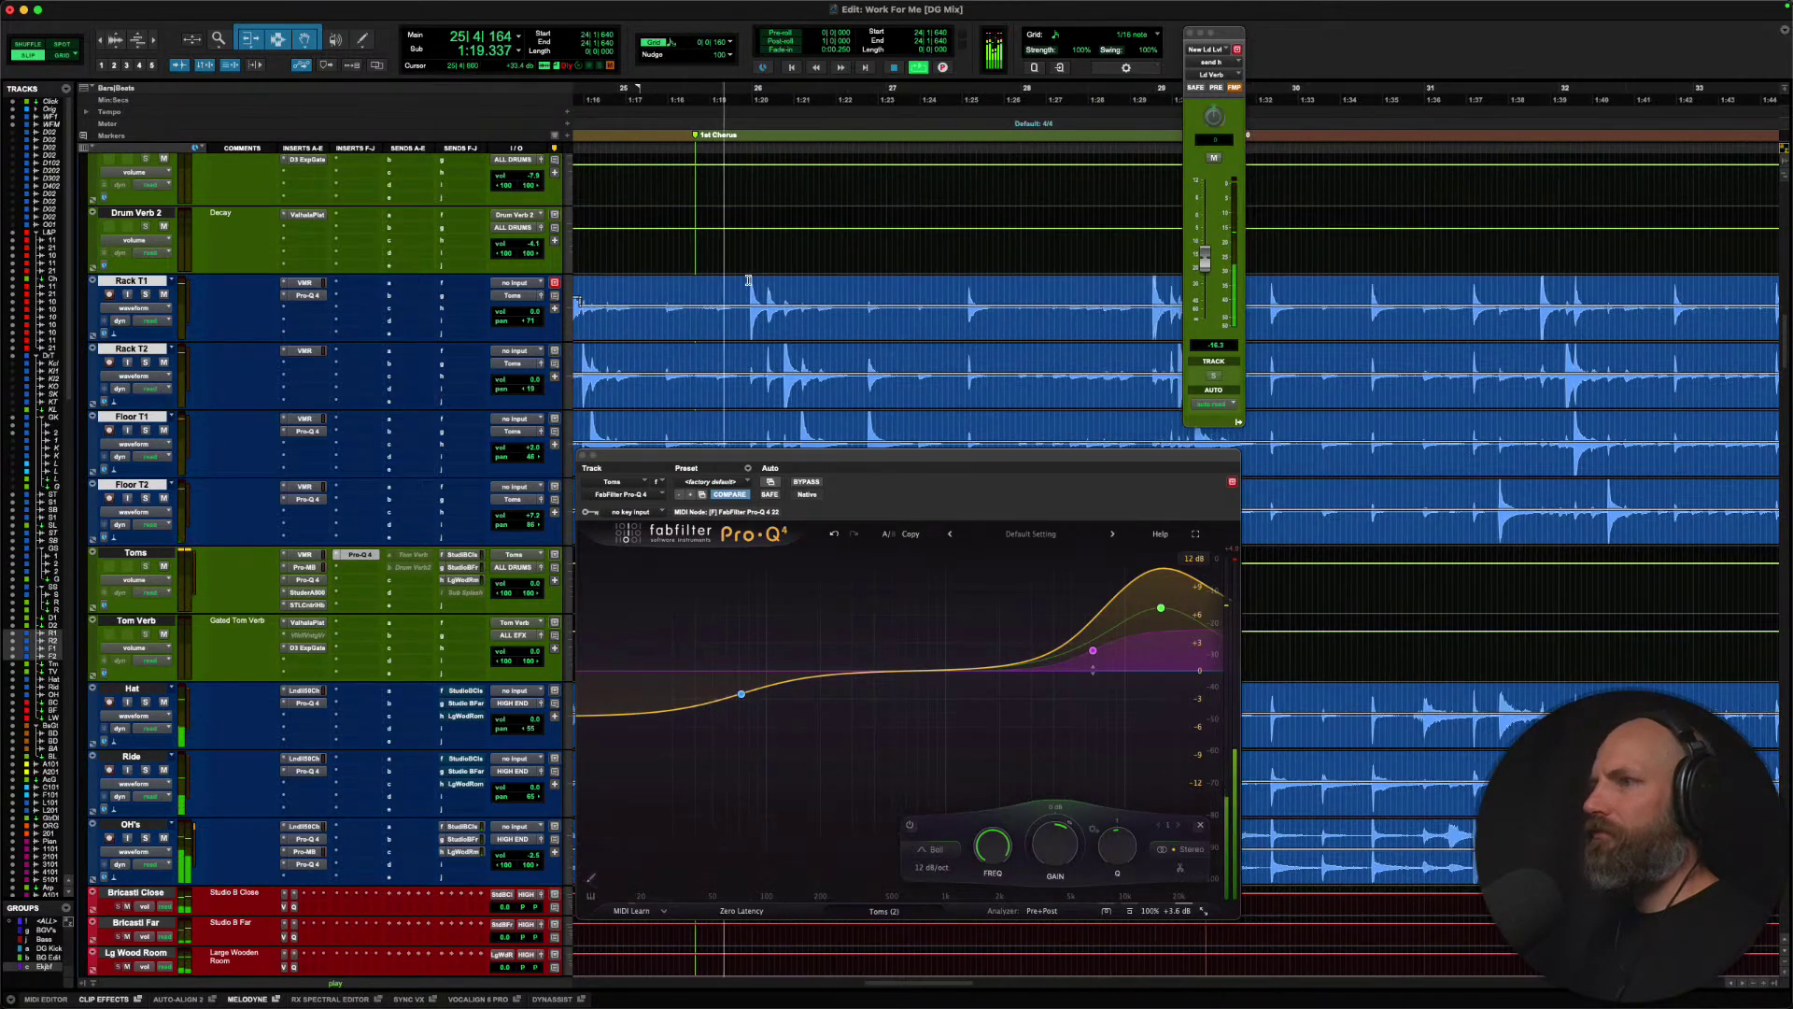
scroll(748, 280, down, 3)
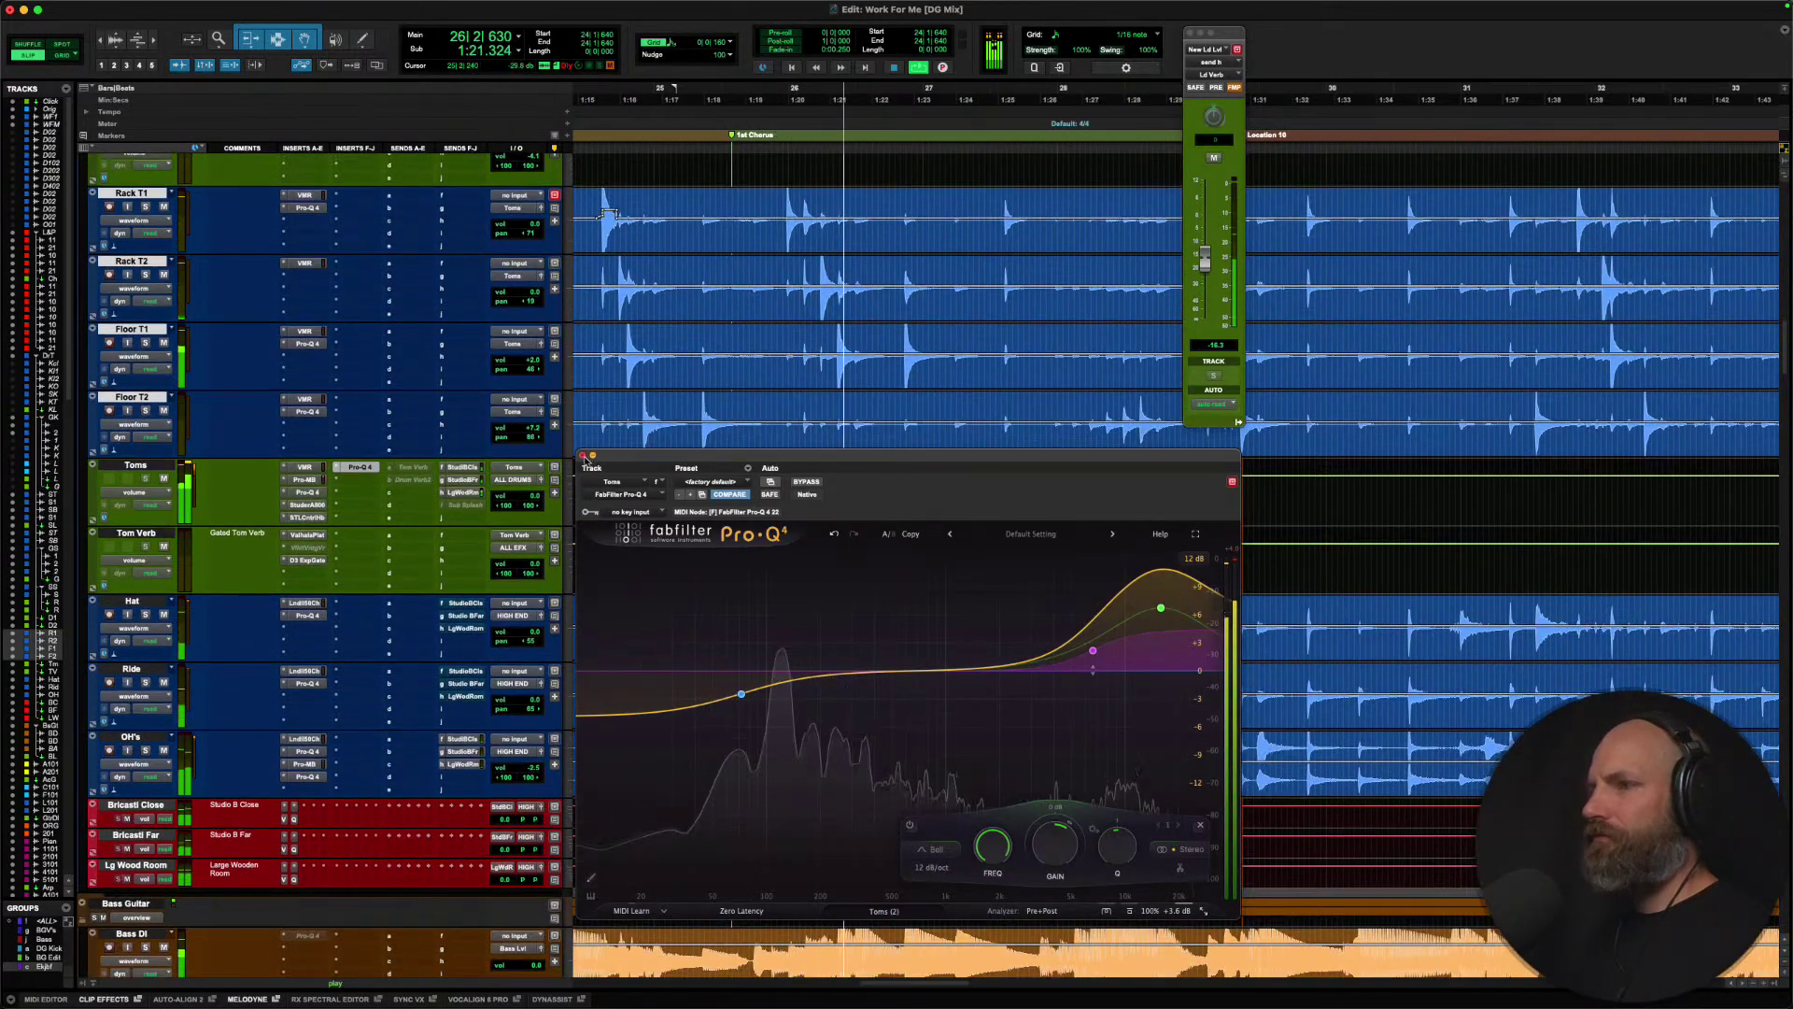
Close the Toms EQ and raise the clip gain on the three quiet hits opening the Floor T2 fill around bar 28, the first to about +13.5 dB.
click(582, 455)
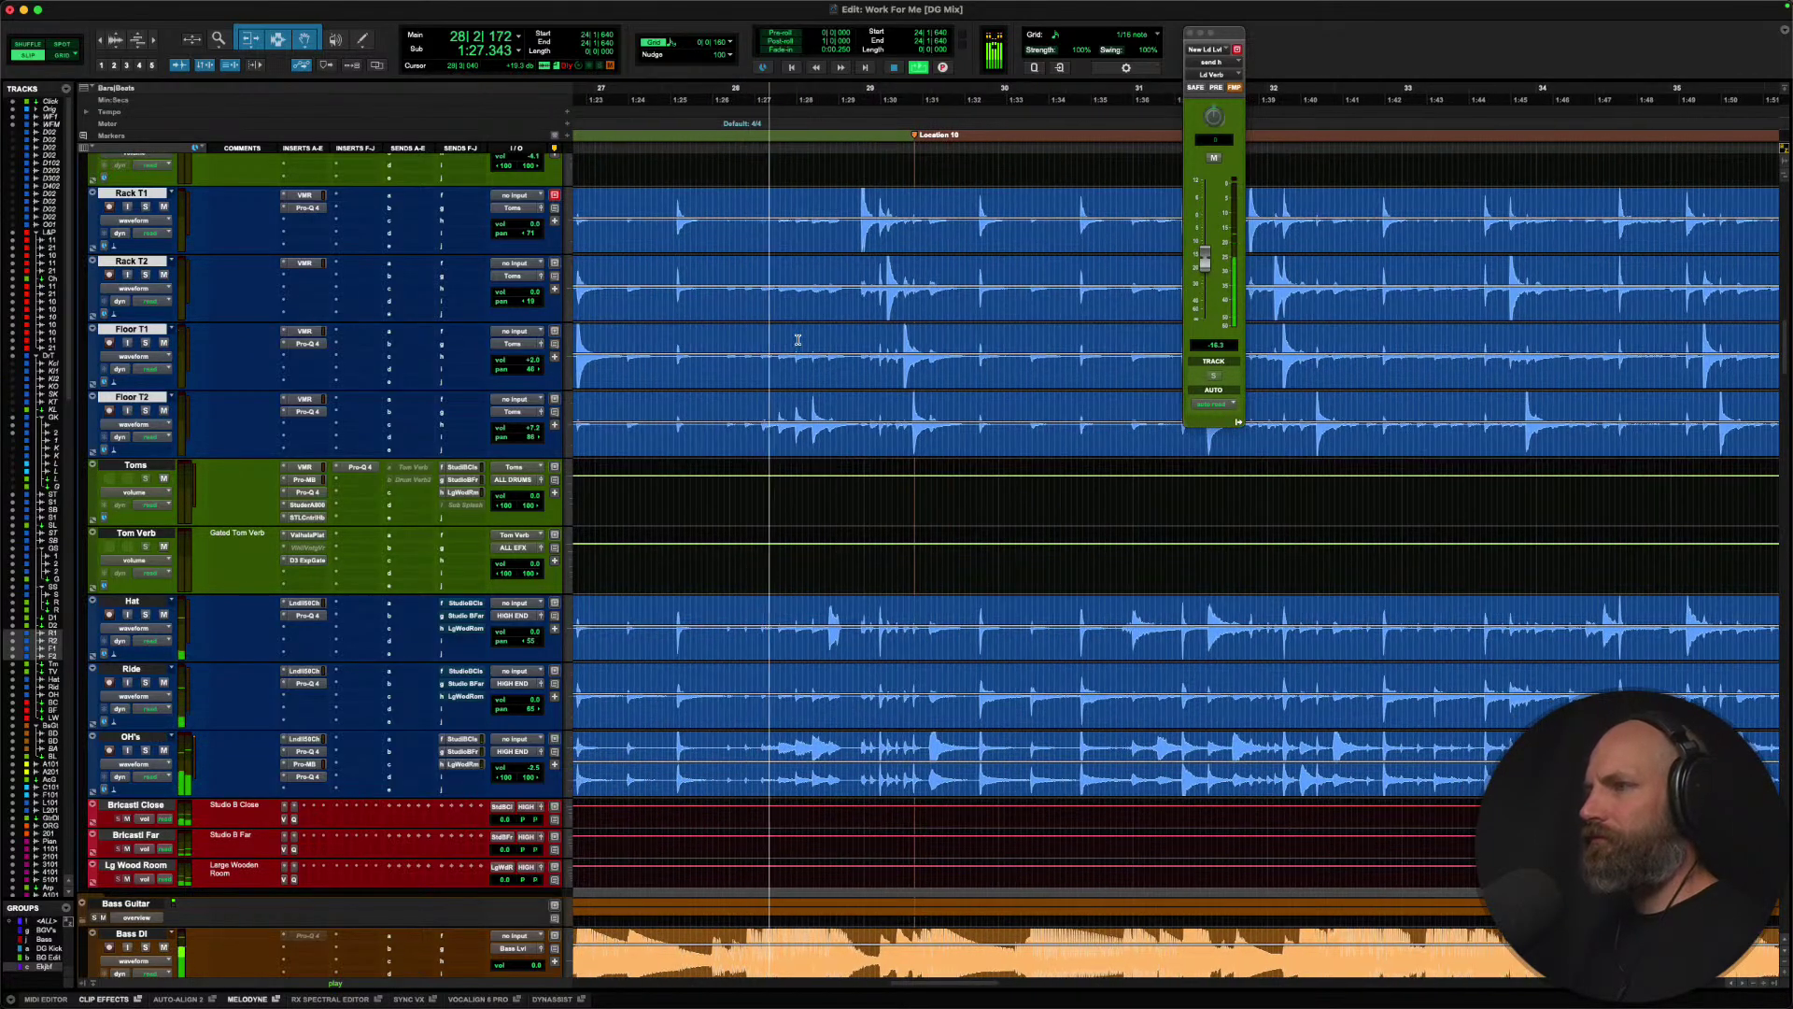
click(723, 402)
key(space)
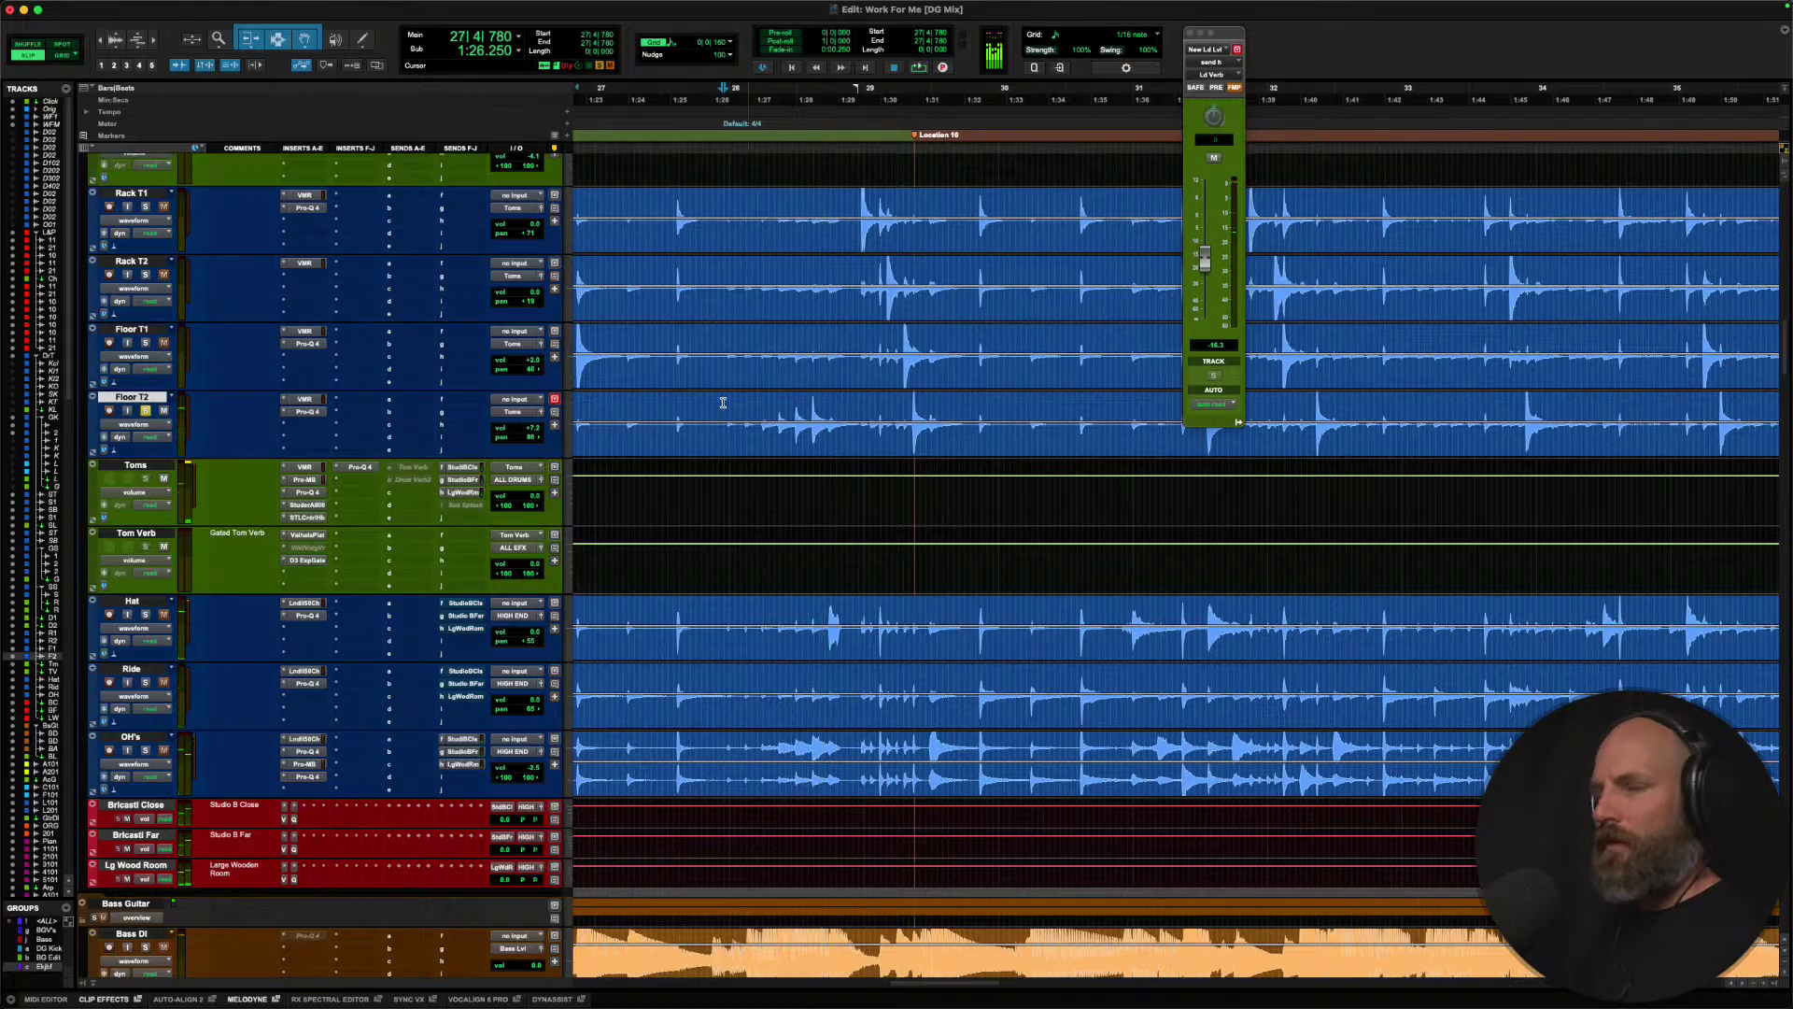
key(ctrl+Down)
key(super+bracketright)
key(super+bracketright)
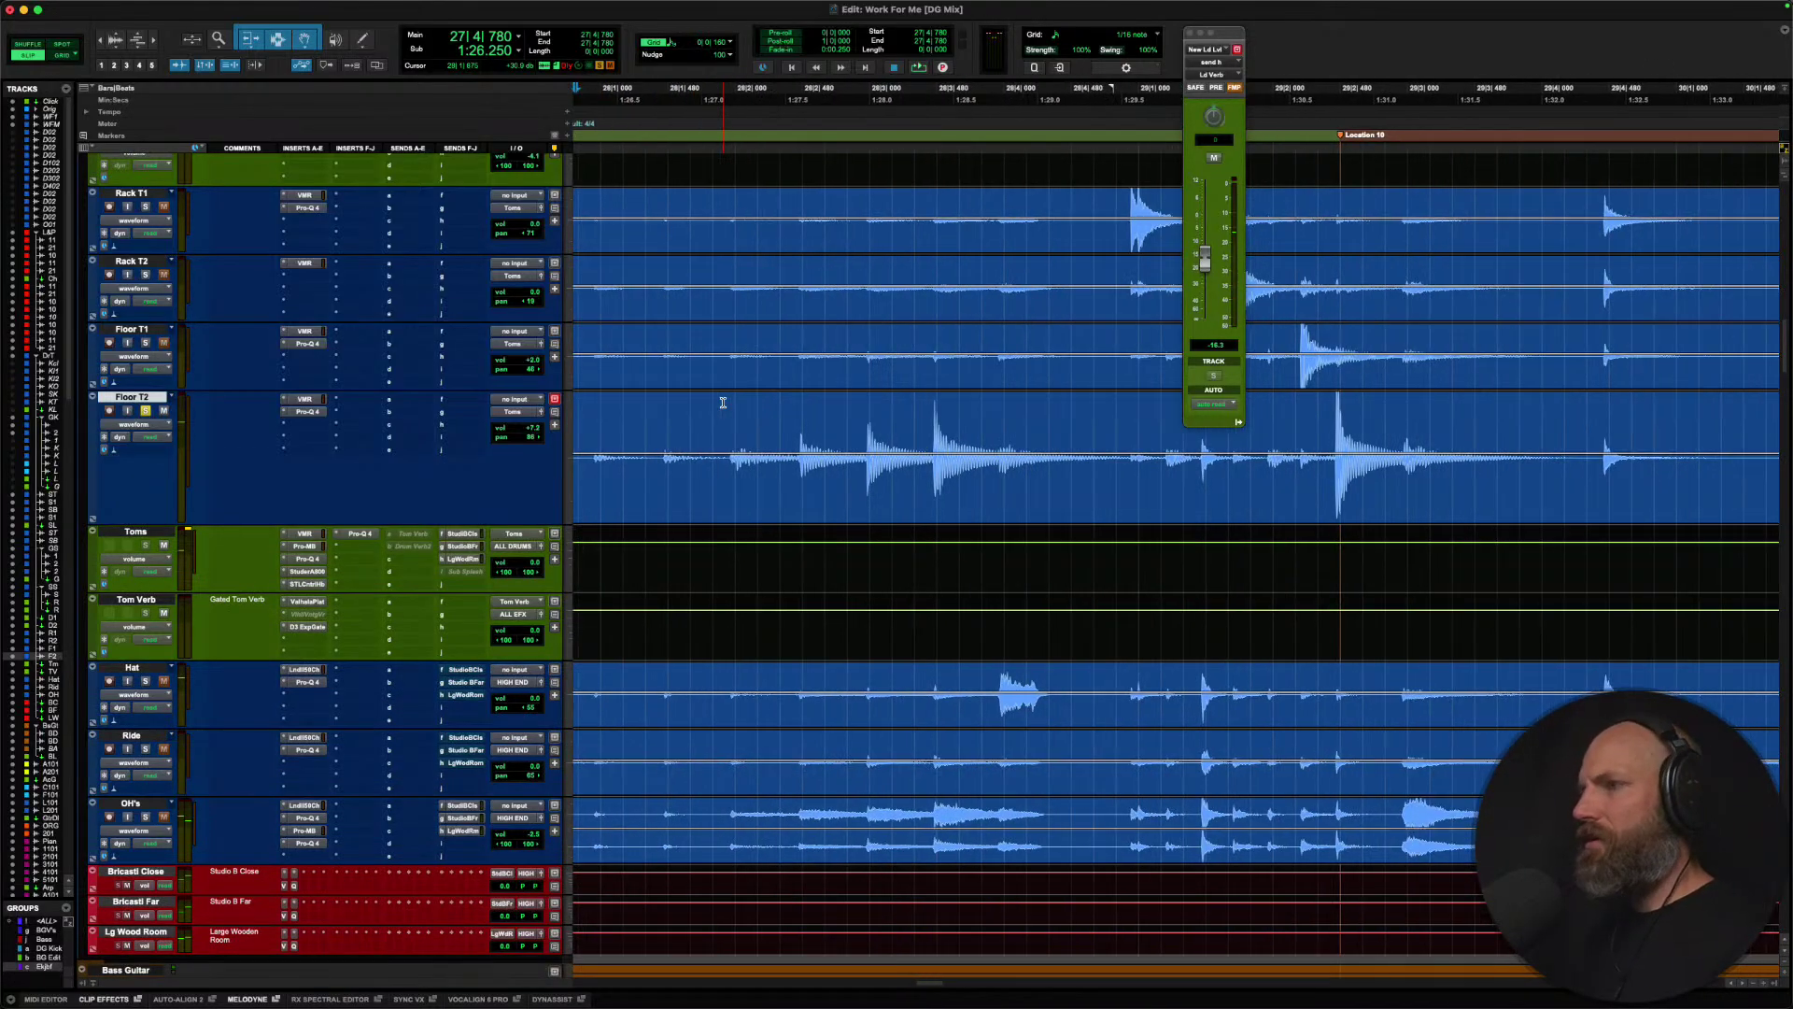
key(space)
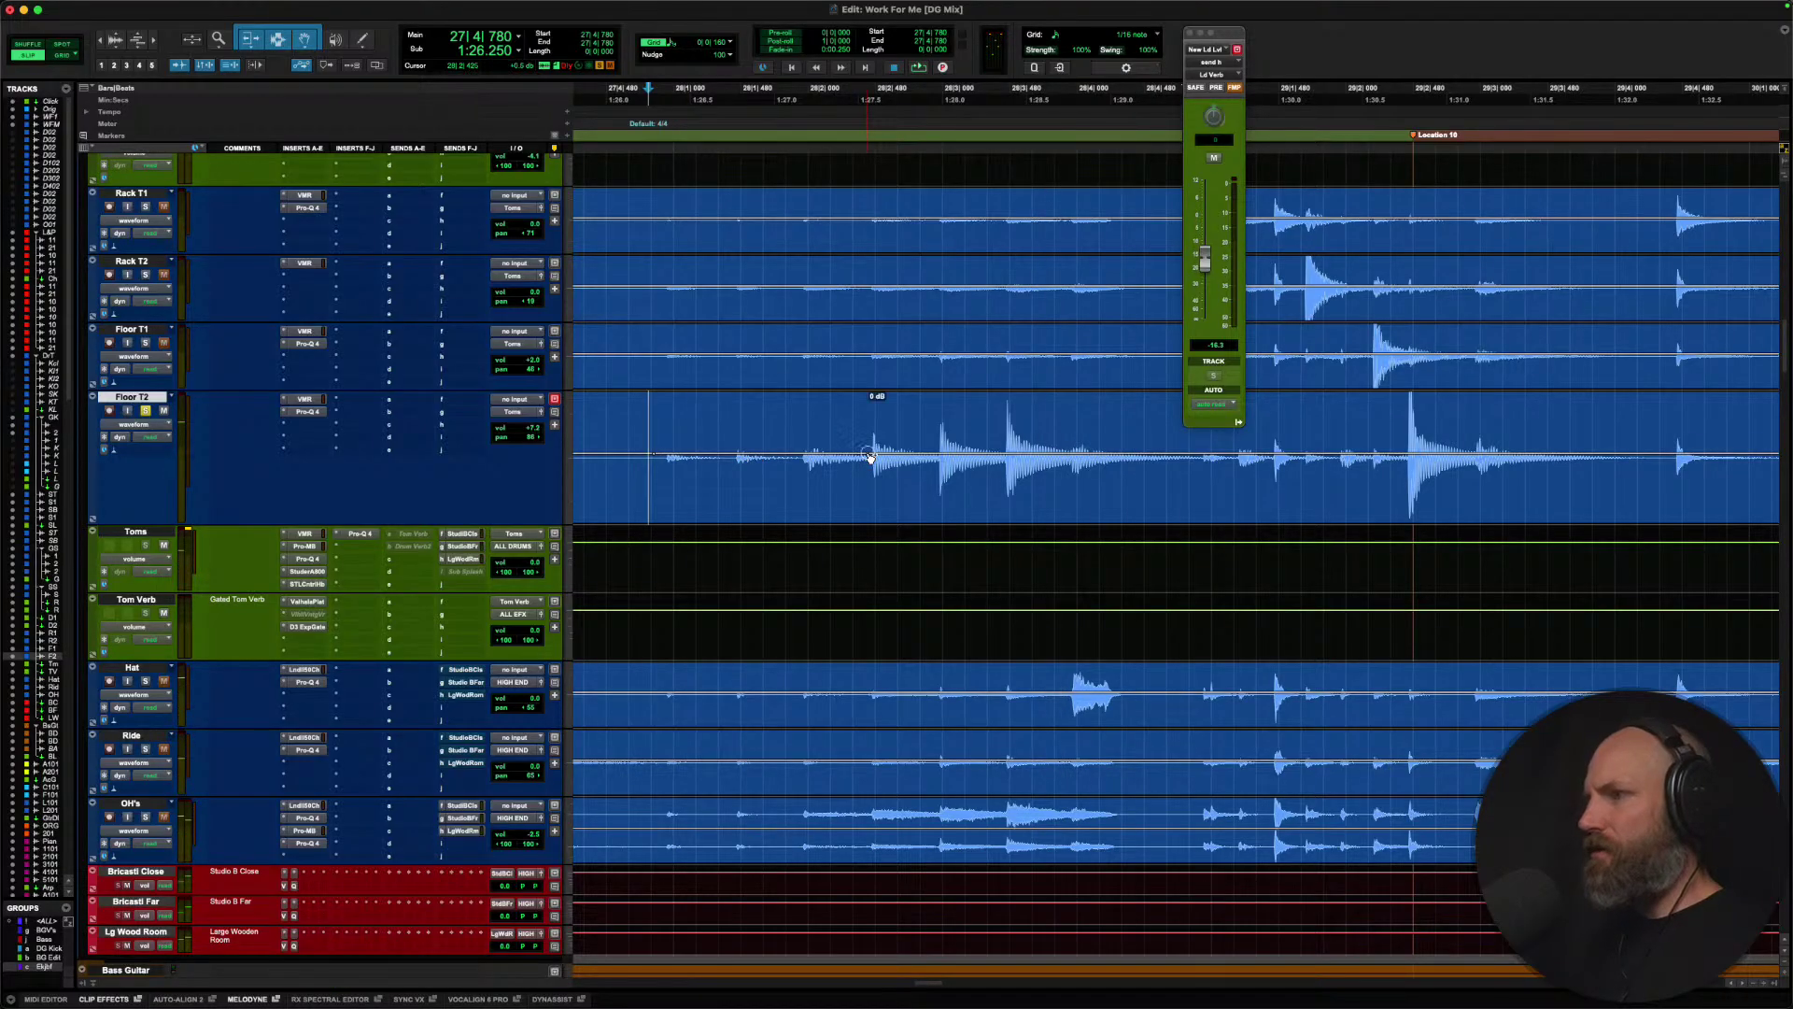
drag(768, 380, 738, 209)
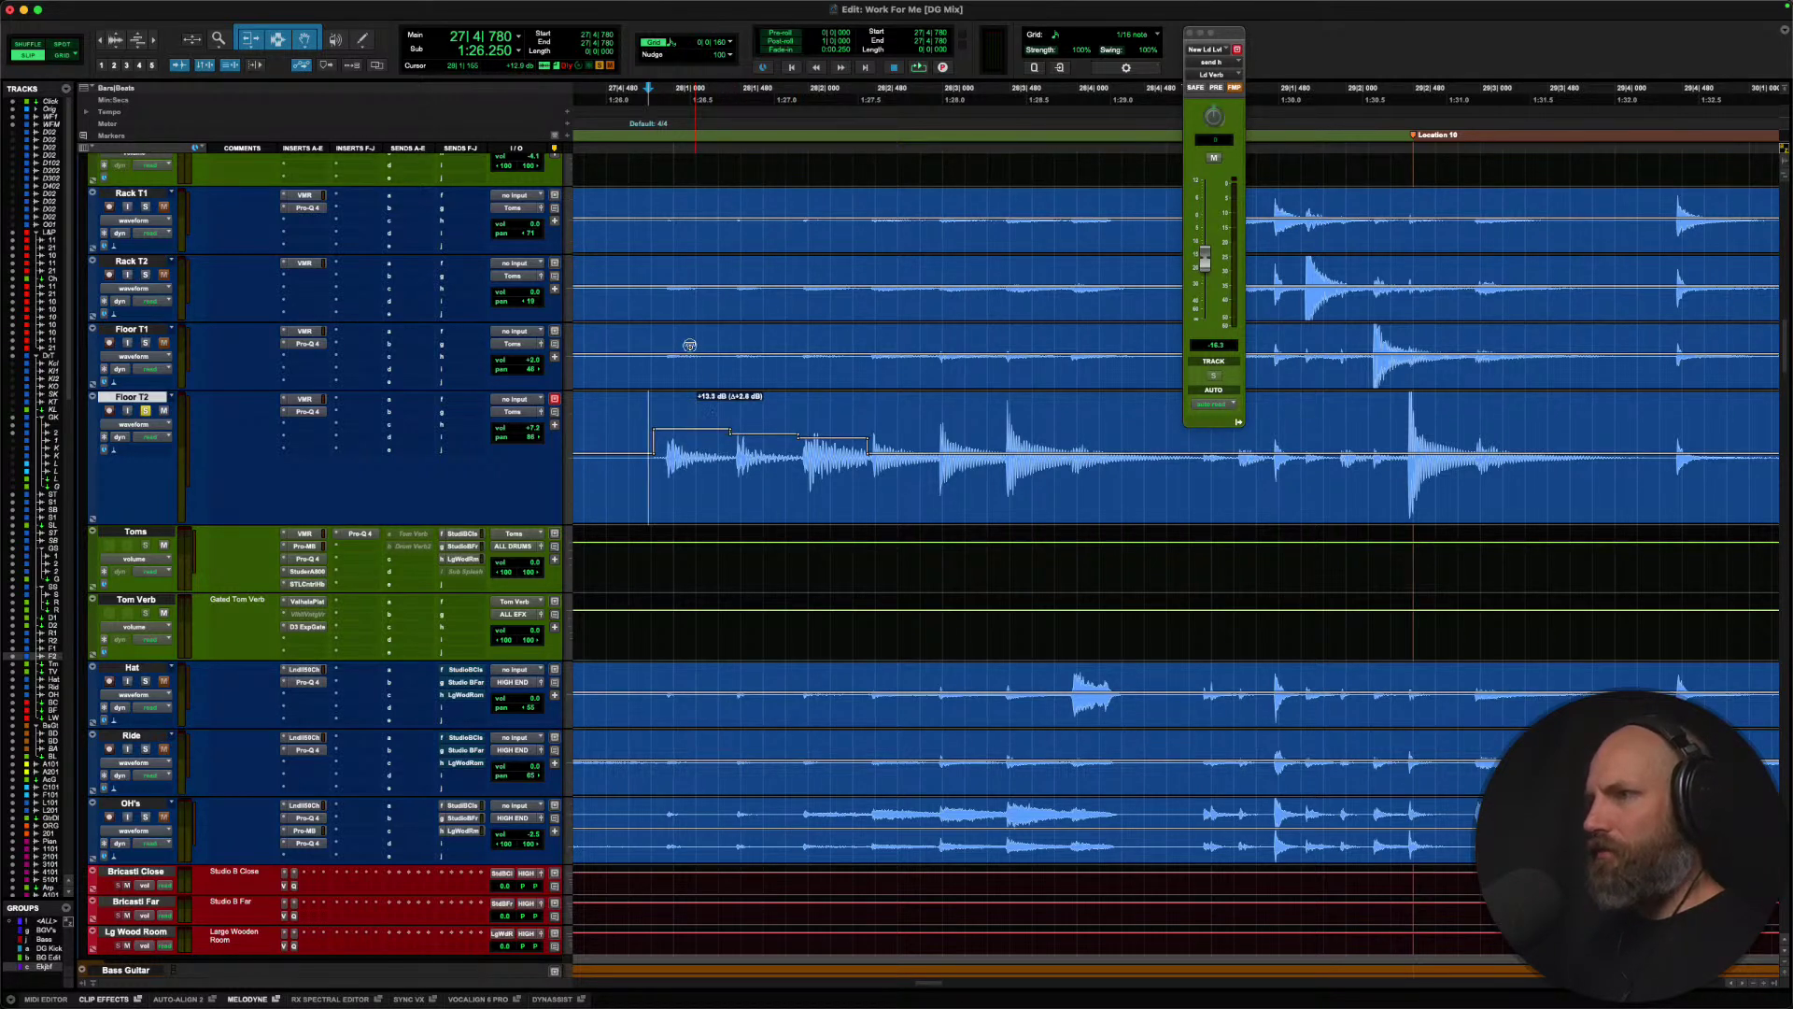
Play back the Floor T2 fill around bar 28 to check the boosted hits.
key(space)
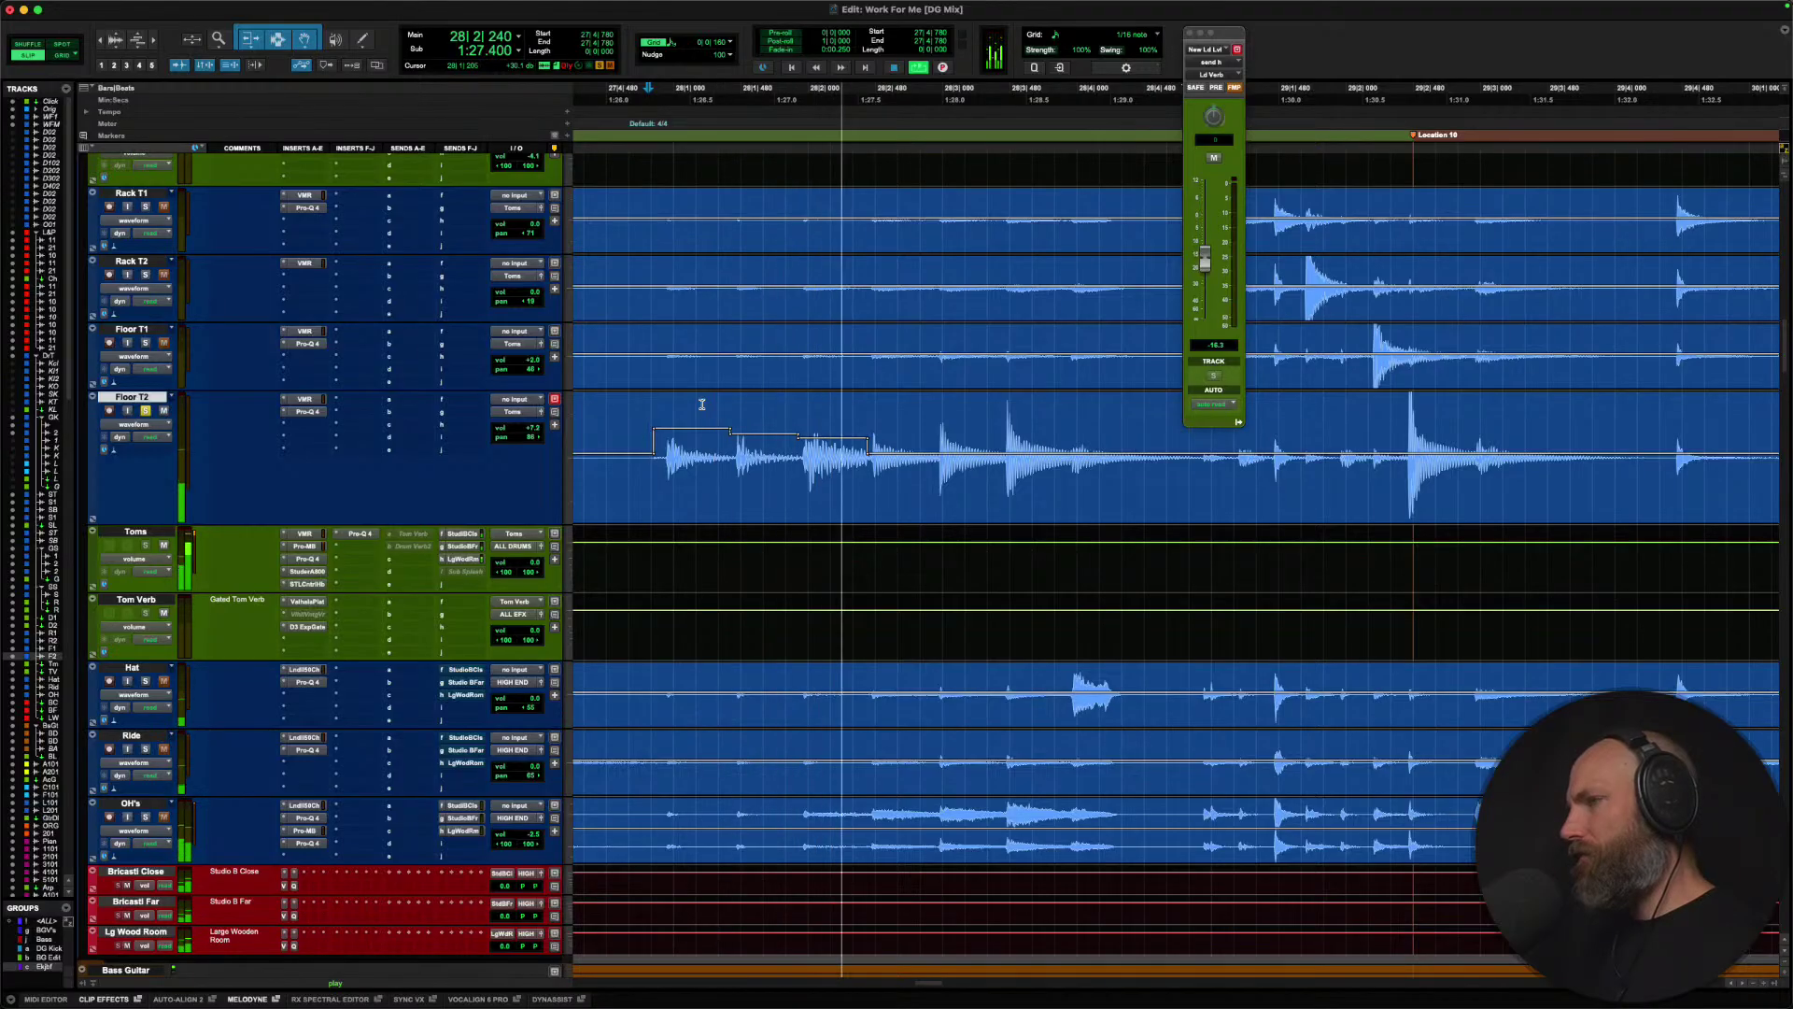
key(space)
key(space)
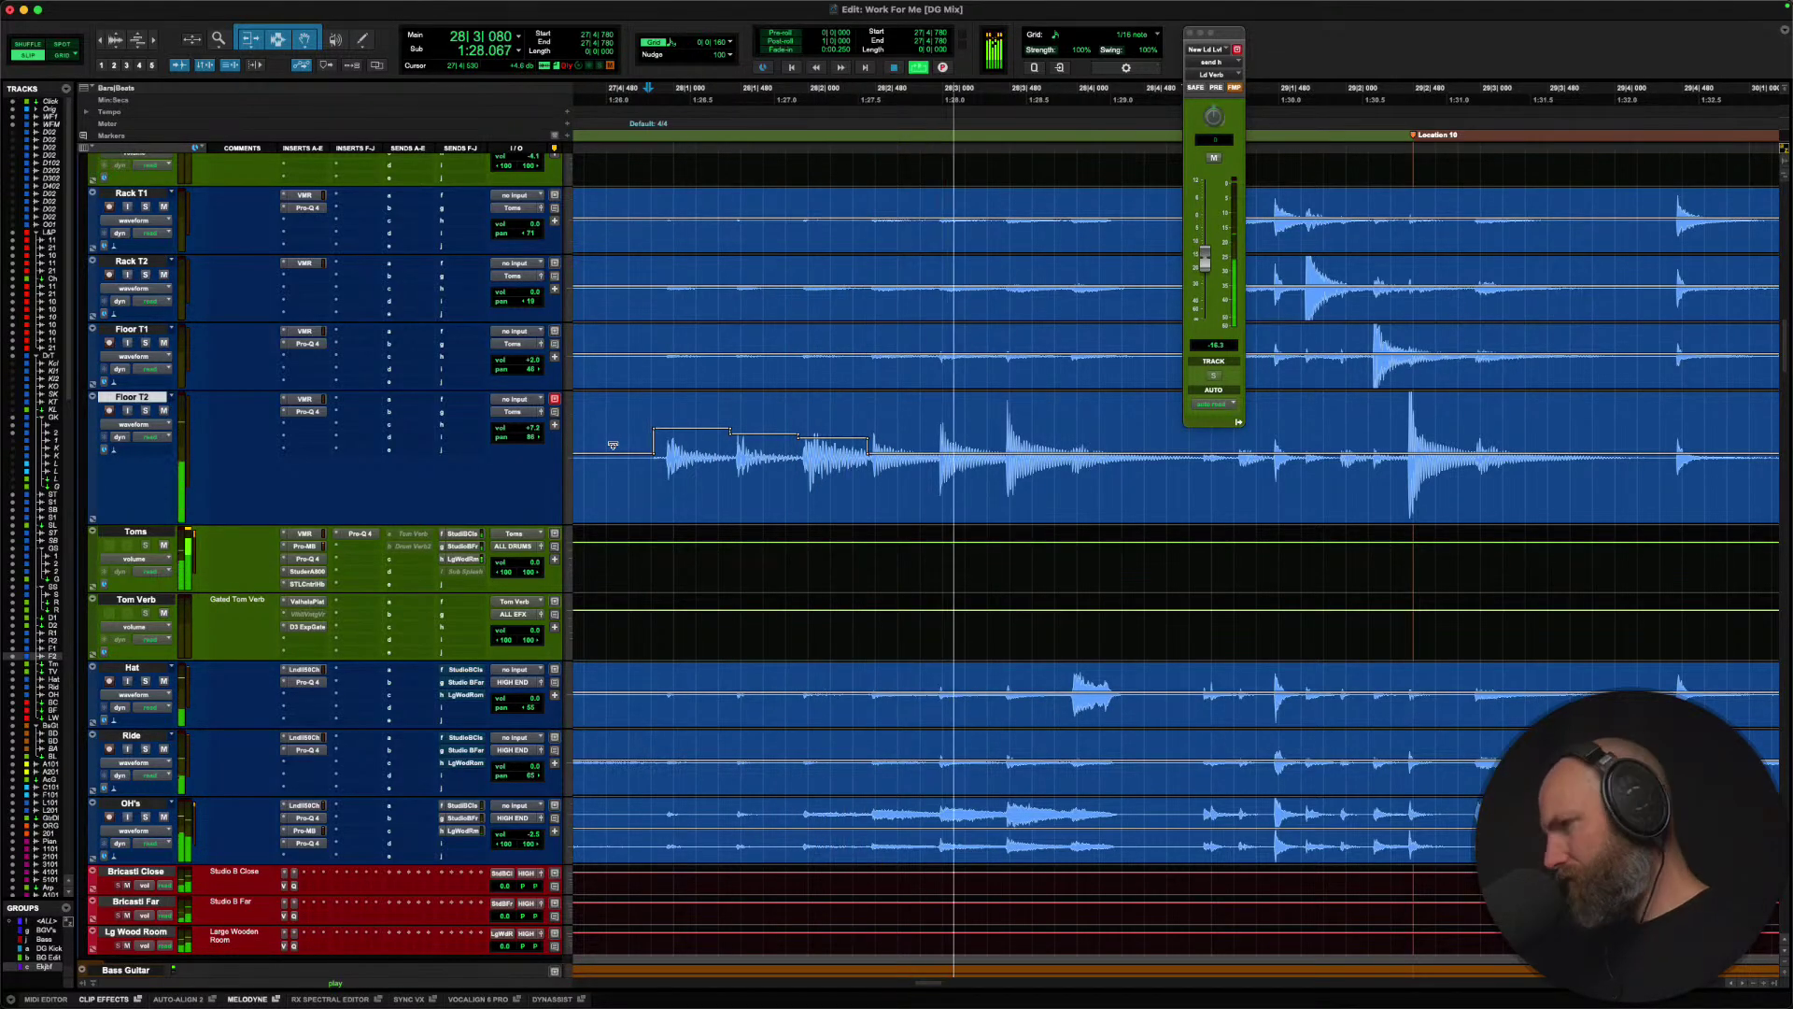
key(space)
Raise the Toms volume automation over the fill around the Location 10 marker in bar 29, and play it from bar 27.
key(r)
scroll(613, 445, right, 6)
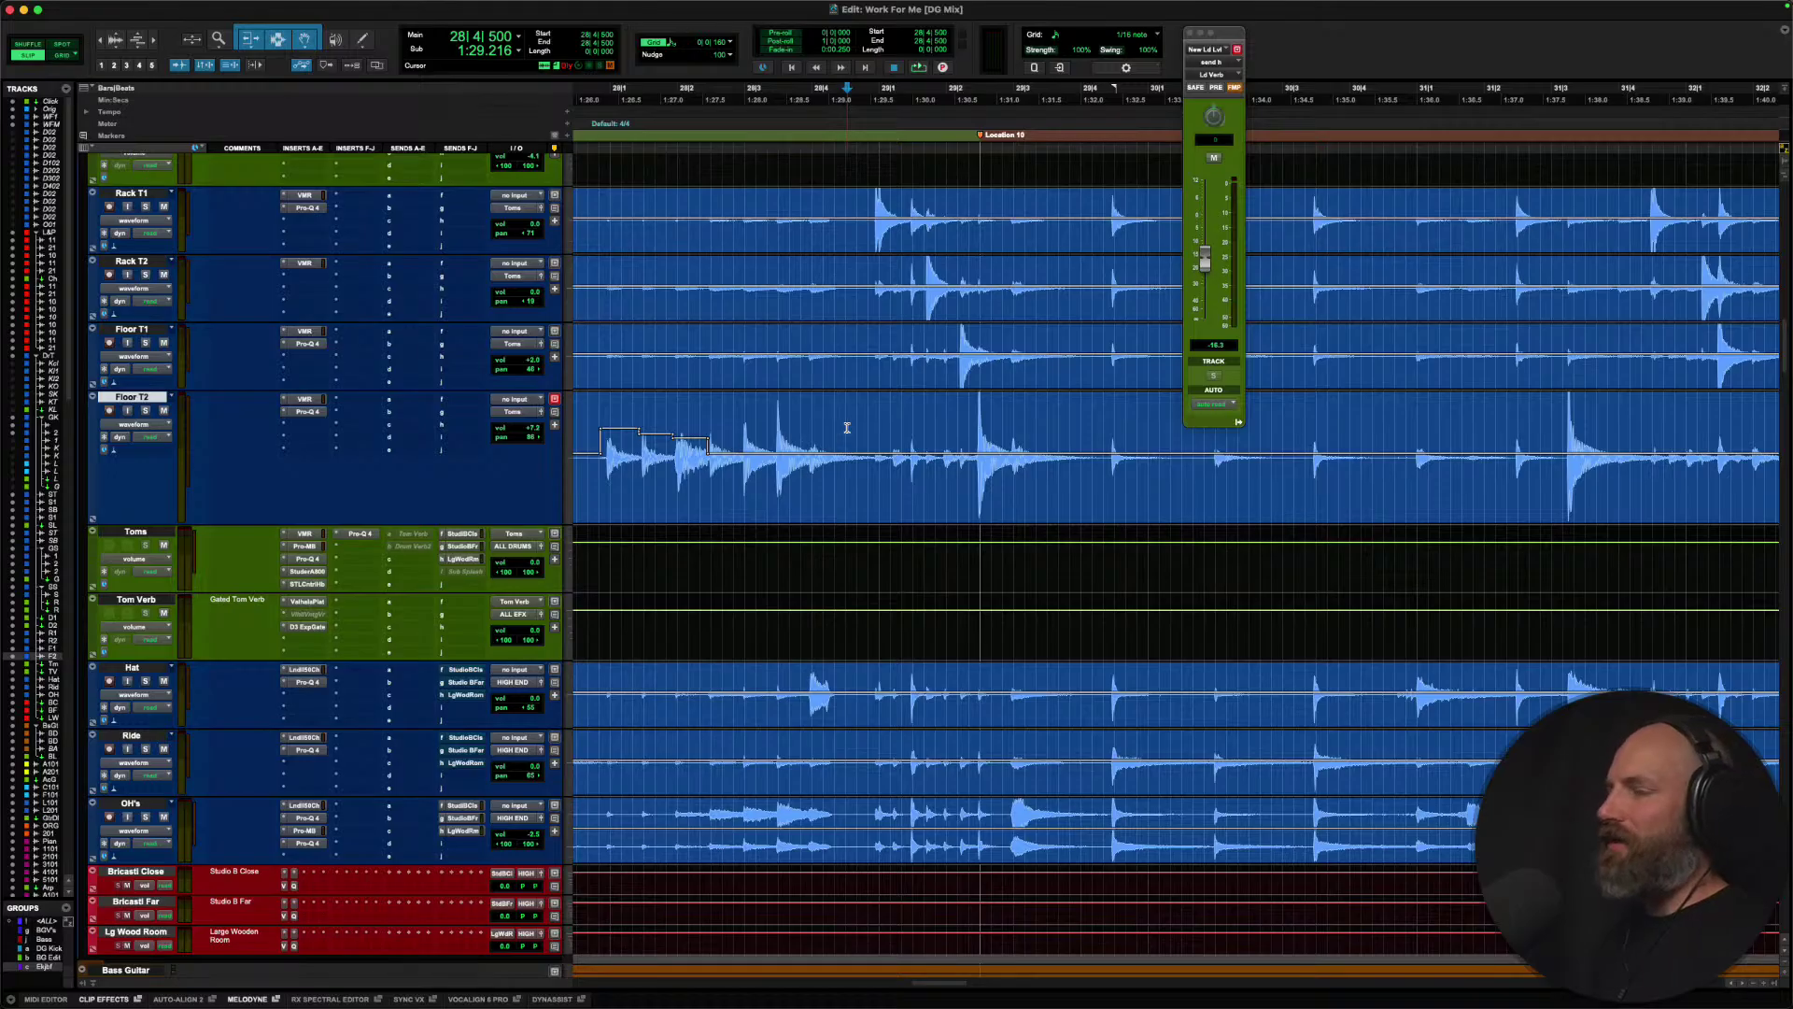
scroll(847, 427, up, 1)
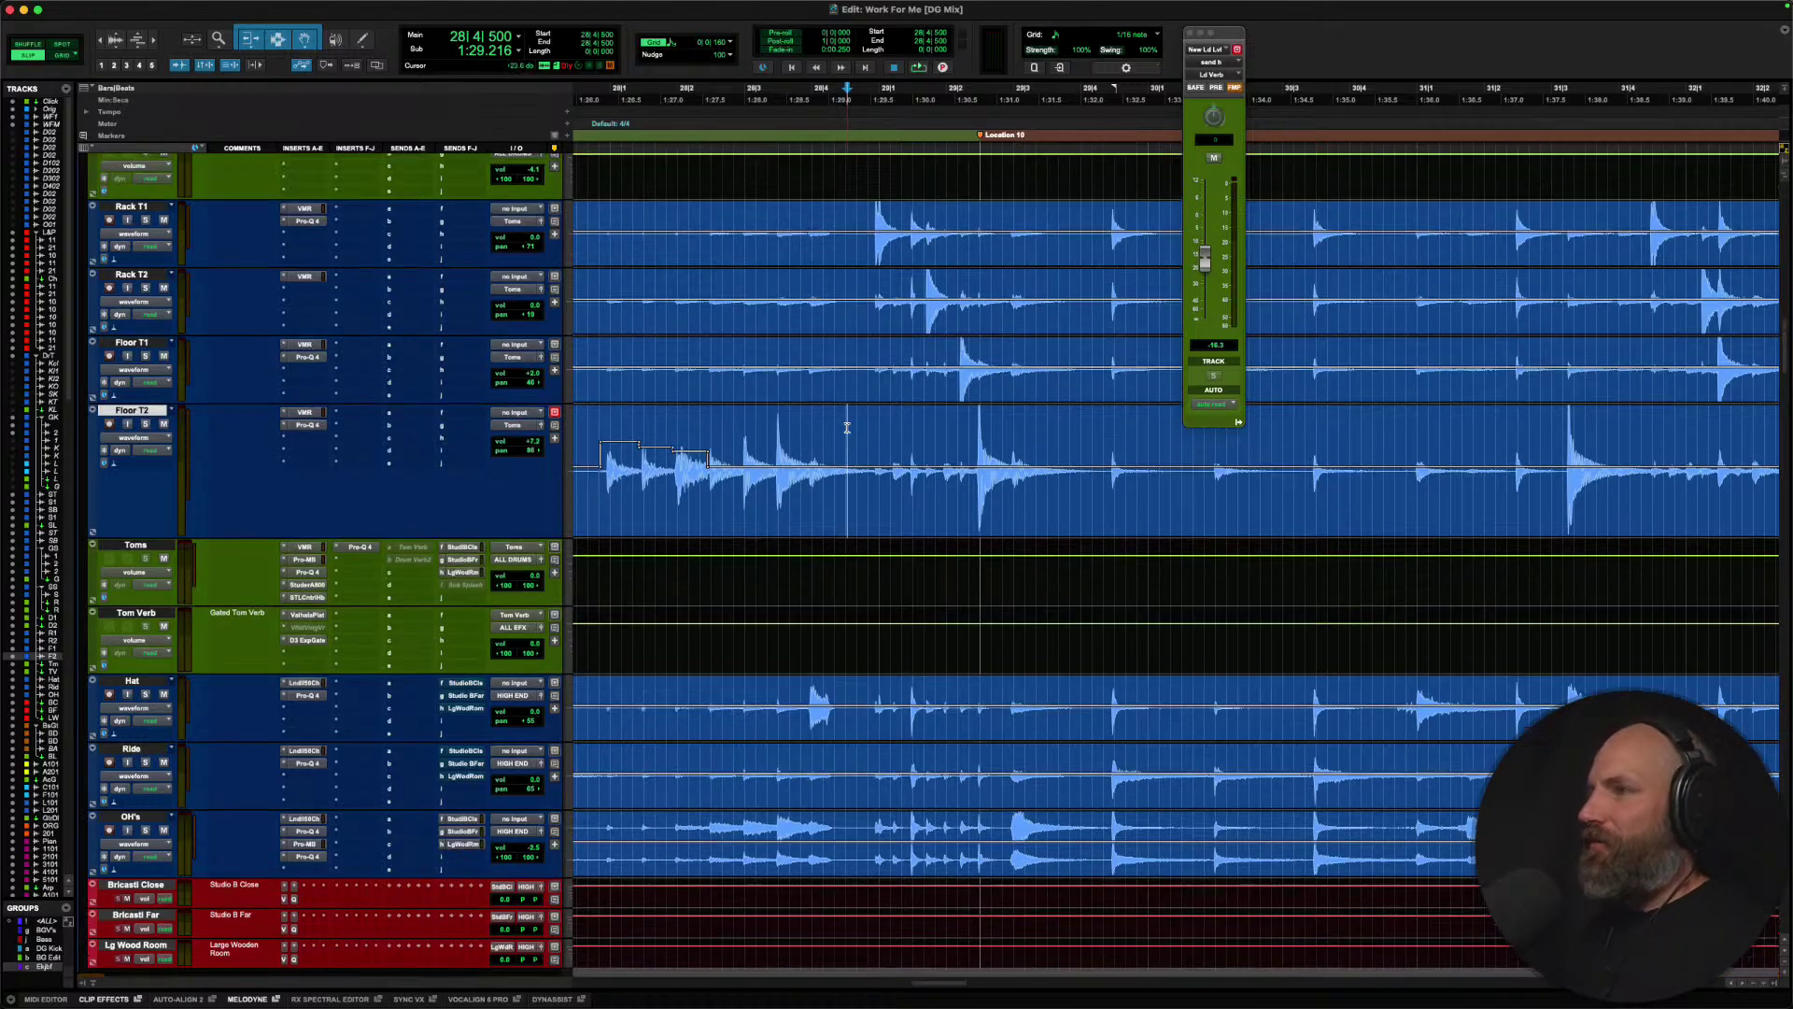
scroll(847, 427, right, 5)
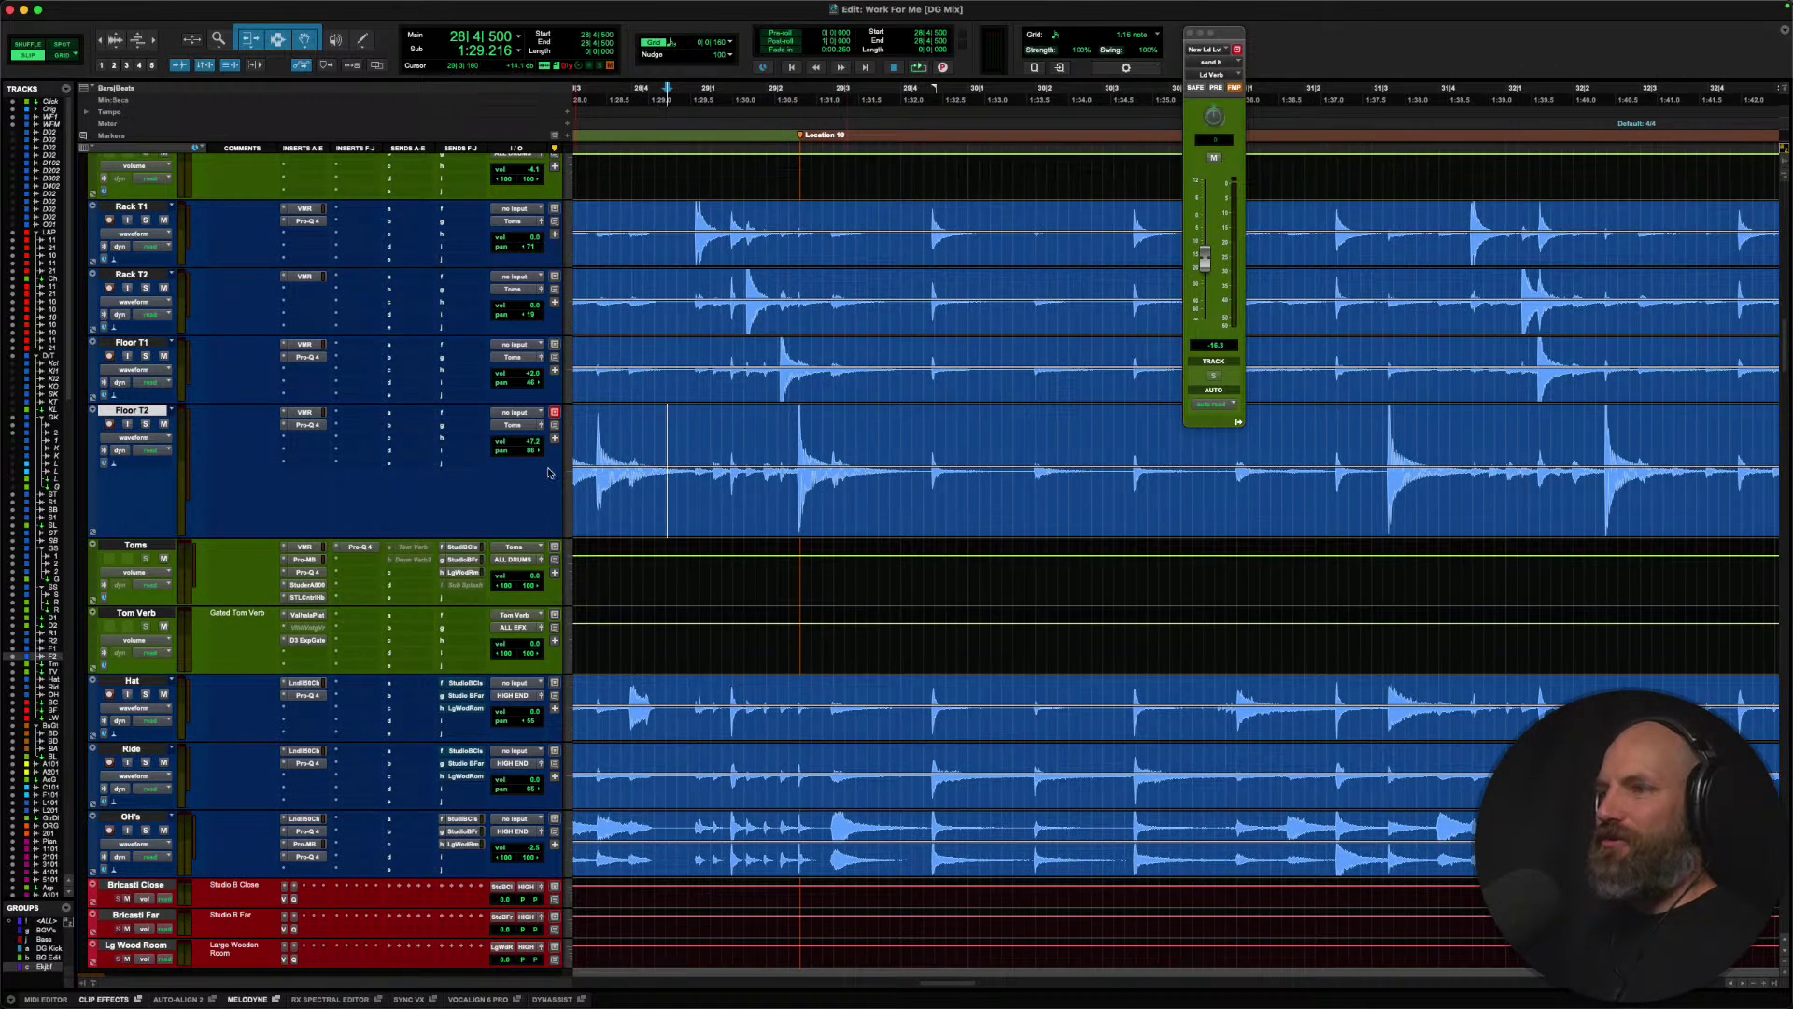
scroll(535, 486, up, 1)
scroll(535, 485, right, 1)
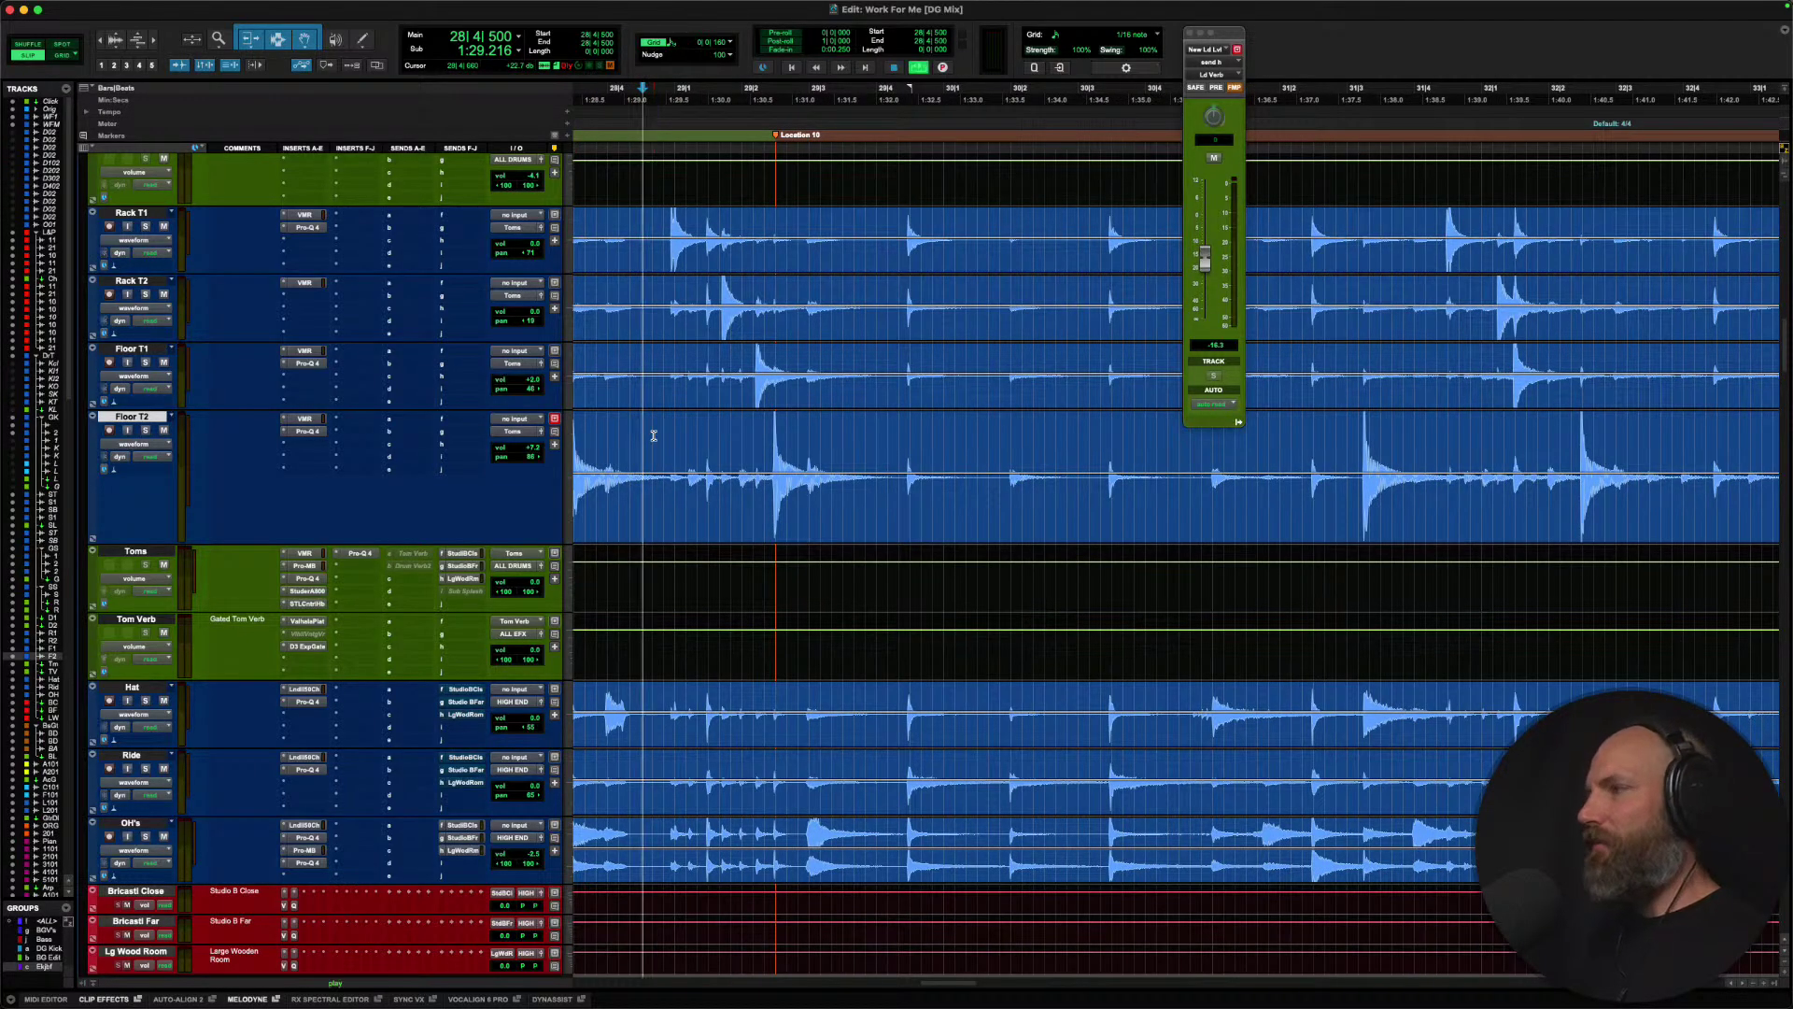
key(space)
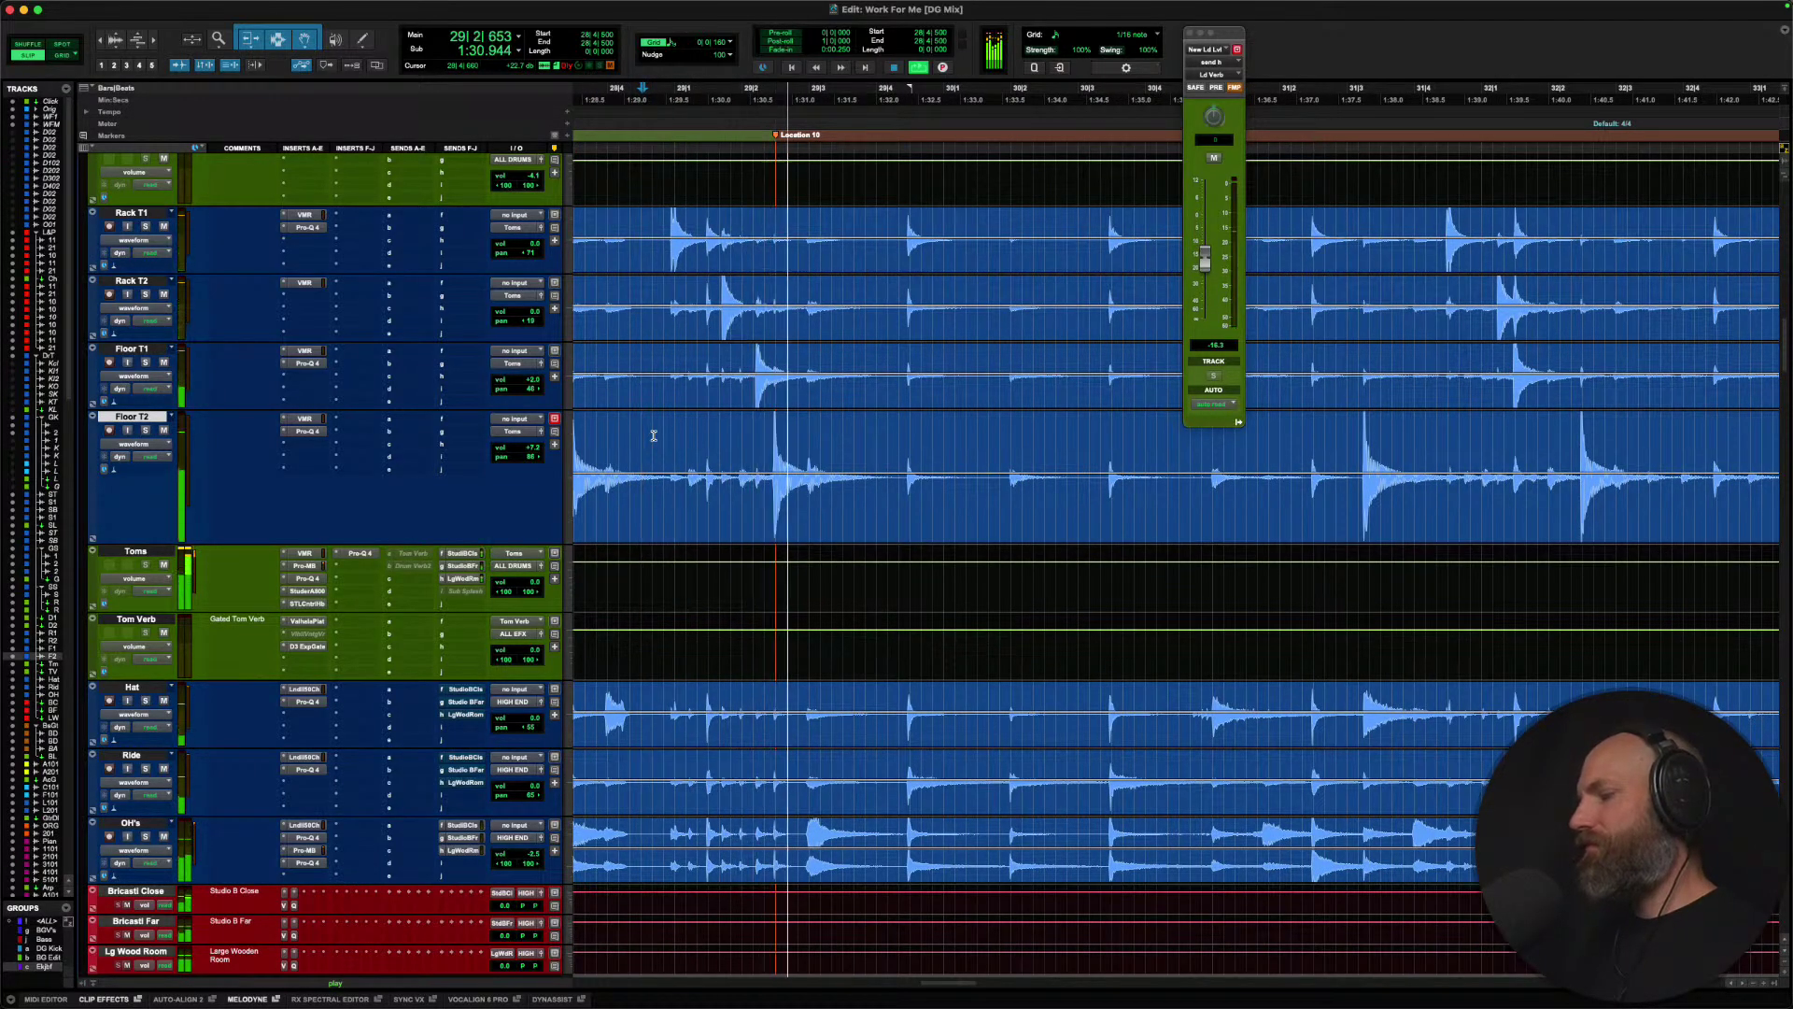
key(space)
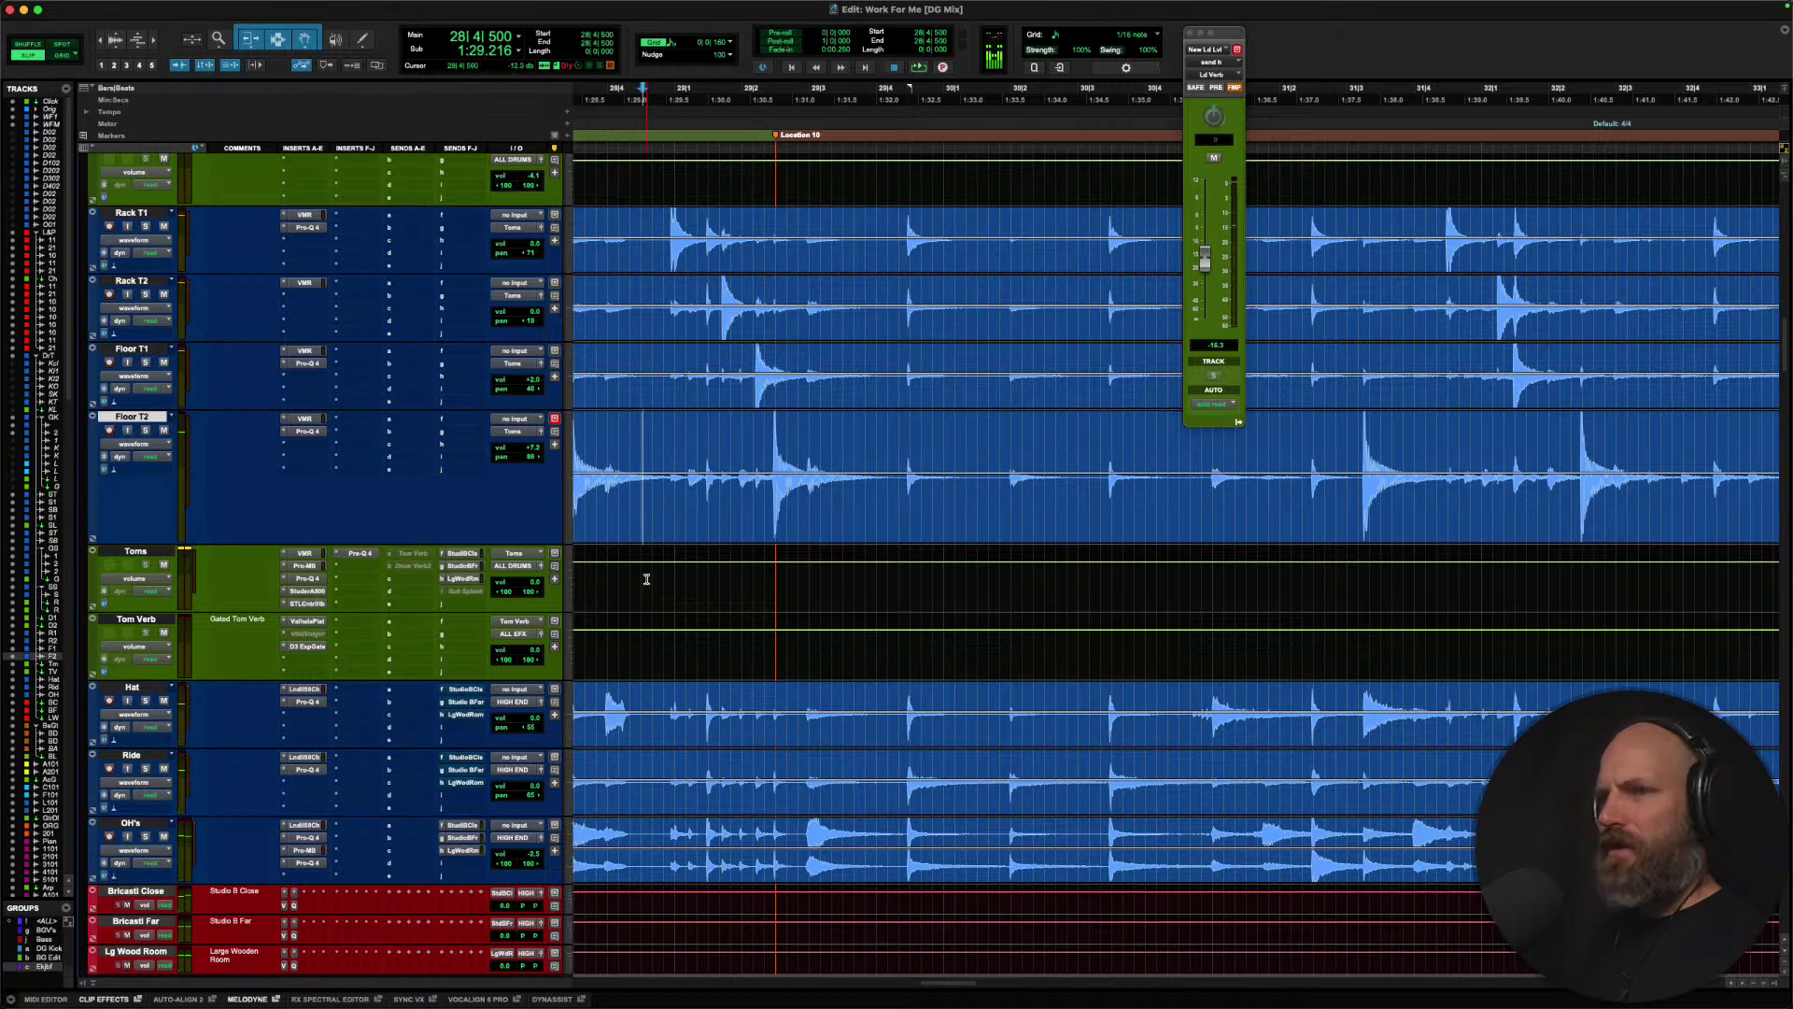
drag(652, 572, 921, 581)
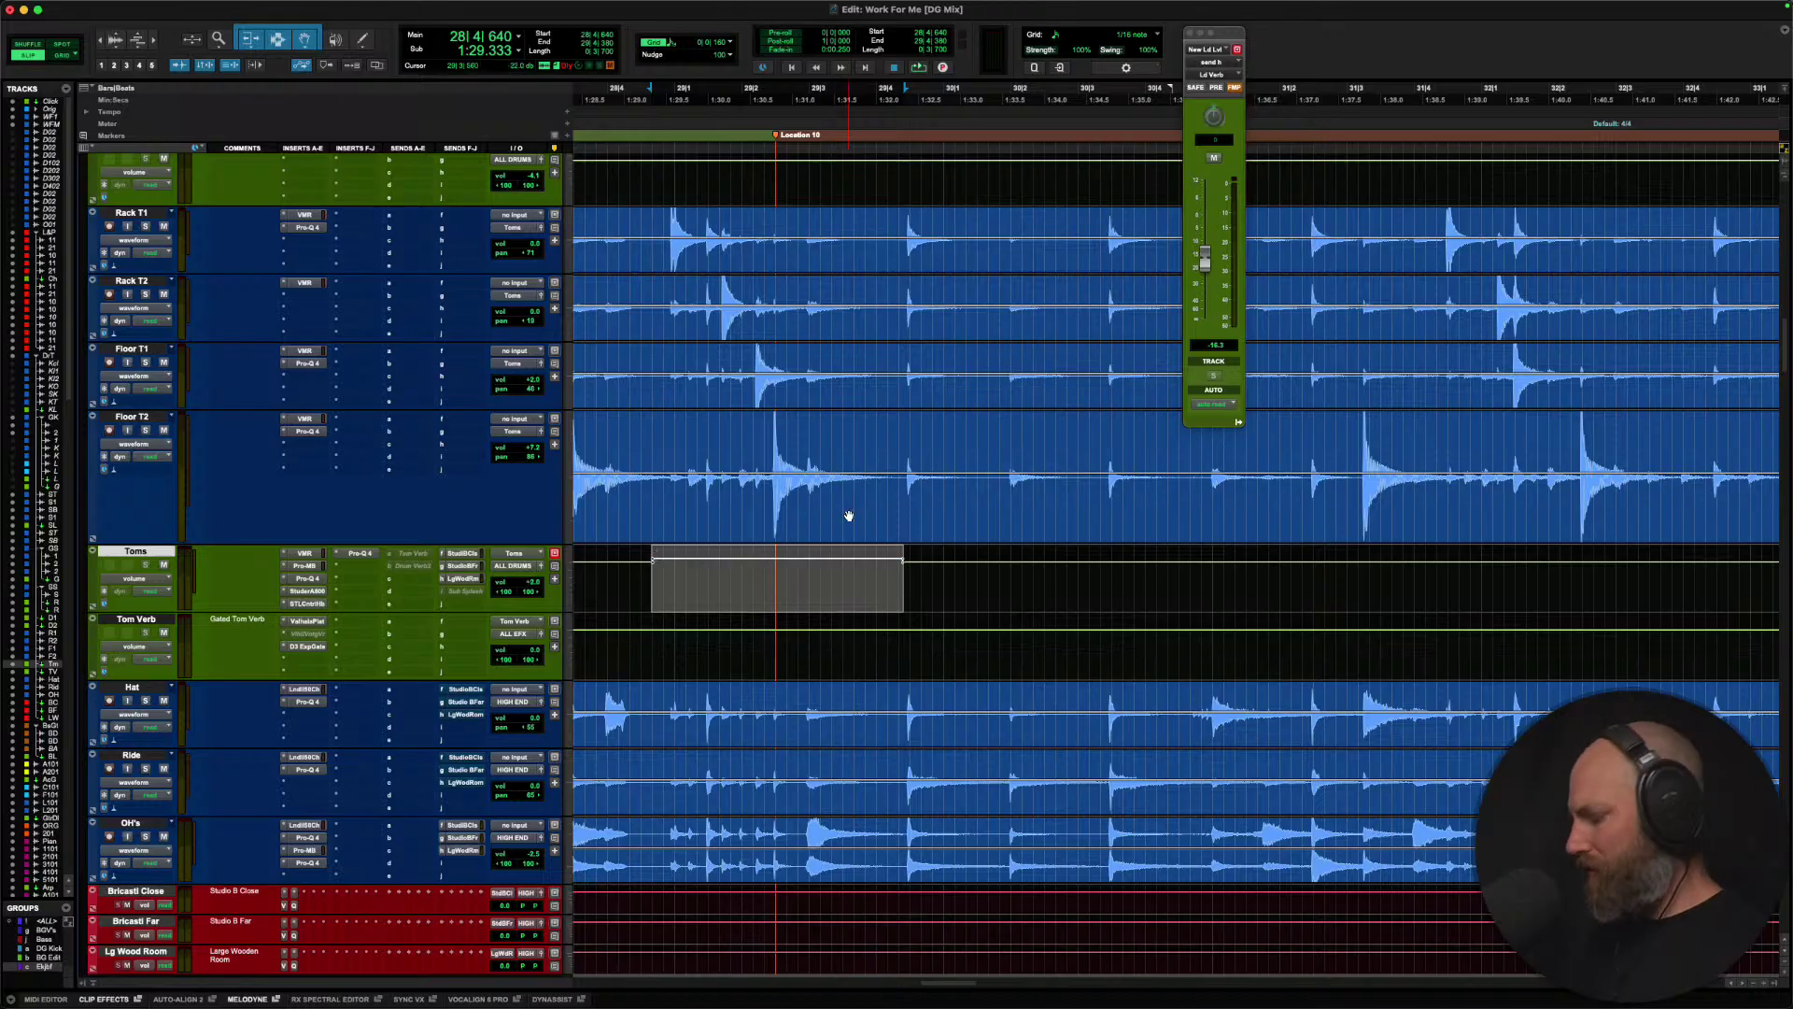
key(Return)
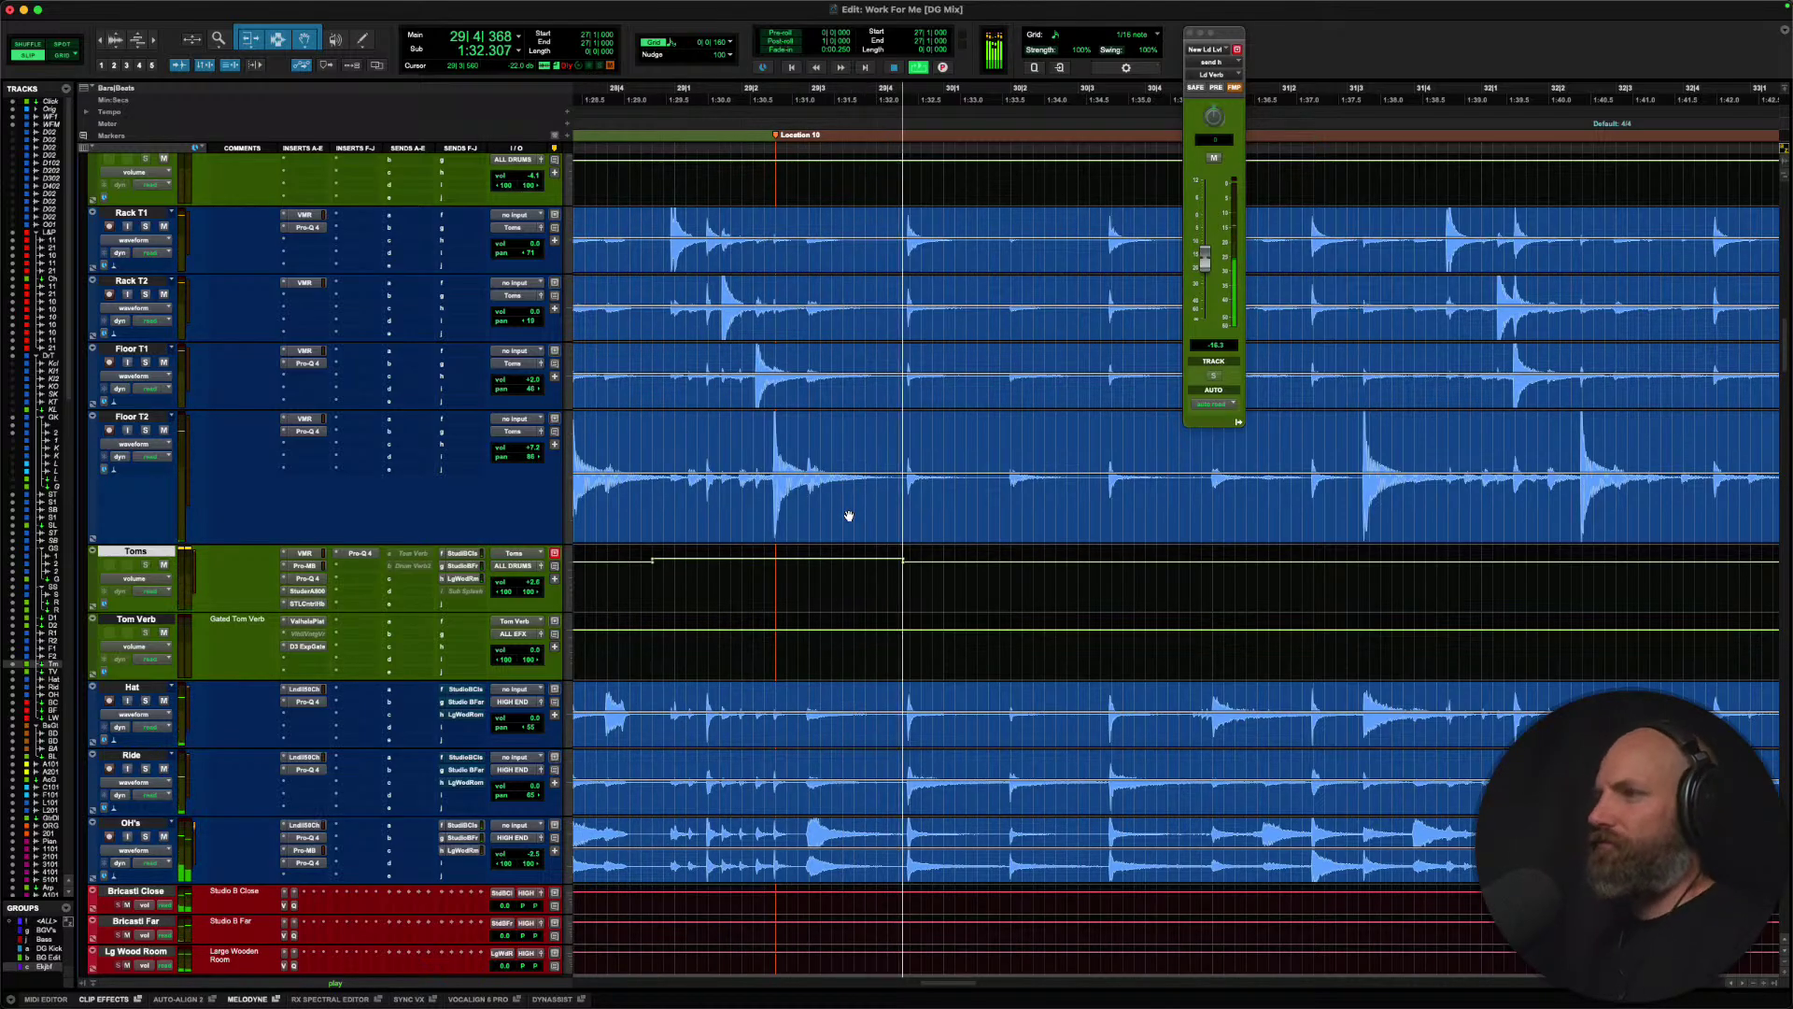
Raise the Toms volume automation by about 3.7 dB over the fill running from late bar 31 into bar 32.
scroll(855, 509, right, 8)
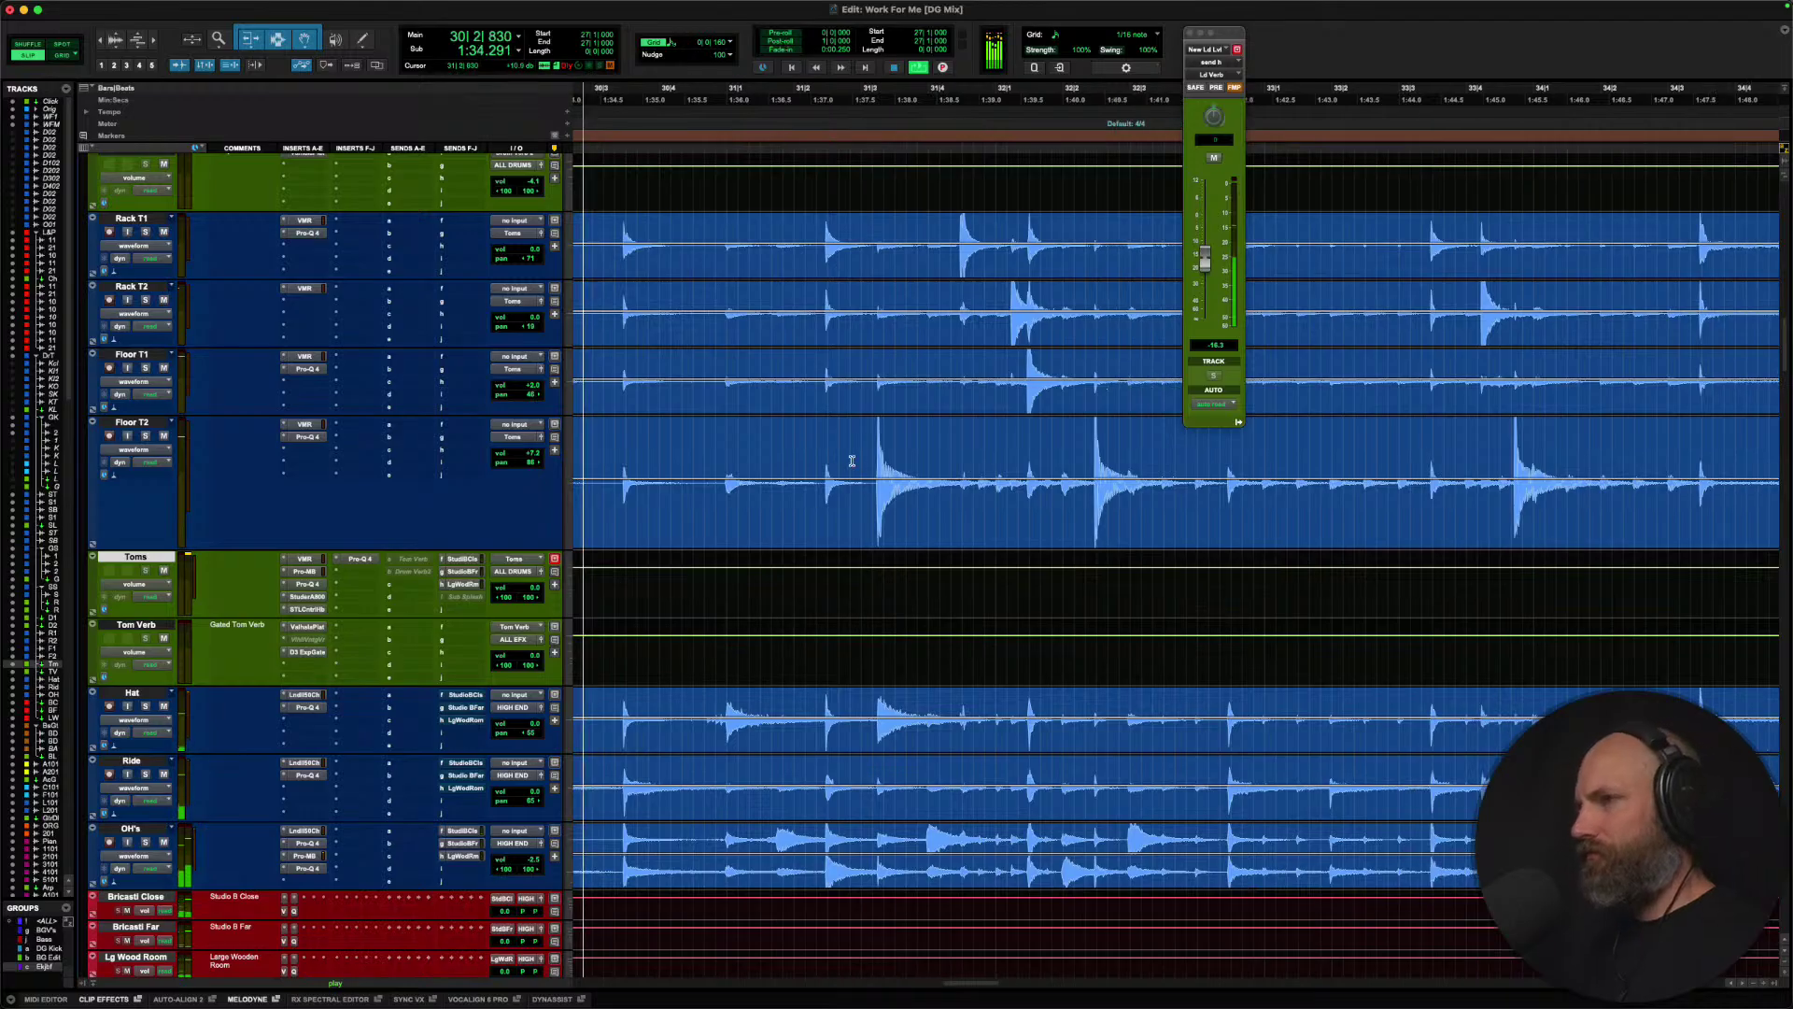
scroll(852, 460, right, 1)
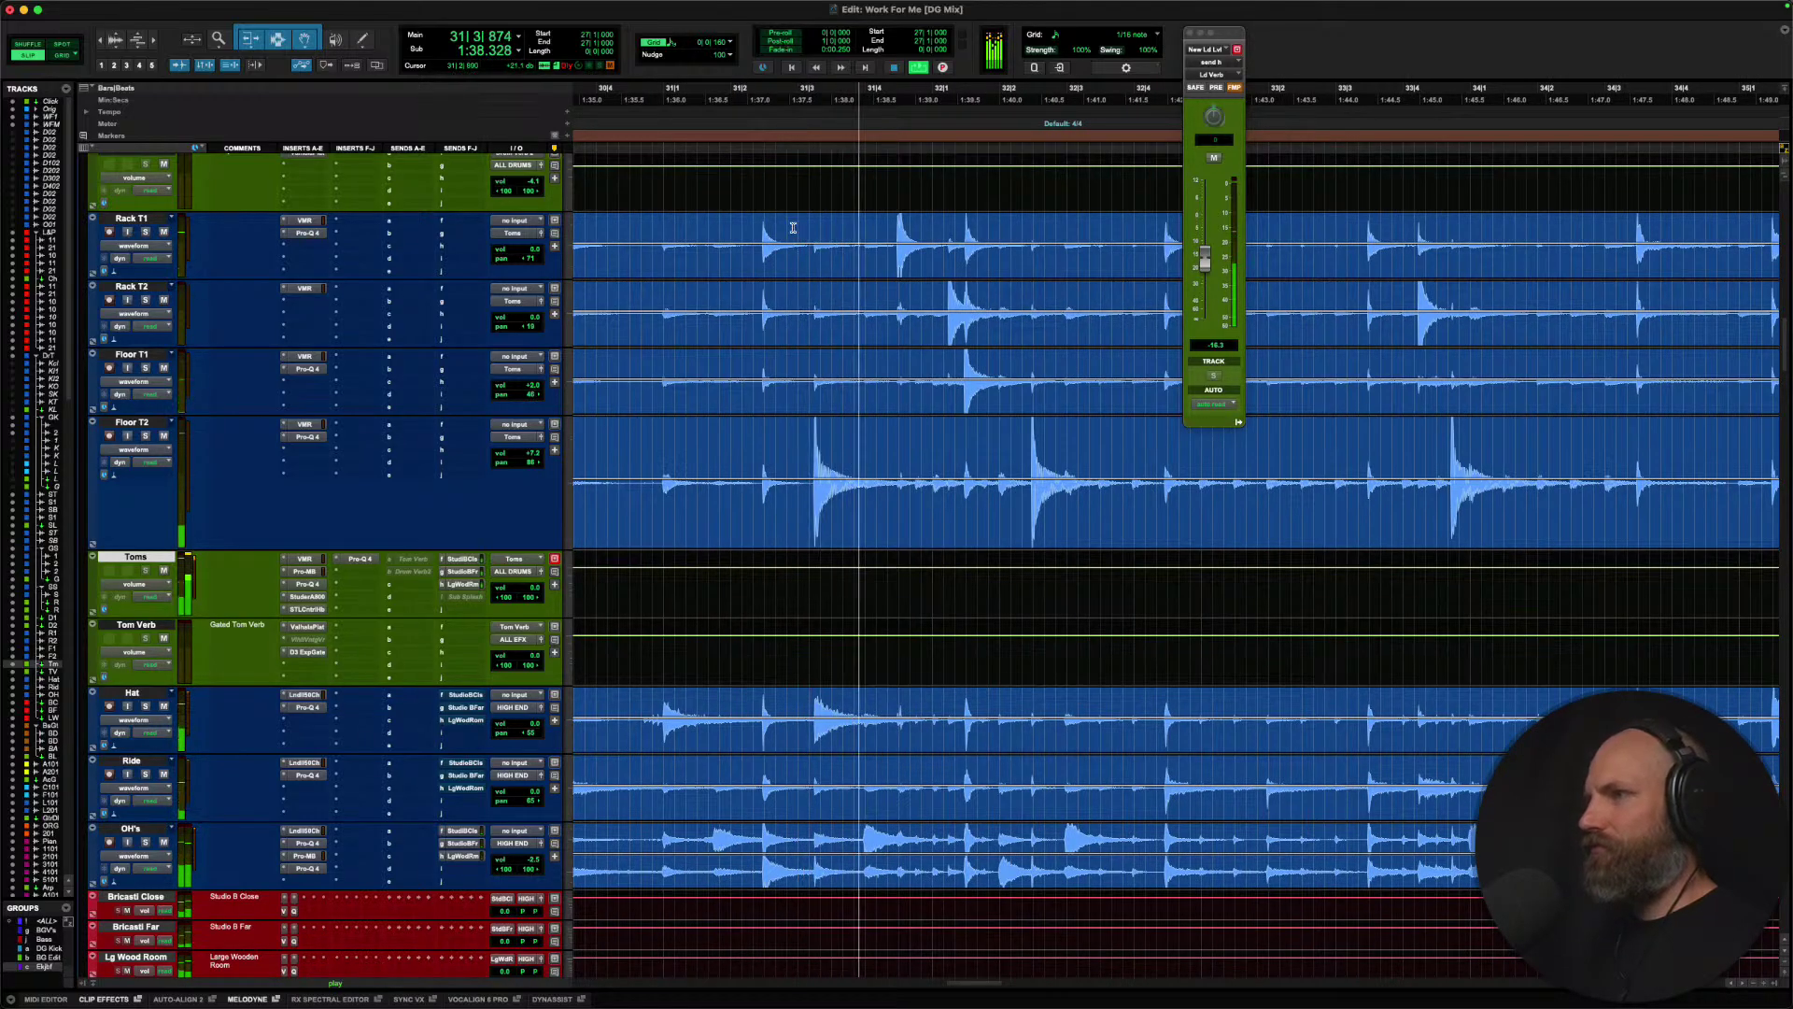
scroll(793, 228, right, 2)
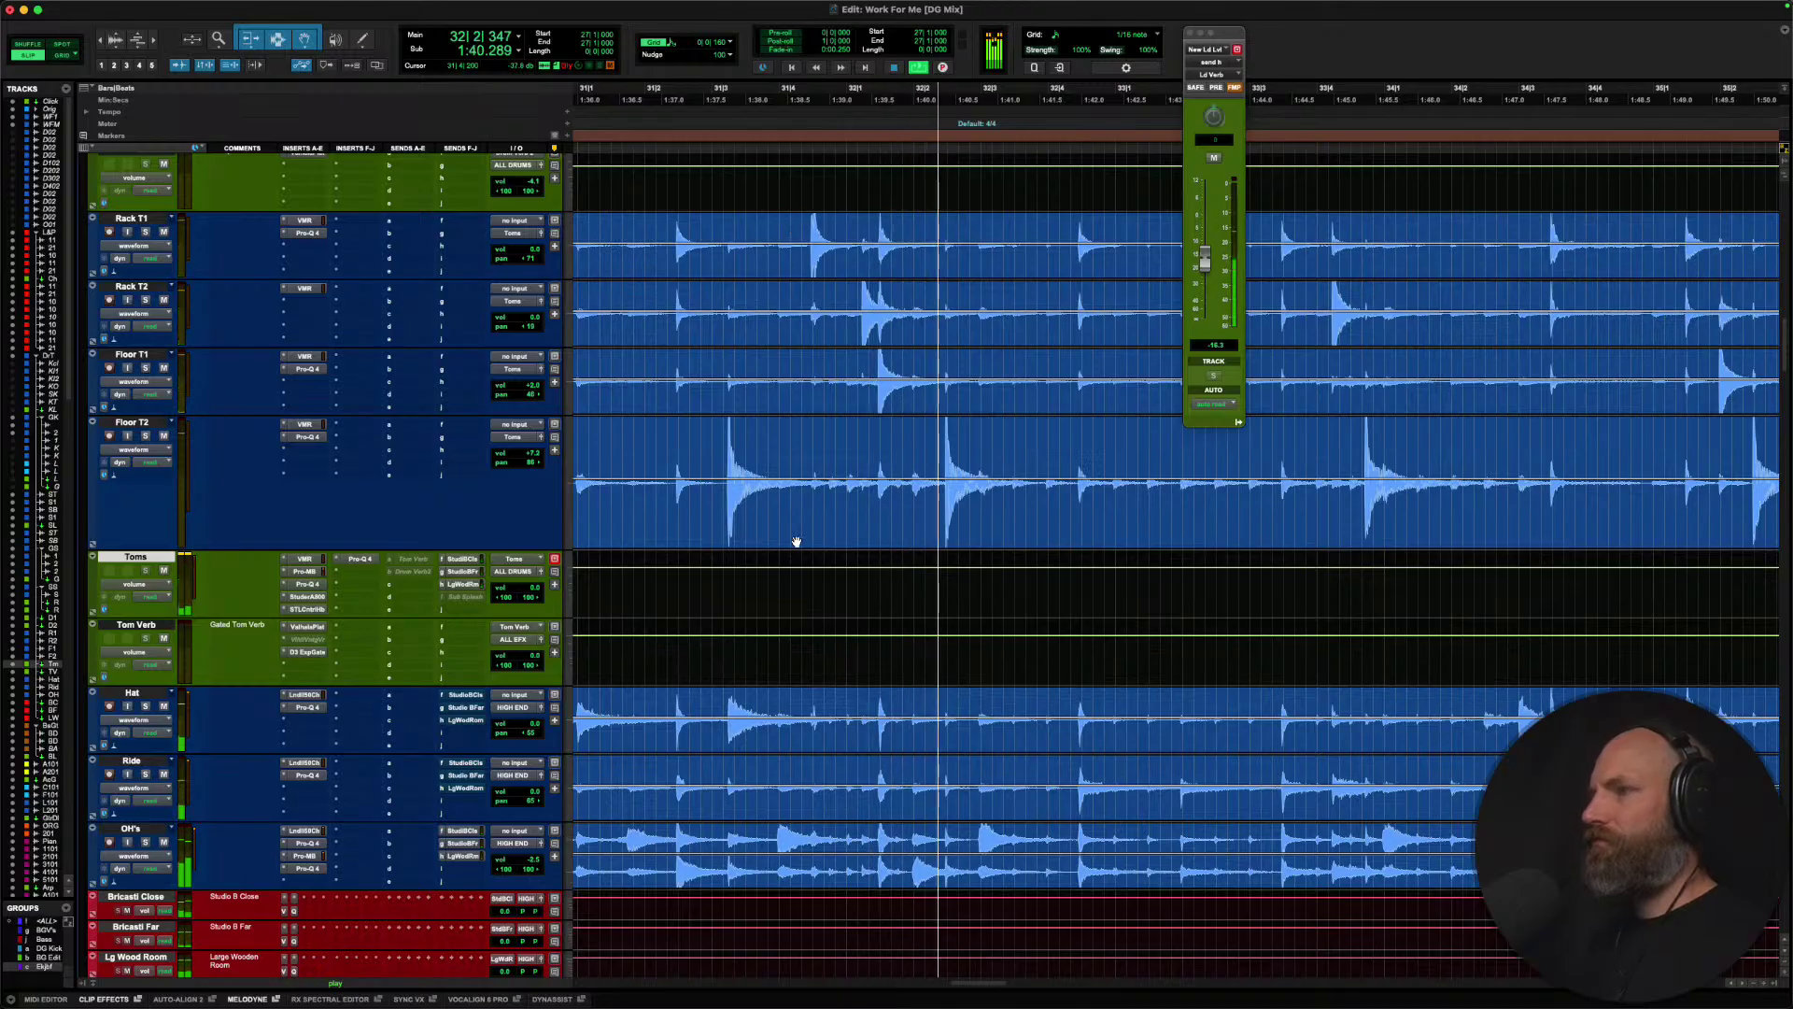
drag(803, 579, 926, 586)
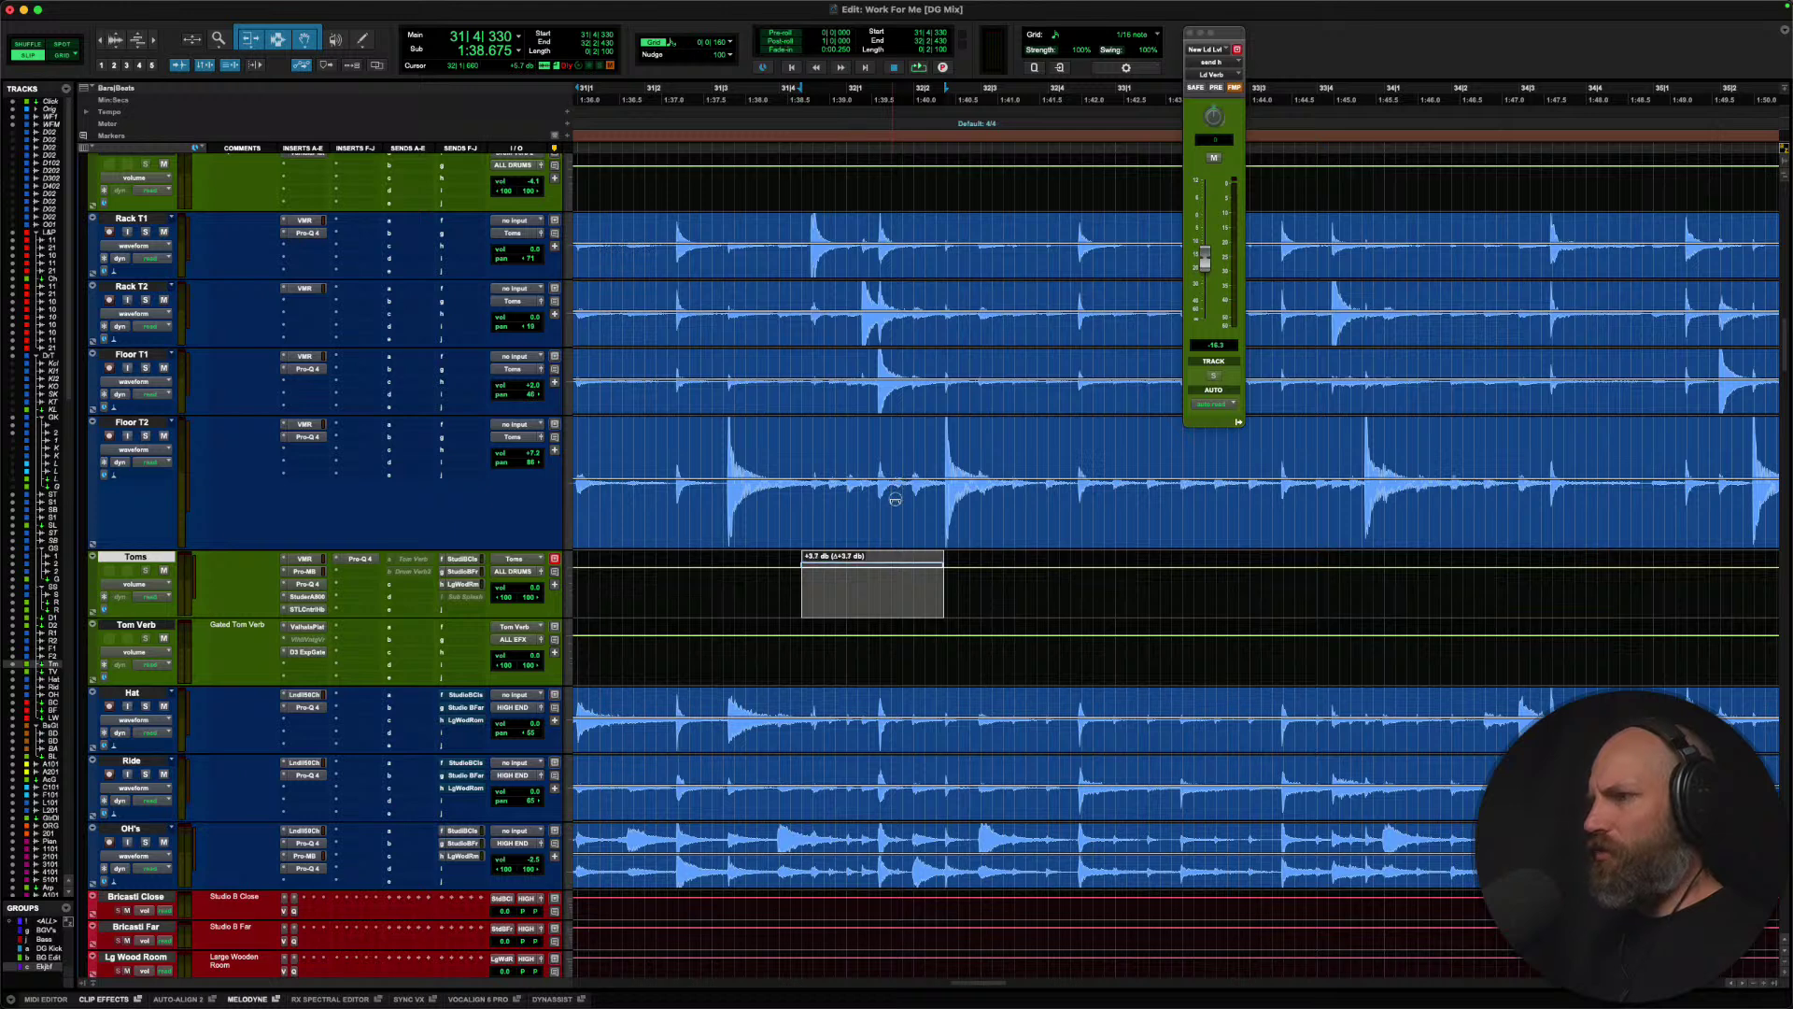
Raise the clip gain on the Rack T1 hit at the end of bar 31 and play back the fill.
click(687, 587)
key(space)
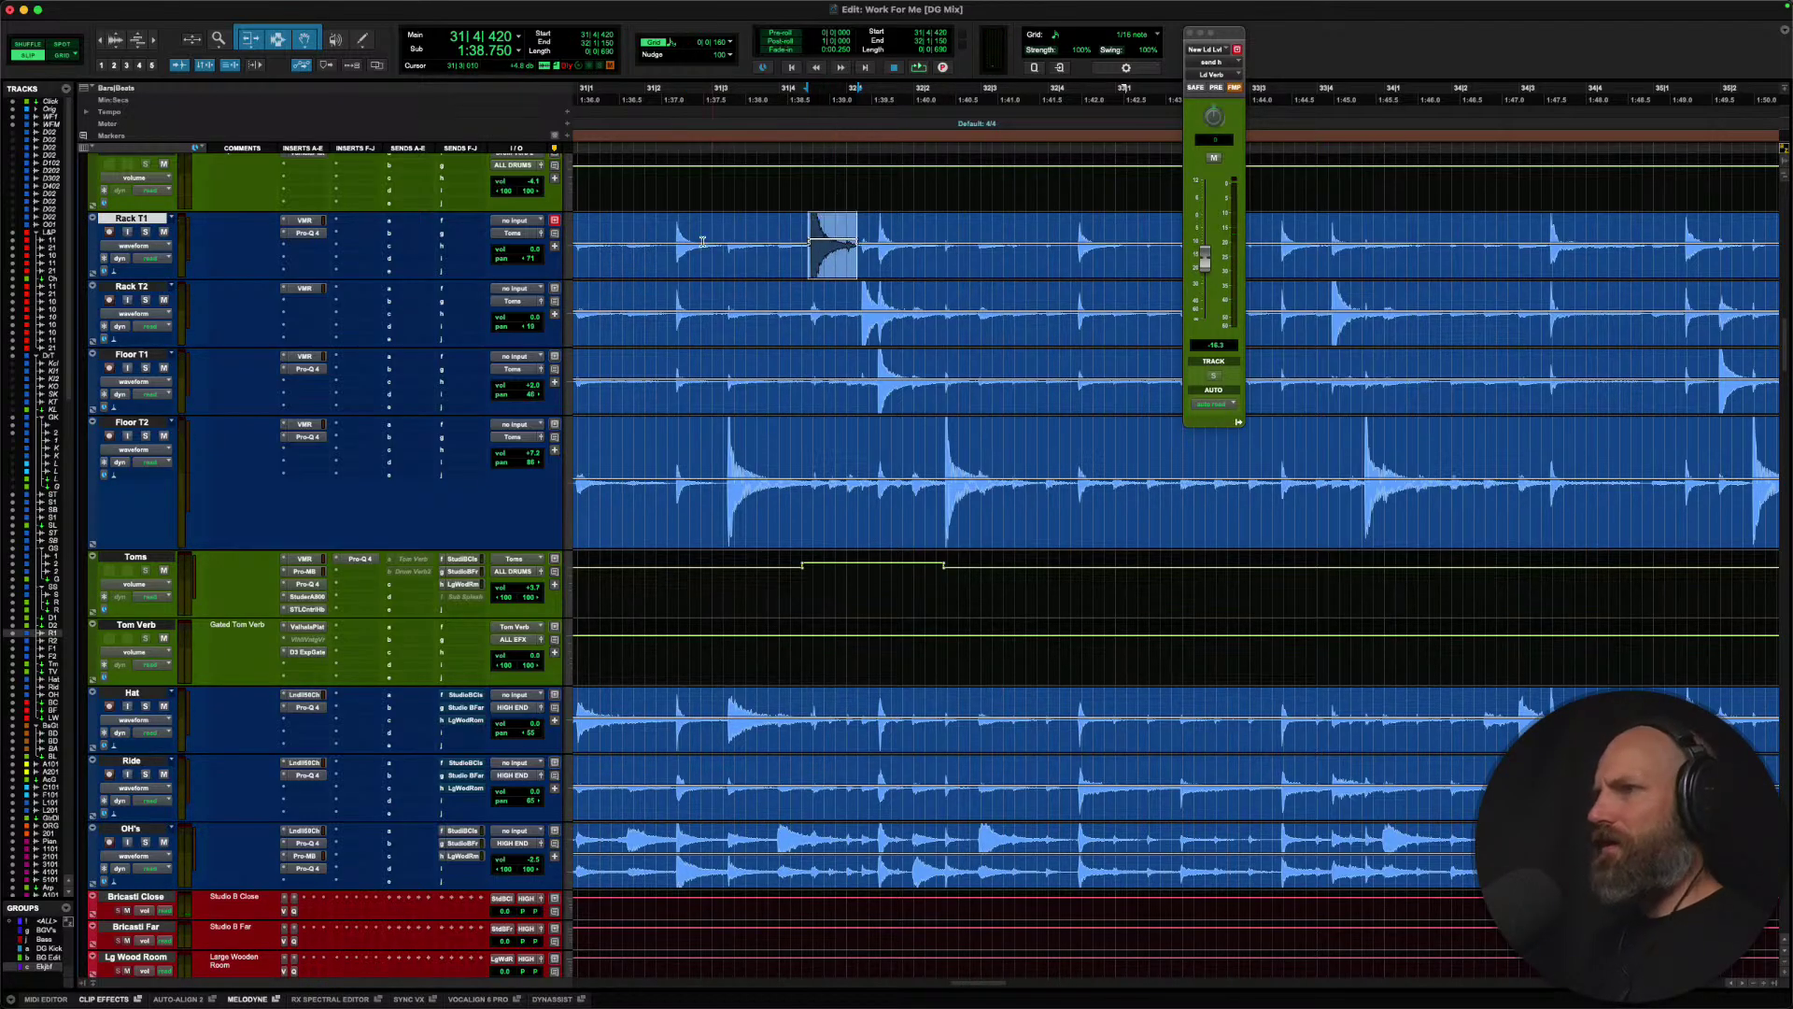
key(space)
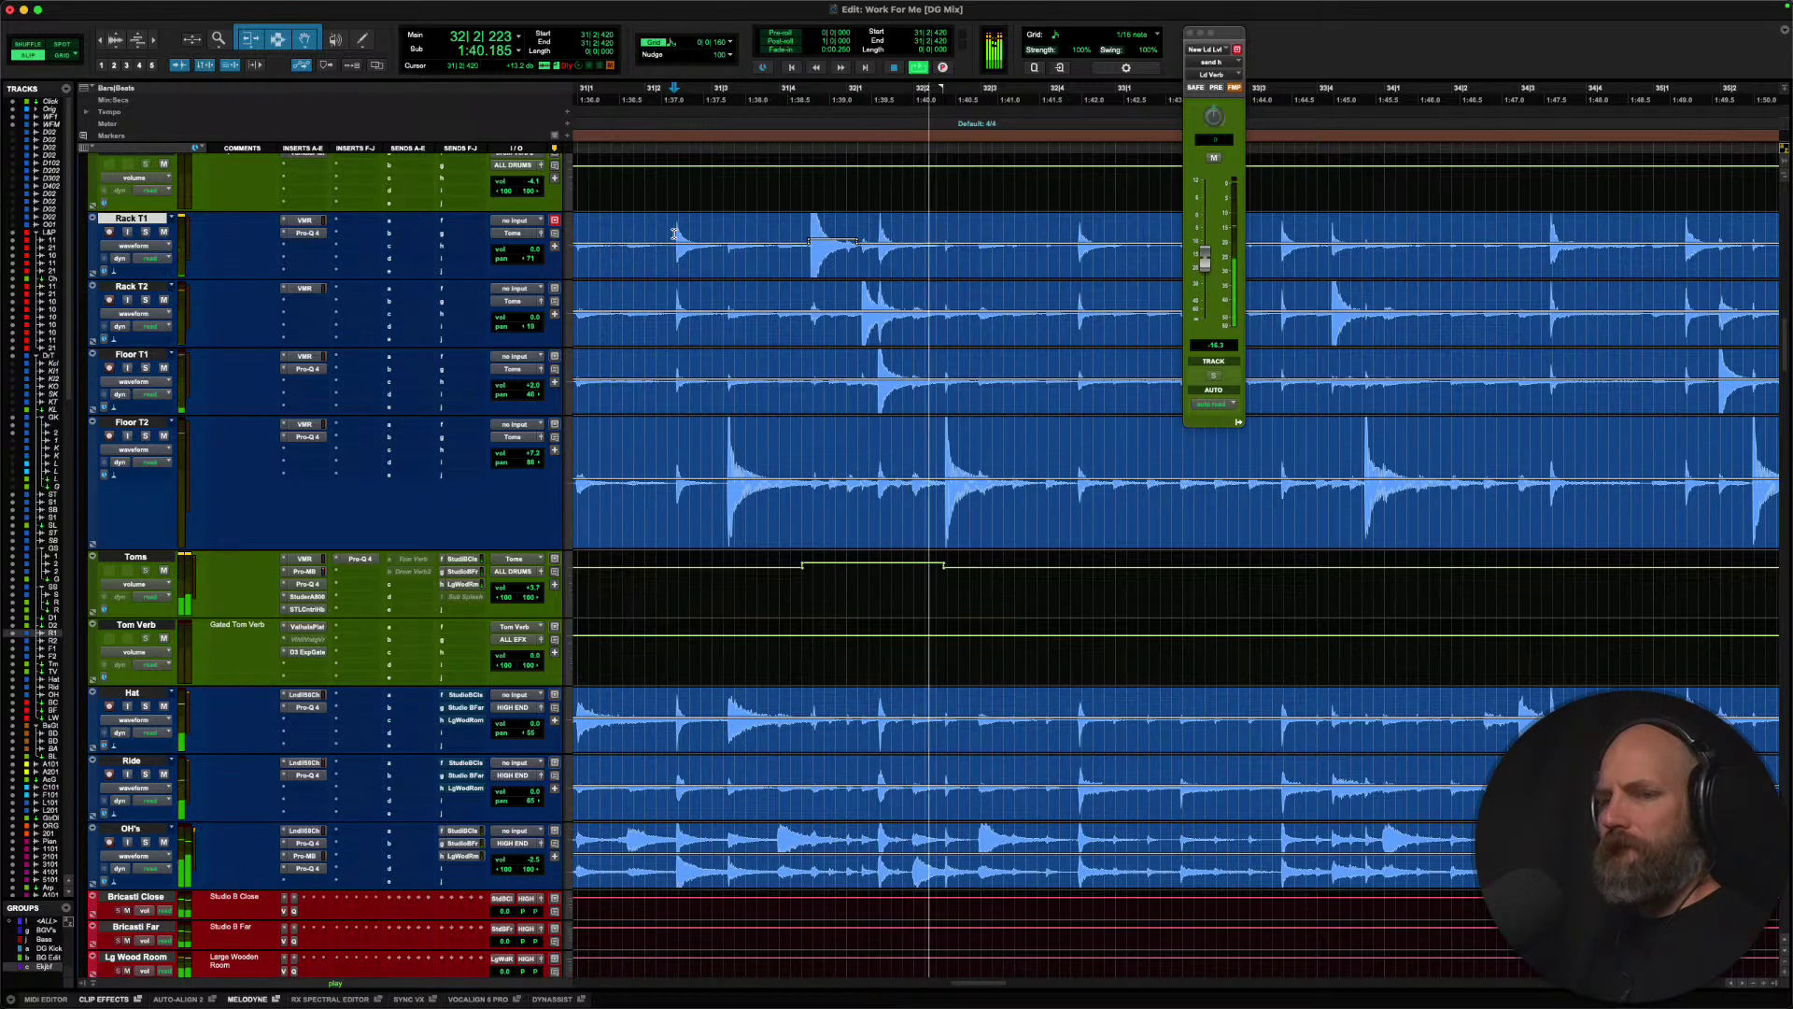
Lower the high-frequency boost near 14.8 kHz in the Toms Pro-Q 4 to about +5 dB, audition it, and close the EQ.
click(360, 559)
key(space)
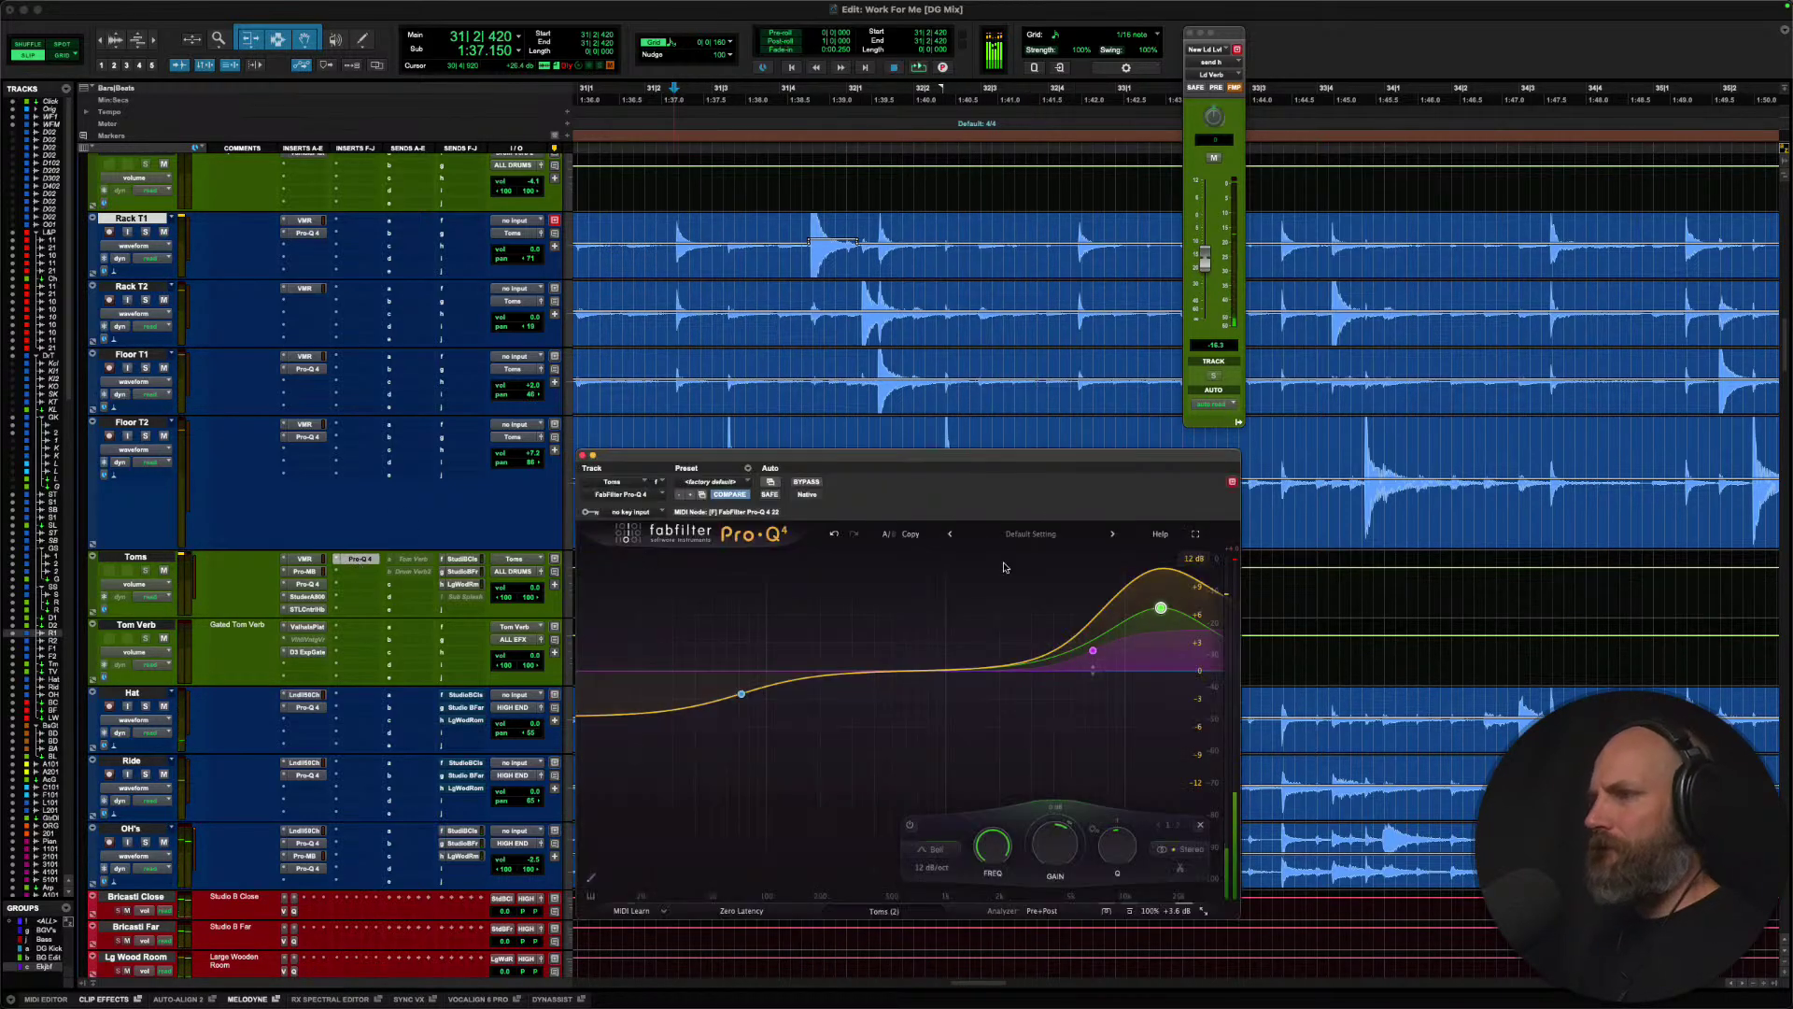
drag(1164, 610, 1158, 626)
key(space)
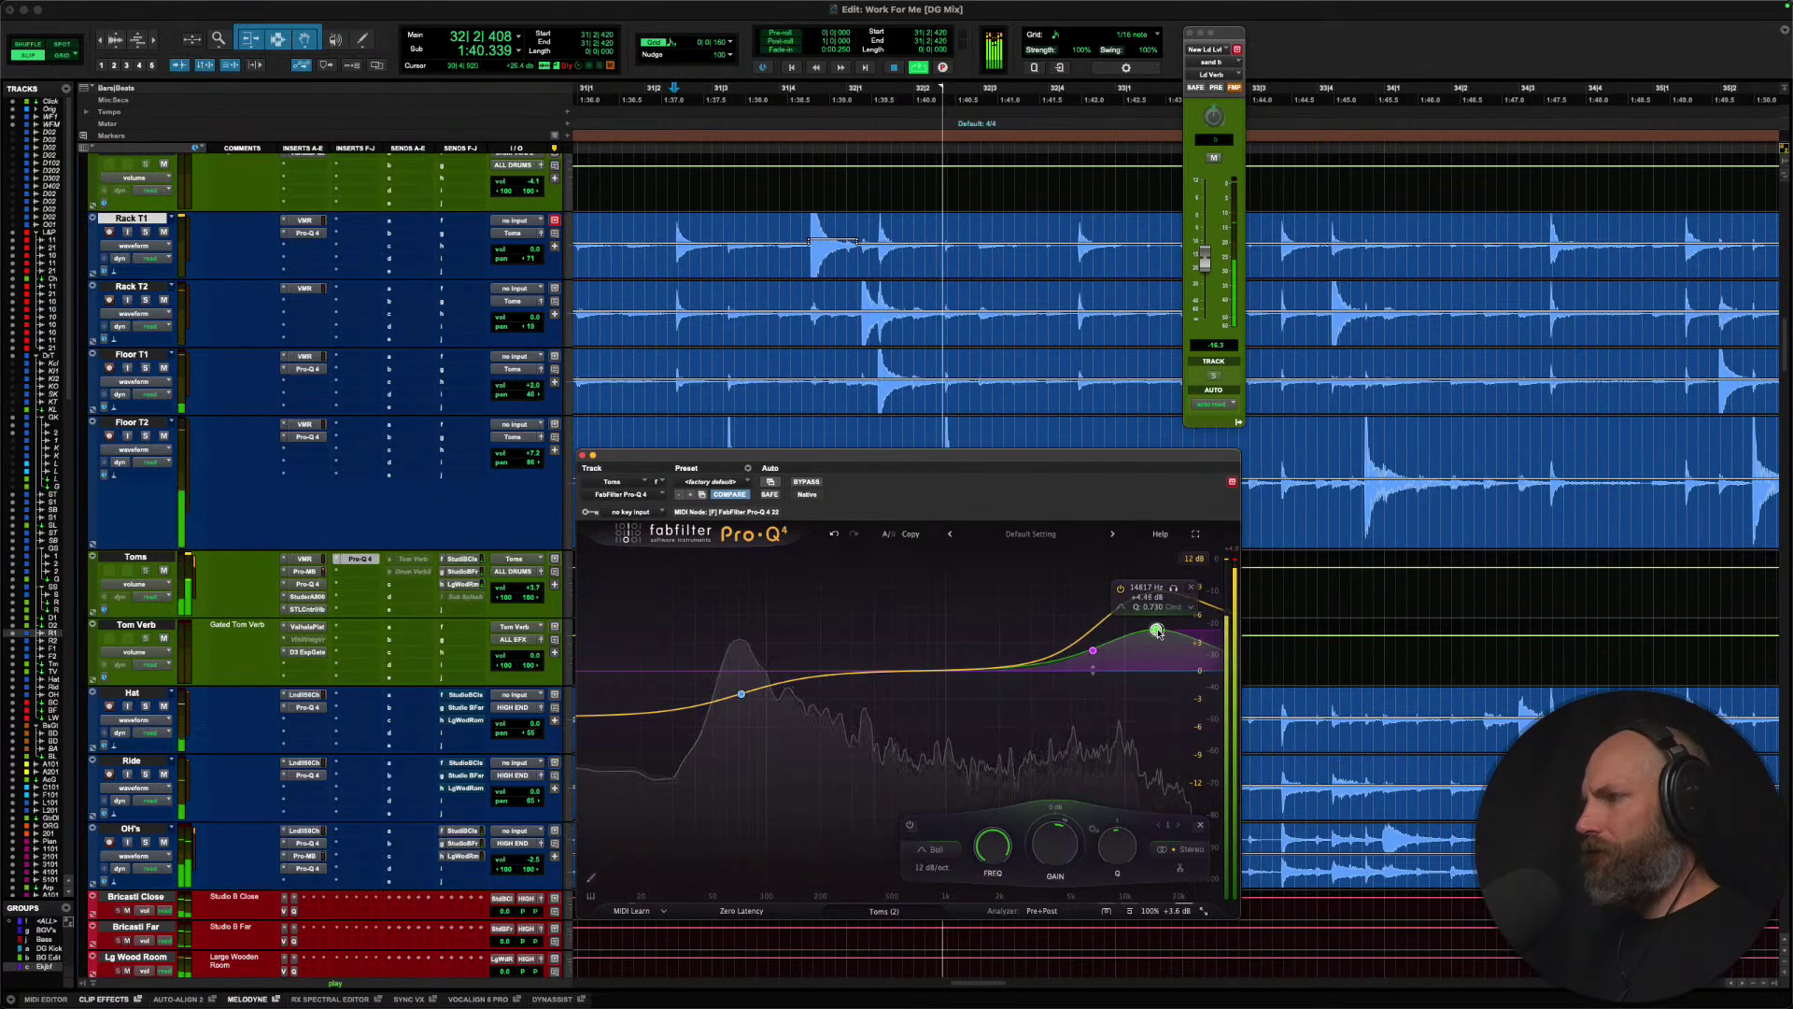
click(582, 457)
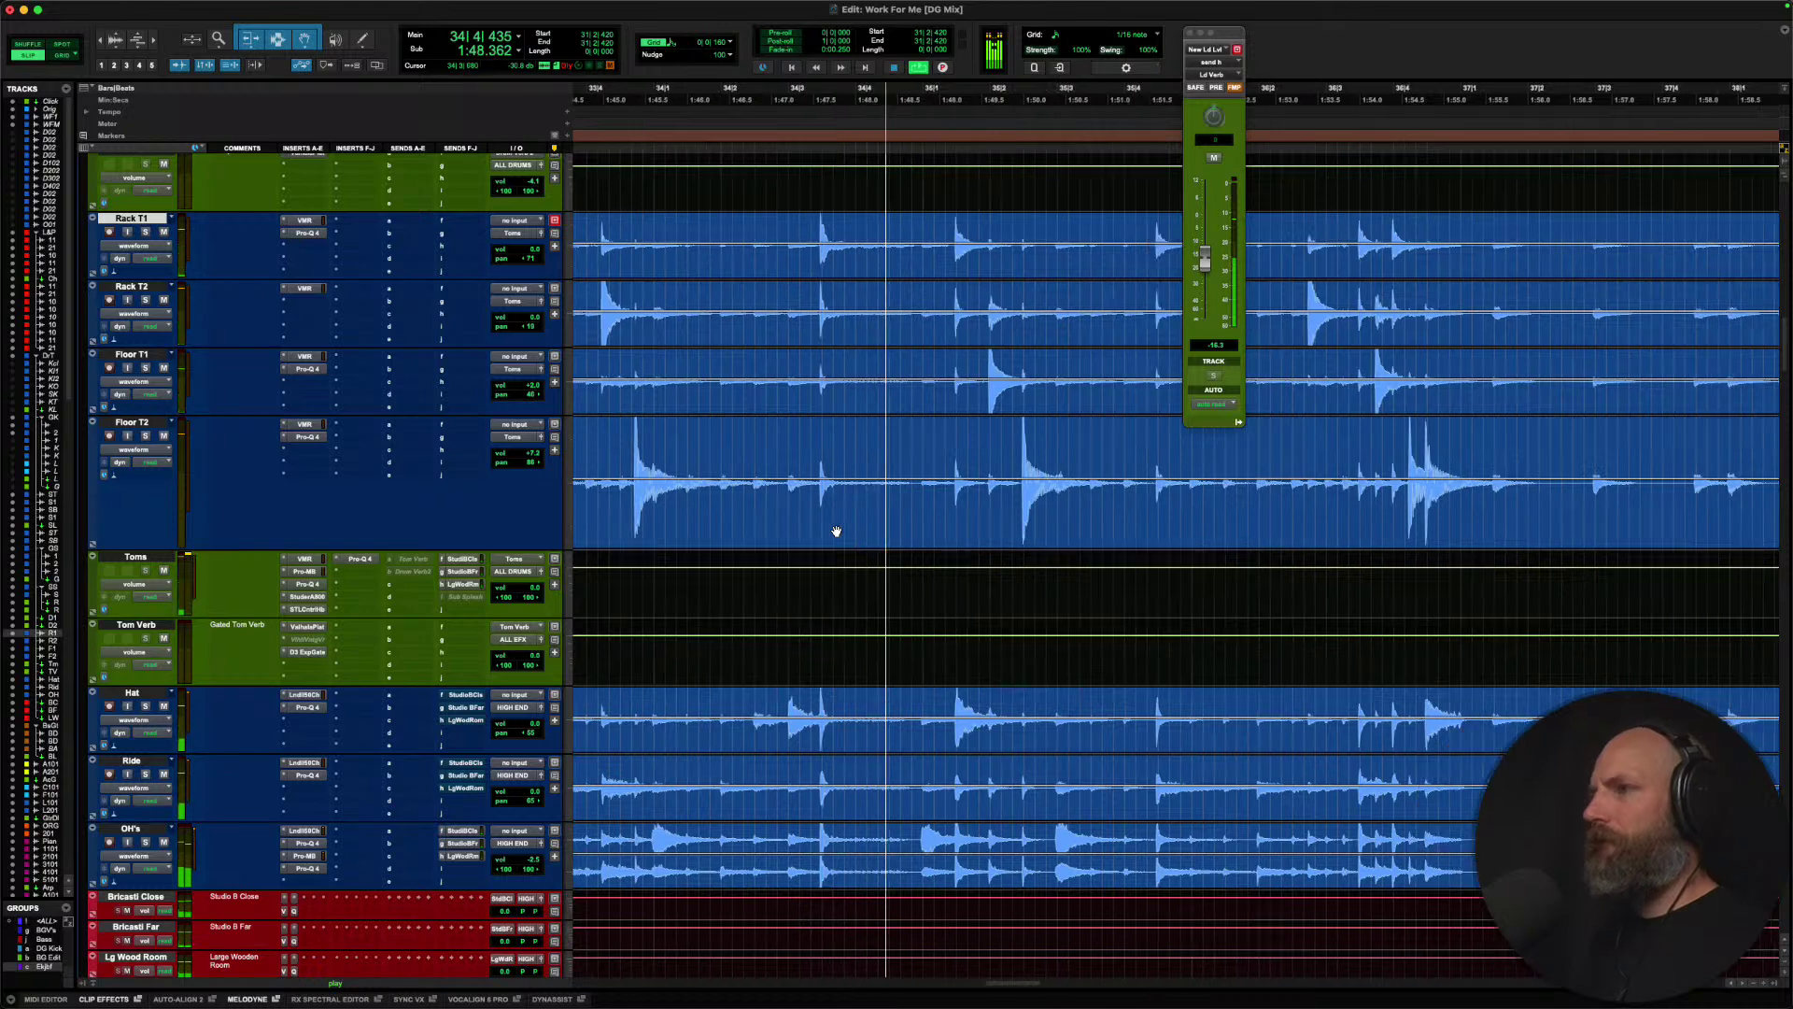
Raise the clip gain of the snare fill clip on Snare Top.dup1 in bar 34 and play it back.
key(space)
scroll(835, 529, up, 15)
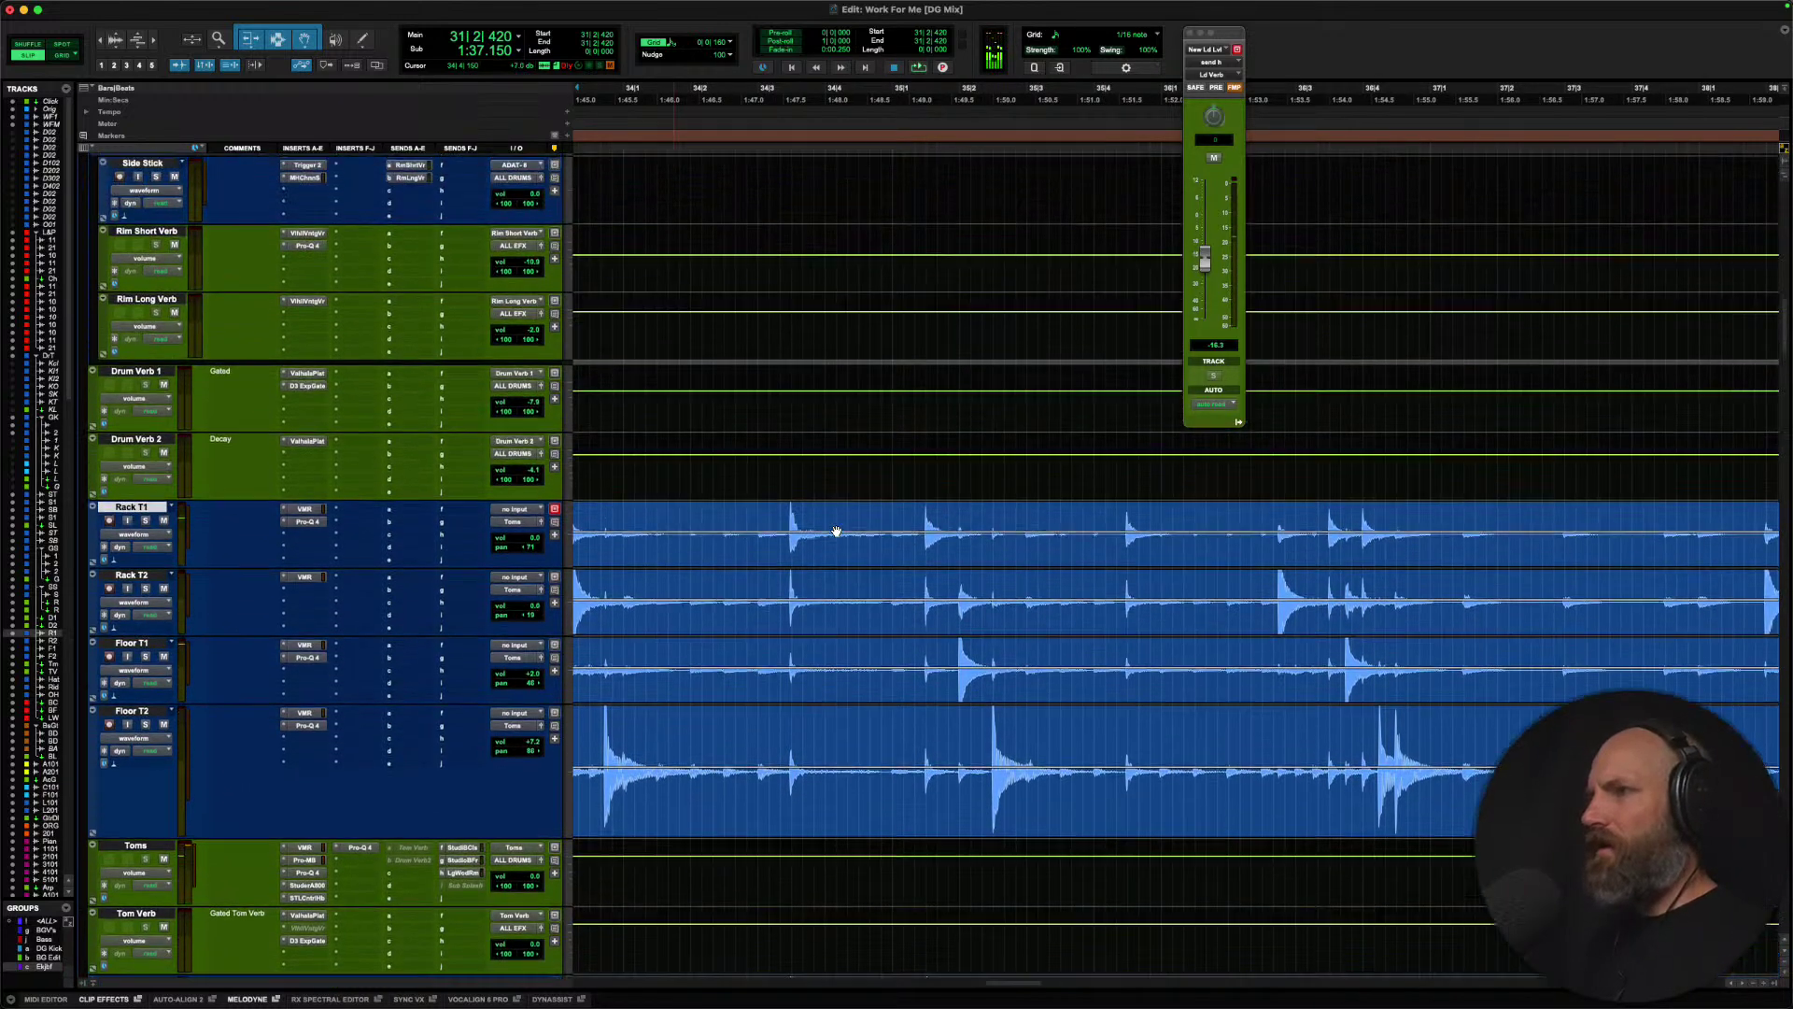
scroll(836, 528, up, 3)
scroll(836, 528, up, 16)
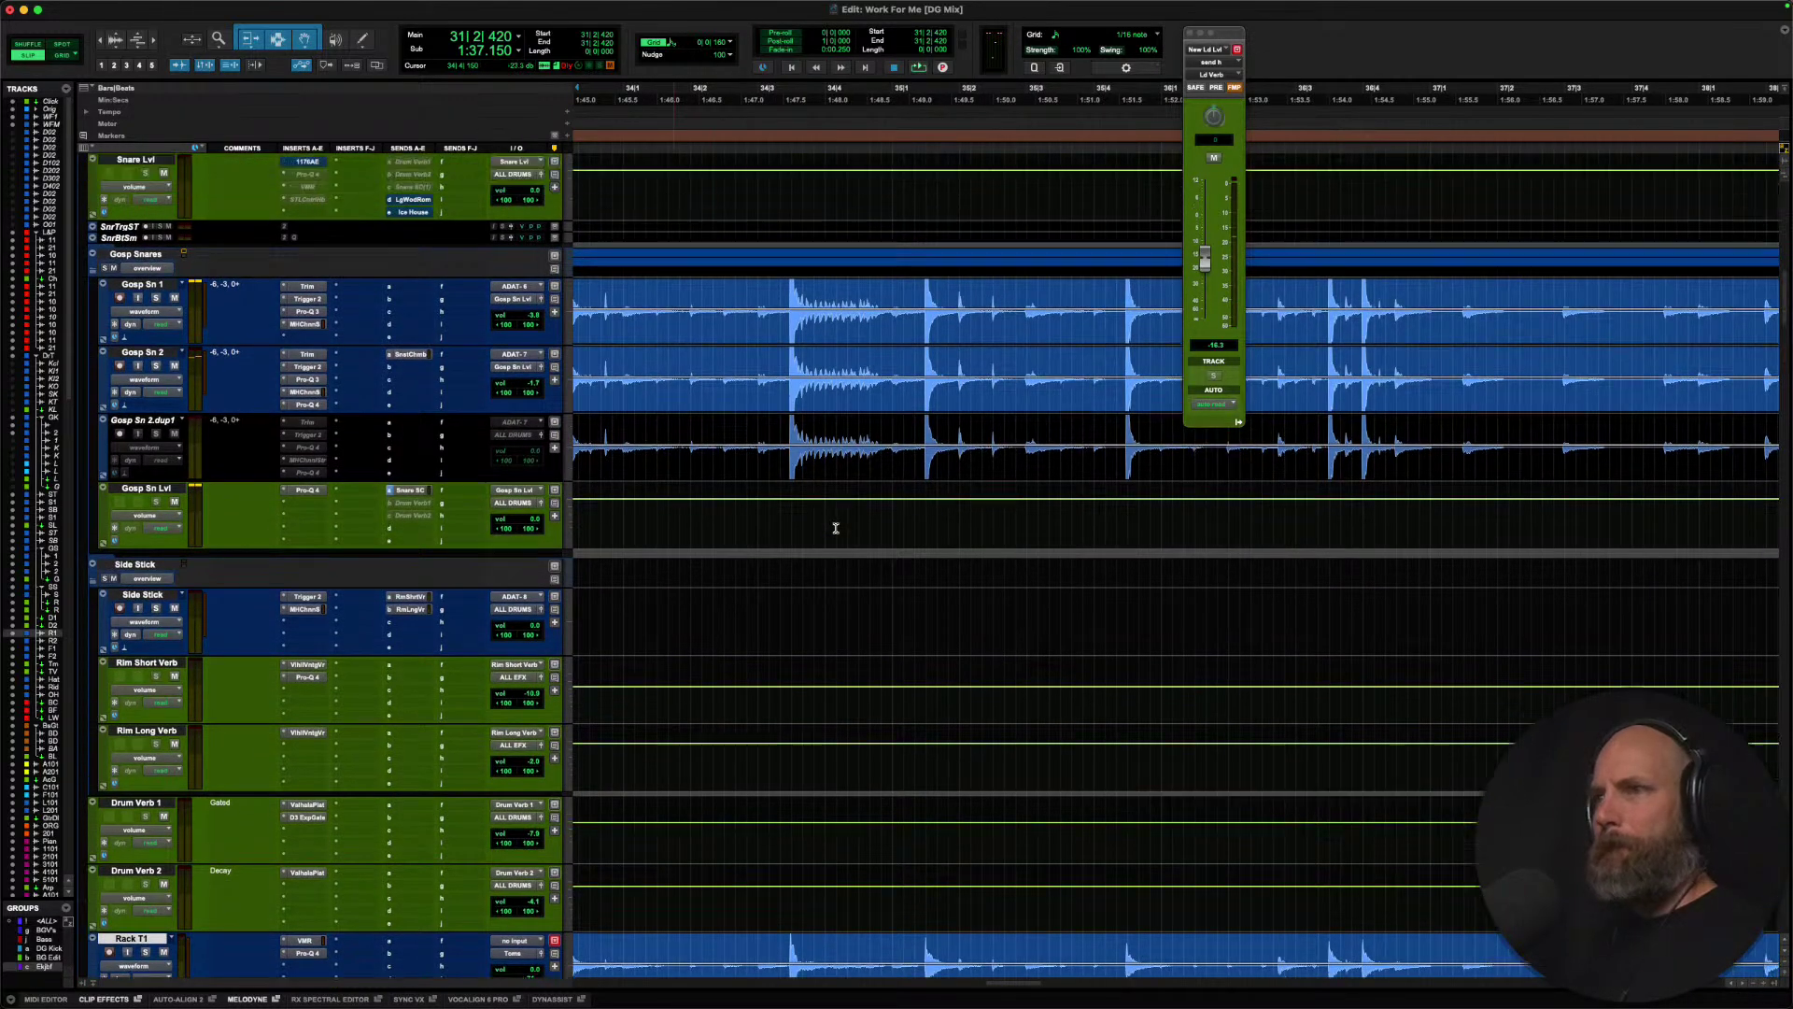
scroll(836, 530, up, 4)
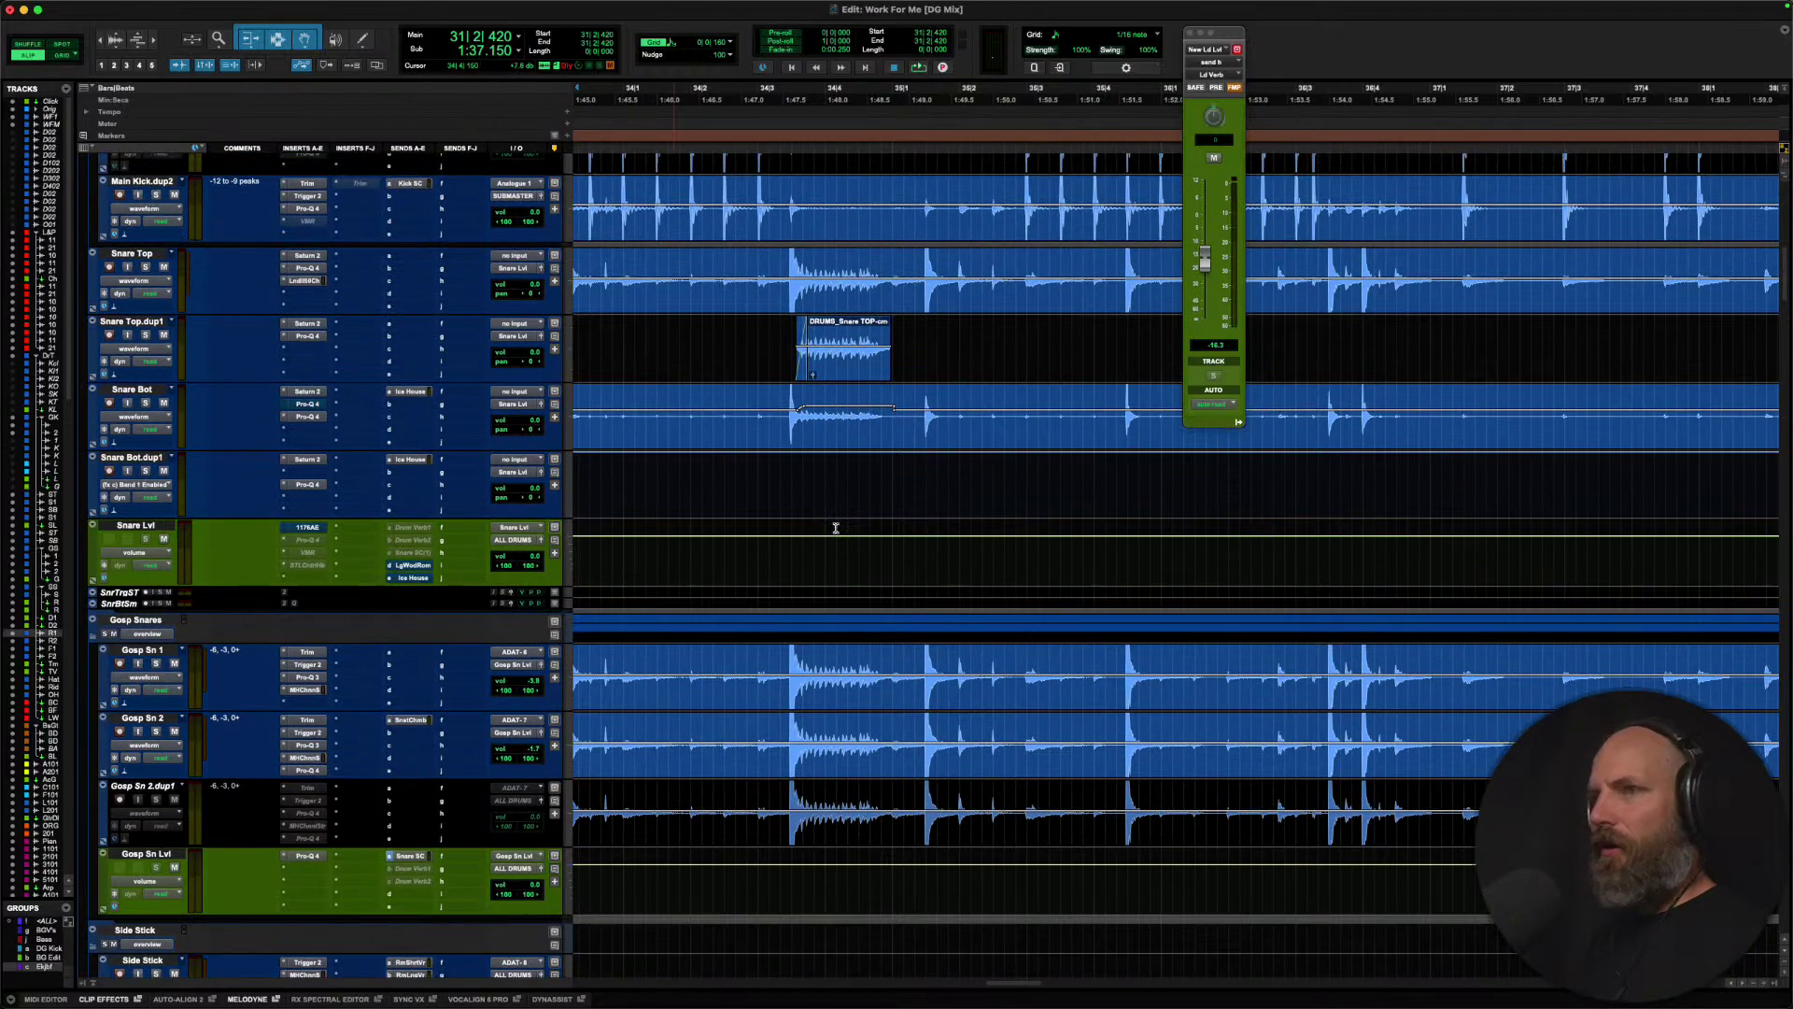
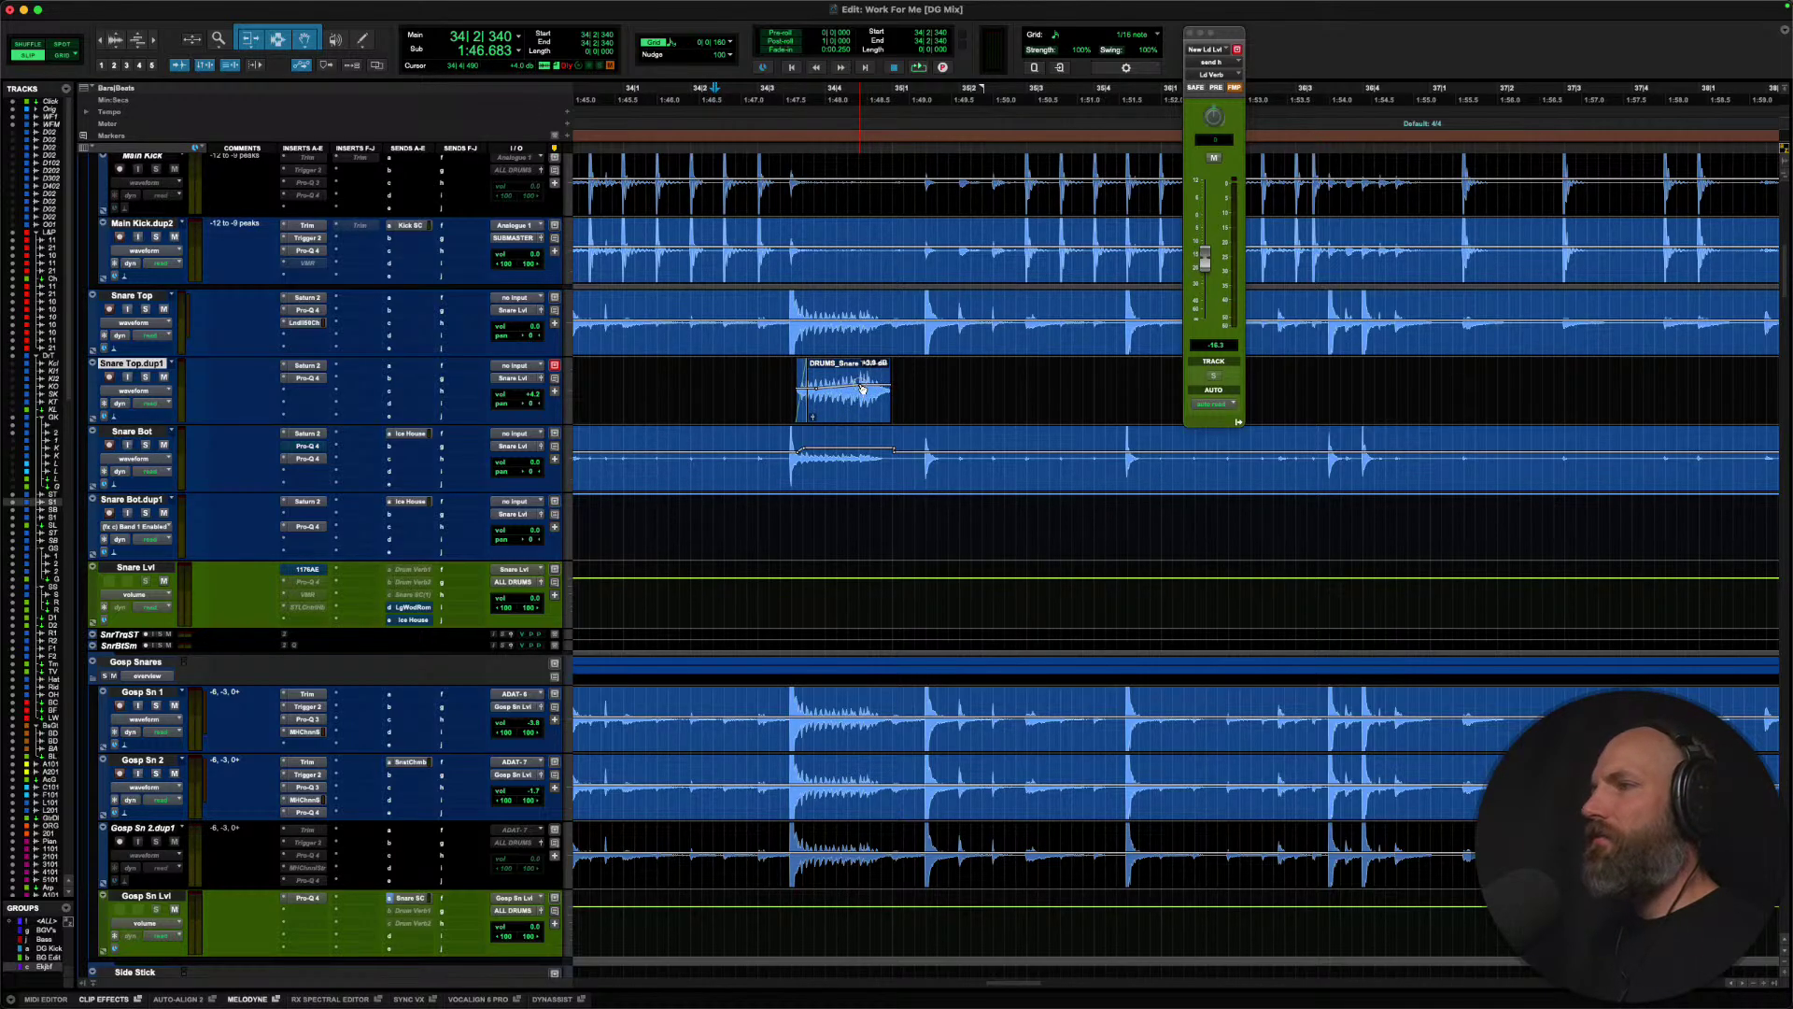
key(space)
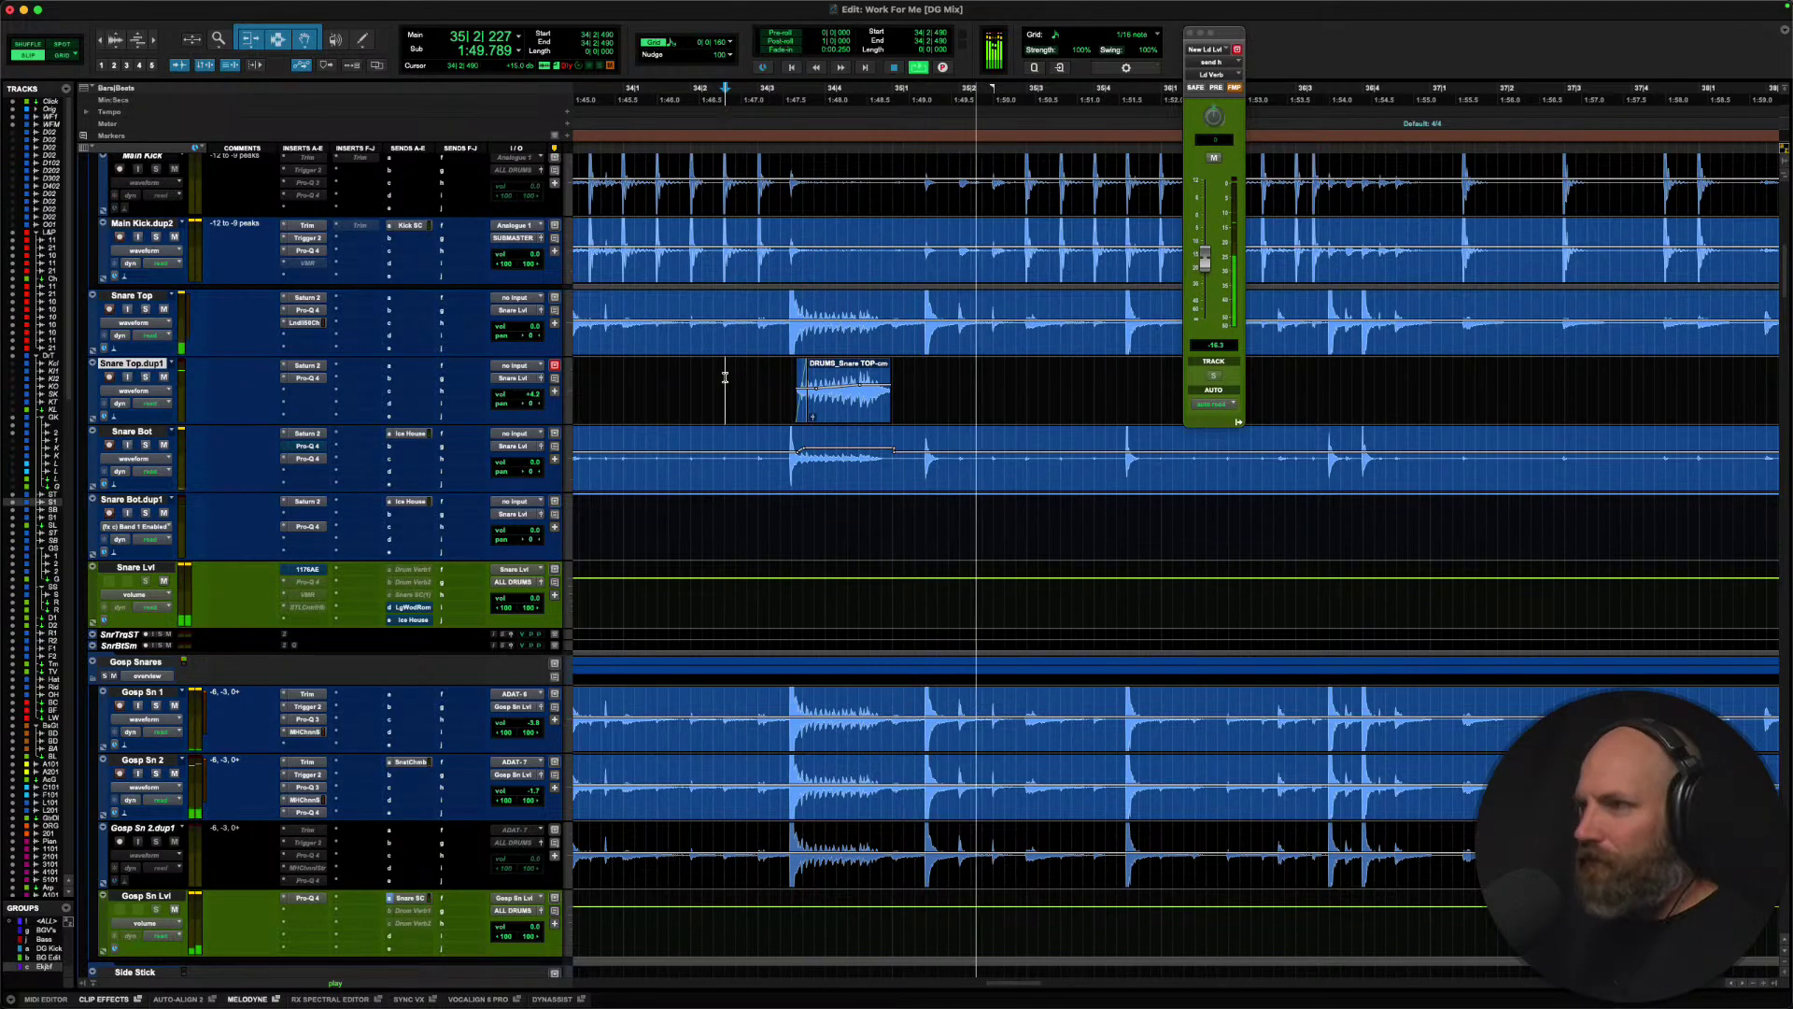
Raise the output level of the Pro-Q 4 on Gosp Sn Lvl to about +0.6 dB during playback into the 2nd Verse.
scroll(725, 376, right, 3)
scroll(725, 376, down, 8)
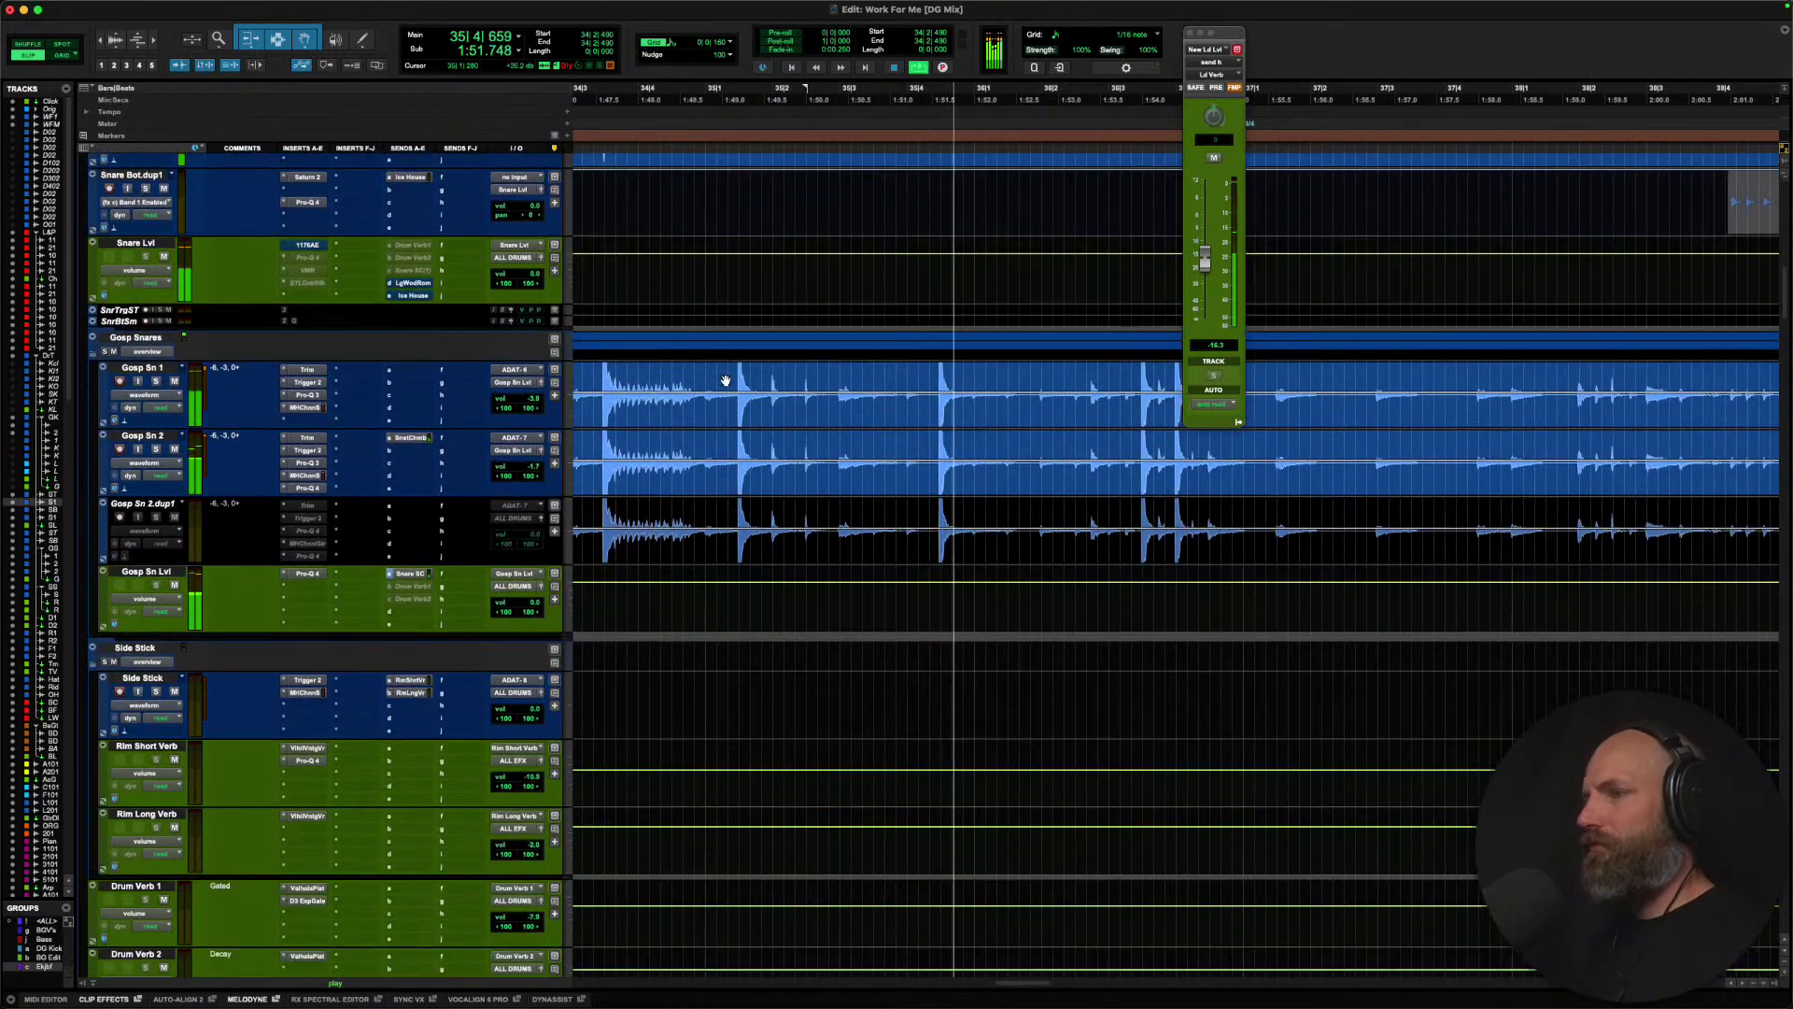
scroll(725, 374, right, 3)
scroll(724, 374, left, 1)
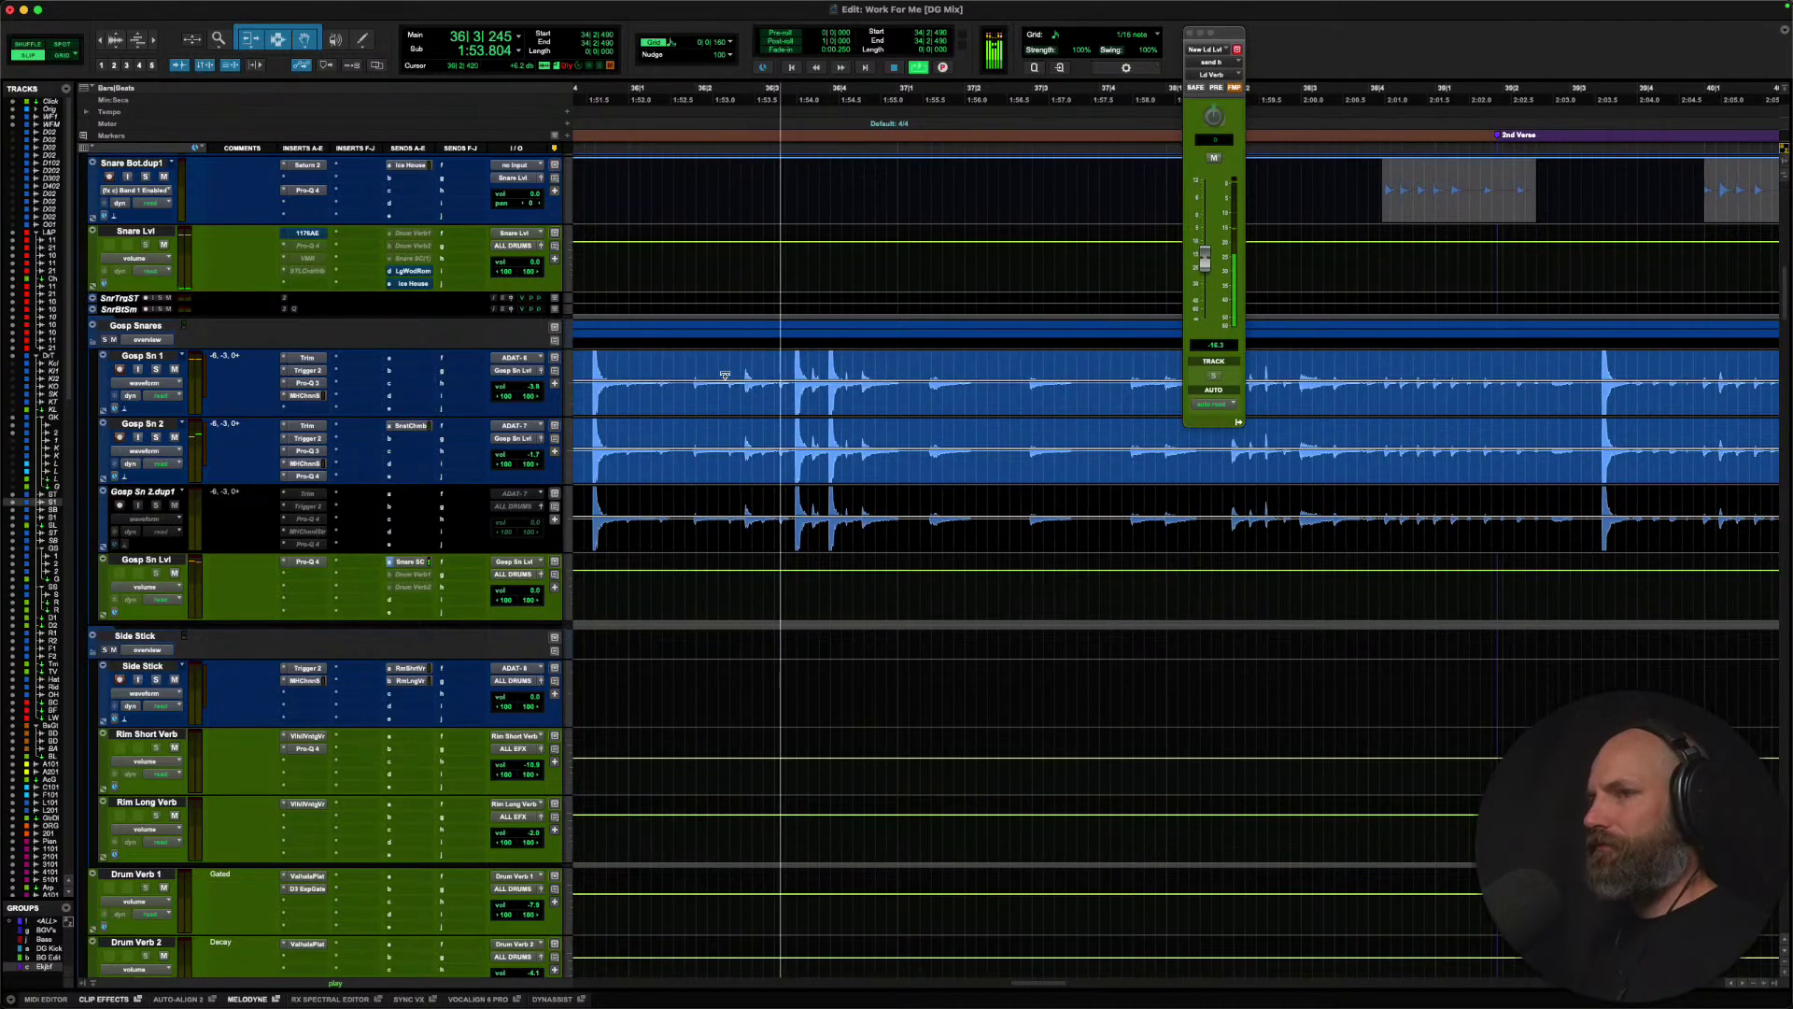
click(307, 562)
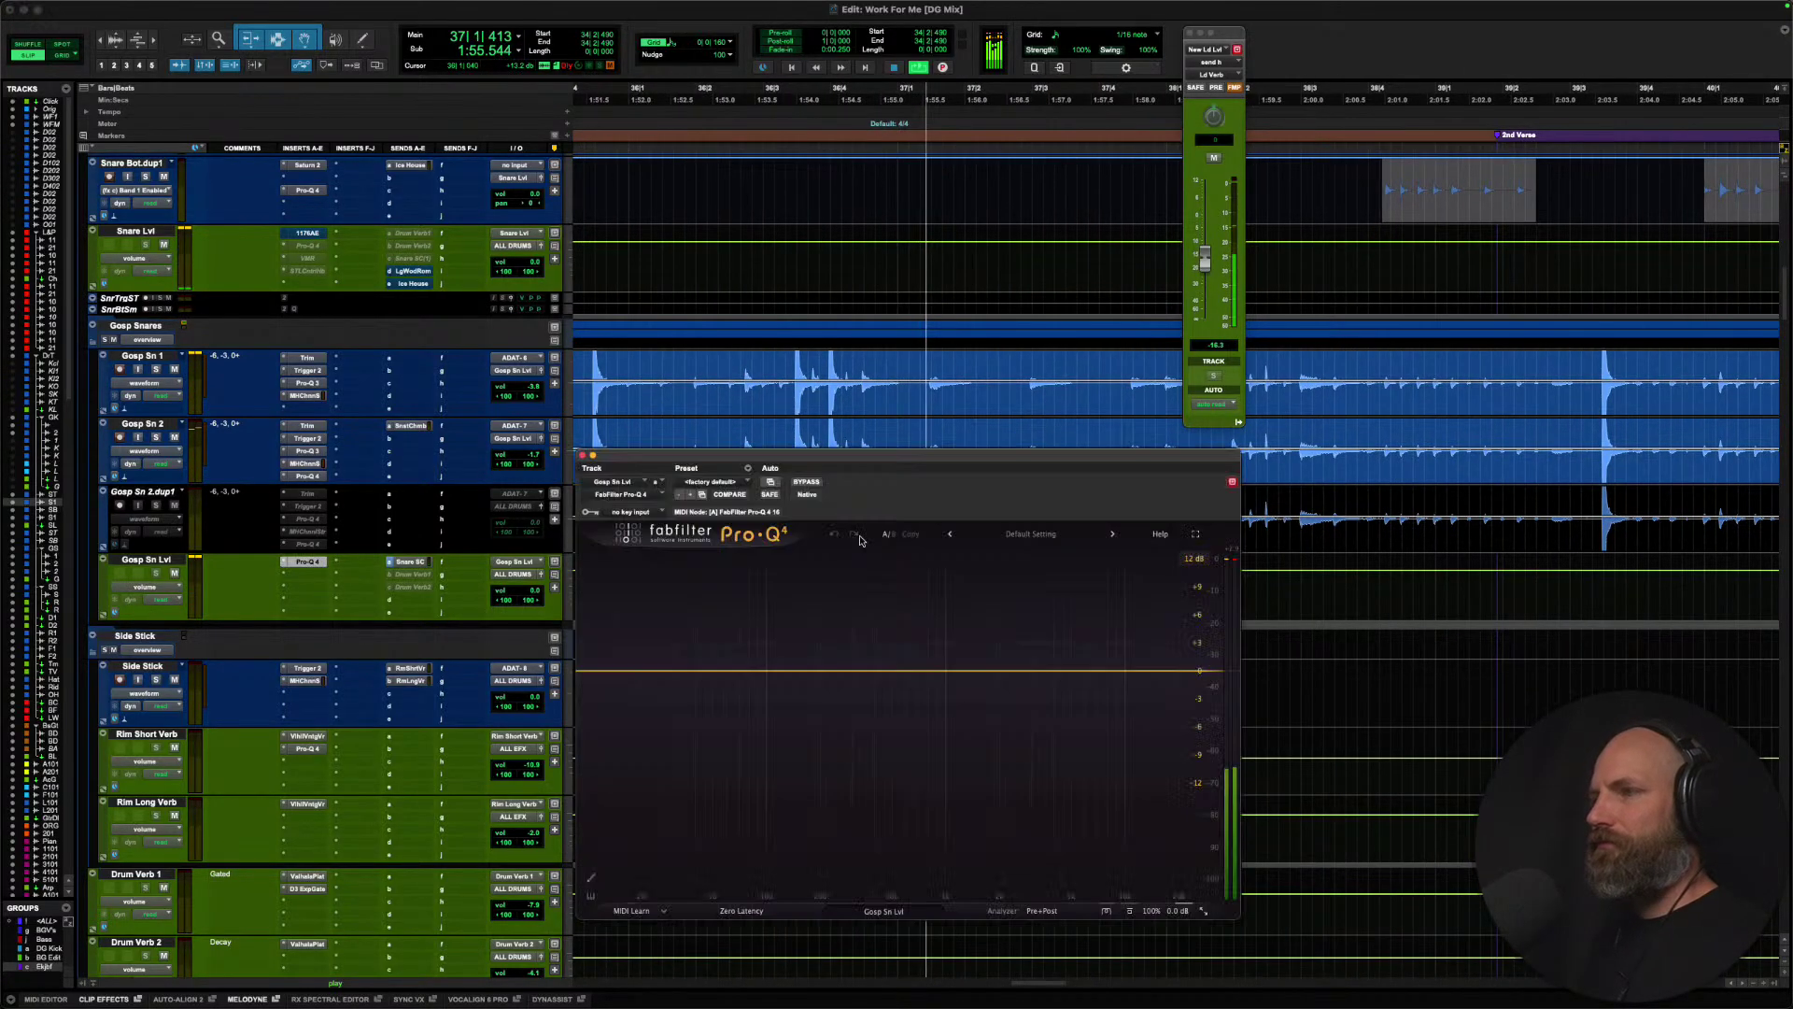
mouse_move(1173, 913)
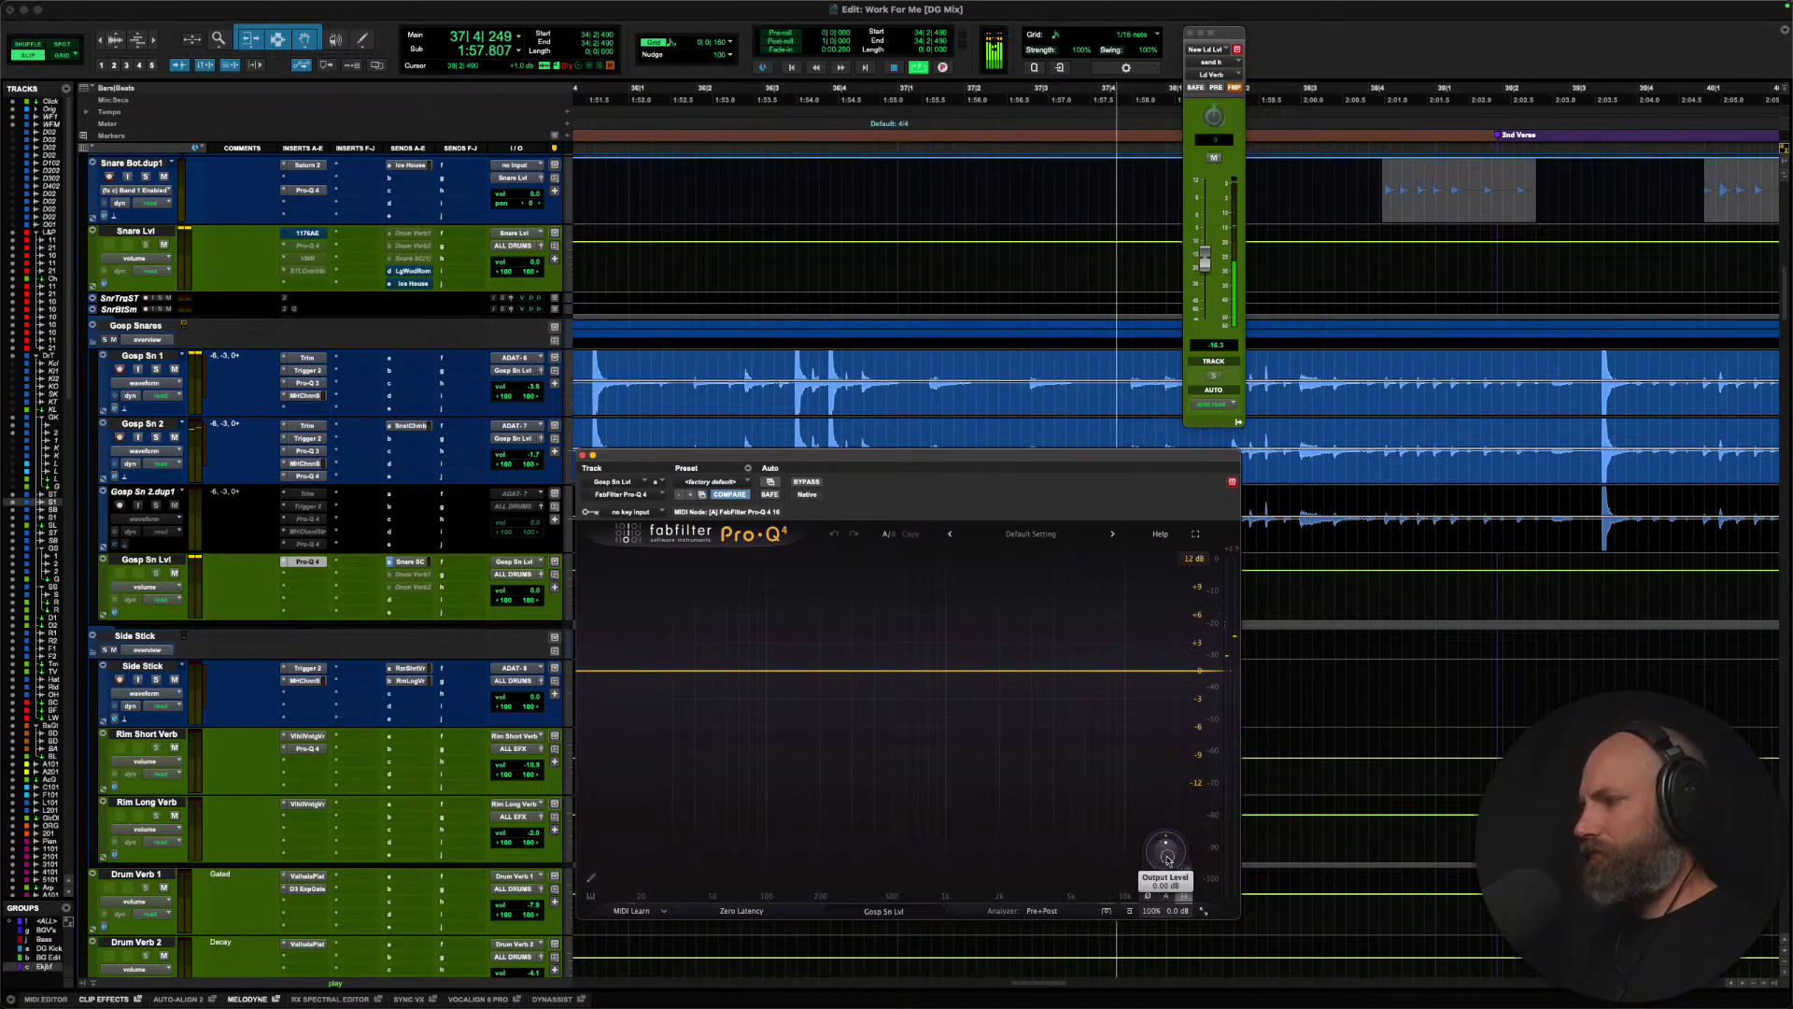
scroll(1168, 845, up, 1)
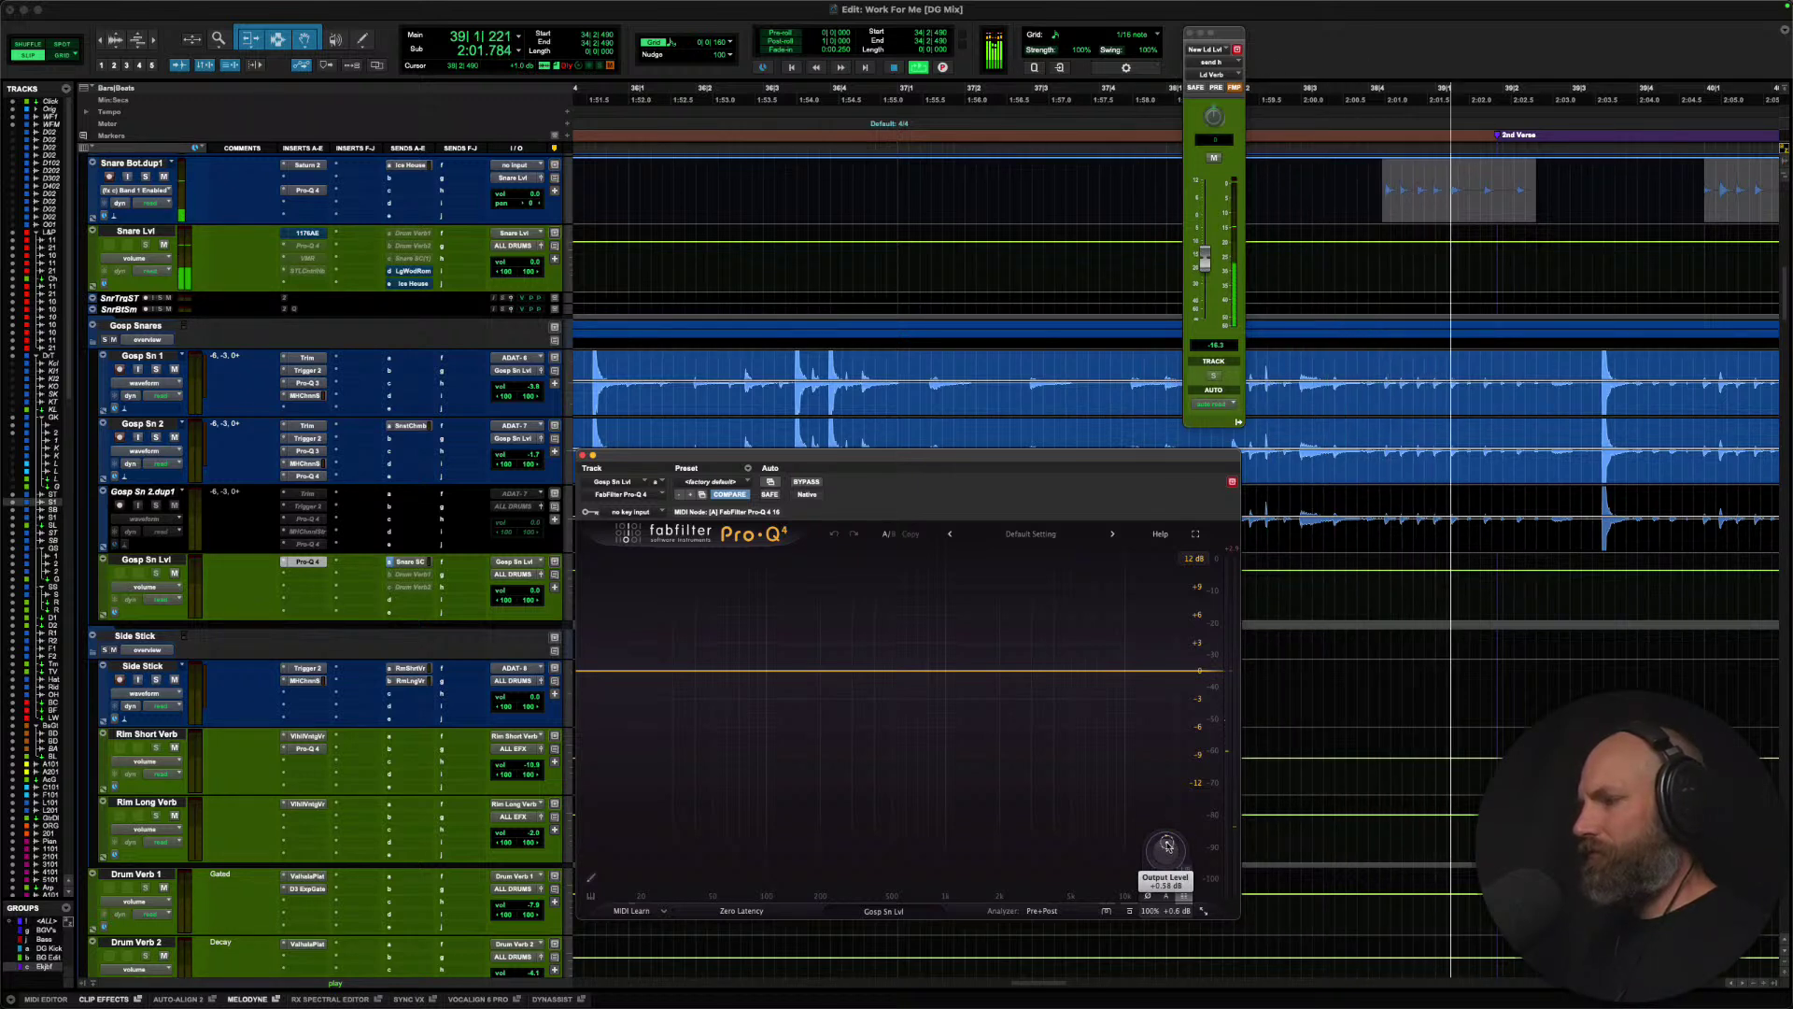
scroll(1167, 845, down, 1)
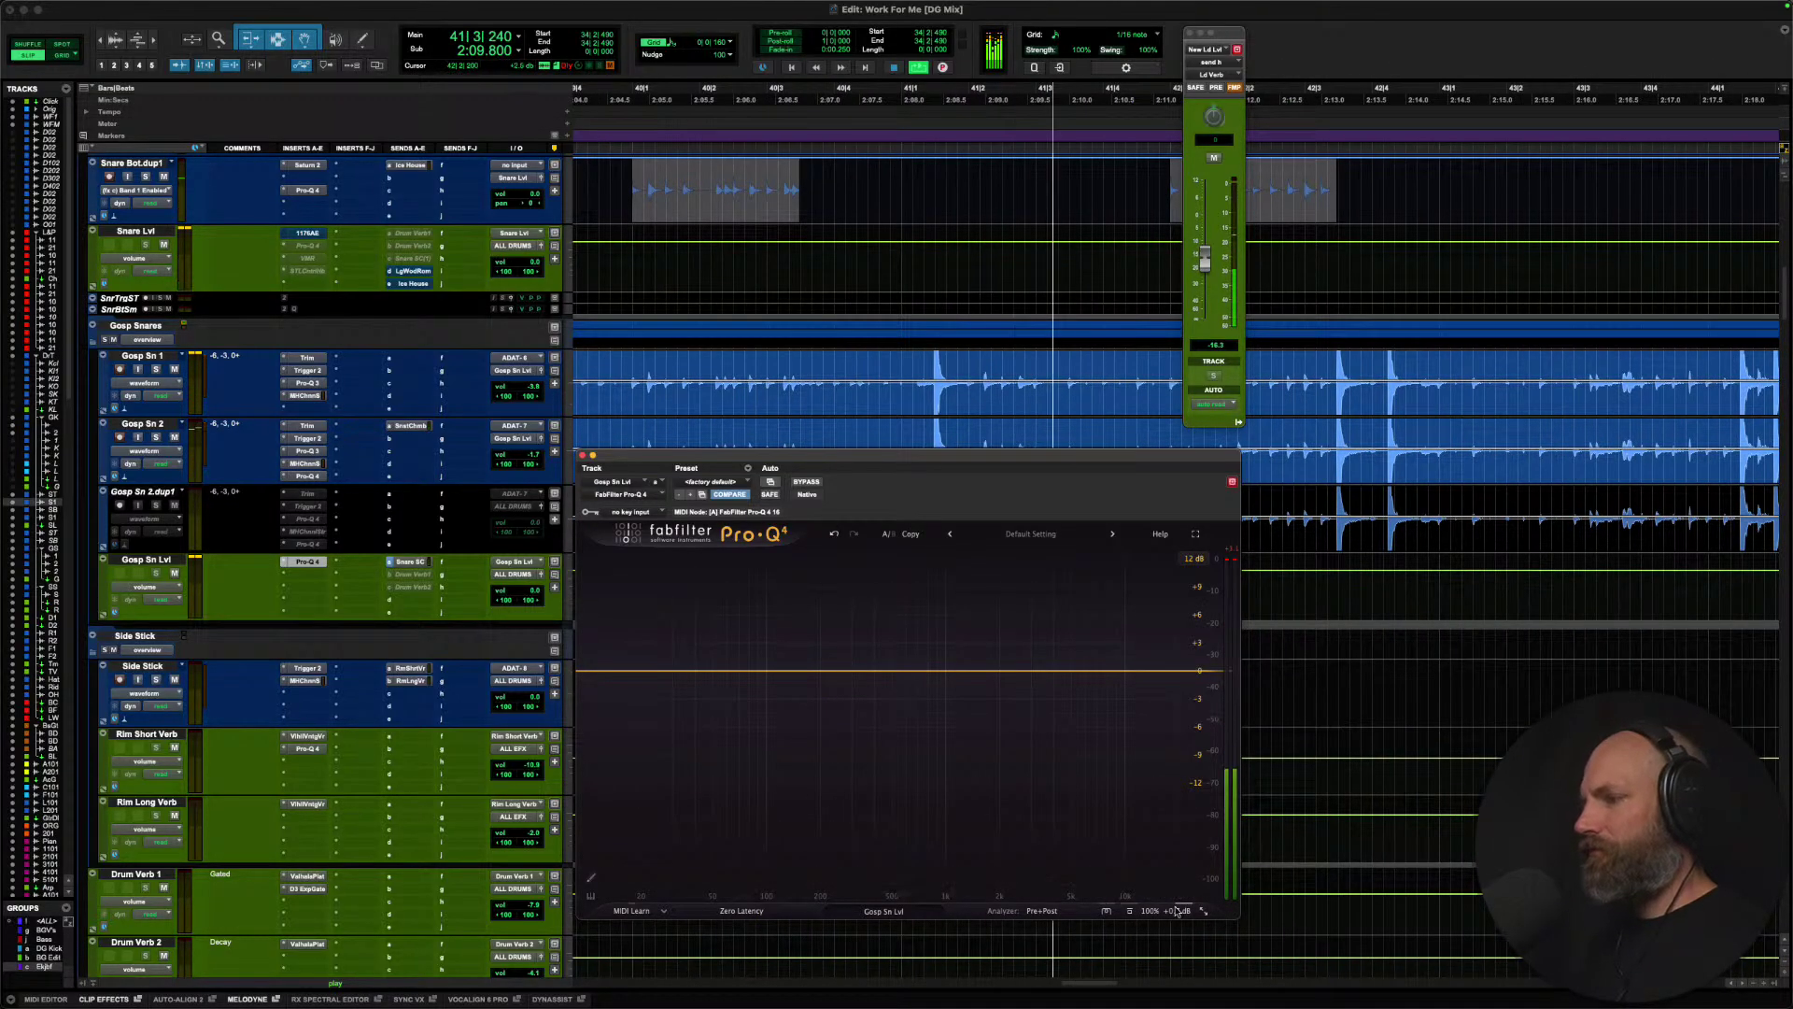
Raise the output level of the Pro-Q 4 on Gosp Sn Lvl to about +1.0 dB and close the EQ.
drag(1169, 864, 1168, 846)
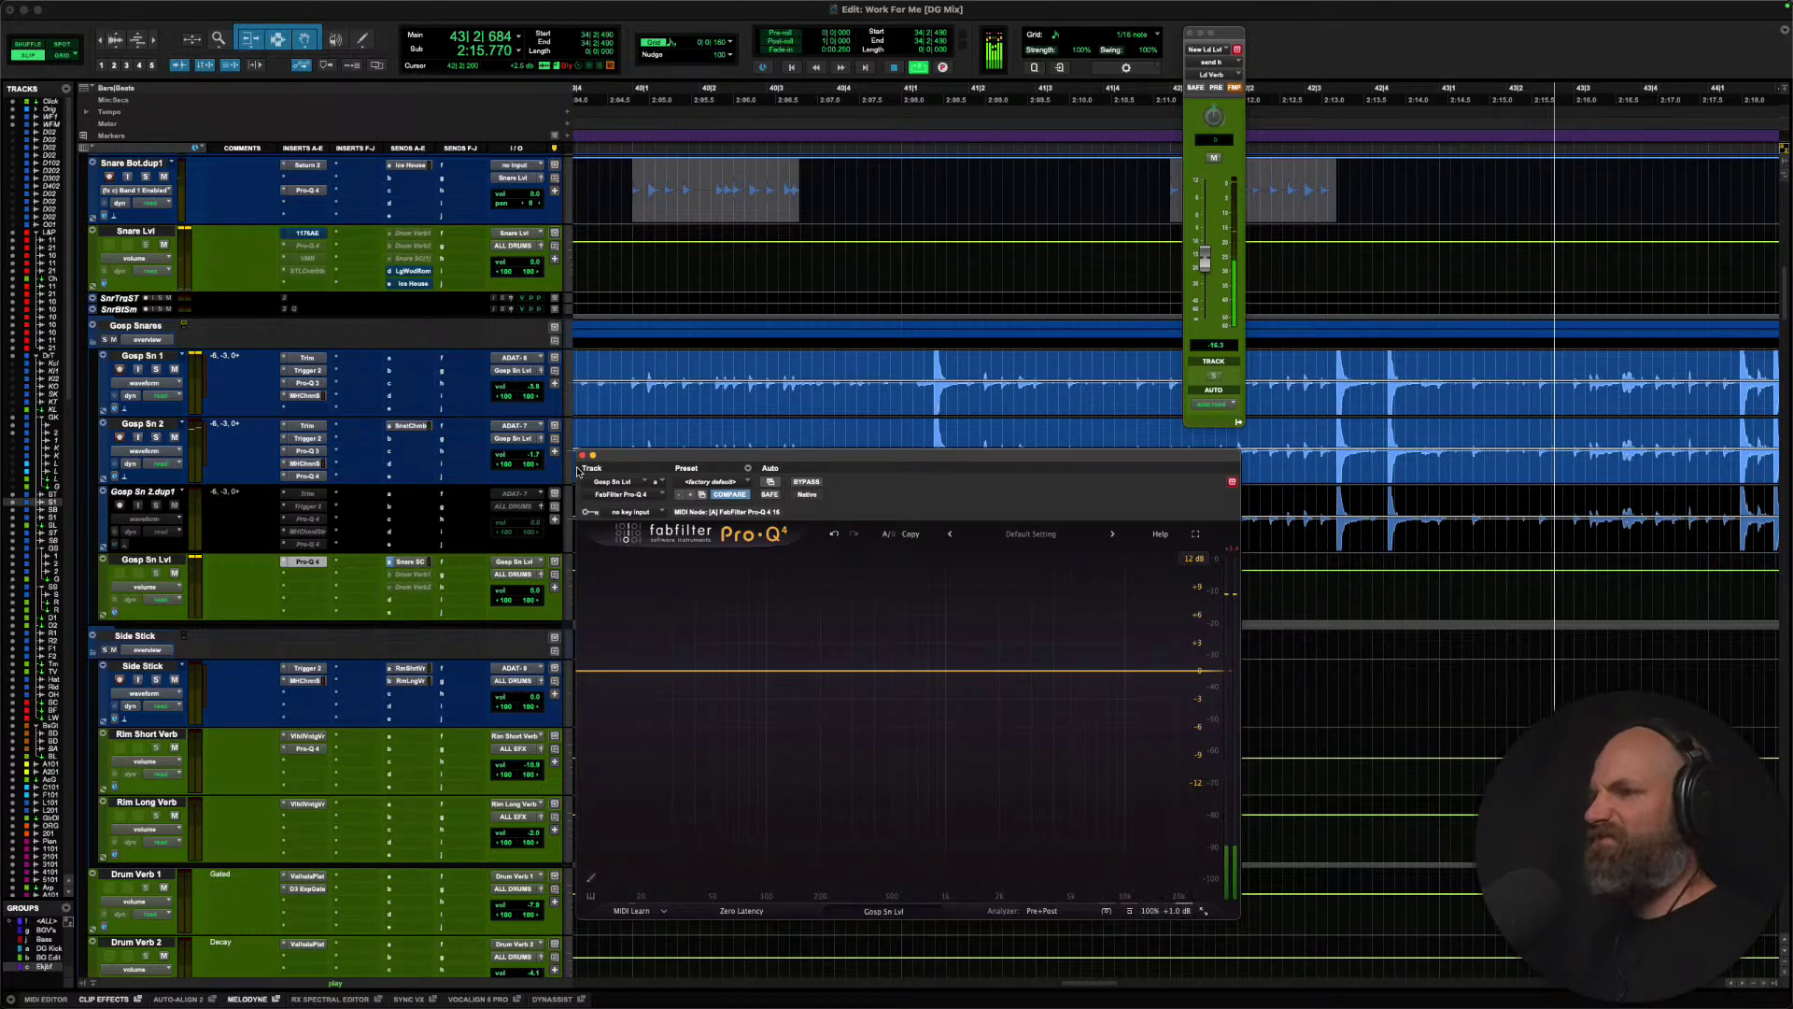
click(583, 456)
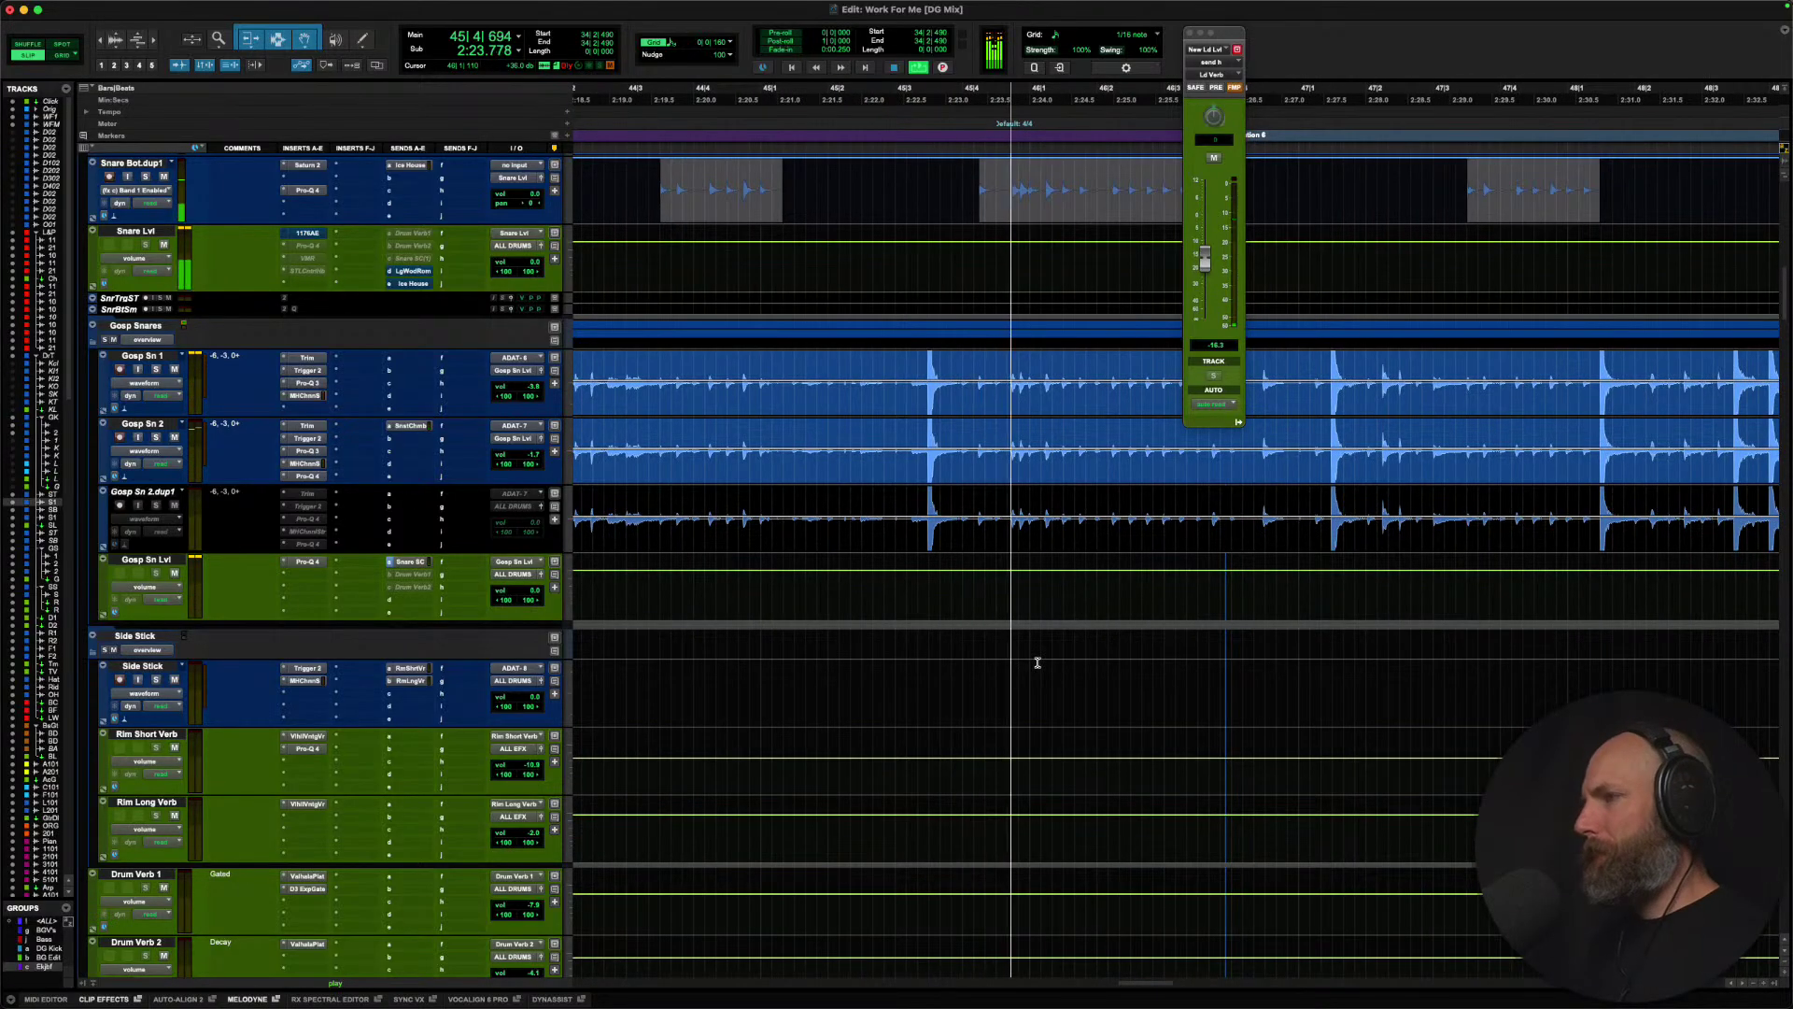
Raise the output level of the Pro-Q 4 on Snare Bot.dup1 to about +3.2 dB during playback and close the EQ.
scroll(1037, 662, right, 5)
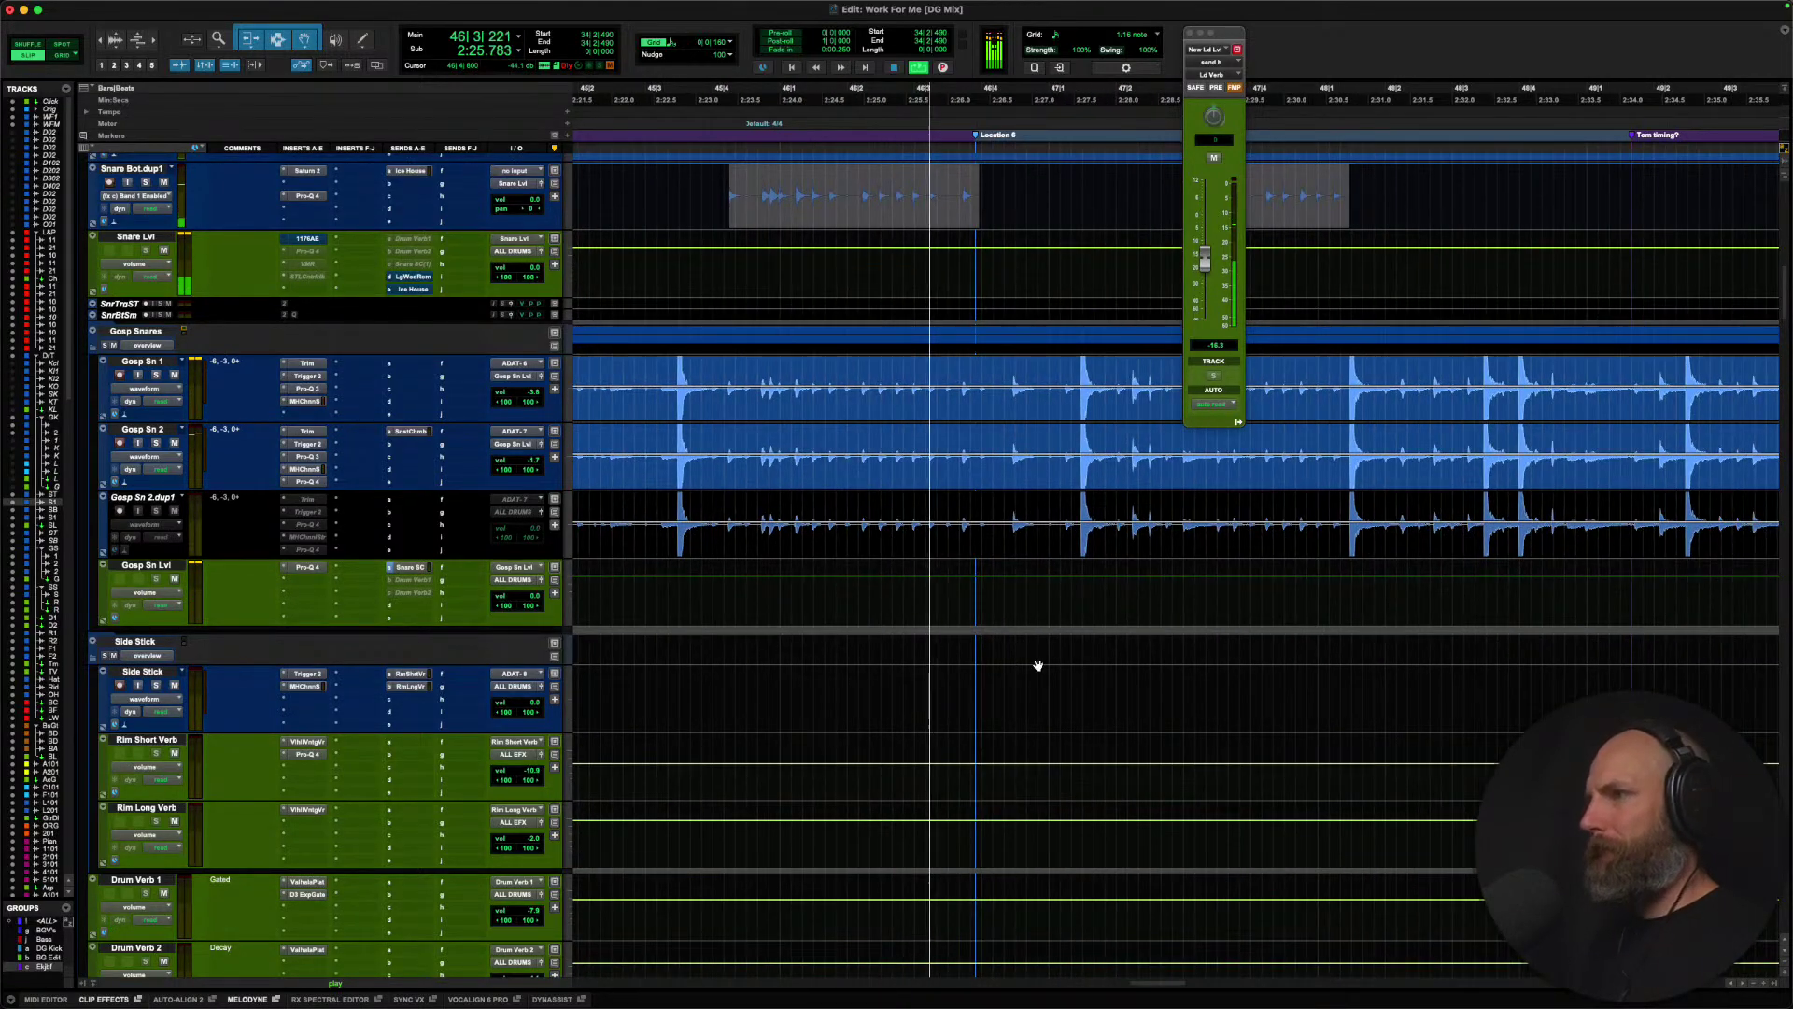
scroll(1036, 665, up, 4)
scroll(1037, 663, down, 4)
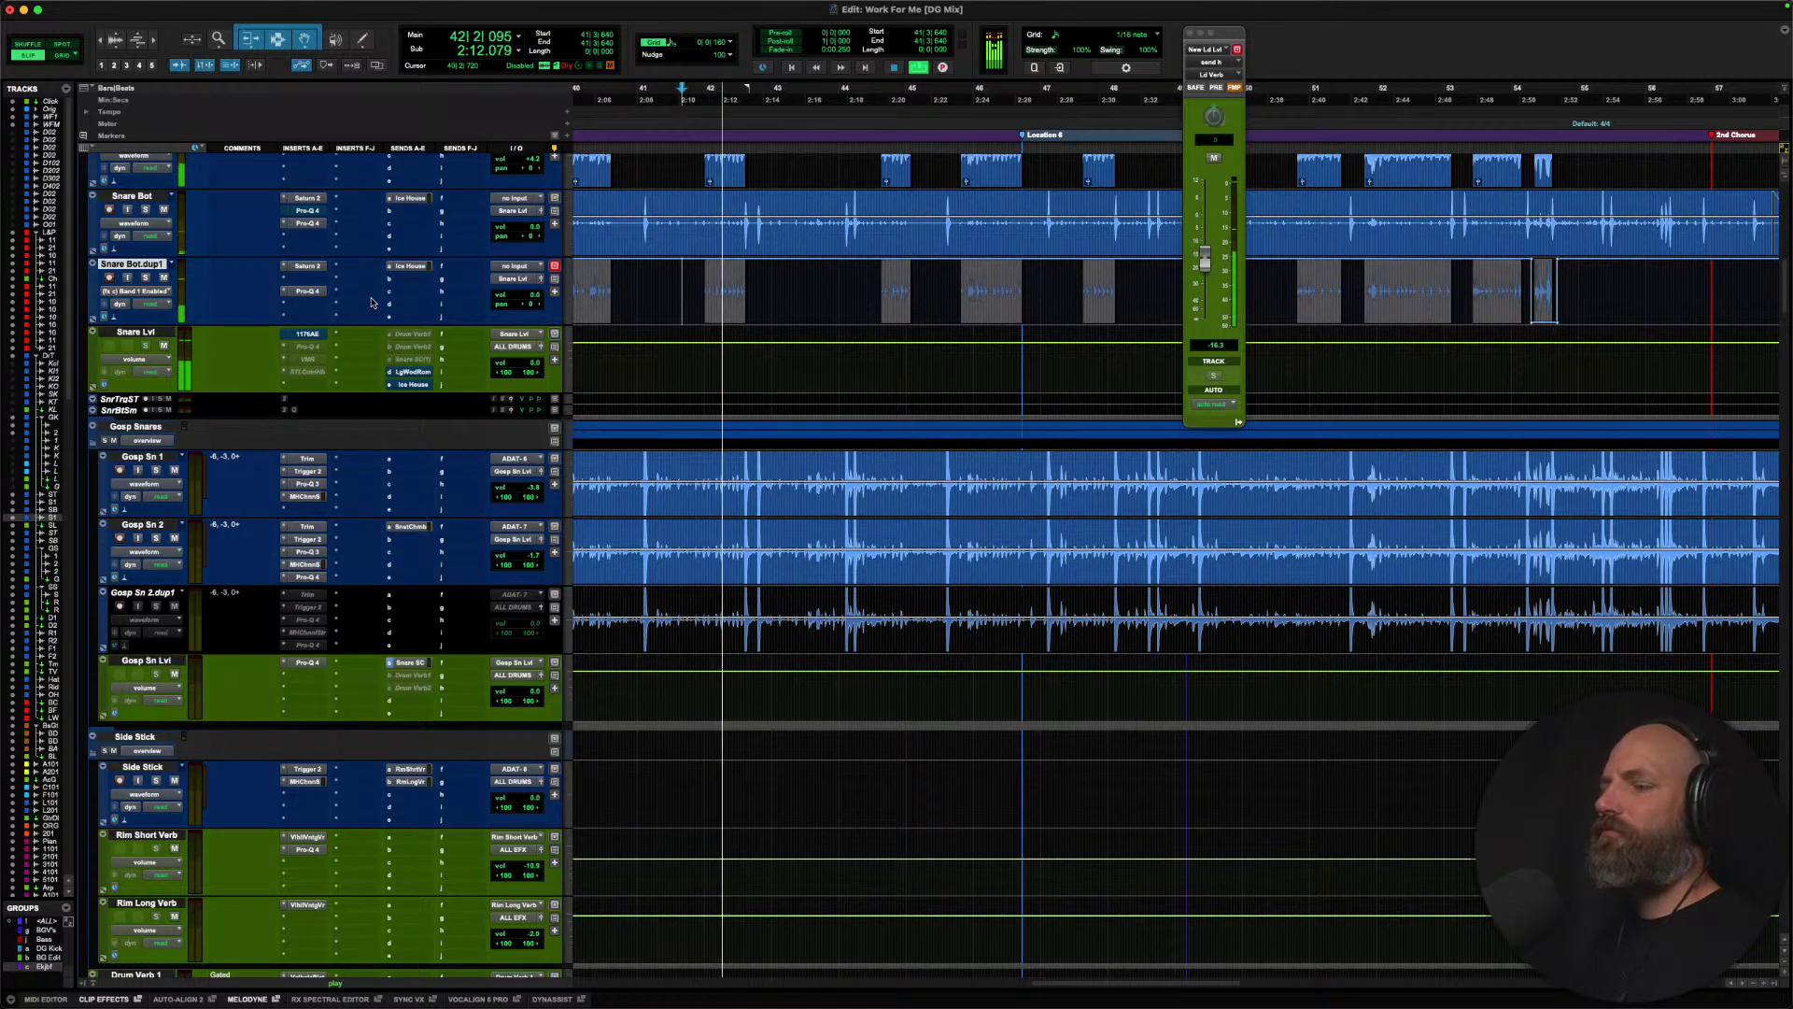
key(space)
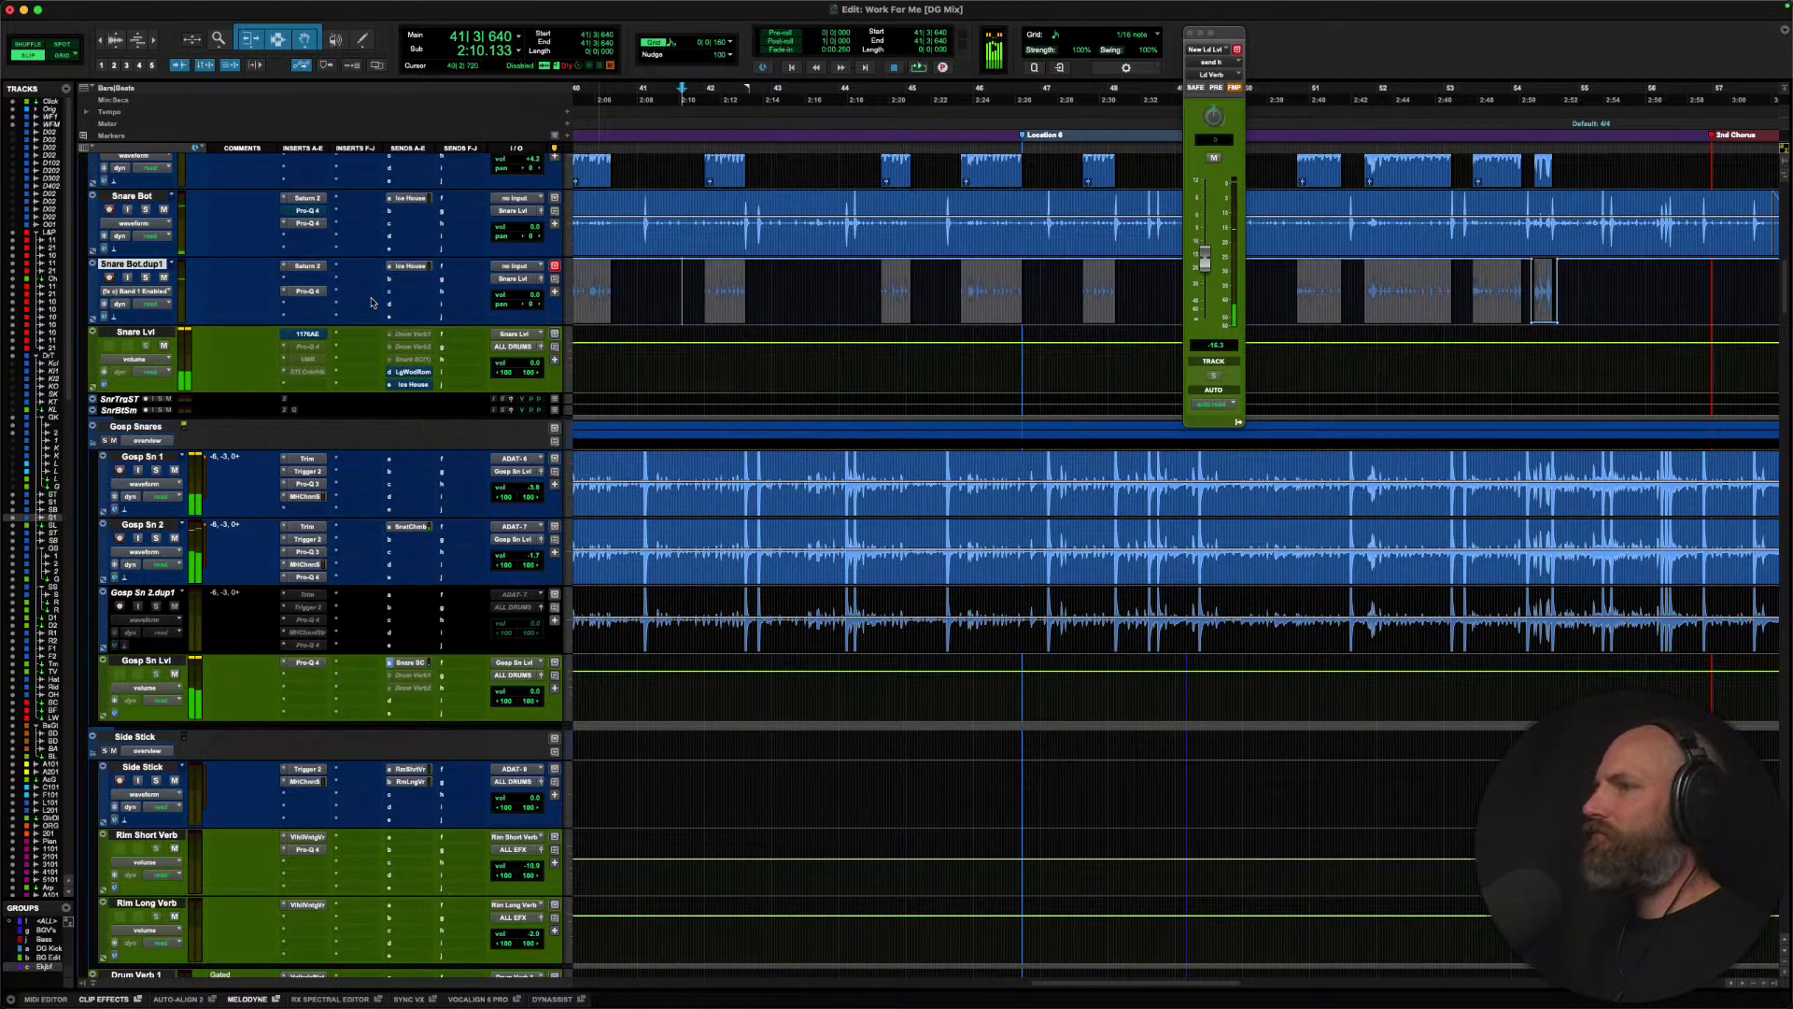
click(317, 294)
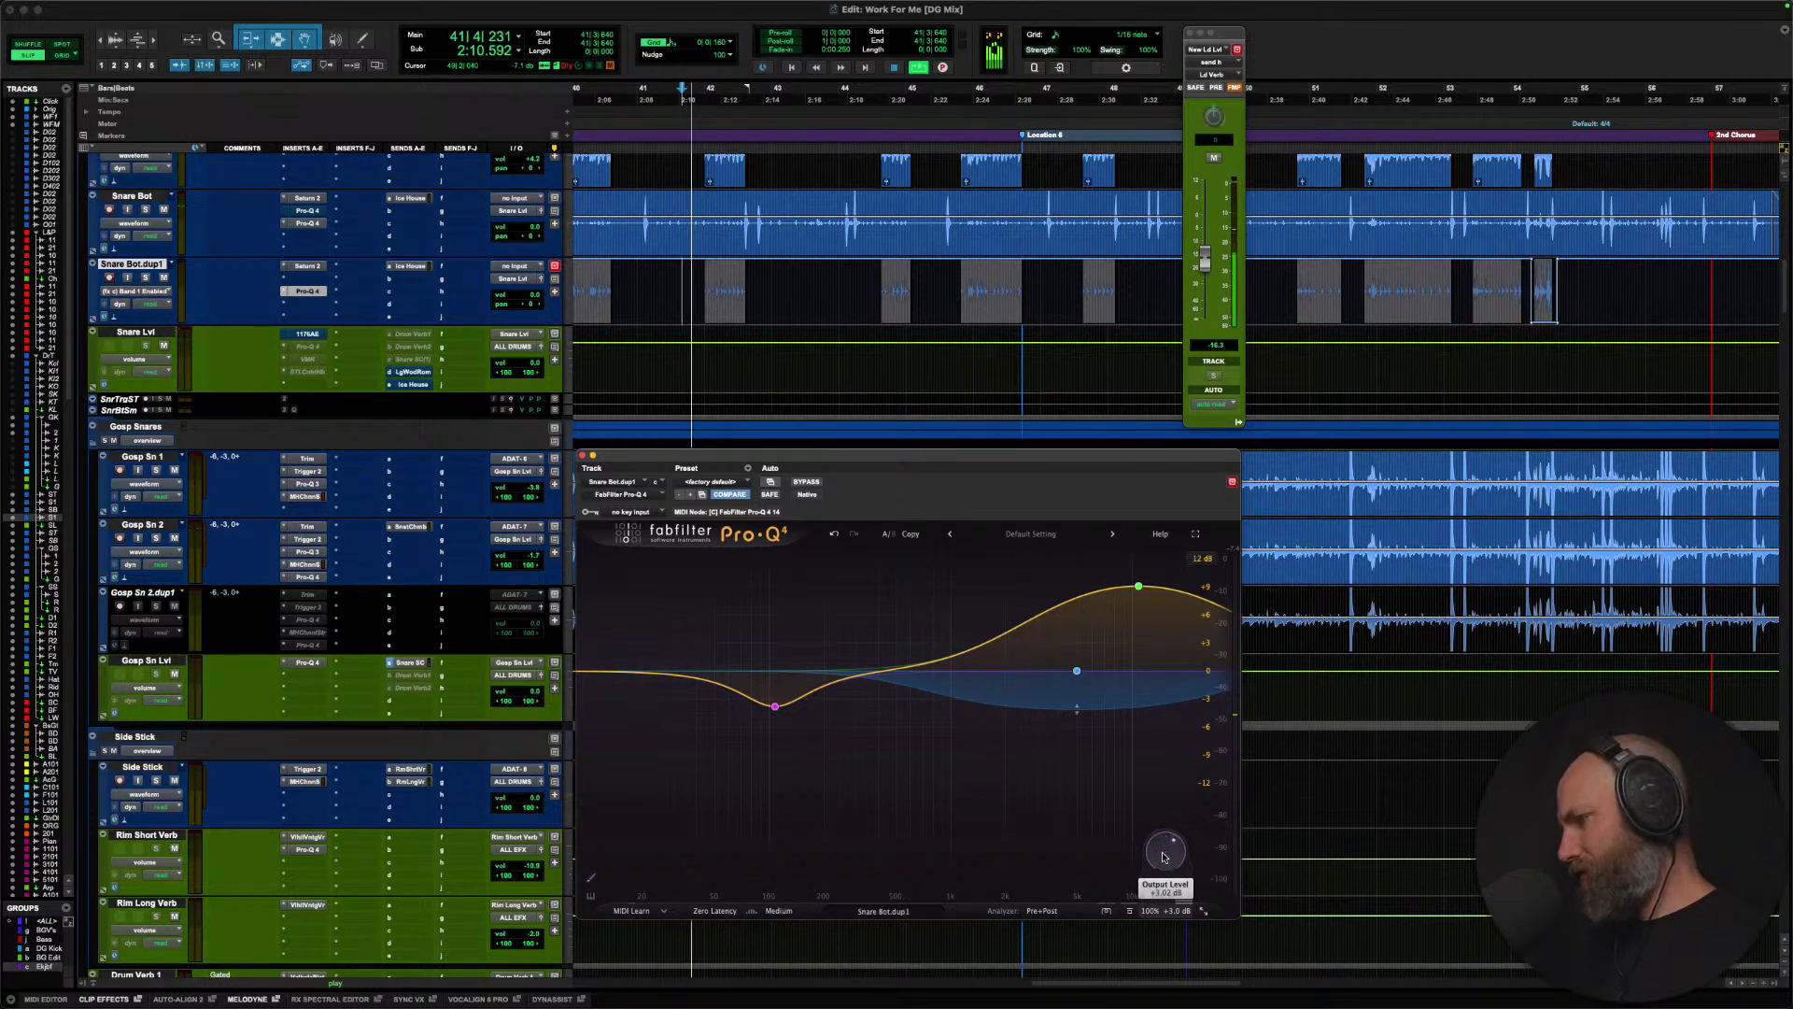
drag(1163, 857, 1163, 856)
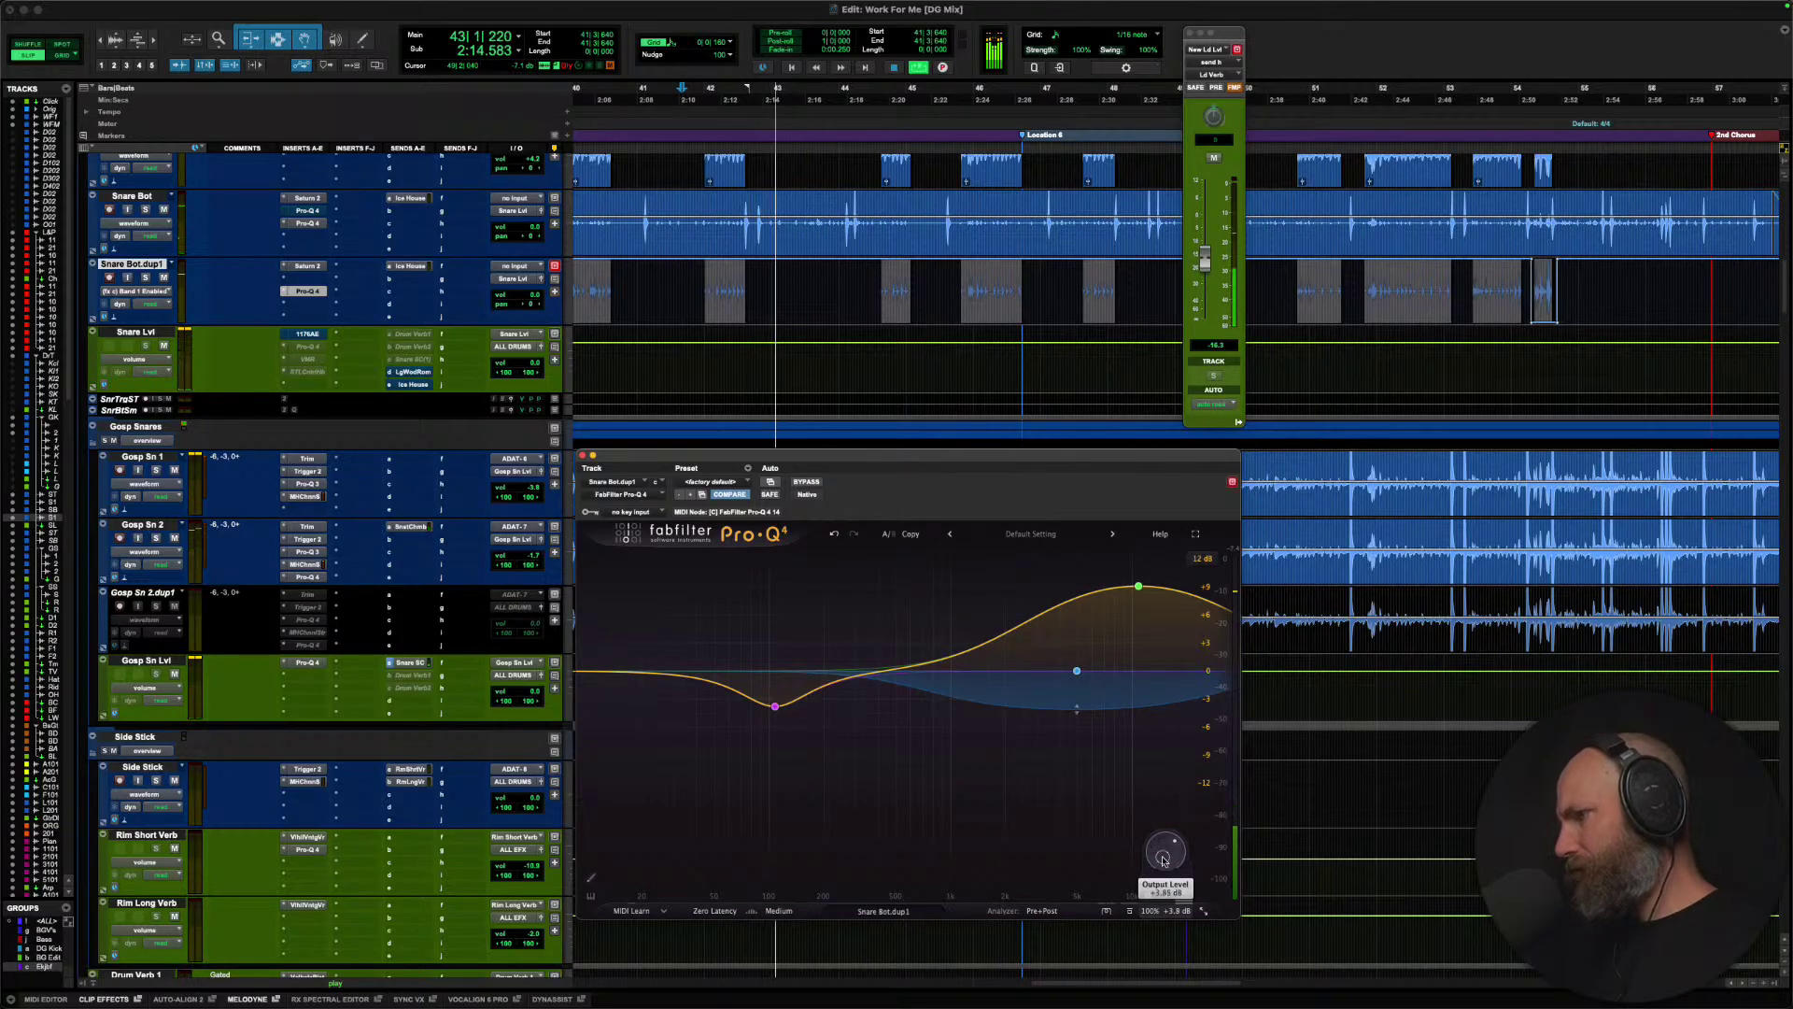
key(space)
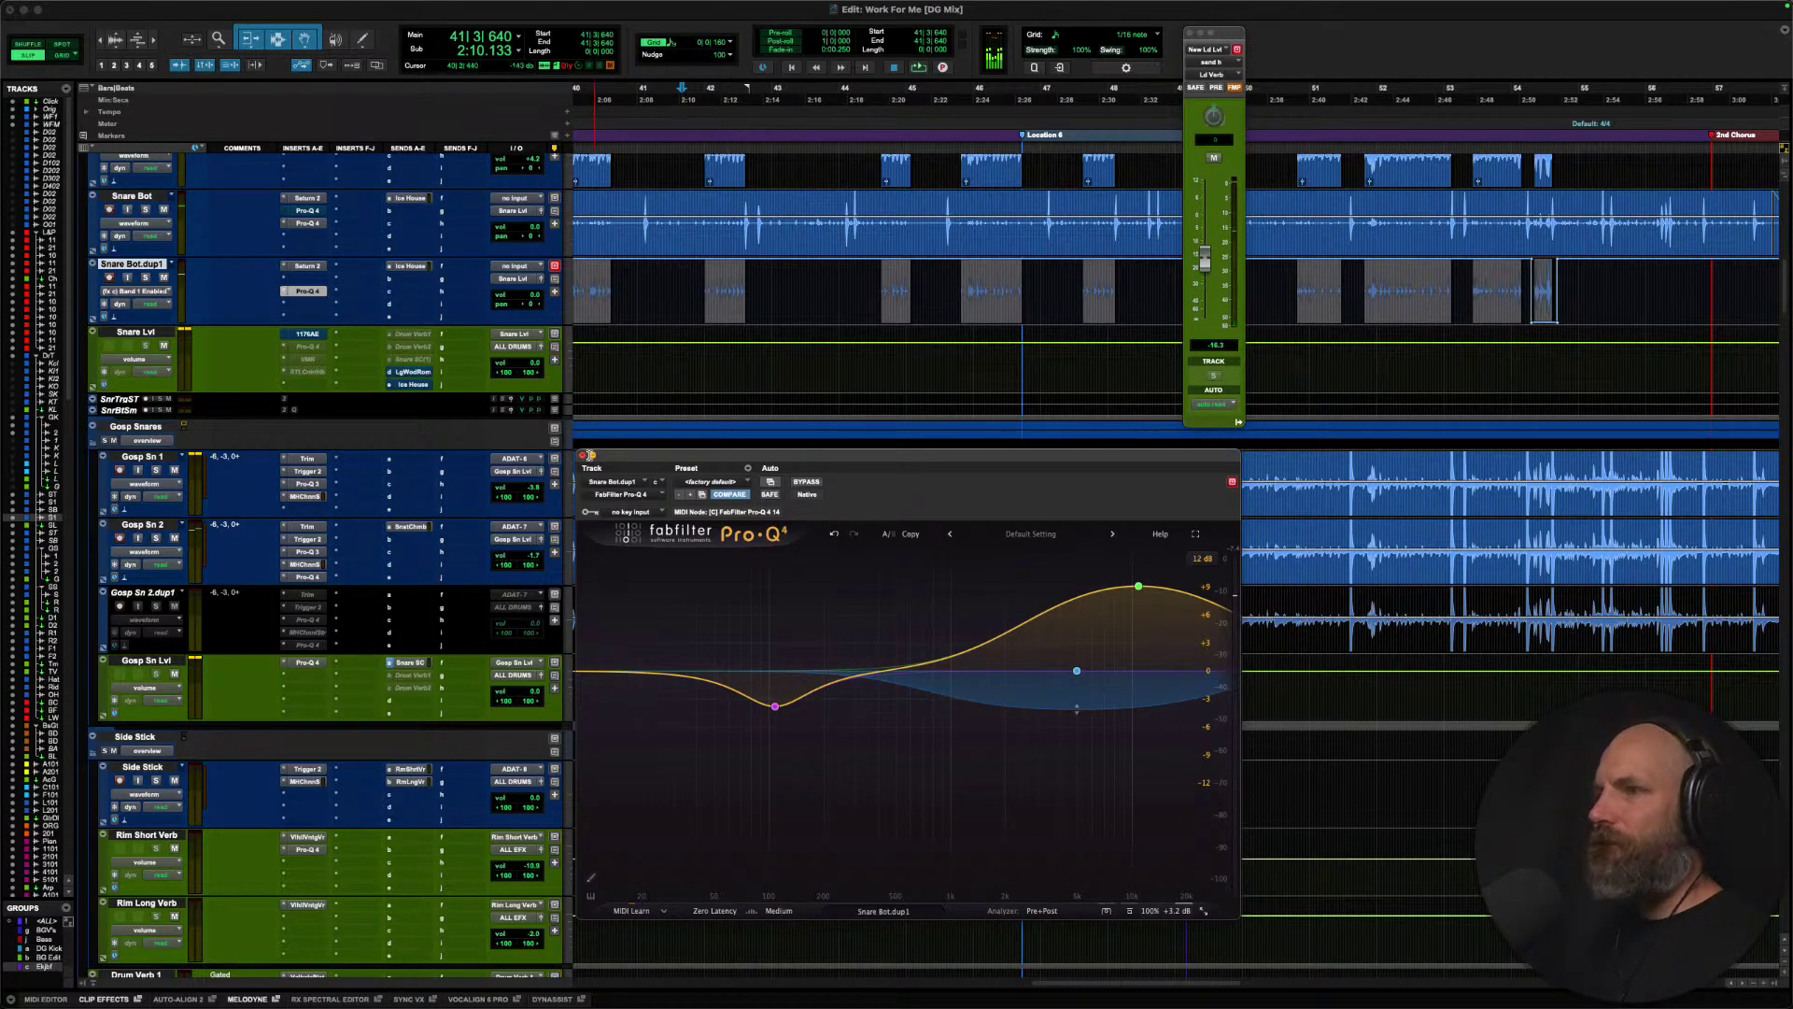
click(582, 456)
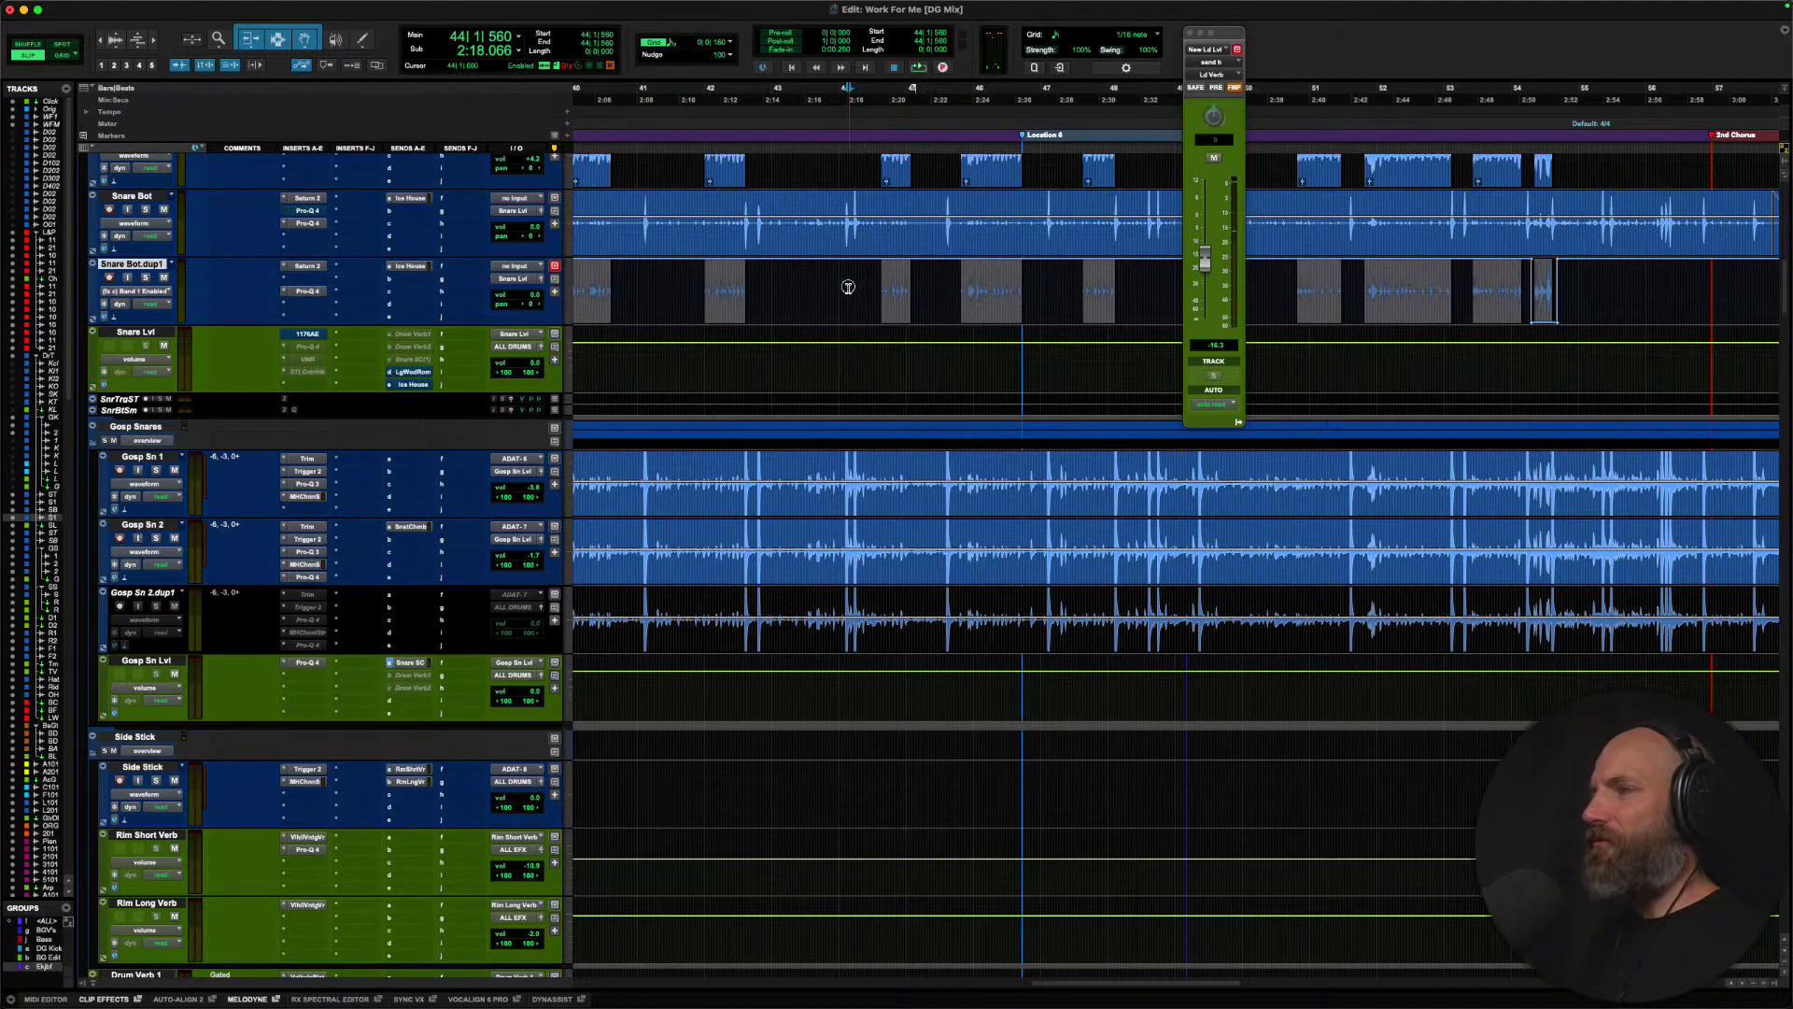
Raise the Toms volume automation by about 3 dB from just before bar 48 to near bar 51 and play it back.
scroll(849, 601, down, 10)
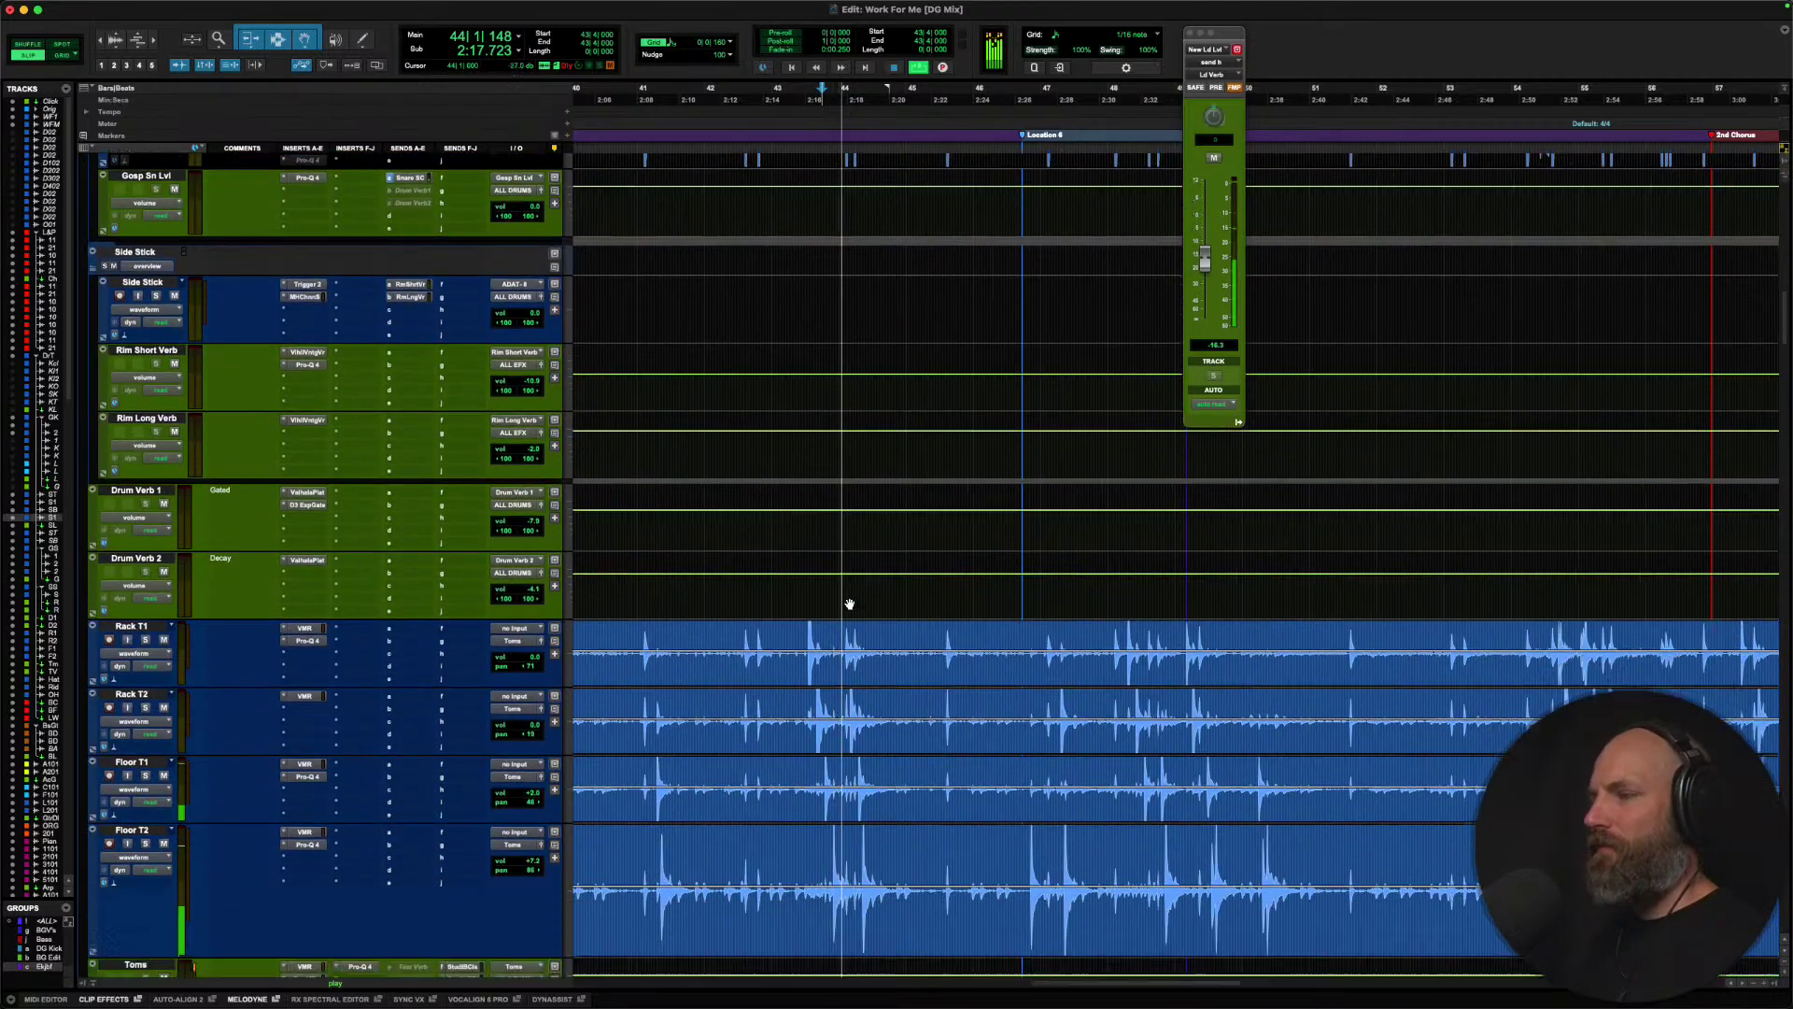
scroll(849, 600, down, 3)
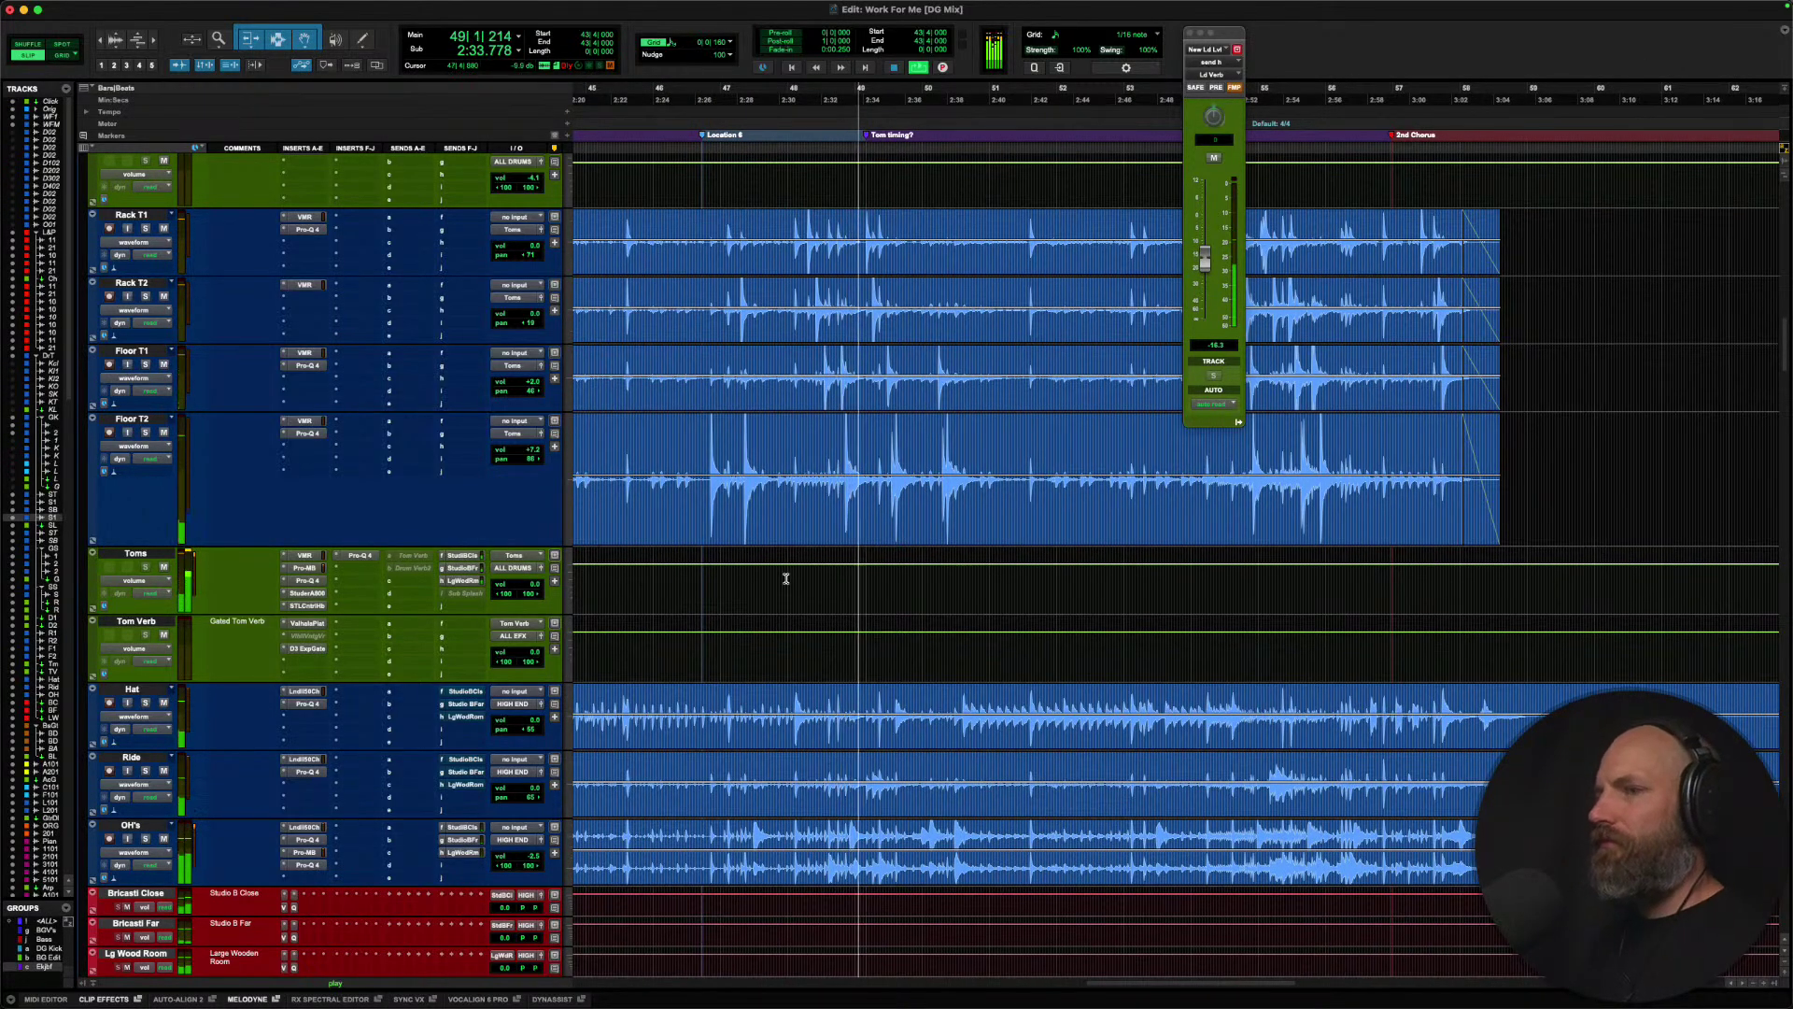
drag(782, 578, 924, 533)
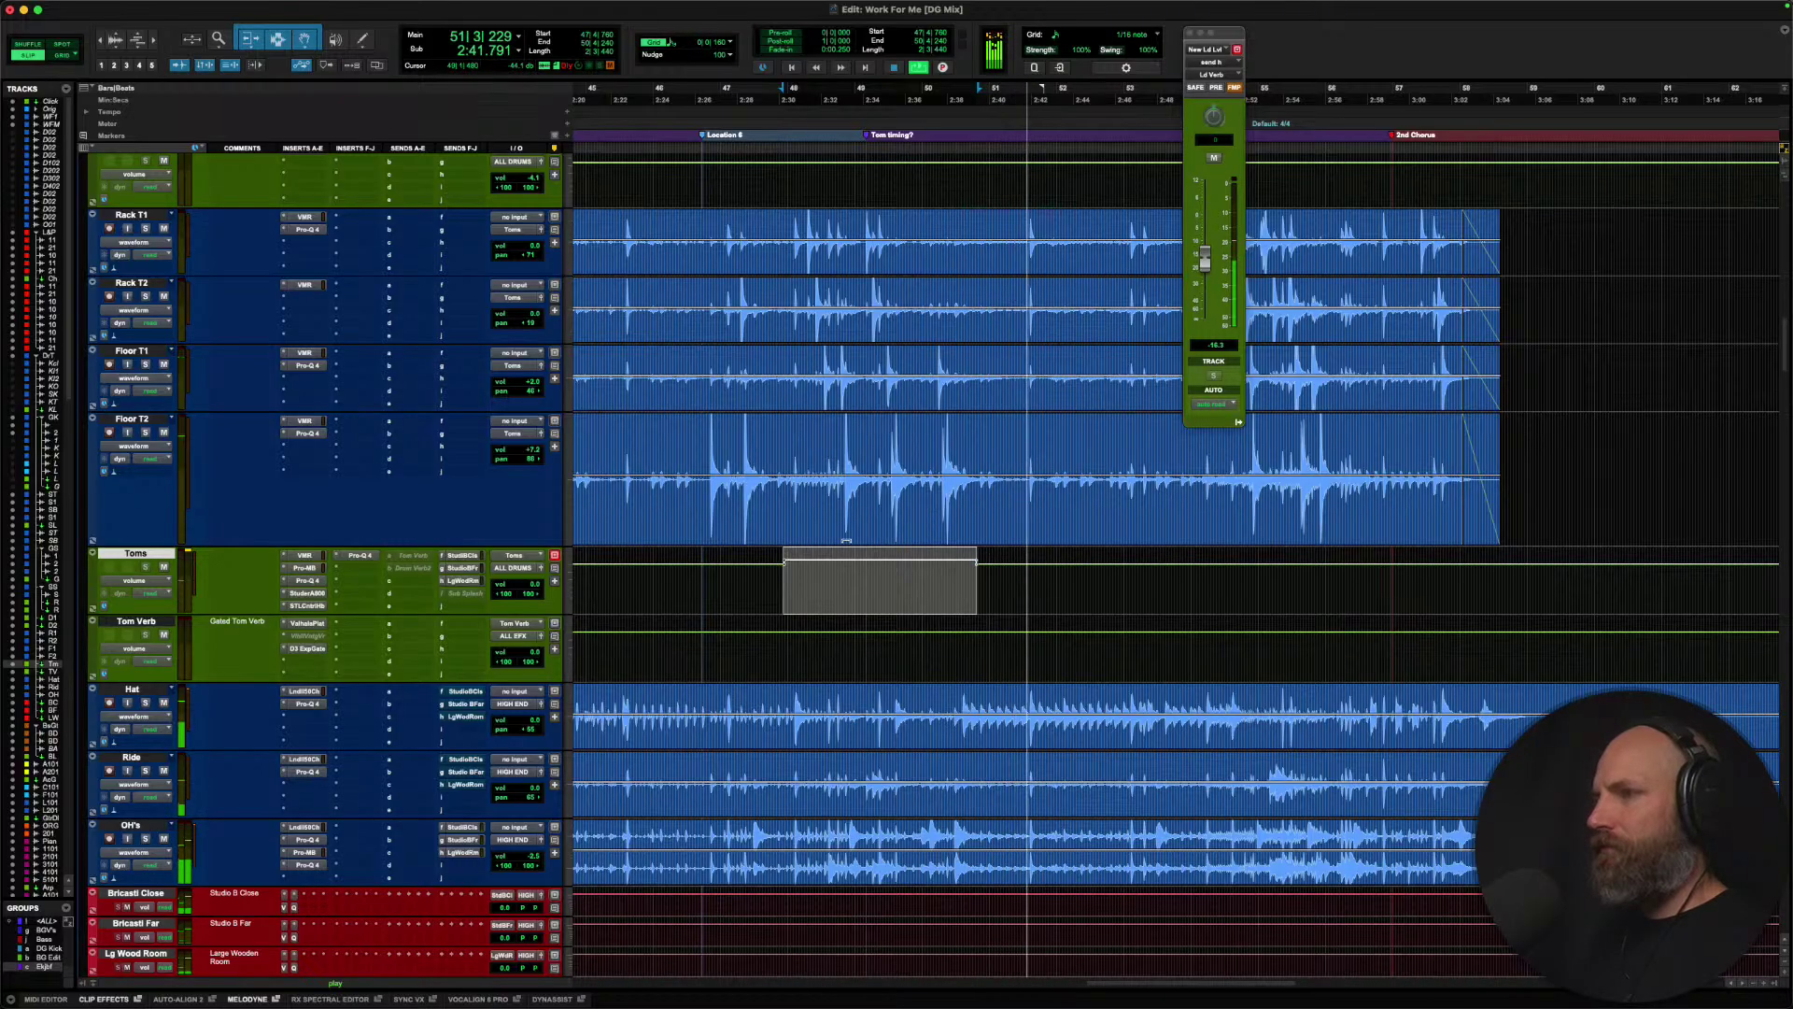
key(space)
click(694, 578)
key(space)
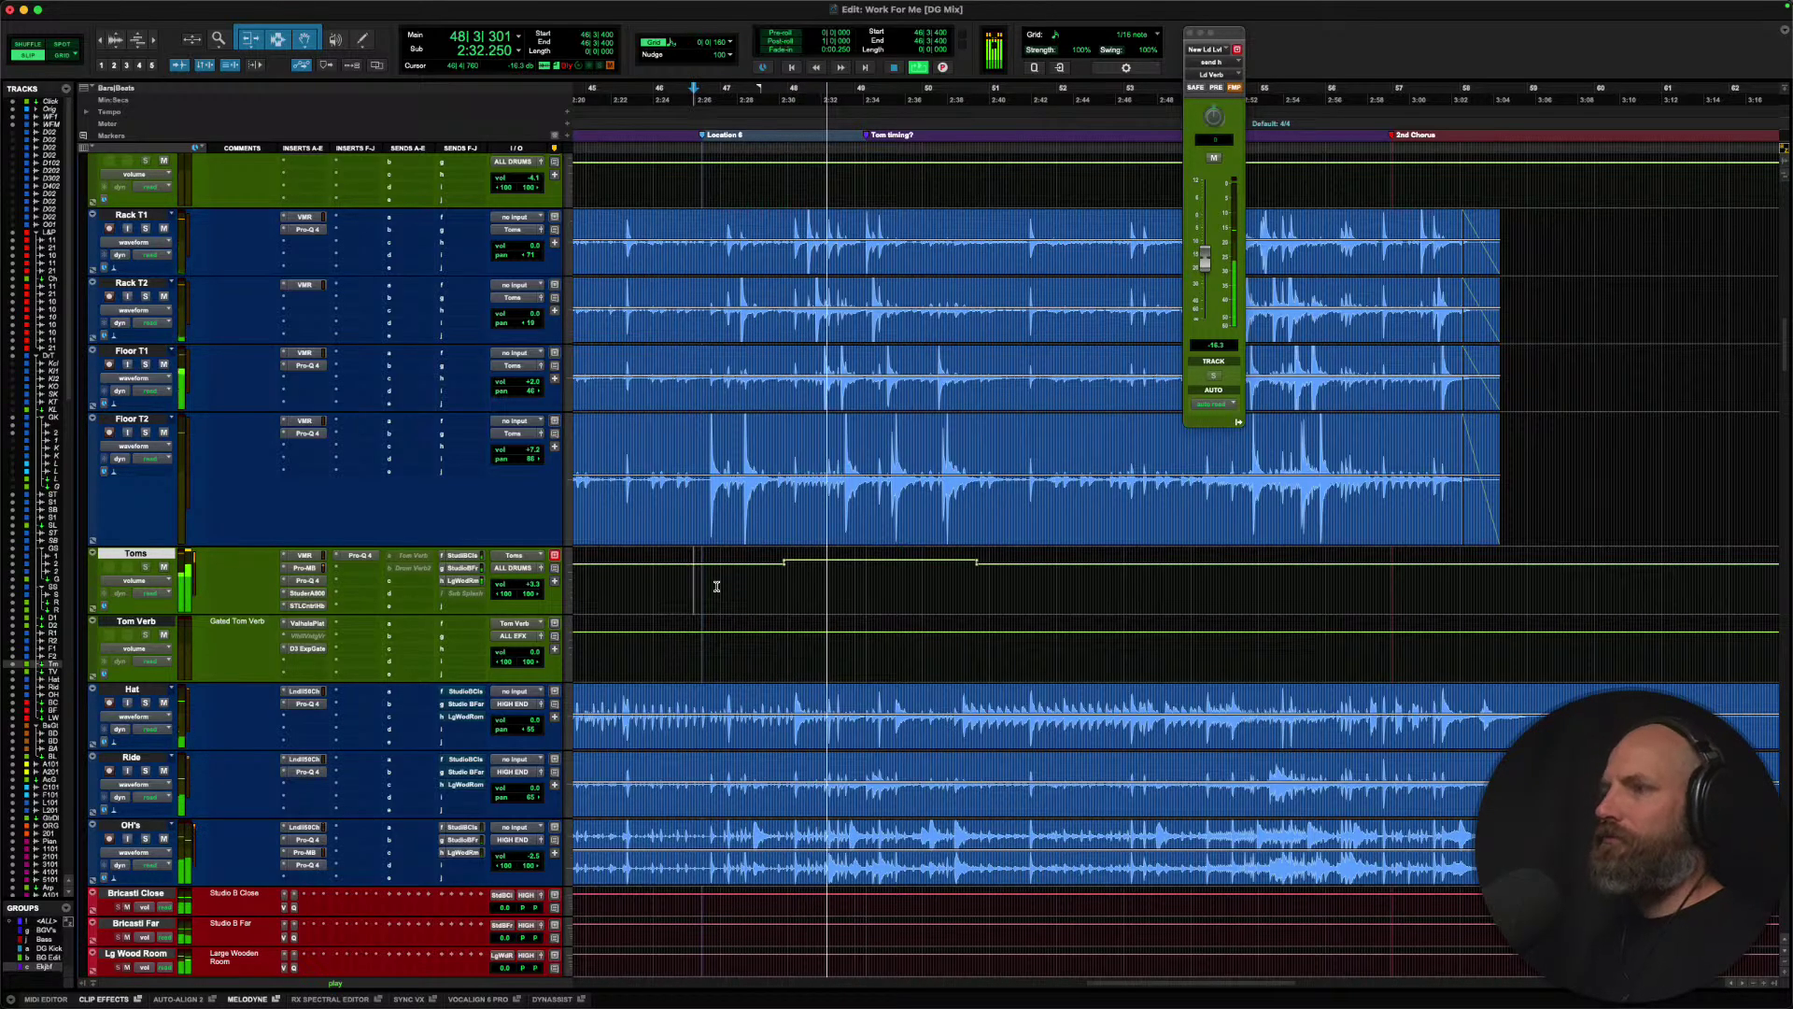
key(space)
Play back the tom fill from just before bar 48 and examine the tom waveforms up close.
click(782, 220)
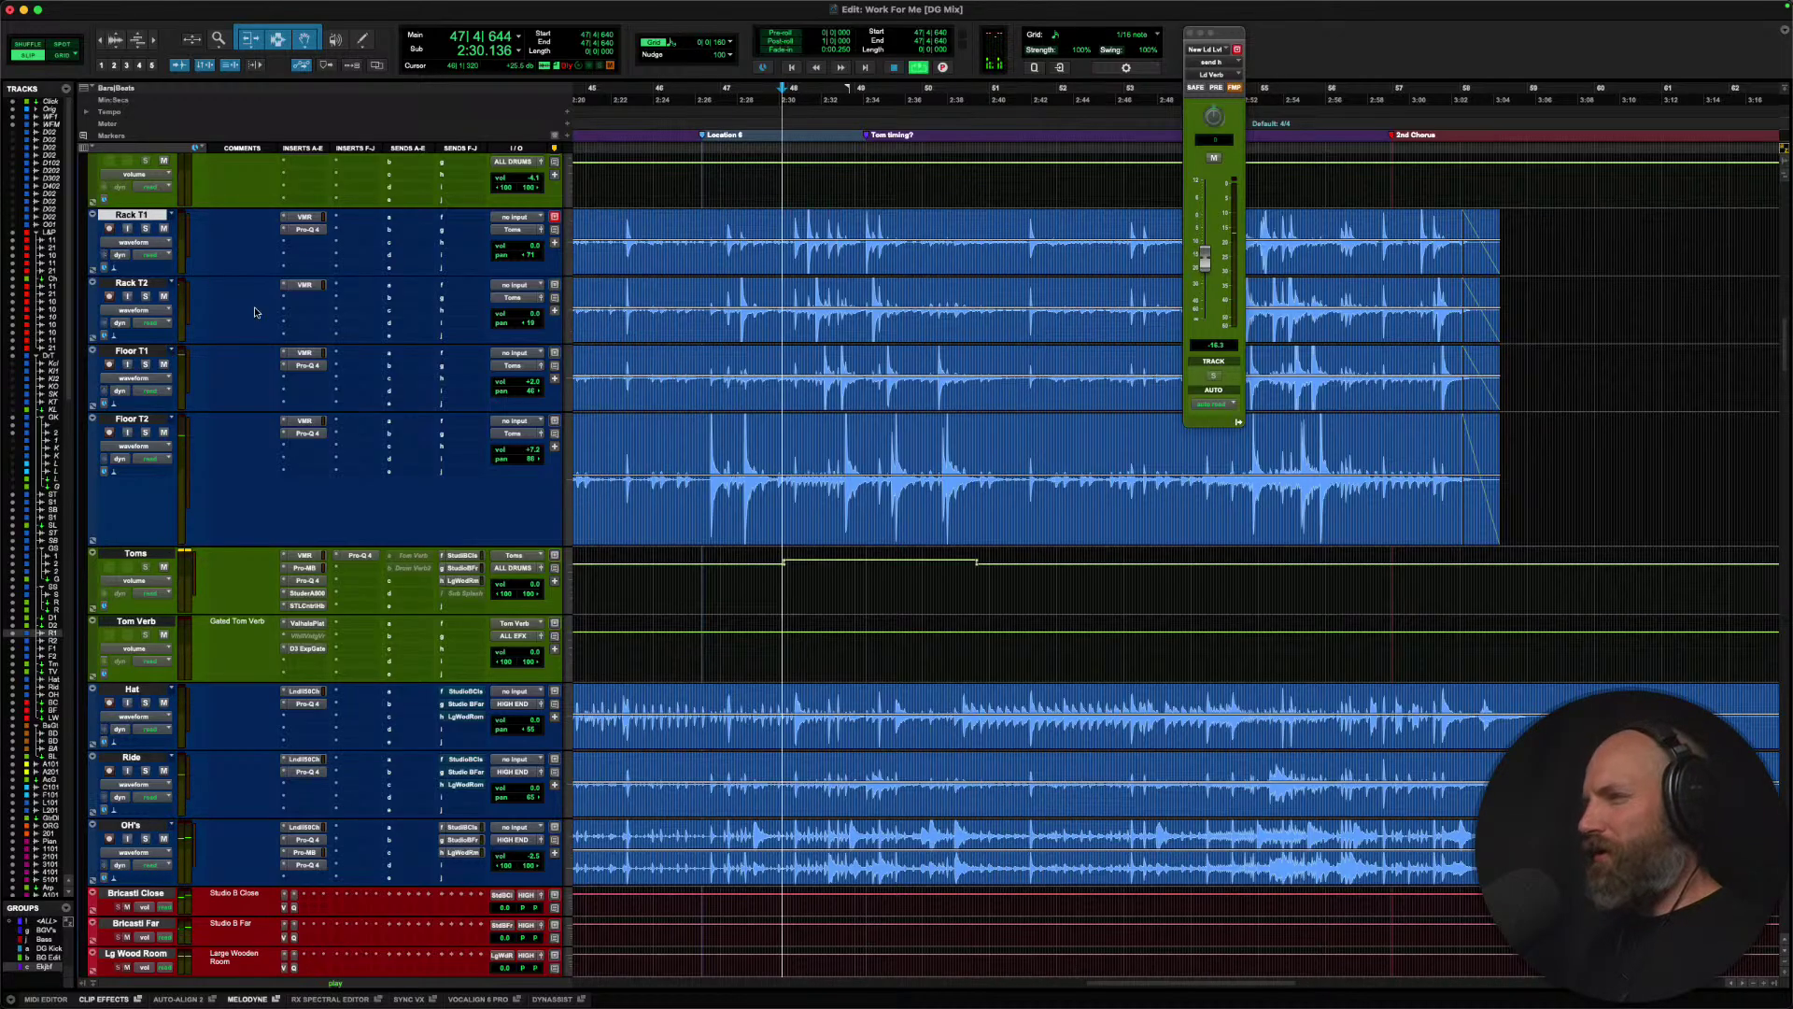
key(space)
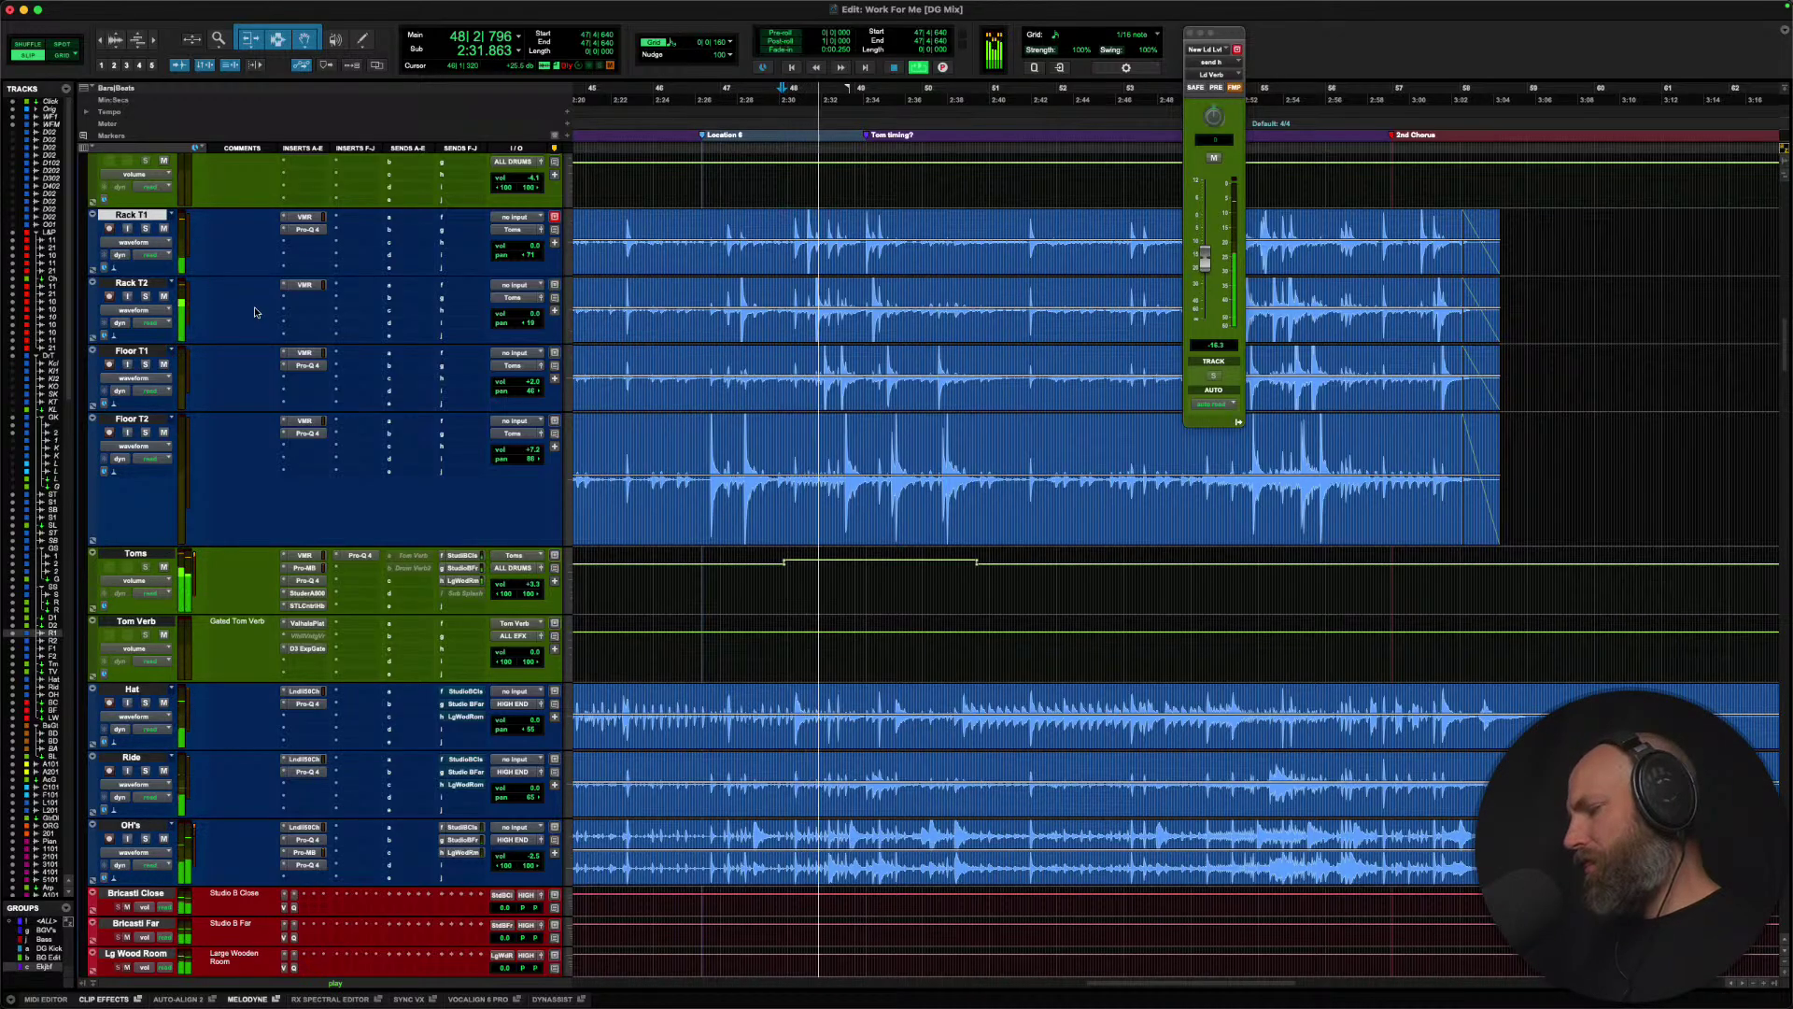
key(space)
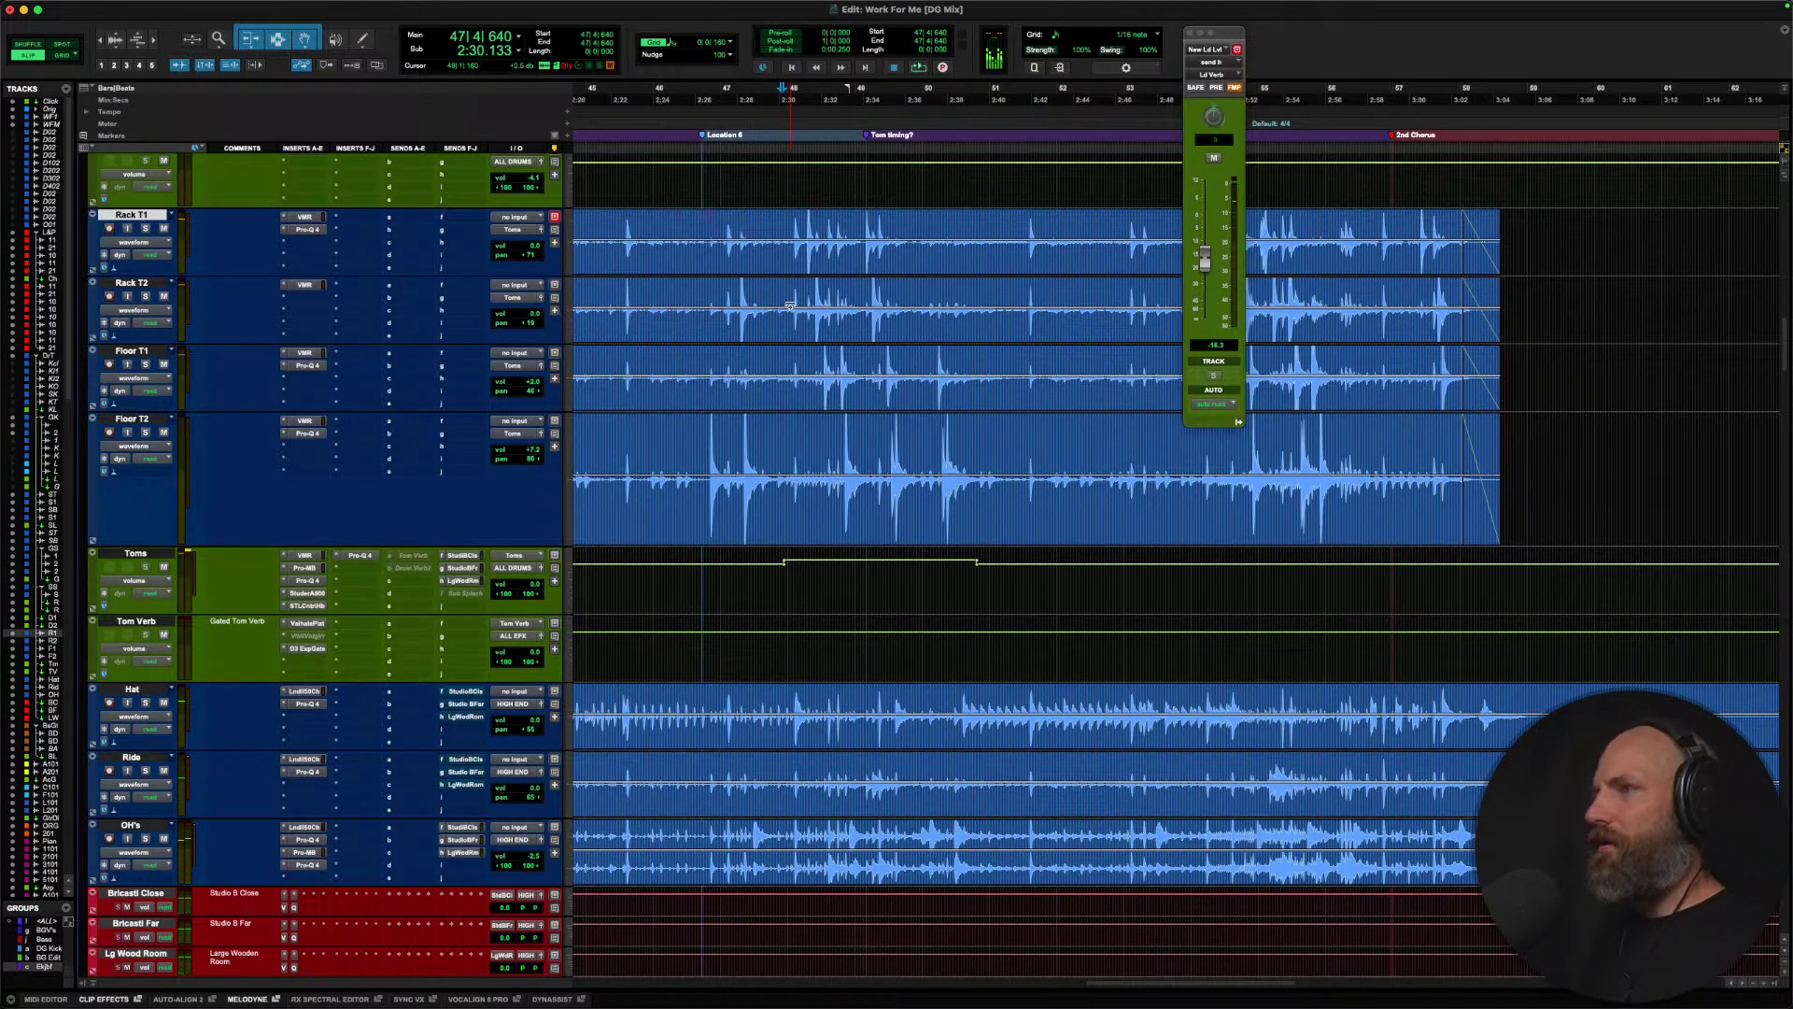
key(t)
key(t)
scroll(822, 306, right, 5)
key(space)
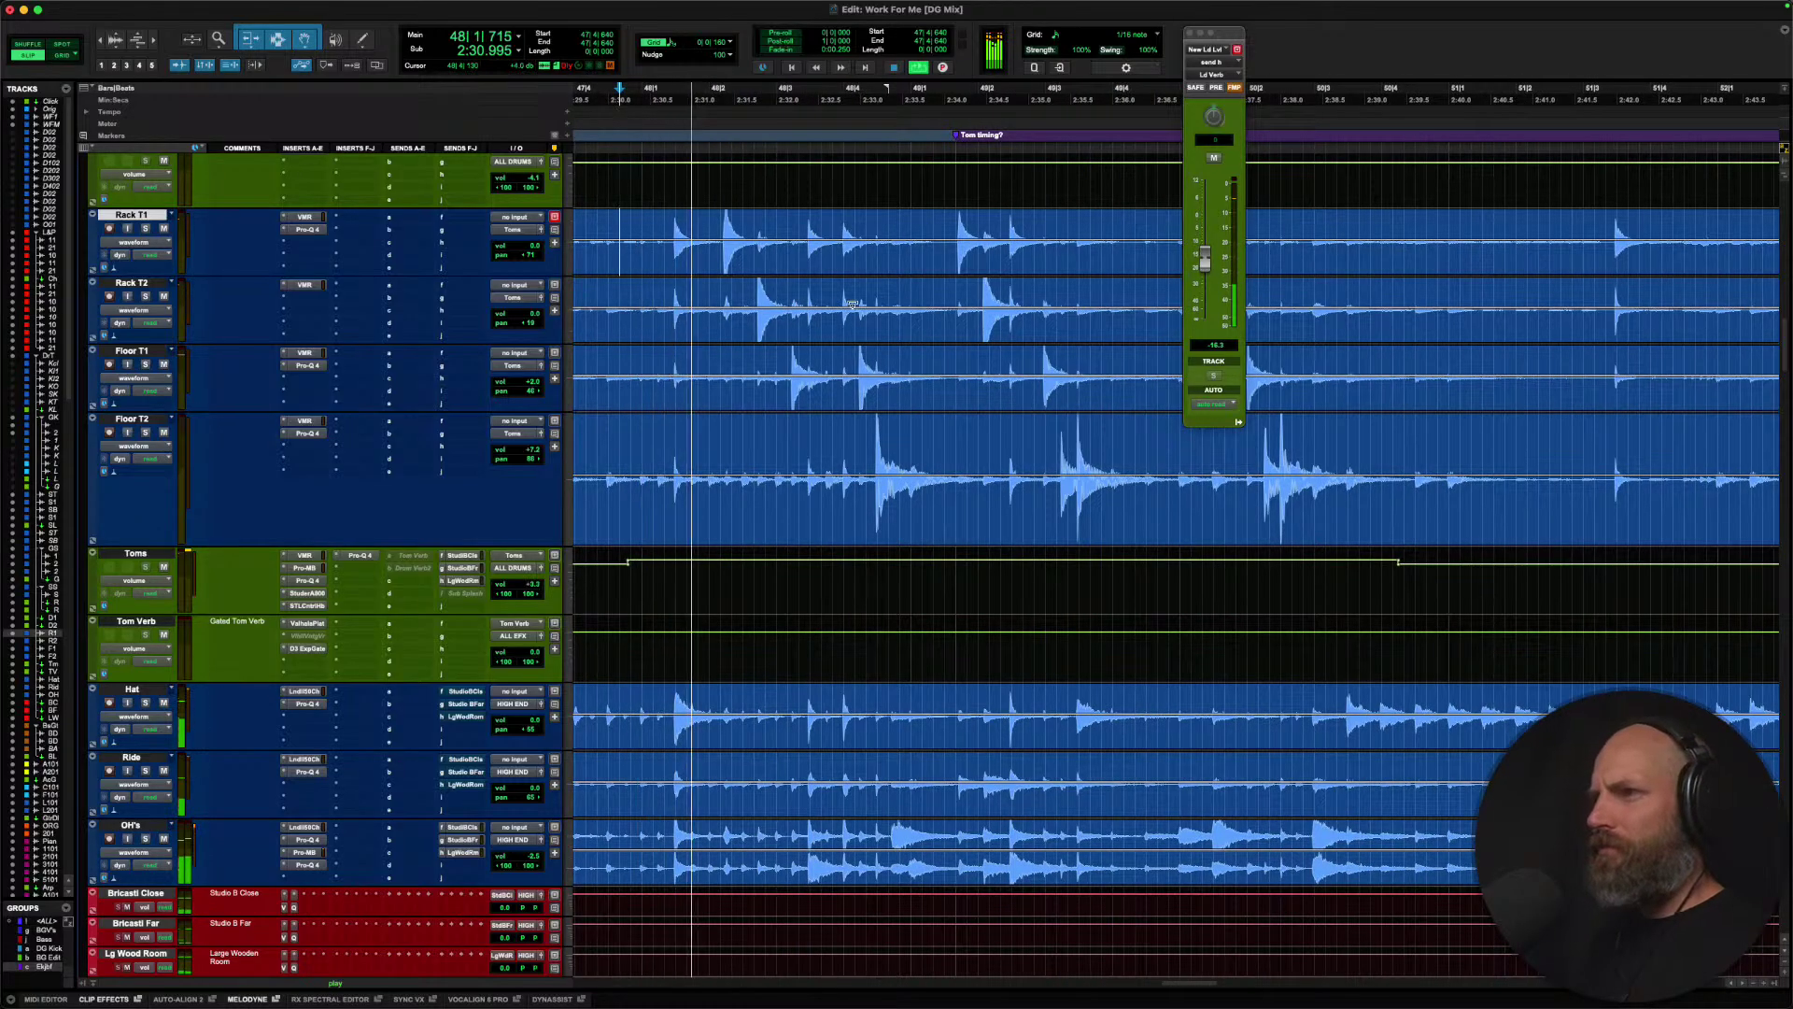
key(space)
click(742, 222)
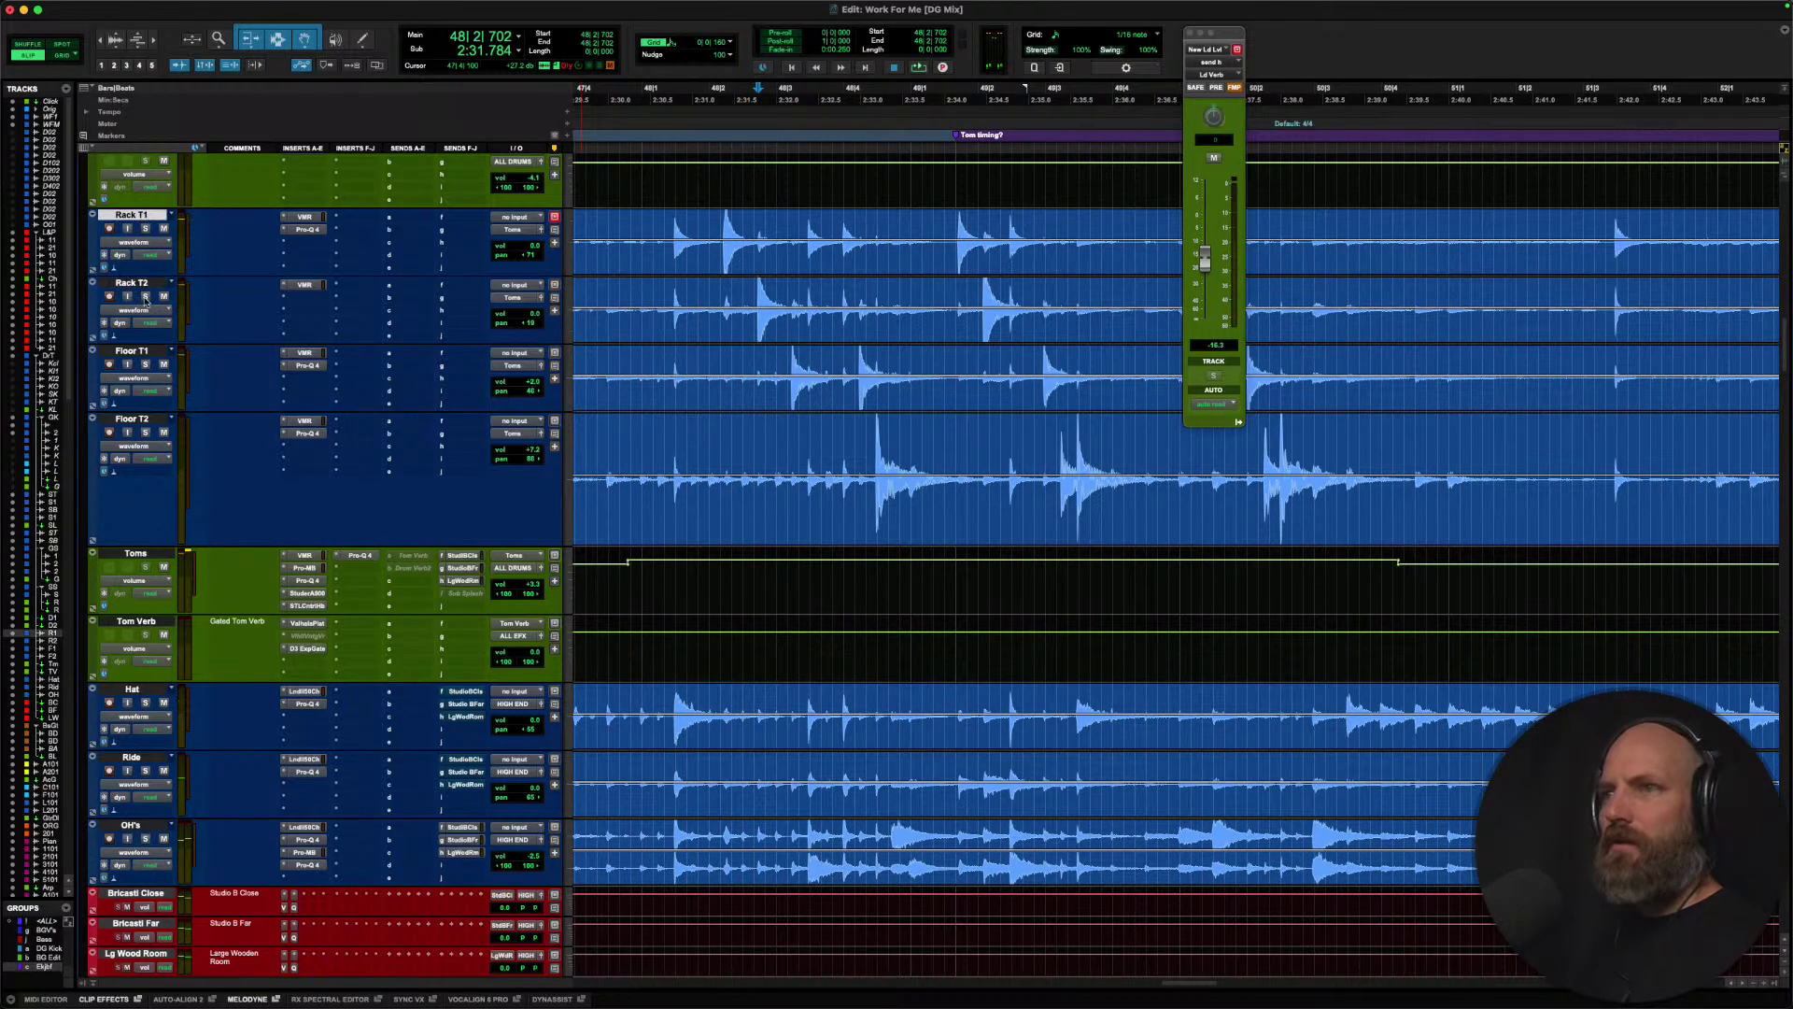
Solo the four tom tracks from Rack T1 to Floor T2 and audition the bar 48 fill, also with the full drums.
shift+click(148, 419)
key(shift+s)
key(space)
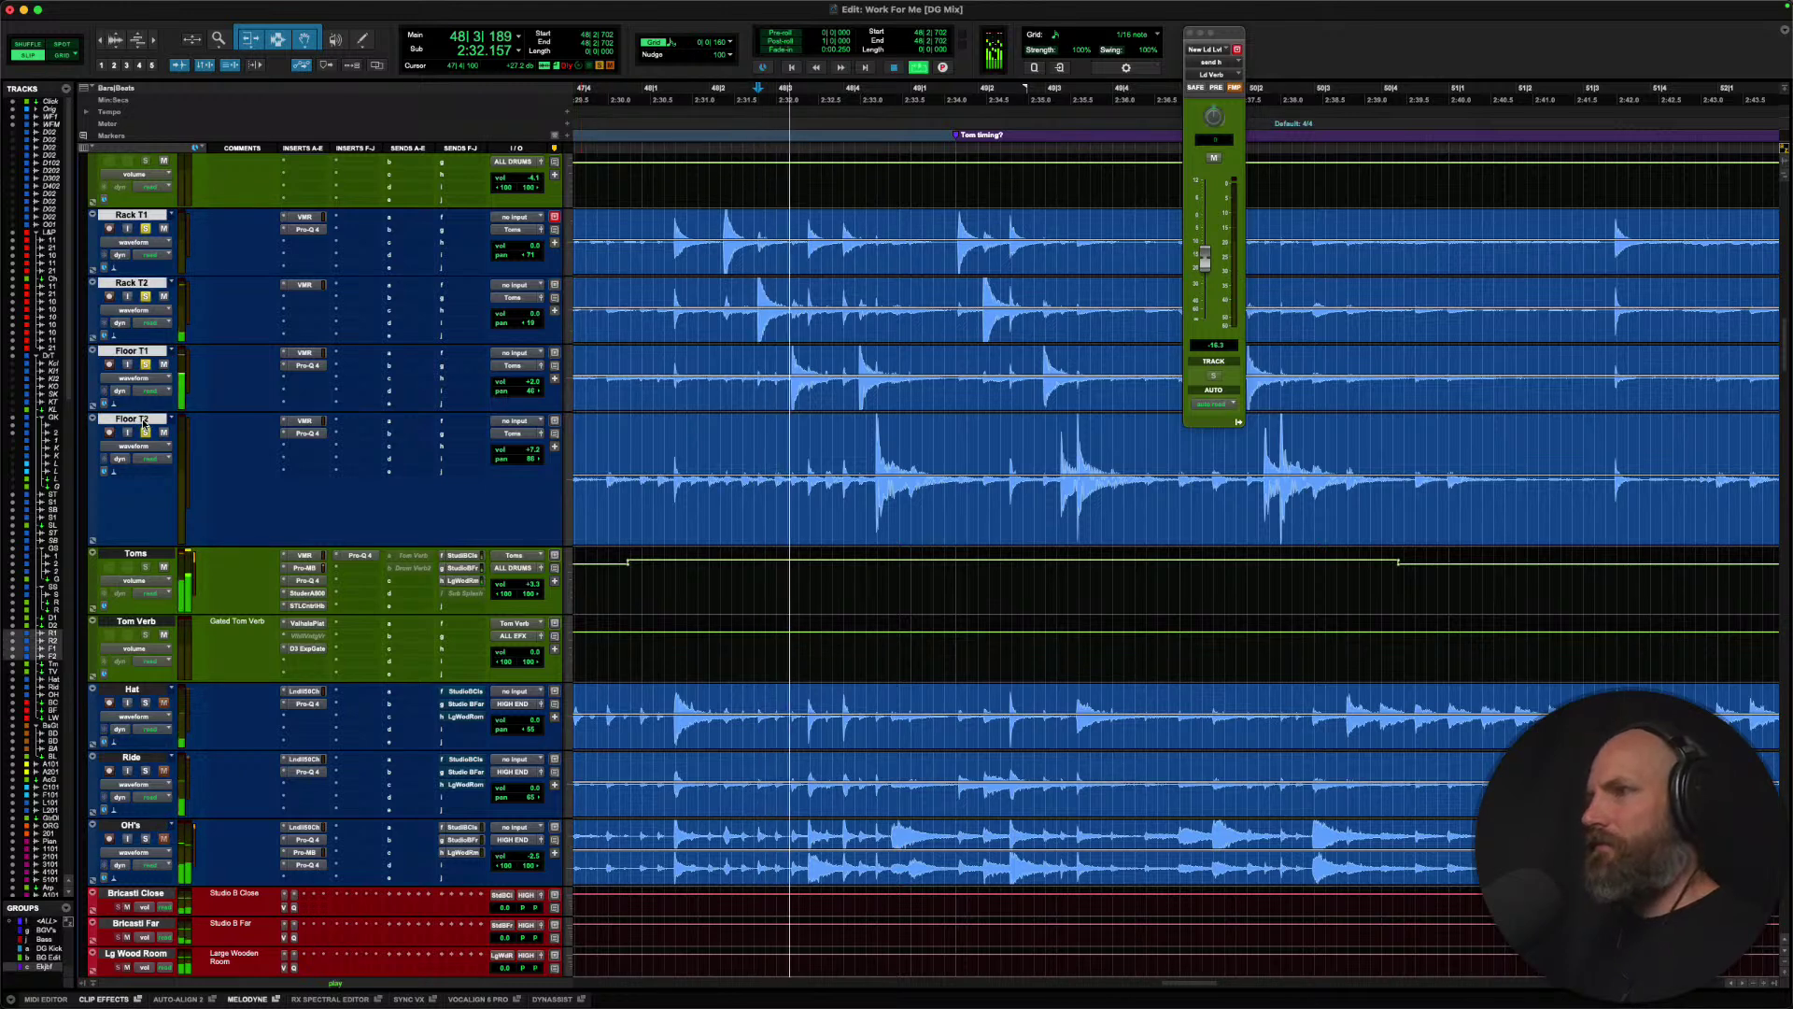
click(658, 225)
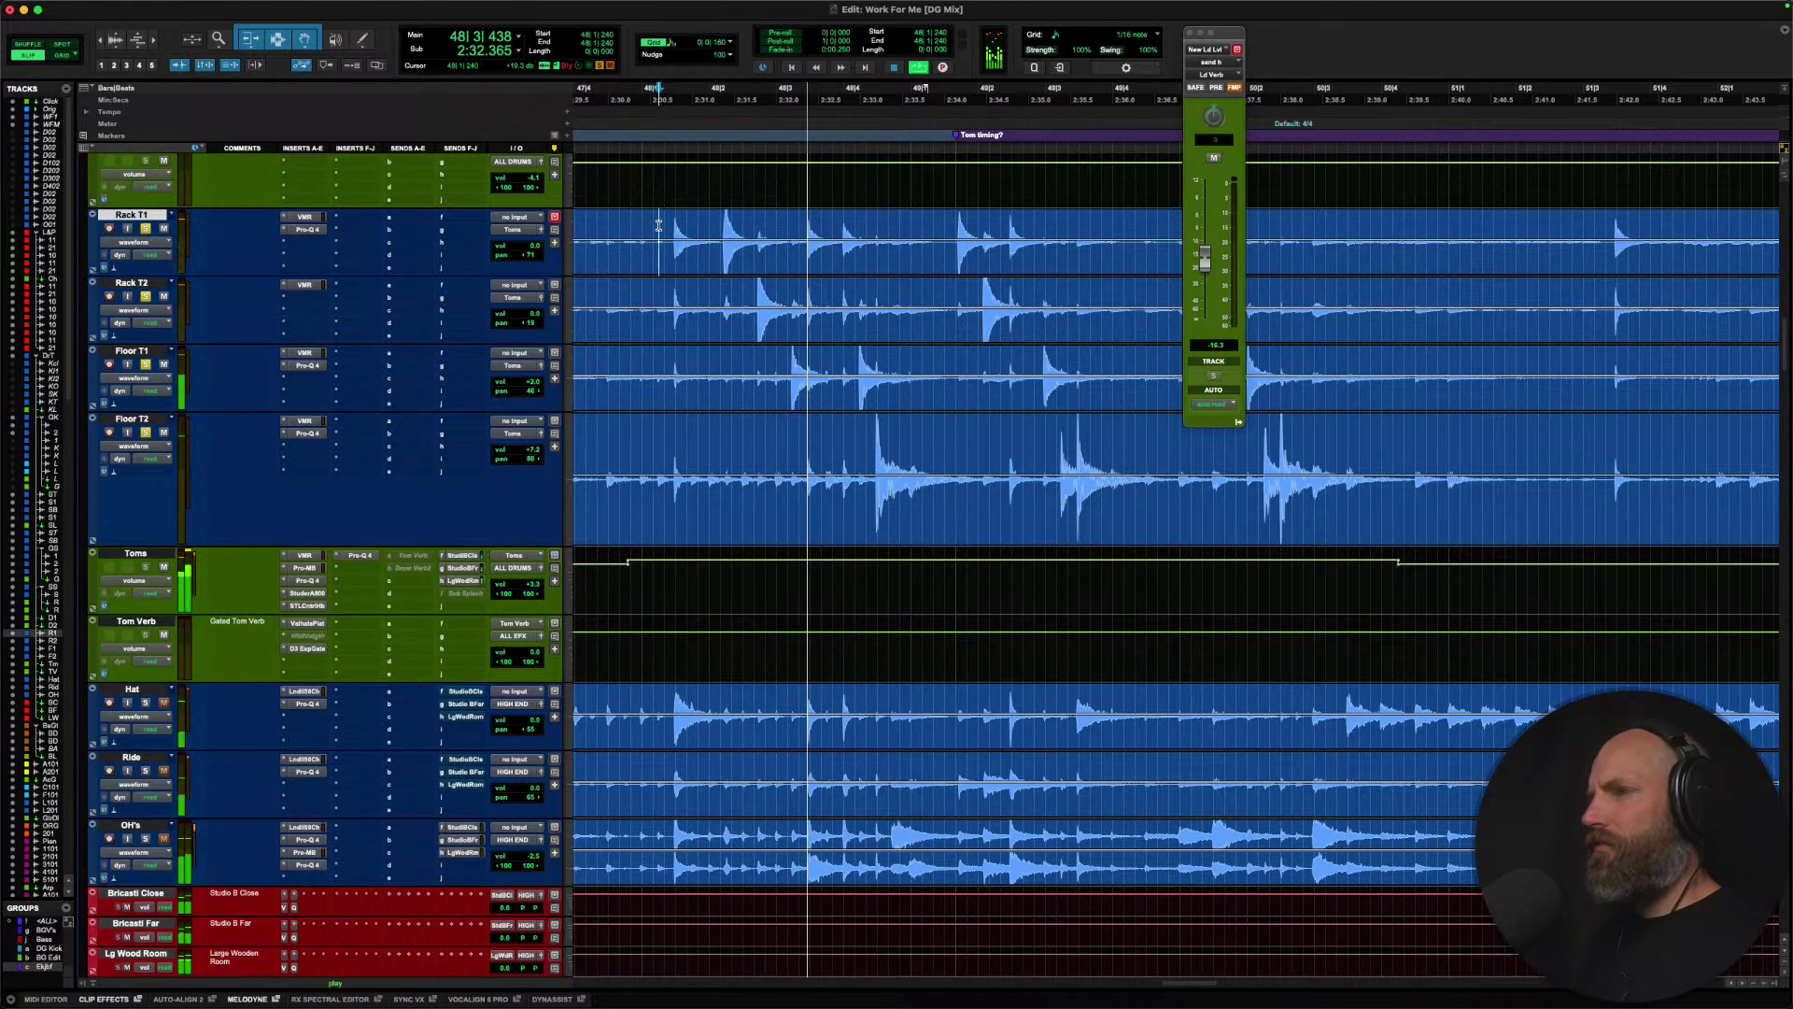
key(space)
key(space)
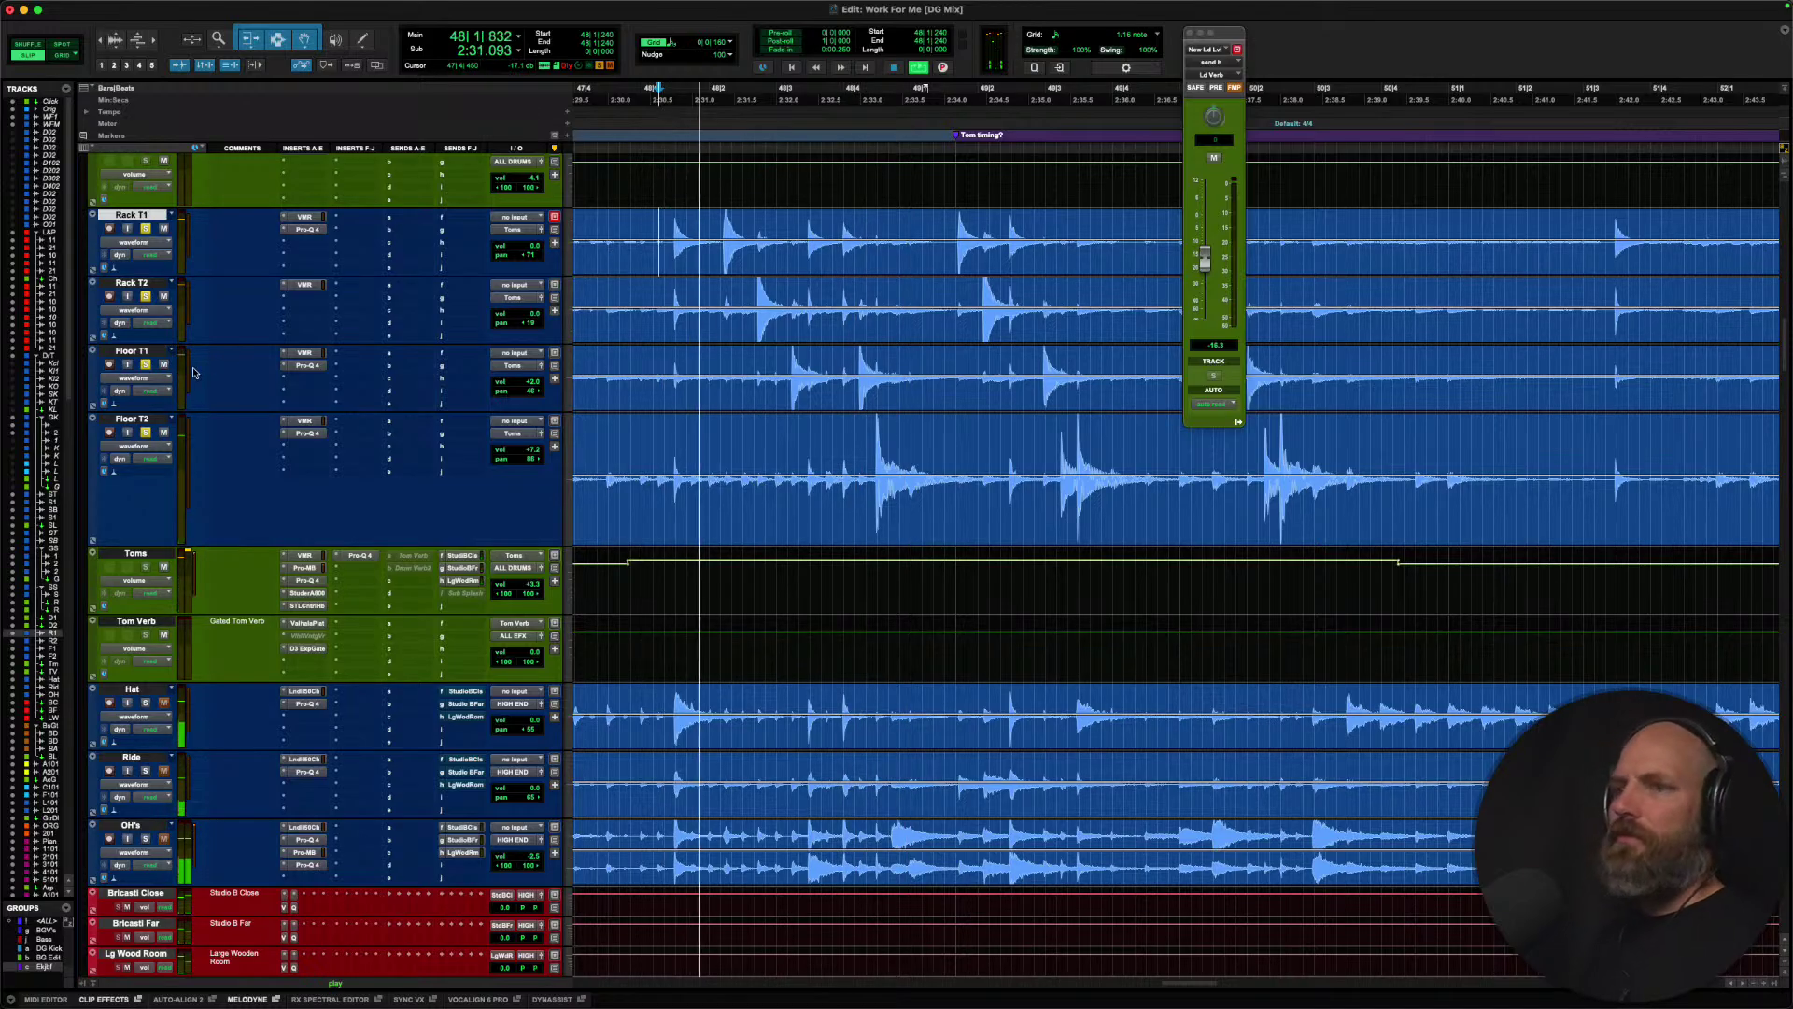
key(space)
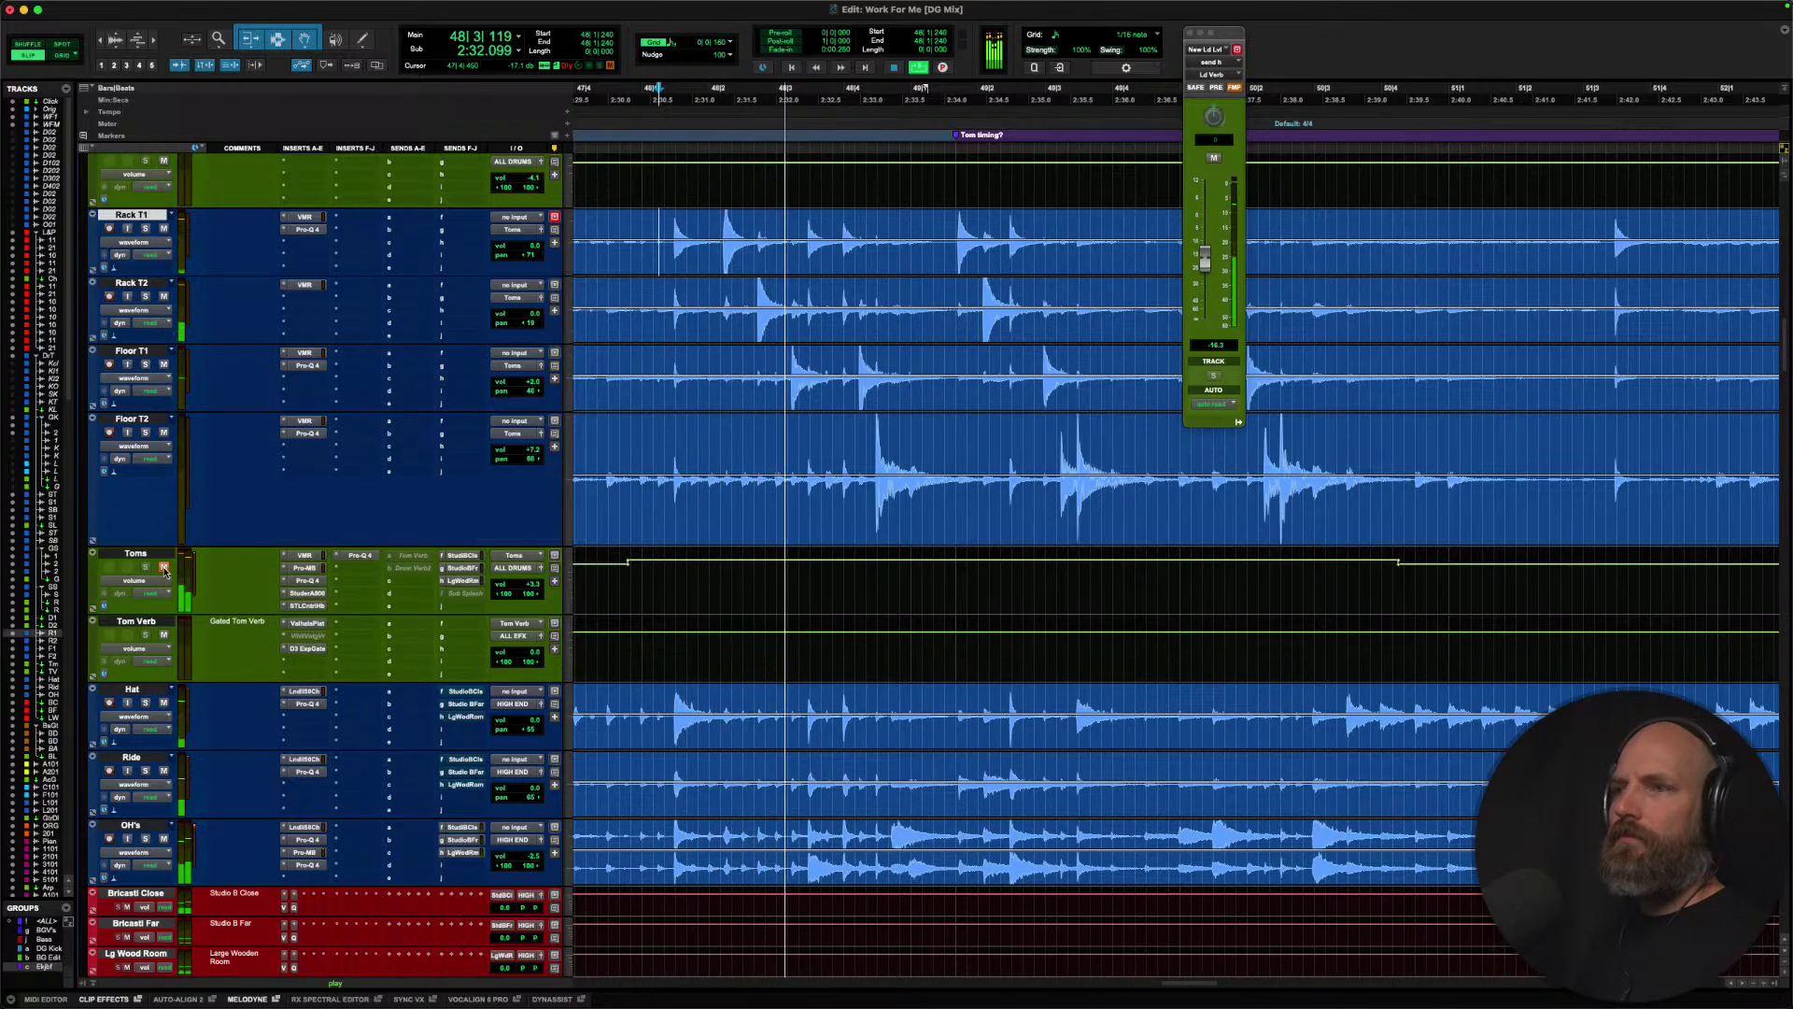
key(space)
Audition the Gosp Sn 1 track and the soloed Gosp Snares folder from bar 48 to check the snare hits.
scroll(780, 452, up, 12)
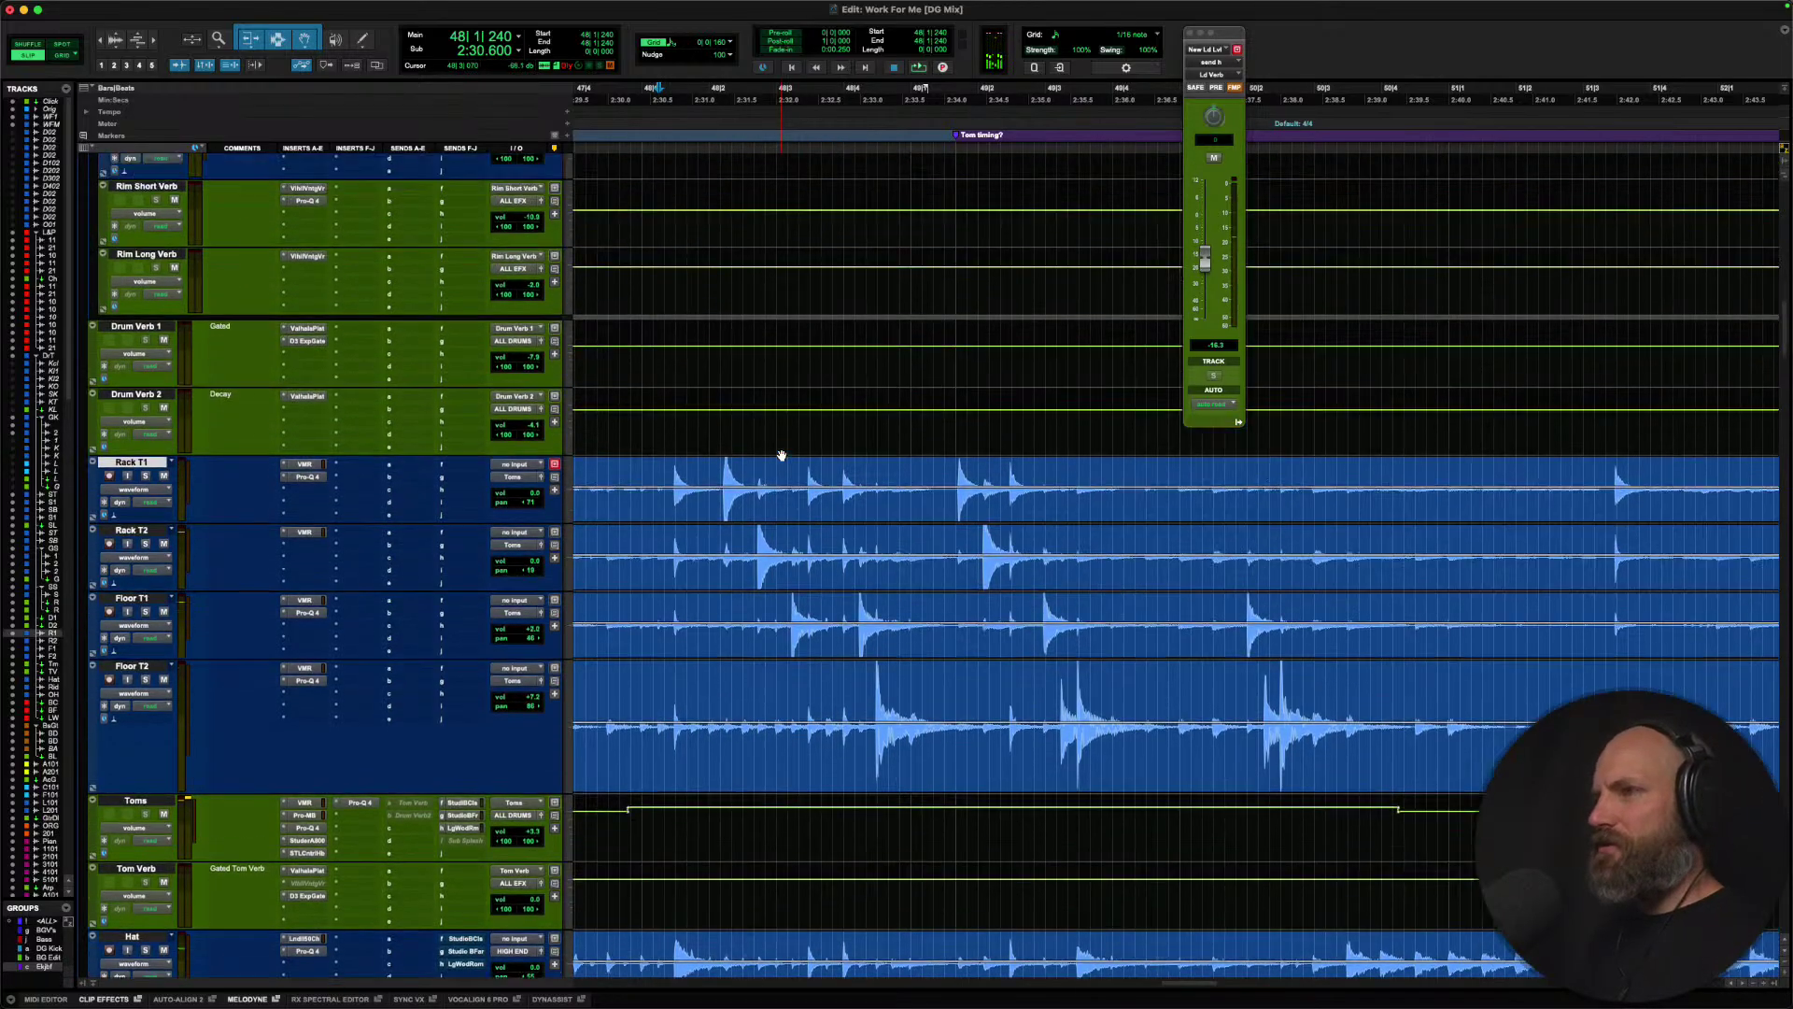
scroll(781, 452, up, 5)
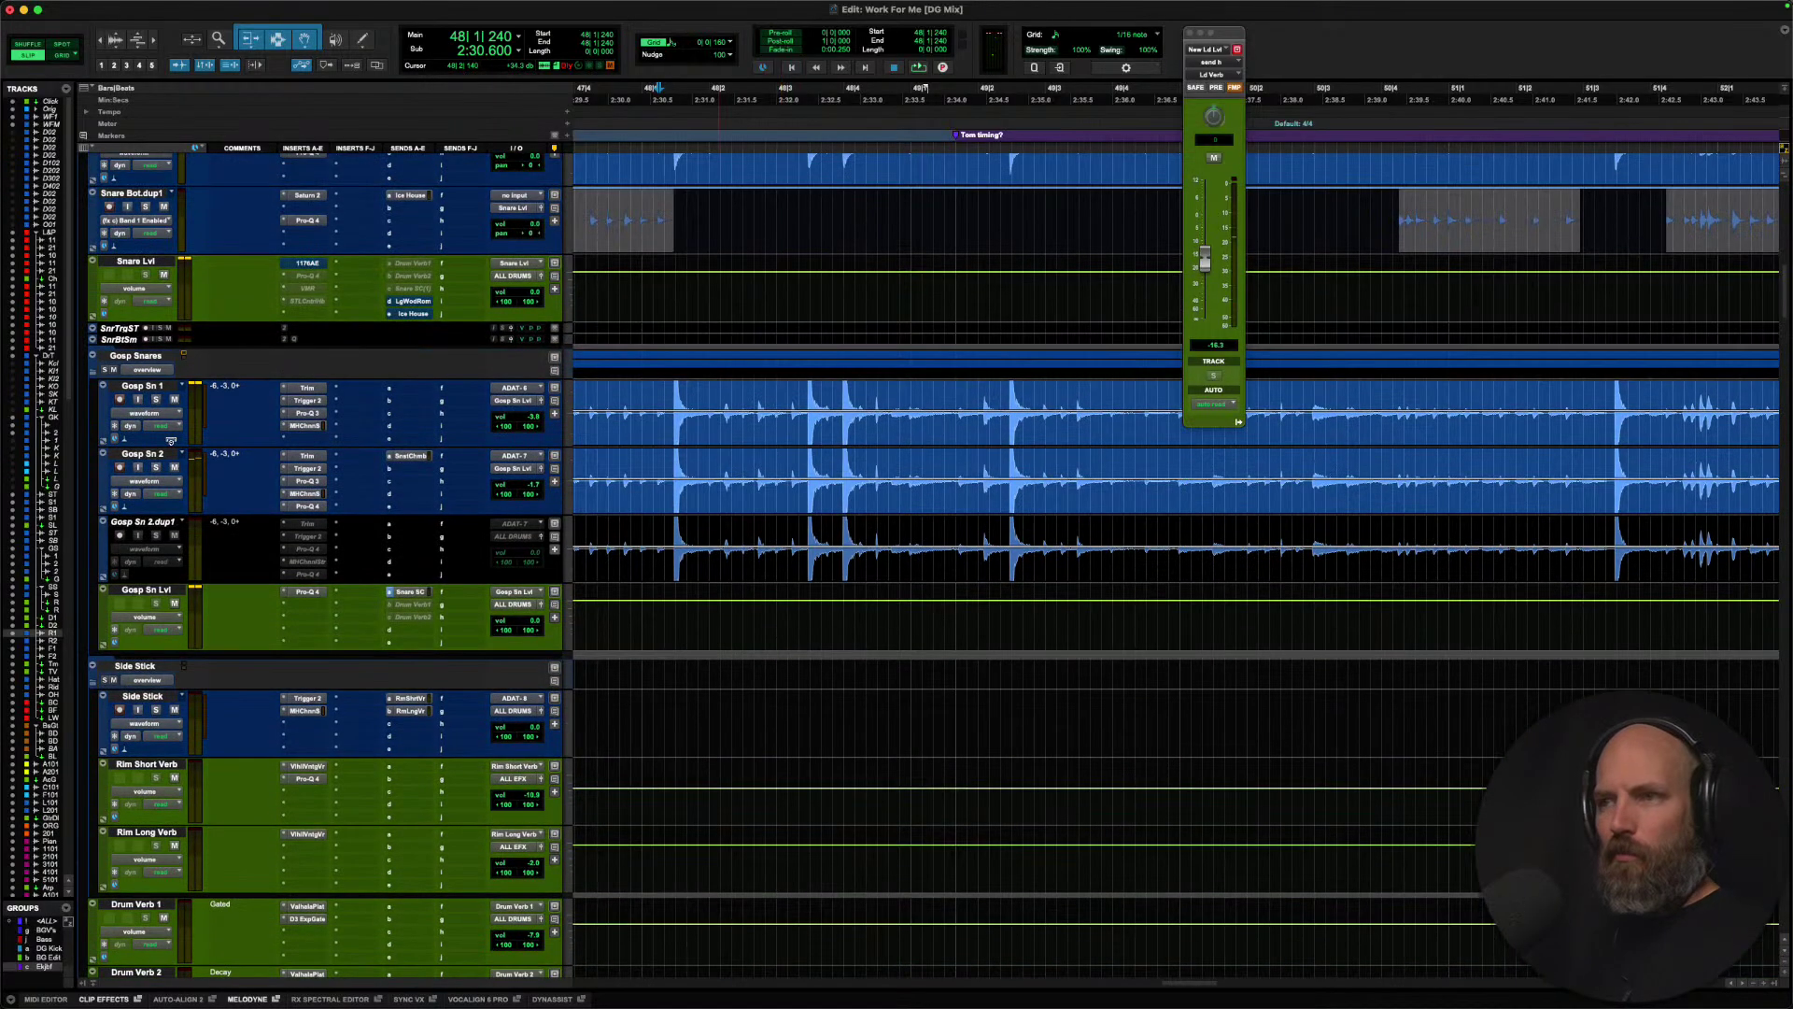
click(155, 392)
key(space)
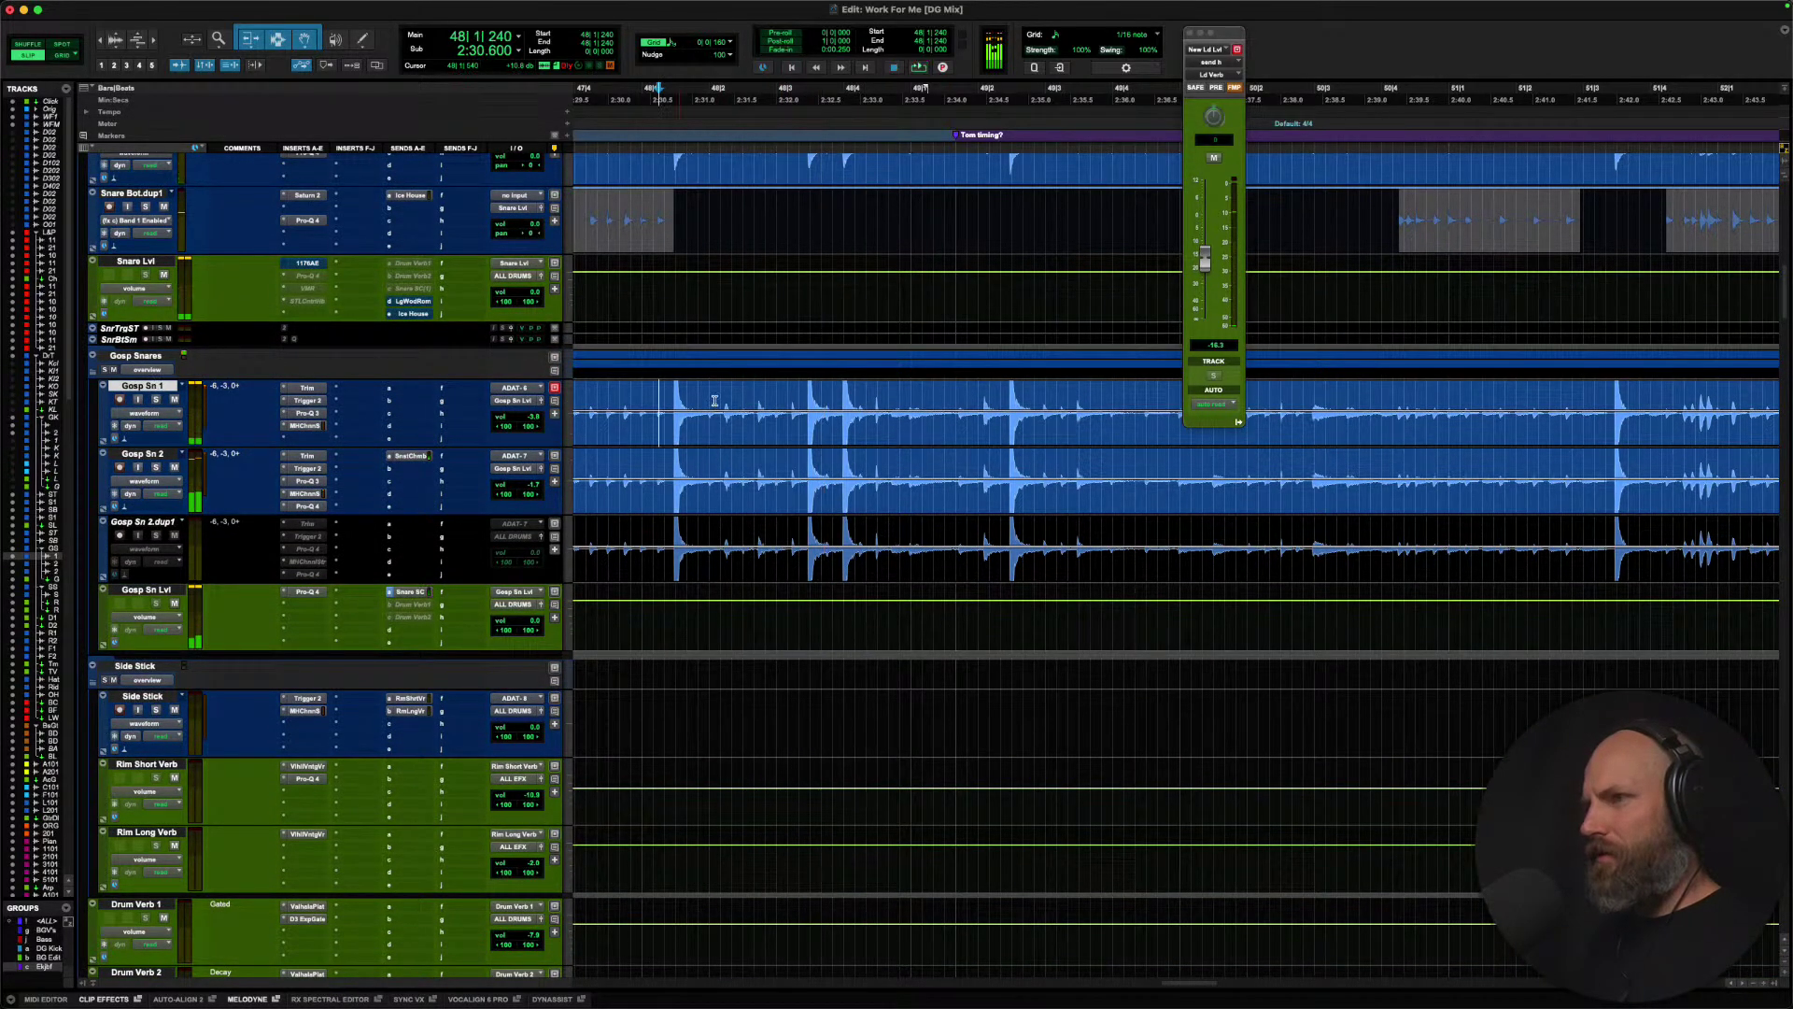
scroll(698, 393, down, 1)
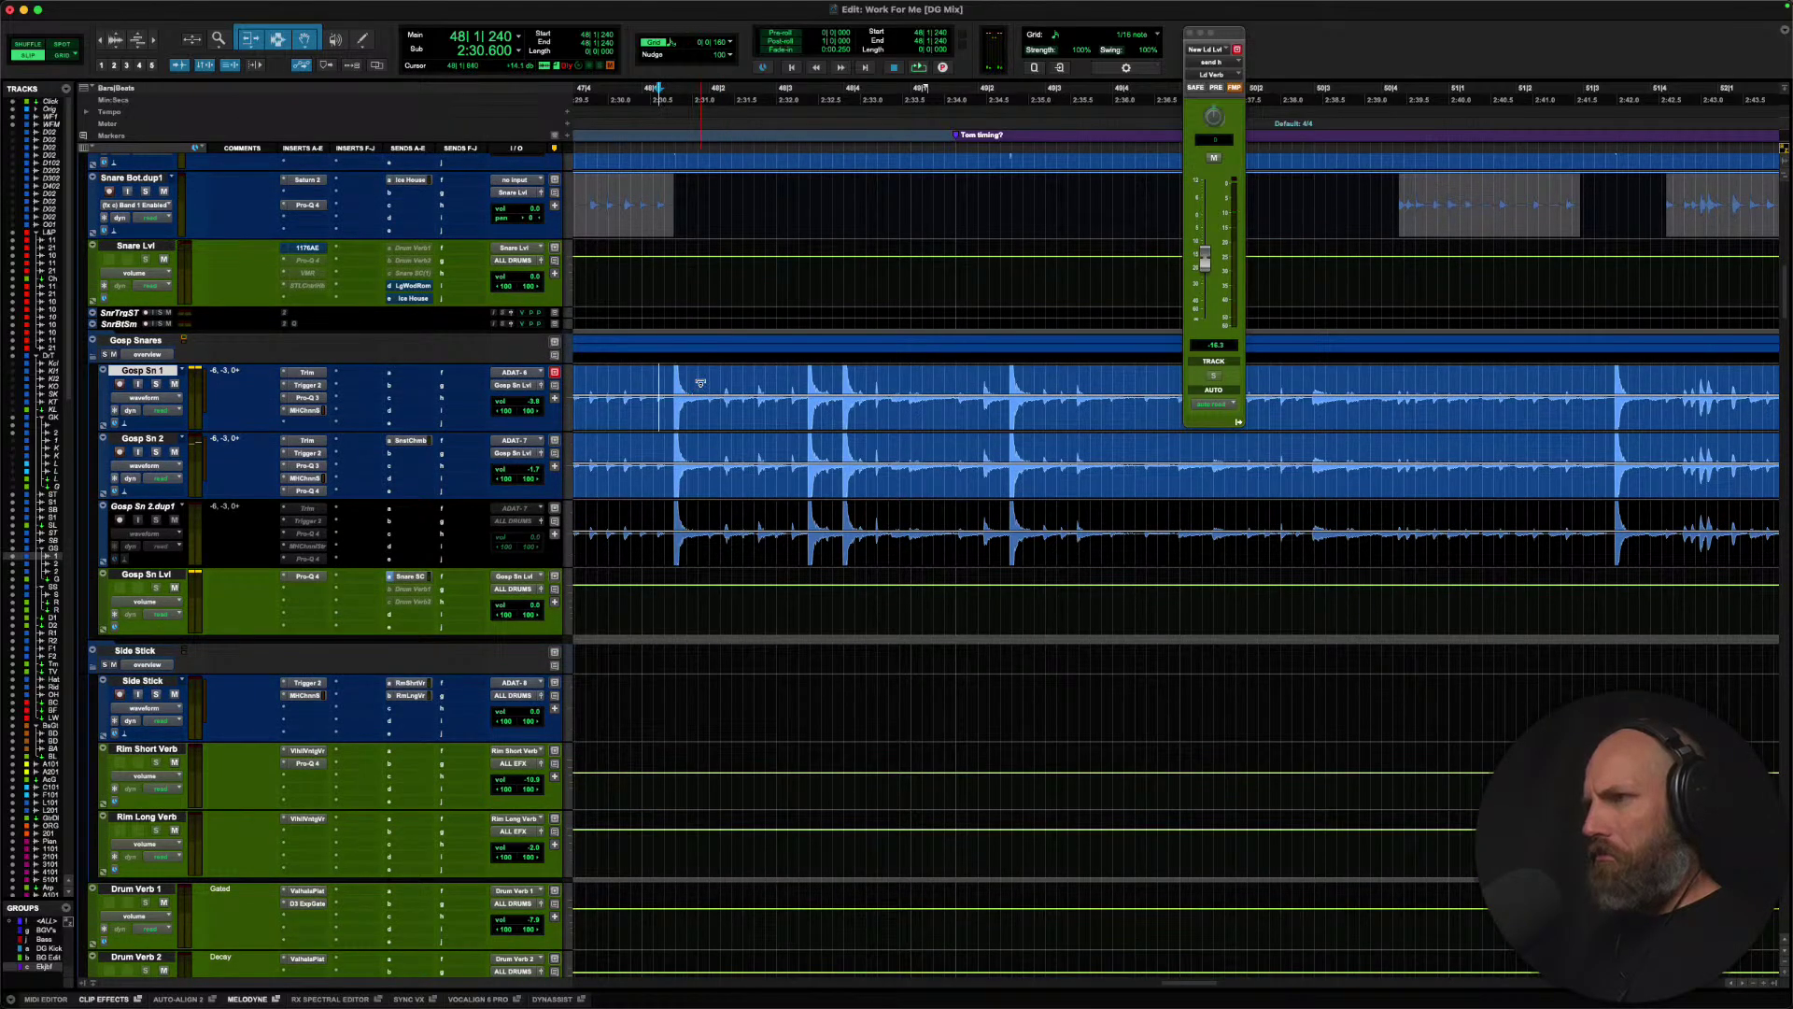
click(139, 342)
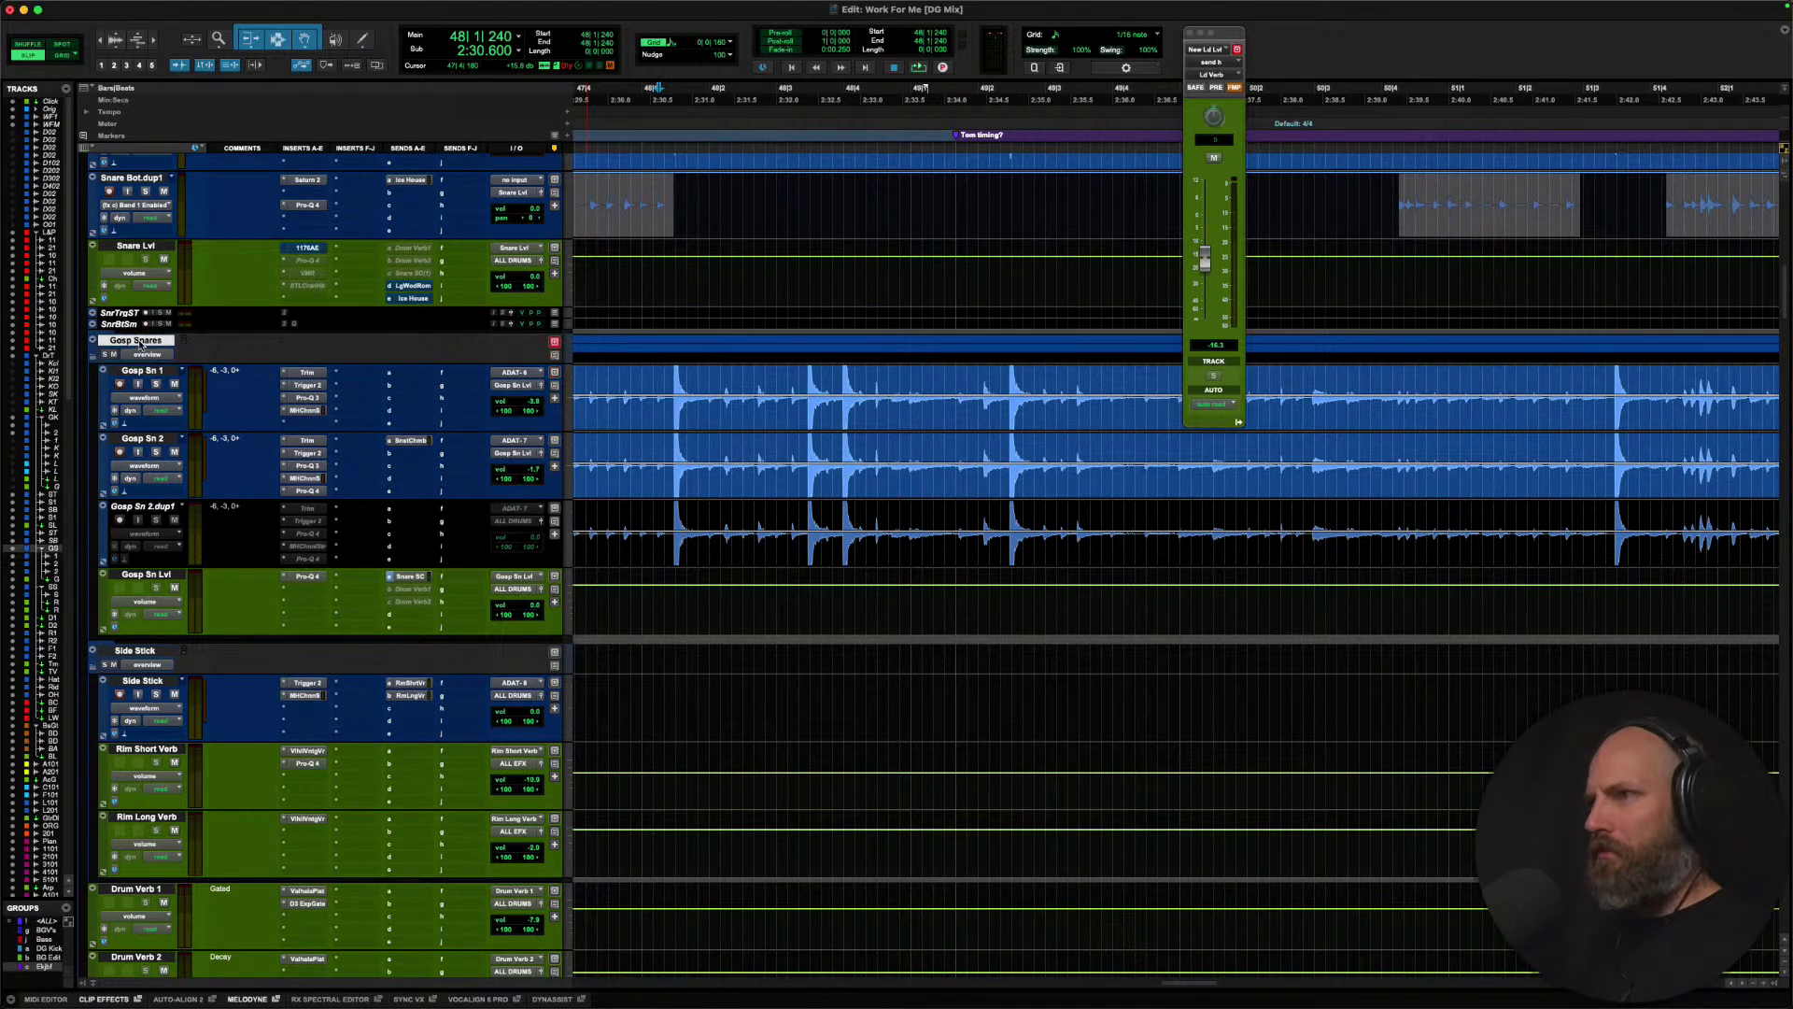
key(space)
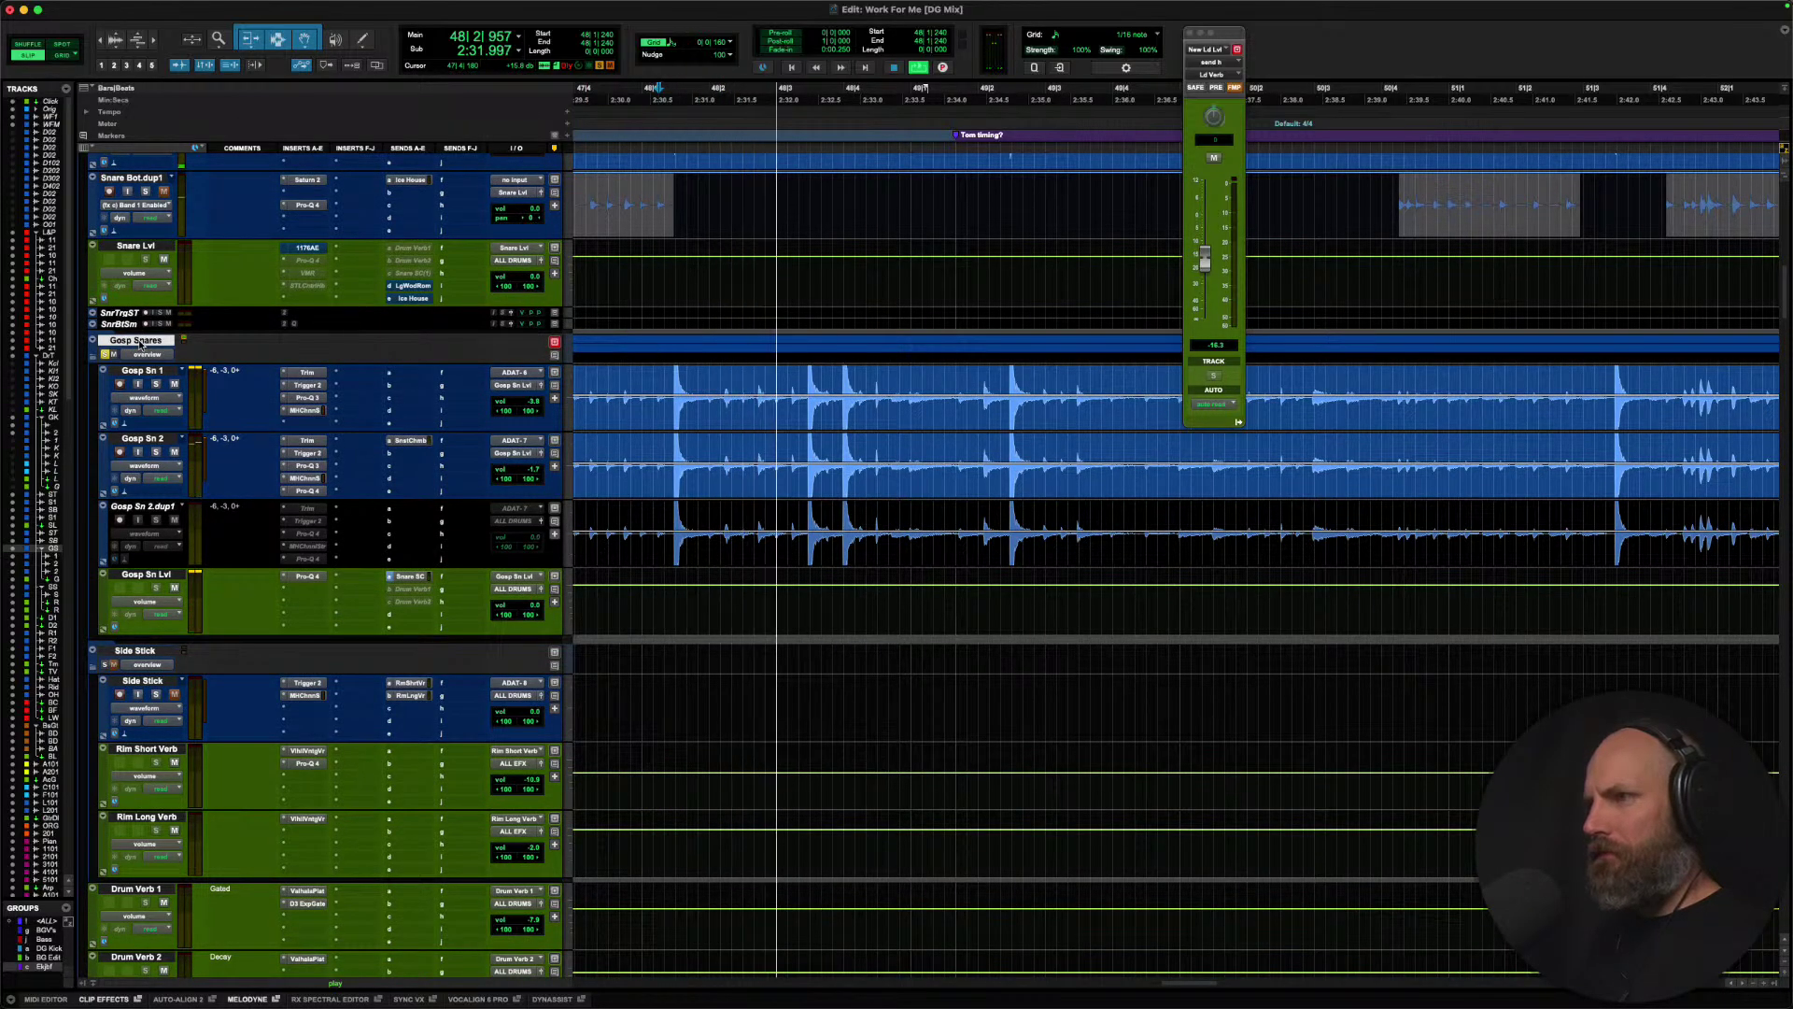
key(space)
key(space)
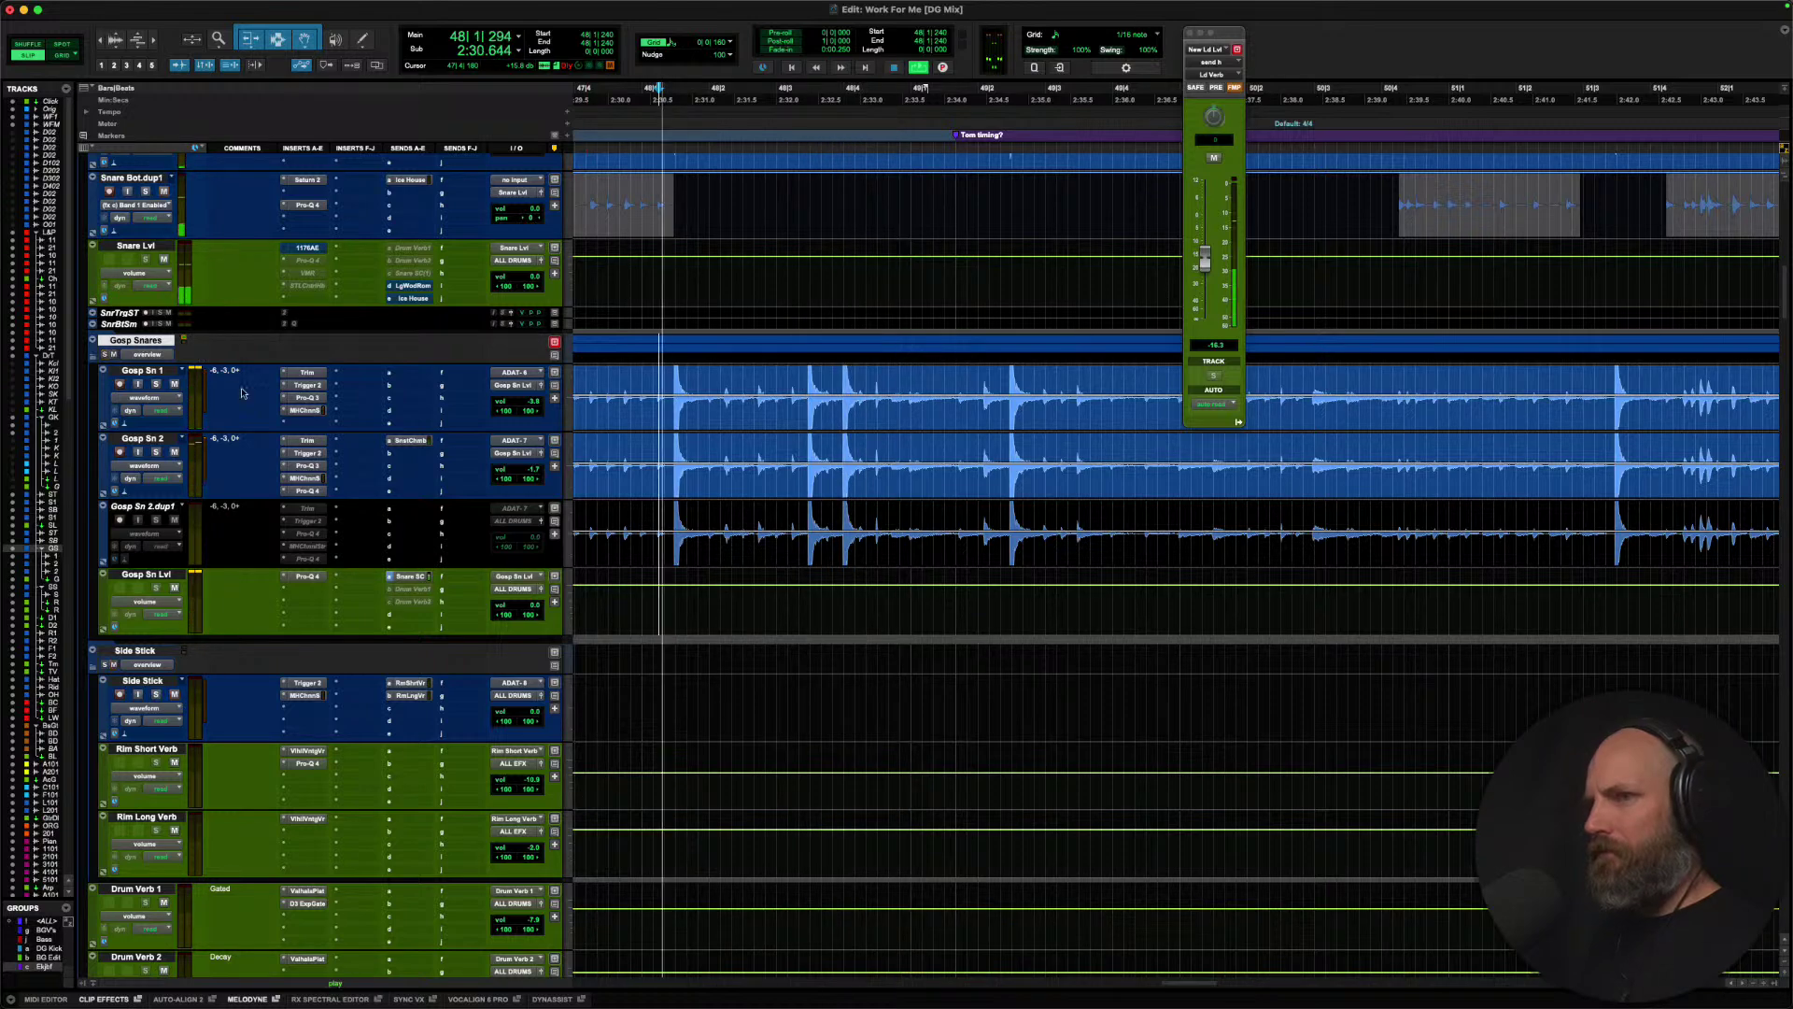
Solo Rack T1 to audition its hits in the bar 48 fill, then compare them with the solo off.
scroll(240, 498, down, 5)
scroll(240, 497, down, 8)
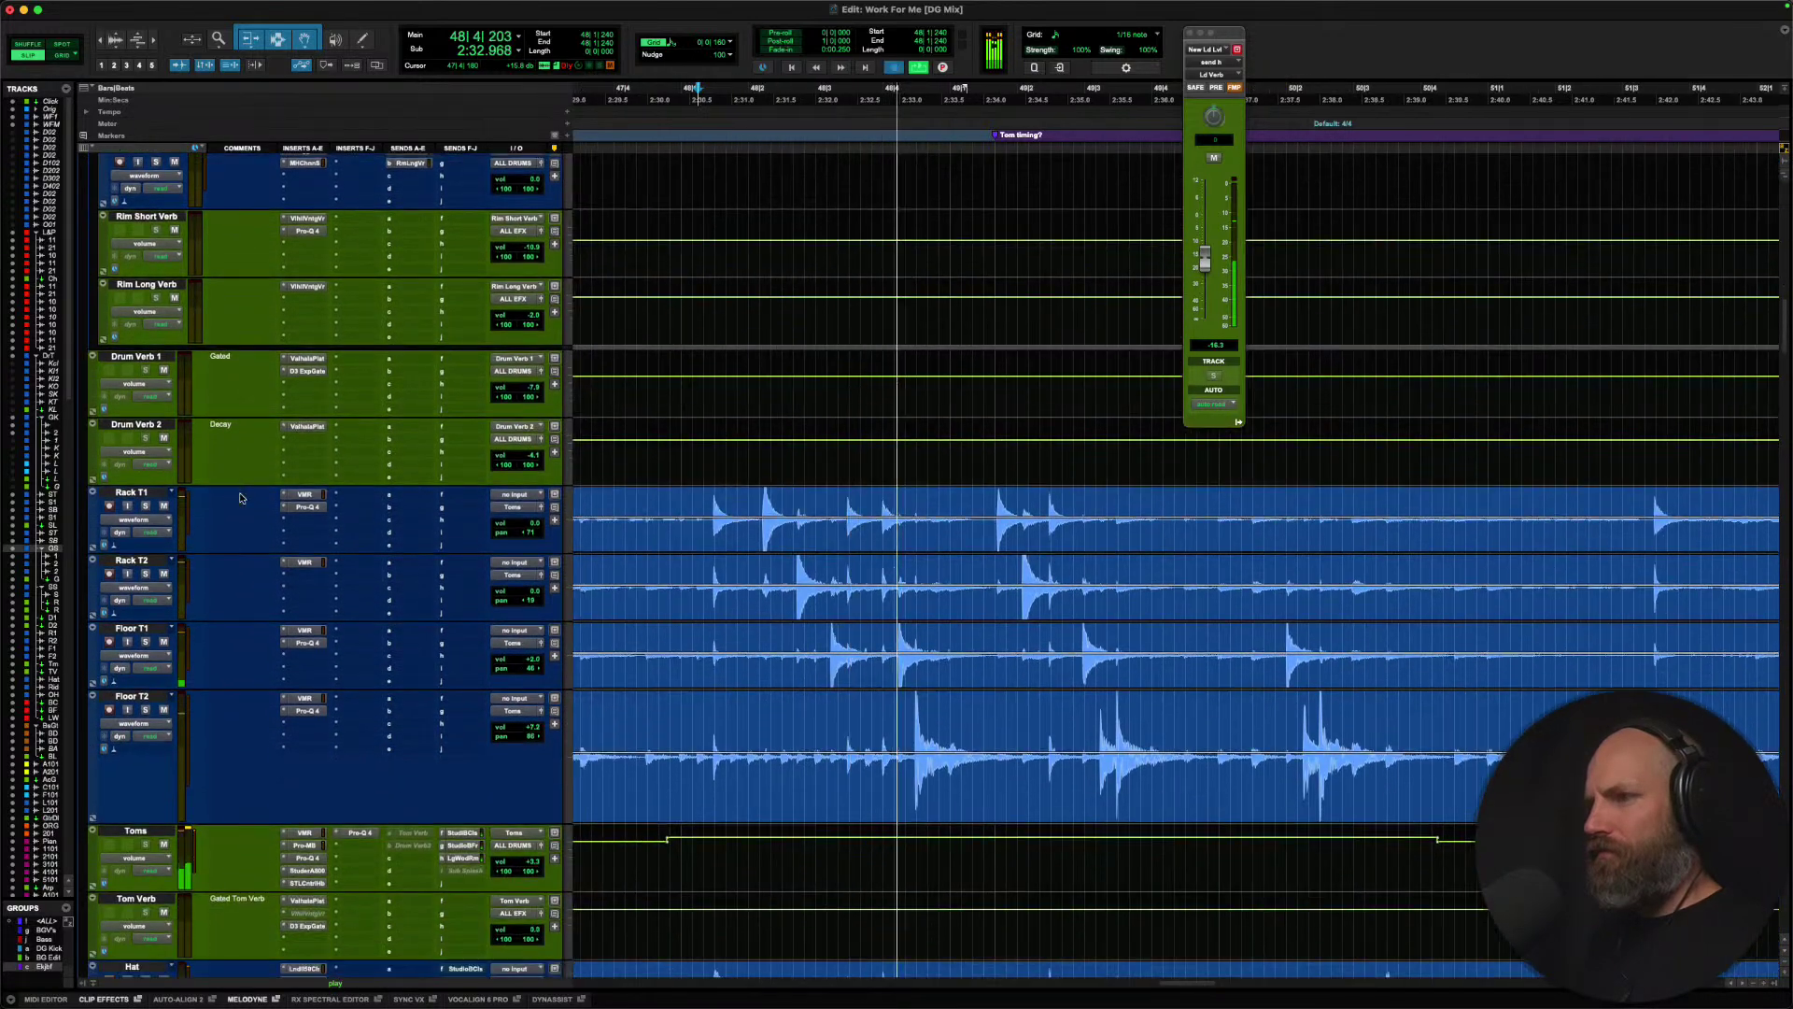
key(space)
click(155, 495)
key(shift+s)
key(space)
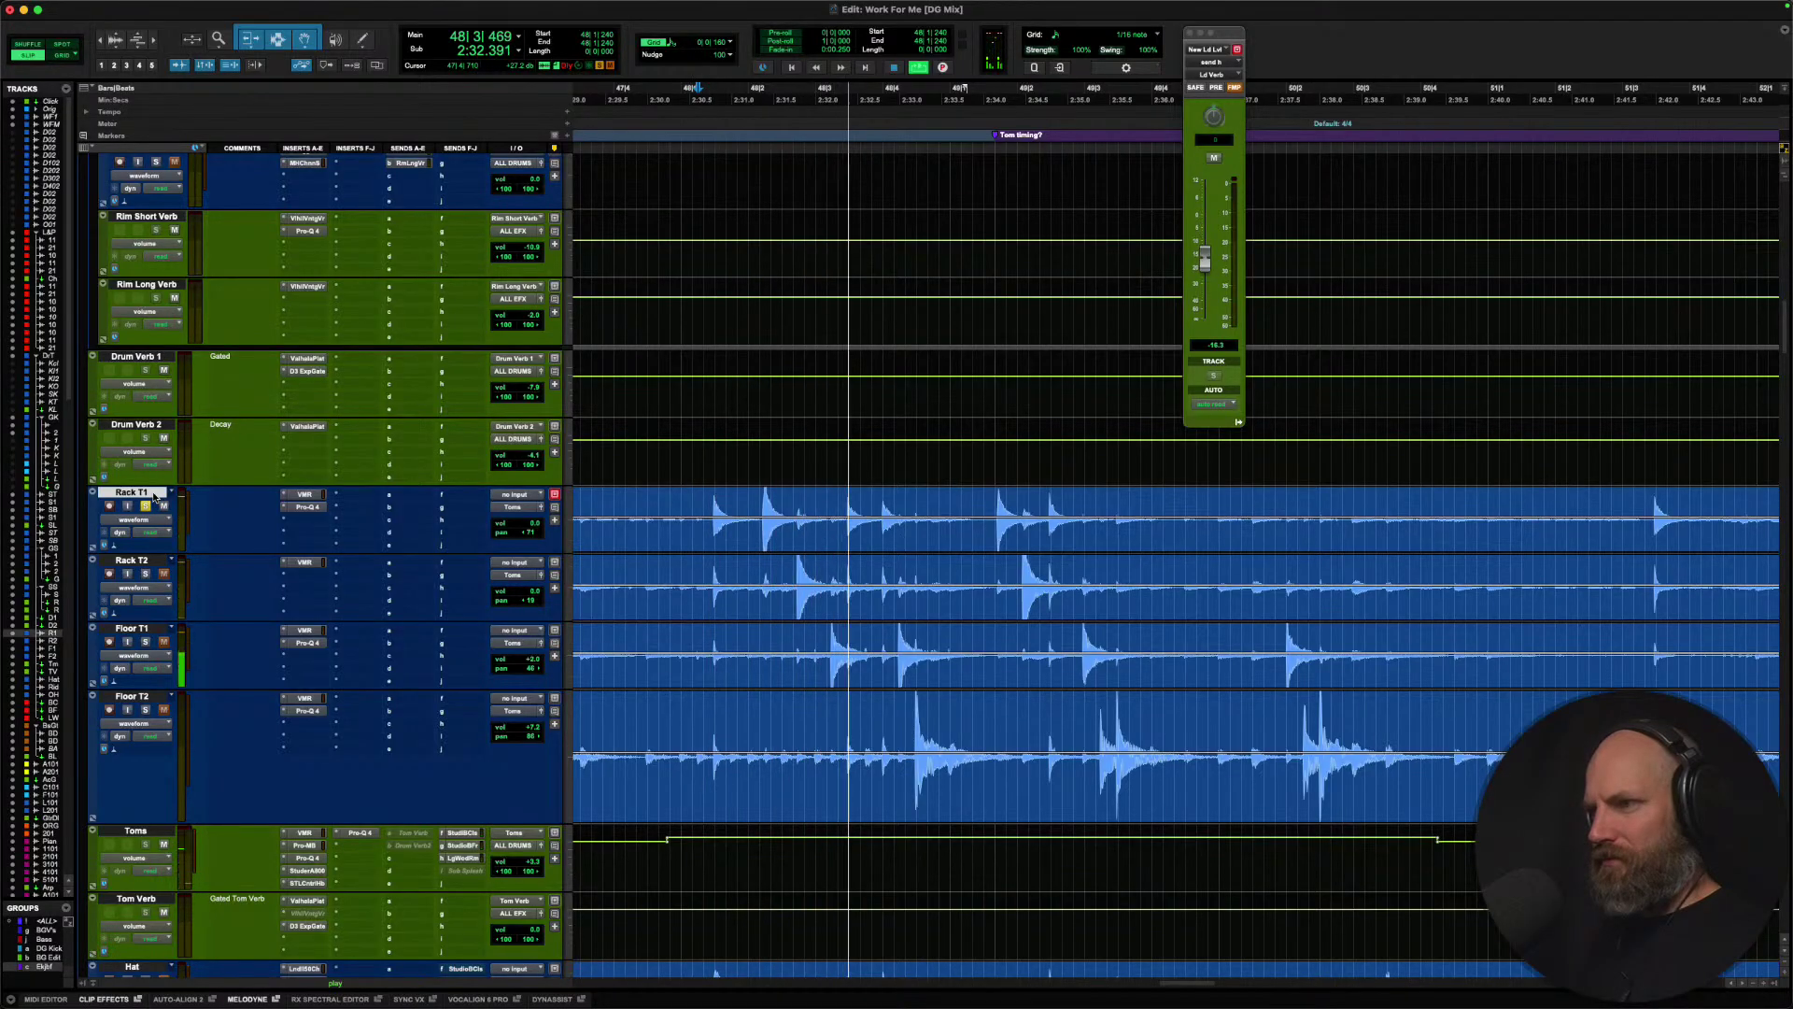
key(space)
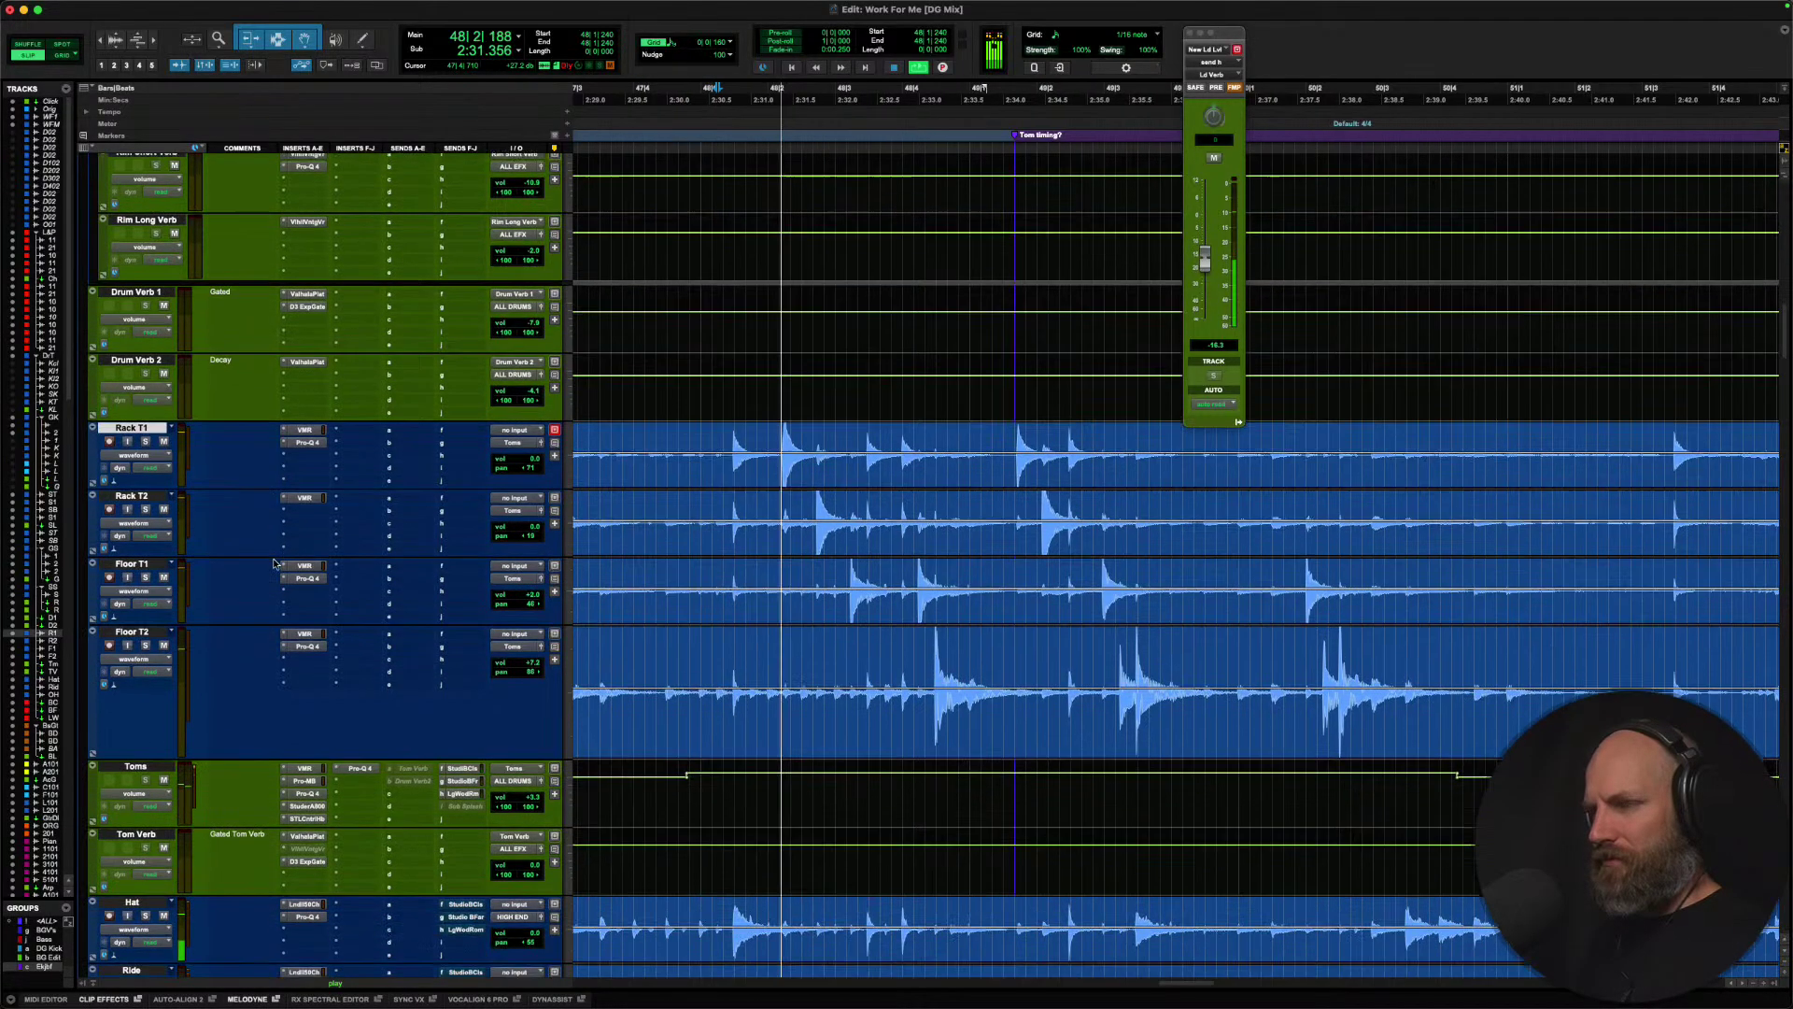
scroll(273, 564, down, 2)
key(space)
scroll(276, 563, down, 2)
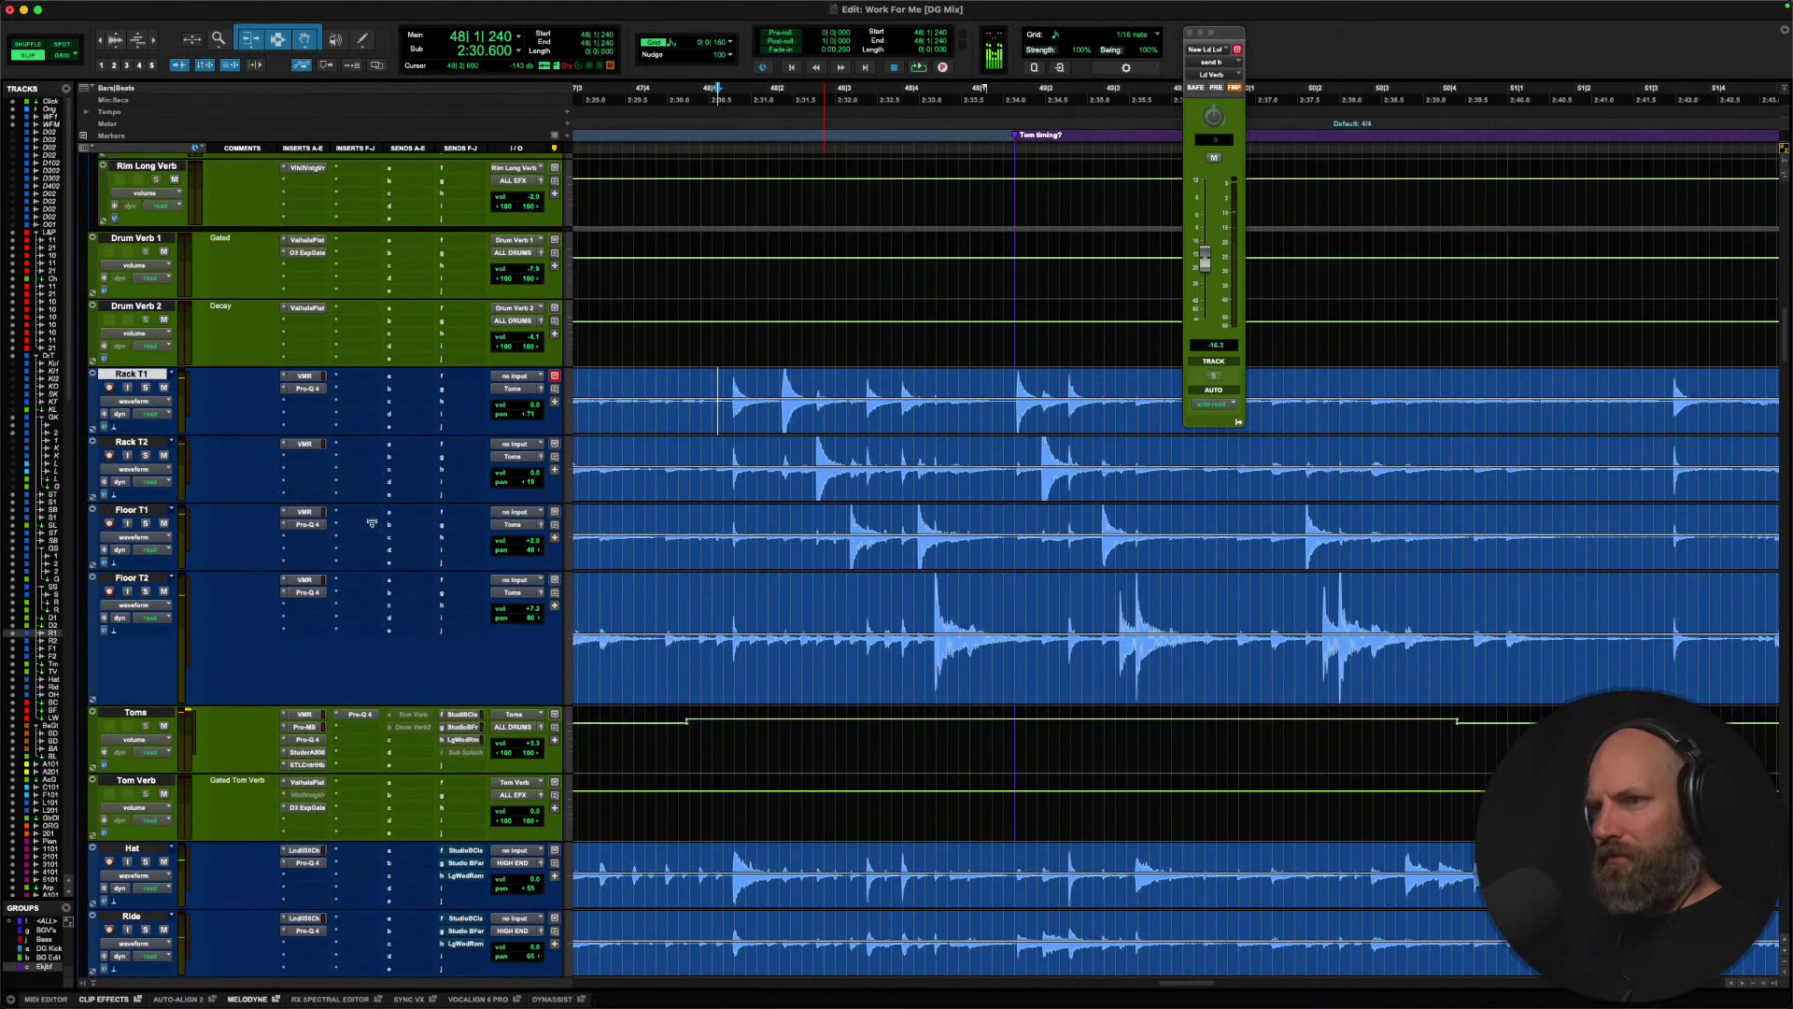
Mute the Drum Tracks folder and play back the fill from bar 48.
scroll(234, 581, up, 20)
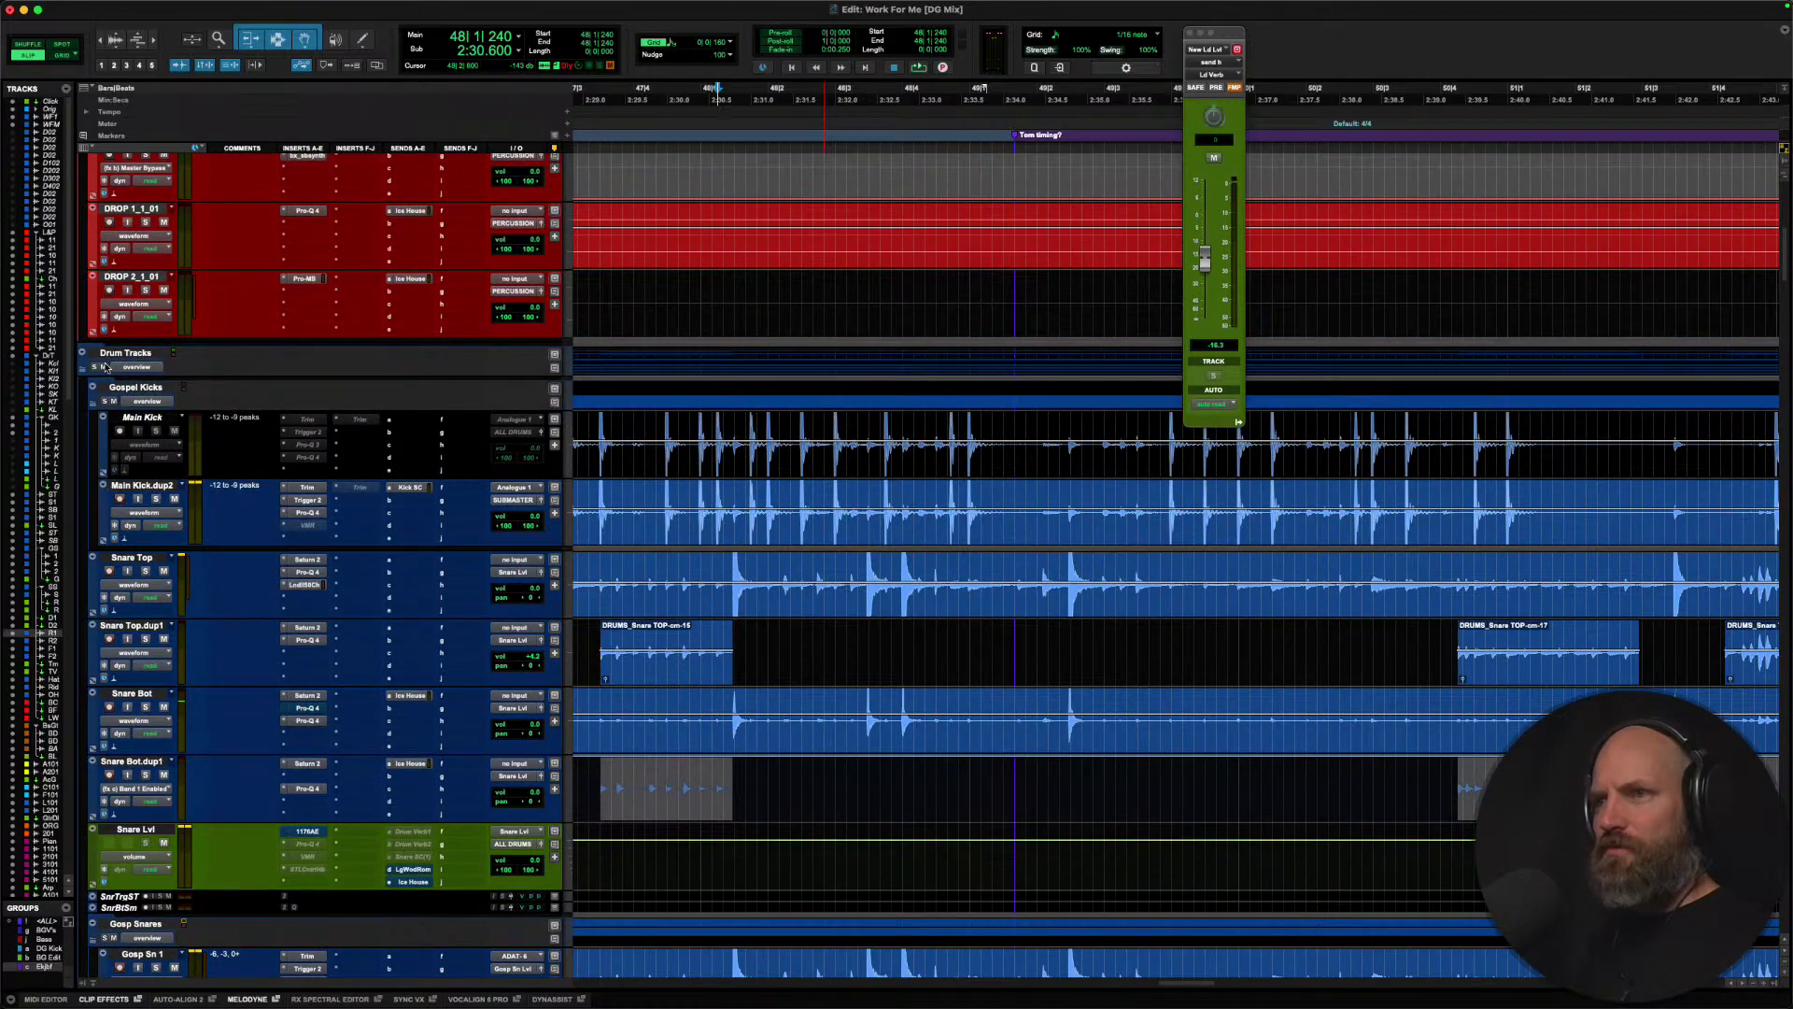
click(106, 367)
key(space)
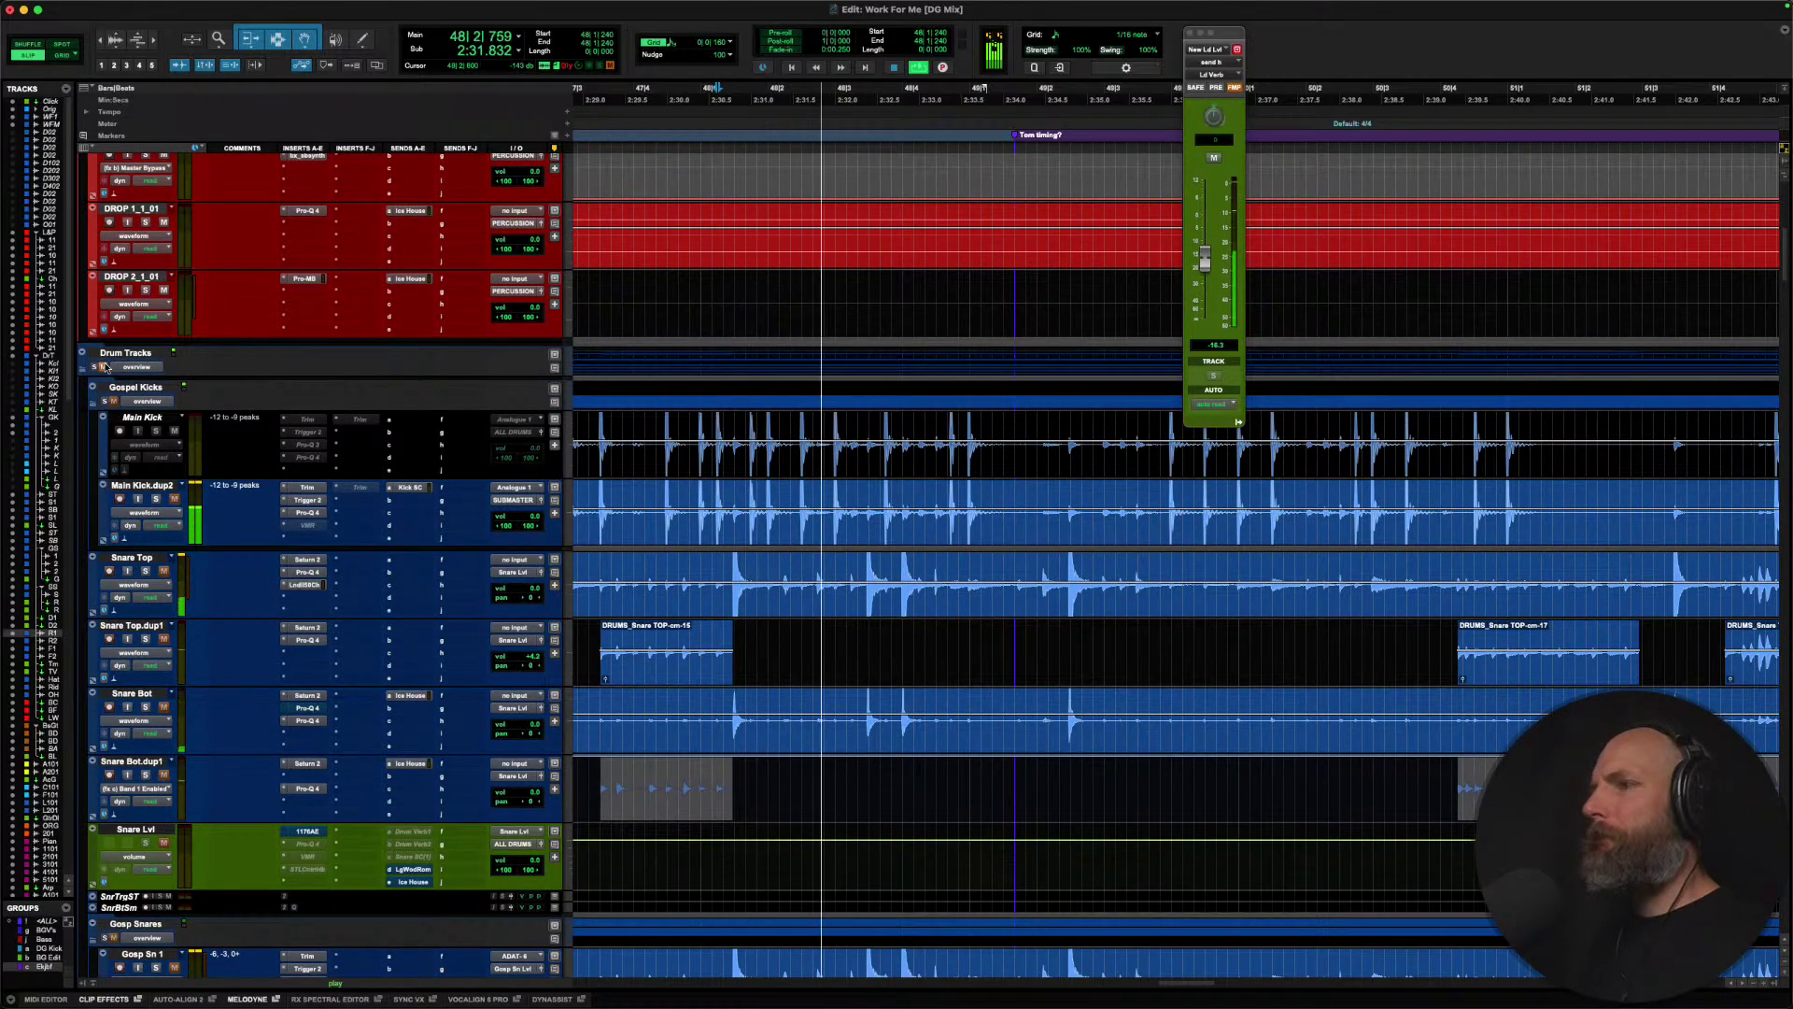
Replay the fill from bar 48 several times to compare it with the Drum Tracks folder muted.
key(space)
key(space)
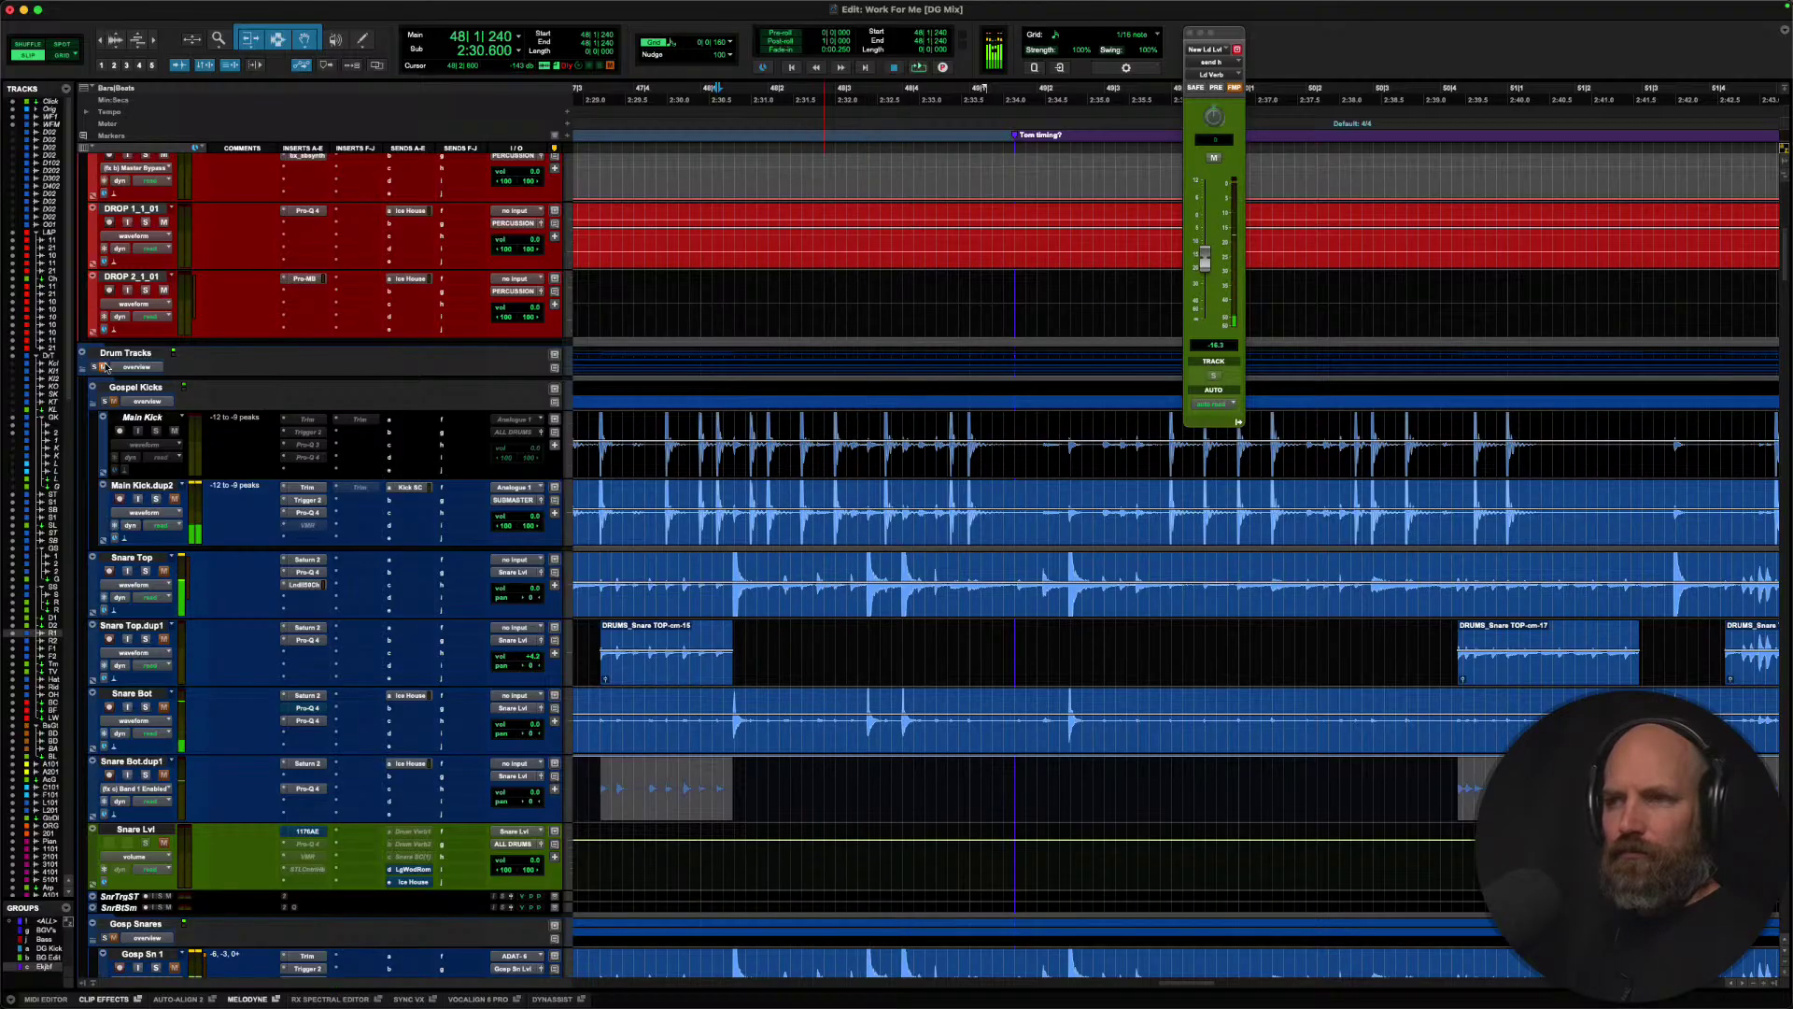
key(space)
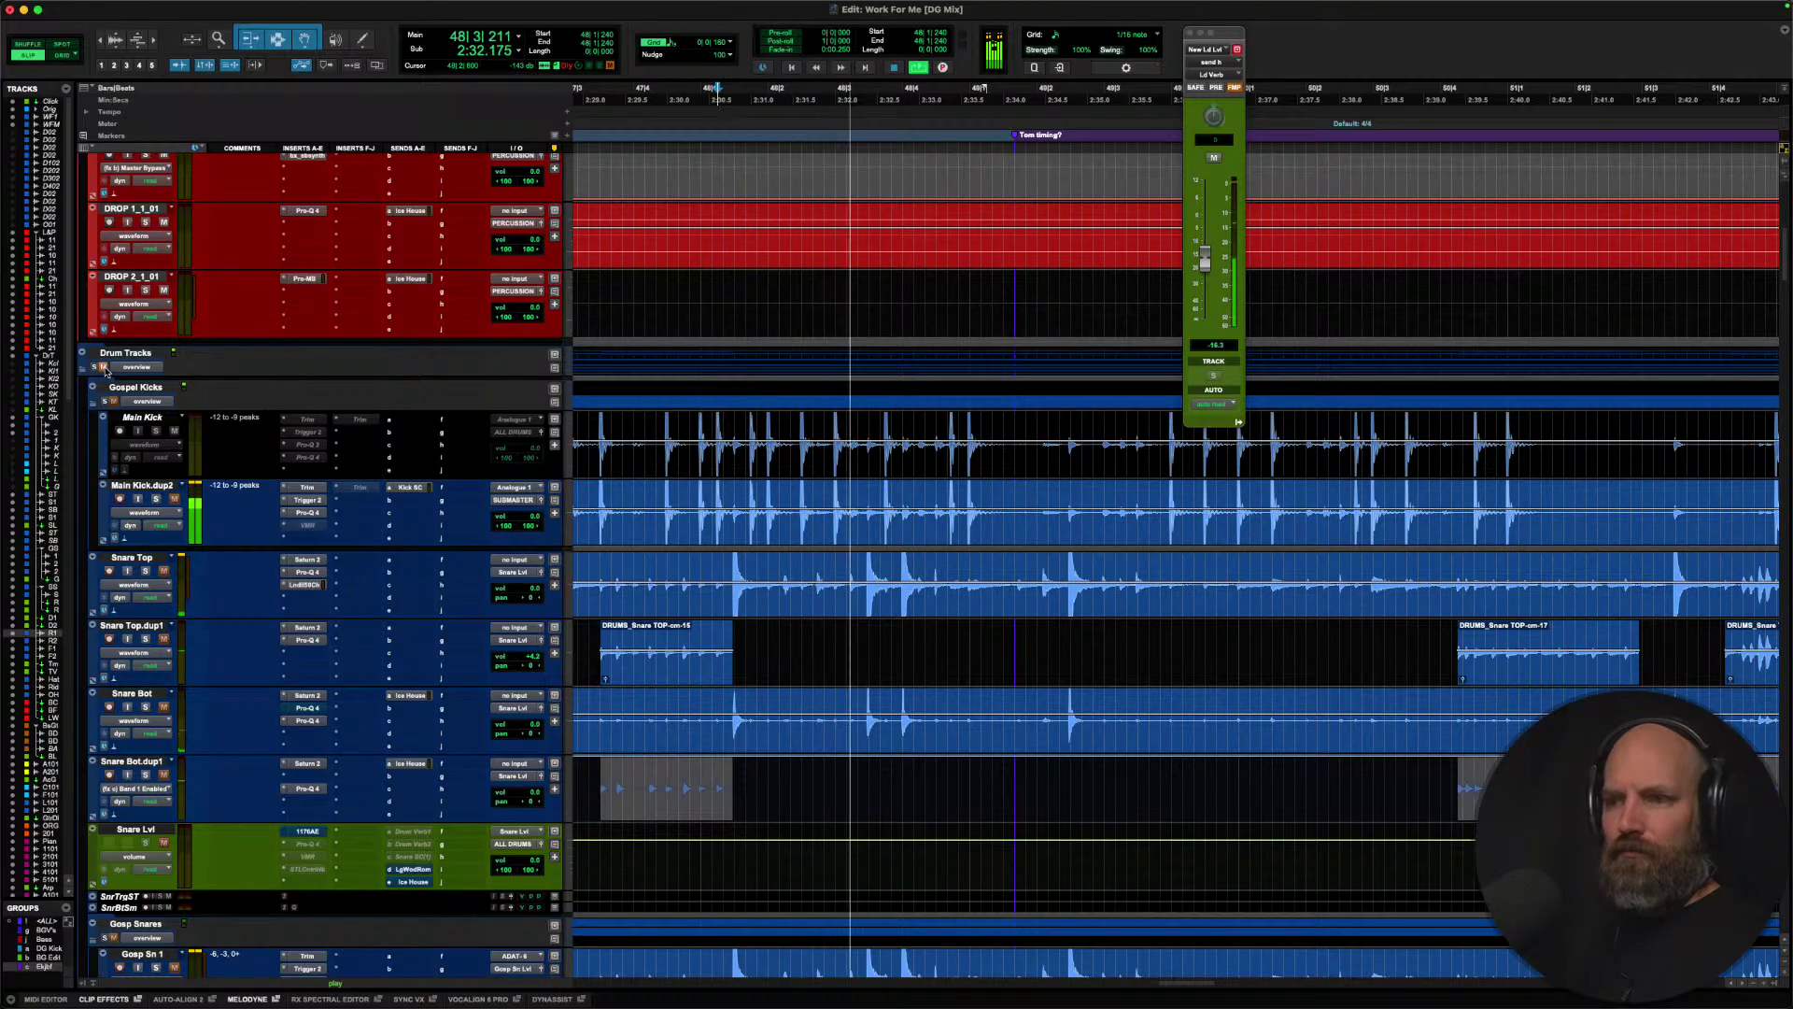
key(space)
Solo the Bass Guitar folder, enlarge its track height and audition the bass from bar 48.
scroll(105, 370, down, 15)
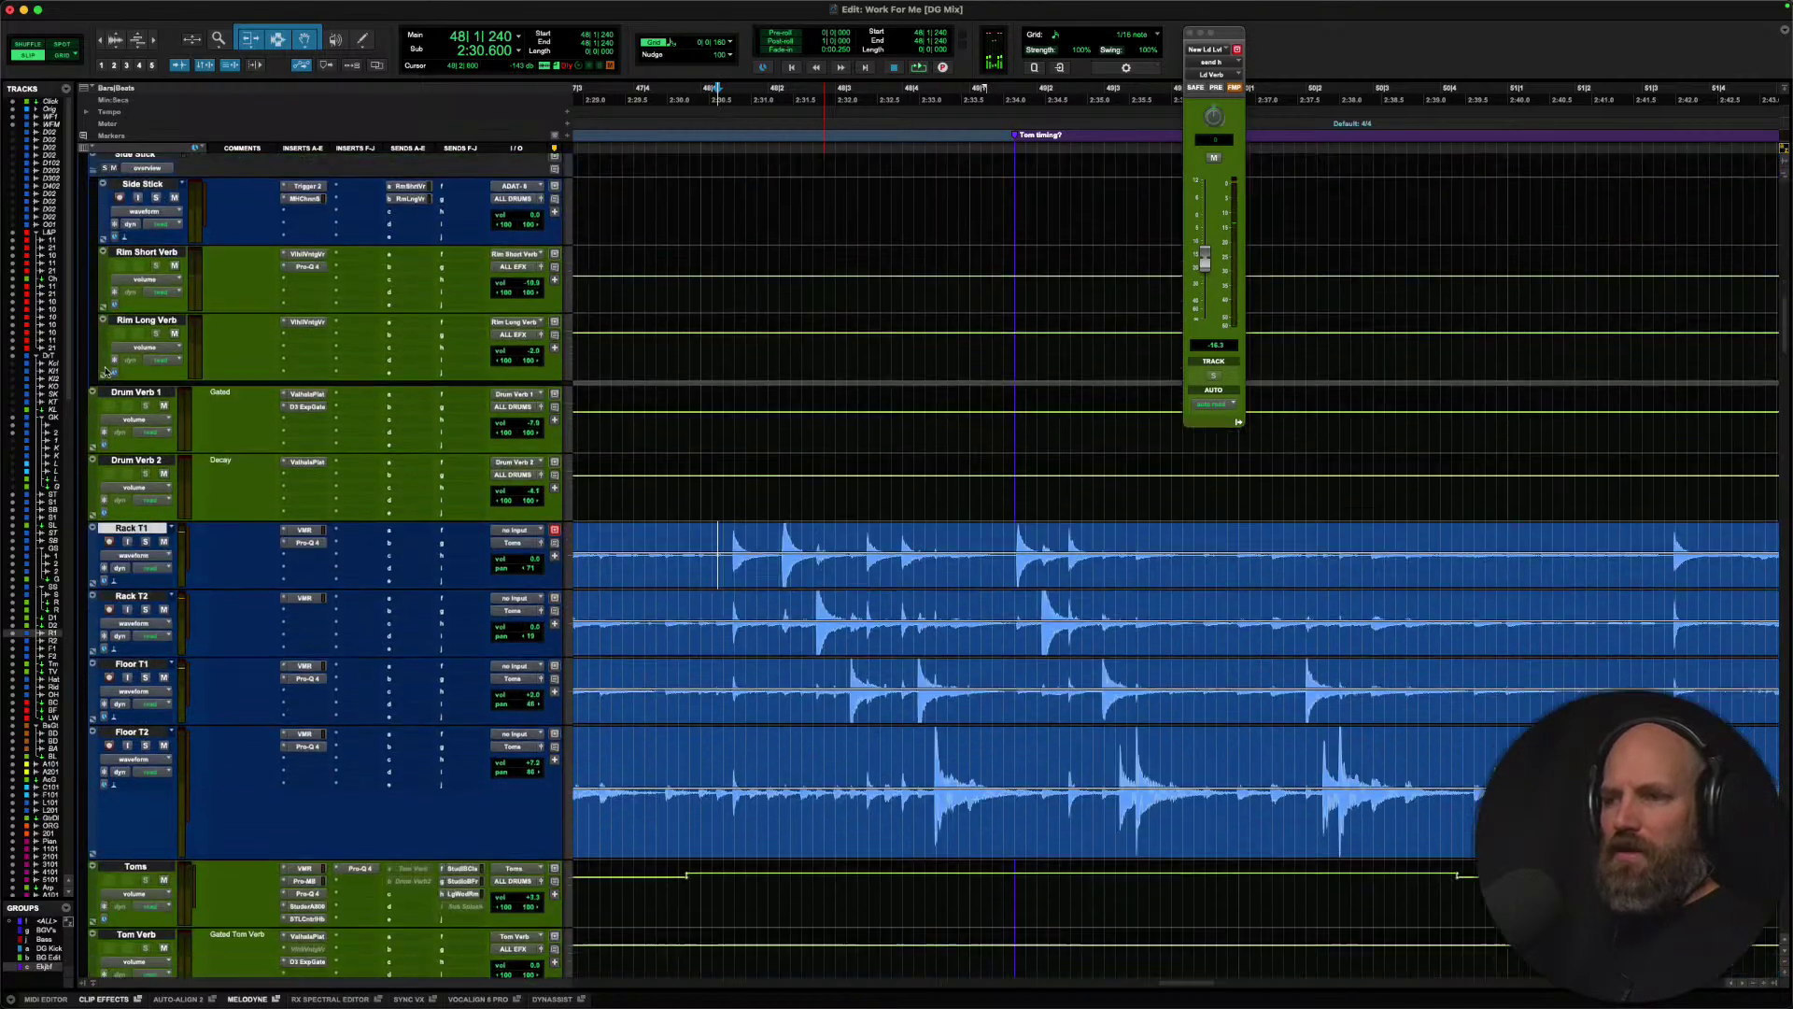
scroll(105, 370, down, 10)
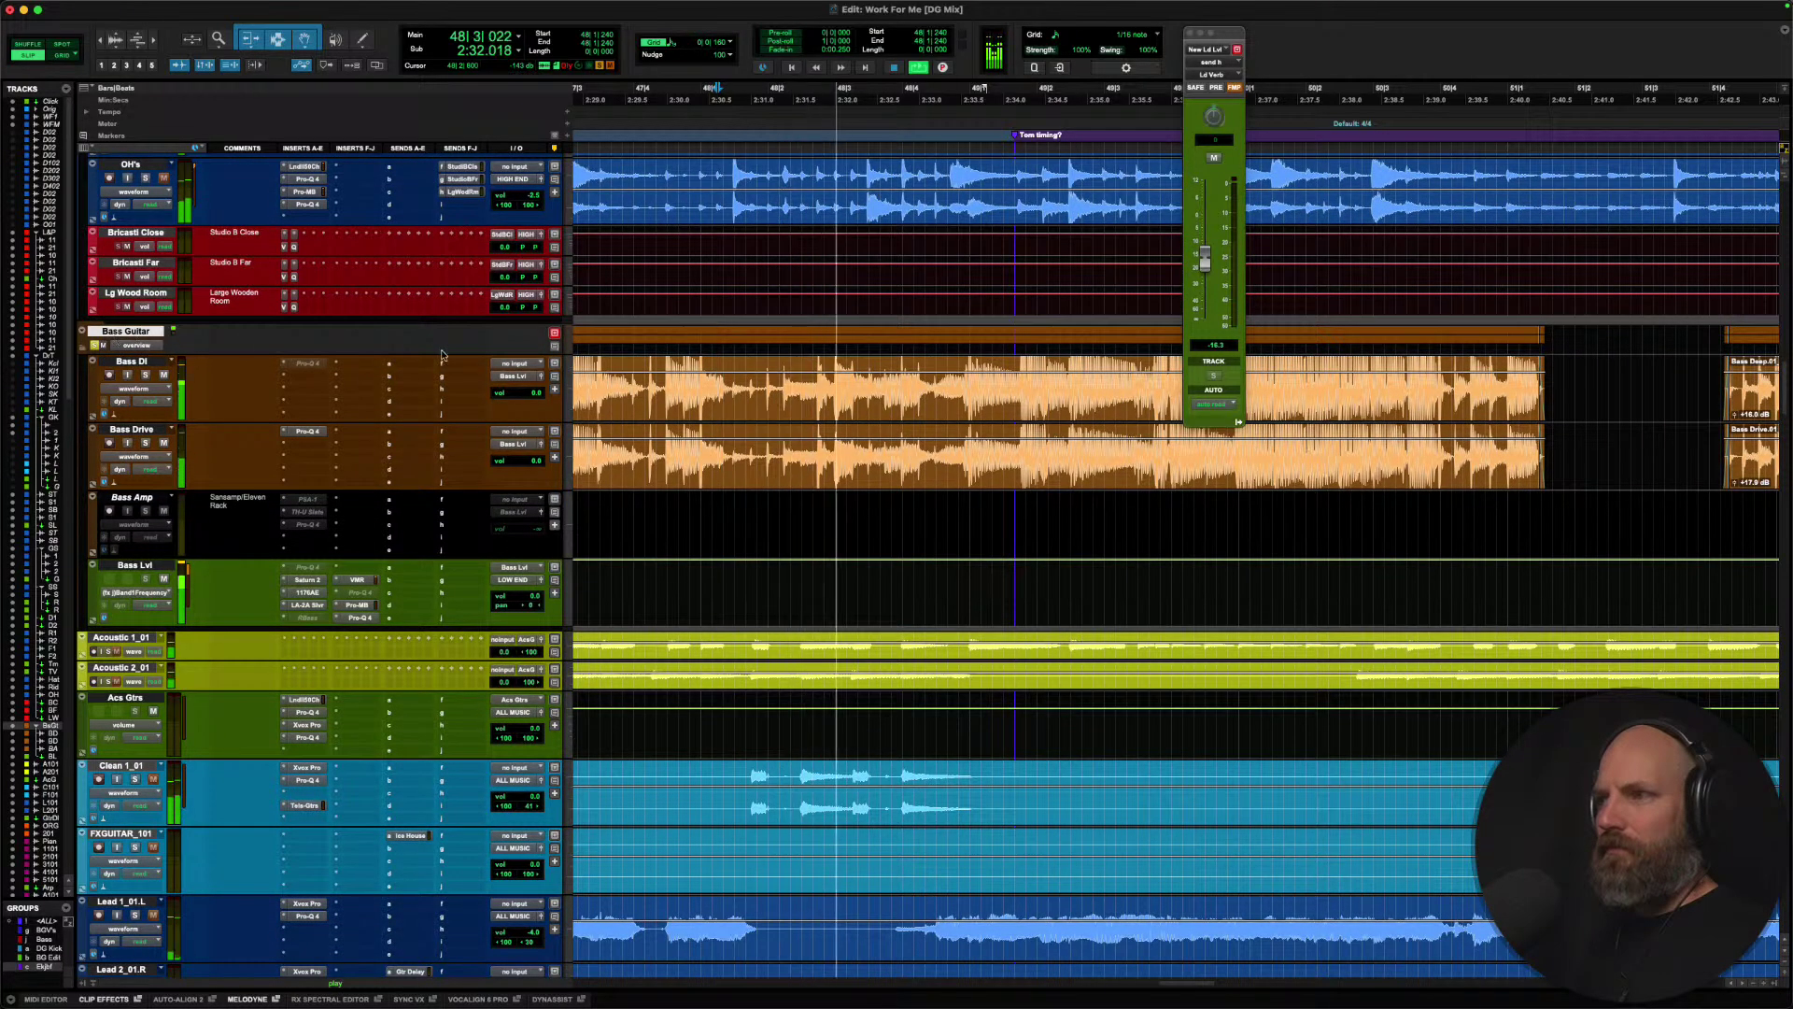
key(ctrl+Up)
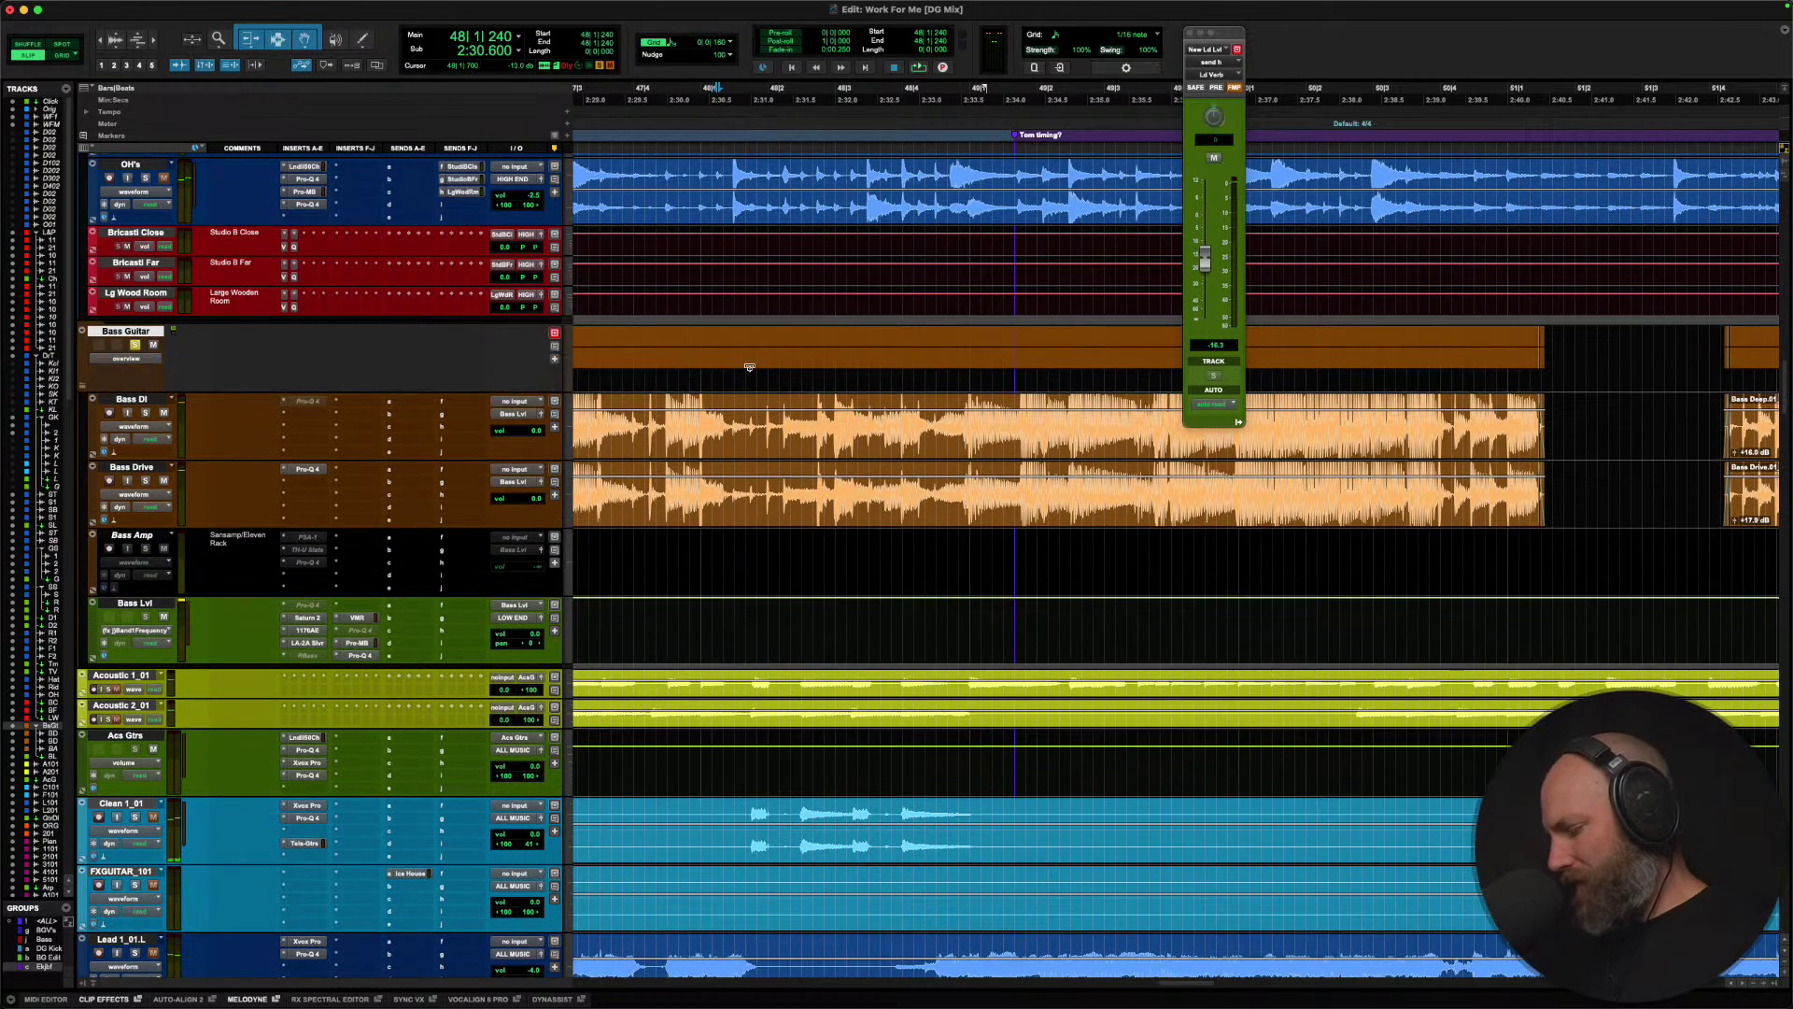
key(t)
key(space)
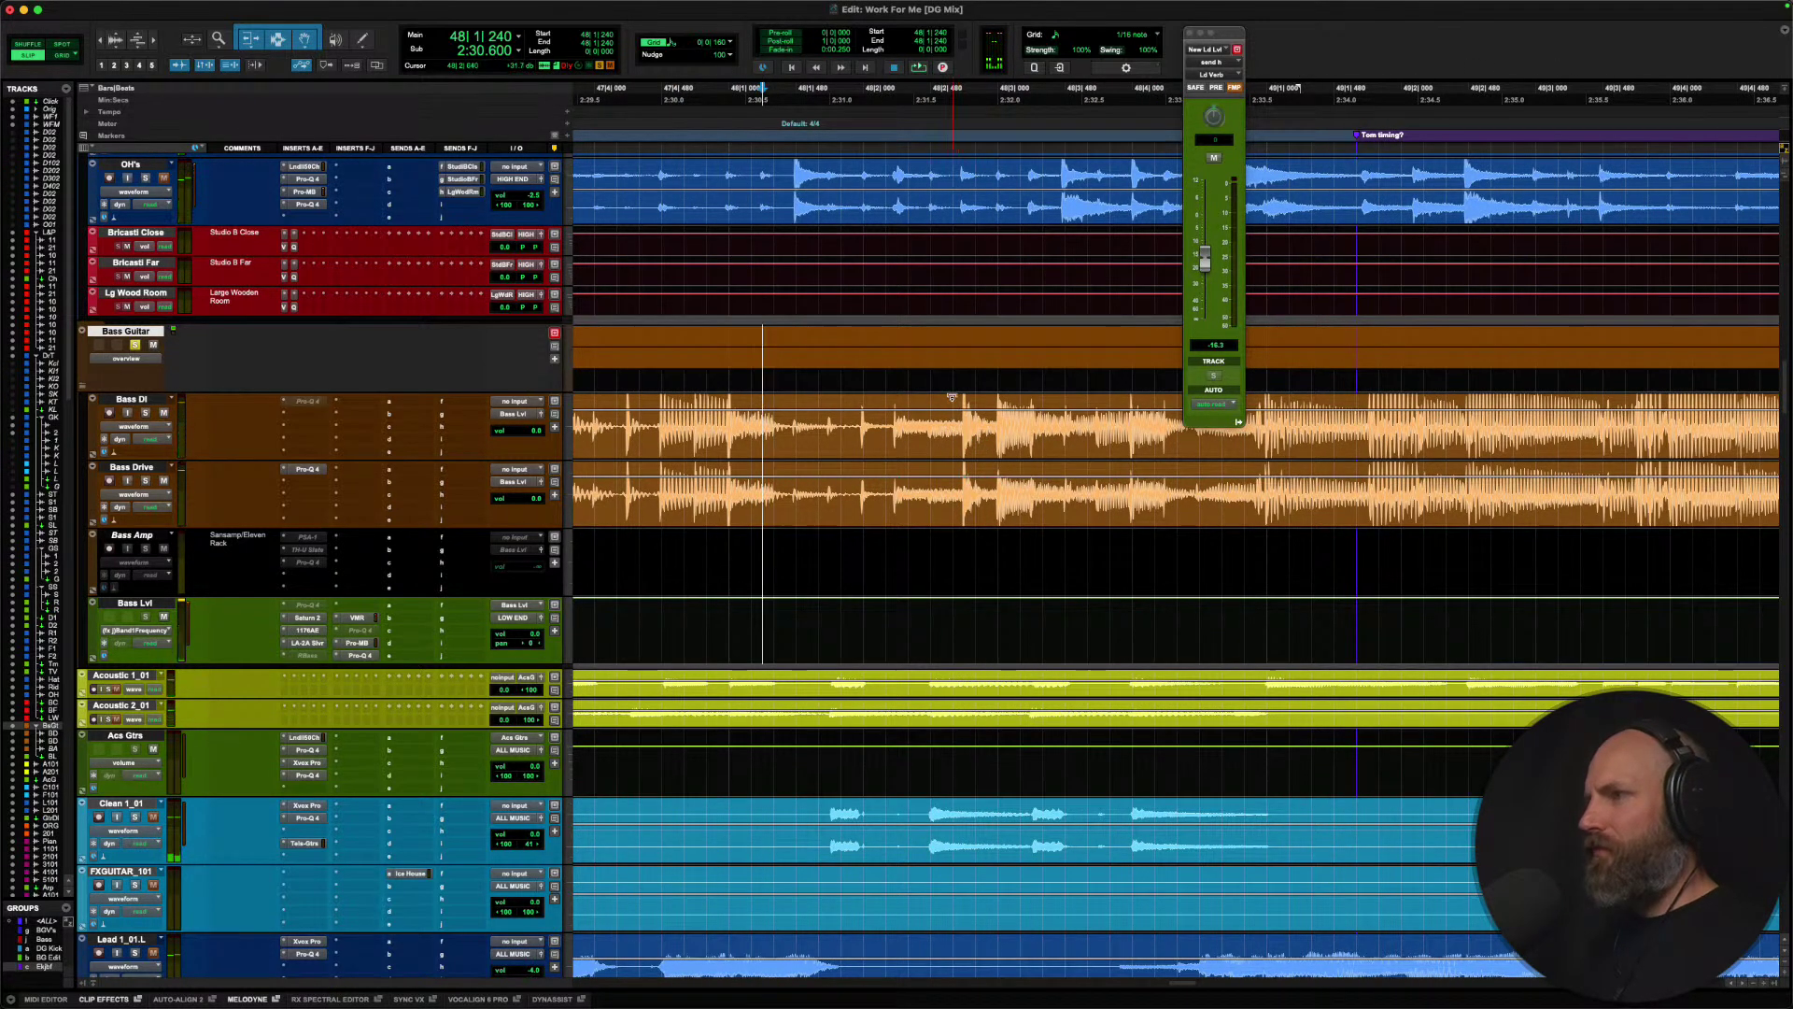
Render a broad Pro-Q 4 AudioSuite bell cut on the short bass note after bar 48 beat 2, on both Bass DI and Bass Drive.
click(952, 398)
key(space)
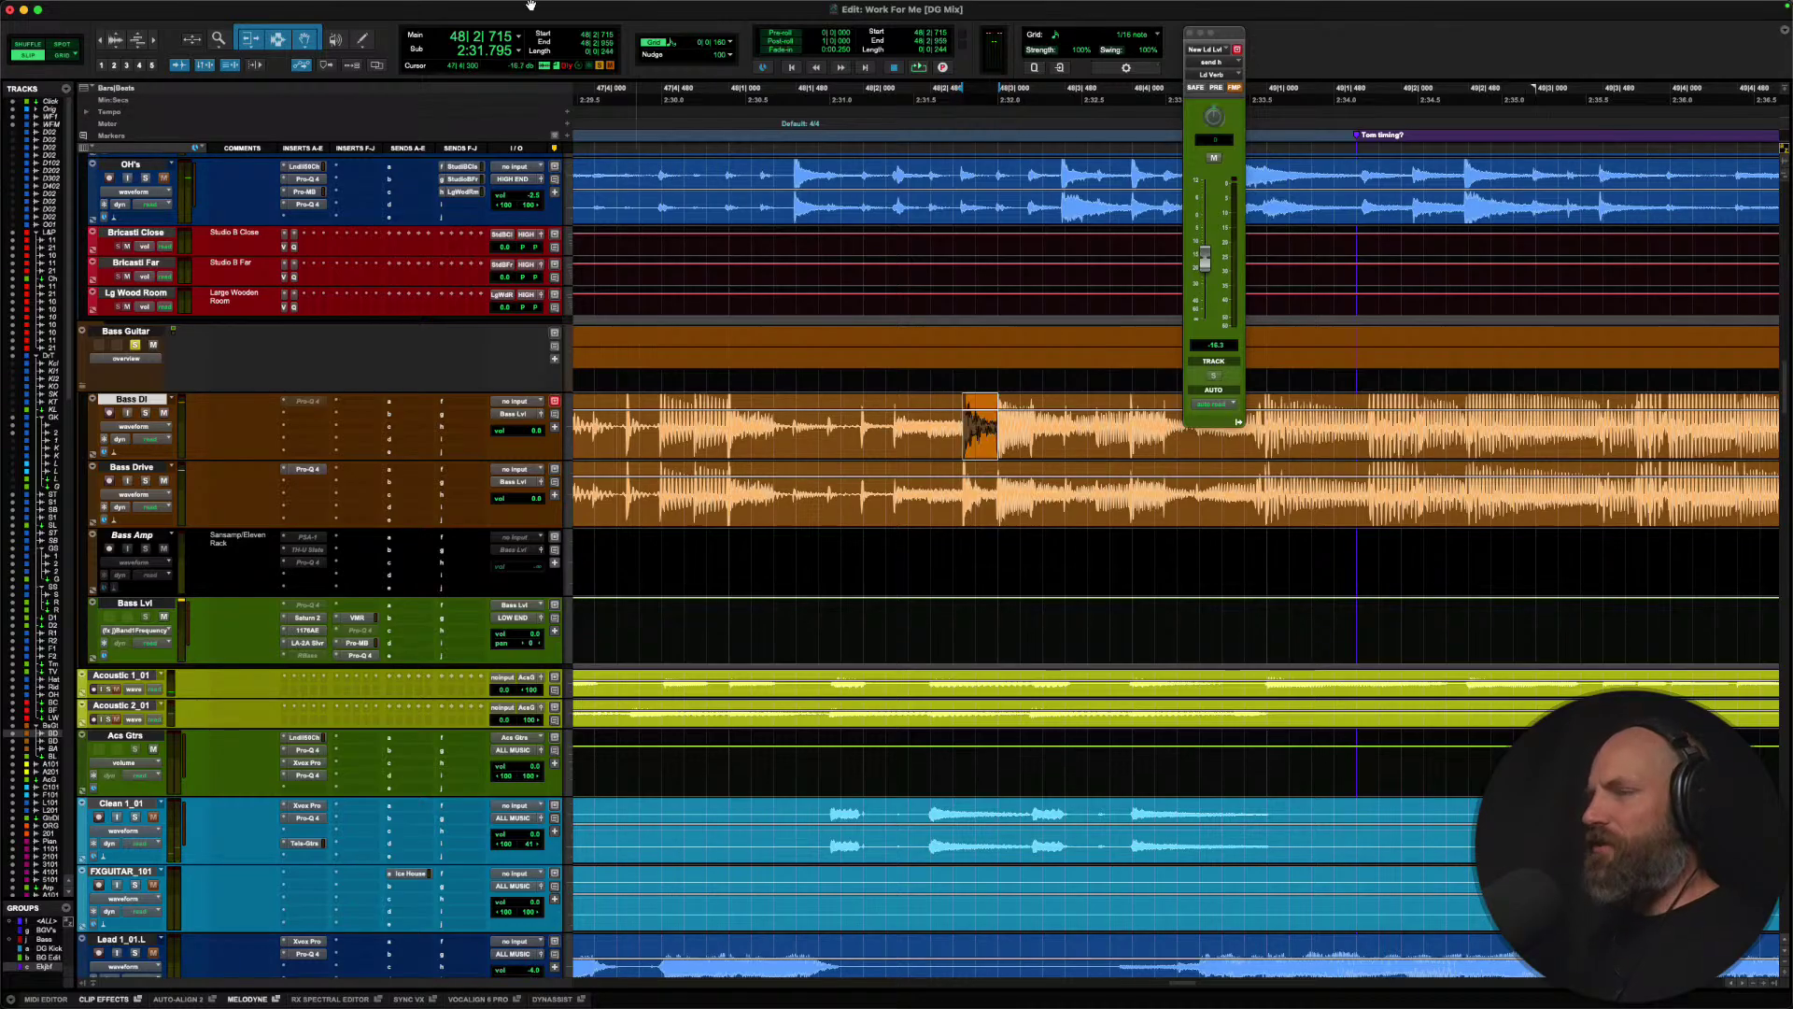
click(317, 7)
click(327, 44)
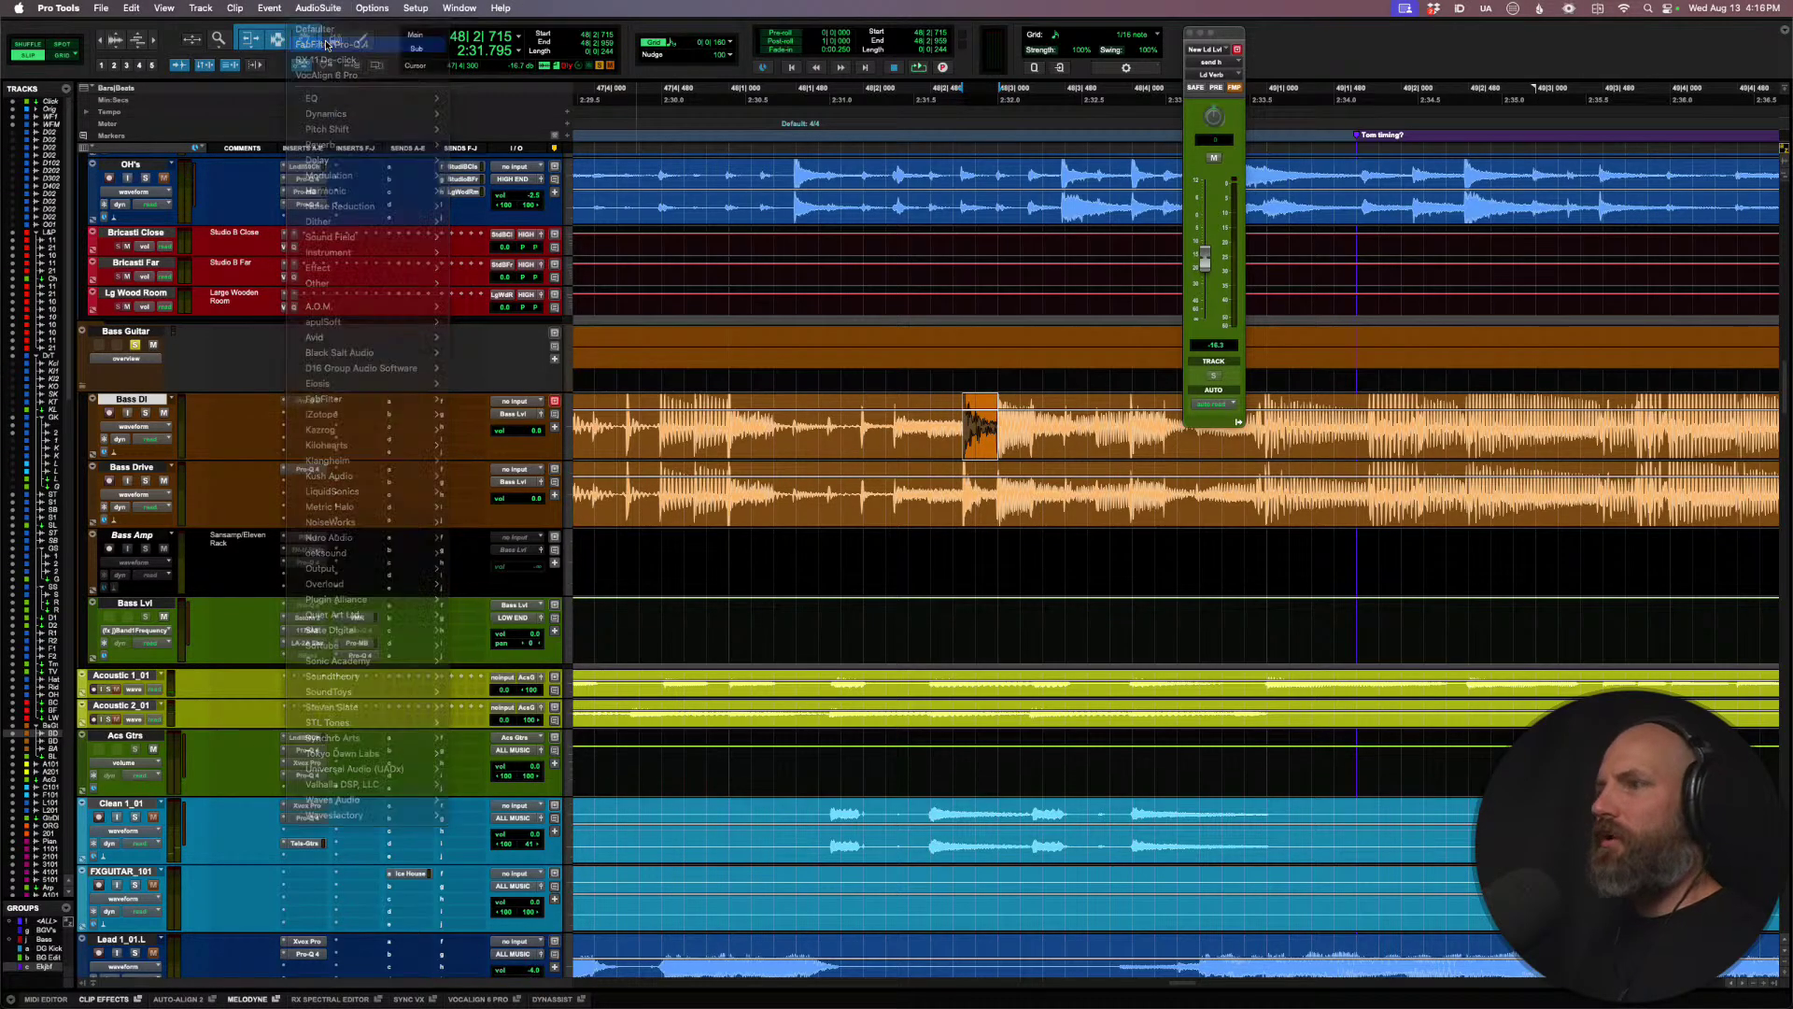
drag(626, 267, 582, 379)
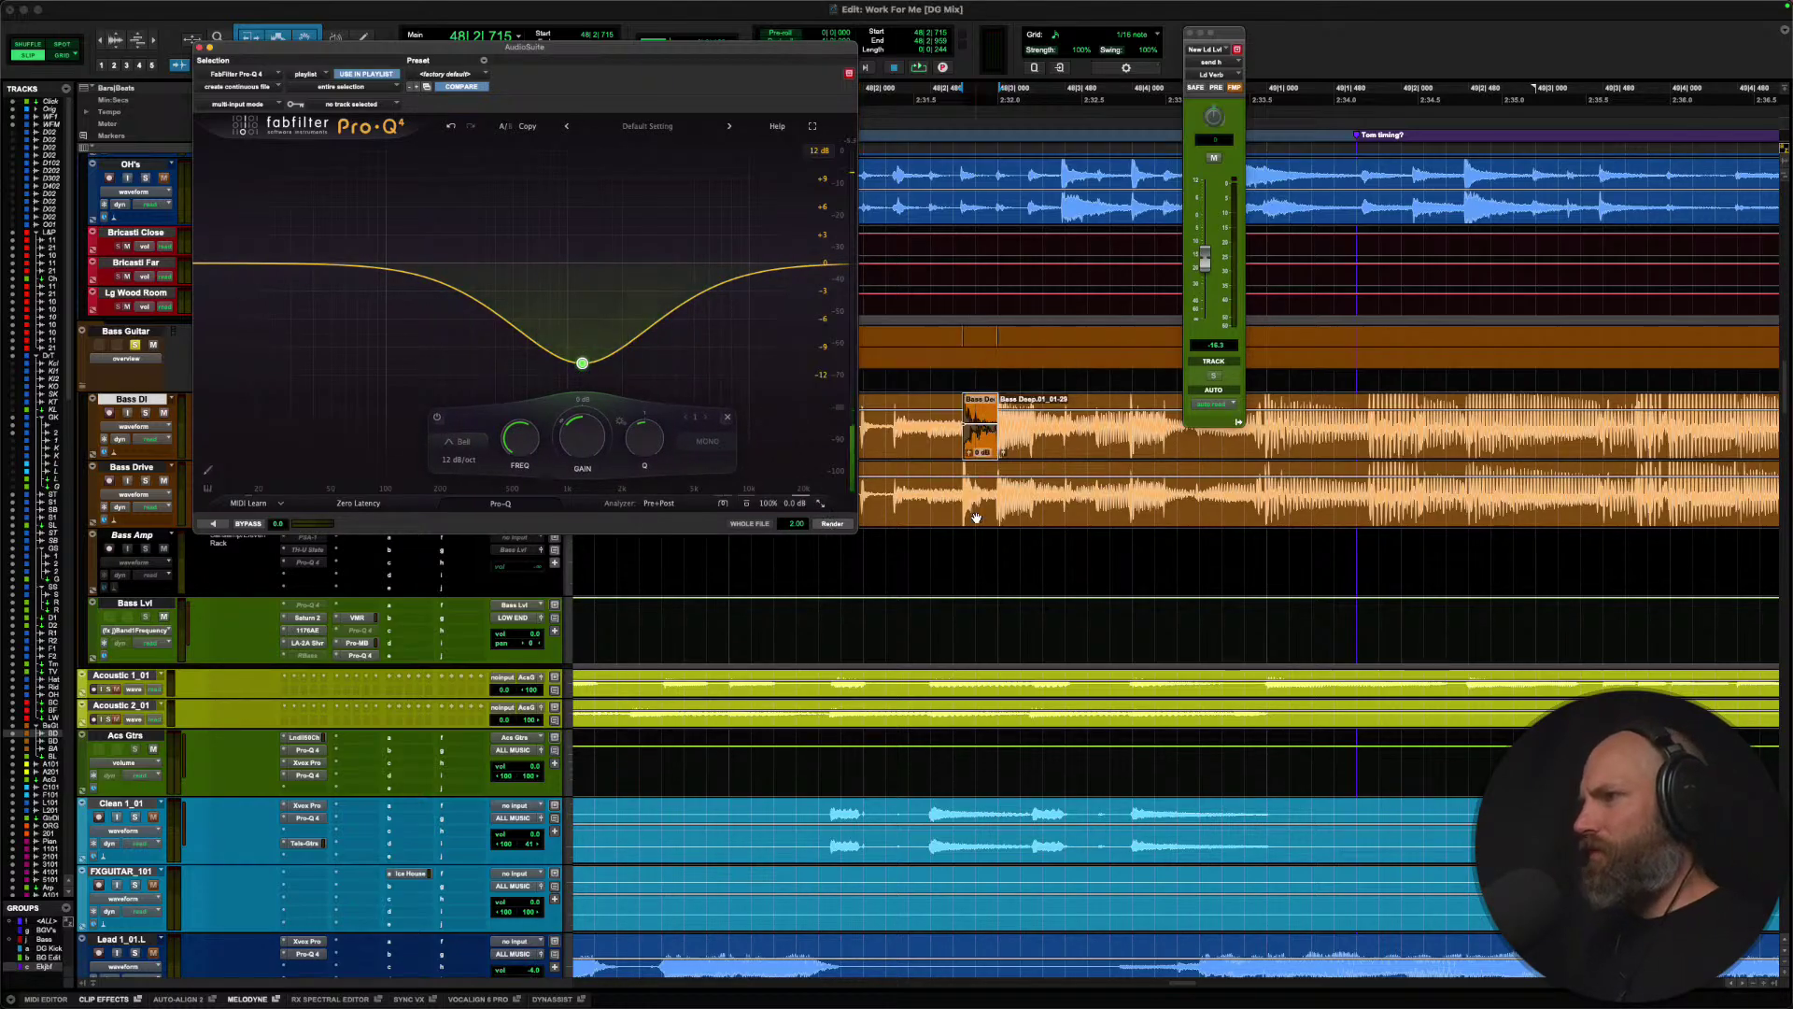
key(semicolon)
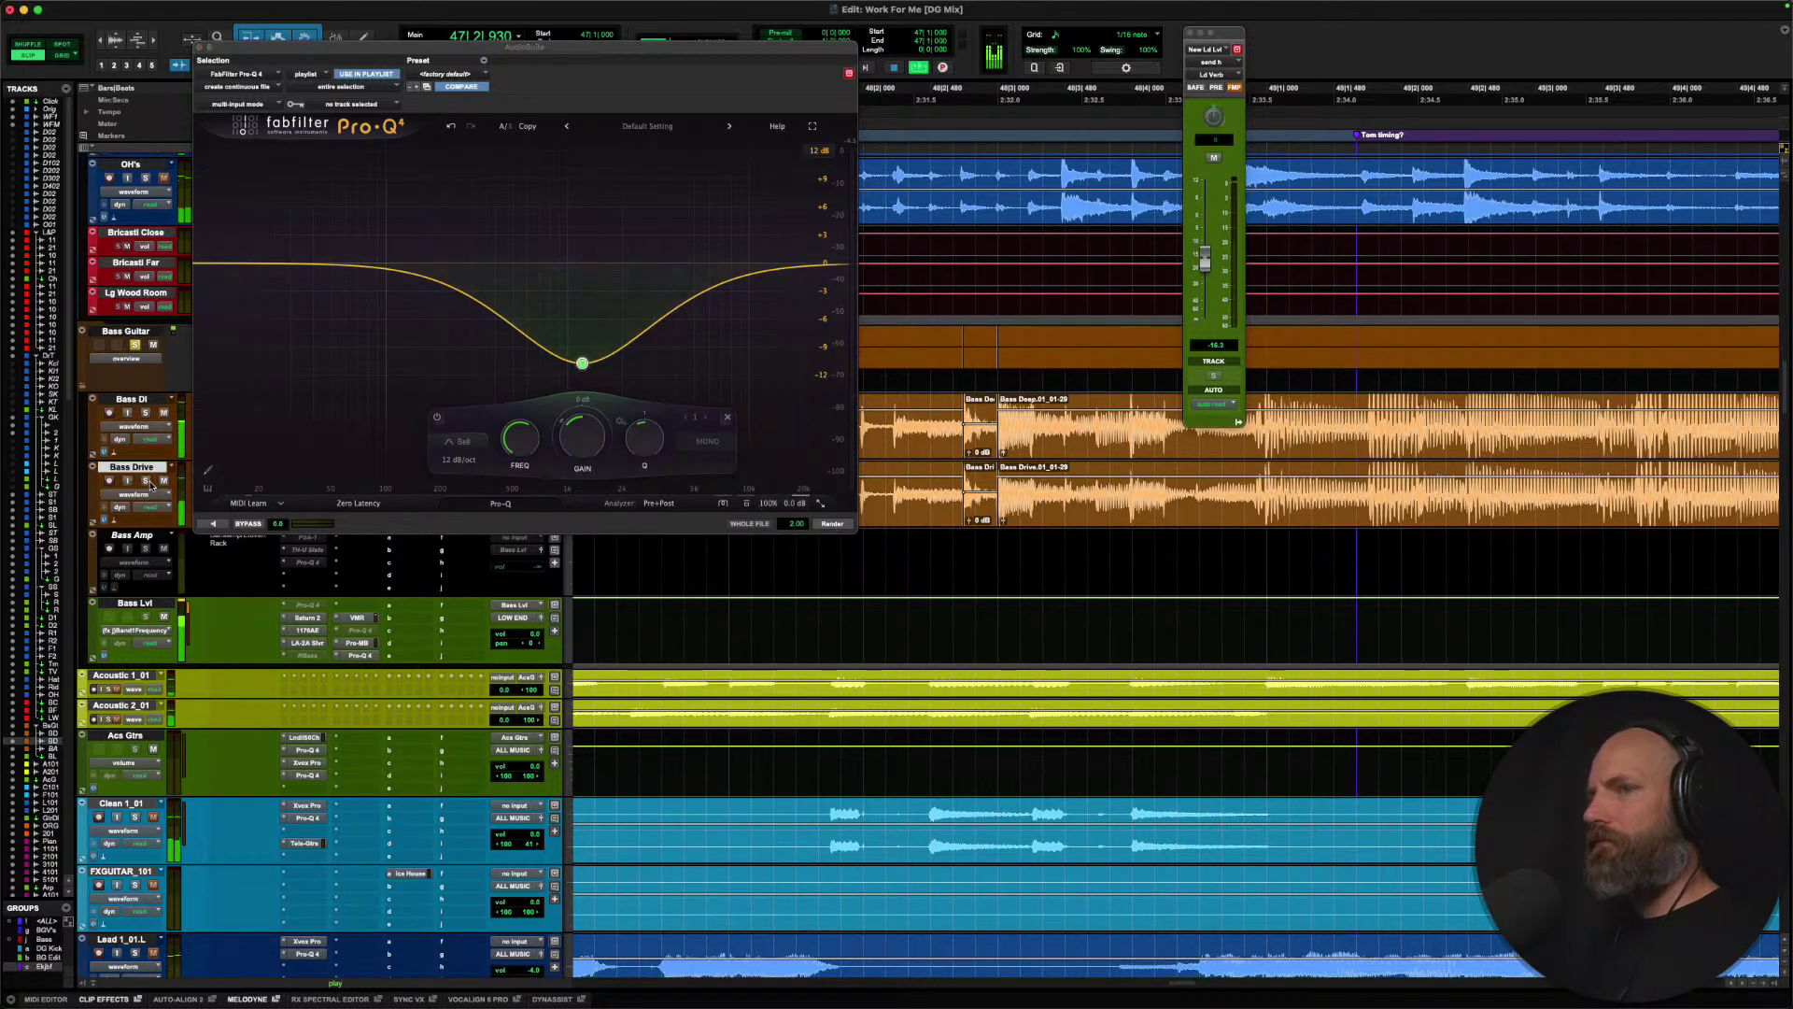
Turn off the Bass Guitar solo, close the AudioSuite window and play the edited bass note in the mix from 48|1|420.
click(132, 334)
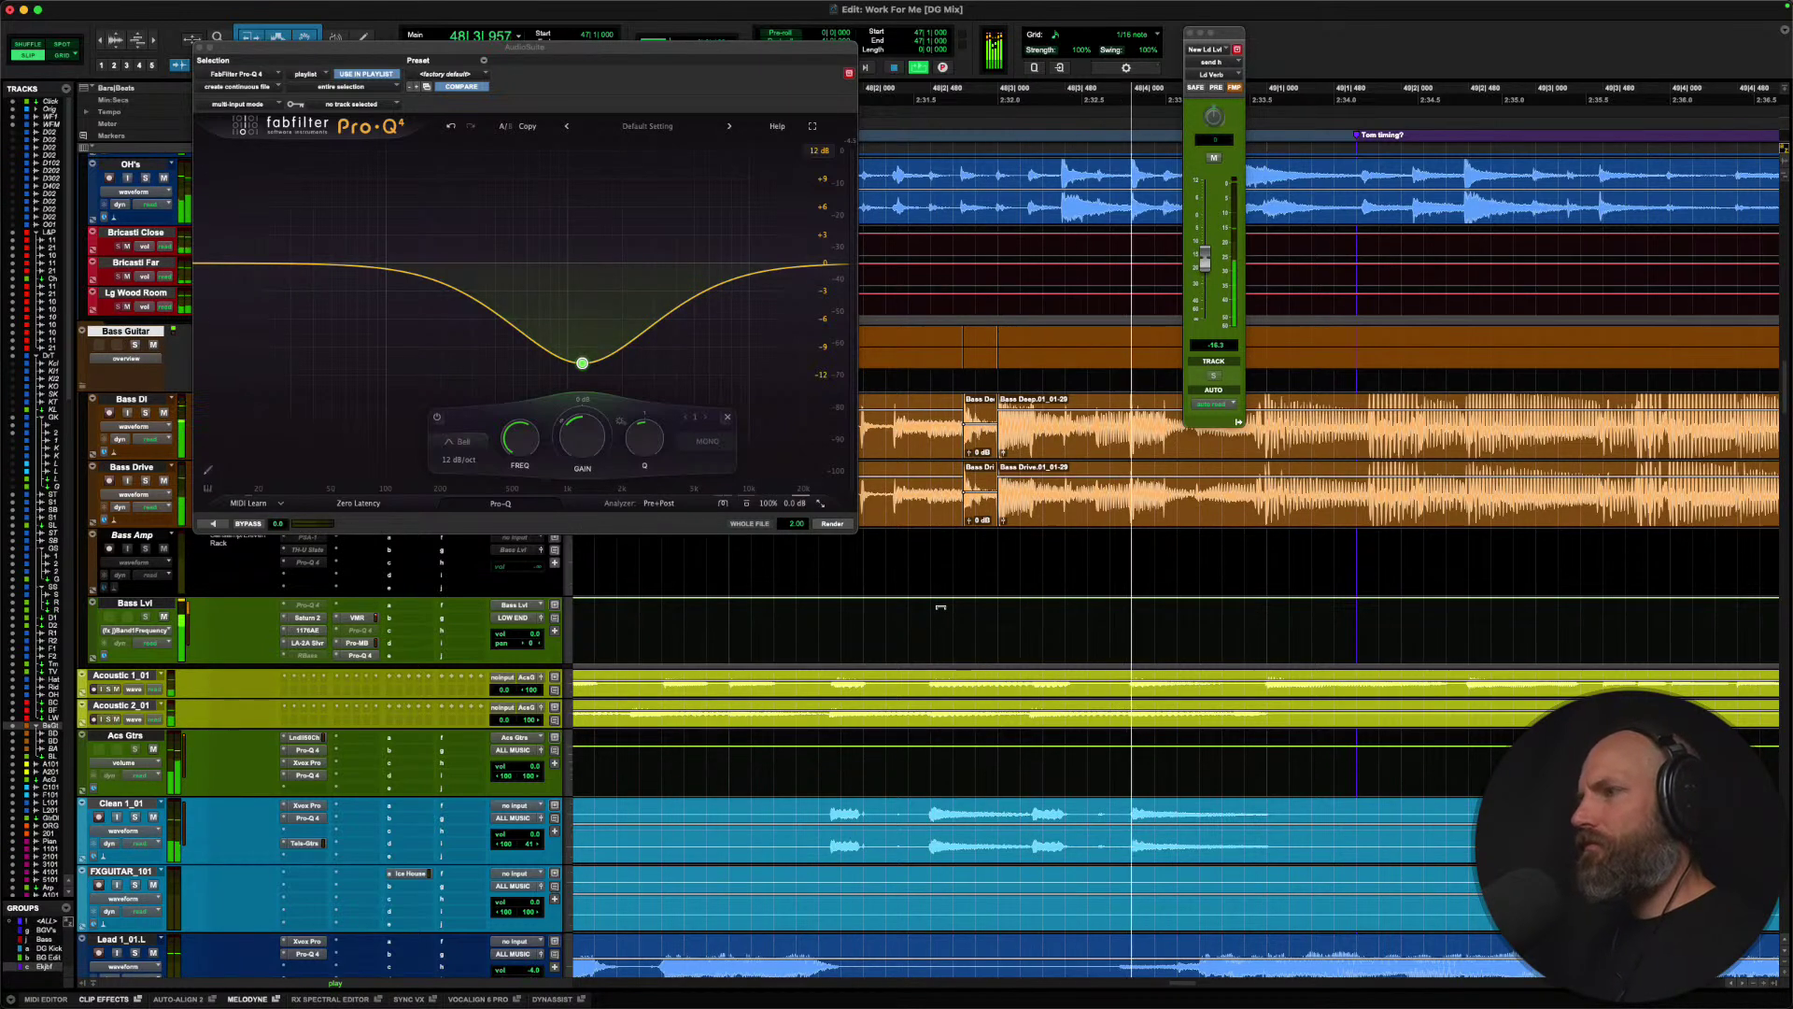
click(199, 48)
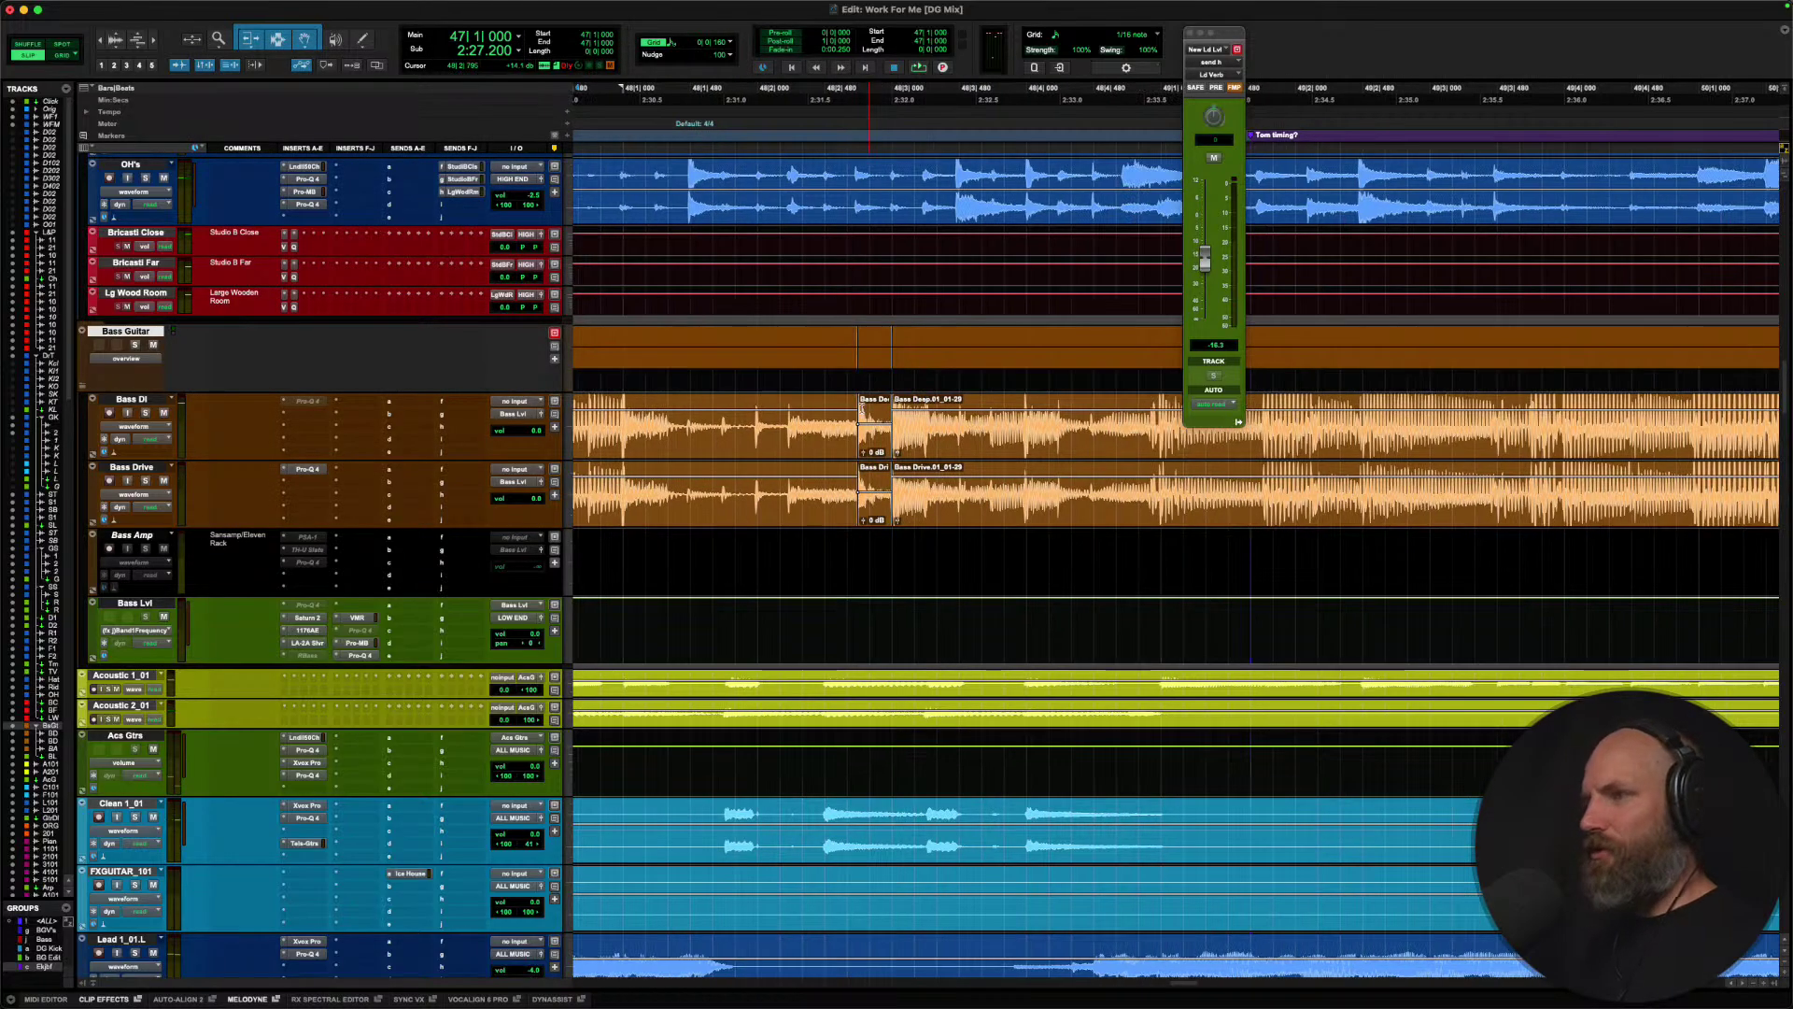
click(682, 422)
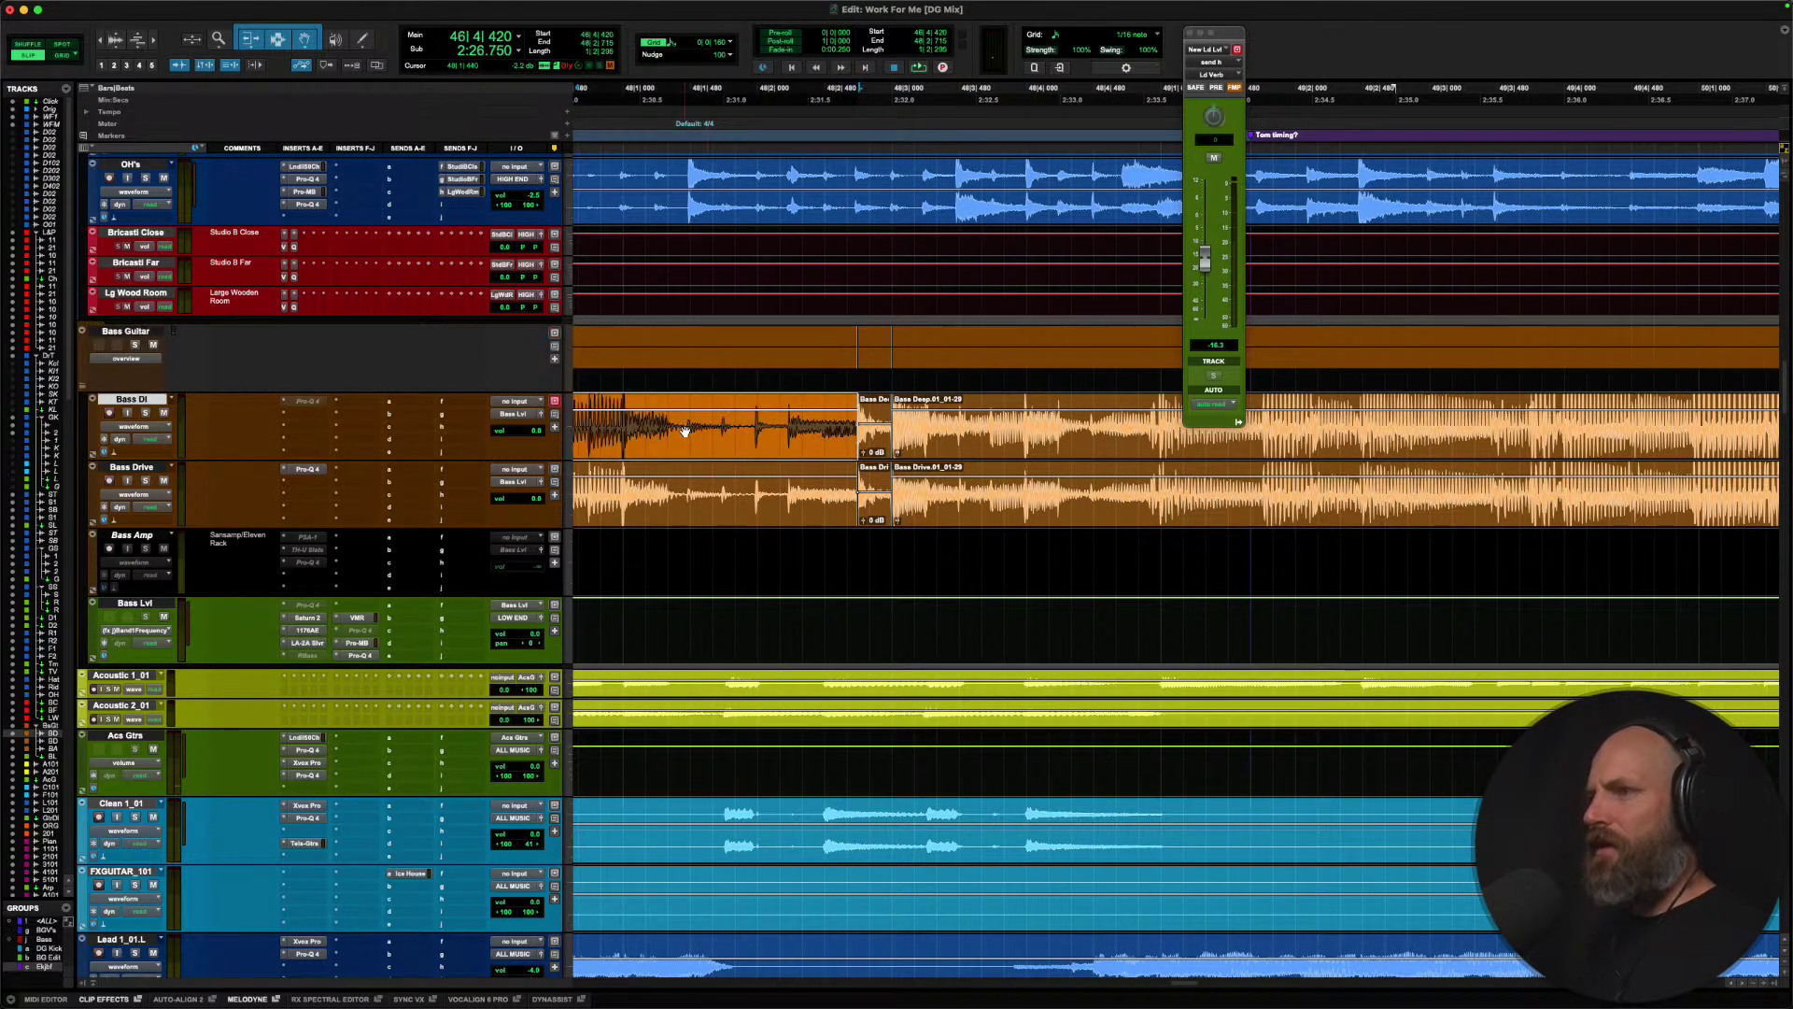
key(space)
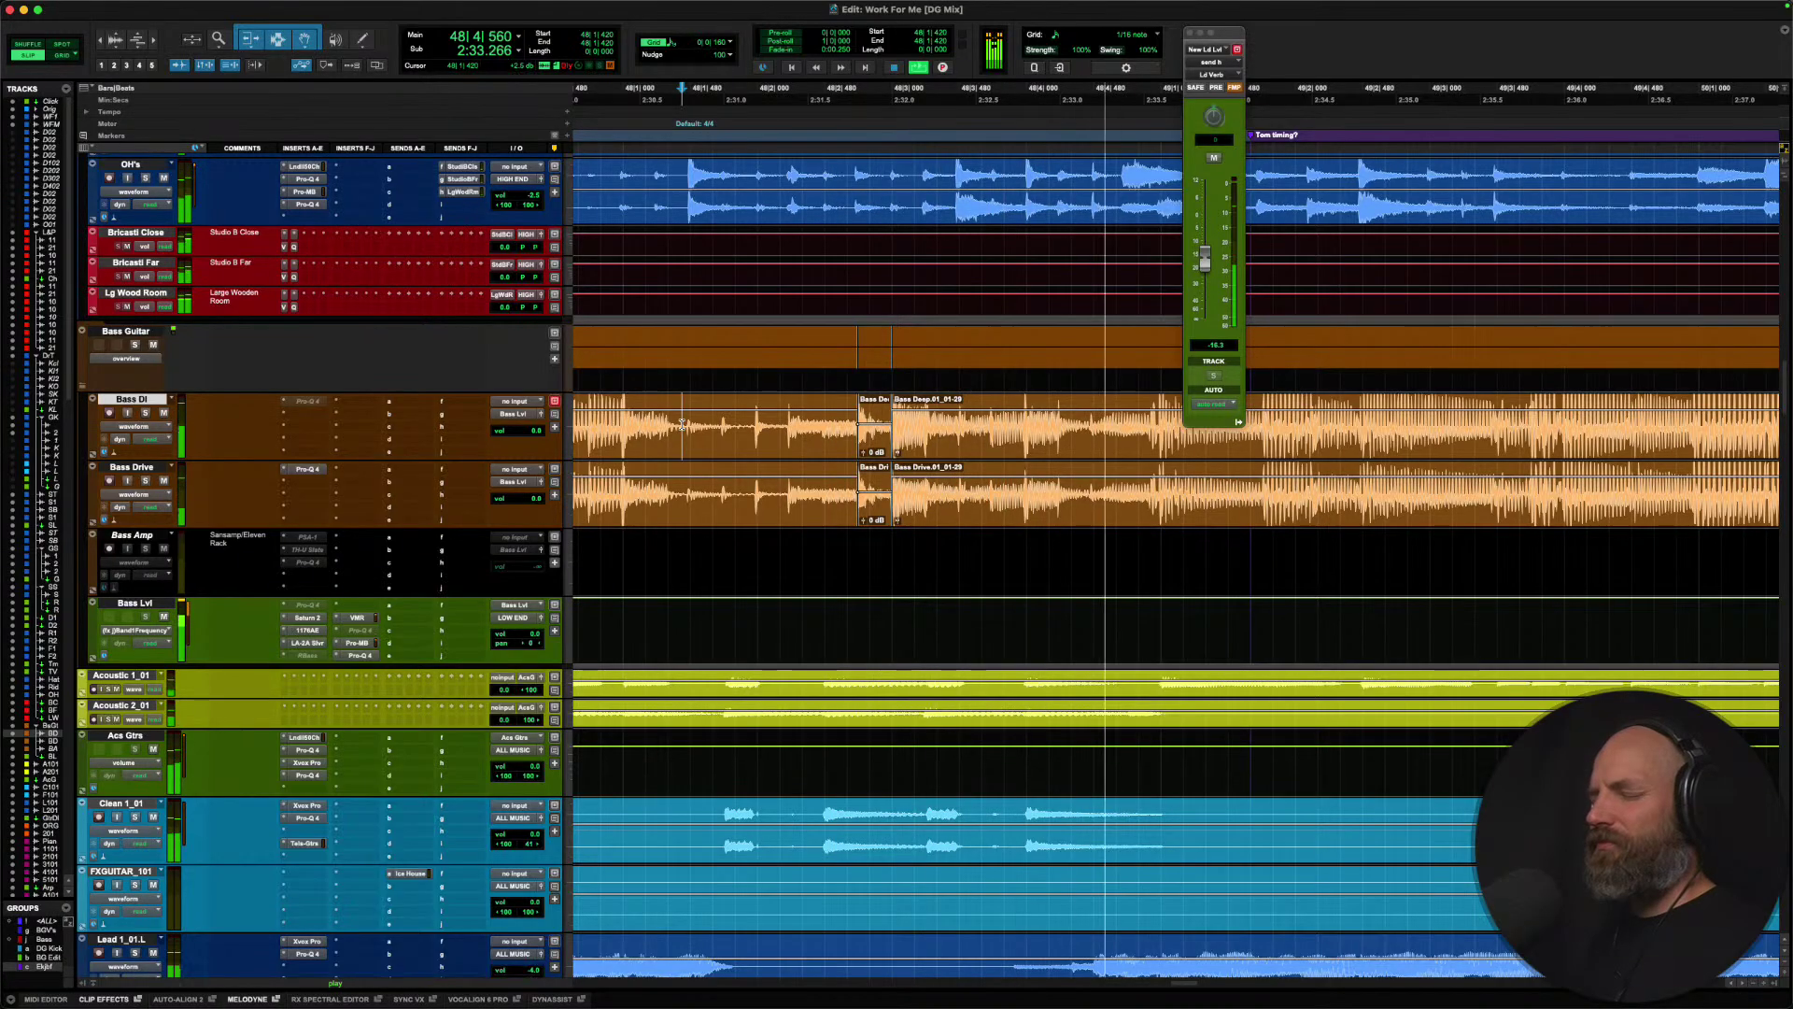
Play from bar 48 towards the 2nd Chorus while checking the Toms volume automation against the tom fills.
key(r)
key(r)
key(r)
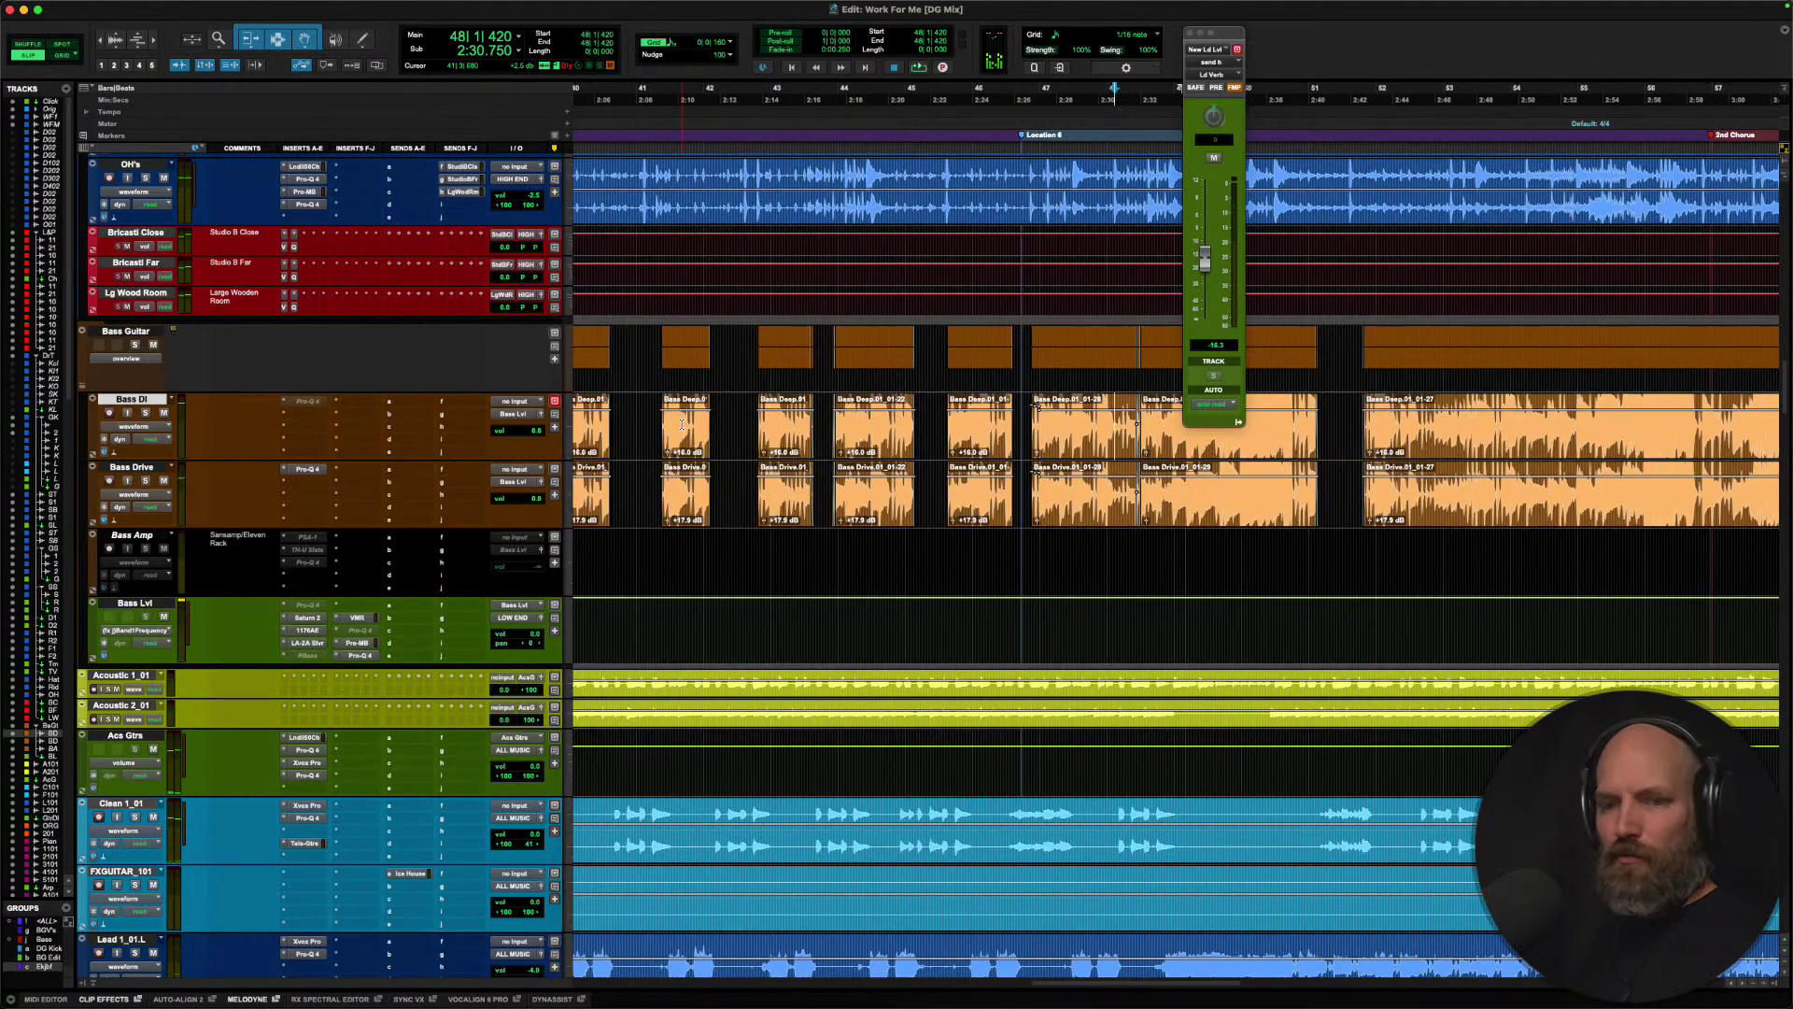
key(r)
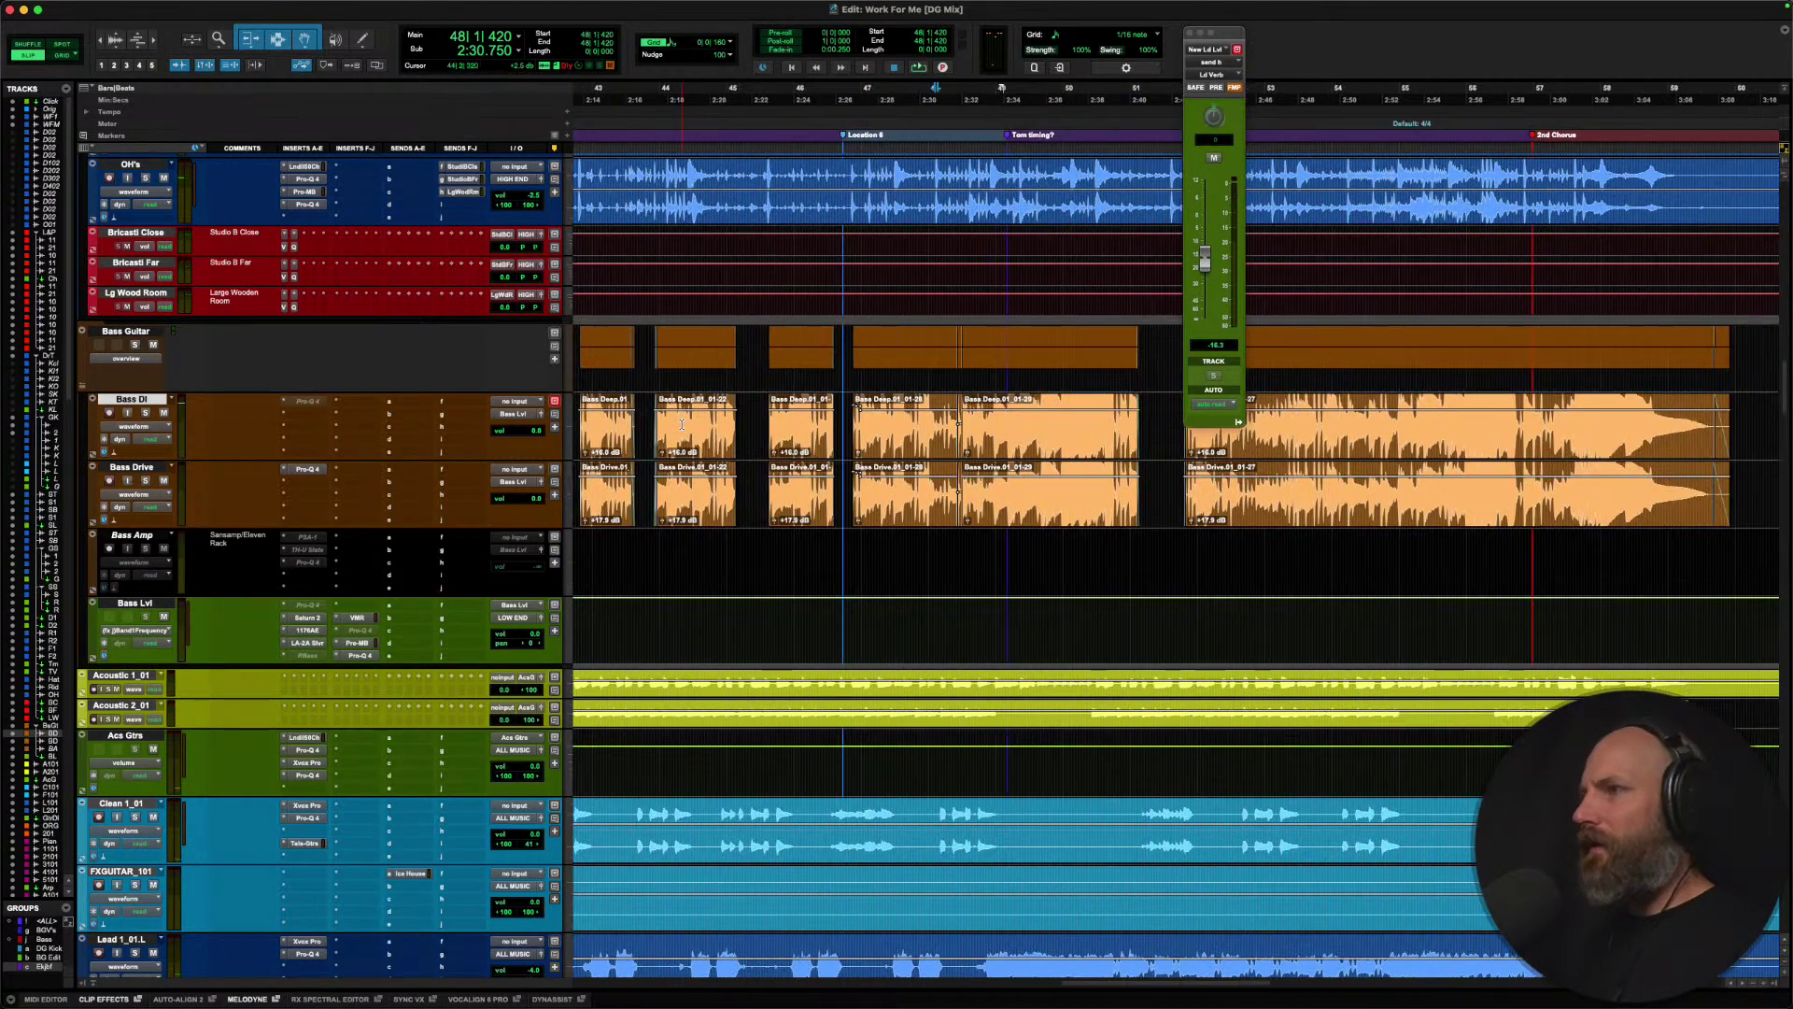
scroll(682, 424, up, 10)
scroll(682, 424, up, 1)
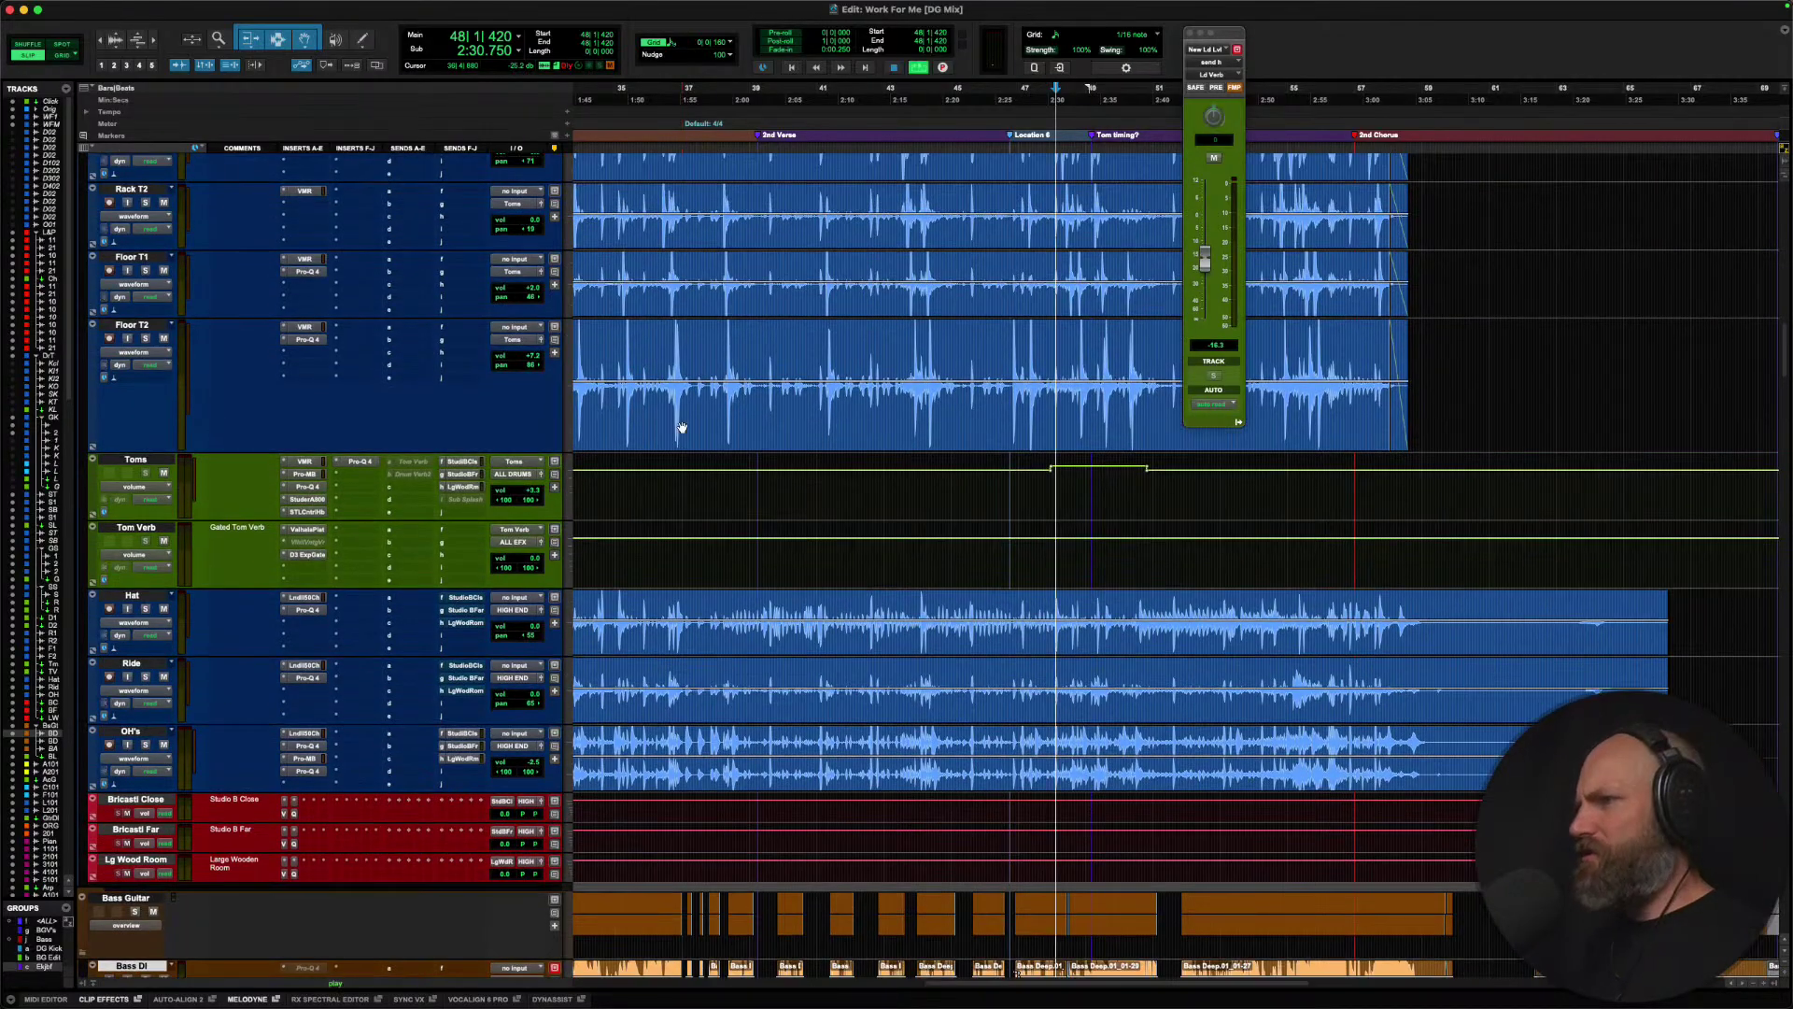
key(space)
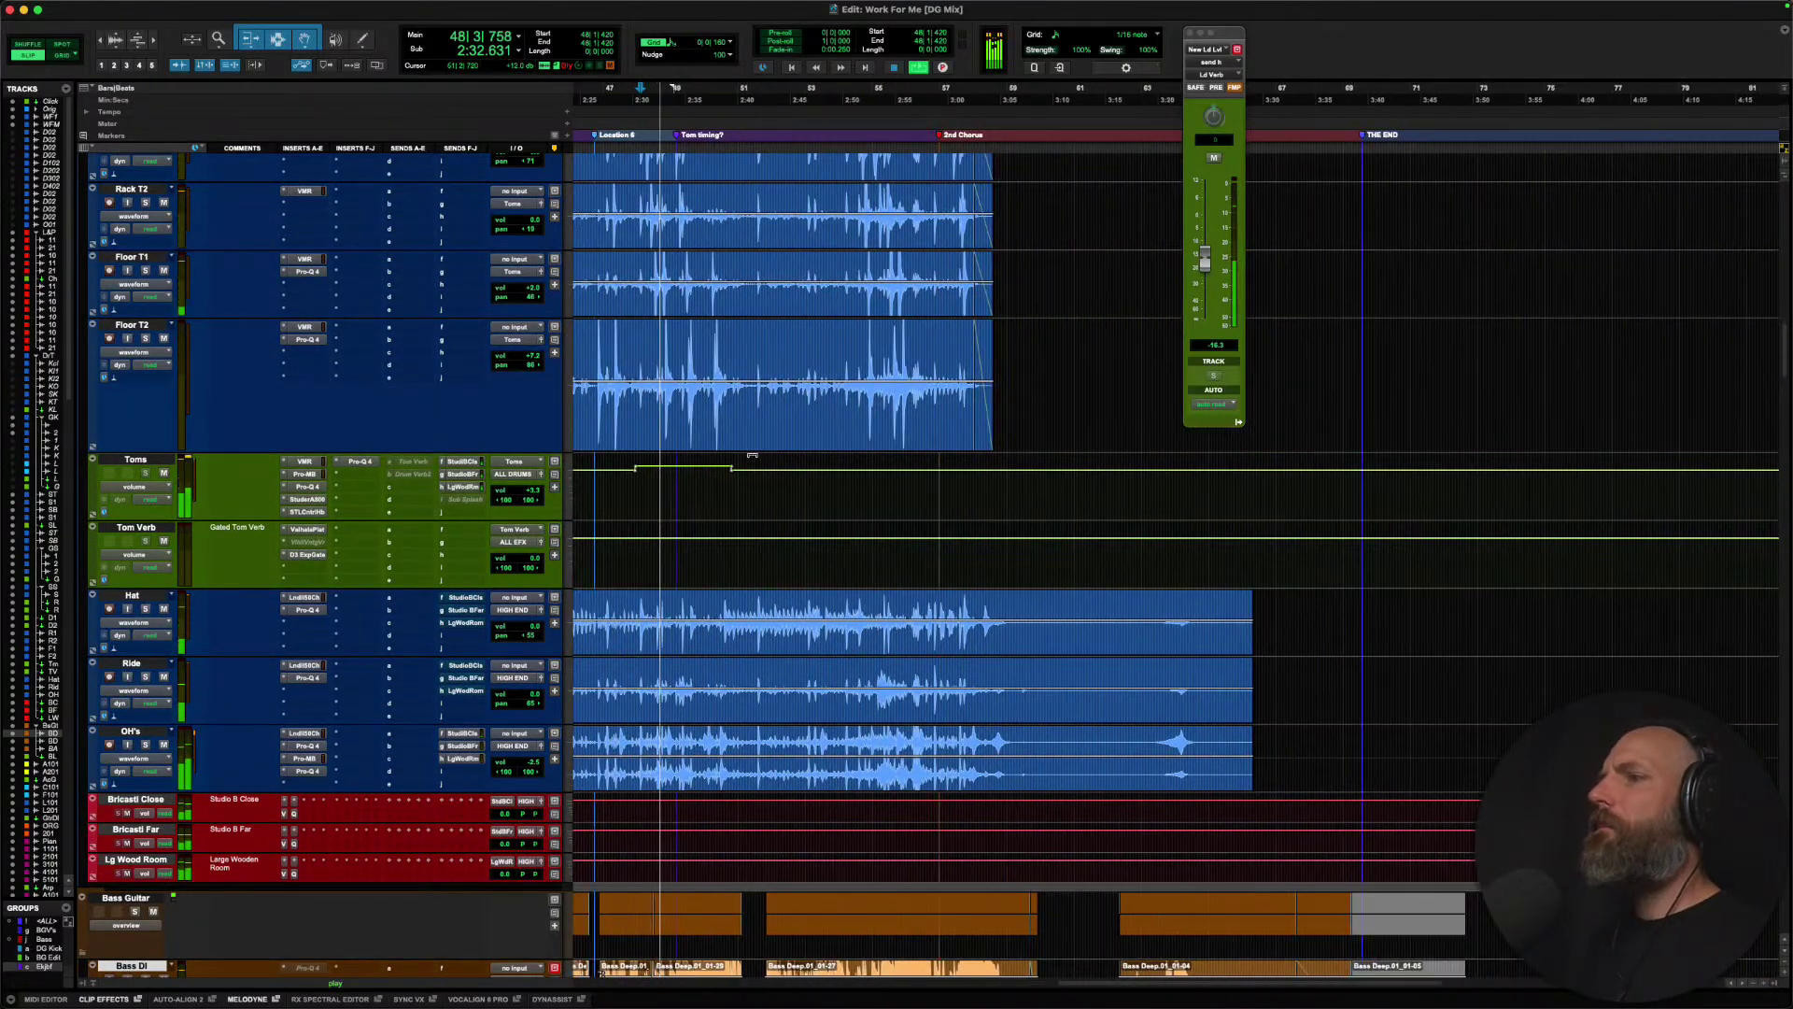
click(685, 488)
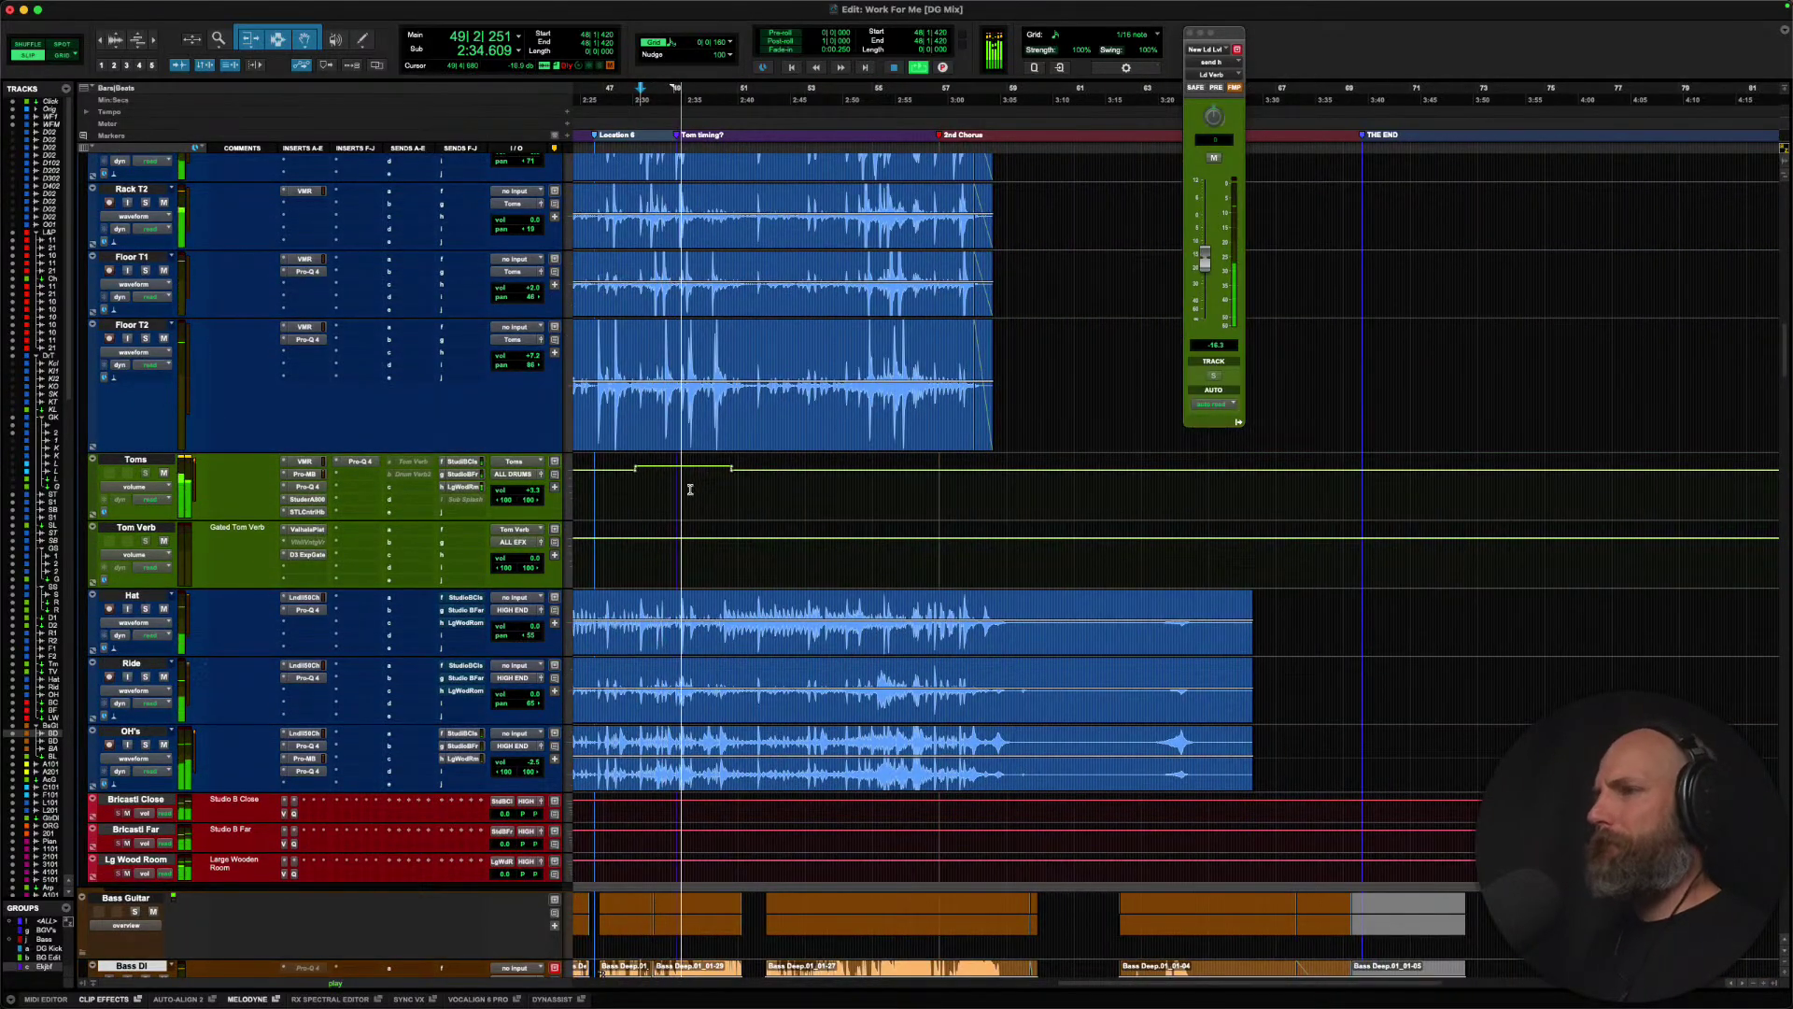
key(t)
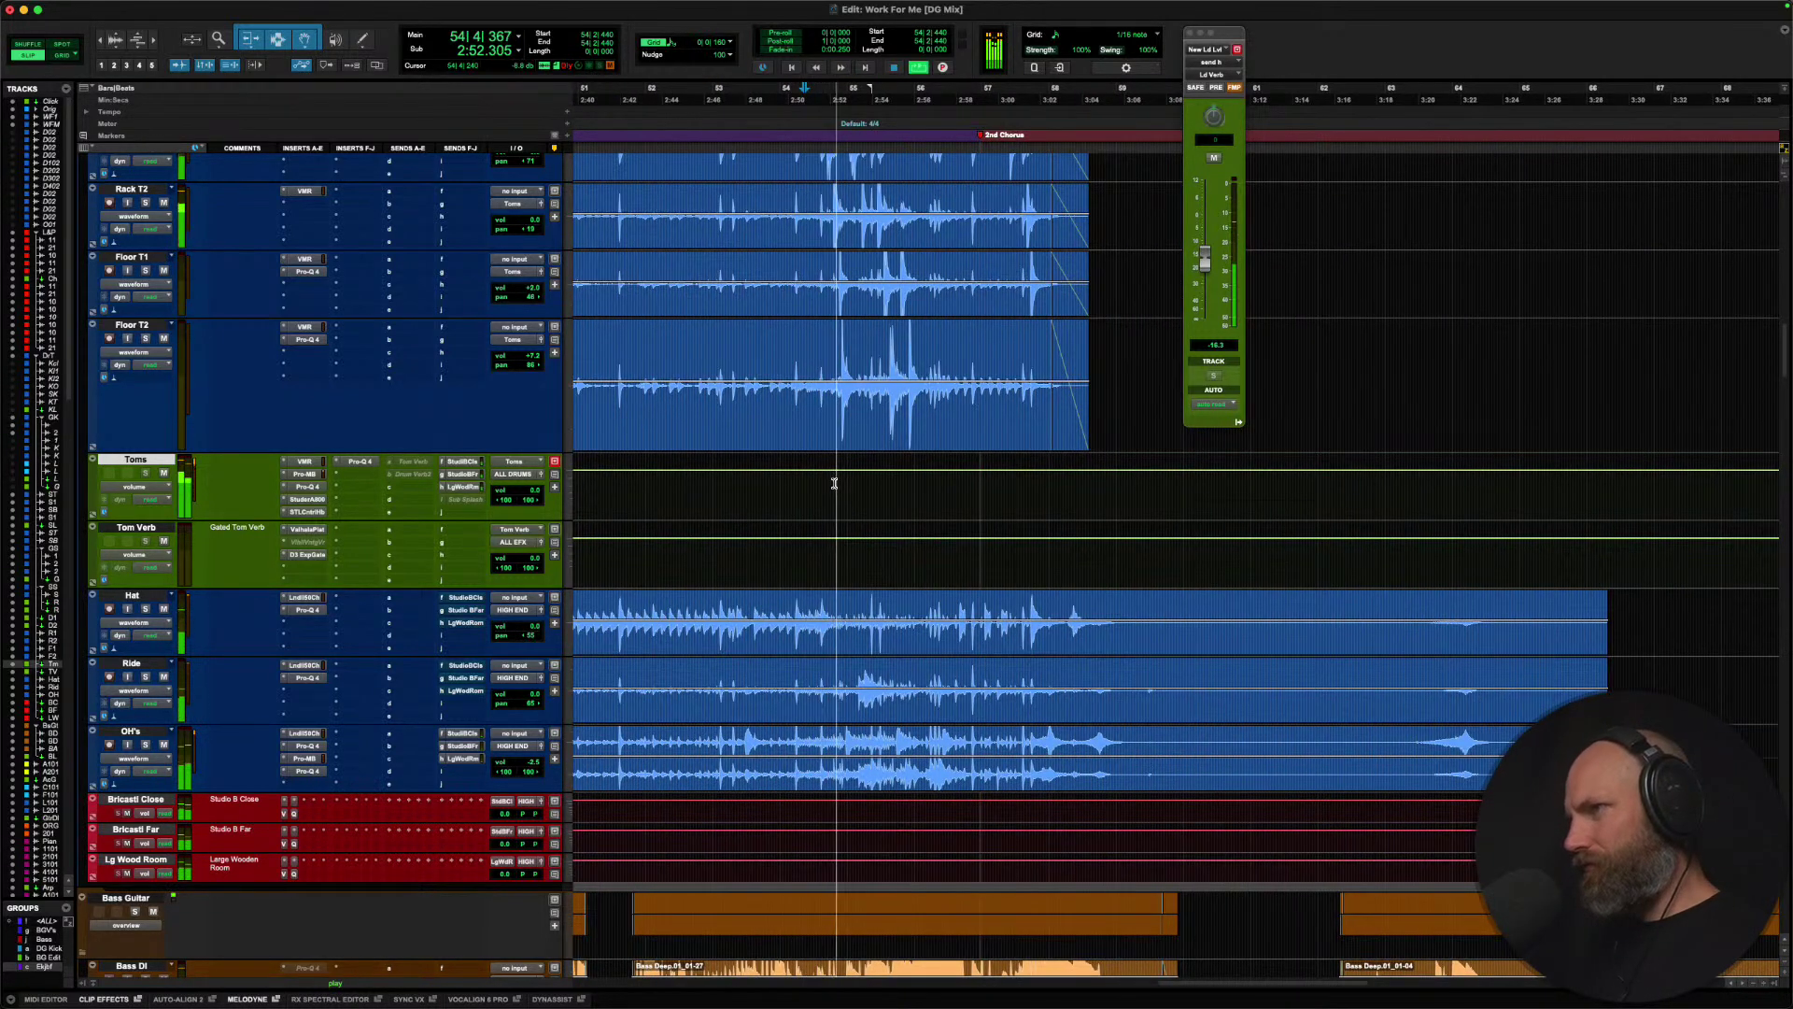
Raise the Toms volume automation to about +3 dB from bar 54 to about bar 59, and audition the fill.
scroll(822, 514, up, 3)
drag(805, 551, 1127, 561)
drag(1024, 530, 1023, 527)
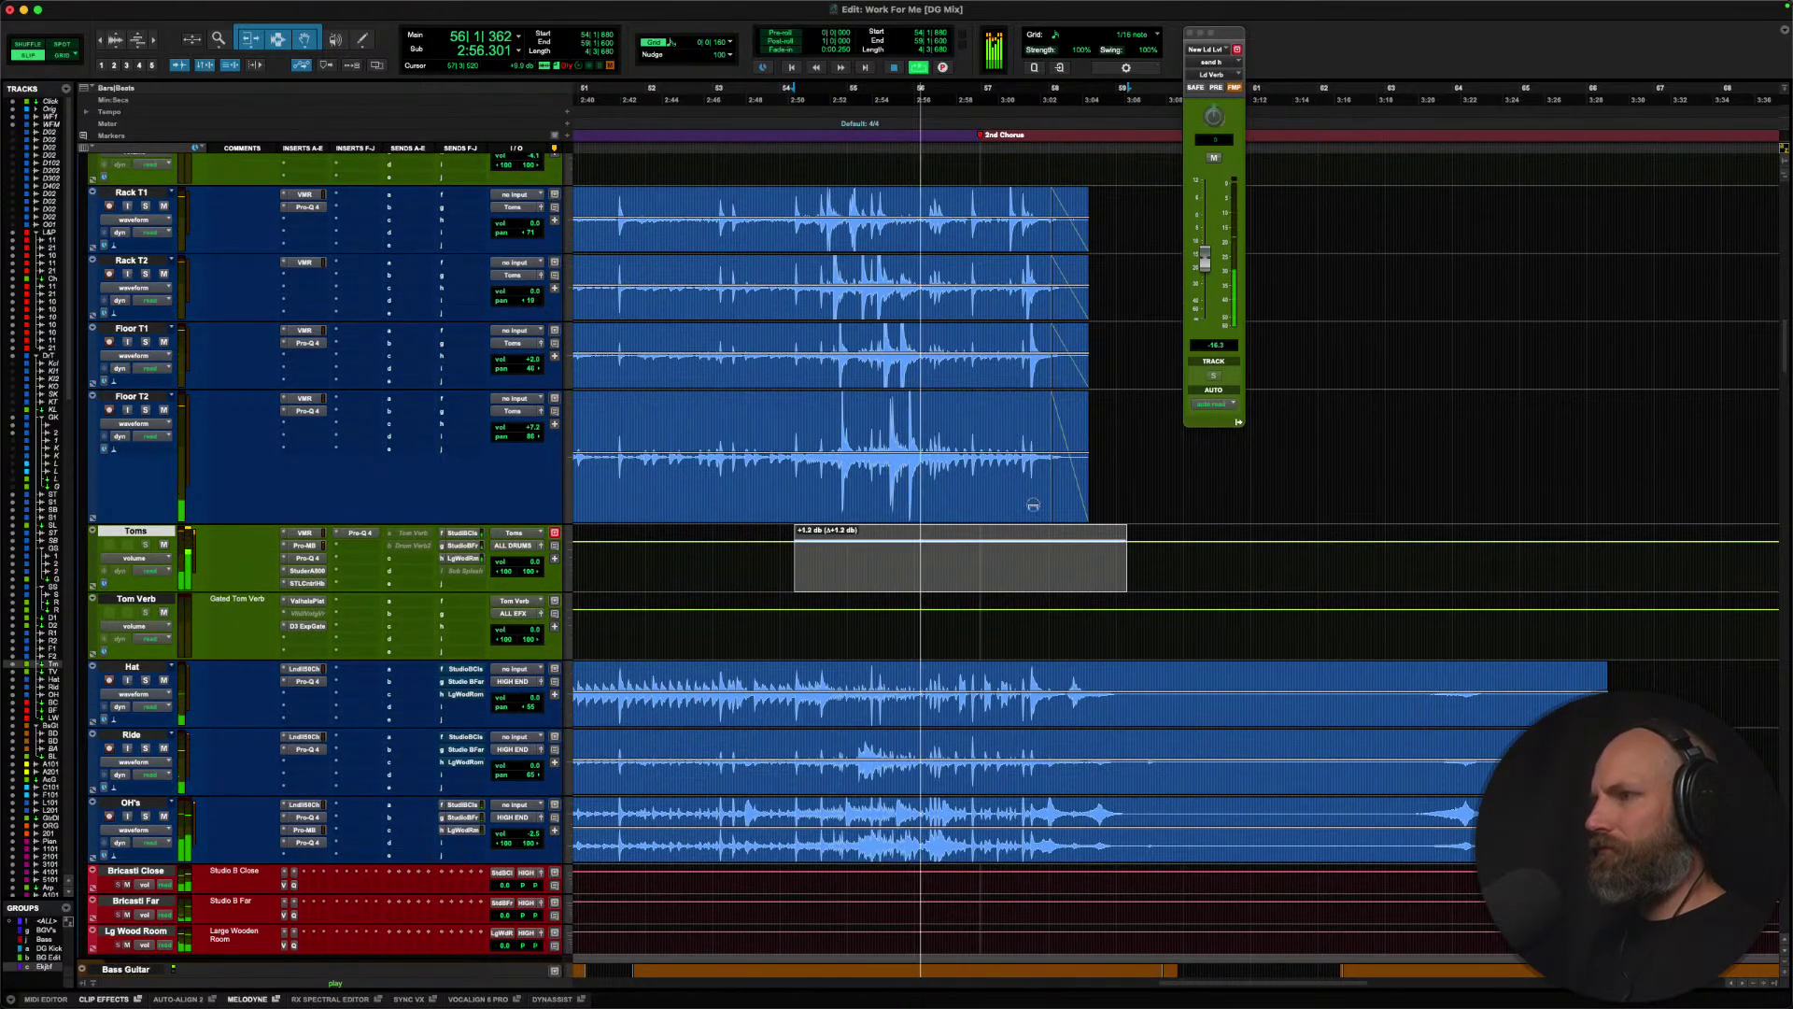
click(737, 564)
key(space)
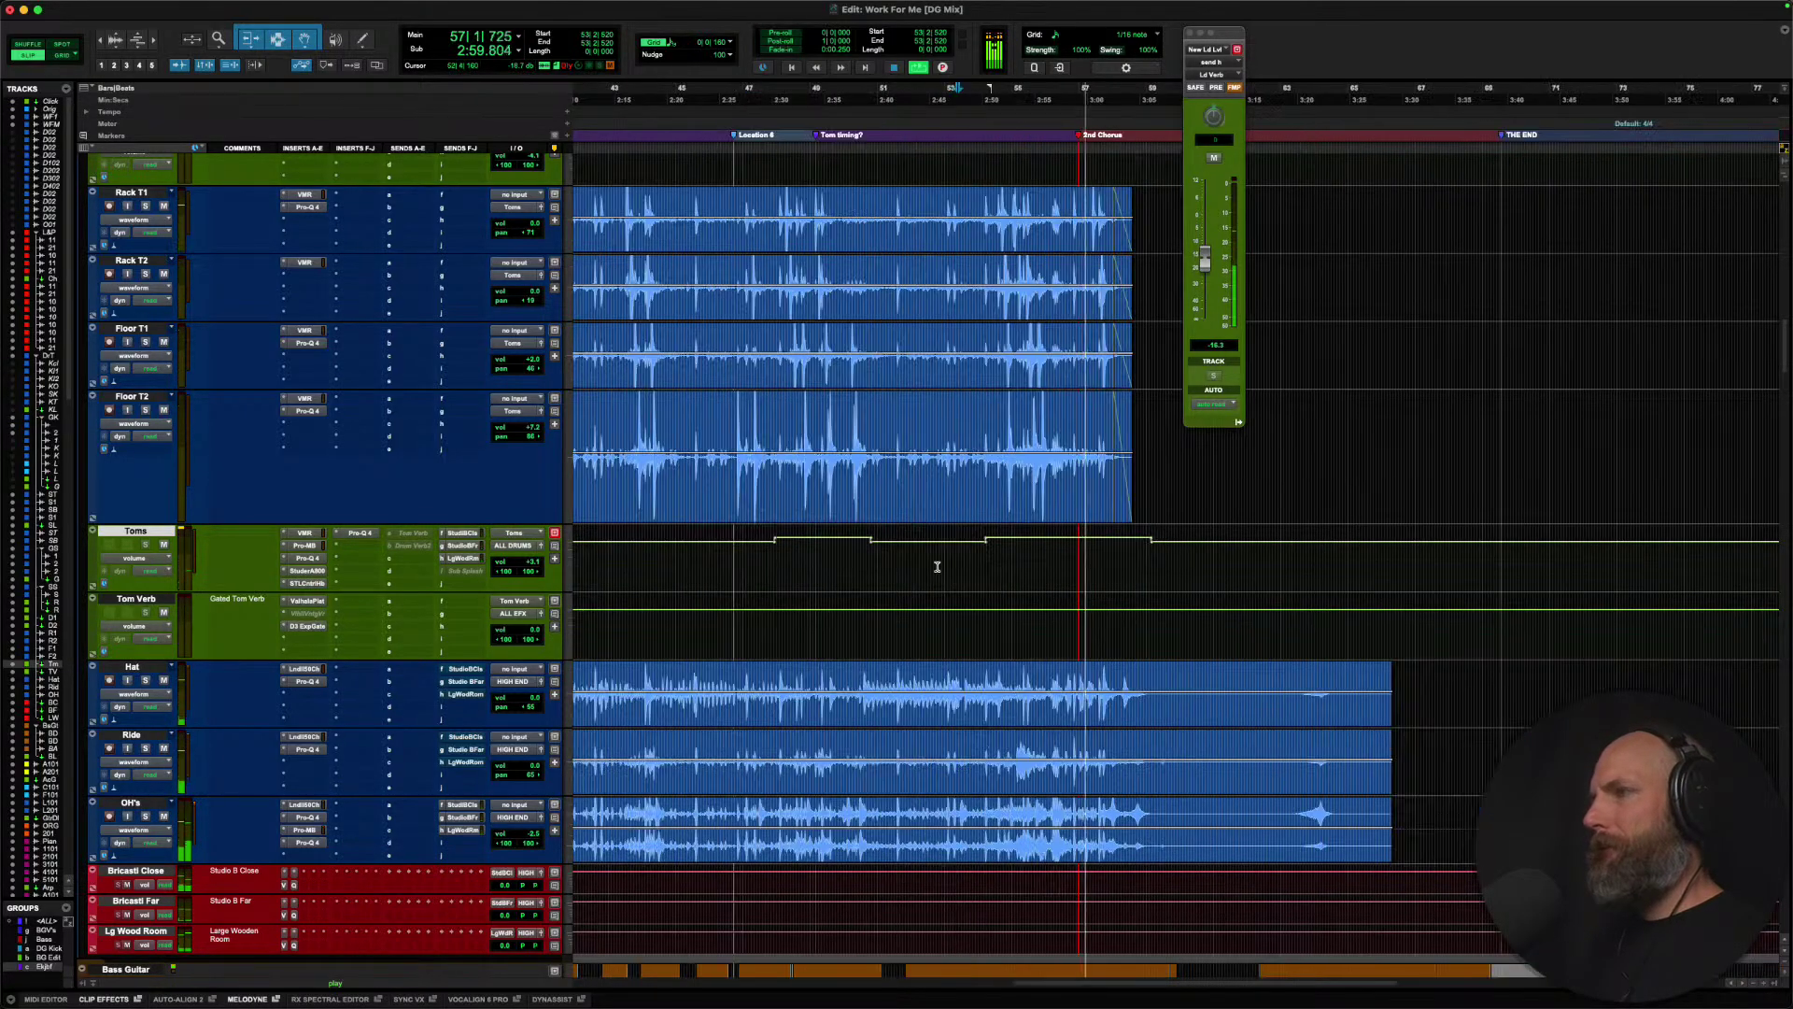
Play through the 2nd Chorus ending to review the bass tracks, and place the playback position at 57|2|160.
key(super+bracketleft)
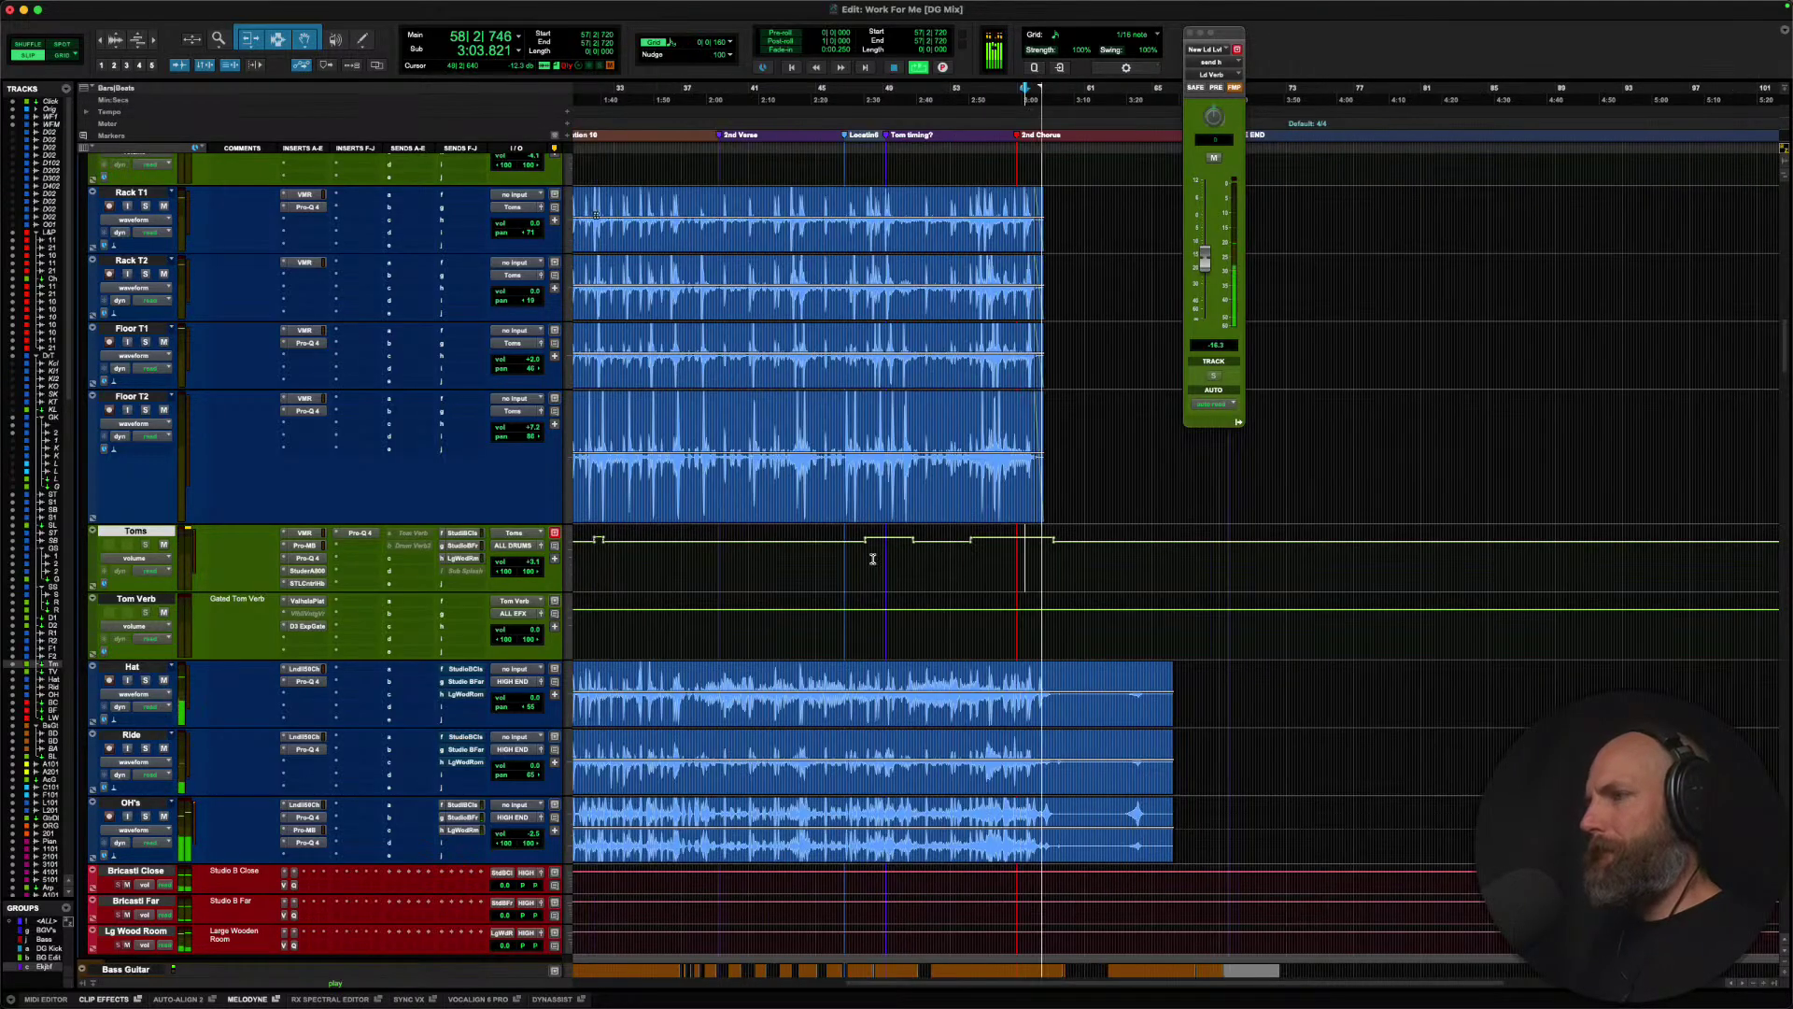
key(super+bracketleft)
scroll(873, 558, down, 4)
scroll(872, 559, down, 7)
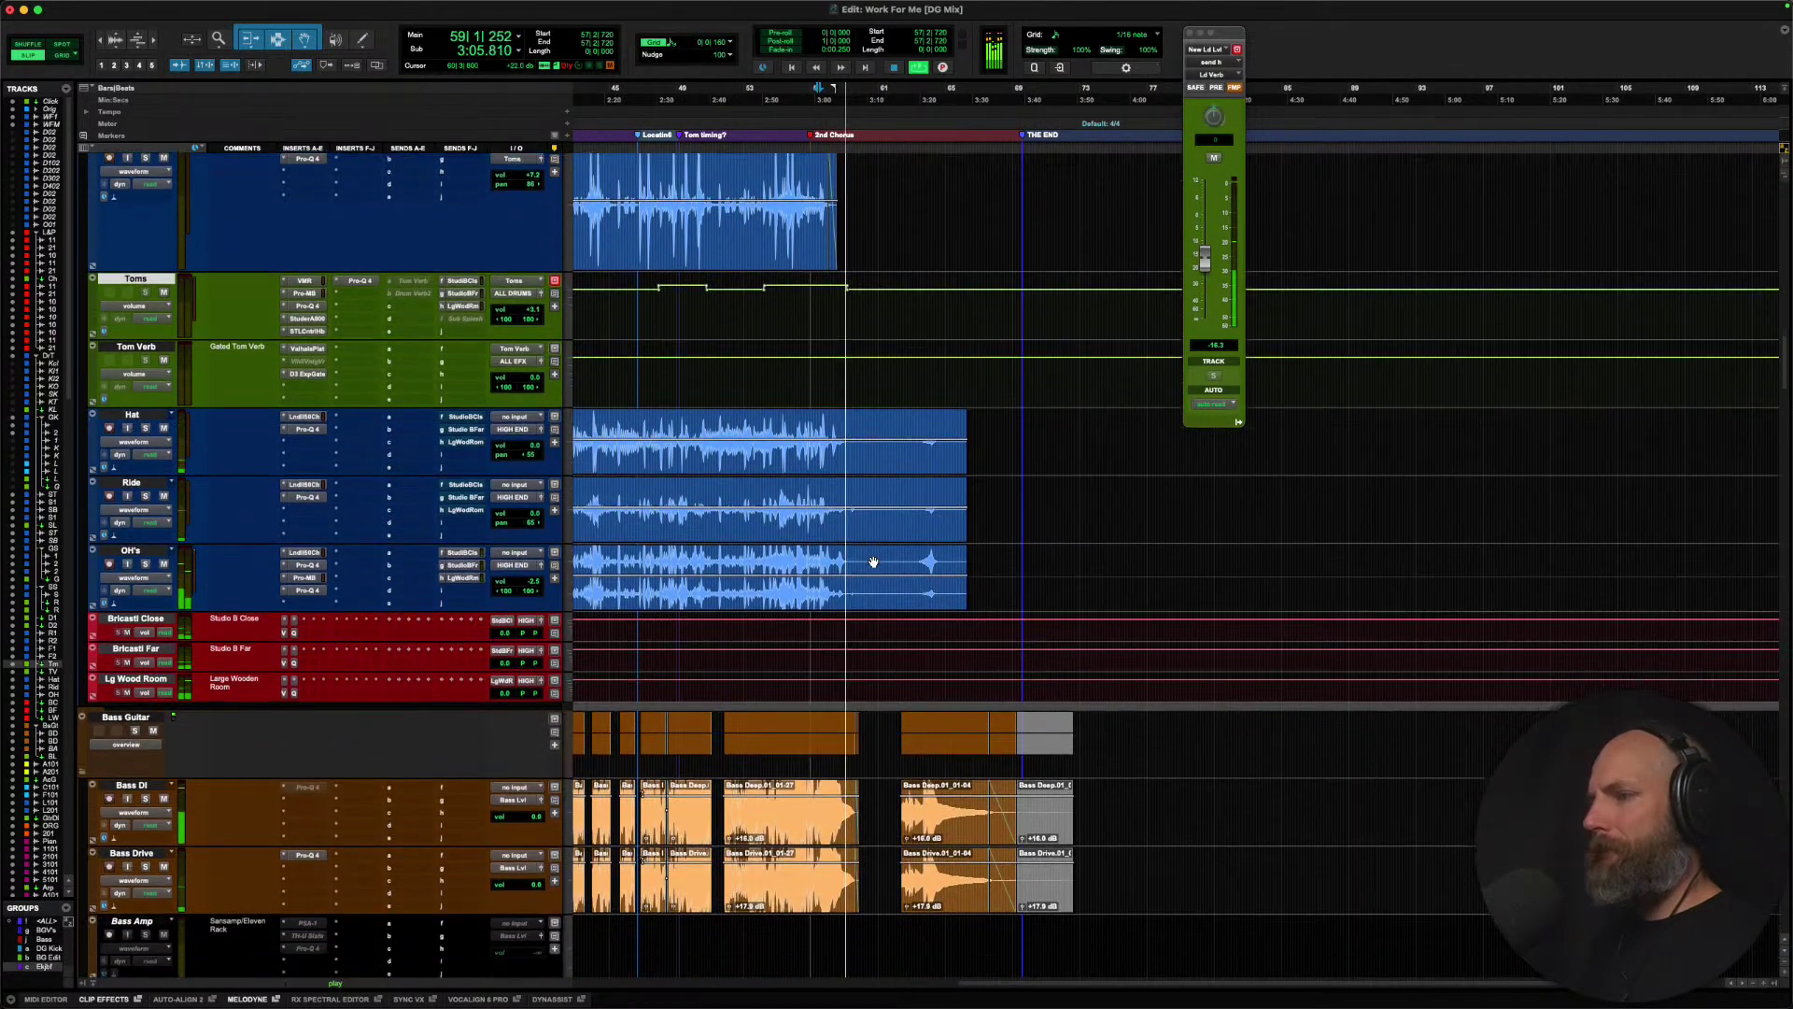
click(822, 710)
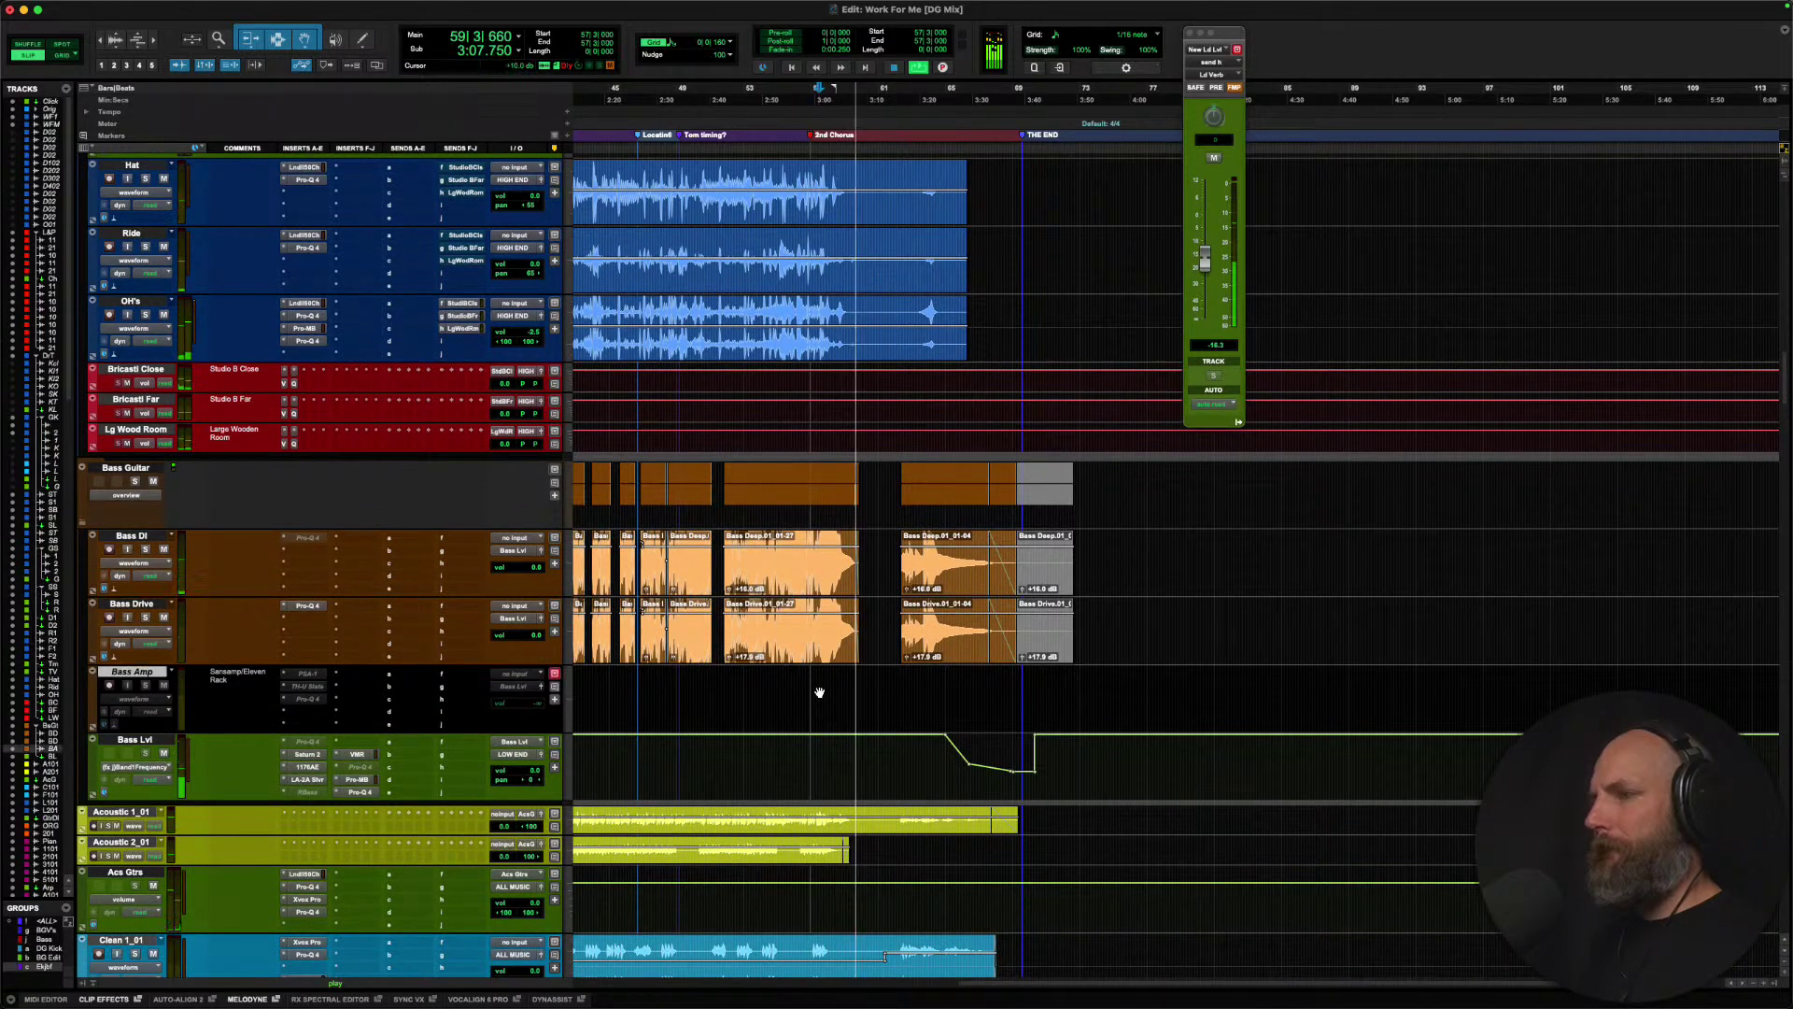
key(super+bracketright)
key(super+bracketright)
click(687, 680)
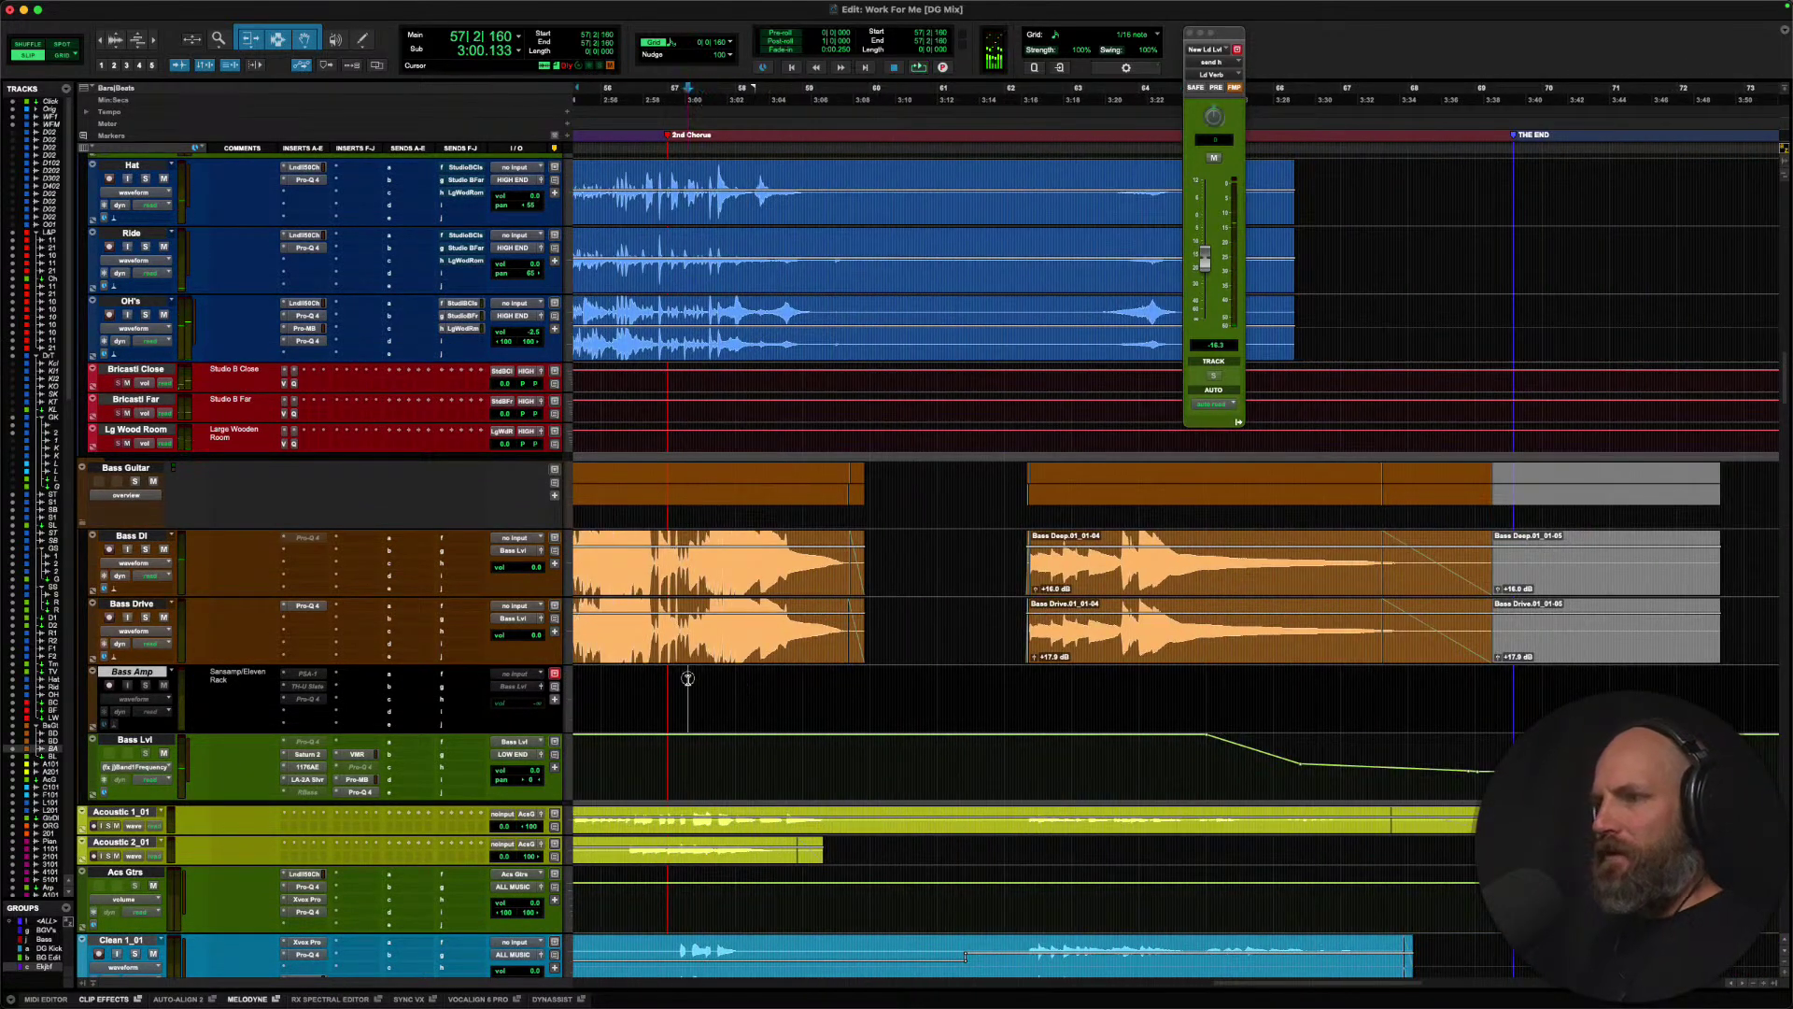
Assign the first send of the Bass Lvl track to the stereo Sub Splasheroo bus.
click(145, 744)
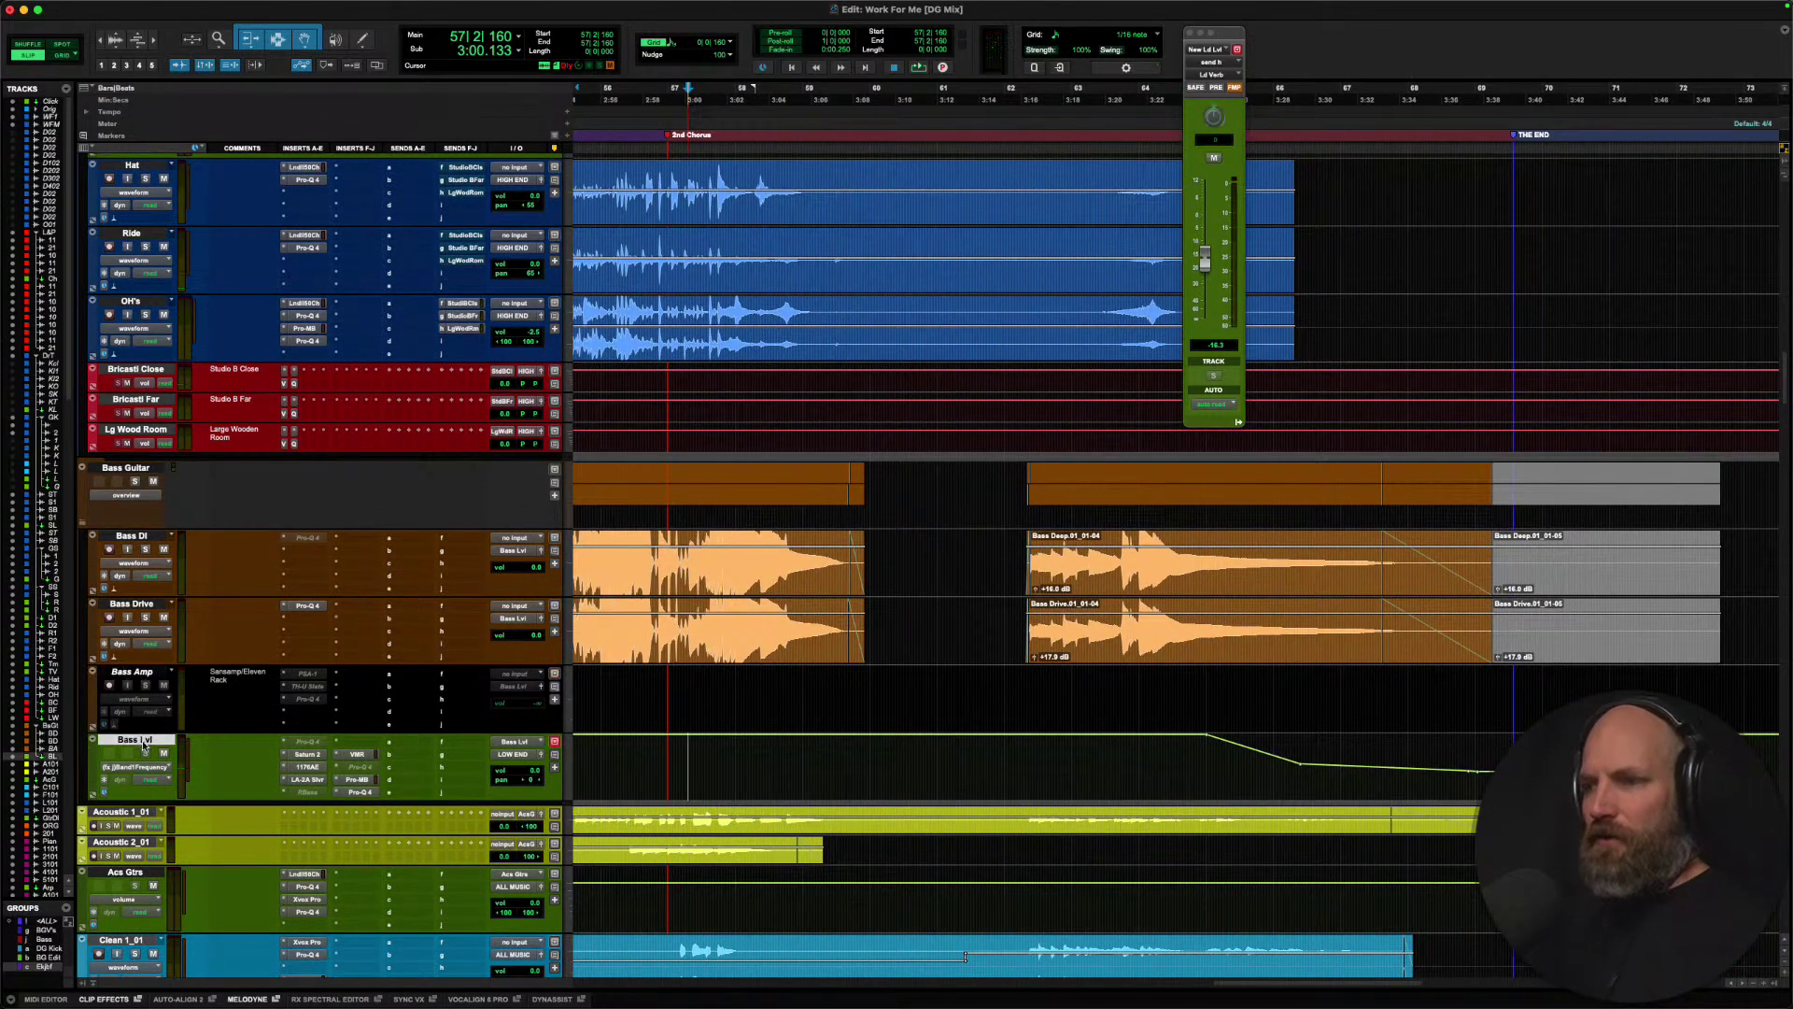
click(401, 744)
text(sub)
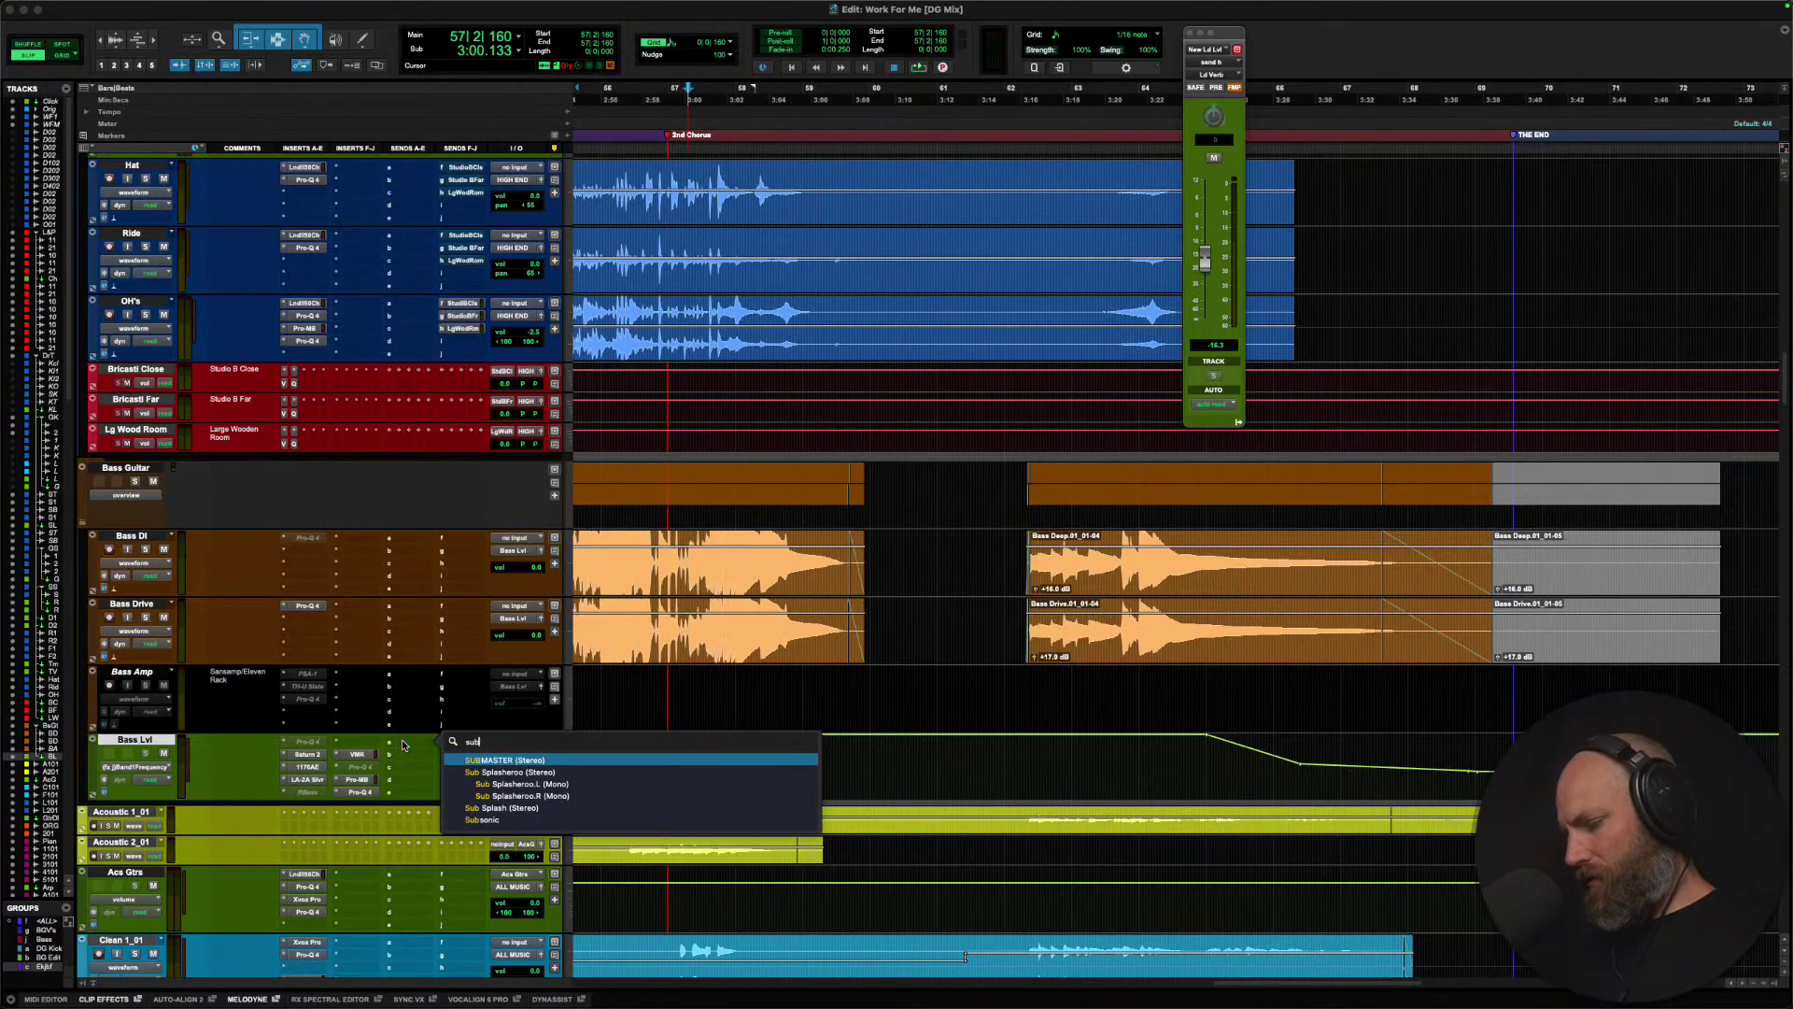
key(Down)
key(Return)
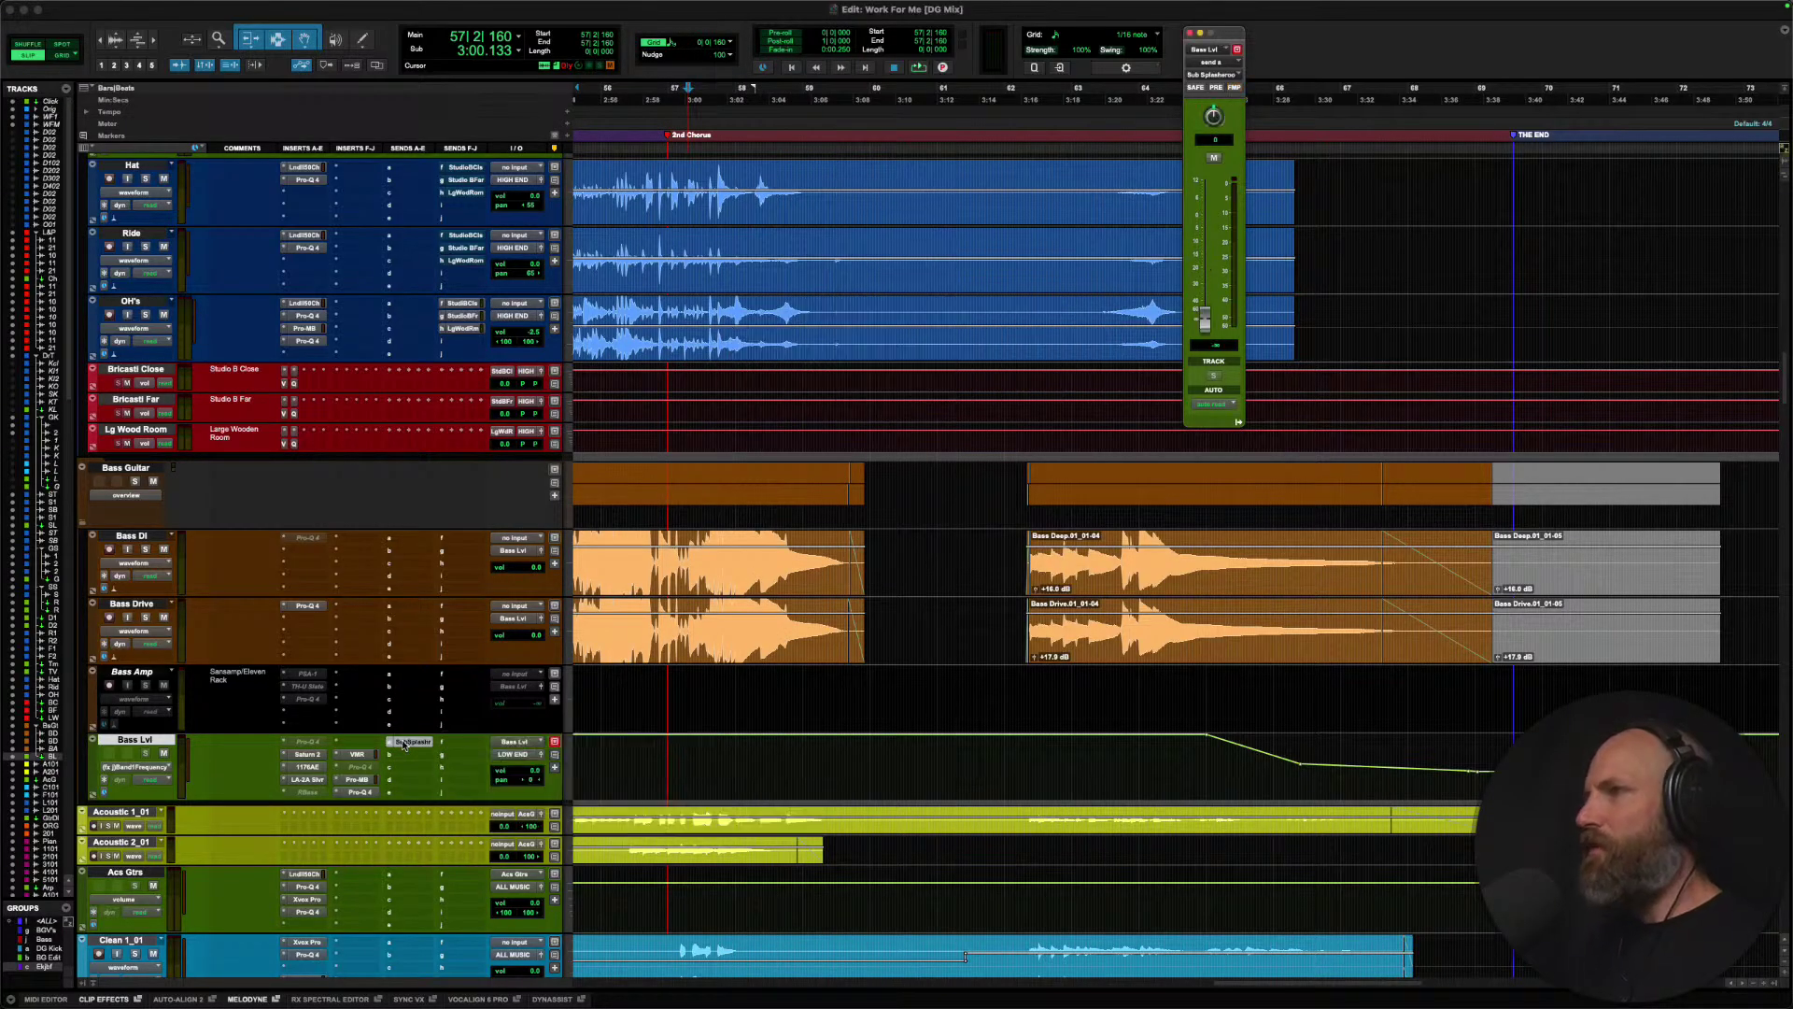
Switch Bass Lvl automation to touch and record a rising Sub Splasheroo send level ride from 57|2|160 through the bass decay.
click(1215, 405)
click(1220, 417)
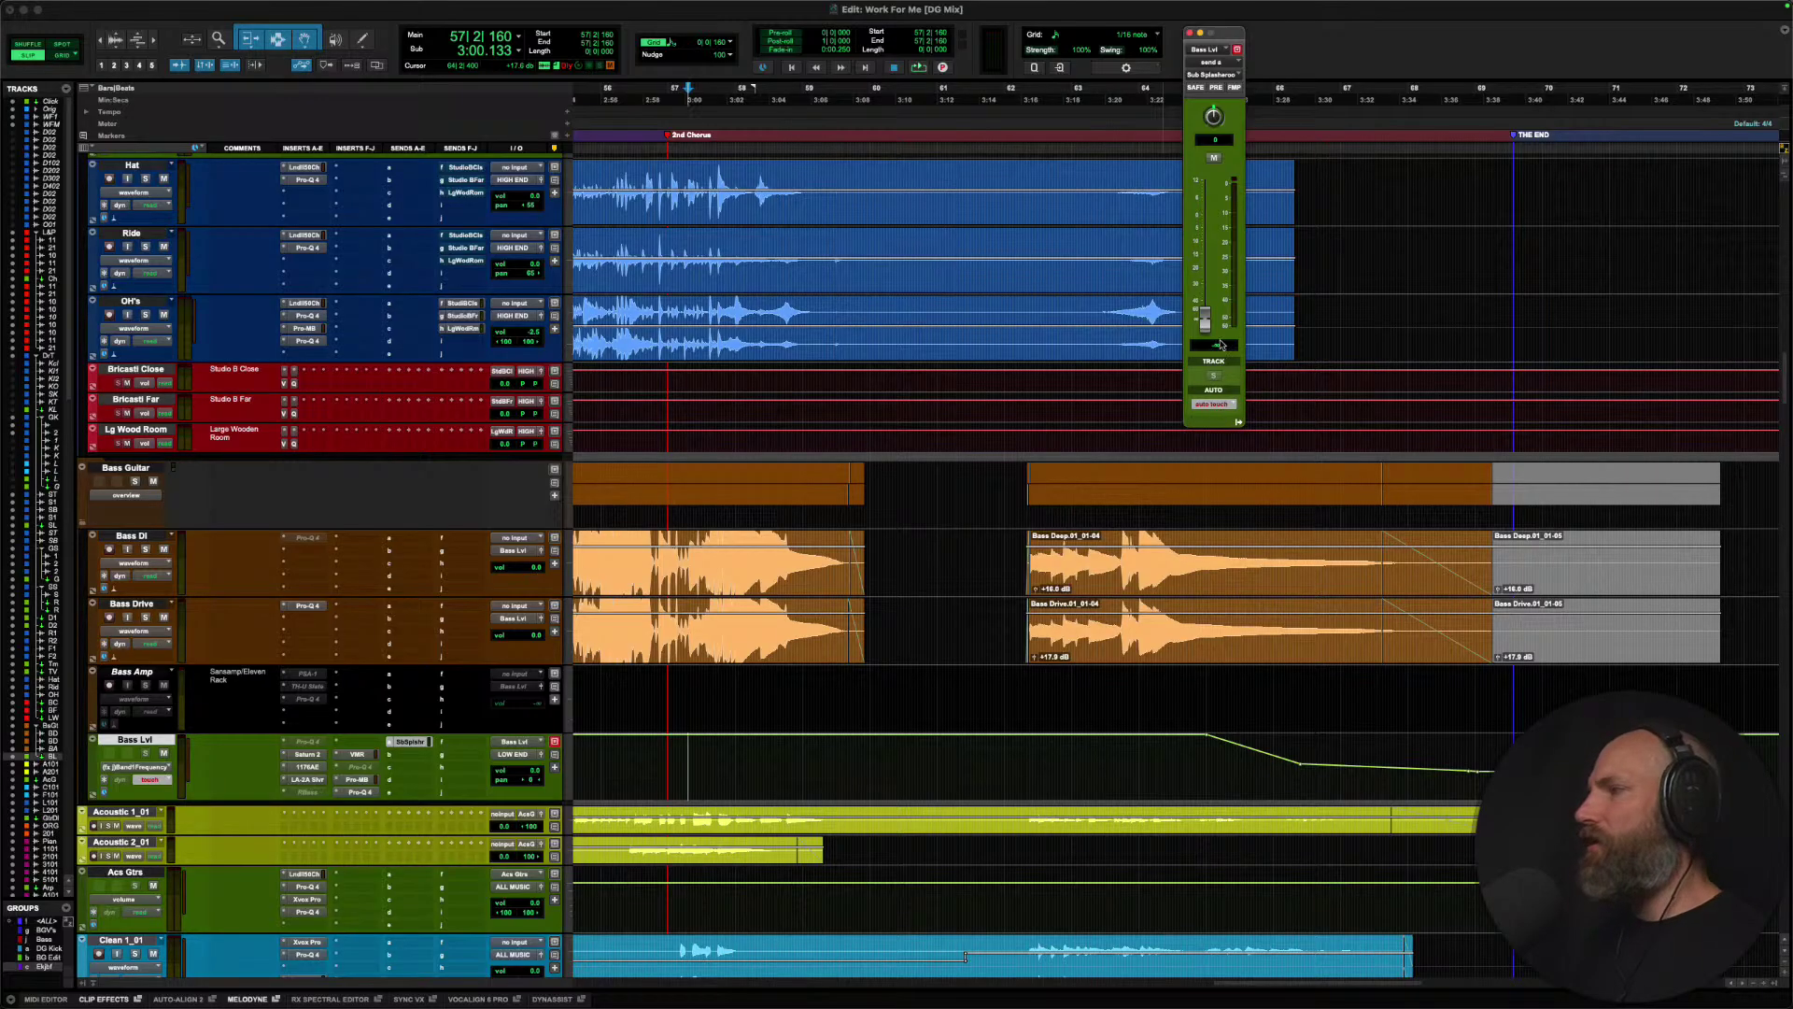
key(space)
drag(1205, 320, 1207, 253)
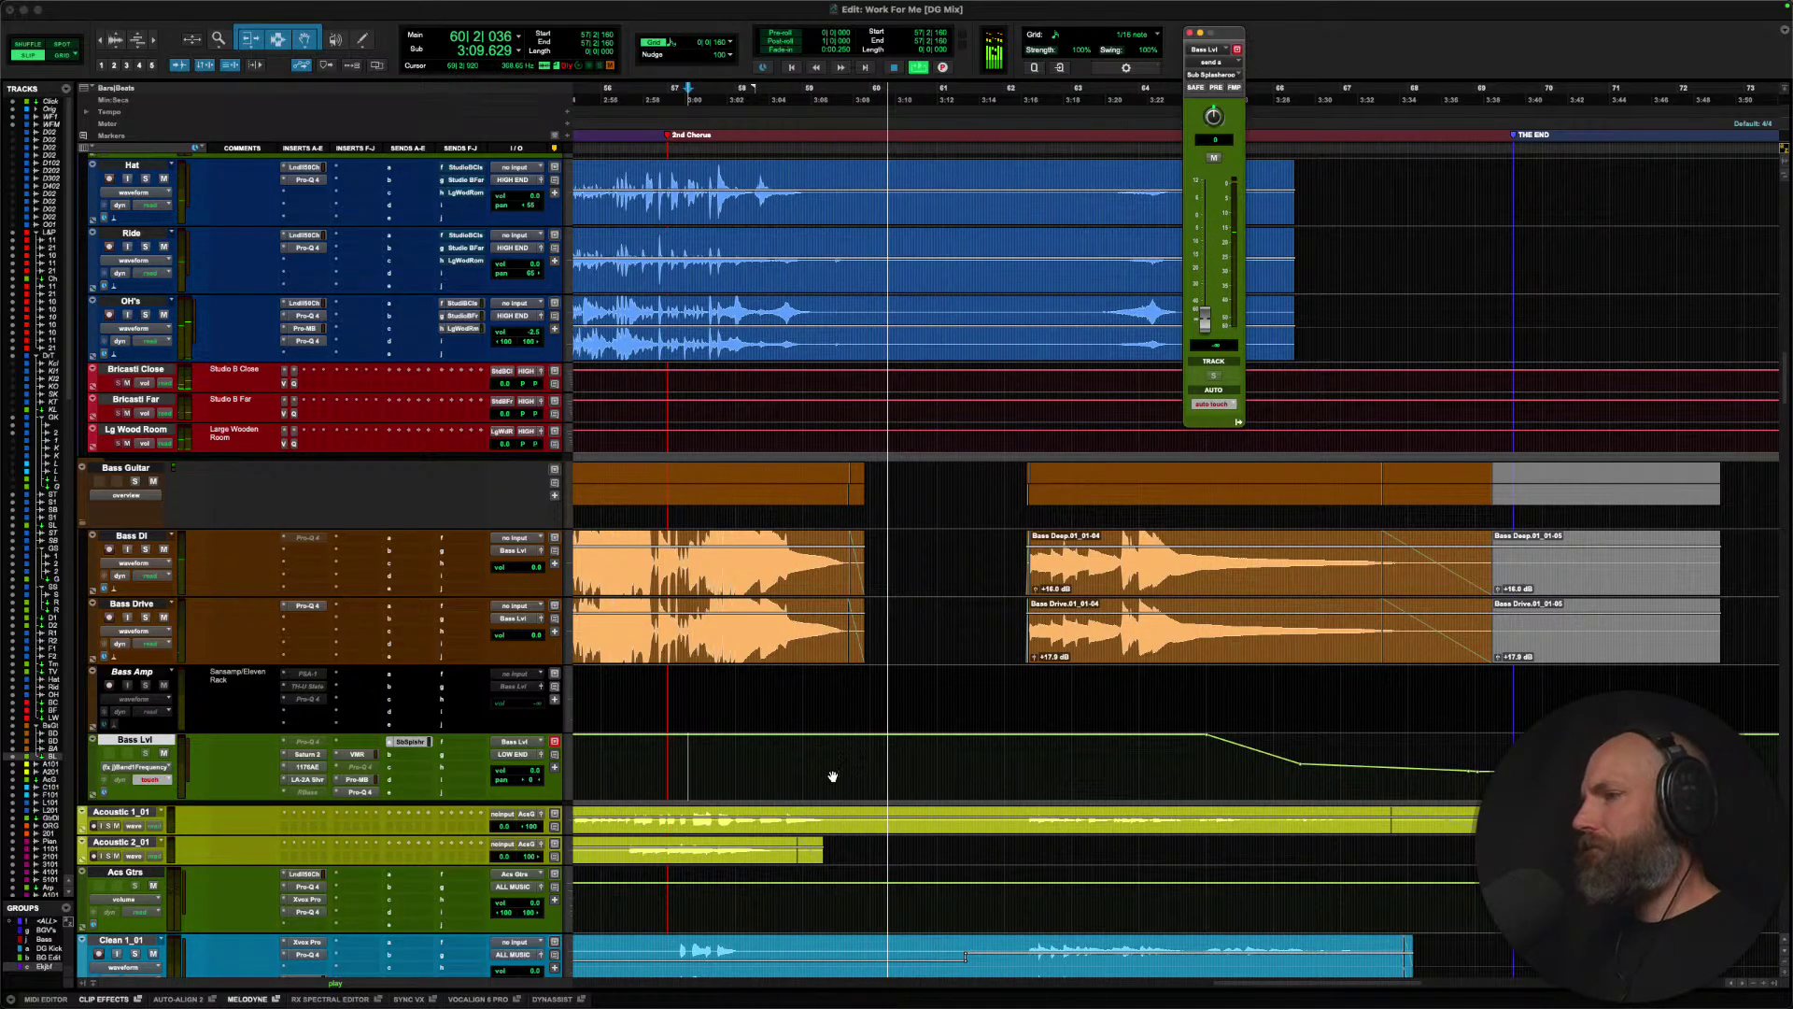
key(space)
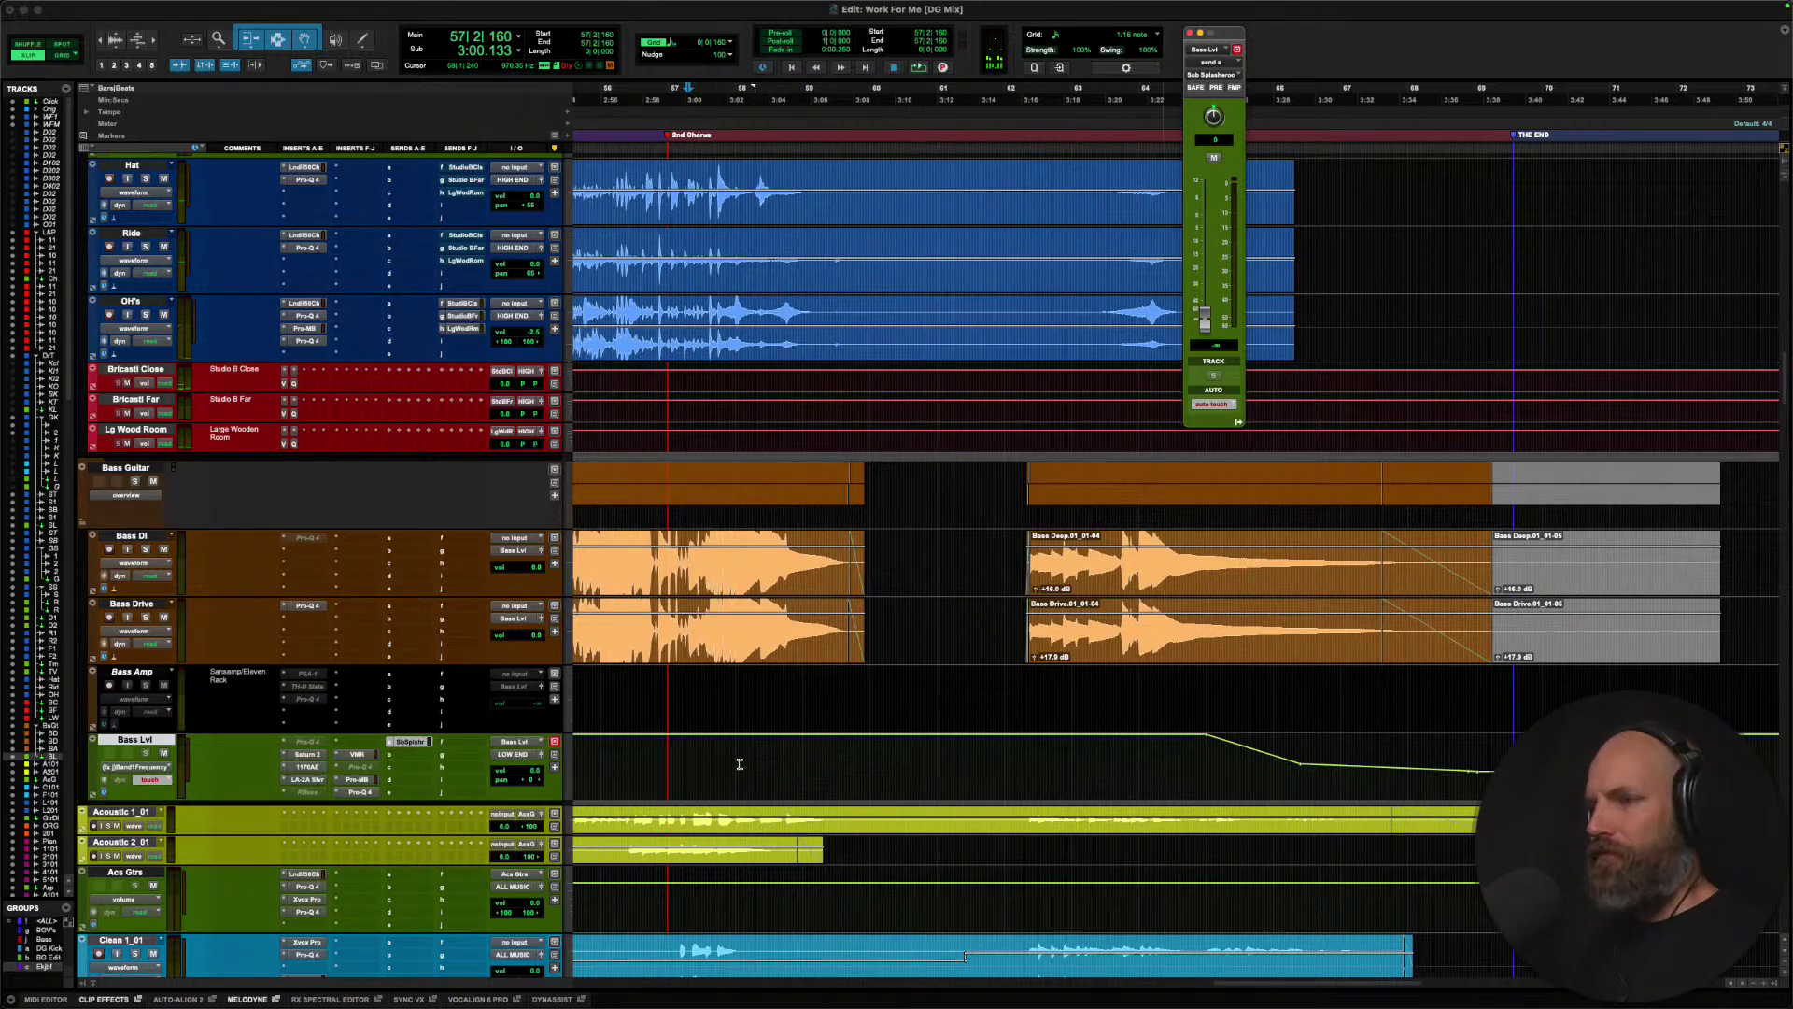
Display the send level automation on Bass Lvl, trim the recorded ride from 57|2|320 to about bar 60, and audition it.
ctrl+super+click(1204, 323)
drag(690, 777, 880, 775)
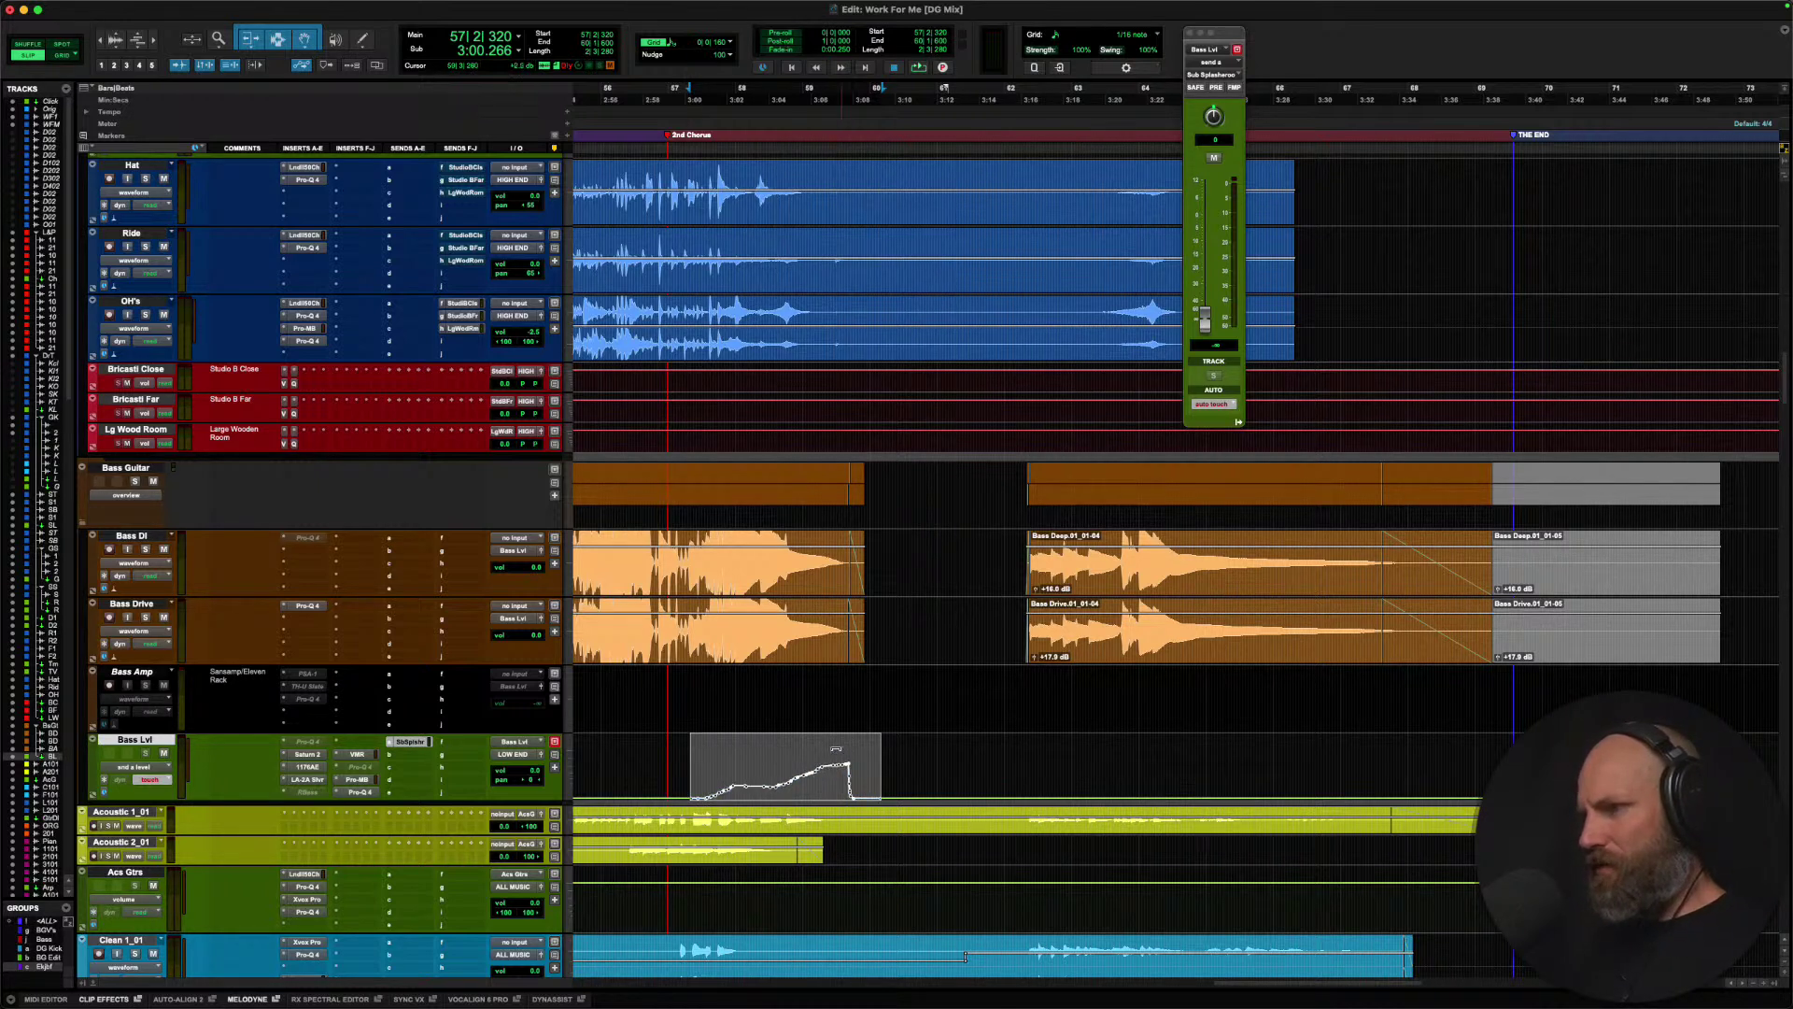
click(710, 783)
key(space)
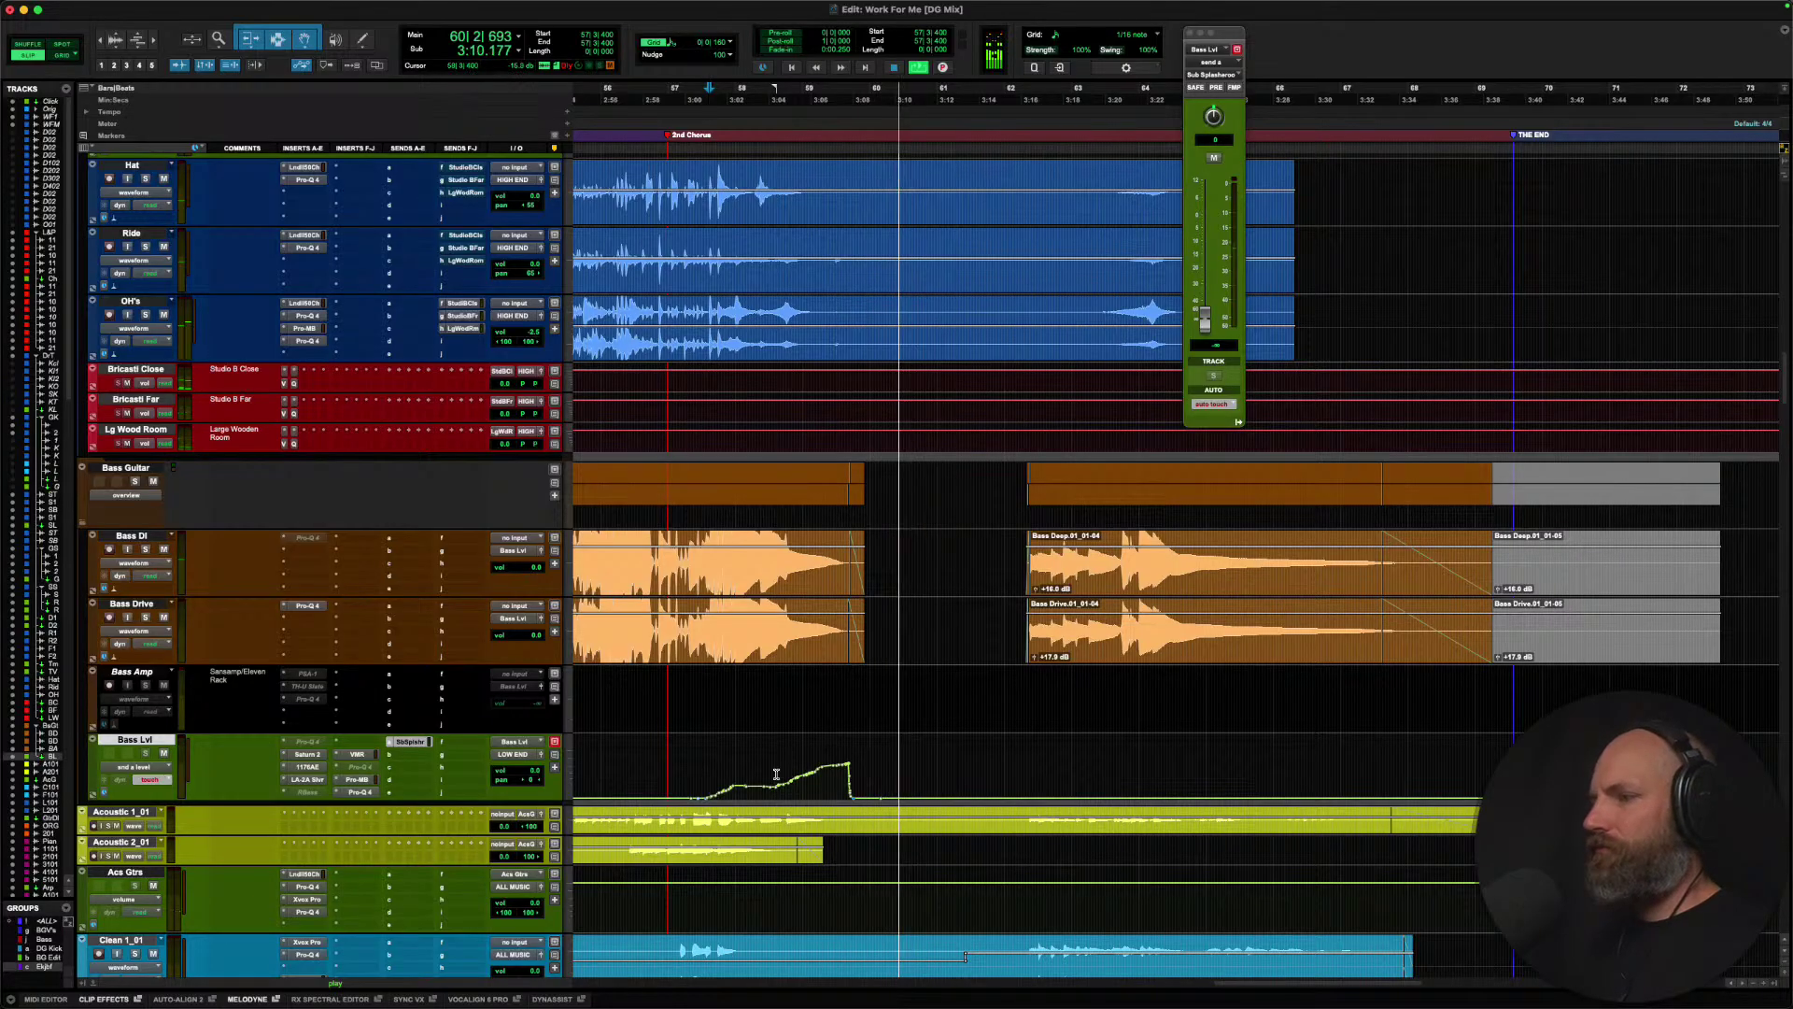
Lower the Sub Splasheroo send ride on Bass Lvl from 58|3|160 onward and audition the change.
drag(773, 775, 925, 775)
key(space)
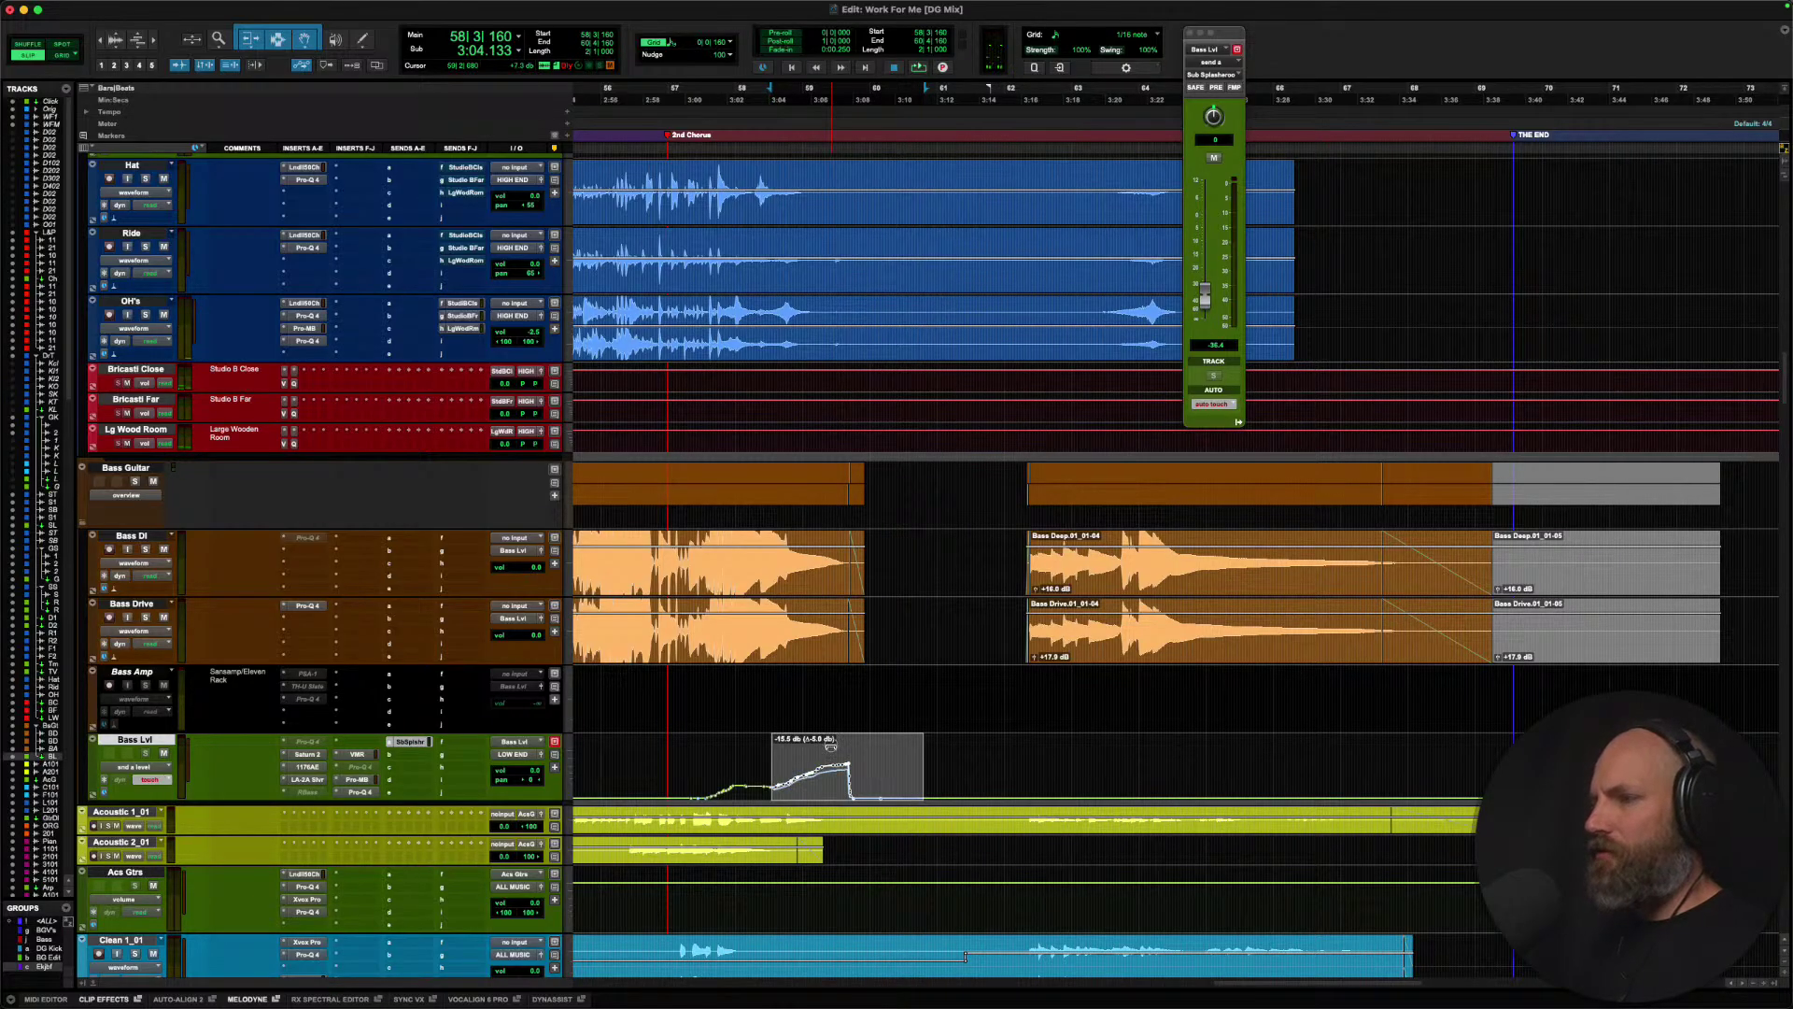
key(space)
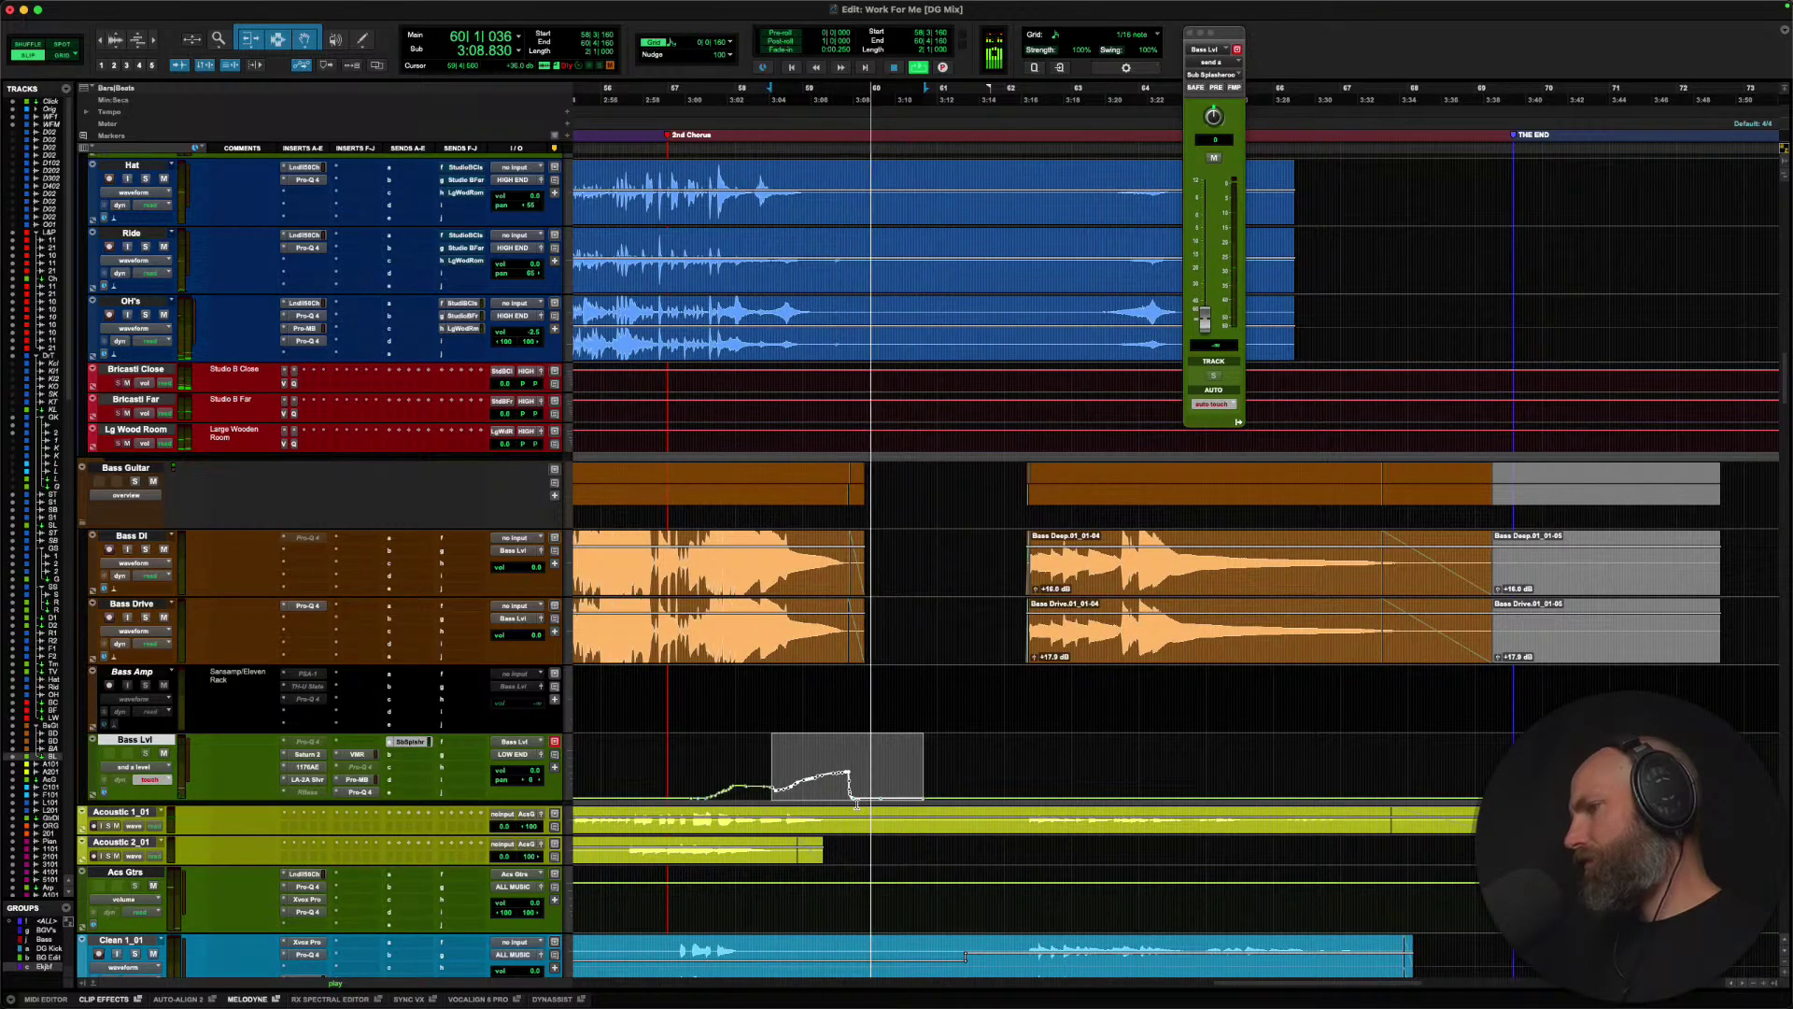
key(space)
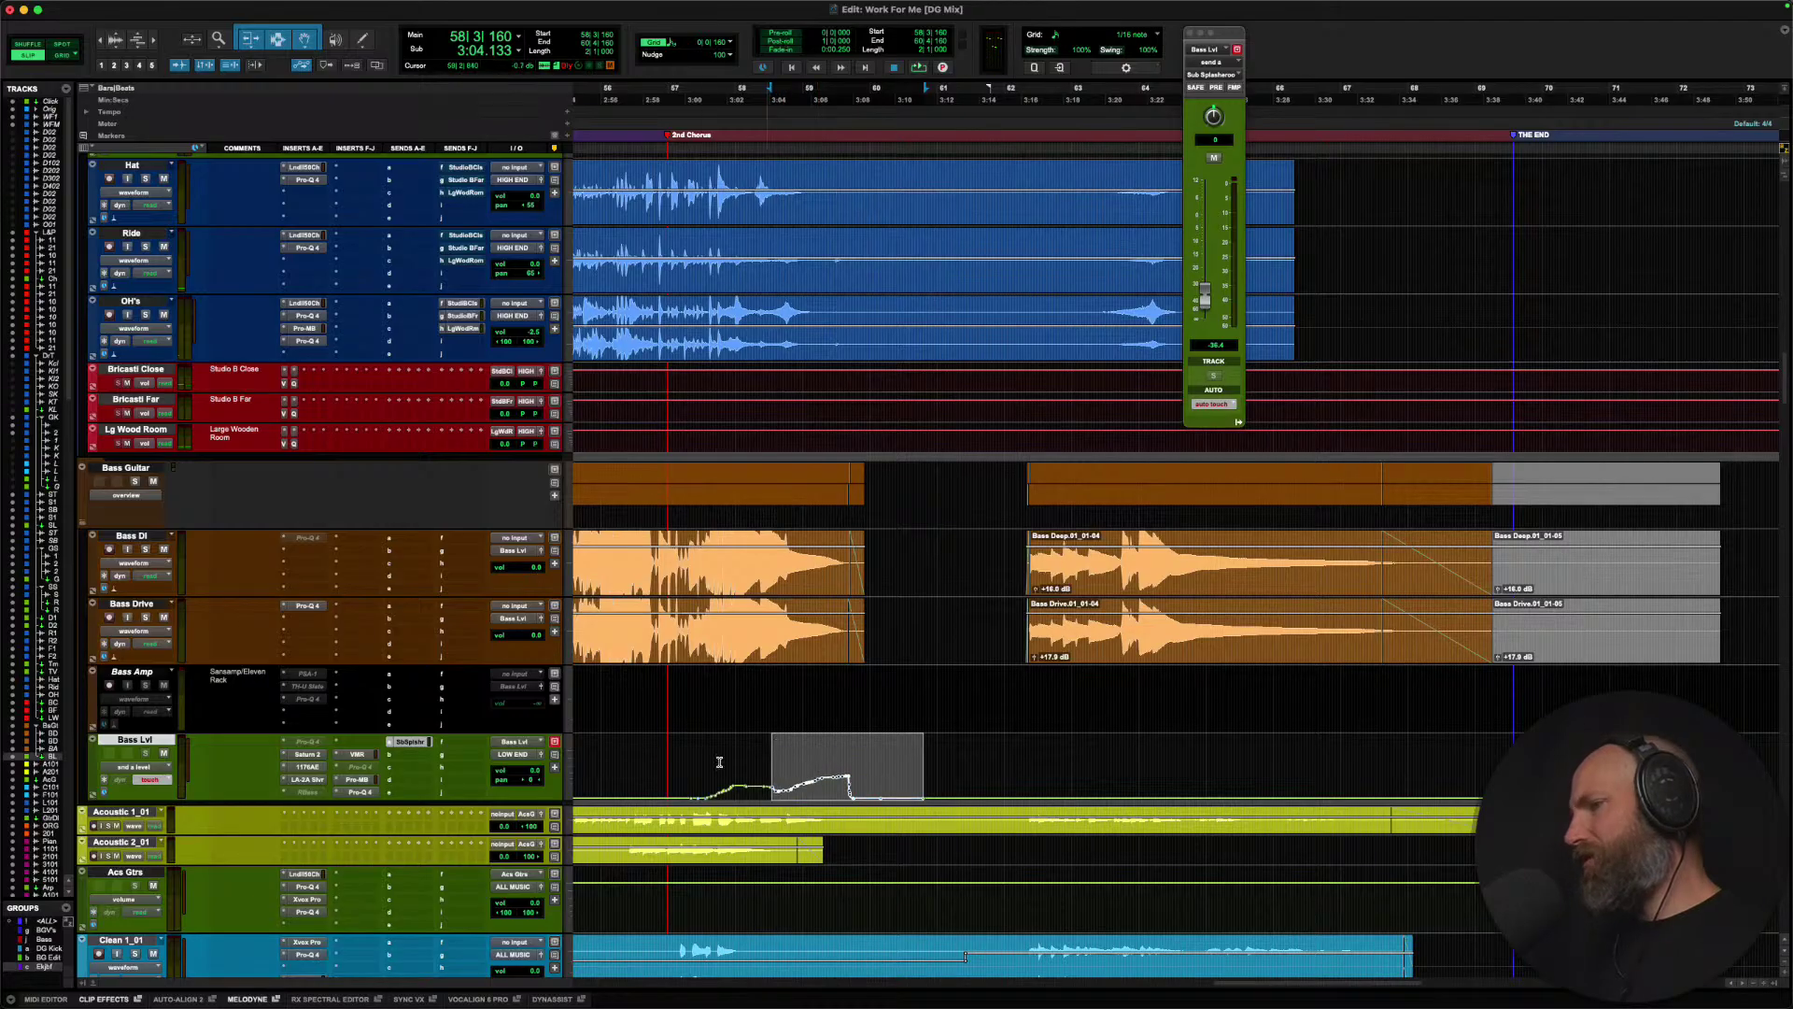
Delete the send level automation on Bass Lvl from 56|3|240 to just before bar 61 and show the full session.
drag(639, 771, 930, 796)
key(Delete)
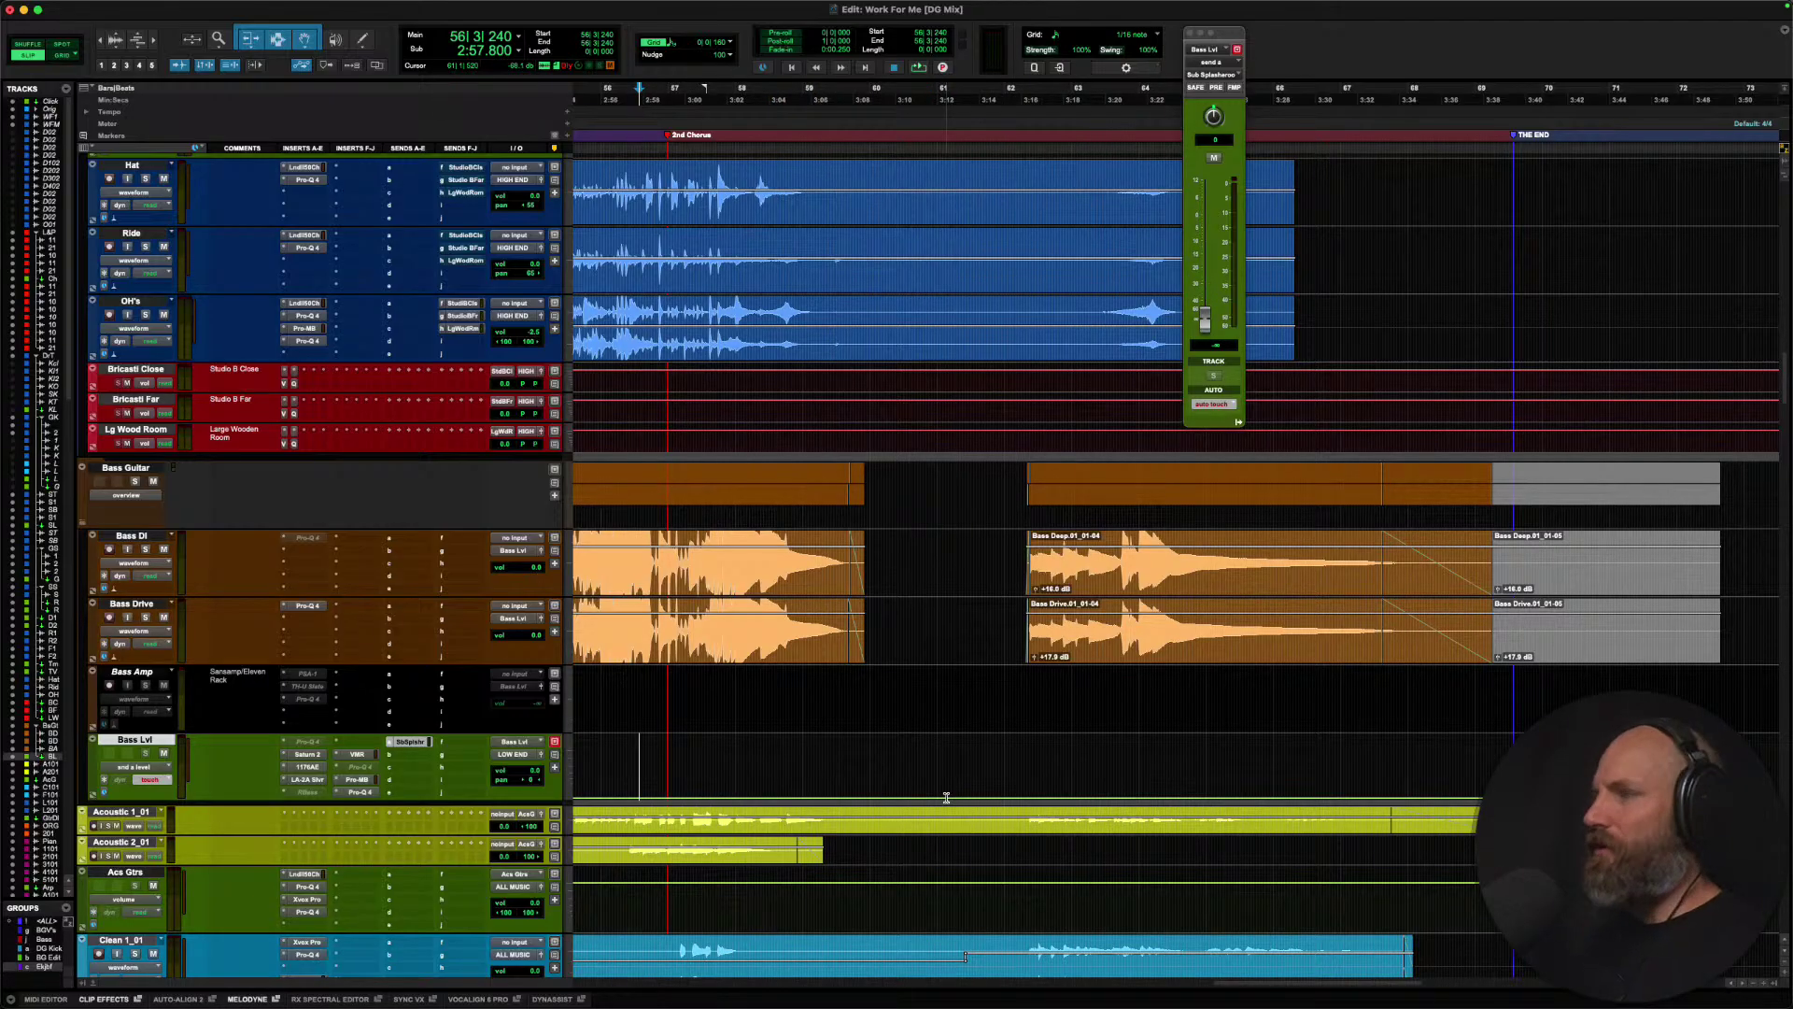
key(alt+a)
Remove the Sub Splasheroo send from Bass Lvl and return the track's automation mode to read.
ctrl+super+click(416, 745)
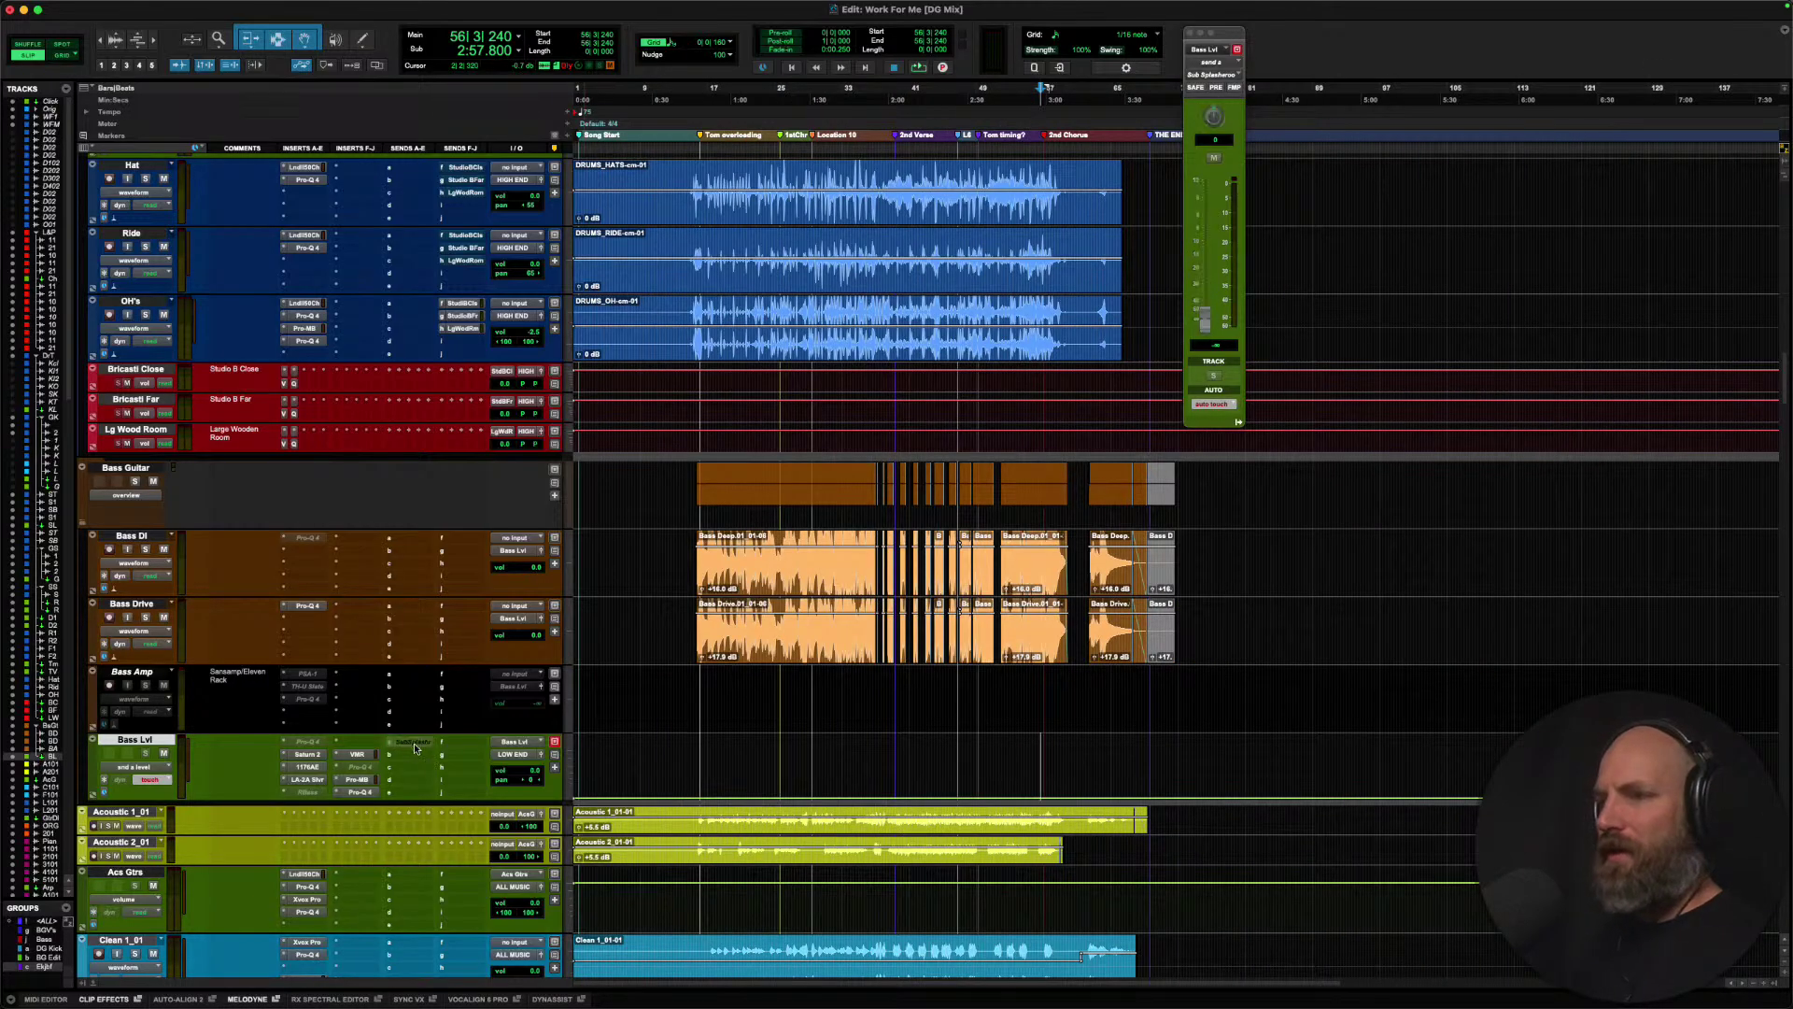
click(388, 748)
click(429, 28)
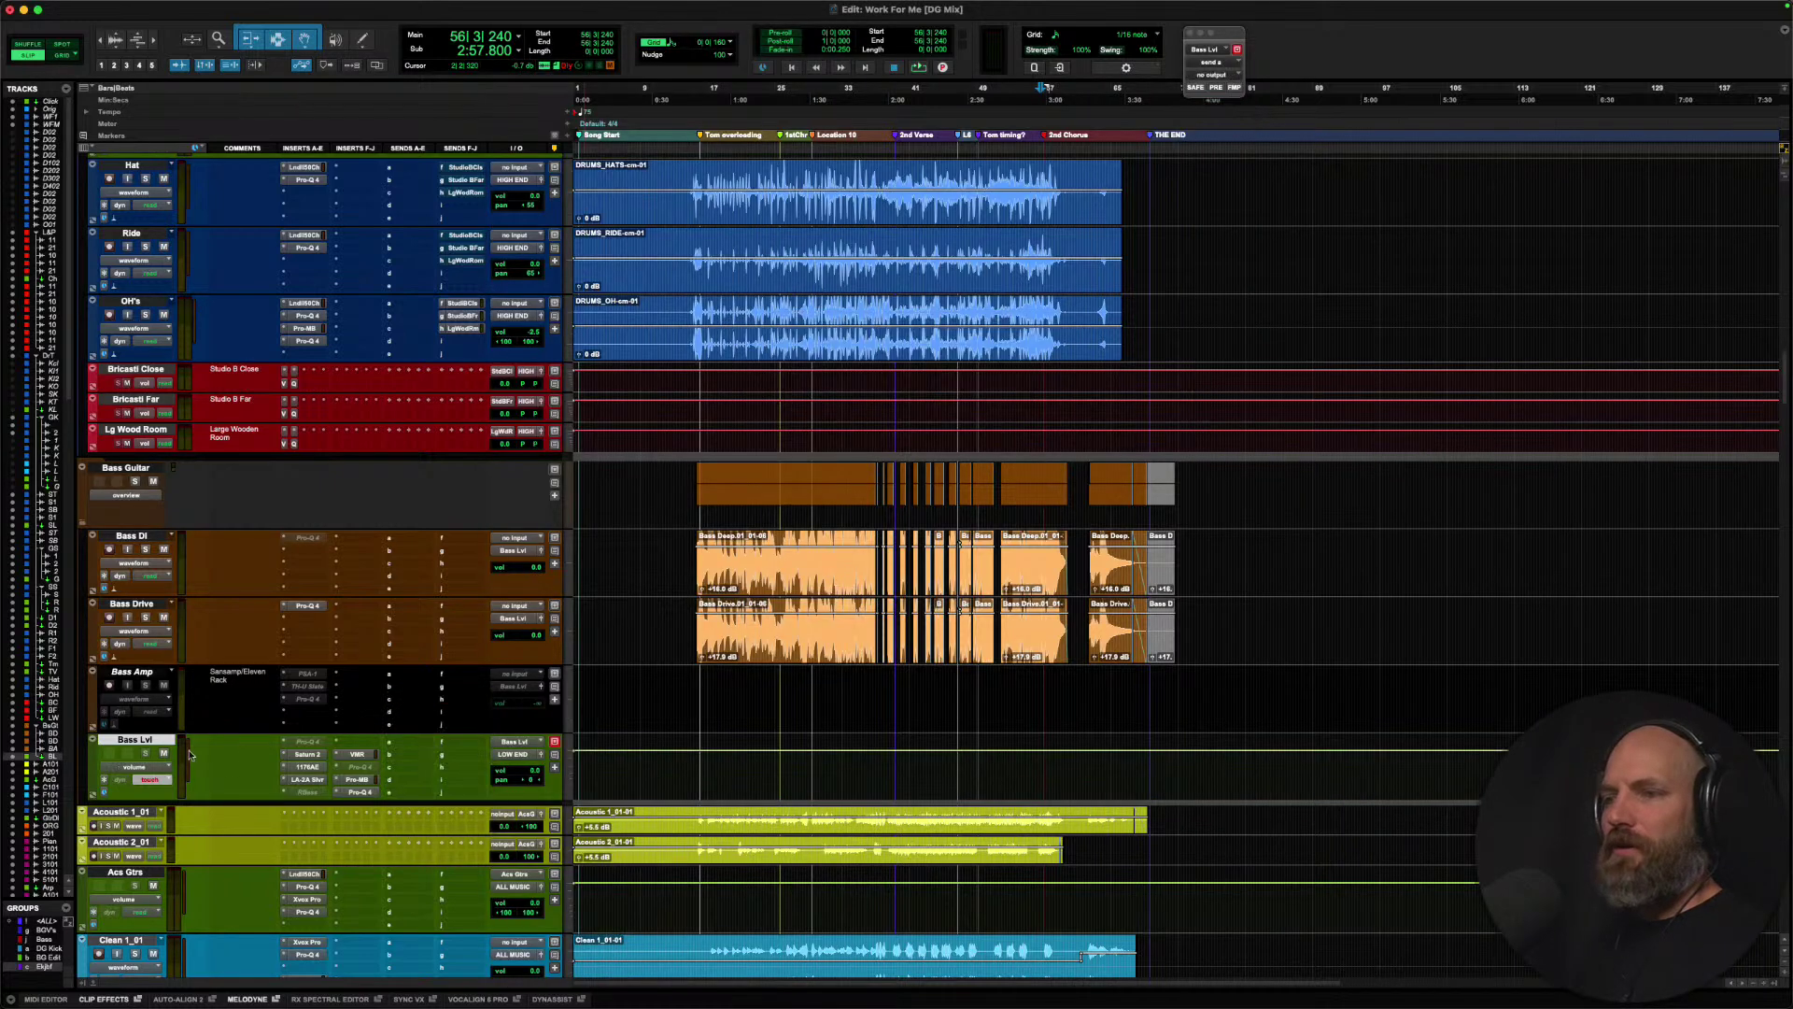
click(156, 780)
click(149, 768)
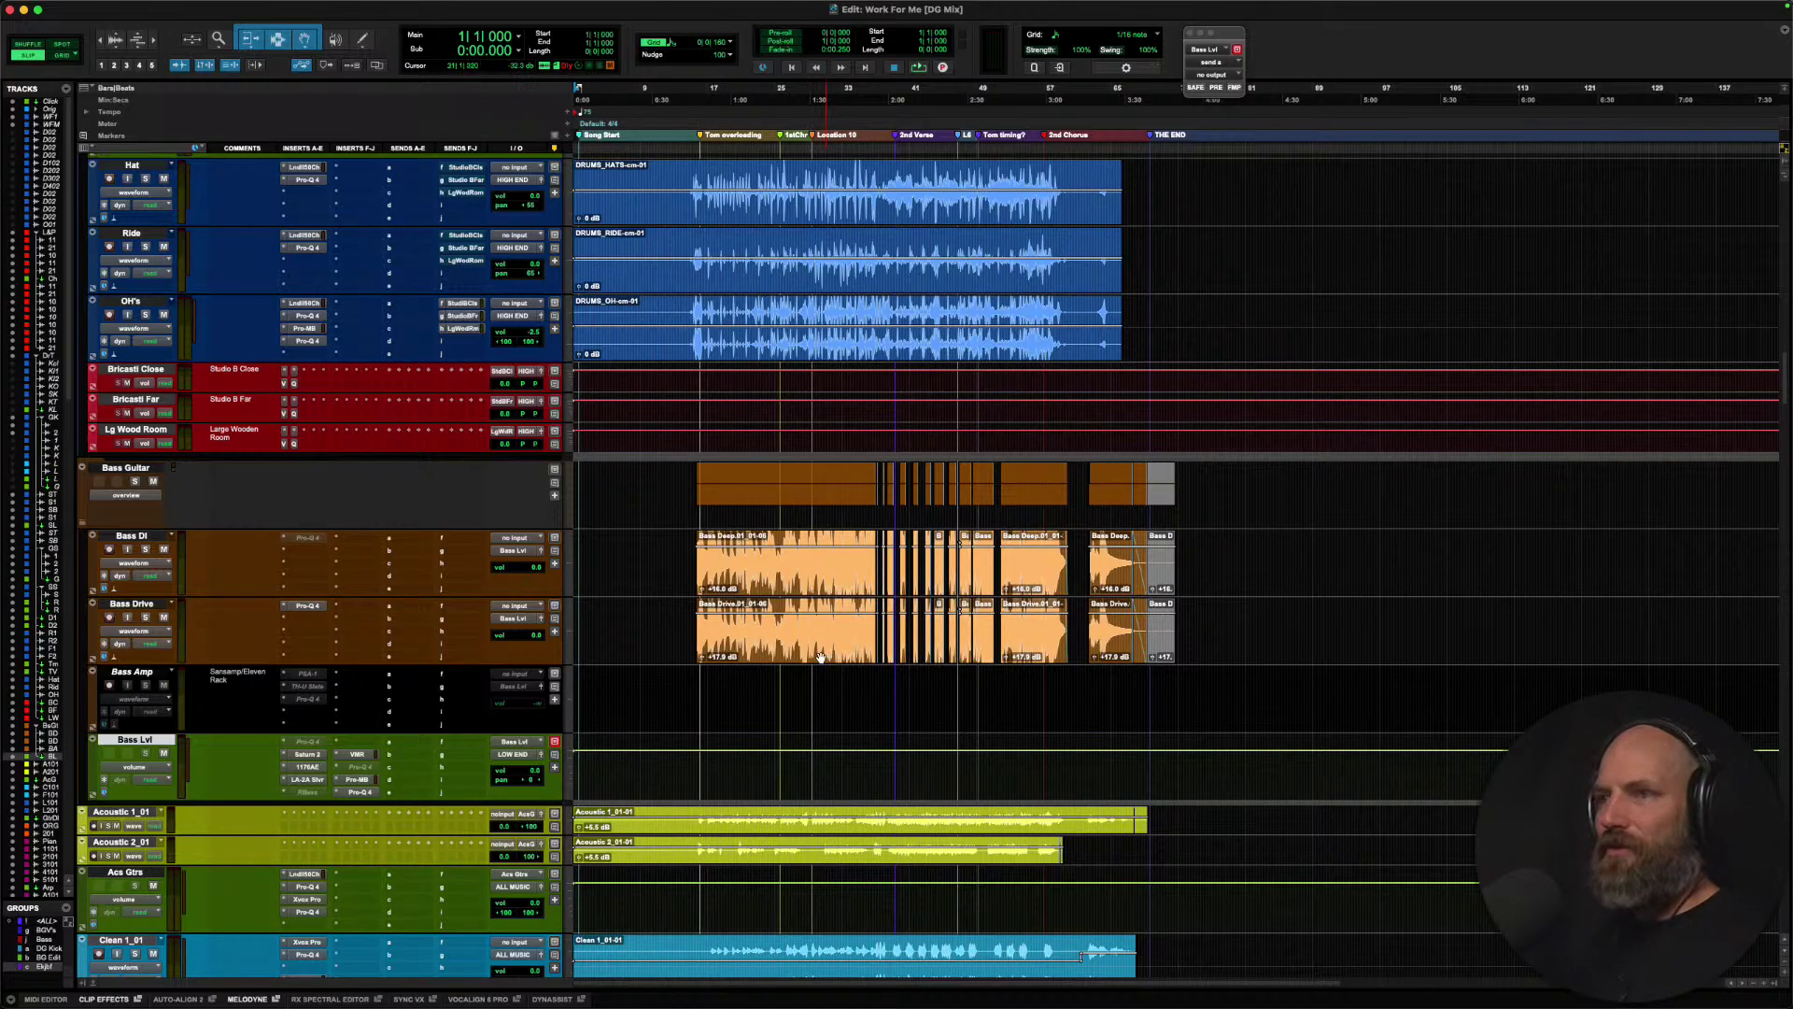
Go to the background vocals, select the BGV's folder track, and audition briefly from 17|2|880.
scroll(304, 631, down, 10)
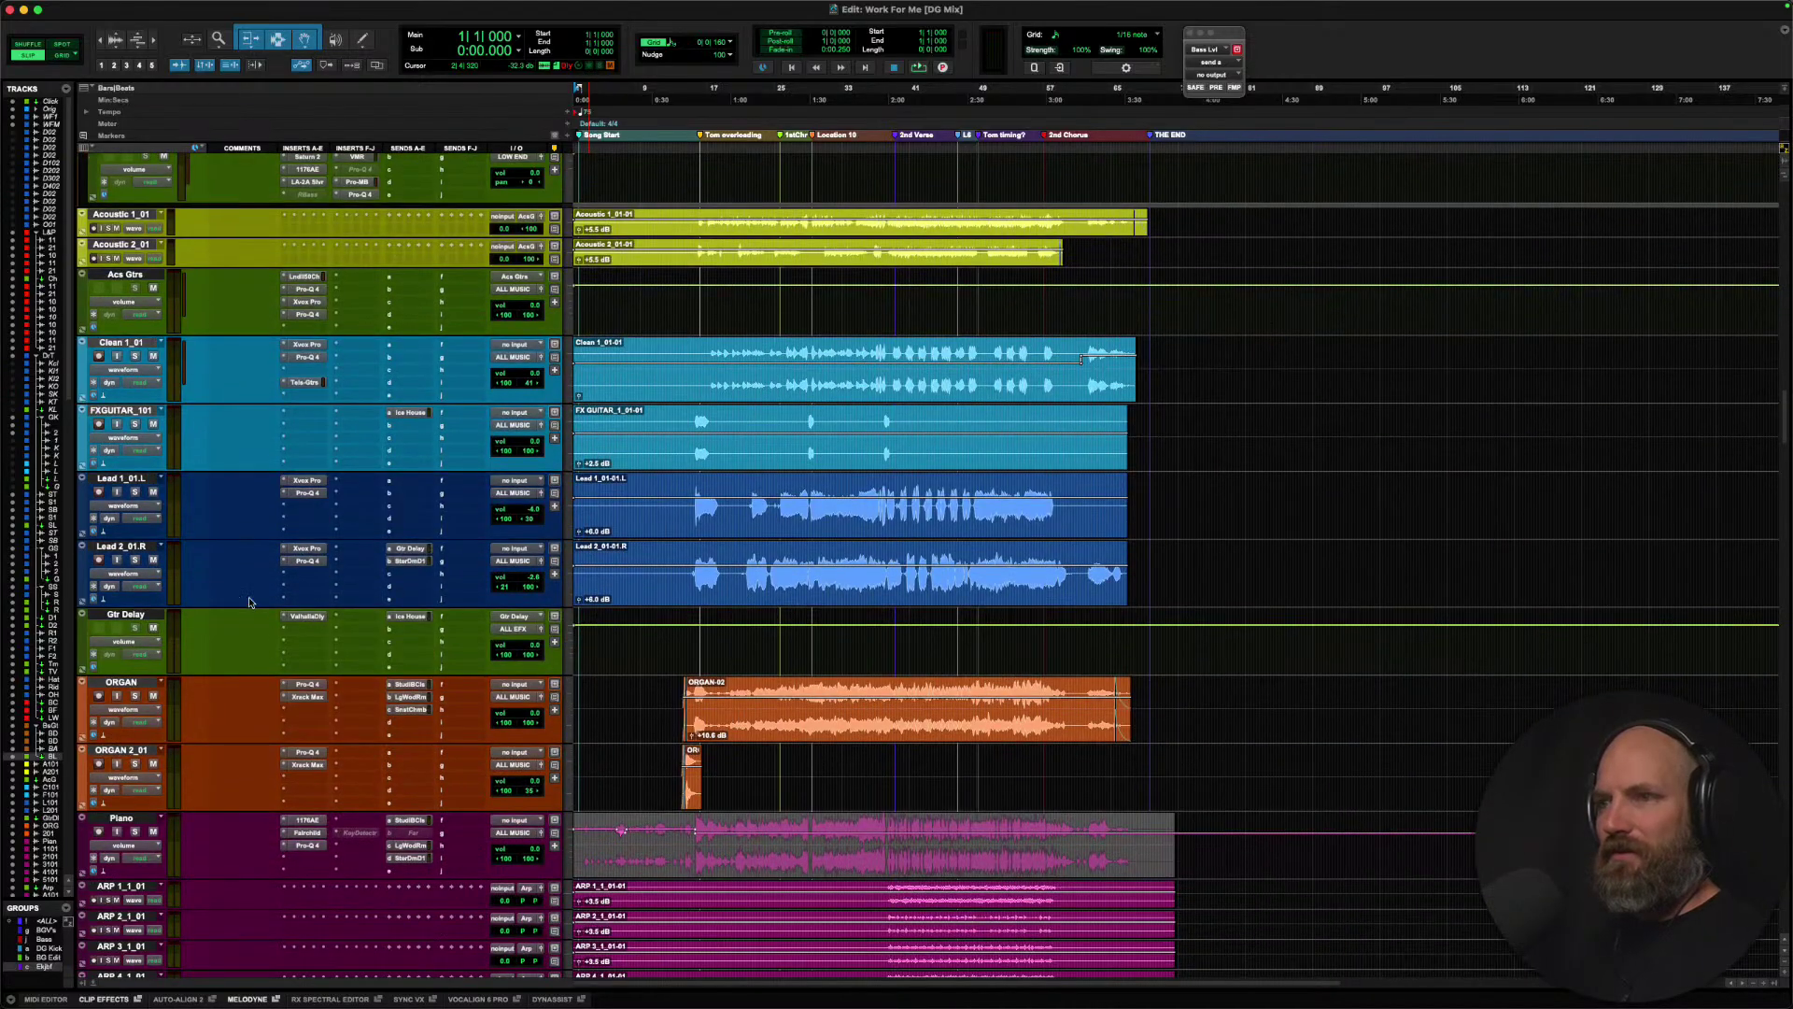
scroll(249, 602, down, 15)
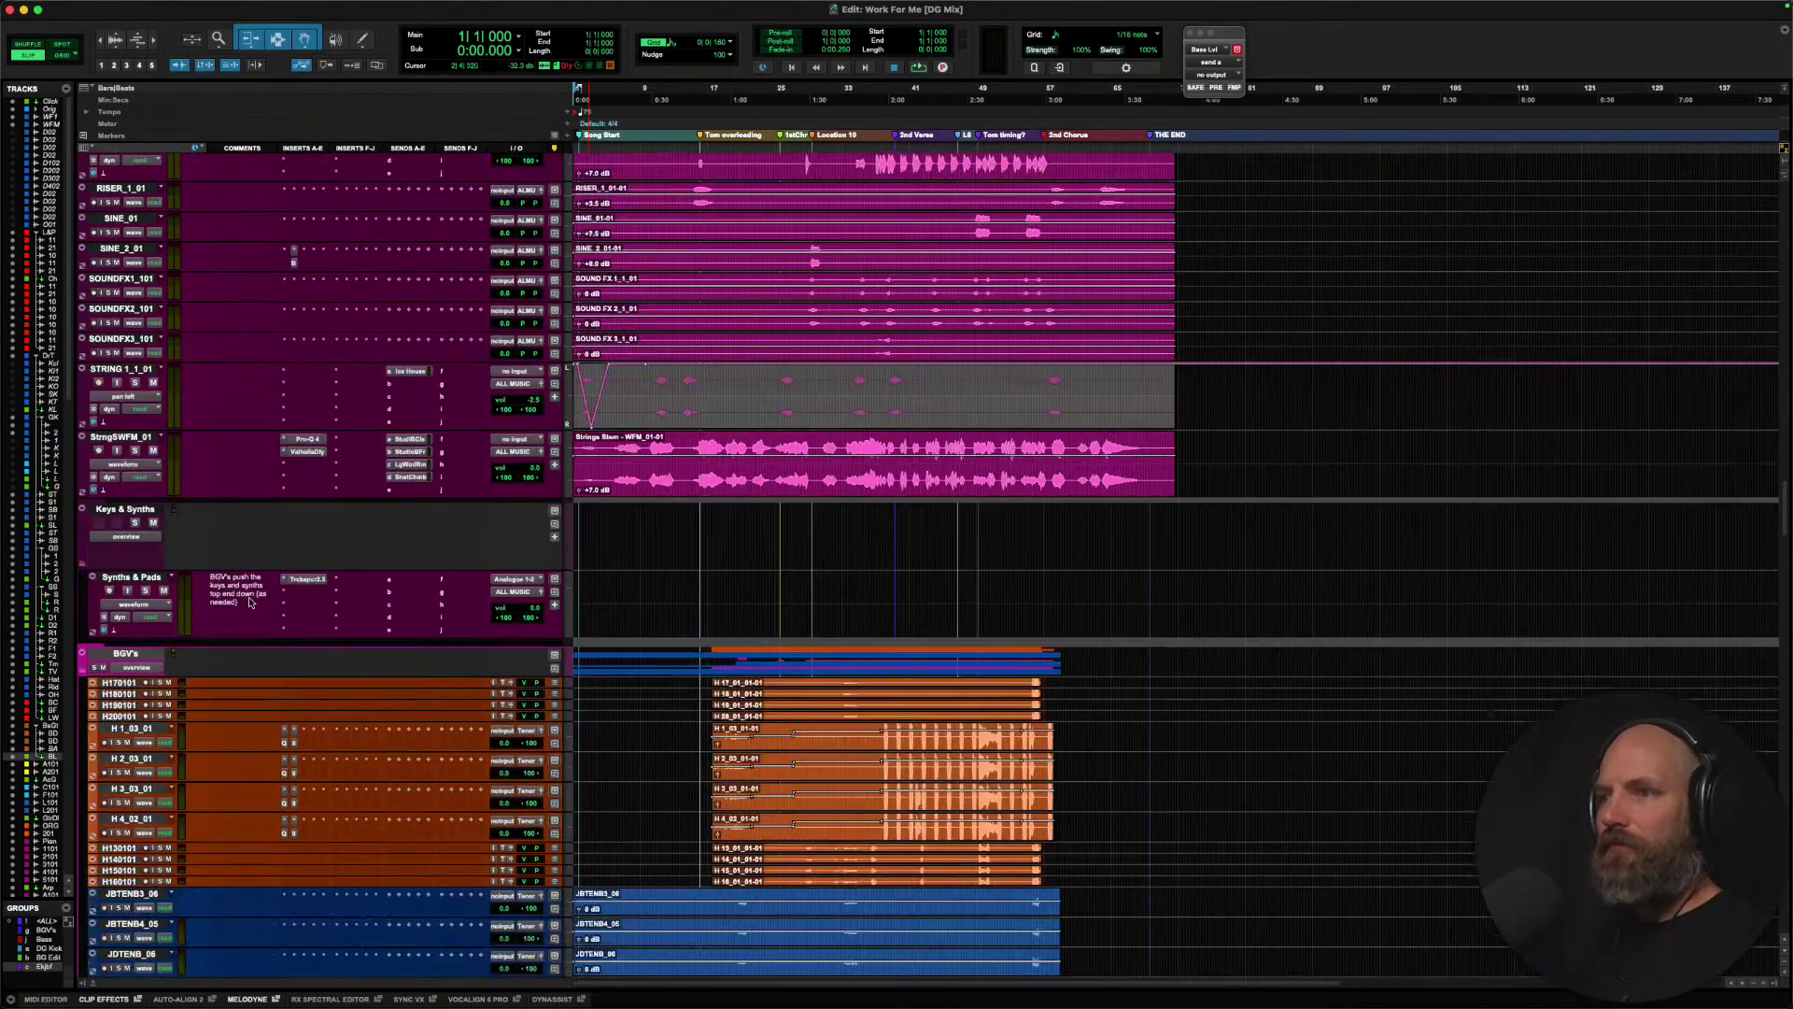
scroll(248, 603, down, 8)
scroll(250, 603, up, 2)
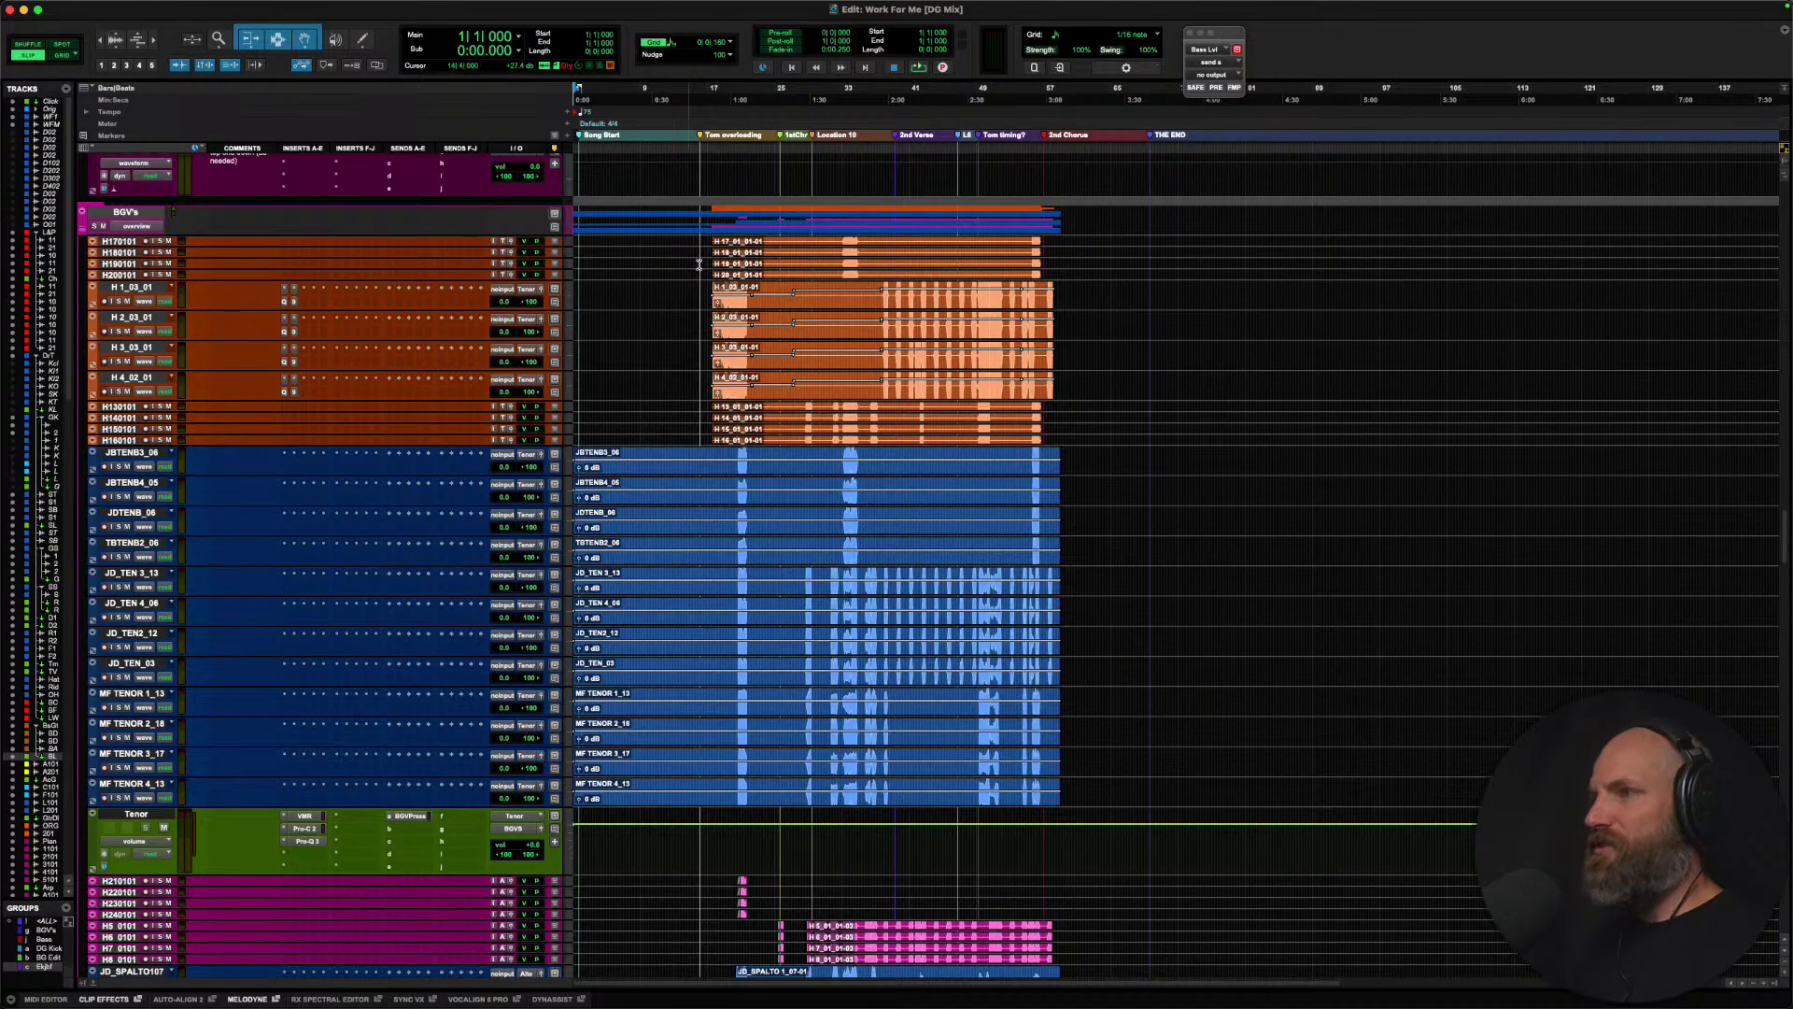
click(715, 288)
click(132, 214)
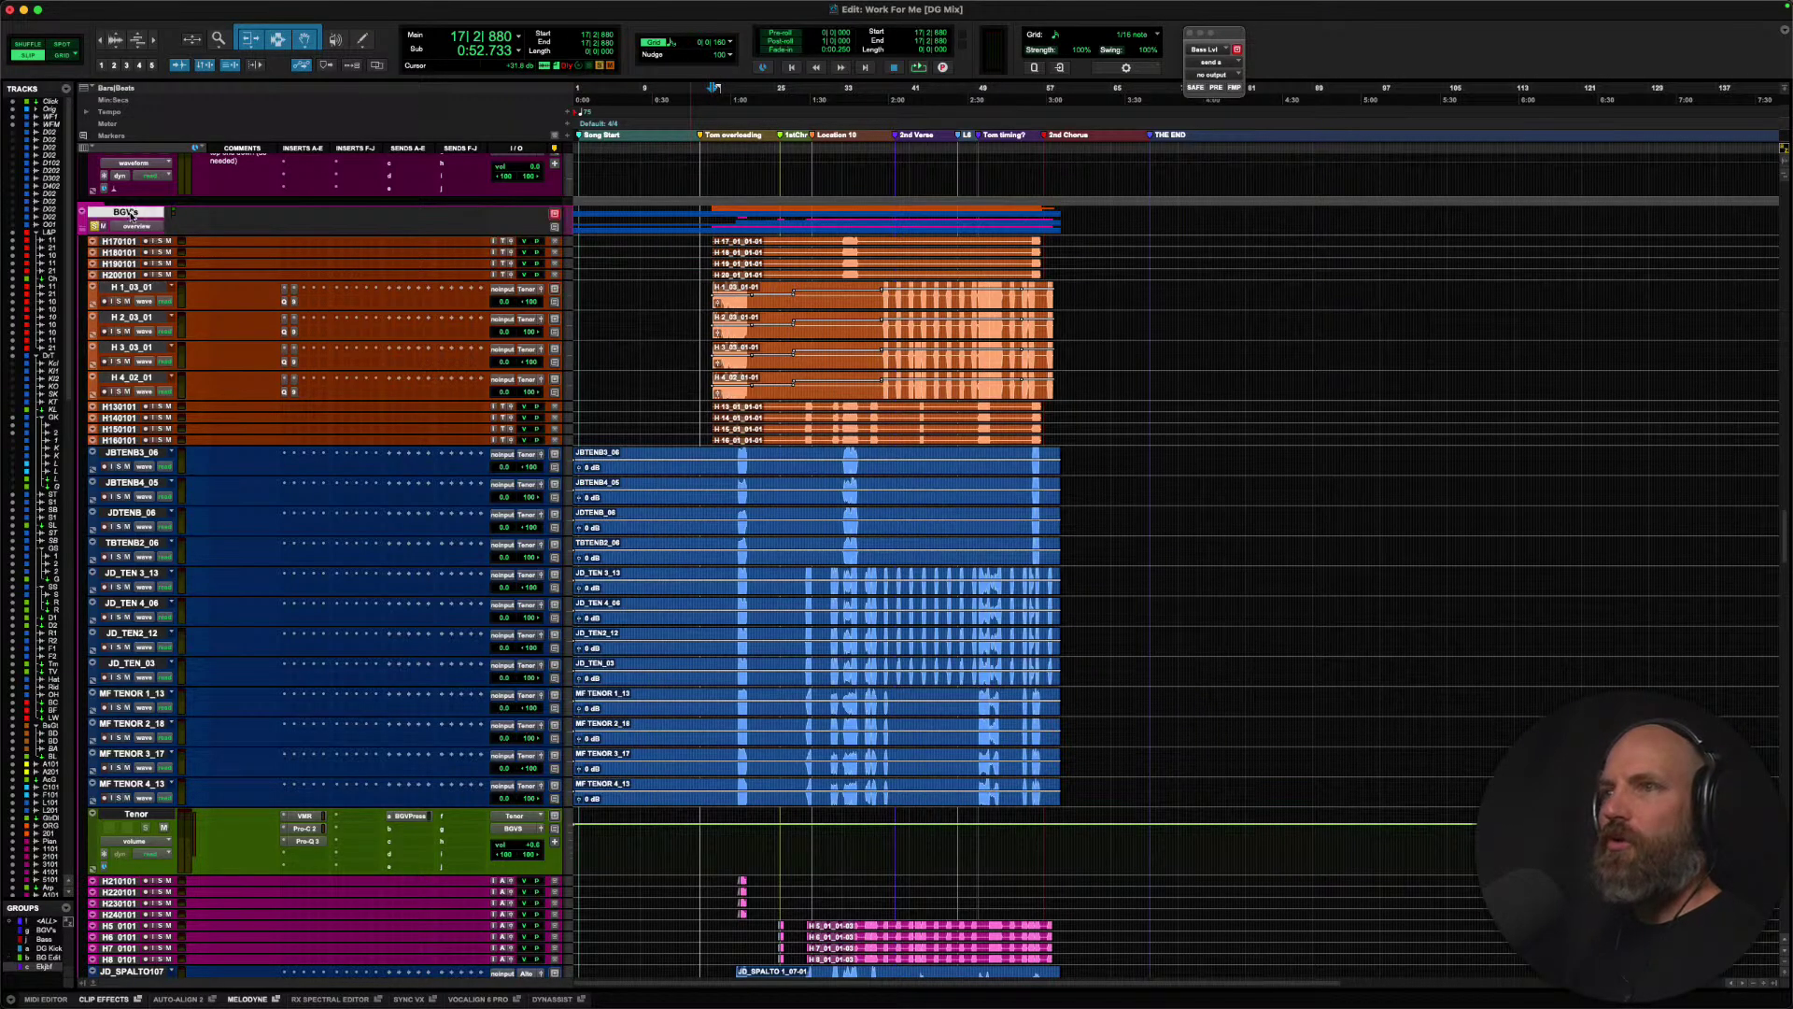
key(space)
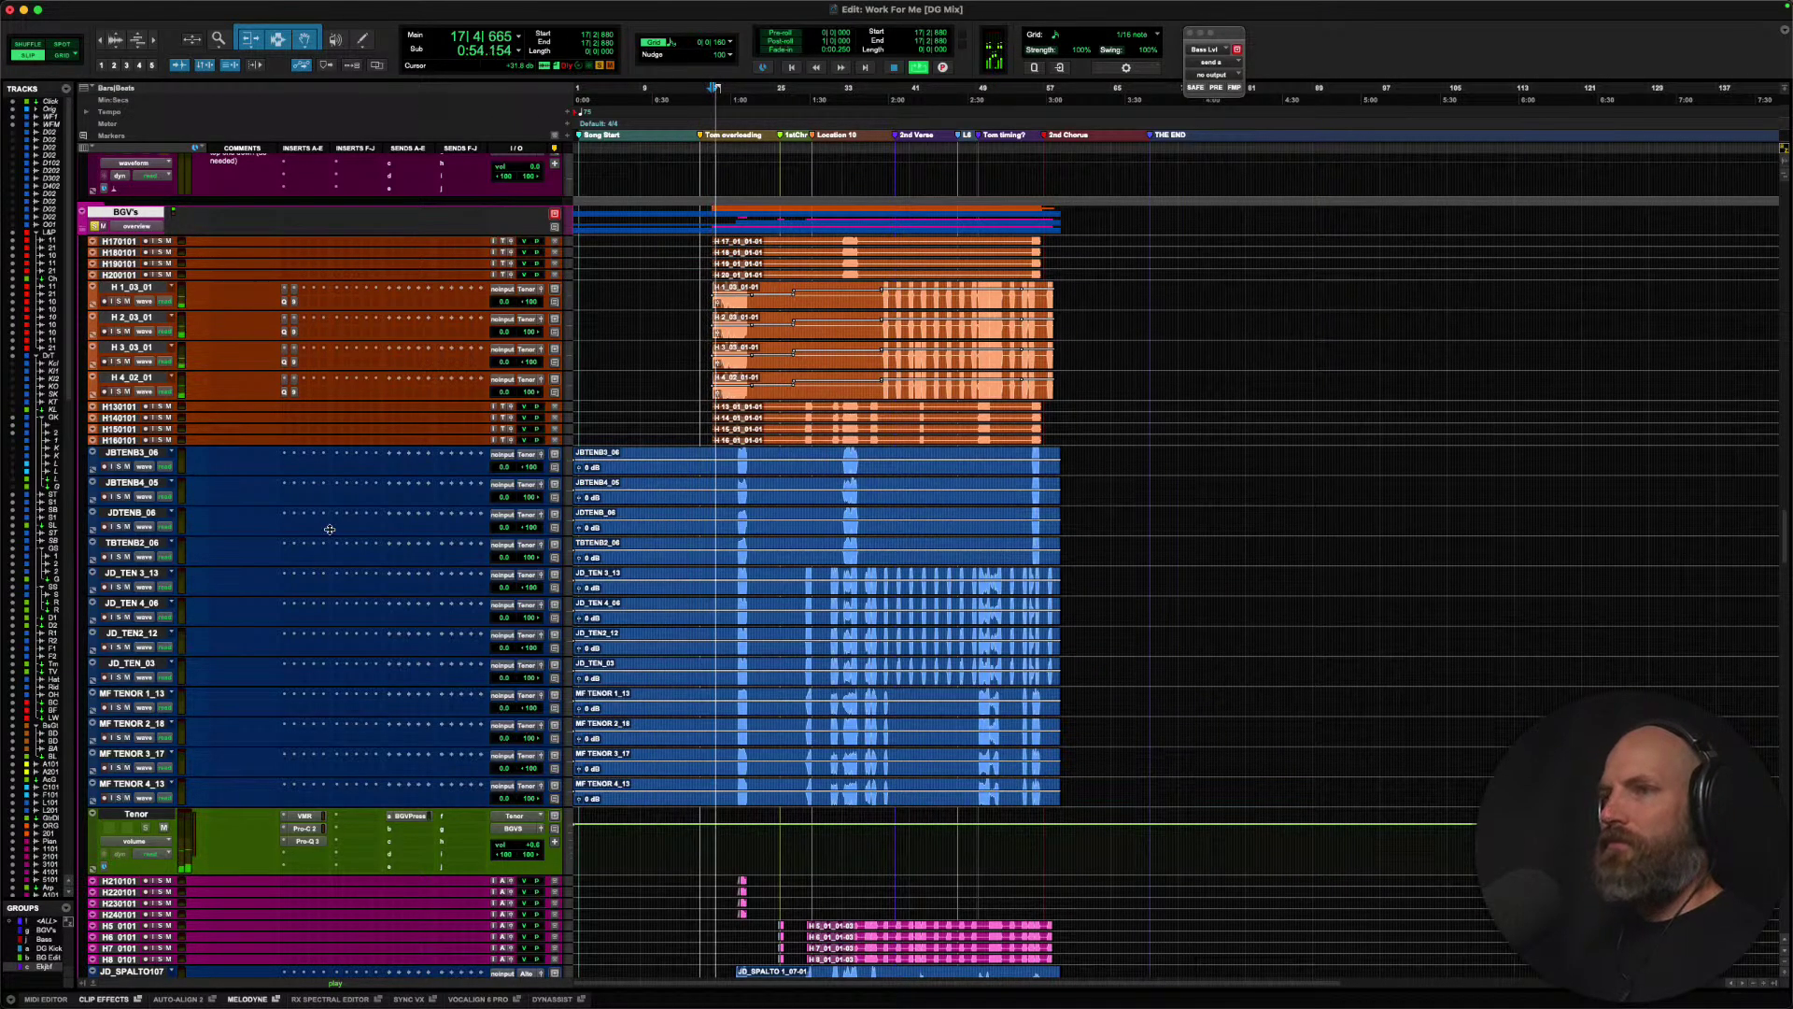
key(space)
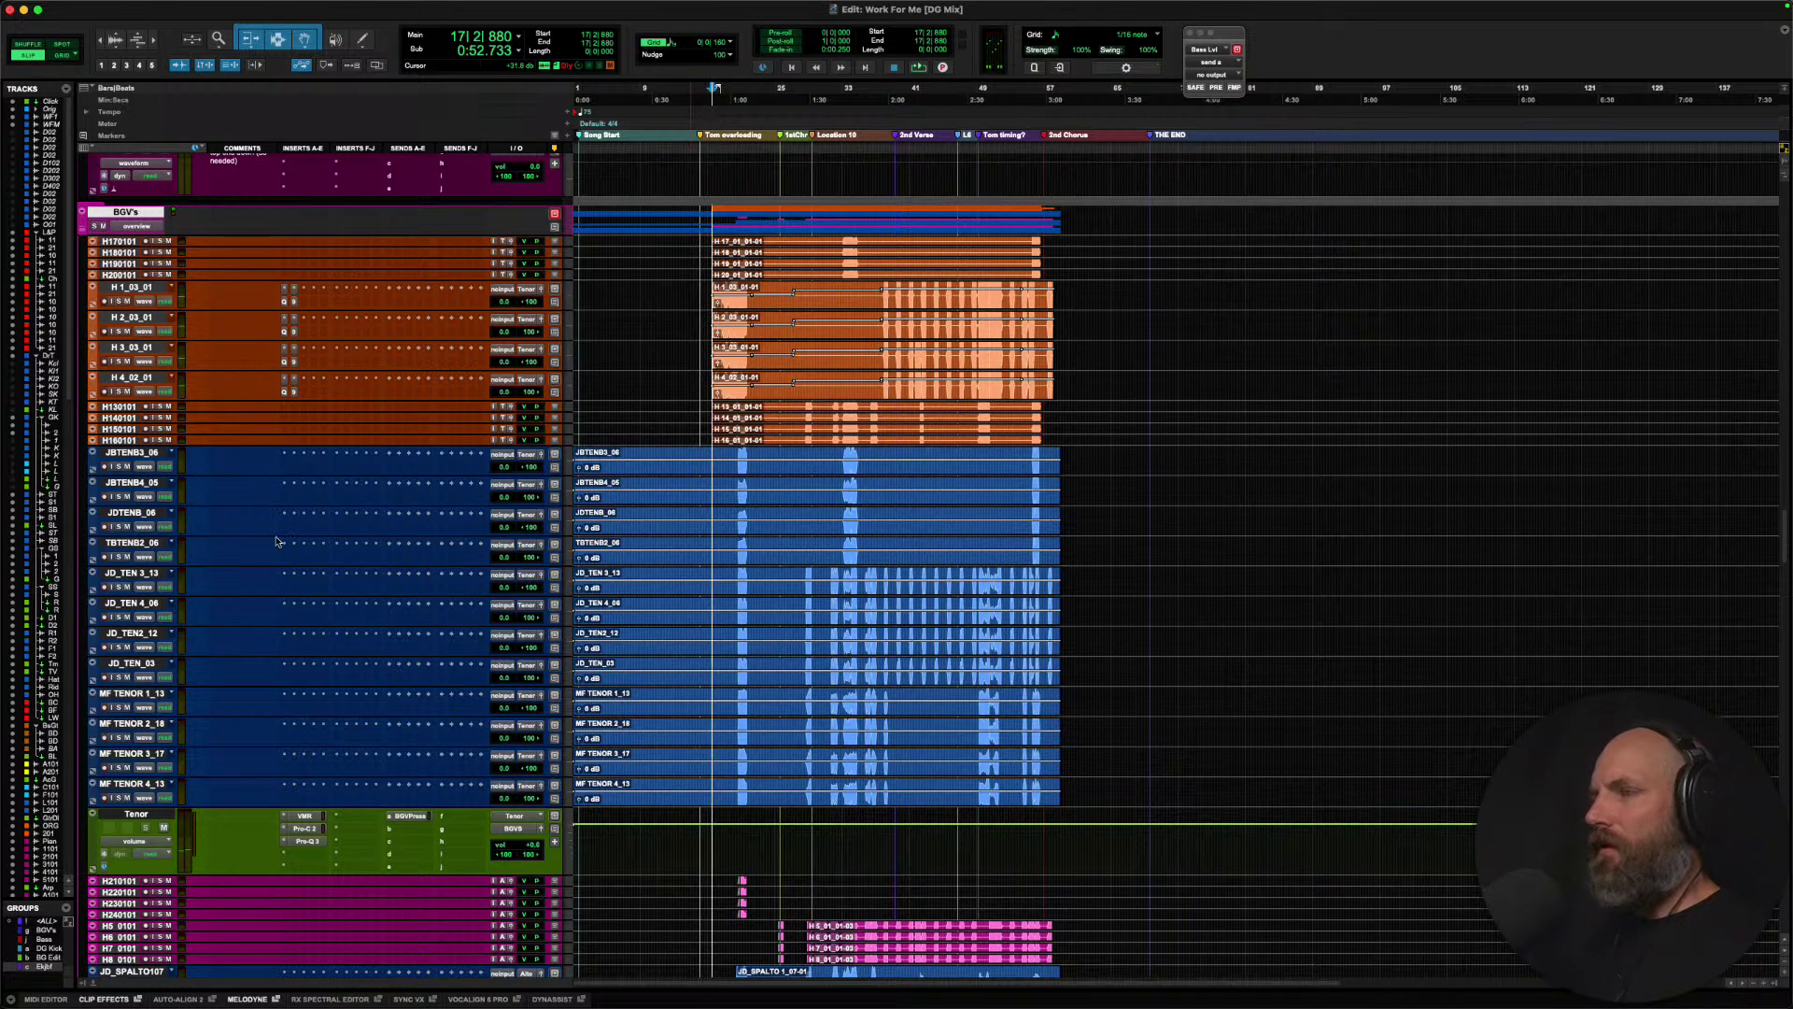
Review the tenor background vocals, zooming in around bar 33 and playing from 32|4|000.
scroll(276, 537, down, 2)
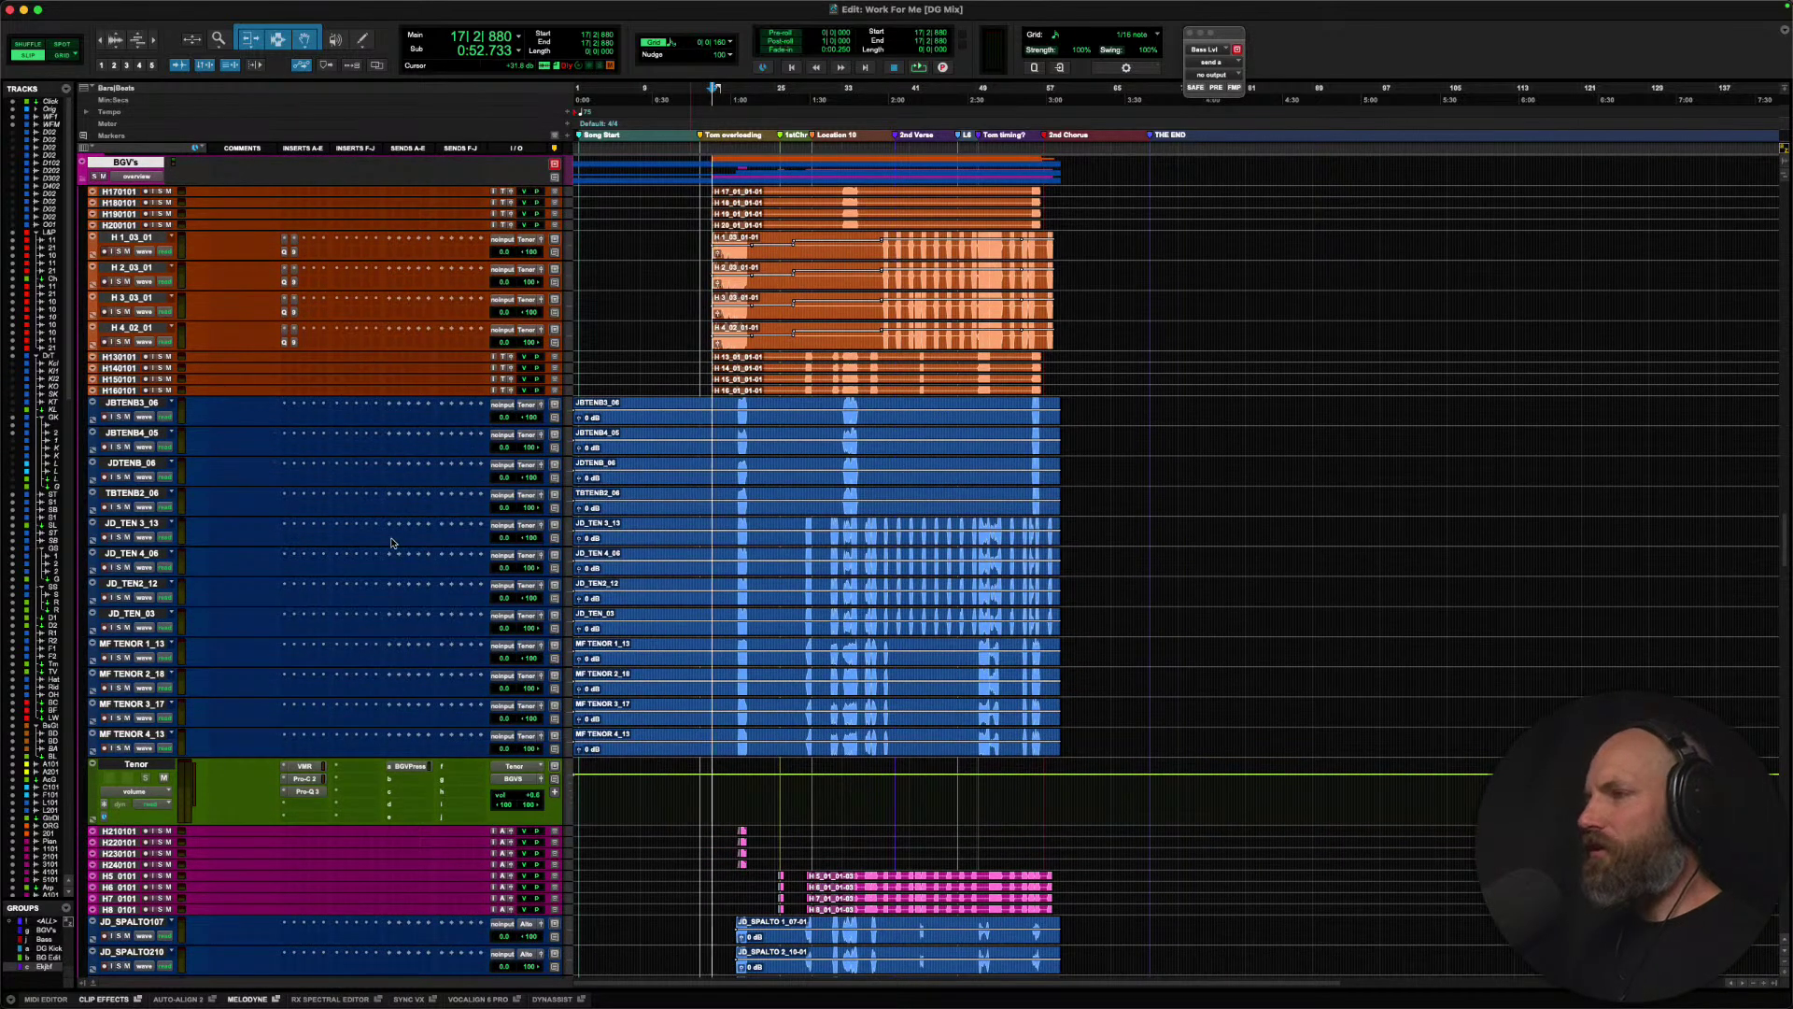
scroll(391, 542, down, 4)
scroll(392, 542, up, 8)
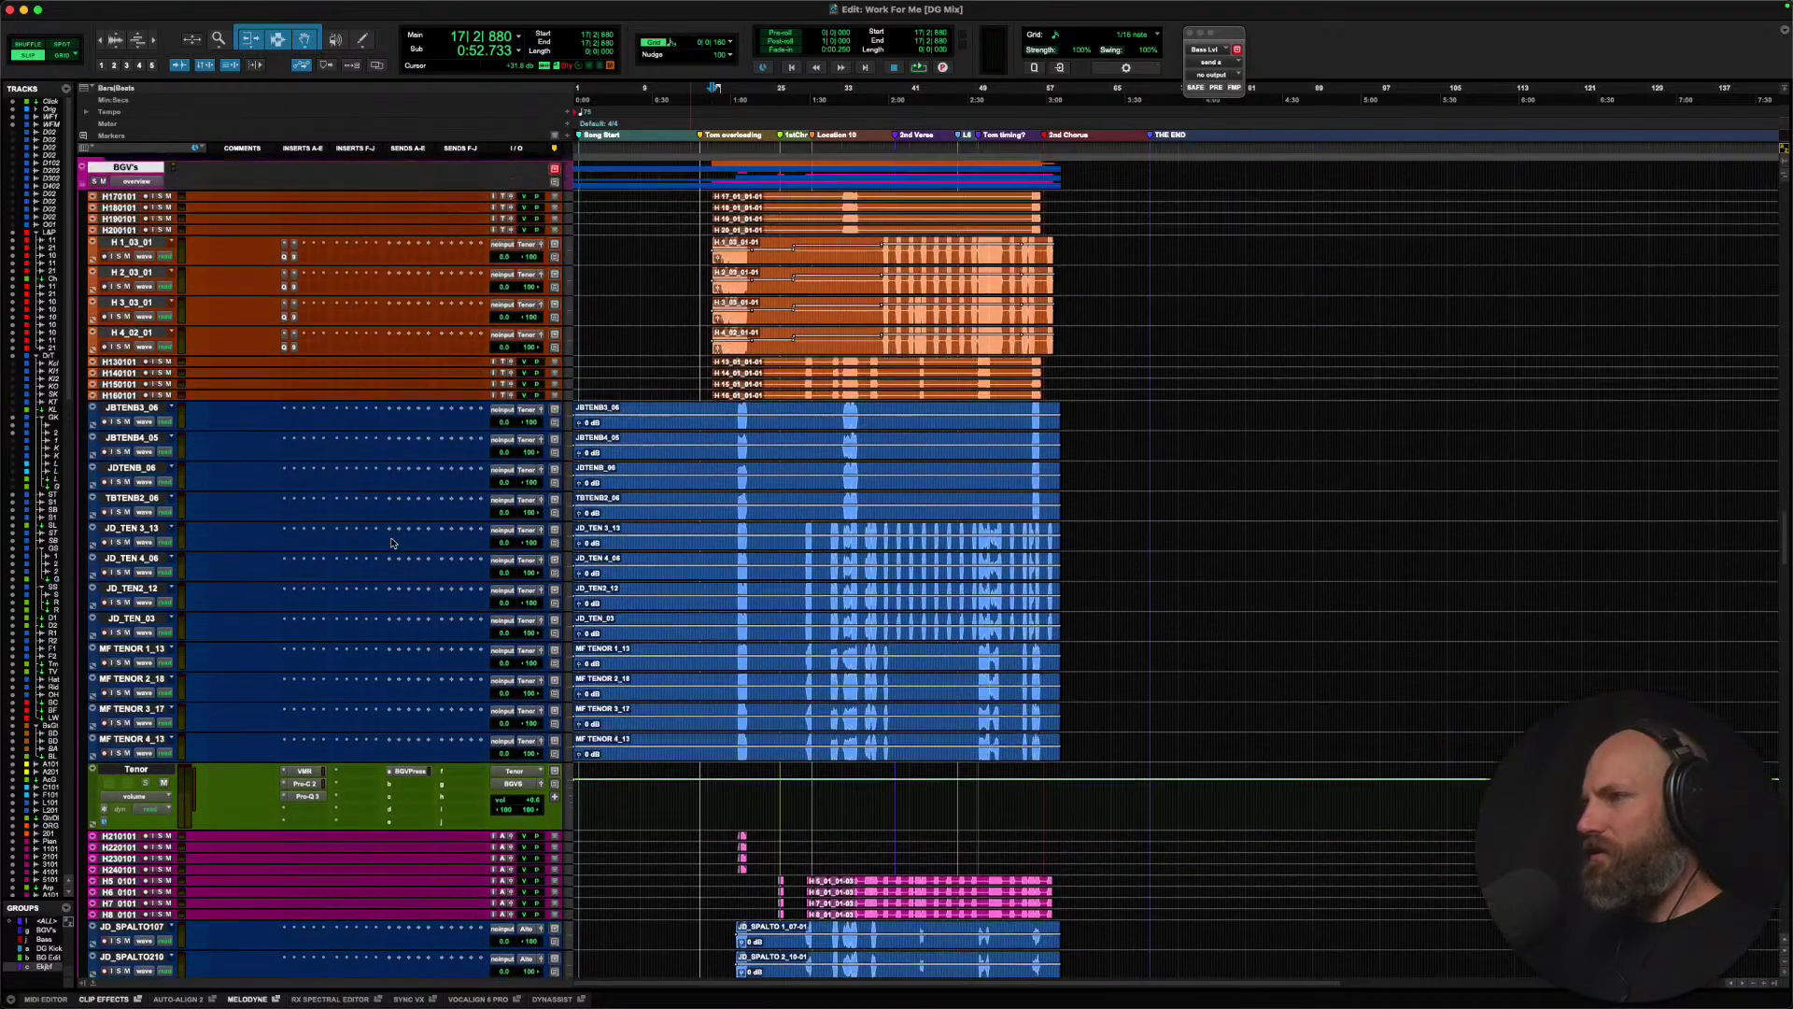
click(841, 521)
key(super+bracketright)
key(super+bracketright)
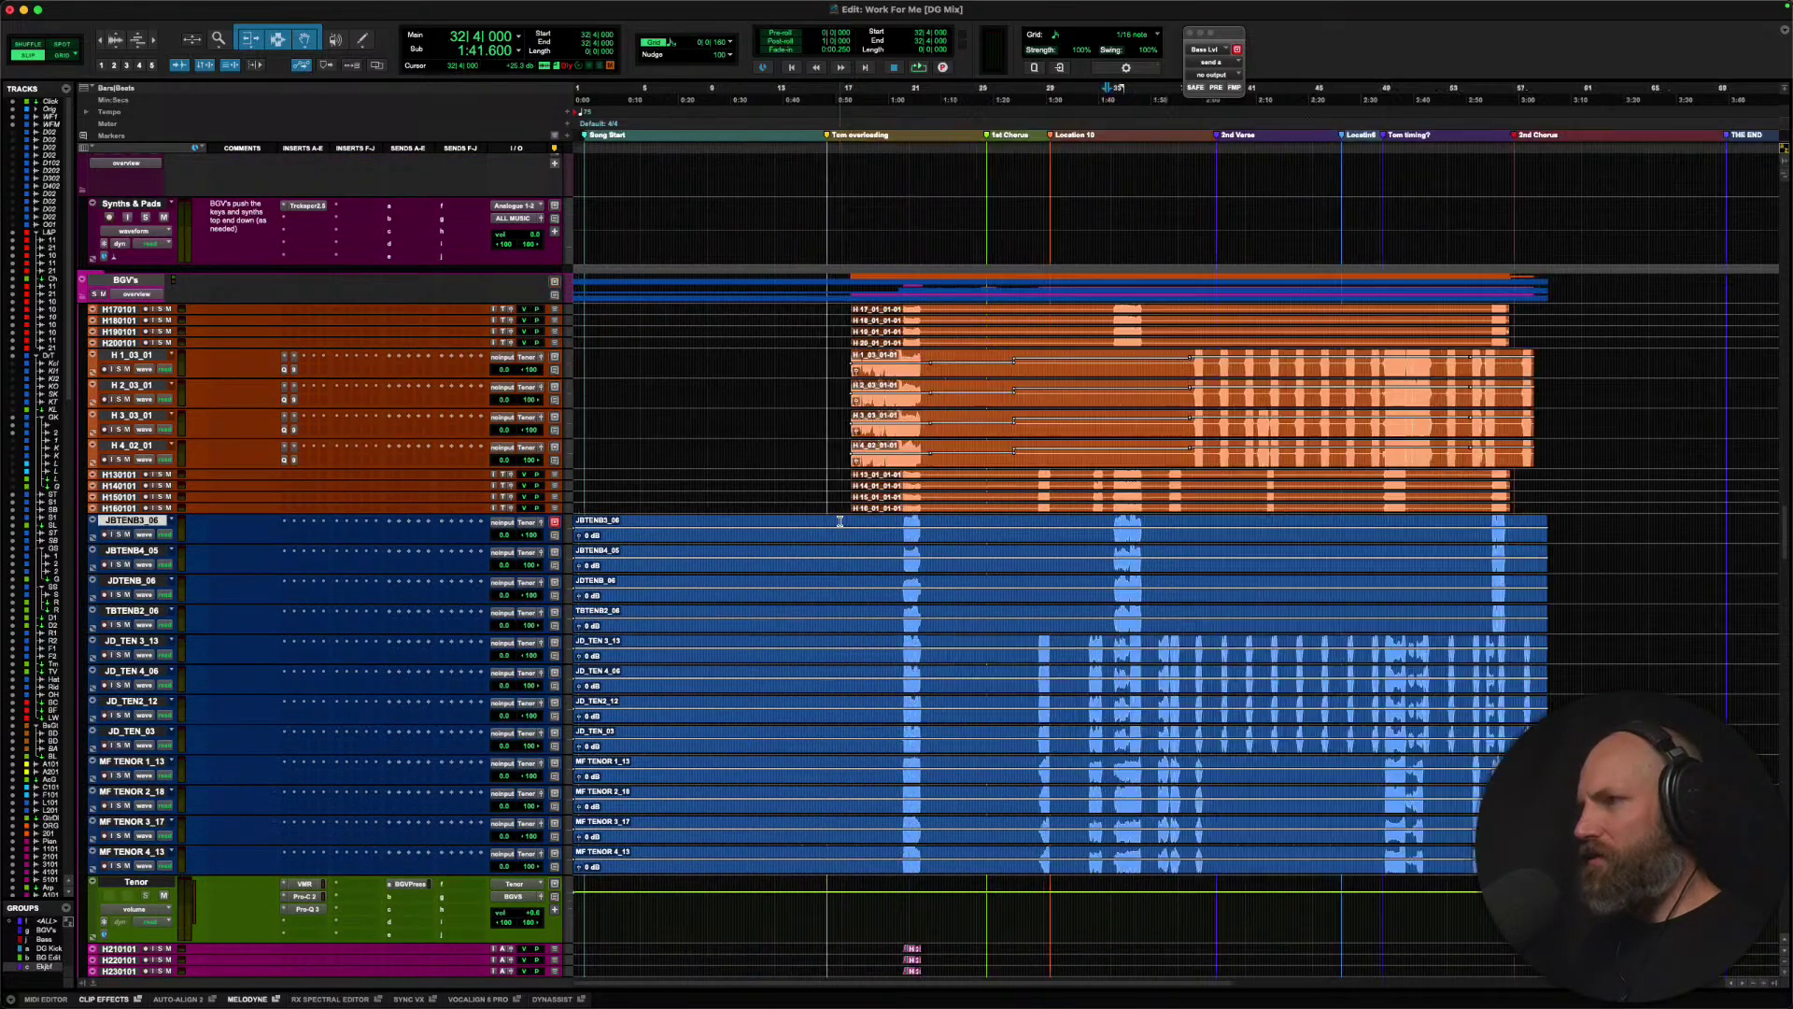
key(space)
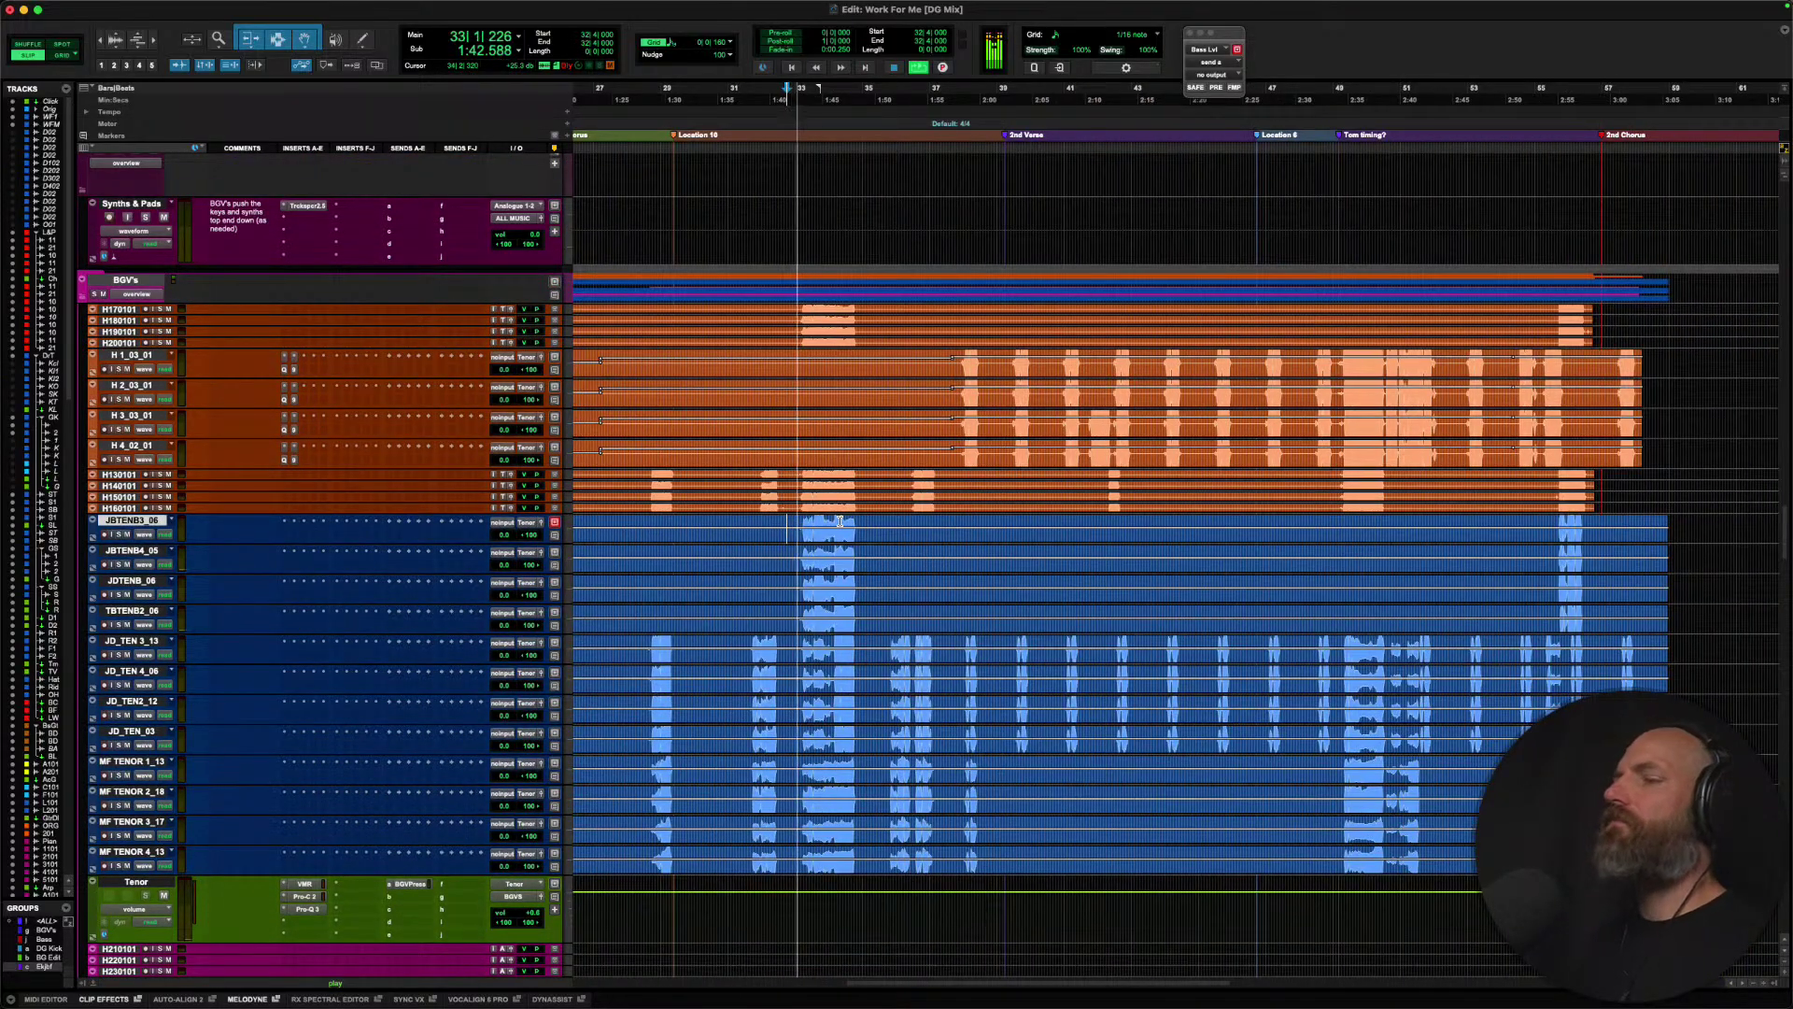
click(795, 521)
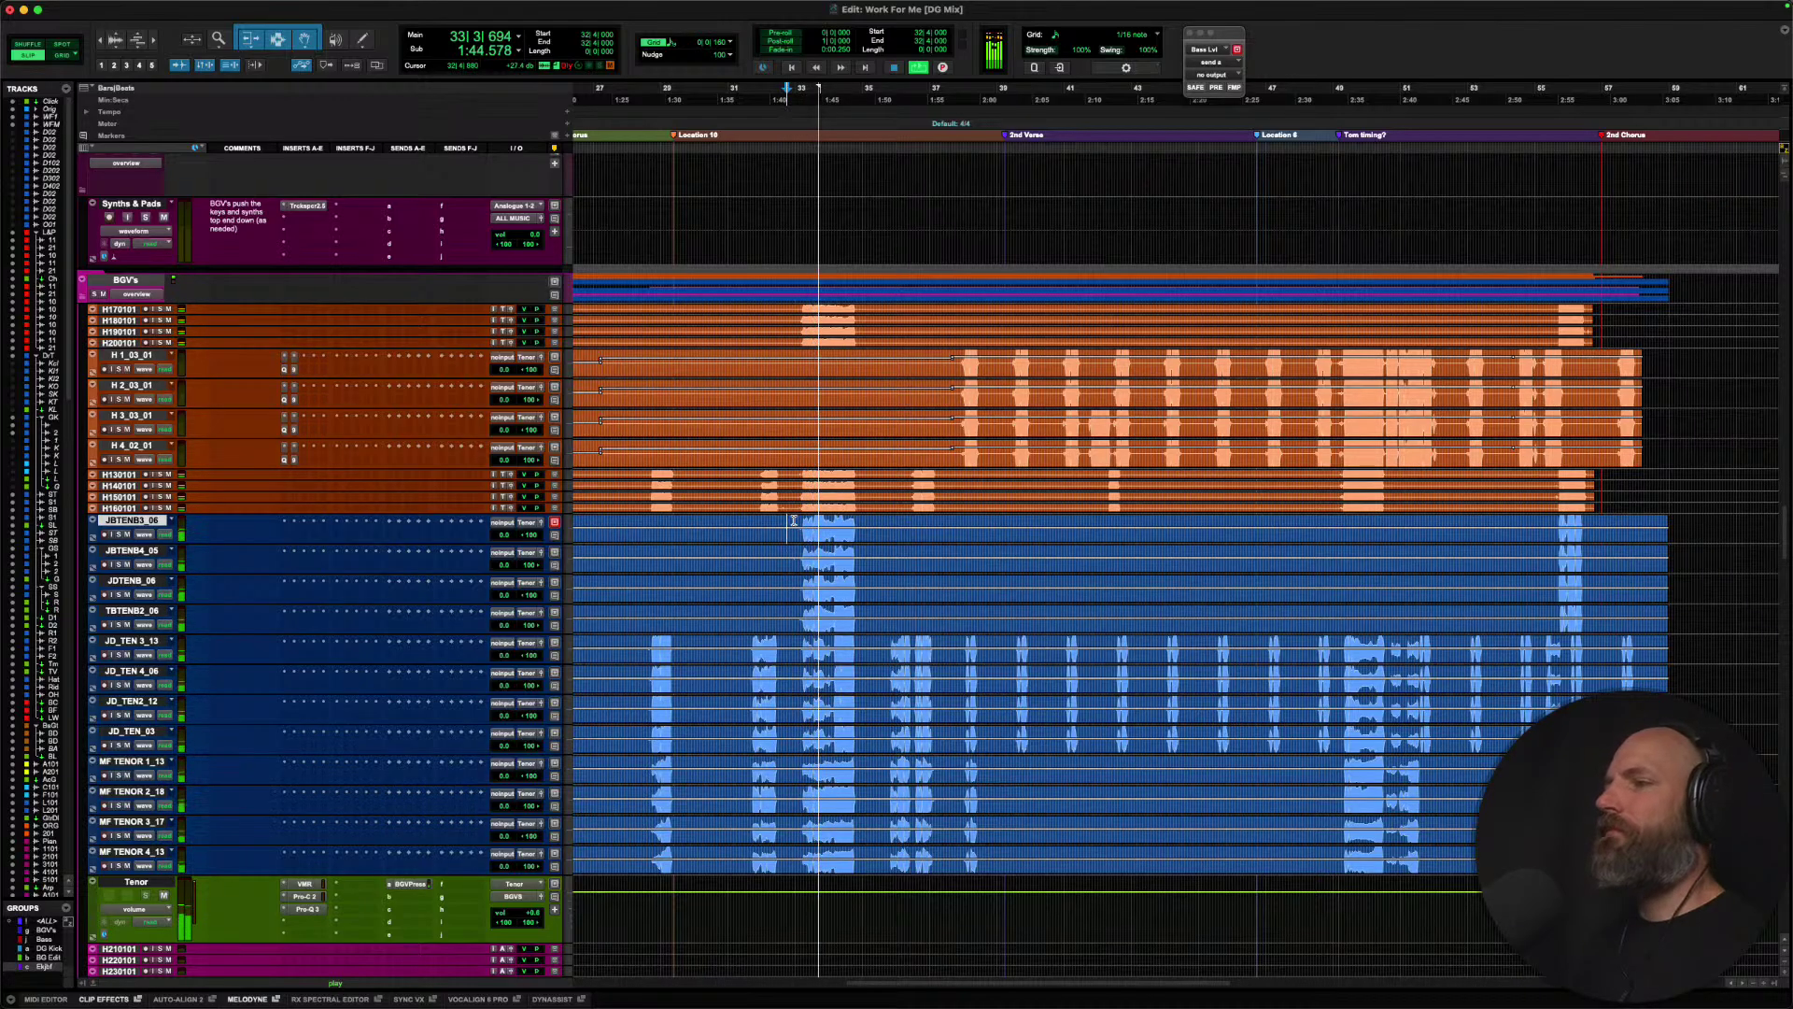
scroll(288, 666, down, 5)
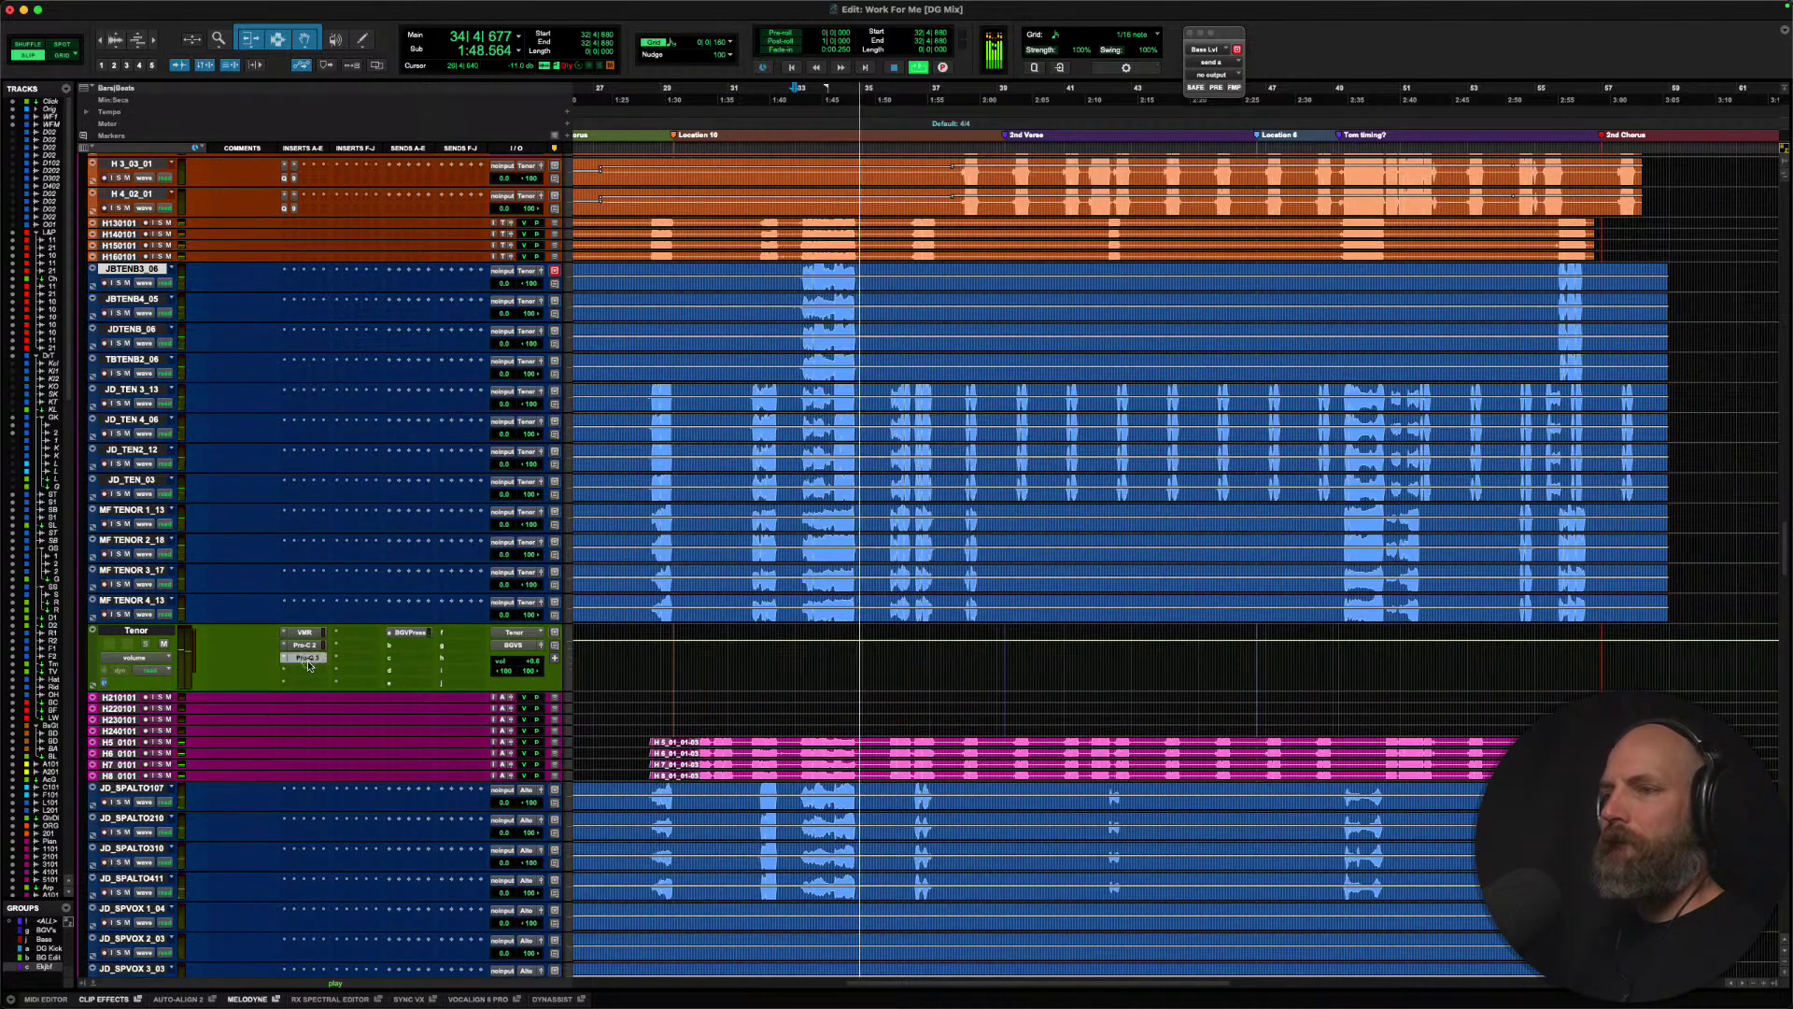
Insert FabFilter Pro-Q 4 on the Tenor track's fourth insert, set the playback position to 35|3|640, close the plug-in window, and stop playback.
click(305, 658)
click(304, 657)
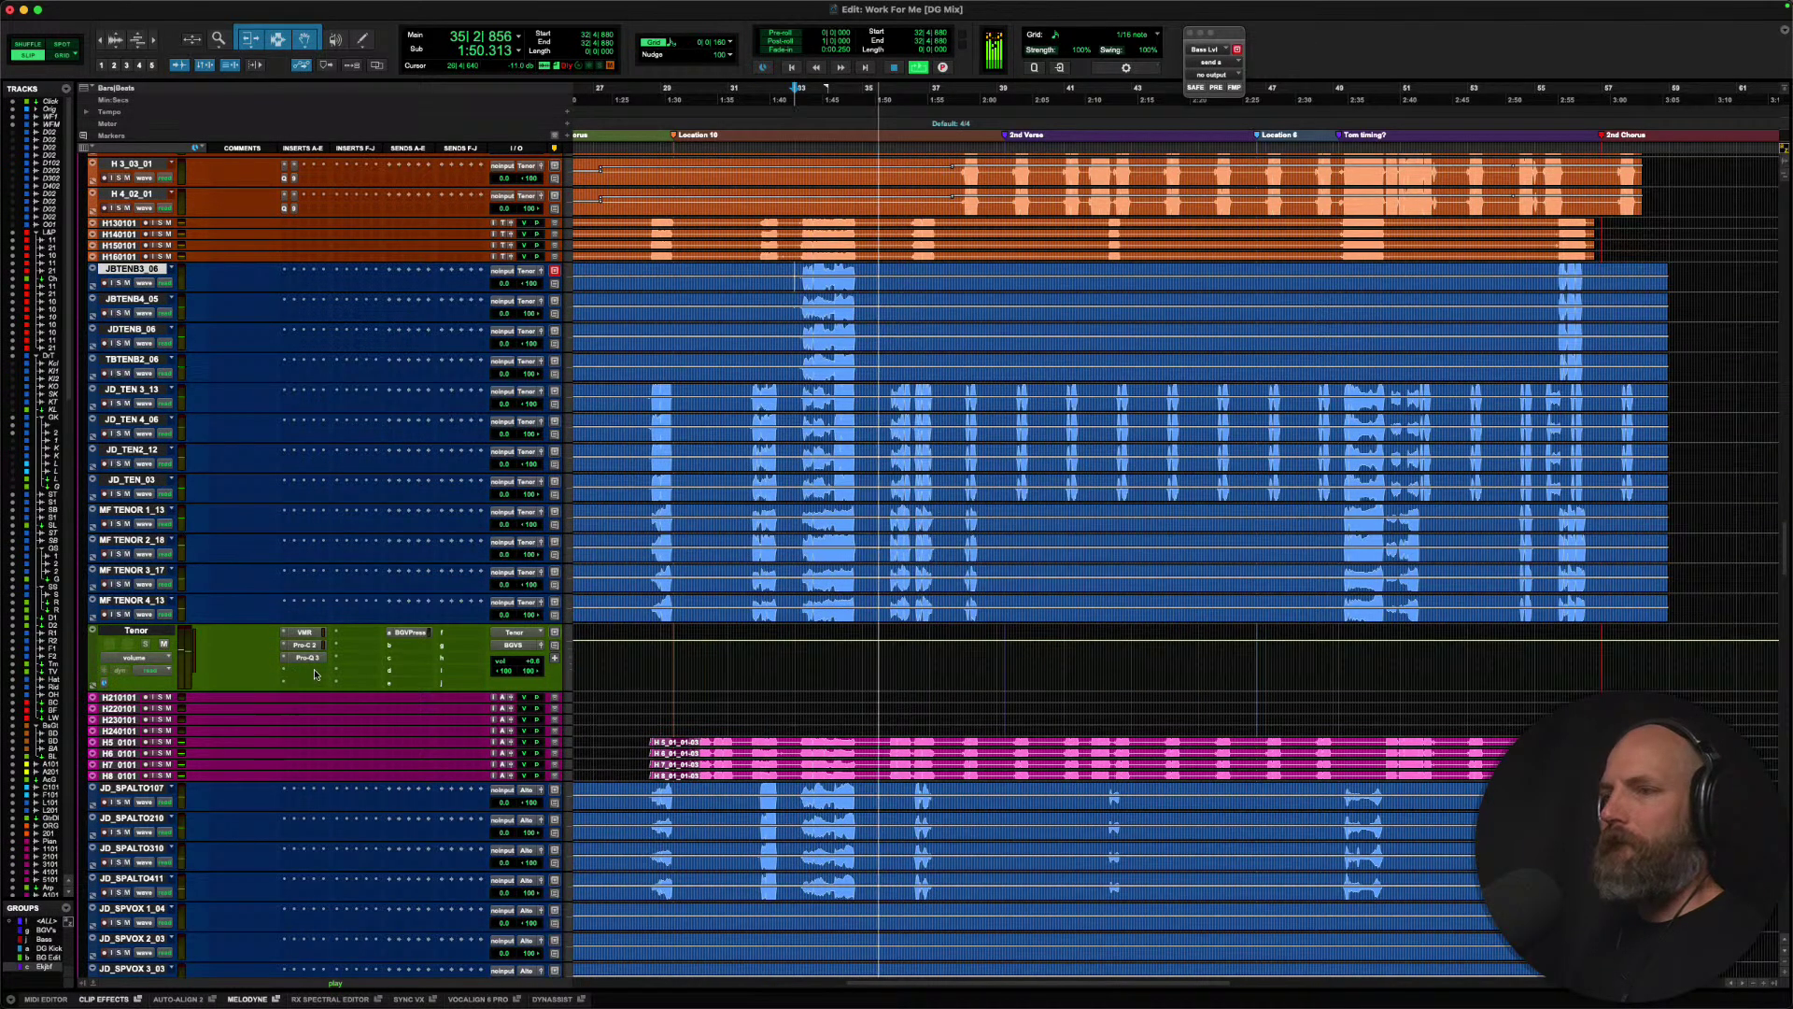
click(297, 671)
click(346, 633)
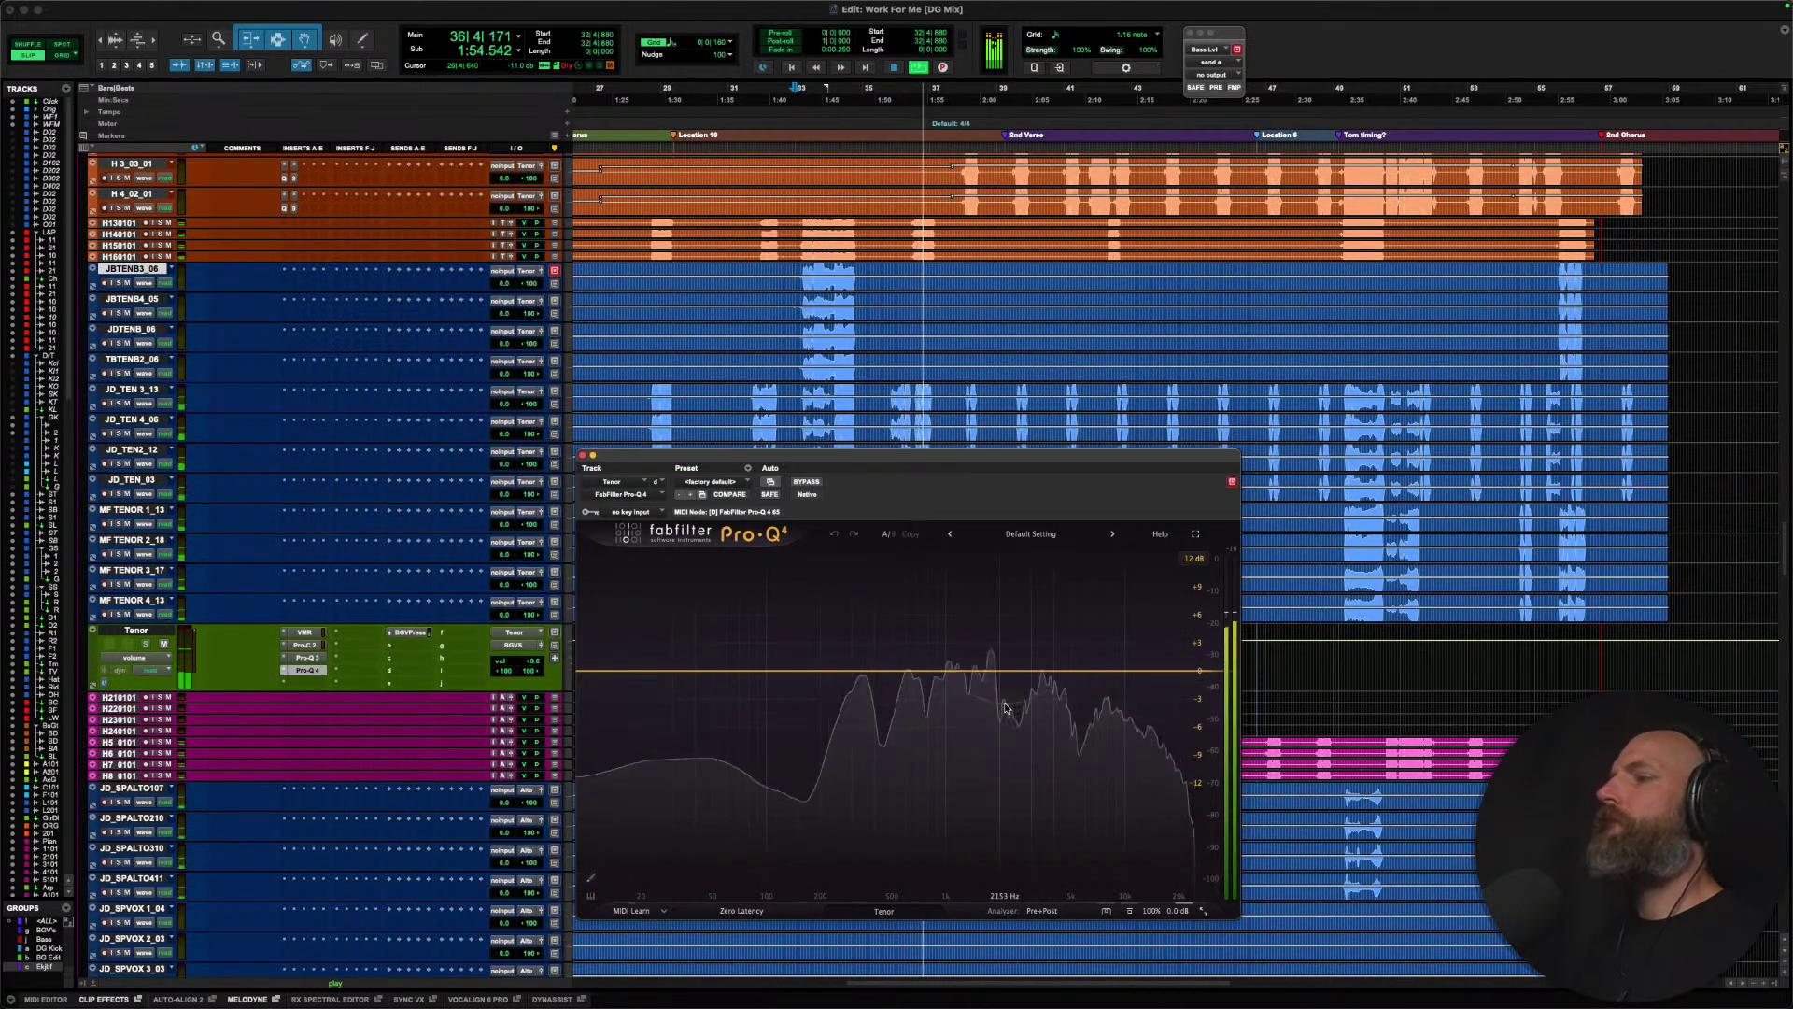
click(885, 394)
click(582, 456)
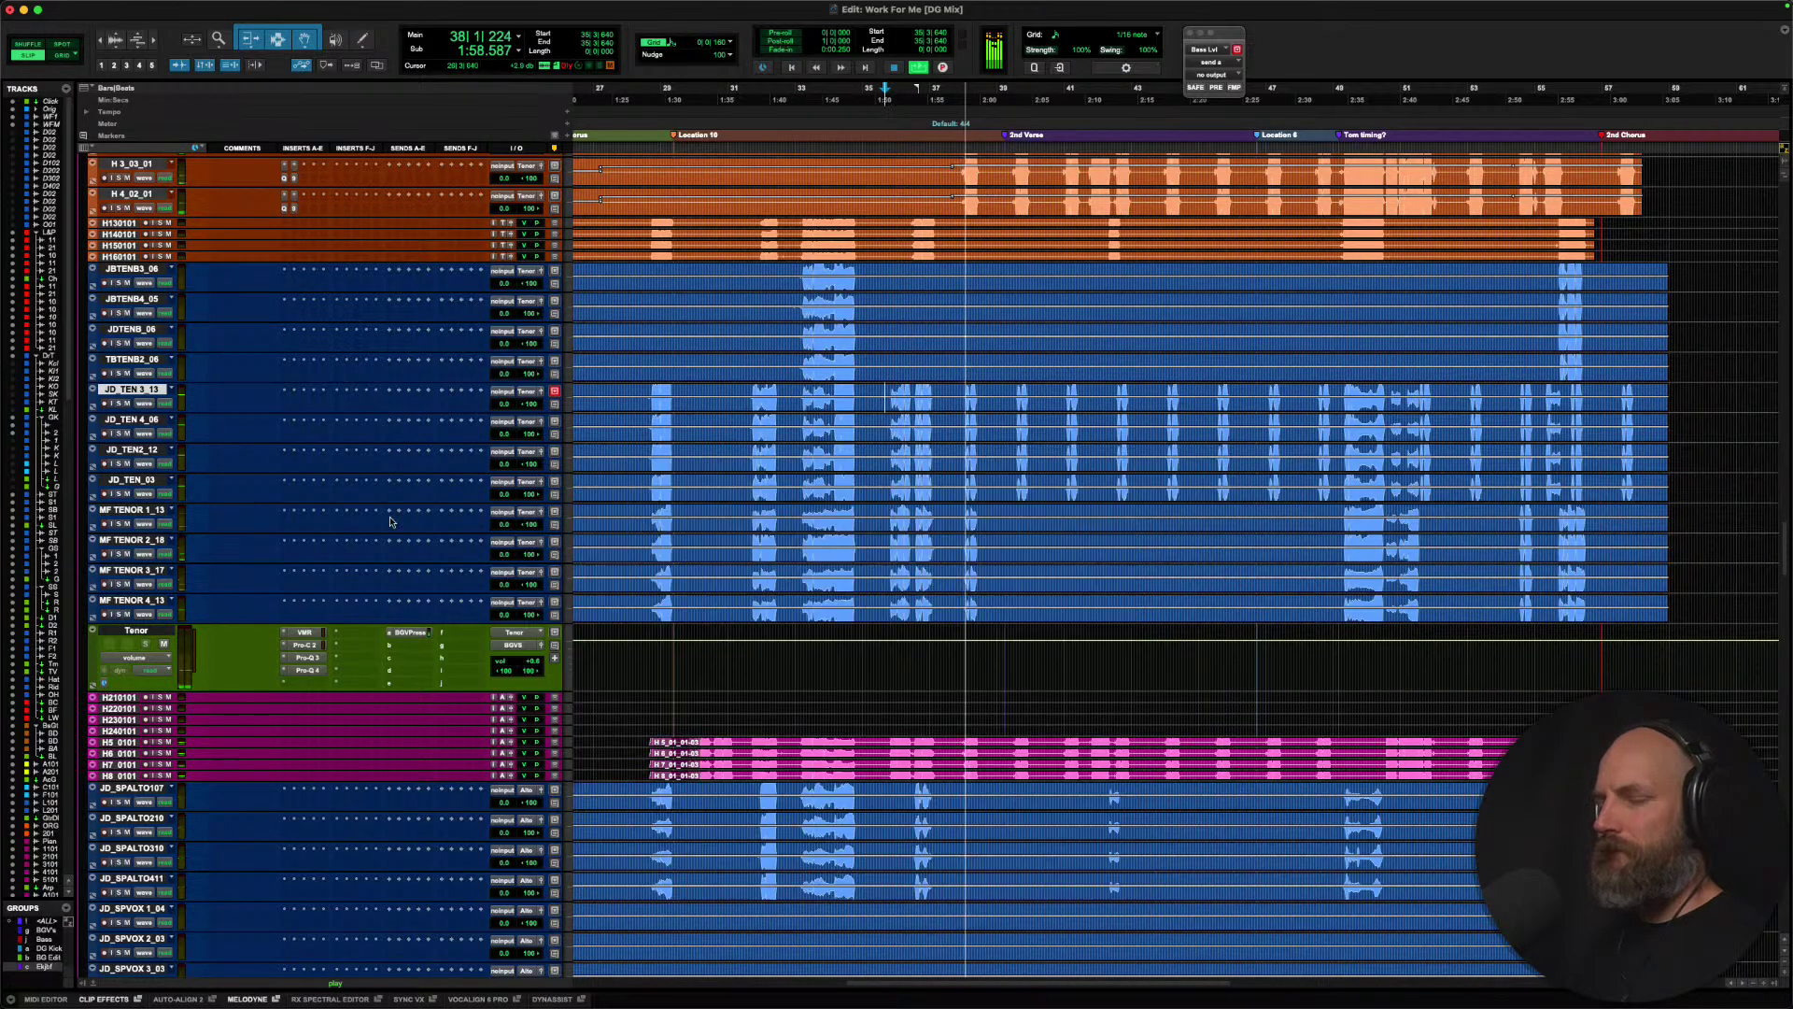
key(space)
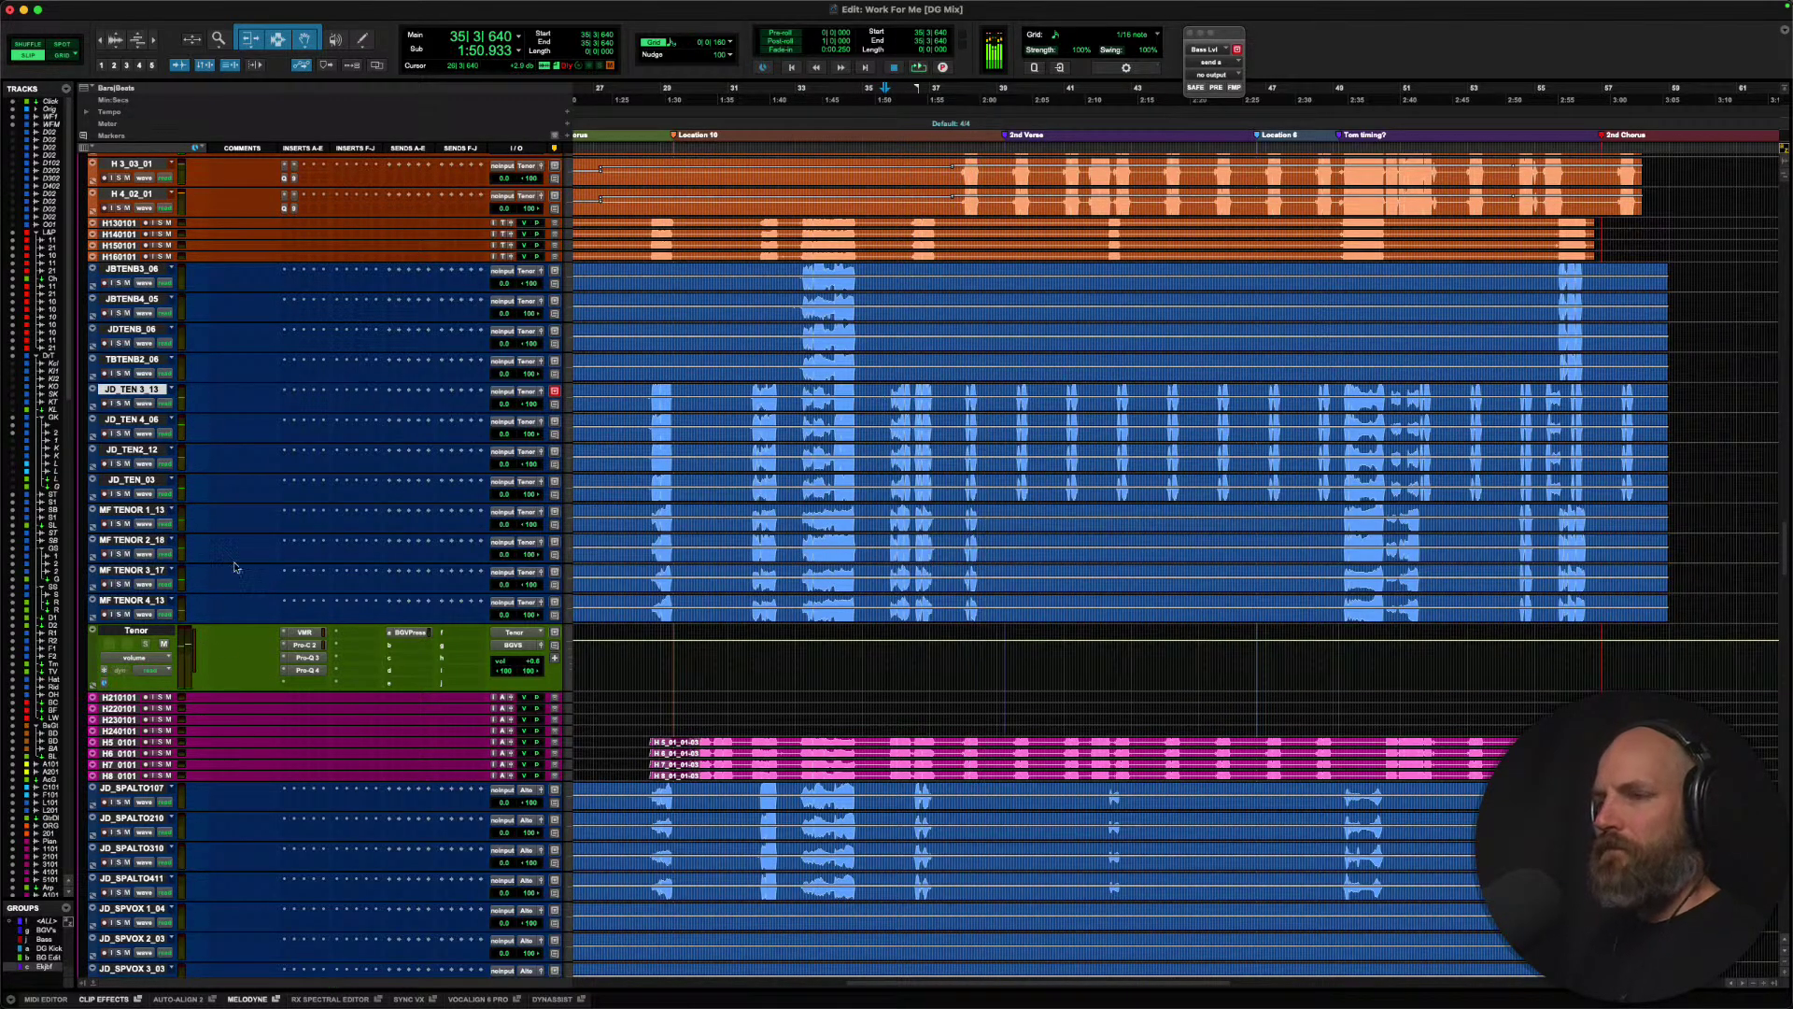
Check an insert plug-in on the H 1_03_01 track in the tenor section.
scroll(235, 567, up, 5)
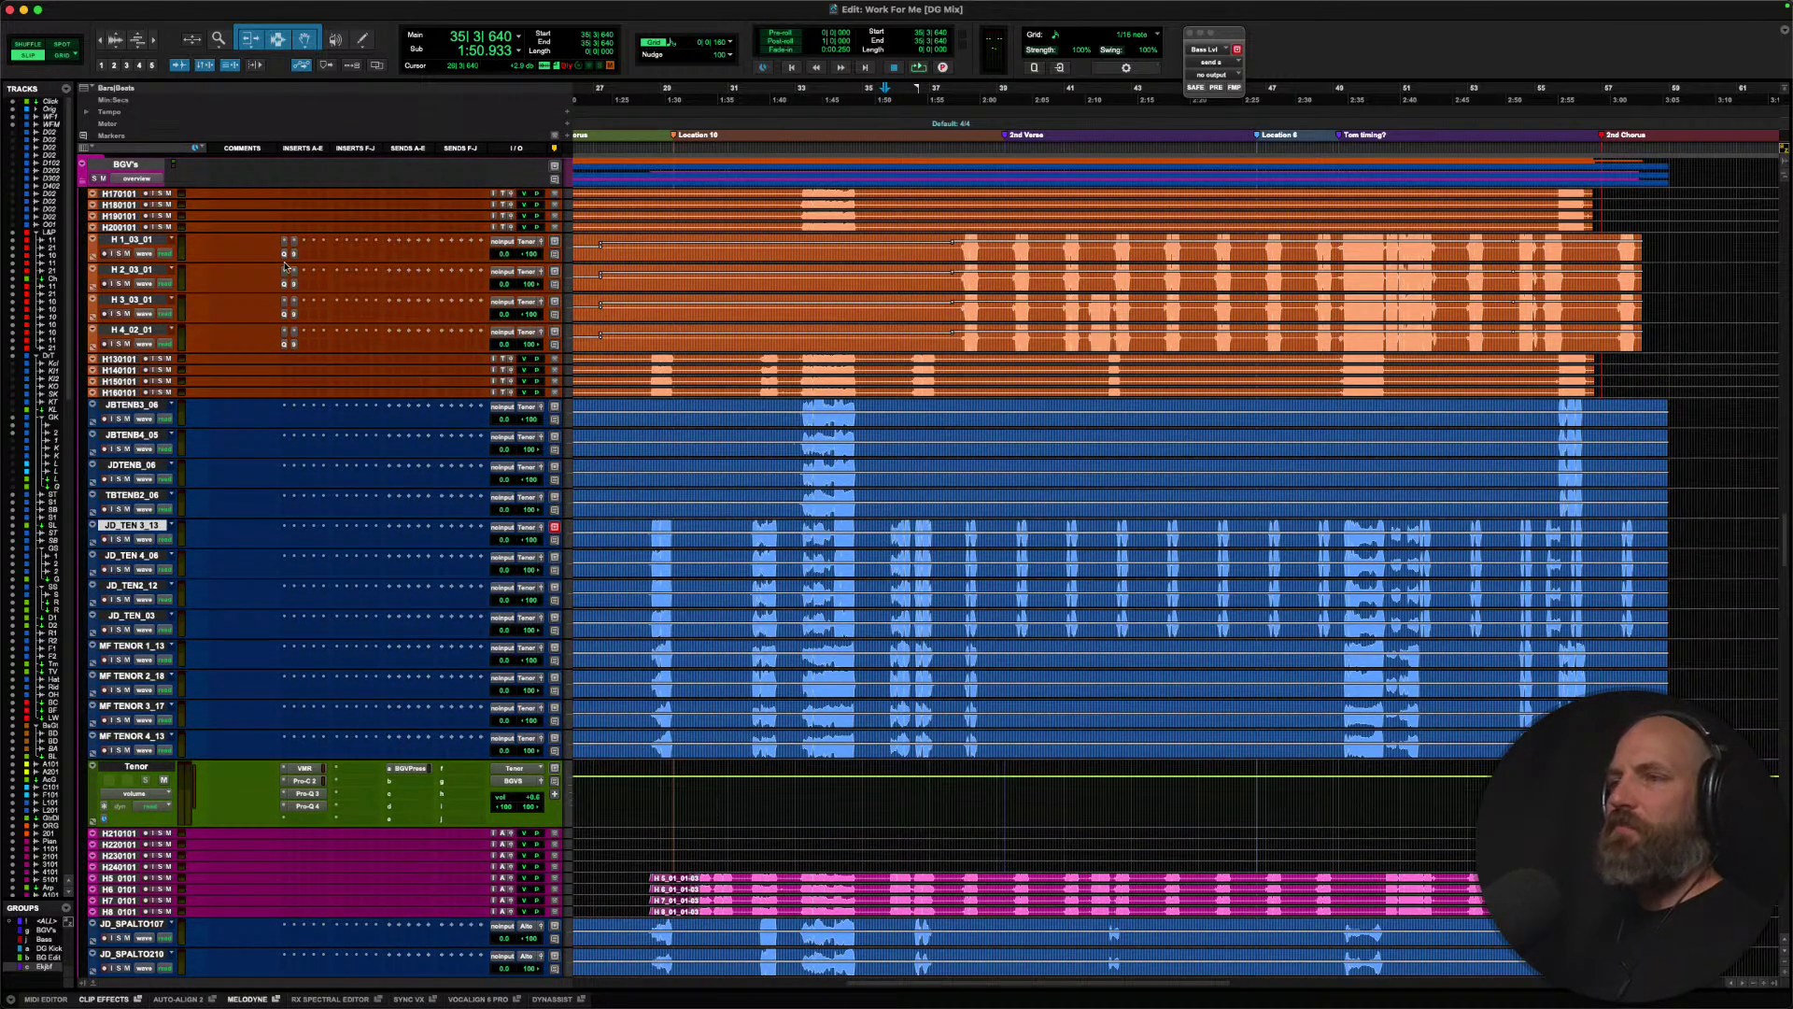
click(285, 254)
click(285, 254)
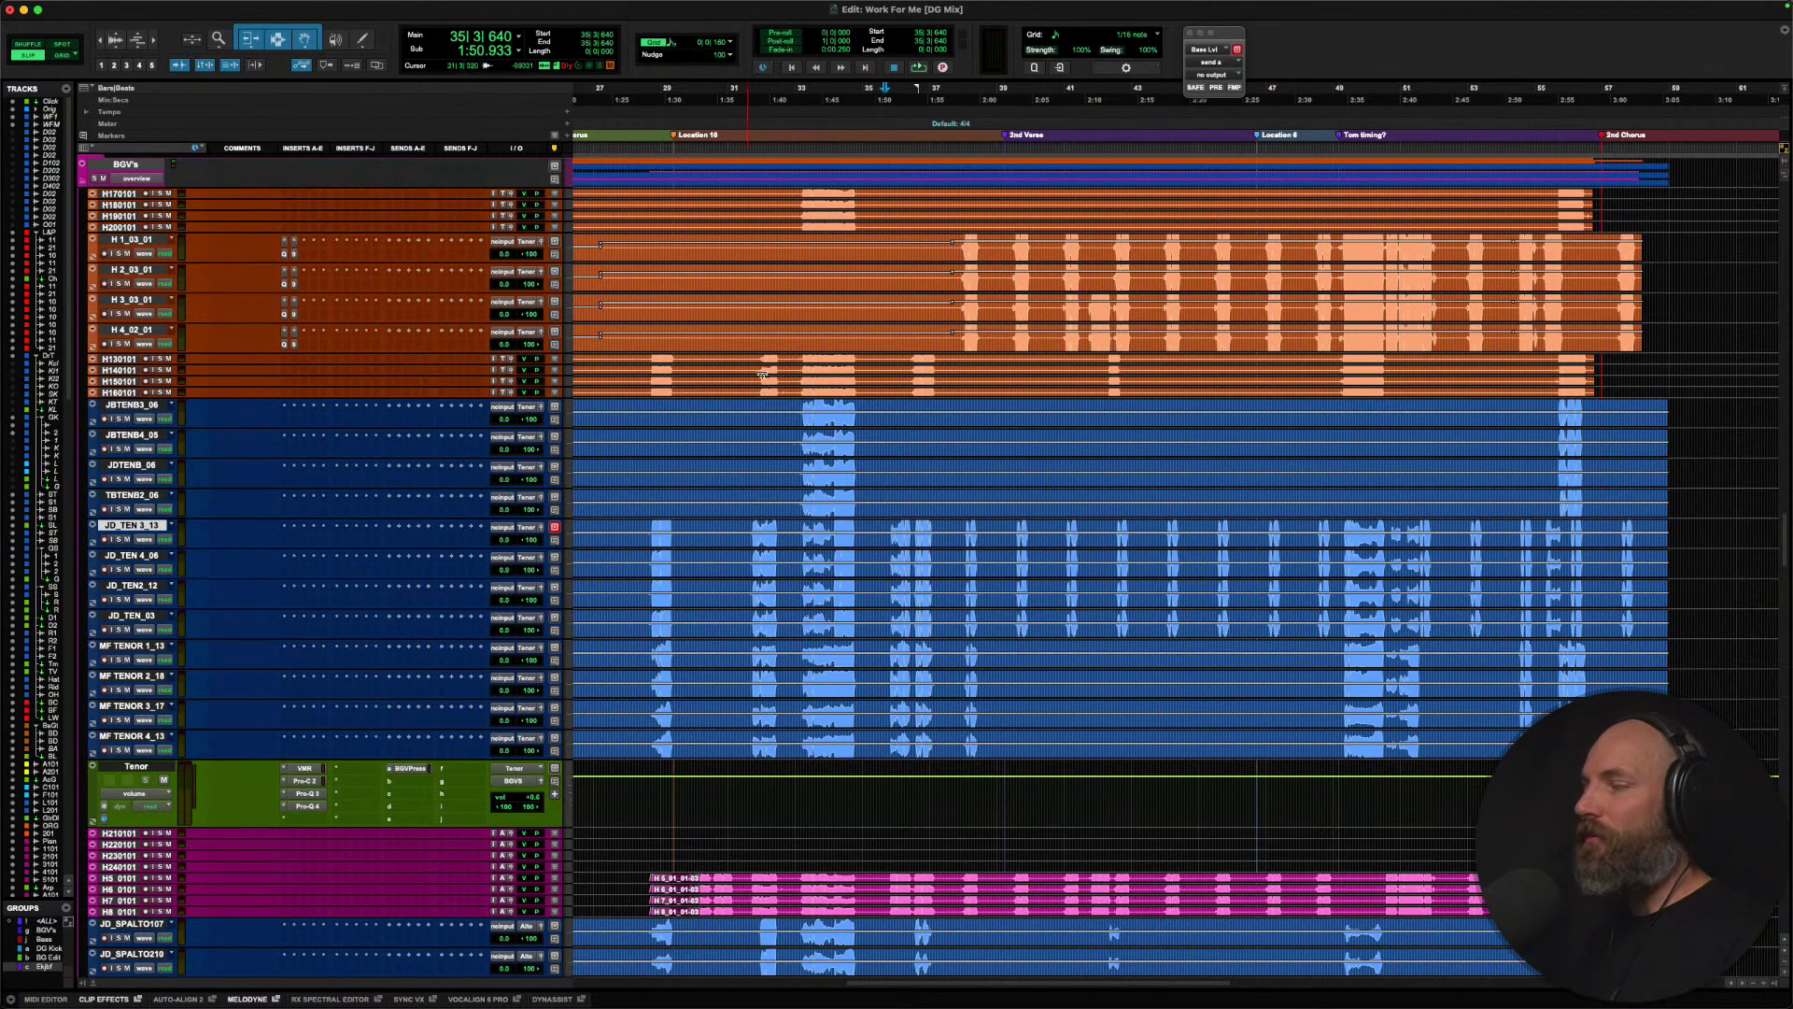
scroll(763, 375, right, 5)
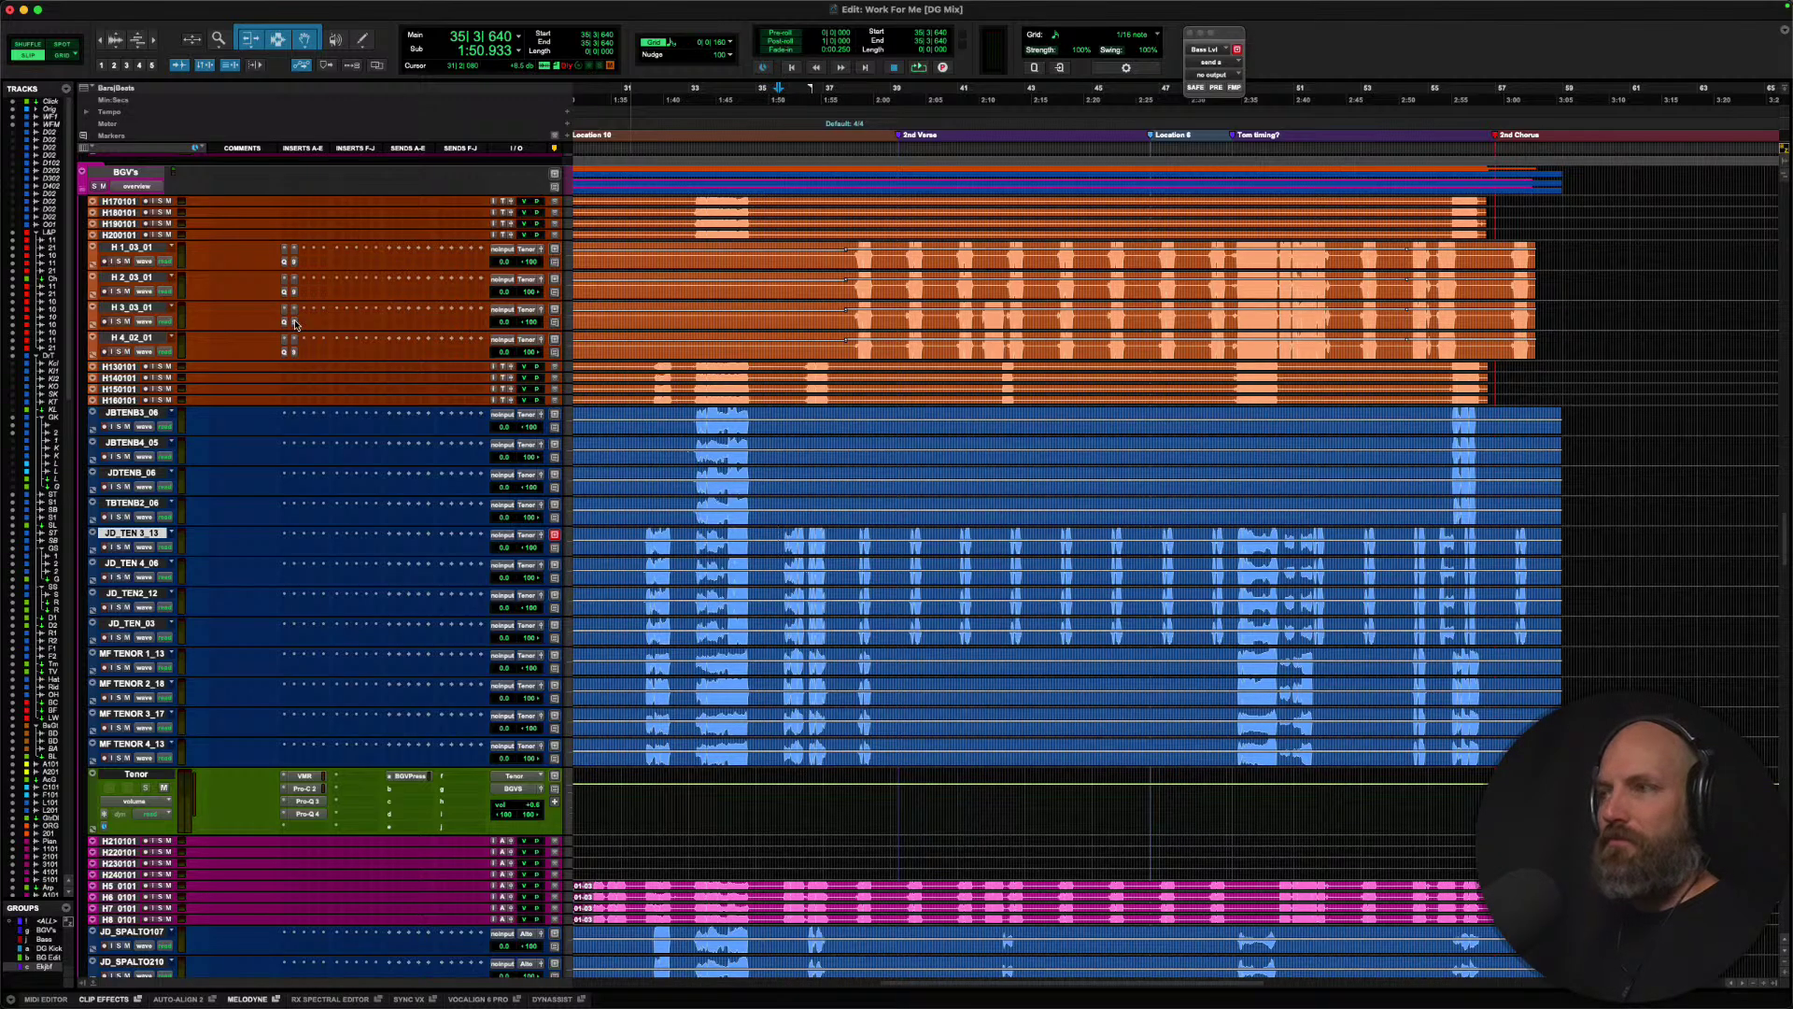
Select the Tenor submix track and look over the tenor, alto and soprano background vocal tracks with their submix tracks.
scroll(295, 324, down, 6)
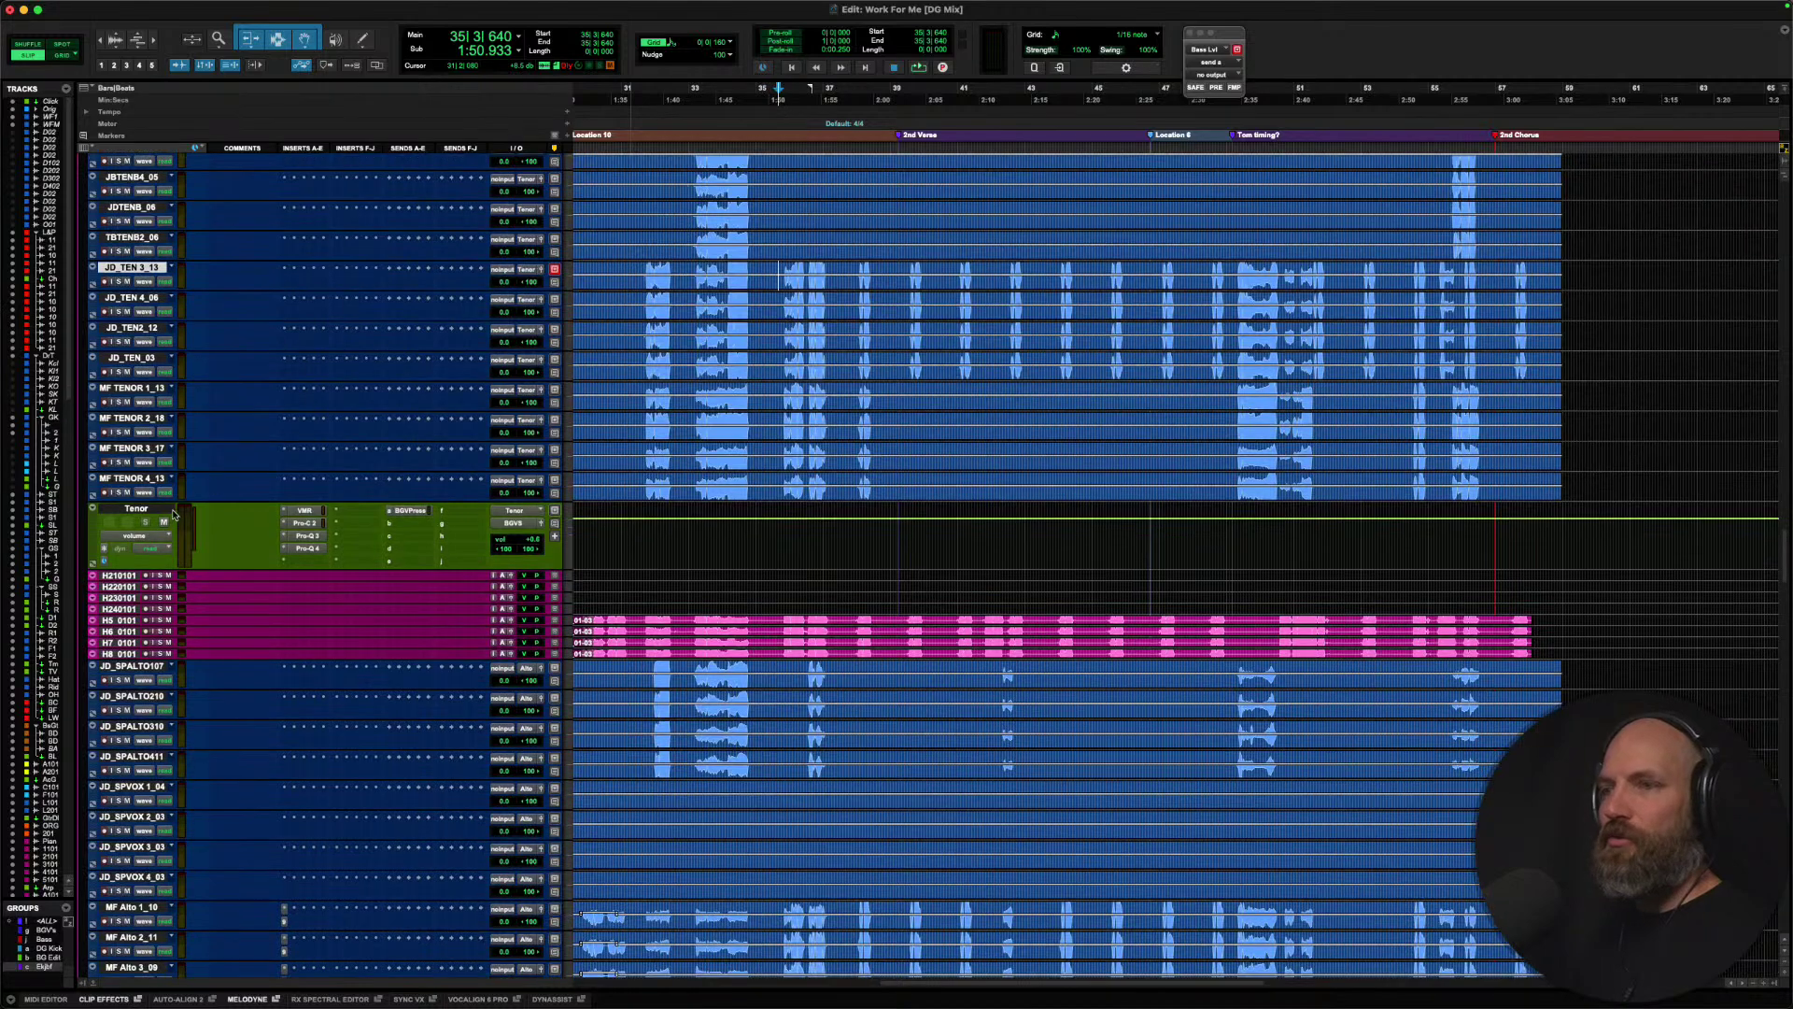
click(140, 510)
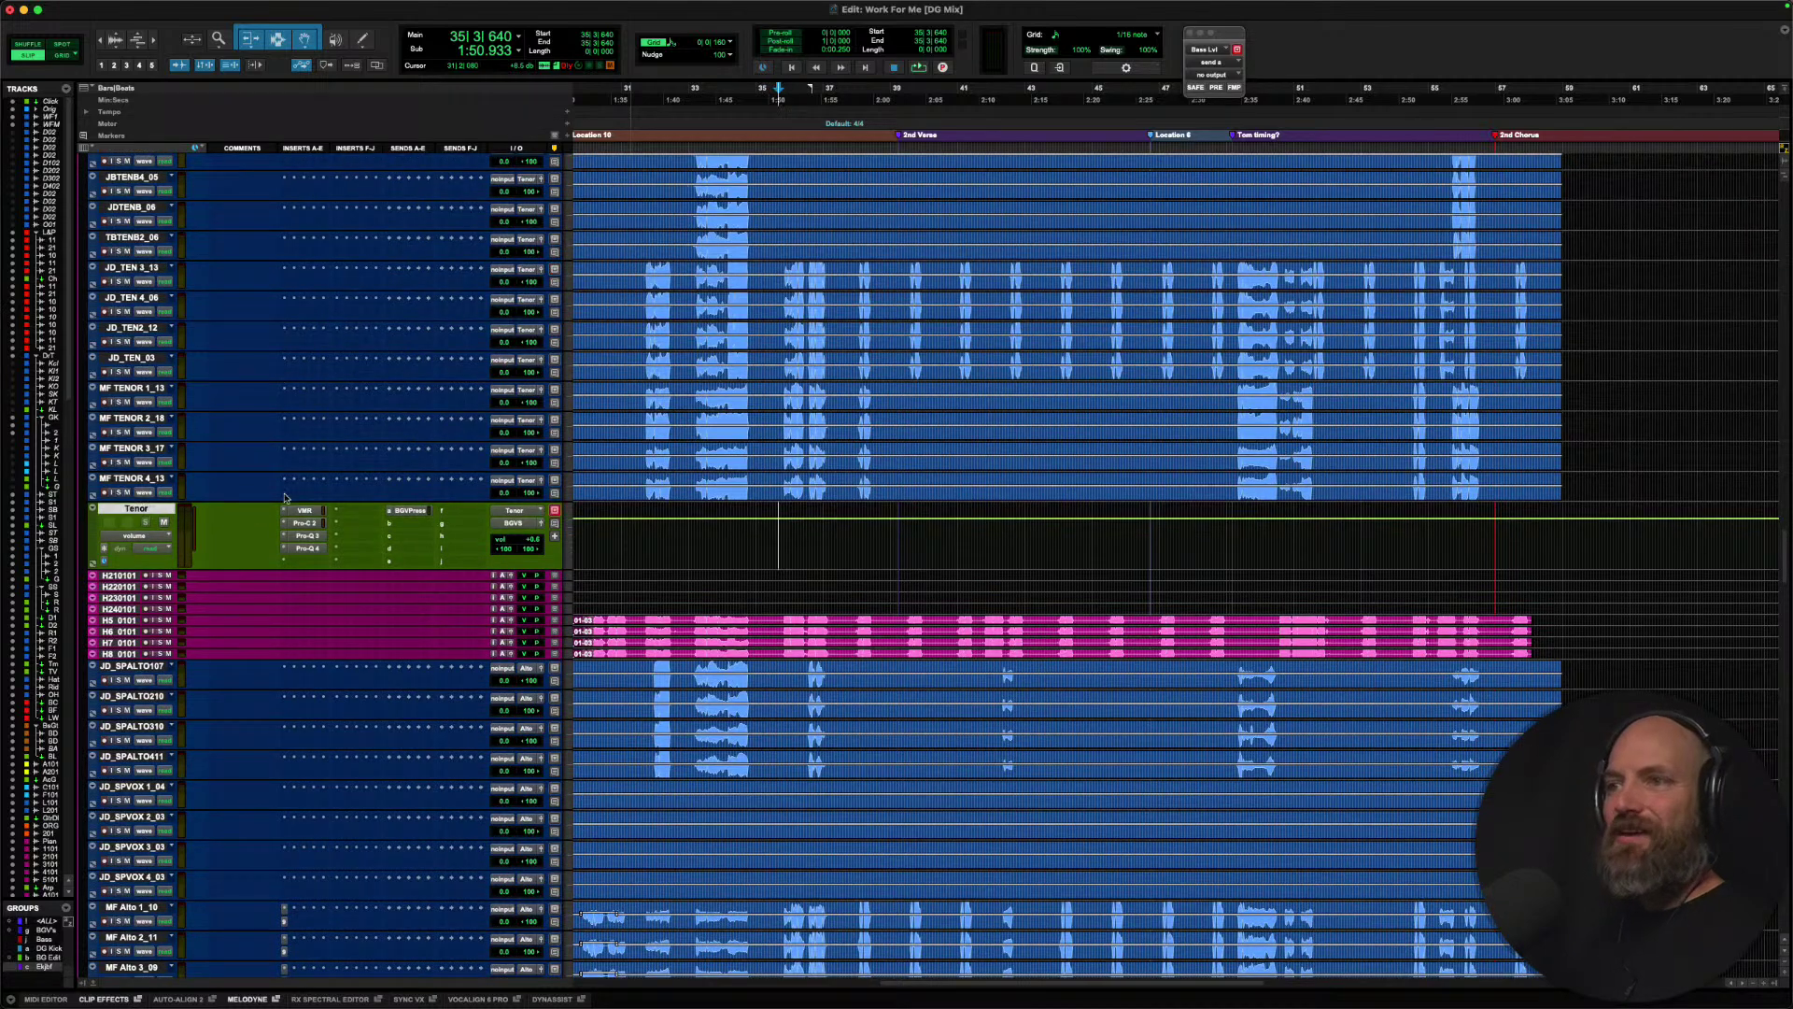
scroll(285, 497, up, 7)
scroll(193, 665, down, 15)
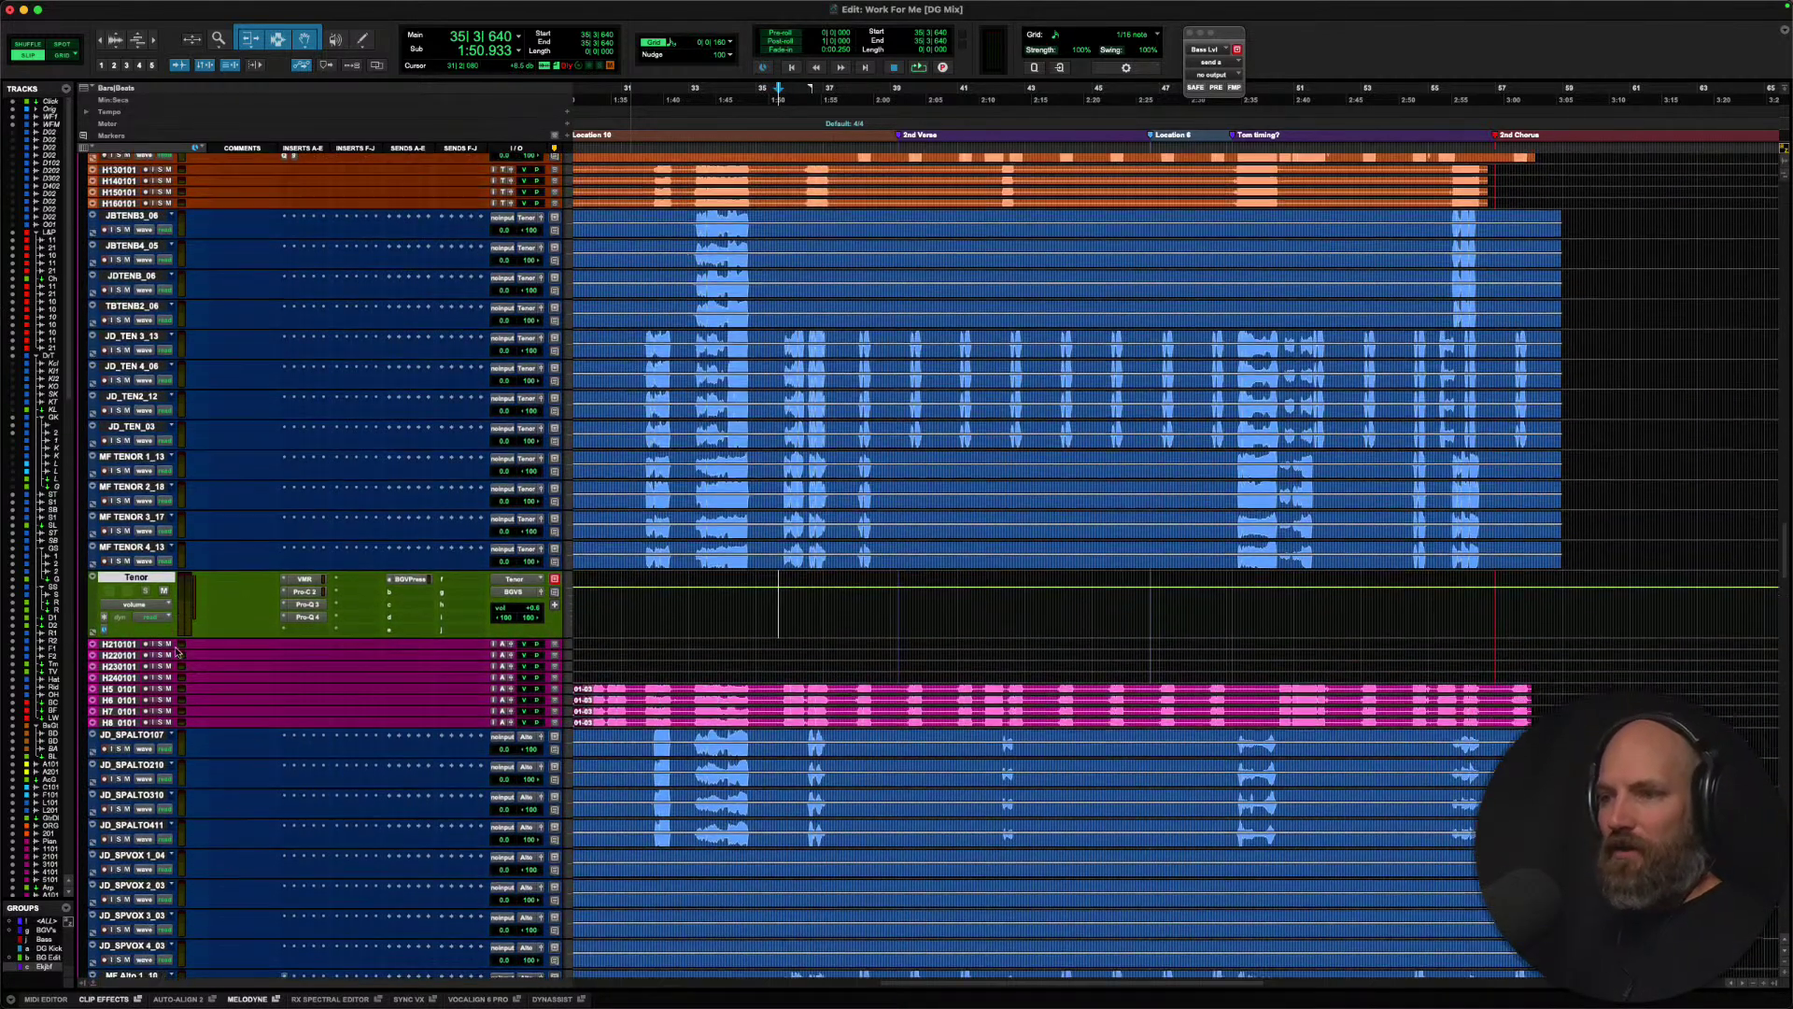
scroll(297, 645, left, 1)
scroll(271, 579, down, 8)
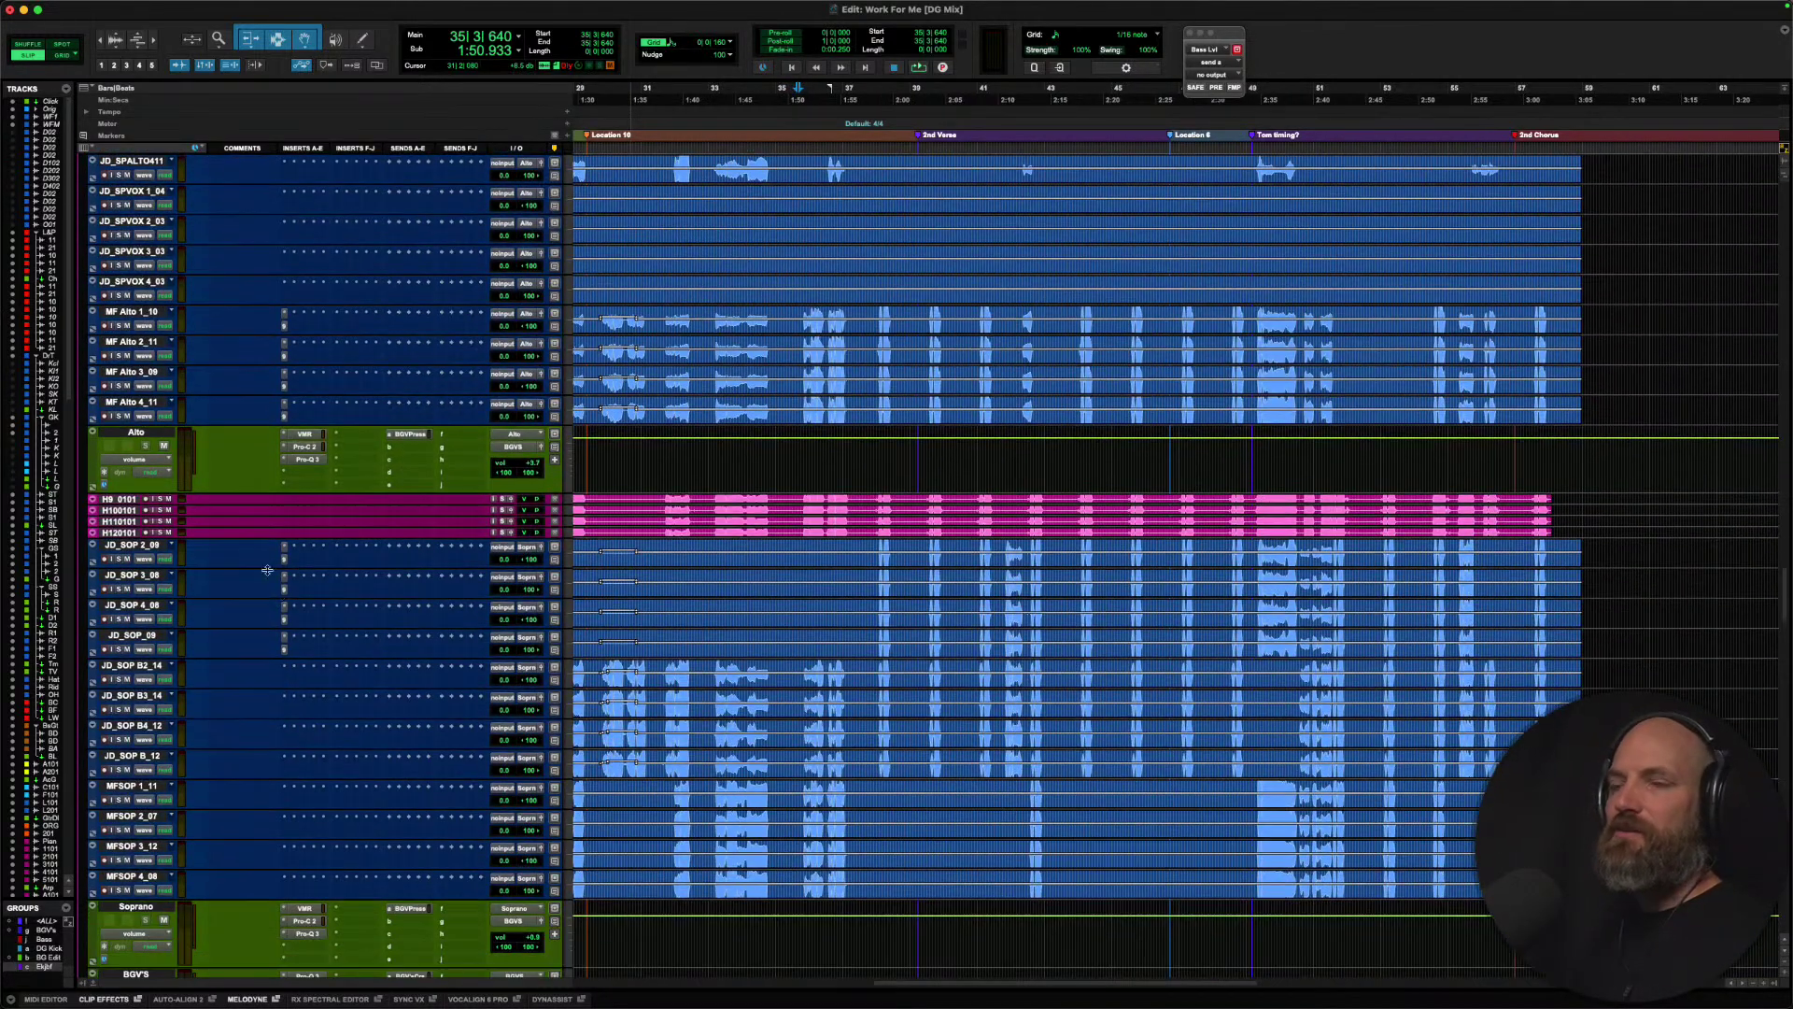
scroll(221, 654, up, 8)
scroll(220, 653, up, 1)
scroll(221, 649, down, 1)
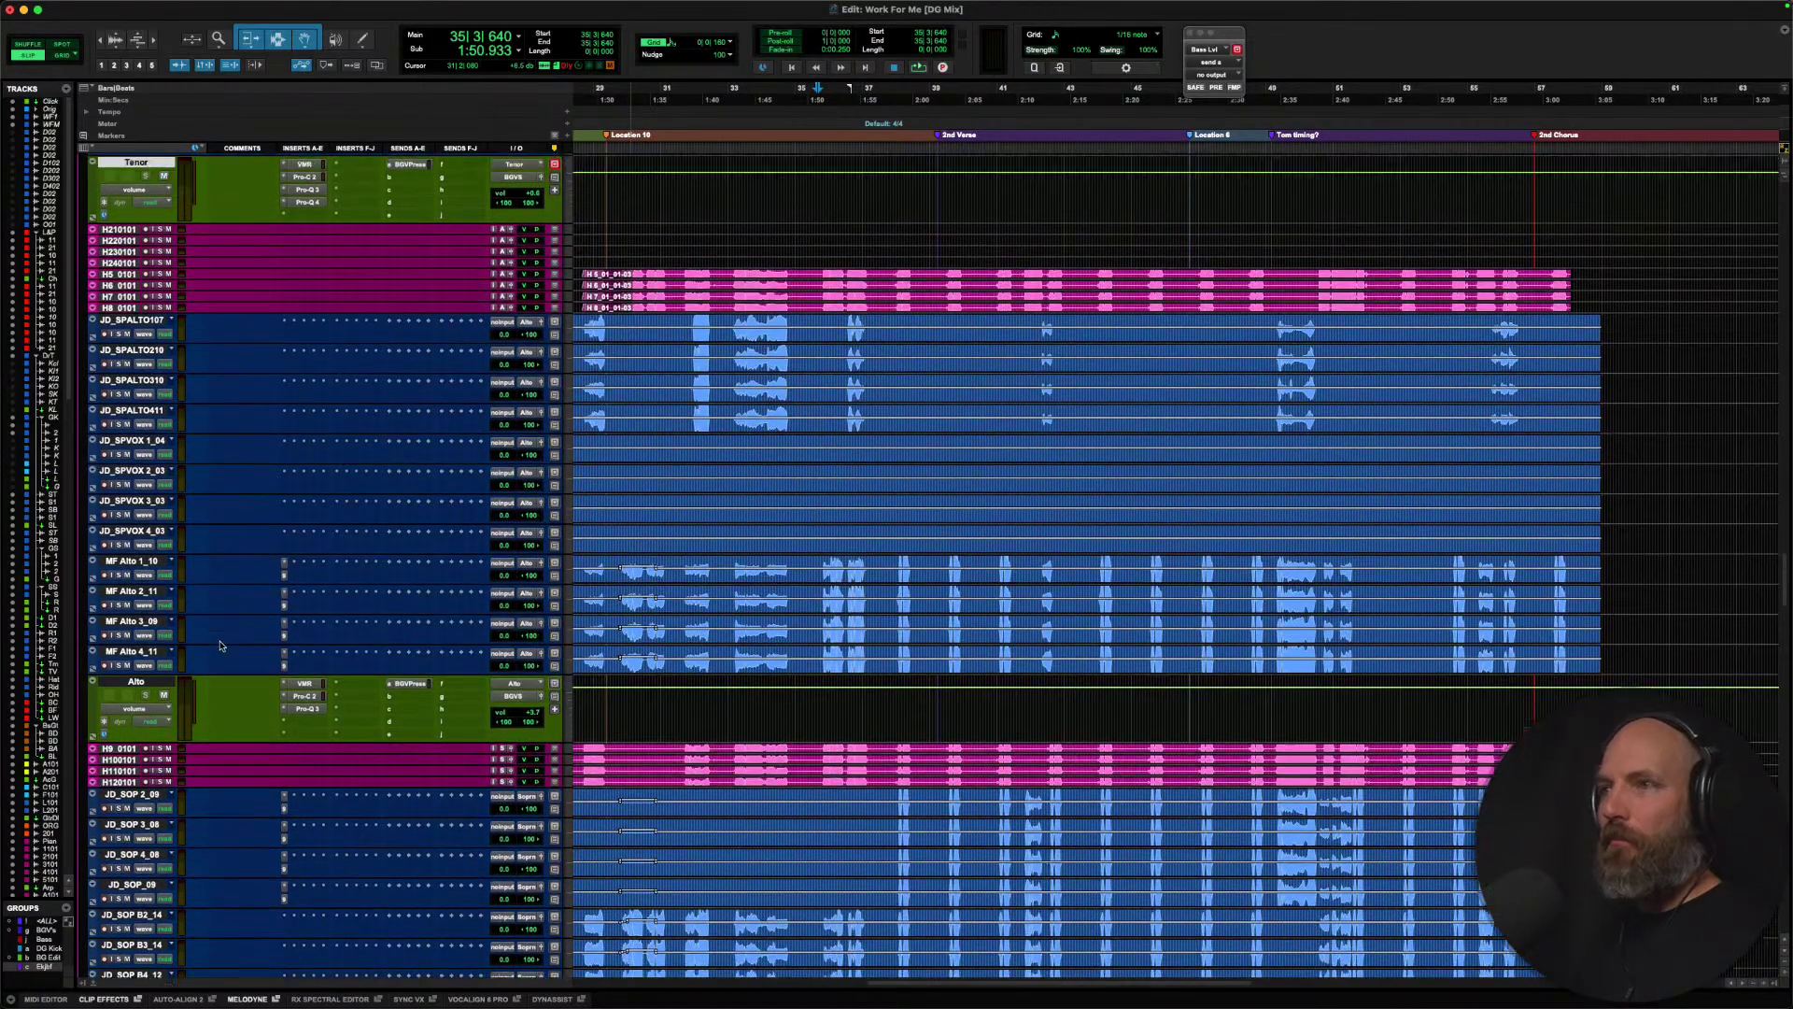
scroll(220, 645, up, 7)
Open the VMR insert on the Tenor track to examine its Virtual Mixbuss settings and audition from 35|3|640.
click(304, 455)
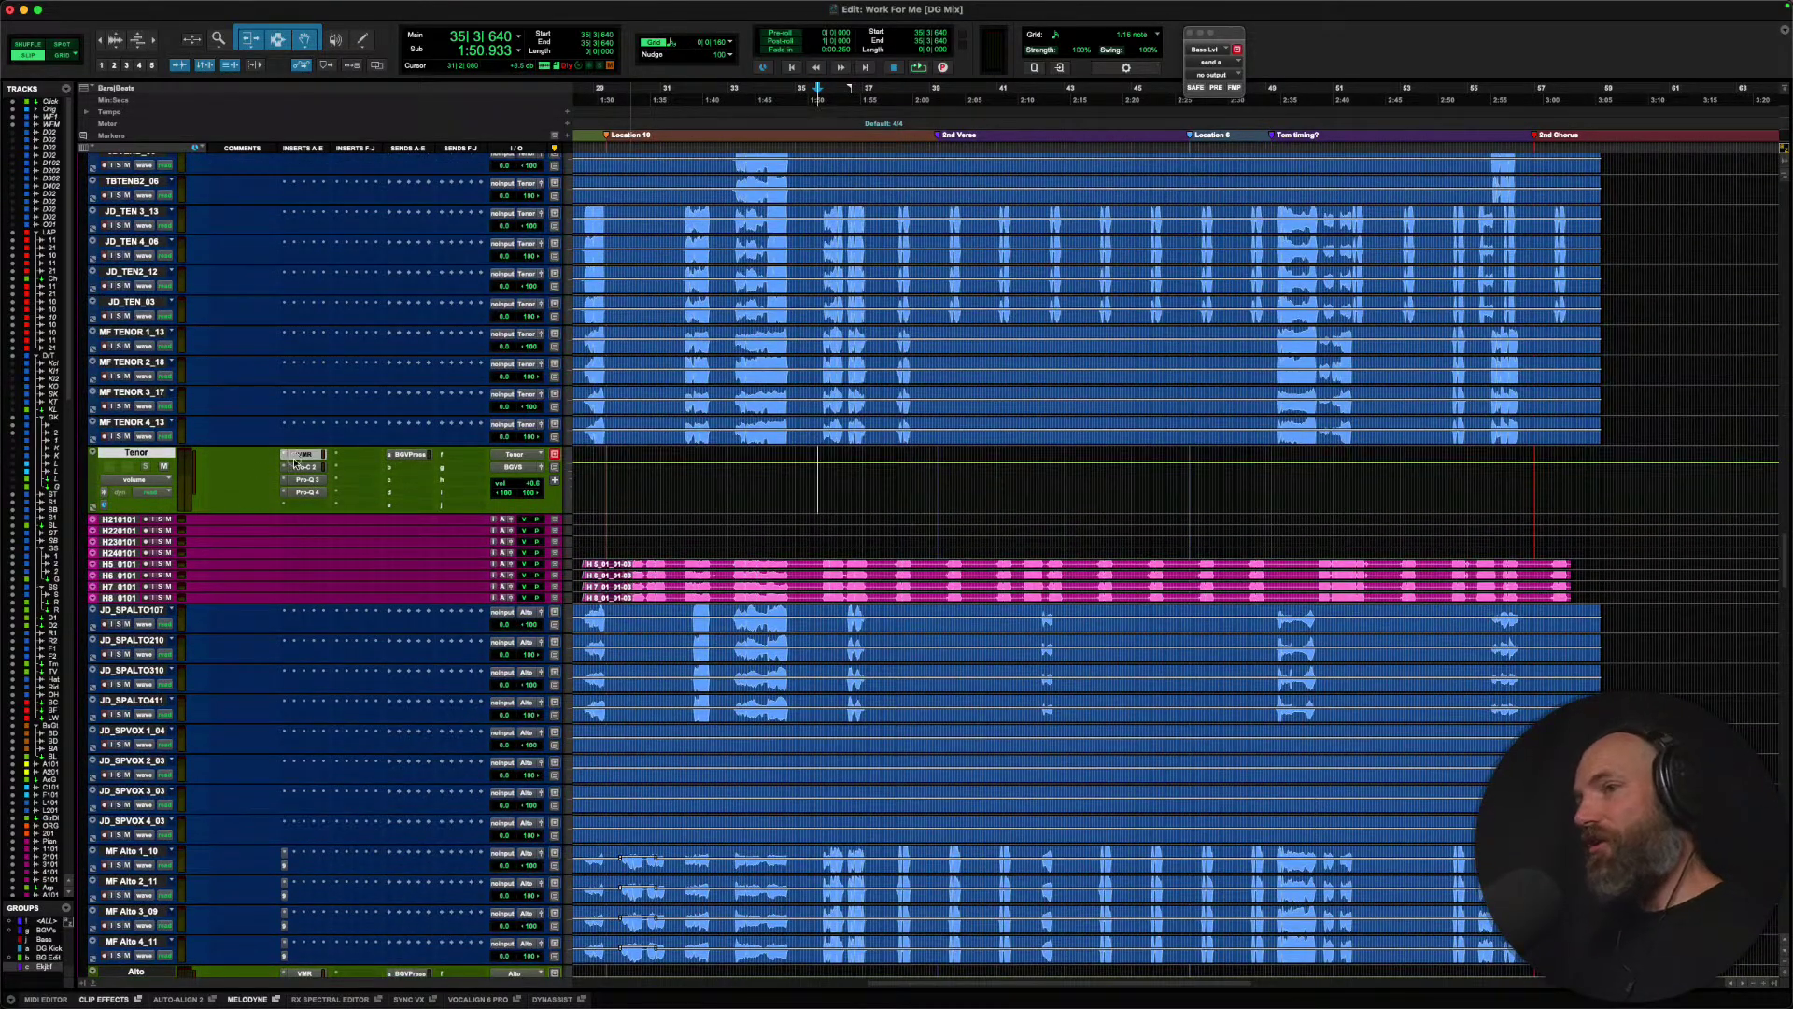
drag(723, 412, 923, 242)
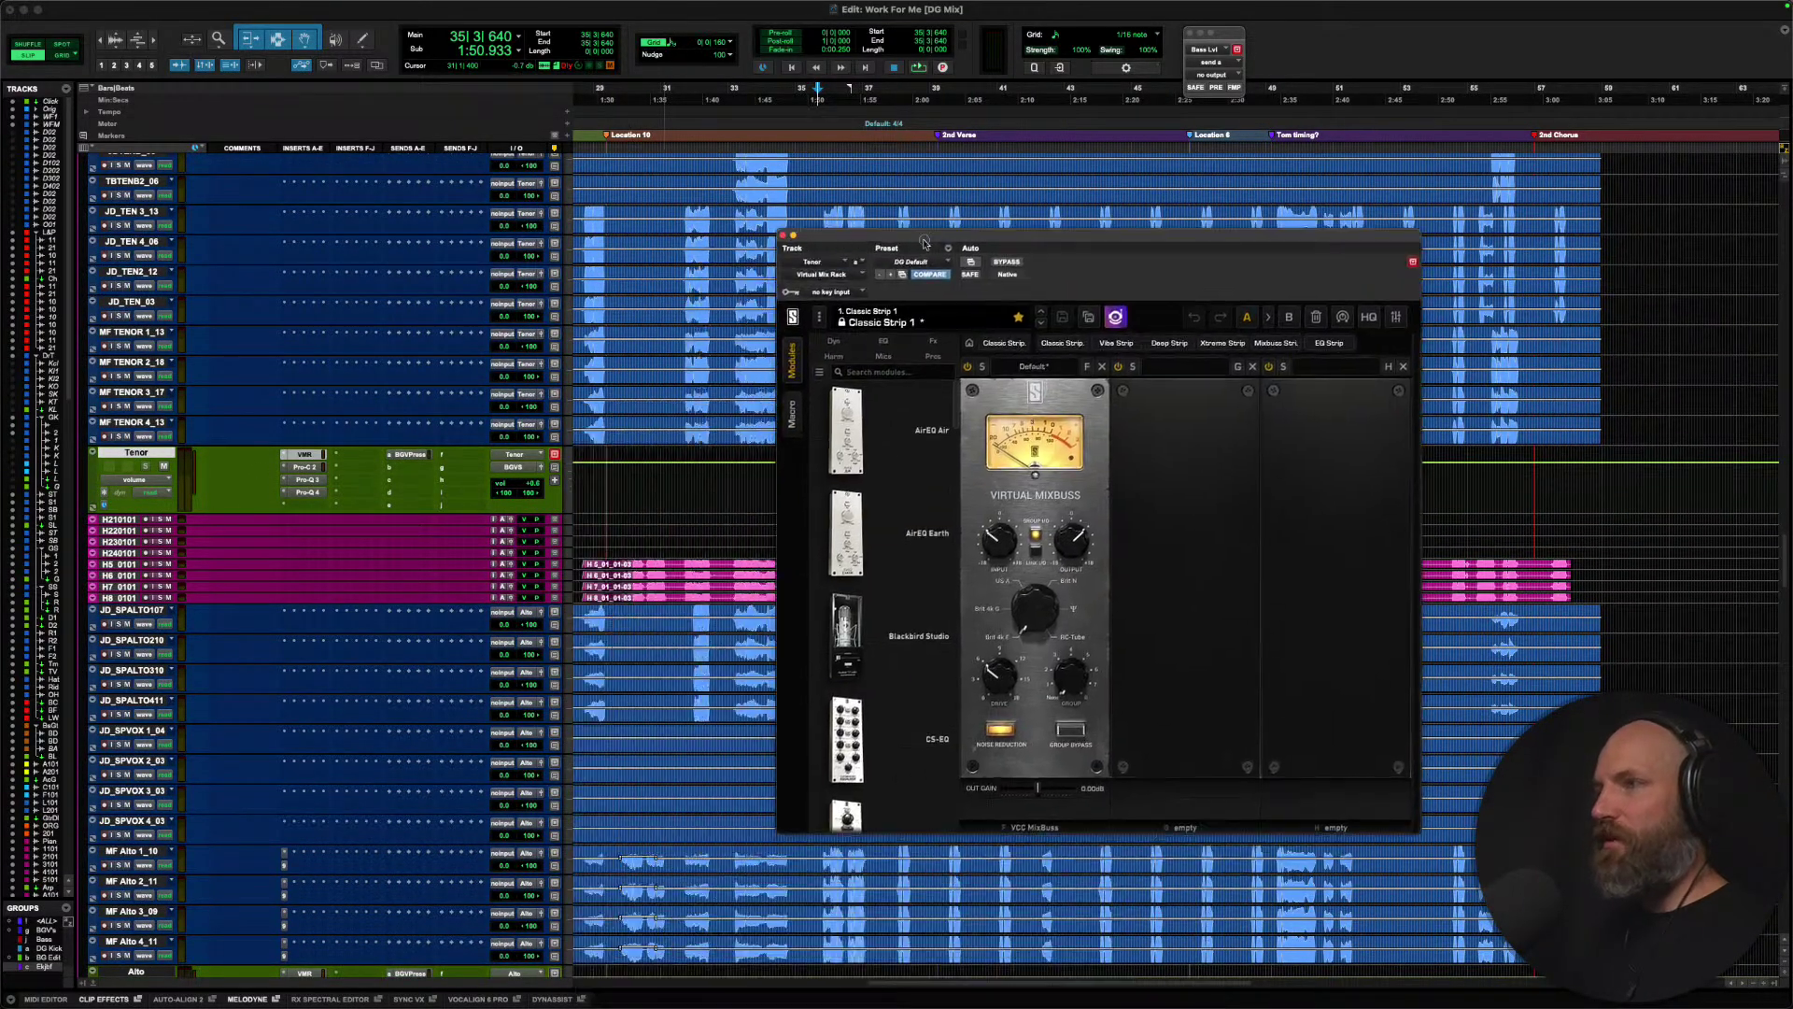
key(space)
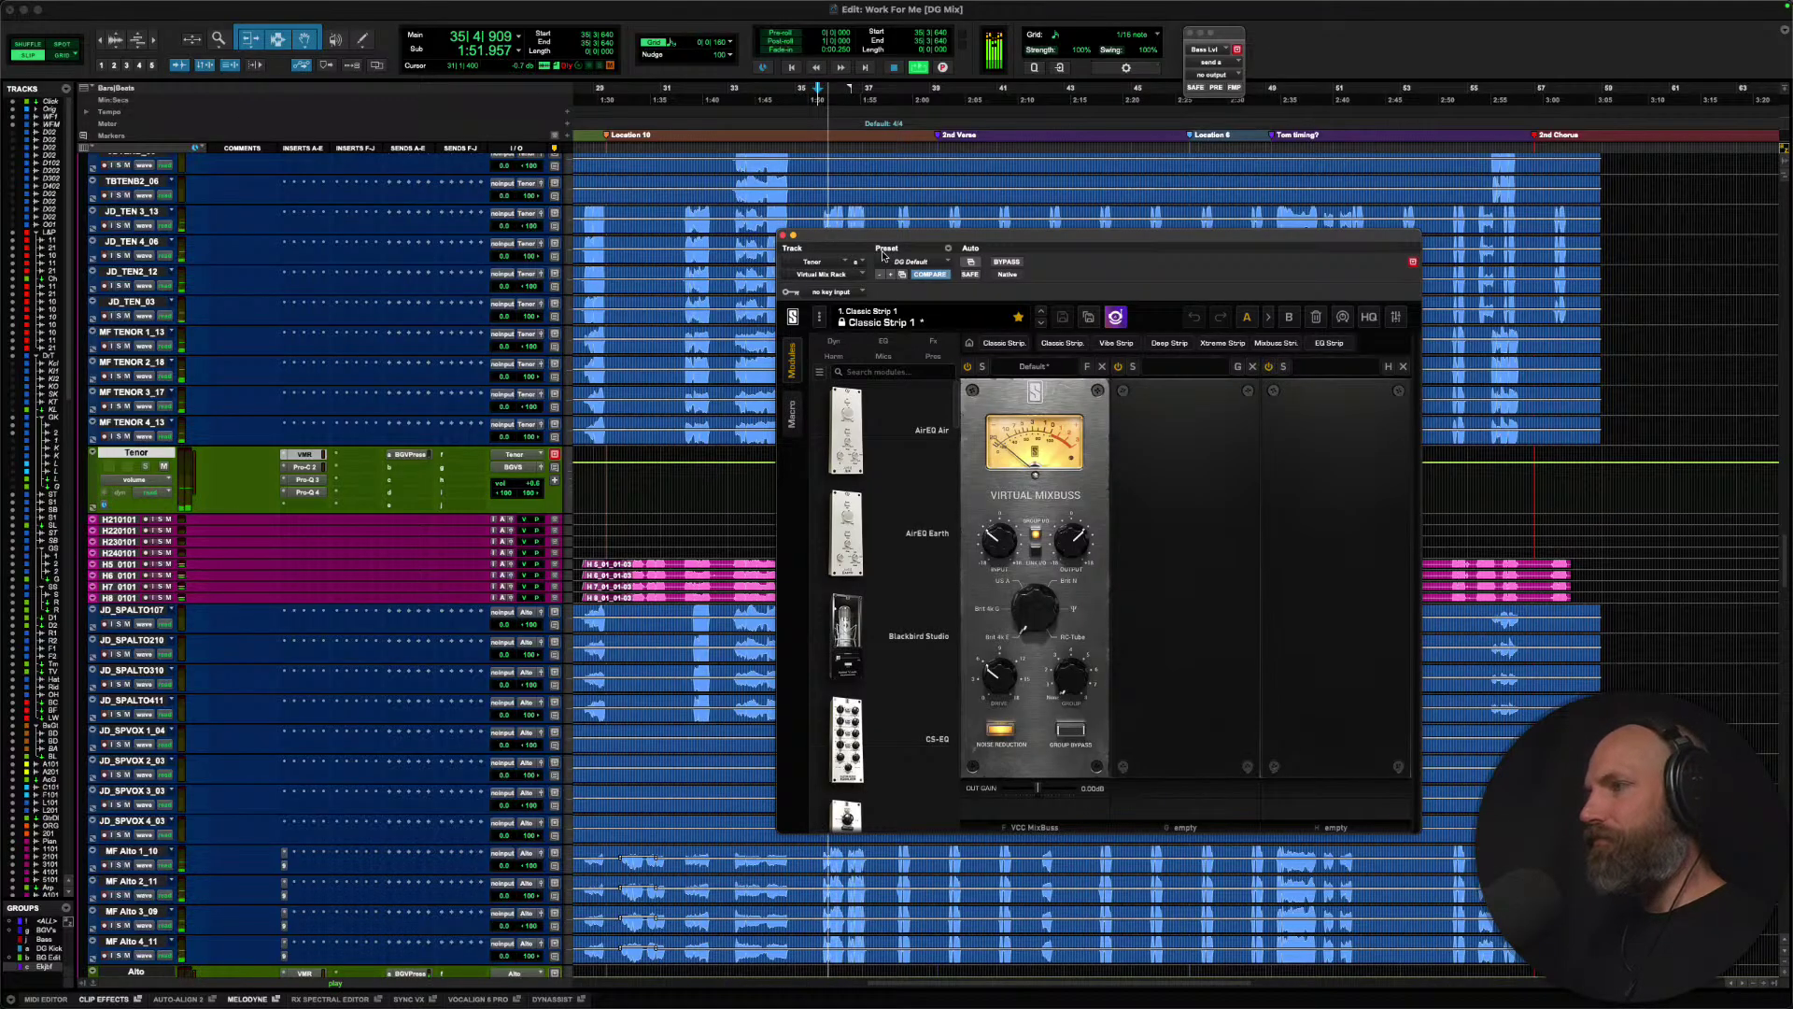
key(space)
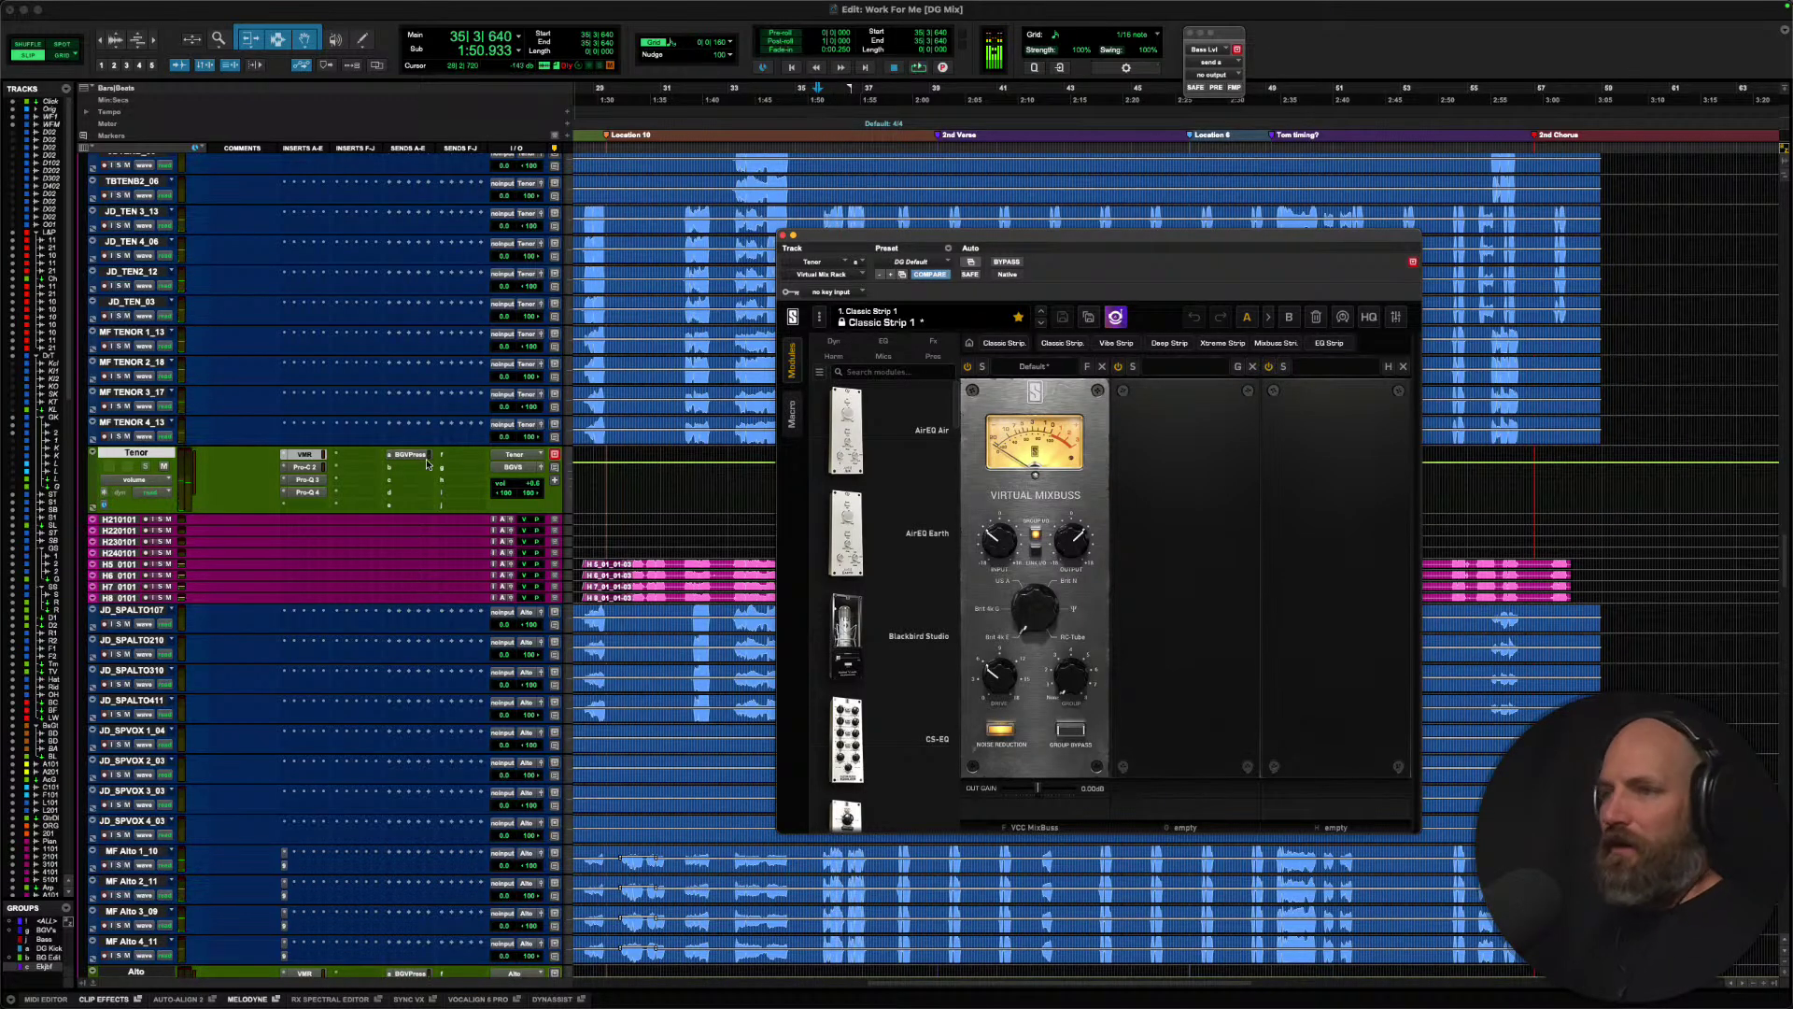
Open the Pro-C 2 insert on the Tenor submix and audition its compression, moving the playback position to 49|2|080.
click(308, 467)
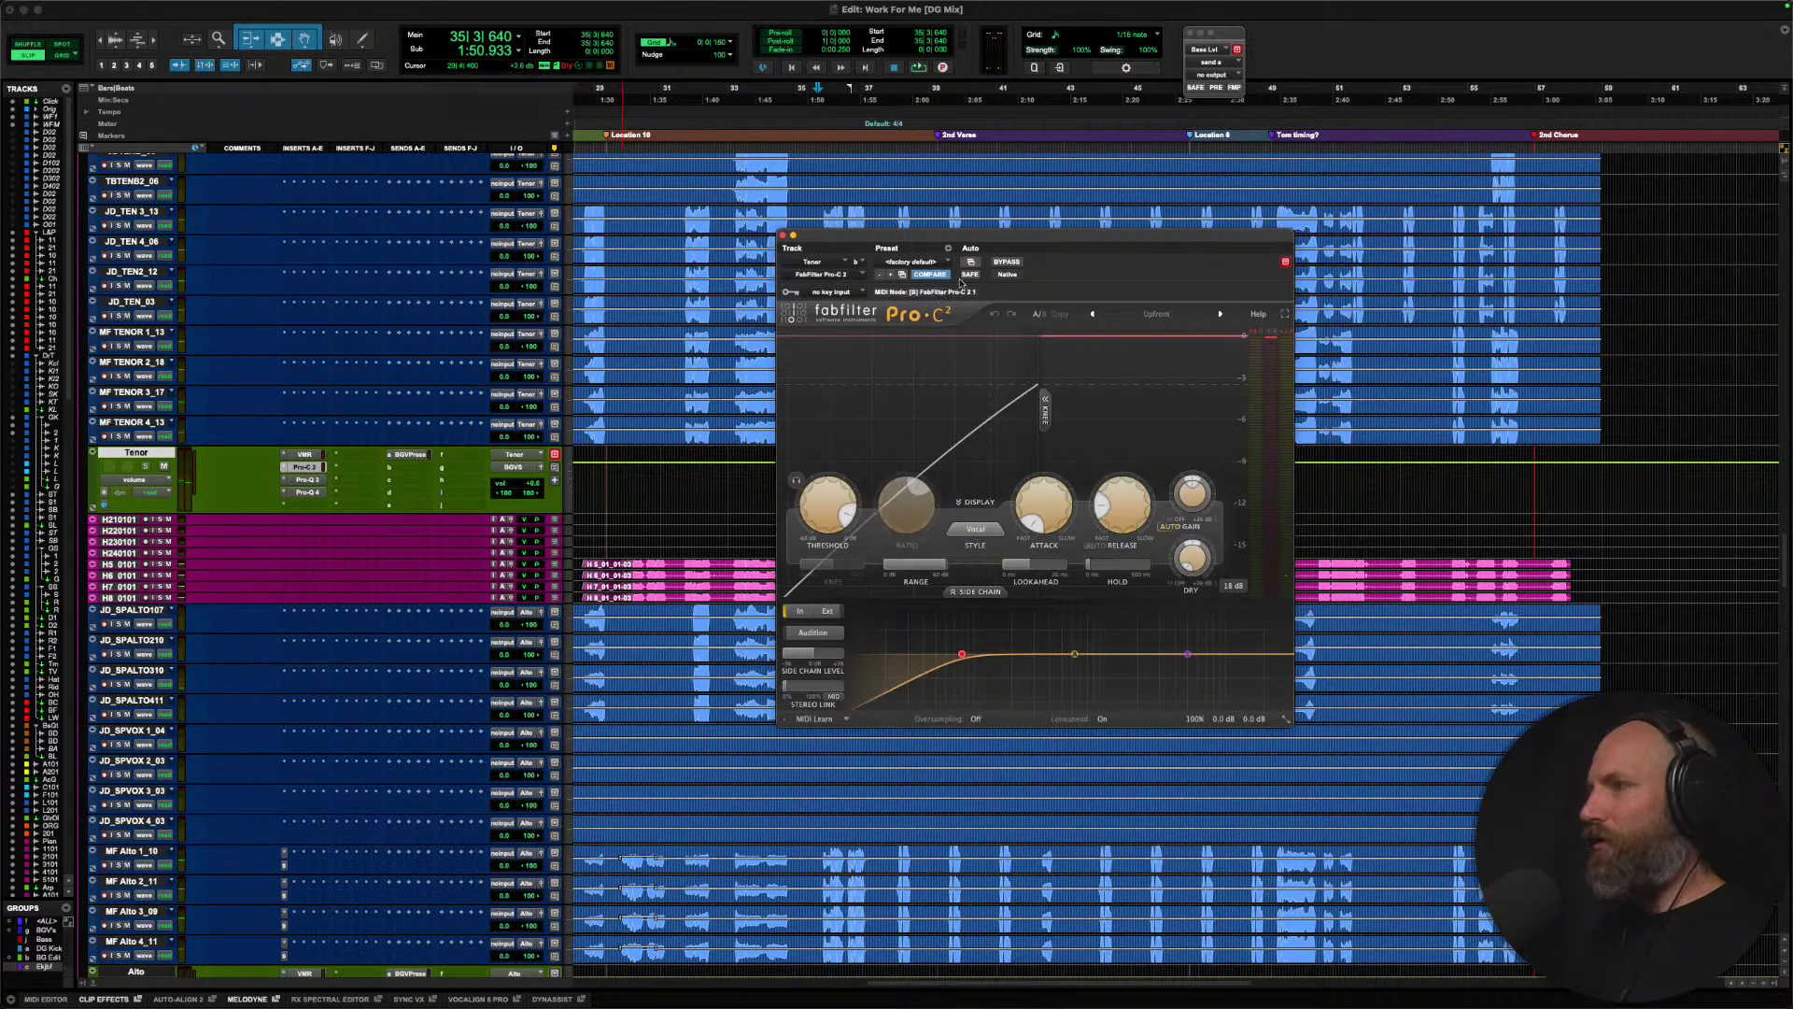
drag(1006, 246, 905, 184)
key(space)
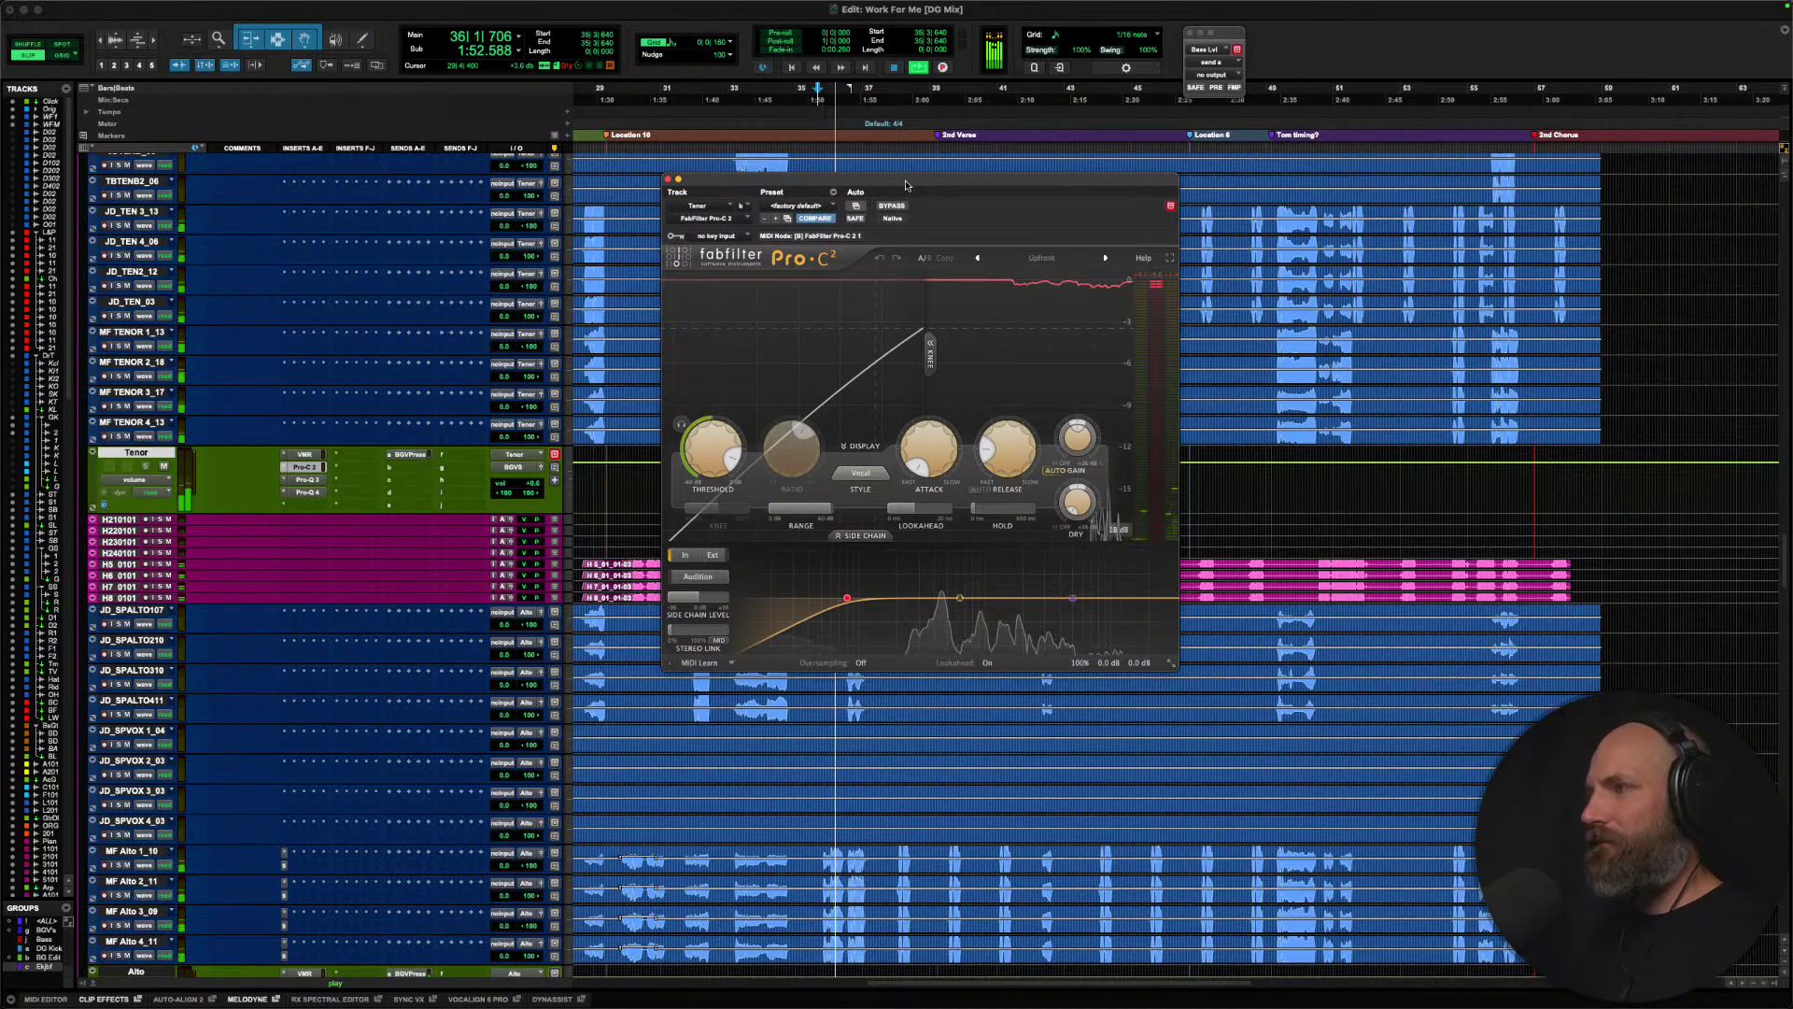
click(1274, 210)
scroll(1275, 210, up, 5)
key(space)
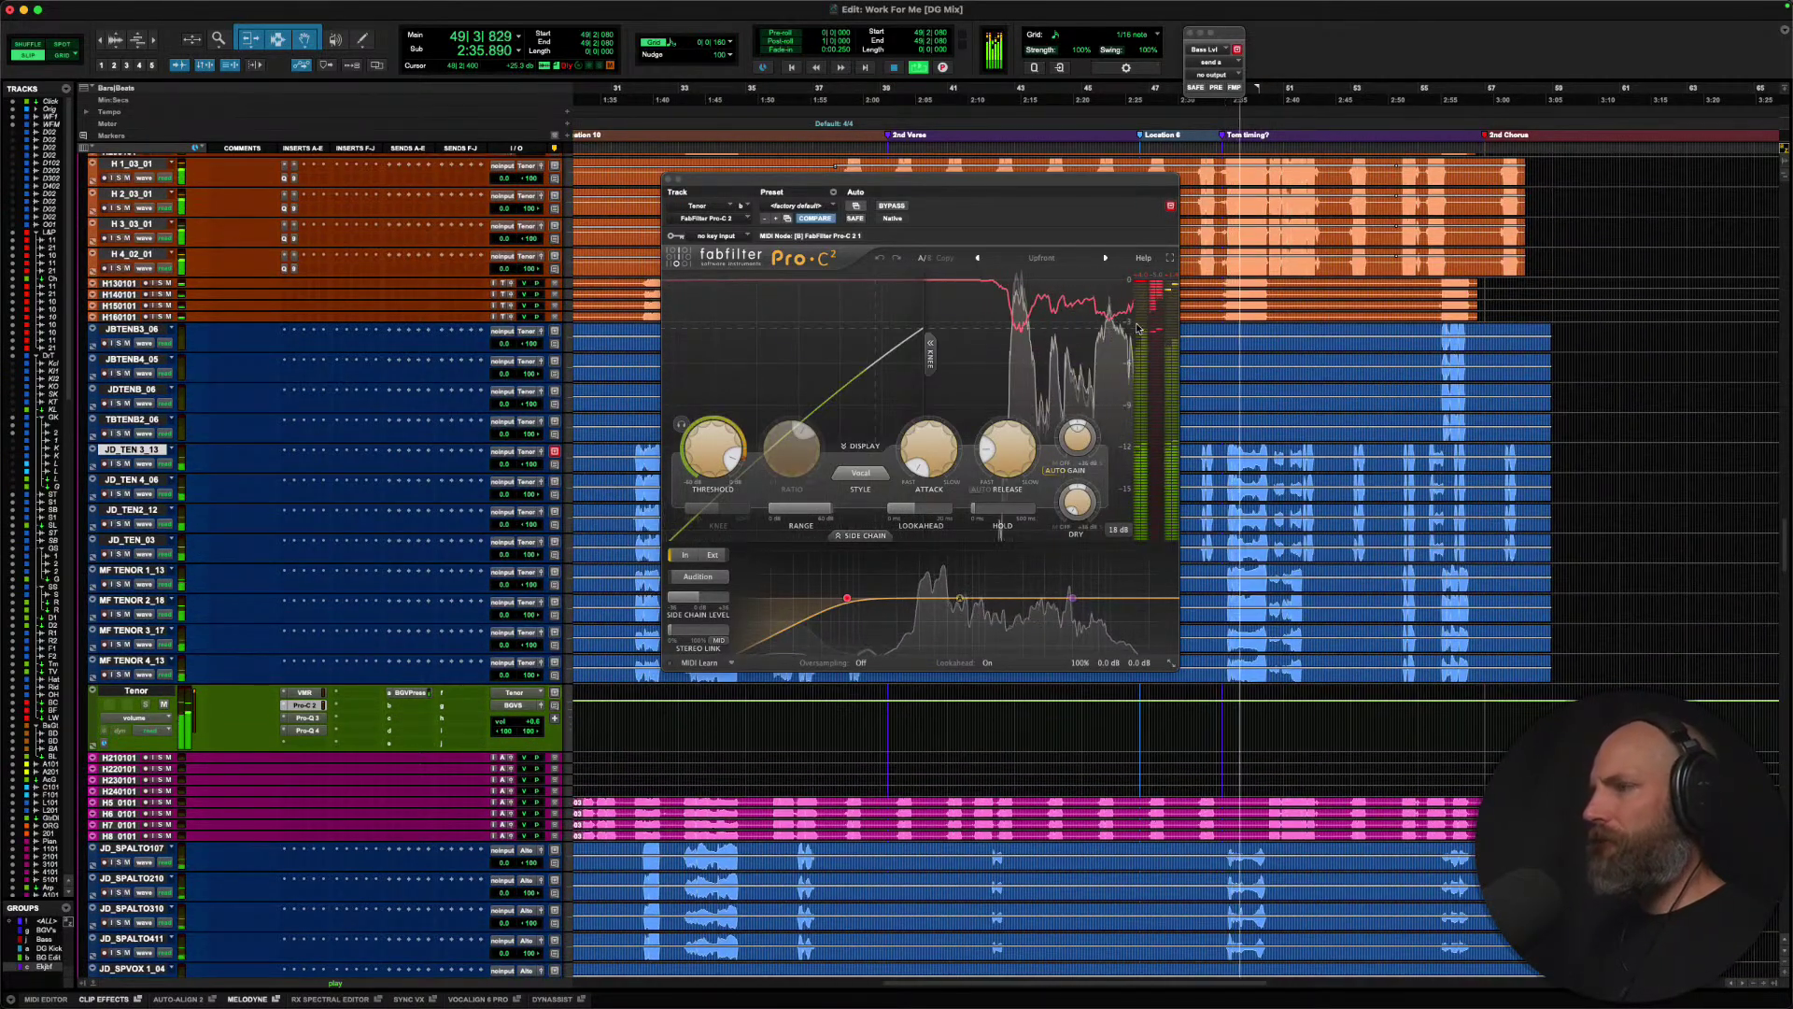
key(space)
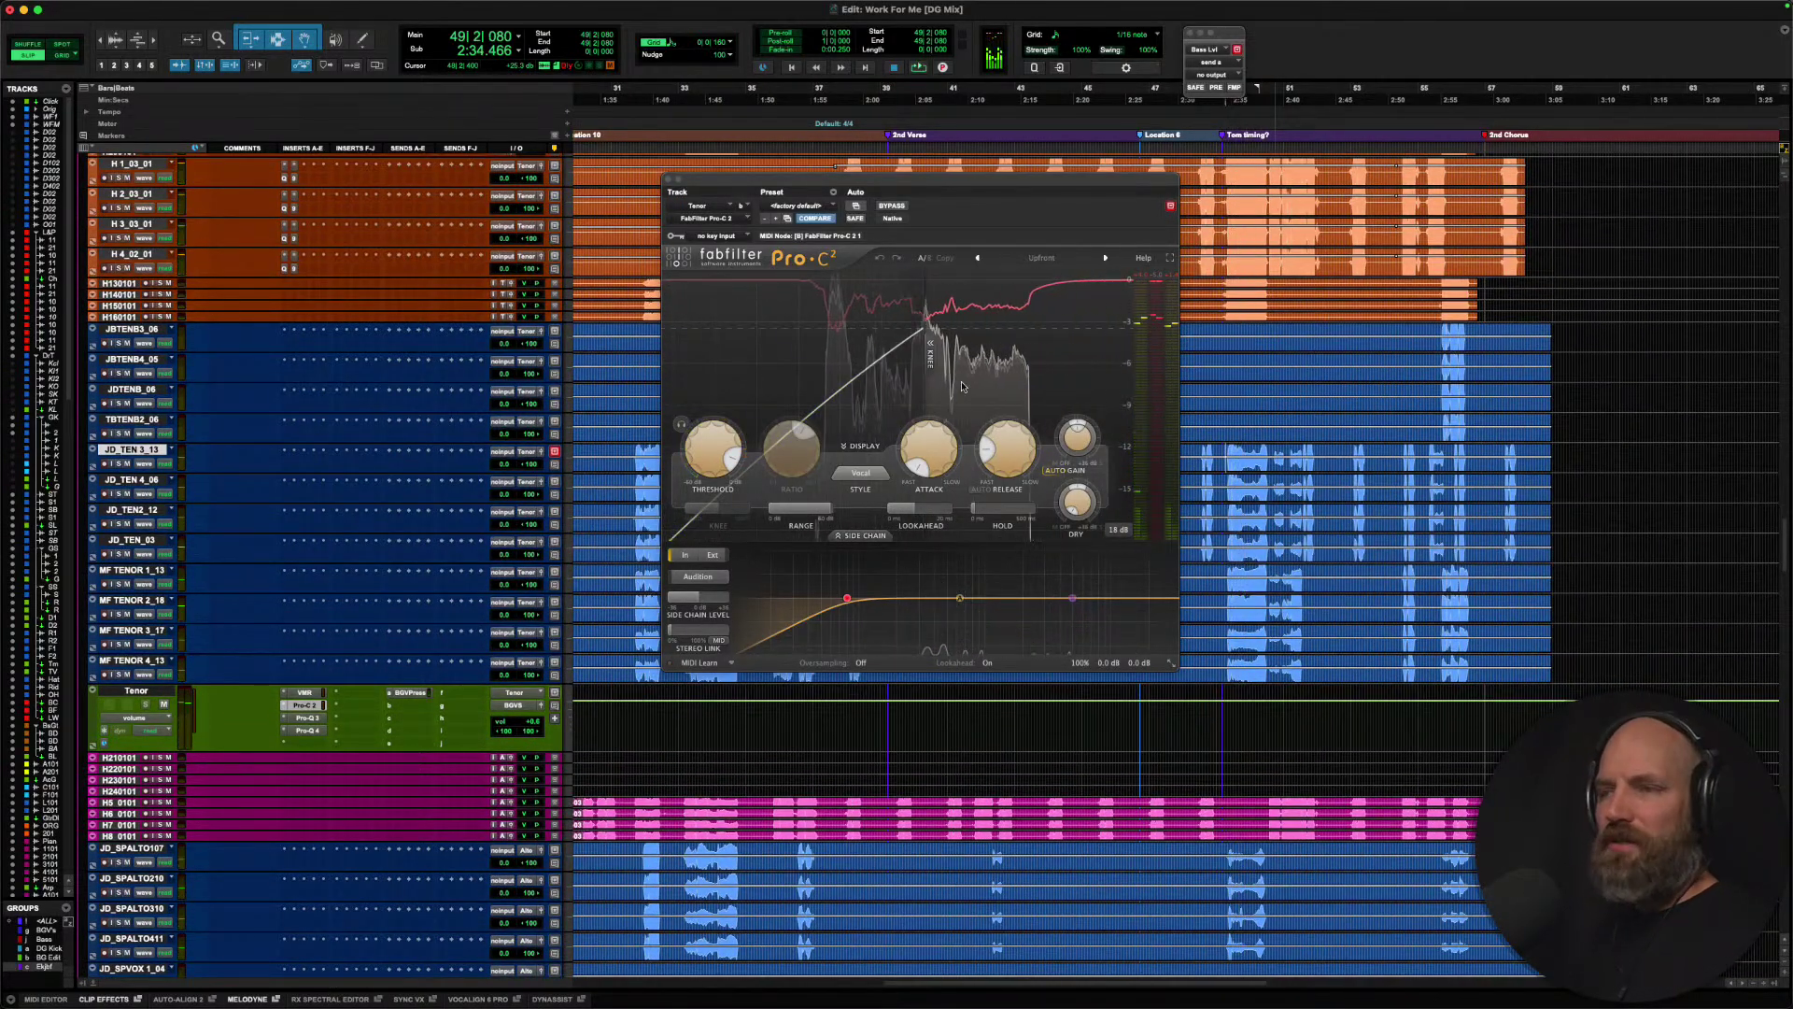
Open the Pro-Q 3 insert on the Tenor submix and solo all the individual tenor tracks, including the H tracks above JBTENB3_06.
scroll(271, 504, down, 3)
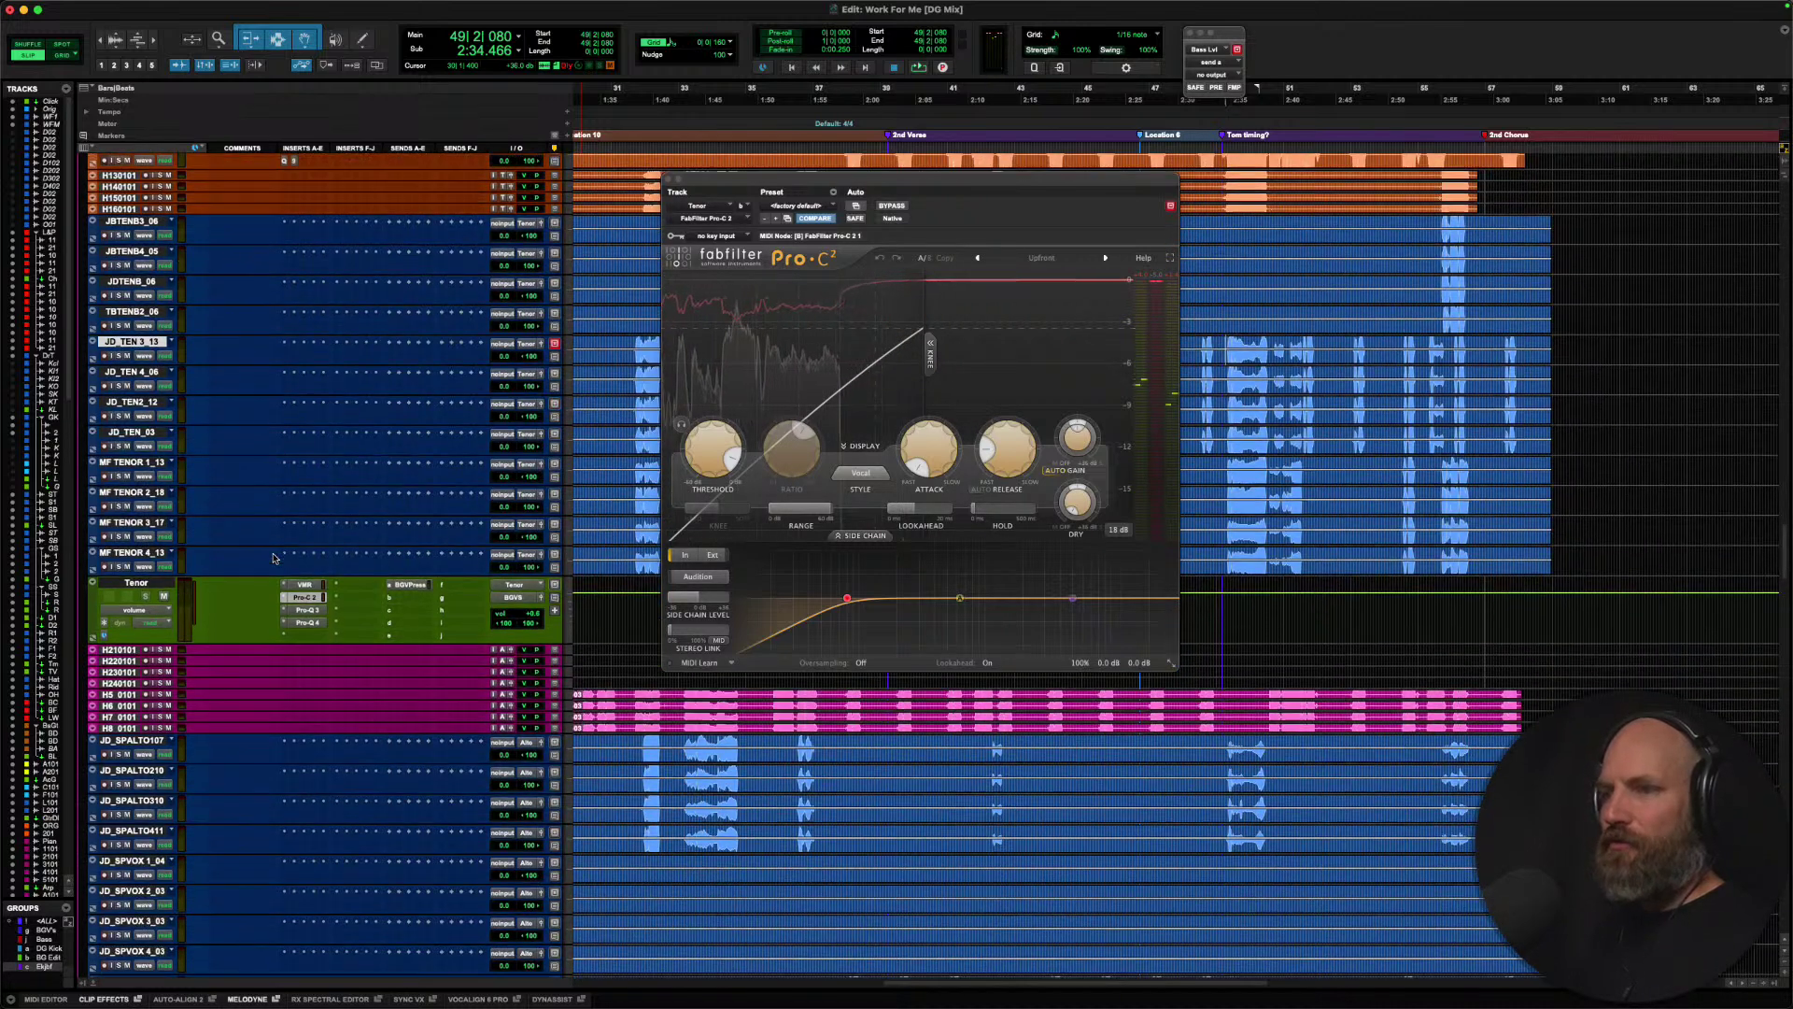
click(307, 596)
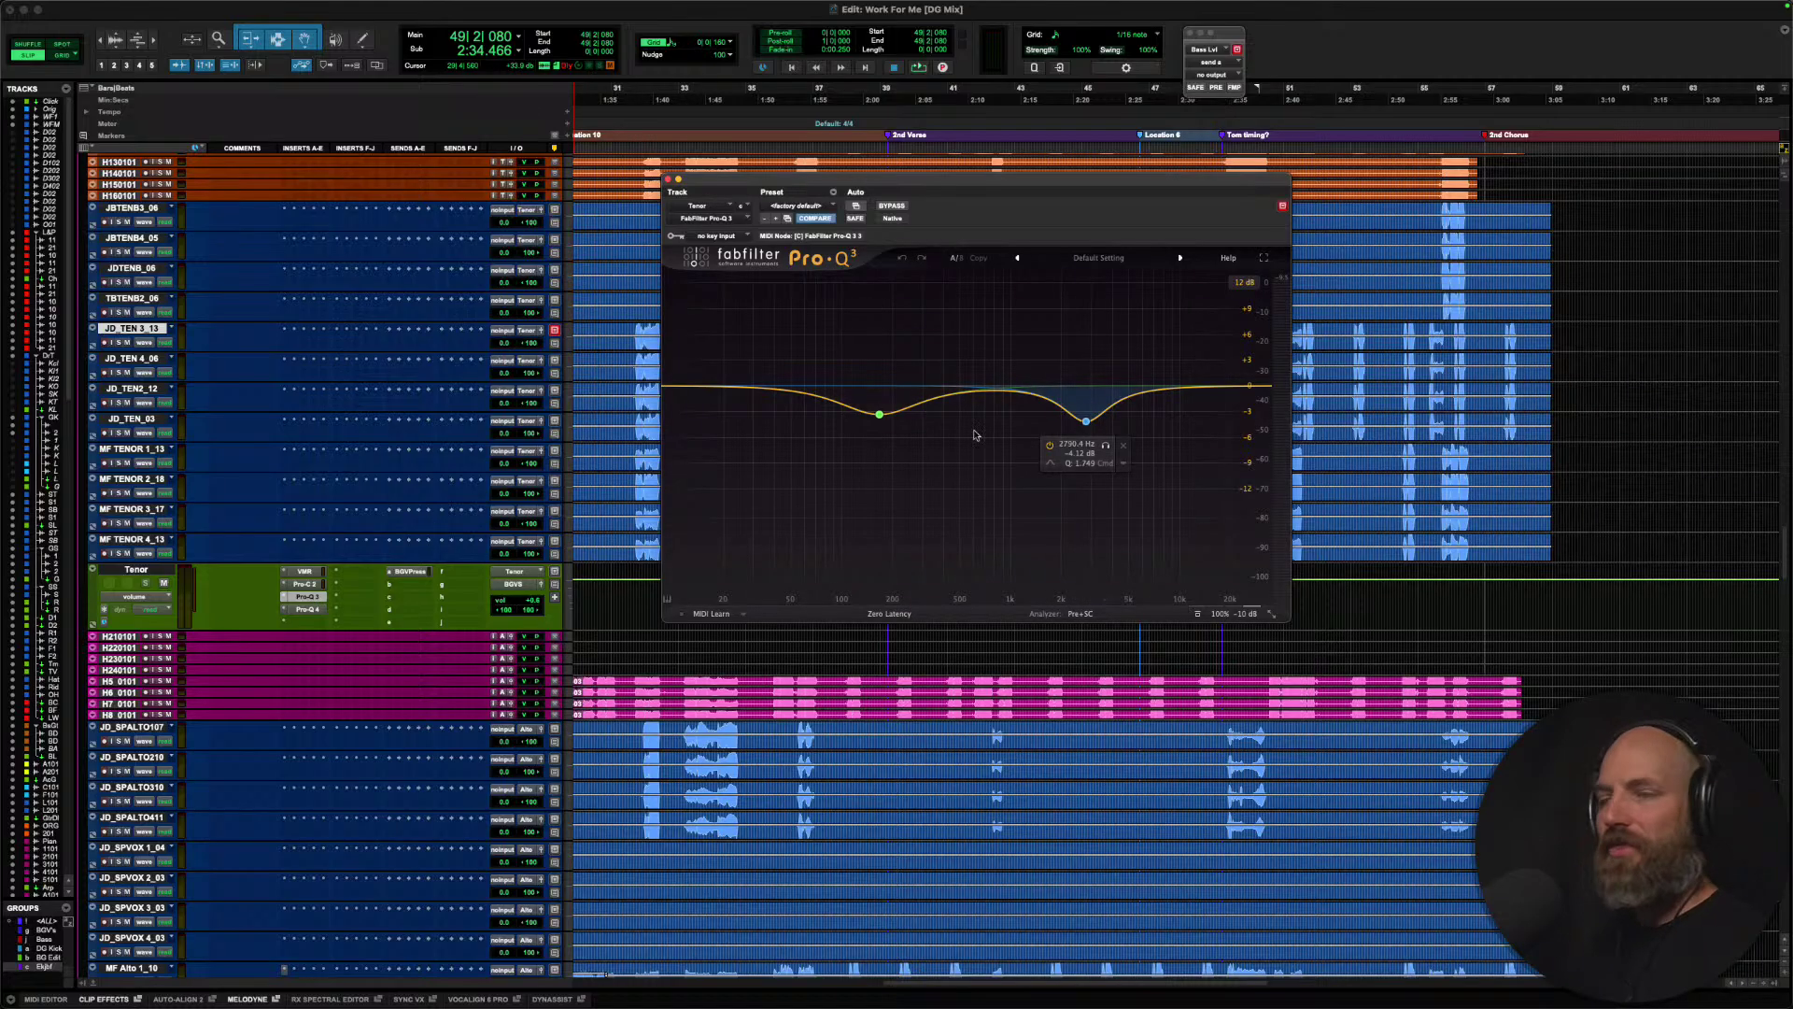
click(135, 541)
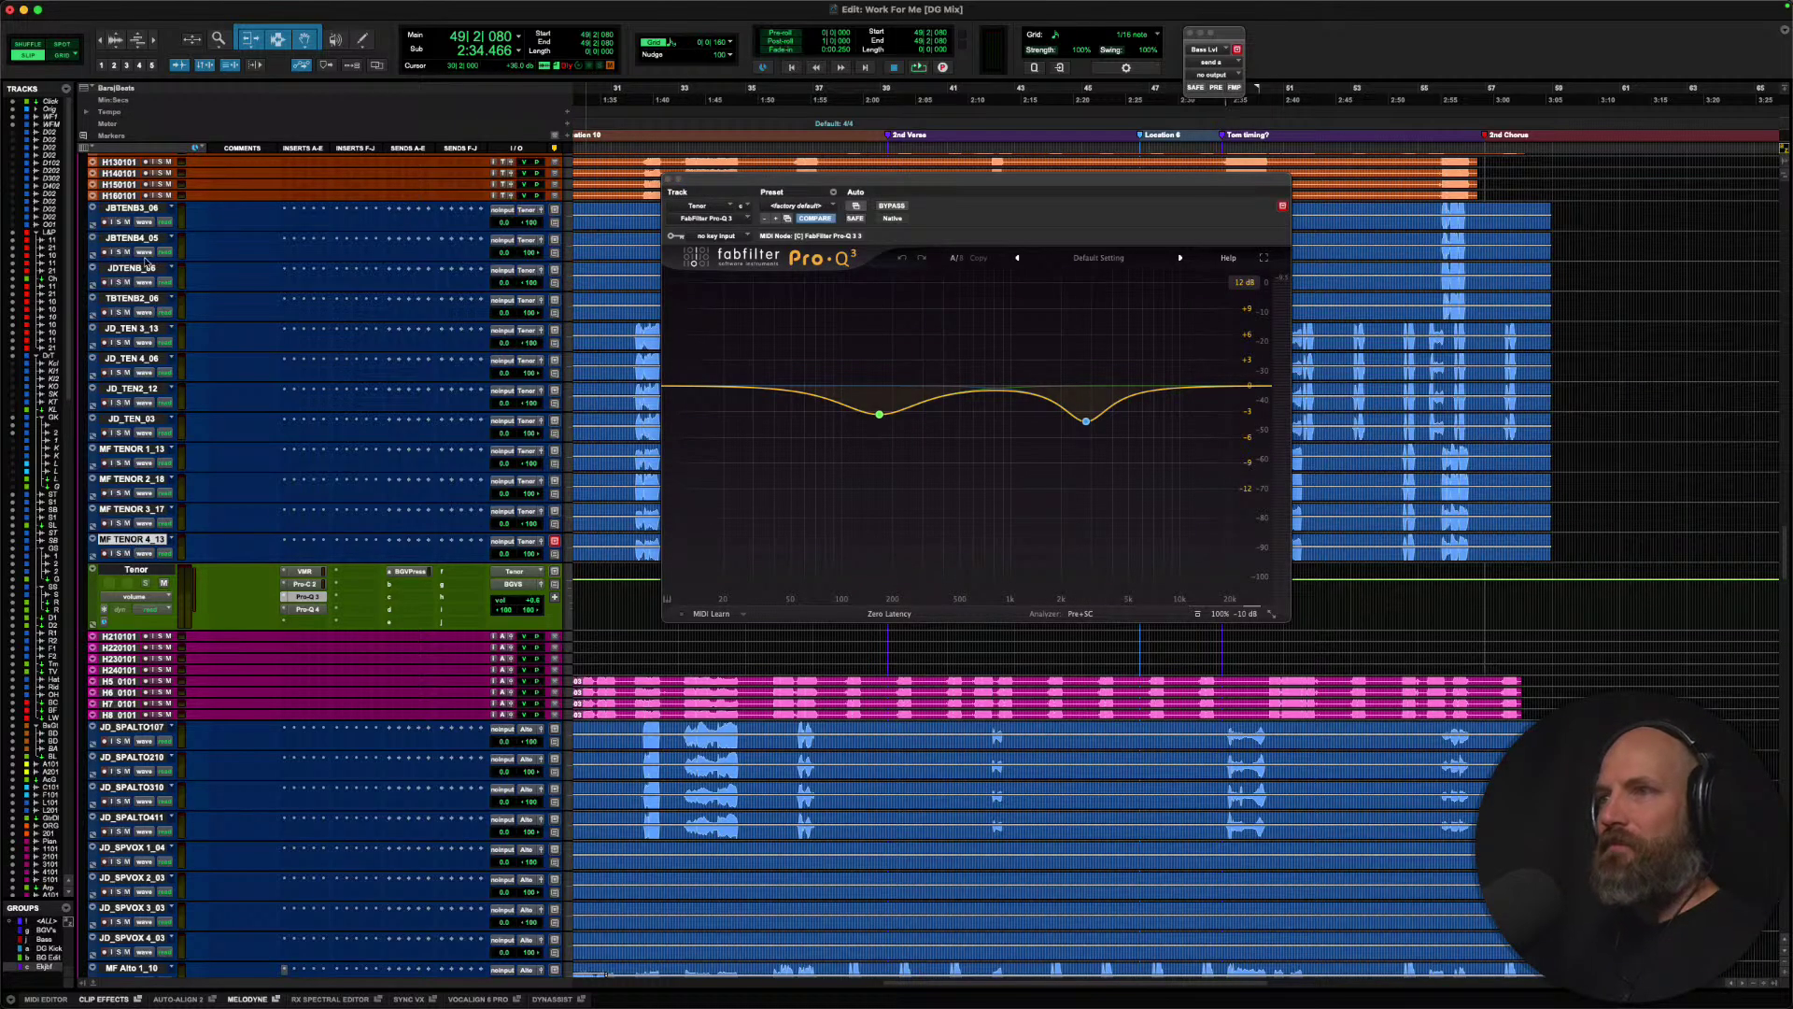
shift+click(144, 208)
key(shift+s)
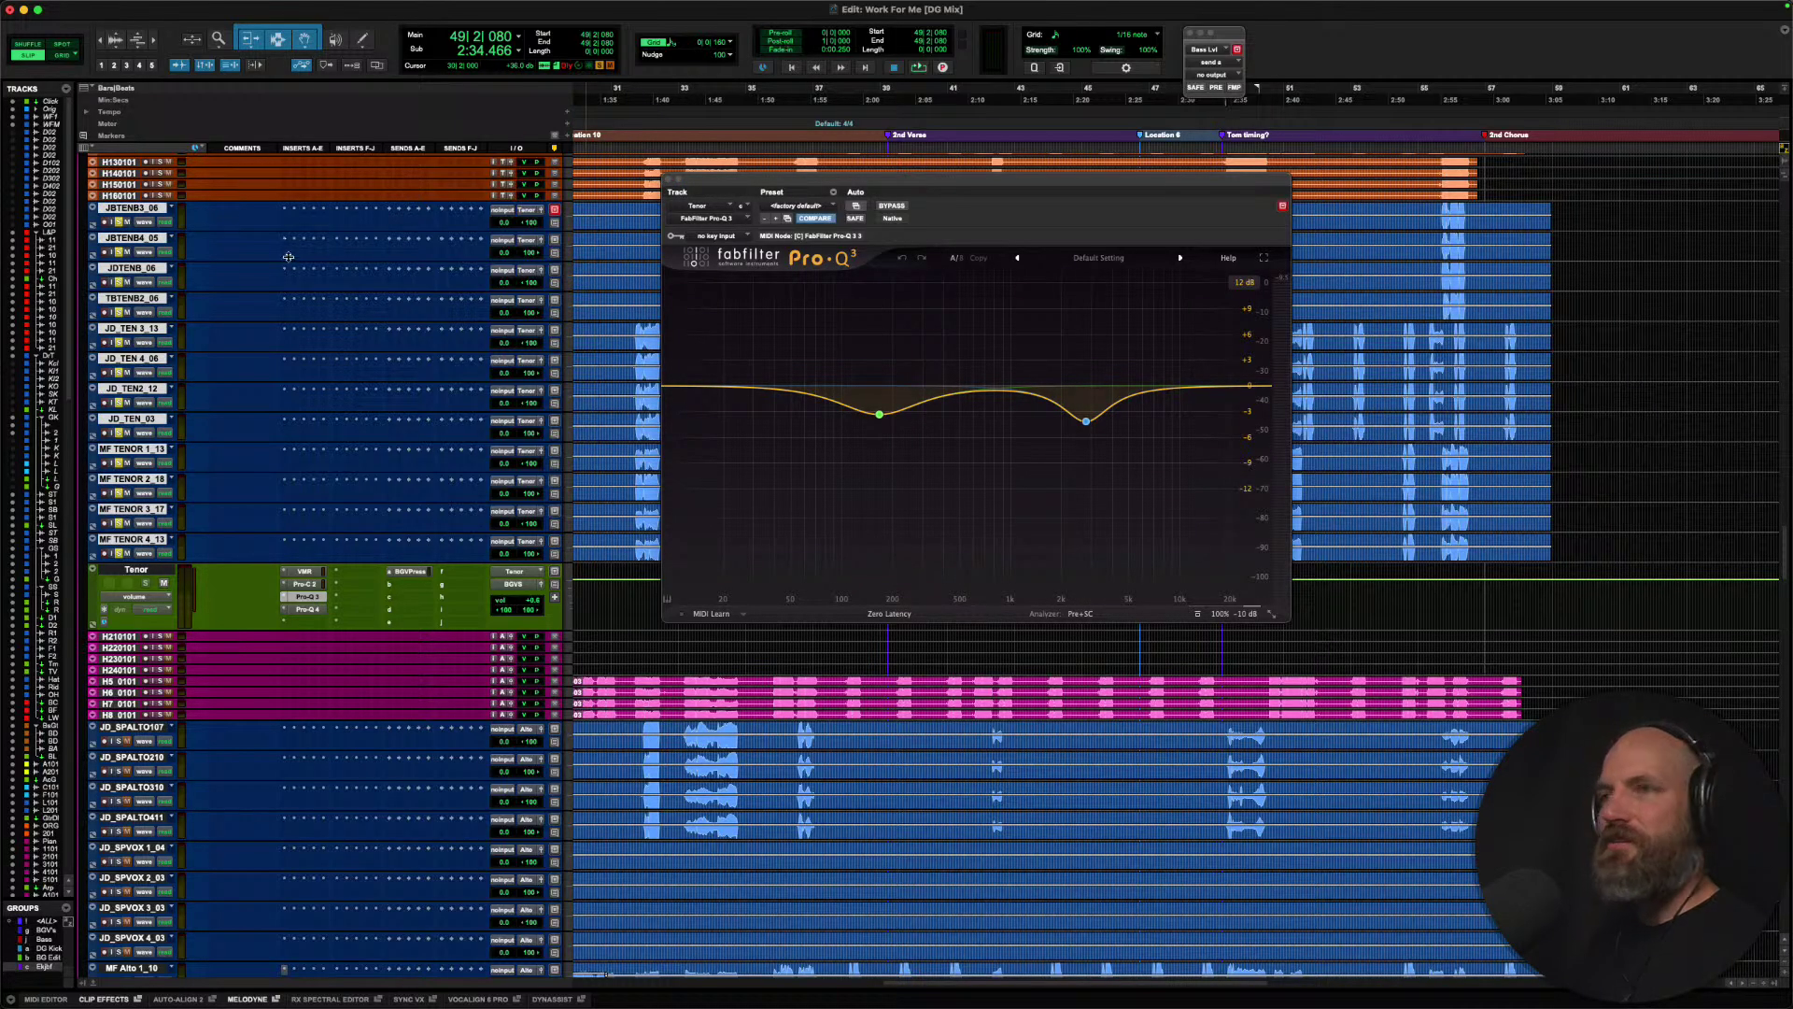
scroll(261, 260, up, 3)
scroll(190, 271, up, 3)
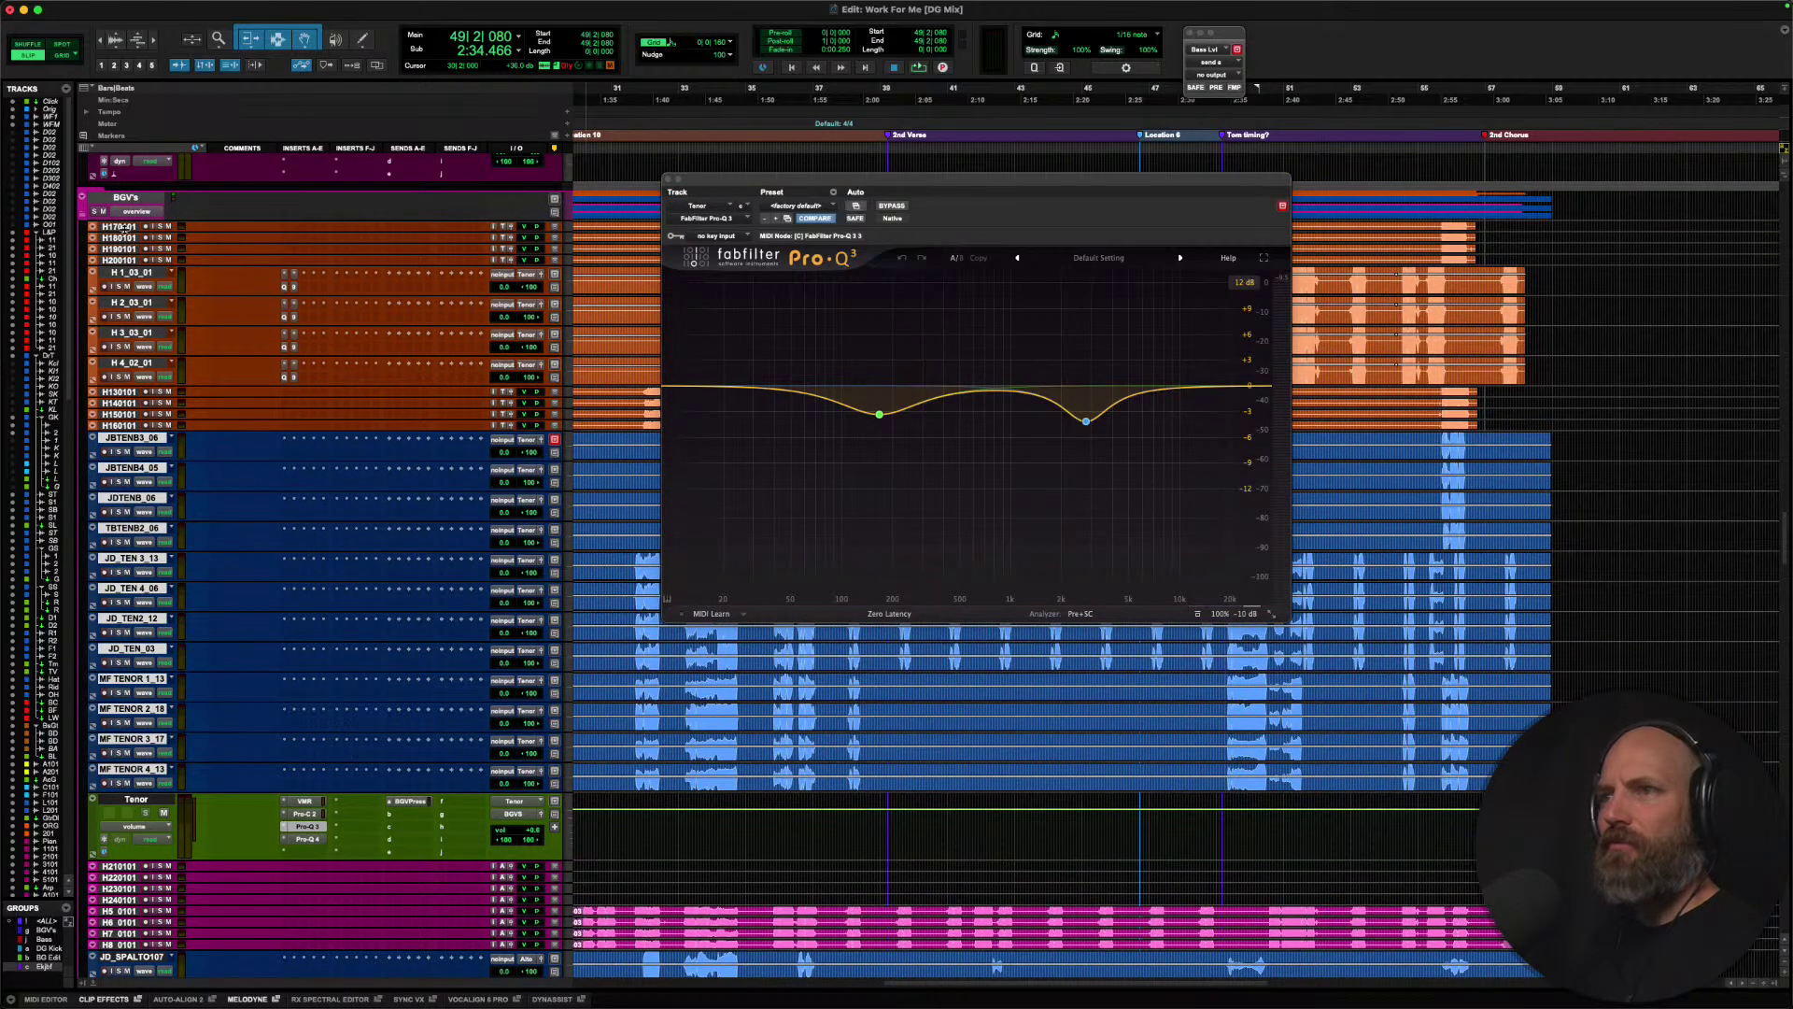
Audition the soloed tenor tracks with all submix processing active, starting from 49|2|080.
key(space)
scroll(307, 576, down, 3)
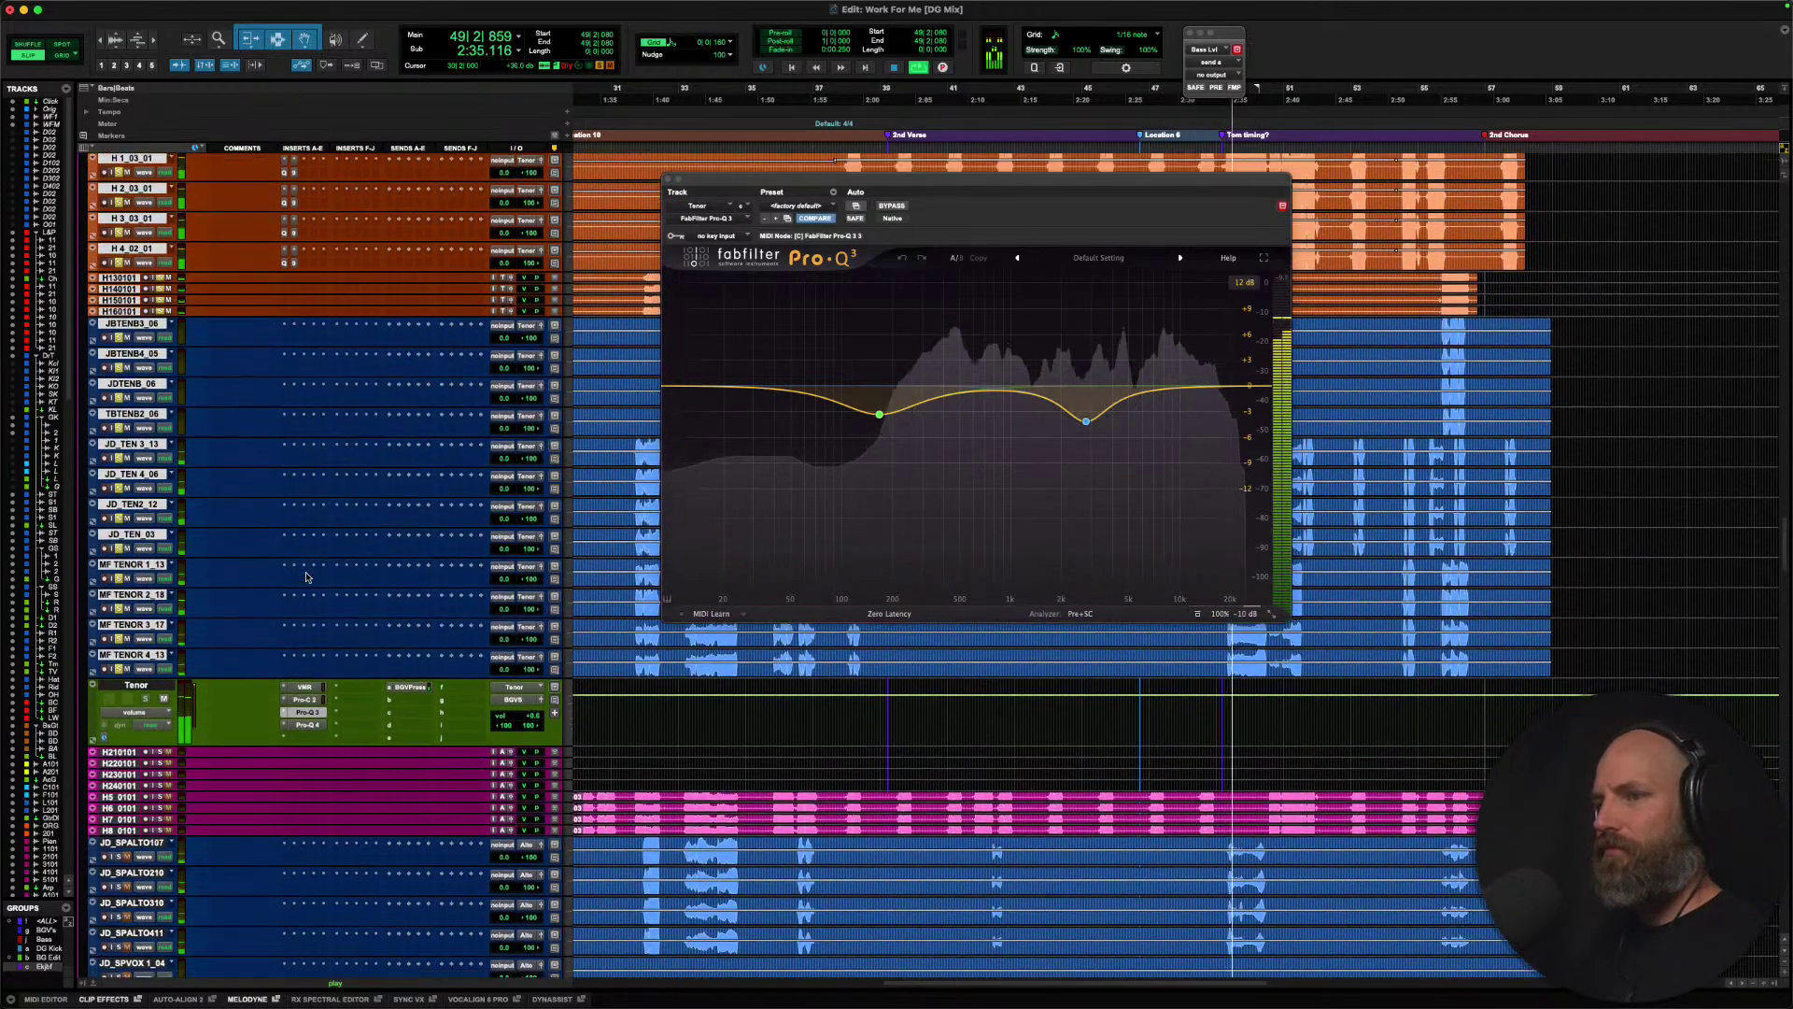
scroll(307, 576, down, 1)
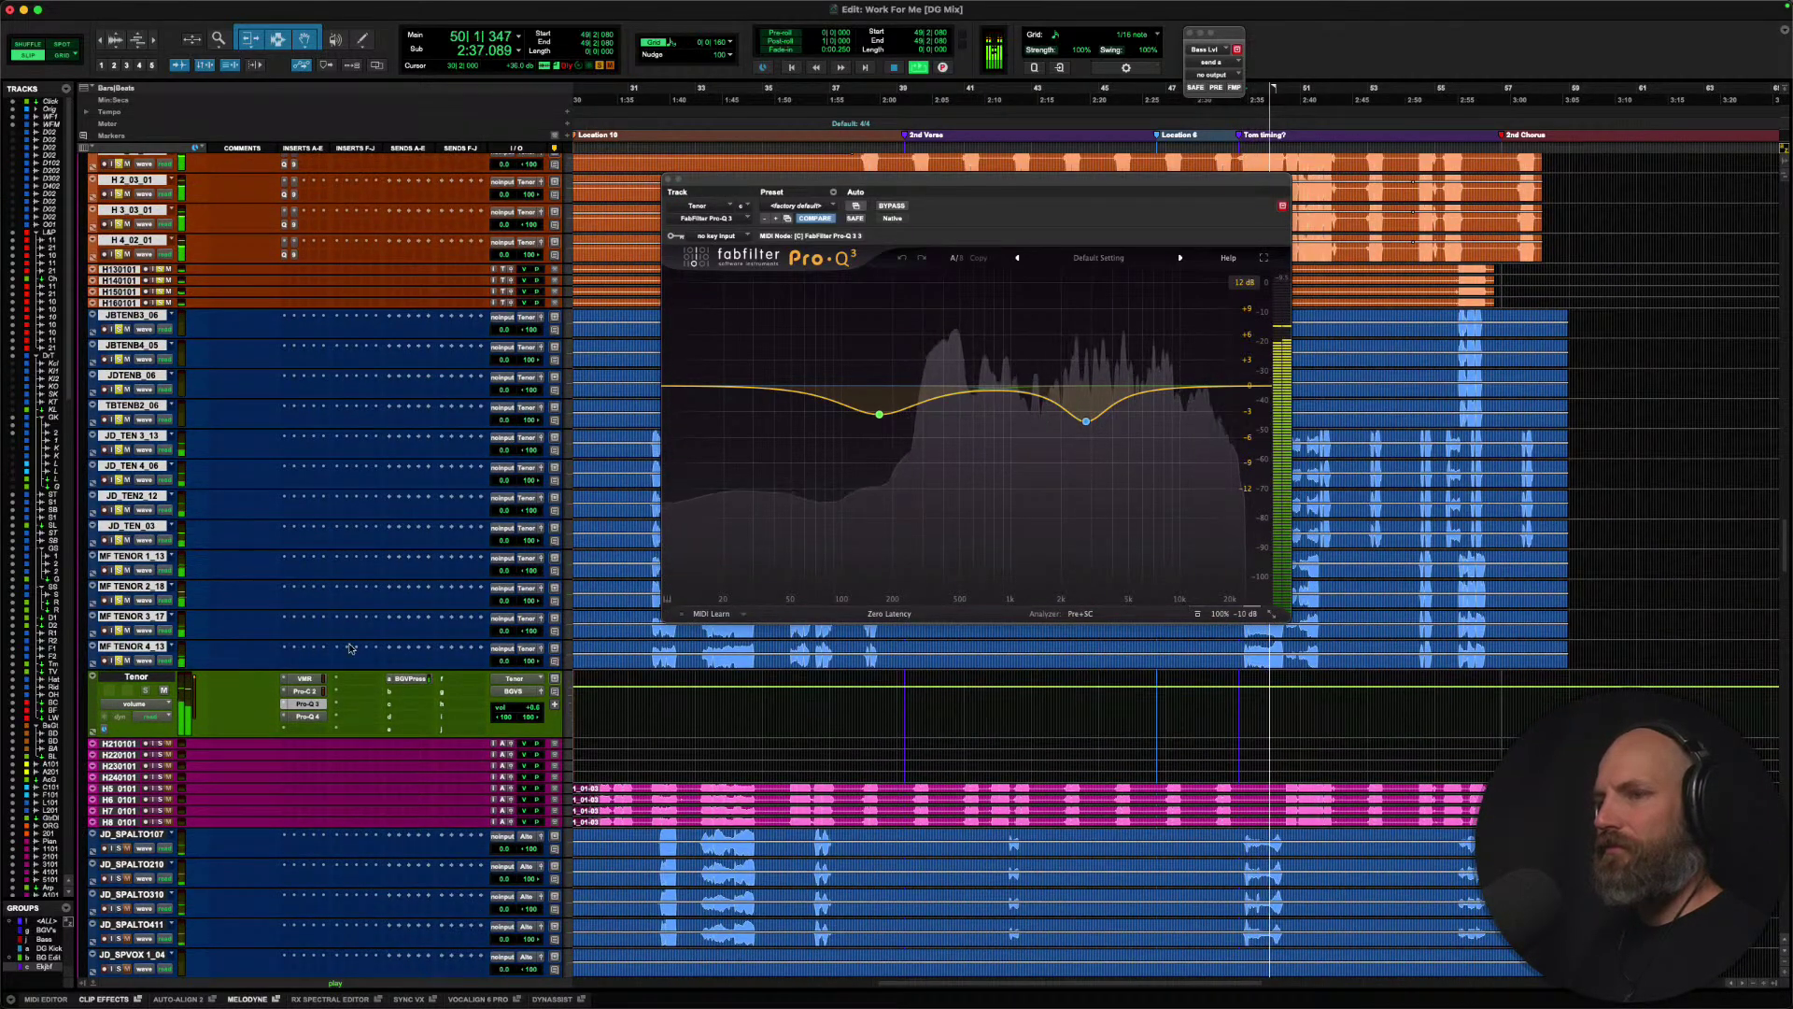
key(space)
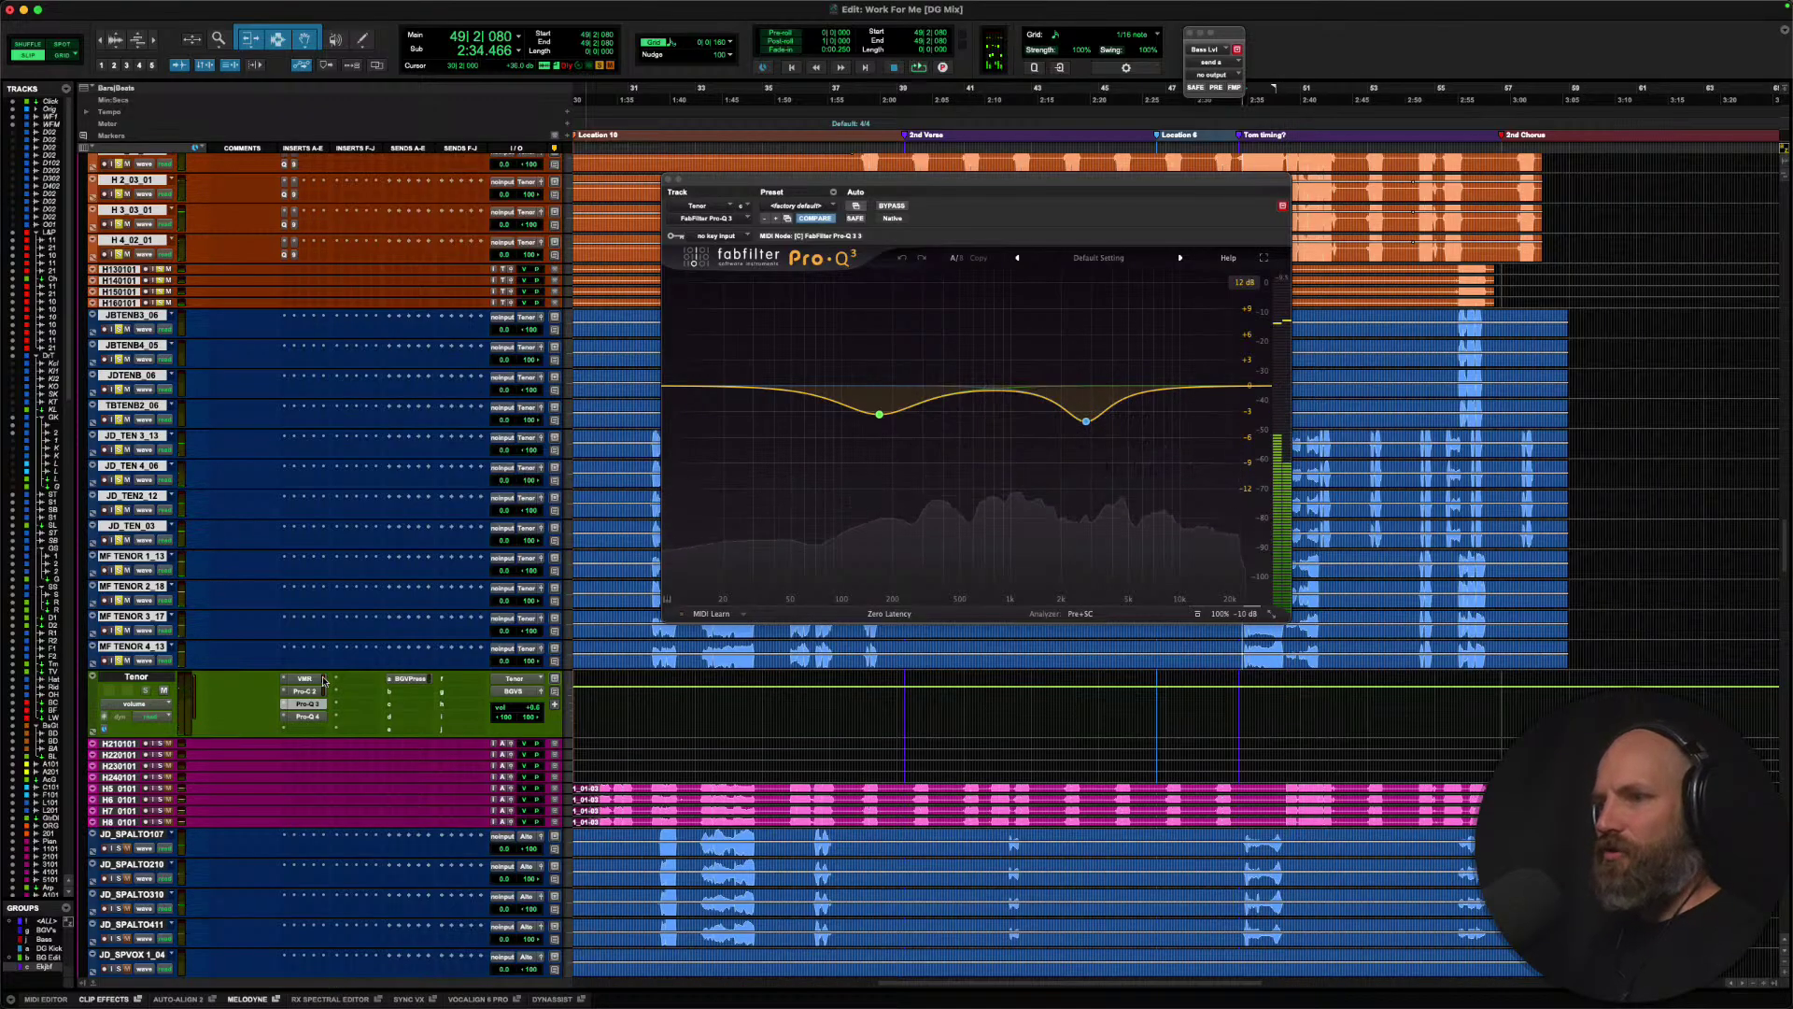
Bypass all inserts on the Tenor submix and on tracks H 1_03_01 through H 4_02_01.
shift+super+click(317, 679)
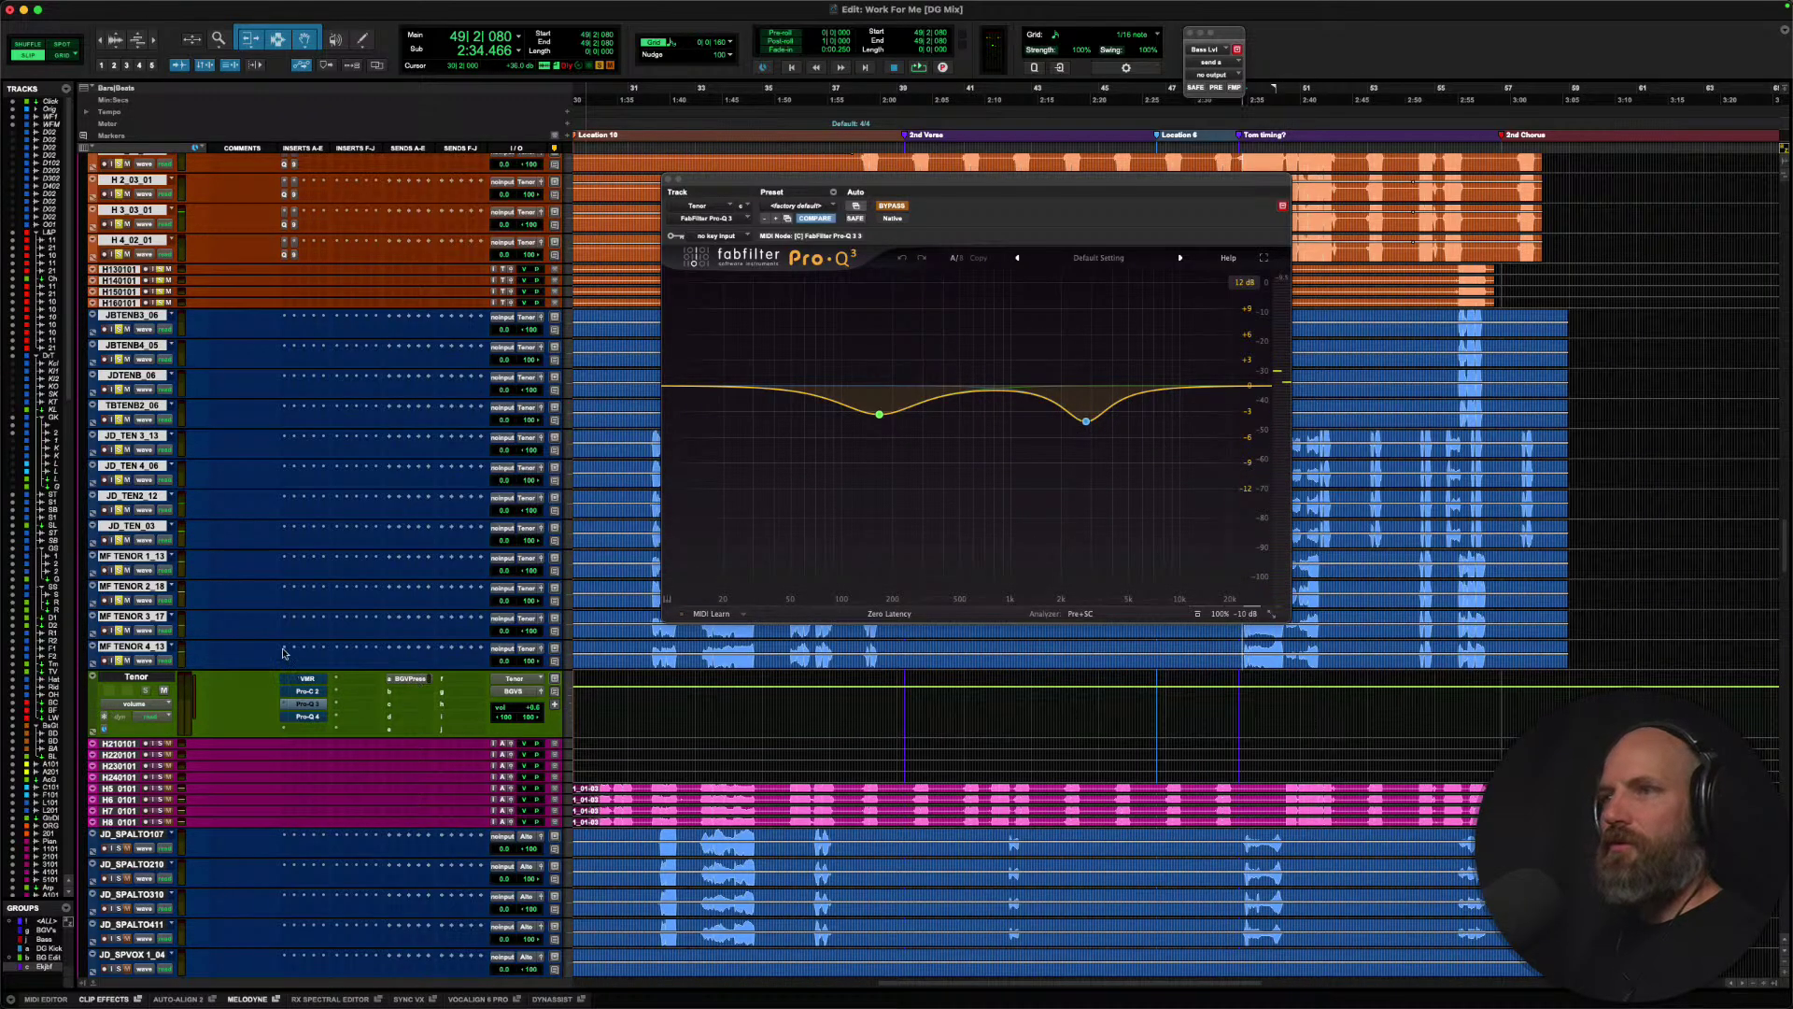
scroll(283, 652, up, 8)
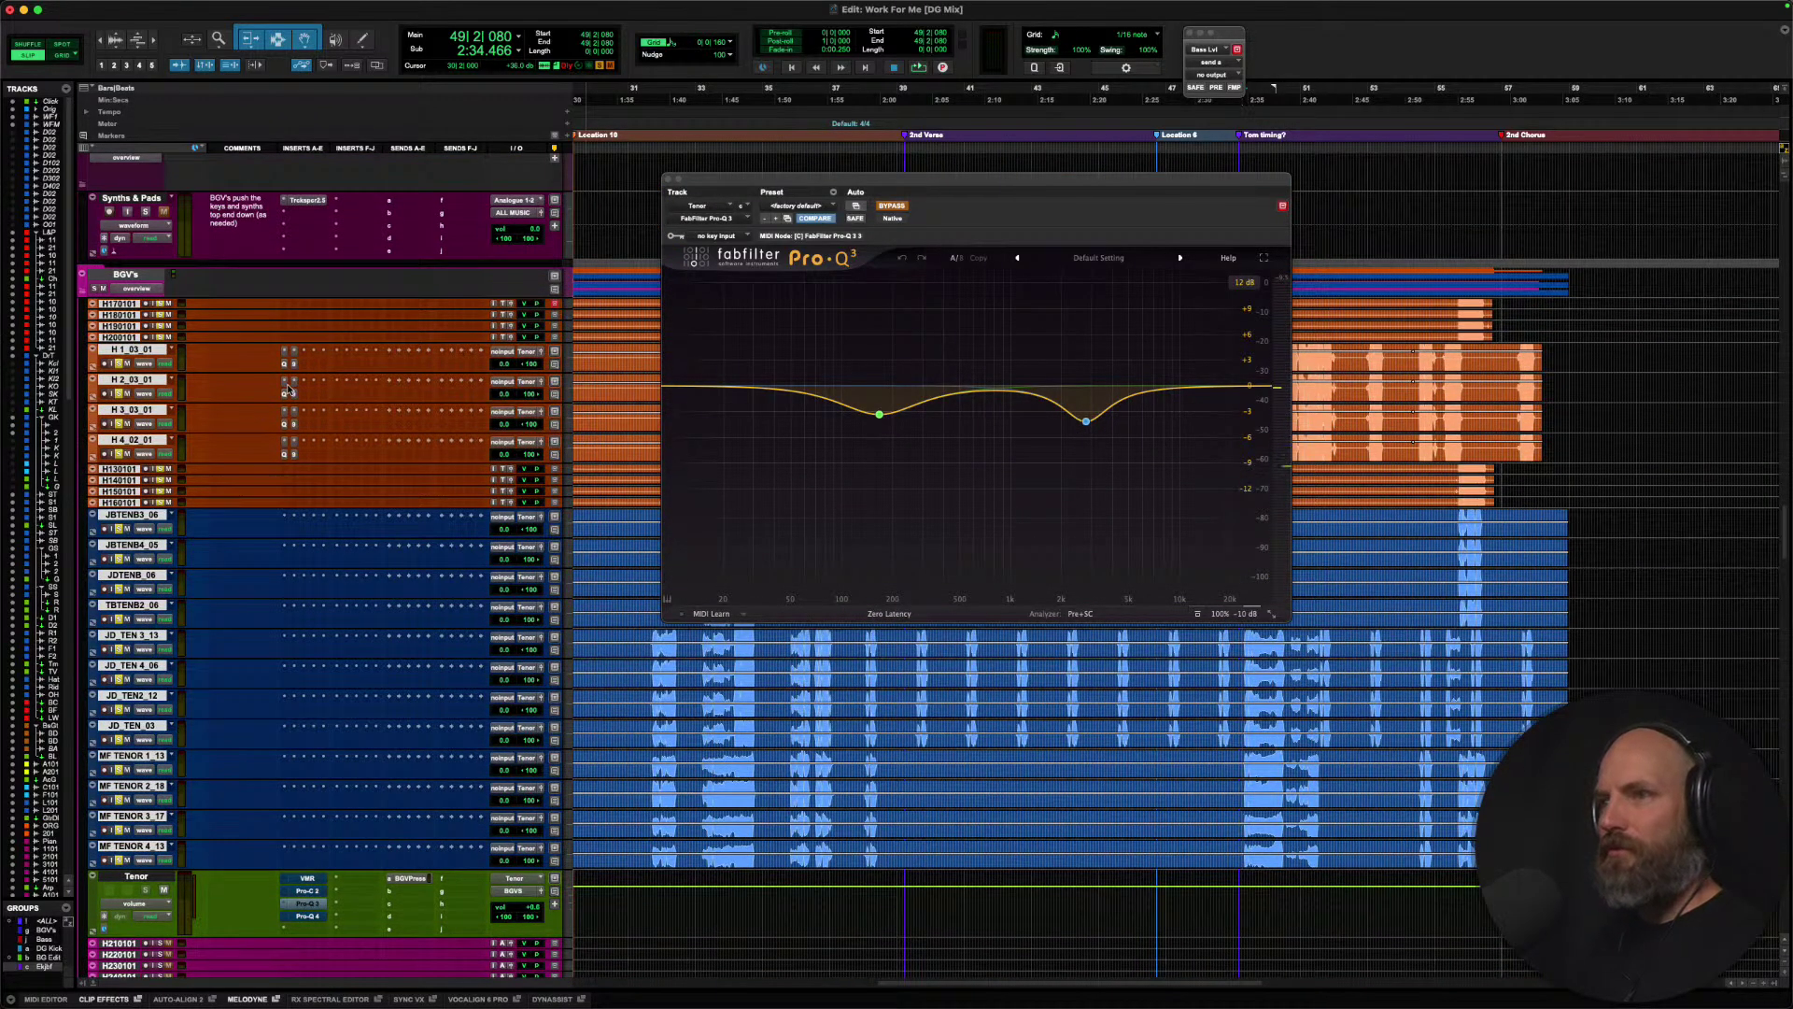
scroll(240, 624, down, 15)
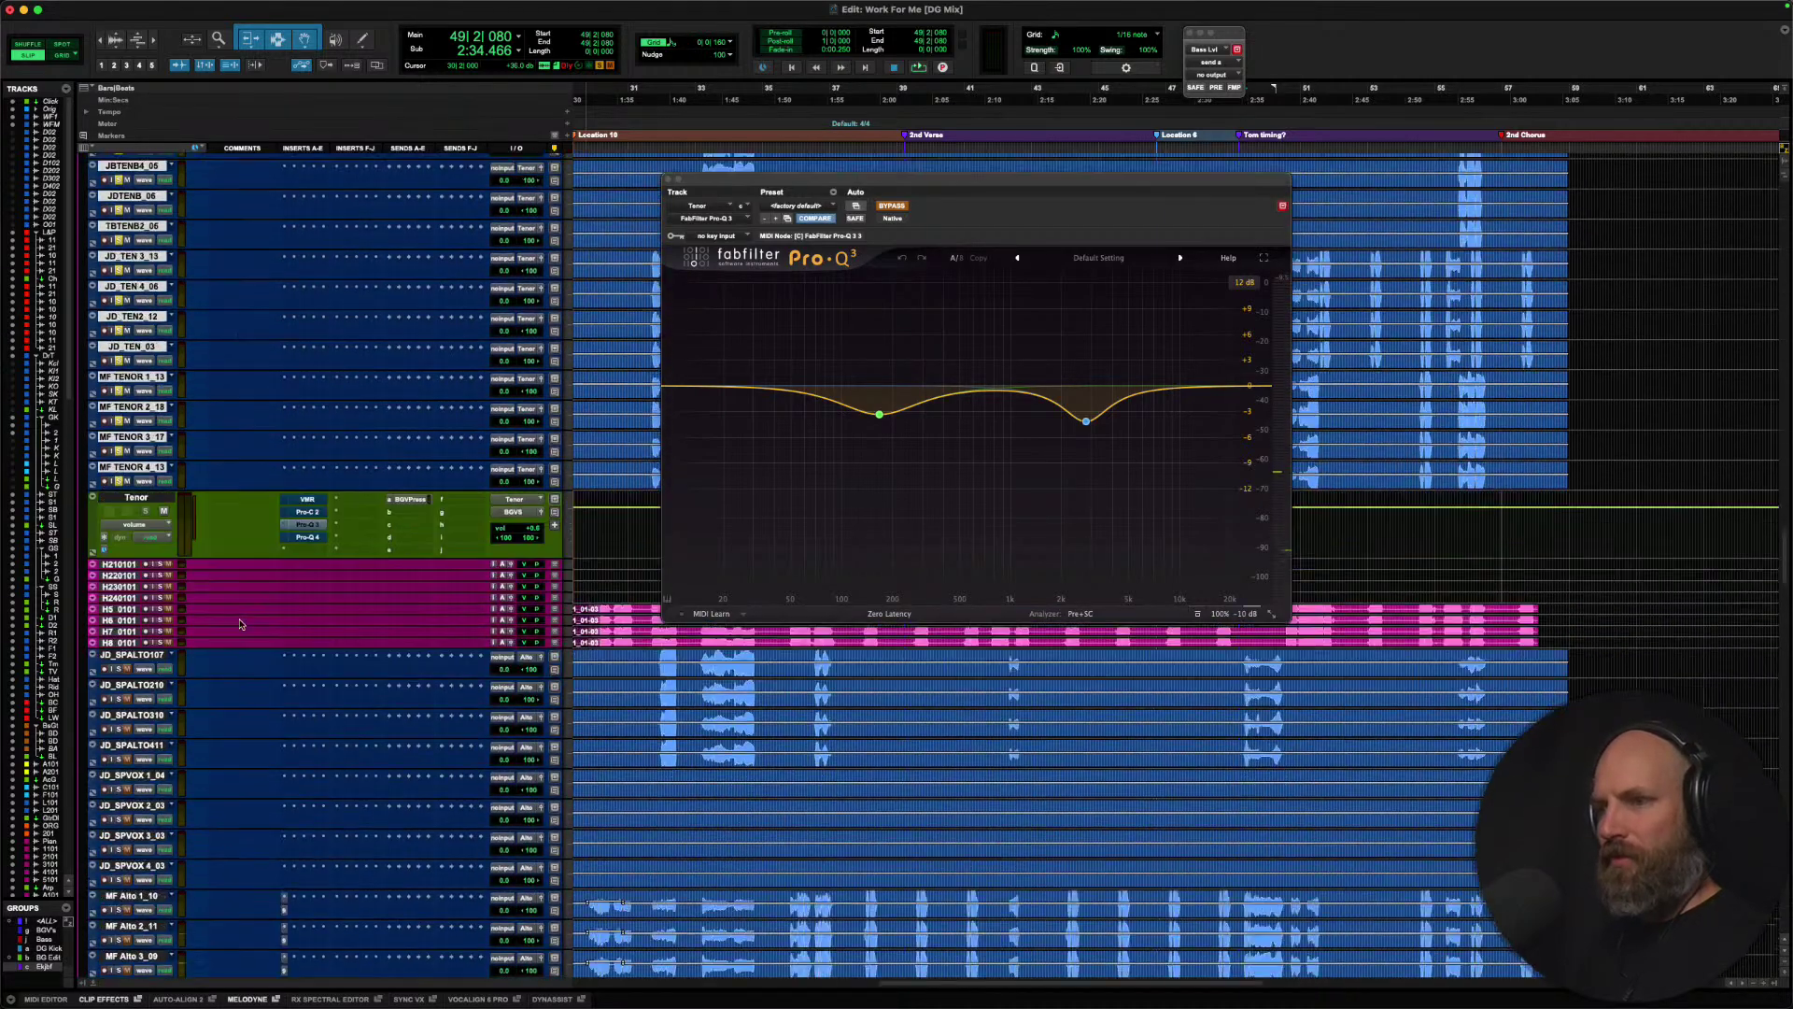
Bypass all active inserts and sends on the BGV's Lvl and BGV'S tracks.
scroll(240, 623, down, 10)
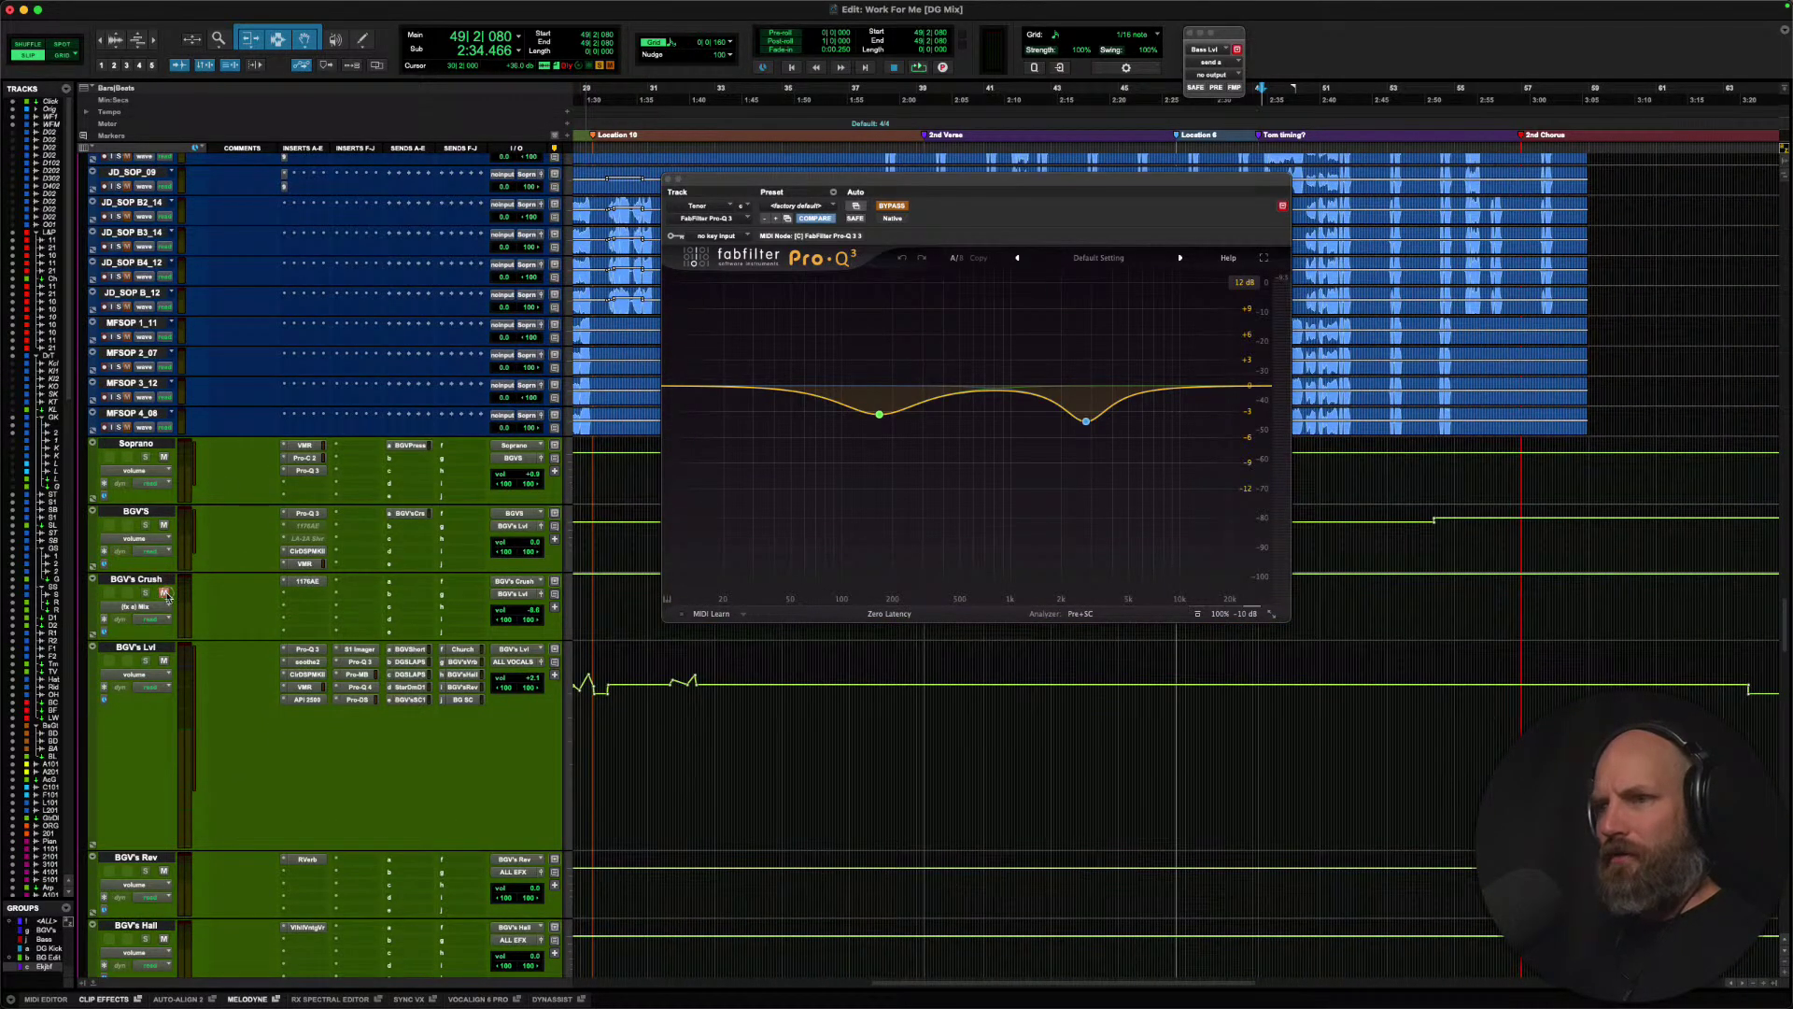
scroll(225, 634, down, 1)
shift+super+click(299, 624)
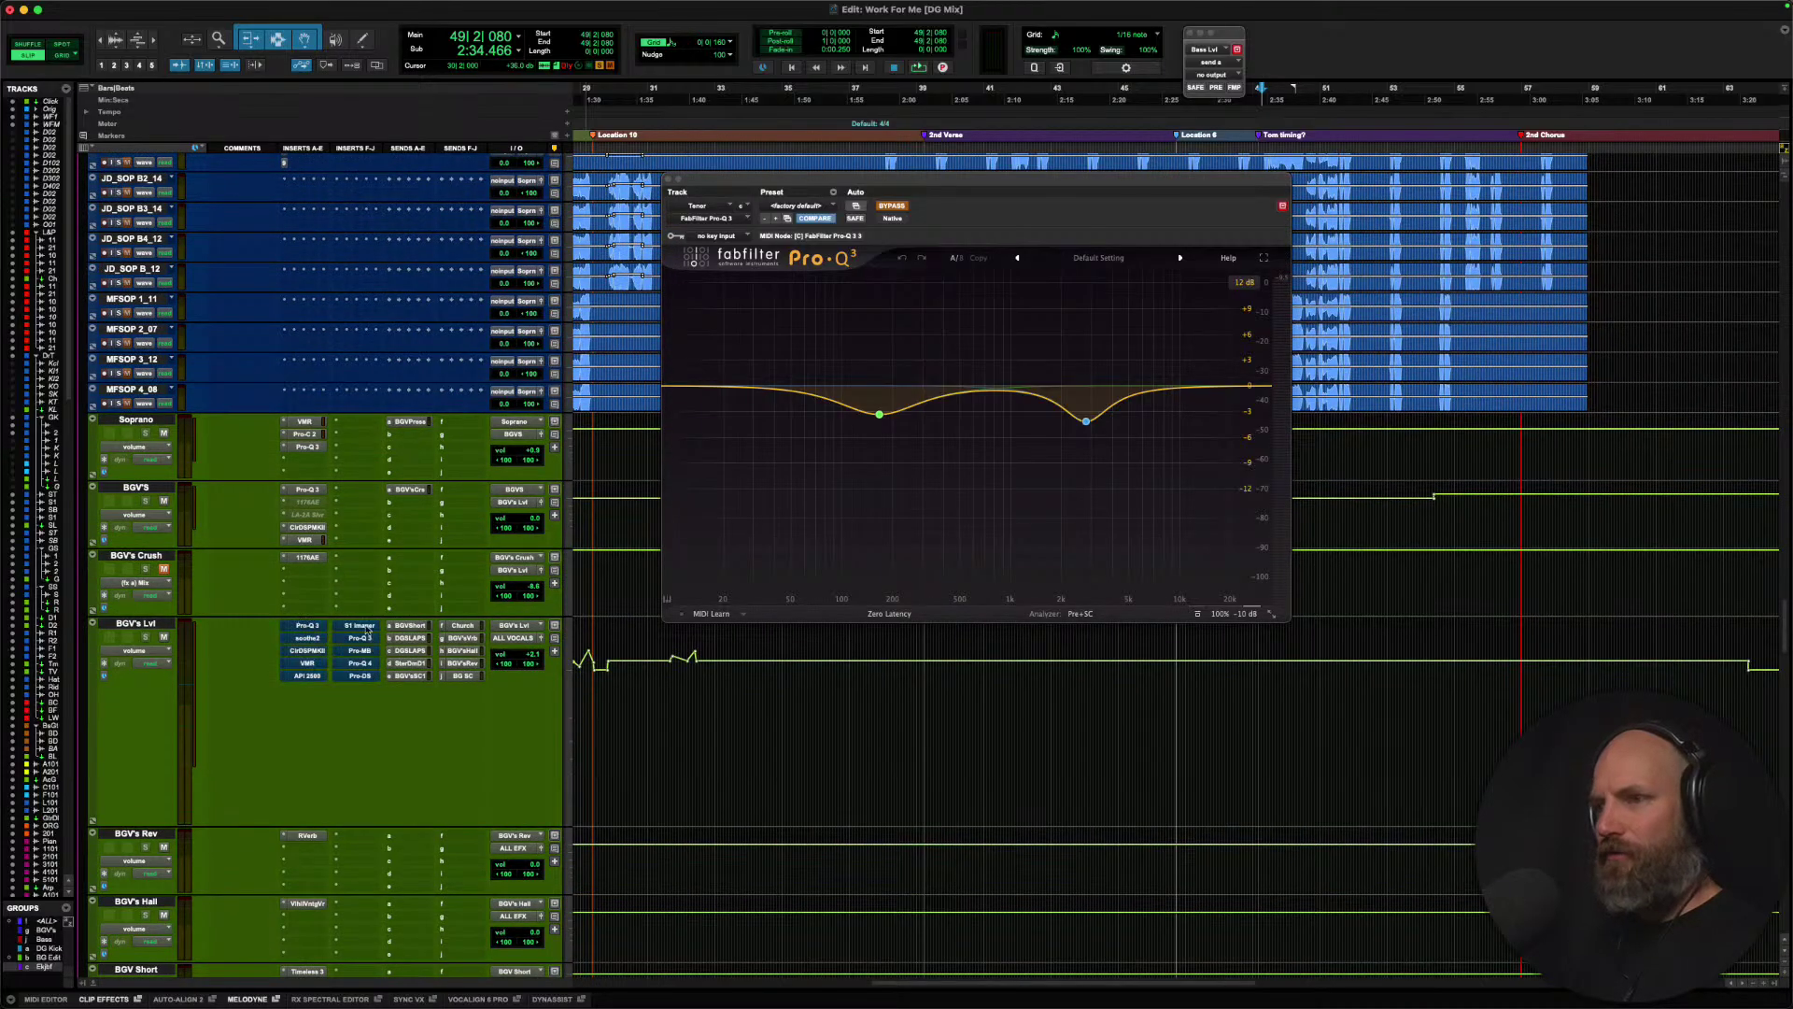
shift+super+click(409, 626)
scroll(240, 608, up, 5)
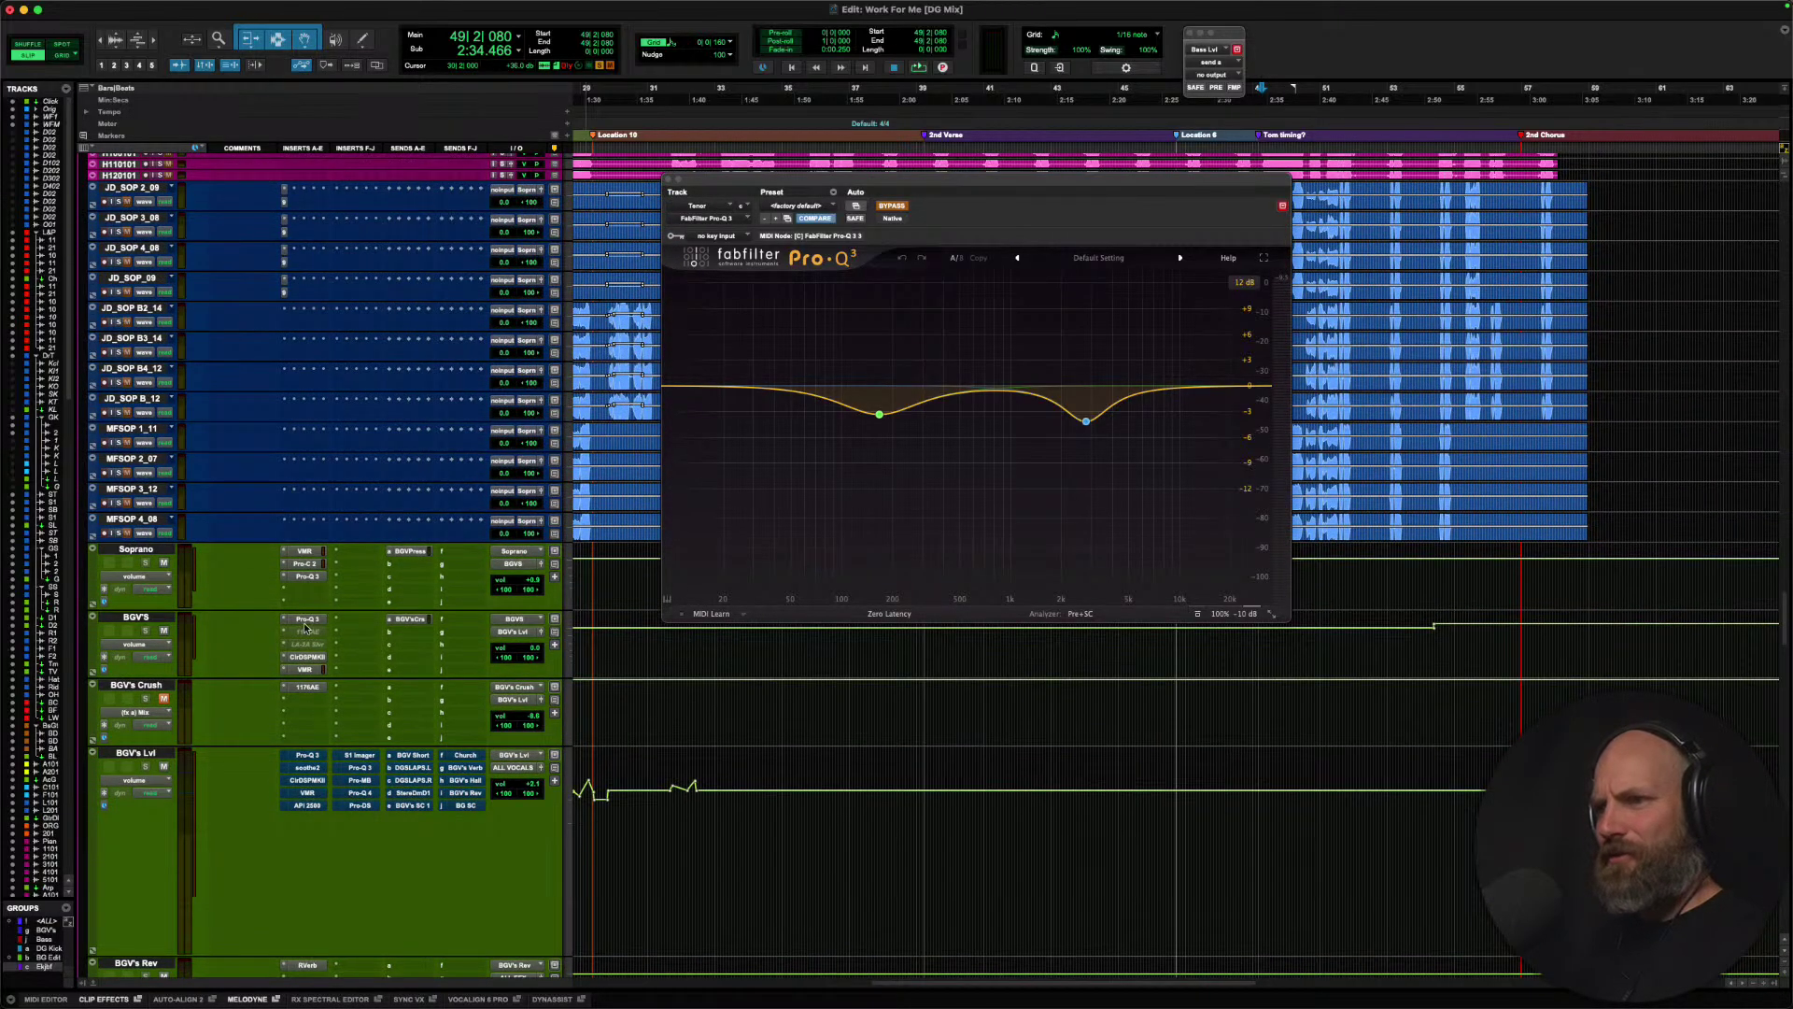
shift+super+click(305, 627)
shift+super+click(407, 621)
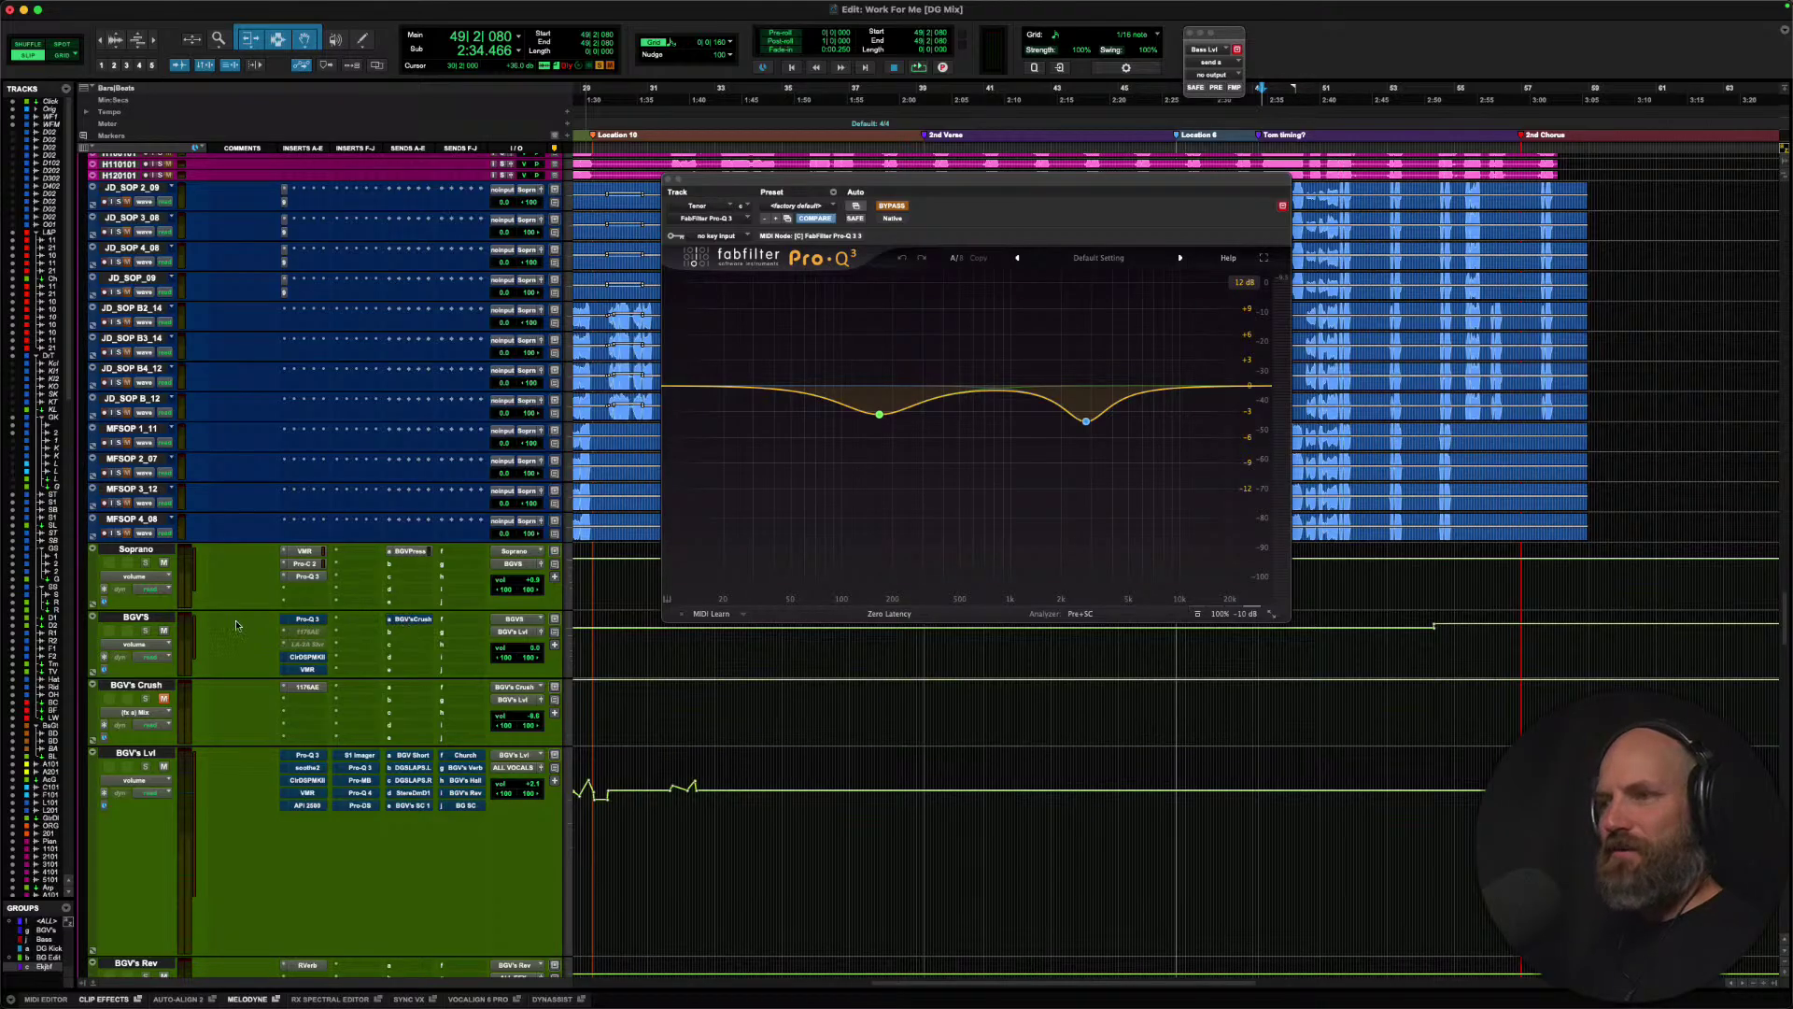
Audition the soloed tenors without their processing from 49|2|080.
scroll(236, 624, up, 15)
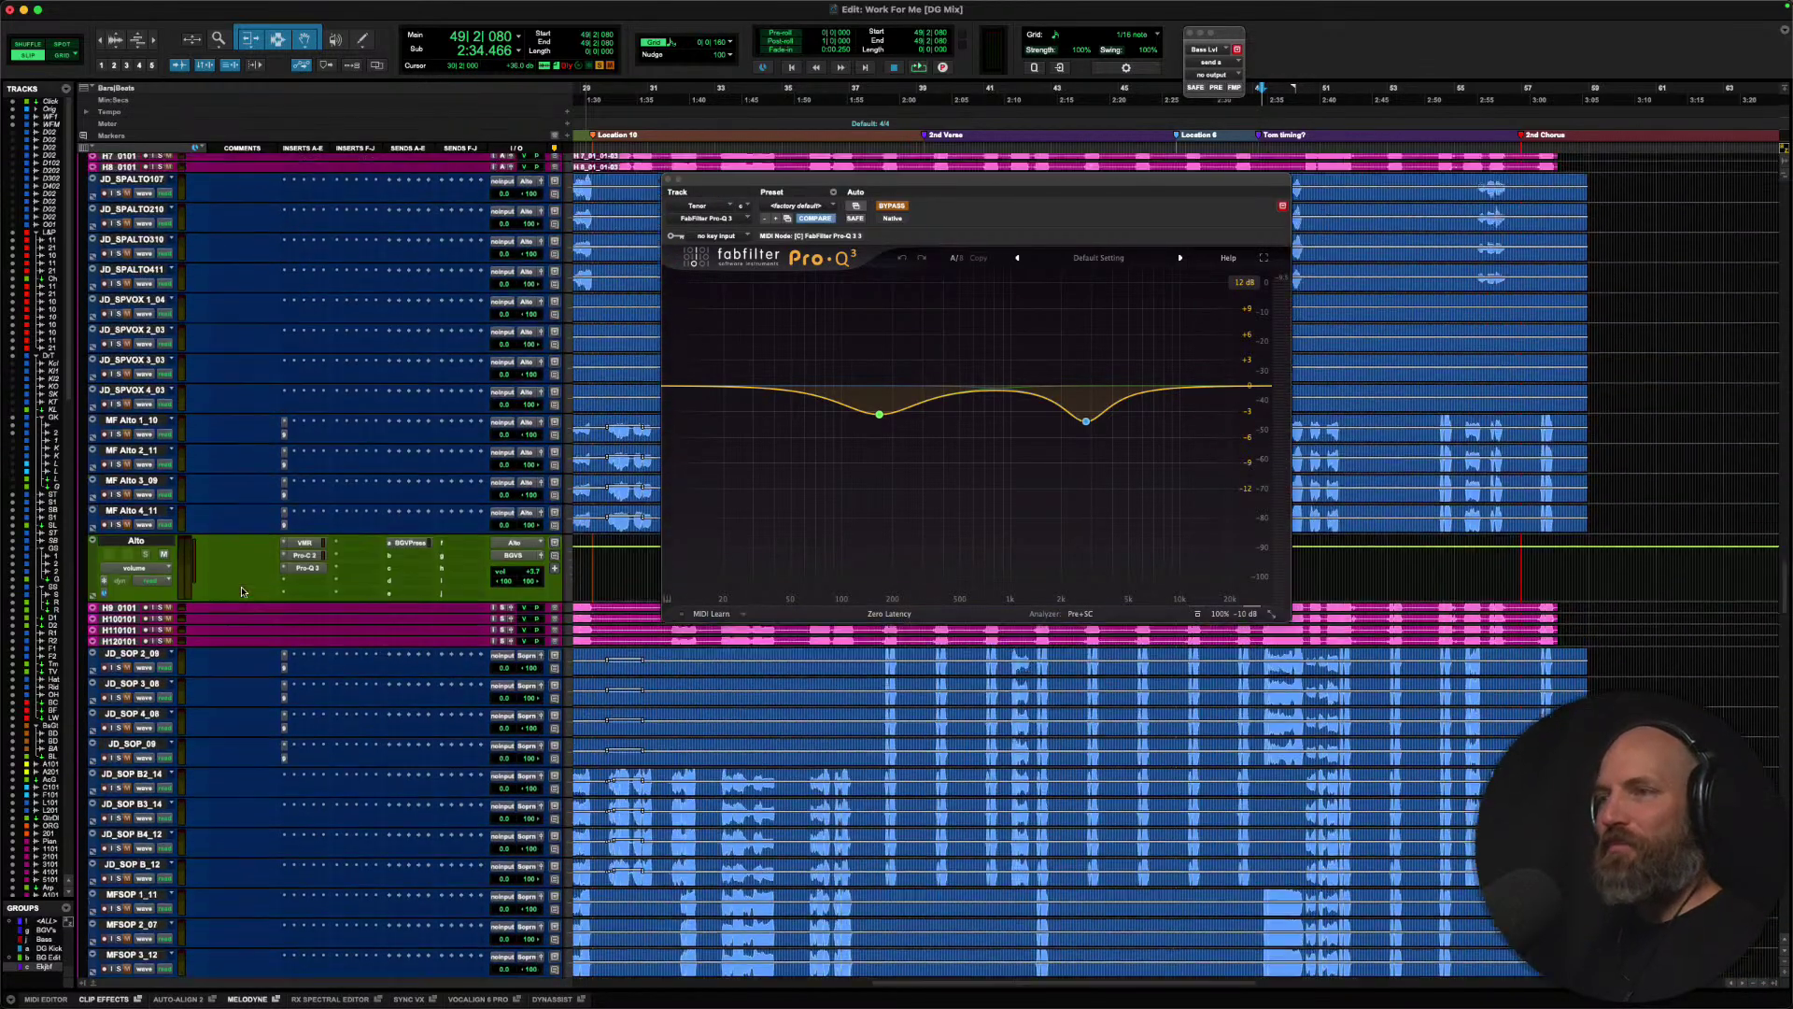
scroll(241, 591, up, 15)
key(space)
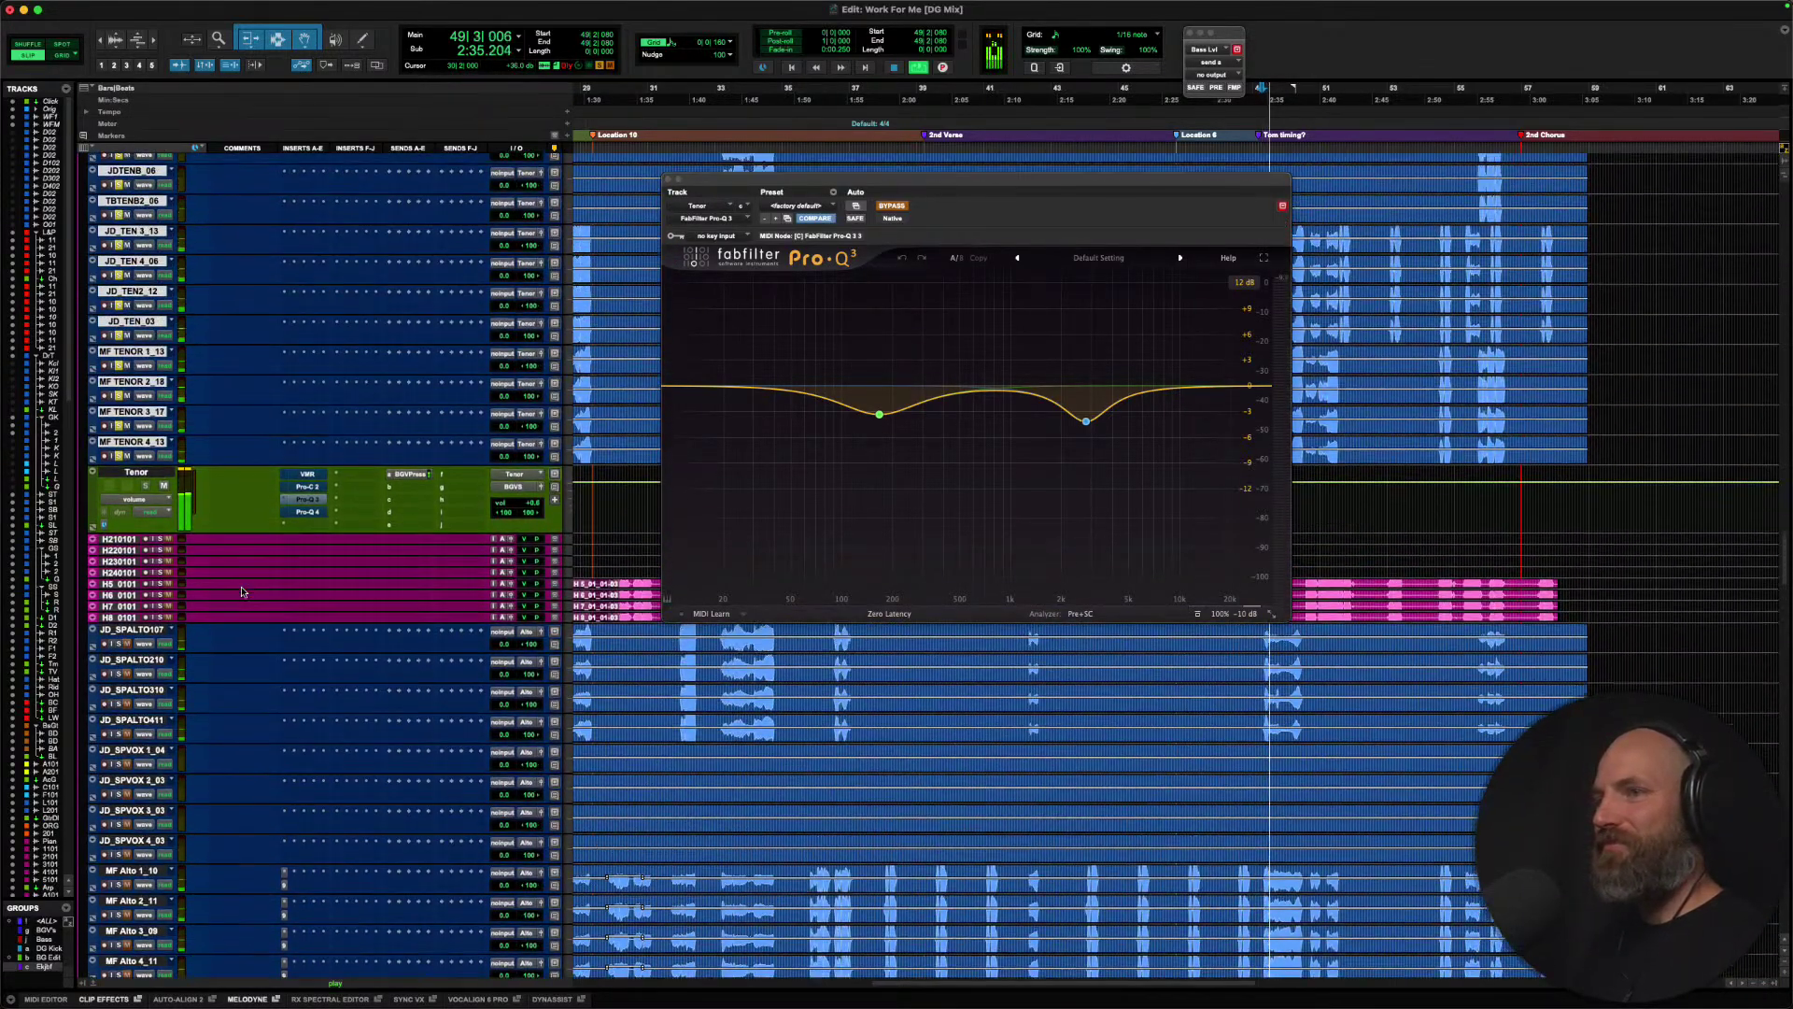
scroll(241, 591, up, 5)
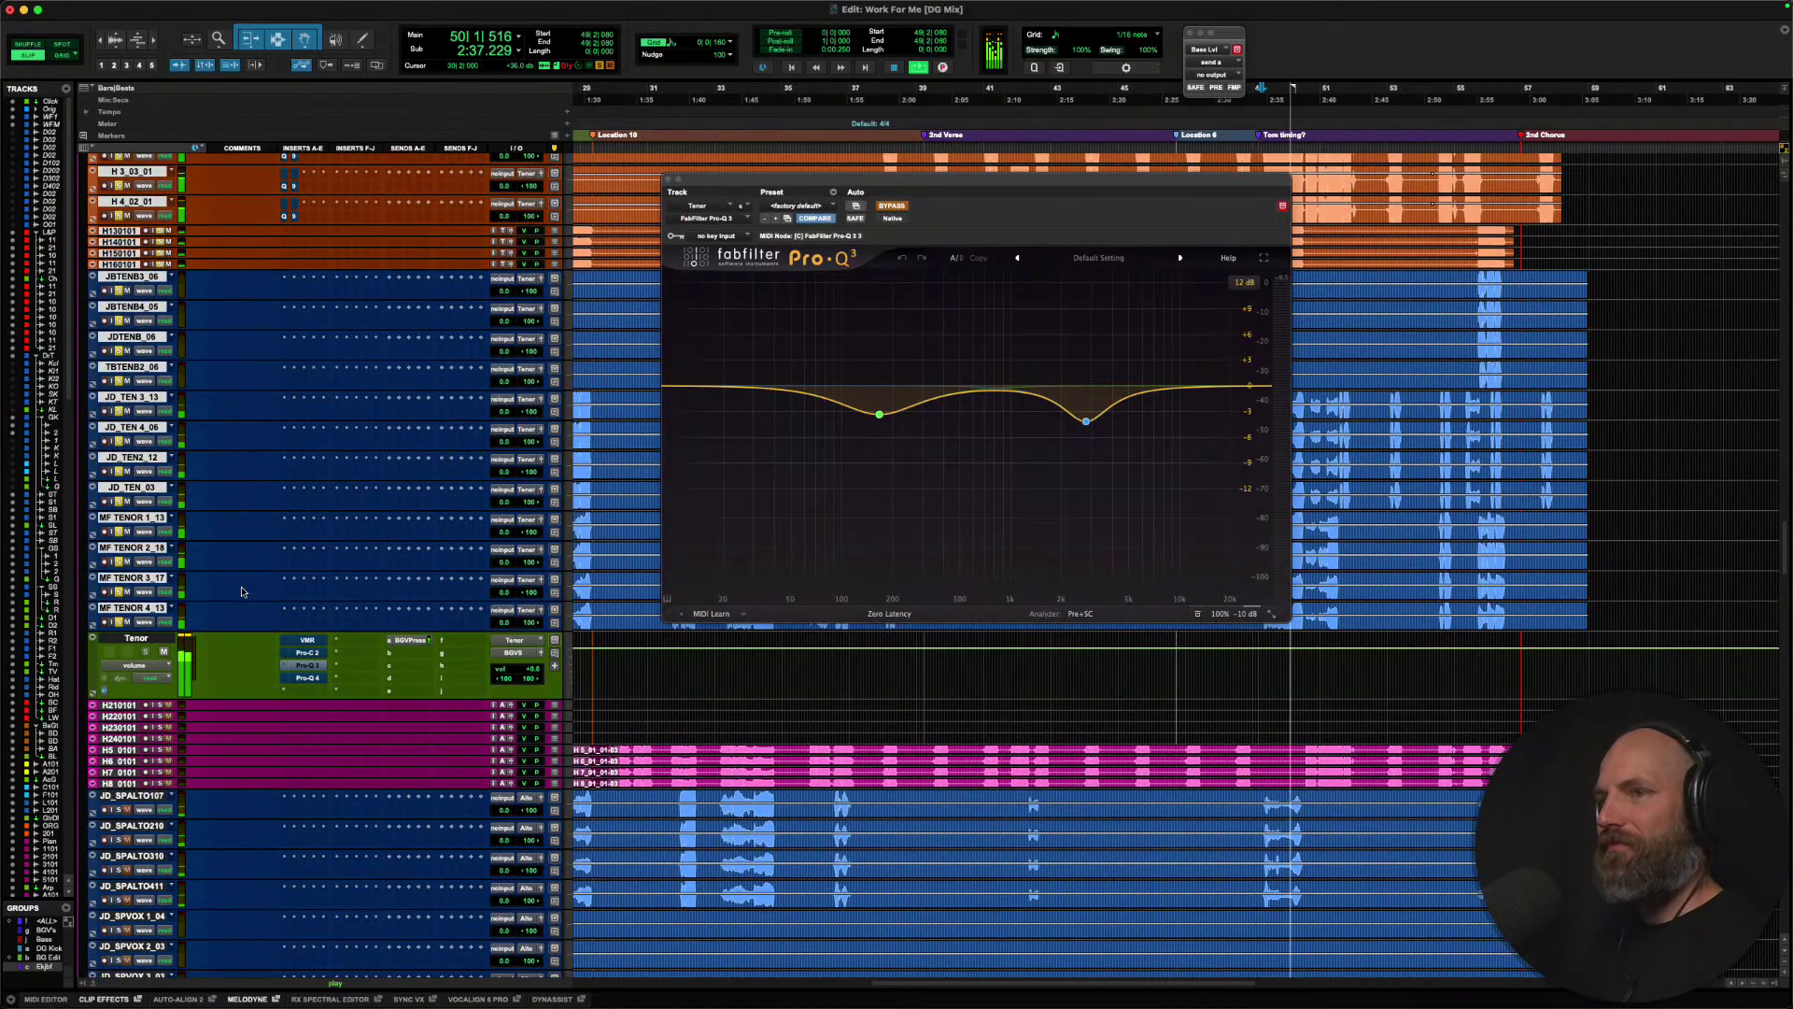
scroll(241, 591, up, 1)
key(space)
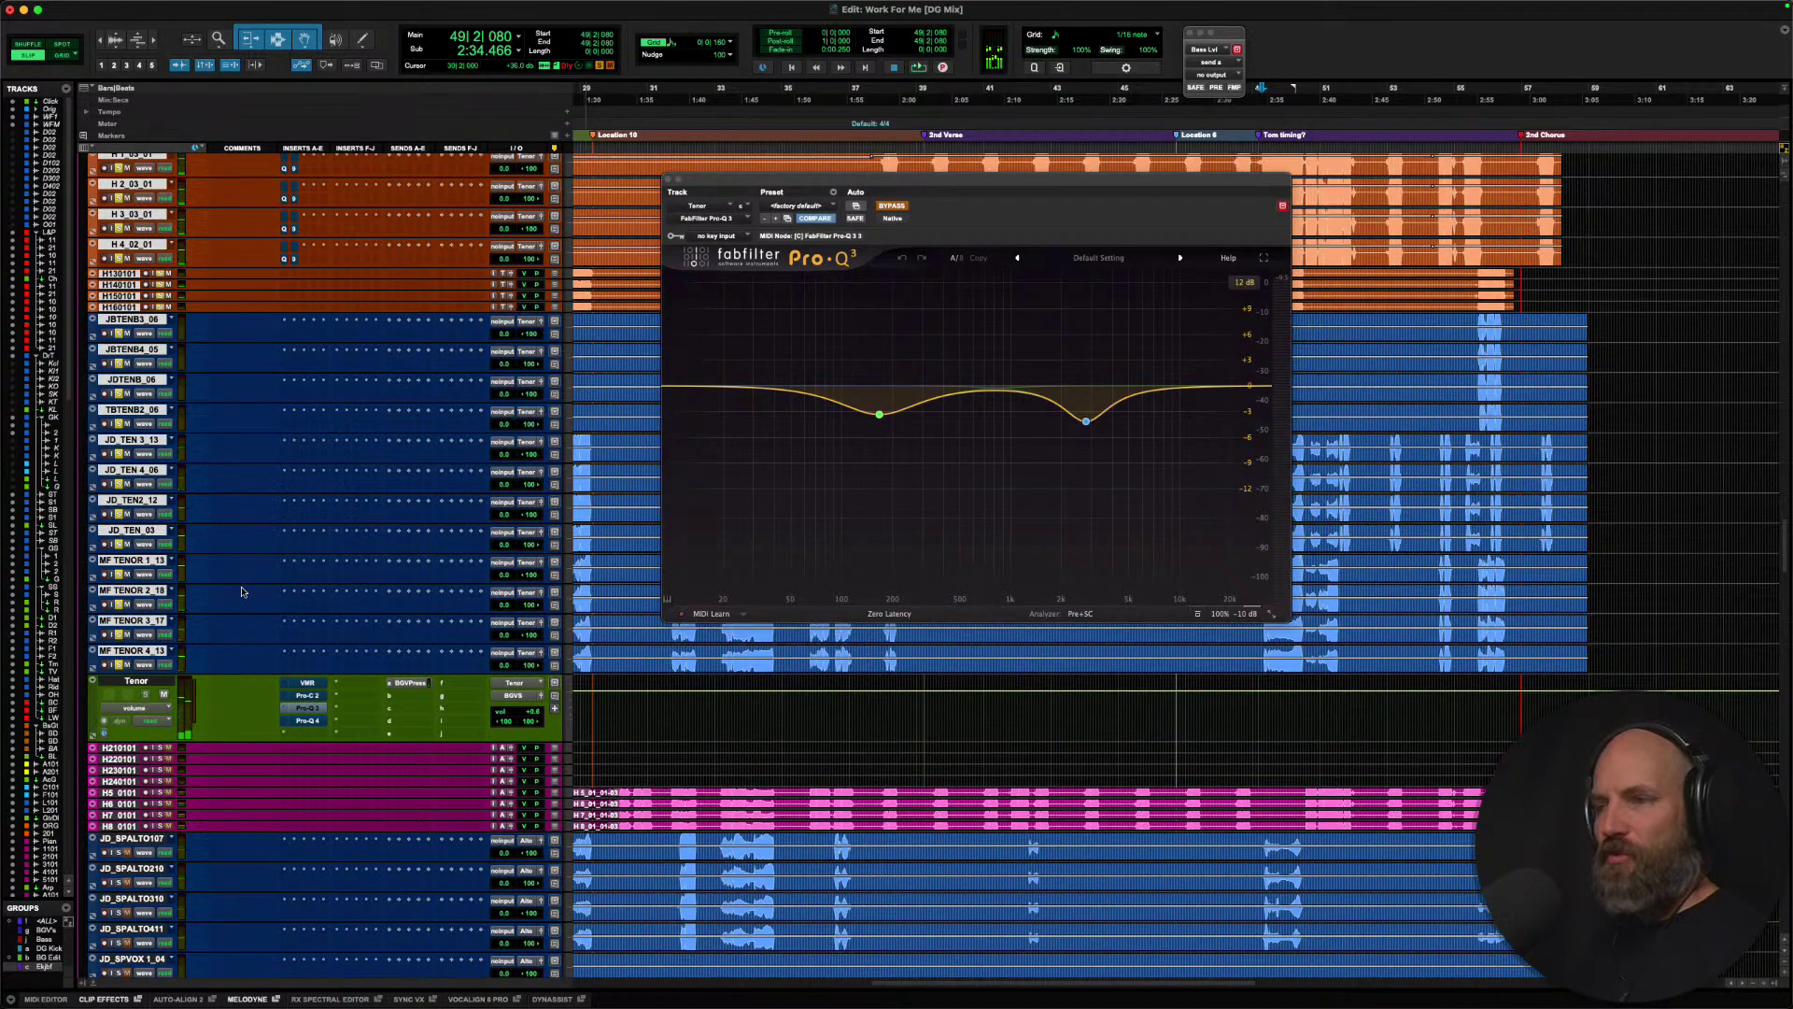
Audition the tenors again and re-enable the inserts on the four H tracks and the Tenor submix.
scroll(241, 591, up, 4)
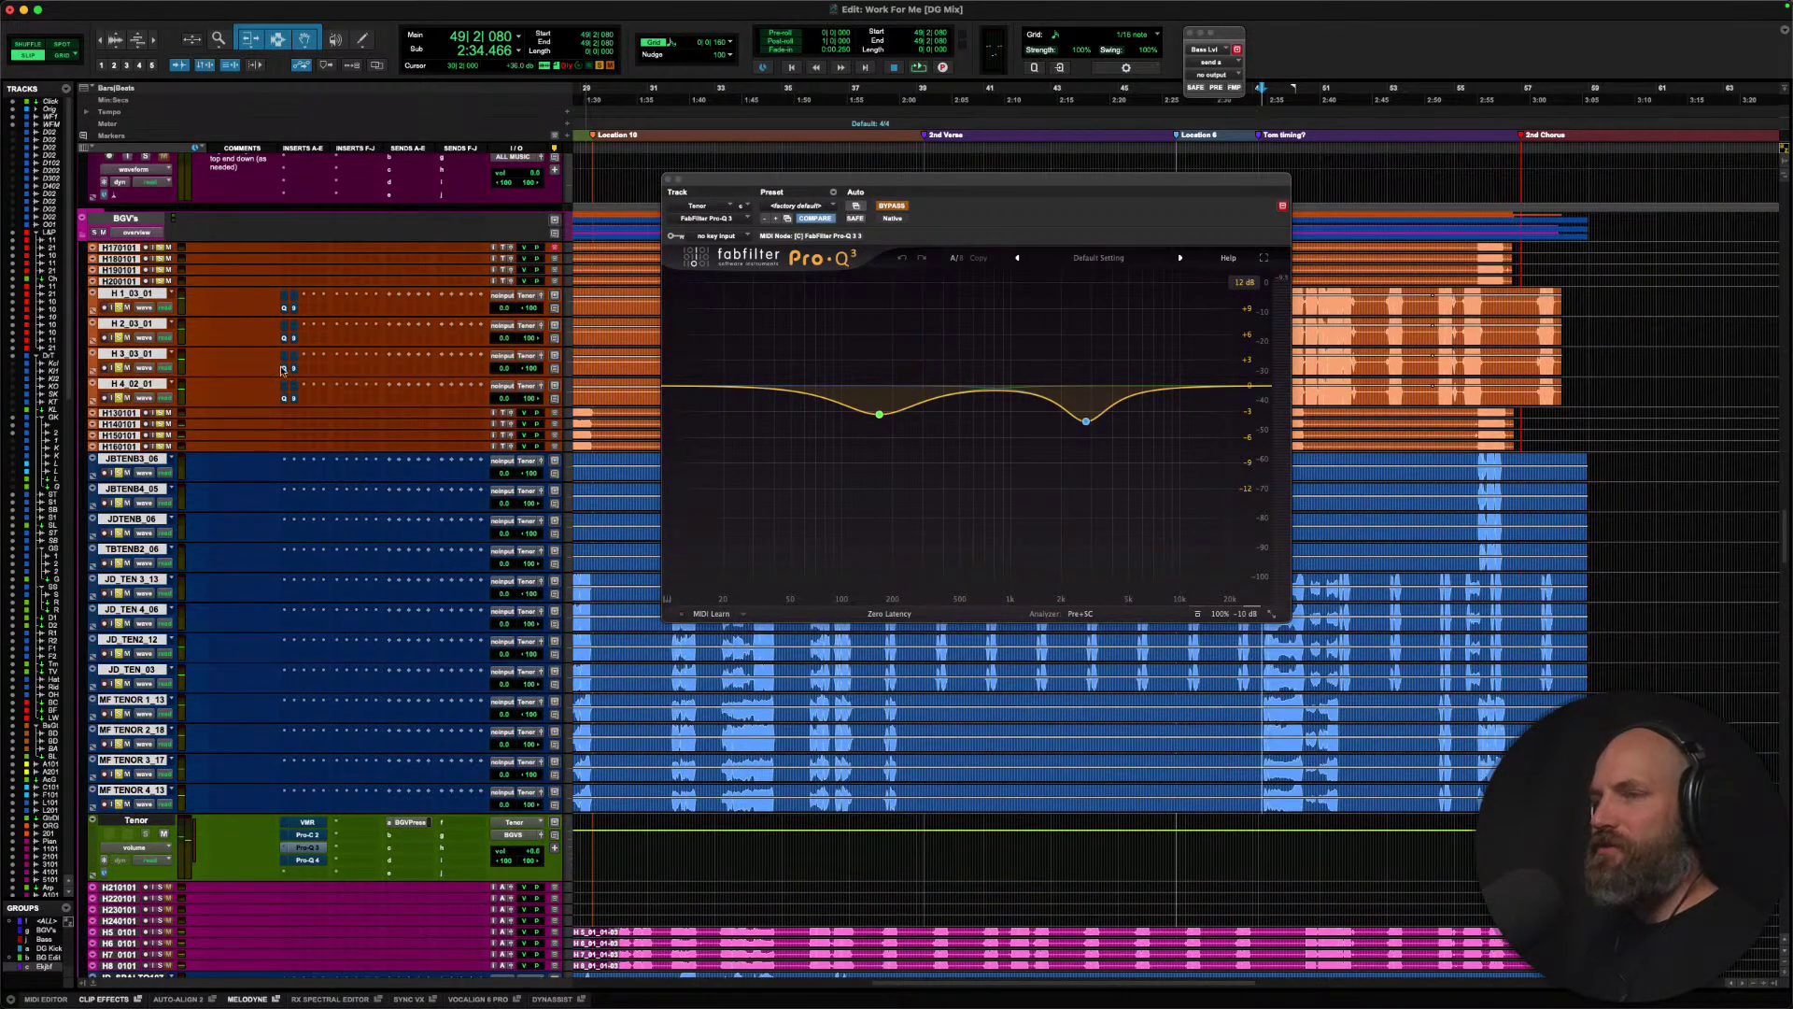
key(space)
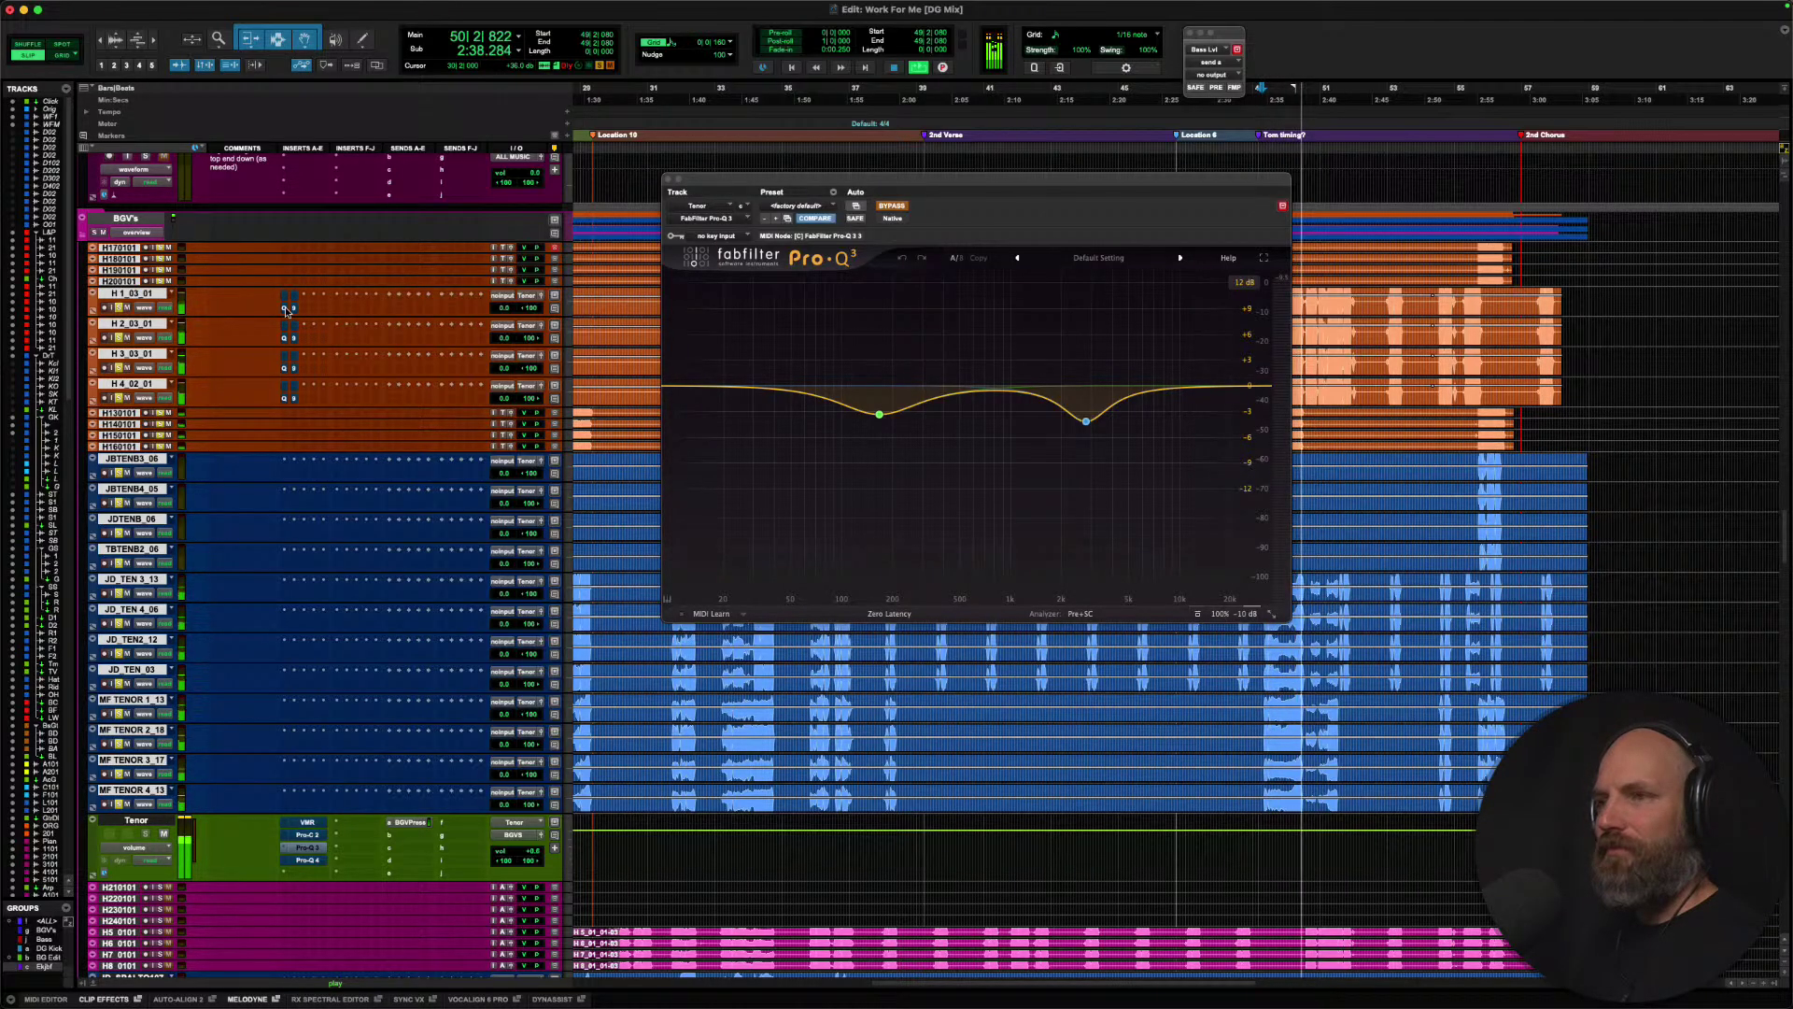
key(space)
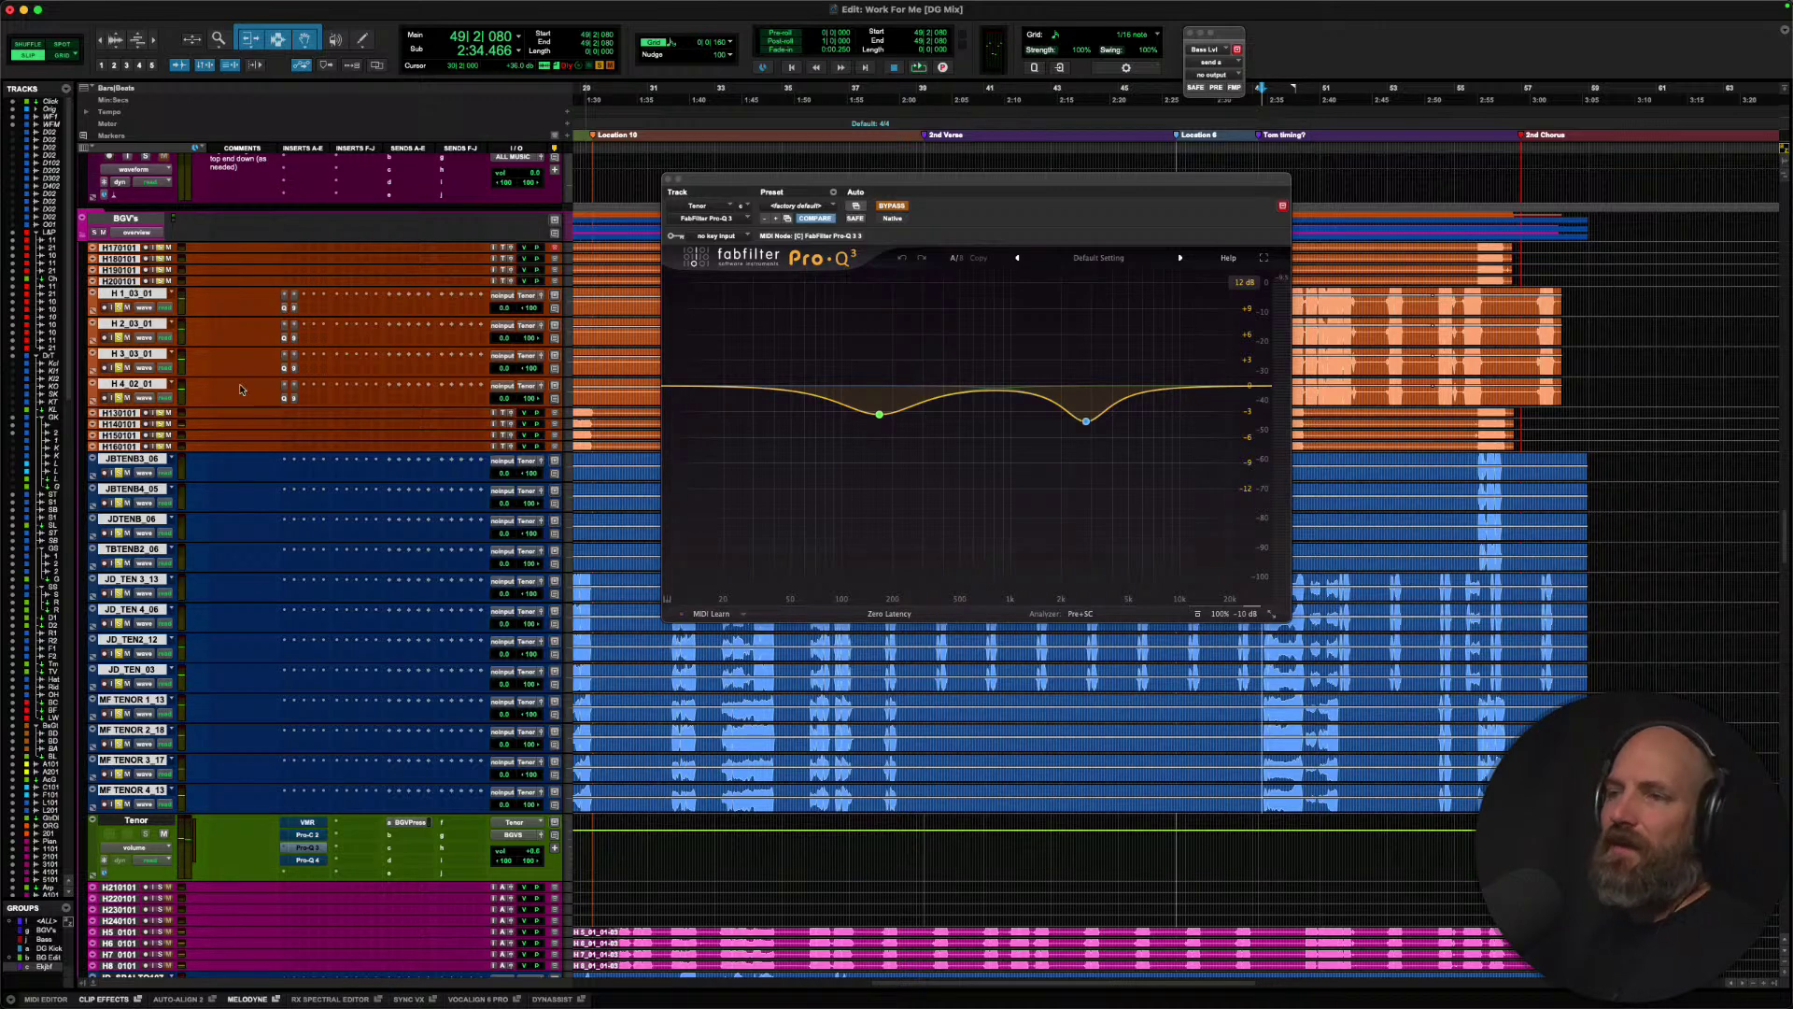
scroll(268, 459, down, 5)
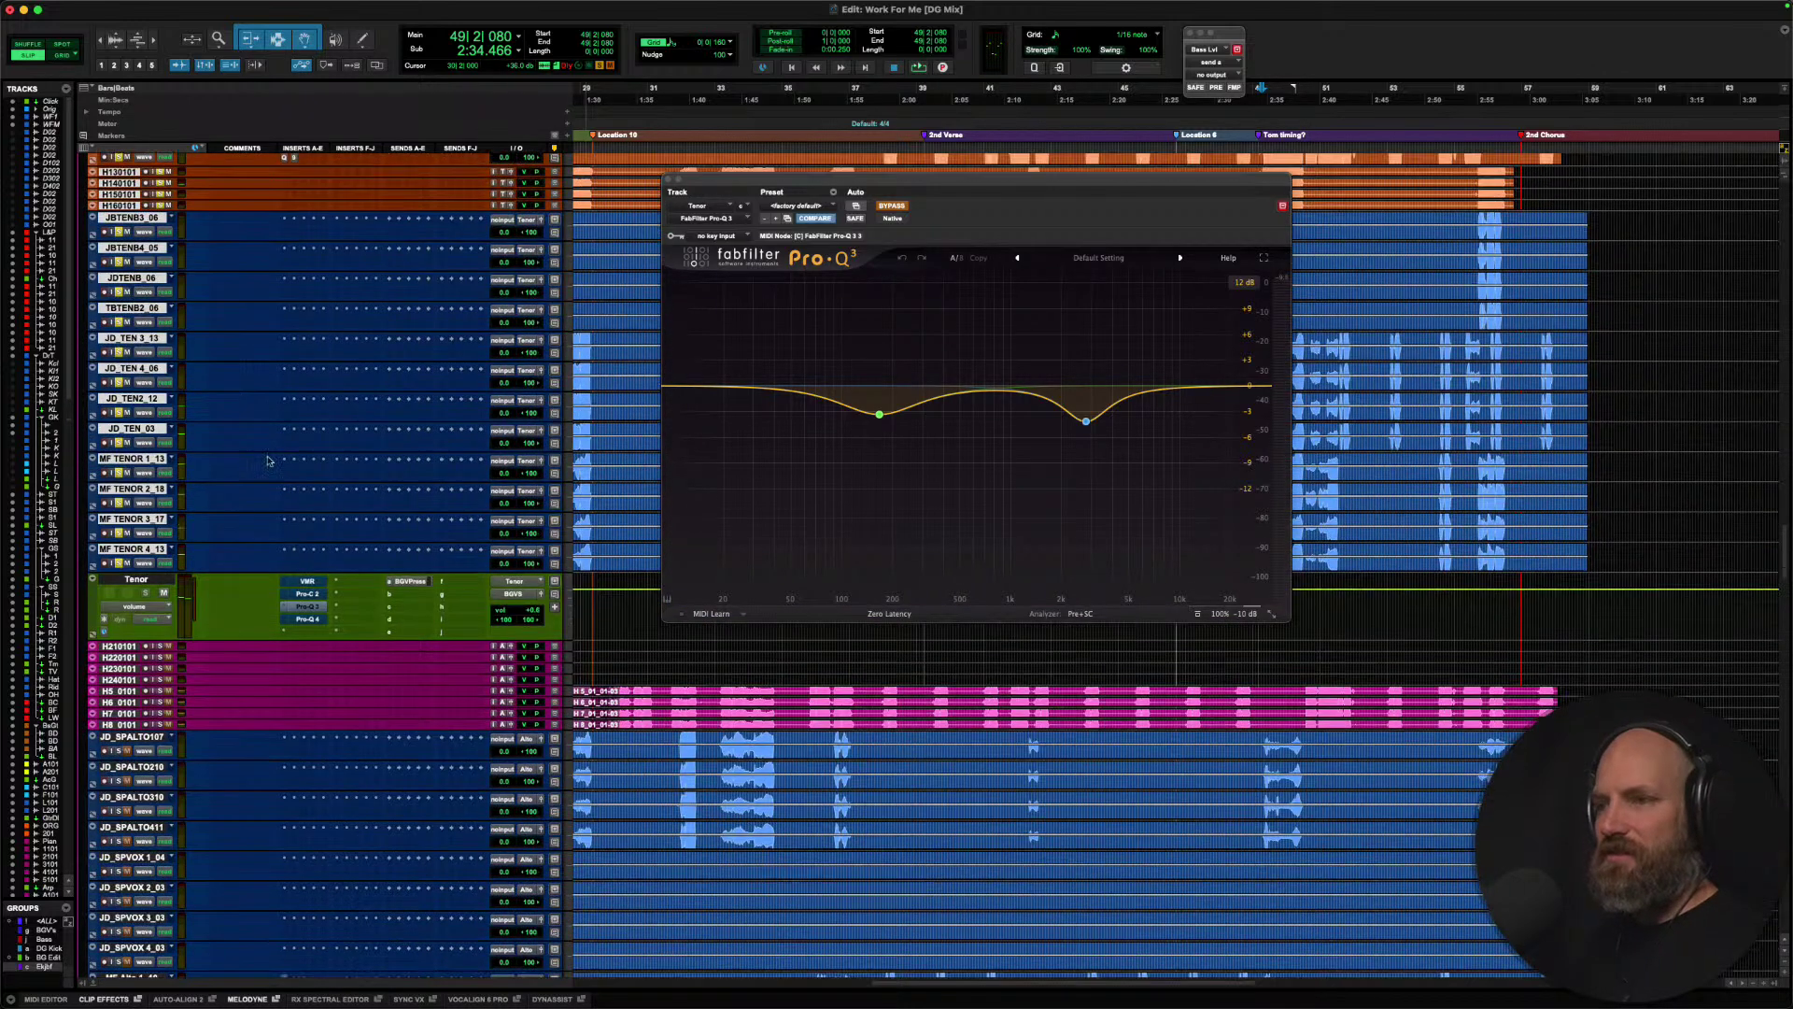
shift+super+click(303, 586)
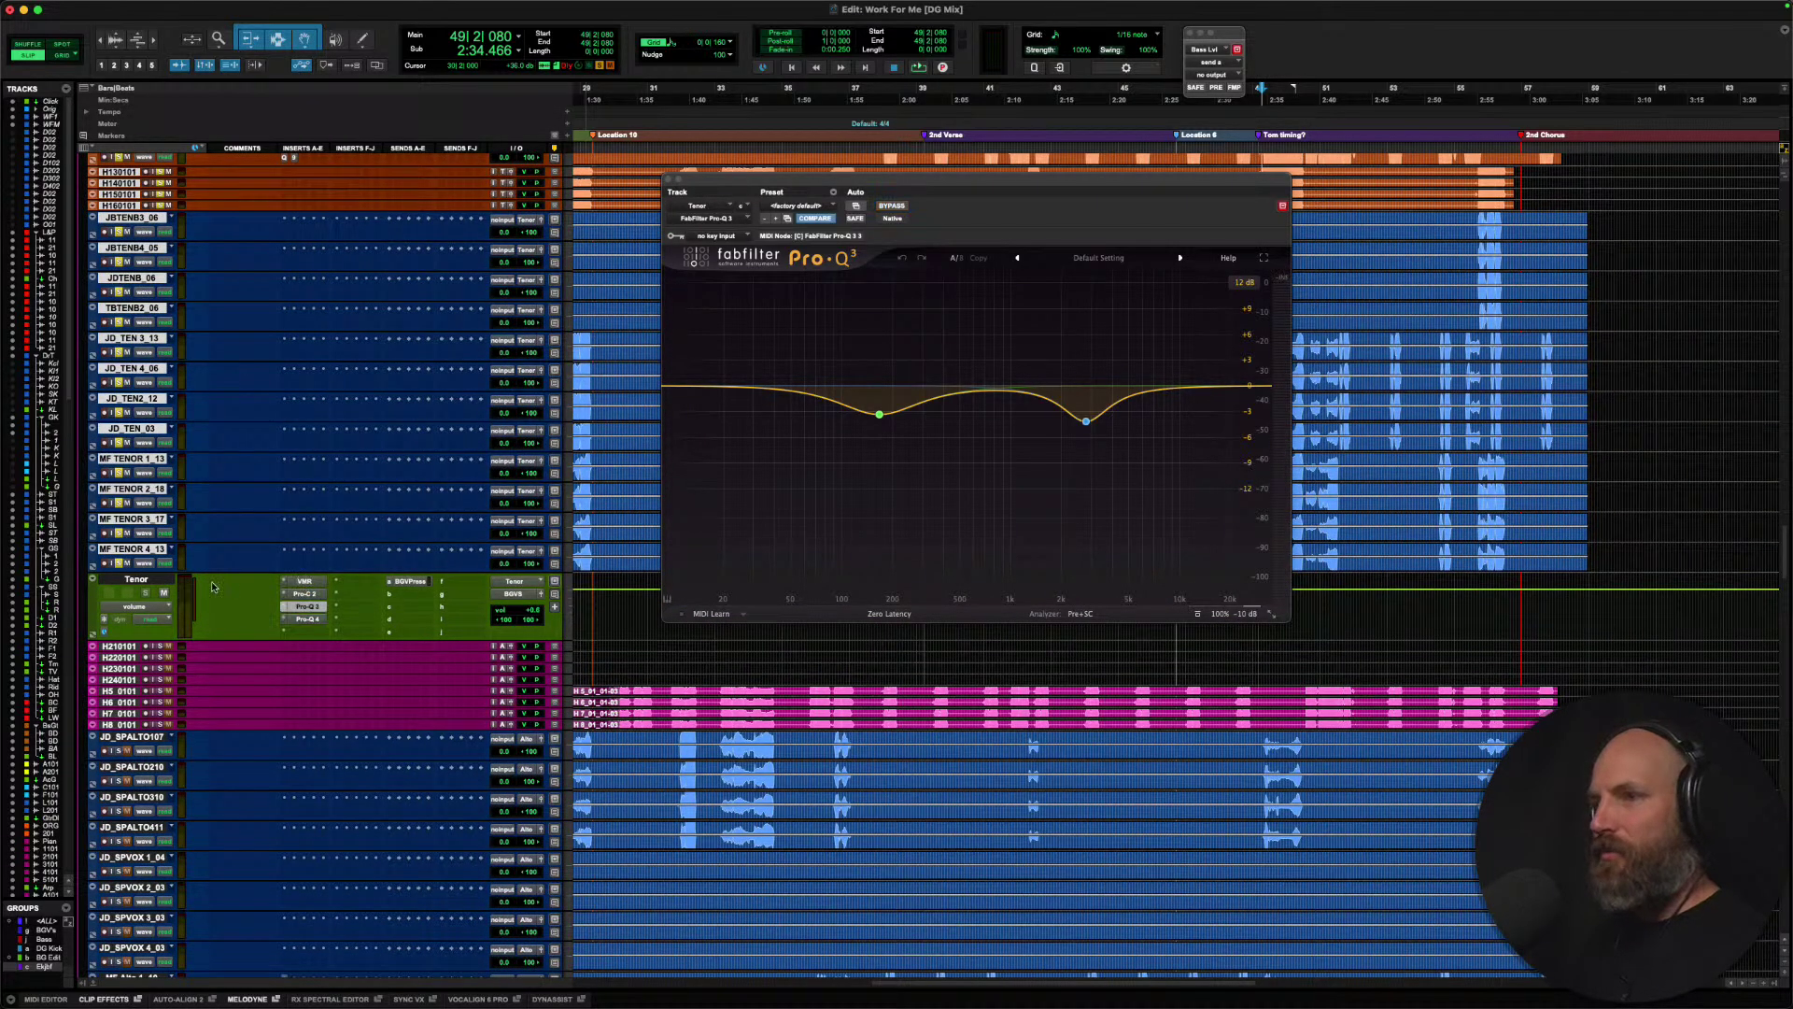
Re-enable the inserts and sends on BGV'S and BGV's Lvl, and audition the processed tenors from 49|2|080.
scroll(213, 586, down, 20)
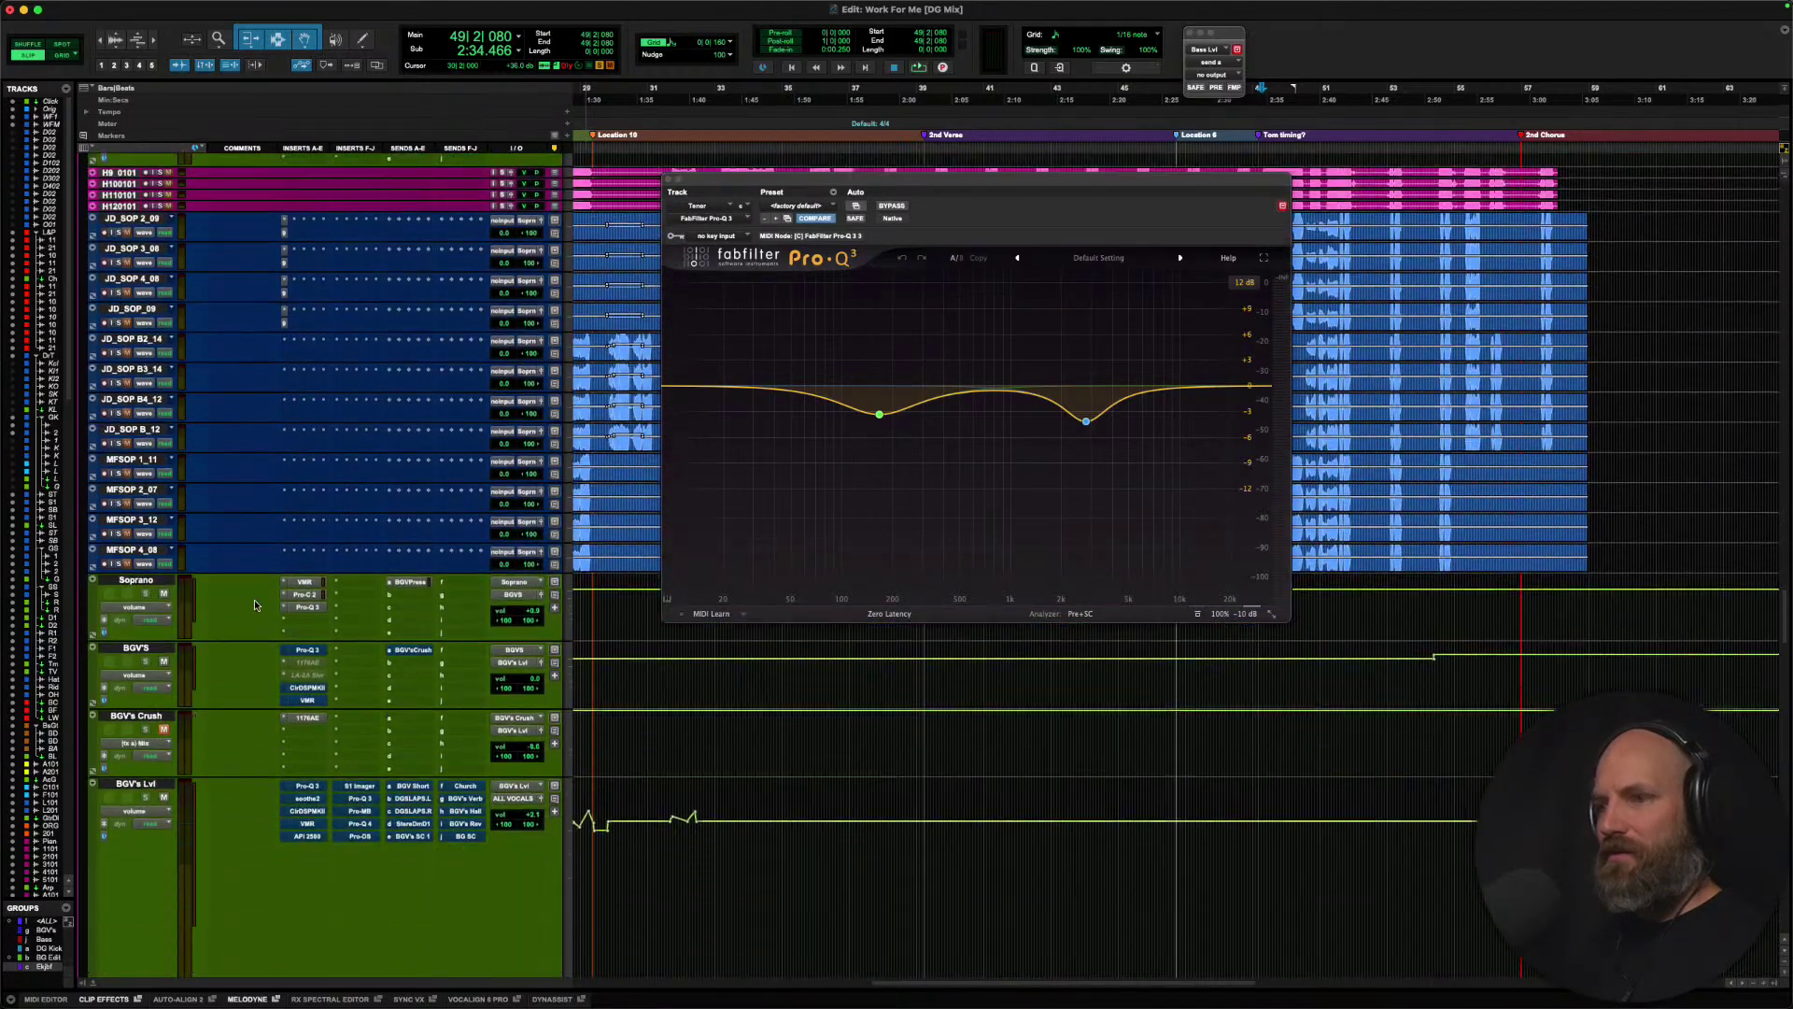
scroll(255, 605, down, 1)
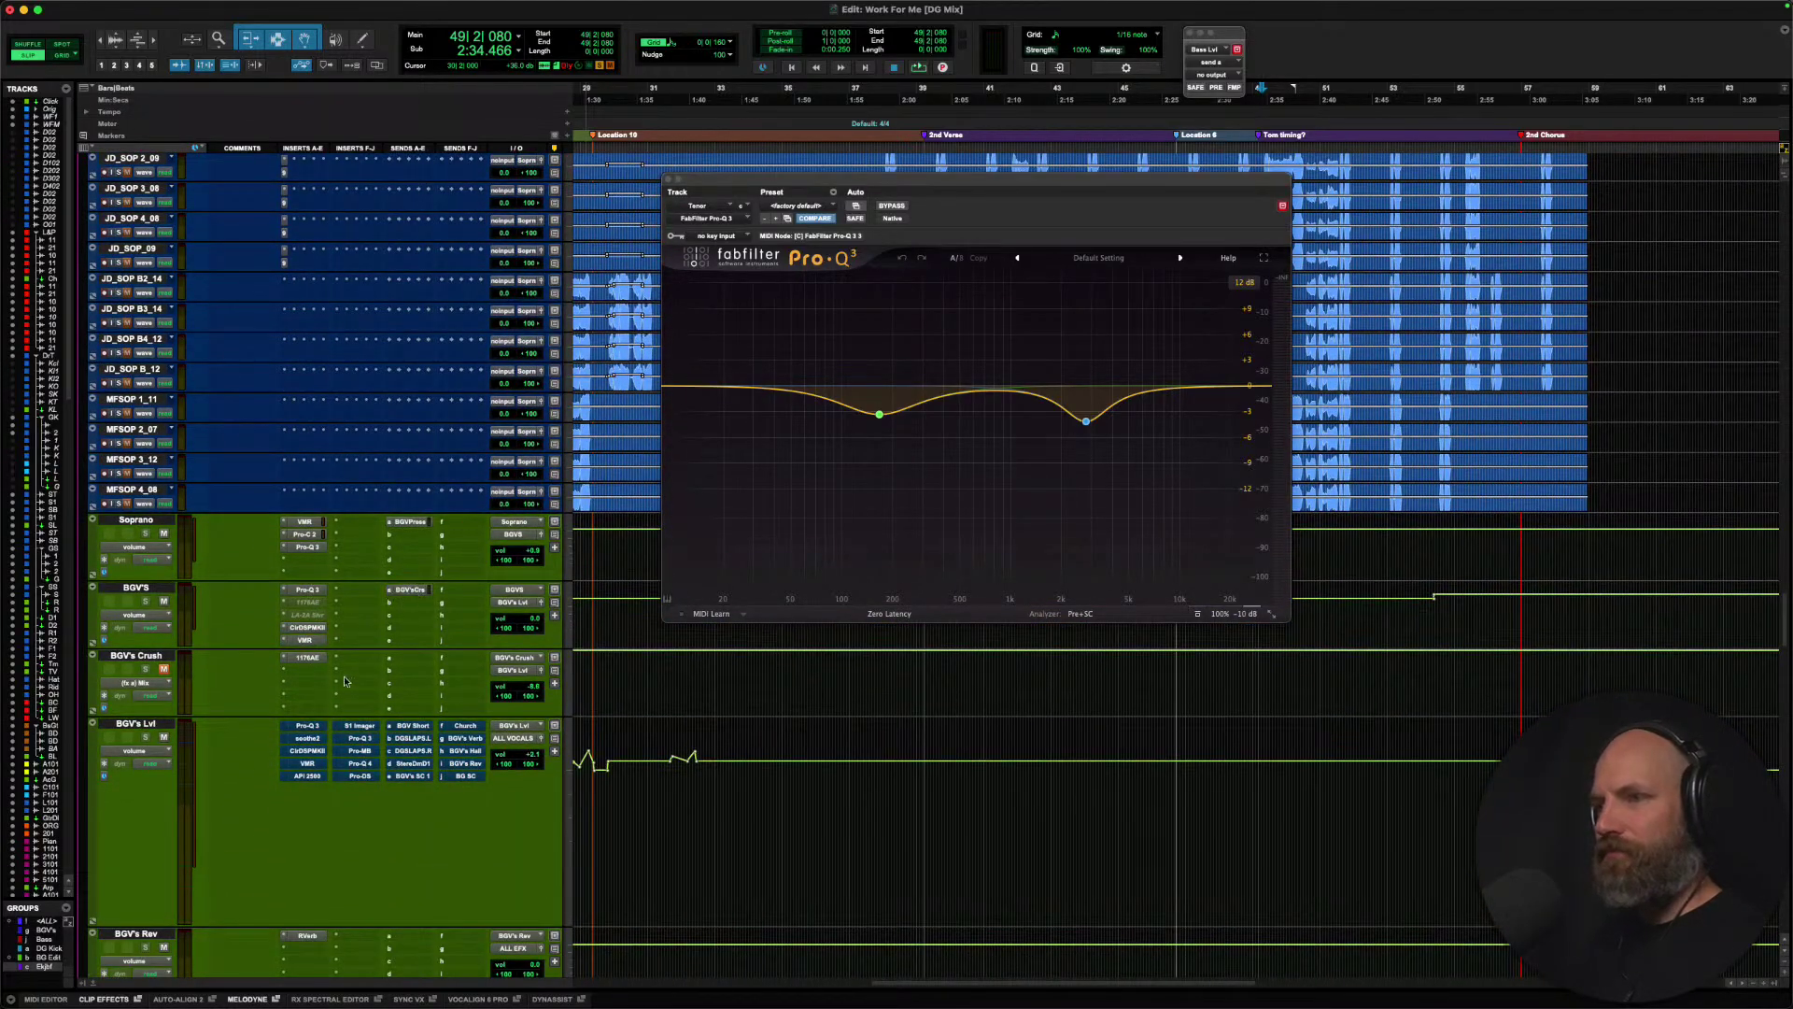
key(space)
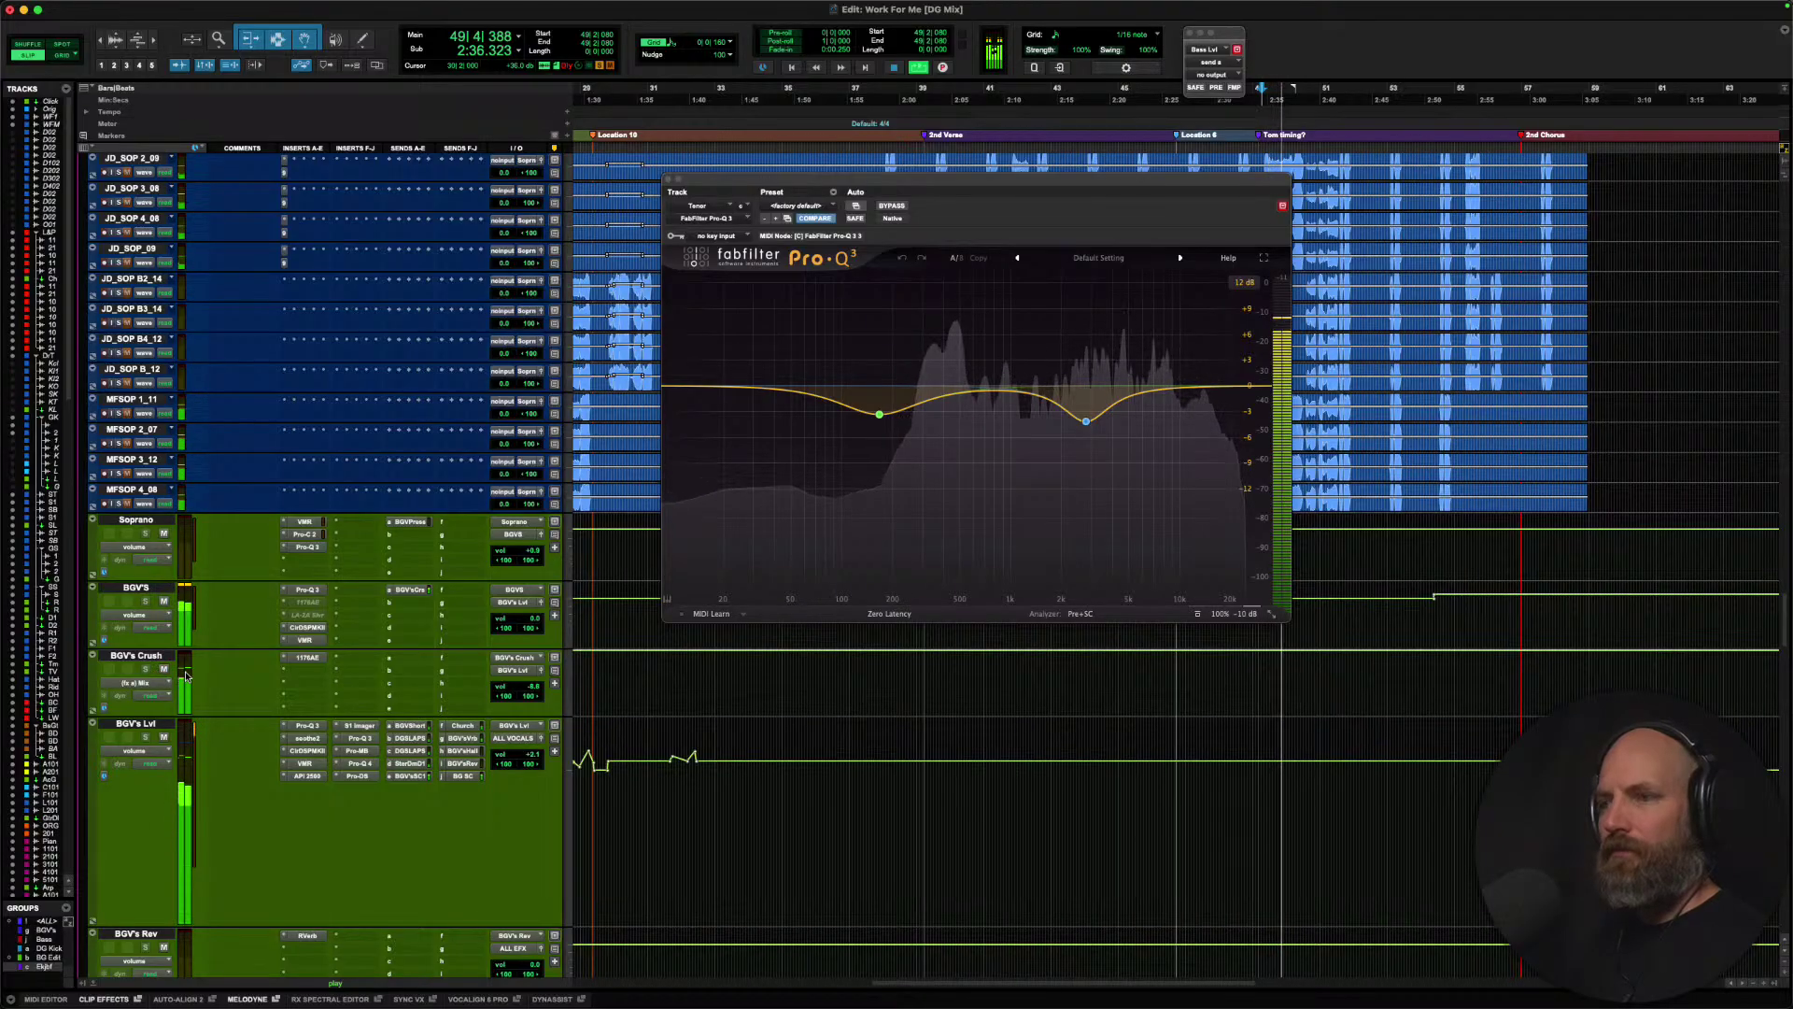
scroll(186, 675, up, 10)
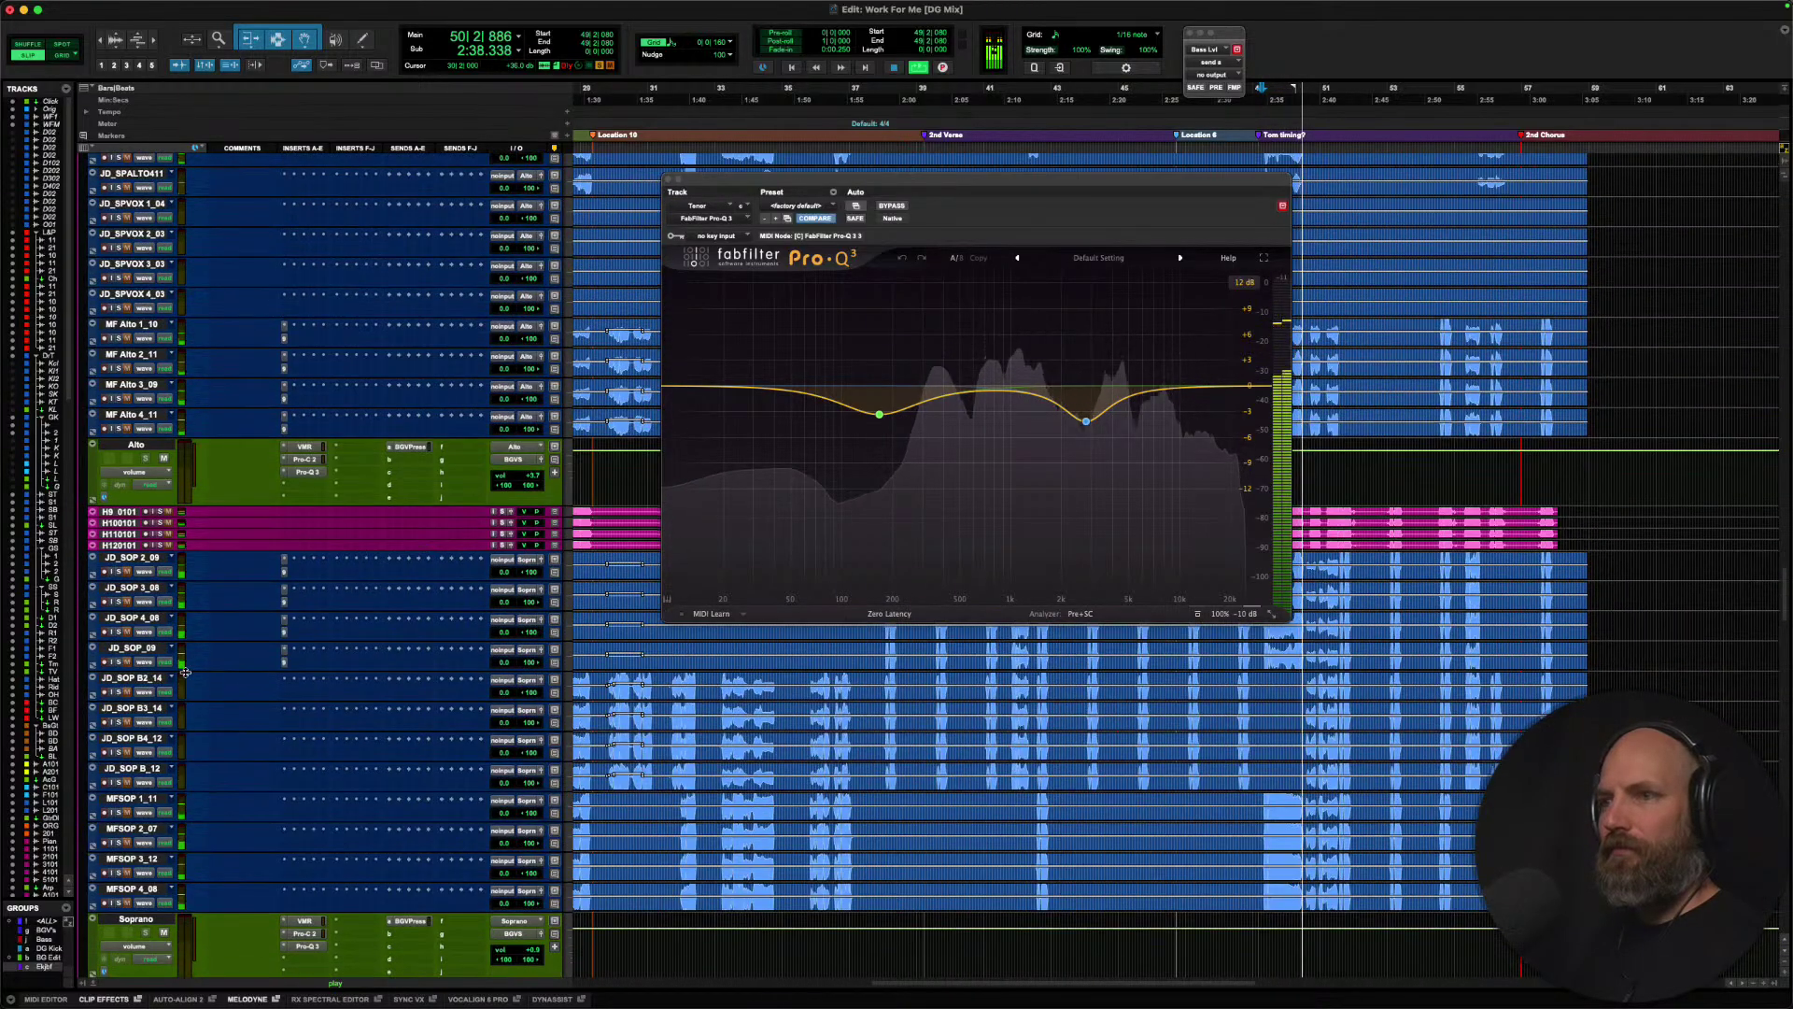
key(space)
Open the Tenor submix's Pro-Q 4 and make that plug-in inactive.
scroll(186, 672, up, 15)
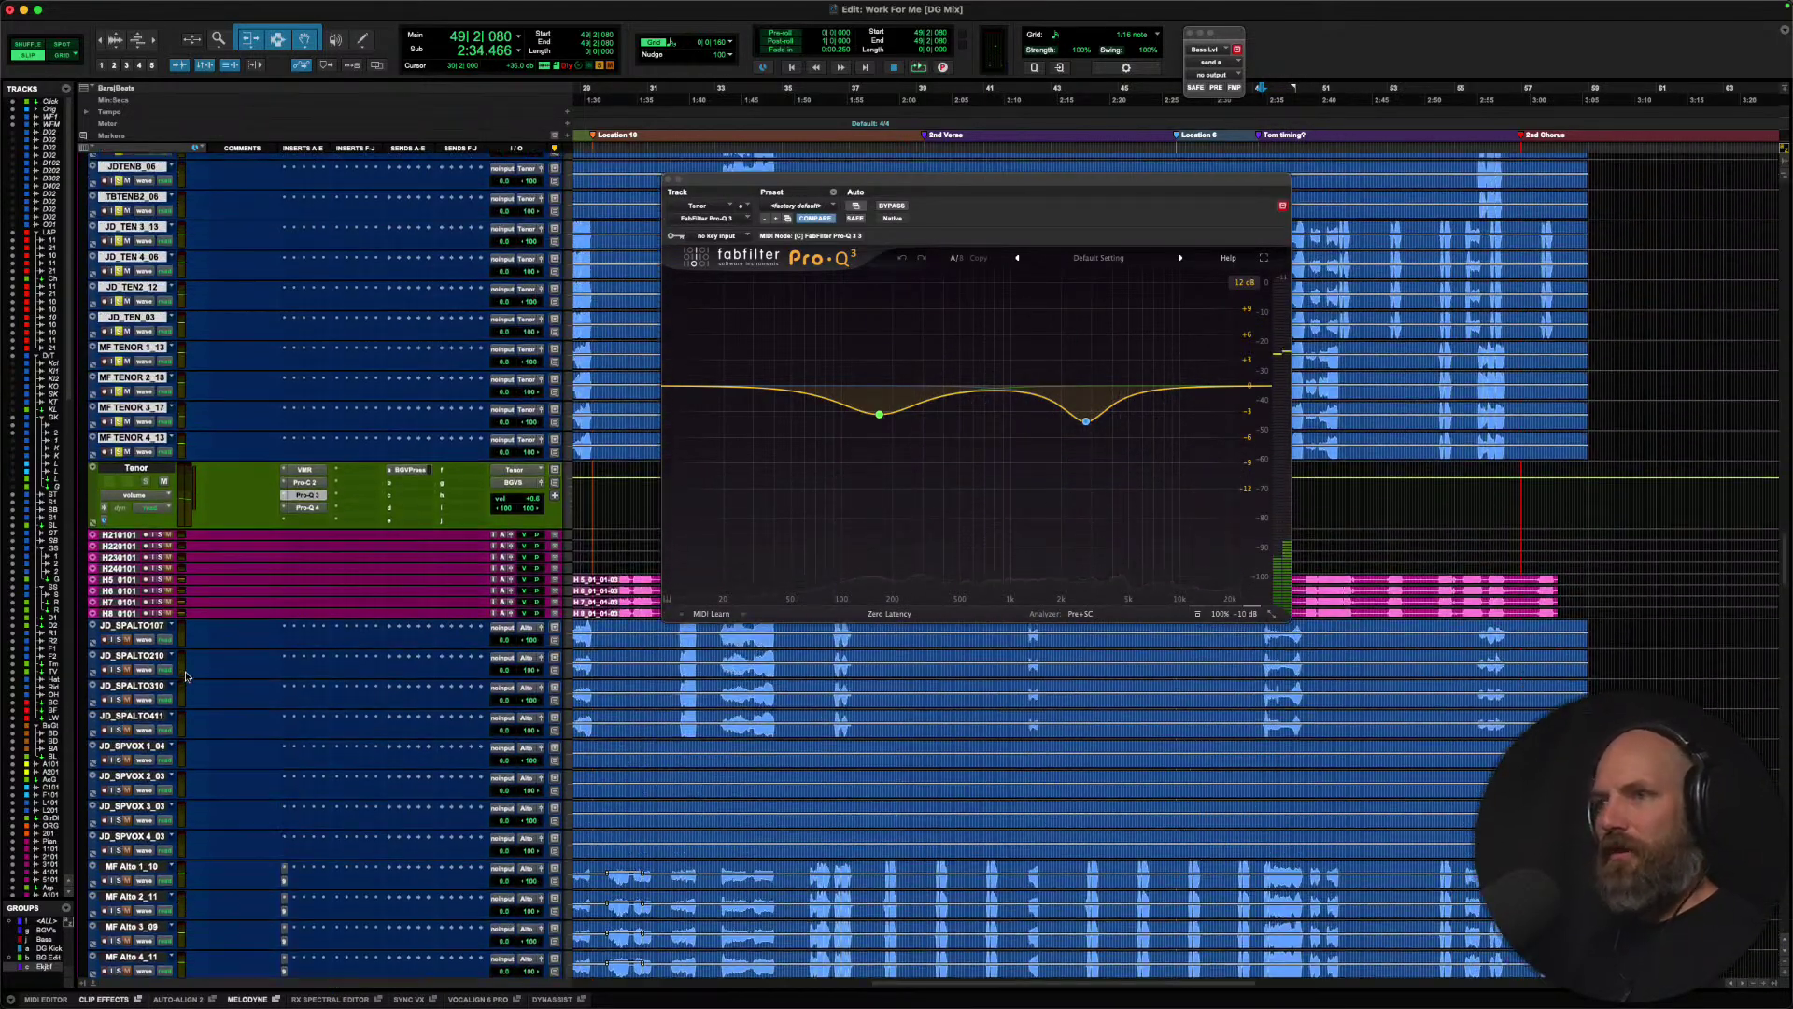
scroll(186, 673, up, 2)
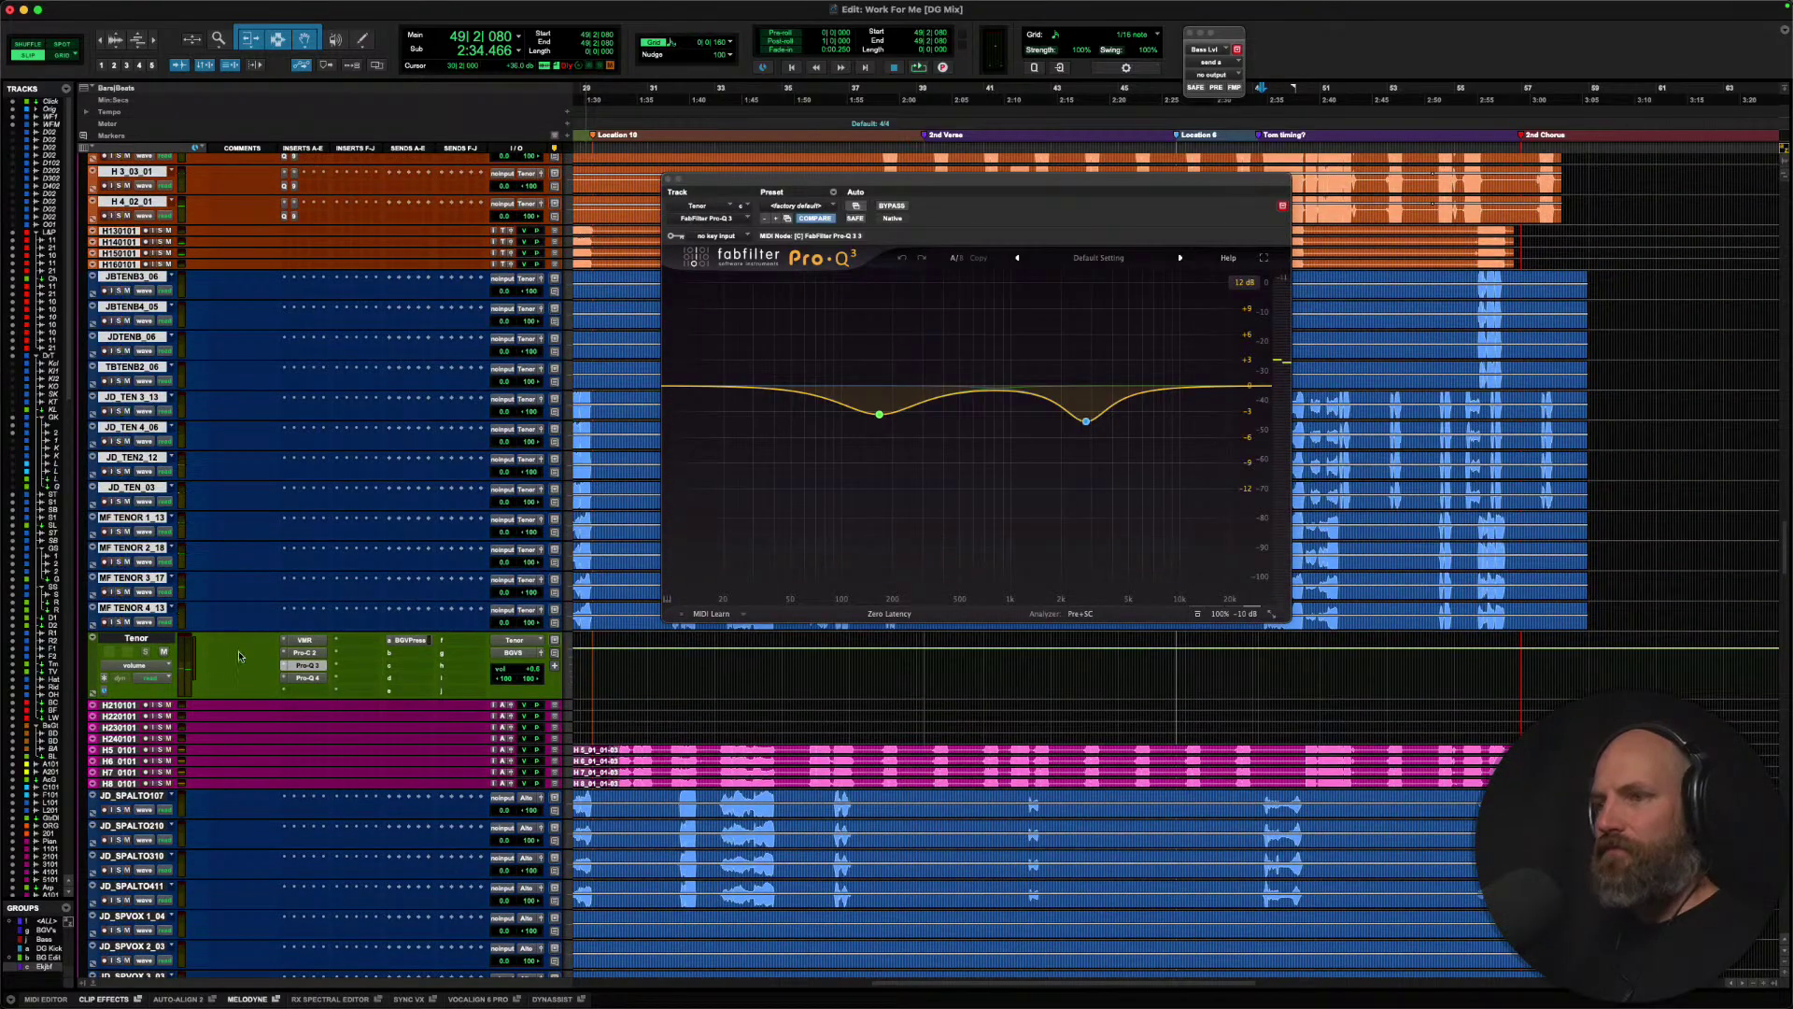
scroll(294, 541, down, 6)
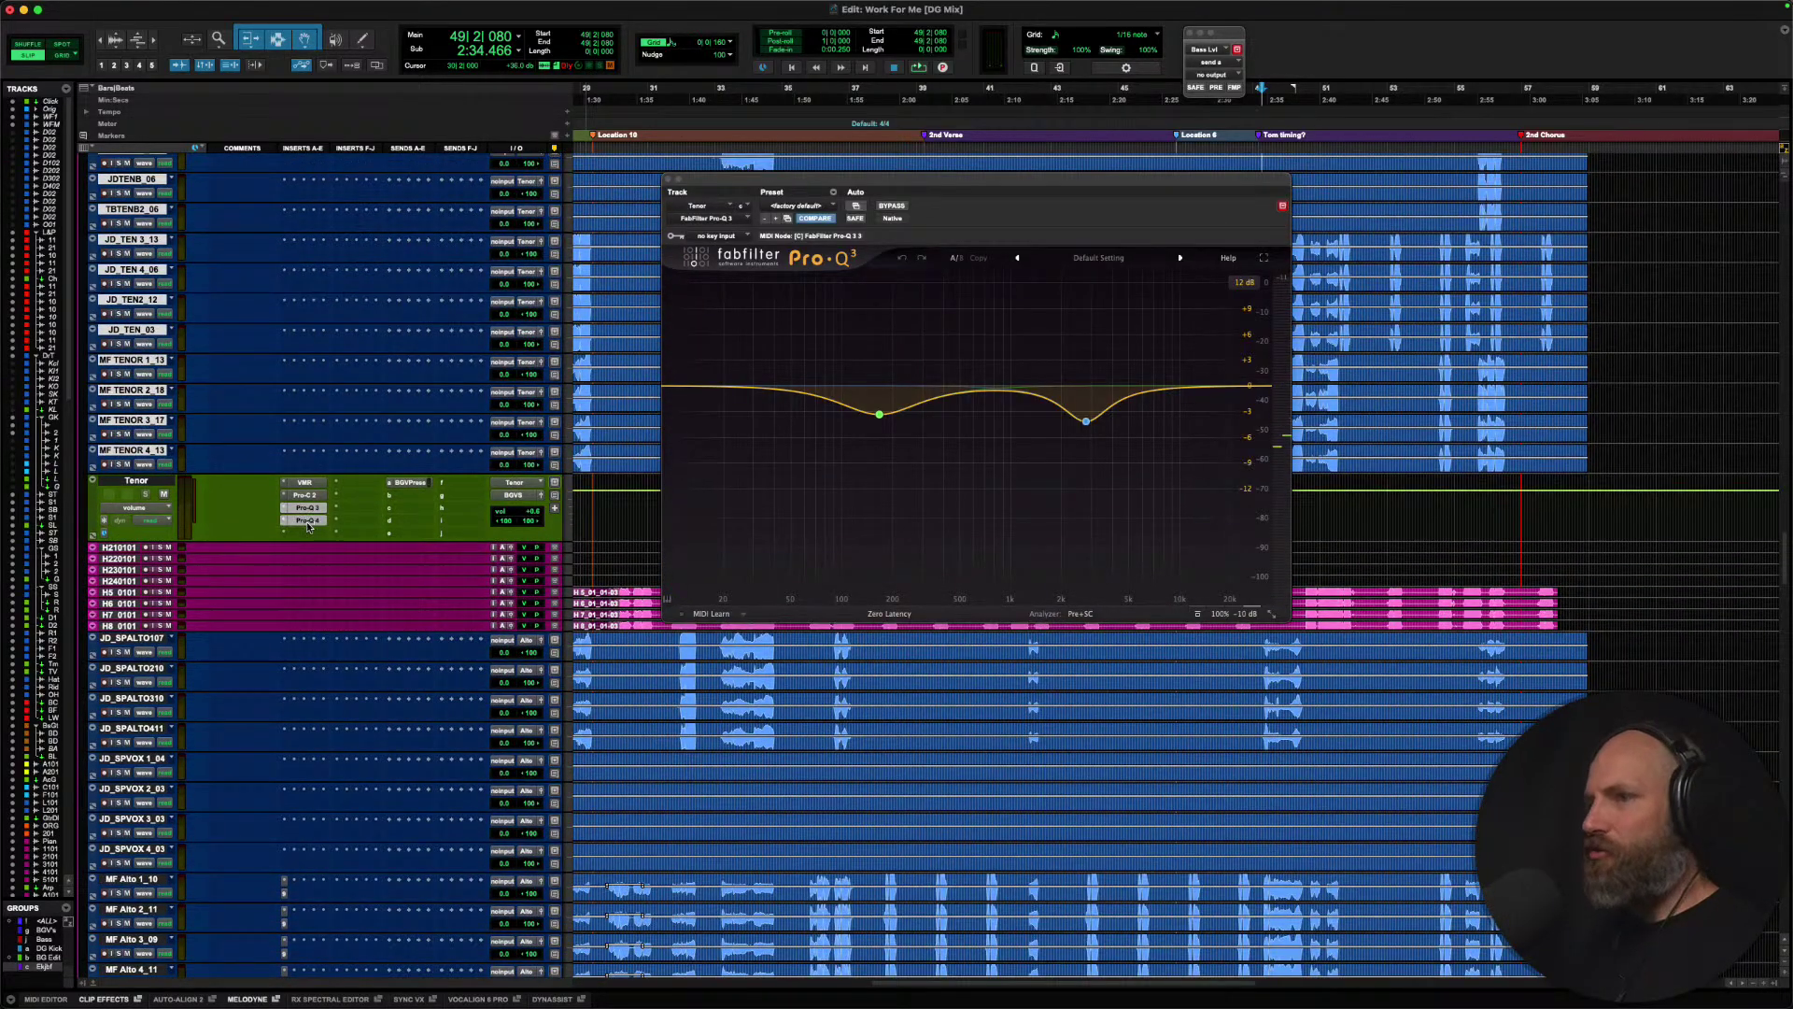
click(308, 521)
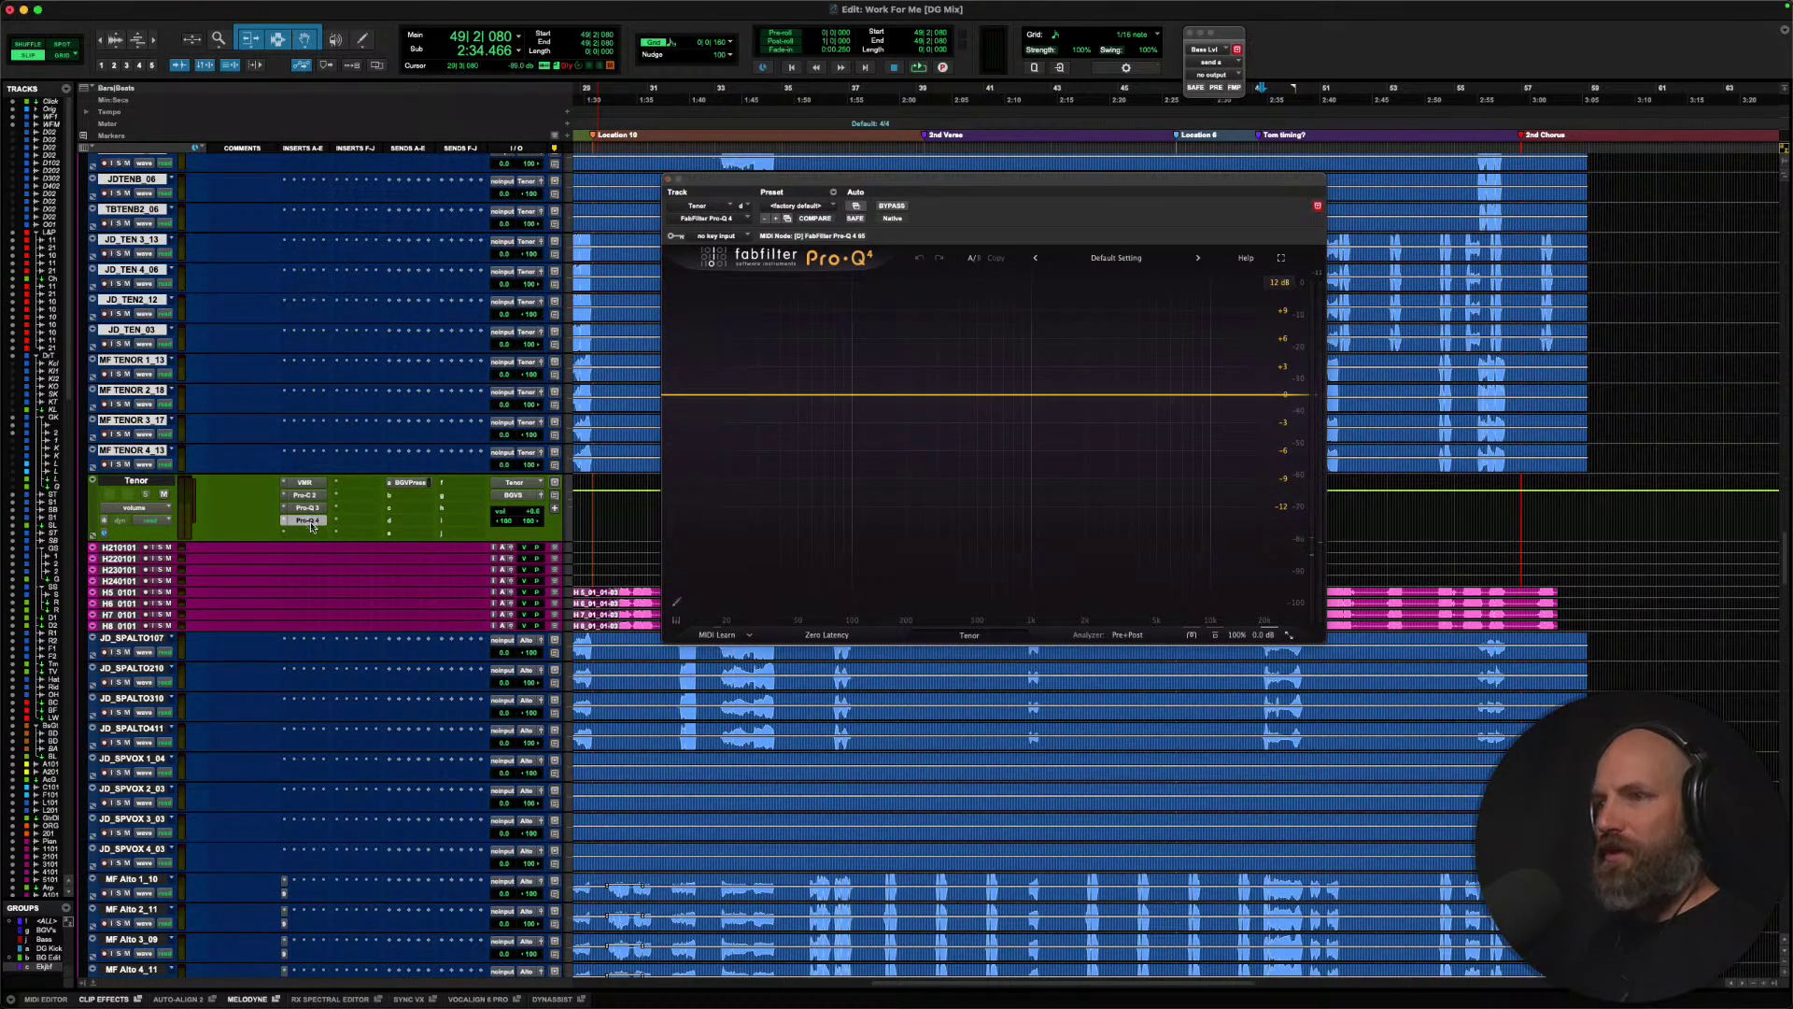
click(309, 521)
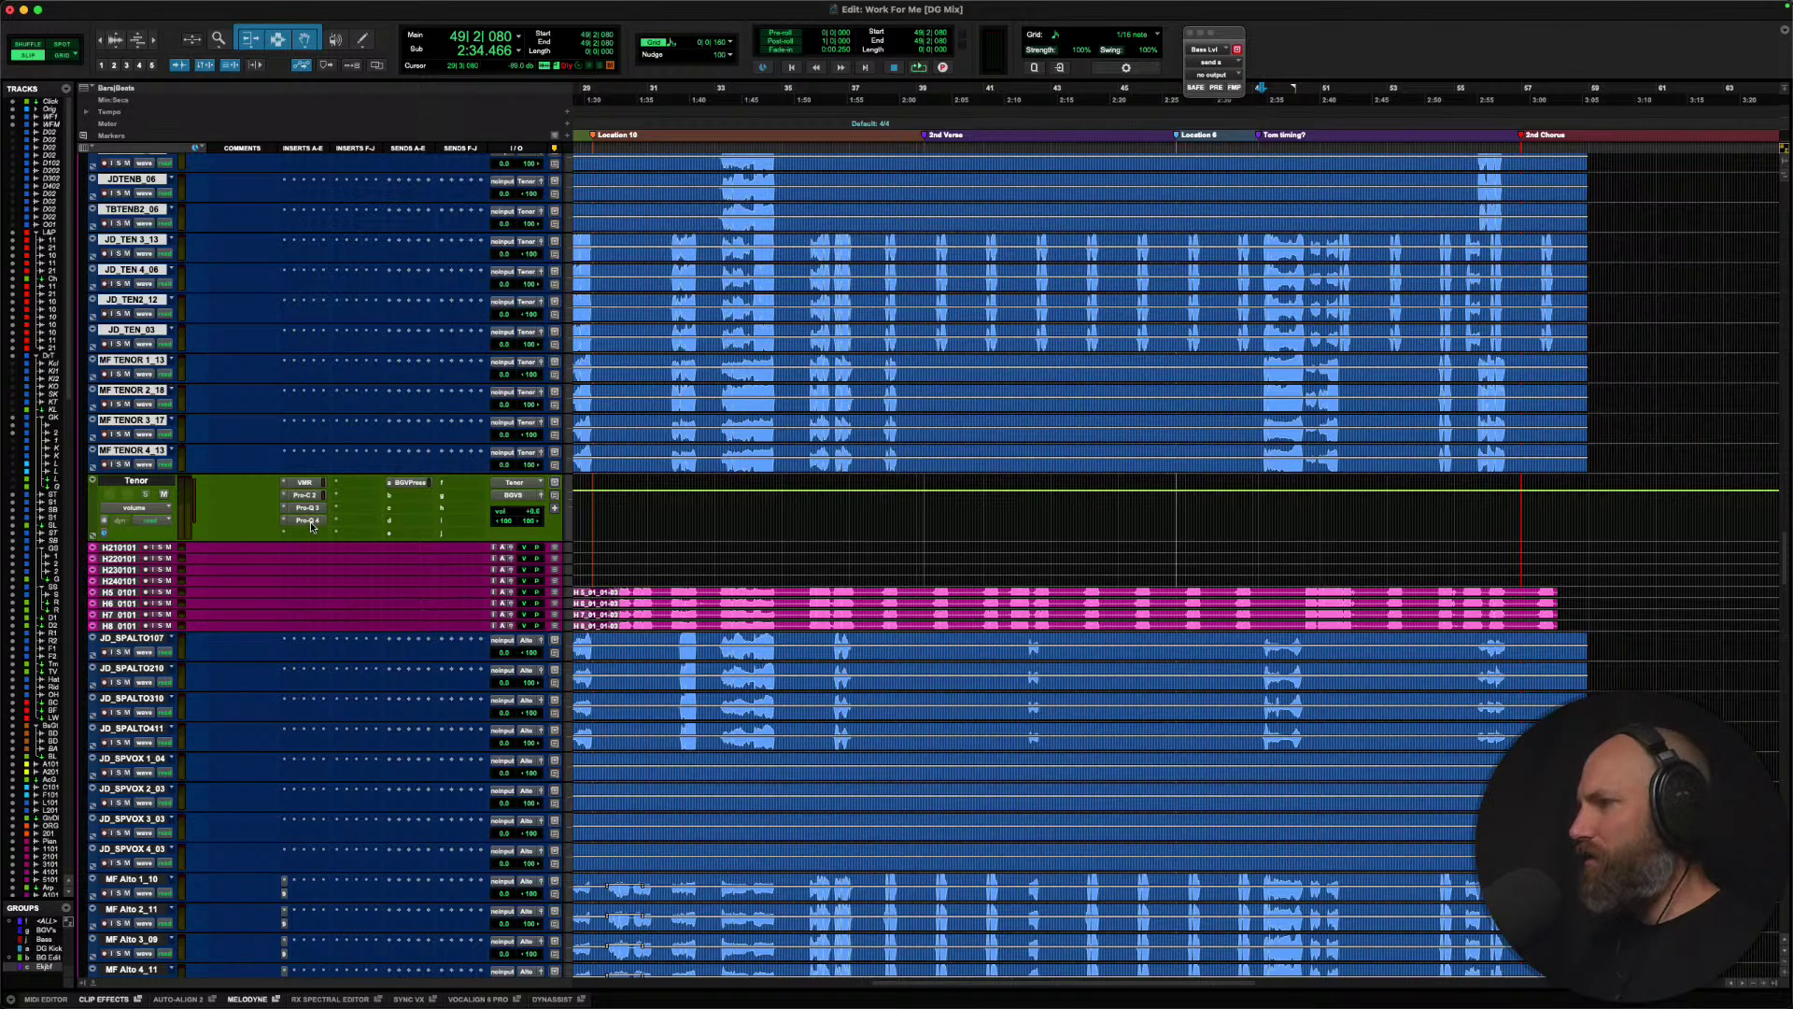
click(309, 521)
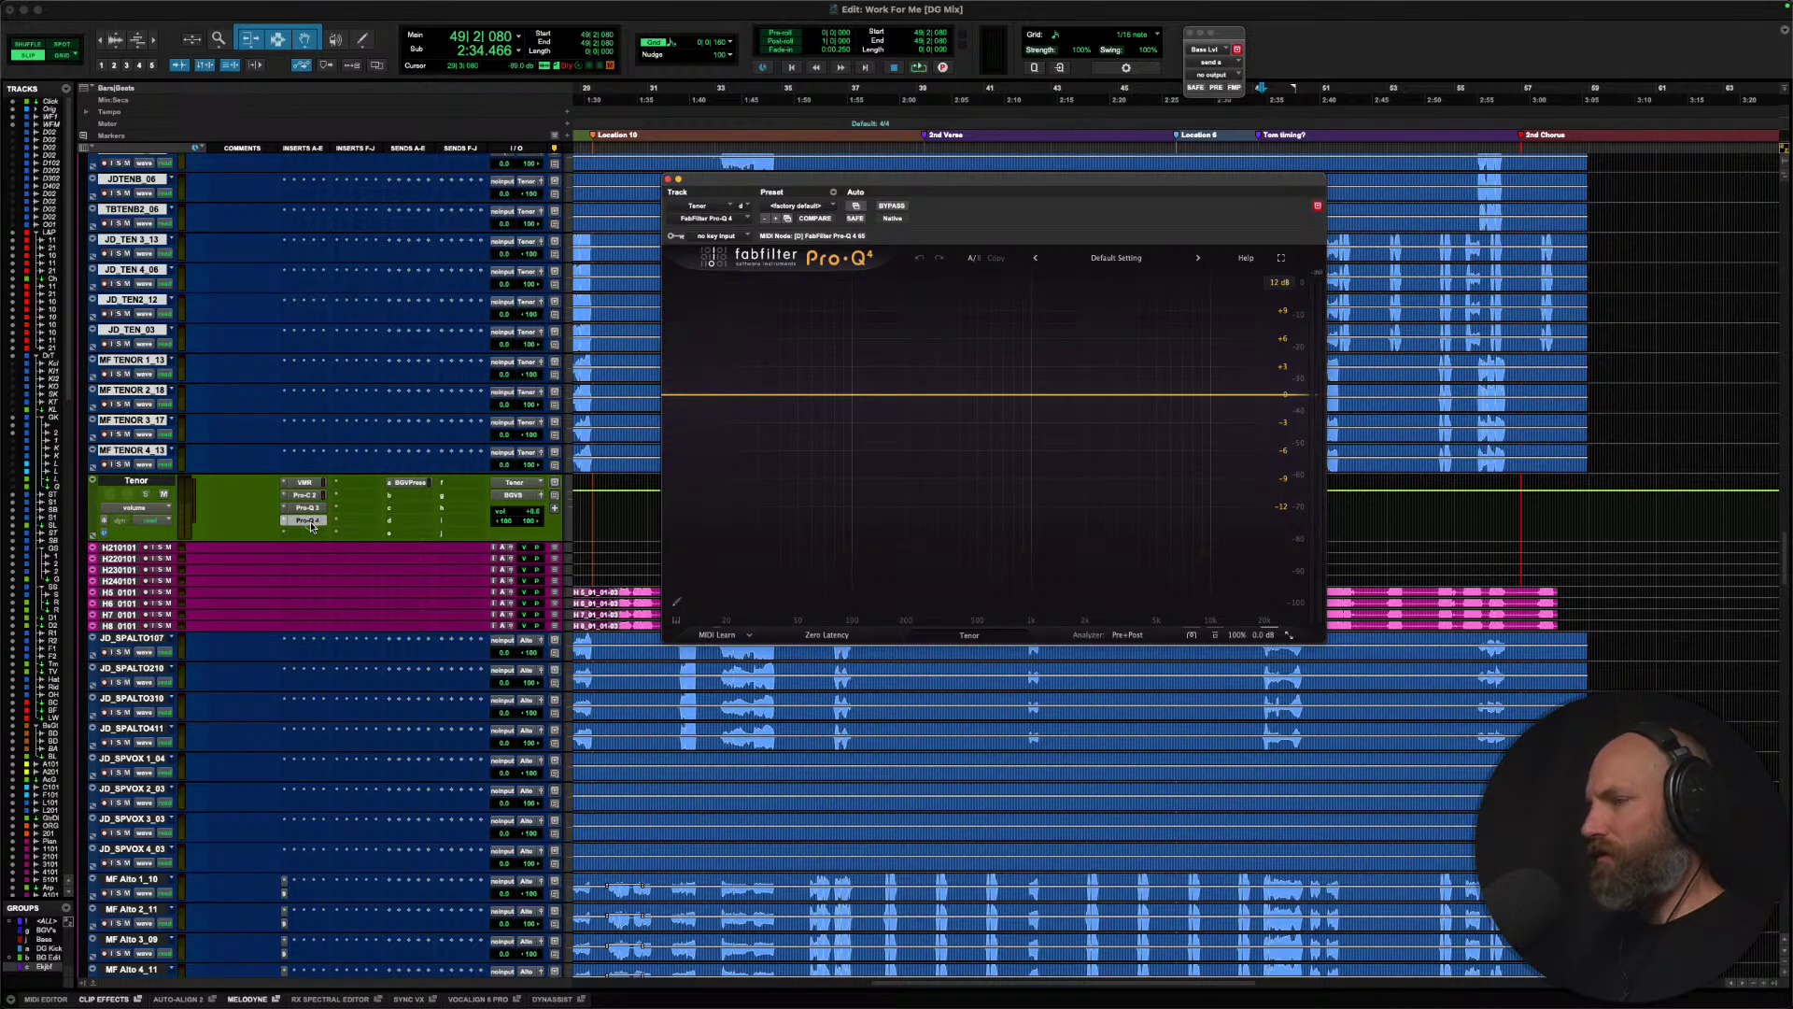
Try a Trim plug-in with raised gain in the Tenor submix's empty insert slot below Pro-Q 4.
click(288, 534)
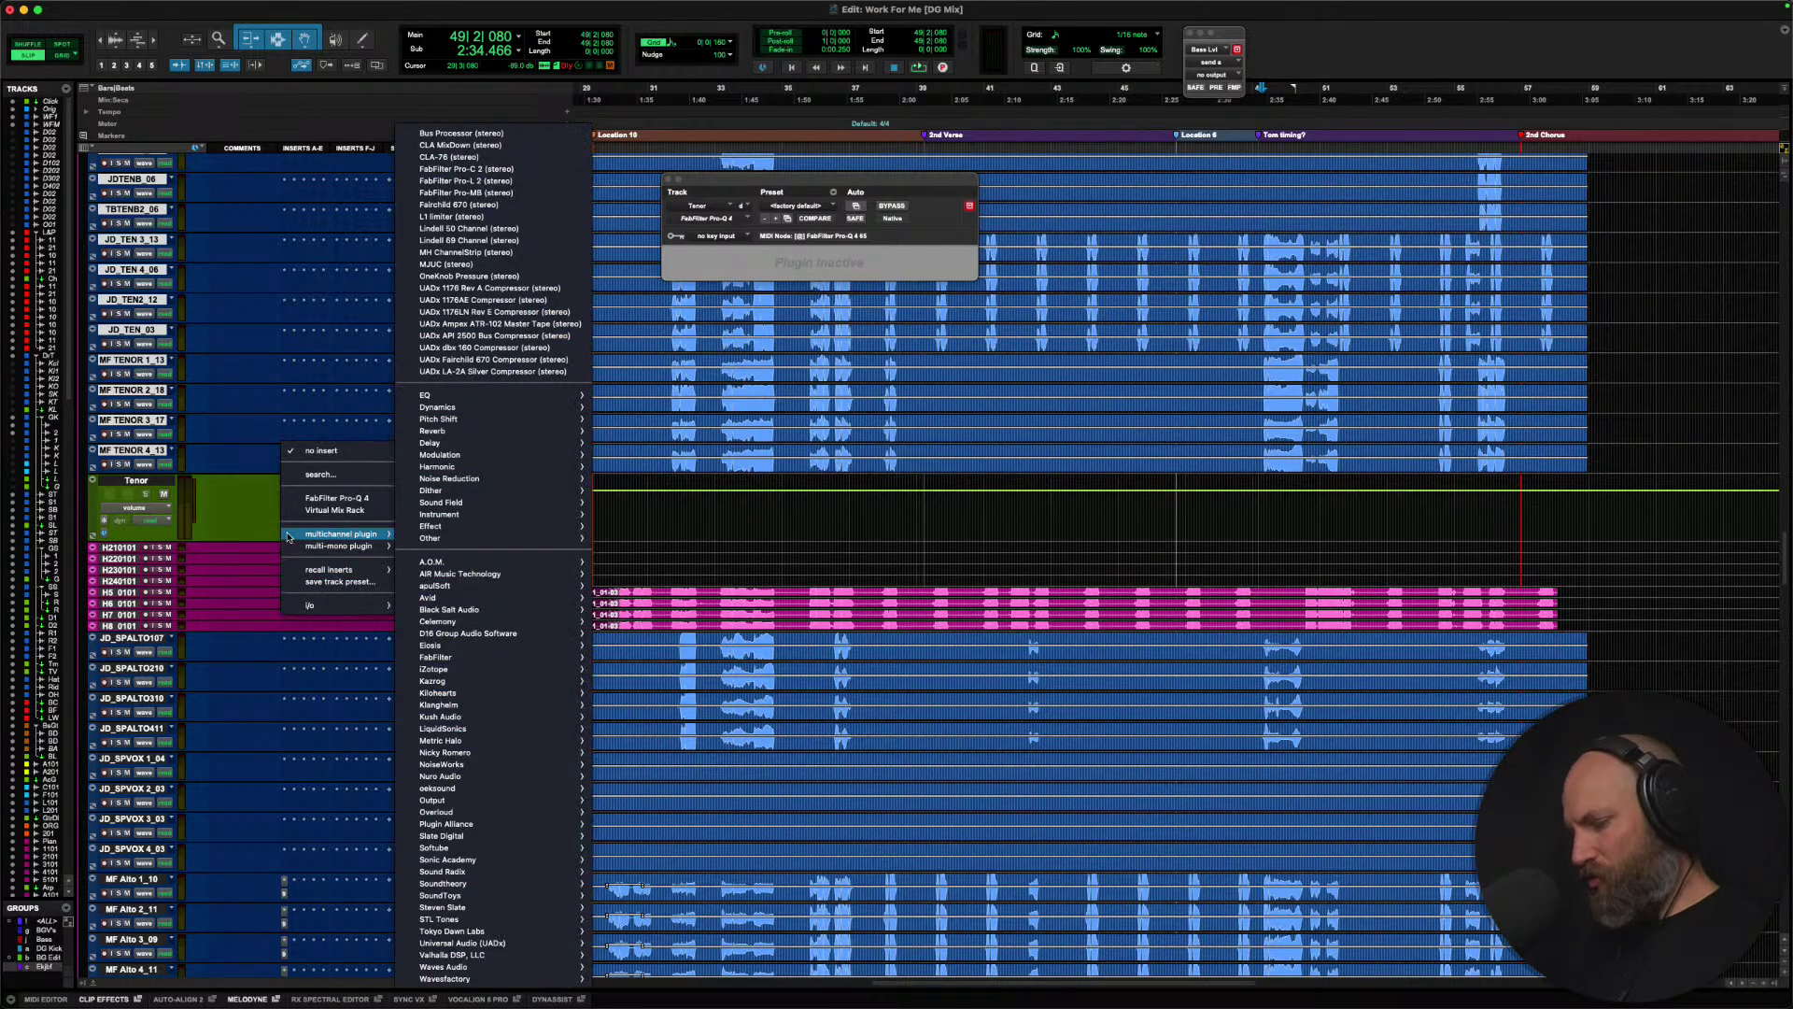
text(trim)
key(Return)
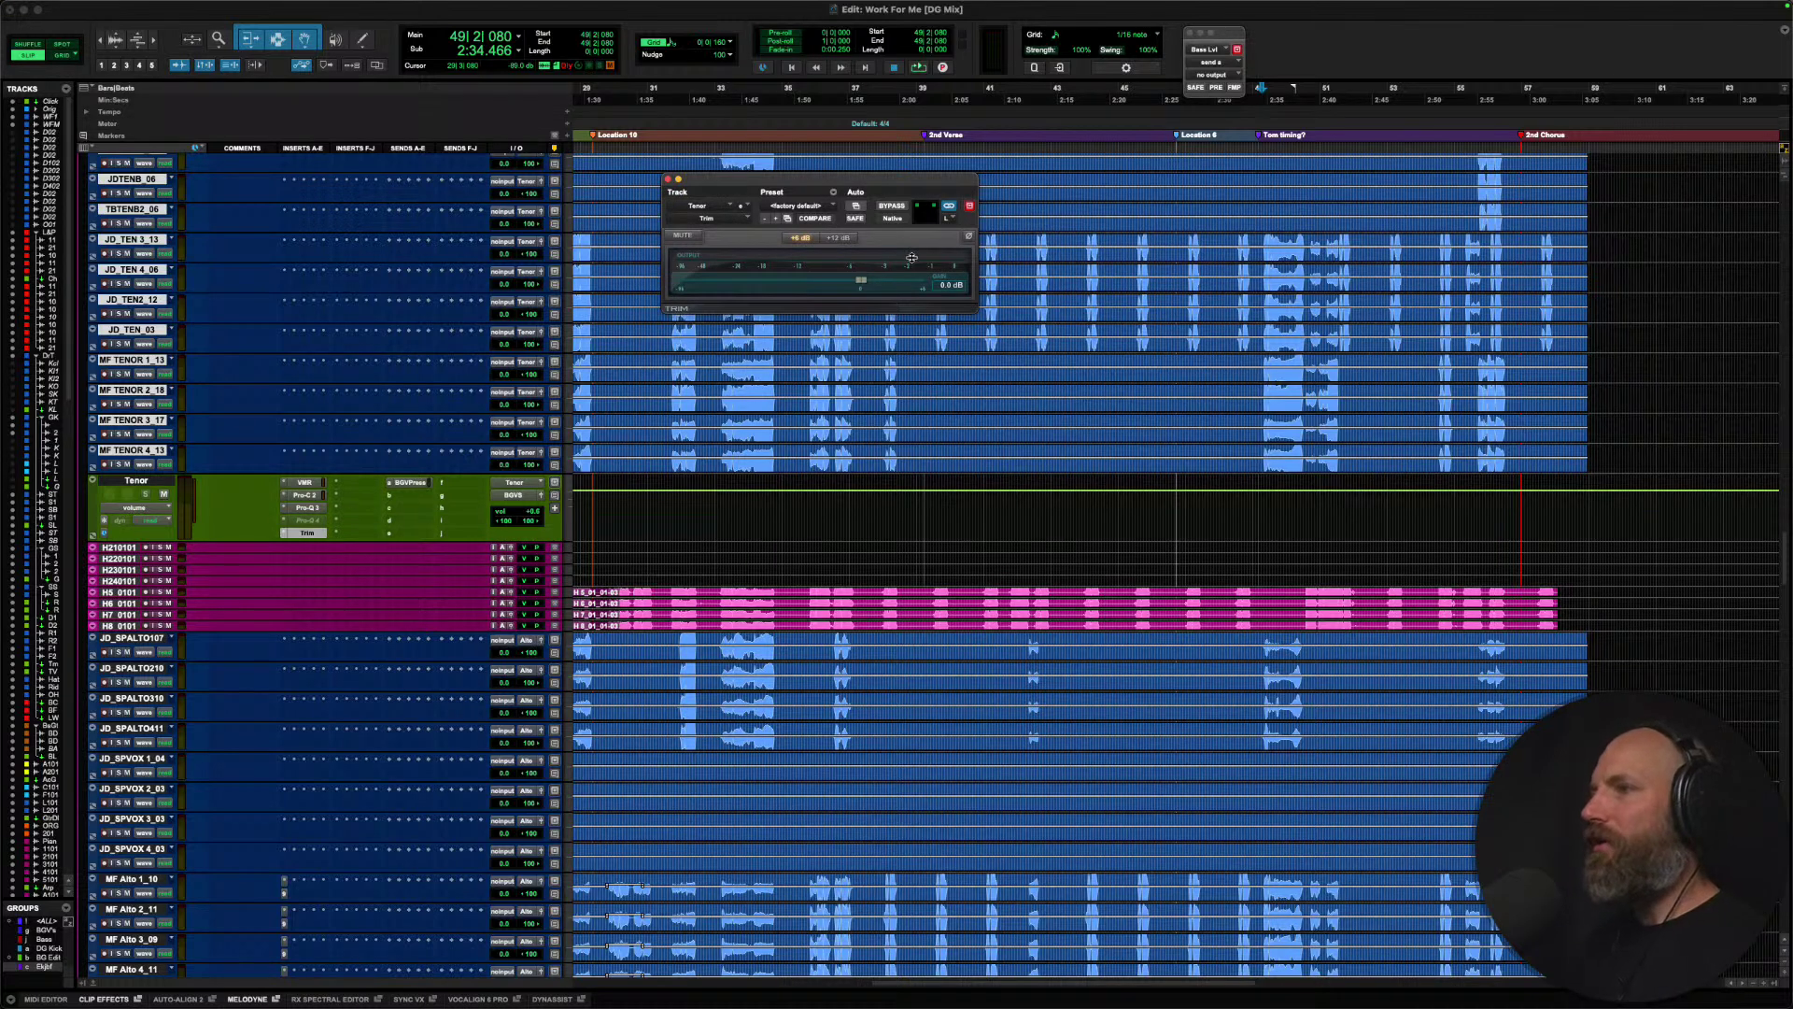
drag(861, 280, 908, 280)
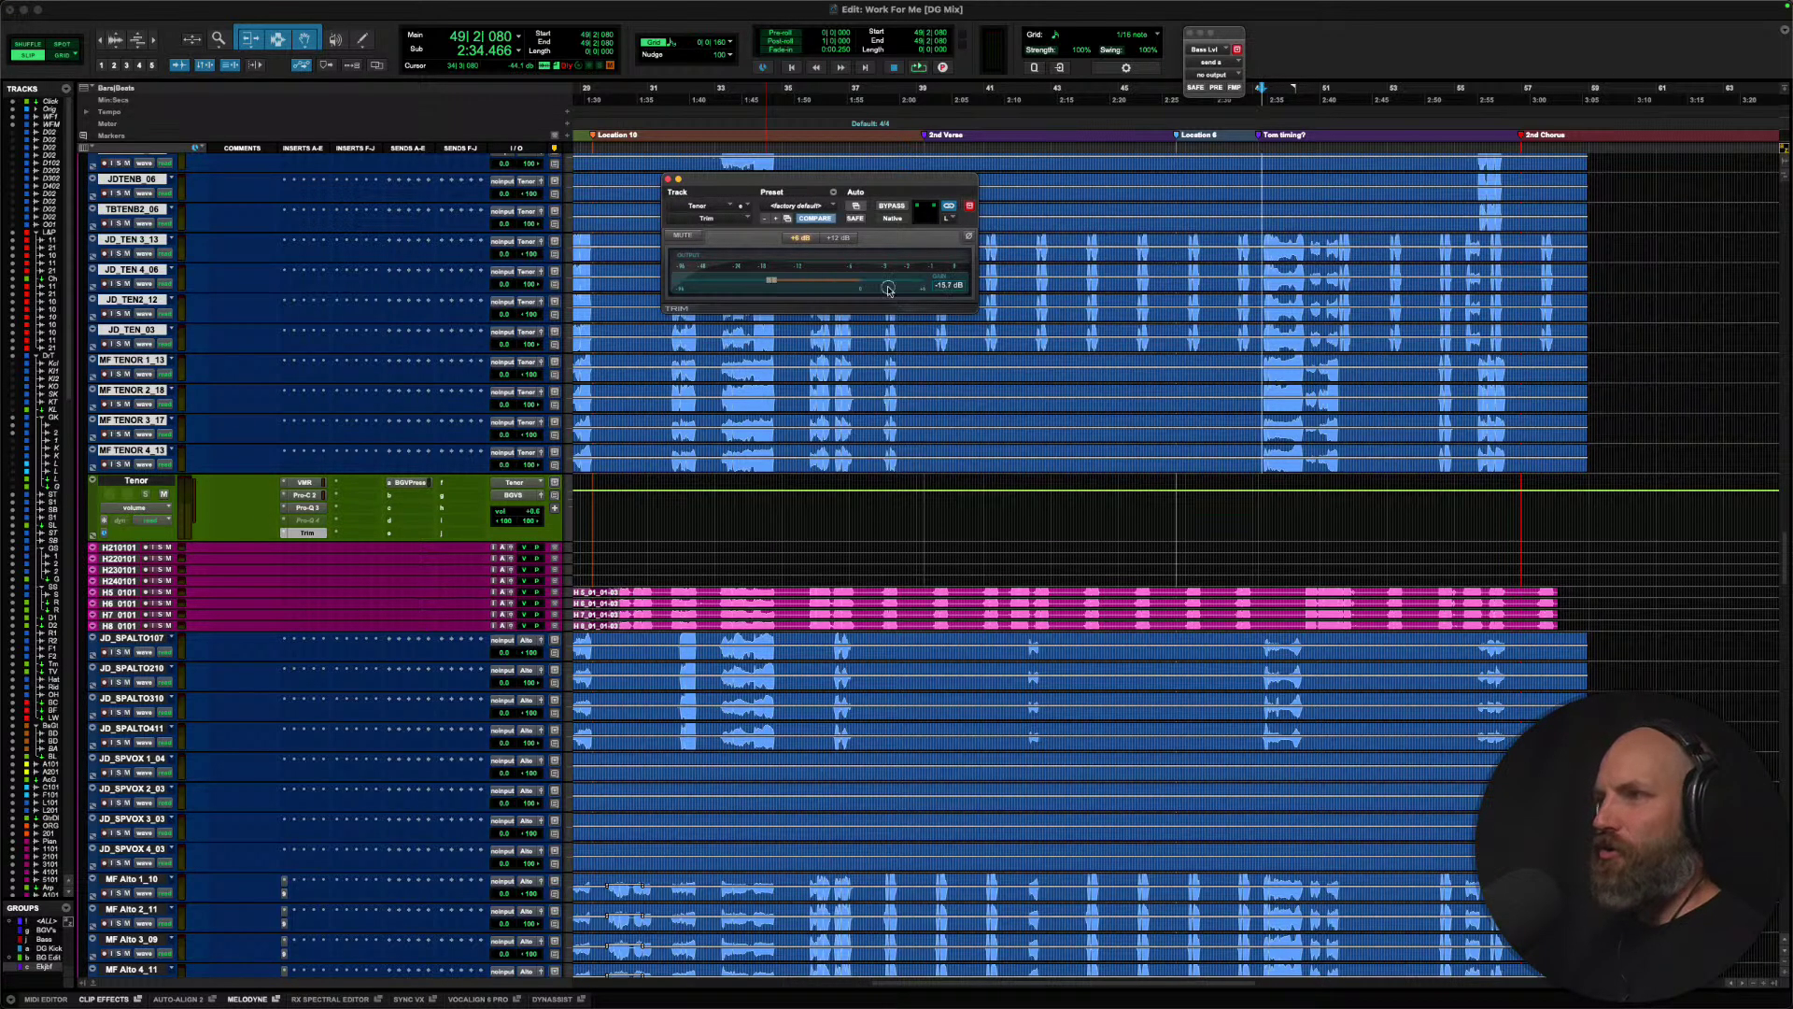
click(287, 532)
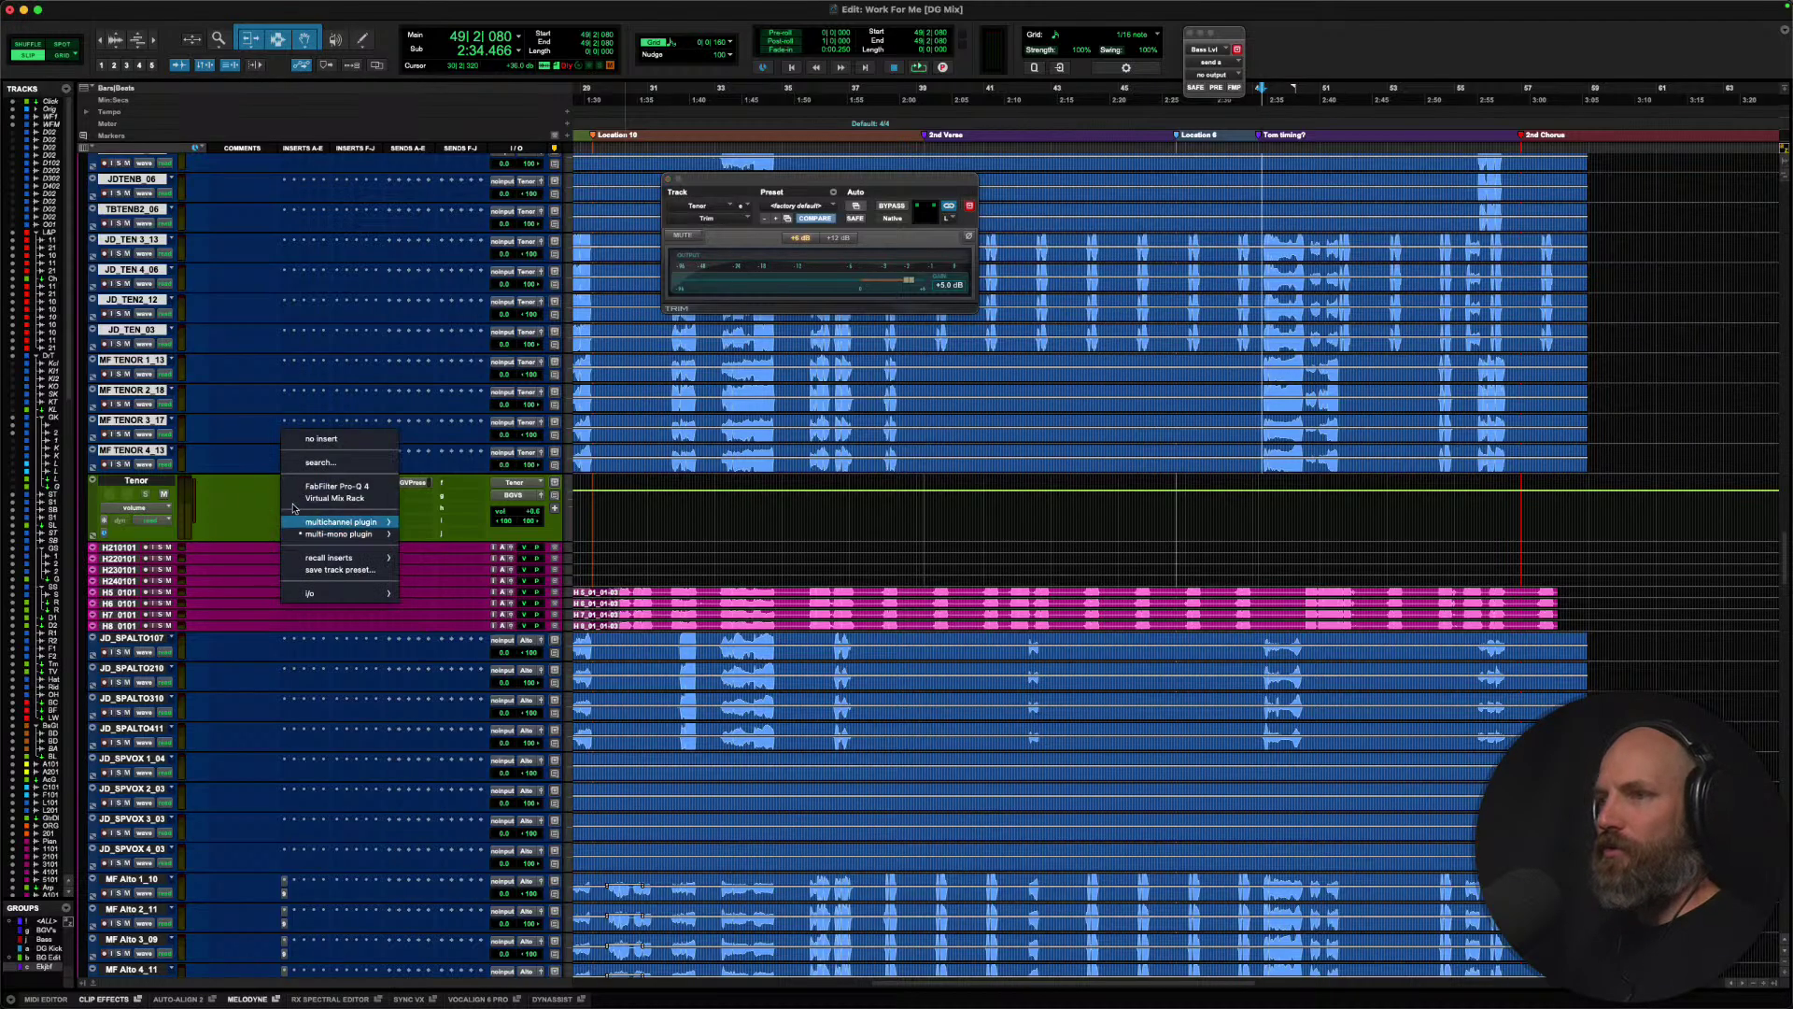
click(319, 438)
Review the Alto submix's Pro-C 2 compressor and the band settings of its Pro-Q 3.
scroll(178, 429, down, 3)
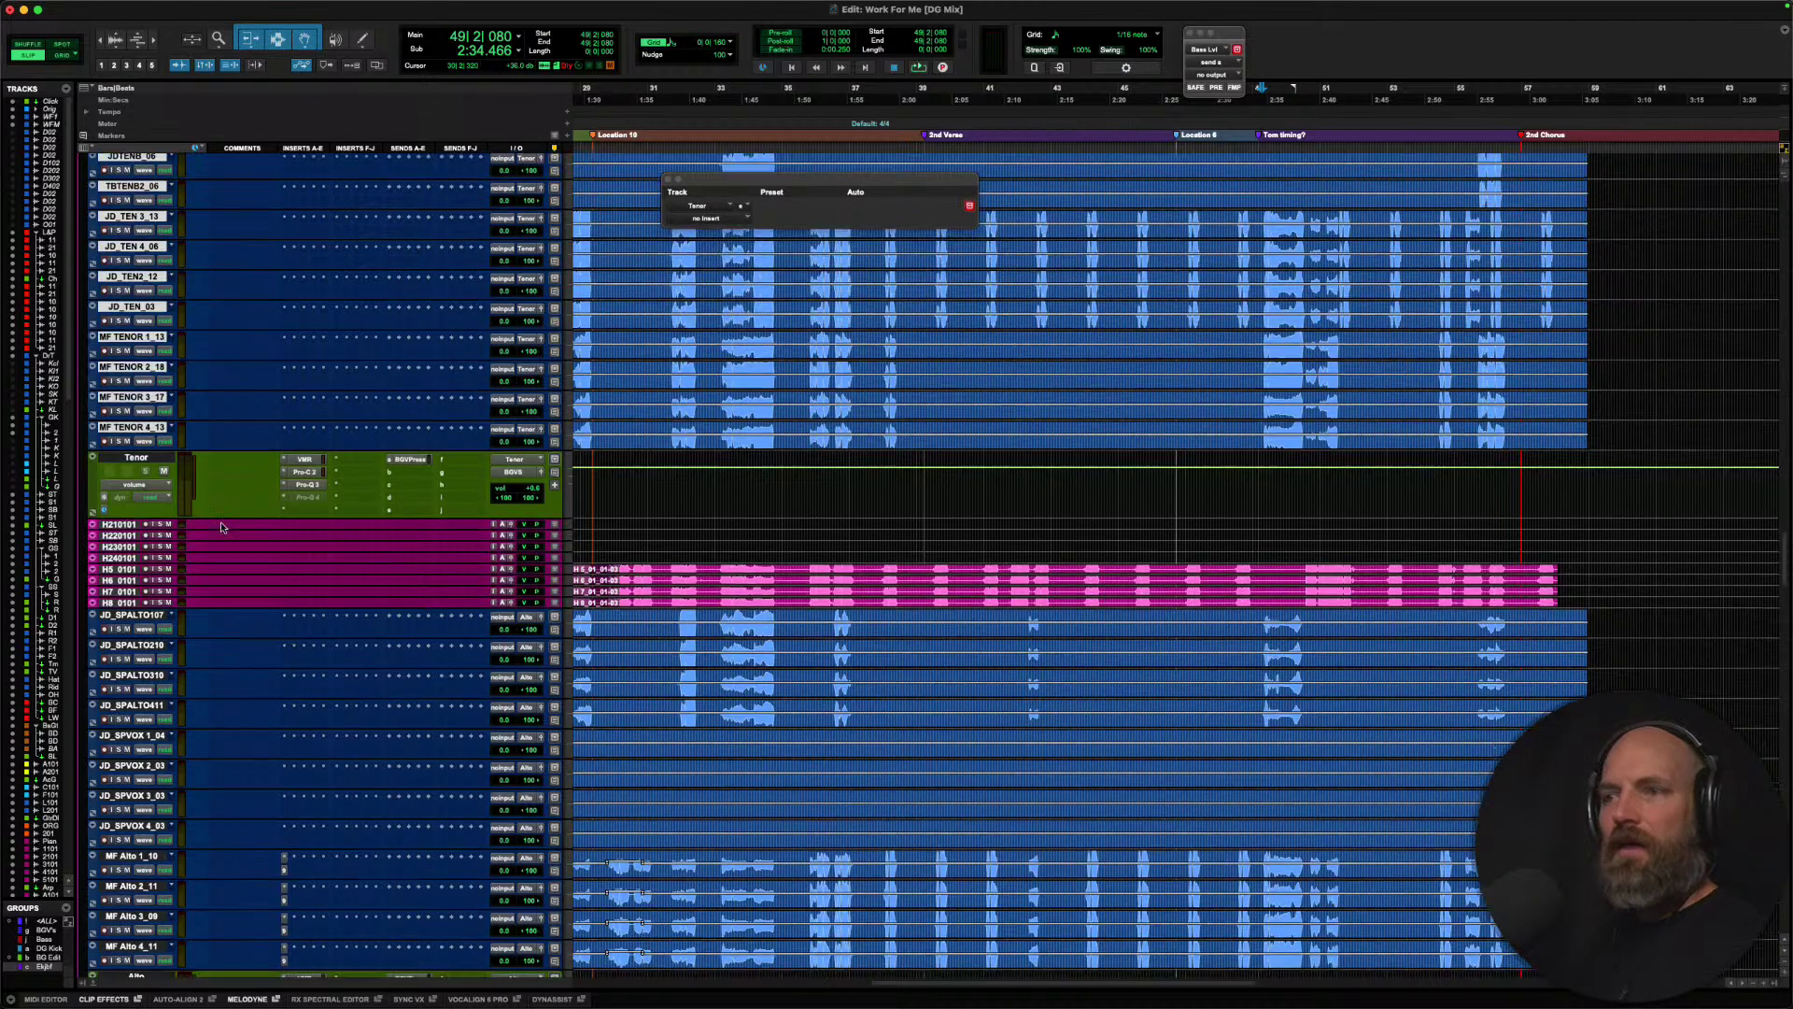
scroll(178, 430, down, 8)
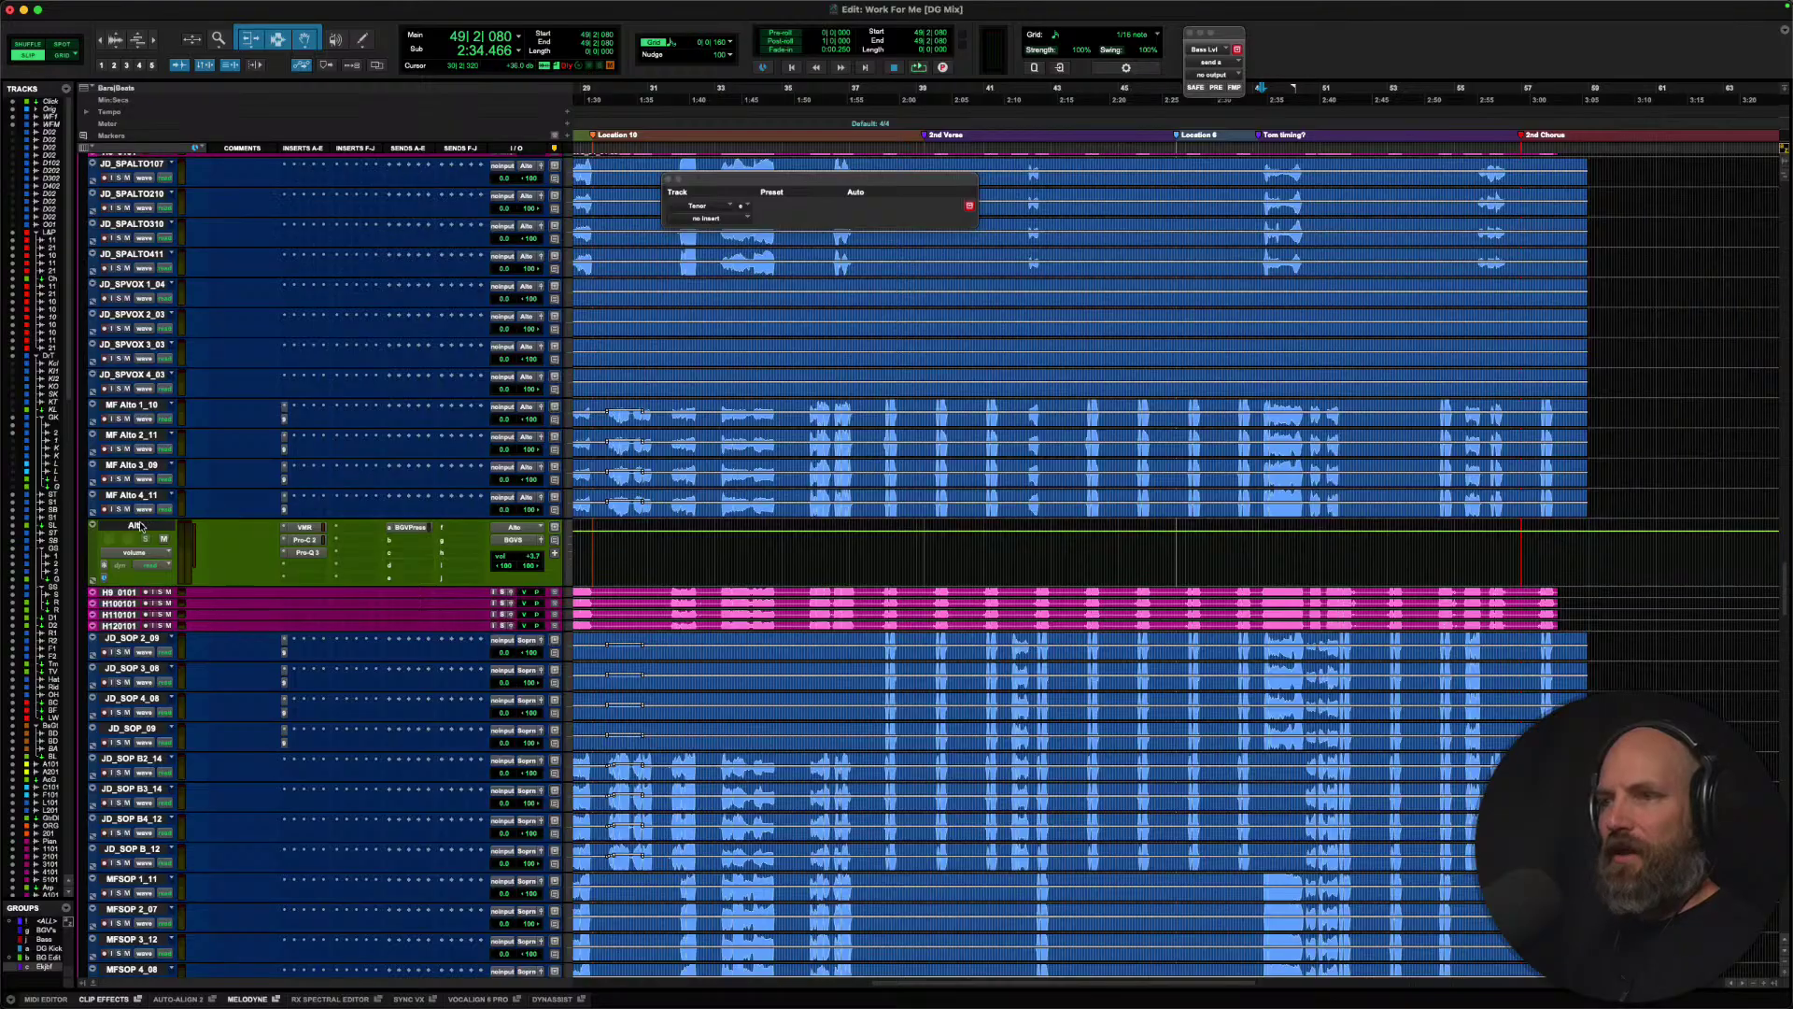
click(140, 526)
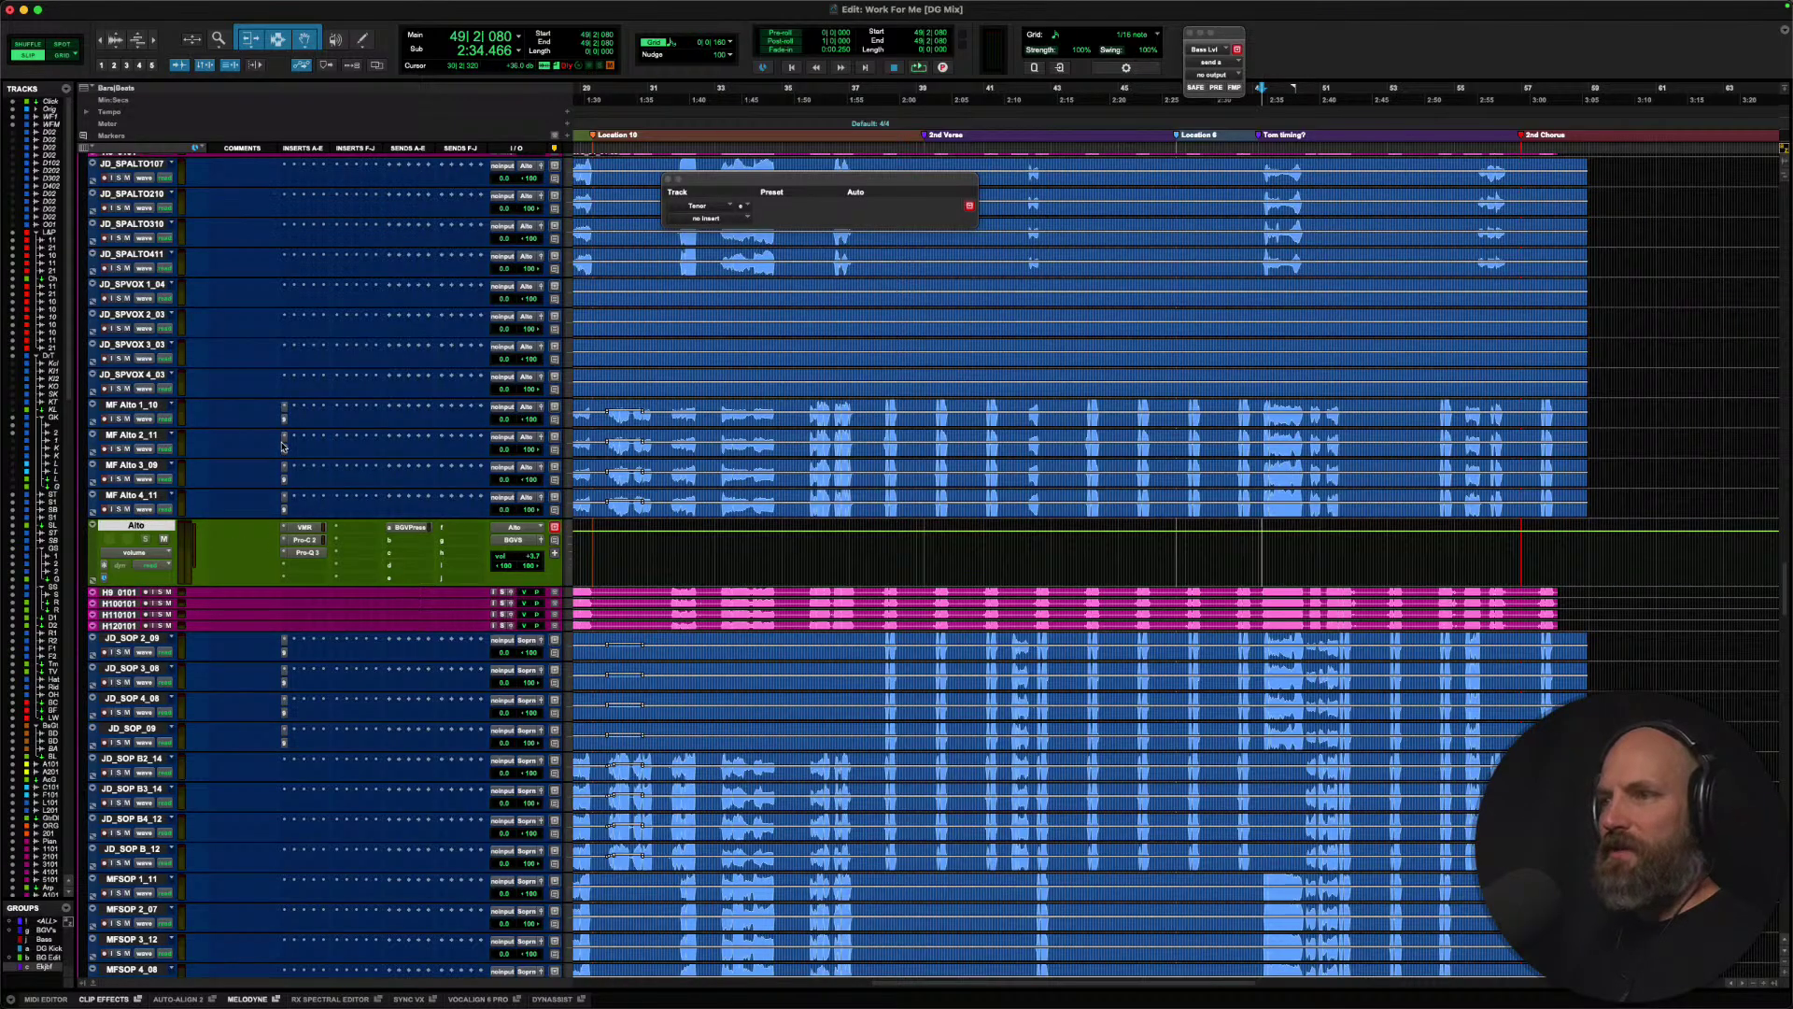
click(299, 540)
click(311, 563)
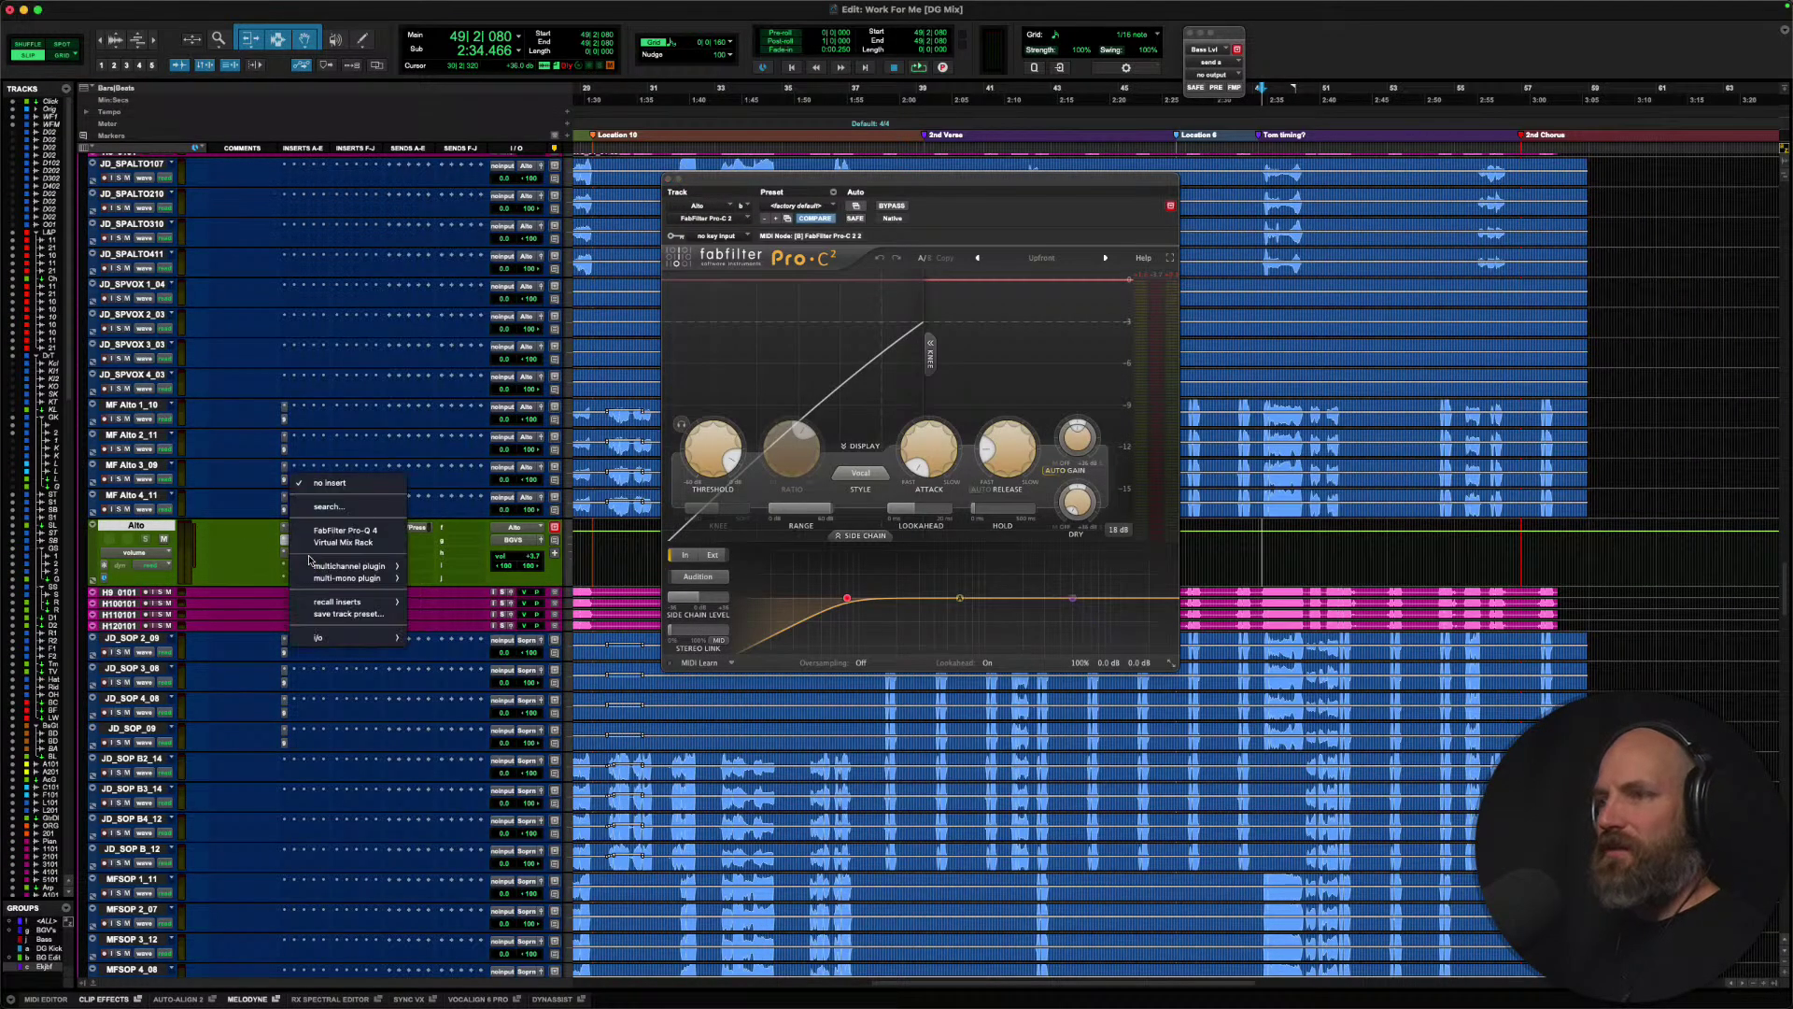
click(260, 556)
click(305, 556)
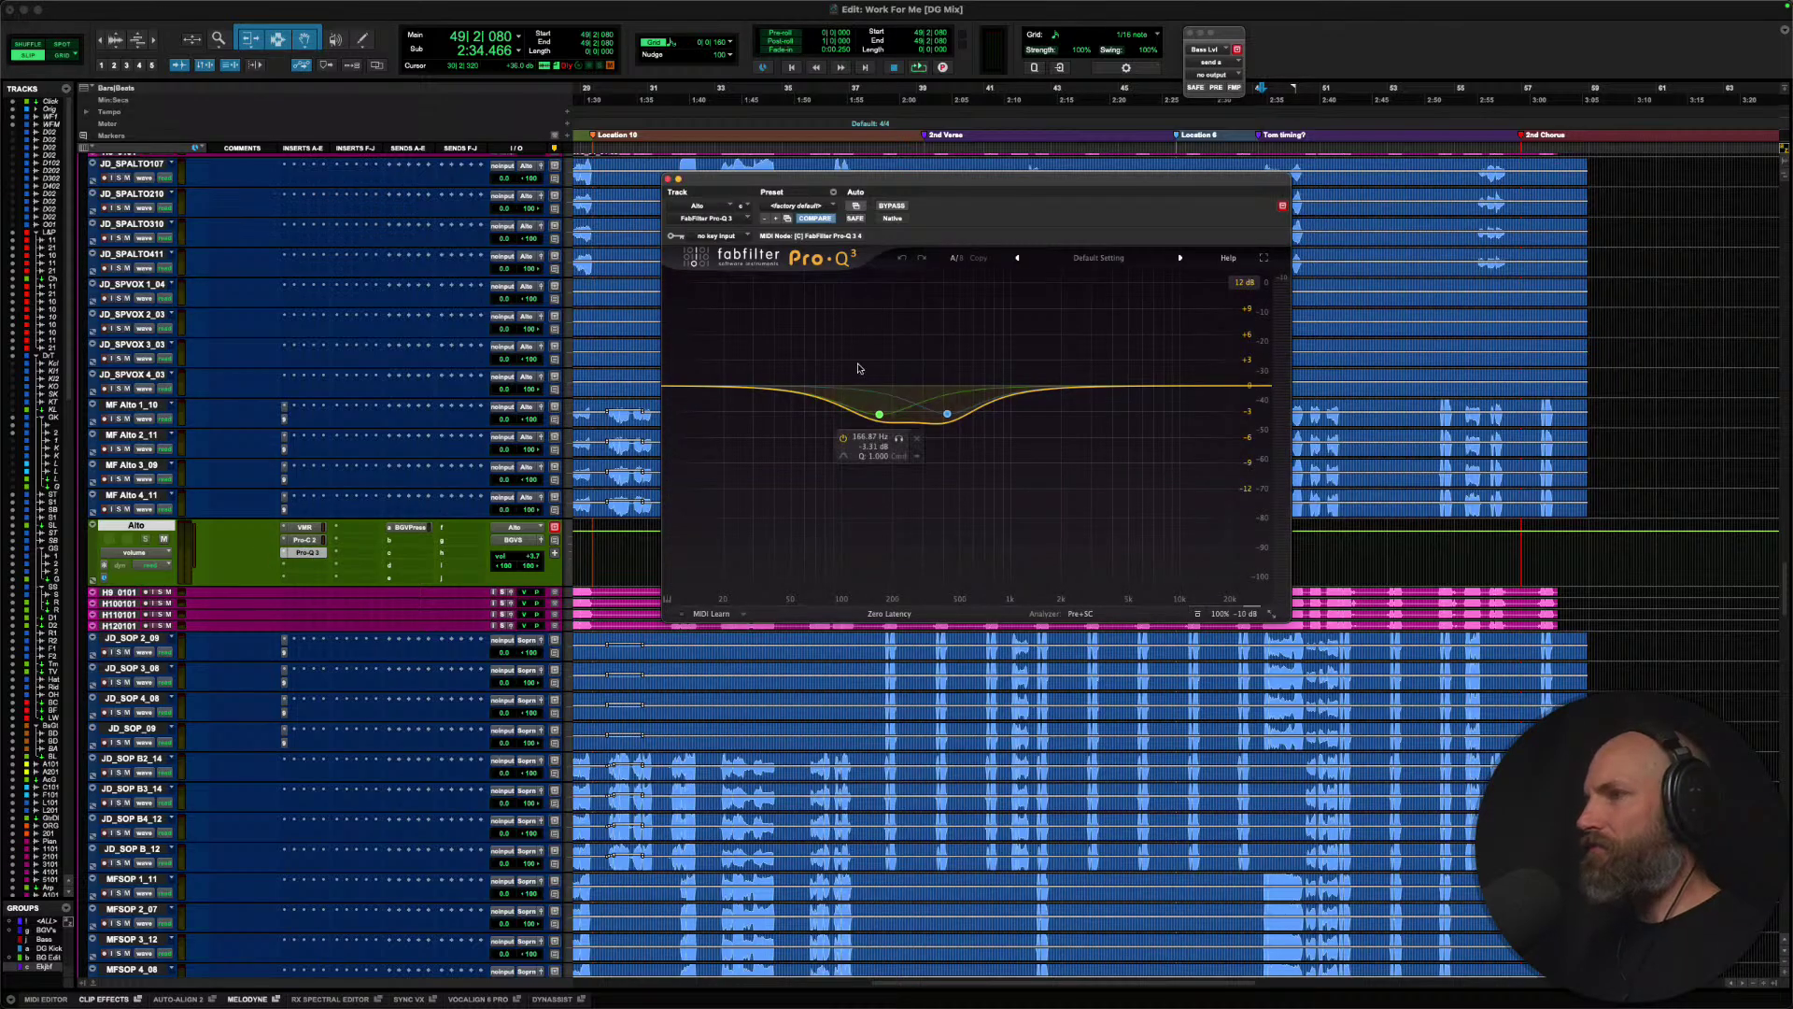
mouse_move(948, 403)
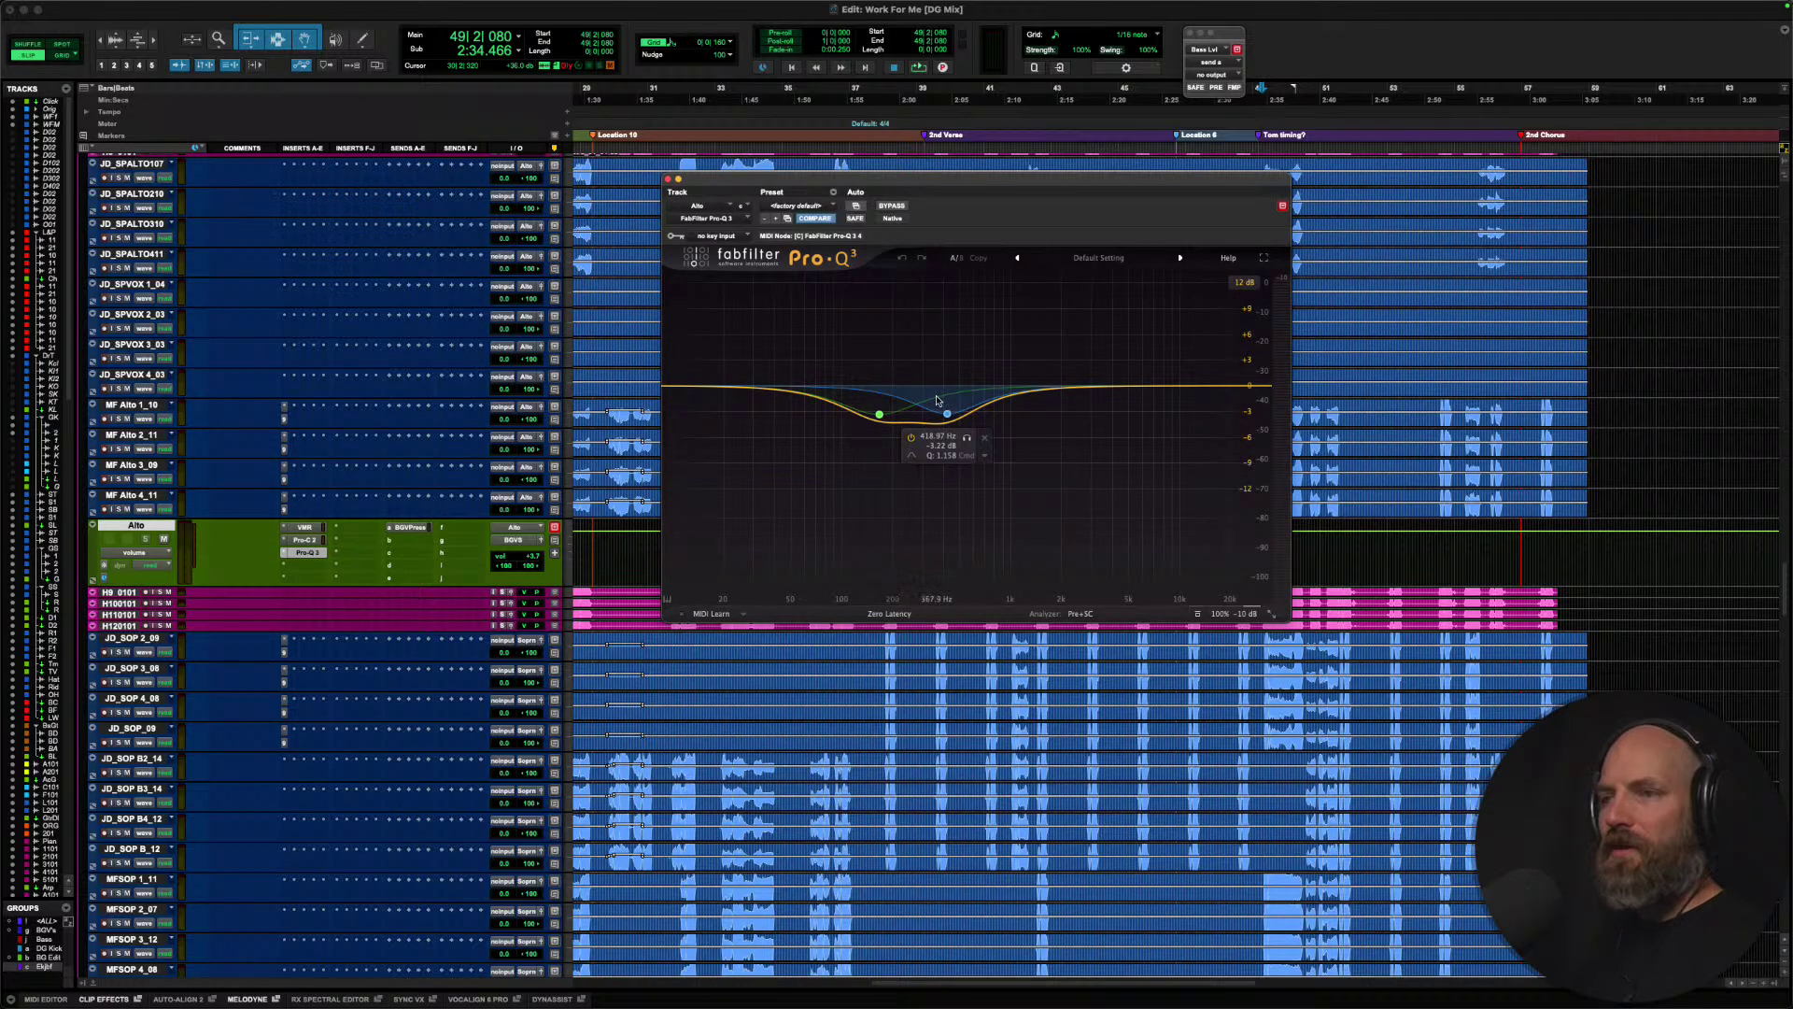
Inspect the Soprano submix's Virtual Mix Rack, Pro-C 2 and Pro-Q 3 settings.
scroll(607, 420, down, 1)
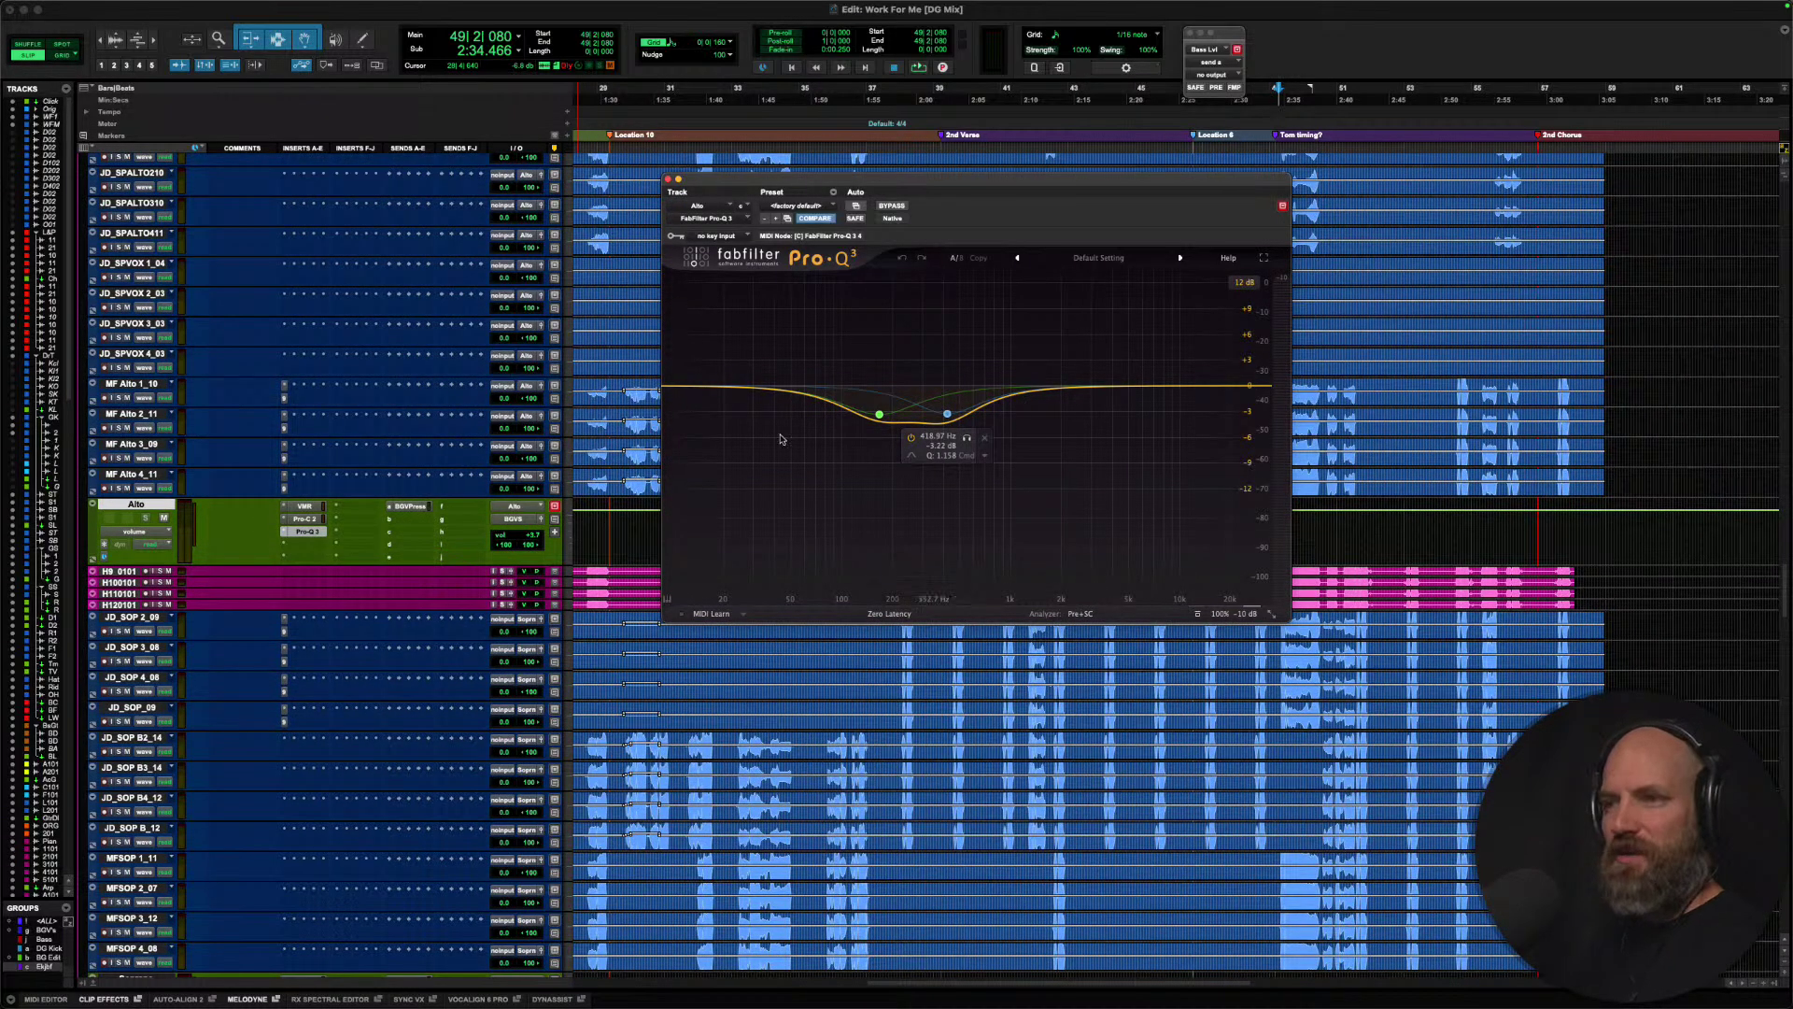
scroll(245, 460, down, 15)
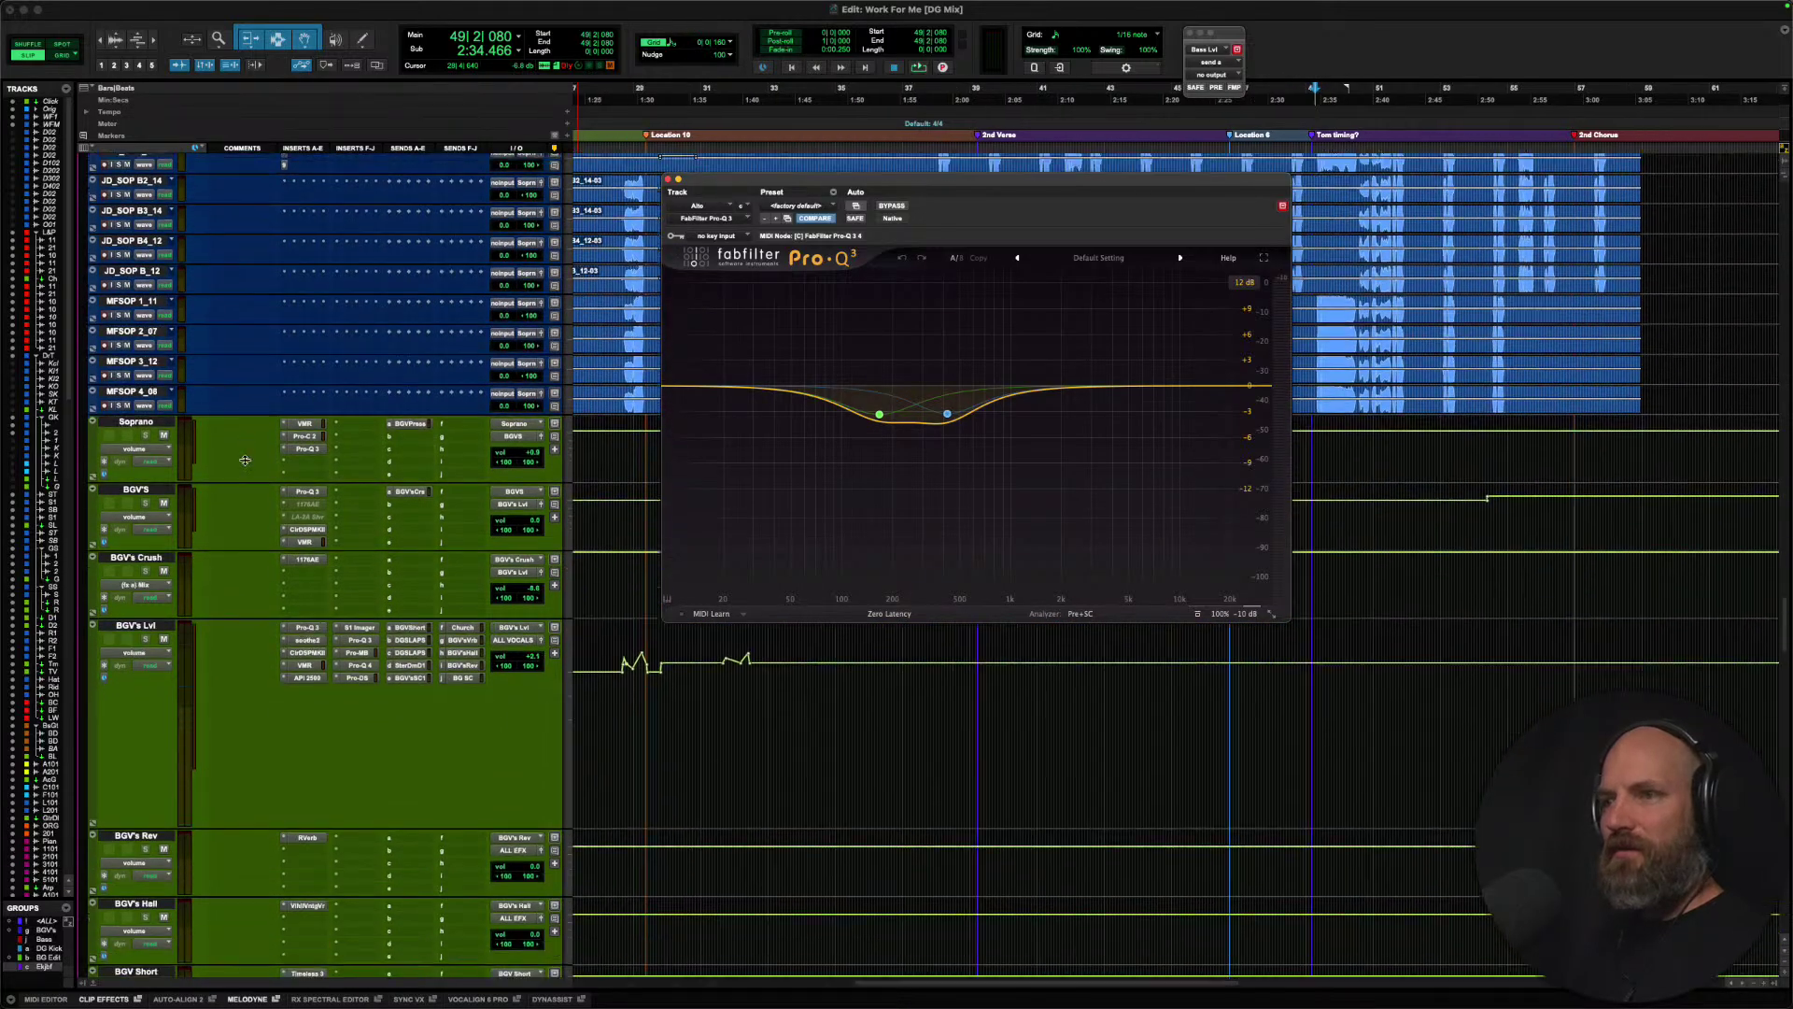
scroll(245, 459, down, 1)
scroll(245, 459, left, 1)
click(308, 415)
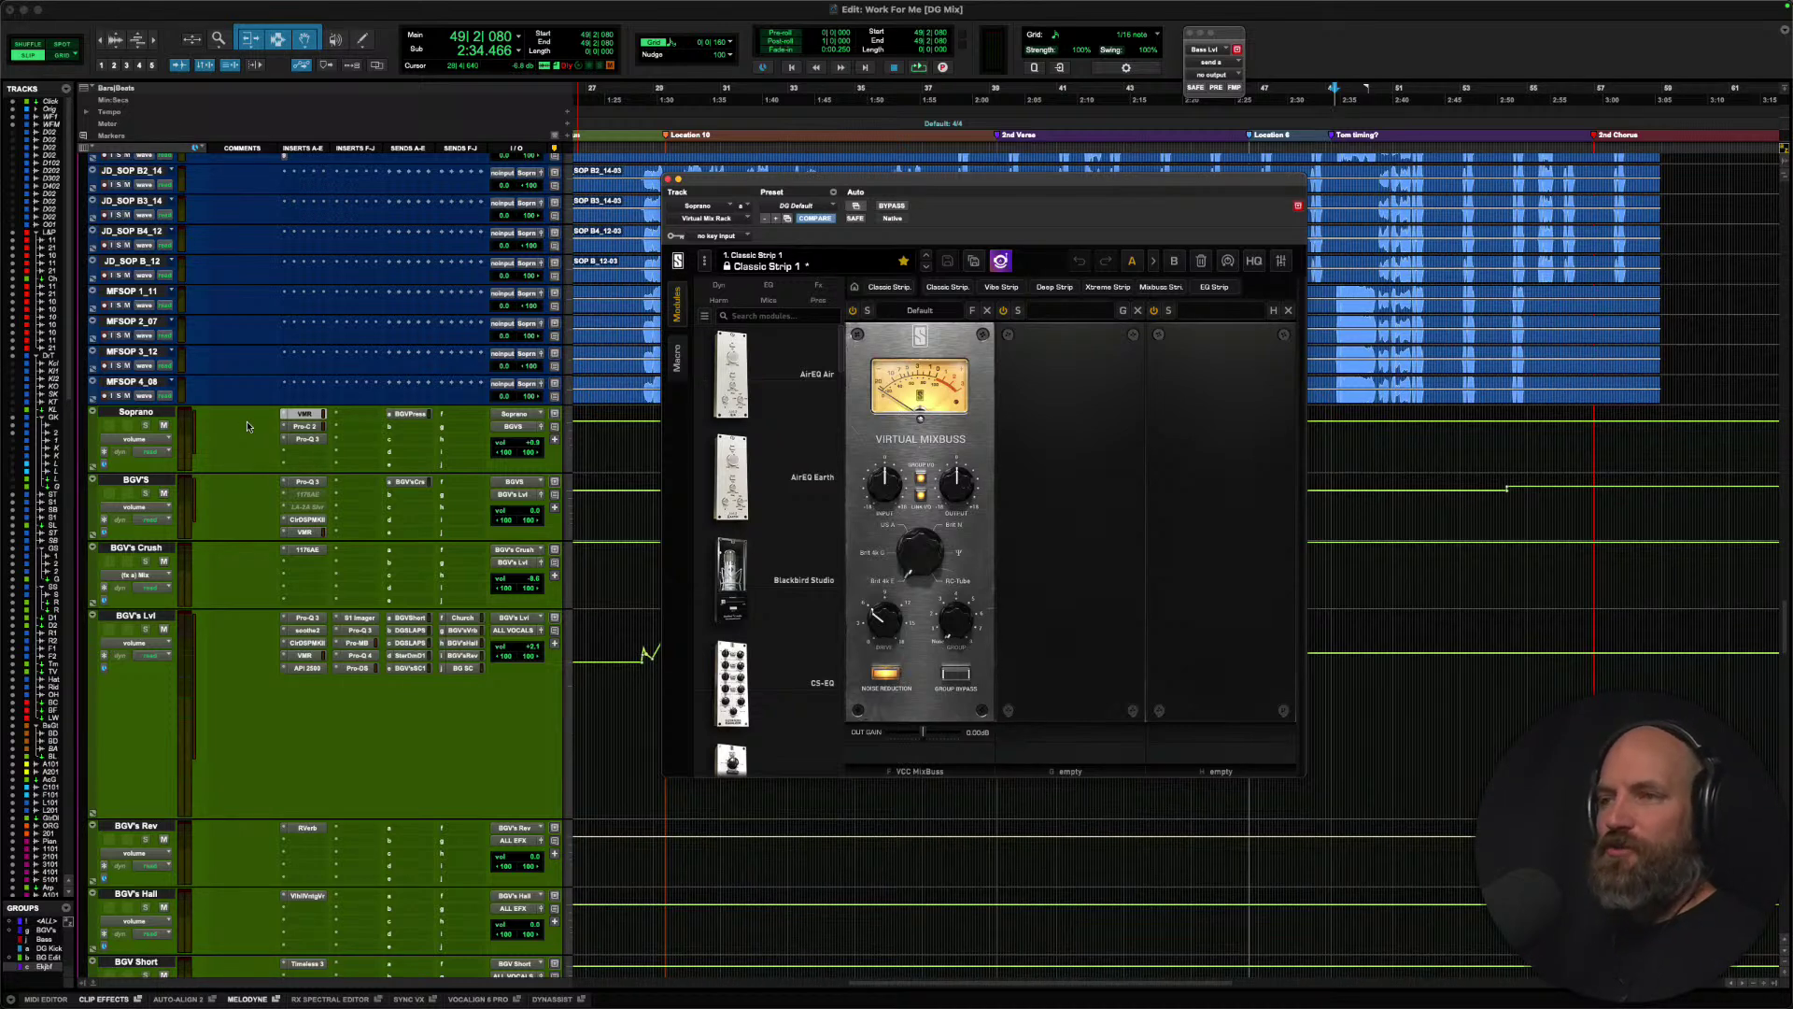
click(309, 427)
click(309, 440)
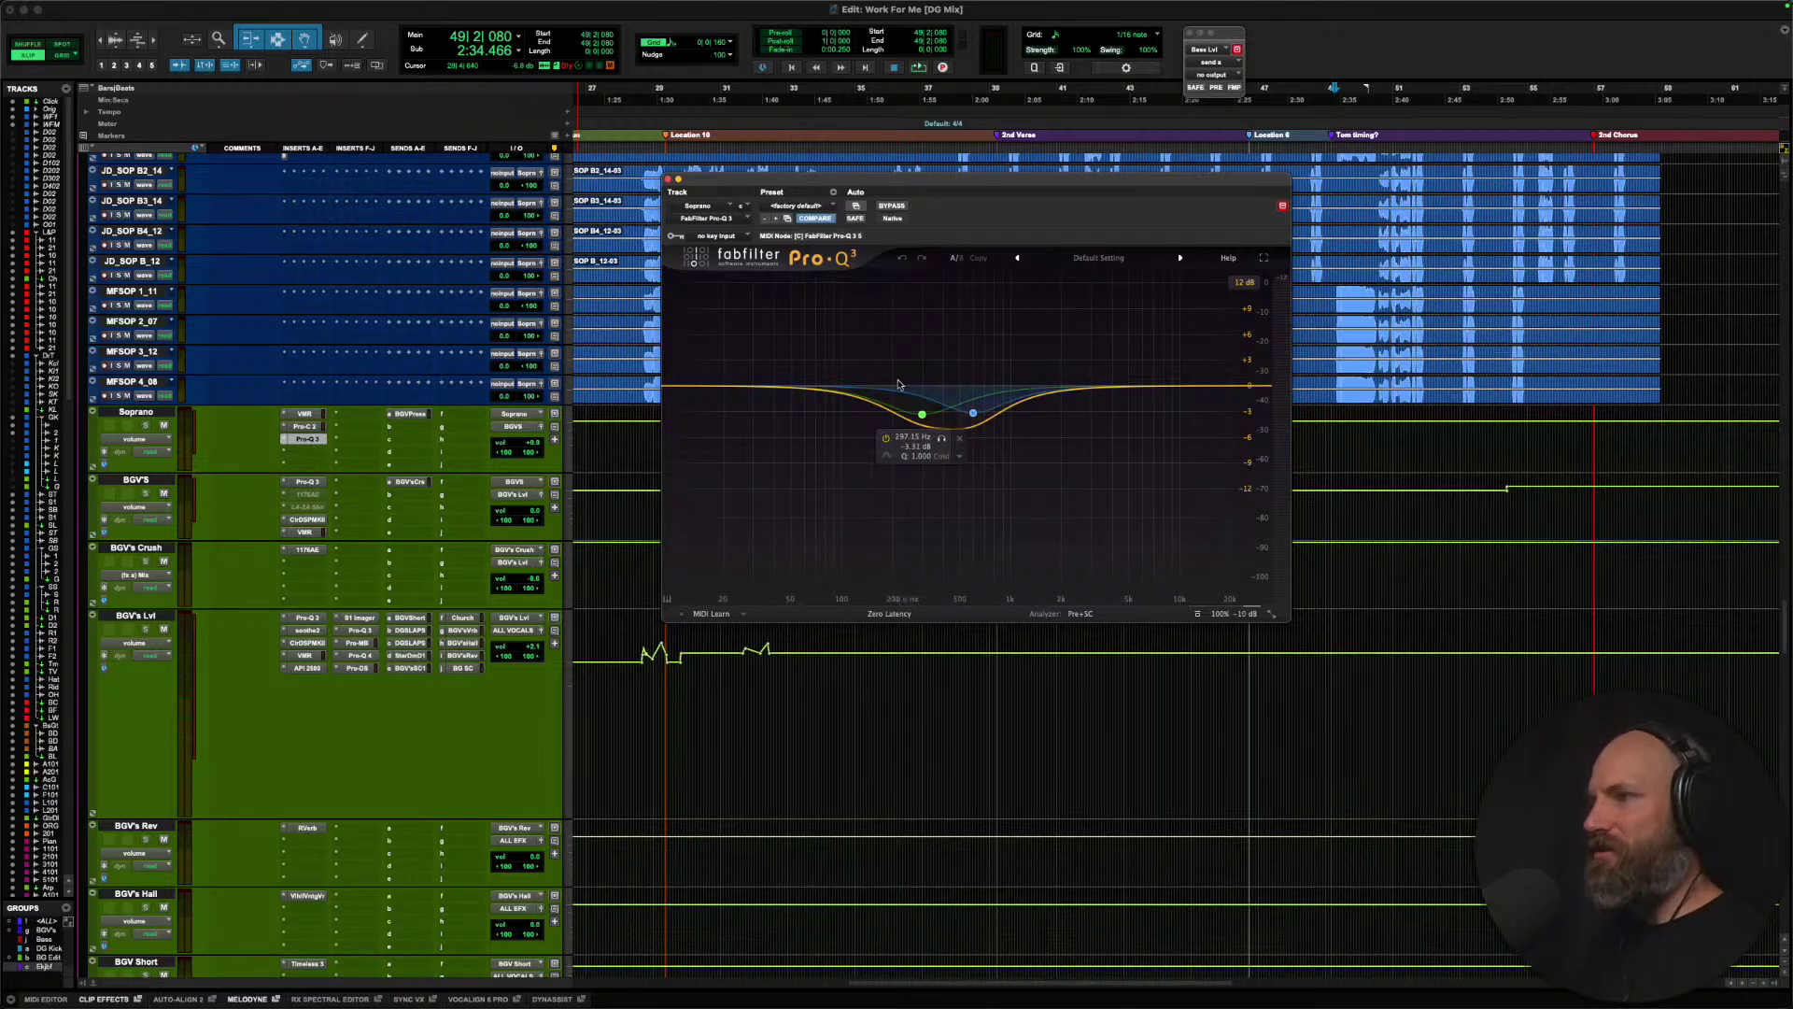
mouse_move(924, 419)
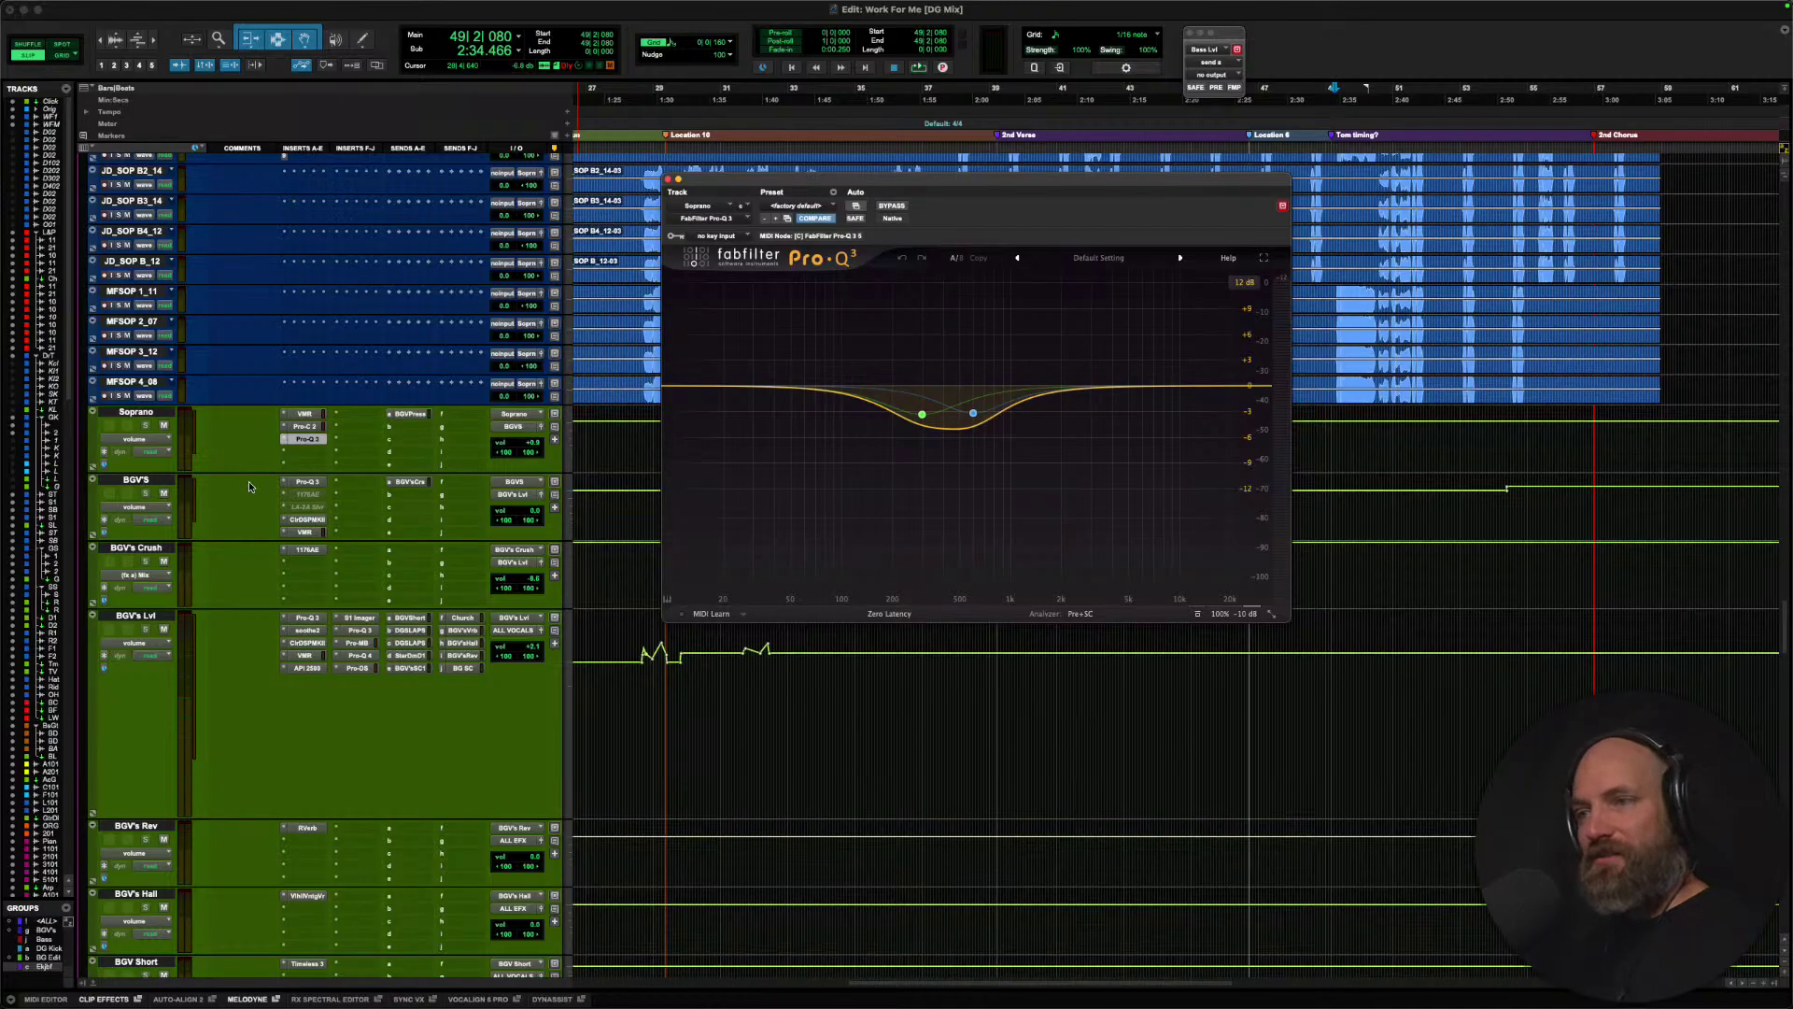
Open the Pro-Q 3 on the BGV'S track and audition the backing vocals through it from 49|2|080.
scroll(249, 486, down, 2)
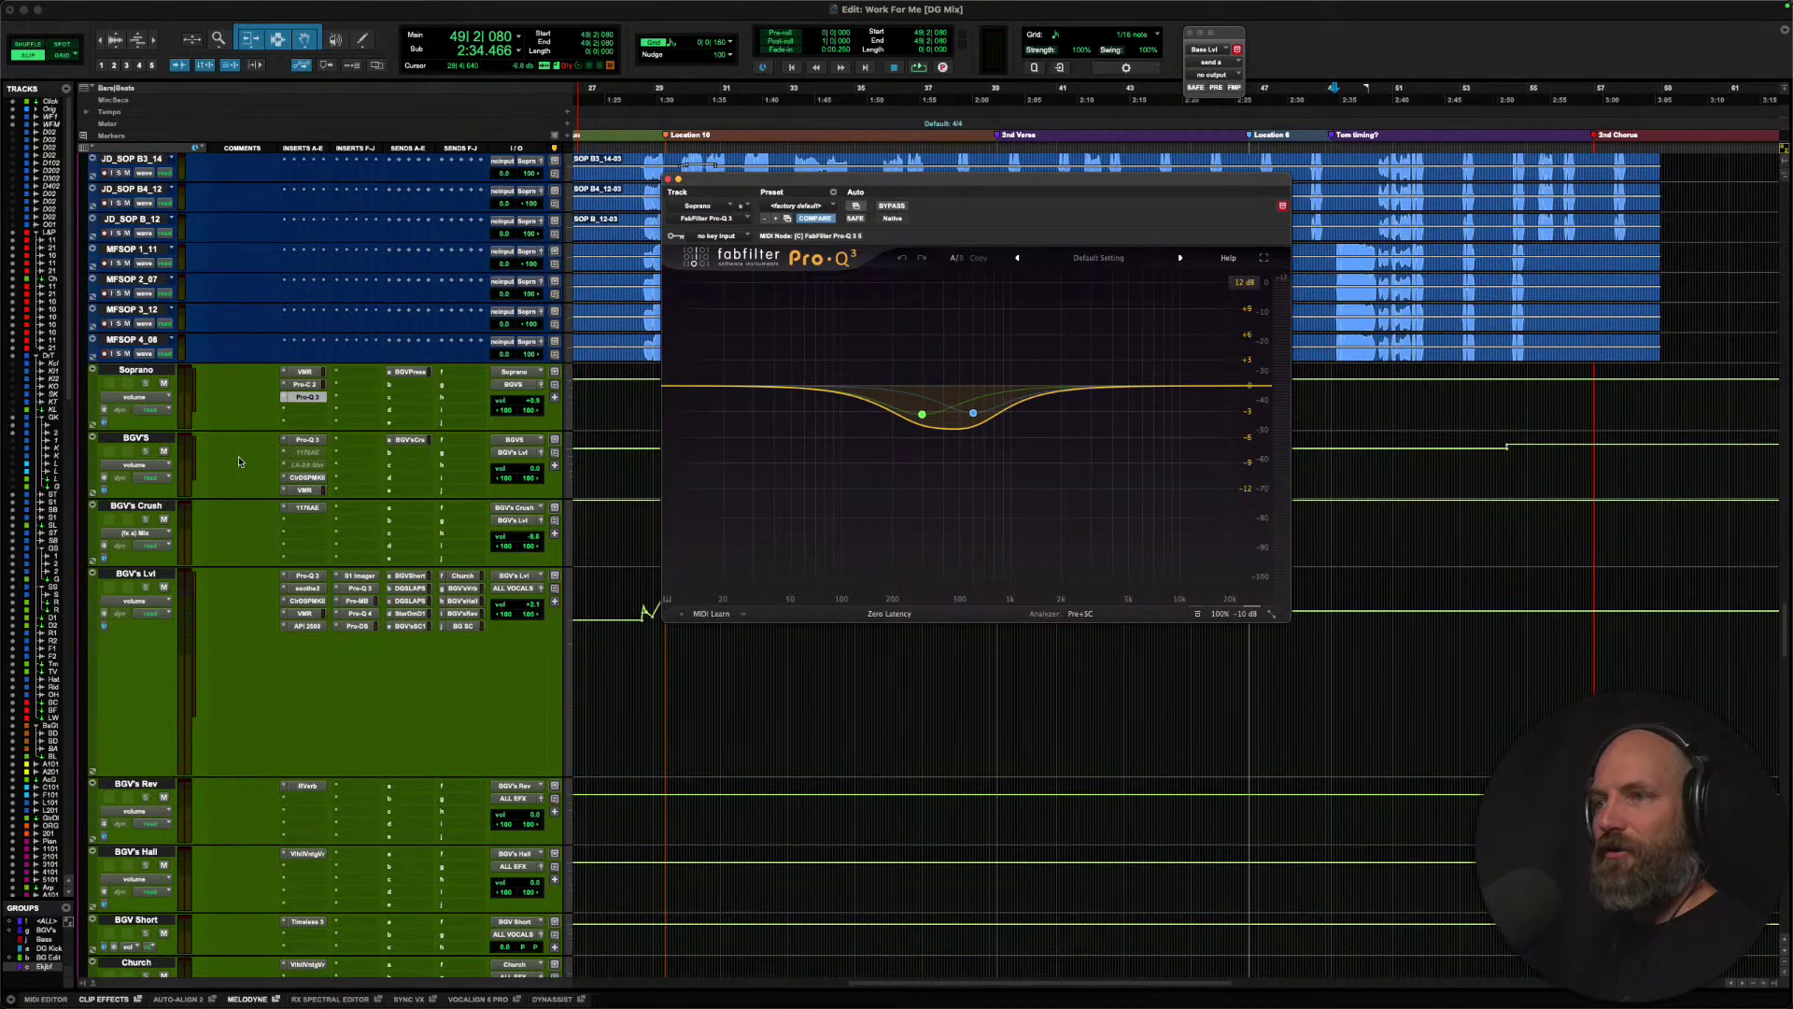
scroll(149, 378, up, 4)
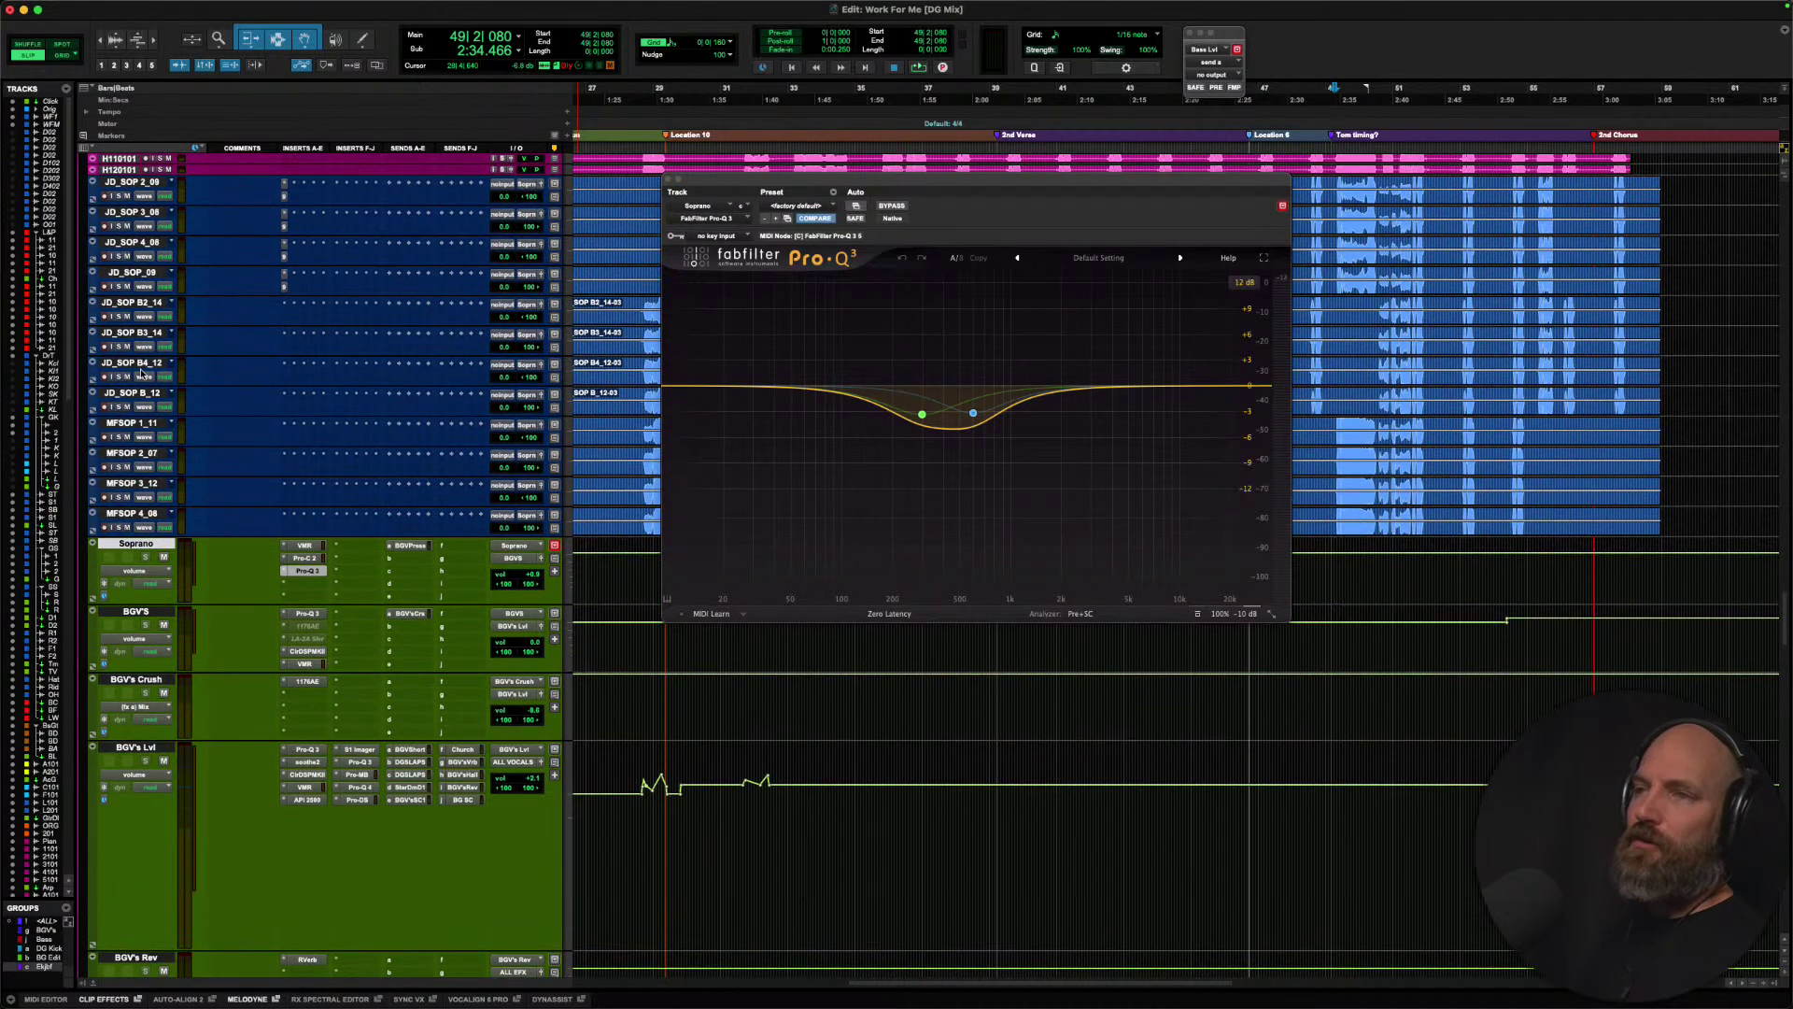
click(160, 611)
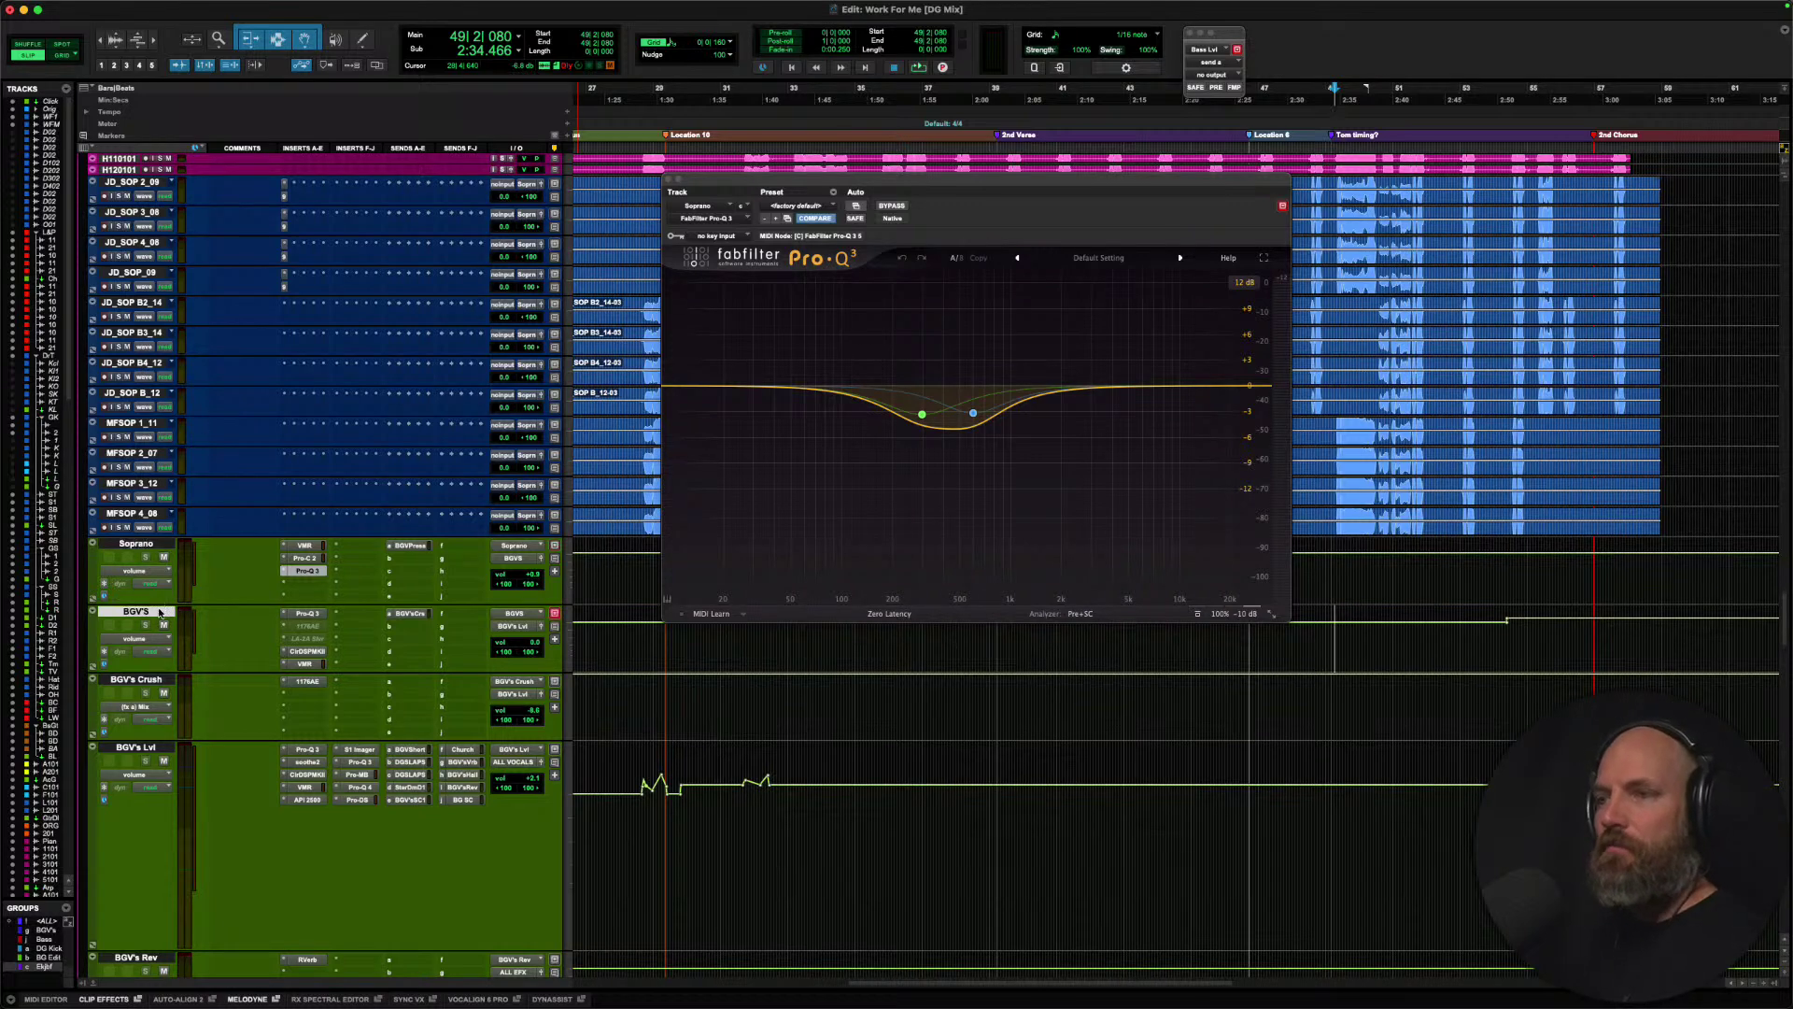
click(310, 614)
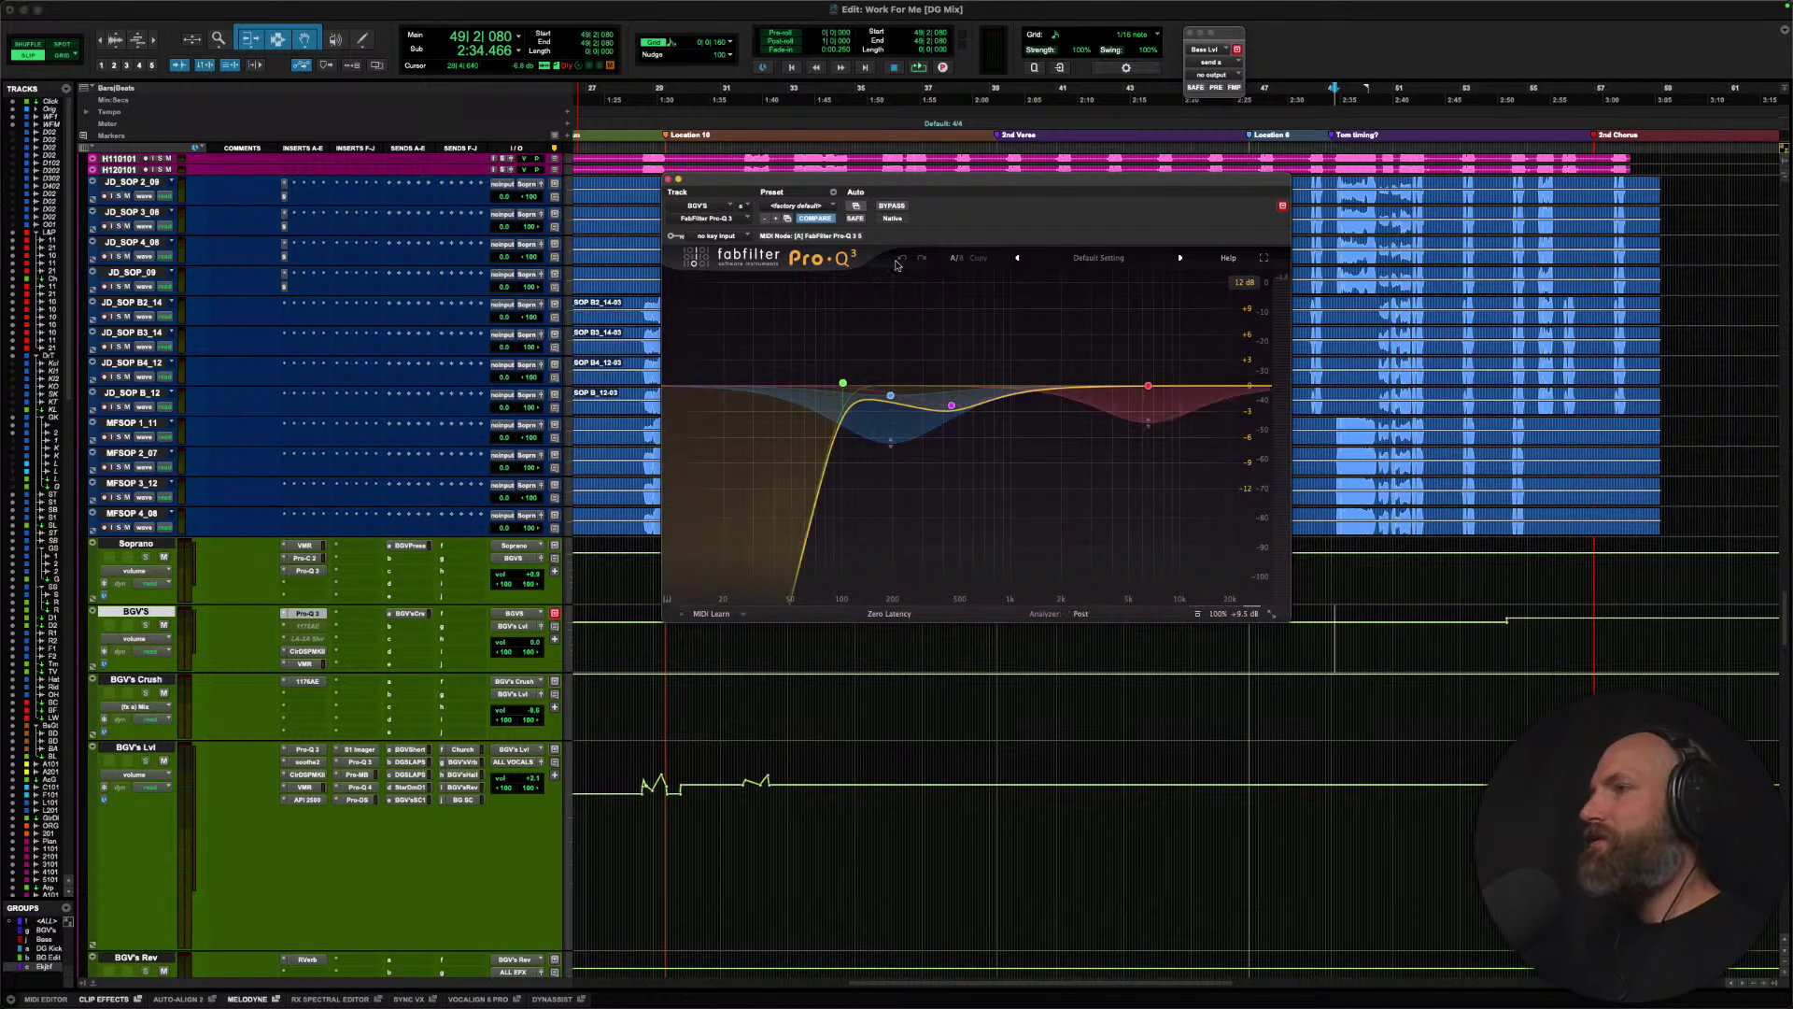
drag(926, 184, 890, 110)
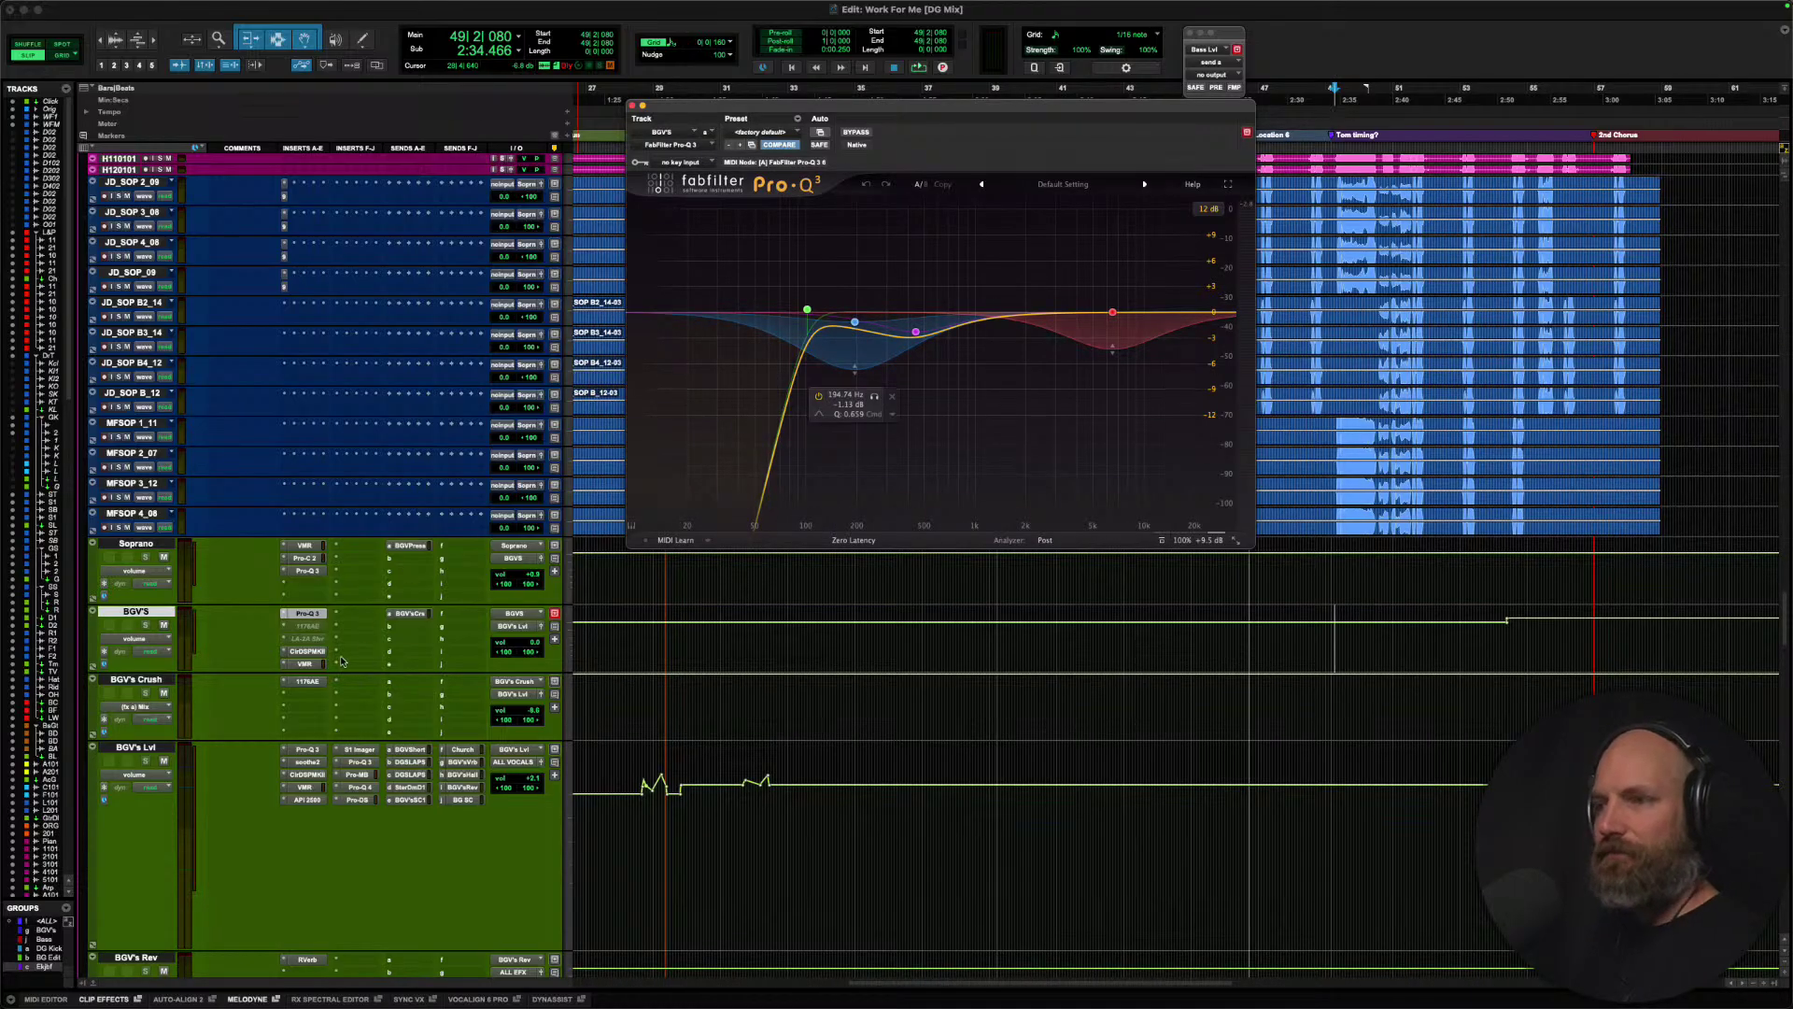
key(space)
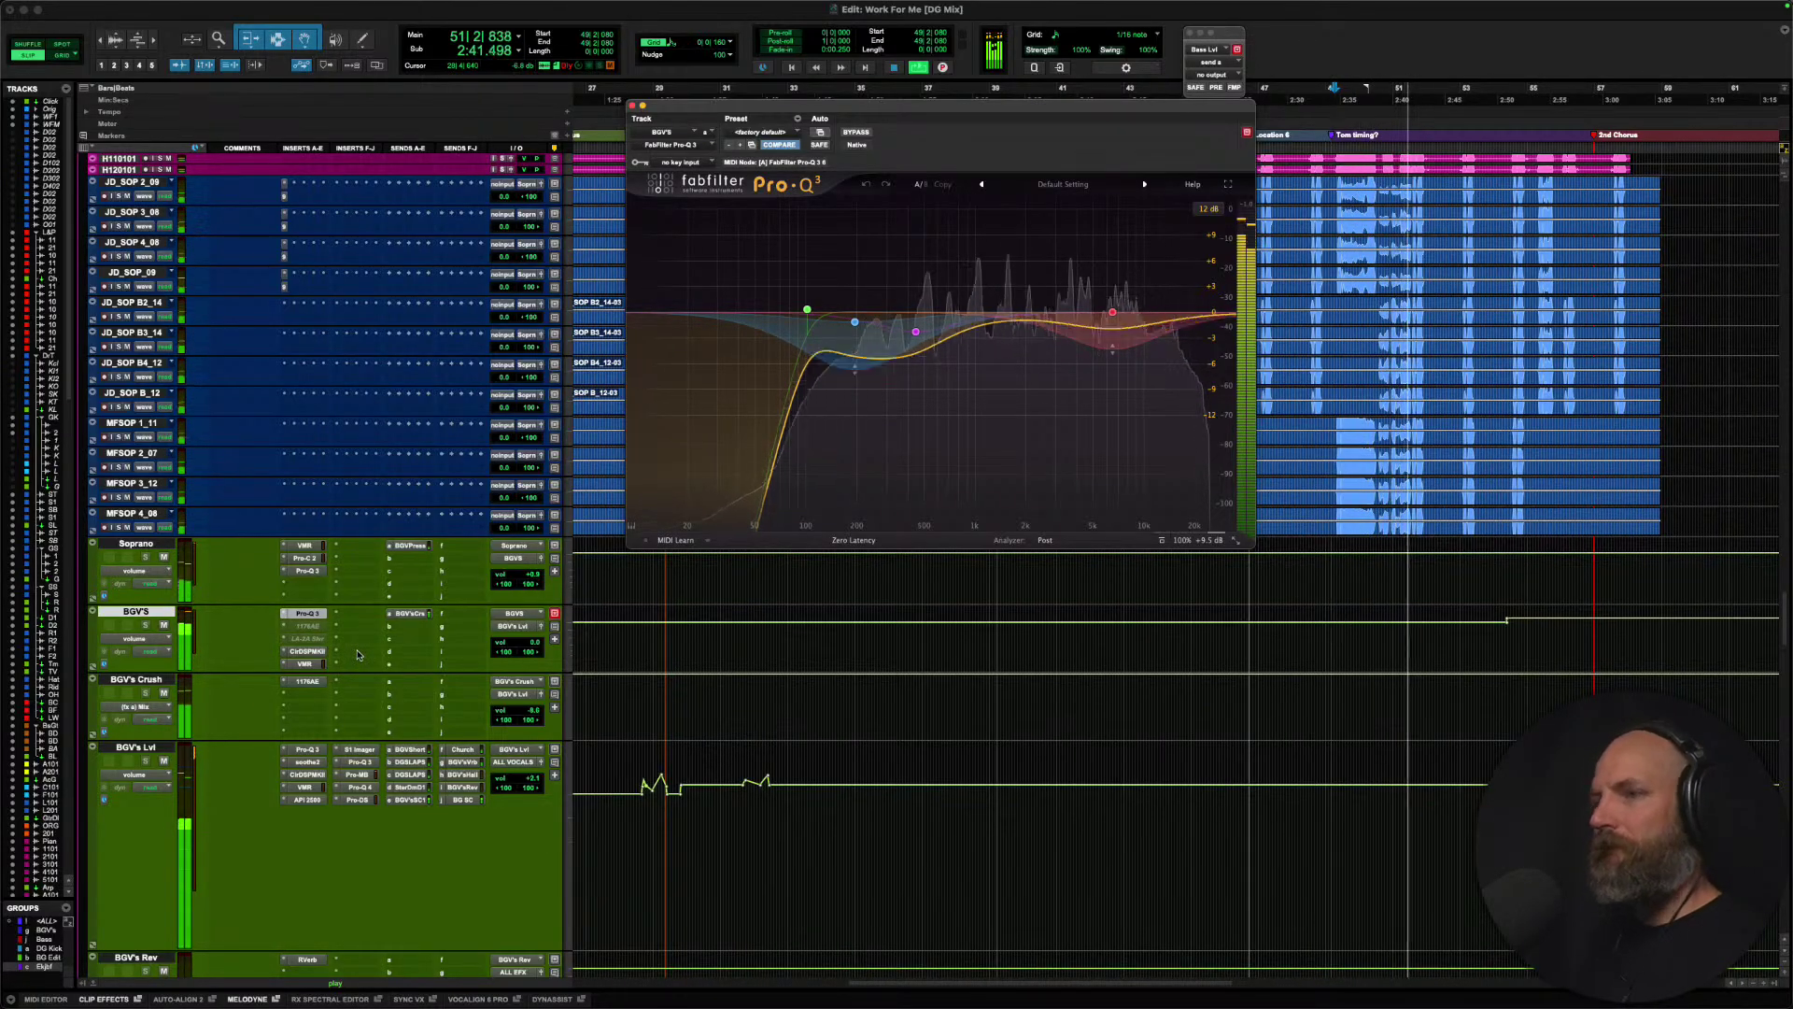
key(space)
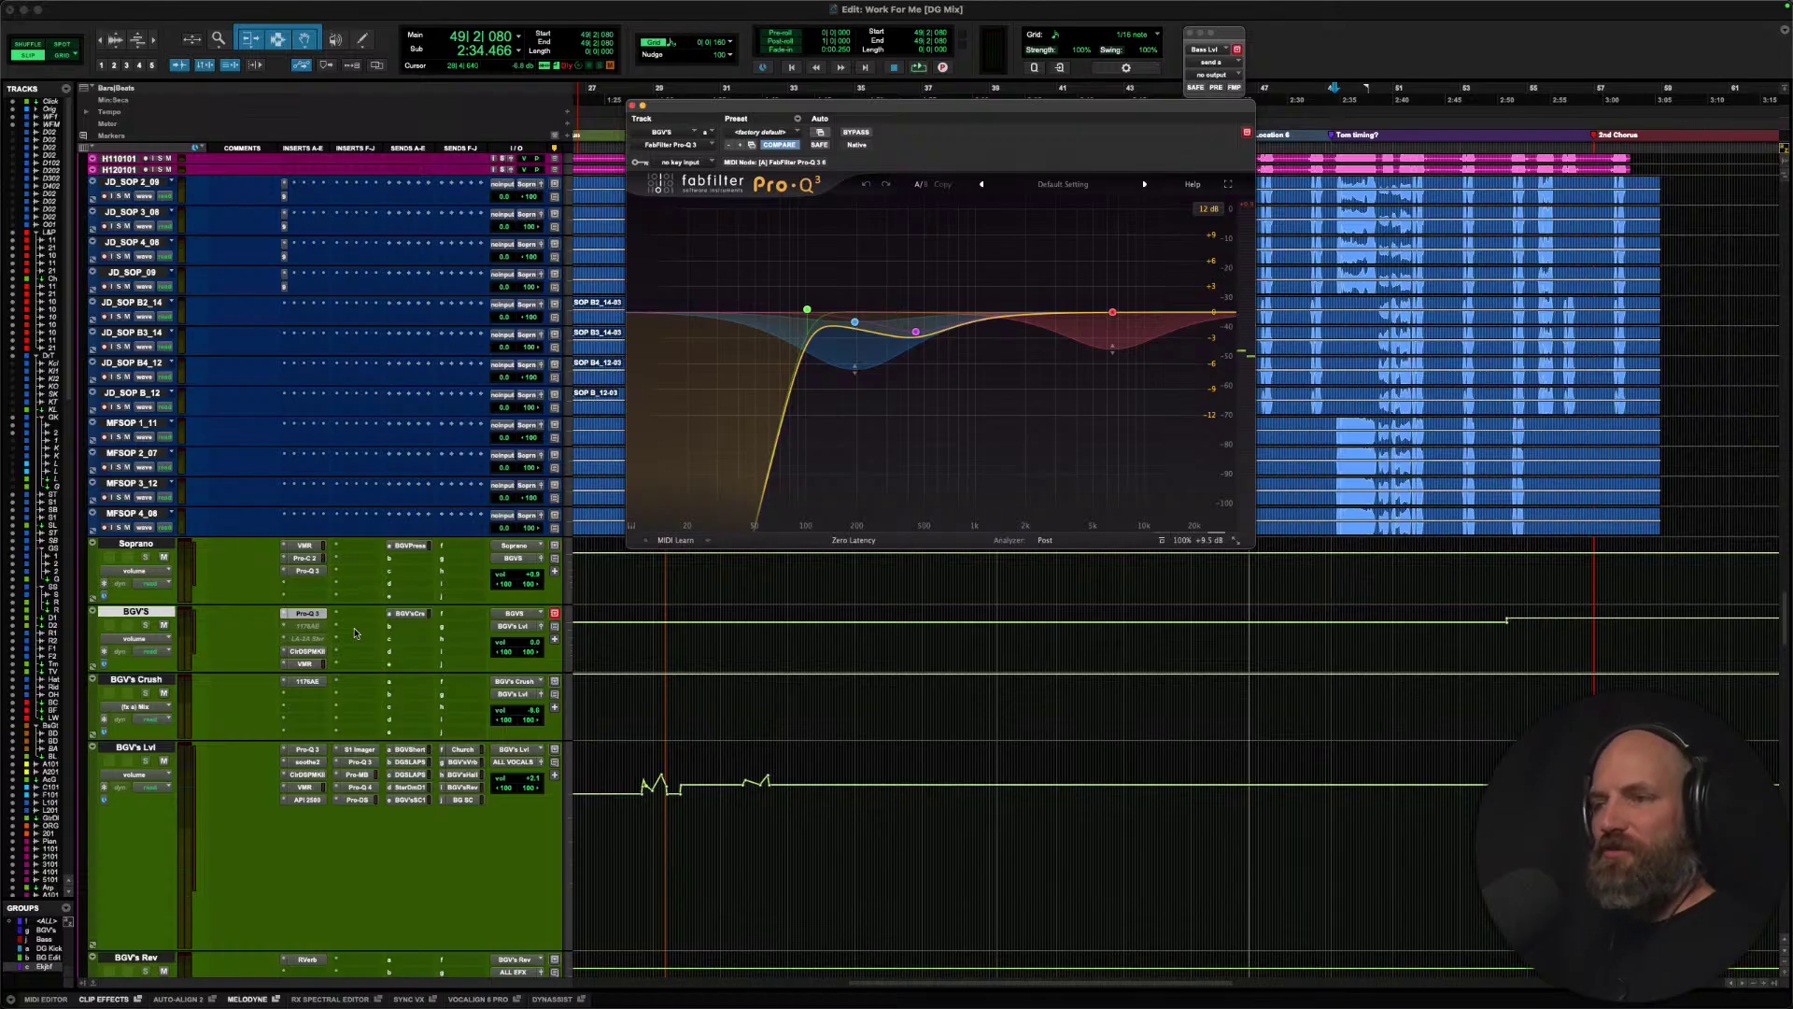
Open the Clariphonic parallel equalizer on the BGV'S track and reposition its window.
scroll(360, 607, down, 3)
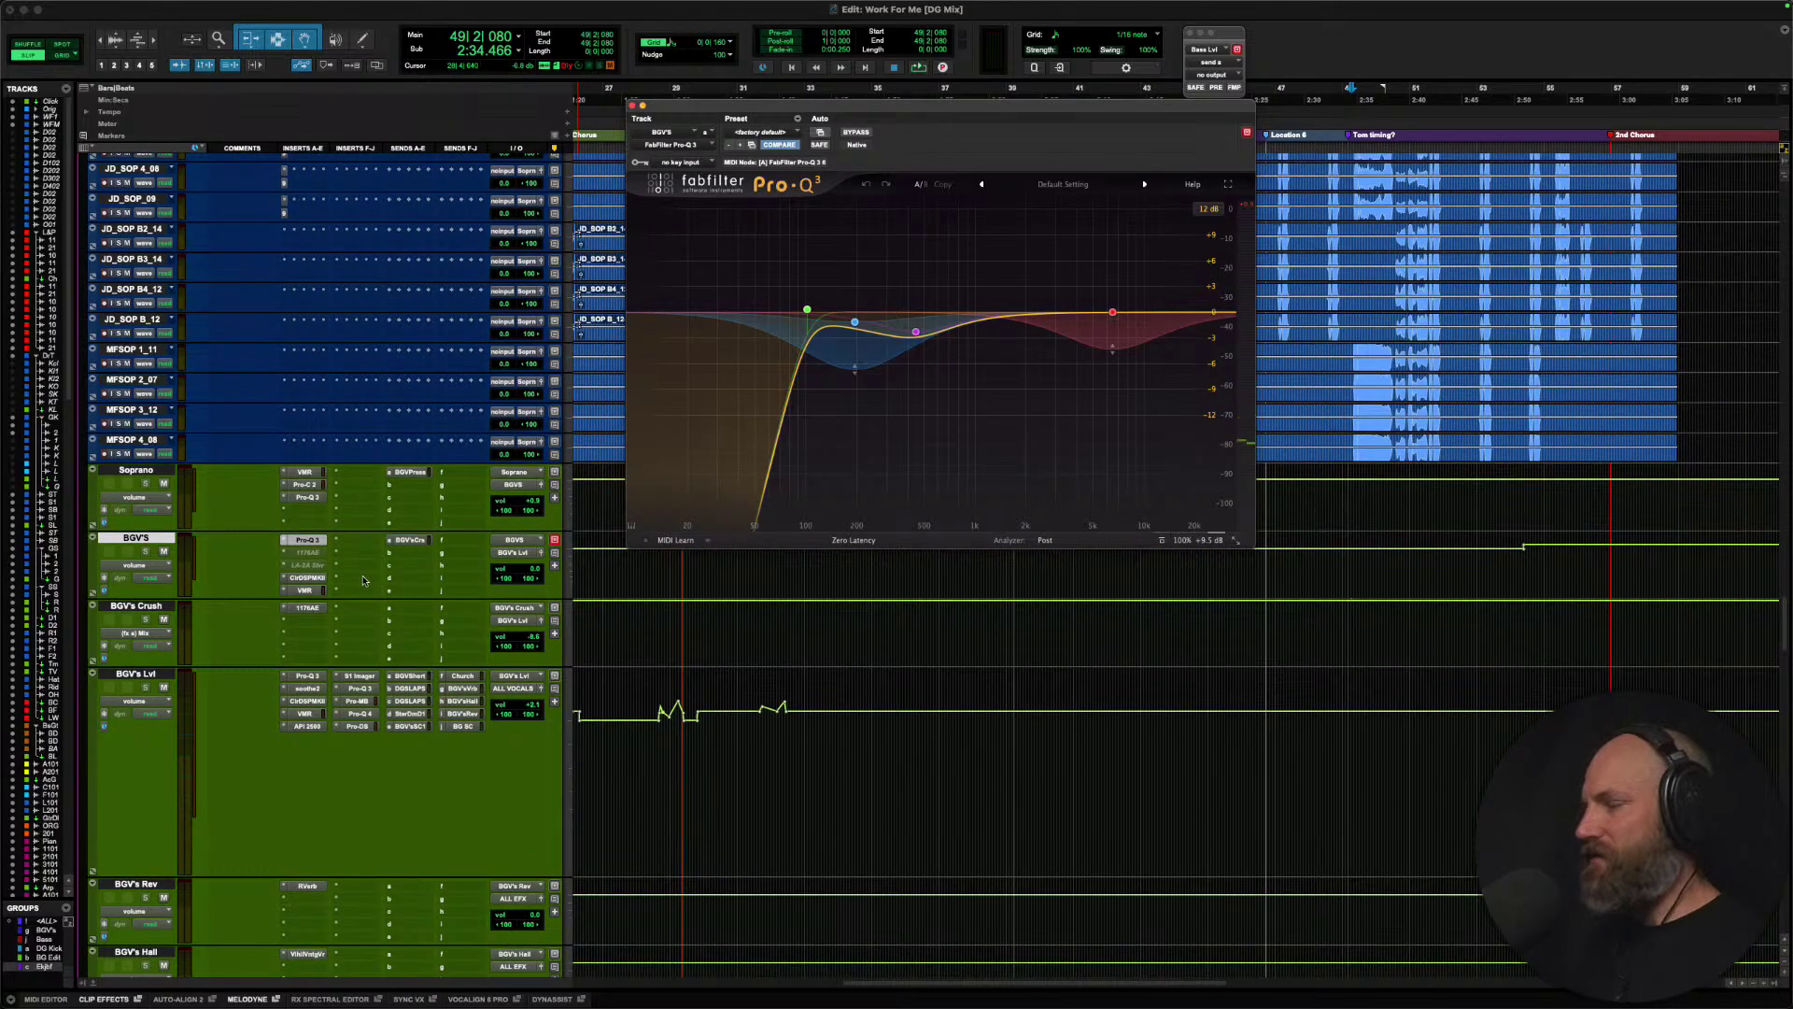
click(308, 578)
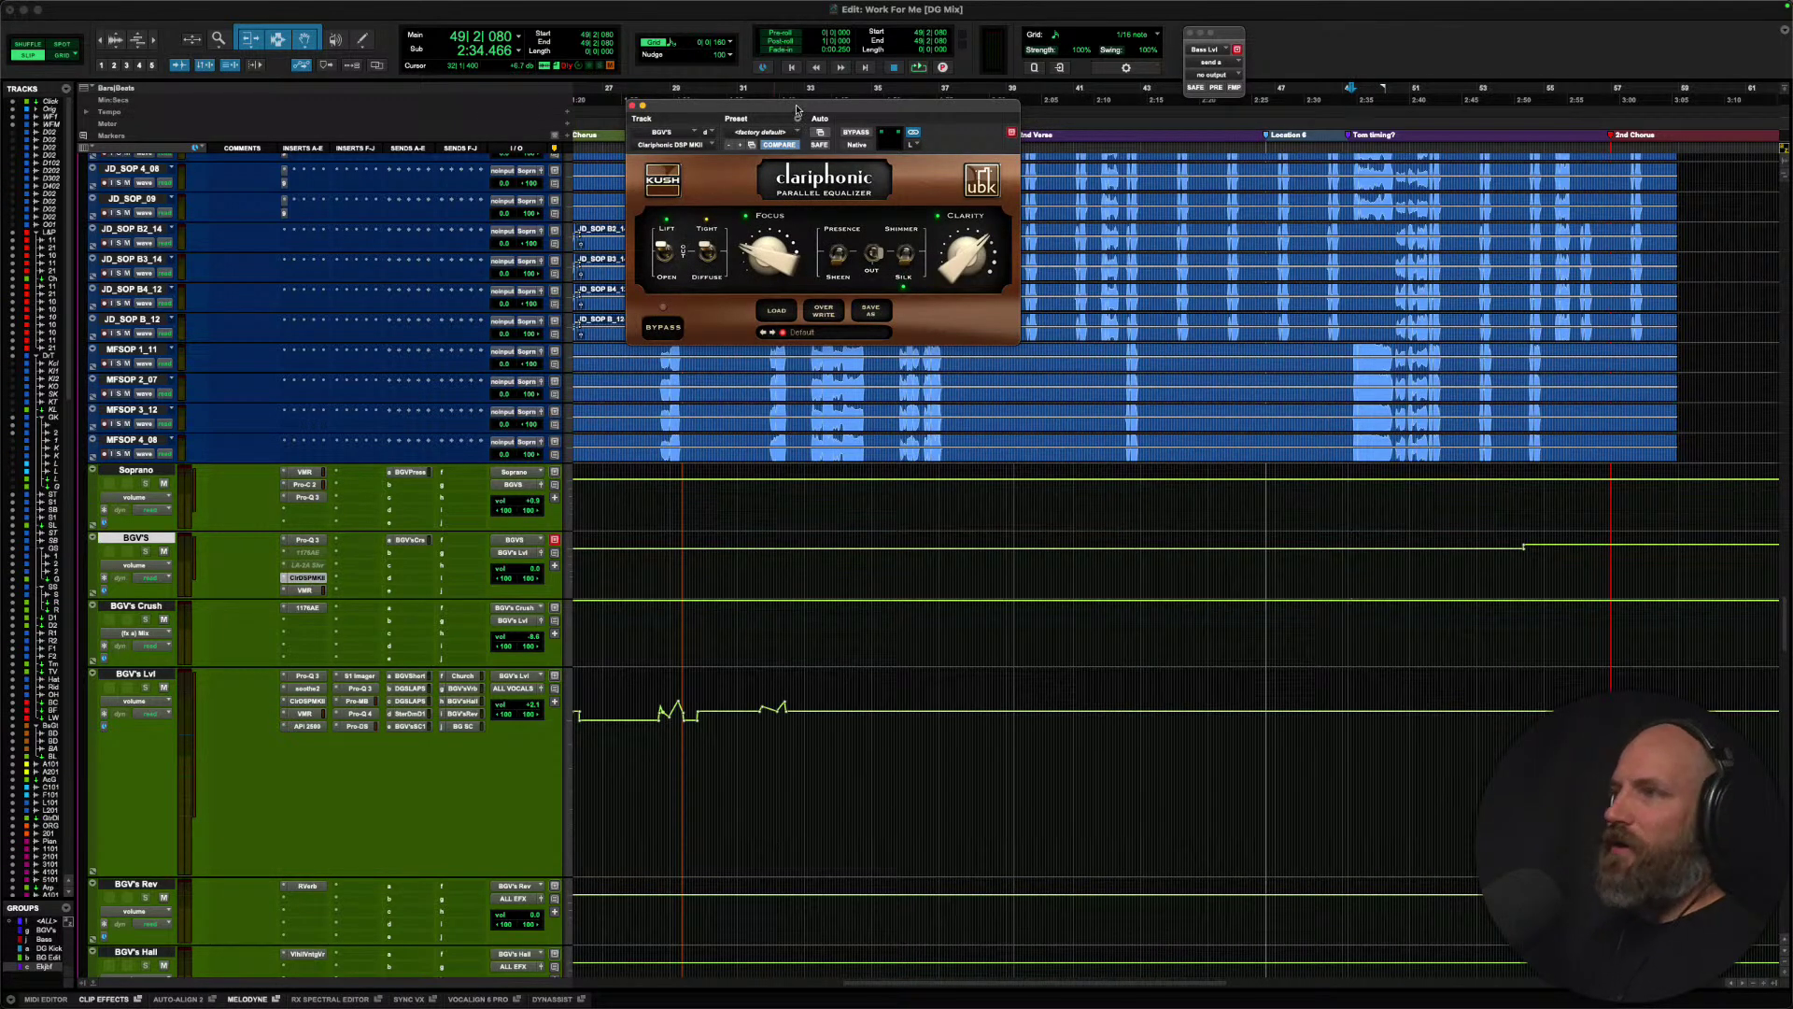
drag(797, 110, 883, 98)
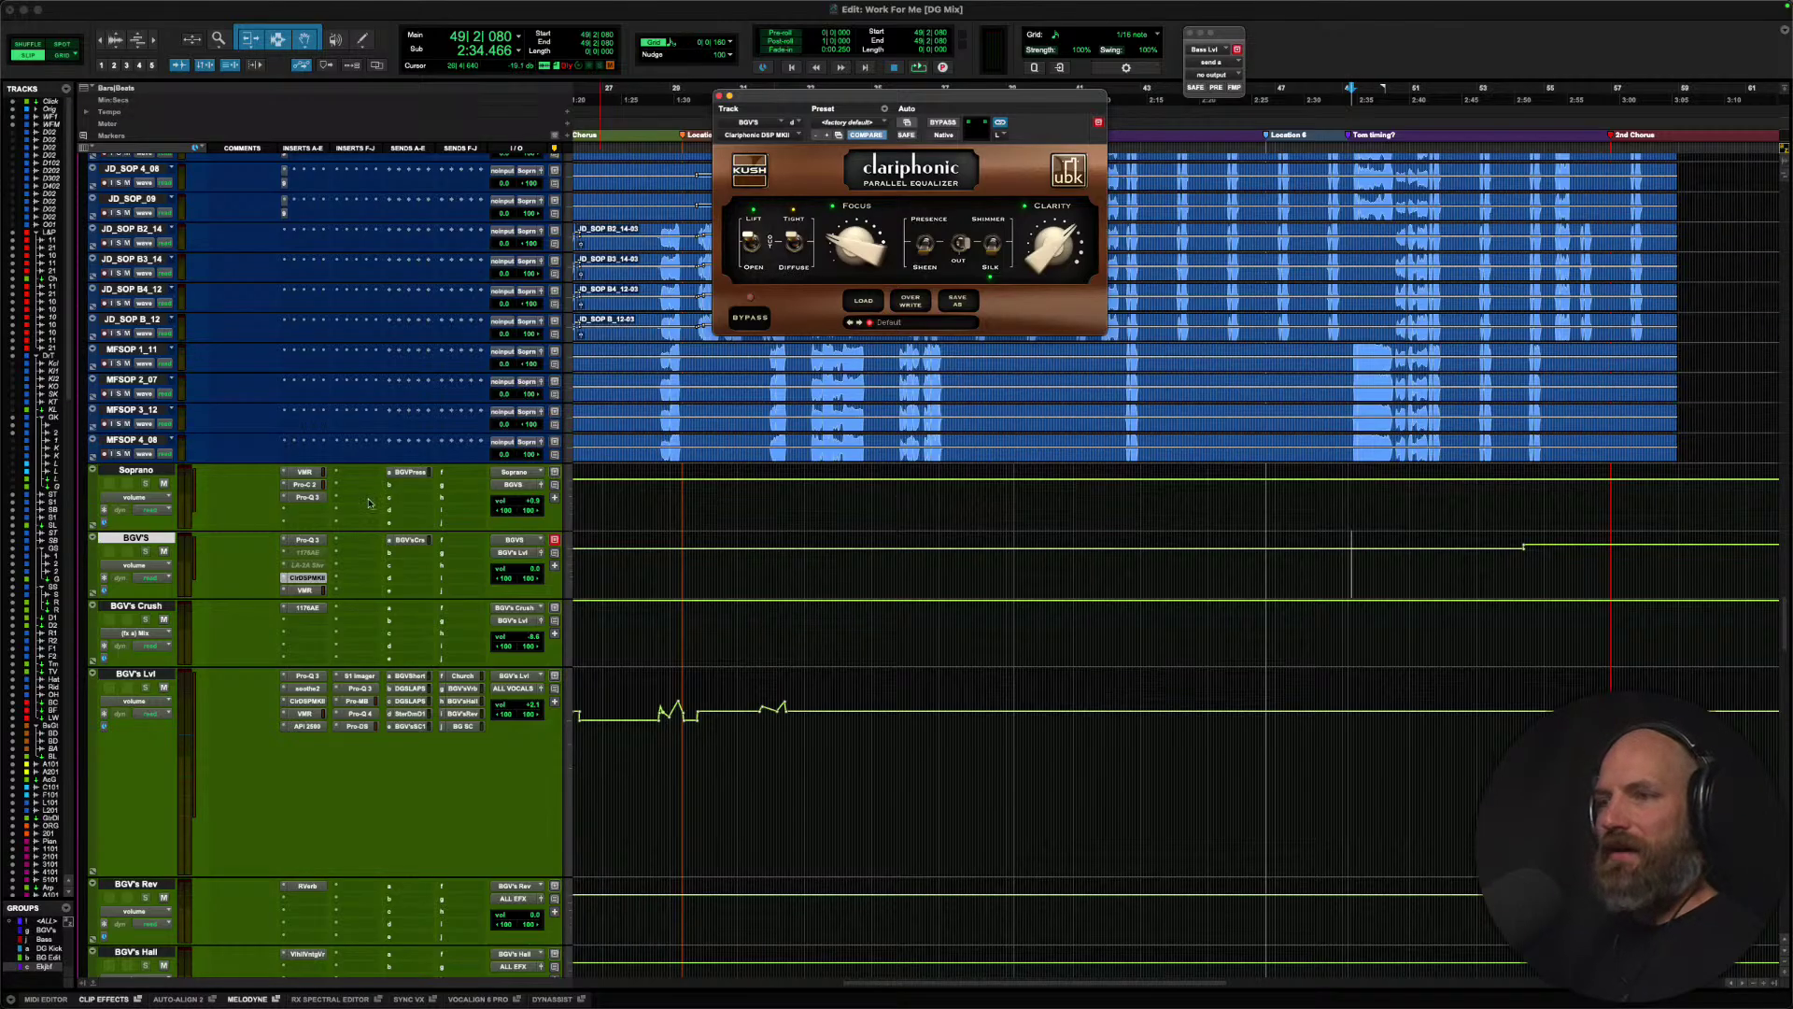
Solo the BGV's folder track and audition the backing vocals from 49|2|080 while viewing the Tenor and Alto tracks.
scroll(163, 428, up, 15)
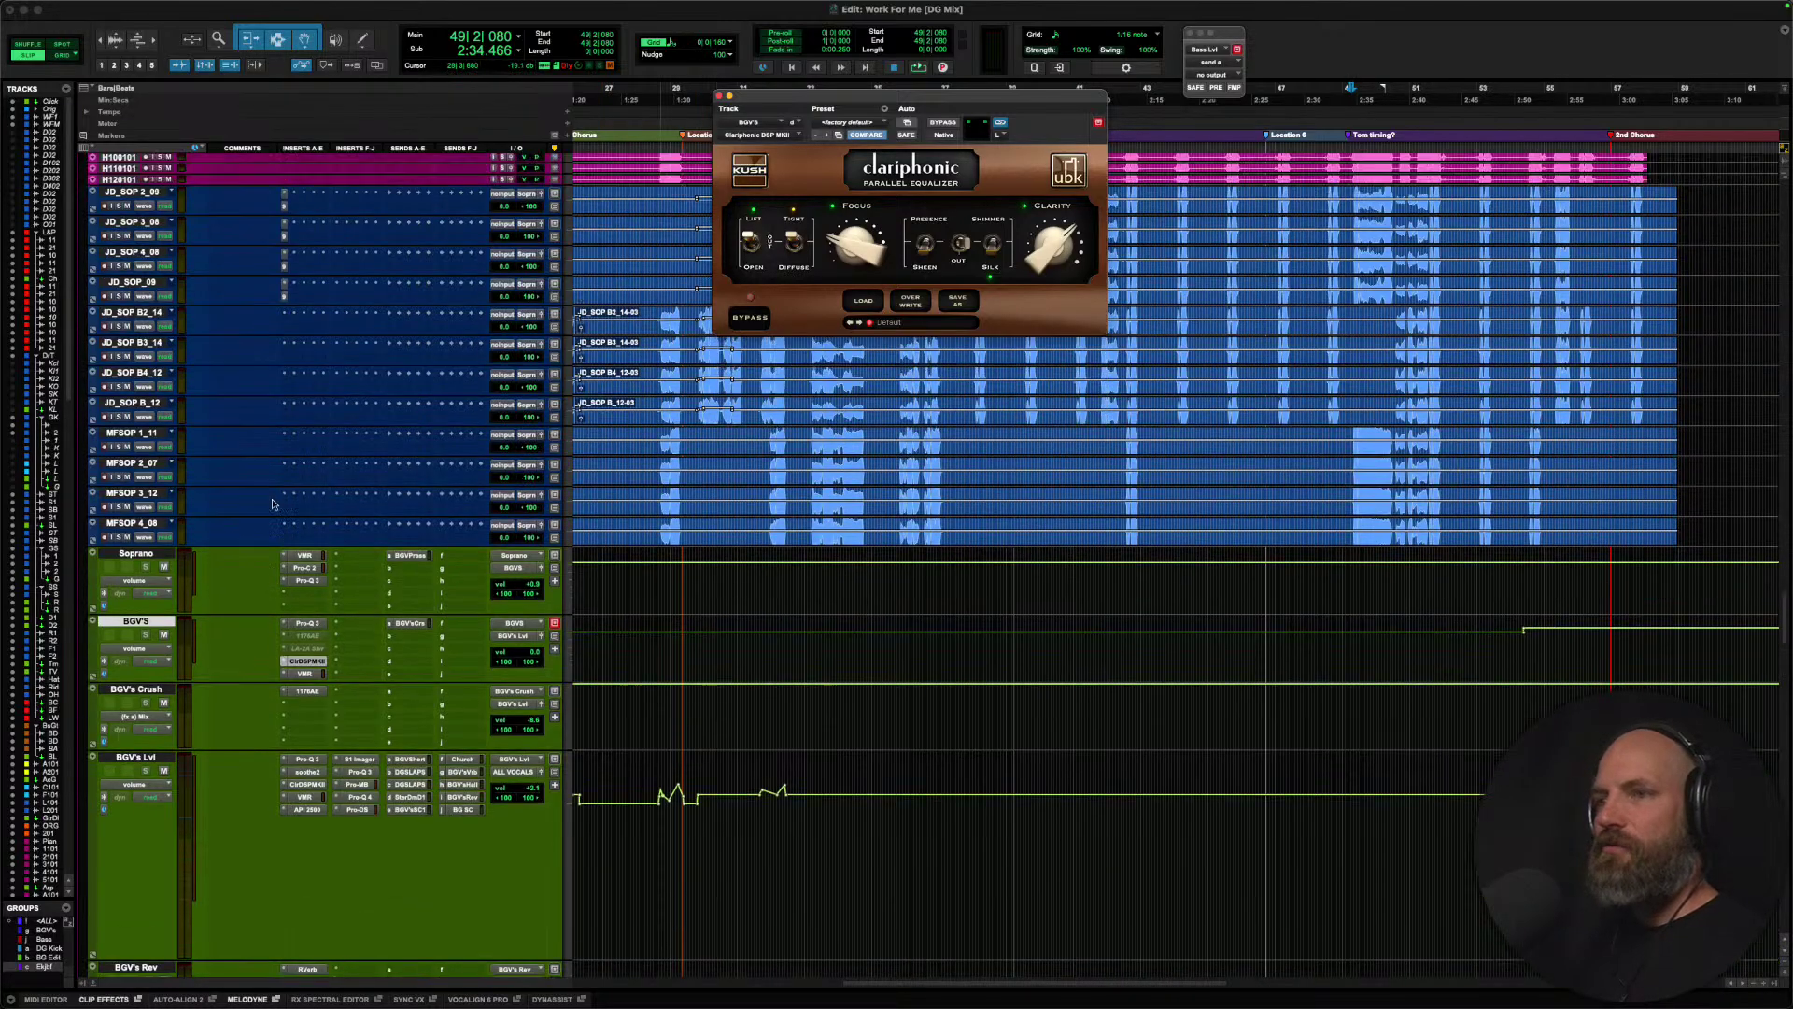
scroll(161, 427, up, 3)
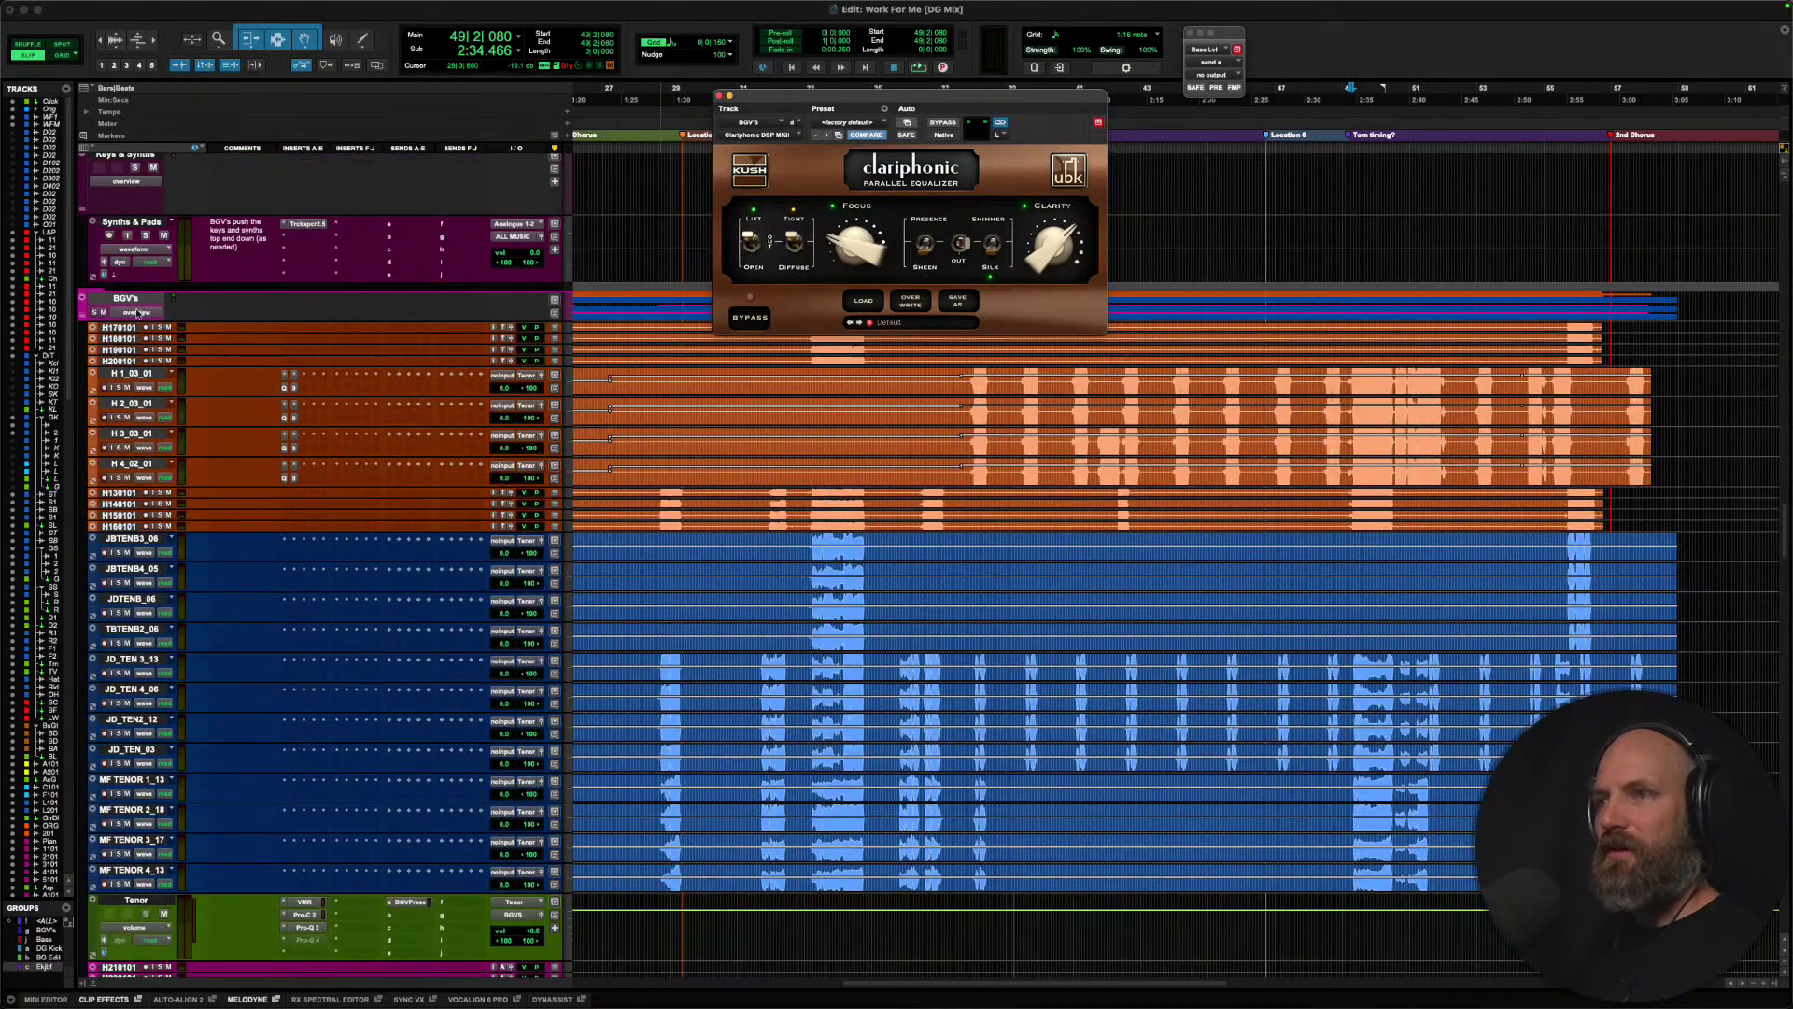
click(135, 300)
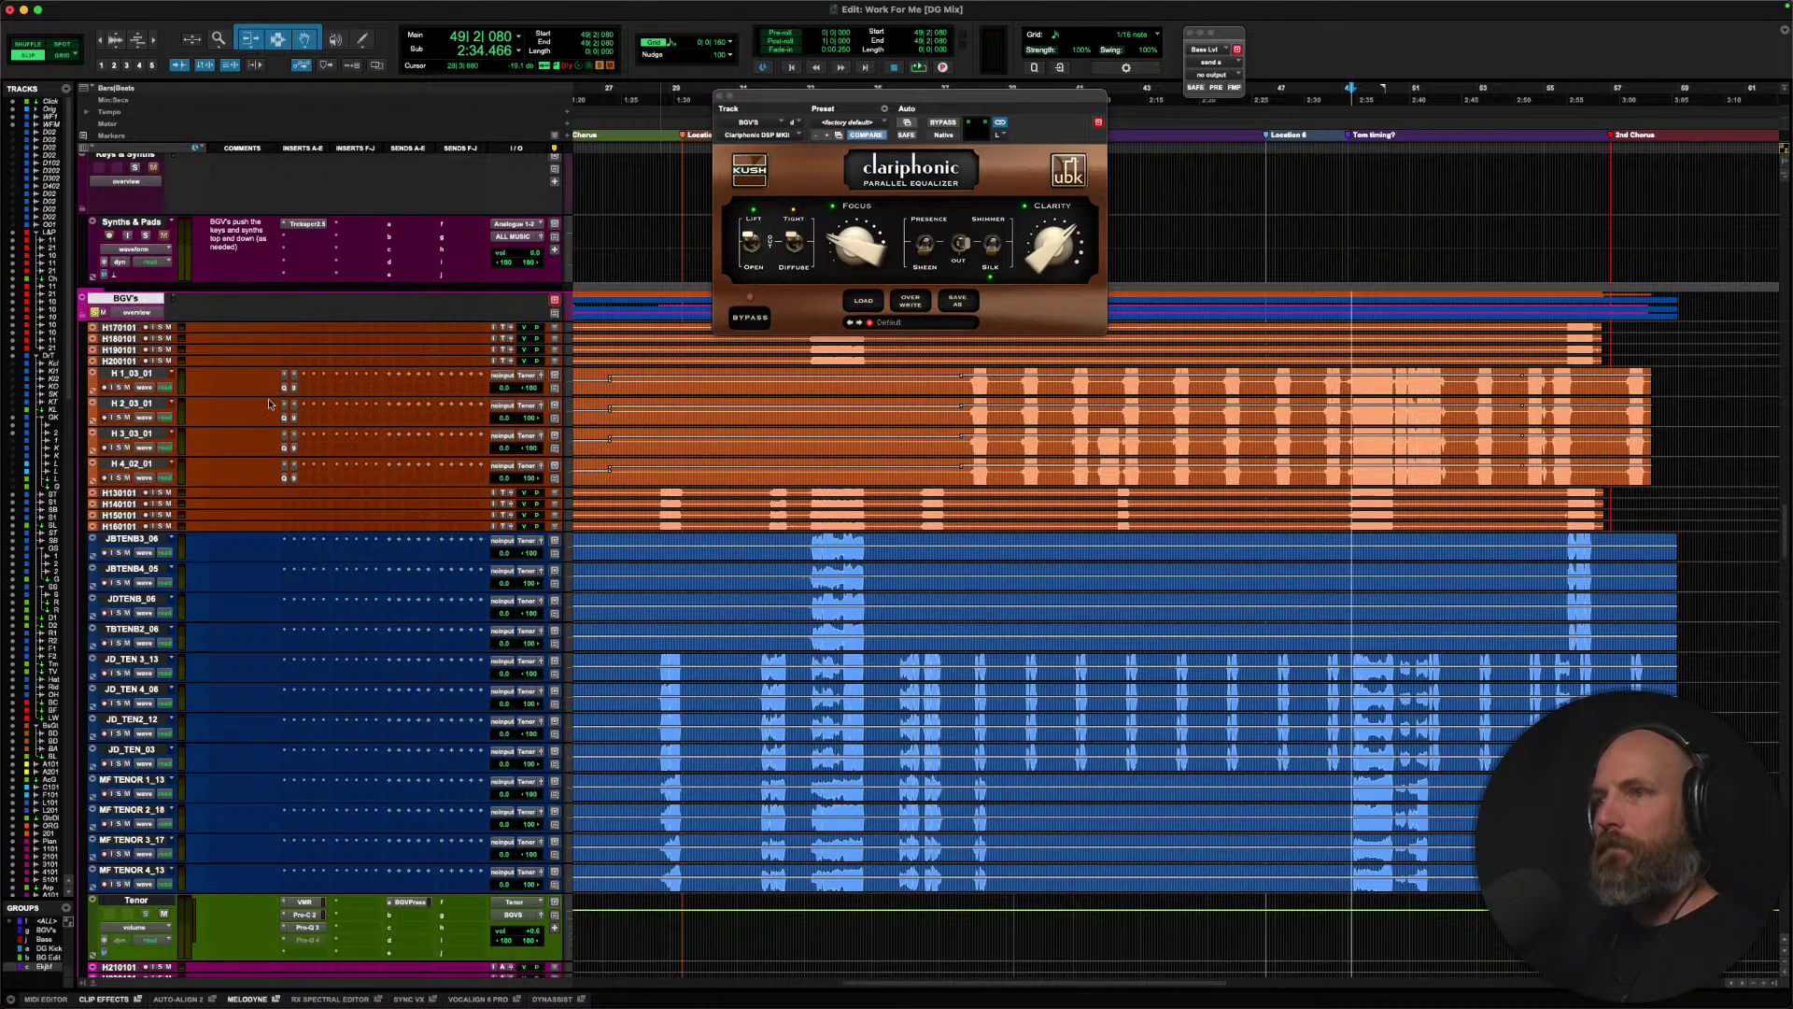
key(space)
scroll(270, 403, down, 15)
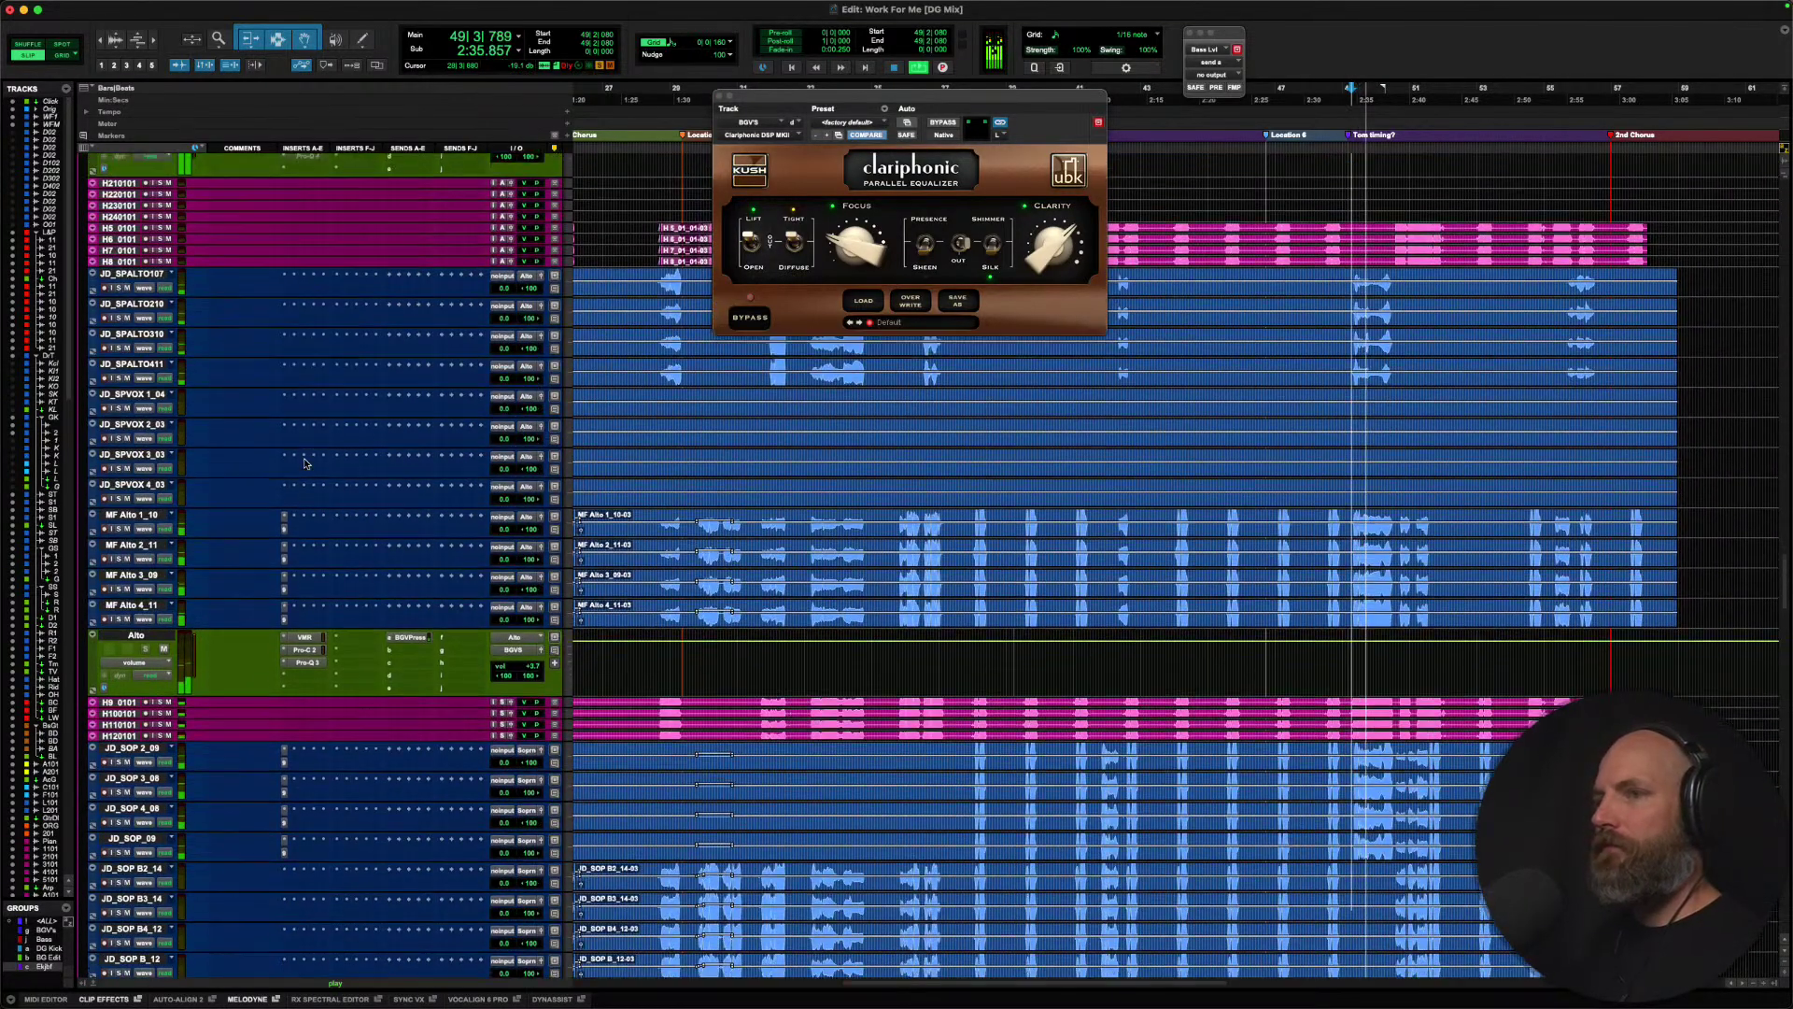
scroll(304, 463, up, 6)
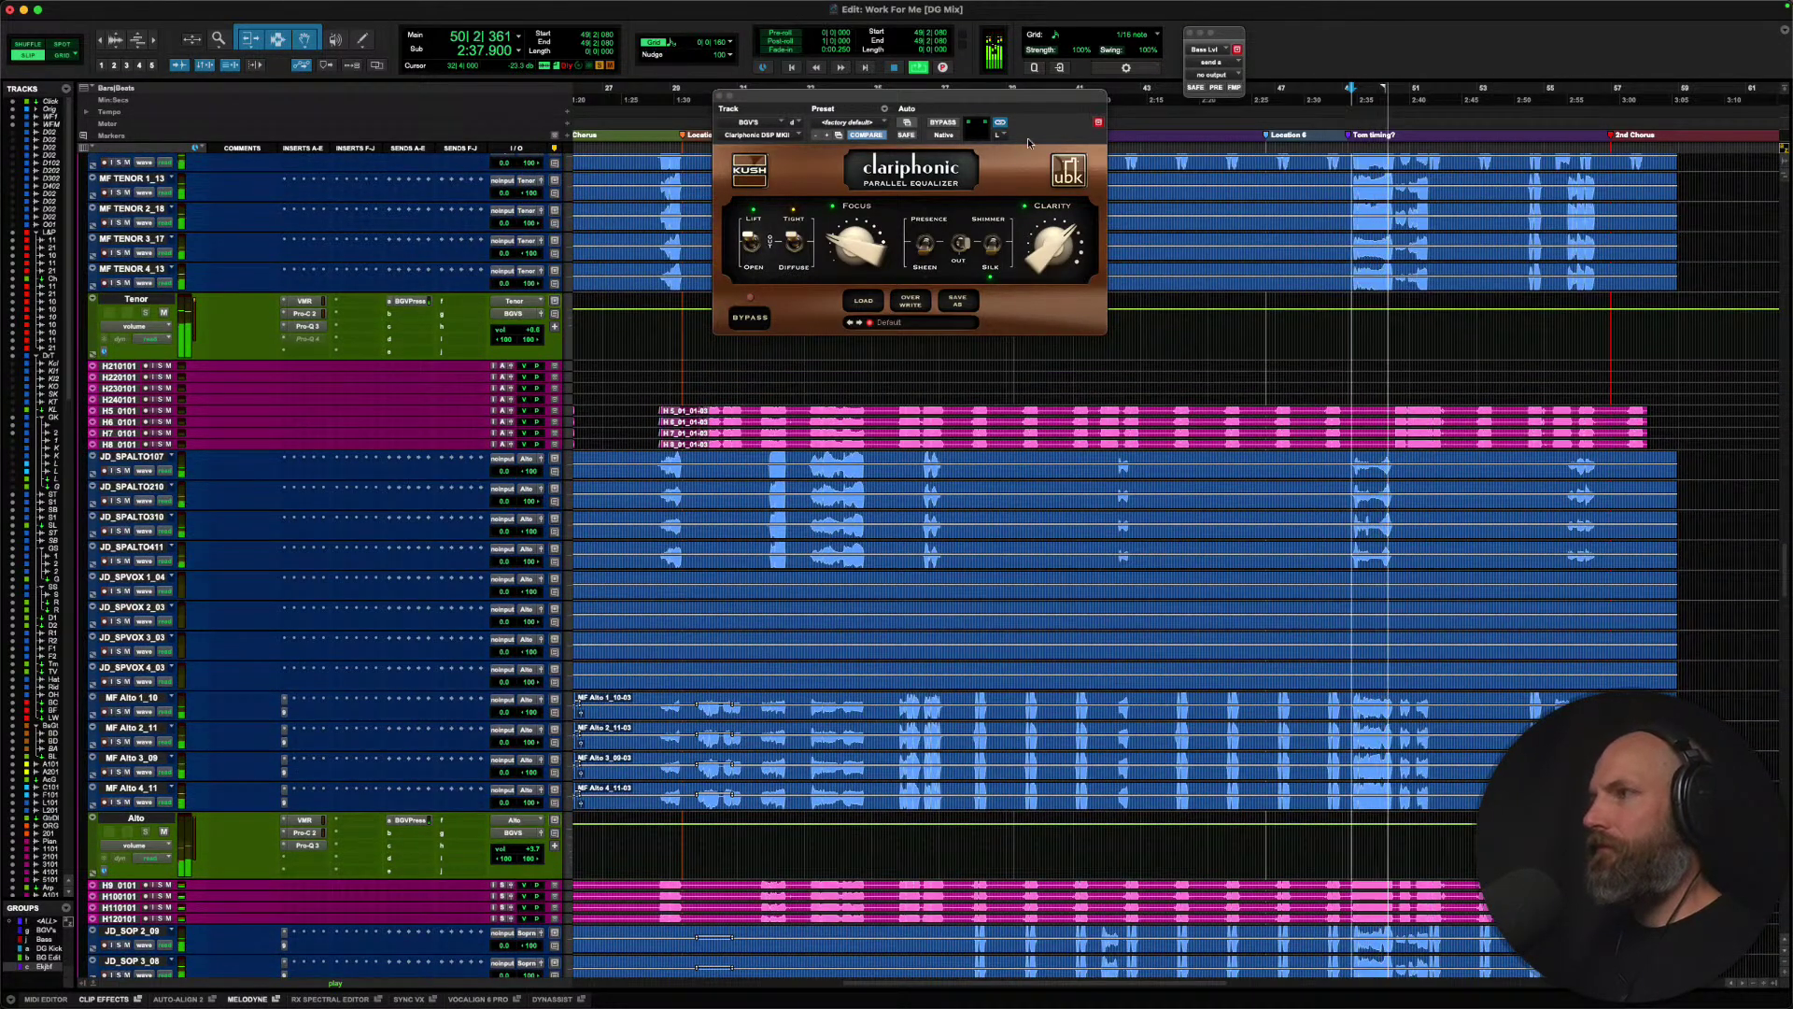
key(space)
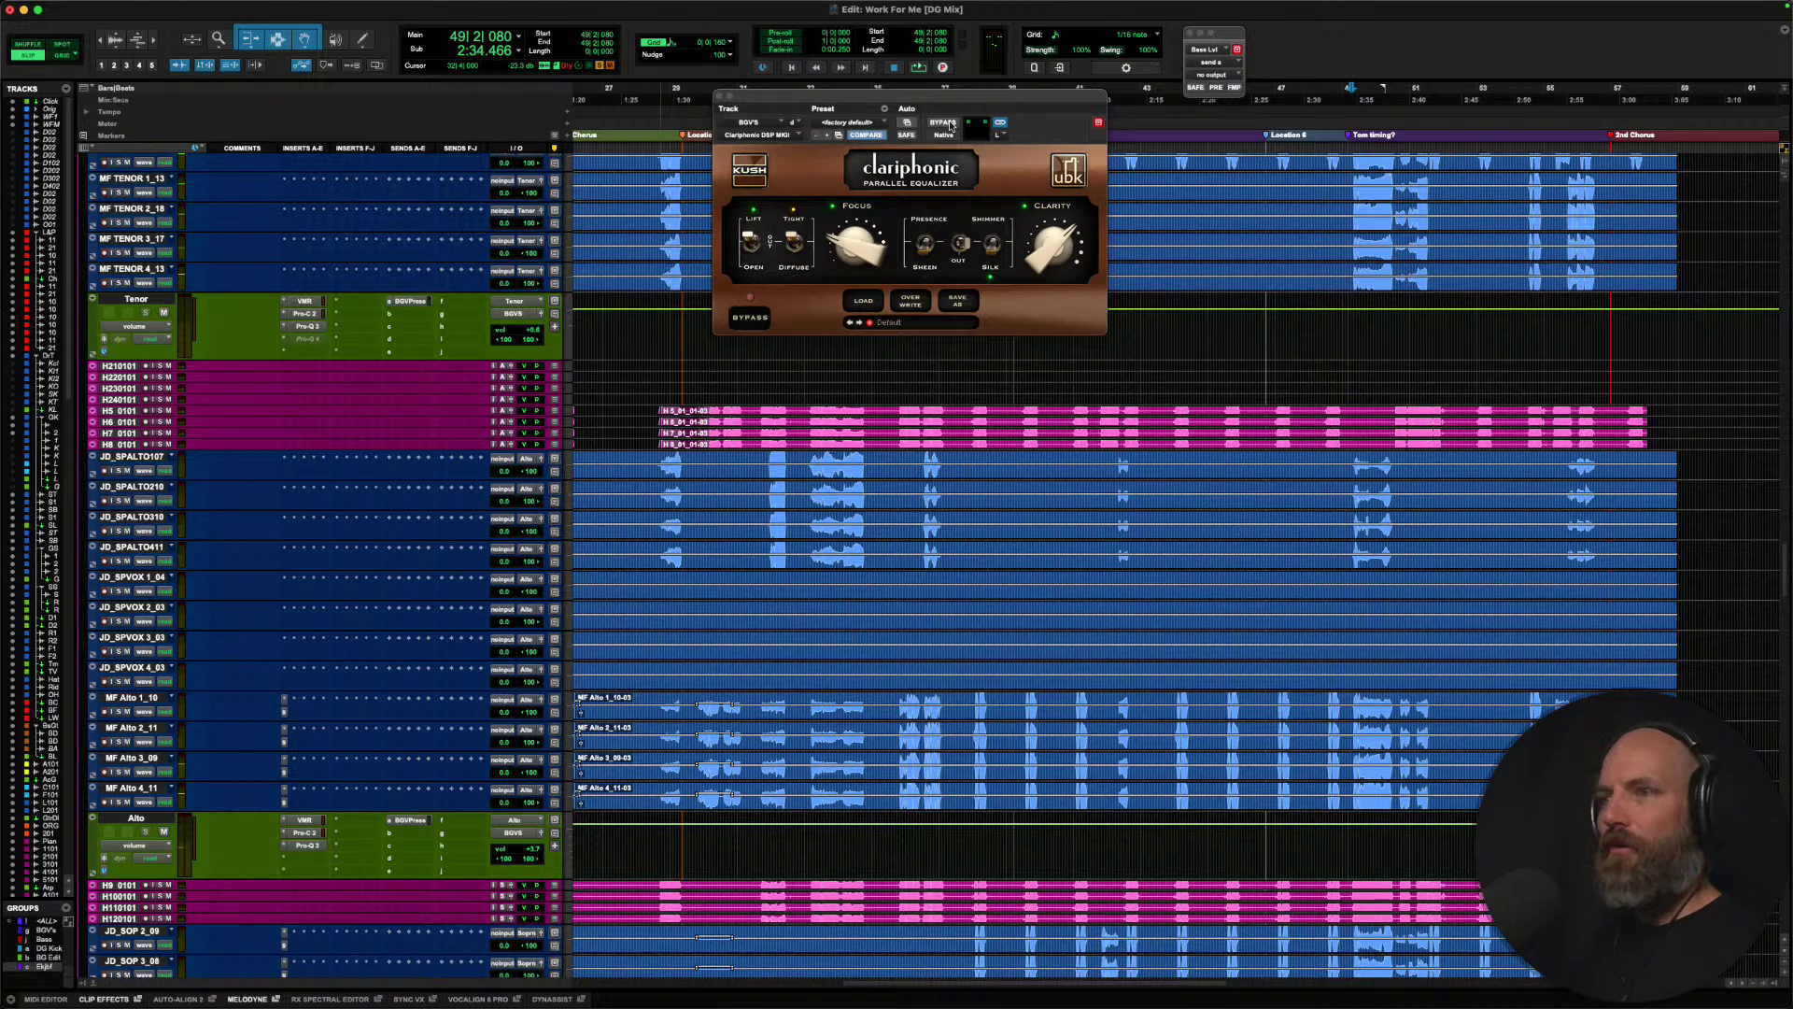
Compare the backing vocals with the BGV'S track's Clariphonic equalizer bypassed and active during playback.
key(space)
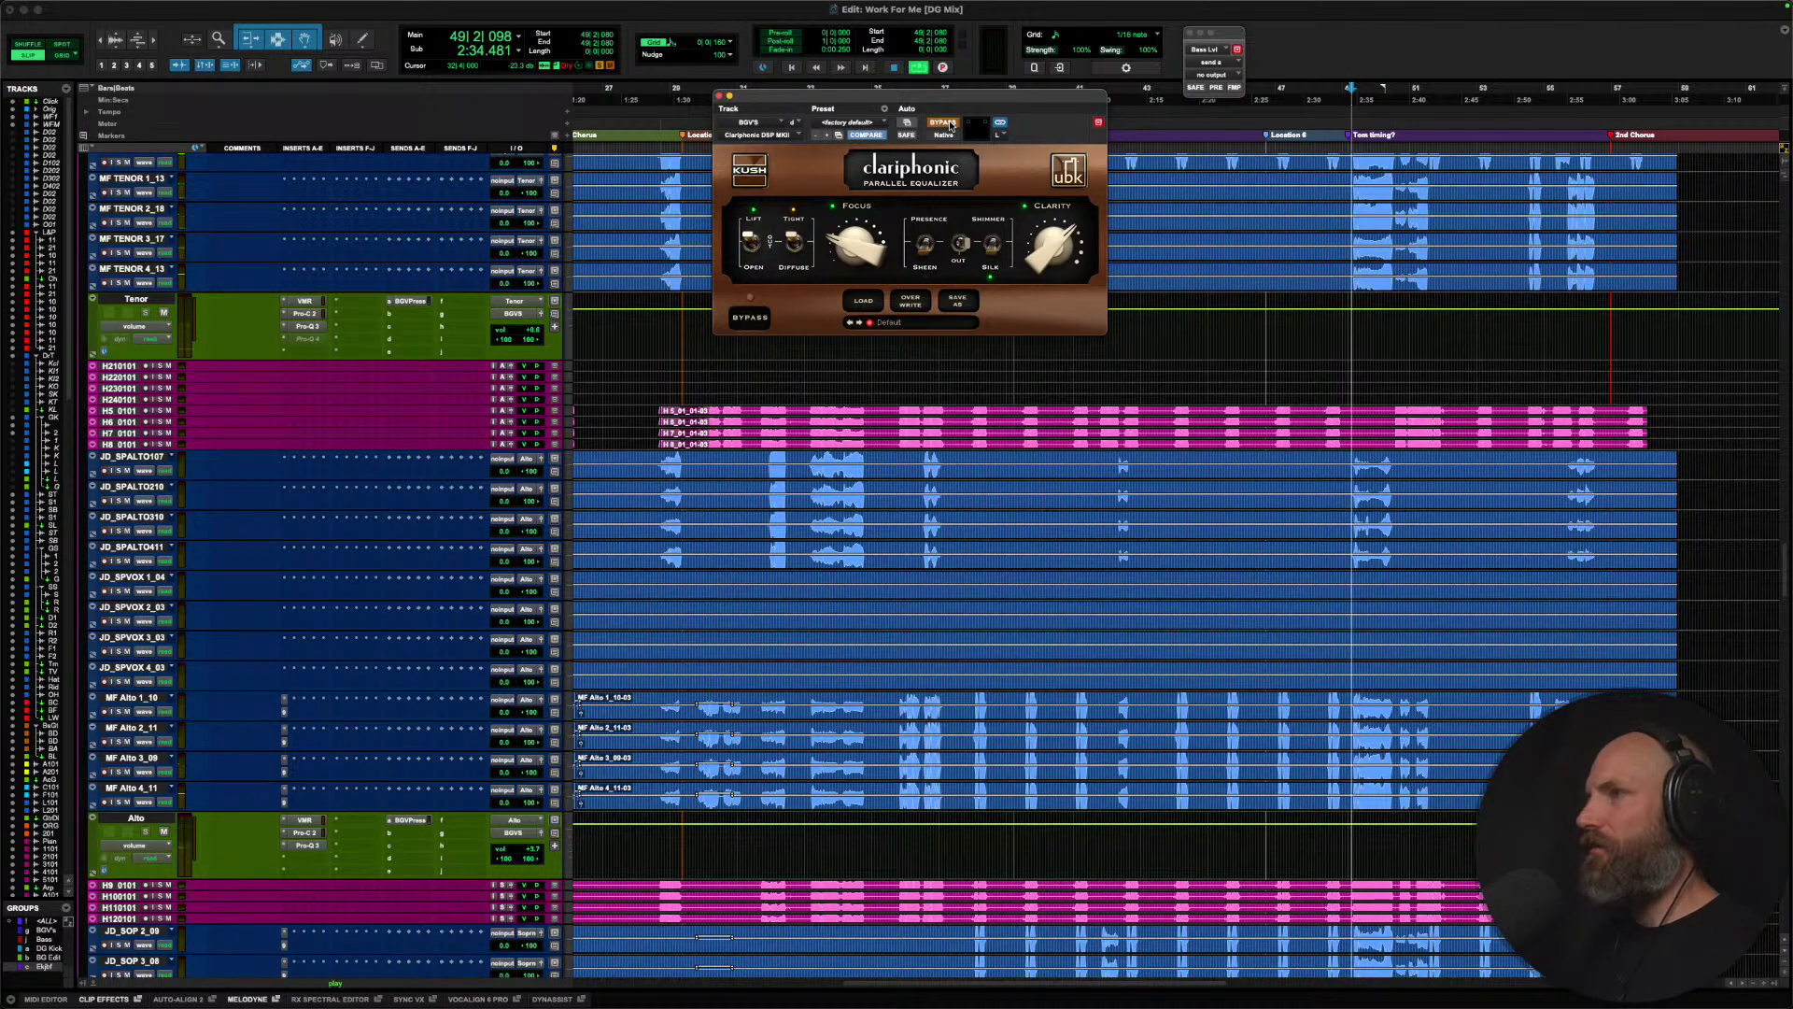
click(950, 125)
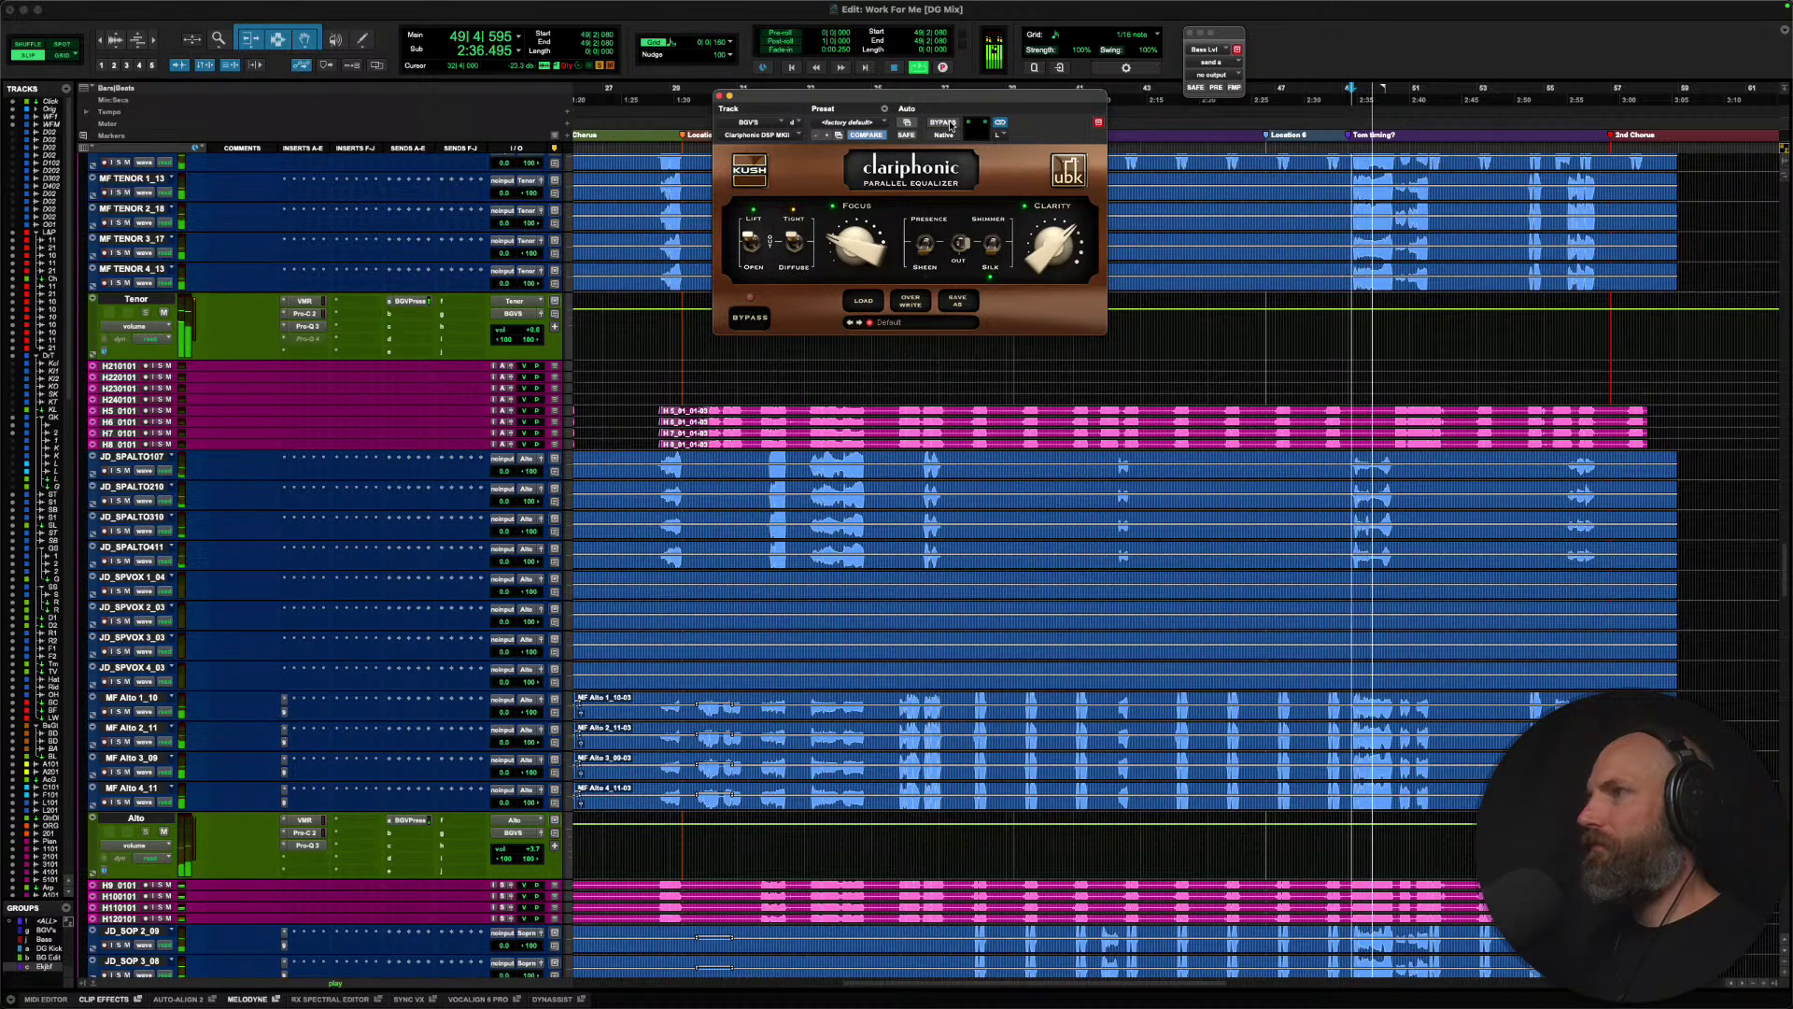
click(950, 125)
key(space)
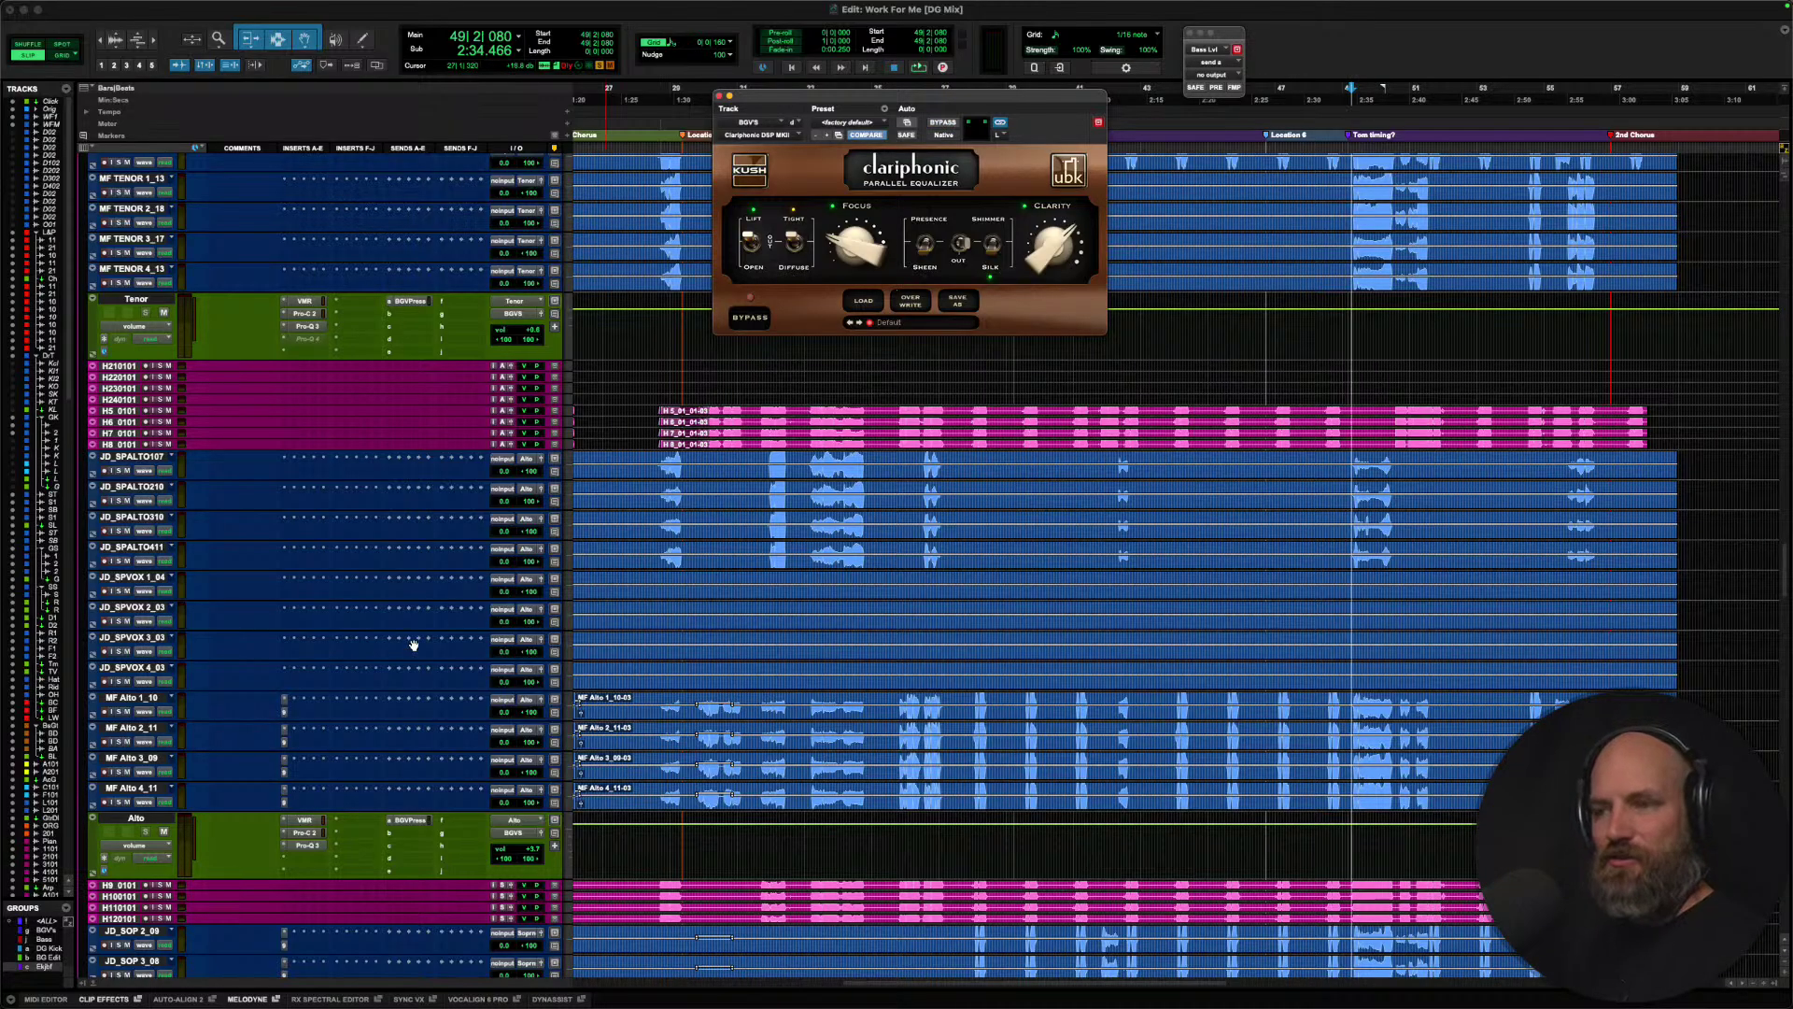
Open the Virtual Mix Rack on the BGV'S track and reposition its window to expose its modules.
scroll(411, 645, down, 1)
scroll(366, 532, down, 15)
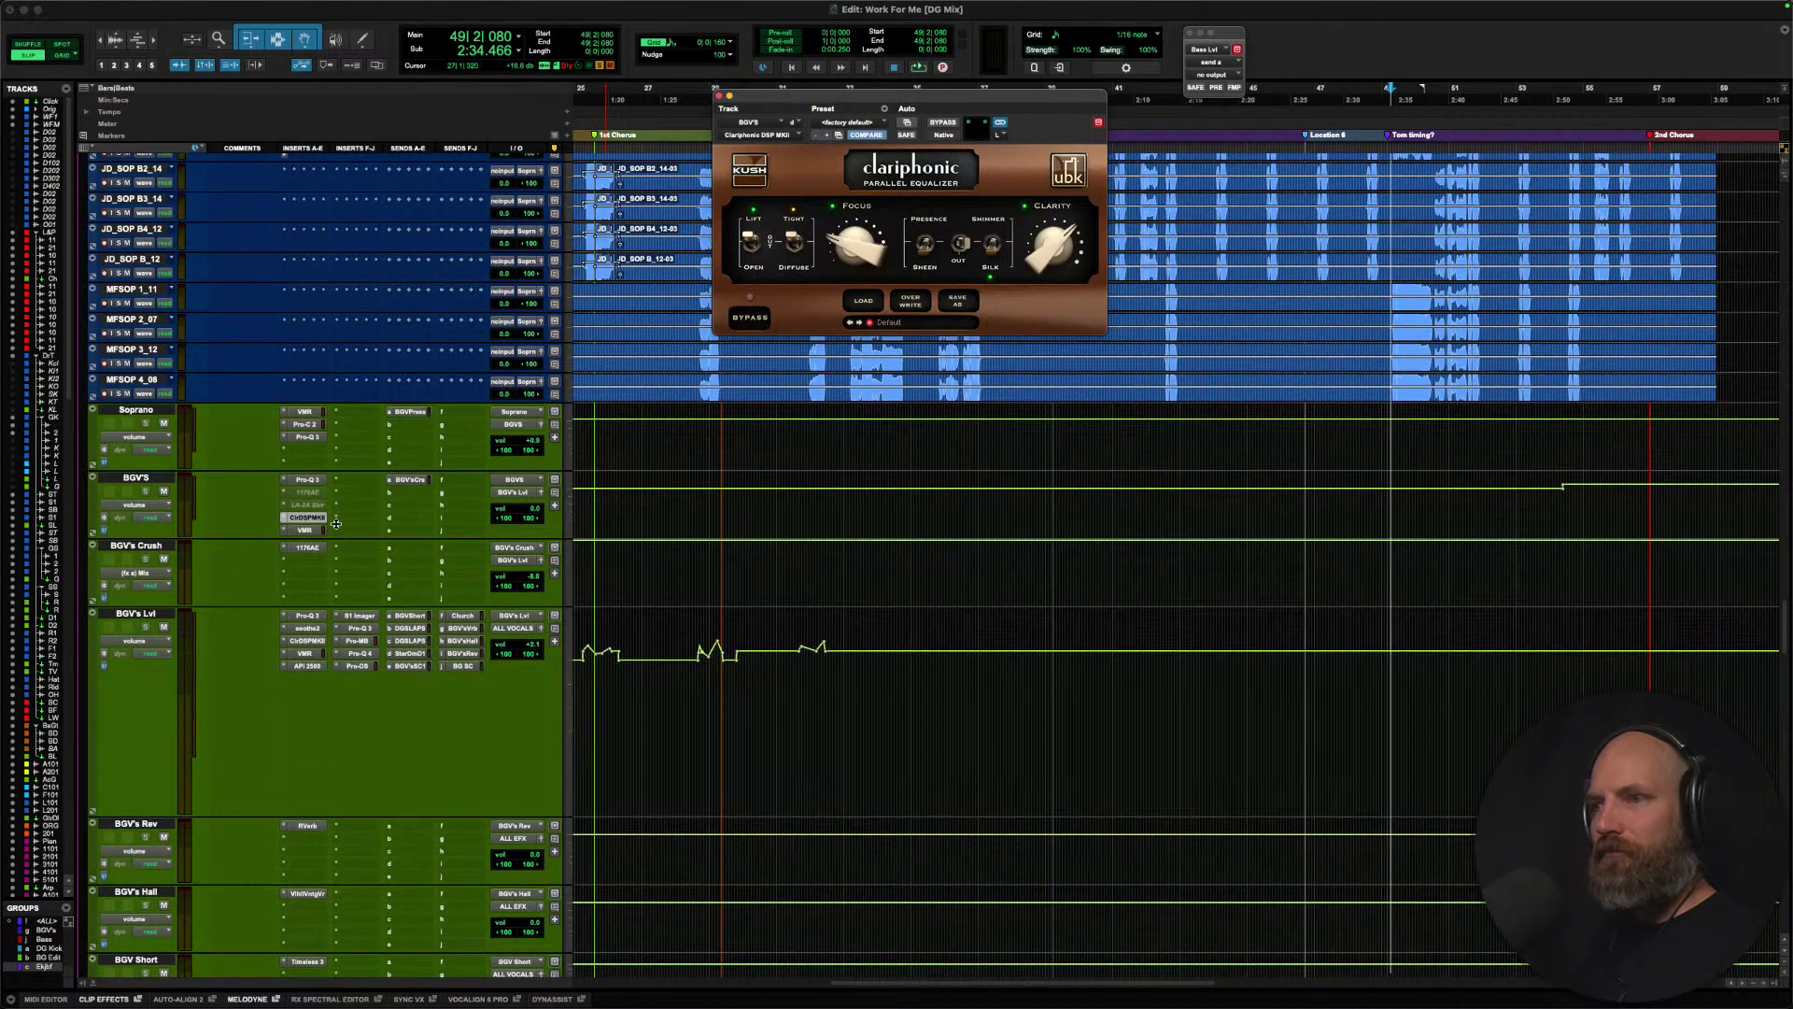
click(305, 530)
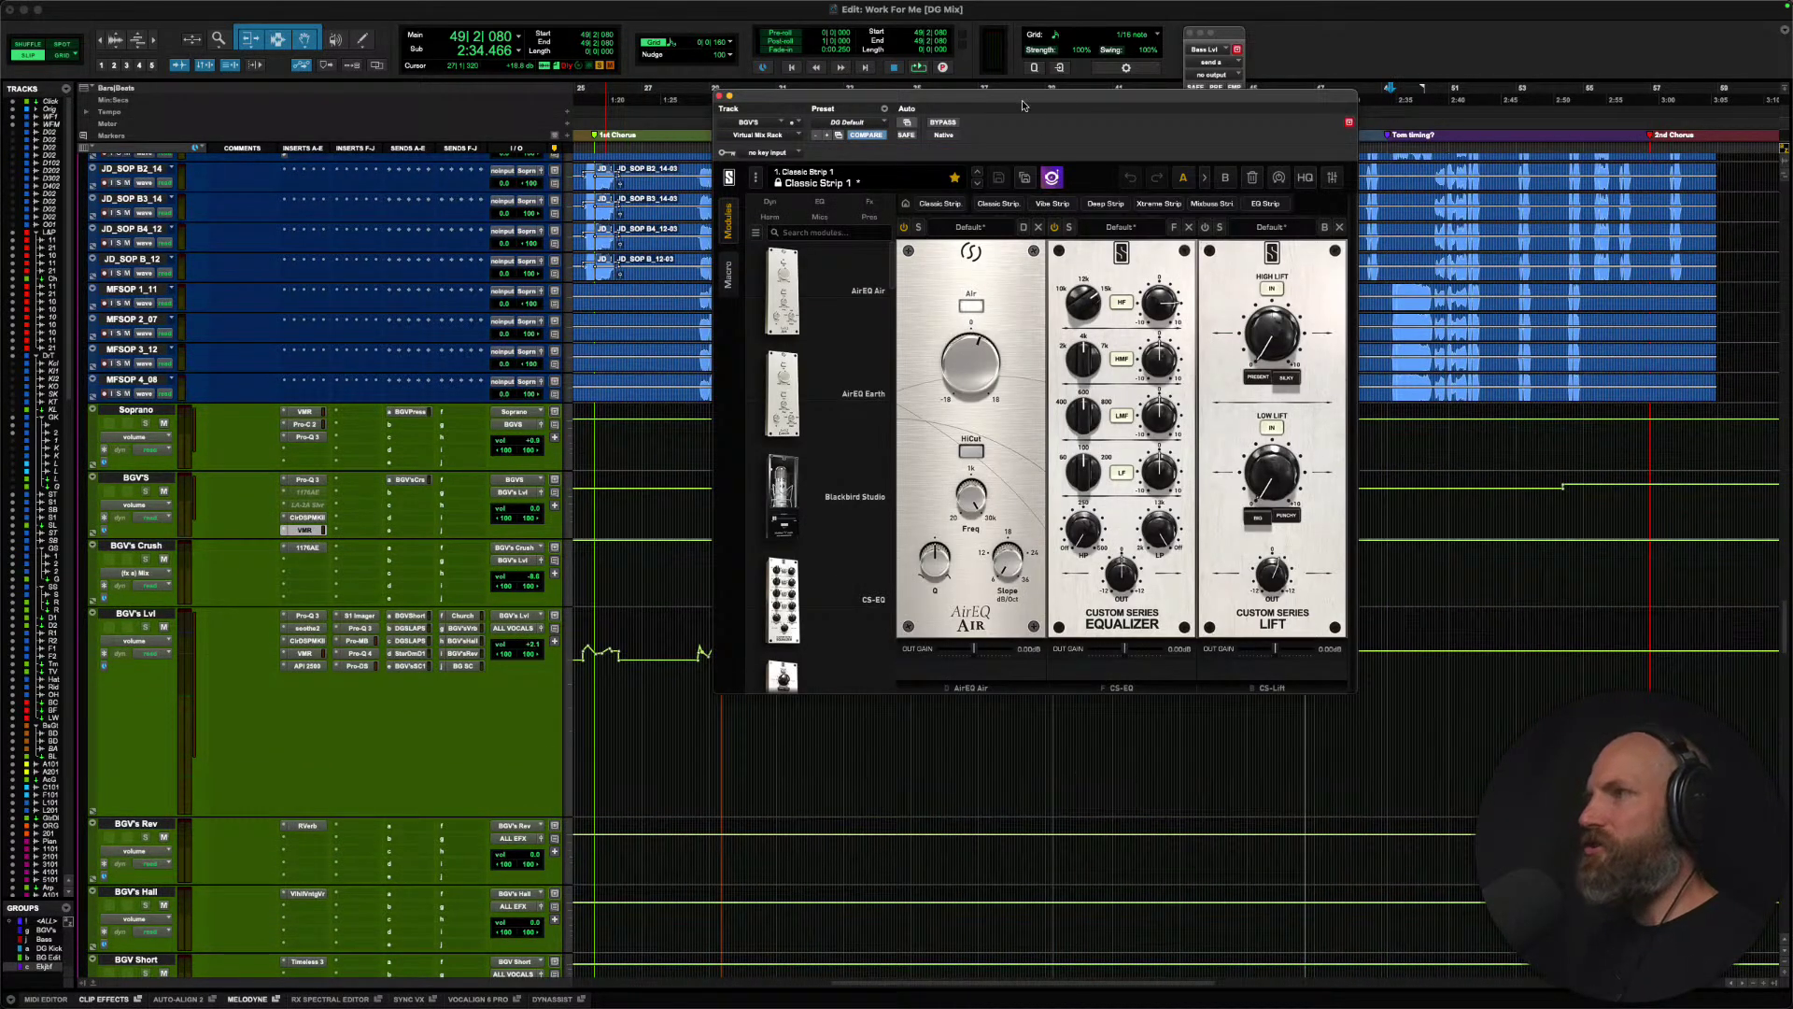
drag(1026, 104, 915, 86)
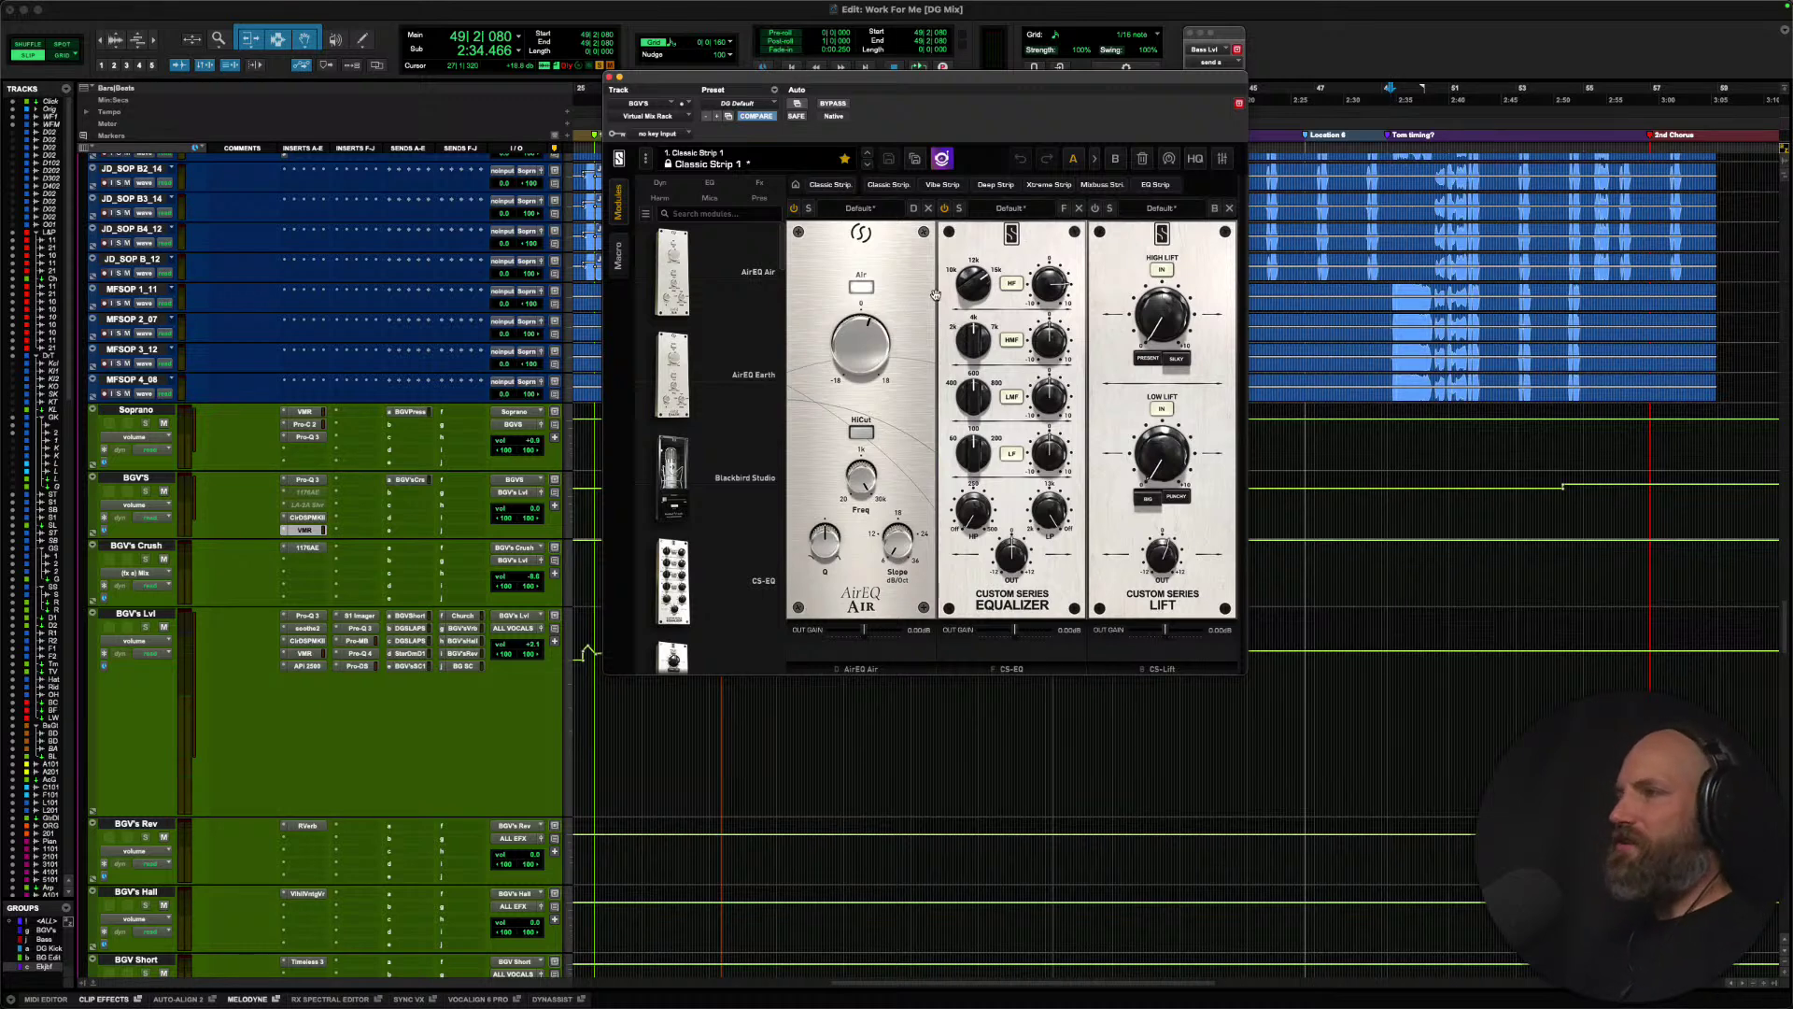
Audition the backing vocals from 49|2|080 while switching the BGV'S Virtual Mix Rack between bypassed and active.
click(835, 103)
key(space)
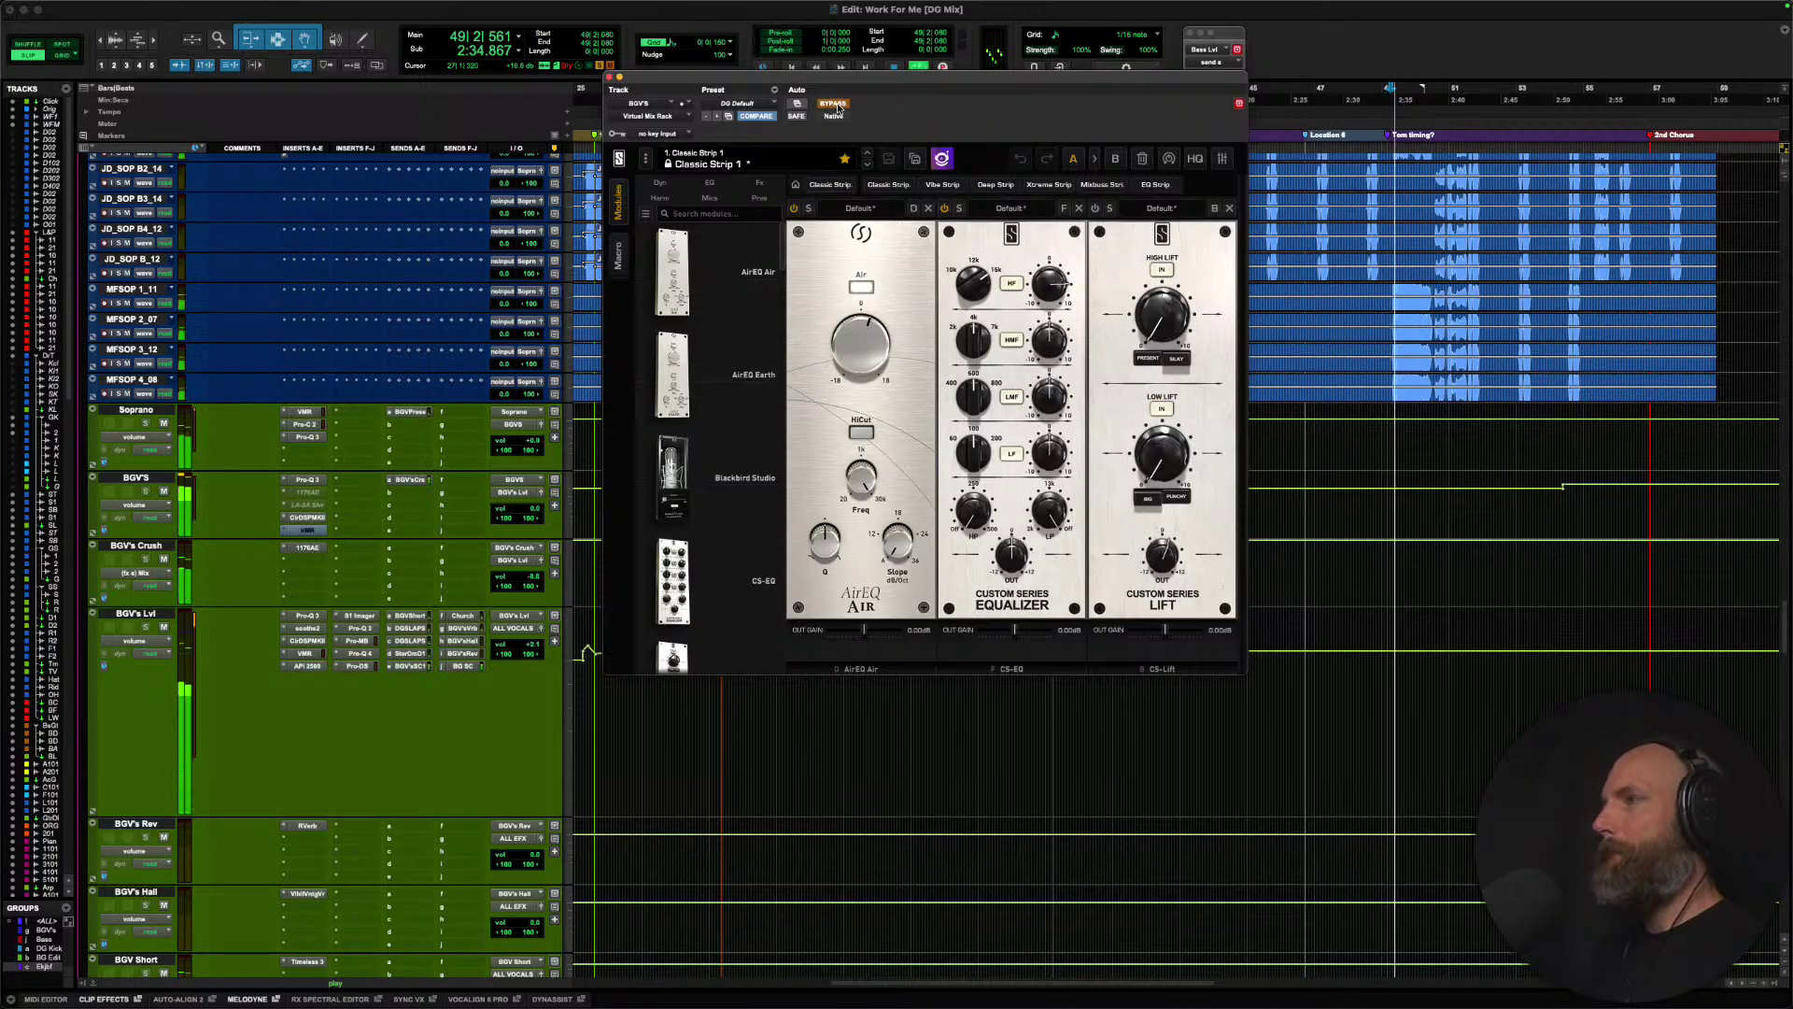
click(835, 103)
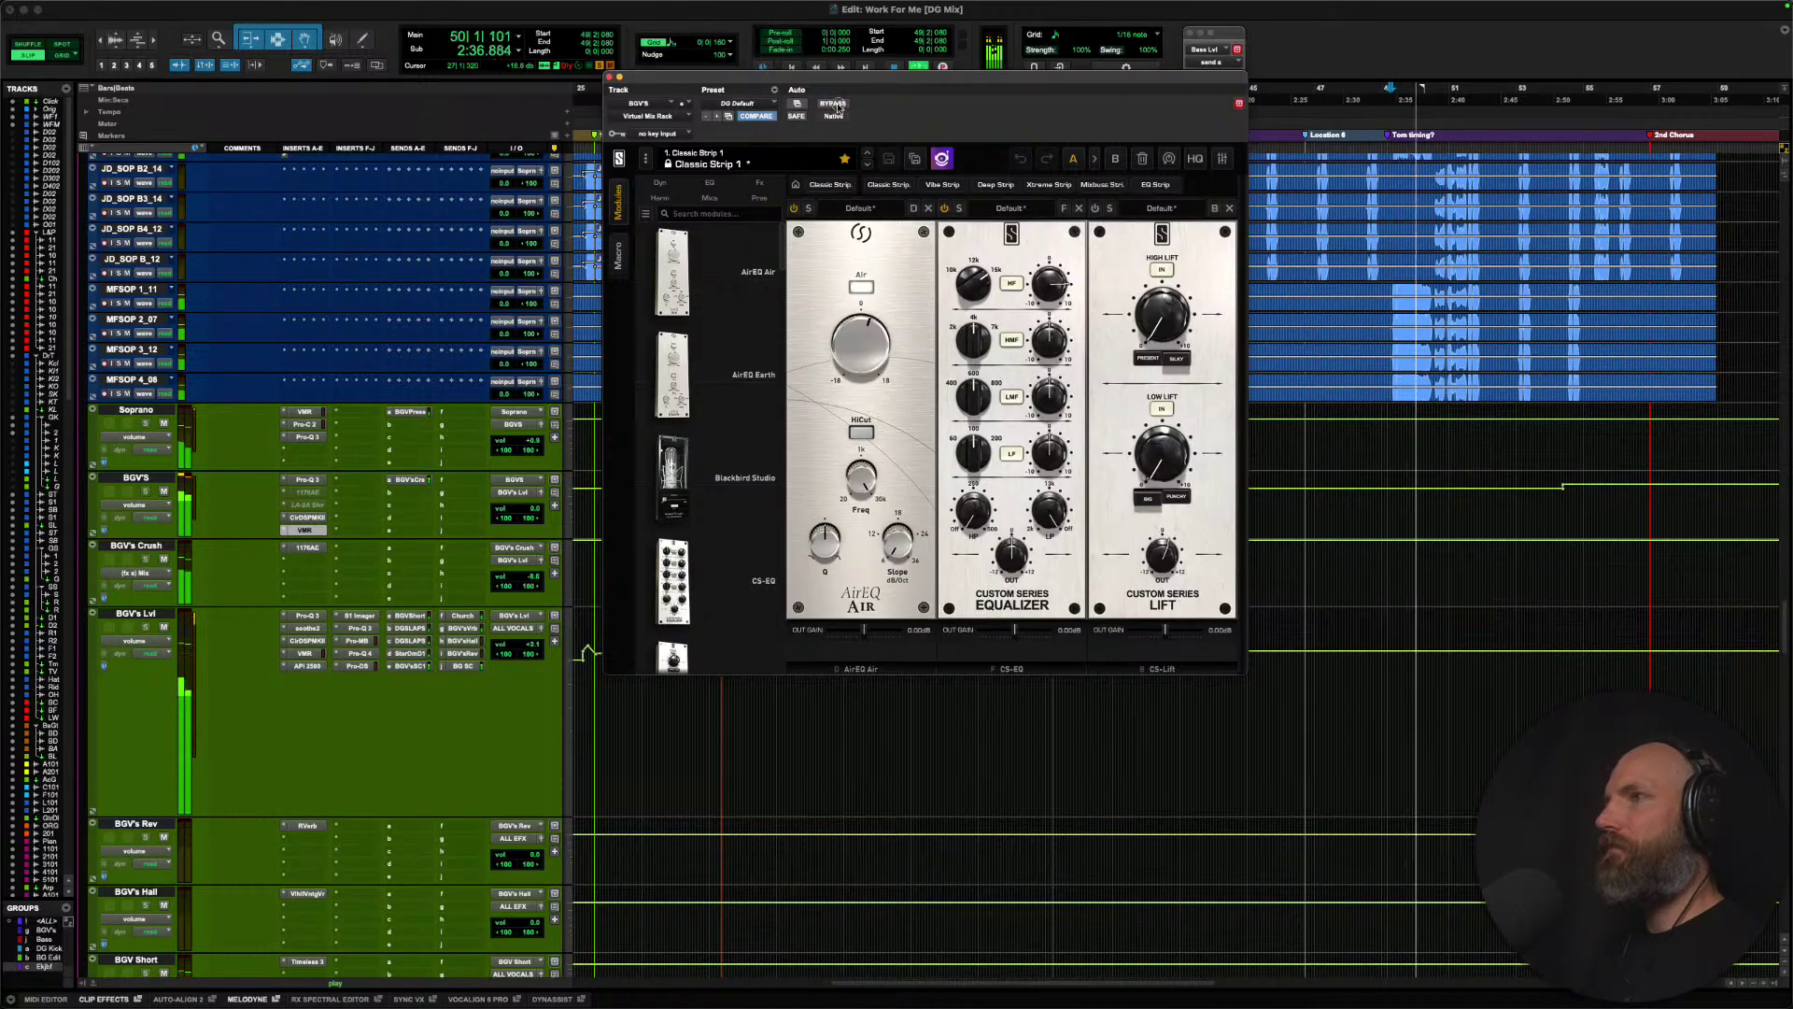
click(835, 103)
key(space)
key(space)
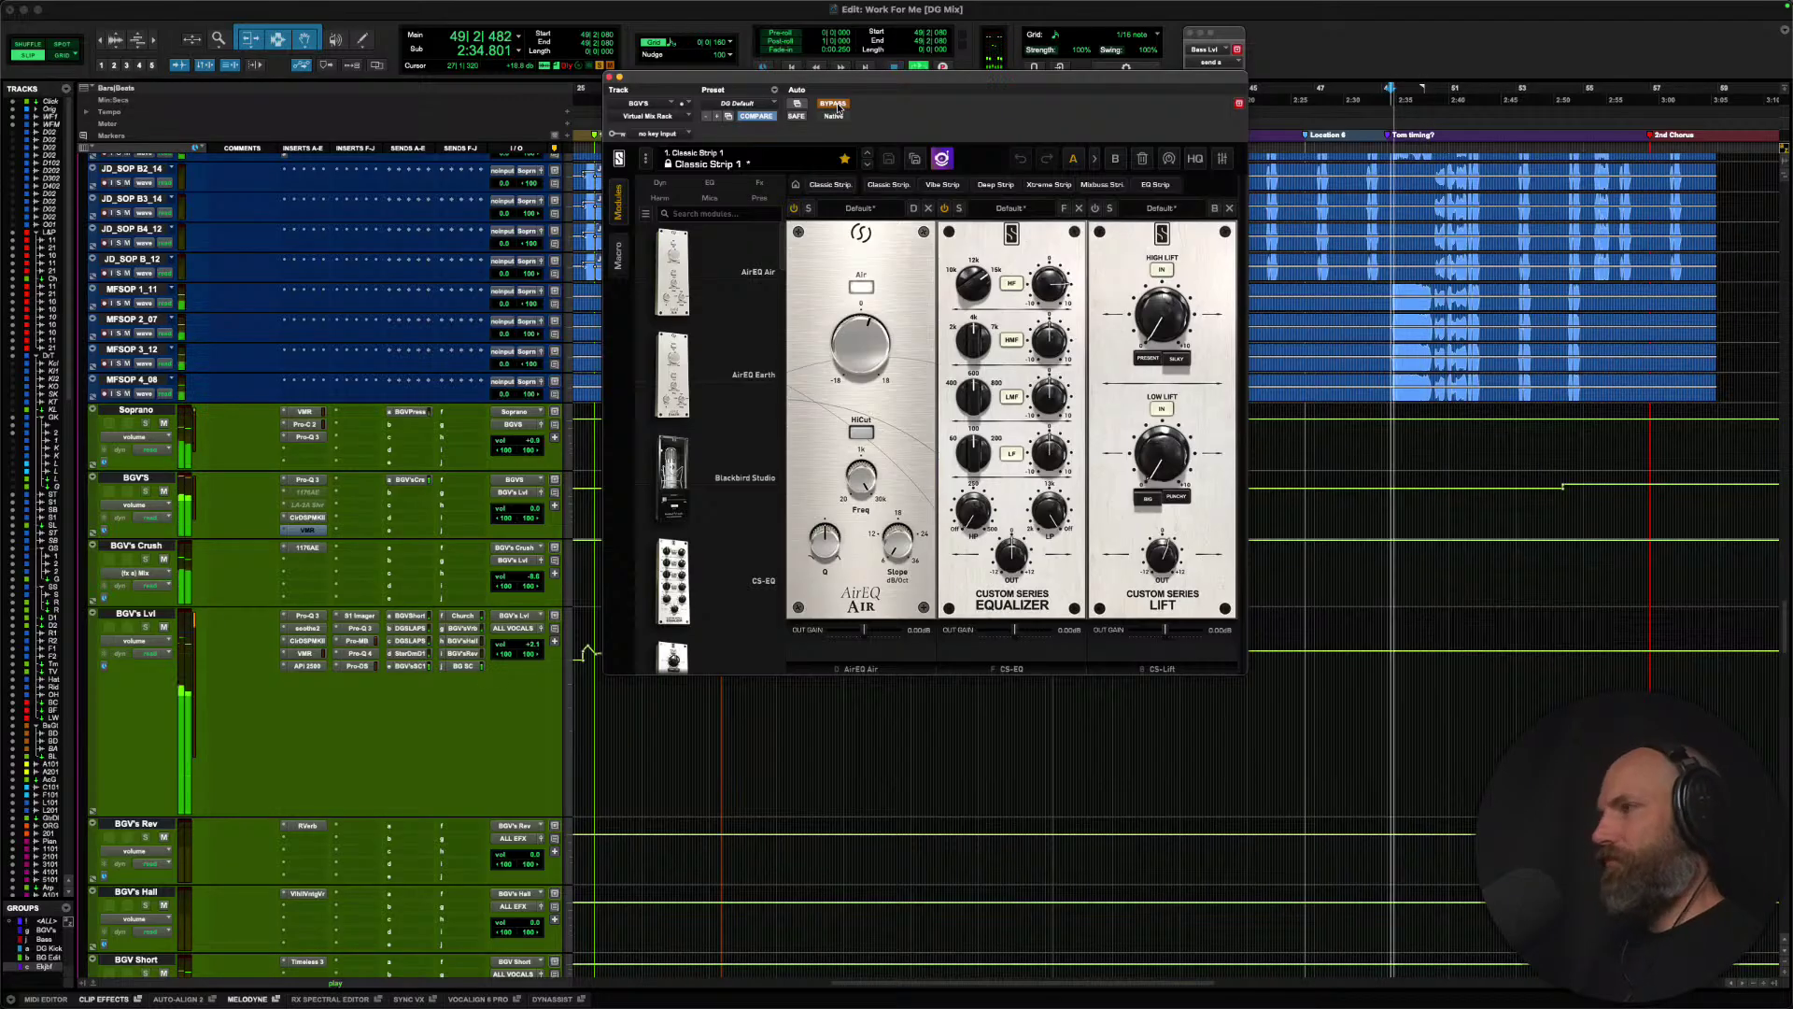
click(836, 104)
click(836, 104)
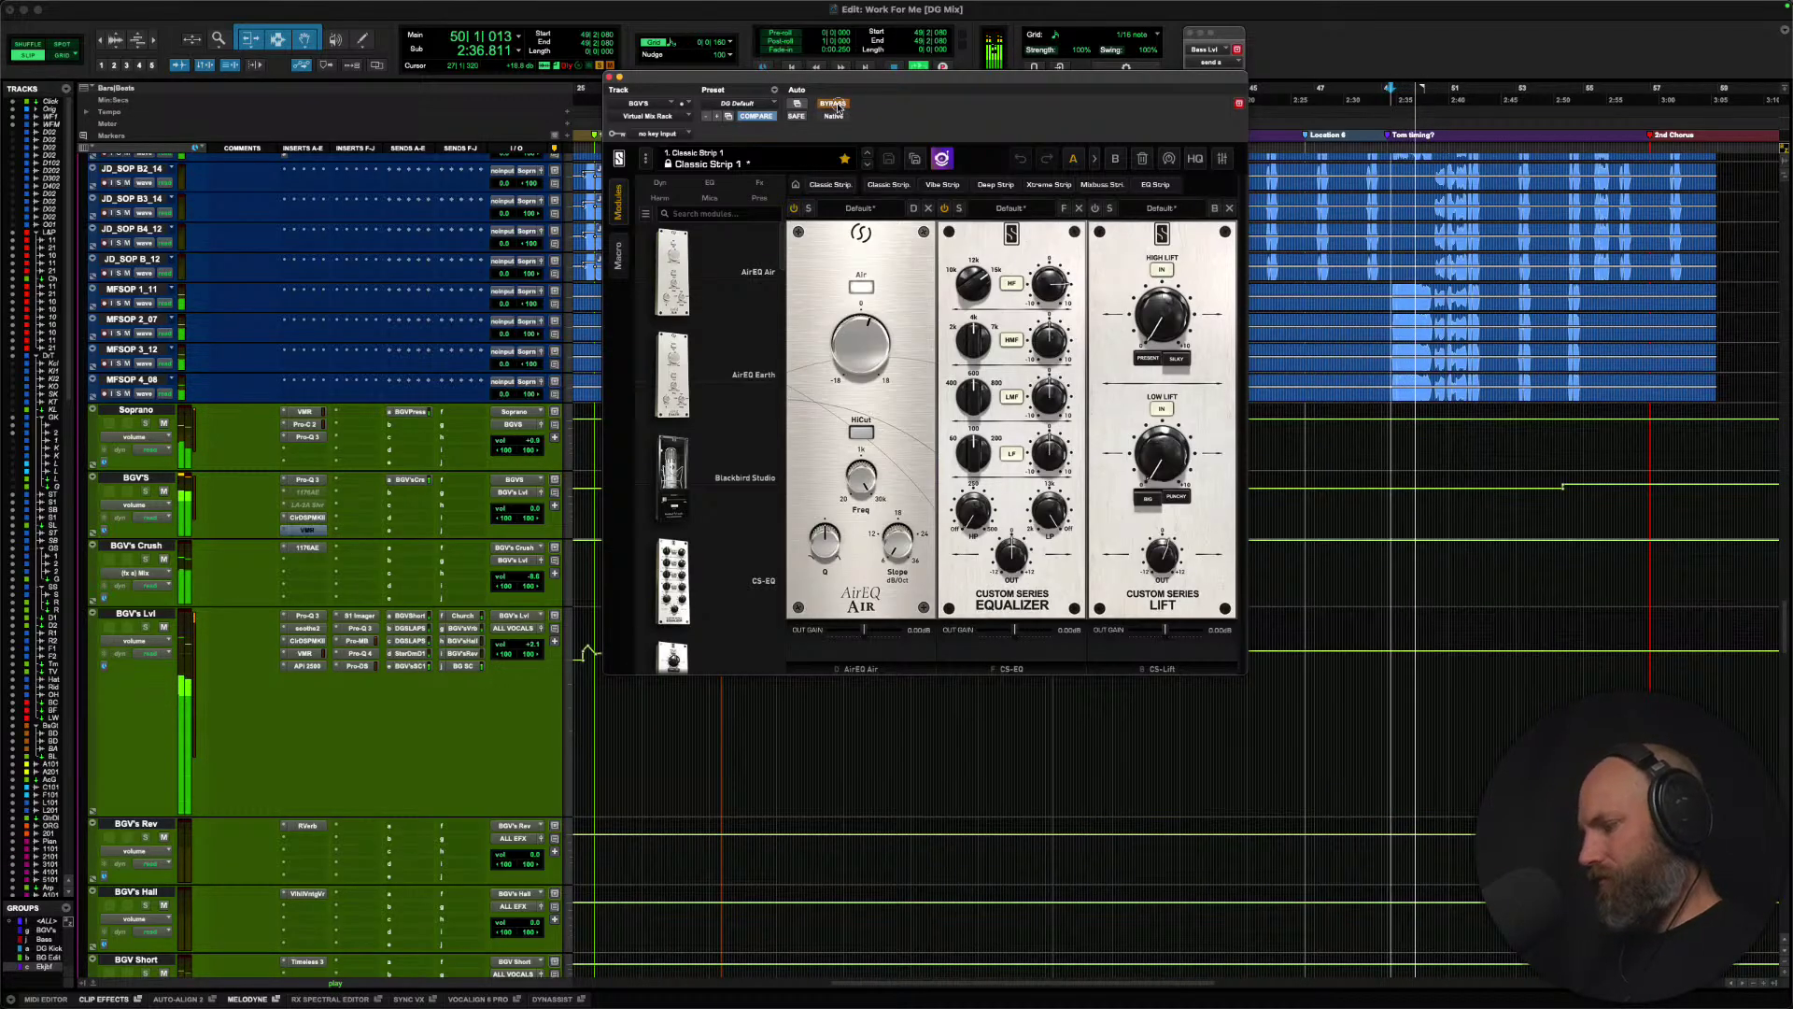
key(space)
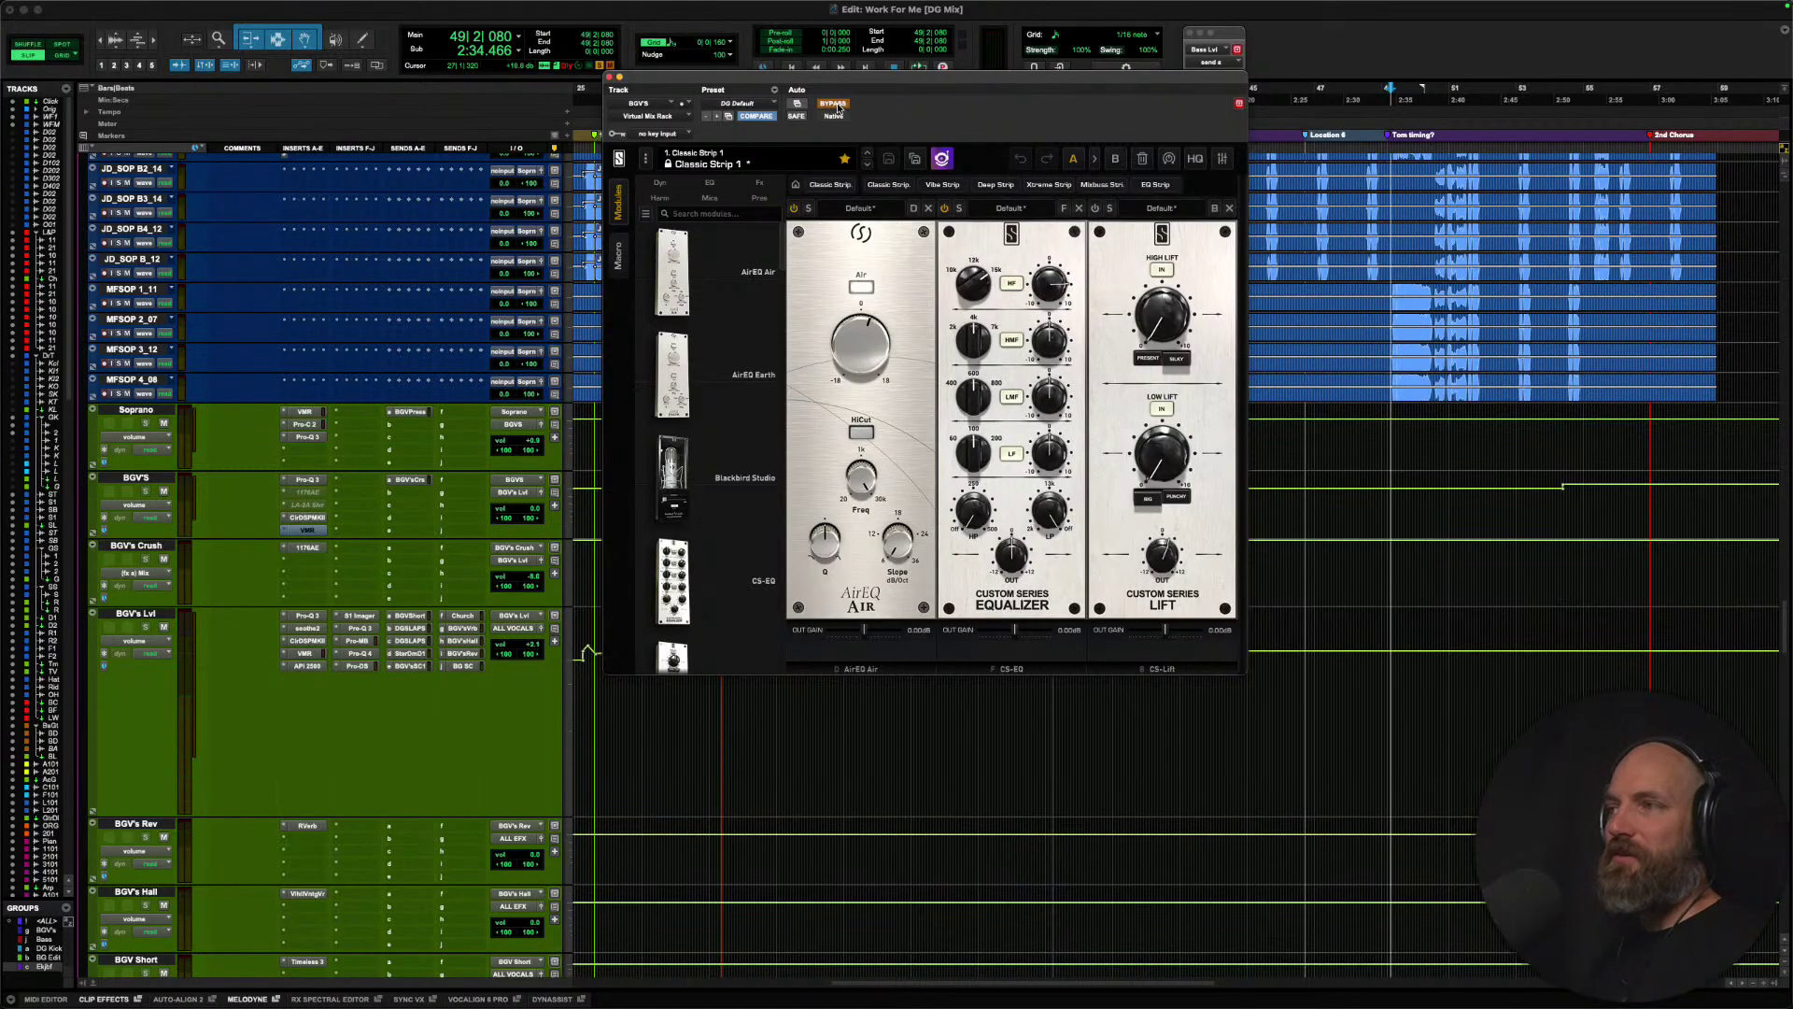
Replay the passage with the Virtual Mix Rack re-enabled and bypass it partway through for another comparison.
click(834, 105)
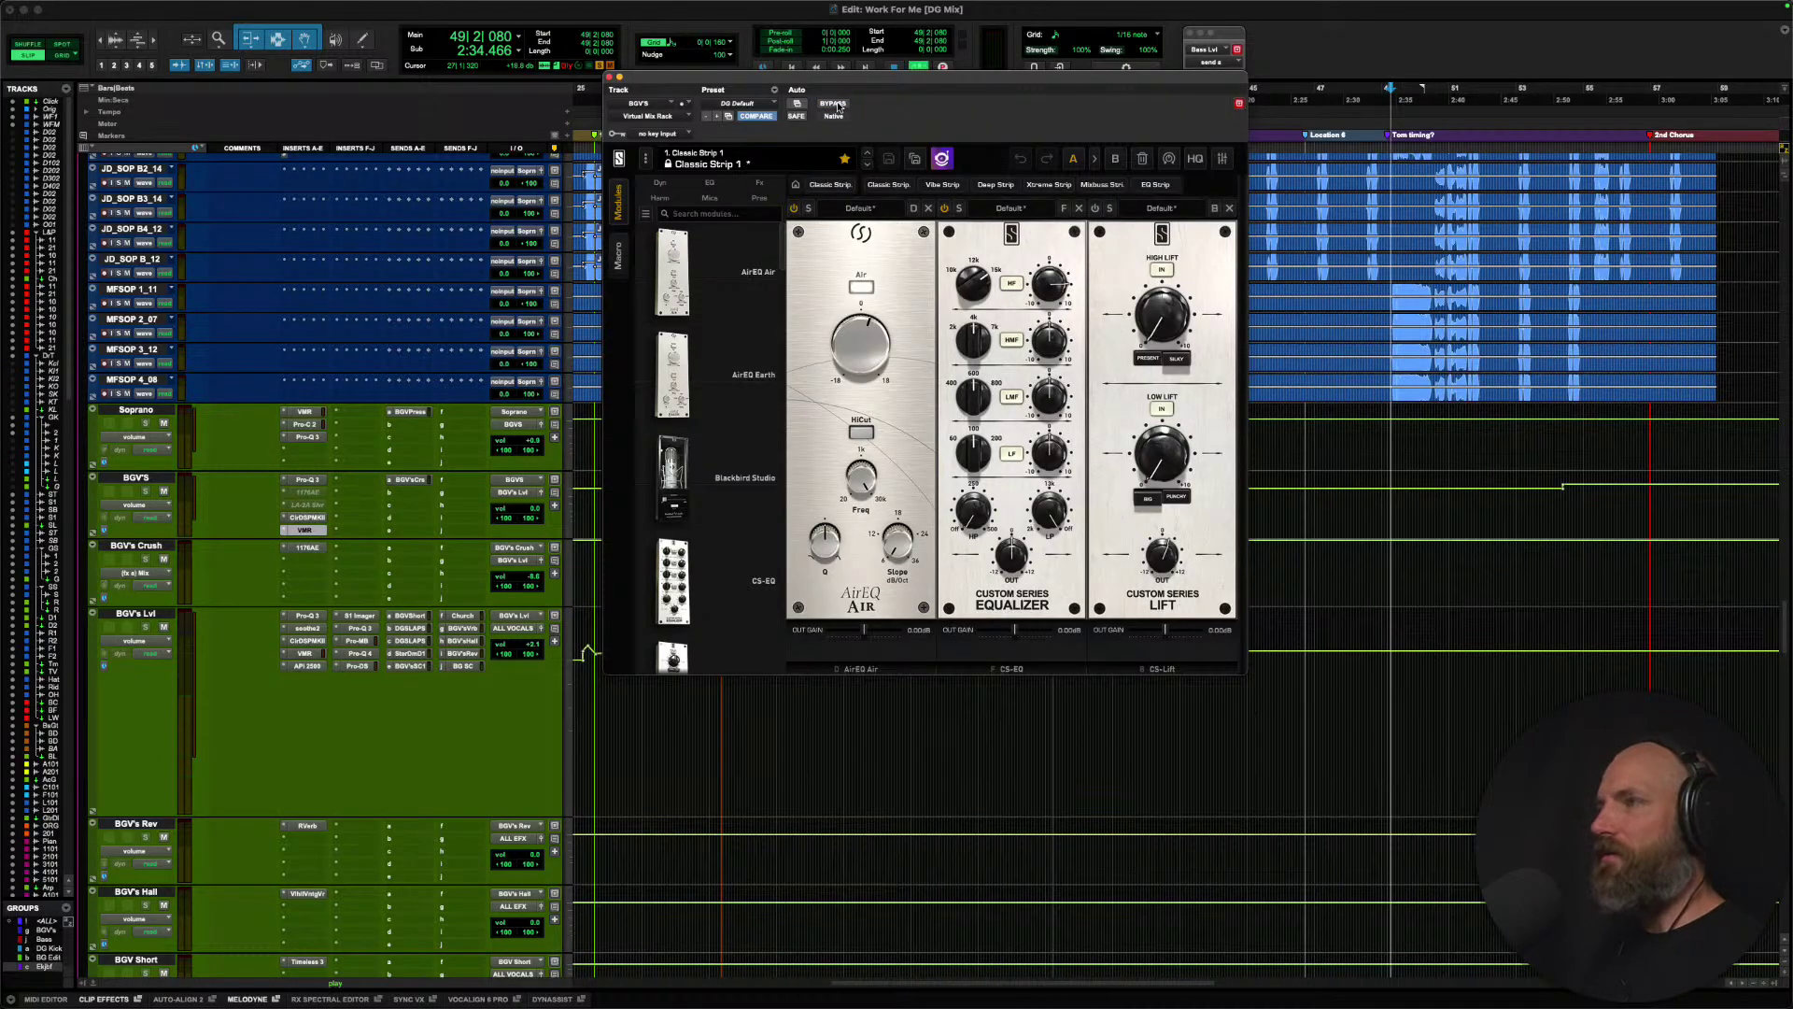
key(space)
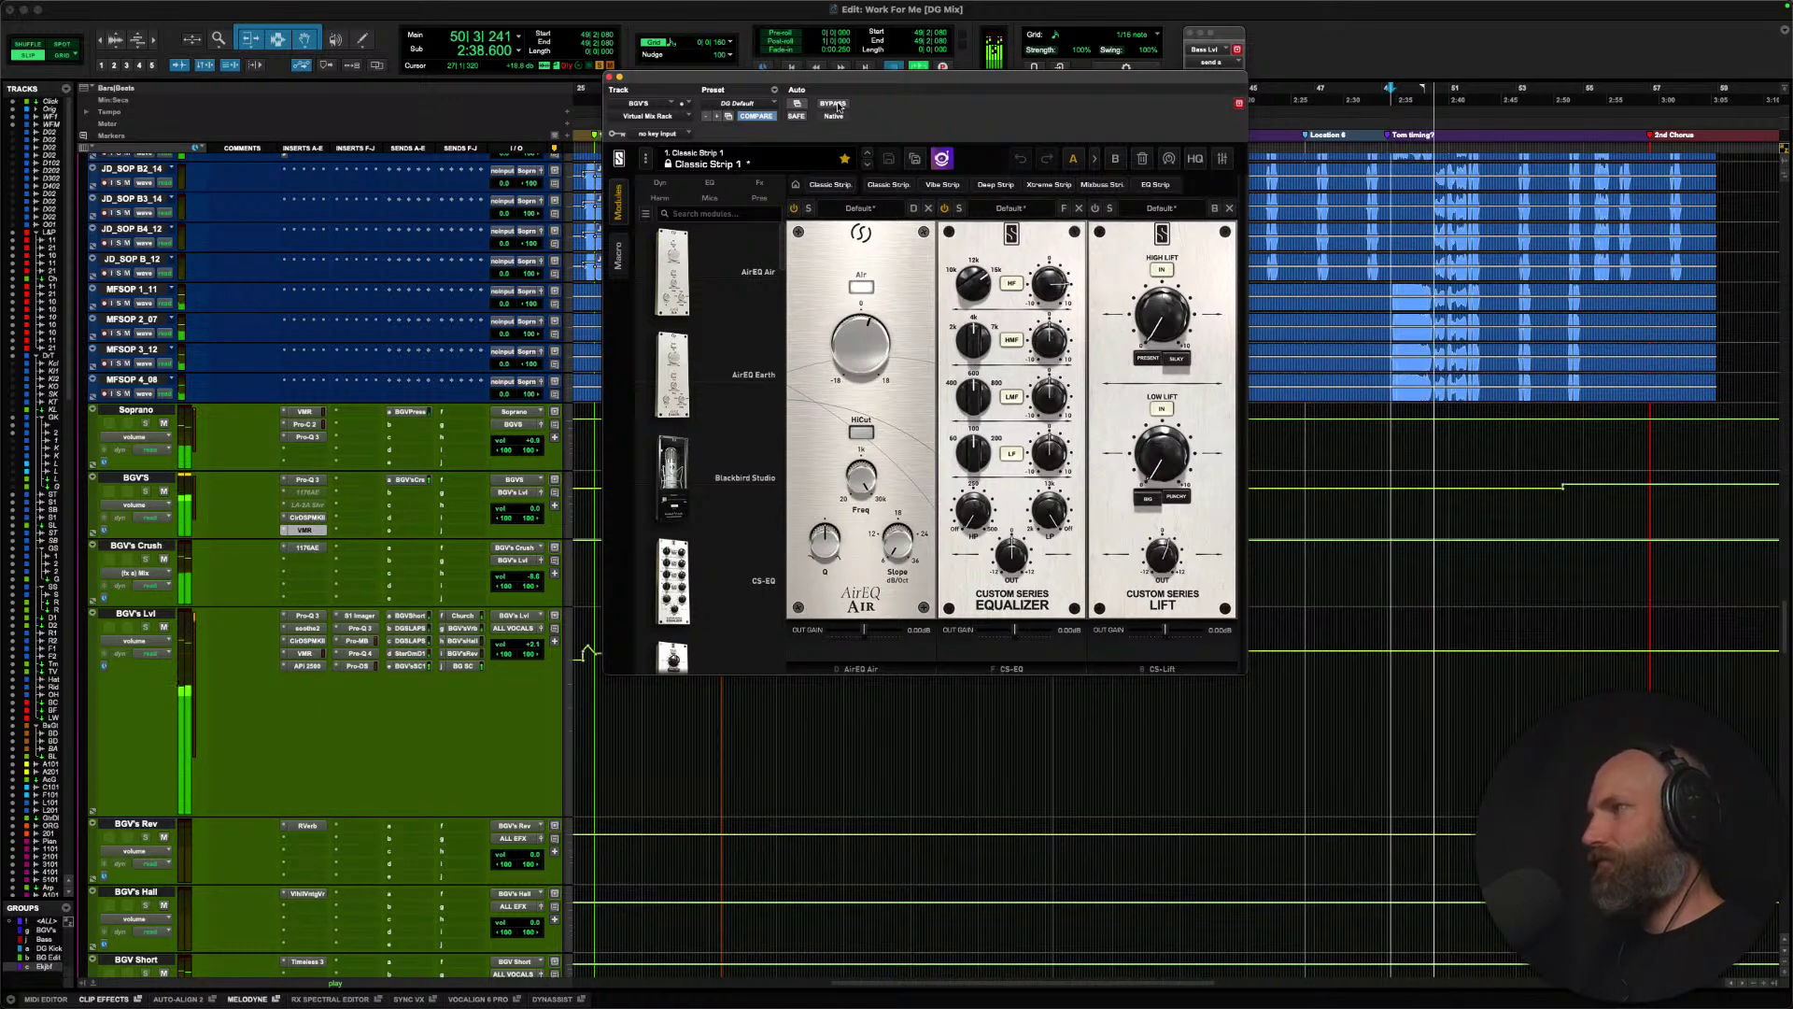
key(space)
key(space)
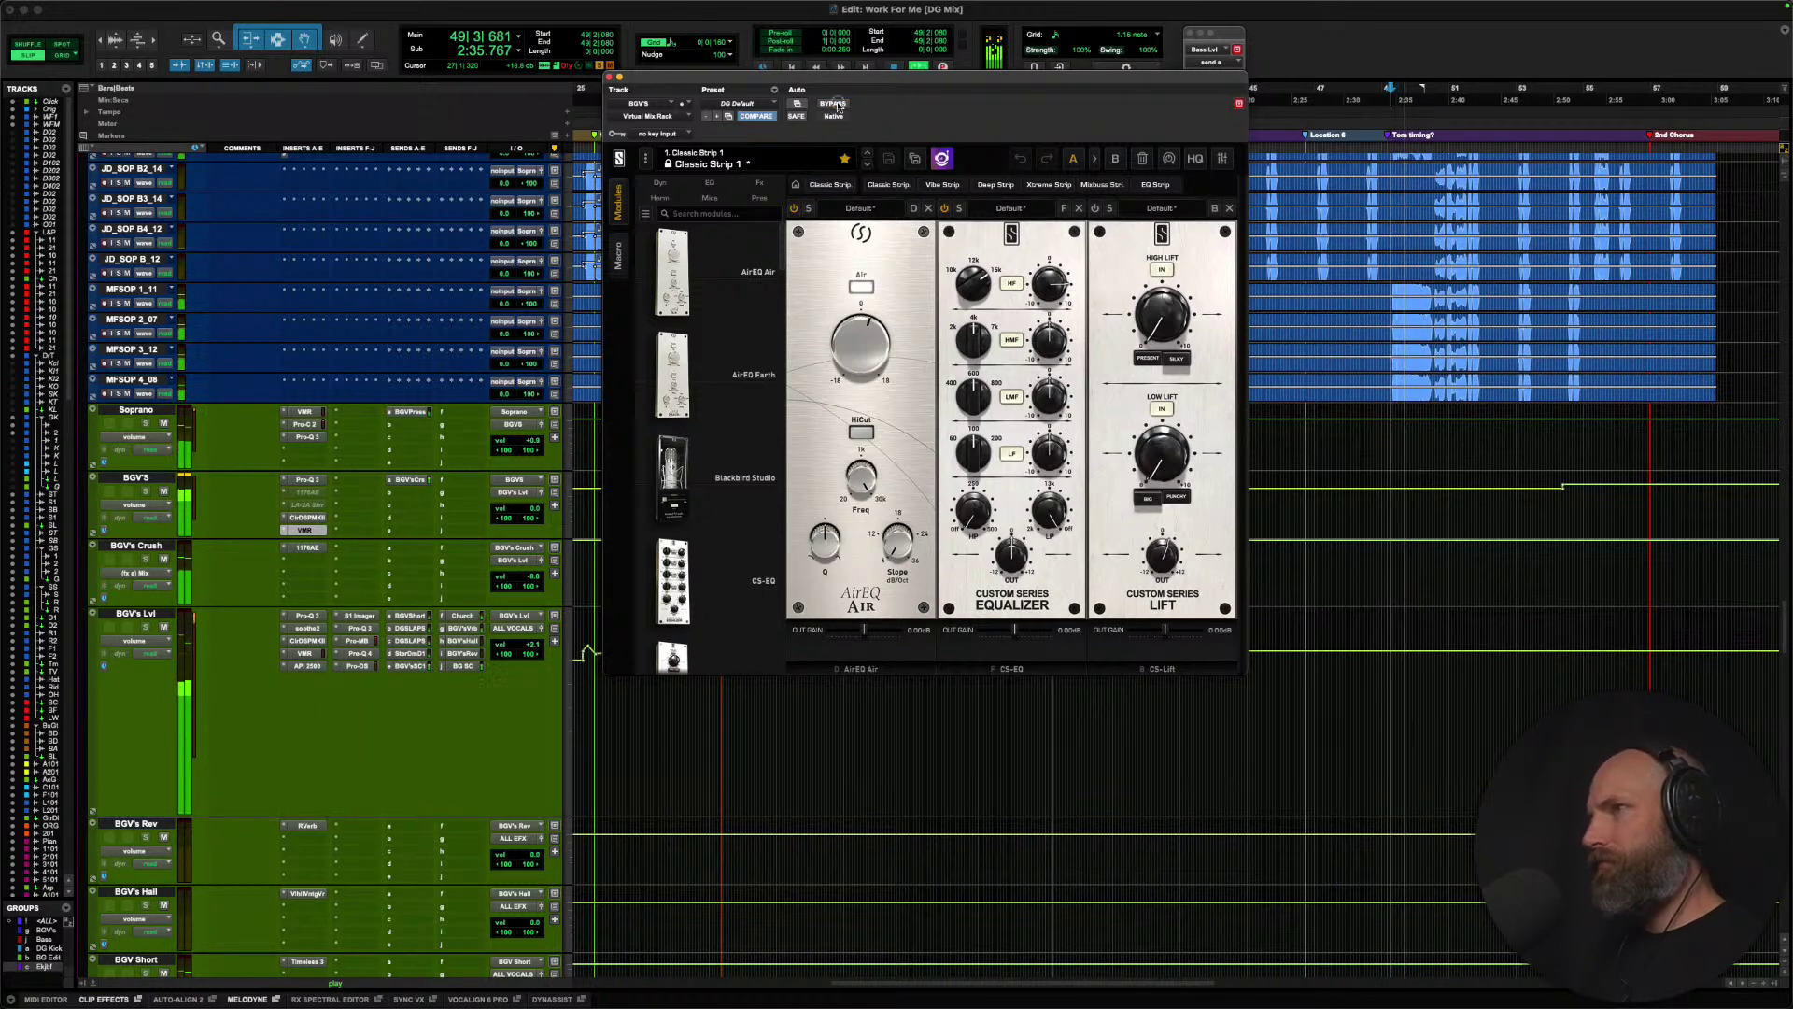
click(834, 104)
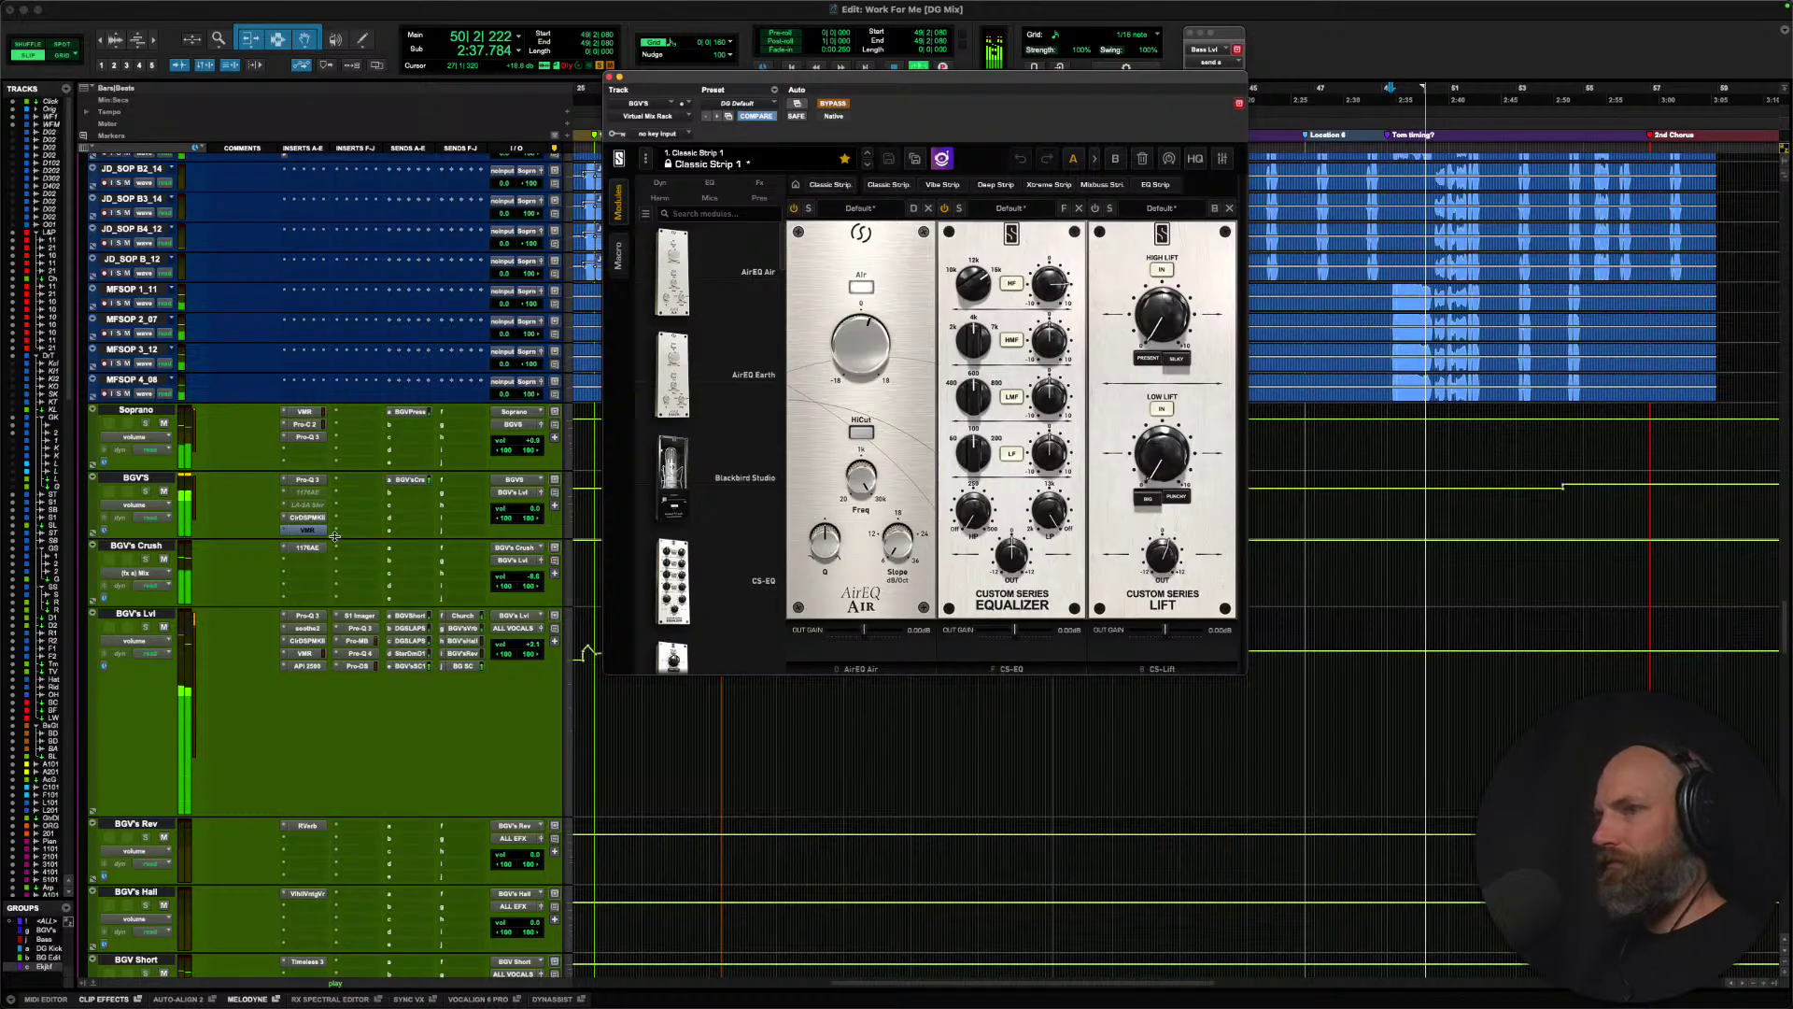
key(space)
Show the BGV'S track's Clariphonic and Virtual Mix Rack windows side by side.
click(309, 517)
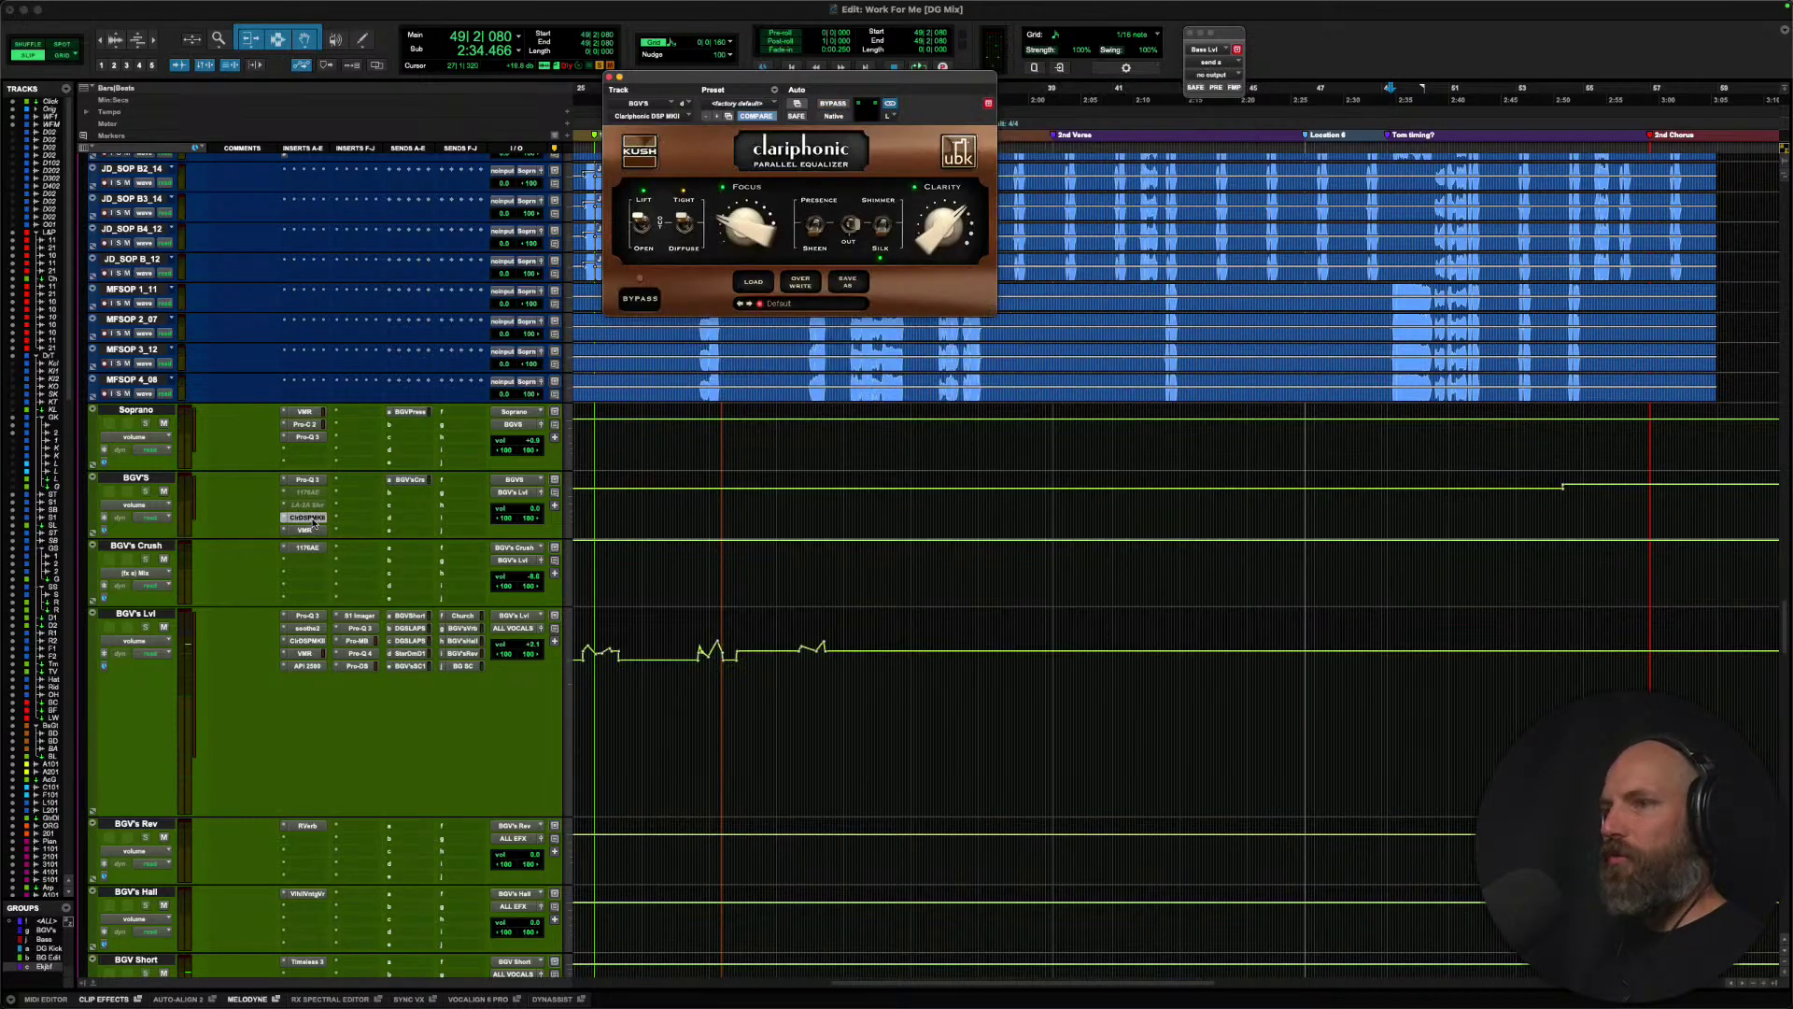
click(310, 528)
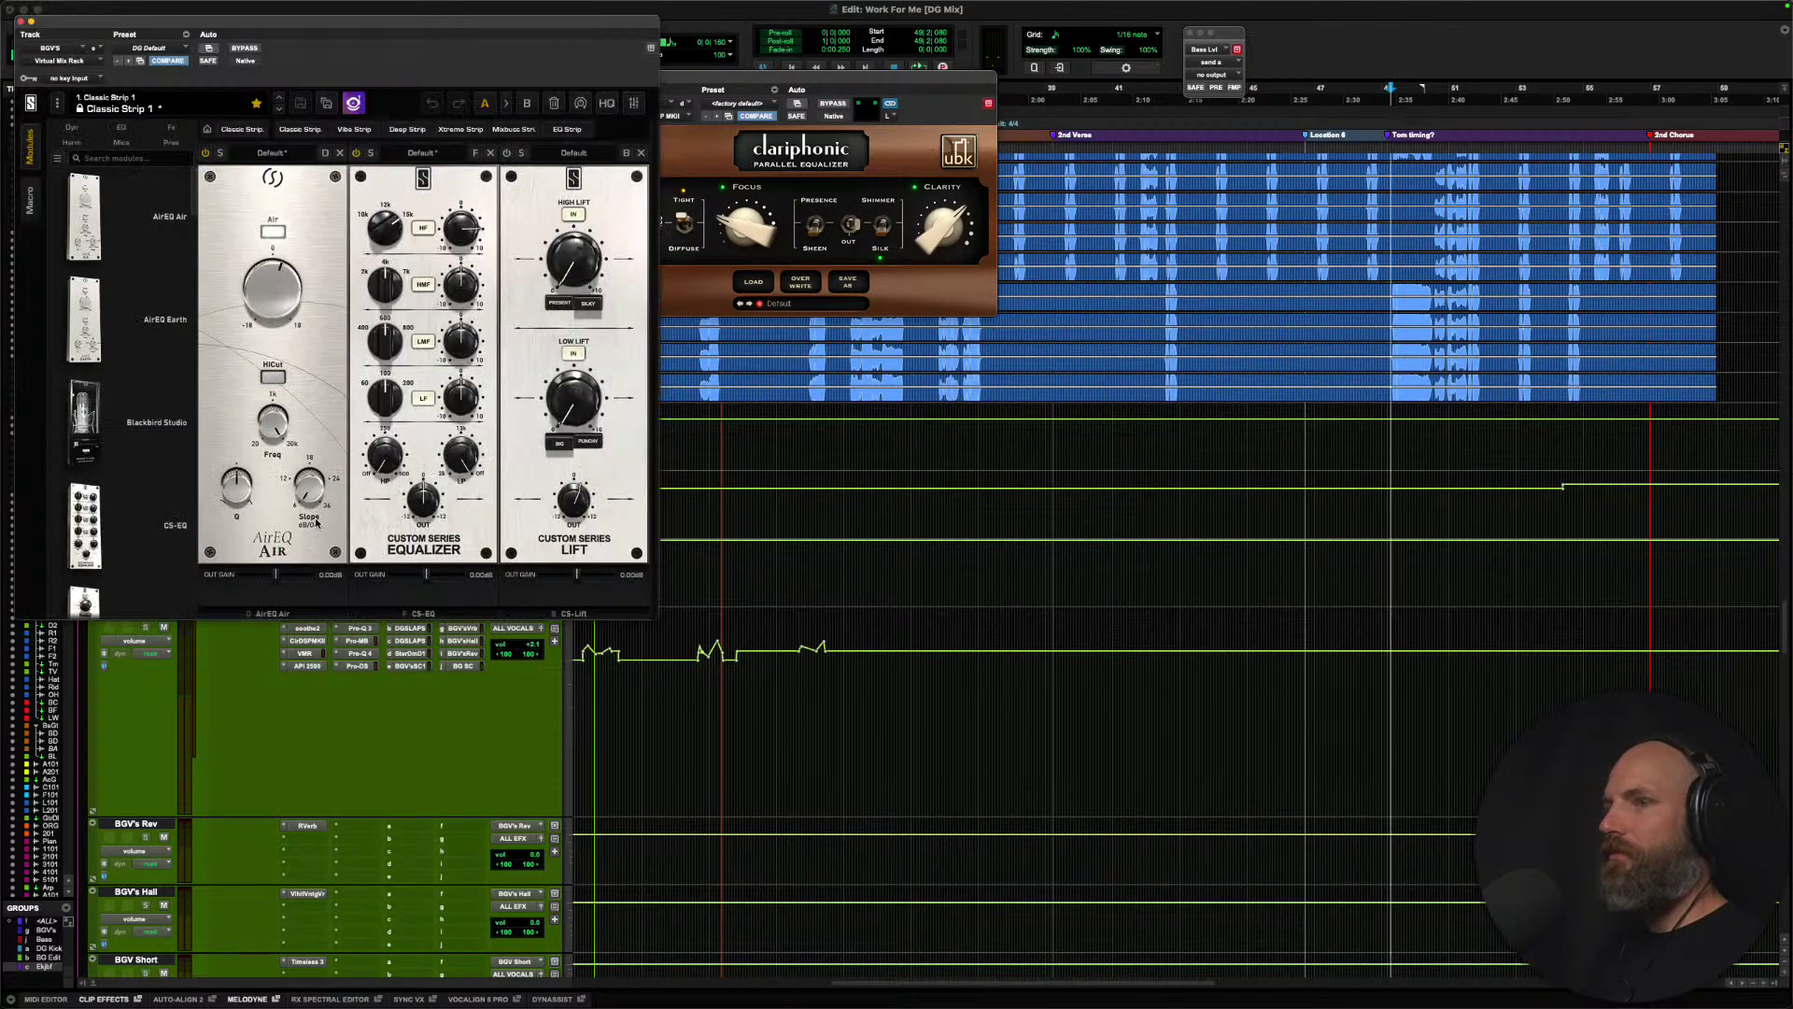
drag(450, 27, 1457, 208)
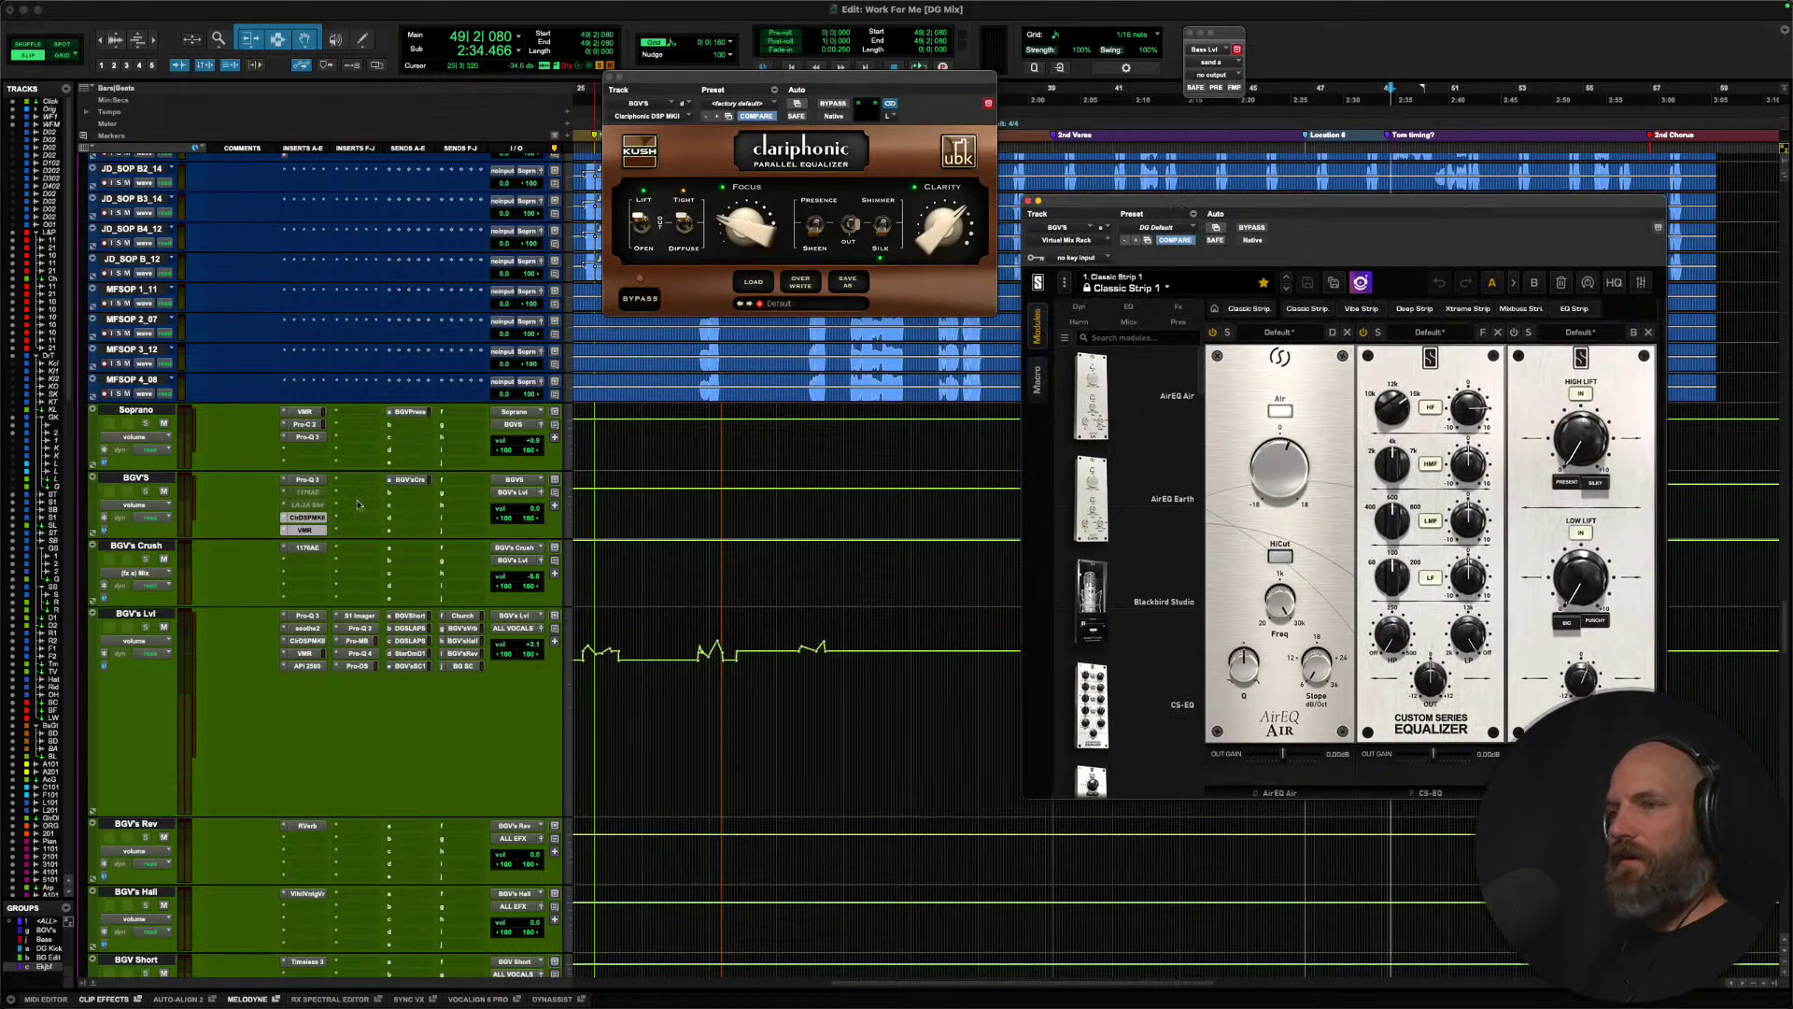
Compare the backing vocals with the Clariphonic and Virtual Mix Rack bypassed together, and re-enable both inserts.
key(space)
super+click(314, 522)
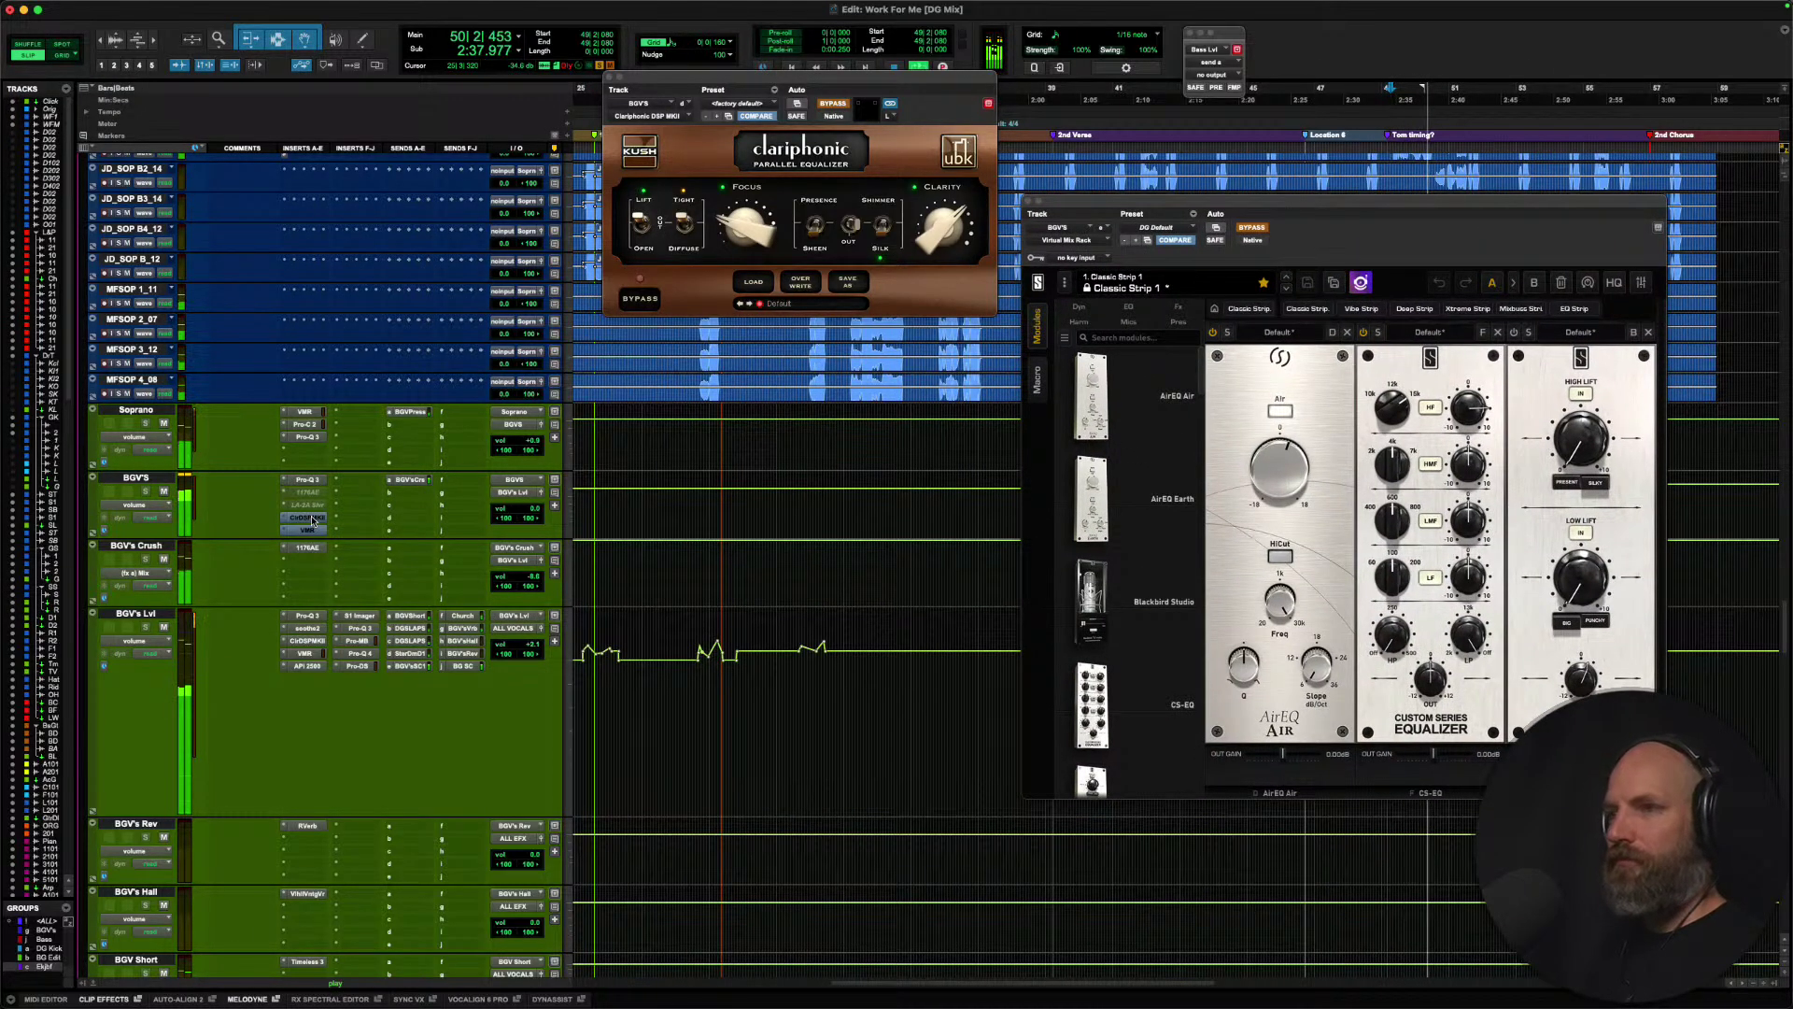
key(space)
super+click(314, 522)
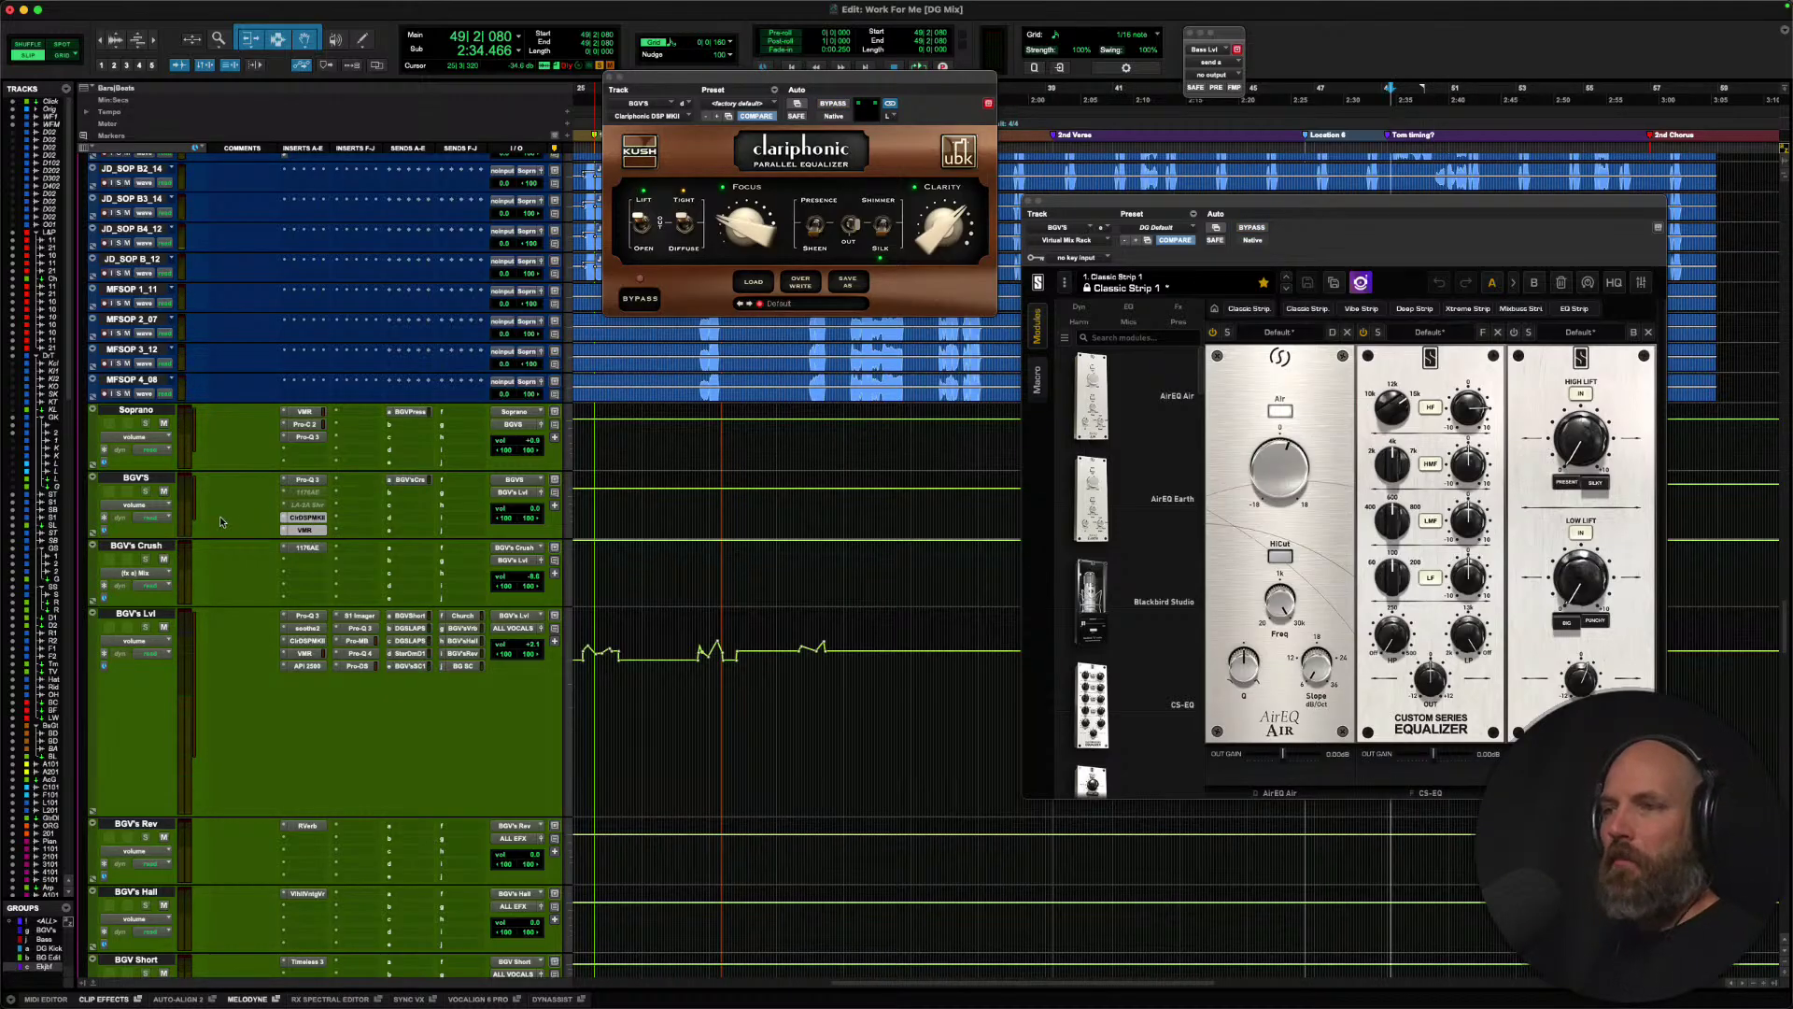
Point out the BGV's Lvl, BGV's Crush and BGV'S tracks and close both open plug-in windows.
scroll(220, 516, down, 1)
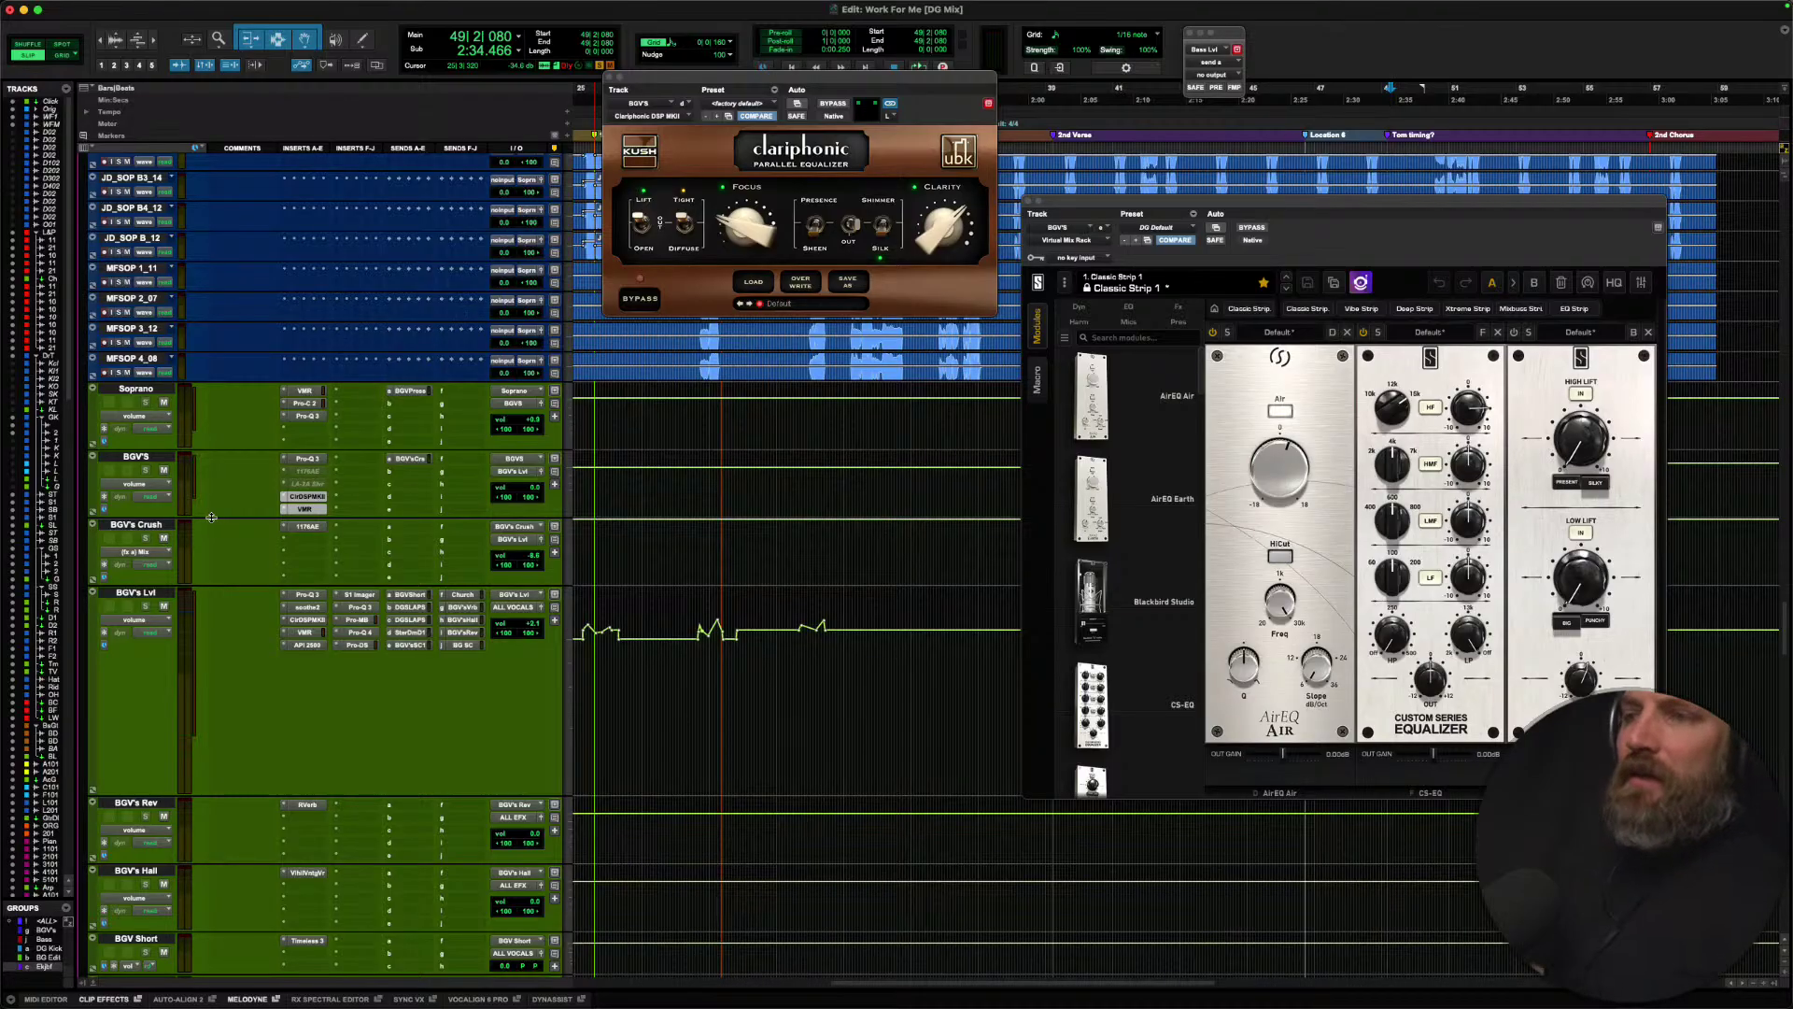
click(140, 595)
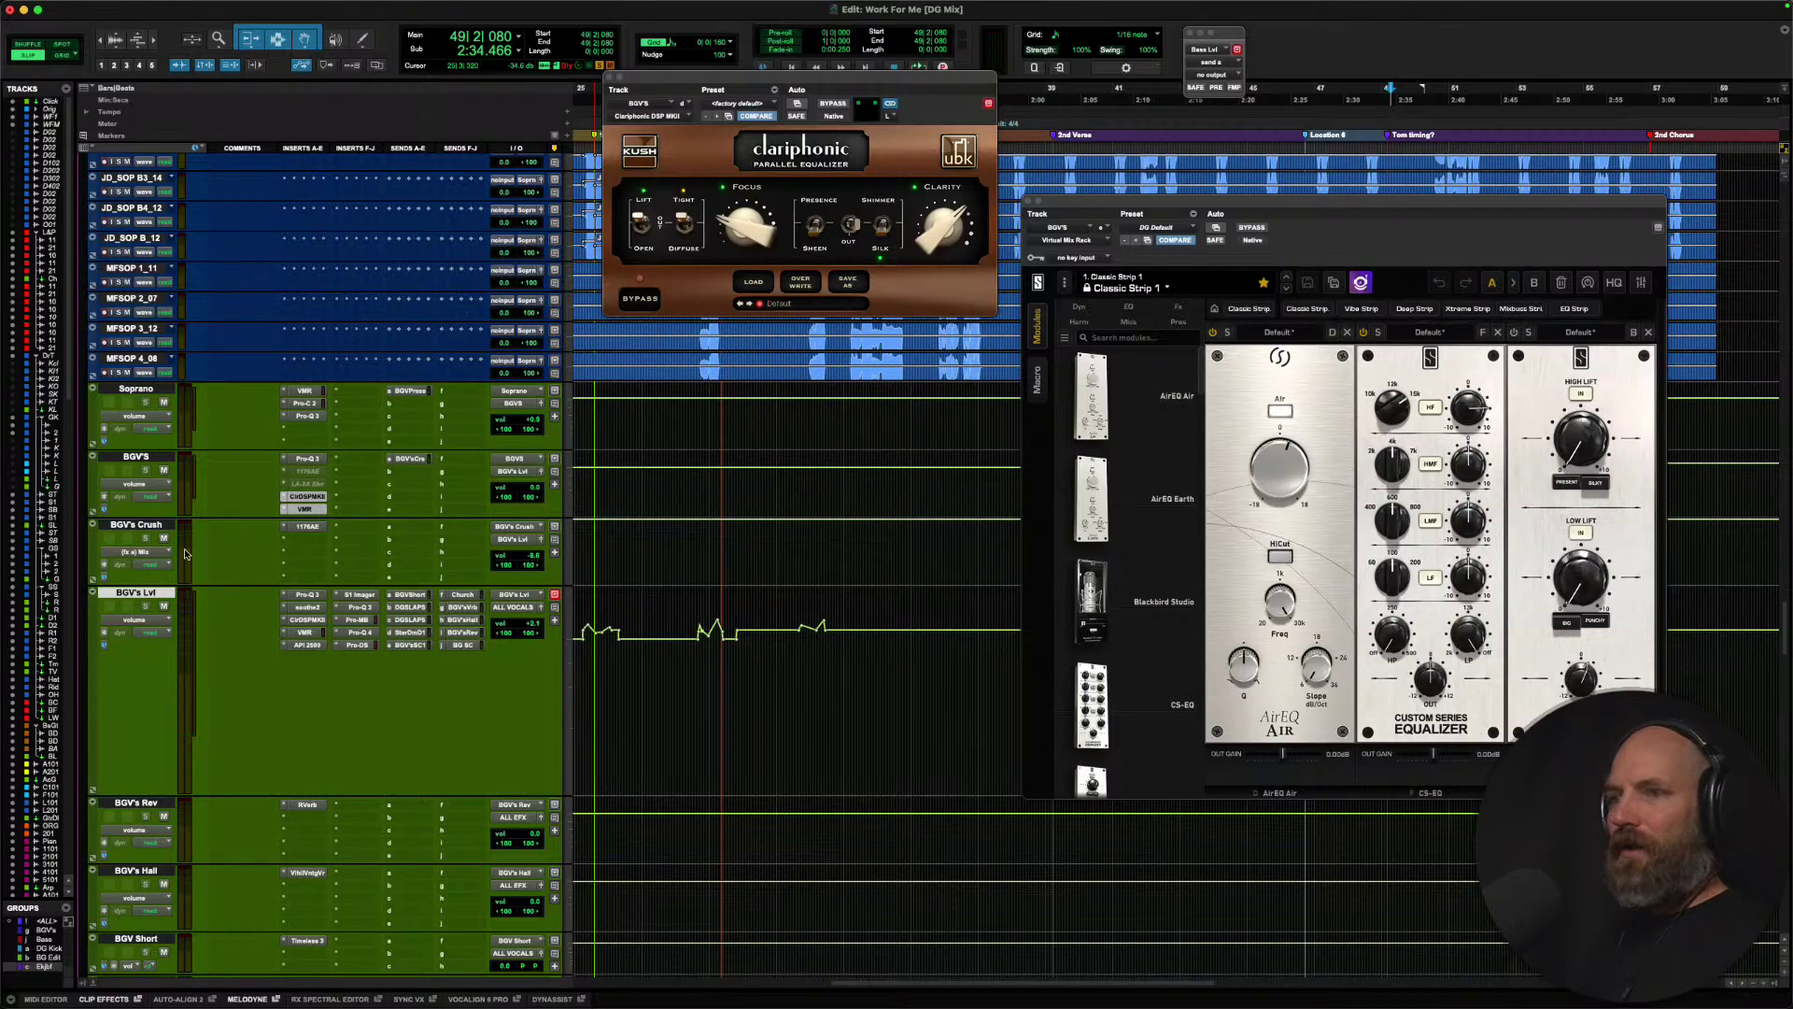
click(143, 524)
click(140, 458)
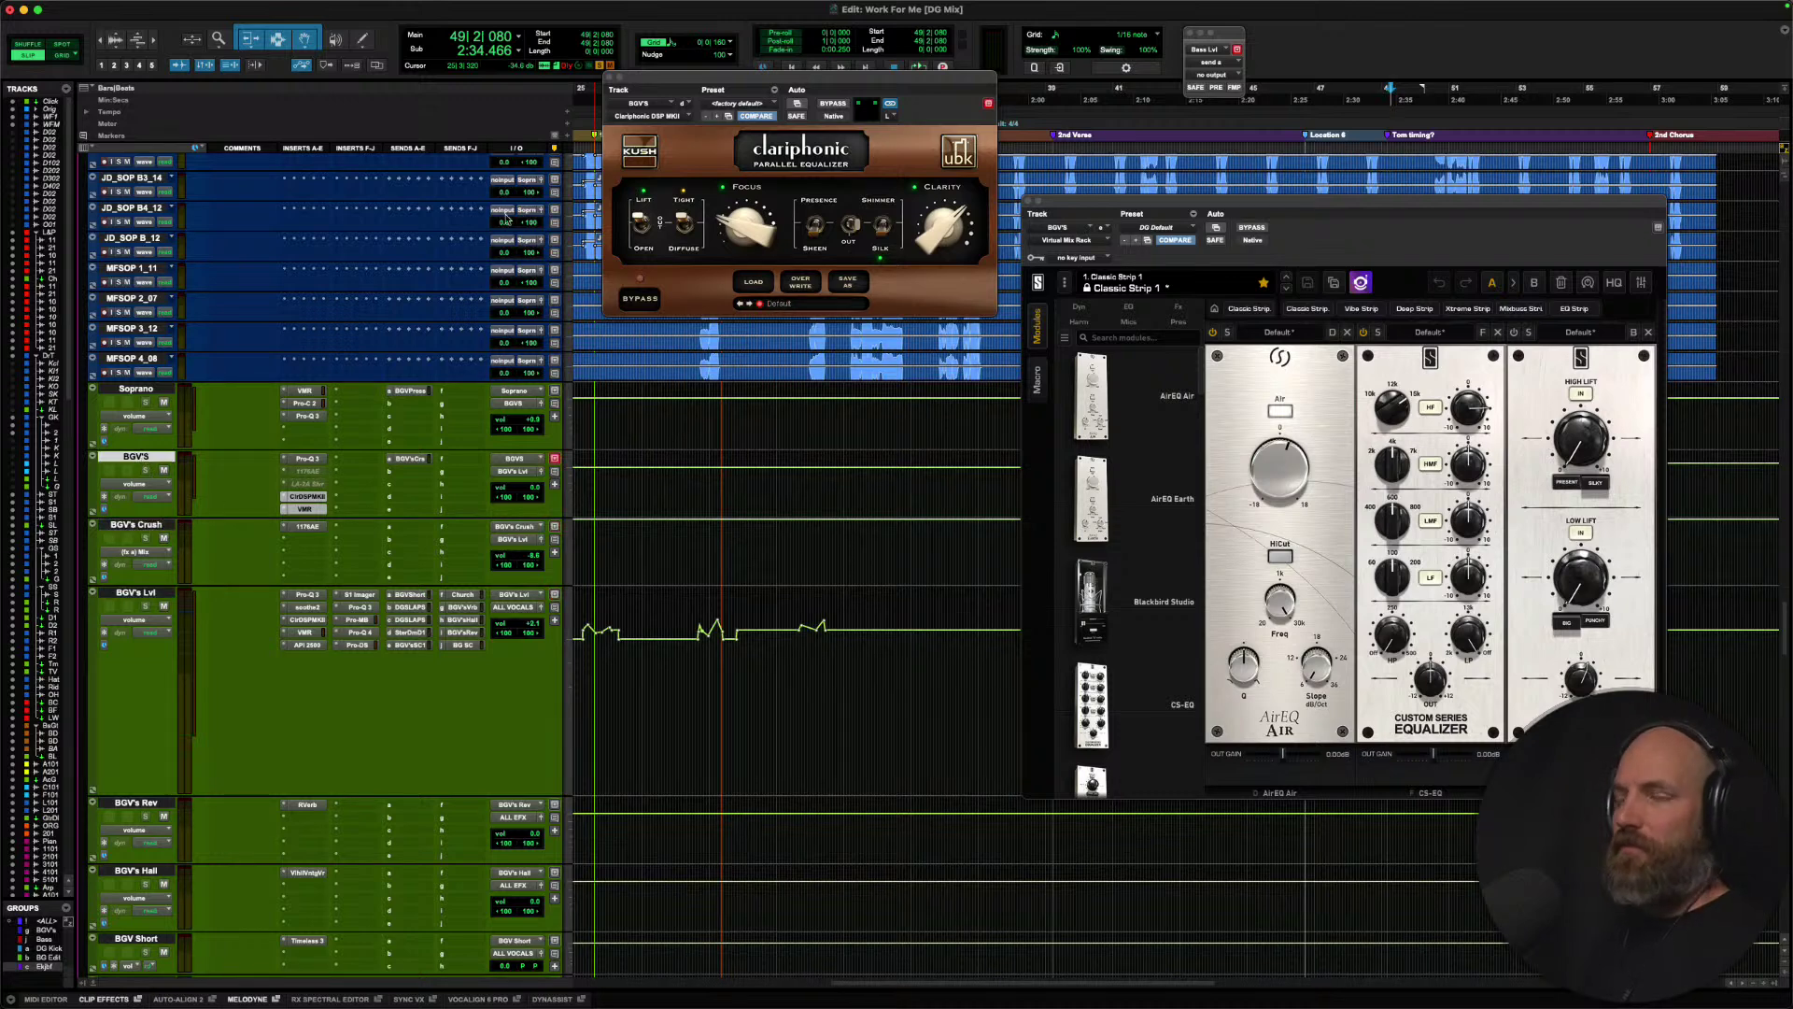
click(610, 78)
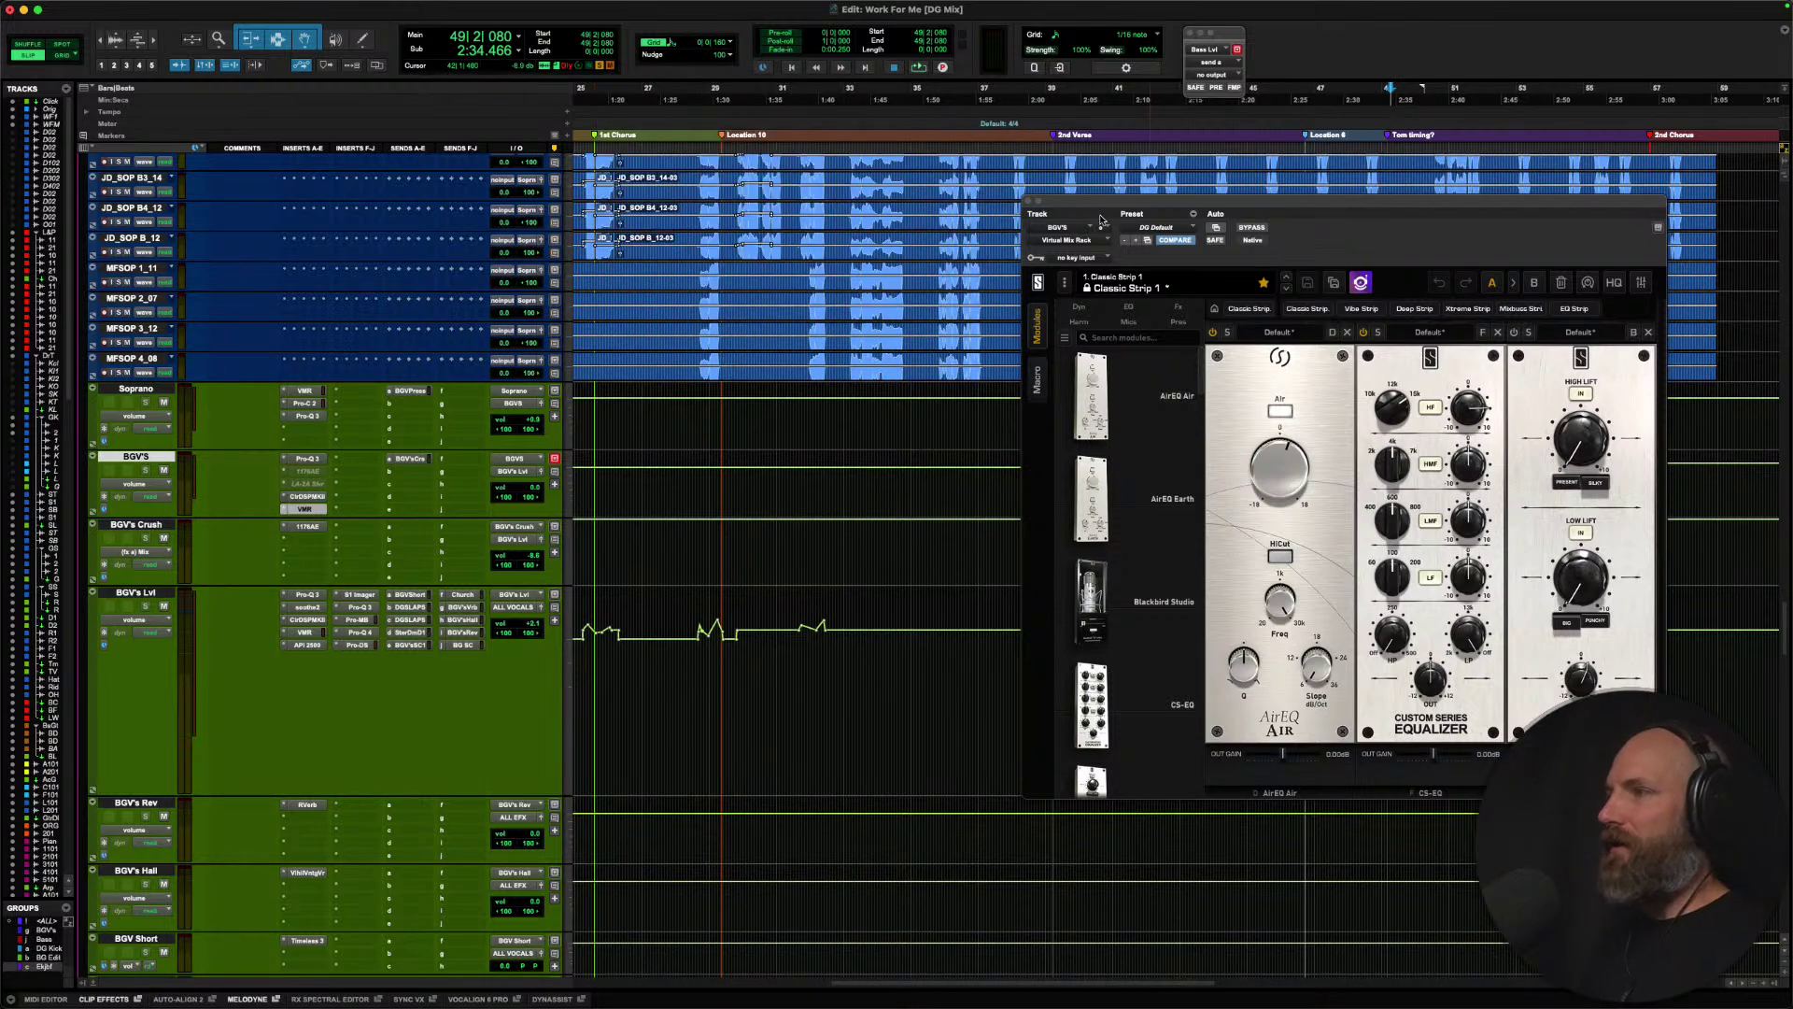
click(1027, 200)
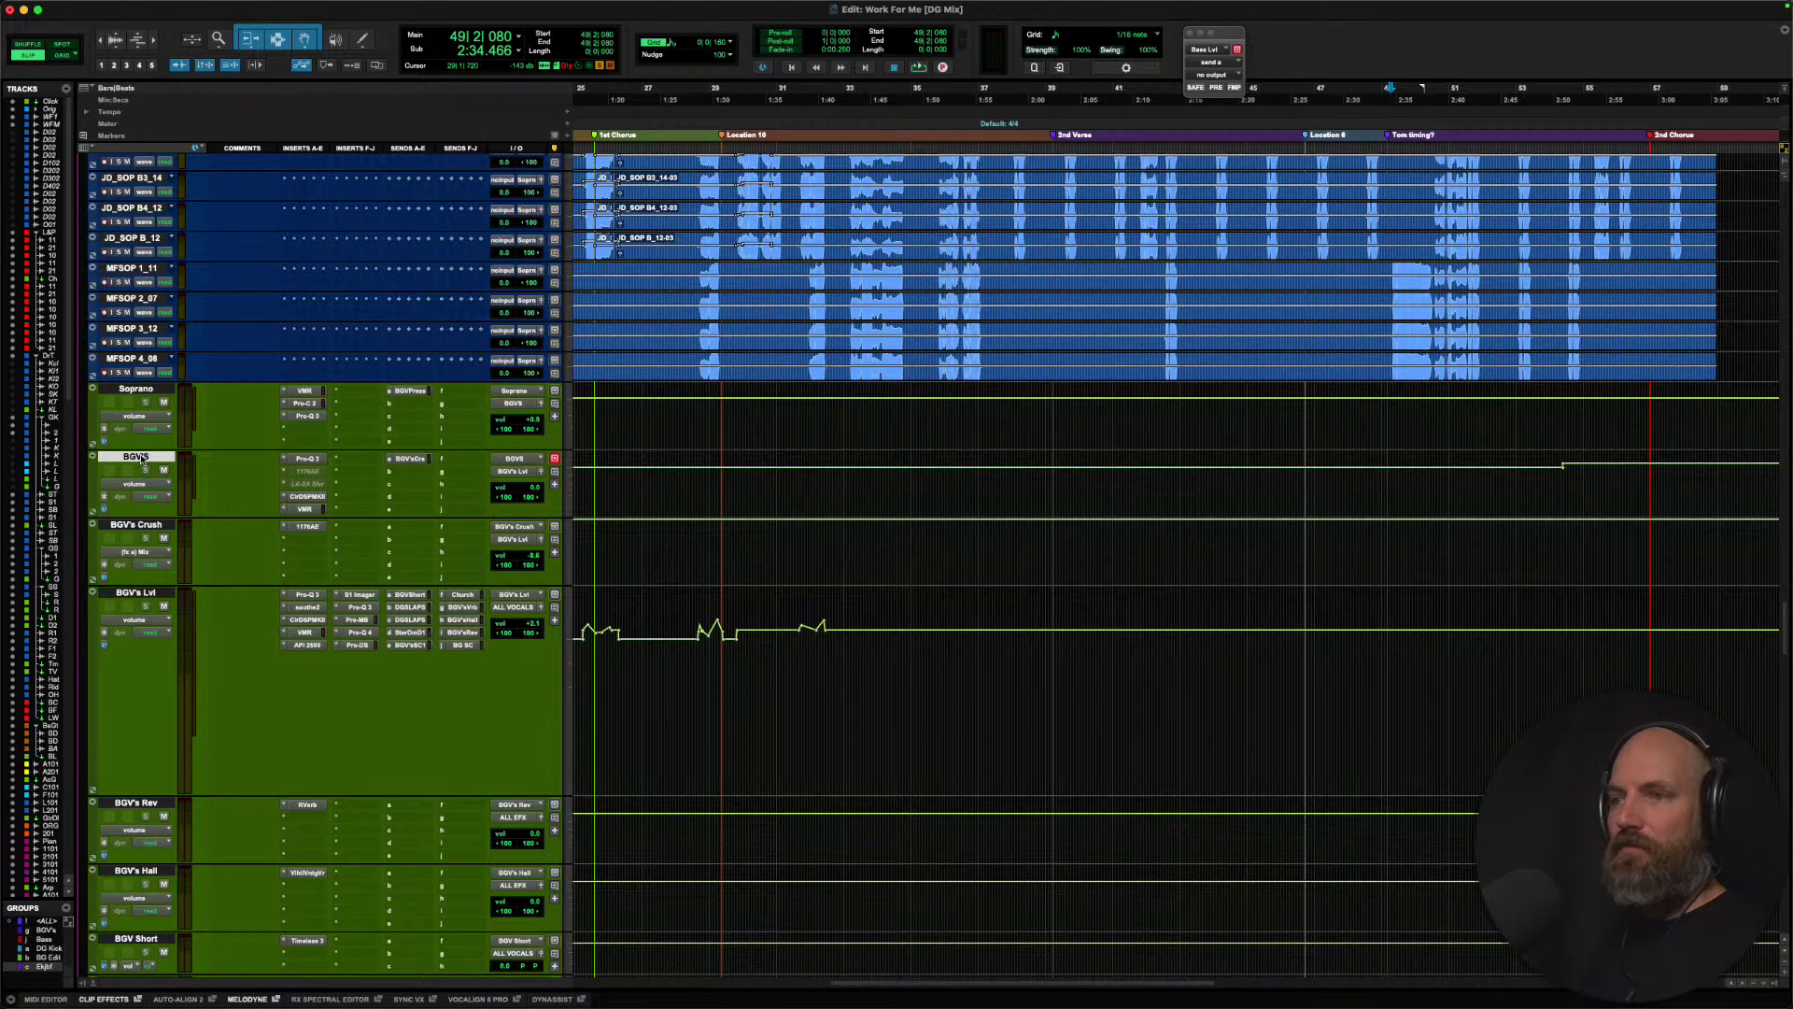
Open the 1176AE compressor on the BGV's Crush track and audition the backing vocals from 49|2|080.
shift+click(143, 526)
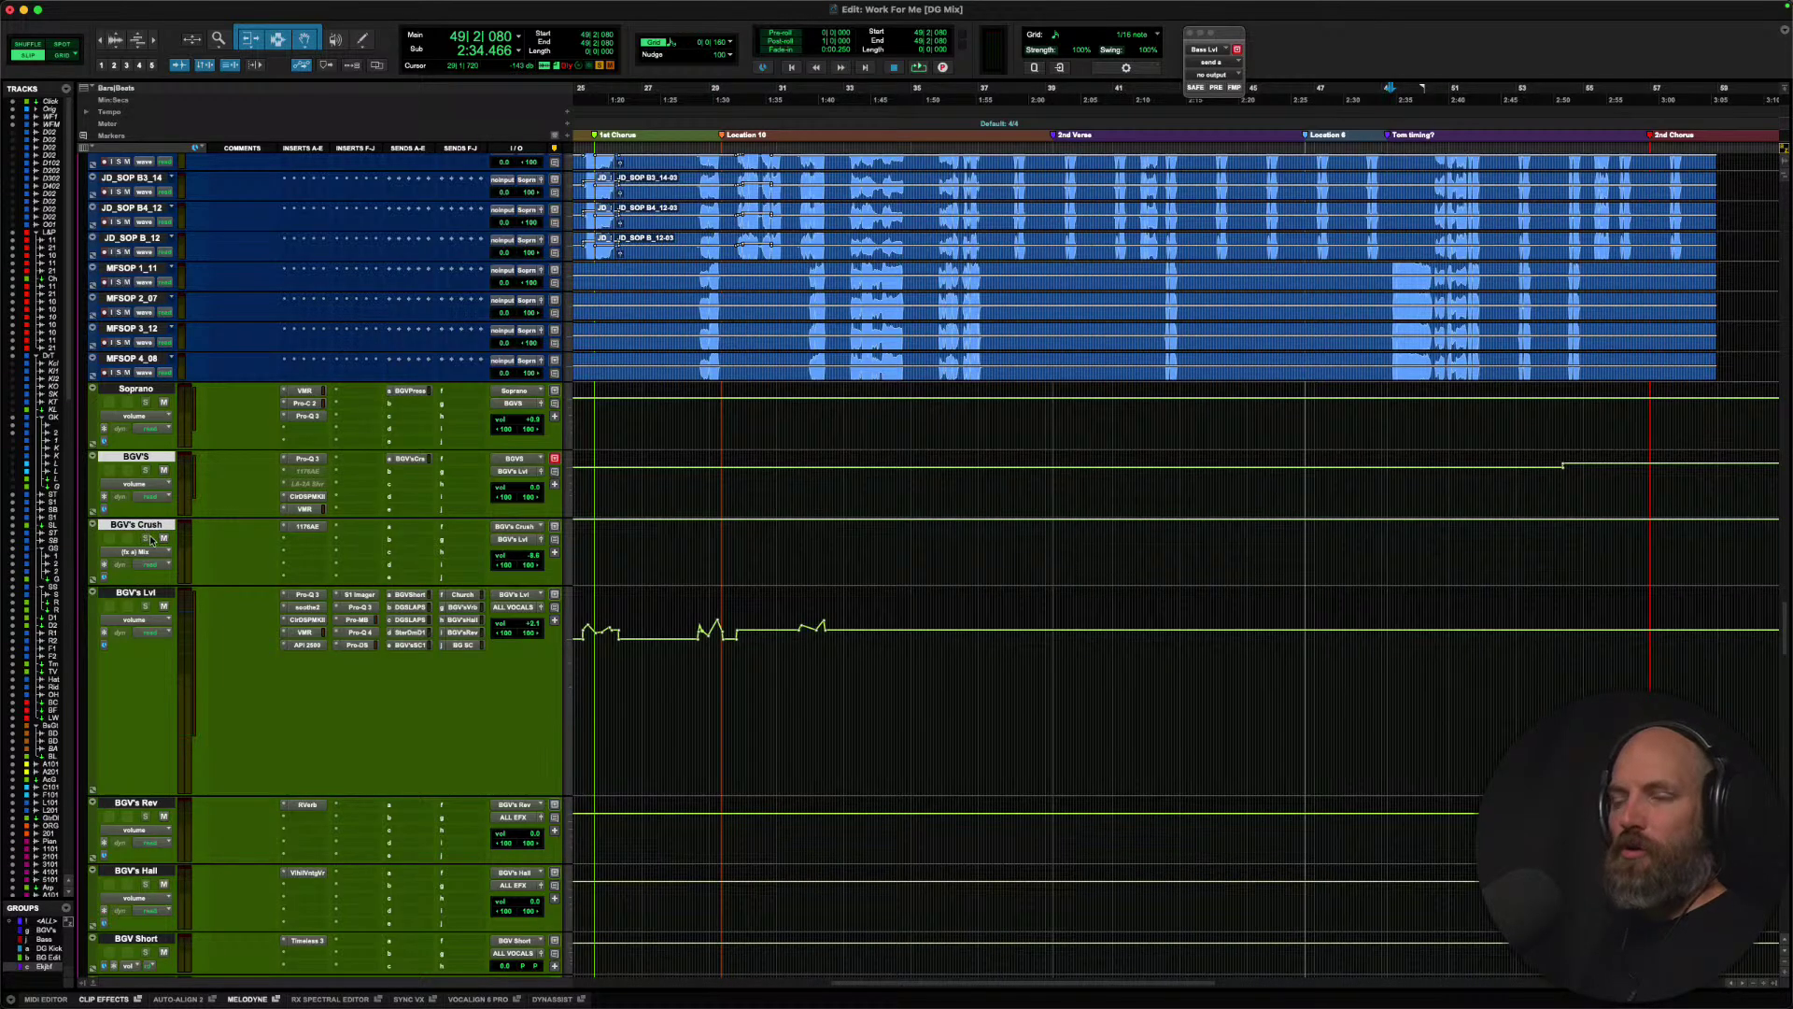
click(133, 592)
click(133, 526)
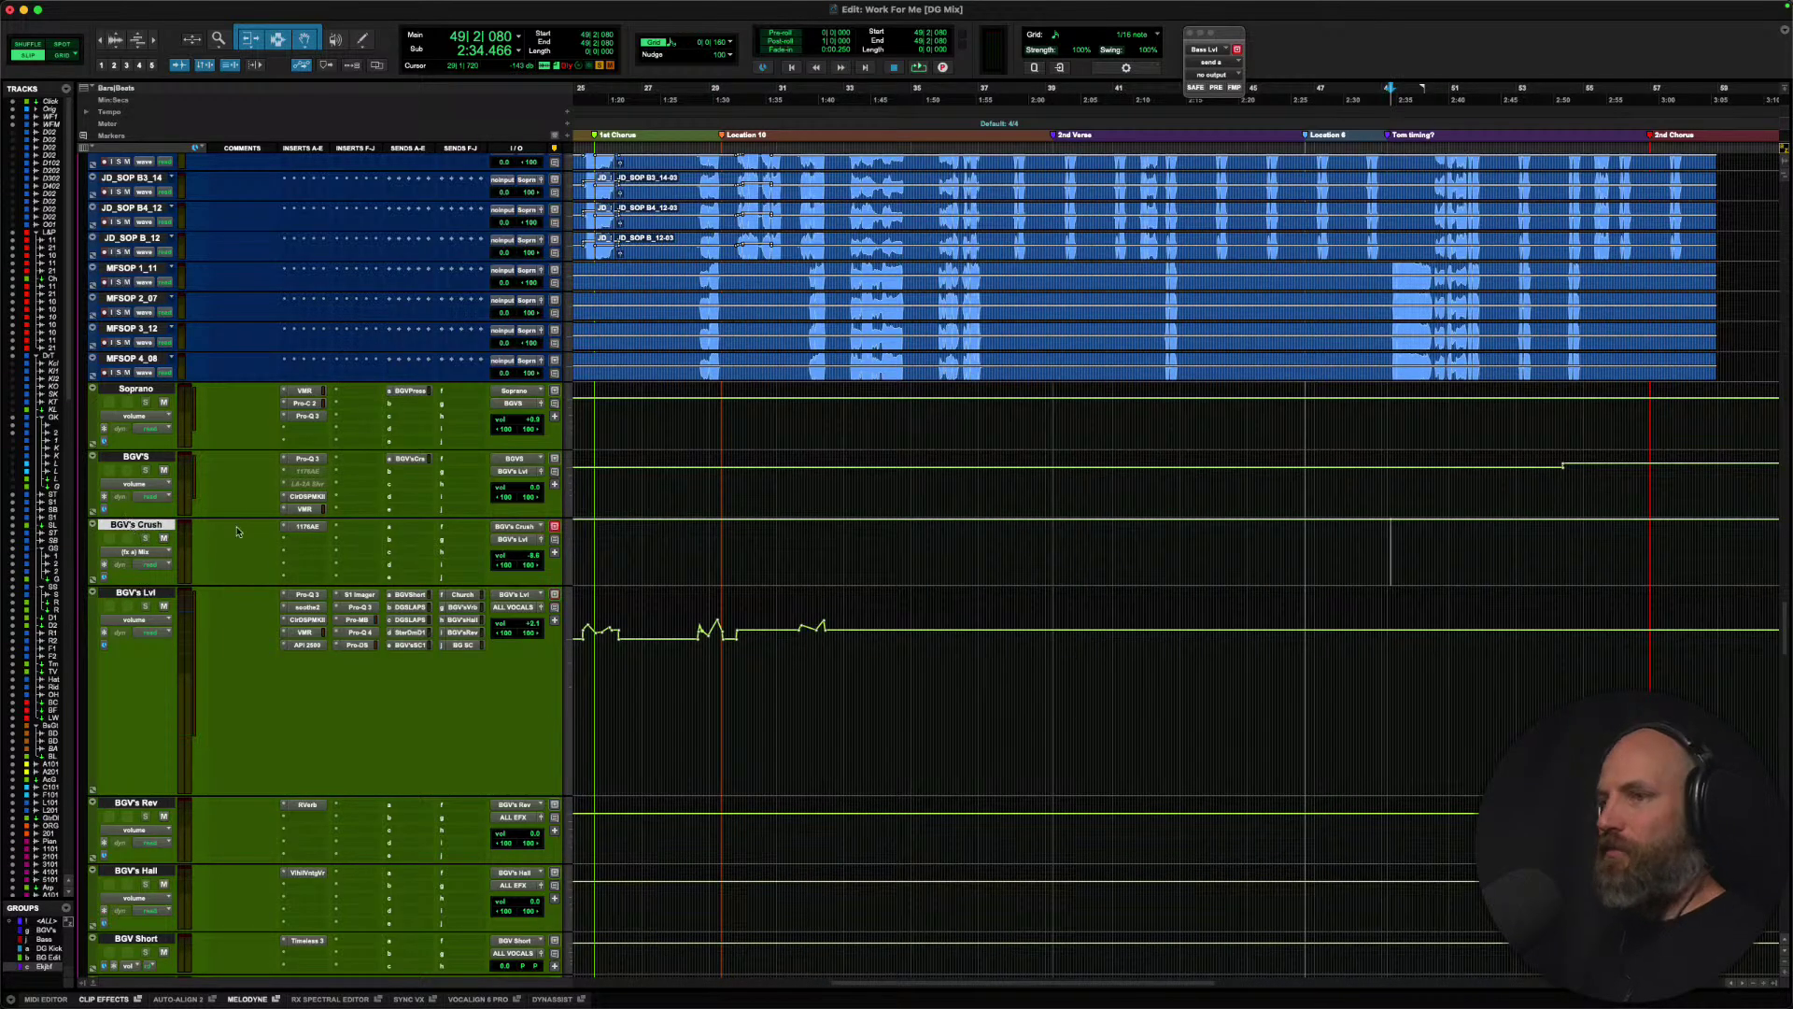
click(307, 527)
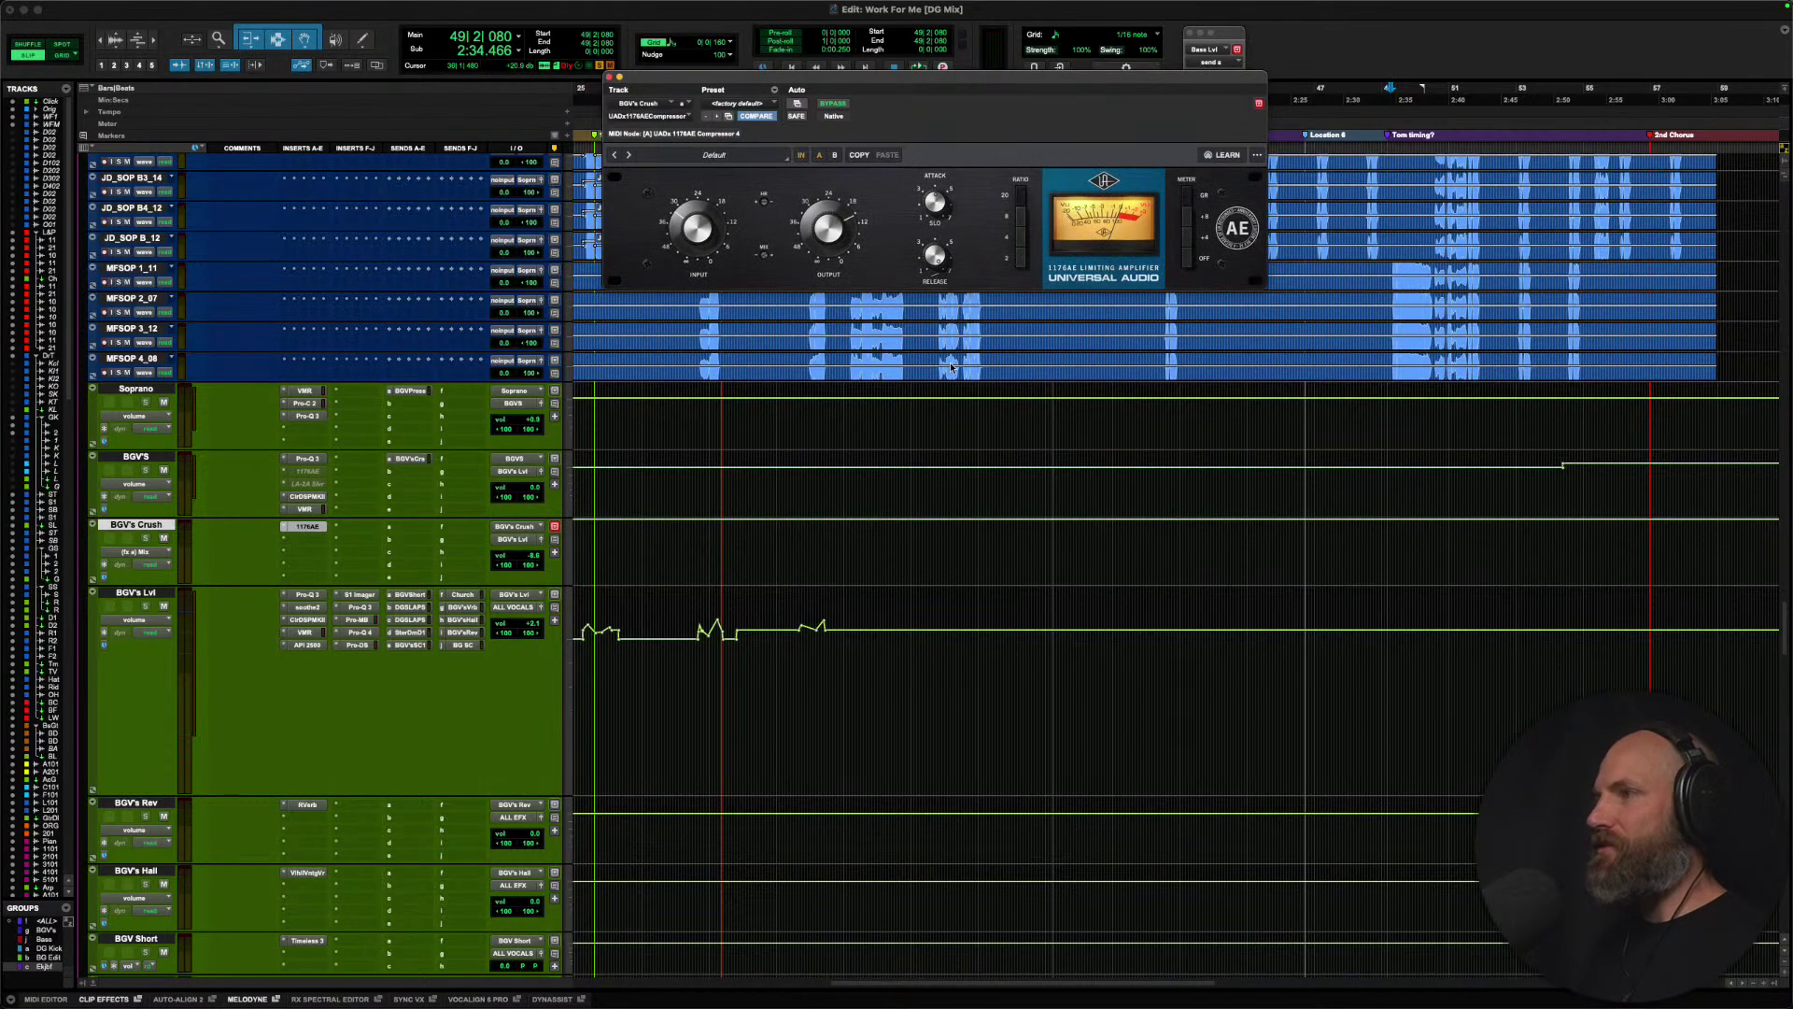
key(space)
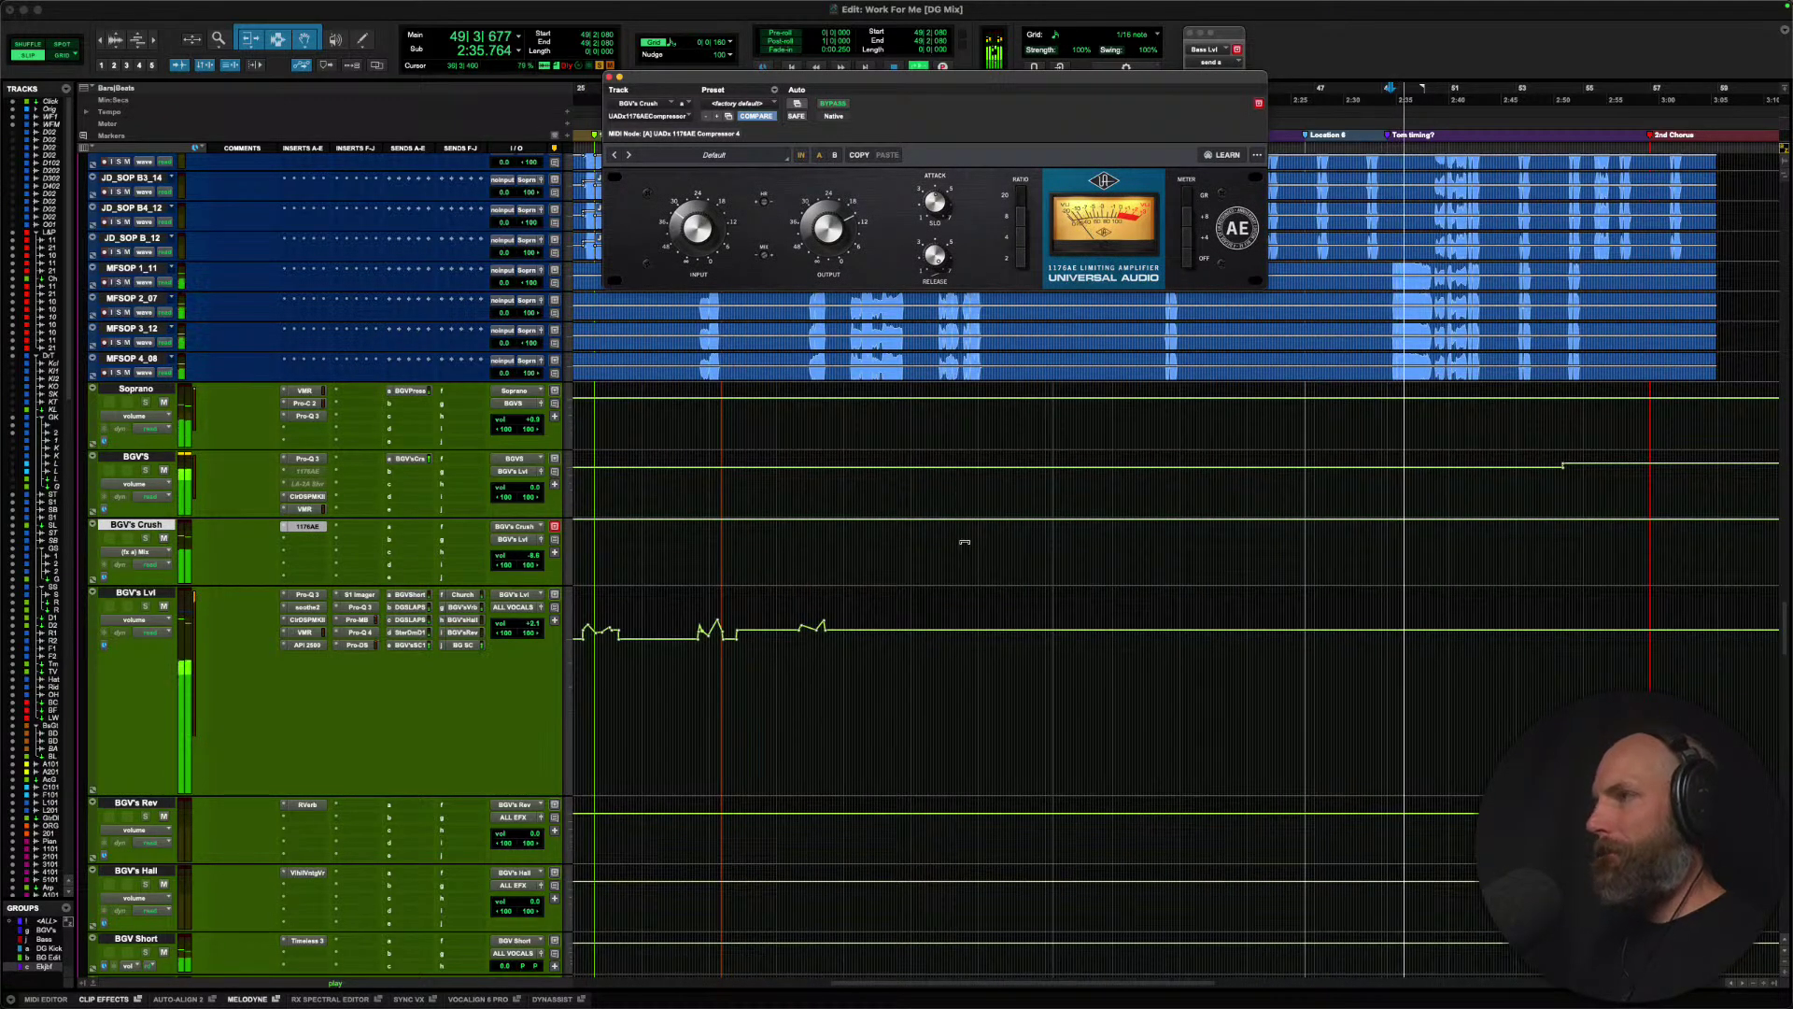
Compare the backing vocals from 49|2|080 with the BGV's Crush track muted and unmuted.
key(space)
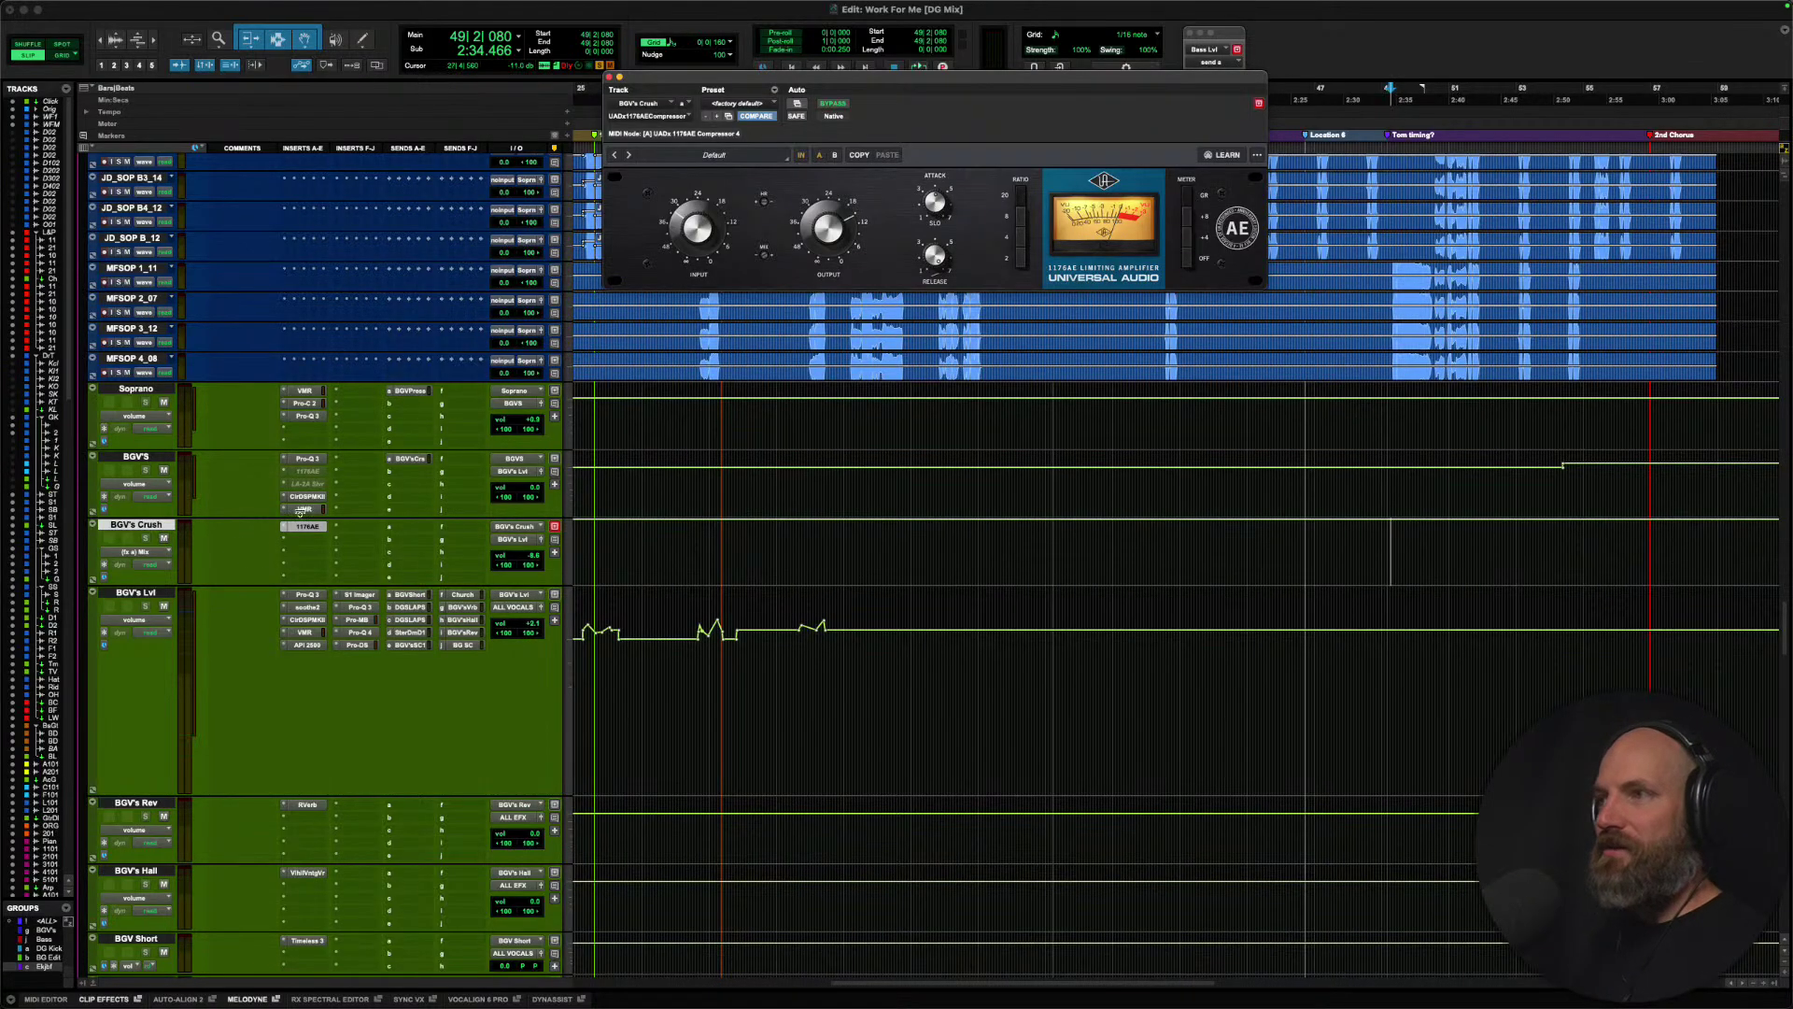
key(space)
click(164, 538)
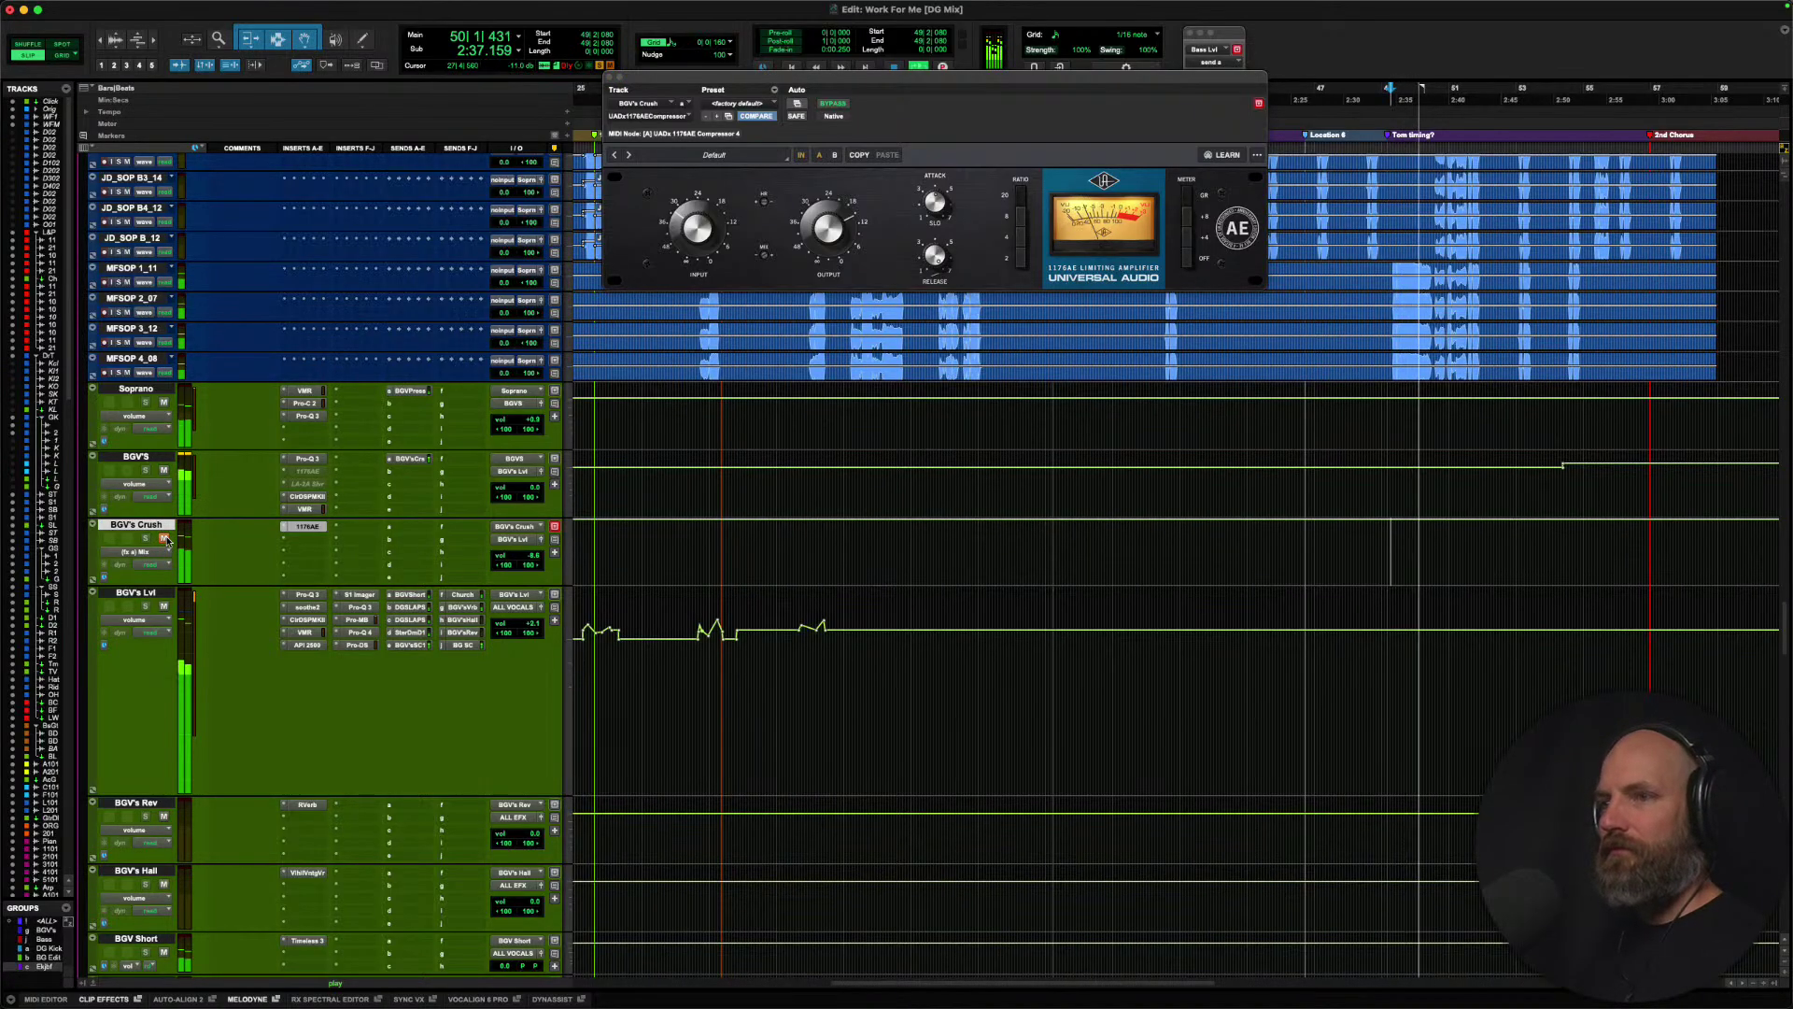
key(space)
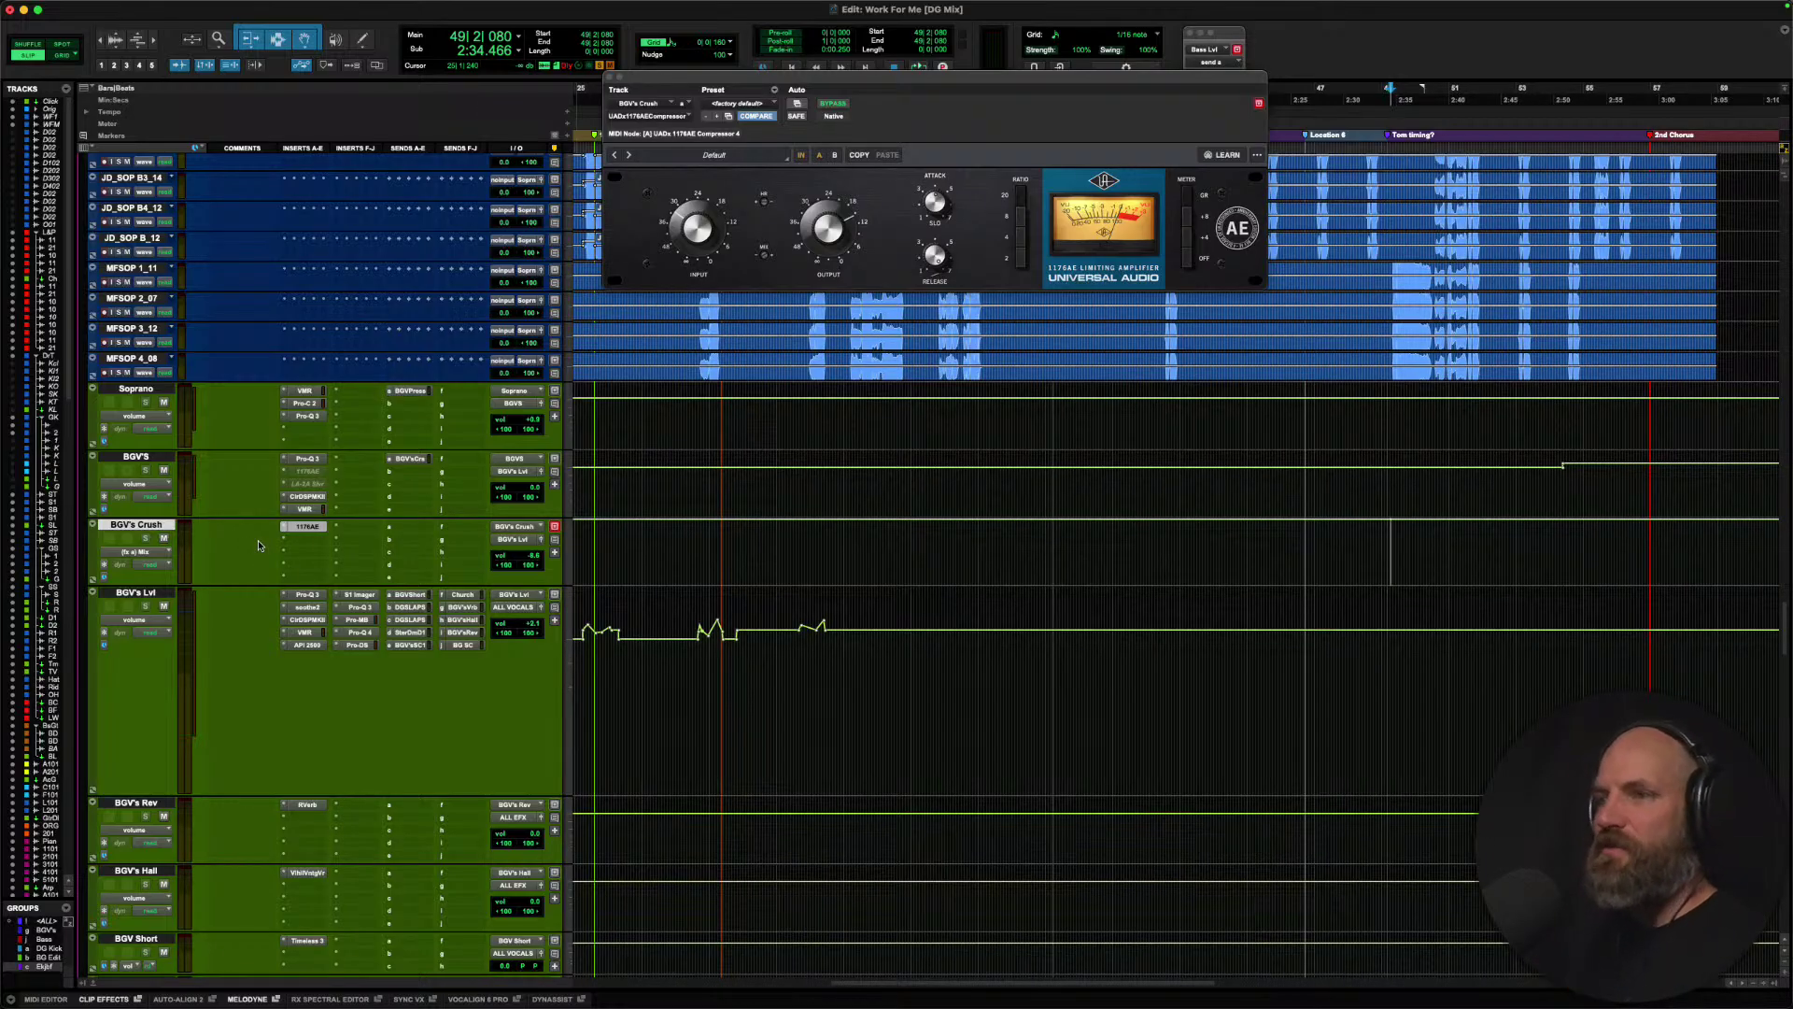
Select the BGV'S, BGV's Crush and BGV's Lvl tracks in turn to point out the backing vocal routing.
scroll(258, 540, down, 2)
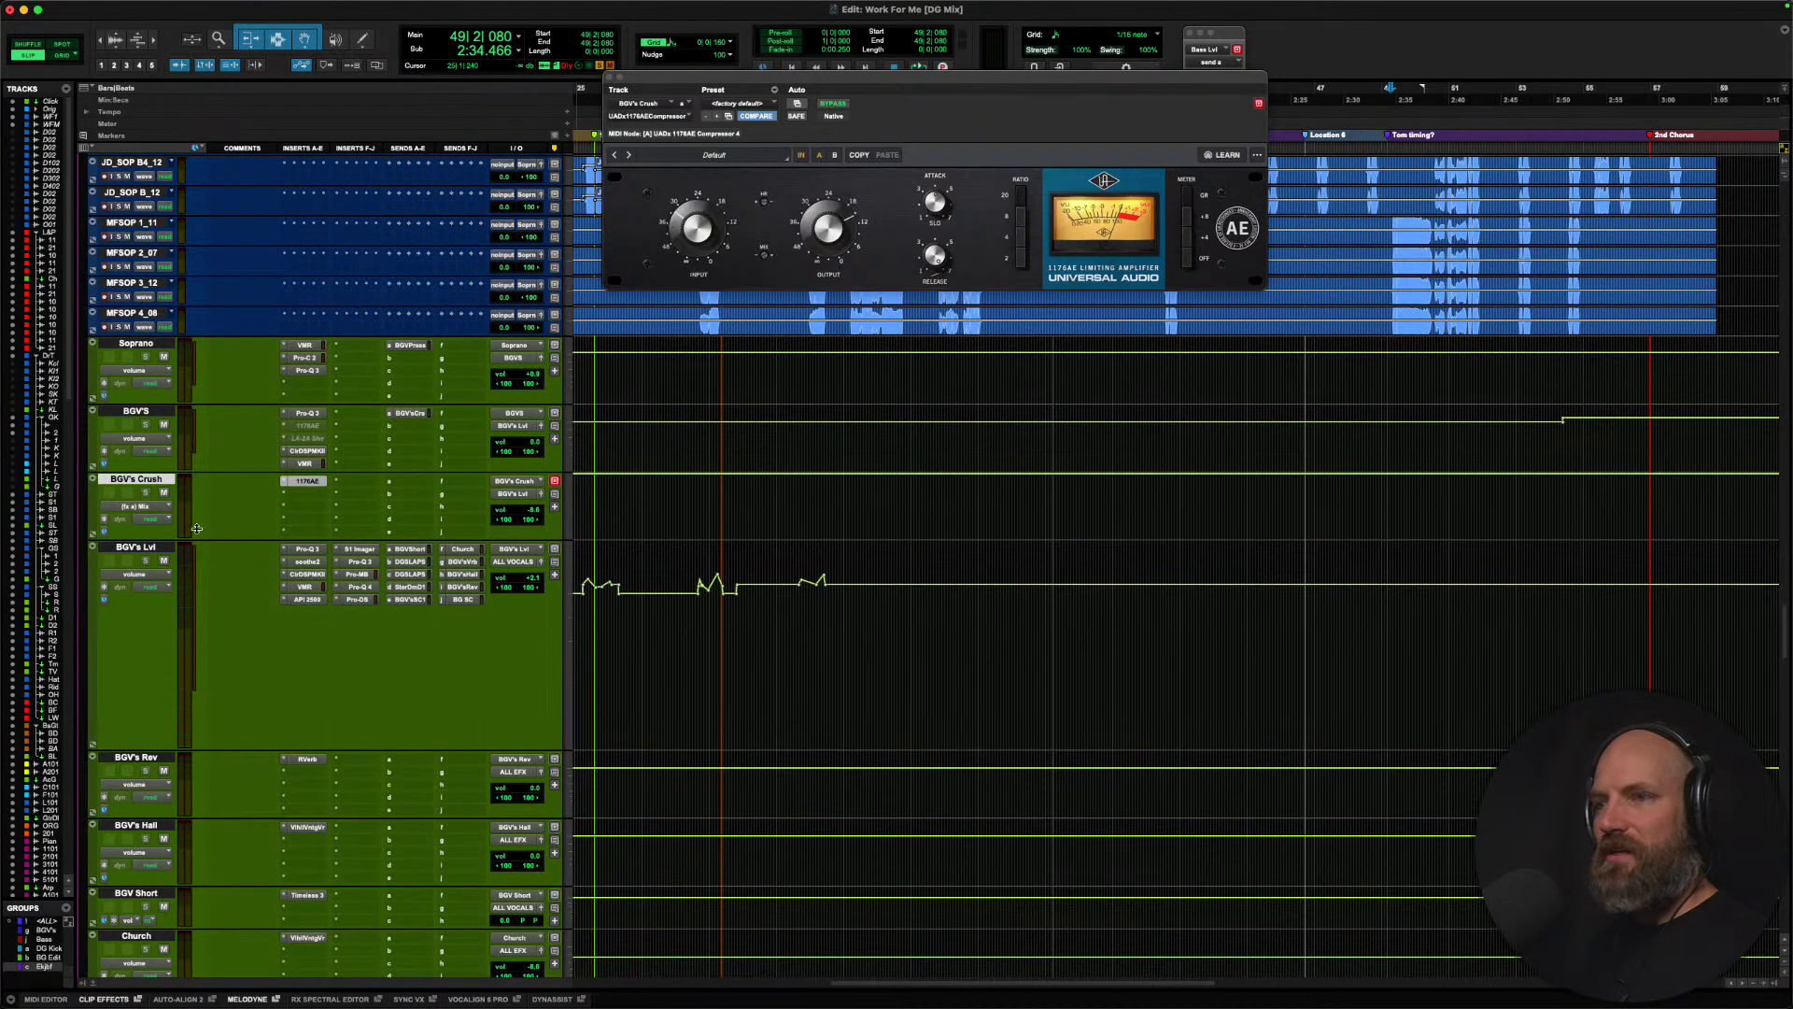
click(154, 417)
click(136, 480)
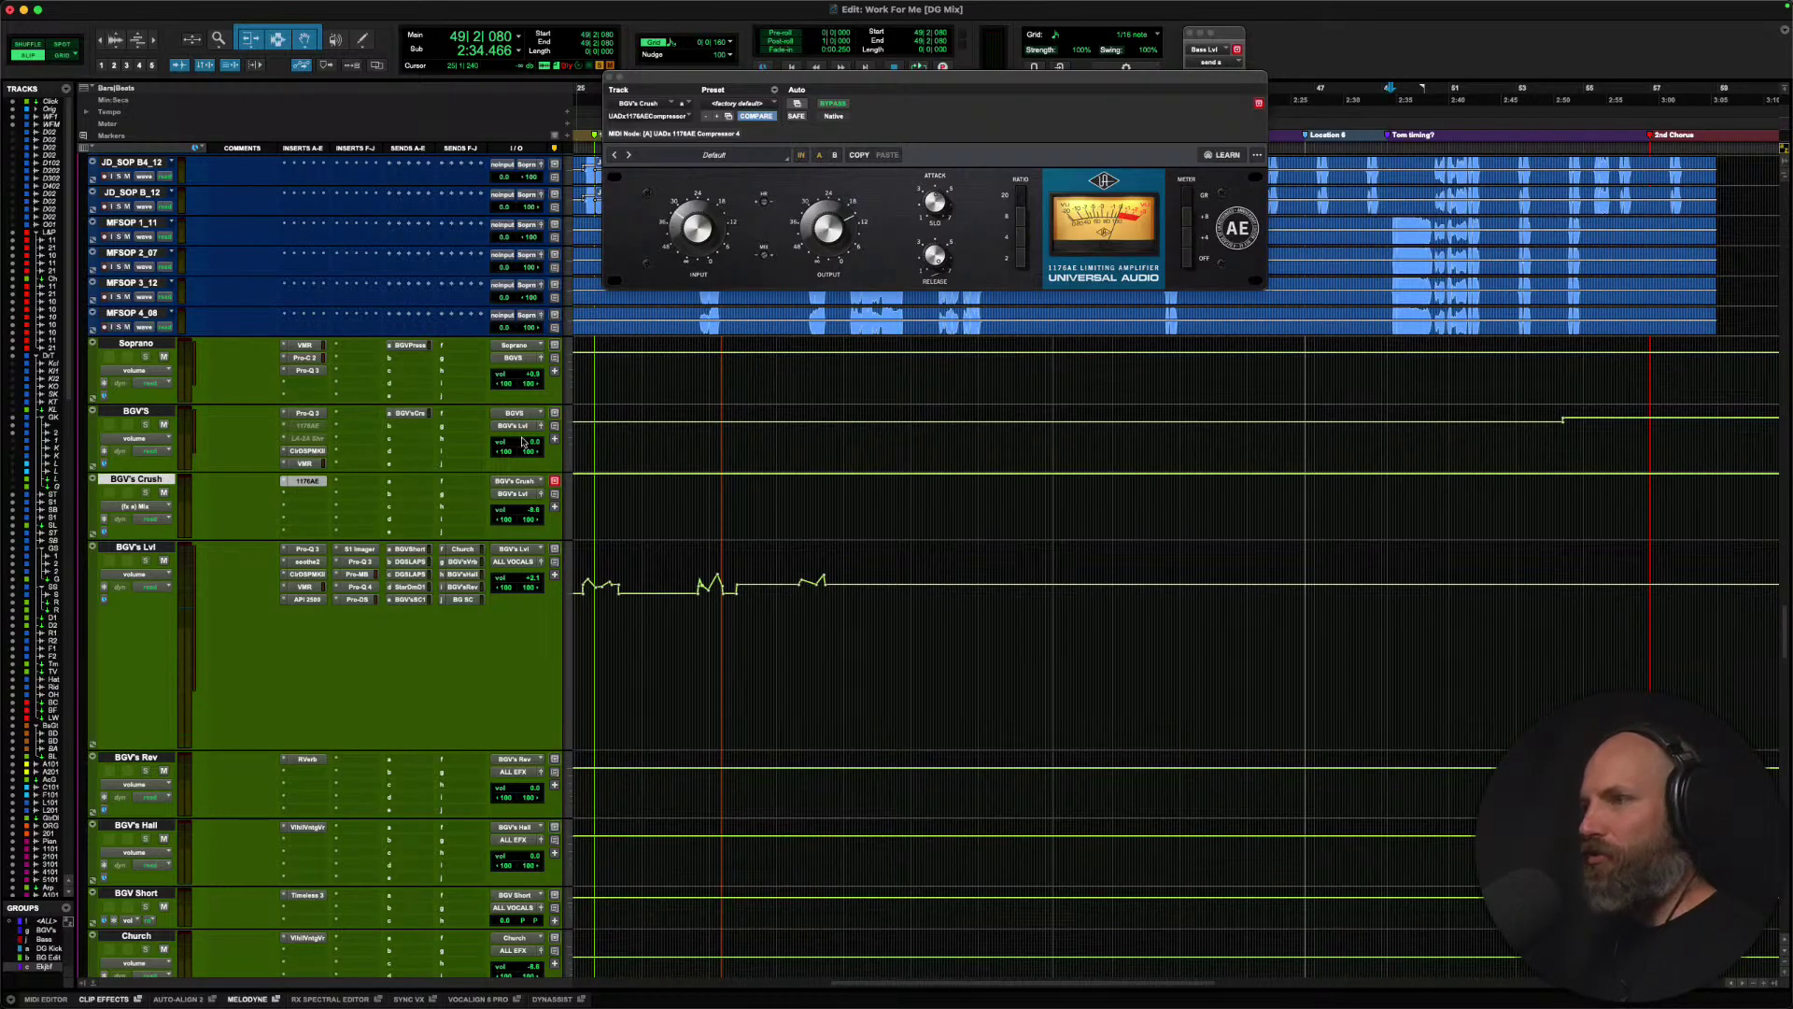
click(133, 549)
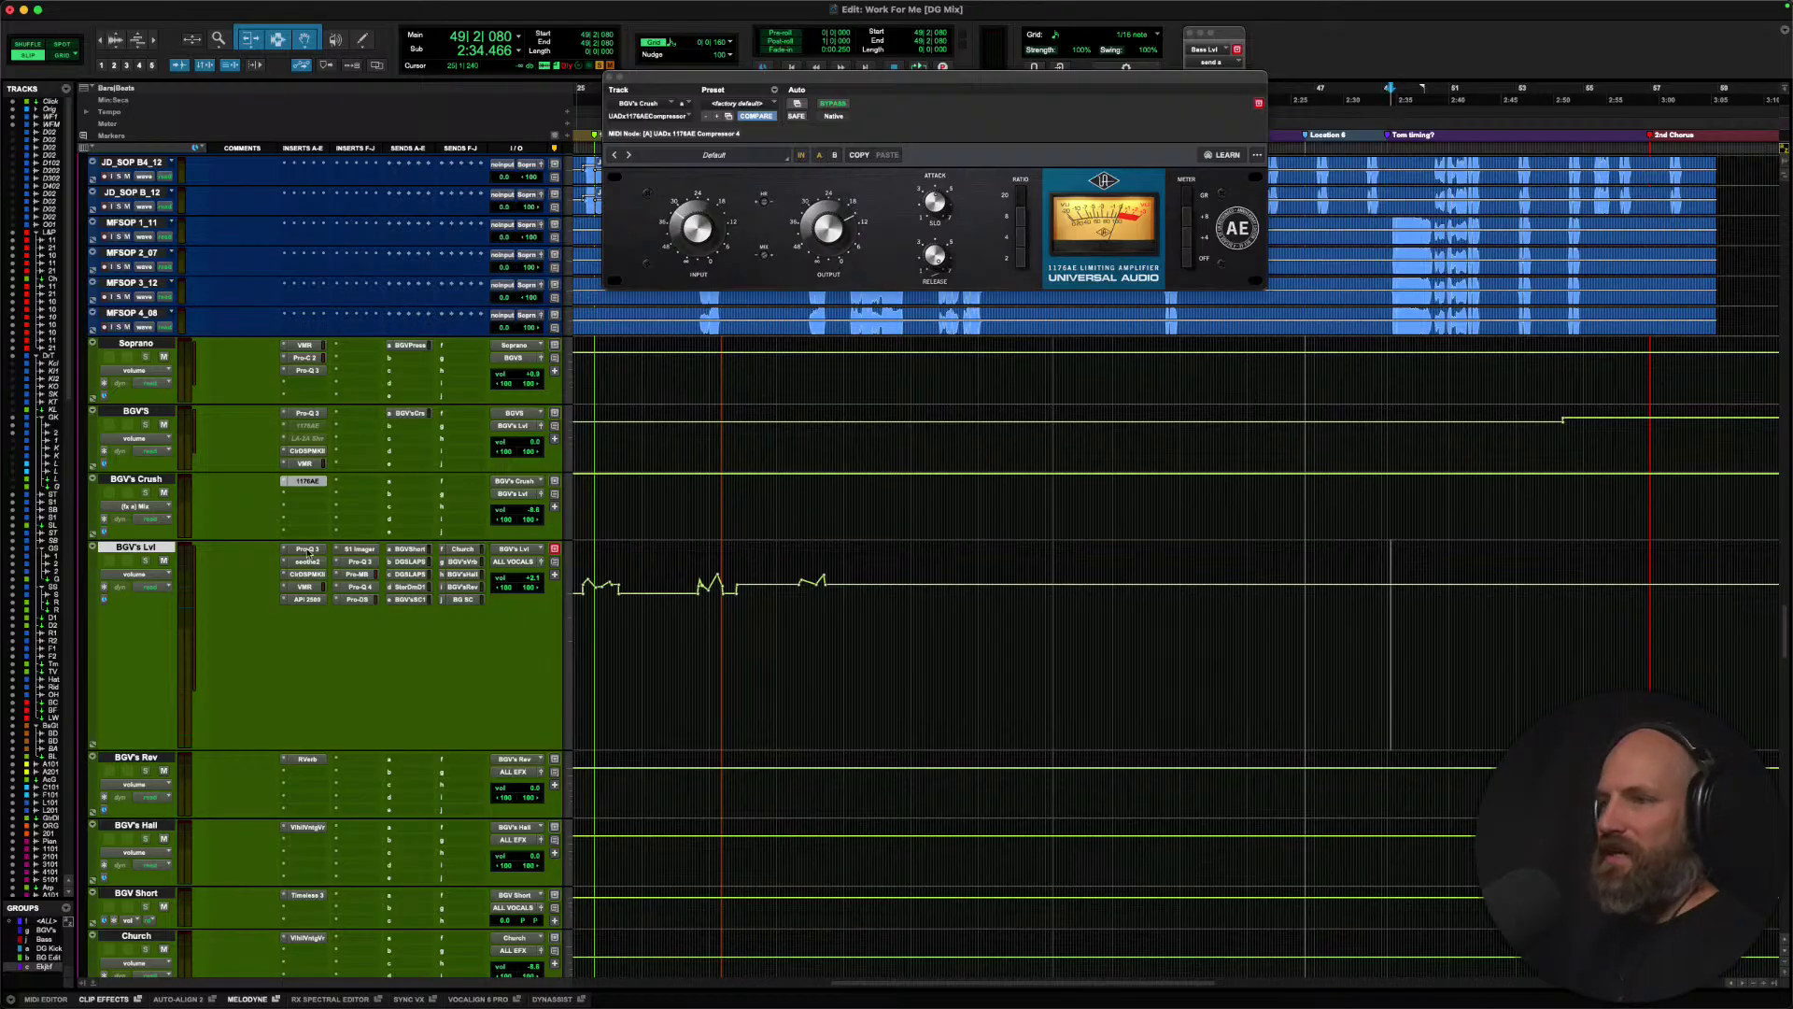
Compare the backing vocals with all inserts and sends on BGV's Lvl bypassed, and re-enable them.
drag(308, 551, 405, 555)
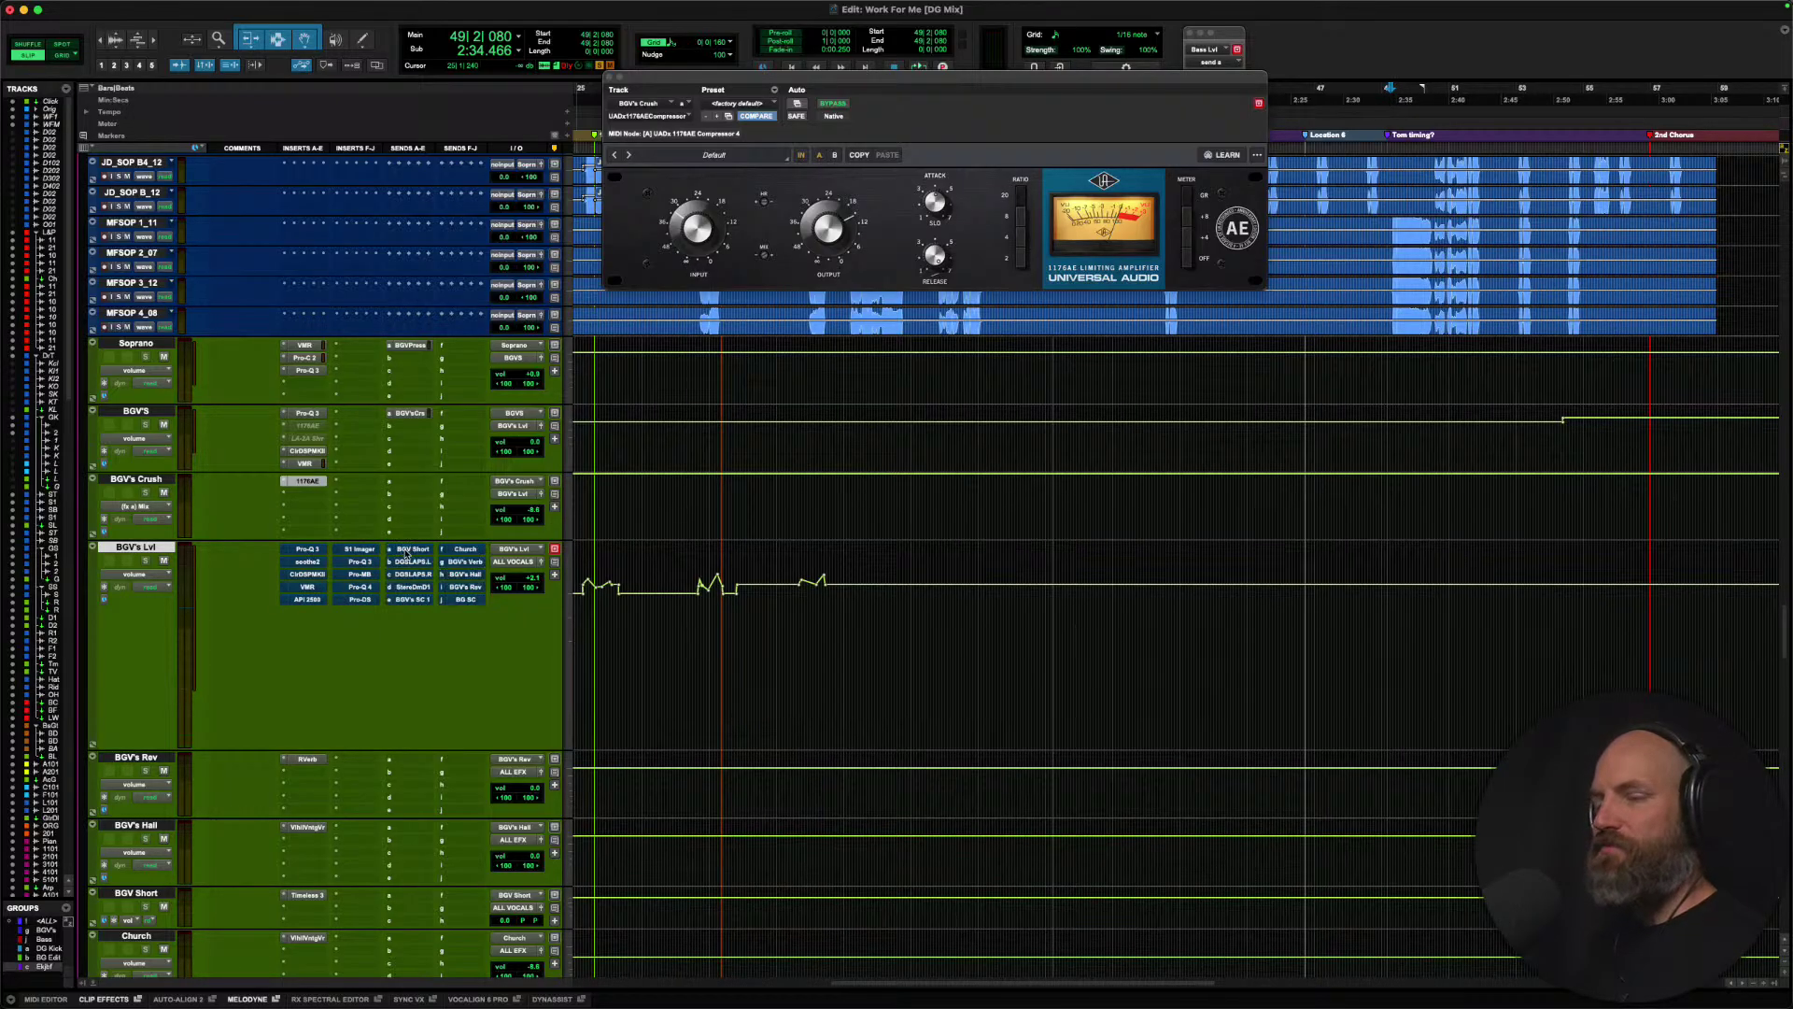
key(space)
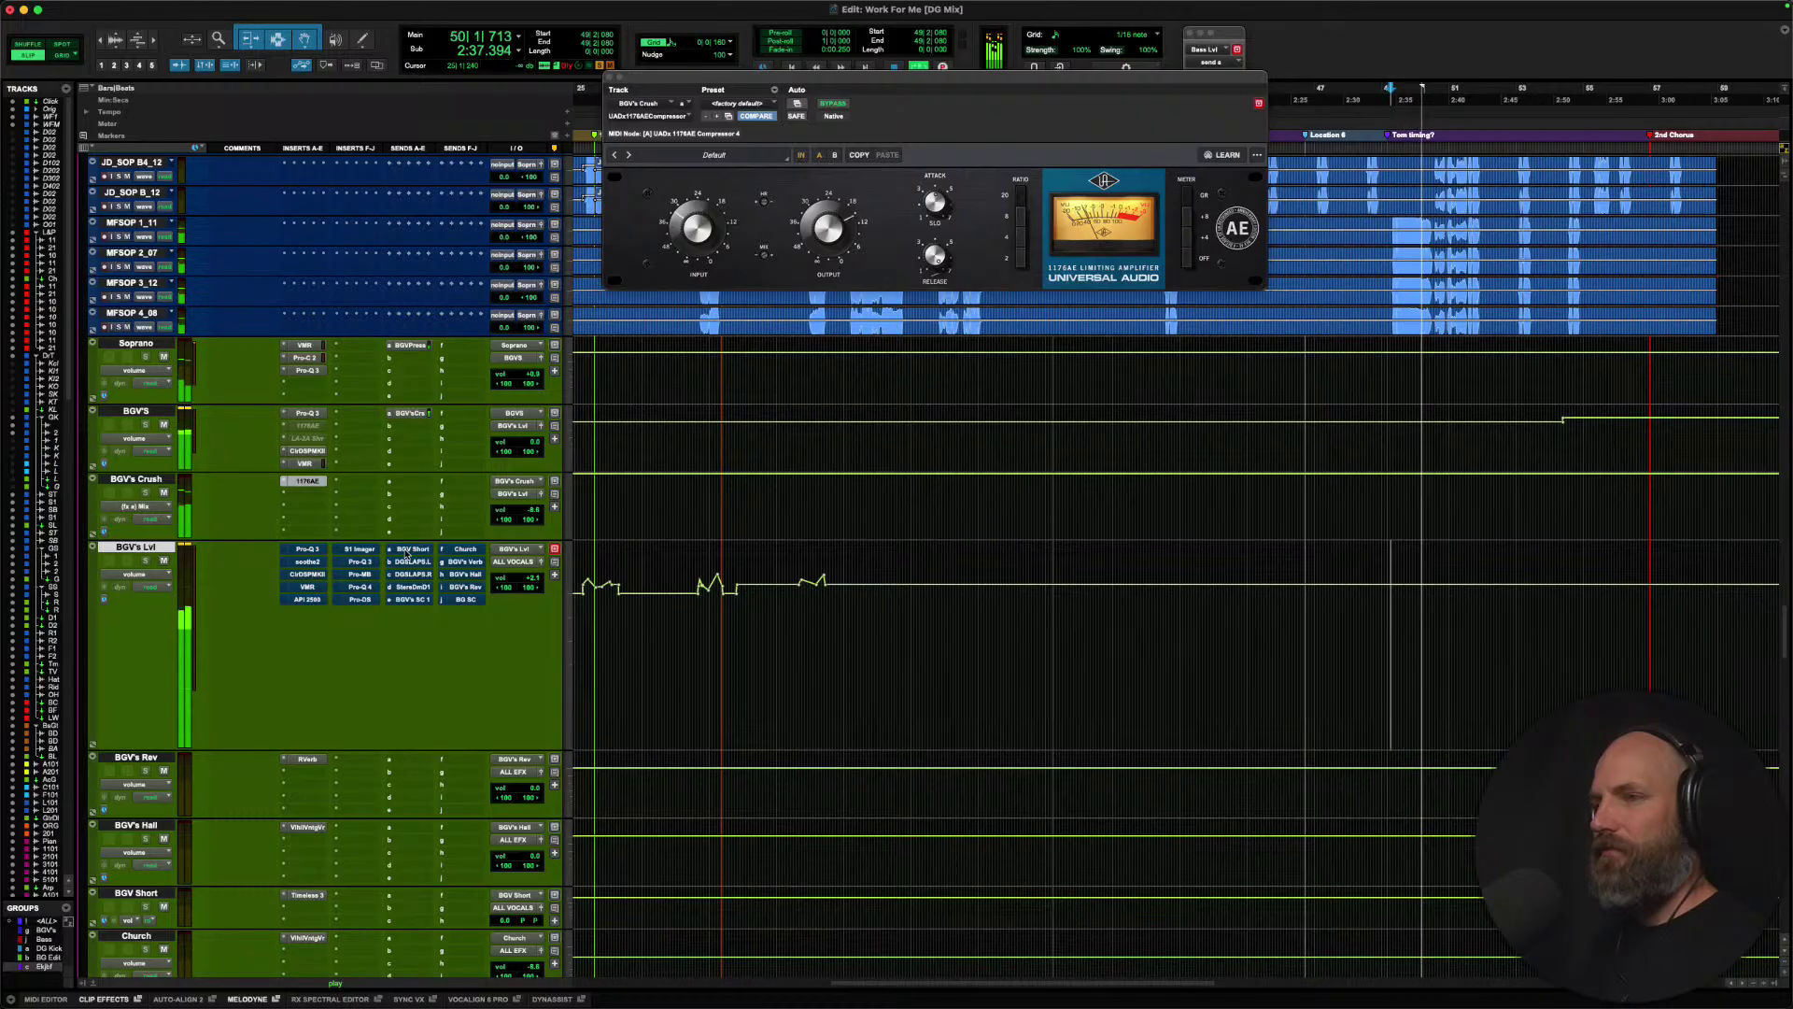
key(space)
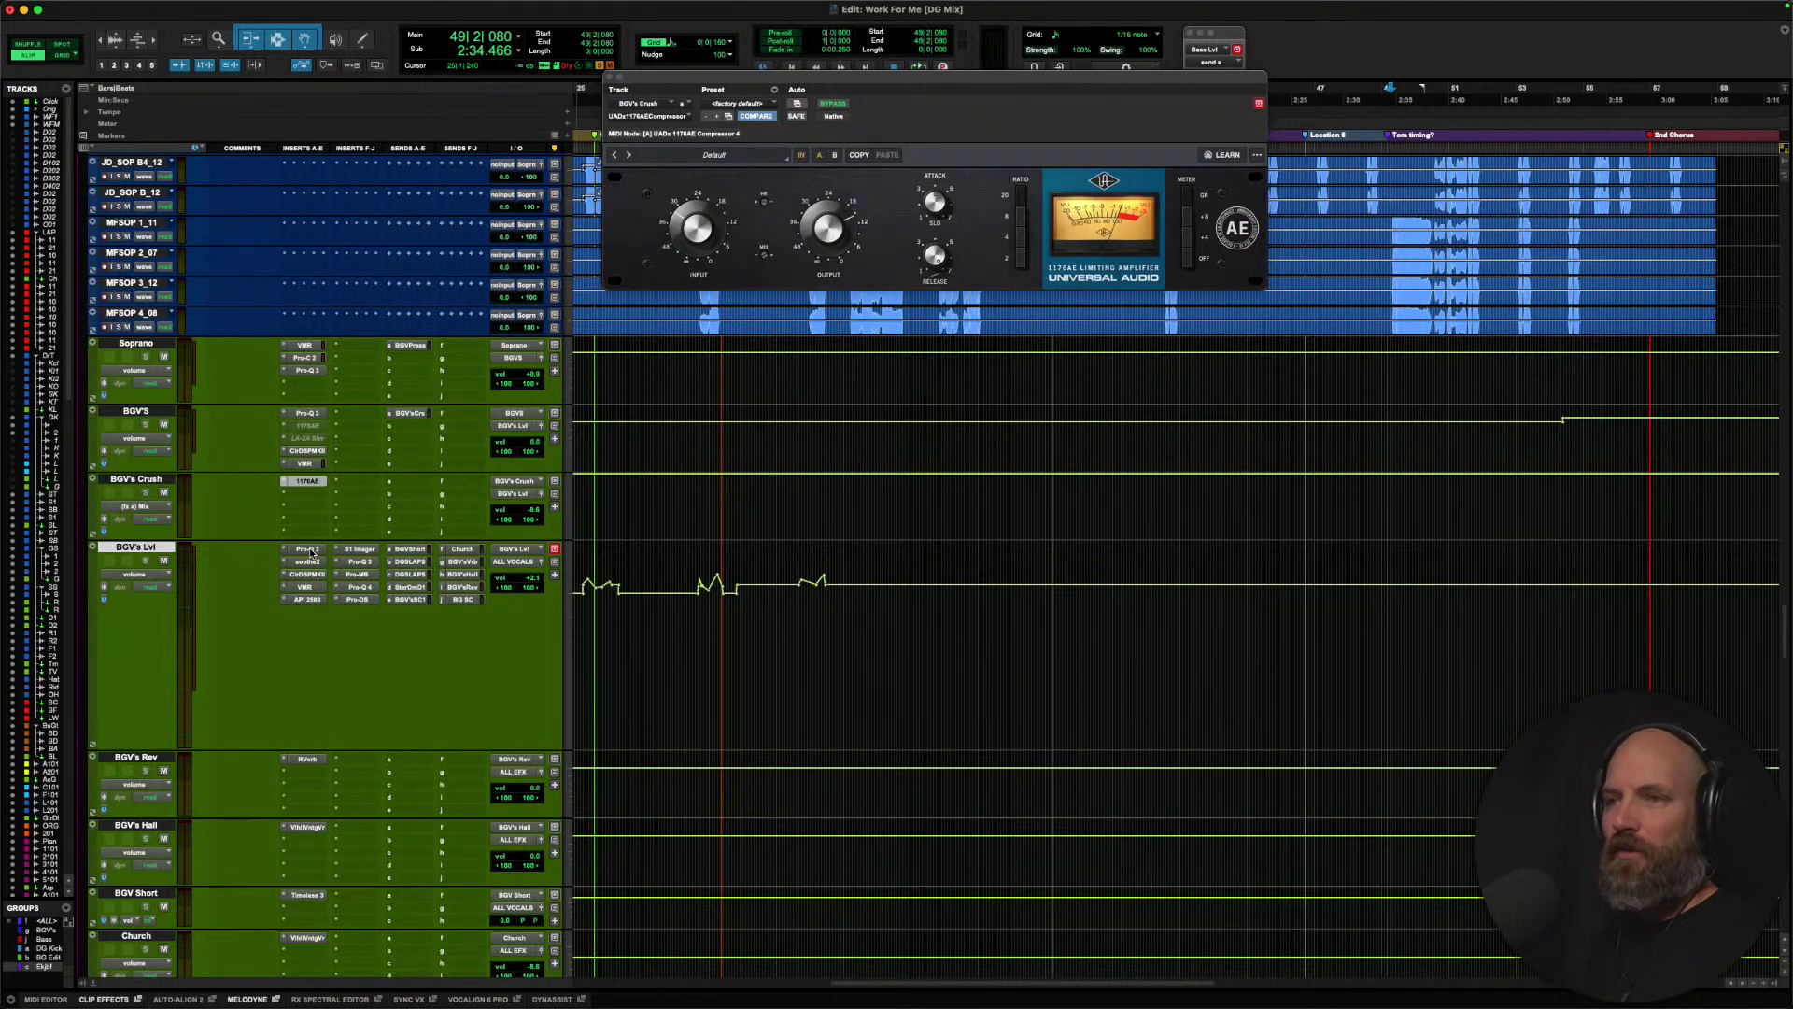
Examine the volume automation moves on the BGV's Lvl track and audition them from 28|3|000.
scroll(836, 643, left, 10)
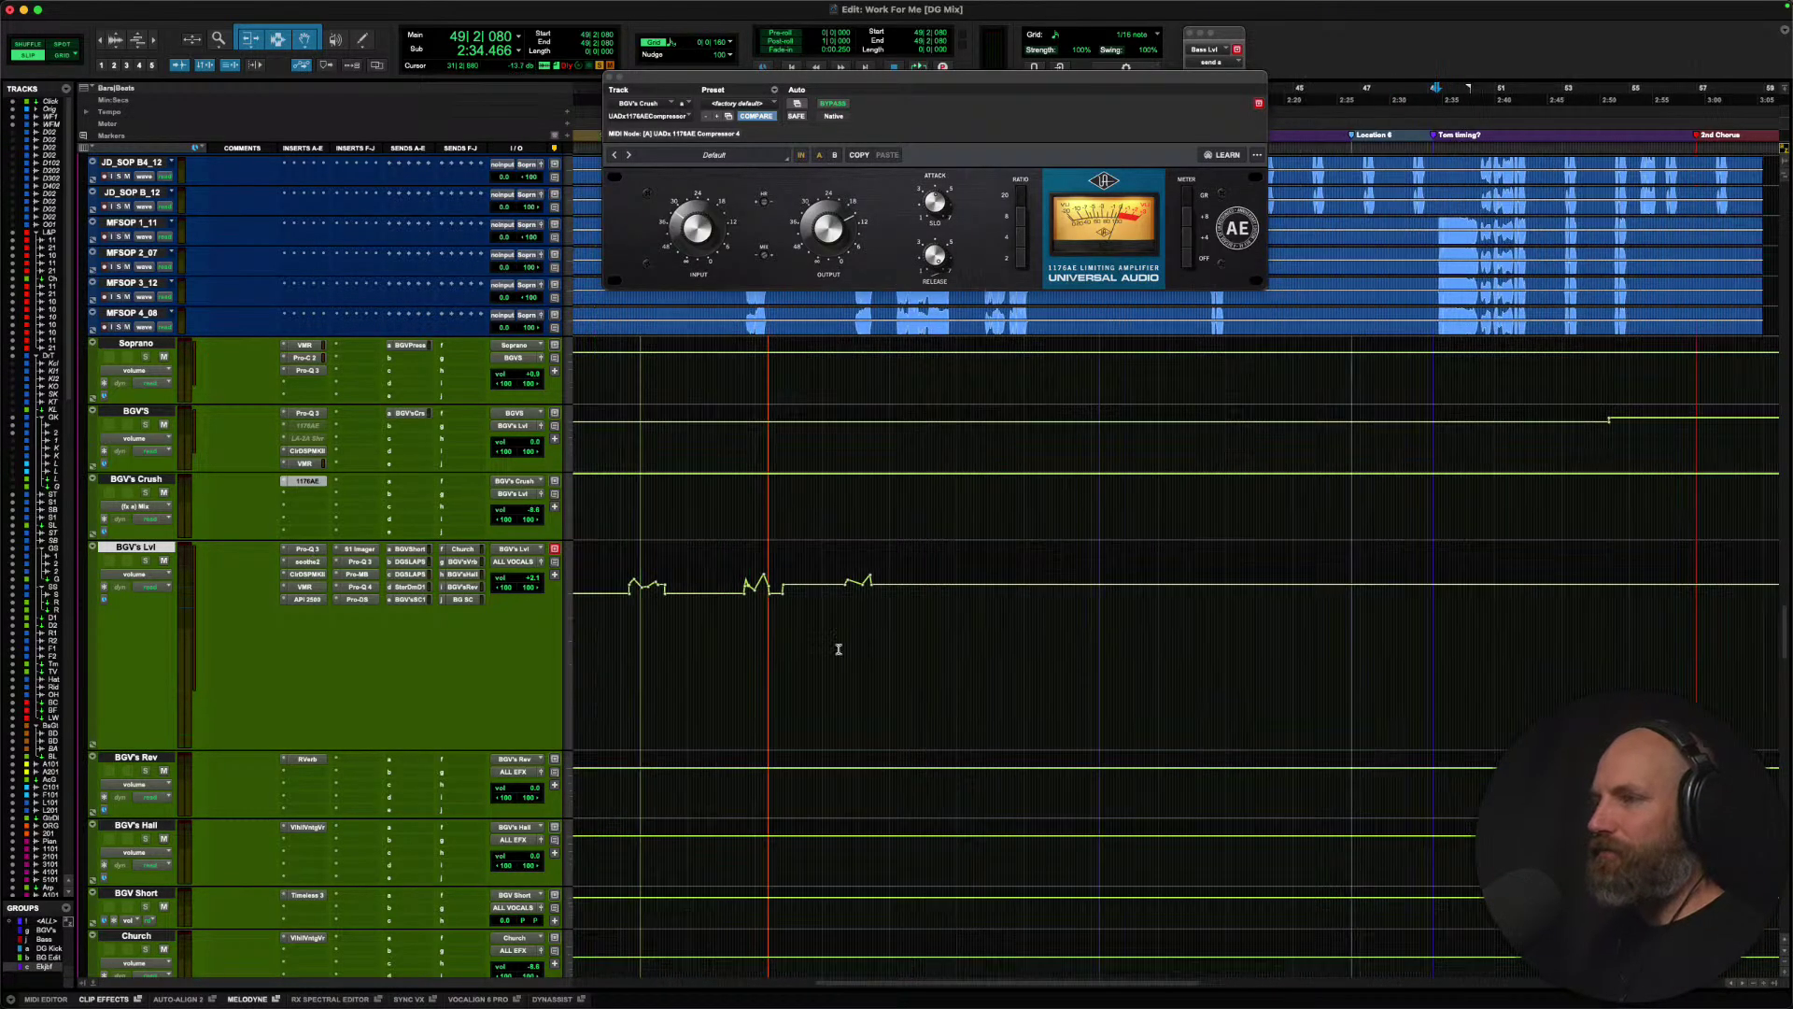
drag(859, 642, 1304, 642)
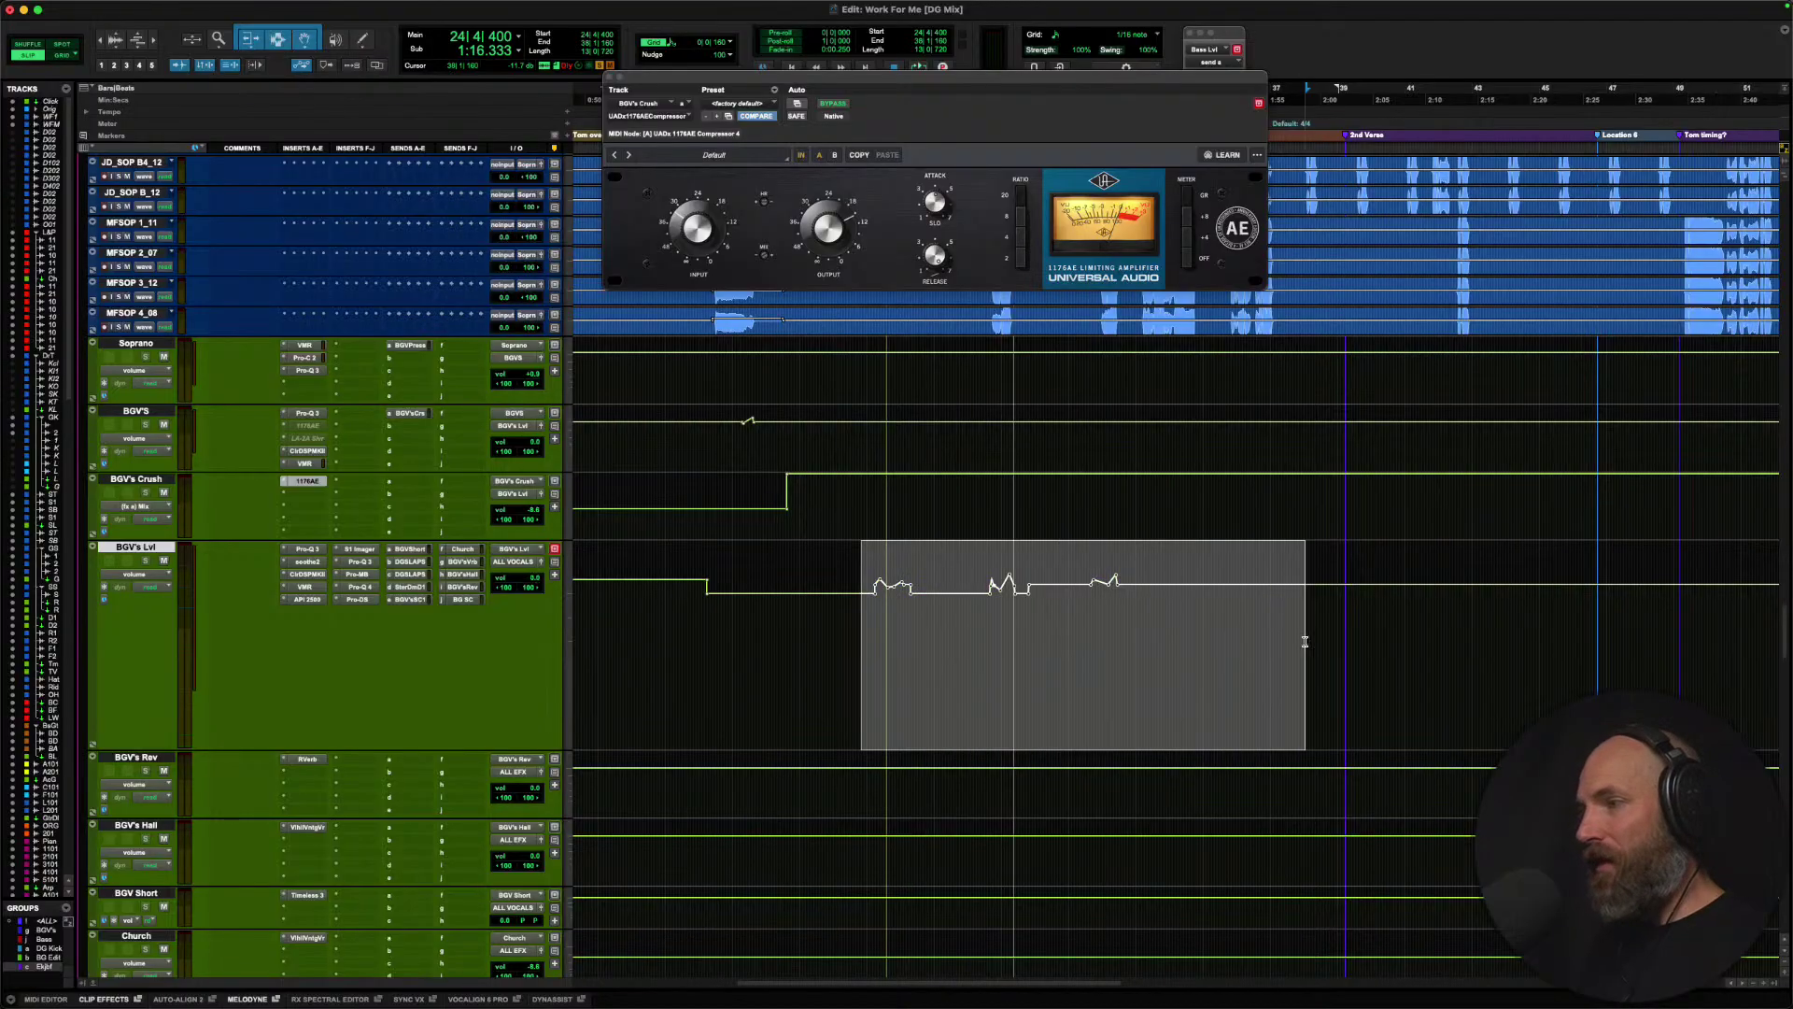
click(868, 645)
scroll(984, 644, right, 8)
scroll(988, 650, left, 4)
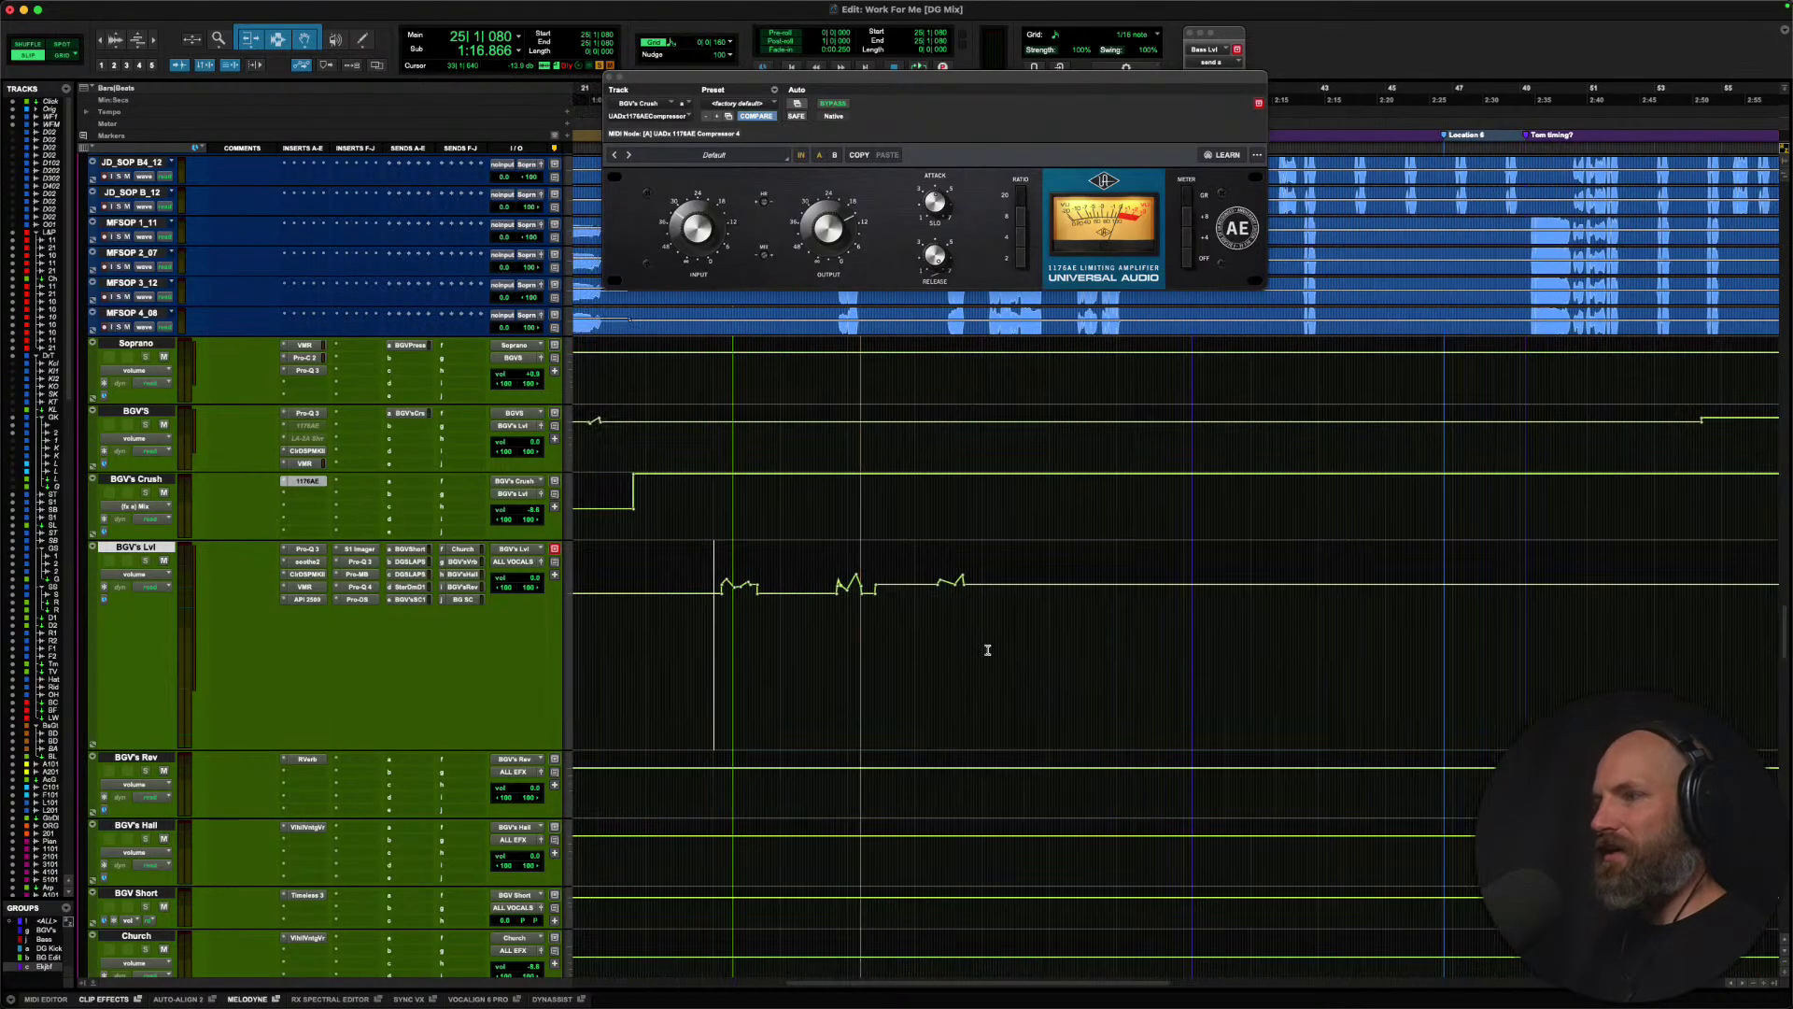
scroll(985, 644, up, 3)
scroll(984, 644, right, 6)
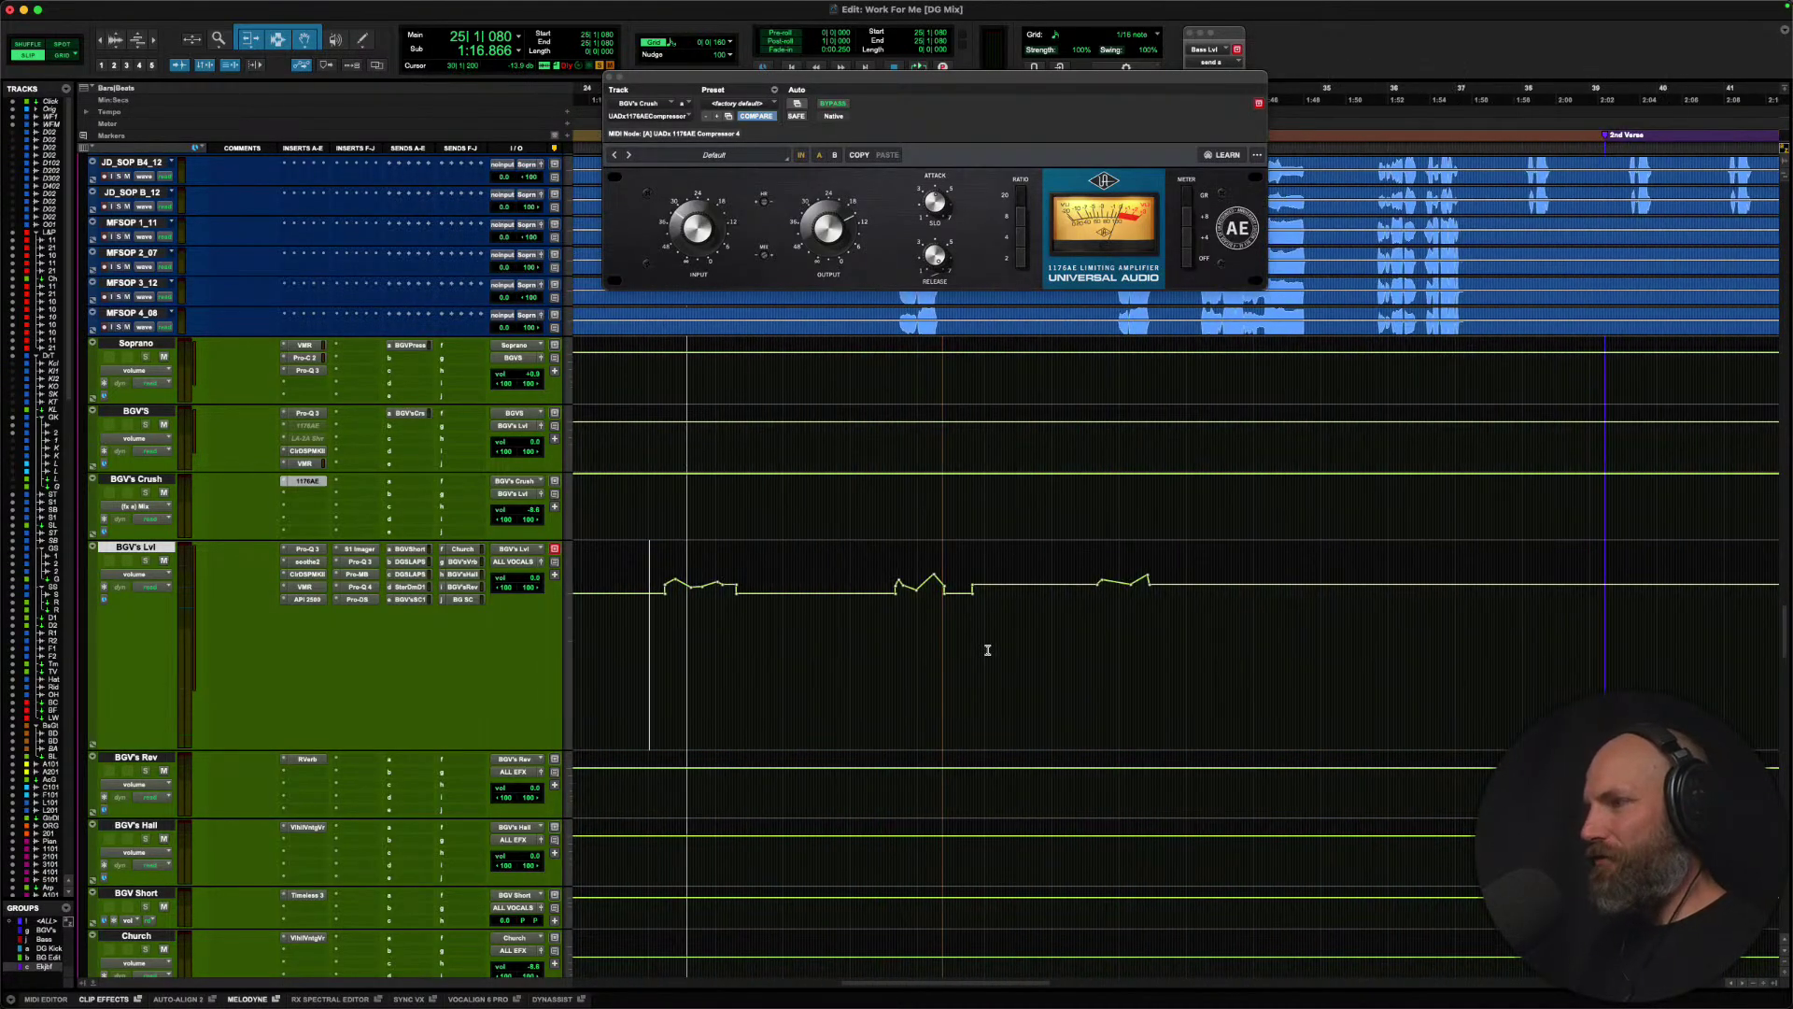
scroll(884, 633, up, 2)
key(space)
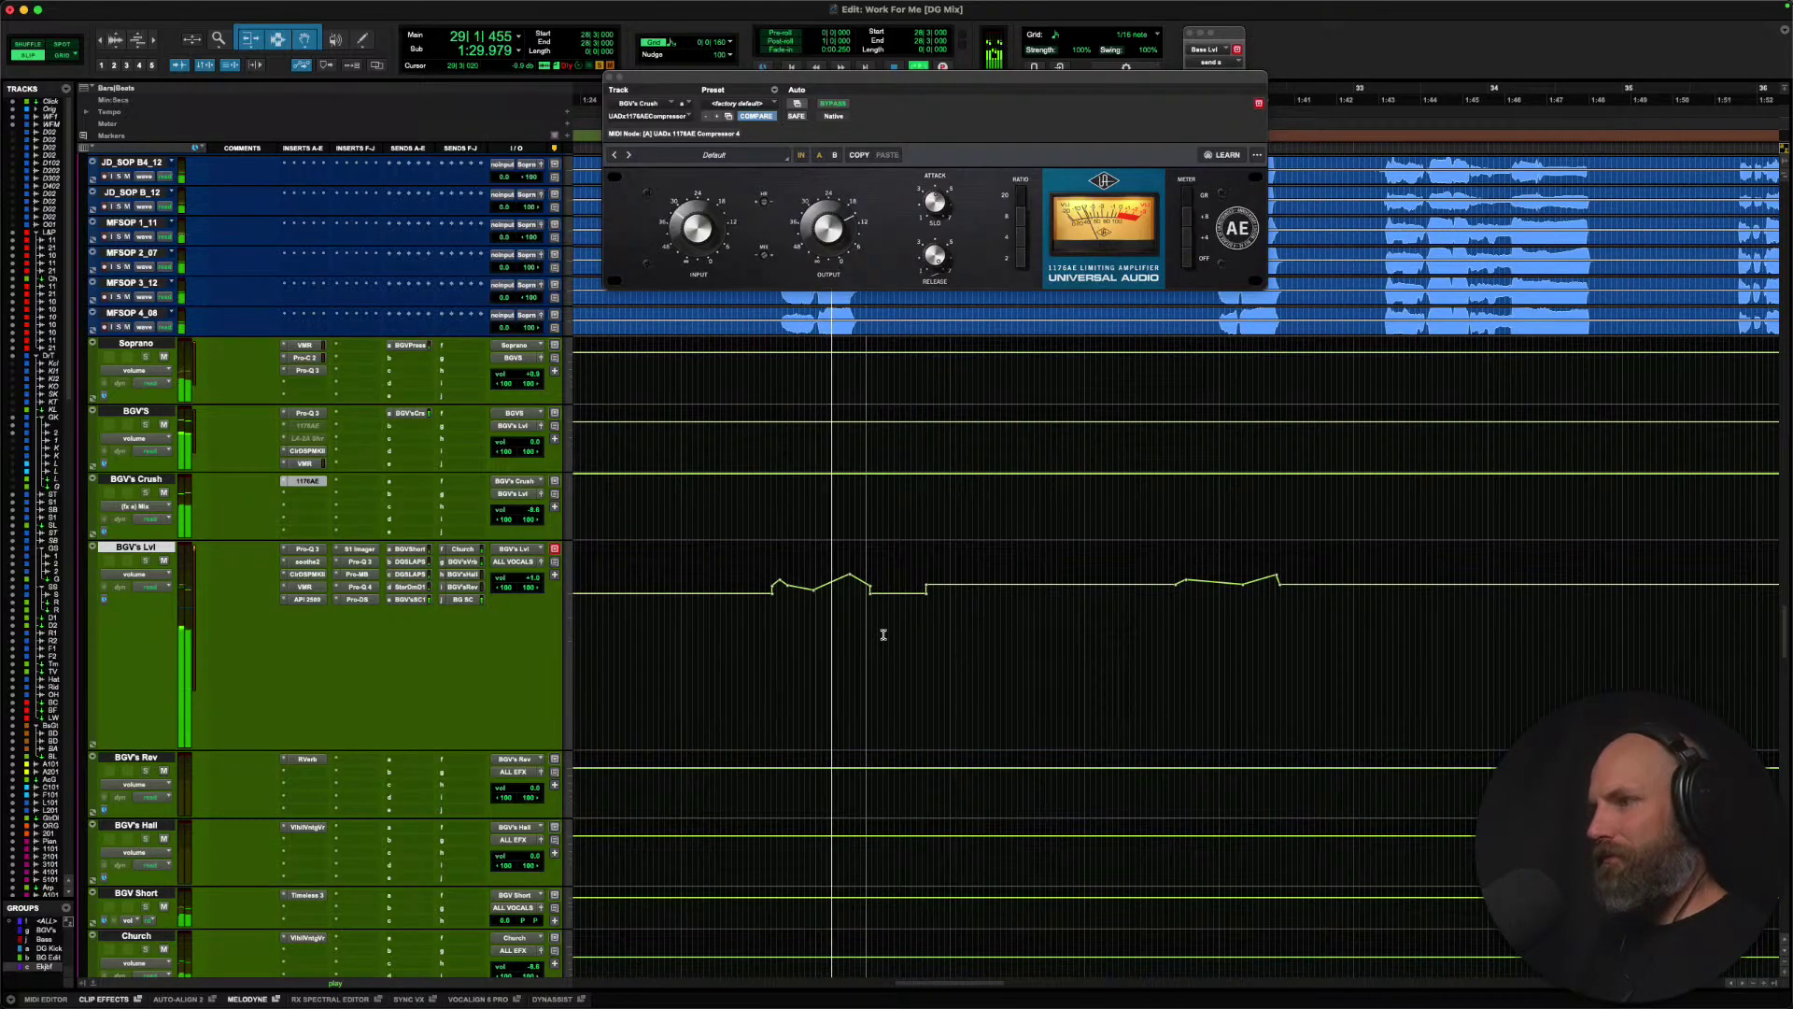
key(space)
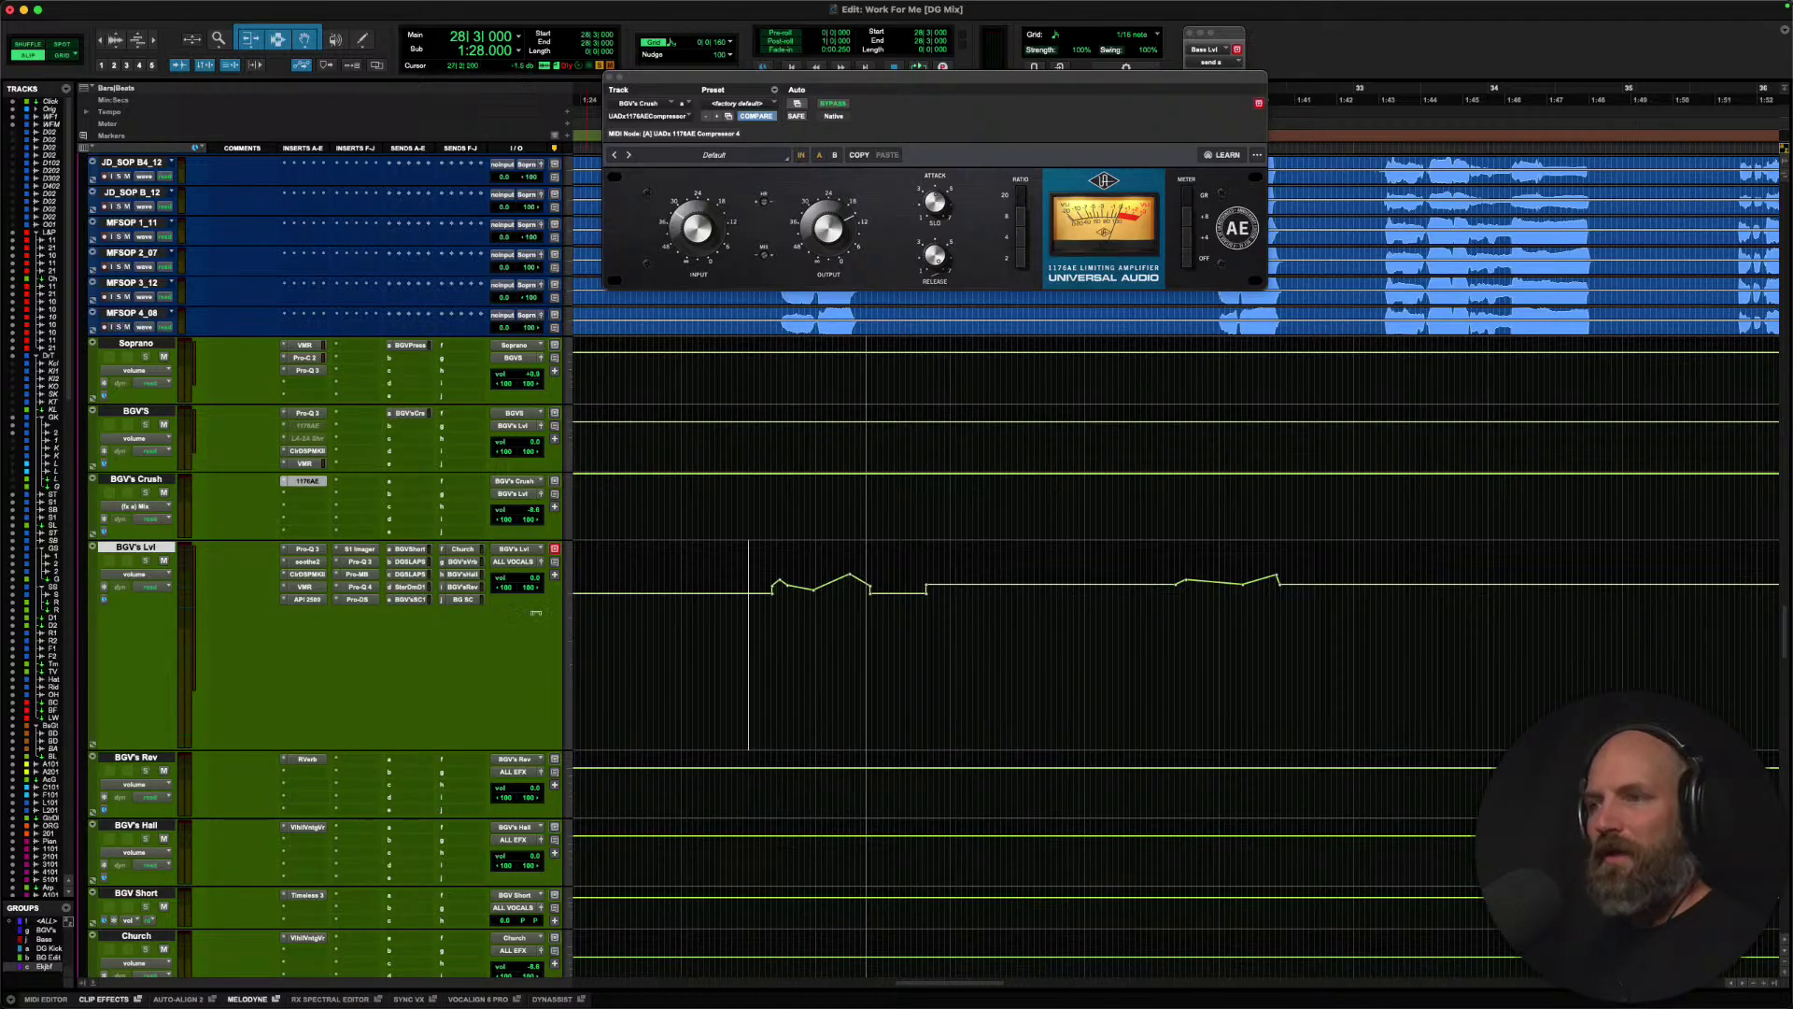
Review the first Pro-Q 3, soothe2, Clariphonic and Virtual Mix Rack settings on the BGV's Lvl track.
click(306, 549)
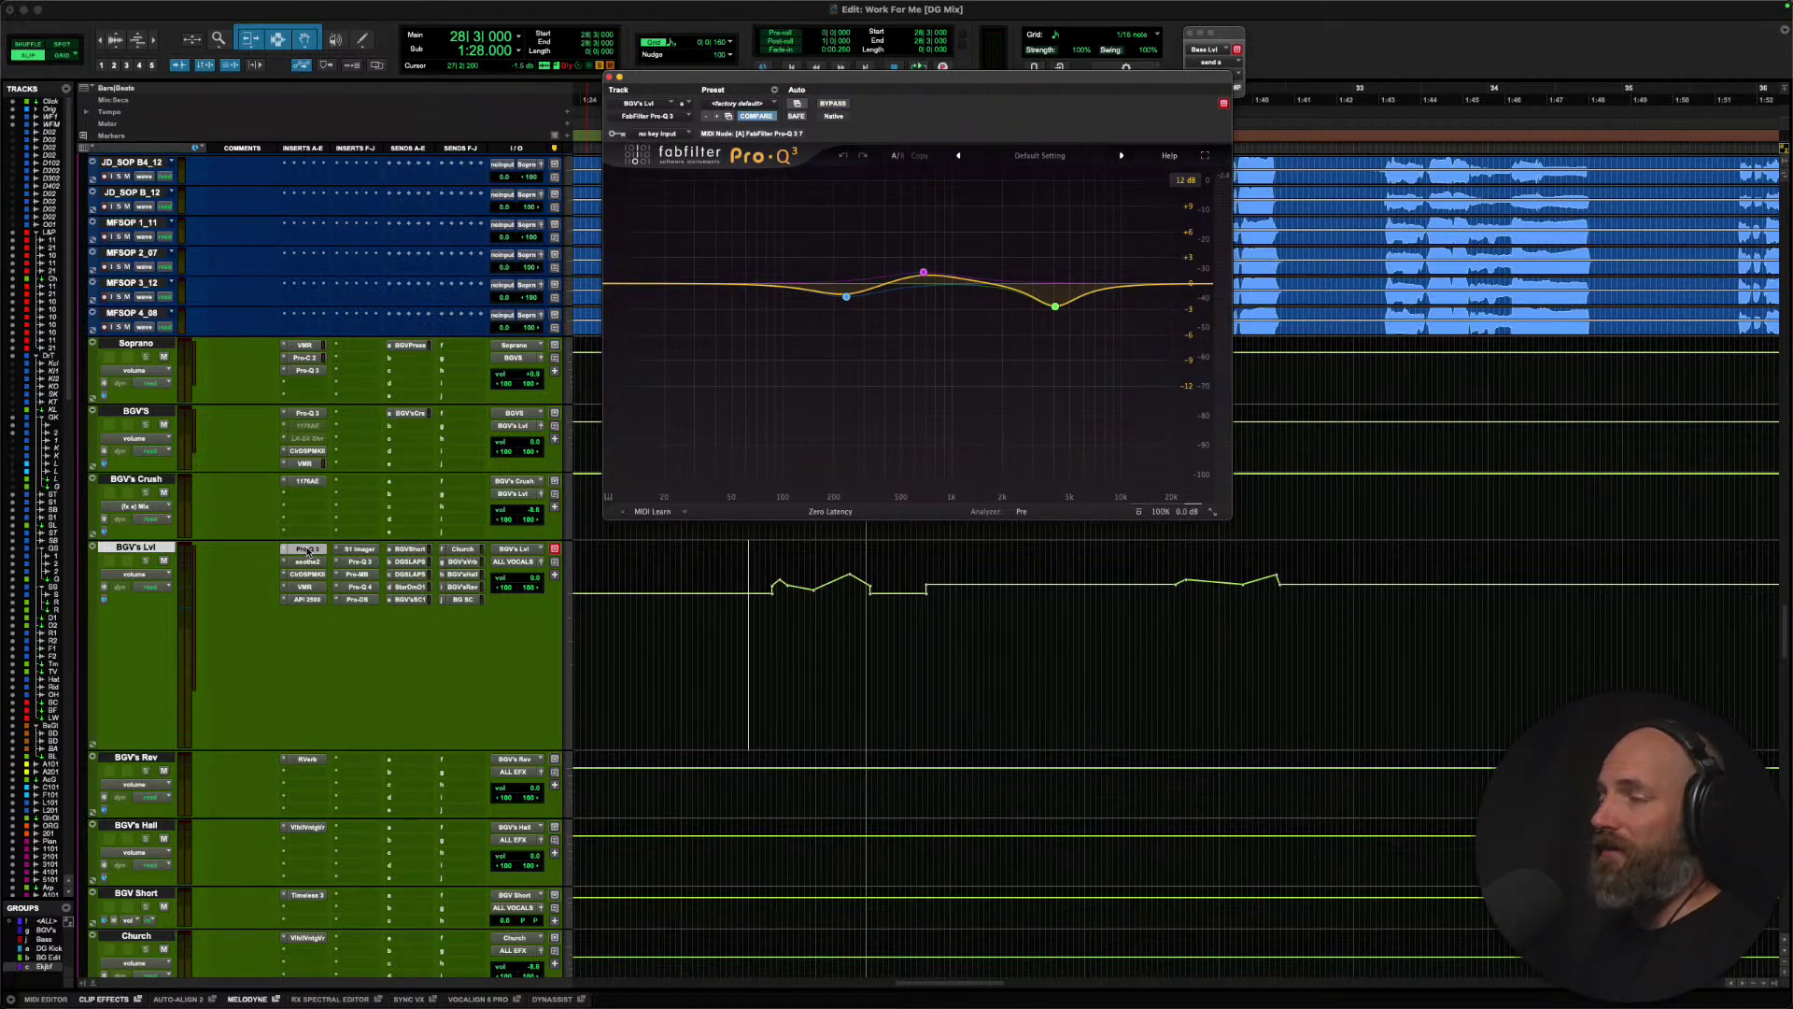
mouse_move(1054, 305)
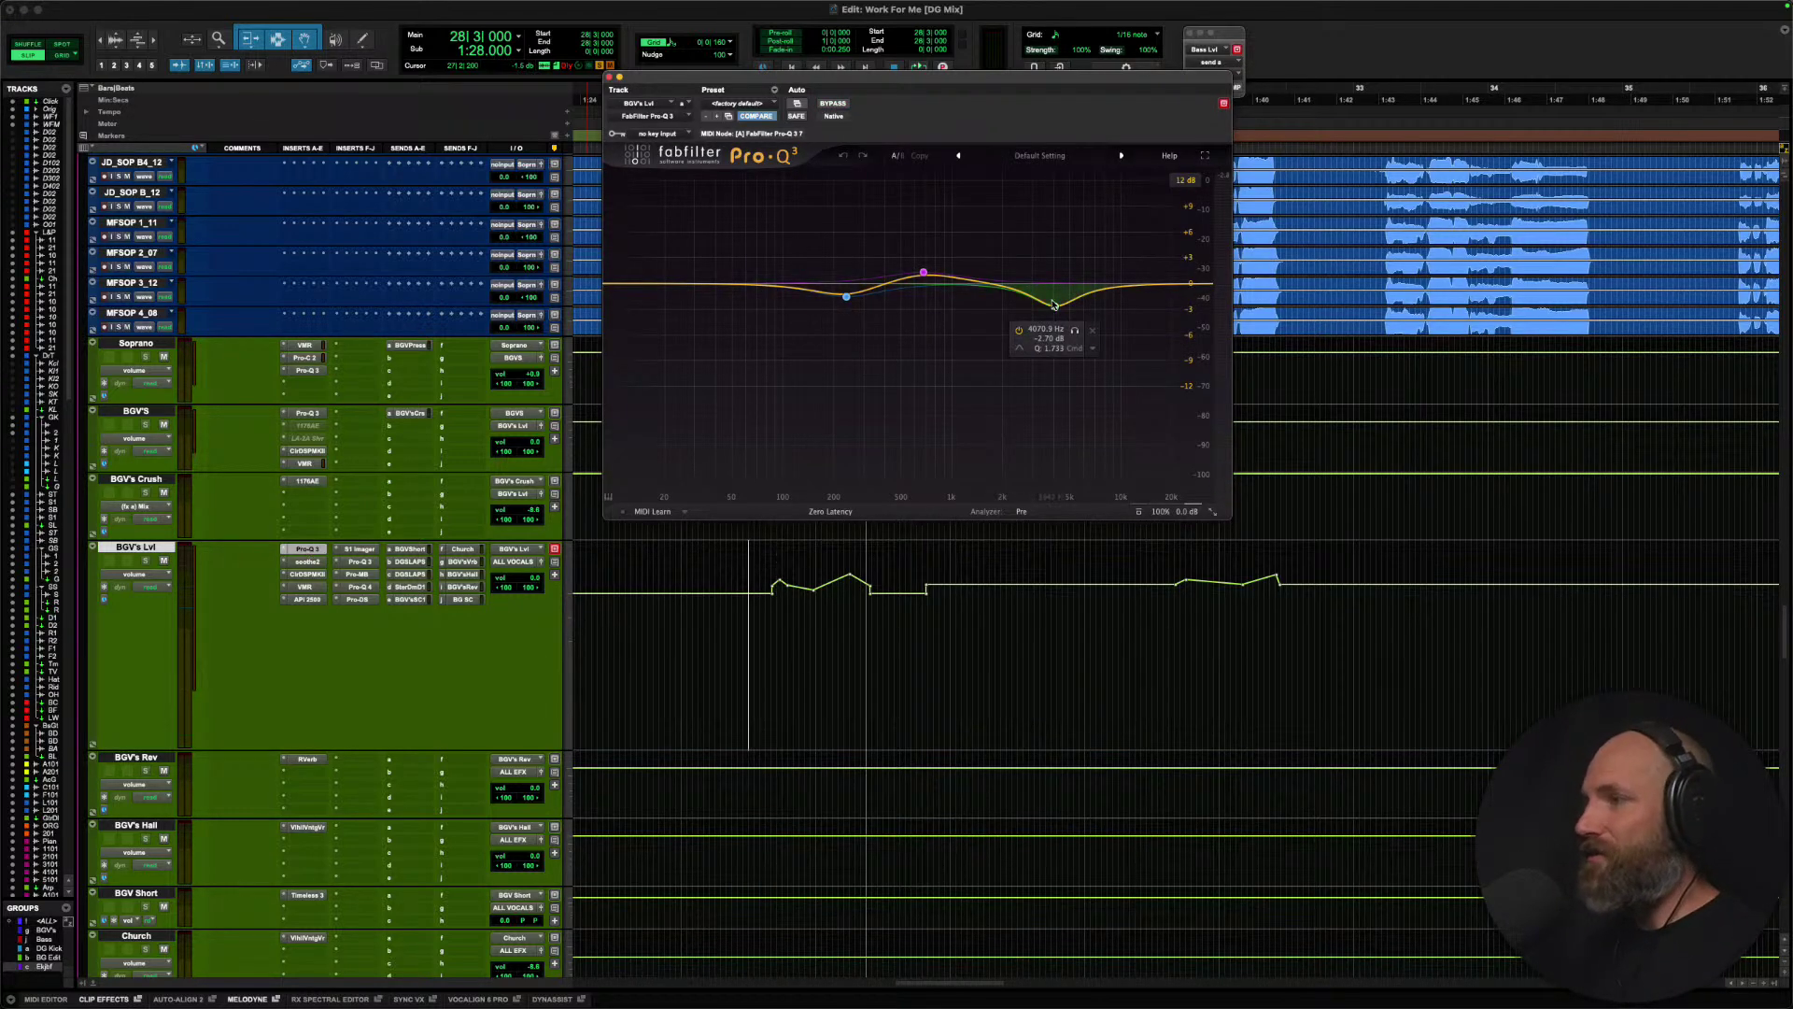
mouse_move(888, 320)
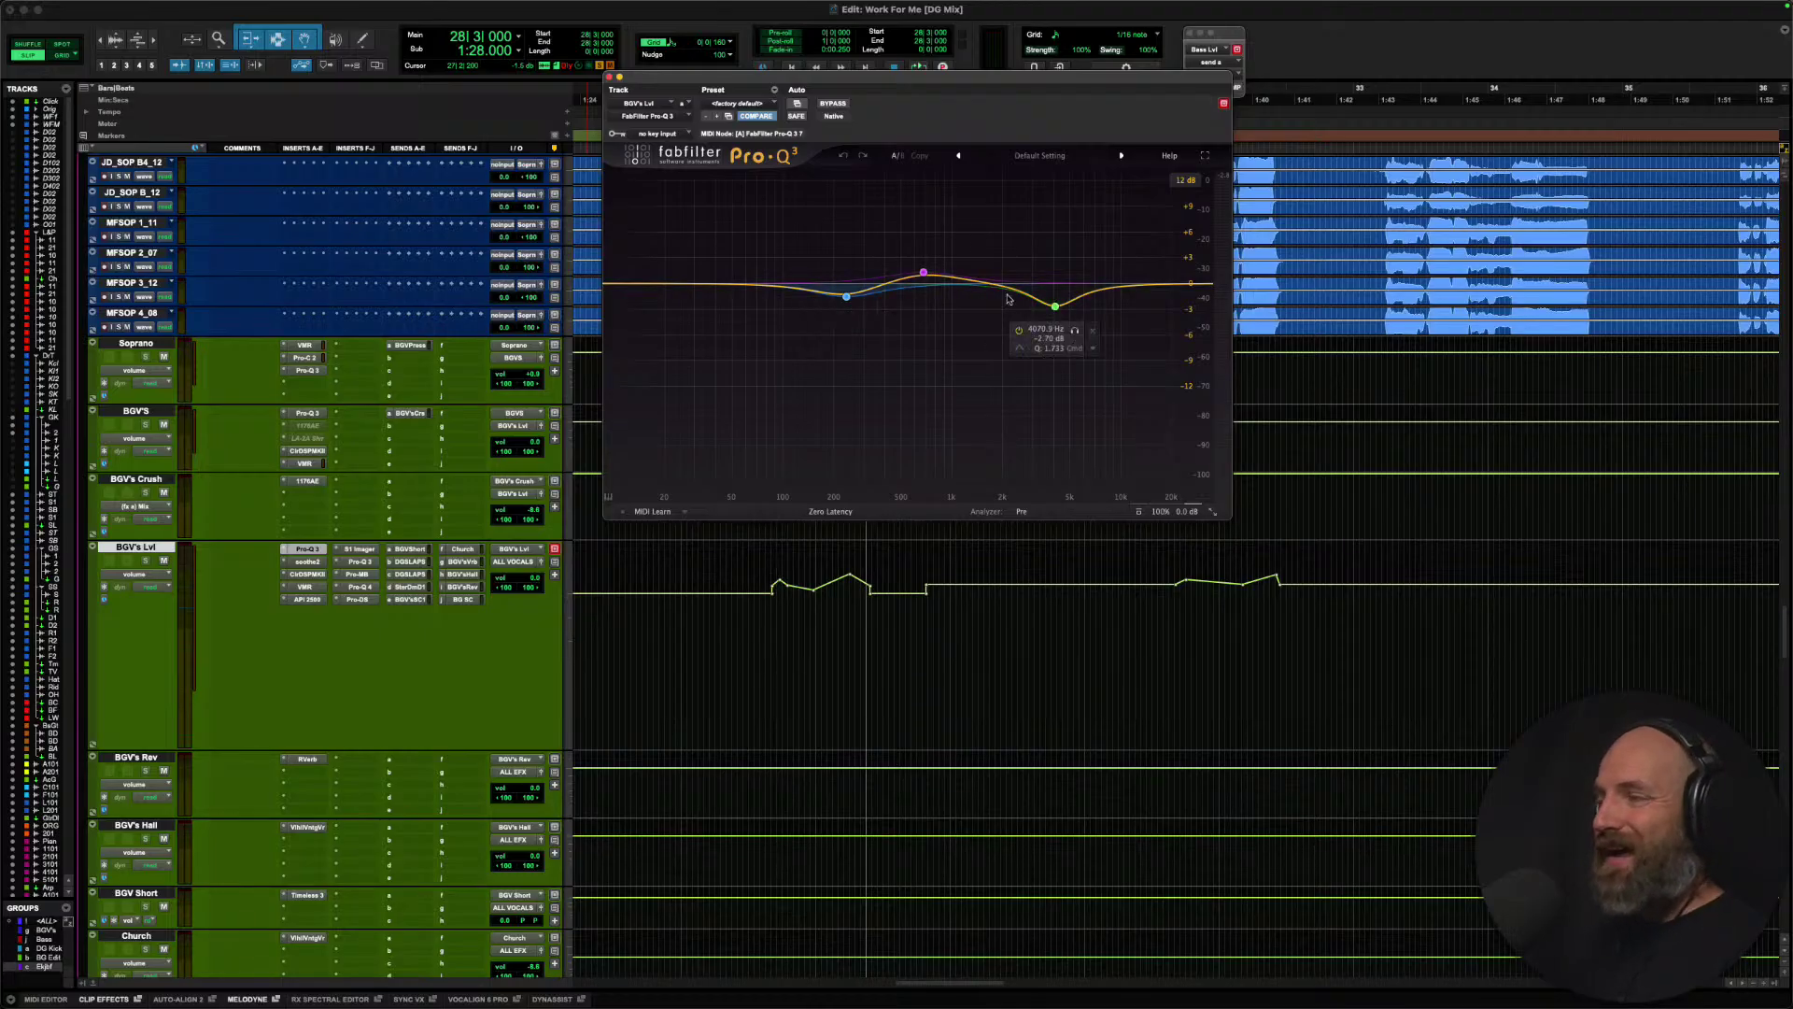
click(306, 561)
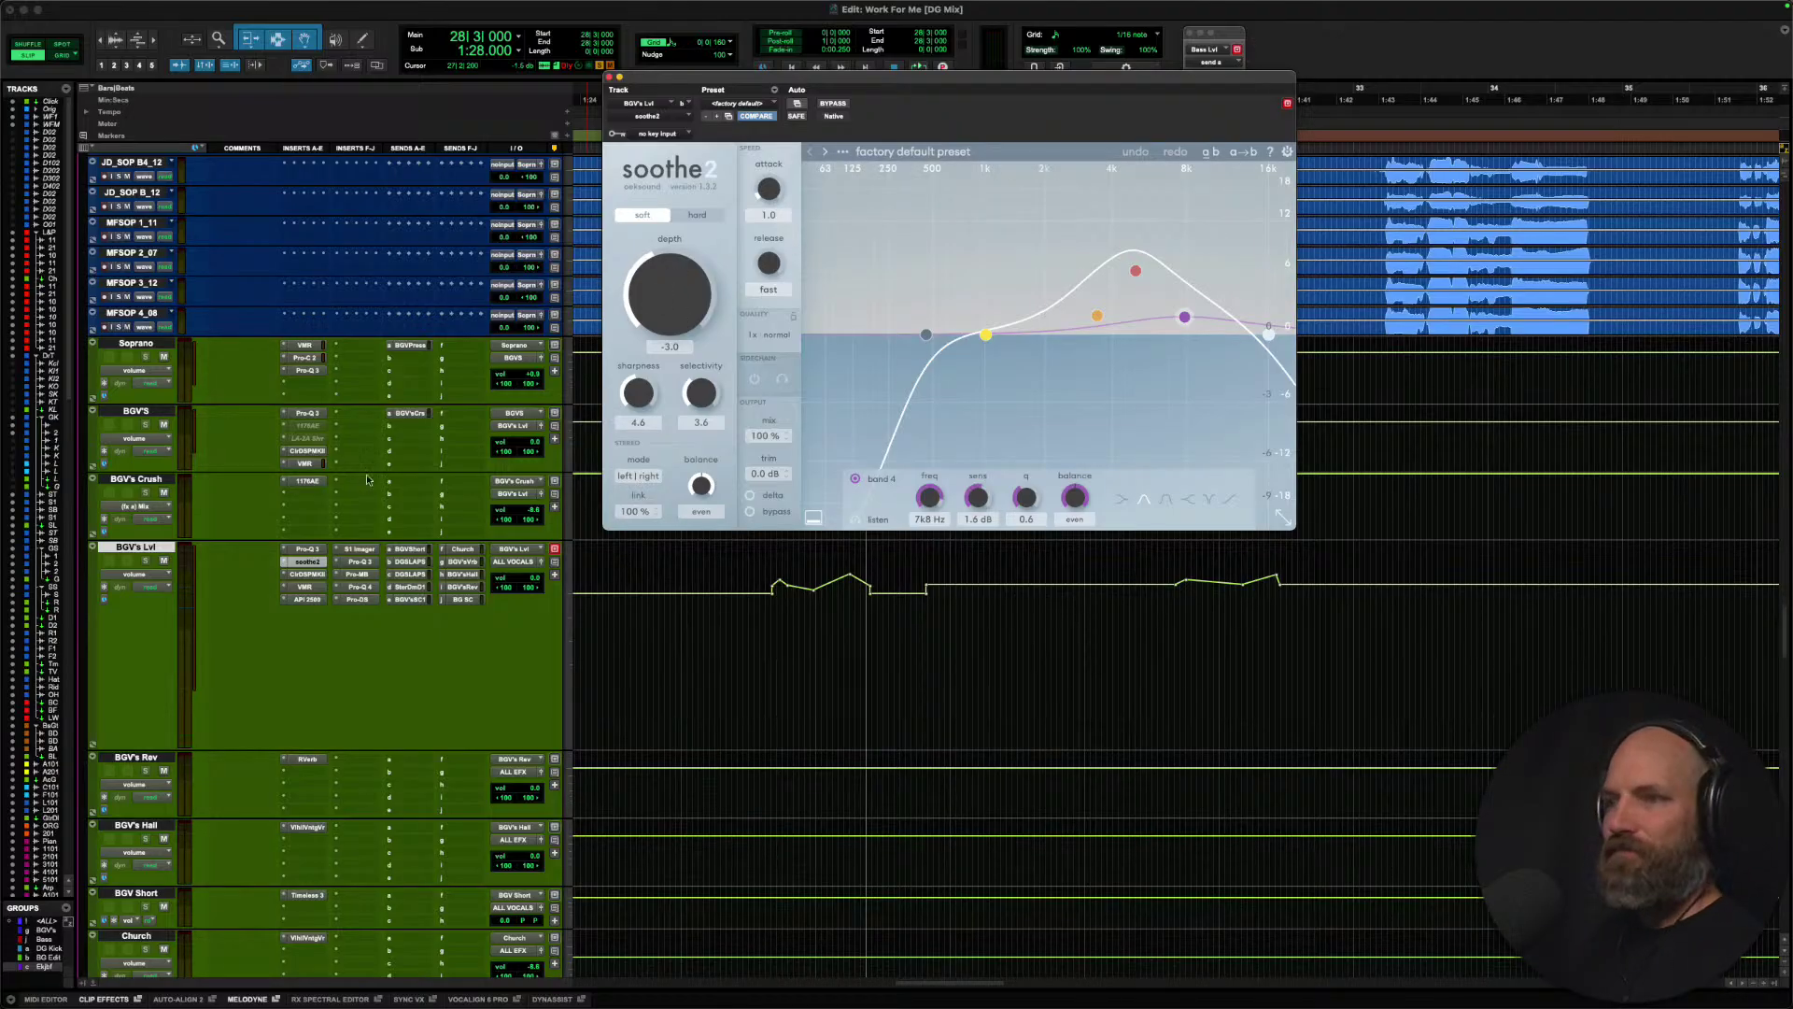
click(309, 575)
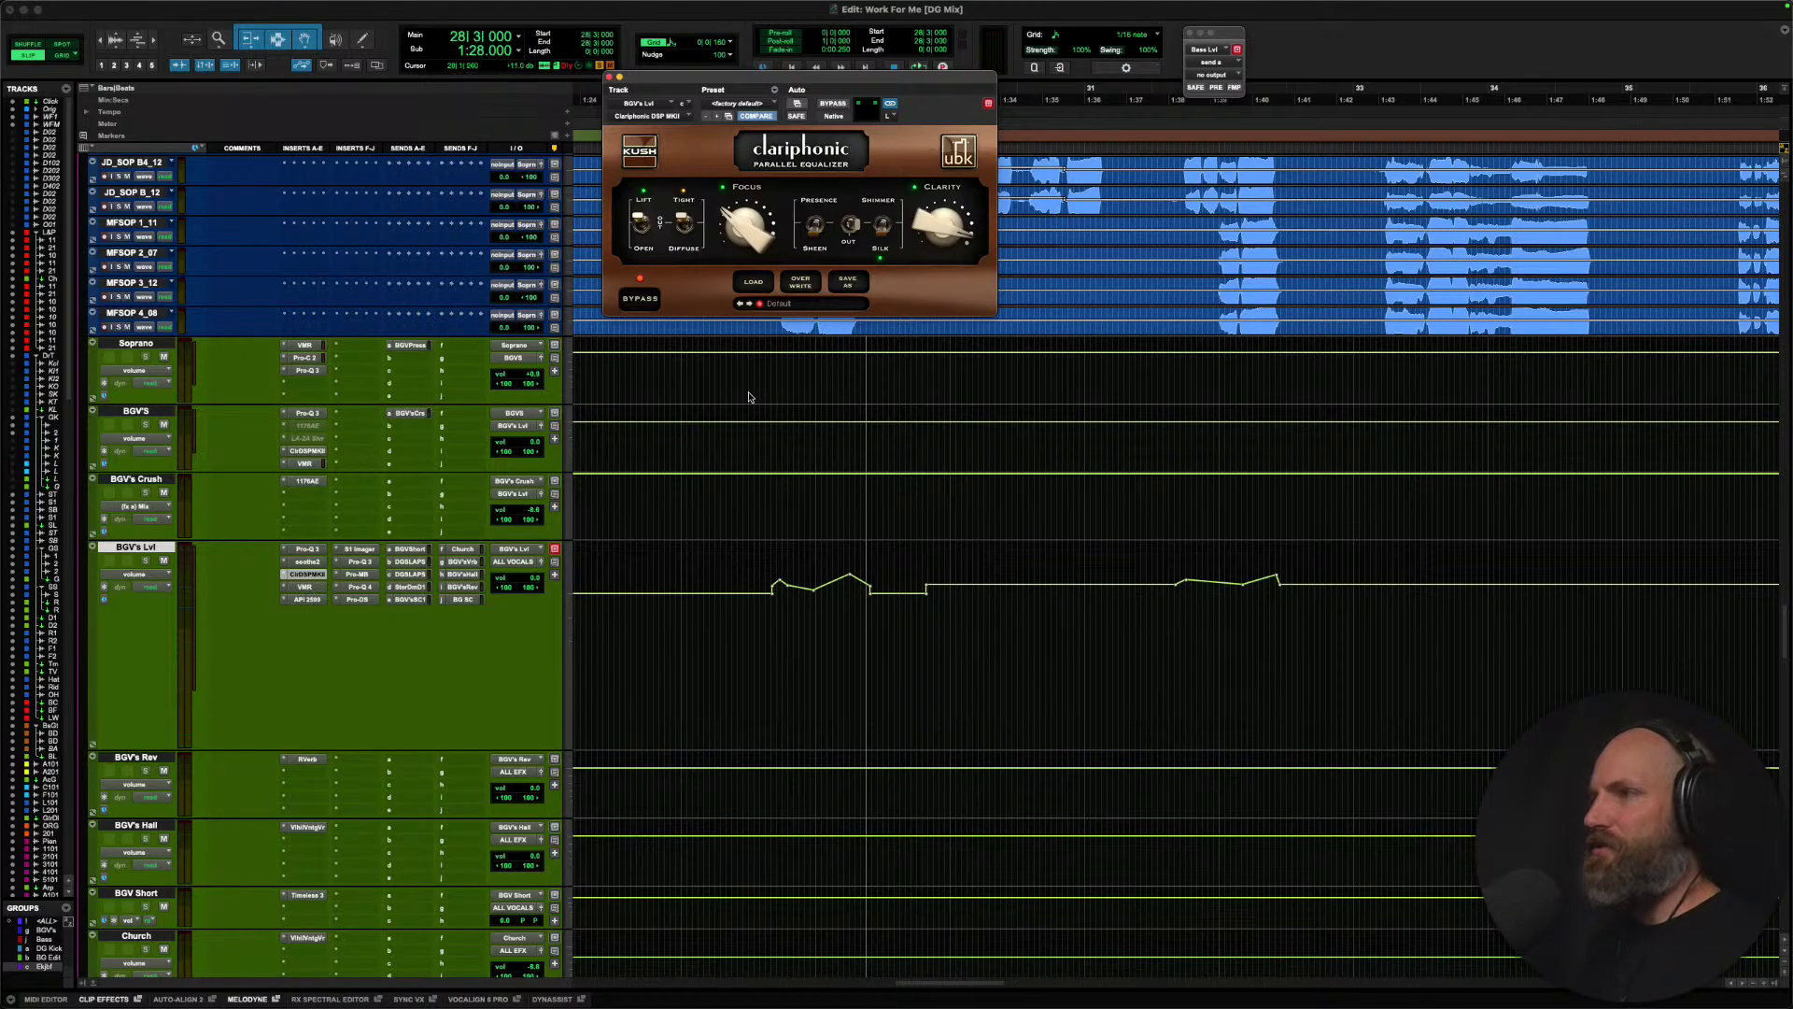
click(304, 587)
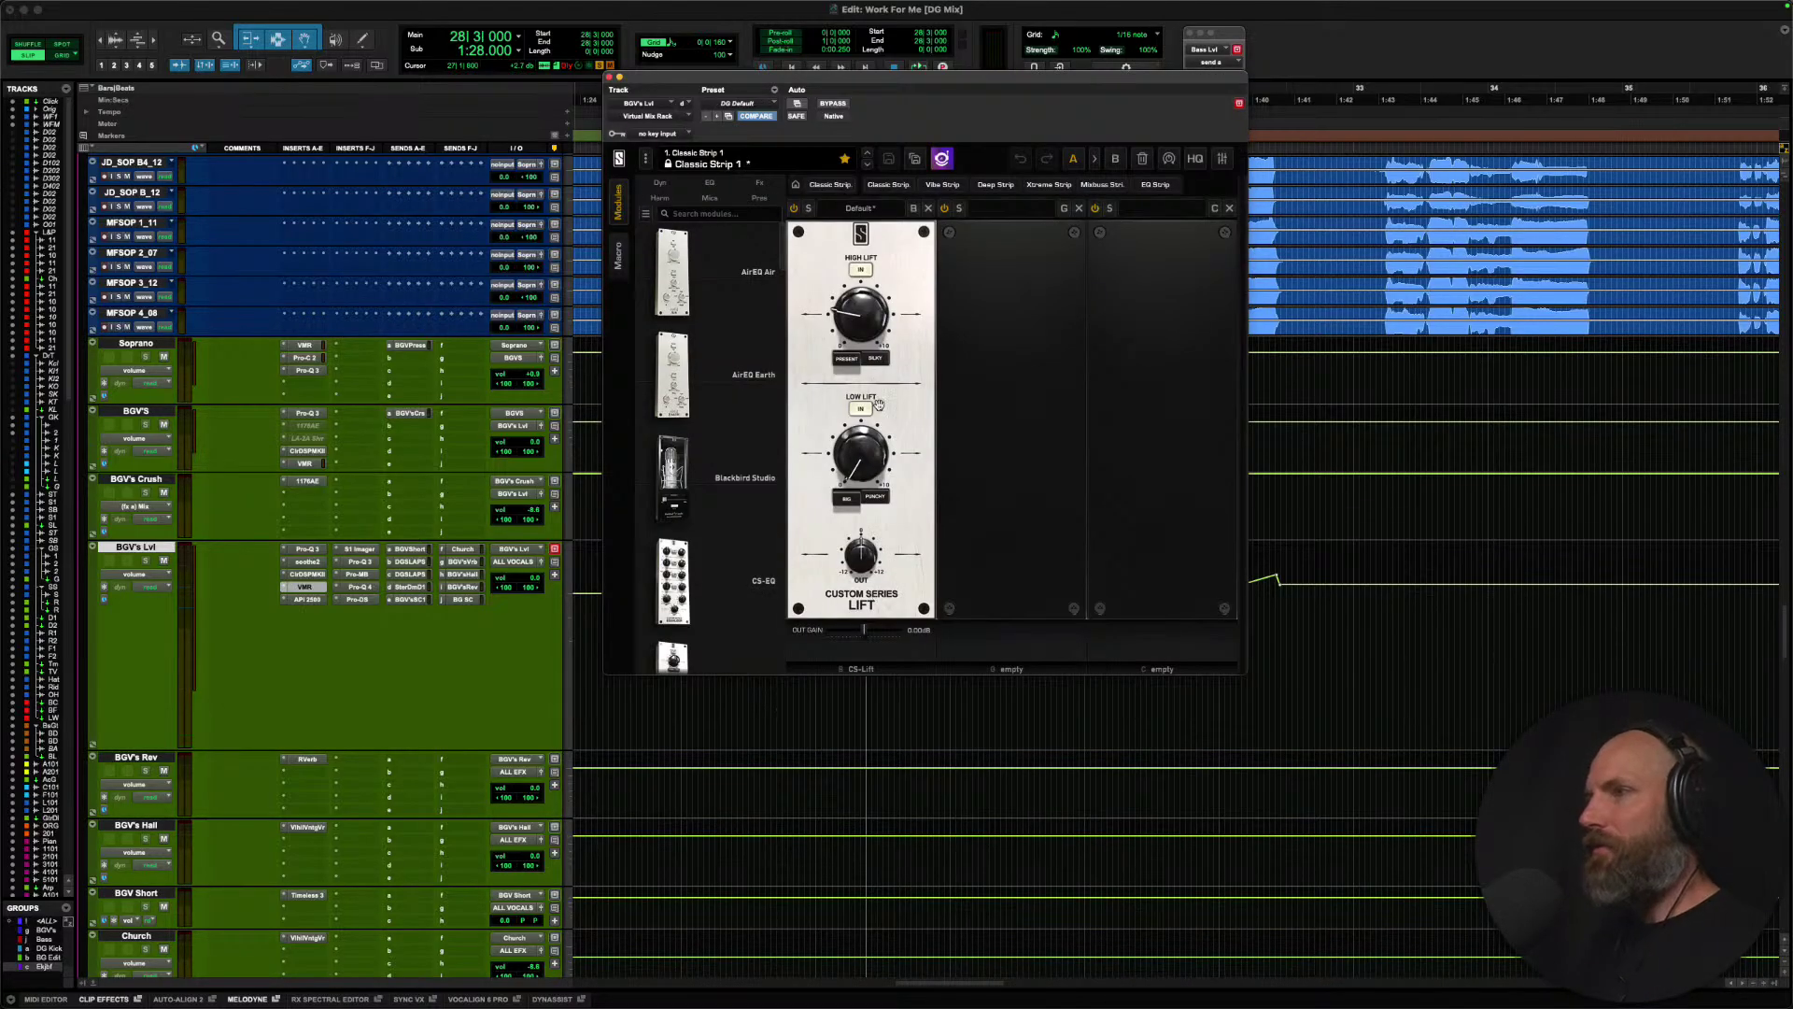
Open the API 2500 bus compressor on BGV's Lvl and audition its compression from 28|3|000.
click(305, 600)
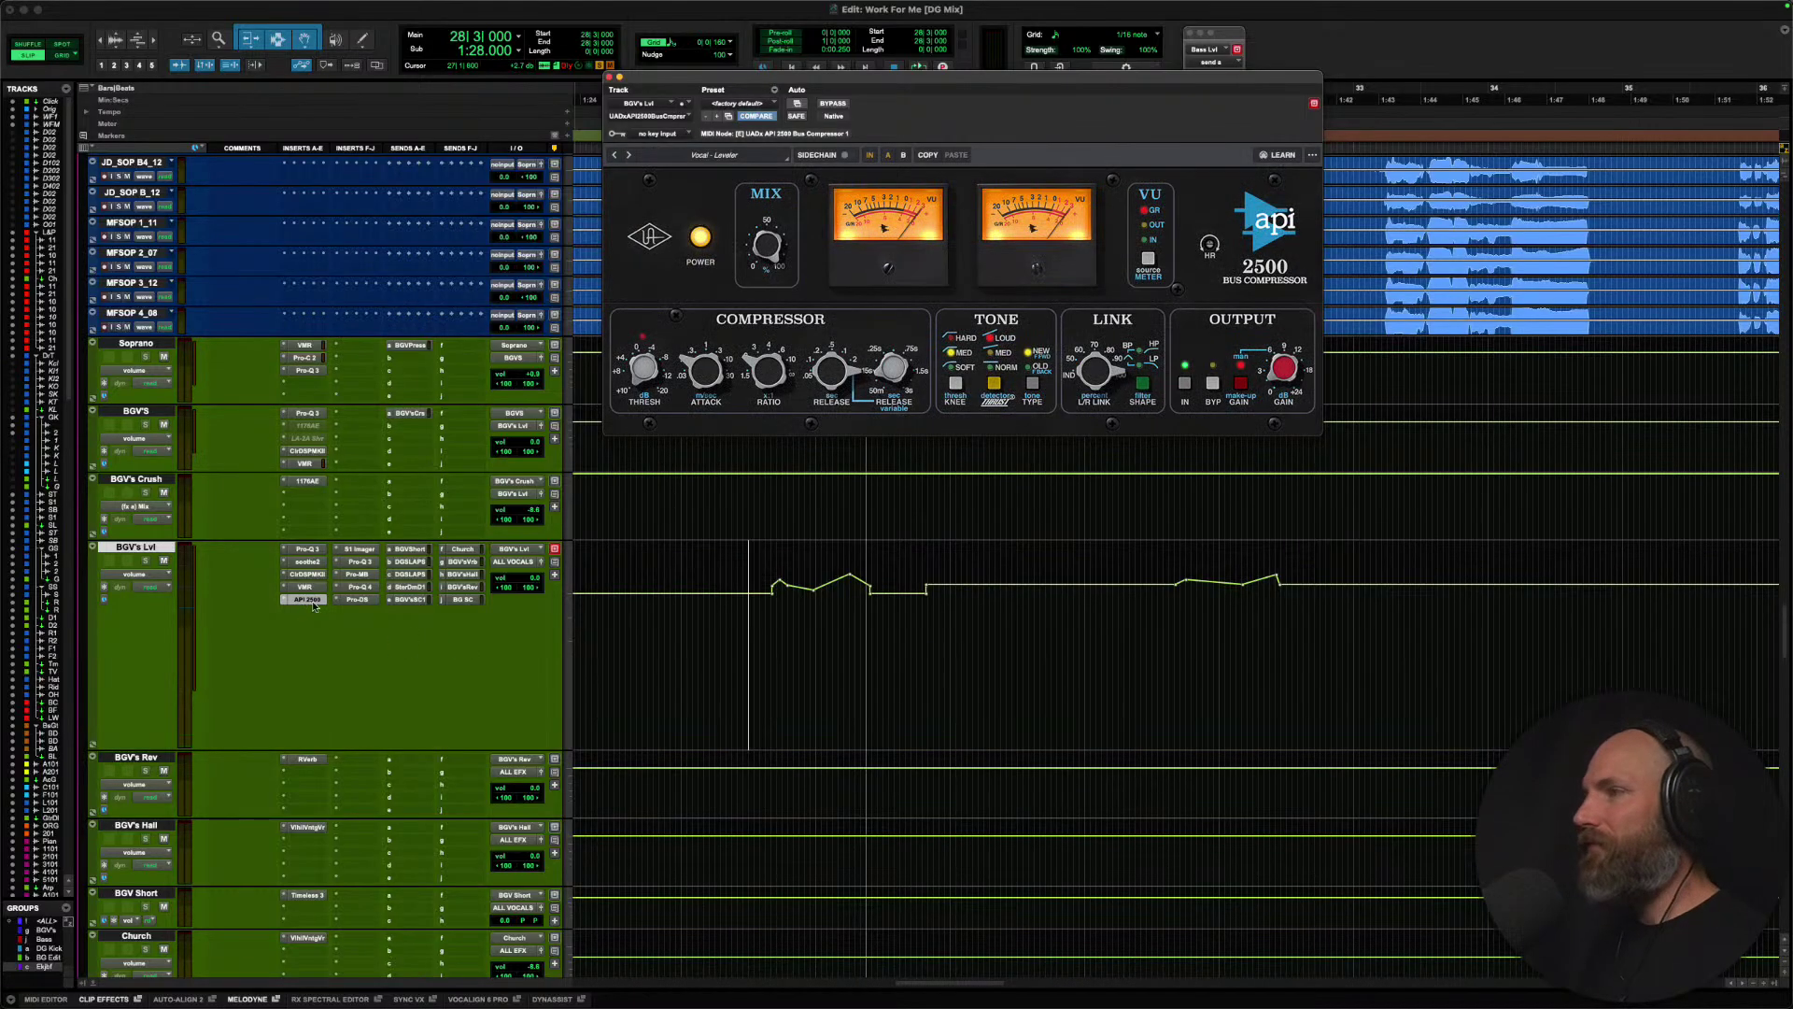
drag(1017, 82, 974, 142)
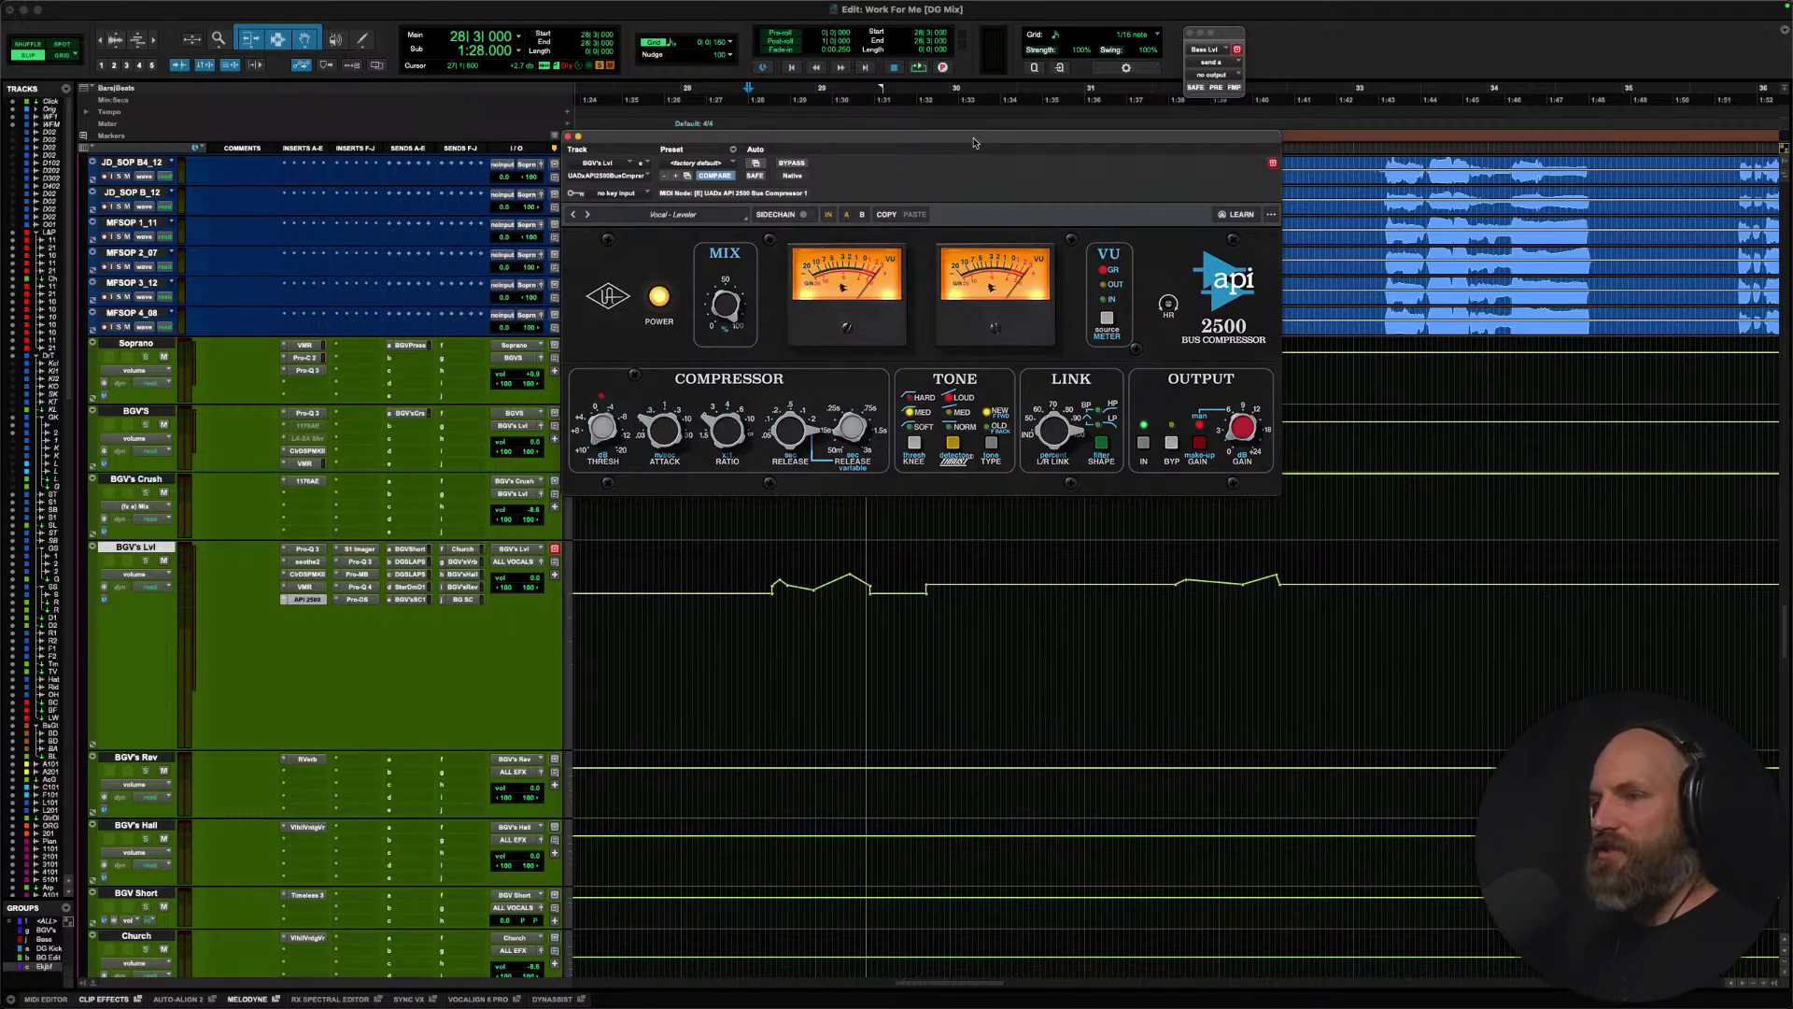
key(space)
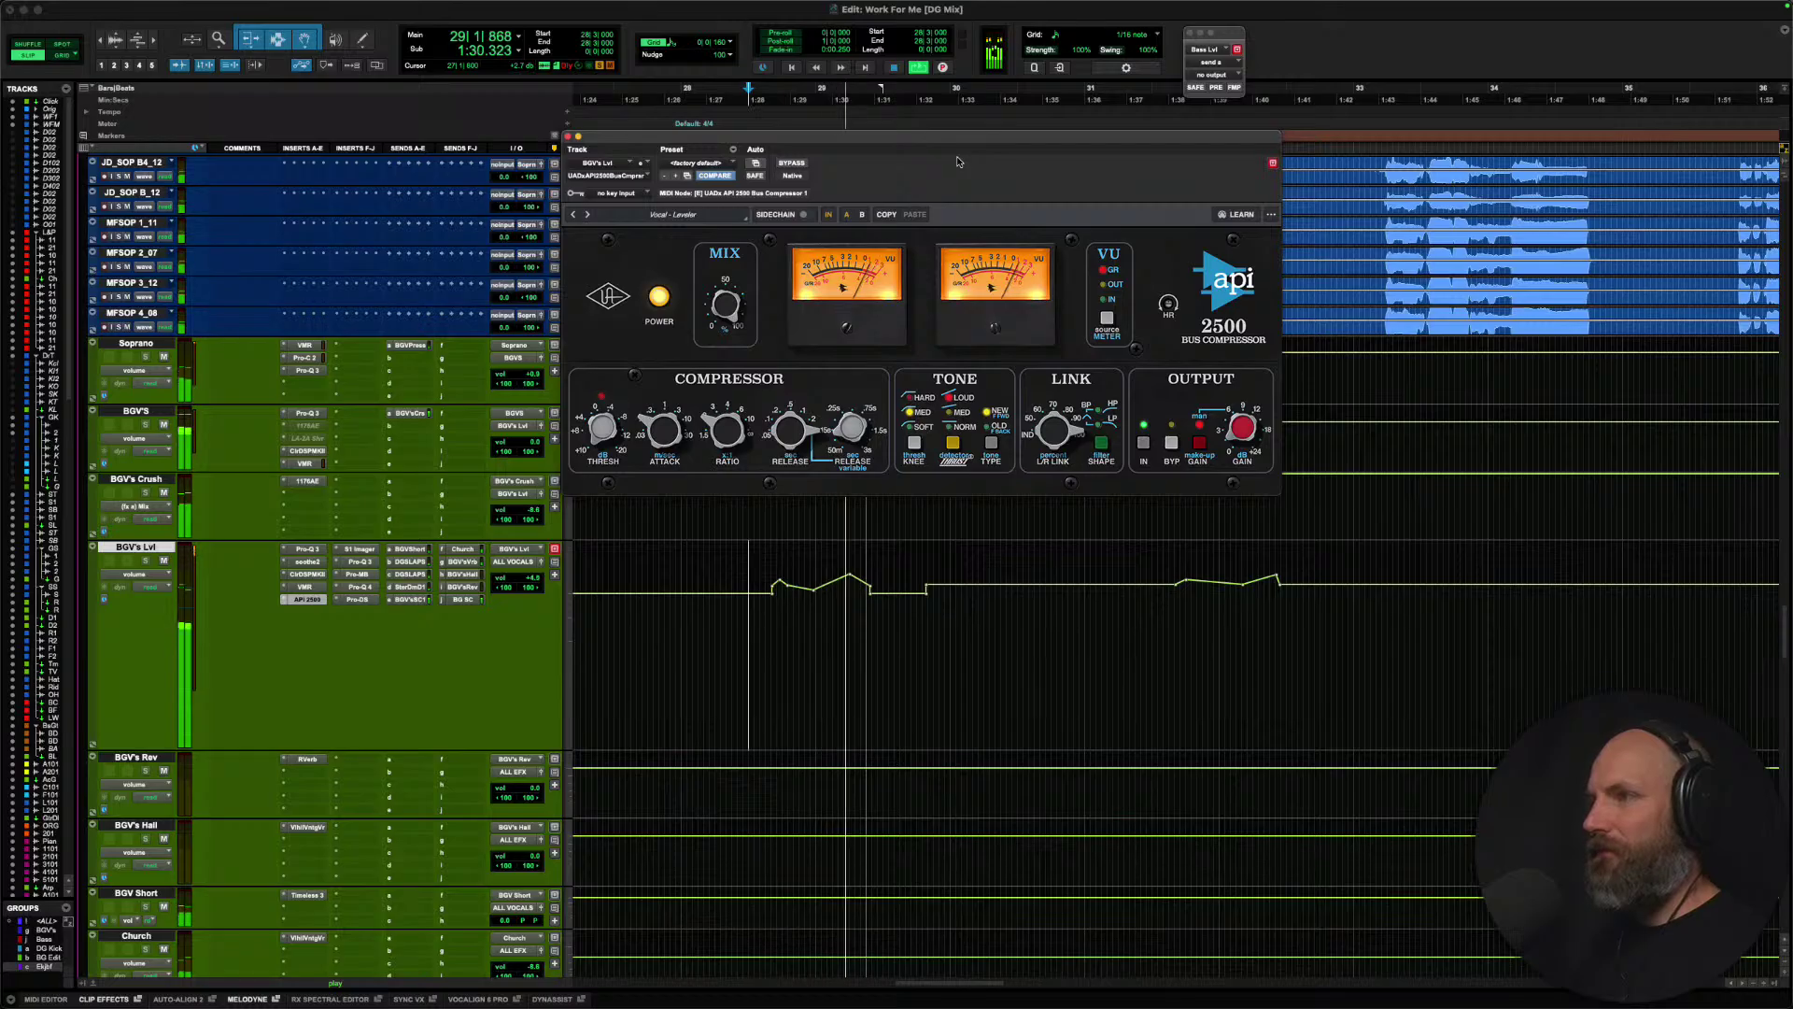
key(space)
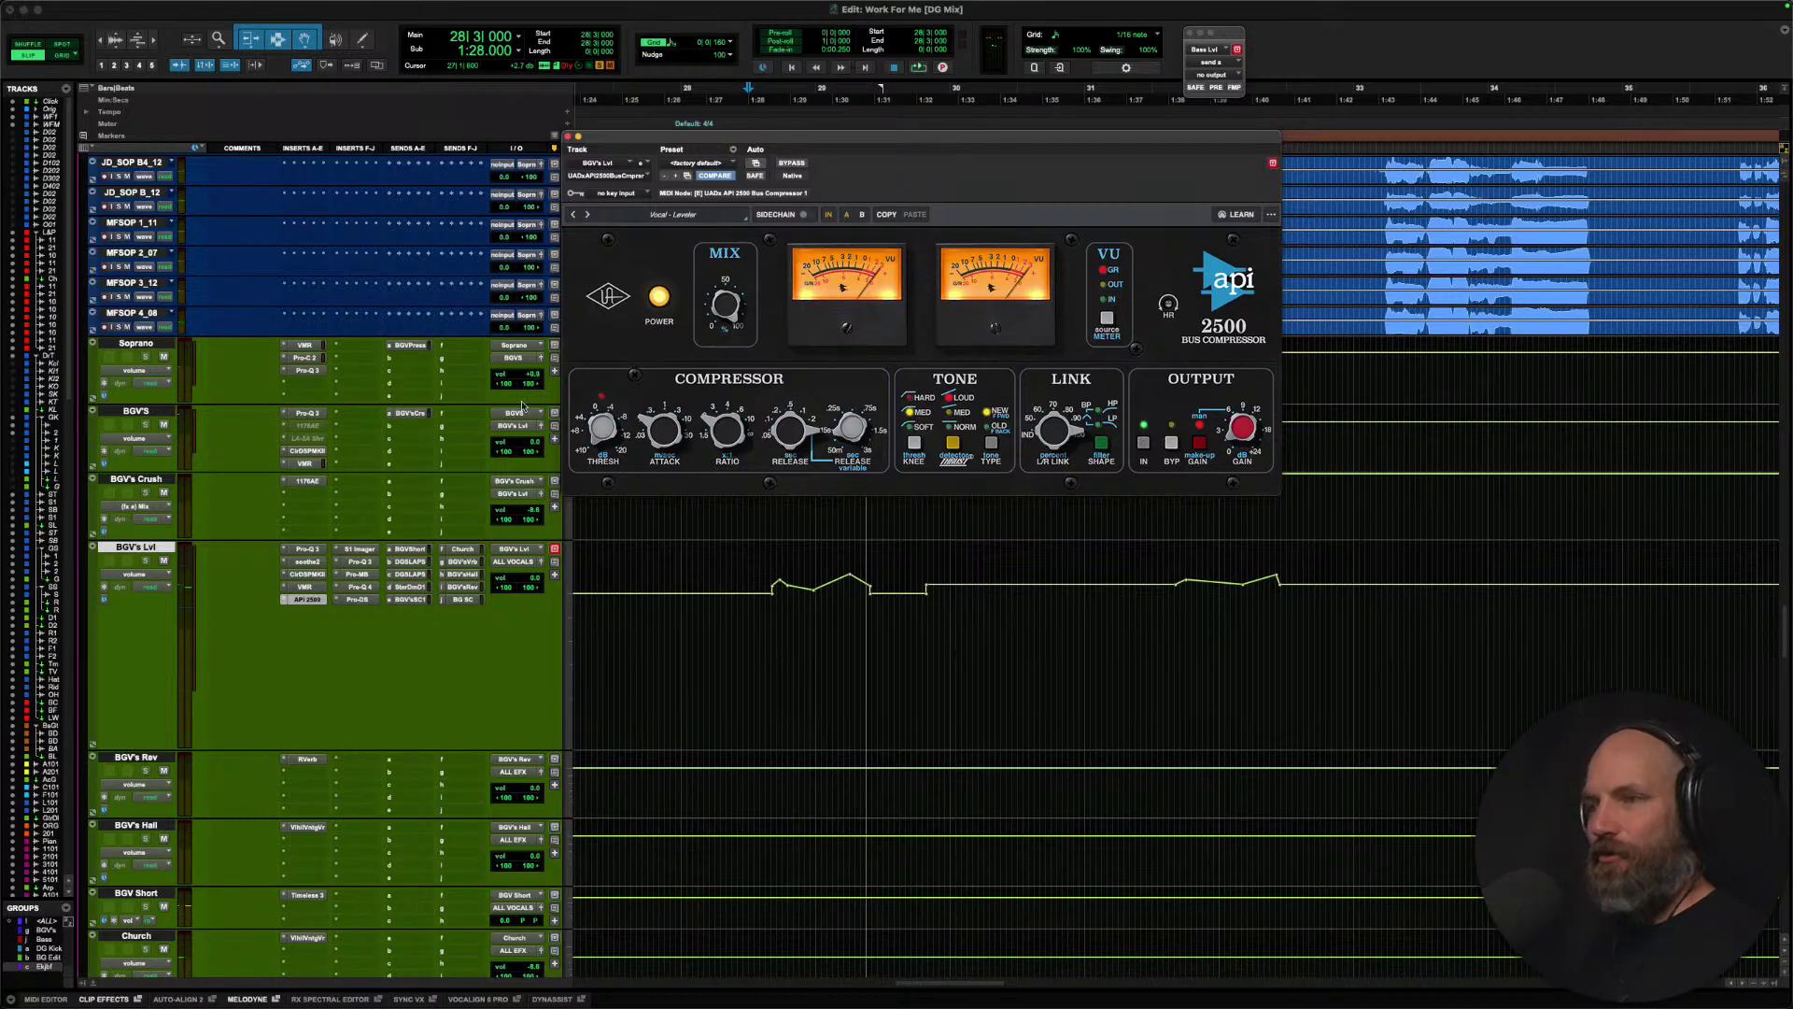
Compare the backing vocals from 33|1|320 with the BGV's Lvl track's S1 Imager bypassed, and re-enable the insert.
click(360, 549)
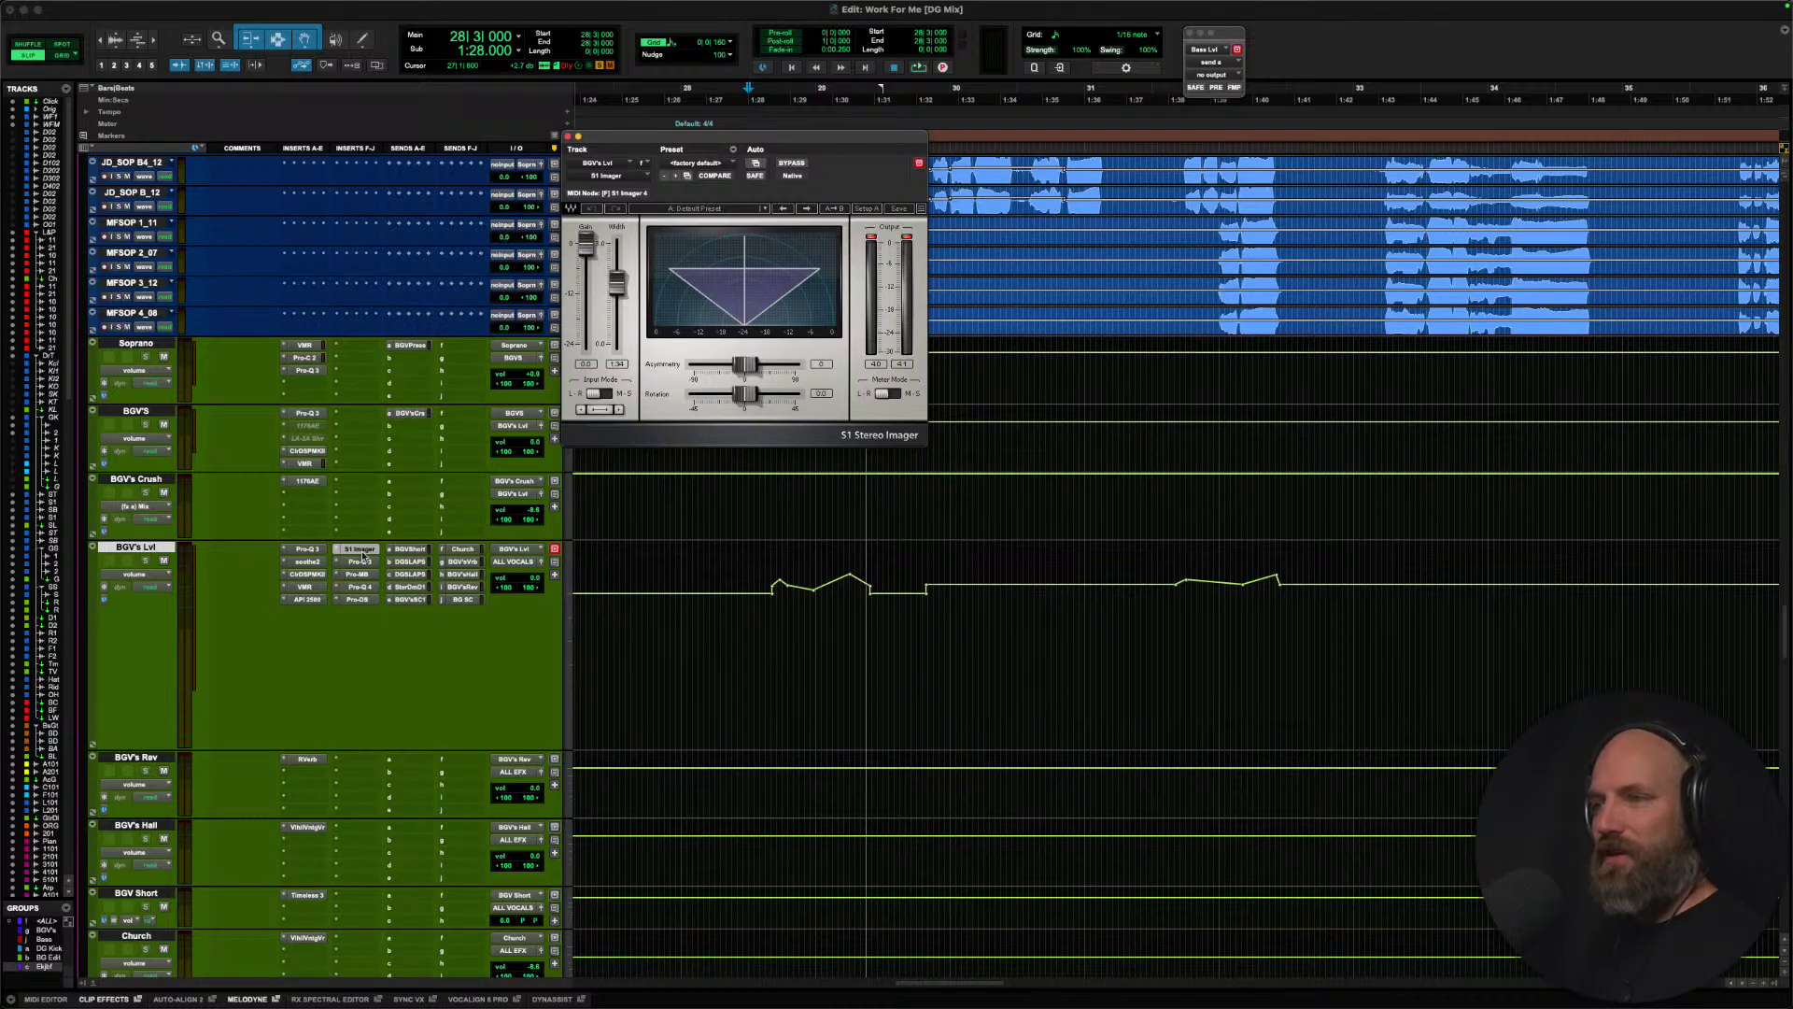
super+click(361, 551)
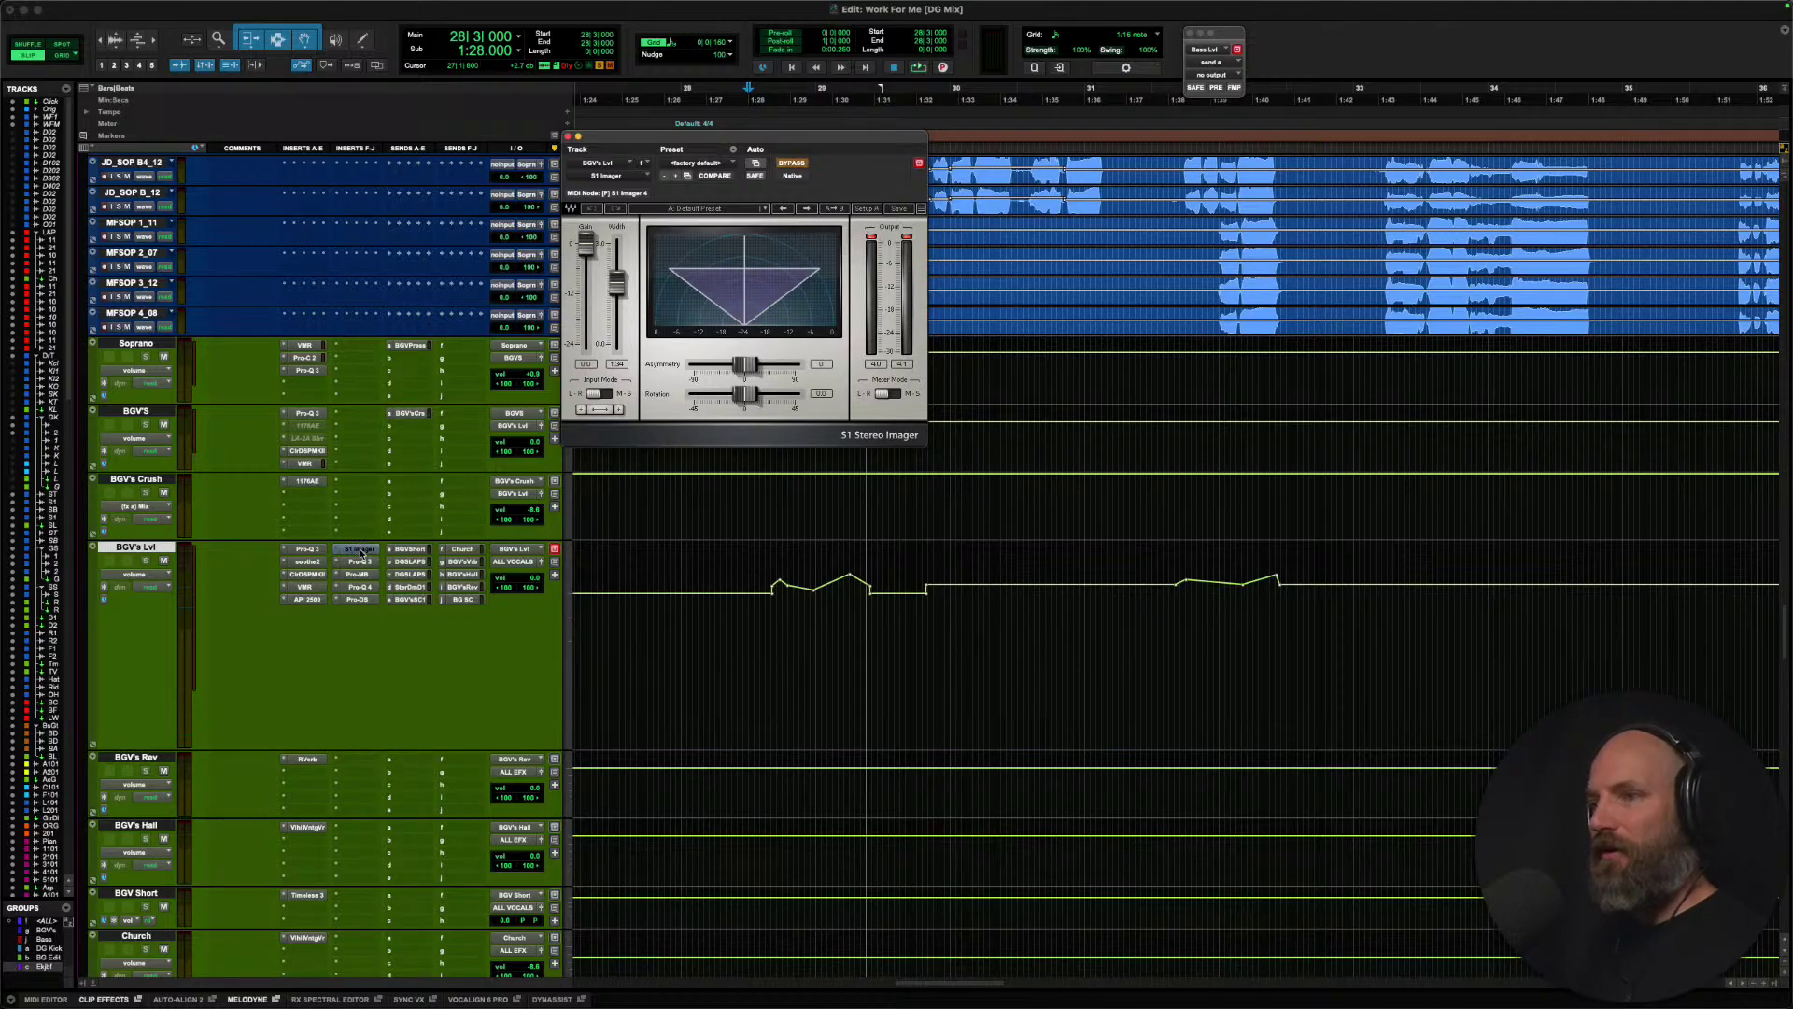
scroll(1040, 660, right, 10)
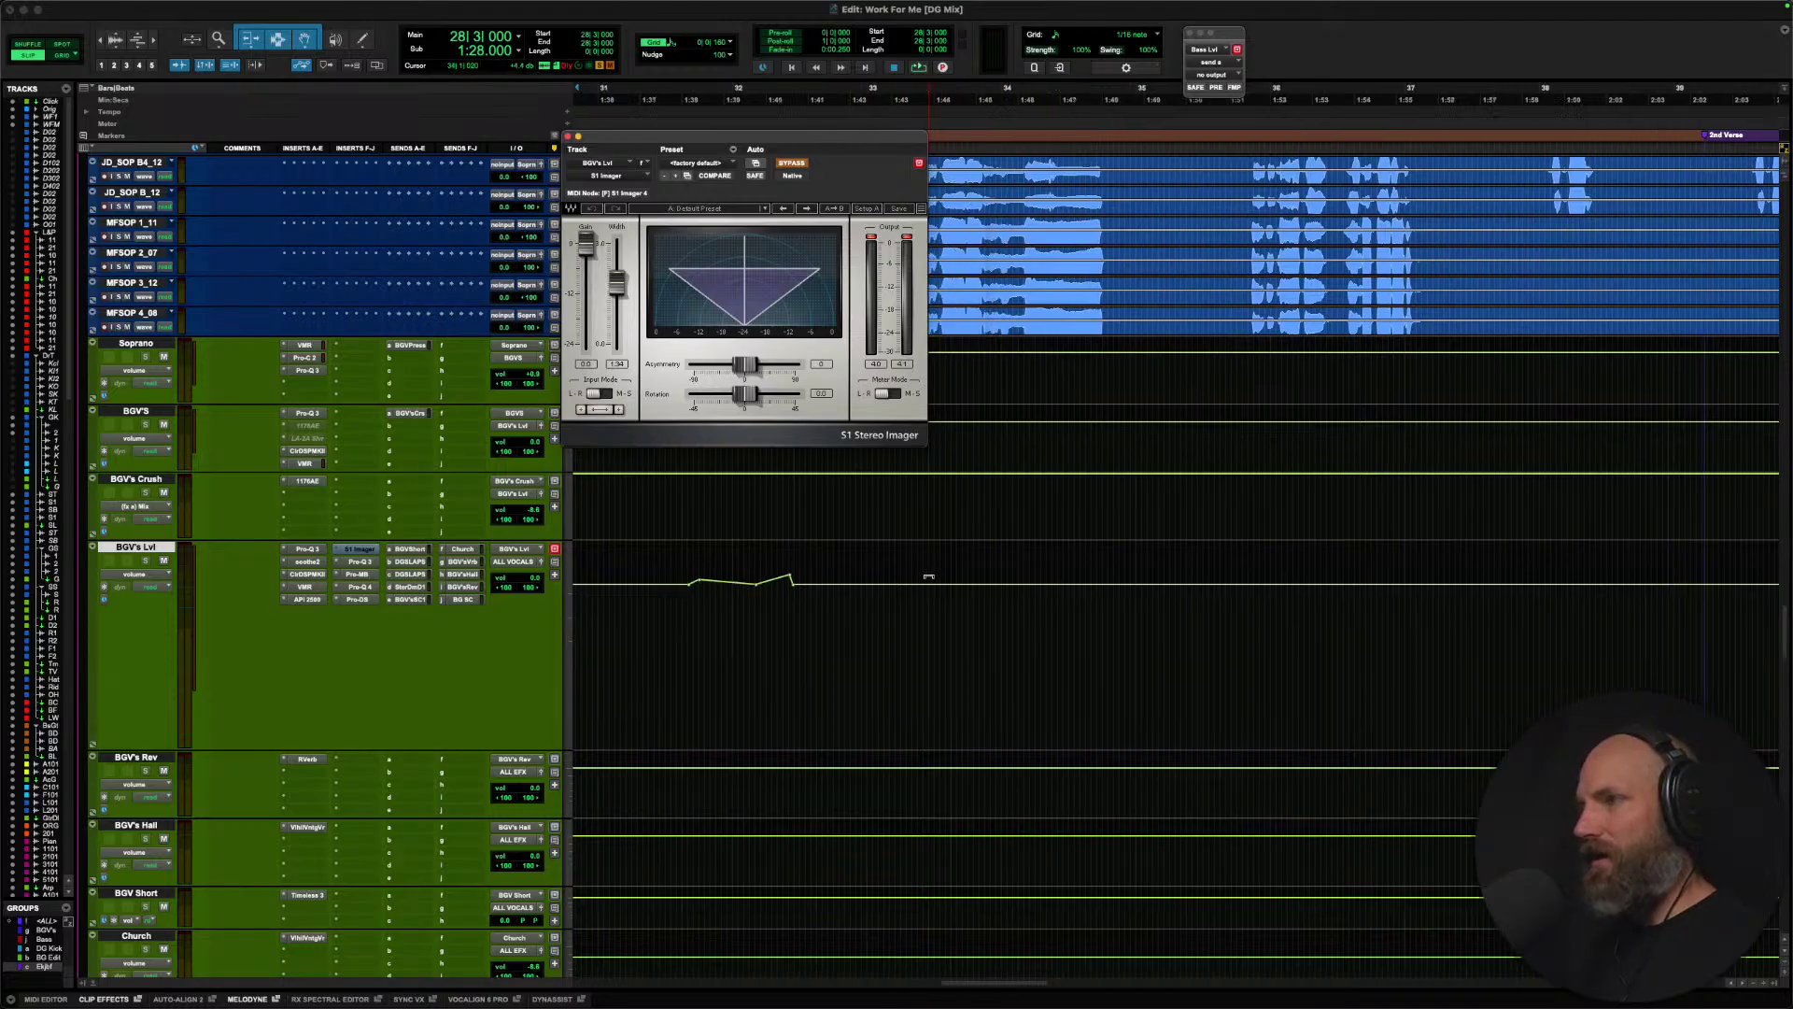
click(958, 628)
key(space)
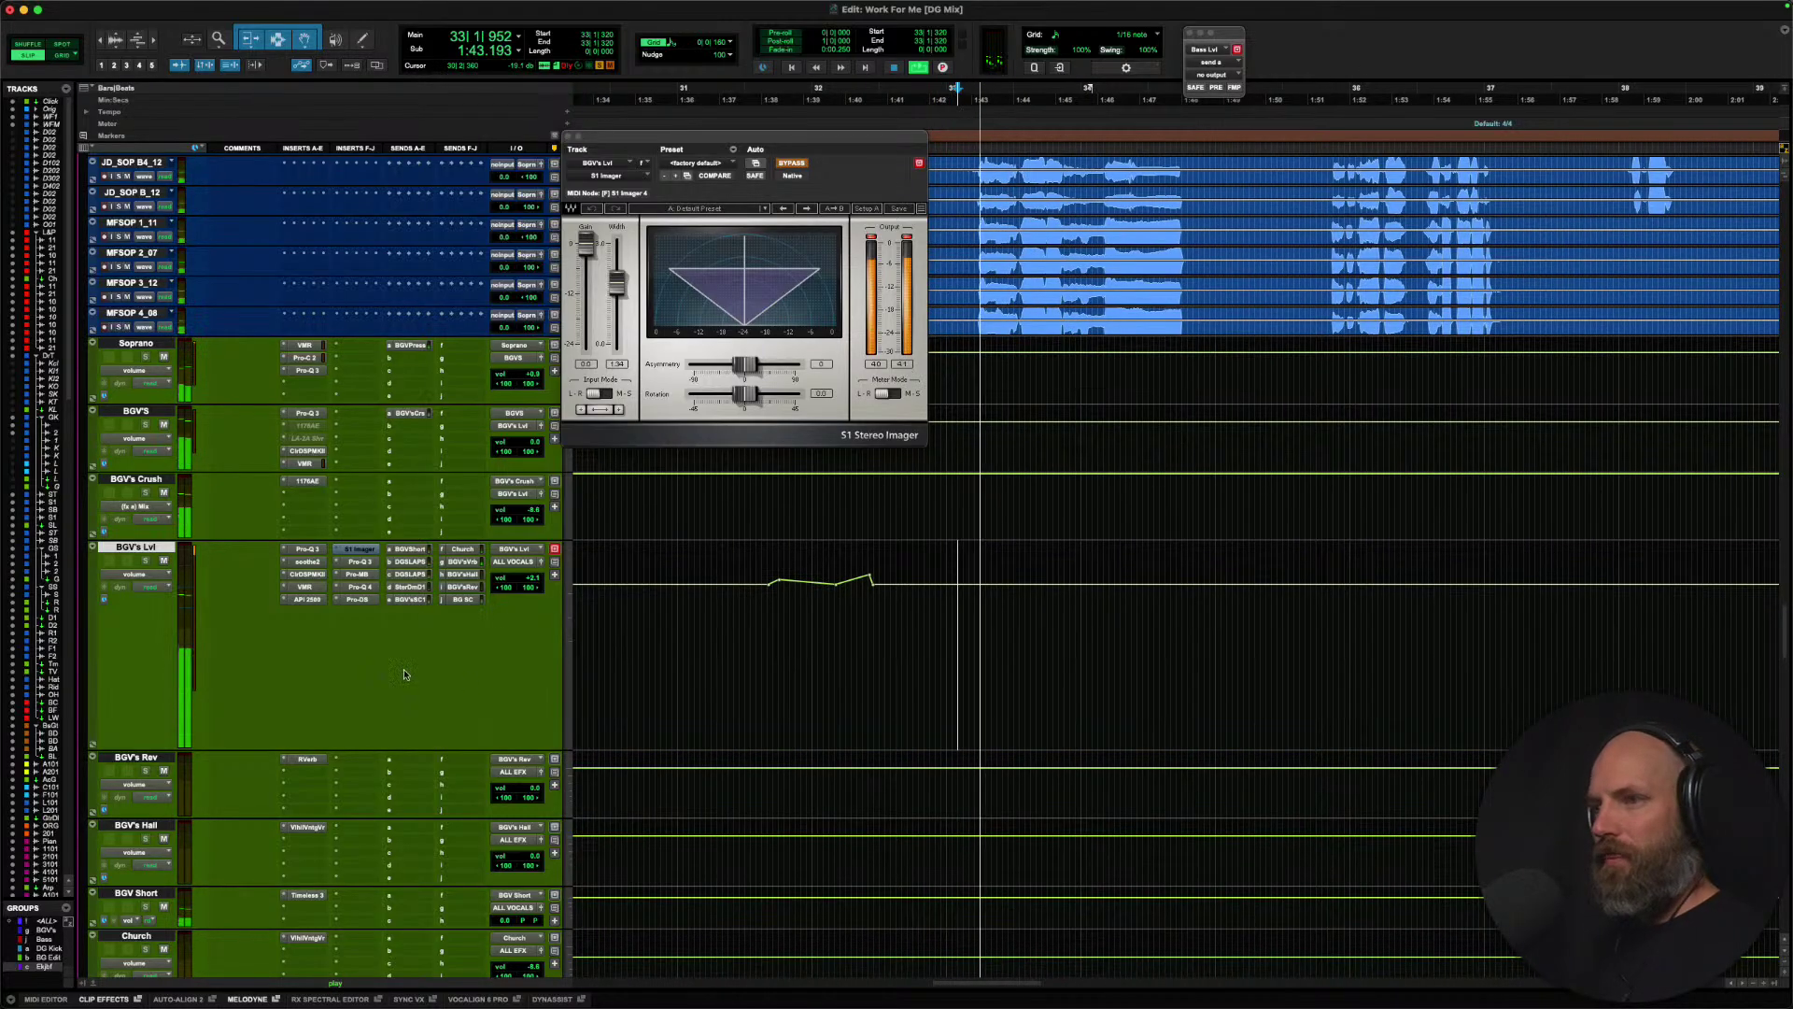
key(space)
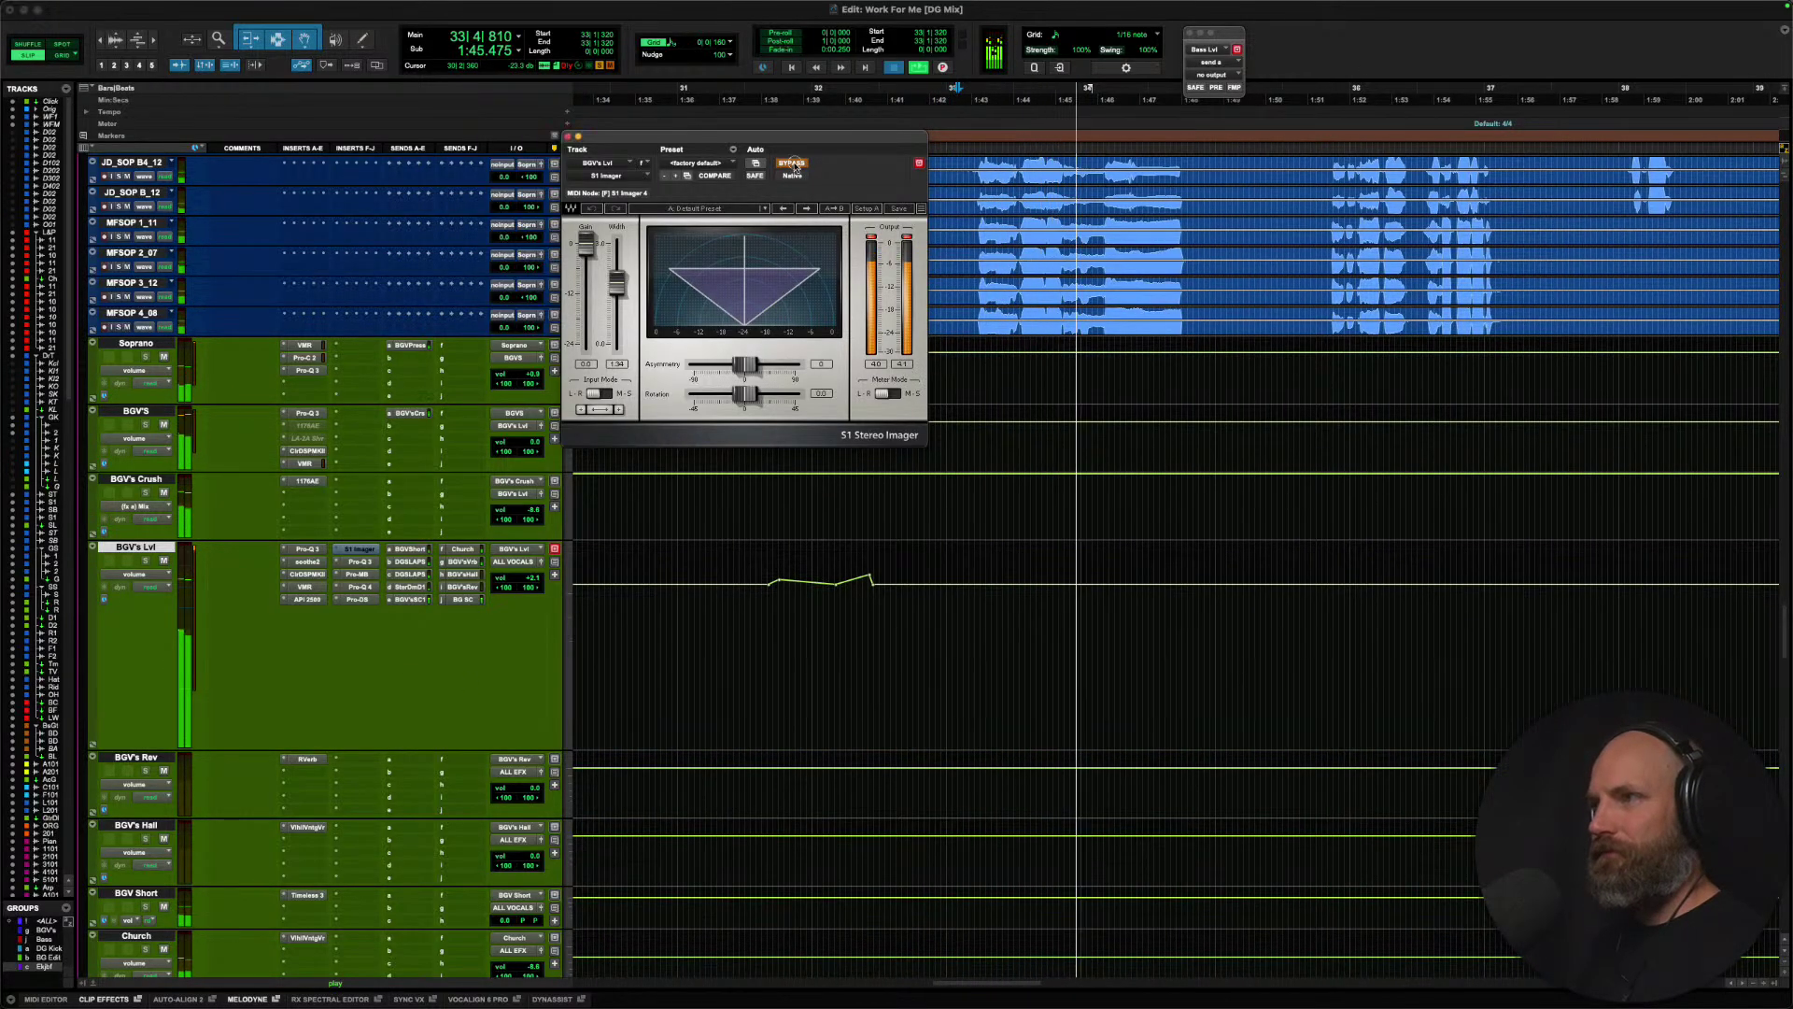
click(795, 165)
key(space)
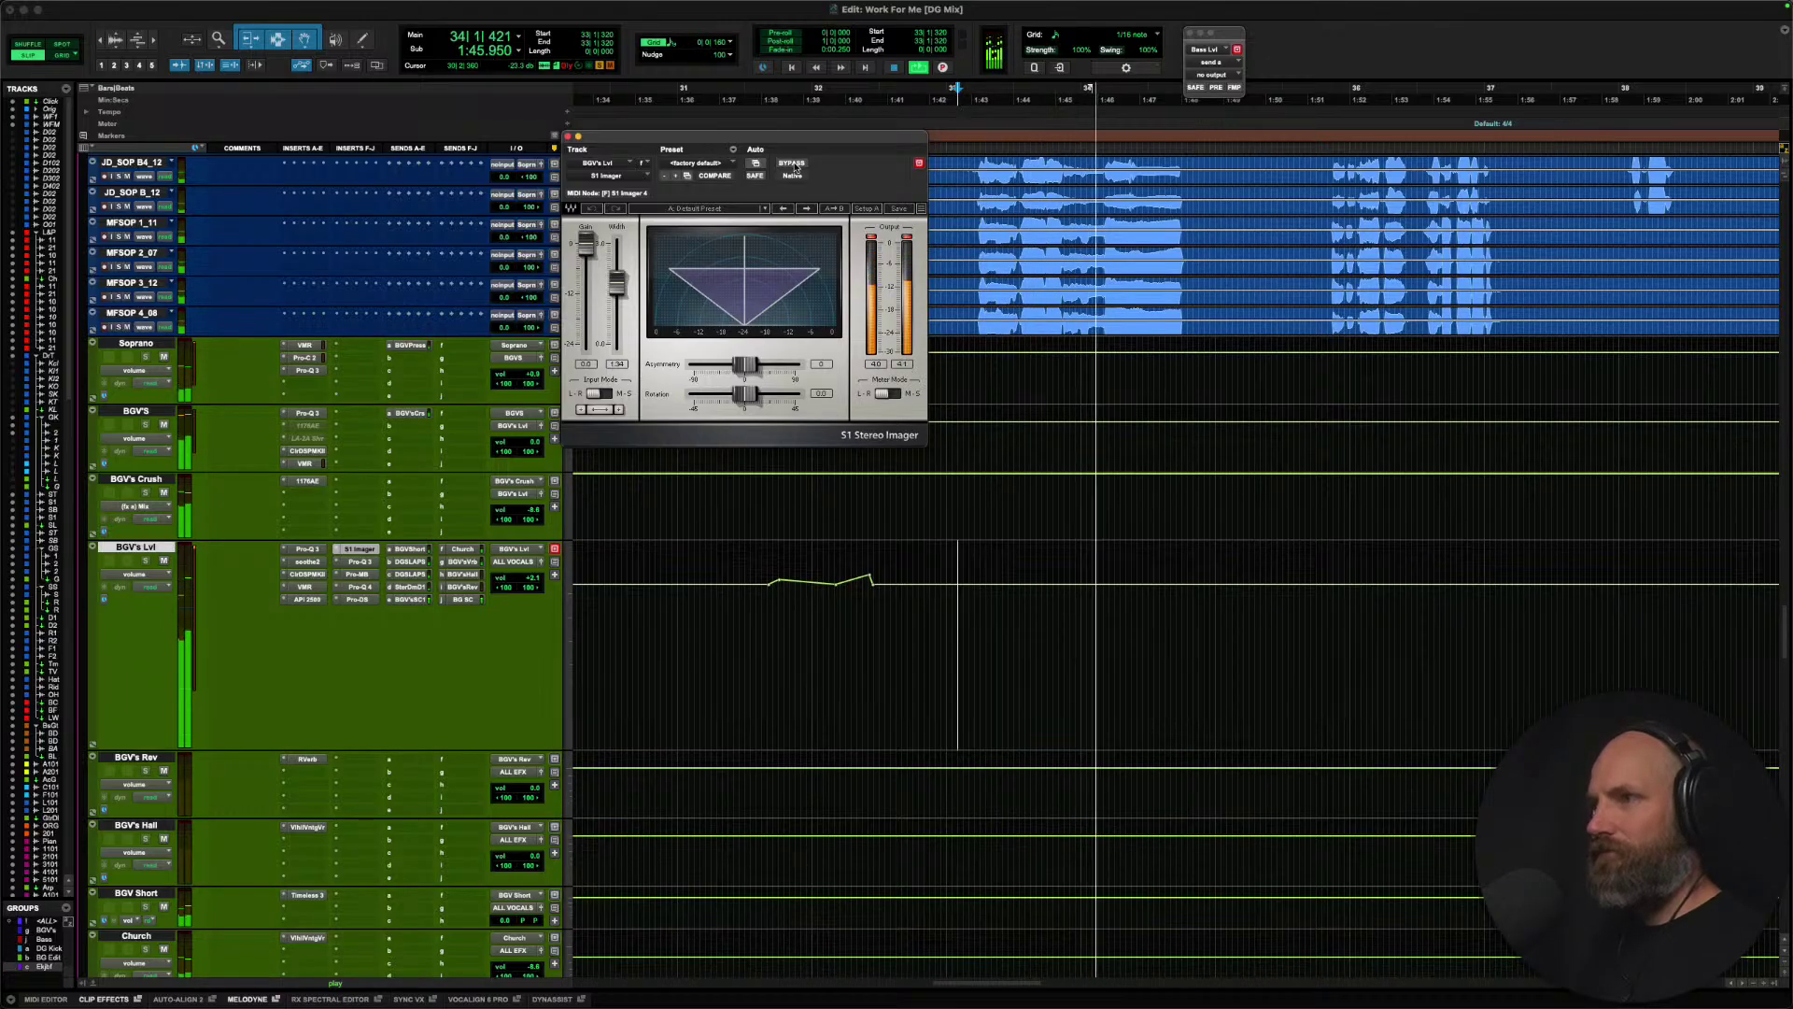
key(space)
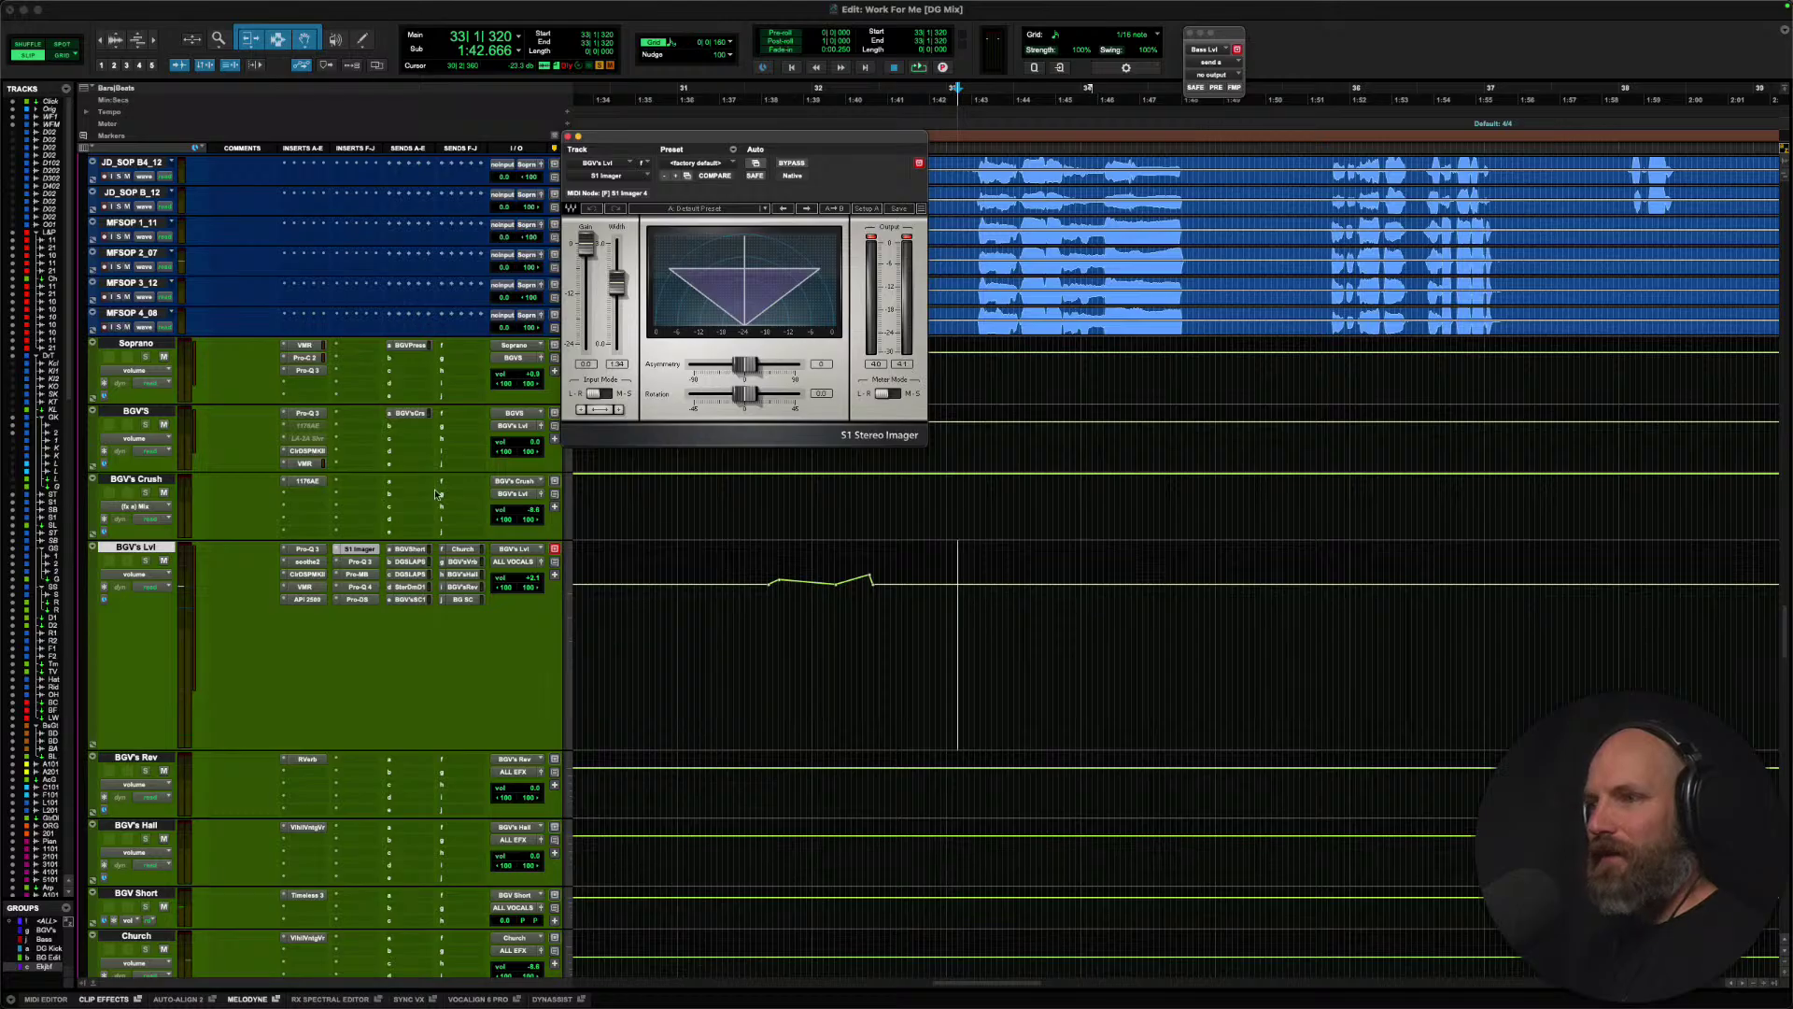
Open the second Pro-Q 3 on BGV's Lvl and lower its lowest-frequency band to about -6 dB.
click(360, 561)
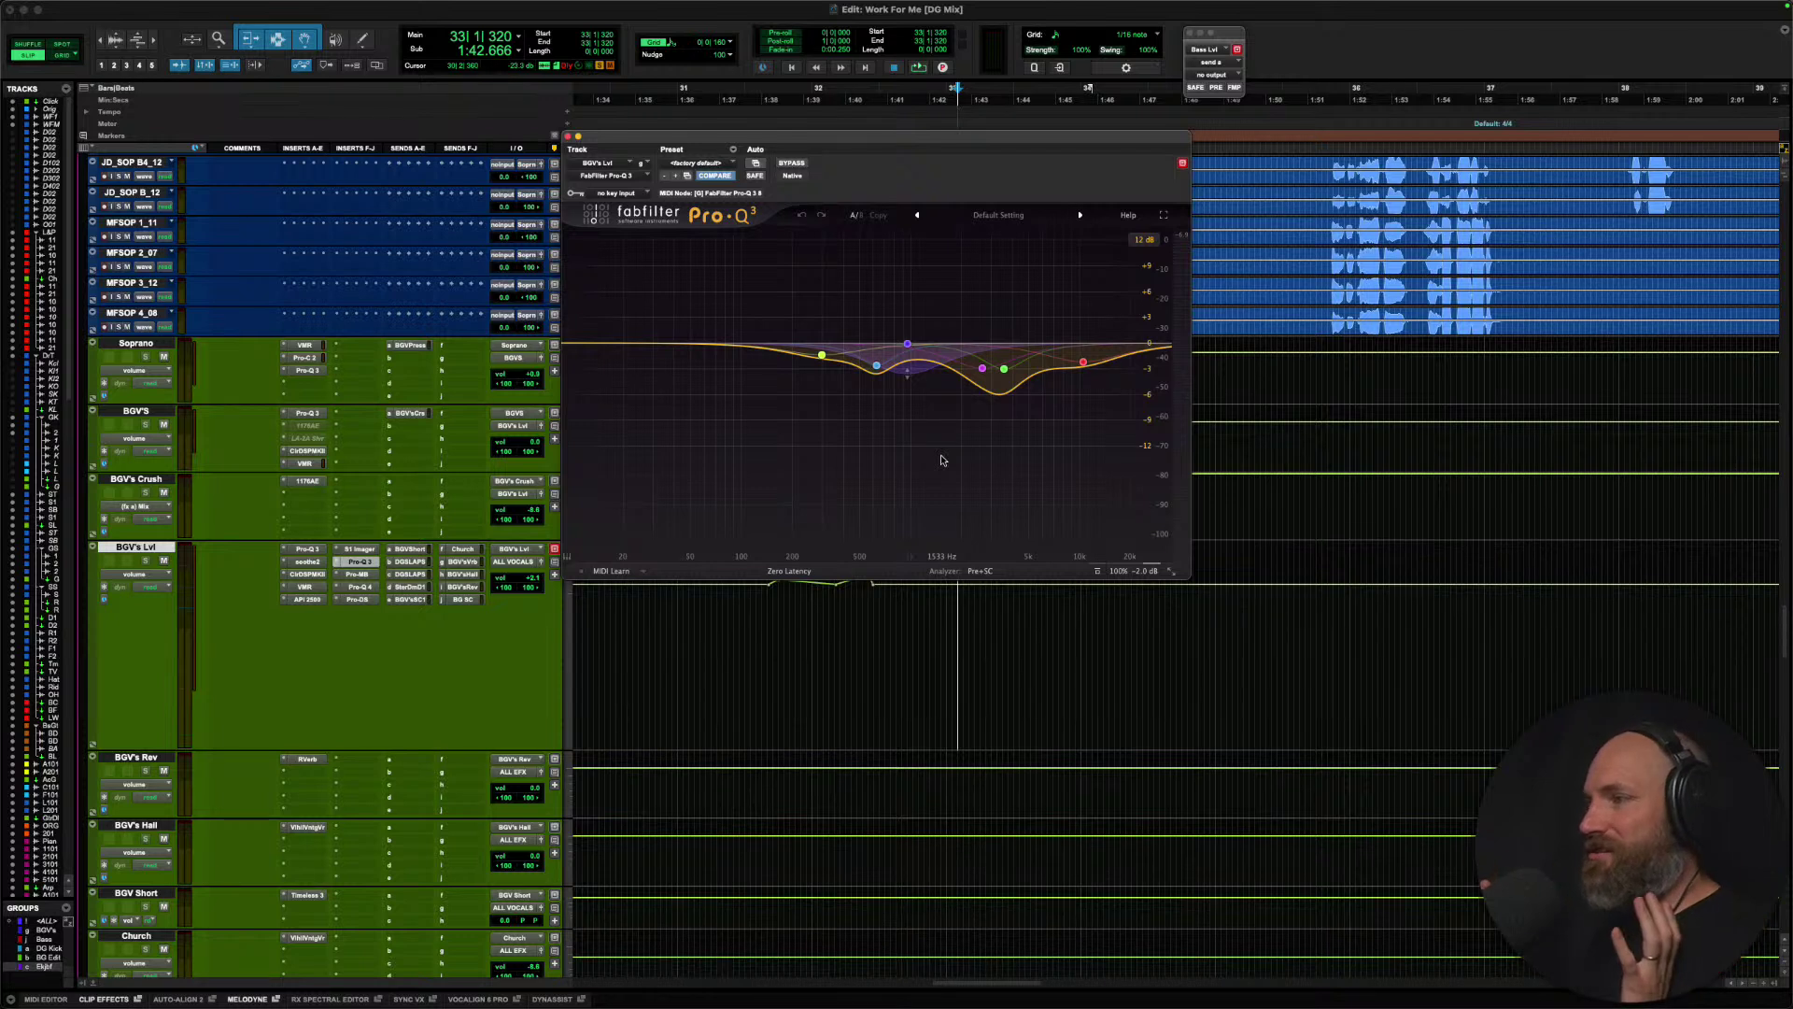
mouse_move(794, 396)
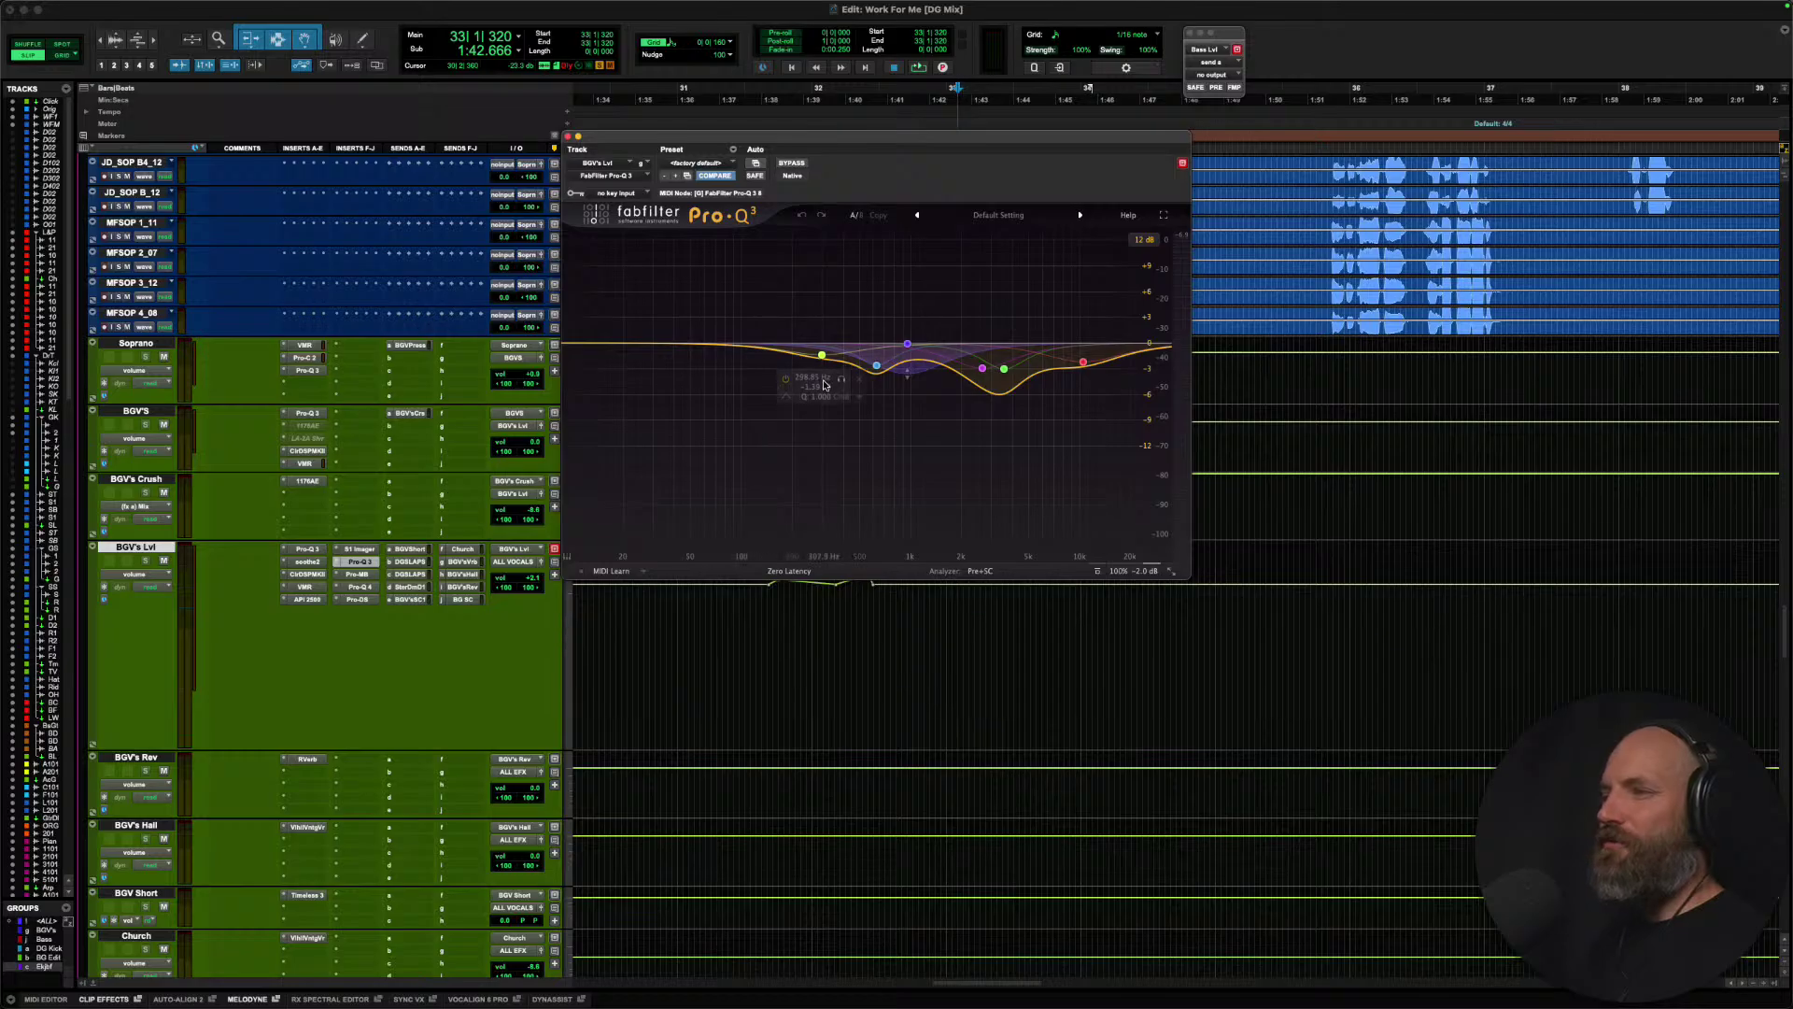
drag(821, 355, 819, 397)
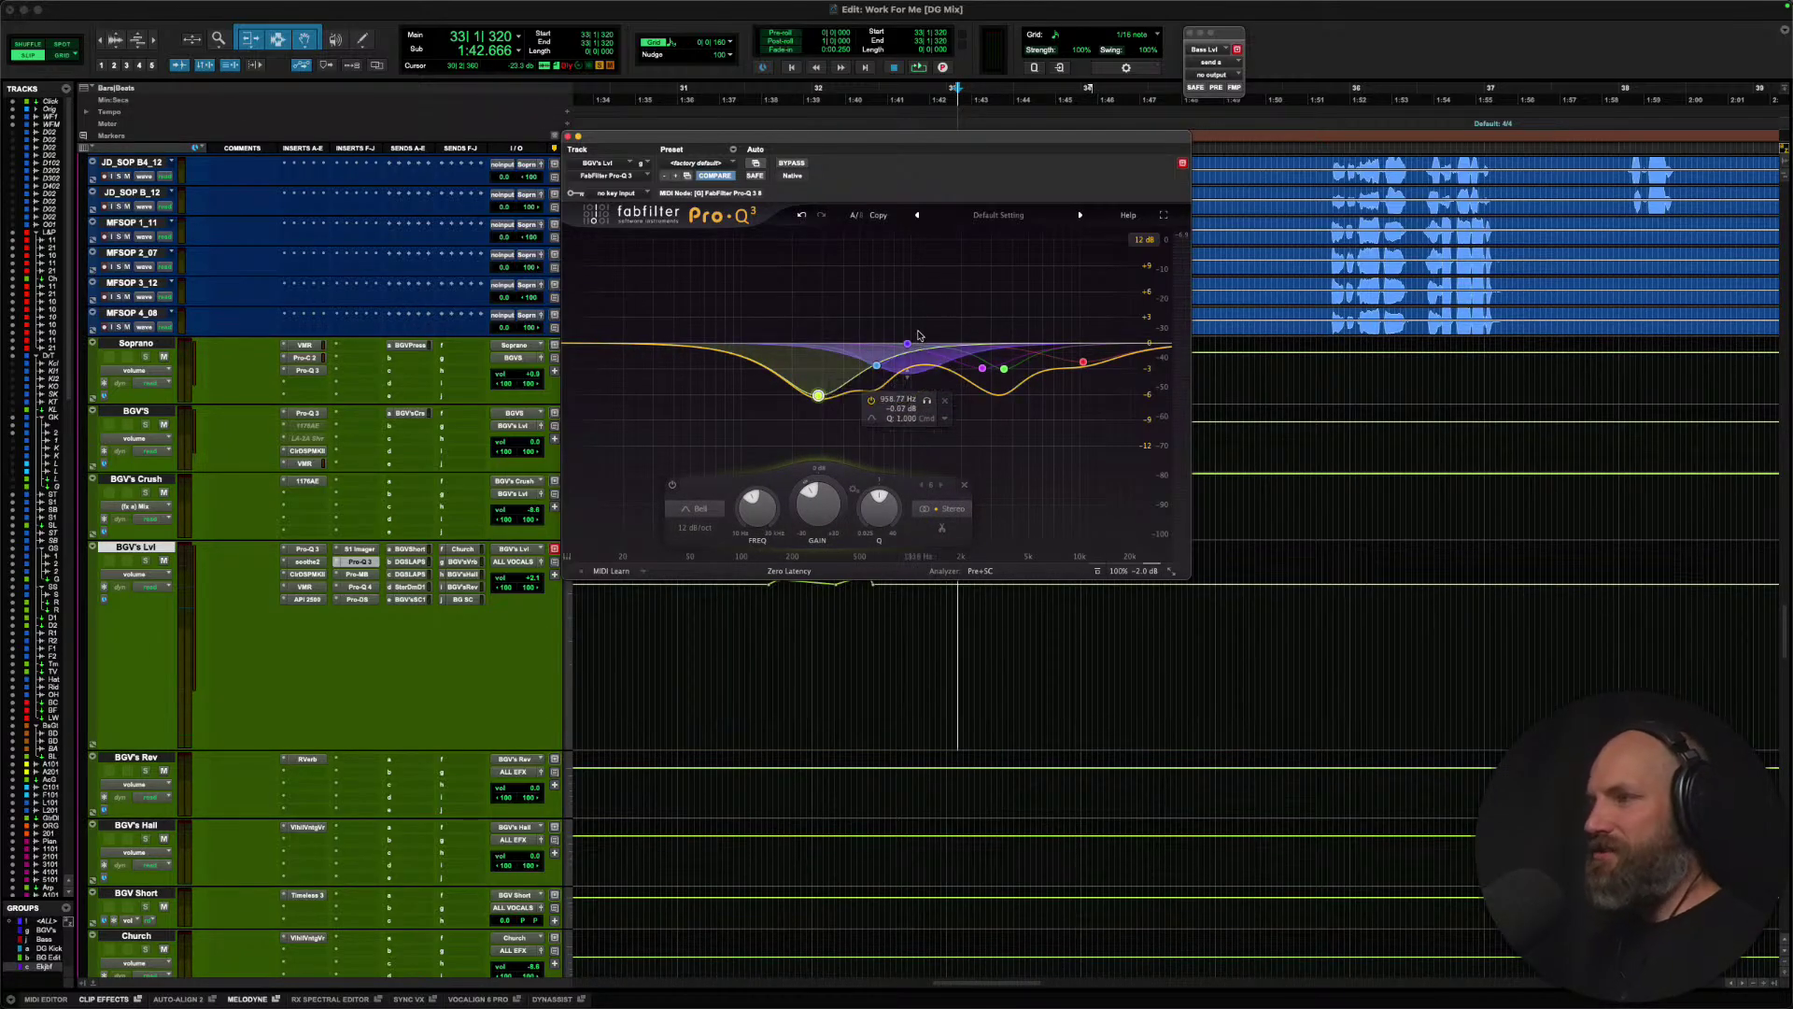
Undo the lowest-frequency band's gain change in the second Pro-Q 3 and select the band near 1 kHz.
key(super+z)
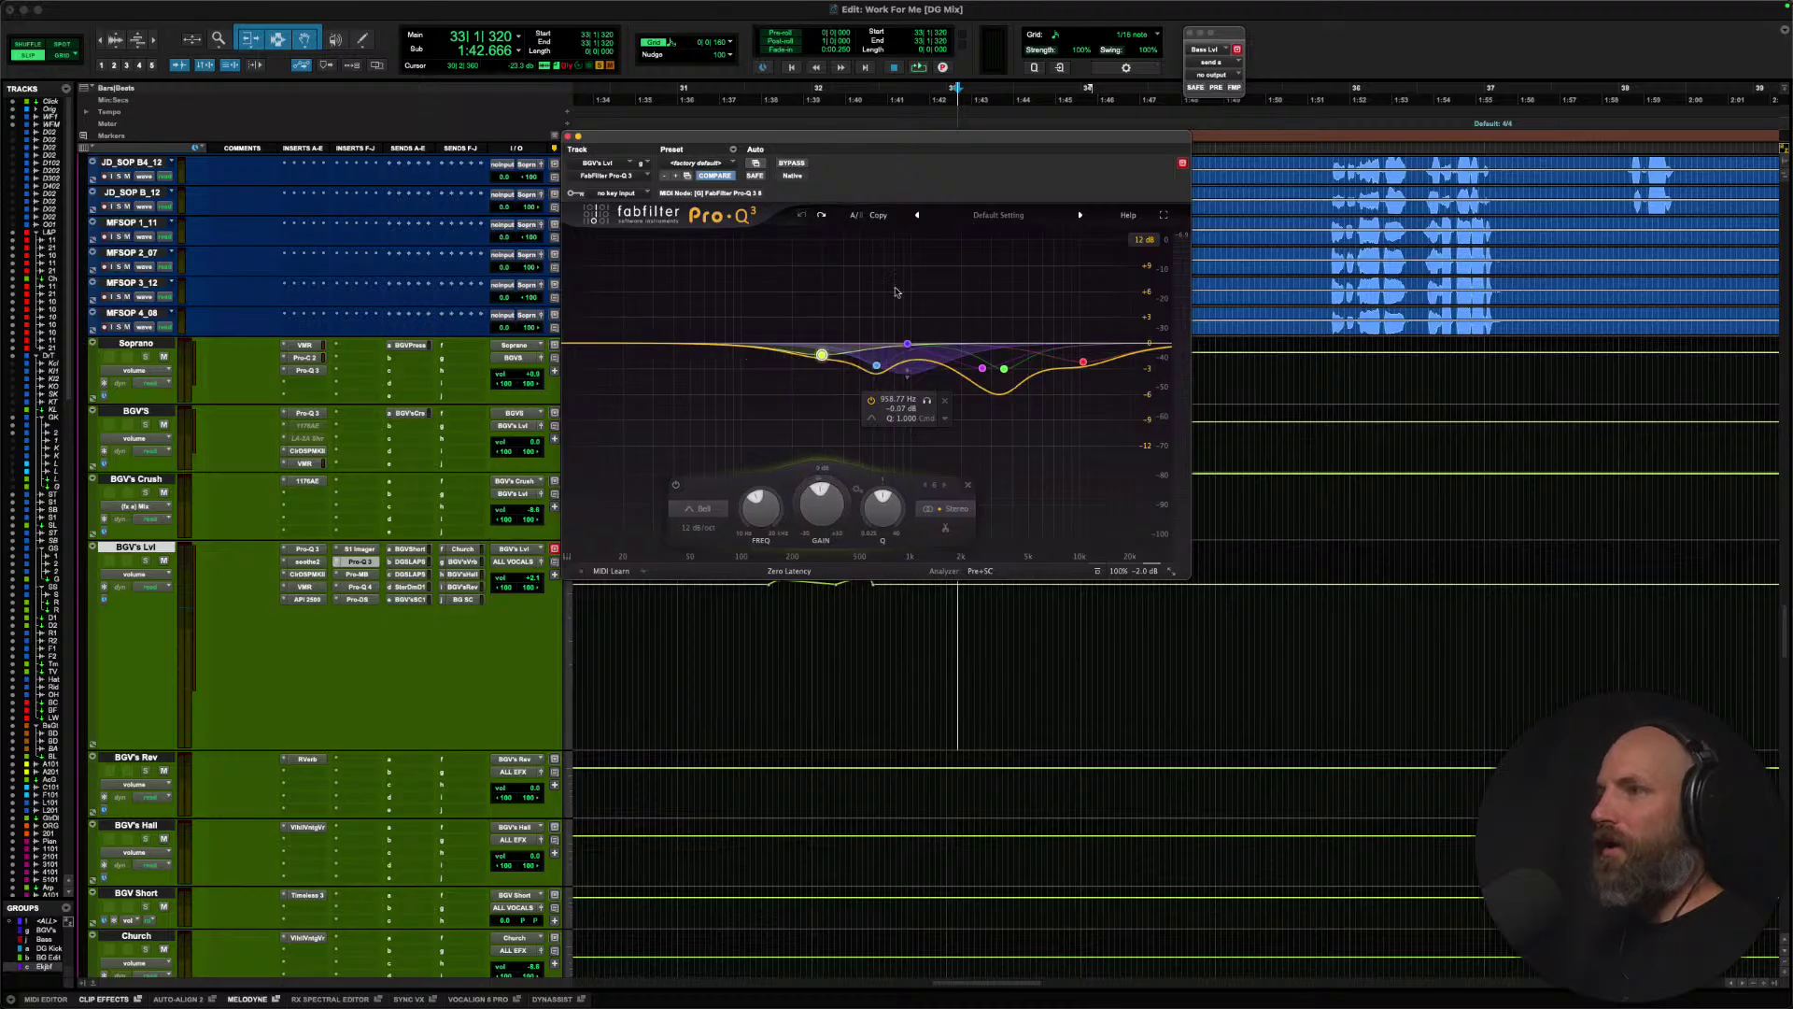
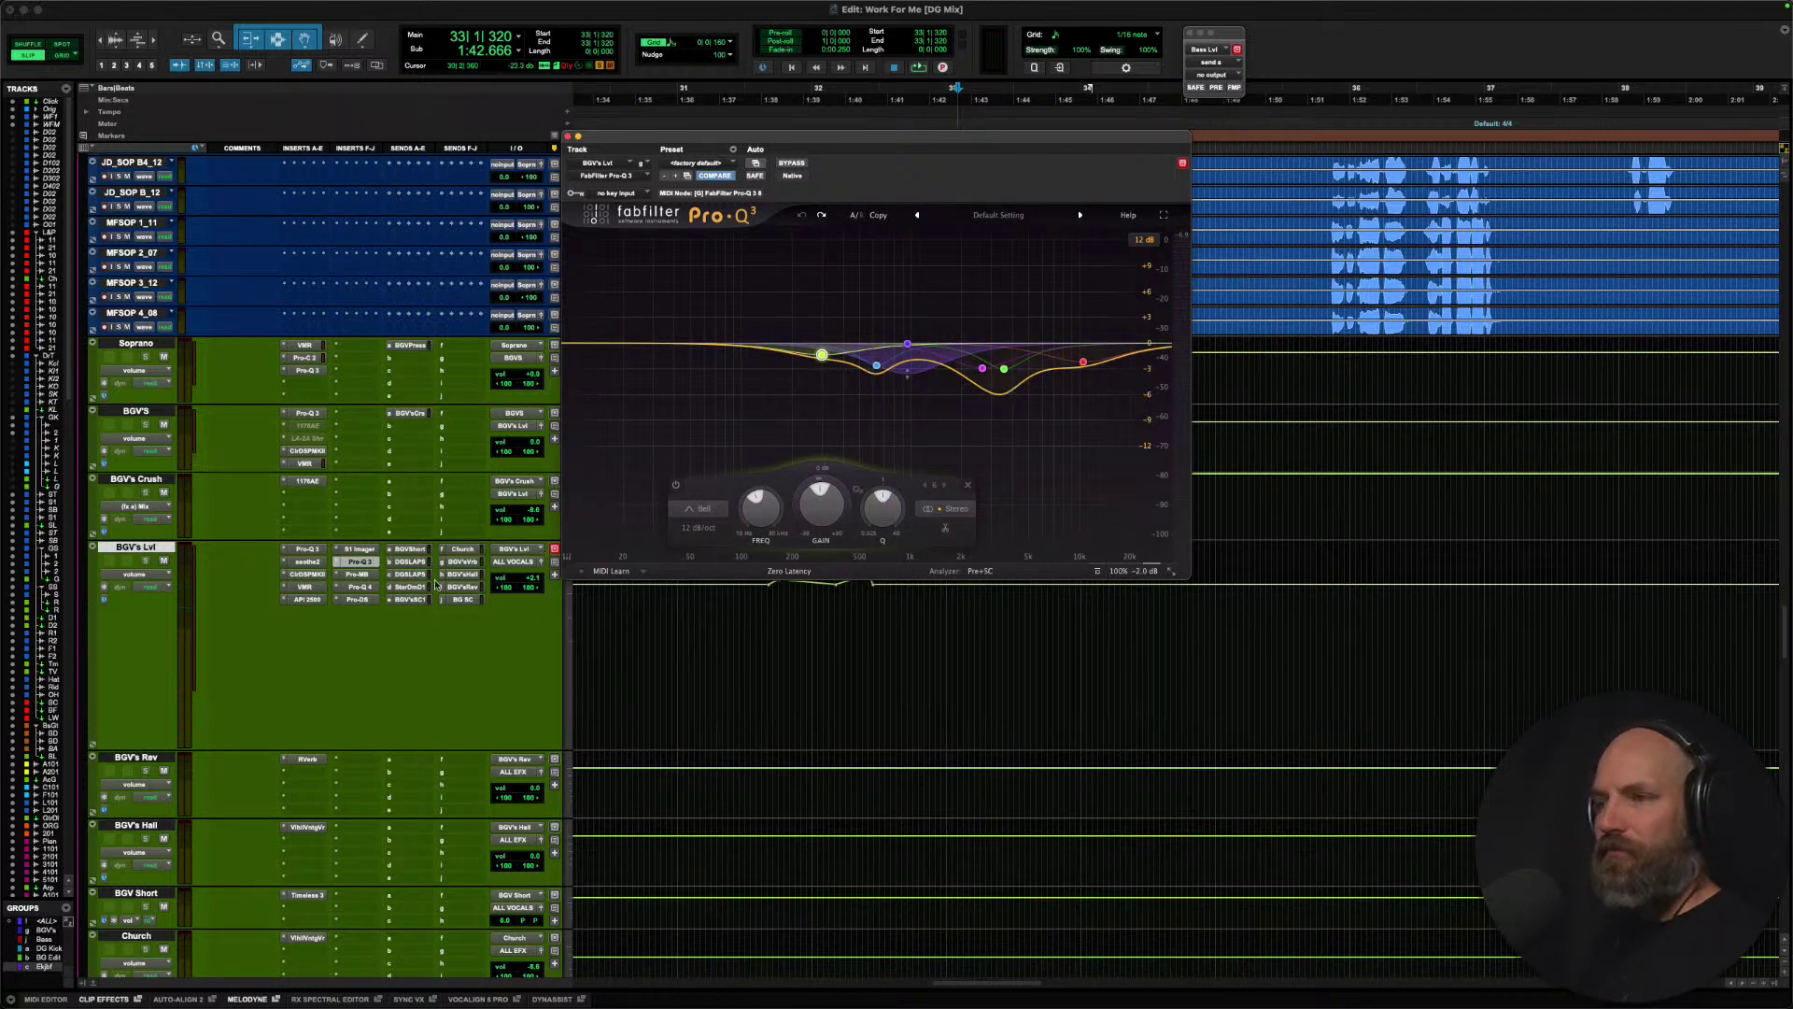
click(907, 345)
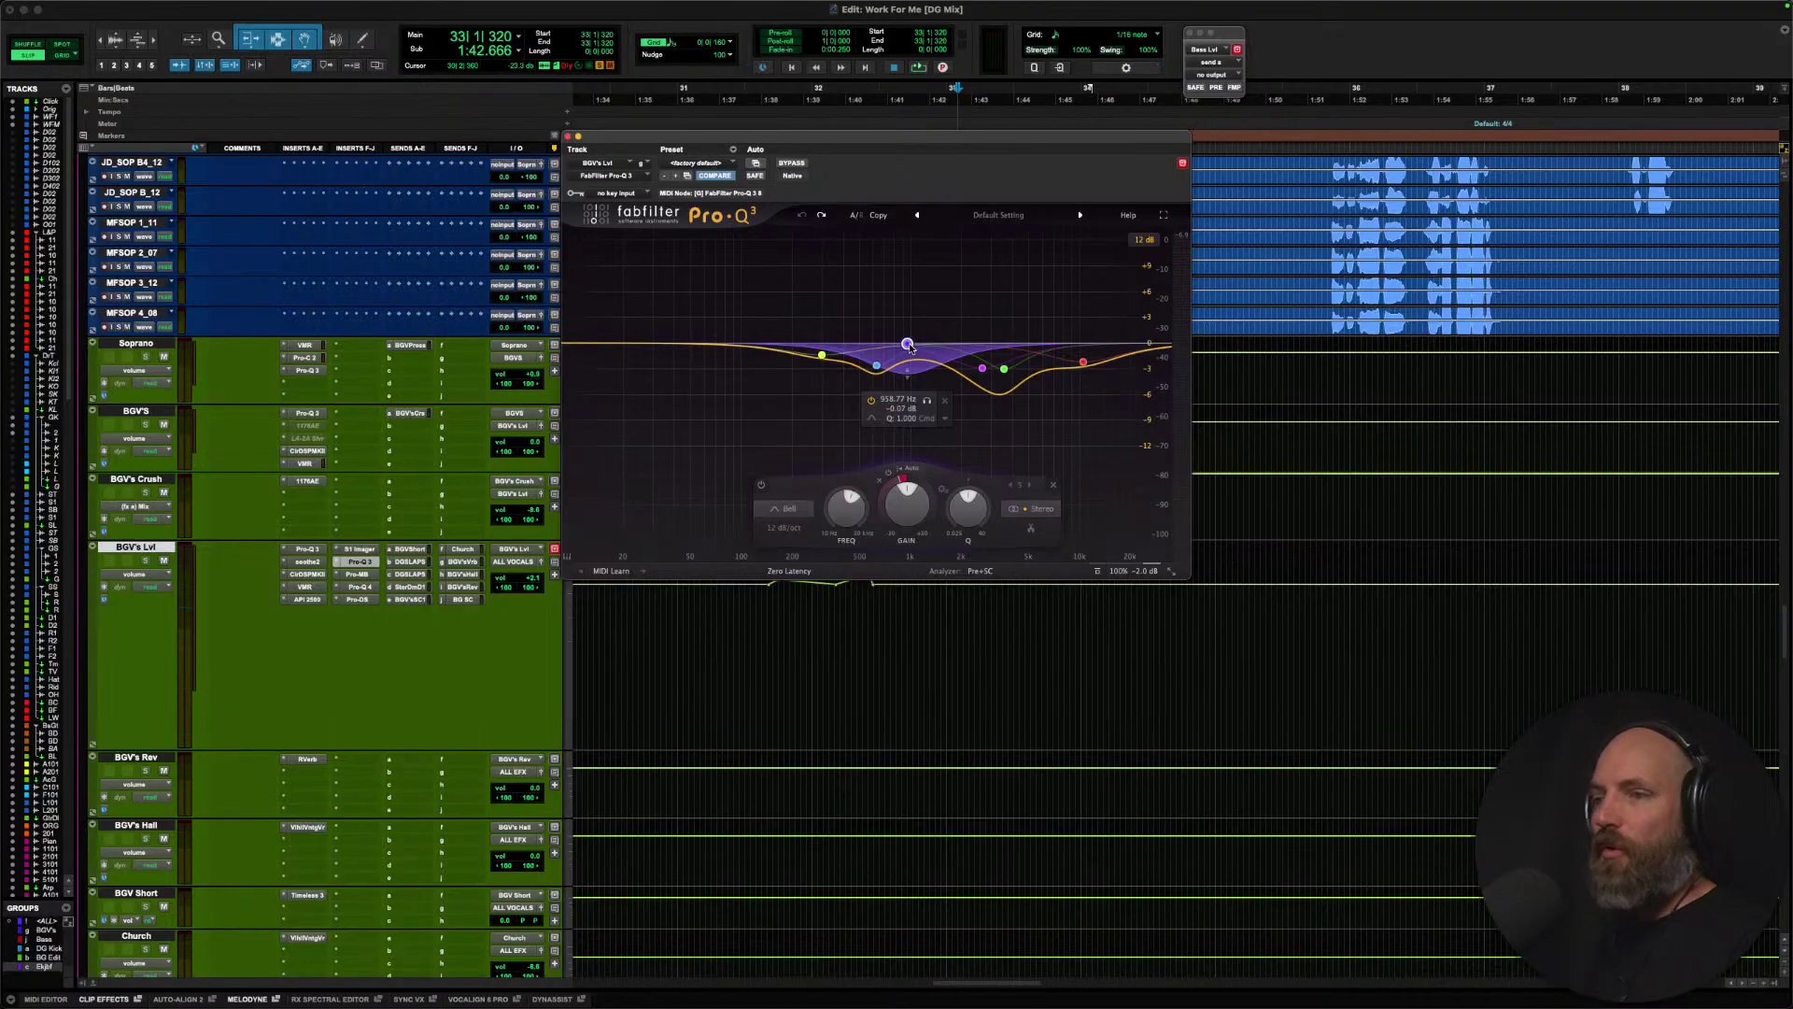
Open the Pro-MB on BGV's Lvl and audition its multiband compression from 33|1|320.
click(373, 576)
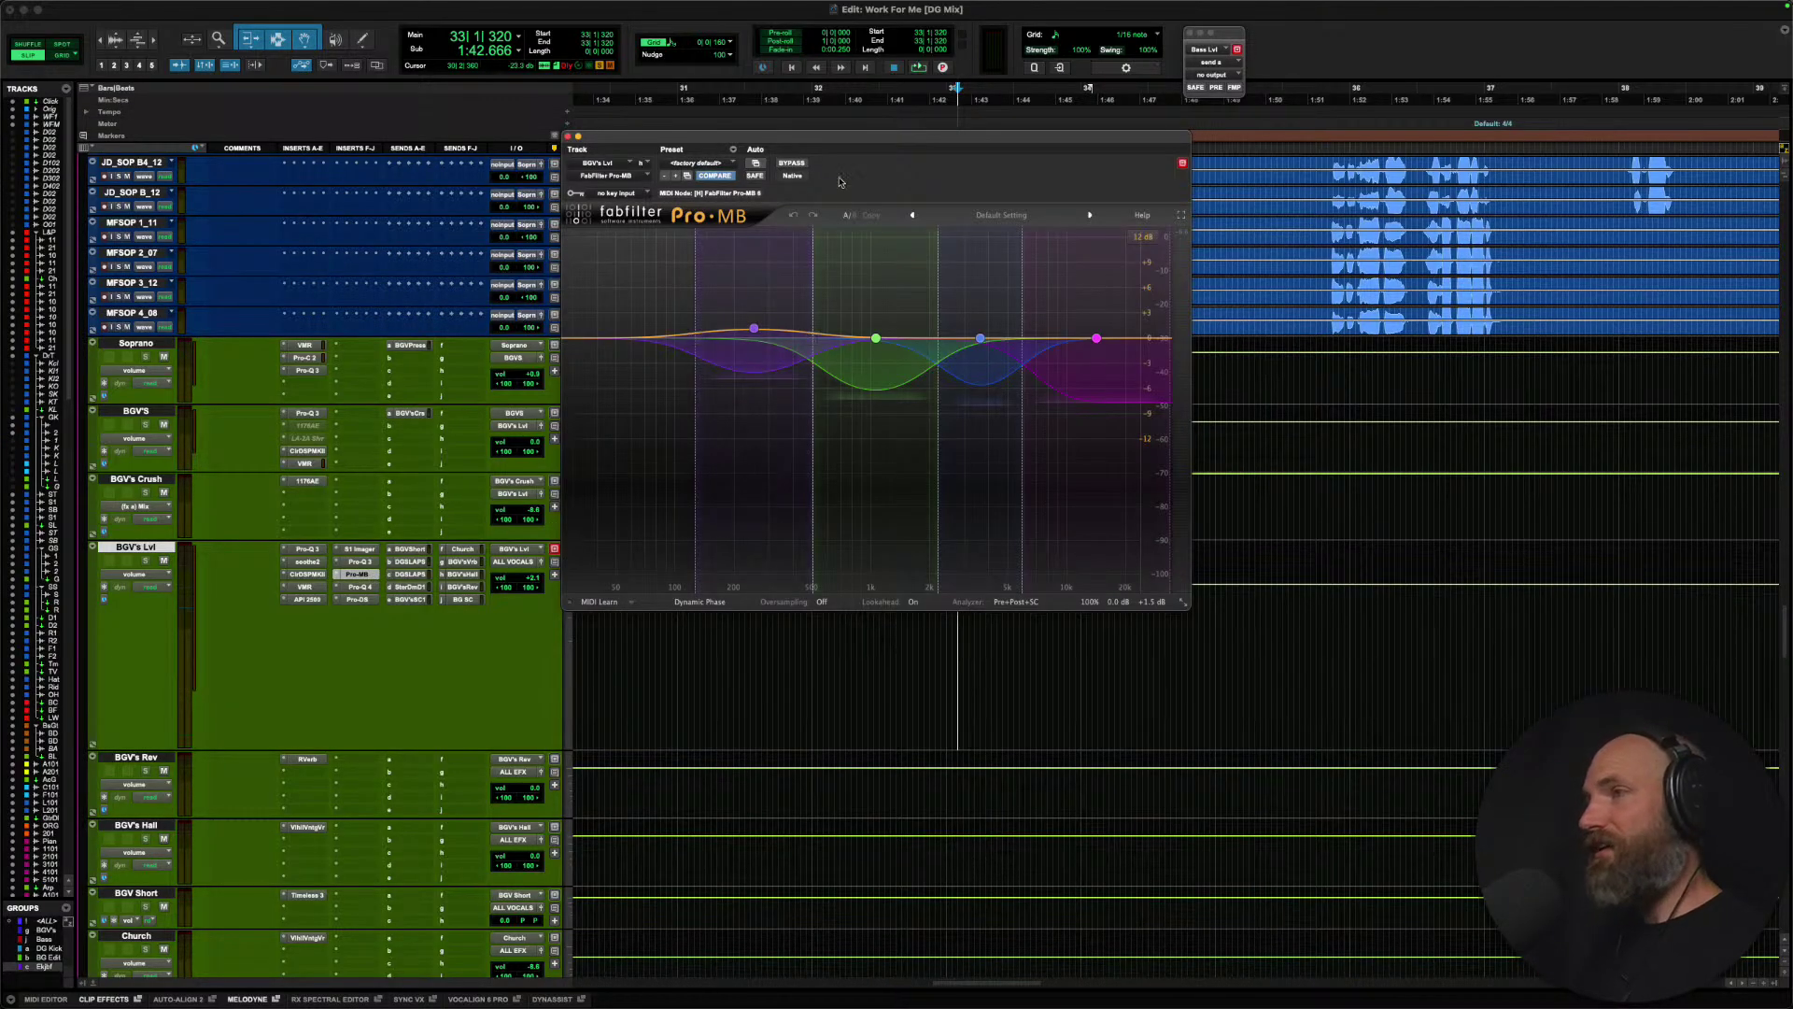
drag(840, 142, 819, 141)
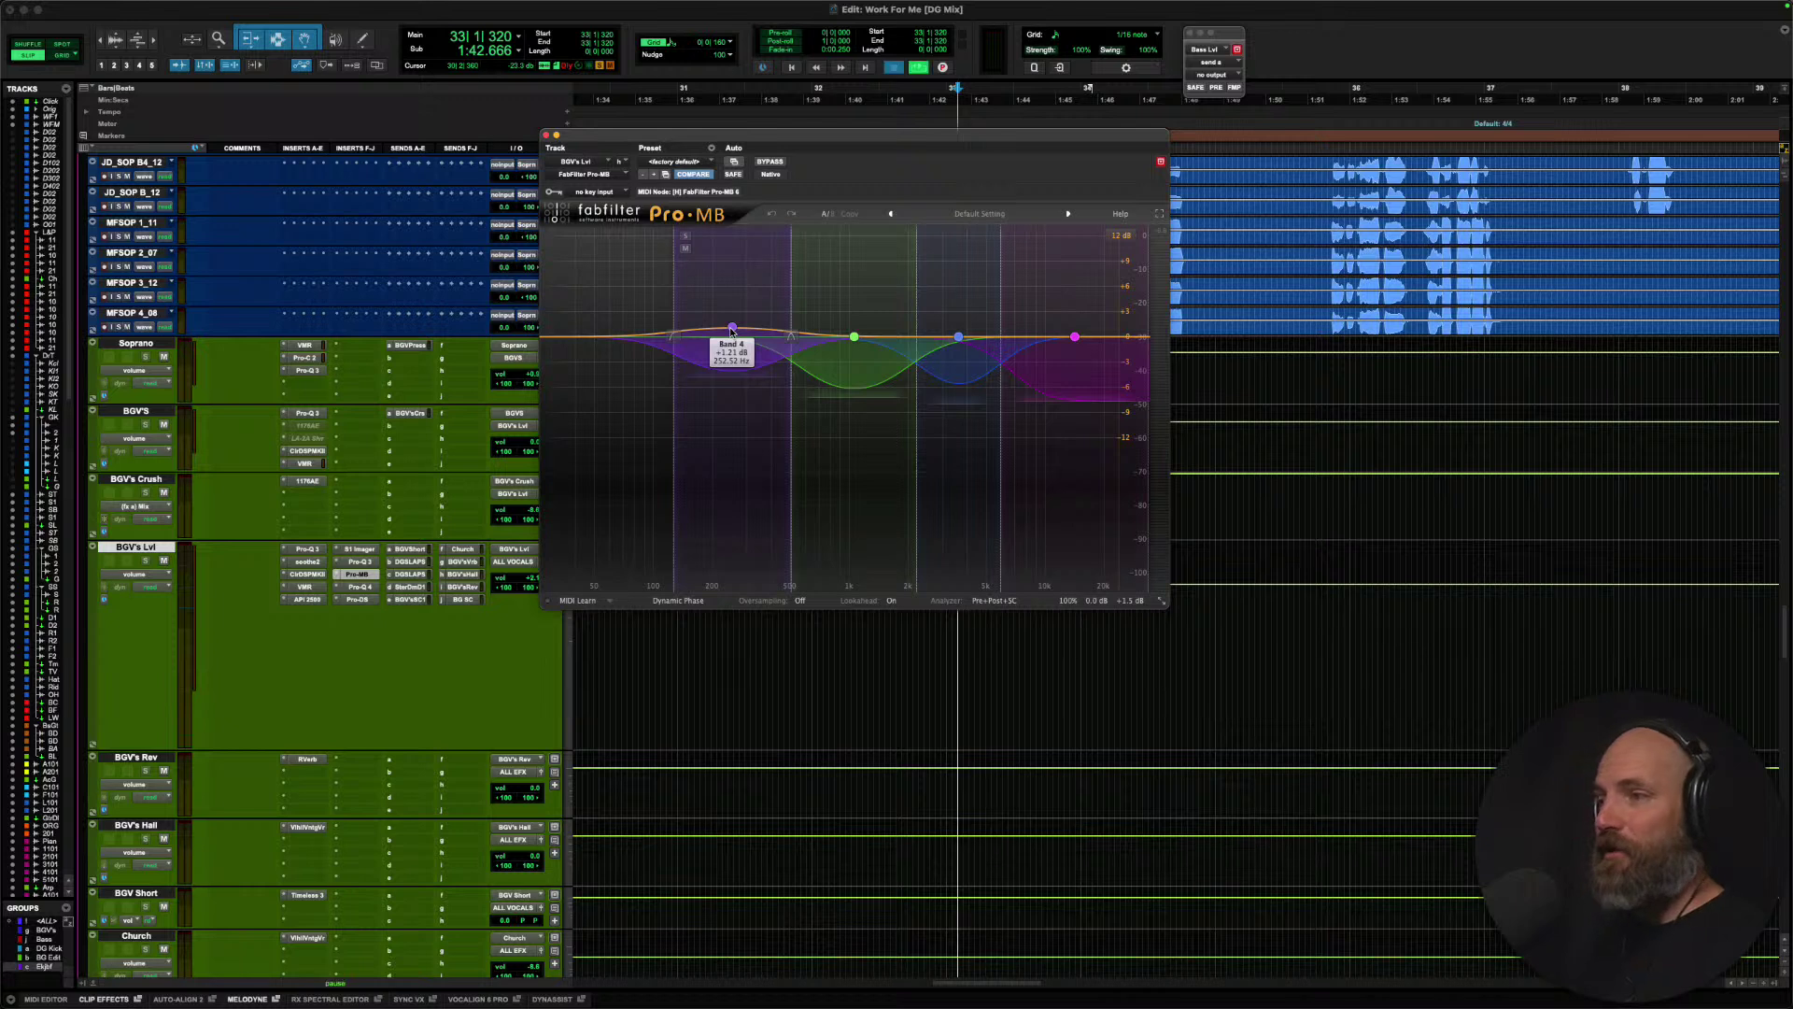
key(space)
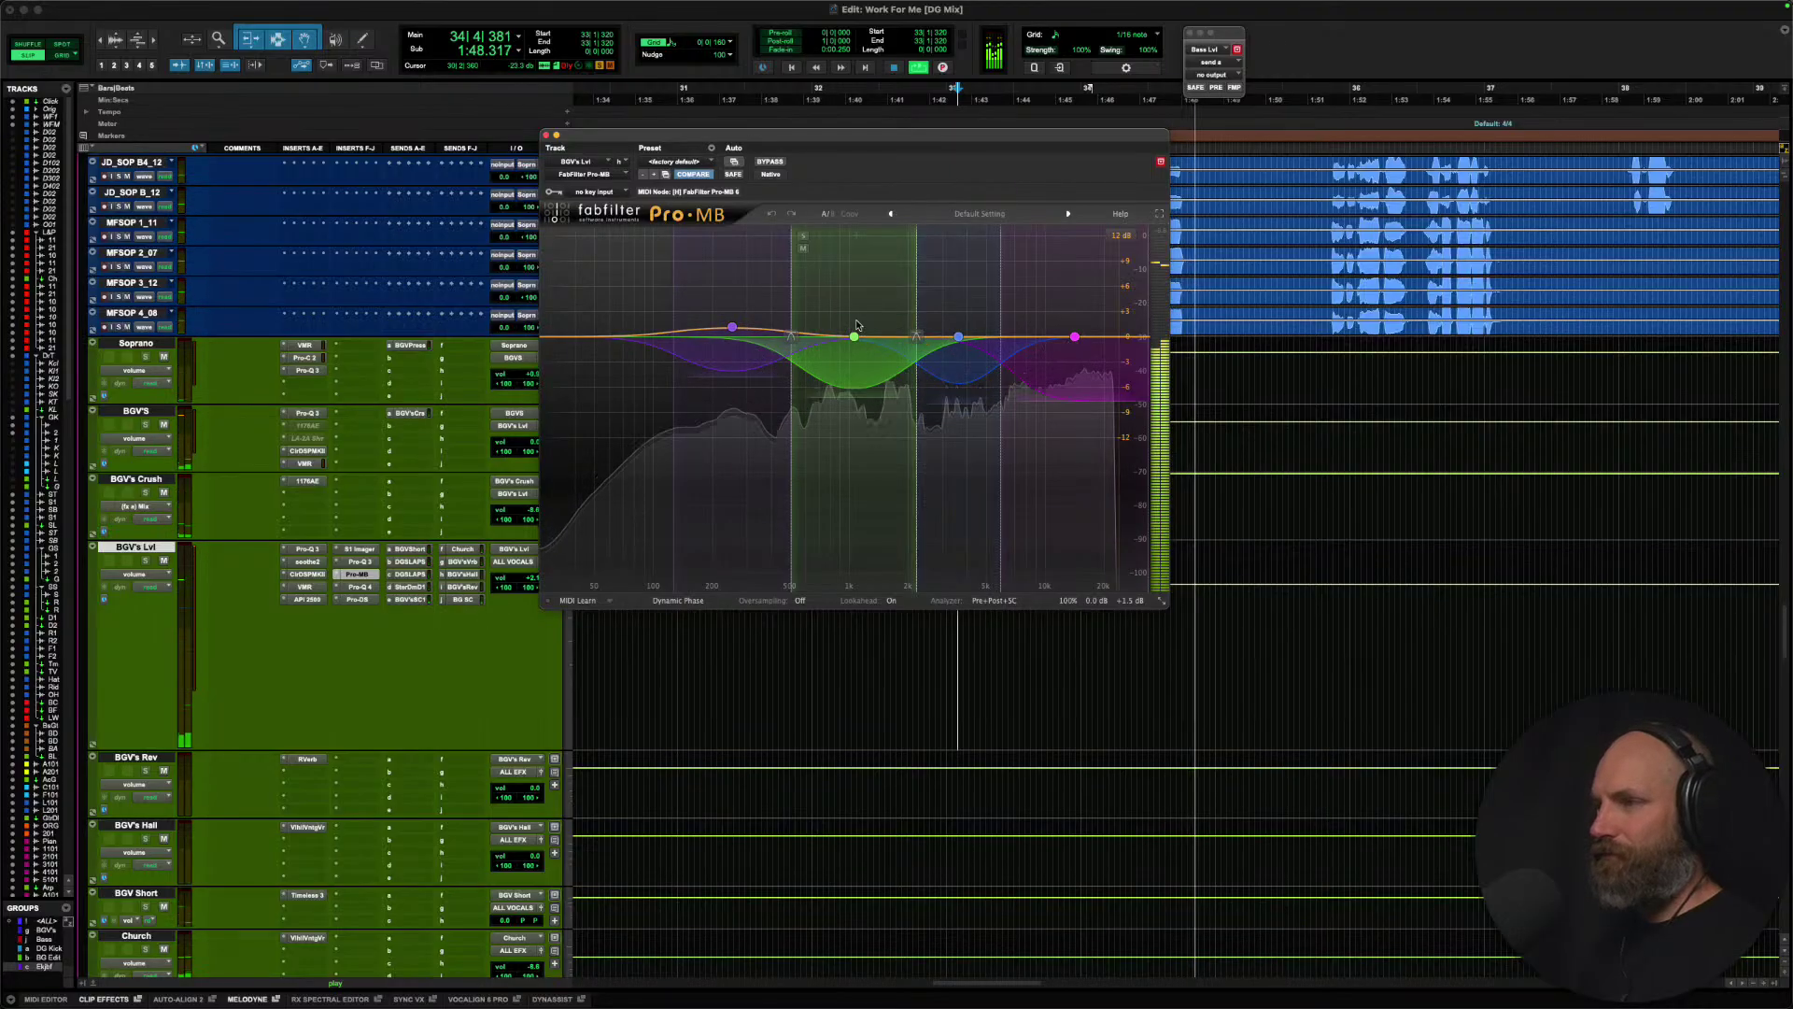
key(space)
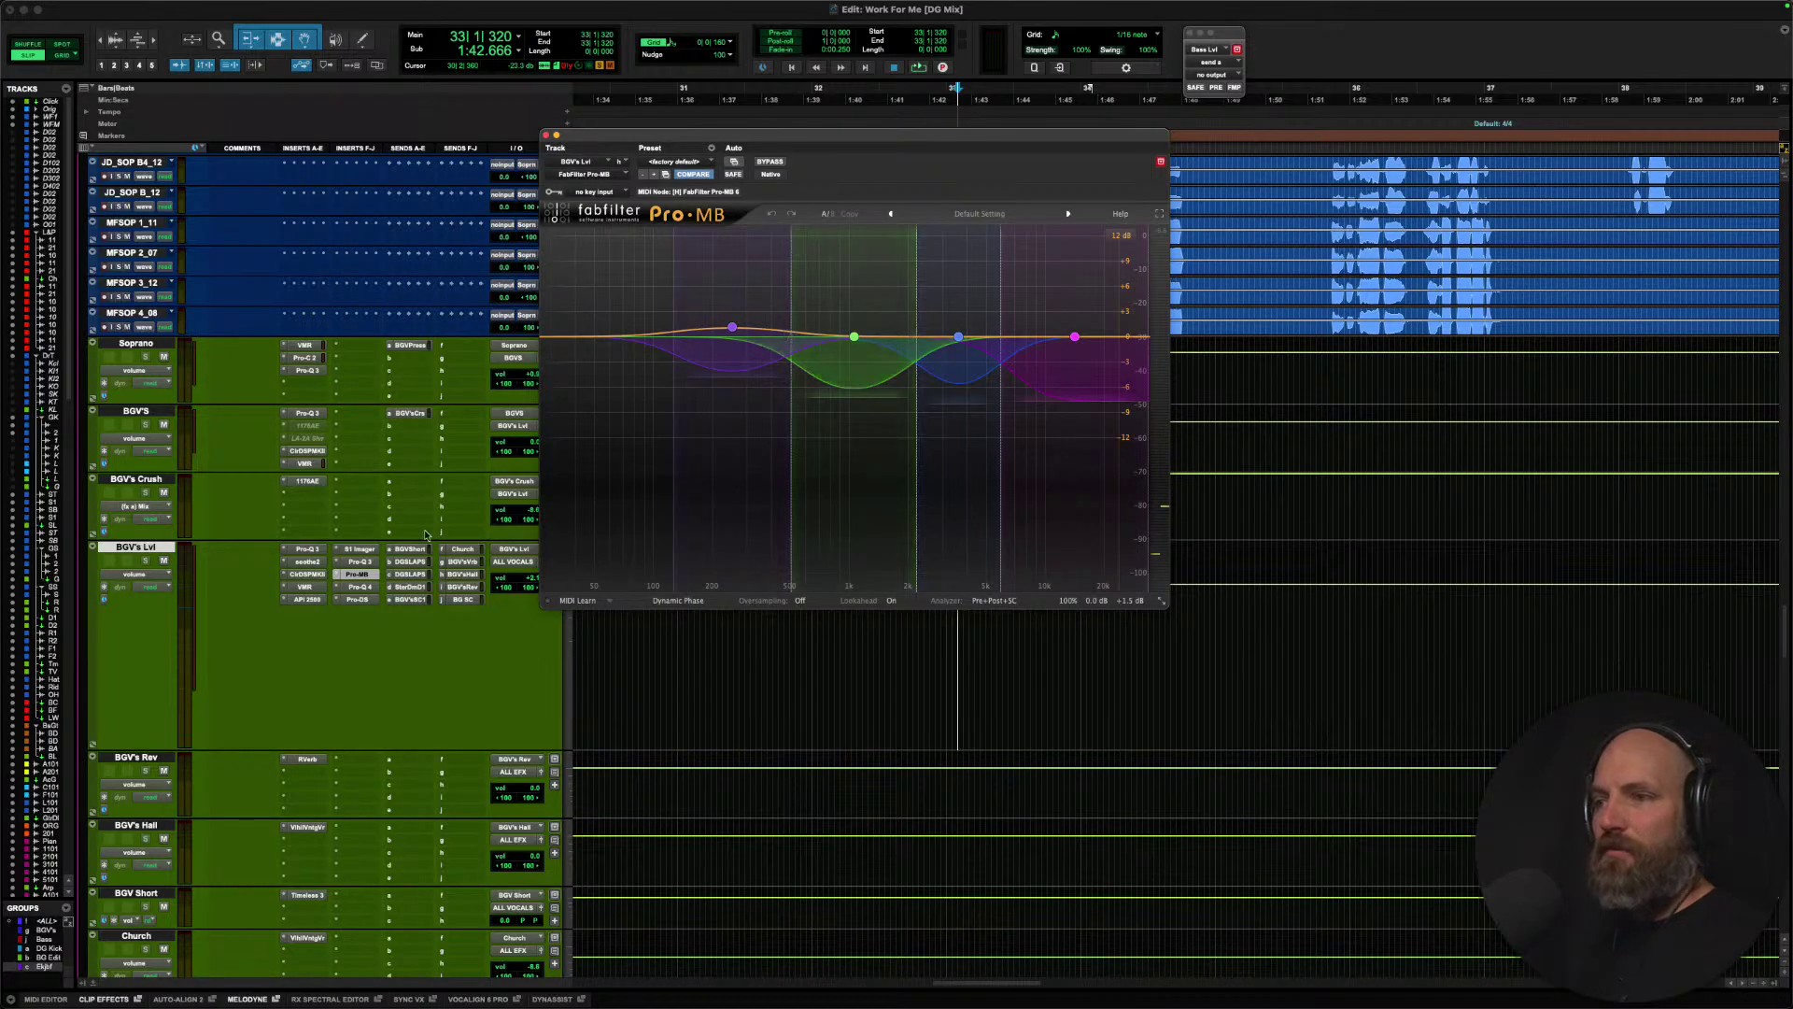
Open the Pro-Q 4 on BGV's Lvl, switch on its band near 1.6 kHz and audition the backing vocals from 33|1|320.
click(360, 587)
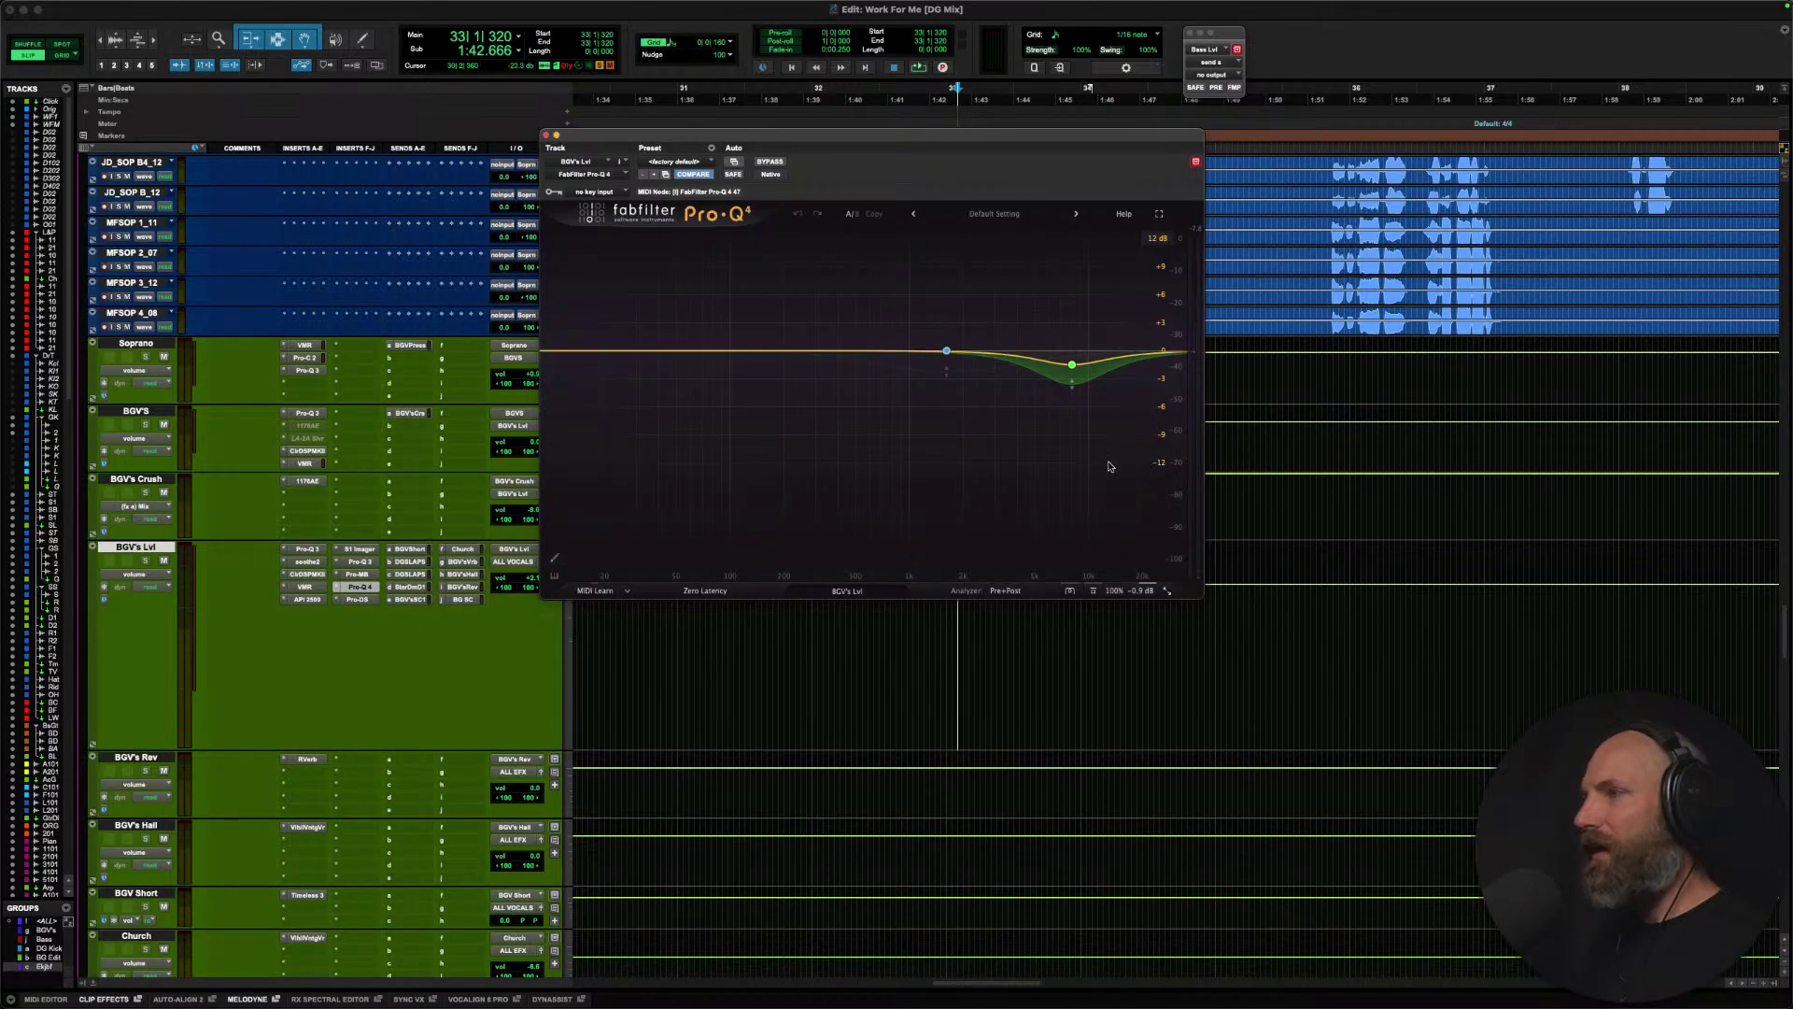
click(947, 352)
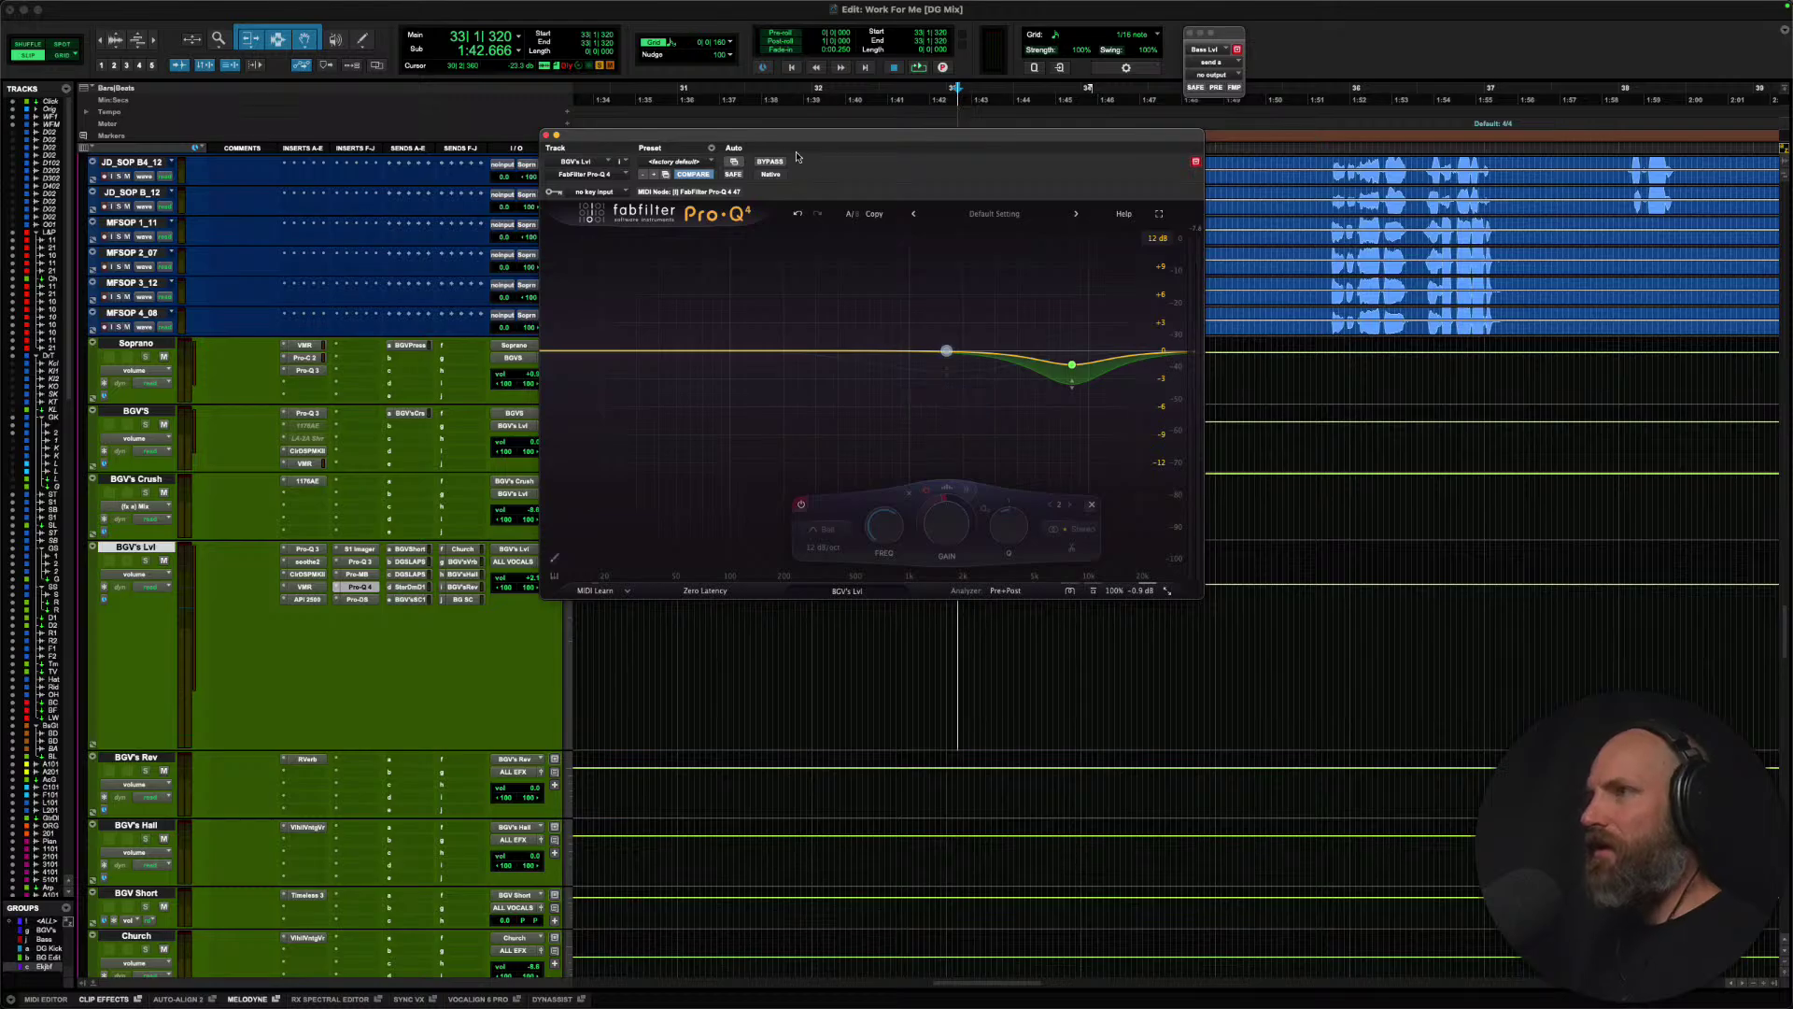
drag(800, 140, 857, 703)
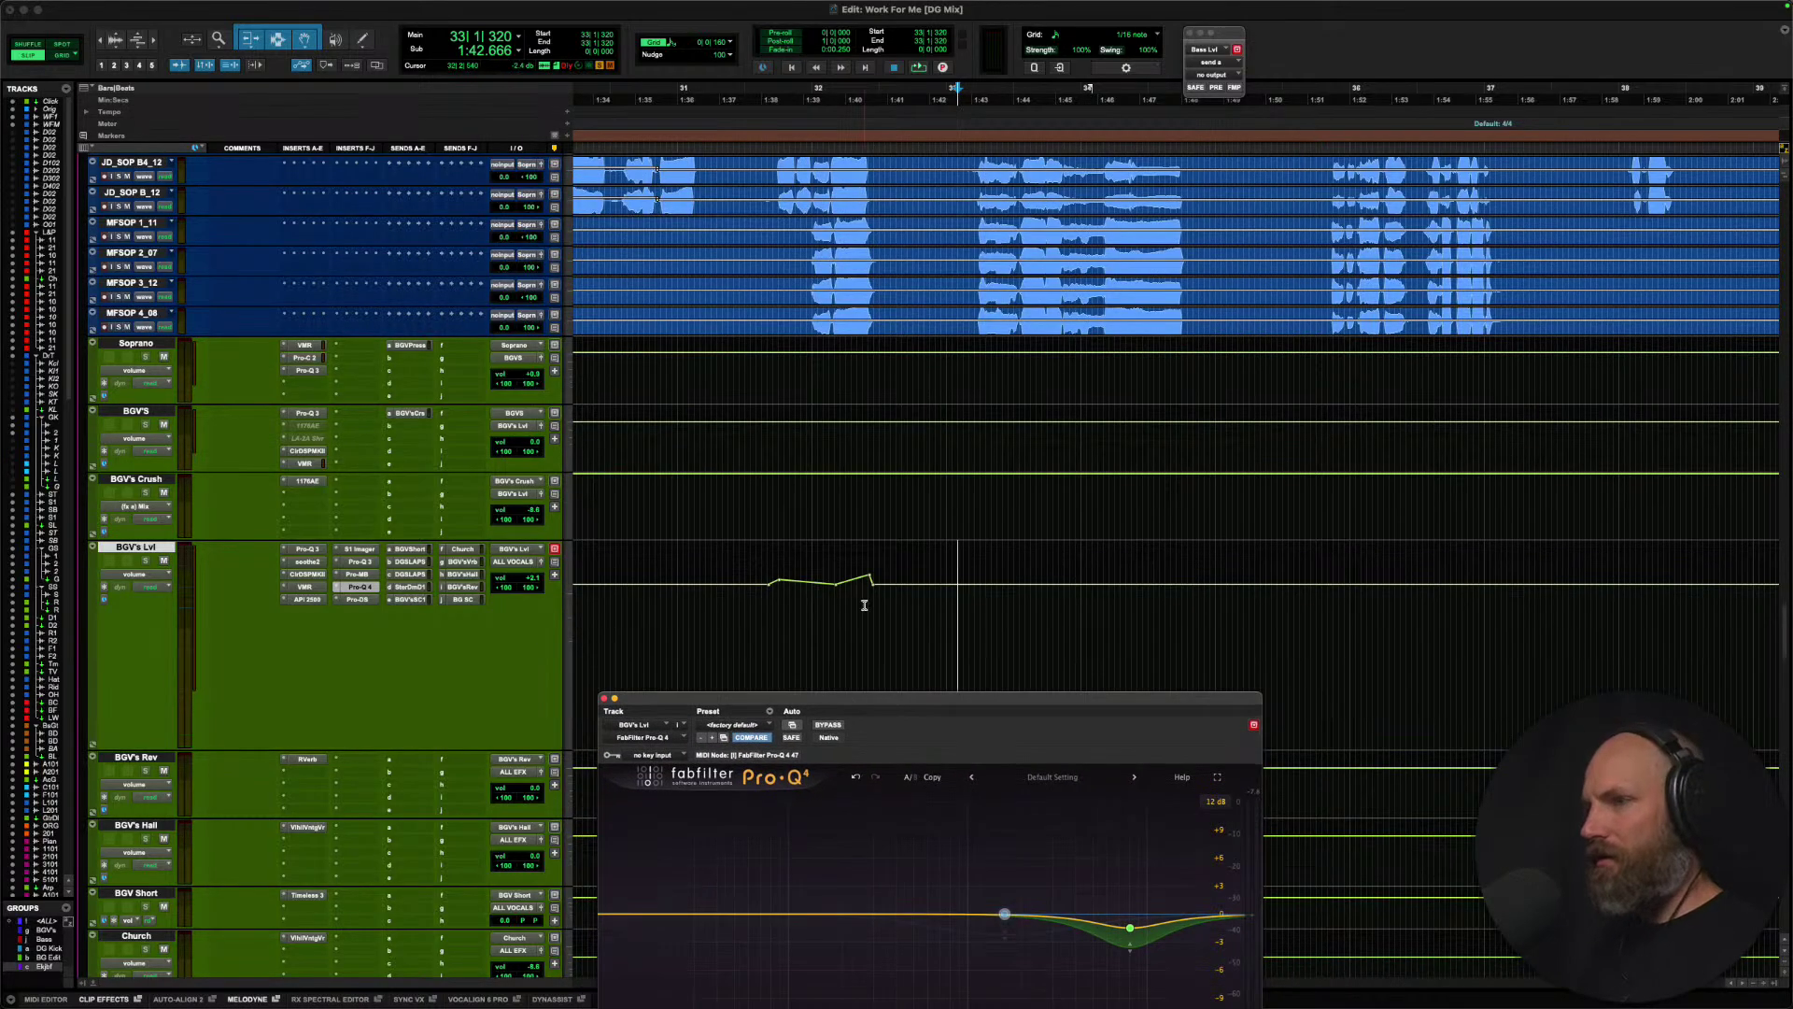
scroll(794, 605, right, 4)
key(r)
key(r)
key(r)
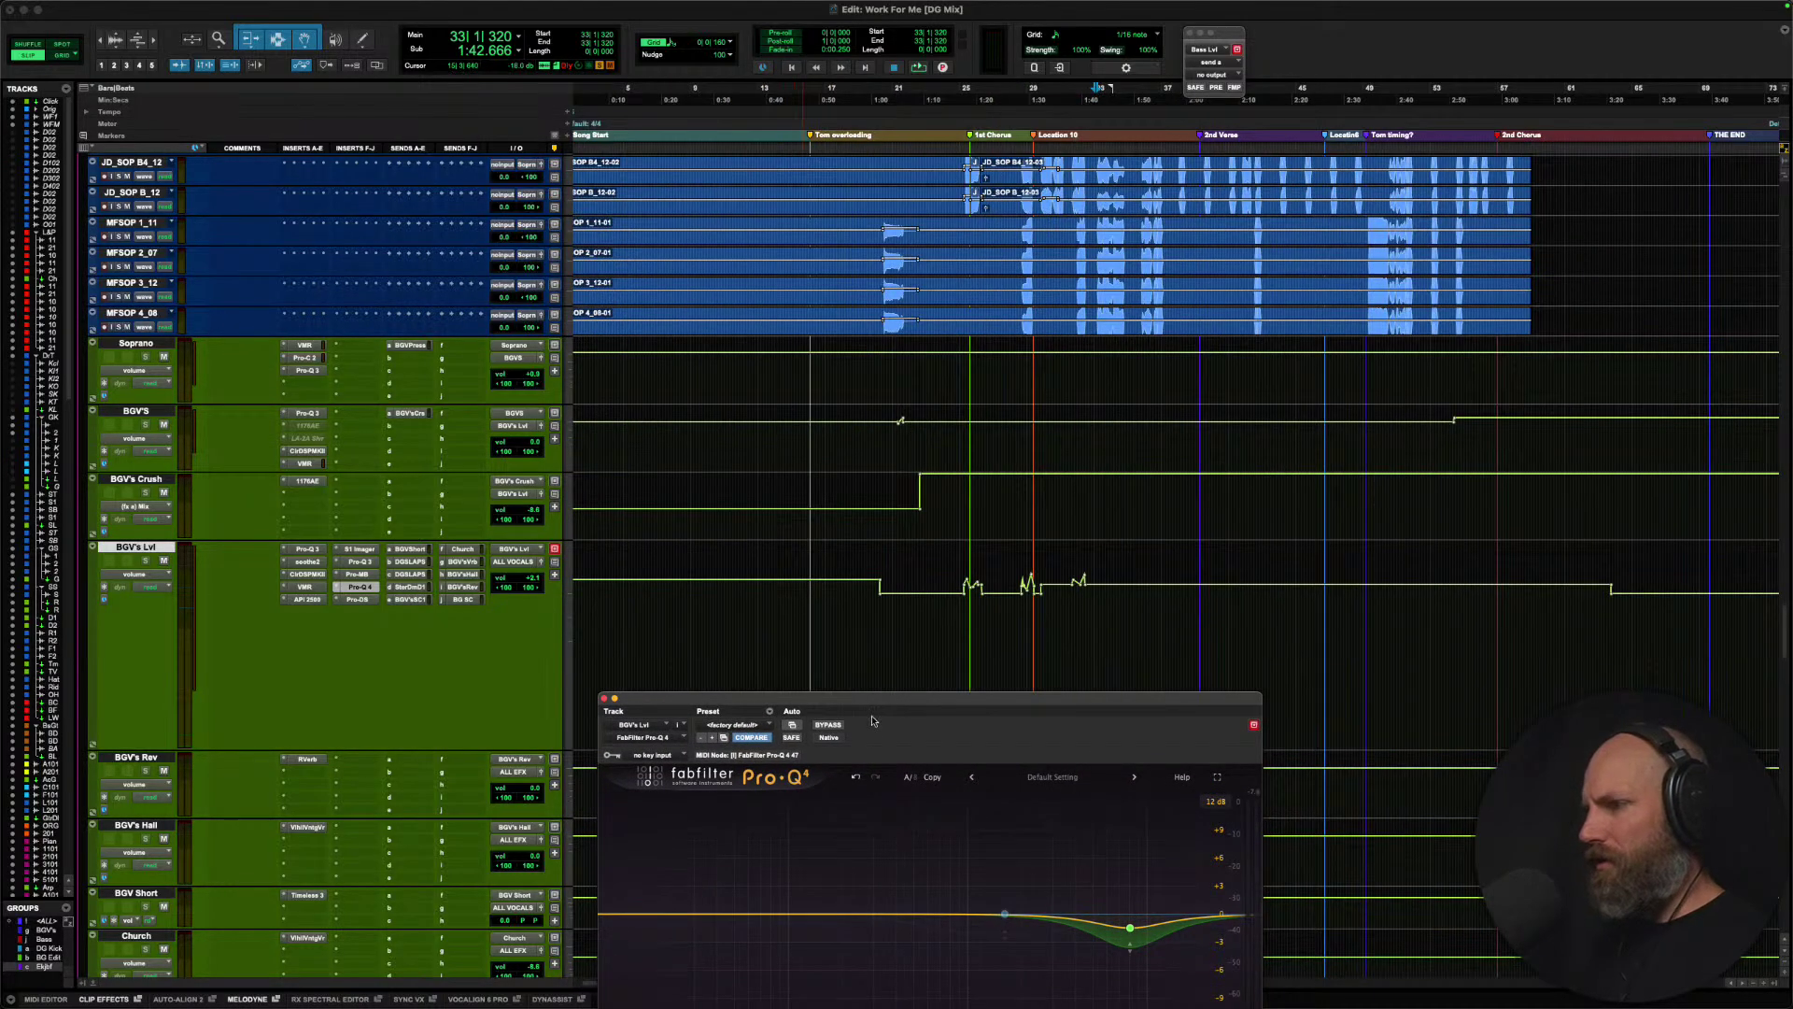
drag(872, 699, 849, 334)
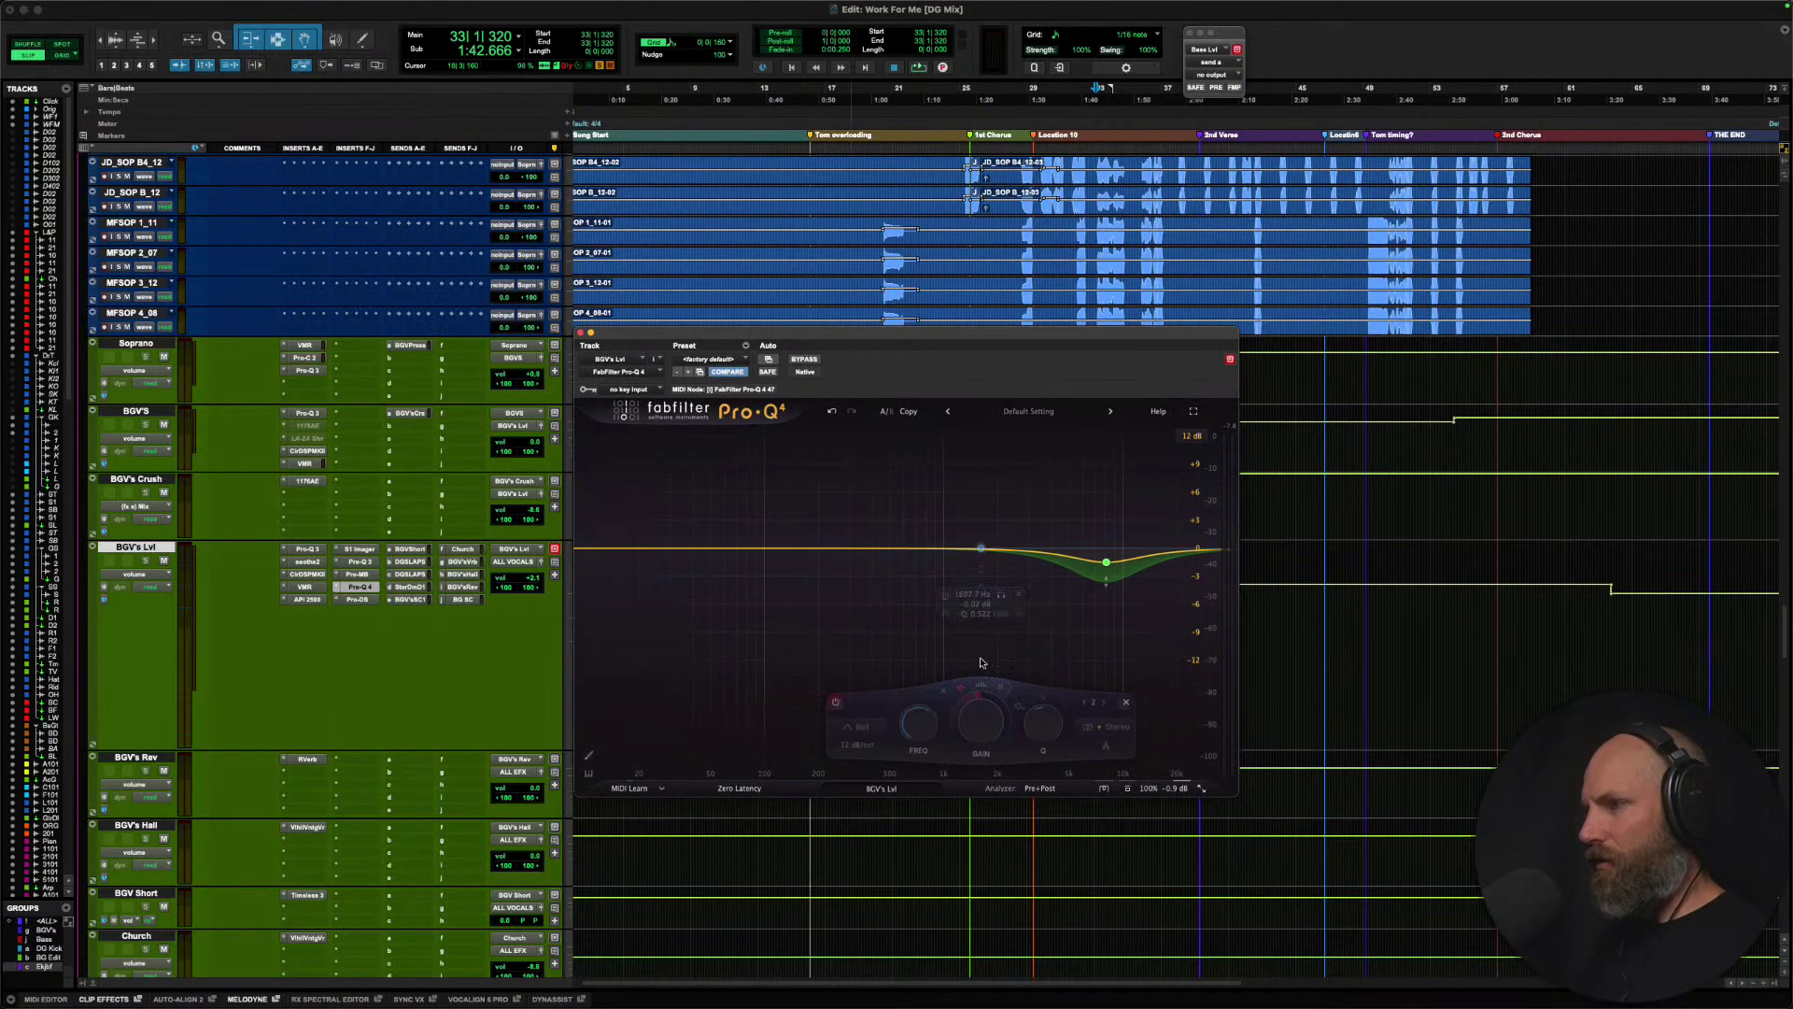
click(837, 702)
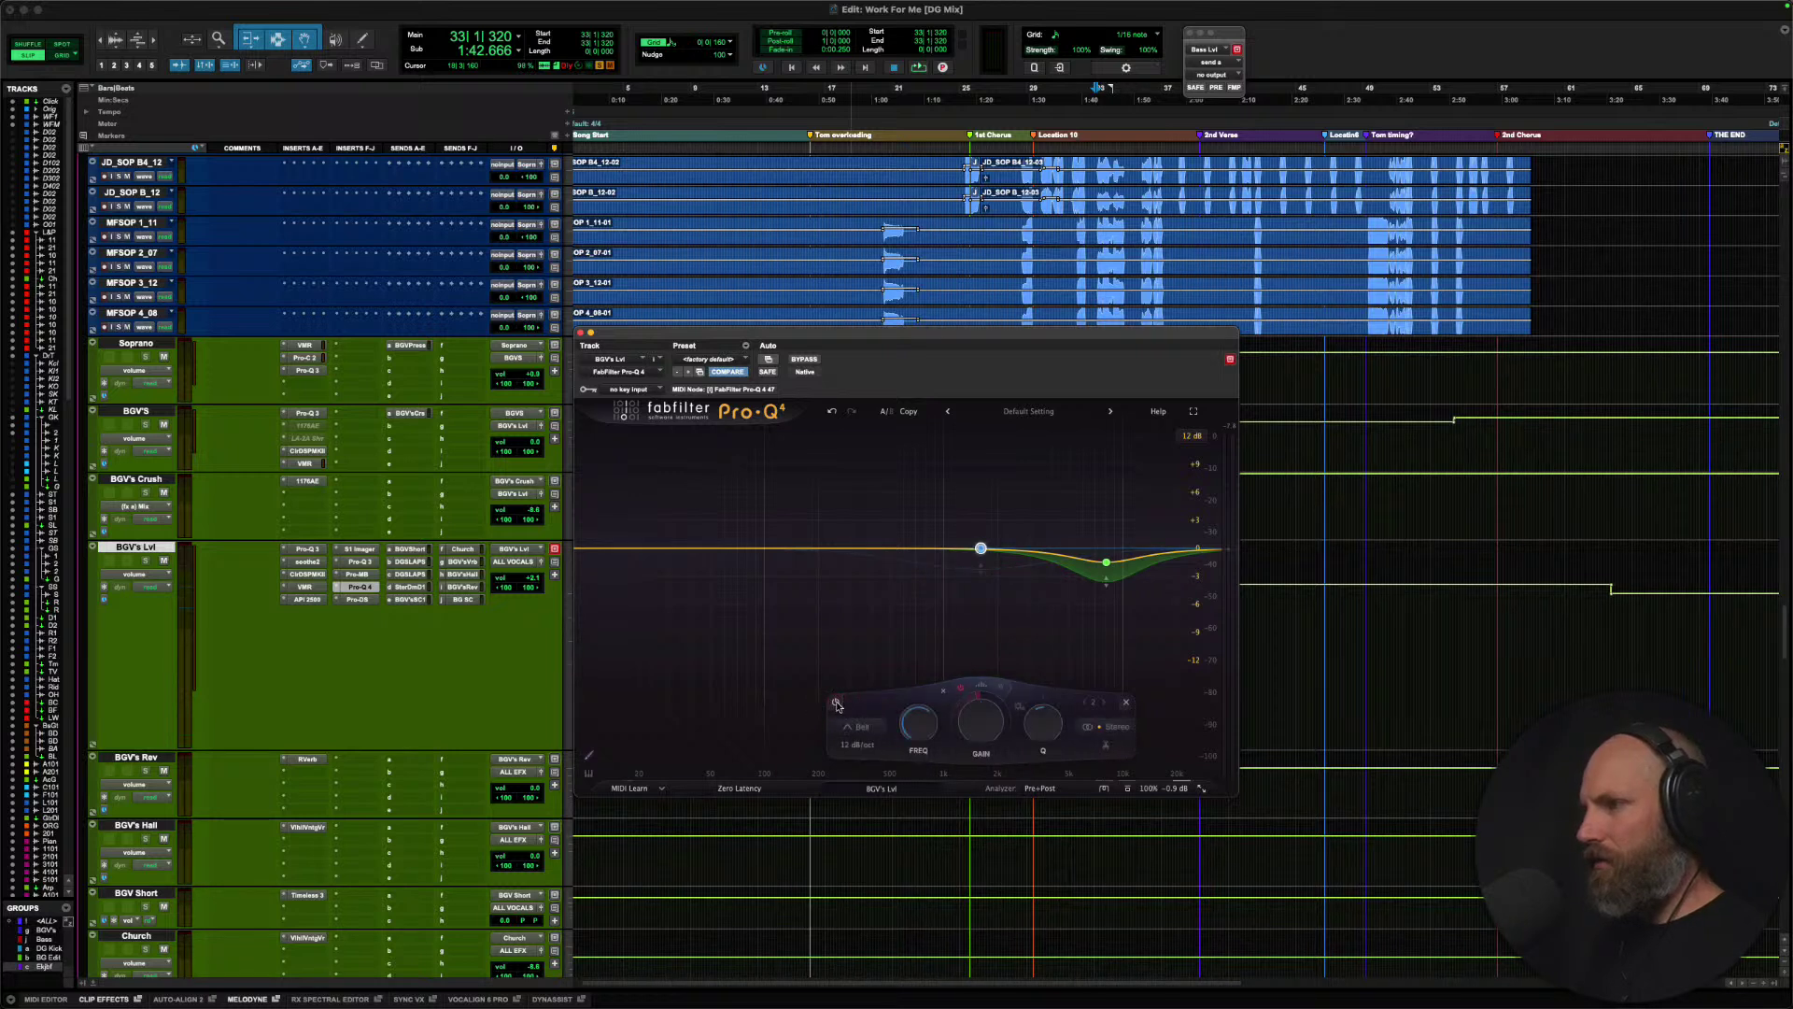
key(space)
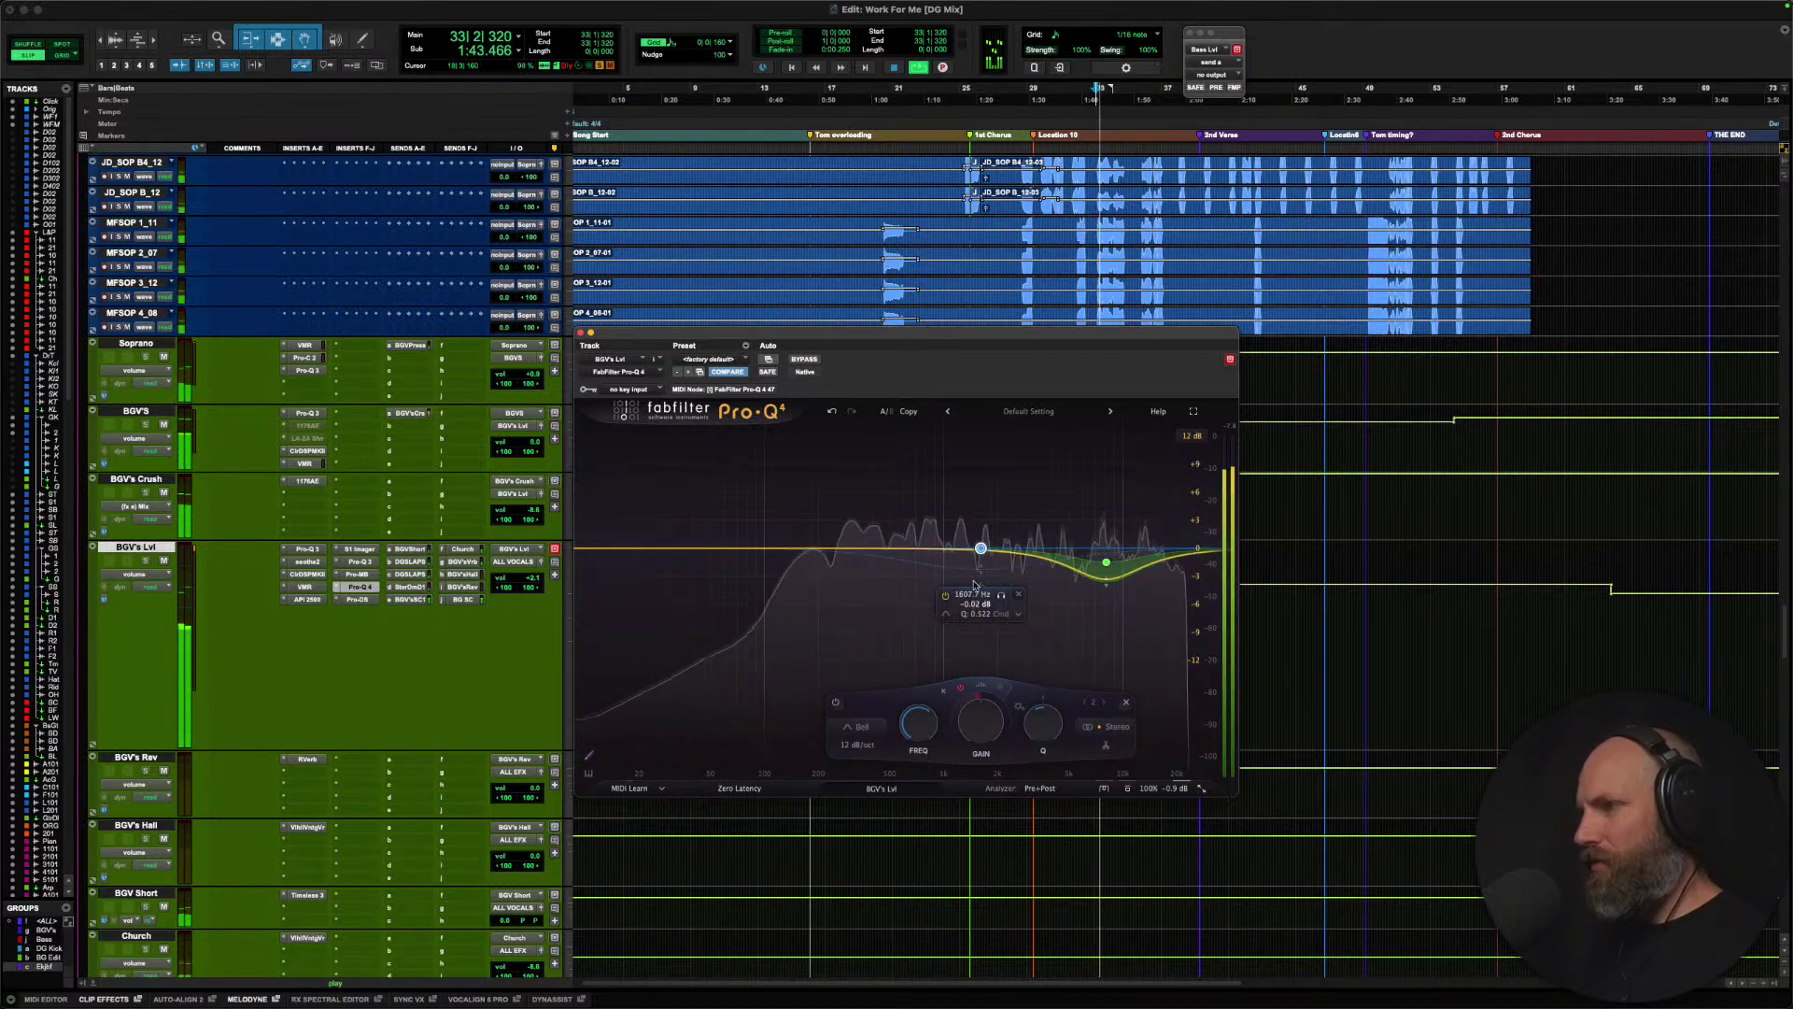
key(space)
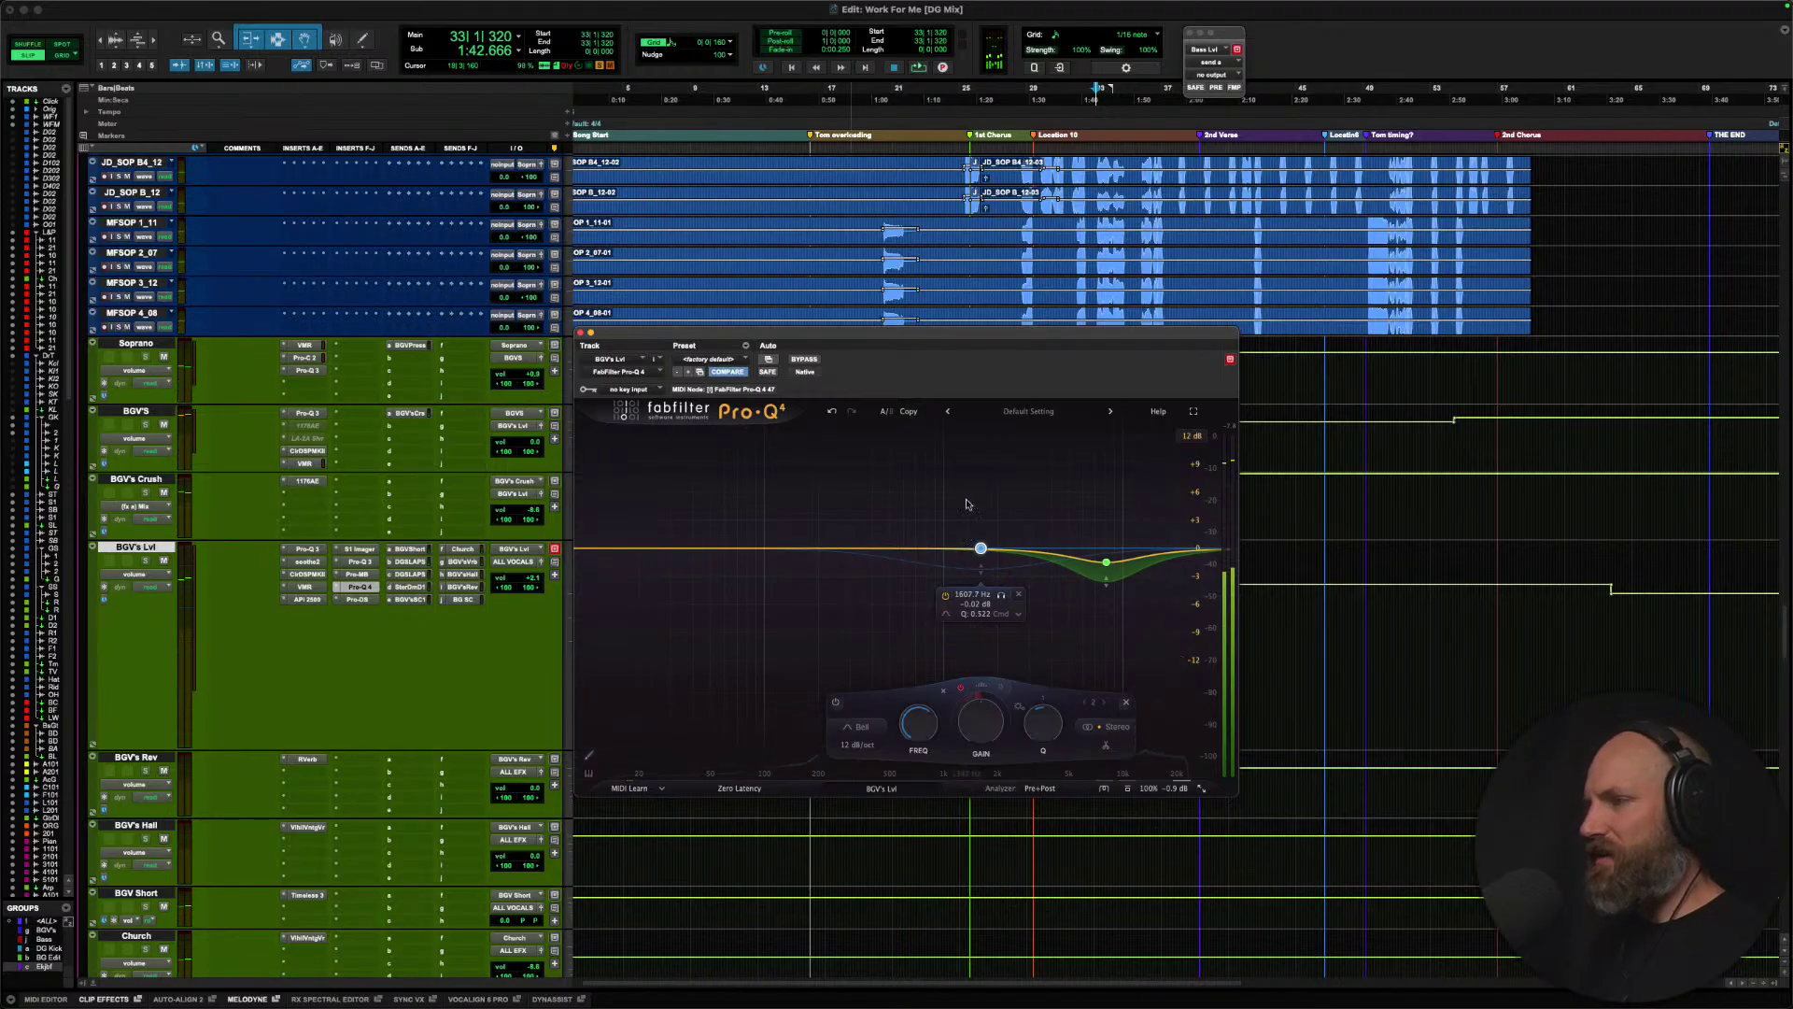
Open the Pro-DS on BGV's Lvl, audition its de-essing from 33|1|320 and close the plug-in.
drag(842, 336, 855, 606)
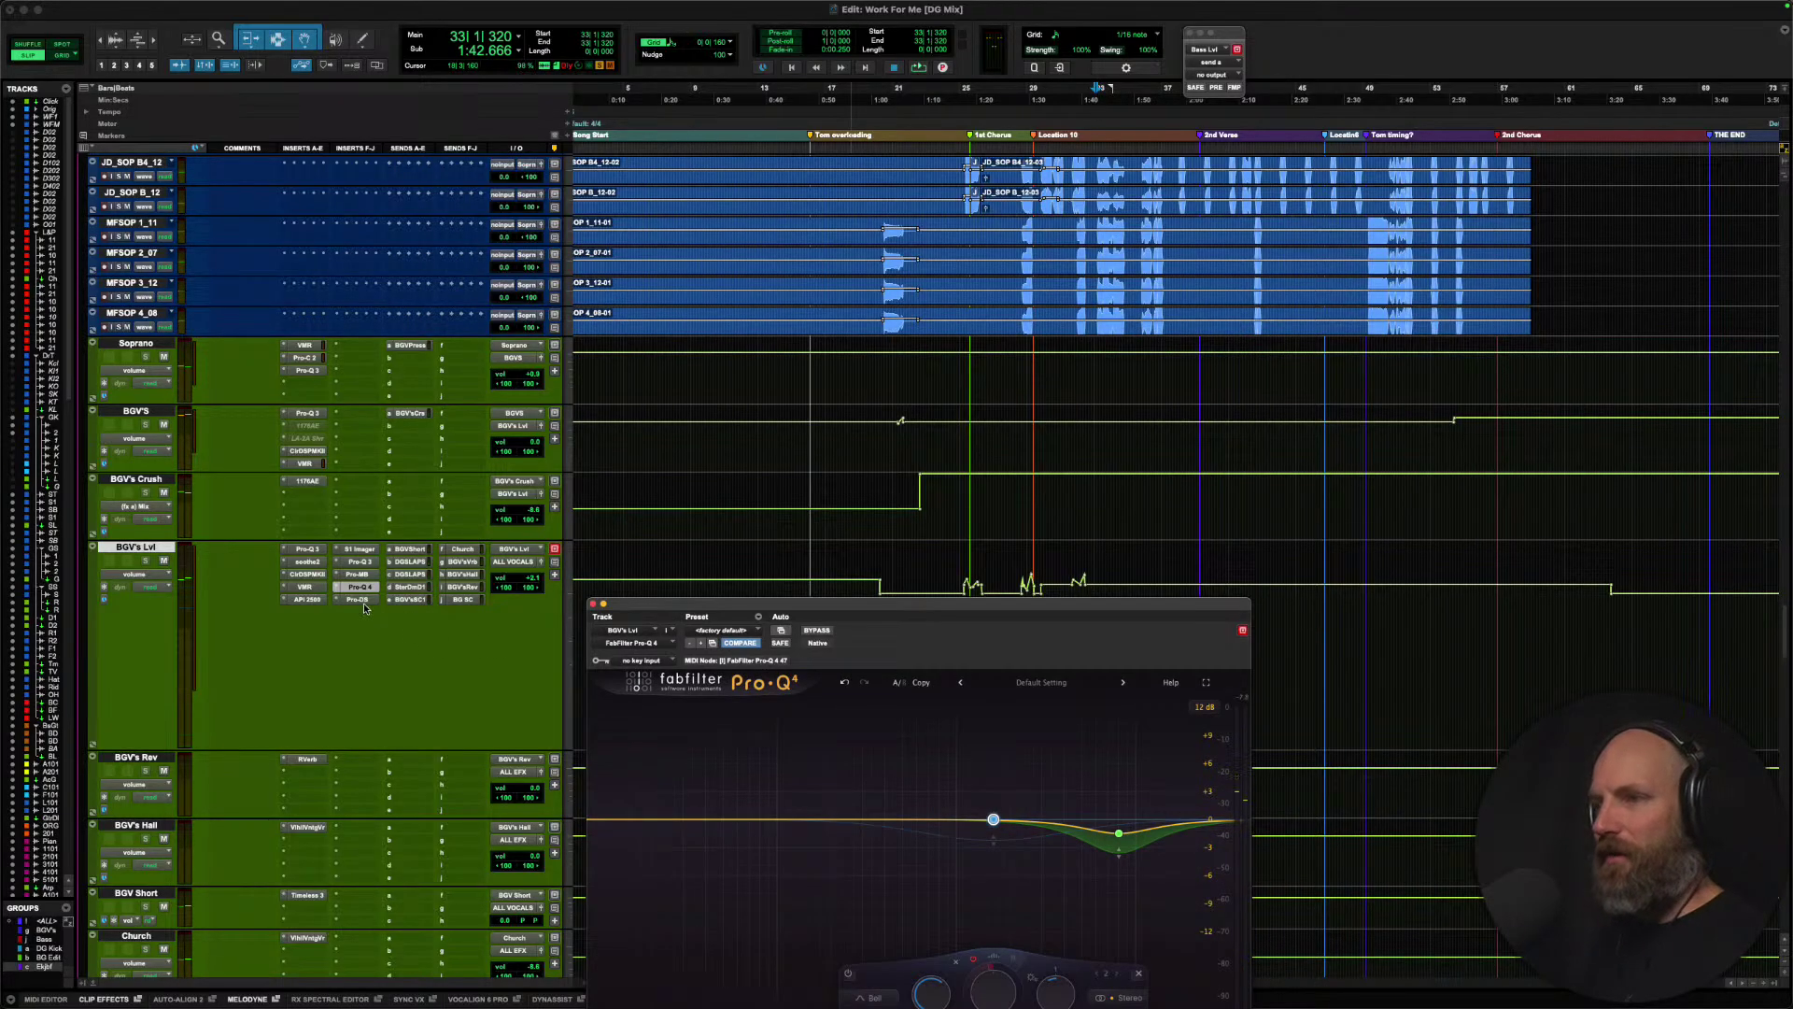
mouse_move(1116, 832)
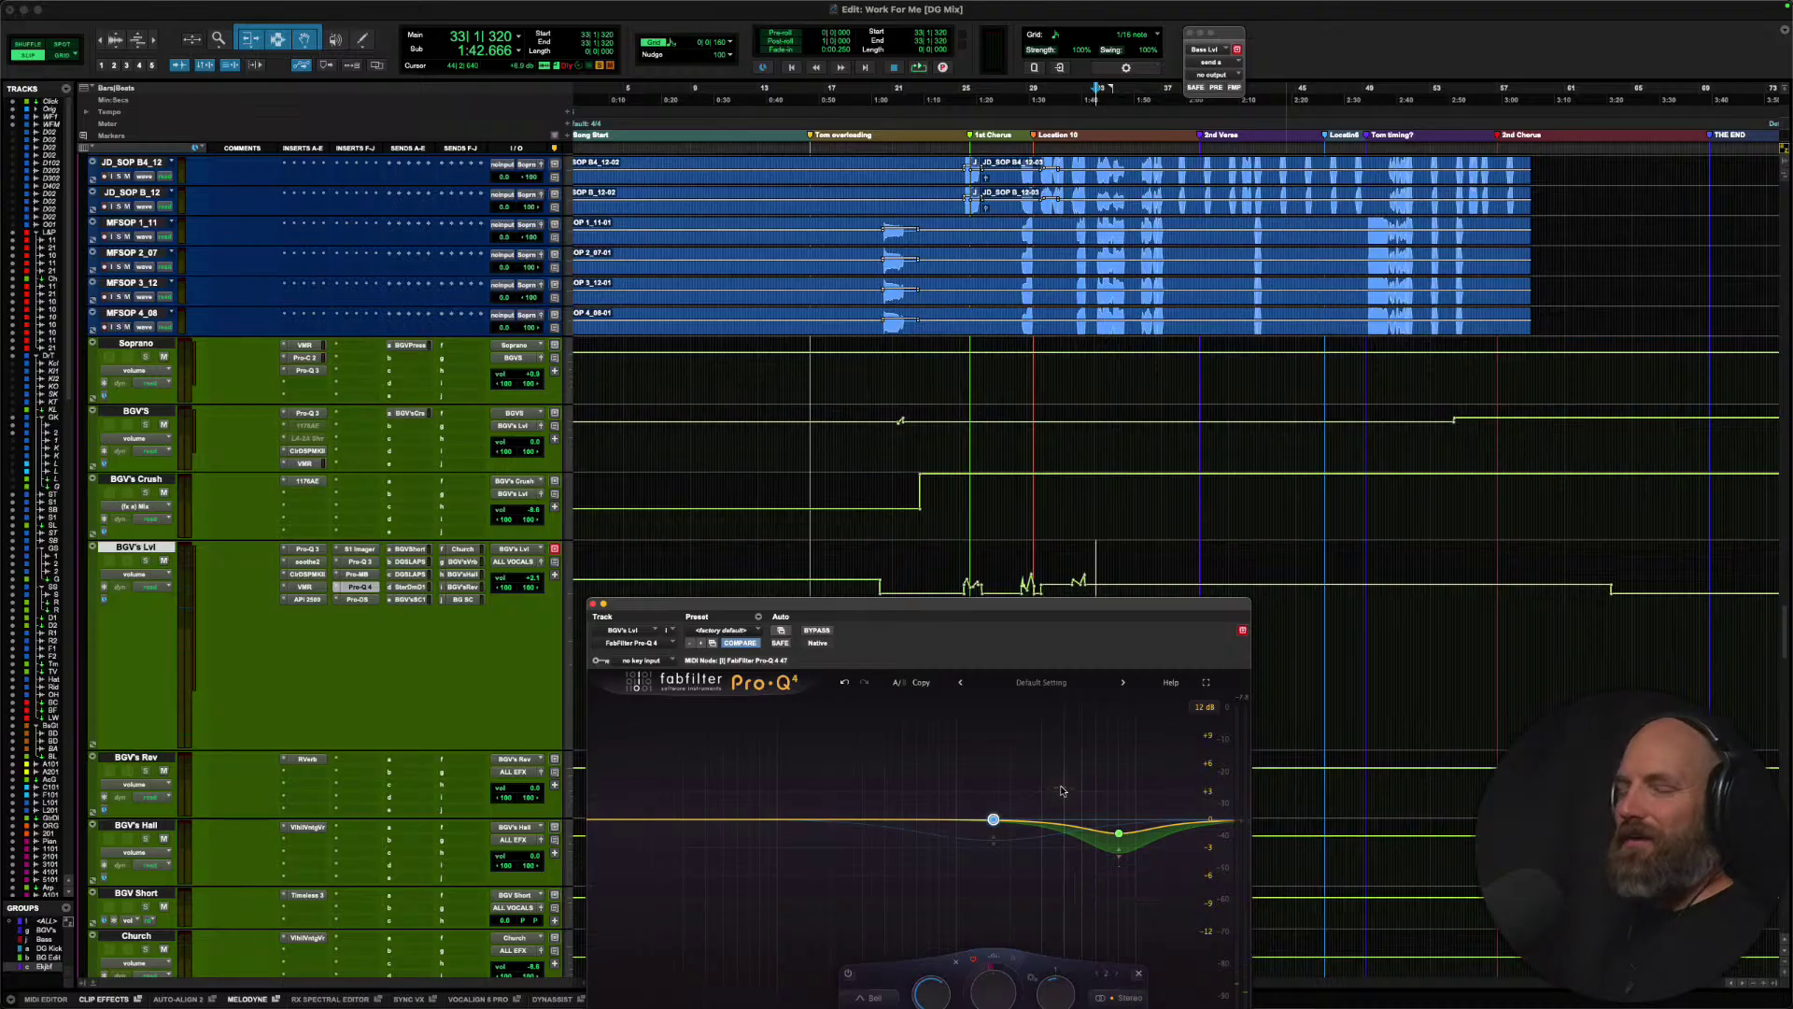
mouse_move(984, 812)
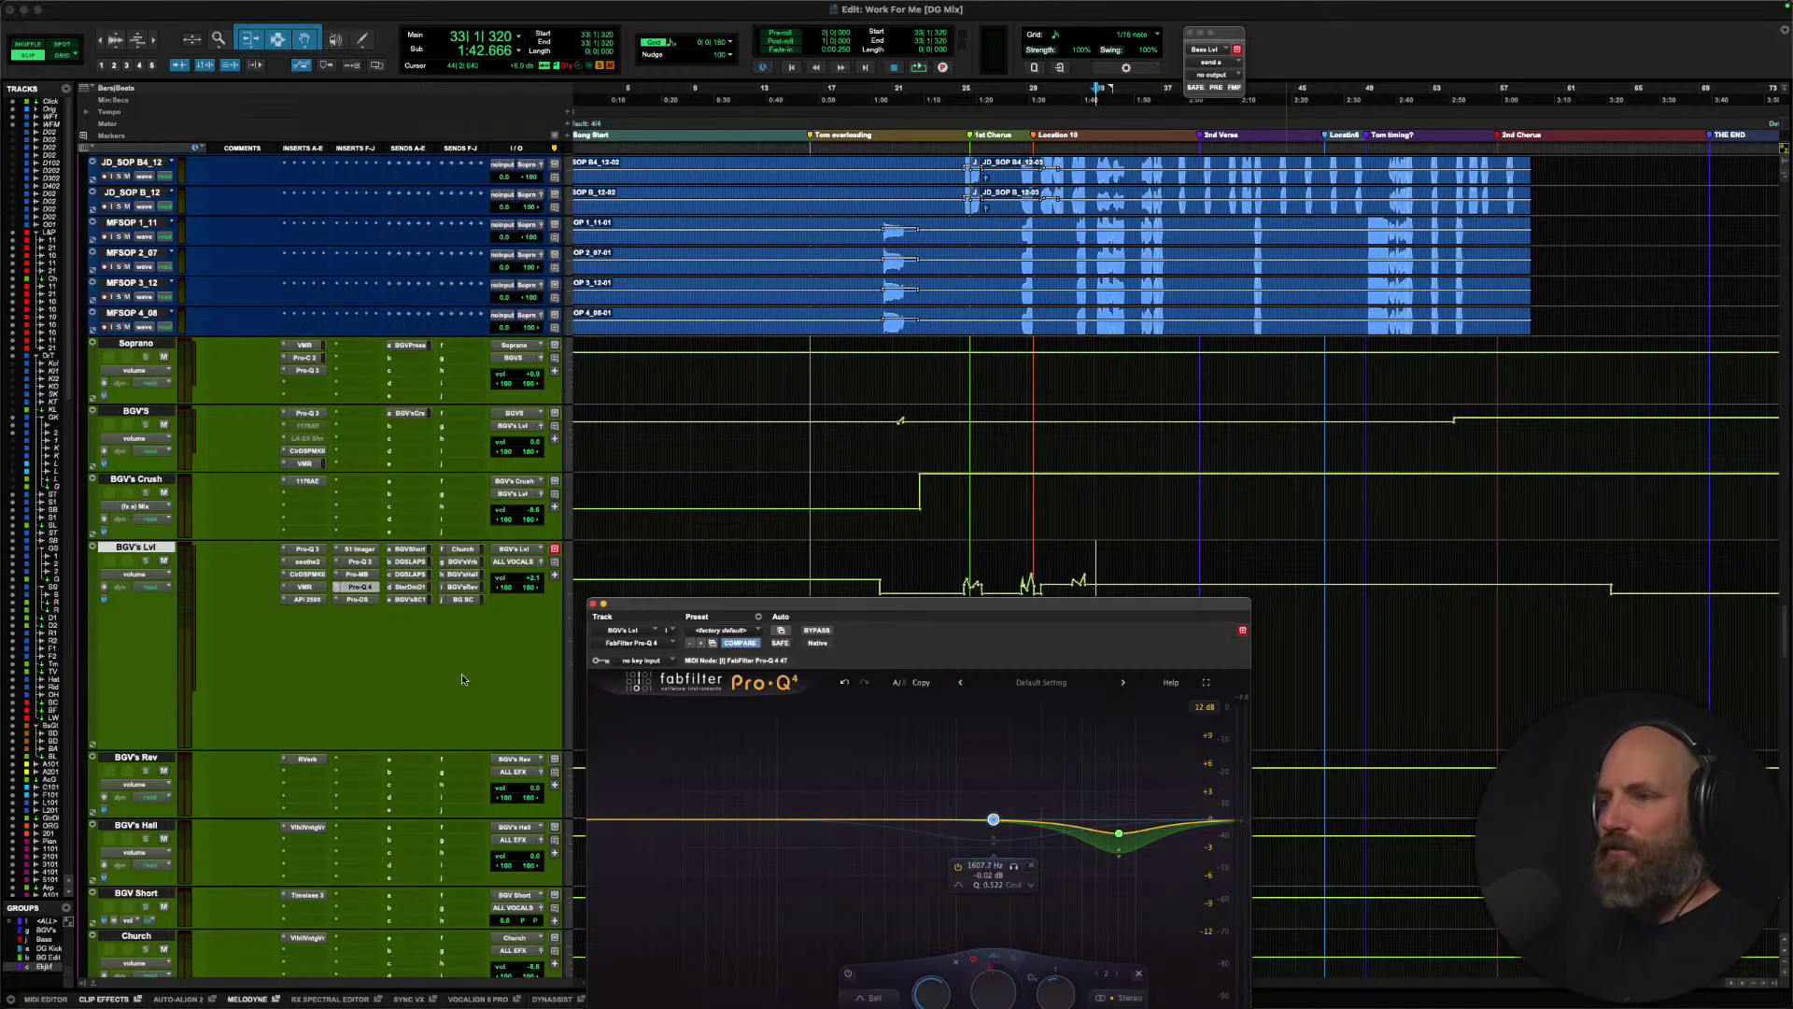
click(358, 600)
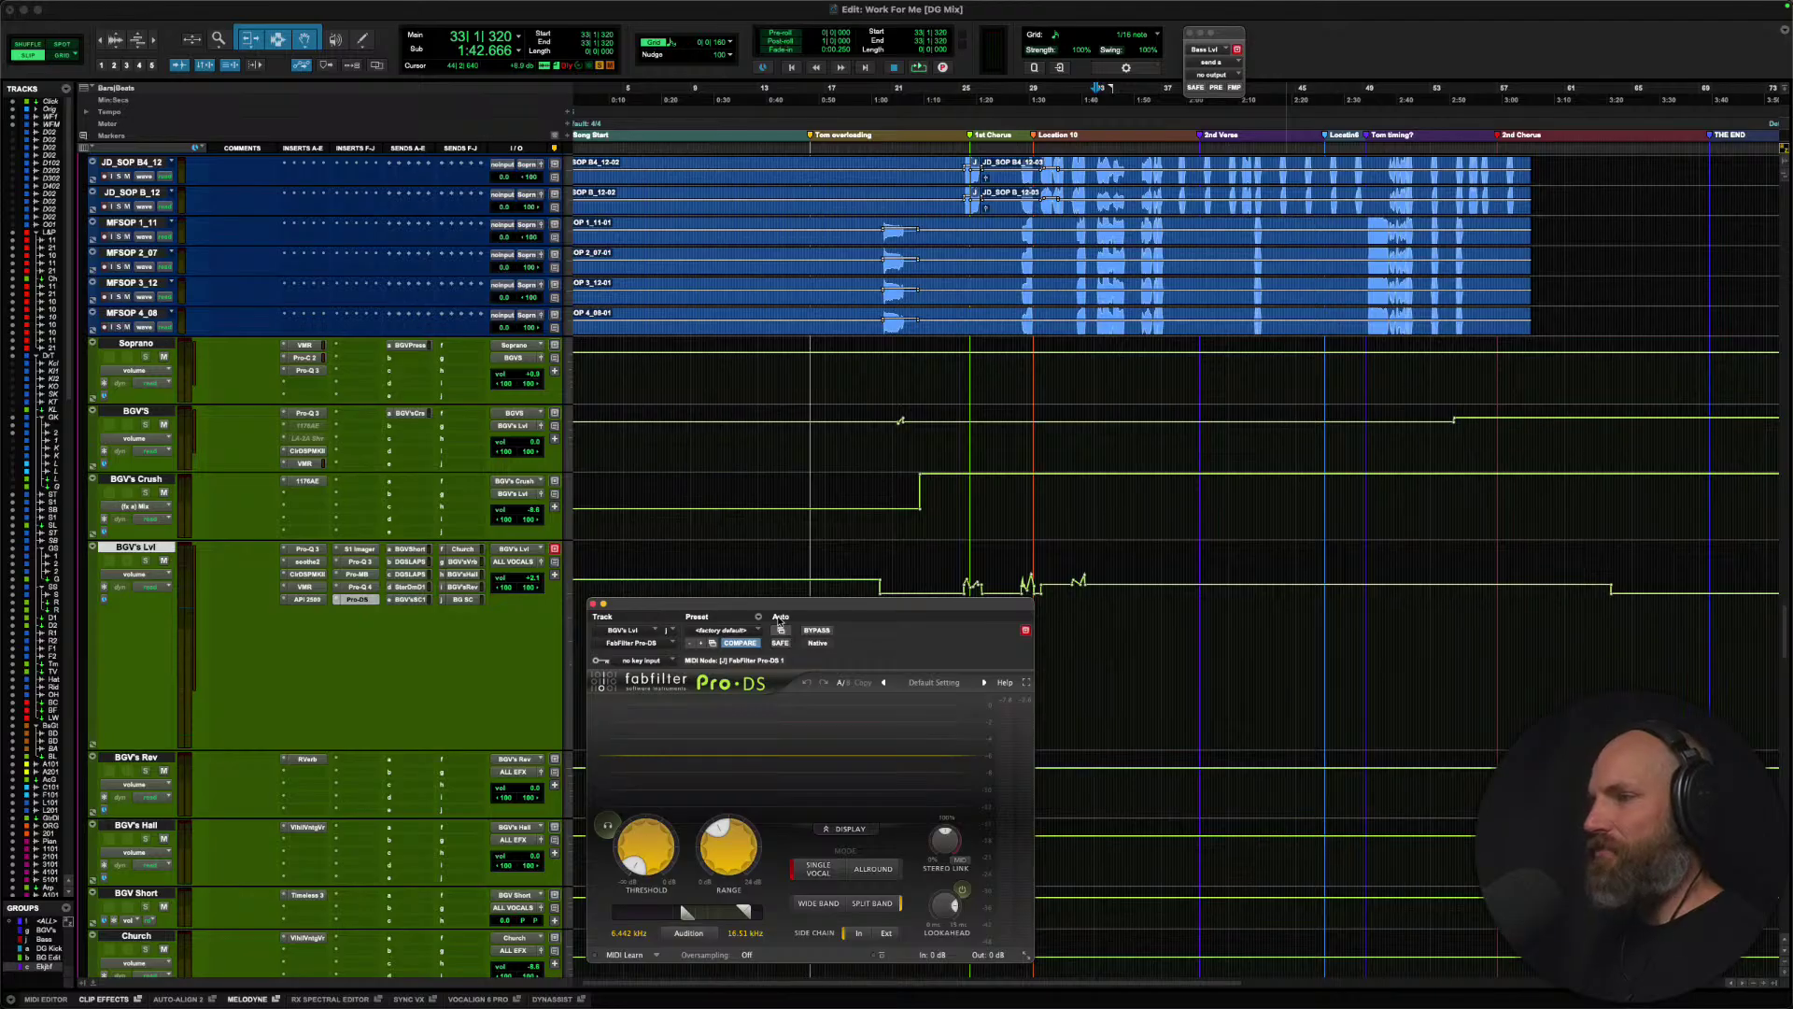
drag(779, 605, 893, 105)
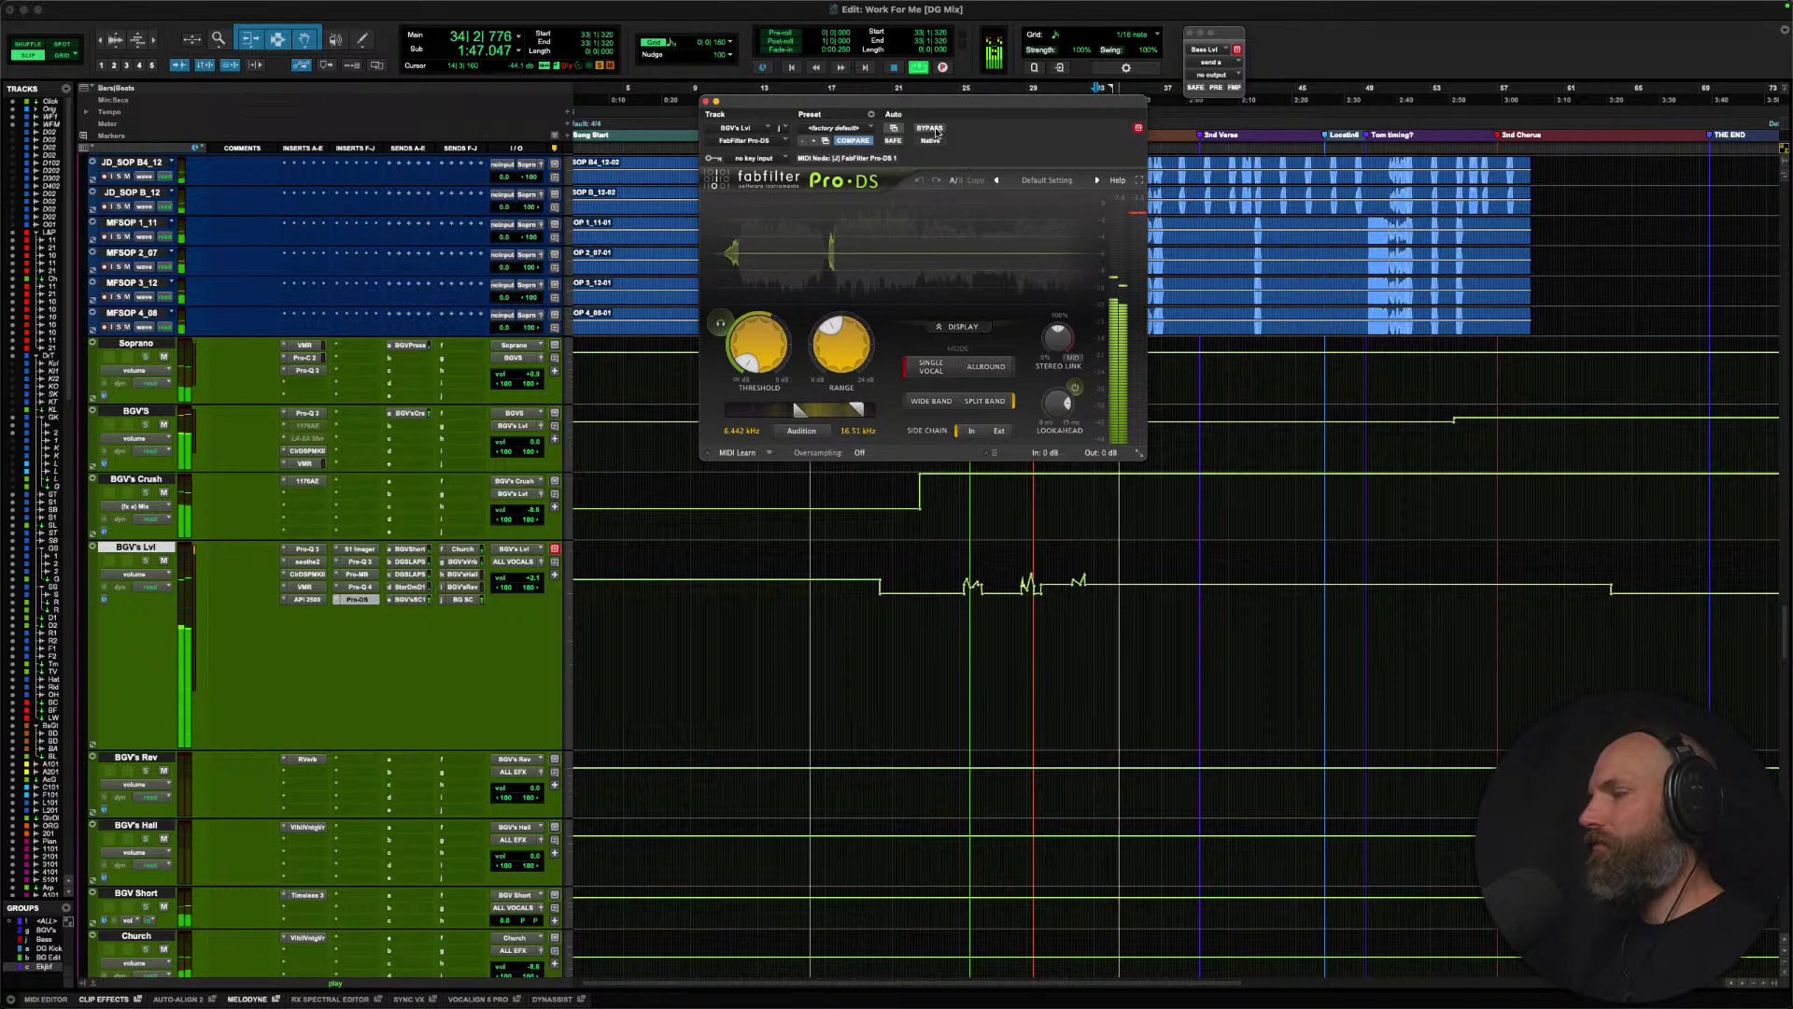
key(space)
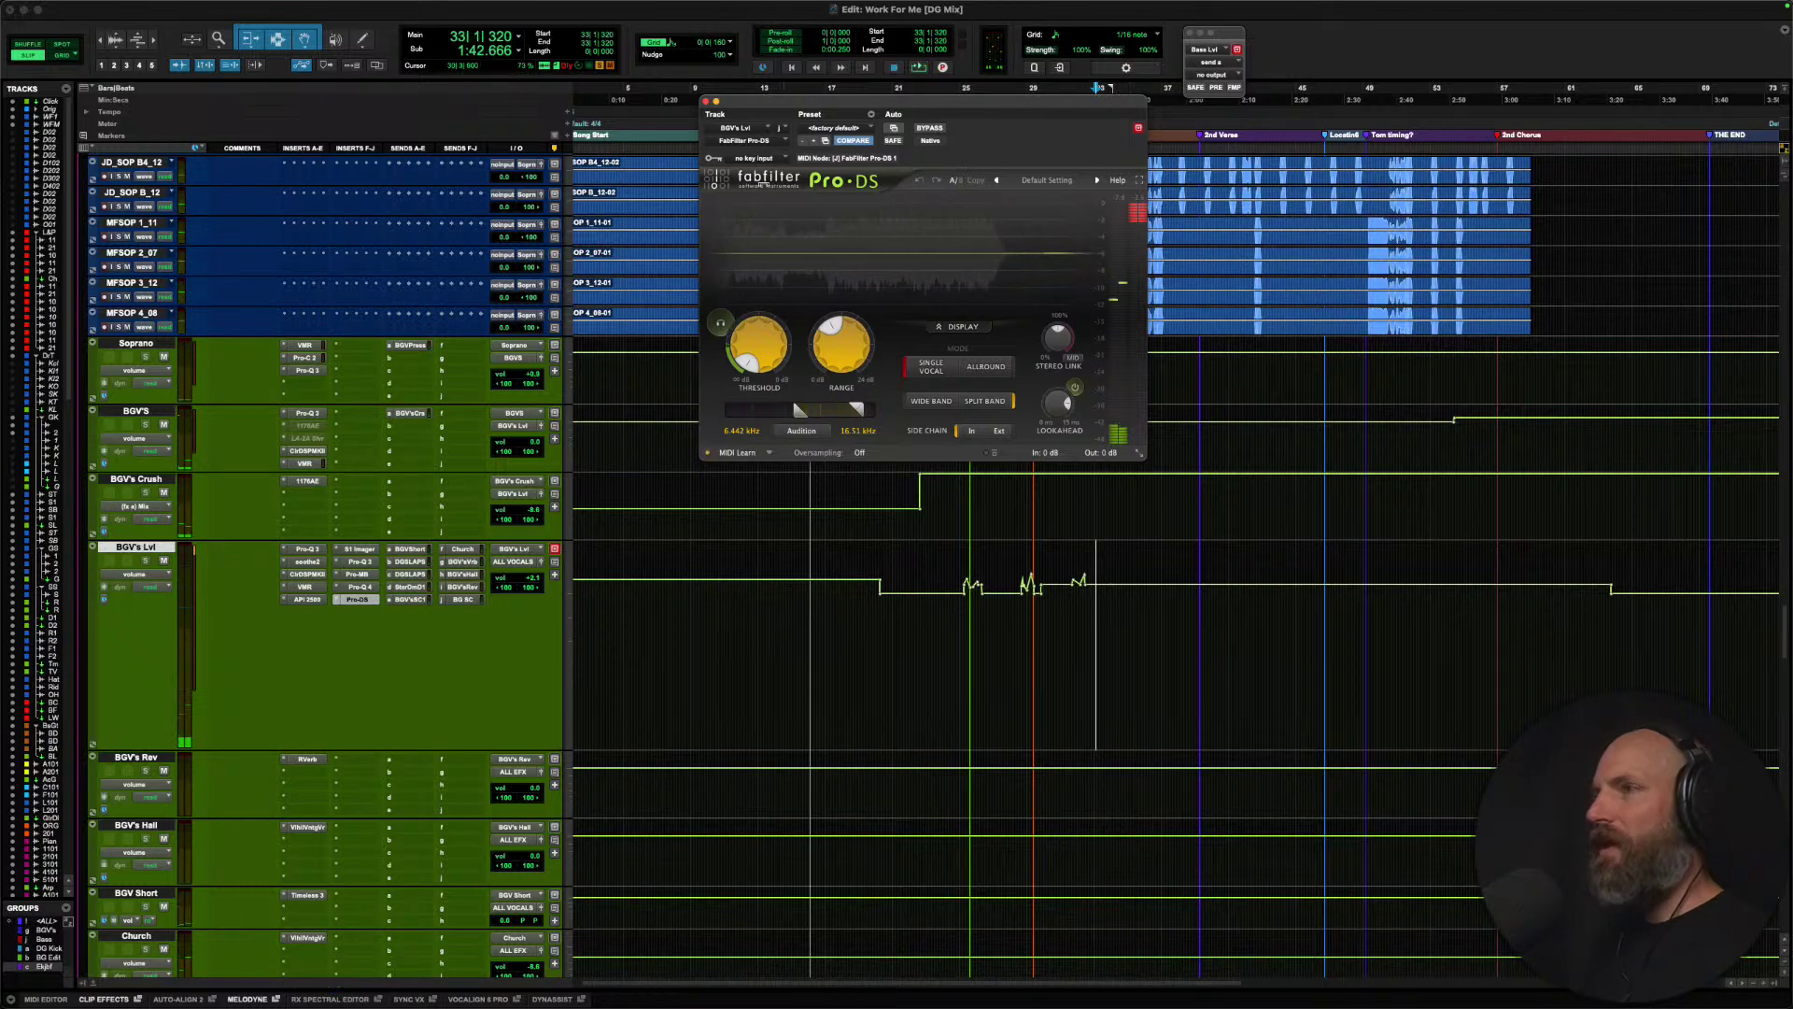
click(707, 101)
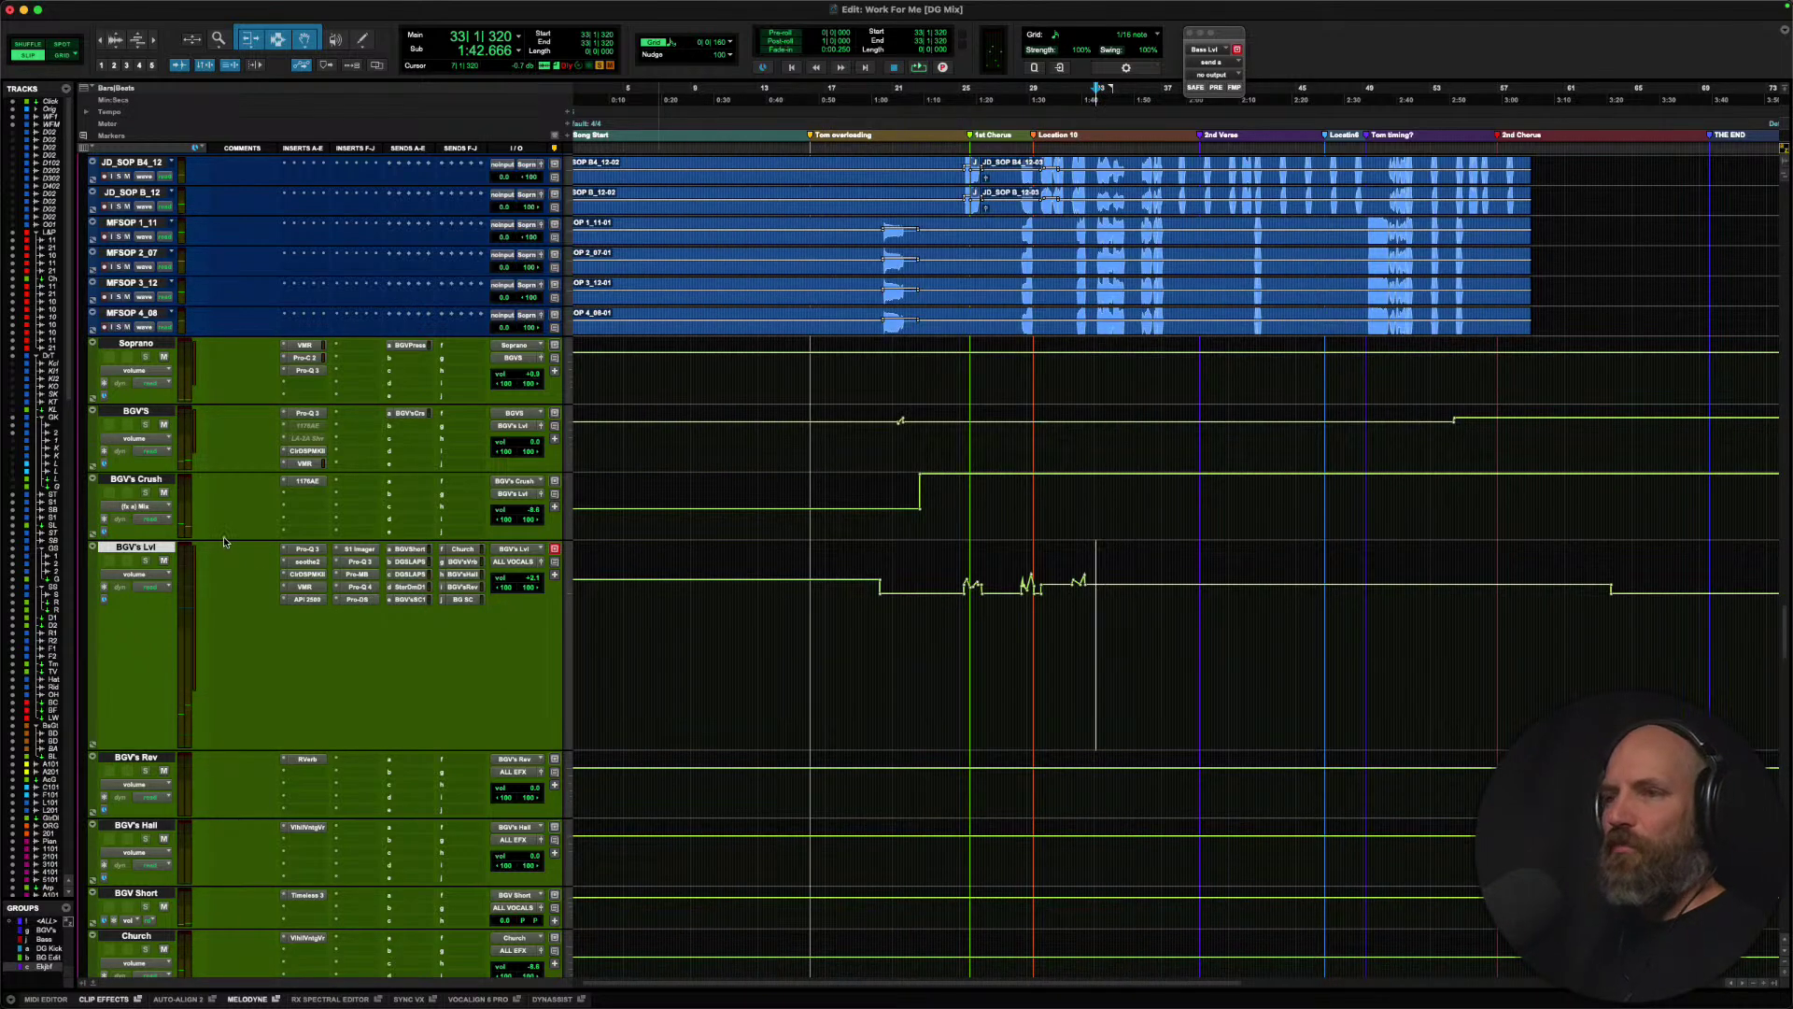
Look over the backing vocal tracks and play from 33|1|320 to review the volume automation on BGV's Lvl.
scroll(176, 278, up, 20)
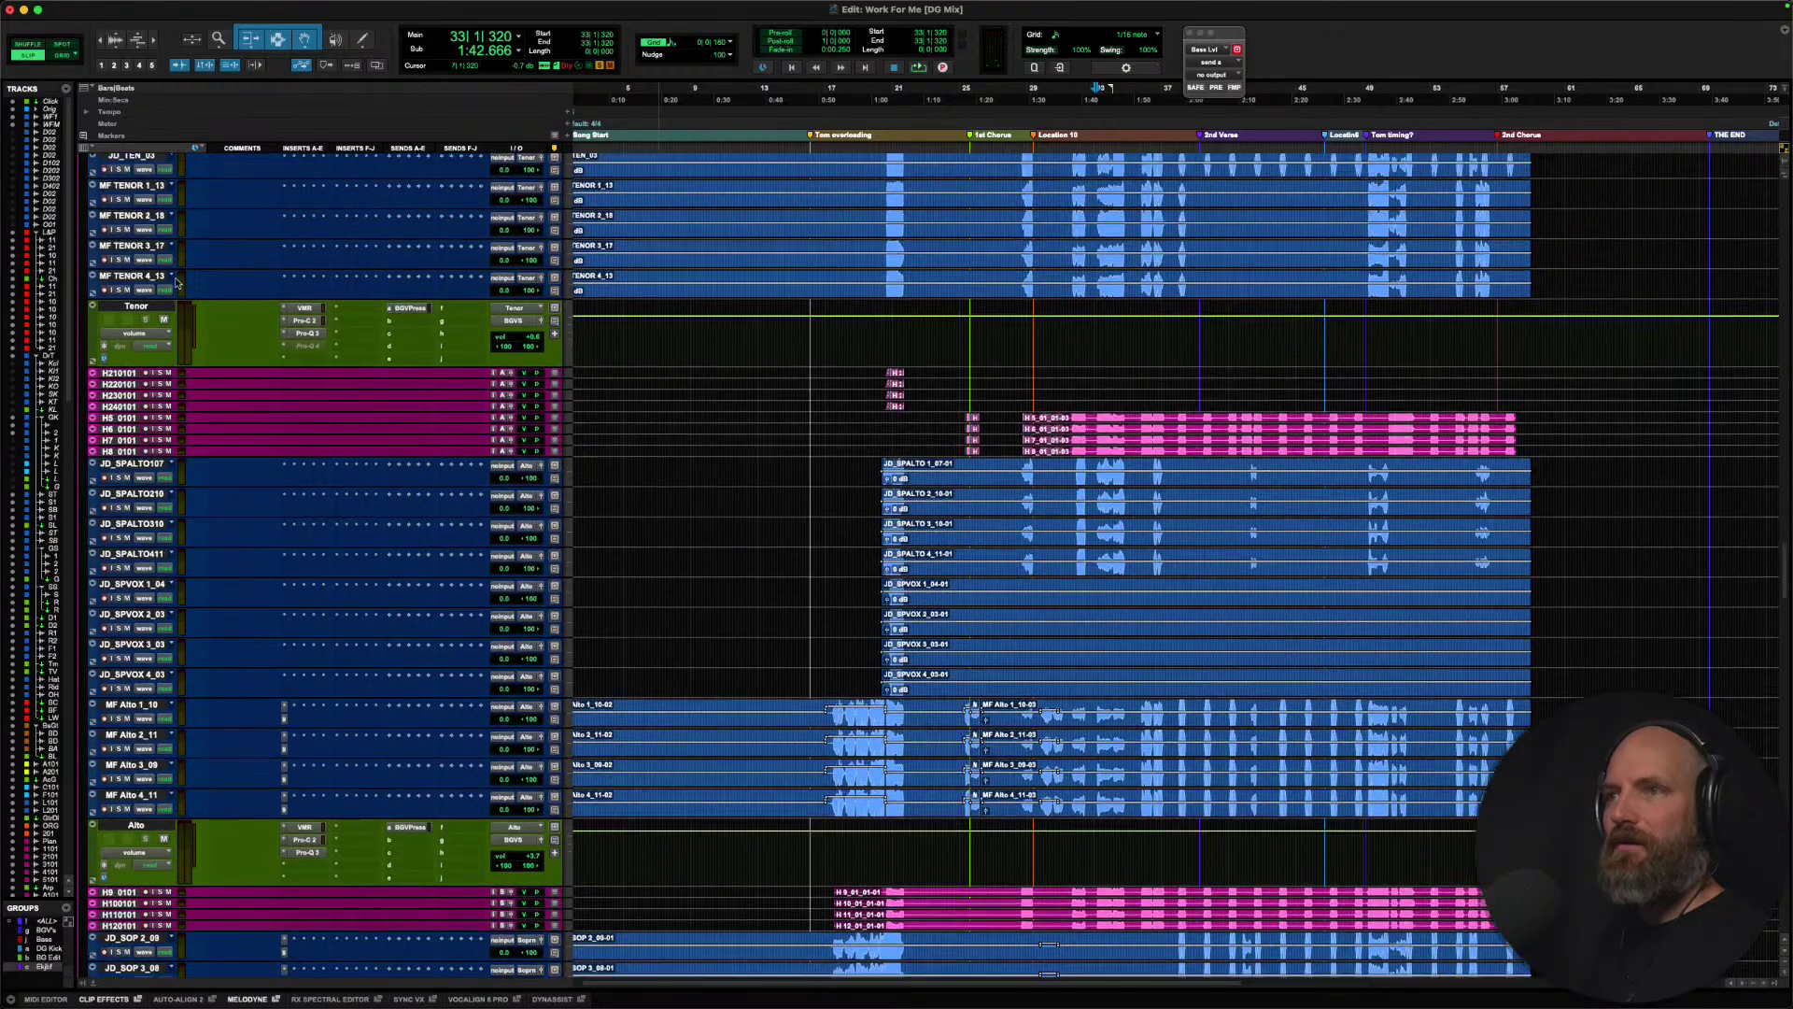
scroll(175, 278, up, 8)
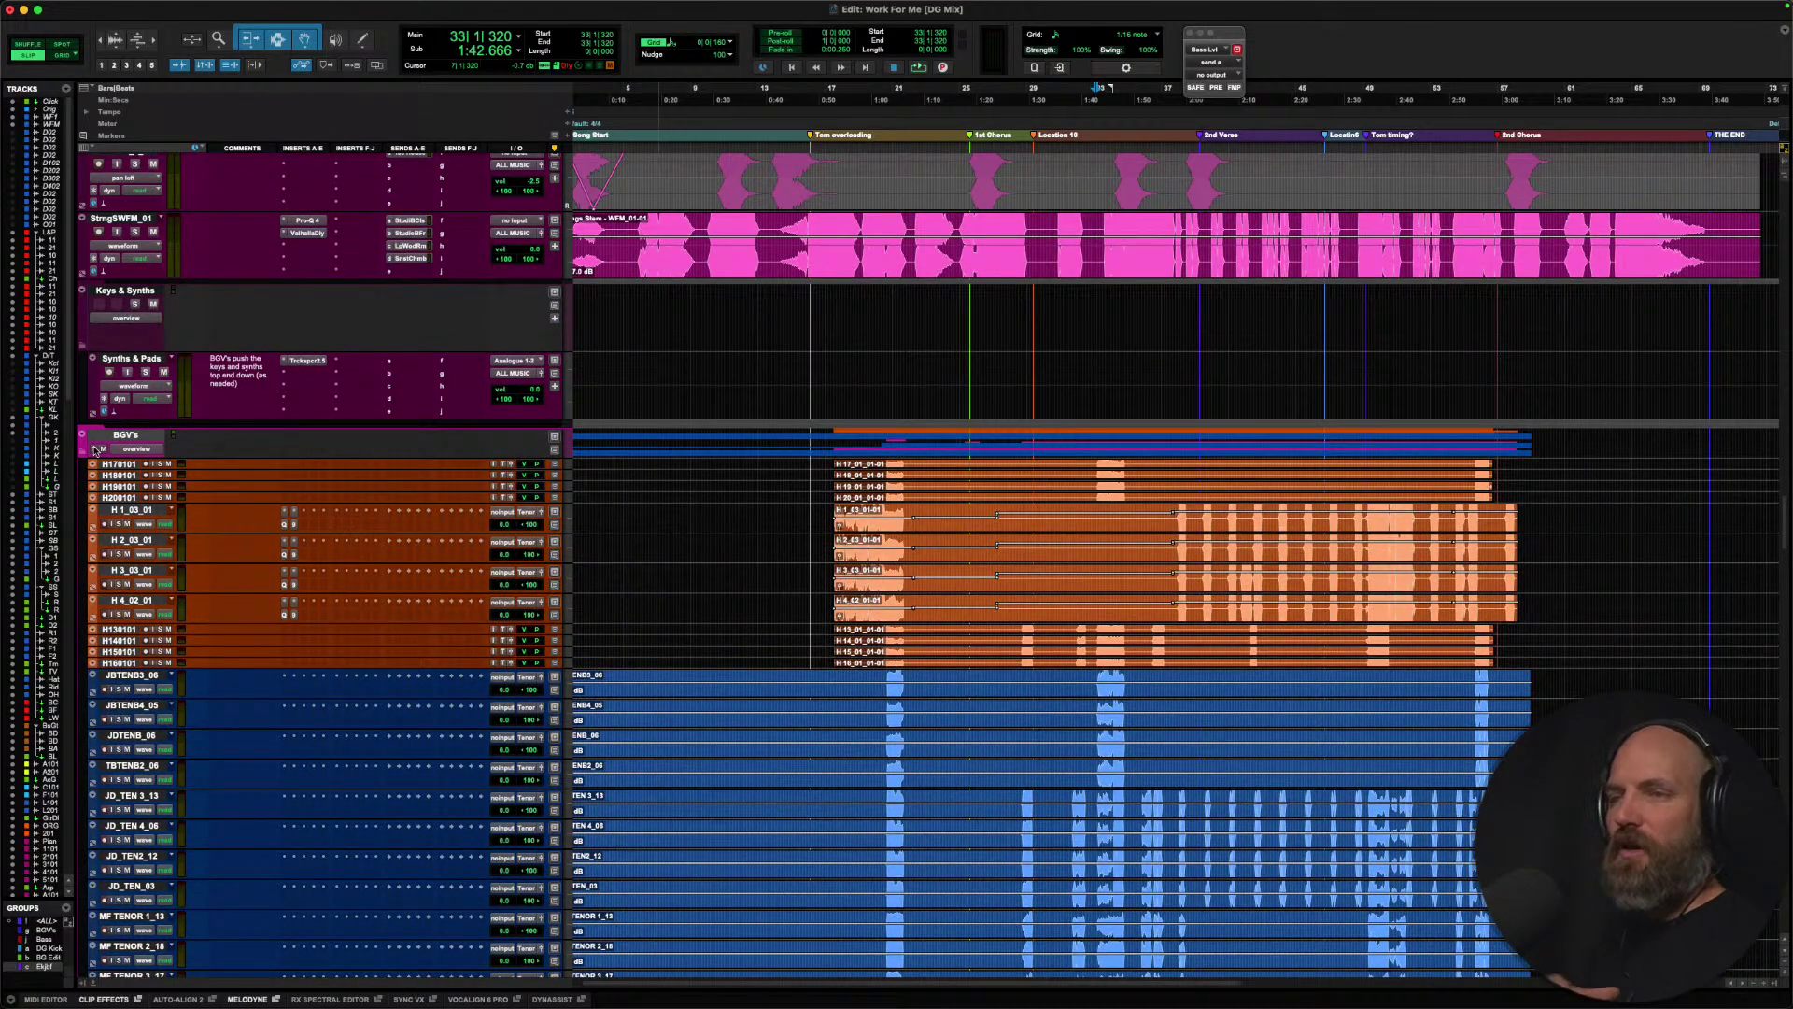
scroll(471, 443, down, 20)
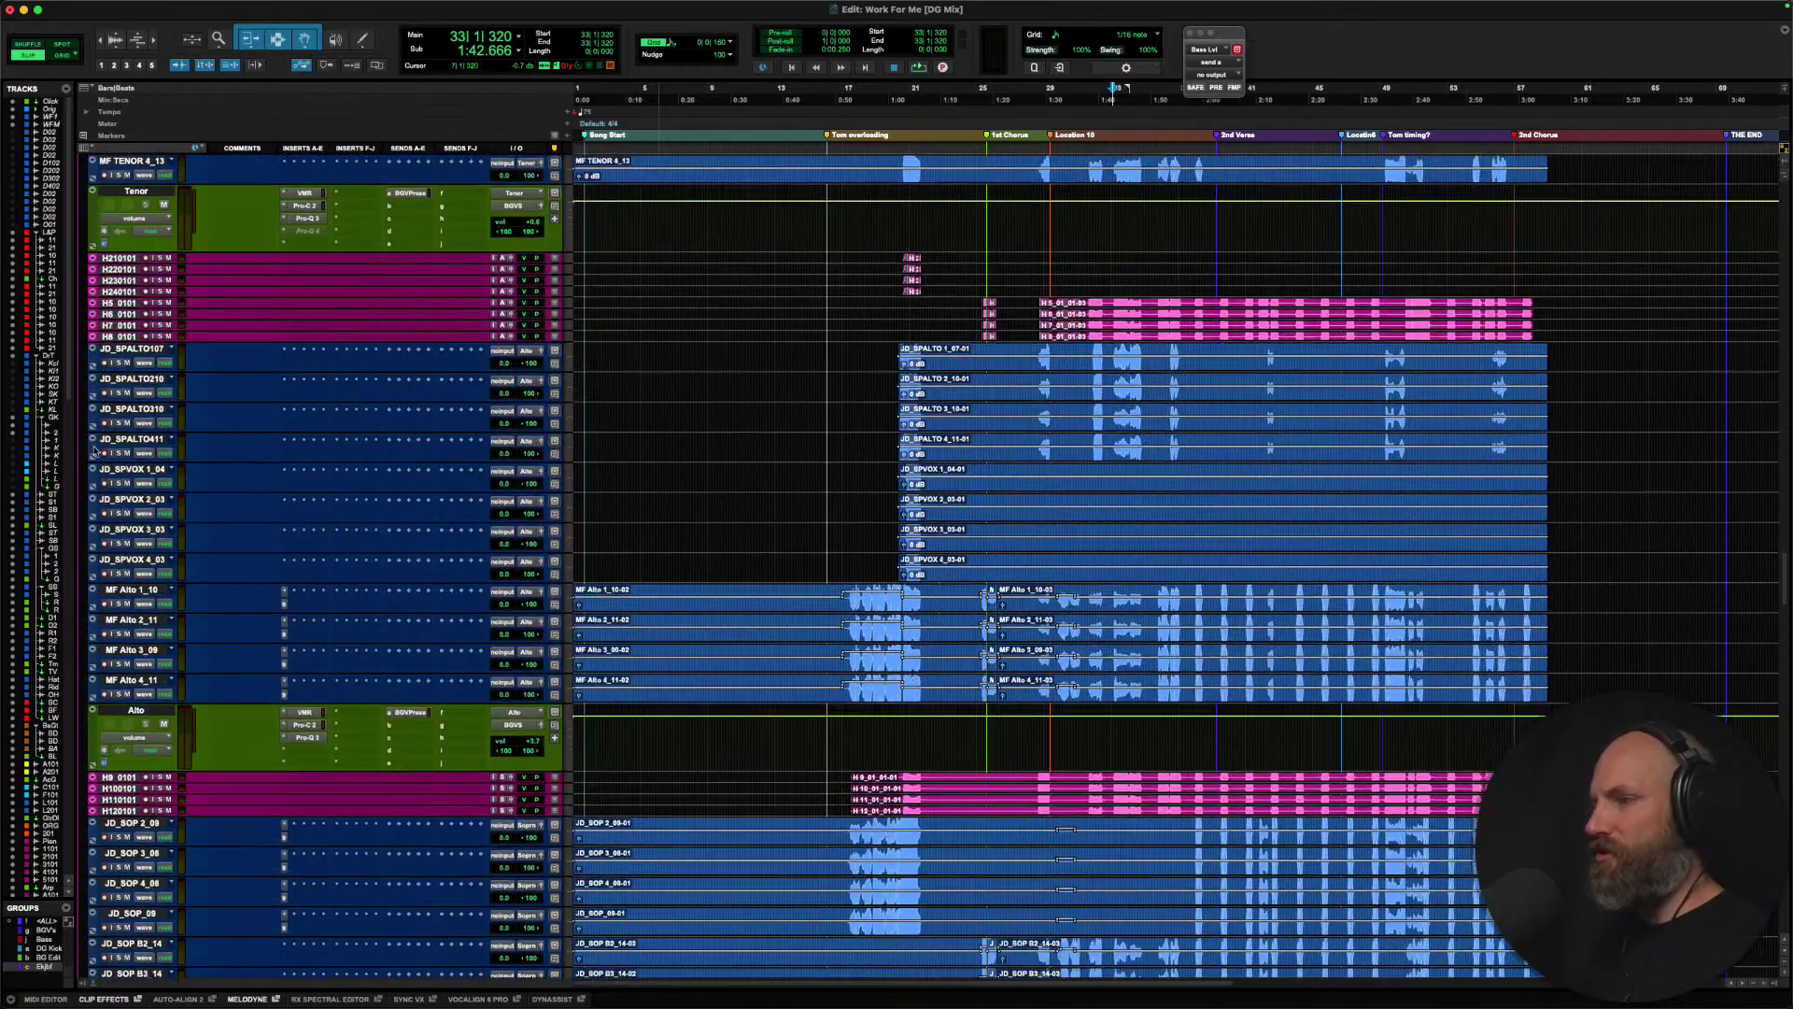
key(space)
scroll(470, 443, down, 10)
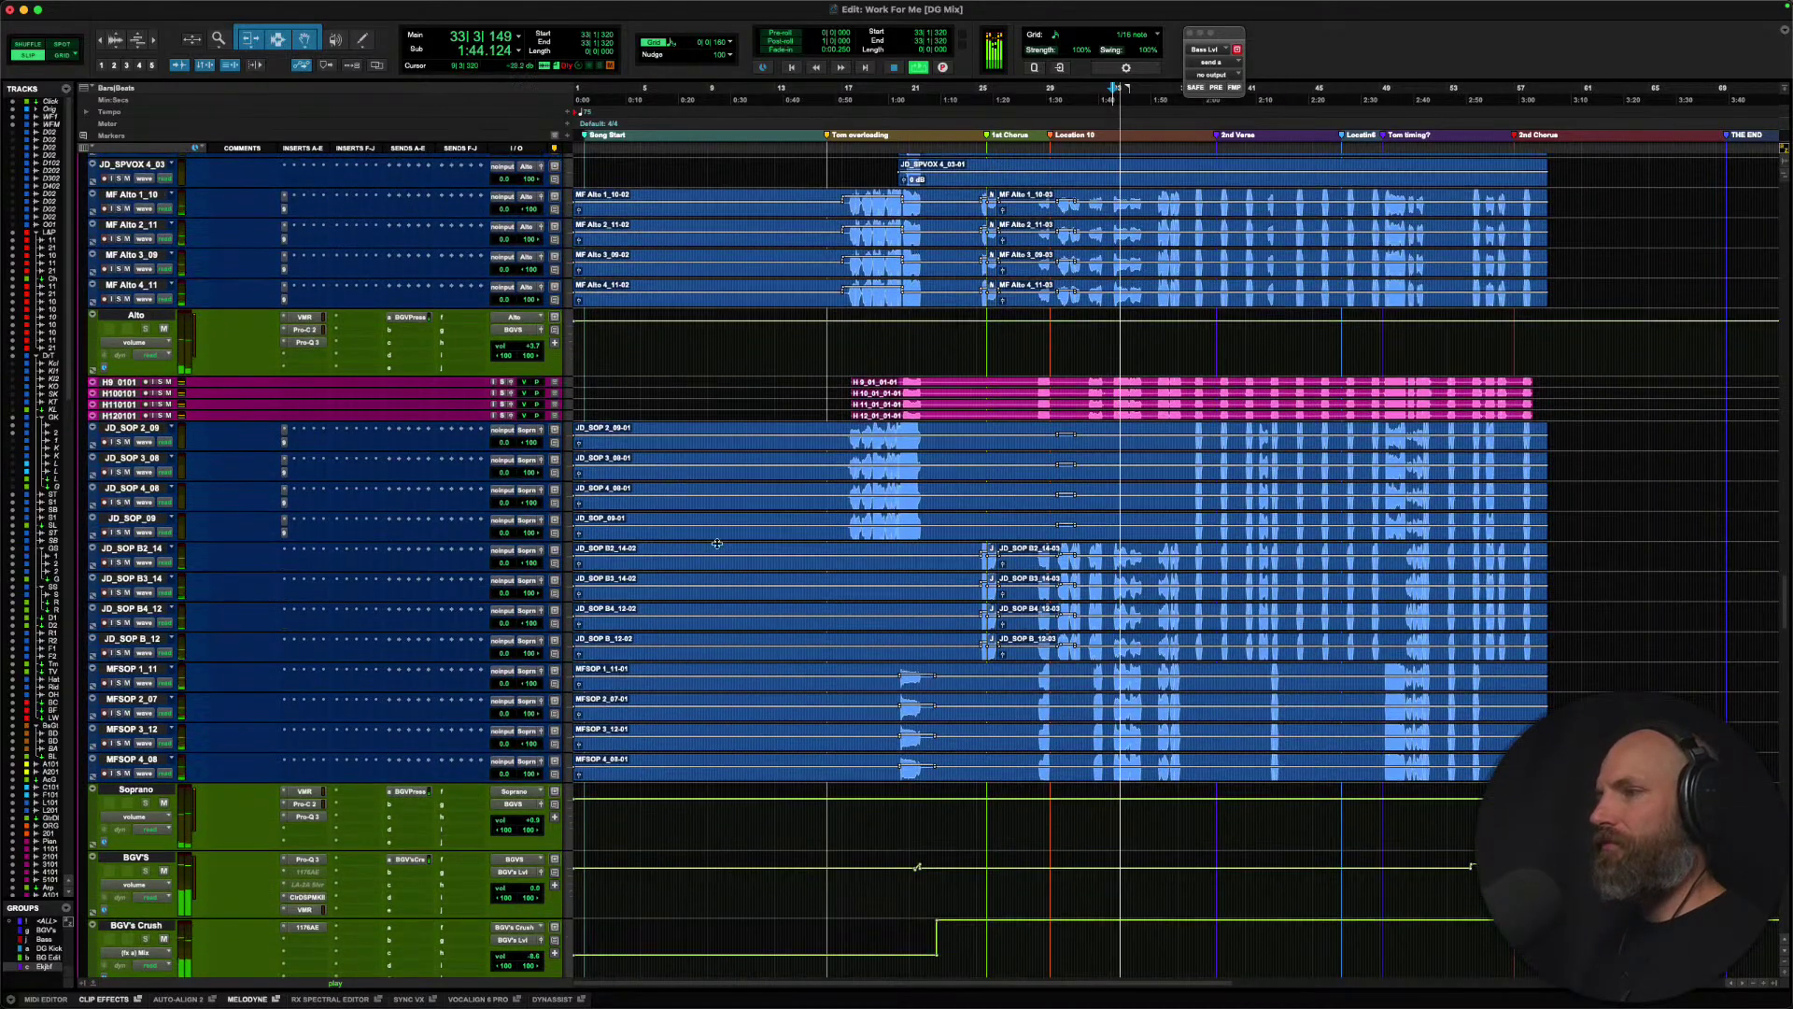
scroll(717, 544, right, 10)
scroll(717, 544, down, 10)
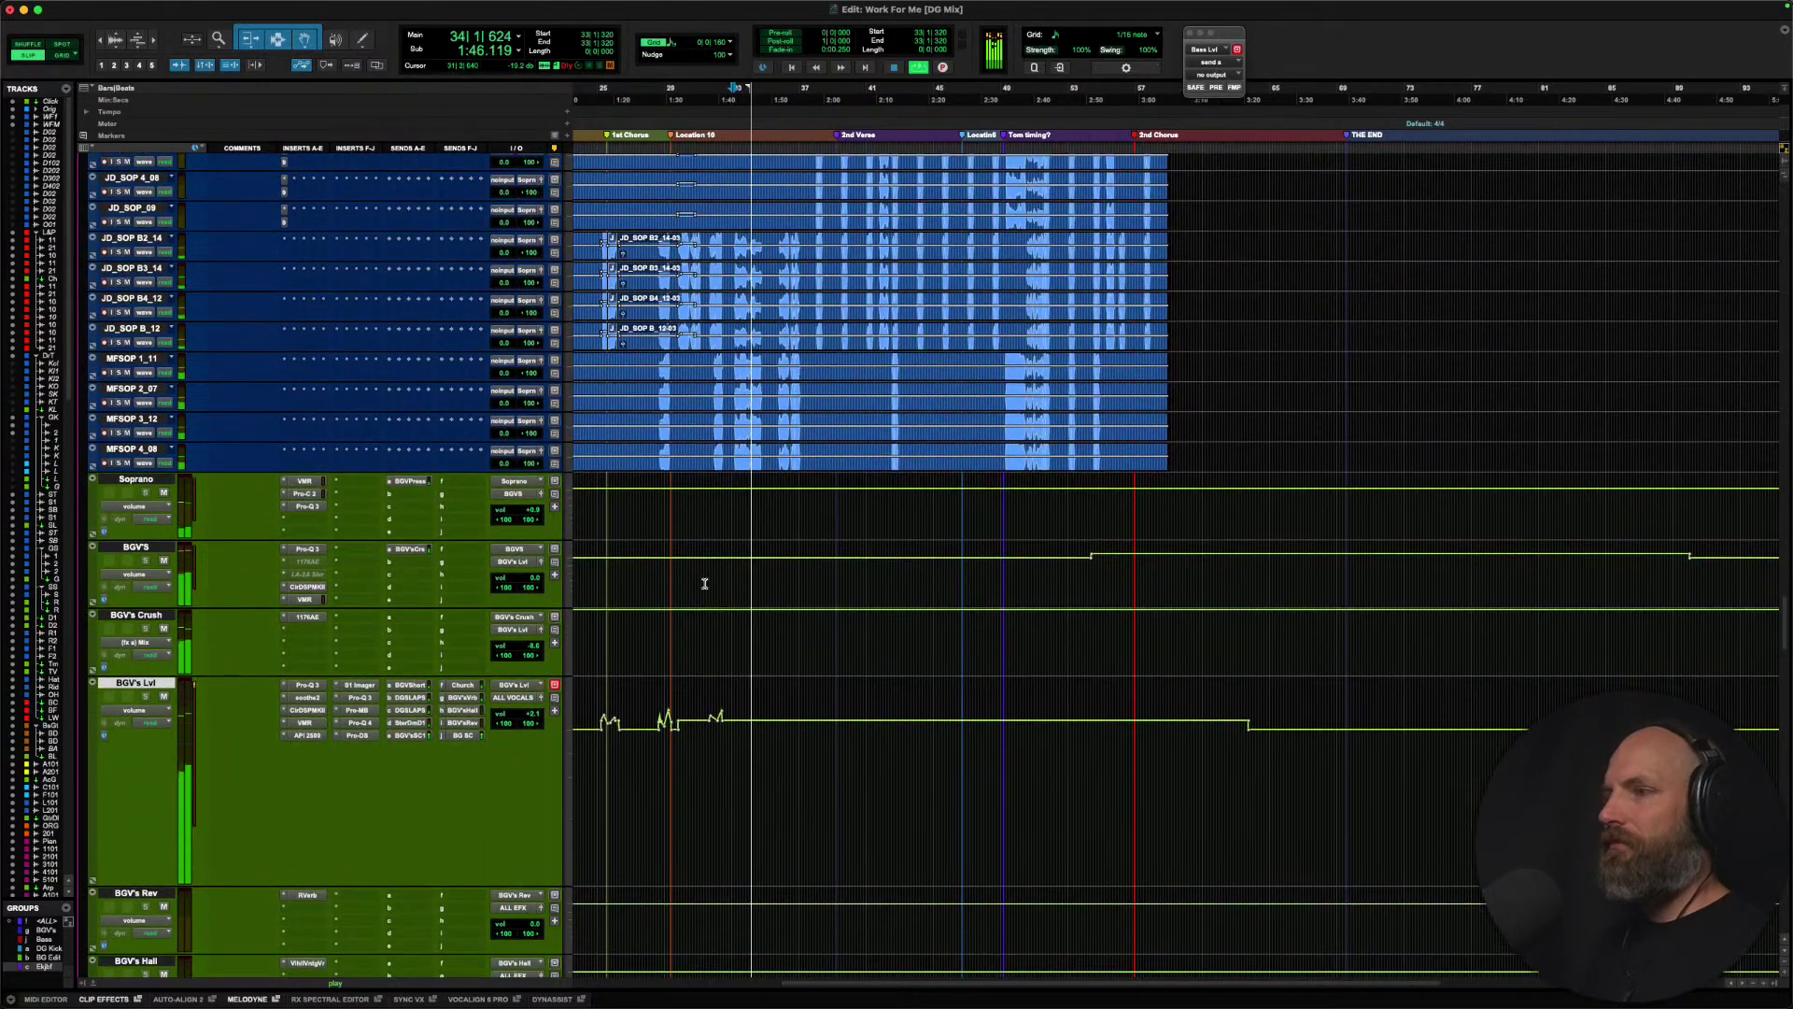
scroll(705, 583, up, 3)
scroll(705, 583, down, 1)
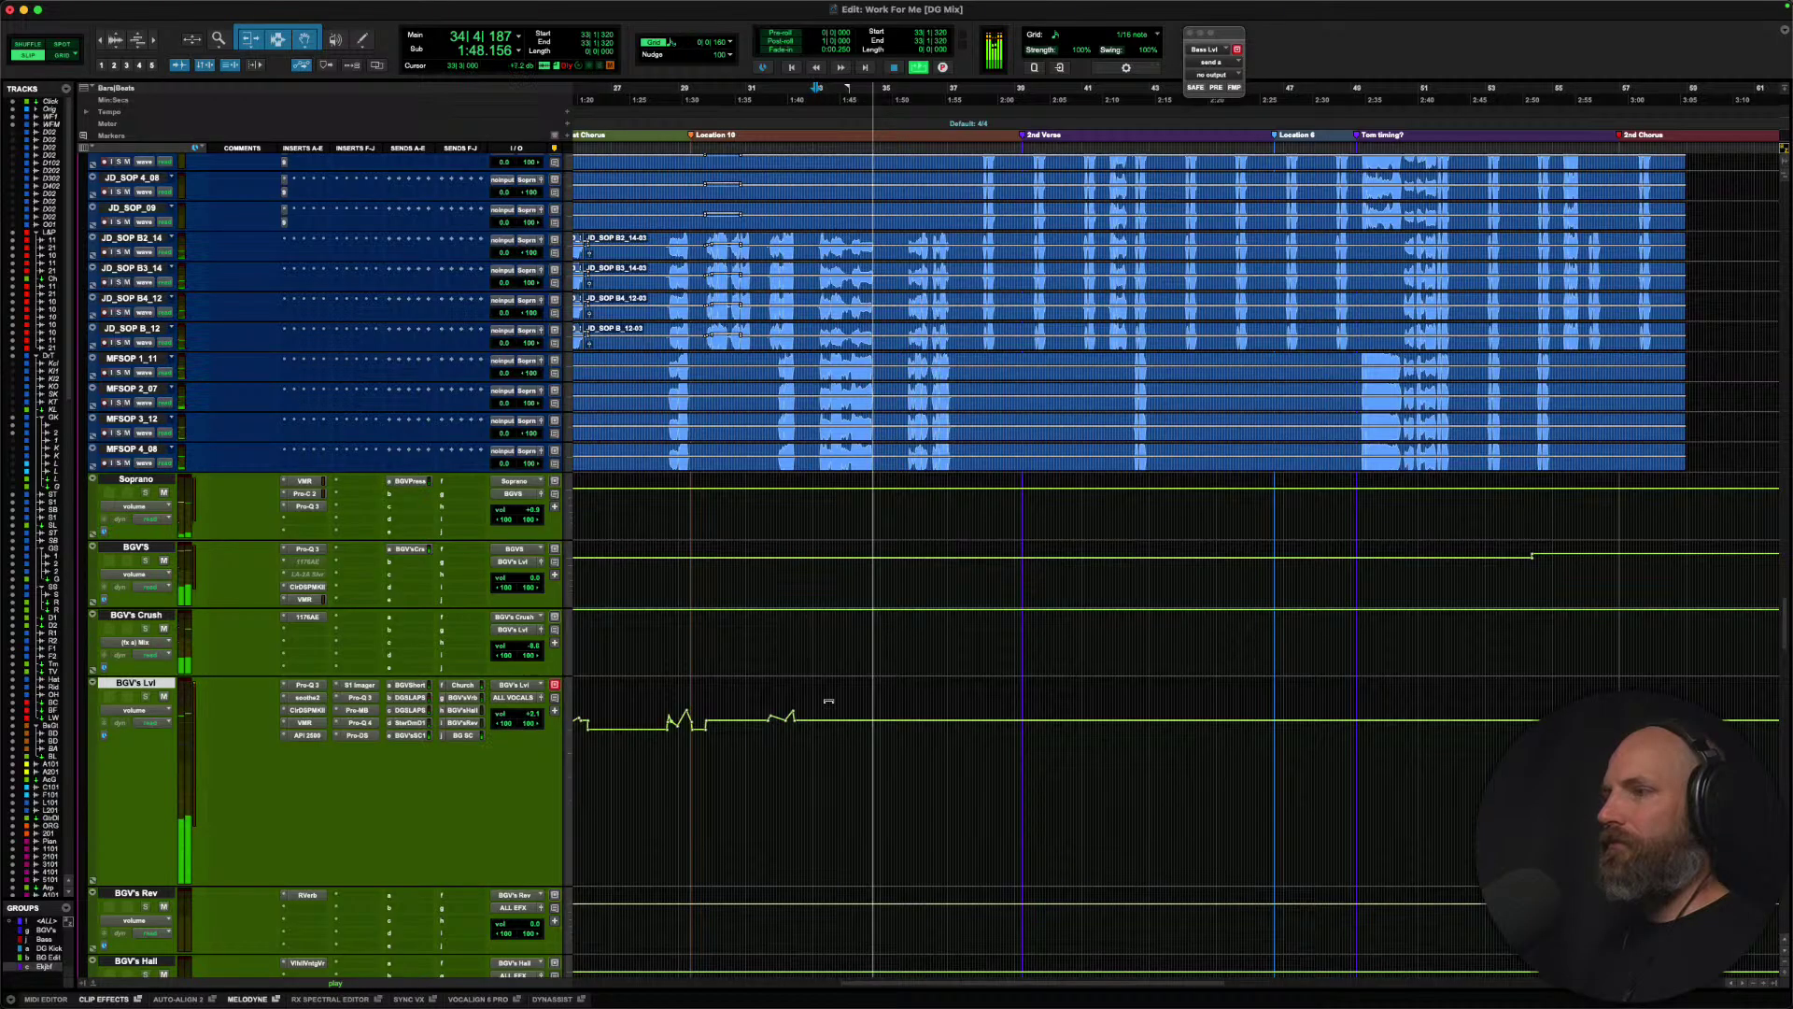
Select the backing vocal phrase from 33|1|460 on BGV's Lvl and raise its volume automation by about 0.4 dB.
click(834, 739)
scroll(834, 739, up, 4)
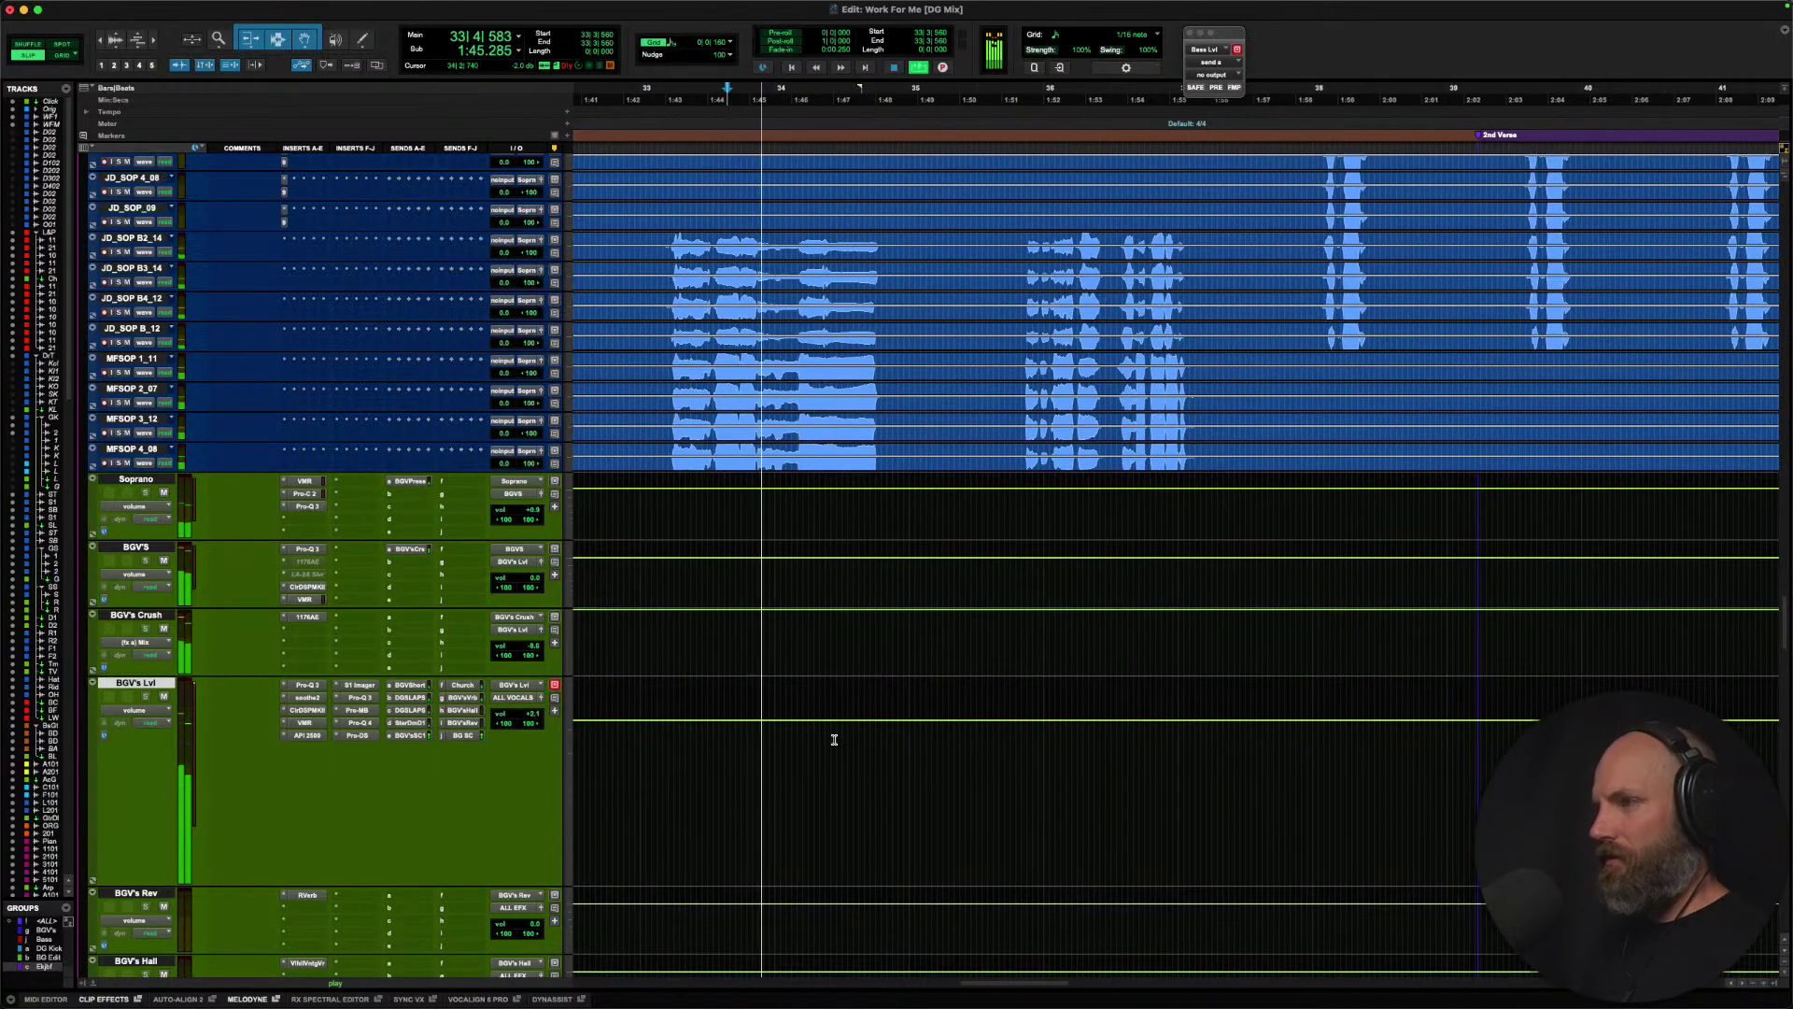
click(660, 752)
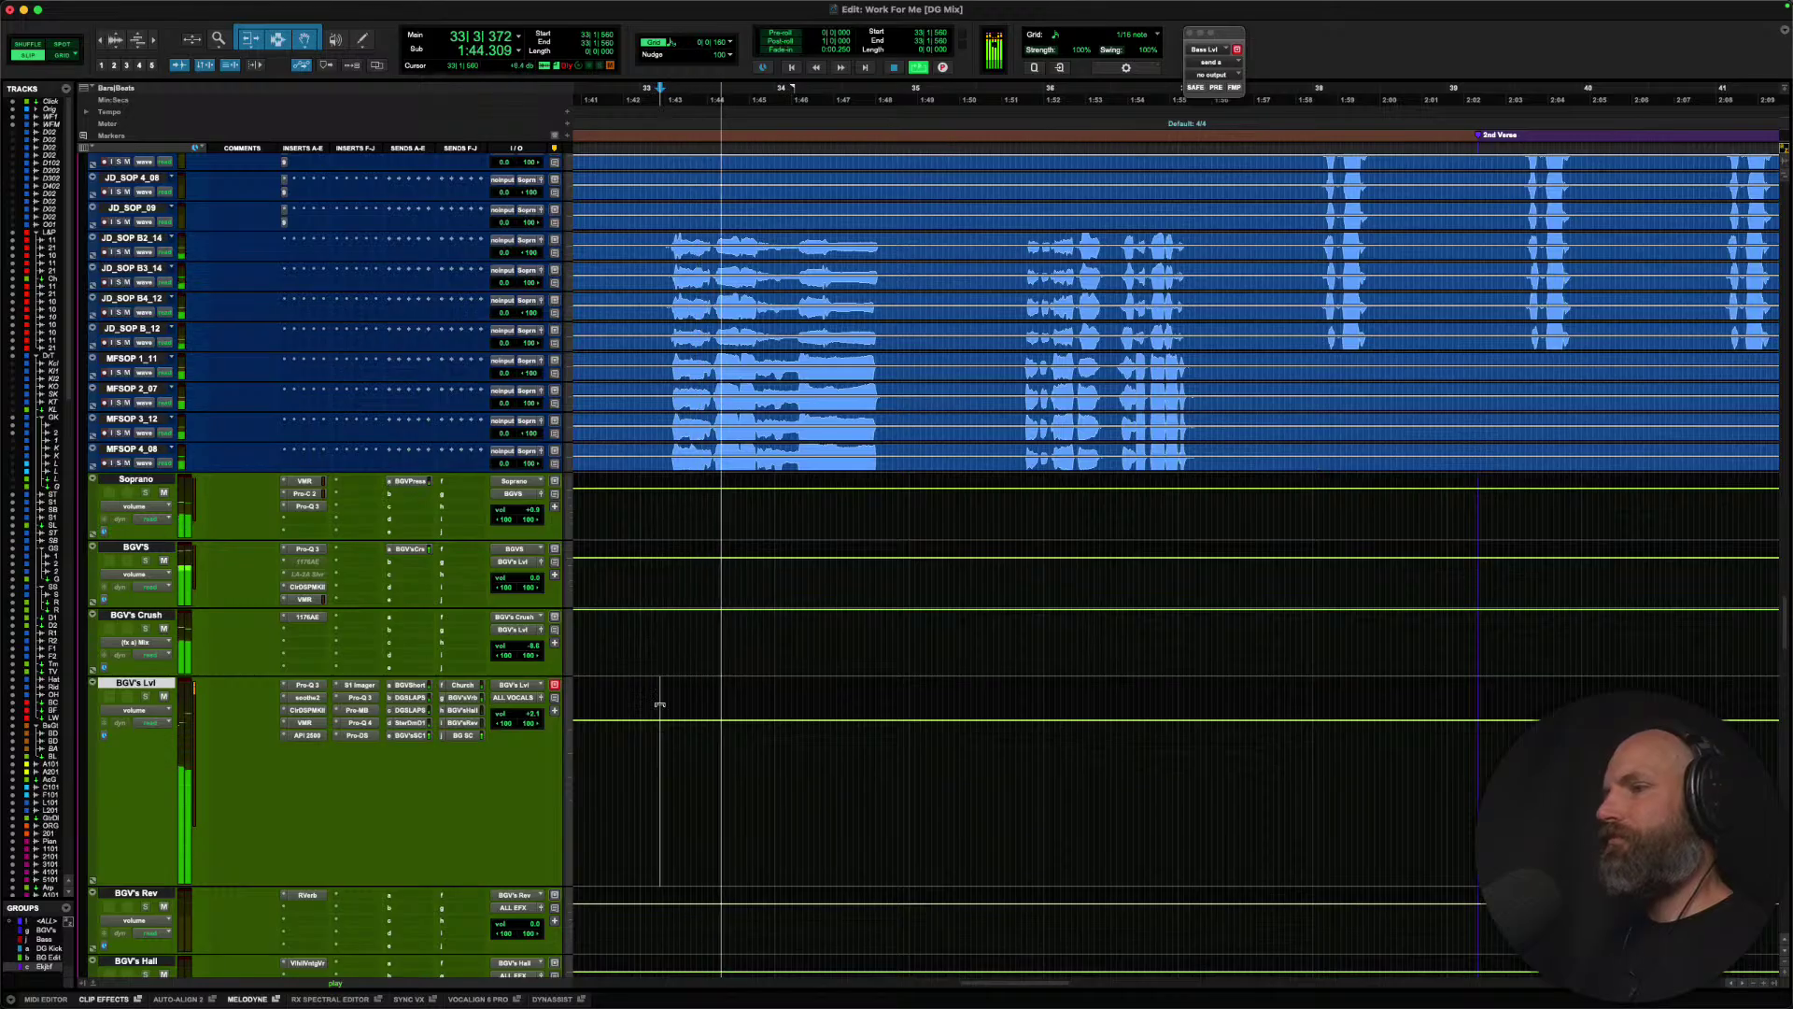
drag(658, 736, 919, 744)
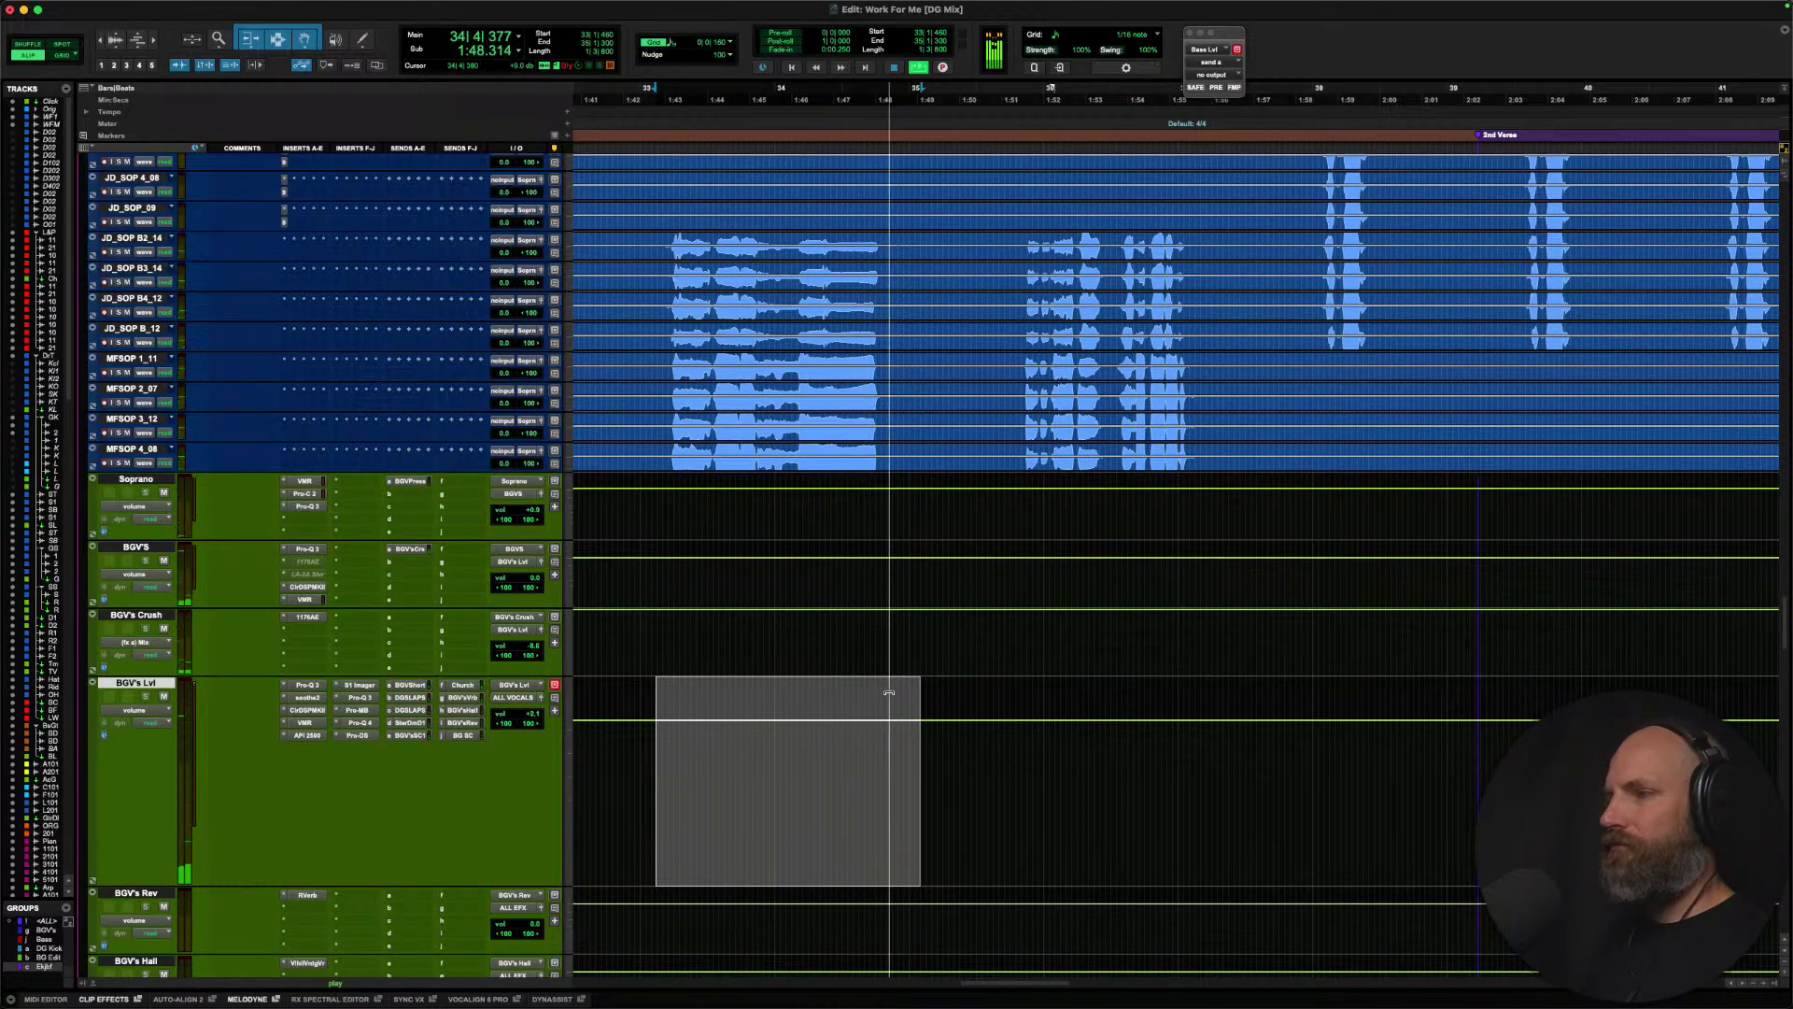
key(space)
click(816, 691)
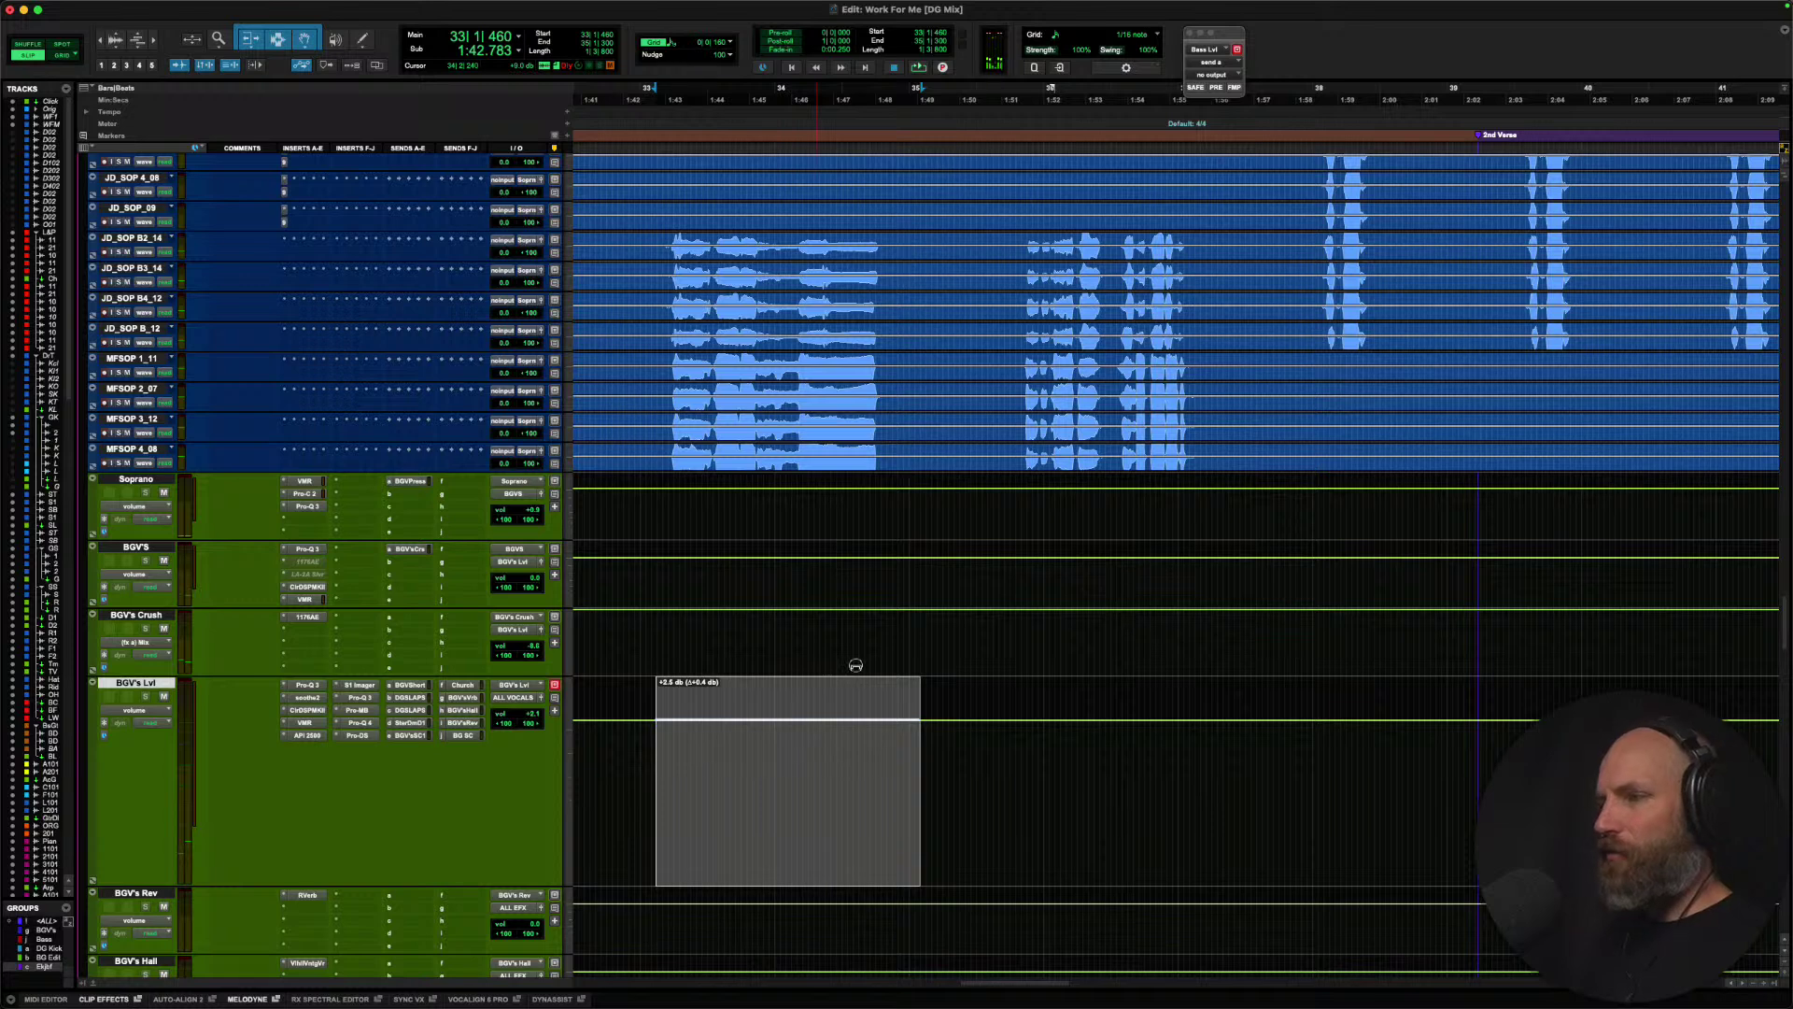
drag(855, 665, 856, 661)
Shape the BGV's Lvl volume after 34|1|400 with a slight dip and a gradual rise to the held note's end, and audition it.
click(788, 757)
key(t)
key(t)
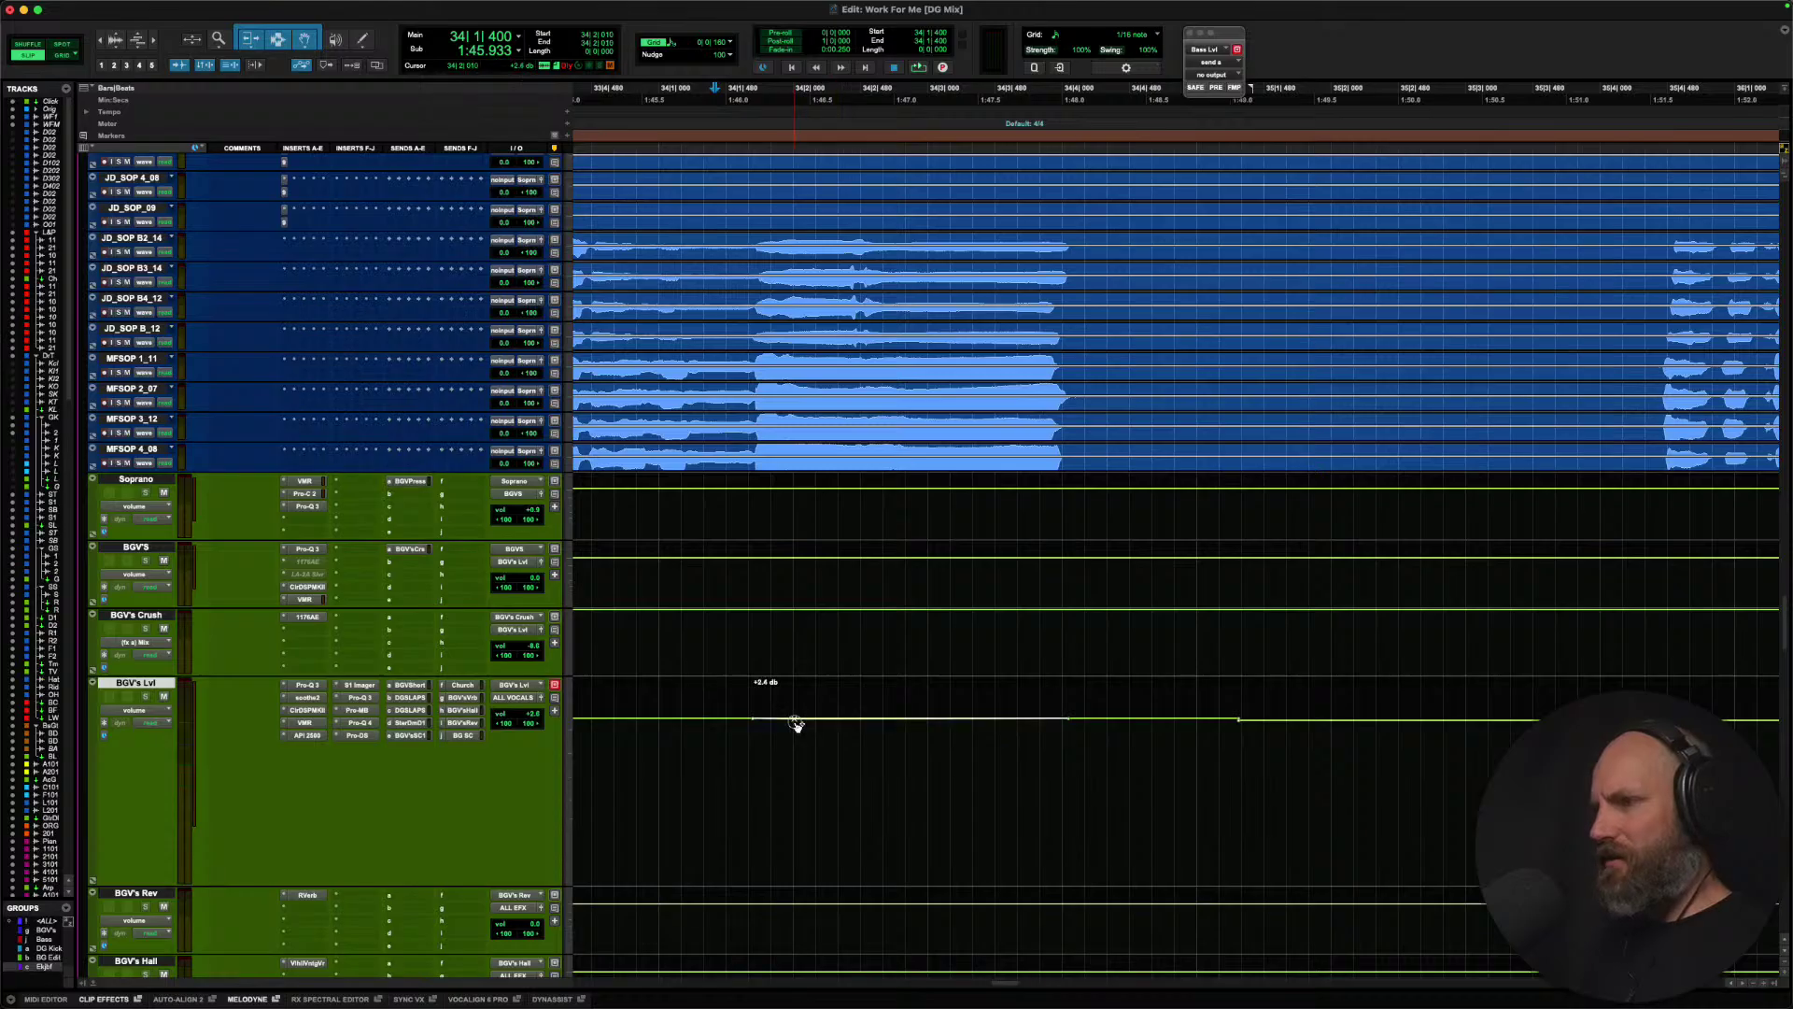
drag(806, 728, 899, 719)
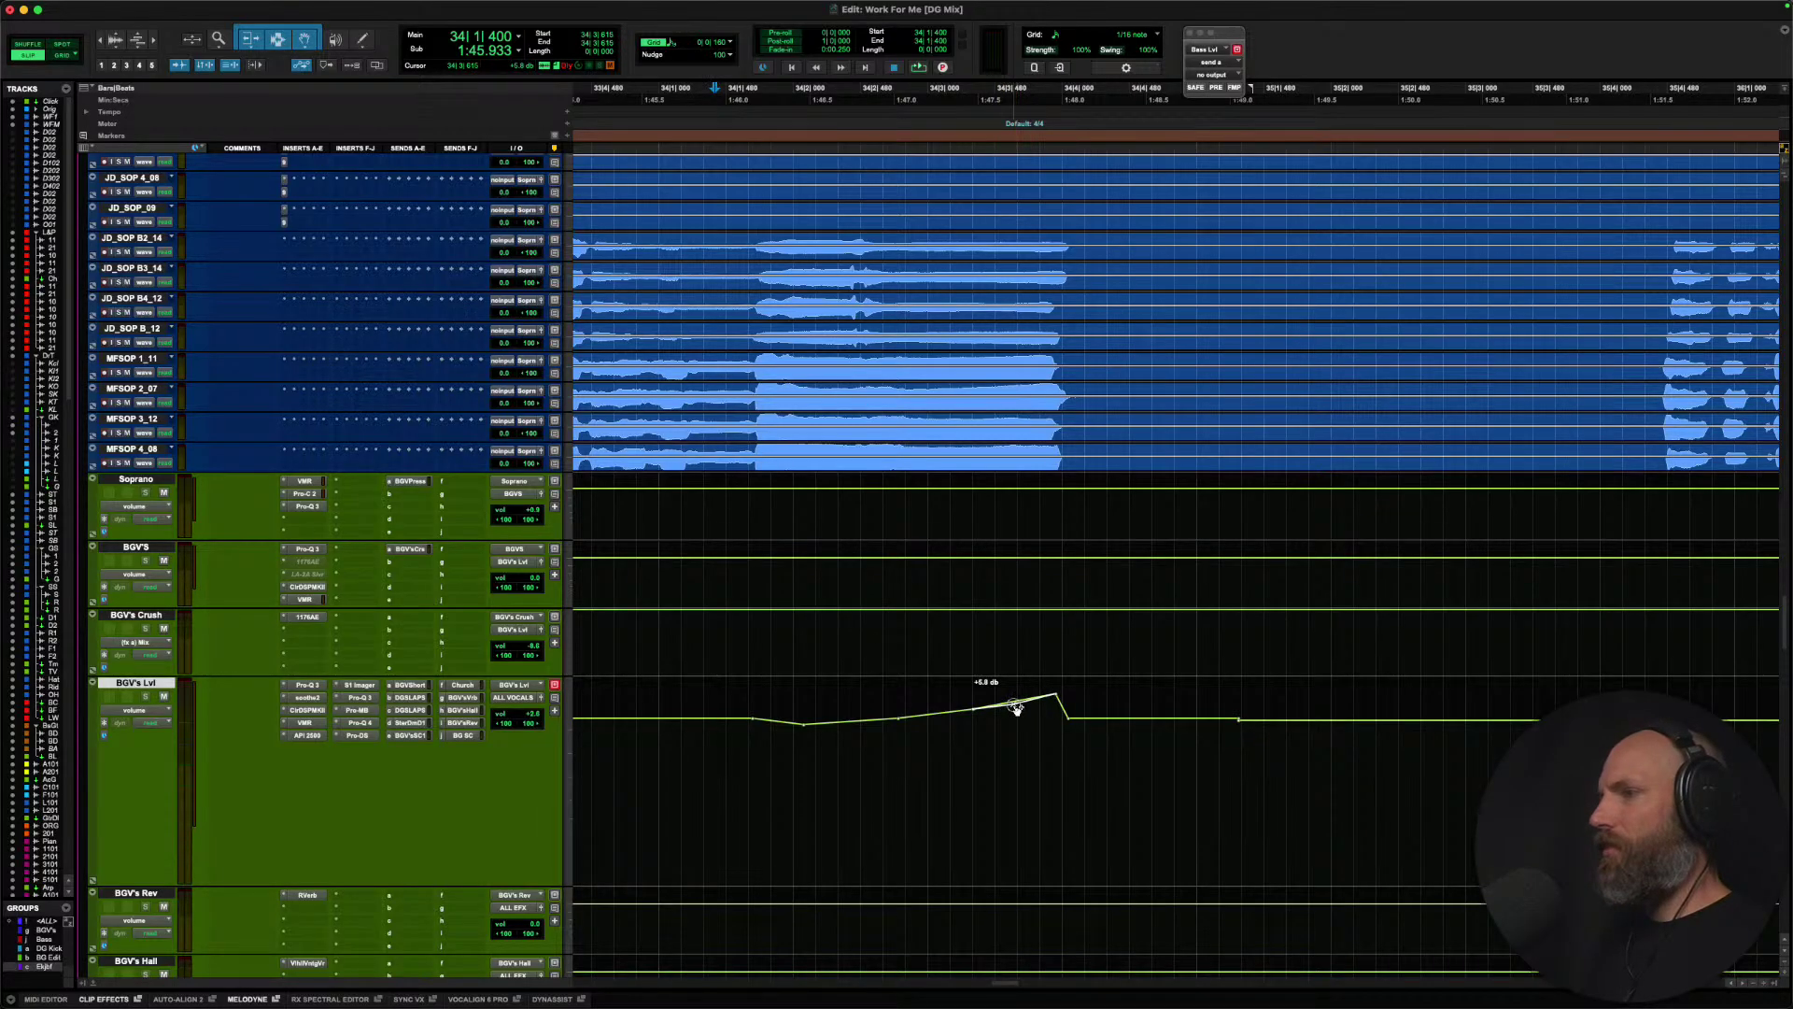
key(space)
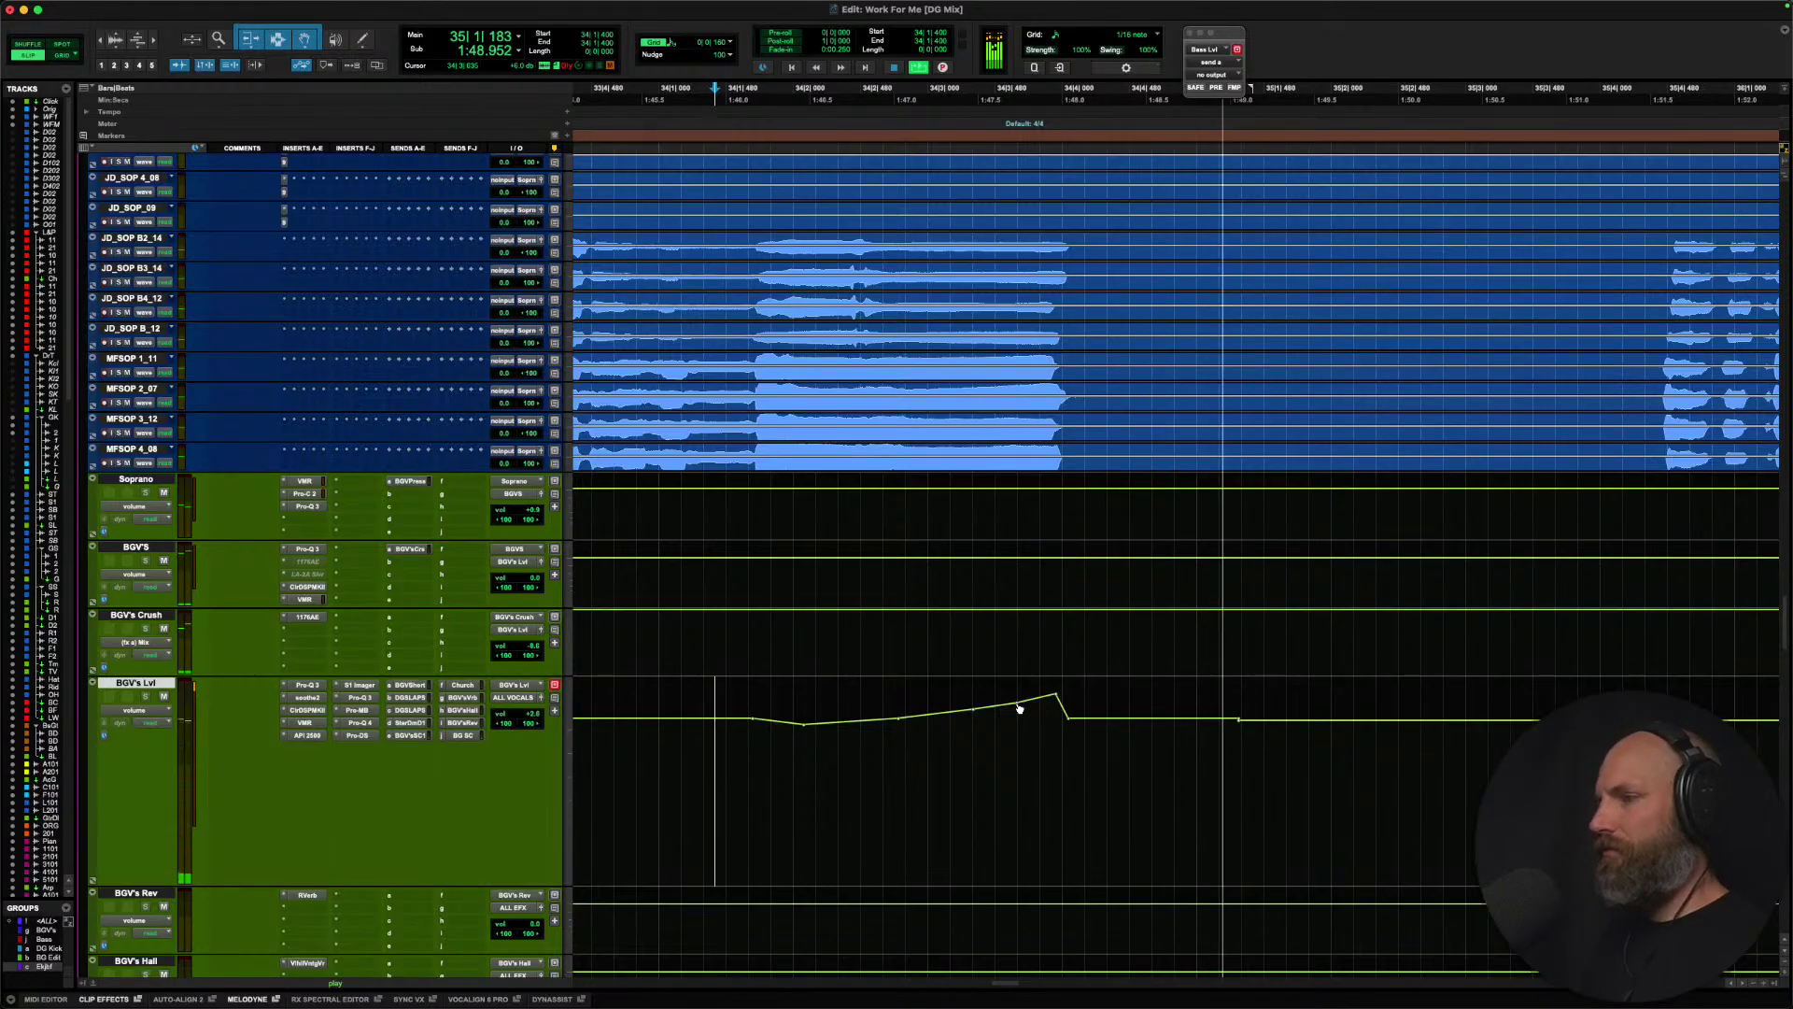
Play the phrase from 33|1|530 to check the volume automation on BGV's Lvl.
key(space)
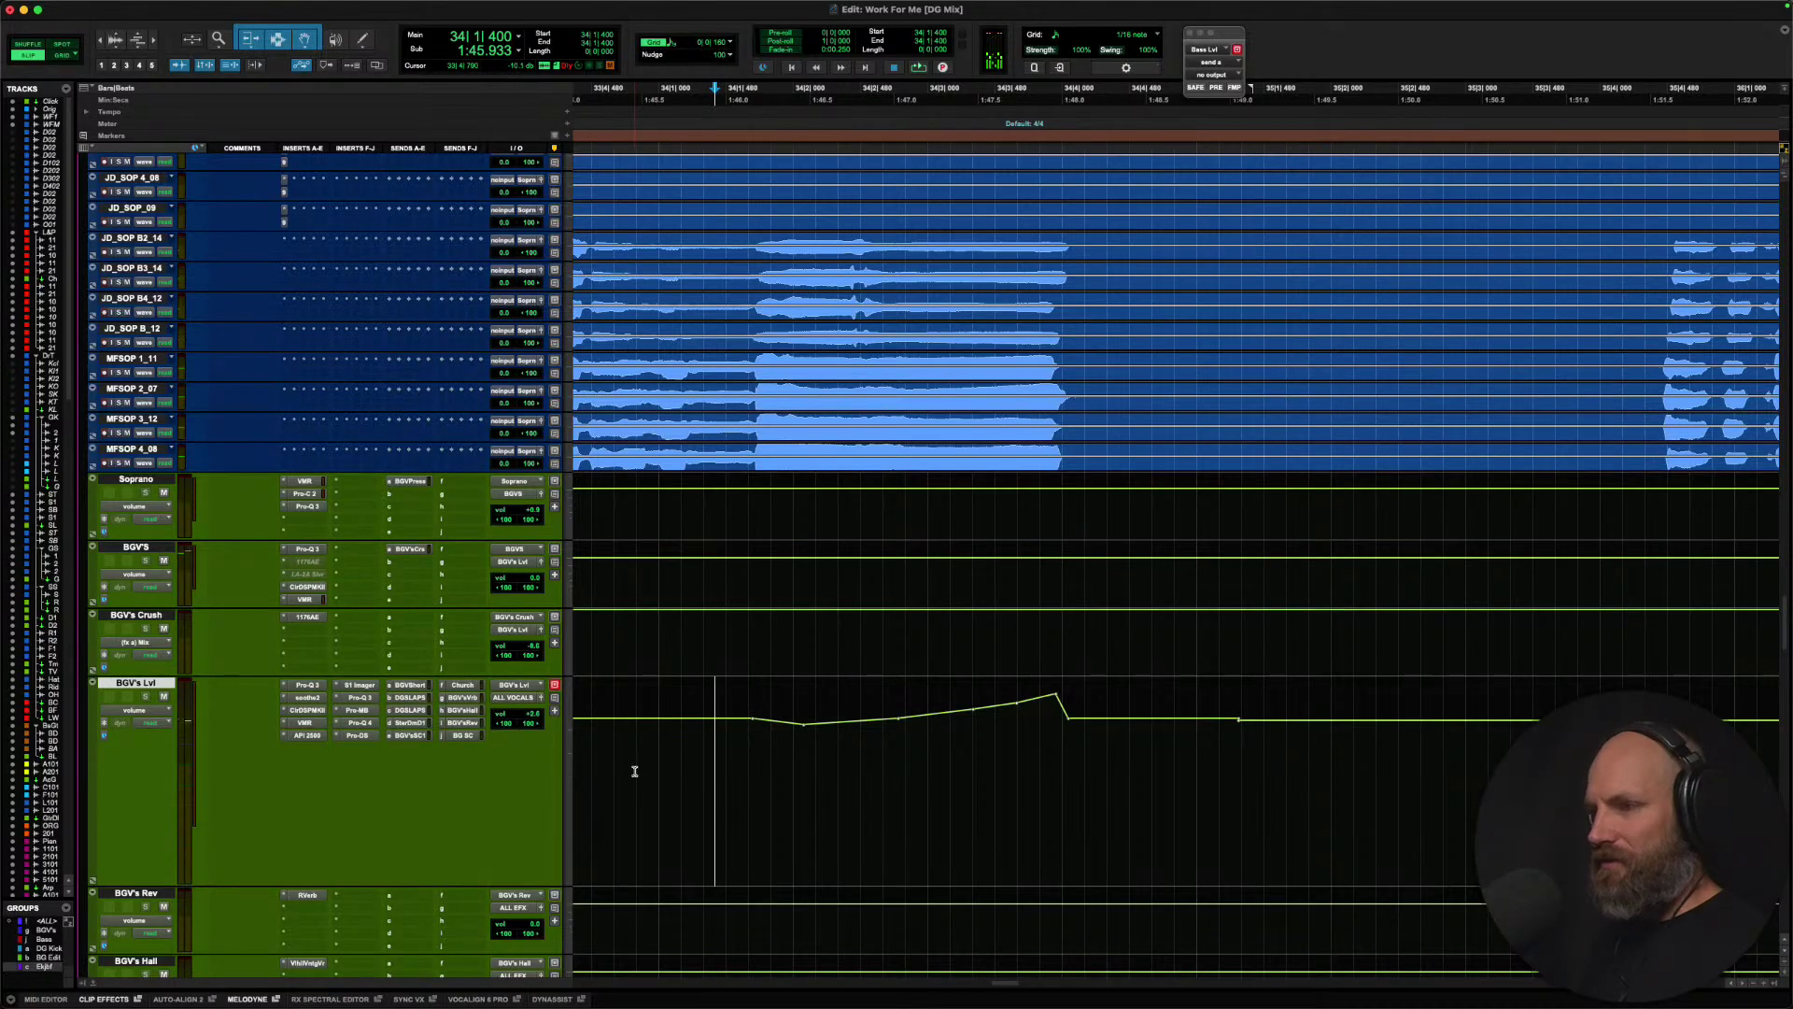
key(r)
key(space)
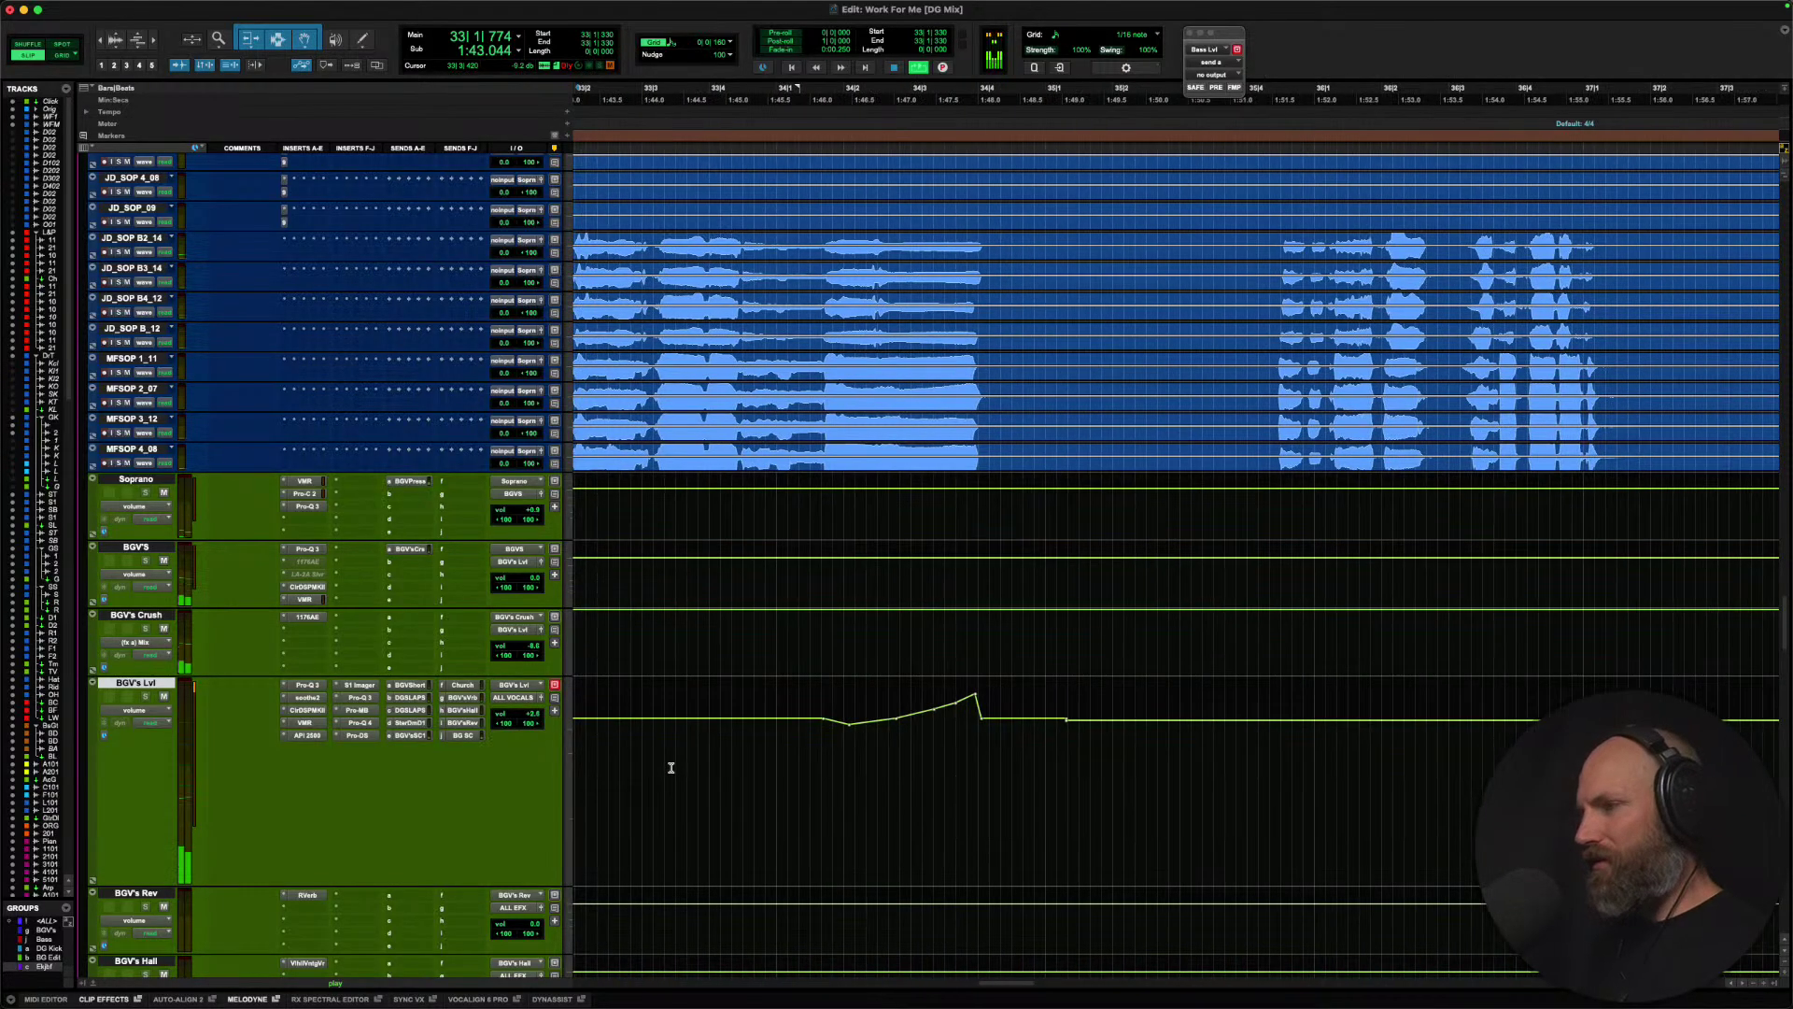
scroll(836, 805, left, 3)
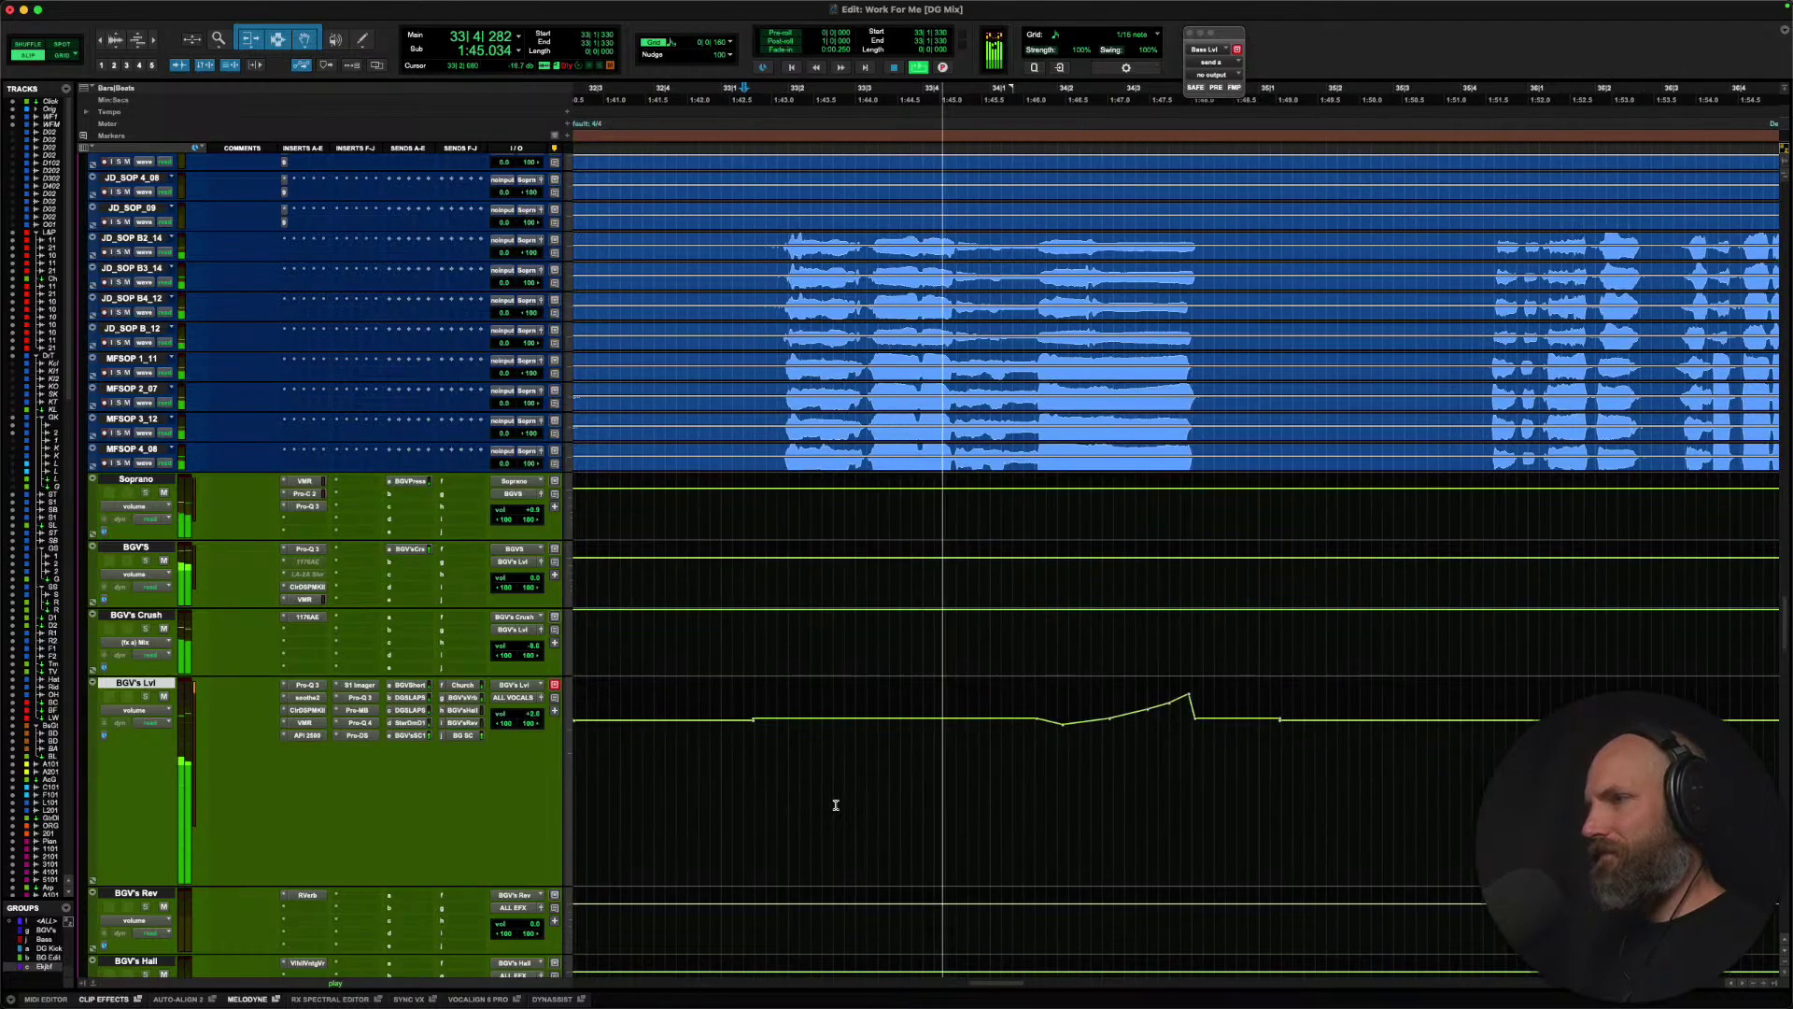
Select the phrase from 33|1|550 on BGV's Crush up to the BGV's Lvl dip, raise its volume automation slightly and audition it.
click(773, 631)
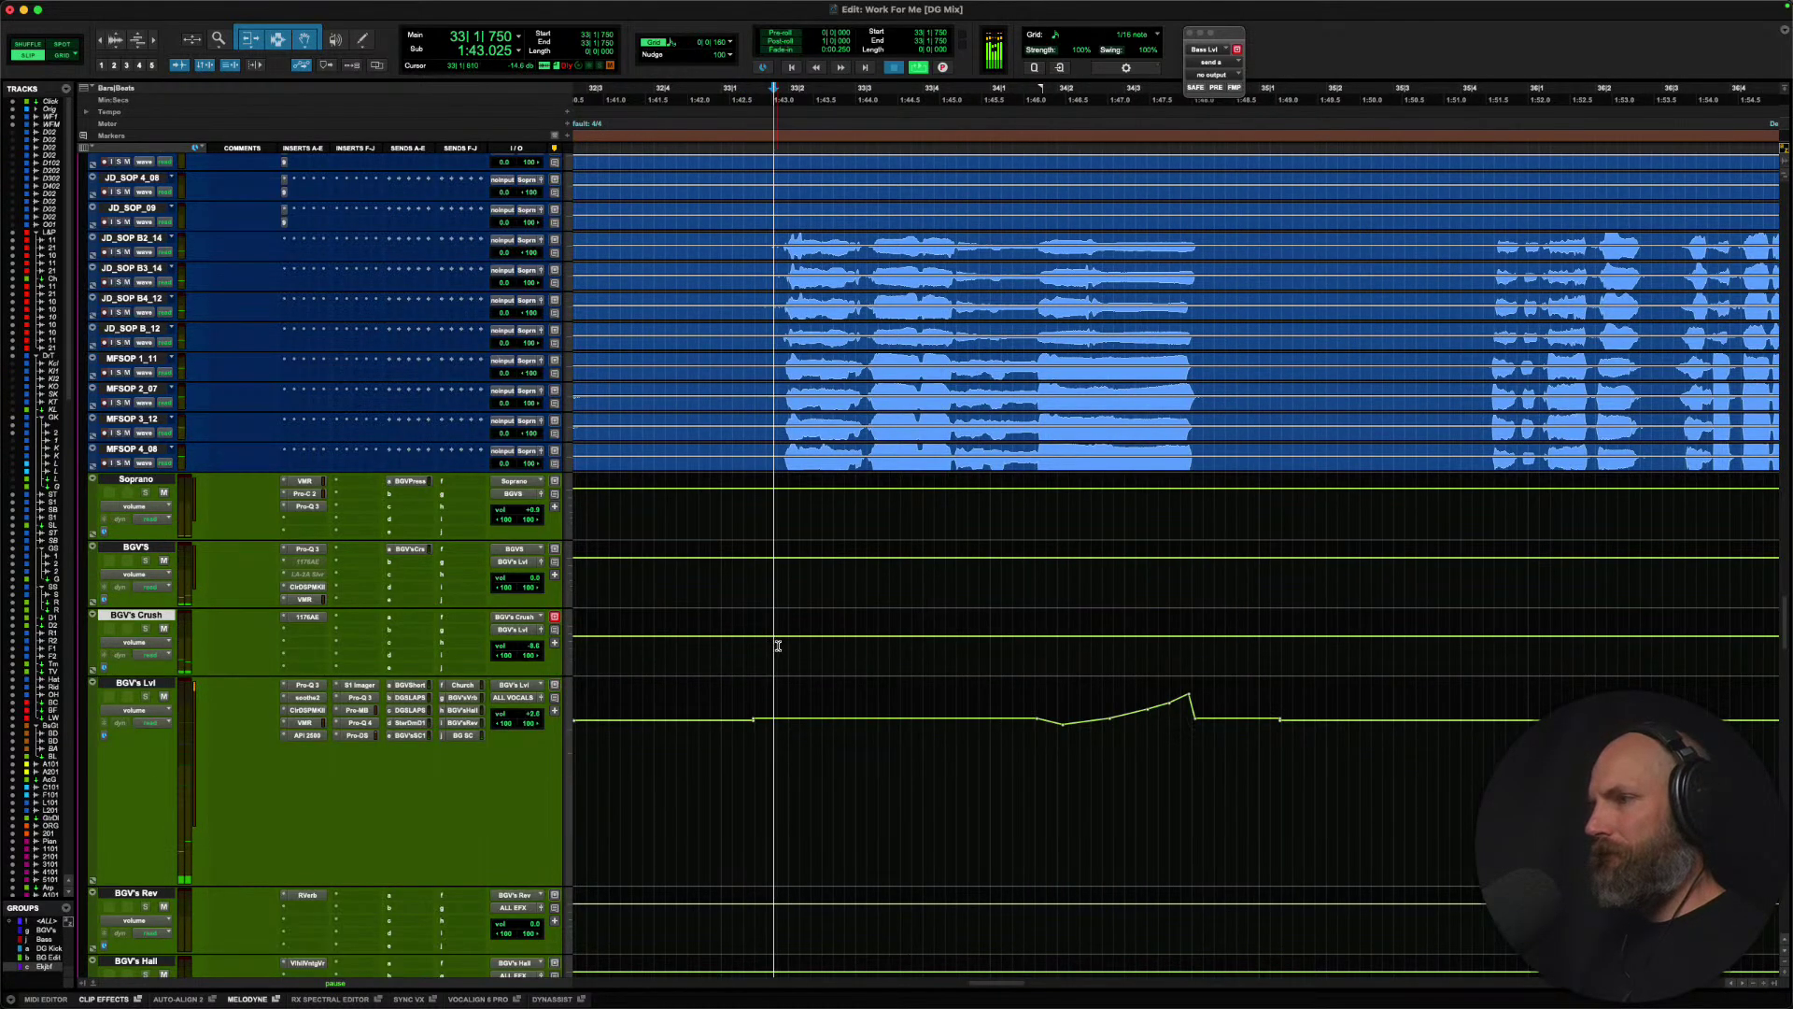
drag(758, 645, 1035, 633)
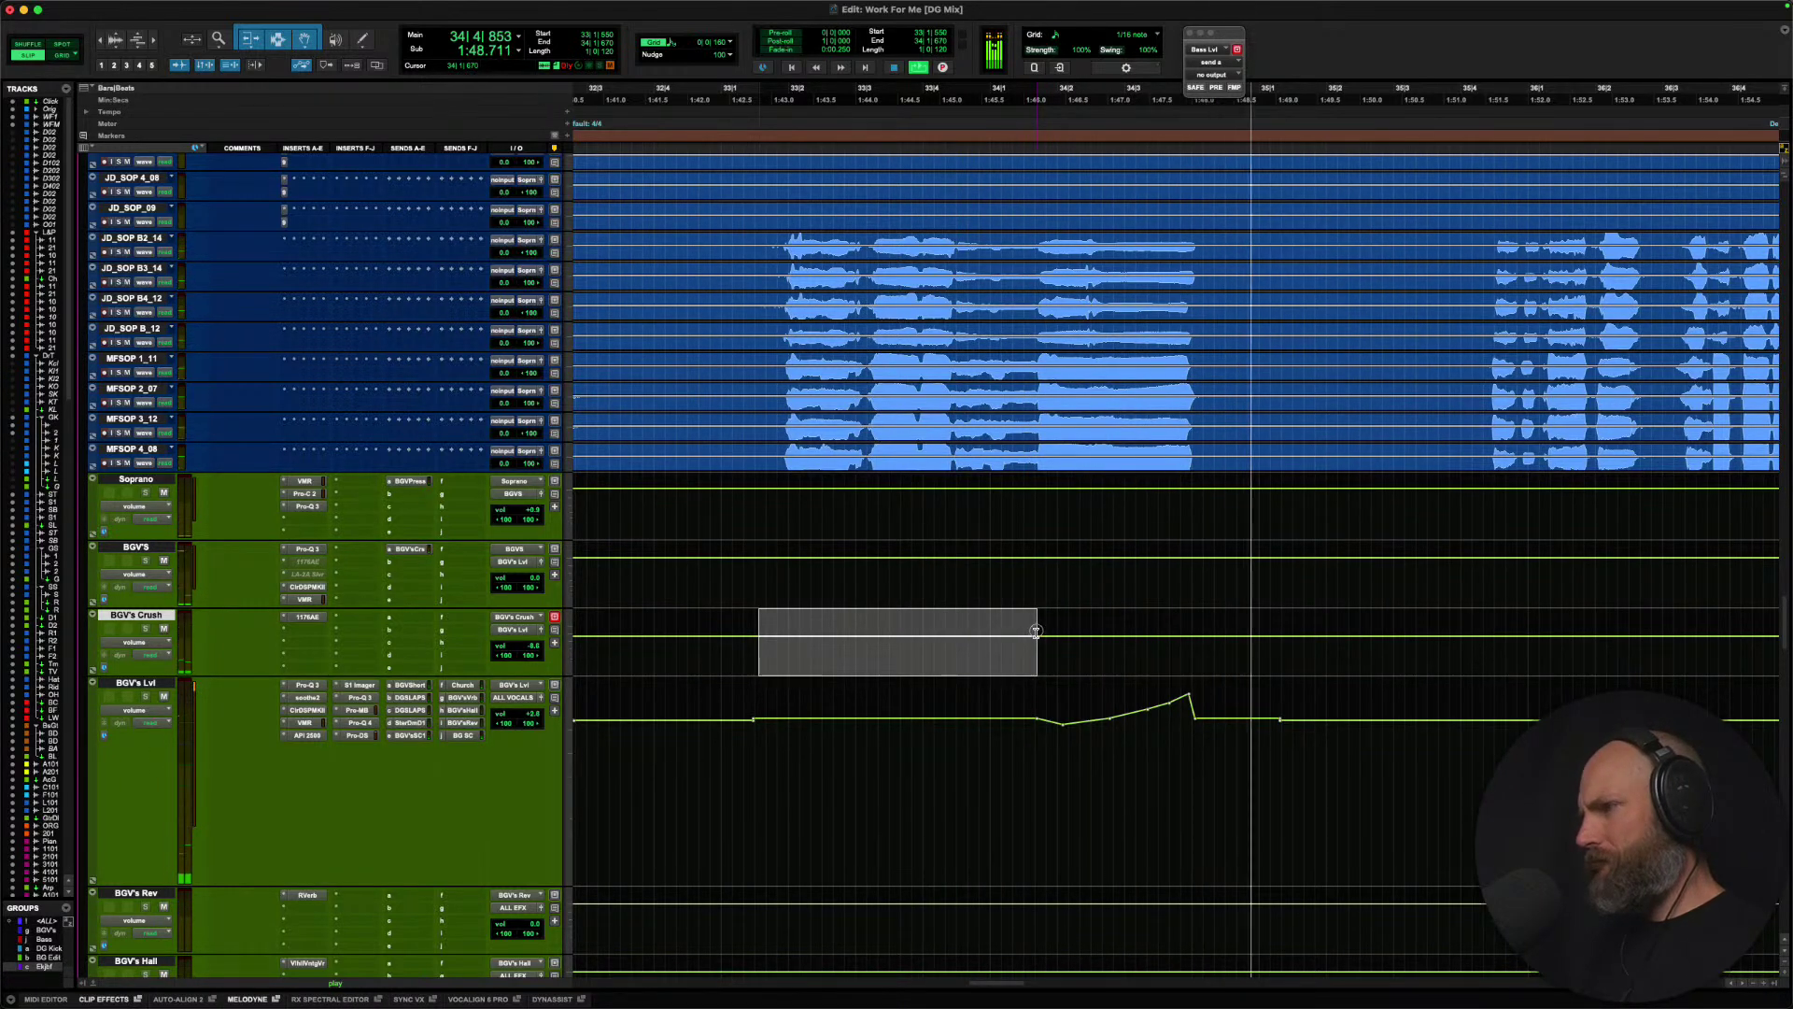
key(space)
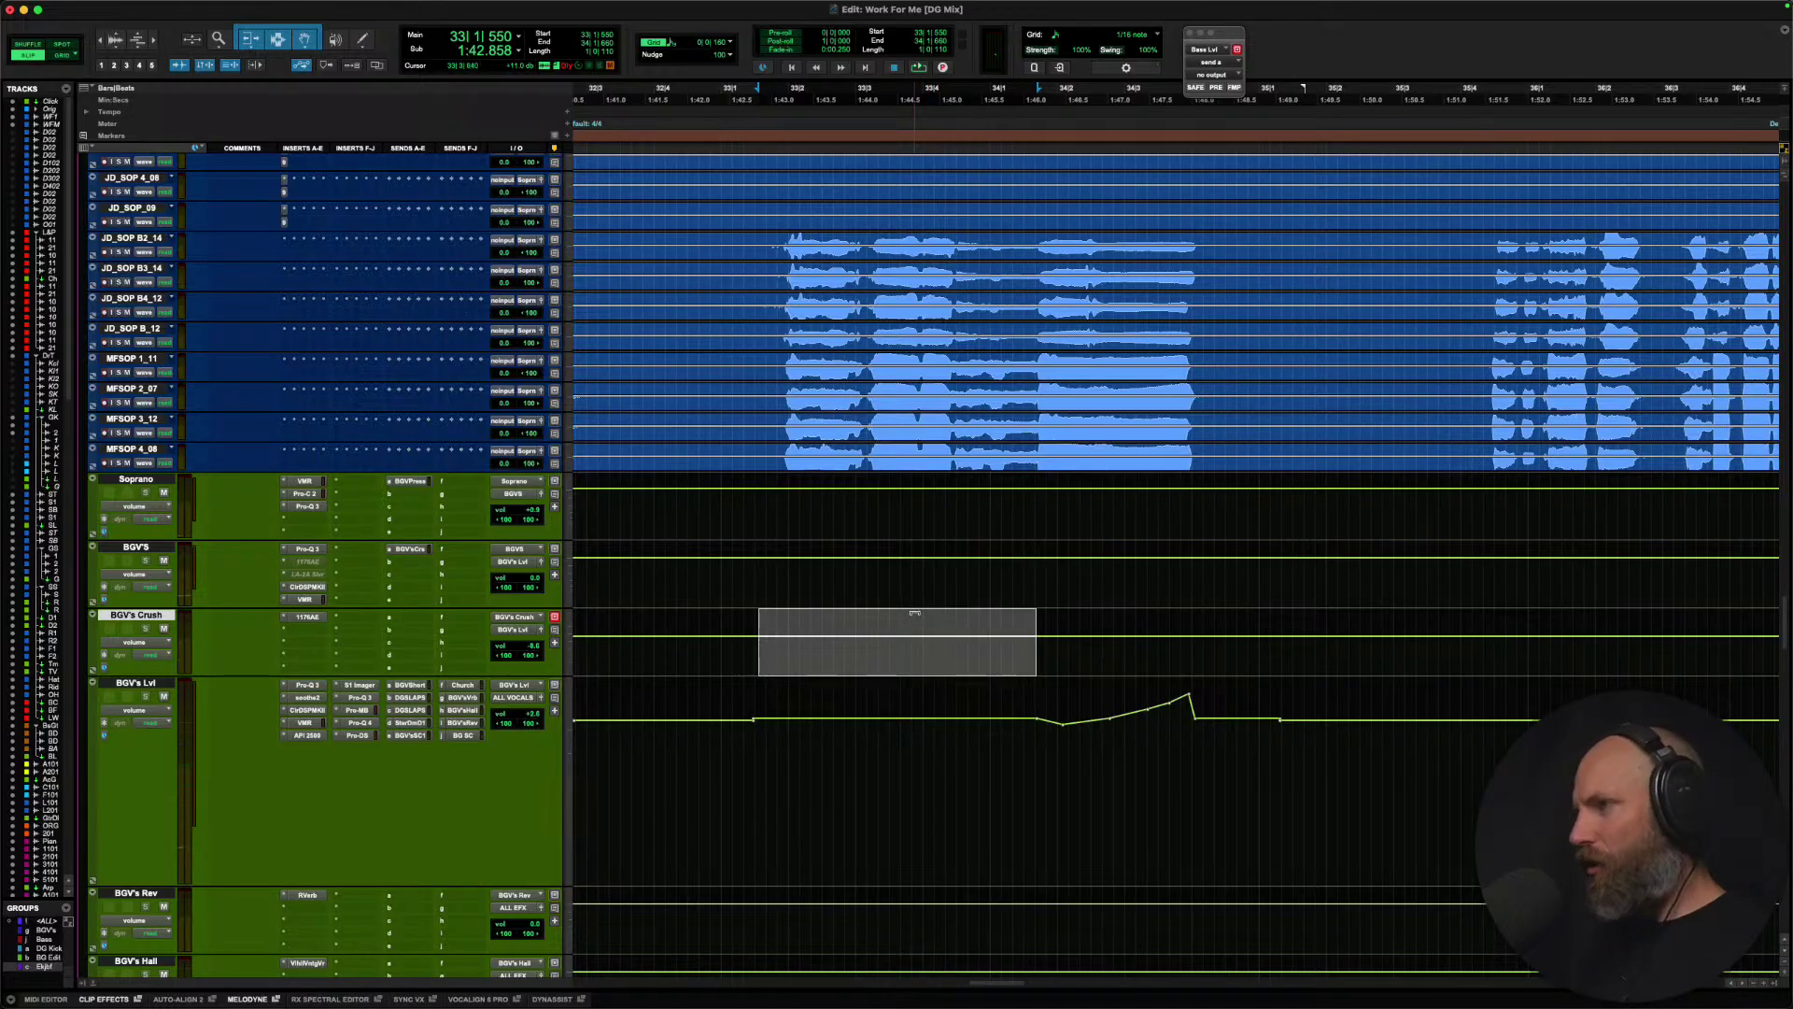
drag(915, 613, 924, 550)
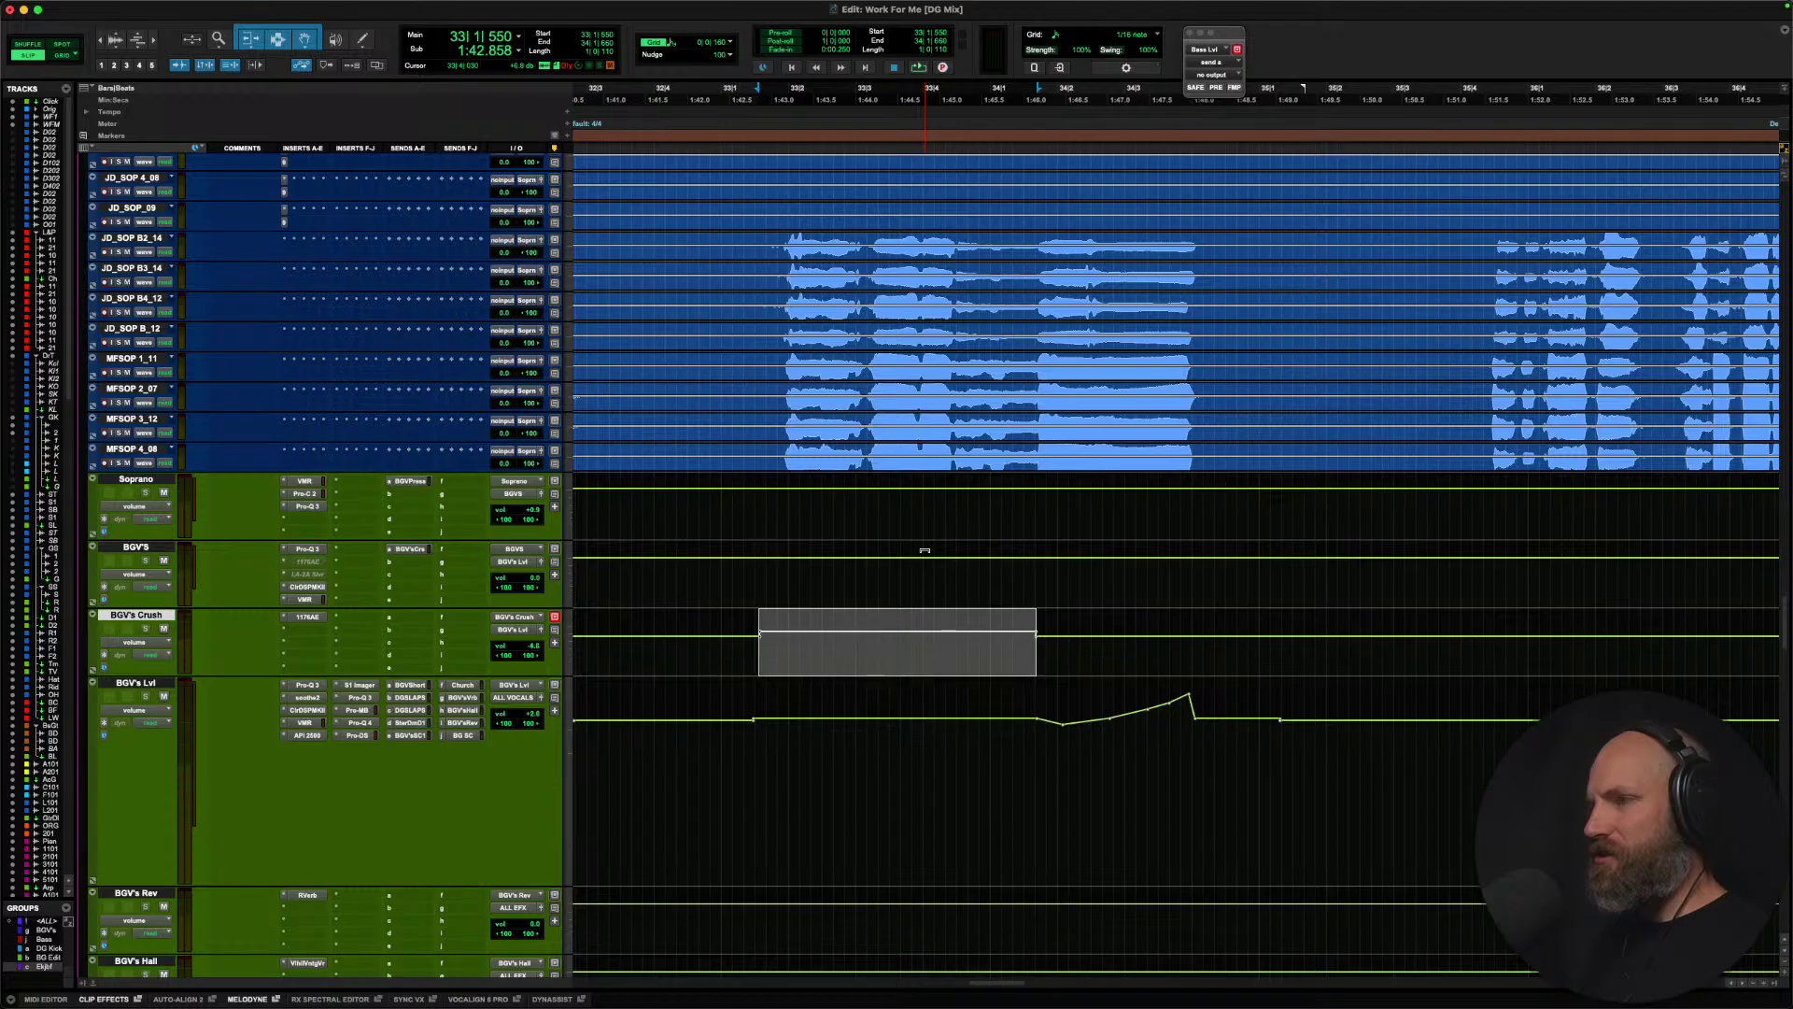
click(704, 641)
key(space)
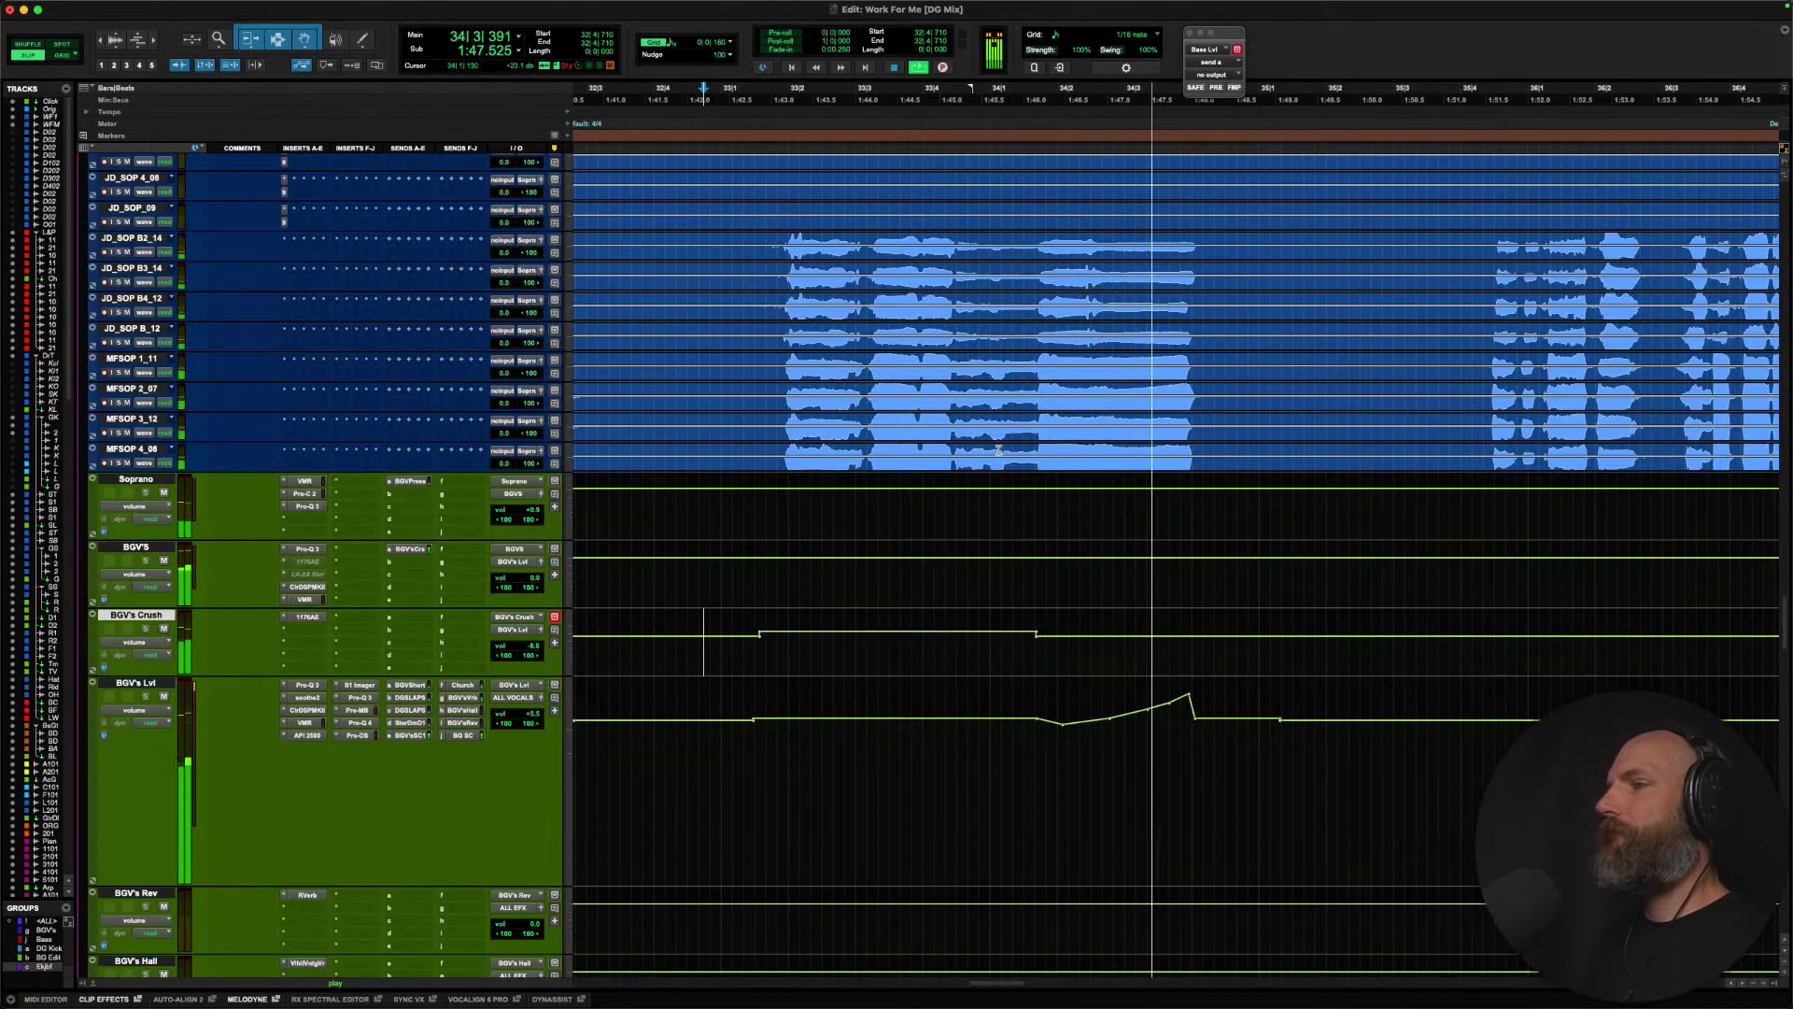
Select the quieter passage from 33|4|440 on the soprano tracks and extend the selection up through the alto tracks to JD_SPALTO107.
key(space)
drag(953, 446, 1041, 232)
scroll(1037, 231, up, 10)
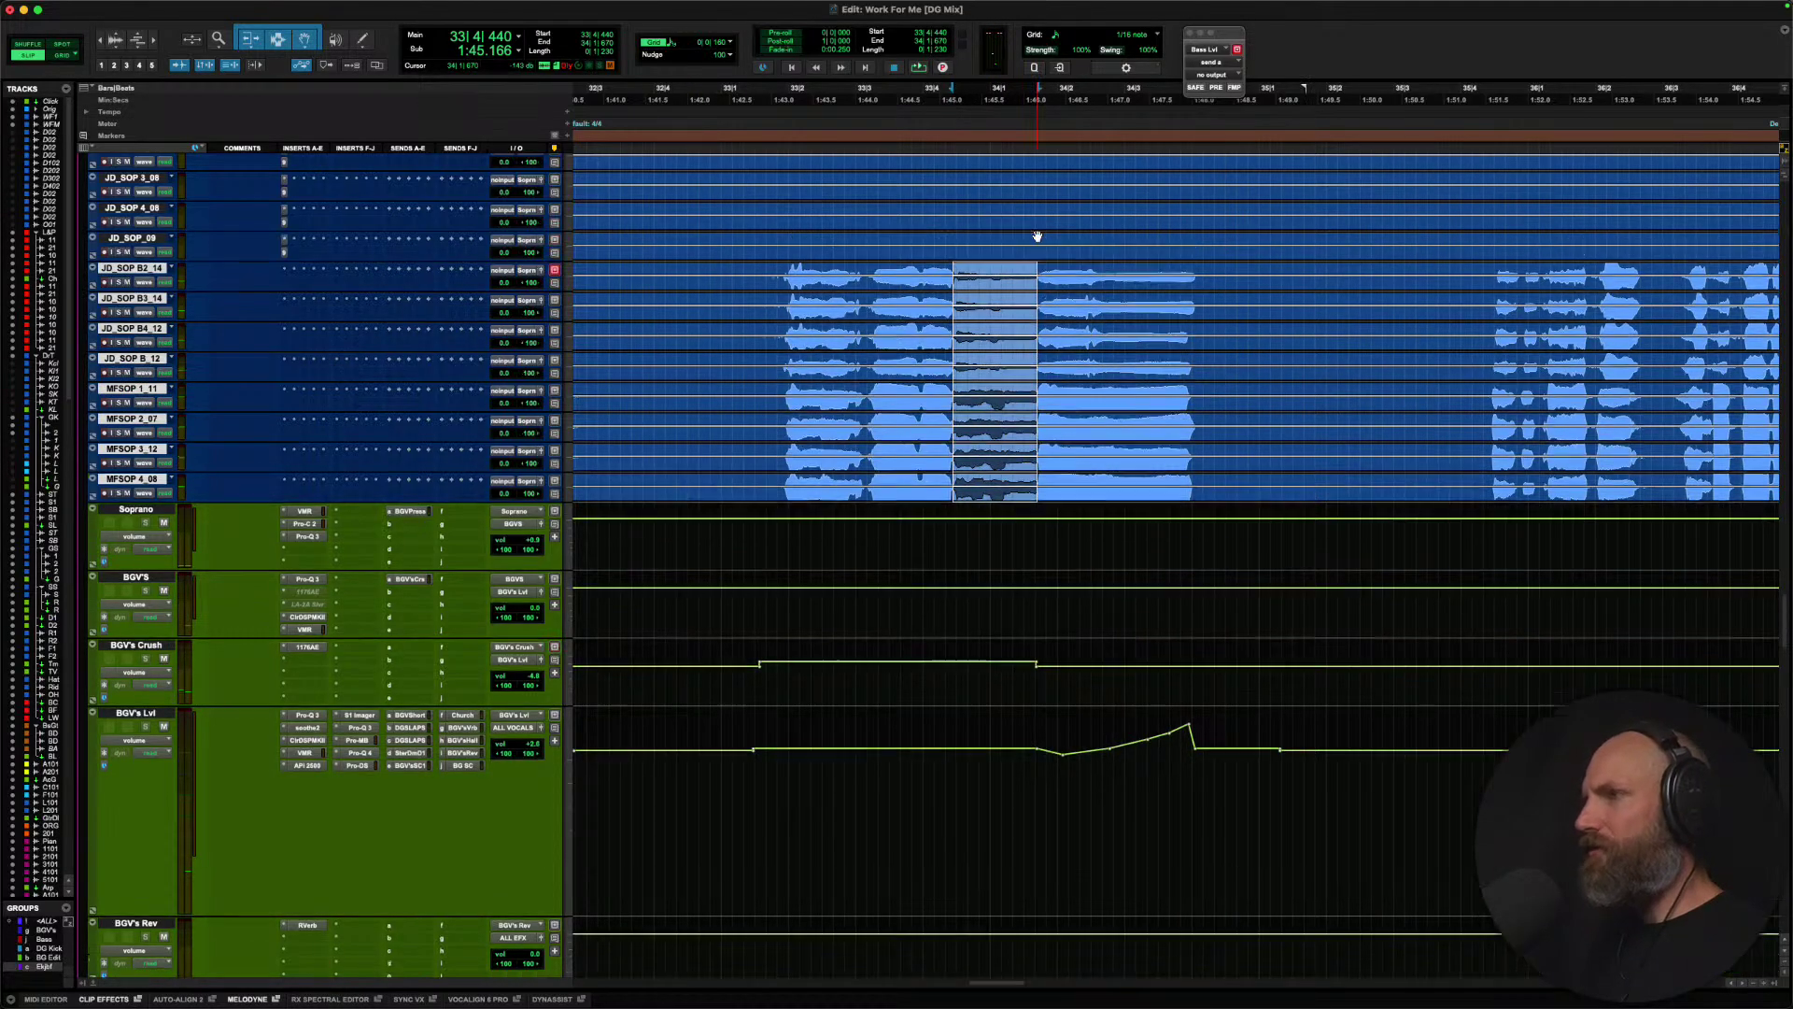
scroll(1037, 233, up, 8)
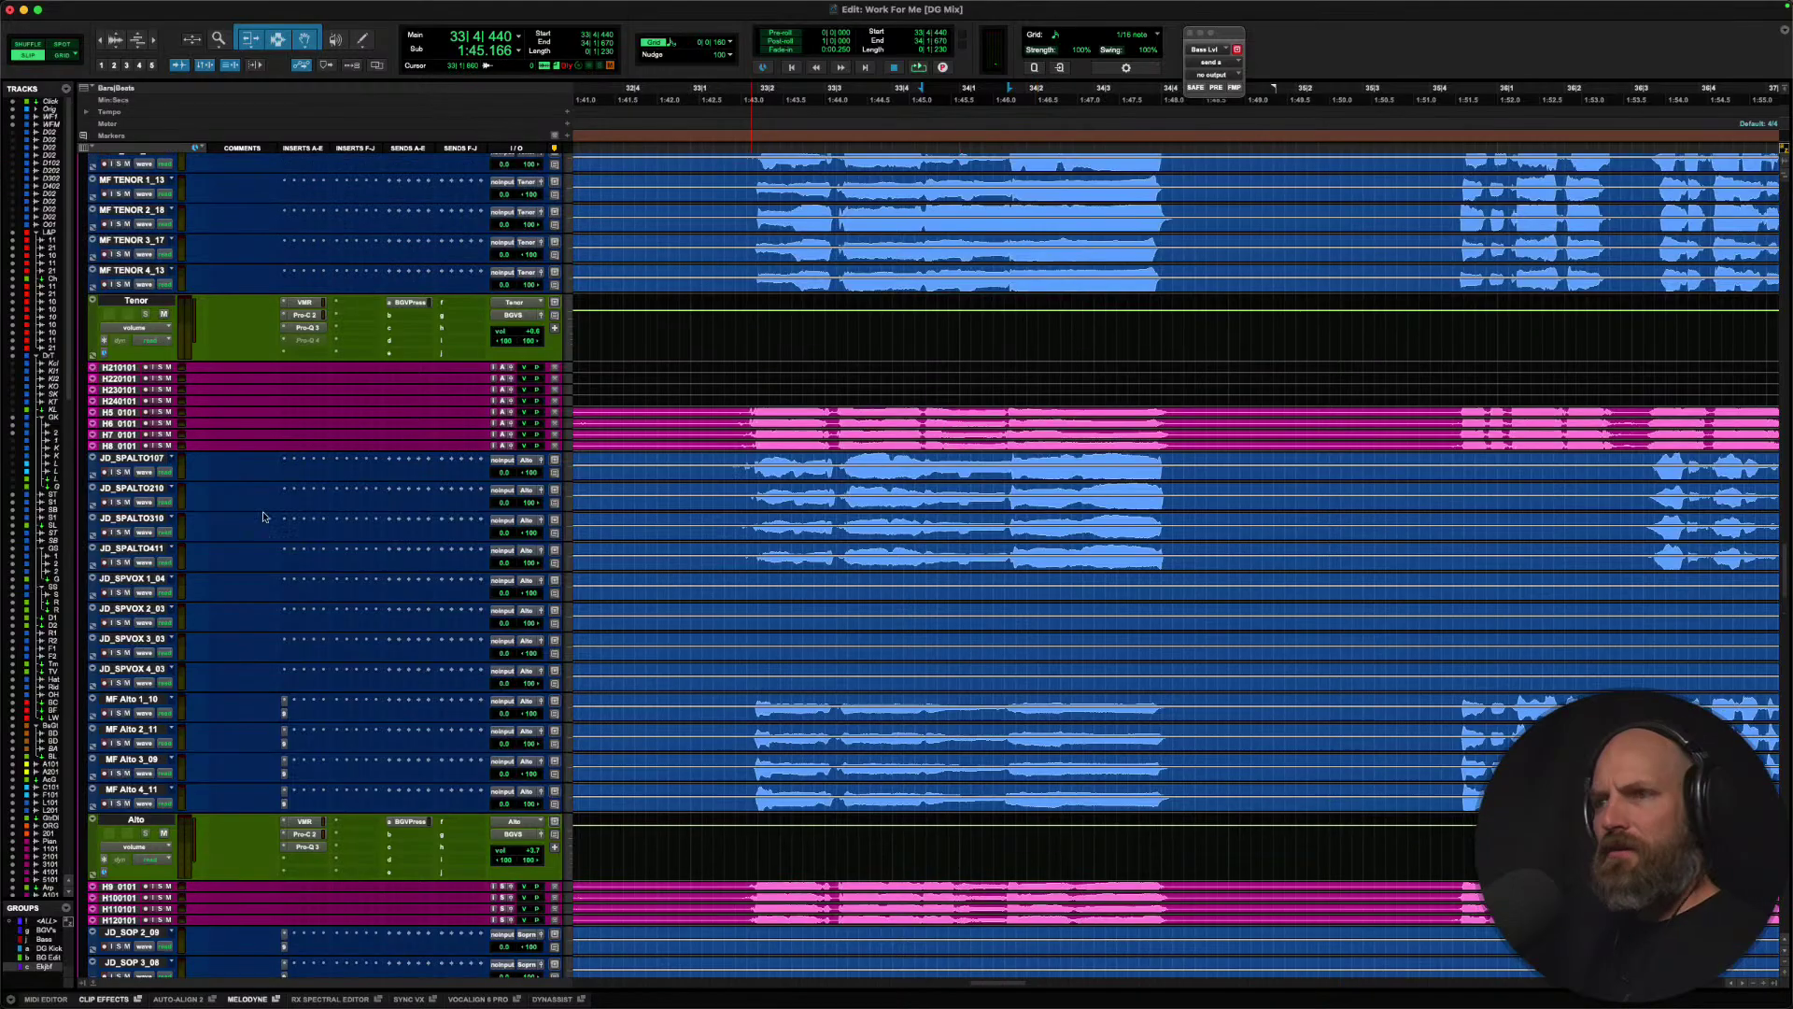
shift+click(135, 459)
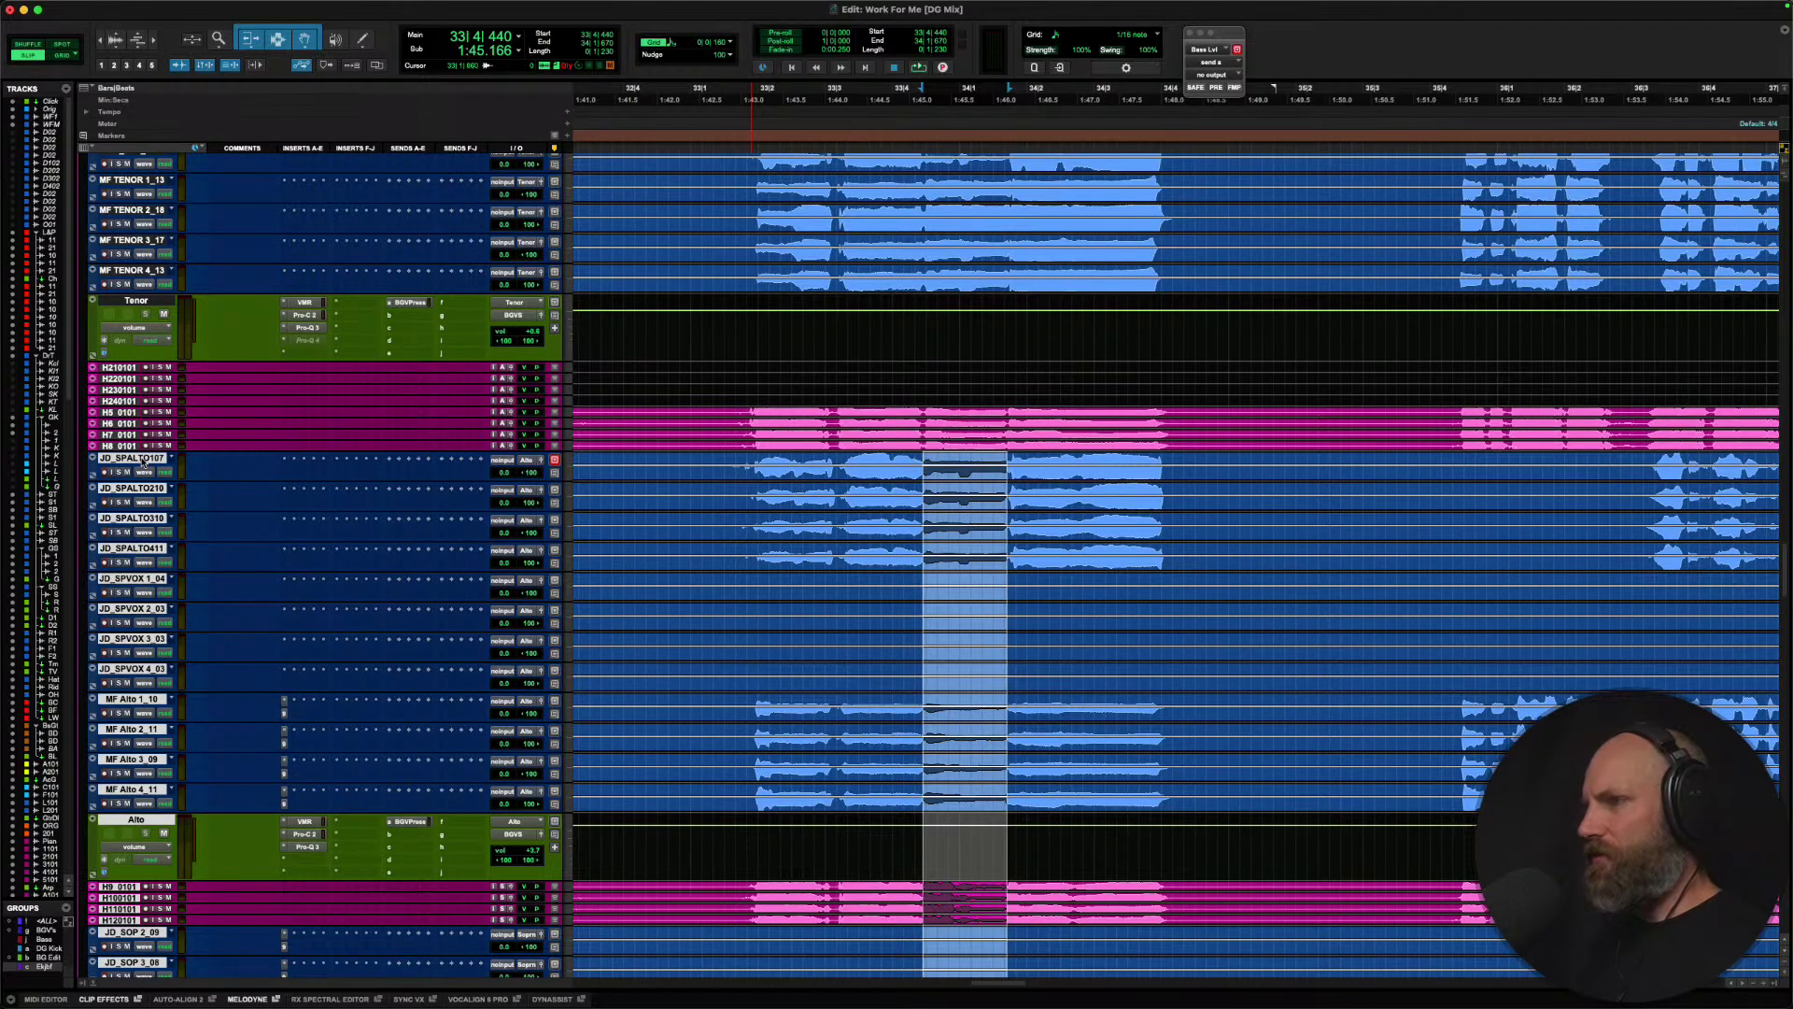
scroll(205, 498, up, 12)
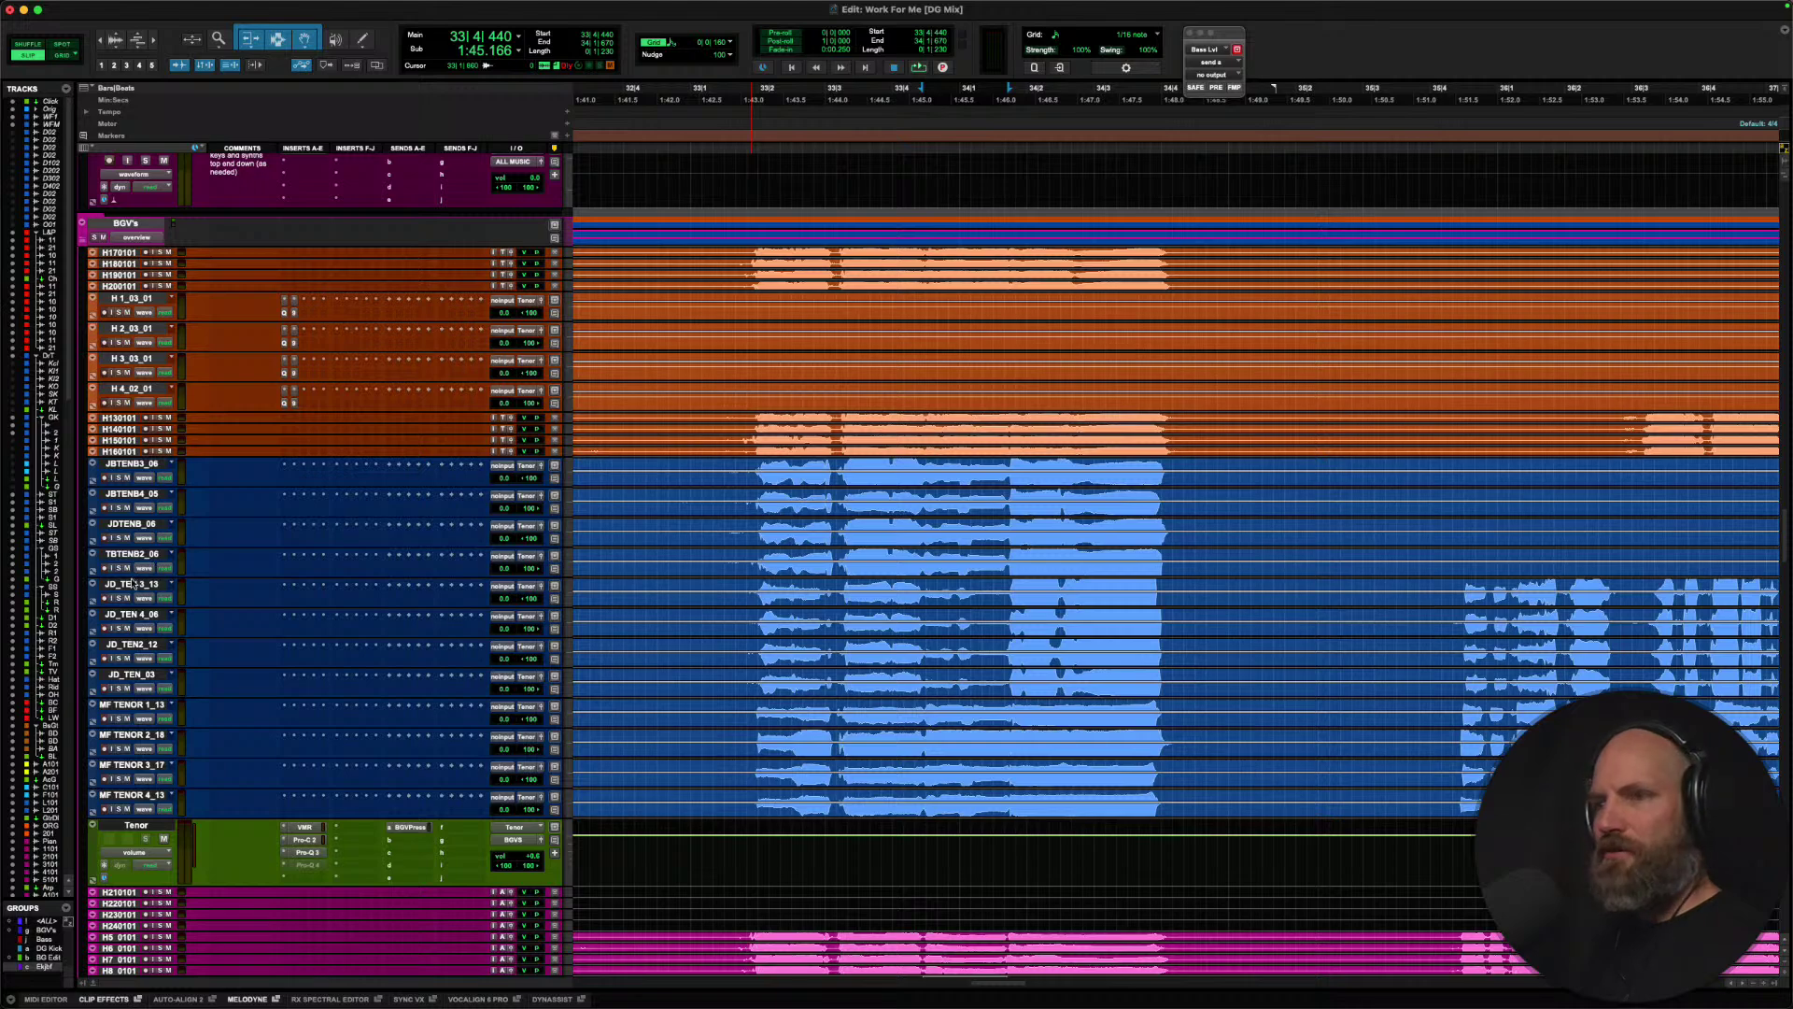
Add the four JD_TEN tracks to the selection, raise the clip gain of the selected passage and audition it from 33|1|220.
click(132, 584)
shift+click(130, 616)
shift+click(127, 647)
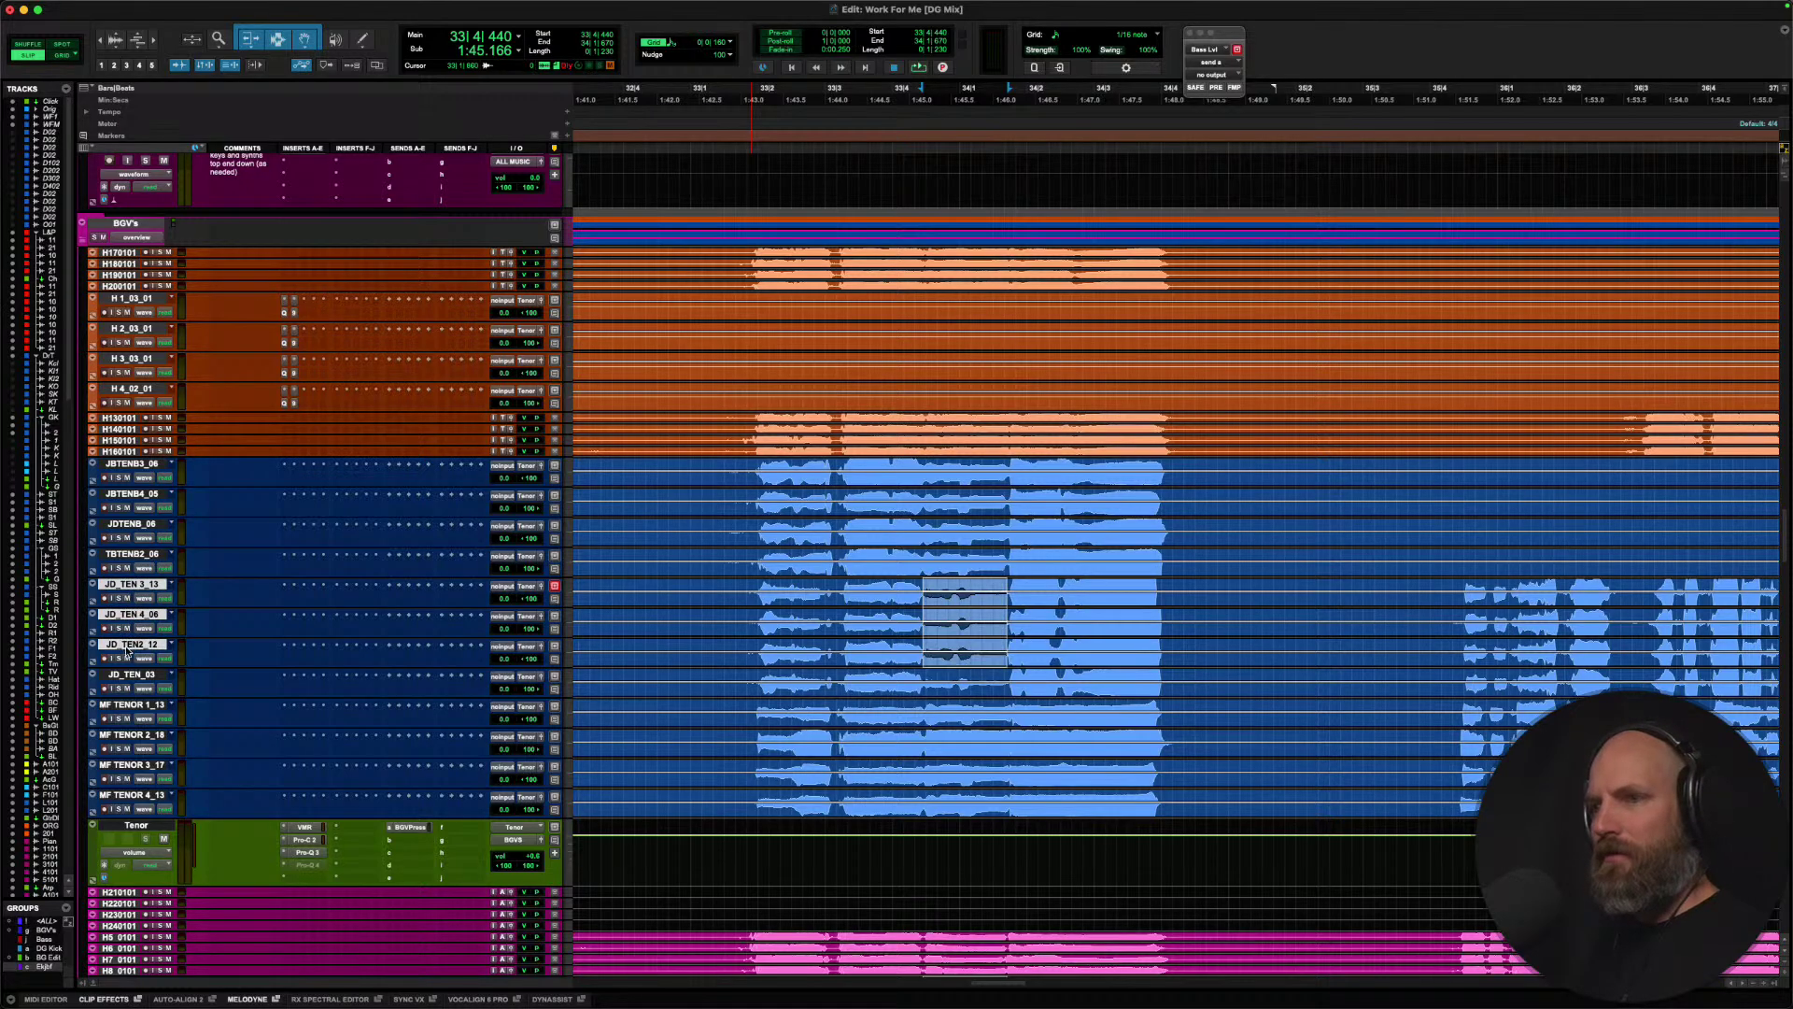
shift+click(125, 678)
scroll(311, 668, down, 10)
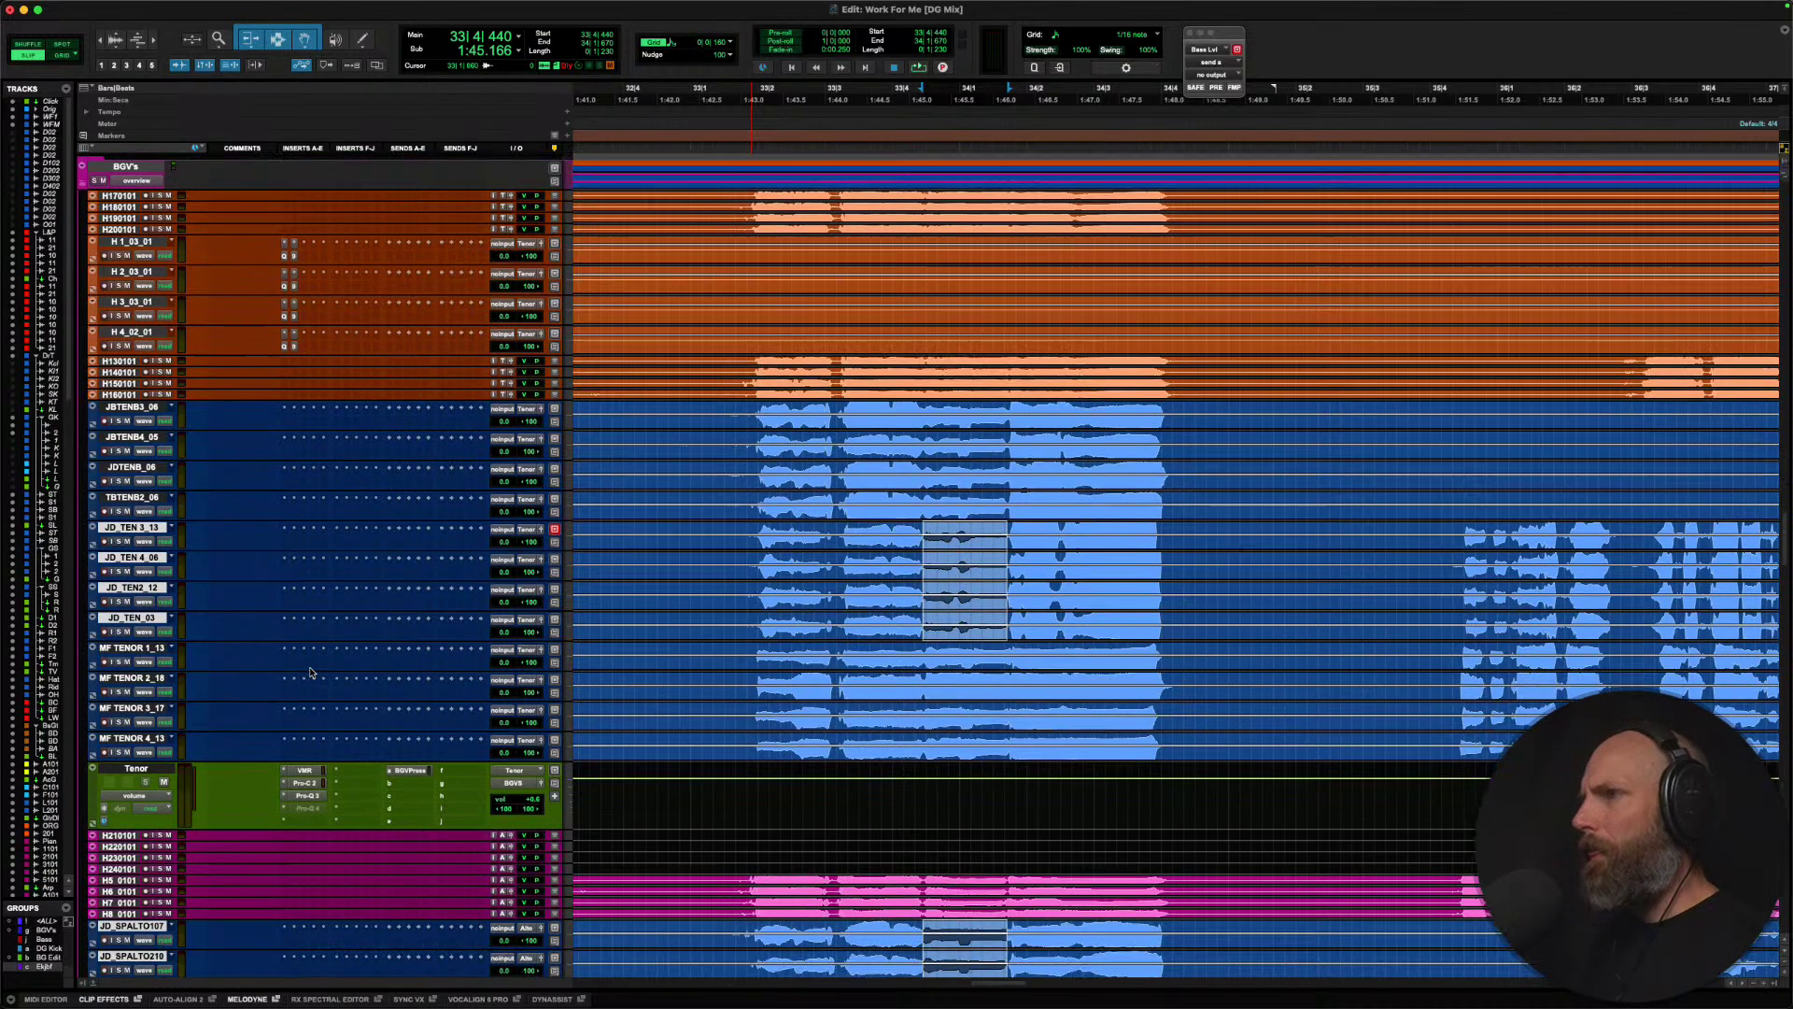
scroll(310, 671, down, 5)
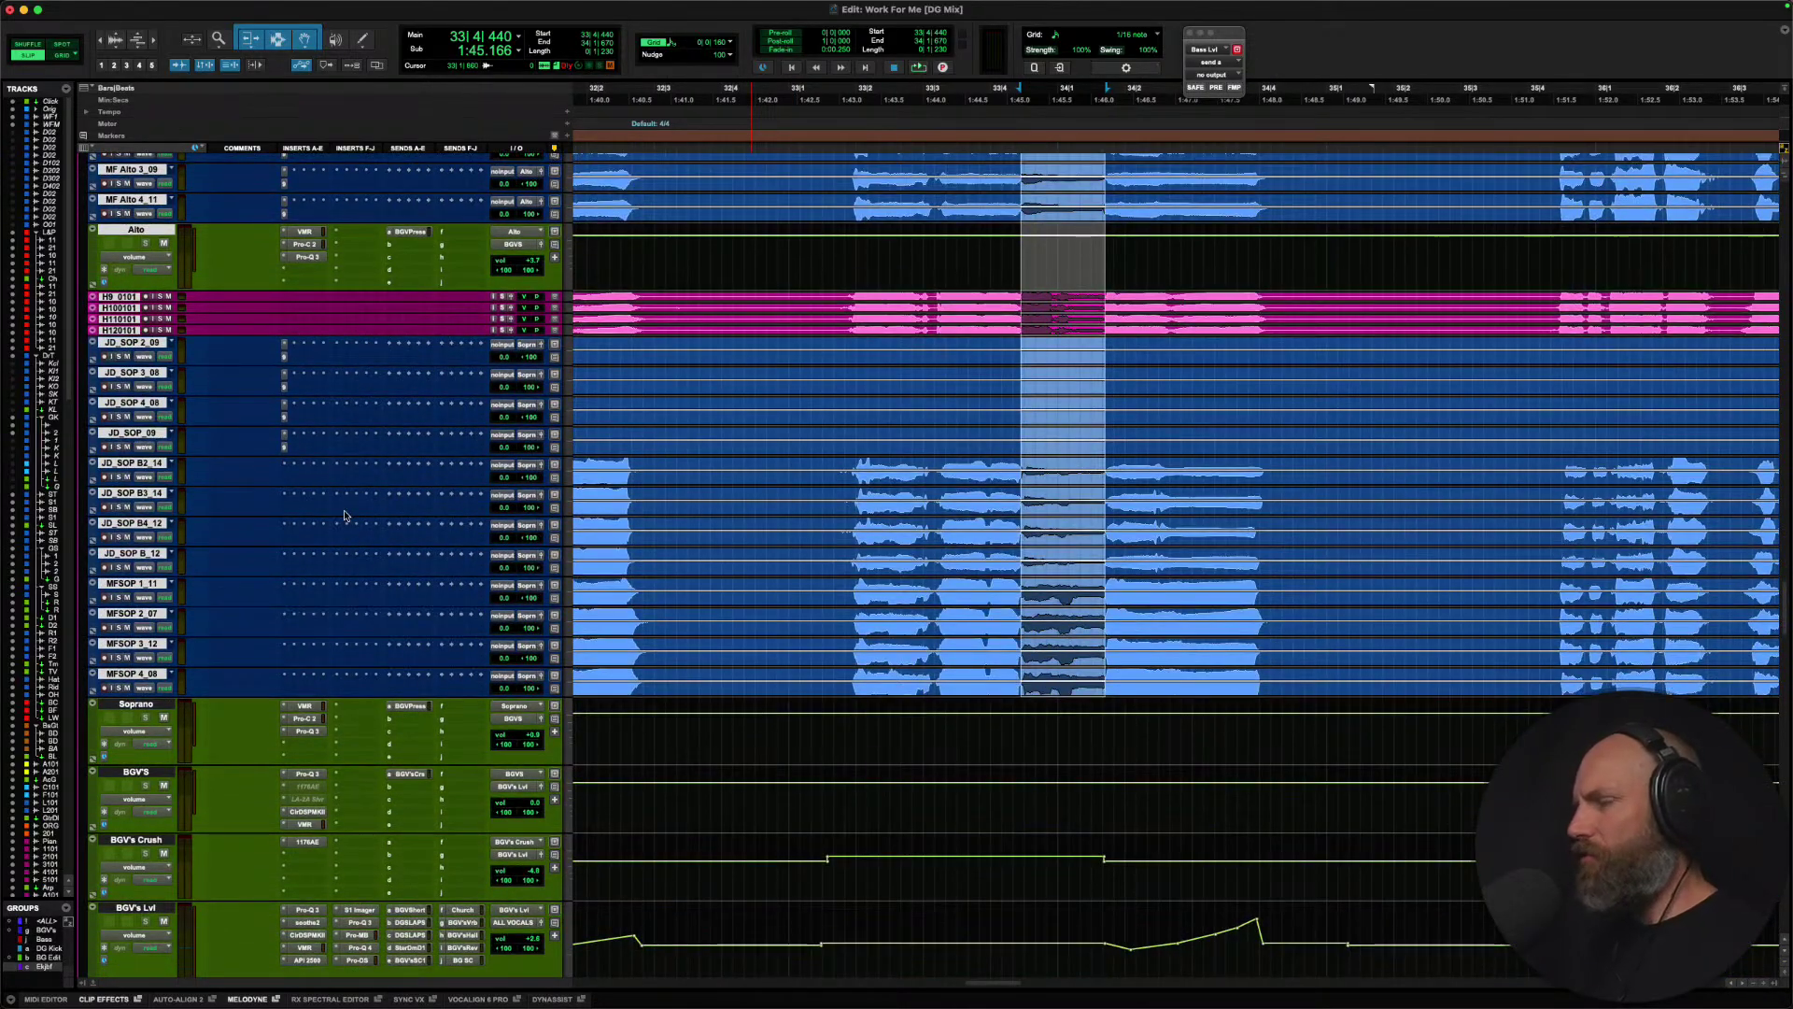
key(space)
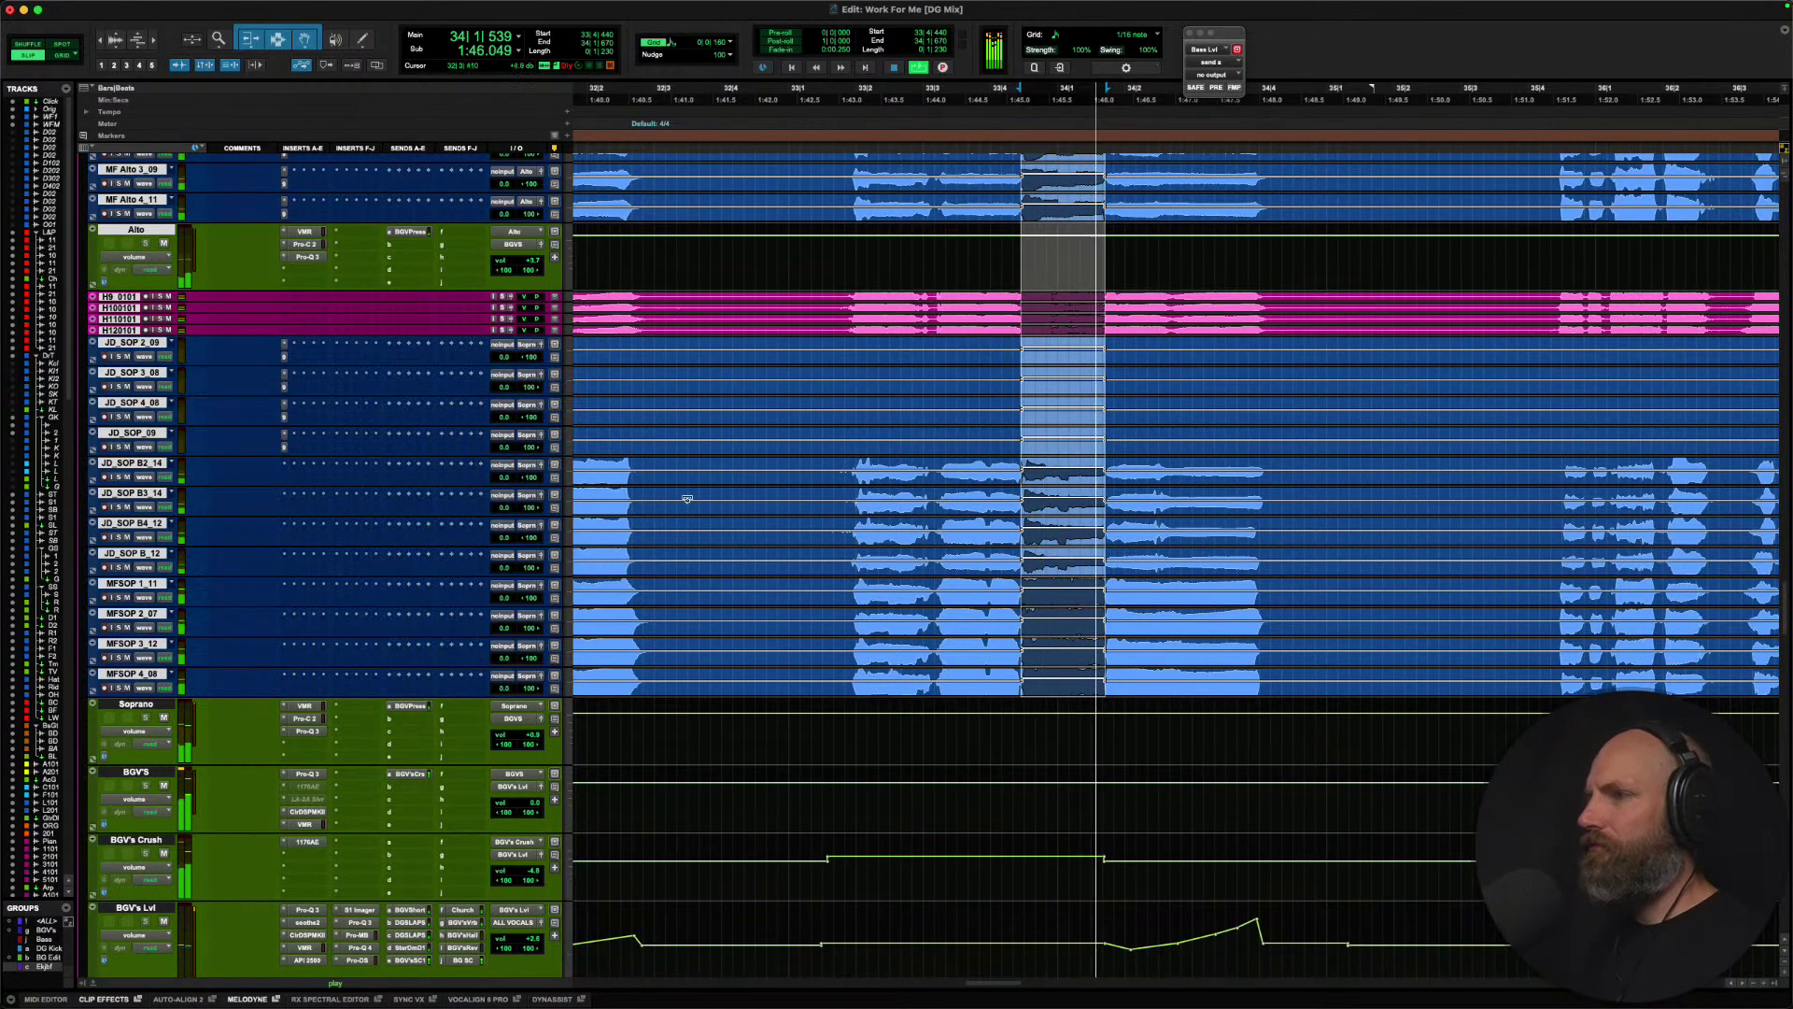
key(space)
click(805, 463)
key(space)
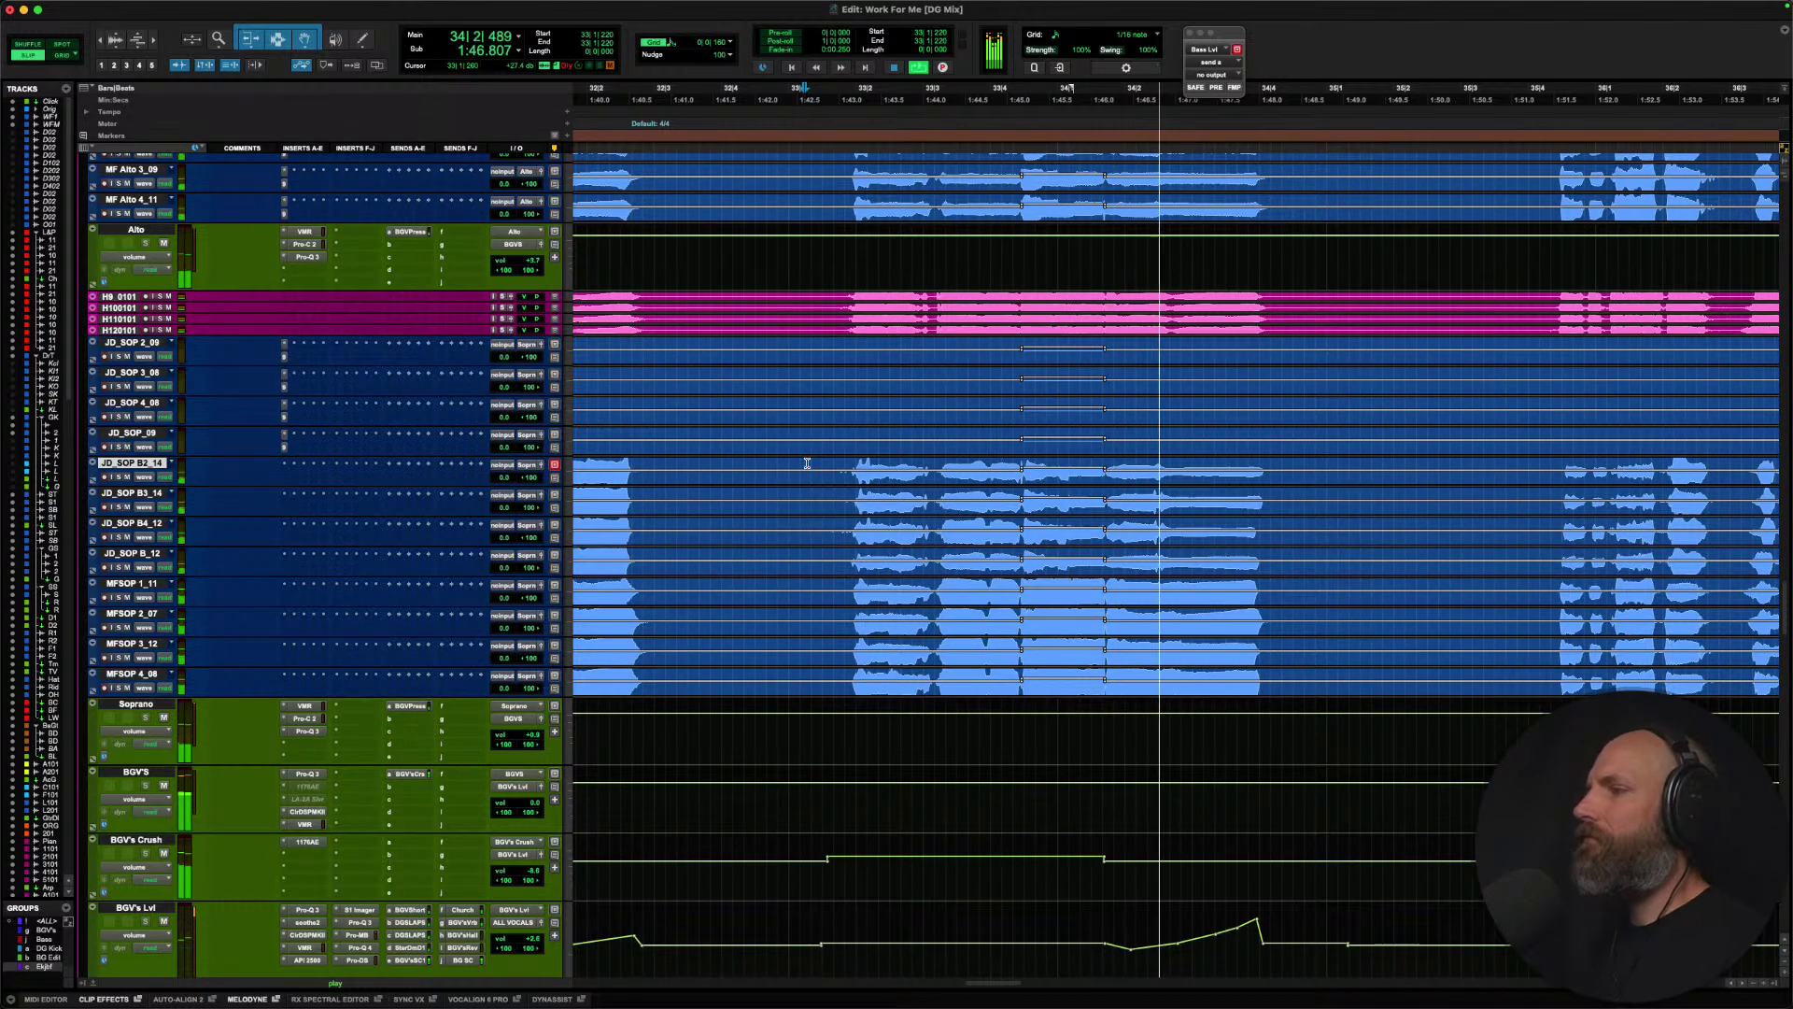
Let playback run past bar 37 to review the backing vocal phrases before the 2nd Verse marker.
scroll(807, 463, right, 3)
scroll(807, 463, right, 2)
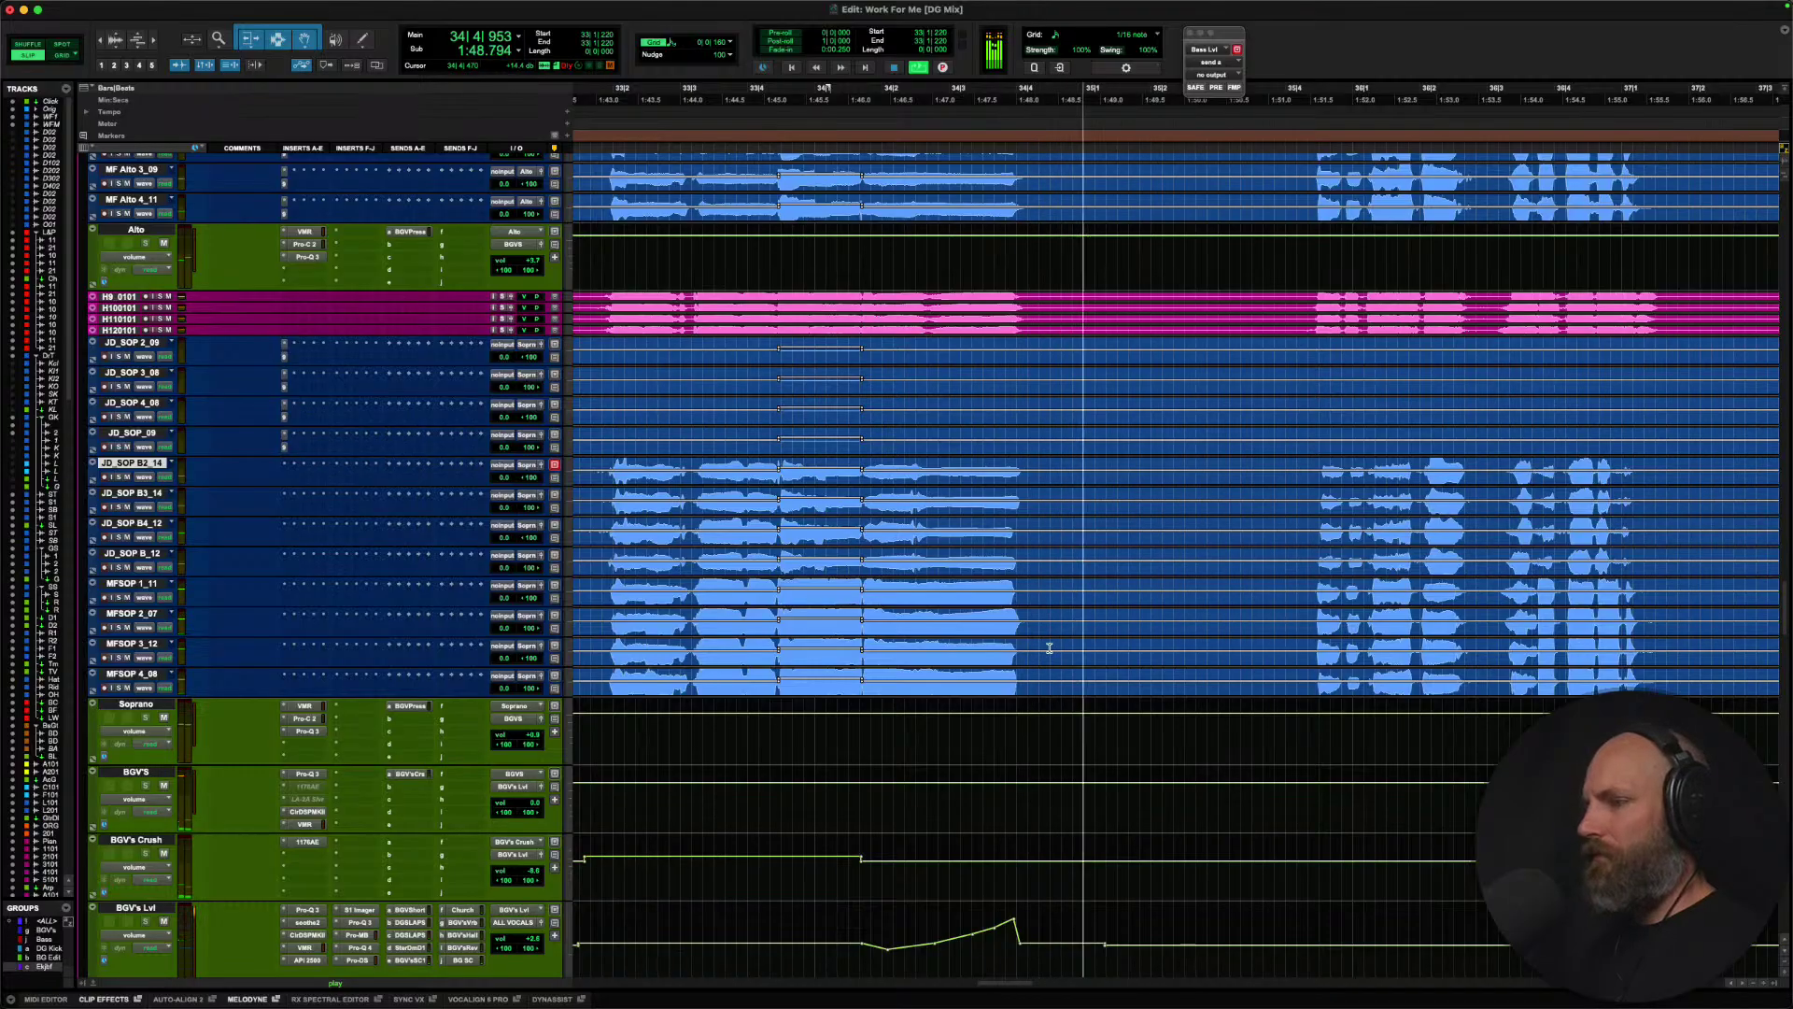
scroll(1049, 648, down, 2)
key(r)
scroll(1049, 646, down, 2)
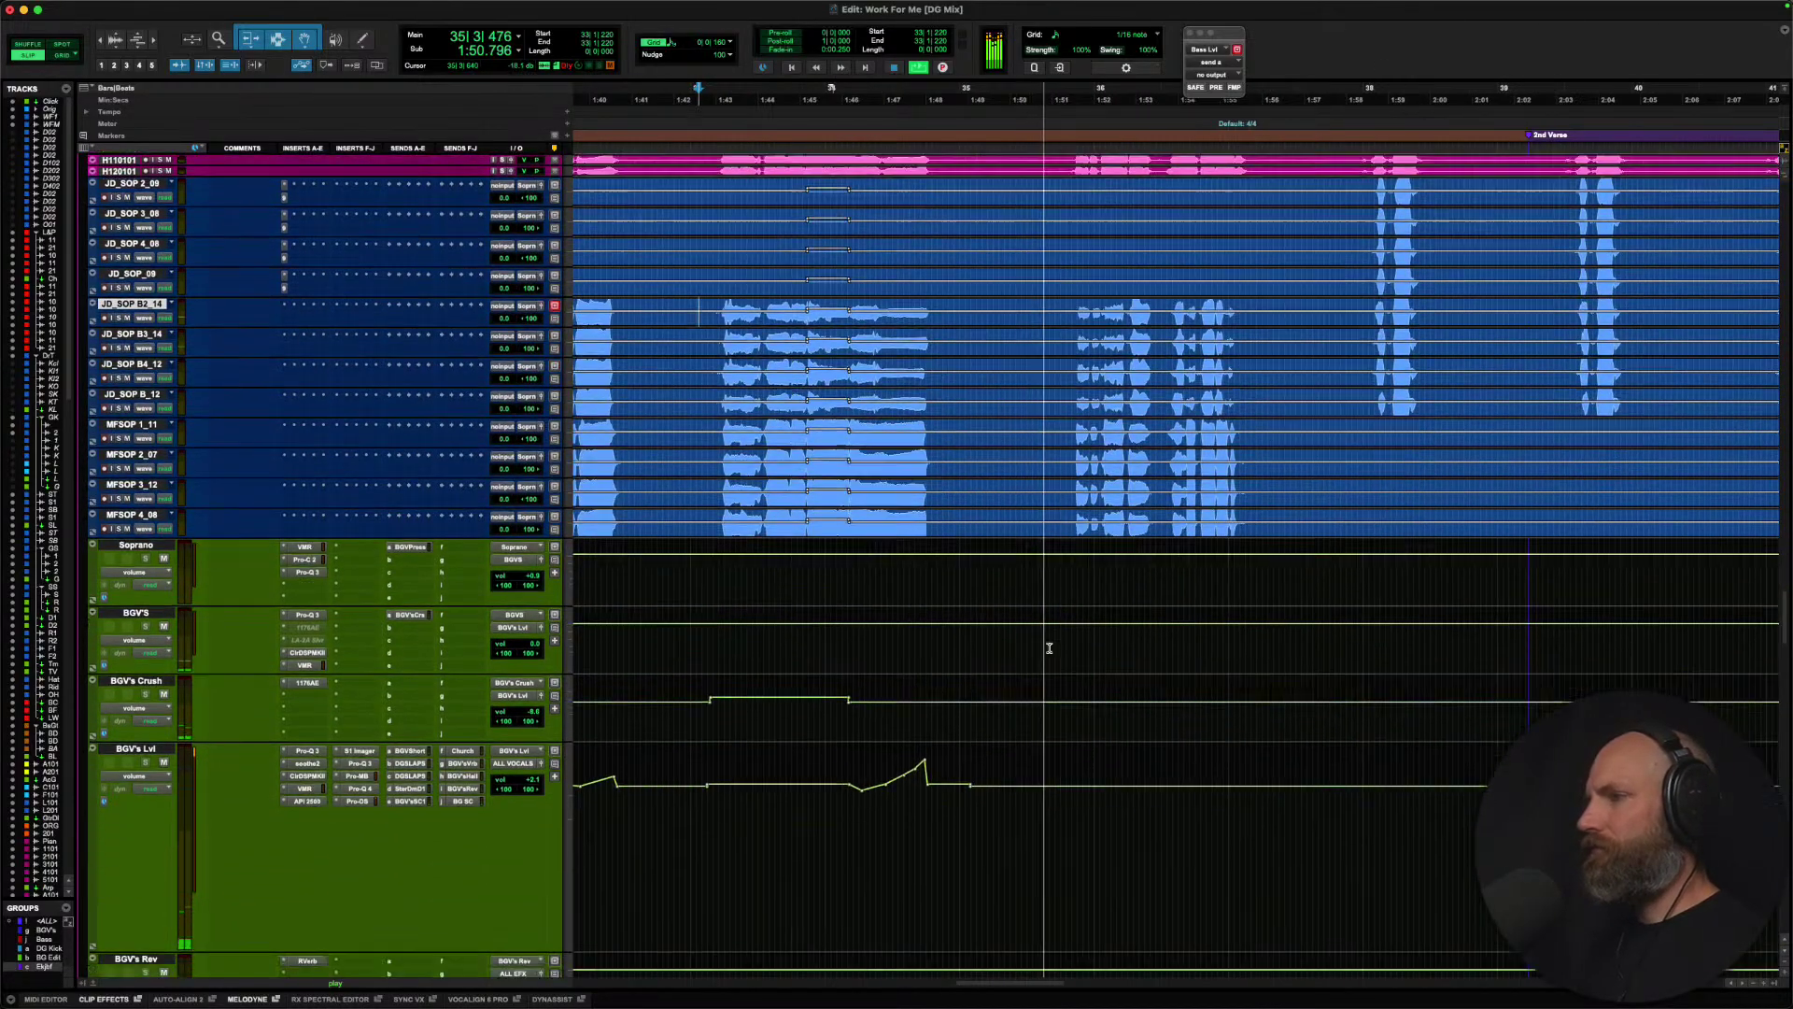
scroll(1048, 644, right, 5)
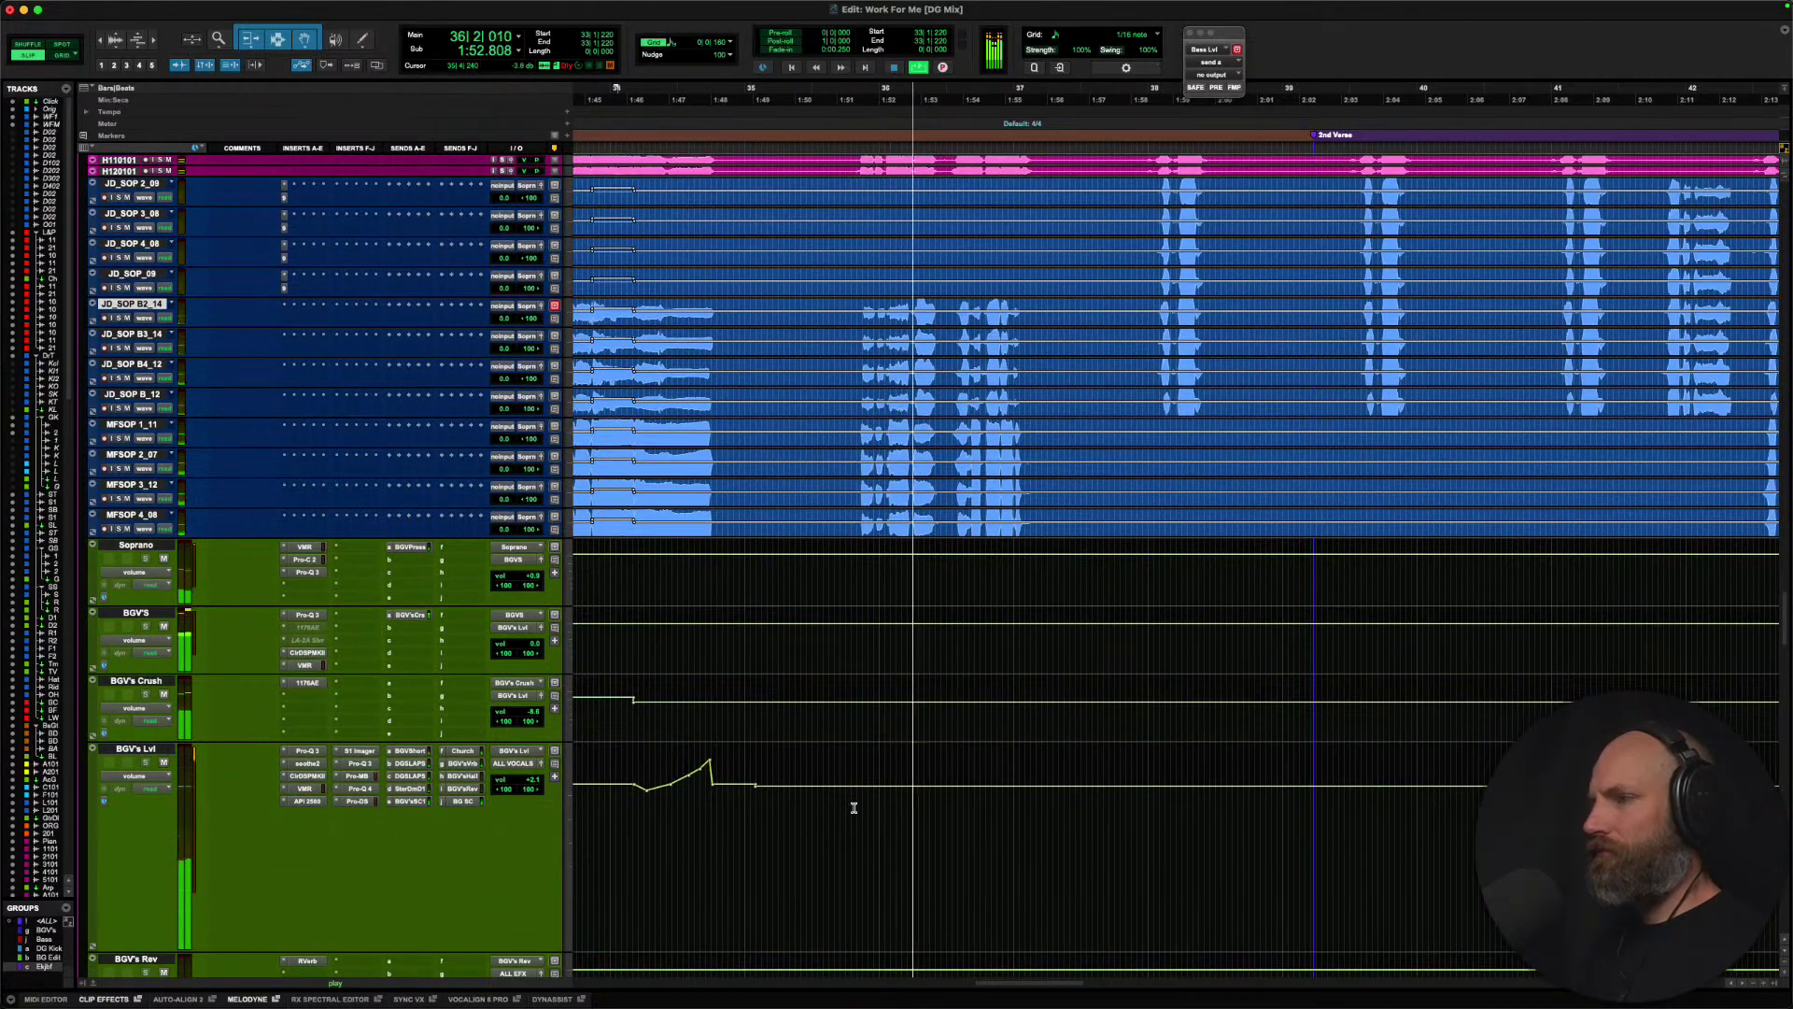
scroll(853, 808, right, 1)
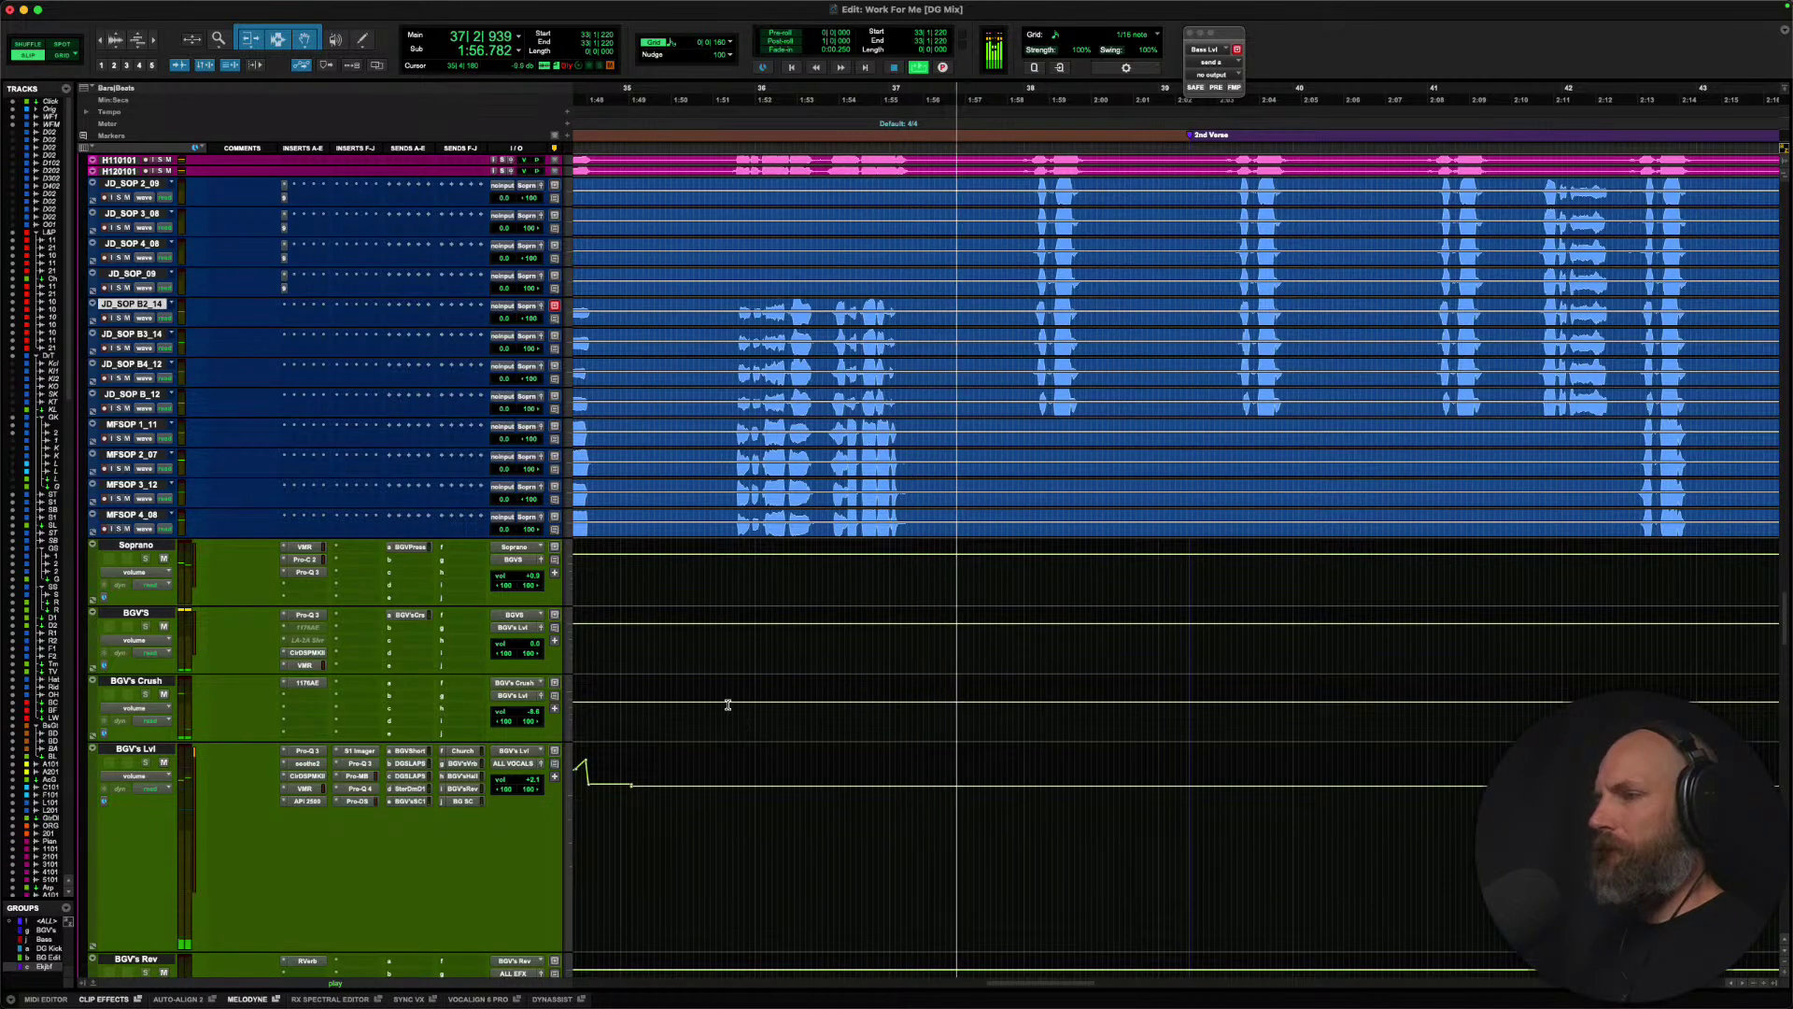
key(space)
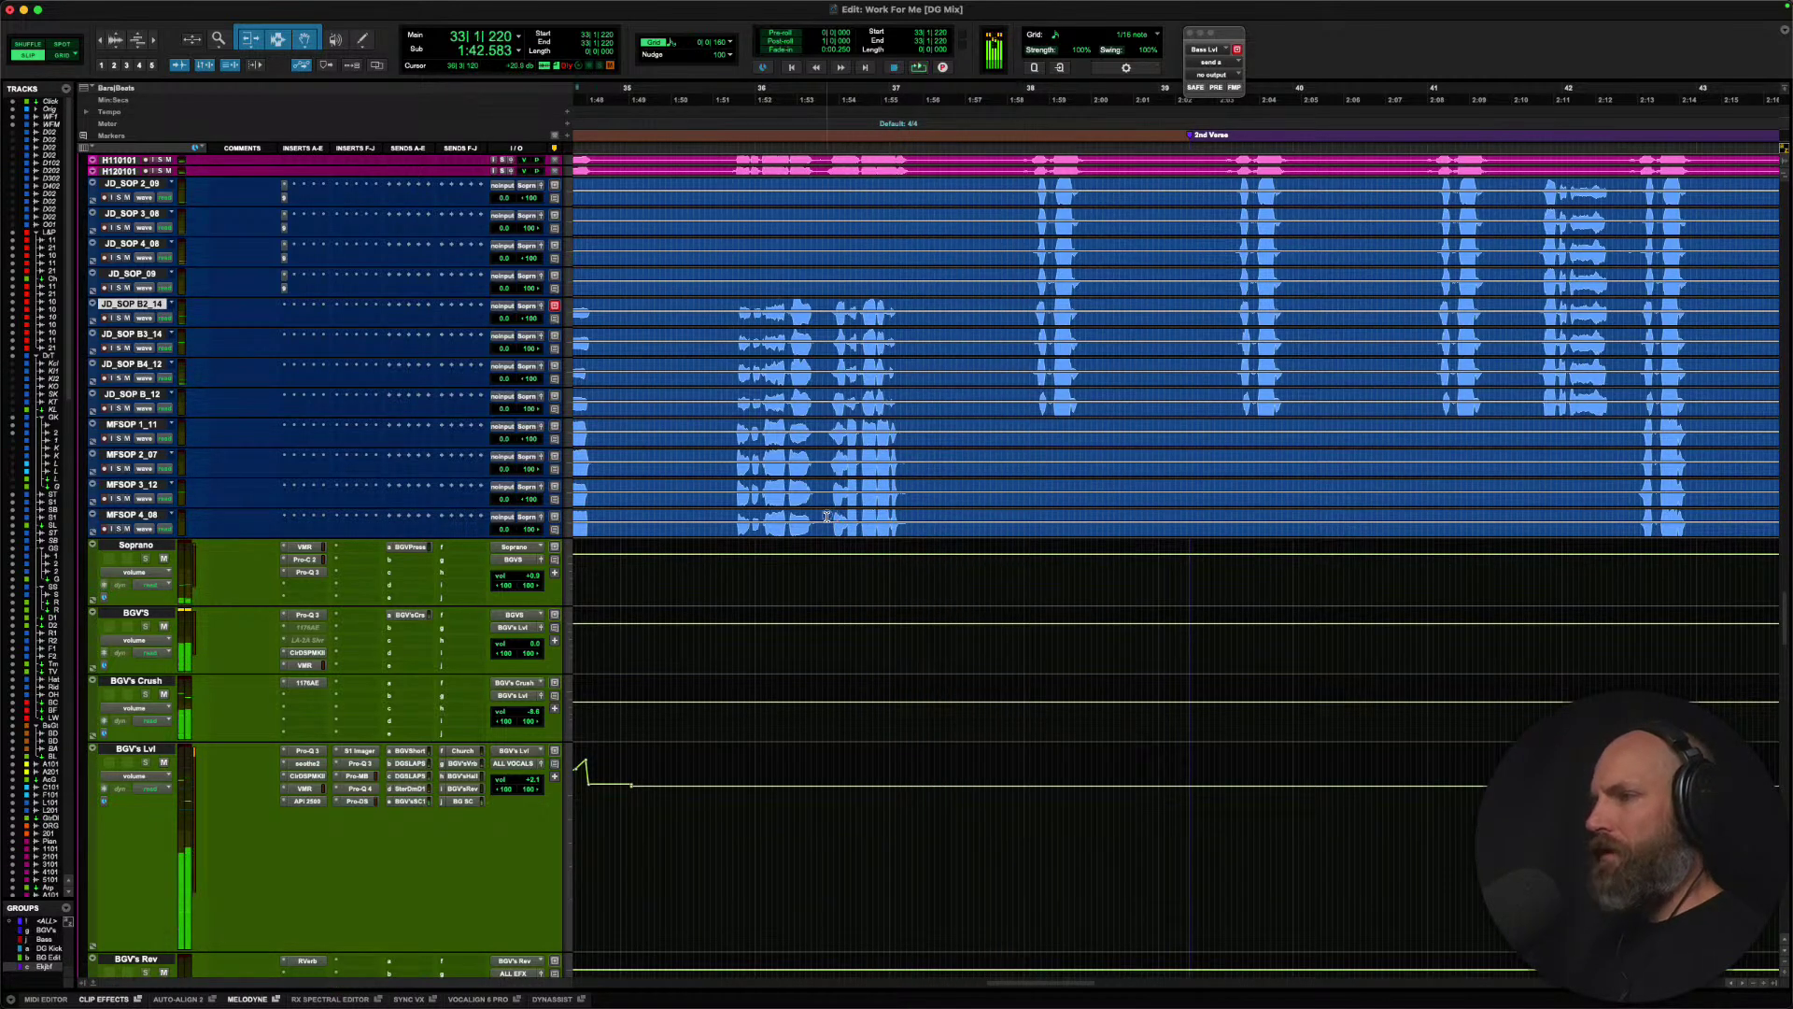
Audition the backing vocal phrase on MFSOP 4_08 from 36|3|120 and its trailing consonant from 37|1|010.
click(836, 516)
key(super+bracketright)
key(super+bracketright)
key(super+bracketright)
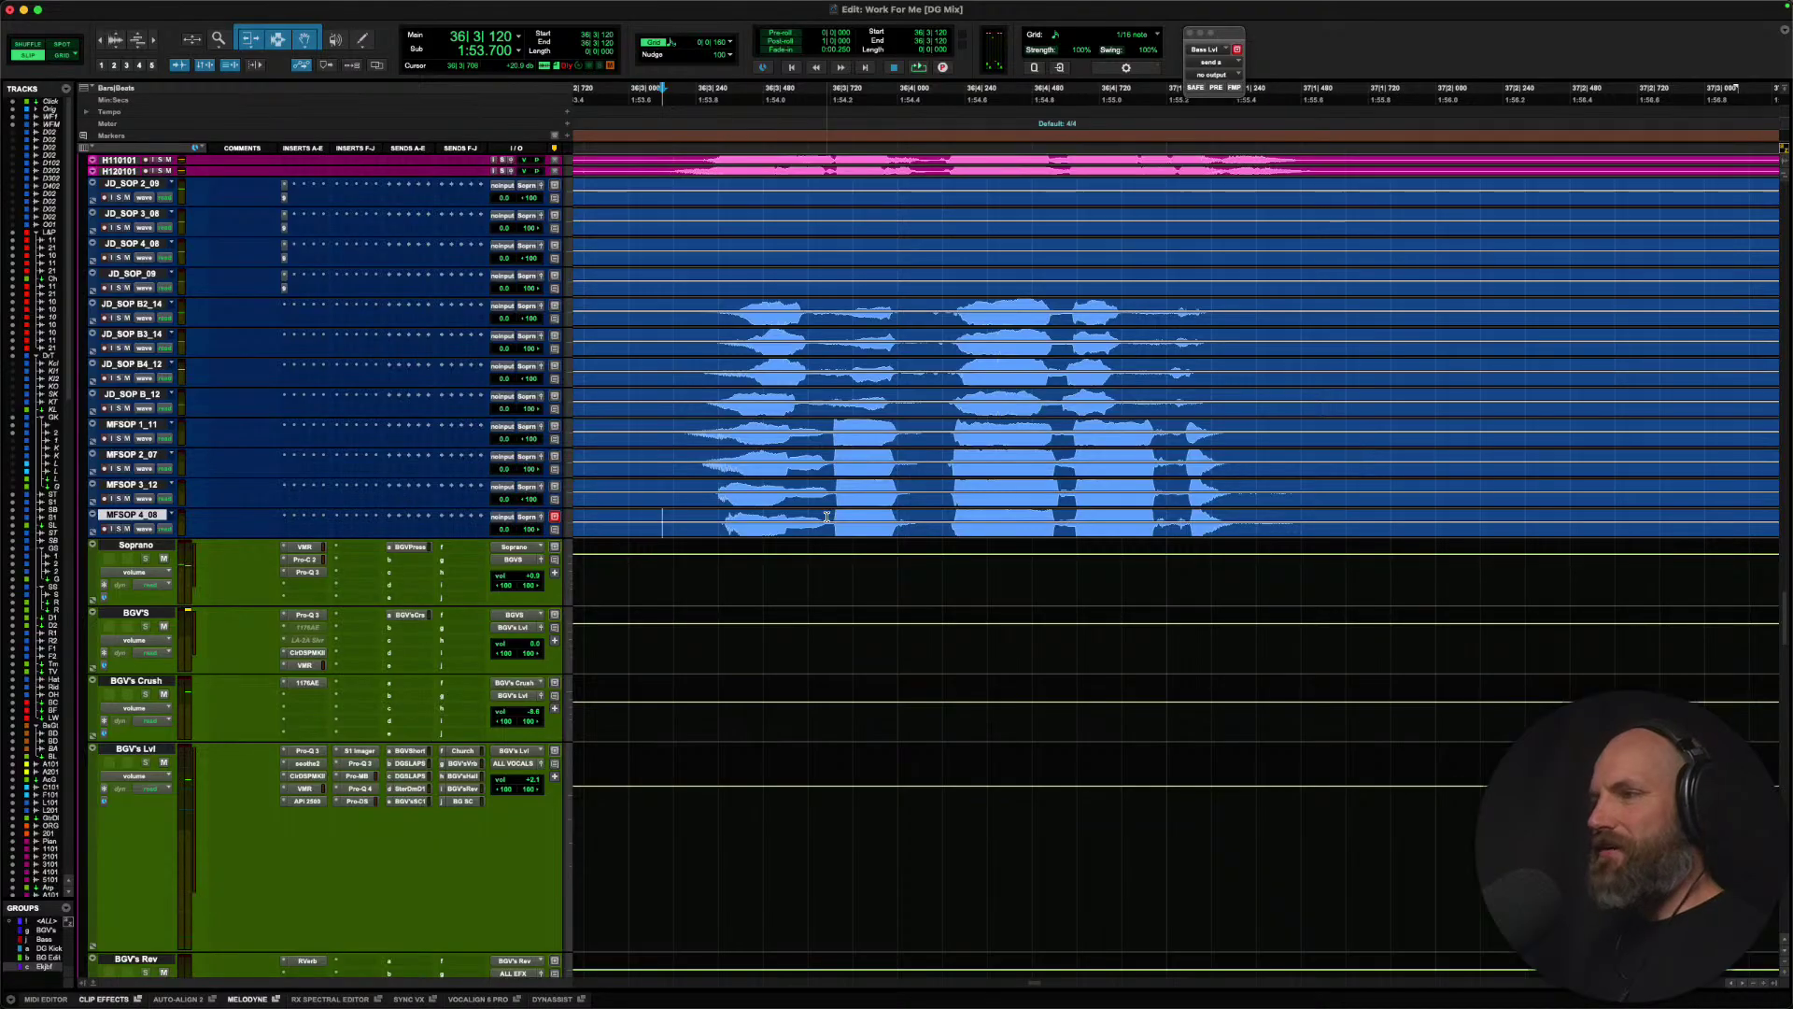
key(space)
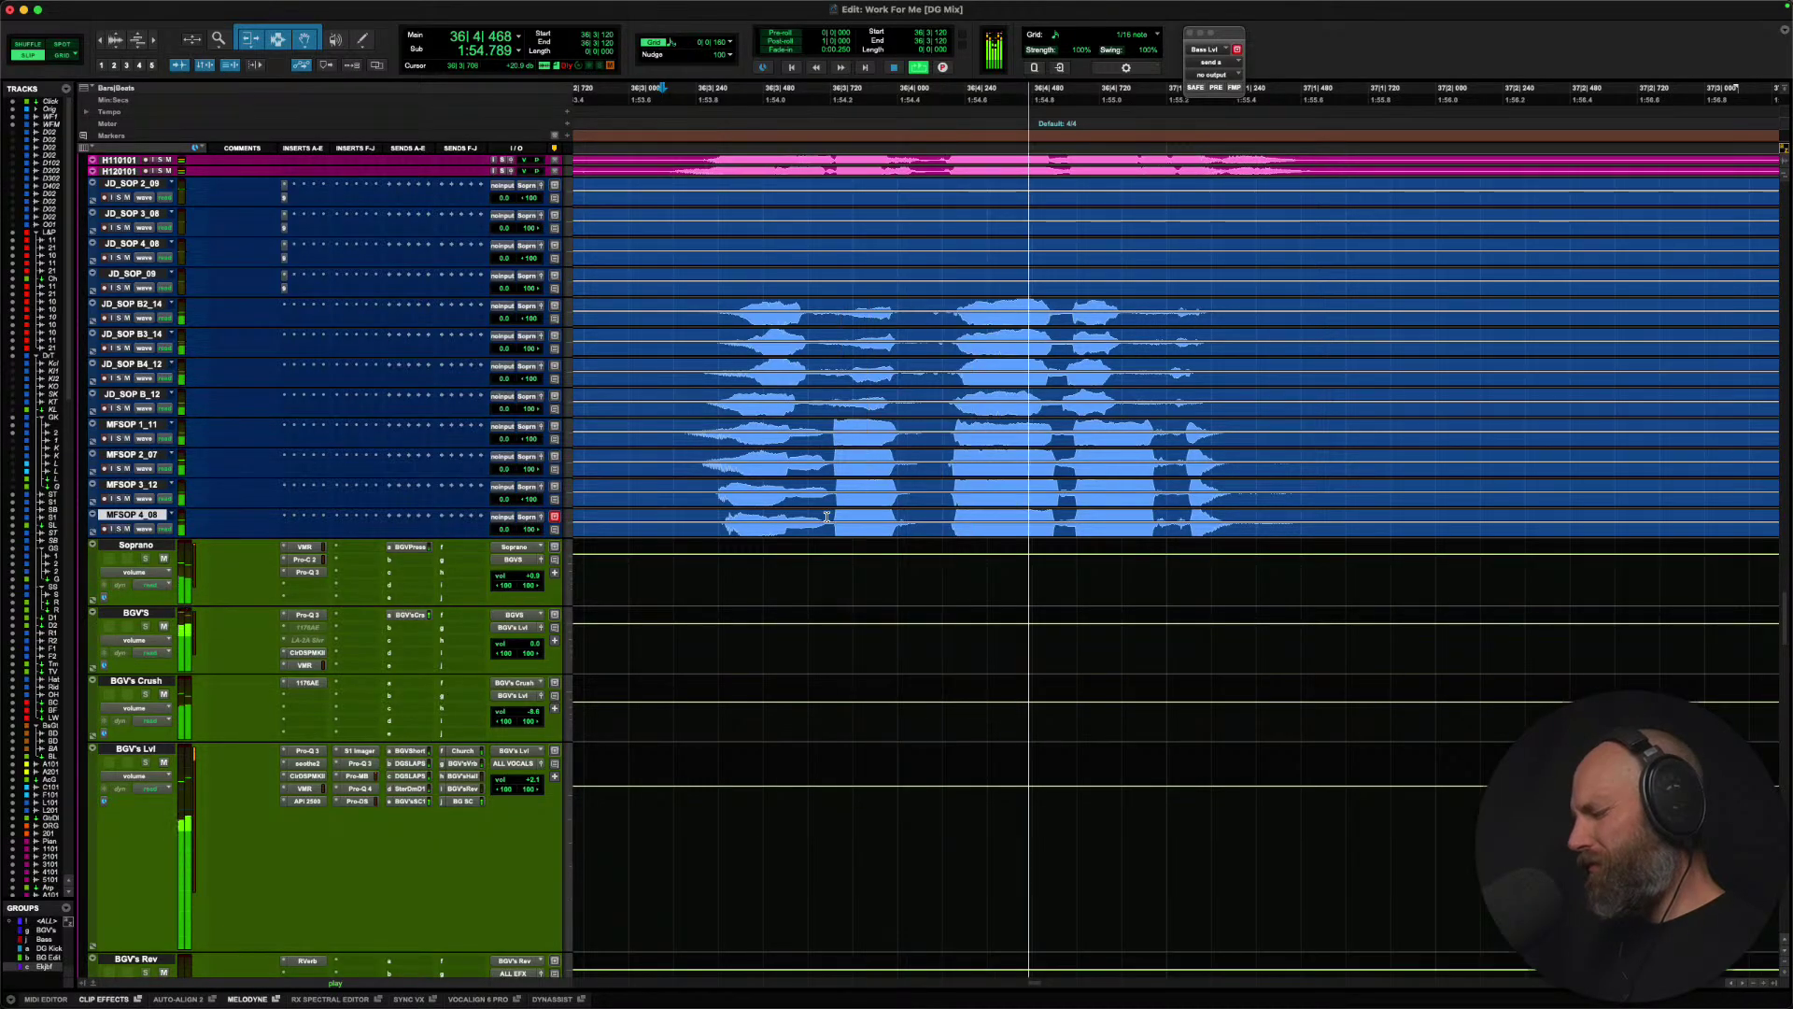
key(space)
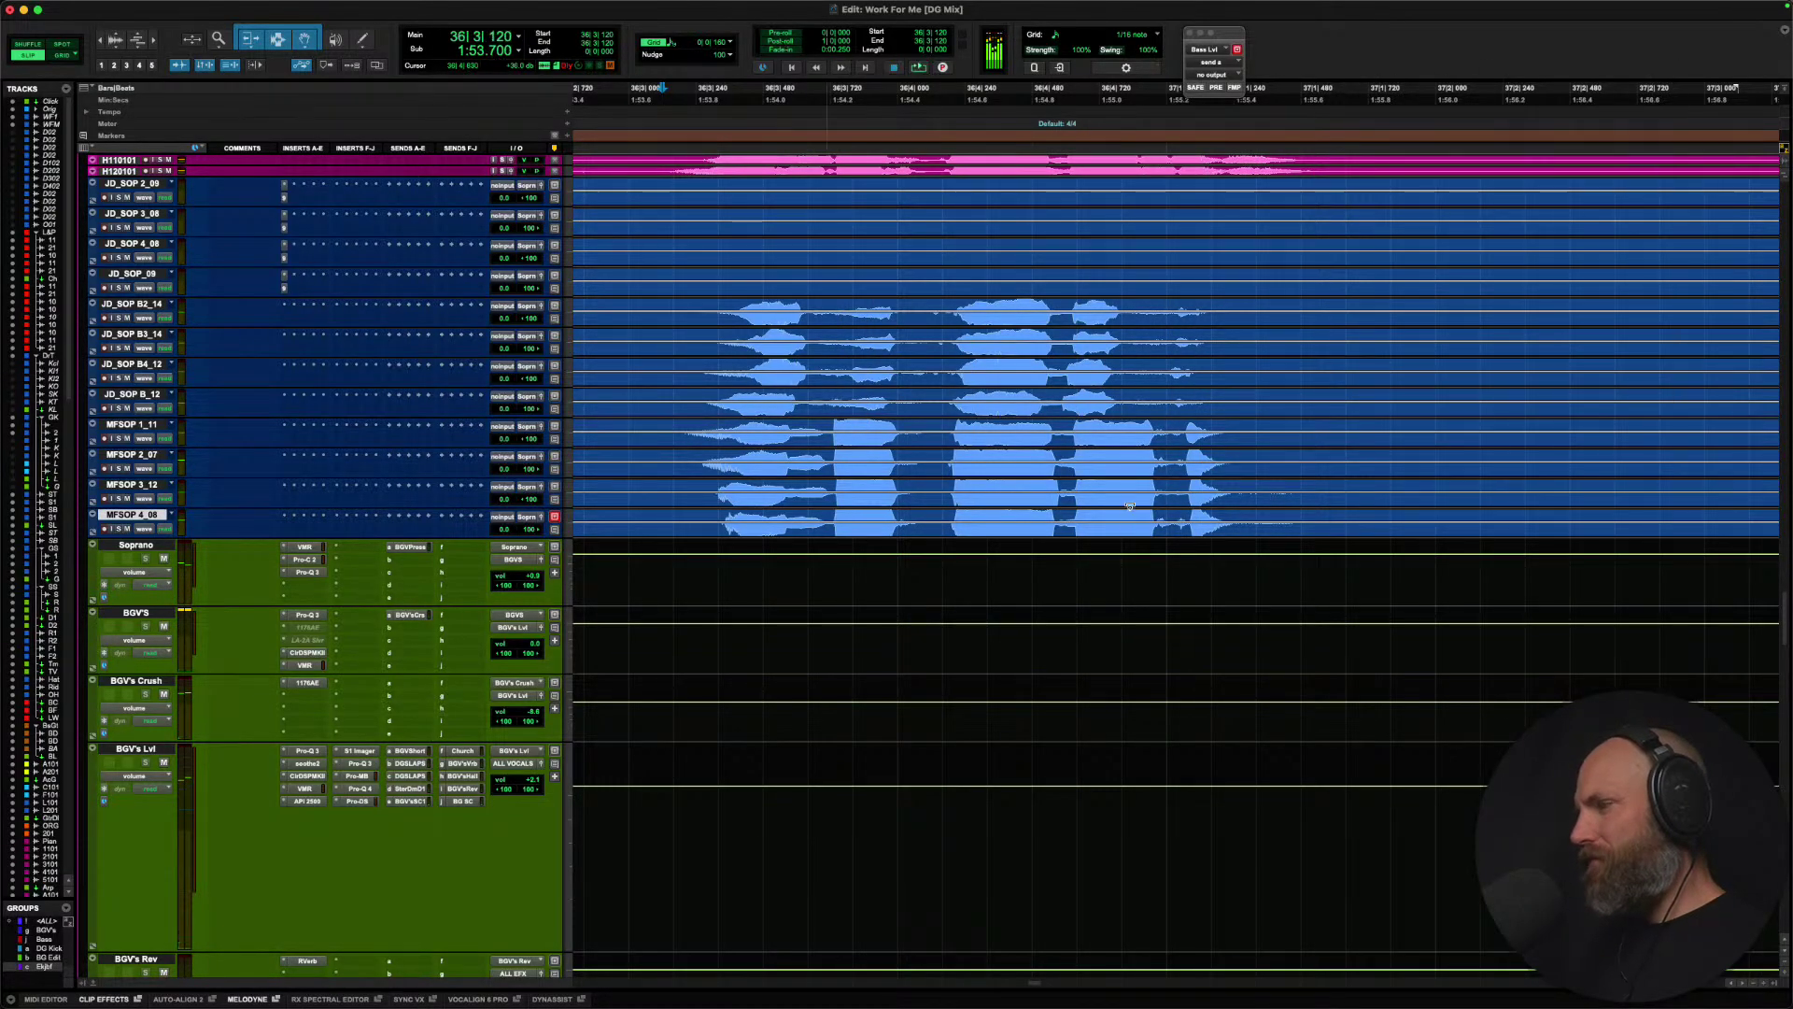
scroll(1130, 512, right, 3)
click(950, 515)
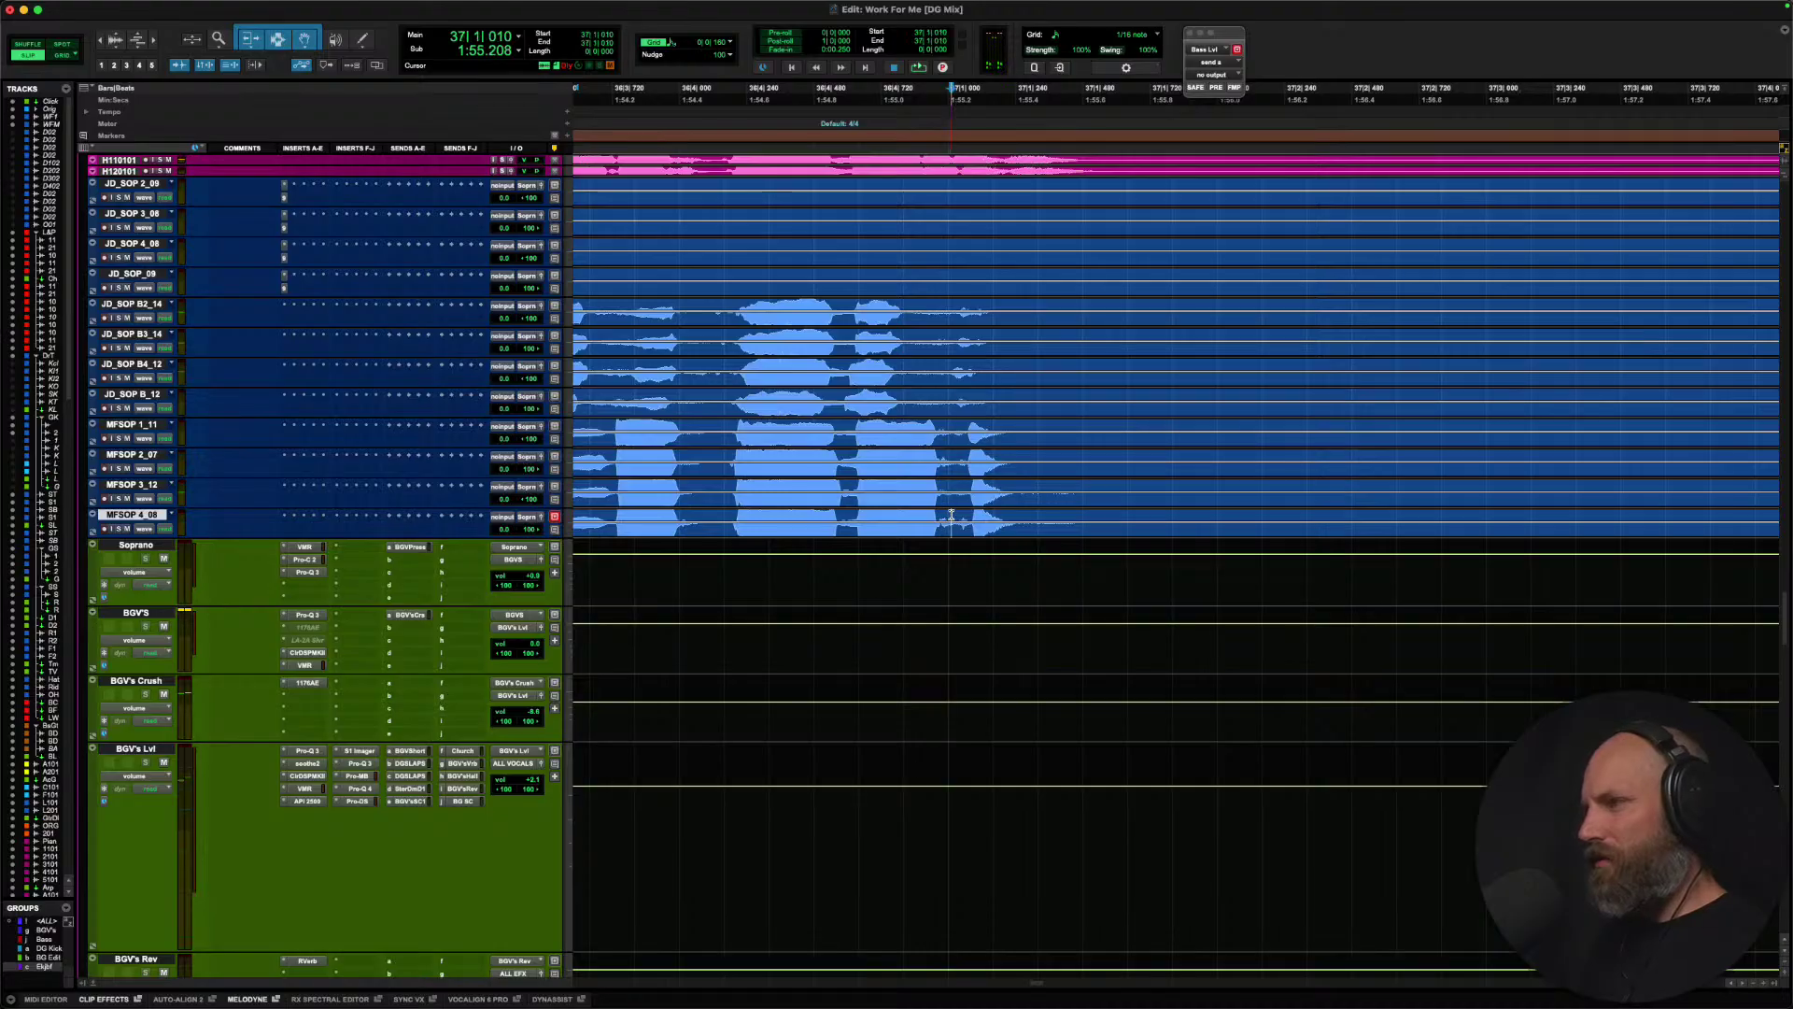
key(space)
key(space)
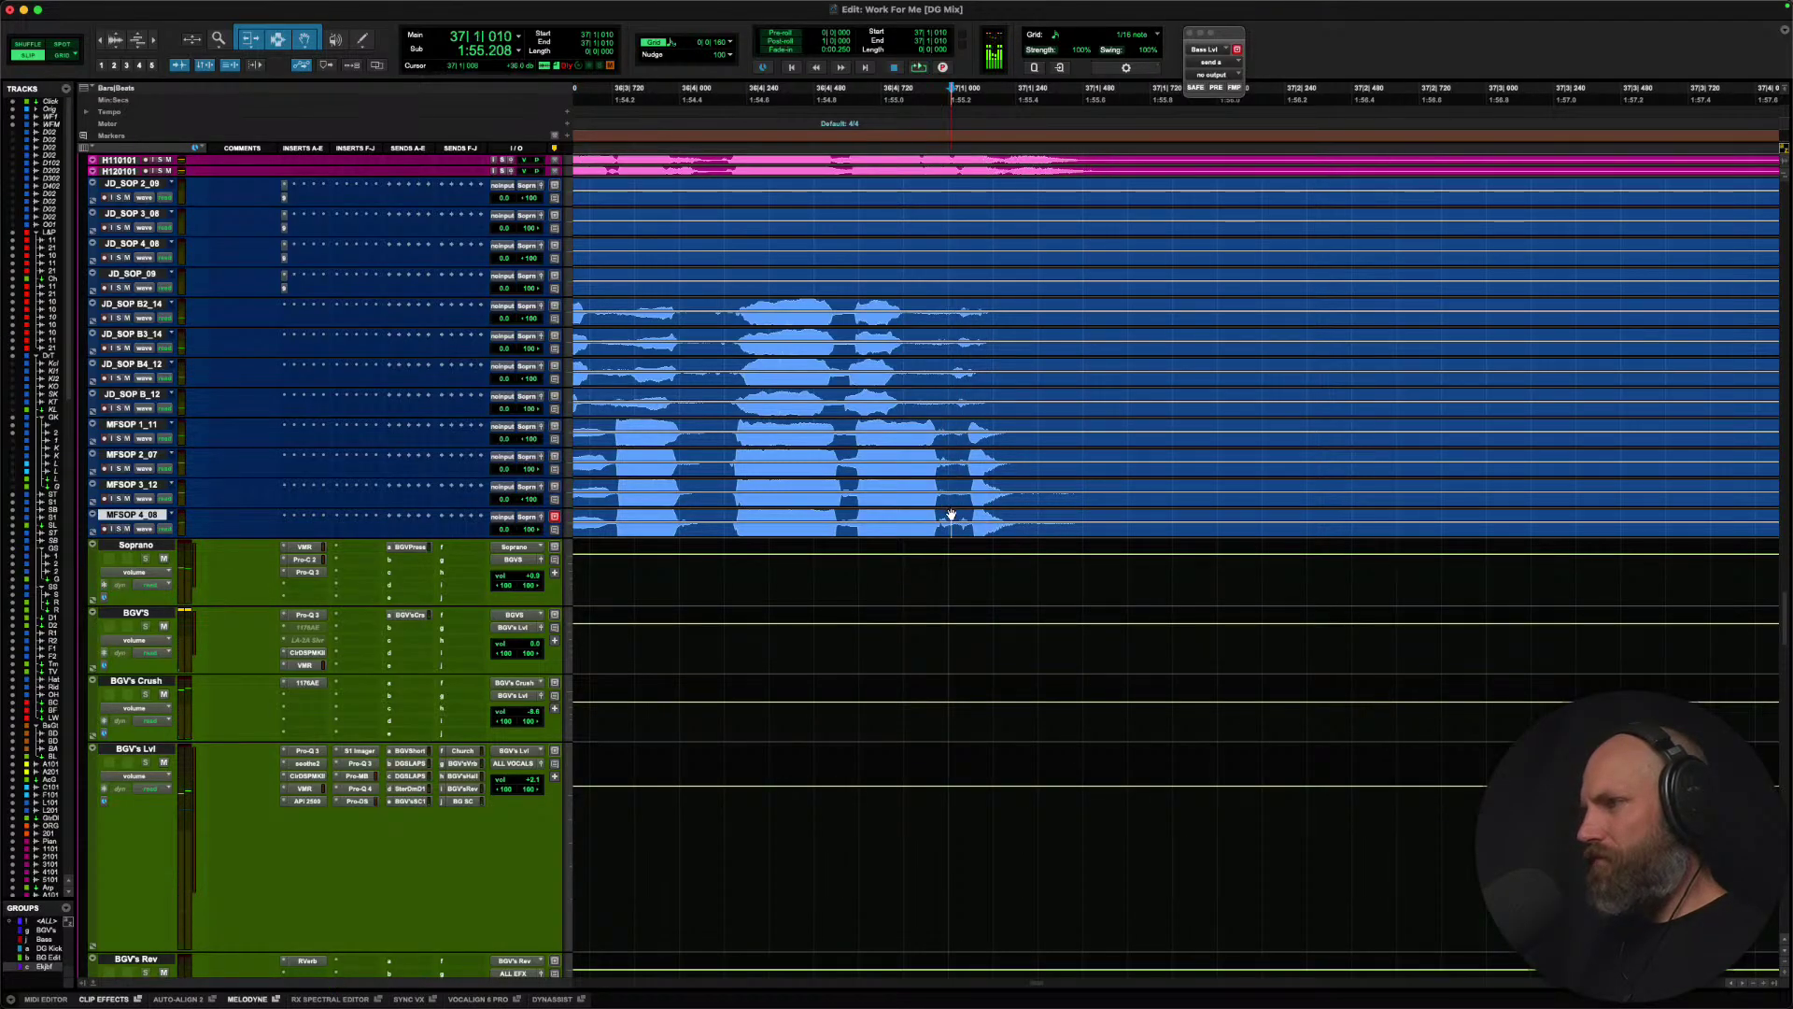
Lower the clip gain of the phrase's tail from 37|1|005 on JD_SOP B2_14 through MFSOP 4_08 and audition it from 36|4|135.
drag(950, 514, 1105, 313)
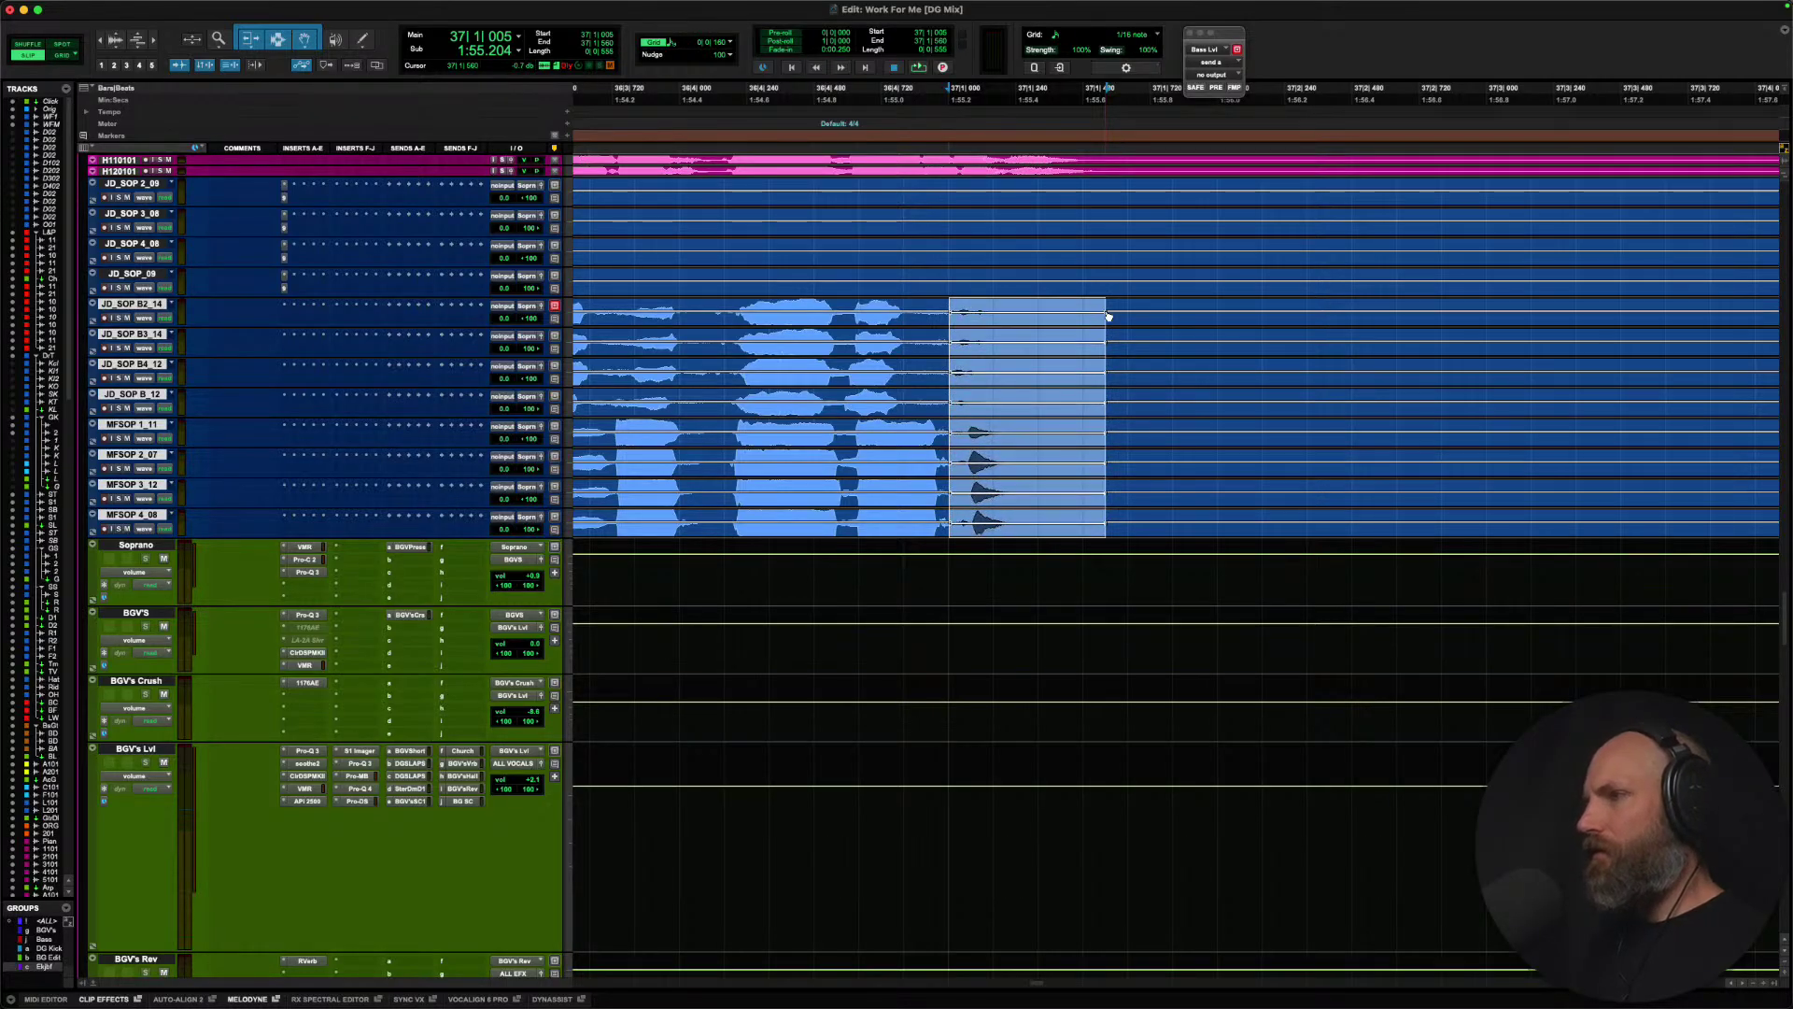
click(718, 300)
key(space)
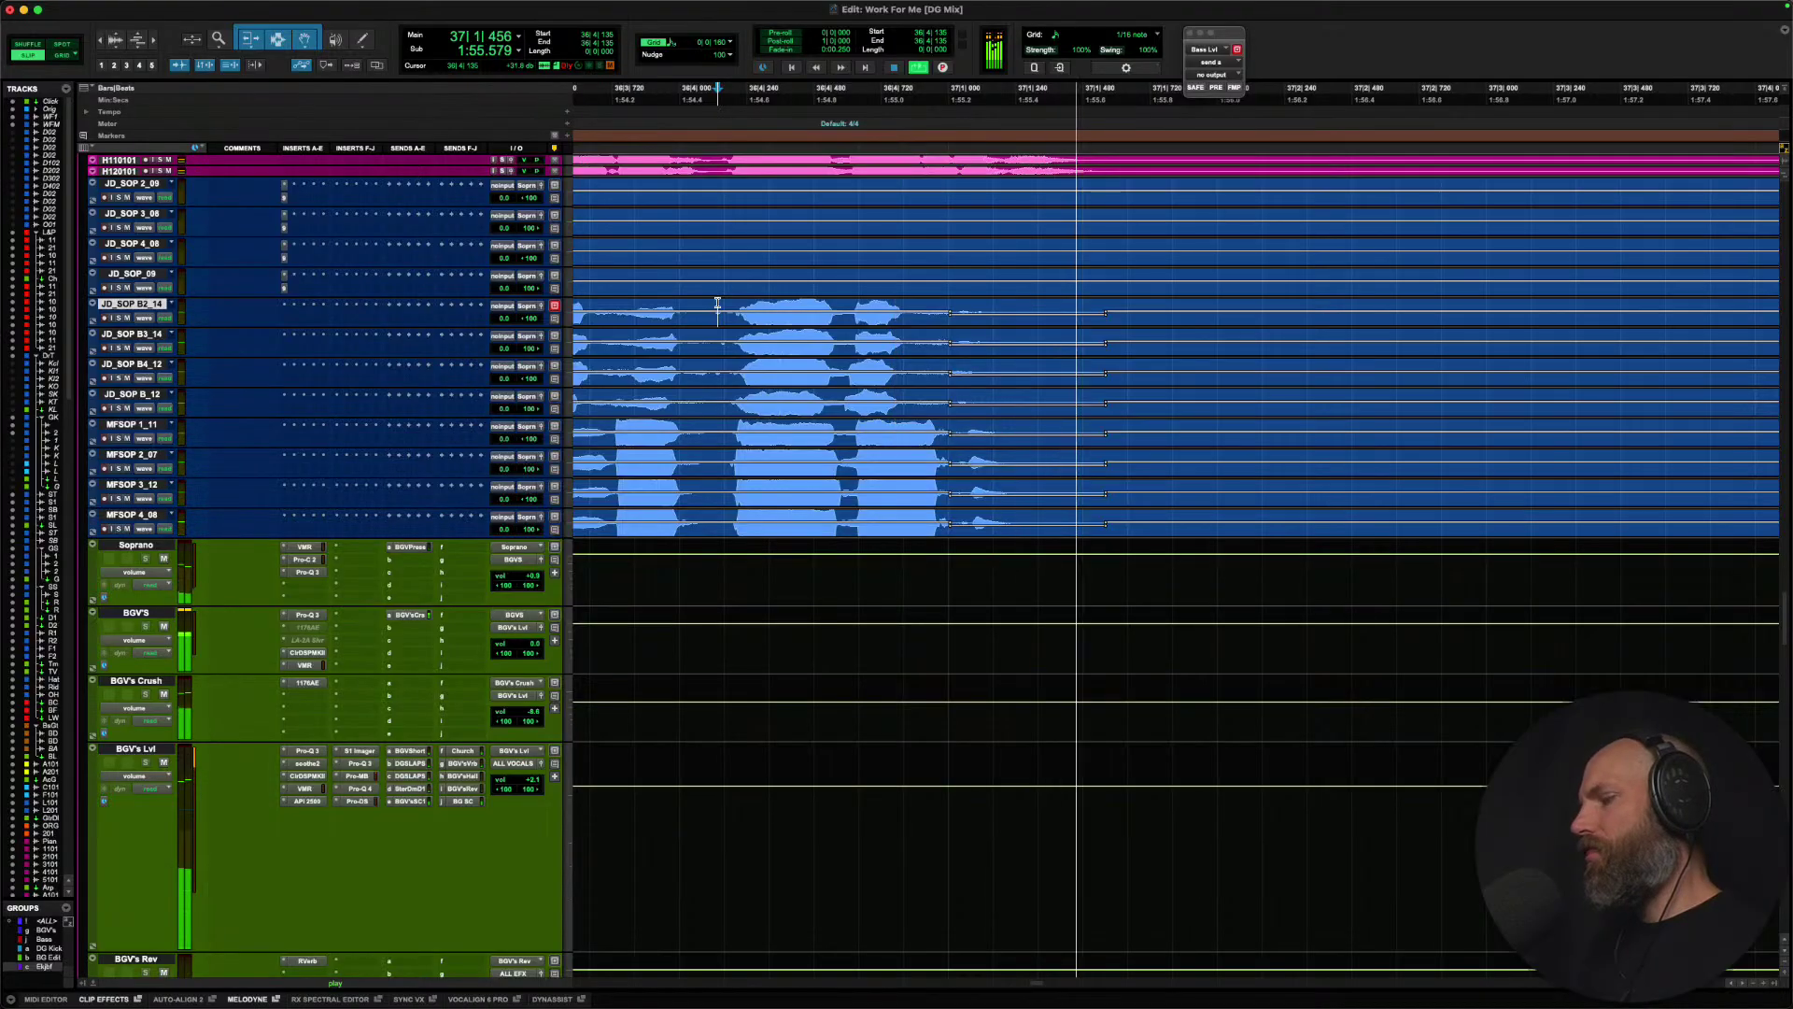
key(space)
Open the VMR plug-in on the ALL VOCALS bus and play from 36|4|135 to check its Virtual Mixbuss.
scroll(938, 386, up, 5)
key(r)
key(r)
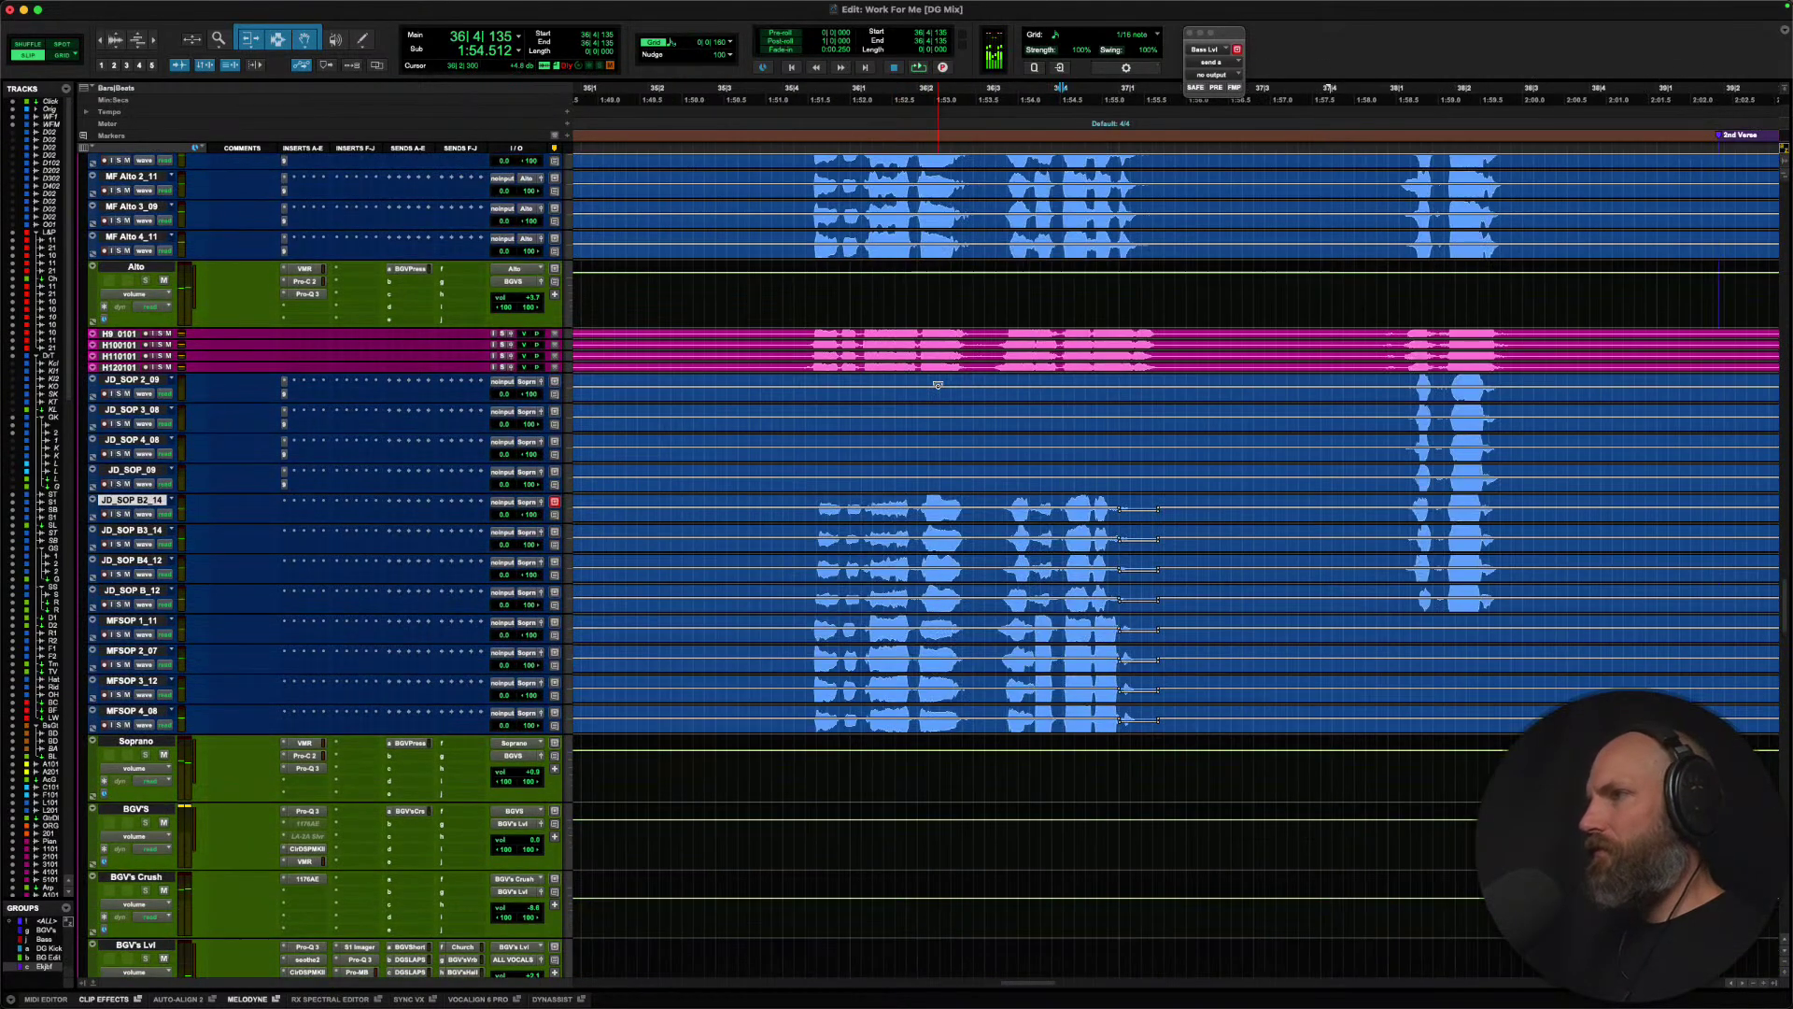
scroll(938, 385, up, 5)
key(r)
key(r)
scroll(937, 385, down, 6)
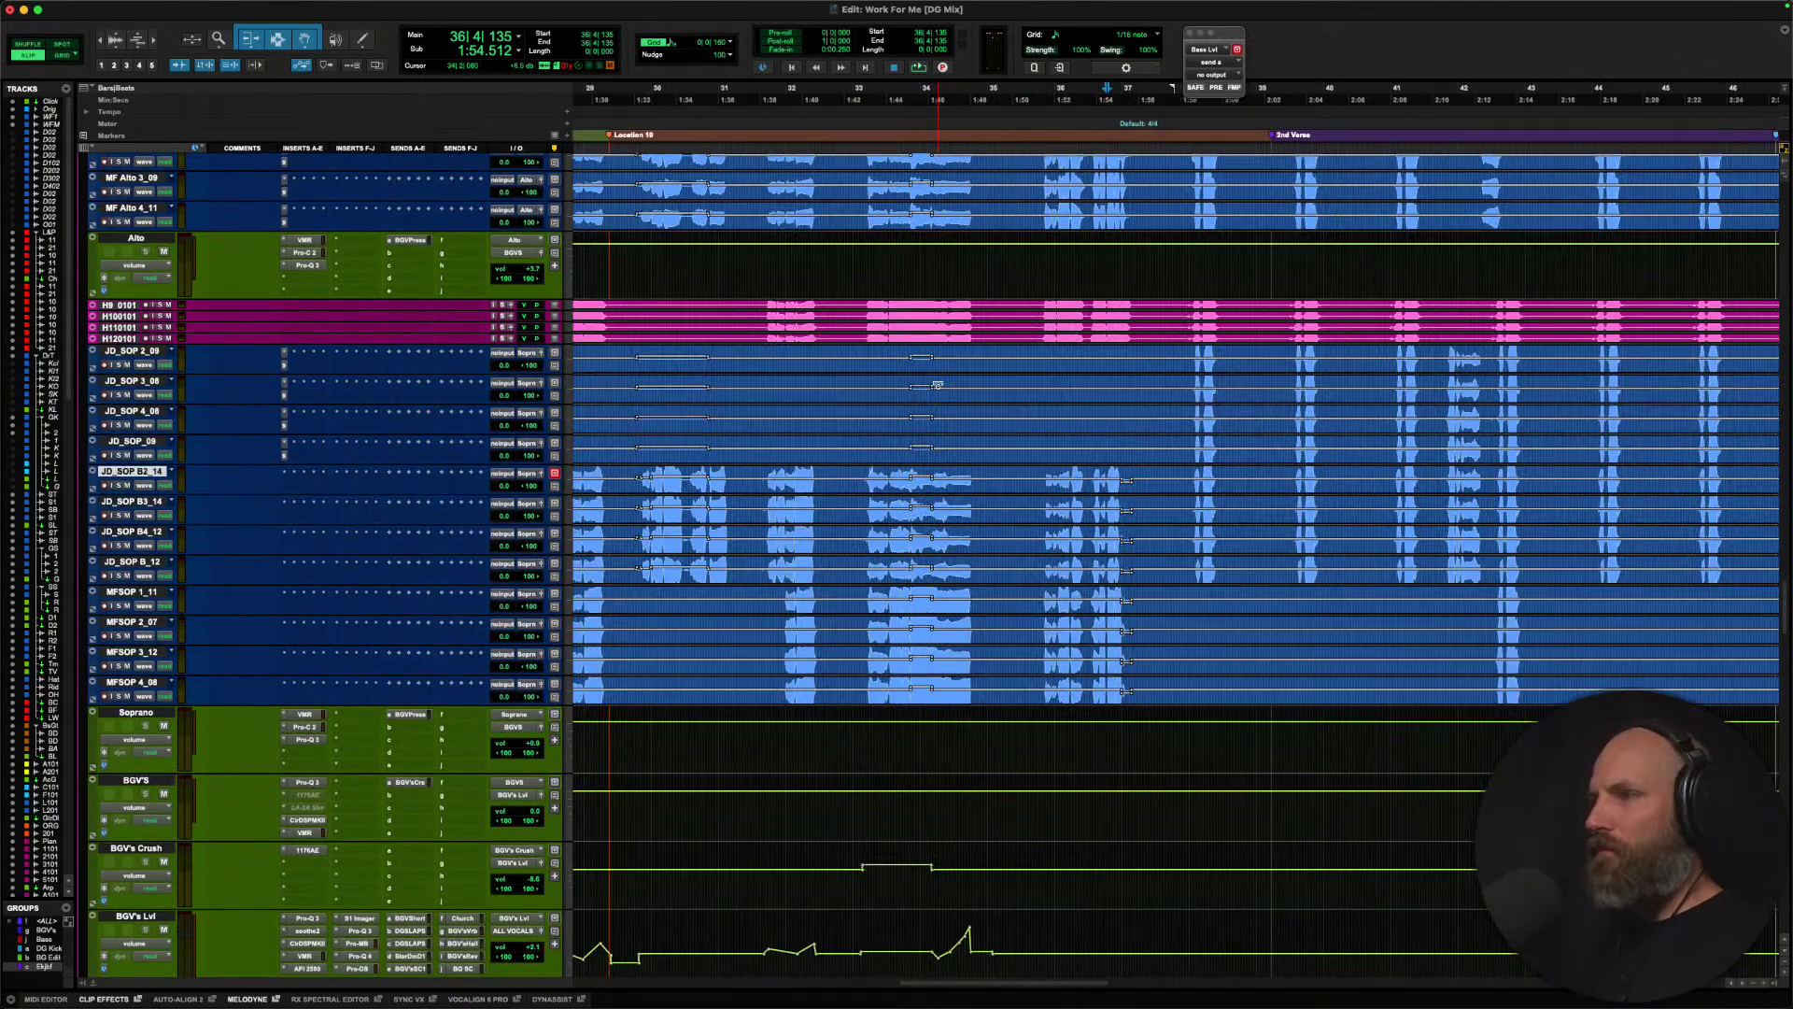
scroll(937, 385, down, 15)
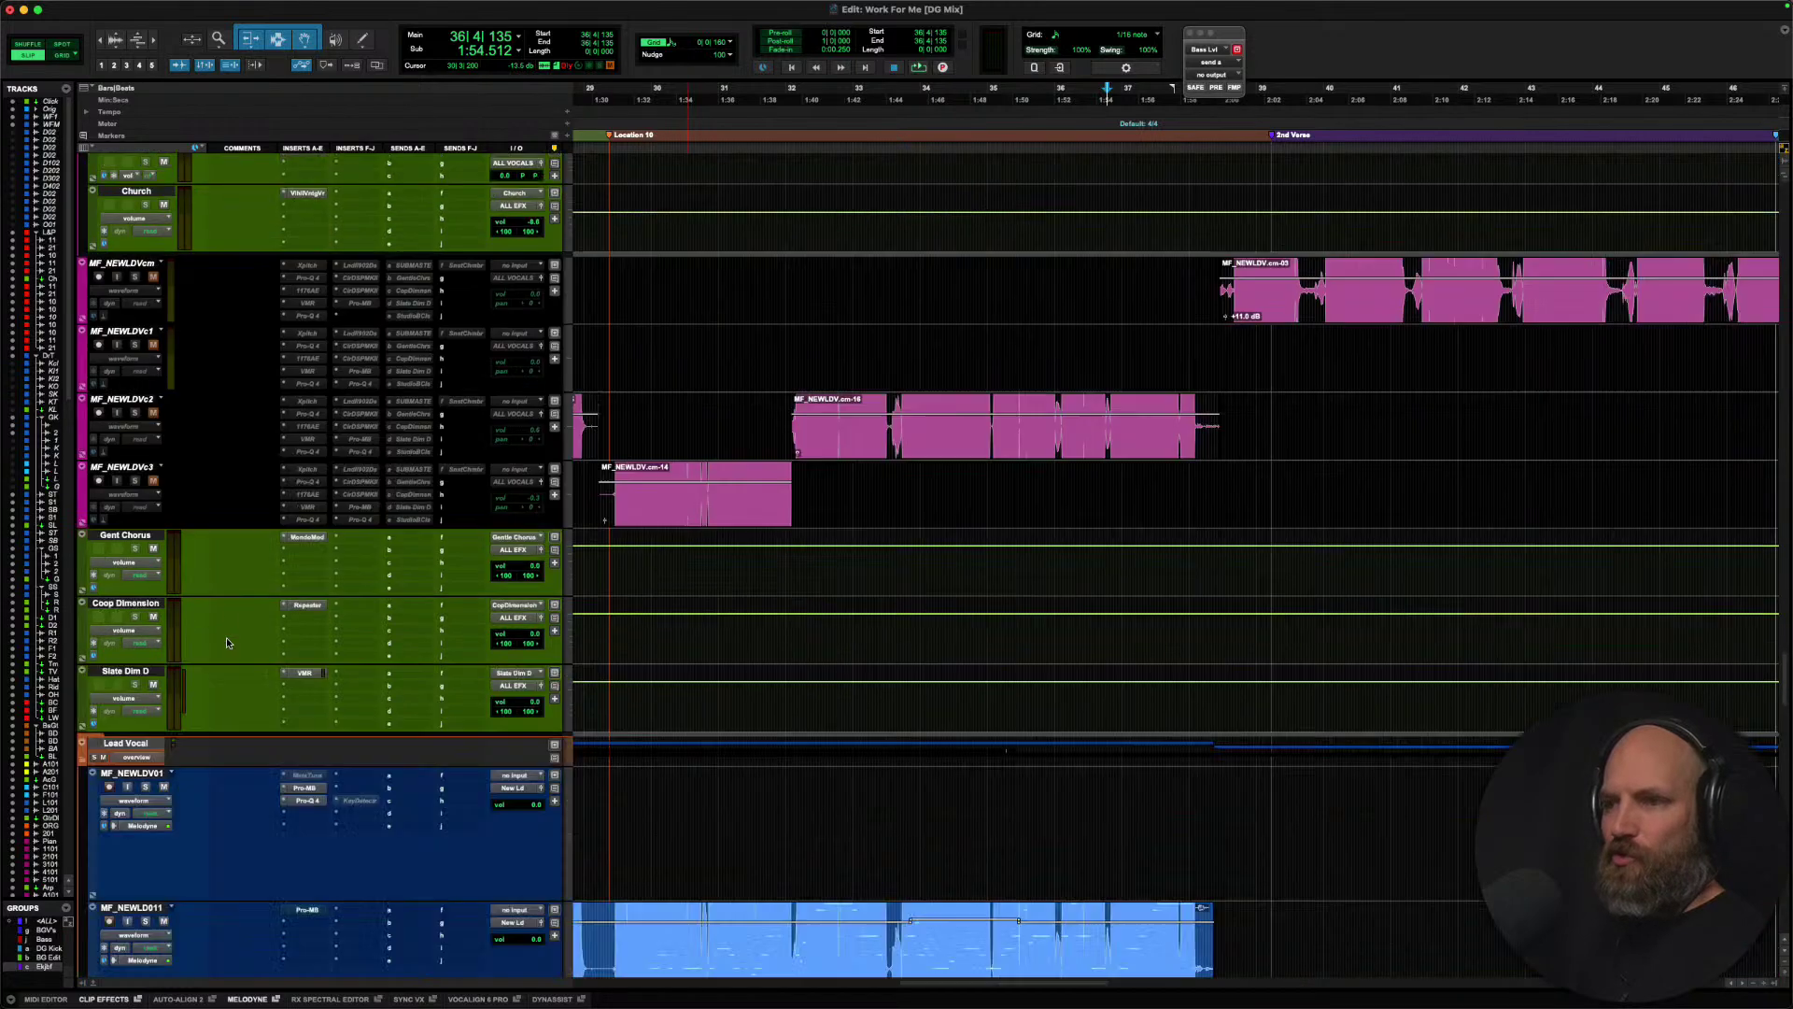
scroll(226, 641, down, 20)
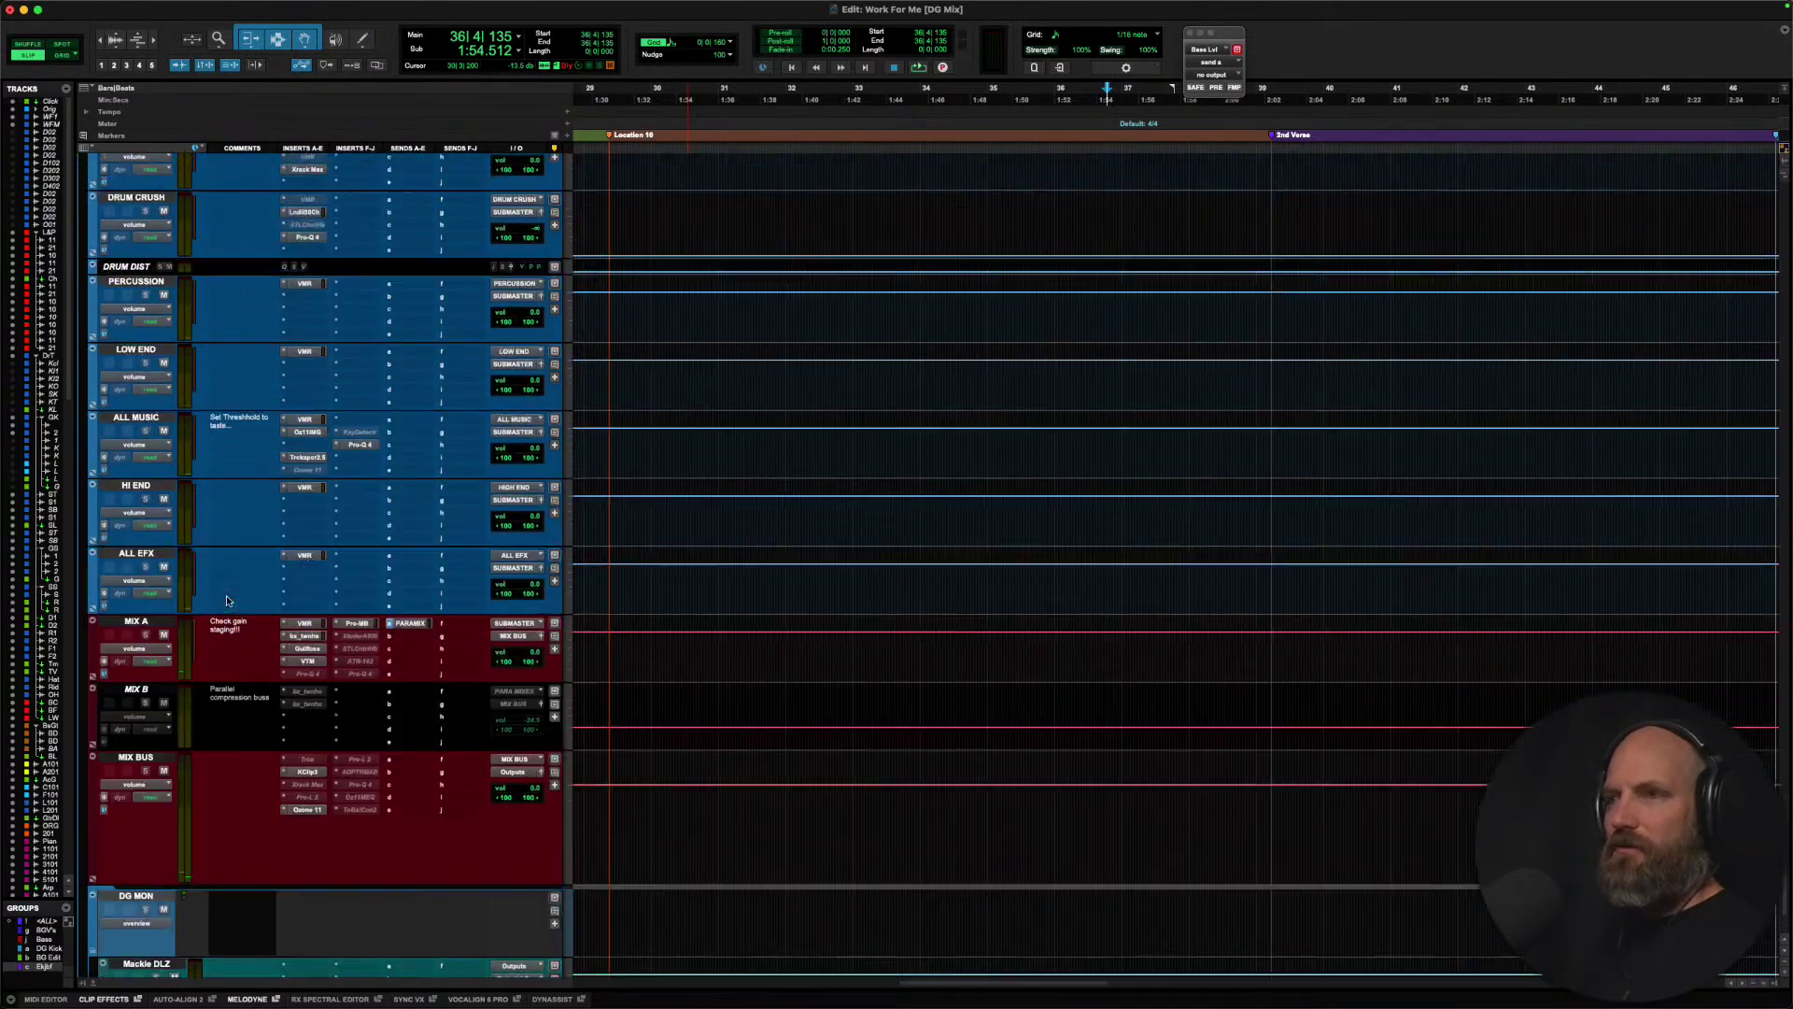
scroll(226, 597, up, 4)
click(138, 245)
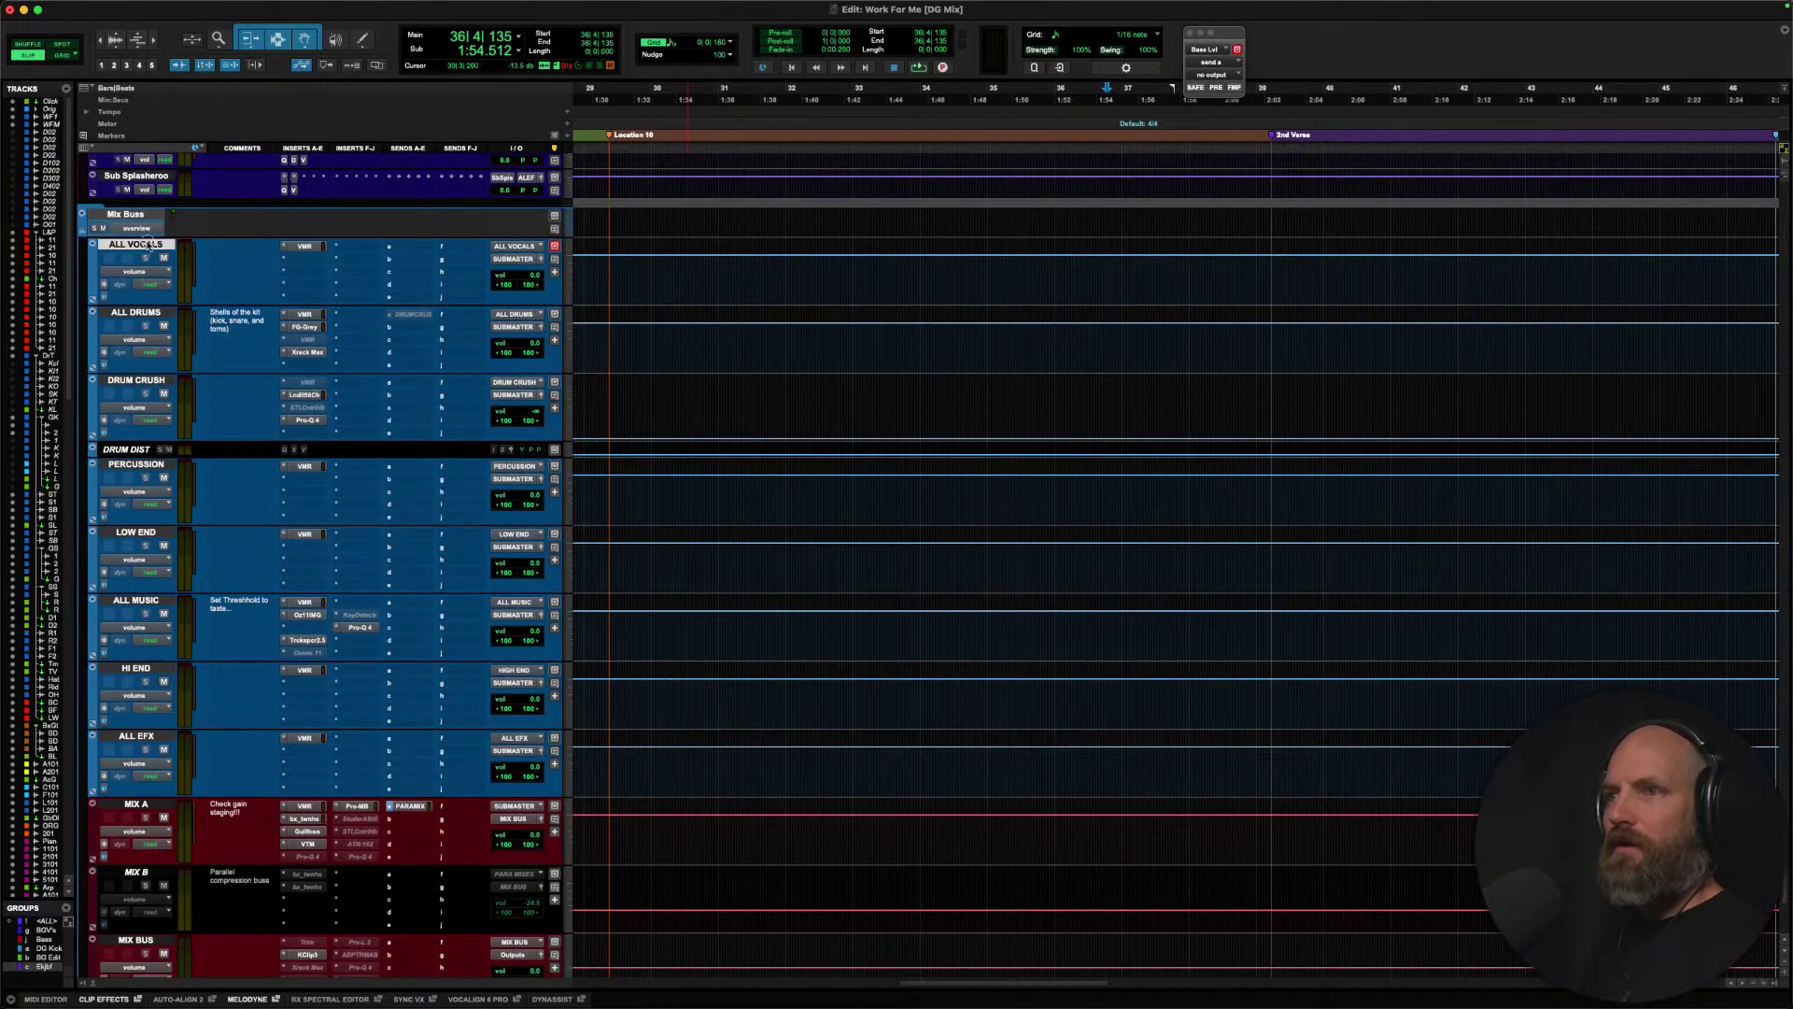
click(299, 246)
key(space)
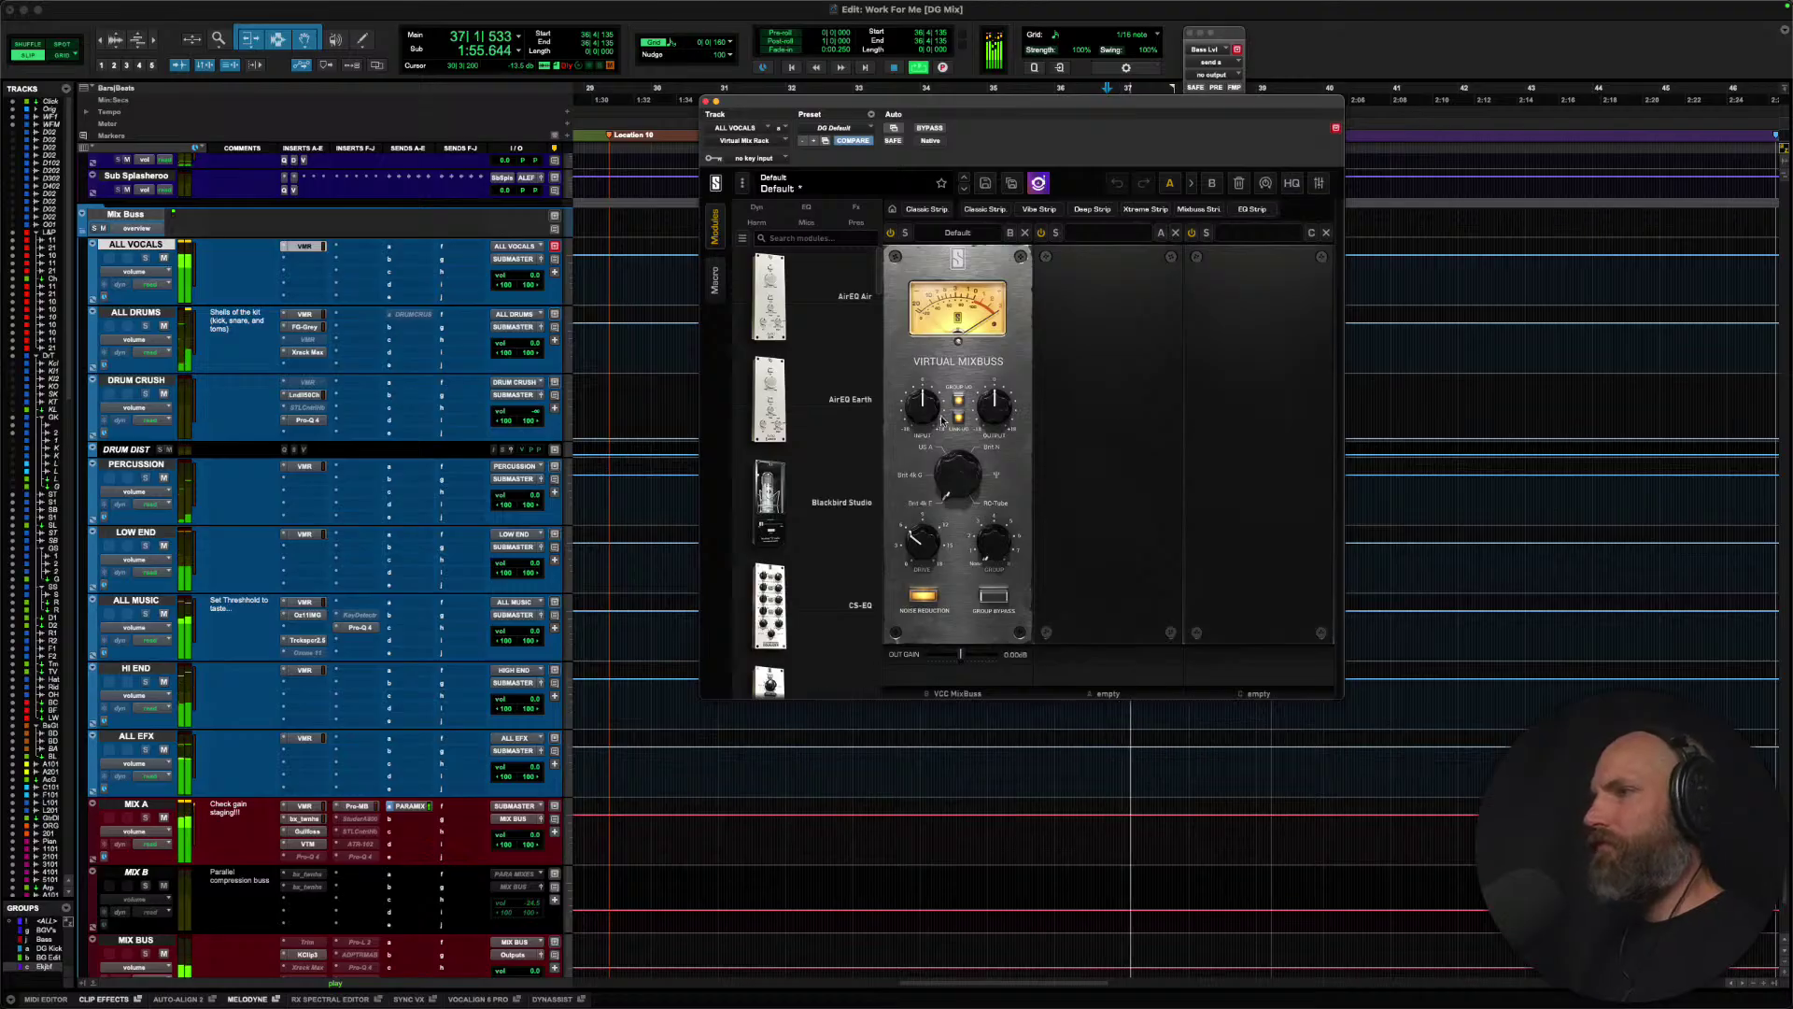
Try the ALL VOCALS Virtual Mixbuss input at -3.01 dB and -5.44 dB with compensating output, auditioning from 36|4|135.
drag(924, 408, 926, 422)
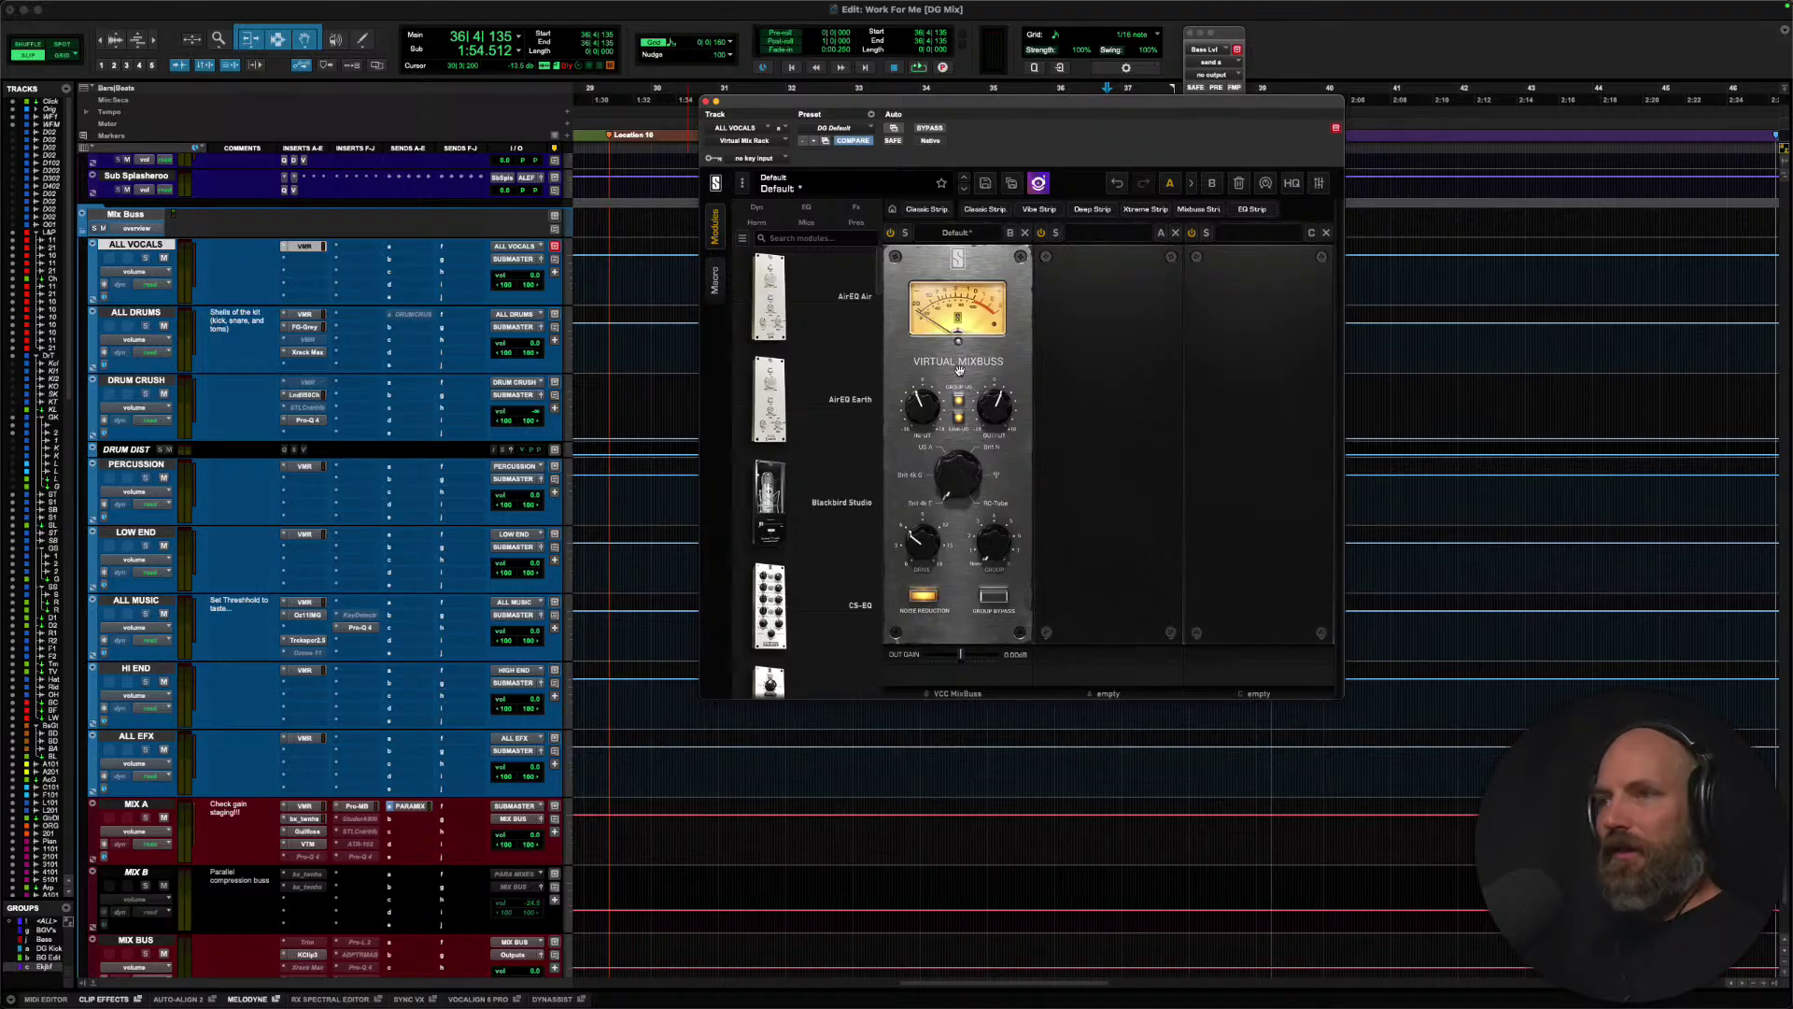
key(space)
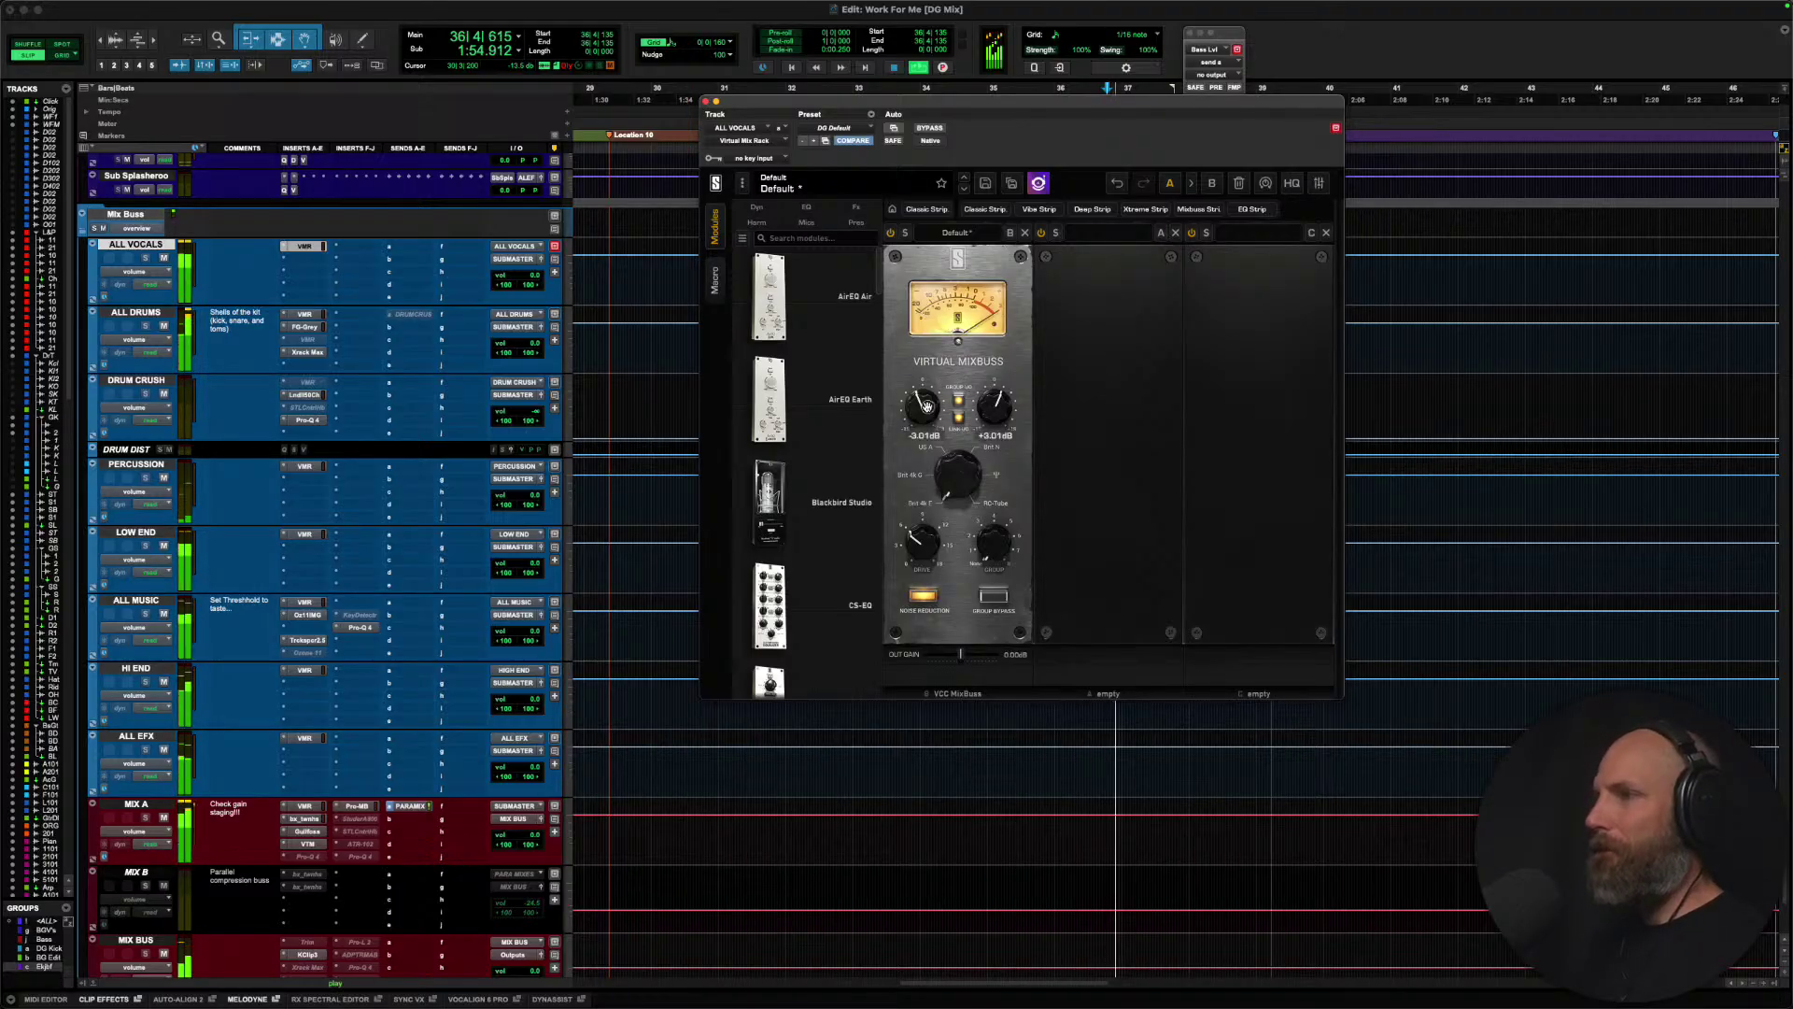
key(space)
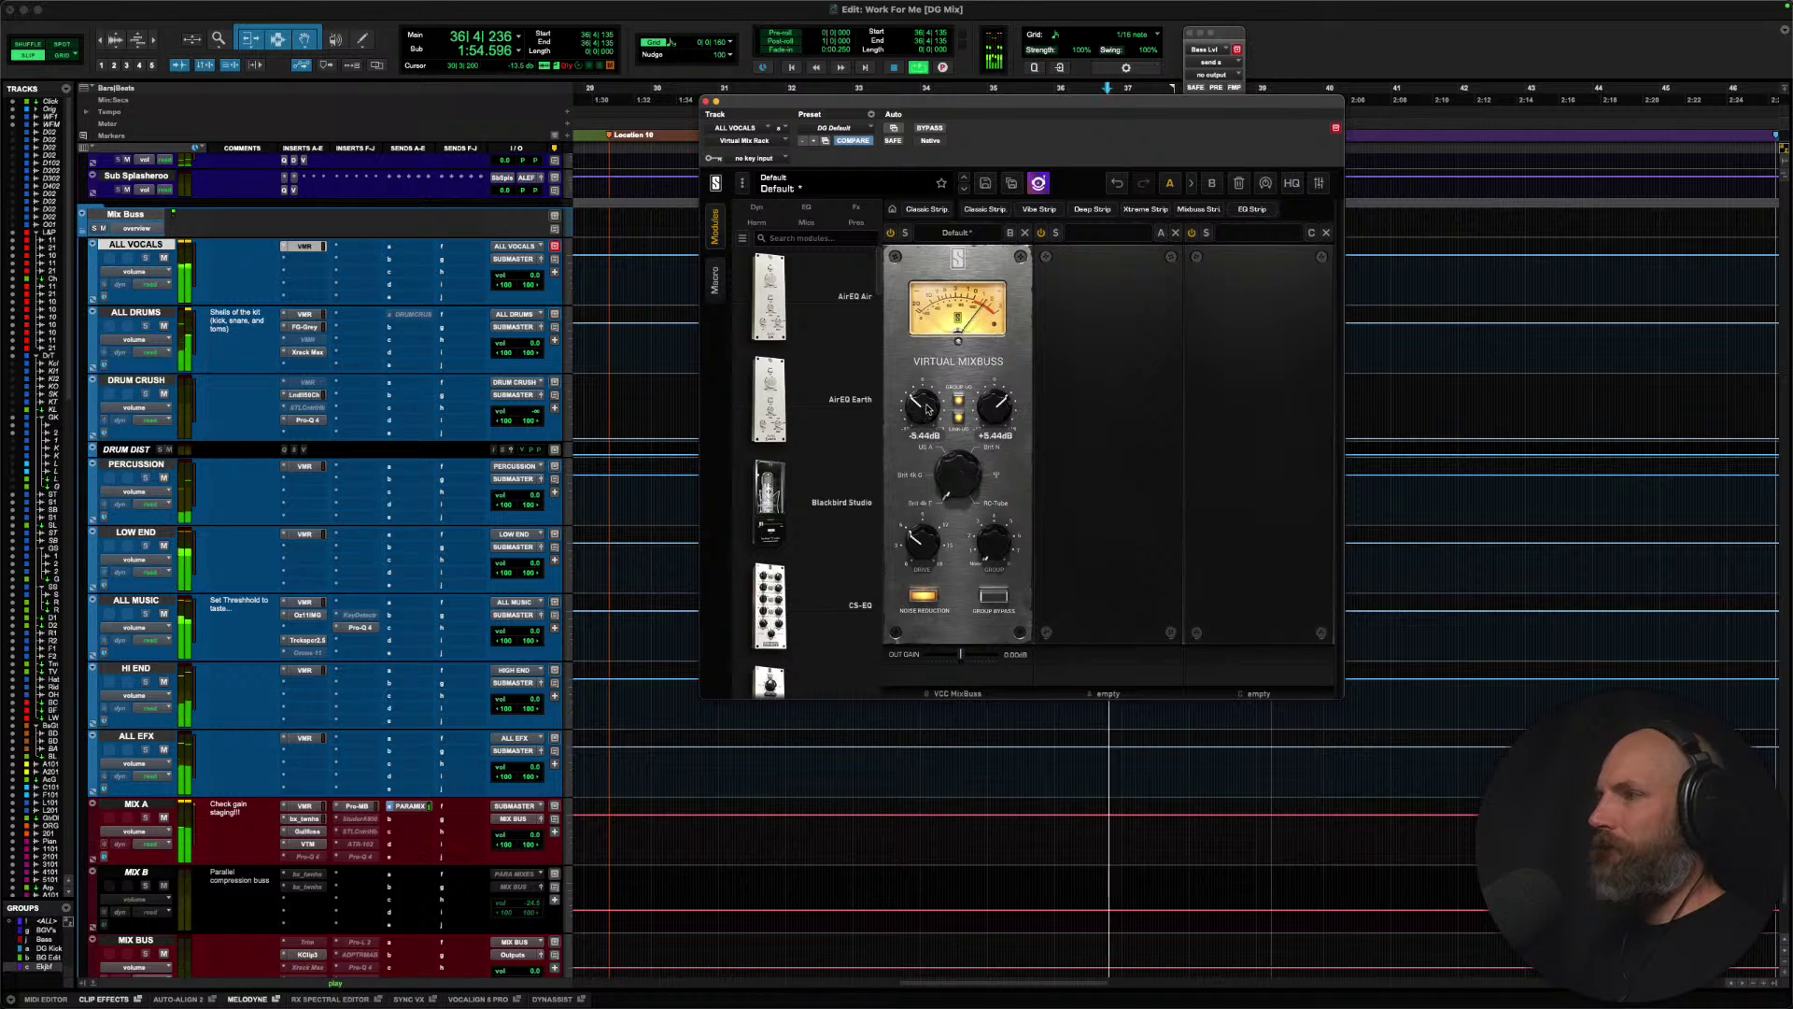
Try the Virtual Mixbuss input at -8.54 dB with output at +8.54 dB, replaying the phrase from 36|4|135.
key(space)
key(space)
key(space)
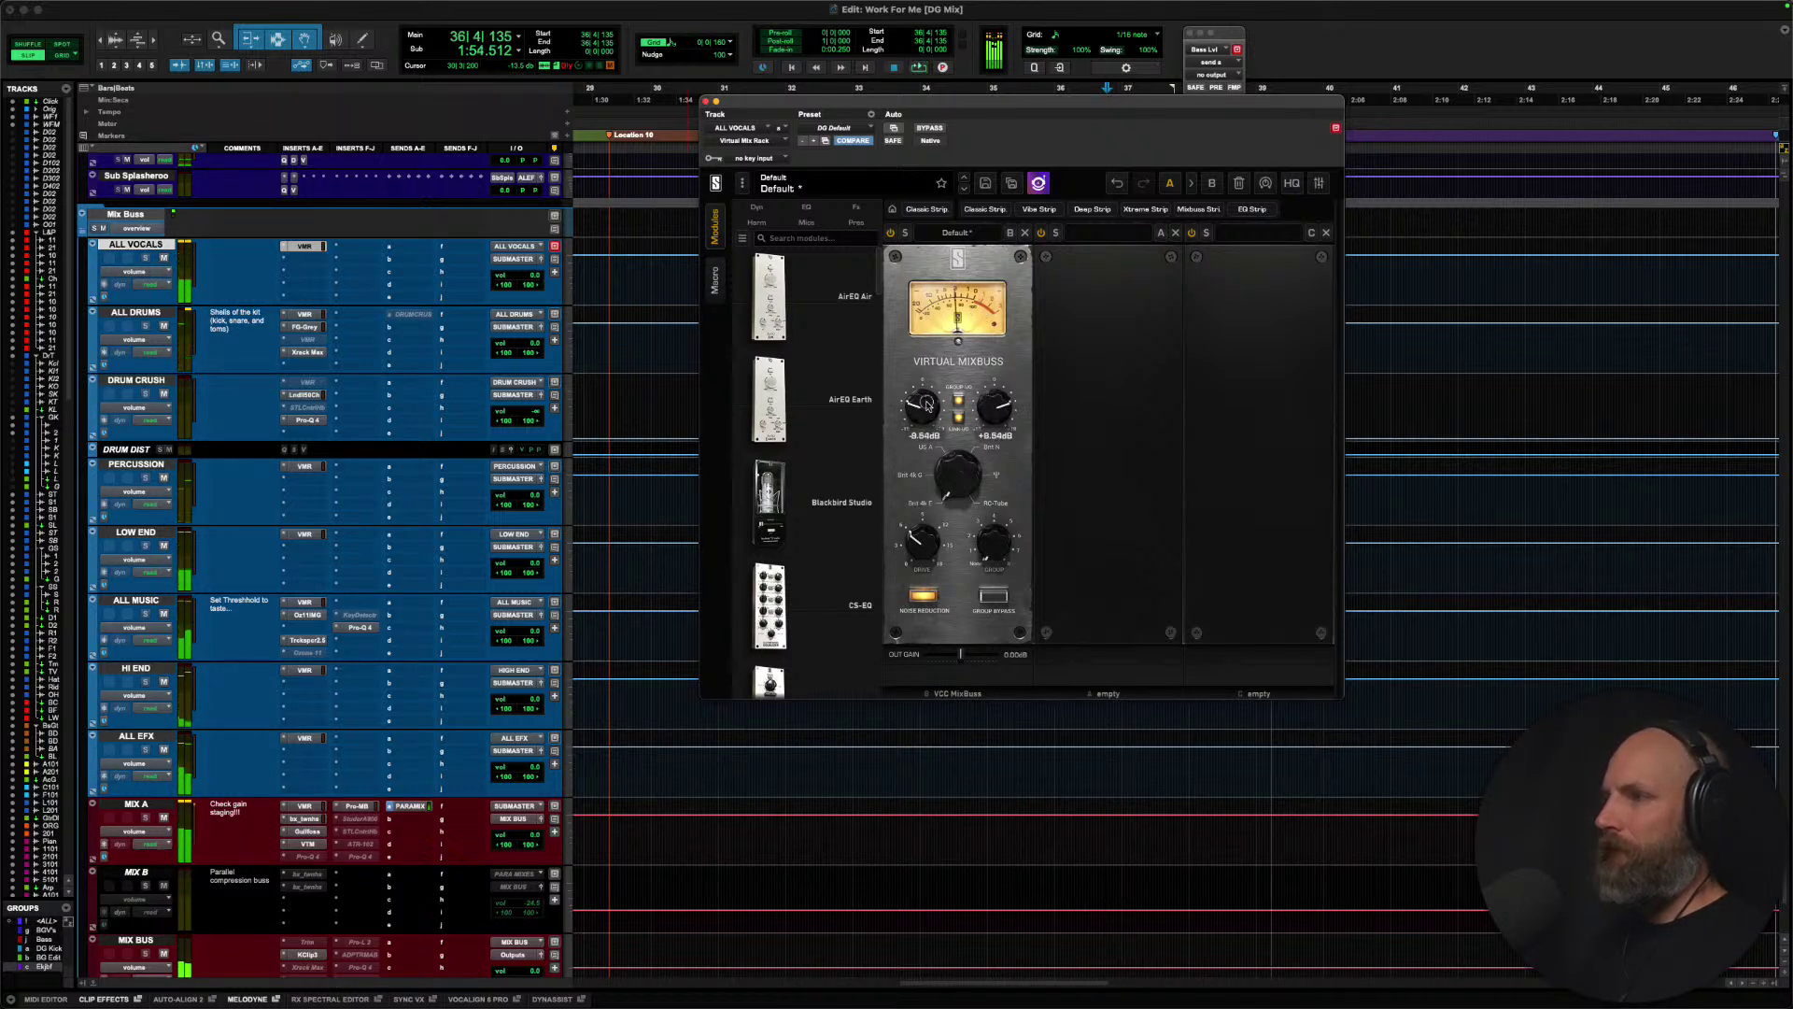
key(space)
key(space)
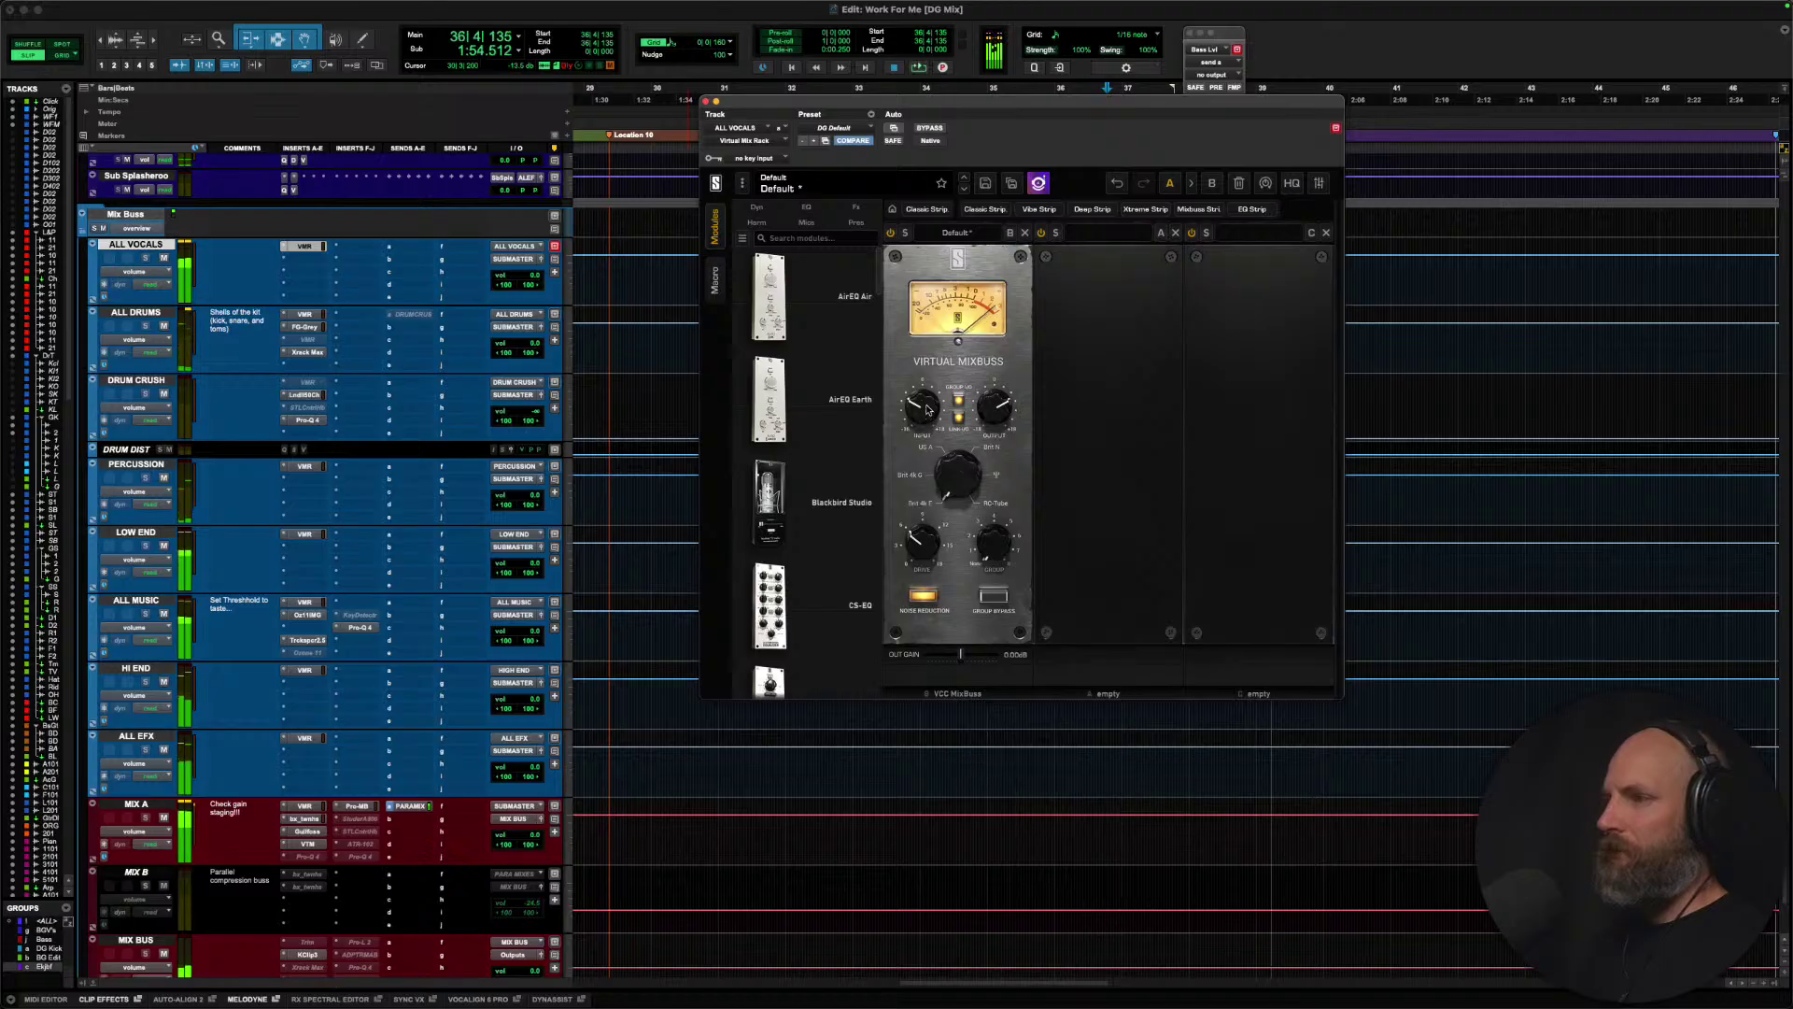
Reset the Virtual Mixbuss input to its default and replay the phrase for comparison.
alt+click(927, 408)
key(space)
key(space)
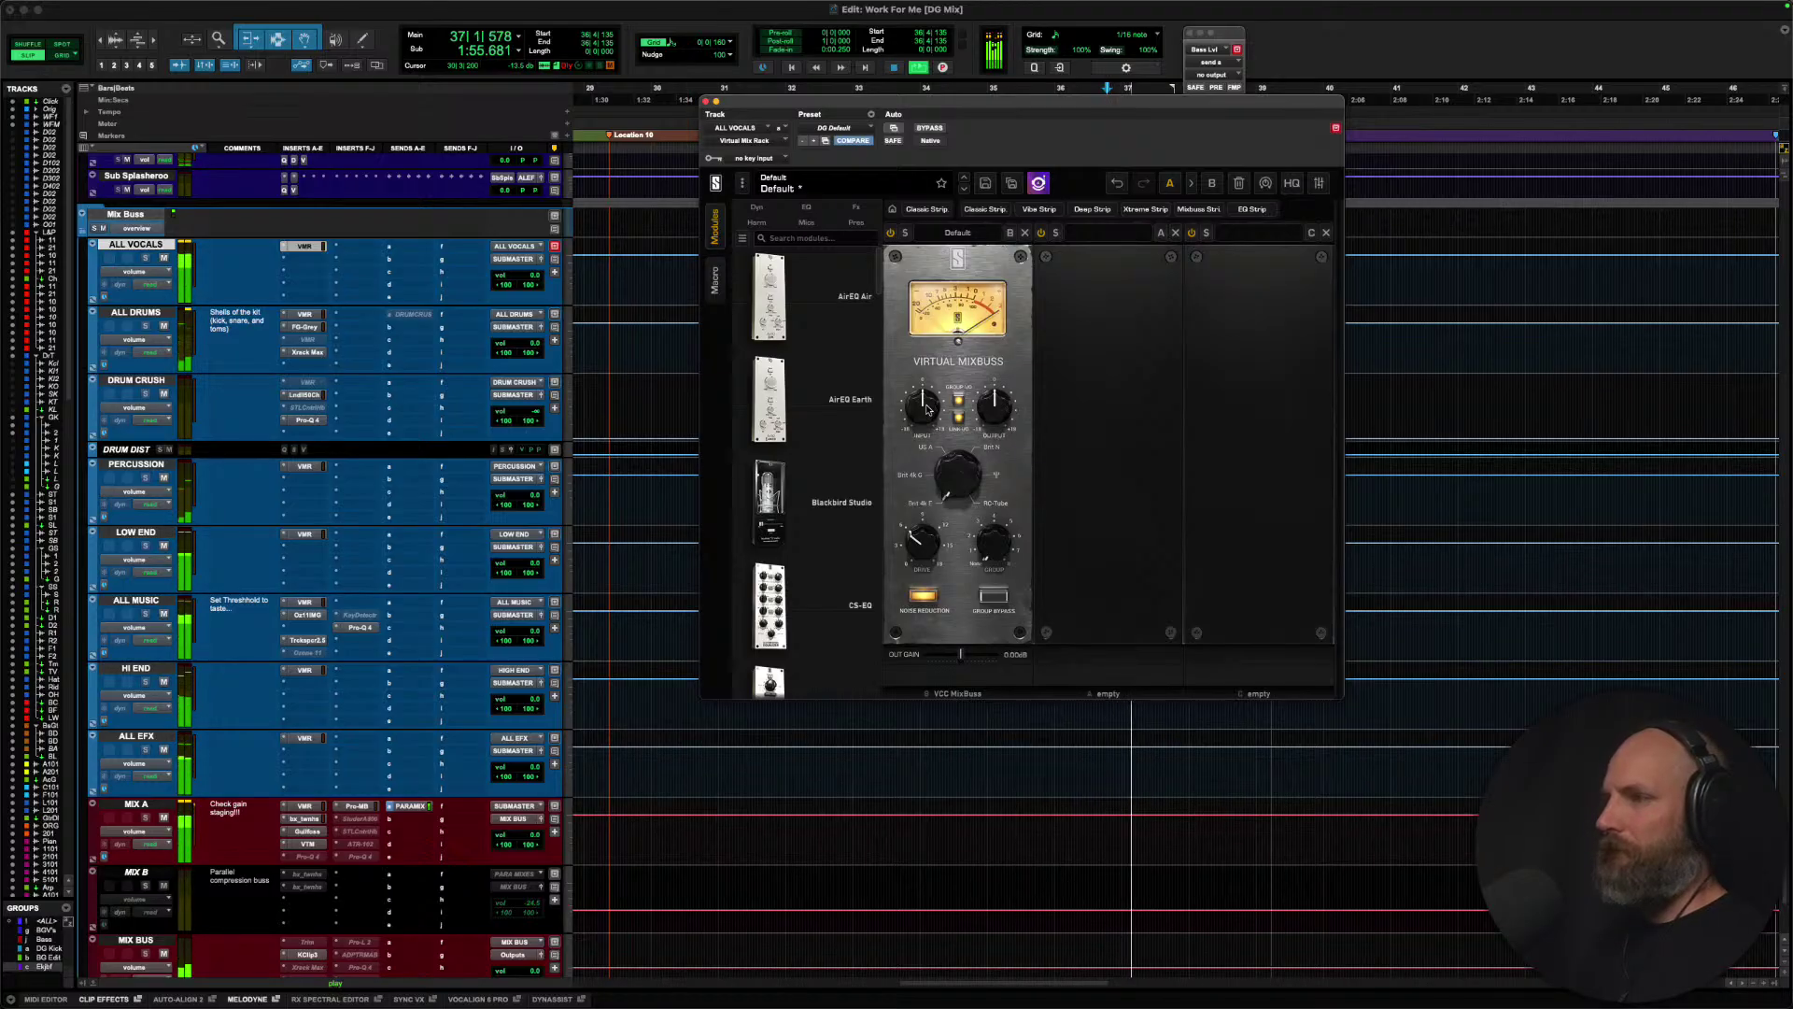
Lower the Virtual Mixbuss input moderately with the output compensating, audition from 36|4|135, and close the ALL VOCALS plug-in.
key(space)
drag(928, 409, 927, 422)
key(space)
key(space)
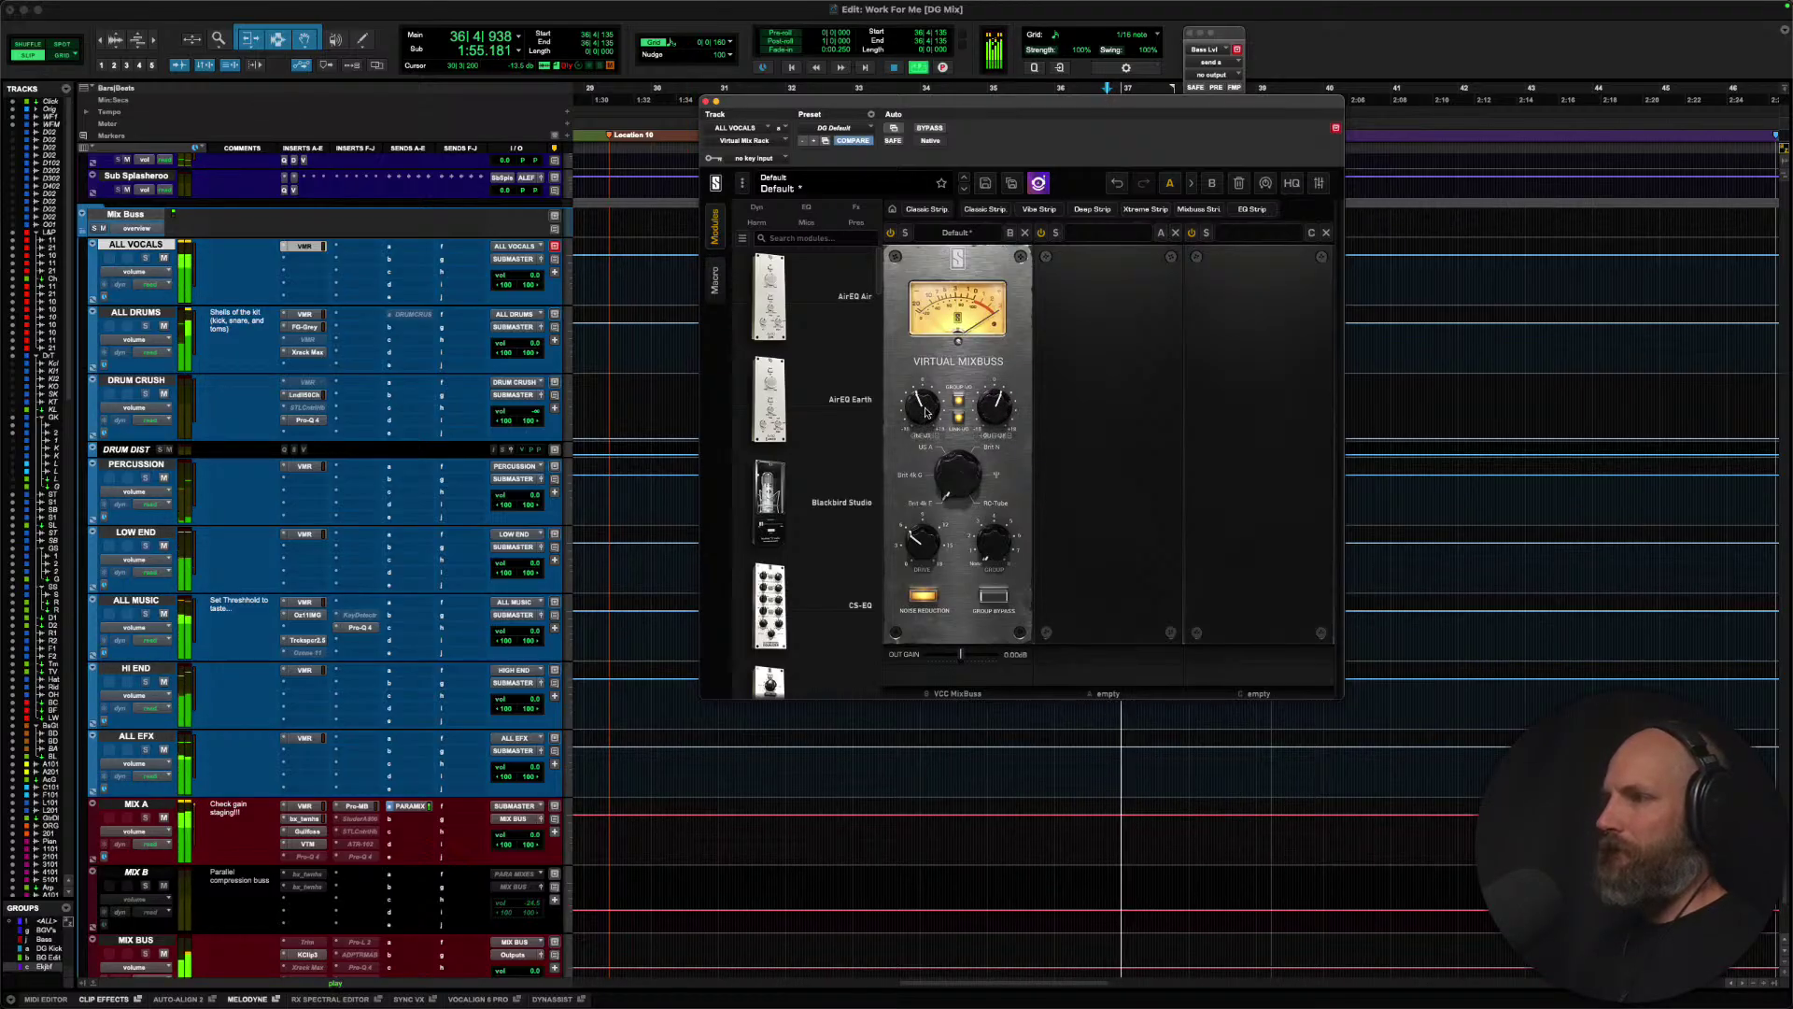
click(707, 101)
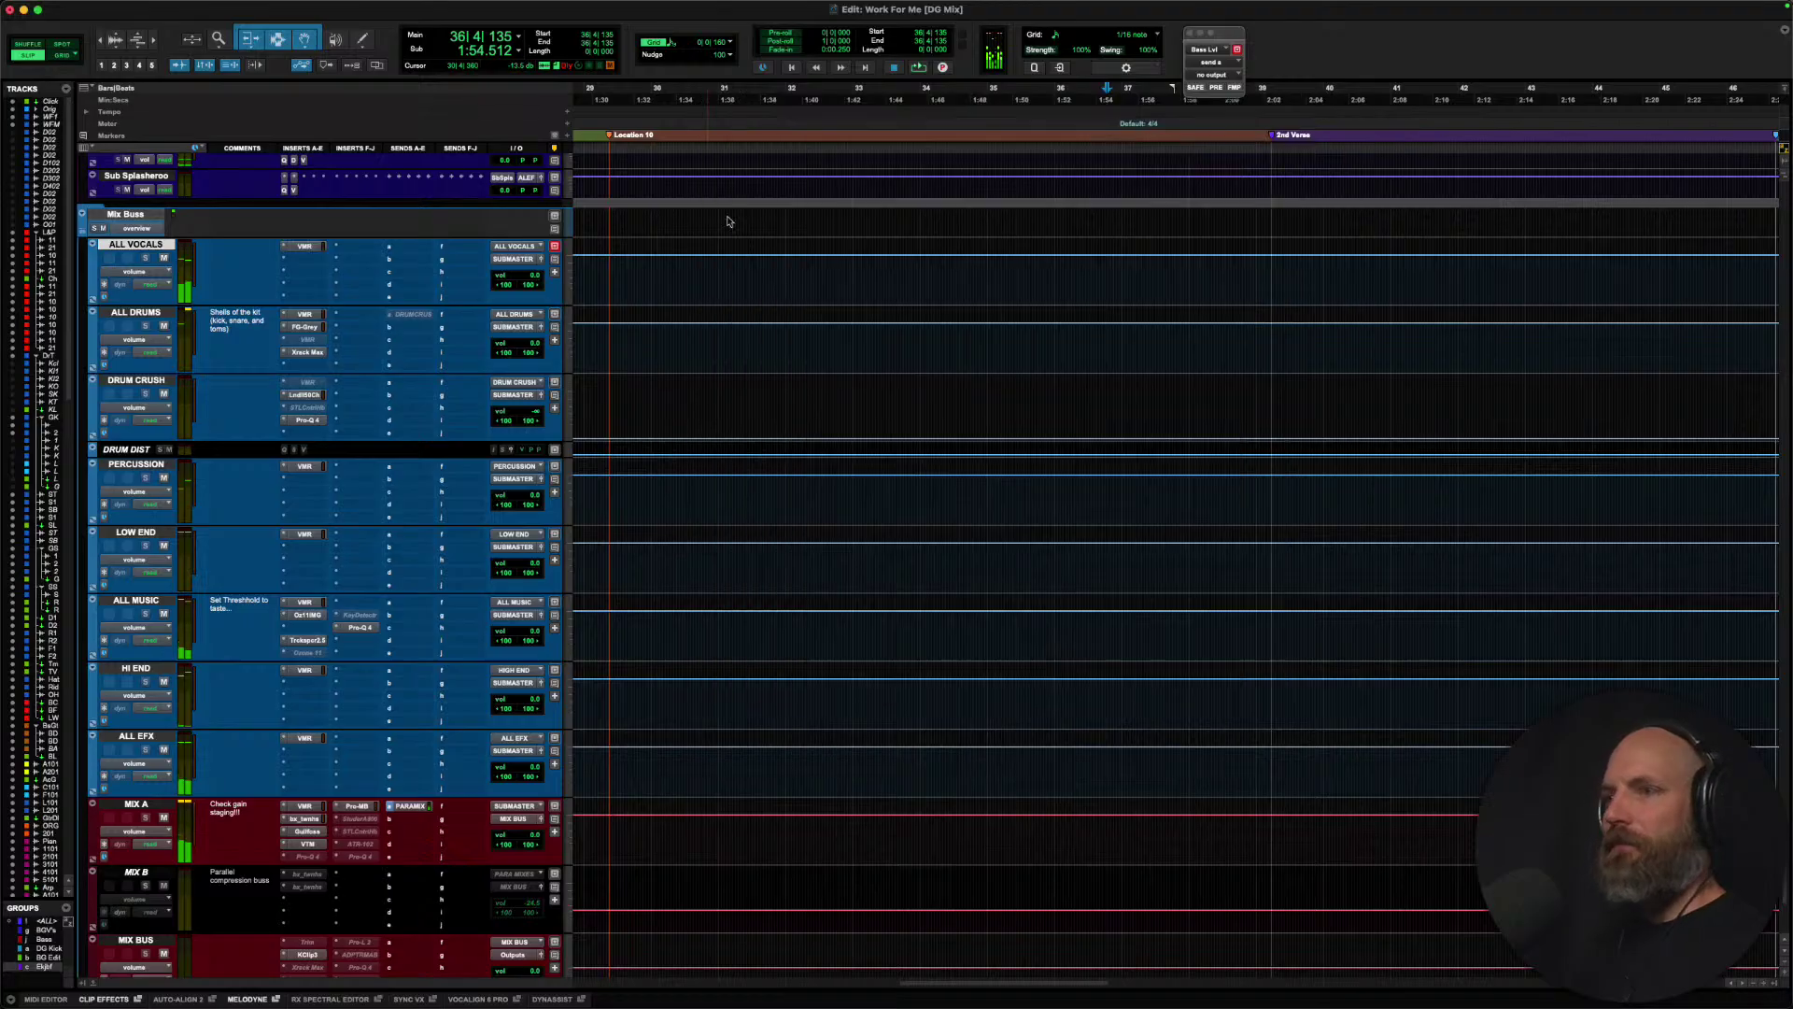
Examine the full song timeline across the mix busses, effects, lead vocals, BGV's, synths and music tracks up to Bells.
key(r)
scroll(663, 491, up, 8)
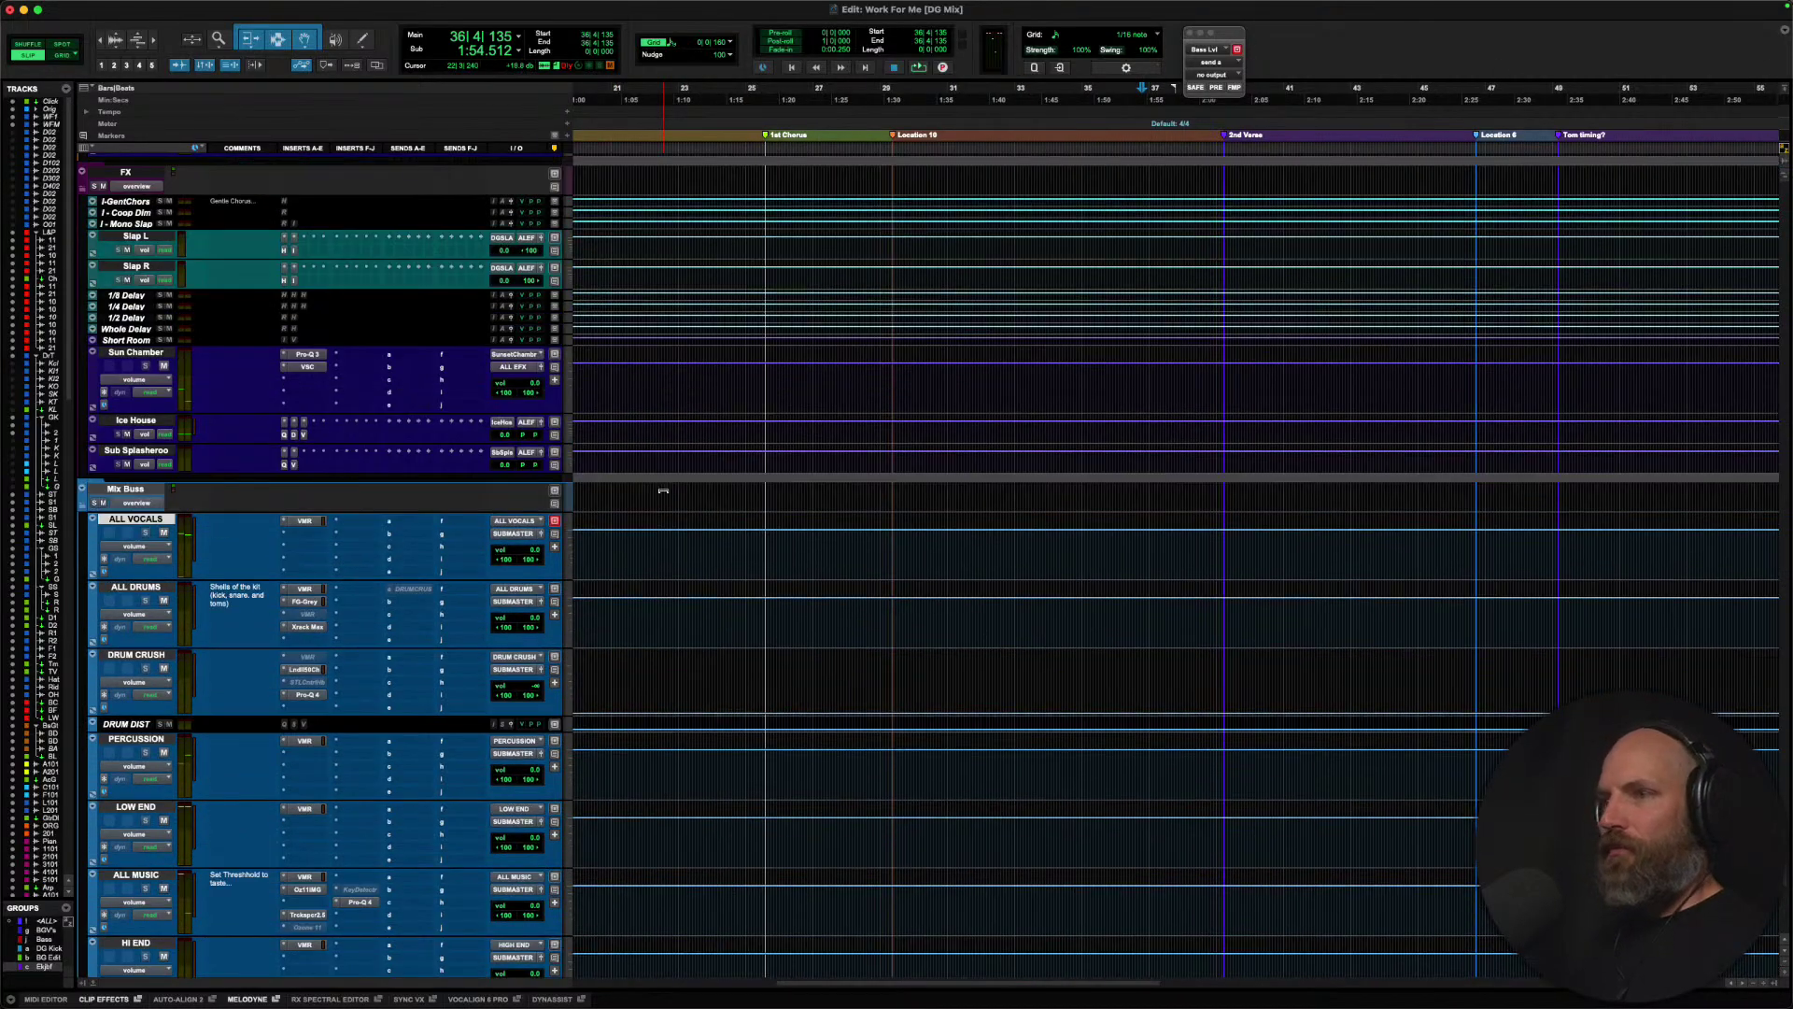
key(r)
key(r)
scroll(663, 492, up, 8)
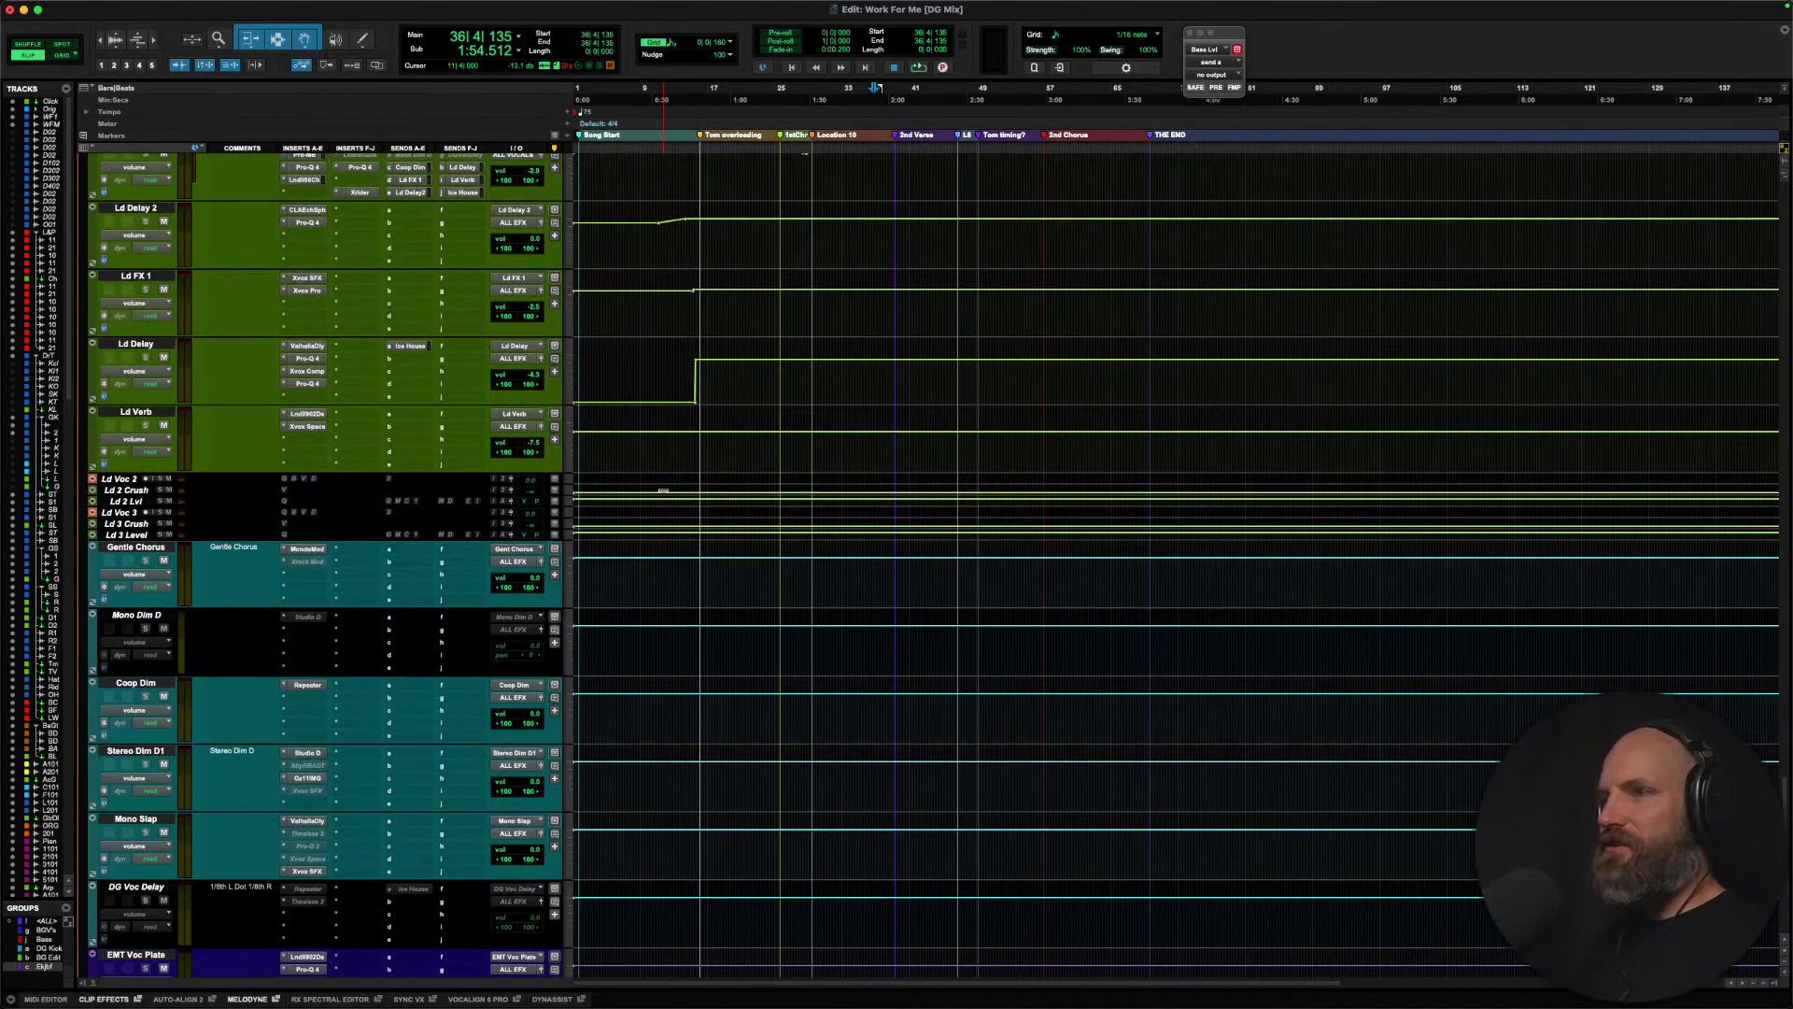
key(r)
scroll(663, 491, up, 10)
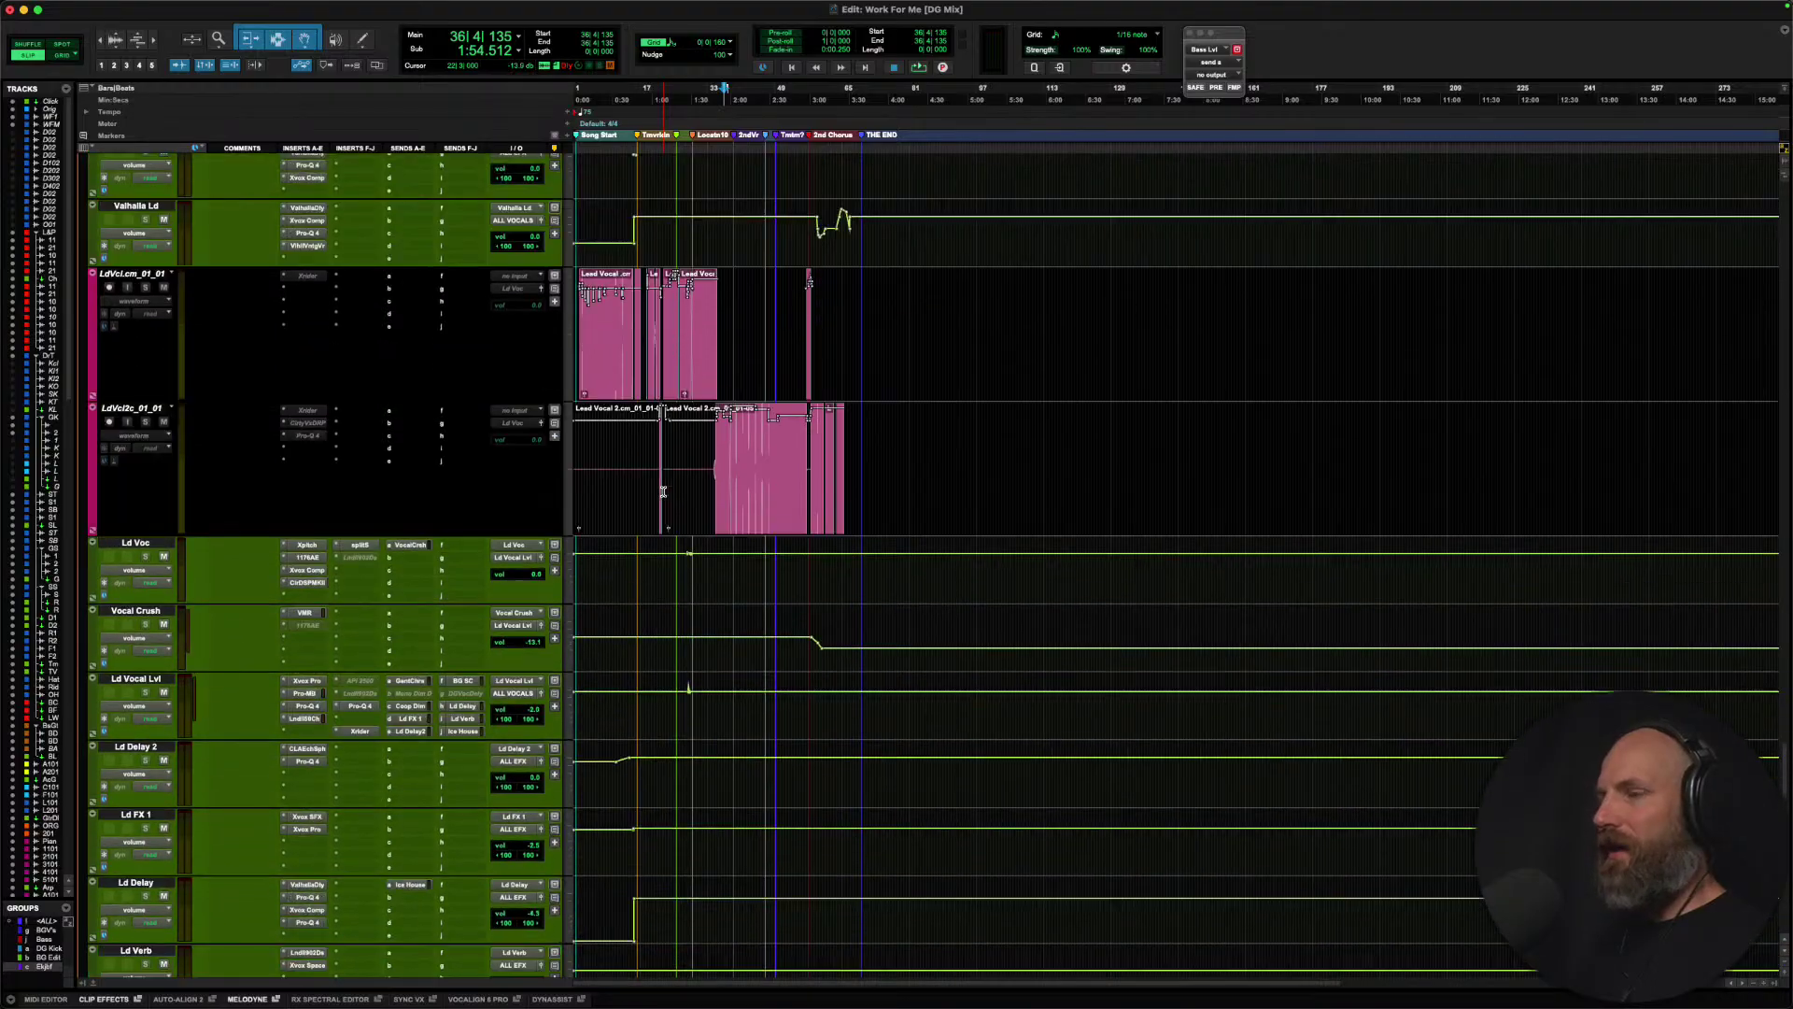
scroll(663, 491, up, 15)
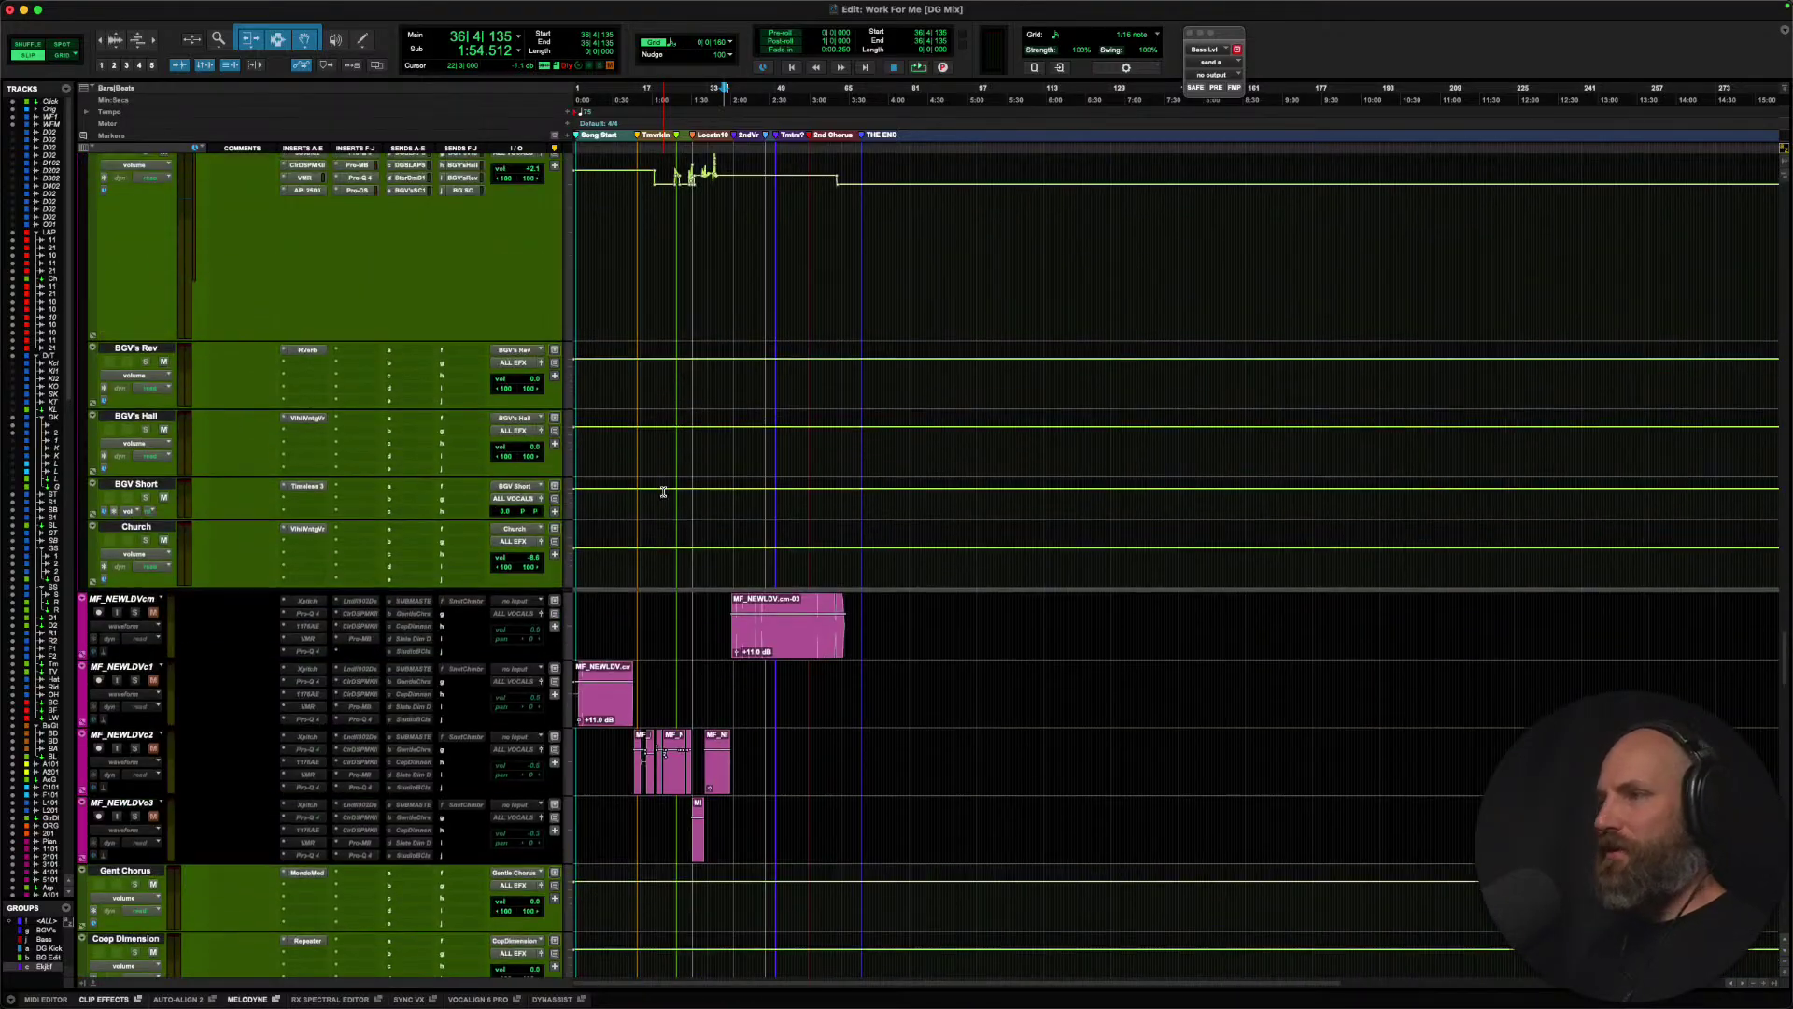
scroll(663, 491, up, 15)
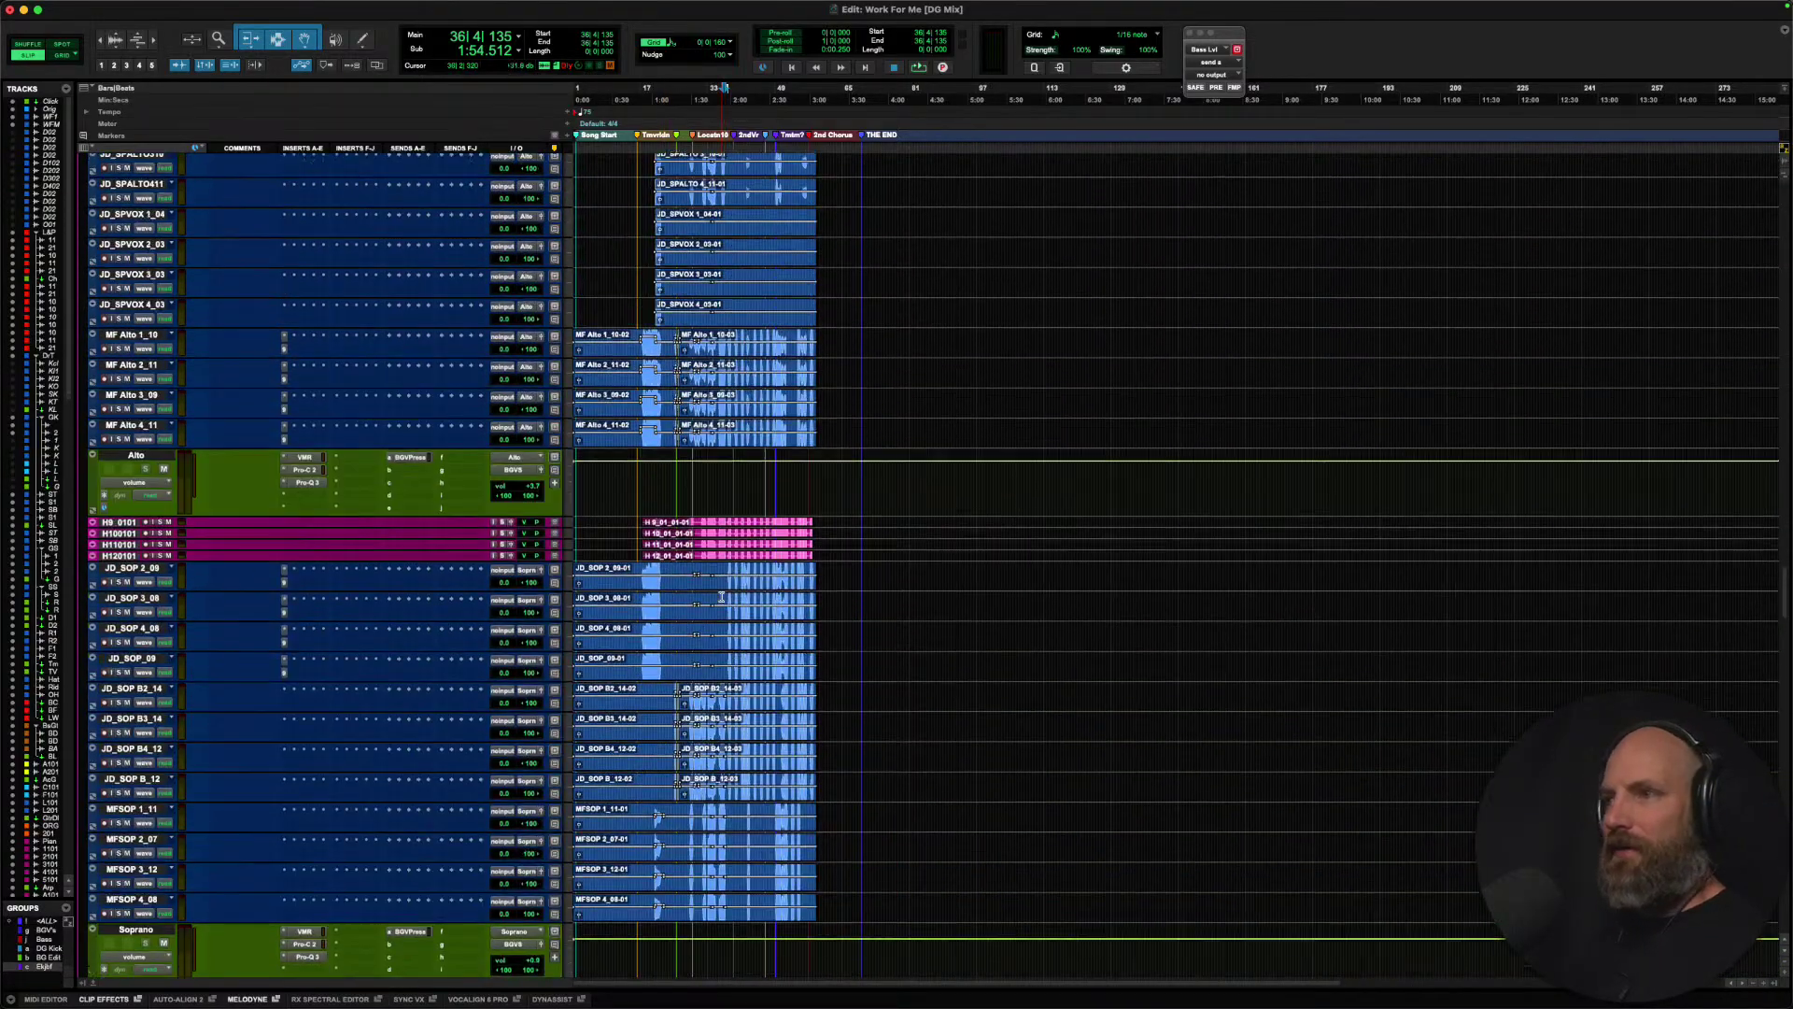
scroll(721, 596, up, 15)
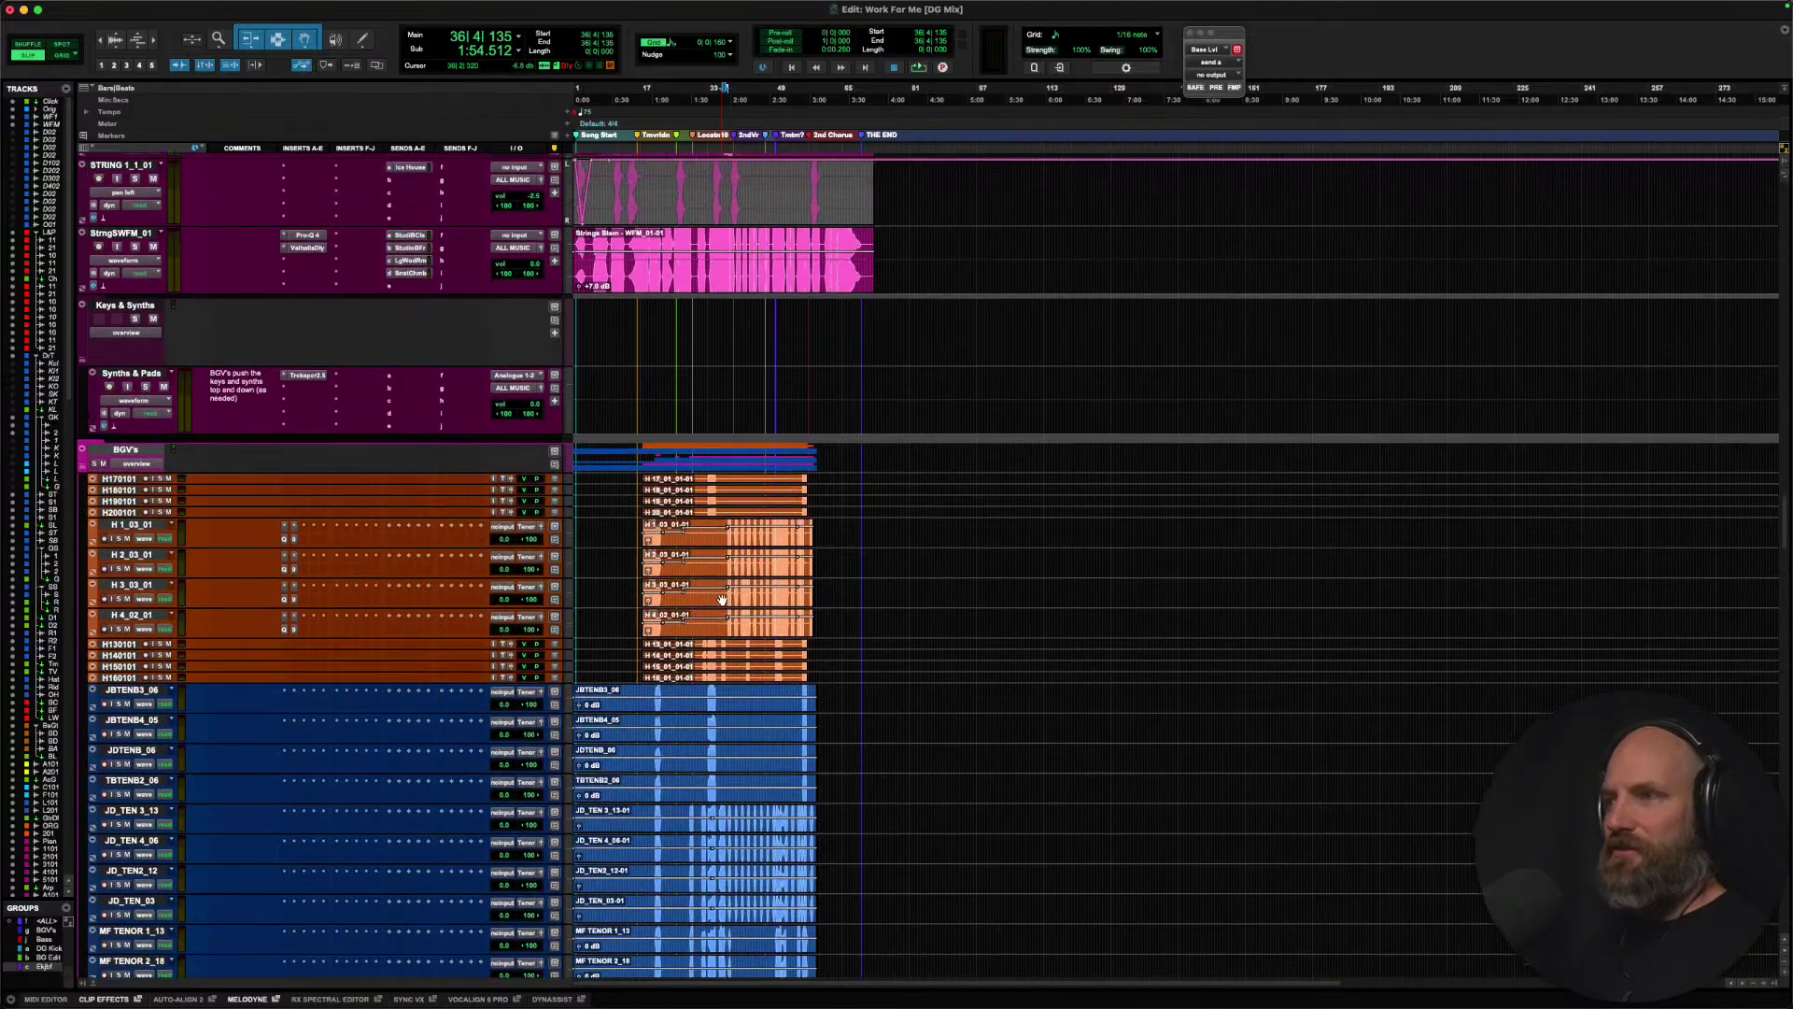
scroll(721, 596, up, 8)
Return the playback position to the session start at 1|1|000 and switch to Ecamm Live.
key(Return)
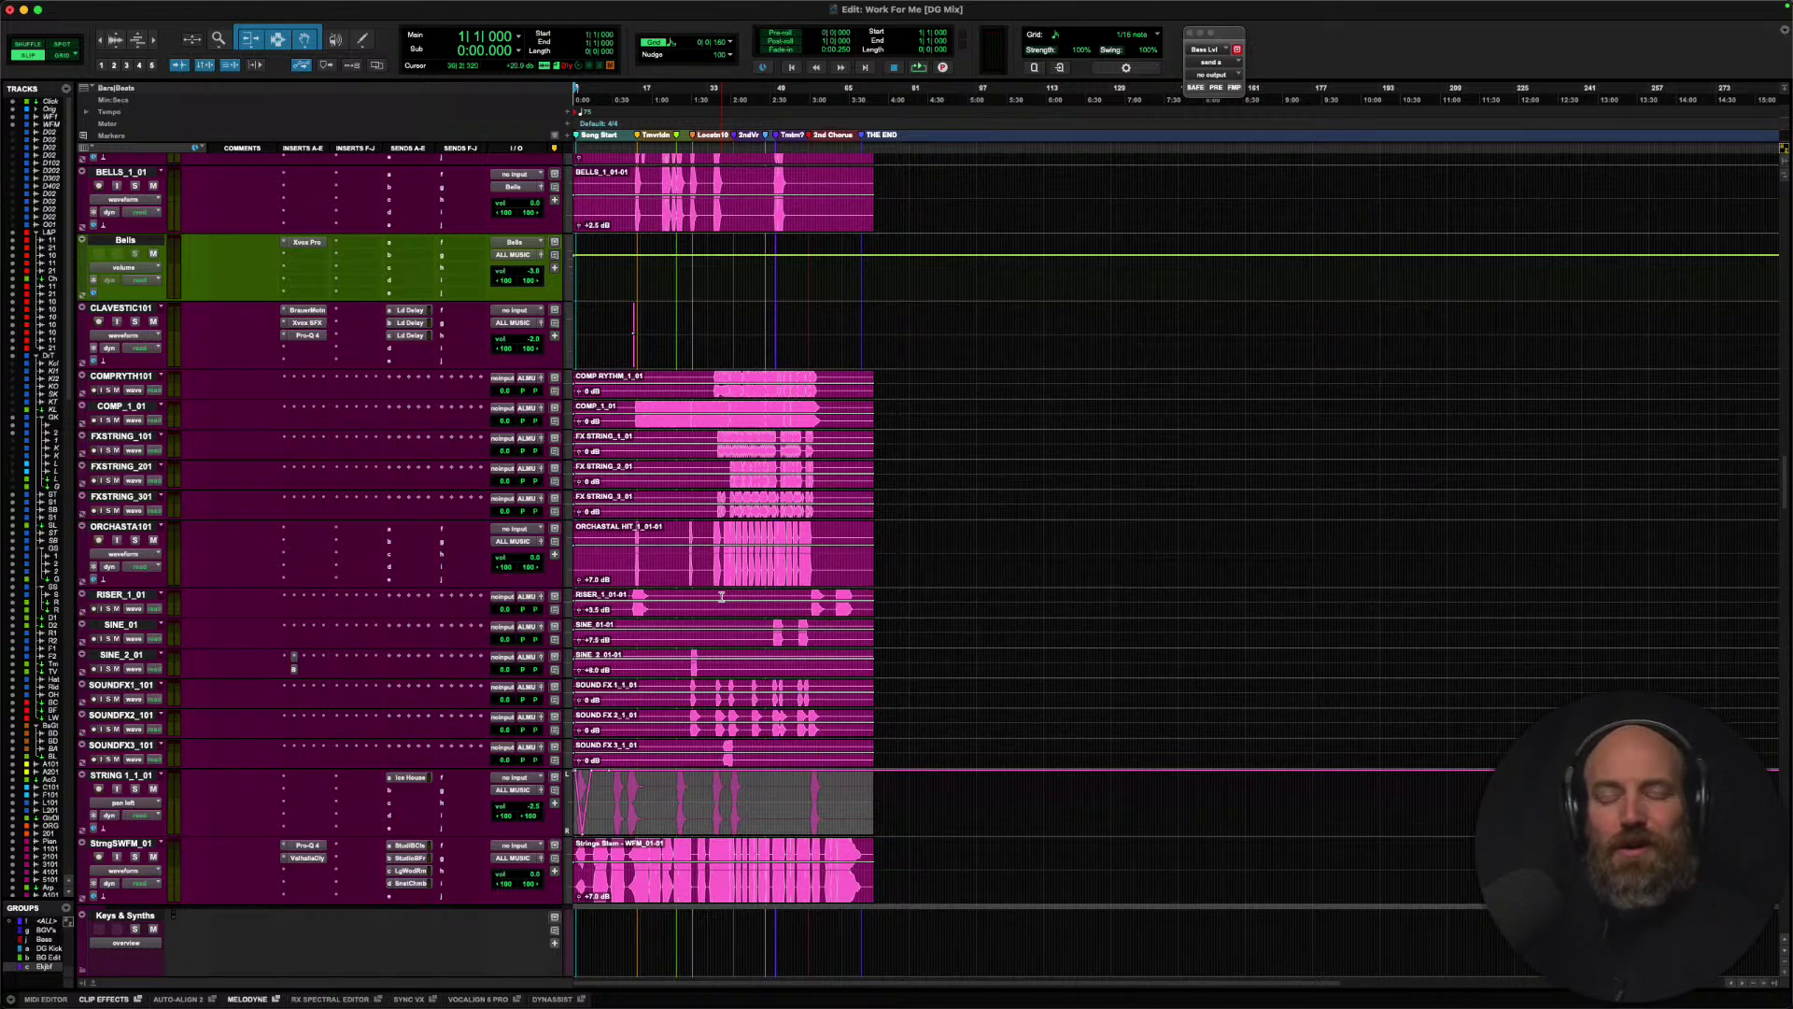
key(super+Tab)
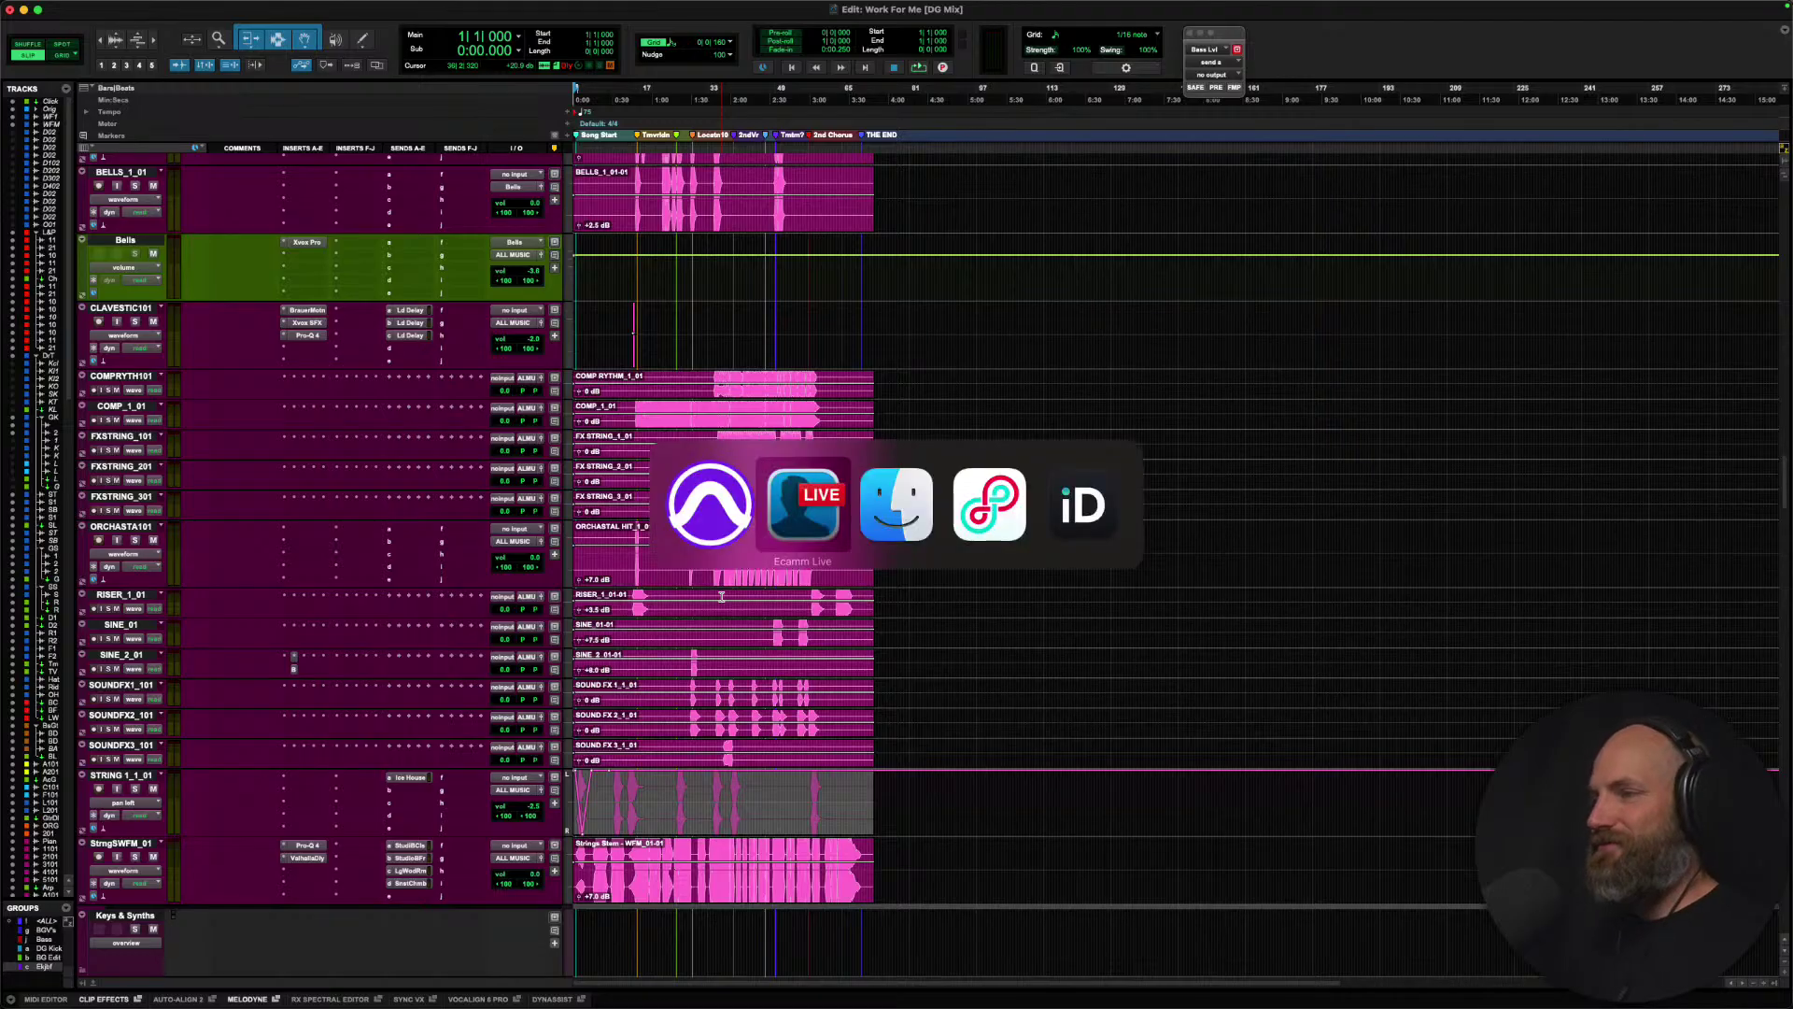